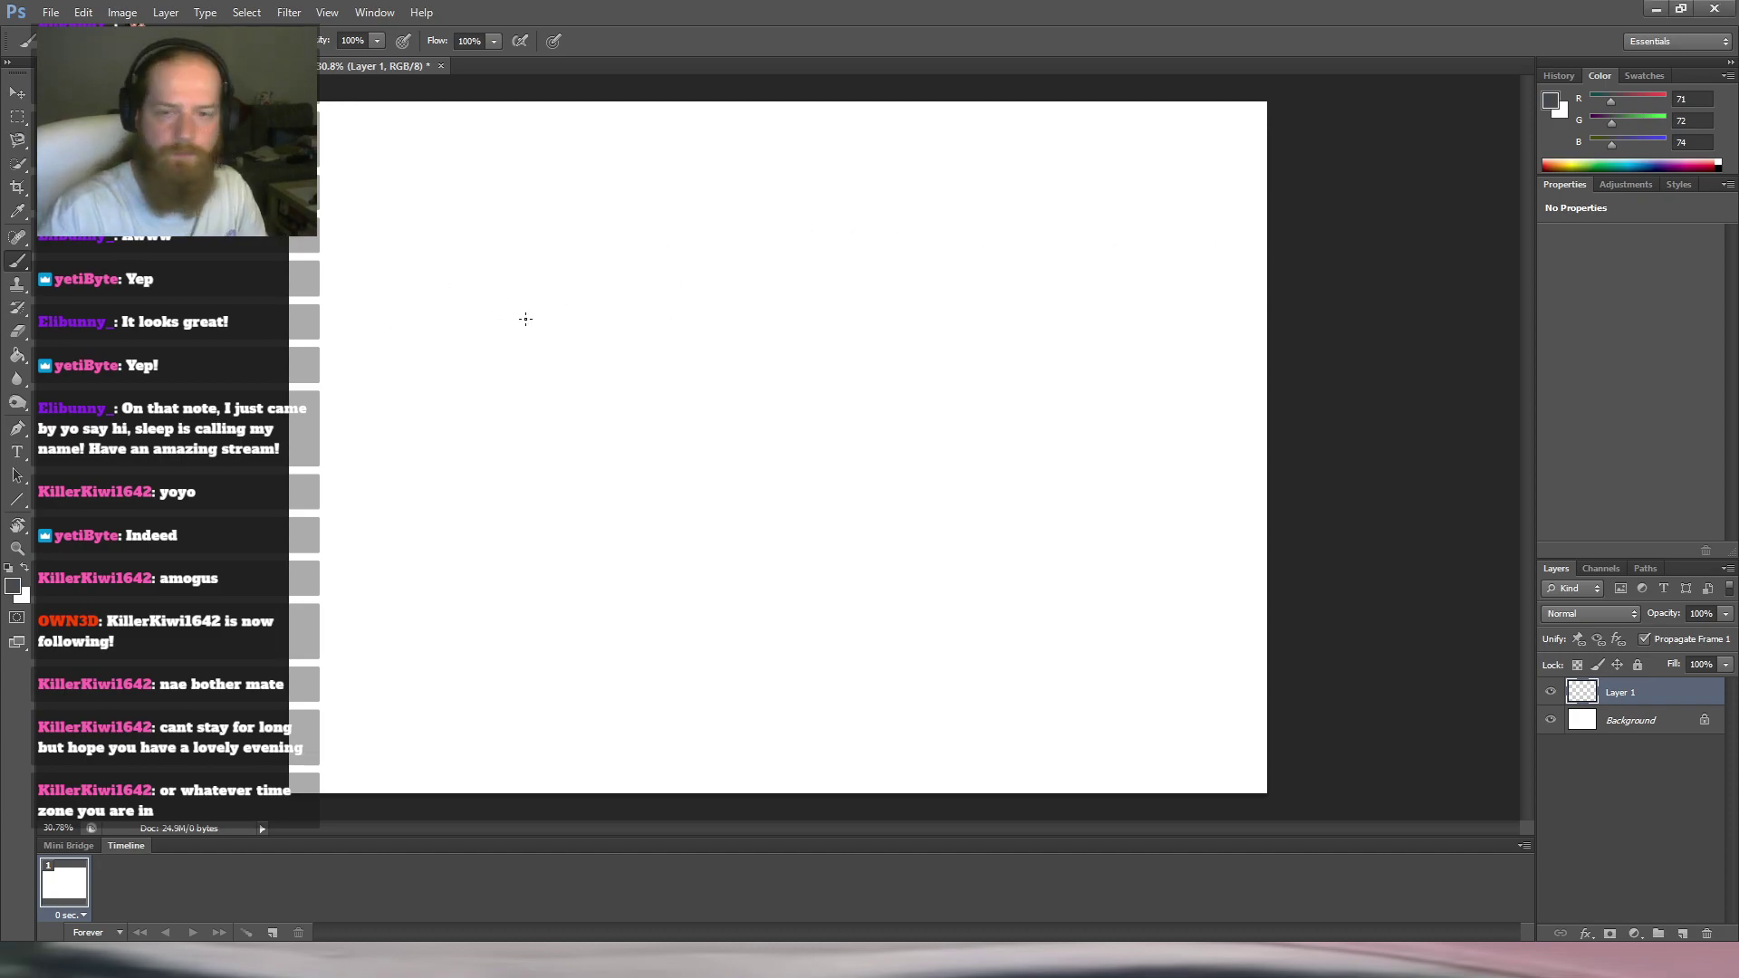
Sketch overlapping circles for the pig's head and shoulder, adding a small oval and a curved underside line beneath them.
left_click_drag(511, 319, 564, 383)
left_click_drag(598, 294, 586, 390)
mouse_move(513, 351)
left_mouse_down()
mouse_move(616, 319)
mouse_move(528, 385)
mouse_move(657, 265)
mouse_move(602, 340)
mouse_move(580, 299)
mouse_move(657, 313)
left_mouse_up()
mouse_move(534, 411)
left_mouse_down()
mouse_move(562, 368)
mouse_move(535, 386)
mouse_move(623, 413)
mouse_move(624, 388)
mouse_move(563, 386)
mouse_move(614, 424)
mouse_move(543, 389)
mouse_move(548, 410)
mouse_move(516, 376)
mouse_move(644, 404)
mouse_move(484, 360)
mouse_move(666, 453)
mouse_move(547, 368)
mouse_move(622, 433)
mouse_move(616, 382)
mouse_move(761, 410)
left_mouse_up()
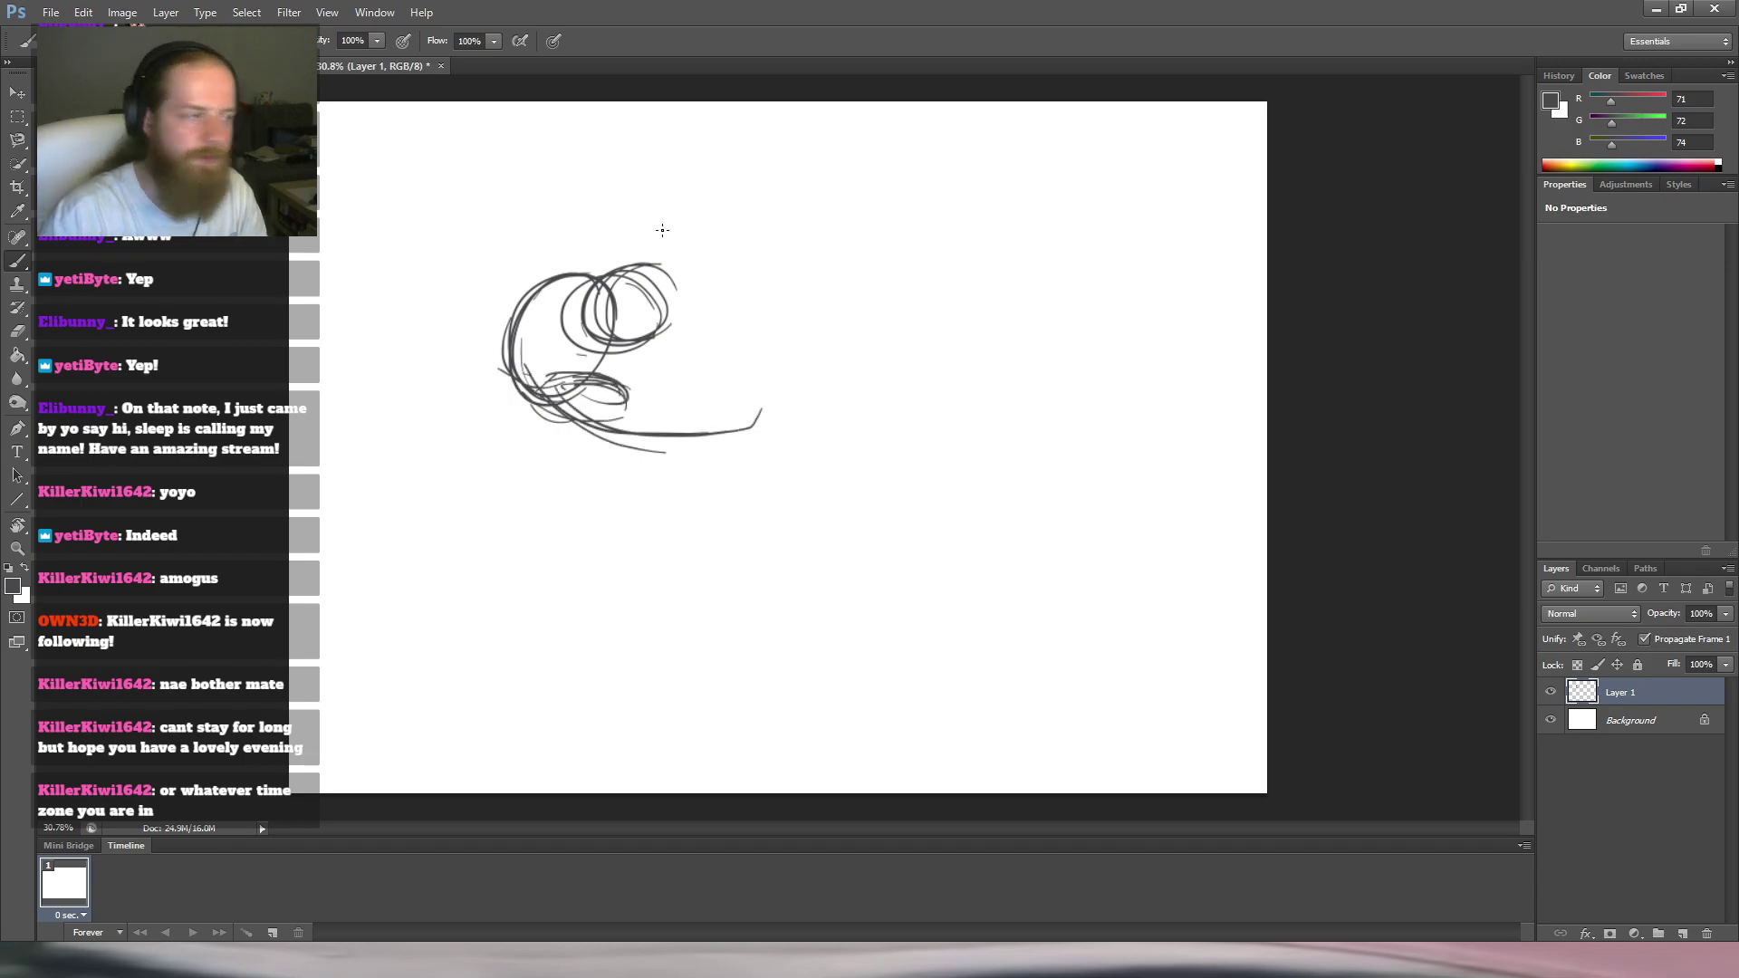
Sketch the pig's body as a large rounded oval beside the head, joining its back and underside to the neck.
left_click_drag(831, 284, 842, 292)
left_click_drag(854, 302, 913, 295)
mouse_move(638, 398)
left_mouse_down()
mouse_move(779, 265)
mouse_move(645, 417)
left_mouse_up()
mouse_move(848, 427)
left_mouse_down()
mouse_move(684, 425)
mouse_move(836, 415)
mouse_move(748, 443)
mouse_move(892, 367)
mouse_move(838, 426)
left_mouse_up()
left_click_drag(752, 256, 901, 317)
left_click_drag(843, 268, 902, 381)
left_click_drag(691, 266, 665, 280)
left_click_drag(782, 263, 650, 304)
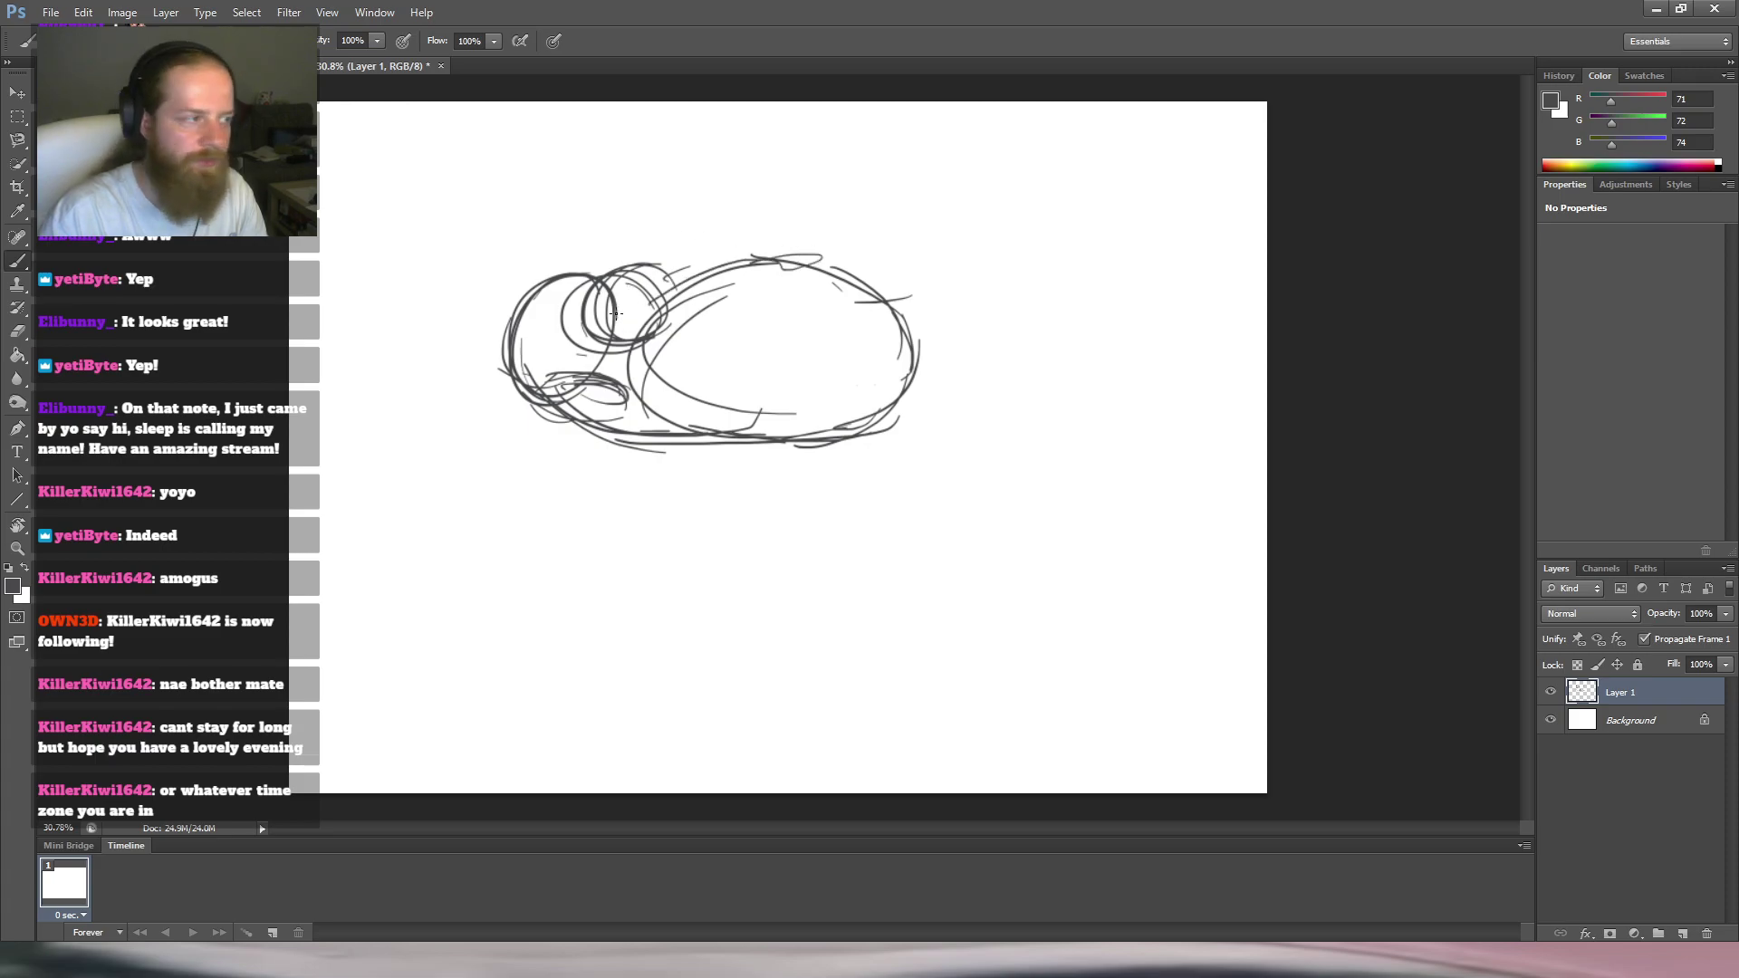
Add two pointed ears, an oval snout with shading and a small eye to the pig's head.
left_click_drag(597, 314, 634, 335)
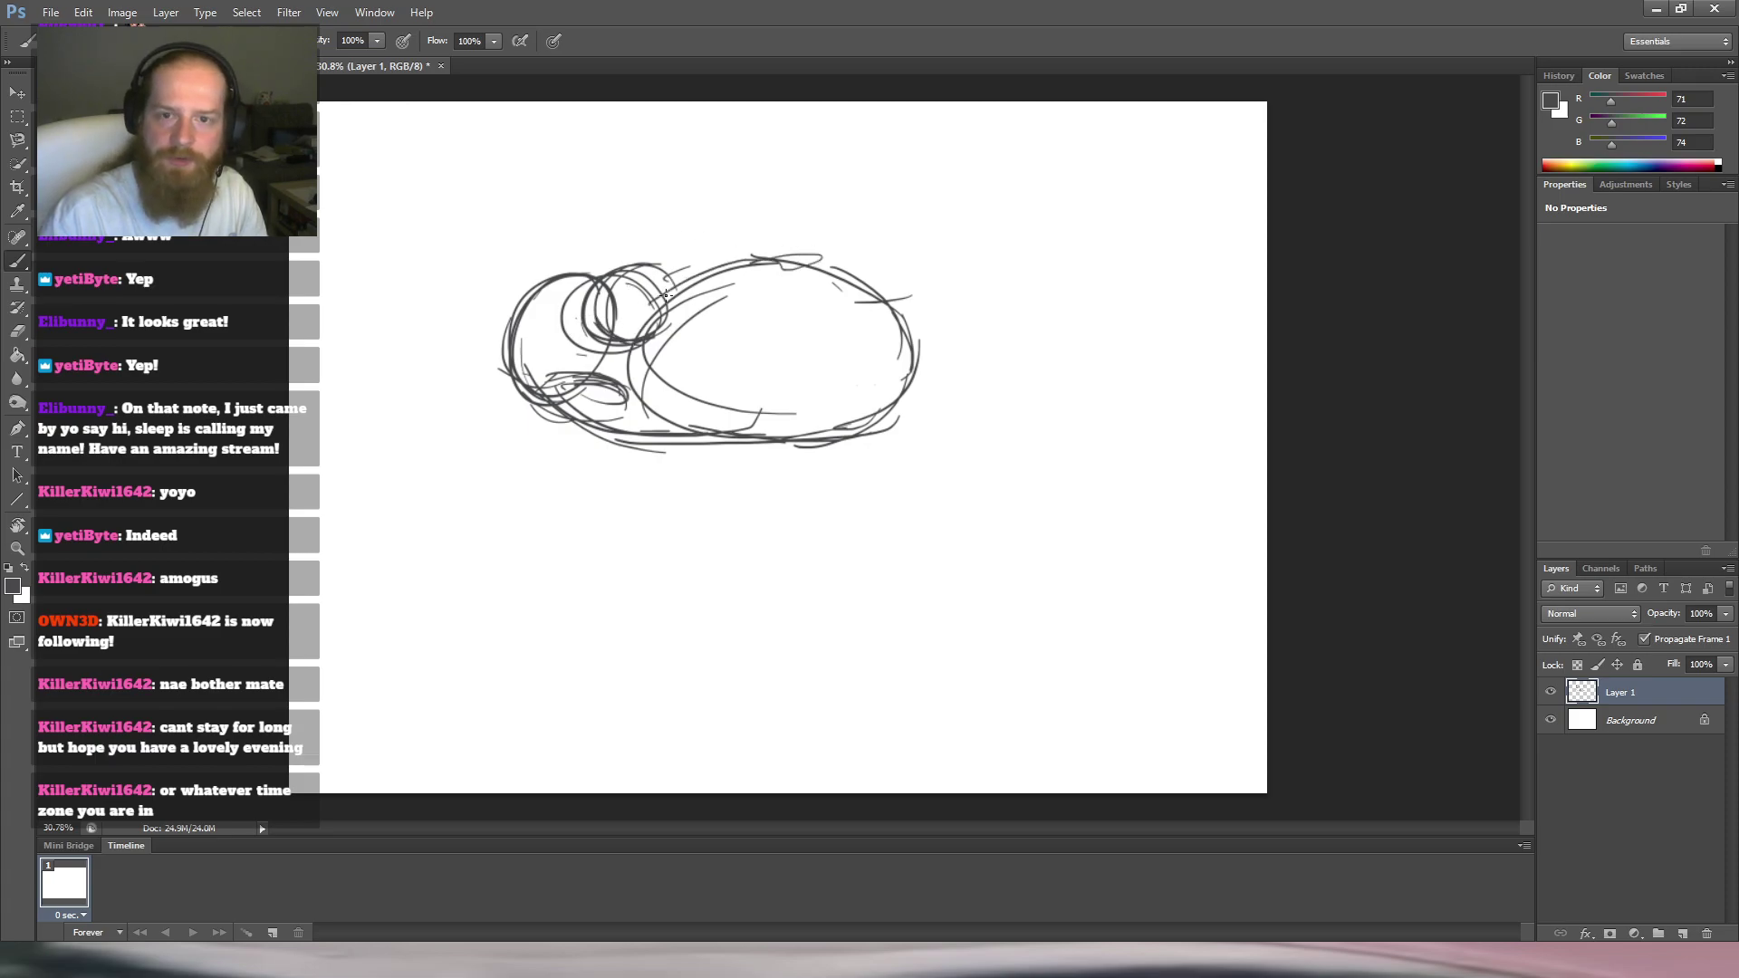
mouse_move(566, 232)
left_mouse_down()
mouse_move(576, 266)
mouse_move(546, 297)
mouse_move(562, 234)
mouse_move(544, 287)
mouse_move(573, 238)
left_mouse_up()
left_click_drag(470, 379, 474, 375)
left_click_drag(545, 348, 552, 350)
mouse_move(540, 367)
left_mouse_down()
mouse_move(503, 366)
mouse_move(540, 357)
mouse_move(493, 380)
mouse_move(519, 363)
mouse_move(527, 439)
mouse_move(505, 376)
mouse_move(526, 366)
mouse_move(534, 426)
left_mouse_up()
mouse_move(659, 319)
left_mouse_down()
mouse_move(601, 291)
mouse_move(577, 329)
mouse_move(594, 309)
mouse_move(576, 367)
left_mouse_up()
mouse_move(599, 301)
left_mouse_down()
mouse_move(569, 349)
mouse_move(585, 370)
left_mouse_up()
left_click_drag(605, 306, 593, 367)
mouse_move(597, 308)
left_mouse_down()
mouse_move(566, 372)
mouse_move(582, 363)
left_mouse_up()
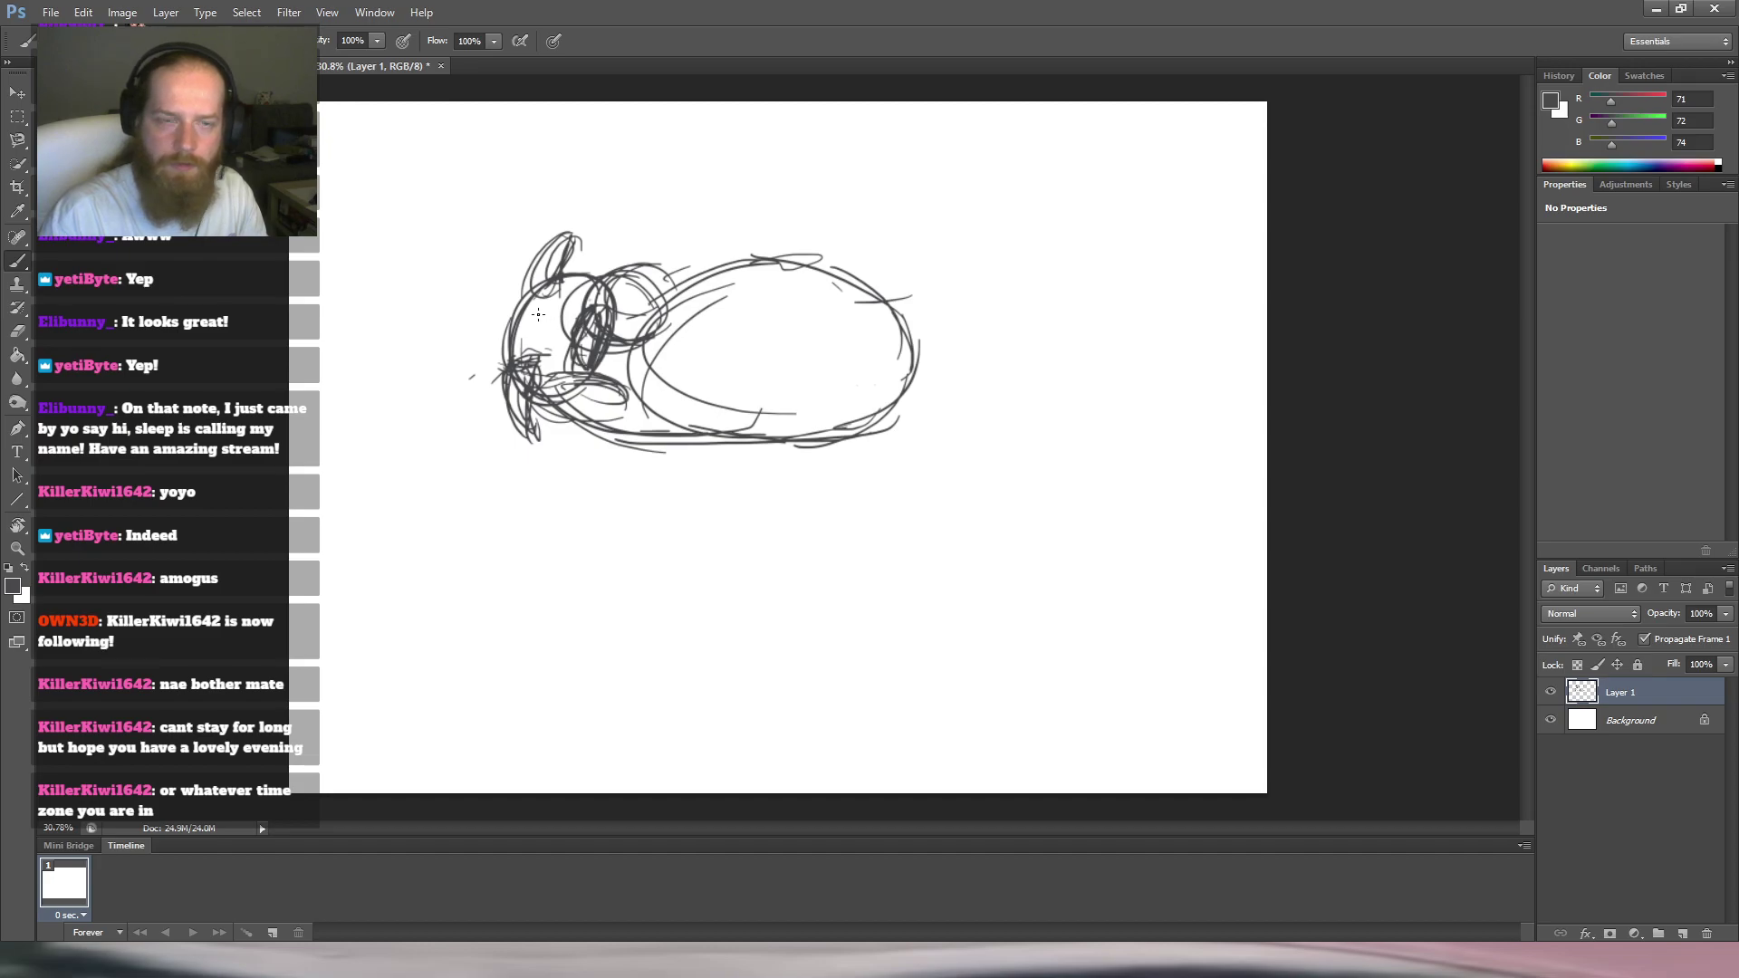
left_click_drag(555, 298, 557, 315)
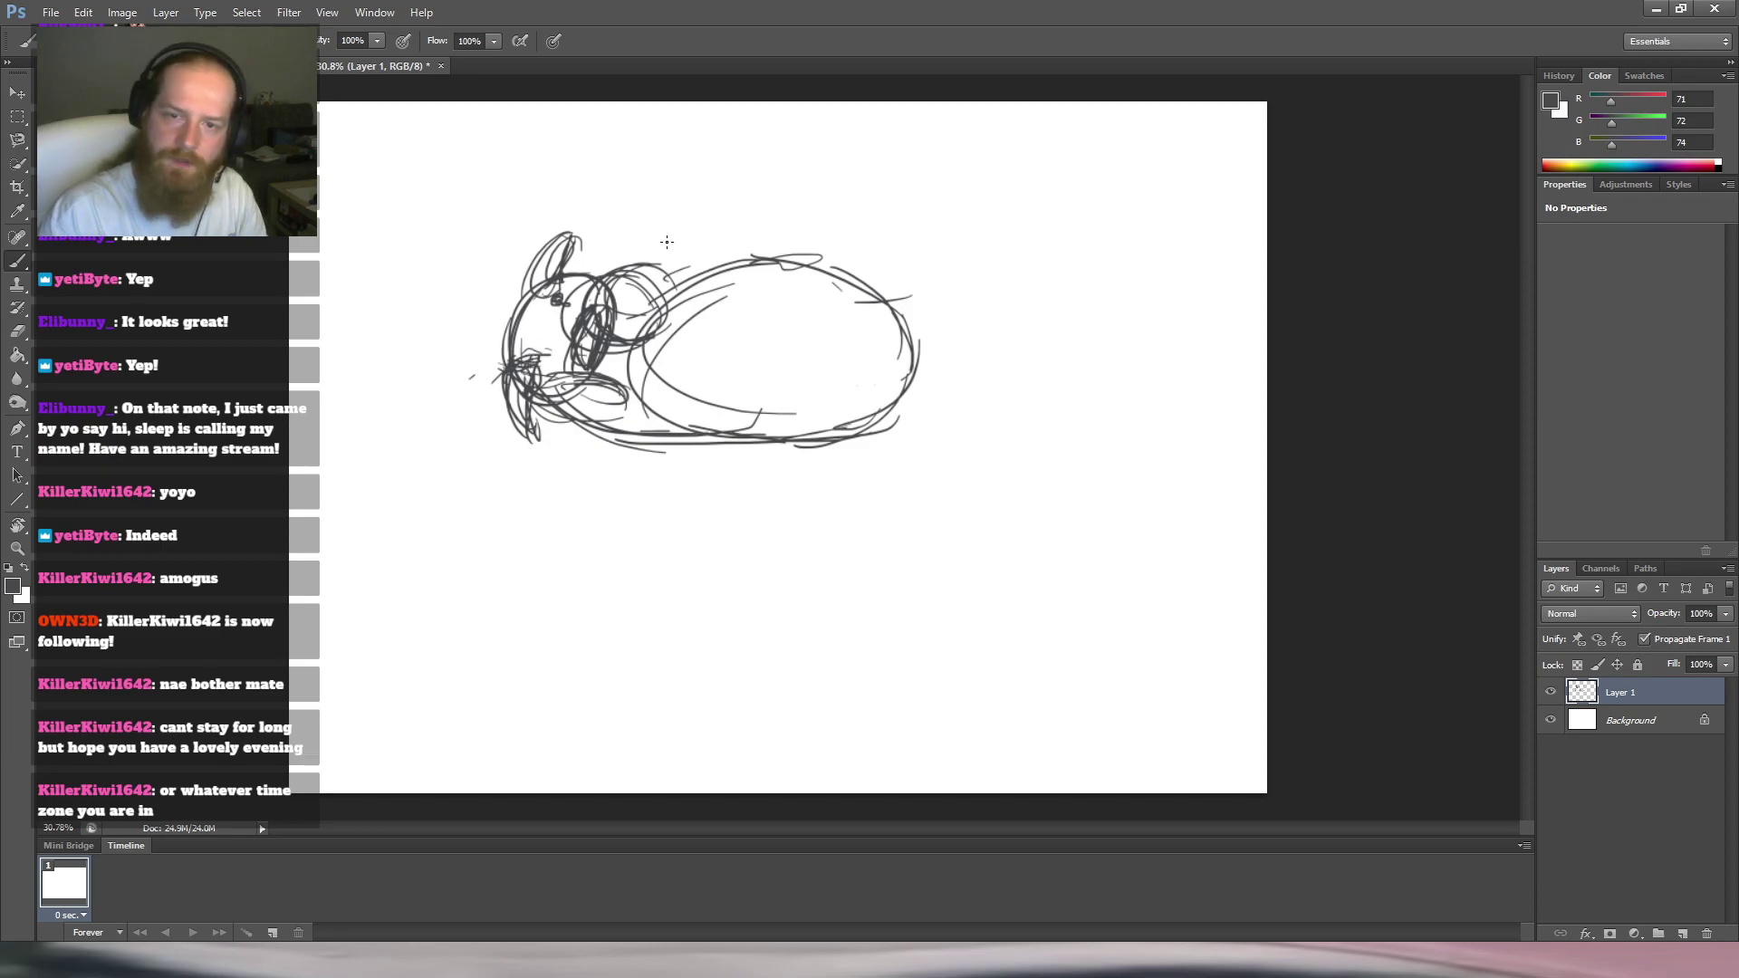
Sketch a short guide line on the belly, reinforce the underside and add a curly tail at the rear.
key("r")
mouse_move(774, 343)
left_mouse_down()
mouse_move(887, 352)
mouse_move(932, 424)
mouse_move(901, 348)
mouse_move(784, 313)
mouse_move(735, 212)
left_mouse_up()
key("b")
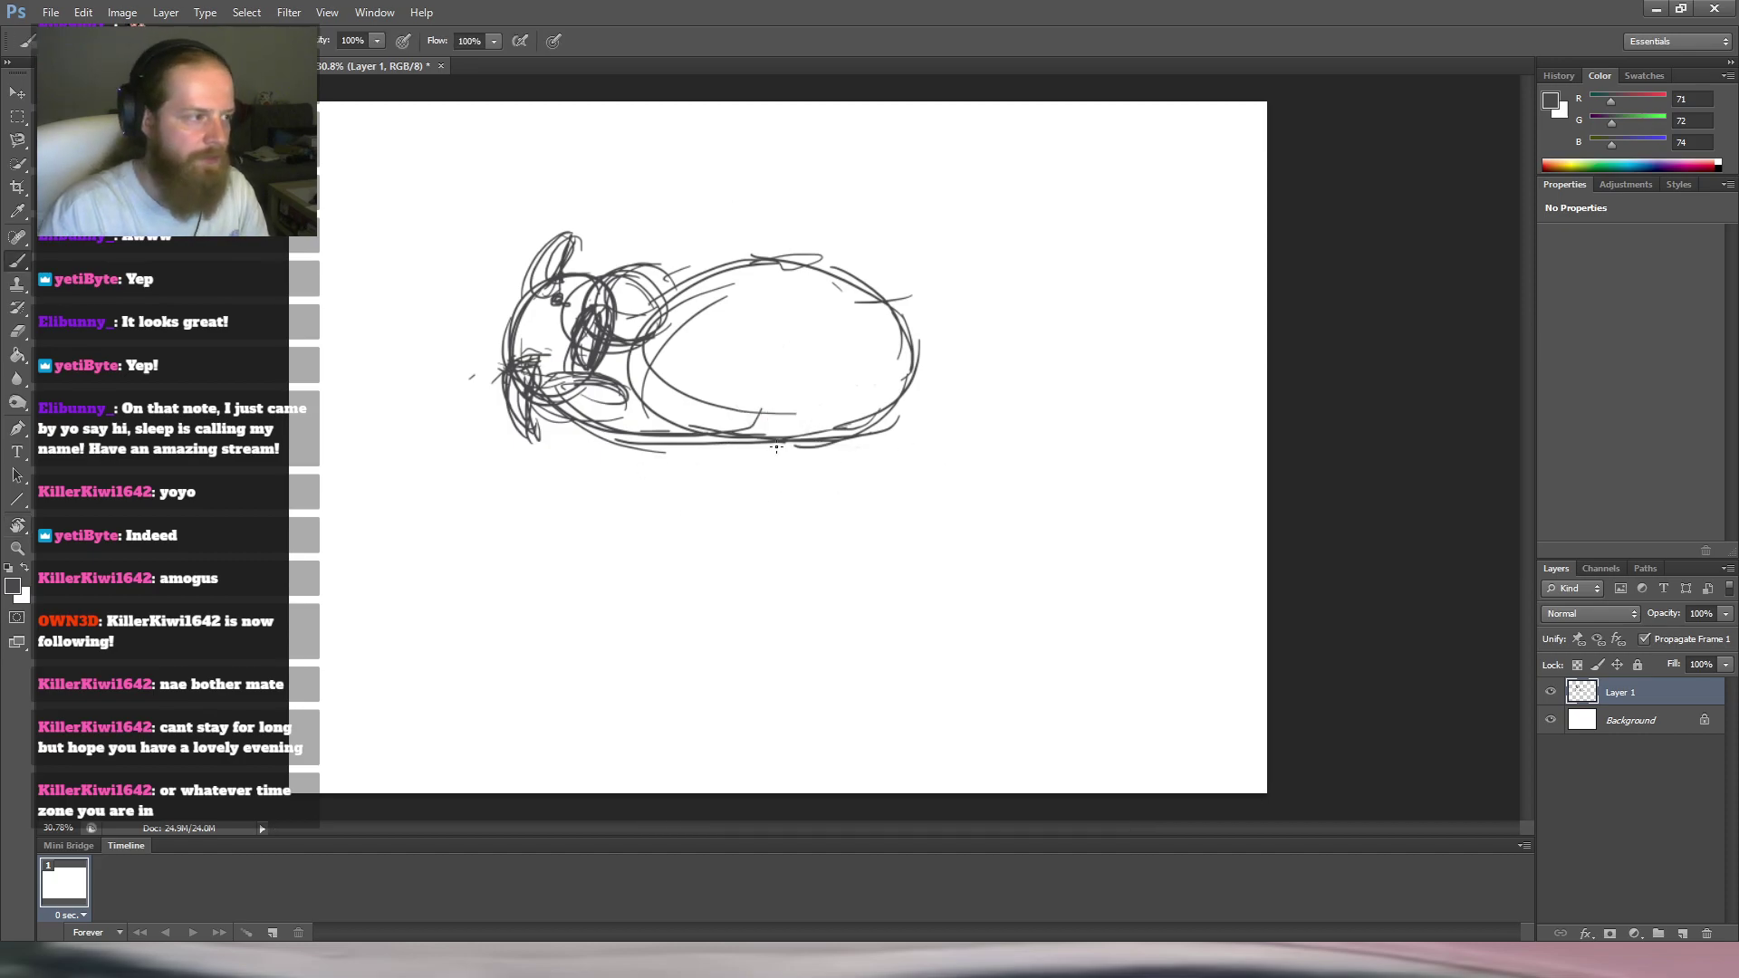
mouse_move(745, 324)
left_mouse_down()
mouse_move(702, 394)
mouse_move(729, 436)
mouse_move(862, 450)
mouse_move(892, 399)
mouse_move(856, 444)
mouse_move(756, 428)
left_mouse_up()
mouse_move(886, 409)
left_mouse_down()
mouse_move(940, 418)
mouse_move(895, 407)
mouse_move(914, 390)
mouse_move(911, 407)
mouse_move(946, 412)
mouse_move(890, 399)
mouse_move(958, 394)
mouse_move(965, 416)
mouse_move(933, 409)
mouse_move(949, 395)
mouse_move(924, 409)
mouse_move(953, 397)
mouse_move(936, 413)
mouse_move(977, 415)
mouse_move(952, 426)
mouse_move(894, 401)
mouse_move(915, 396)
mouse_move(874, 418)
left_mouse_up()
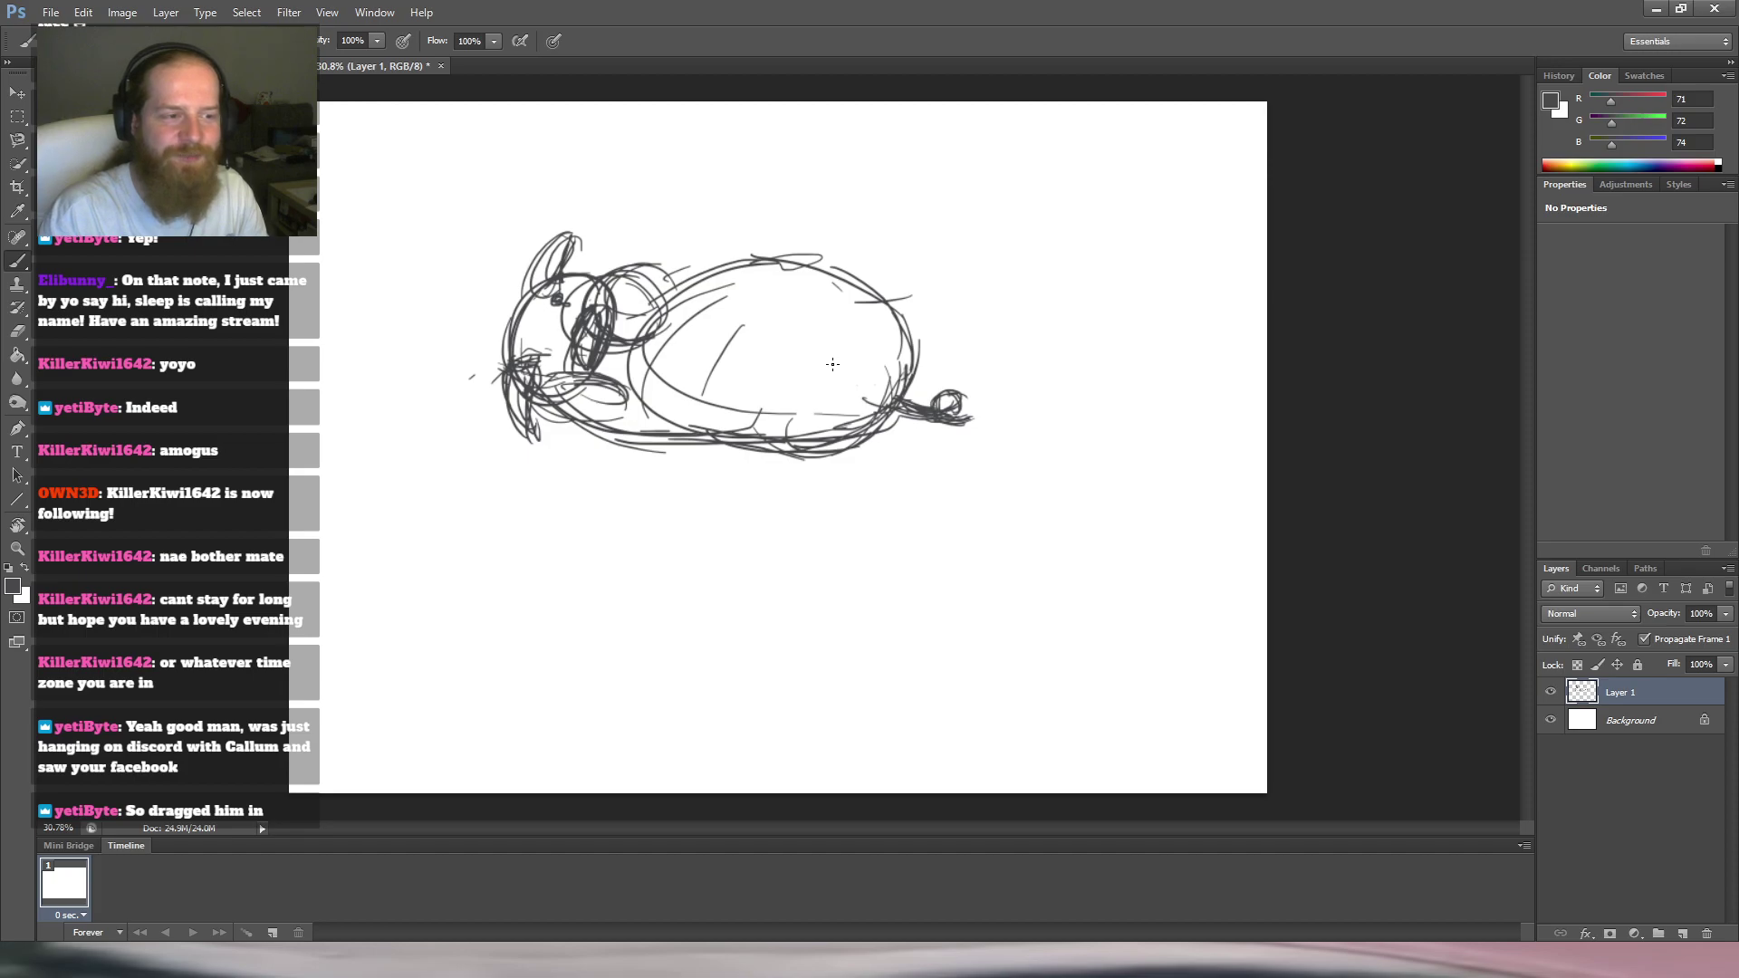
Sketch two short pointed legs with trotters on the pig's belly.
mouse_move(854, 333)
left_mouse_down()
mouse_move(830, 374)
mouse_move(856, 360)
mouse_move(830, 364)
mouse_move(856, 361)
mouse_move(852, 383)
mouse_move(839, 361)
mouse_move(813, 375)
mouse_move(849, 378)
mouse_move(857, 343)
mouse_move(813, 340)
mouse_move(833, 373)
mouse_move(813, 396)
mouse_move(852, 392)
left_mouse_up()
left_click_drag(736, 324, 679, 379)
mouse_move(743, 306)
left_mouse_down()
mouse_move(705, 344)
mouse_move(710, 365)
mouse_move(732, 365)
mouse_move(693, 354)
left_mouse_up()
left_click_drag(725, 324, 707, 365)
mouse_move(726, 330)
left_mouse_down()
mouse_move(733, 376)
mouse_move(730, 334)
left_mouse_up()
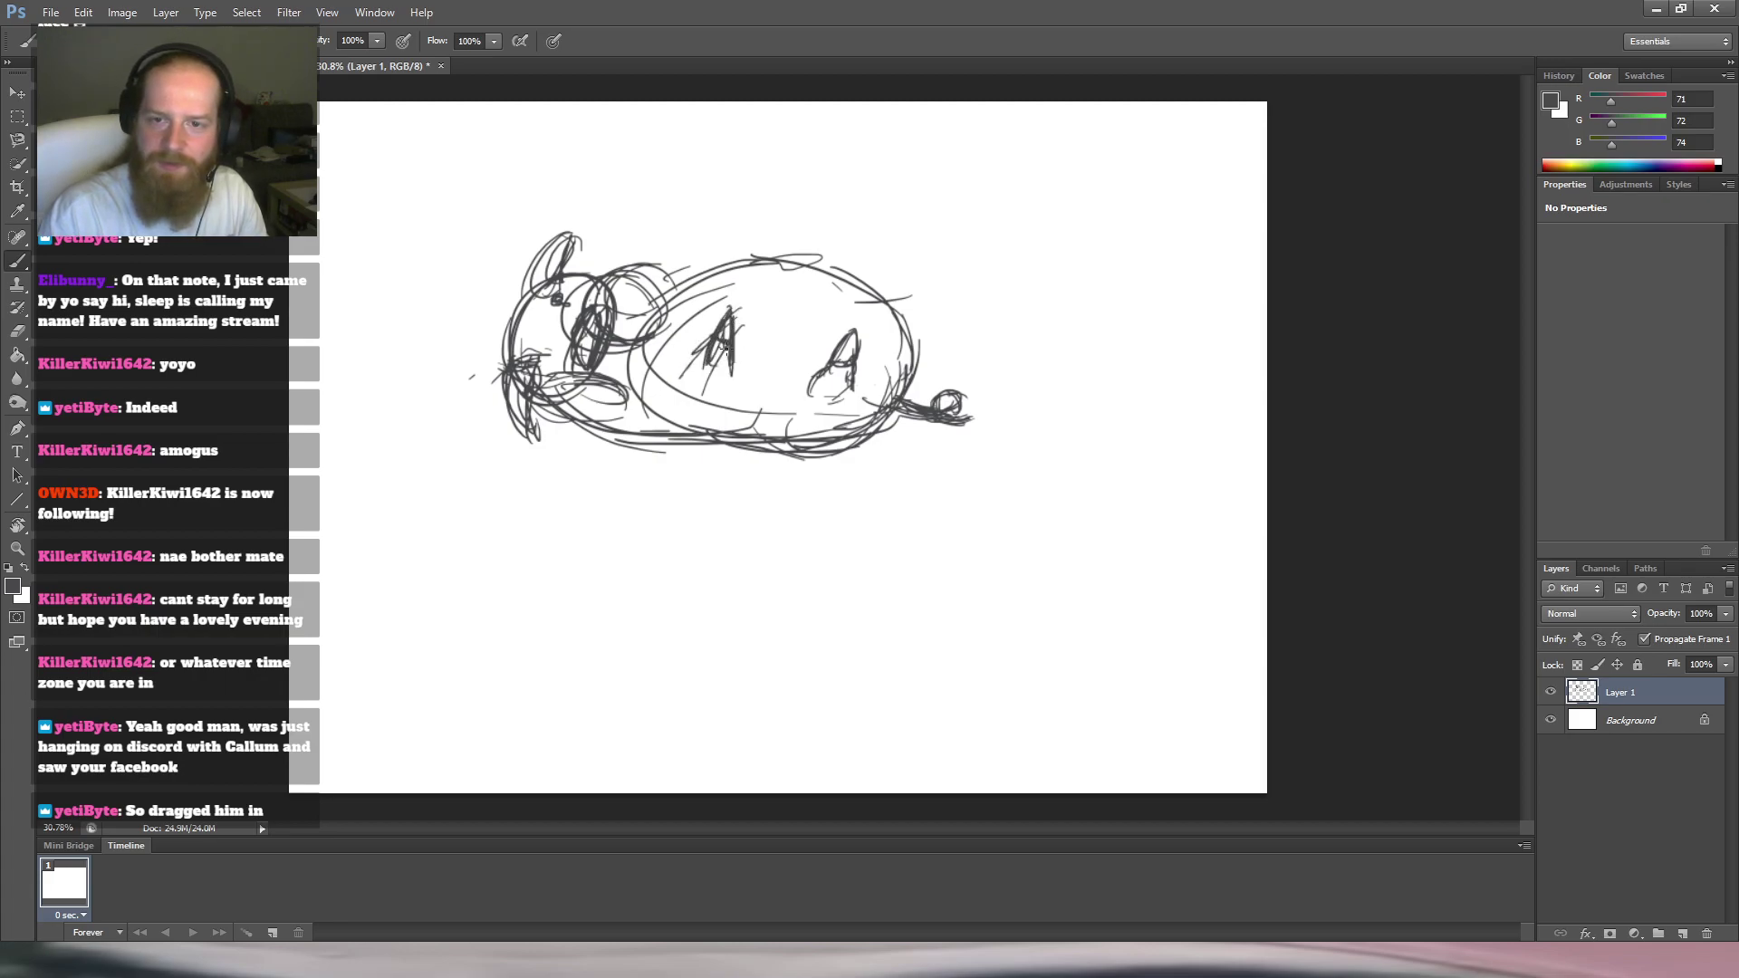
Sketch two more short pointed legs rising from the upper edge of the pig's body.
left_click_drag(748, 218, 728, 262)
mouse_move(748, 215)
left_mouse_down()
mouse_move(761, 261)
mouse_move(756, 230)
mouse_move(724, 271)
left_mouse_up()
mouse_move(737, 221)
left_mouse_down()
mouse_move(724, 265)
mouse_move(757, 263)
left_mouse_up()
left_click_drag(736, 244, 761, 243)
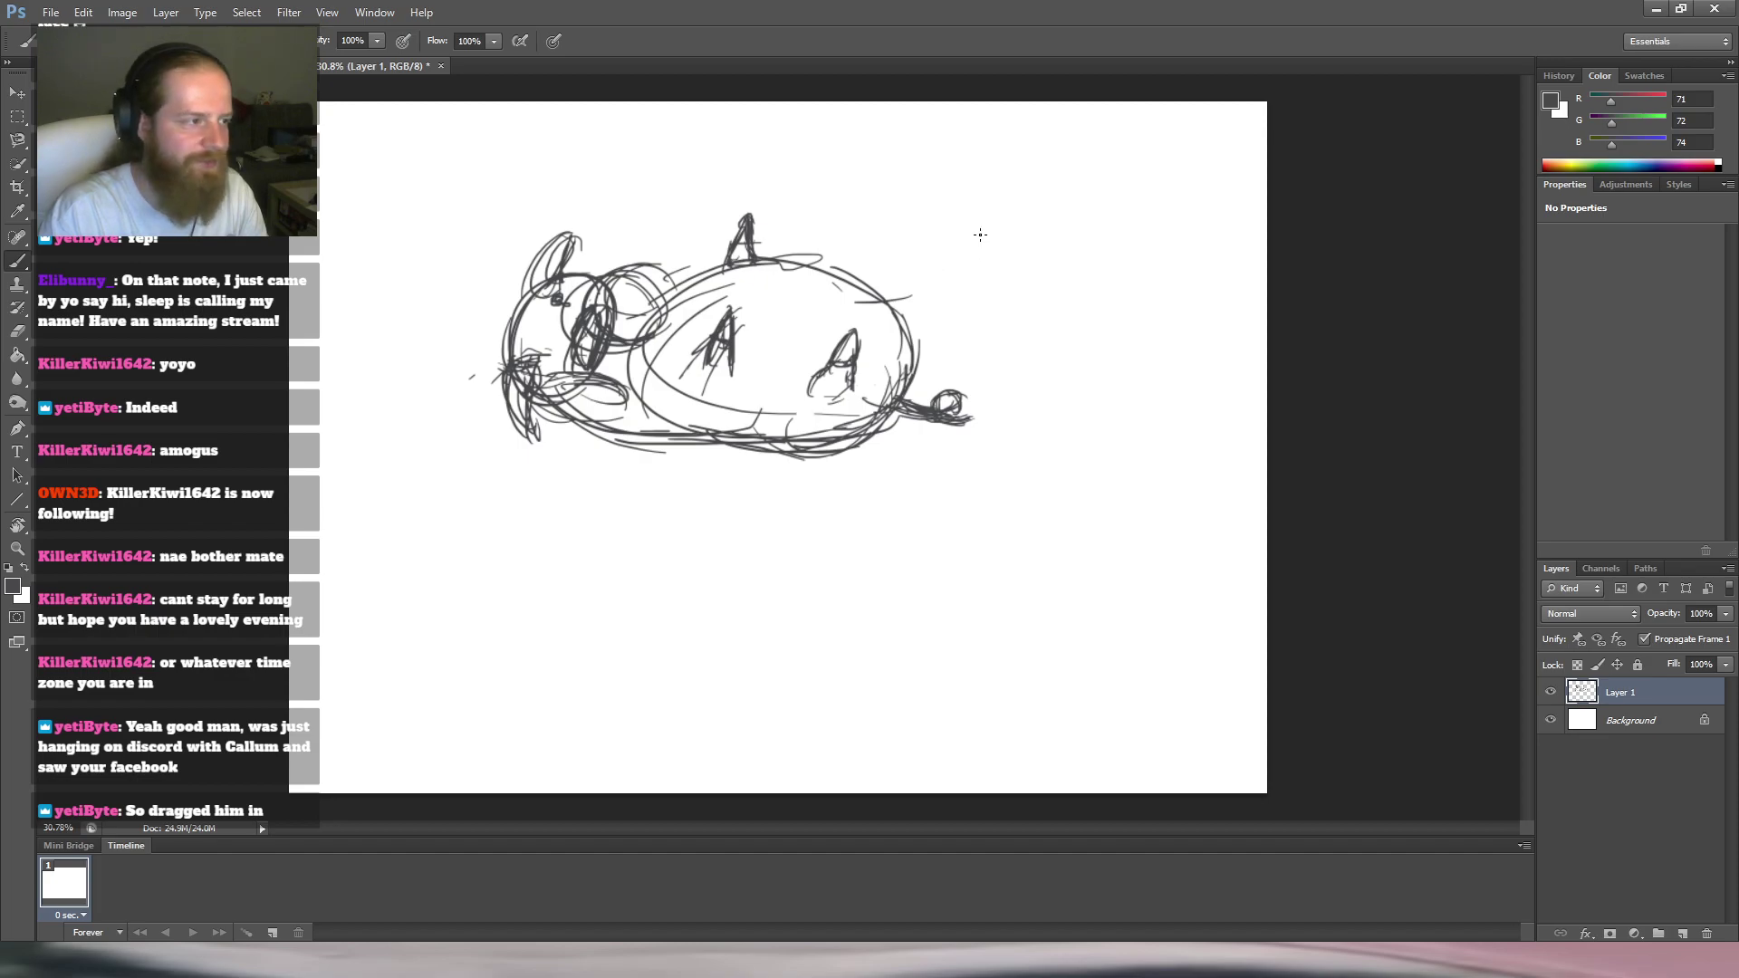
mouse_move(847, 263)
left_mouse_down()
mouse_move(874, 264)
mouse_move(887, 240)
mouse_move(868, 270)
mouse_move(895, 228)
mouse_move(889, 298)
left_mouse_up()
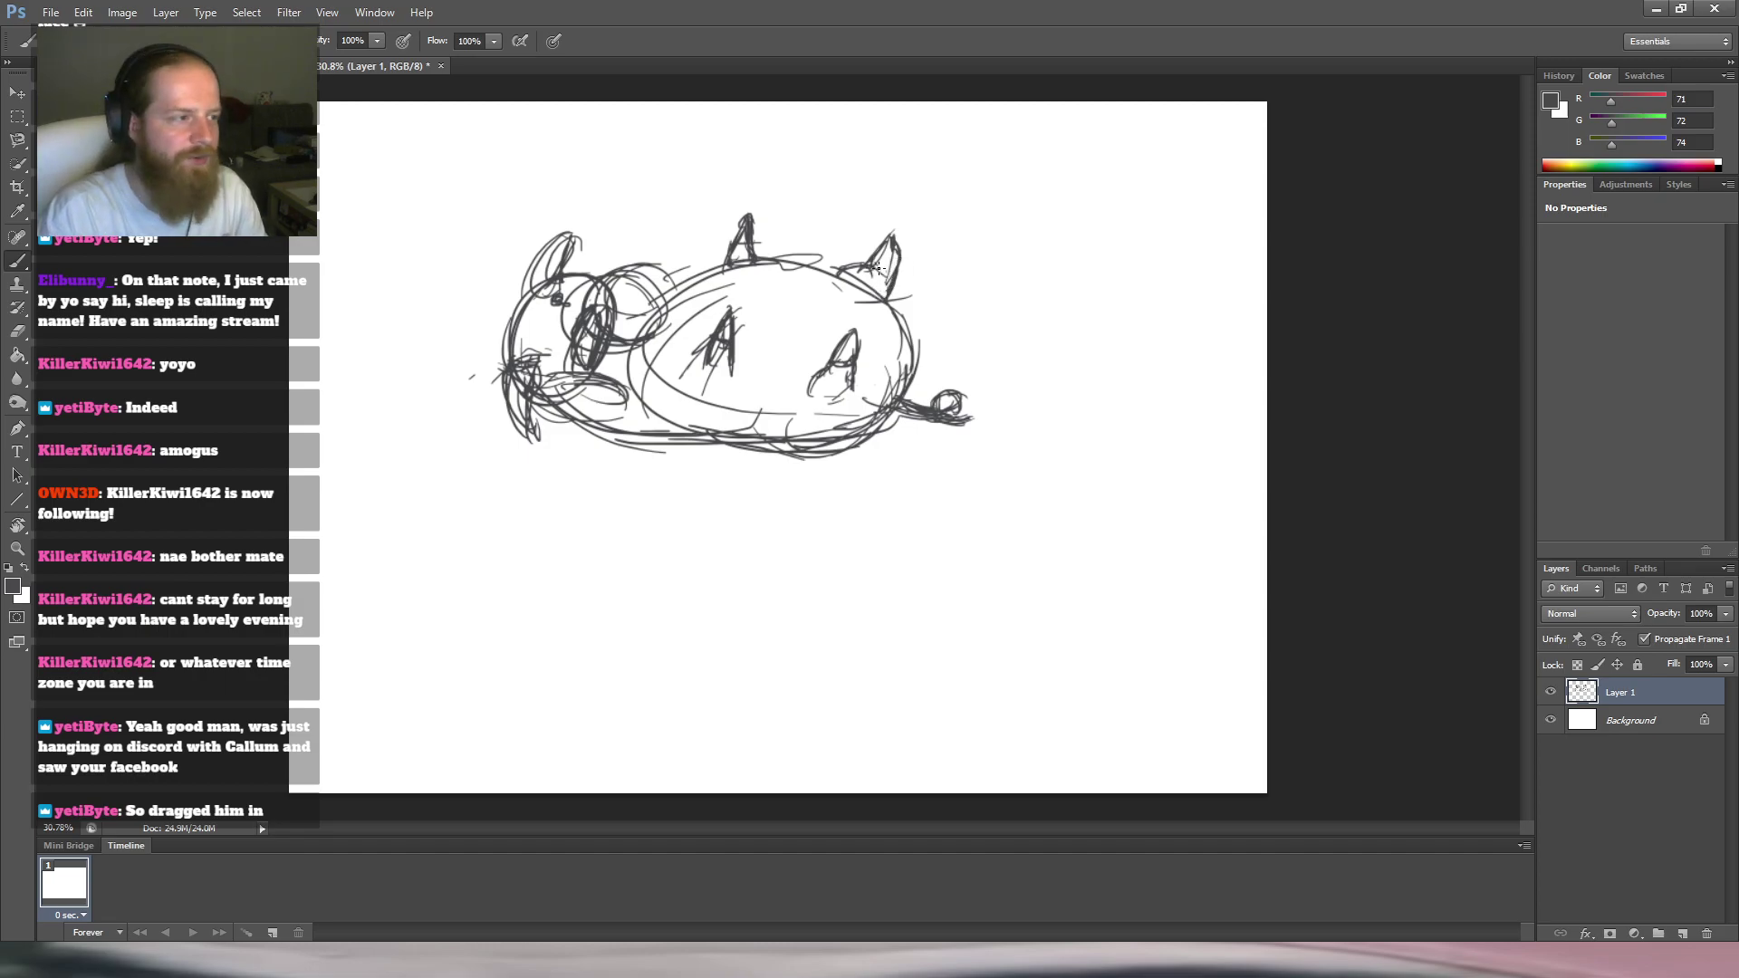
mouse_move(873, 266)
left_mouse_down()
mouse_move(888, 274)
mouse_move(892, 254)
left_mouse_up()
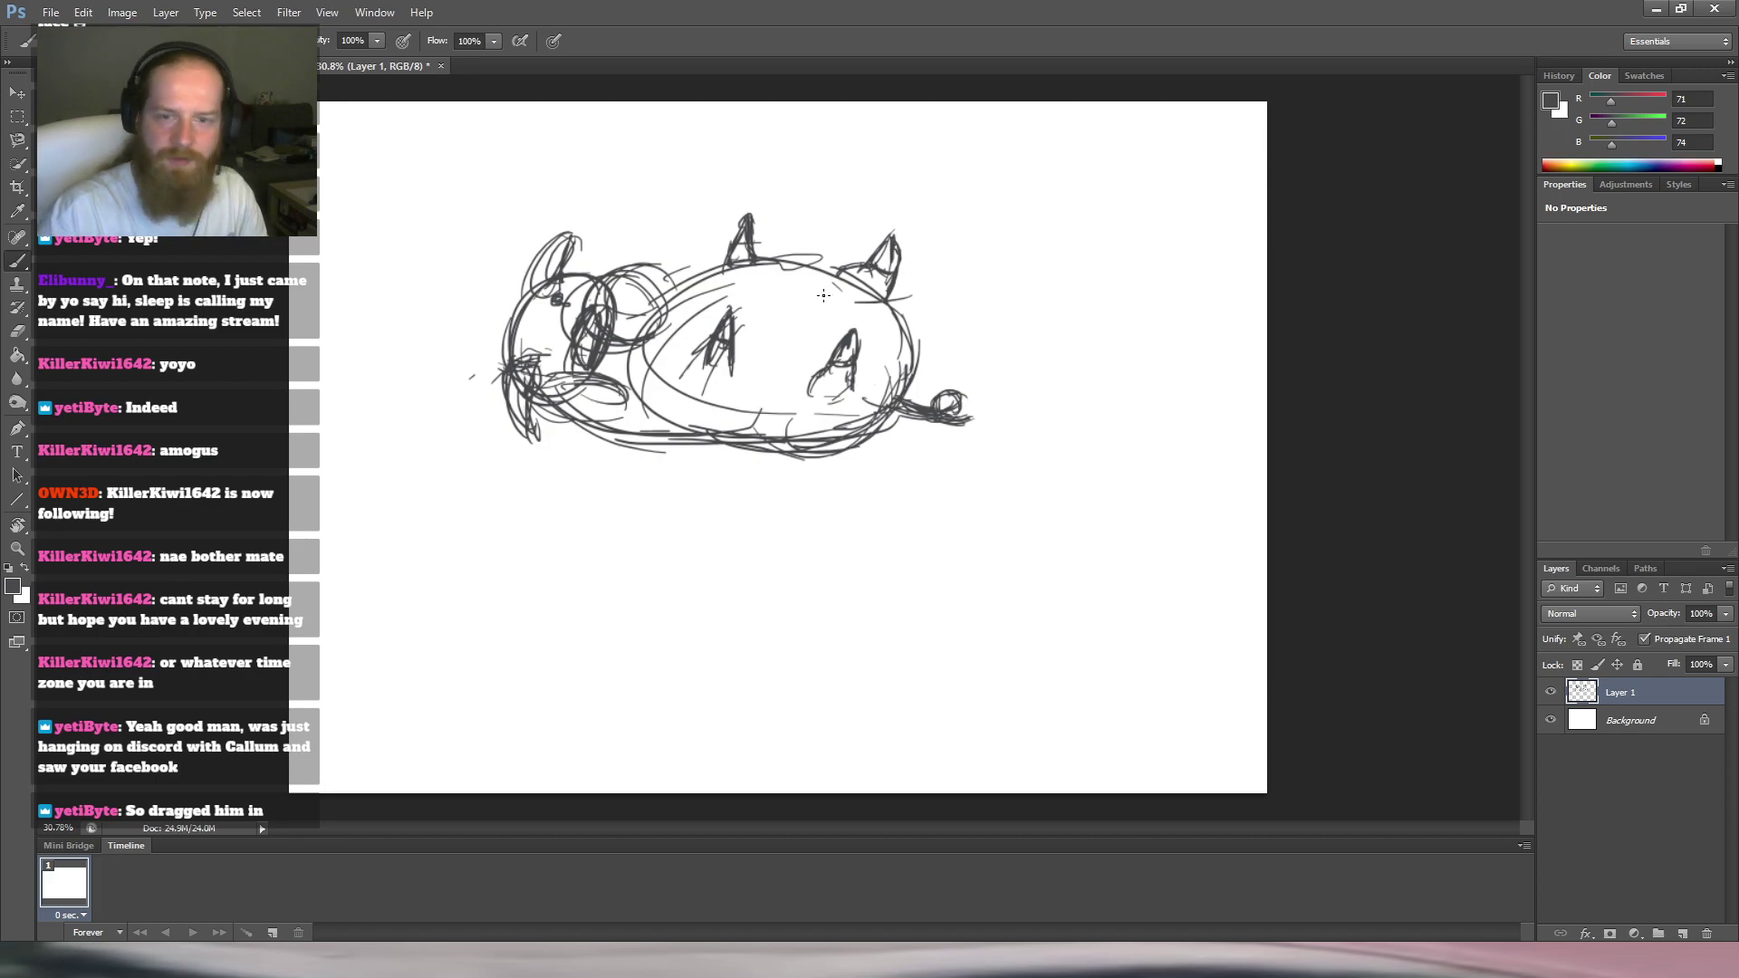
Free-transform the pig sketch: move it toward the canvas centre, shrink it to about 92% and rotate it about 13.4°.
key("r")
mouse_move(756, 246)
left_mouse_down()
mouse_move(953, 346)
mouse_move(727, 252)
mouse_move(817, 240)
mouse_move(747, 238)
left_mouse_up()
key("m")
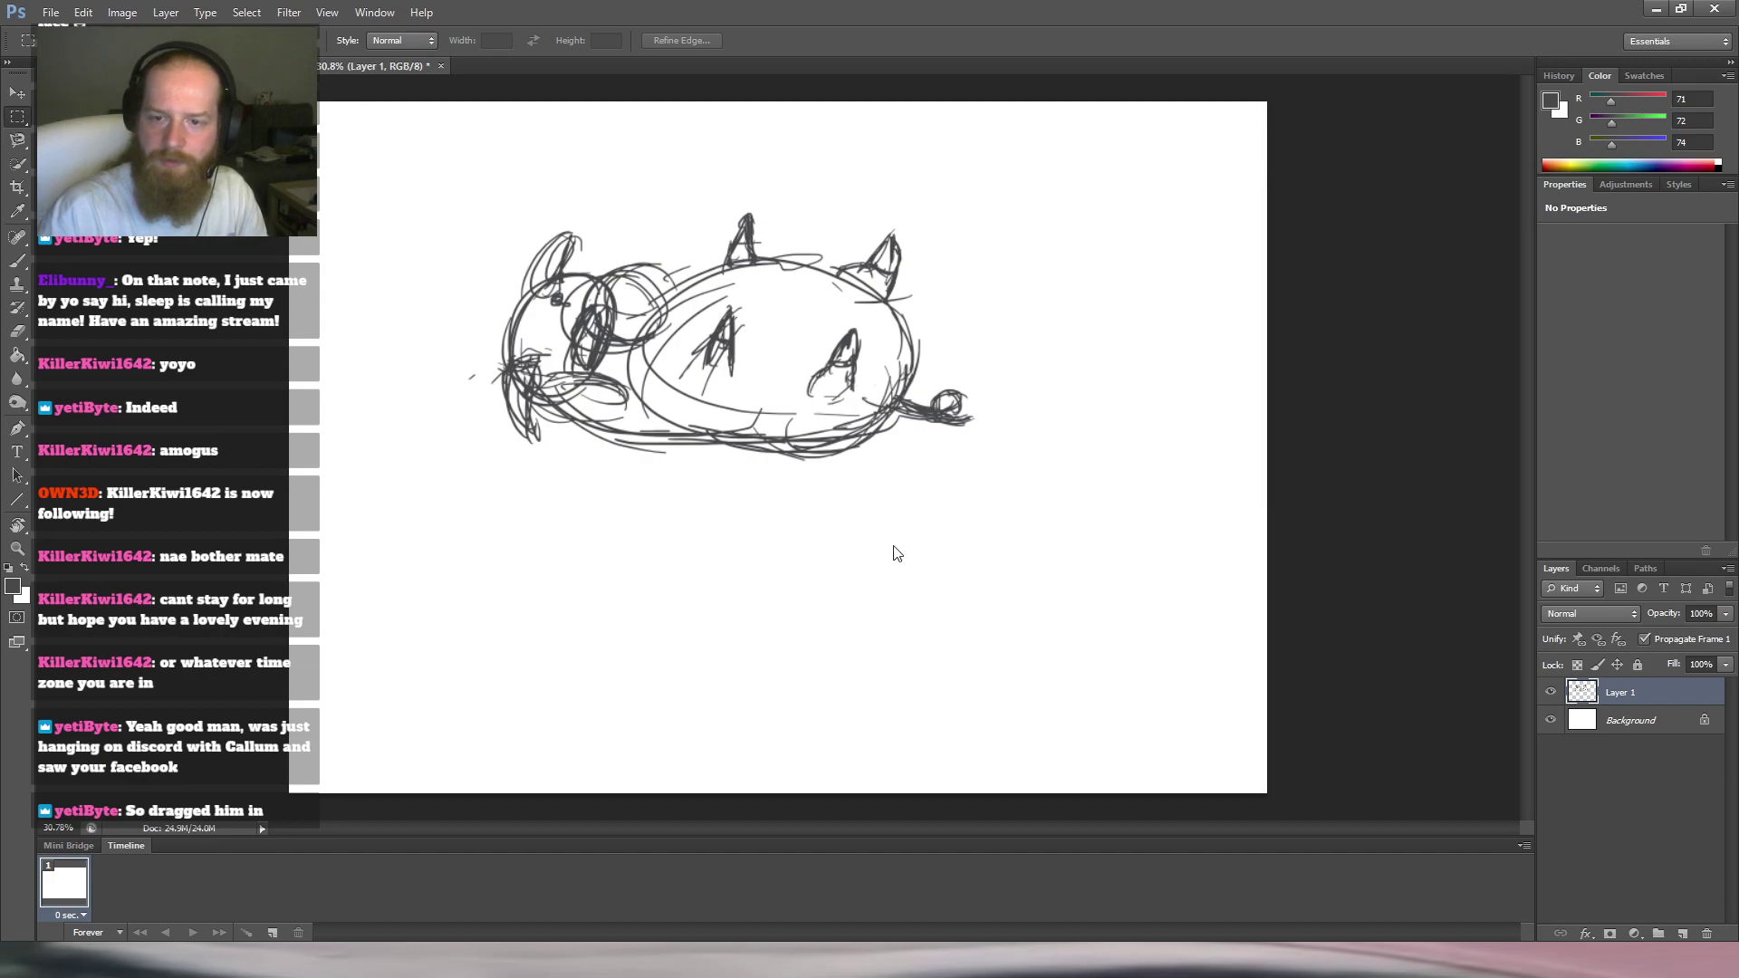
key("ctrl+t")
left_click_drag(997, 453, 967, 531)
left_click_drag(881, 372, 981, 447)
left_click_drag(1050, 601, 1020, 574)
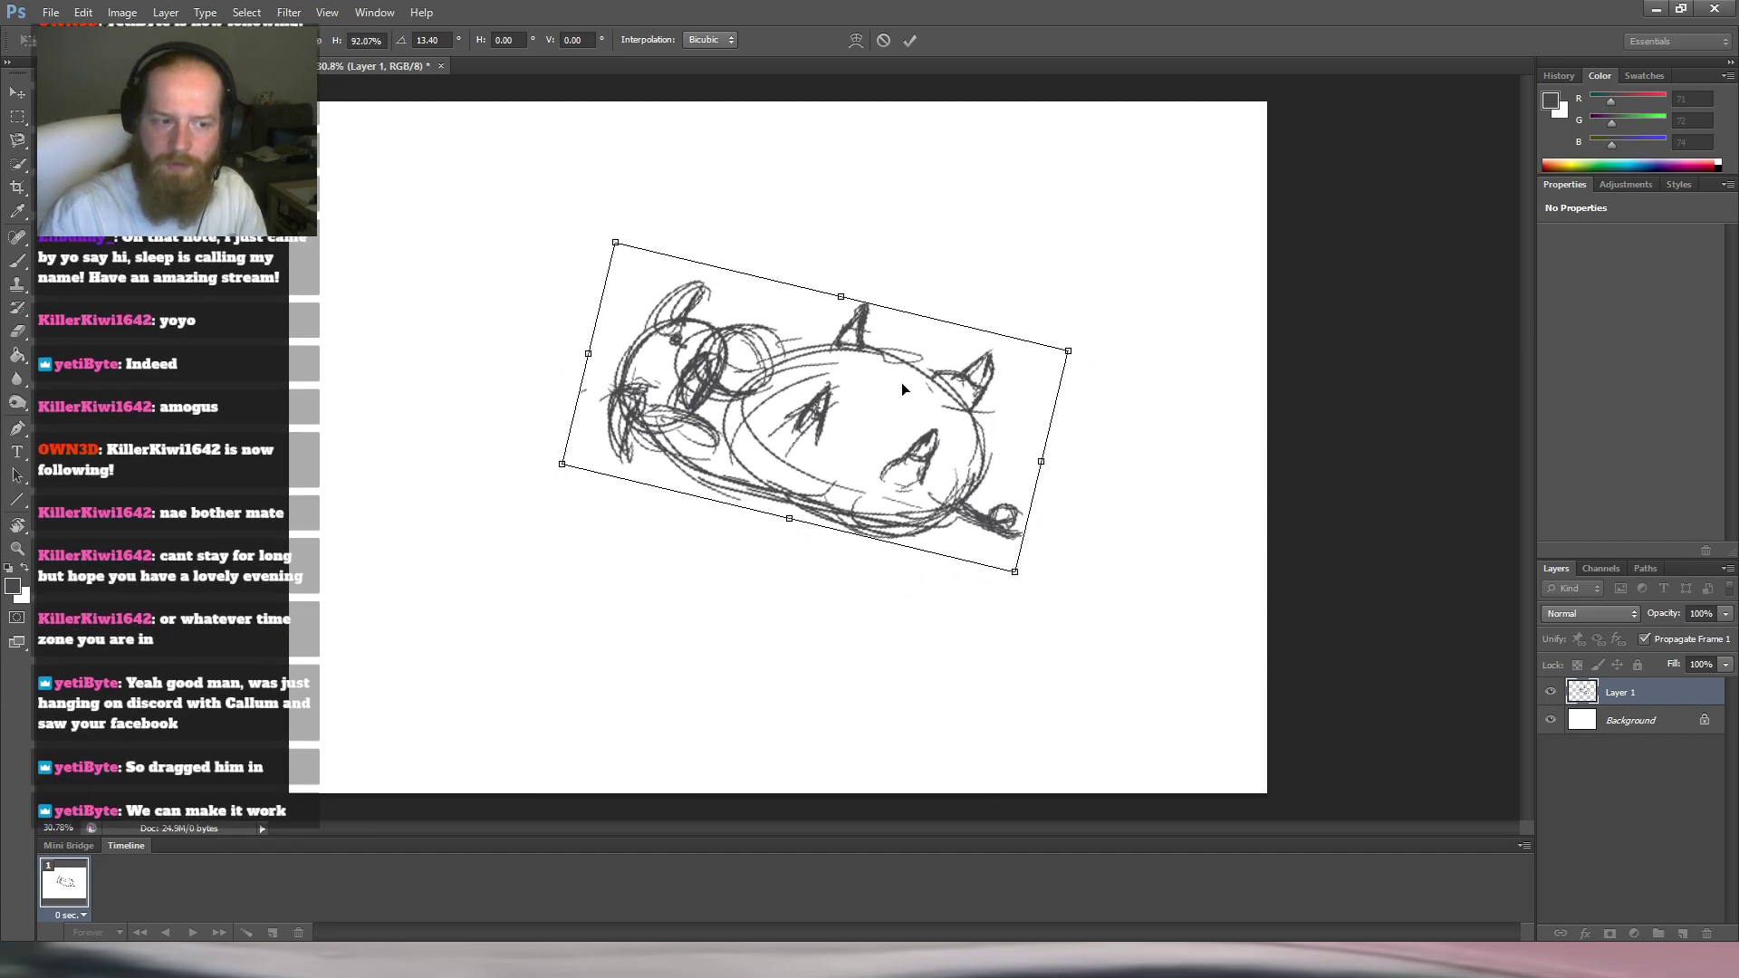
Flip the pig sketch horizontally, tilt it so the head is higher than the tail, and apply the transform.
right_click(882, 403)
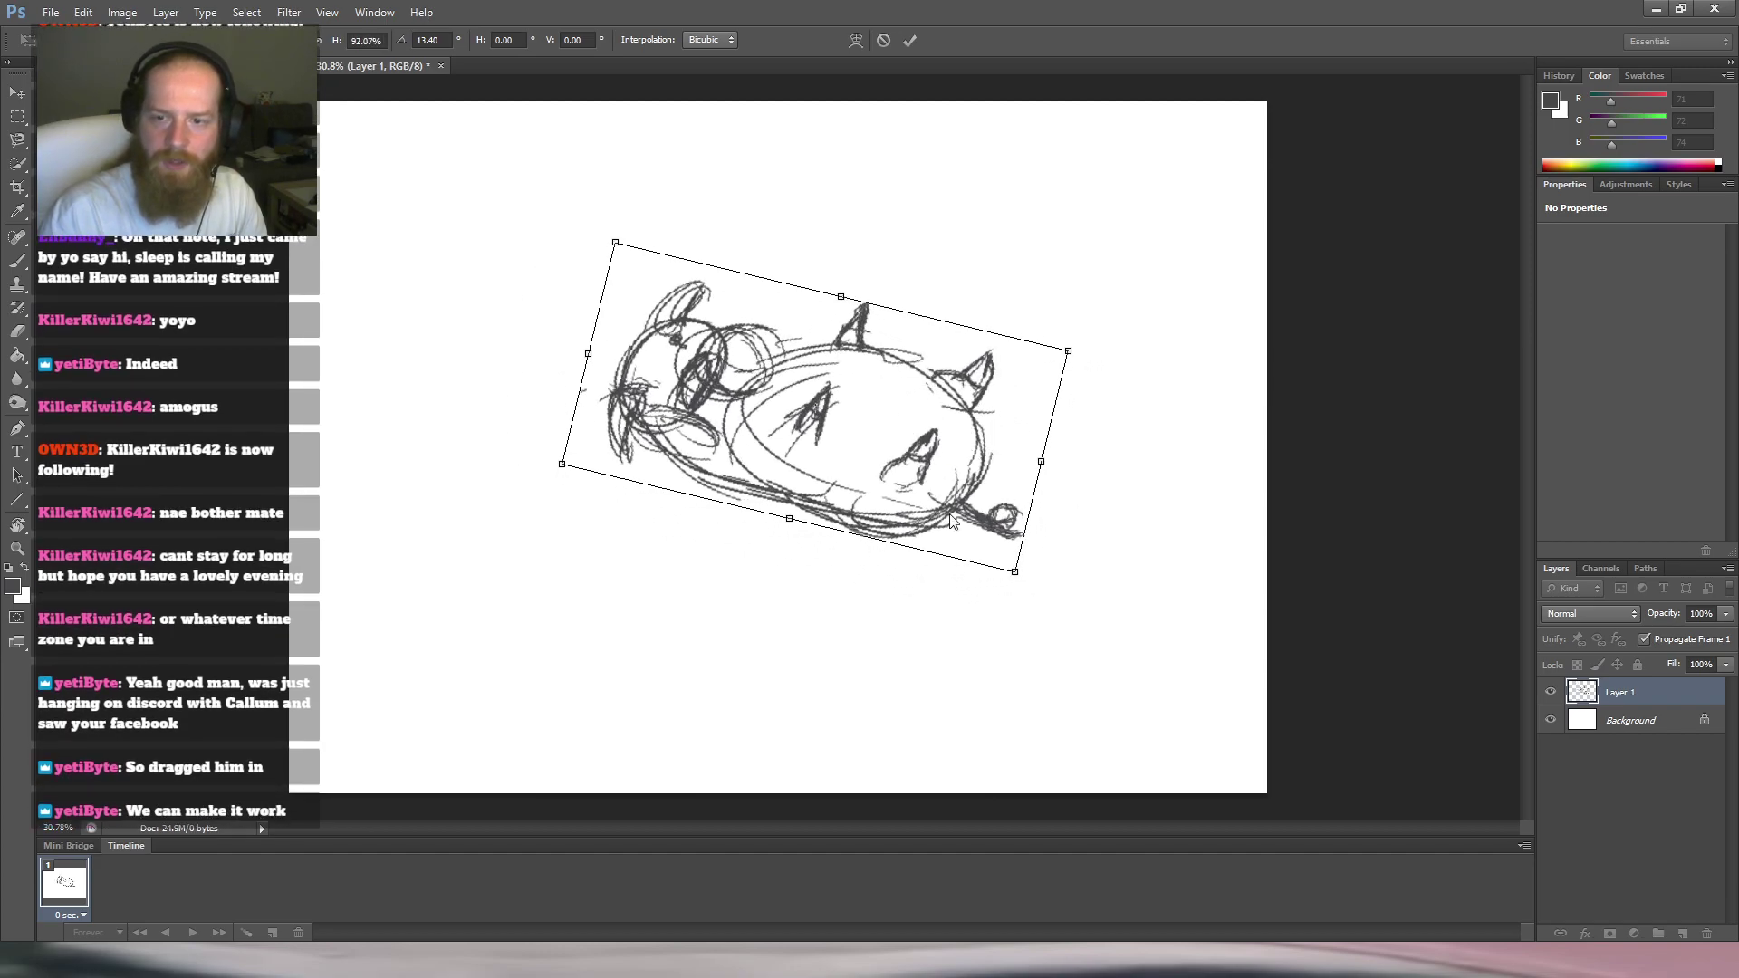
left_click(945, 676)
left_click_drag(901, 363, 881, 341)
left_click_drag(1002, 194, 985, 179)
left_click_drag(927, 303, 992, 287)
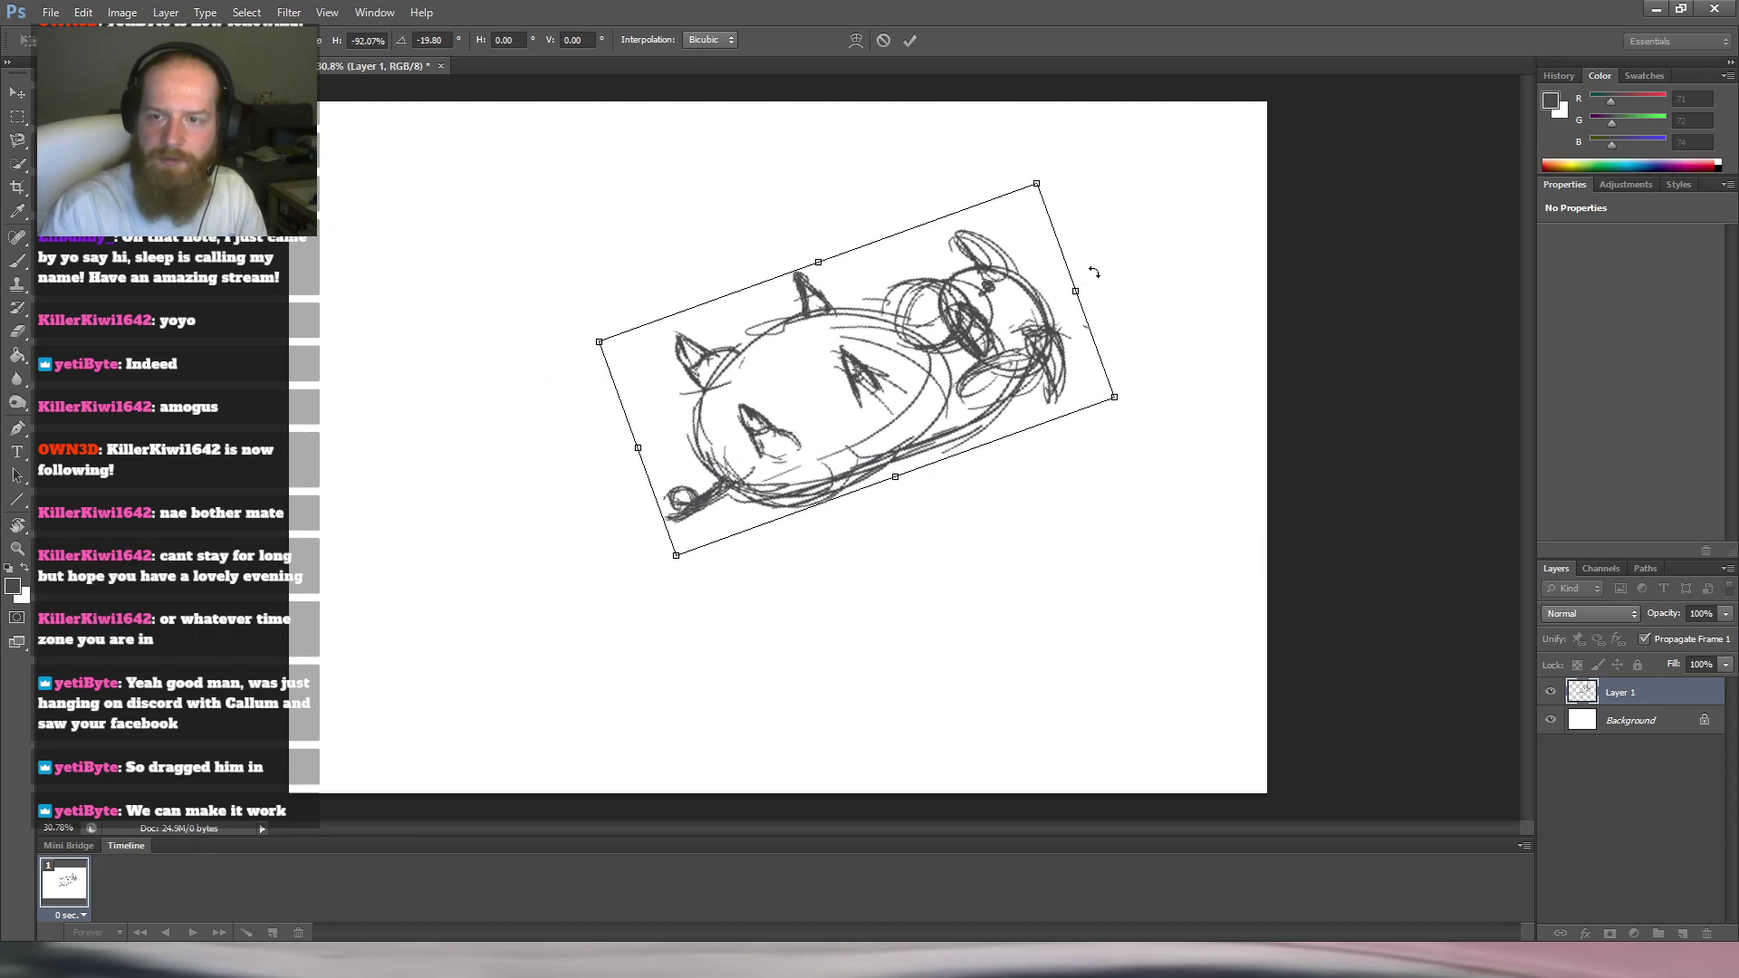
left_click_drag(1115, 398, 1123, 412)
key("Return")
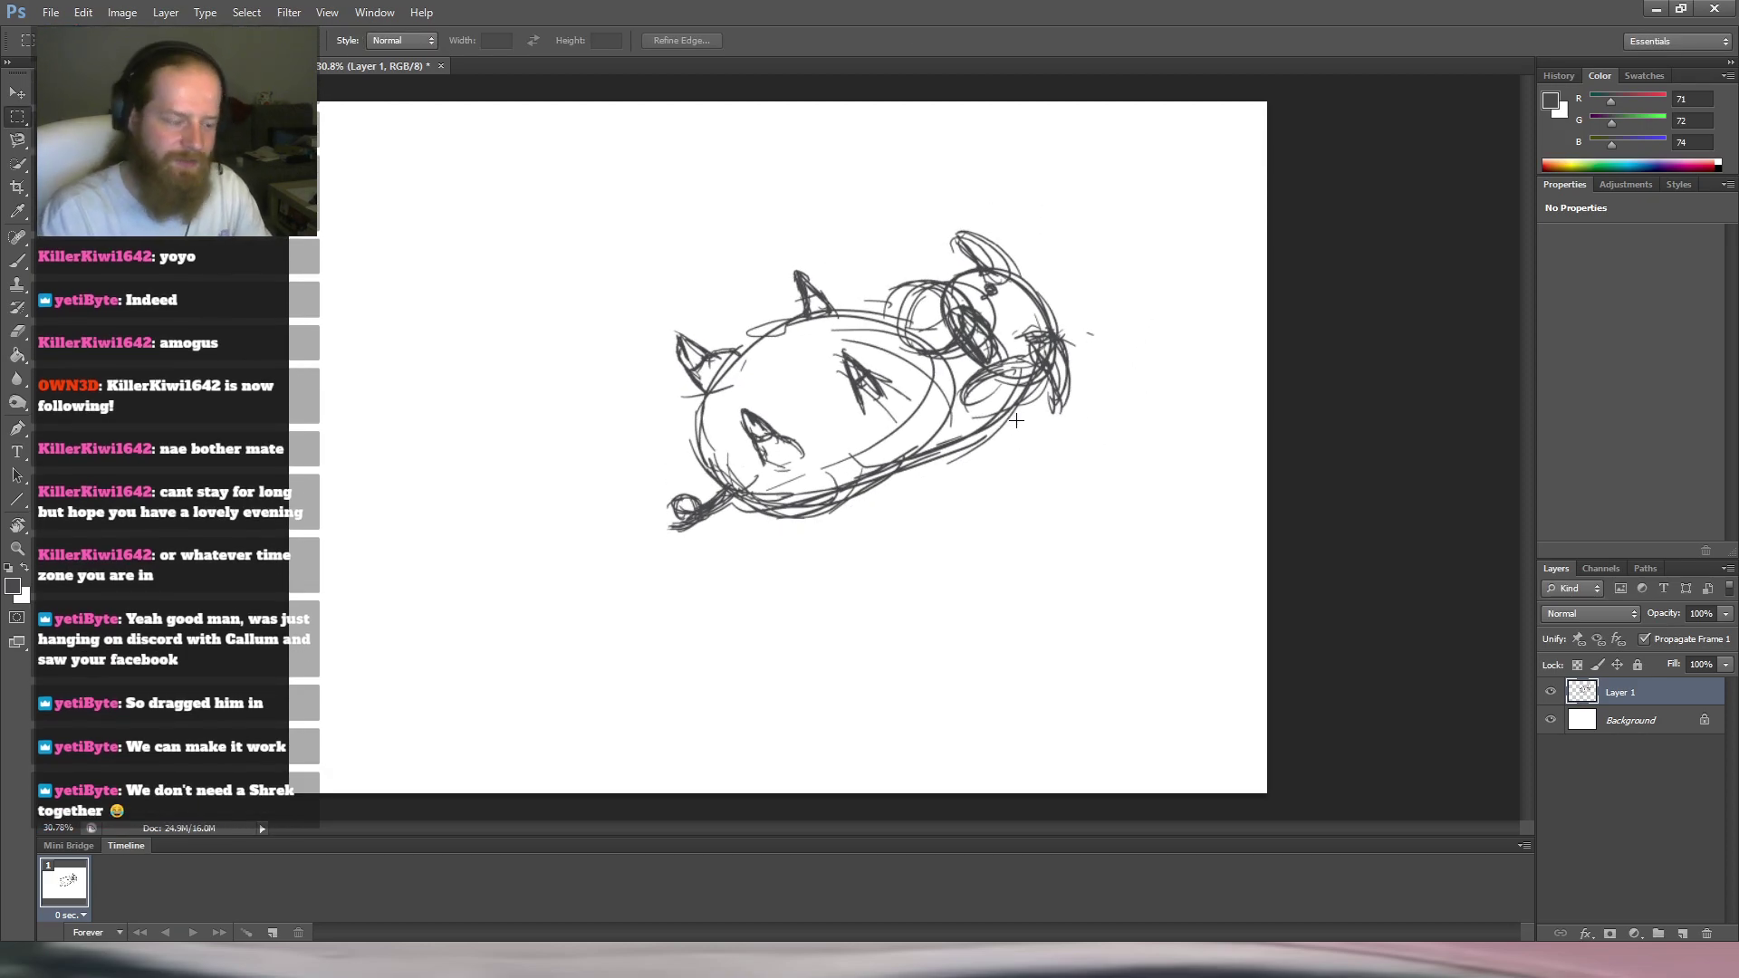
Erase the stray marks on the body outline and around the outer ear, and redraw the ear's tip with the brush.
key("b")
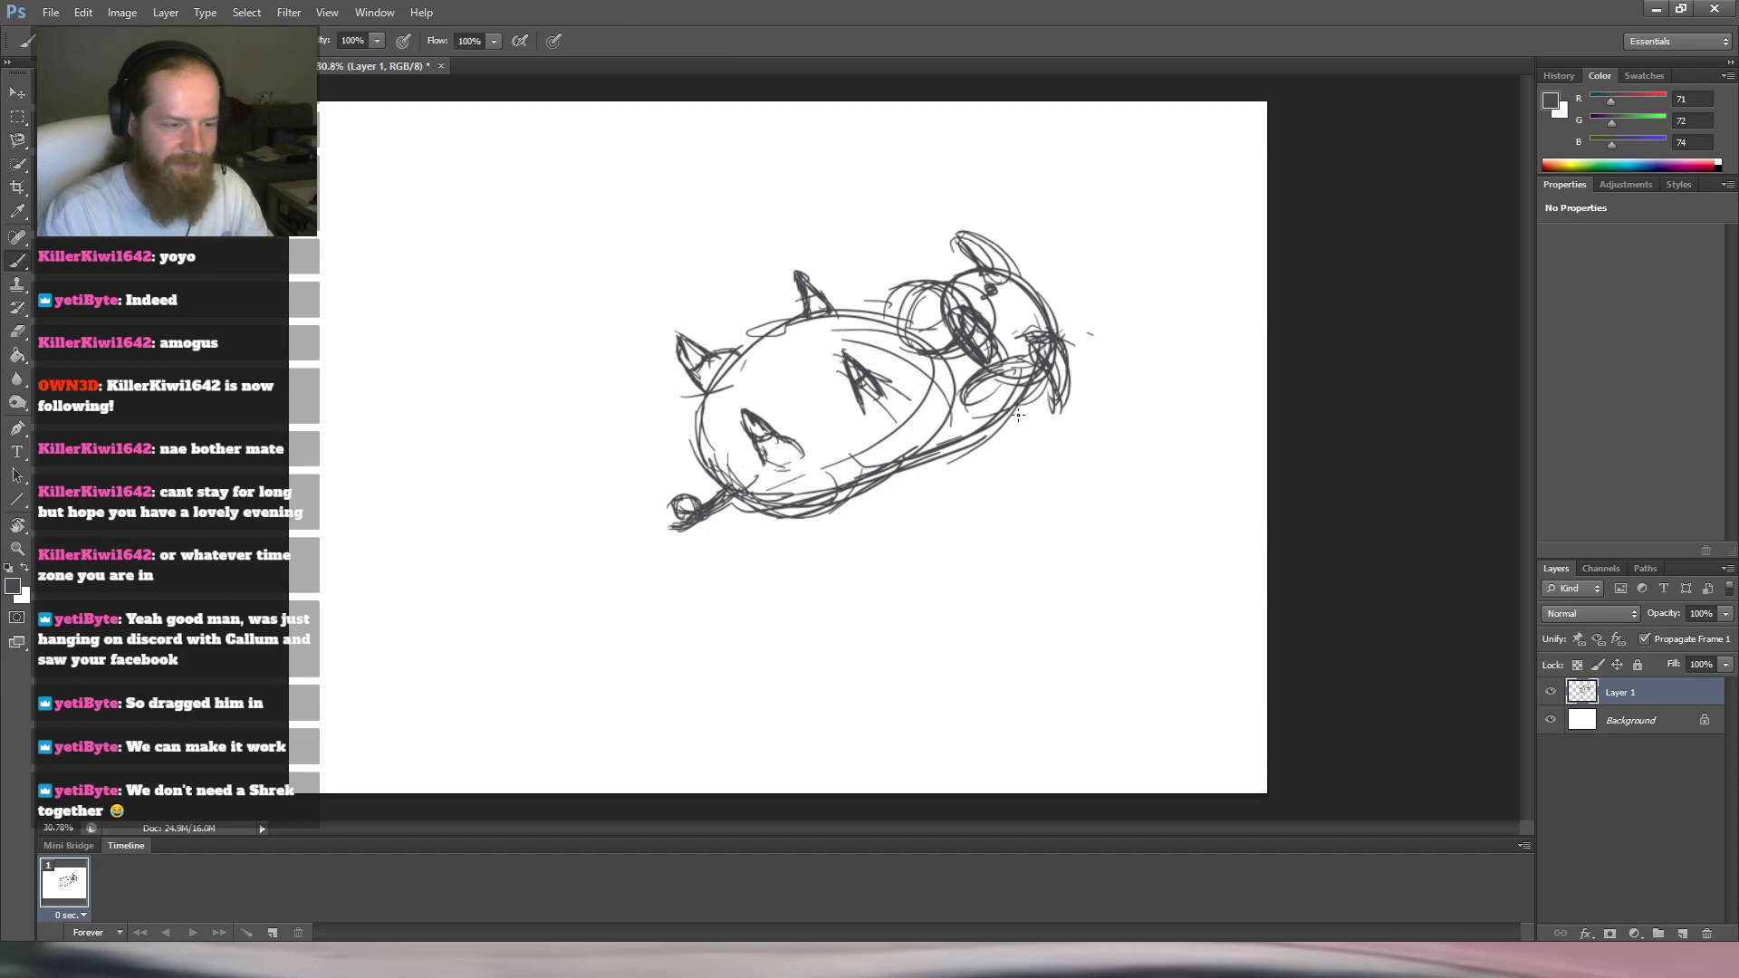
left_click(884, 312, "ctrl")
left_click(932, 286, "ctrl+alt")
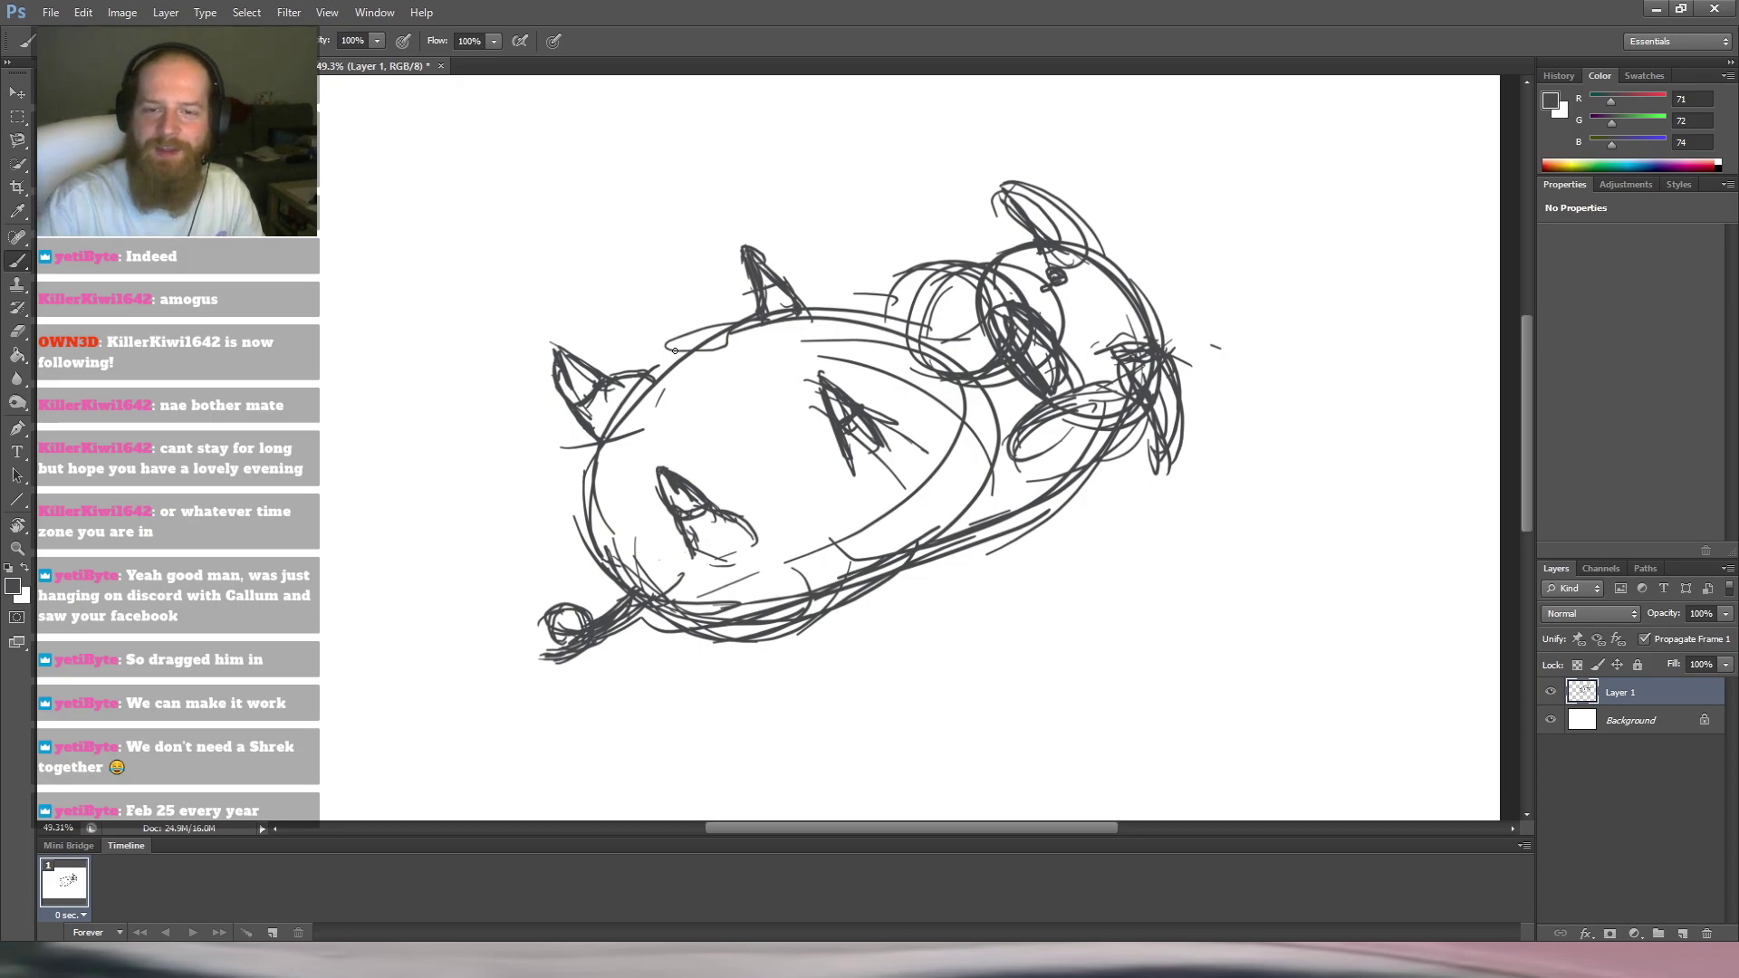
key("e")
mouse_move(697, 349)
left_mouse_down()
mouse_move(675, 342)
mouse_move(712, 320)
left_mouse_up()
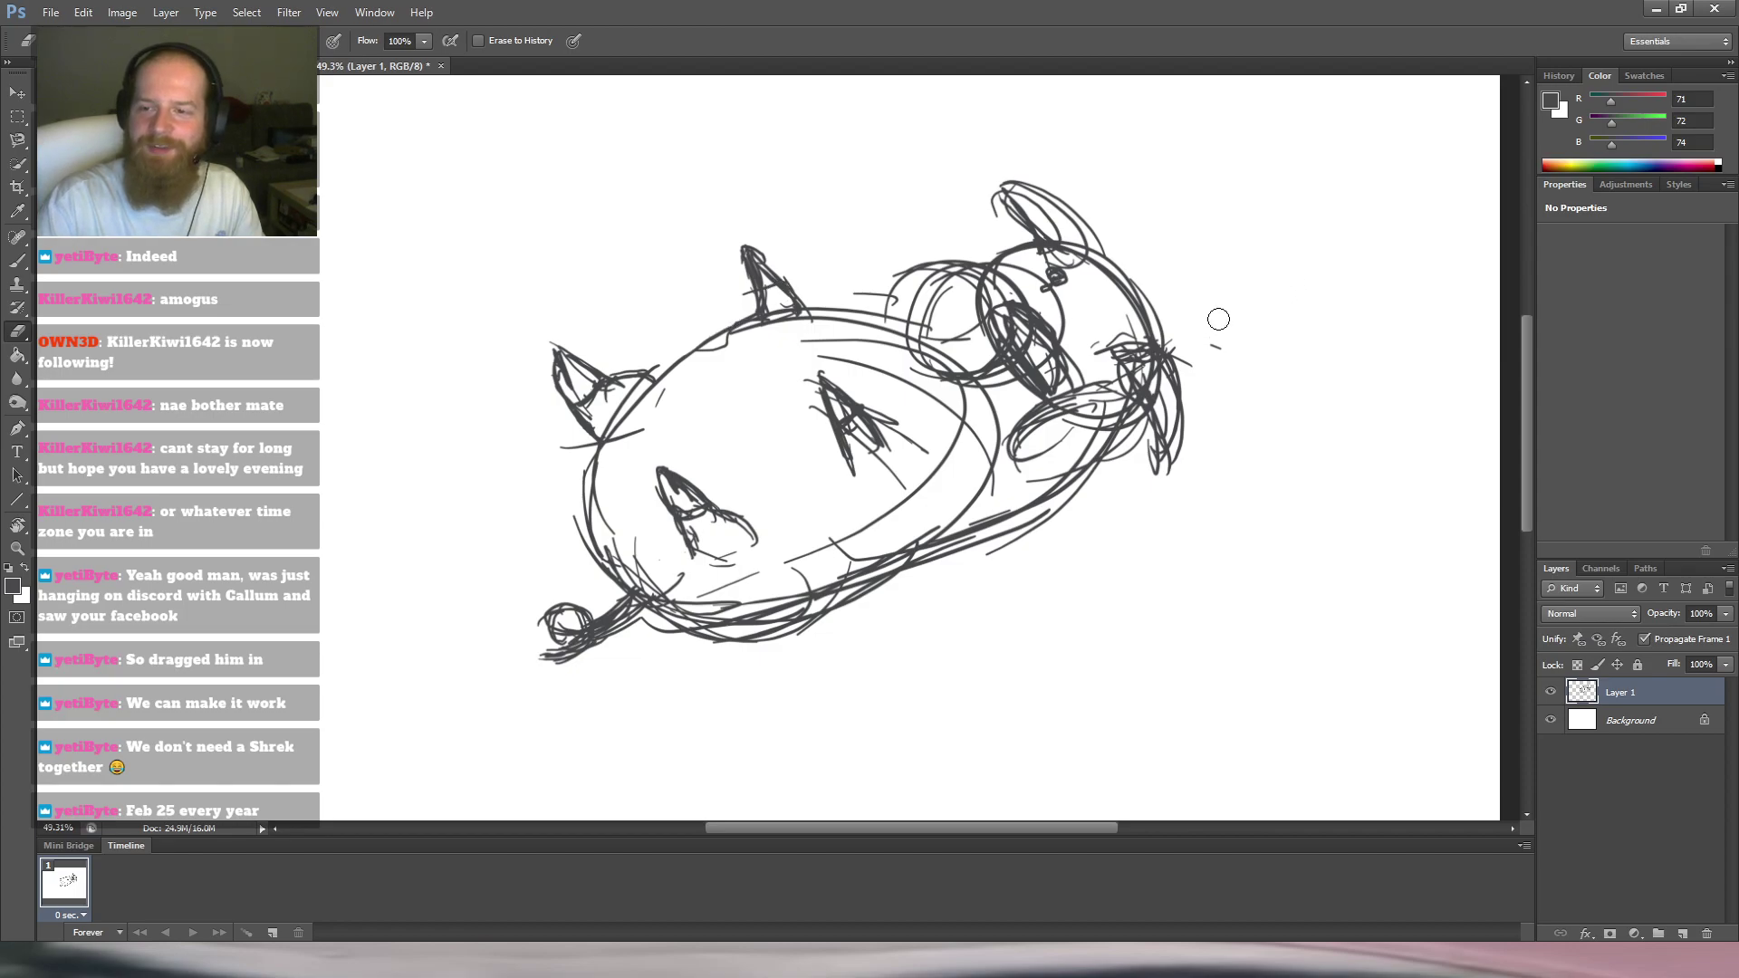
mouse_move(1197, 341)
left_mouse_down()
mouse_move(1178, 349)
mouse_move(1189, 407)
mouse_move(1149, 476)
mouse_move(1160, 492)
left_mouse_up()
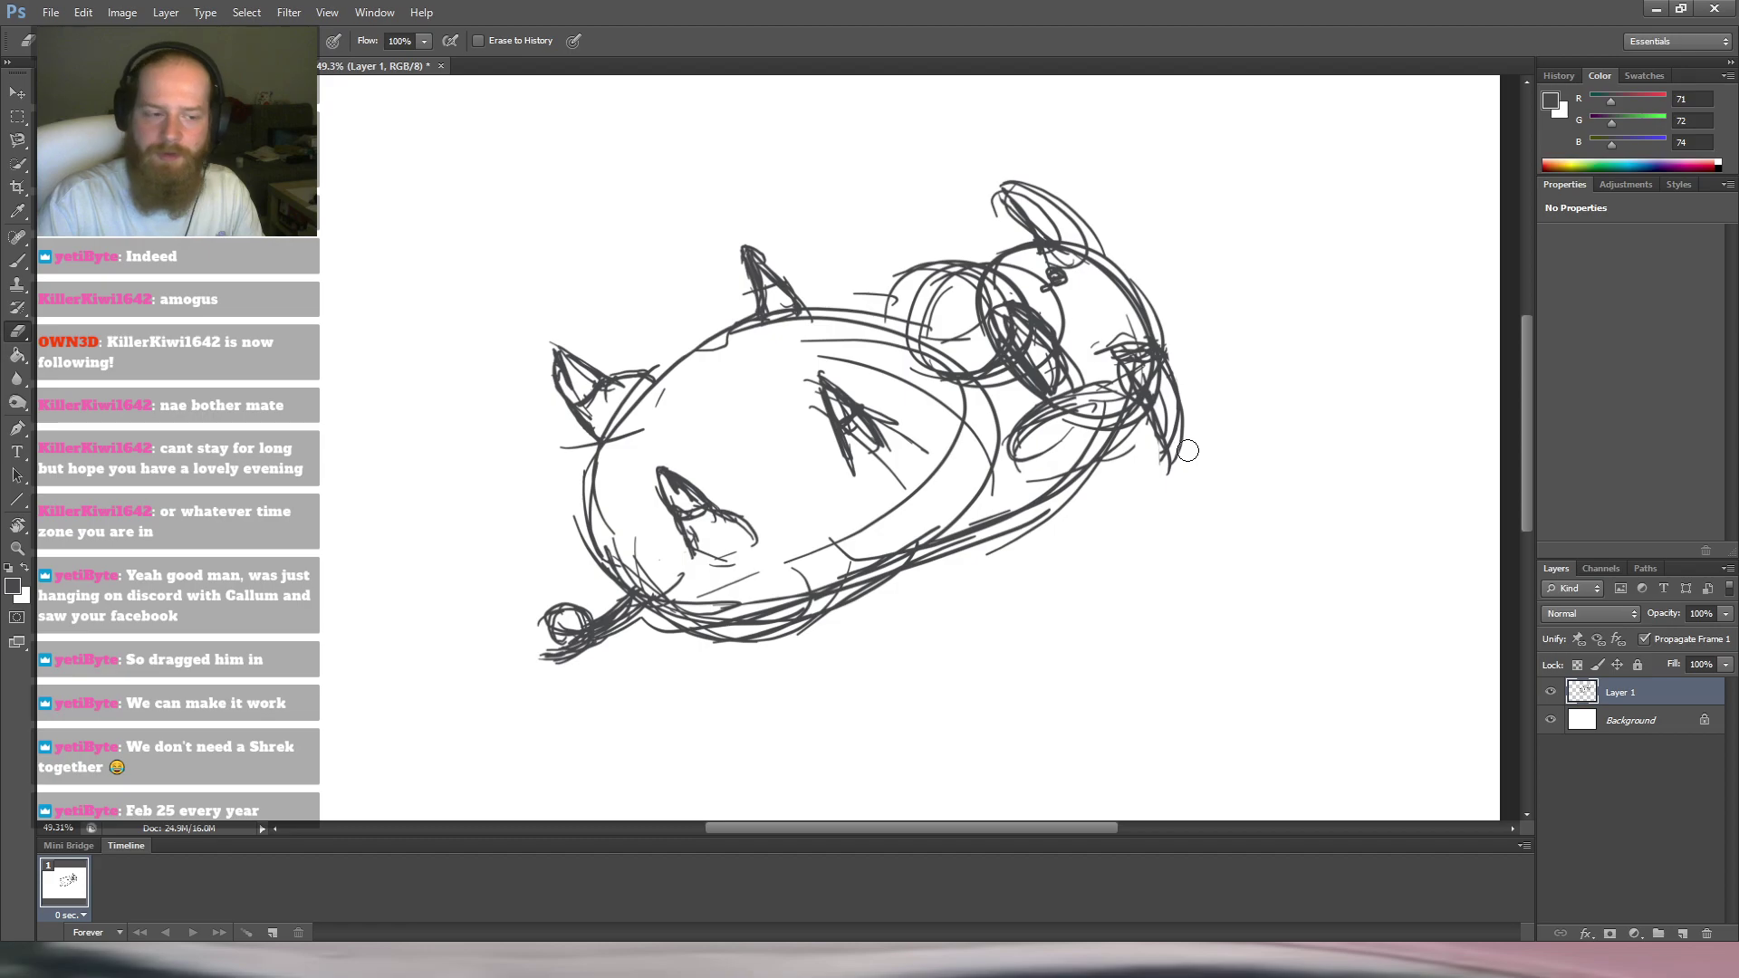
key("b")
mouse_move(1168, 458)
left_mouse_down()
mouse_move(1185, 413)
mouse_move(1179, 447)
left_mouse_up()
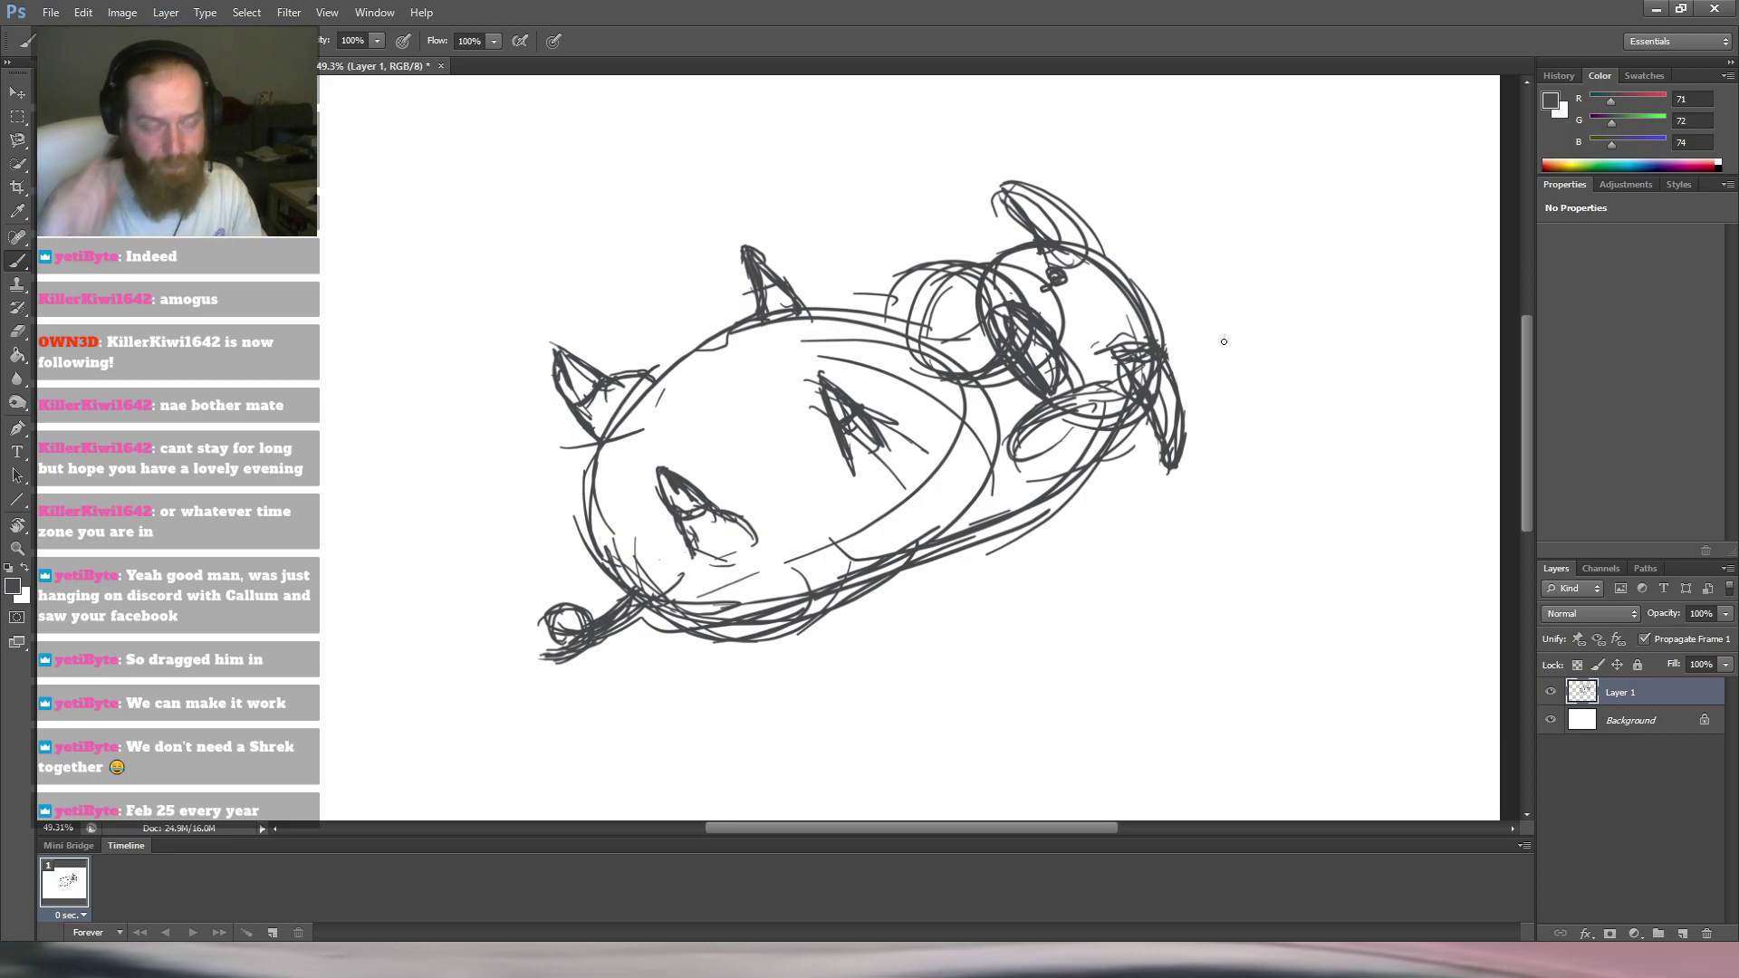
mouse_move(910, 295)
left_mouse_down()
mouse_move(818, 313)
mouse_move(811, 331)
left_mouse_up()
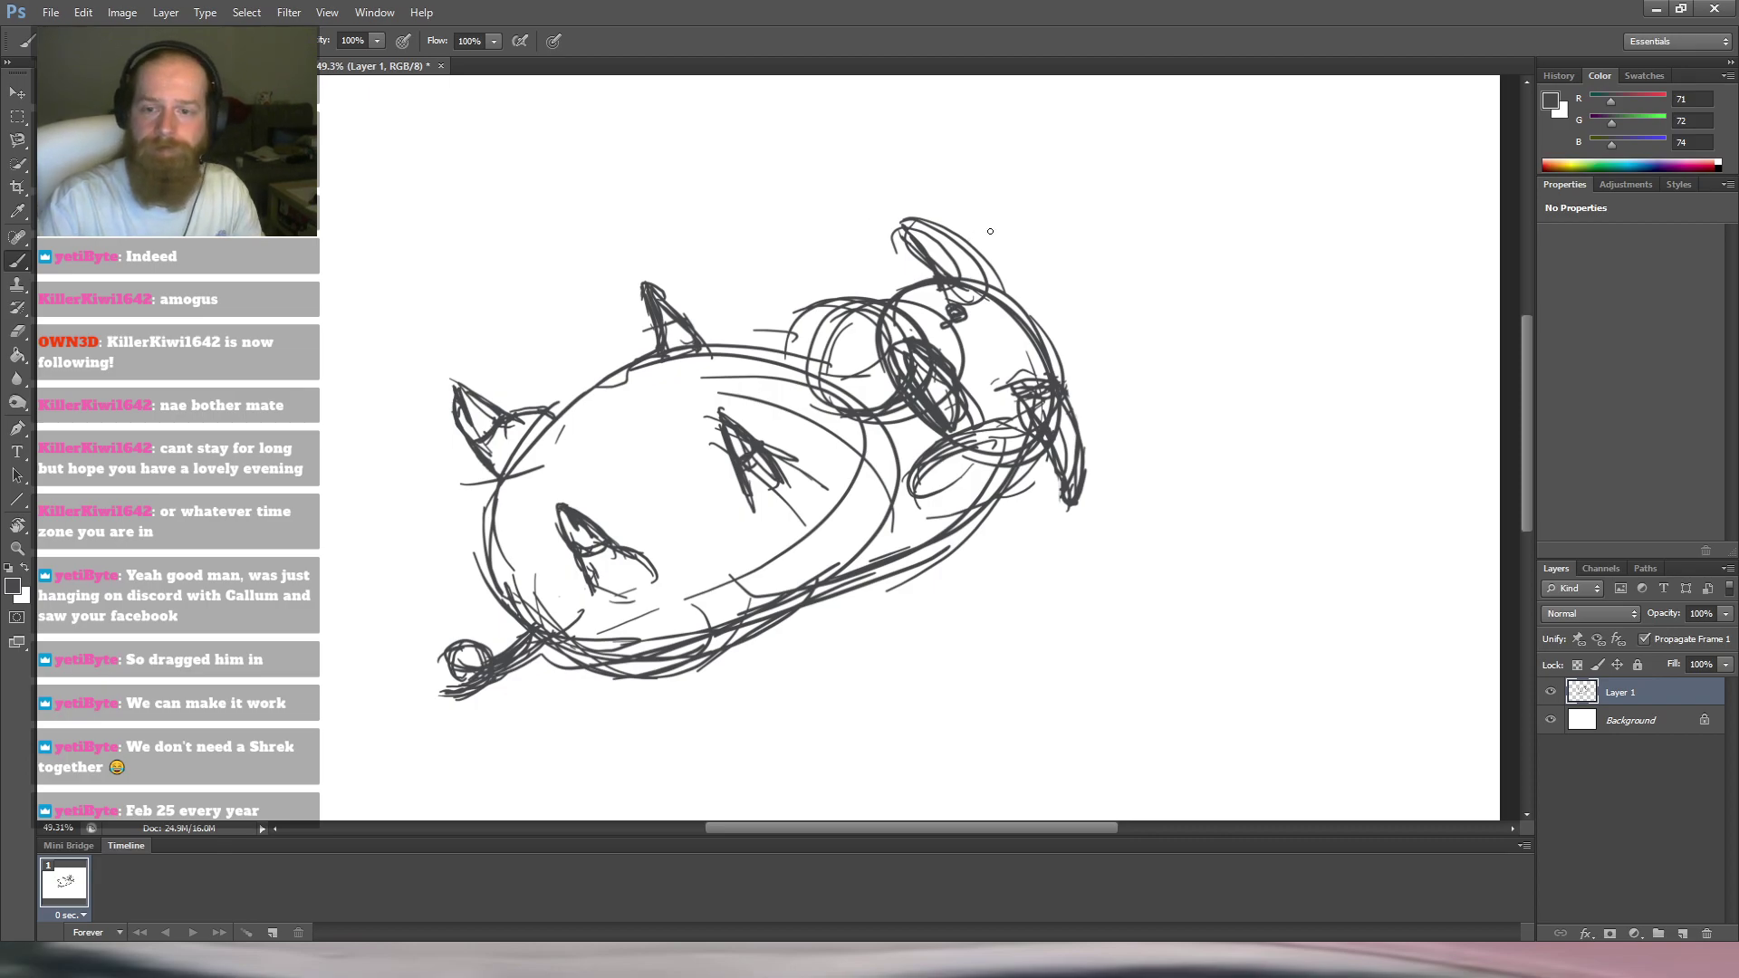
Add a new layer above the sketch, create a layer group and place both layers inside it.
left_click(1686, 936)
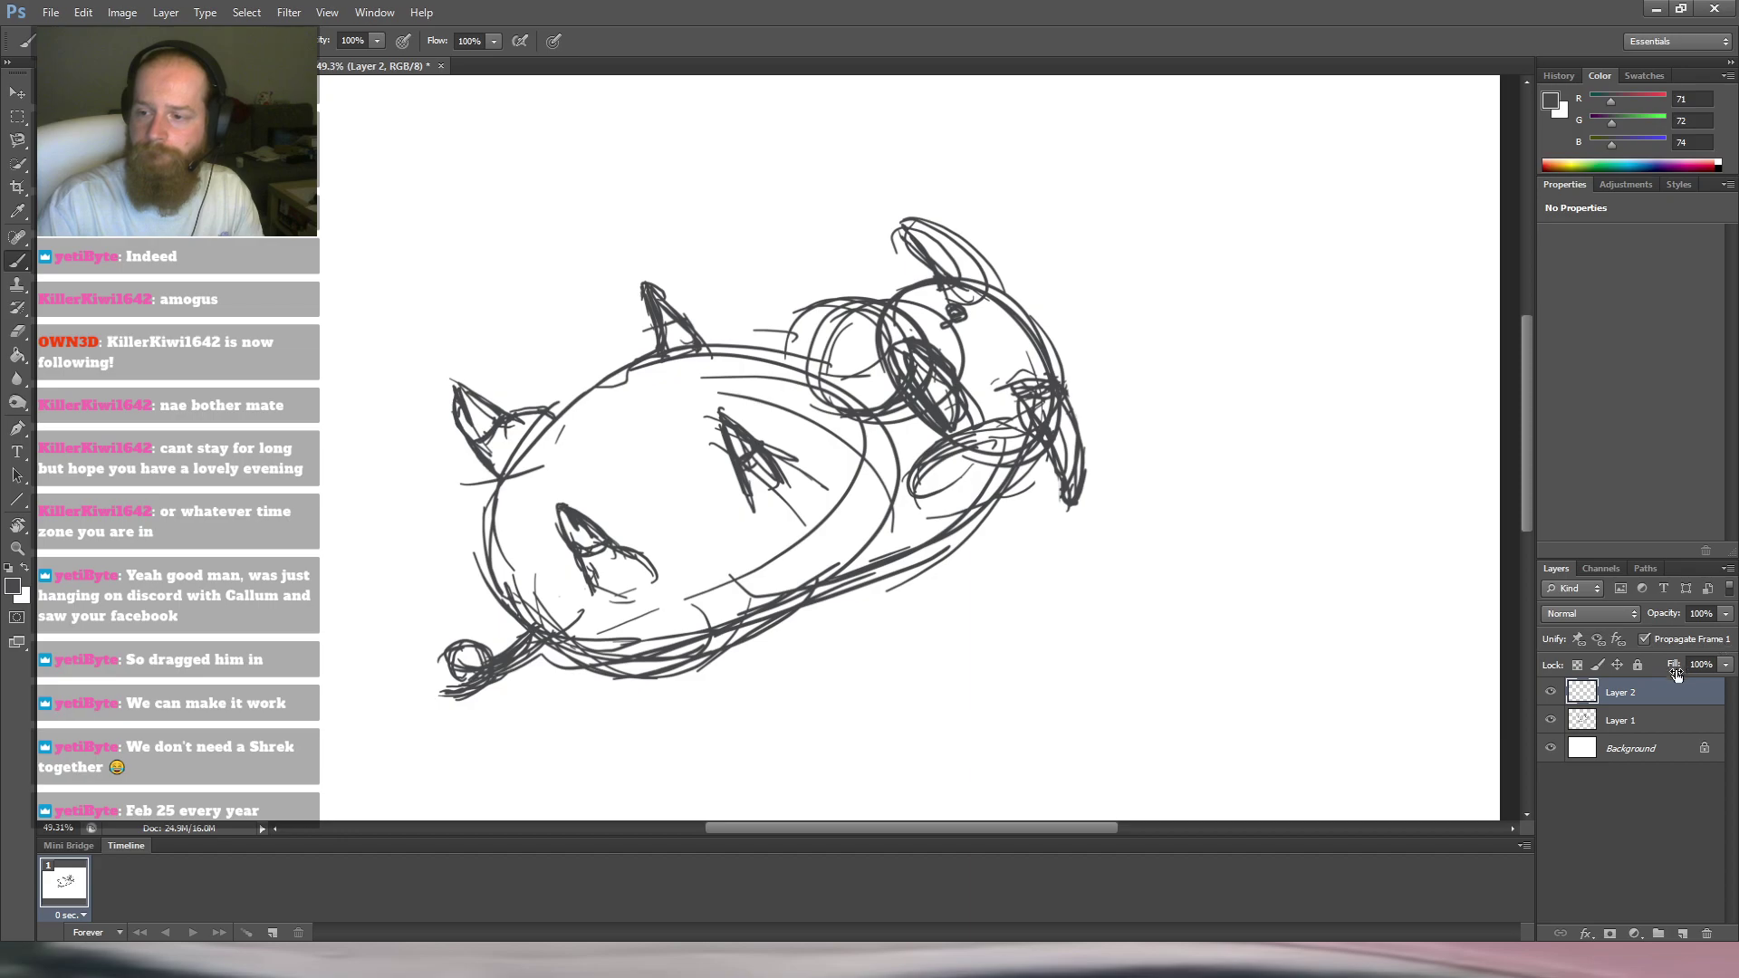
left_click(1654, 933)
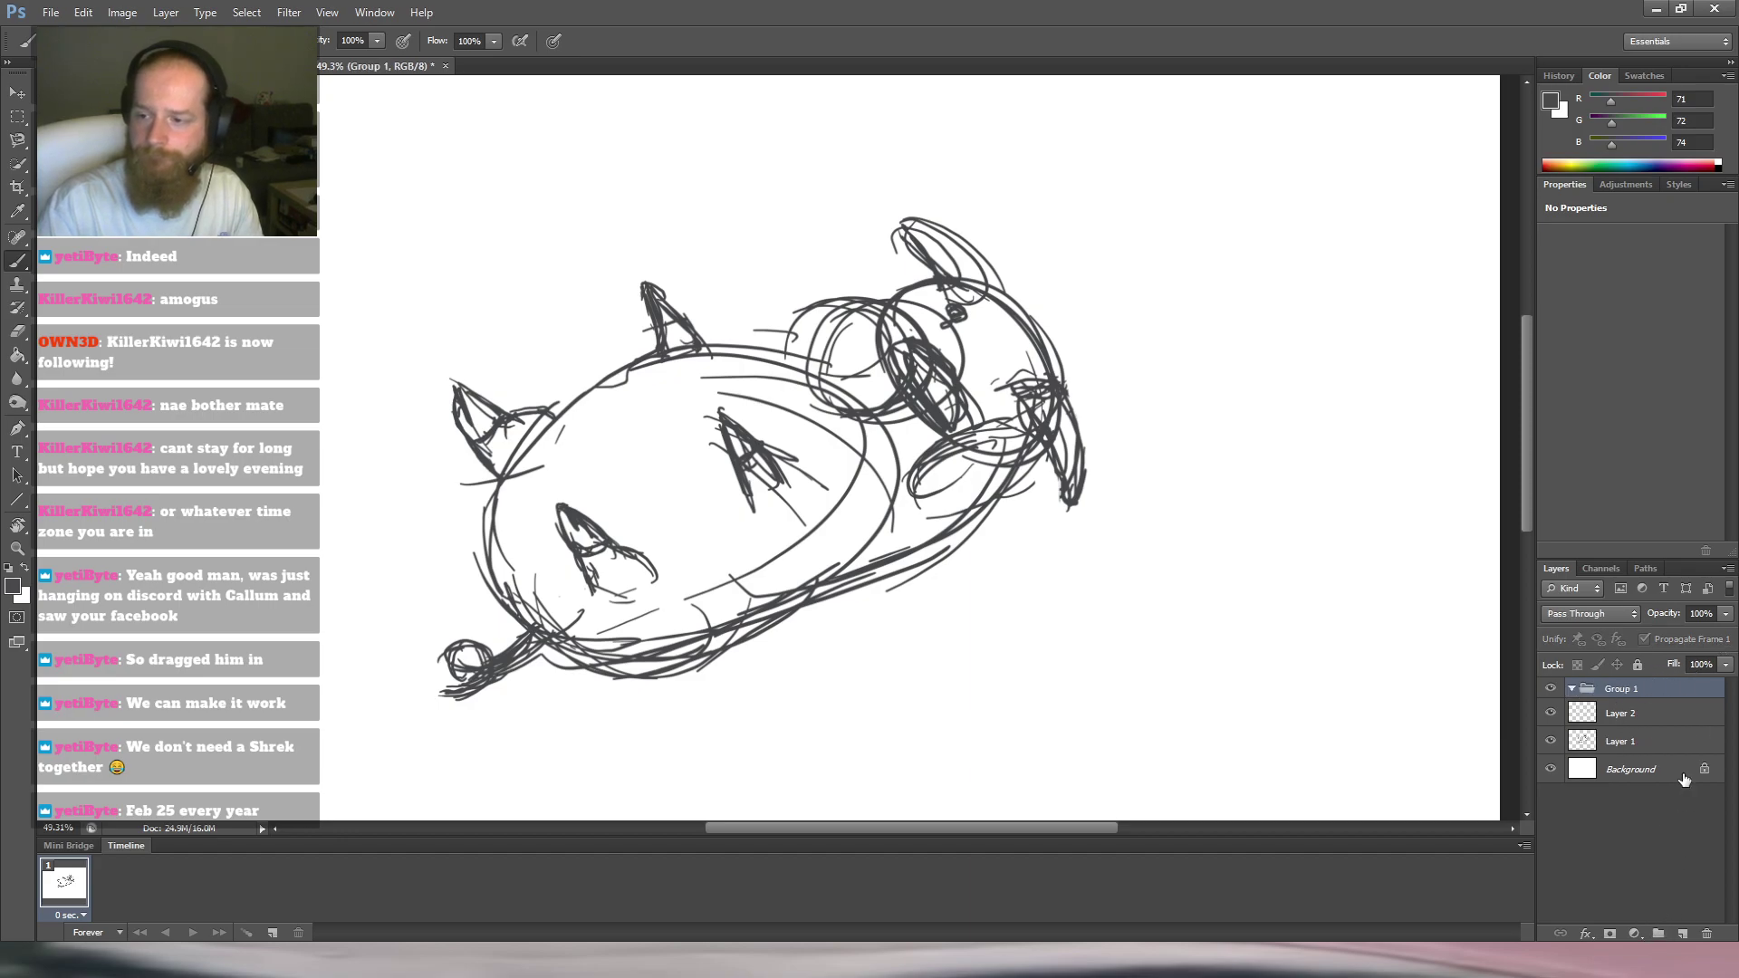
double_click(1626, 681)
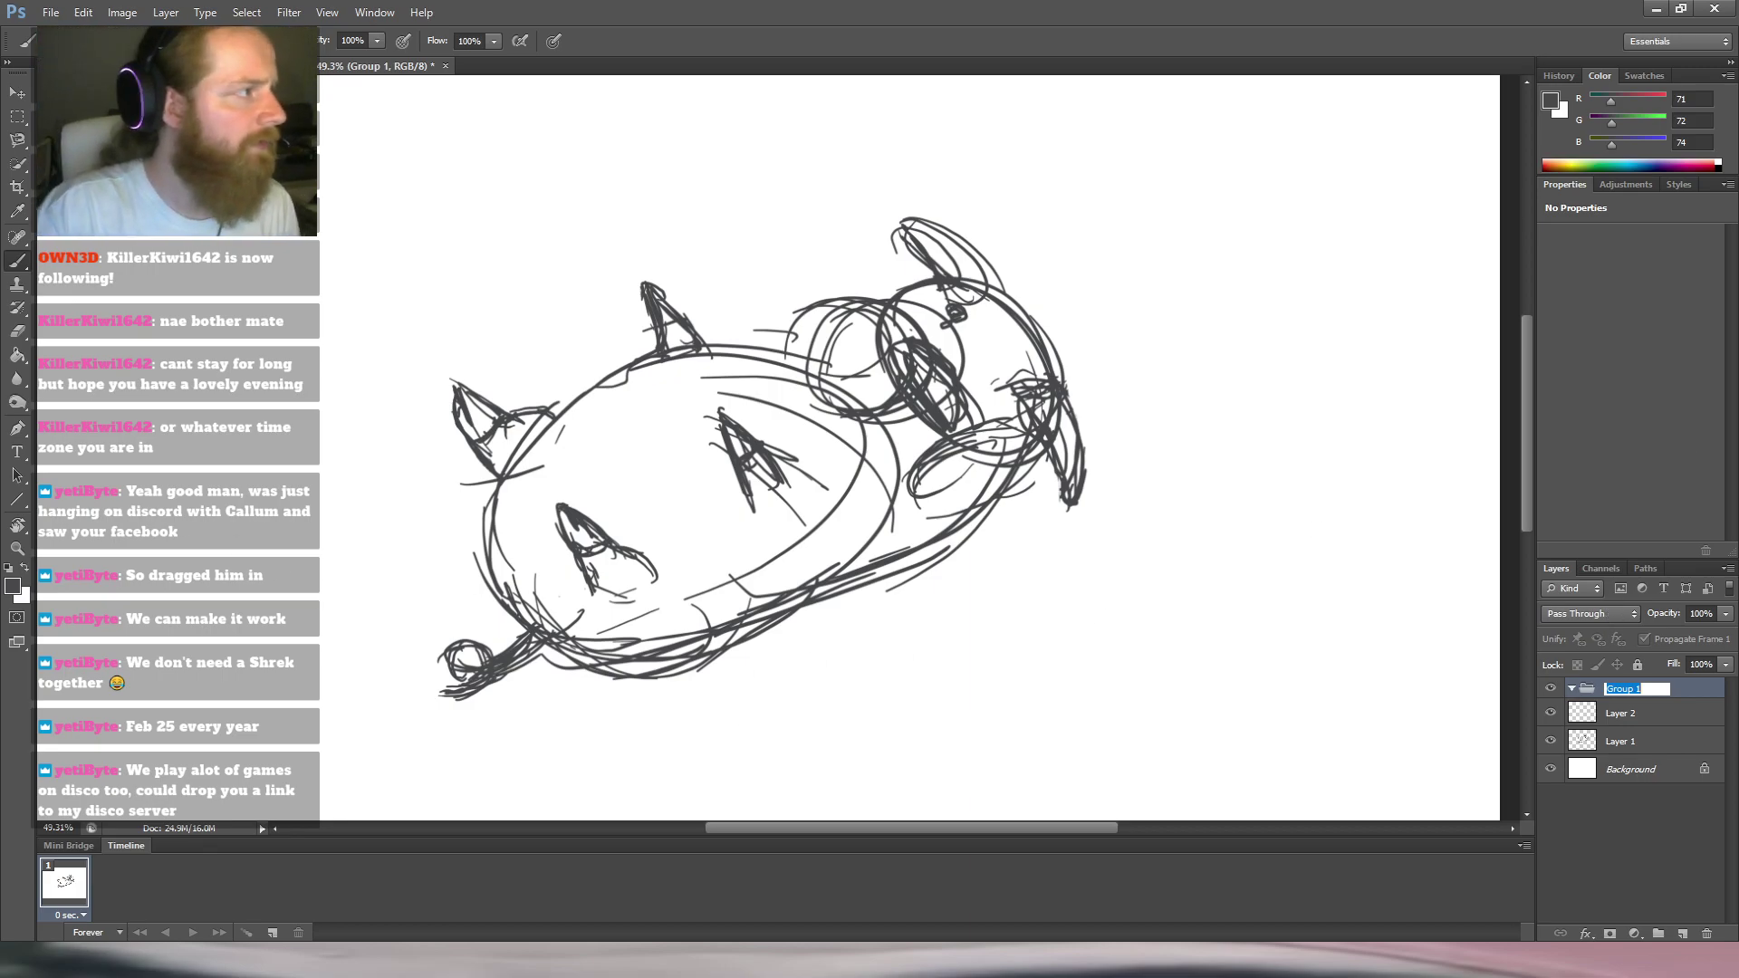
key("Return")
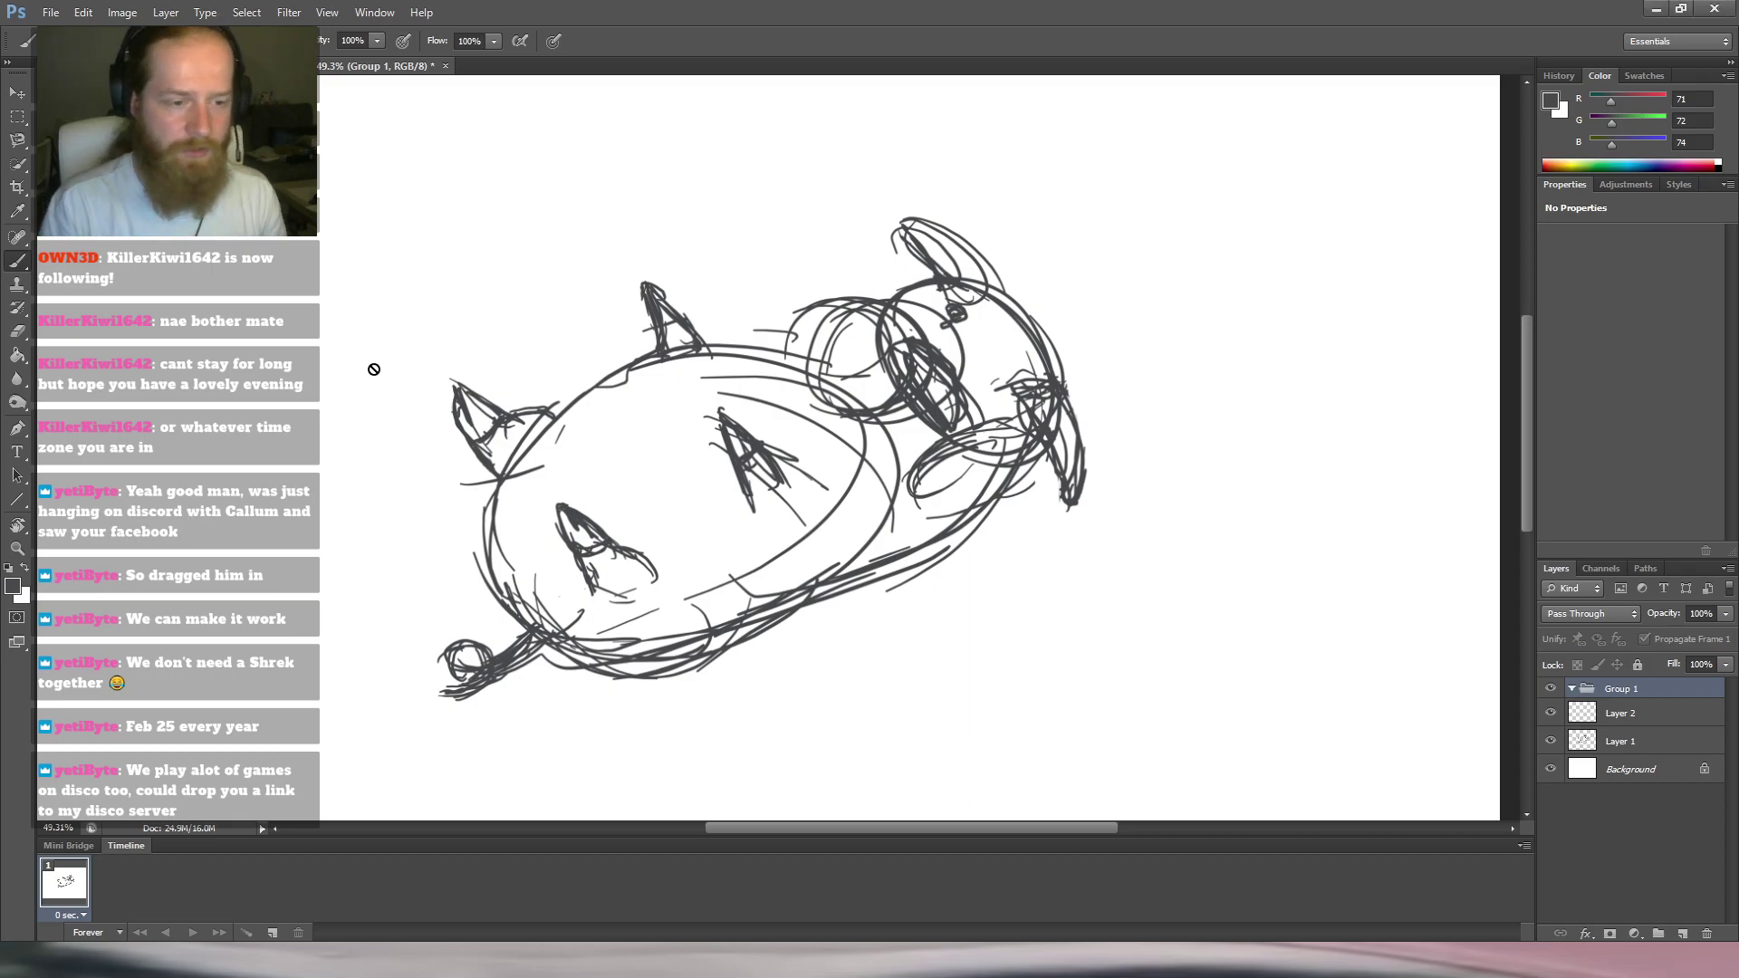
mouse_move(1671, 725)
left_mouse_down()
mouse_move(1666, 694)
mouse_move(1657, 724)
left_mouse_up()
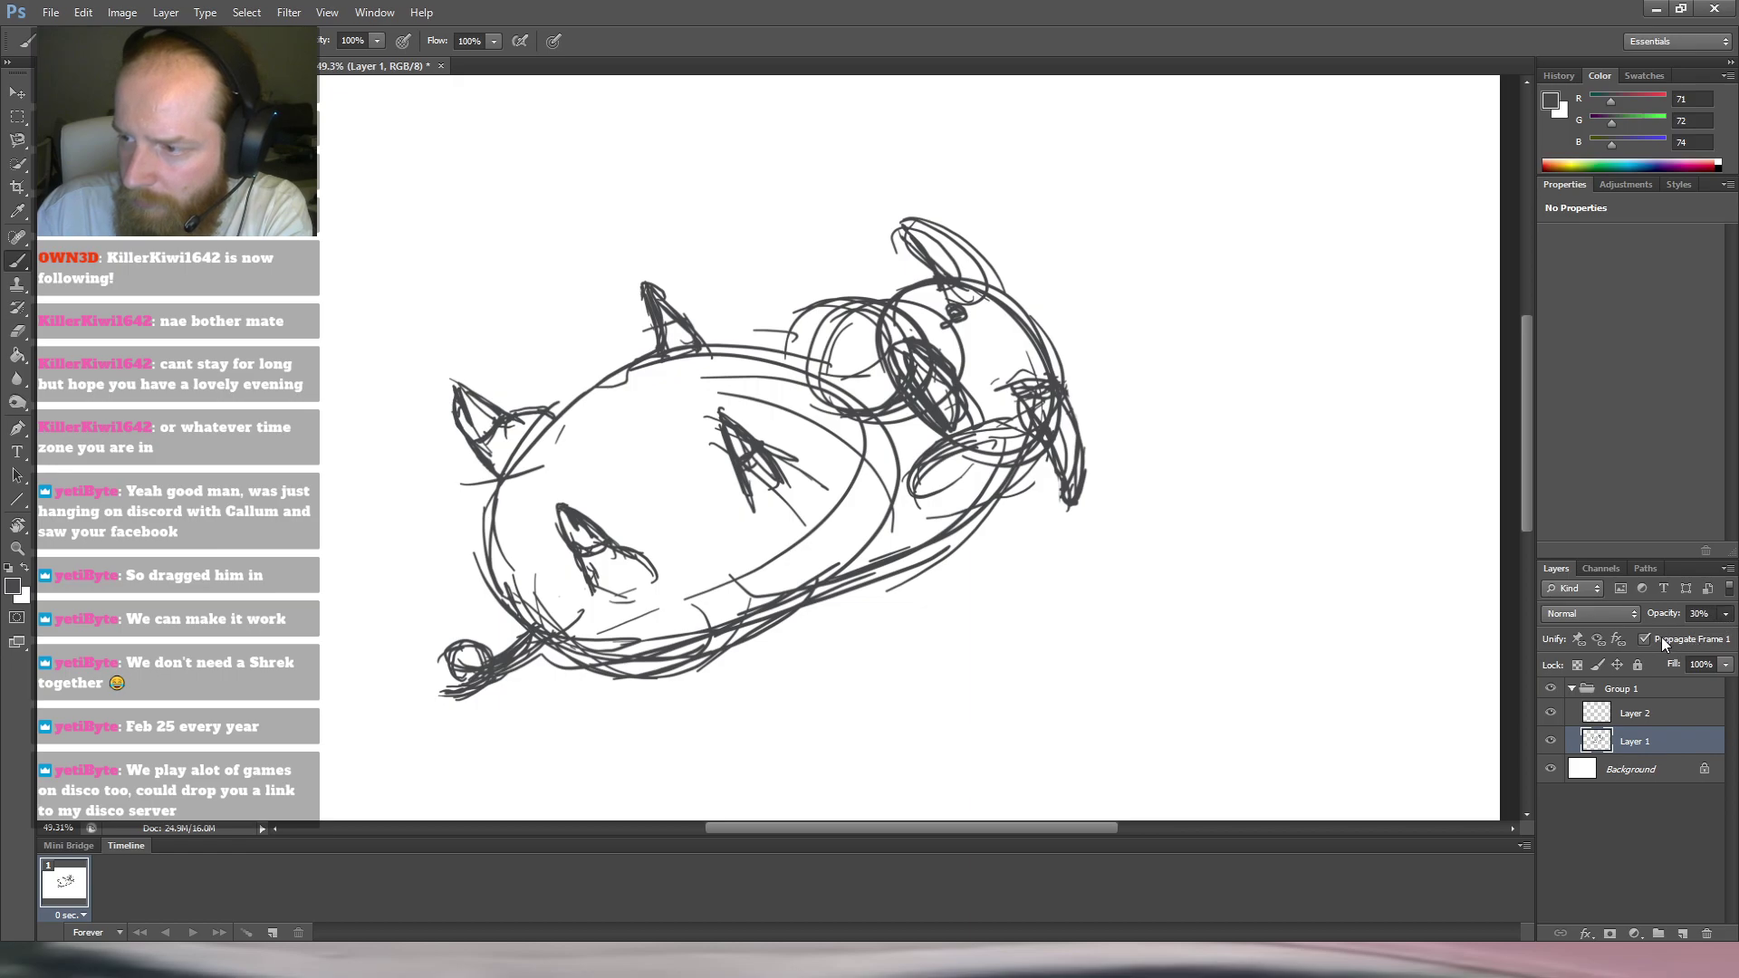
Fade the sketch on Layer 1 to 22% opacity, and set the brush colour to RGB 19, 19, 19 with Layer 2 active.
left_click_drag(1663, 638, 1655, 638)
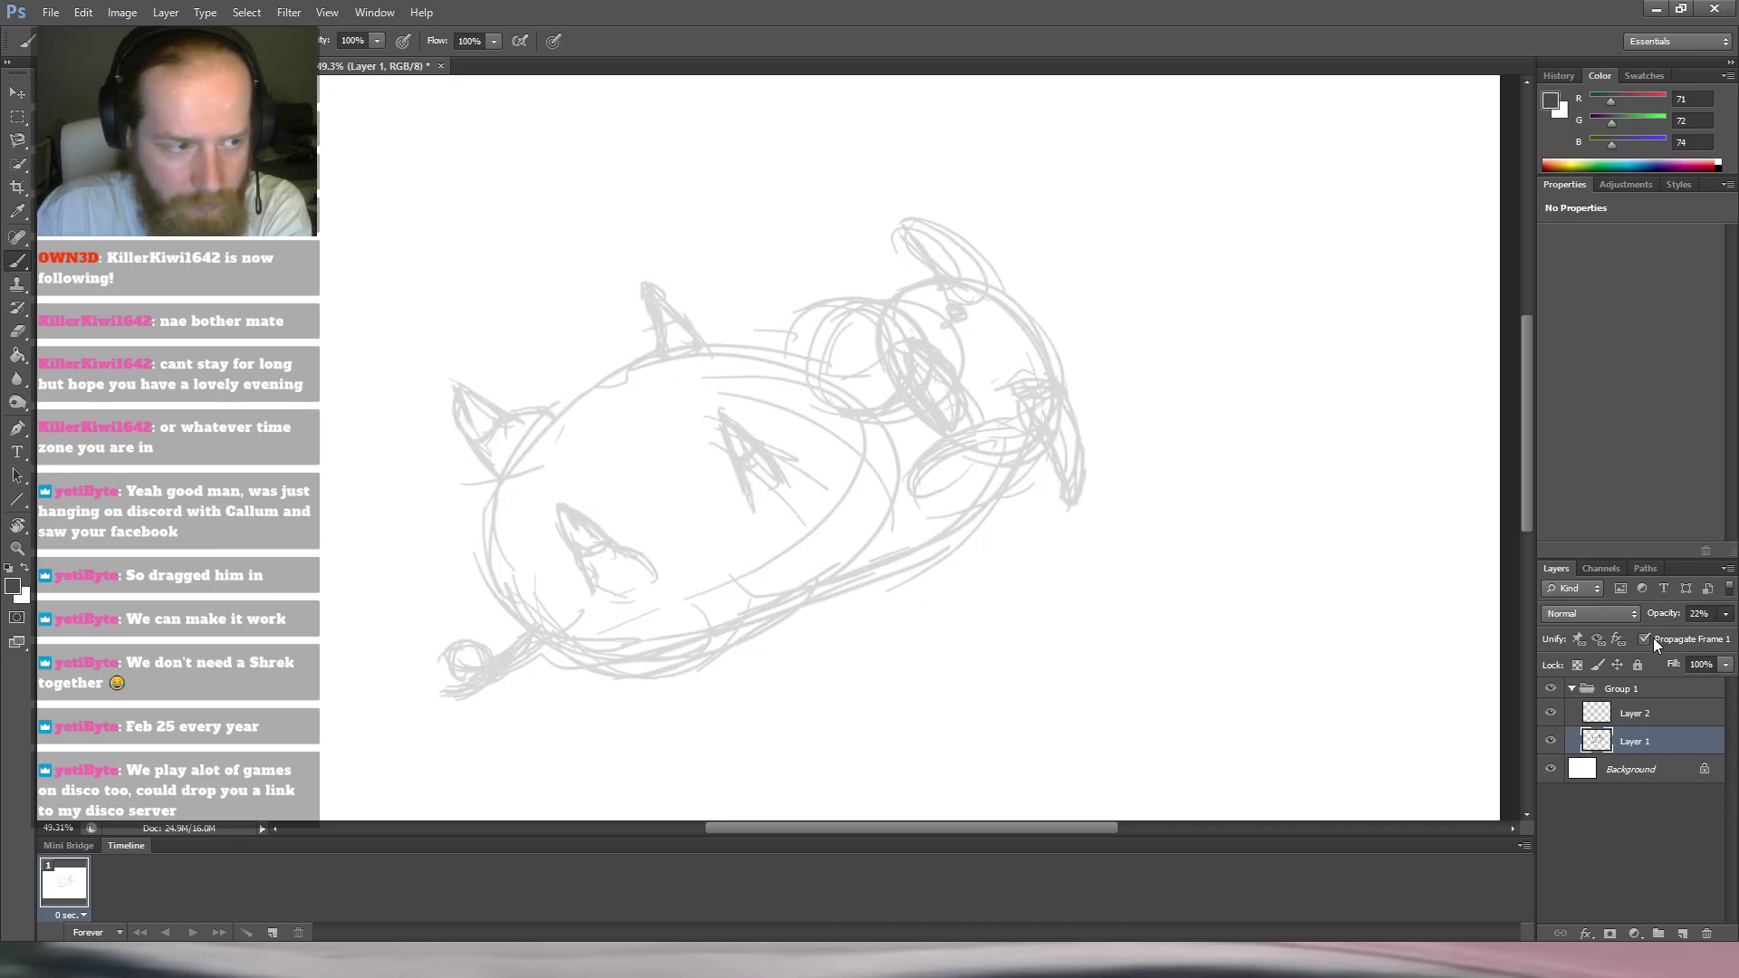
left_click(1656, 721)
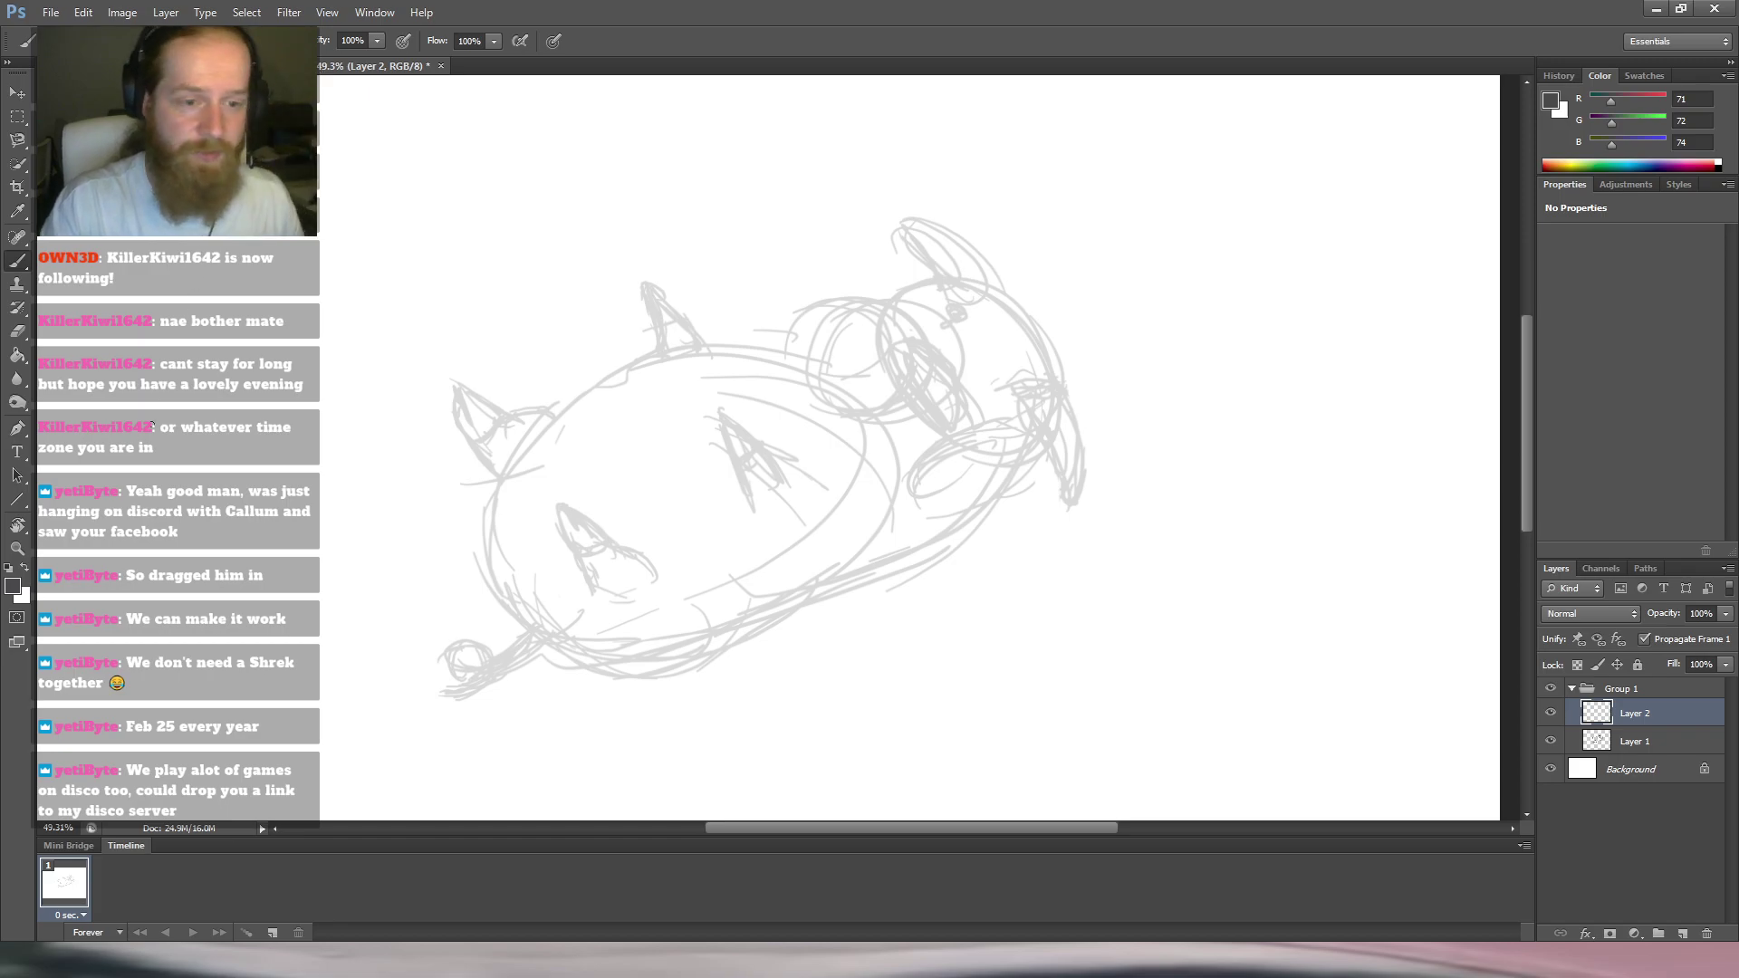
left_click(13, 587)
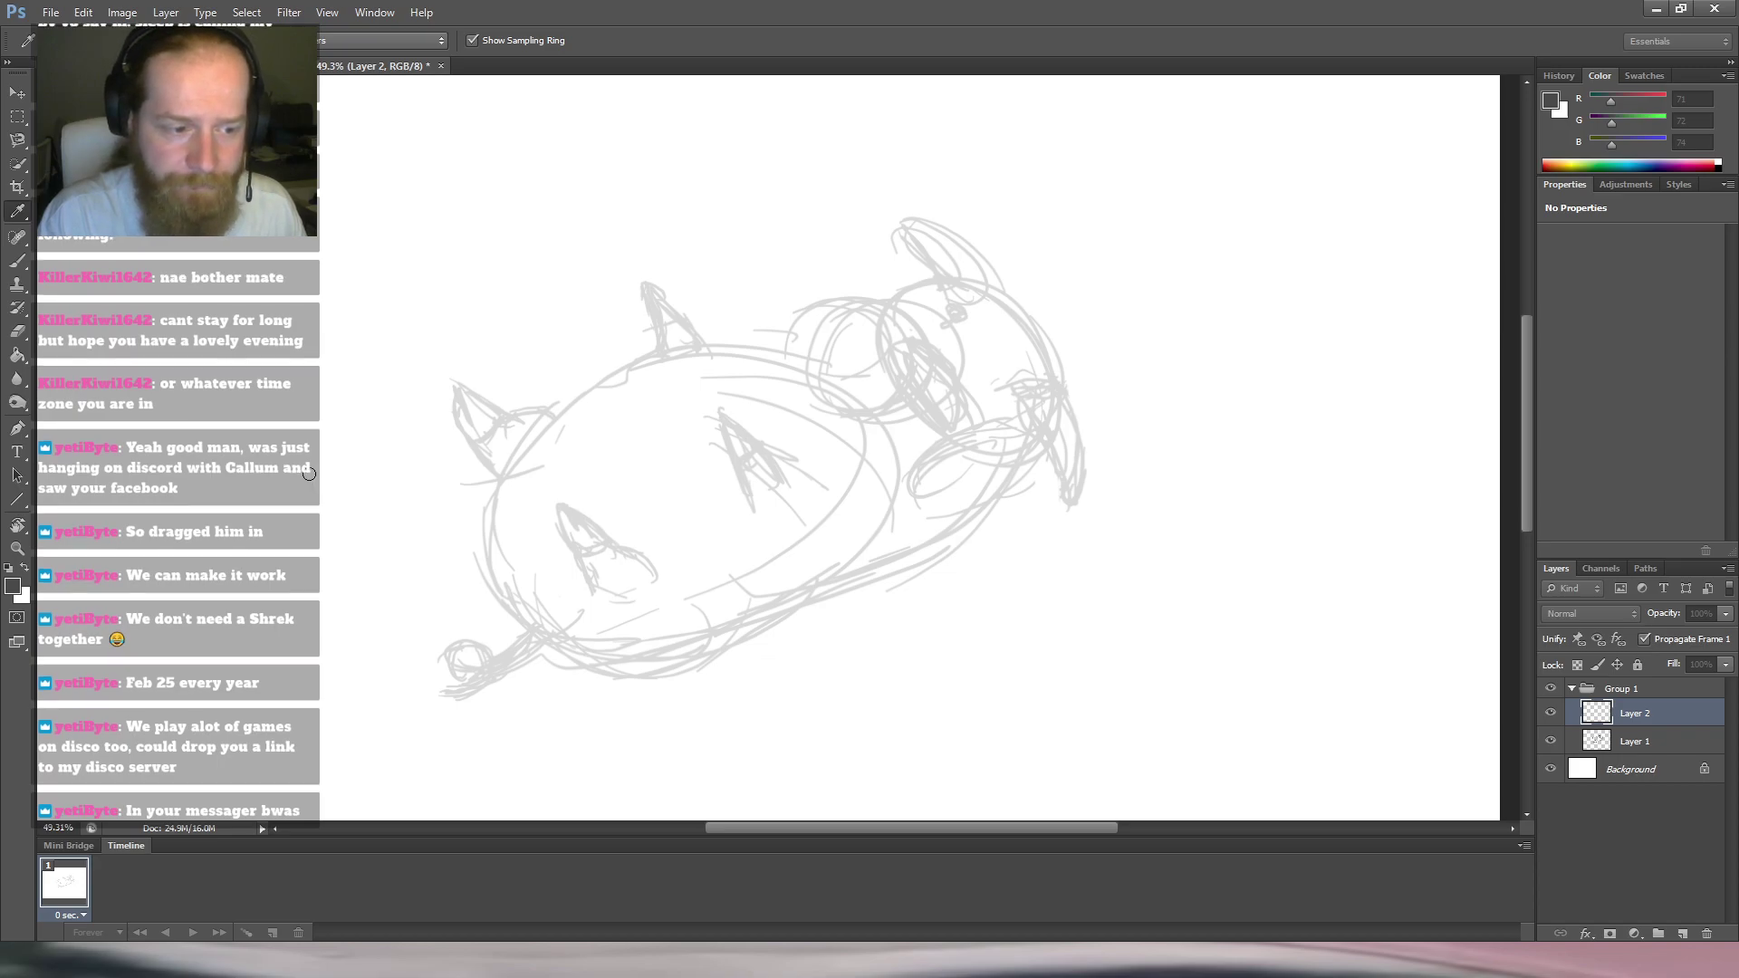
key("b")
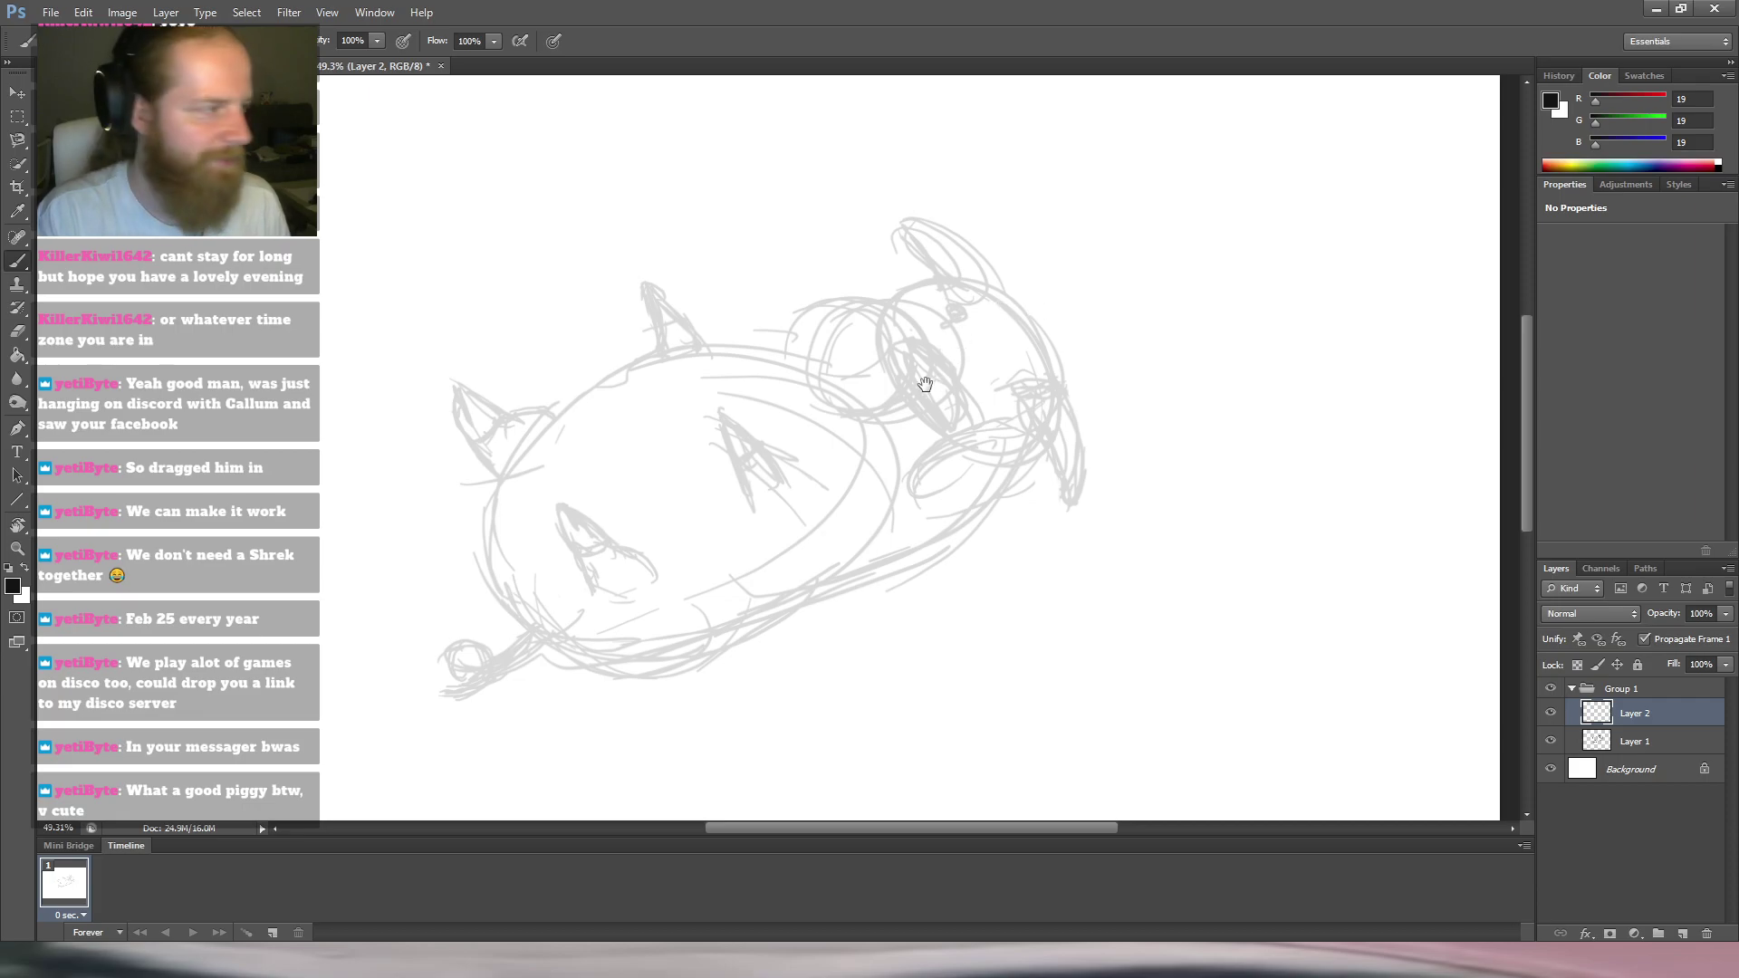
Ink the top of the pig's head on Layer 2 with one smooth black arc between the ears, undoing unsatisfactory strokes.
left_click_drag(951, 363, 1014, 331)
key("r")
left_click_drag(1102, 228, 789, 137)
left_click_drag(844, 206, 815, 353)
key("b")
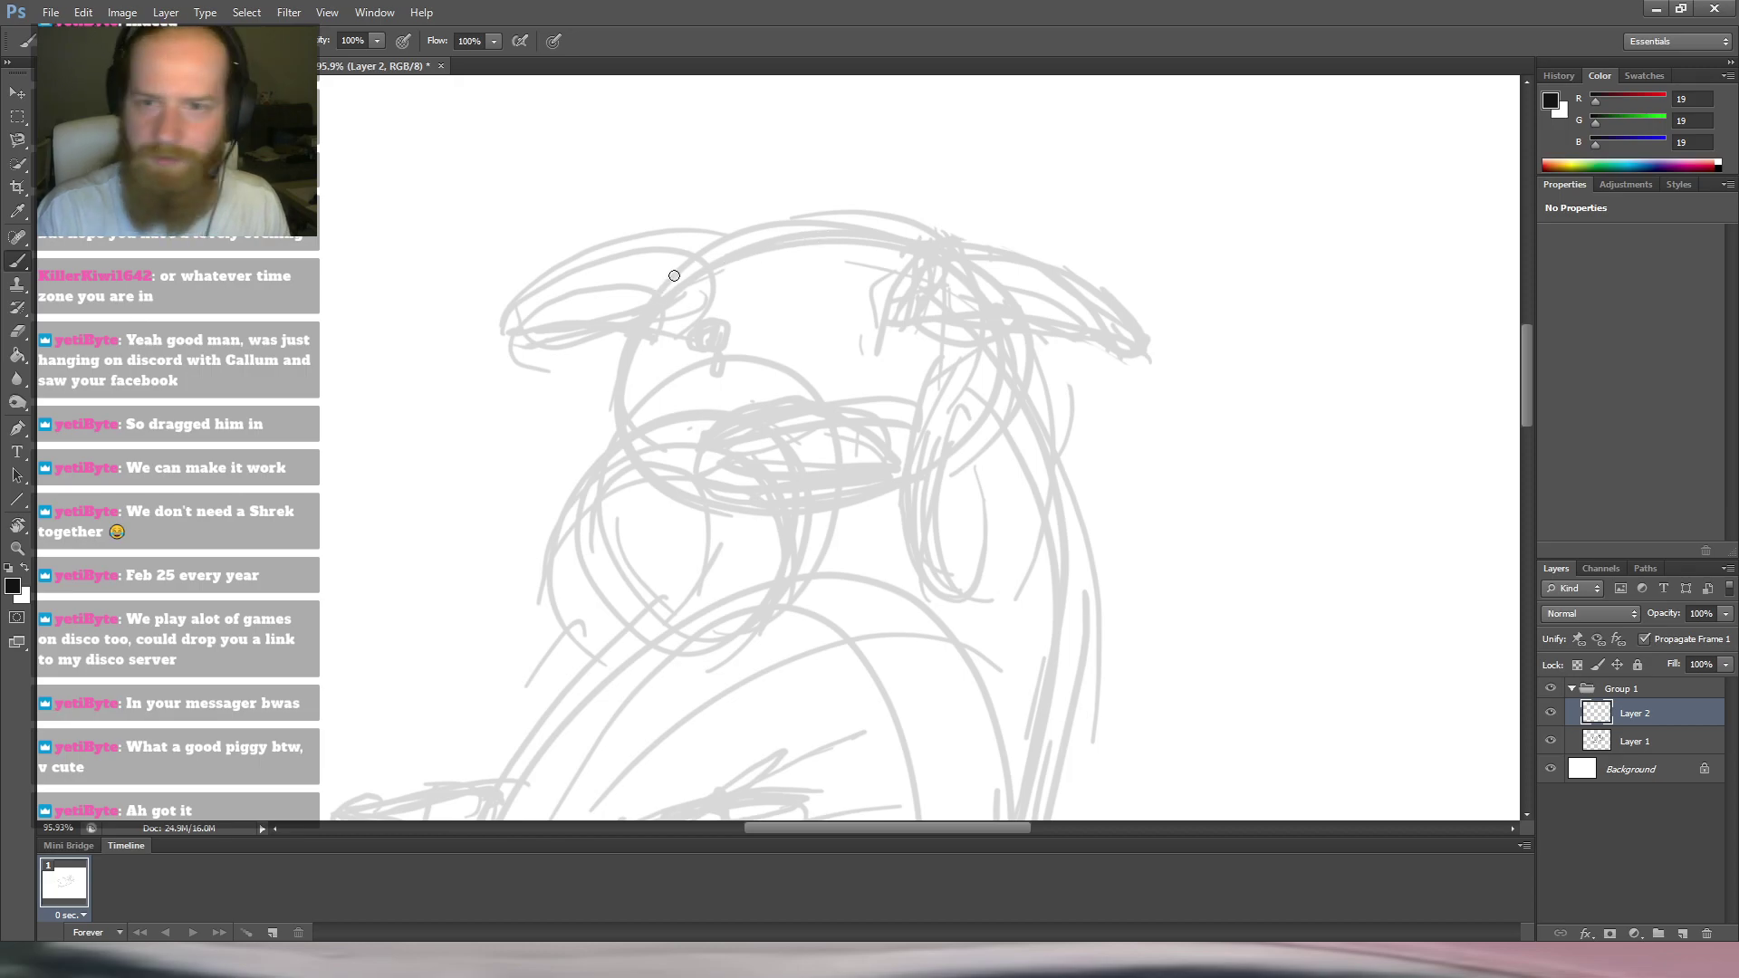
left_click_drag(664, 276, 907, 256)
key("ctrl+z")
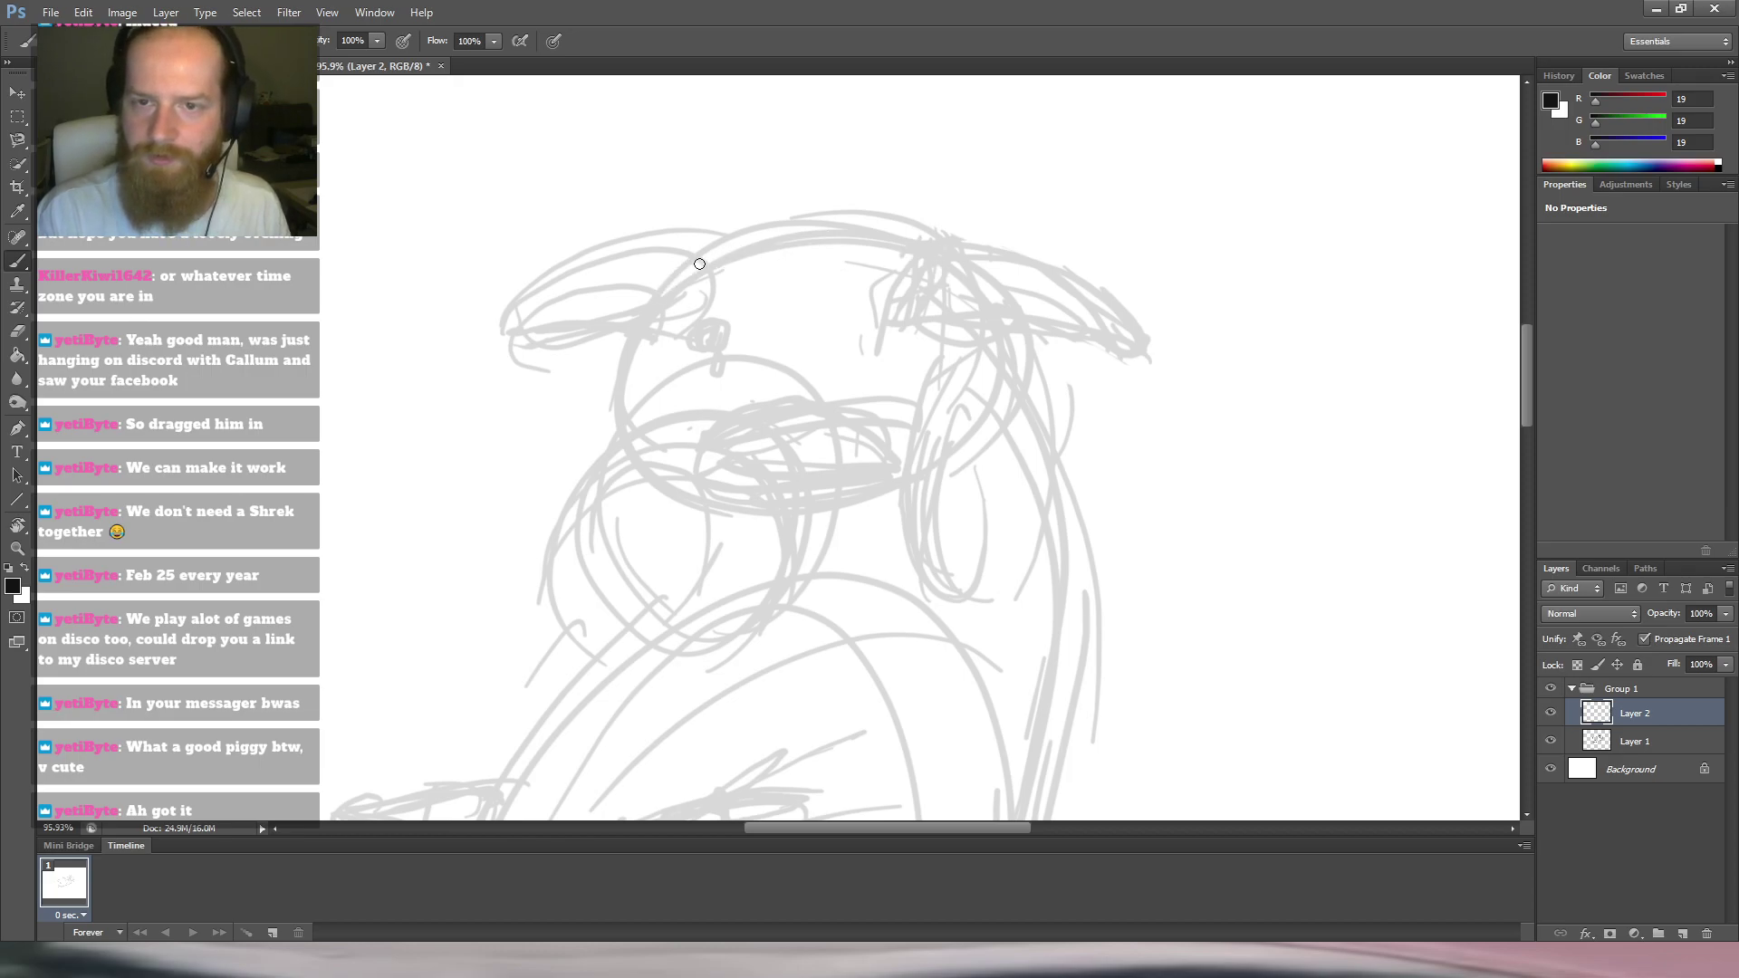
left_click_drag(667, 265, 947, 267)
key("ctrl+z")
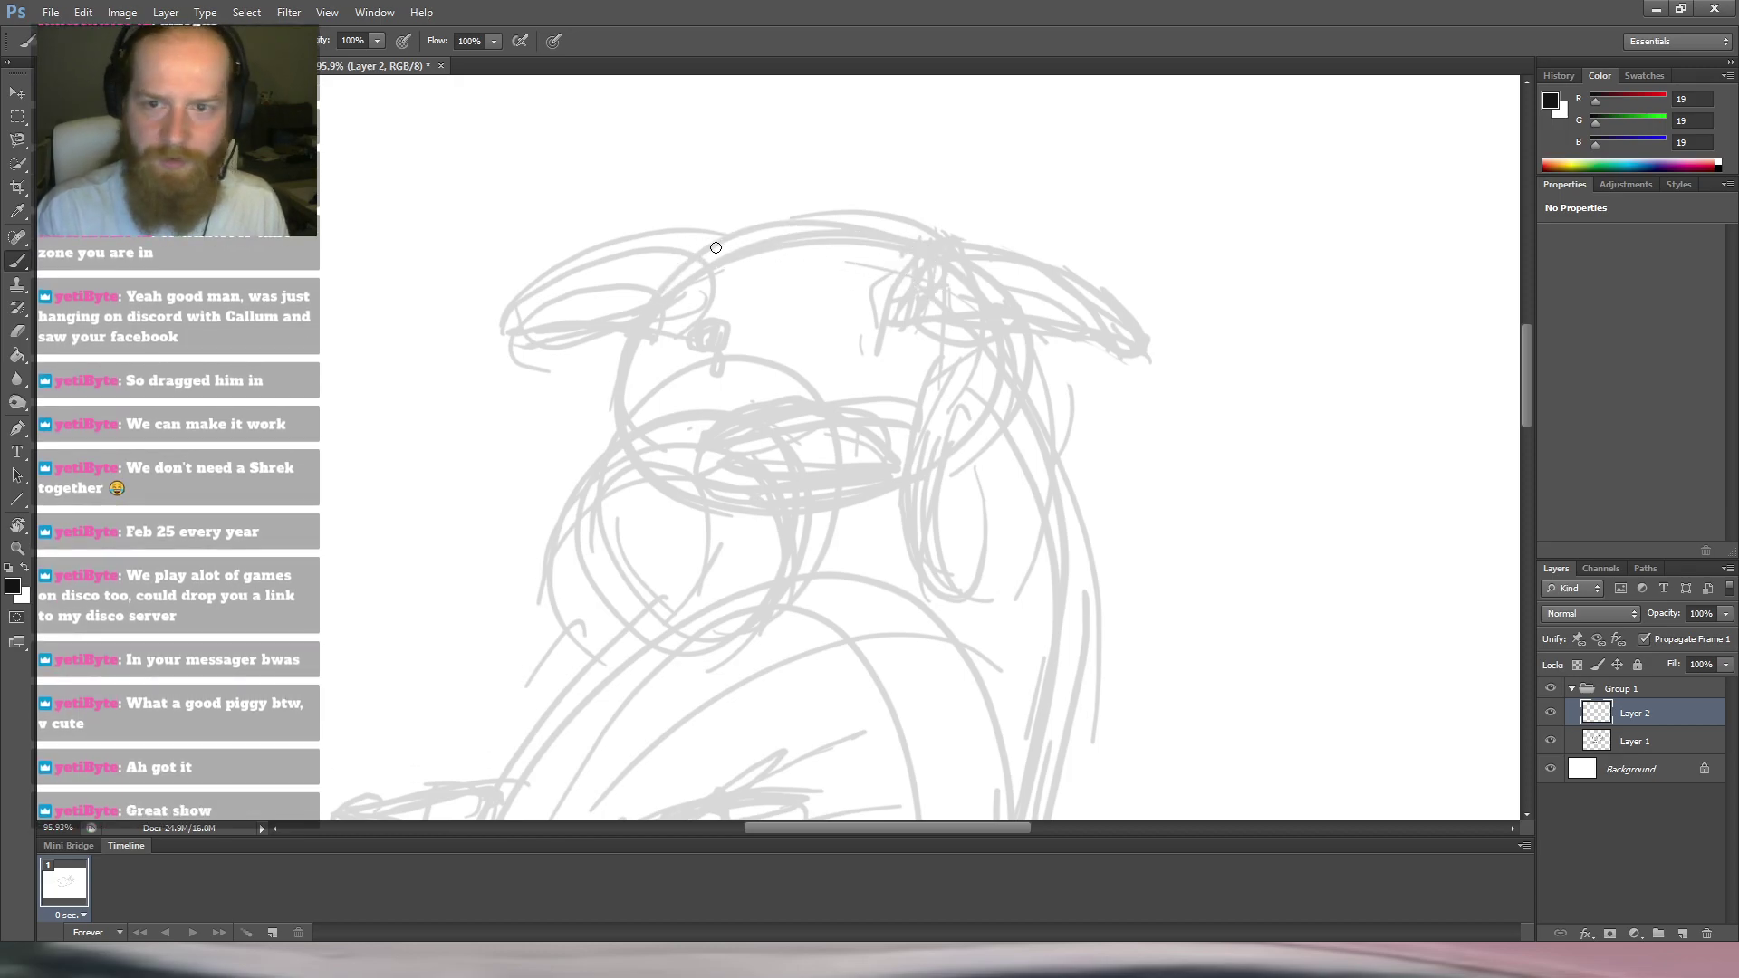
left_click_drag(688, 252, 968, 251)
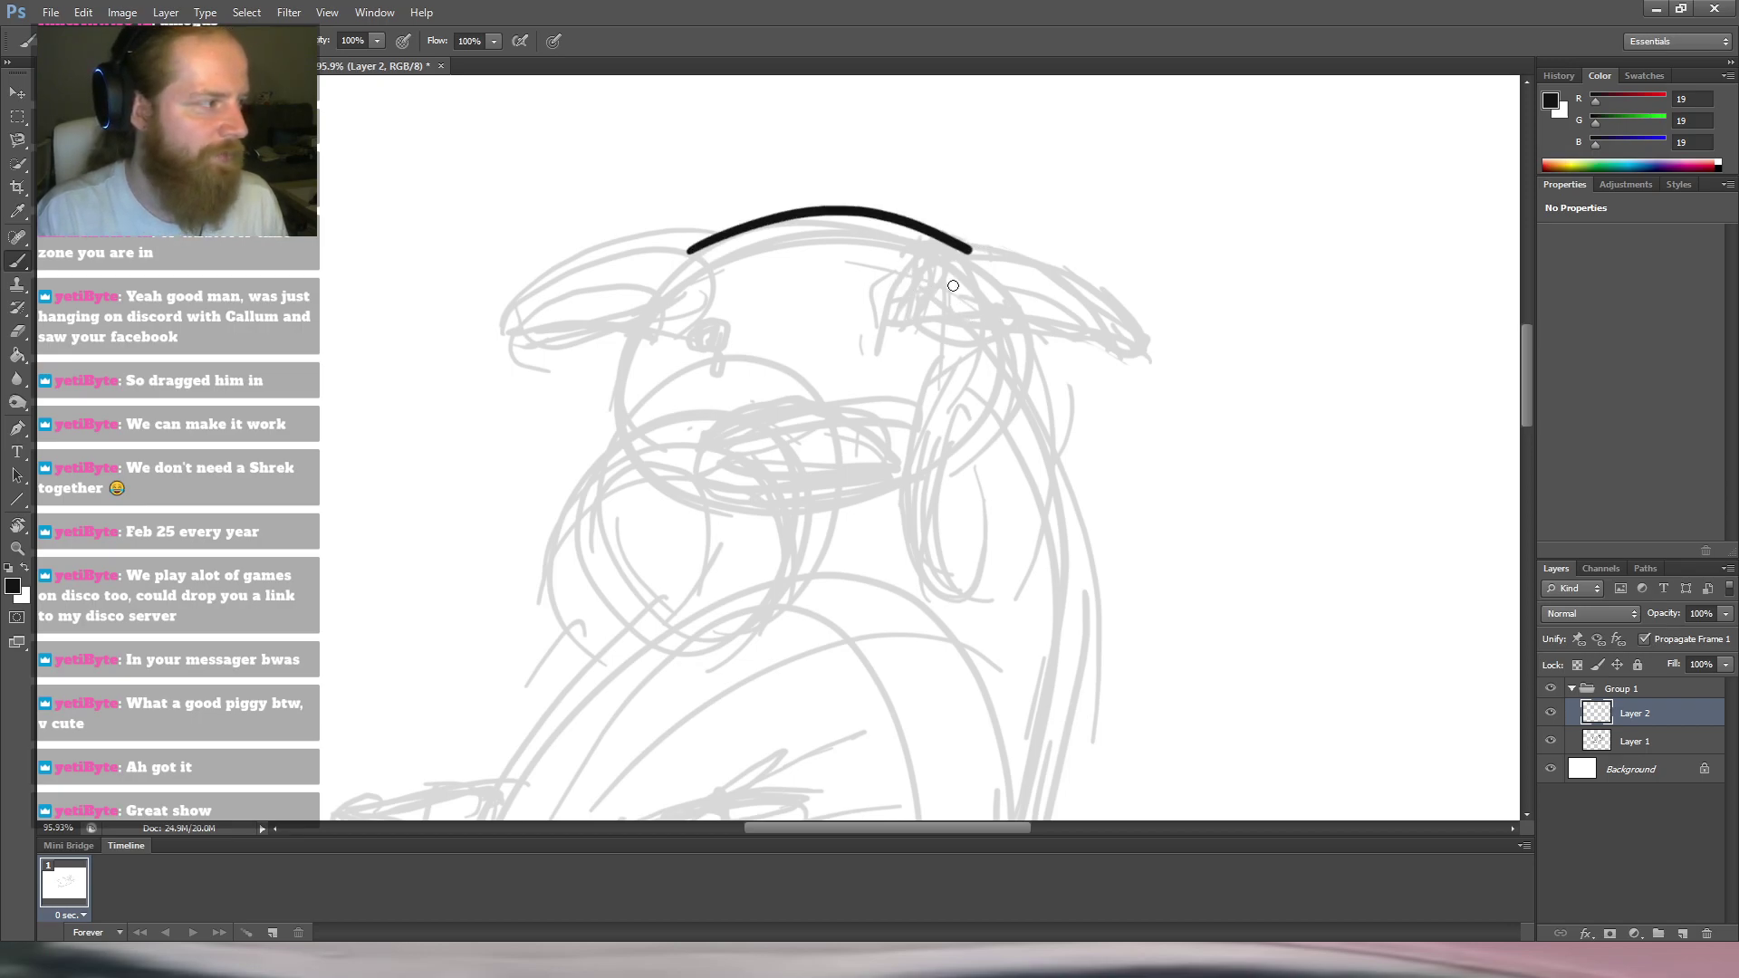
Ink the left side of the pig's head and continue the line down around the outer edge of the left cheek, undoing unsatisfactory strokes.
mouse_move(693, 249)
left_mouse_down()
mouse_move(637, 319)
mouse_move(617, 397)
left_mouse_up()
key("ctrl+z")
left_click_drag(651, 286, 615, 412)
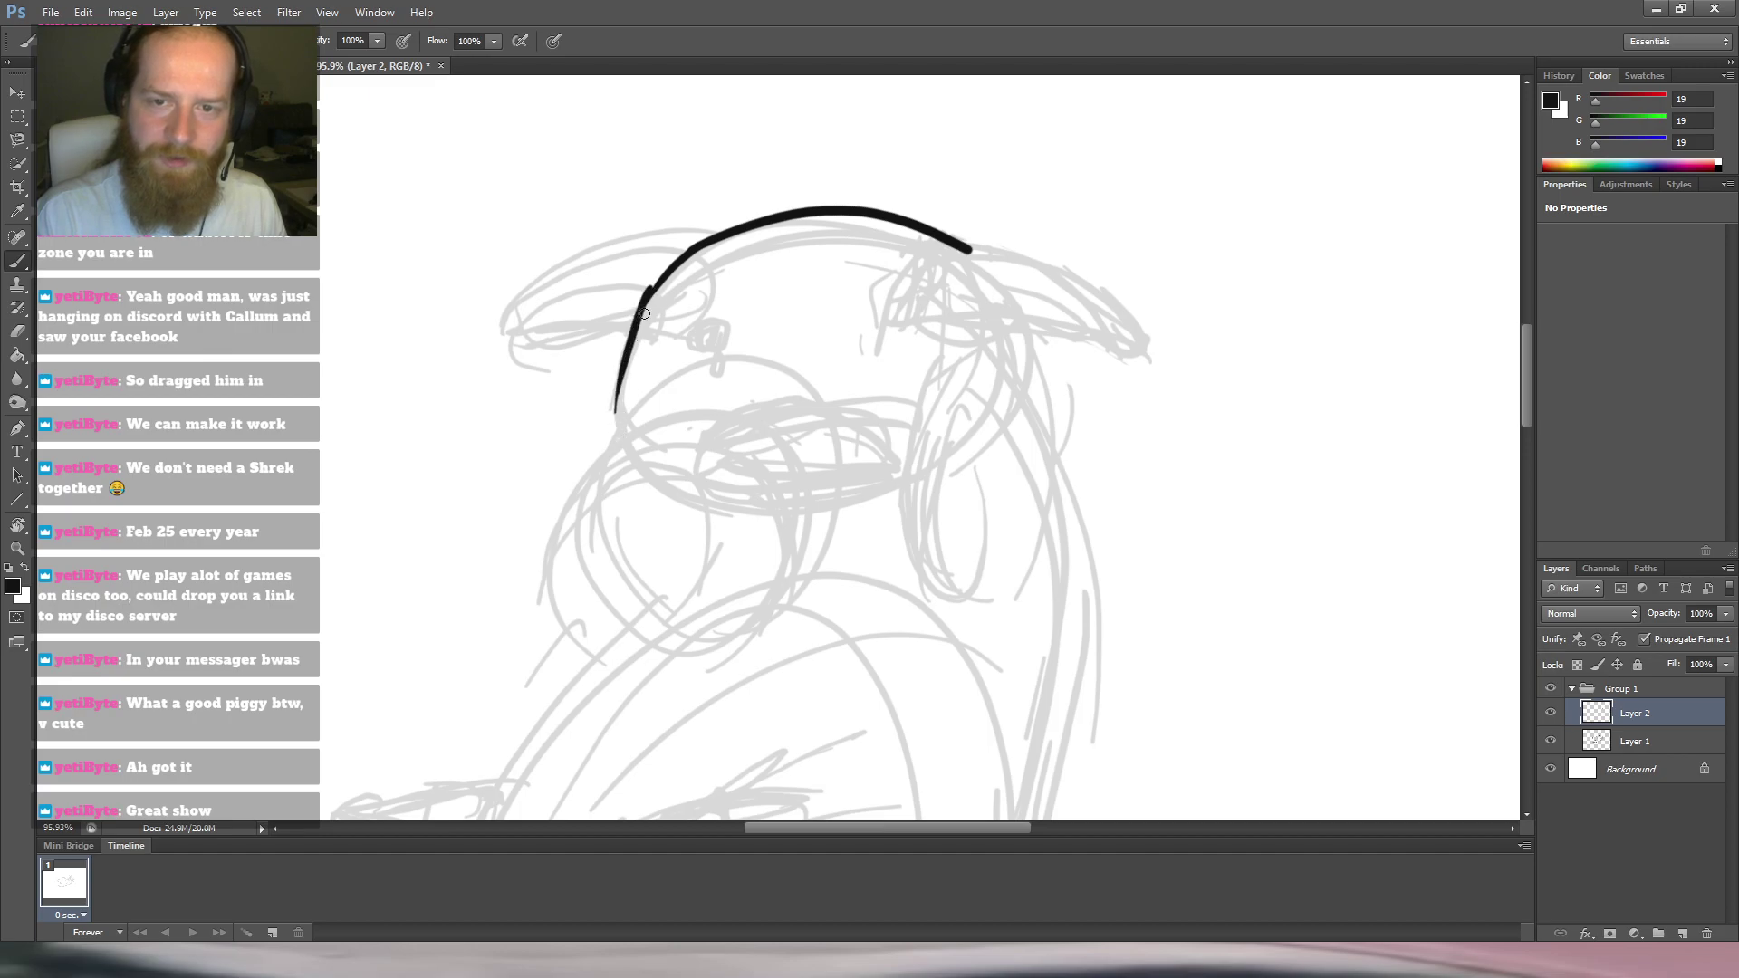
left_click_drag(677, 267, 569, 558)
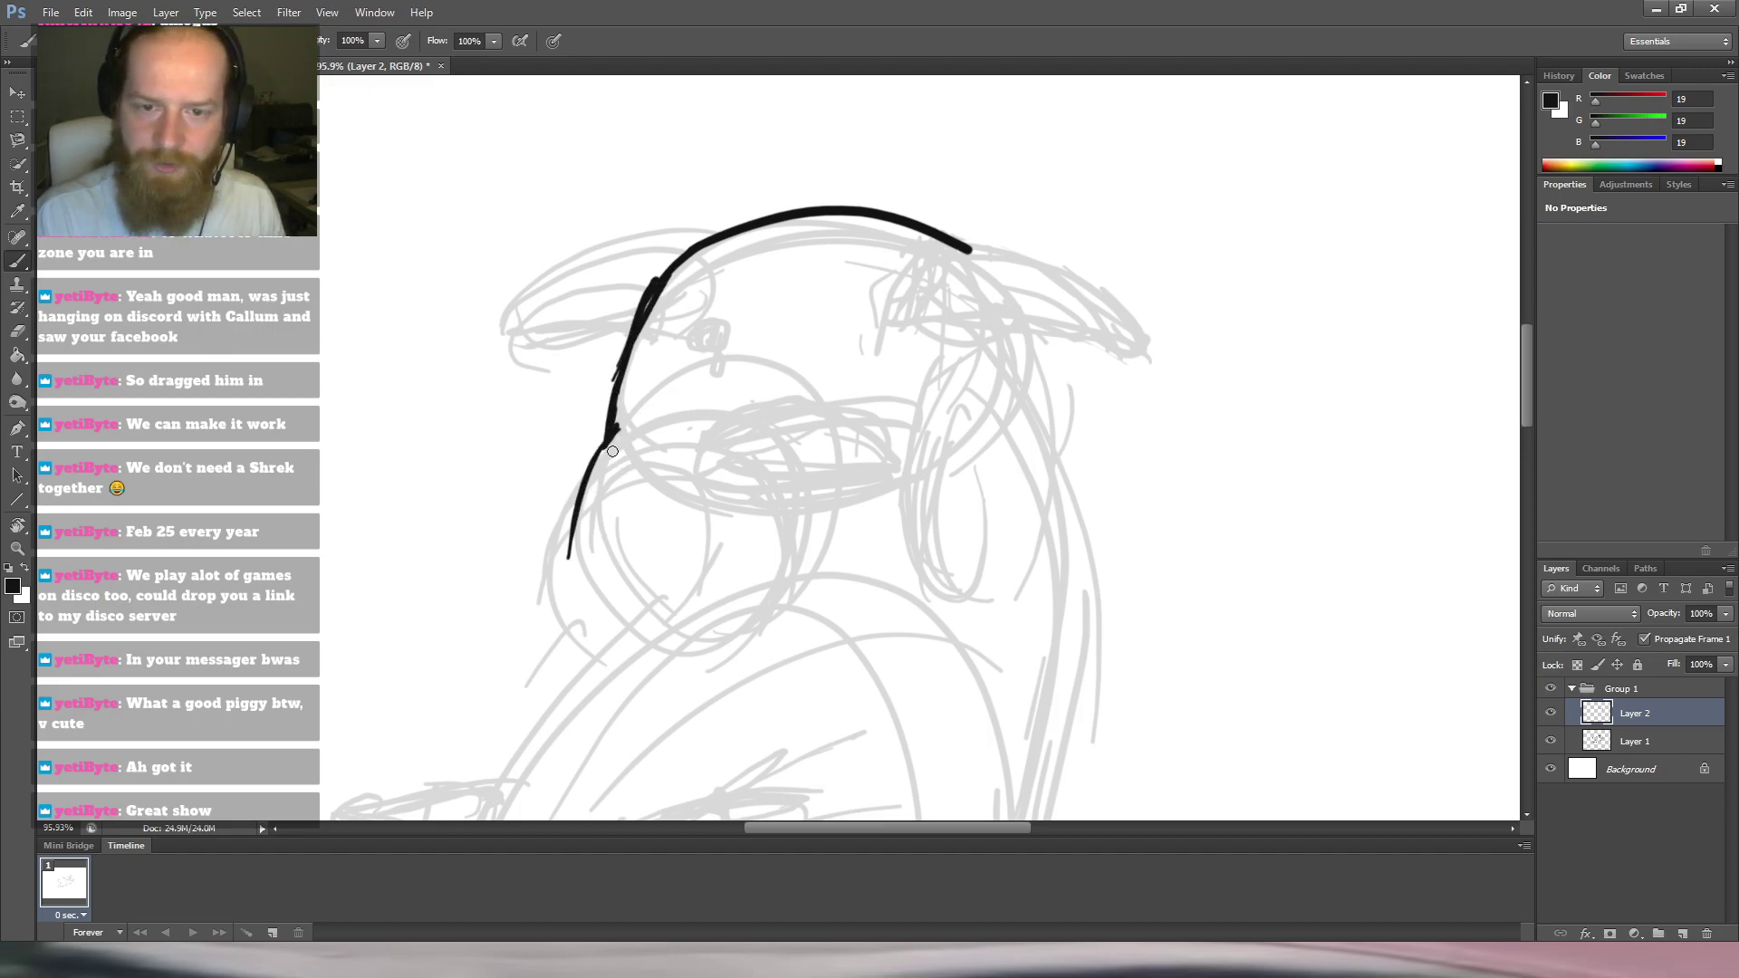
key("ctrl+z")
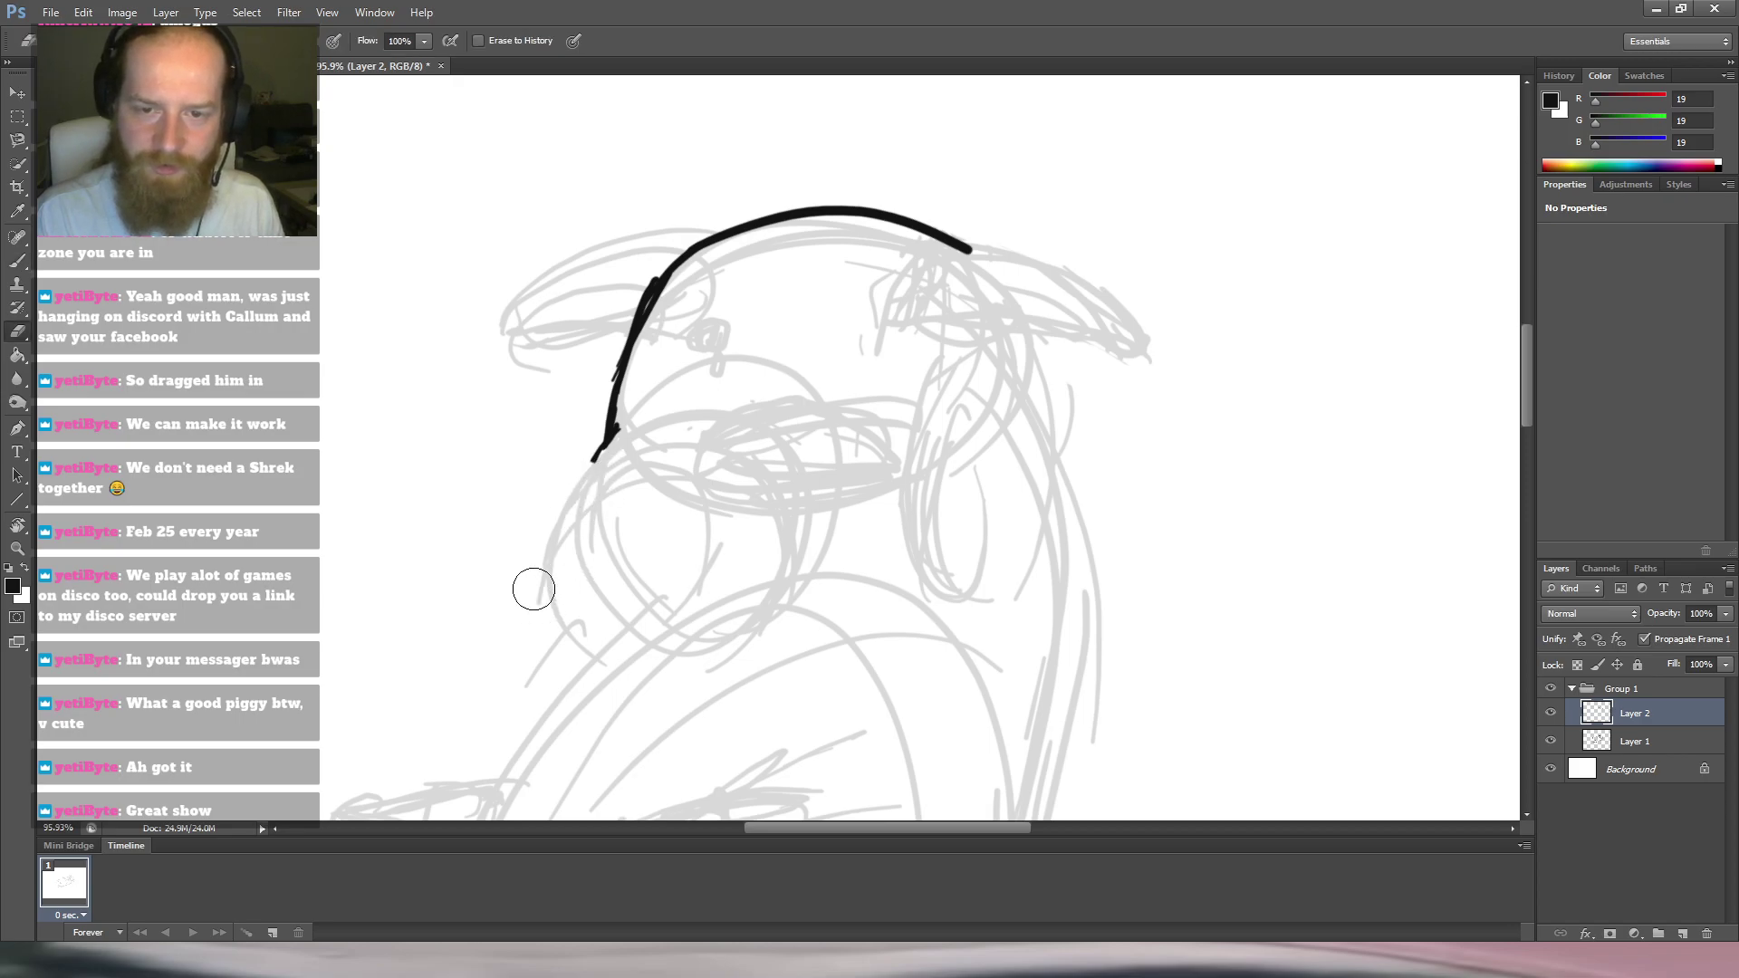
left_click_drag(596, 457, 556, 580)
left_click_drag(569, 498, 583, 625)
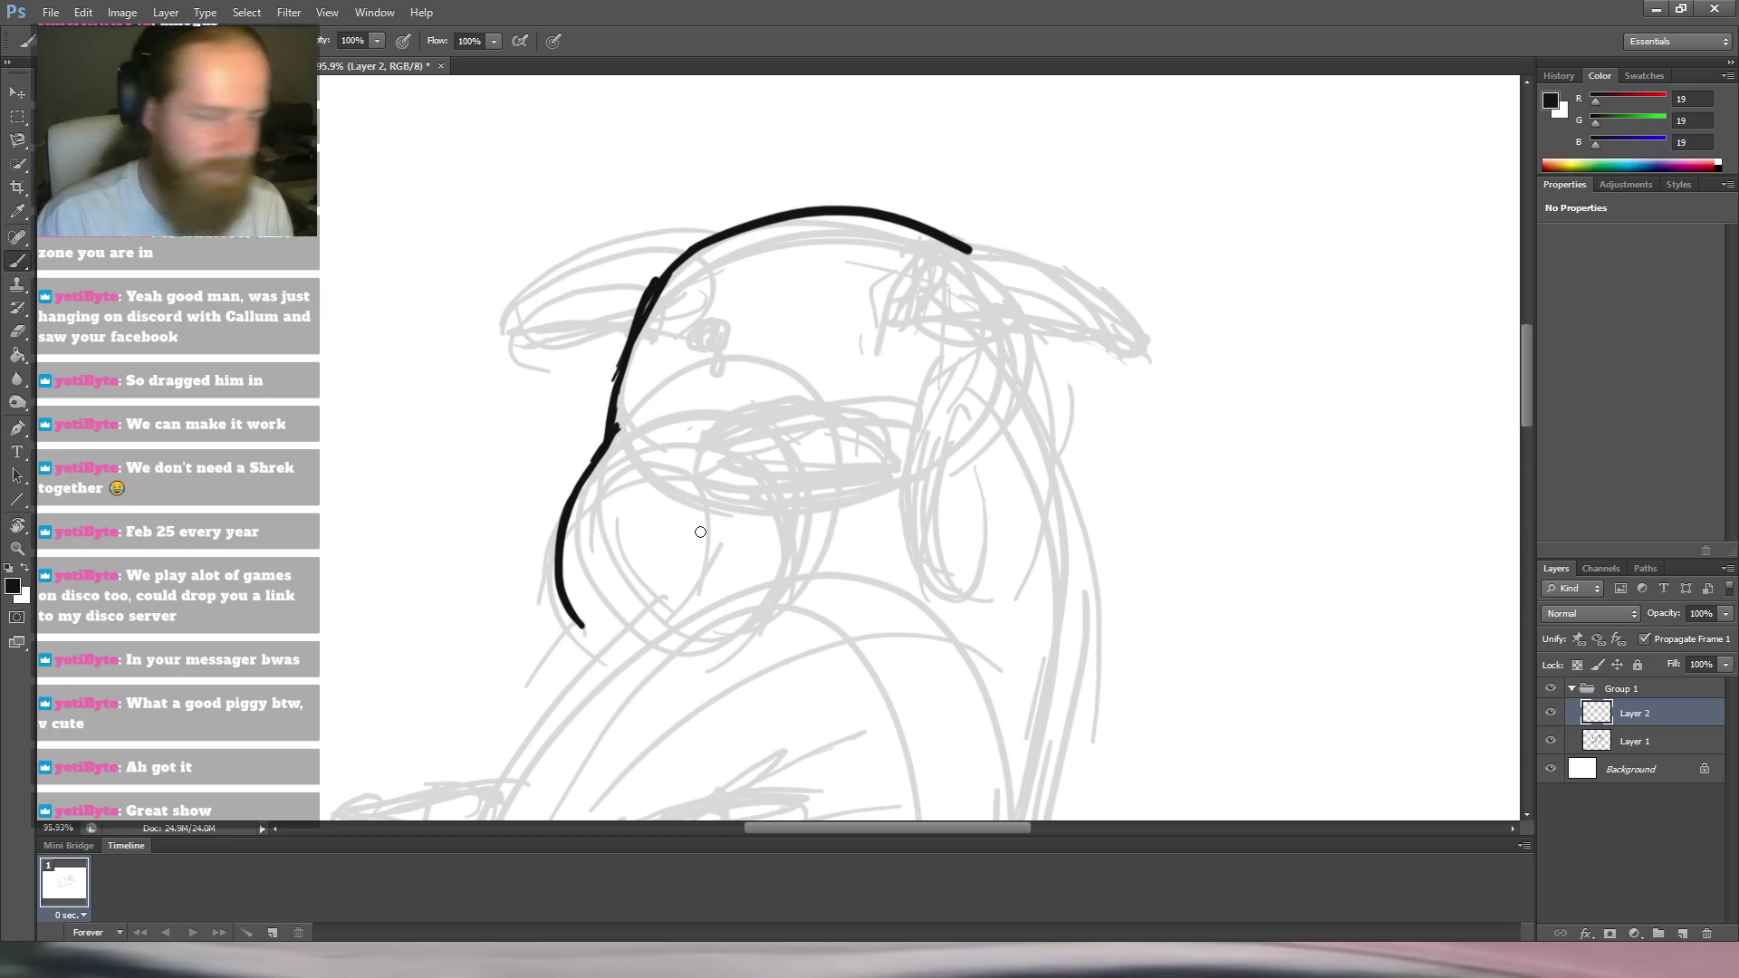
Ink the inner curves of both cheeks and join them with a slightly curved line for the snout's lower edge.
left_click_drag(678, 455, 671, 602)
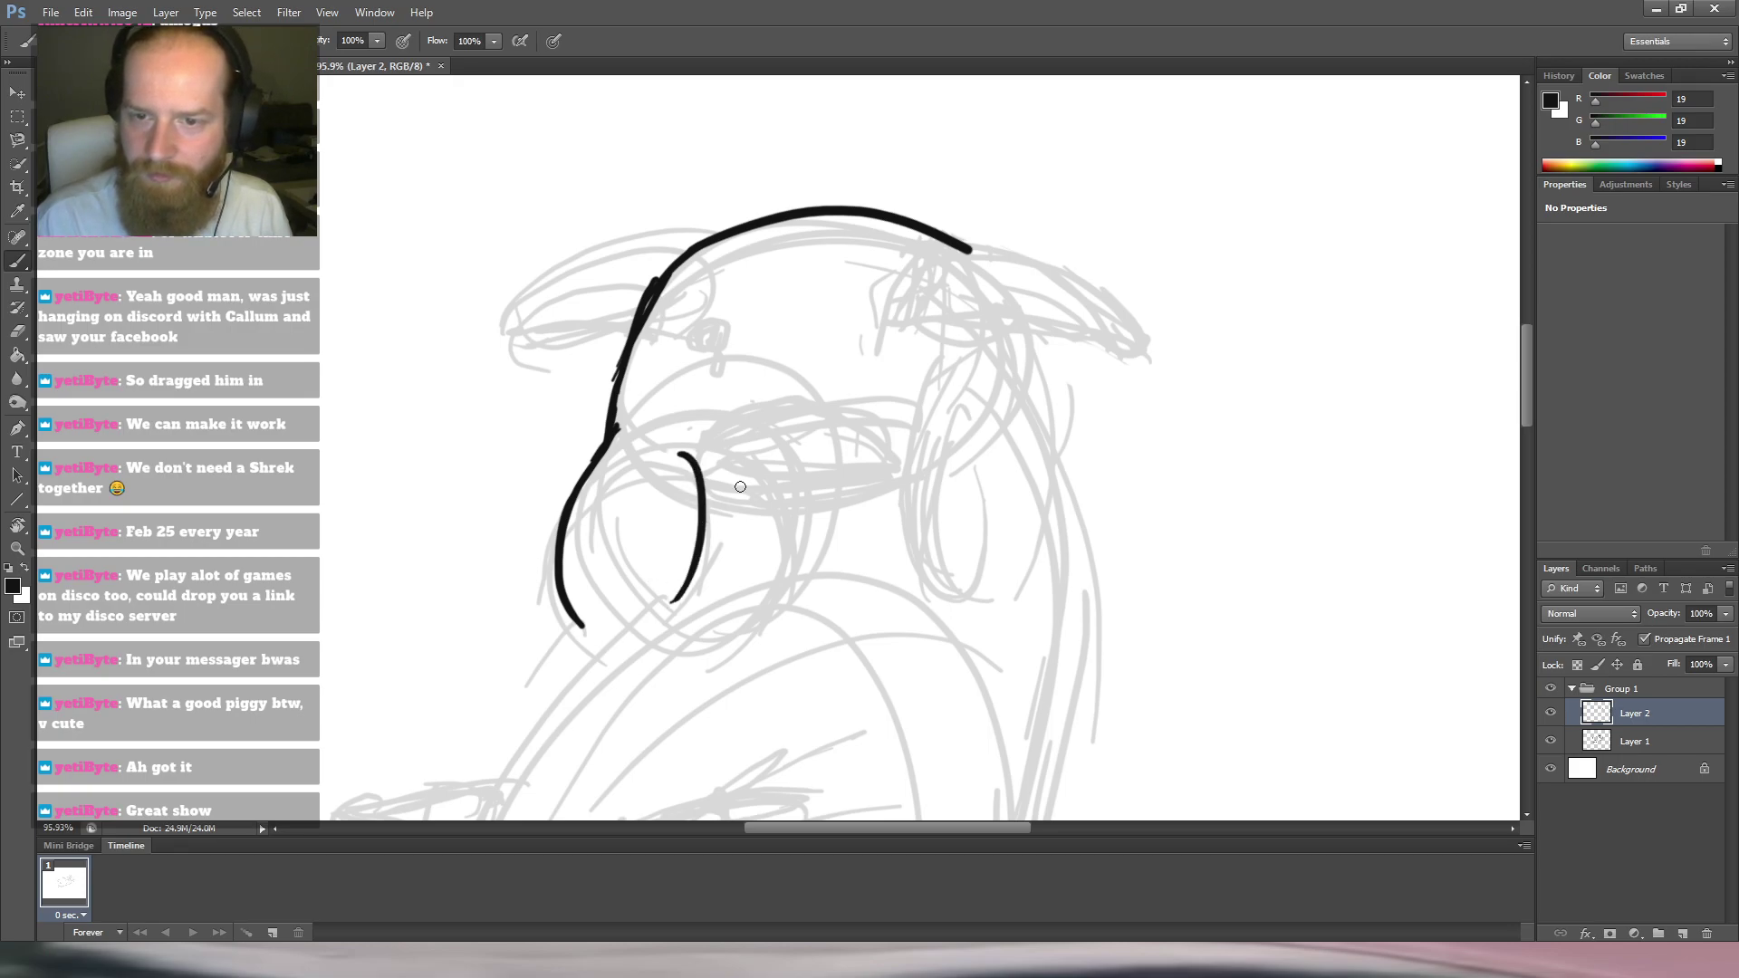
left_click_drag(911, 438, 923, 570)
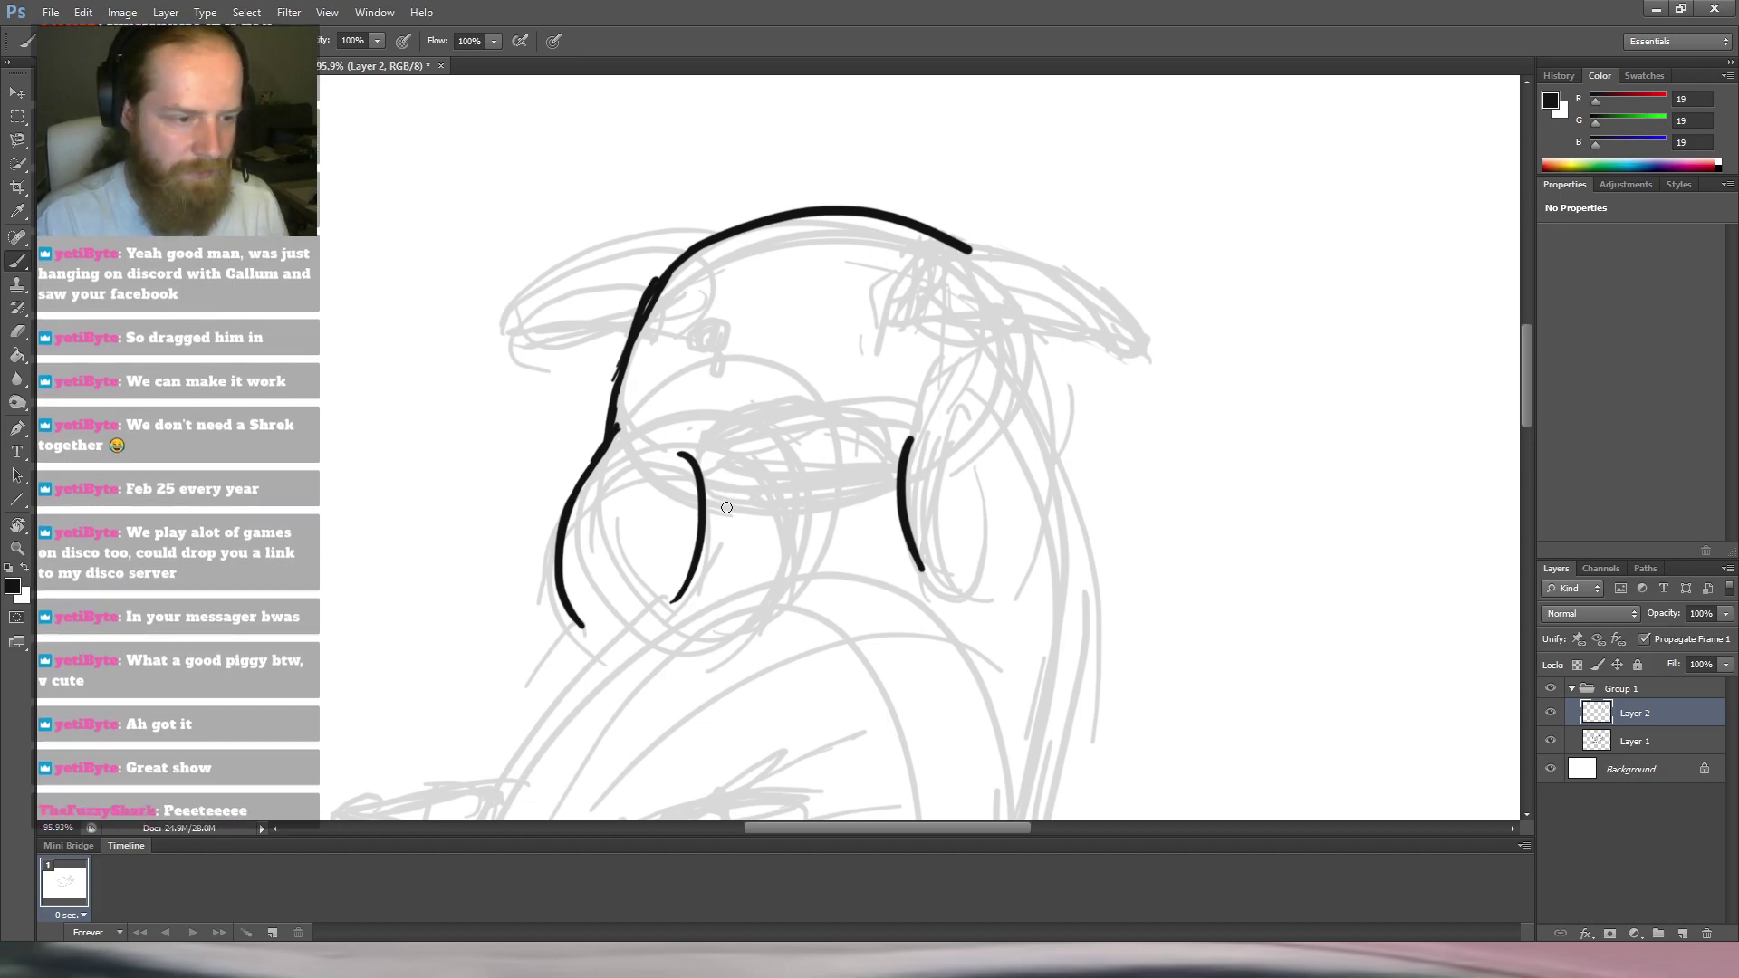
left_click_drag(704, 492, 883, 486)
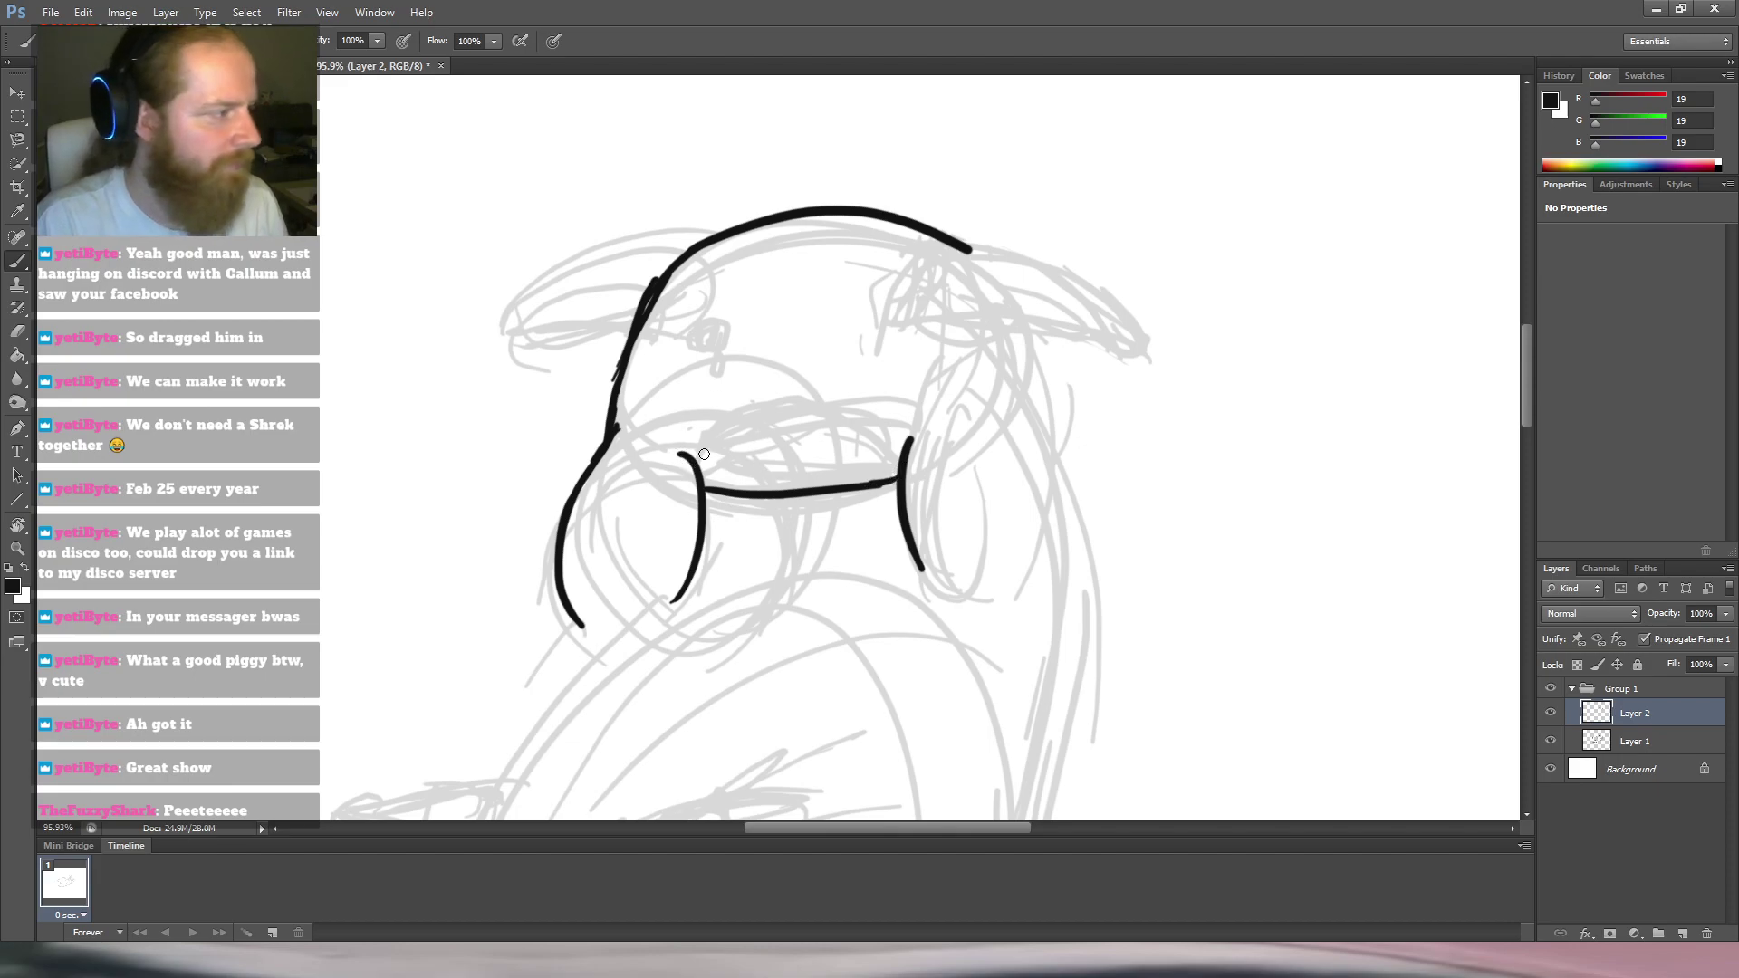
Try an arched upper outline for the snout between the two cheek curves, erasing its rough overlaps.
left_click_drag(706, 467, 856, 388)
mouse_move(902, 468)
left_mouse_down()
mouse_move(805, 376)
mouse_move(866, 389)
mouse_move(875, 410)
mouse_move(766, 412)
mouse_move(735, 433)
mouse_move(797, 401)
left_mouse_up()
key("e")
key("b")
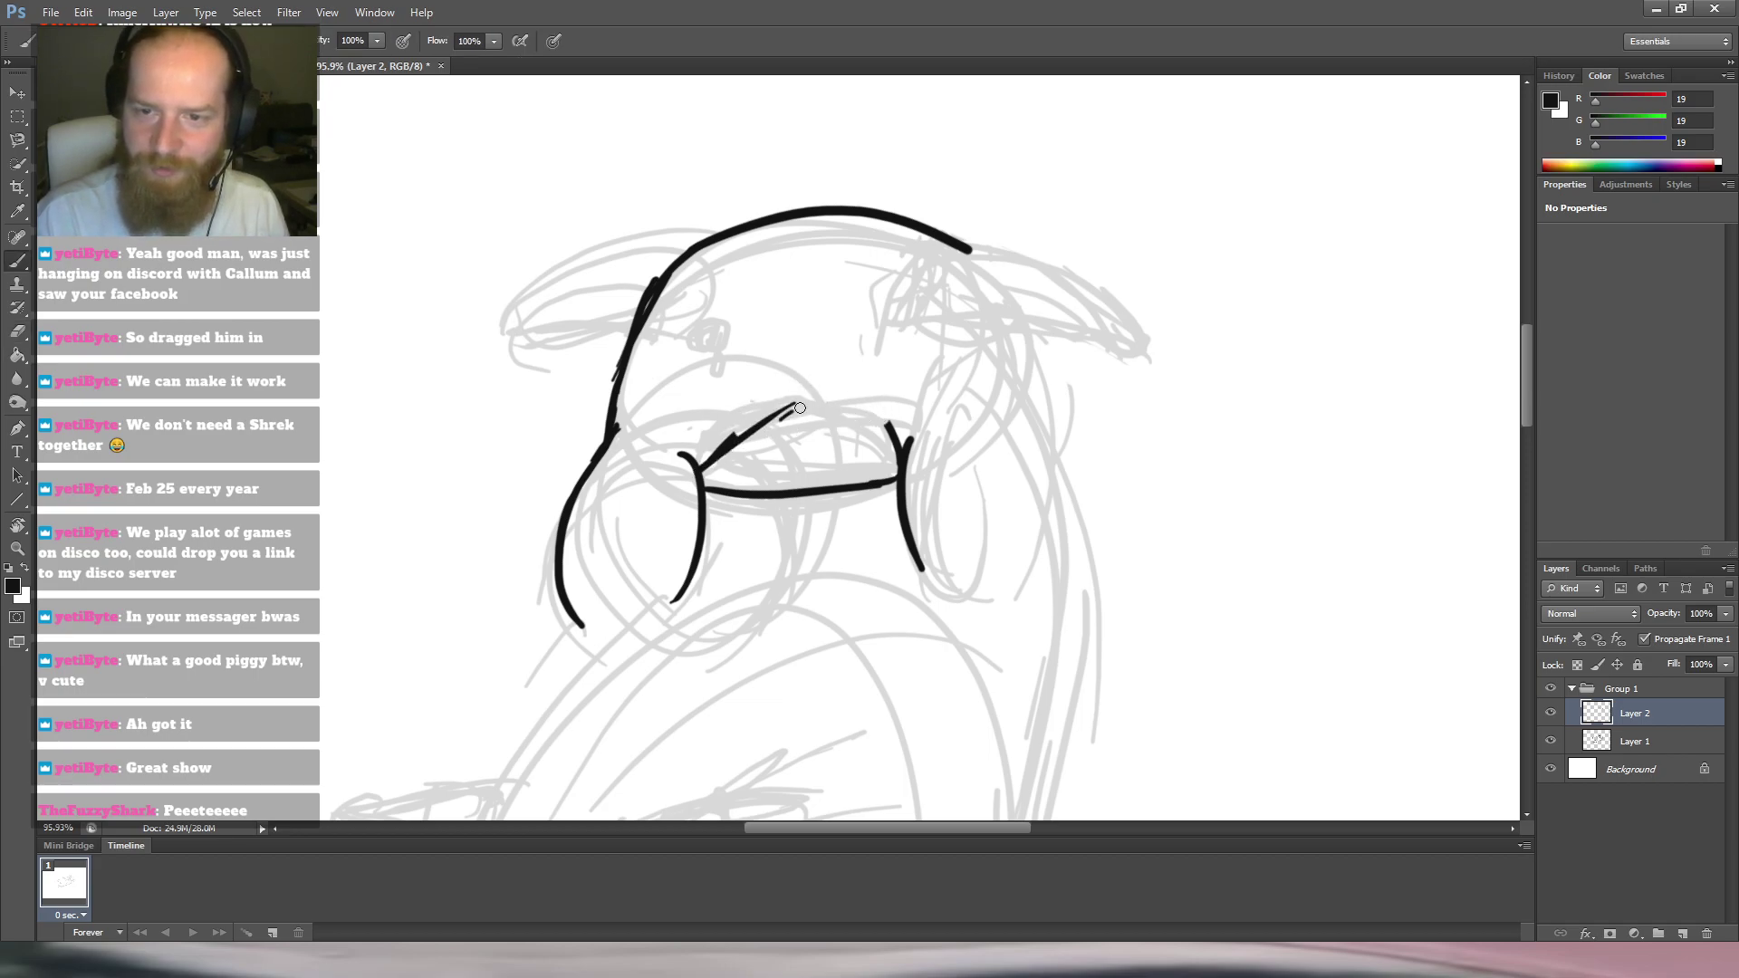
mouse_move(886, 440)
left_mouse_down()
mouse_move(788, 405)
mouse_move(710, 457)
left_mouse_up()
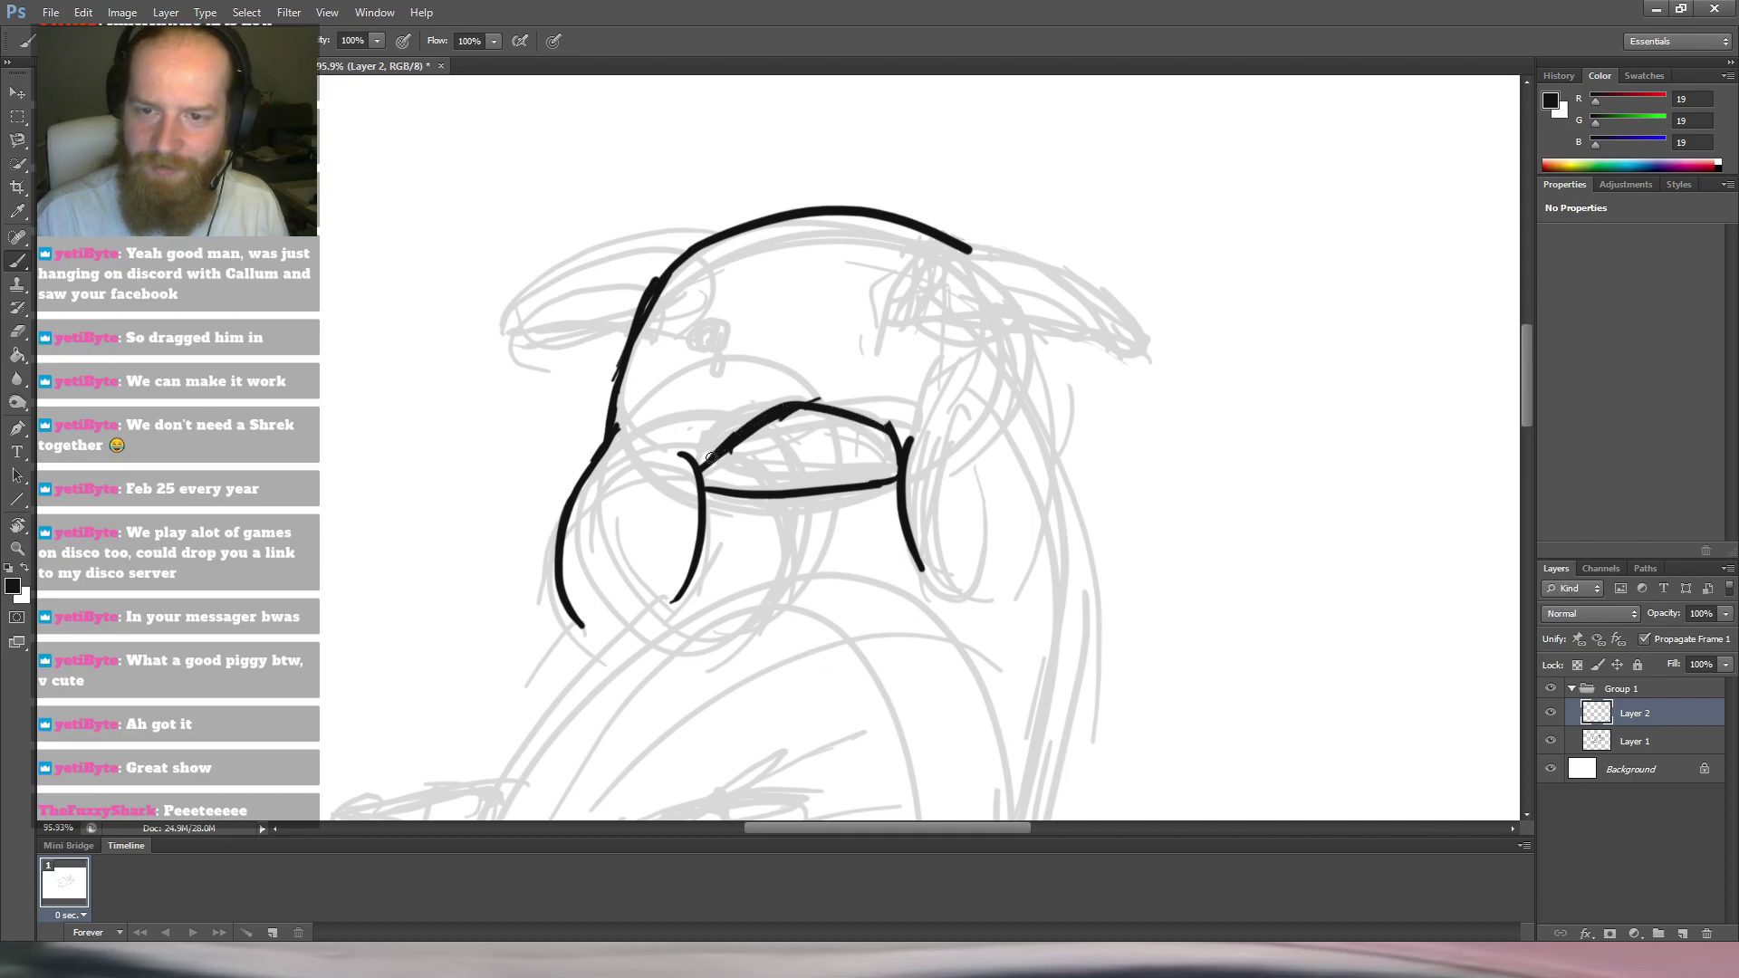
key("e")
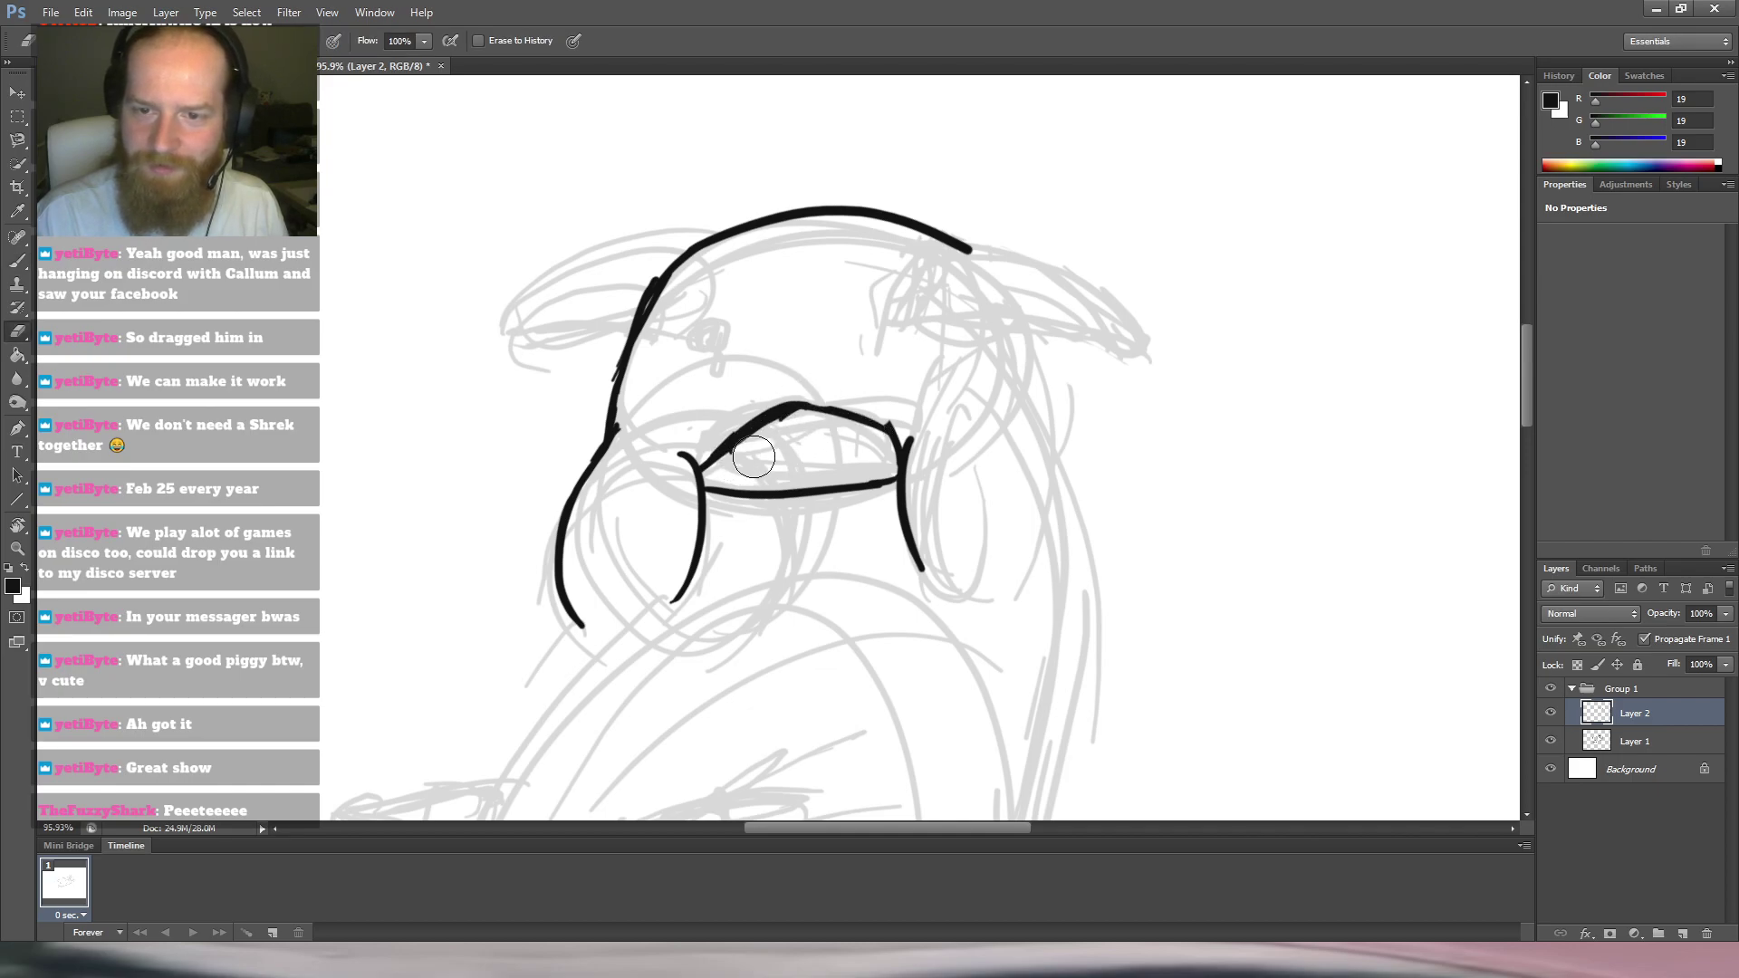
left_click_drag(757, 445, 787, 428)
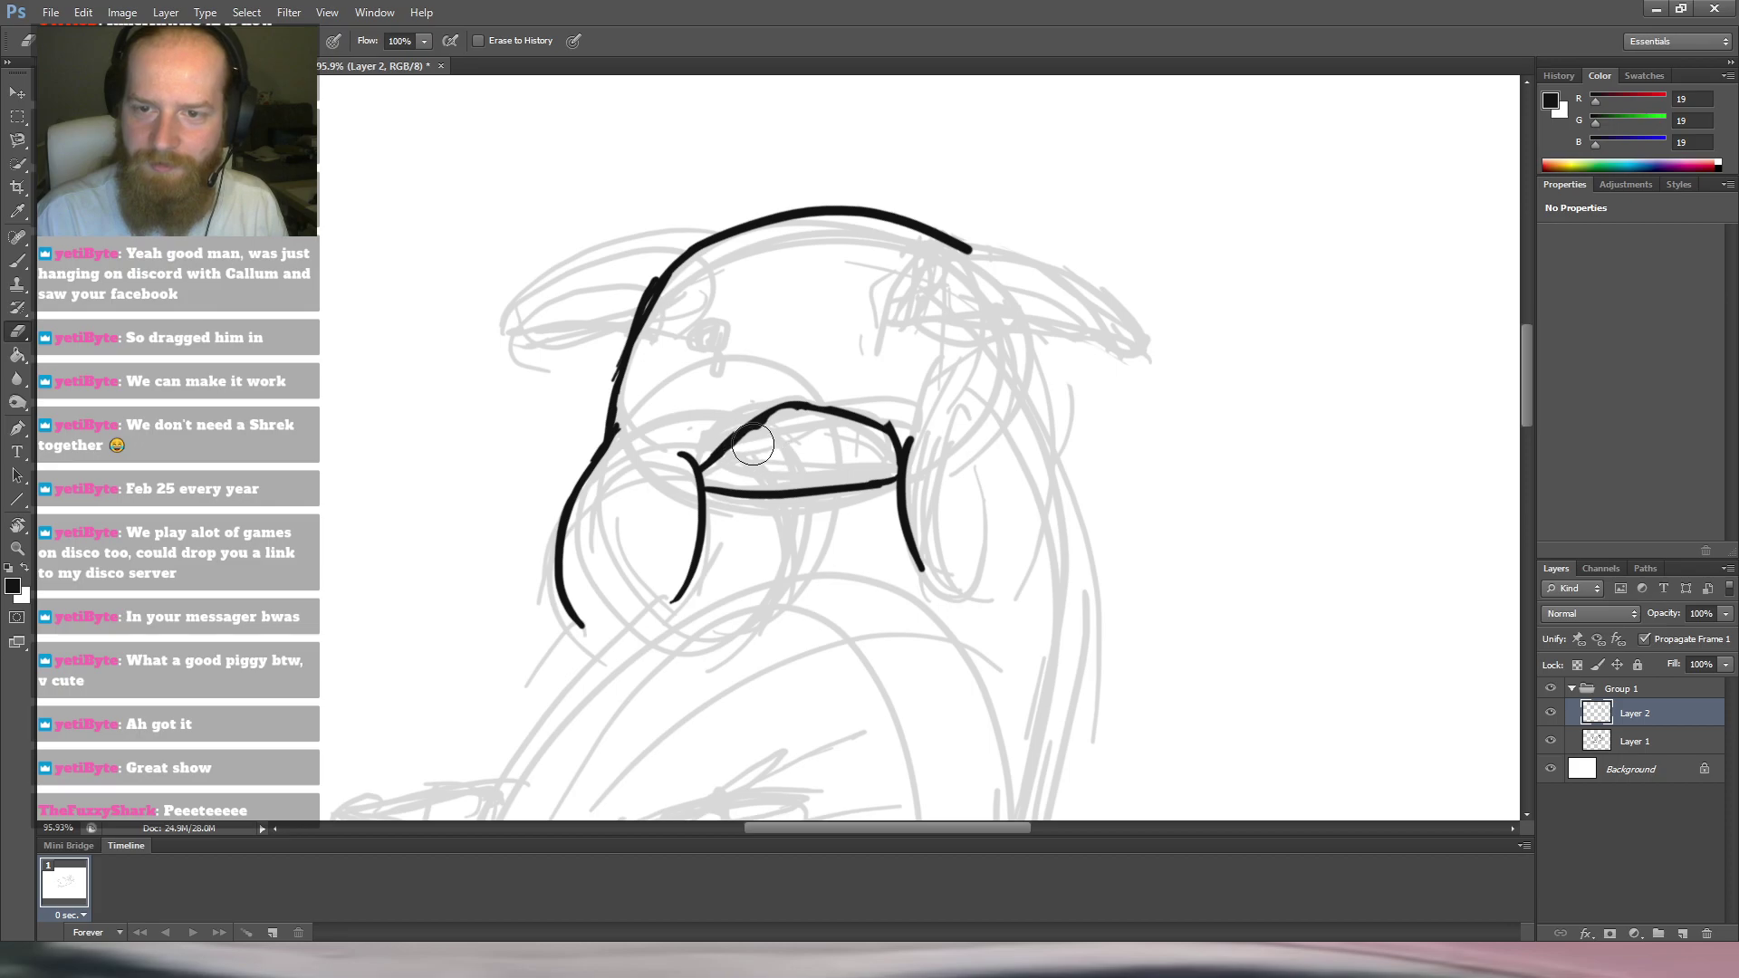
key("b")
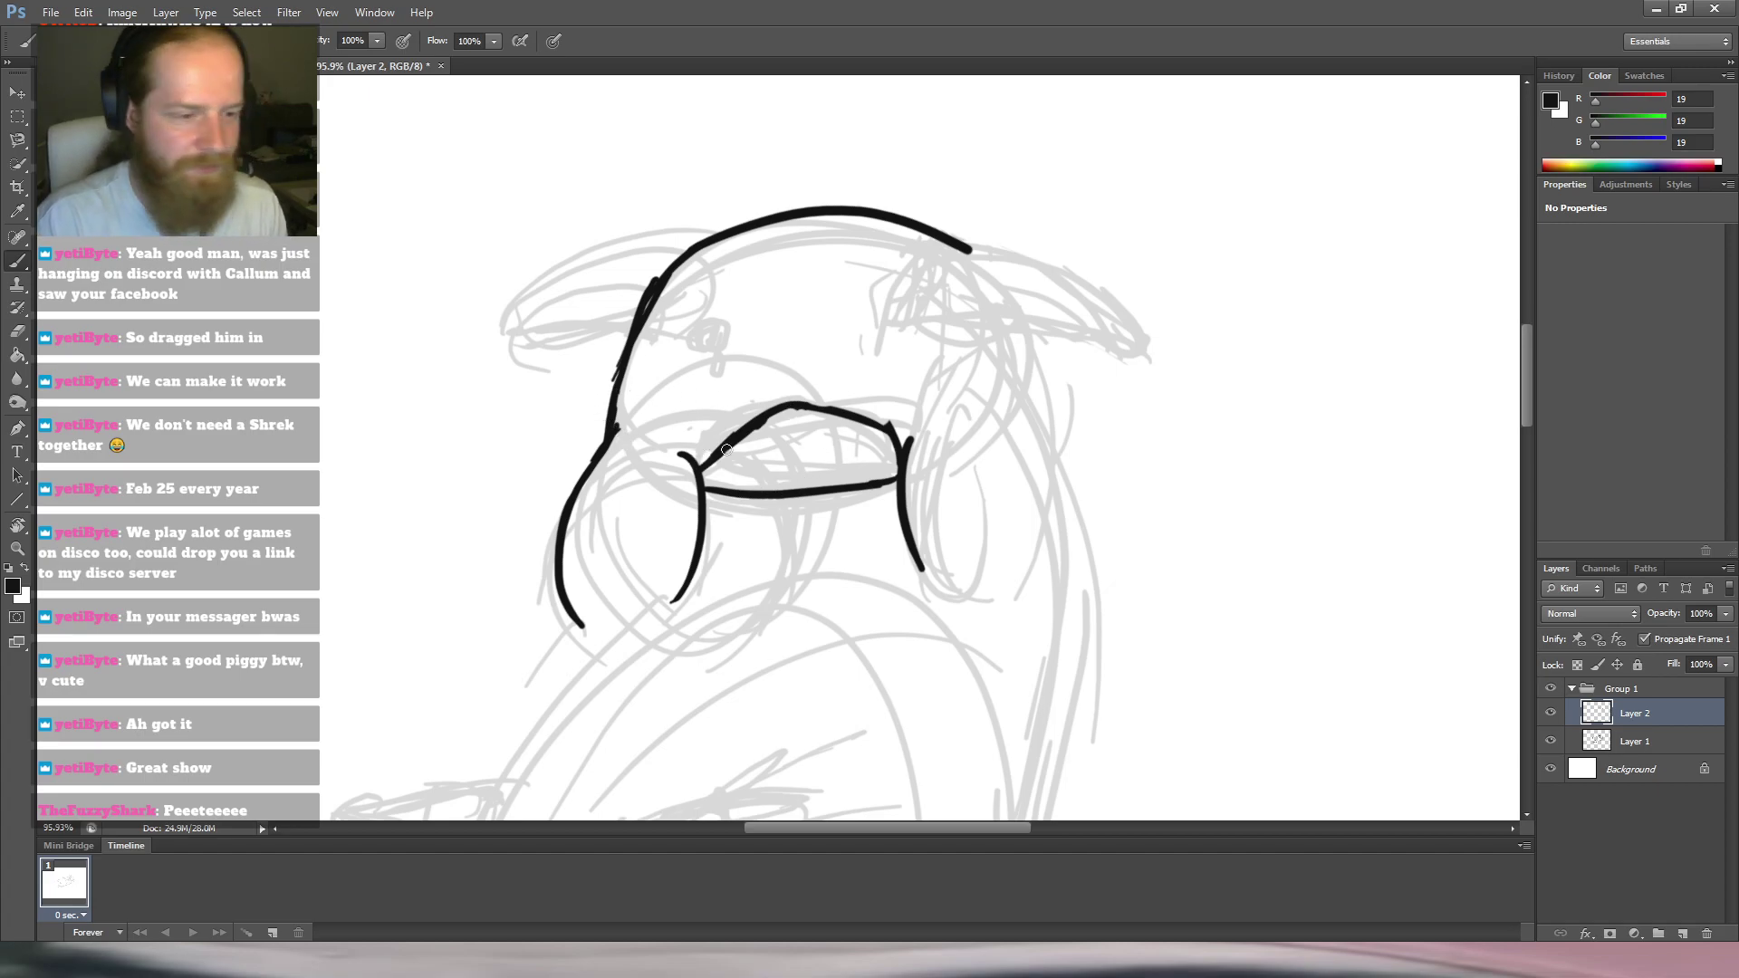
key("e")
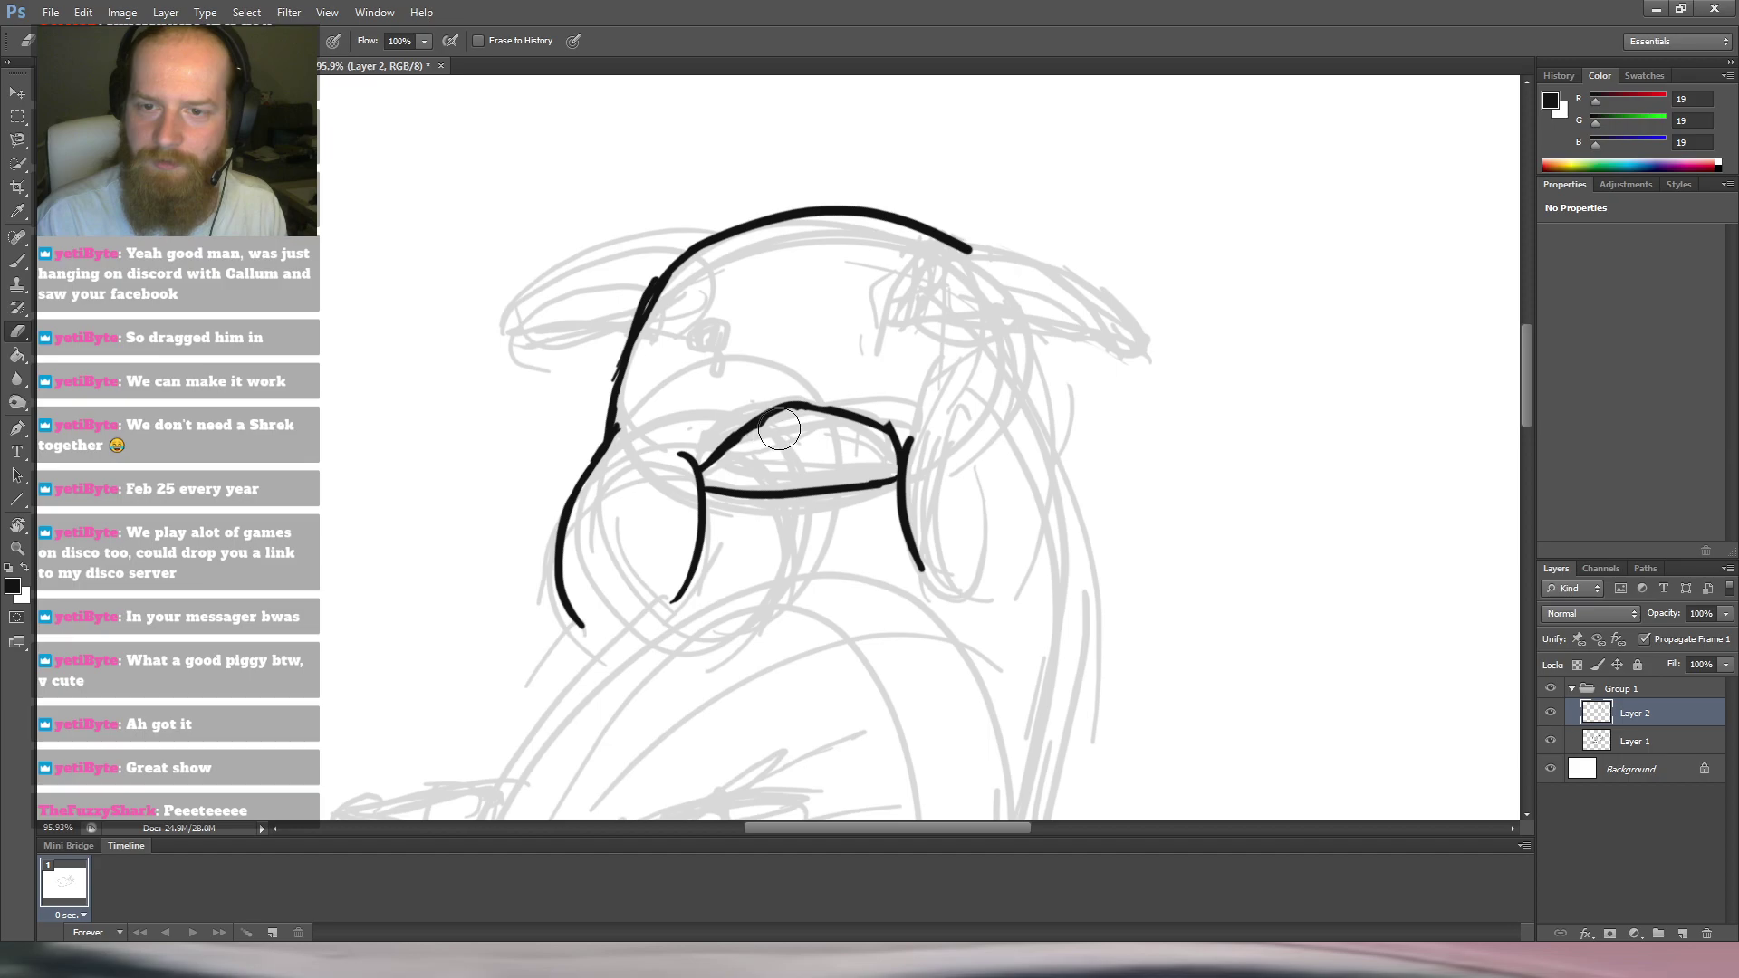
Try small black dot eyes above the snout and remove them.
key("b")
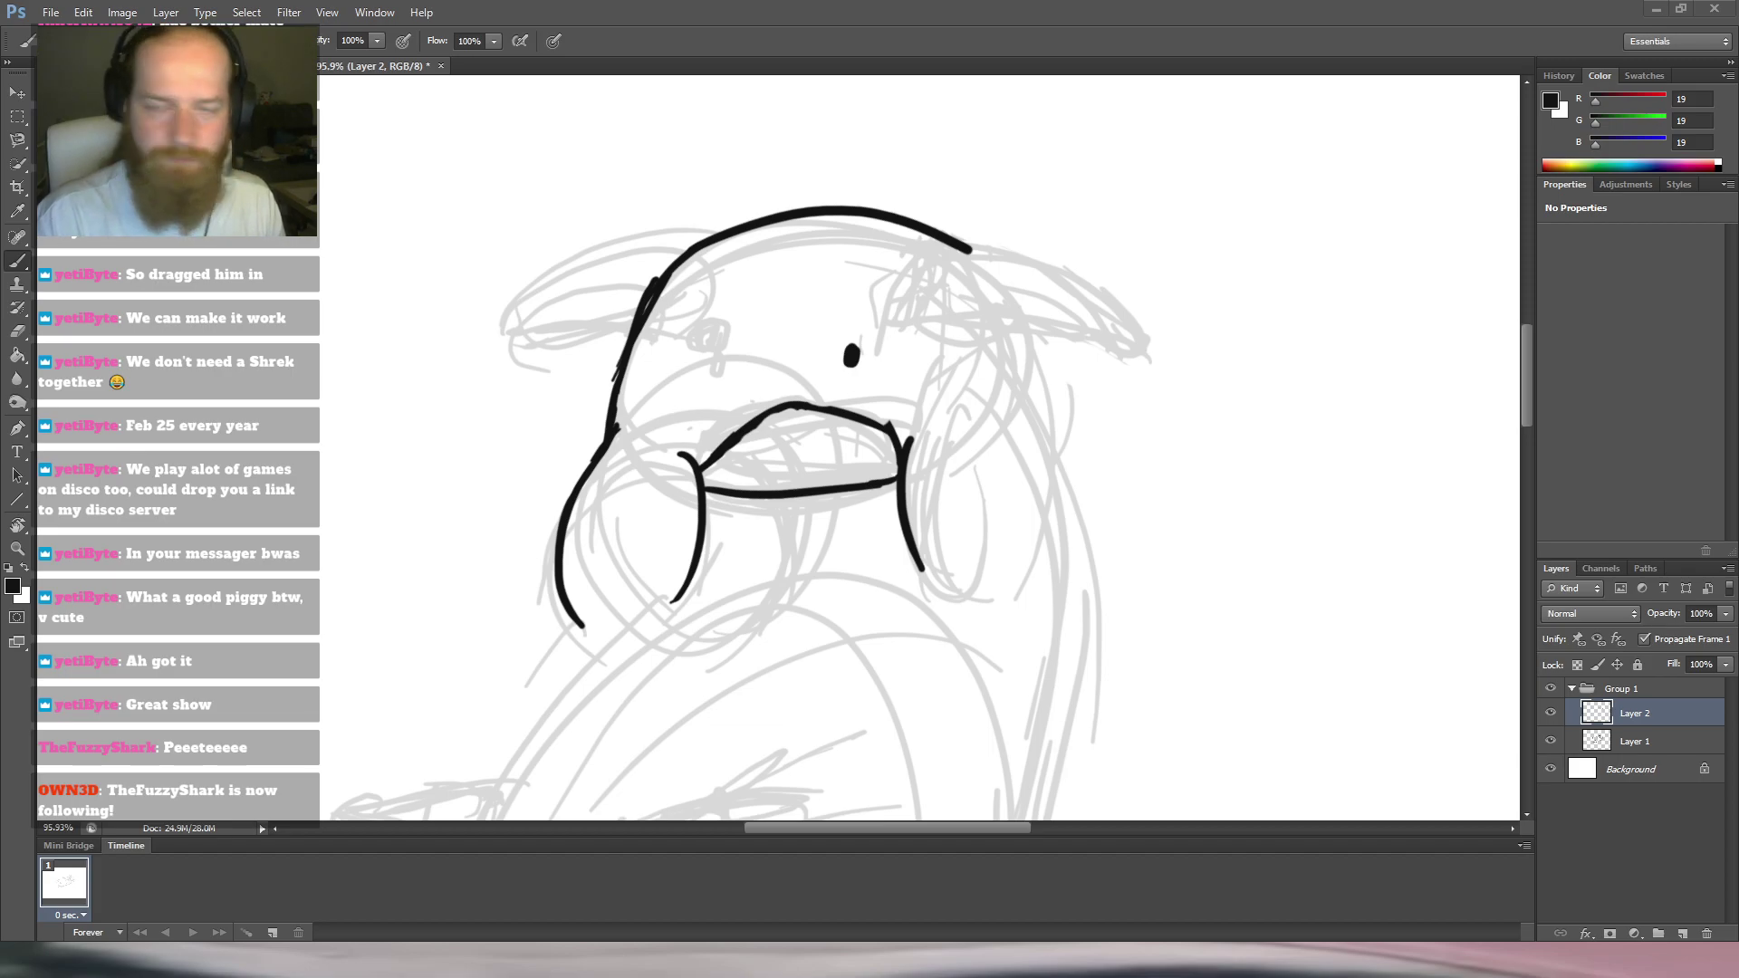
left_click(746, 363)
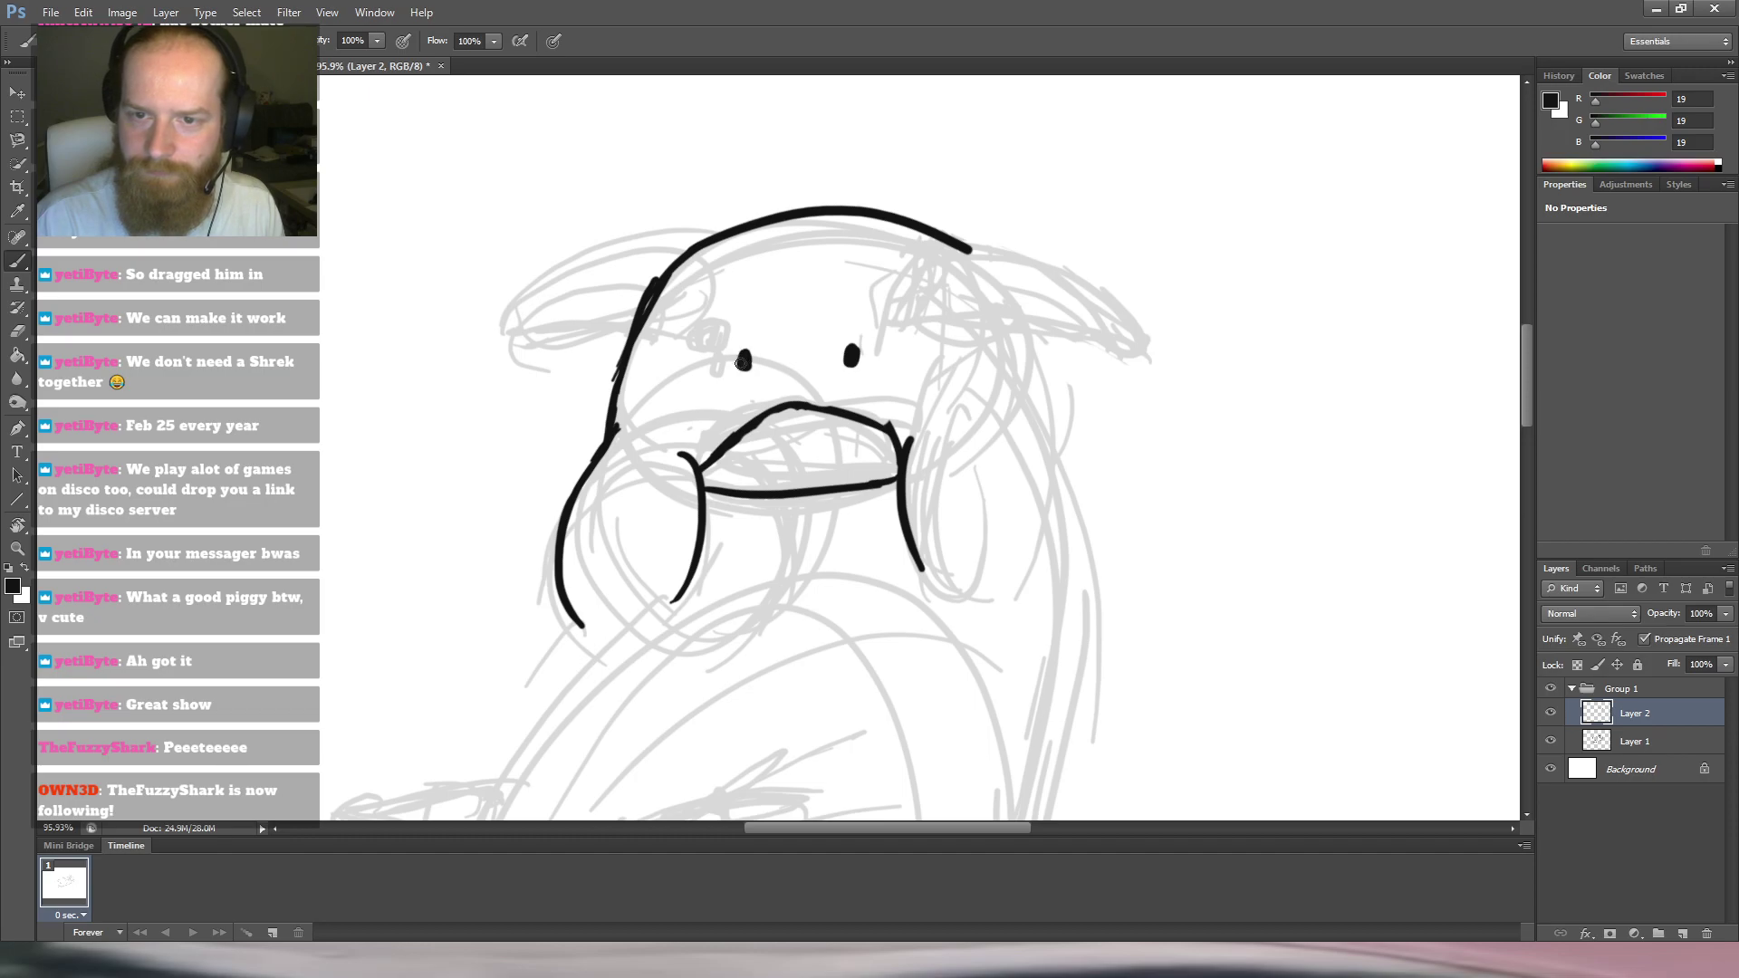
mouse_move(805, 424)
left_mouse_down()
mouse_move(908, 347)
mouse_move(881, 456)
left_mouse_up()
key("e")
left_click_drag(909, 377, 891, 393)
left_click_drag(629, 338, 617, 345)
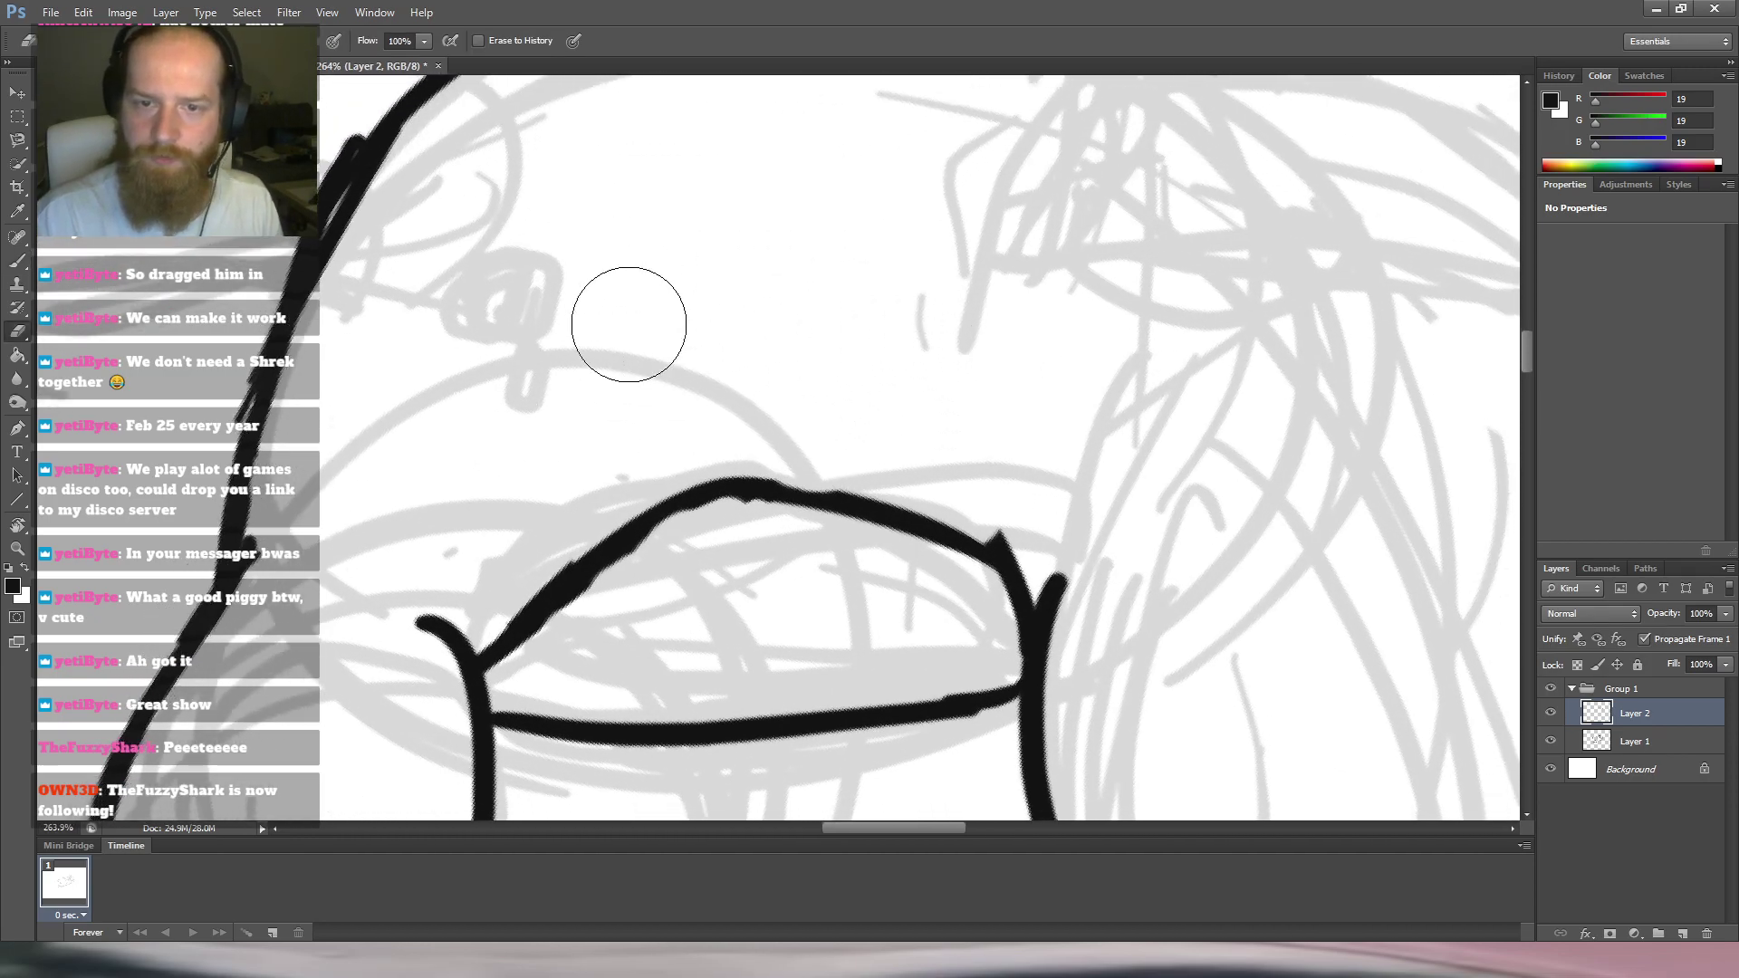
Paint two solid black oval eyes, set wider apart above the snout.
key("b")
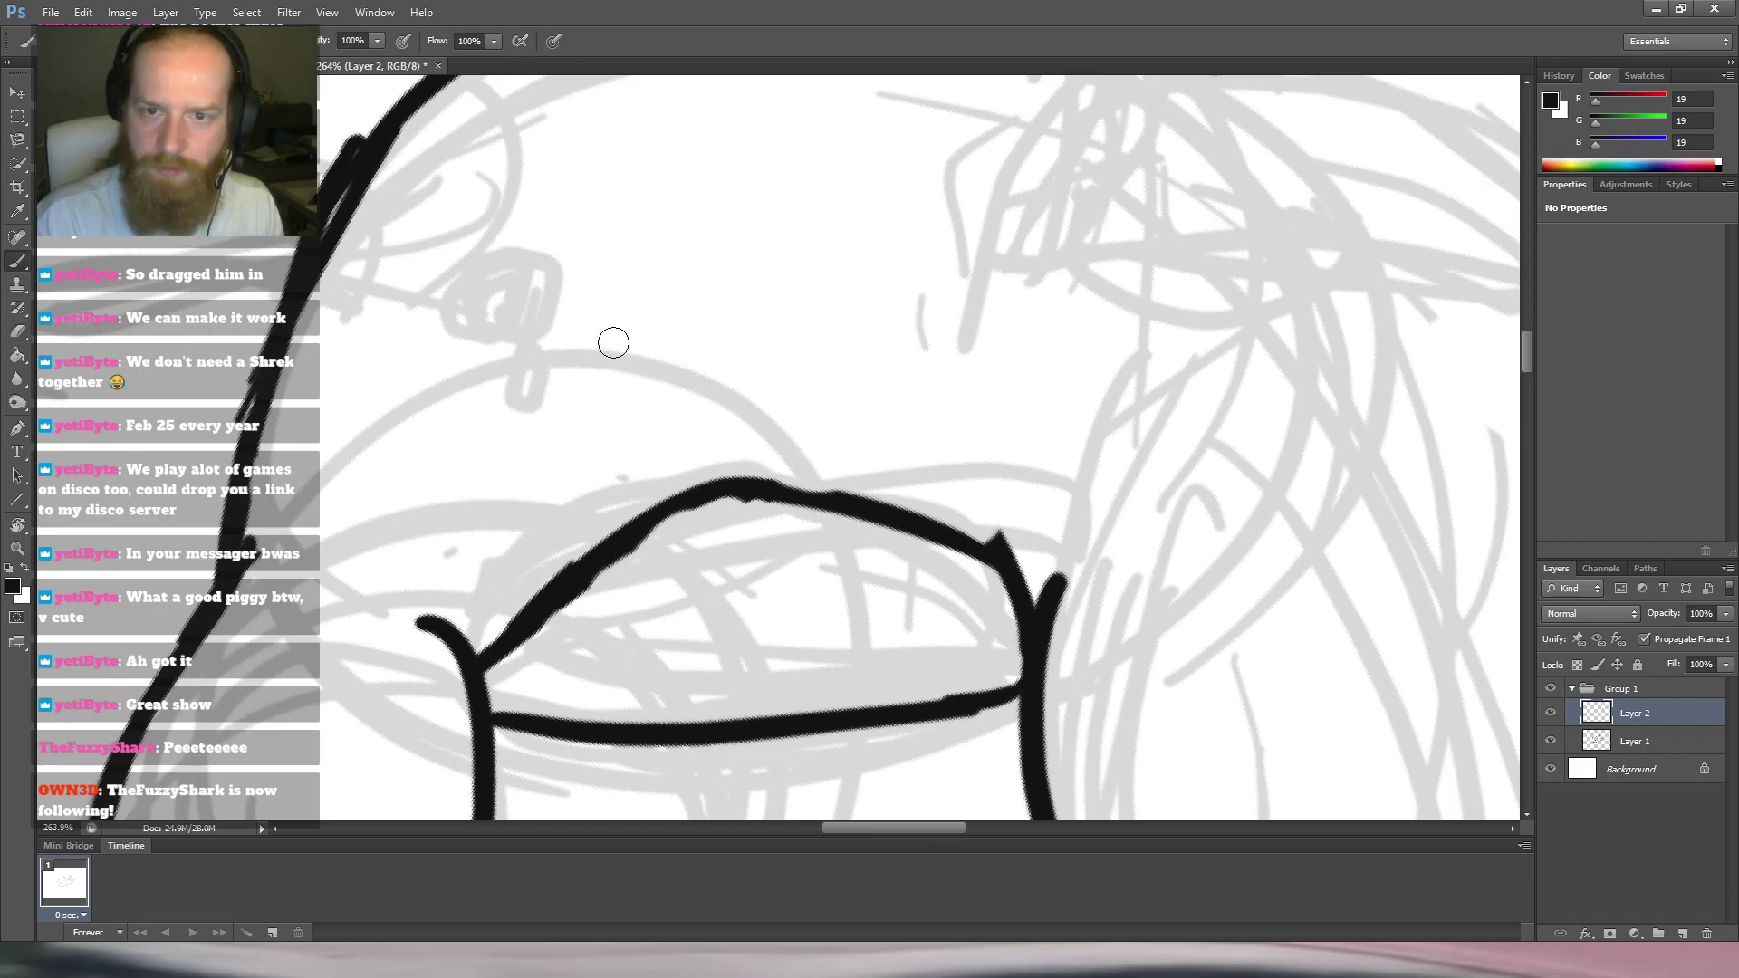
mouse_move(602, 348)
left_mouse_down()
mouse_move(591, 337)
mouse_move(586, 373)
mouse_move(587, 353)
left_mouse_up()
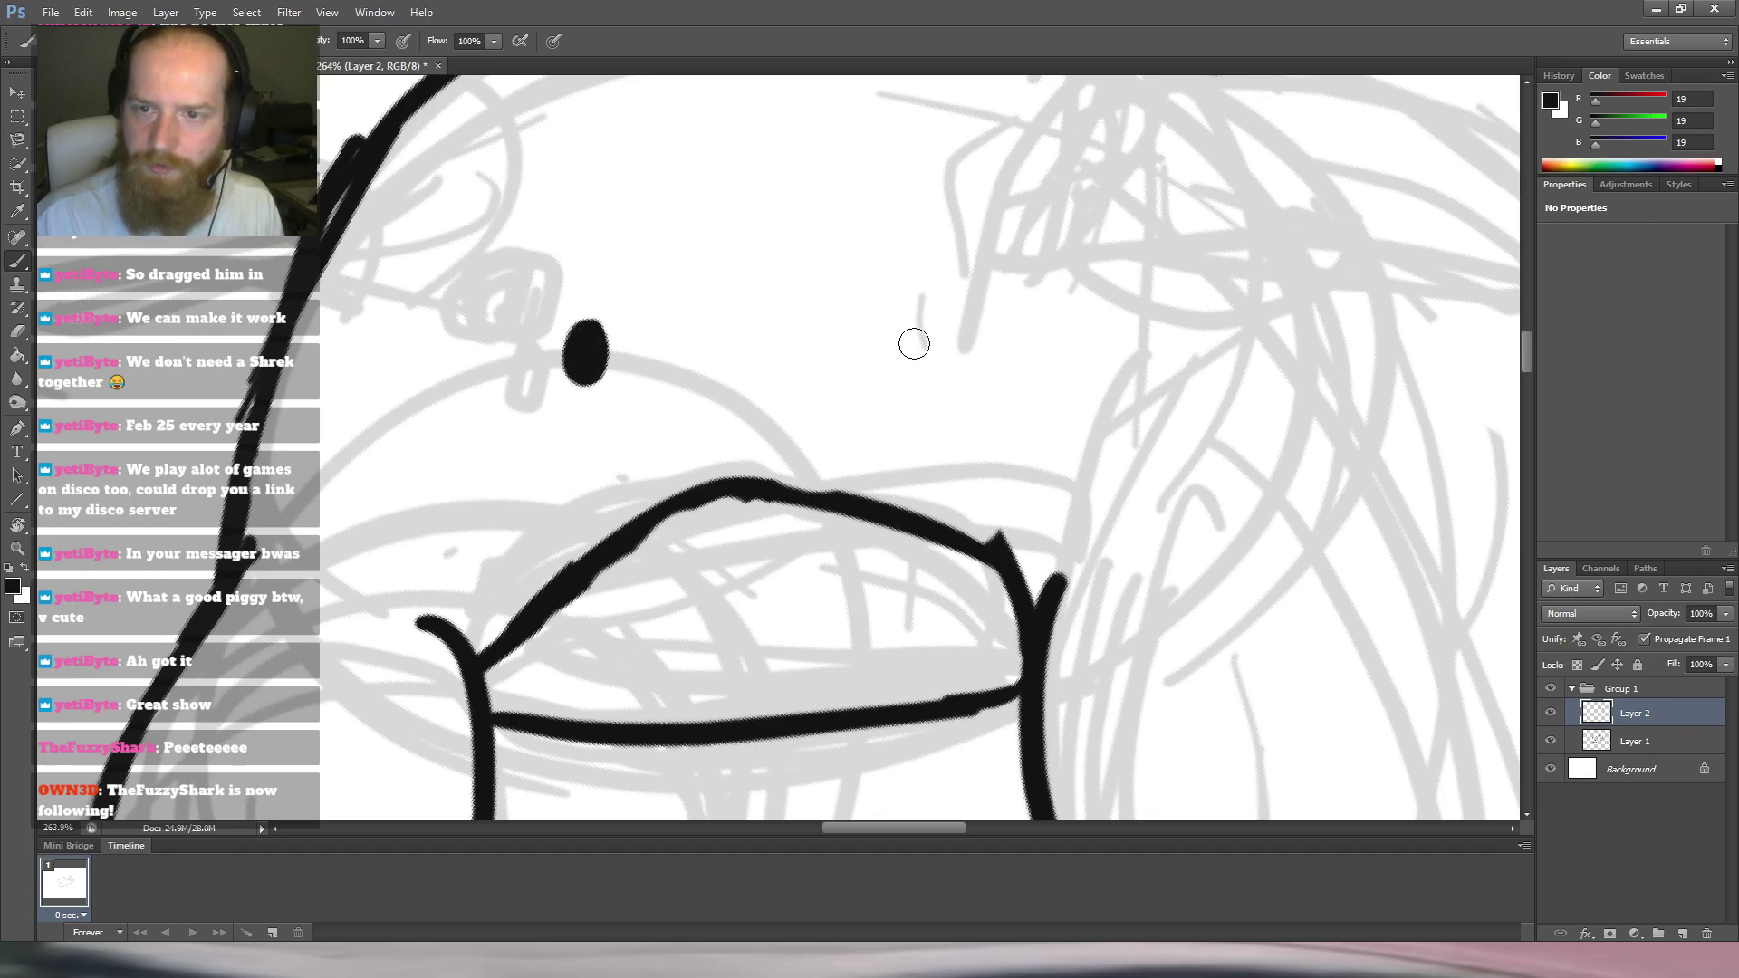
mouse_move(931, 326)
left_mouse_down()
mouse_move(940, 310)
mouse_move(913, 322)
mouse_move(933, 308)
mouse_move(917, 303)
mouse_move(922, 317)
left_mouse_up()
Erase the snout's arched upper outline and thicken the right end of its lower edge with the brush, working on a rotated canvas.
mouse_move(1021, 255)
left_mouse_down()
mouse_move(915, 319)
mouse_move(1090, 260)
mouse_move(872, 351)
mouse_move(917, 410)
mouse_move(896, 483)
mouse_move(890, 416)
mouse_move(786, 401)
mouse_move(666, 470)
left_mouse_up()
key("e")
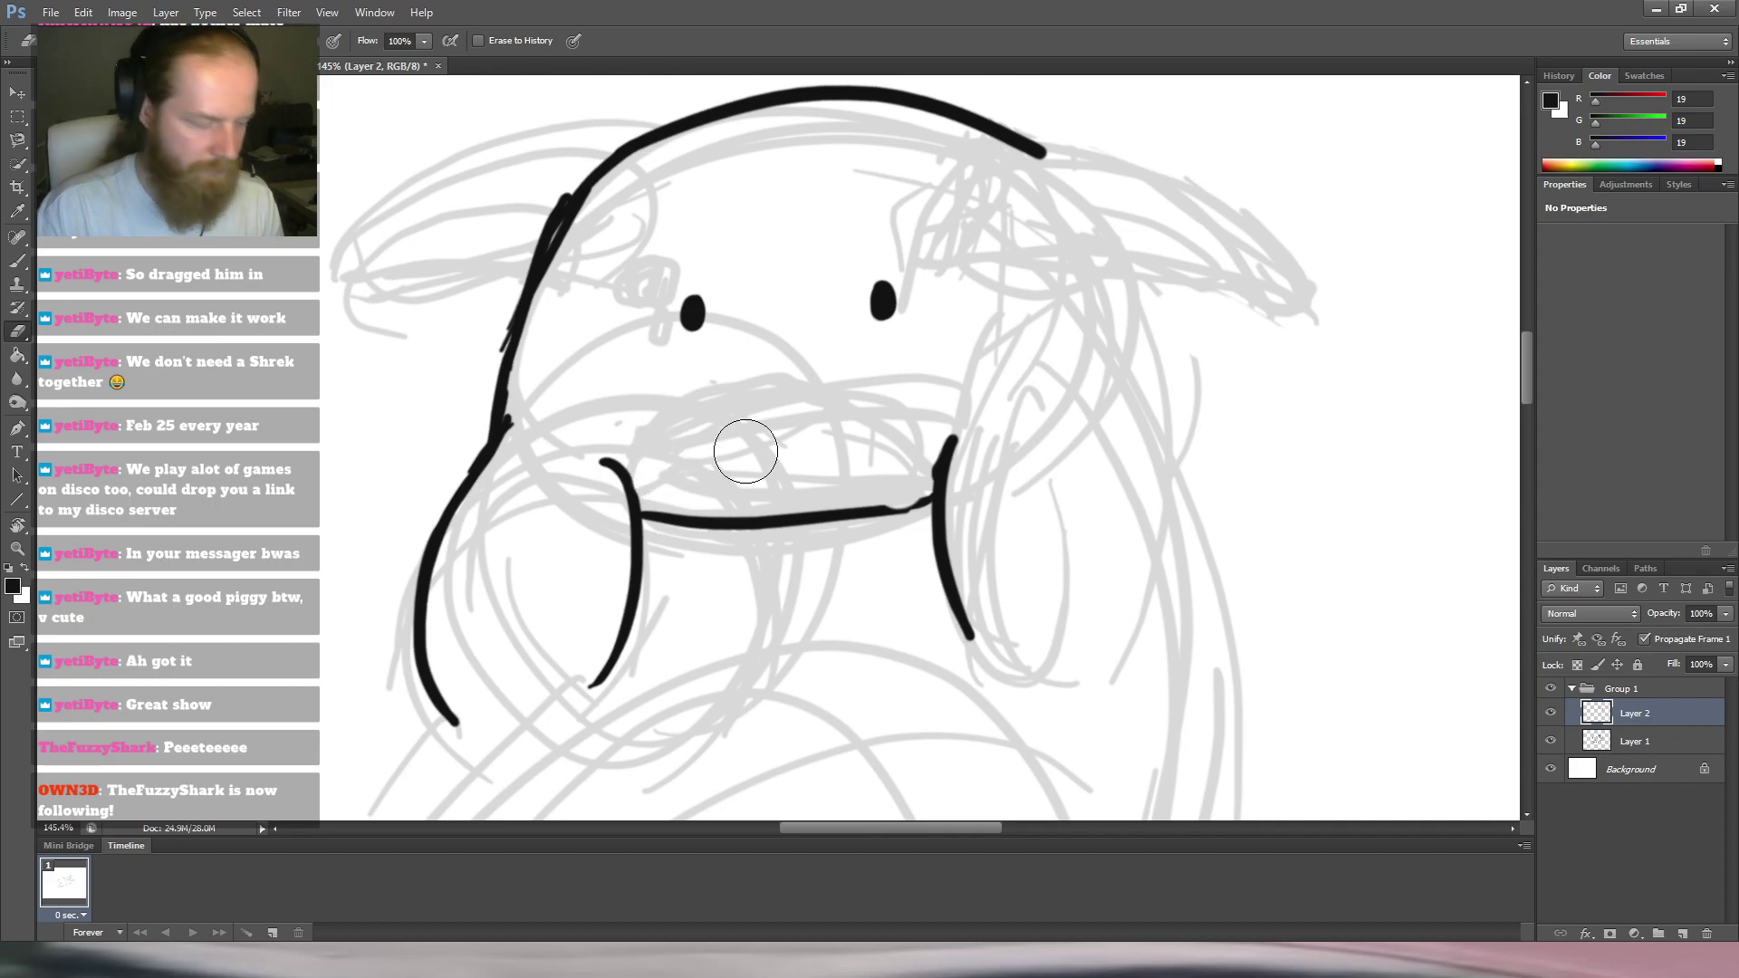
key("b")
key("r")
mouse_move(1003, 361)
left_mouse_down()
mouse_move(1133, 317)
mouse_move(792, 244)
mouse_move(749, 257)
mouse_move(788, 241)
left_mouse_up()
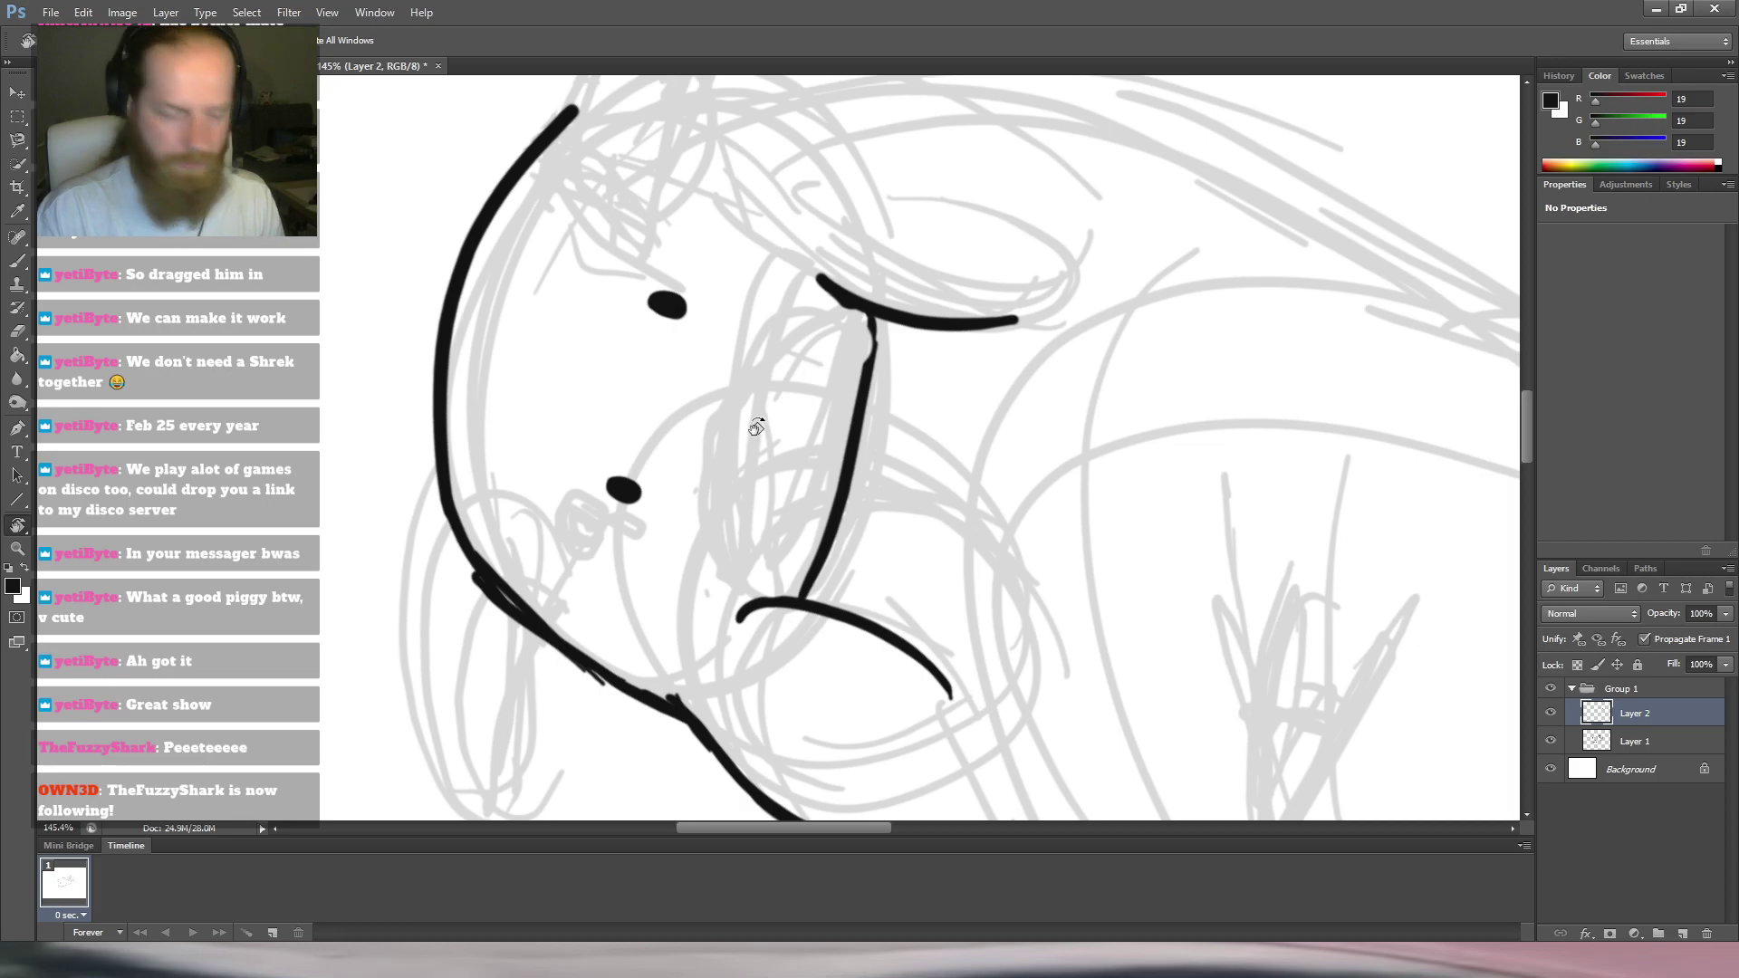
key("b")
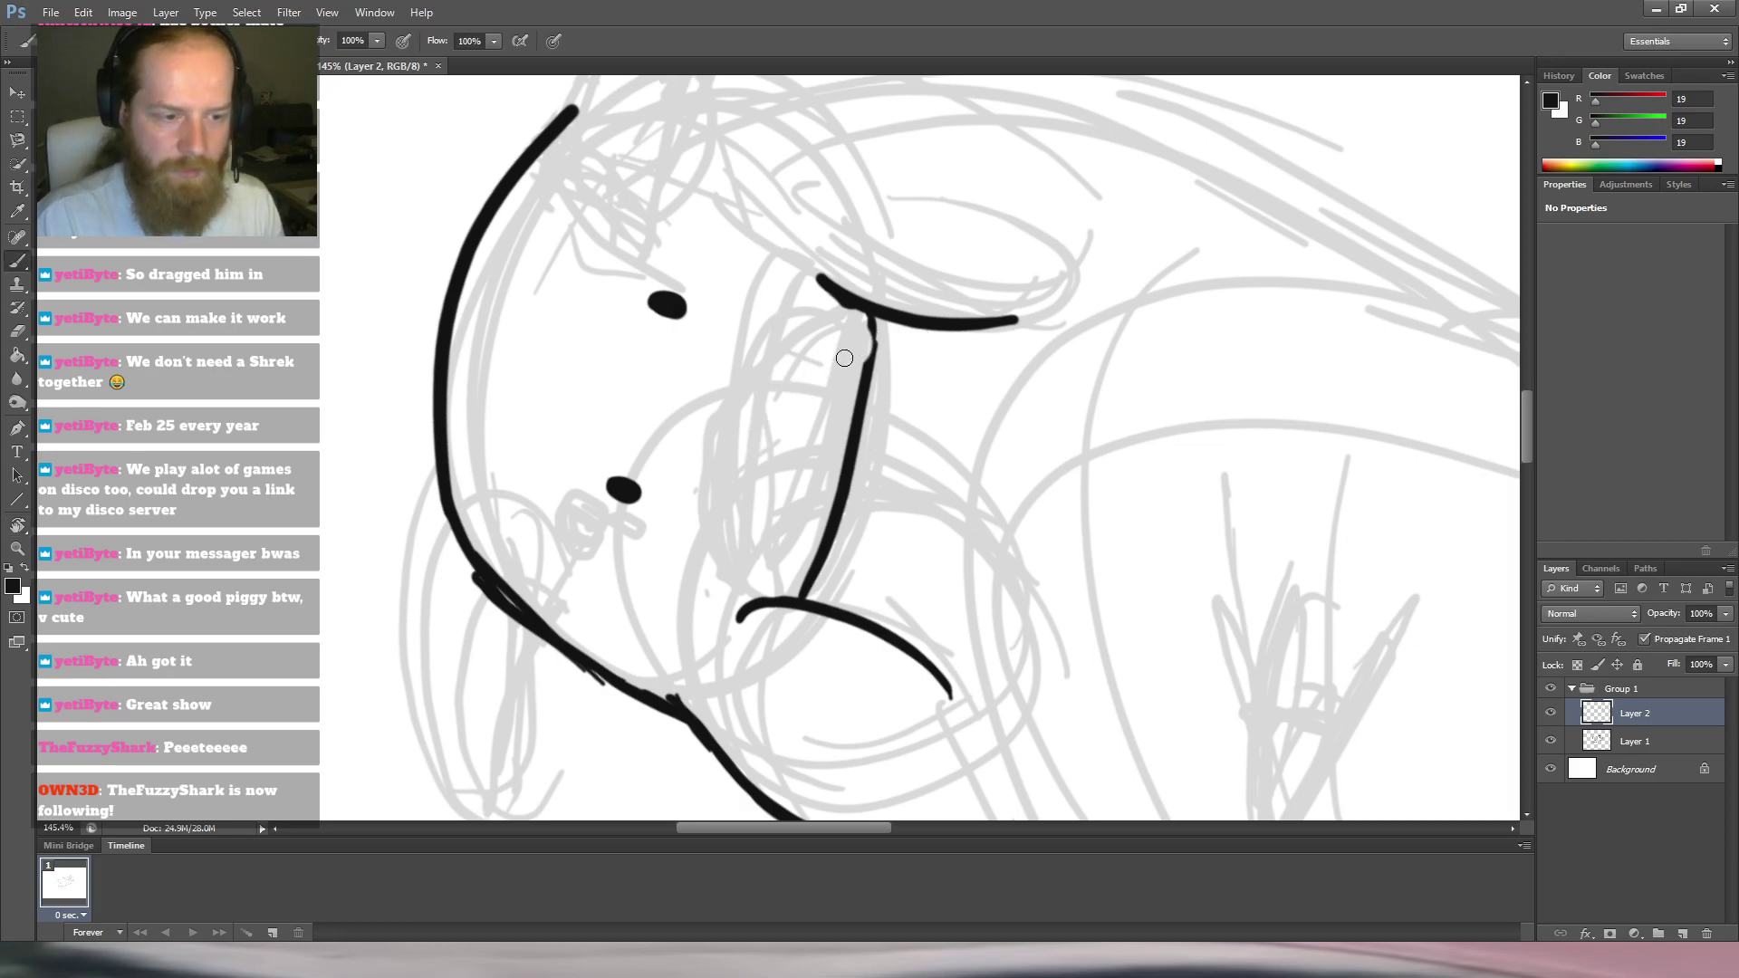
left_click_drag(870, 312, 857, 425)
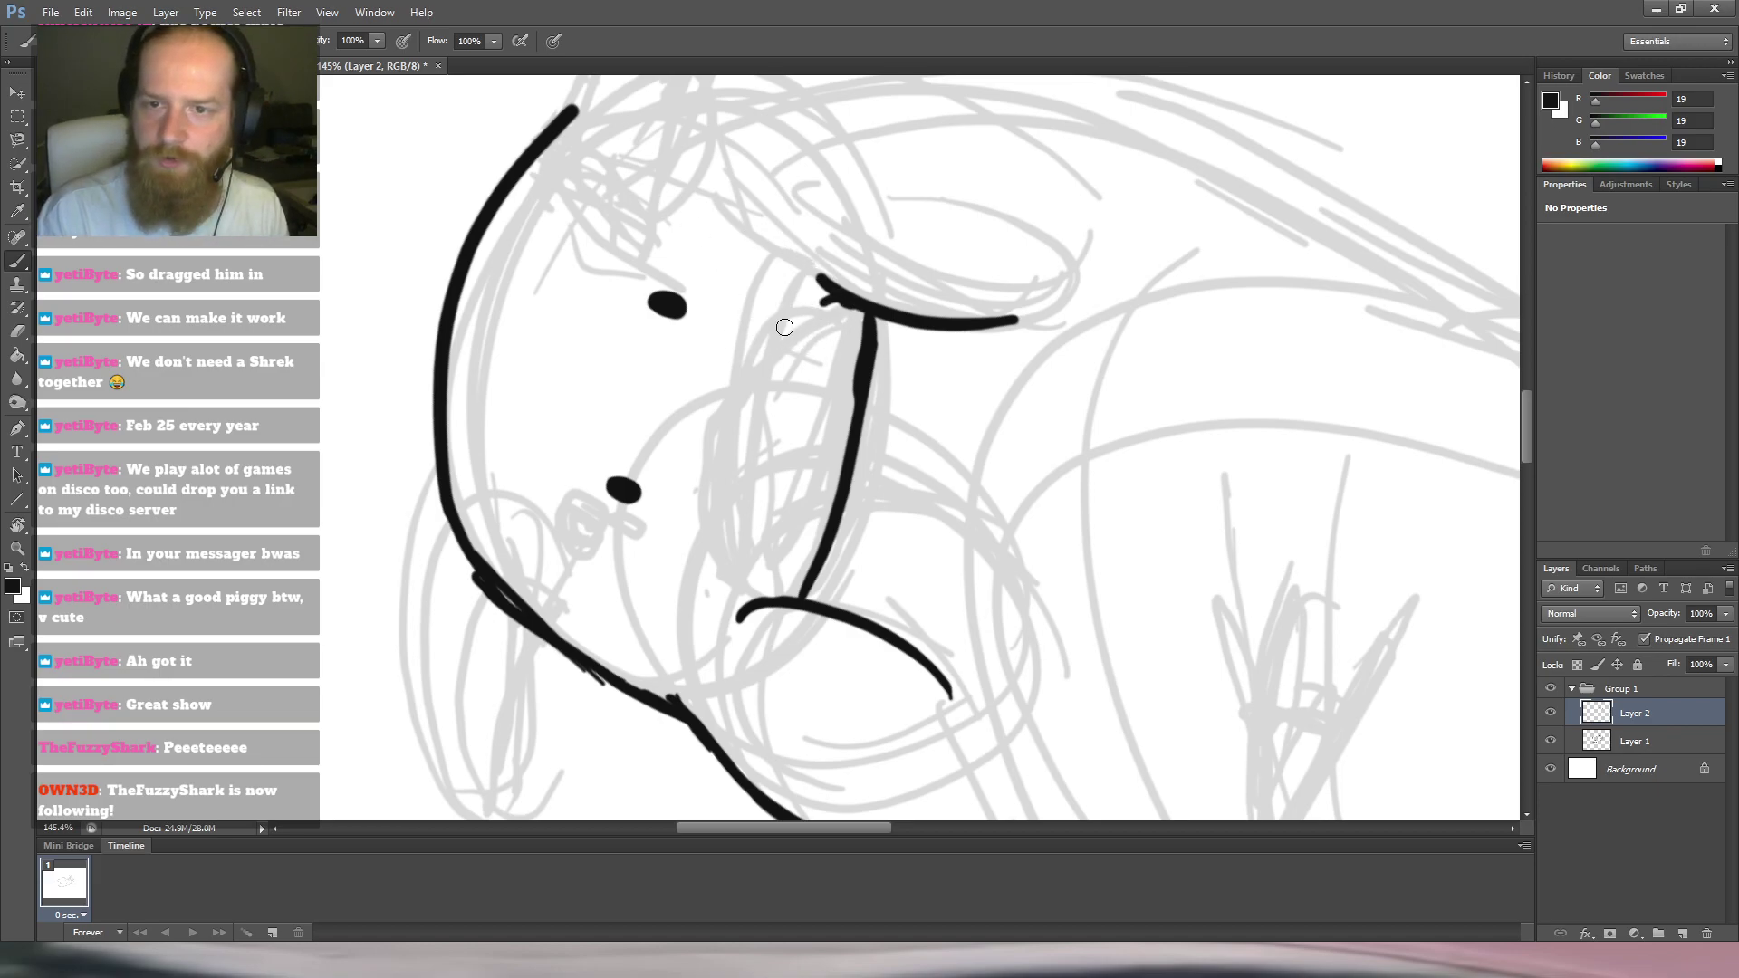
Ink the right side of the snout's upper outline from the right cheek and erase the unwanted remainder of the stroke.
mouse_move(835, 299)
left_mouse_down()
mouse_move(715, 374)
mouse_move(695, 471)
left_mouse_up()
left_click_drag(689, 412, 735, 591)
key("r")
left_click_drag(890, 317, 1048, 377)
key("e")
mouse_move(730, 366)
left_mouse_down()
mouse_move(659, 526)
mouse_move(704, 443)
left_mouse_up()
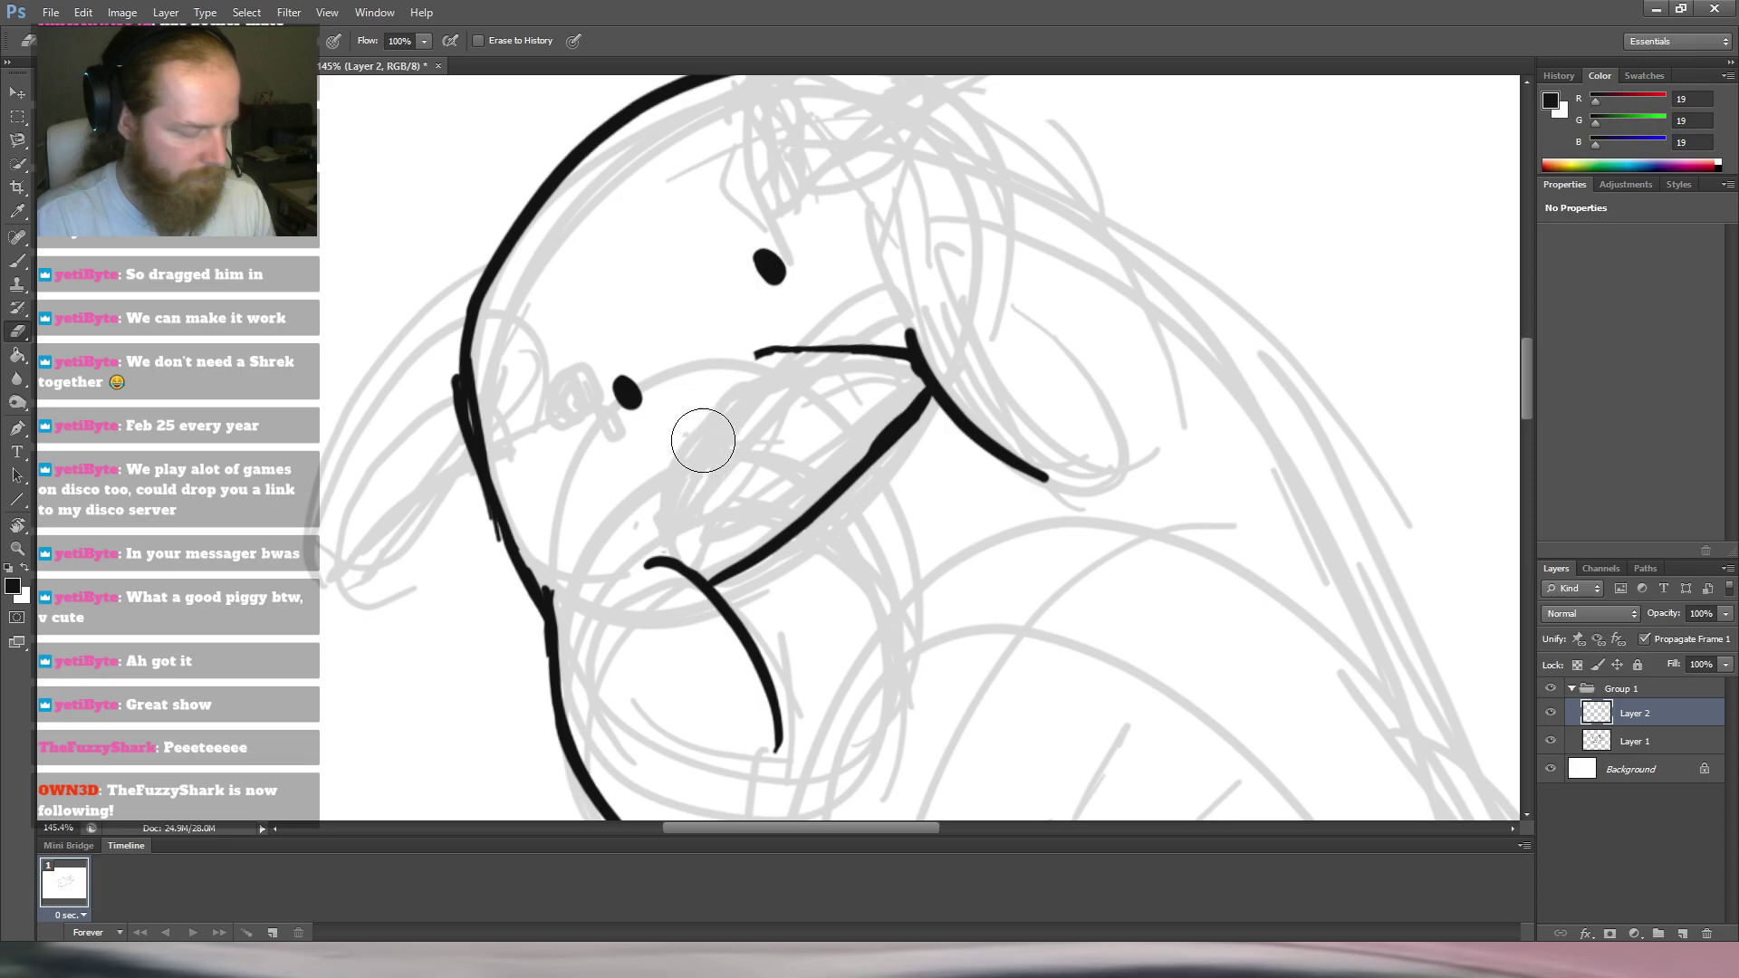
Ink the left side of the snout's upper outline from the left cheek curve to the top, joining the right side.
key("b")
left_click_drag(671, 560, 770, 354)
left_click_drag(697, 489, 724, 414)
mouse_move(679, 544)
left_mouse_down()
mouse_move(725, 414)
mouse_move(682, 577)
mouse_move(705, 432)
mouse_move(767, 354)
left_mouse_up()
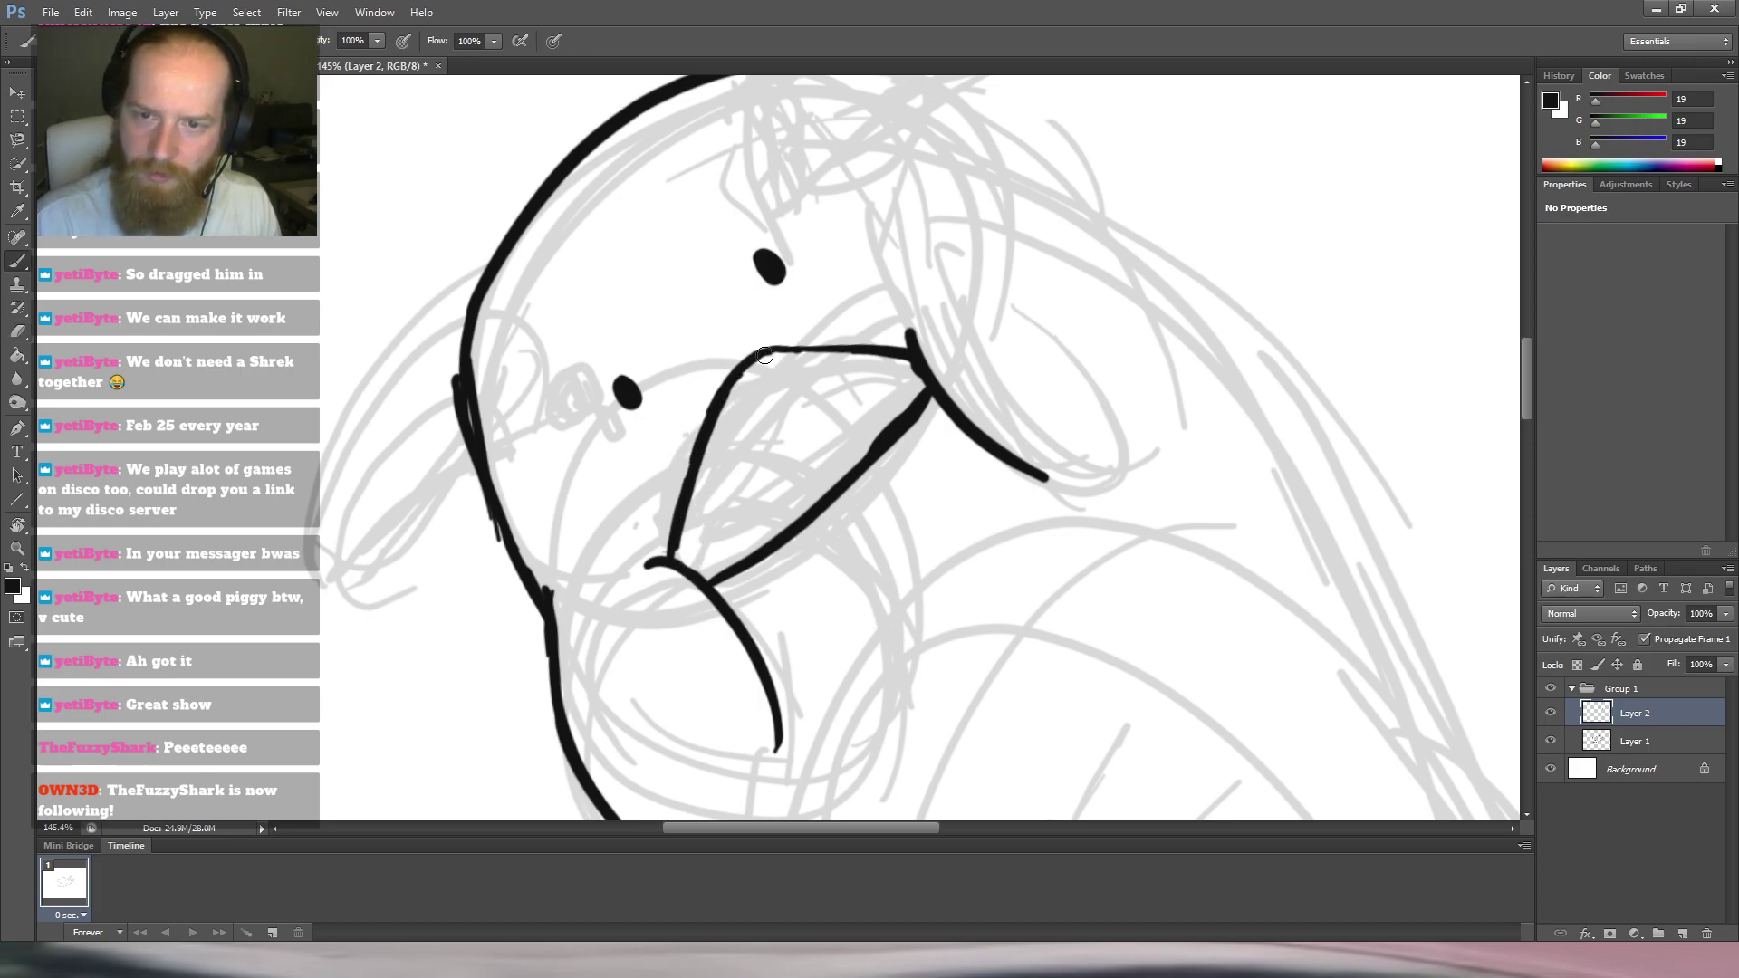
Paint two small black nostrils inside the snout and a short broken wrinkle line just above it.
key("r")
left_click_drag(893, 226, 1128, 345)
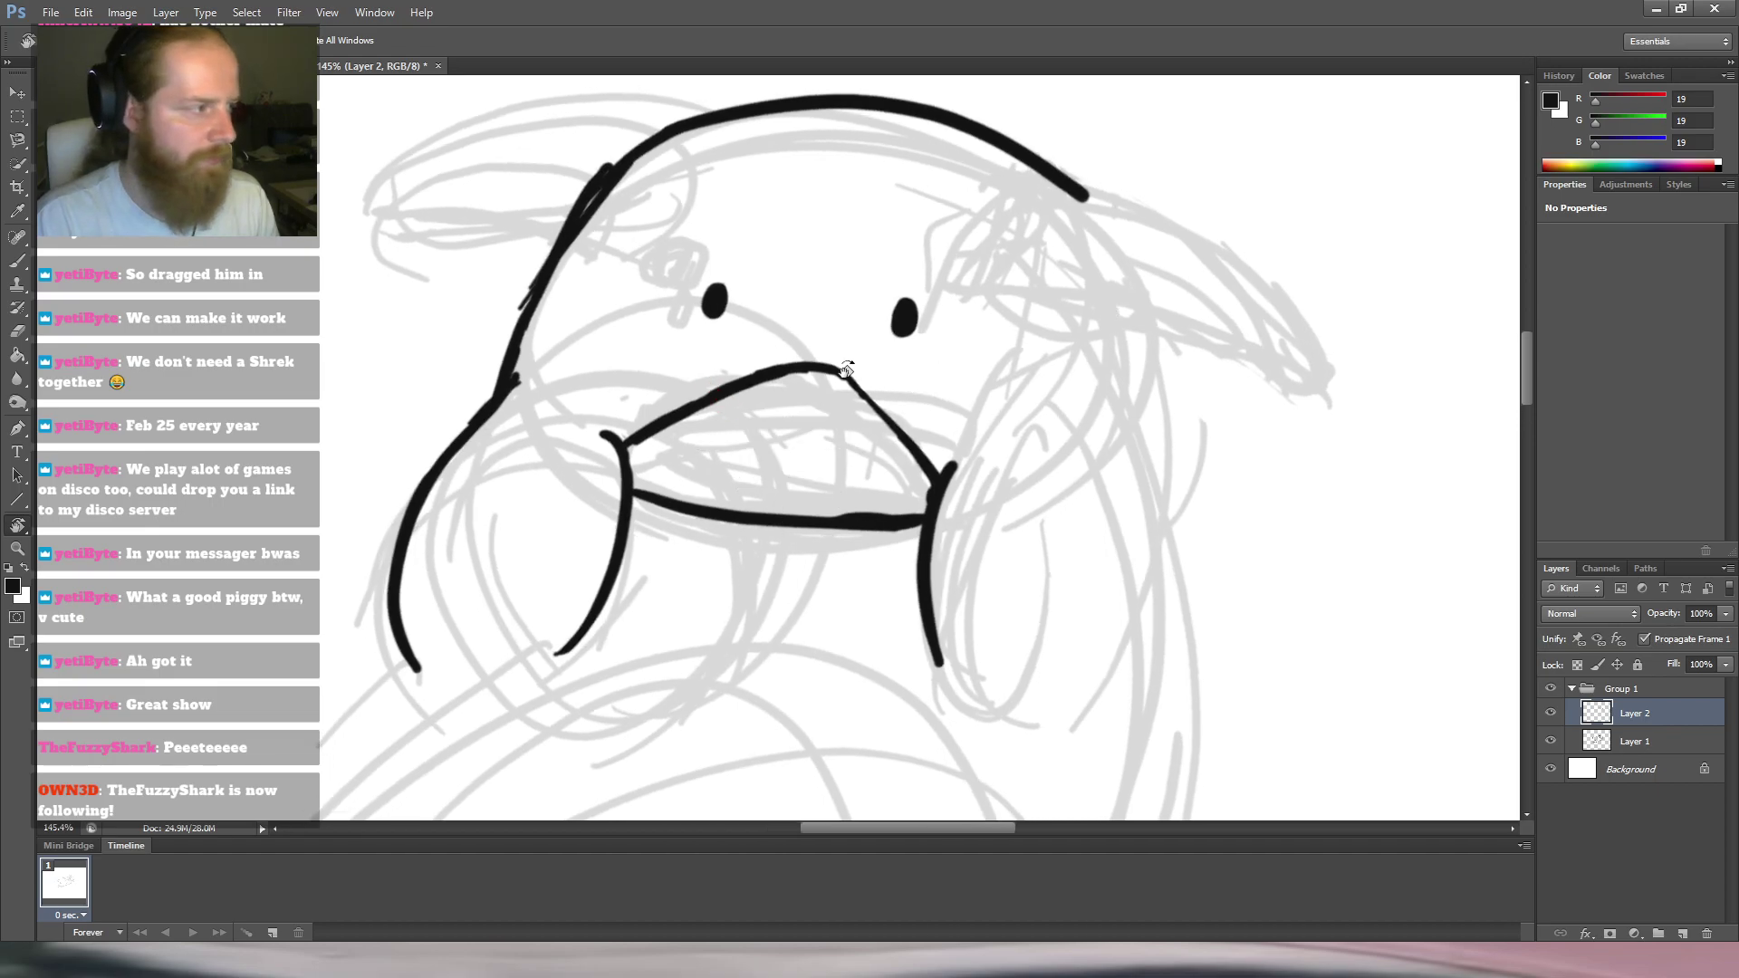
key("b")
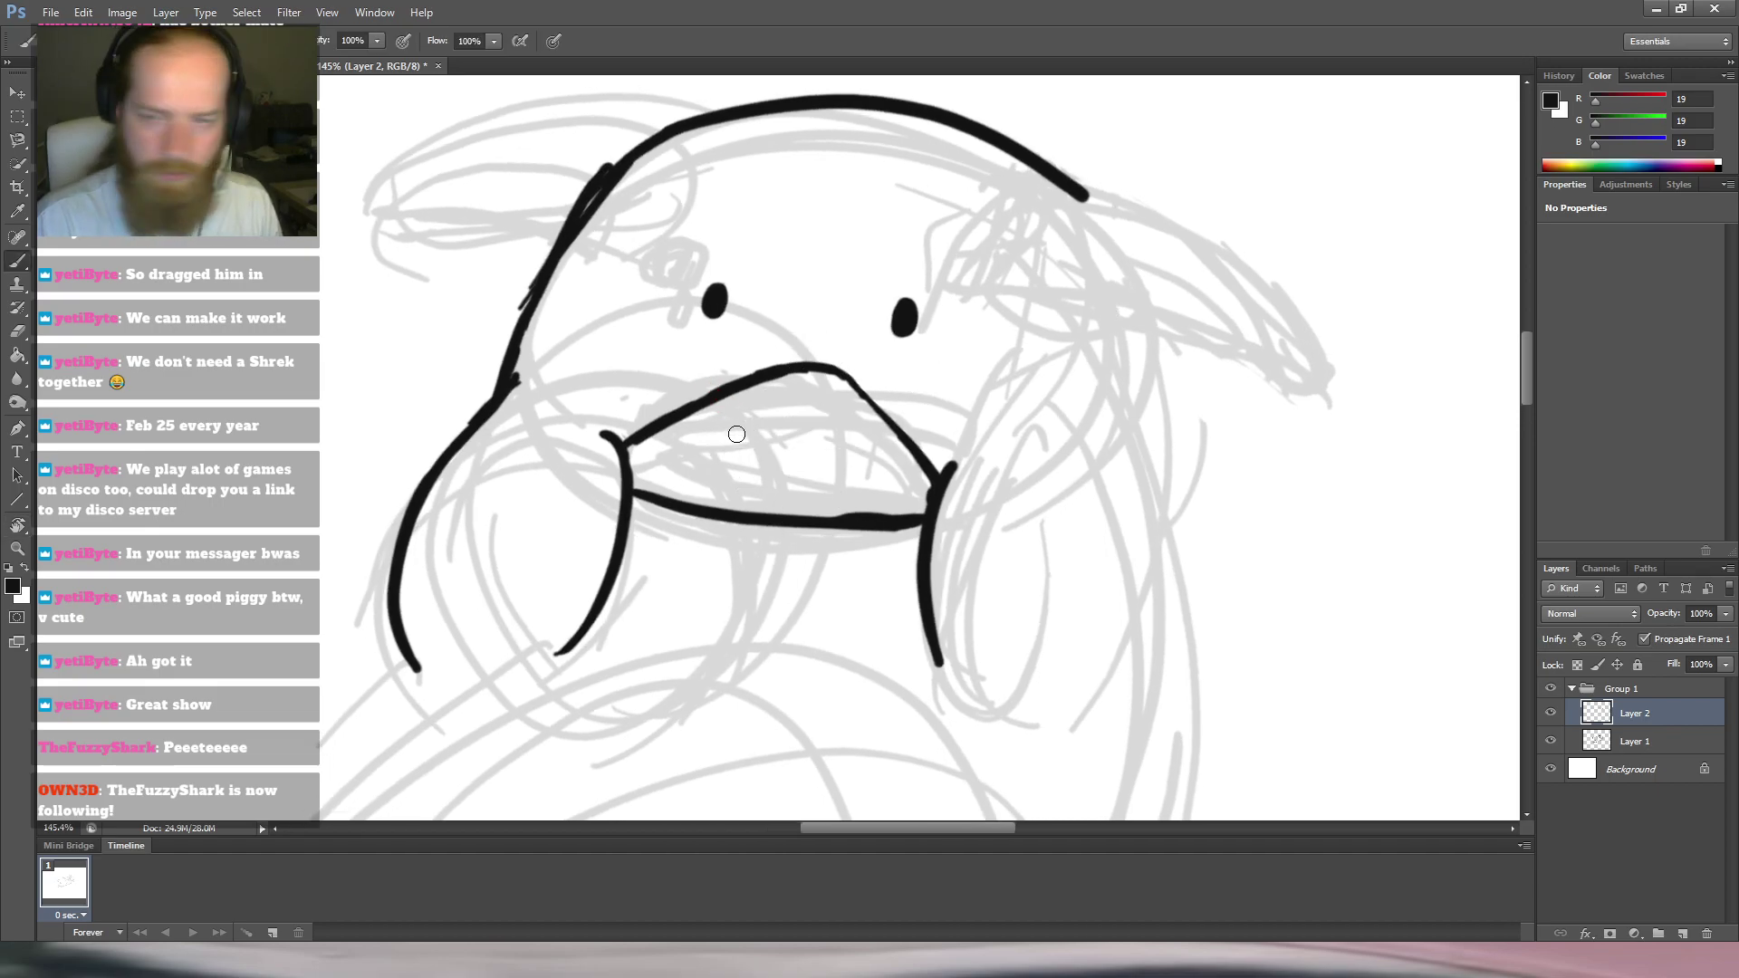
left_click_drag(718, 442, 730, 460)
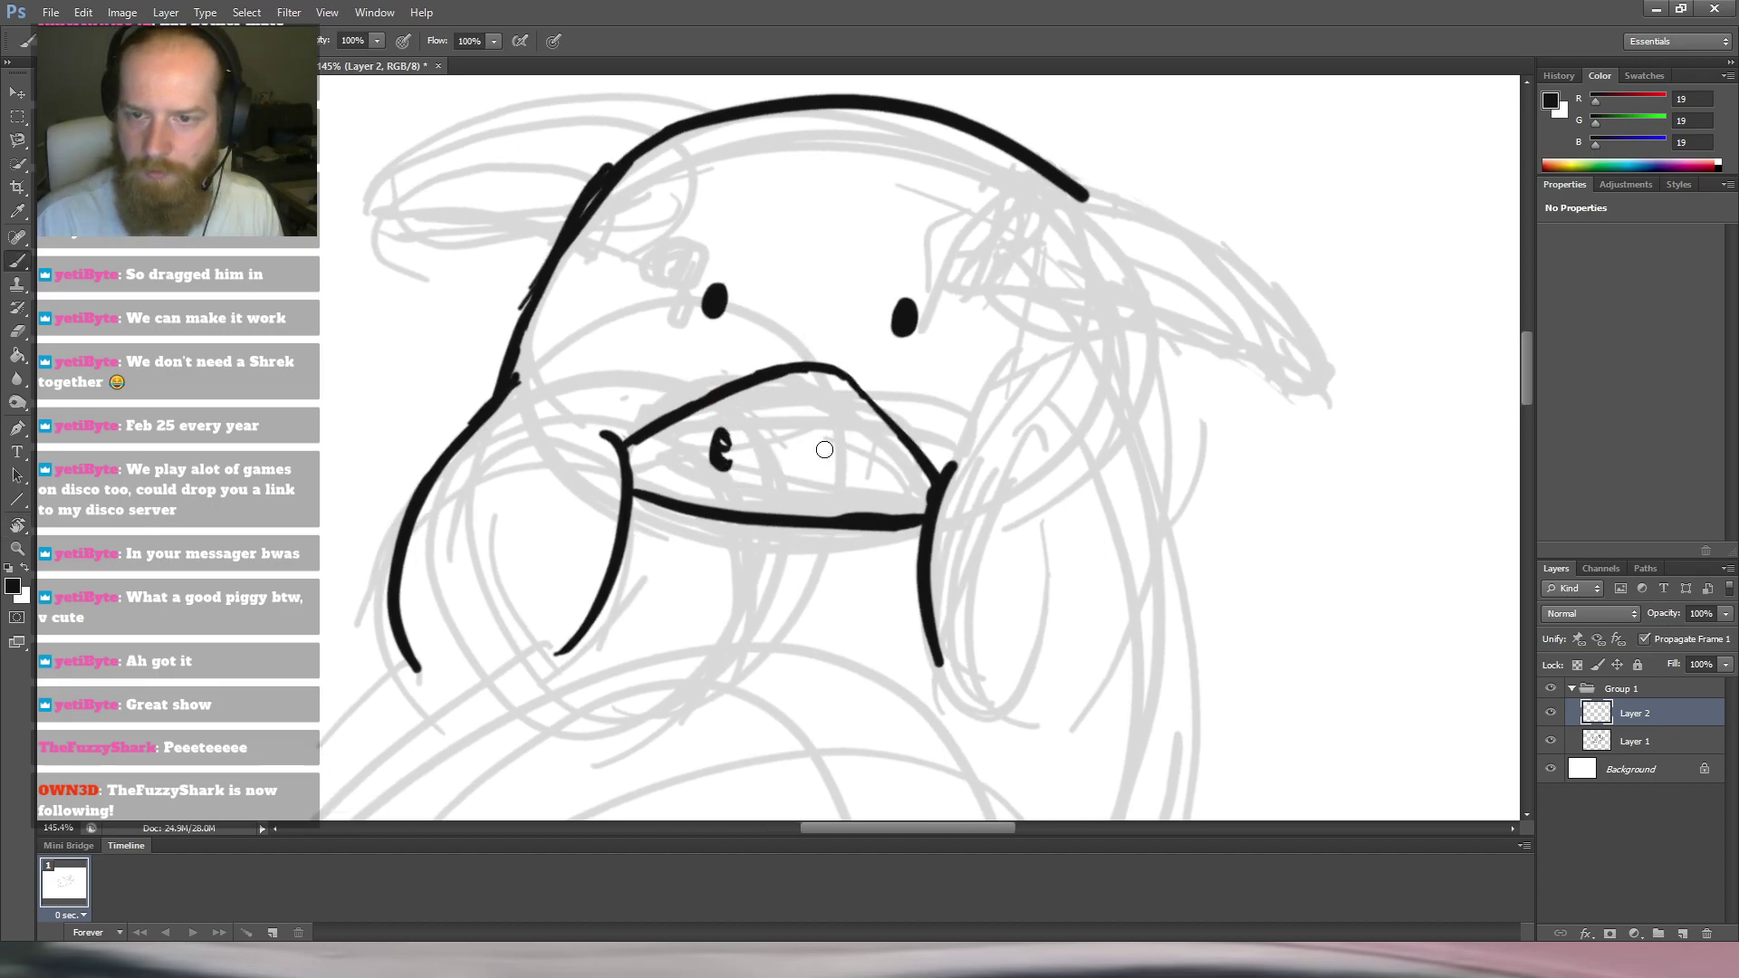
left_click_drag(839, 436, 839, 441)
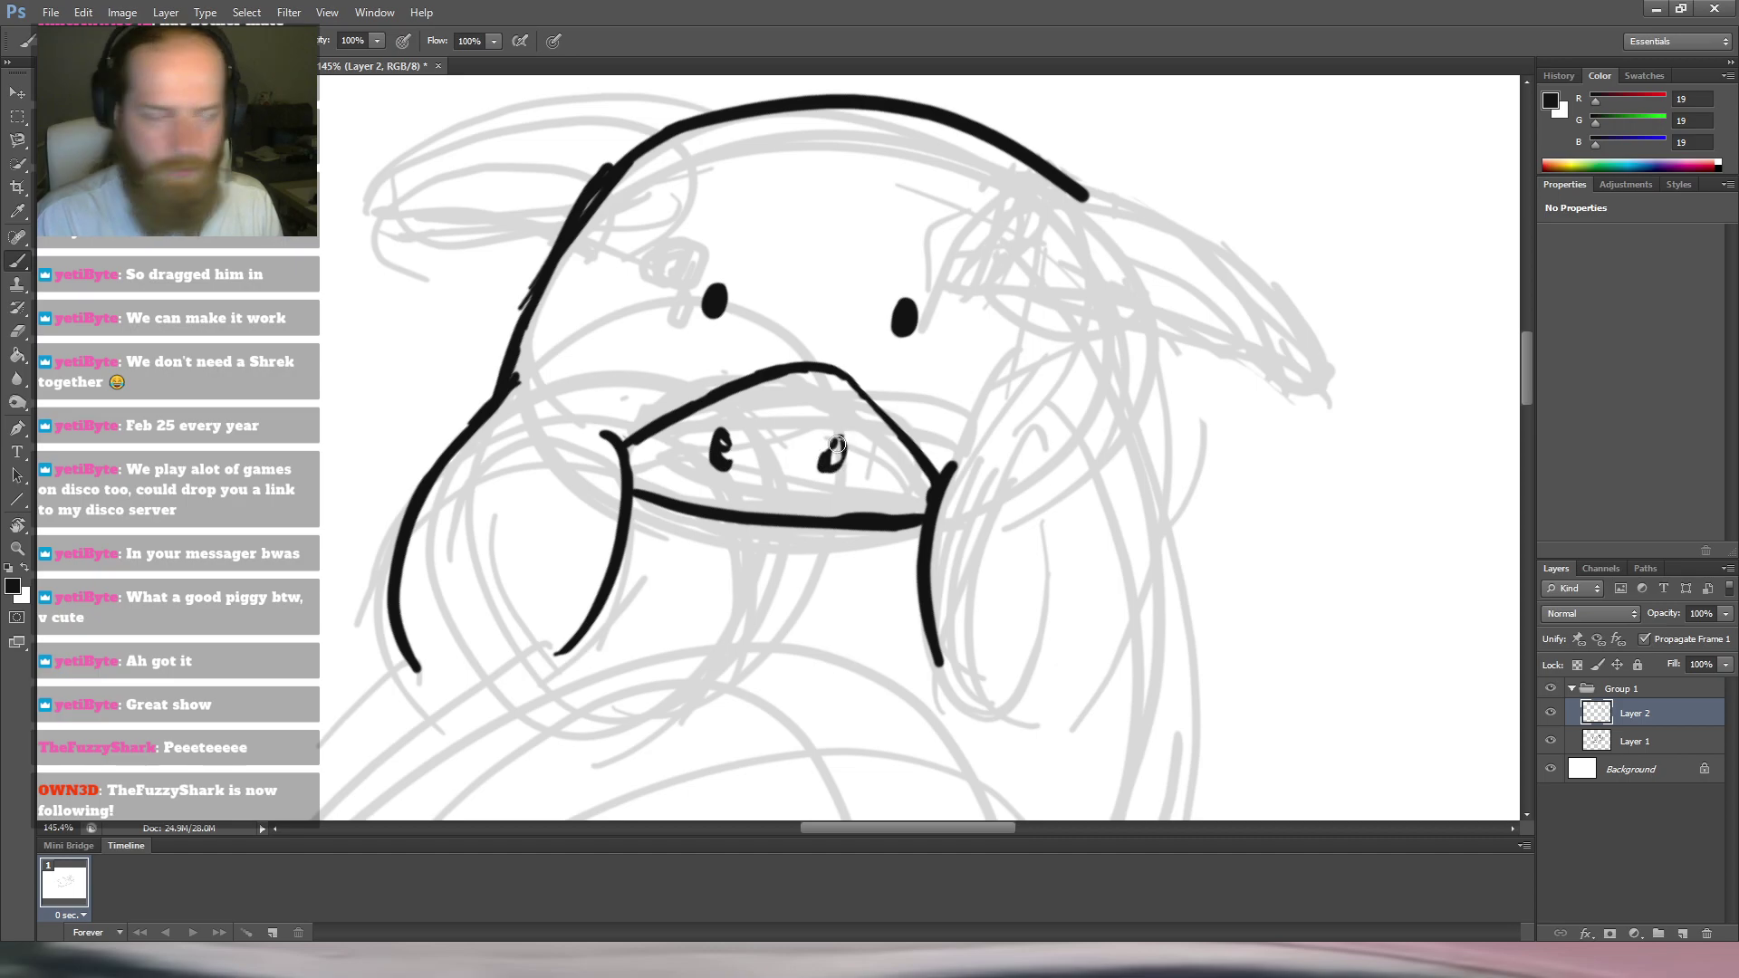
left_click_drag(744, 353, 829, 343)
left_click_drag(996, 192, 937, 268)
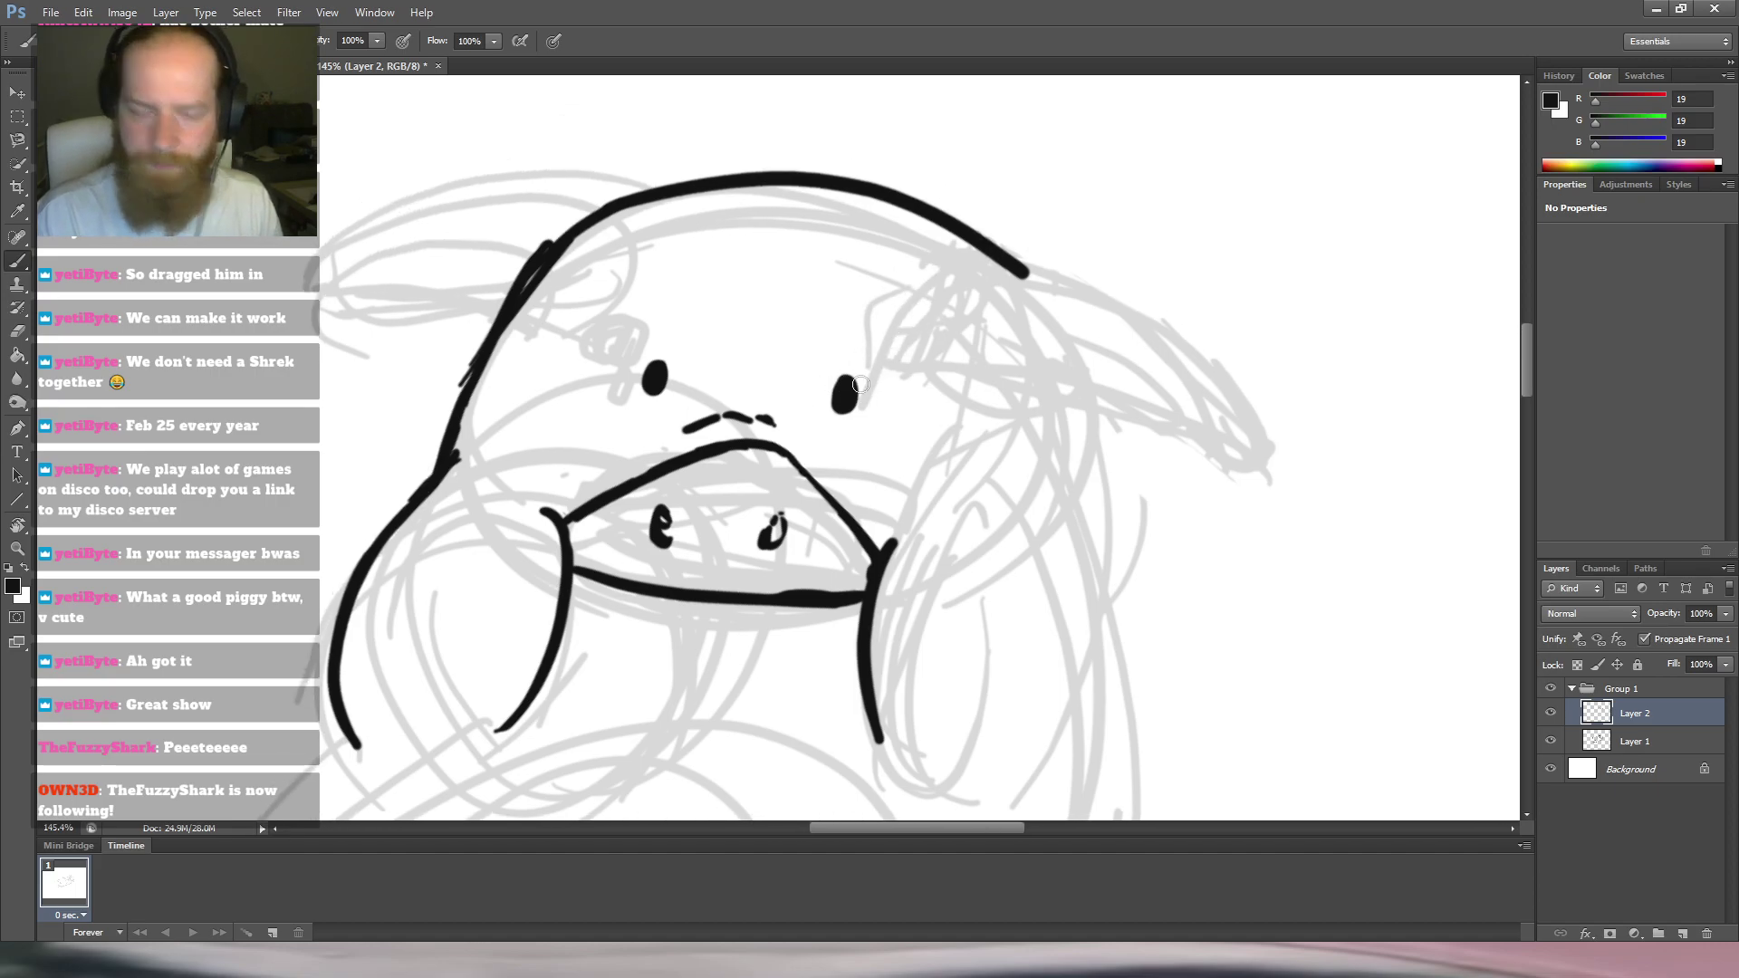
Set the brush opacity to 43% and paint a large grey oval patch around the right eye, undoing unsatisfactory attempts.
key("6")
key("4")
key("3")
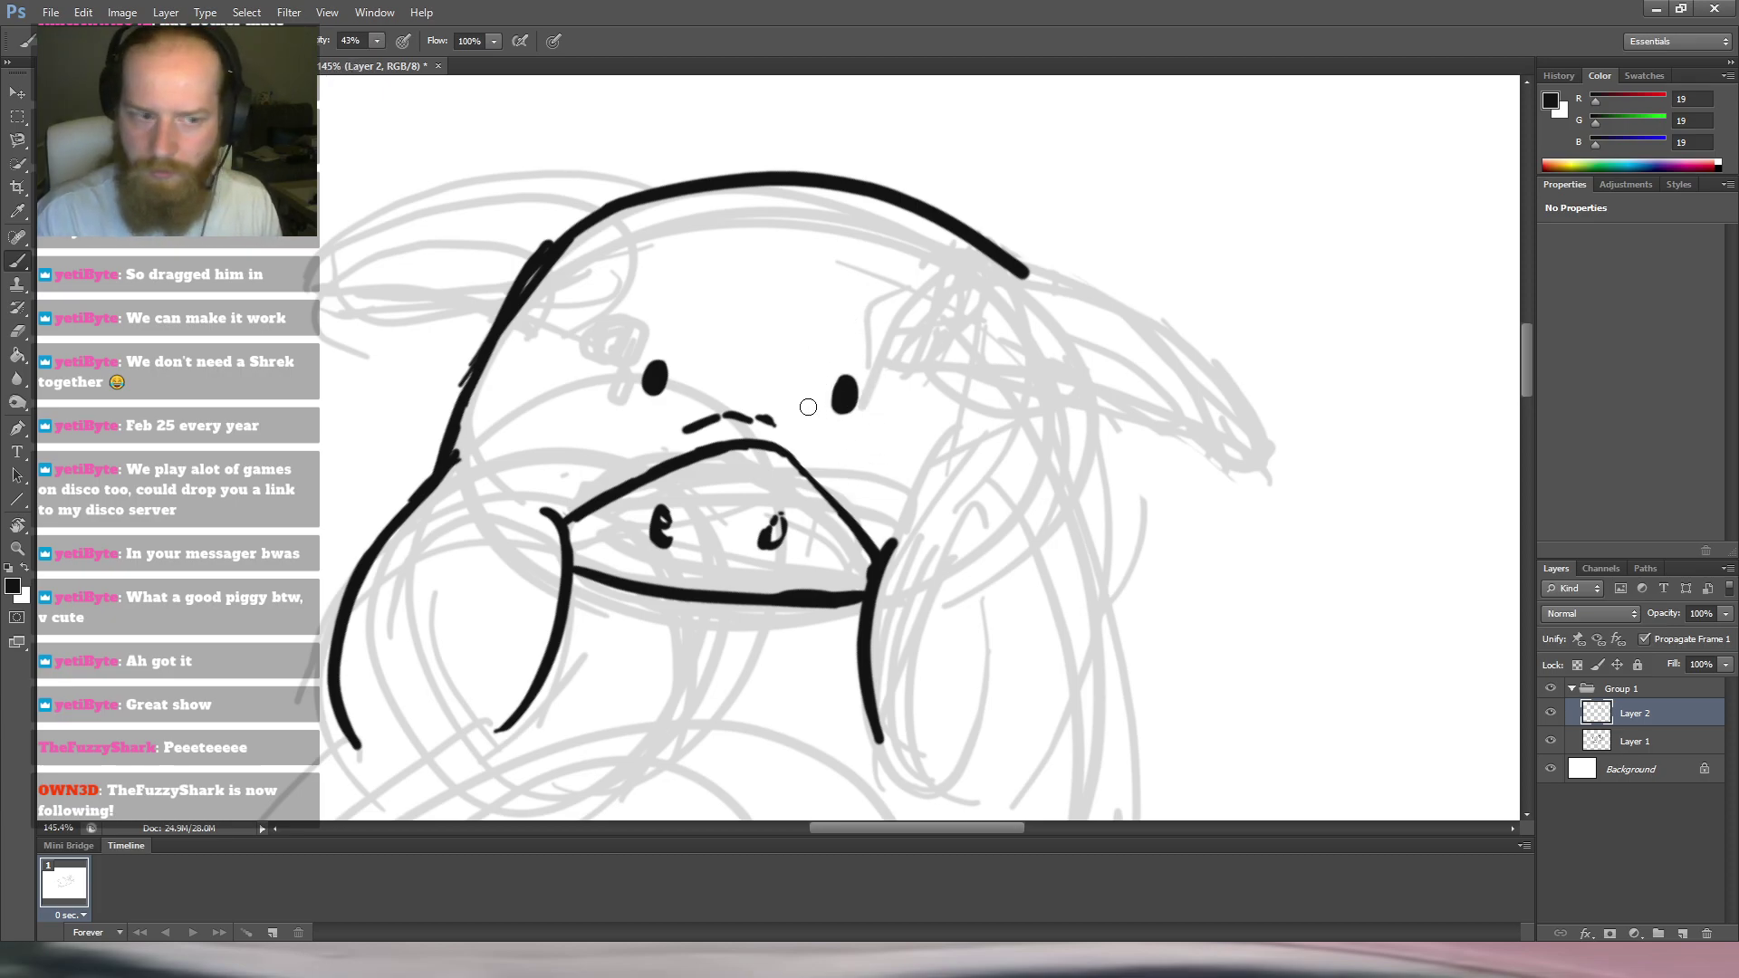
mouse_move(829, 434)
left_mouse_down()
mouse_move(911, 377)
mouse_move(833, 398)
mouse_move(856, 380)
left_mouse_up()
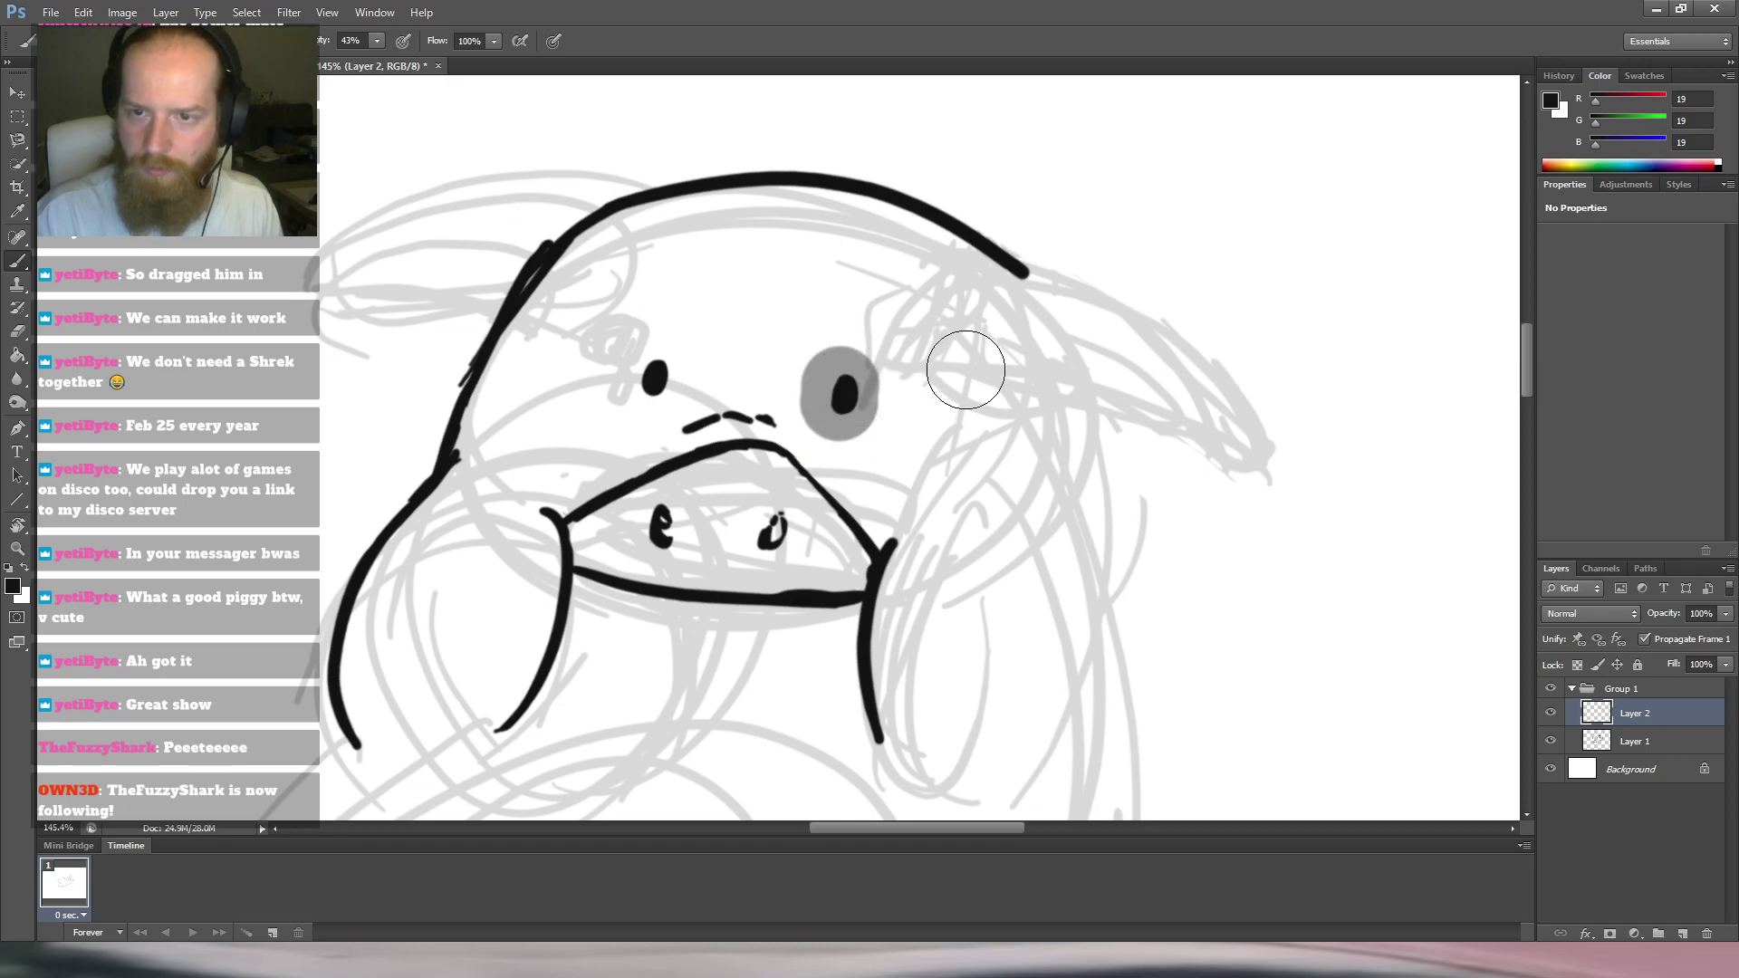
key("ctrl+z")
mouse_move(860, 401)
left_mouse_down()
mouse_move(848, 377)
mouse_move(838, 413)
mouse_move(861, 372)
mouse_move(829, 399)
mouse_move(848, 416)
mouse_move(913, 368)
left_mouse_up()
key("ctrl+z")
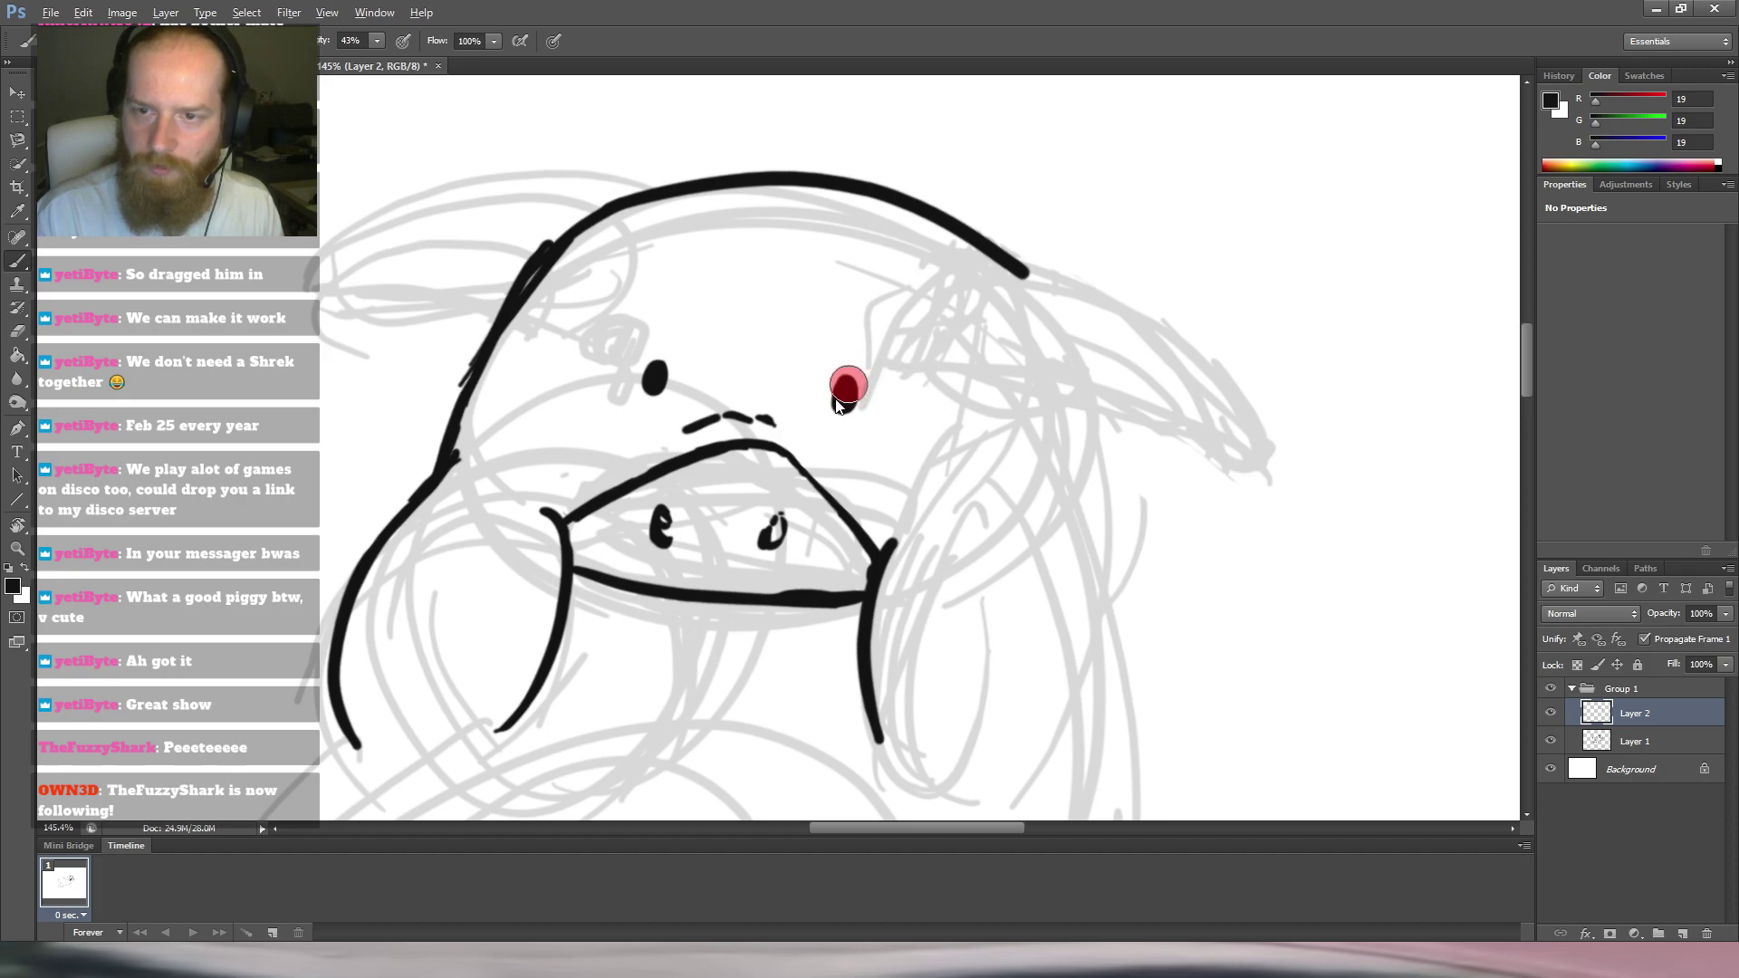
mouse_move(861, 358)
left_mouse_down()
mouse_move(834, 419)
mouse_move(859, 381)
mouse_move(842, 376)
mouse_move(847, 411)
mouse_move(864, 393)
mouse_move(855, 363)
mouse_move(828, 394)
mouse_move(842, 426)
mouse_move(870, 392)
mouse_move(839, 366)
mouse_move(822, 431)
left_mouse_up()
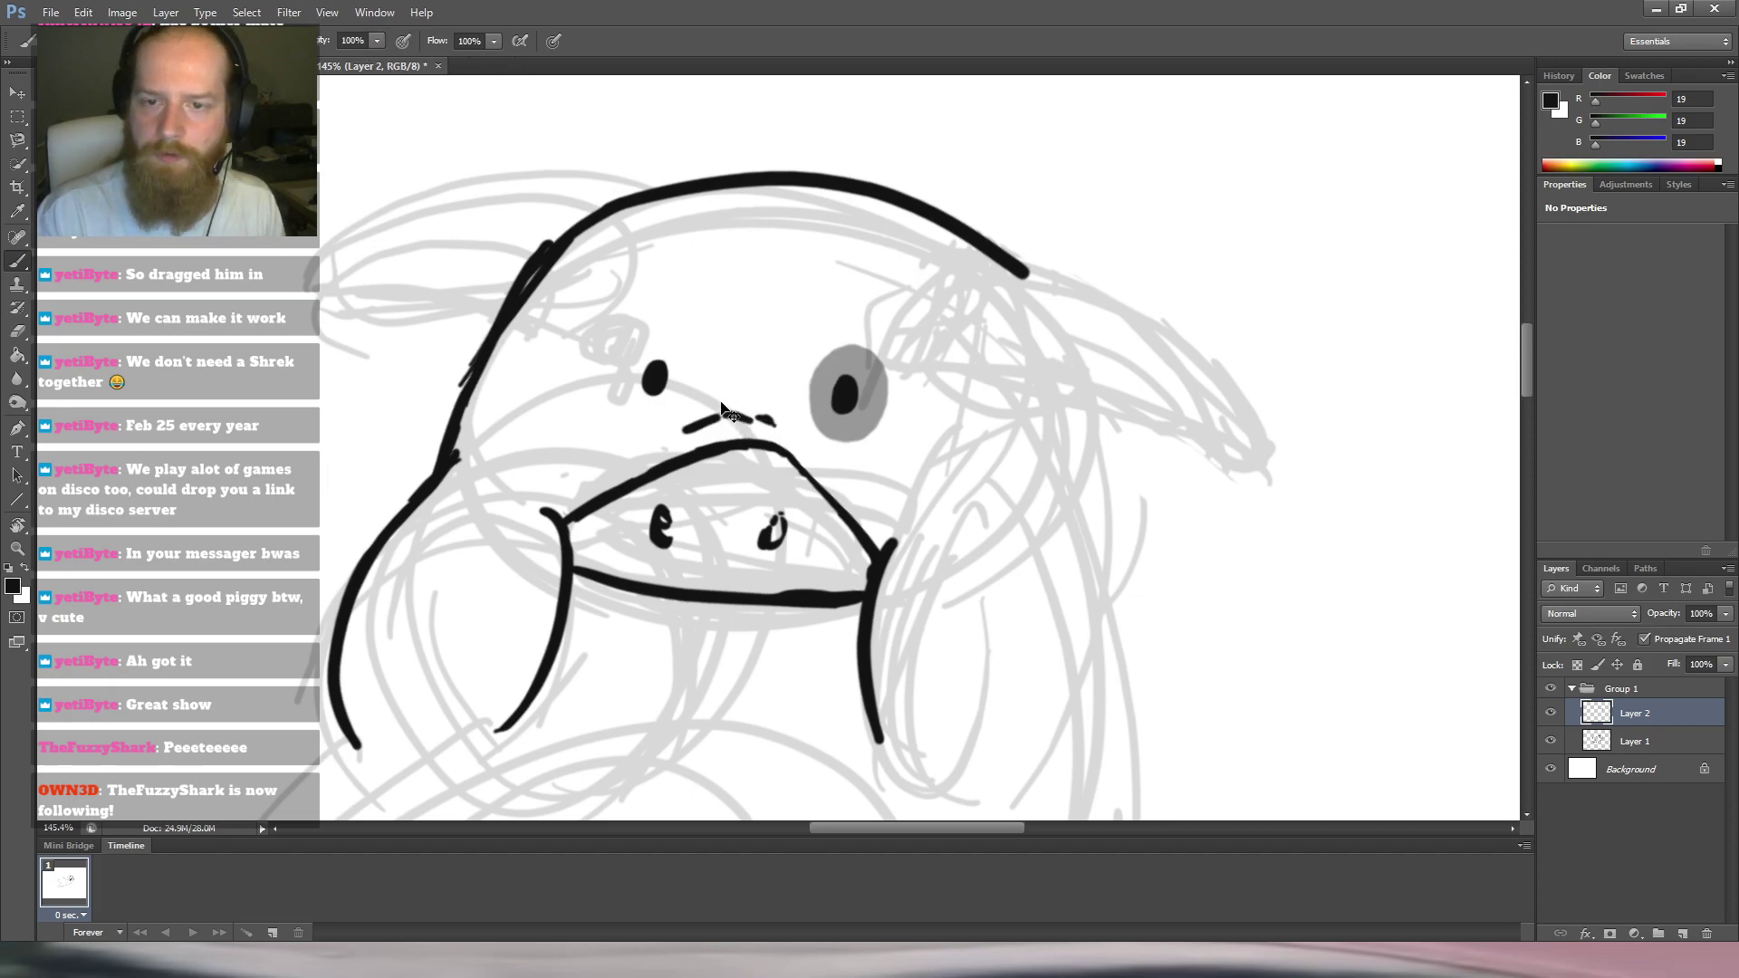
Select Layer 2 and Layer 1 together and mirror the whole pig drawing so its head faces the opposite side.
mouse_move(799, 371)
left_mouse_down()
mouse_move(746, 382)
mouse_move(761, 384)
left_mouse_up()
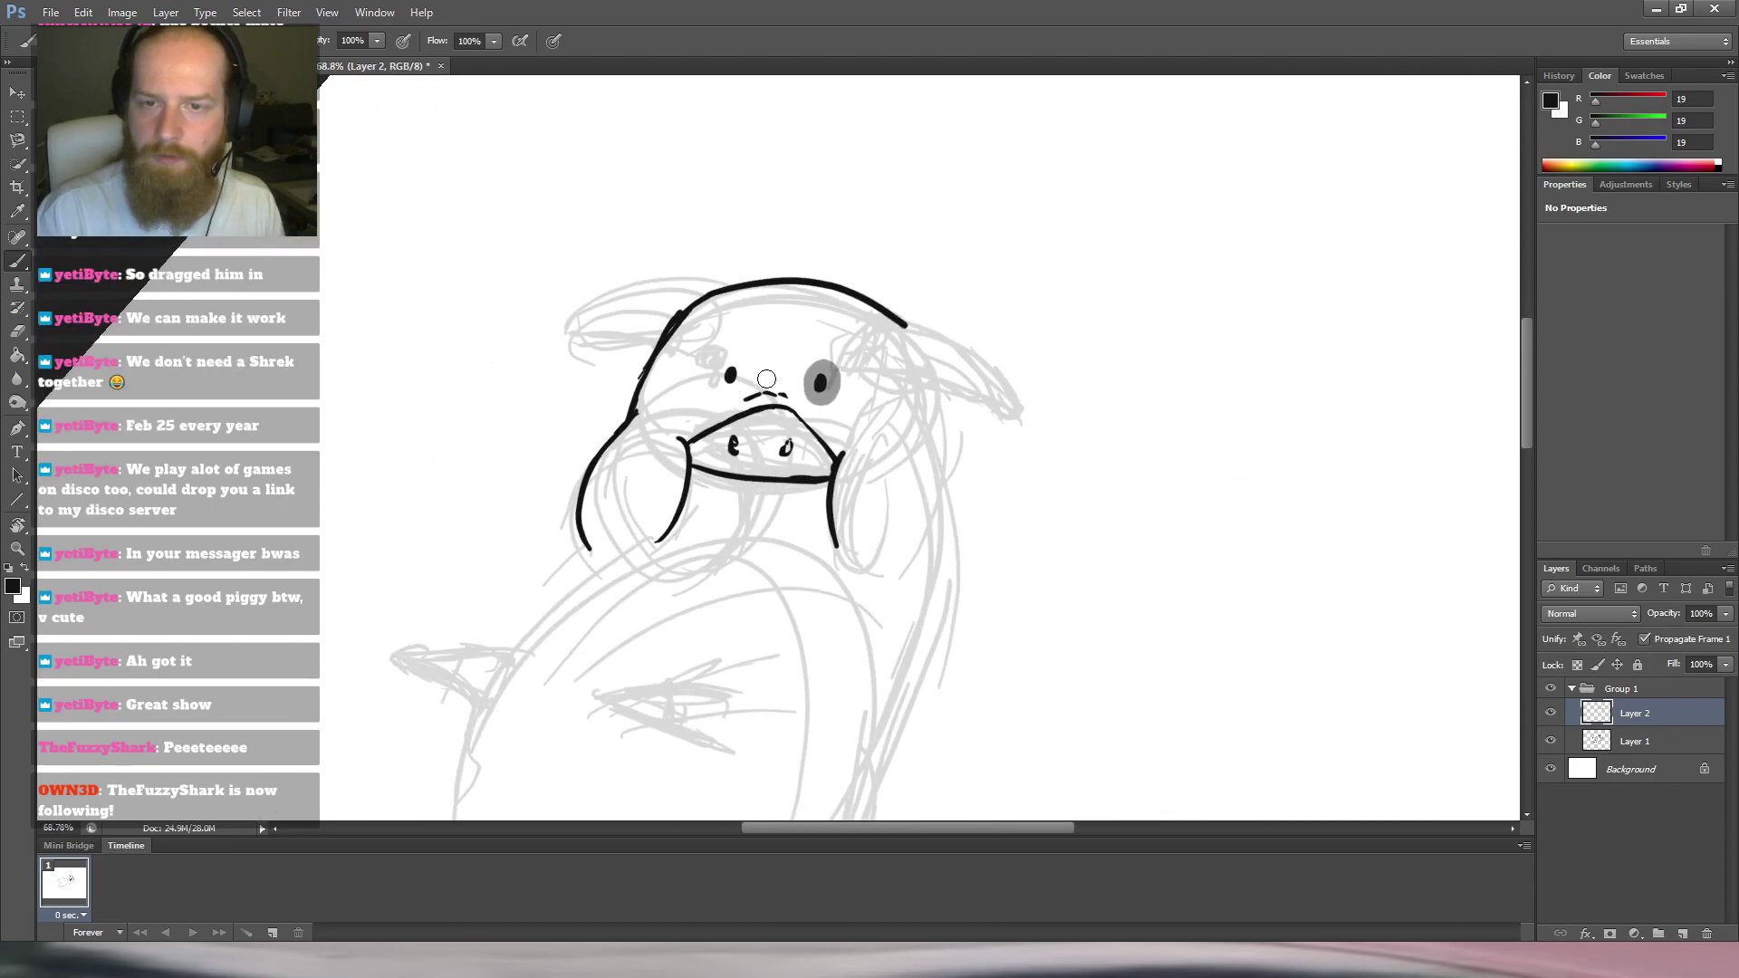
key("r")
mouse_move(986, 314)
left_mouse_down()
mouse_move(722, 221)
mouse_move(667, 275)
mouse_move(693, 278)
left_mouse_up()
key("b")
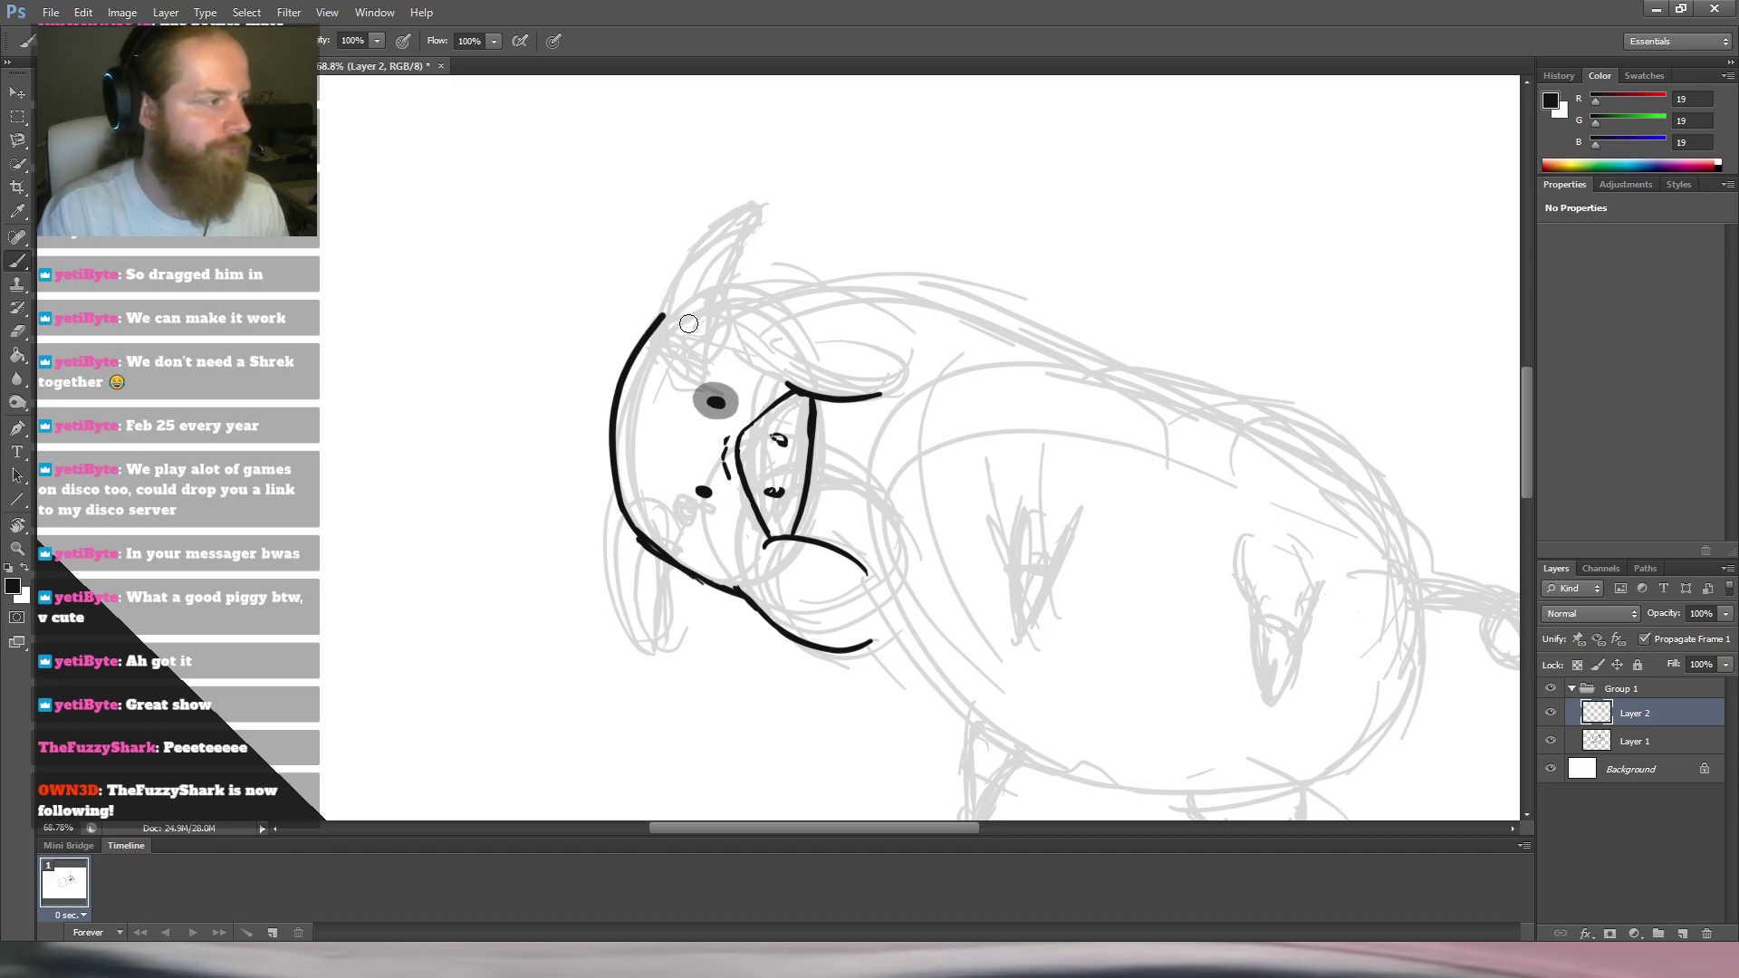
key("r")
mouse_move(761, 272)
left_mouse_down()
mouse_move(933, 262)
mouse_move(1052, 399)
mouse_move(1014, 615)
left_mouse_up()
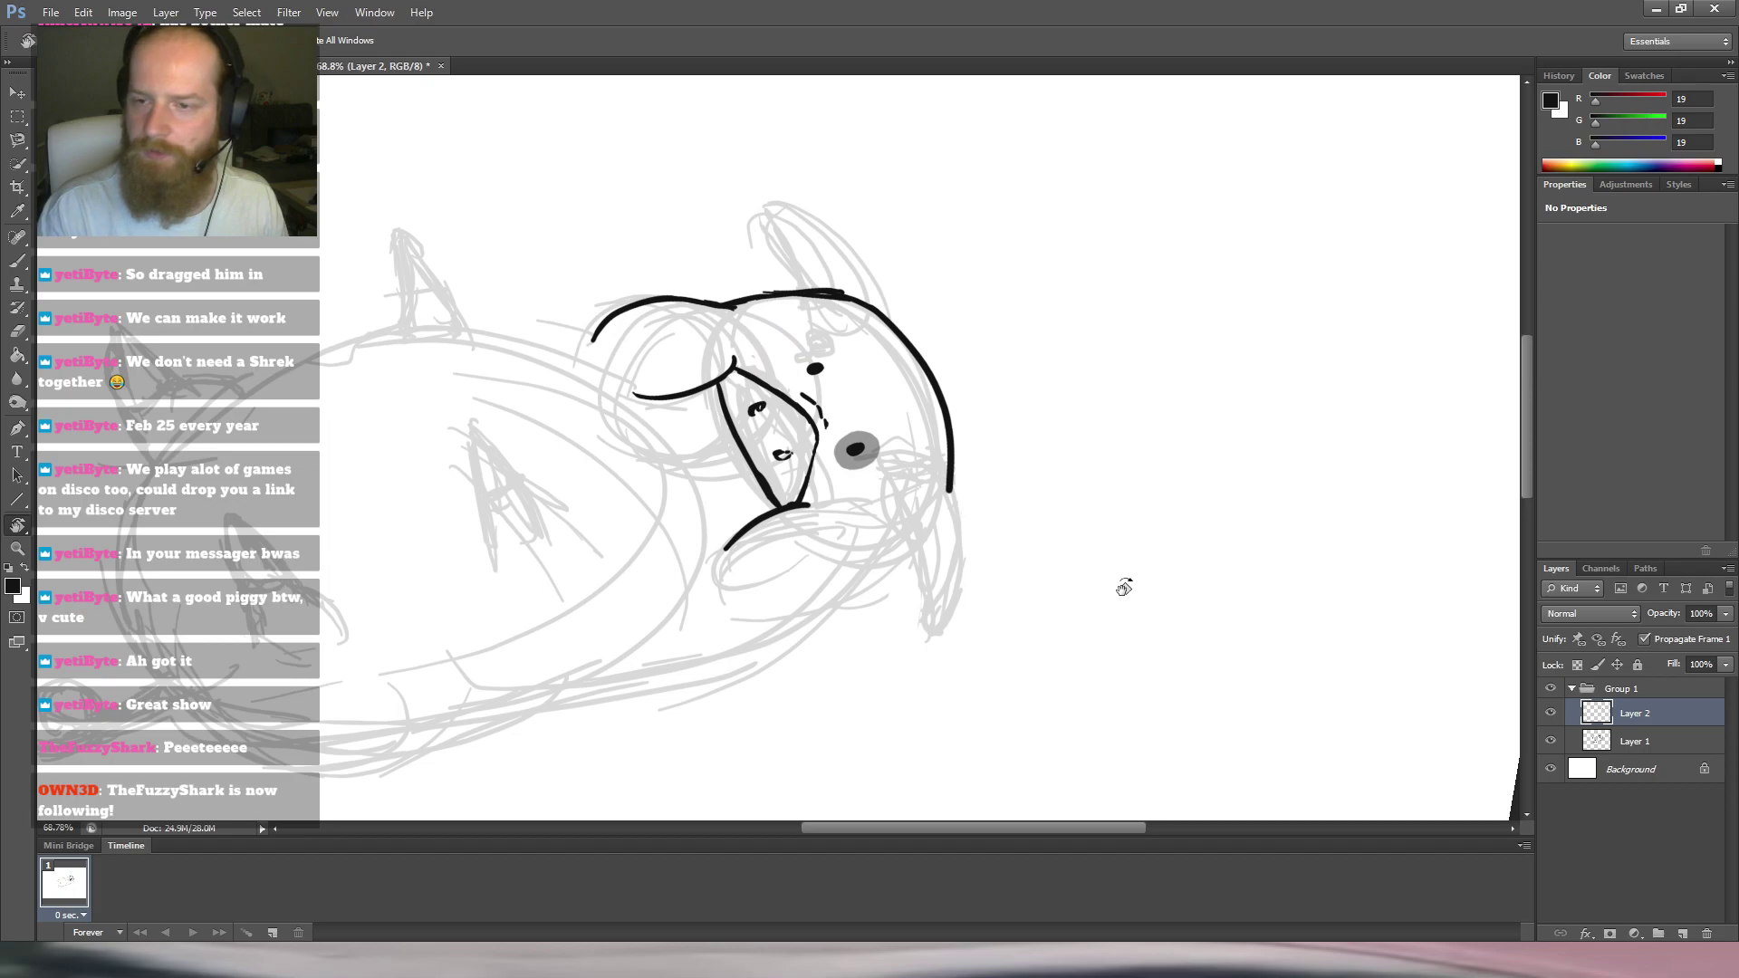
left_click(1663, 744, "shift")
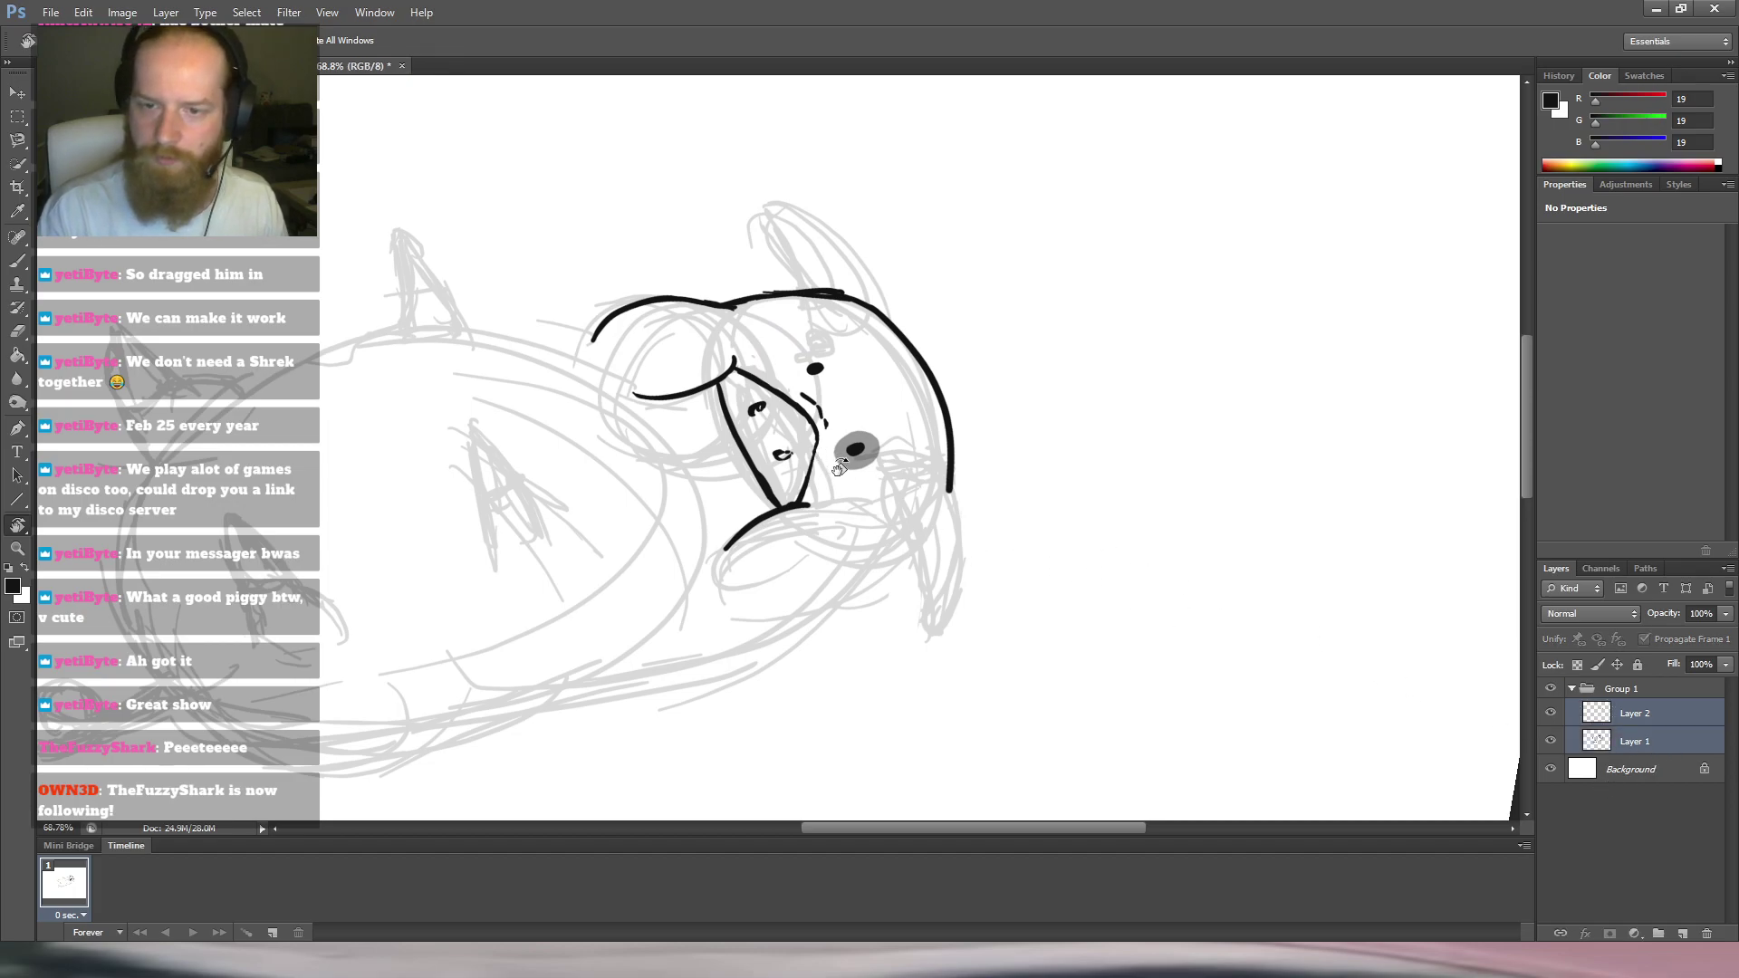
key("b")
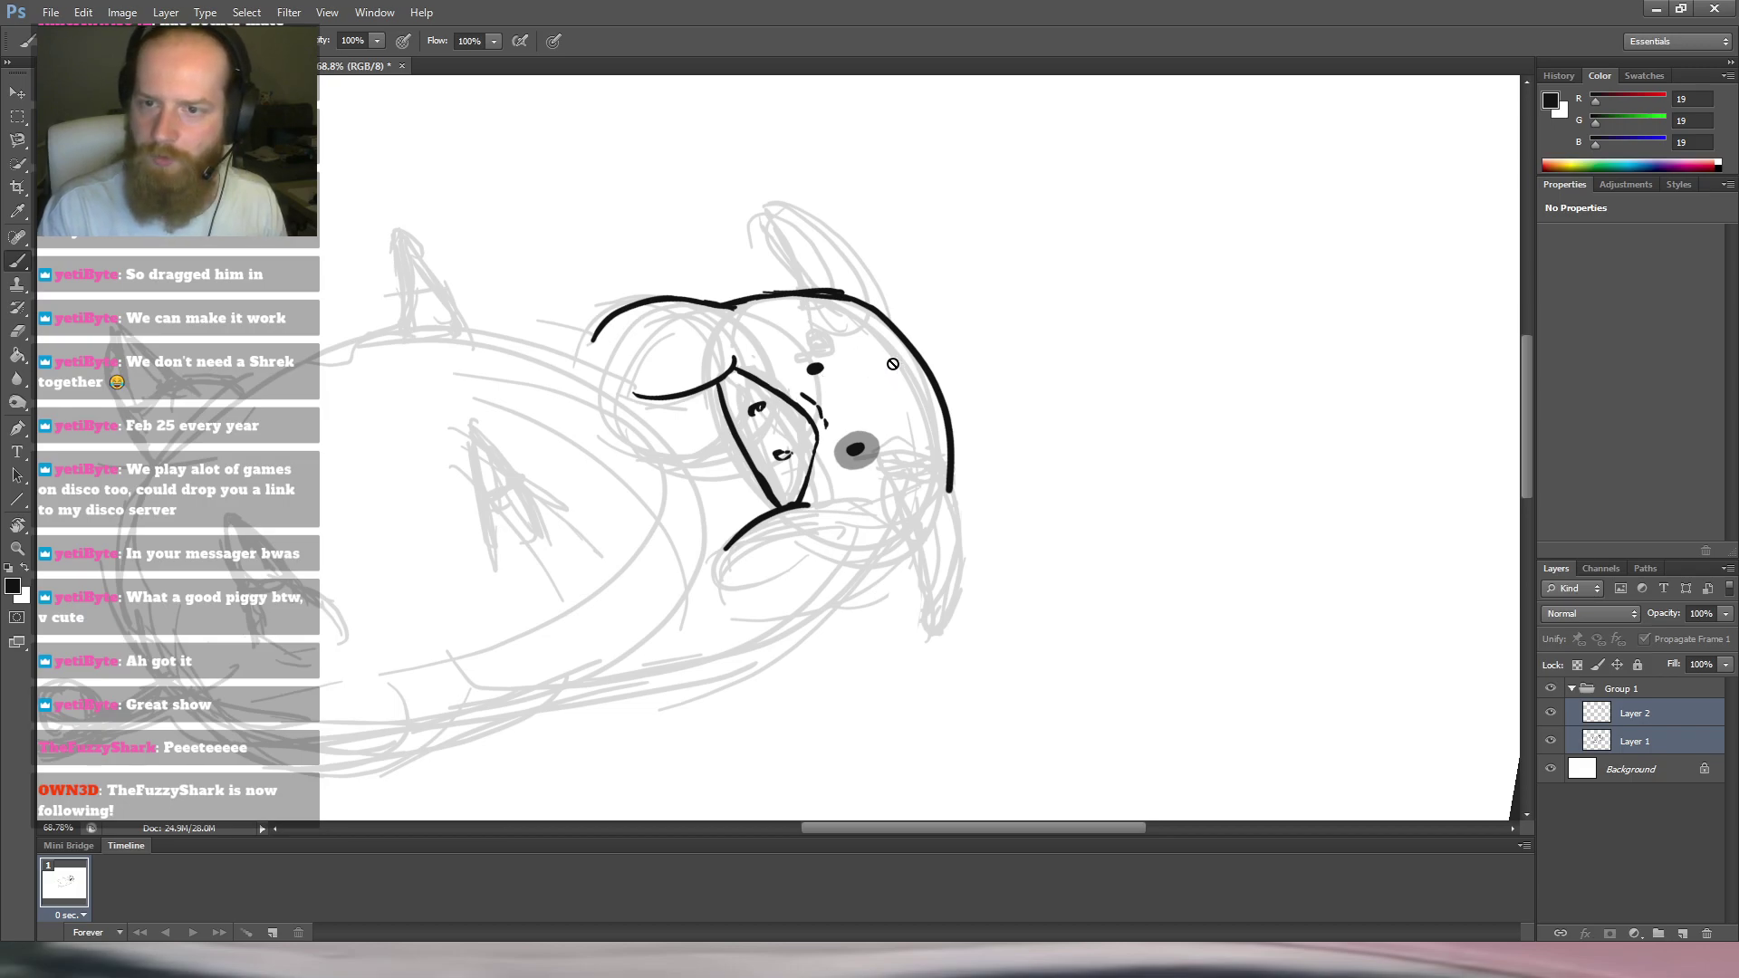
key("m")
key("ctrl+t")
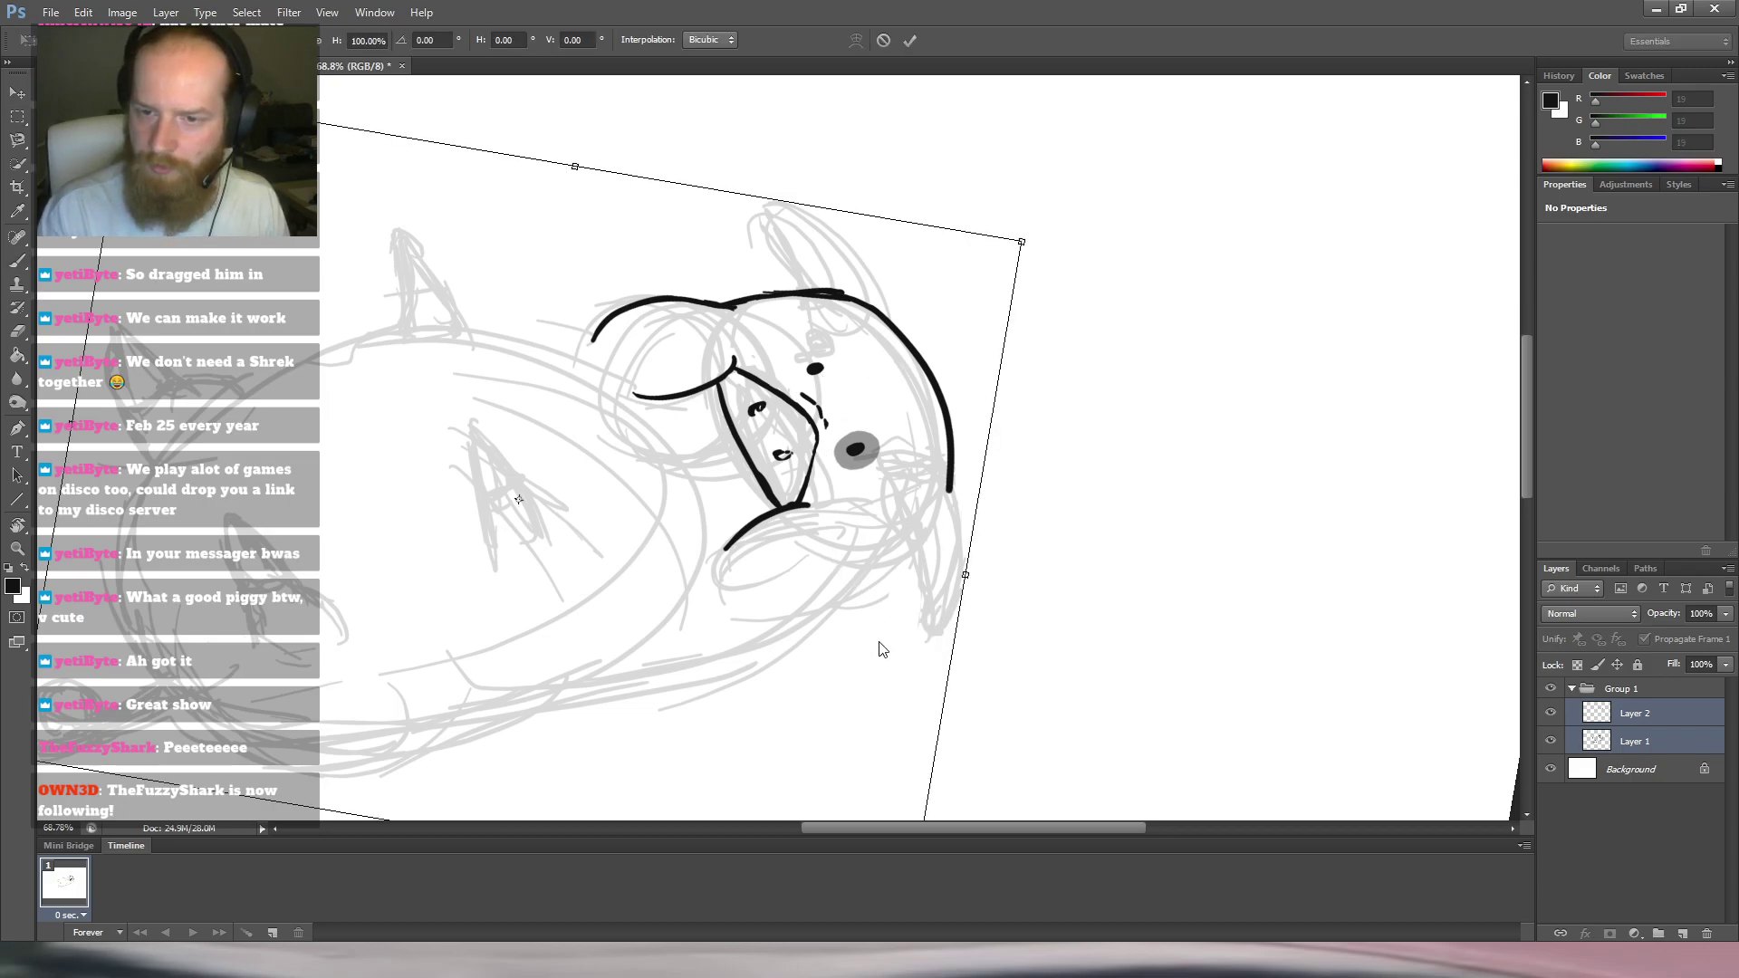
left_click(889, 800)
key("Return")
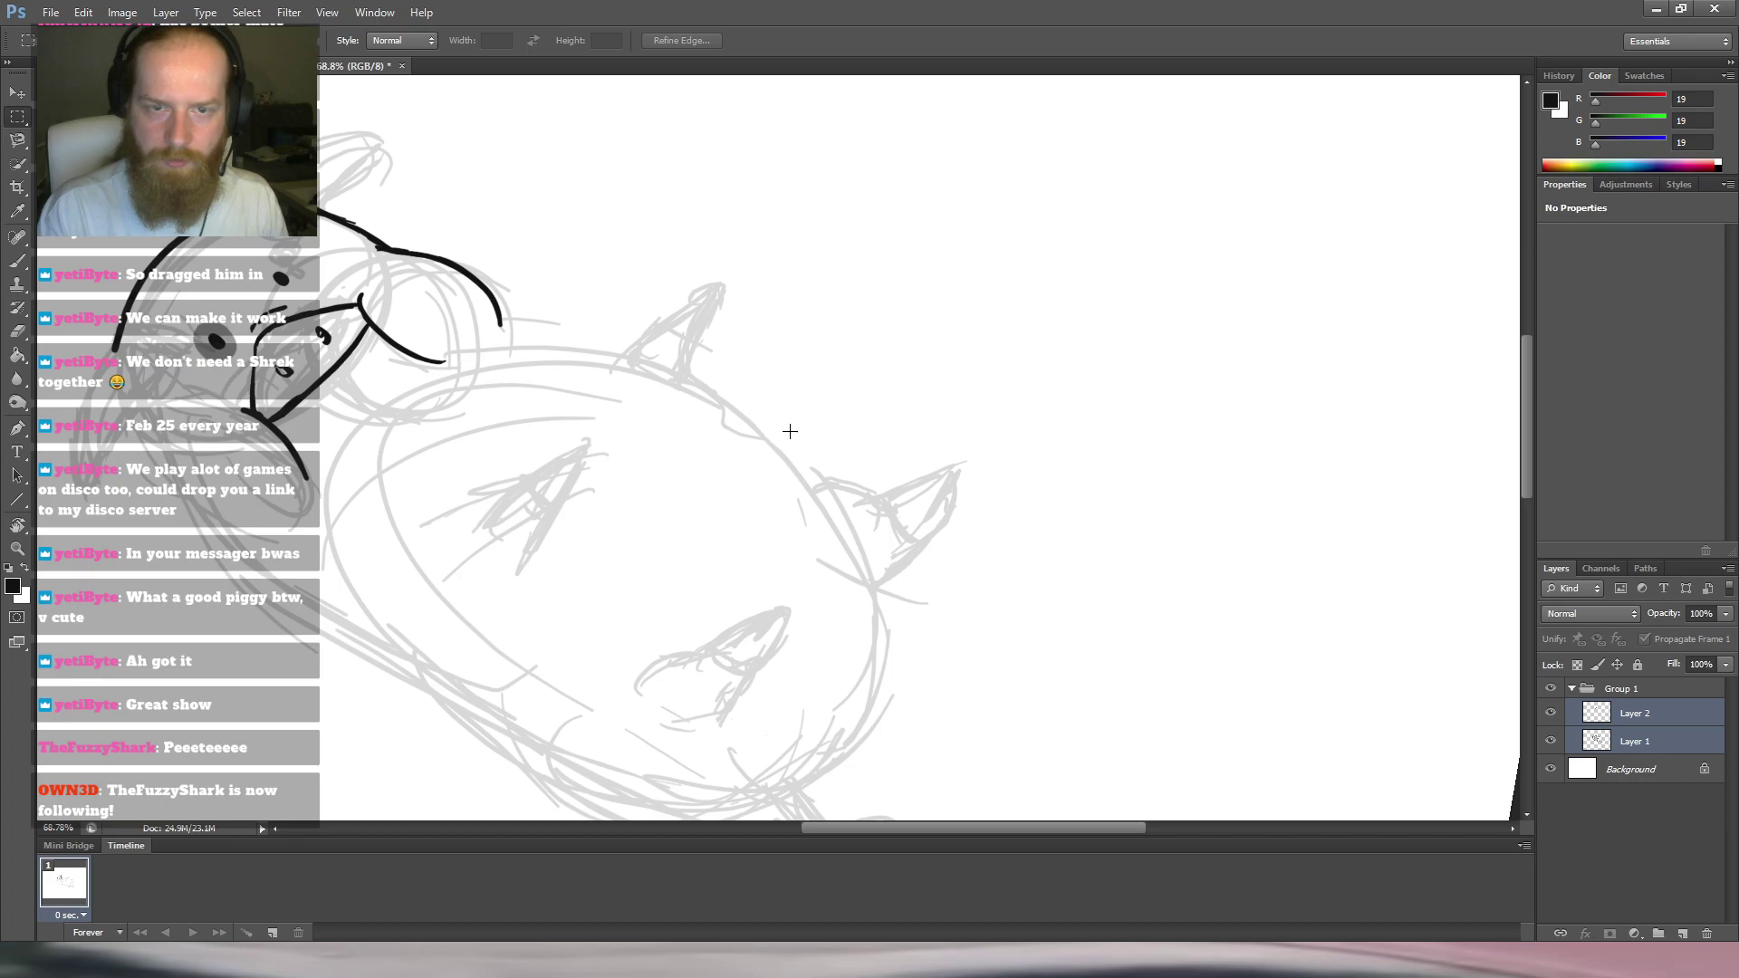
On Layer 2, ink the long pointed ear on the side of the plain eye, undoing the first thick stroke.
key("b")
mouse_move(245, 304)
left_mouse_down()
mouse_move(444, 374)
mouse_move(628, 378)
mouse_move(673, 362)
mouse_move(659, 366)
left_mouse_up()
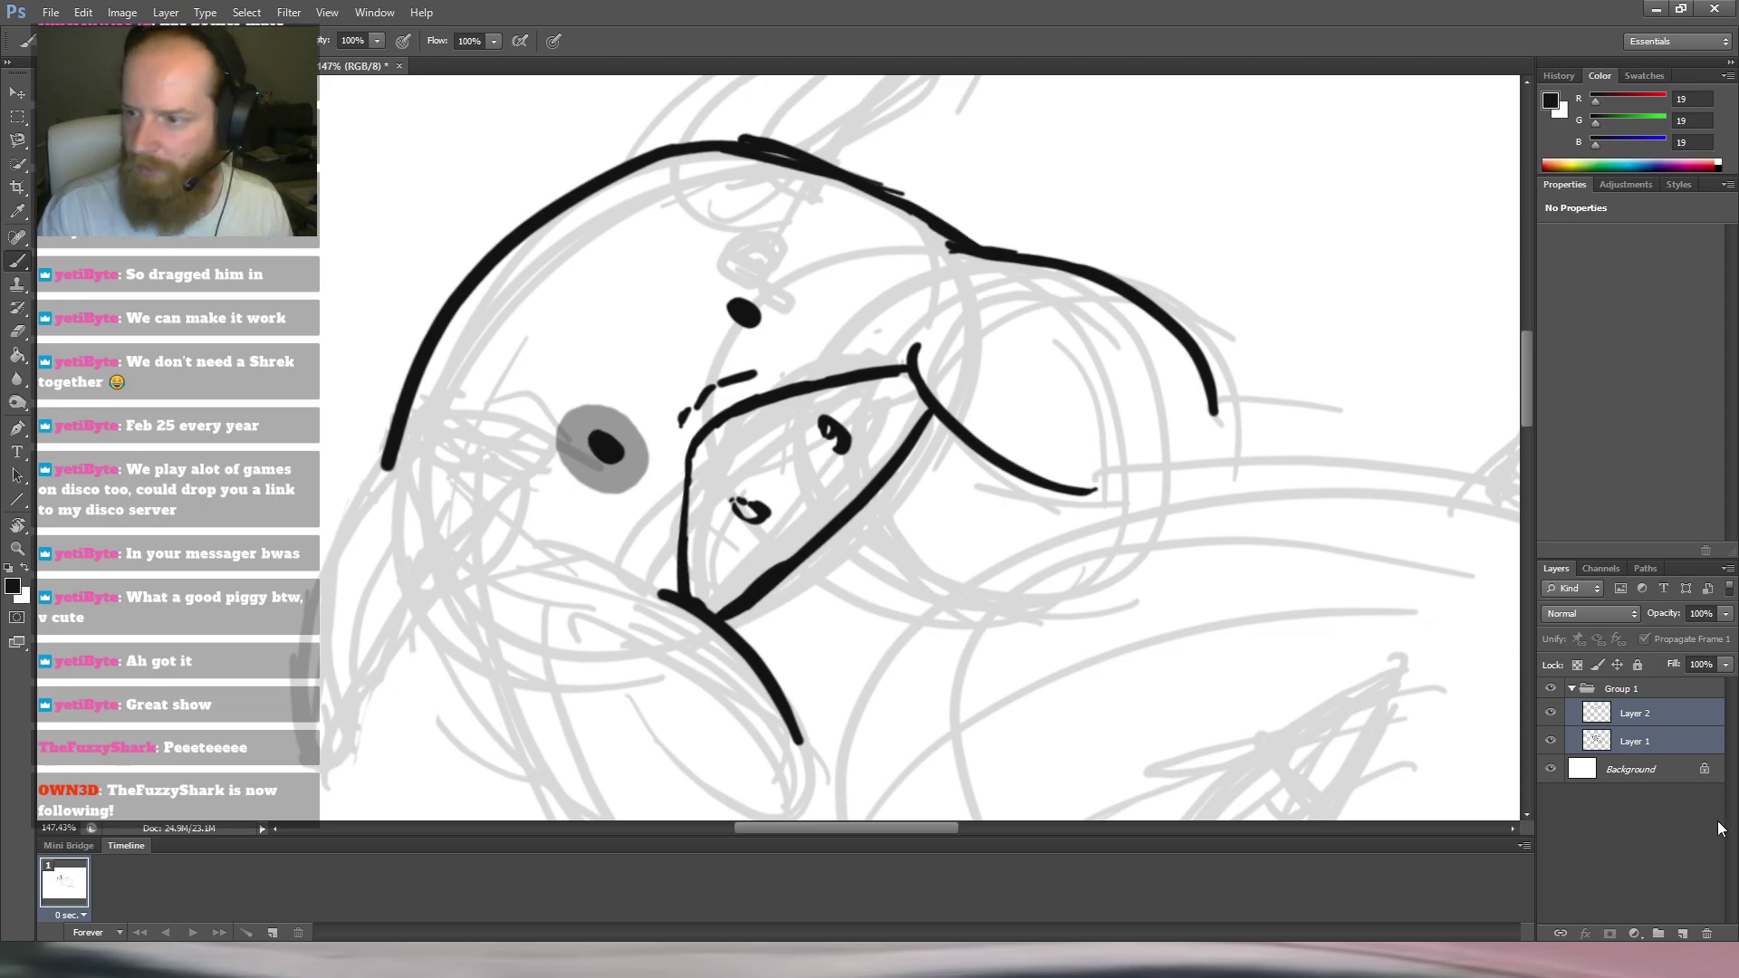
left_click(1702, 720)
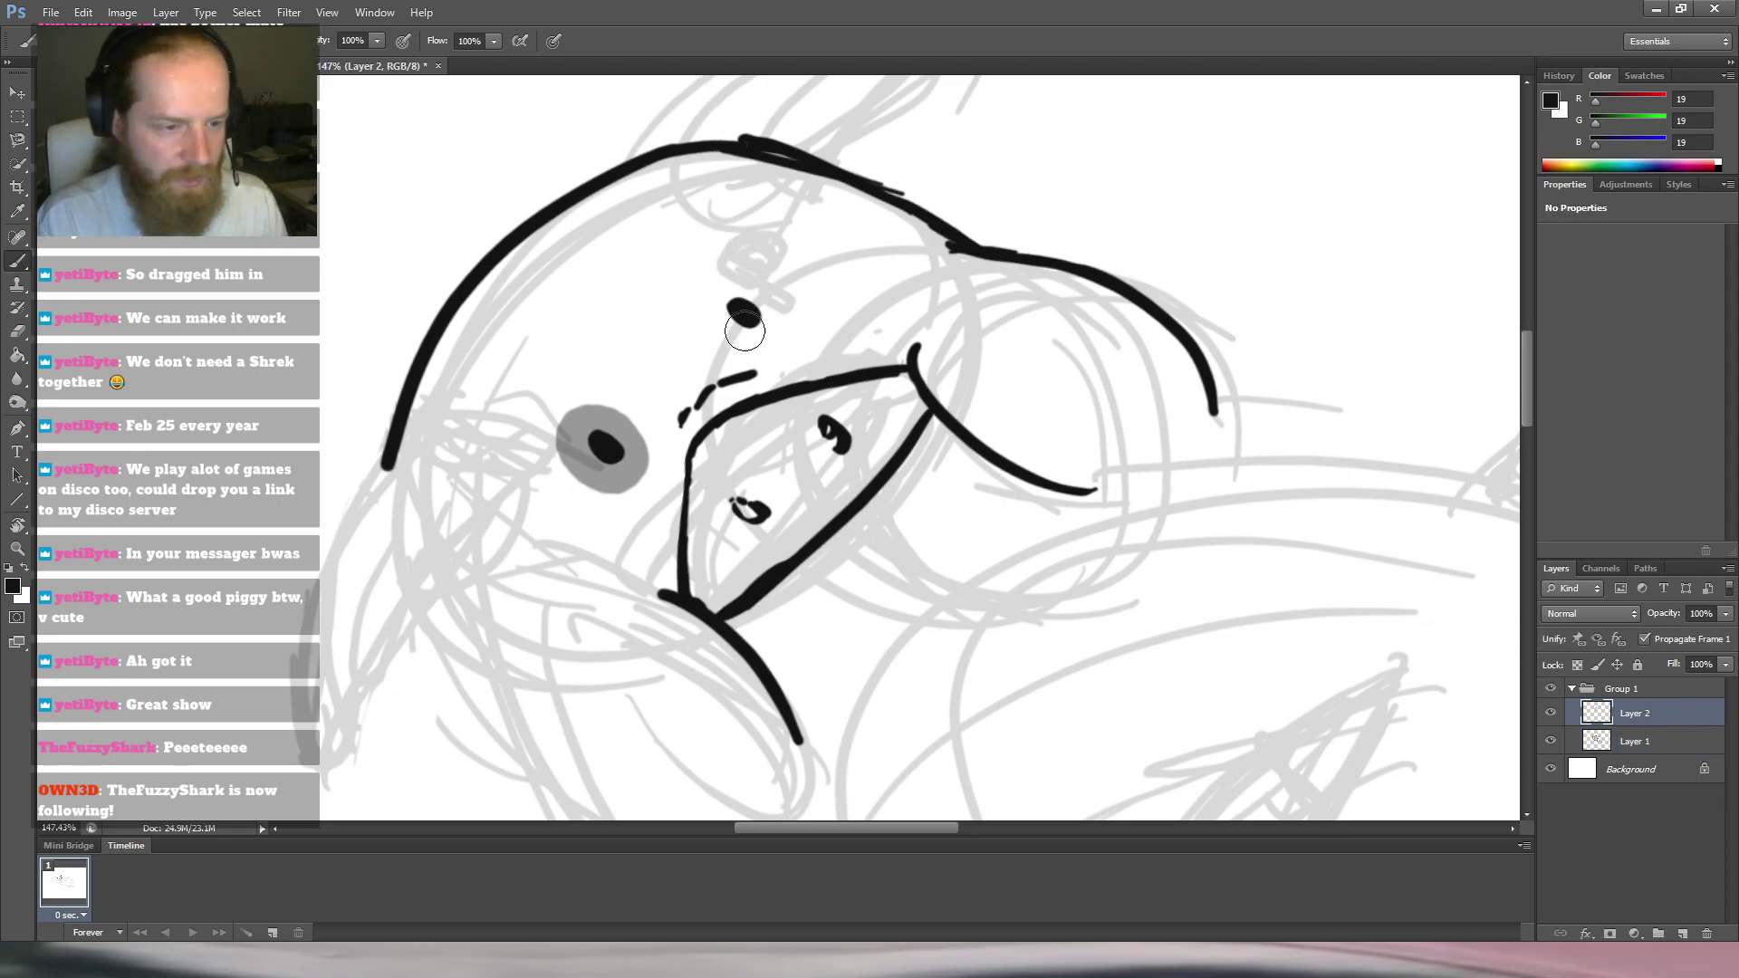
left_click_drag(794, 272, 765, 327)
left_click_drag(830, 259, 729, 372)
left_click_drag(537, 307, 642, 210)
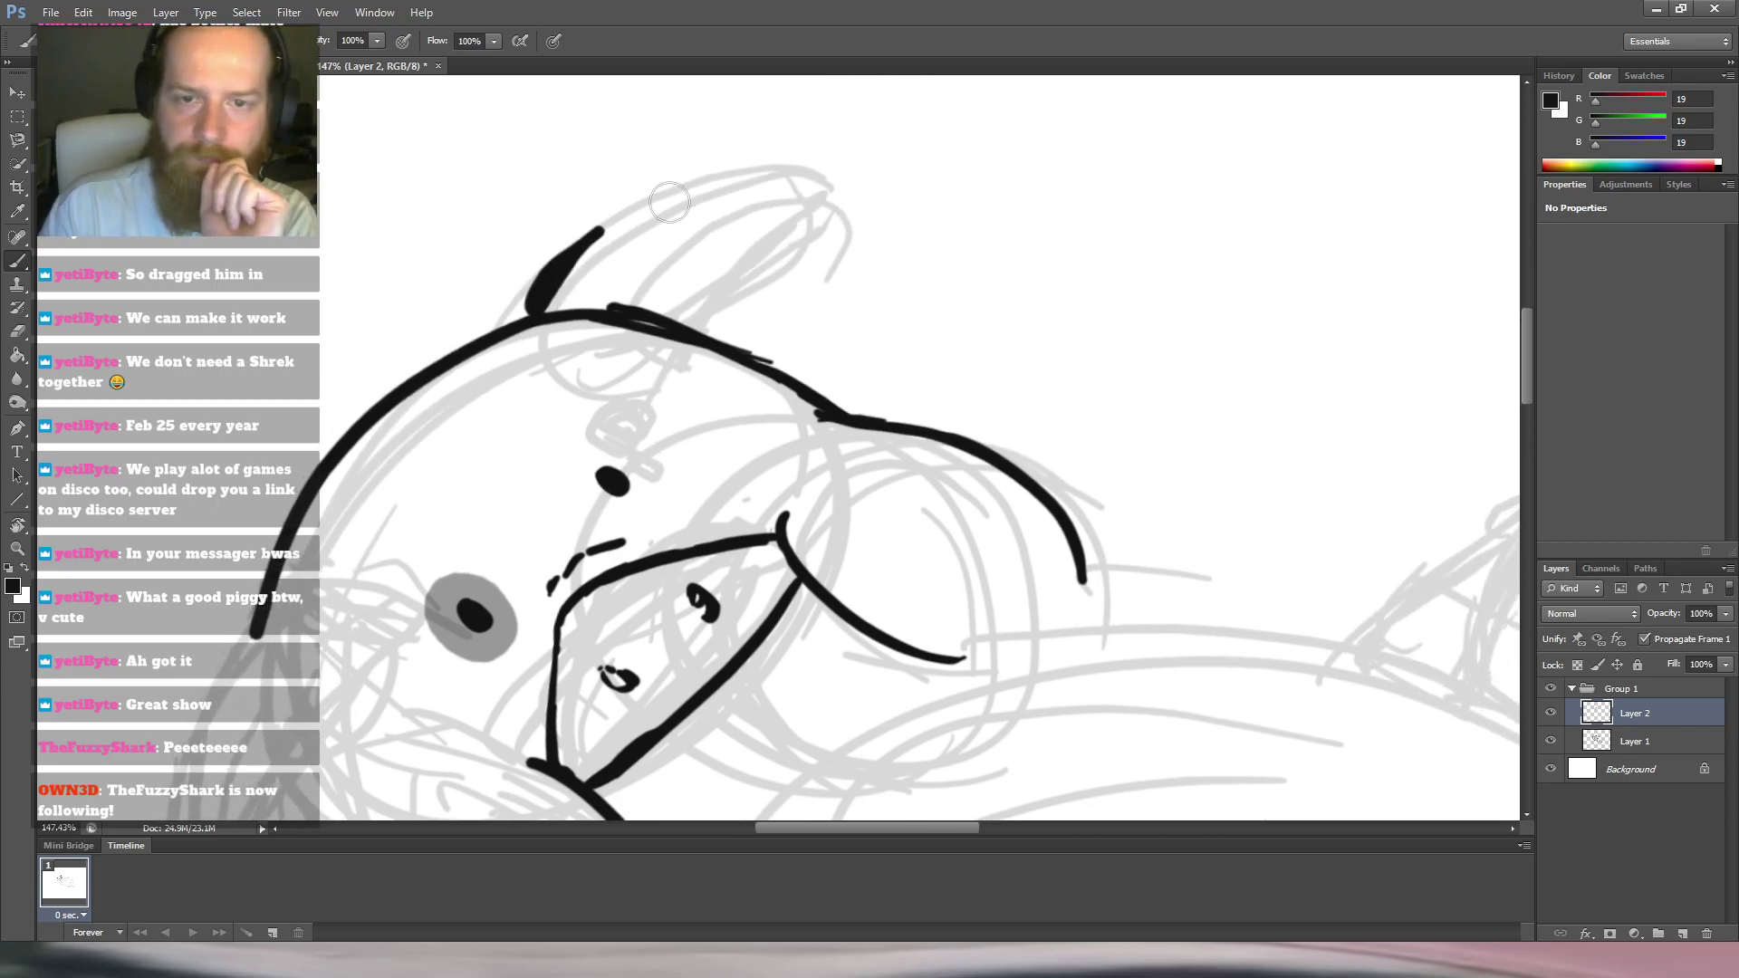
key("ctrl+z")
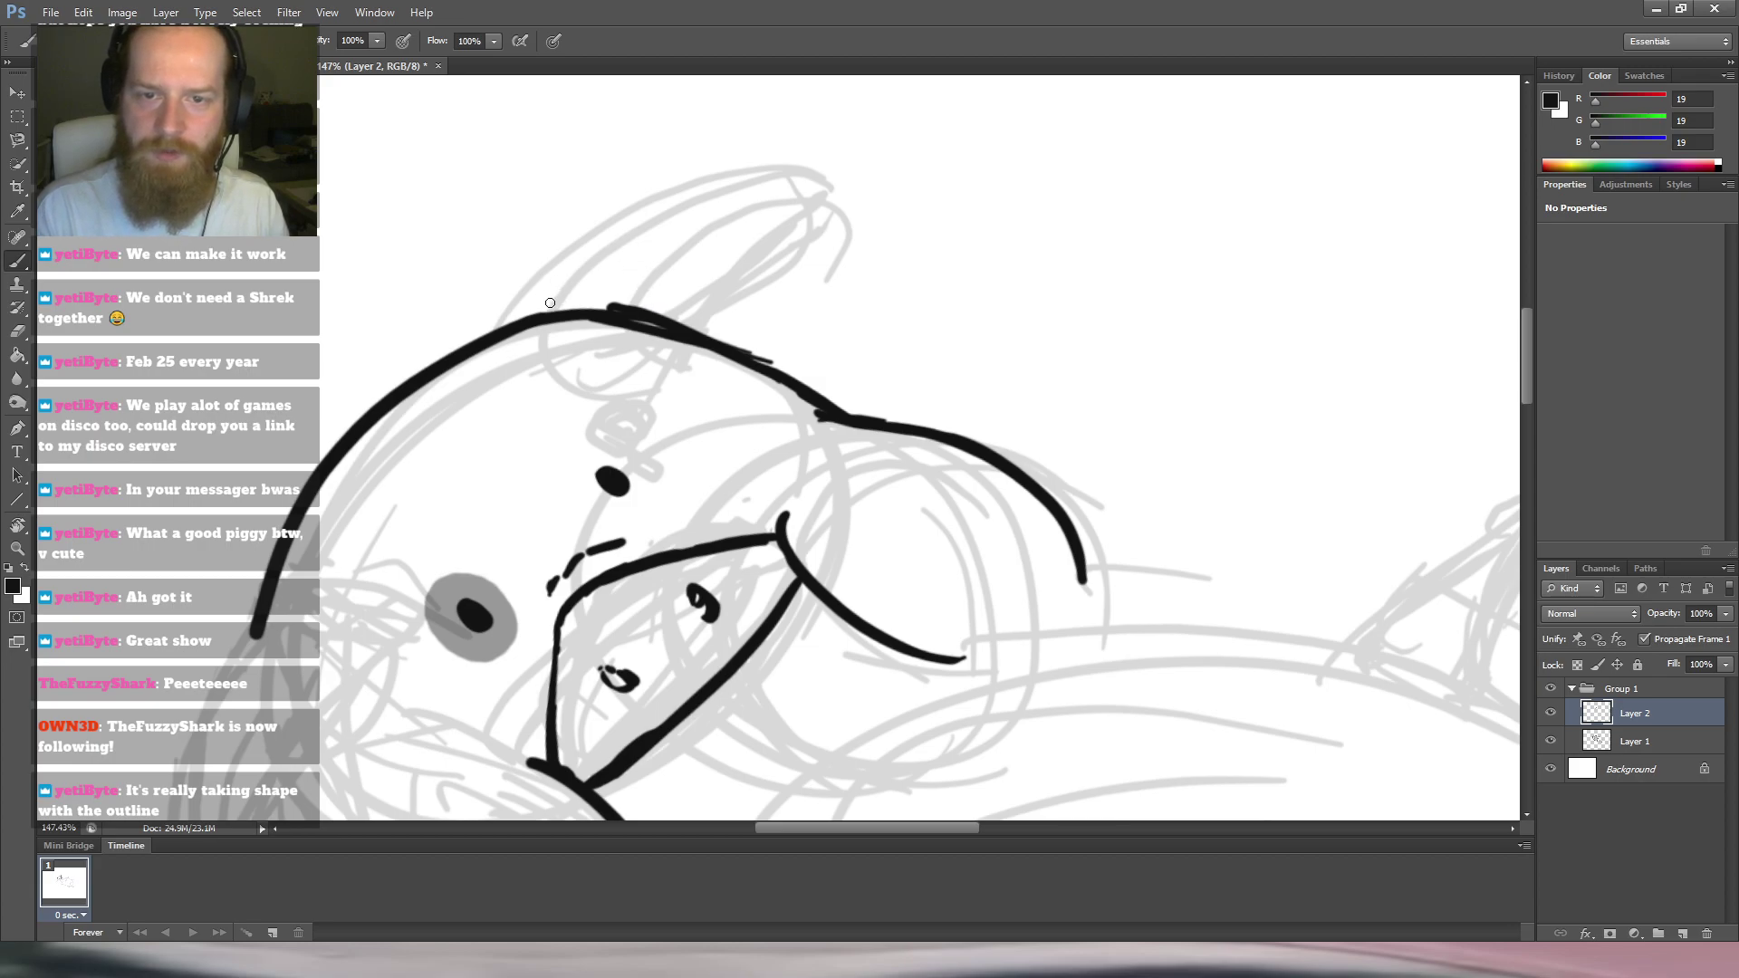
mouse_move(507, 309)
left_mouse_down()
mouse_move(660, 207)
mouse_move(890, 187)
mouse_move(734, 272)
mouse_move(687, 331)
mouse_move(734, 264)
left_mouse_up()
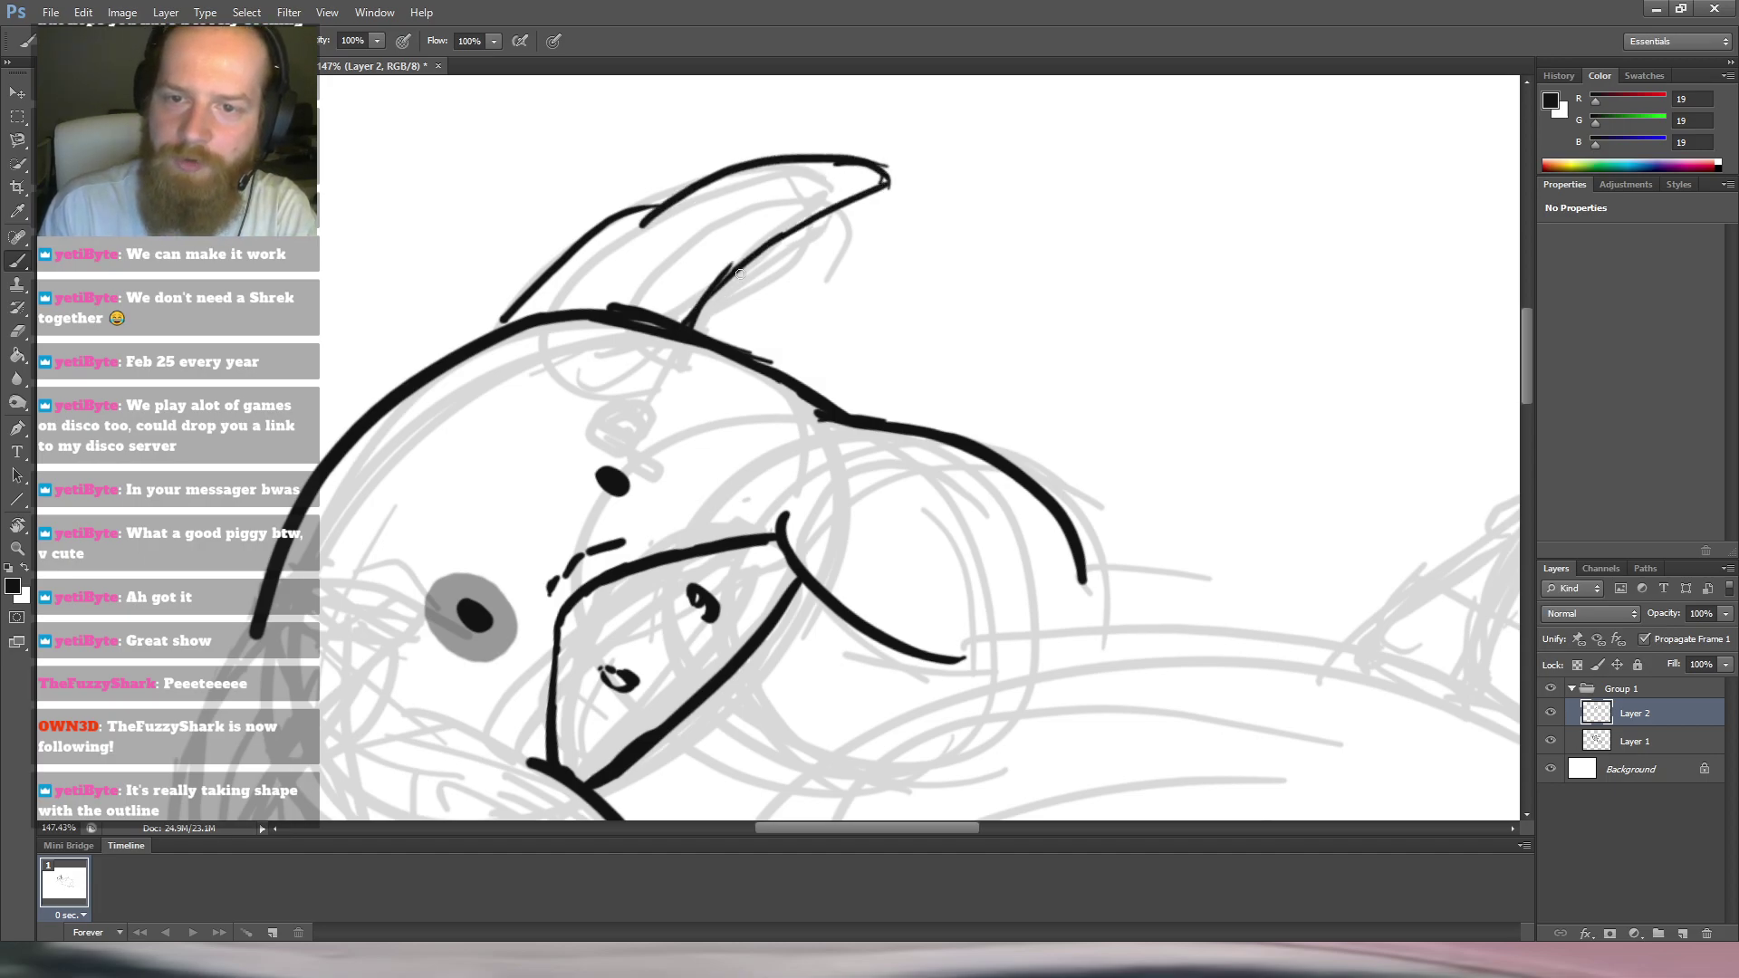
Ink the curved, pointed ear on the side of the grey-patched eye, from the end of the head outline to its tip and back.
left_click_drag(674, 518, 598, 496)
key("r")
left_click_drag(716, 263, 1006, 349)
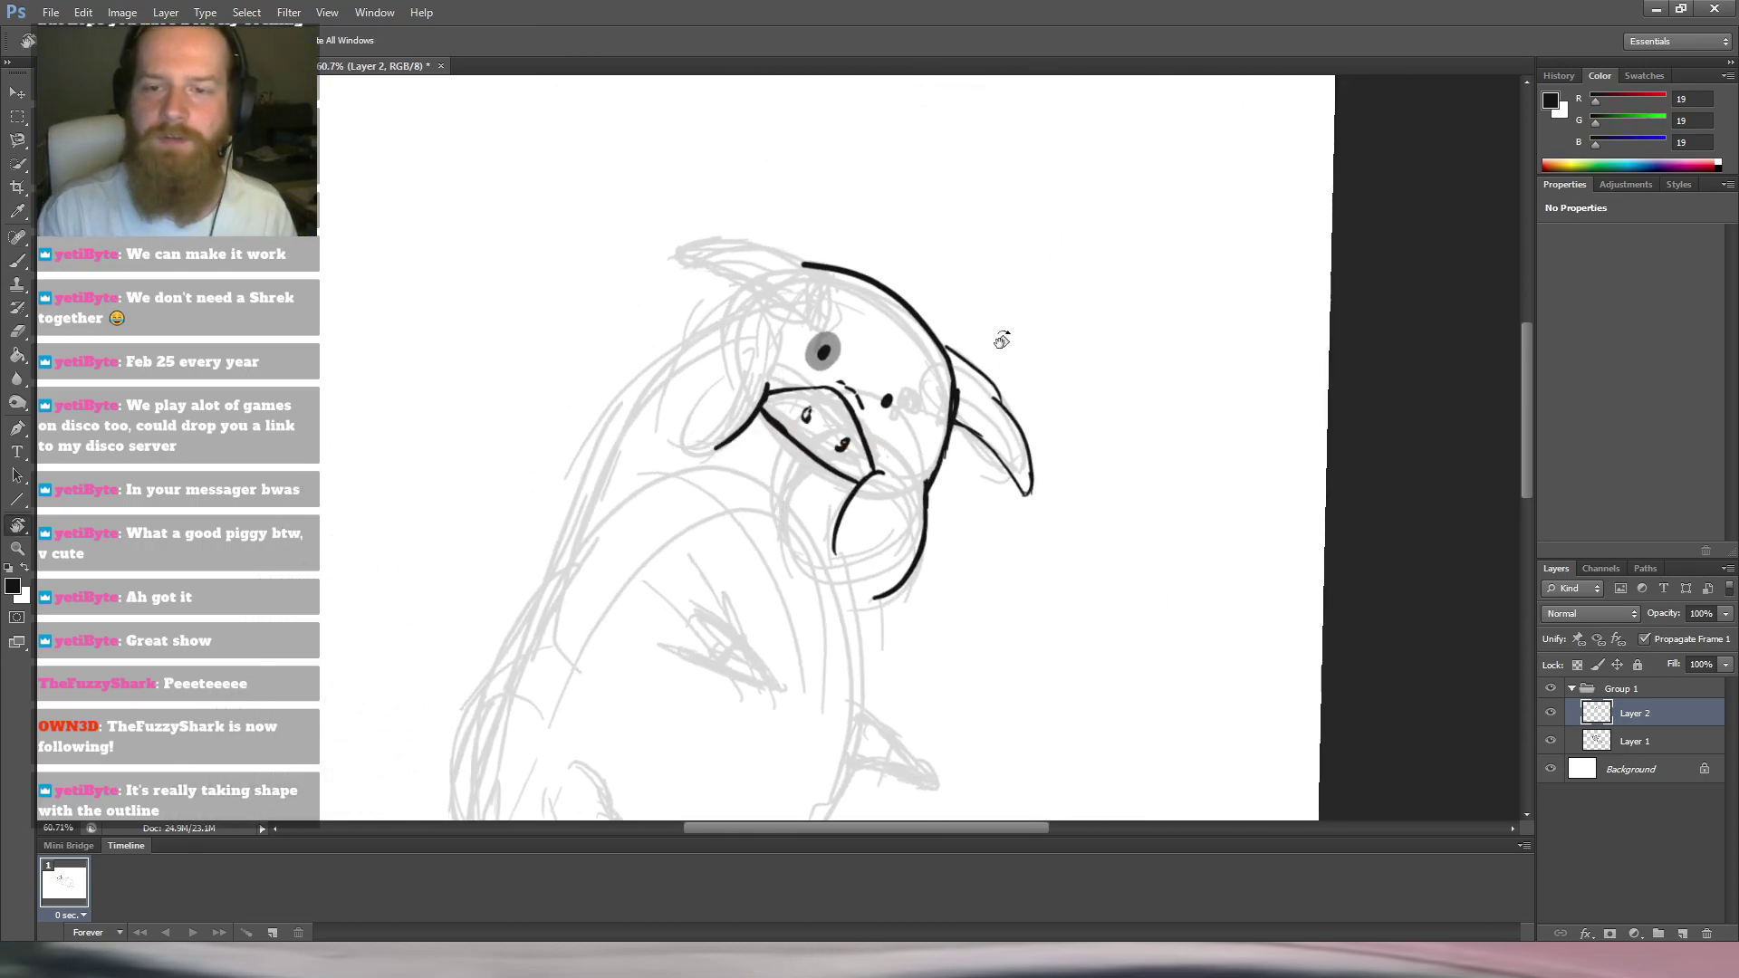
key("b")
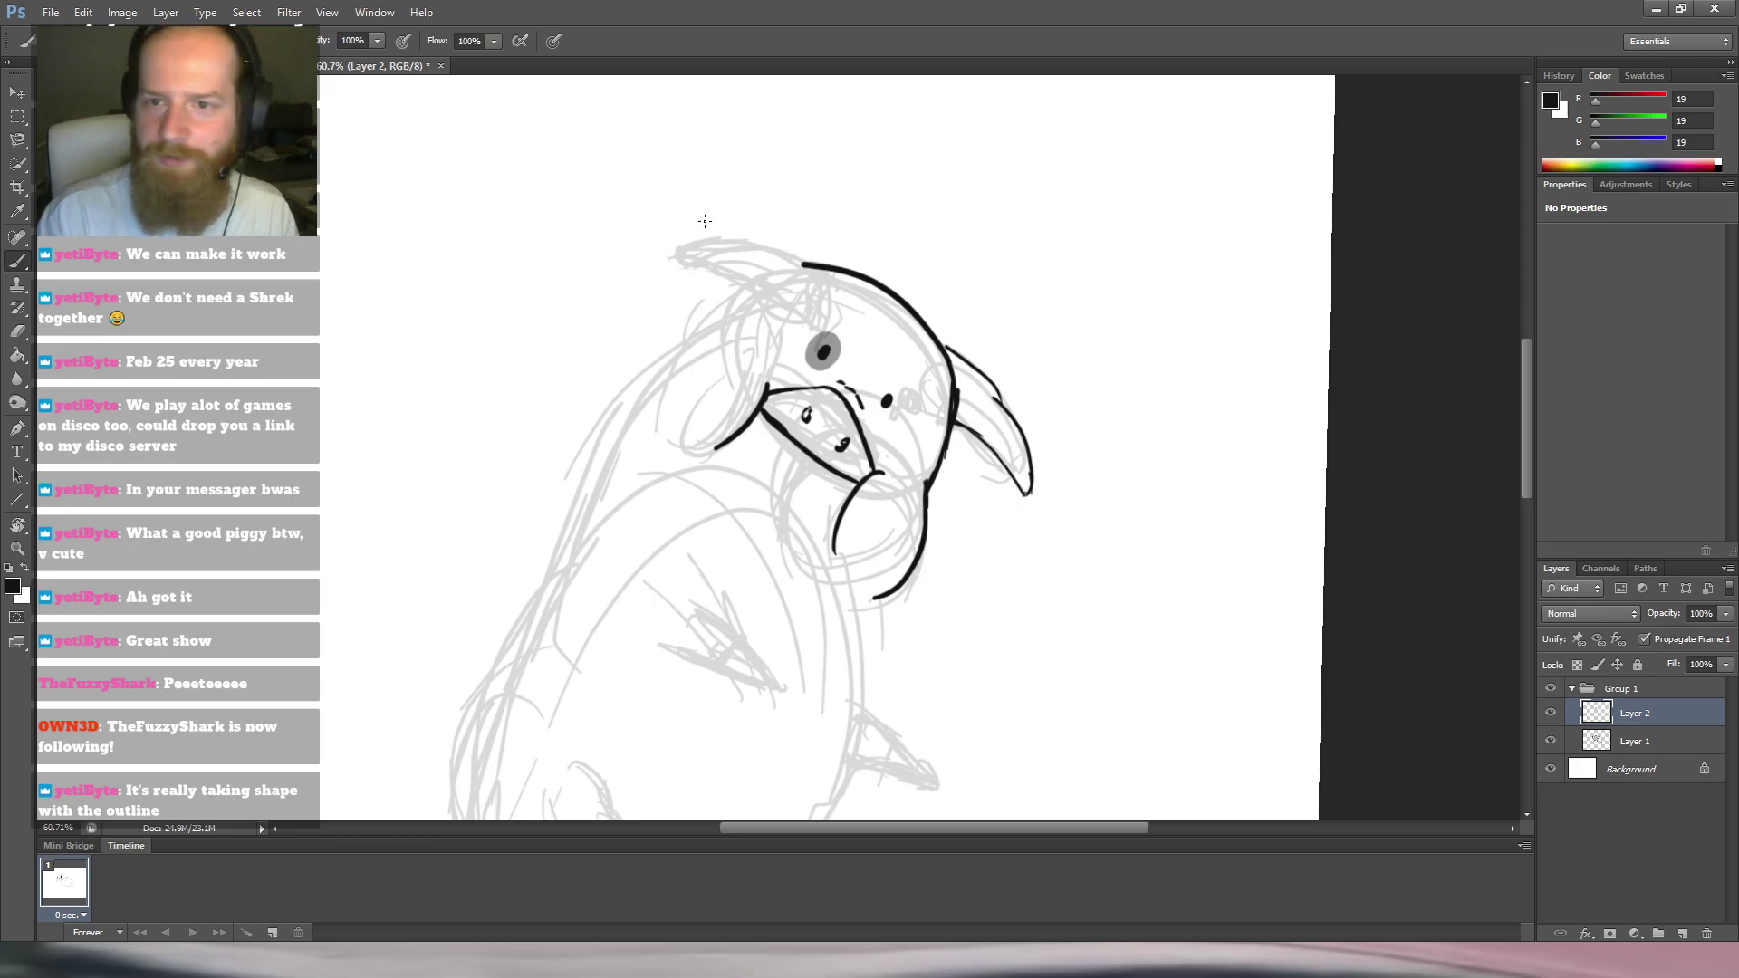
key("r")
left_click_drag(924, 213, 509, 276)
key("b")
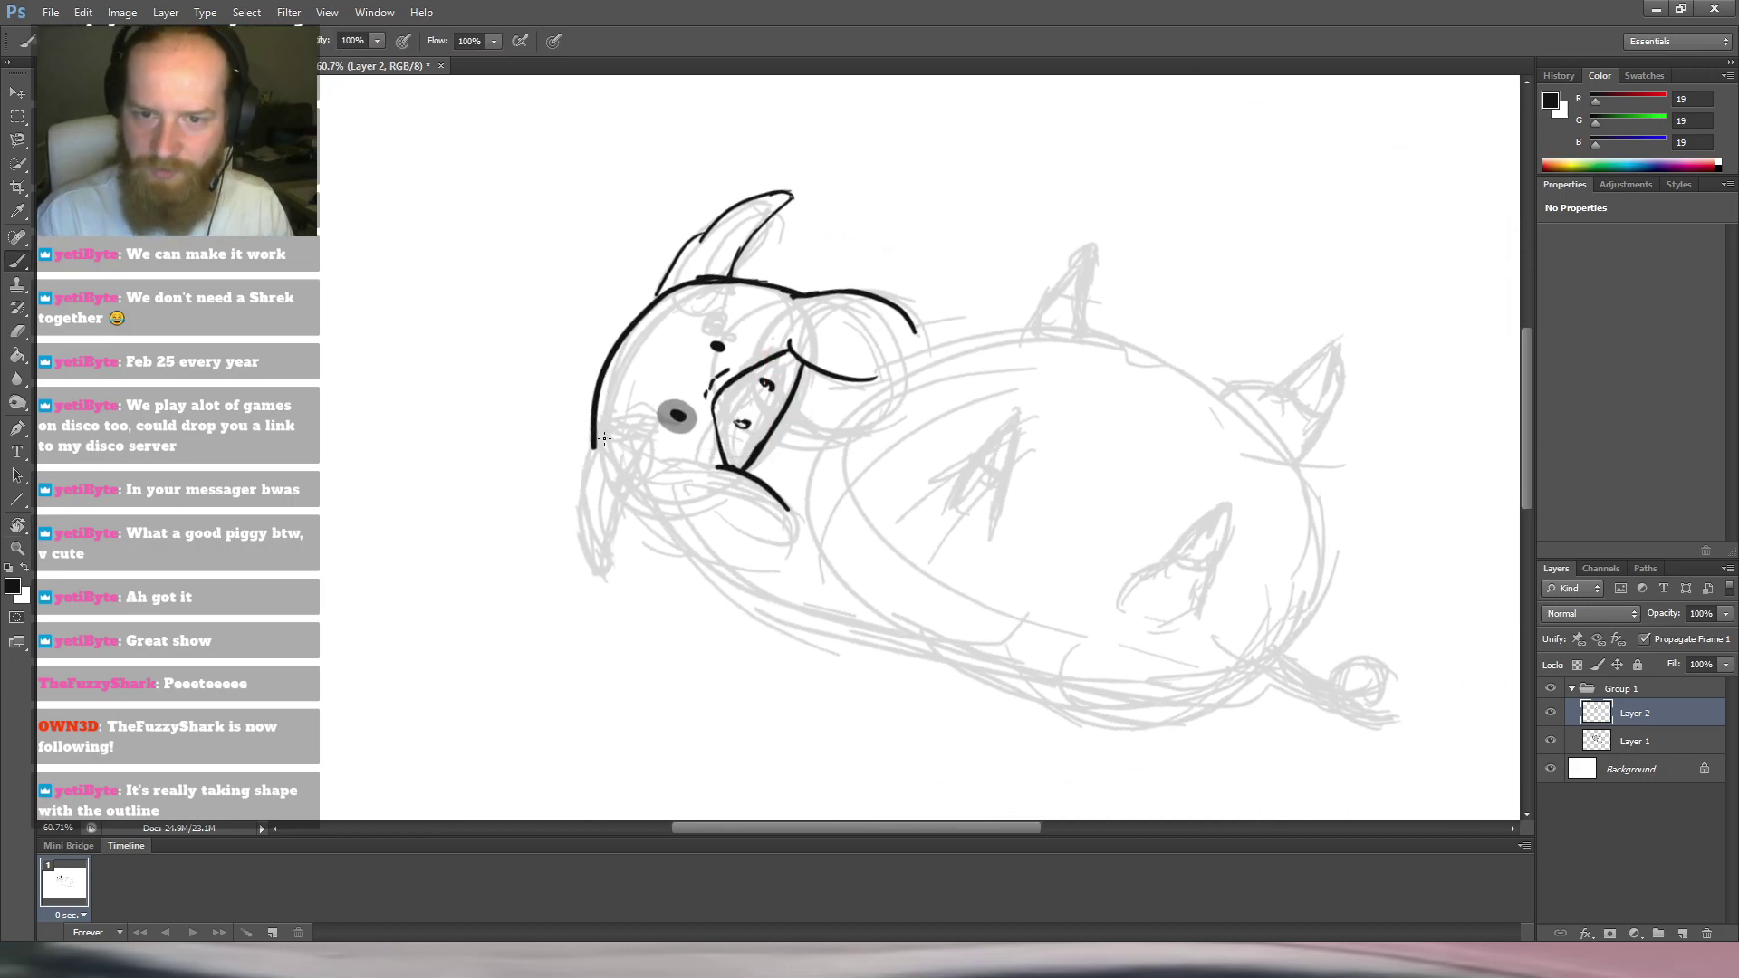
left_click_drag(584, 461, 563, 490)
key("e")
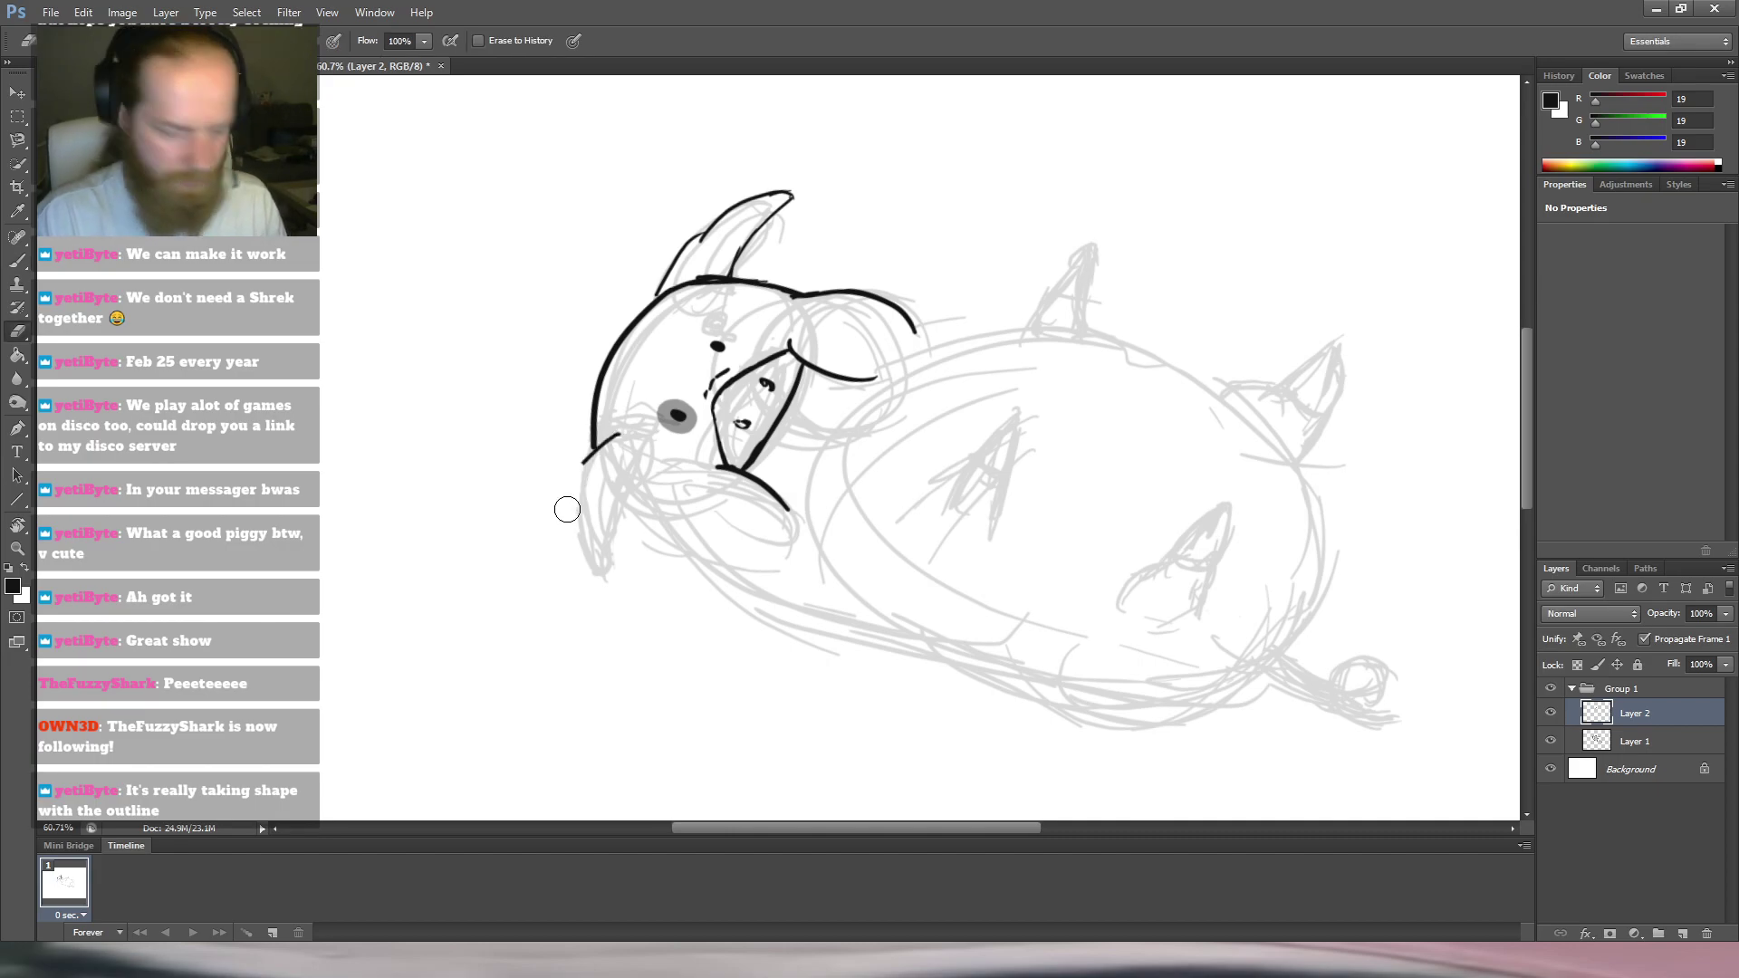
key("b")
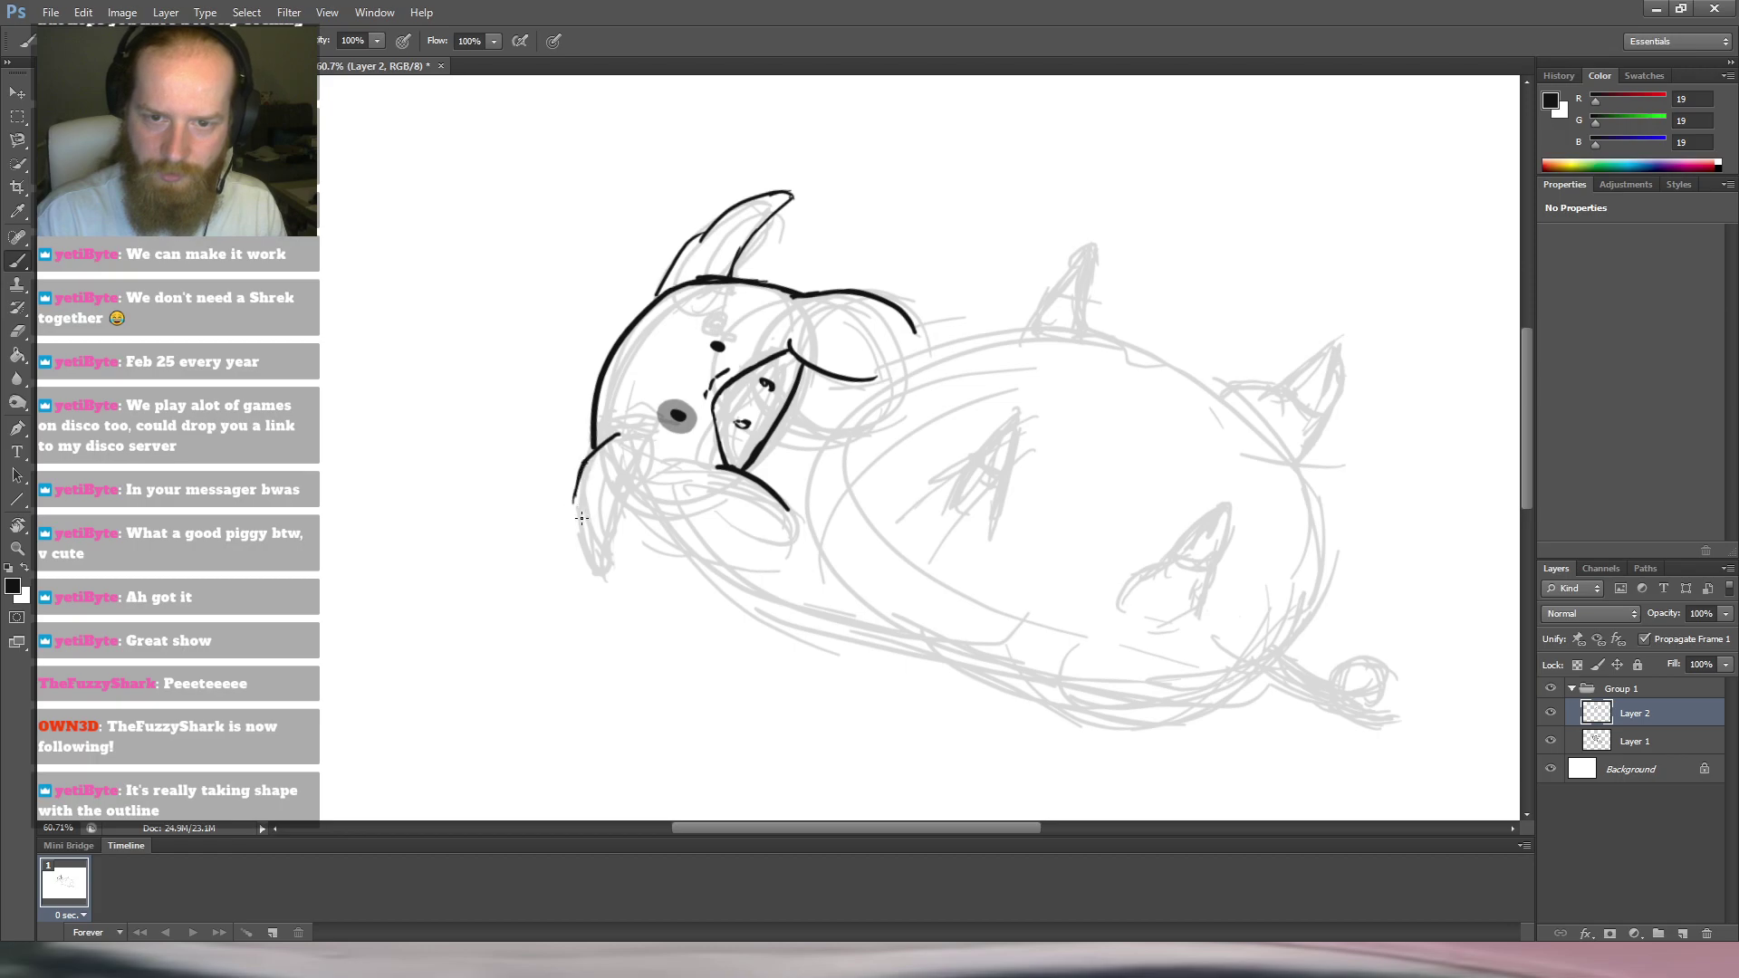
mouse_move(576, 490)
left_mouse_down()
mouse_move(568, 571)
mouse_move(549, 563)
mouse_move(555, 504)
mouse_move(598, 584)
mouse_move(640, 480)
left_mouse_up()
key("e")
key("b")
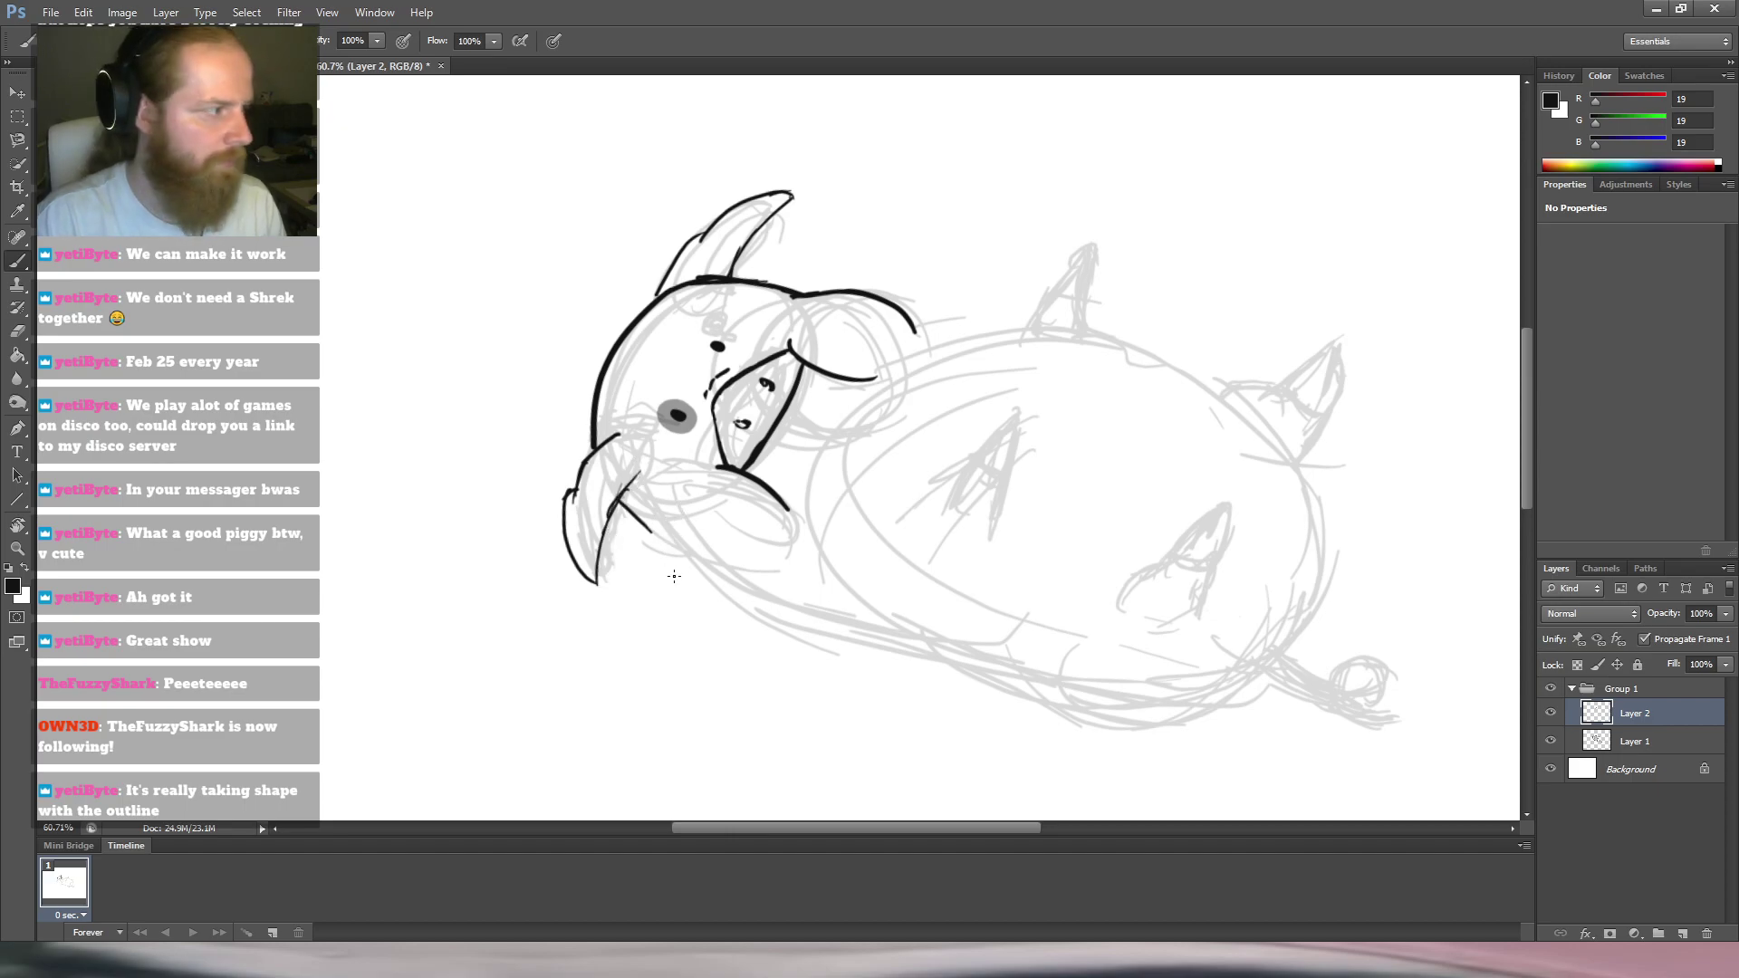
Ink the pig's rounded body outline from below the patched-side ear, around the rump and up to the opposite cheek.
key("r")
mouse_move(1017, 245)
left_mouse_down()
mouse_move(1328, 525)
mouse_move(1280, 804)
mouse_move(1297, 689)
left_mouse_up()
mouse_move(991, 340)
left_mouse_down()
mouse_move(871, 335)
mouse_move(927, 330)
mouse_move(819, 295)
mouse_move(768, 247)
left_mouse_up()
key("b")
key("e")
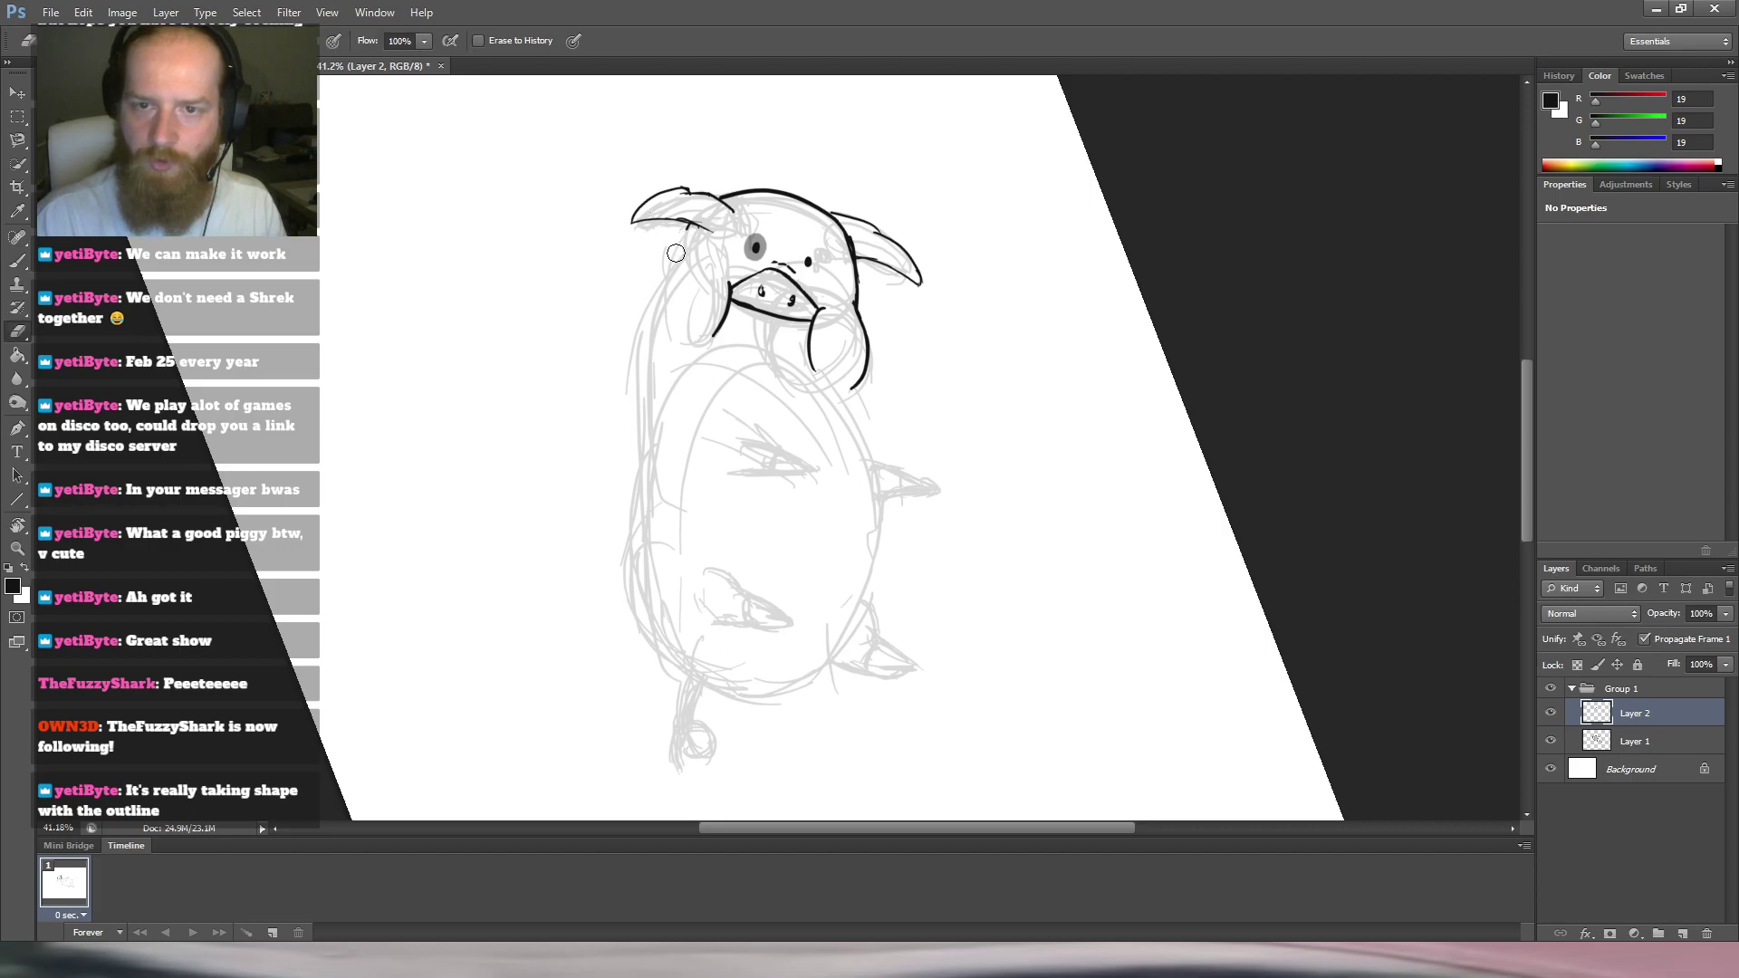
key("b")
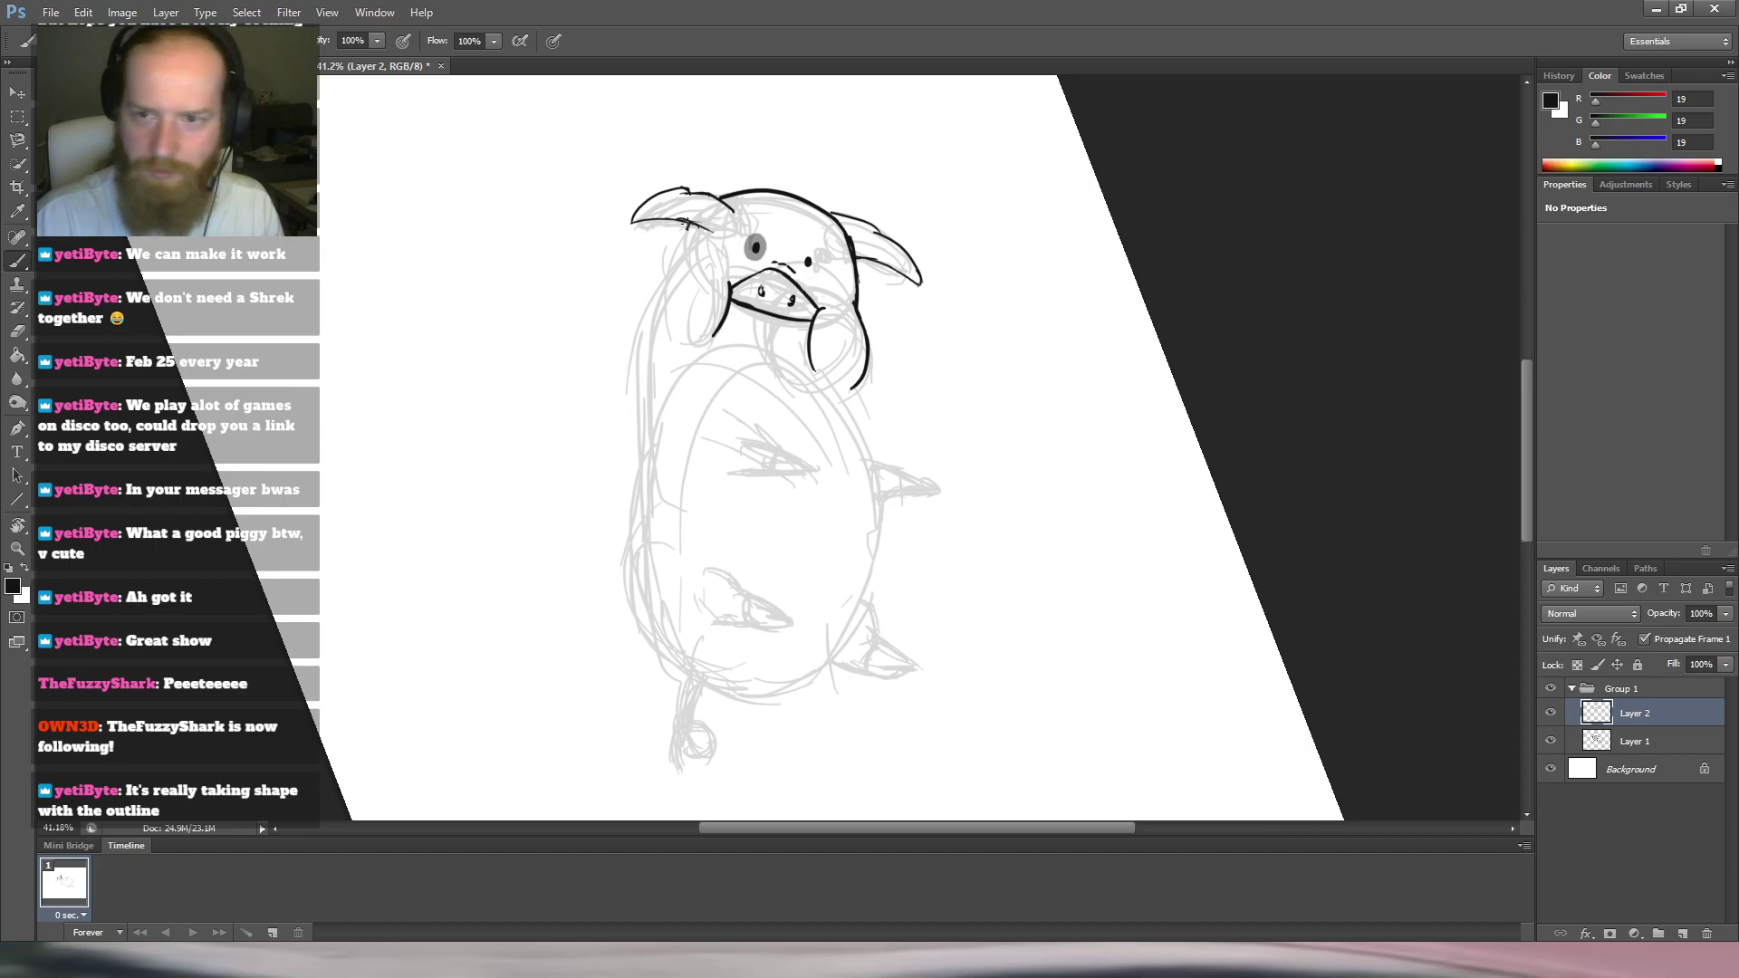
mouse_move(686, 233)
left_mouse_down()
mouse_move(641, 455)
mouse_move(638, 525)
mouse_move(664, 588)
mouse_move(776, 638)
mouse_move(867, 600)
mouse_move(897, 503)
mouse_move(871, 434)
left_mouse_up()
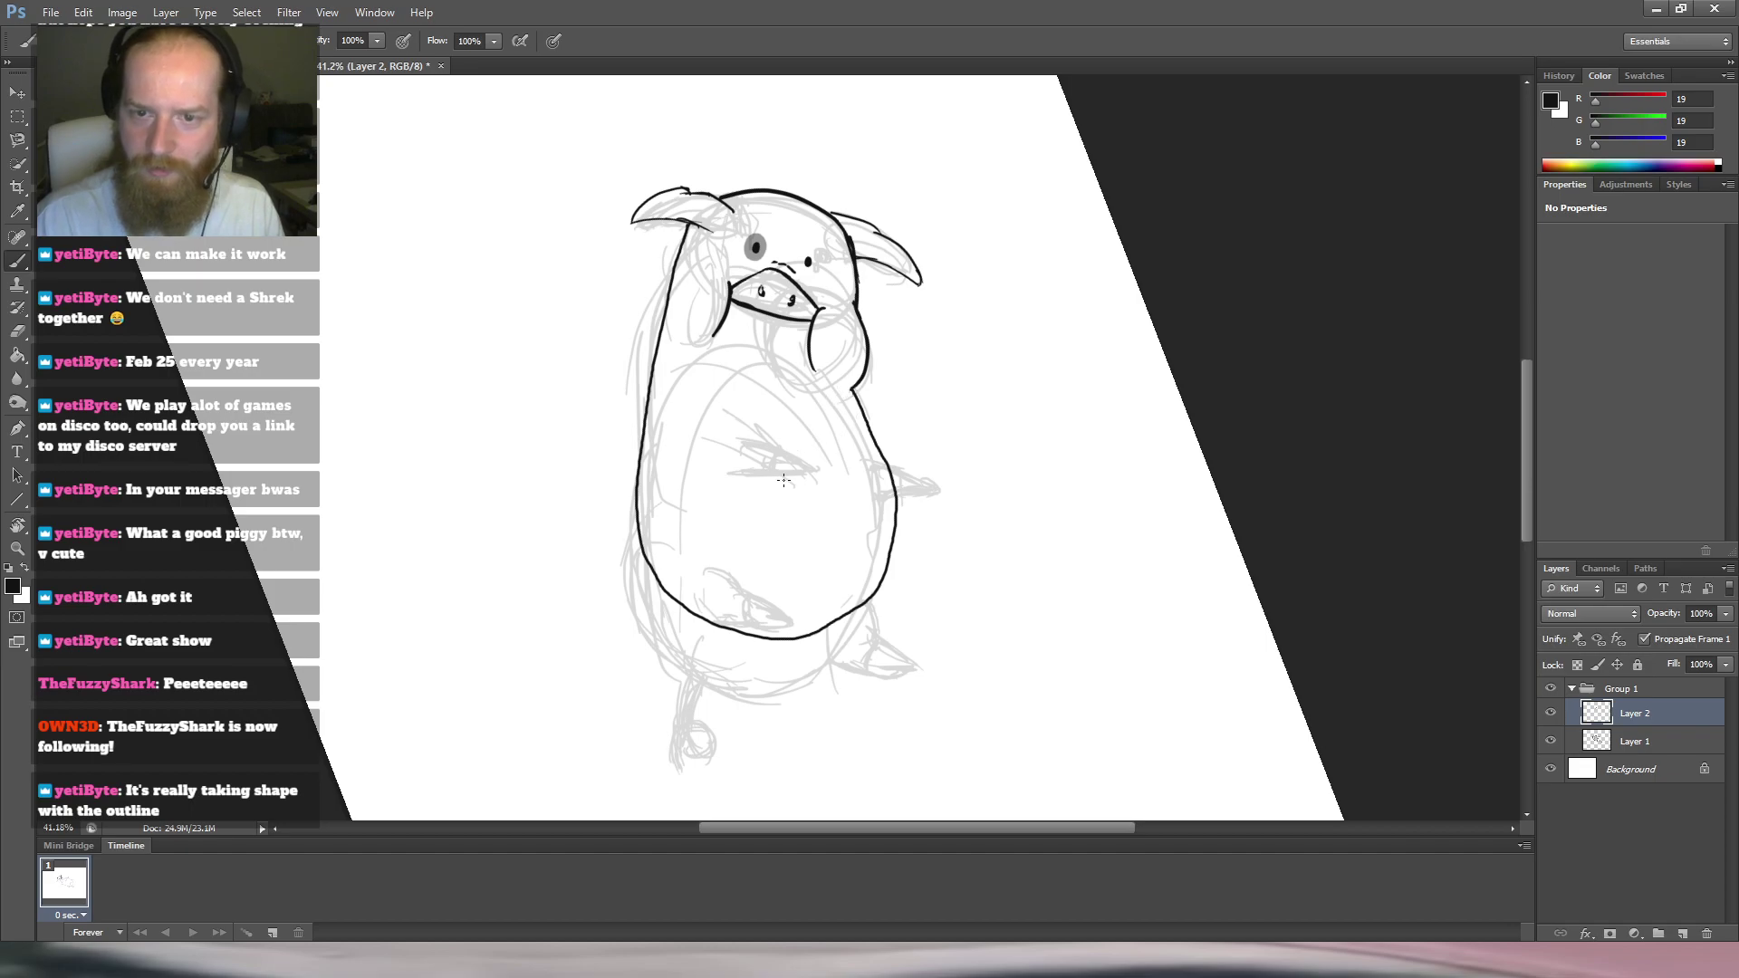
Erase the section of body outline beside the two outer legs and redraw it as a smoother curve.
mouse_move(884, 323)
left_mouse_down()
mouse_move(881, 272)
mouse_move(859, 253)
left_mouse_up()
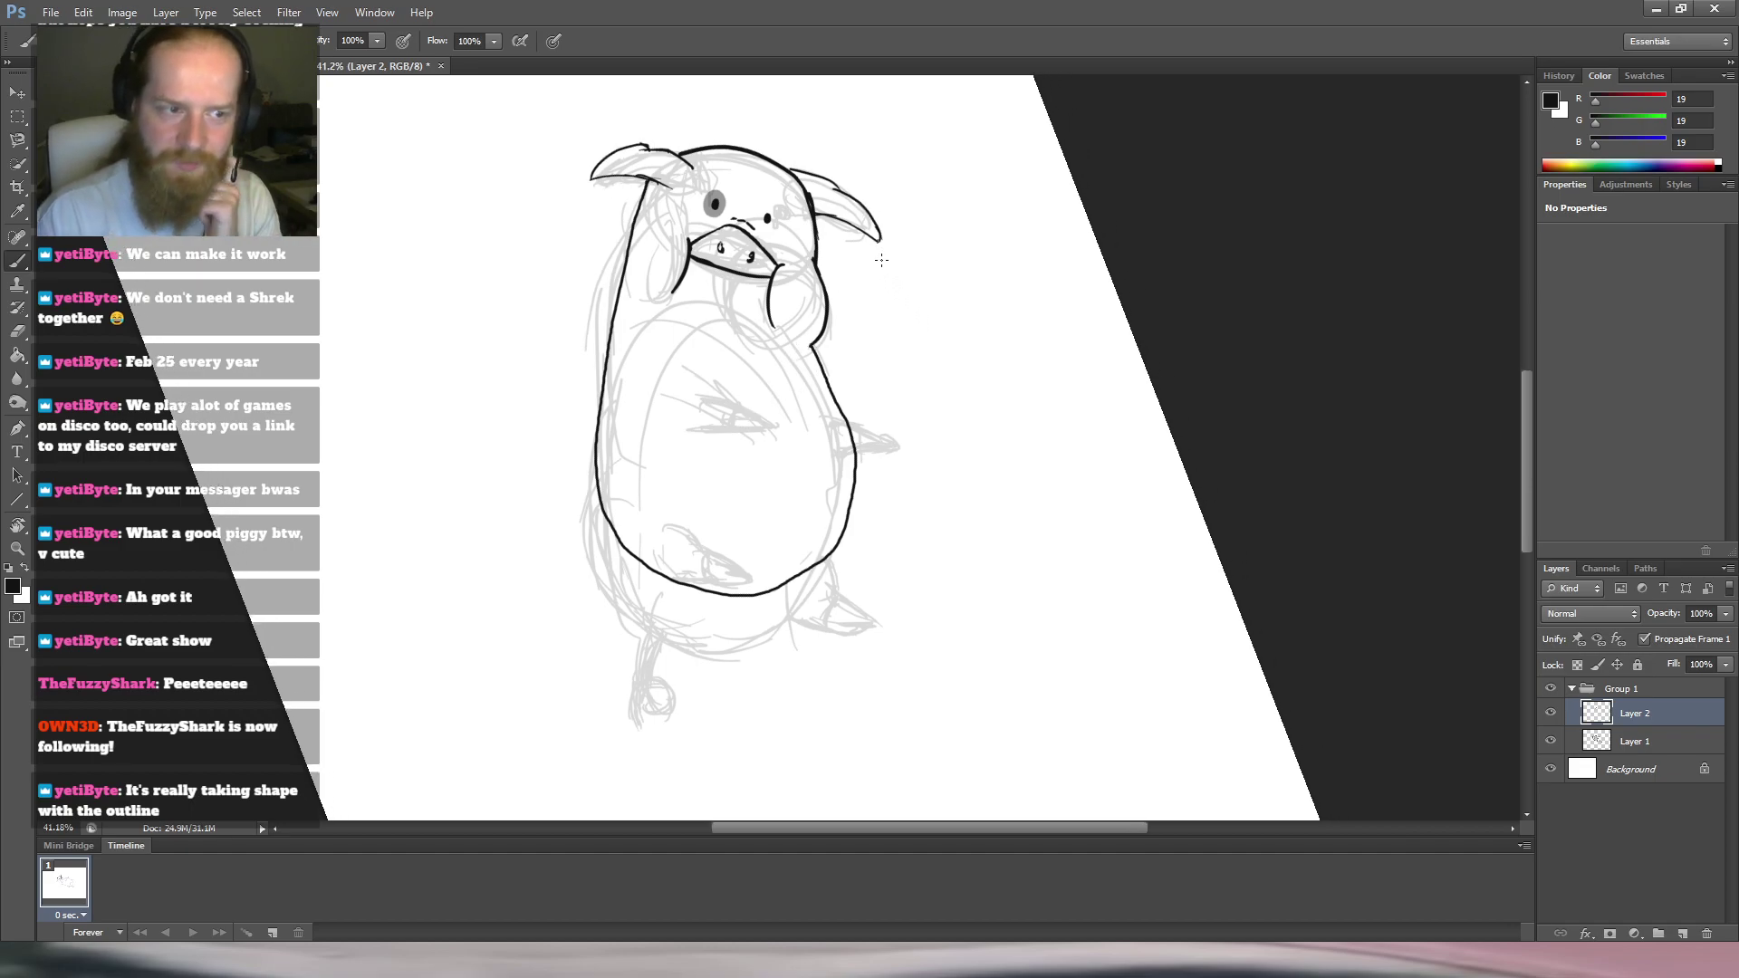
key("r")
left_click_drag(901, 384, 536, 439)
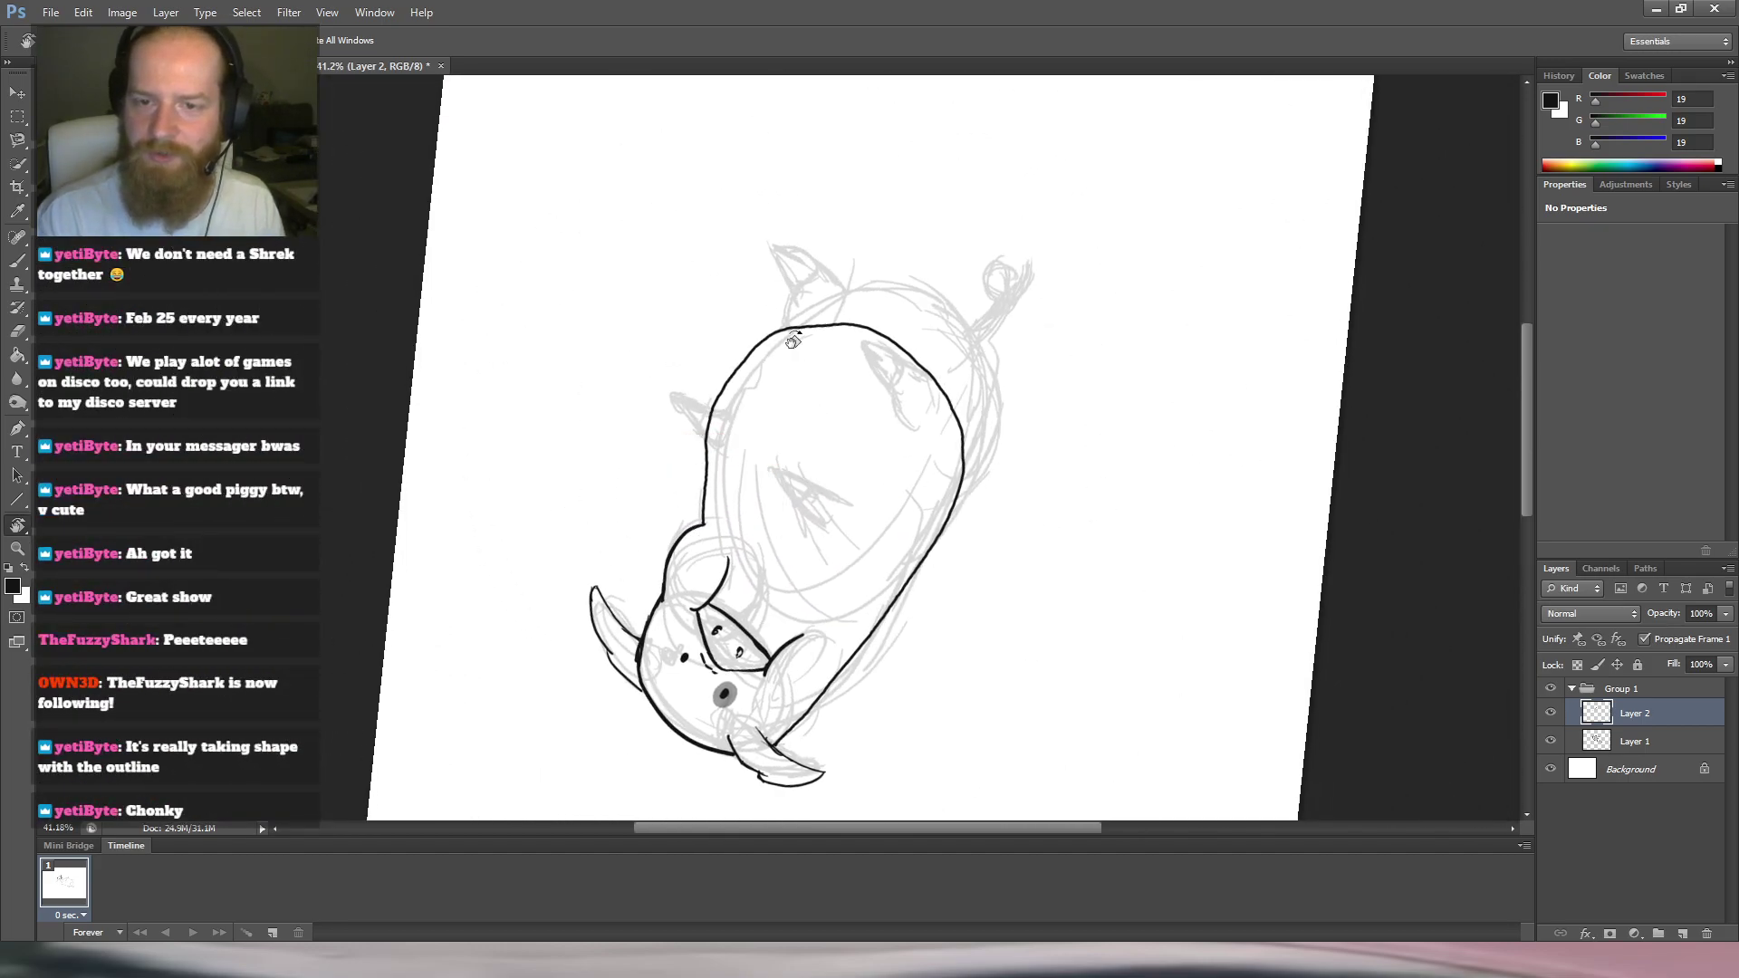
key("e")
mouse_move(770, 342)
left_mouse_down()
mouse_move(712, 413)
mouse_move(711, 445)
left_mouse_up()
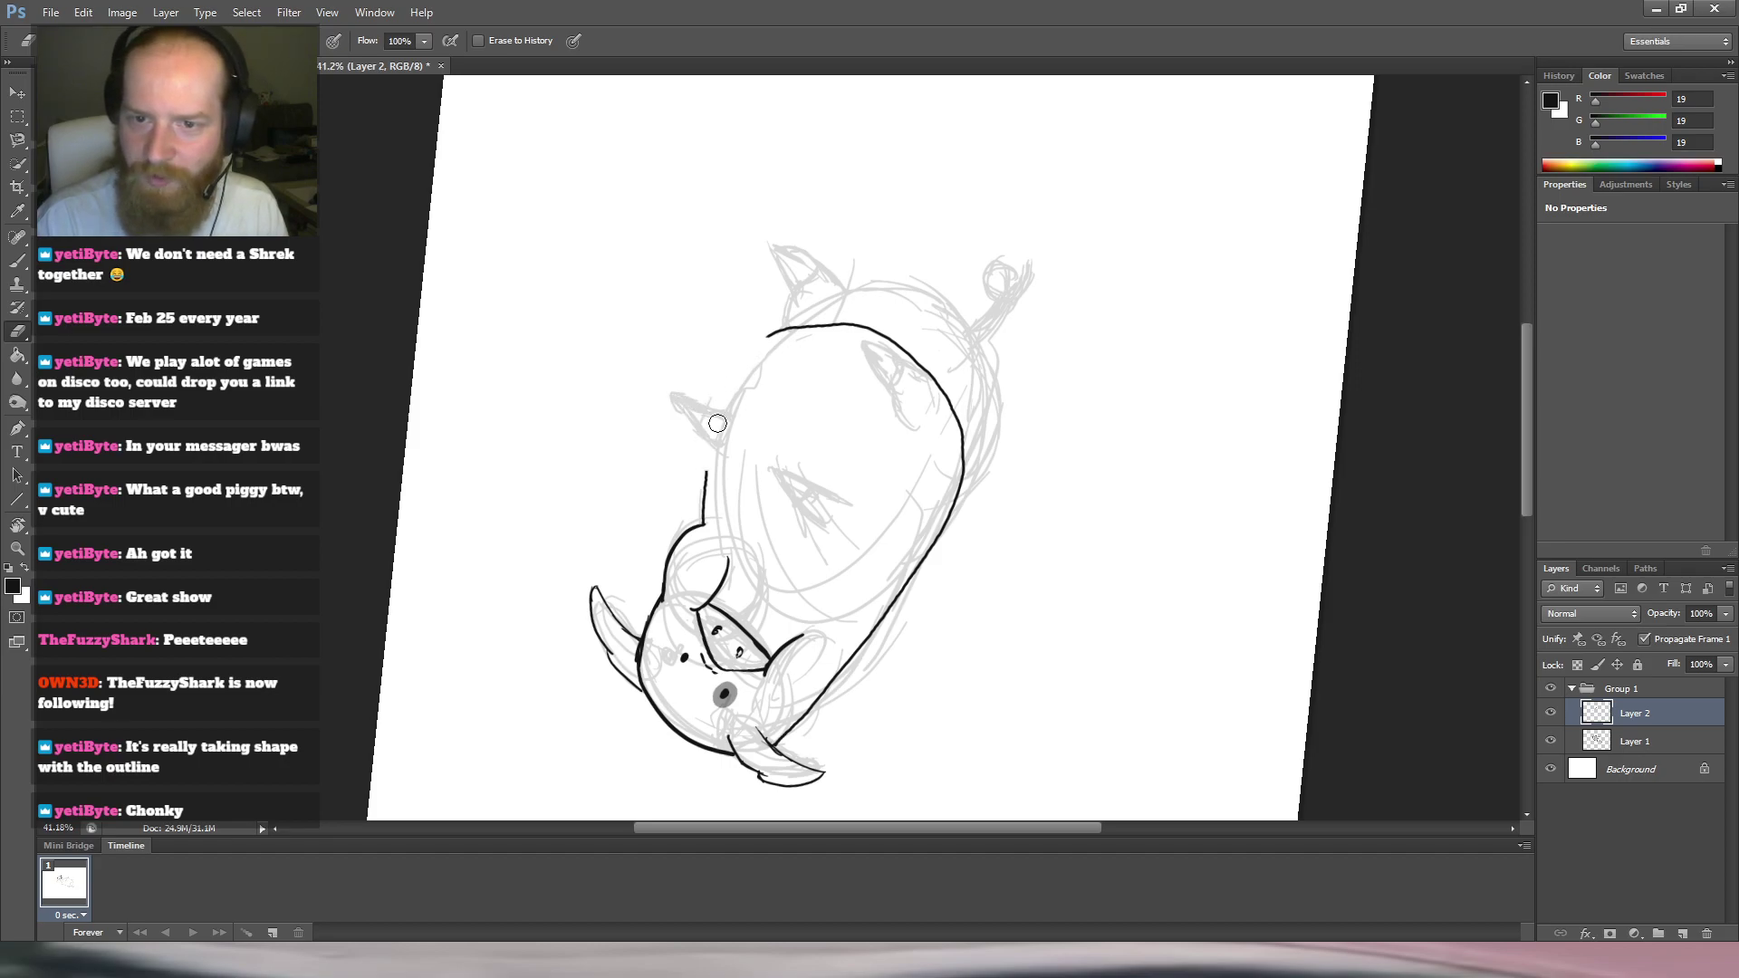
key("b")
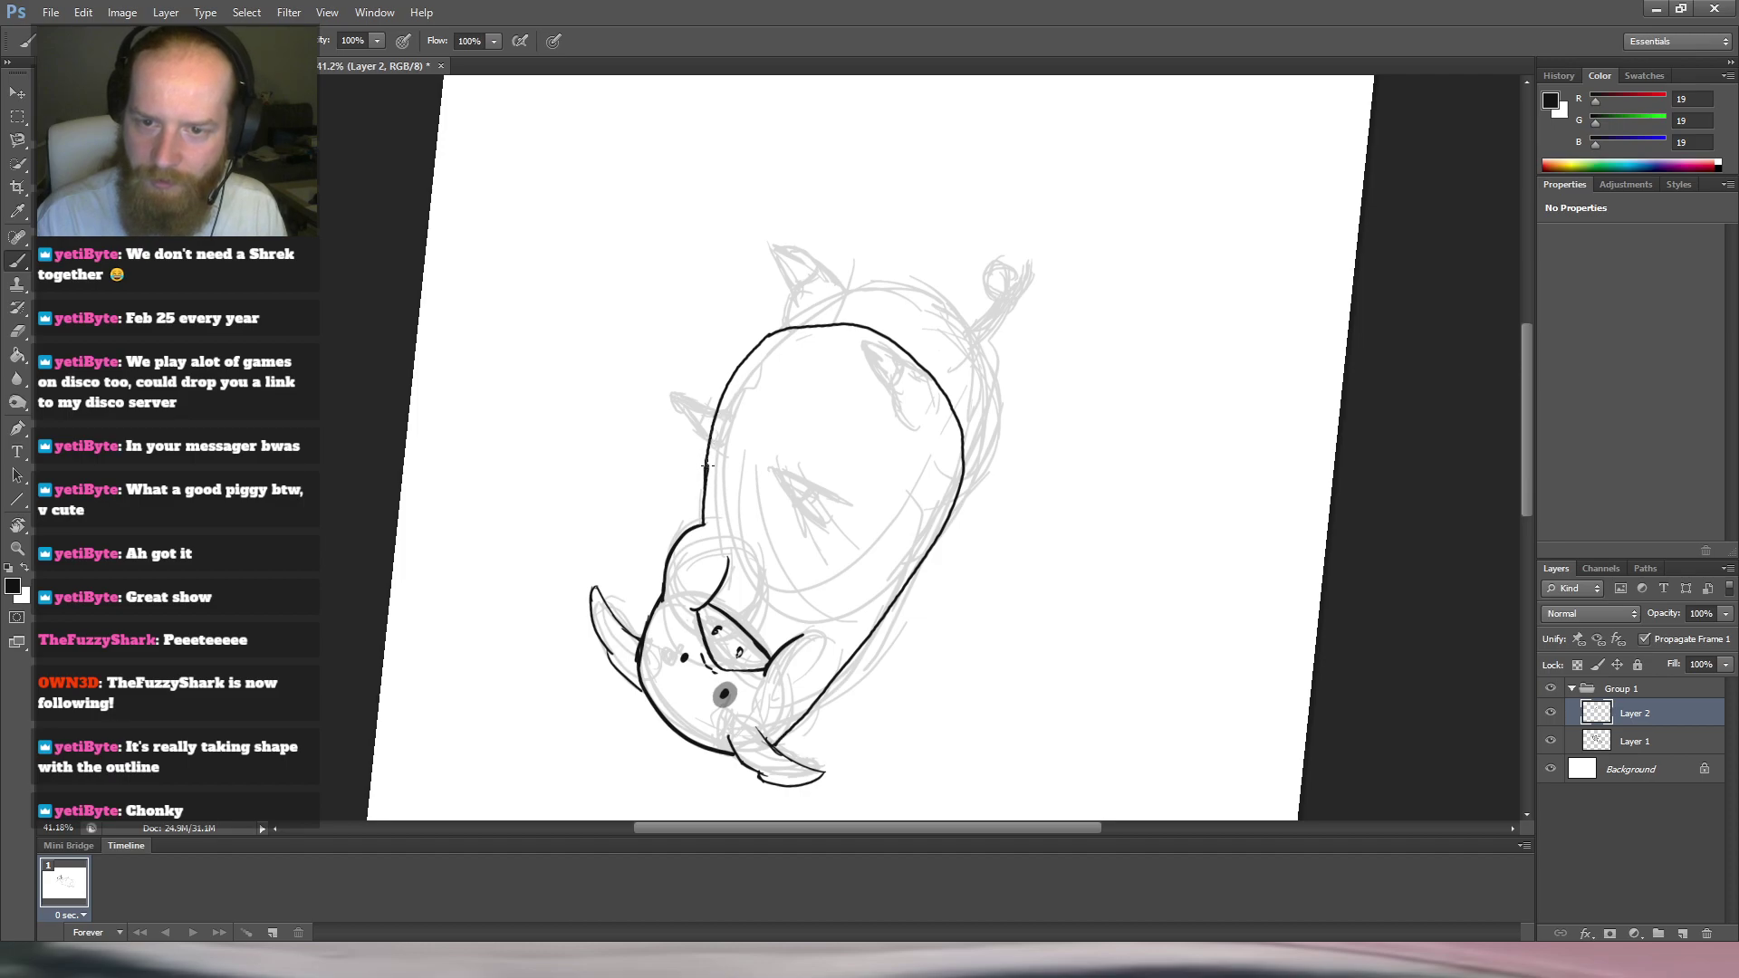
Make the faded sketch layer, Layer 1, the active layer.
key("r")
left_click_drag(857, 288, 1107, 585)
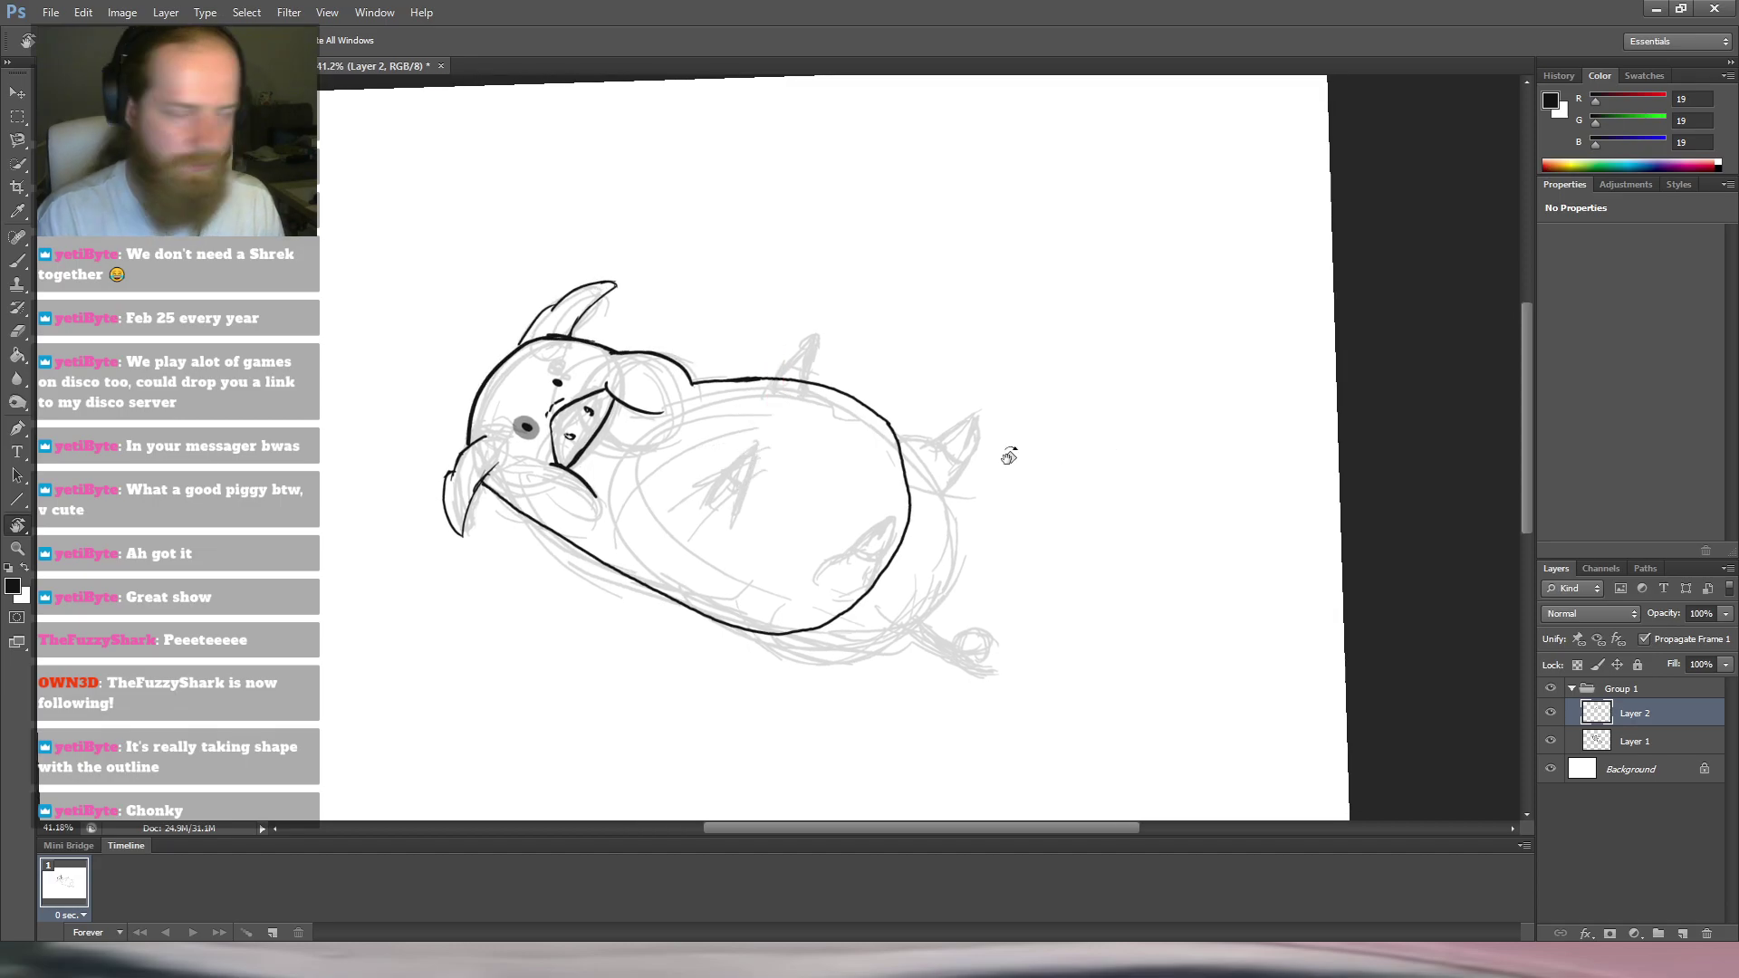
left_click(1640, 743)
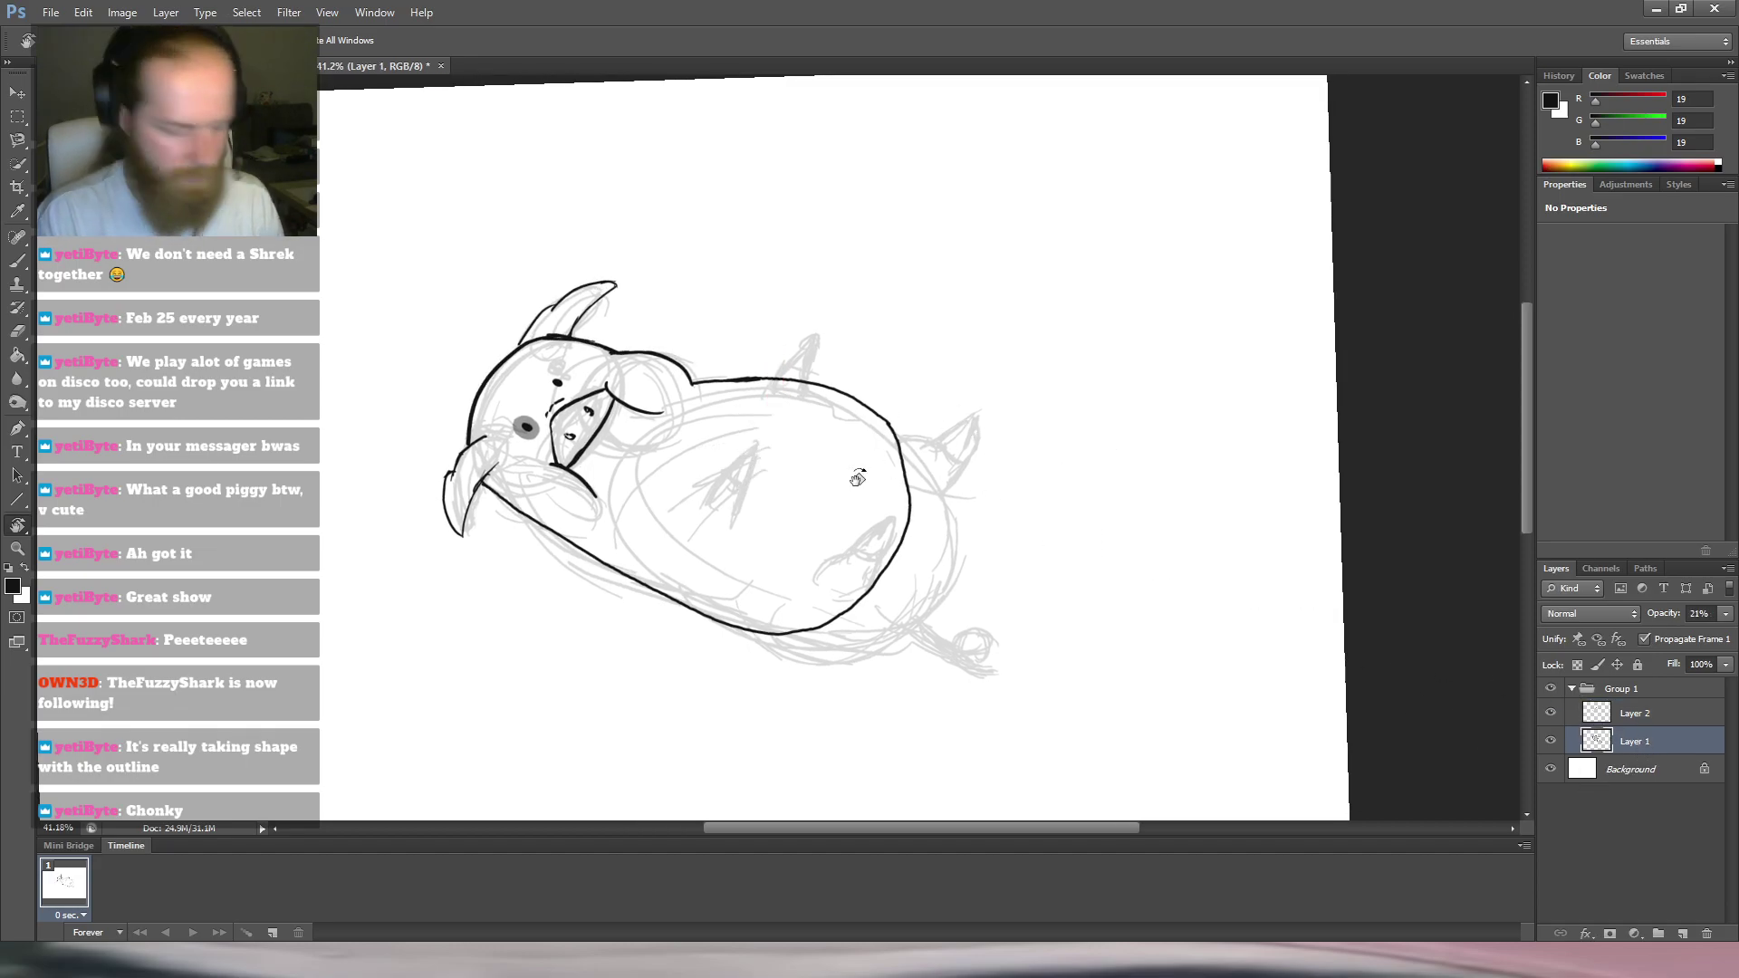
key("m")
key("ctrl+t")
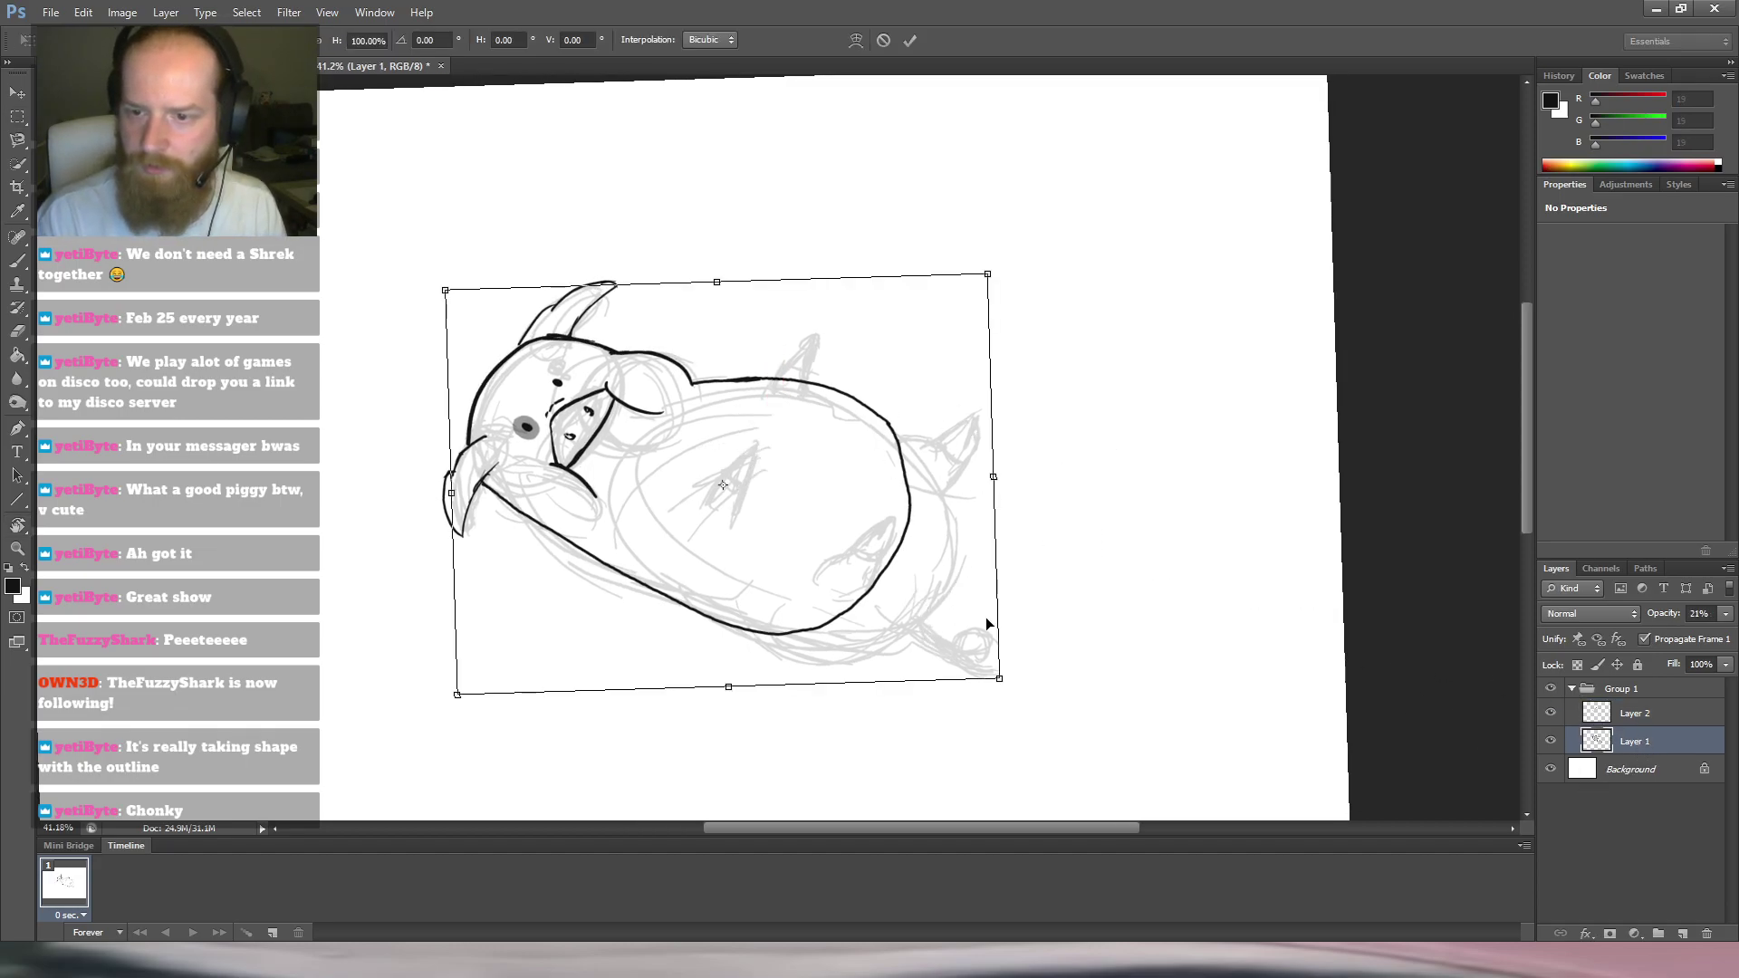
left_click_drag(1000, 680, 994, 677)
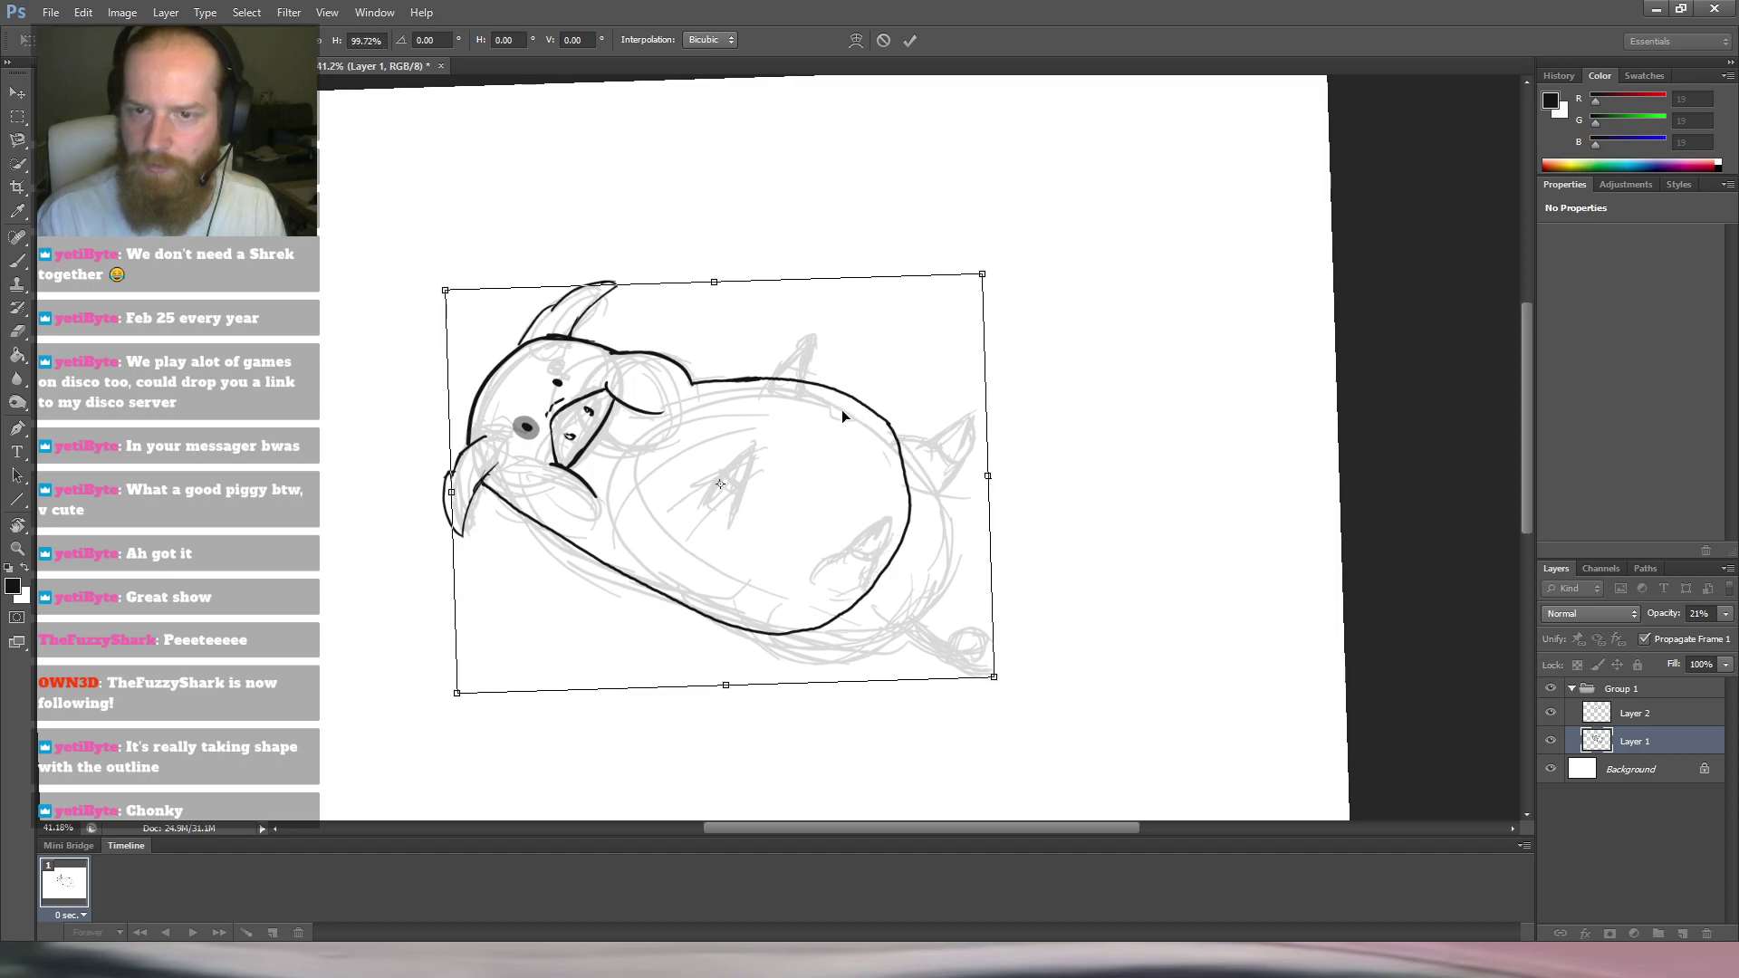
left_click_drag(1032, 413, 1052, 413)
key("Return")
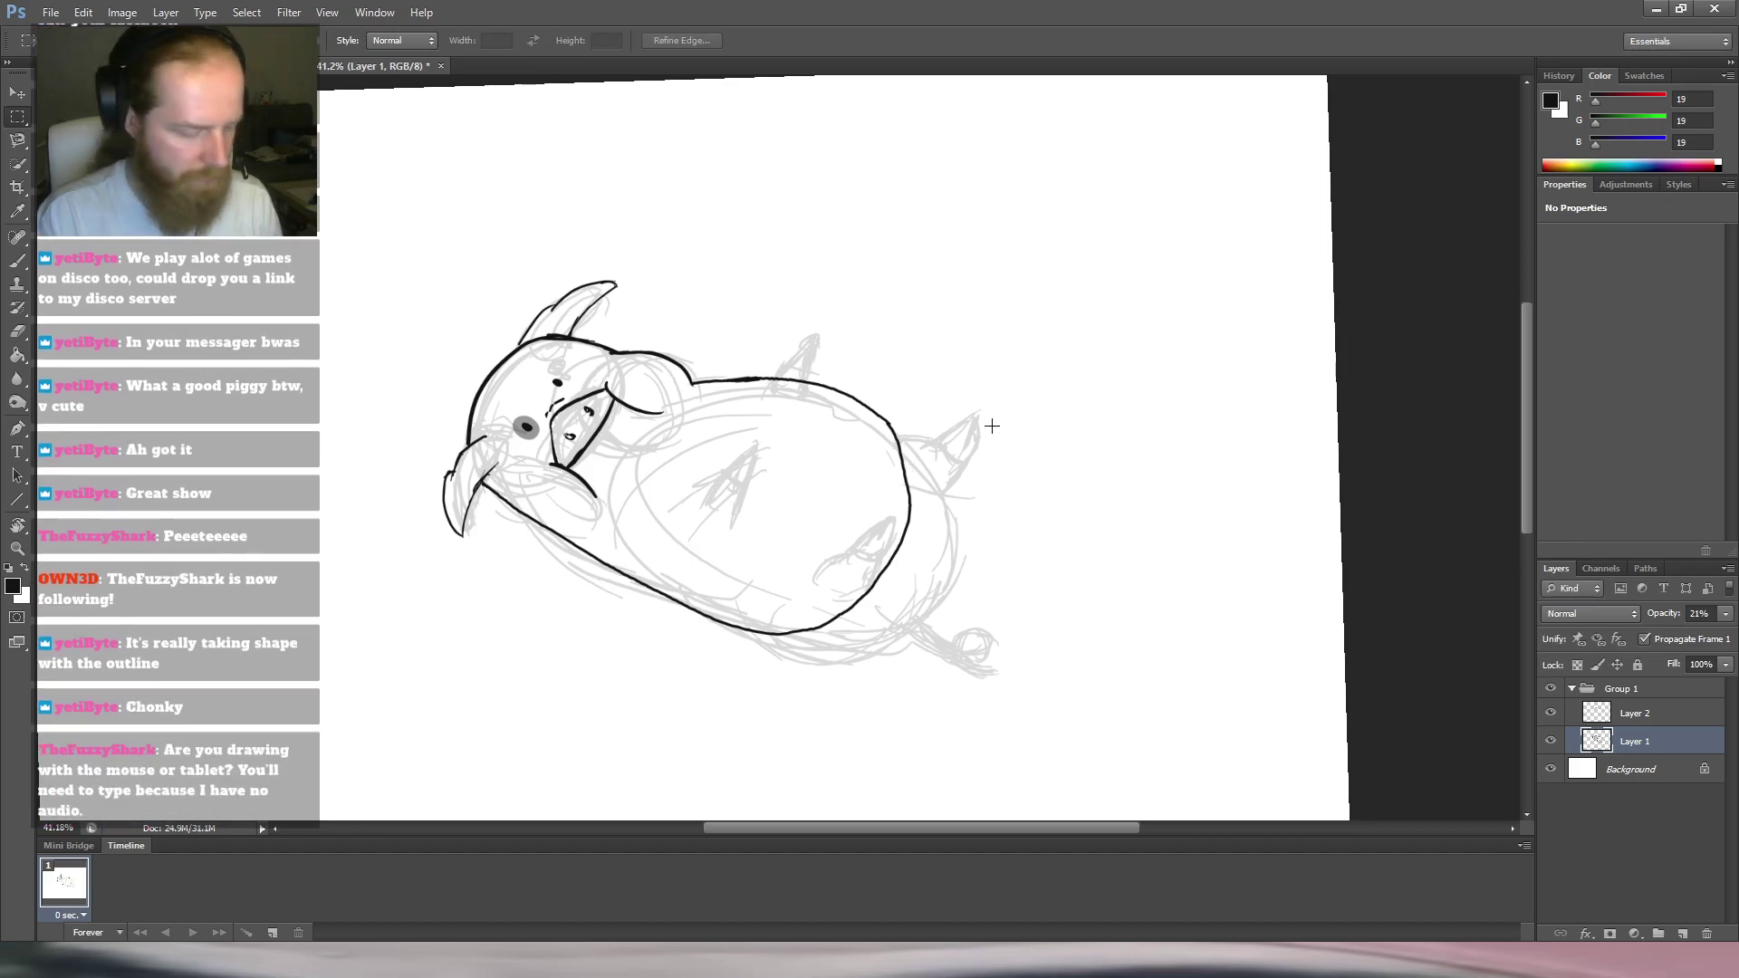
Lasso the sketched body, legs and tail and scale them down to 91.82% height to fit the inked body outline.
key("l")
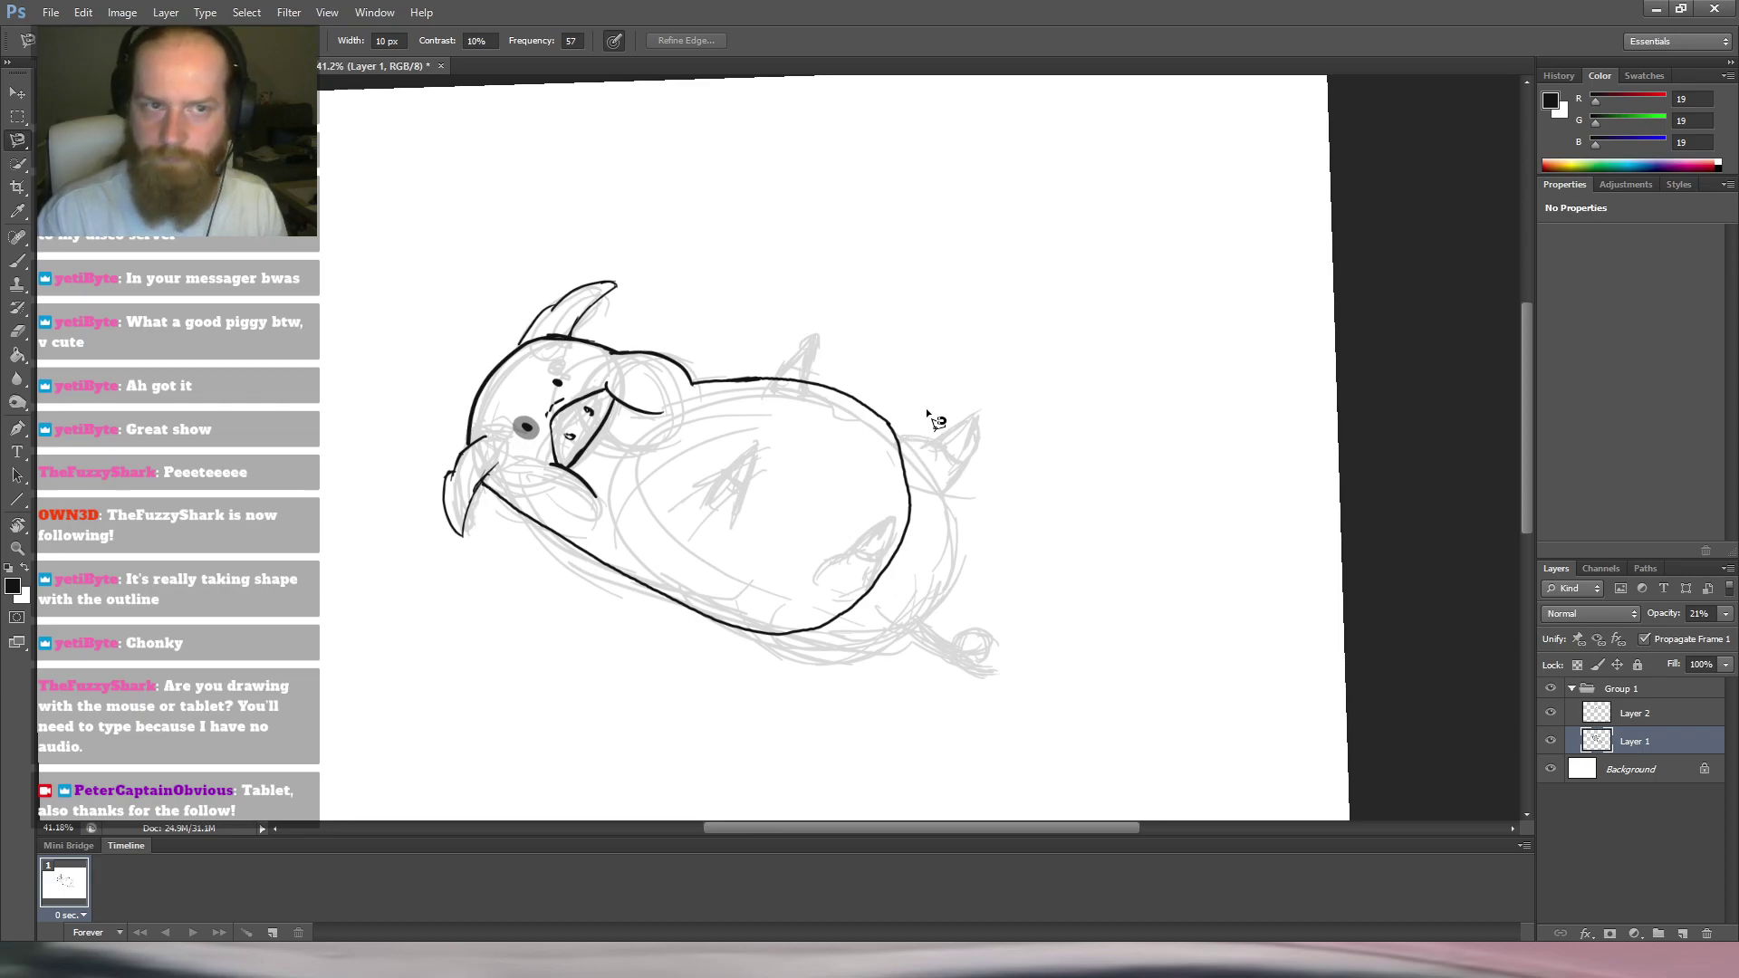
key("shift+l")
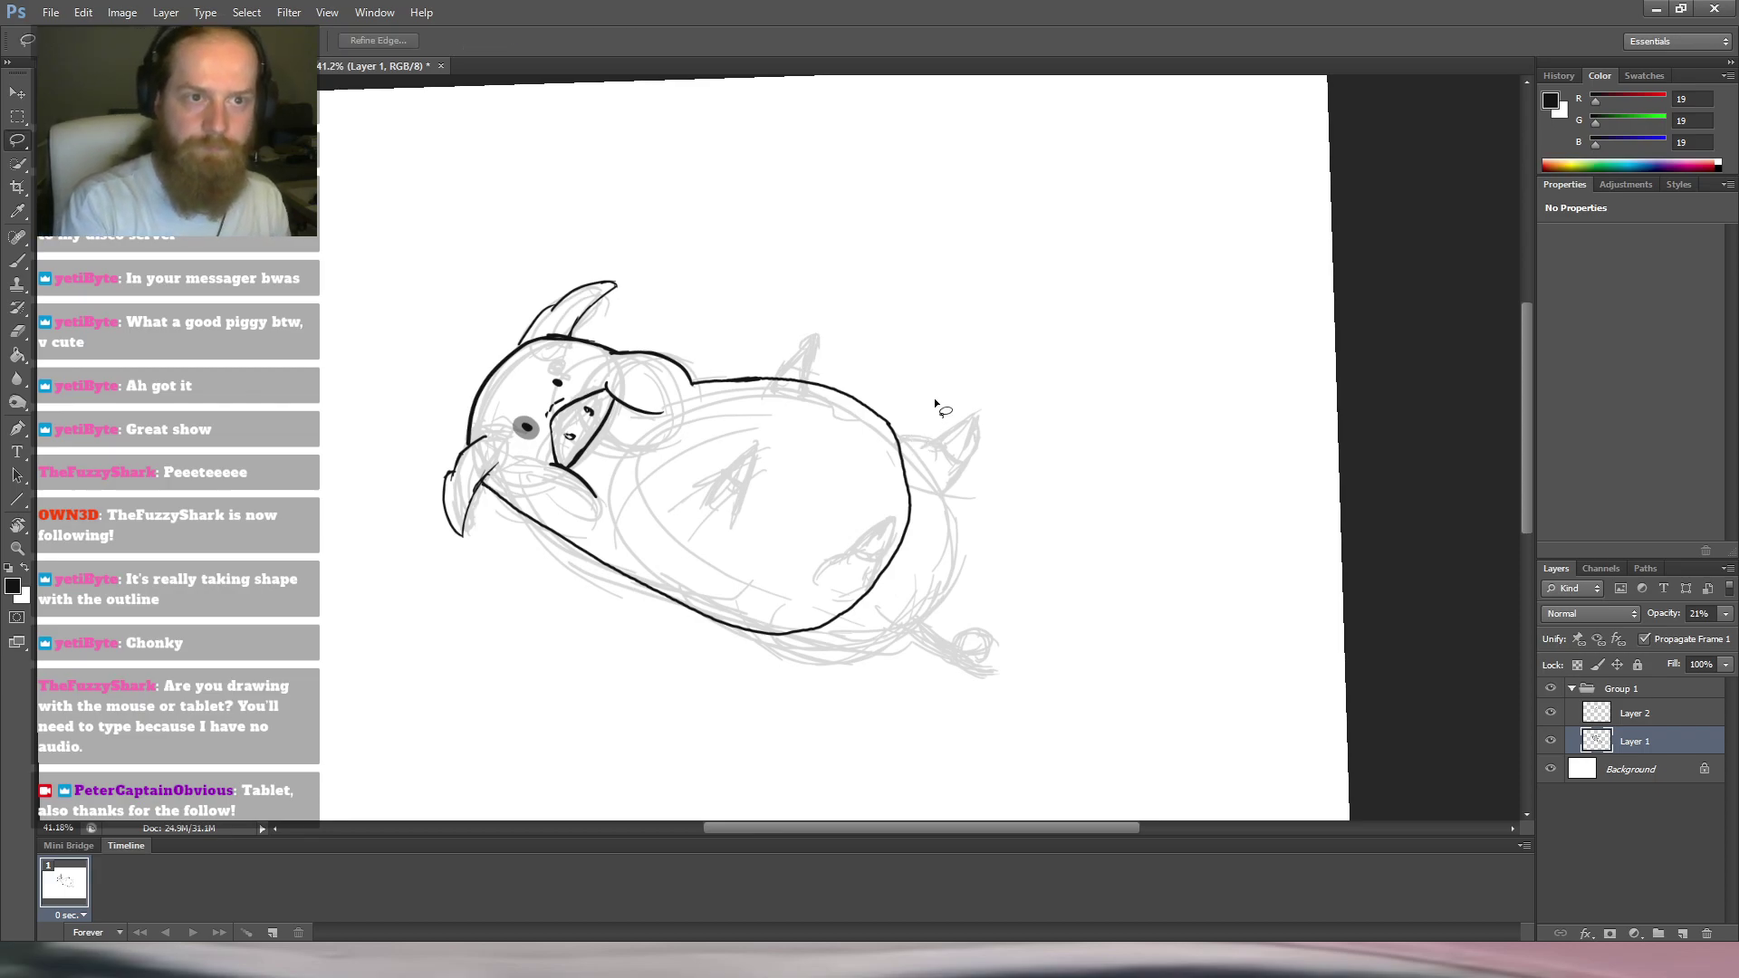
left_click_drag(738, 319, 708, 393)
mouse_move(656, 486)
left_mouse_down()
mouse_move(778, 757)
mouse_move(1128, 666)
mouse_move(1070, 385)
mouse_move(828, 303)
mouse_move(721, 307)
left_mouse_up()
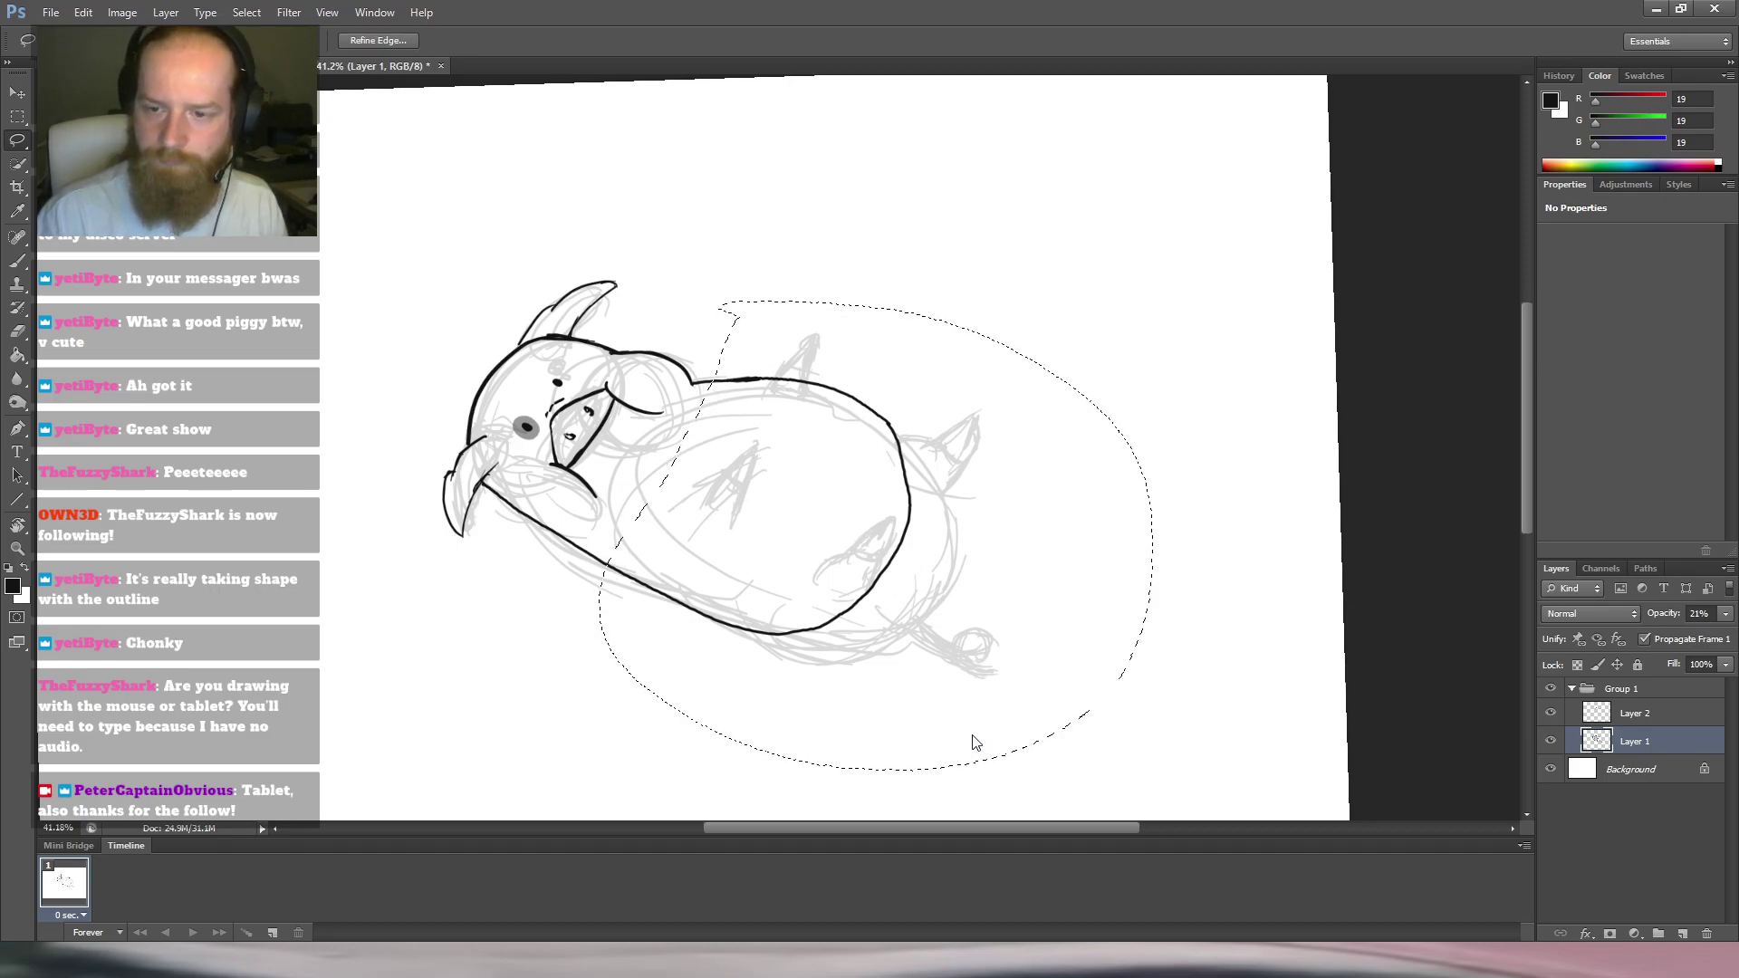
key("ctrl+t")
mouse_move(1156, 773)
left_mouse_down()
mouse_move(1054, 761)
mouse_move(1065, 722)
mouse_move(1046, 732)
left_mouse_up()
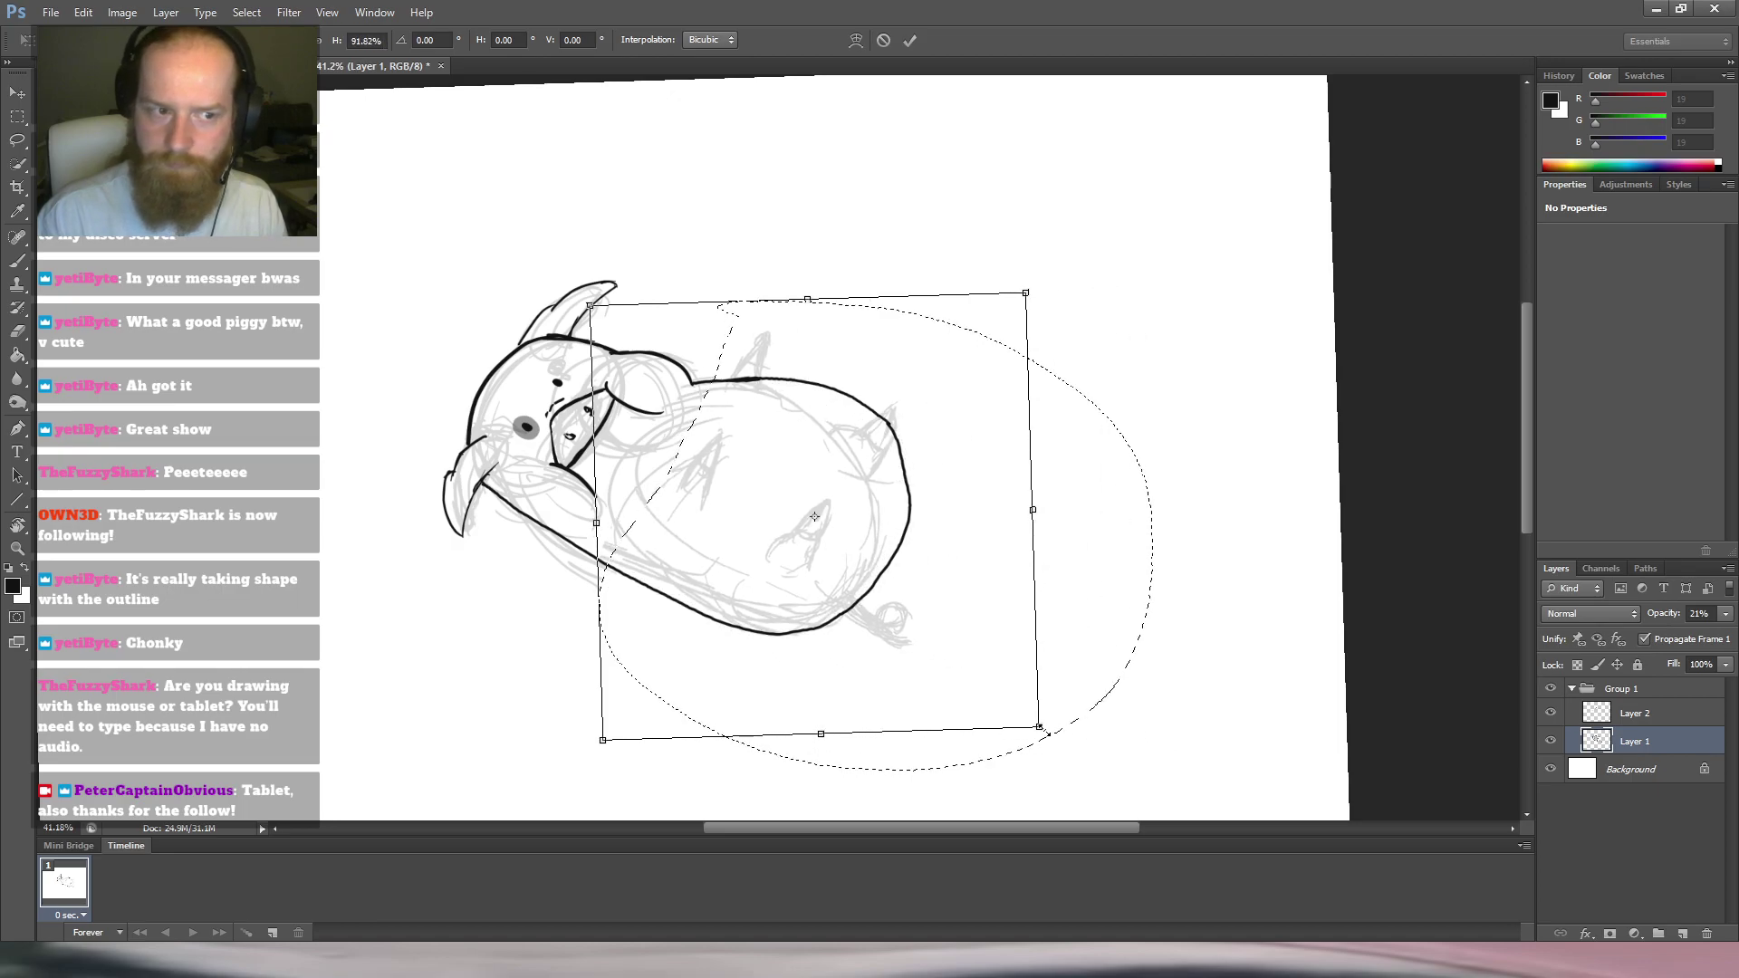
key("Return")
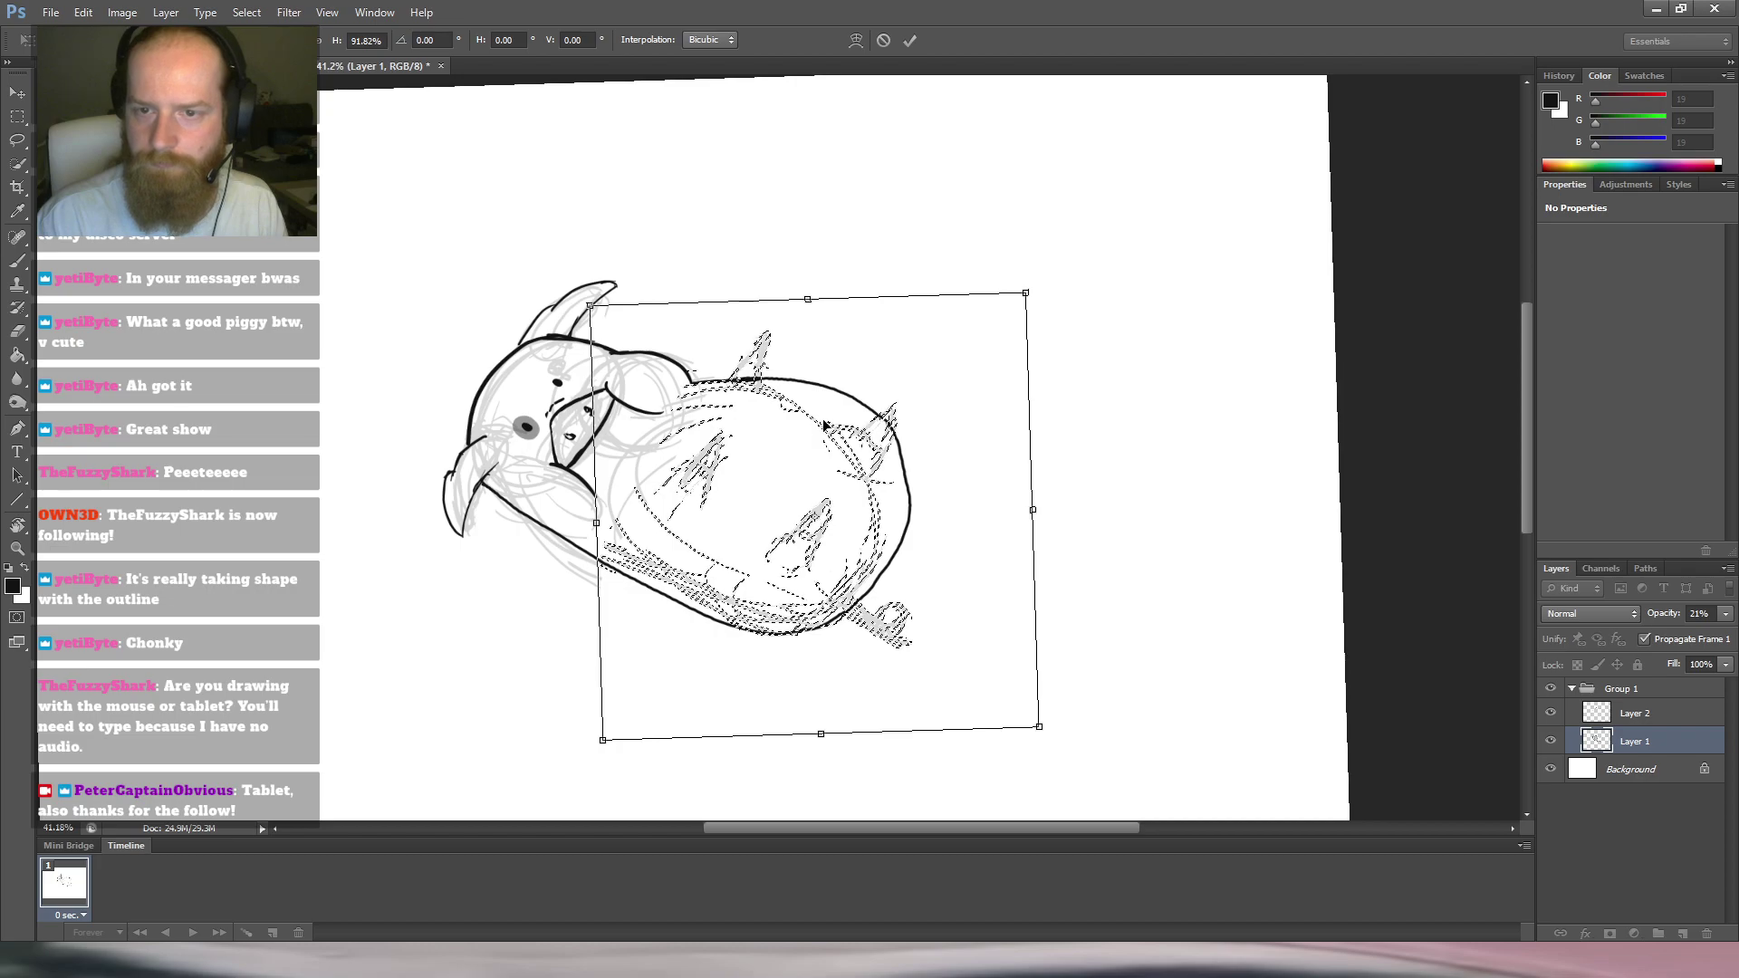
Warp the selected body sketch outward at the rump to match the inked outline, apply the transform and deselect.
left_click(856, 40)
mouse_move(868, 447)
left_mouse_down()
mouse_move(883, 421)
mouse_move(895, 486)
mouse_move(916, 444)
left_mouse_up()
key("Return")
key("l")
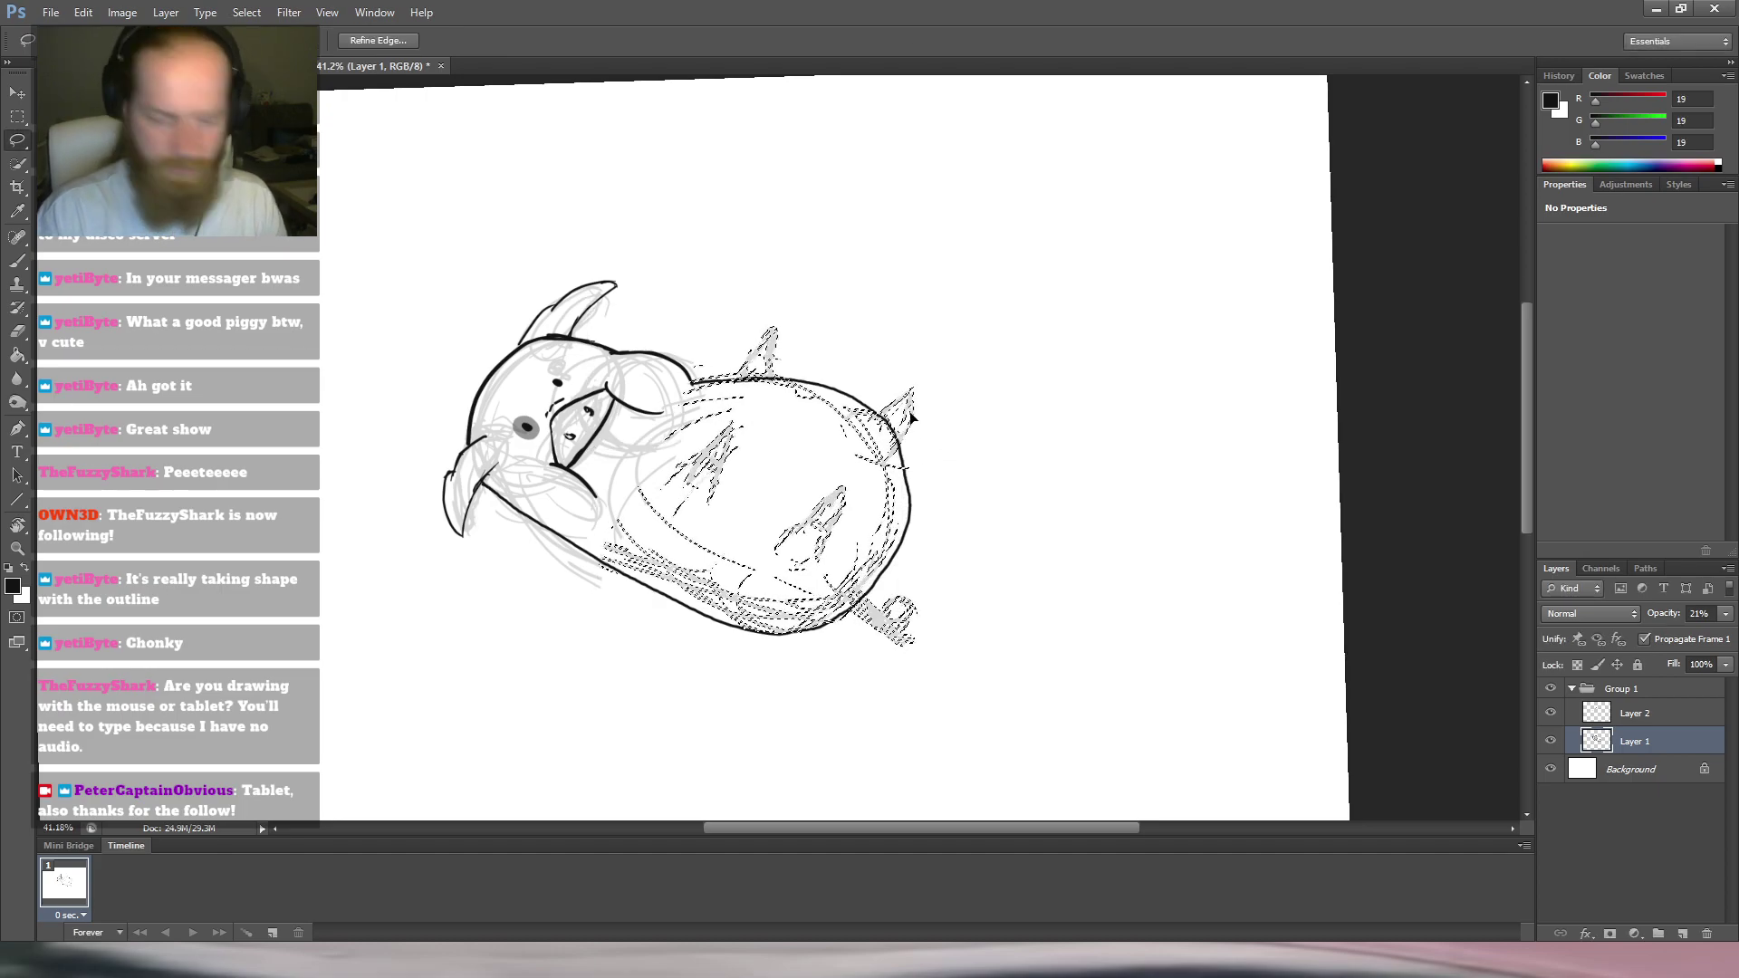
left_click(938, 421)
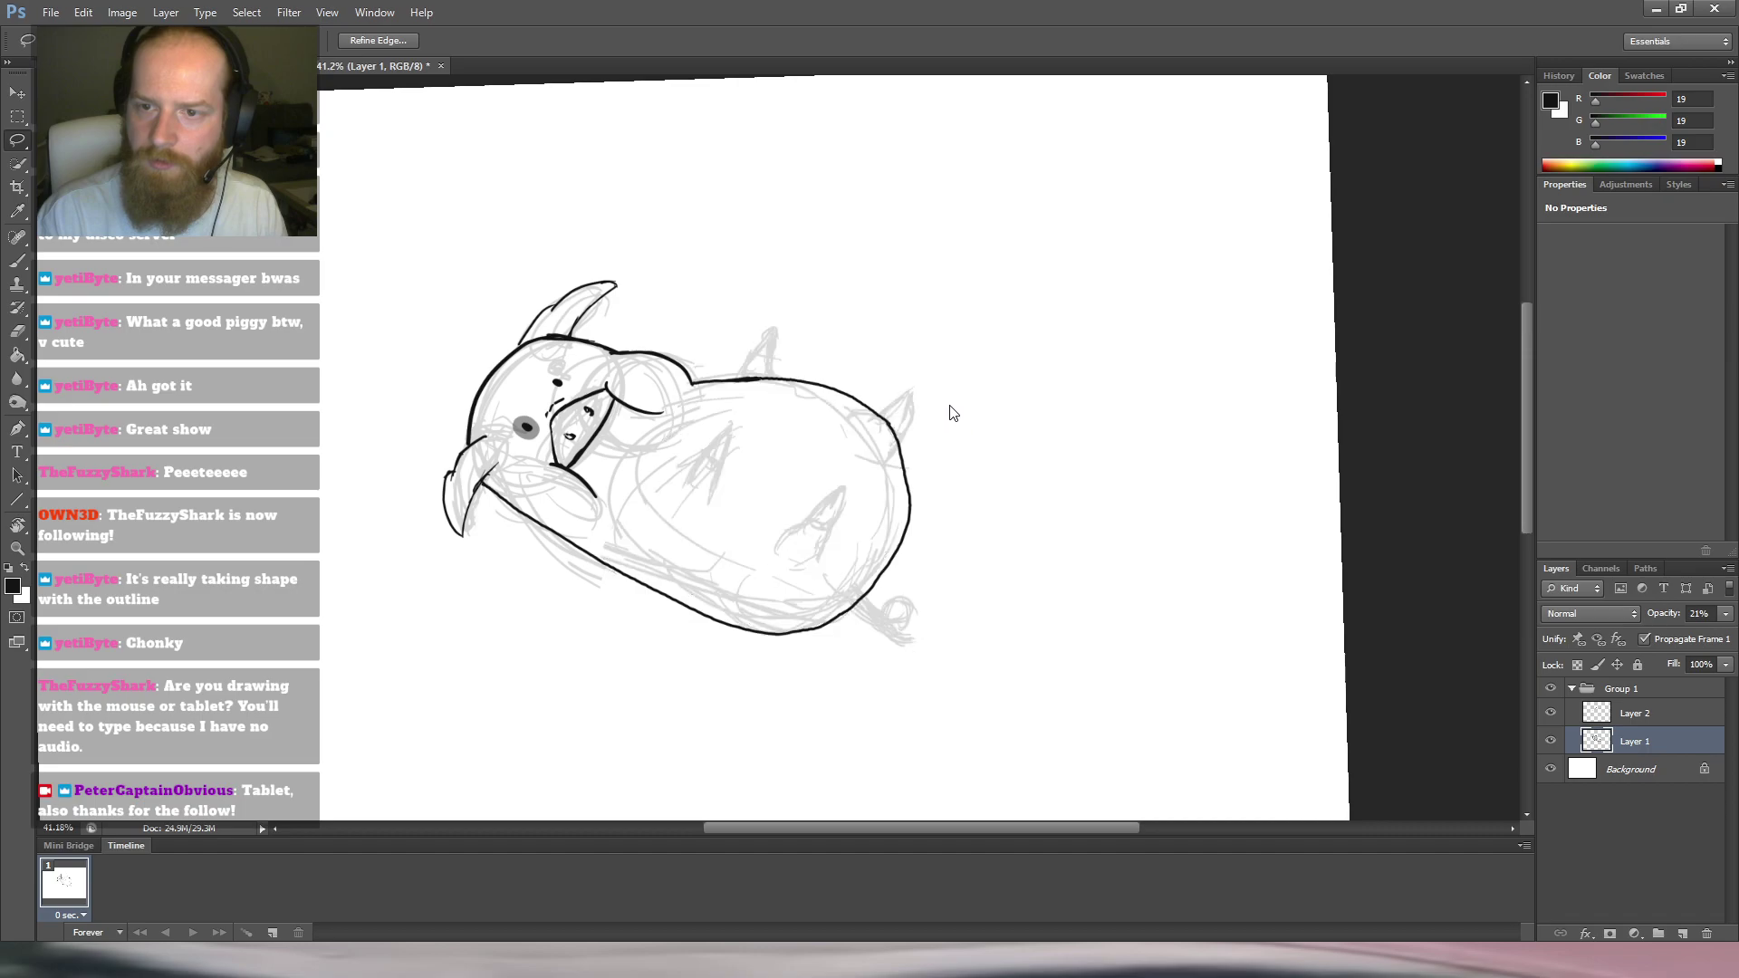
On Layer 2, ink the outer front leg over the sketch, with a curved hoof line and a short split in the tip.
key("b")
key("r")
mouse_move(990, 323)
left_mouse_down()
mouse_move(939, 260)
mouse_move(936, 275)
left_mouse_up()
key("b")
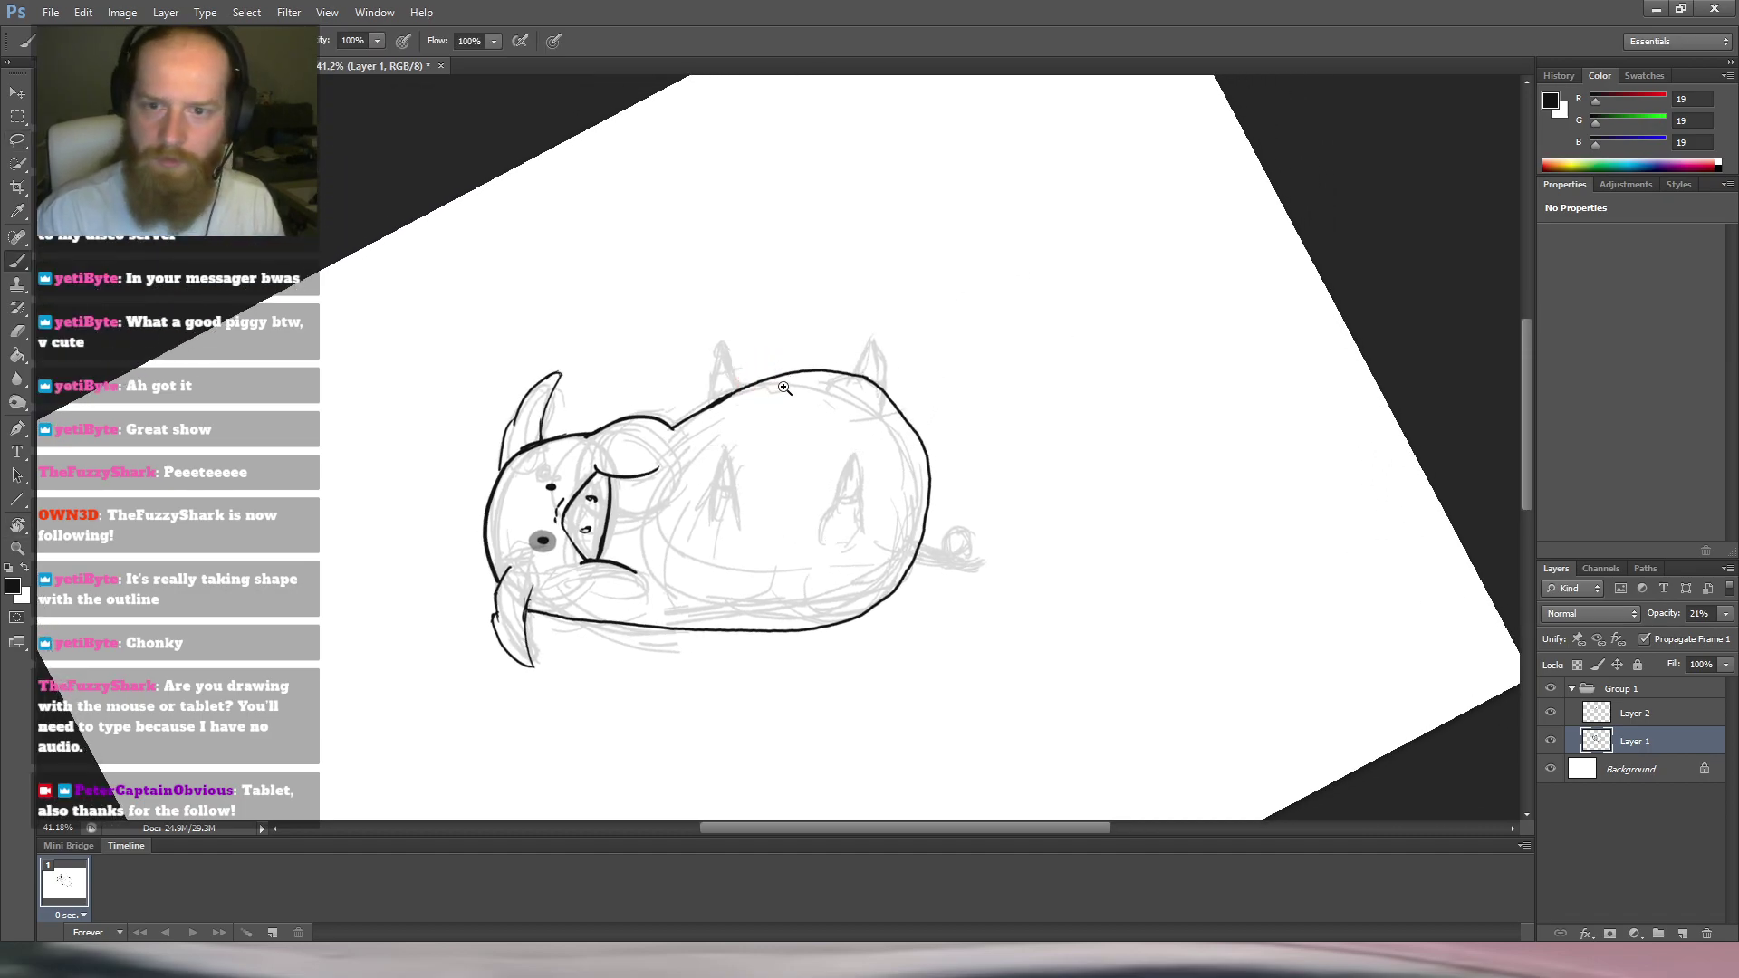
left_click_drag(784, 389, 827, 353)
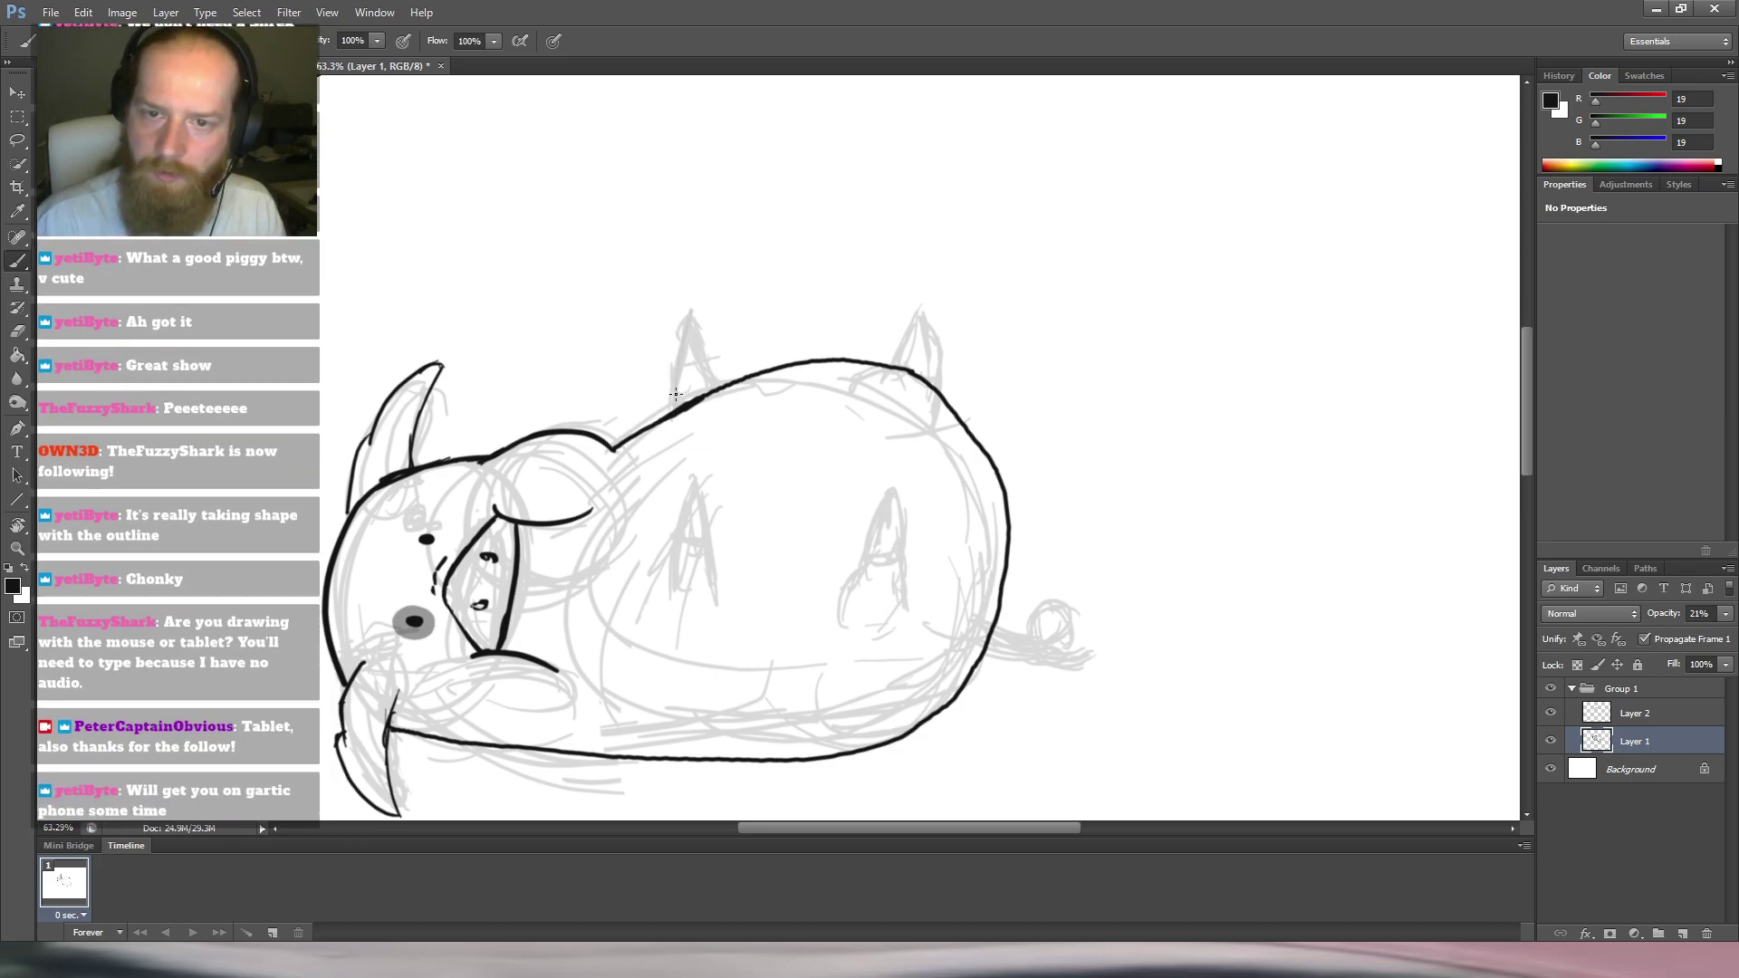
left_click(1700, 712)
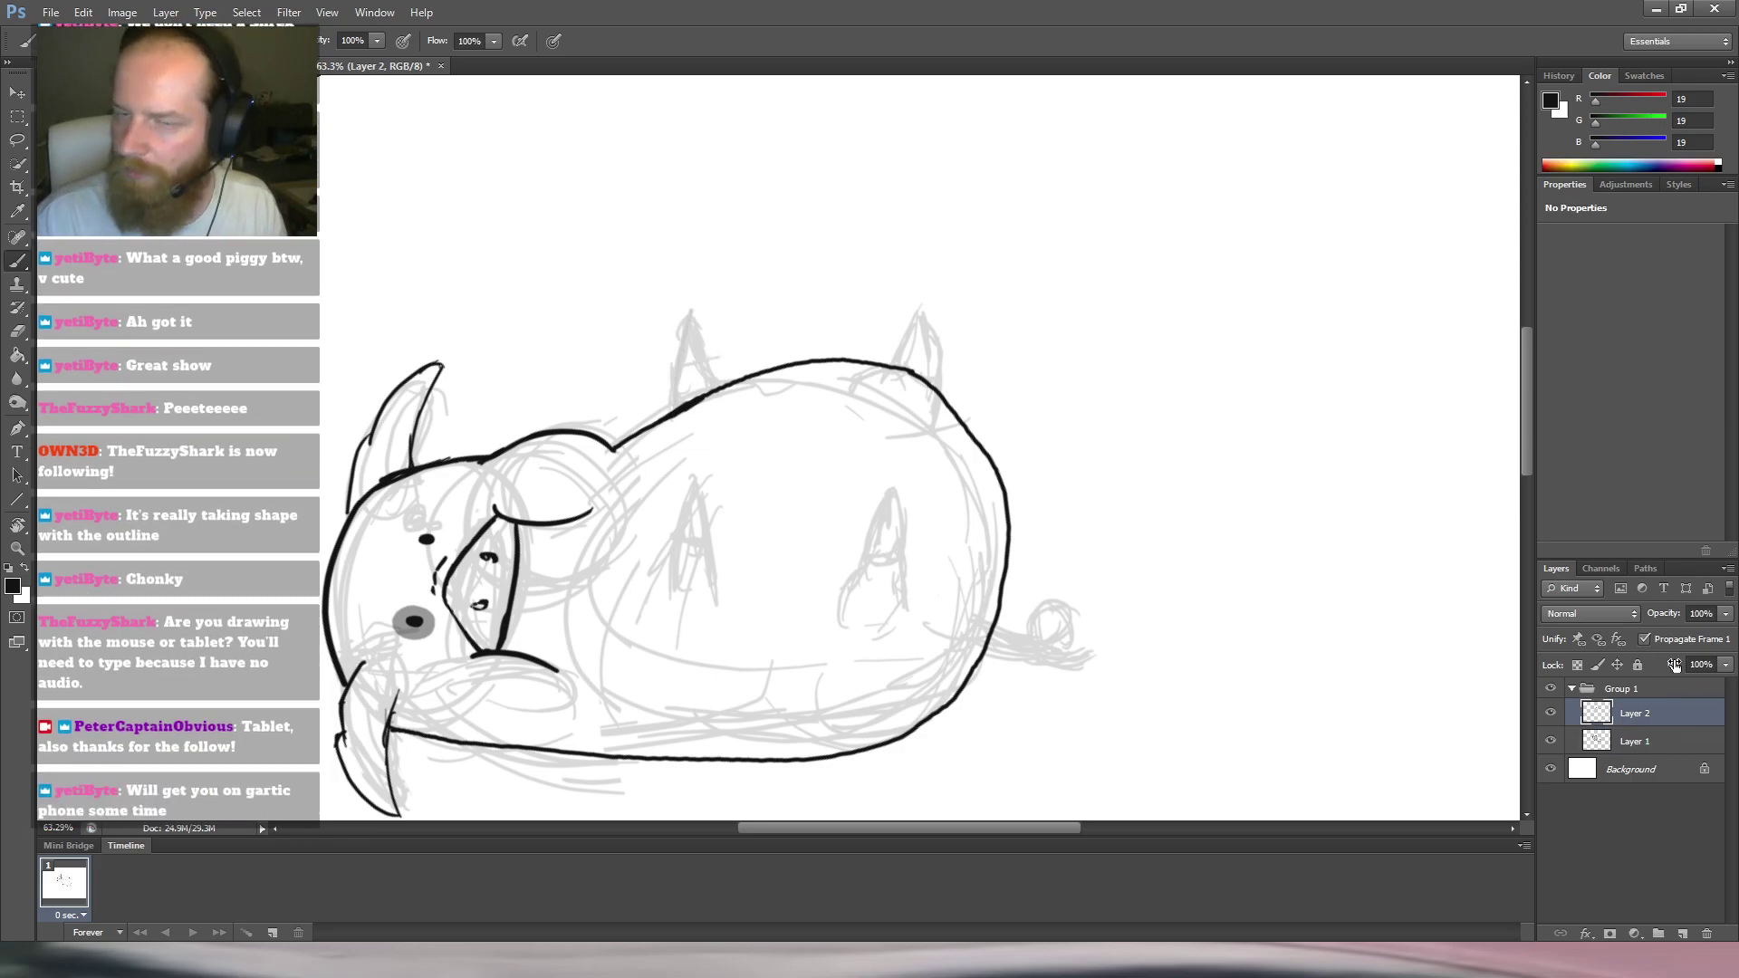
mouse_move(667, 417)
left_mouse_down()
mouse_move(674, 309)
mouse_move(709, 375)
left_mouse_up()
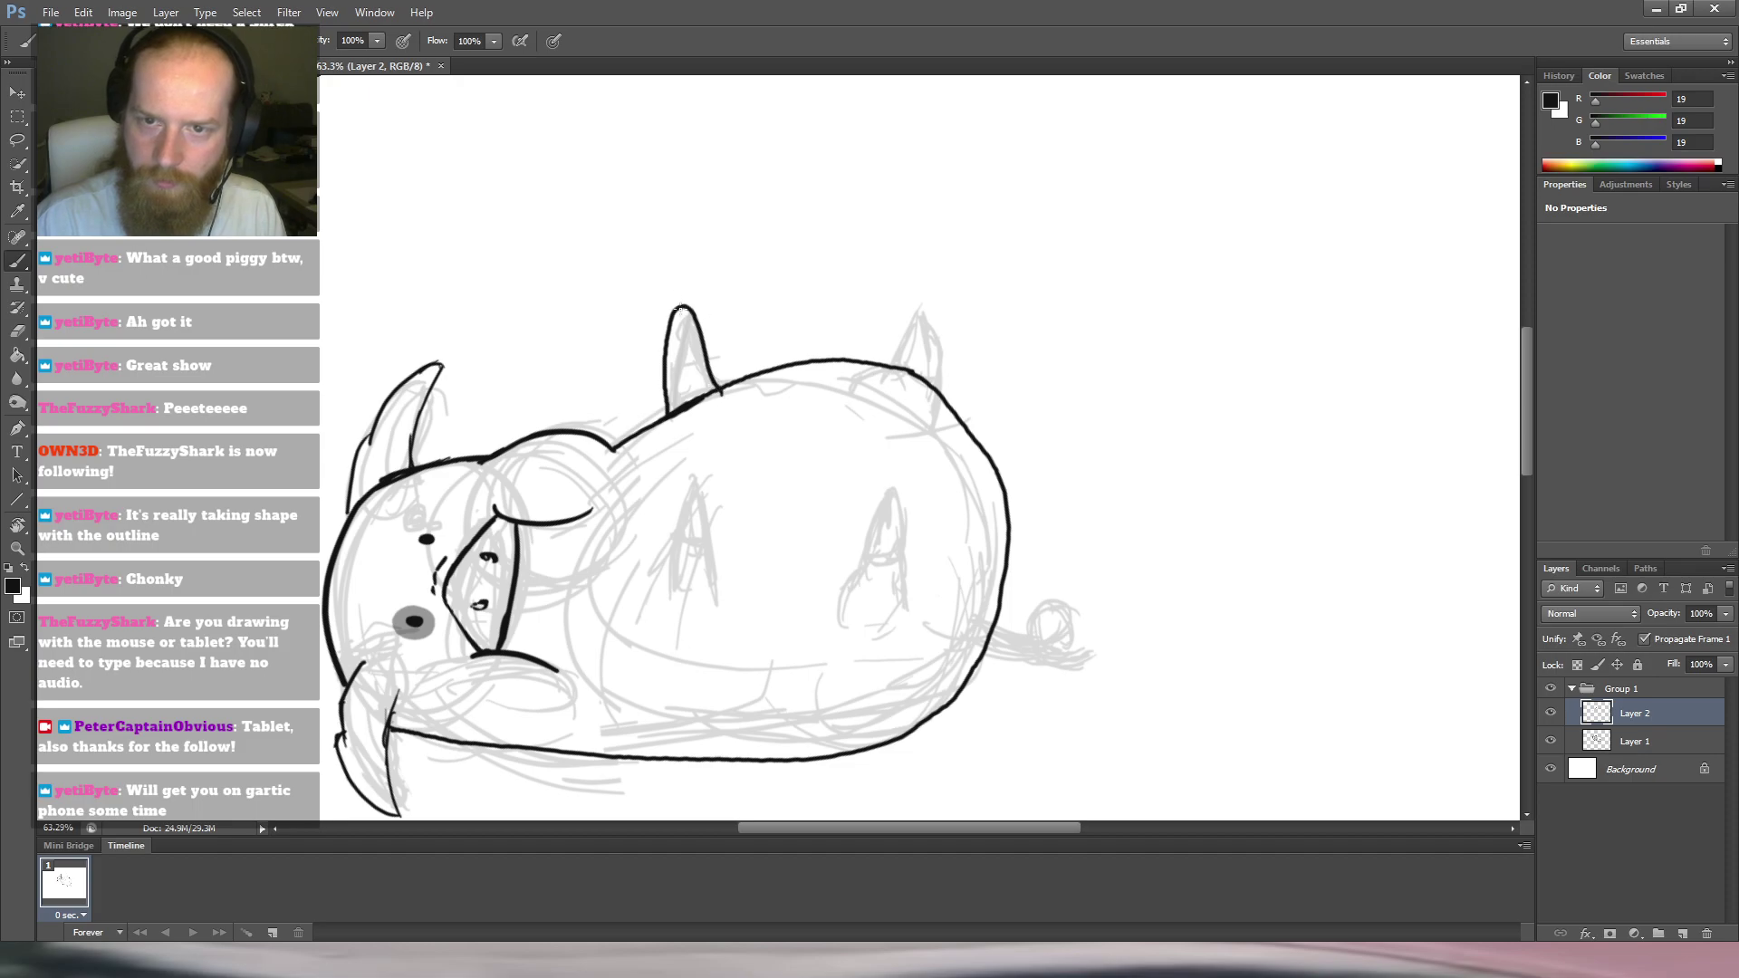
left_click_drag(684, 305, 689, 343)
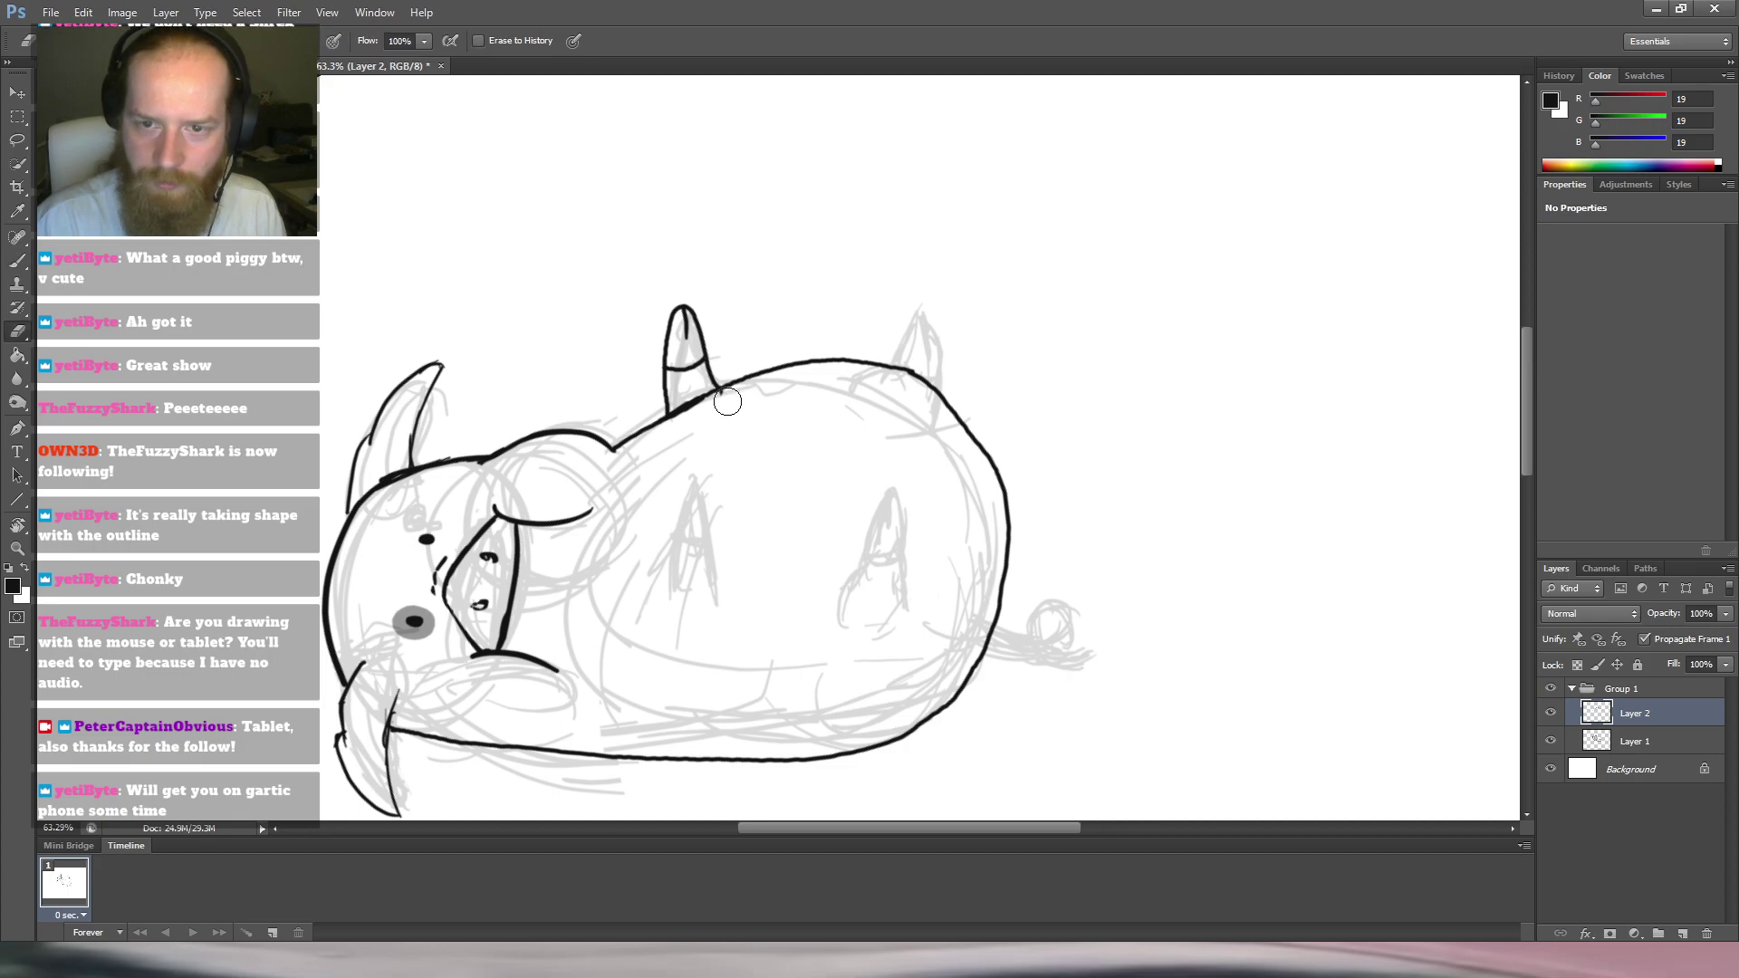
Erase one side of the outer front hoof's tip and redraw it so the hoof looks cloven.
key("e")
key("b")
mouse_move(622, 248)
left_mouse_down()
mouse_move(680, 233)
mouse_move(807, 270)
mouse_move(721, 246)
left_mouse_up()
key("e")
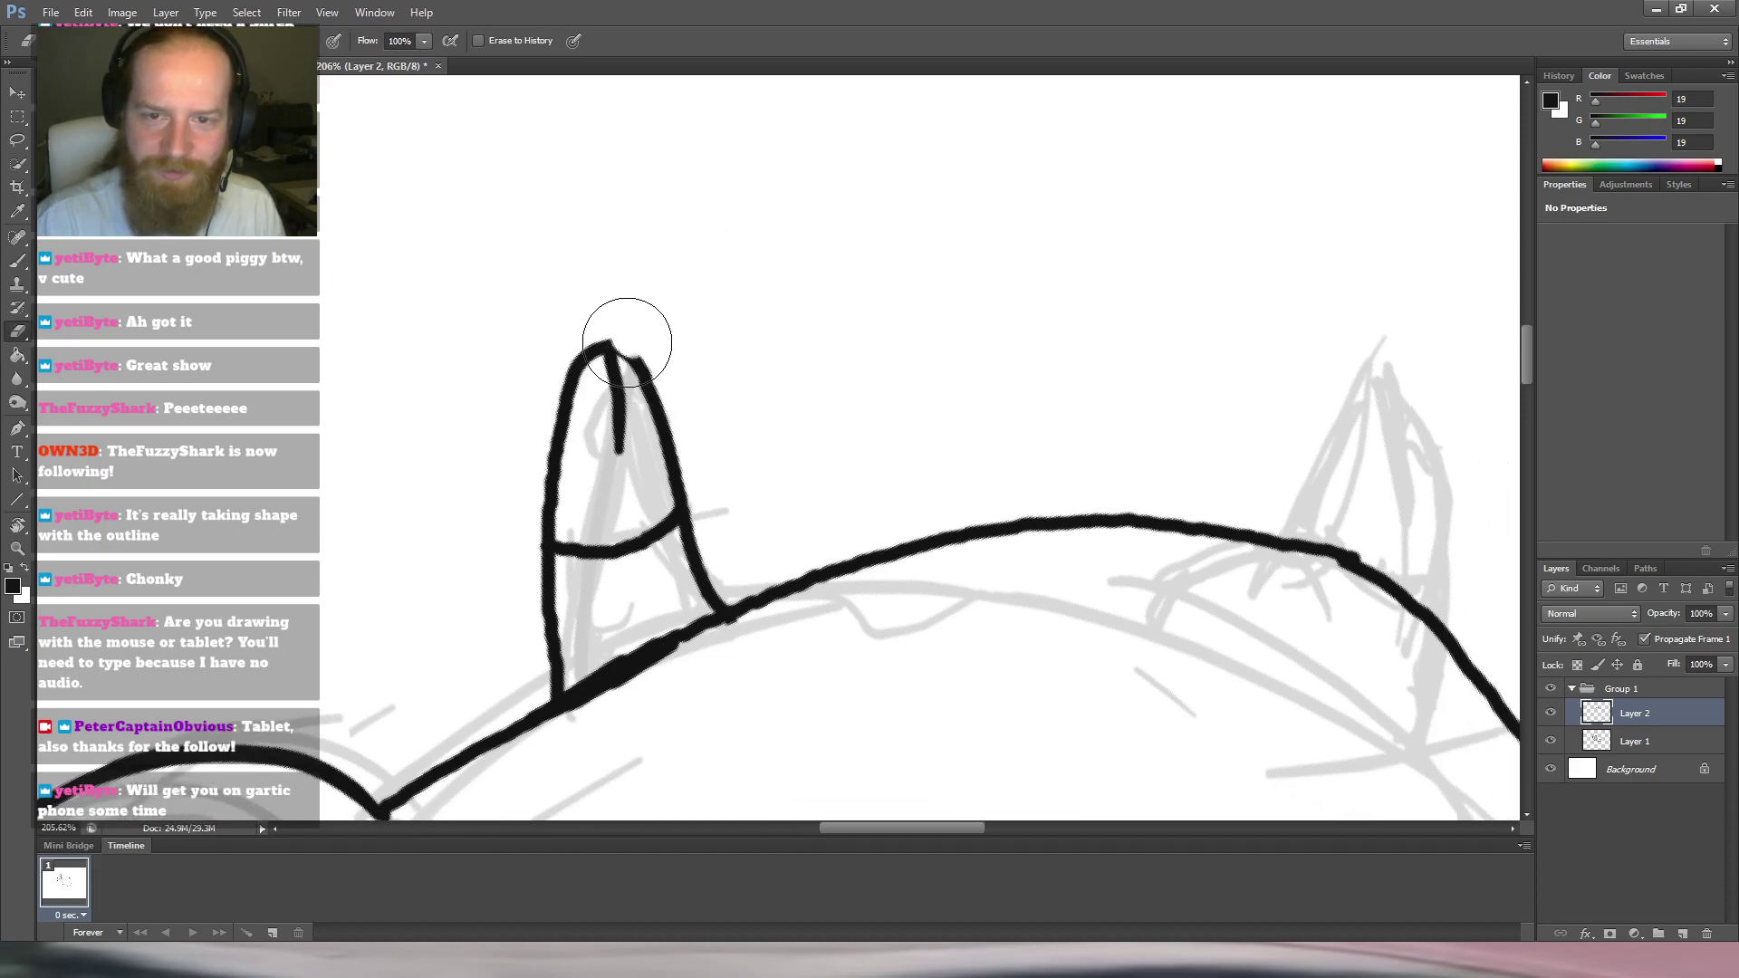
left_click_drag(633, 342, 640, 349)
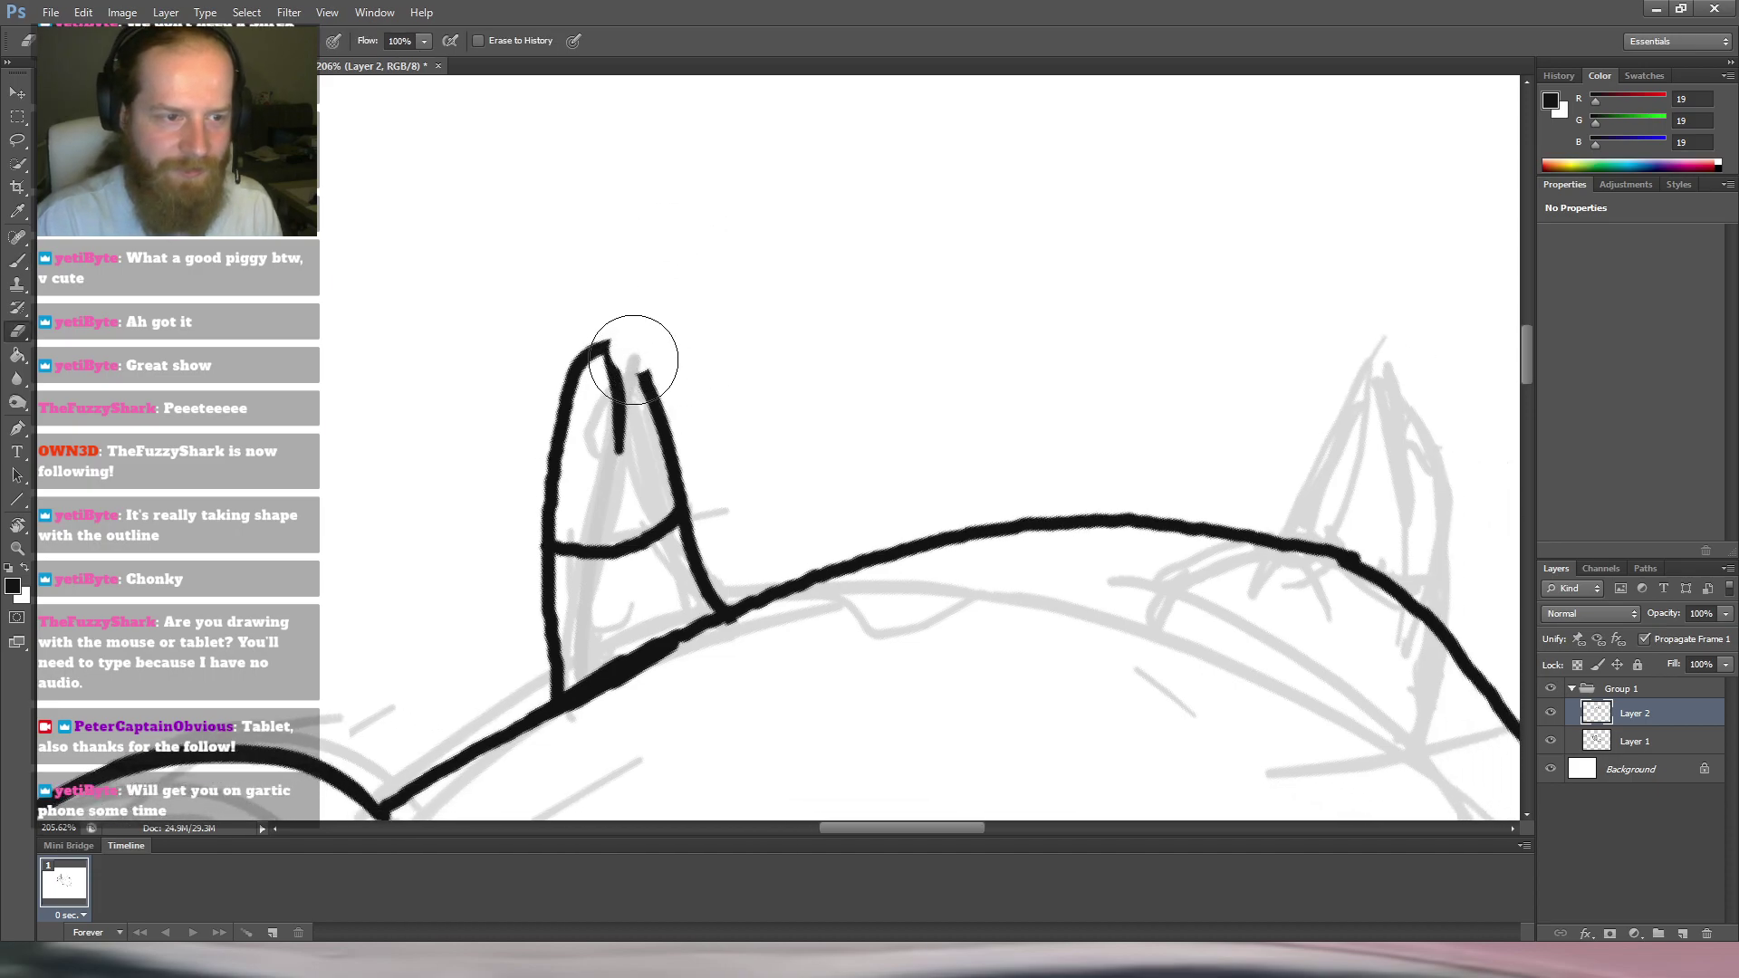
key("b")
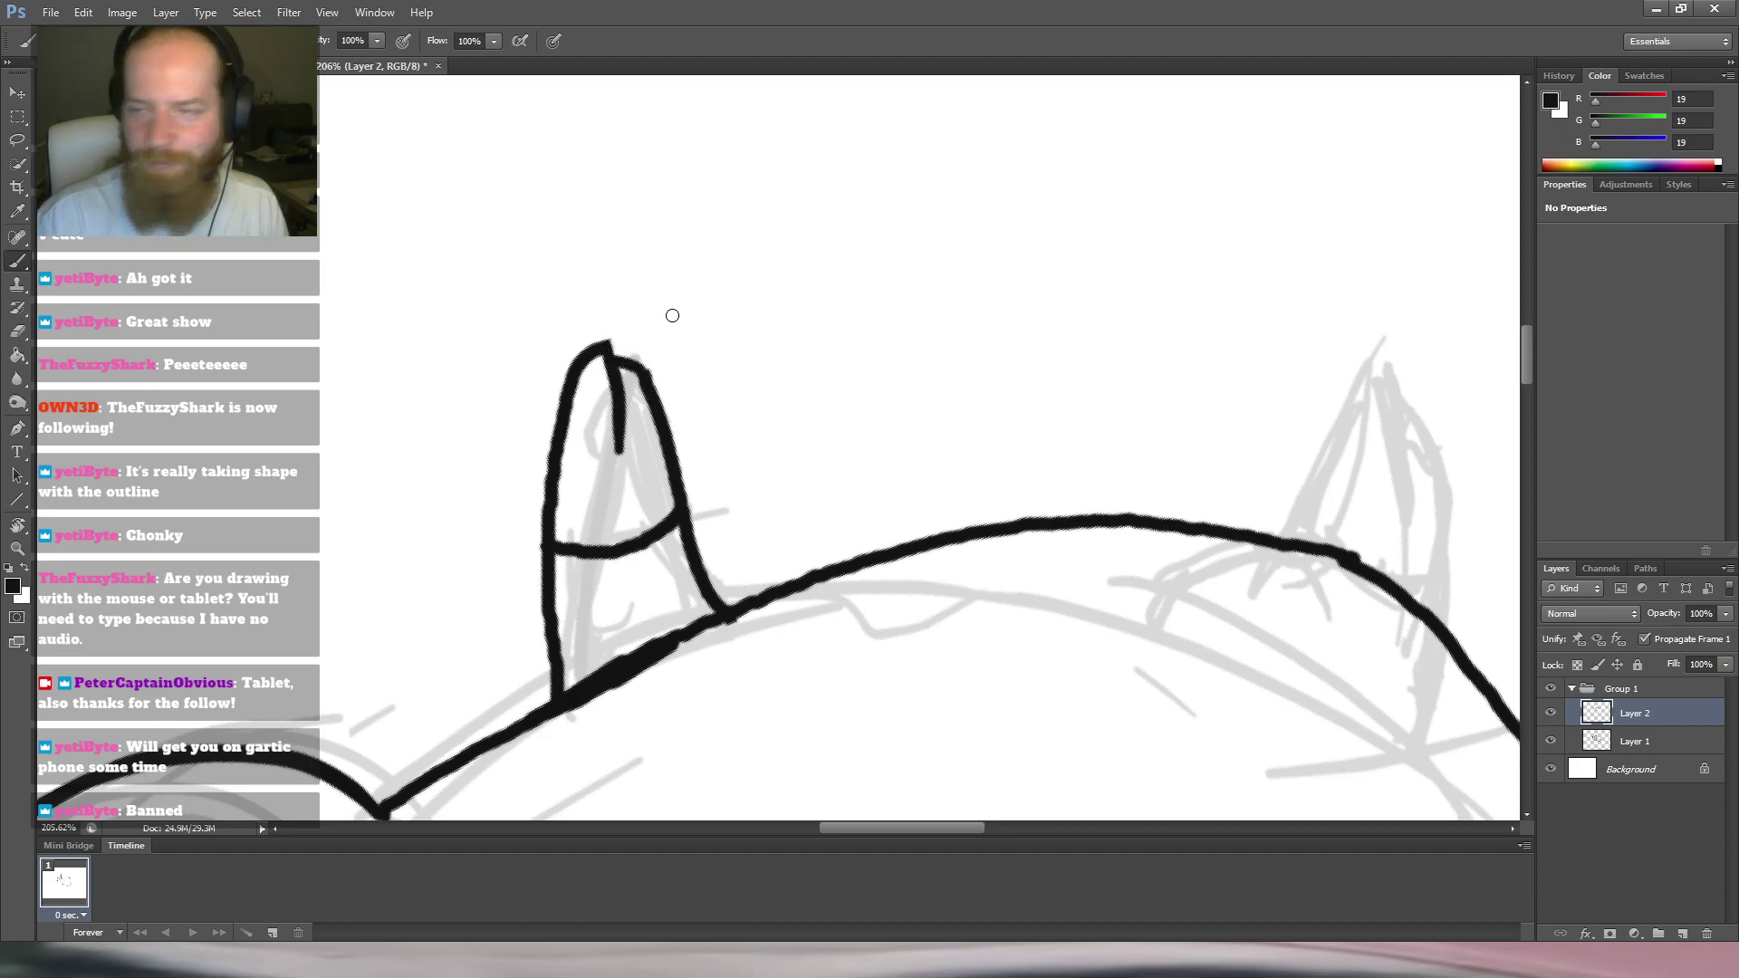
Ink the outer hind leg with a thigh bulge, a pointed tip and a hoof split.
left_click_drag(1084, 357, 983, 260)
left_click_drag(1211, 325, 895, 295)
scroll(1051, 281, "down", 3)
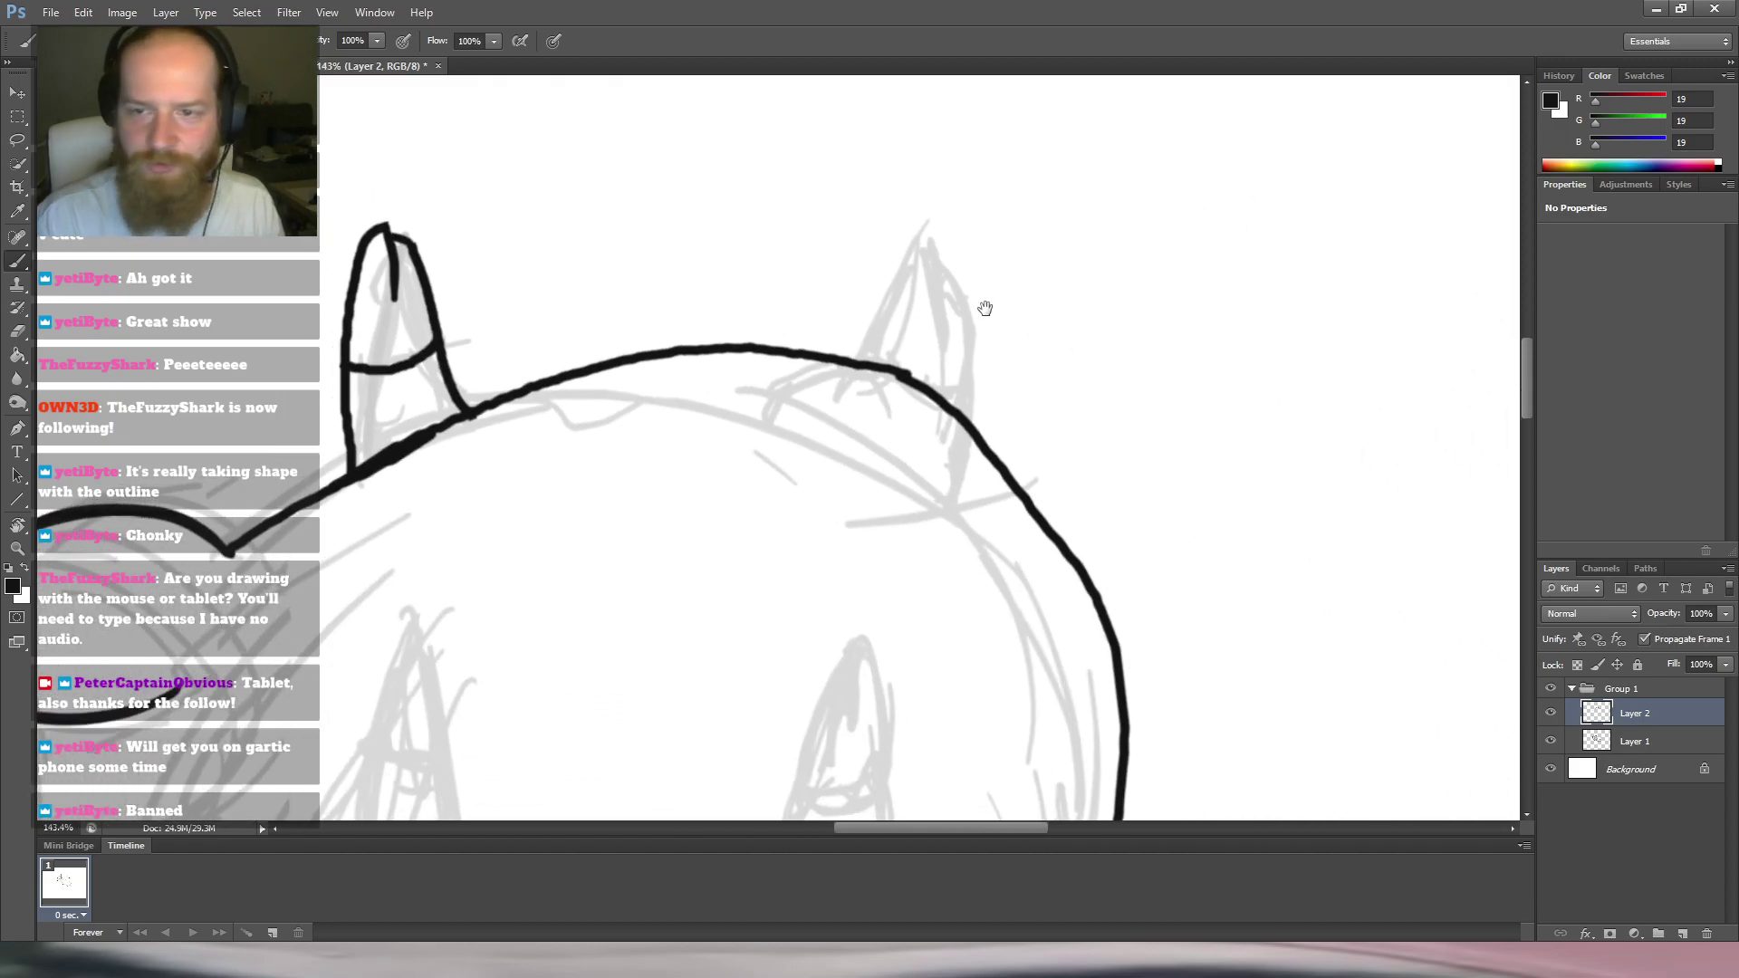
scroll(1000, 311, "down", 3)
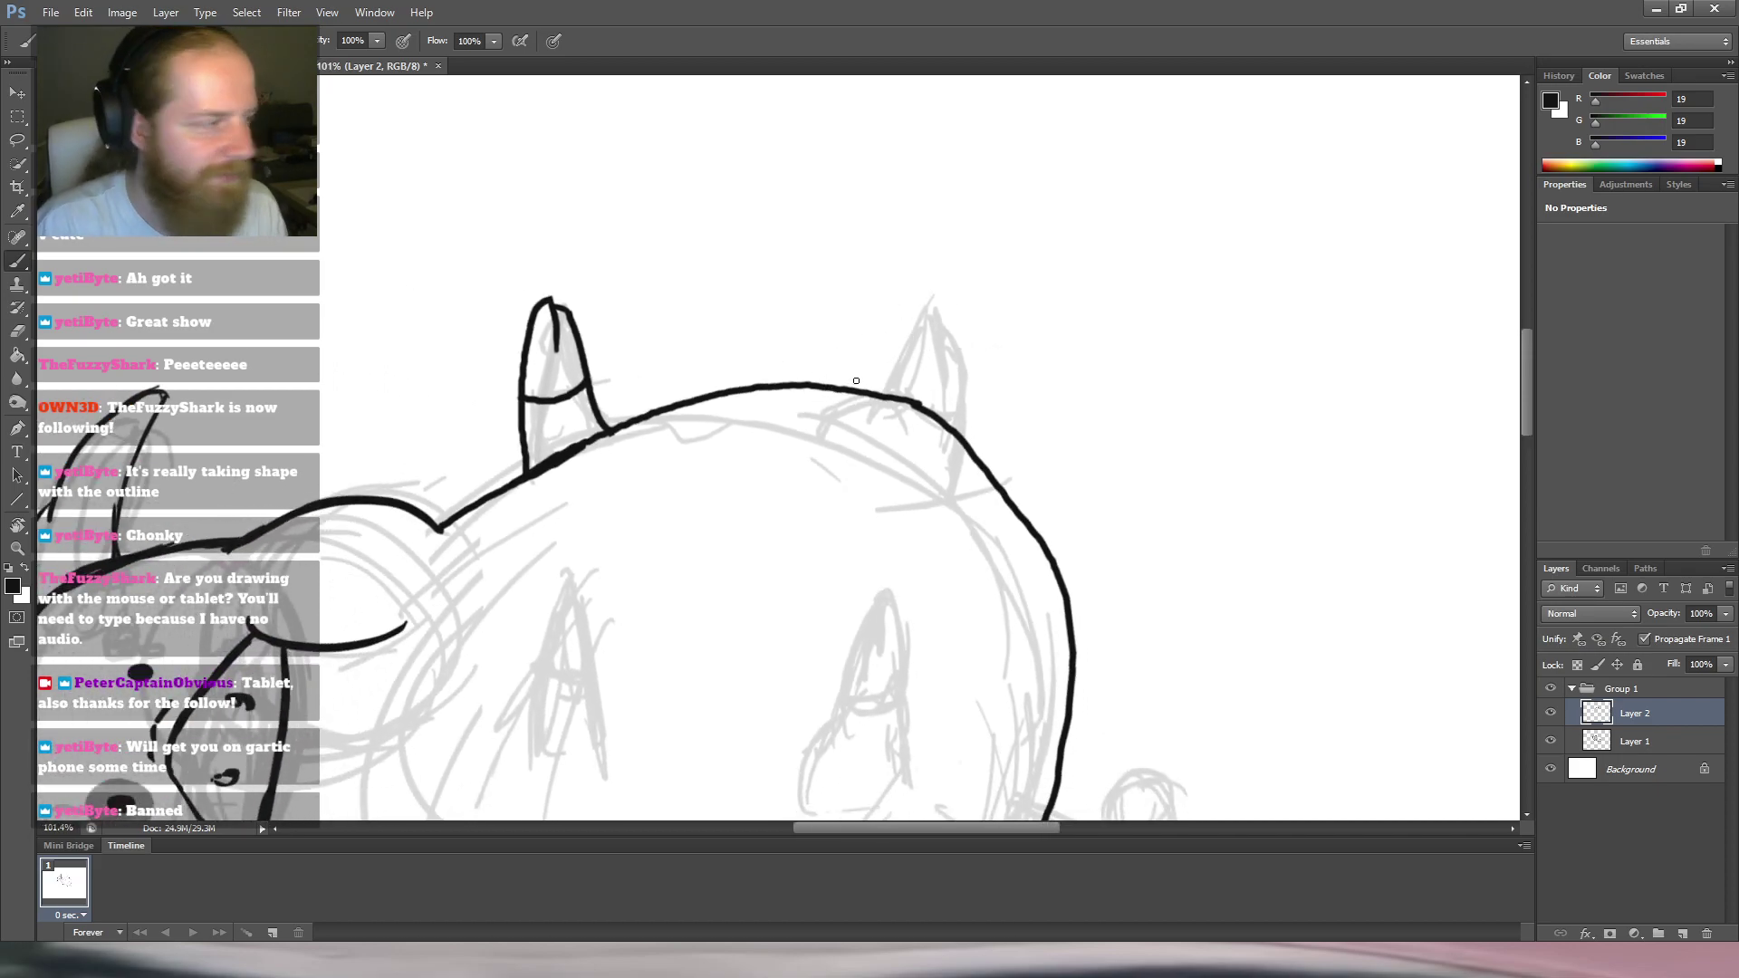
mouse_move(835, 388)
left_mouse_down()
mouse_move(913, 351)
mouse_move(947, 301)
mouse_move(965, 338)
mouse_move(984, 332)
mouse_move(976, 398)
left_mouse_up()
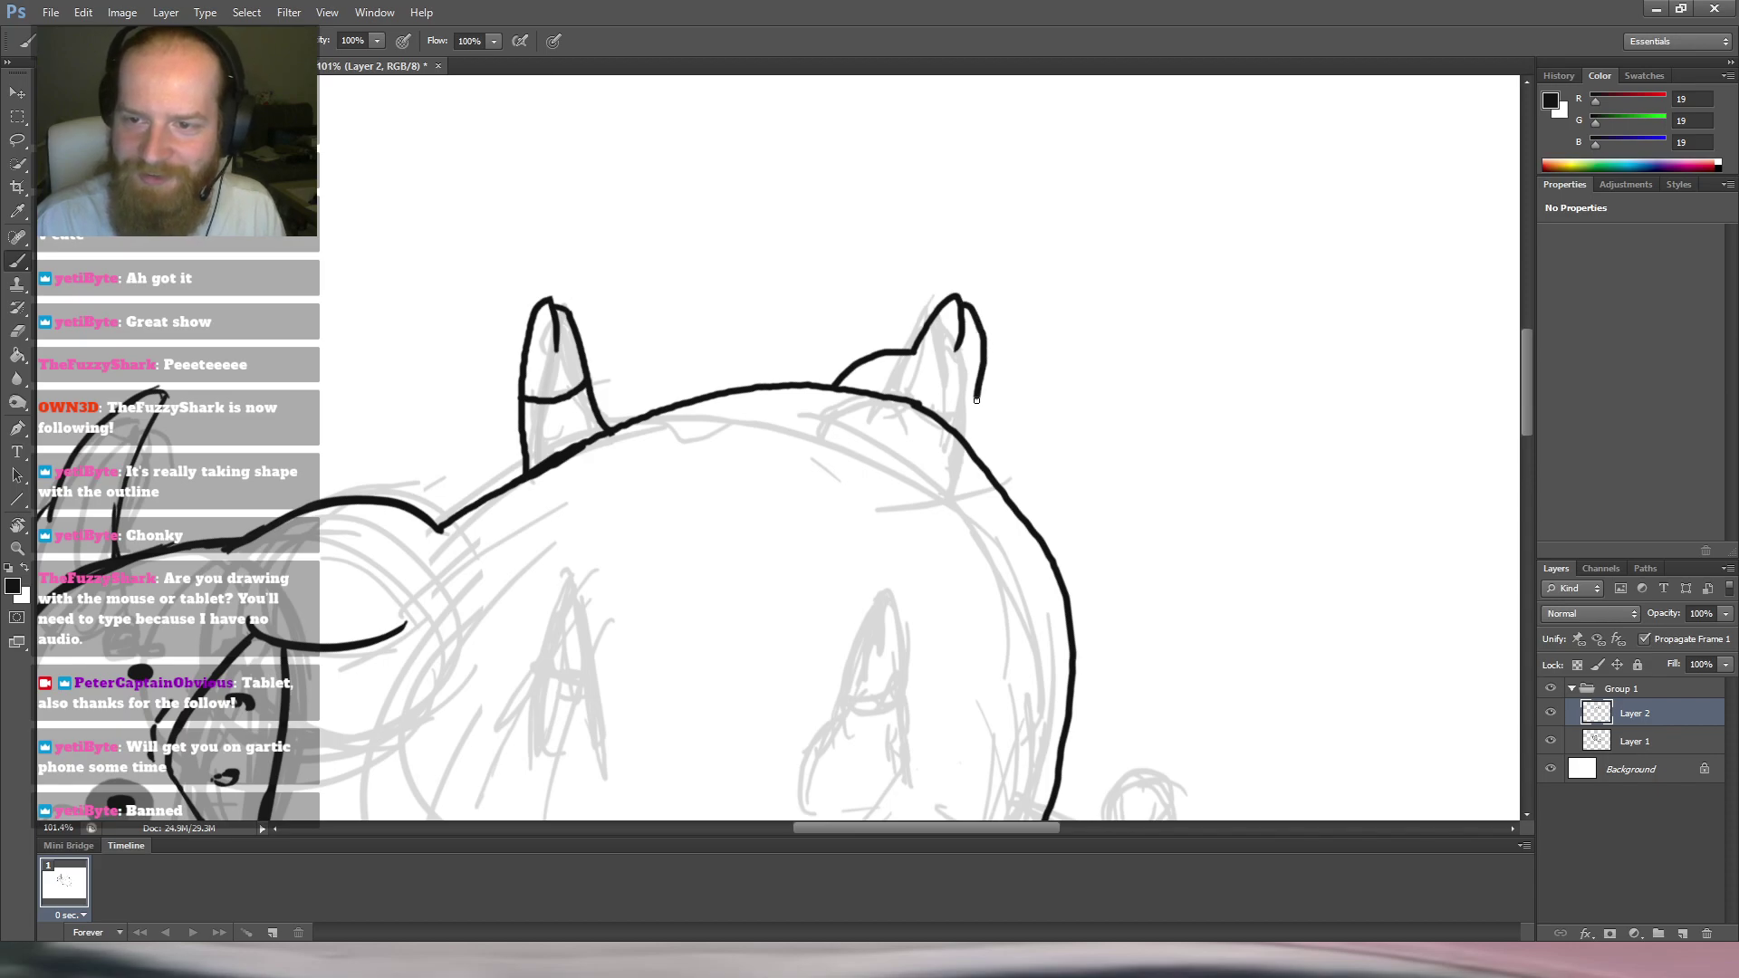
Undo the rear edge of the outer hind leg and redraw it curving down to meet the body outline.
key("ctrl+z")
left_click_drag(981, 337, 966, 429)
key("e")
left_click_drag(978, 311, 982, 369)
key("b")
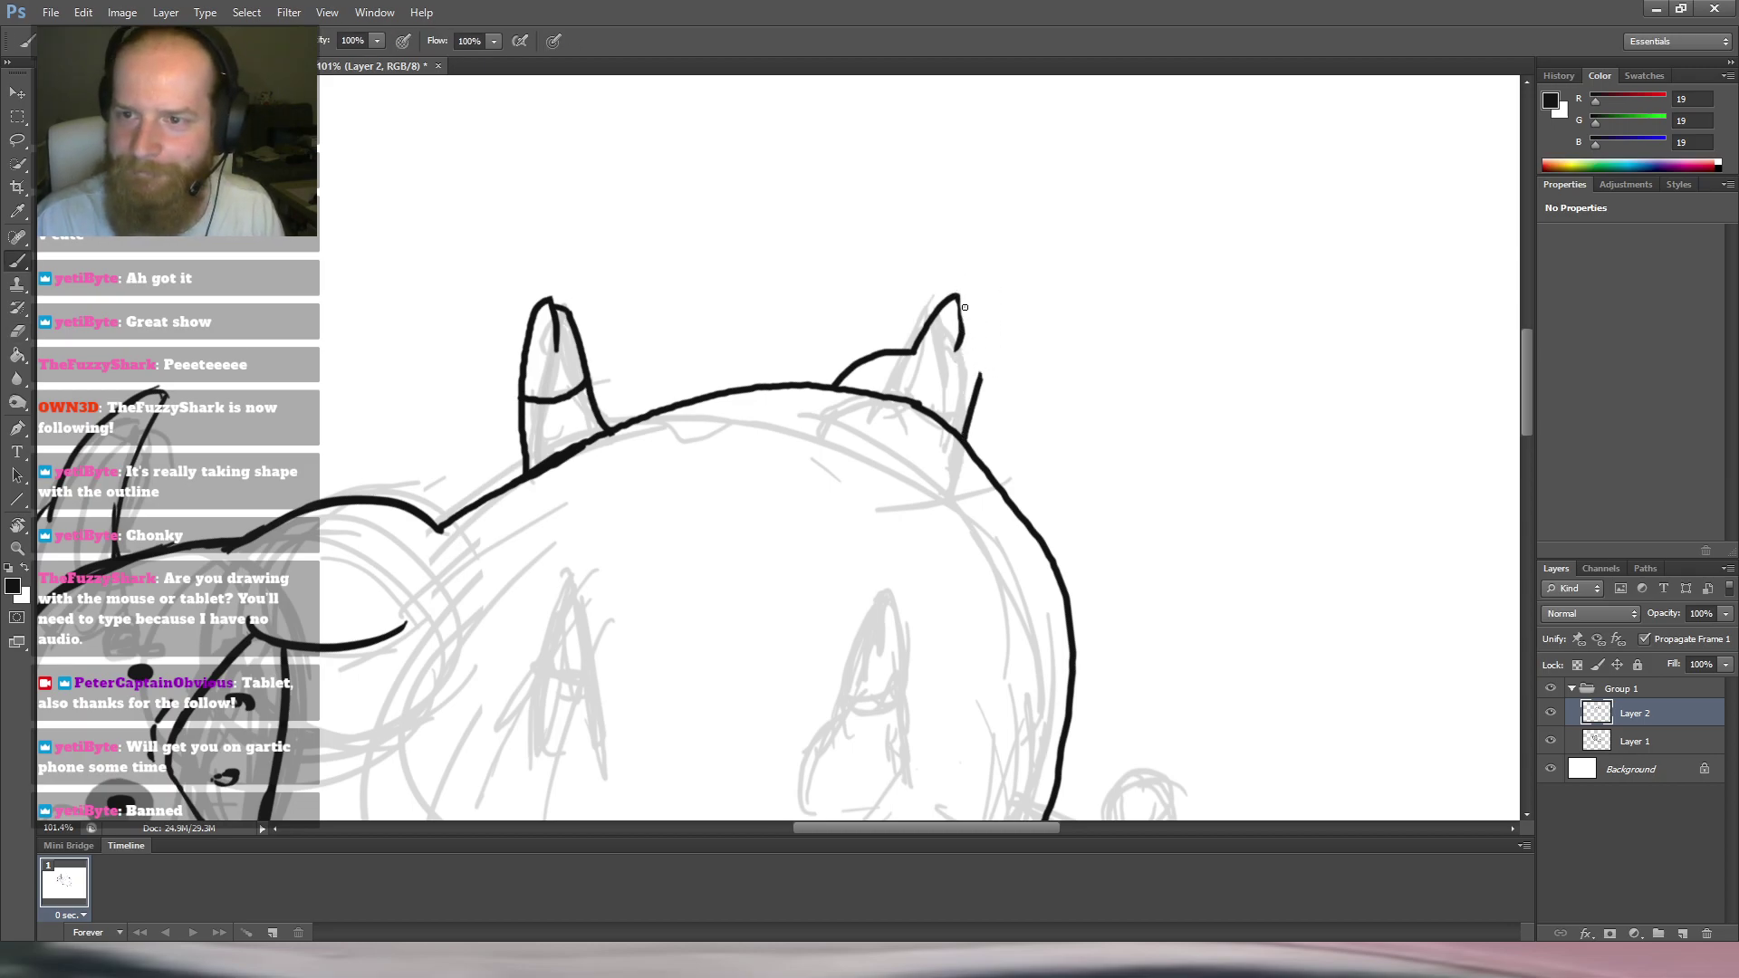
left_click_drag(983, 352, 971, 401)
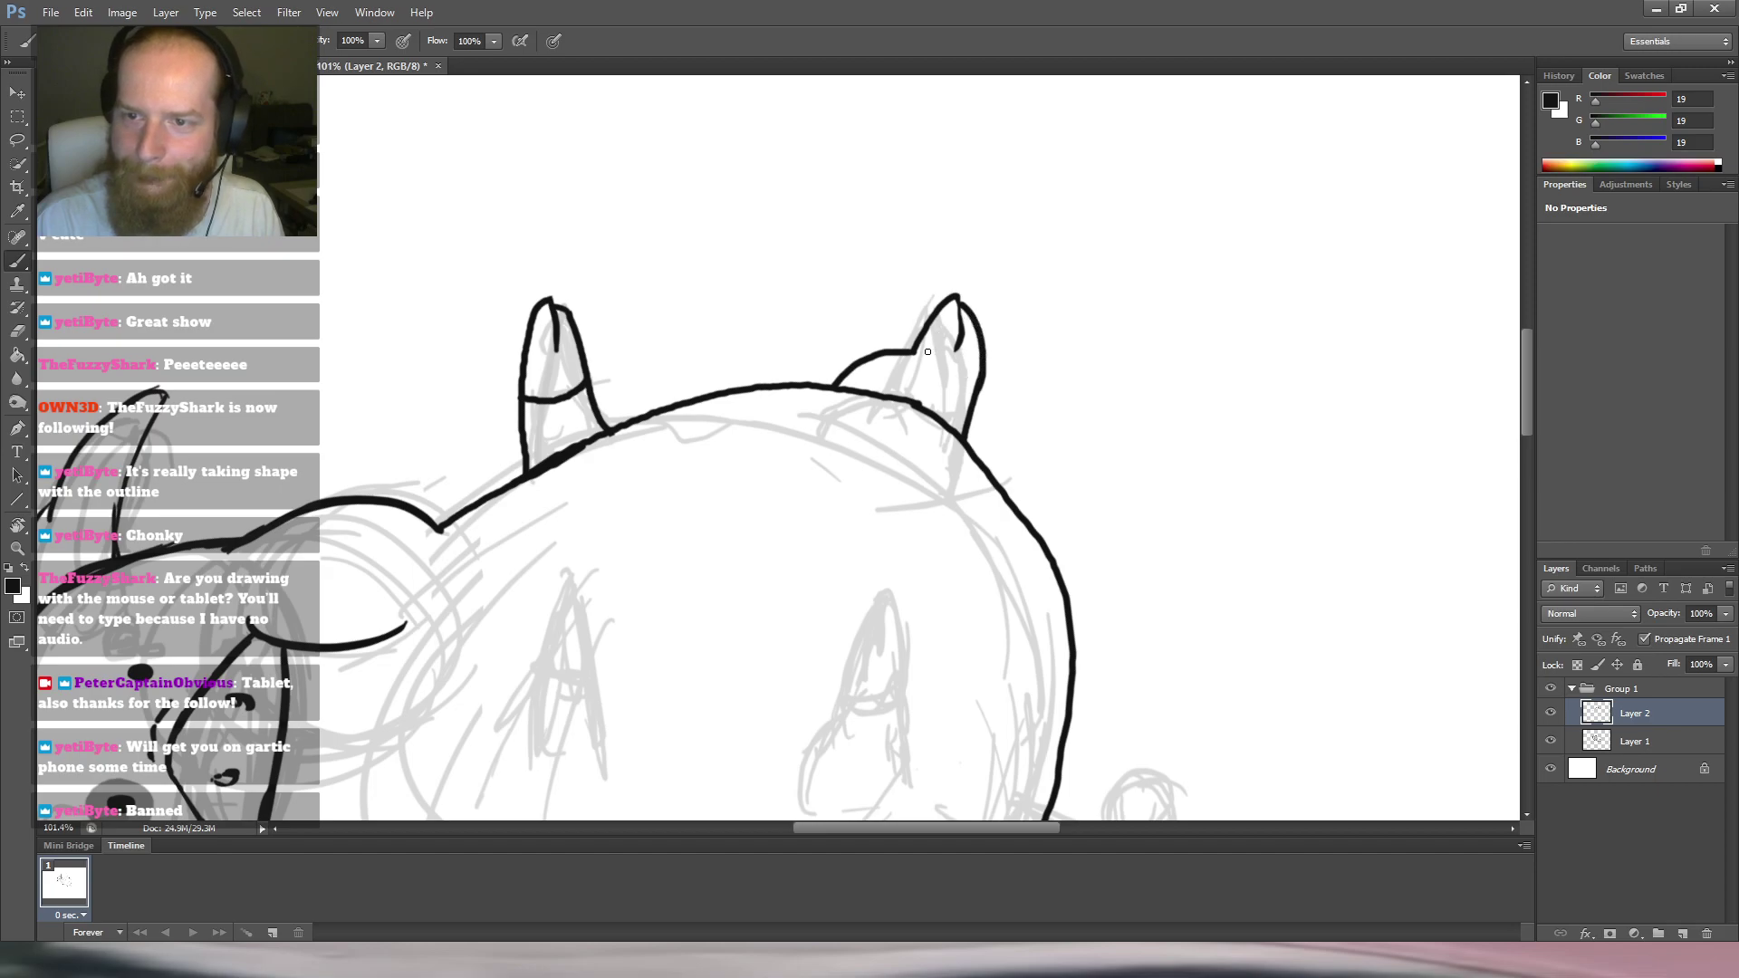
Erase the outer hind leg's tip and redraw it longer.
key("e")
mouse_move(954, 331)
left_mouse_down()
mouse_move(958, 349)
mouse_move(943, 299)
mouse_move(978, 318)
mouse_move(962, 277)
mouse_move(983, 353)
mouse_move(972, 326)
left_mouse_up()
key("b")
key("e")
key("b")
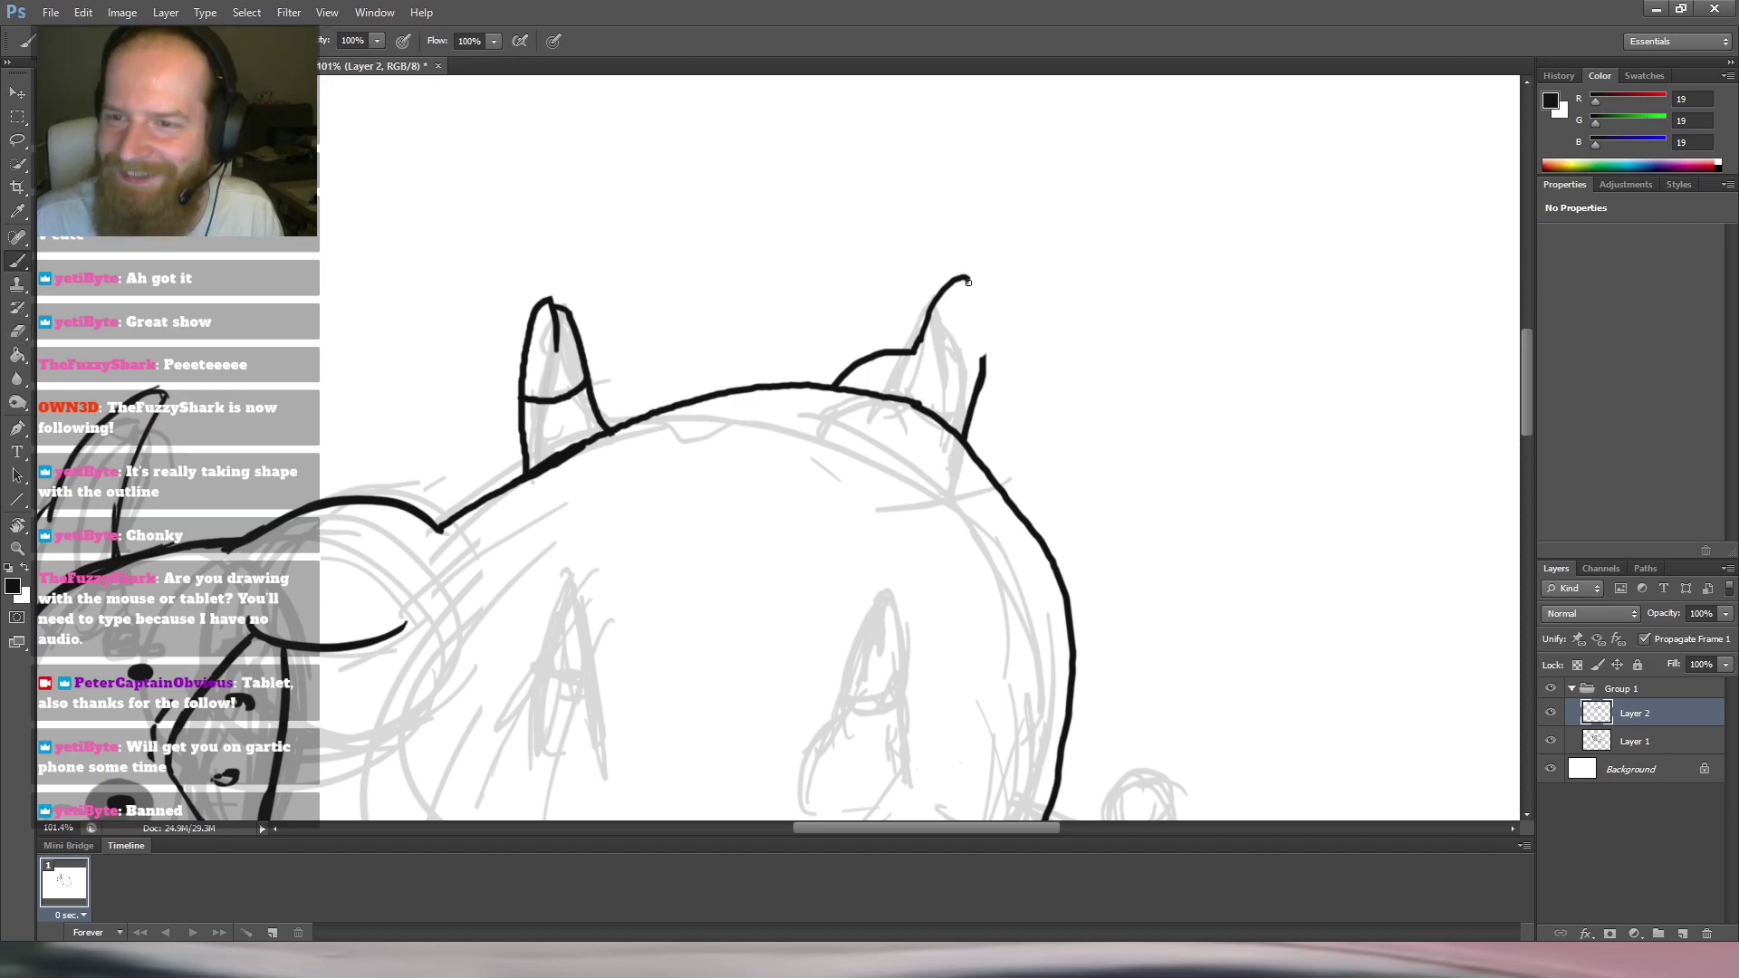
left_click_drag(964, 278, 984, 317)
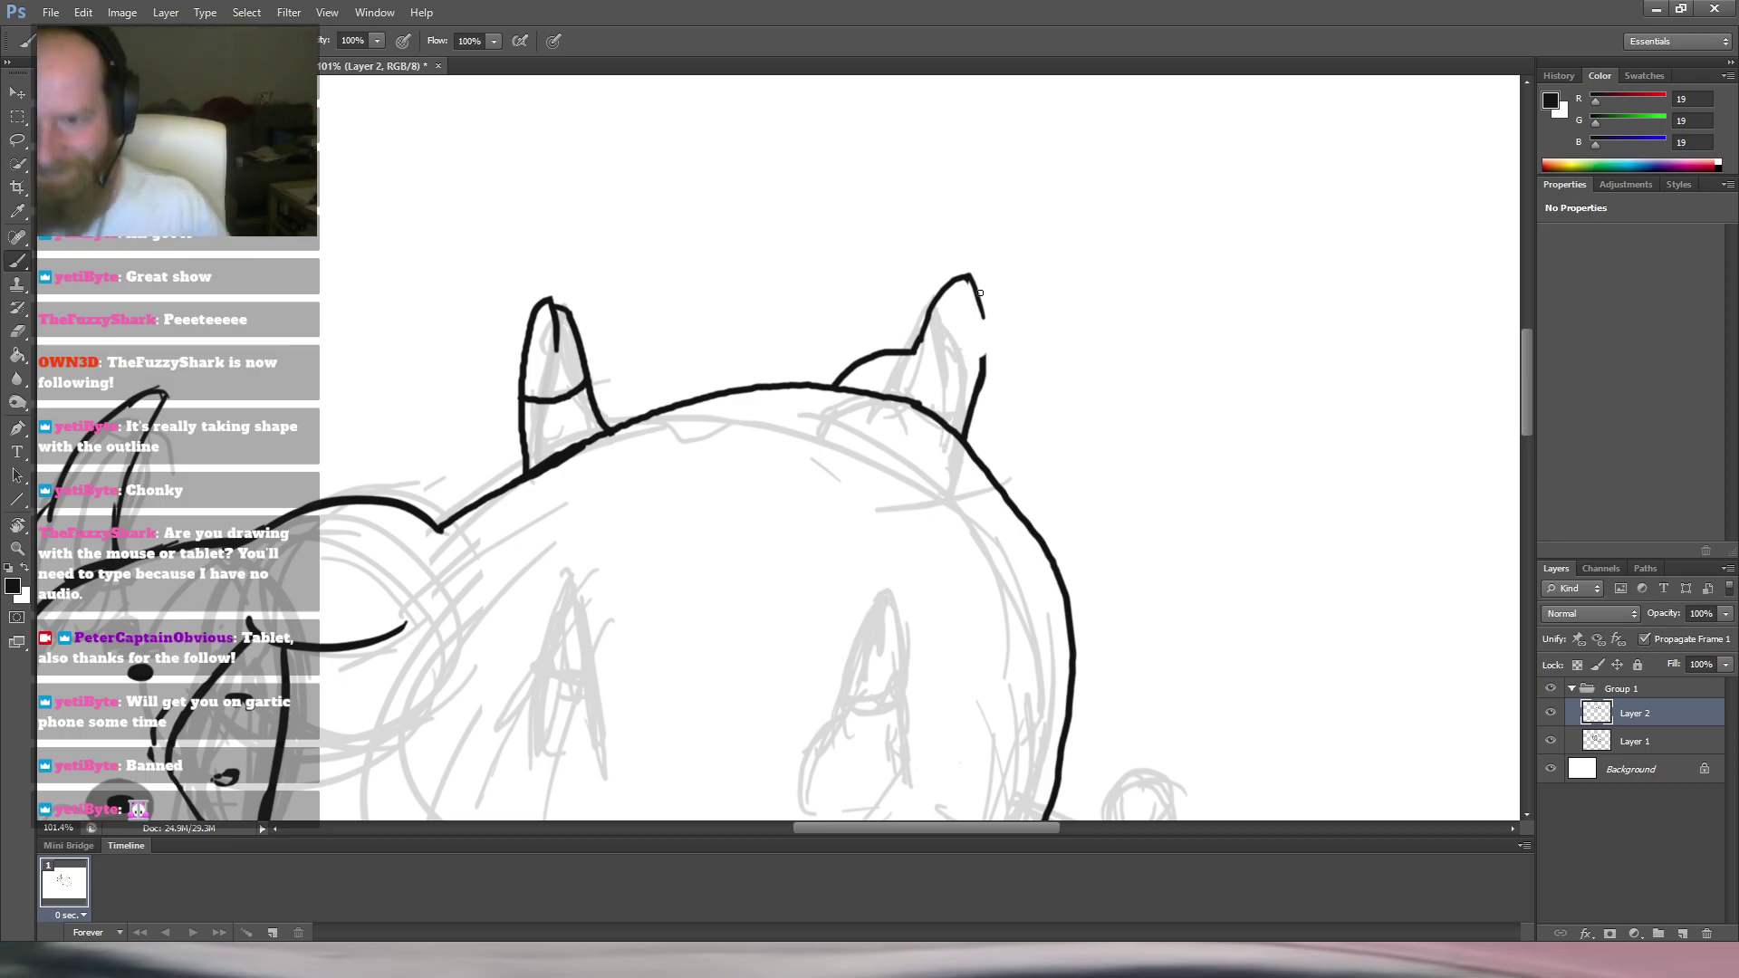
Rotate the canvas upside down and redraw the outer hind leg's rear edge and a rounded tip as one smooth contour.
key("r")
mouse_move(1024, 262)
left_mouse_down()
mouse_move(505, 243)
mouse_move(693, 693)
mouse_move(551, 570)
mouse_move(577, 606)
left_mouse_up()
key("b")
key("e")
key("b")
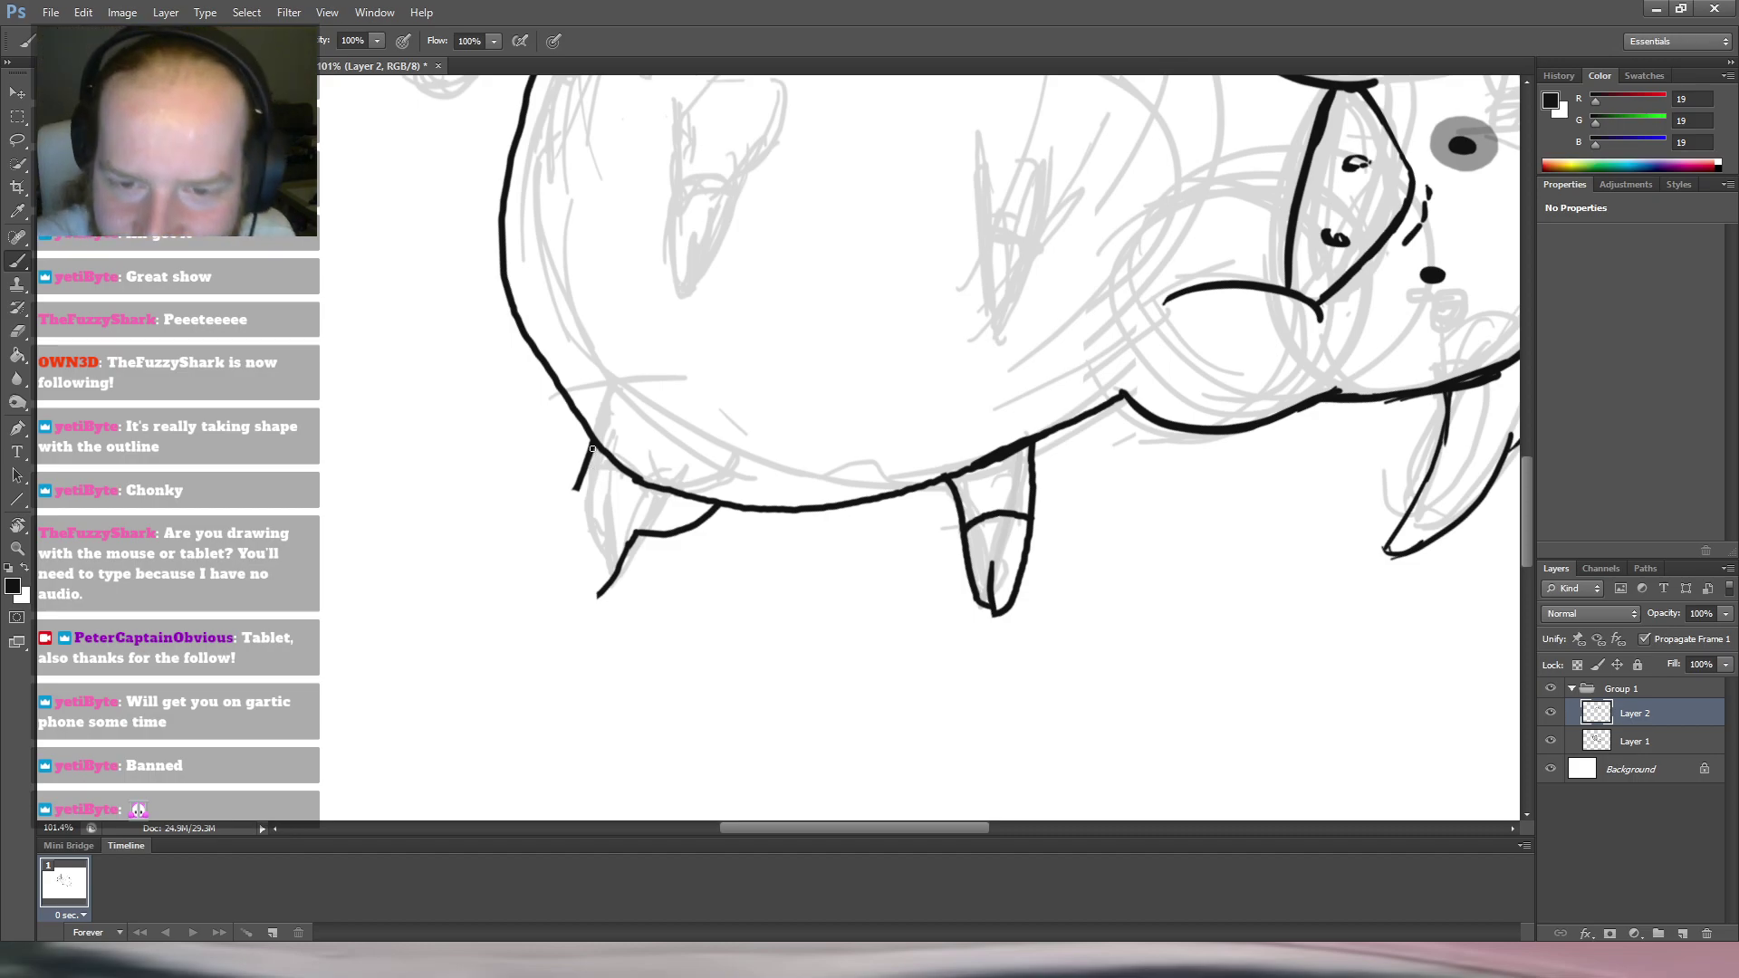
mouse_move(590, 448)
left_mouse_down()
mouse_move(572, 579)
mouse_move(623, 560)
mouse_move(587, 594)
mouse_move(602, 548)
mouse_move(598, 600)
mouse_move(617, 583)
left_mouse_up()
key("e")
key("b")
key("e")
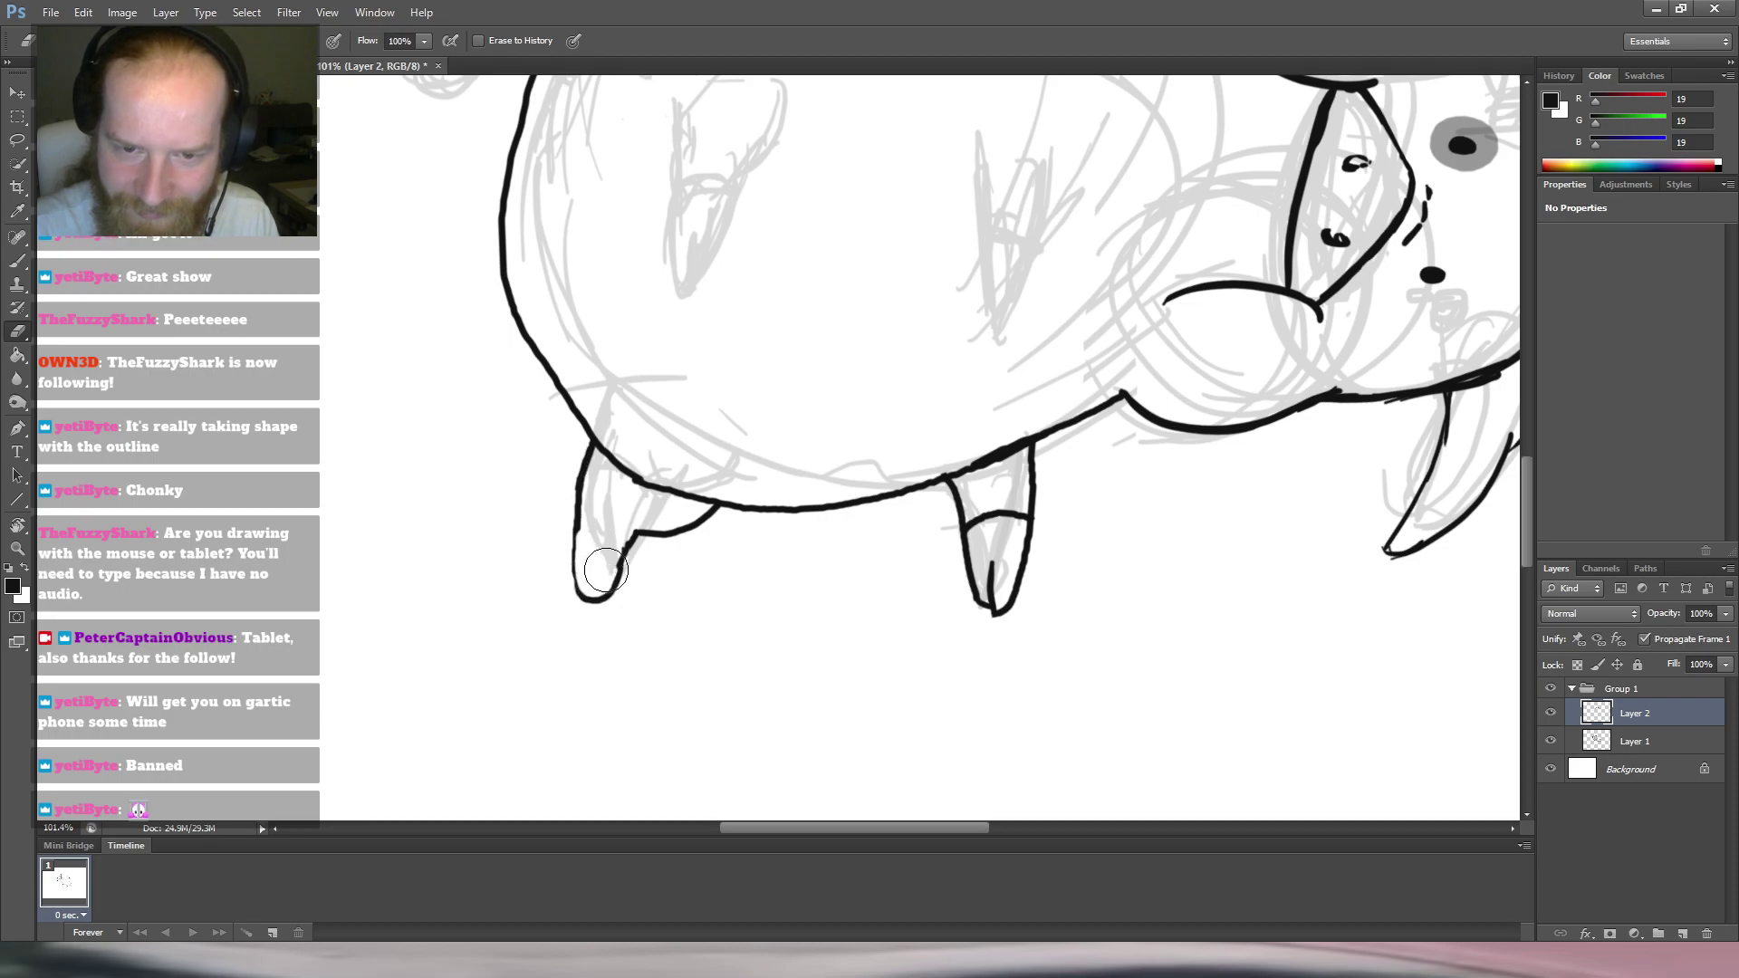
key("b")
left_click_drag(577, 519, 580, 587)
Turn the canvas back and add a curved hoof line and a cloven split to the outer hind leg.
key("r")
left_click_drag(823, 253, 715, 671)
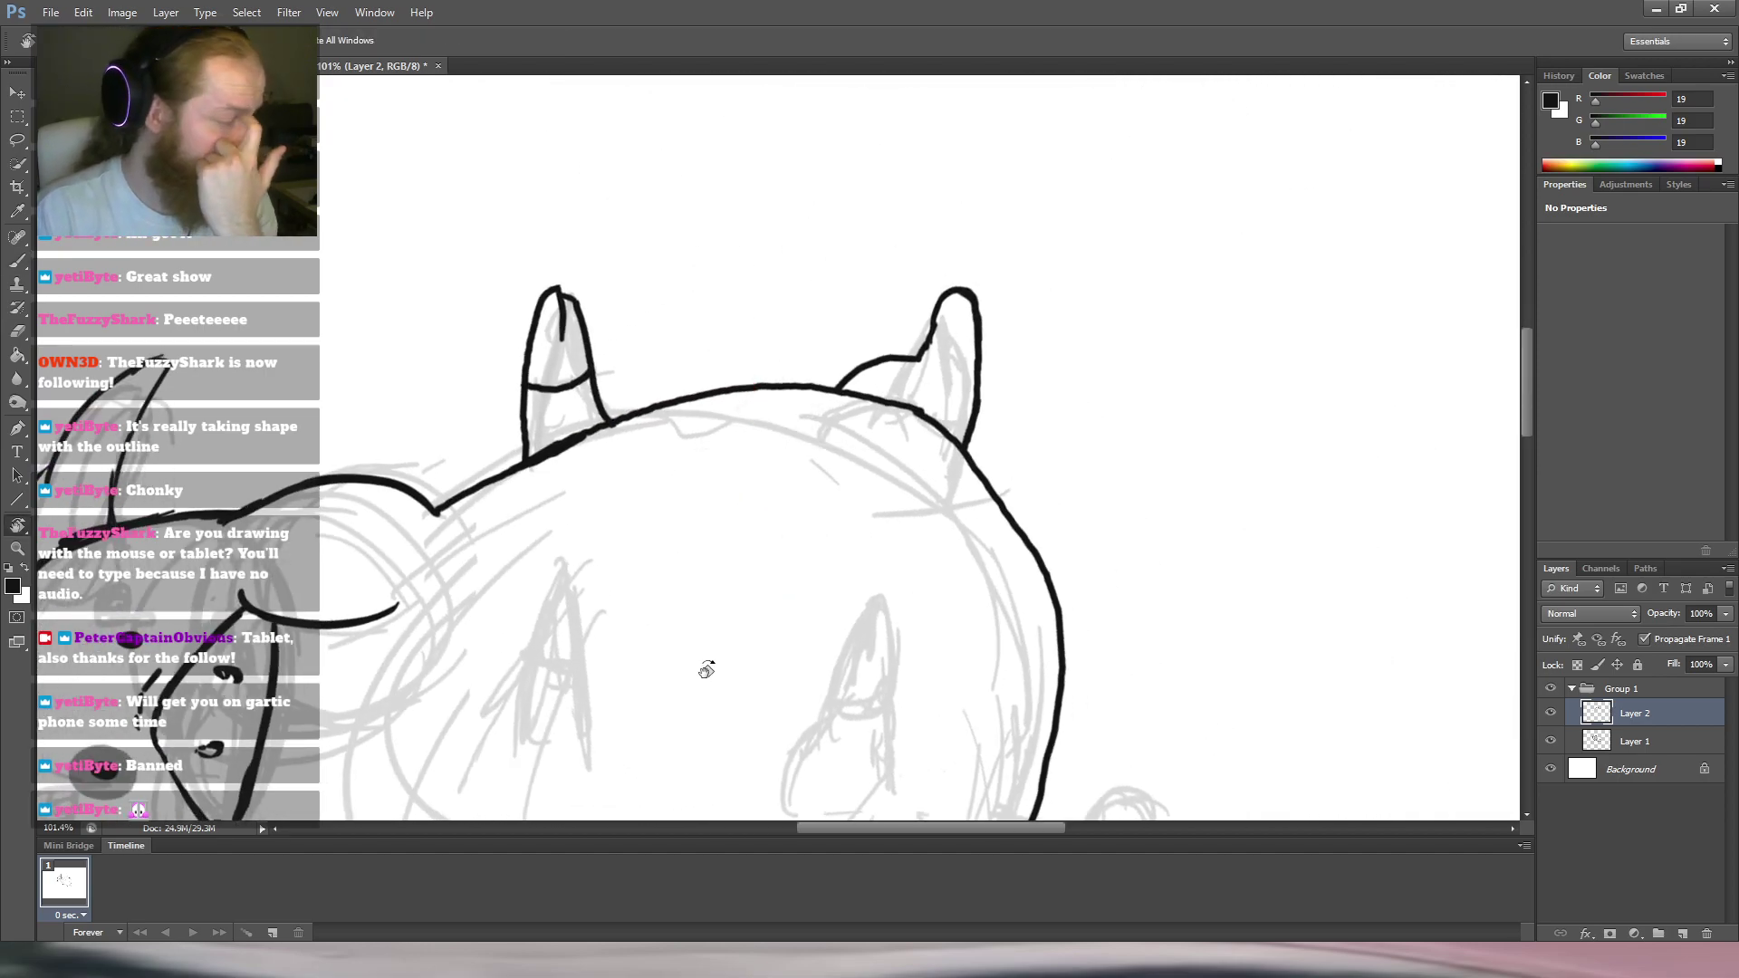
key("b")
left_click_drag(926, 342, 975, 362)
mouse_move(960, 295)
left_mouse_down()
mouse_move(954, 335)
mouse_move(970, 295)
mouse_move(955, 310)
mouse_move(976, 336)
left_mouse_up()
key("e")
key("b")
key("e")
key("ctrl+z")
key("b")
left_click_drag(825, 587, 749, 427)
key("r")
mouse_move(829, 345)
left_mouse_down()
mouse_move(934, 317)
mouse_move(895, 215)
left_mouse_up()
key("b")
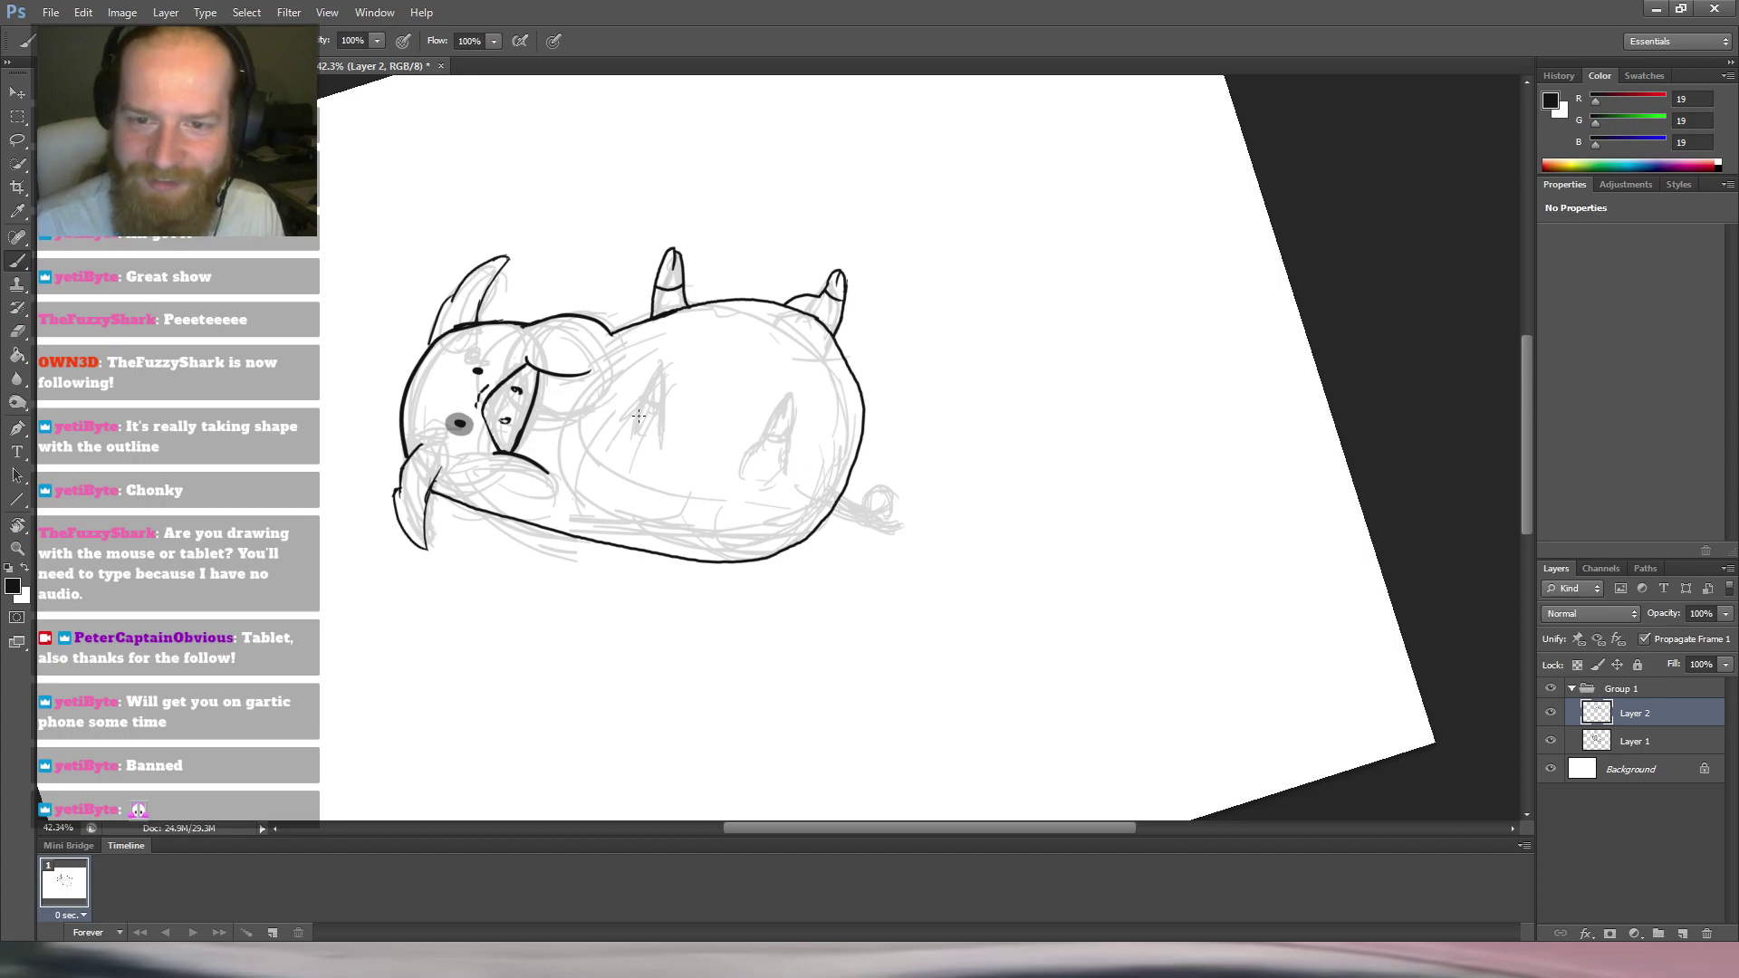
mouse_move(628, 426)
left_mouse_down()
mouse_move(675, 361)
mouse_move(650, 393)
left_mouse_up()
key("e")
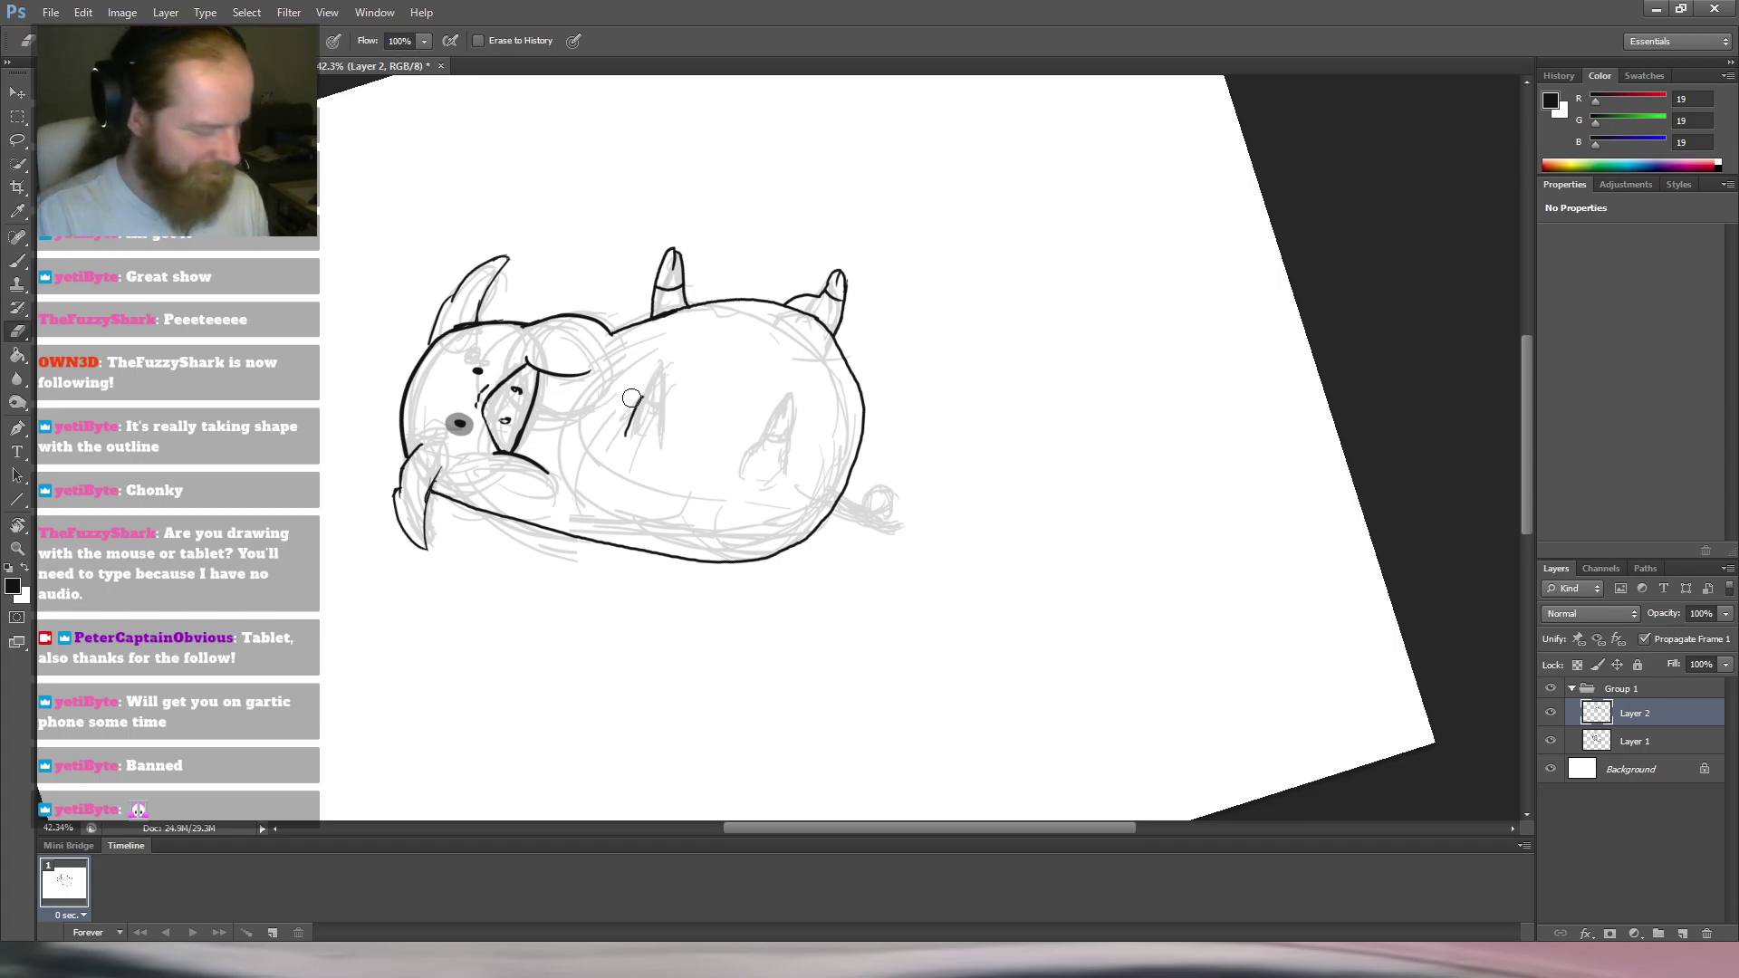
key("b")
left_click_drag(628, 264, 645, 272)
key("e")
Ink the inner front leg on the belly with an open base, a curved hoof line and a split tip.
left_click_drag(684, 480, 647, 585)
key("b")
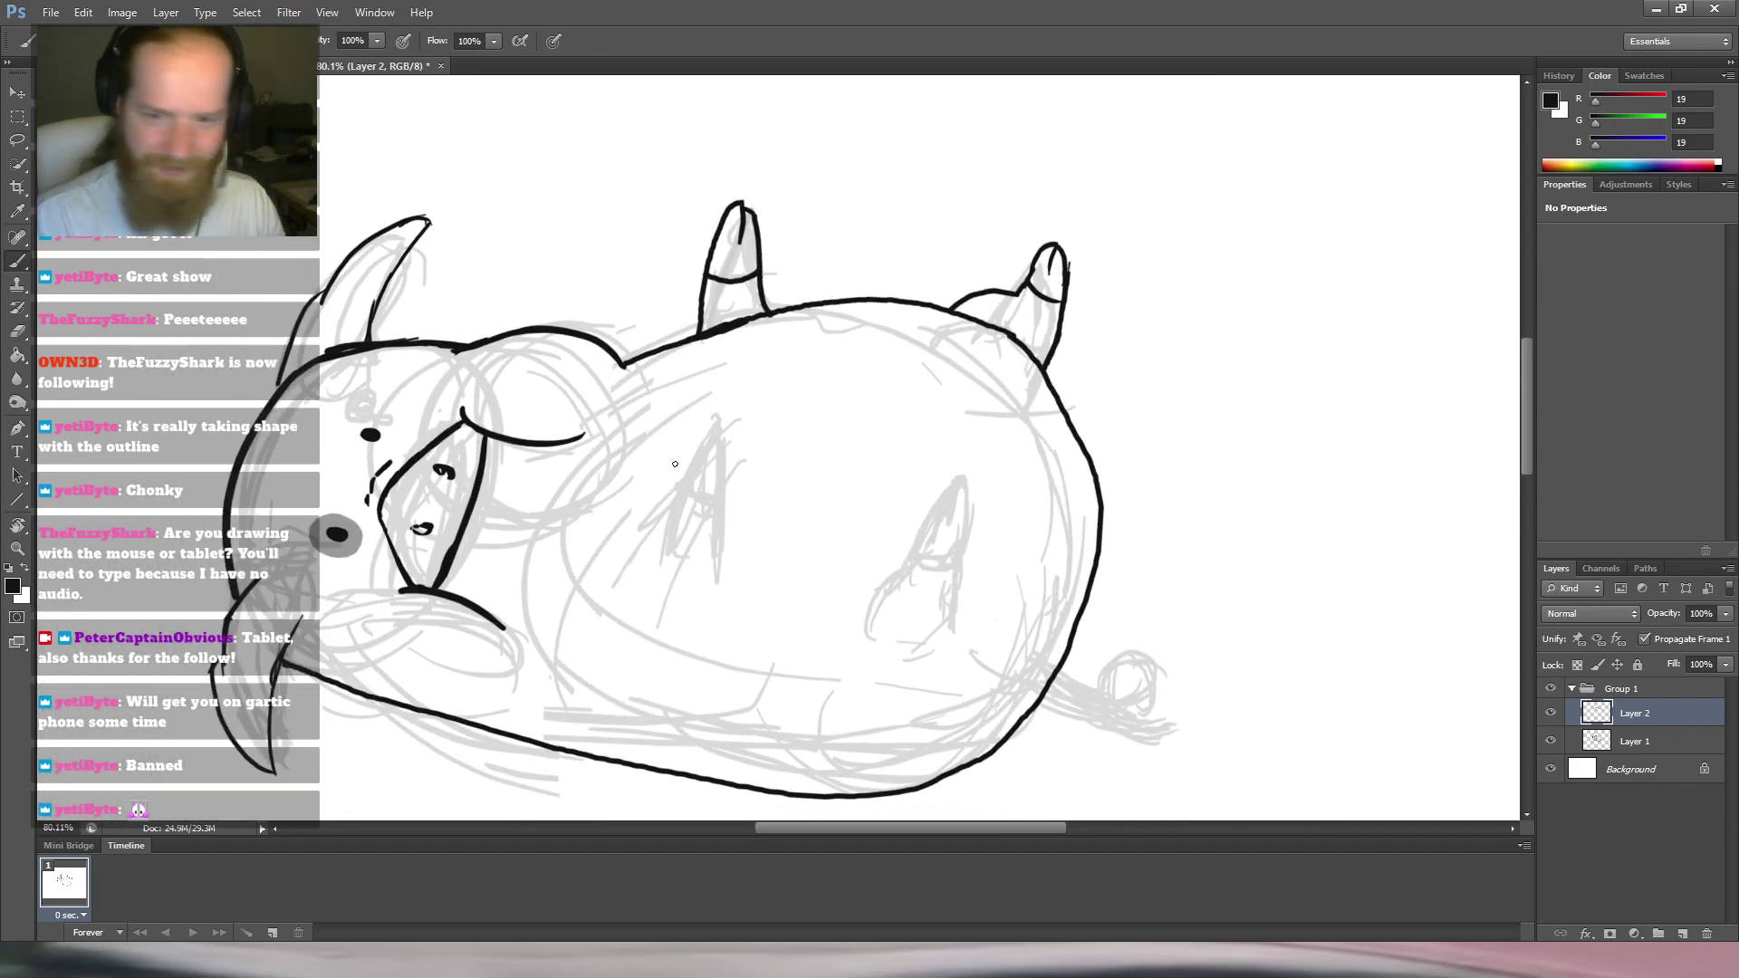
mouse_move(659, 562)
left_mouse_down()
mouse_move(682, 490)
mouse_move(713, 442)
mouse_move(732, 446)
mouse_move(730, 588)
left_mouse_up()
mouse_move(683, 489)
left_mouse_down()
mouse_move(759, 521)
mouse_move(753, 508)
left_mouse_up()
key("e")
Ink the inner hind leg on the belly with a curved thigh, a hoof line, a rounded tip and an open base.
key("ctrl+space")
left_click_drag(943, 366, 876, 384)
key("space")
left_click_drag(977, 399, 901, 378)
key("r")
mouse_move(939, 314)
left_mouse_down()
mouse_move(1114, 455)
mouse_move(991, 368)
mouse_move(961, 322)
left_mouse_up()
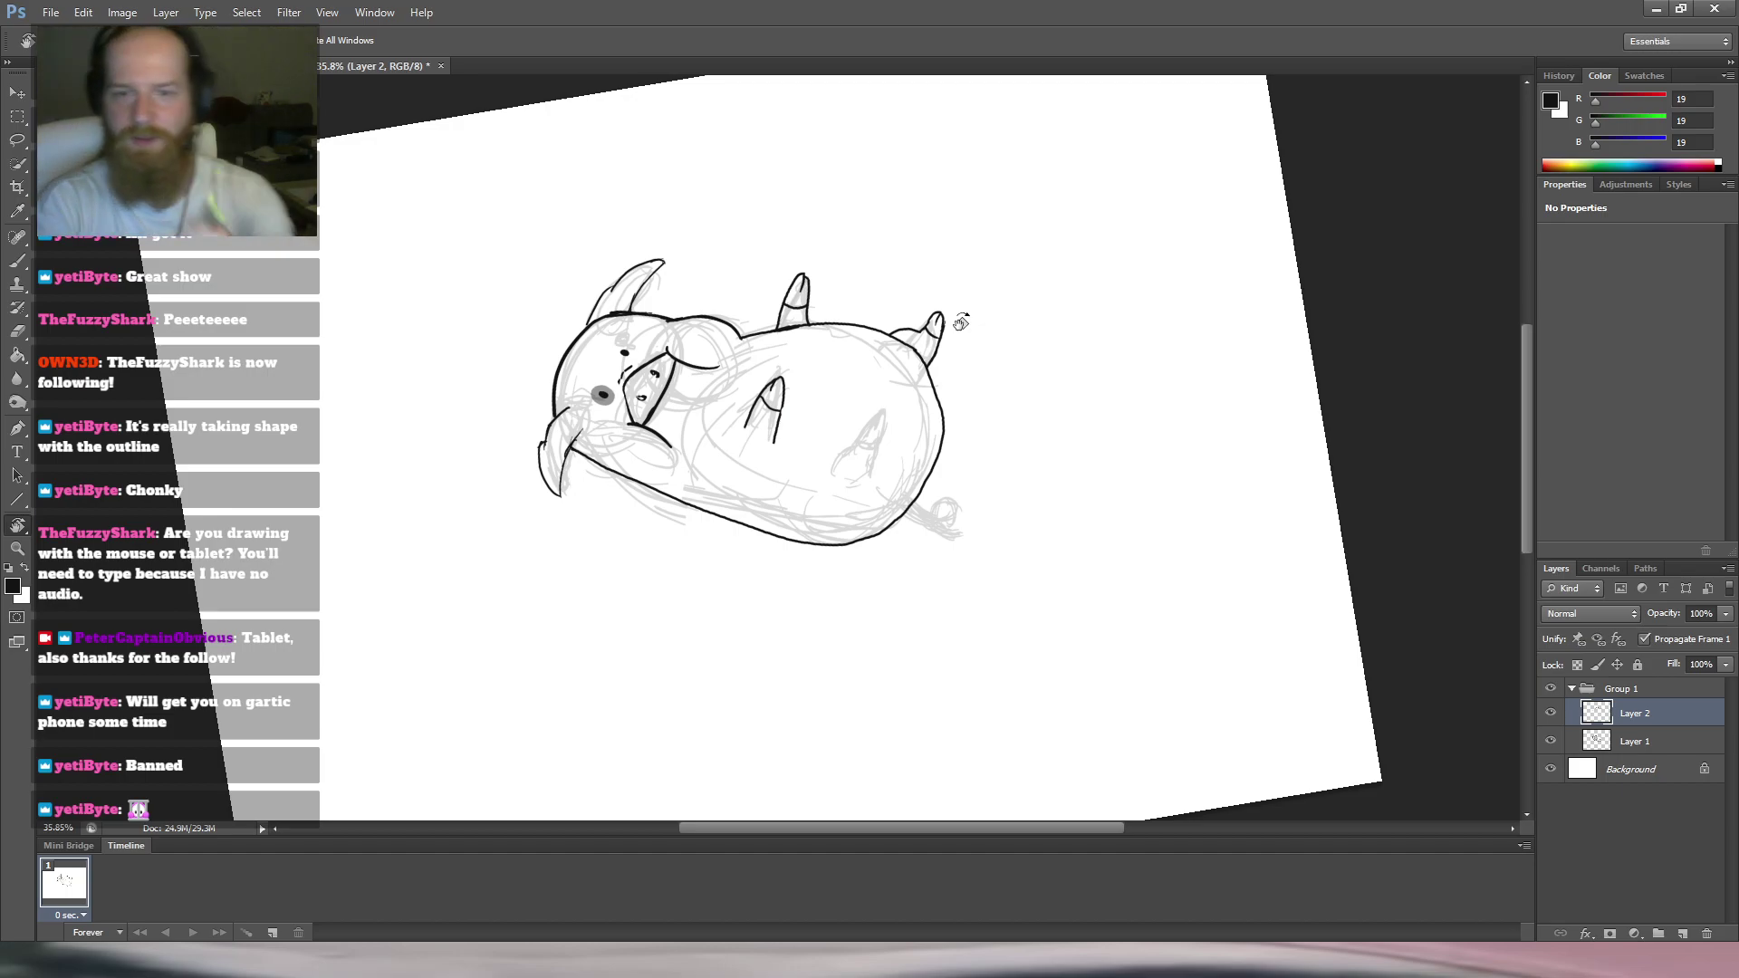
key("b")
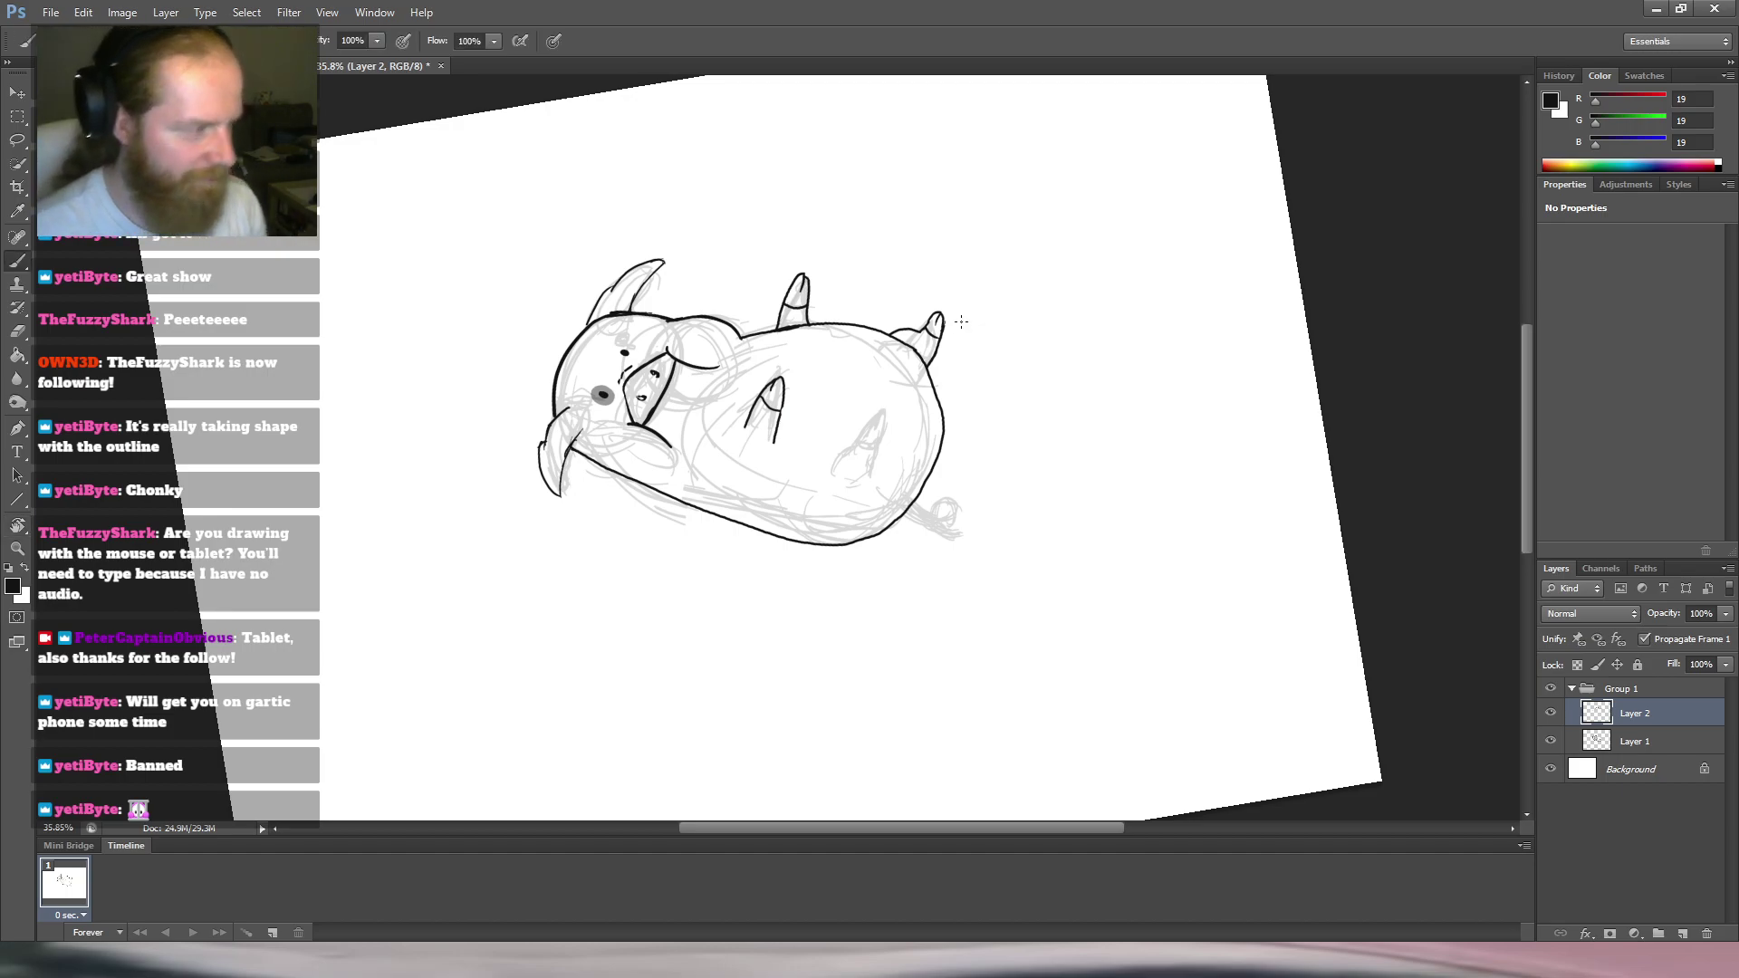
left_click_drag(925, 423, 902, 416)
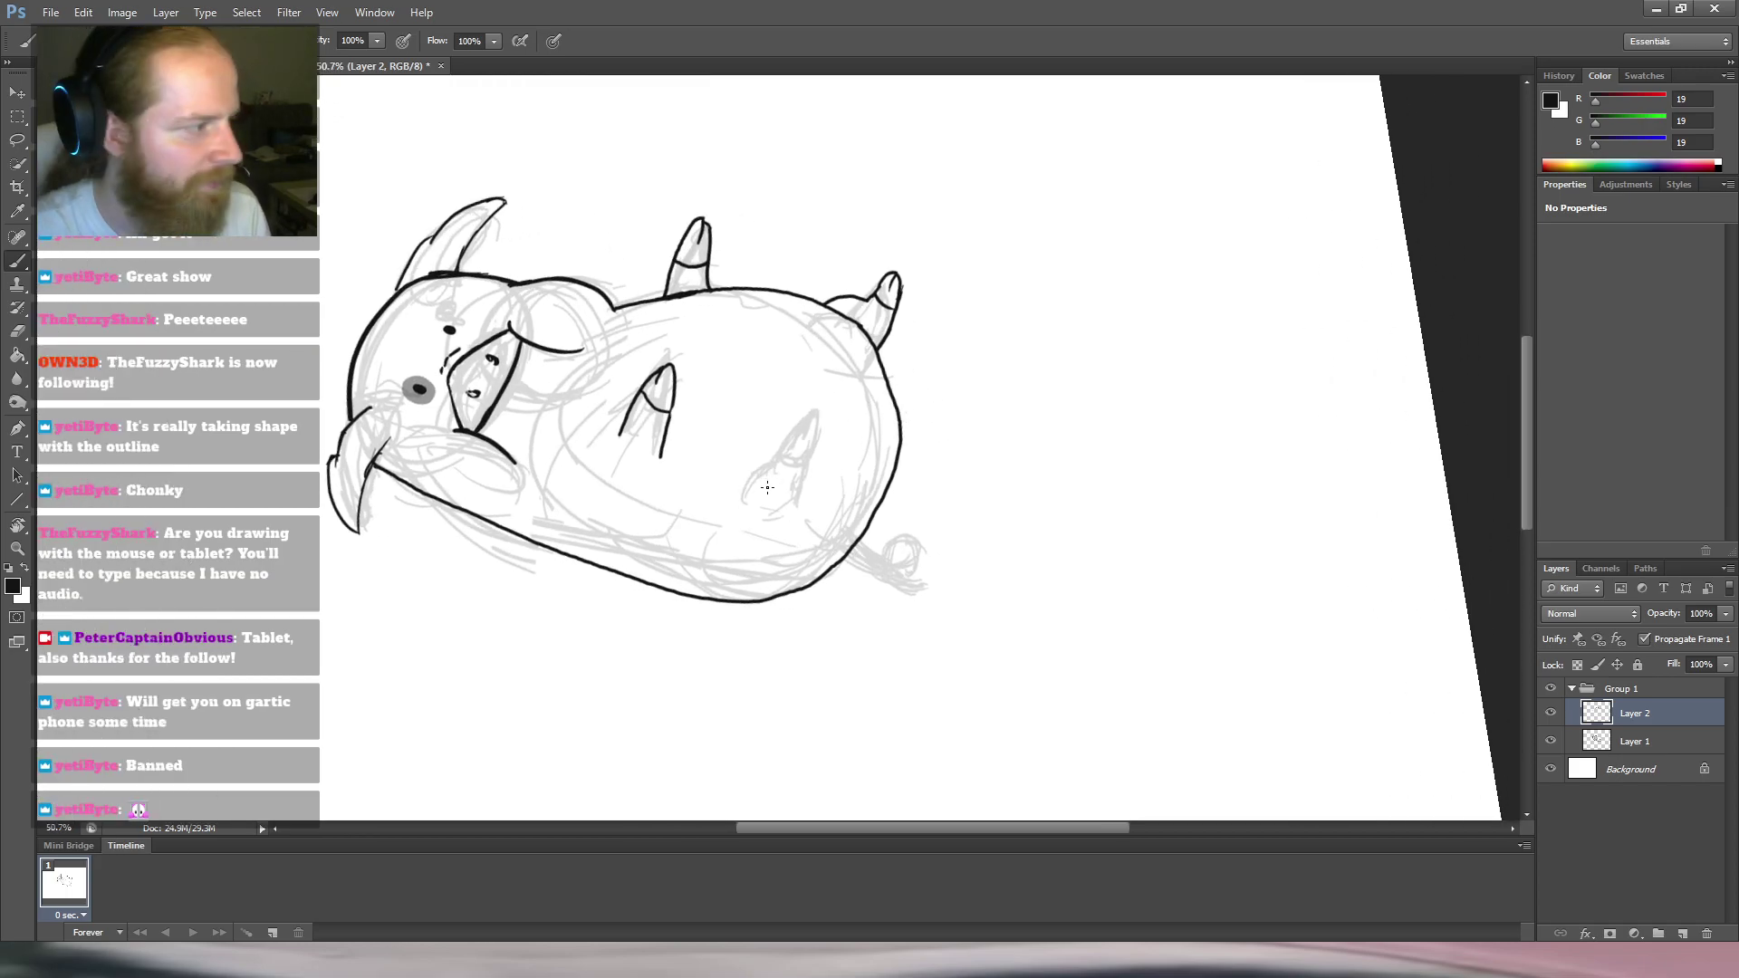
left_click_drag(742, 496, 798, 441)
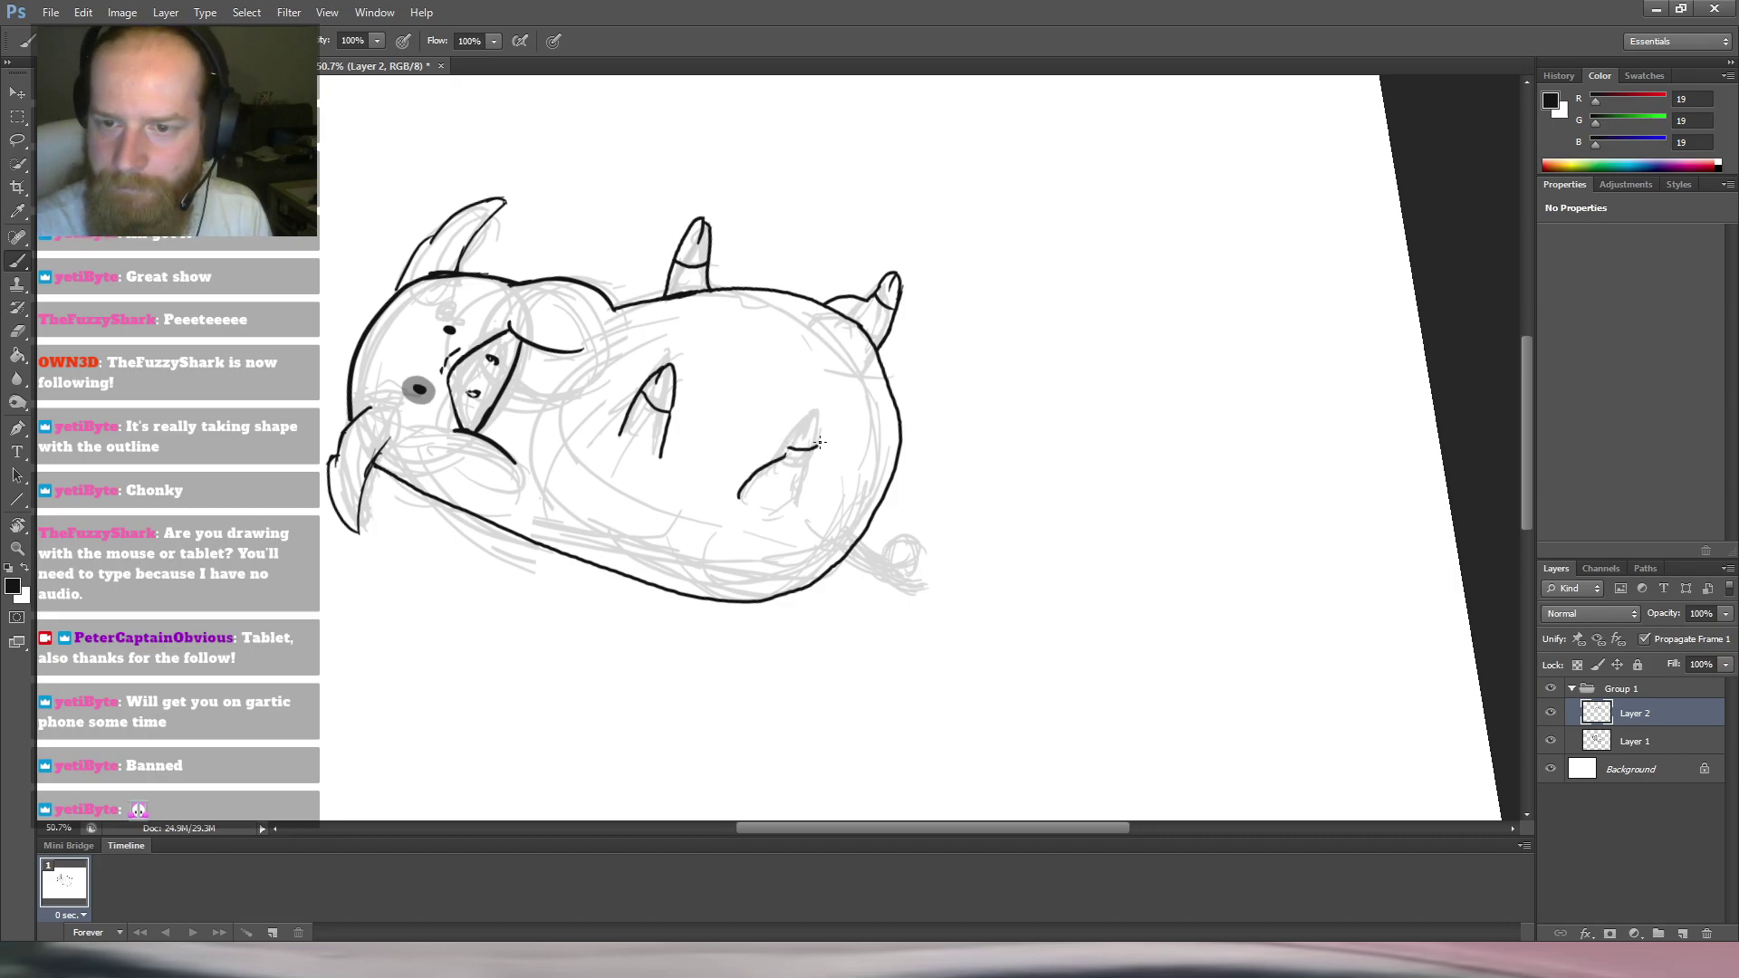
mouse_move(787, 456)
left_mouse_down()
mouse_move(811, 405)
mouse_move(819, 475)
left_mouse_up()
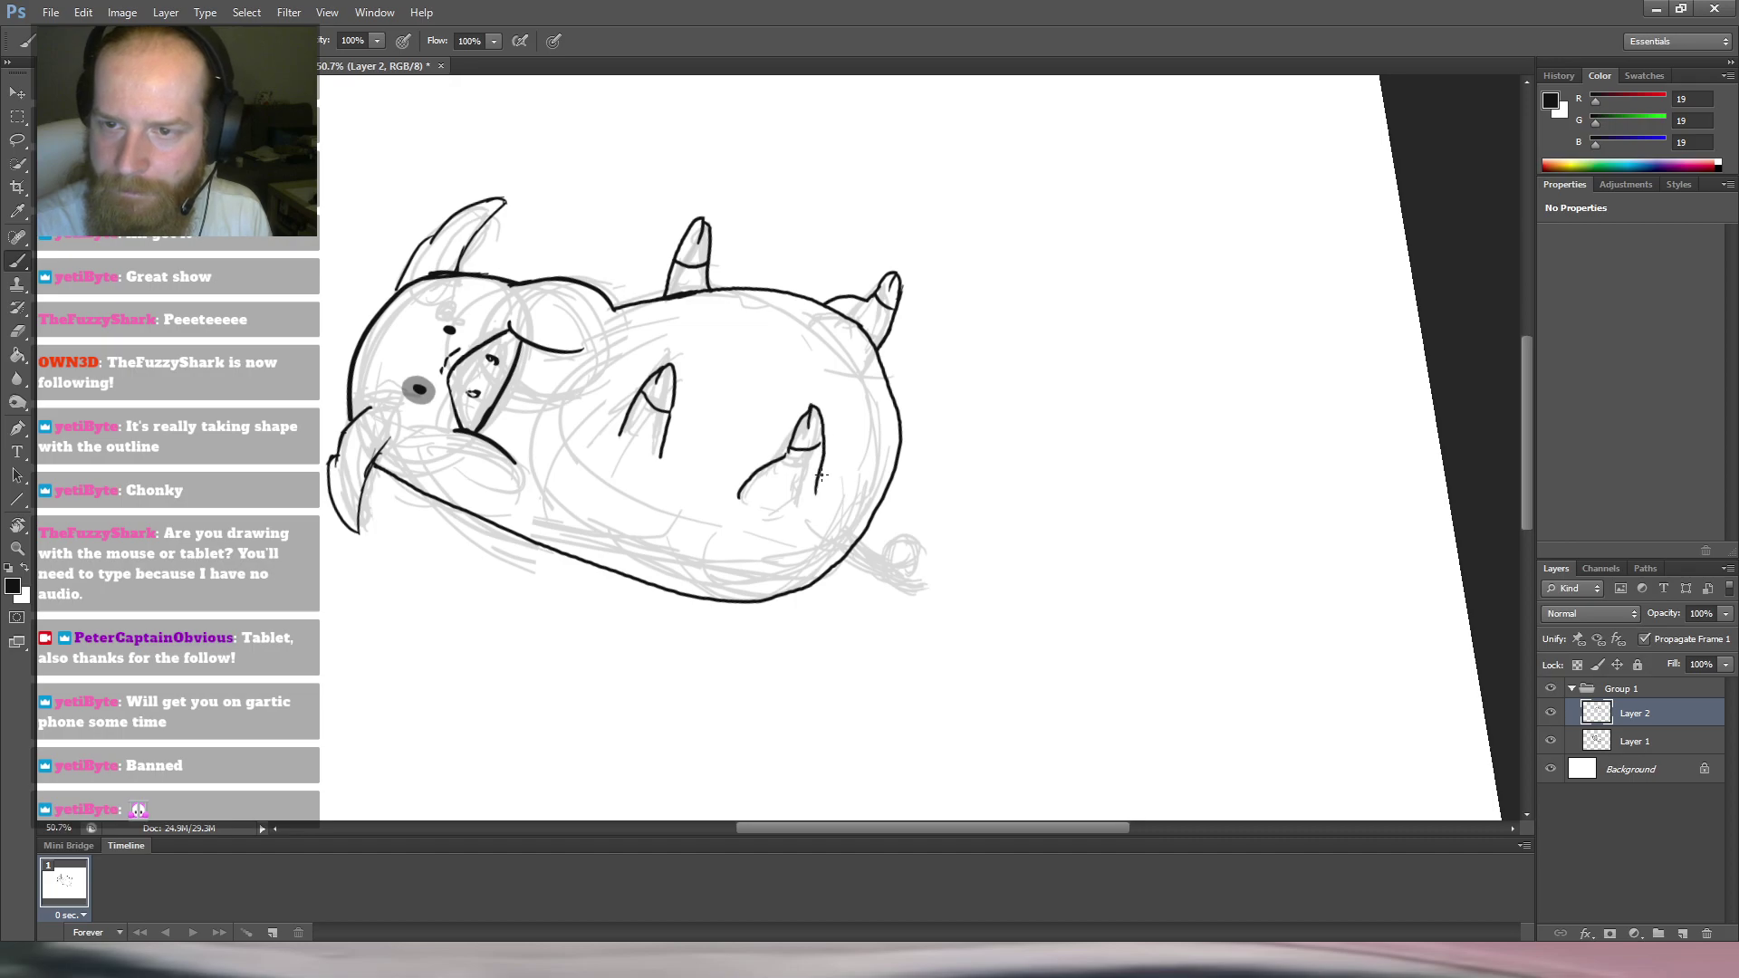
Ink a thick curly tail with one loop at the pig's rump, replacing the thin first curve.
mouse_move(929, 297)
left_mouse_down()
mouse_move(879, 306)
mouse_move(925, 326)
left_mouse_up()
left_click_drag(911, 460, 942, 451)
scroll(942, 451, "up", 1)
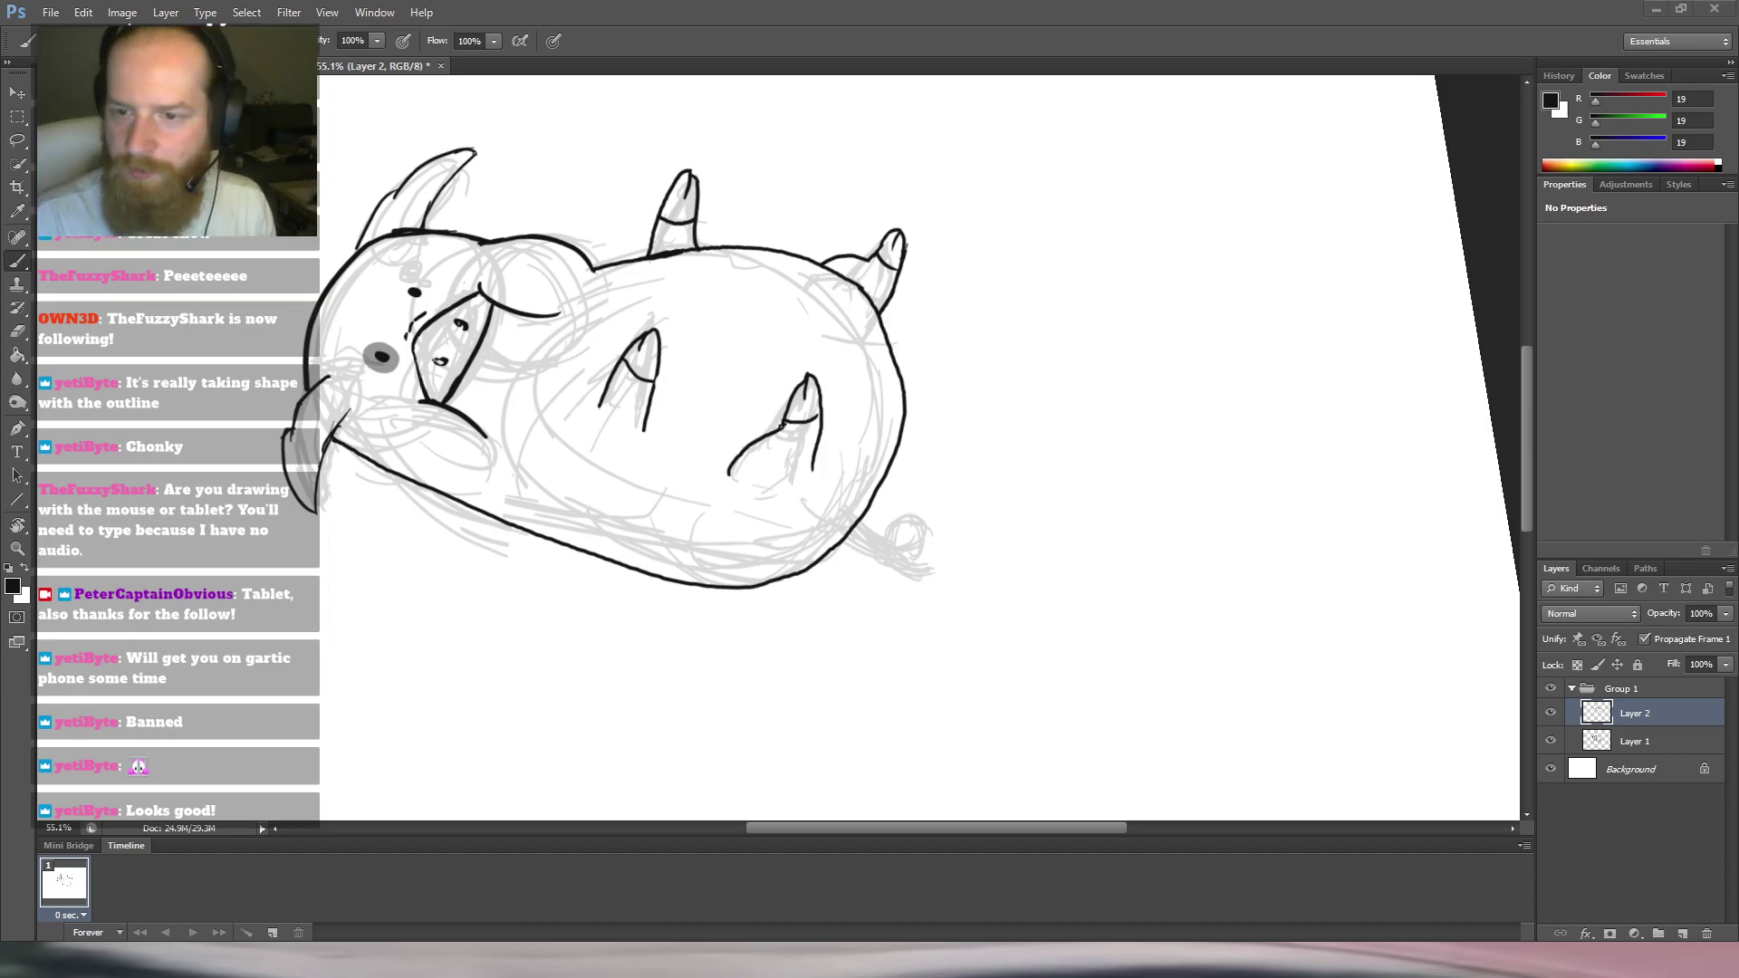
scroll(942, 480, "up", 3)
key("e")
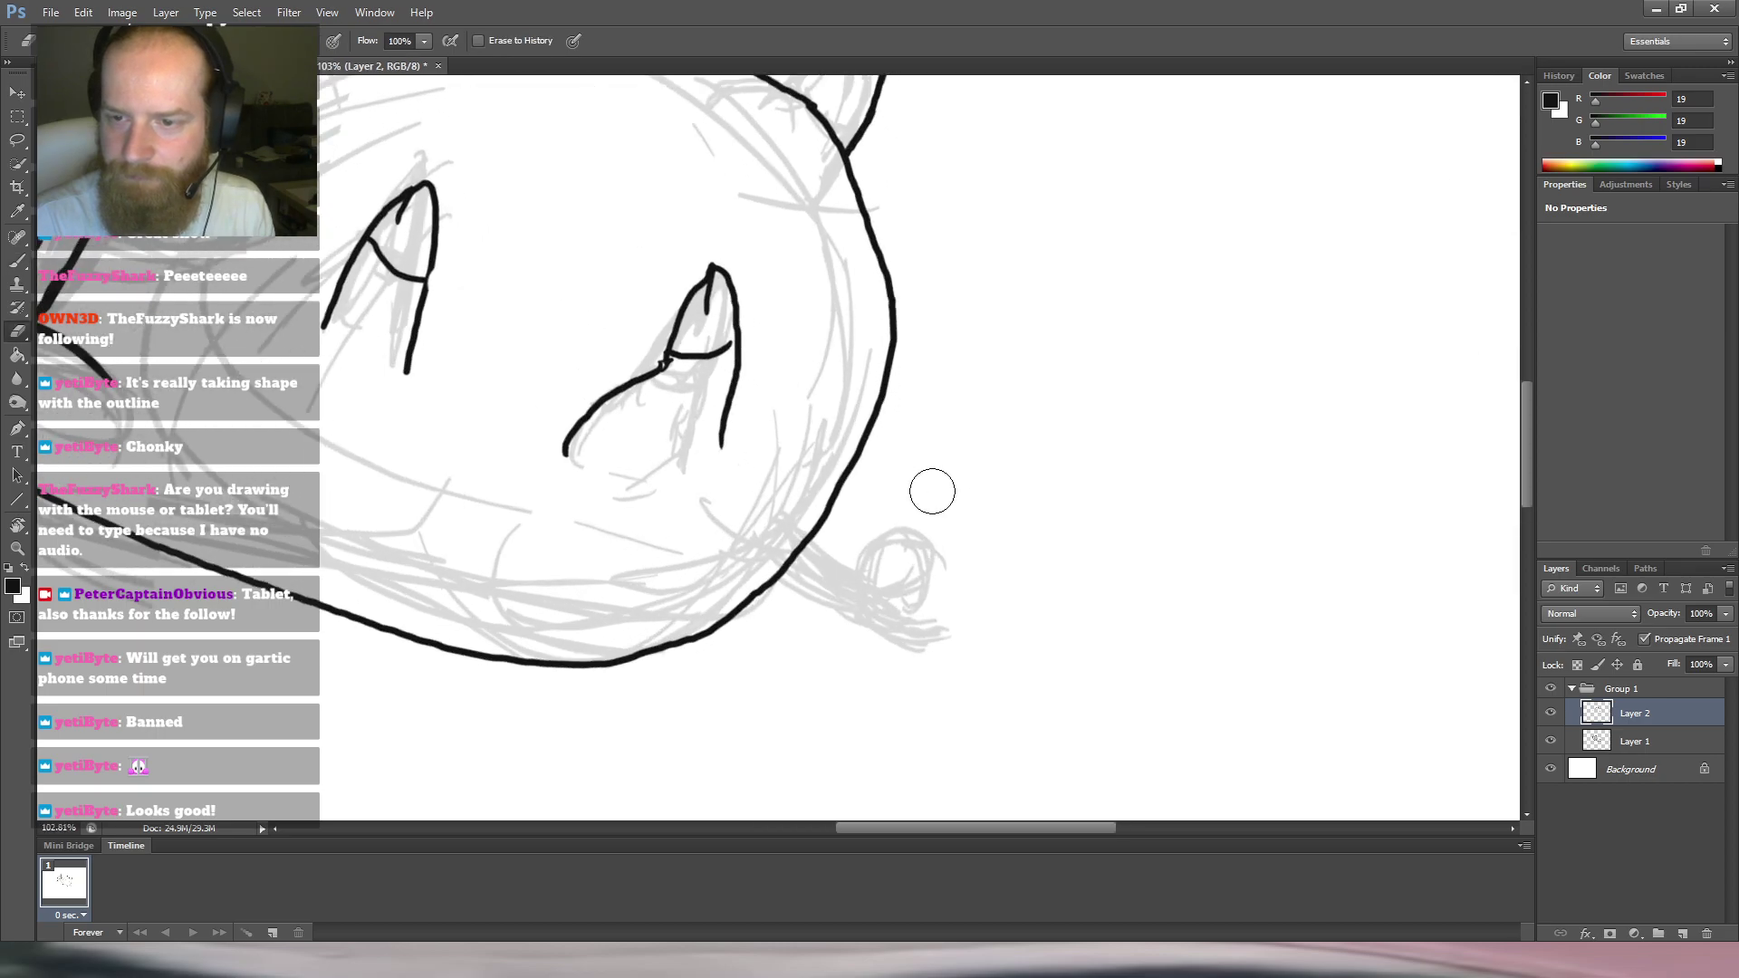
key("b")
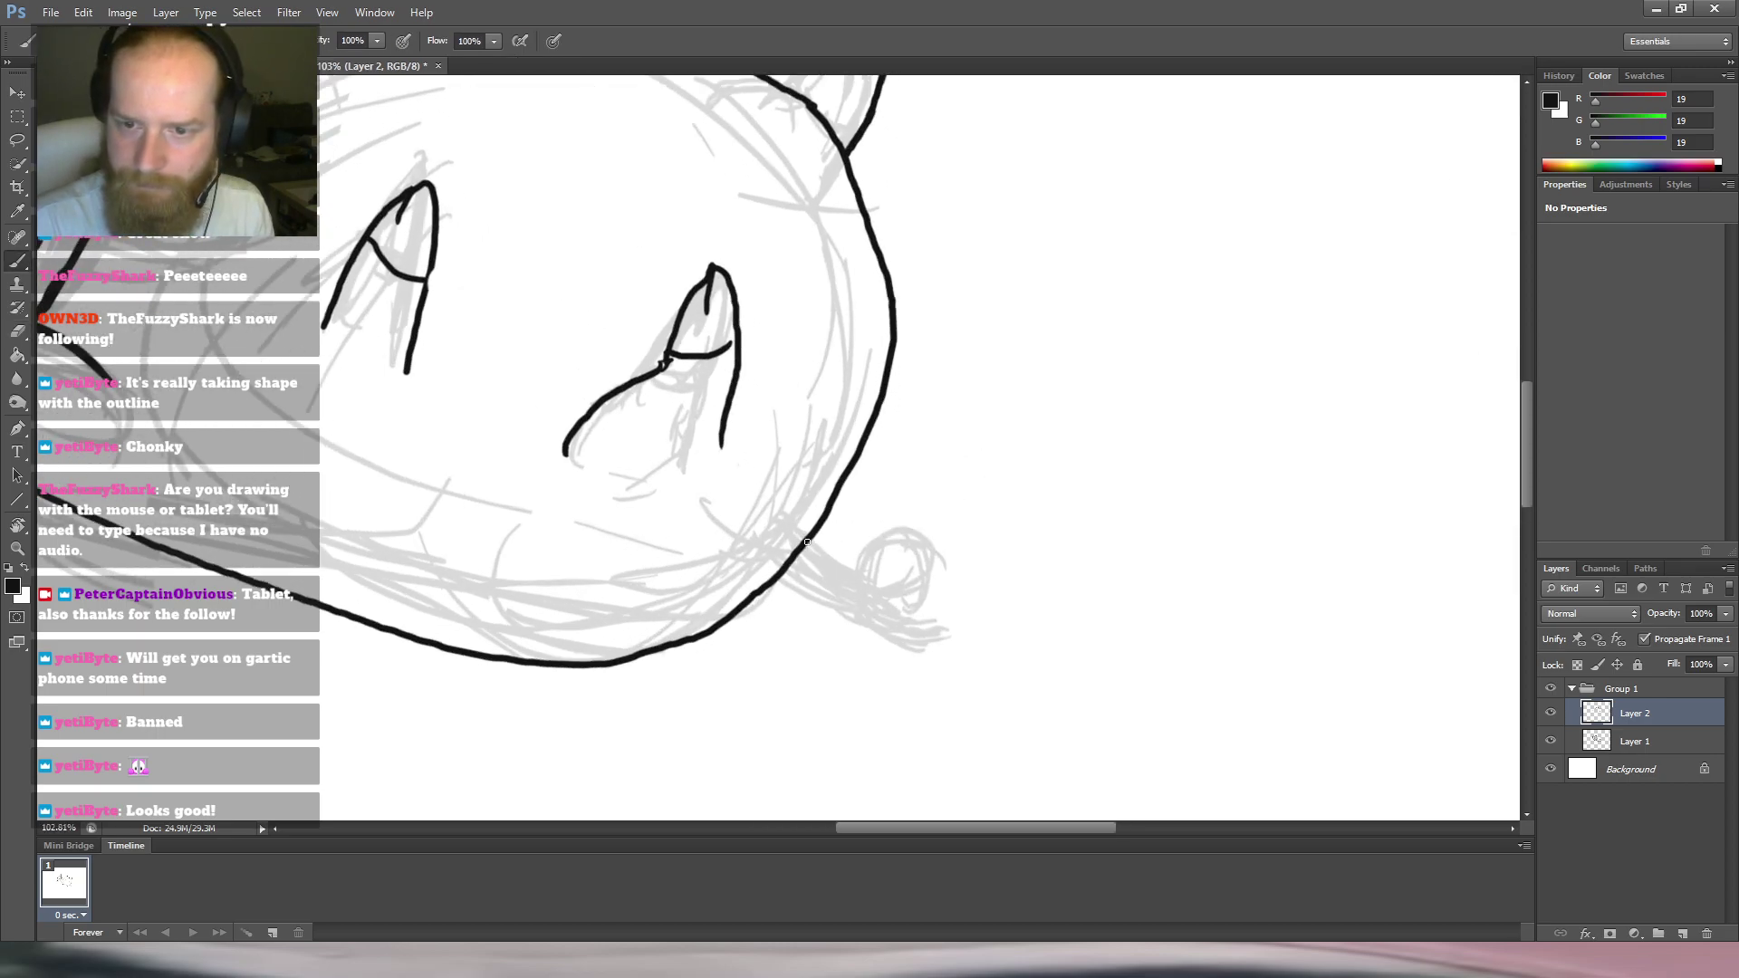
mouse_move(871, 575)
left_mouse_down()
mouse_move(917, 536)
mouse_move(904, 494)
left_mouse_up()
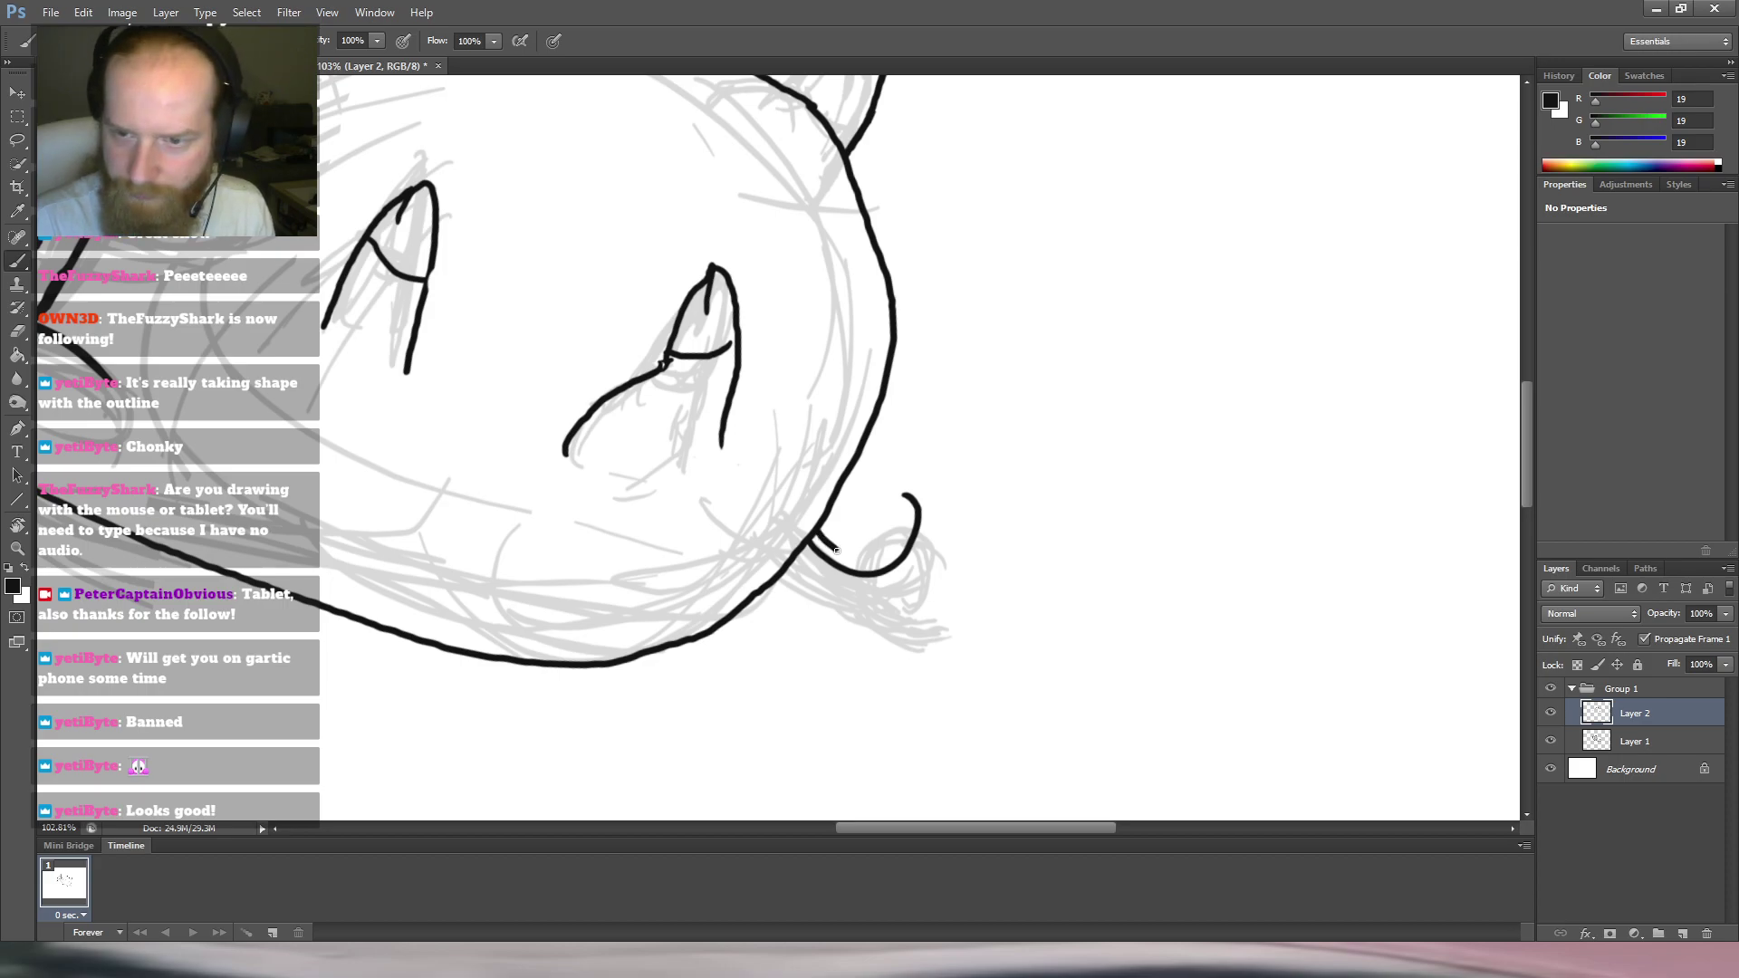
mouse_move(899, 544)
left_mouse_down()
mouse_move(910, 517)
mouse_move(888, 567)
mouse_move(885, 528)
mouse_move(844, 569)
mouse_move(825, 544)
mouse_move(844, 533)
mouse_move(849, 576)
mouse_move(913, 555)
mouse_move(872, 536)
mouse_move(896, 599)
mouse_move(935, 612)
left_mouse_up()
key("e")
key("b")
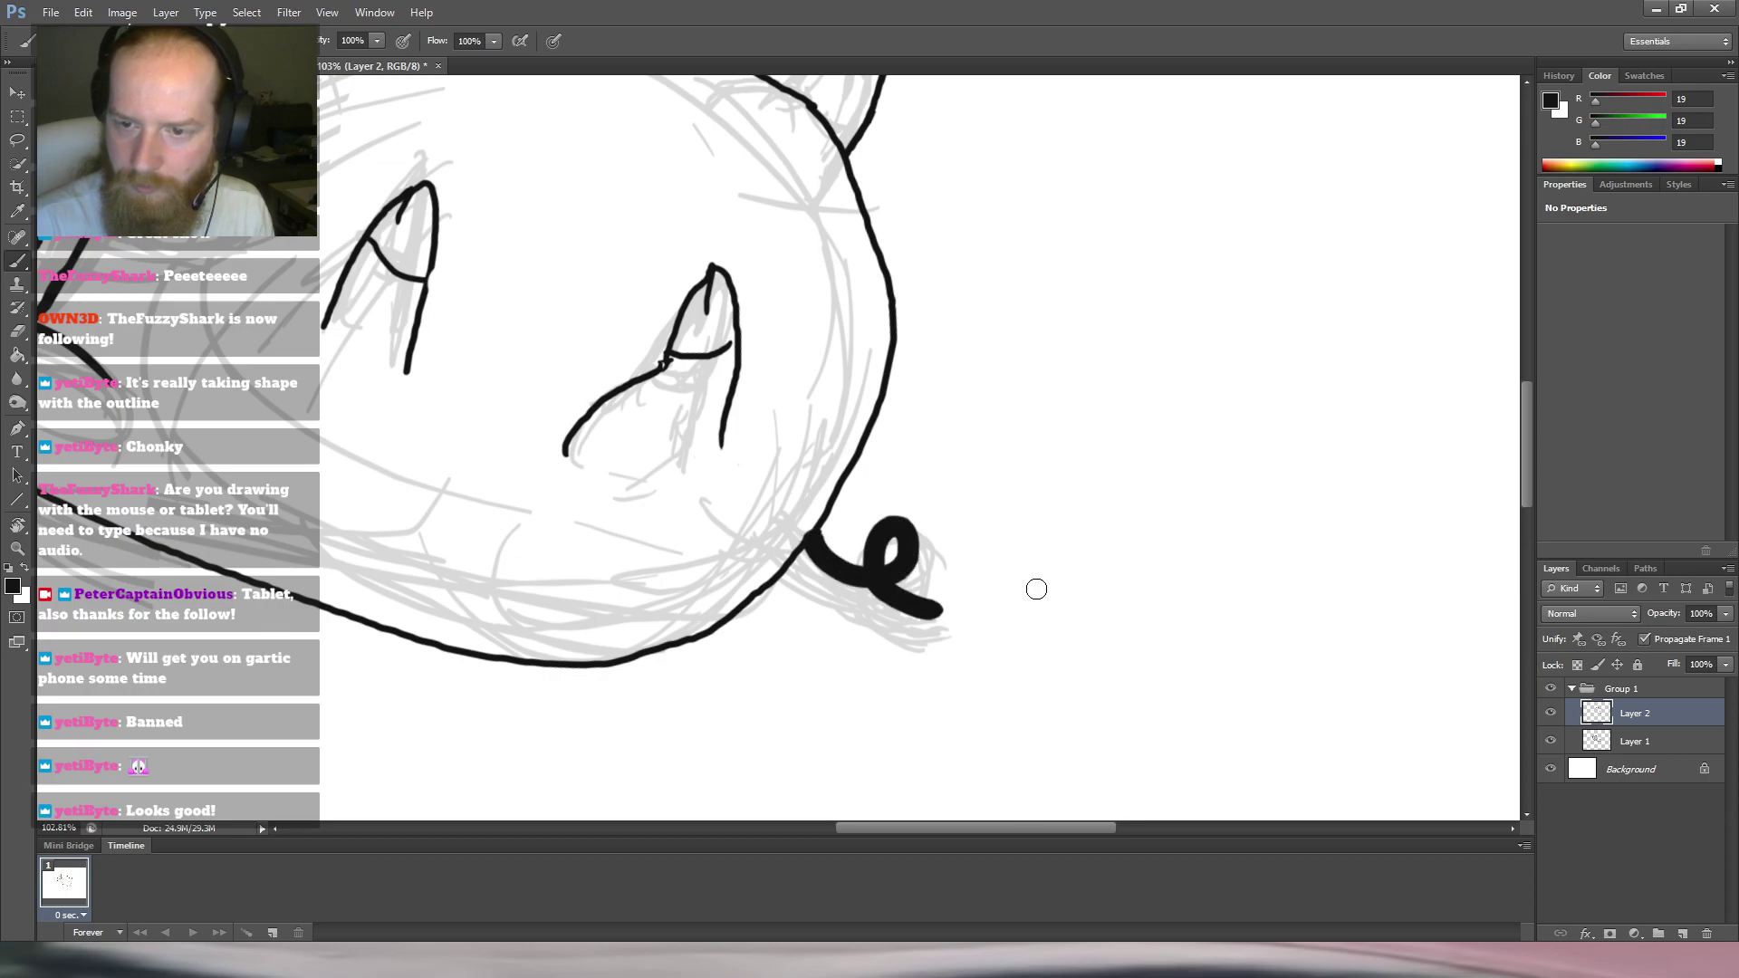
Try reshaping the curly tail by erasing its end and inking a new straight tip below the loop.
mouse_move(989, 437)
left_mouse_down()
mouse_move(907, 492)
mouse_move(995, 453)
left_mouse_up()
scroll(995, 453, "up", 4)
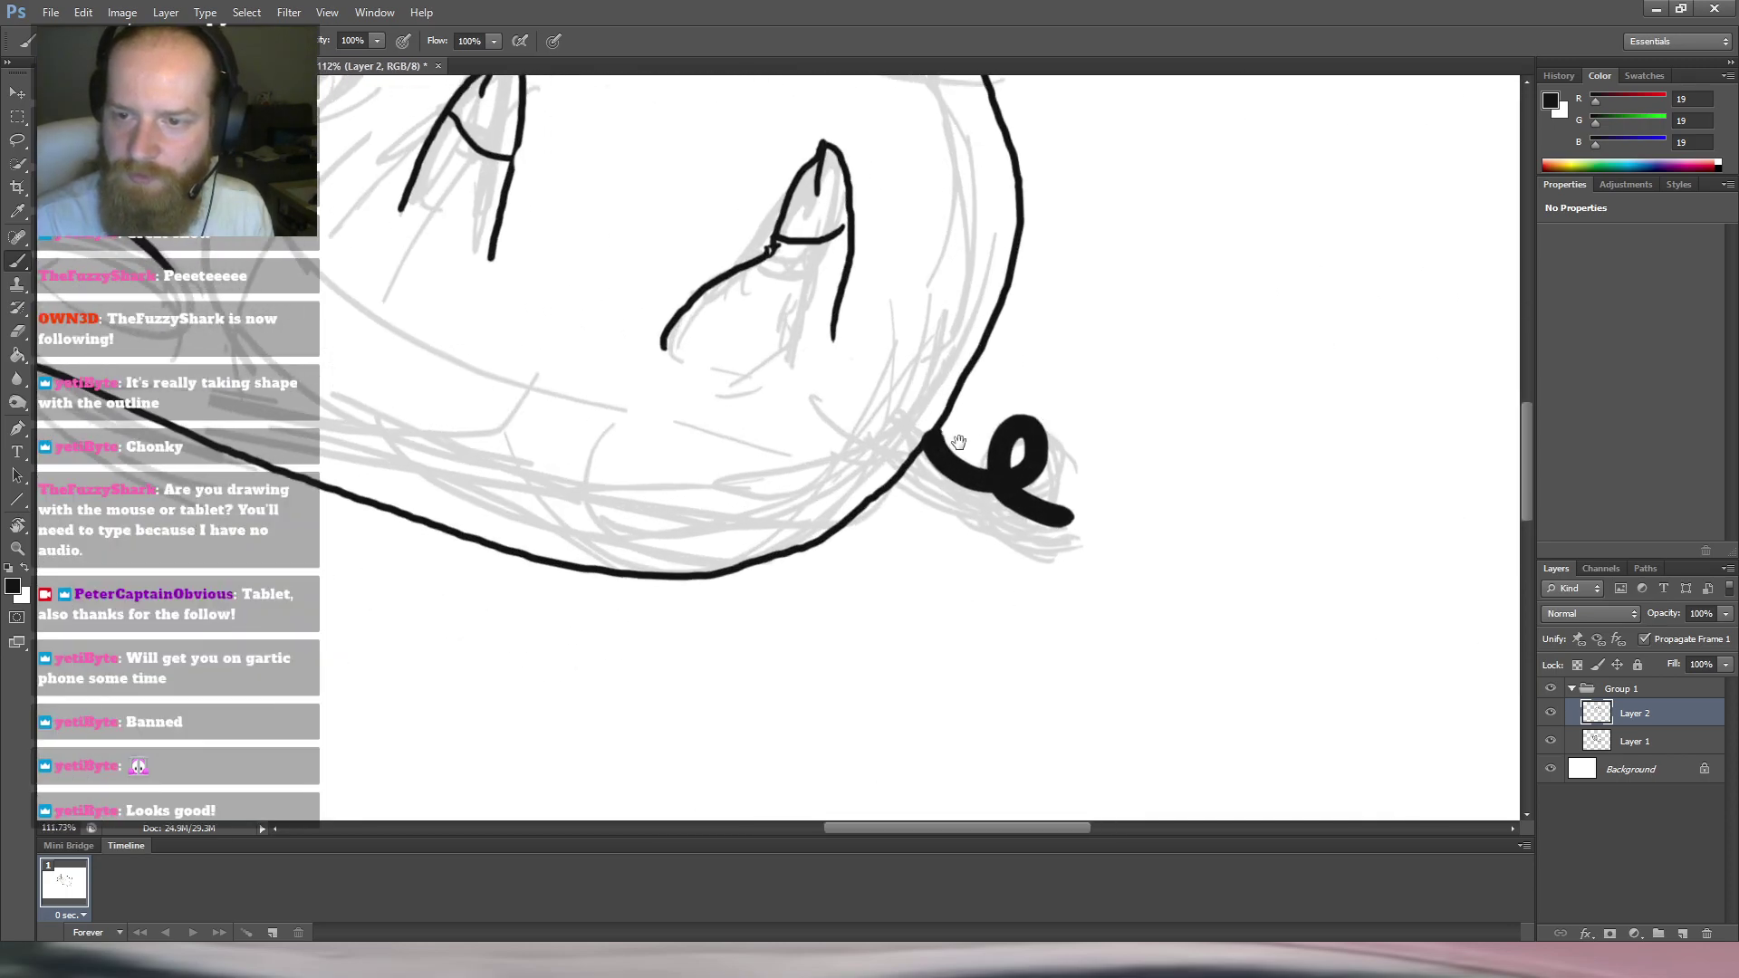
scroll(988, 411, "down", 4)
scroll(943, 435, "up", 3)
key("e")
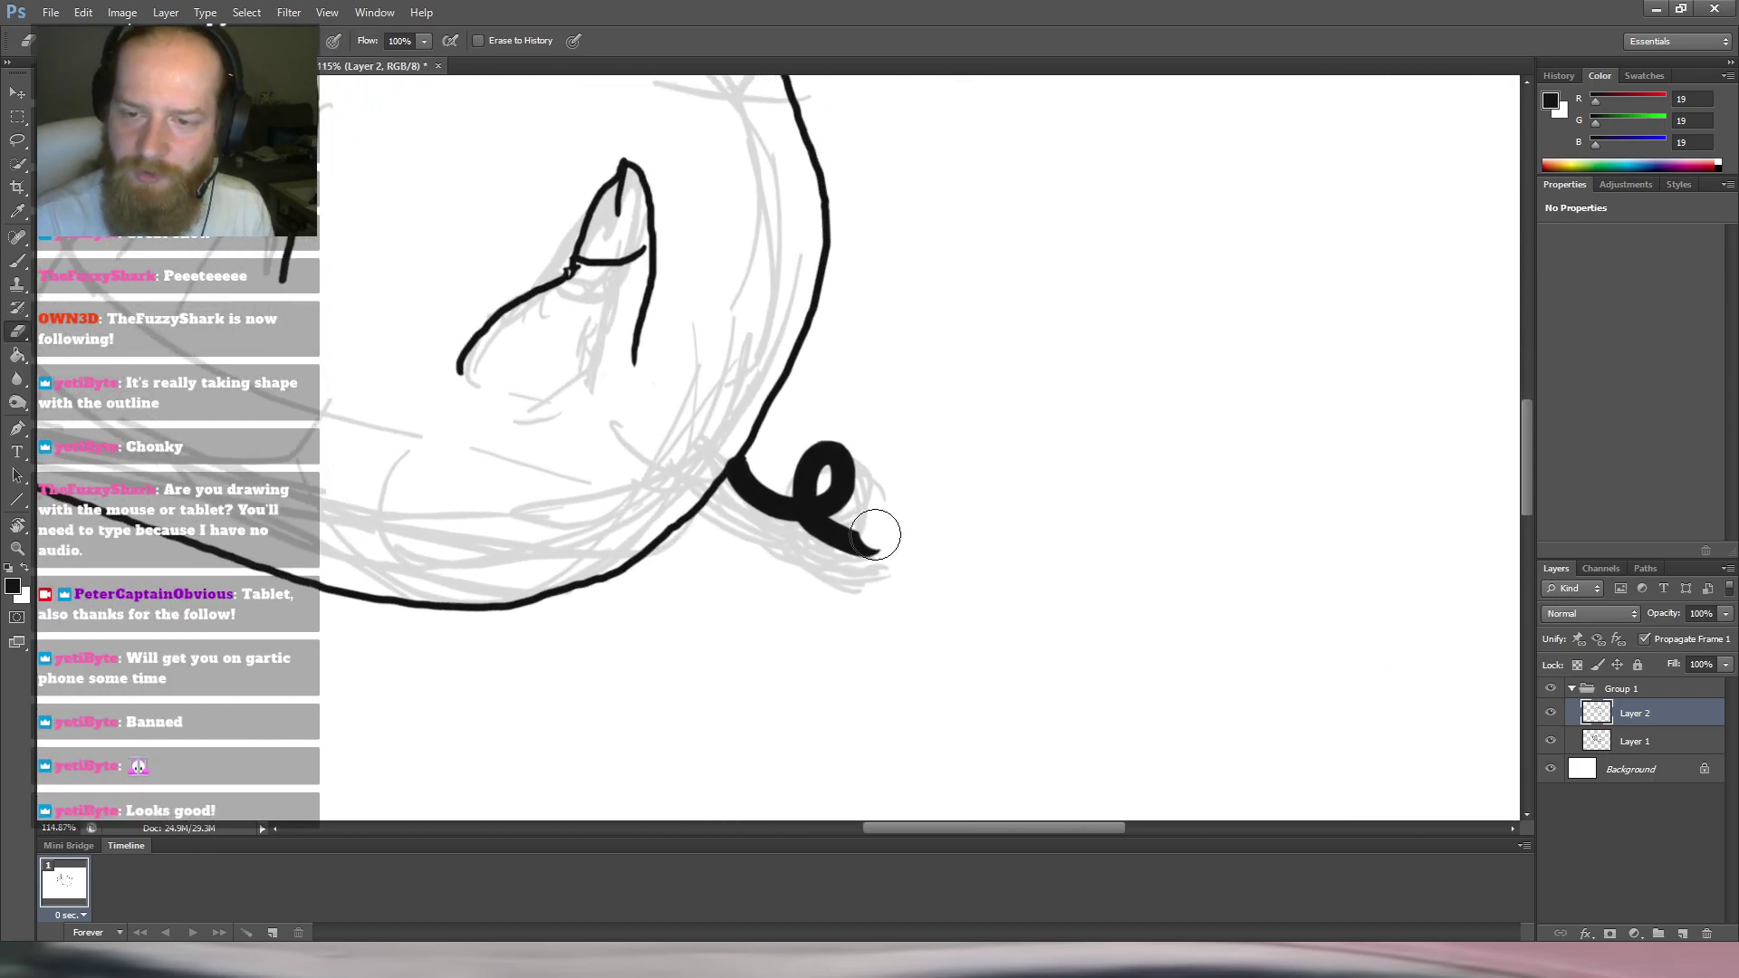
key("r")
mouse_move(994, 283)
left_mouse_down()
mouse_move(1119, 496)
mouse_move(1033, 562)
mouse_move(1034, 533)
left_mouse_up()
key("e")
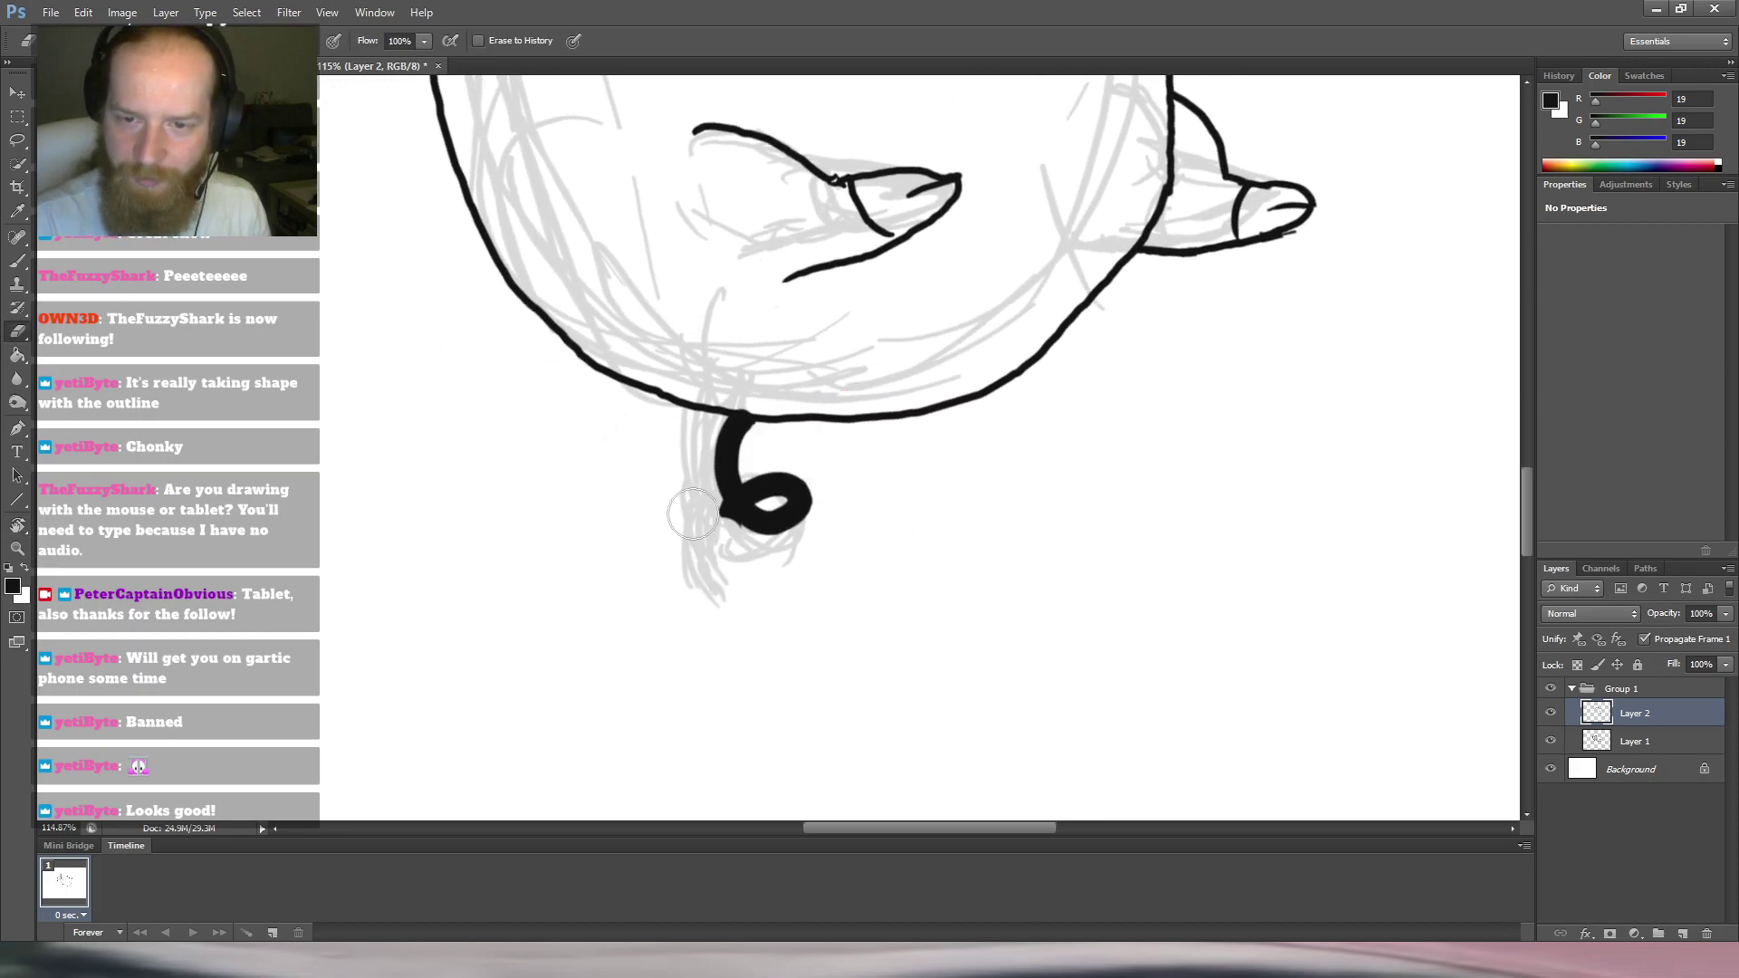
key("b")
left_click_drag(735, 510, 734, 587)
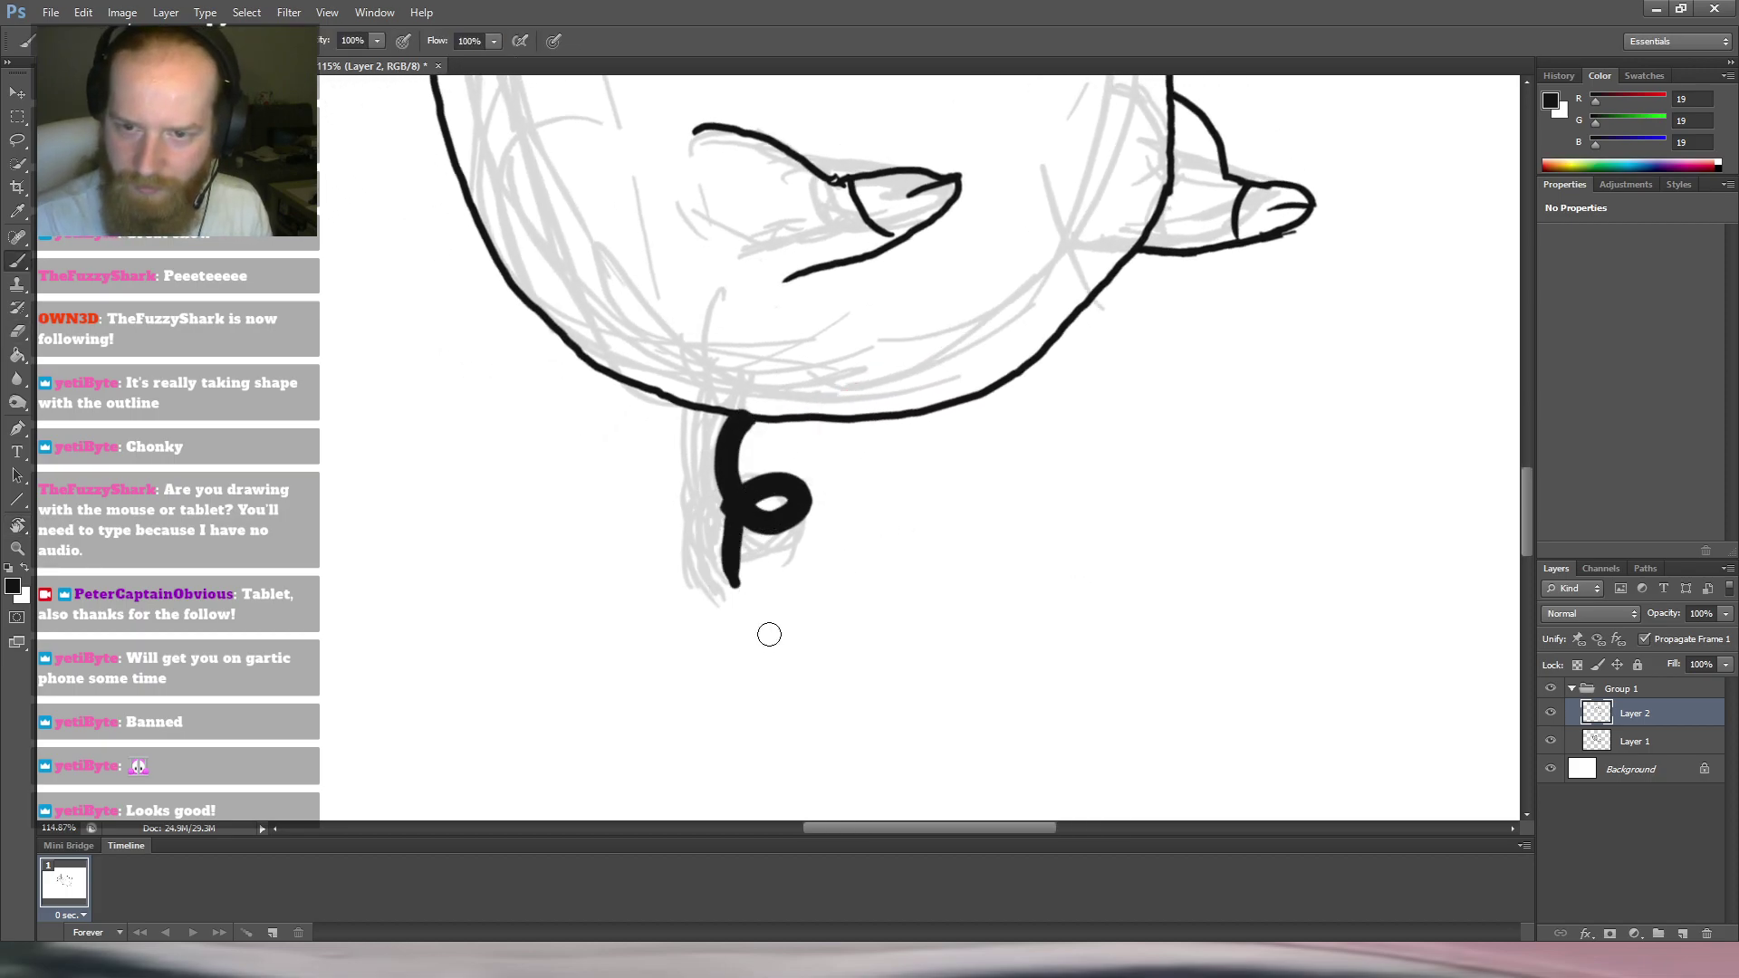
left_click_drag(735, 512, 749, 636)
Erase the tail's loop and tip, and ink a larger round loop with a longer curved end.
key("e")
mouse_move(736, 505)
left_mouse_down()
mouse_move(750, 622)
mouse_move(687, 521)
mouse_move(805, 507)
left_mouse_up()
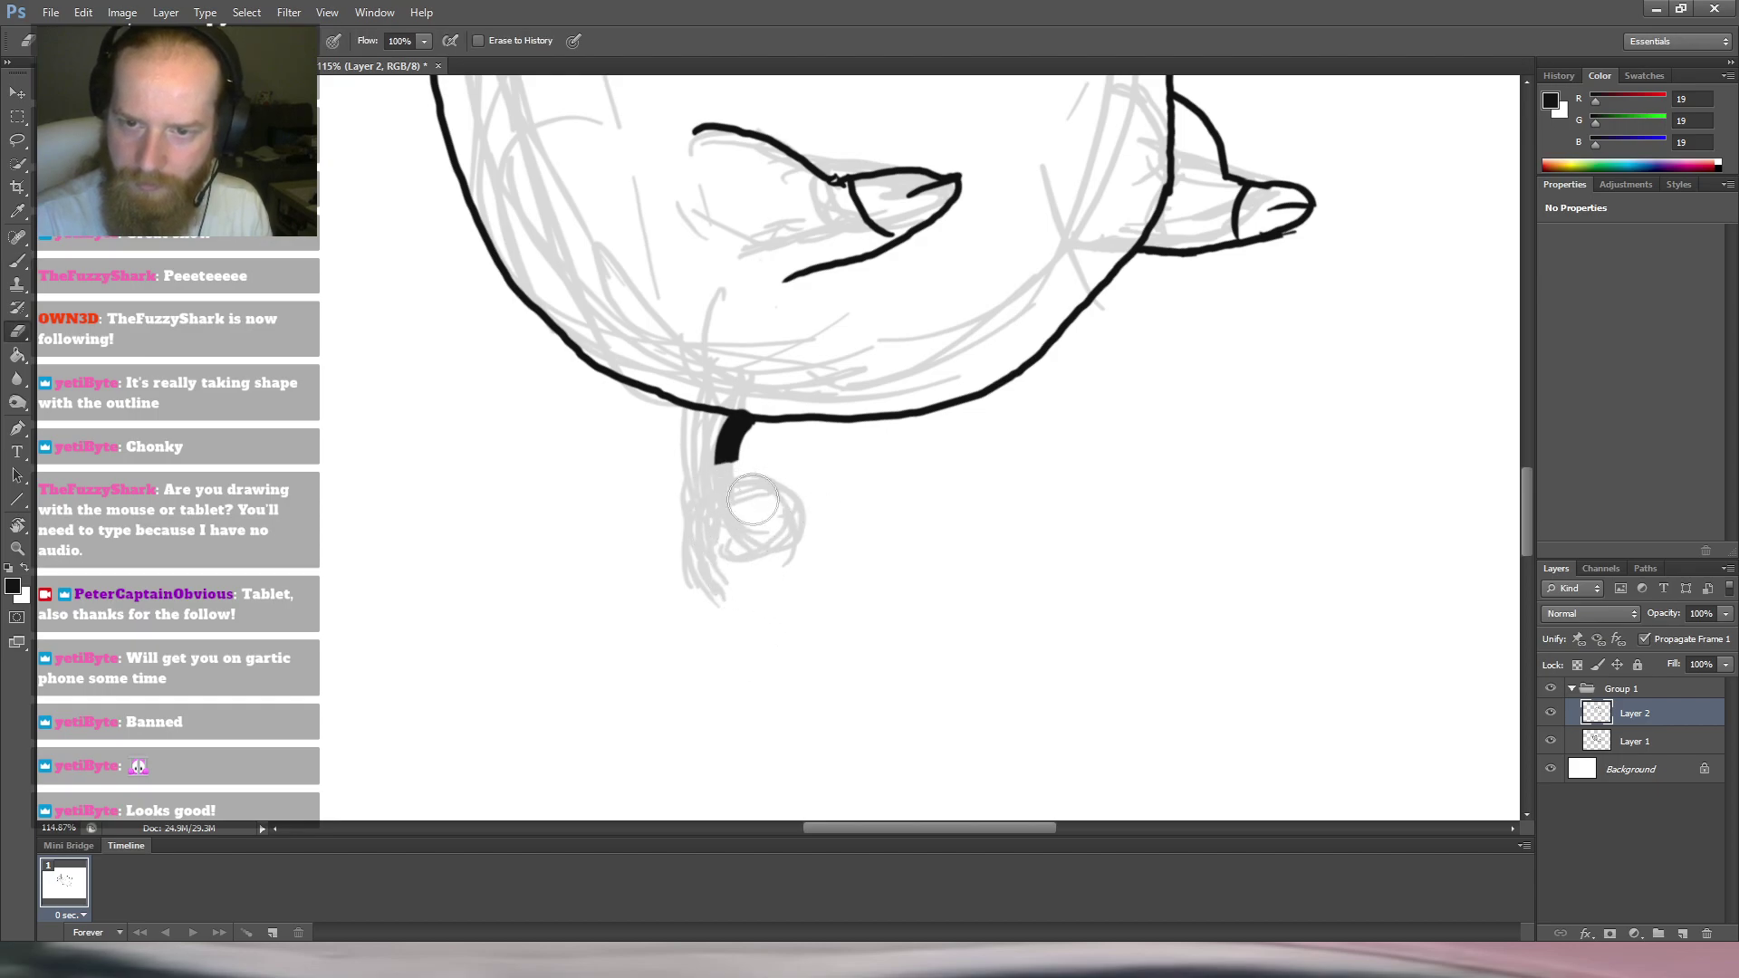
key("b")
left_click_drag(726, 448, 713, 602)
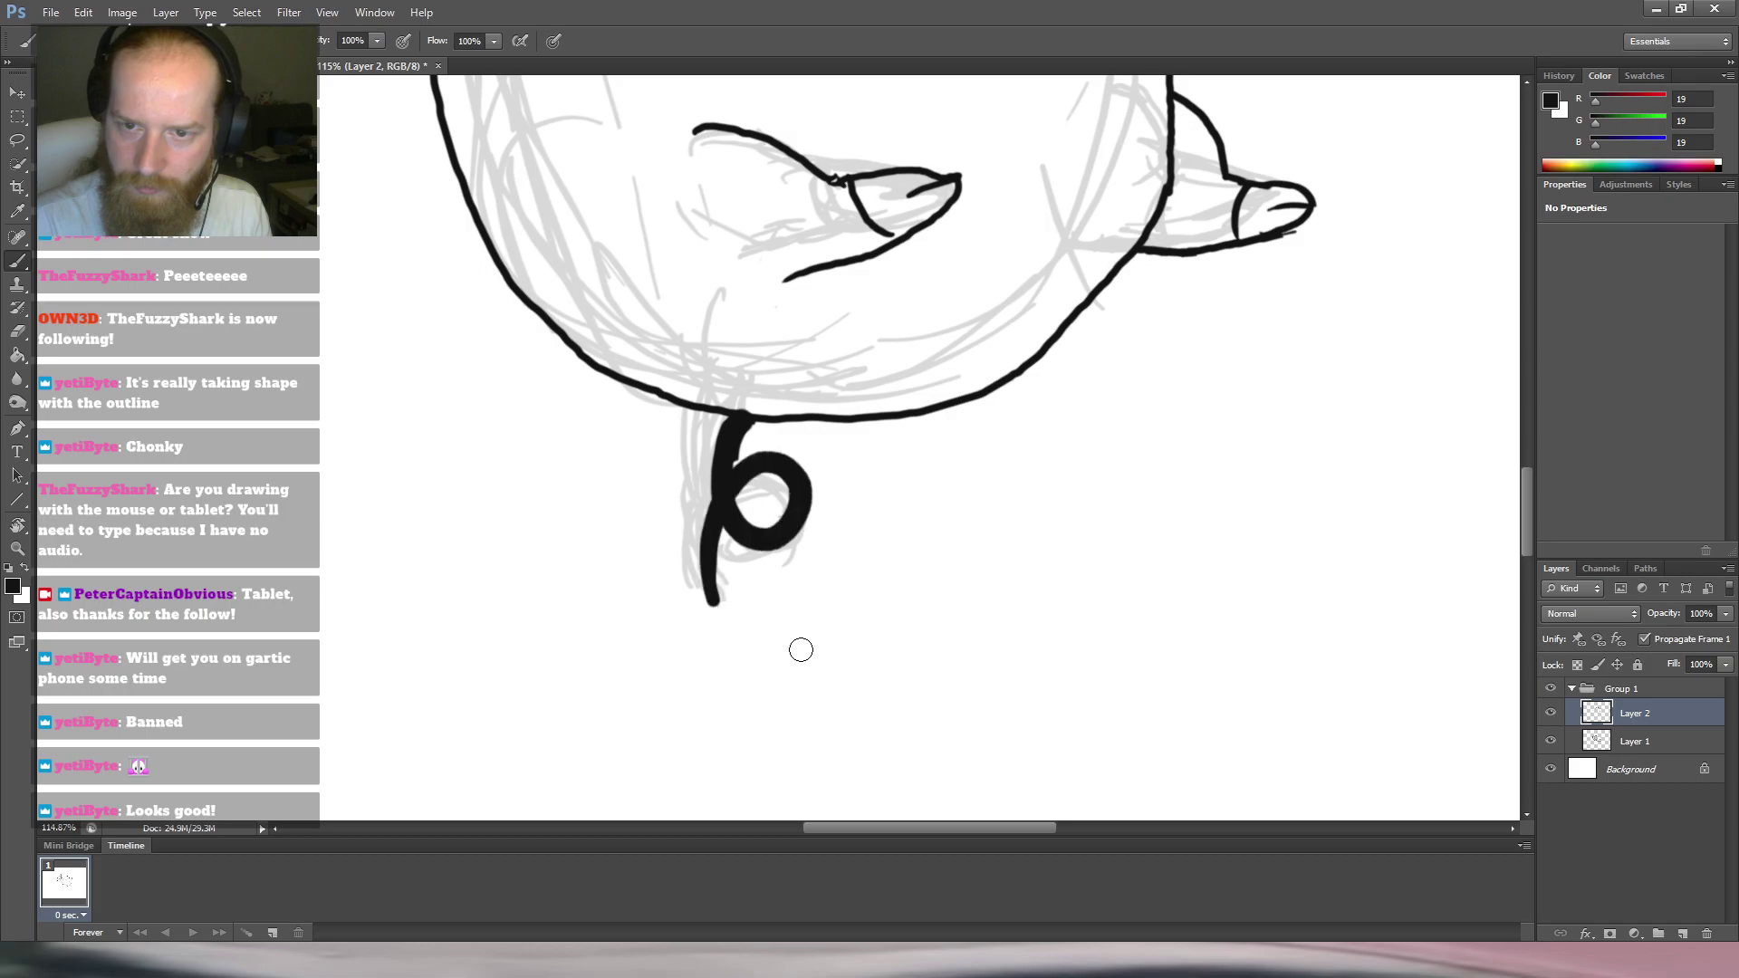
key("Escape")
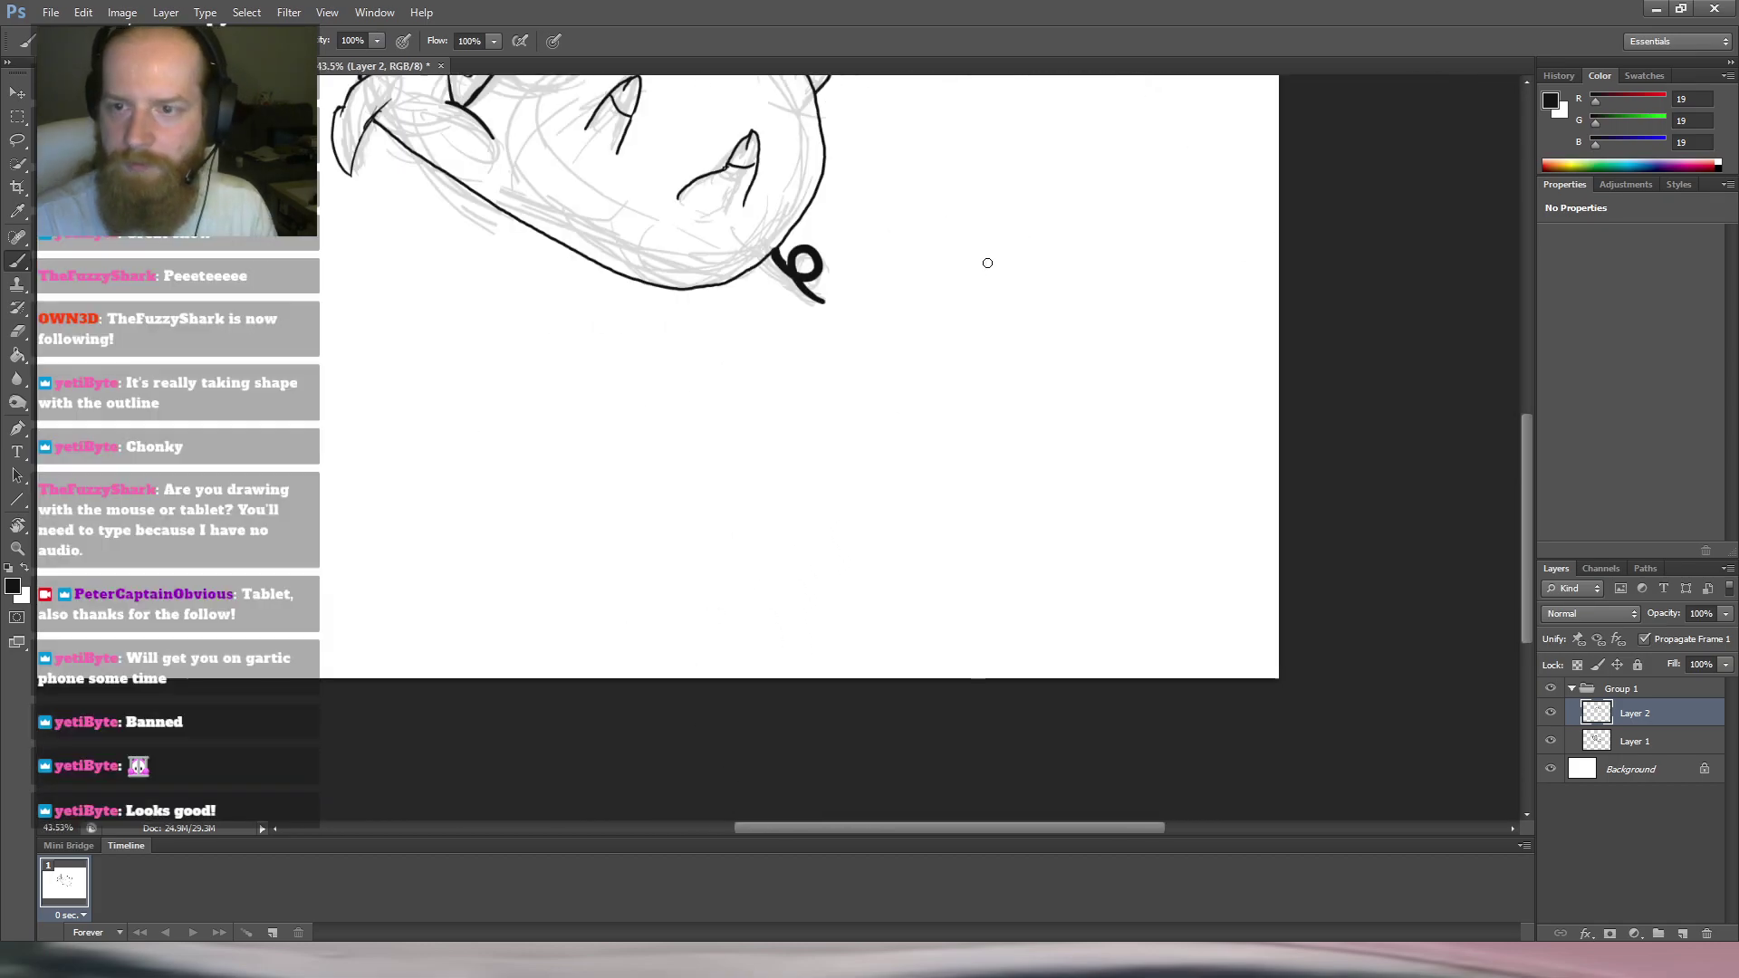
Hide the sketch layer, Layer 1, leaving only the inked pig visible.
left_click_drag(775, 277, 936, 564)
left_click_drag(840, 454, 858, 410)
left_click(1551, 741)
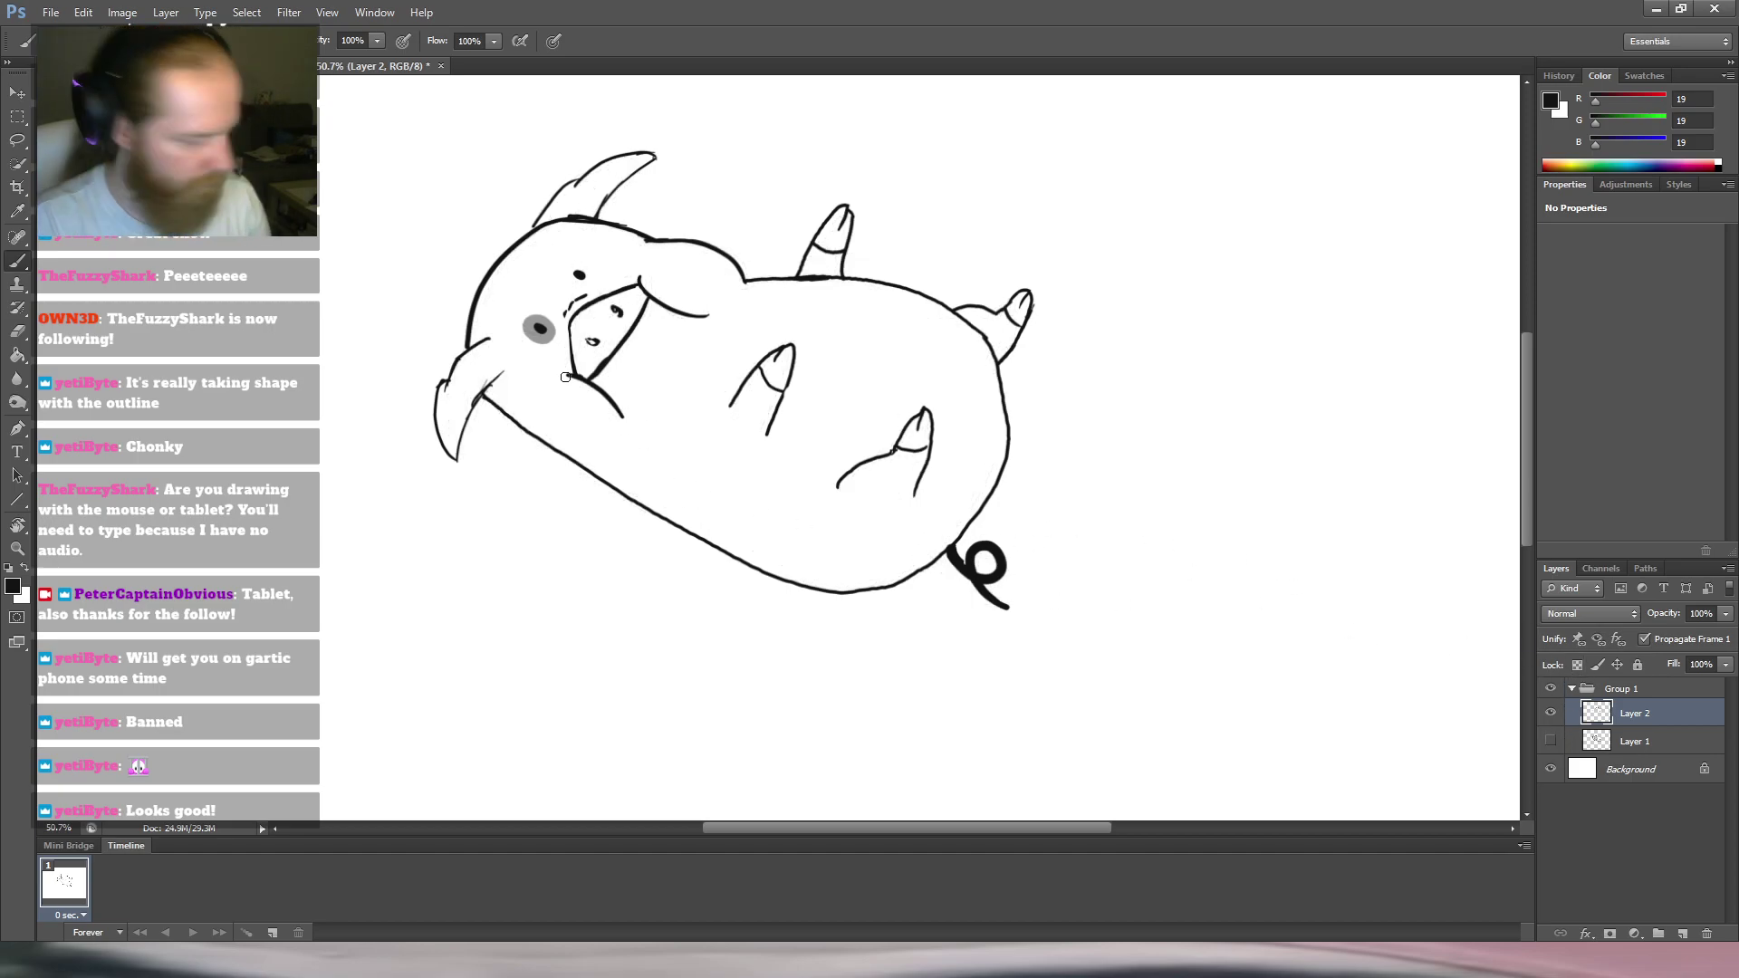
With the canvas rotated to set the head upright, erase the cheek line on the snout's outer side and ink it with a fuller curve.
left_click_drag(550, 368, 618, 358)
left_click_drag(784, 206, 974, 290)
key("r")
left_click_drag(887, 181, 864, 340)
key("e")
mouse_move(796, 517)
left_mouse_down()
mouse_move(822, 582)
mouse_move(827, 533)
left_mouse_up()
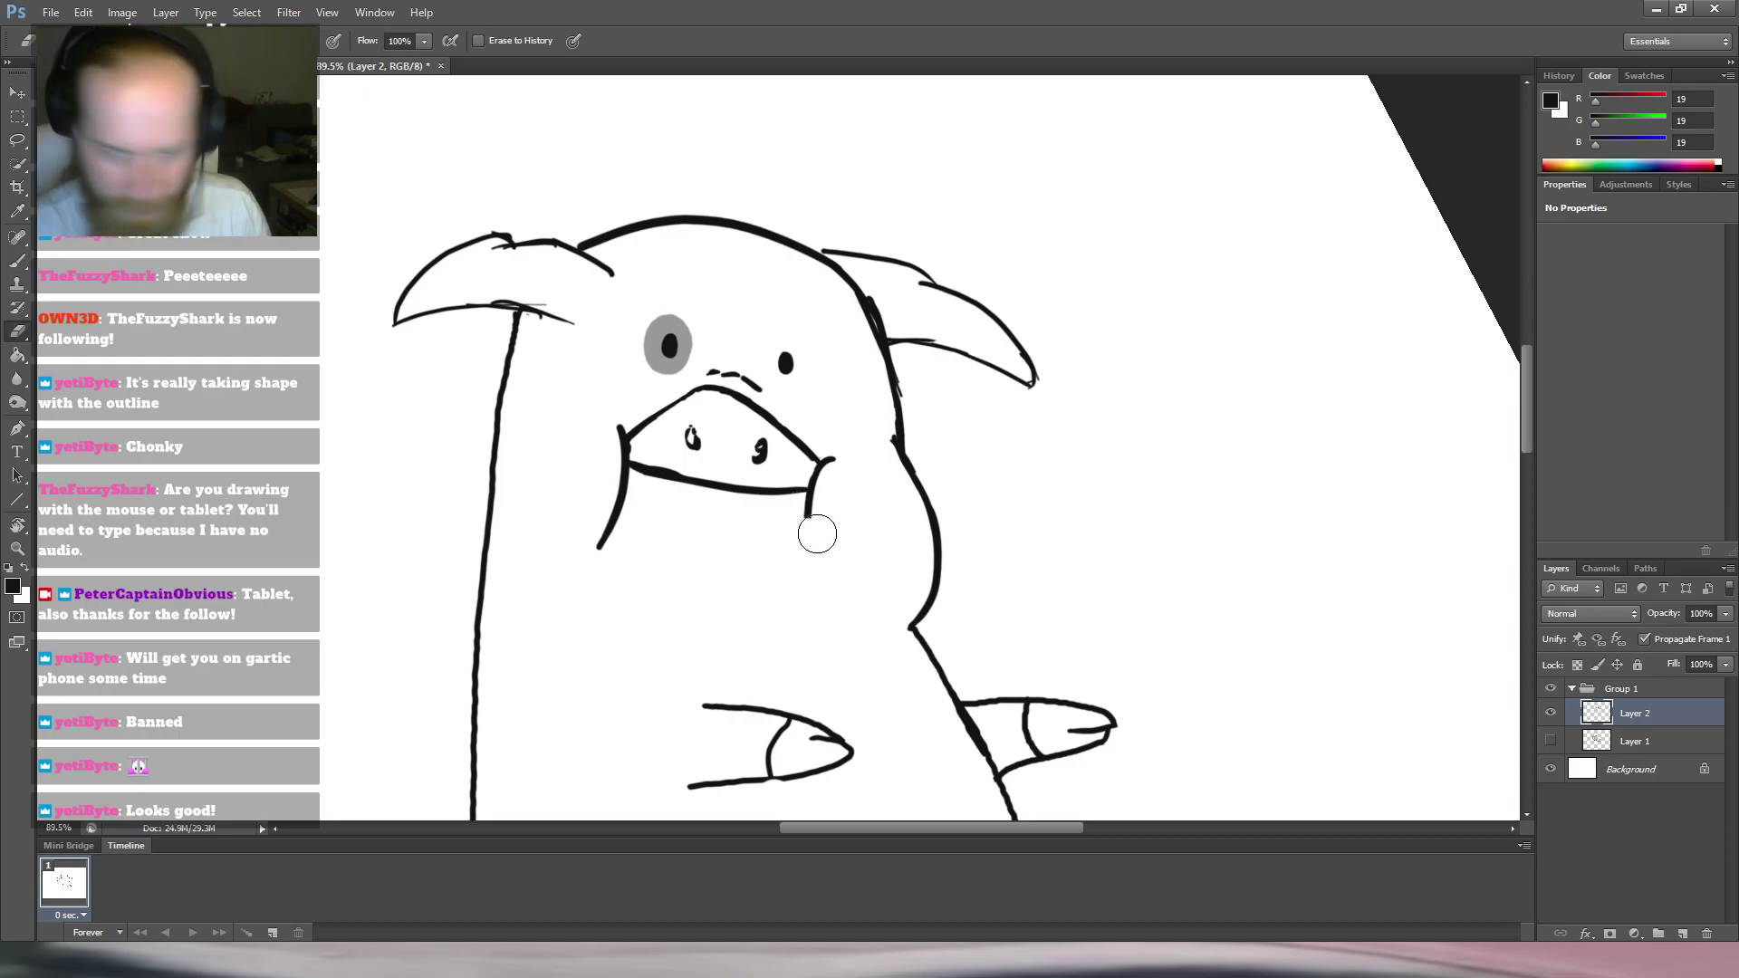
key("b")
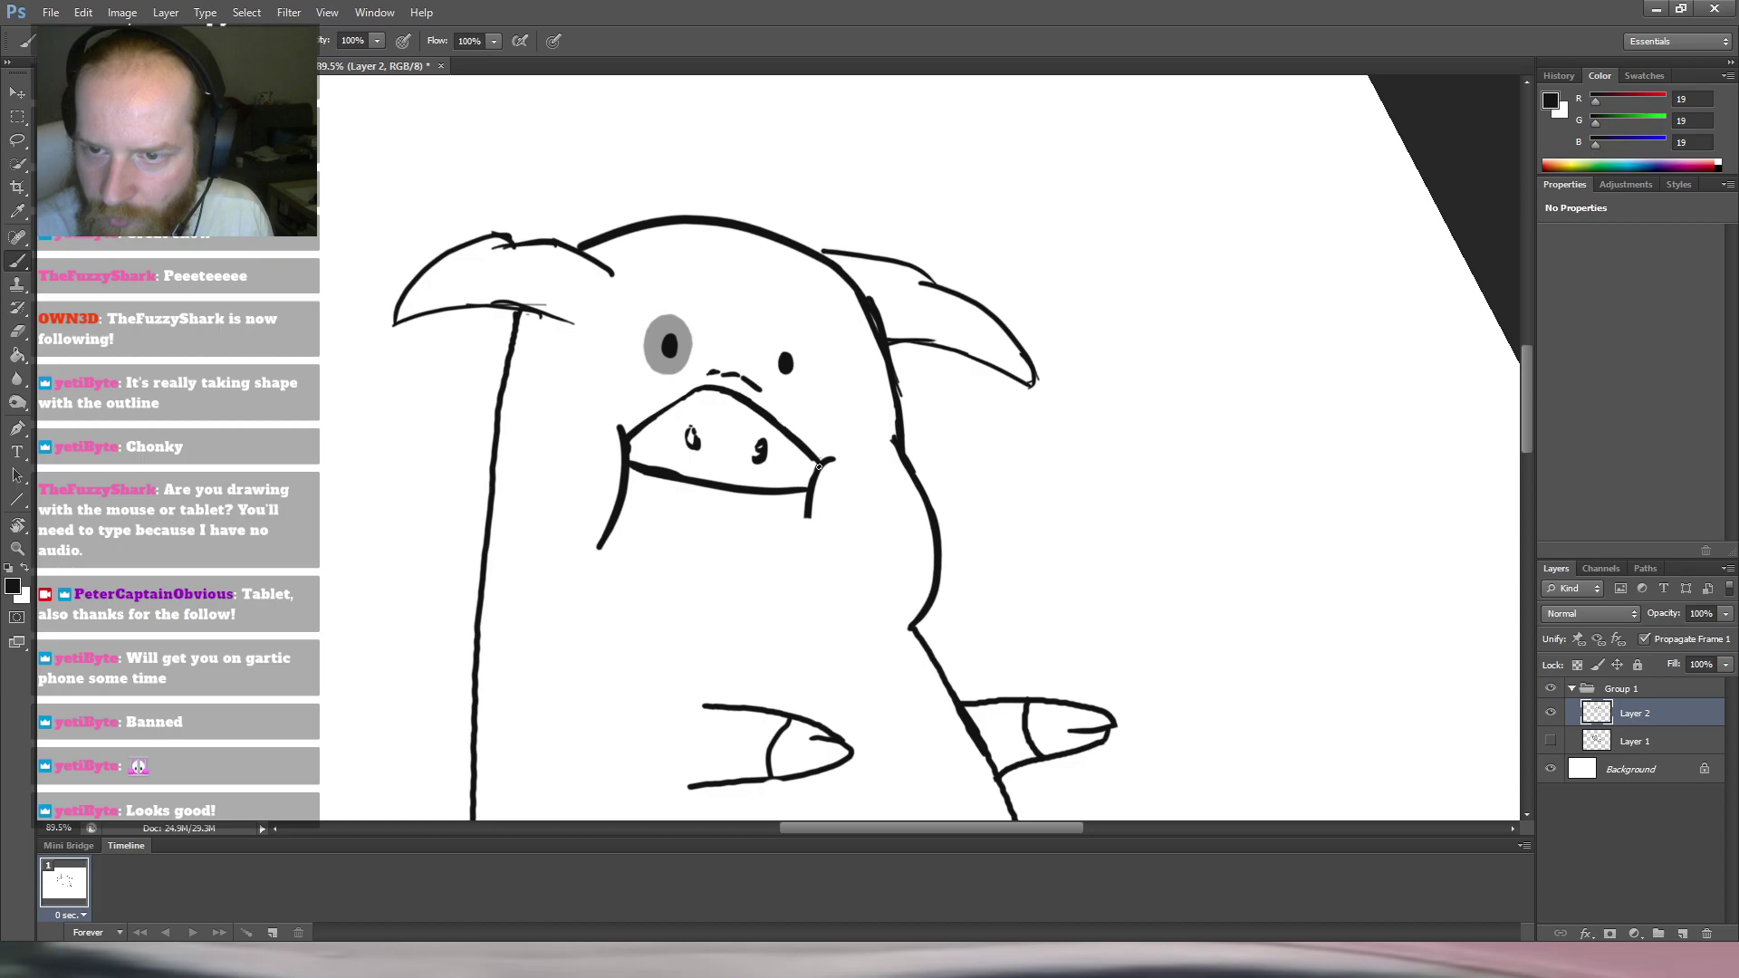
key("e")
mouse_move(821, 438)
left_mouse_down()
mouse_move(900, 392)
mouse_move(804, 530)
mouse_move(800, 578)
left_mouse_up()
key("b")
left_click_drag(812, 509, 825, 592)
mouse_move(827, 485)
left_mouse_down()
mouse_move(835, 602)
mouse_move(835, 559)
mouse_move(837, 599)
mouse_move(800, 571)
mouse_move(827, 548)
mouse_move(817, 502)
mouse_move(837, 607)
mouse_move(810, 531)
left_mouse_up()
Erase the cheek line on the snout's patched-eye side and ink it as a shorter curve extending above the snout corner.
key("e")
key("b")
key("e")
mouse_move(447, 544)
left_mouse_down()
mouse_move(381, 644)
mouse_move(427, 545)
mouse_move(422, 513)
mouse_move(453, 480)
left_mouse_up()
key("b")
mouse_move(441, 362)
left_mouse_down()
mouse_move(461, 422)
mouse_move(445, 550)
left_mouse_up()
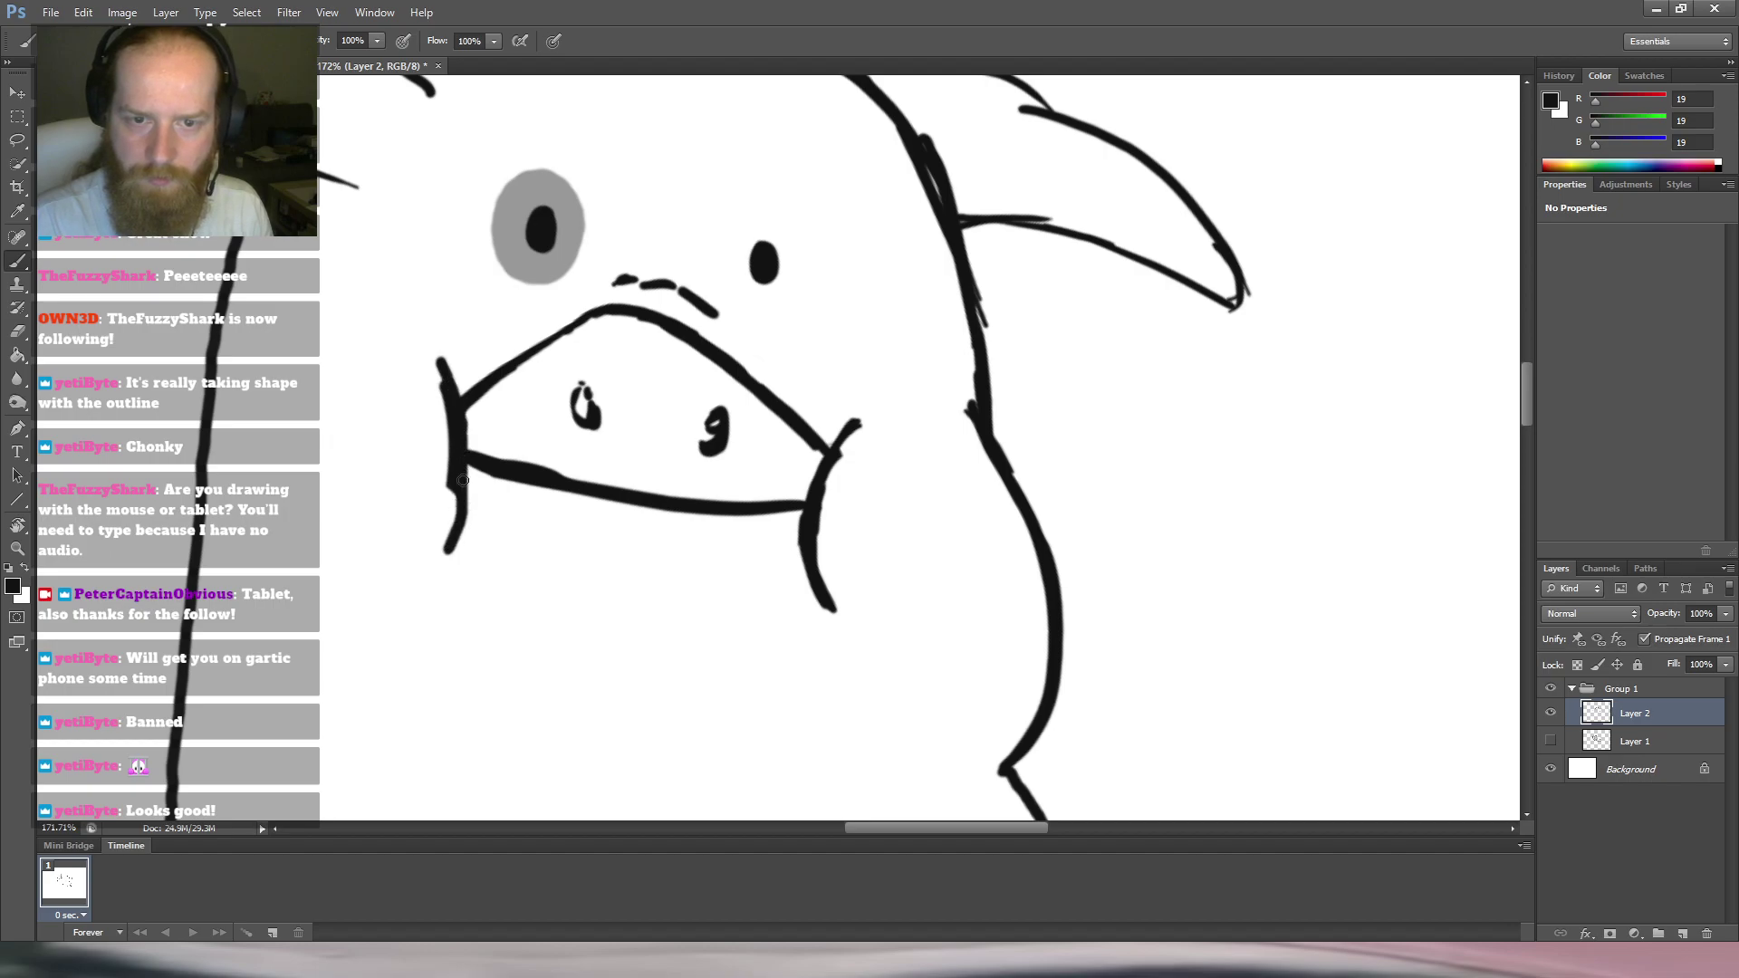
Lasso the snout with its cheek and wrinkle lines and warp both sides inward to narrow it.
scroll(806, 277, "down", 3)
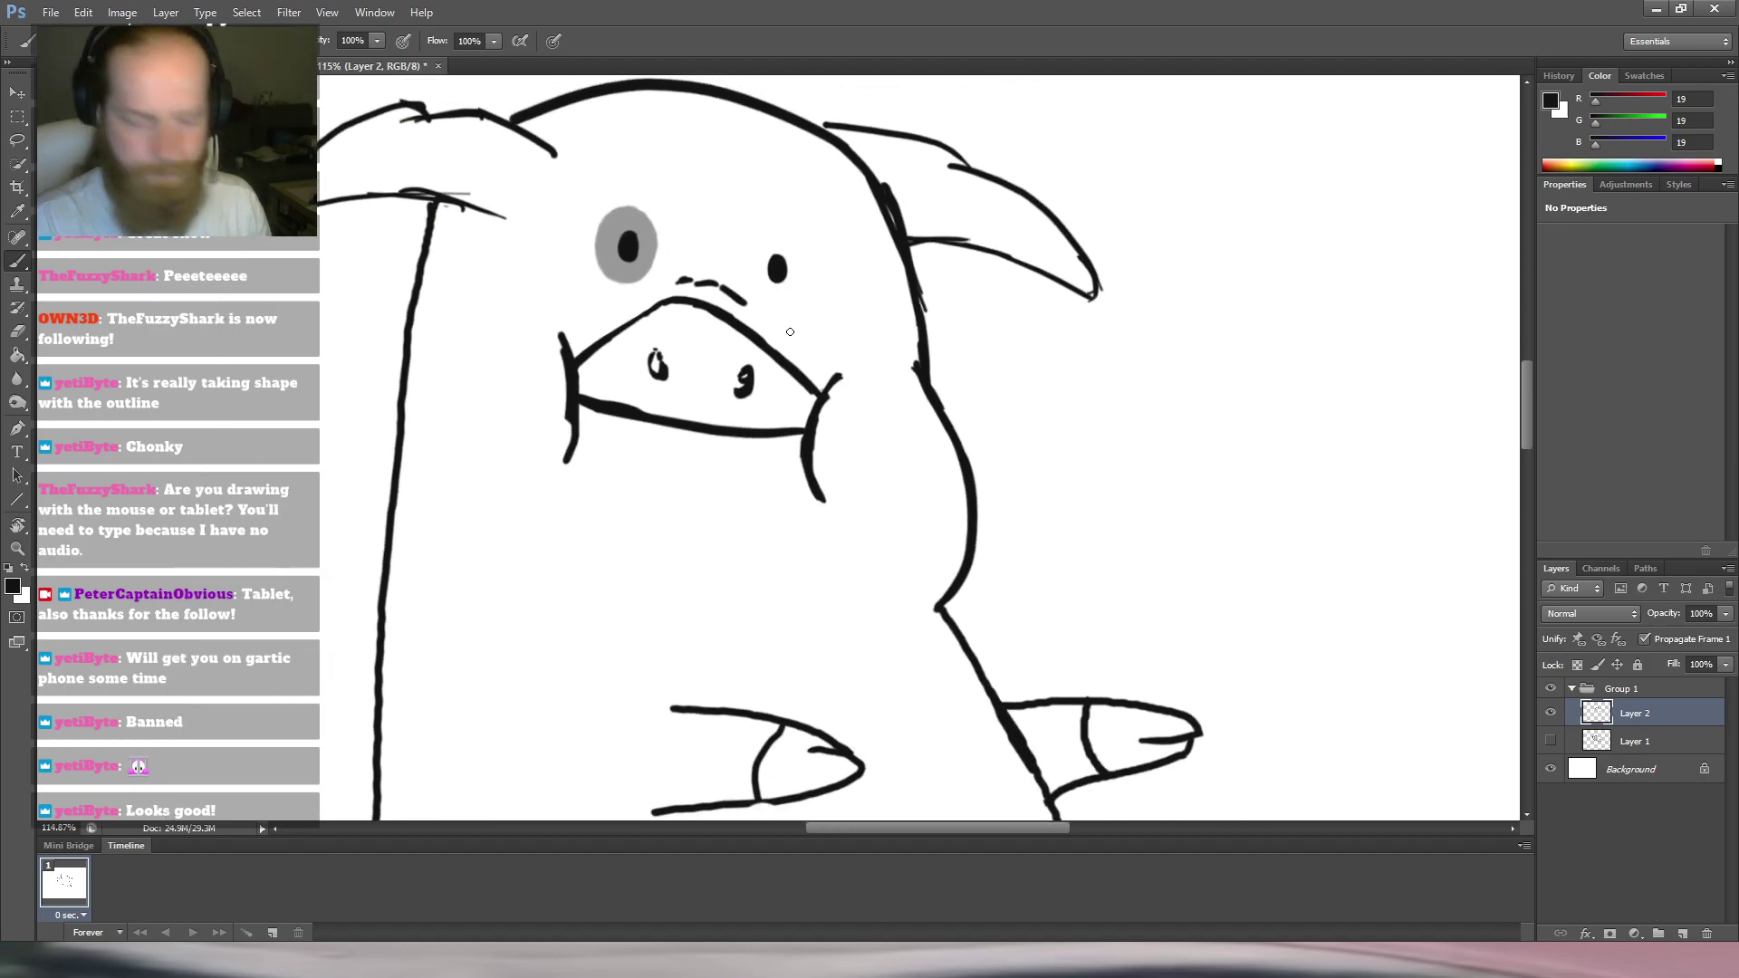
key("l")
mouse_move(537, 505)
left_mouse_down()
mouse_move(564, 527)
mouse_move(856, 498)
mouse_move(842, 350)
mouse_move(743, 284)
left_mouse_up()
left_click_drag(576, 310, 539, 499)
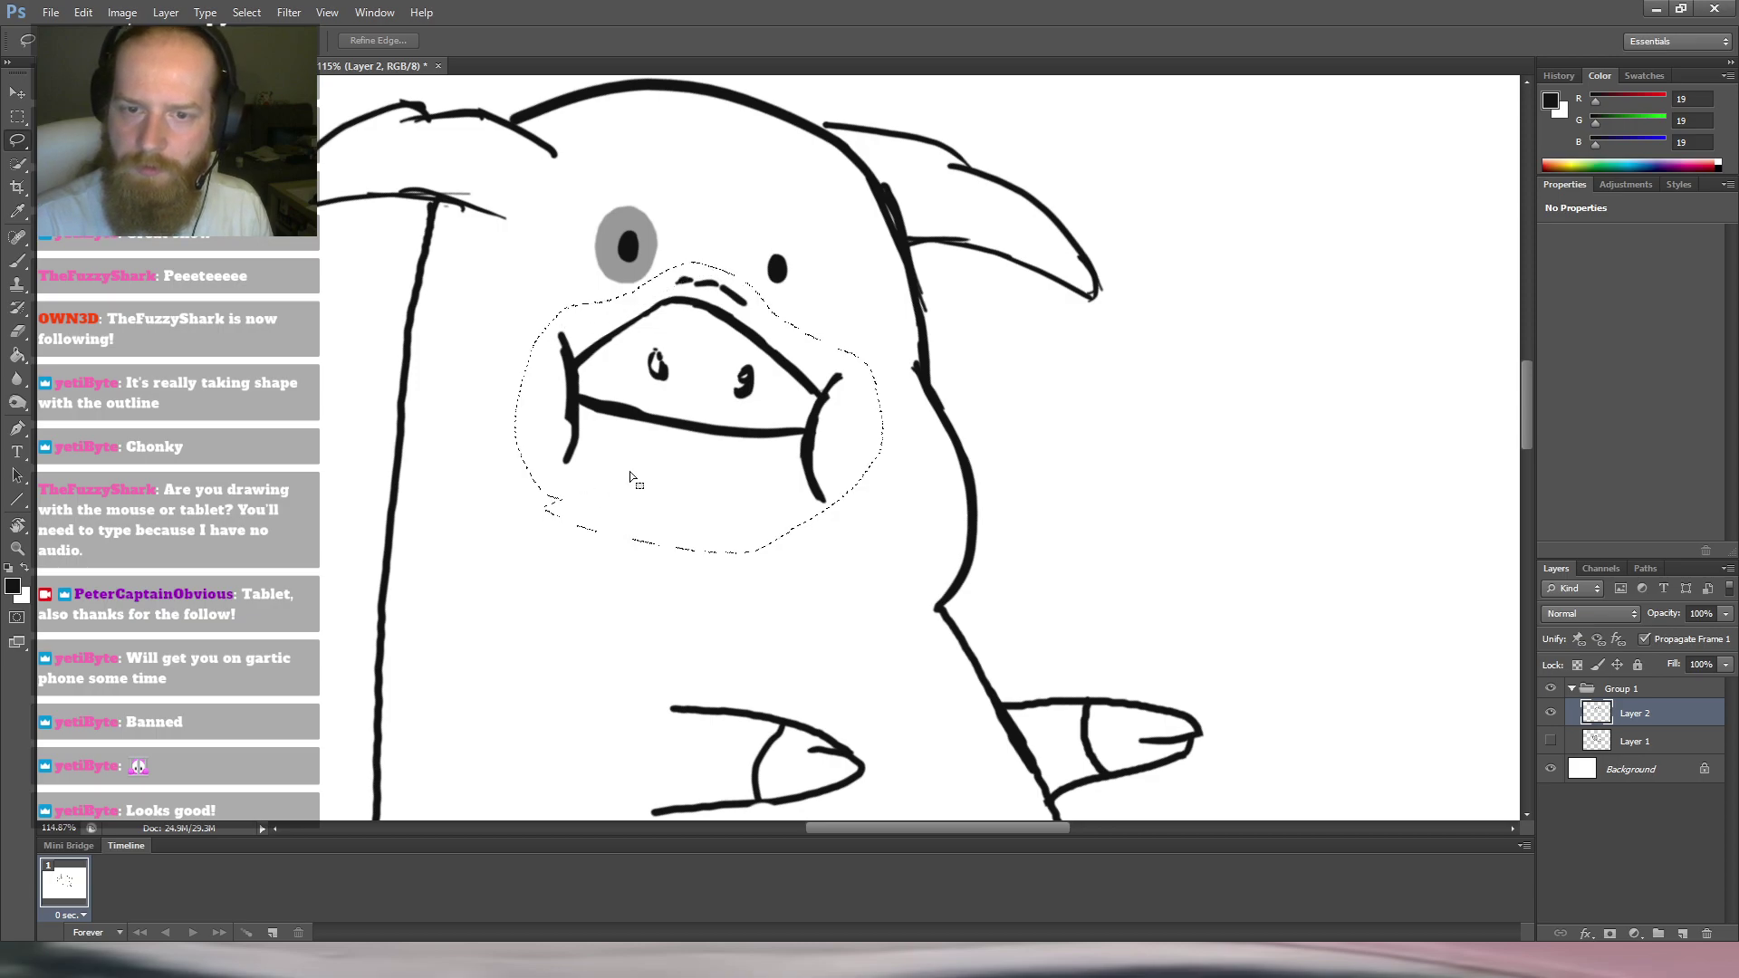
key("ctrl+t")
left_click_drag(795, 622, 845, 499)
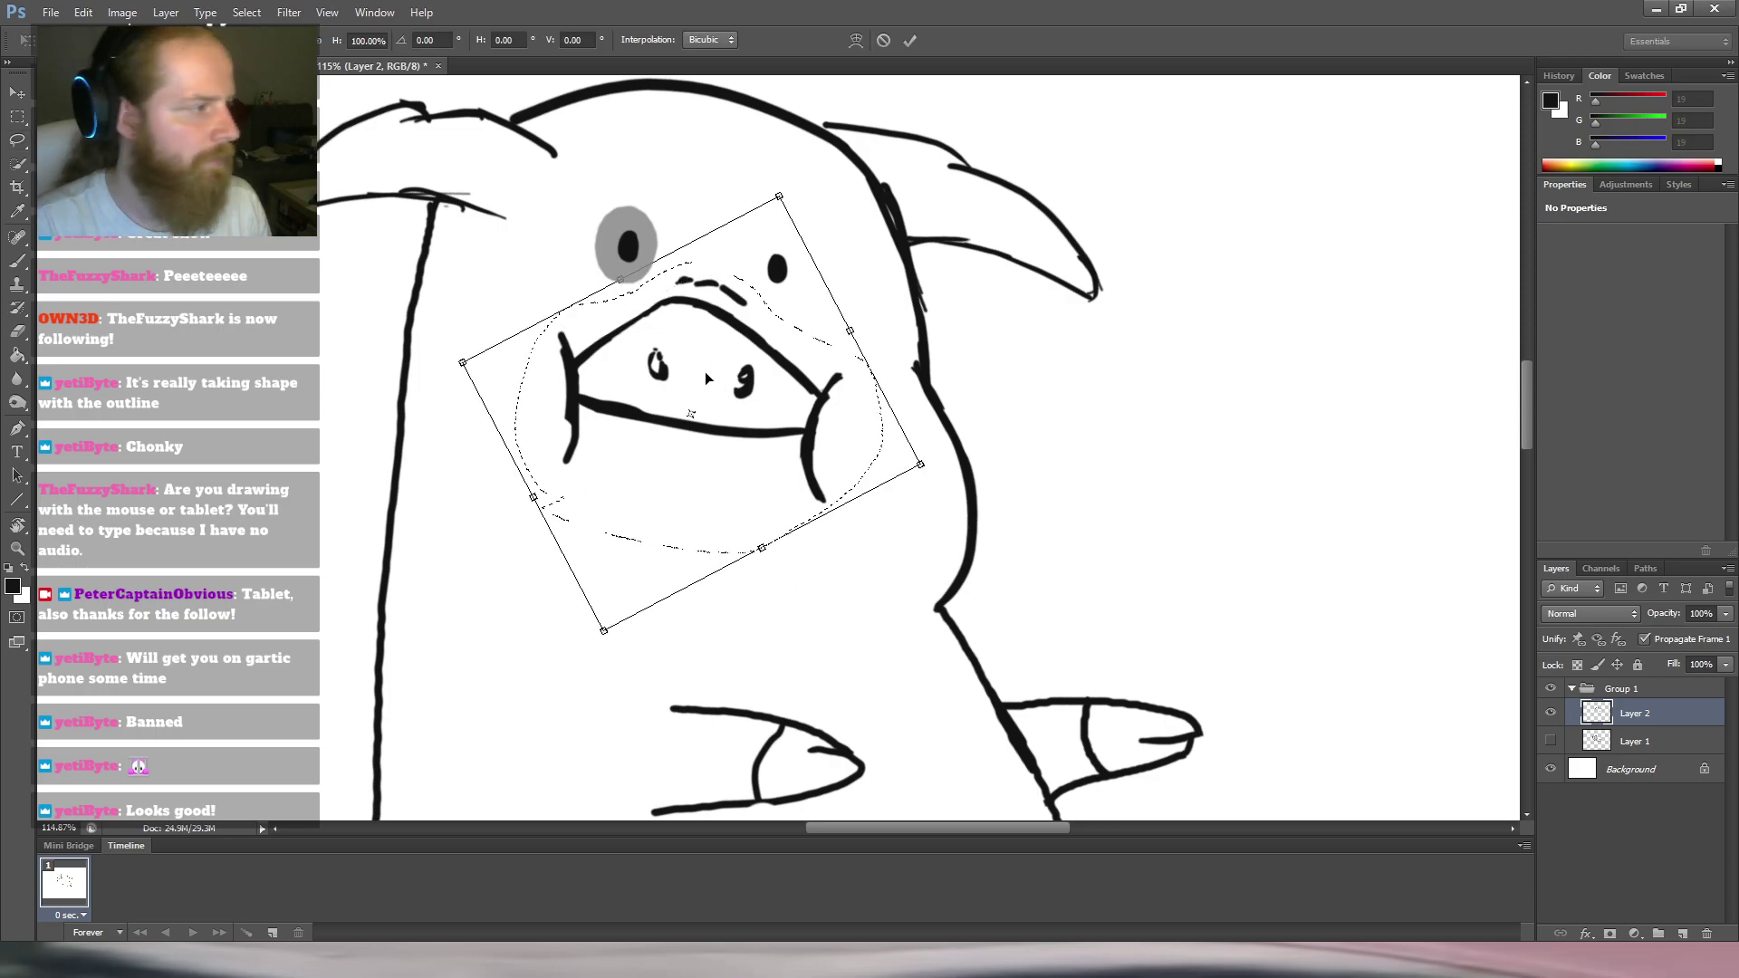
left_click(812, 534)
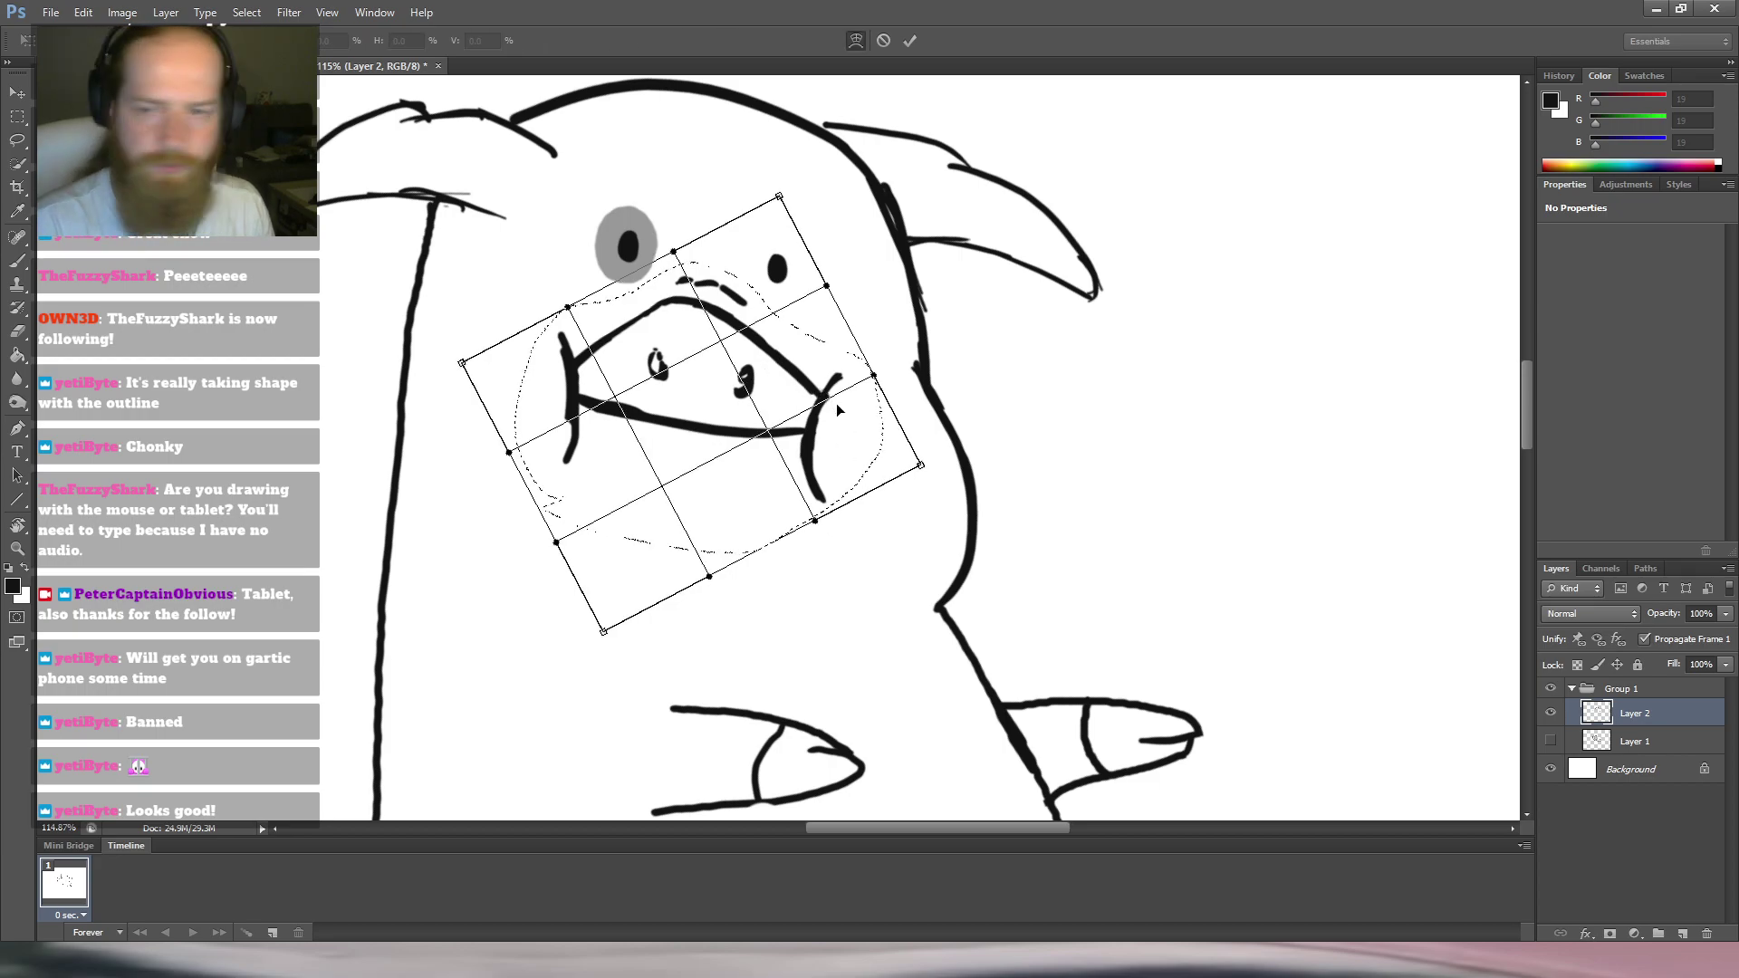
left_click_drag(829, 412, 802, 399)
left_click_drag(550, 391, 571, 394)
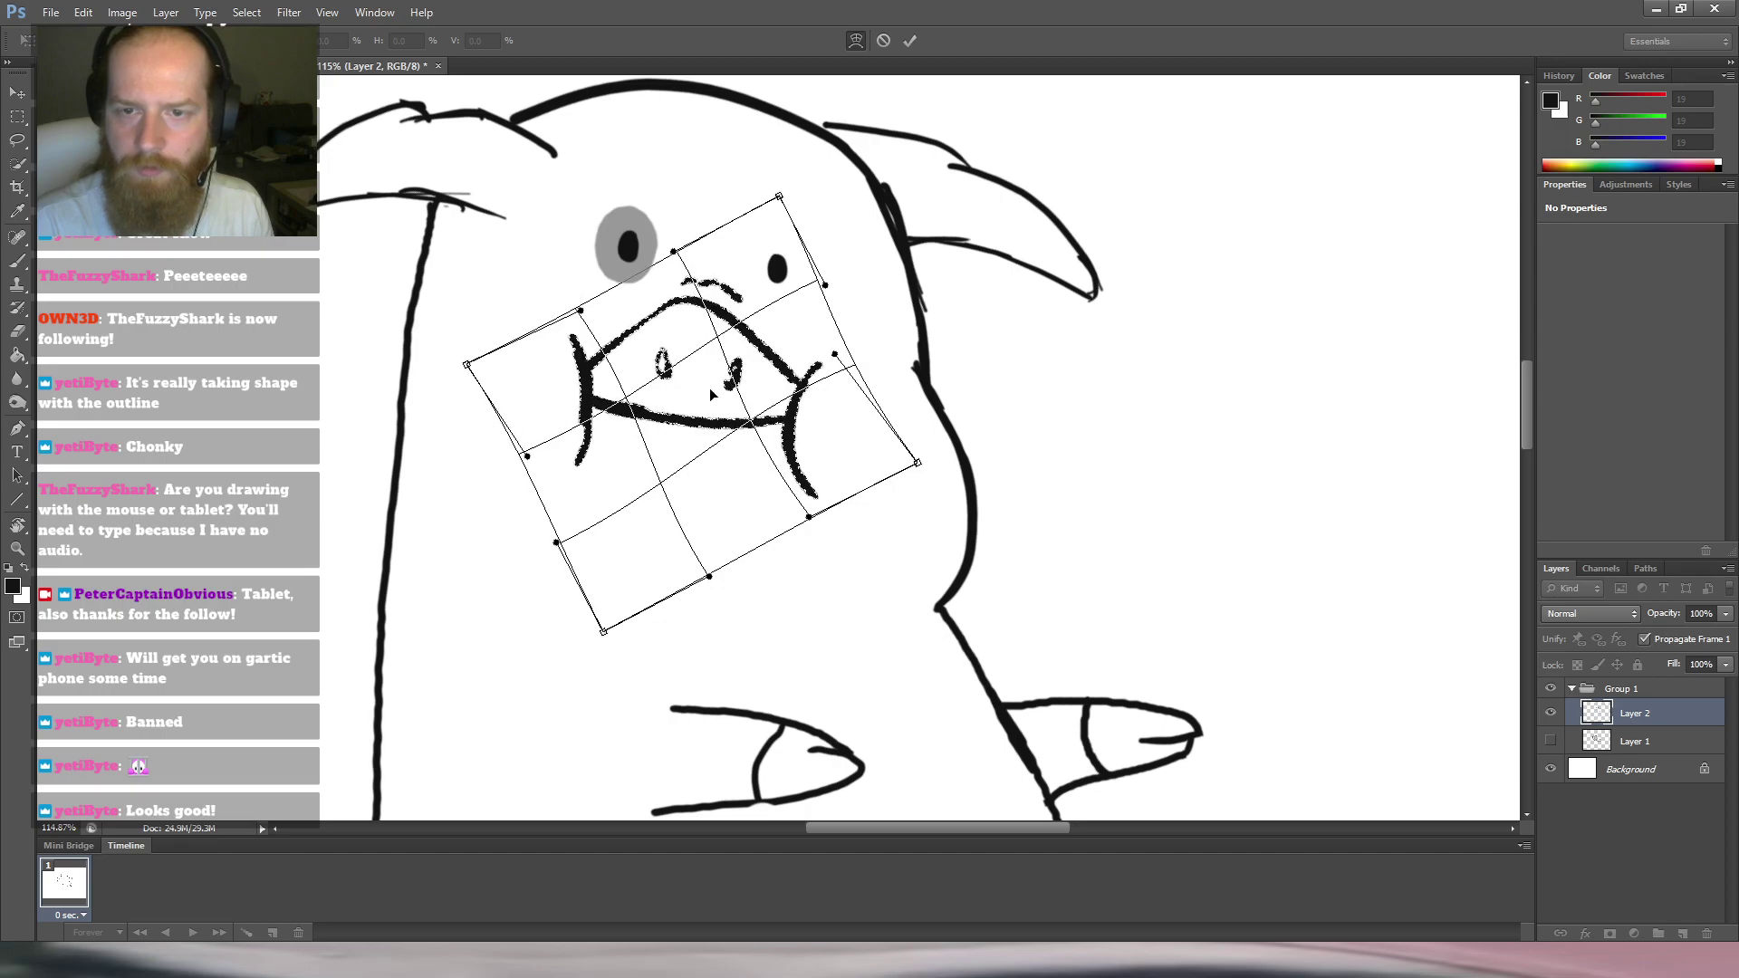
key("Return")
Move the selected snout closer to the eyes and skew it horizontally by 4.64 degrees.
key("l")
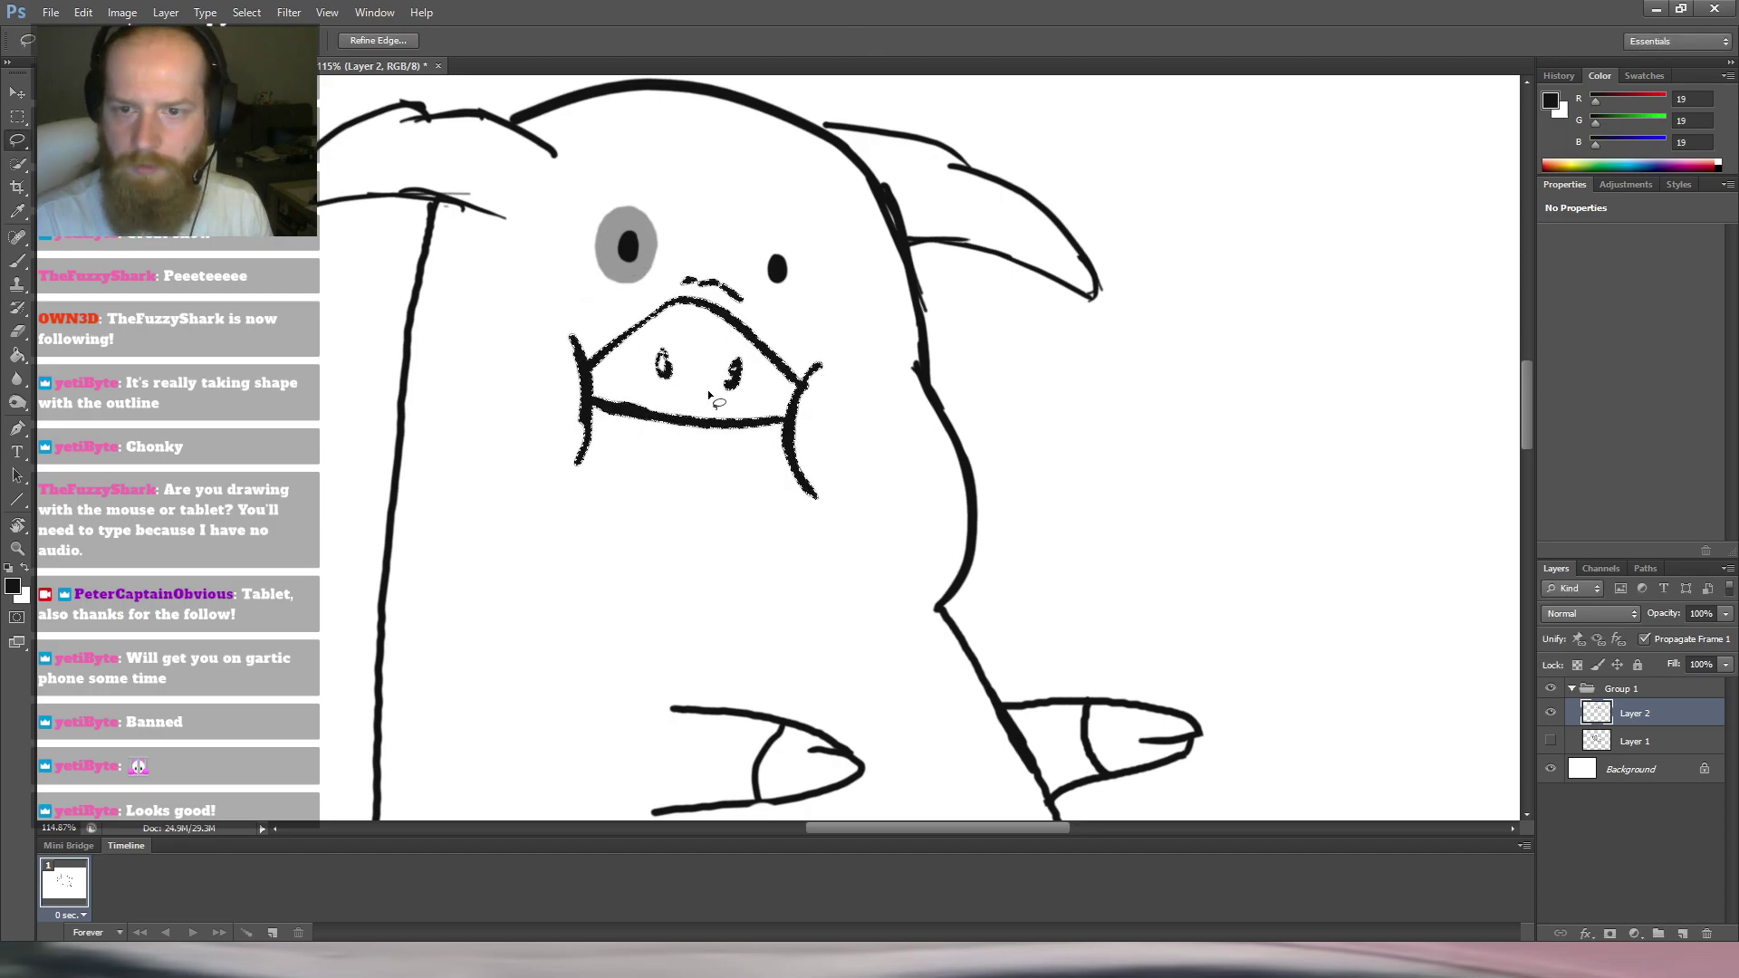
left_click_drag(704, 393, 720, 372)
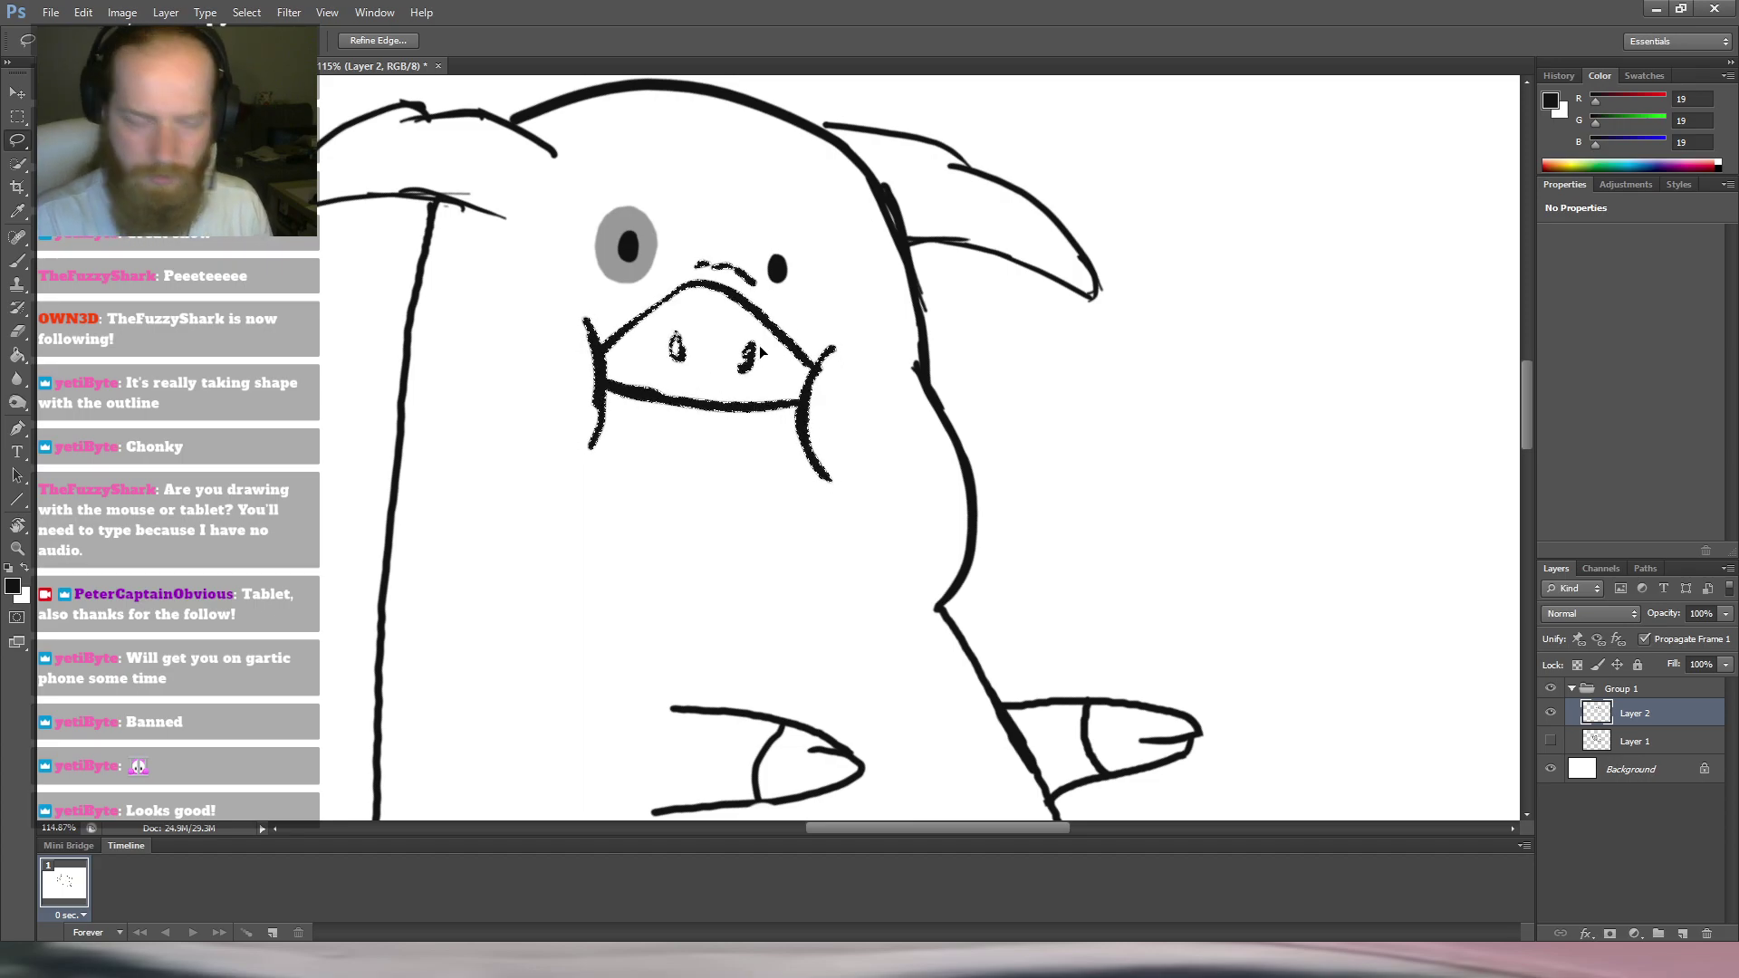
key("m")
left_click(831, 600)
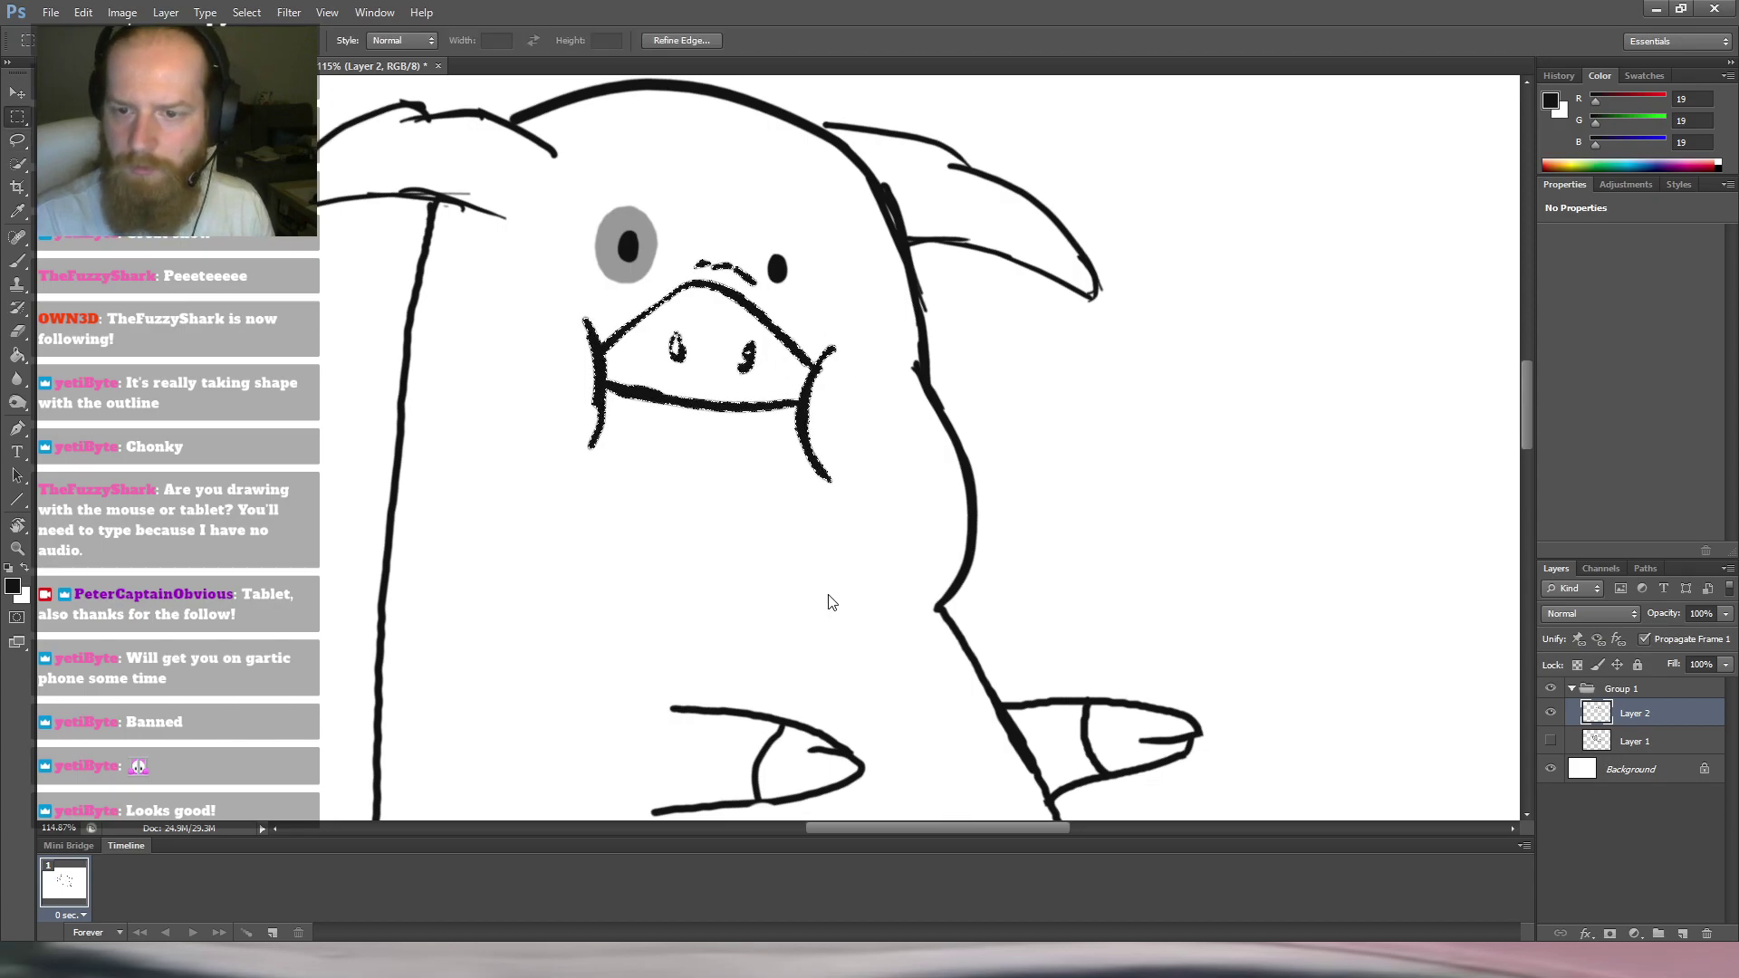
key("ctrl+t")
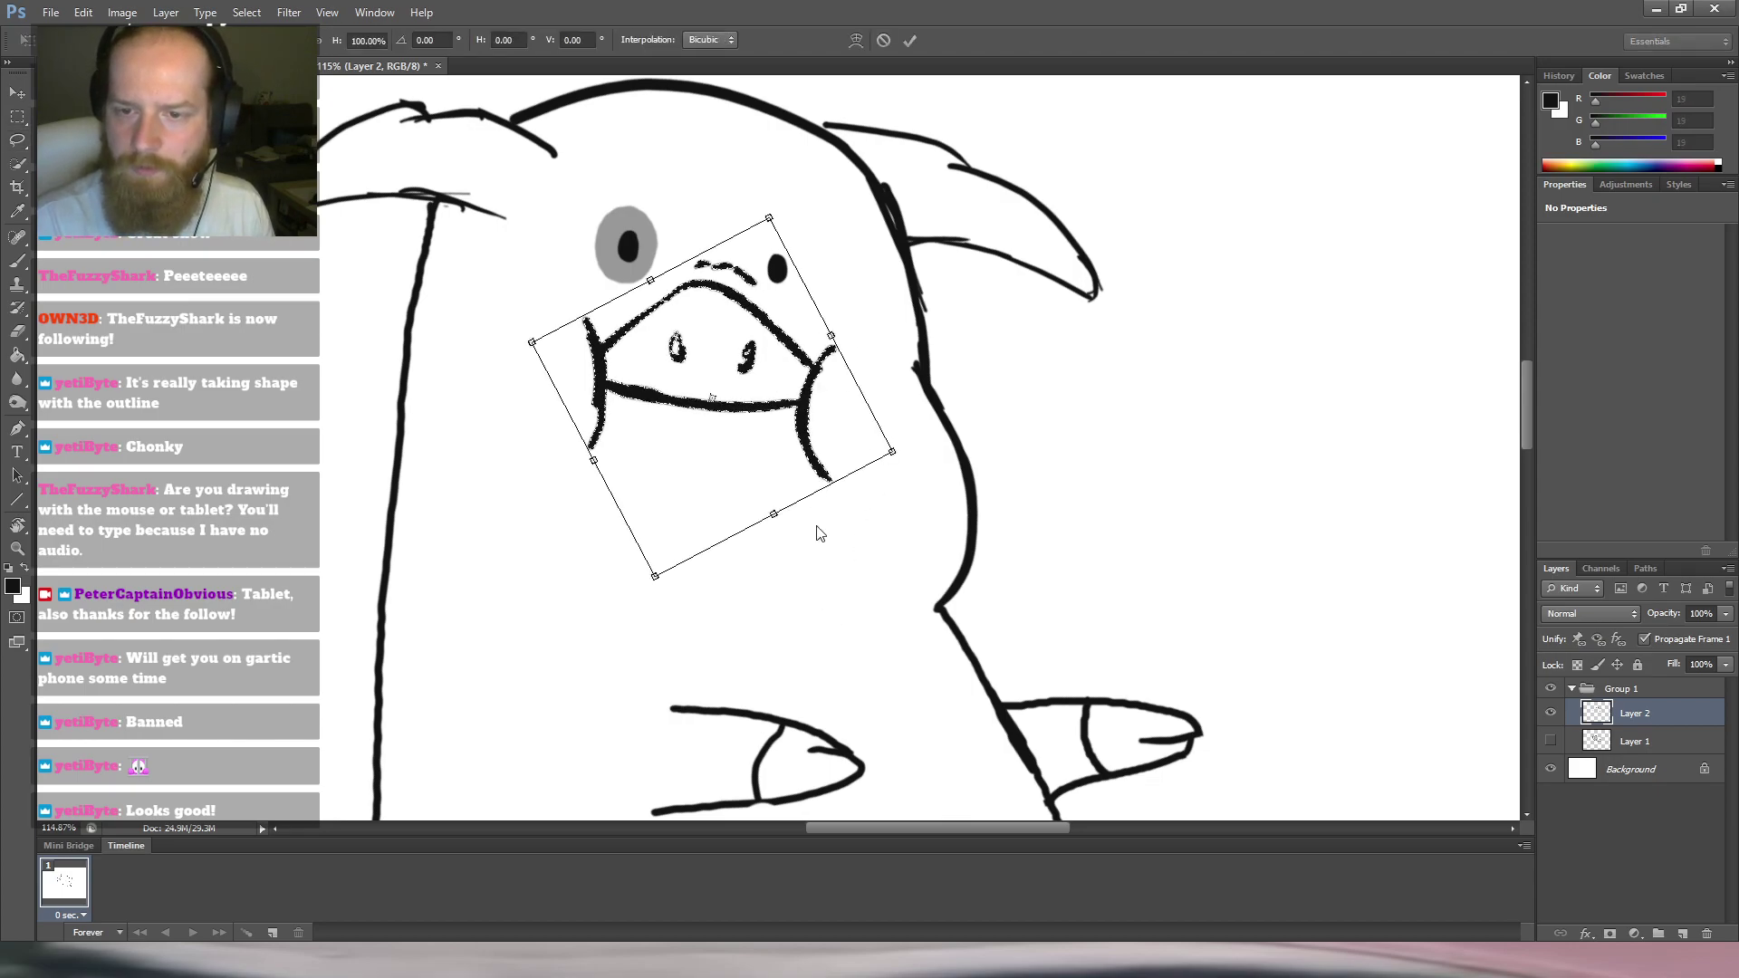
left_click_drag(904, 449, 896, 431)
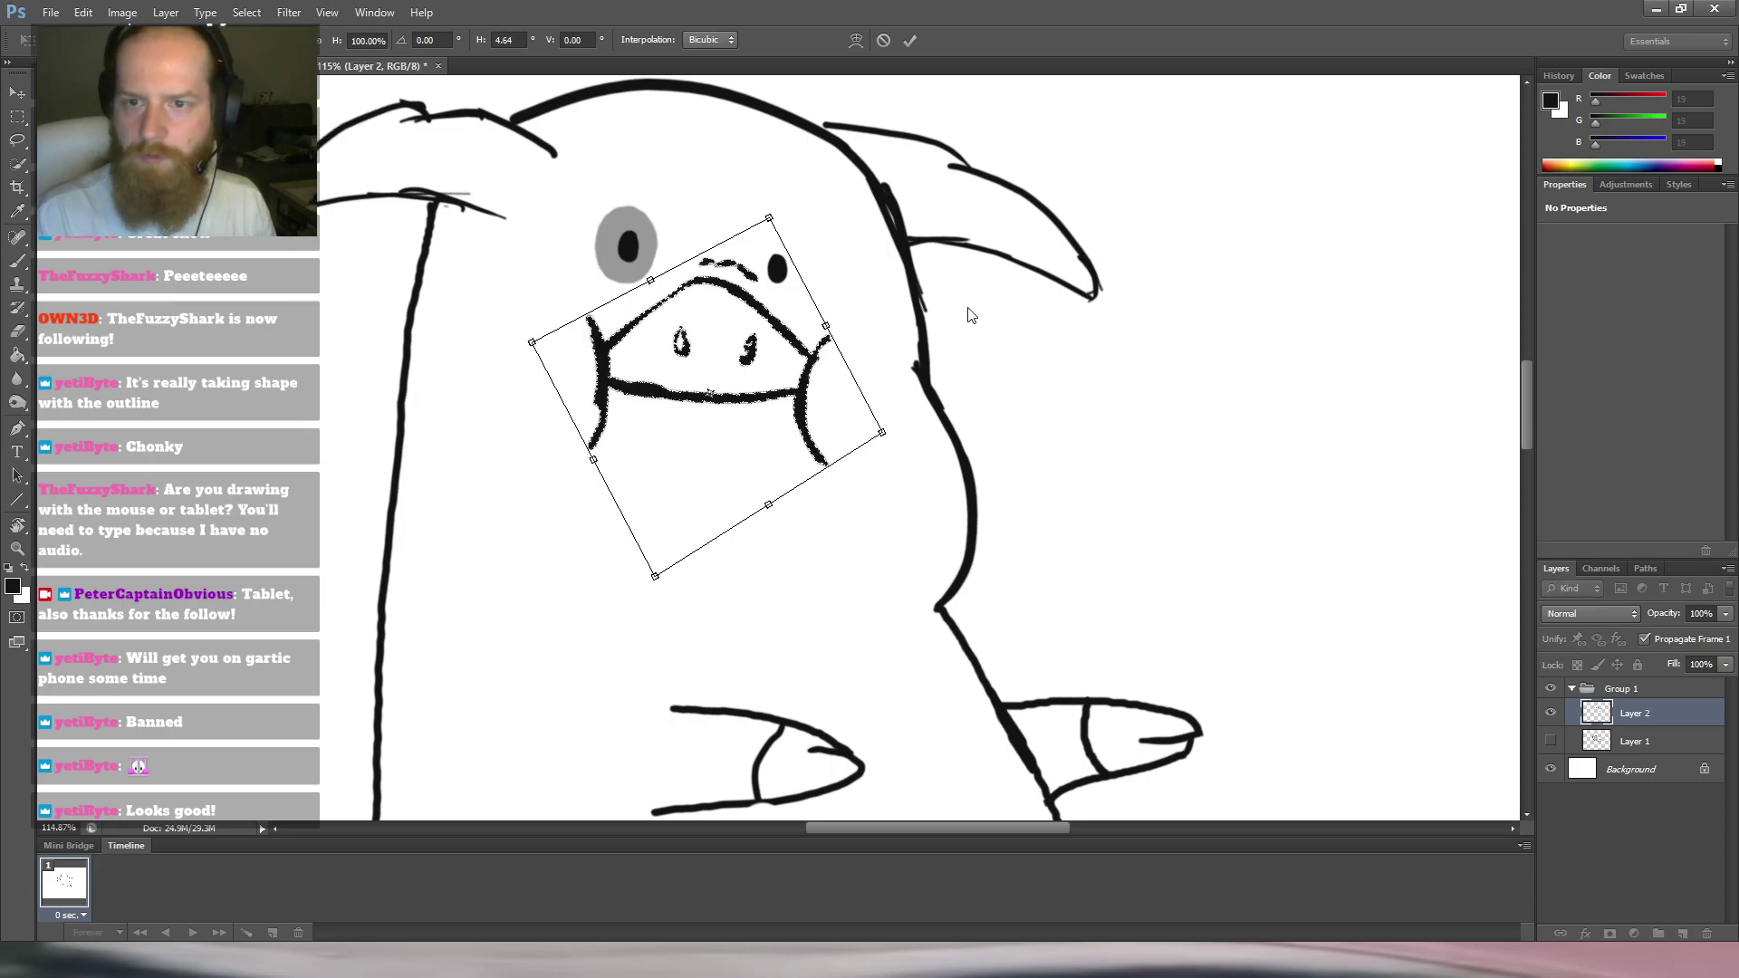
key("Return")
Rotate the canvas, lasso the eyes and snout together, and shift the whole face toward the head's upper outline.
key("r")
left_click_drag(1033, 283, 744, 192)
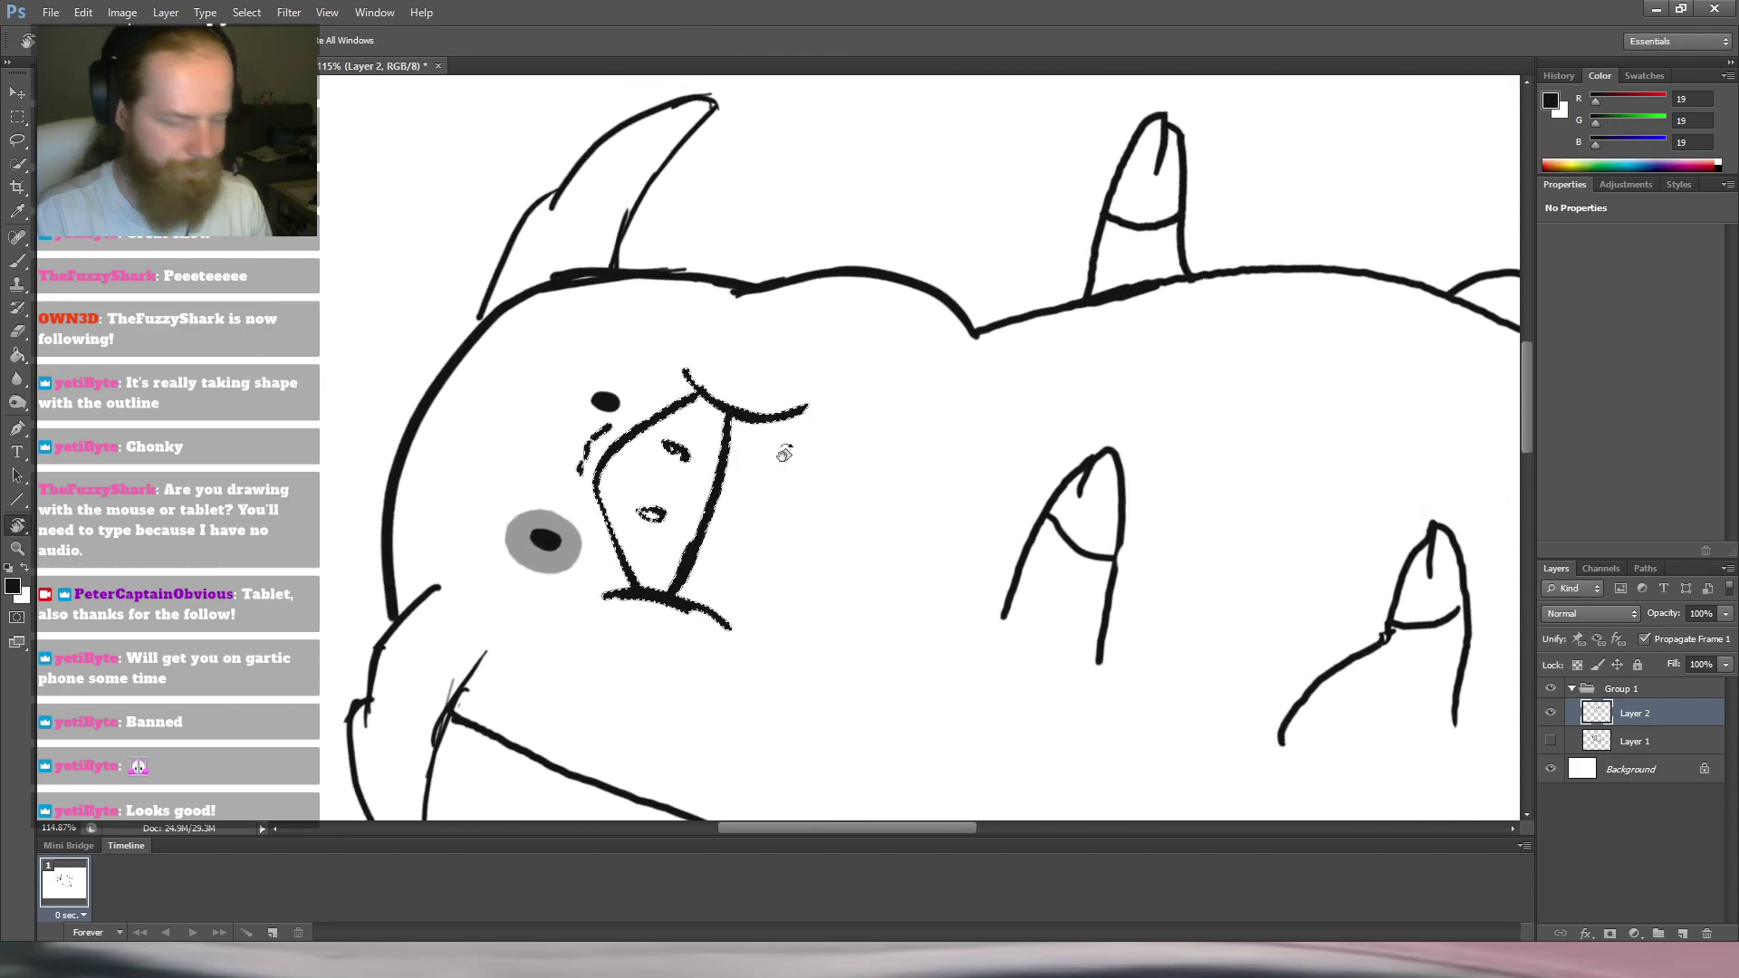
key("l")
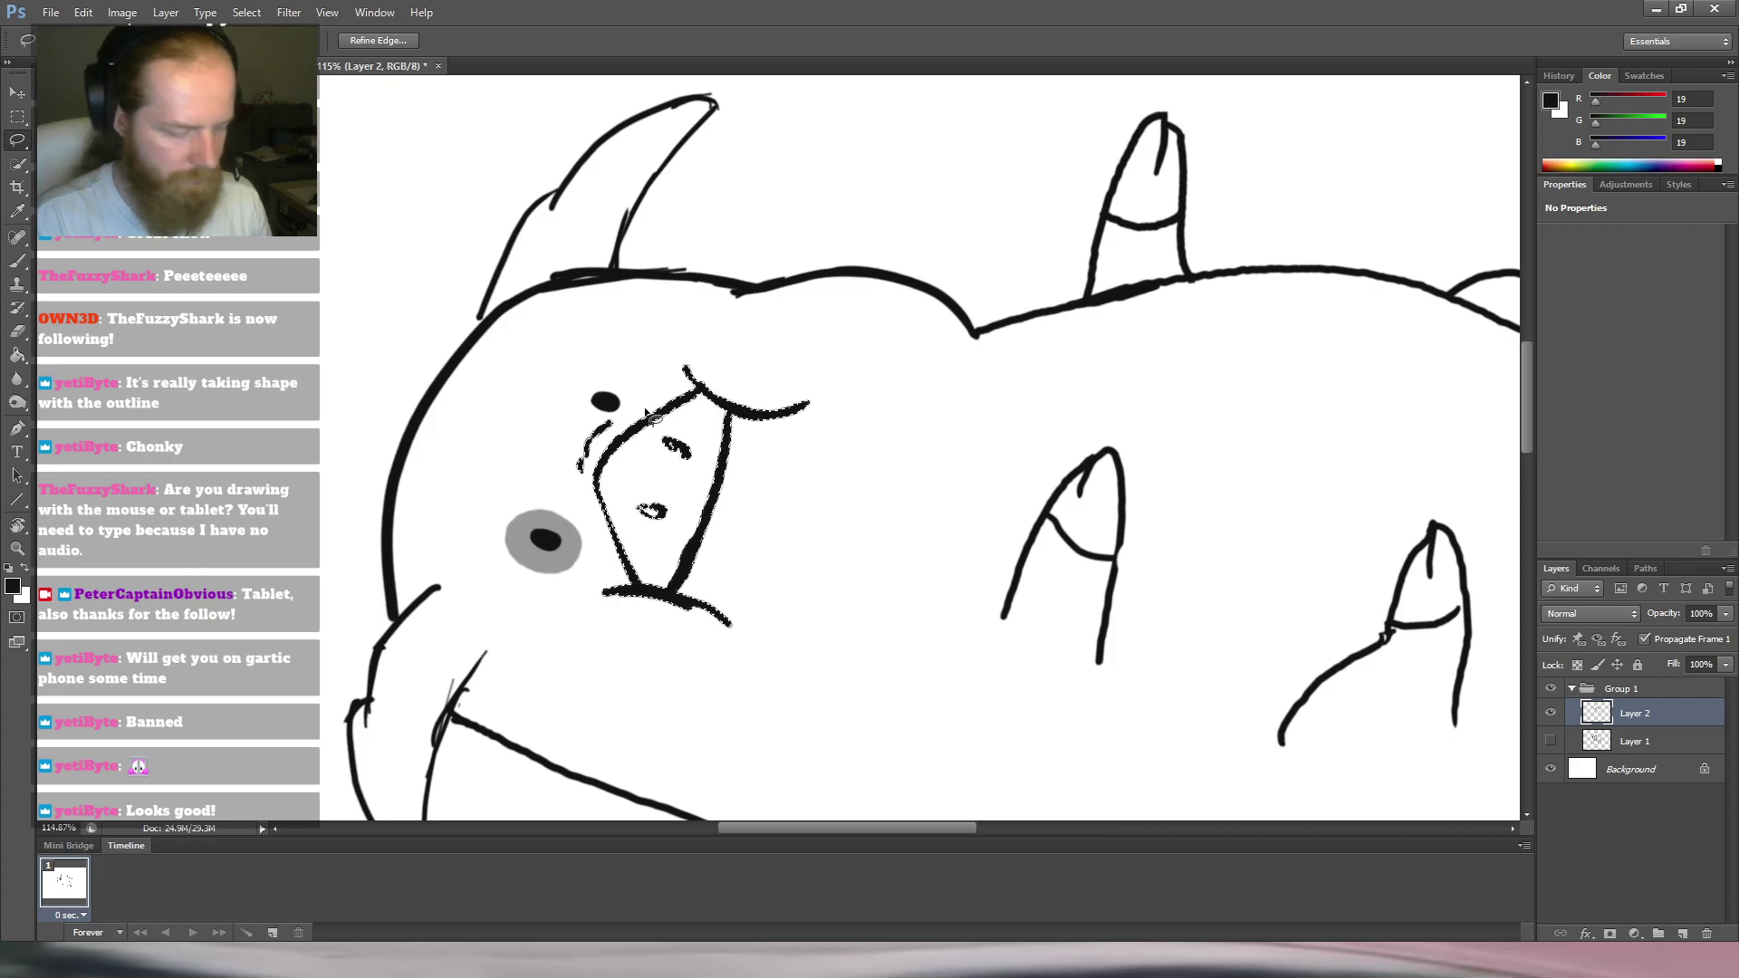
key("m")
key("l")
mouse_move(625, 332)
left_mouse_down()
mouse_move(544, 370)
mouse_move(725, 696)
mouse_move(815, 368)
left_mouse_up()
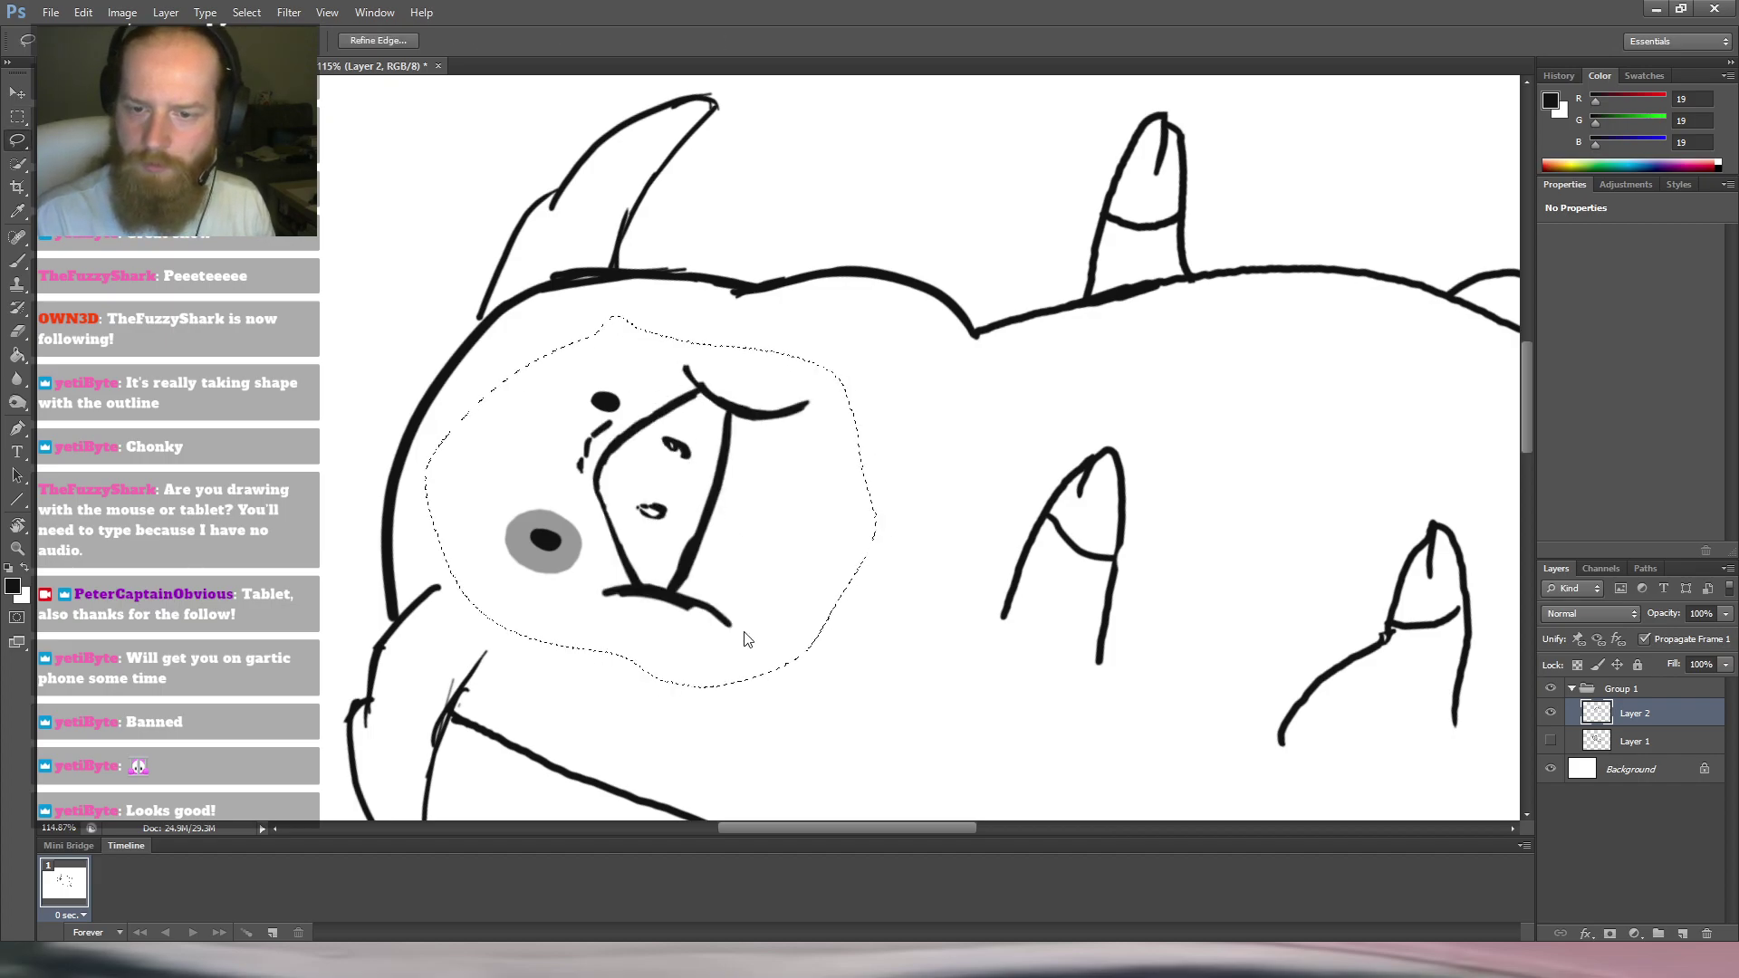
key("ctrl+t")
mouse_move(684, 504)
left_mouse_down()
mouse_move(701, 468)
mouse_move(726, 493)
mouse_move(701, 464)
mouse_move(717, 443)
mouse_move(698, 464)
left_mouse_up()
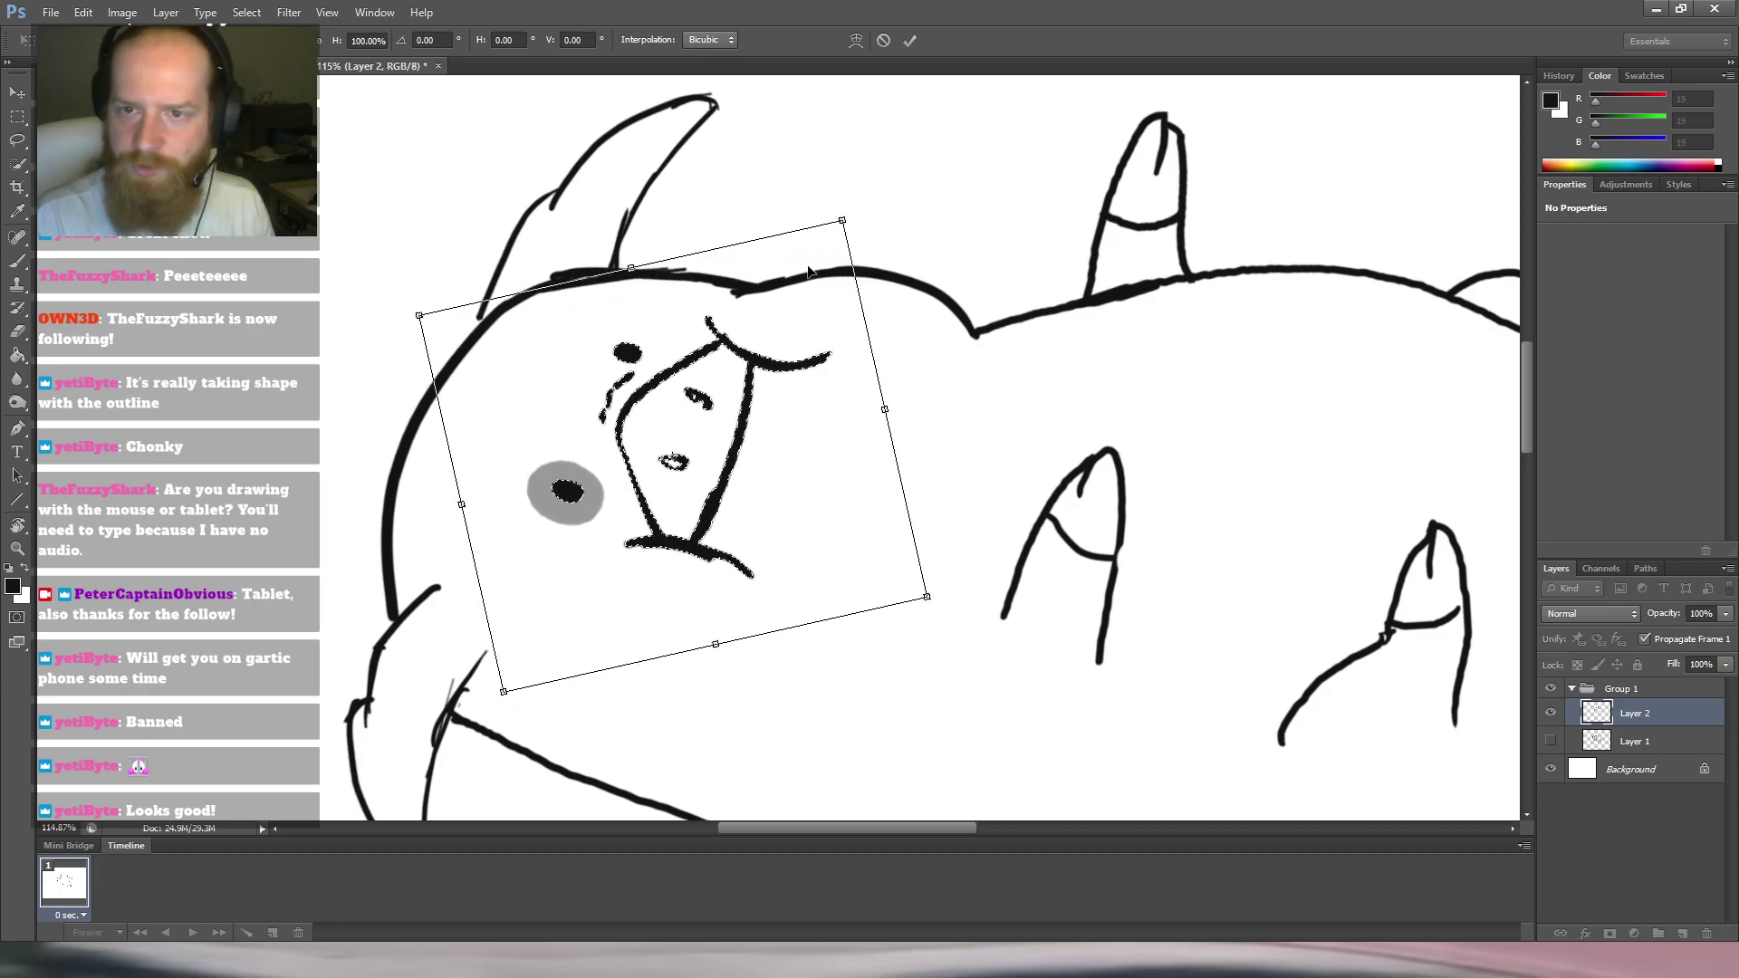
key("Return")
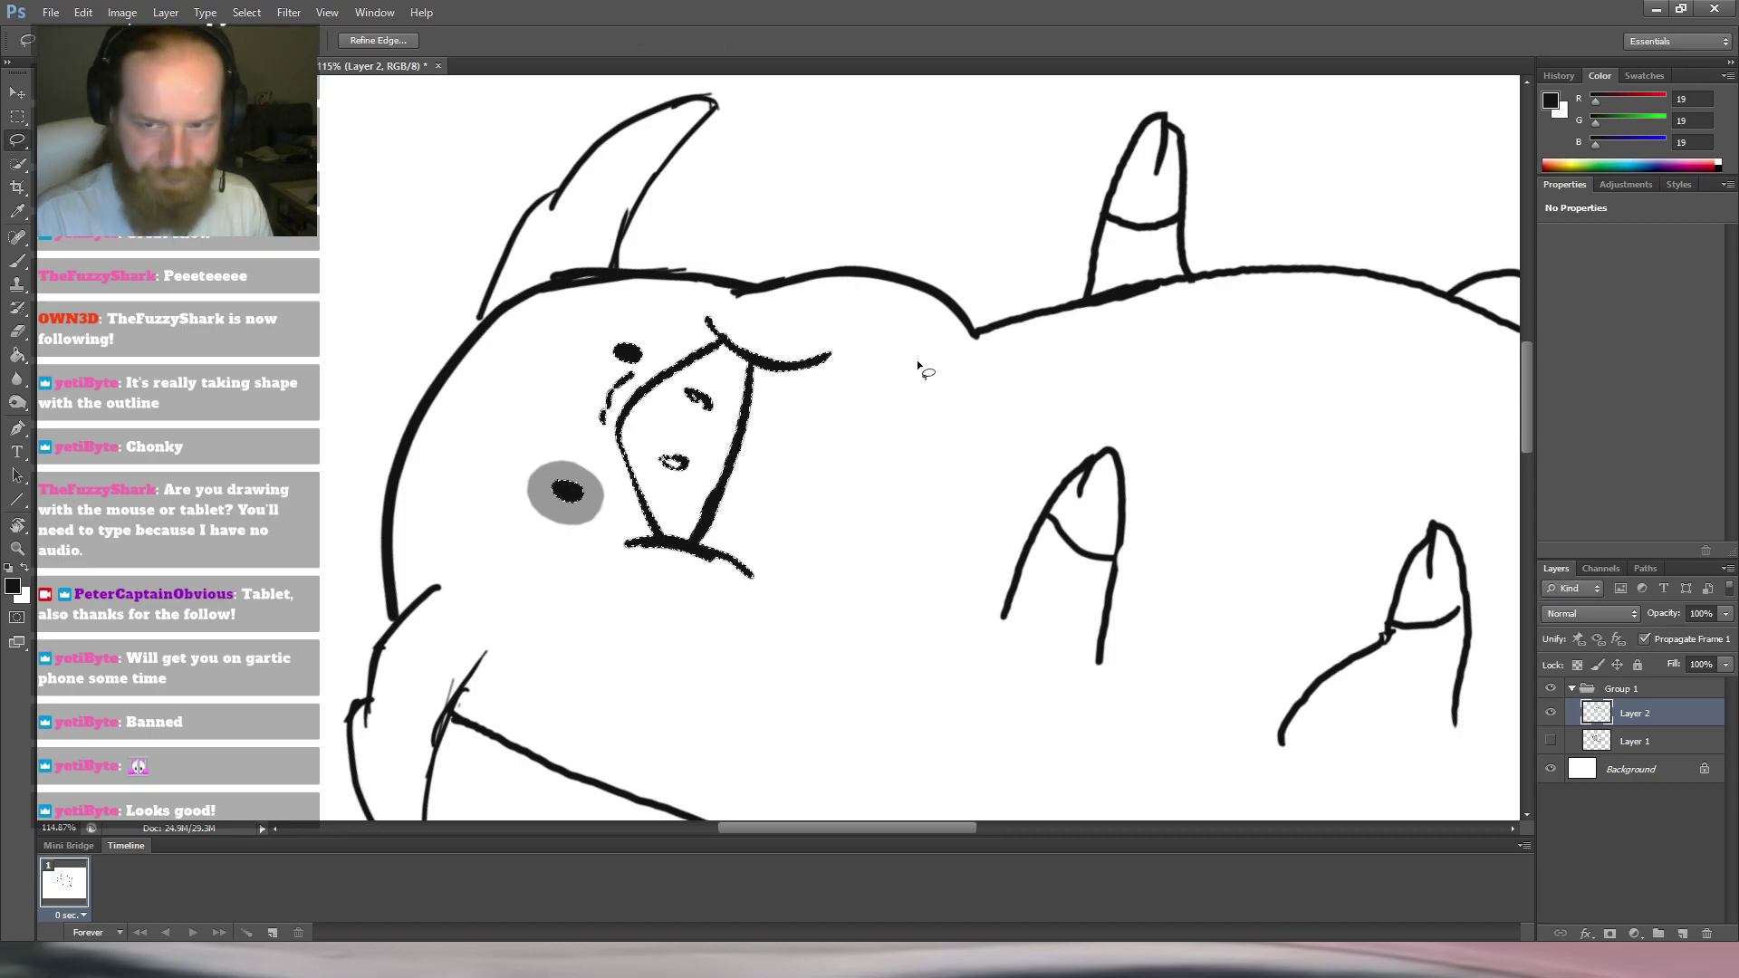
Lasso the bulging cheek outline and move it toward the ear, then deselect it.
mouse_move(927, 365)
left_mouse_down()
mouse_move(905, 249)
mouse_move(756, 247)
mouse_move(709, 281)
left_mouse_up()
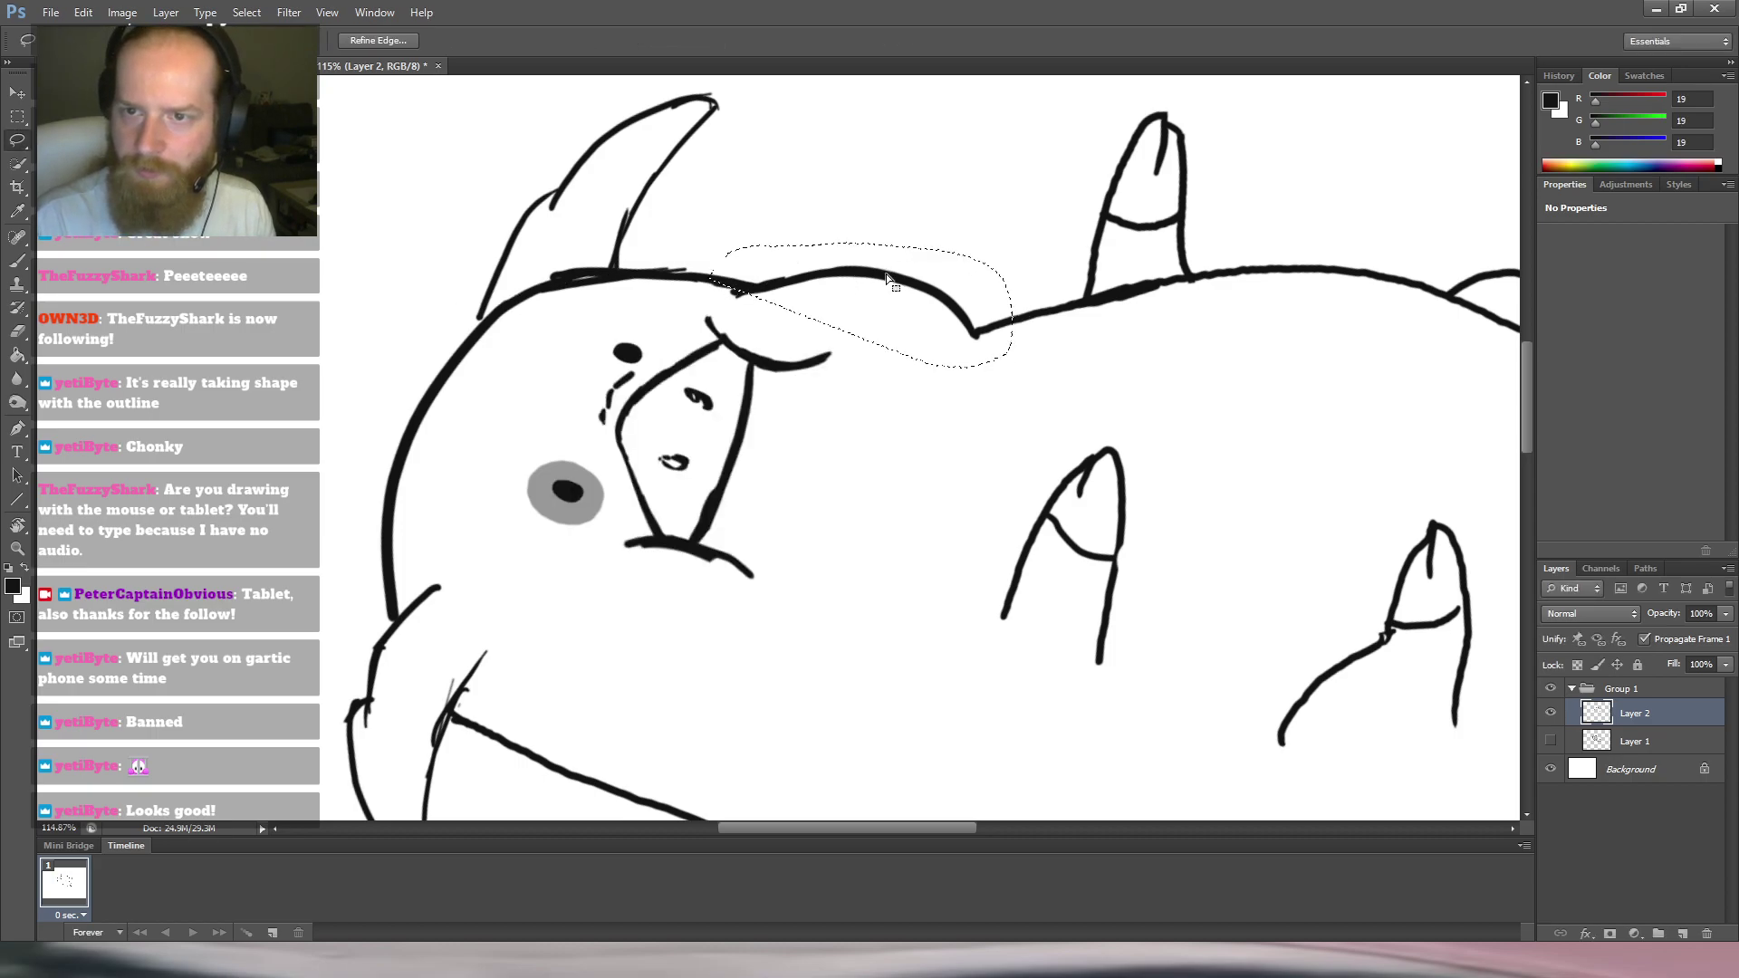
mouse_move(882, 278)
left_mouse_down()
mouse_move(897, 283)
mouse_move(852, 274)
left_mouse_up()
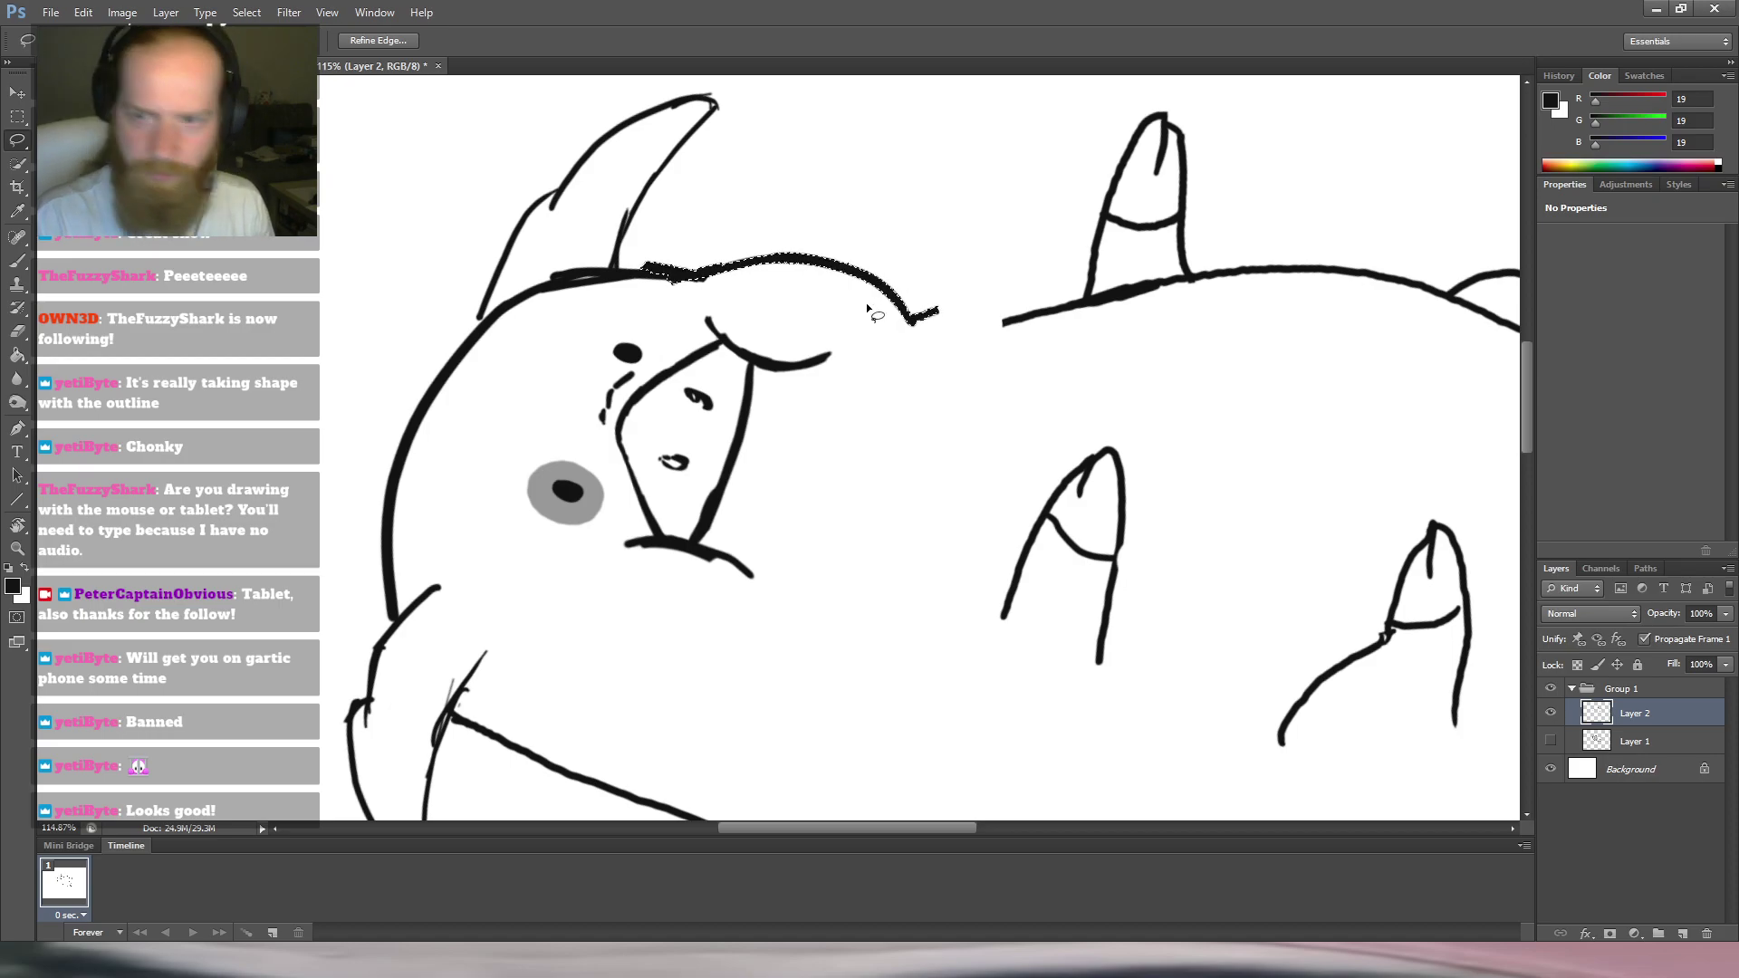
key("ctrl+d")
Erase the stray stub on the moved cheek outline and ink a line bridging the gap to the body.
key("e")
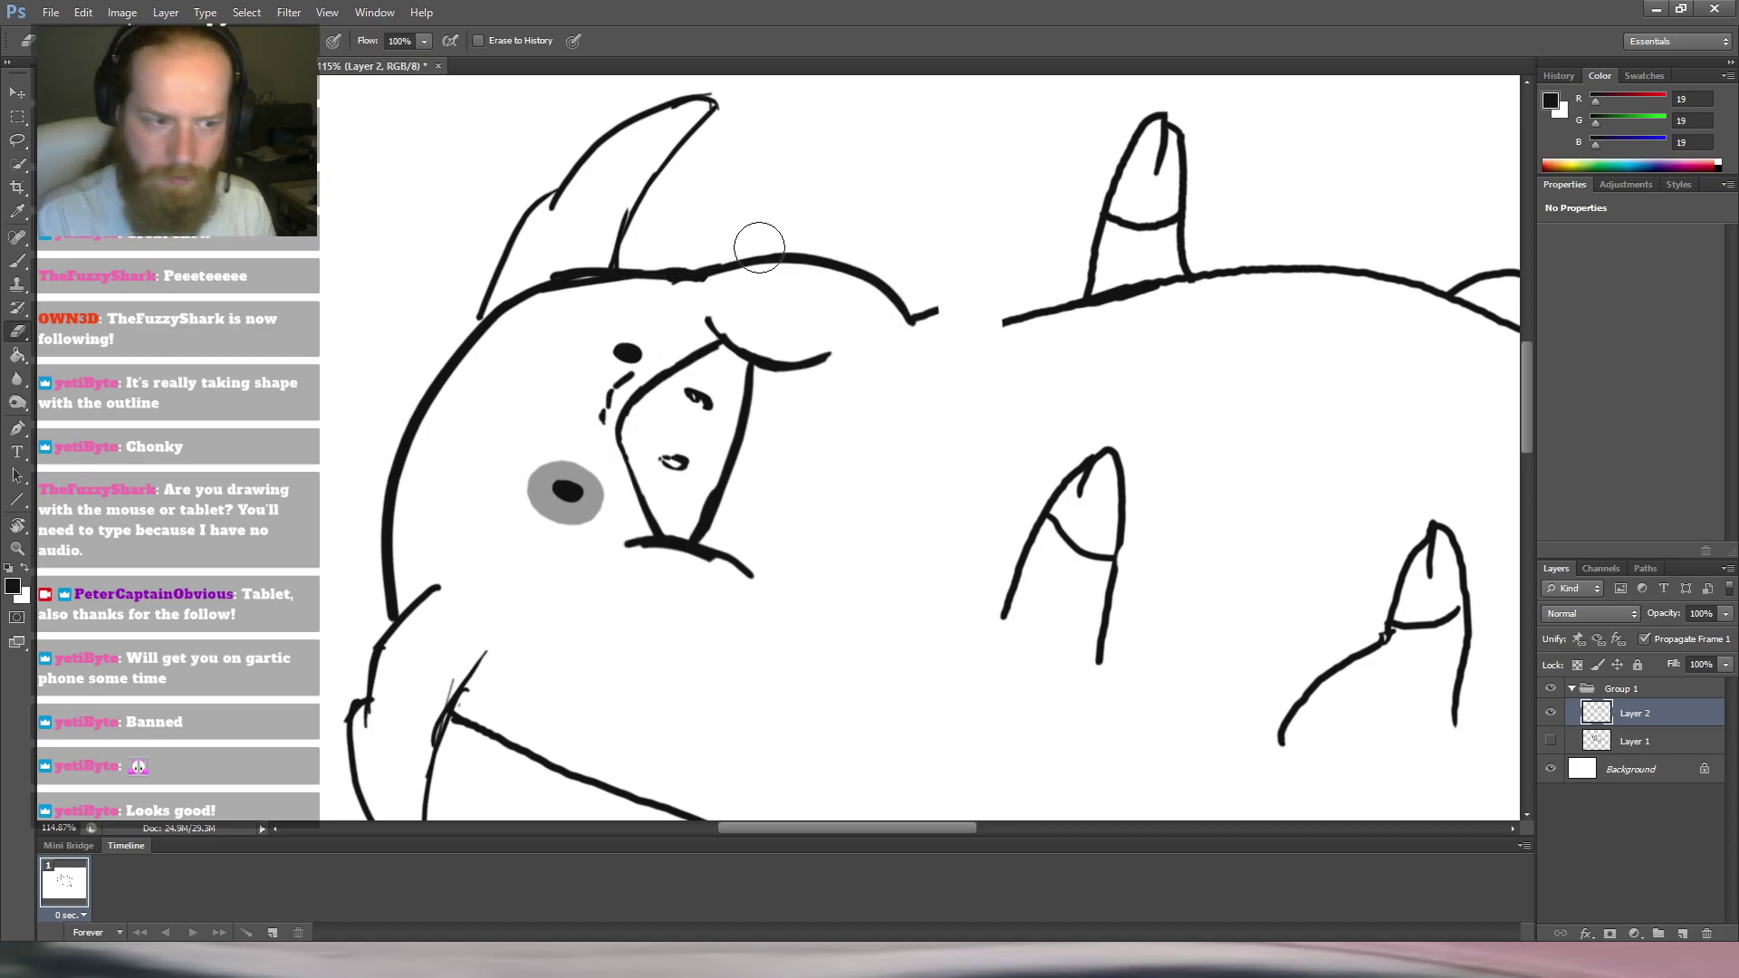
key("b")
key("e")
left_click_drag(937, 313, 932, 311)
key("b")
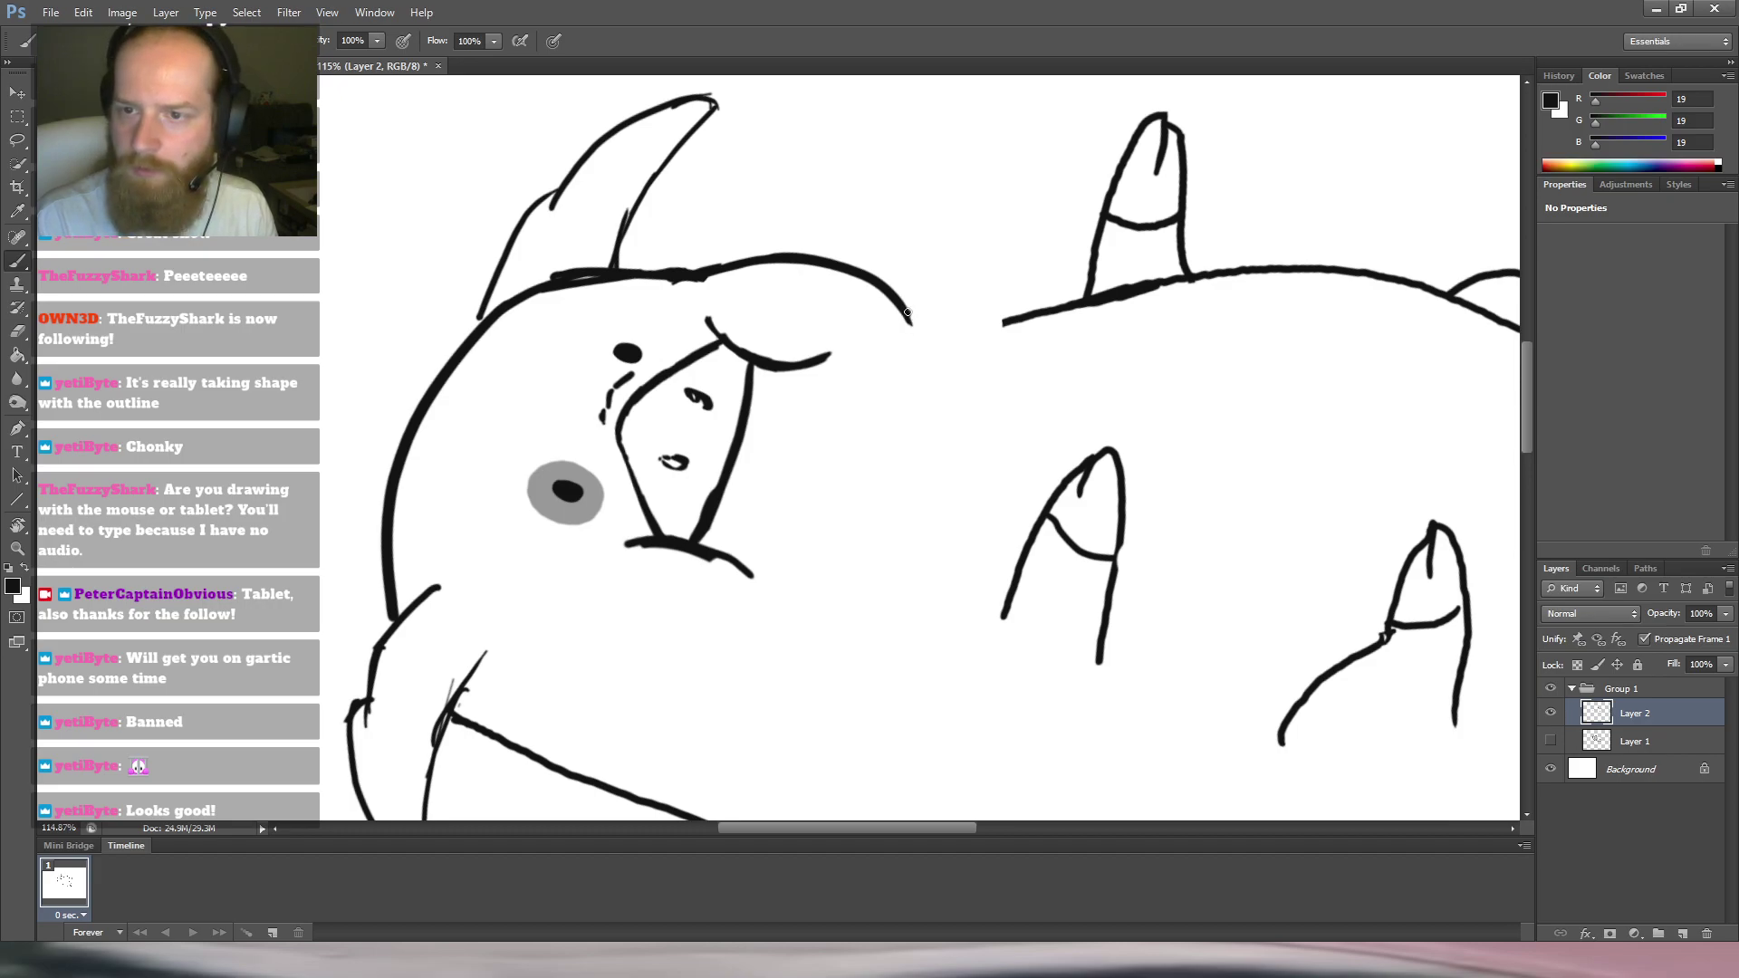
mouse_move(1008, 321)
left_mouse_down()
mouse_move(928, 329)
mouse_move(1024, 314)
left_mouse_up()
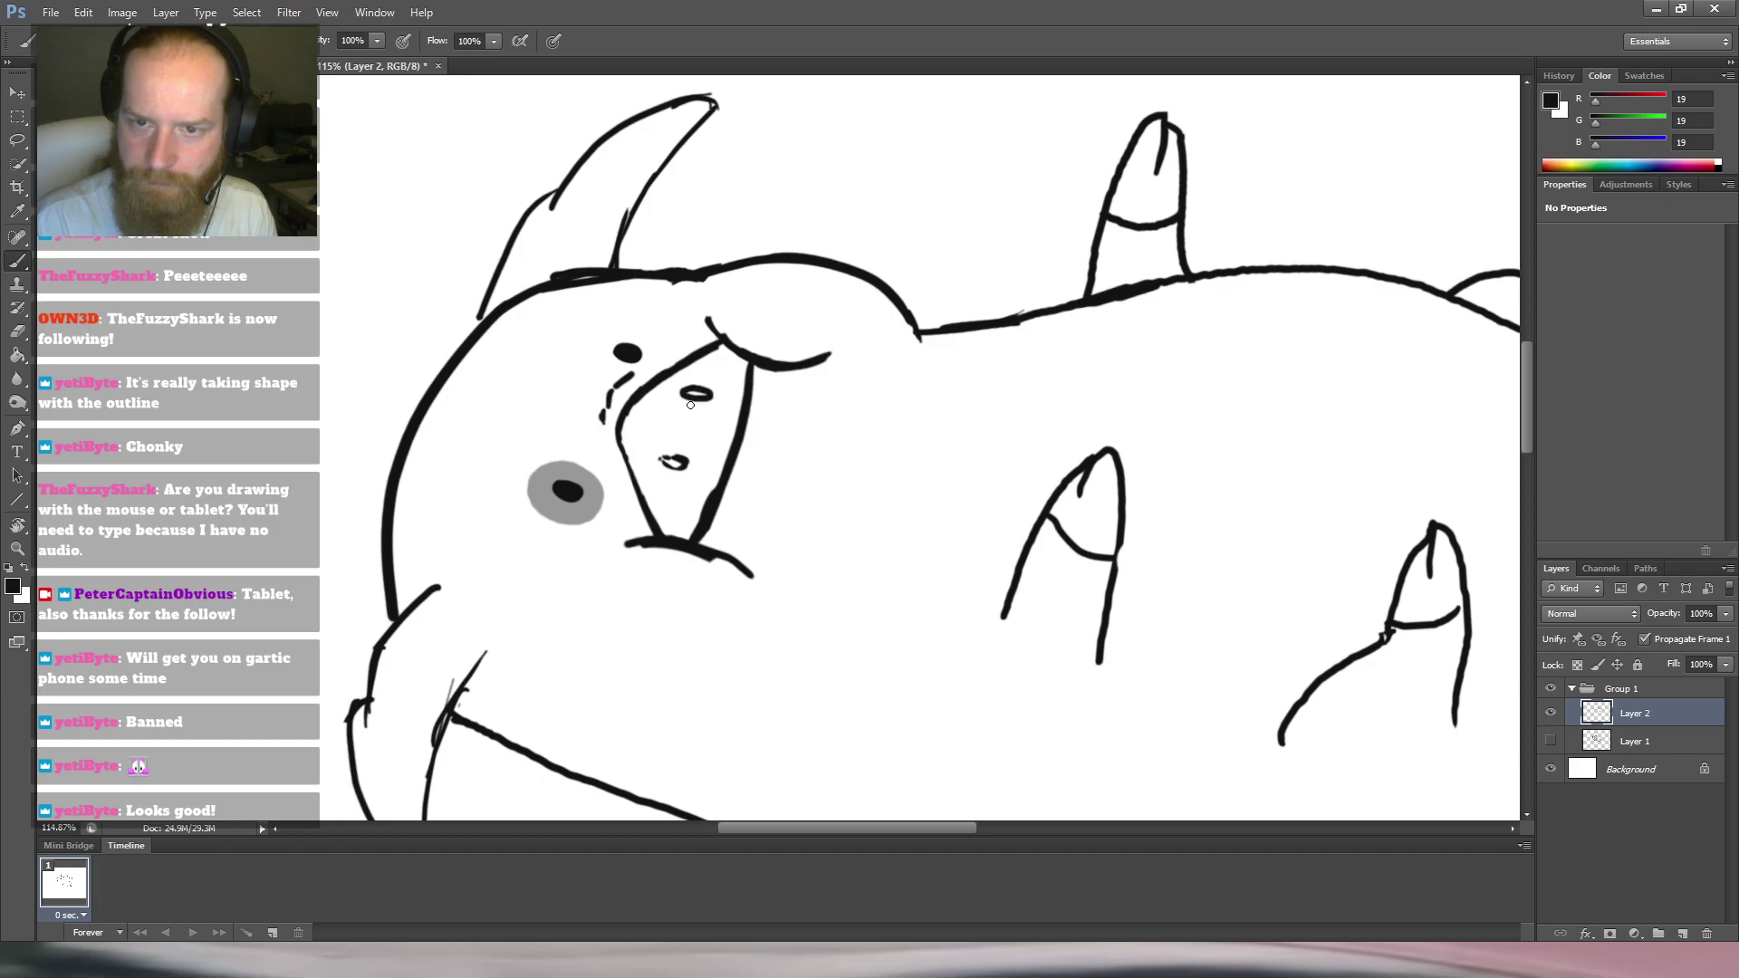
Redraw the nostril nearer the patched eye as a clean open oval and ink a short curved line under the snout.
key("e")
left_click_drag(679, 458, 669, 470)
key("b")
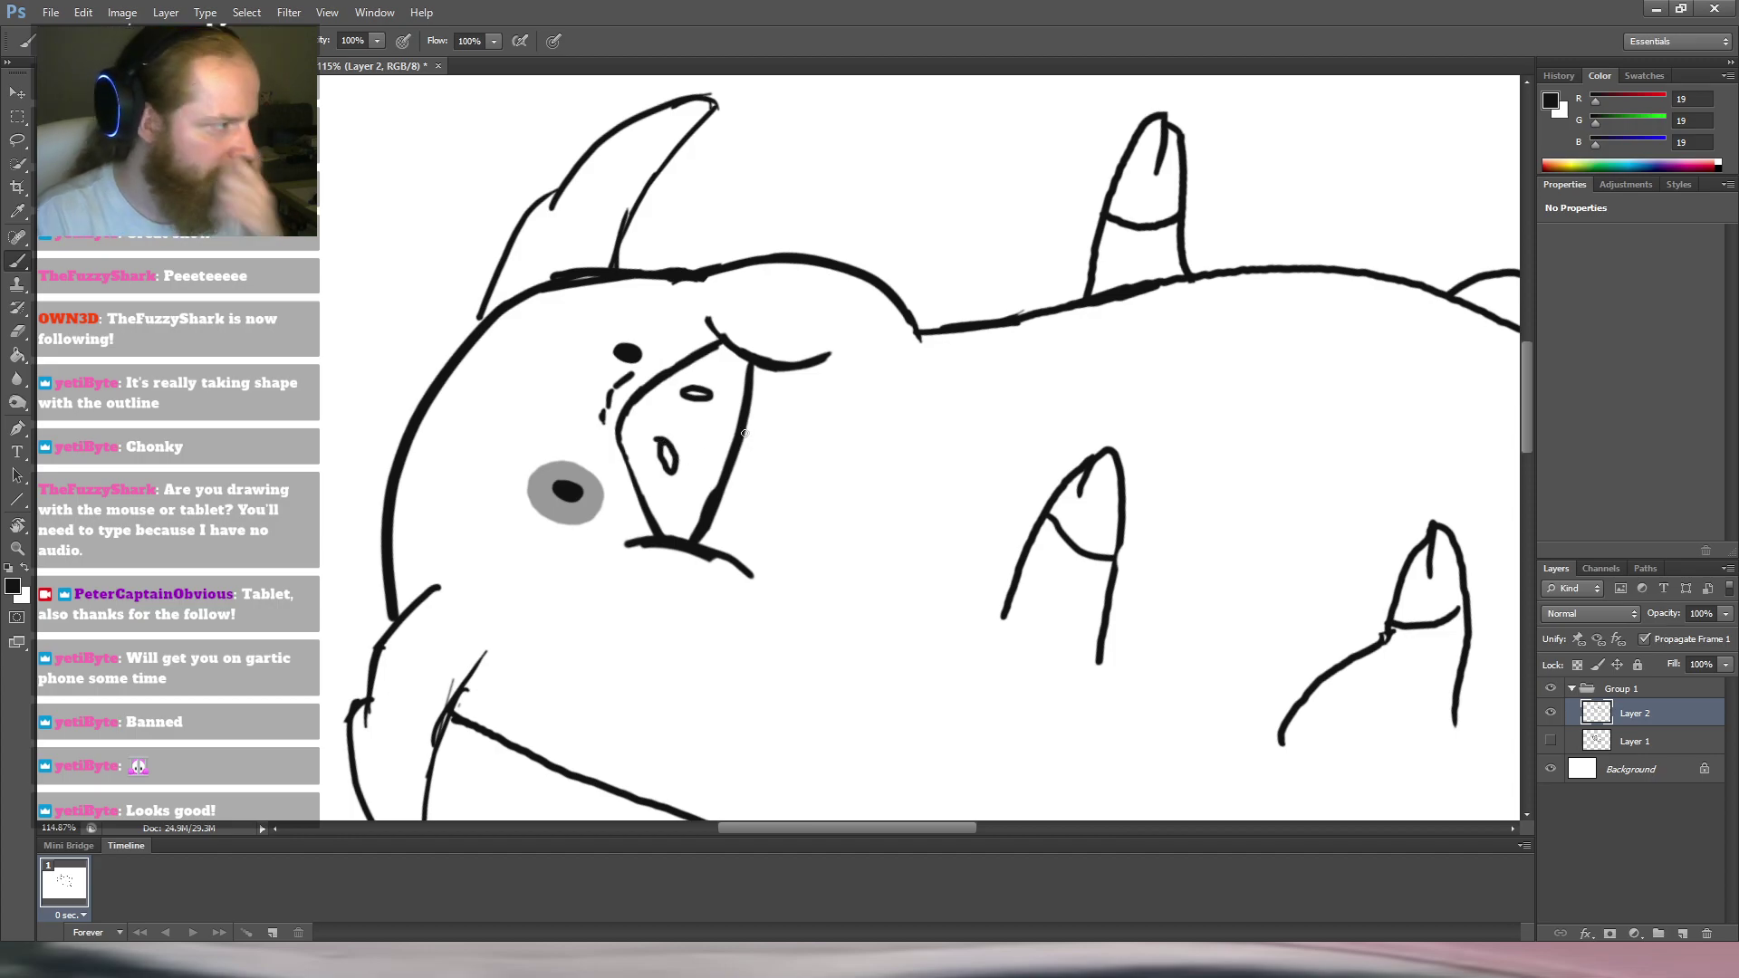
left_click_drag(790, 445, 775, 497)
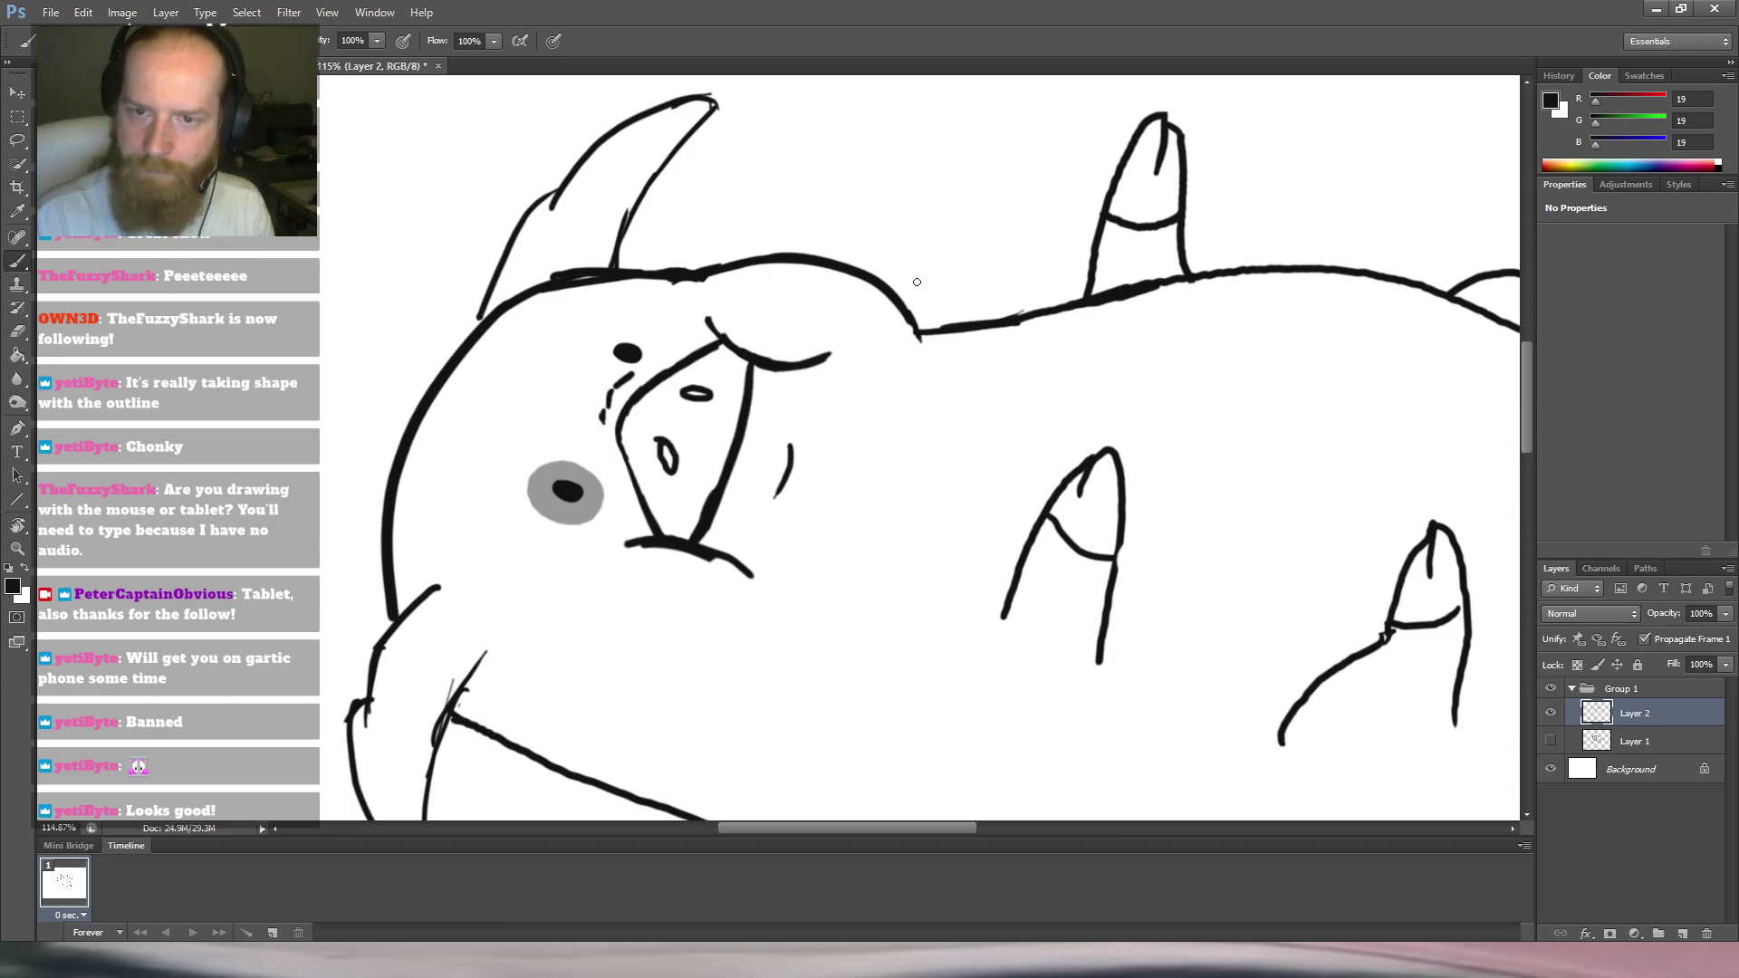
key("r")
left_click_drag(807, 274, 1060, 384)
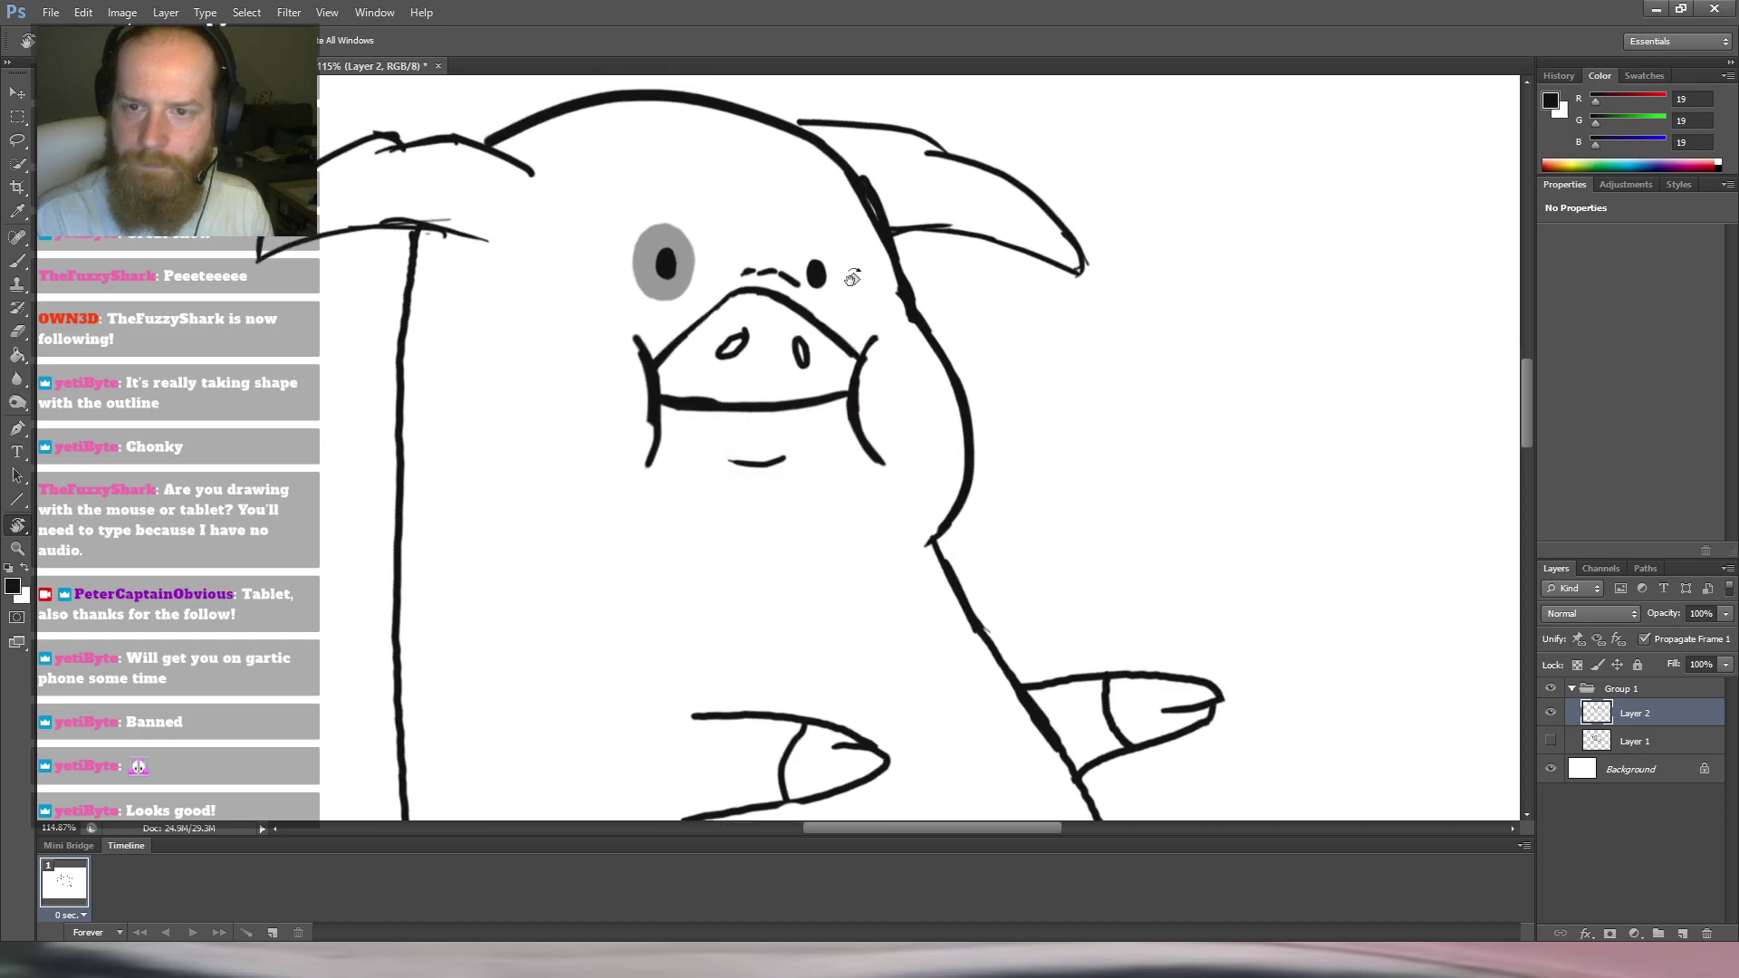
left_click_drag(932, 264, 798, 302)
left_click_drag(691, 448, 739, 422)
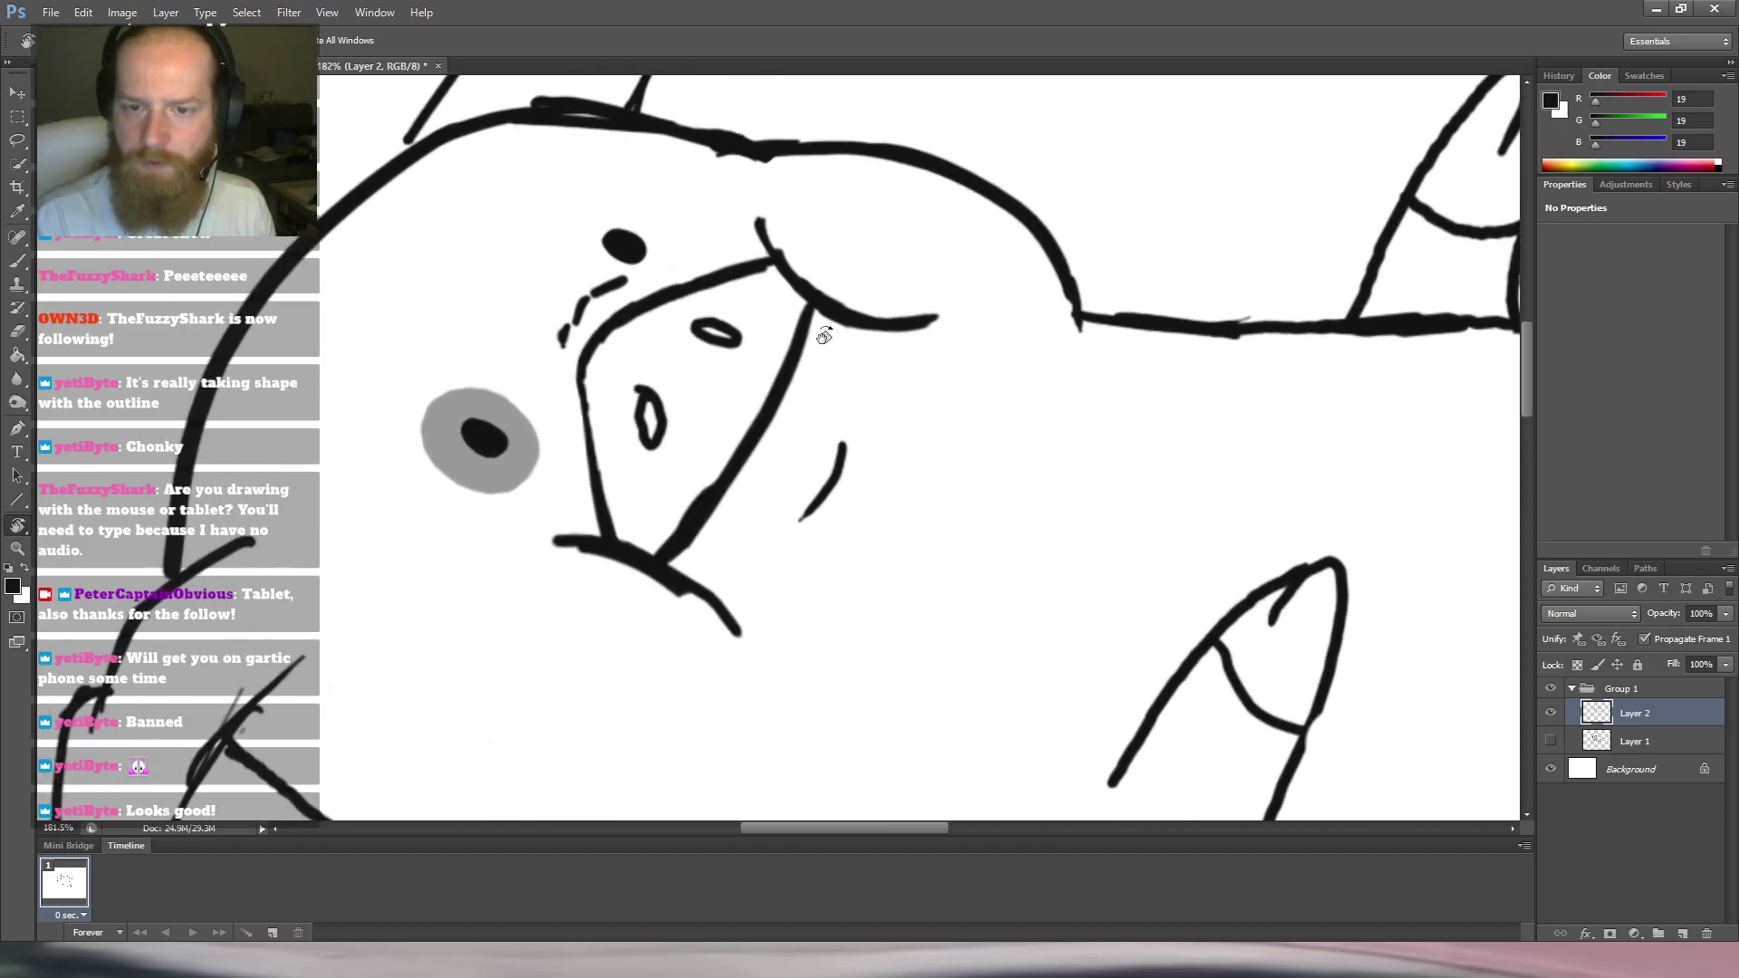
Thin the thick fold line beside the snout with the eraser, re-ink it as a smooth curve, and thicken the opposite fold.
left_click_drag(904, 214, 1023, 408)
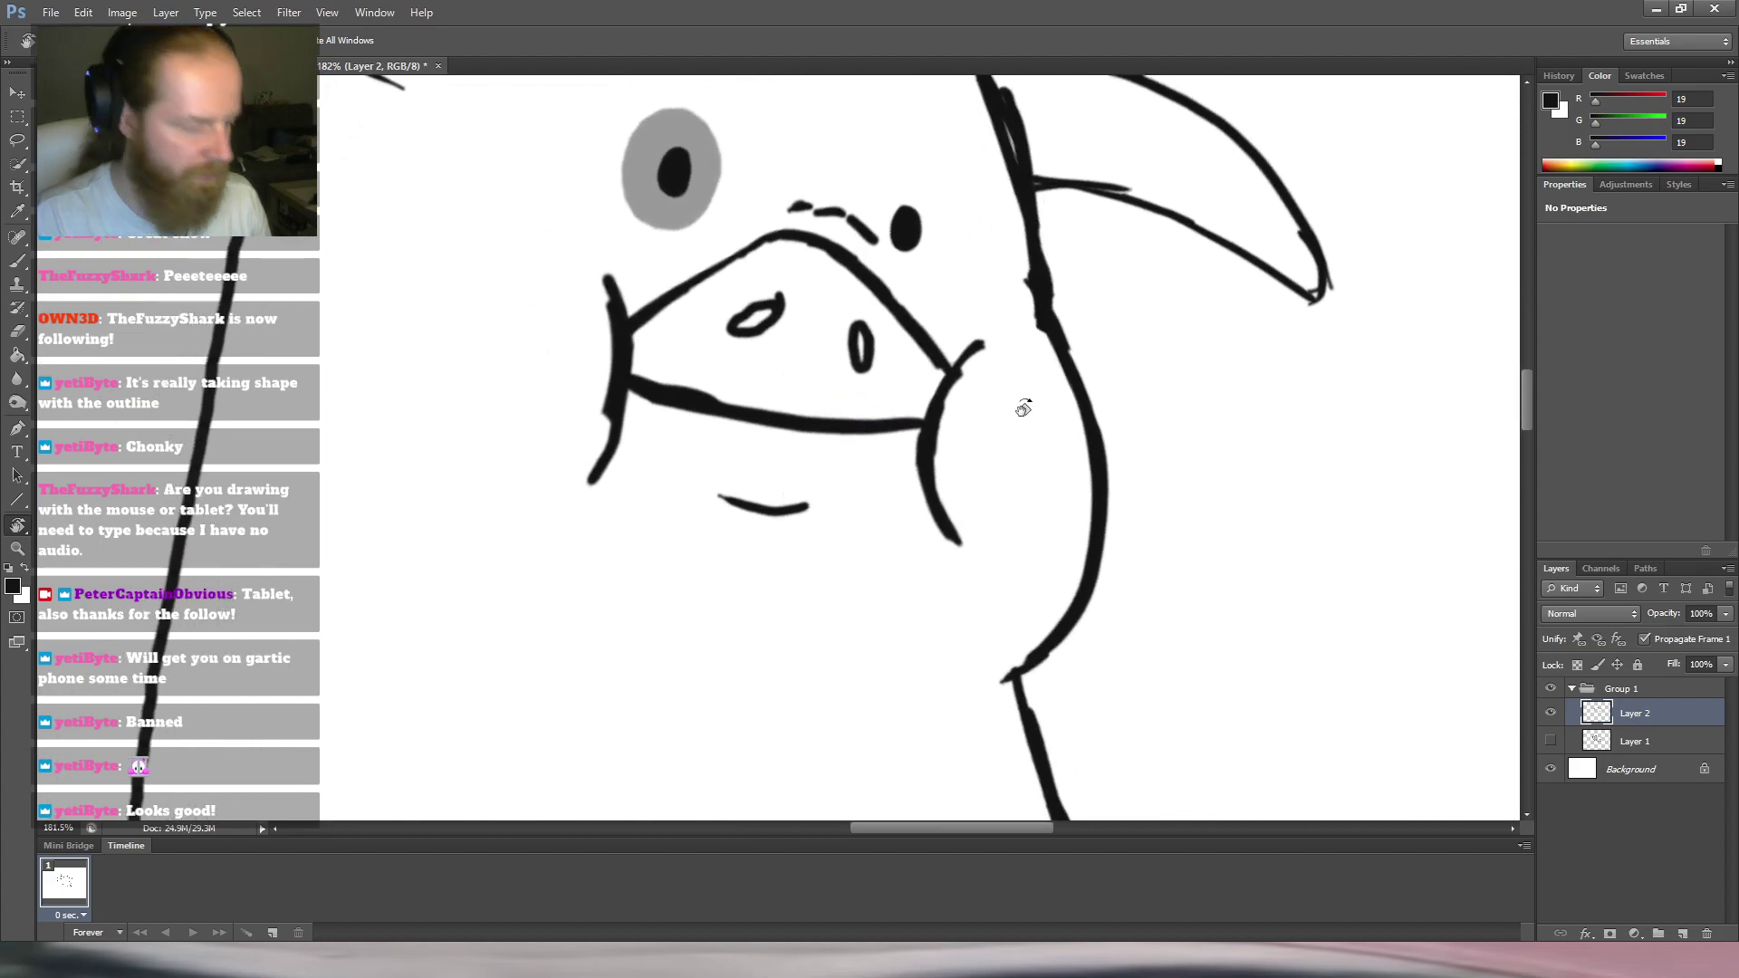
key("e")
left_click_drag(575, 283, 584, 400)
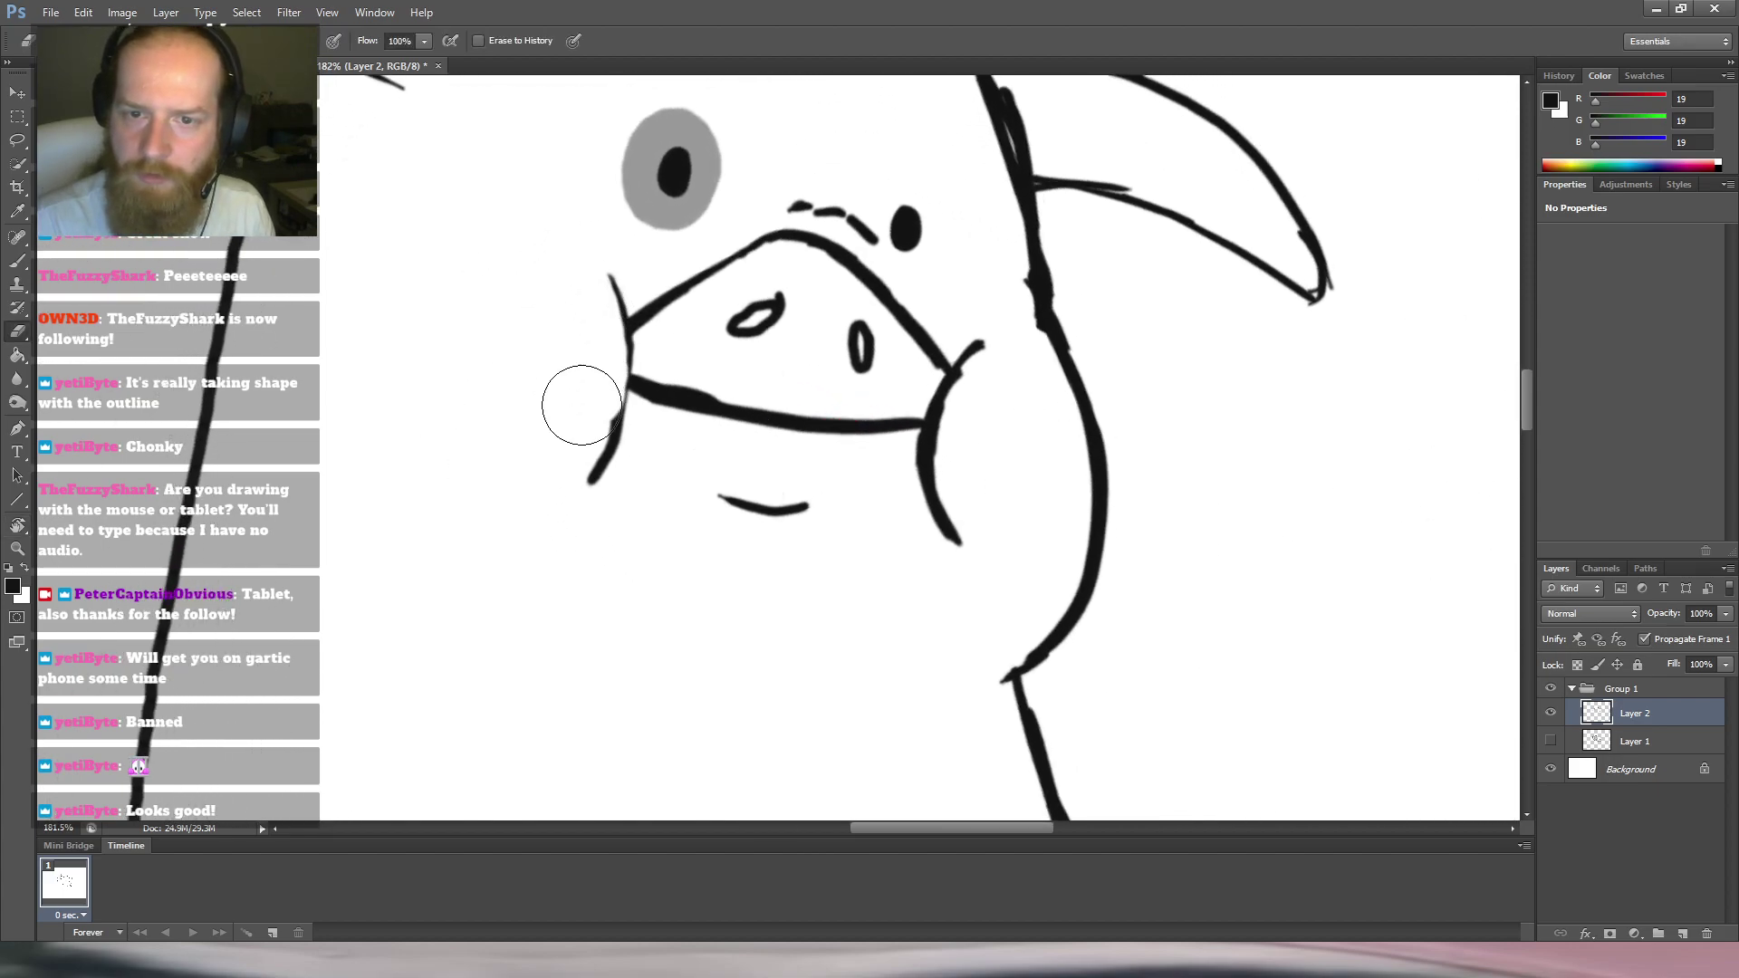
key("b")
mouse_move(606, 272)
left_mouse_down()
mouse_move(628, 352)
mouse_move(620, 446)
mouse_move(587, 494)
mouse_move(632, 340)
left_mouse_up()
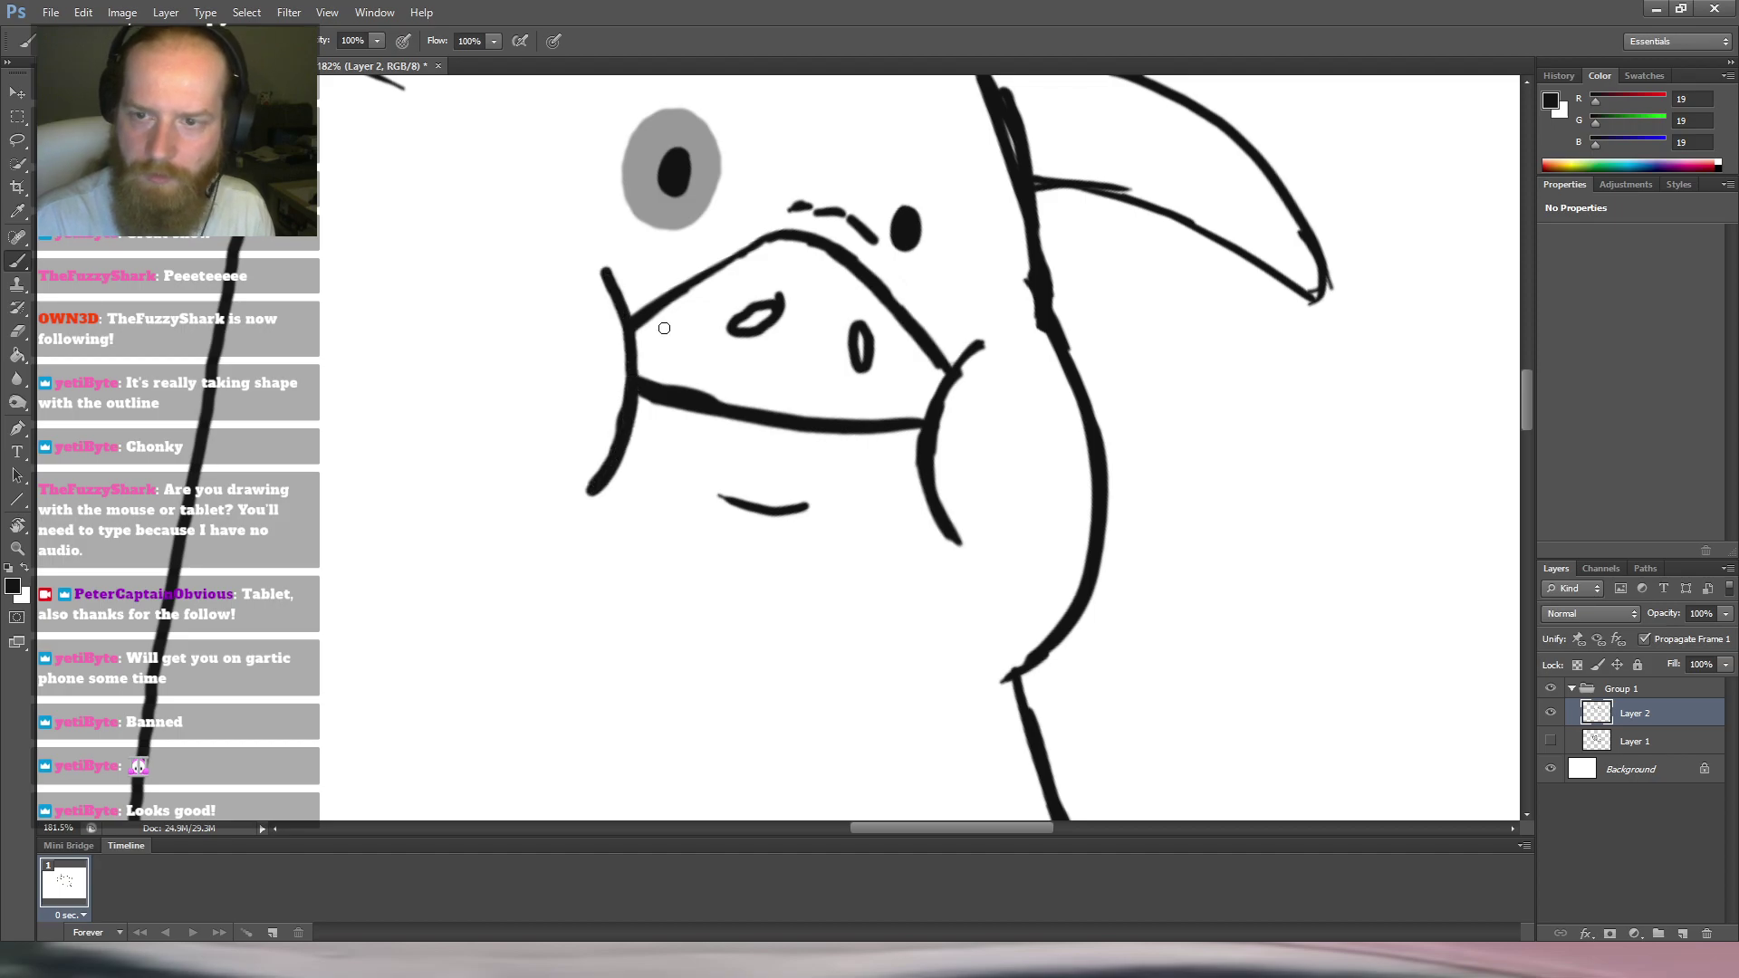
mouse_move(967, 357)
left_mouse_down()
mouse_move(928, 449)
mouse_move(948, 500)
left_mouse_up()
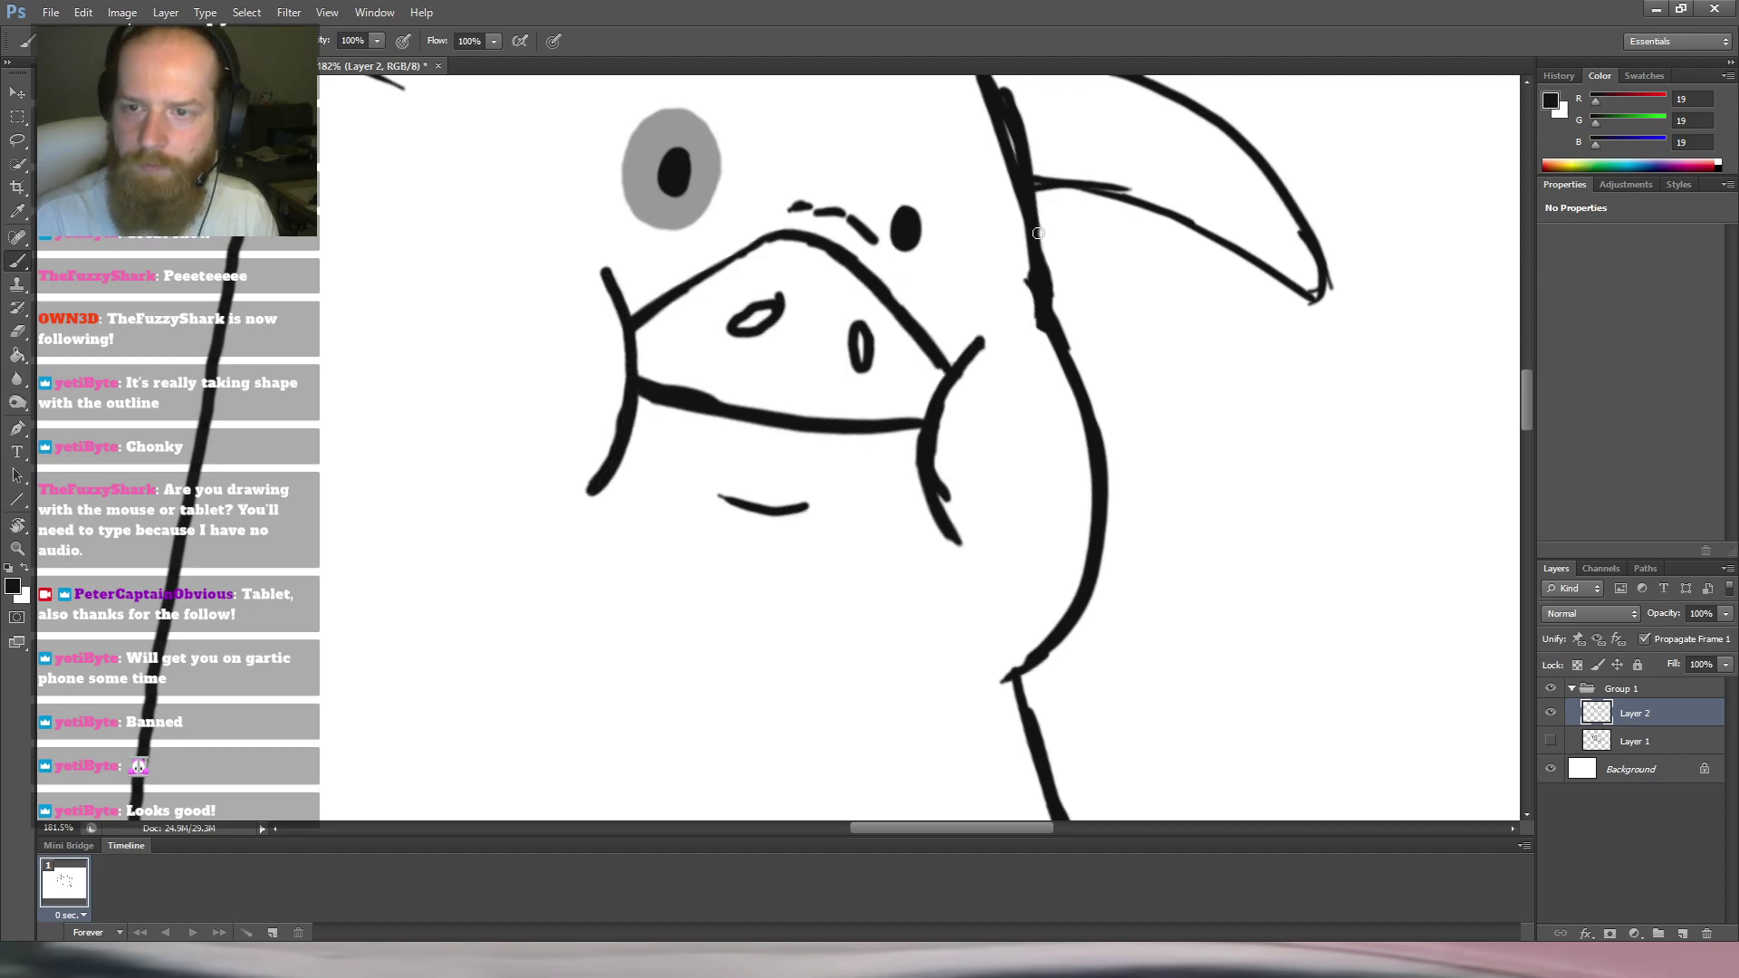
Lasso the plain eye and move it to the far side of the patched eye, toward the head's outer outline.
key("Escape")
left_click_drag(1002, 284, 906, 295)
left_click_drag(1045, 318, 900, 290)
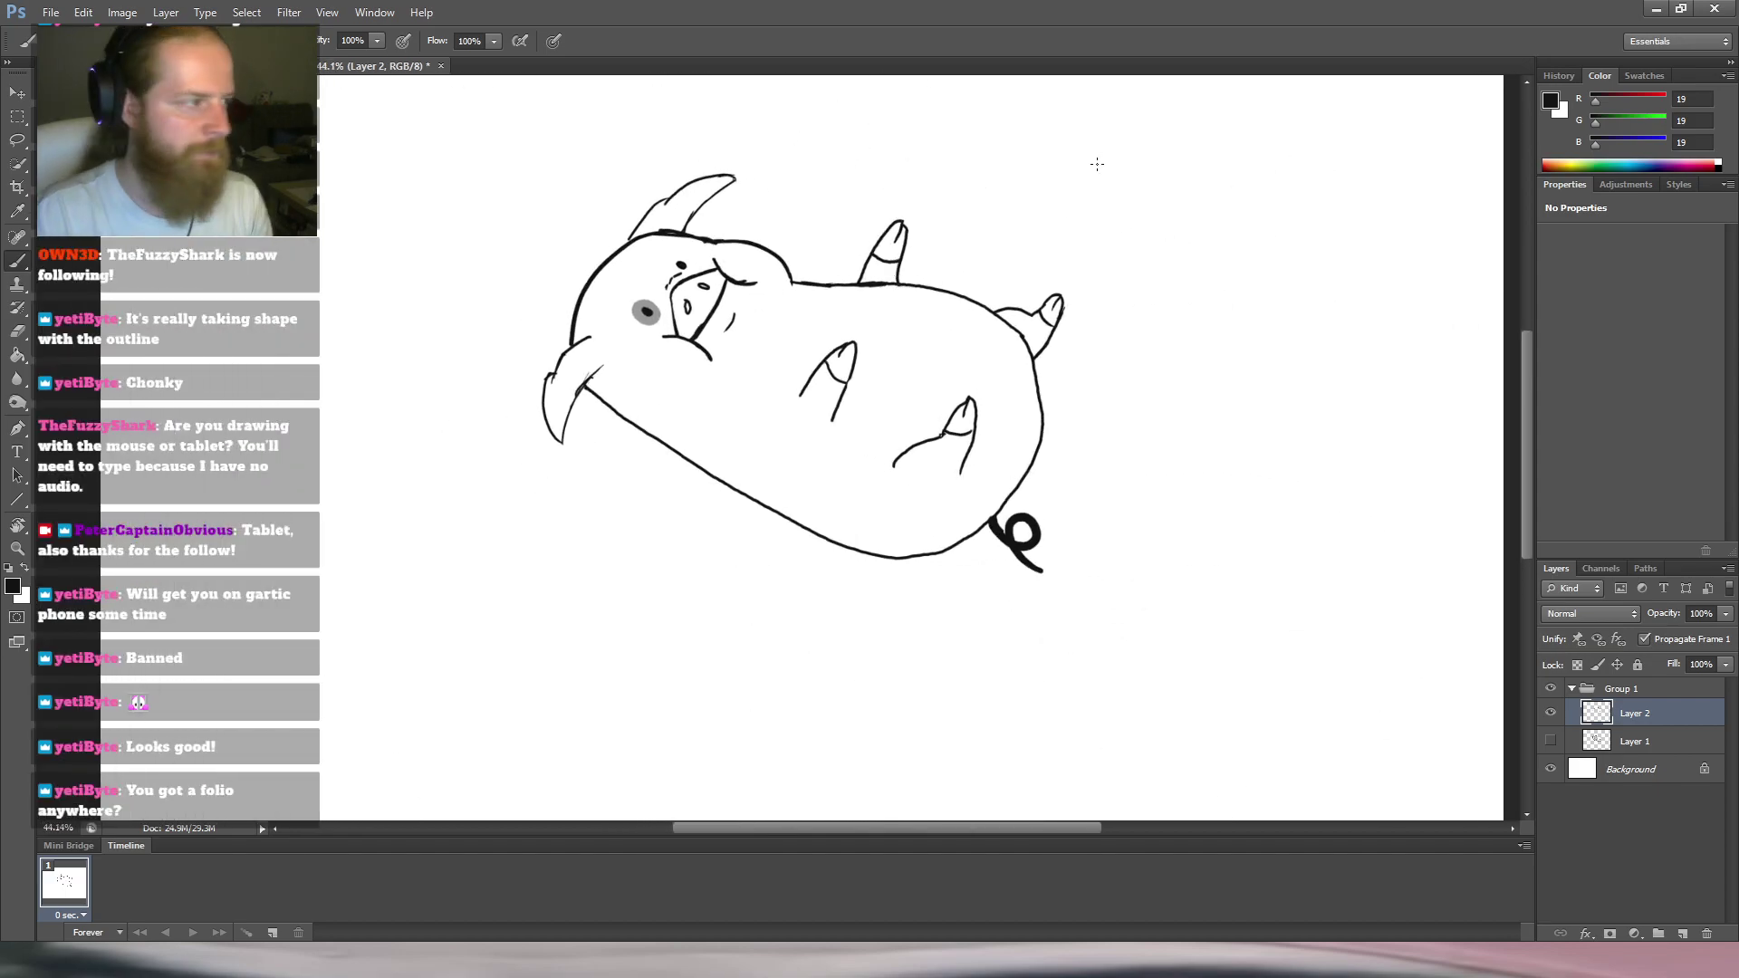
left_click_drag(632, 339, 645, 393)
key("l")
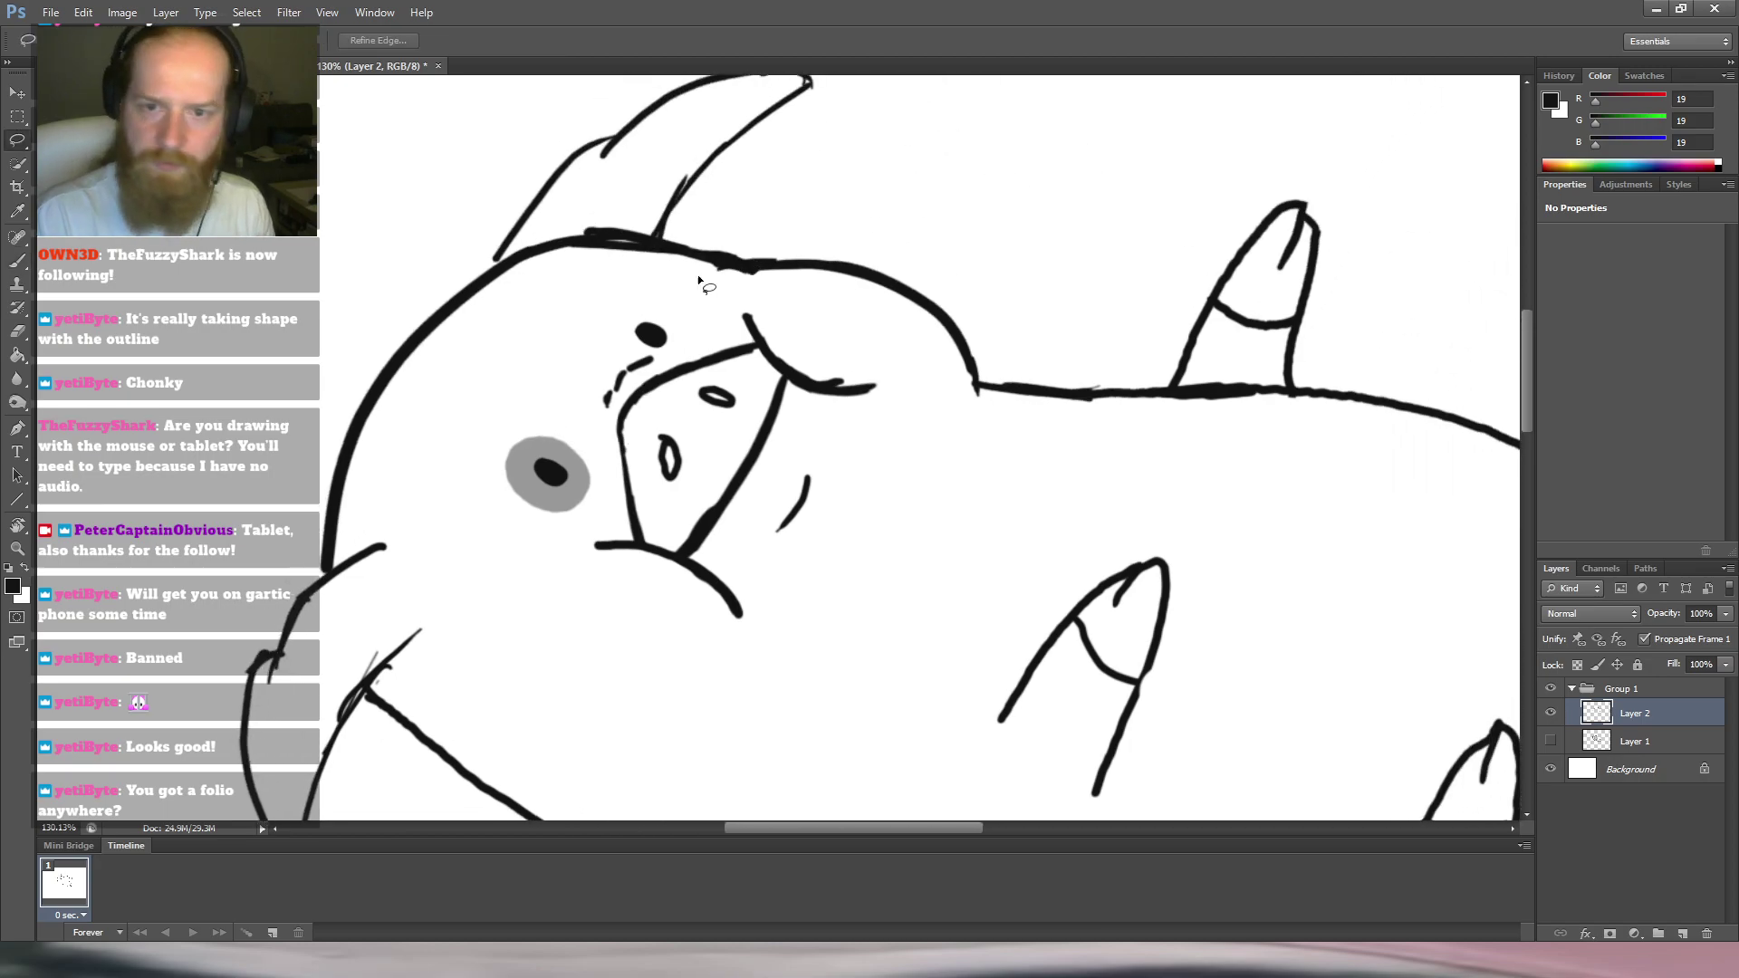
mouse_move(674, 350)
left_mouse_down()
mouse_move(647, 309)
mouse_move(629, 331)
mouse_move(672, 355)
mouse_move(643, 337)
mouse_move(489, 399)
left_mouse_up()
left_click(671, 317)
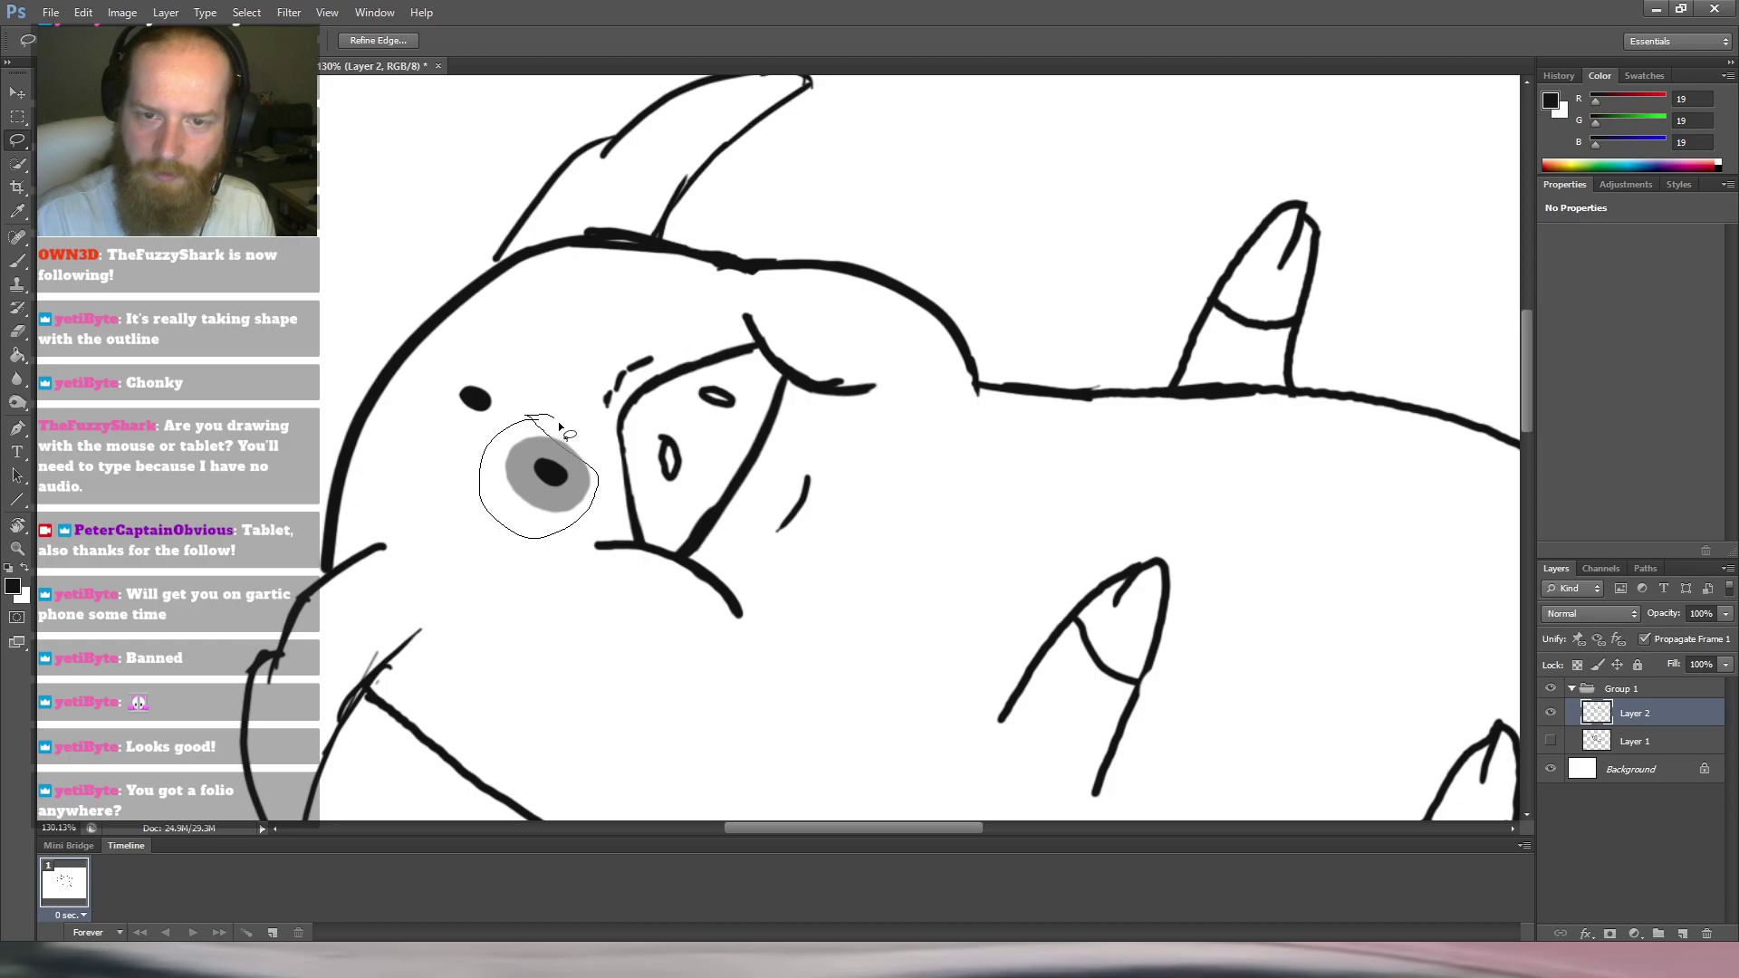
Lasso the patched eye with its grey patch and move it to the plain eye's former place near the ear.
left_click_drag(593, 468, 543, 418)
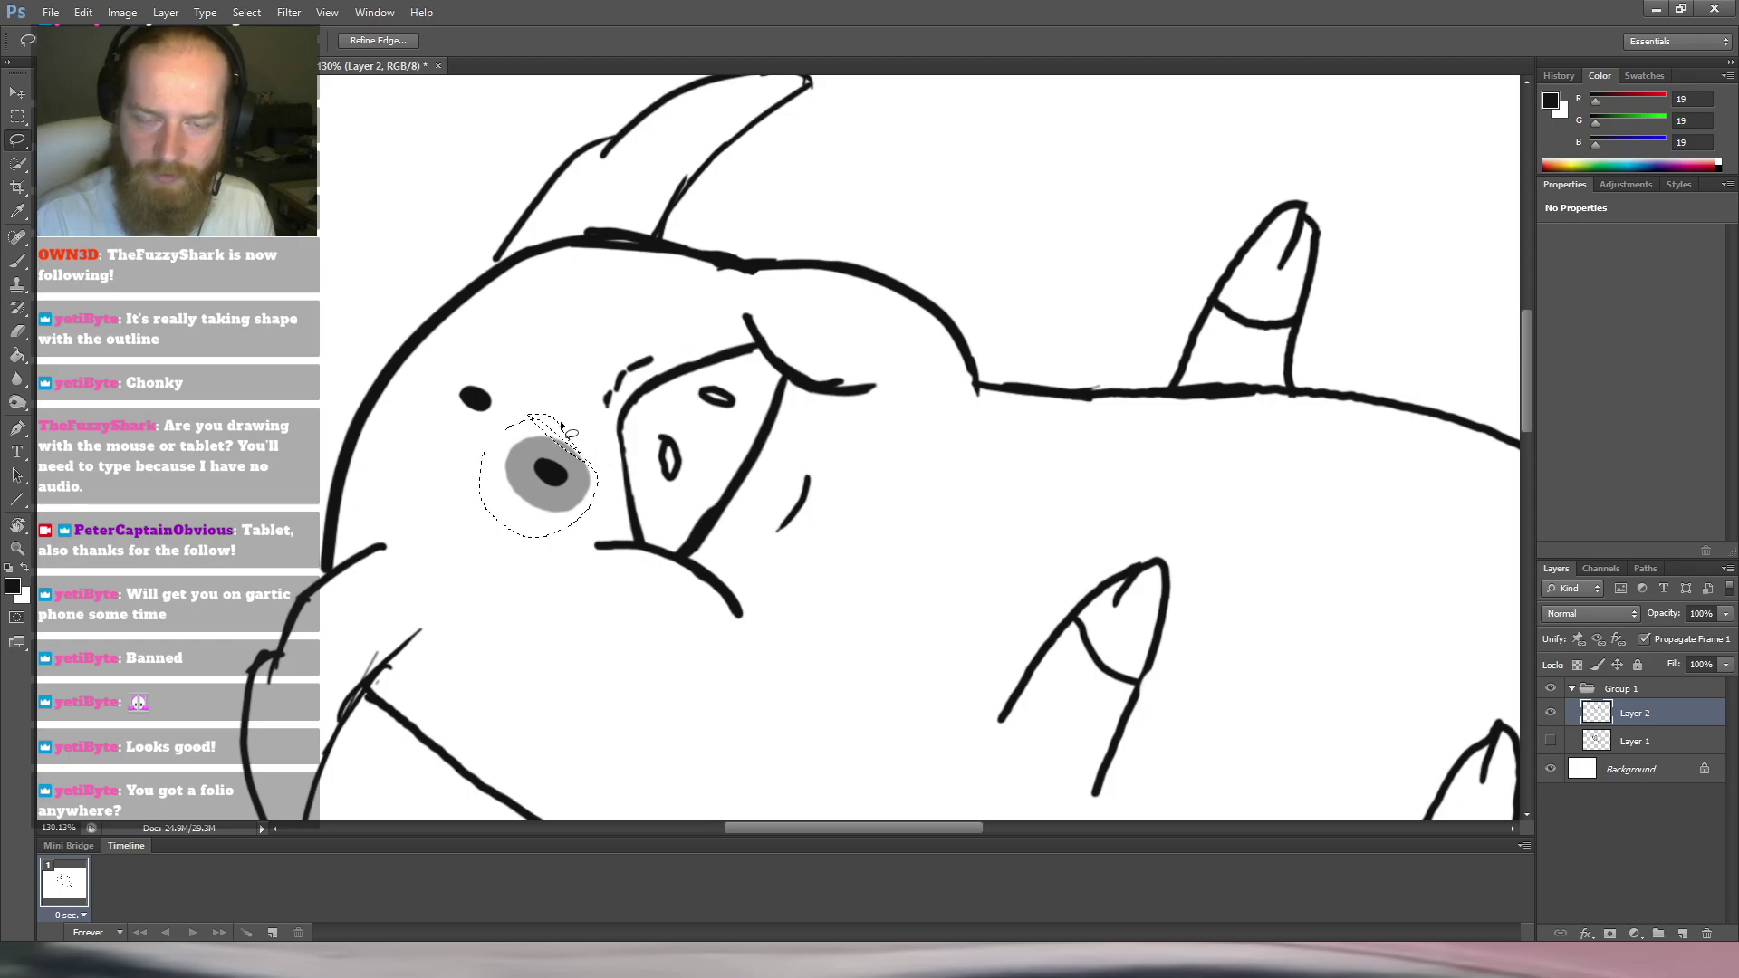
key("ctrl+d")
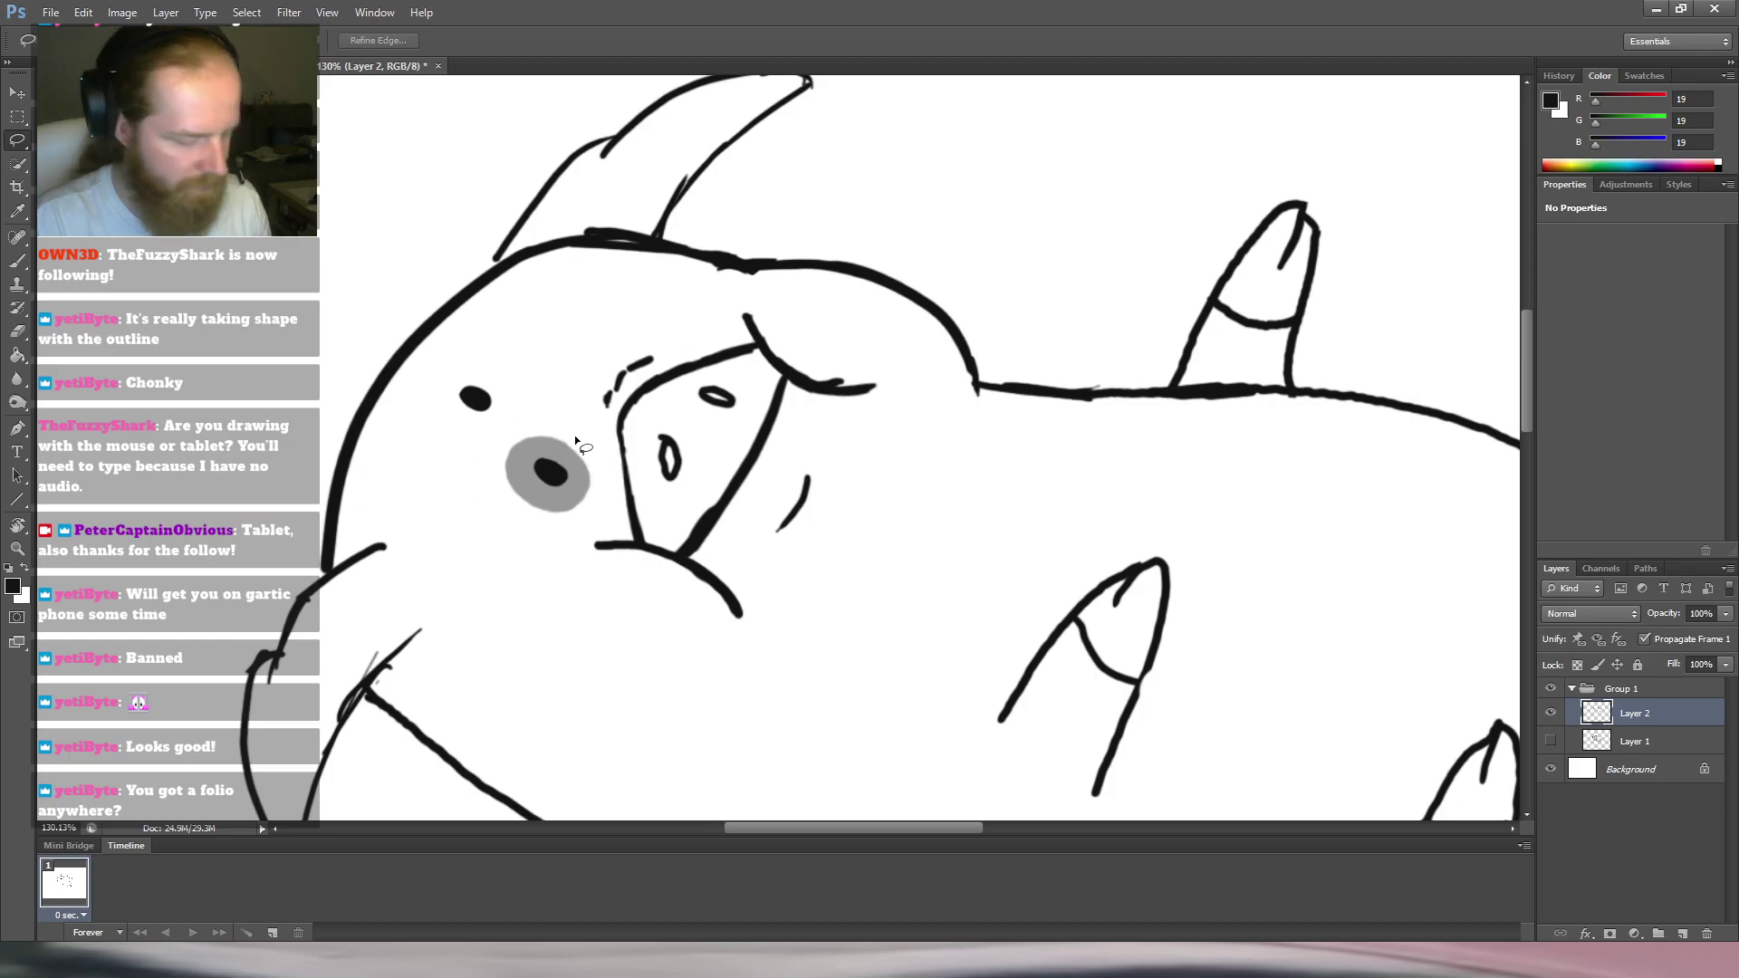
left_click_drag(568, 423, 512, 434)
mouse_move(611, 474)
left_mouse_down()
mouse_move(570, 421)
mouse_move(560, 464)
mouse_move(585, 355)
mouse_move(647, 284)
mouse_move(671, 310)
left_mouse_up()
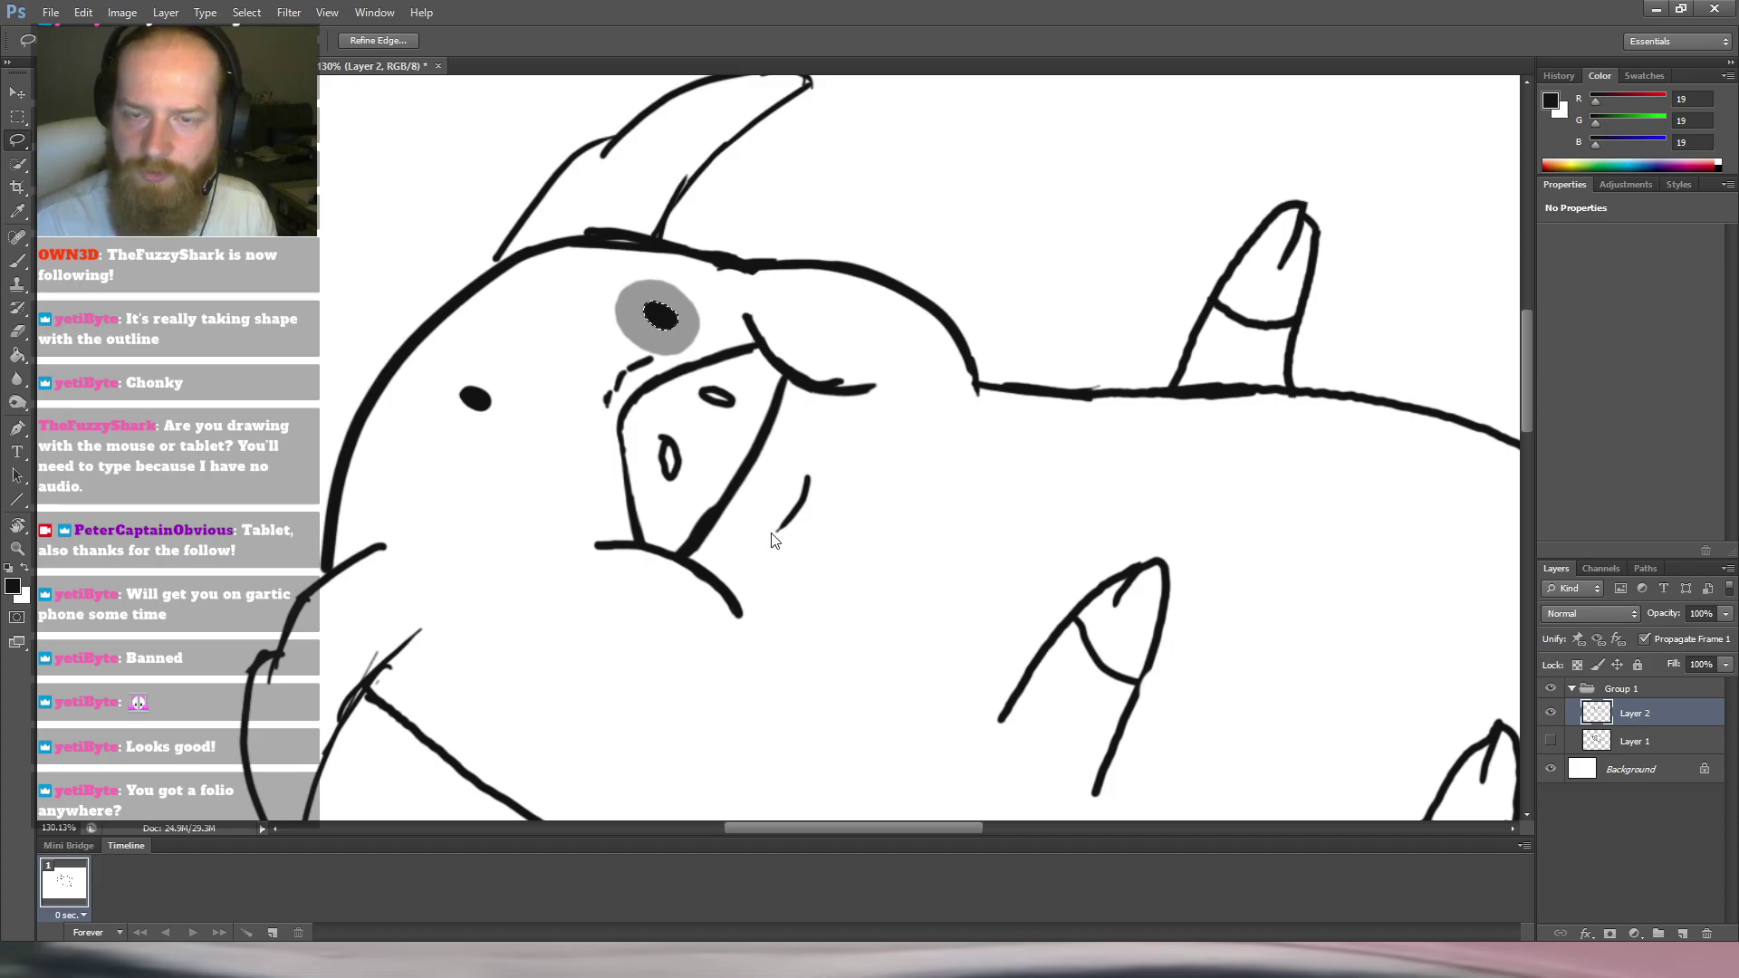
Rotate the patched eye 179.40 degrees with Free Transform and place it between the snout and the head outline.
key("ctrl+t")
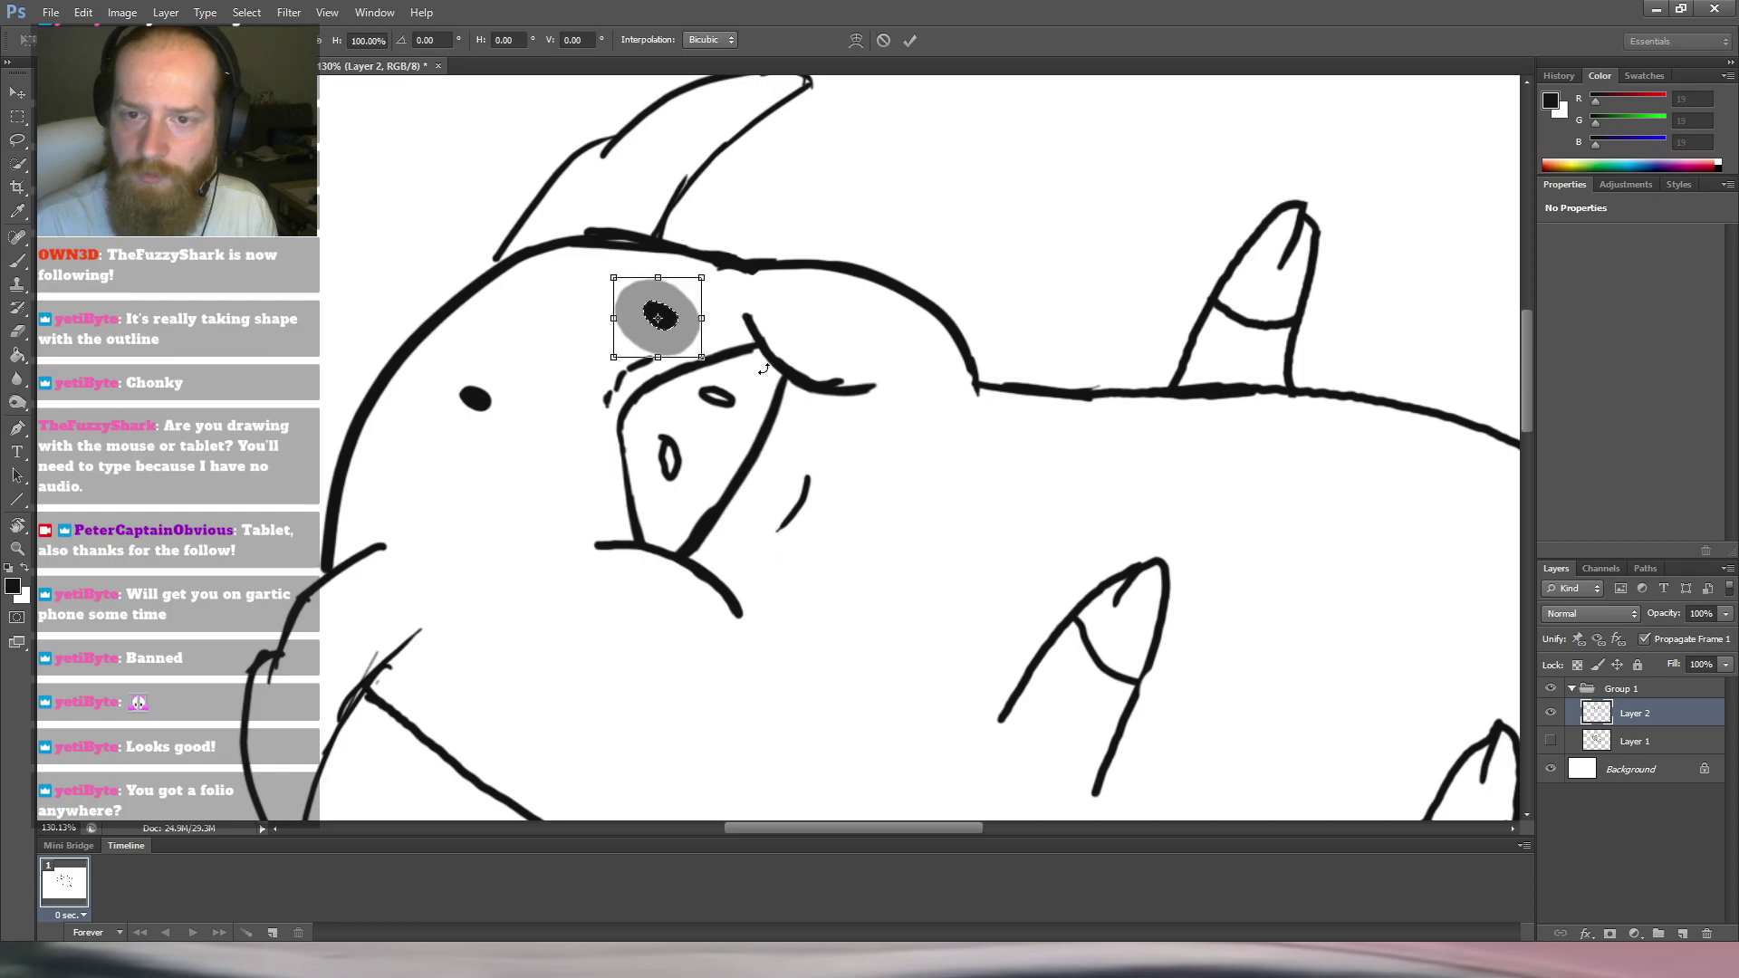
left_click(759, 610)
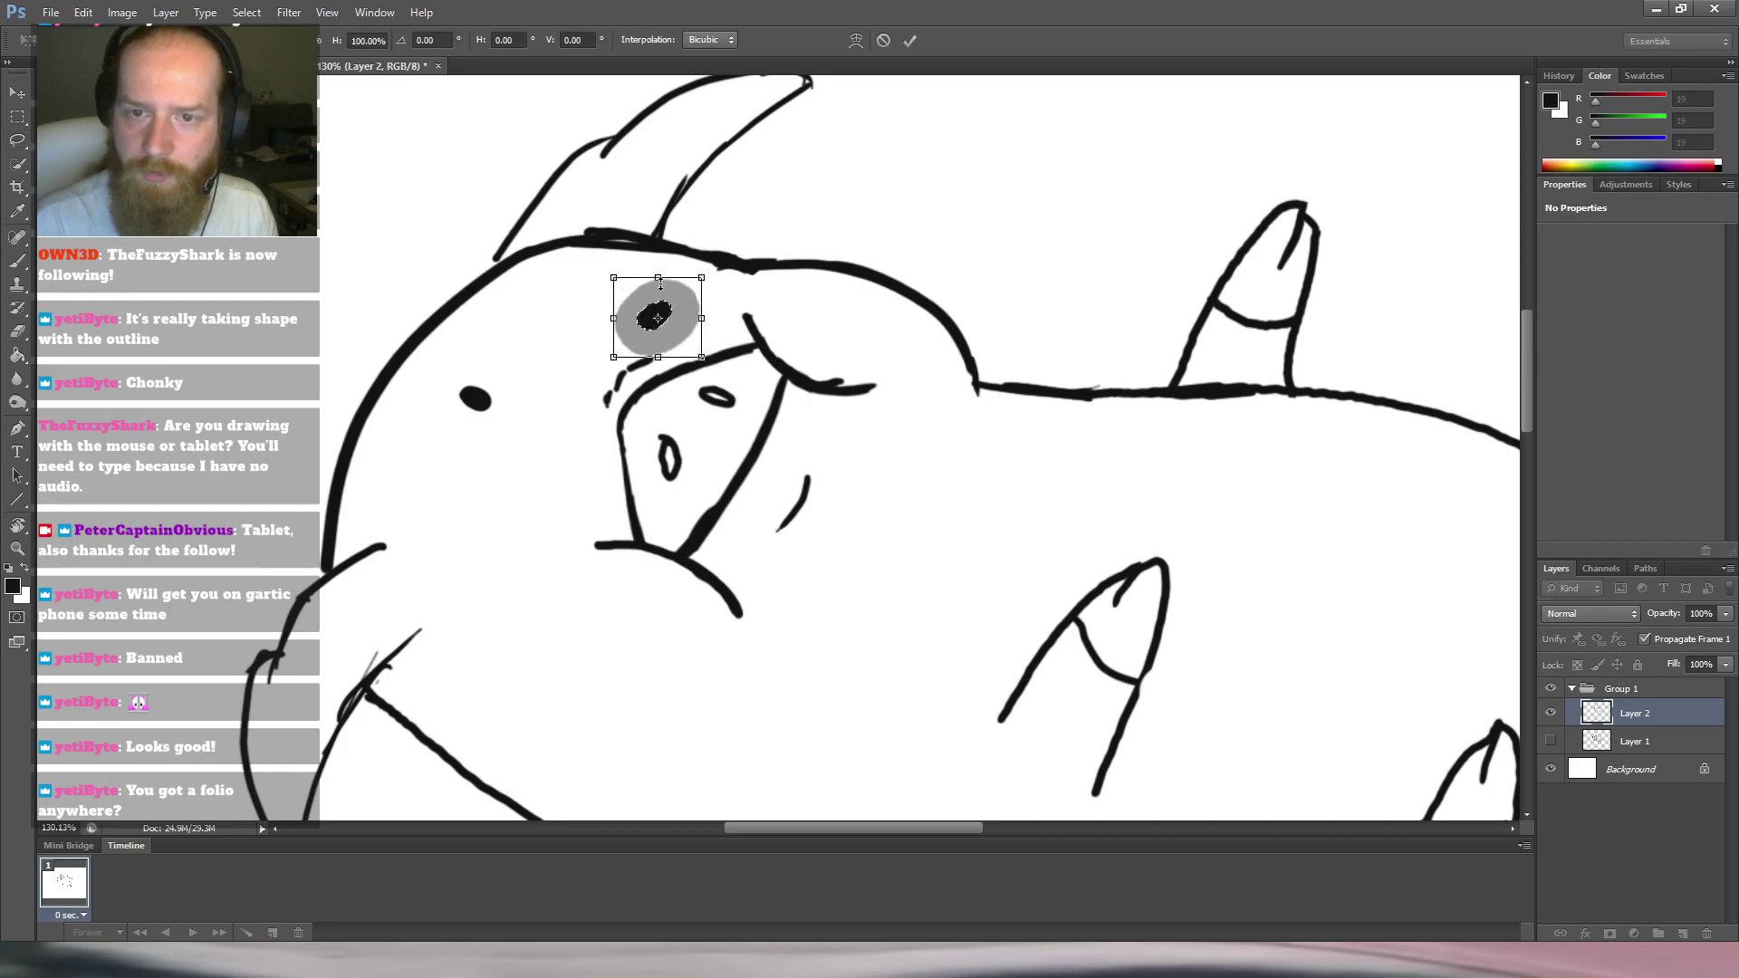
key("ctrl+z")
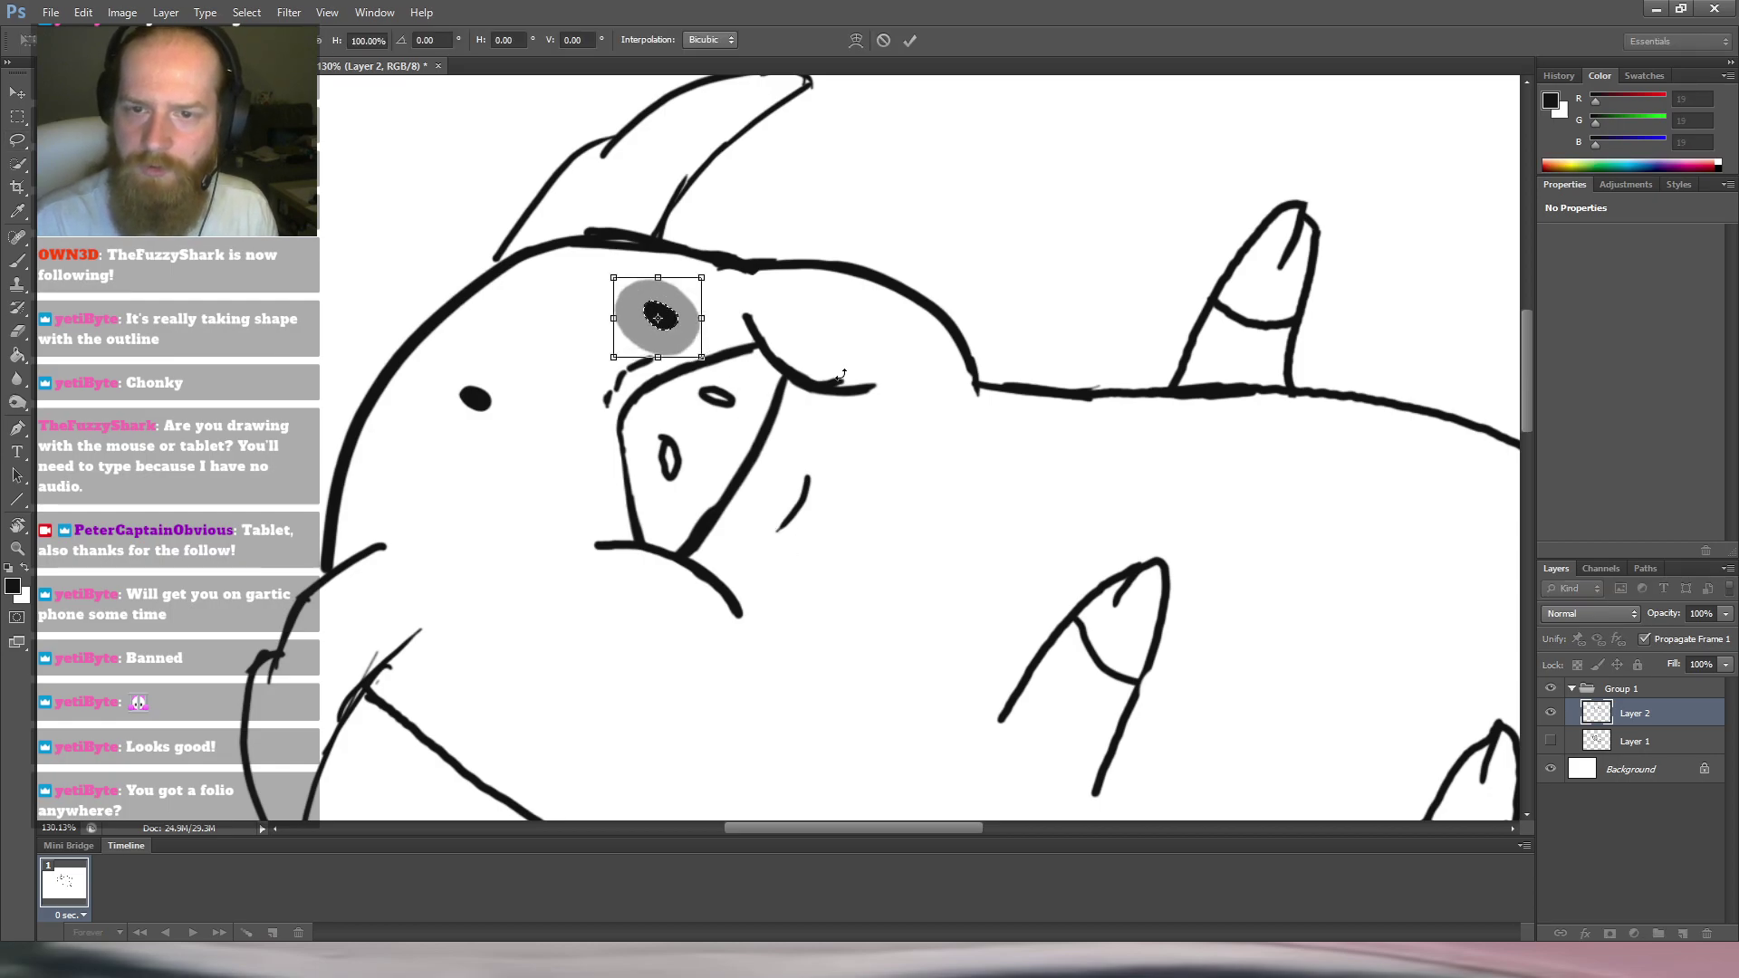
left_click_drag(709, 262, 699, 258)
left_click_drag(686, 326, 694, 313)
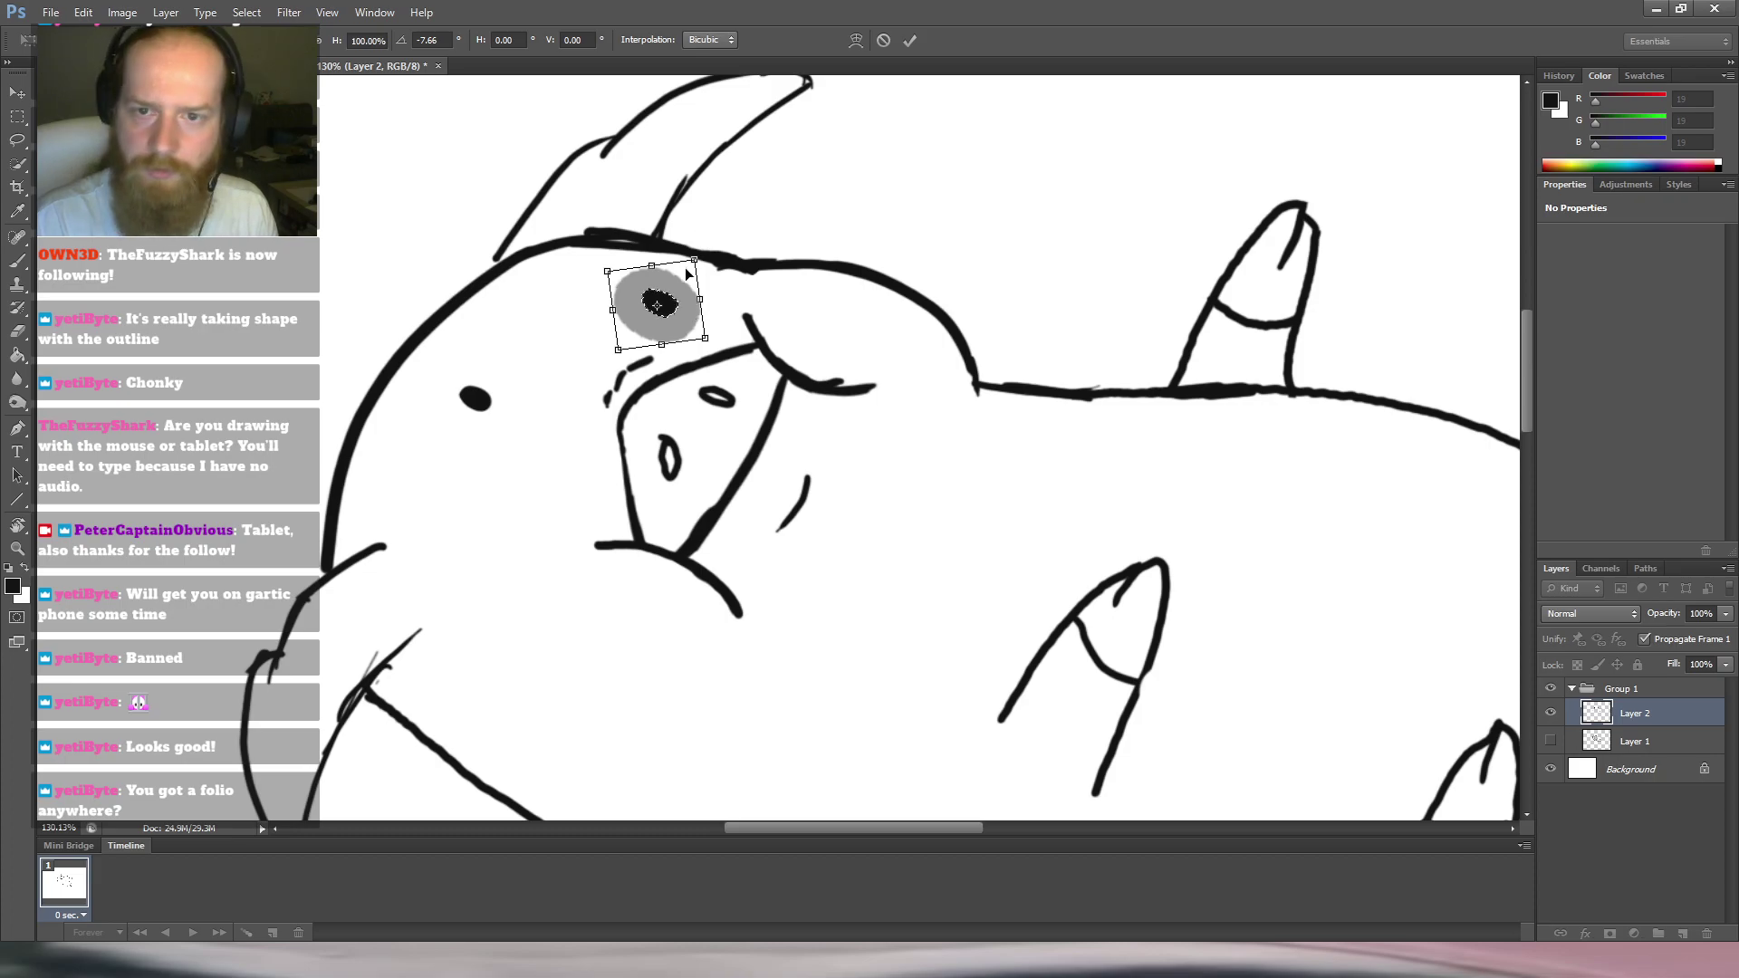
left_click_drag(693, 239, 567, 424)
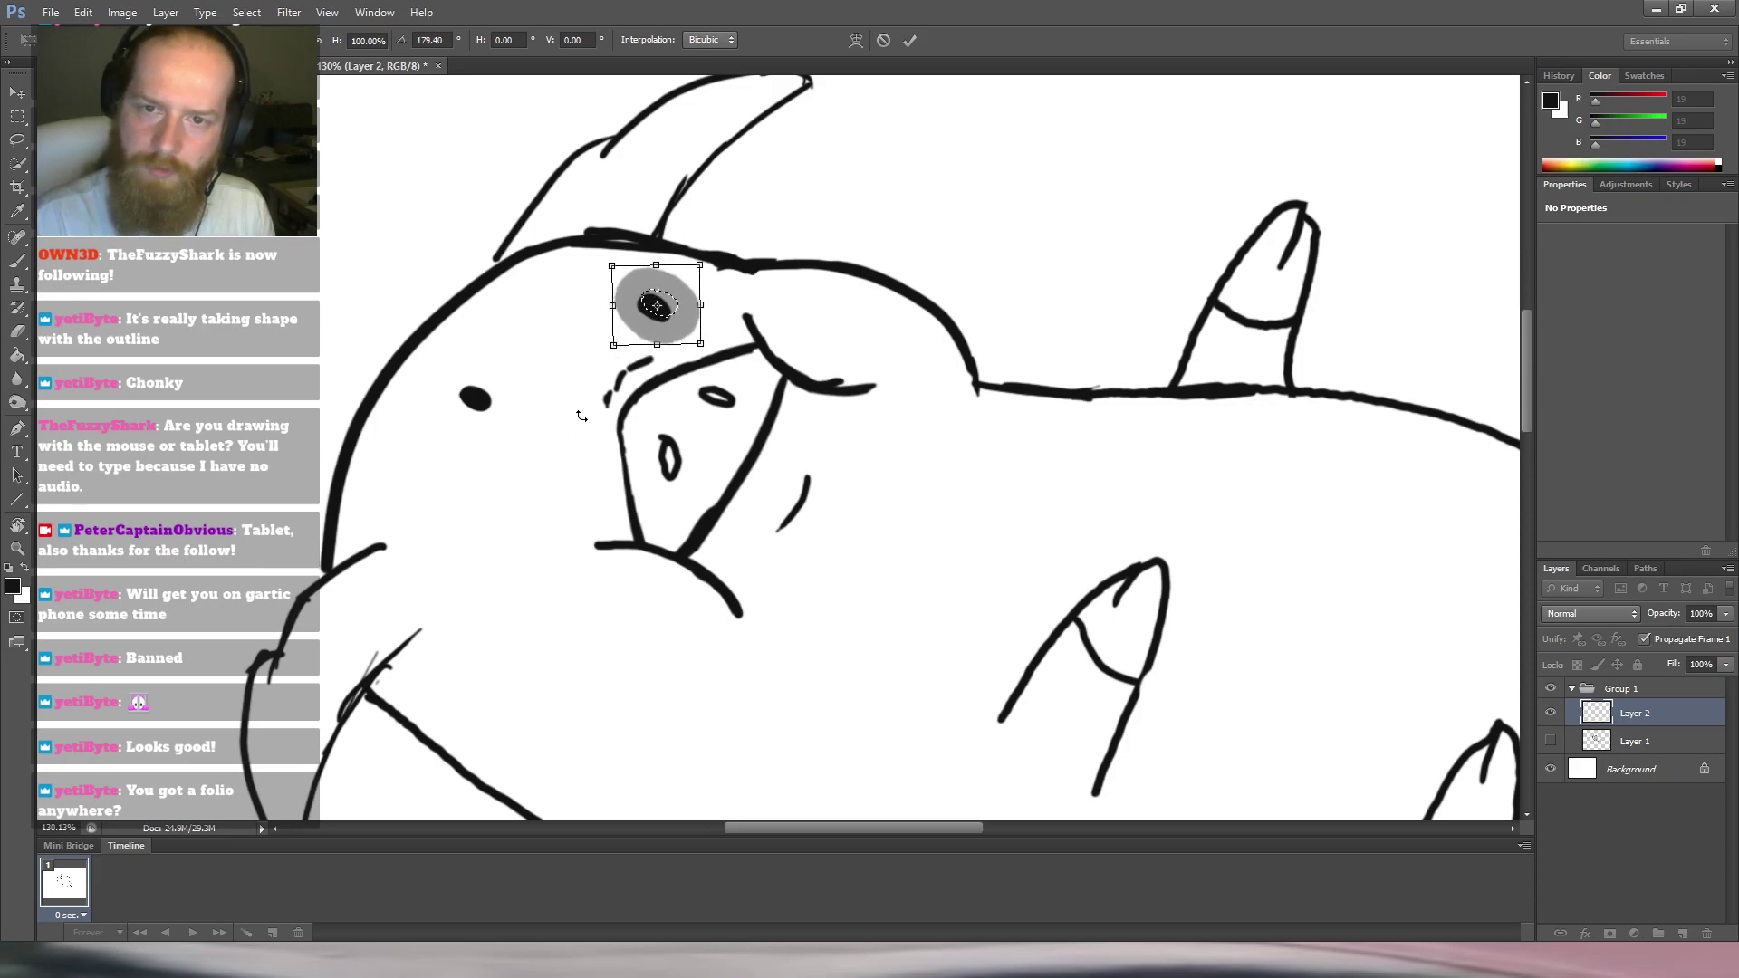
left_click_drag(681, 328, 688, 336)
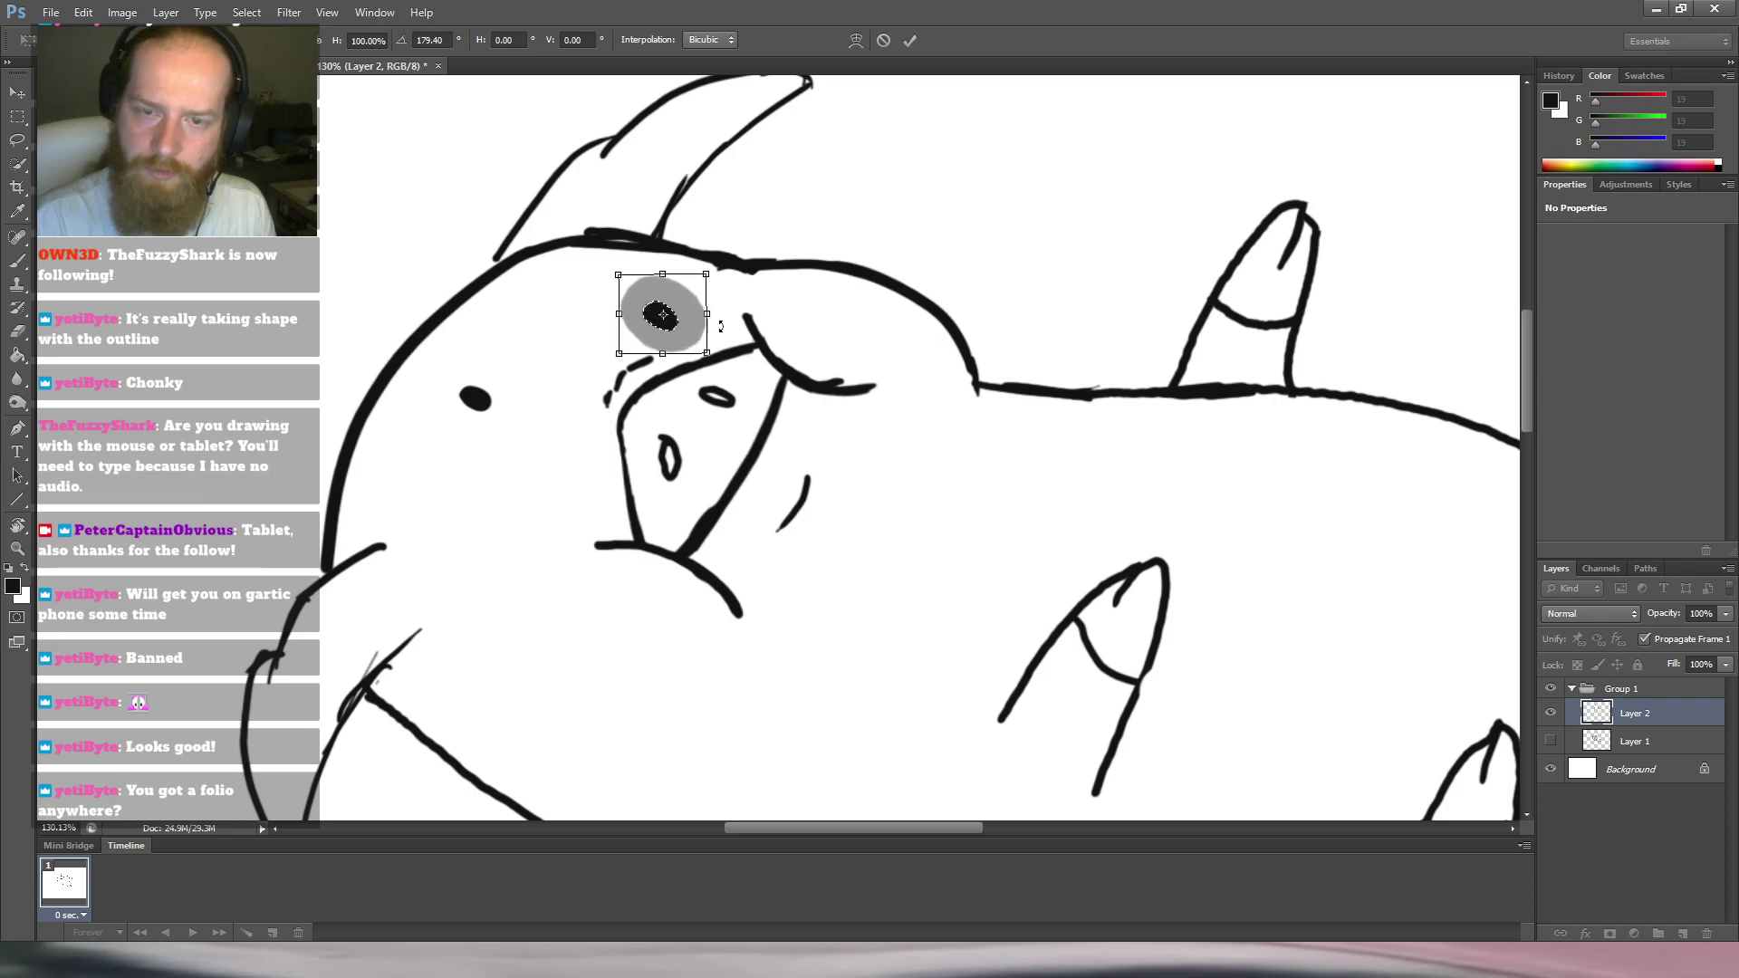
key("Return")
Lasso the plain eye, move it closer to the snout, and deselect it.
key("l")
mouse_move(516, 379)
left_mouse_down()
mouse_move(467, 422)
mouse_move(497, 406)
mouse_move(554, 465)
left_mouse_up()
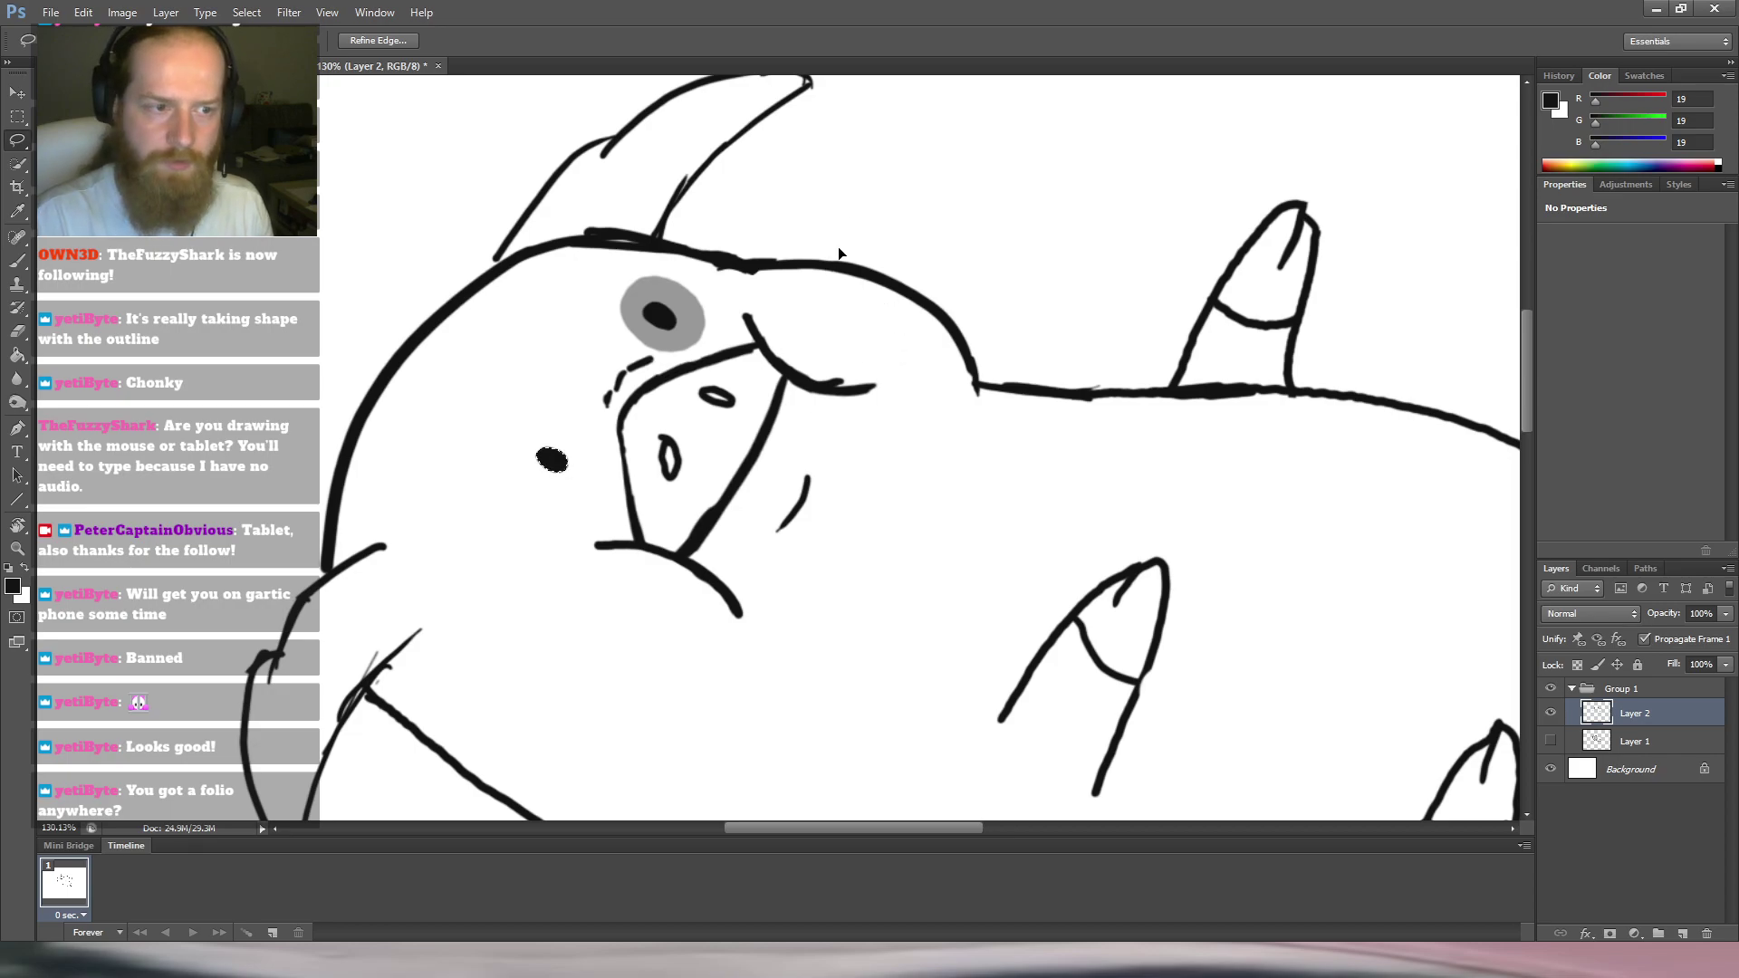
key("ctrl+plus")
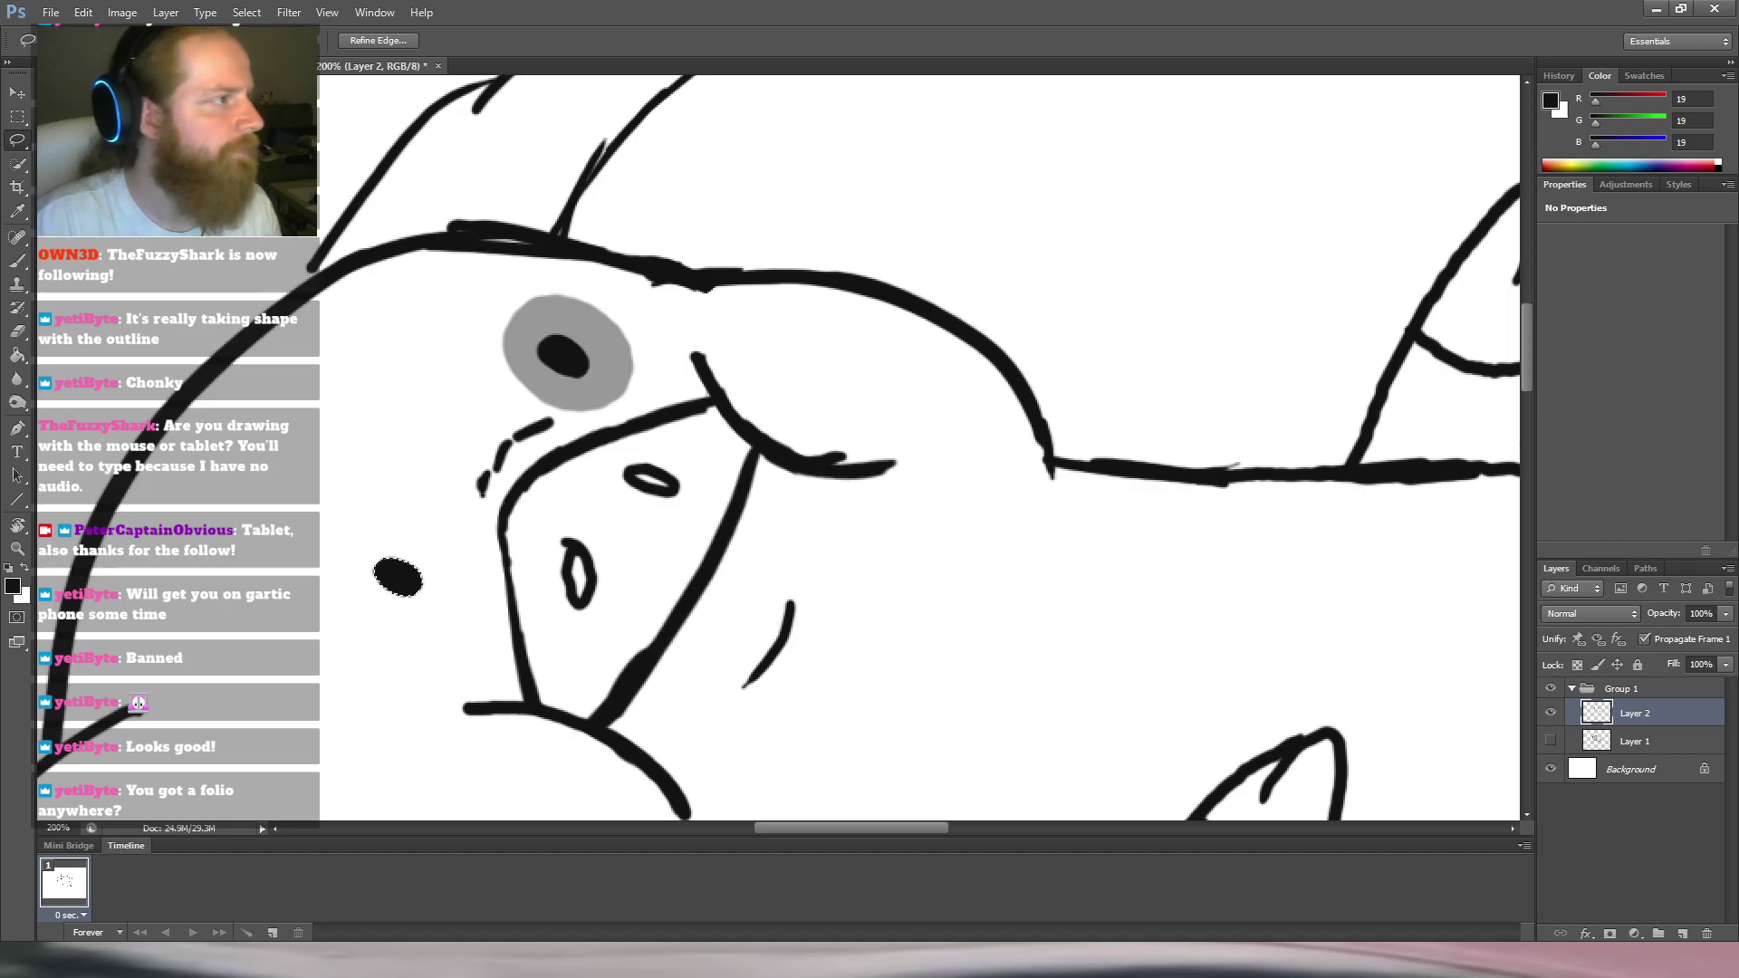
key("alt+Tab")
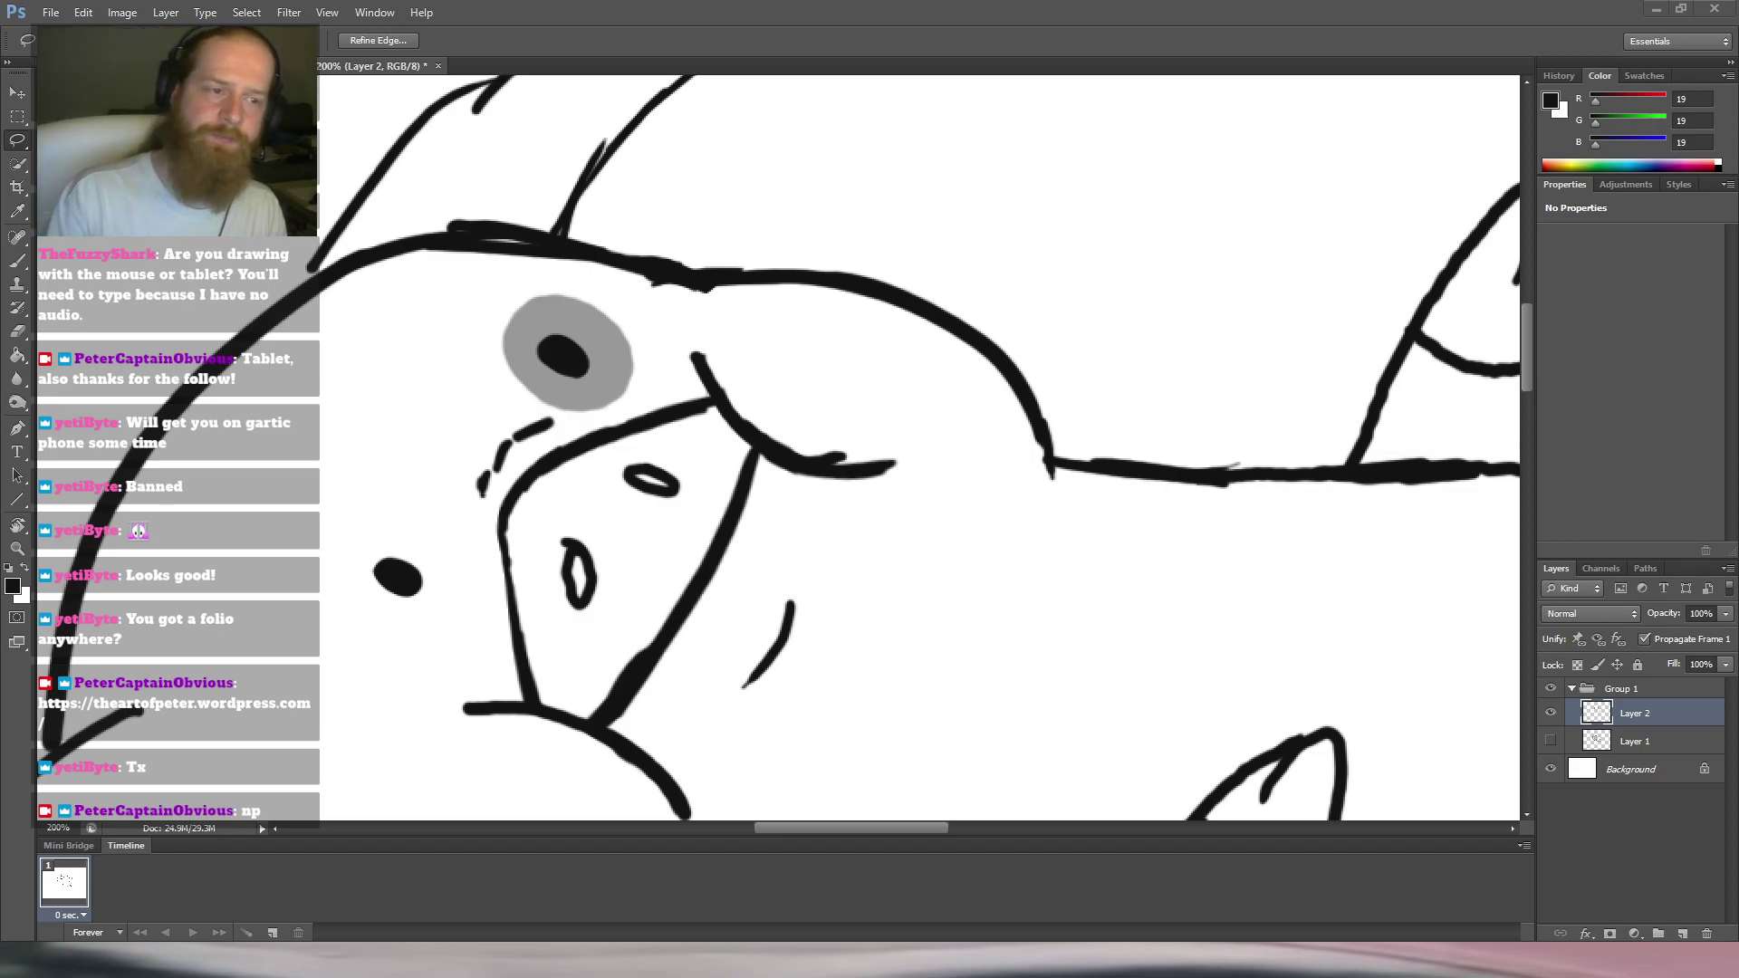
Erase the short dashed wrinkle marks above the snout, leaving the eyes and snout outline intact.
key("r")
left_click_drag(746, 330, 921, 287)
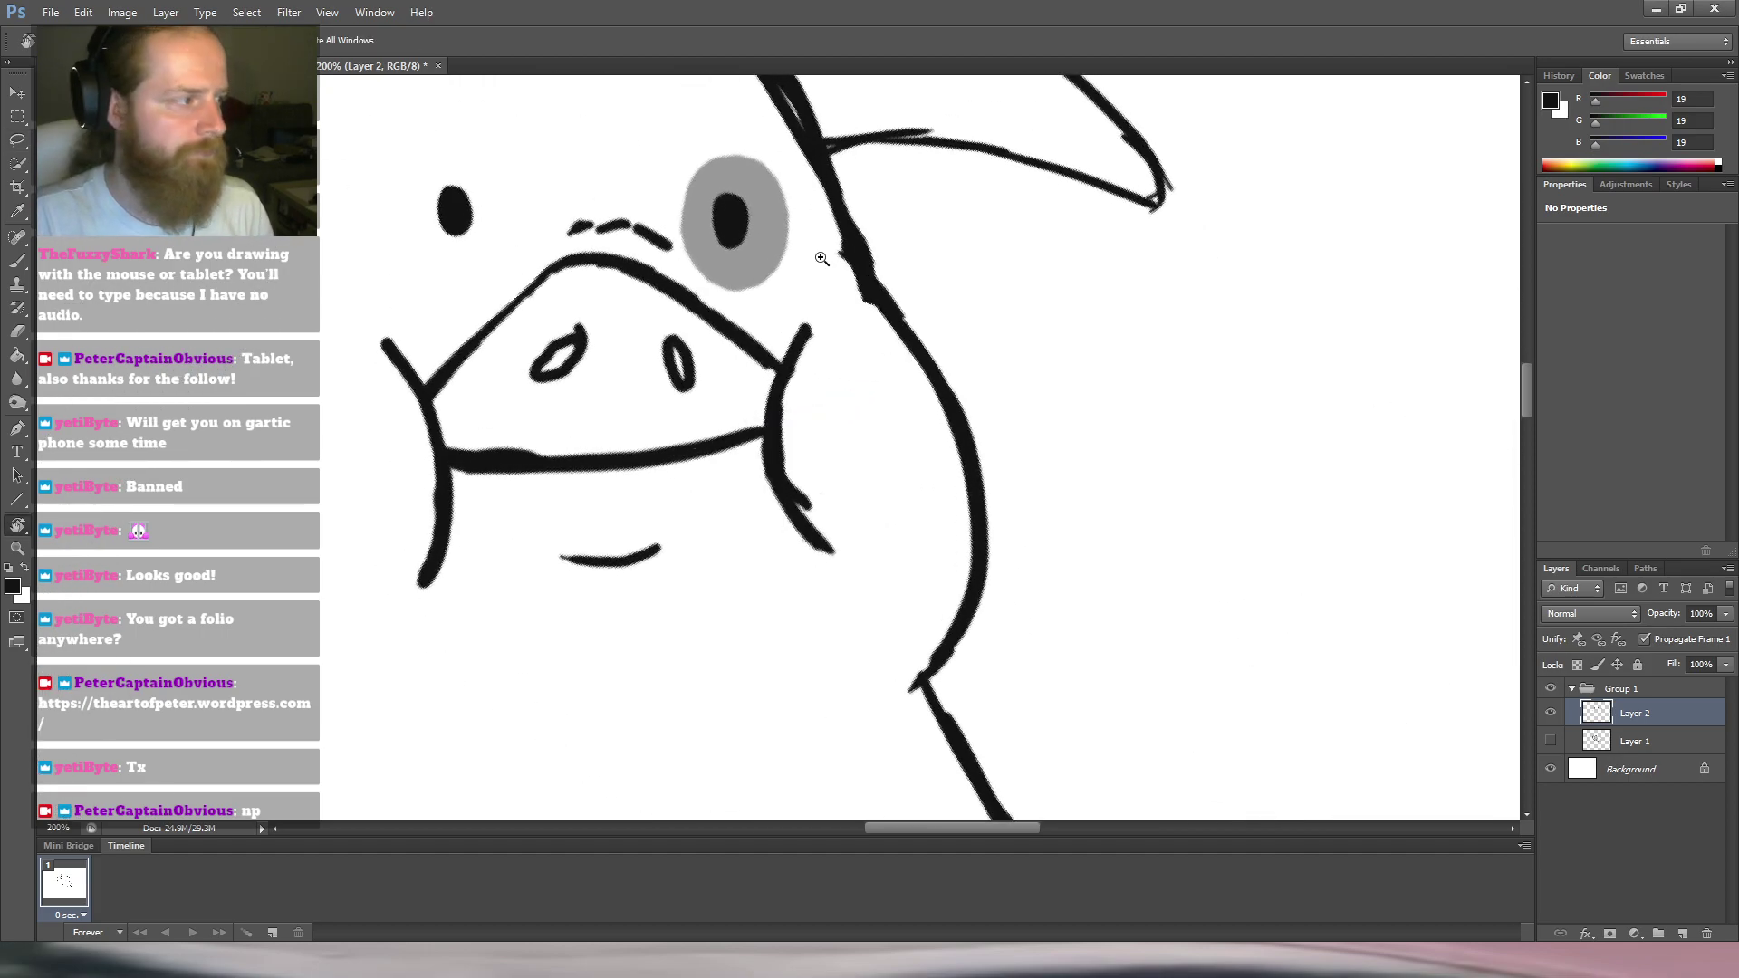
scroll(753, 256, "down", 3)
left_click_drag(766, 285, 716, 365)
key("l")
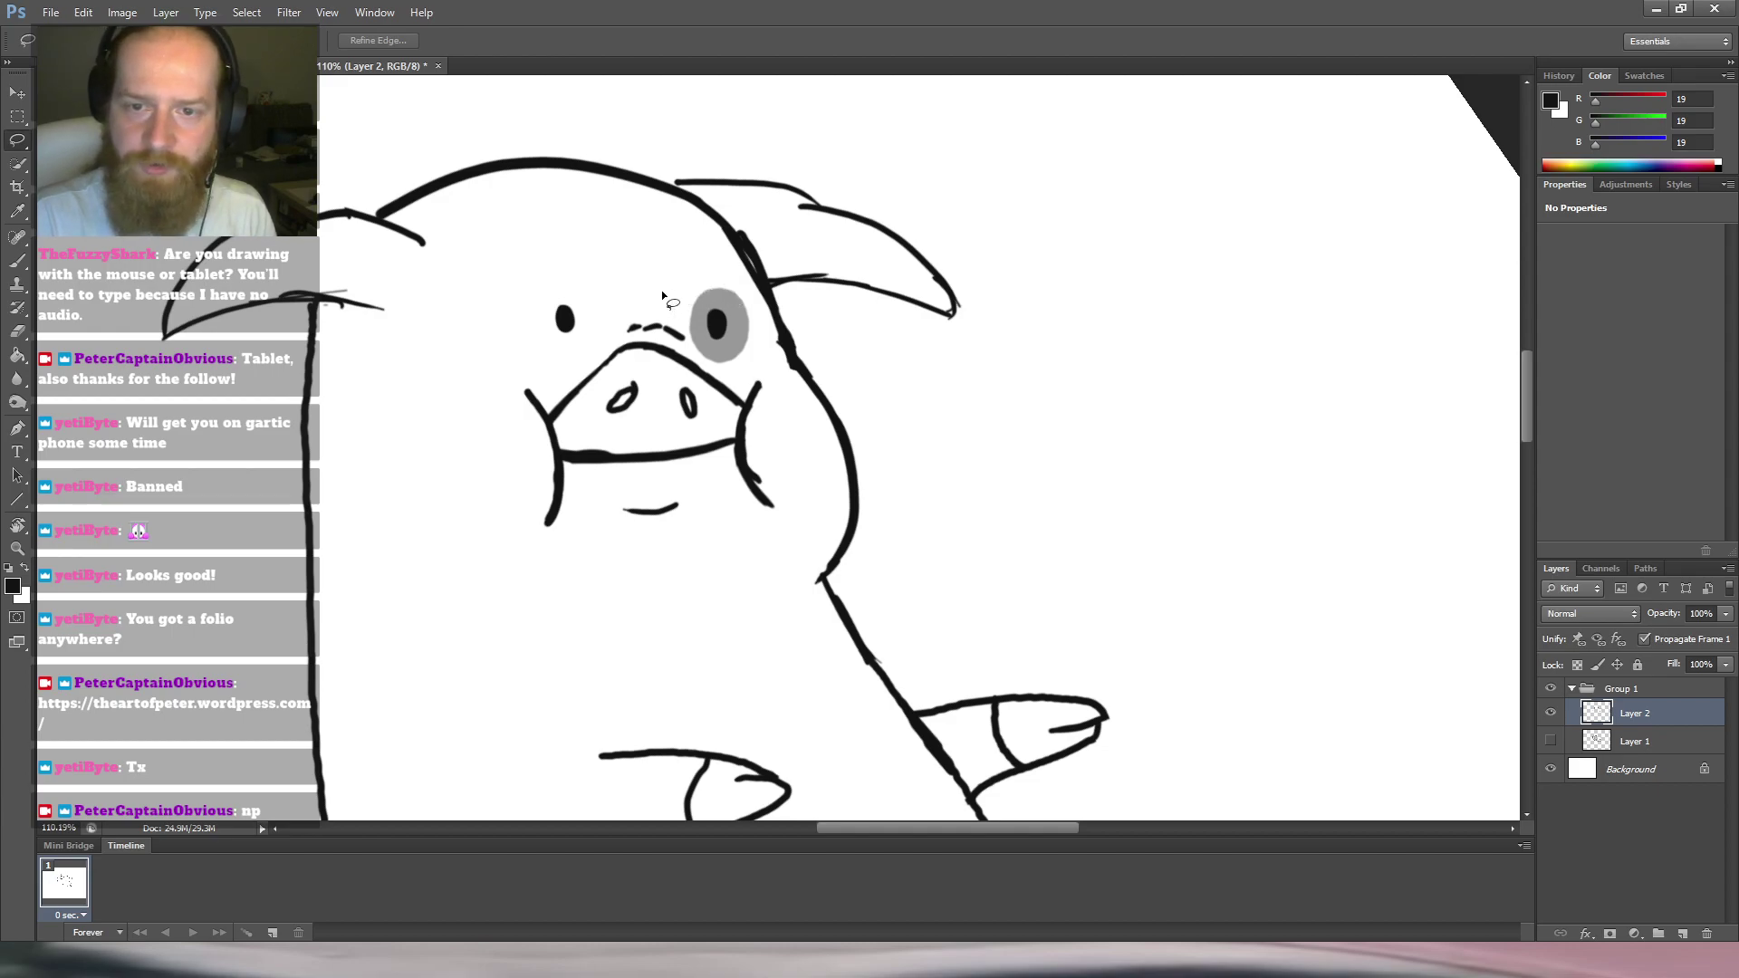
key("e")
left_click_drag(634, 321, 687, 319)
key("l")
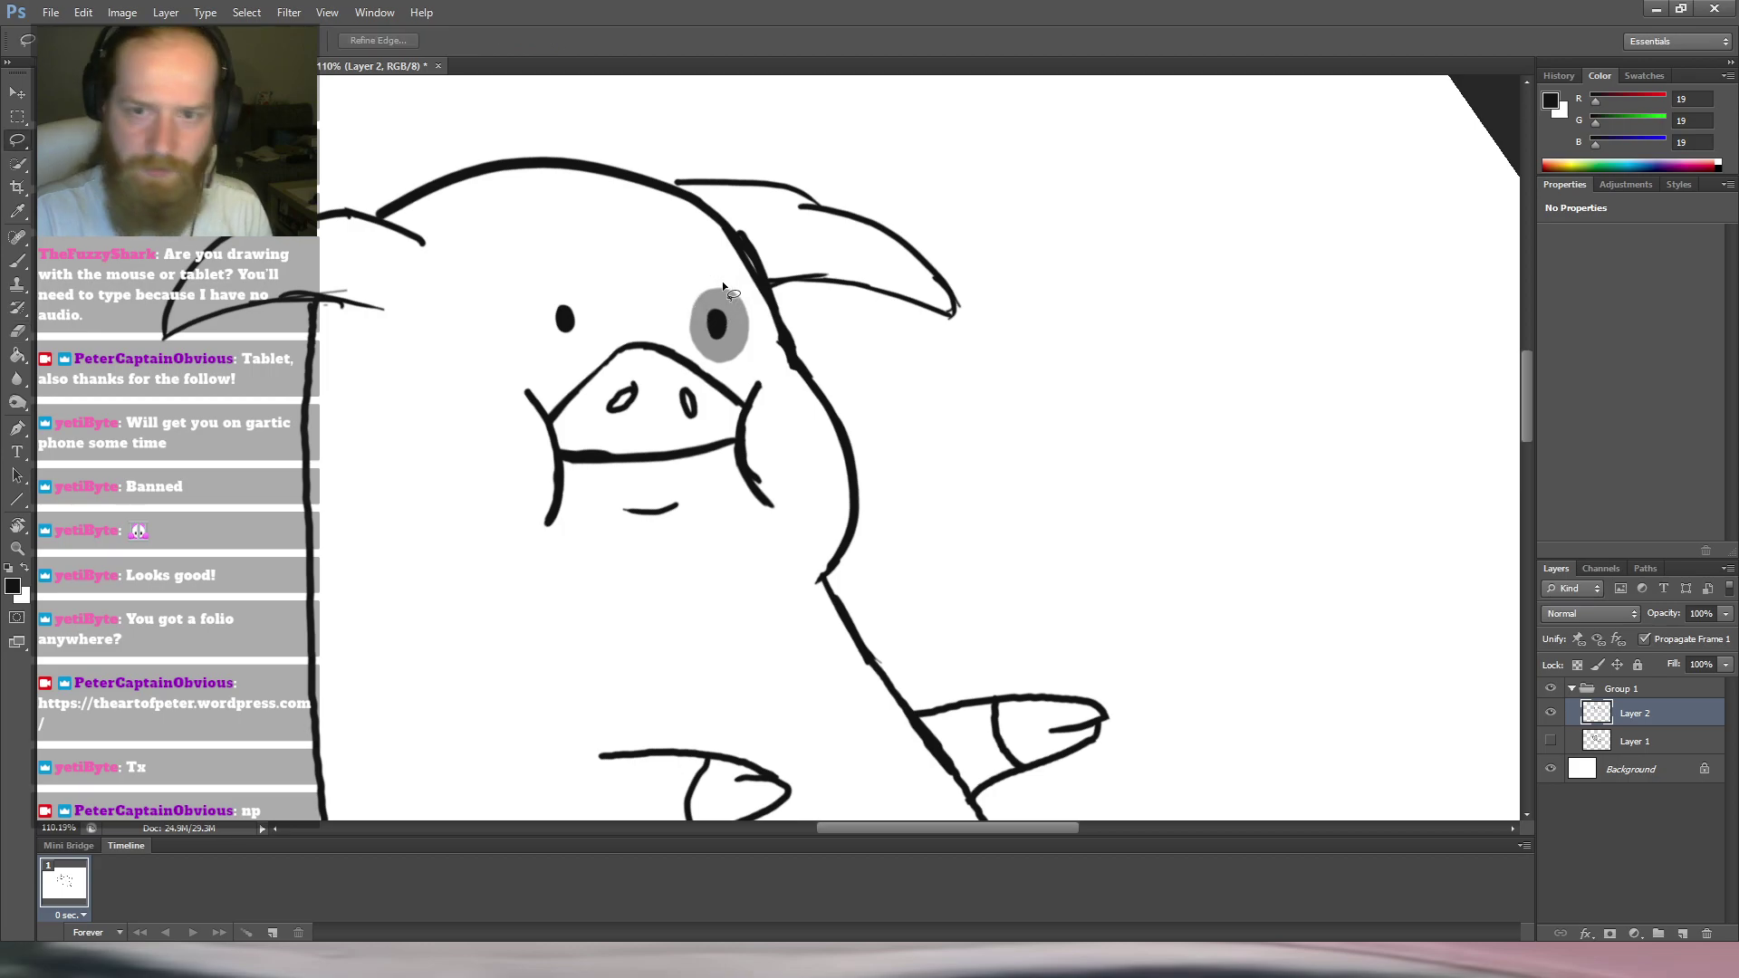
Lasso the patched eye, move it slightly up and inward toward the plain eye, and deselect it.
mouse_move(735, 370)
left_mouse_down()
mouse_move(763, 342)
mouse_move(751, 293)
mouse_move(719, 281)
mouse_move(693, 311)
left_mouse_up()
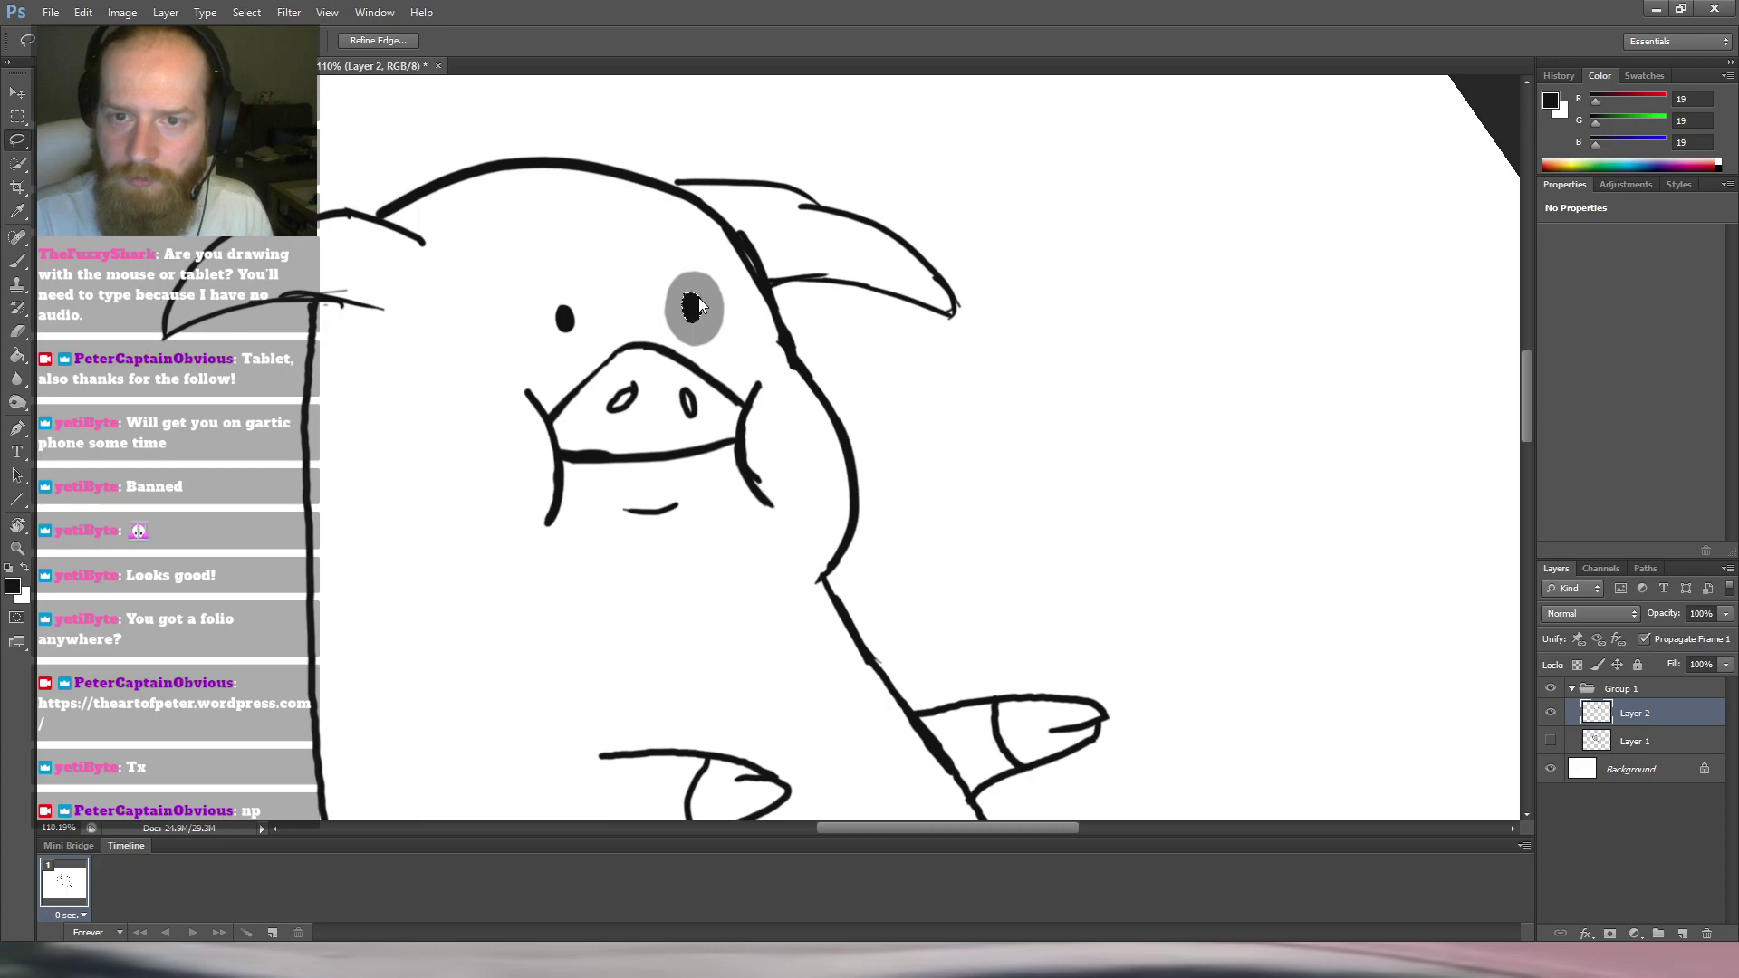
key("ctrl+d")
key("b")
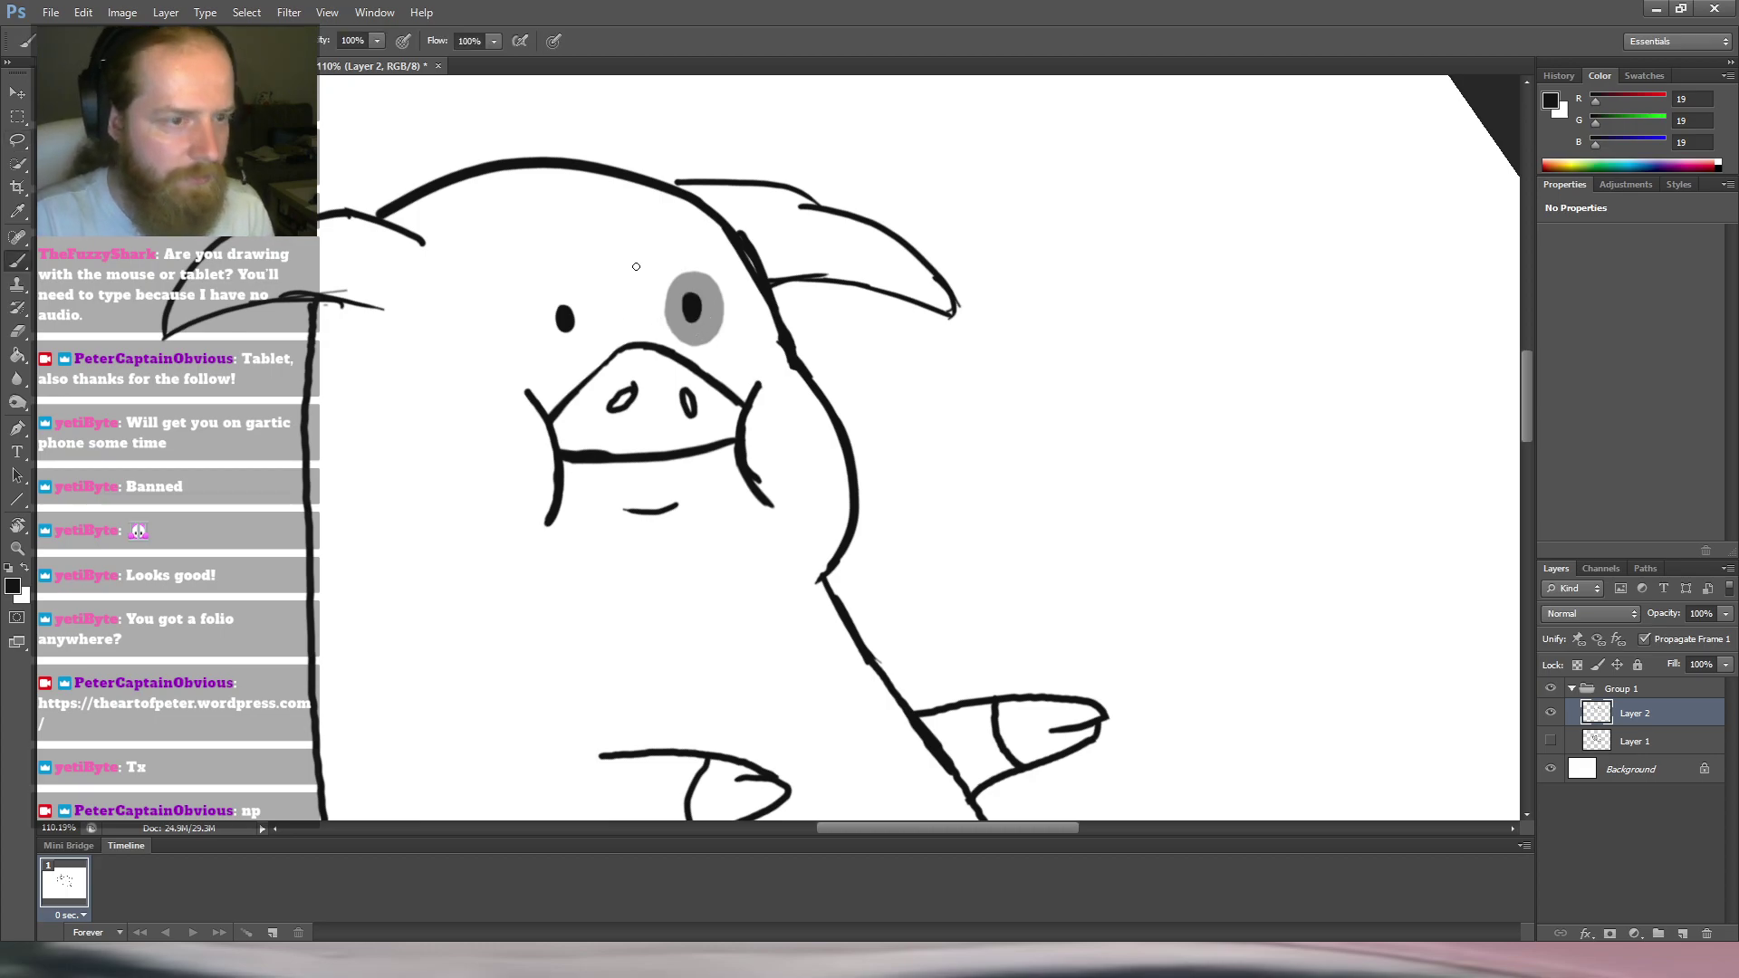
Try inking short wrinkle strokes between the snout and the eyes, and undo them.
scroll(537, 327, "up", 4)
key("r")
left_click_drag(820, 234, 601, 253)
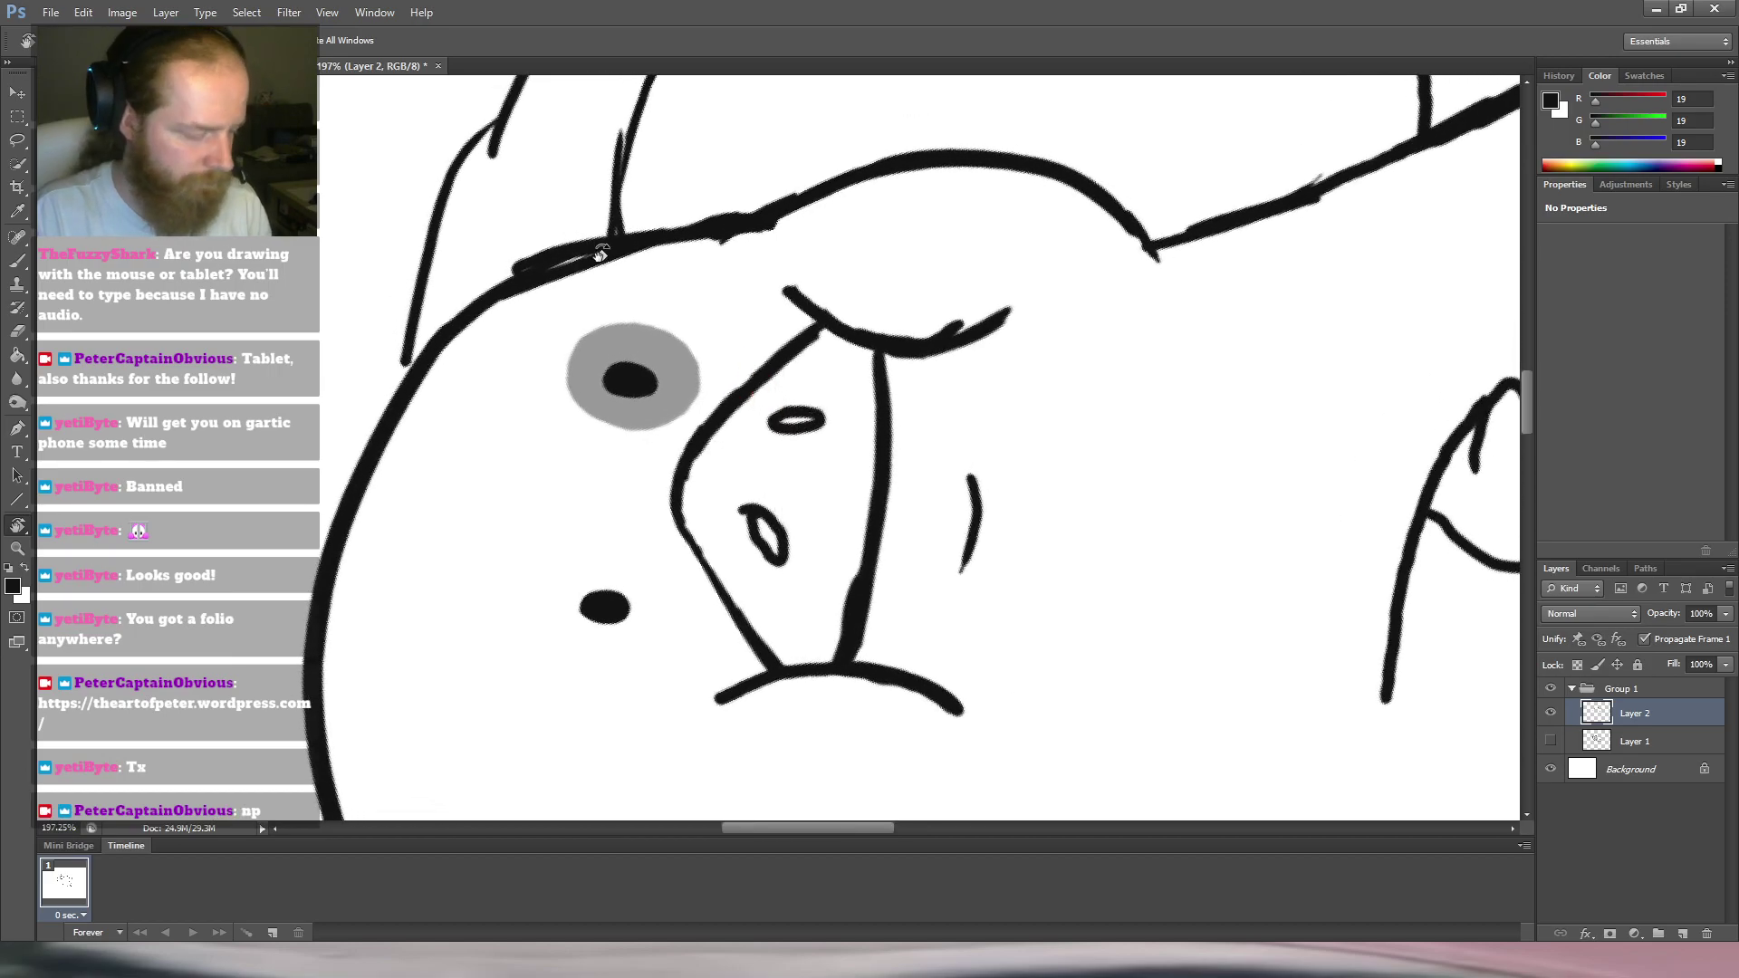
key("b")
mouse_move(654, 484)
left_mouse_down()
mouse_move(689, 546)
mouse_move(649, 509)
left_mouse_up()
key("e")
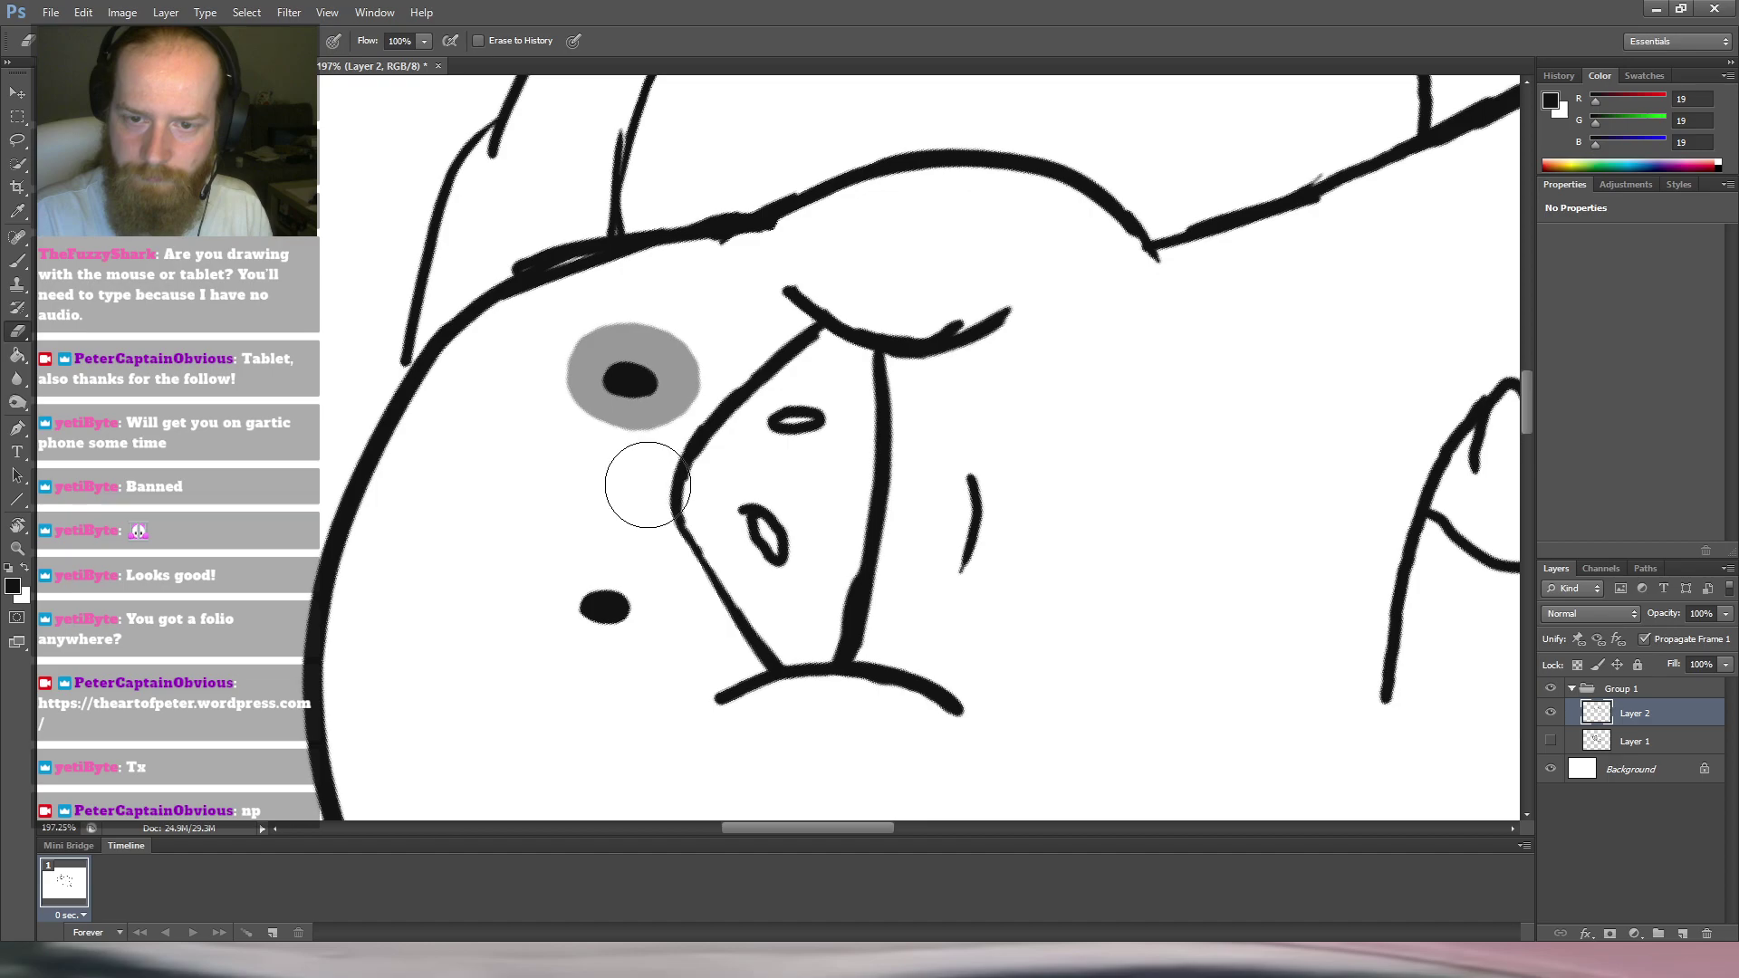
key("b")
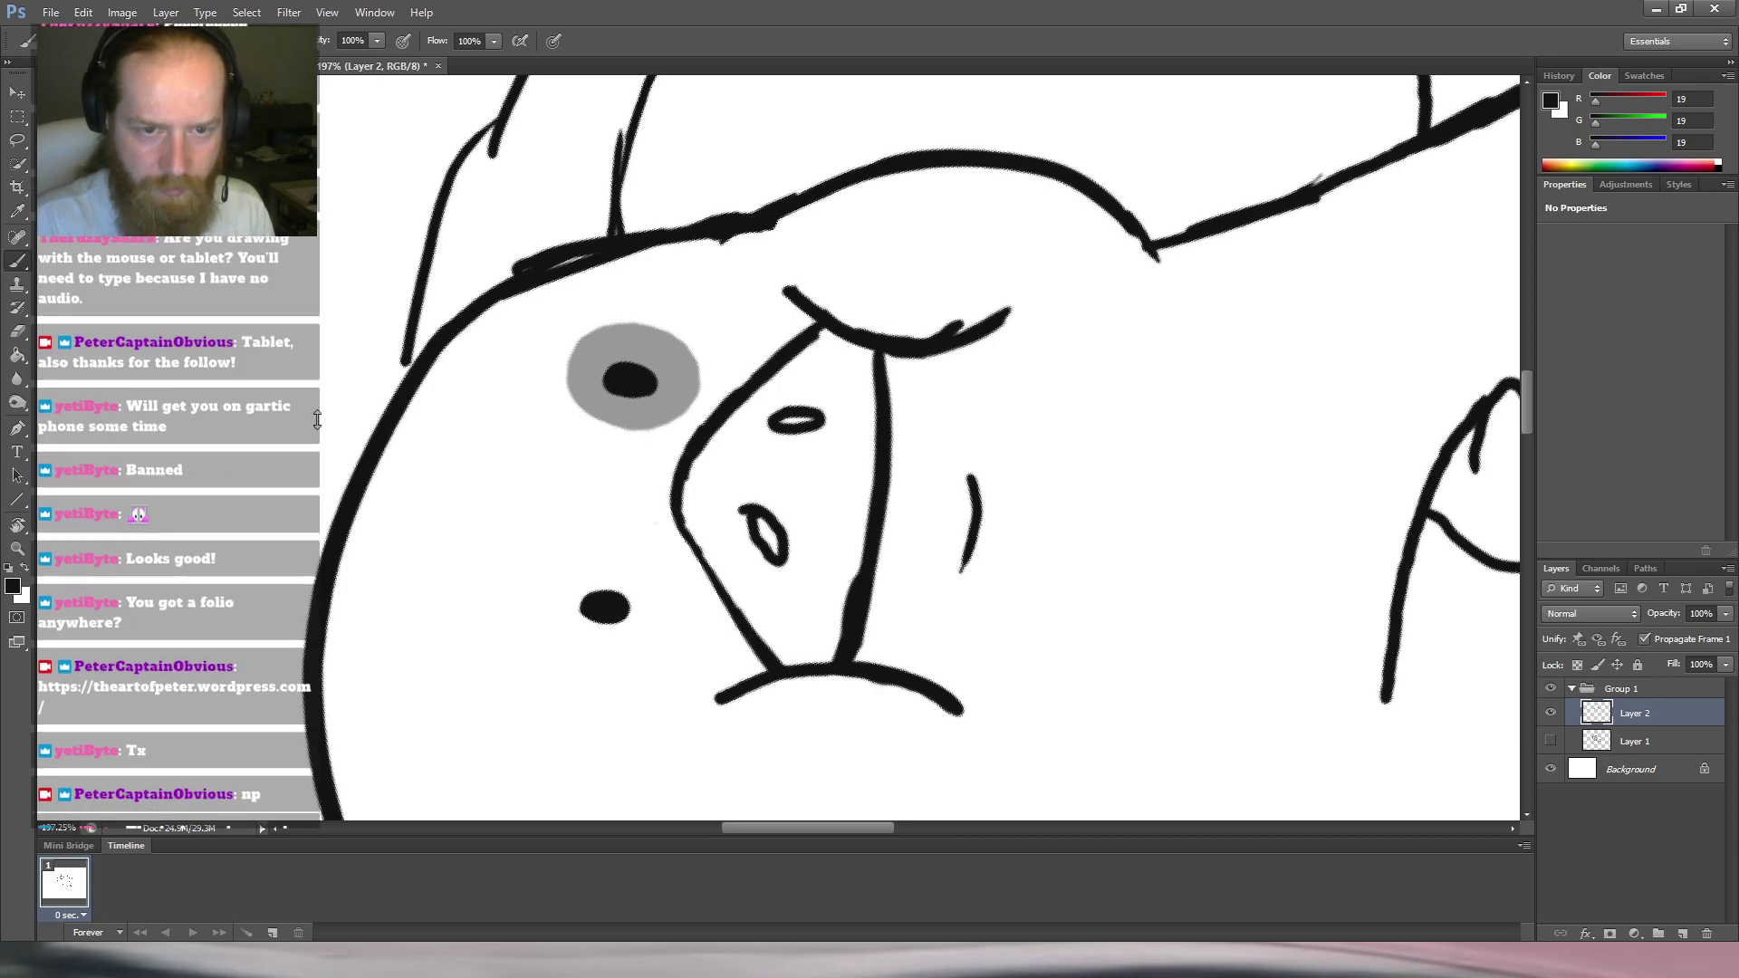
mouse_move(651, 443)
left_mouse_down()
mouse_move(645, 500)
mouse_move(663, 541)
left_mouse_up()
mouse_move(605, 474)
left_mouse_down()
mouse_move(544, 549)
mouse_move(562, 536)
left_mouse_up()
key("ctrl+alt+z")
key("ctrl+alt+z")
key("ctrl+alt+z")
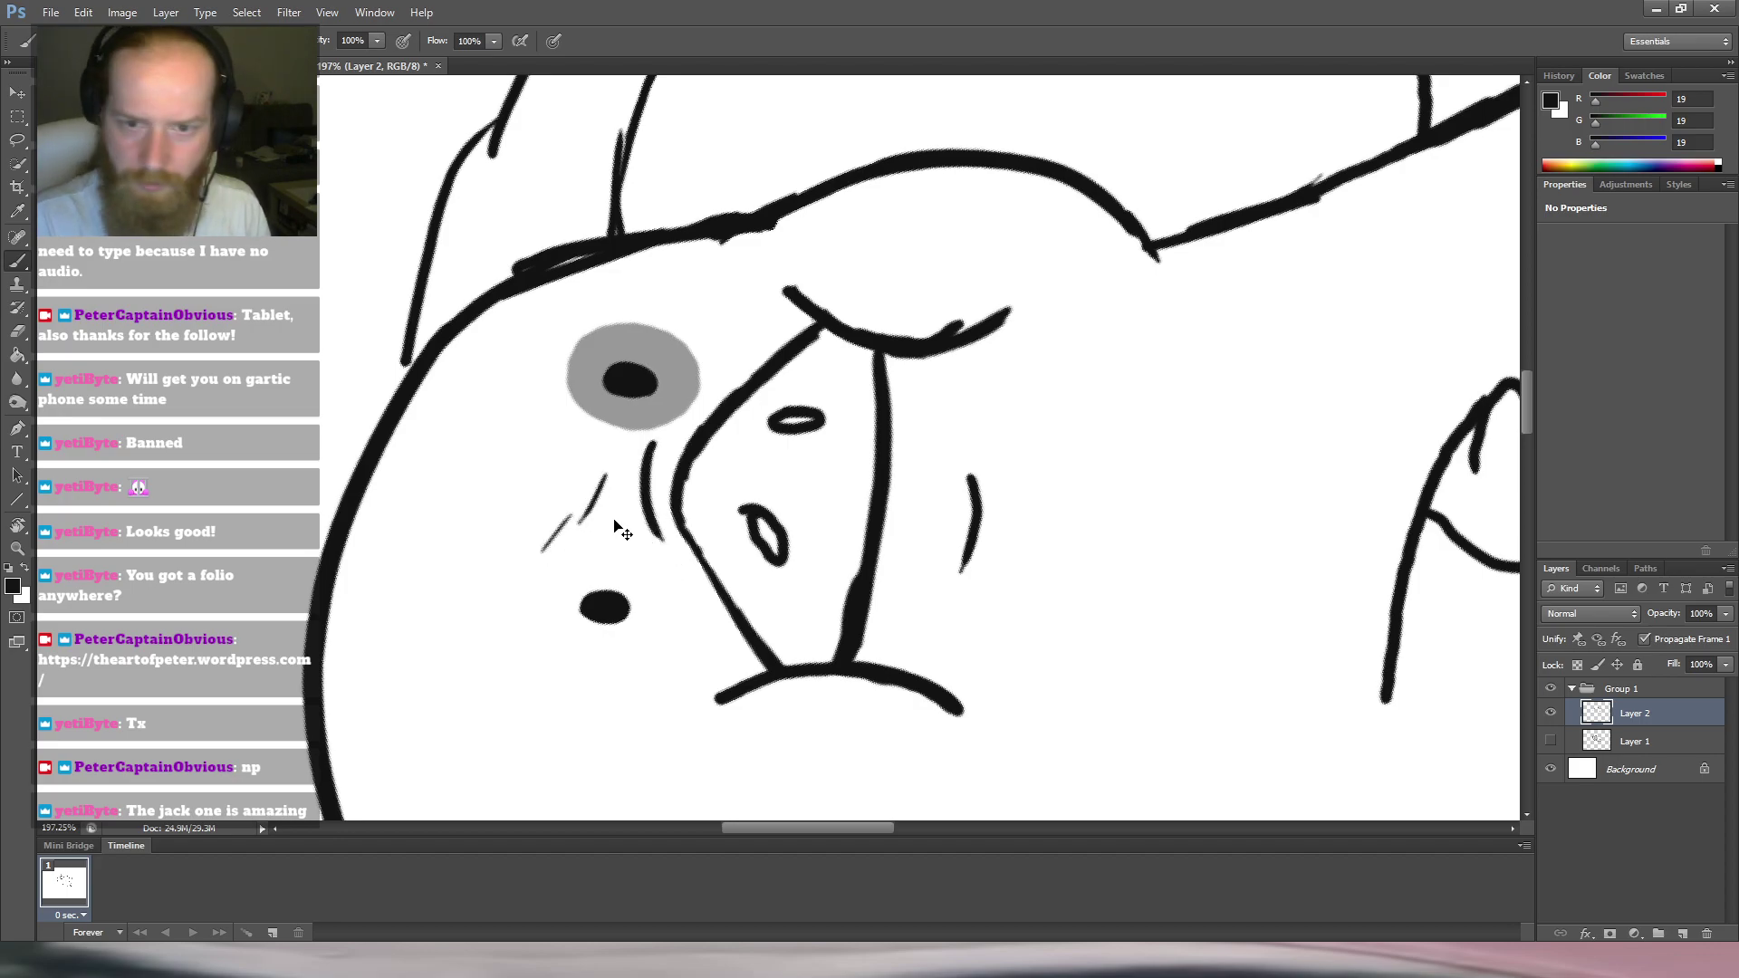
key("ctrl+alt+z")
key("ctrl+alt+z")
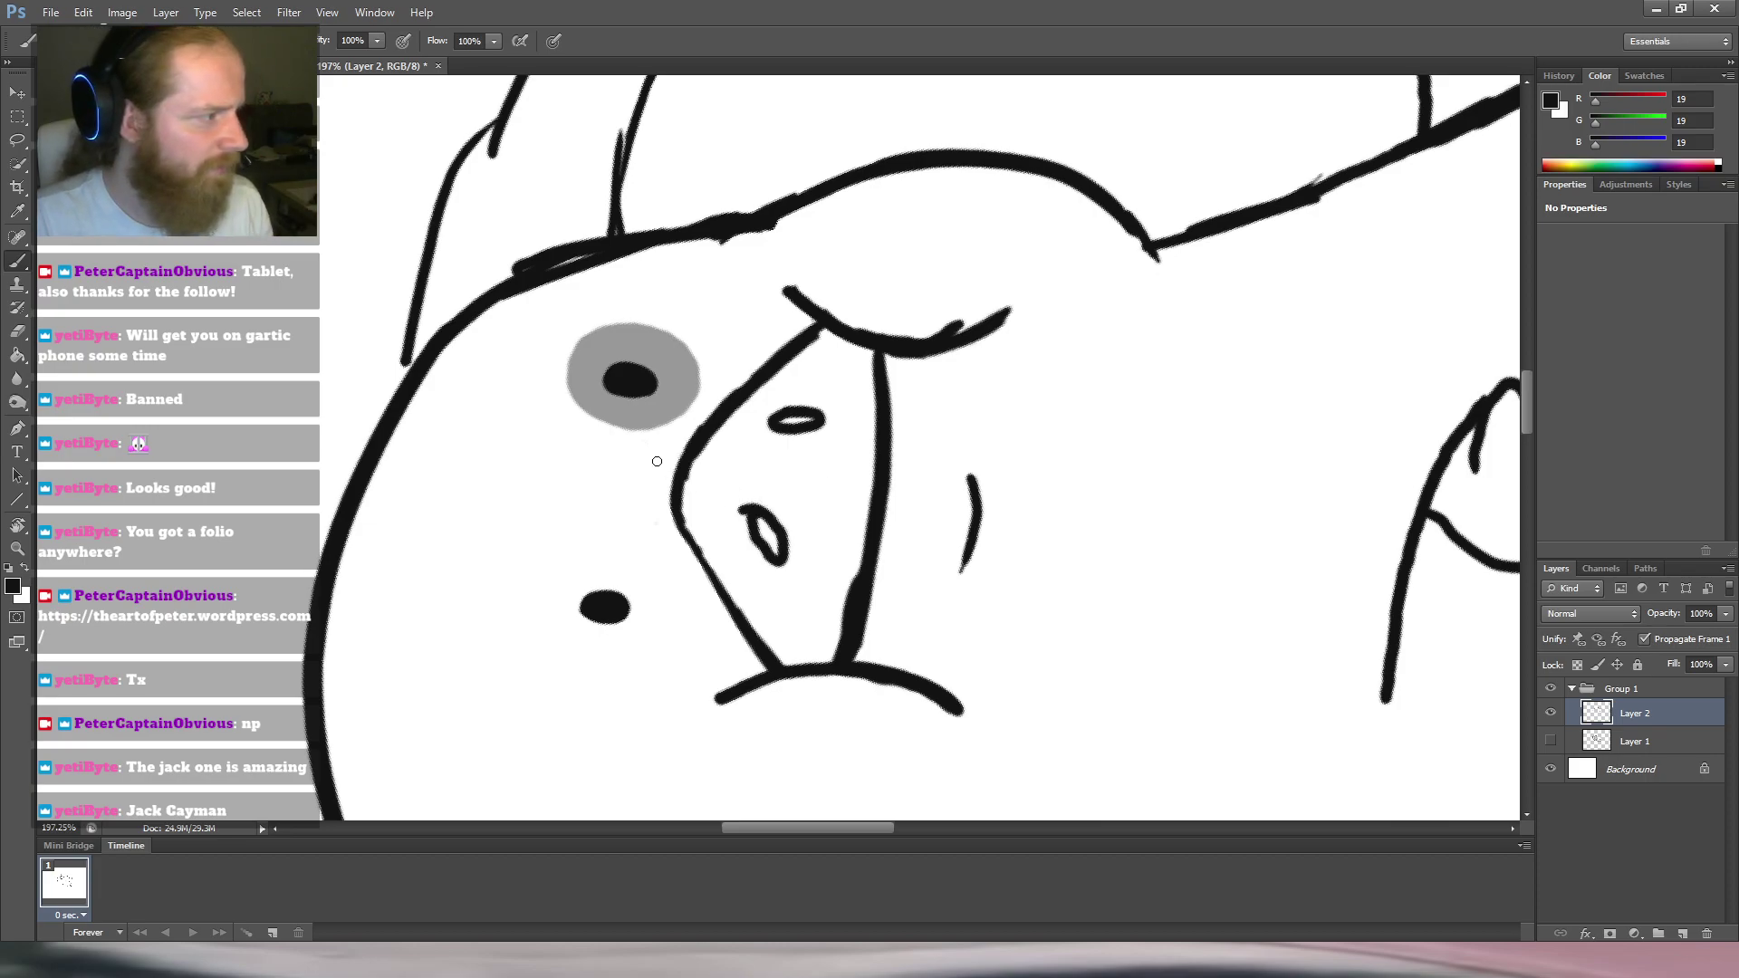
Ink two short curved wrinkle lines following the snout's edge between the eyes.
left_click_drag(676, 436, 639, 487)
key("e")
key("b")
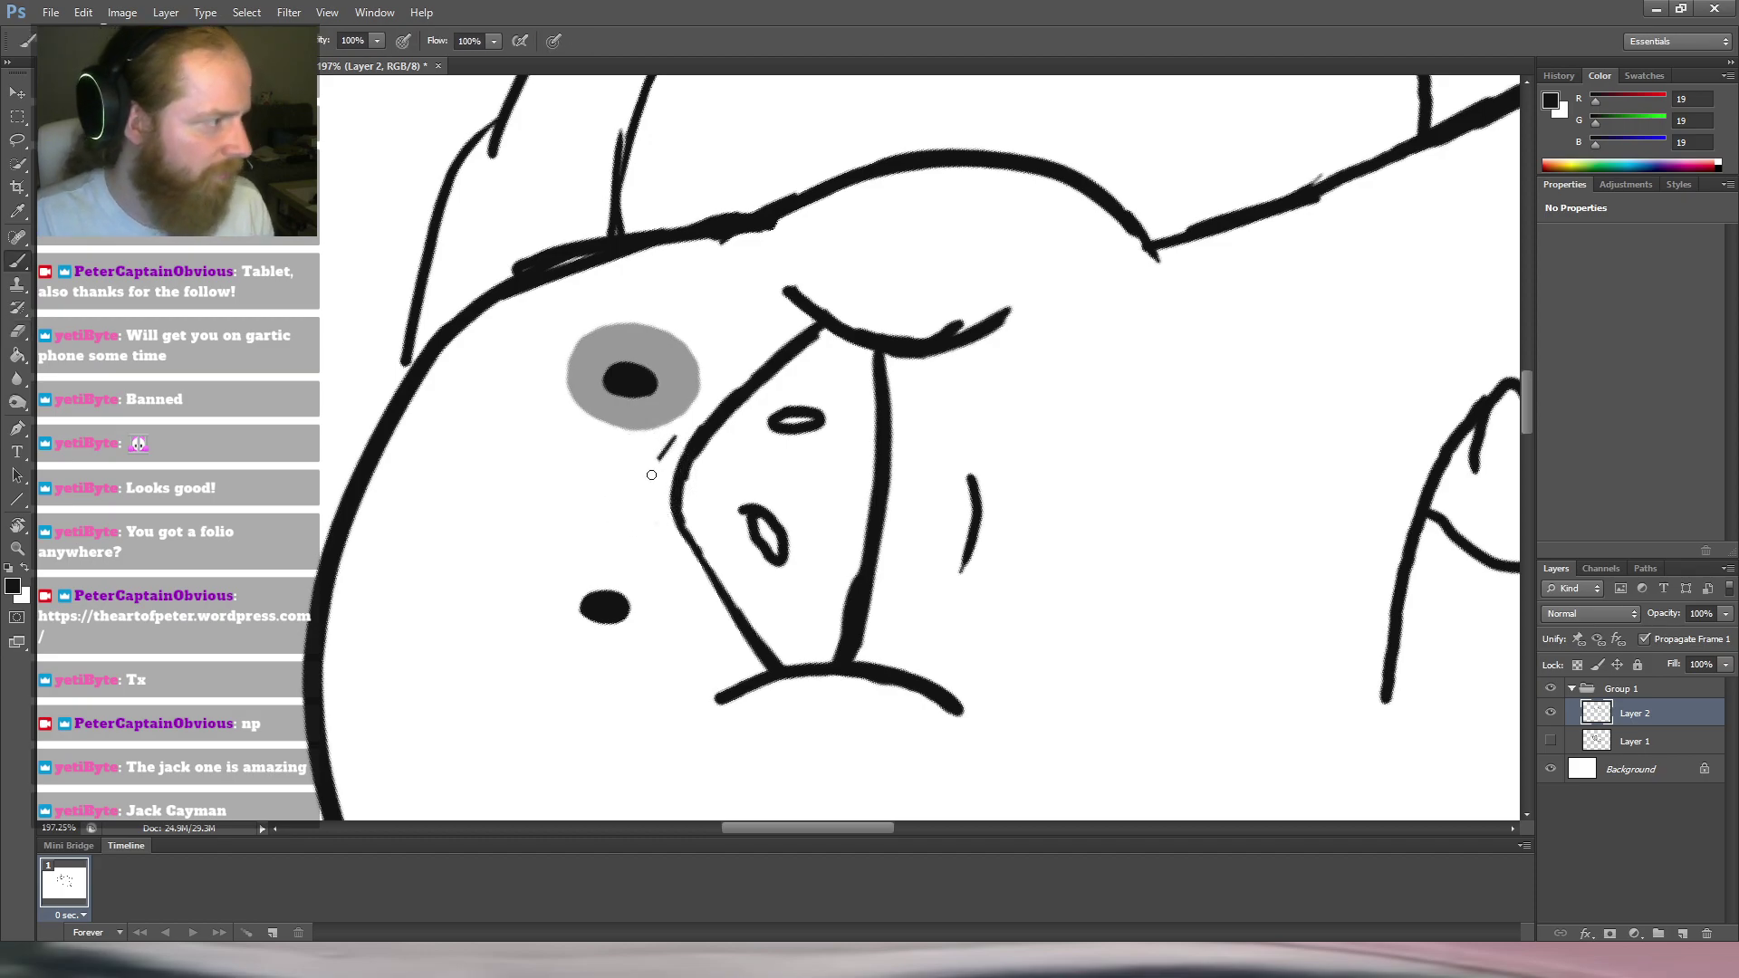
mouse_move(674, 440)
left_mouse_down()
mouse_move(661, 524)
mouse_move(666, 461)
mouse_move(663, 511)
mouse_move(652, 473)
mouse_move(661, 545)
left_mouse_up()
Examine the revised face upright and check its placement against the whole pig.
left_click_drag(944, 320, 765, 351)
scroll(820, 347, "down", 5)
scroll(734, 362, "up", 5)
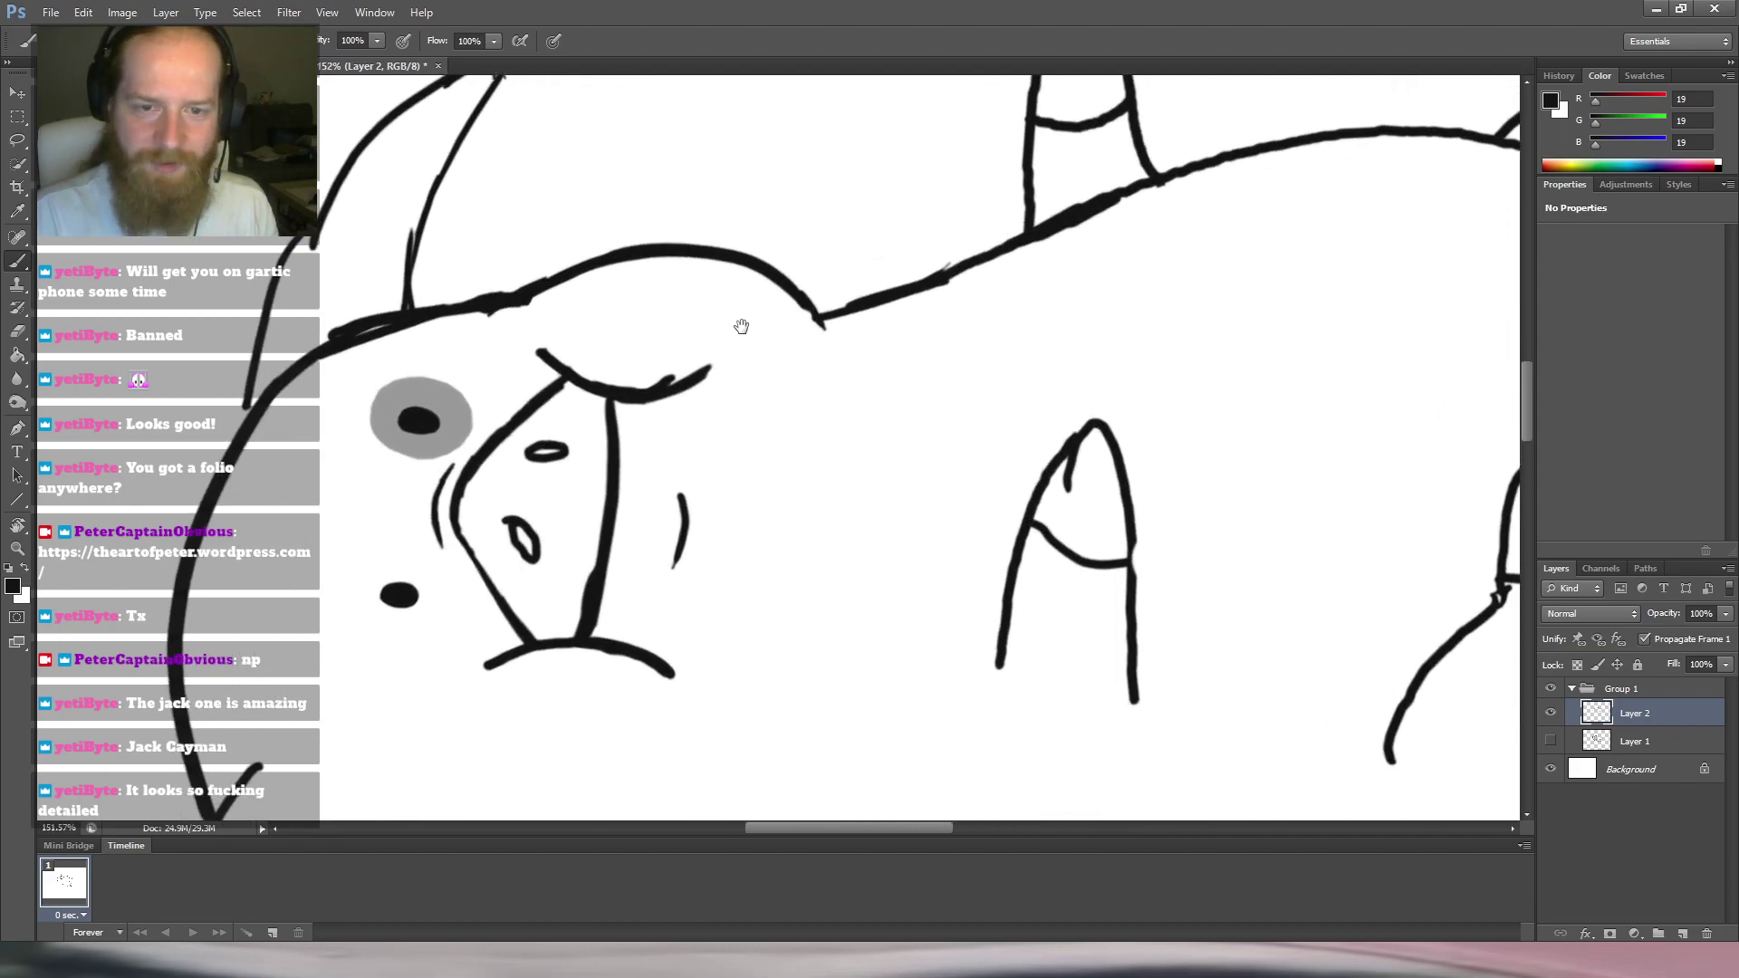
key("r")
left_click_drag(757, 326, 1079, 433)
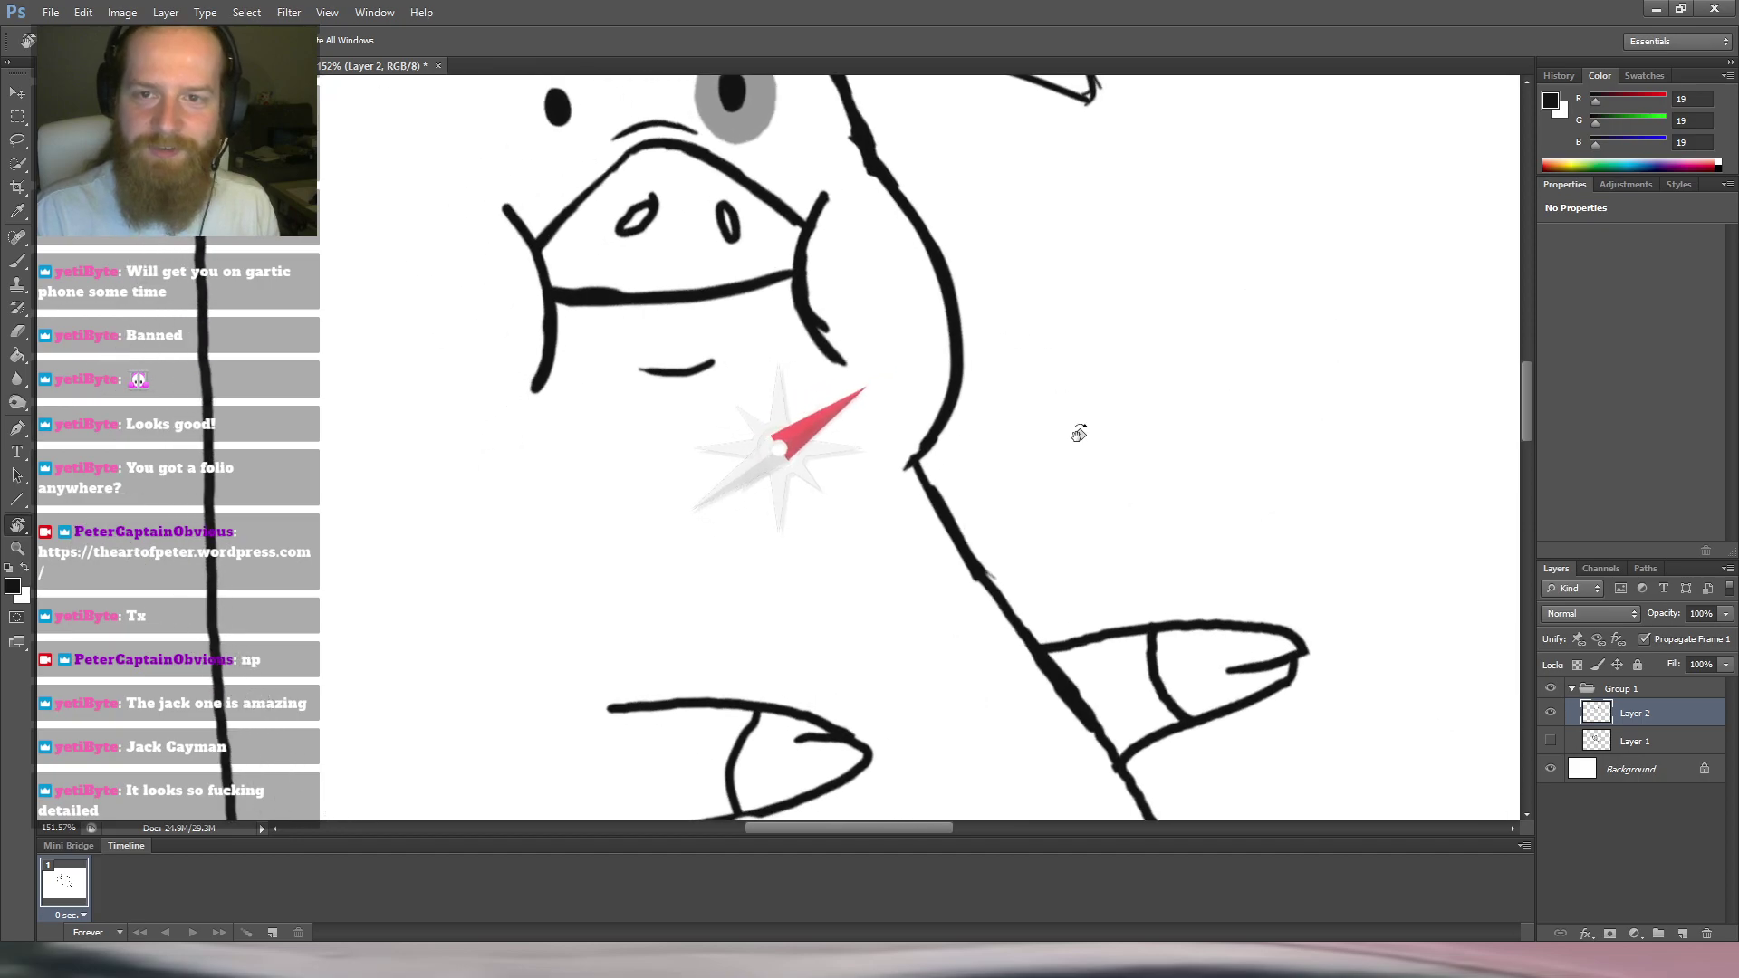
left_click_drag(1157, 389, 963, 284)
scroll(963, 284, "down", 6)
left_click_drag(1083, 264, 978, 261)
key("Escape")
mouse_move(867, 338)
left_mouse_down()
mouse_move(893, 326)
mouse_move(848, 323)
left_mouse_up()
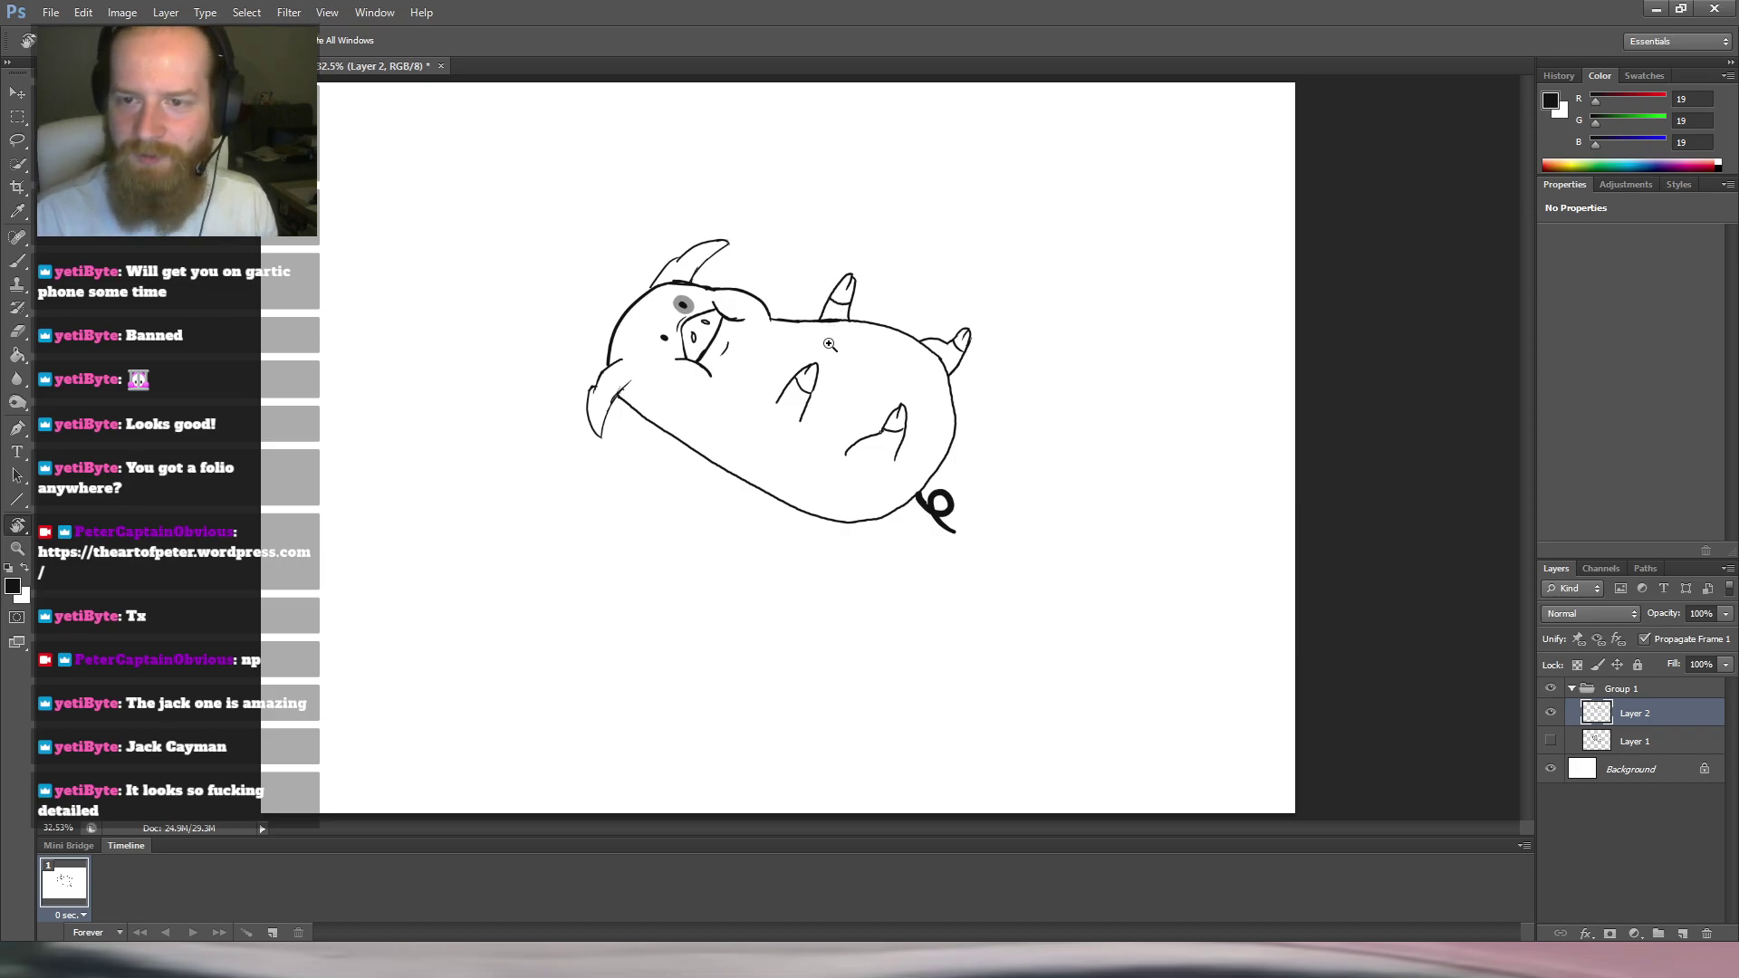
Lasso the pig's eyes, snout and mouth, shift them slightly toward the cheek and rotate them a little.
scroll(831, 345, "up", 5)
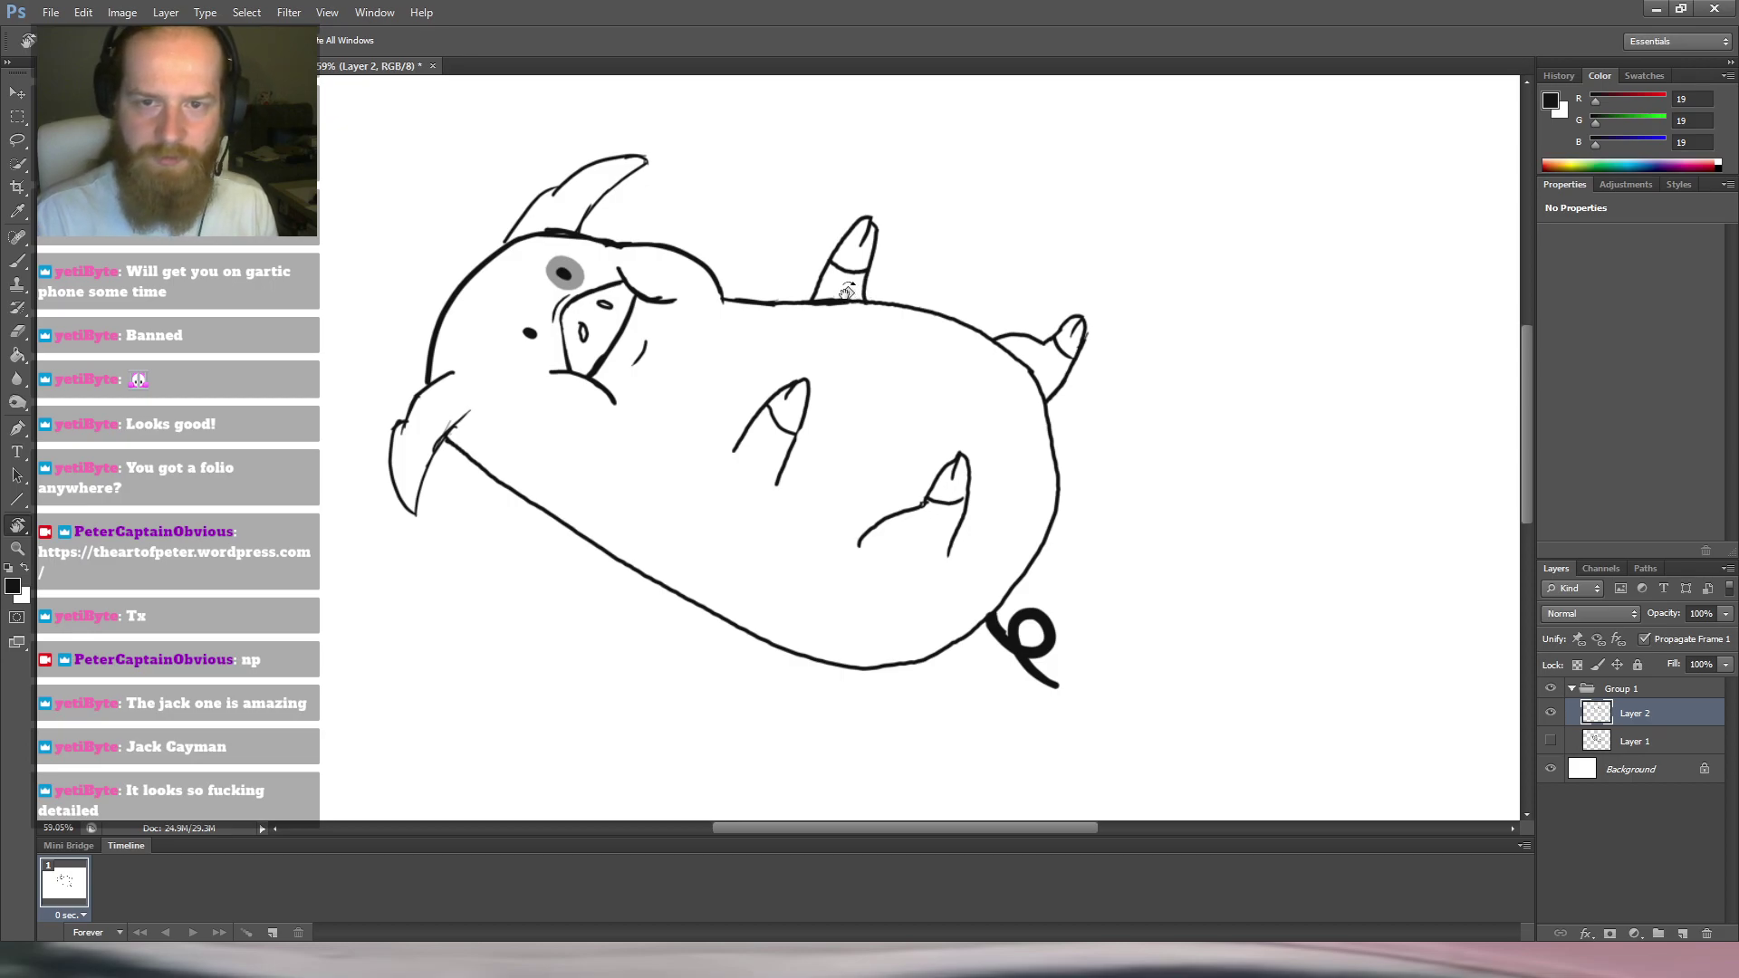
key("l")
mouse_move(540, 247)
left_mouse_down()
mouse_move(506, 291)
mouse_move(583, 432)
mouse_move(670, 409)
mouse_move(698, 331)
mouse_move(672, 267)
mouse_move(632, 259)
mouse_move(628, 329)
left_mouse_up()
key("ctrl+t")
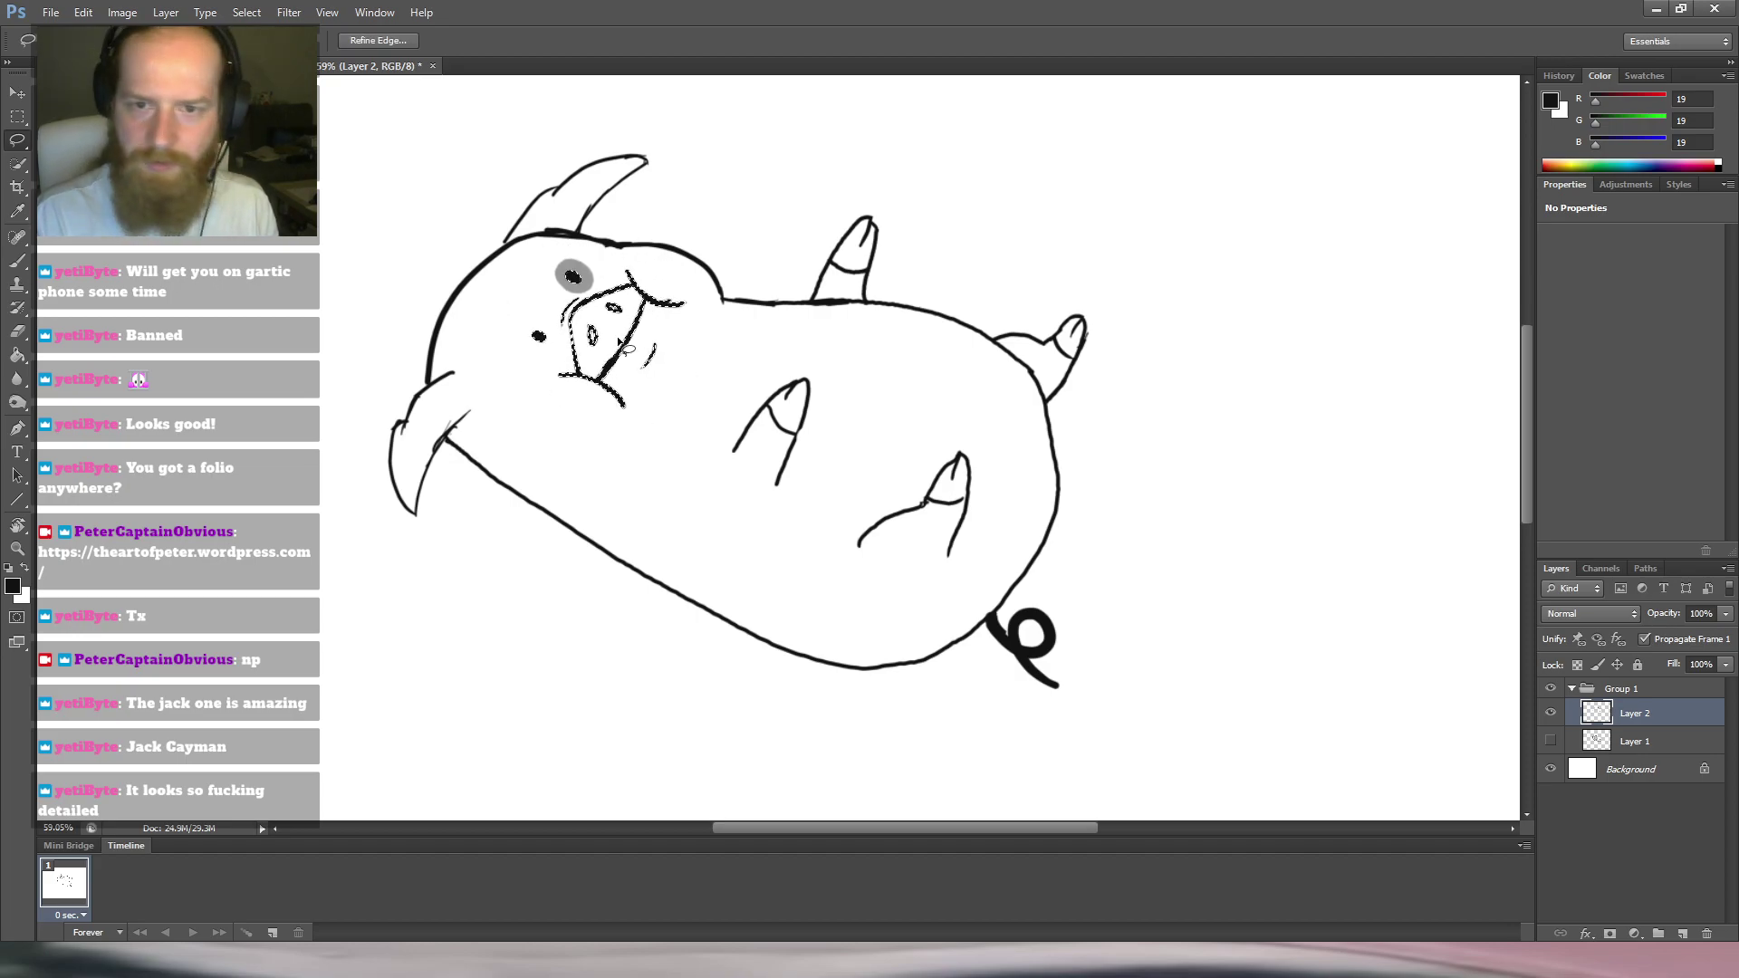
key("ctrl+t")
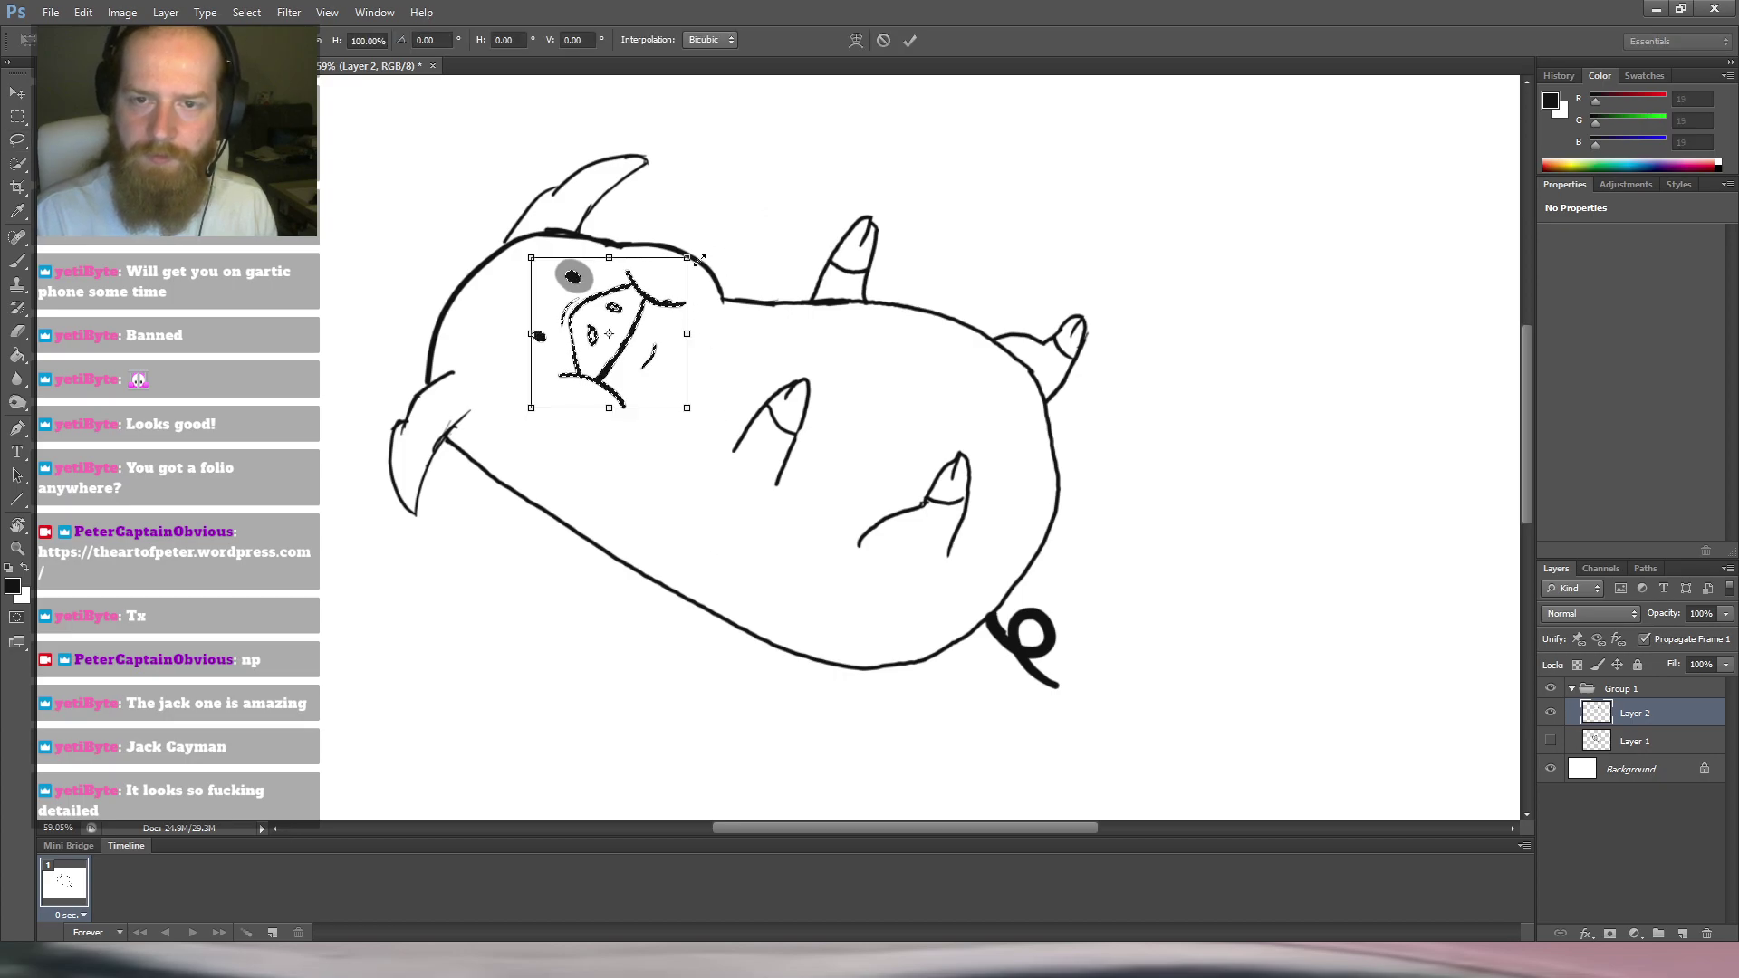
left_click_drag(718, 234, 728, 237)
key("Return")
Examine the adjusted face with the pig upright, checking its placement against the whole body, and clear the selection.
key("l")
key("r")
left_click_drag(756, 215, 921, 311)
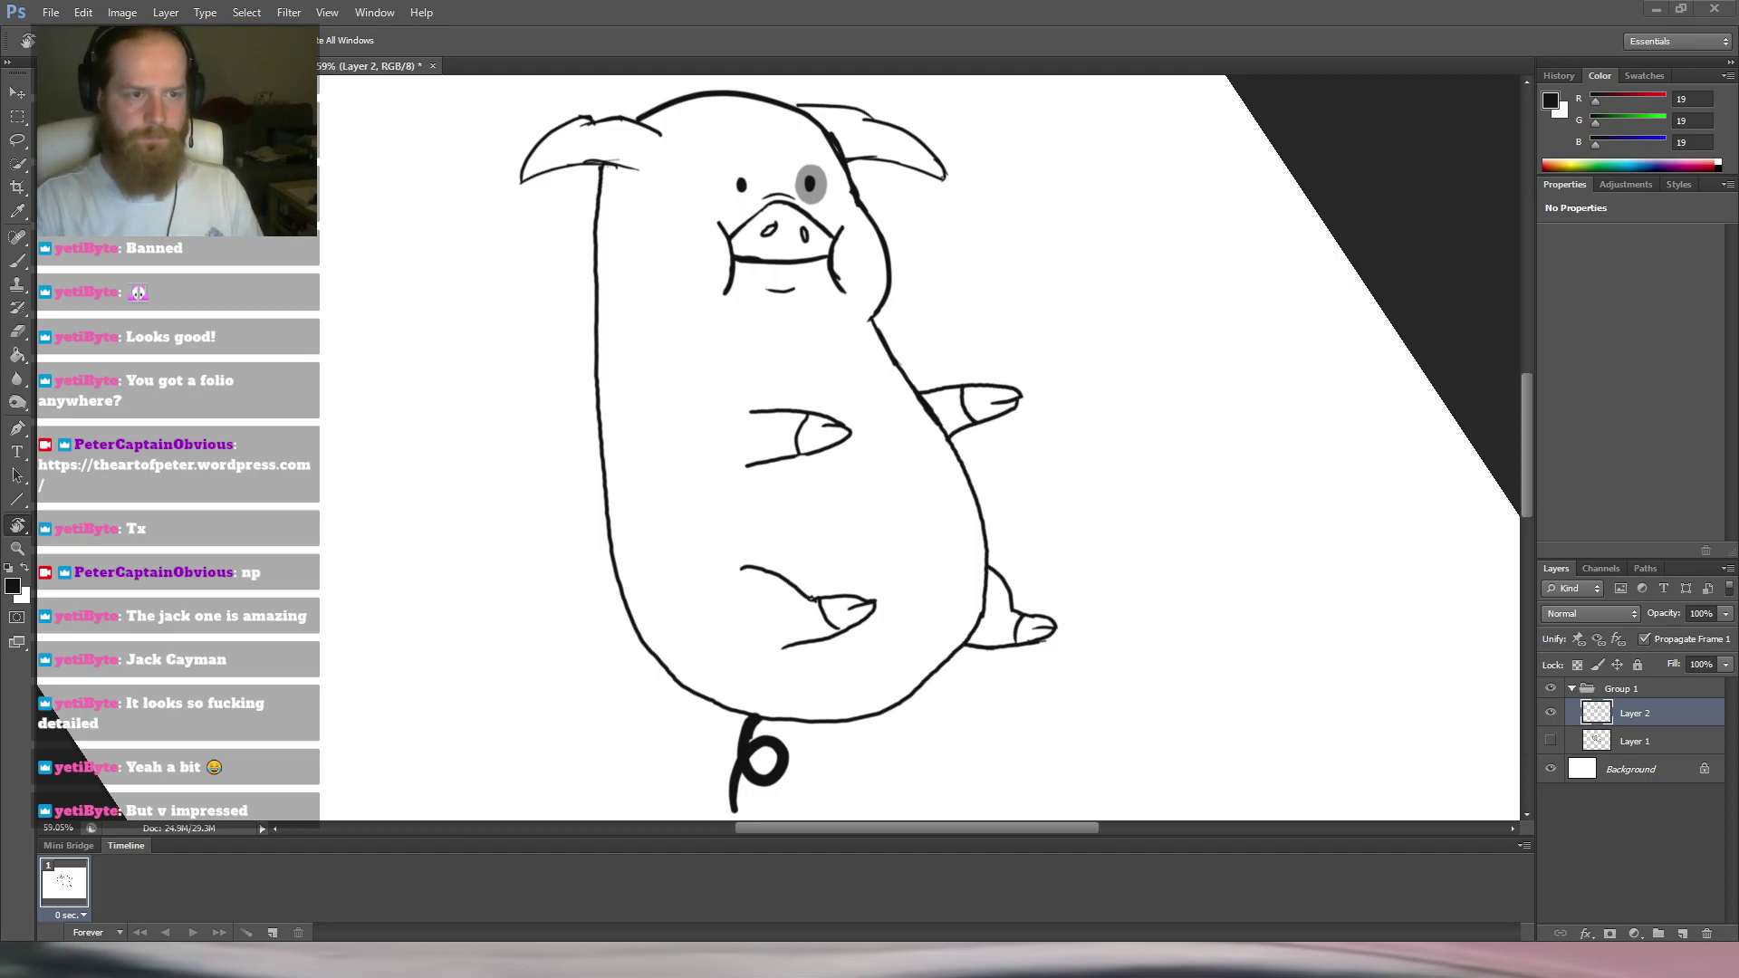
left_click_drag(1080, 361, 1120, 450)
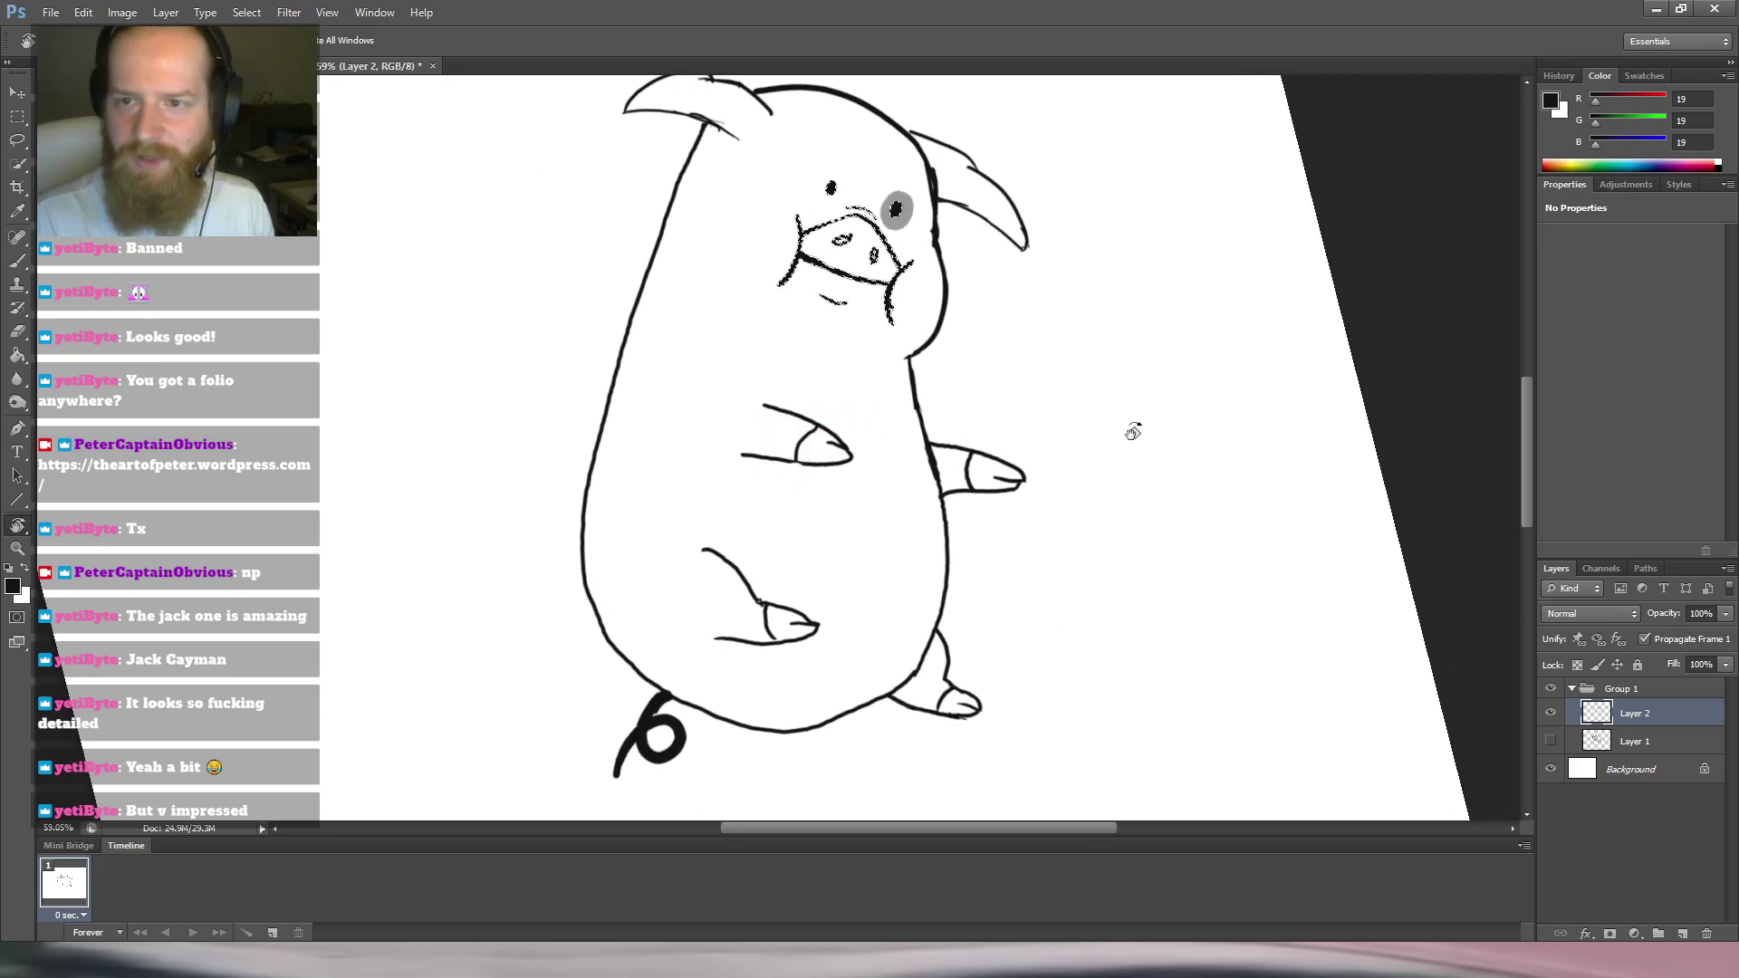
left_click_drag(1018, 271, 944, 364)
key("Escape")
mouse_move(979, 287)
left_mouse_down()
mouse_move(1253, 318)
mouse_move(1254, 610)
mouse_move(1216, 691)
mouse_move(1192, 698)
left_mouse_up()
key("l")
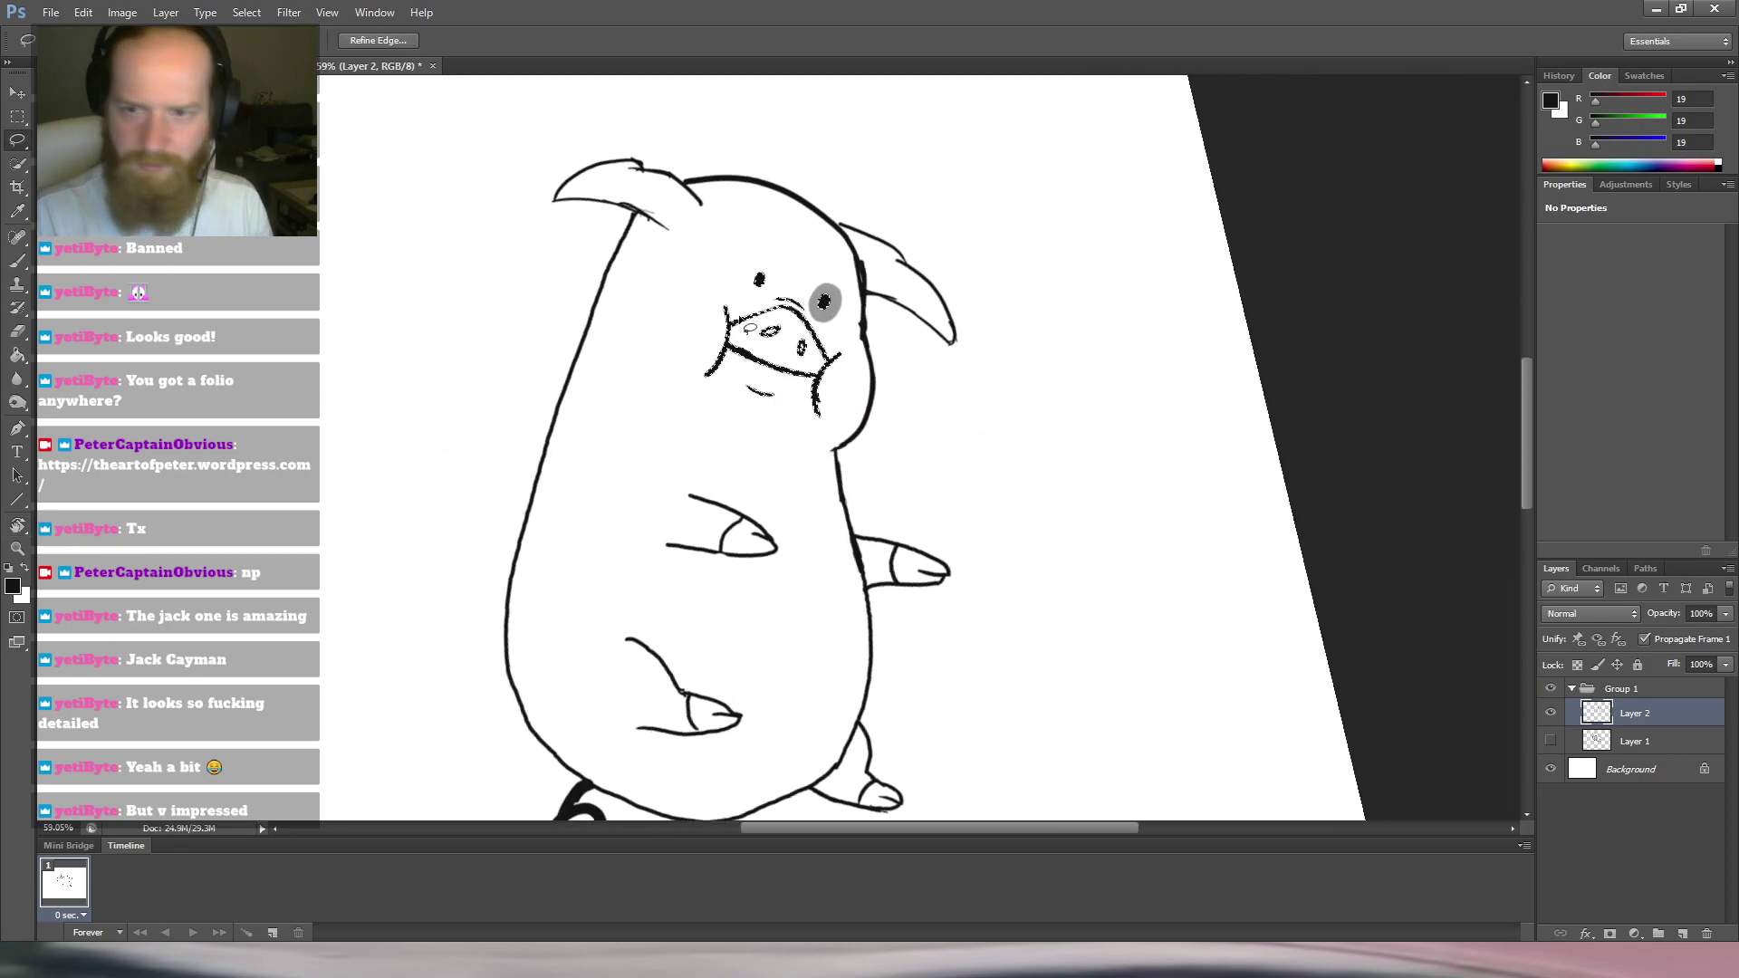
left_click(826, 353)
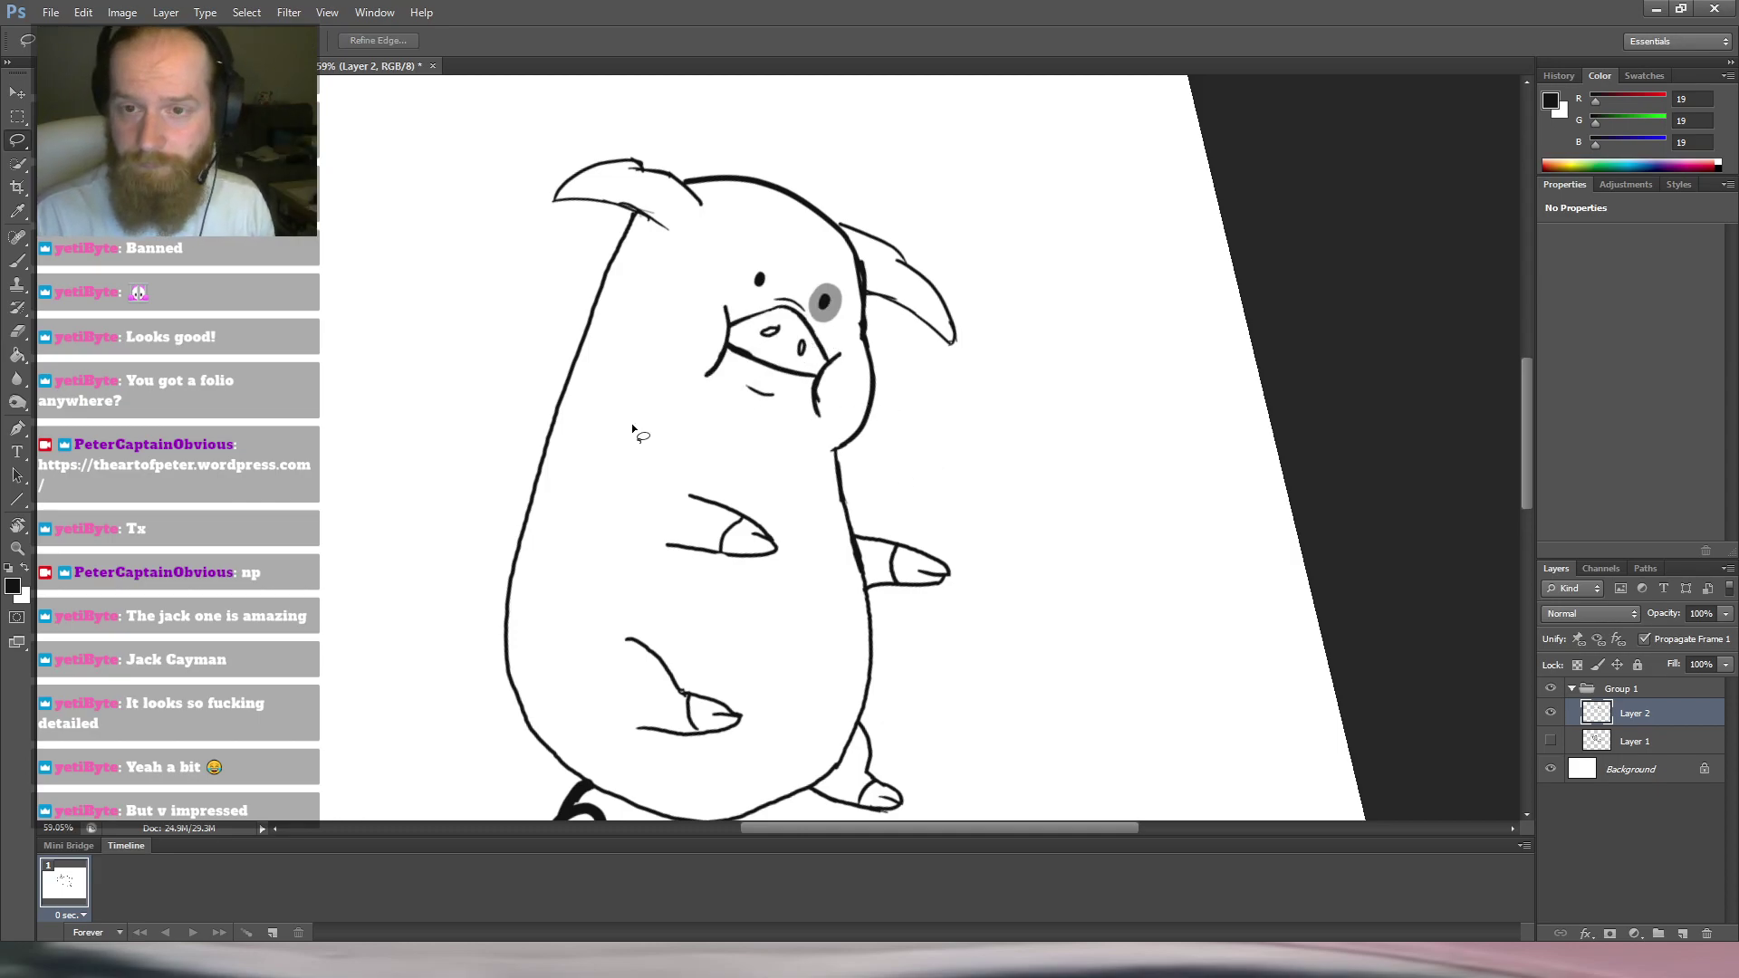
Lasso the whole pig, stretch it wider across the body to about 110% height, and deselect it.
mouse_move(770, 523)
left_mouse_down()
mouse_move(766, 445)
mouse_move(738, 464)
mouse_move(766, 434)
left_mouse_up()
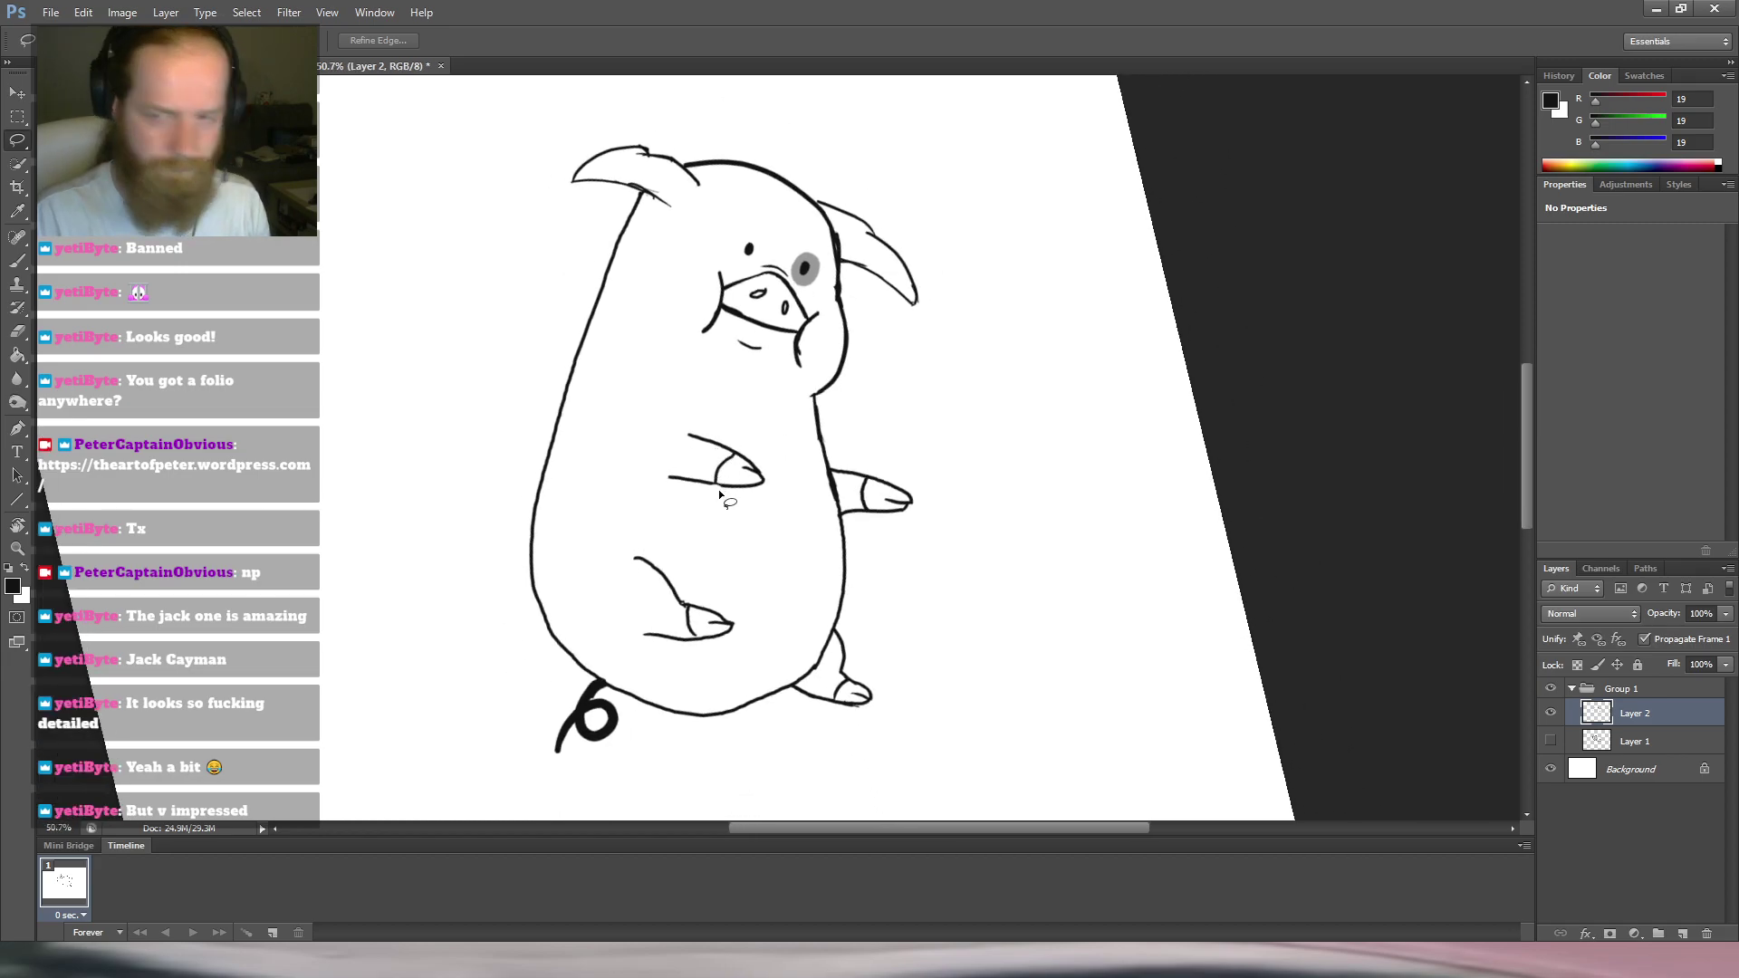
mouse_move(993, 226)
left_mouse_down()
mouse_move(508, 144)
mouse_move(688, 800)
mouse_move(1048, 327)
mouse_move(983, 195)
left_mouse_up()
key("ctrl+t")
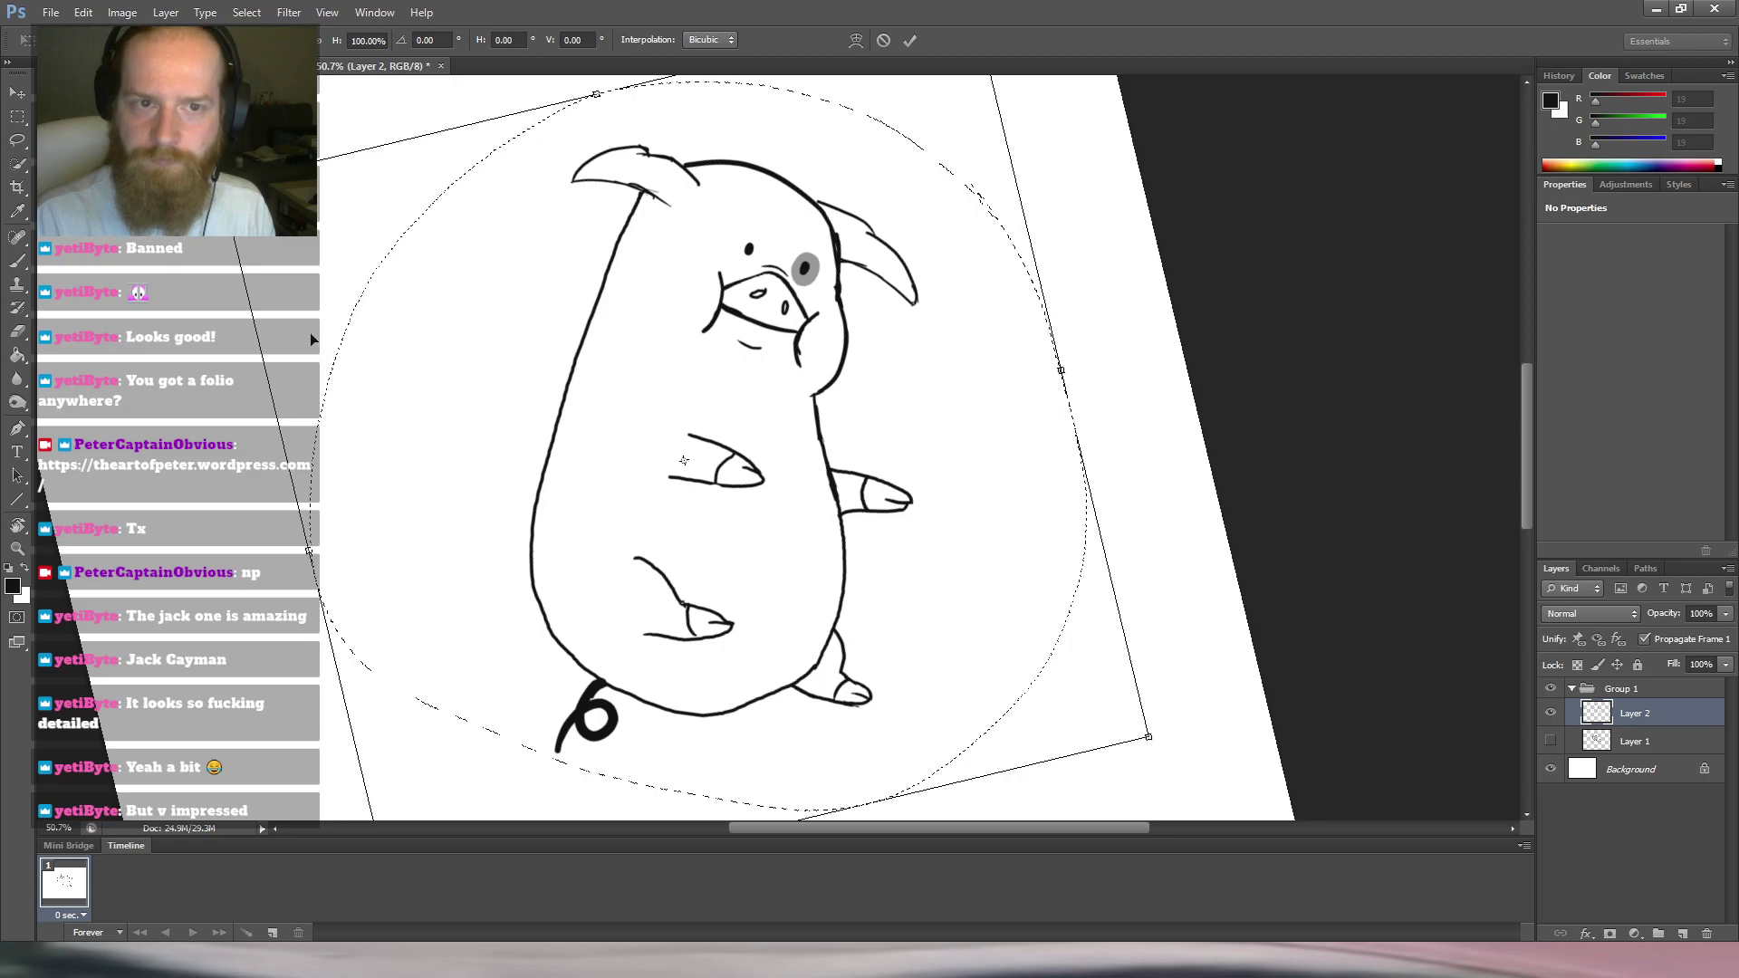
left_click_drag(309, 550, 236, 569)
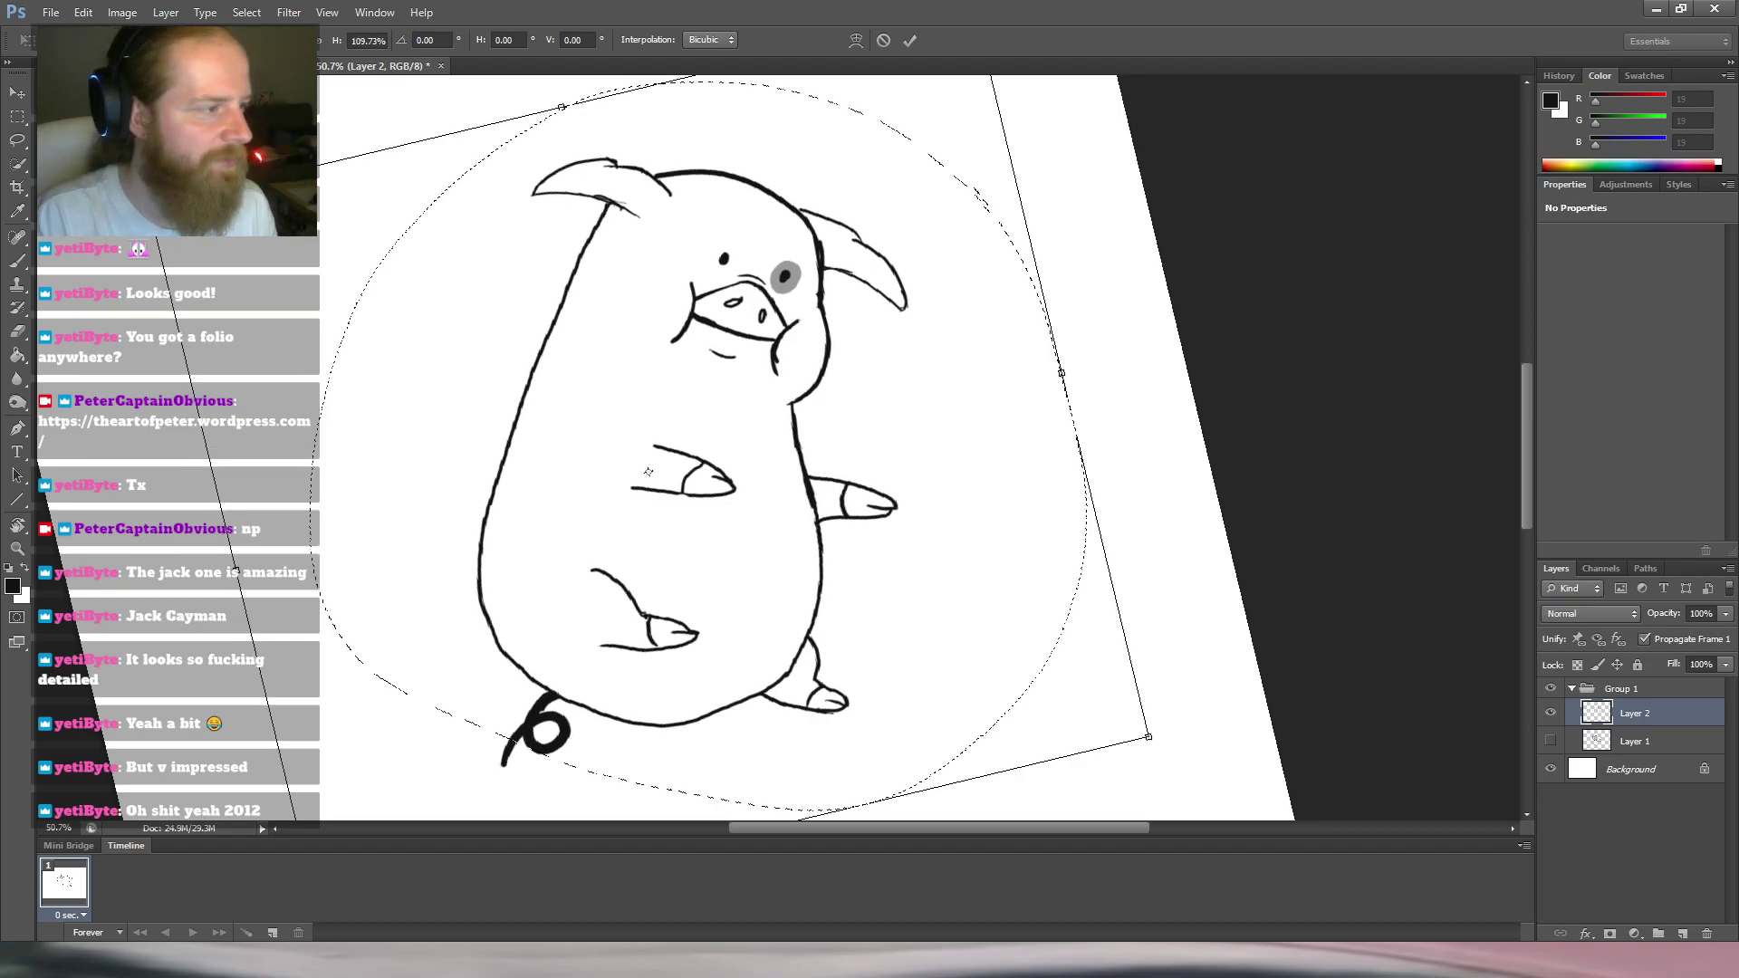
left_click_drag(150, 206, 148, 210)
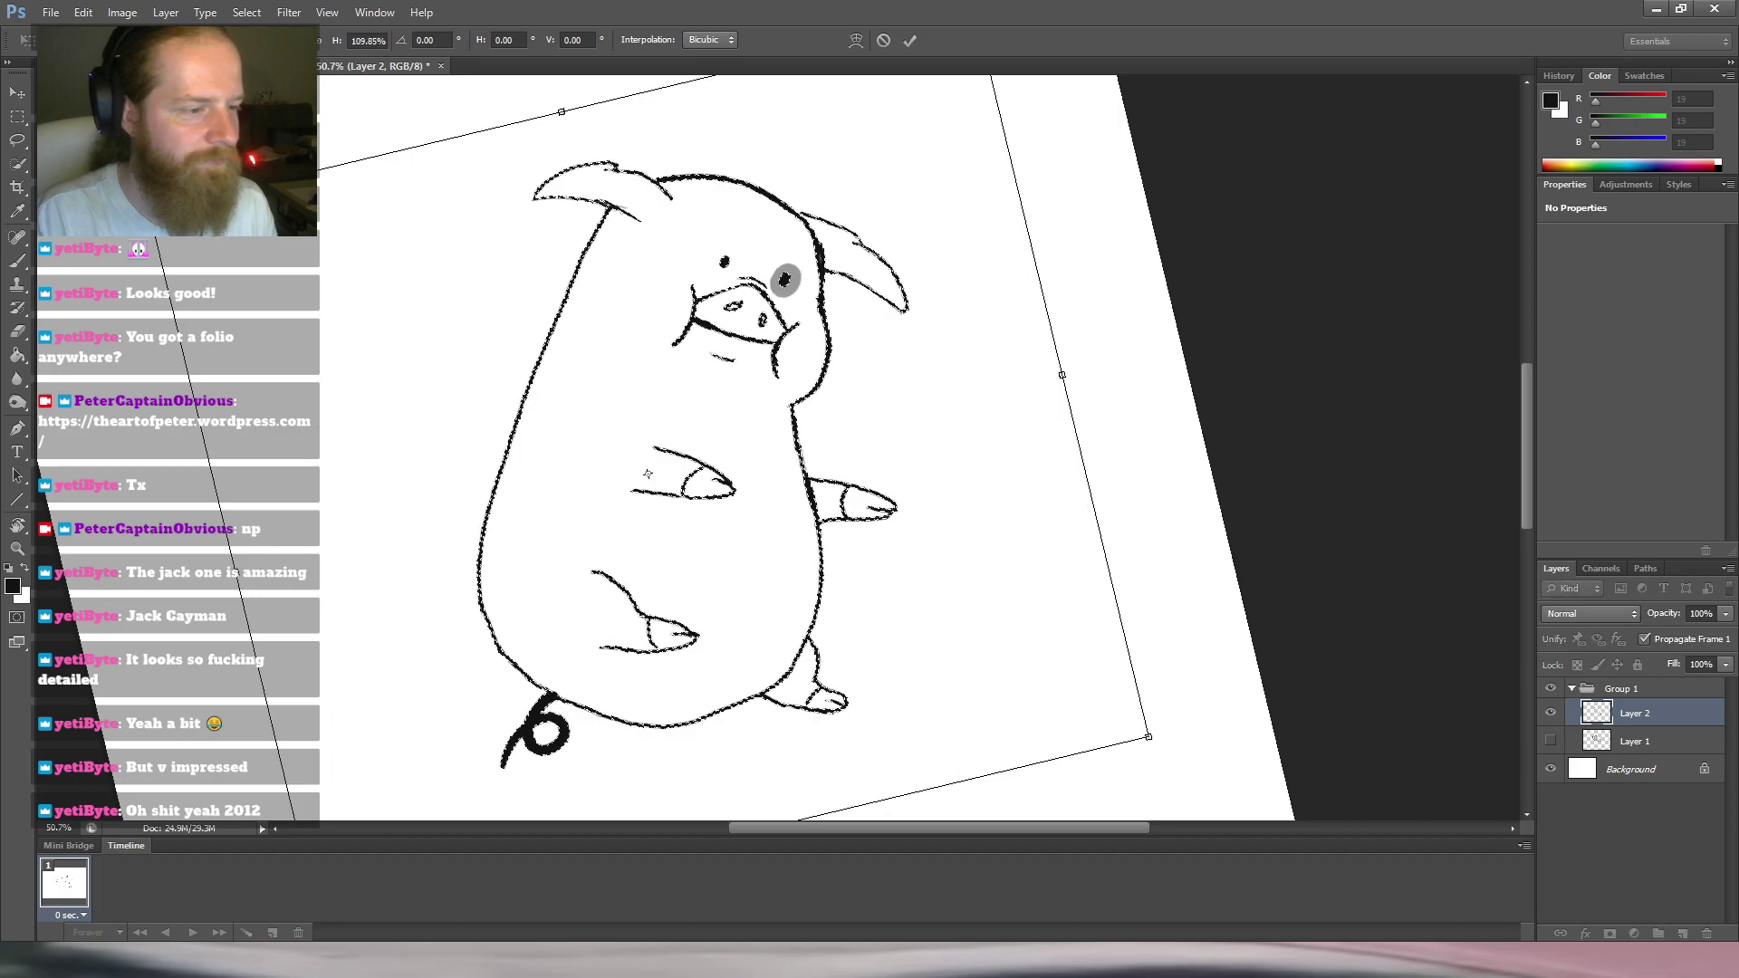
left_click_drag(235, 570, 233, 569)
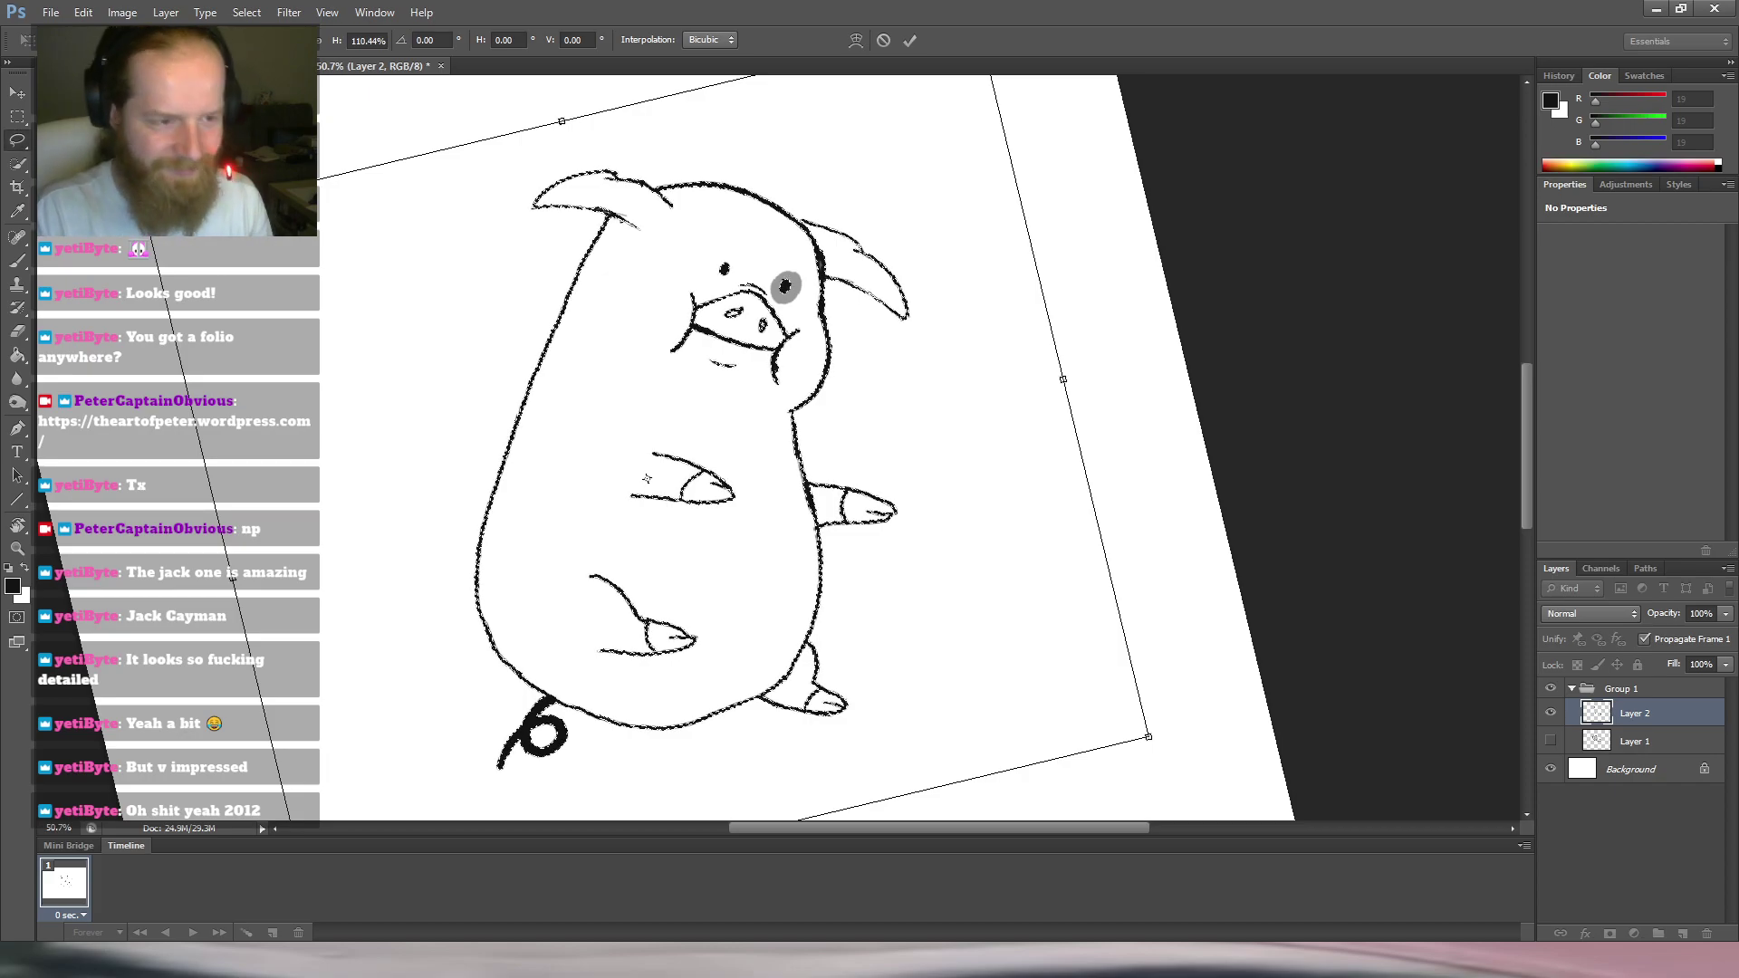
key("Return")
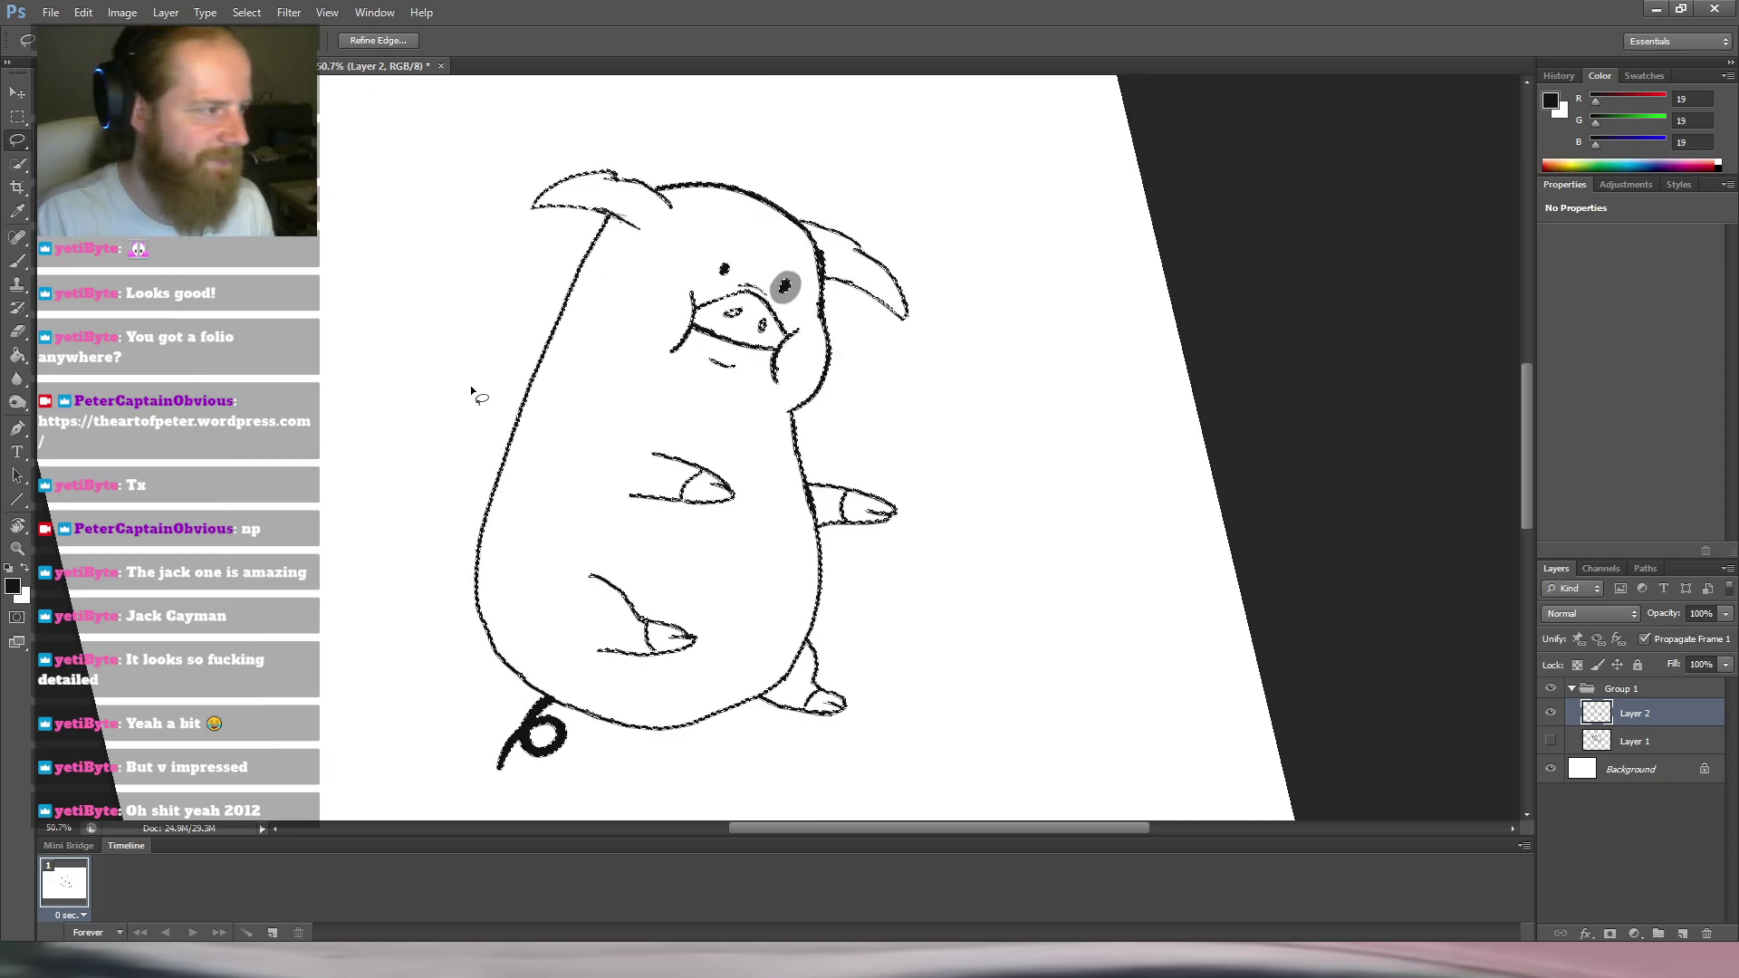
key("ctrl+d")
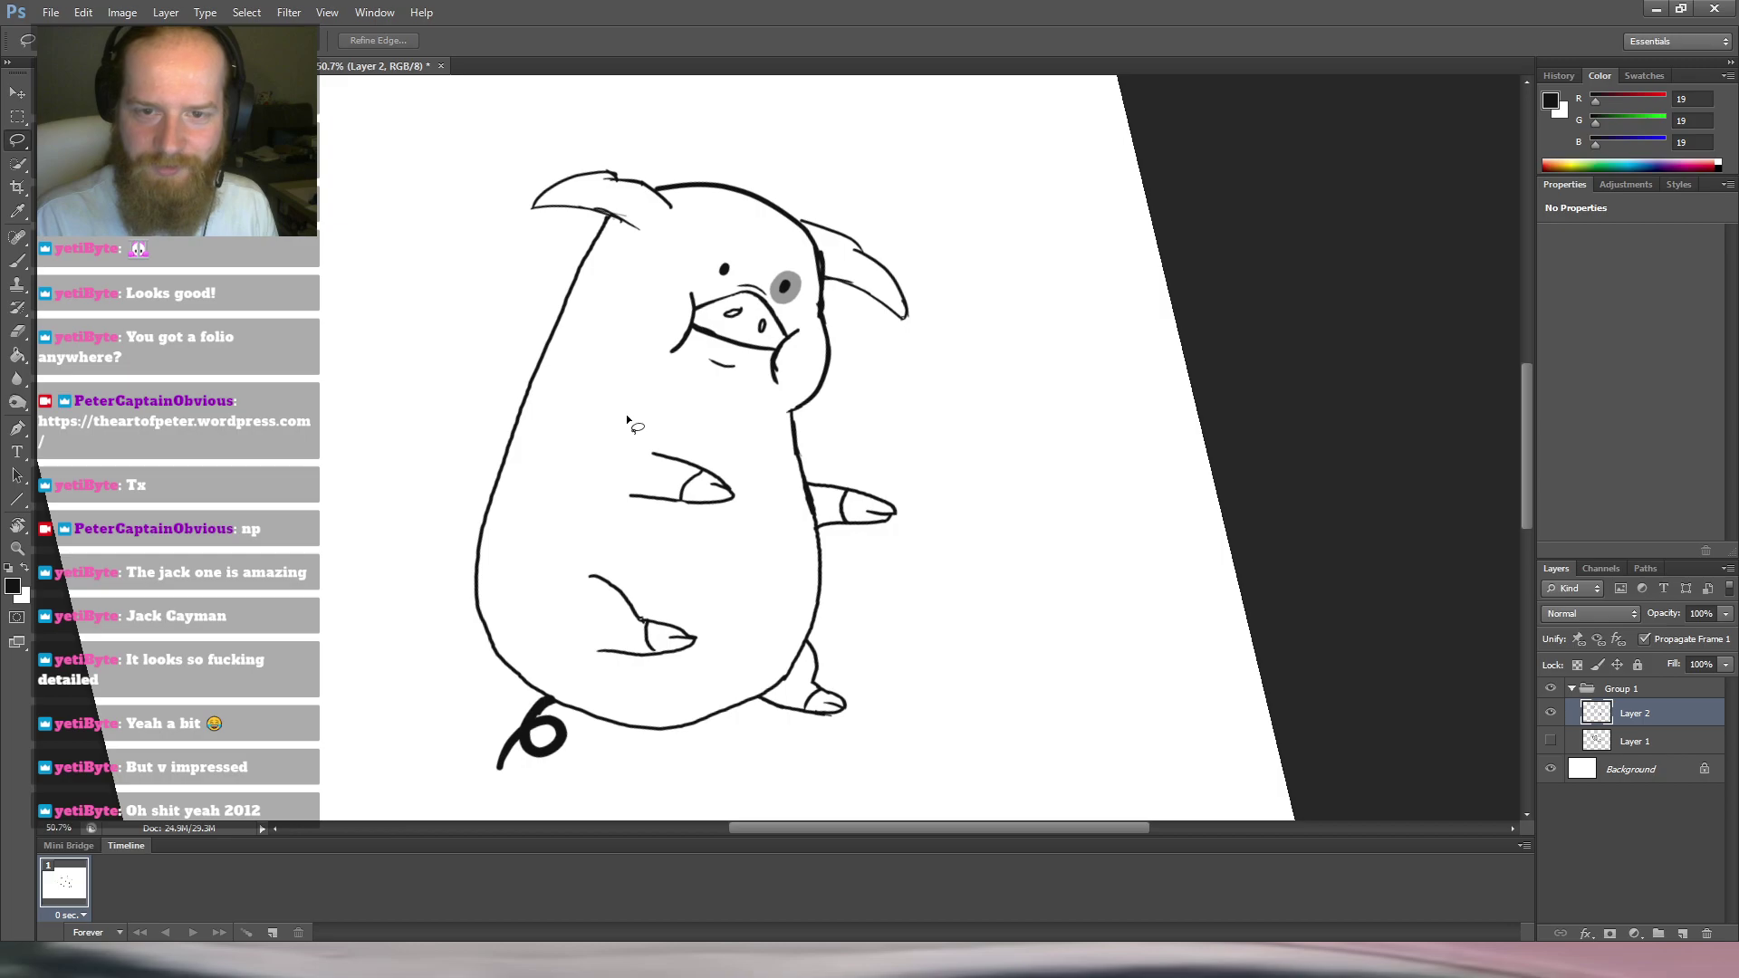
Warp the whole pig, pulling the lower part of its long back outline inward to slim the body.
key("e")
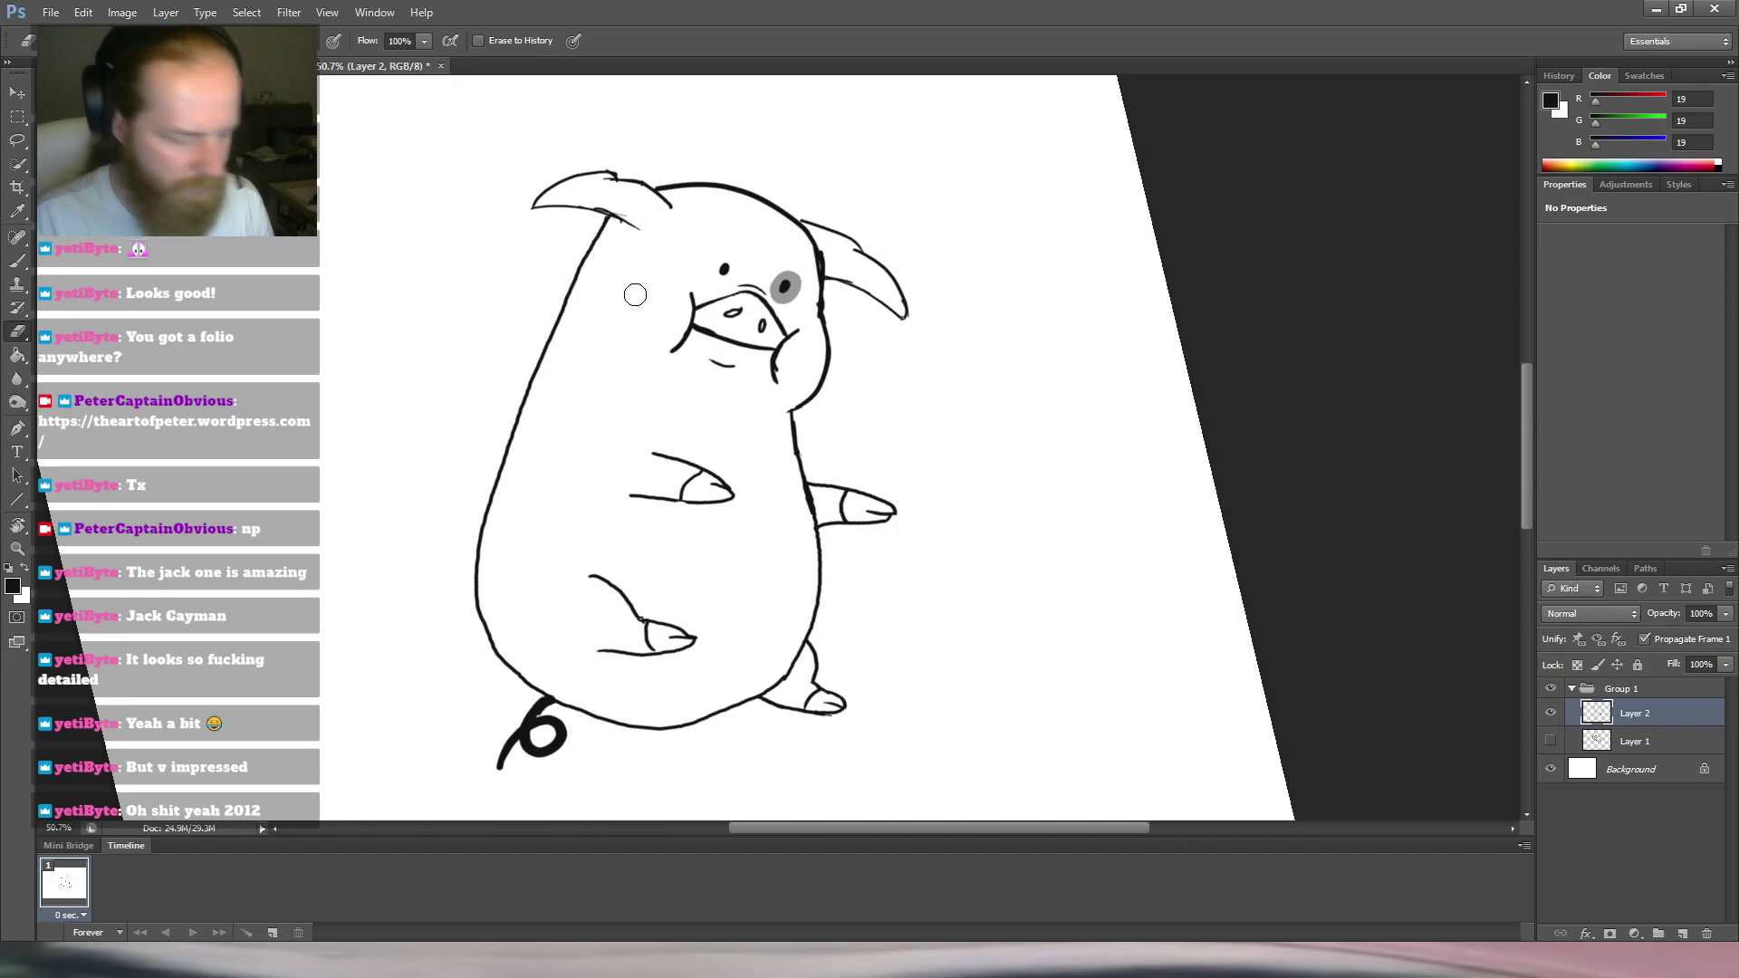
key("m")
key("ctrl+t")
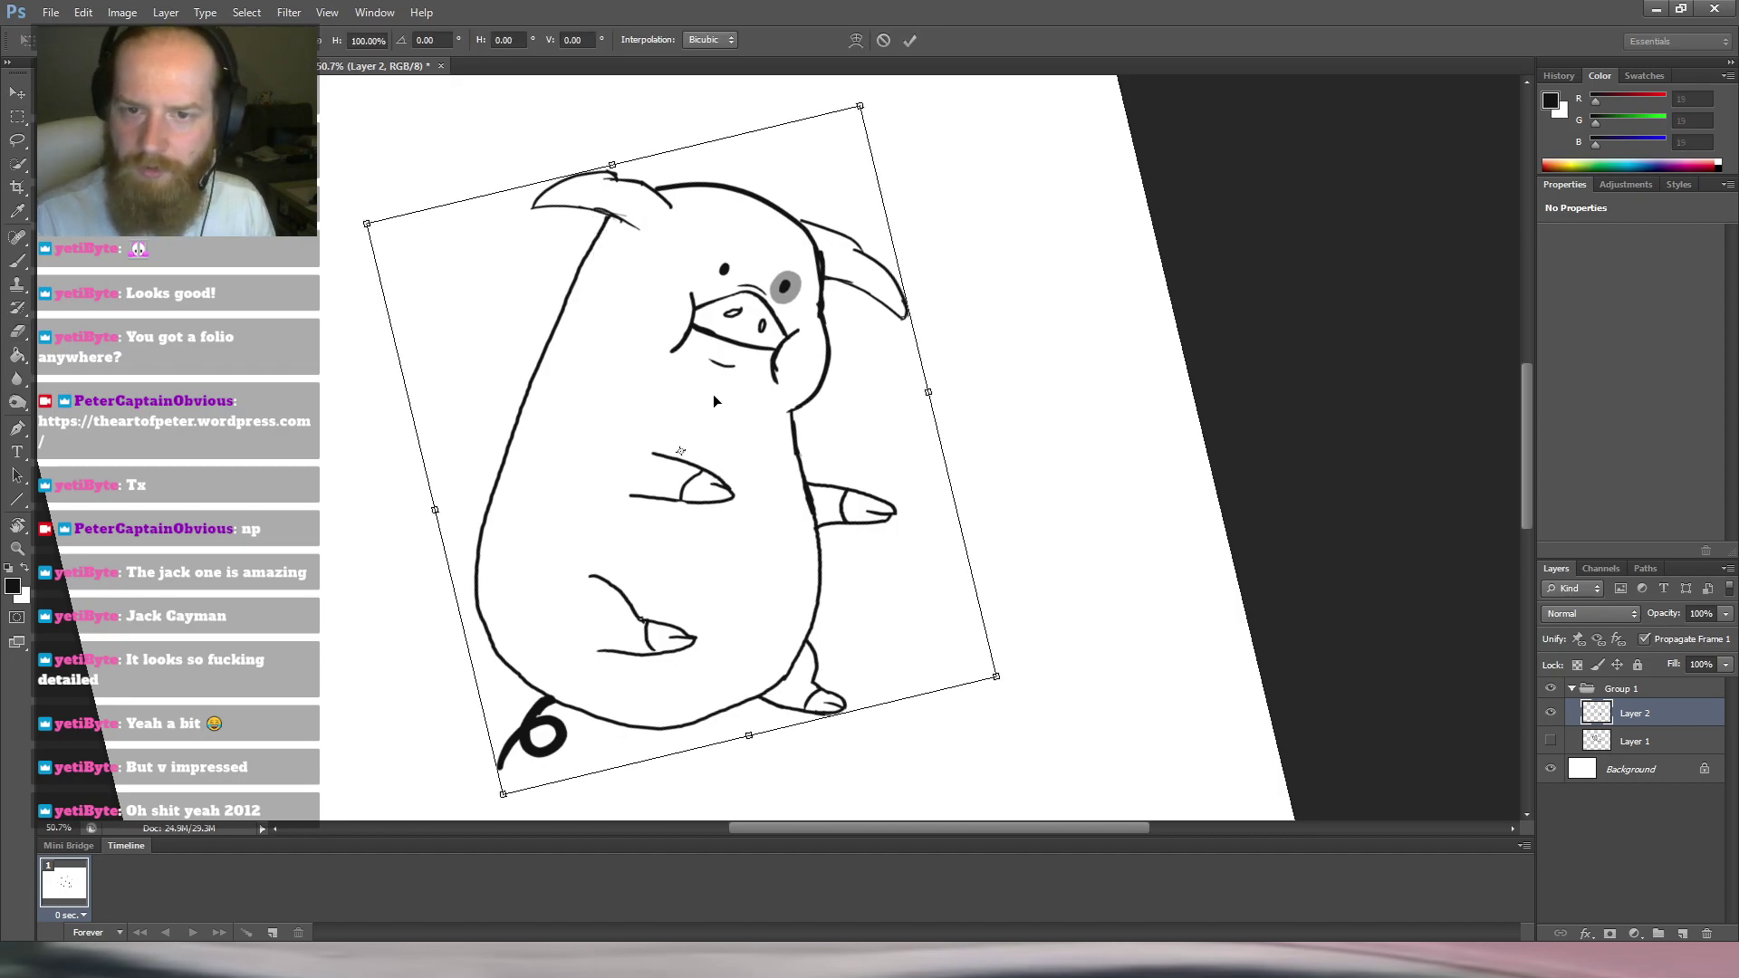
left_click(737, 511)
mouse_move(578, 328)
left_mouse_down()
mouse_move(563, 317)
mouse_move(589, 325)
left_mouse_up()
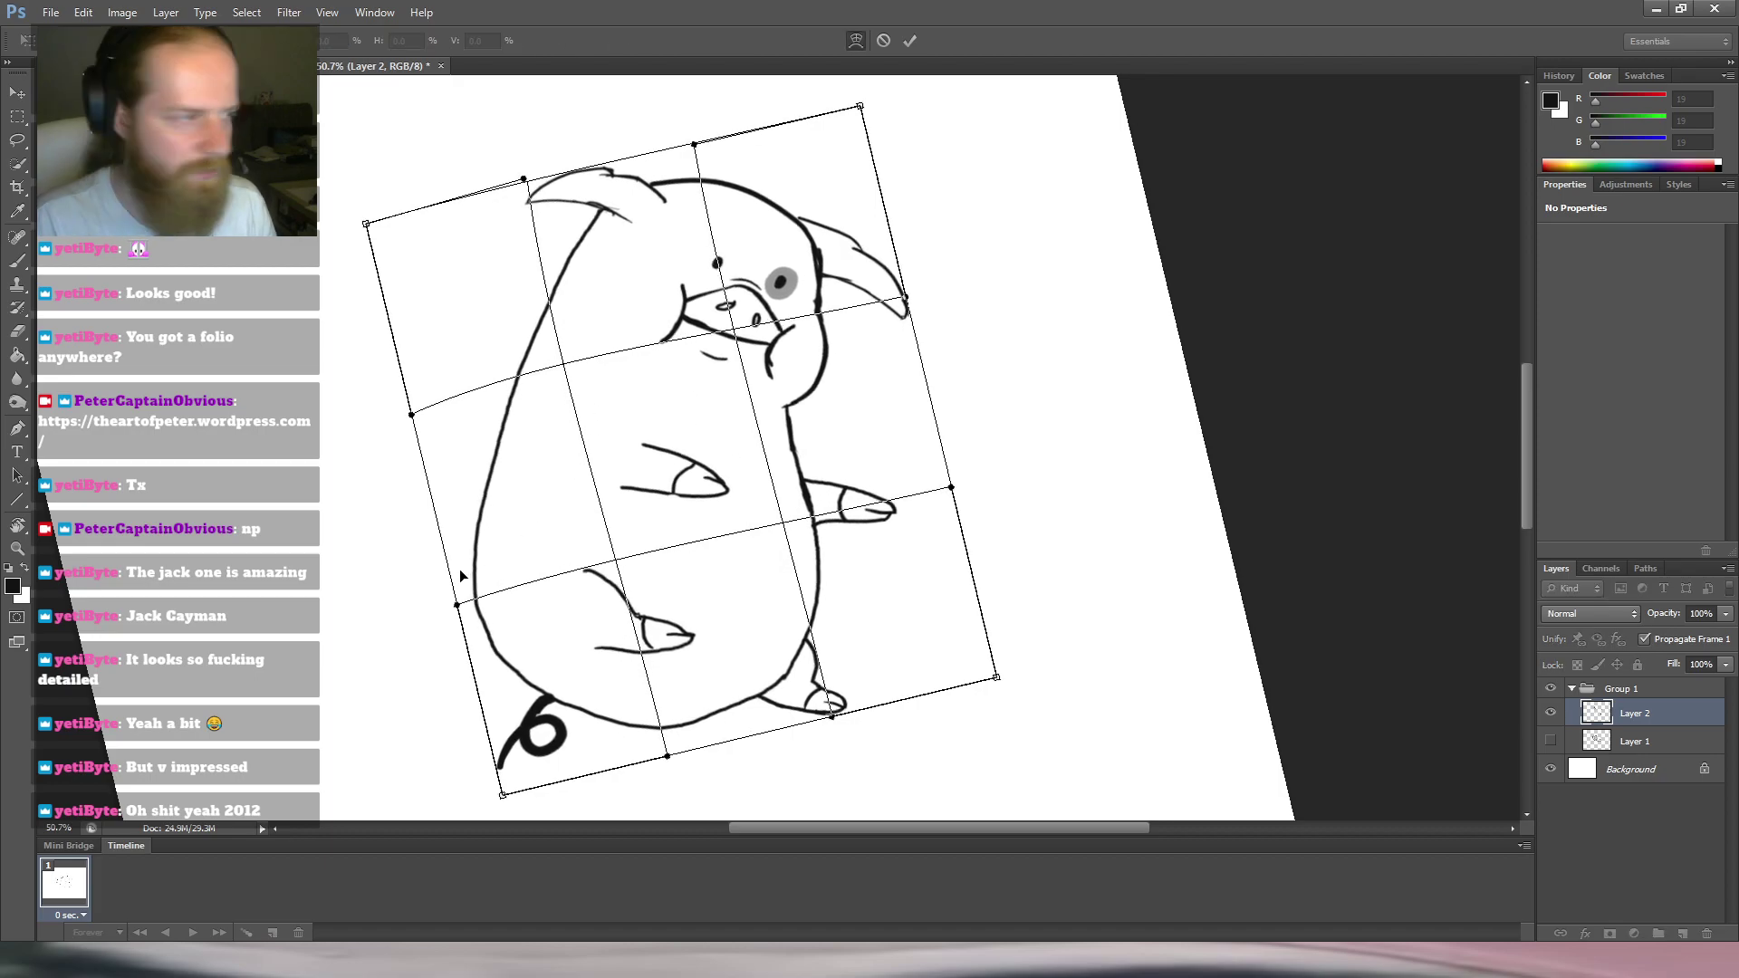
left_click_drag(472, 609, 535, 594)
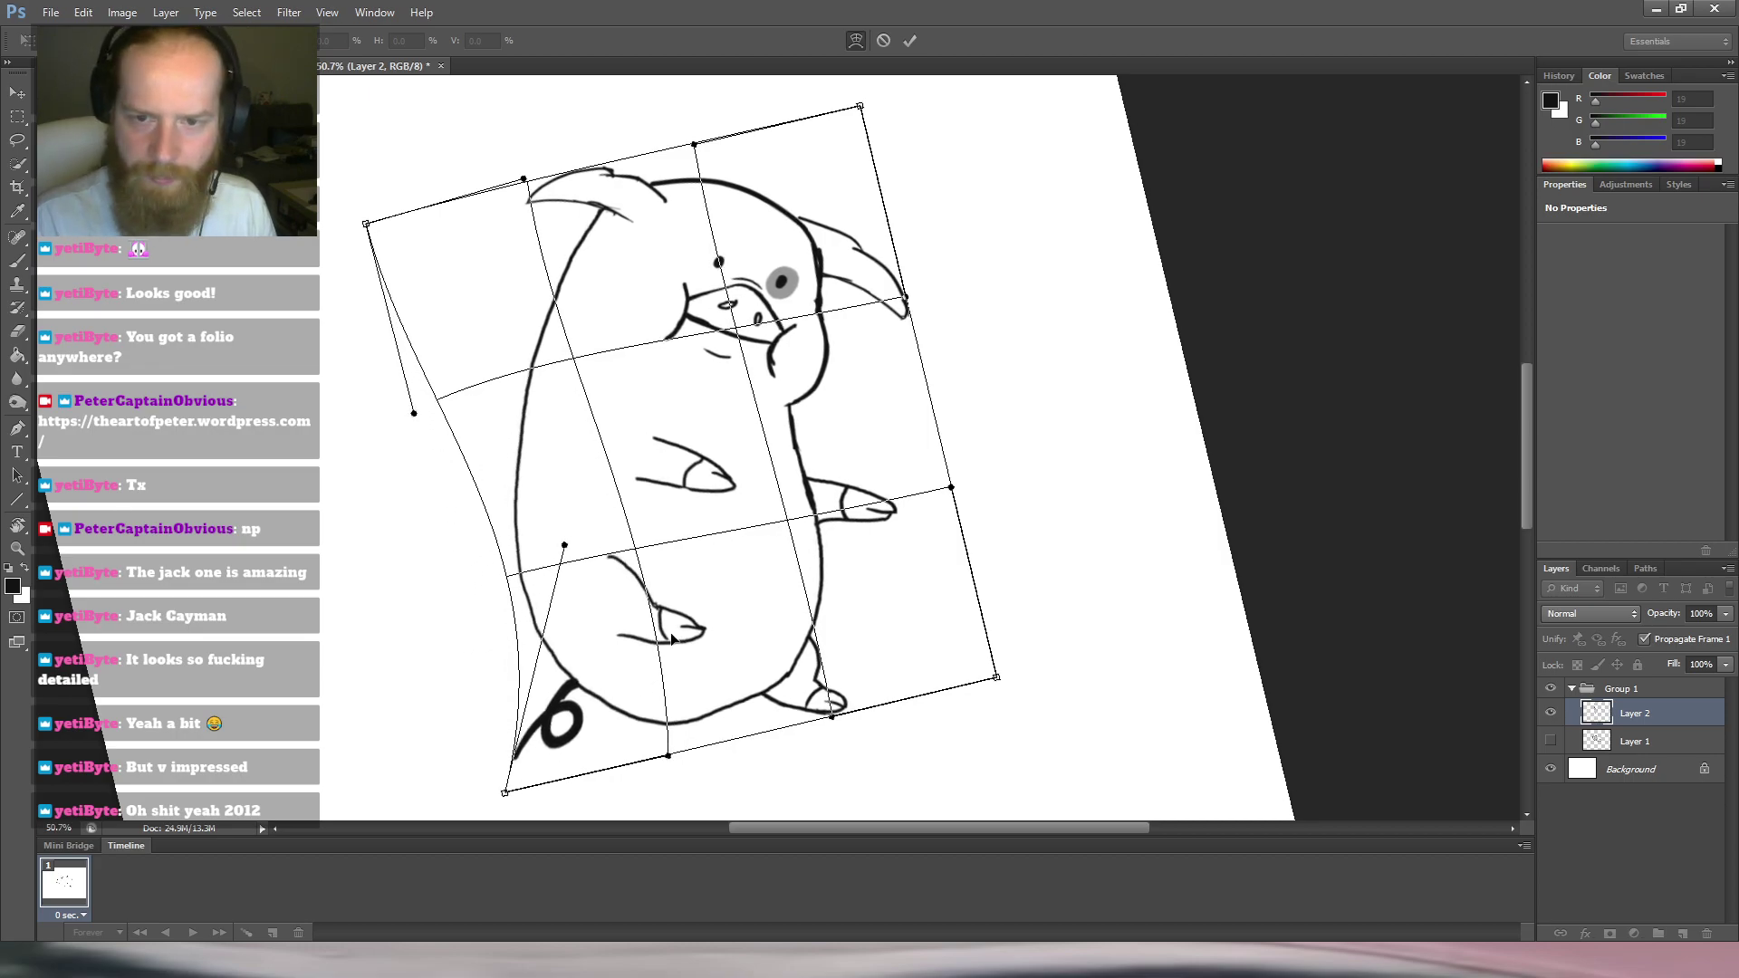
left_click_drag(840, 563, 848, 569)
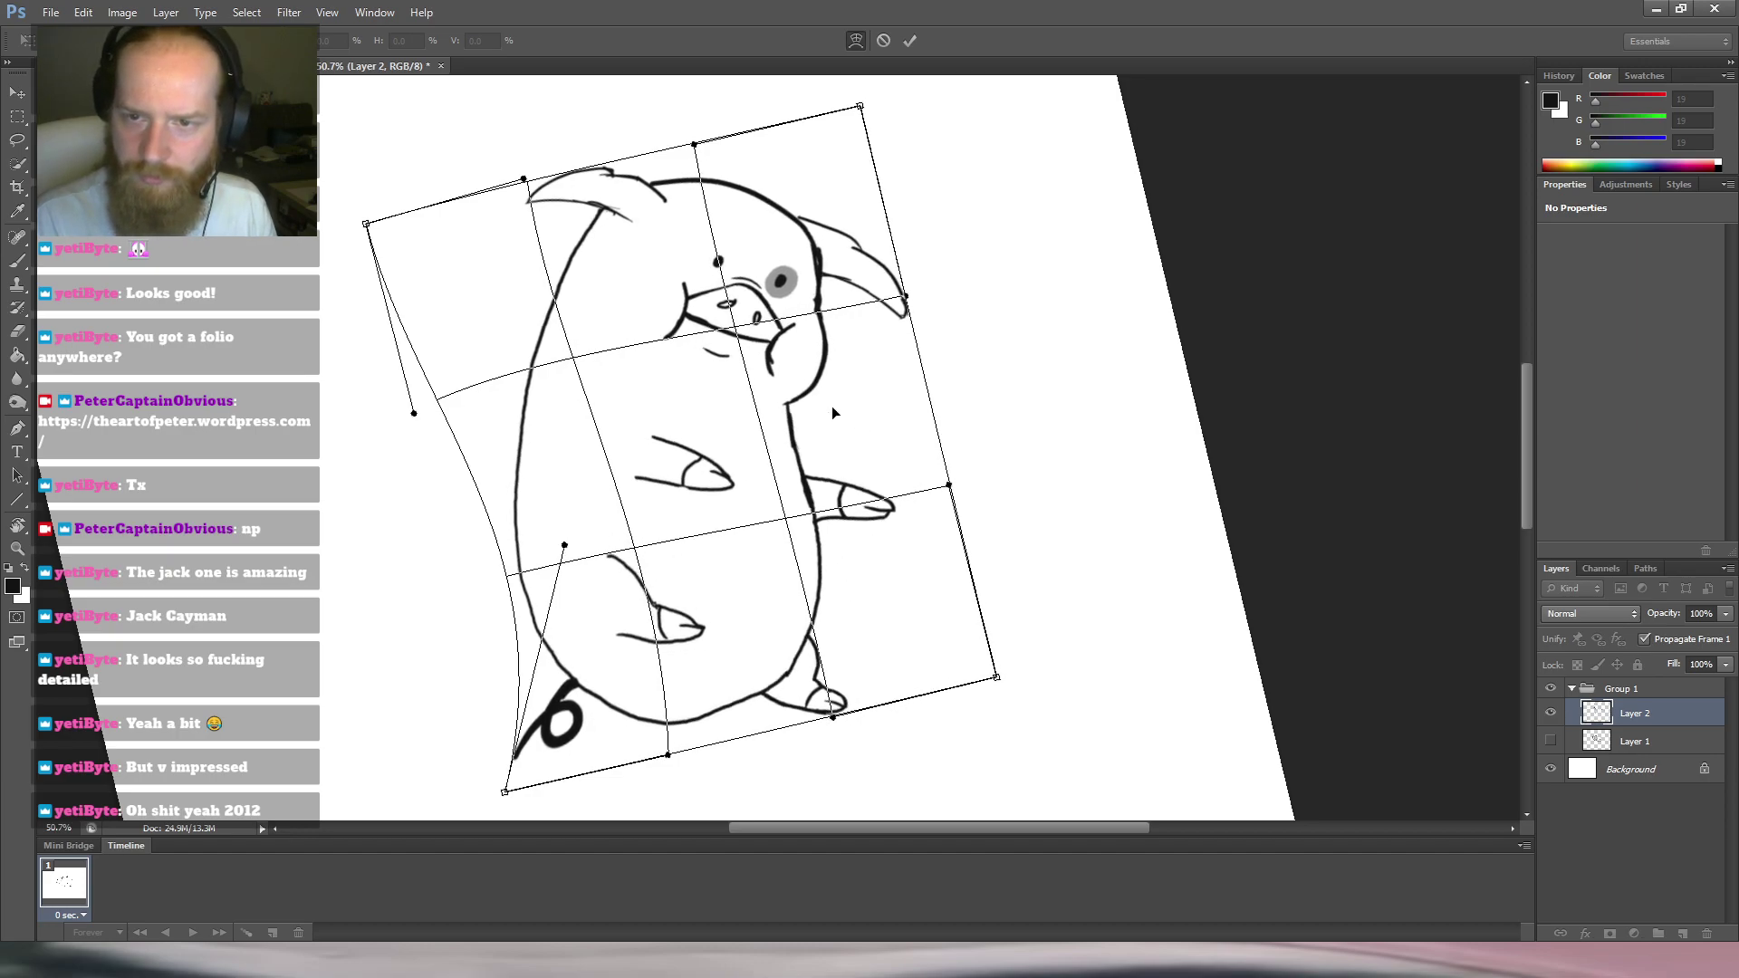
Bulge the cheek and ear side of the warped pig slightly outward and apply the warp.
left_click_drag(740, 332, 747, 338)
left_click_drag(905, 297, 923, 264)
left_click_drag(950, 489, 981, 514)
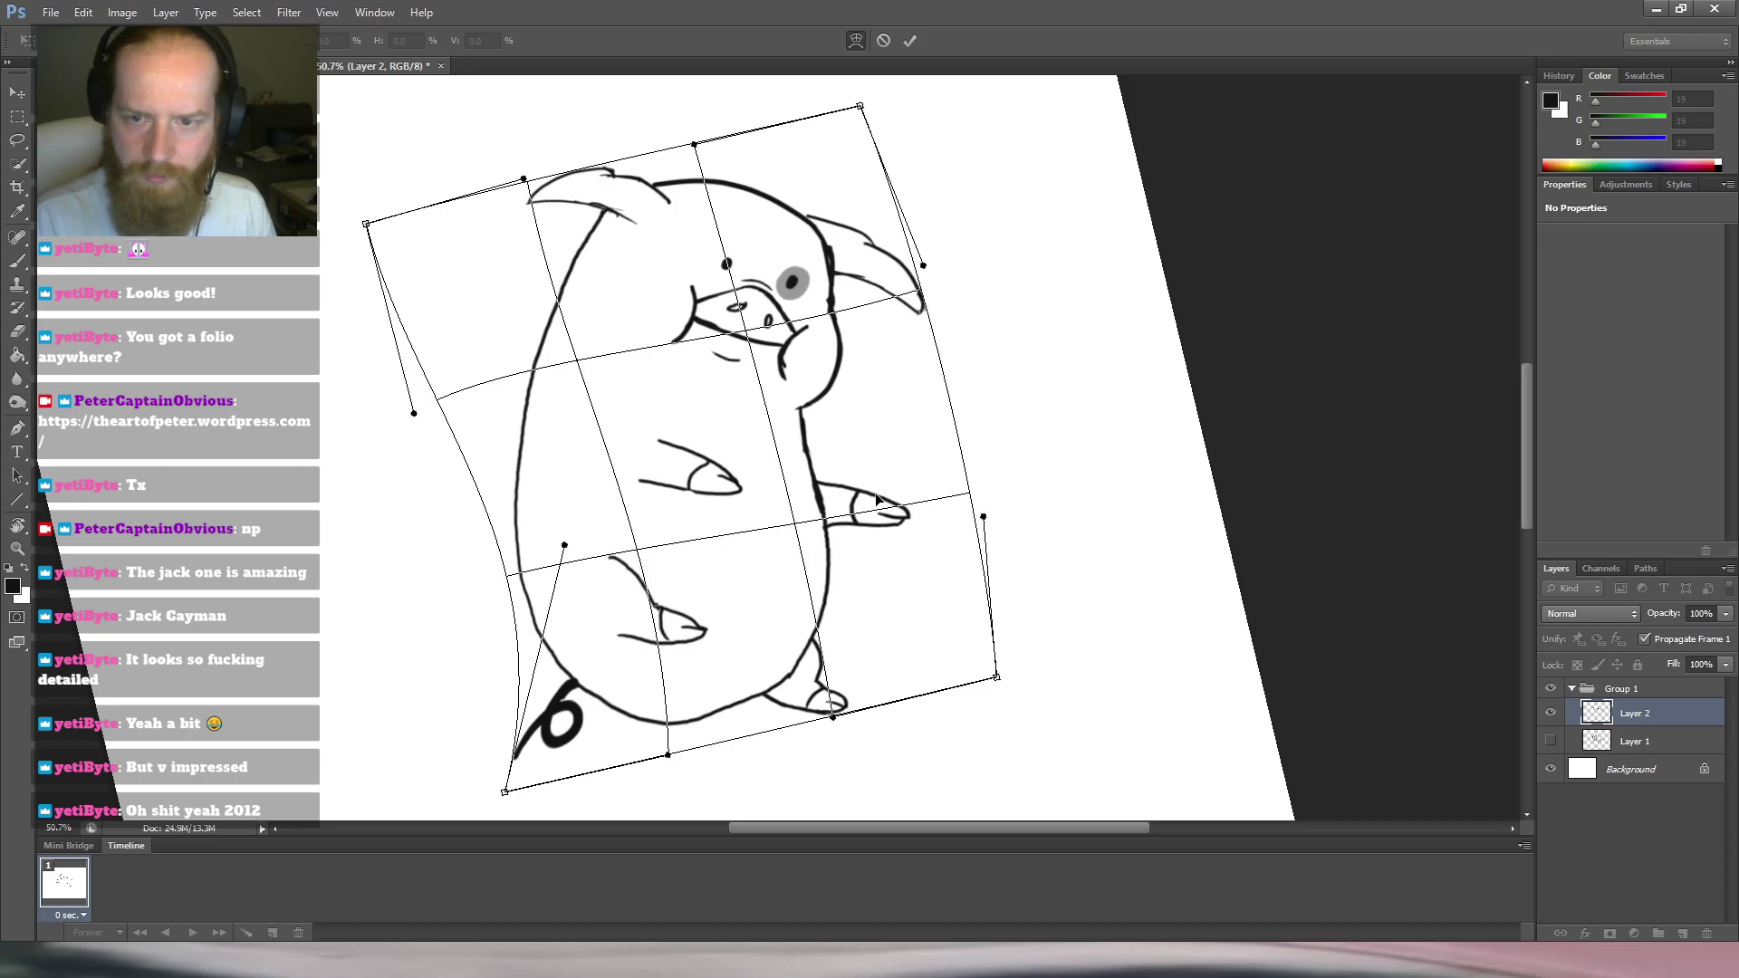
left_click_drag(813, 527, 806, 520)
left_click_drag(790, 372, 815, 408)
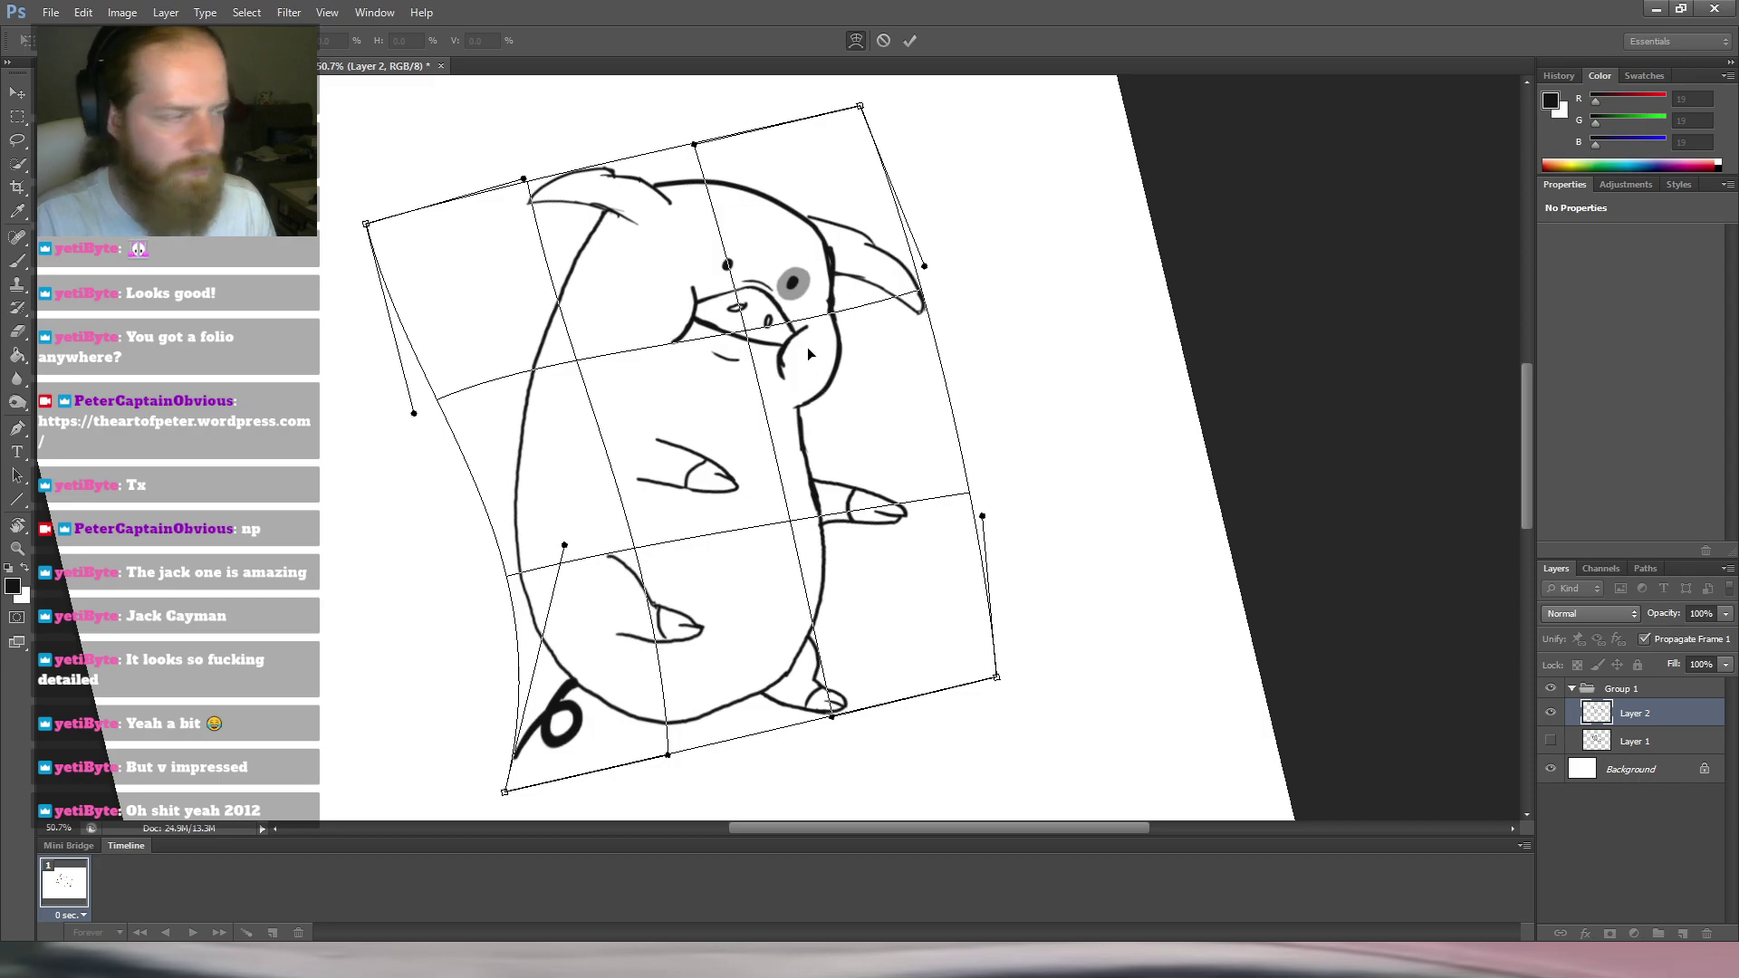
left_click_drag(799, 348, 795, 345)
key("Return")
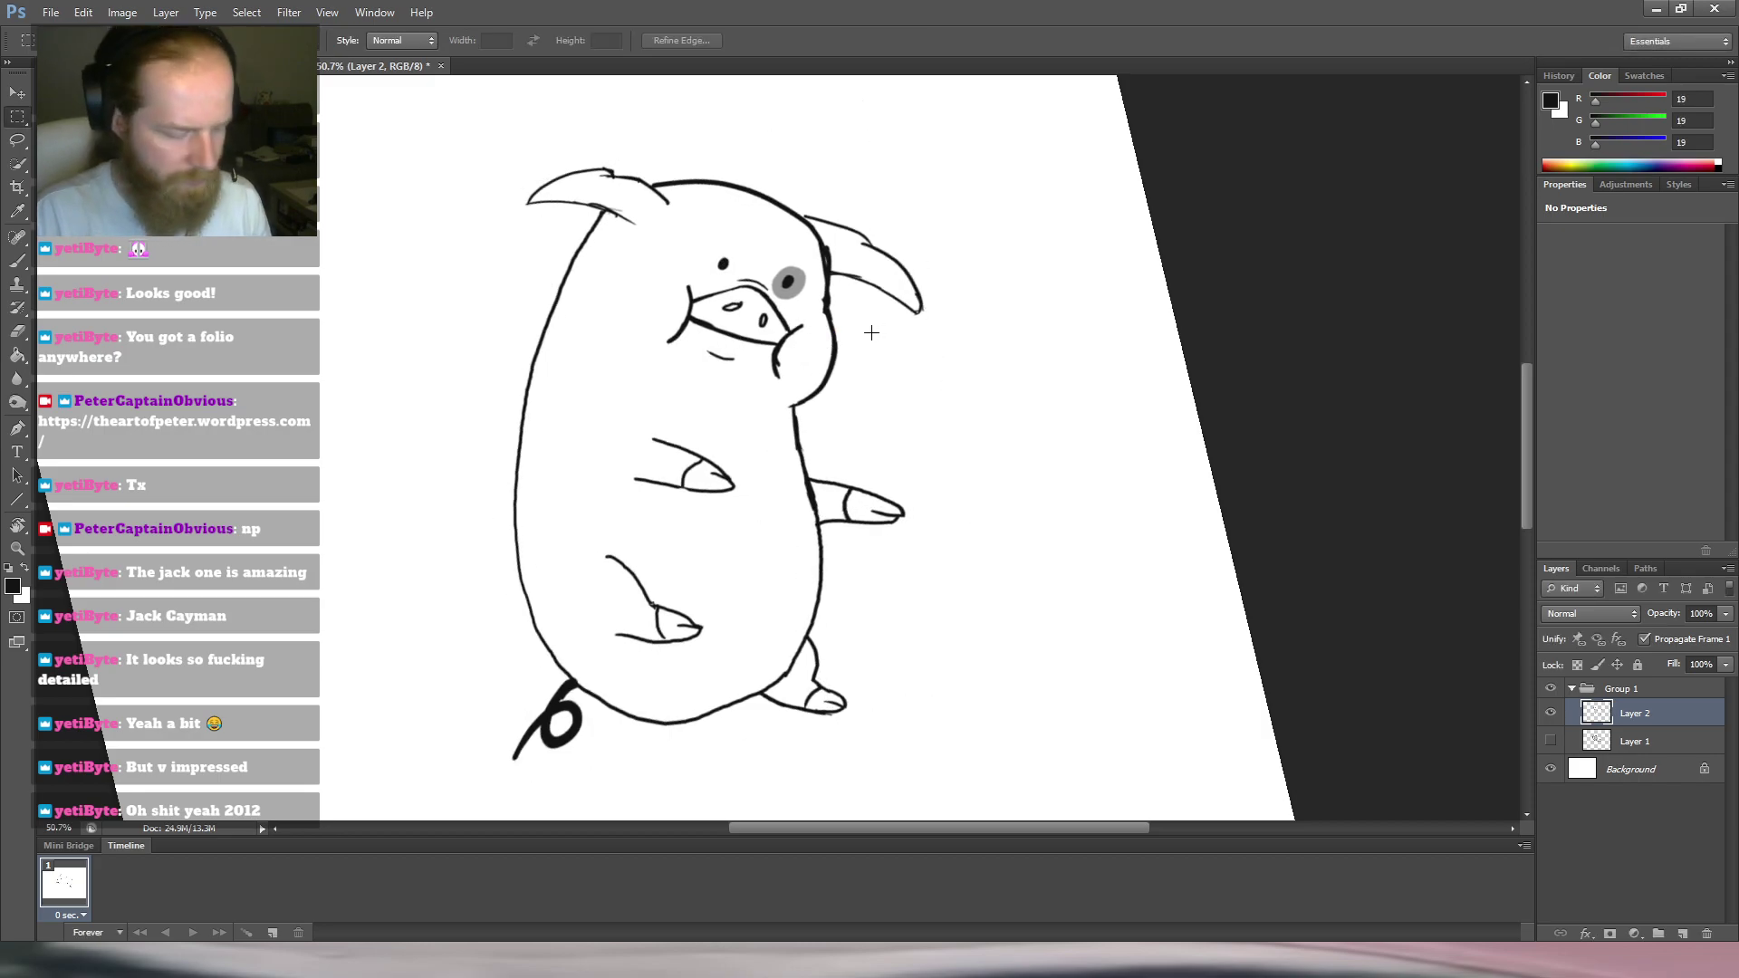
Lasso the body below the head, warp its front outline inward beneath the cheek, and deselect it.
key("l")
mouse_move(487, 375)
left_mouse_down()
mouse_move(760, 429)
mouse_move(798, 406)
mouse_move(897, 402)
mouse_move(1061, 571)
mouse_move(917, 766)
mouse_move(523, 772)
mouse_move(384, 727)
mouse_move(490, 460)
mouse_move(483, 360)
left_mouse_up()
key("ctrl+t")
right_click(958, 553)
left_click(989, 686)
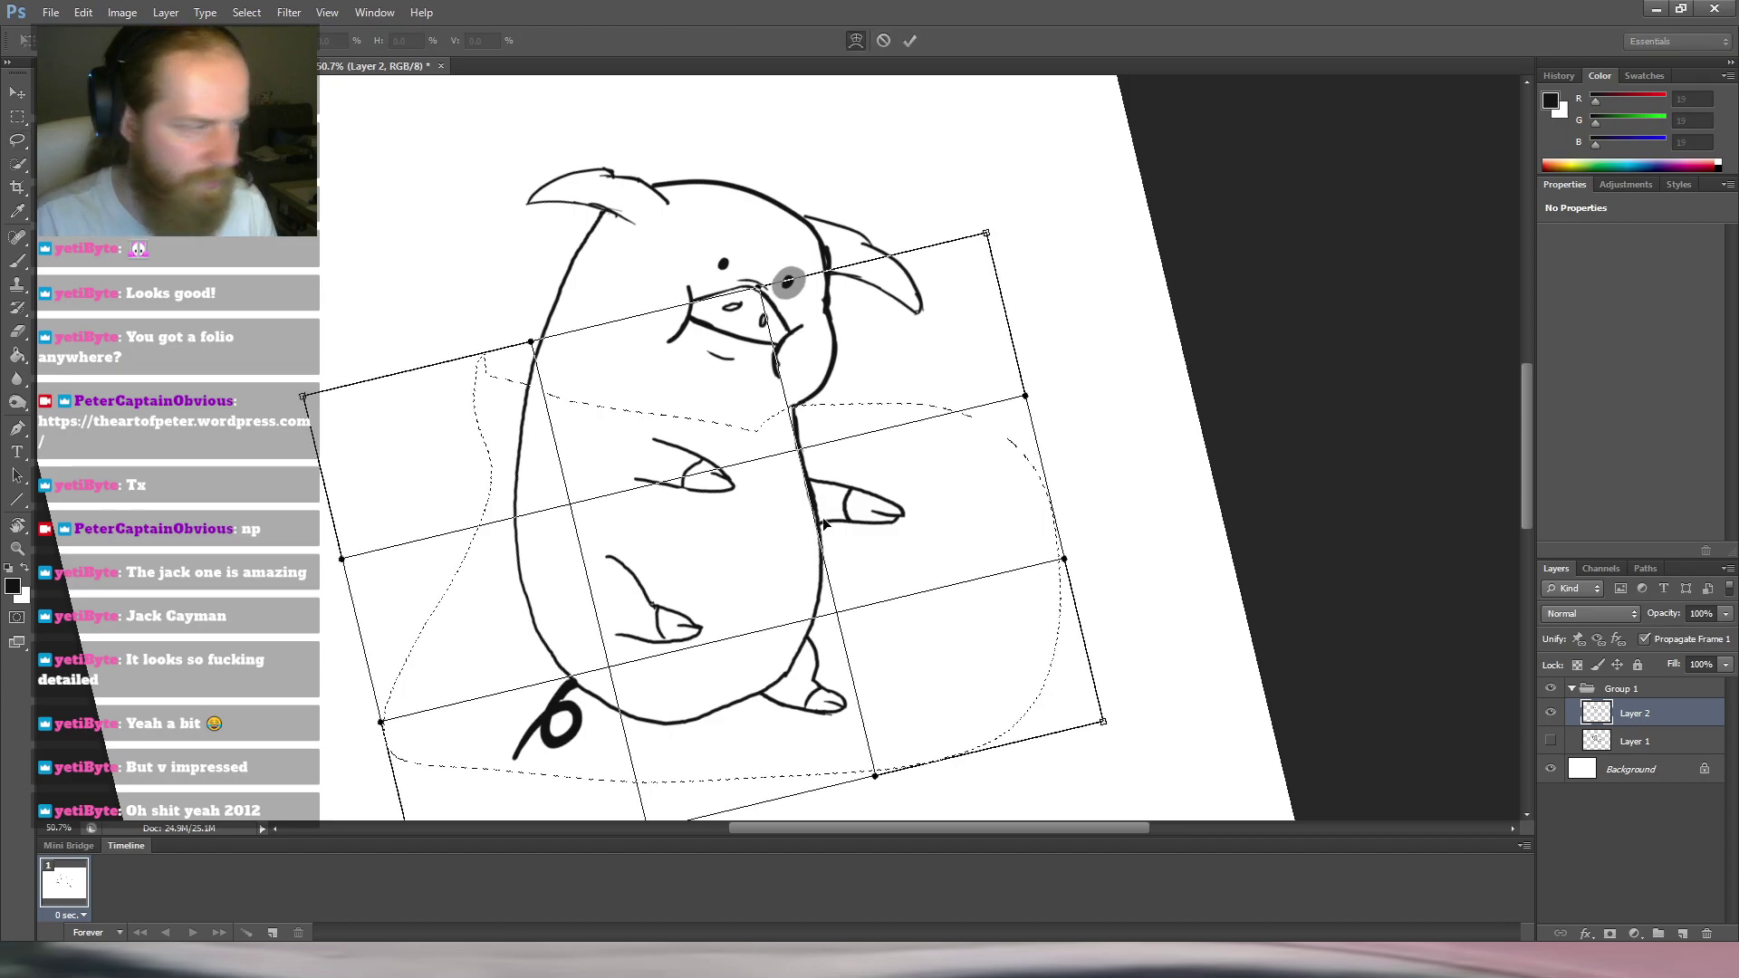
left_click_drag(850, 541, 820, 548)
left_click_drag(780, 413, 792, 412)
left_click_drag(800, 675, 792, 669)
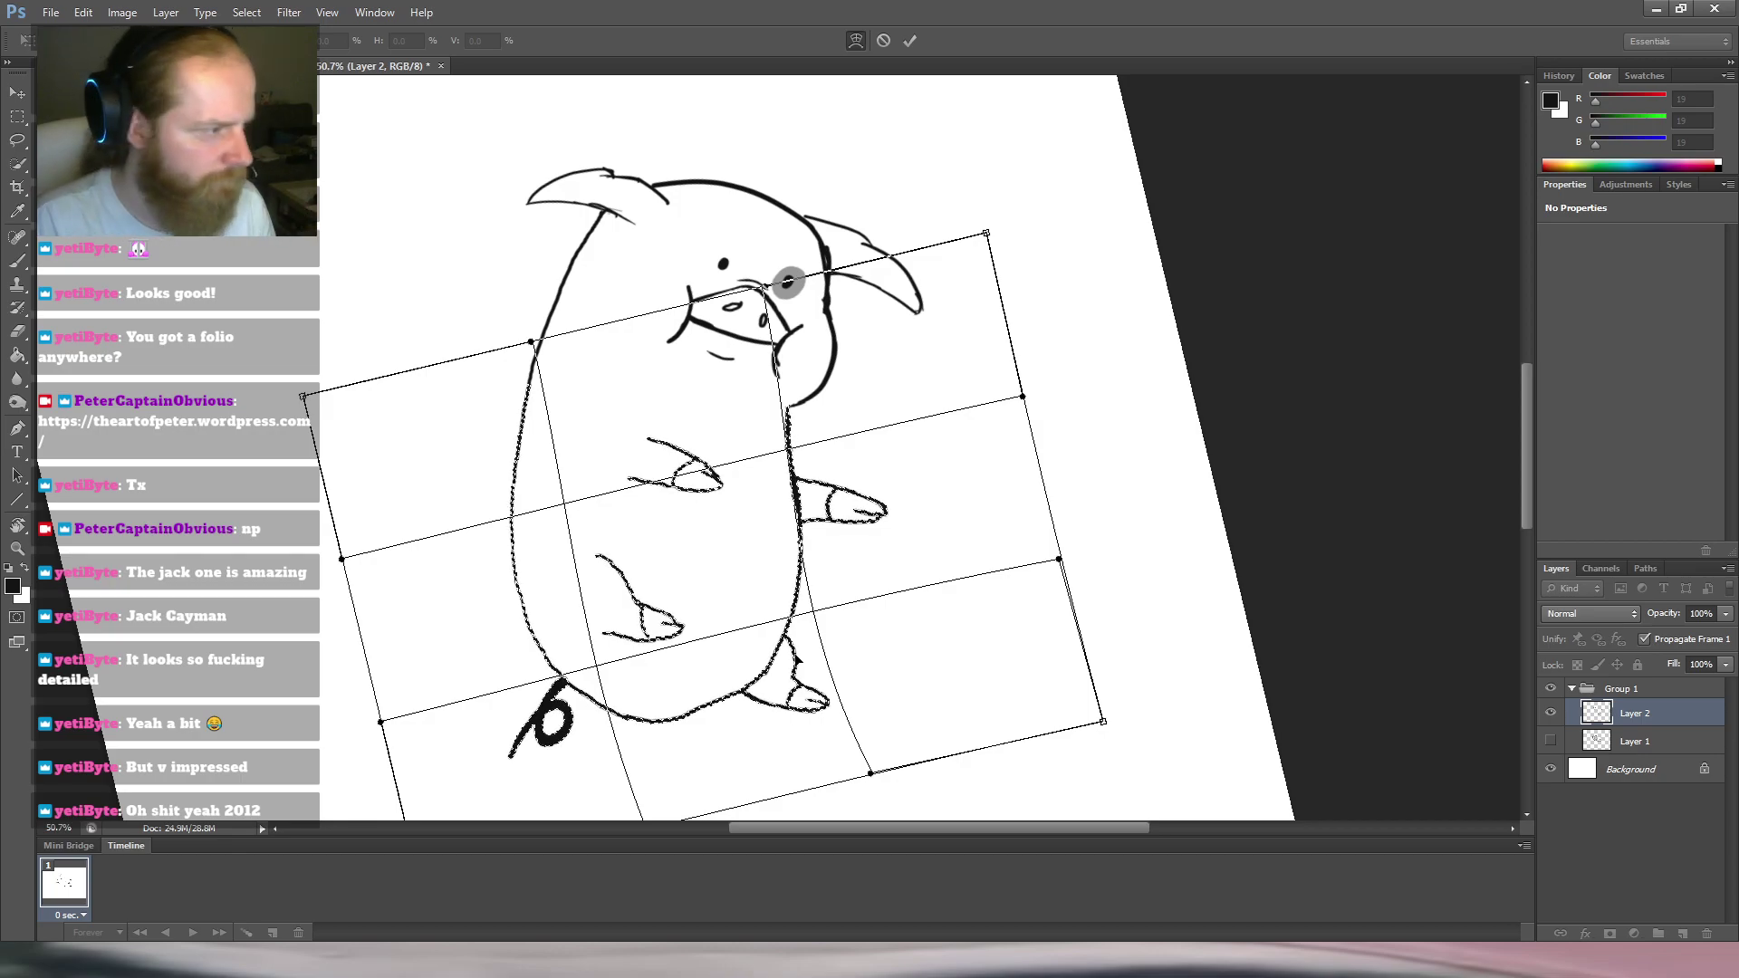
left_click_drag(815, 622, 797, 583)
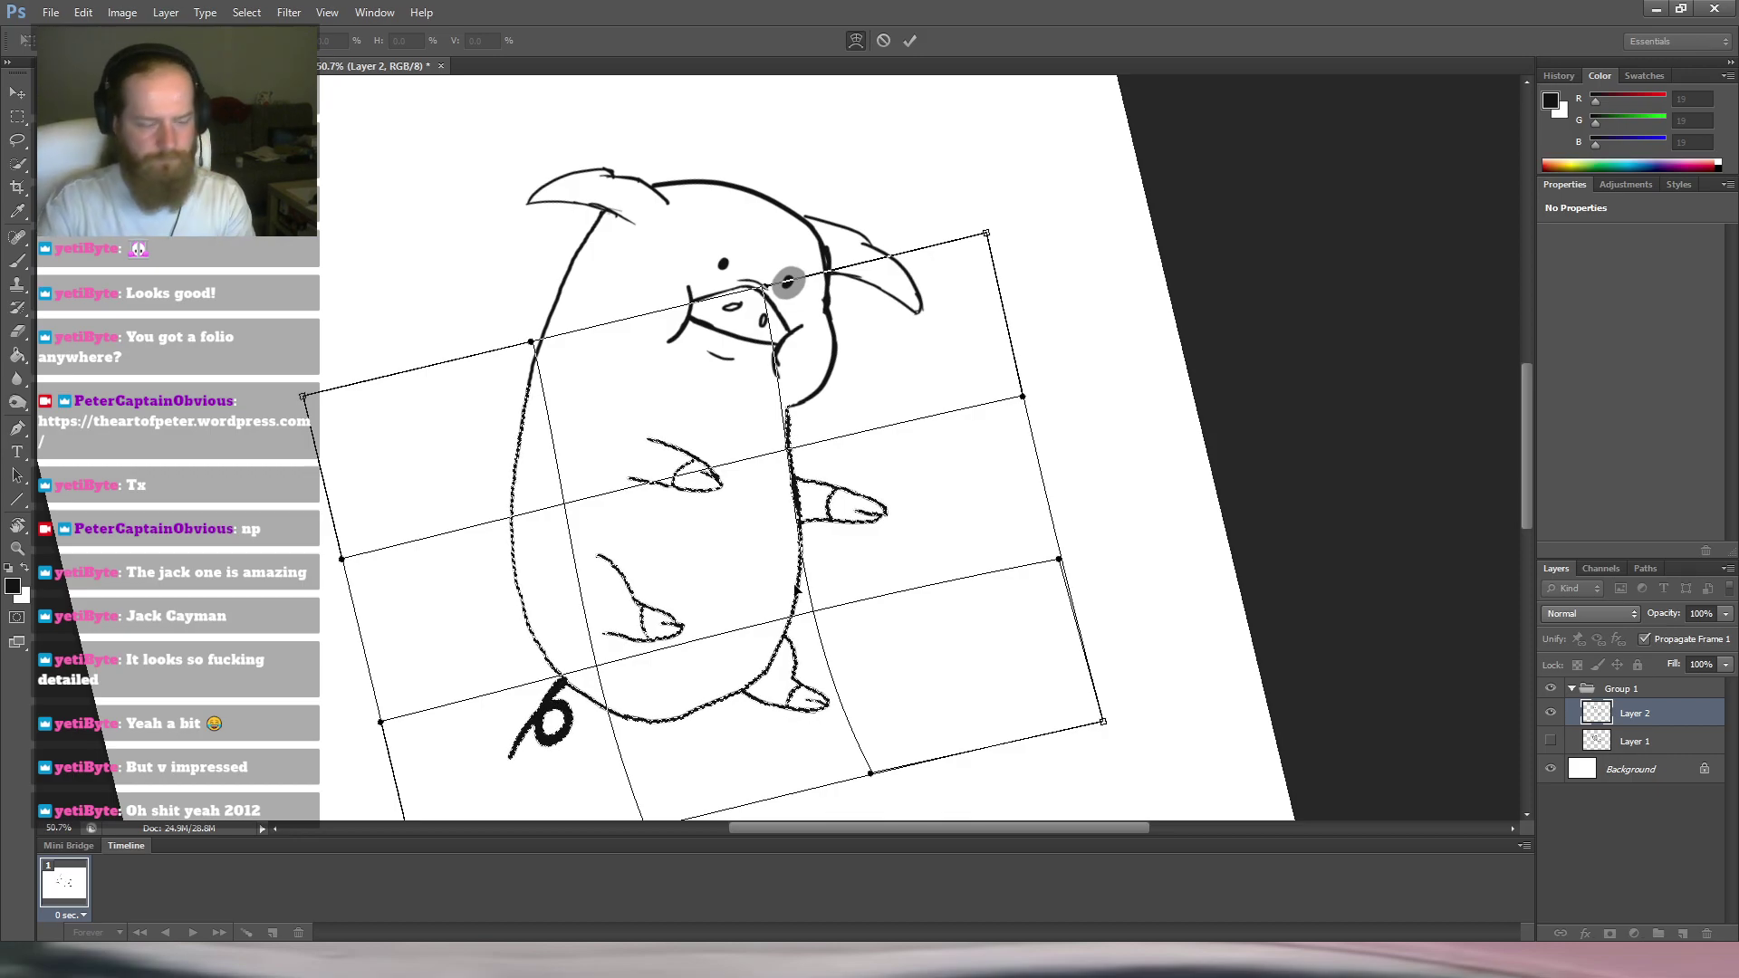
key("Return")
key("l")
key("ctrl+d")
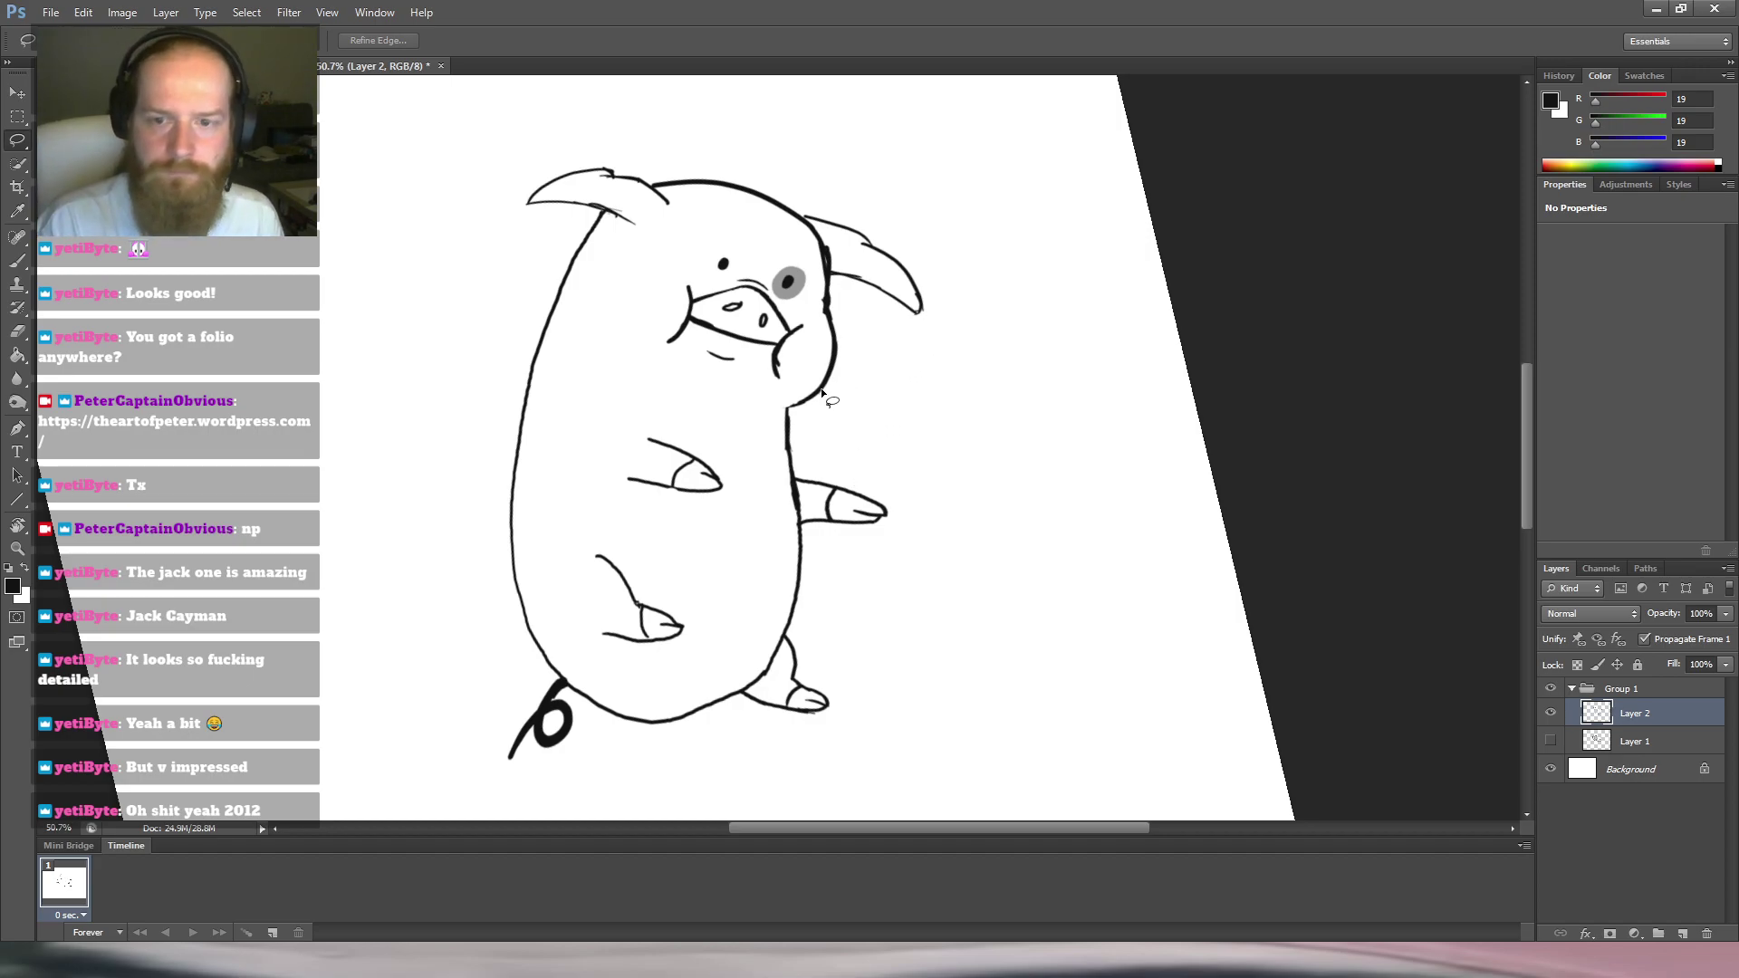
Erase the short line end protruding above the snout's corner below the plain eye.
key("b")
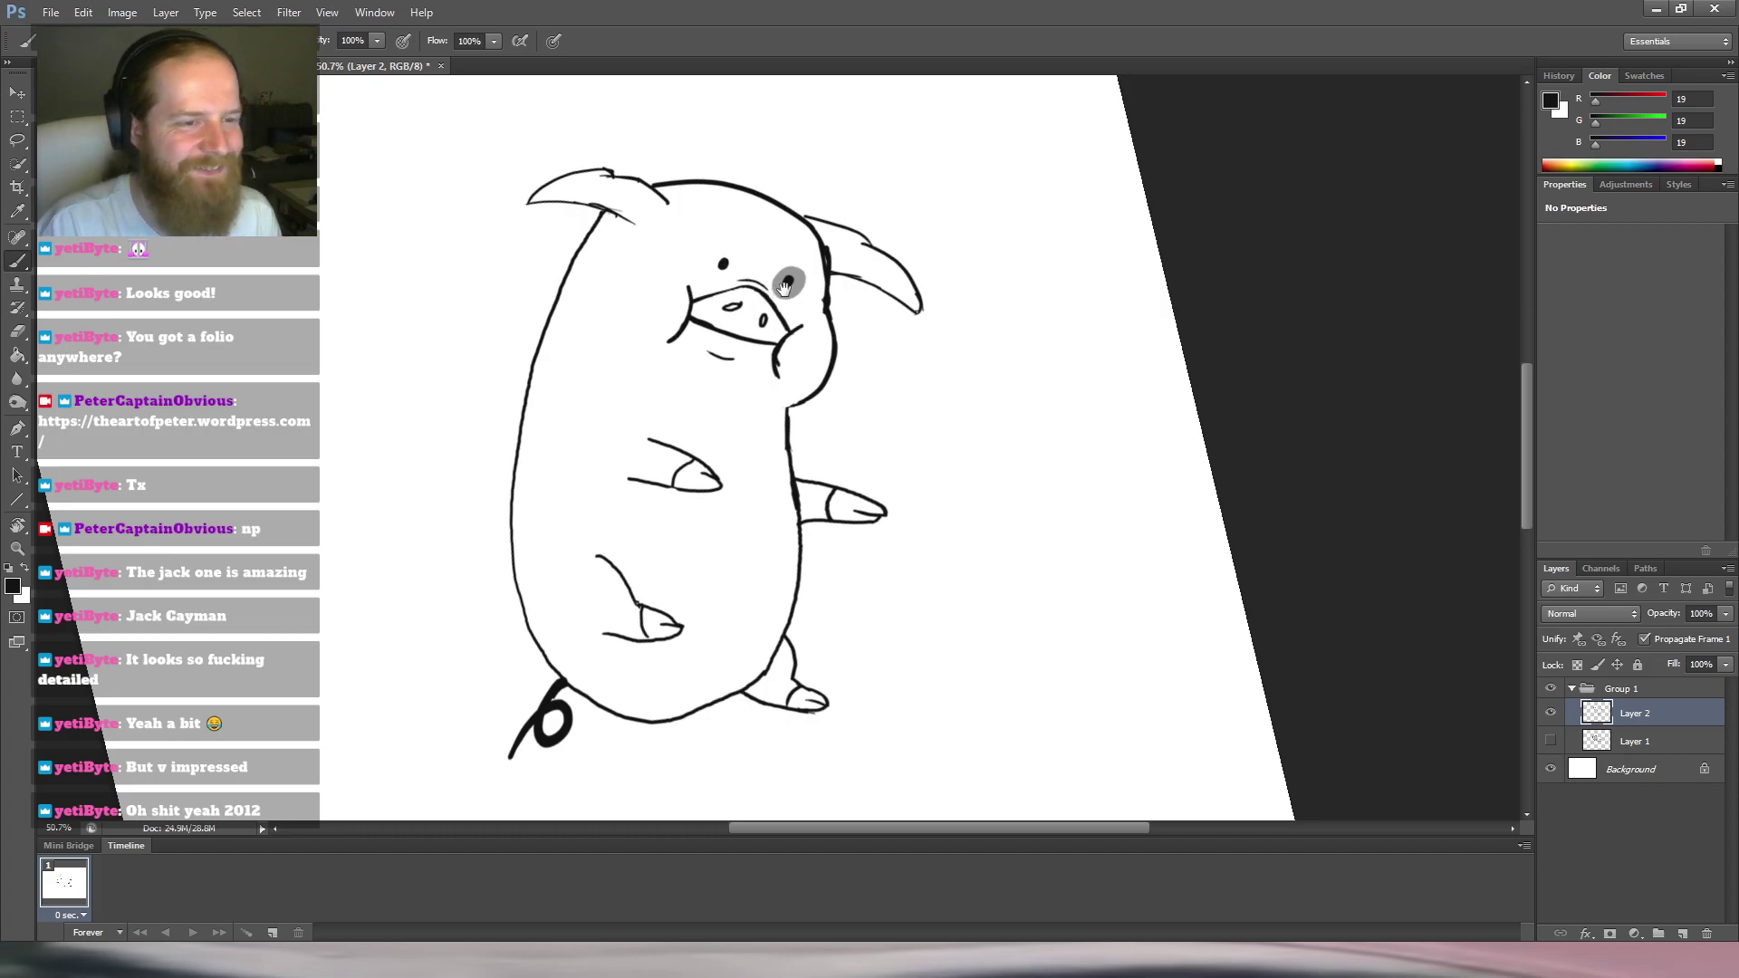
scroll(769, 298, "up", 3)
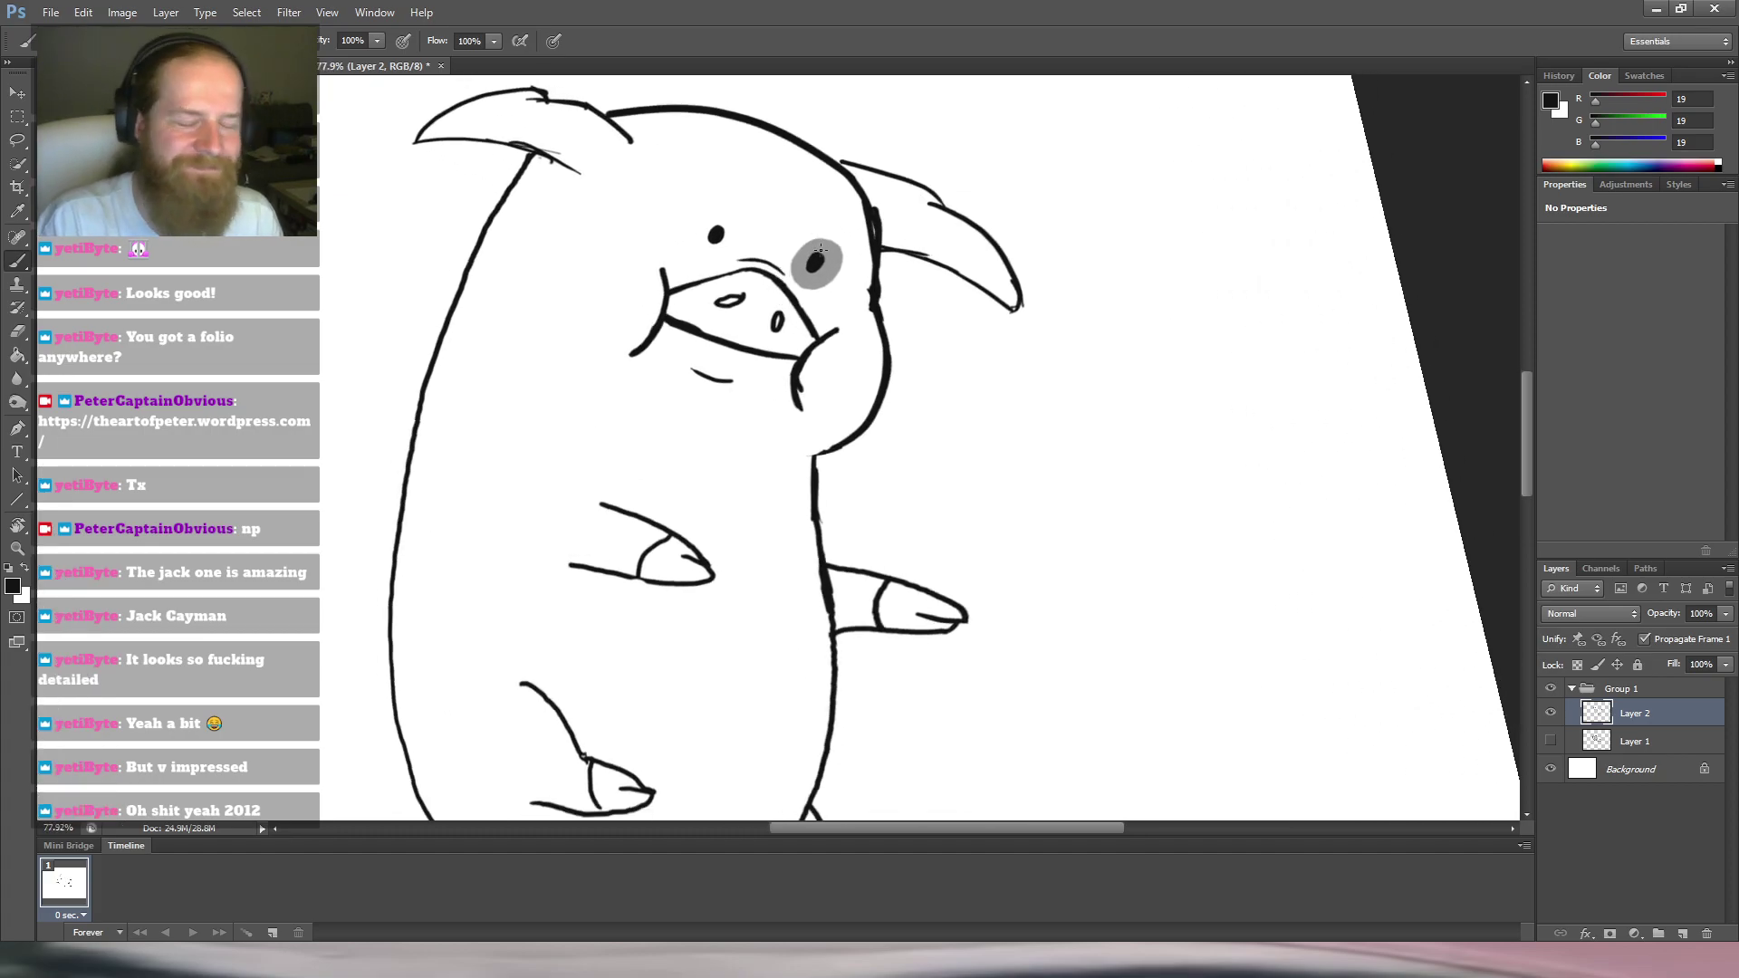
key("l")
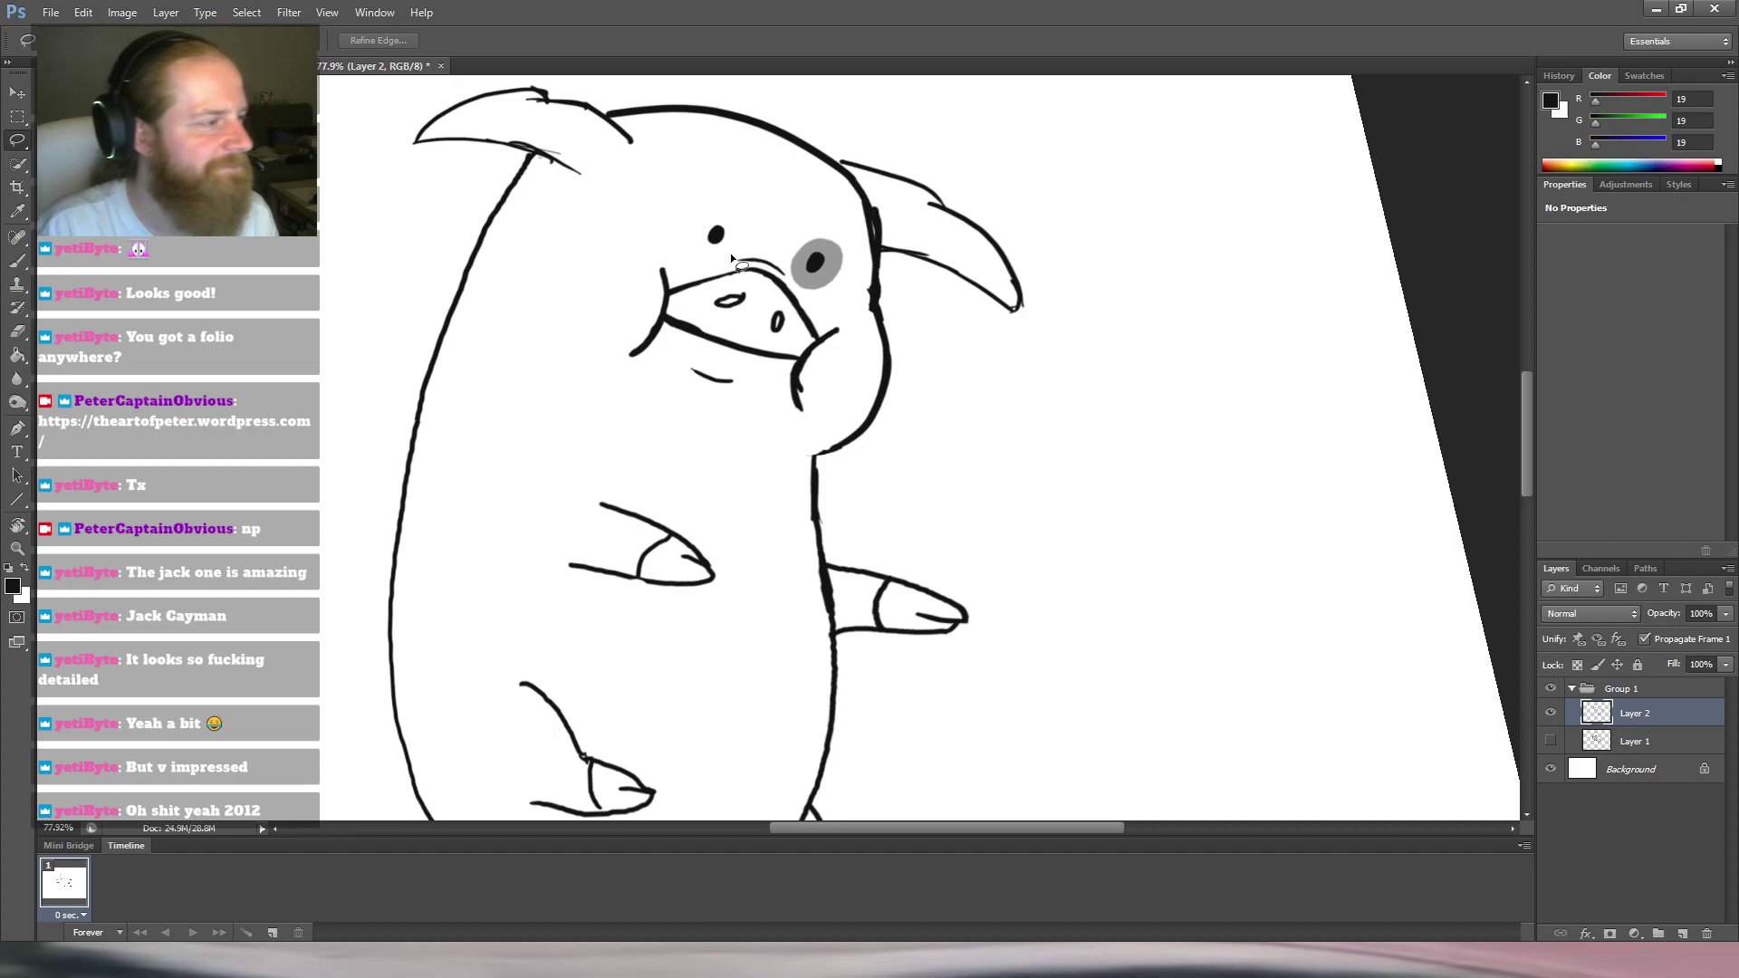
scroll(734, 247, "up", 3)
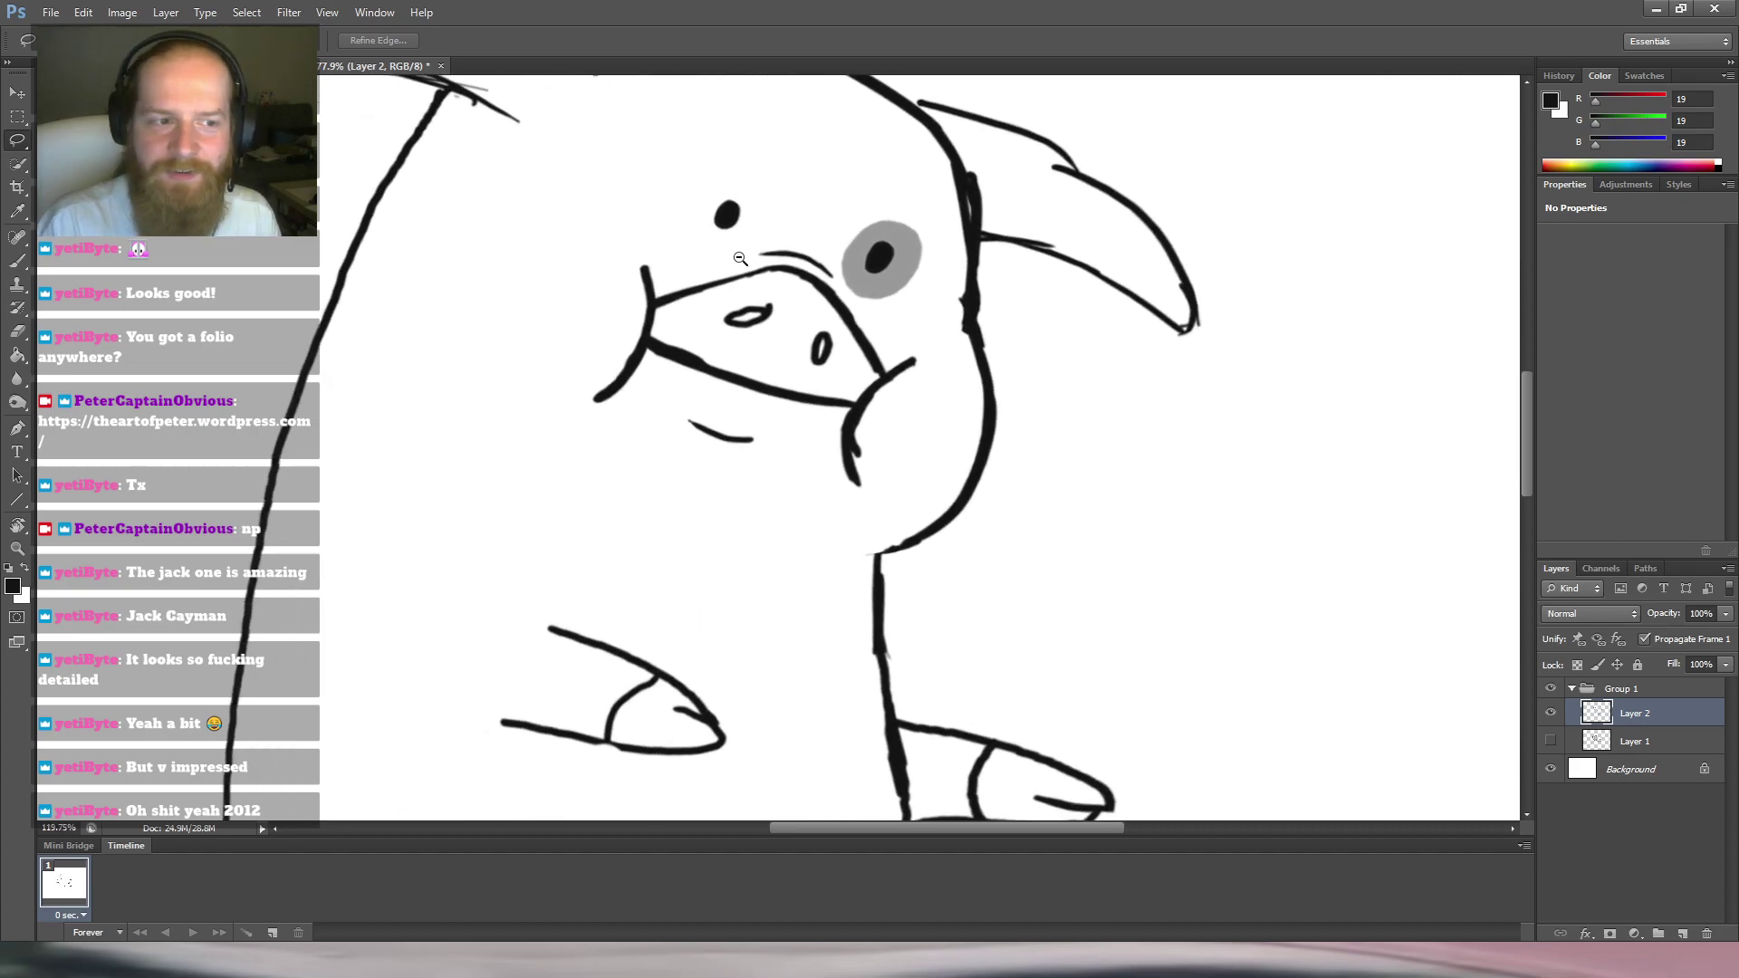
key("b")
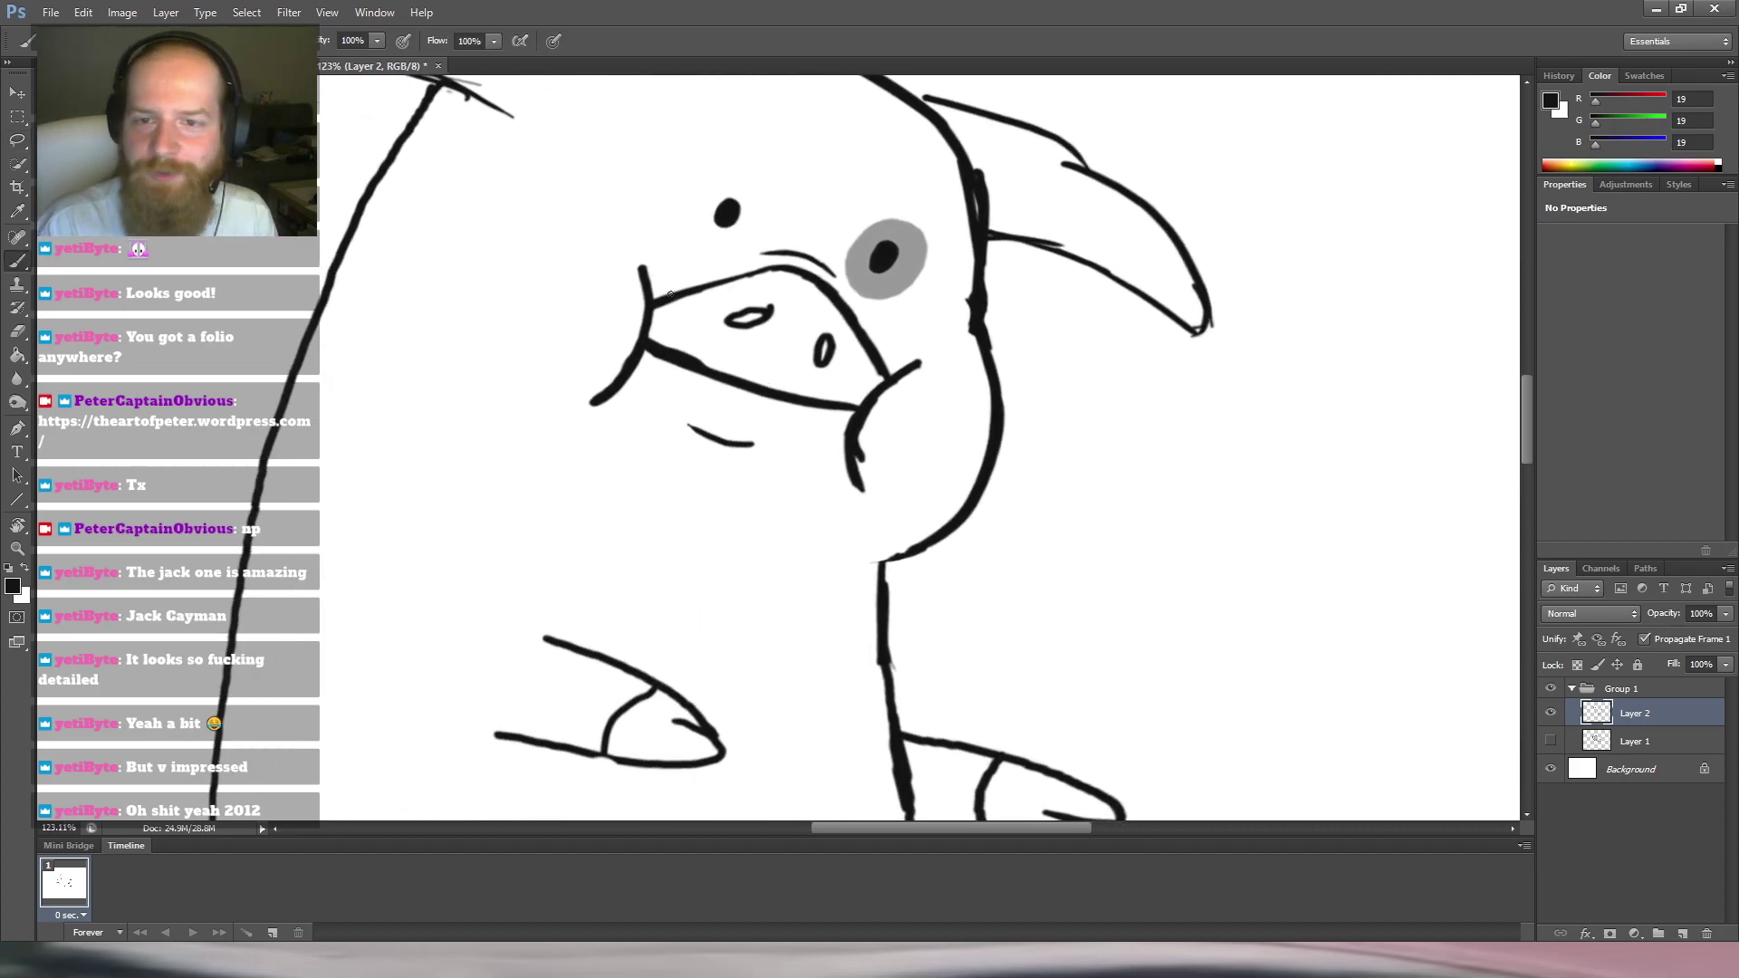
key("e")
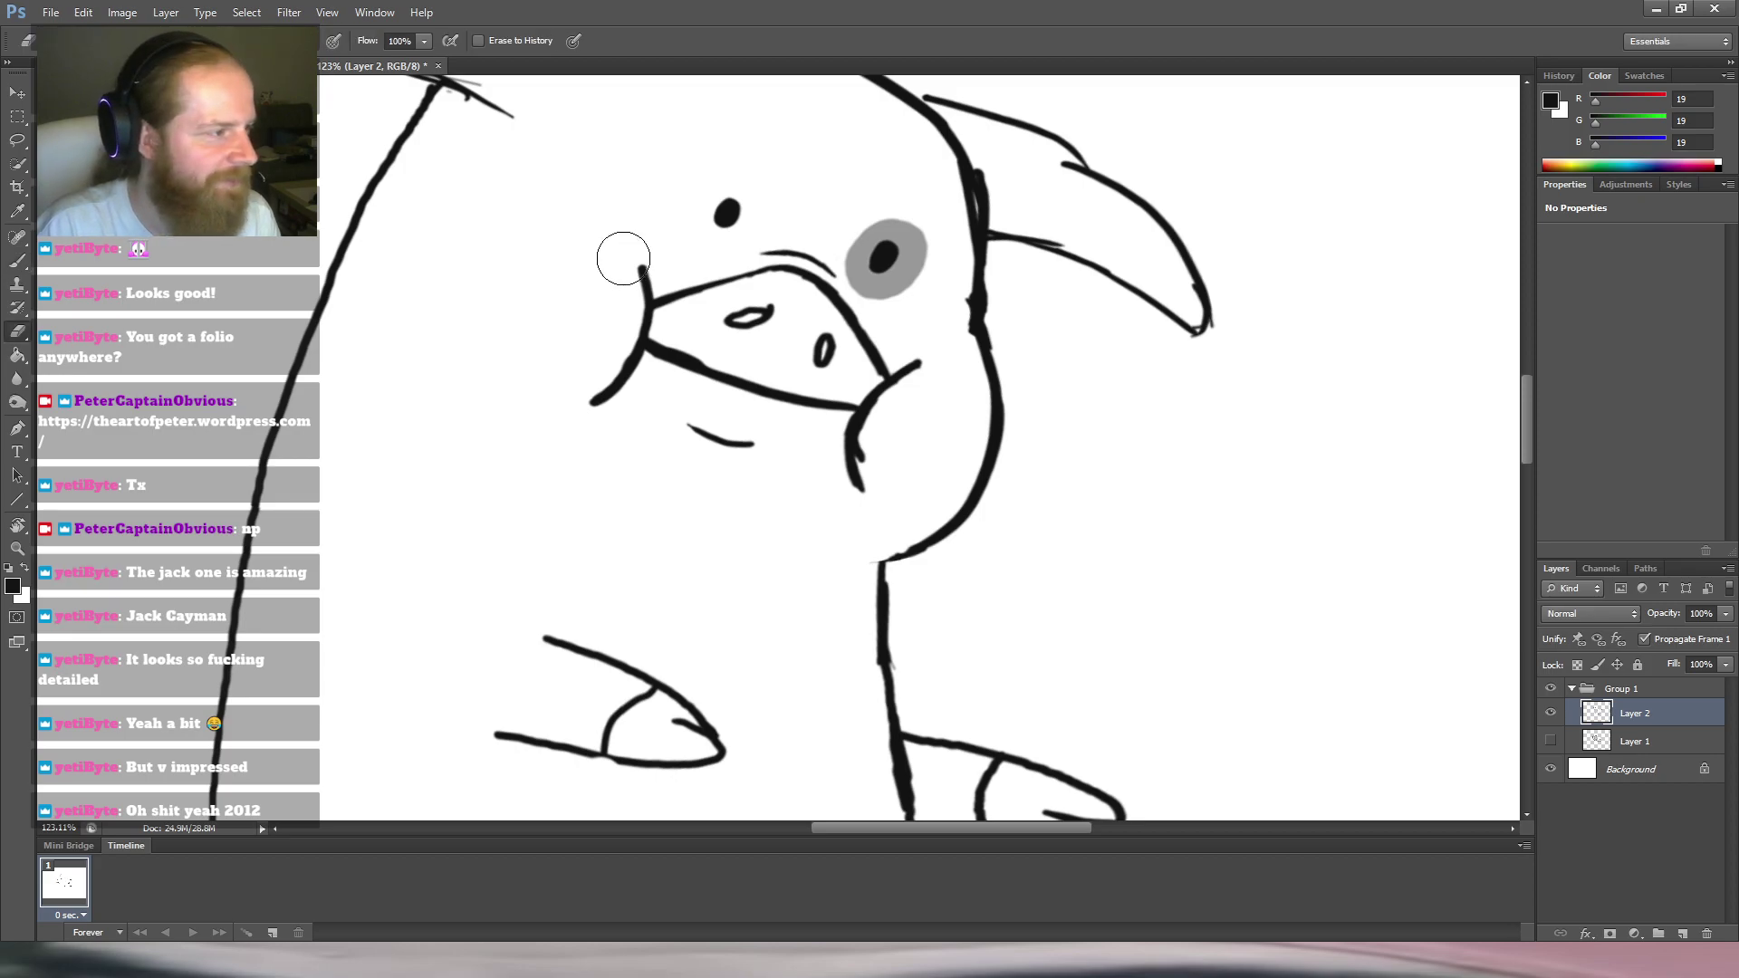
mouse_move(745, 308)
left_mouse_down()
mouse_move(702, 362)
mouse_move(704, 320)
mouse_move(662, 332)
mouse_move(644, 303)
mouse_move(665, 289)
left_mouse_up()
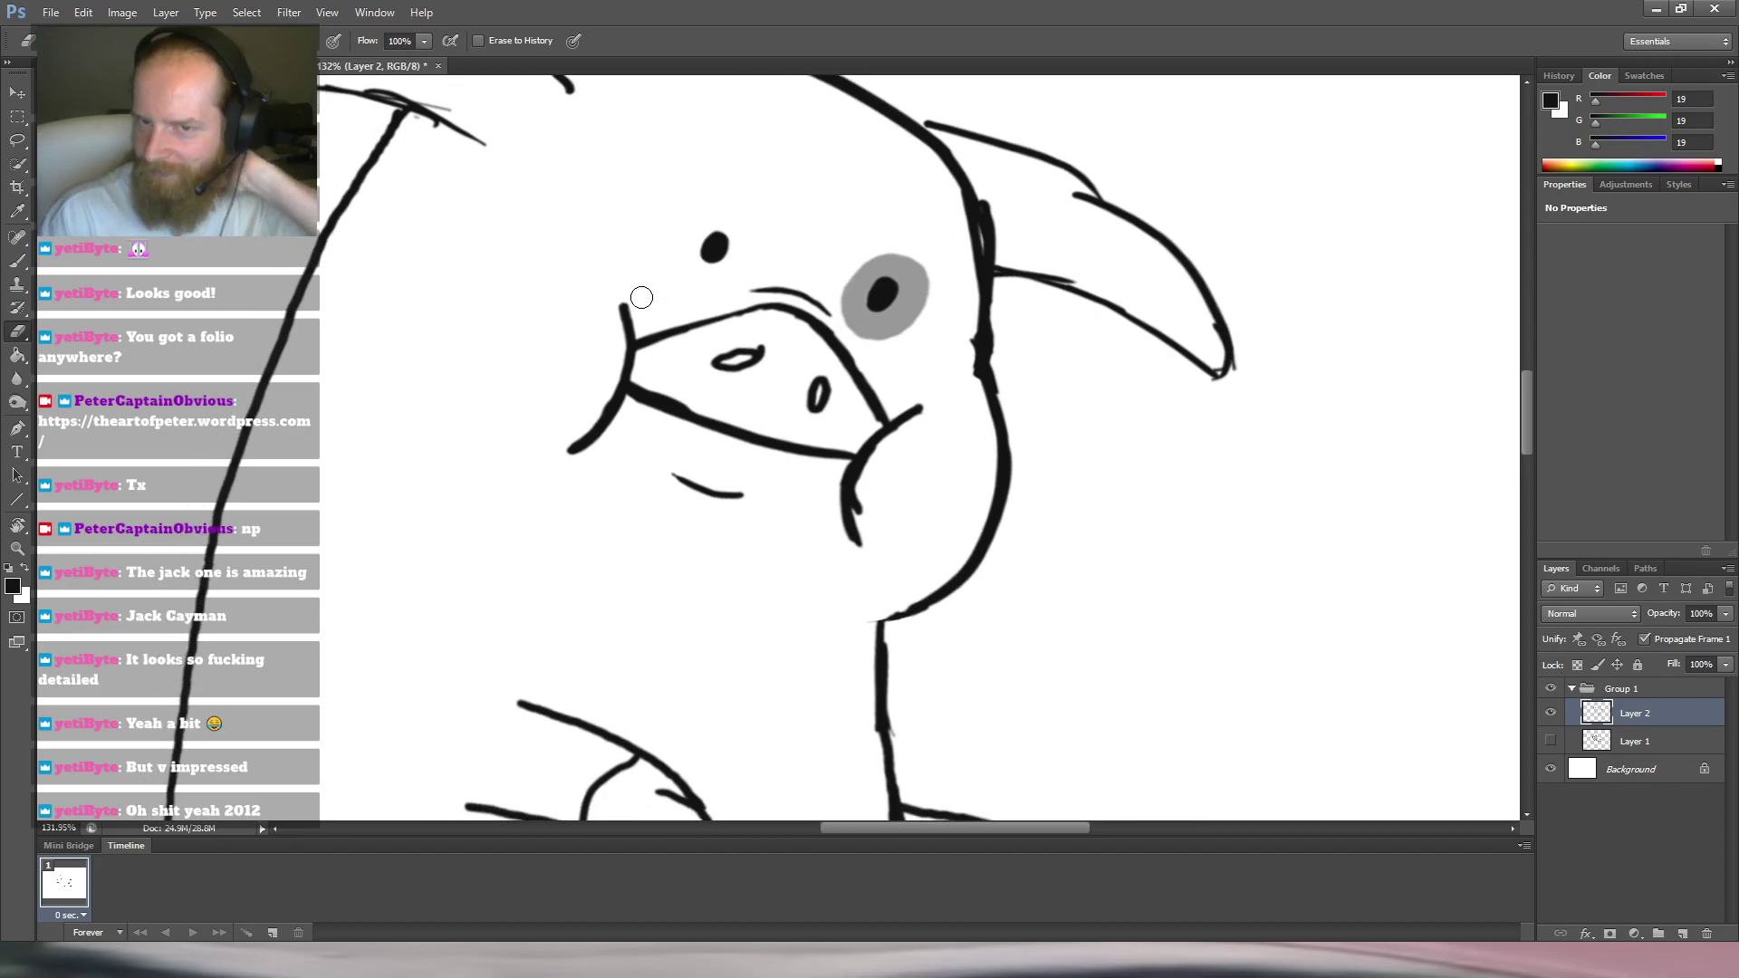
left_click_drag(634, 291, 603, 336)
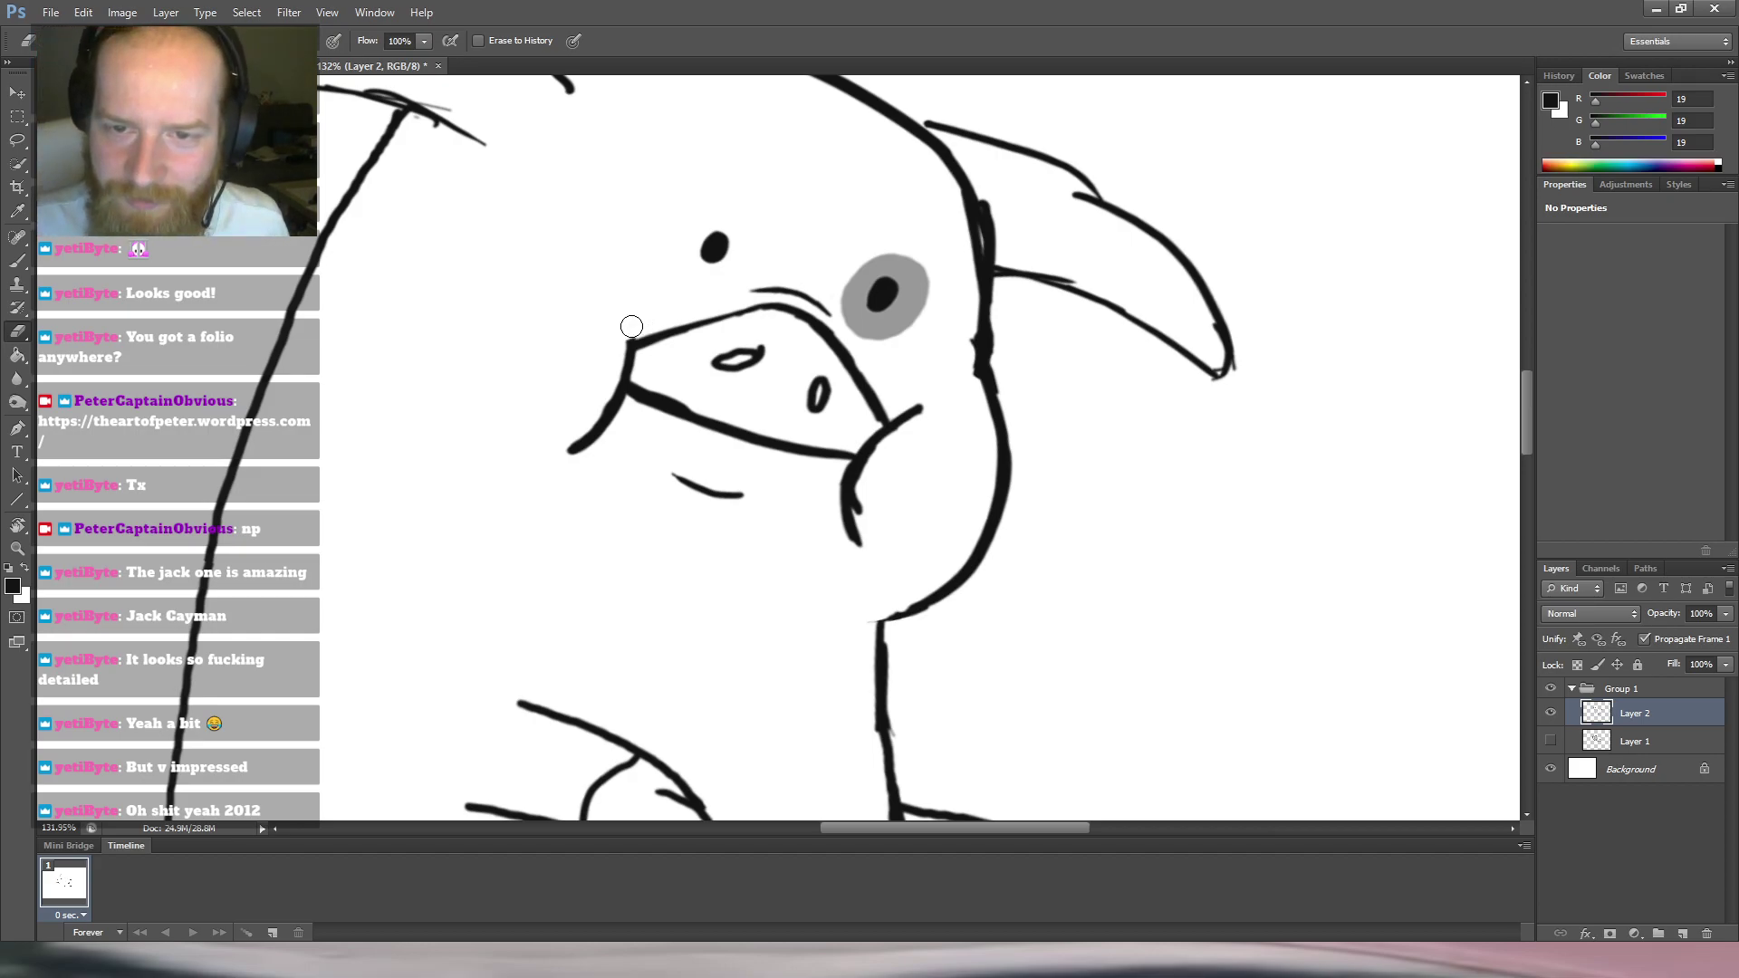
key("b")
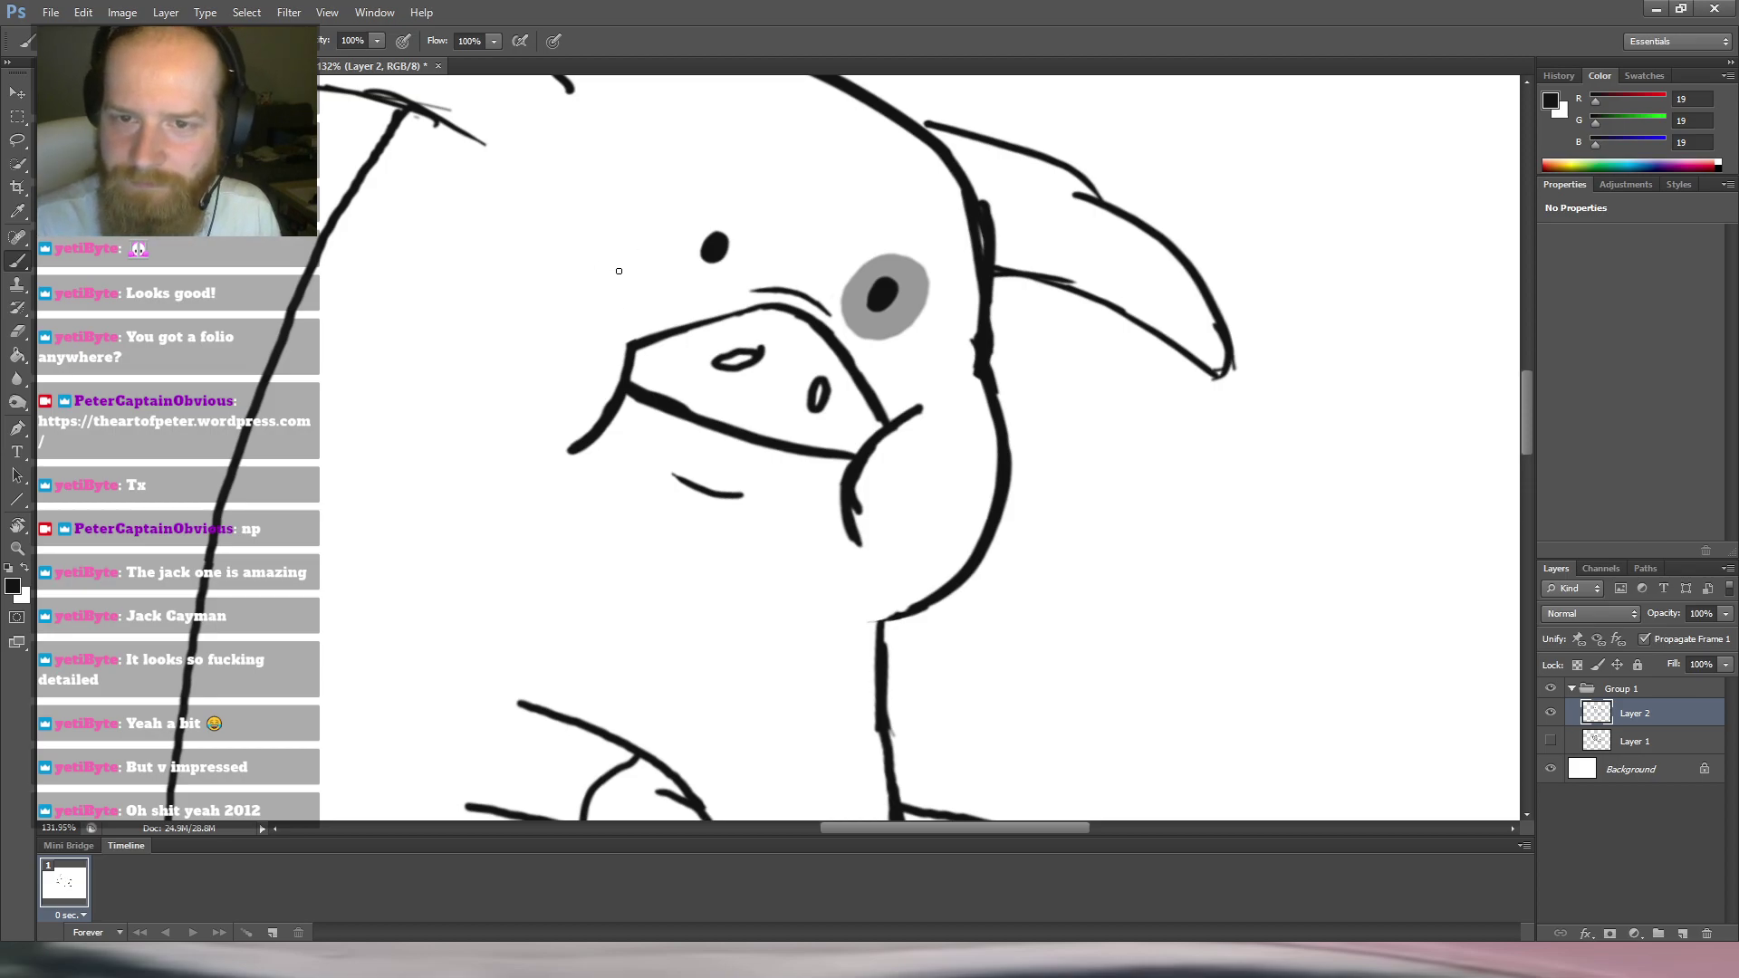
Draw a short cheek line rising from the snout's corner below the plain eye, and erase the spur inside the opposite cheek line.
left_click_drag(624, 263, 629, 352)
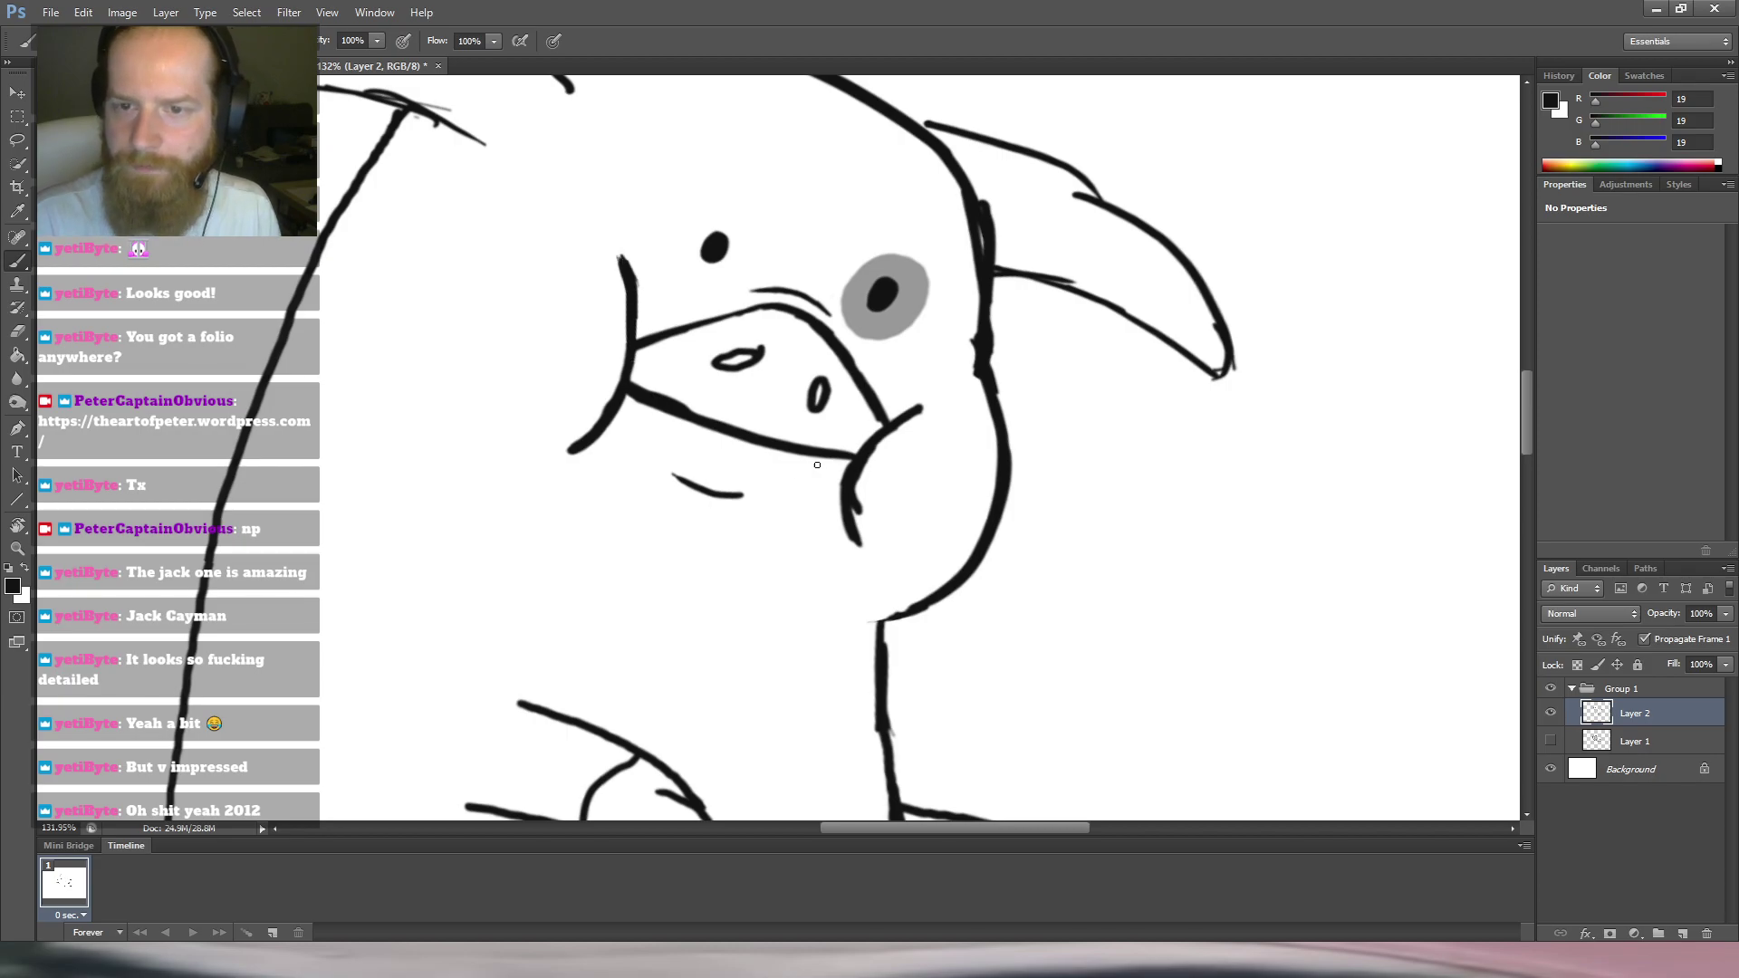
key("e")
left_click_drag(867, 500, 868, 535)
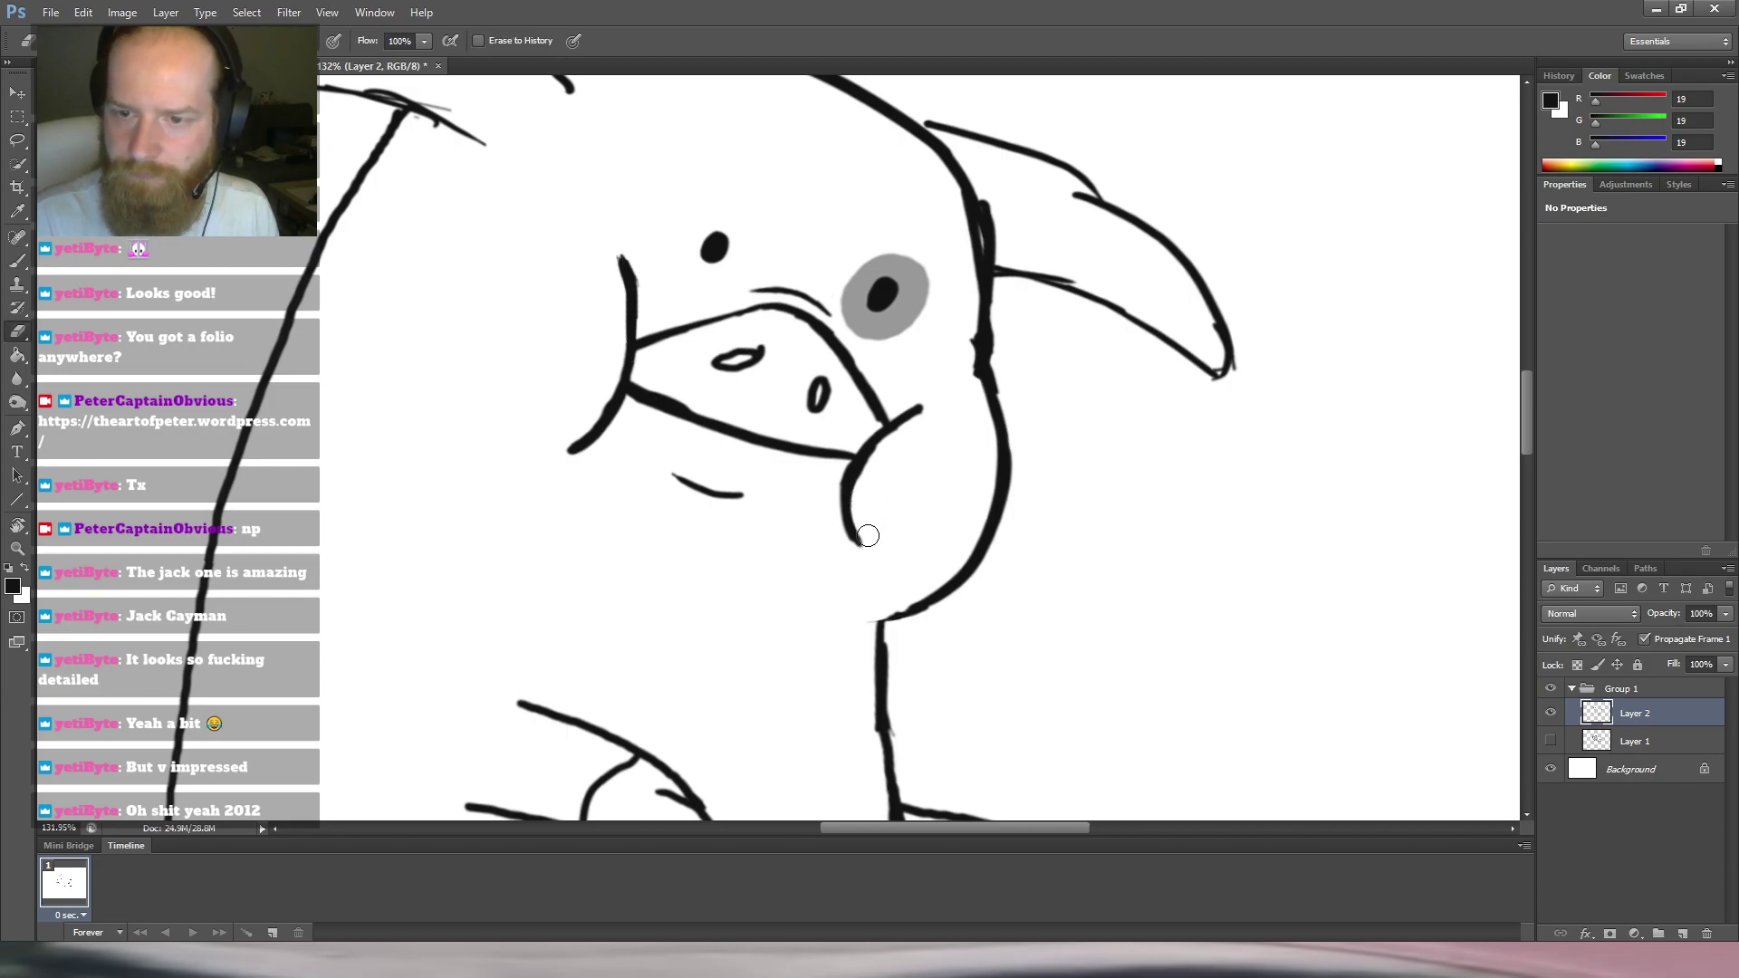
key("b")
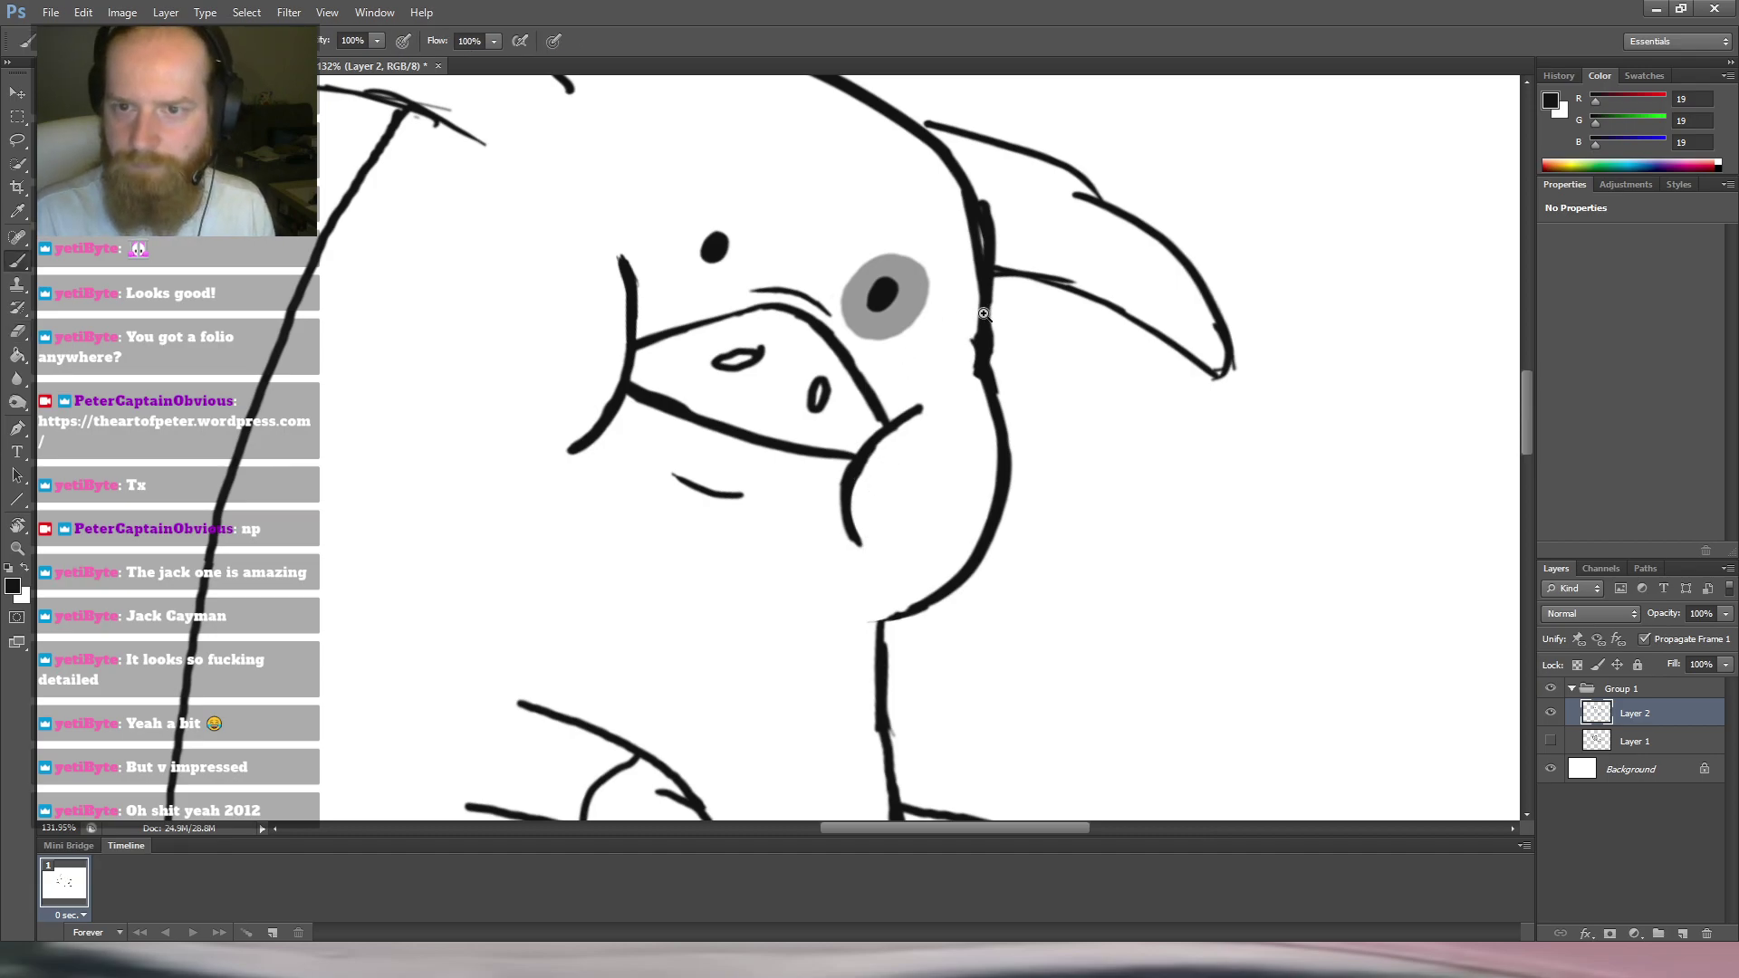
Lasso the snout nostril nearer the plain eye, rotate it to a steeper slant, nudge it into place and apply the transform.
scroll(937, 331, "down", 5)
key("r")
mouse_move(938, 331)
left_mouse_down()
mouse_move(1236, 272)
mouse_move(638, 215)
mouse_move(757, 224)
mouse_move(940, 328)
left_mouse_up()
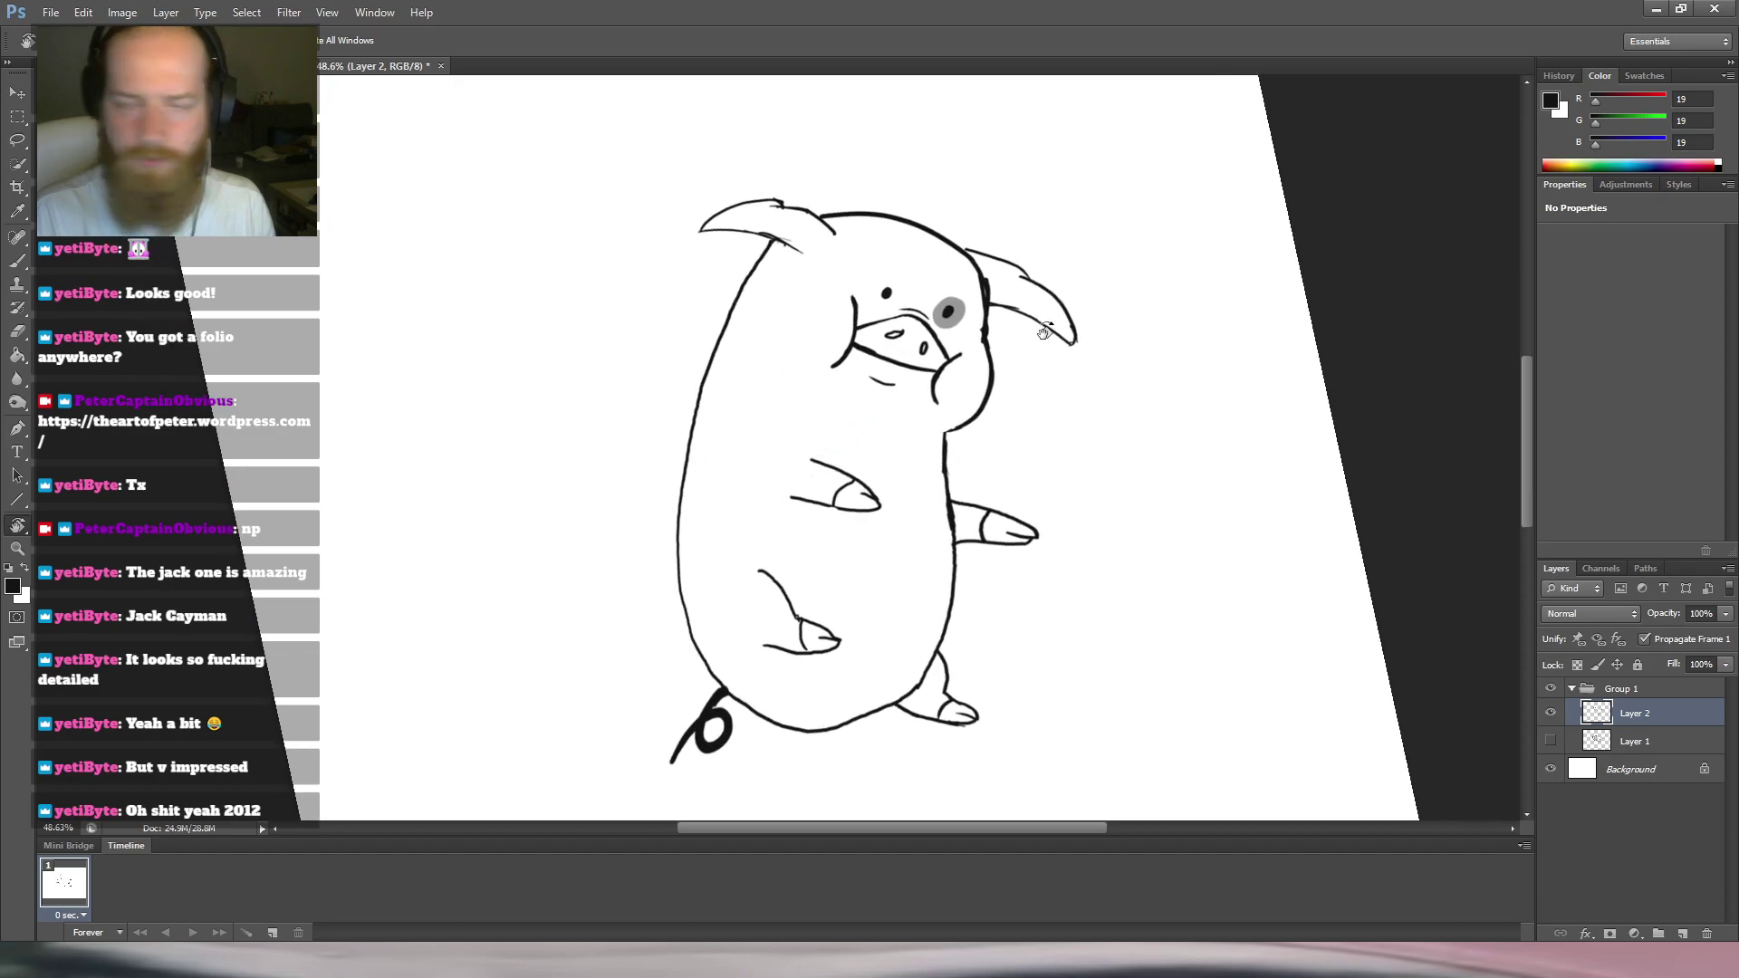
scroll(940, 328, "up", 5)
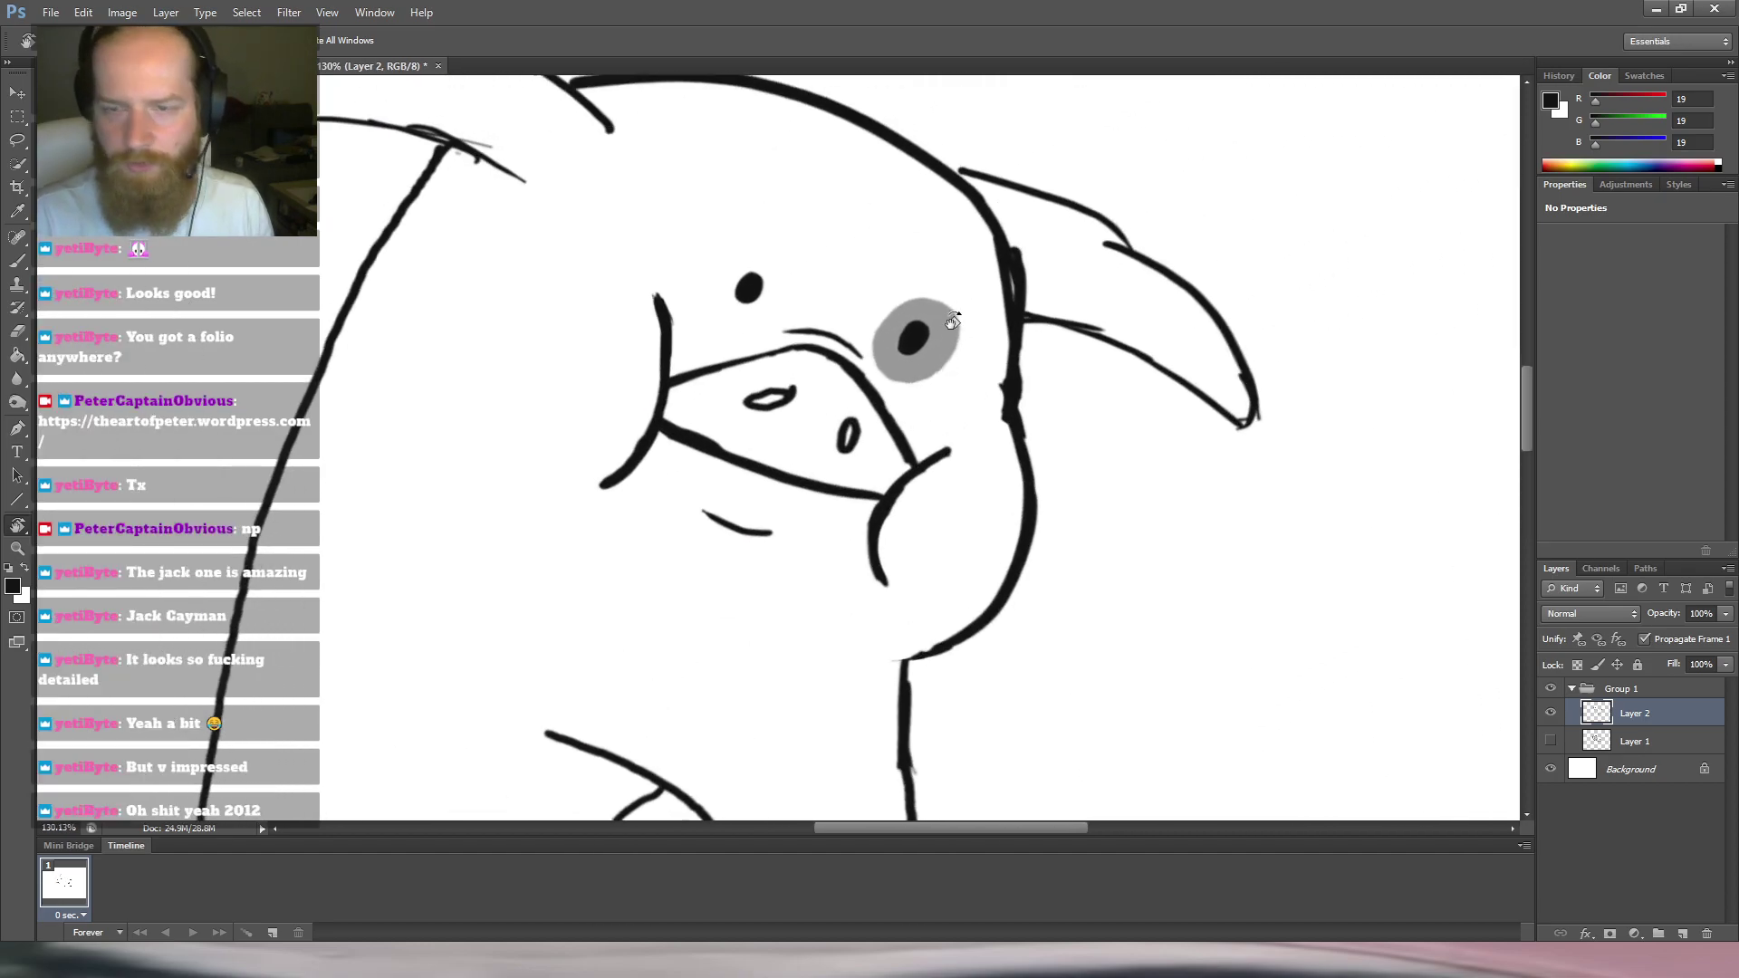
key("l")
left_click_drag(787, 379, 795, 379)
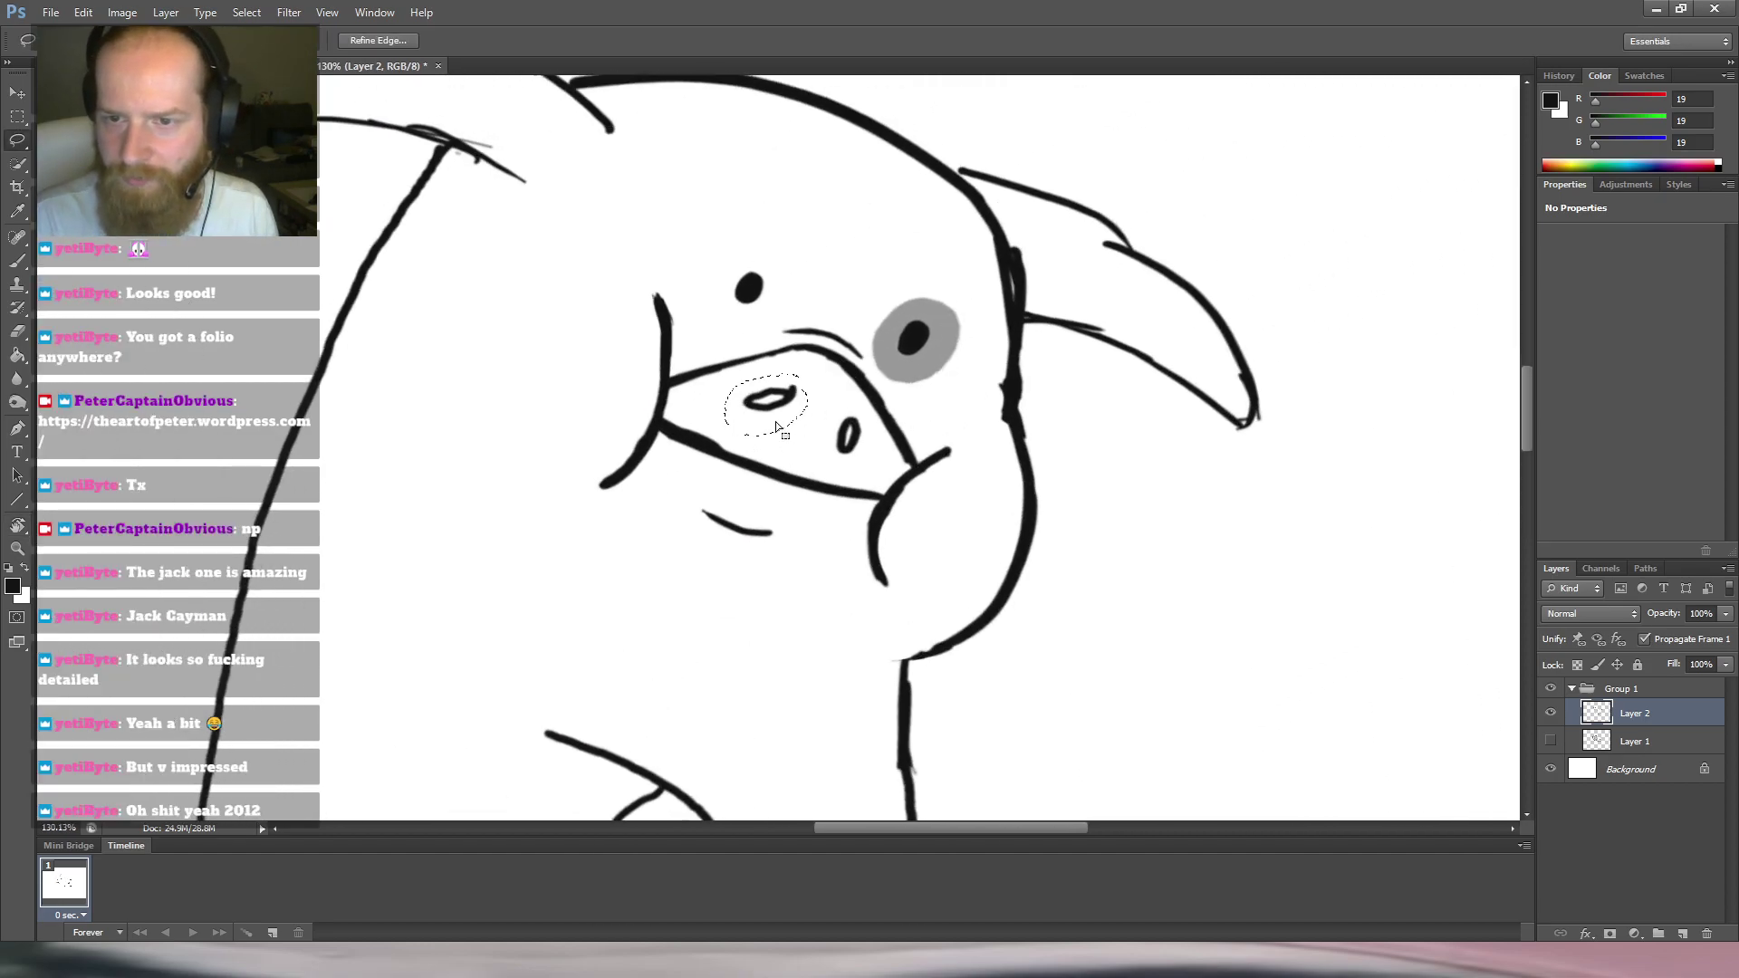
key("m")
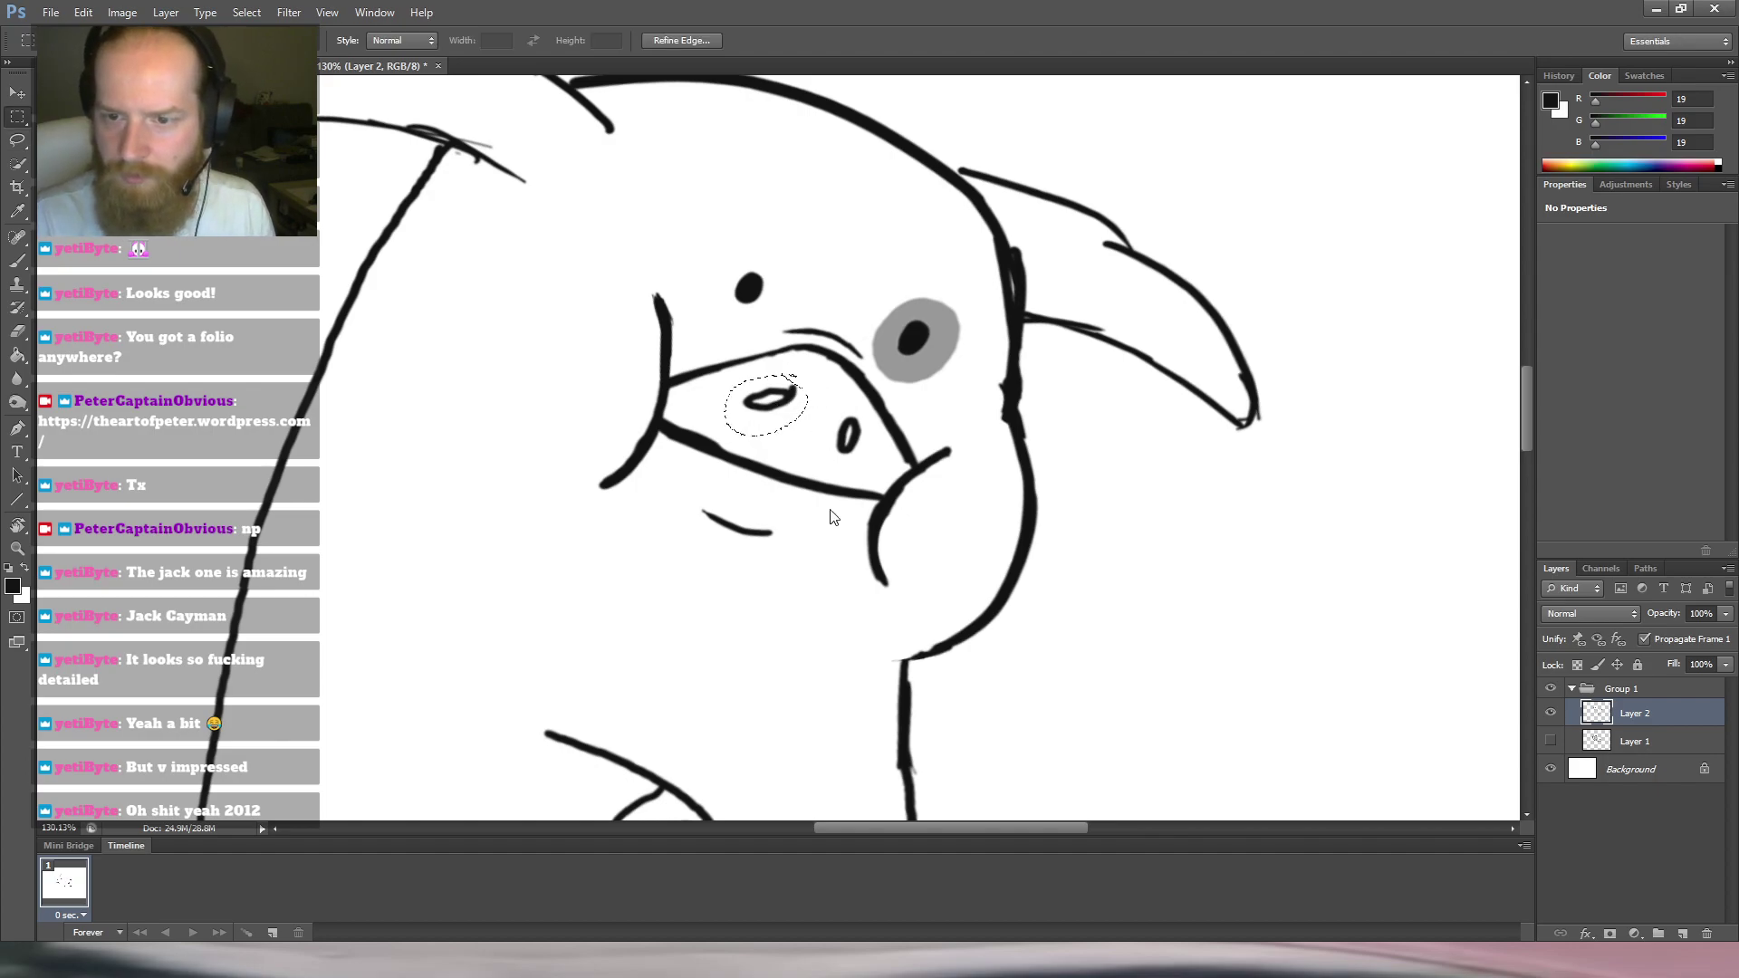
key("ctrl+t")
left_click_drag(831, 348, 809, 330)
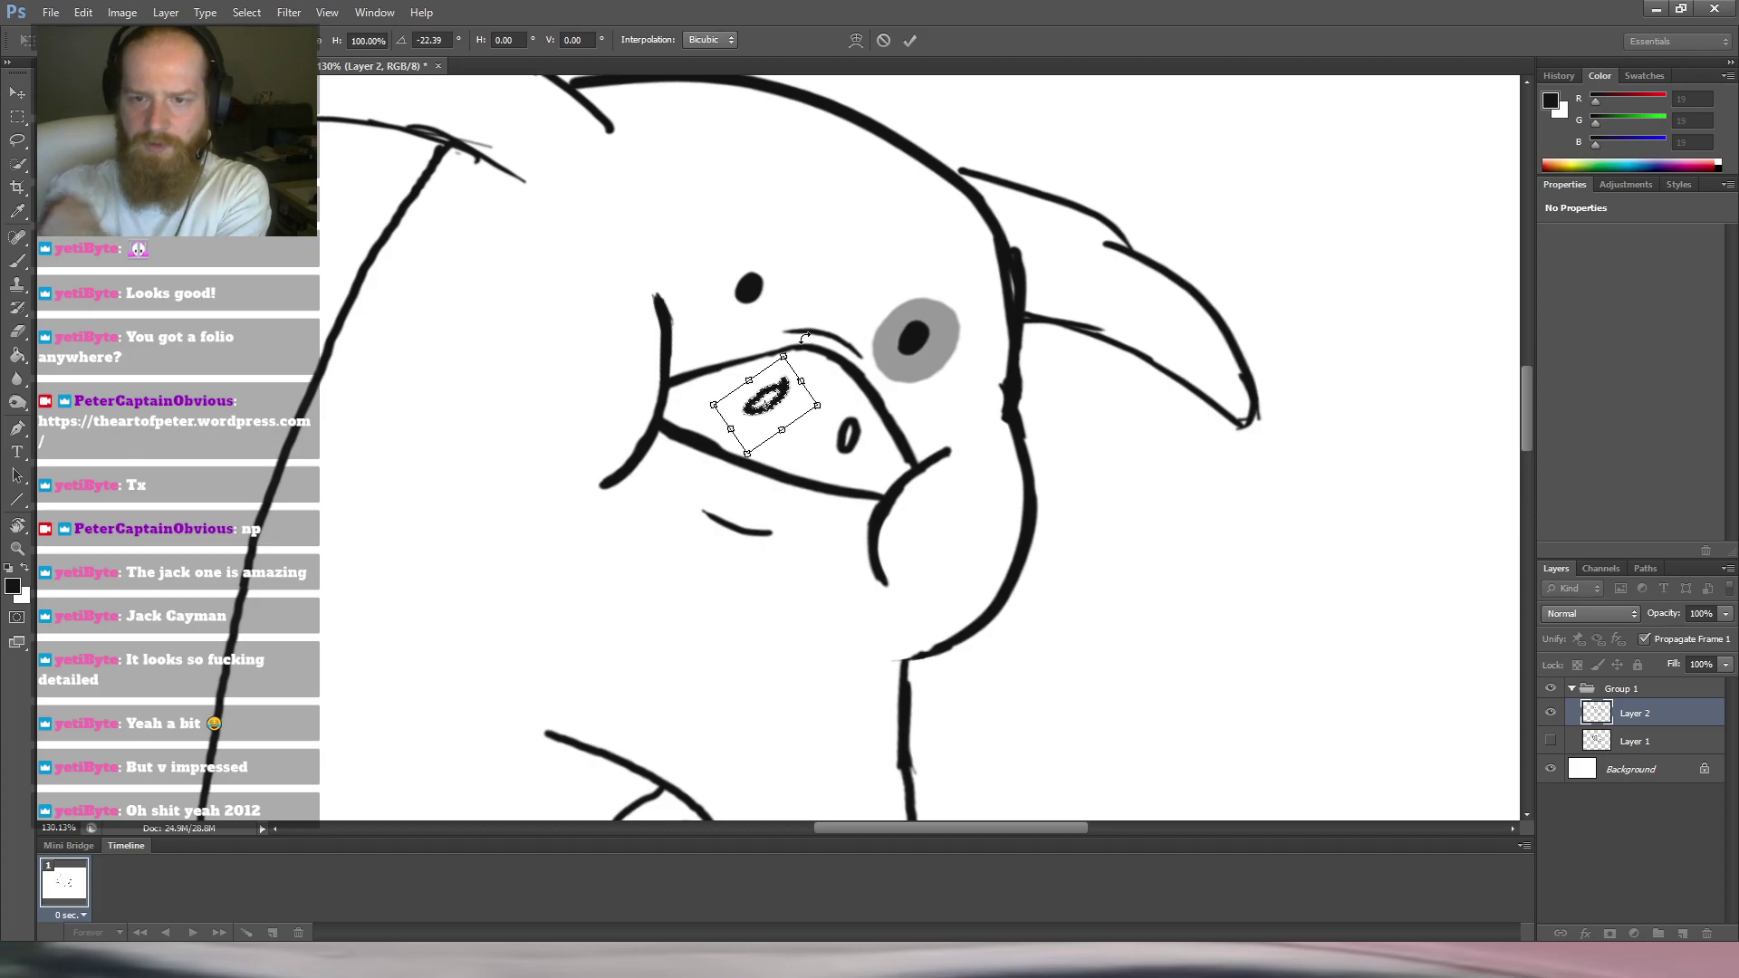
left_click_drag(803, 346, 729, 459)
left_click_drag(792, 397, 788, 389)
key("Return")
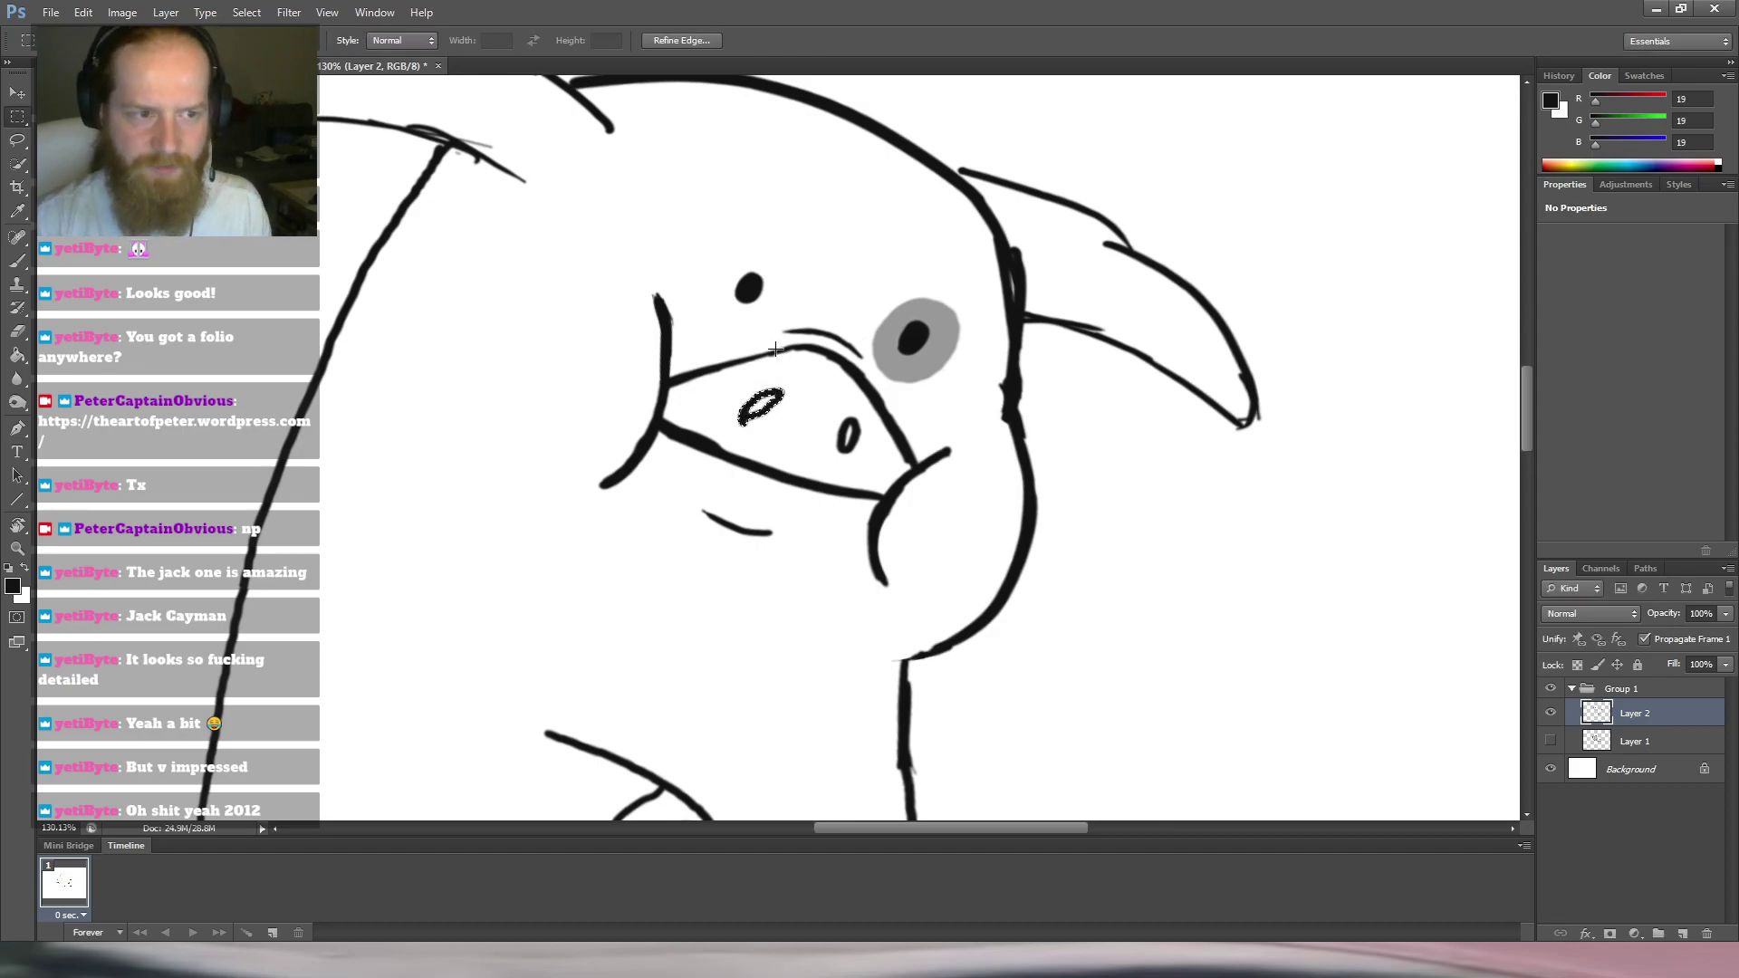
Deselect the rotated nostril and erase the rough edge of its outline.
scroll(787, 387, "up", 3)
key("e")
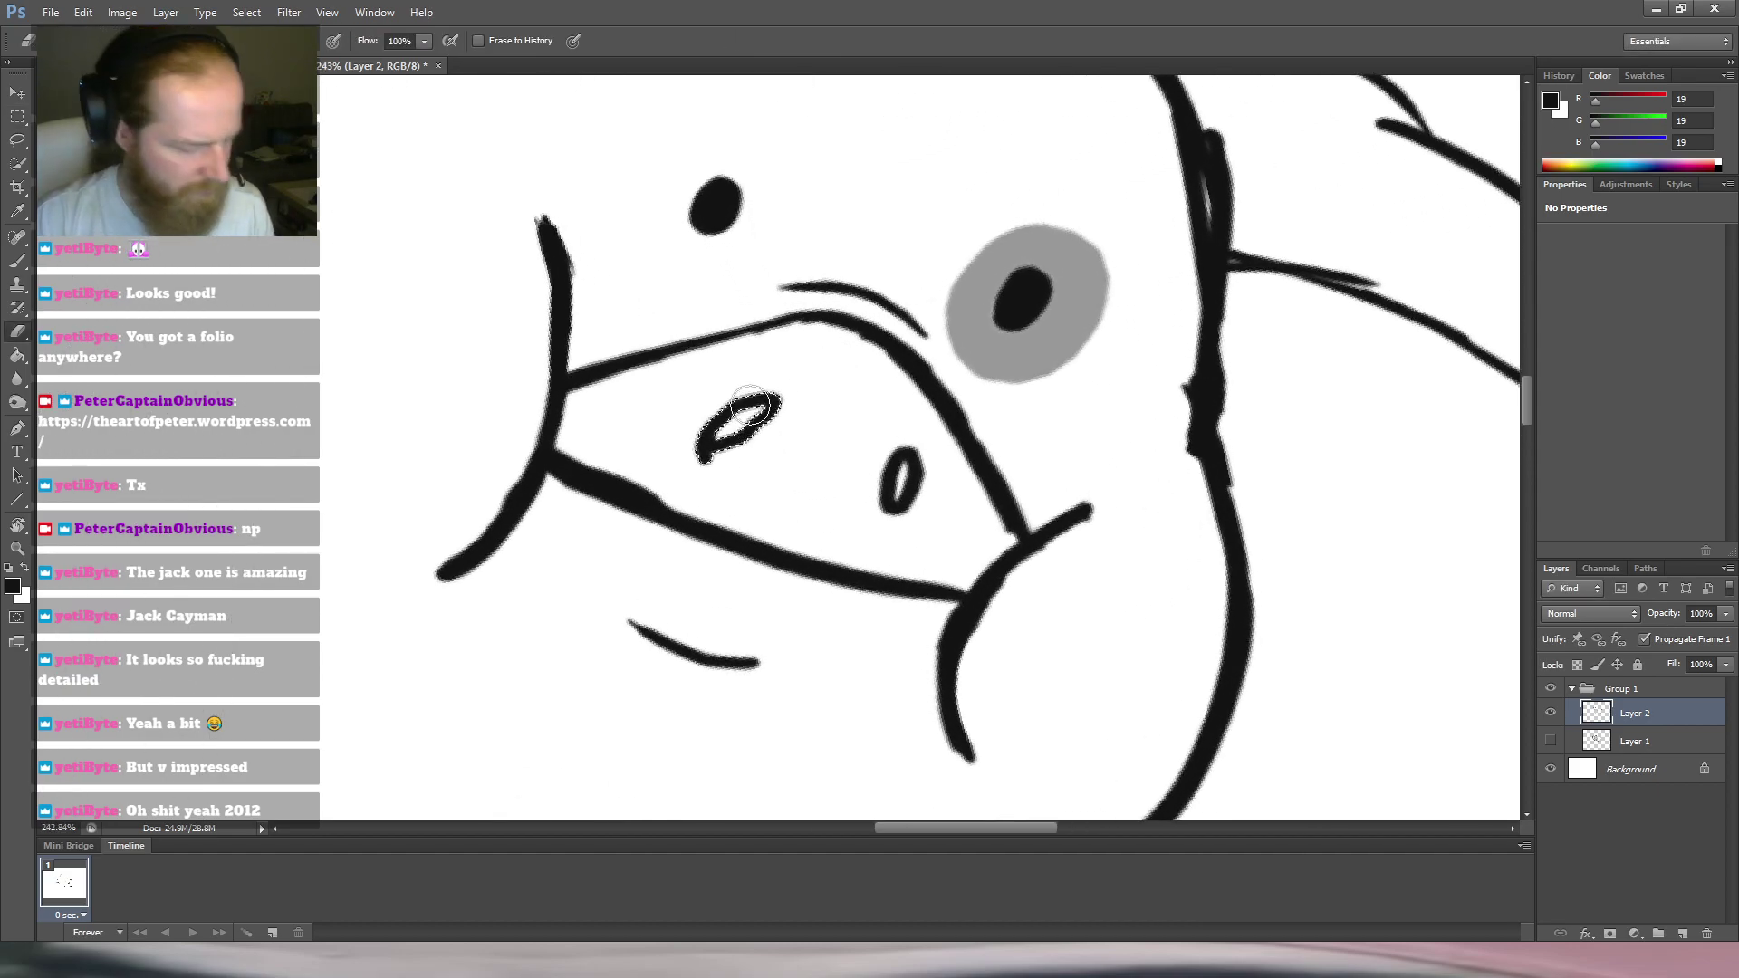
key("m")
key("e")
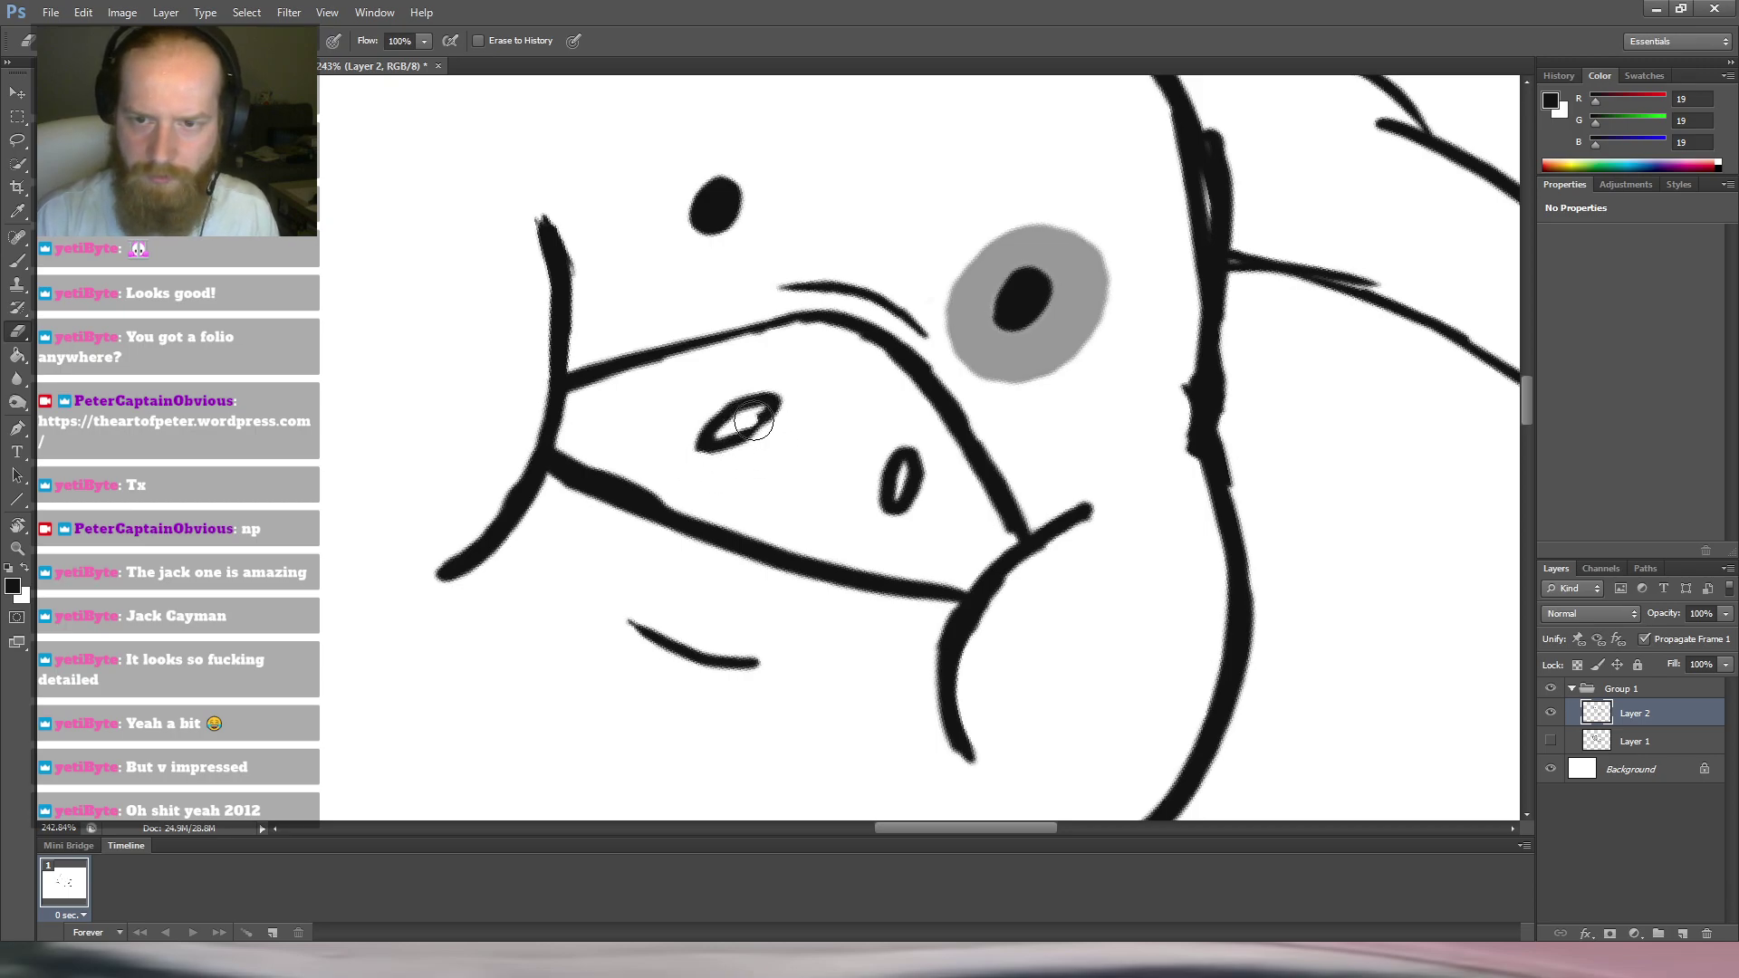
key("b")
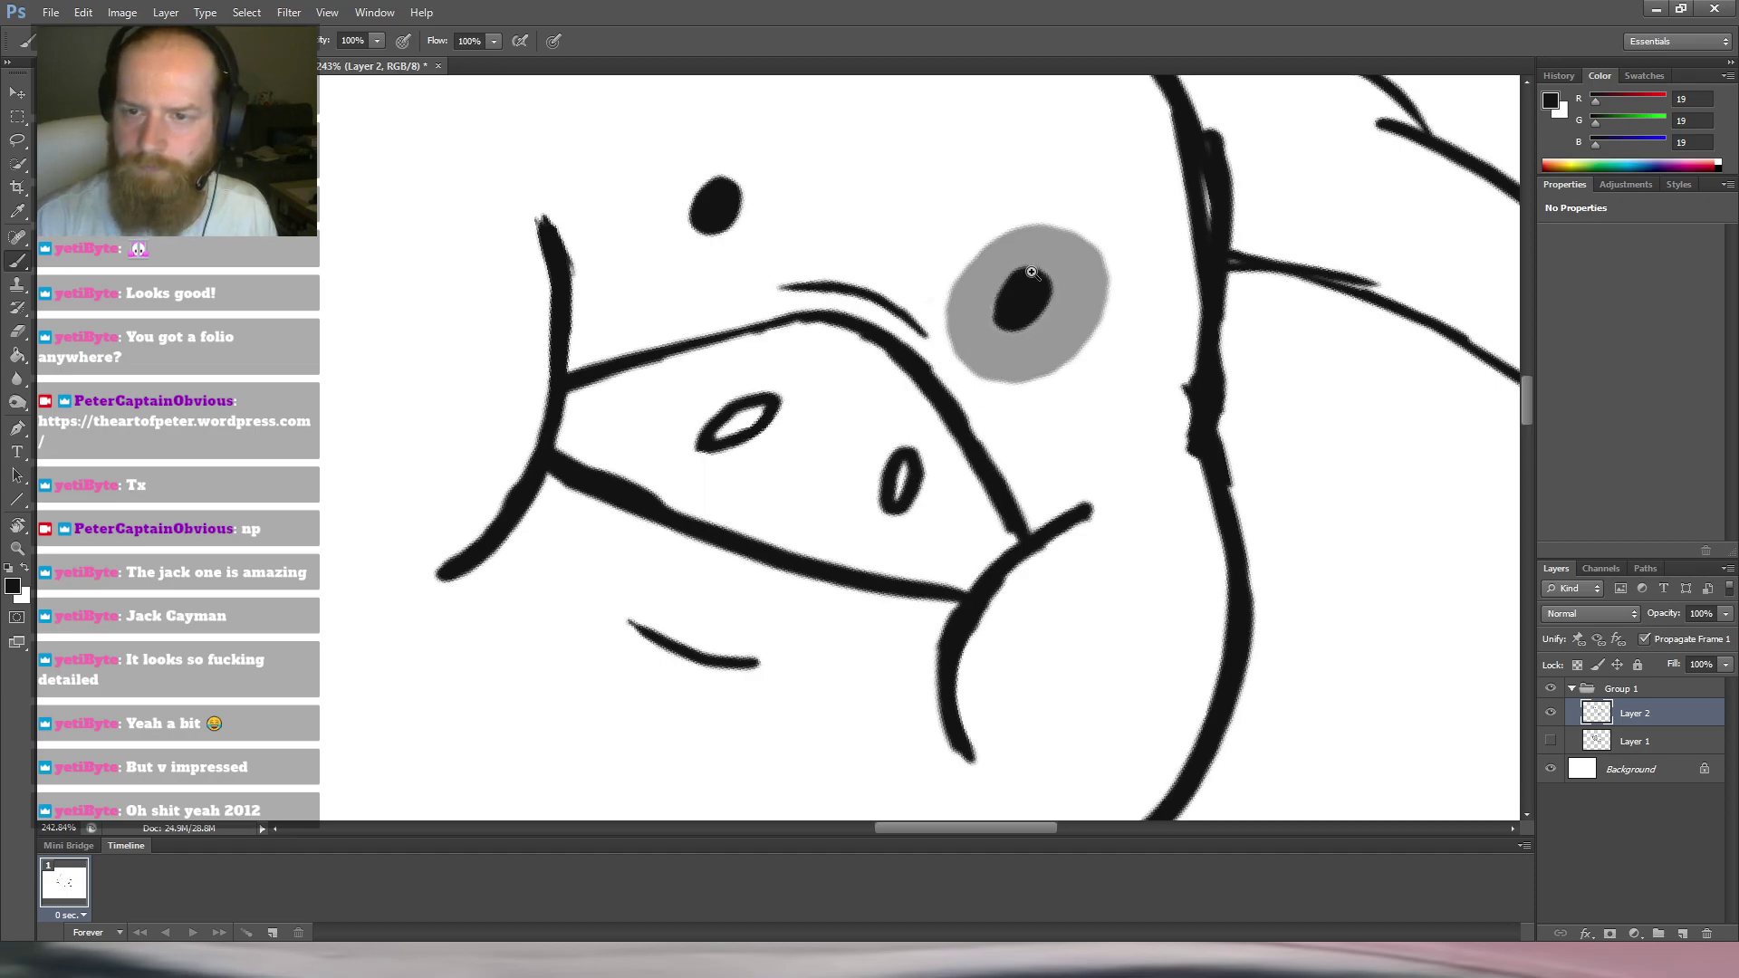
Add a new layer above the pig line art, lower Layer 2's opacity to 23%, and make the new layer active.
left_click_drag(1032, 270, 960, 309)
key("r")
left_click_drag(1087, 328, 747, 254)
left_click_drag(891, 289, 679, 430)
mouse_move(852, 382)
left_mouse_down()
mouse_move(795, 386)
mouse_move(836, 365)
left_mouse_up()
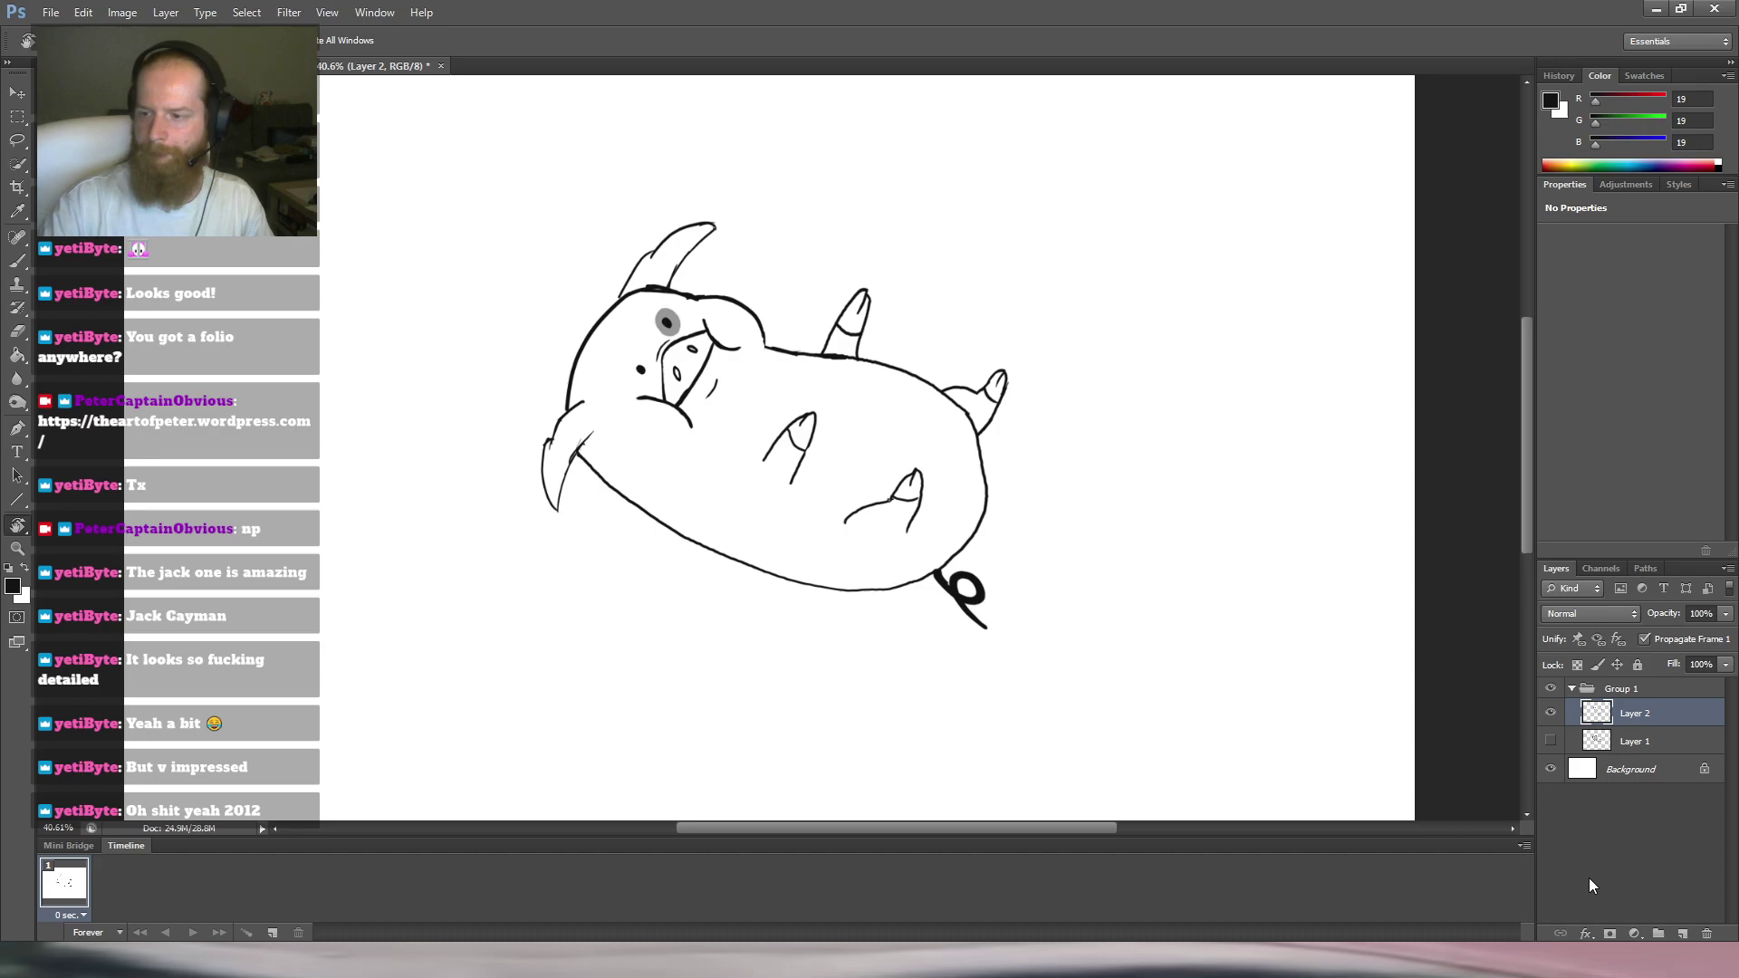
left_click(1687, 935)
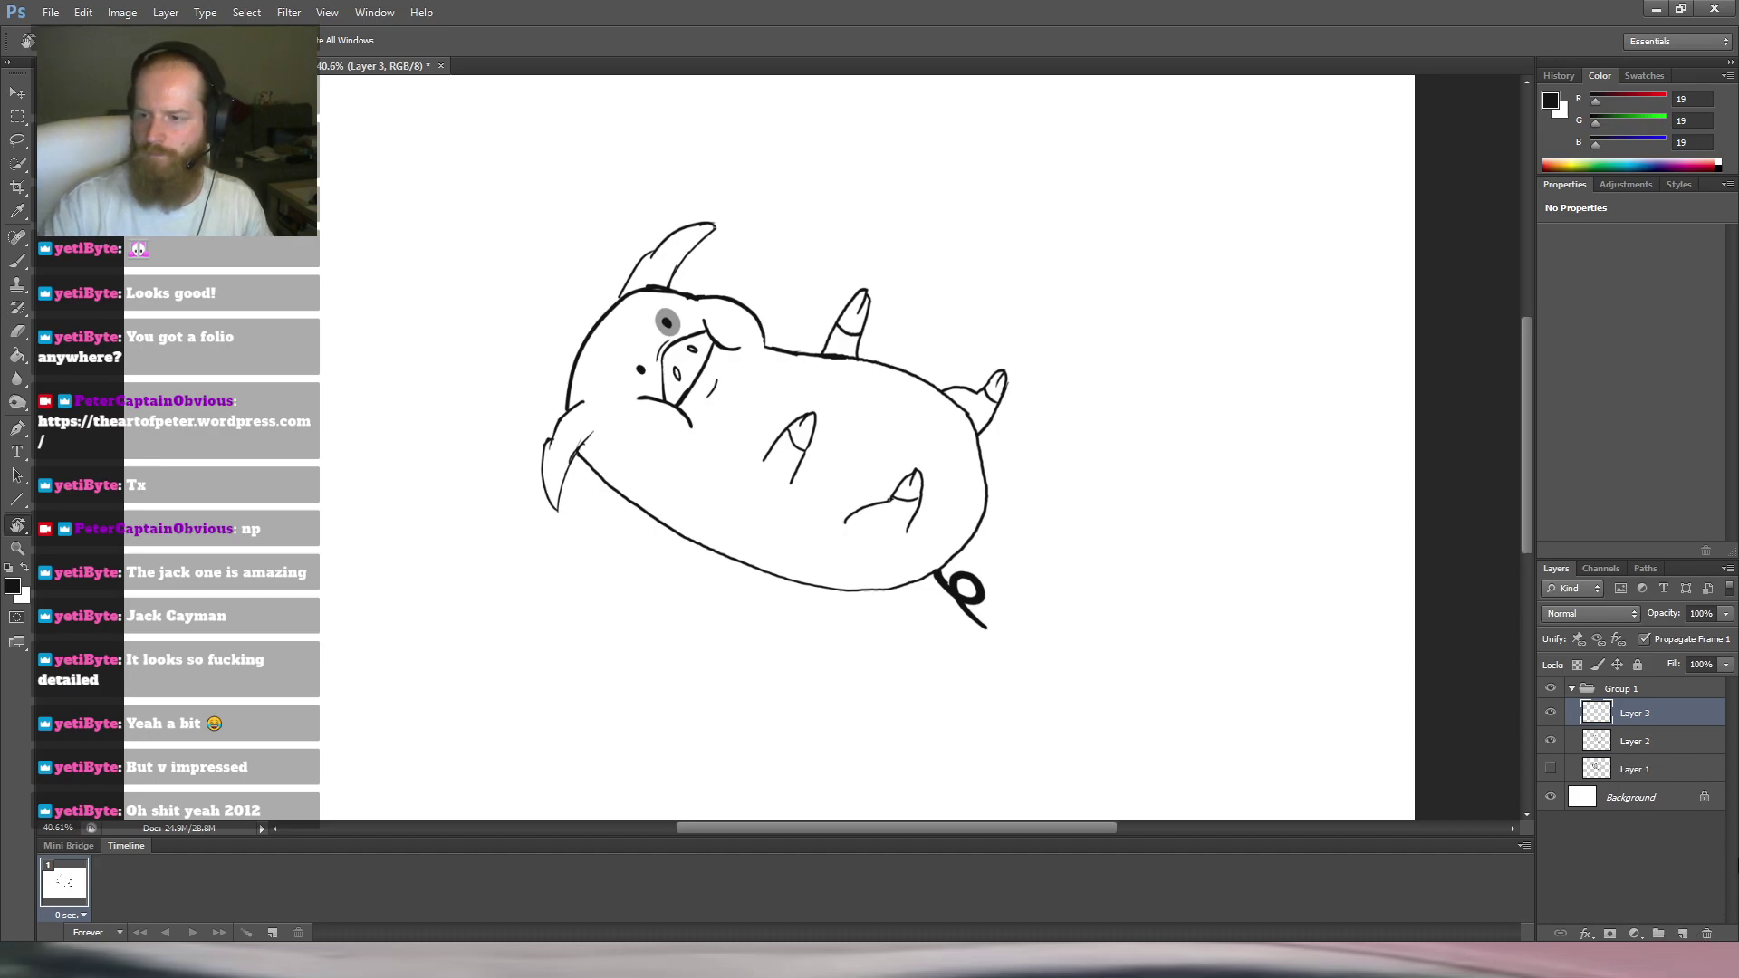
left_click(1680, 738)
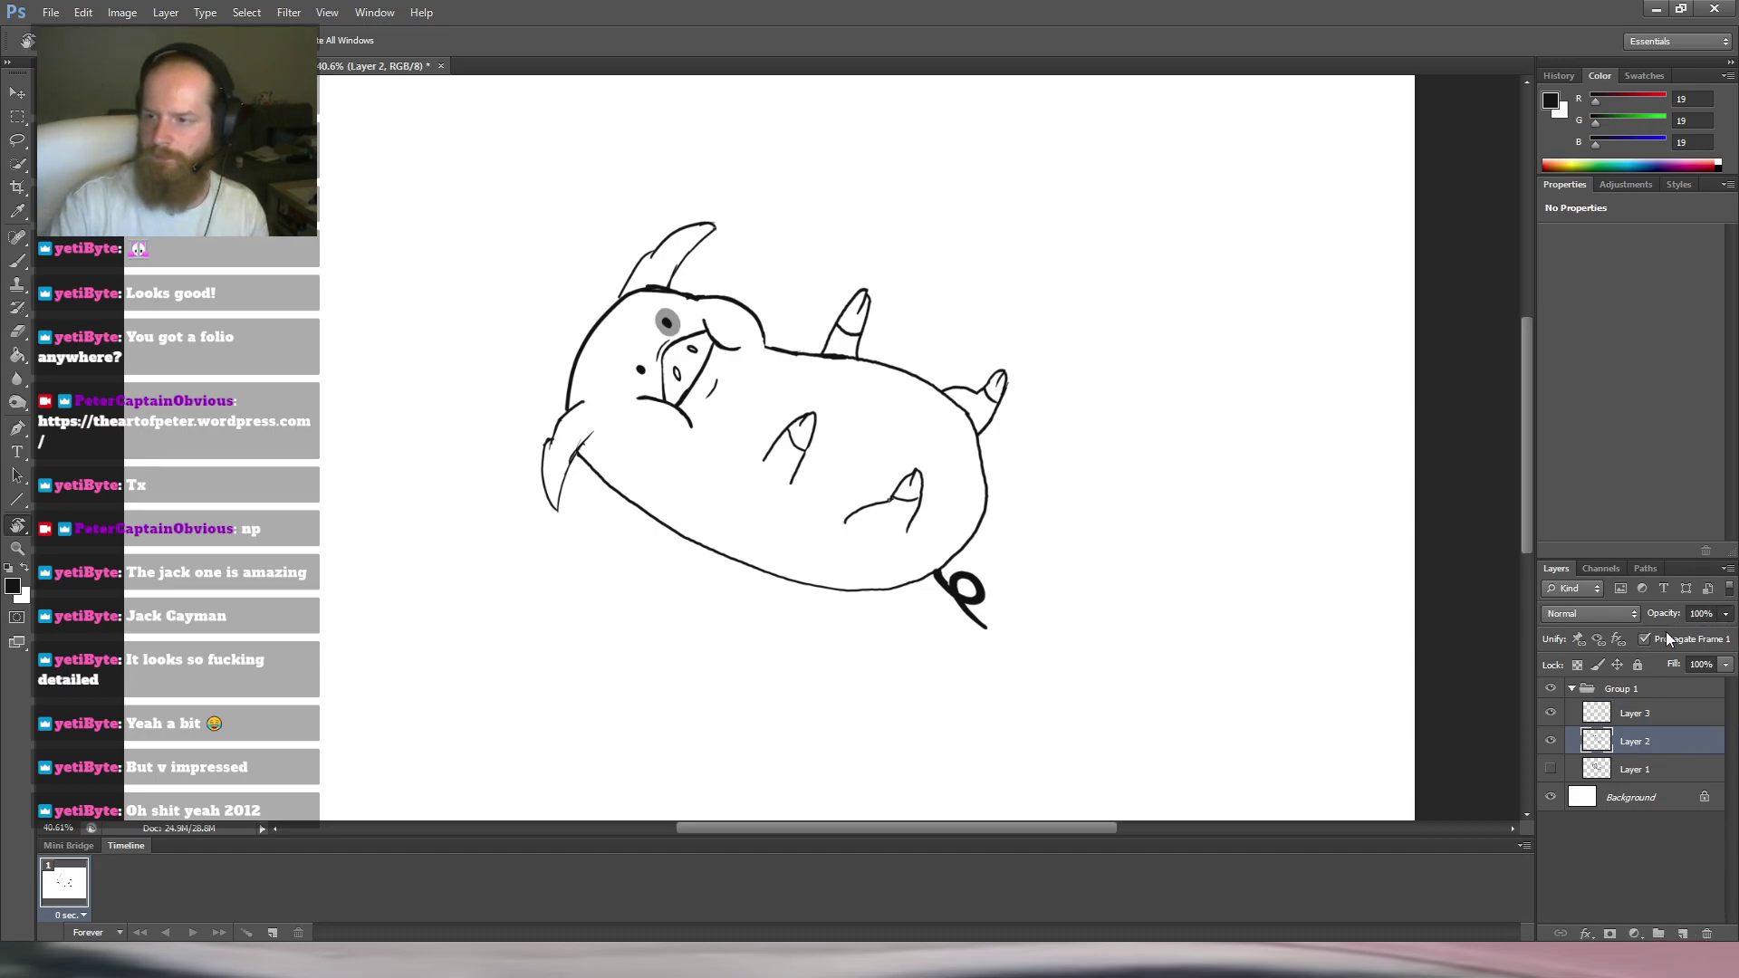
left_click(1687, 716)
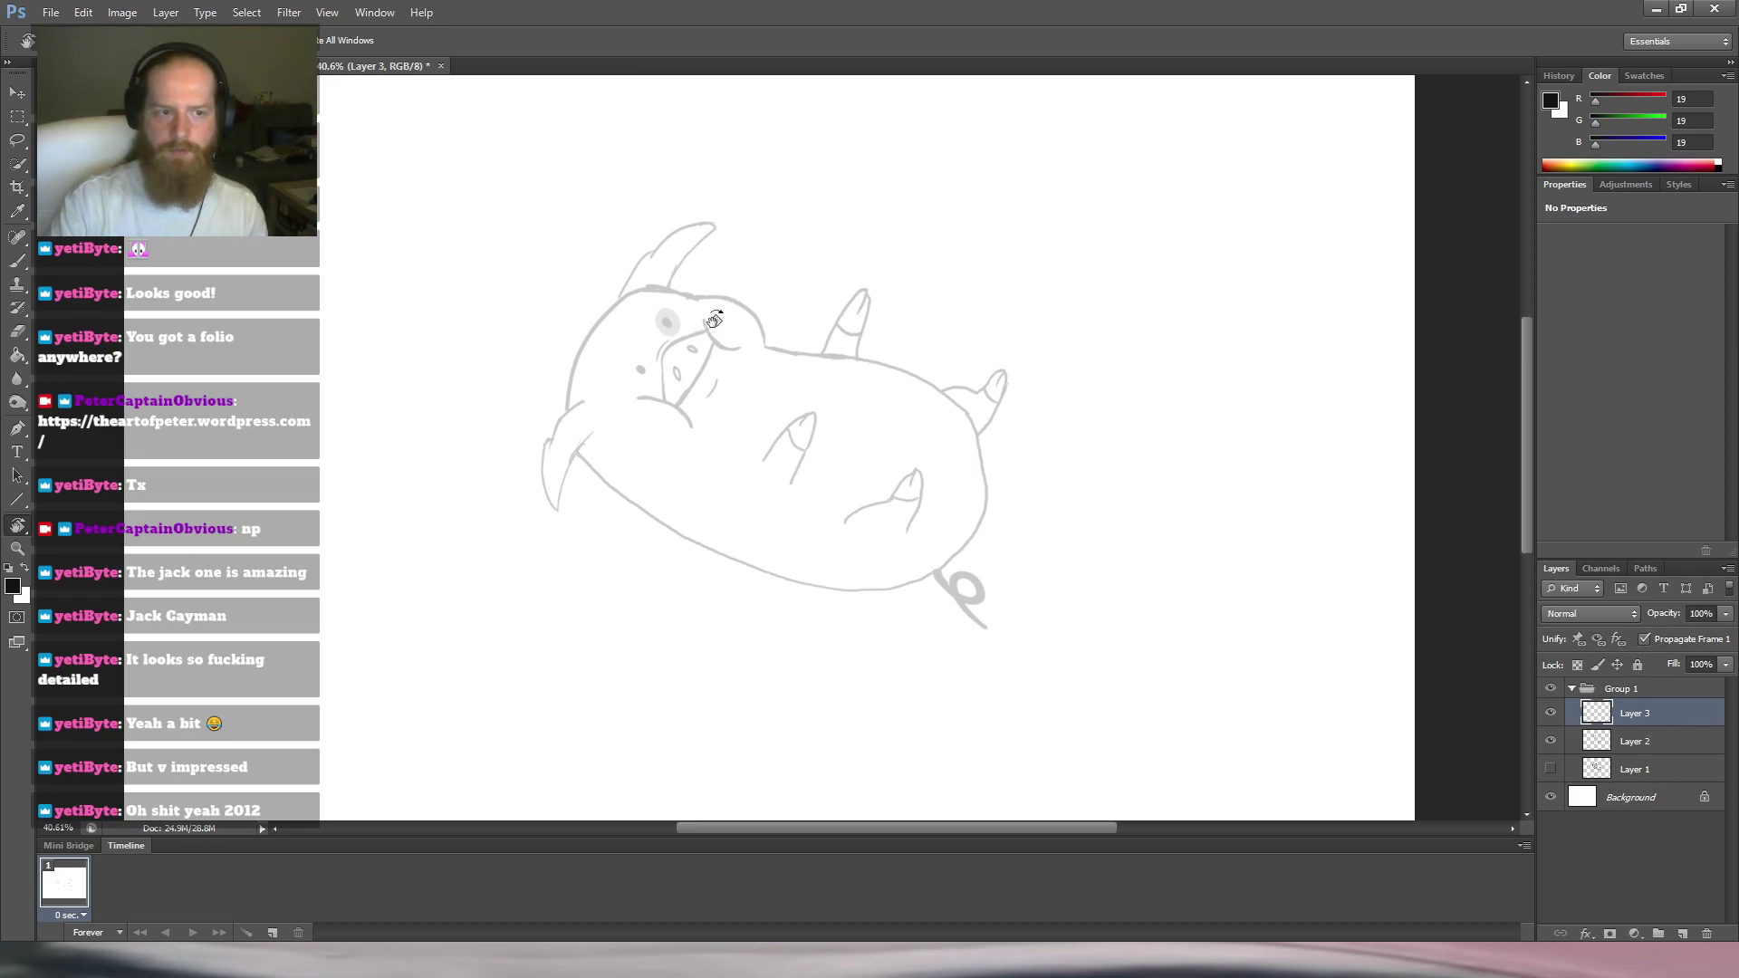
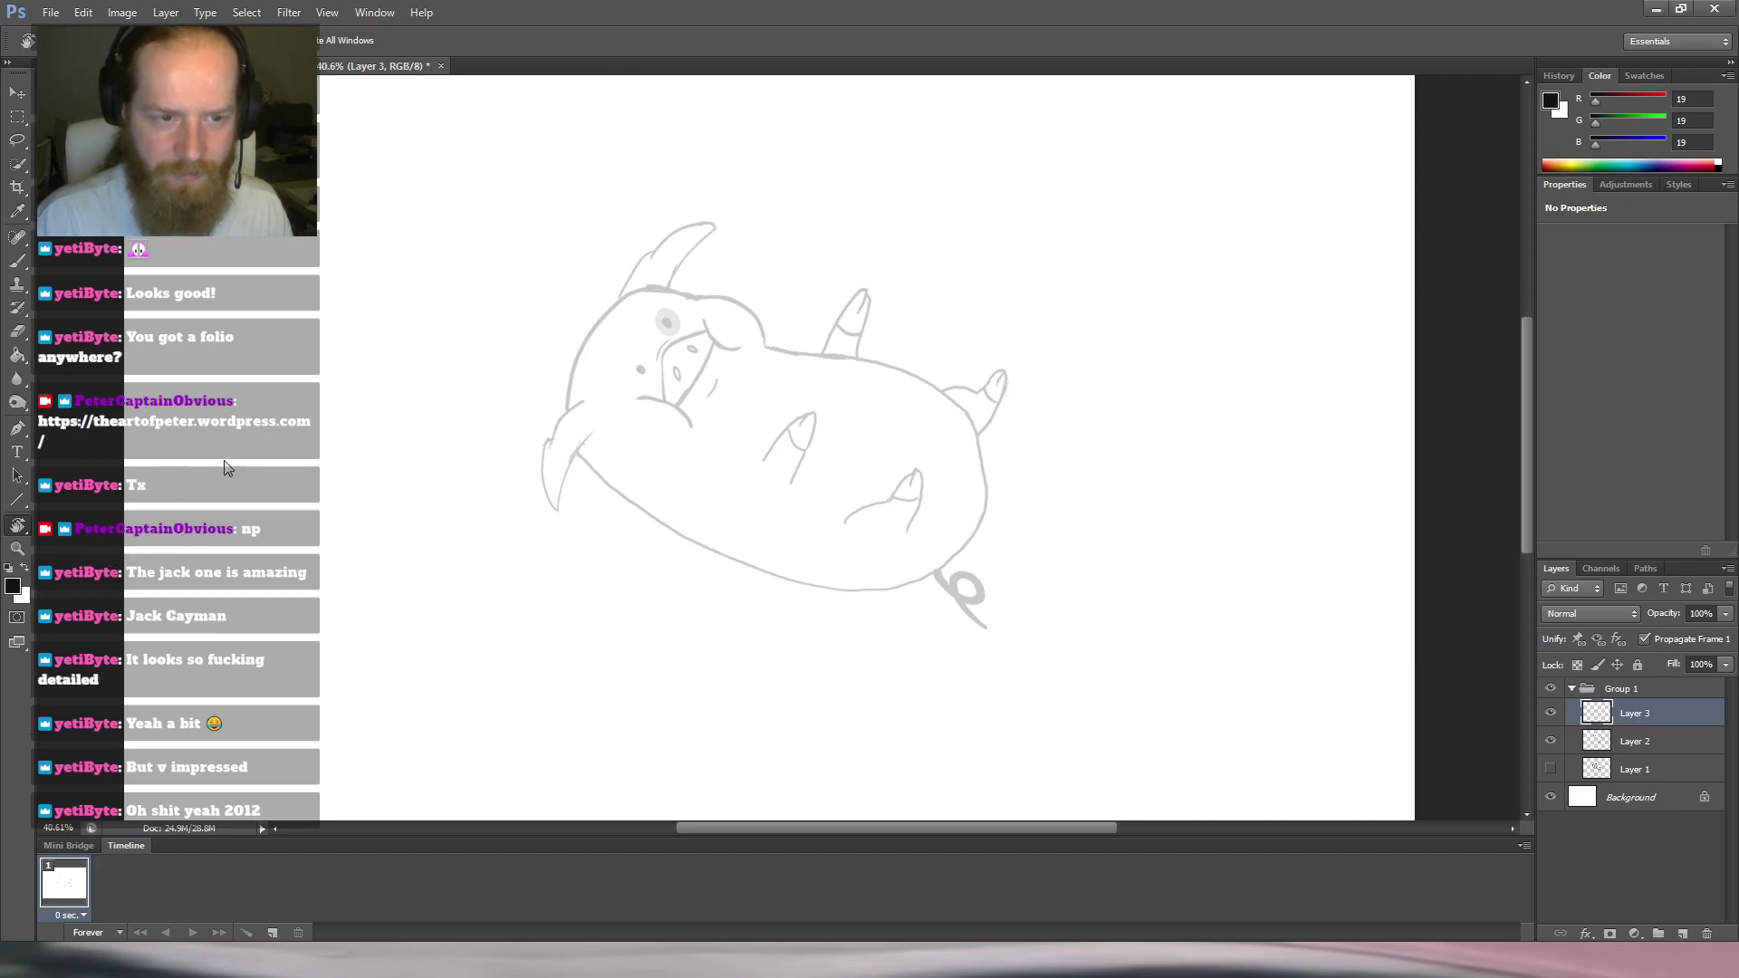
Paint thick and thin black test strokes beside the pig's head, carve lines into them with the eraser, and erase them all.
key("b")
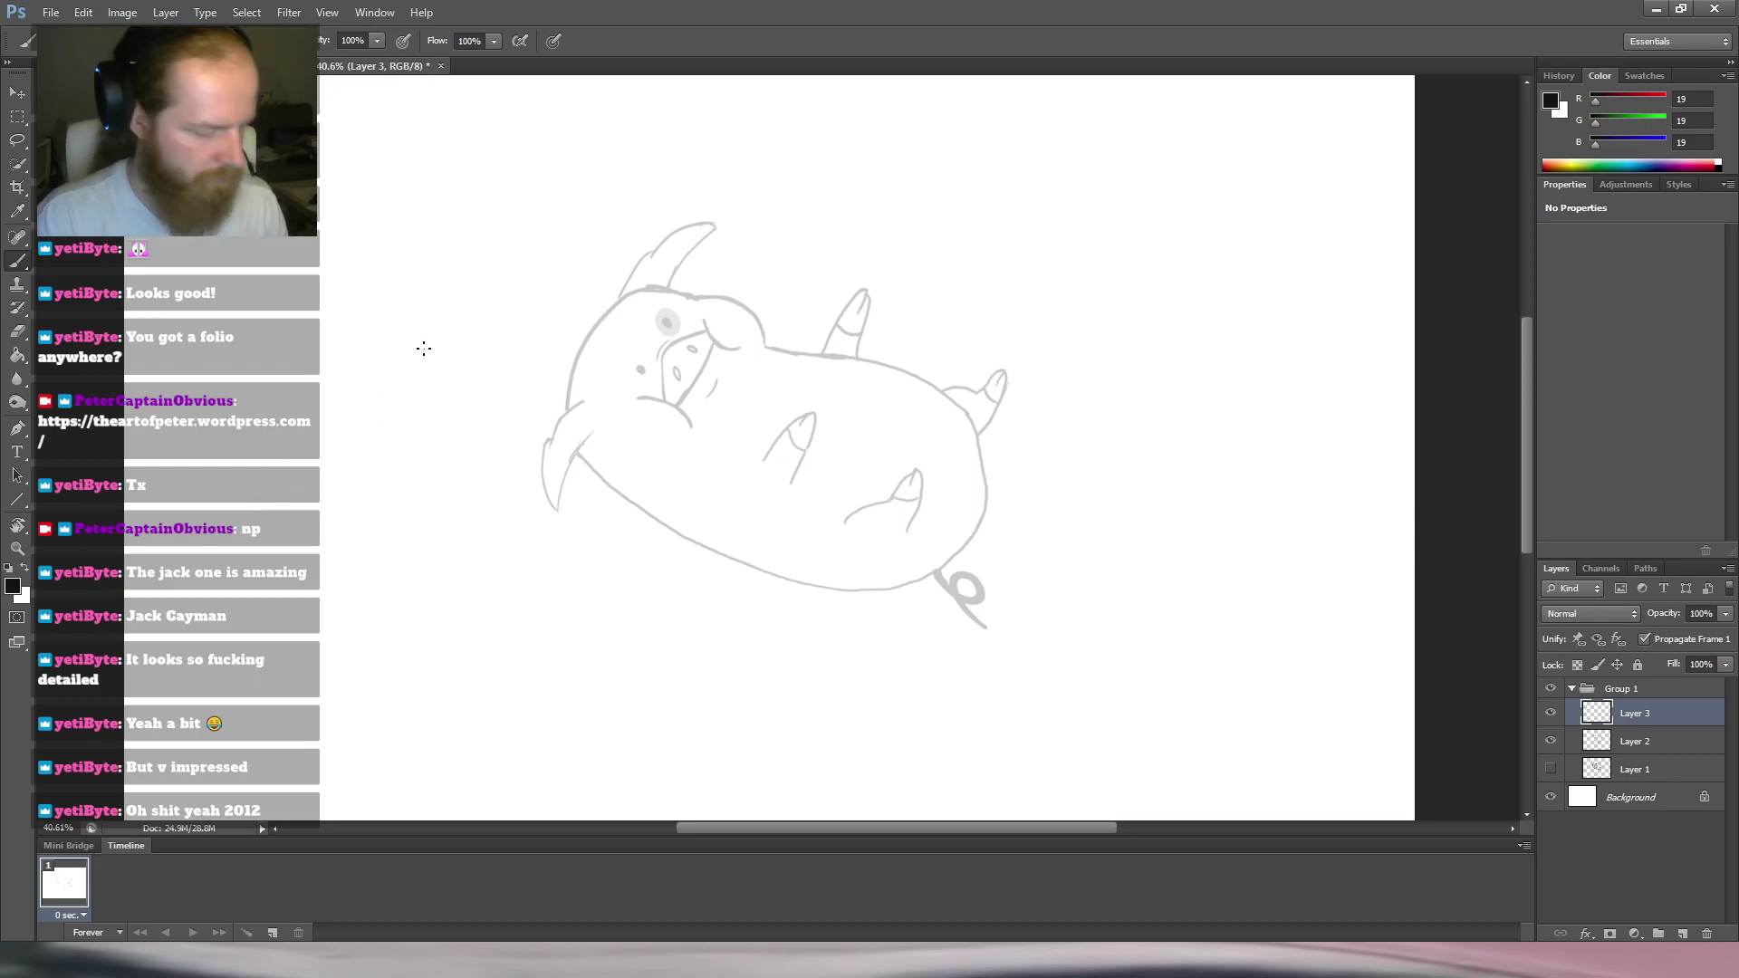
mouse_move(265, 422)
left_mouse_down()
mouse_move(344, 394)
mouse_move(404, 530)
mouse_move(328, 424)
mouse_move(380, 299)
mouse_move(535, 215)
mouse_move(517, 434)
left_mouse_up()
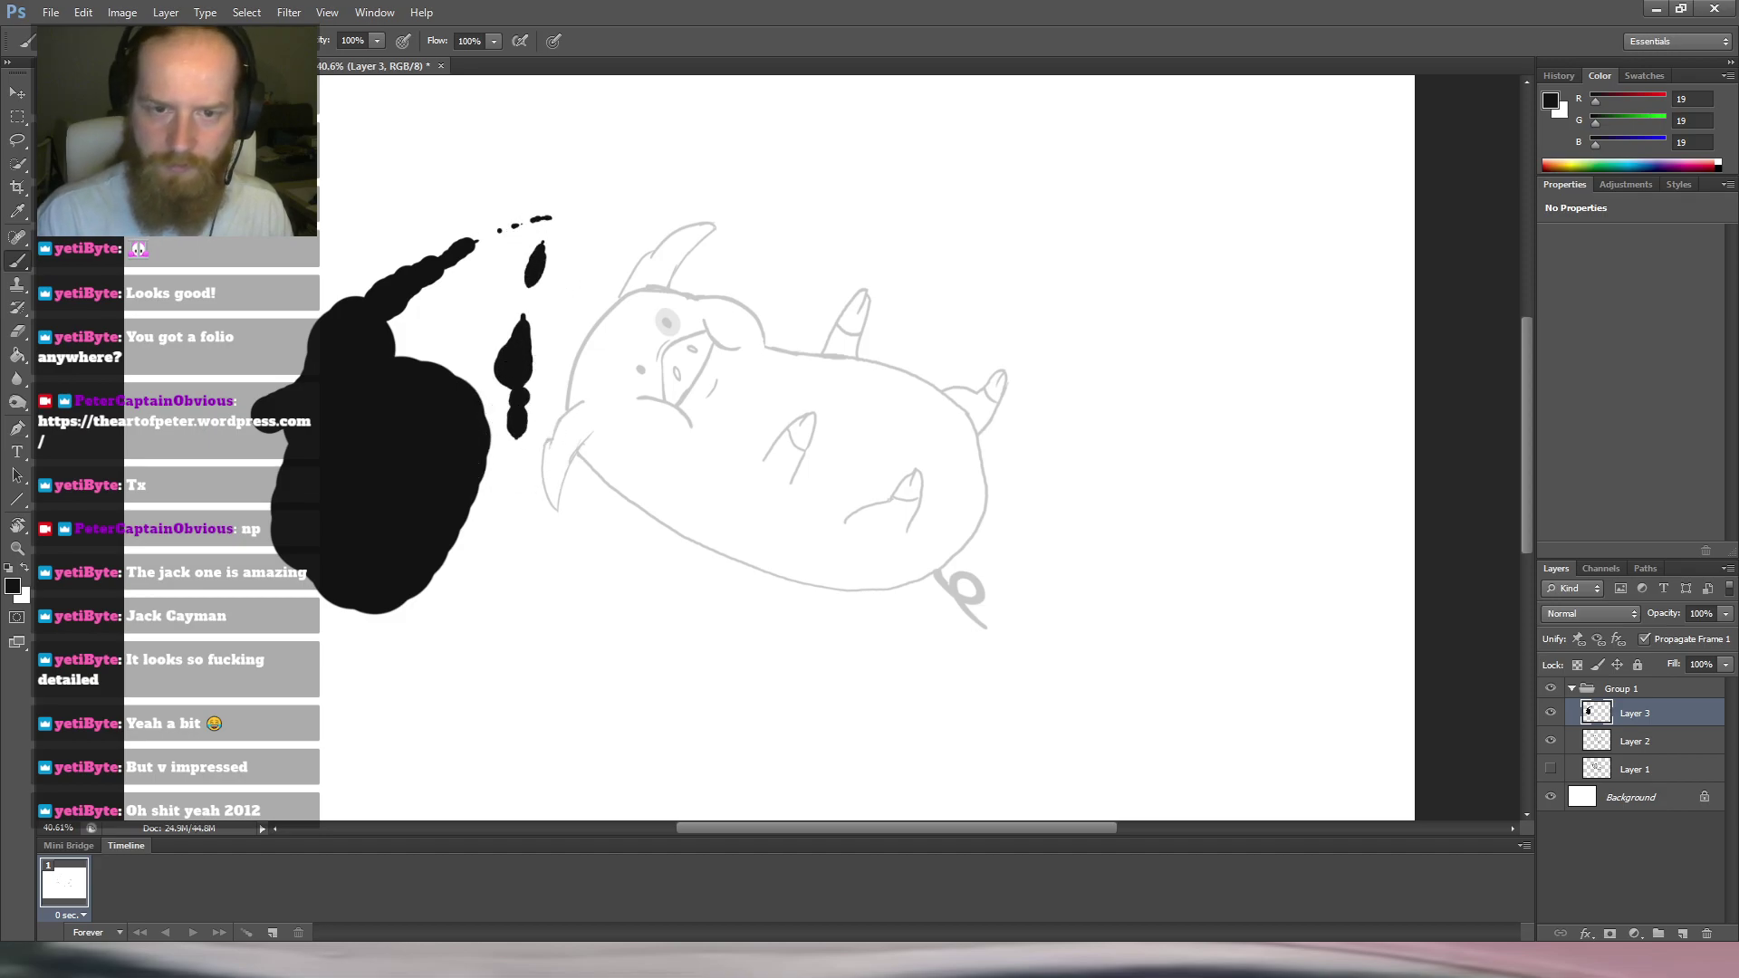
mouse_move(372, 458)
left_mouse_down()
mouse_move(394, 489)
mouse_move(422, 459)
mouse_move(439, 490)
left_mouse_up()
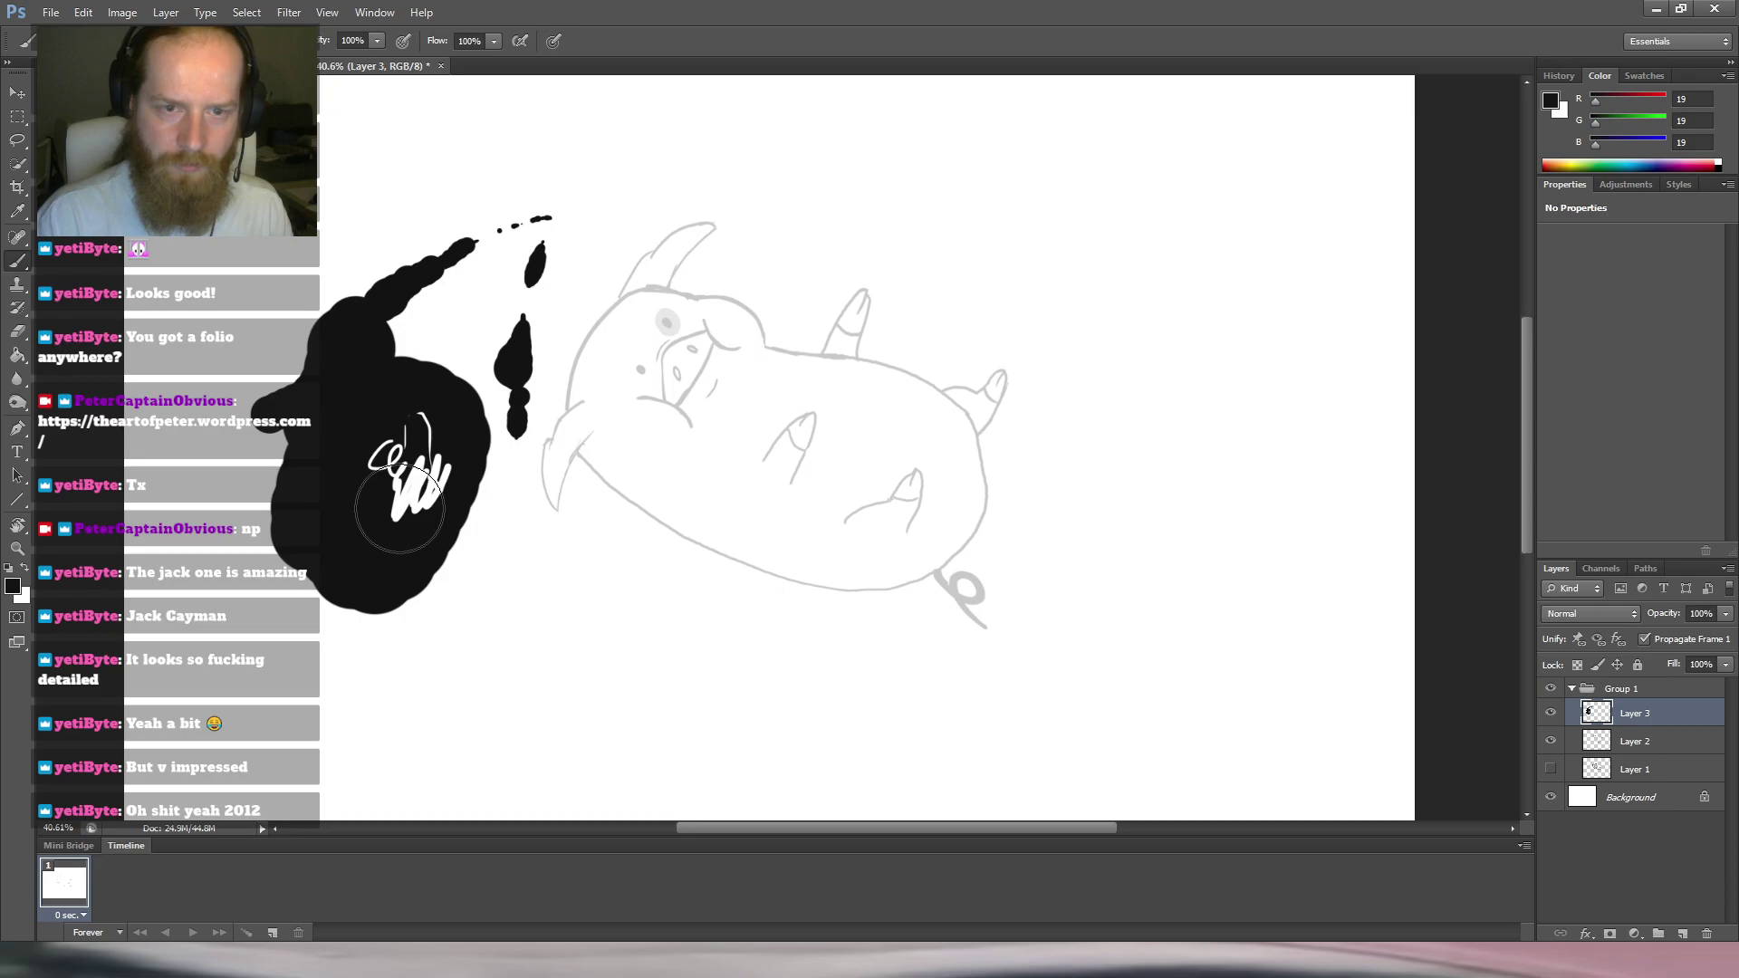
key("e")
left_click_drag(347, 414, 353, 446)
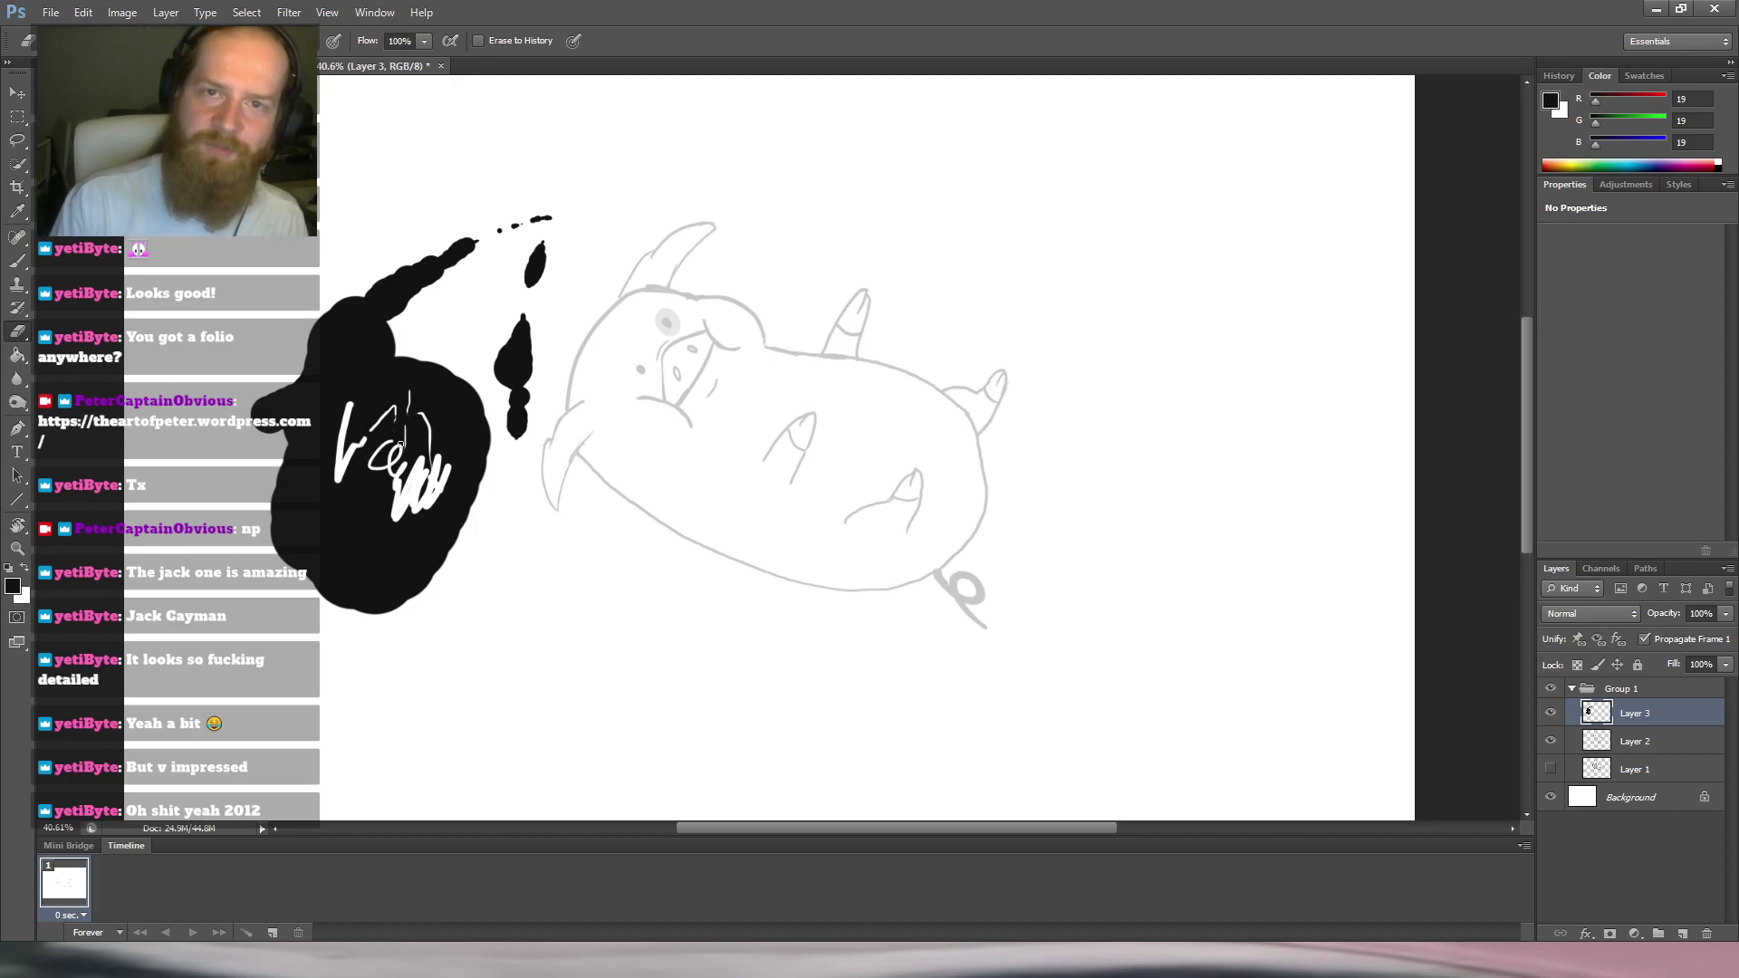
mouse_move(420, 426)
left_mouse_down()
mouse_move(508, 381)
mouse_move(542, 386)
mouse_move(387, 463)
mouse_move(416, 414)
mouse_move(373, 435)
mouse_move(301, 563)
mouse_move(486, 400)
left_mouse_up()
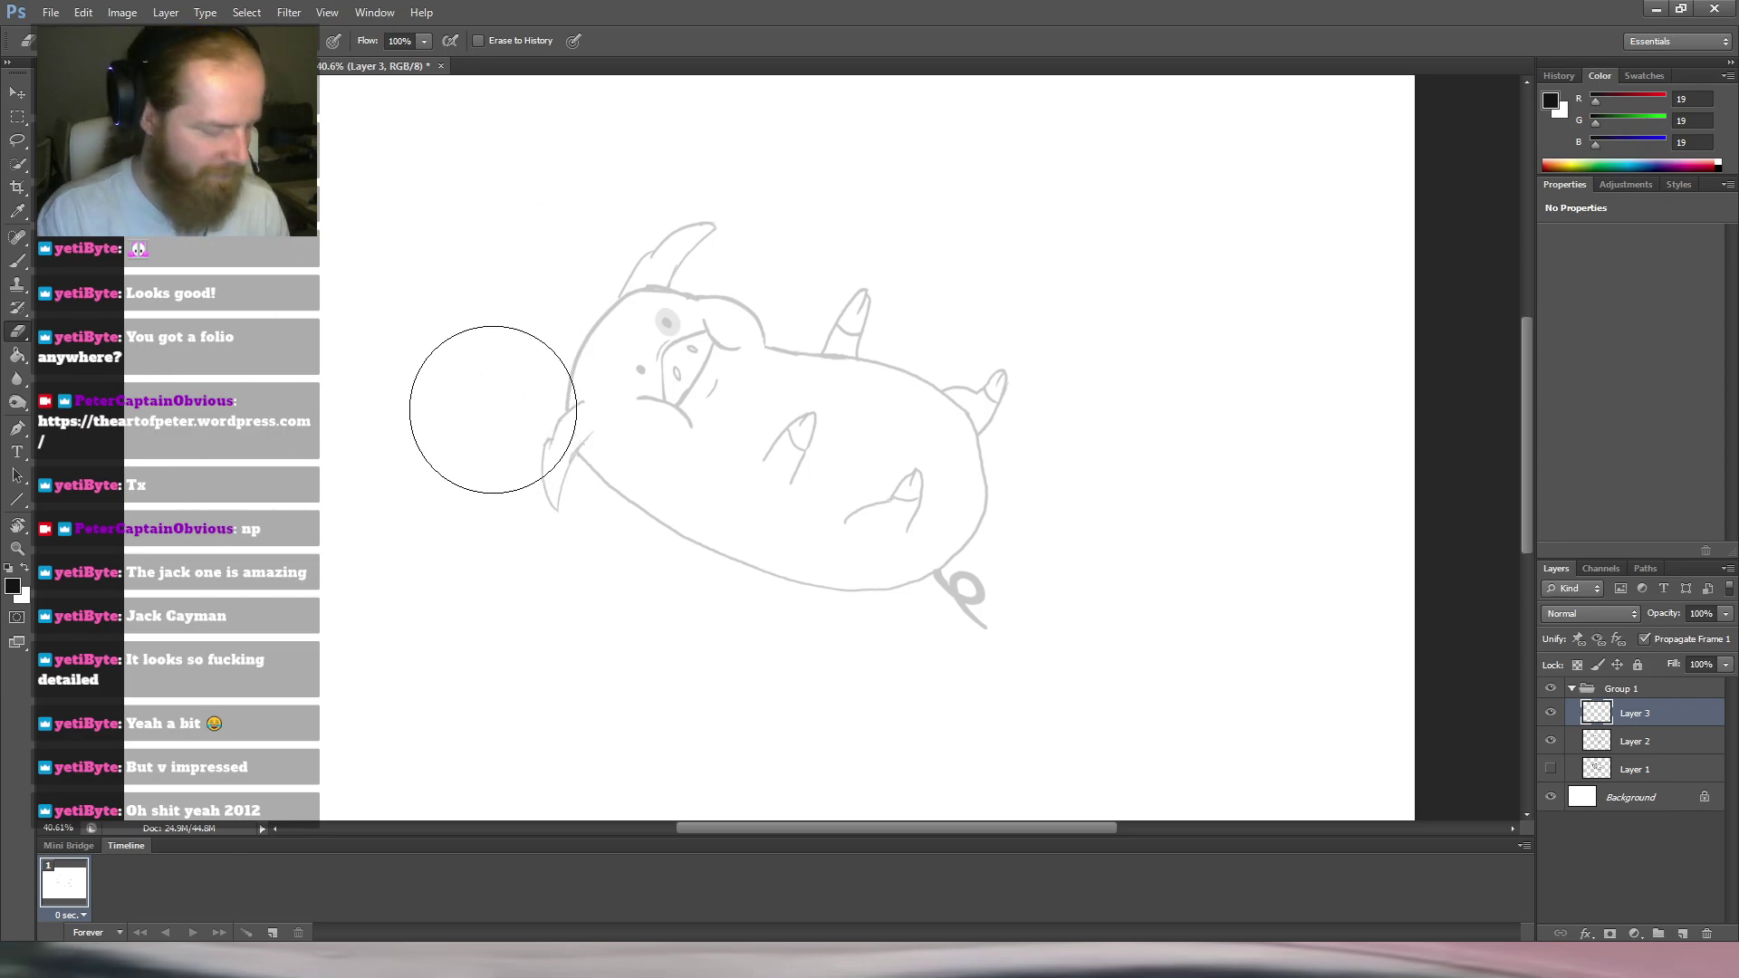
left_click_drag(598, 365, 522, 392)
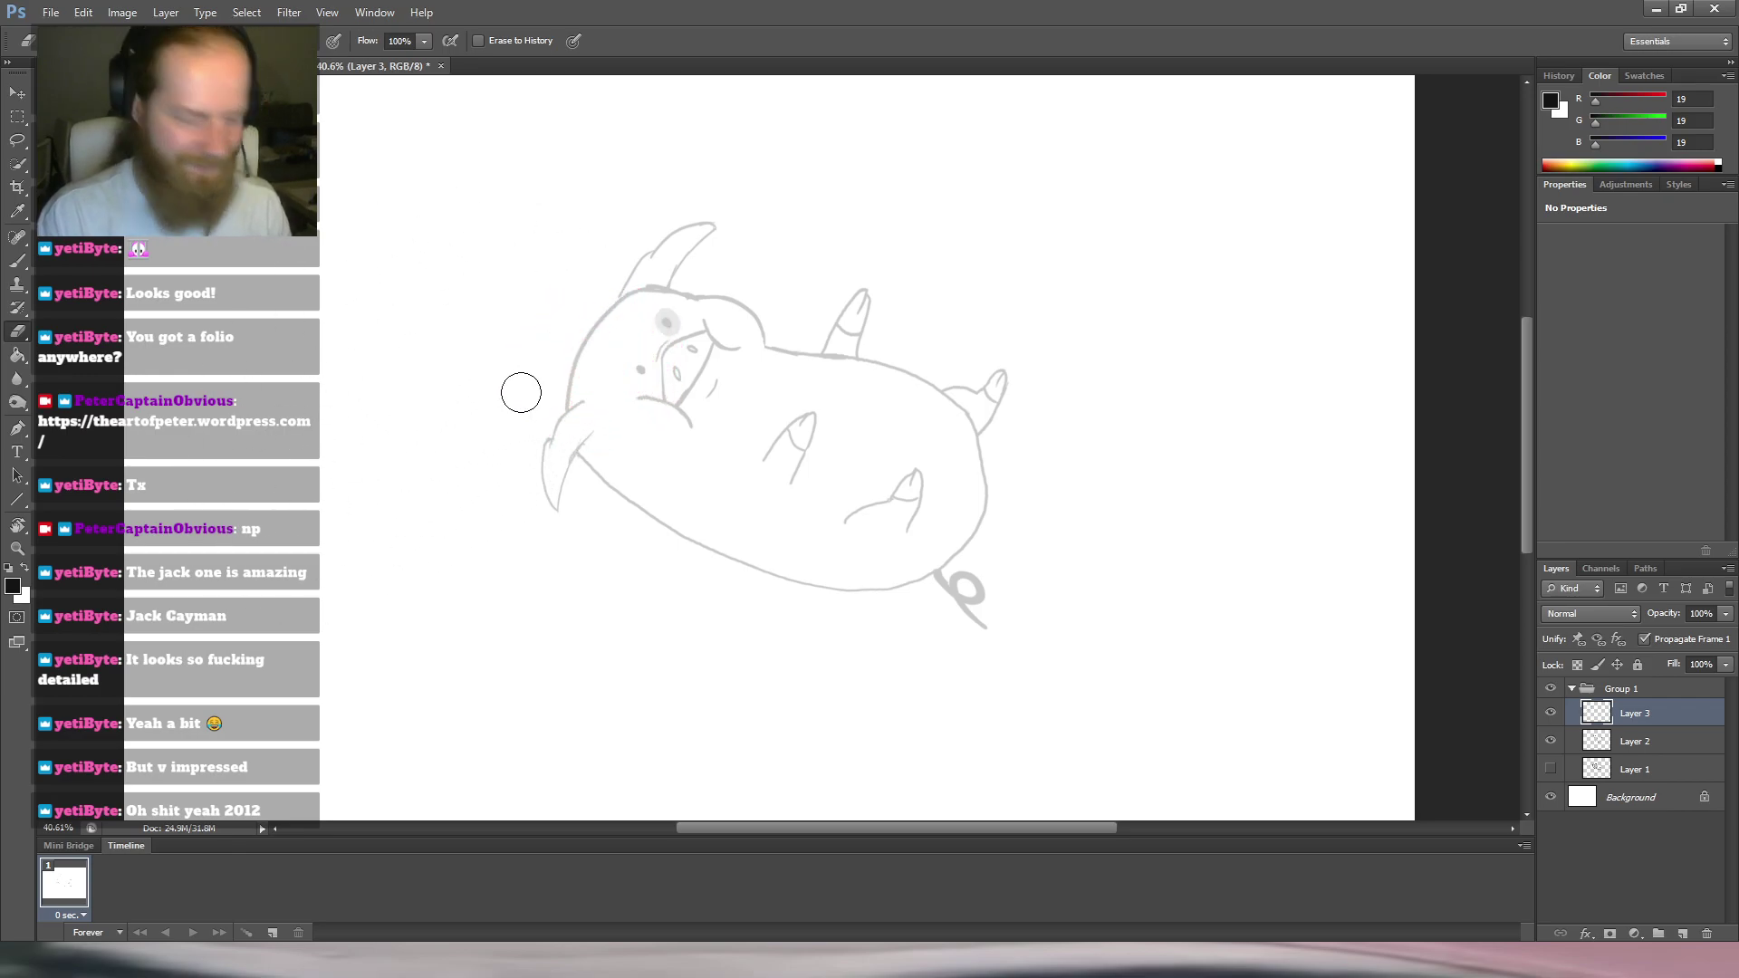
key("b")
left_click_drag(602, 345, 556, 378)
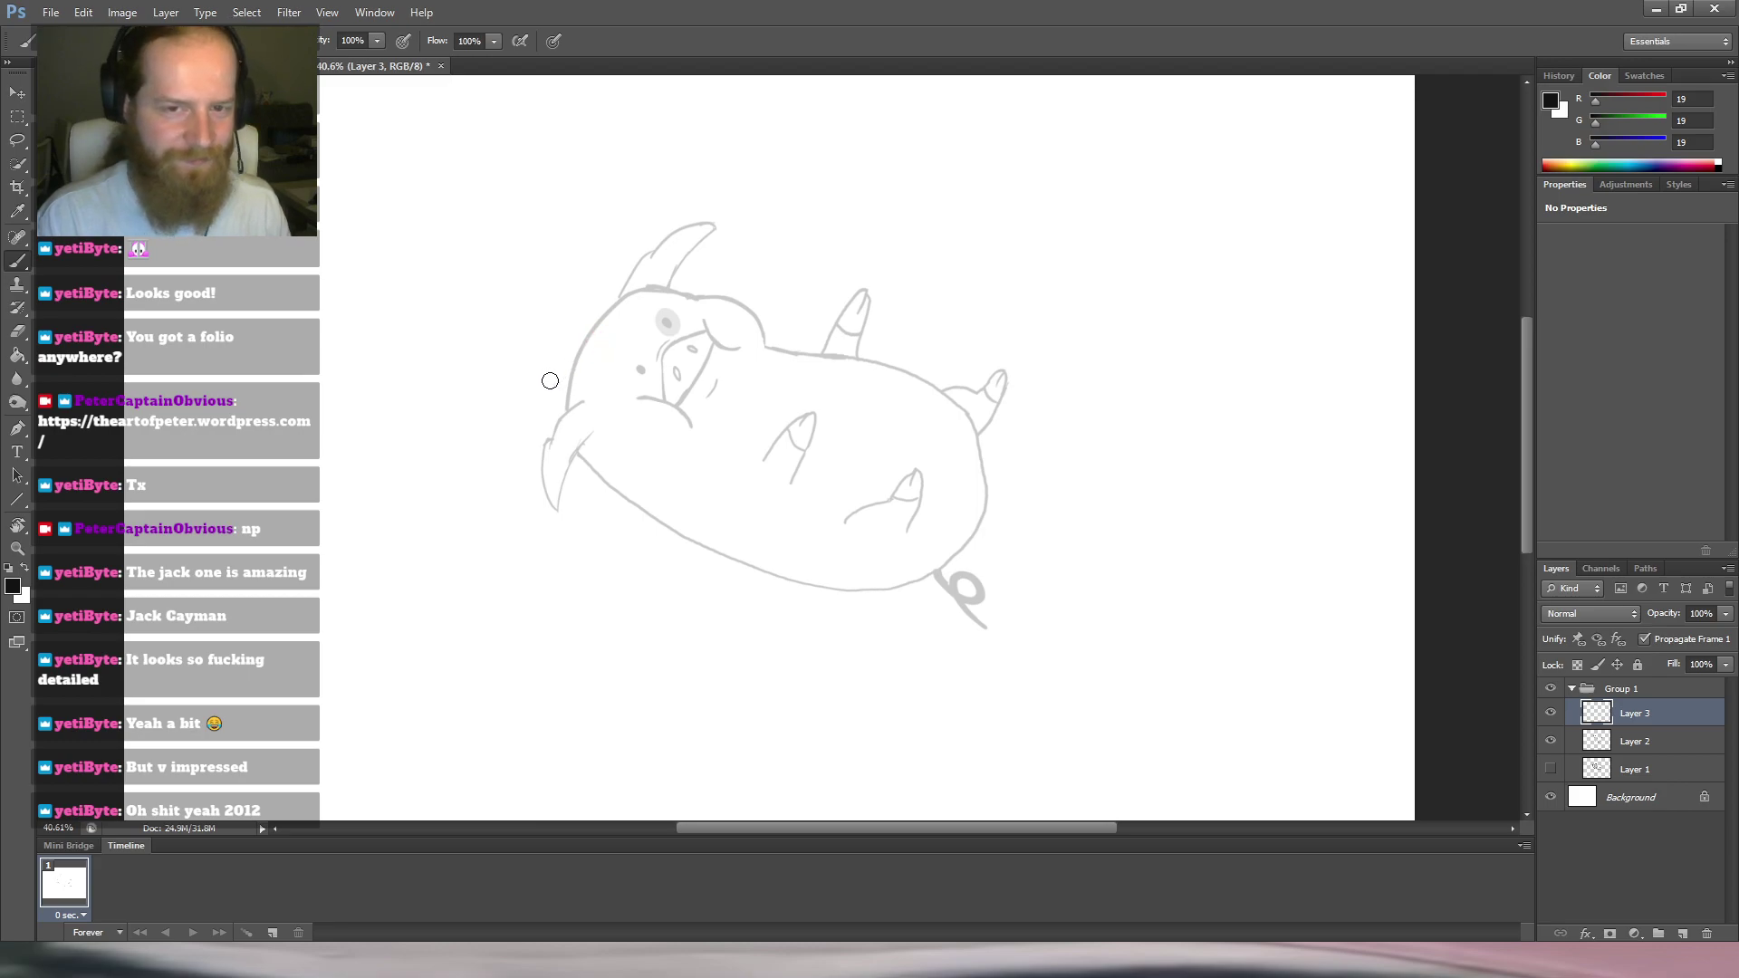
left_click_drag(580, 350, 569, 367)
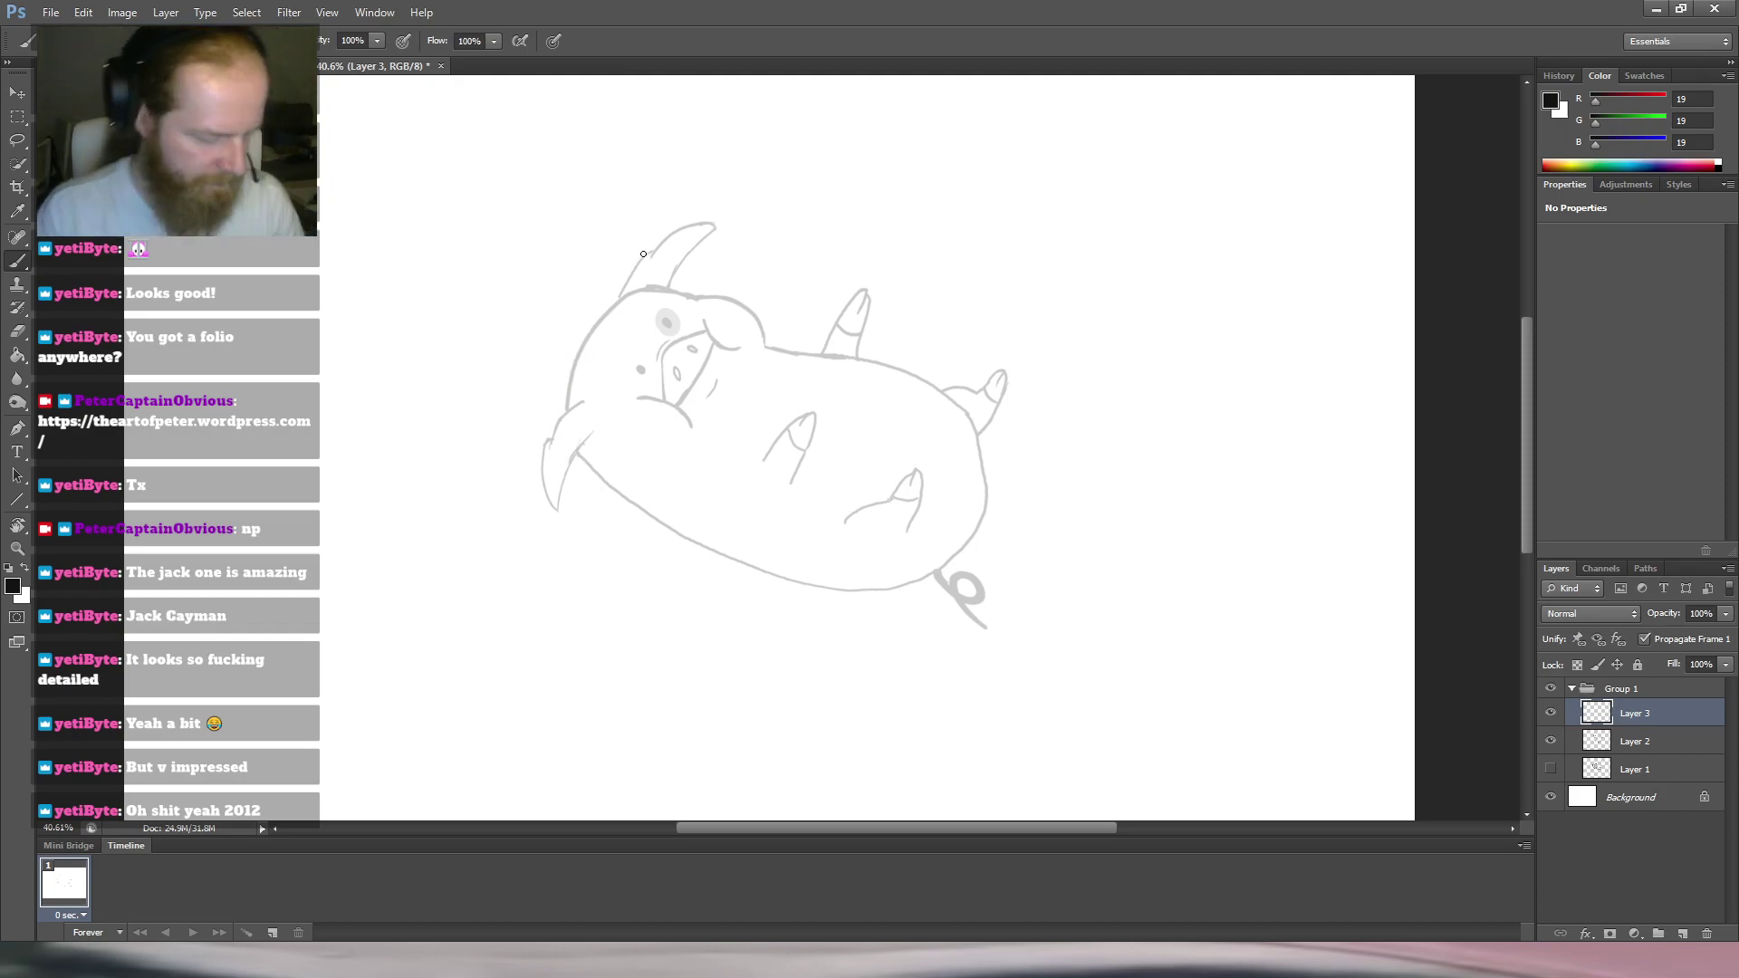
key("r")
left_click_drag(643, 254, 957, 289)
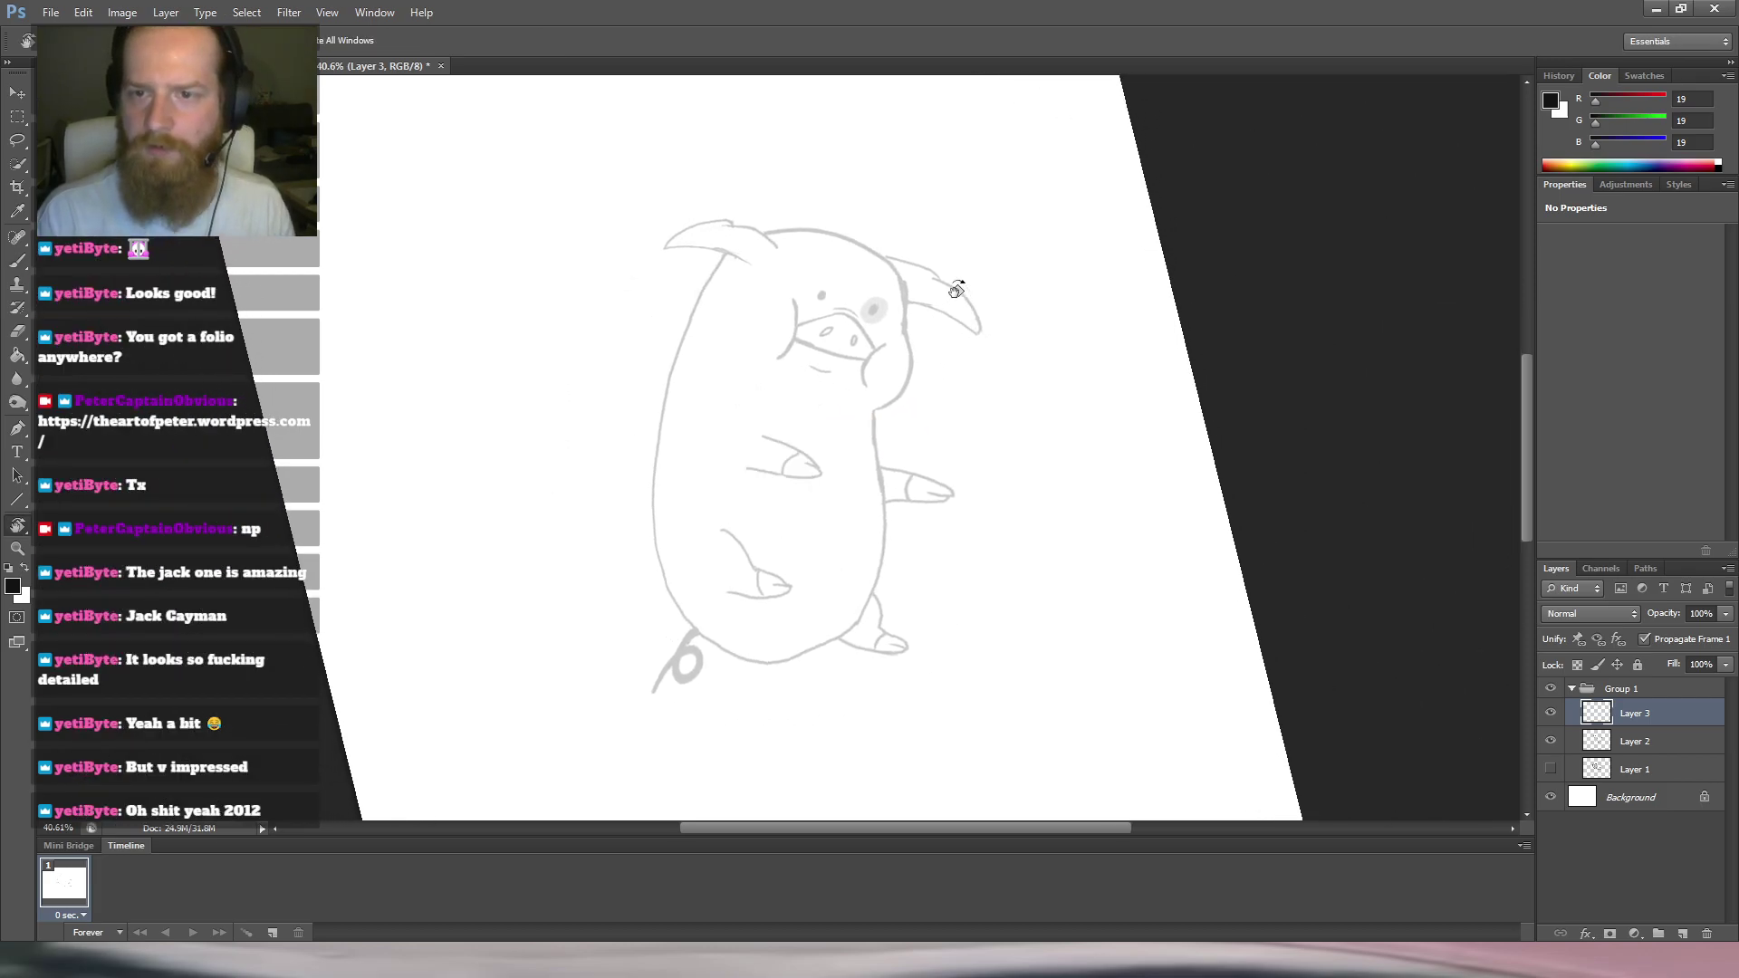
left_click_drag(981, 356, 947, 326)
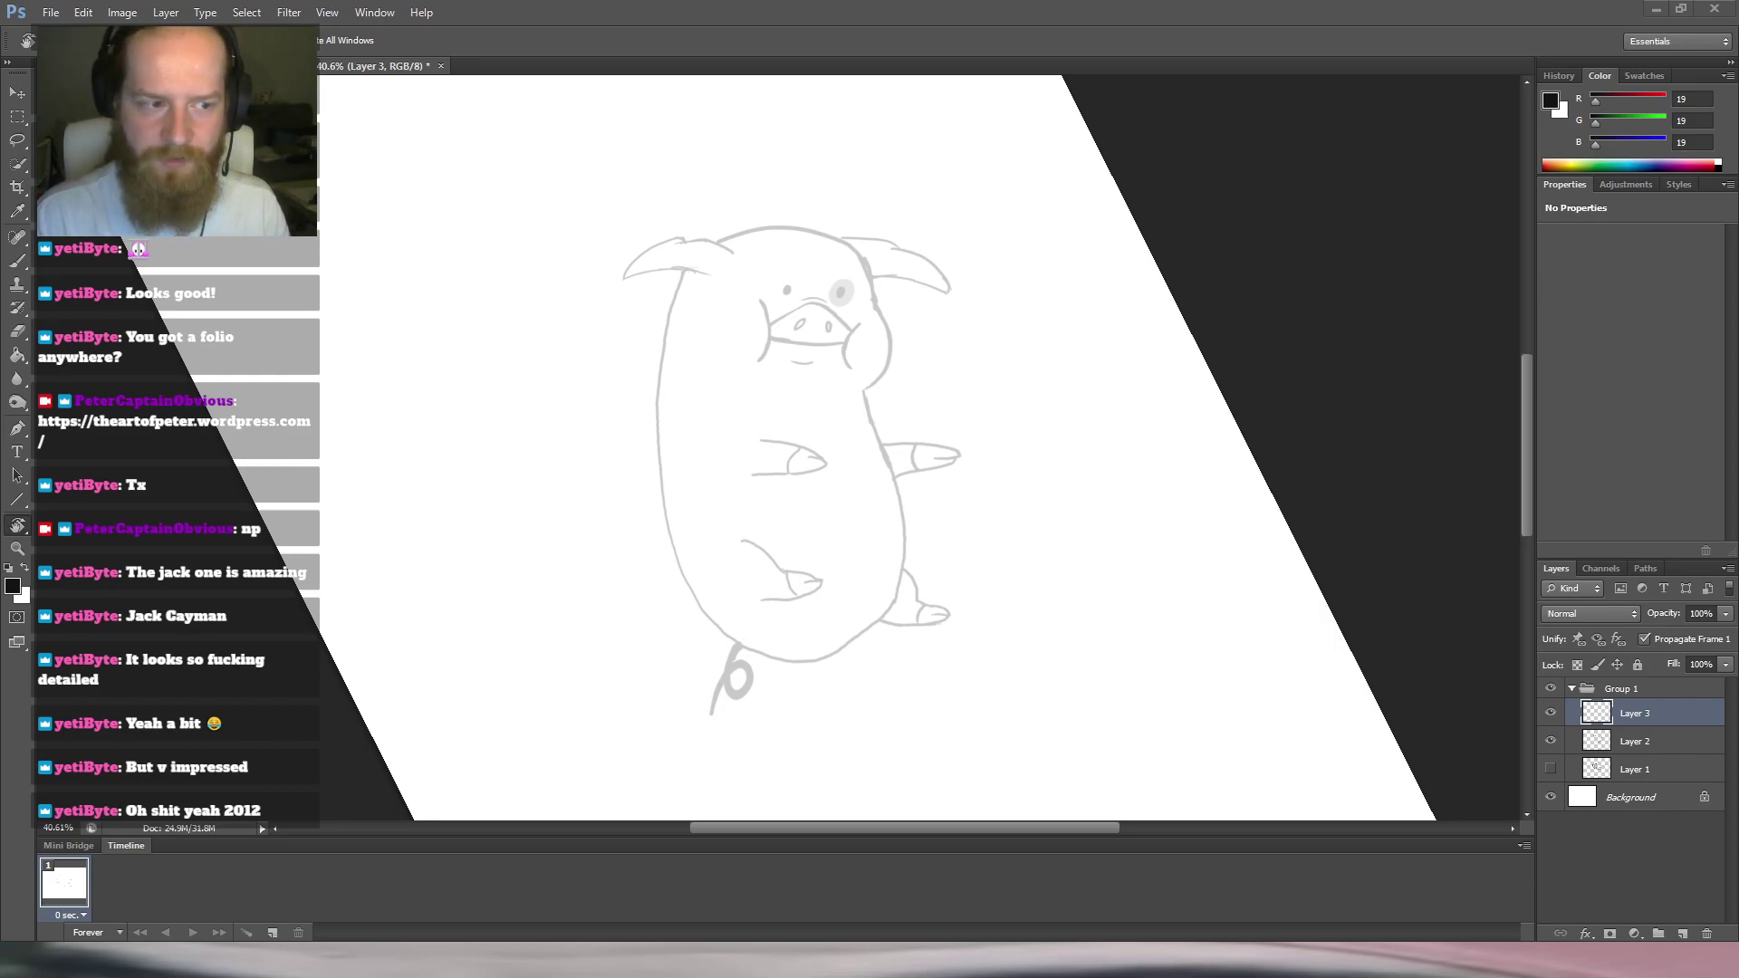
left_click_drag(1195, 533, 840, 126)
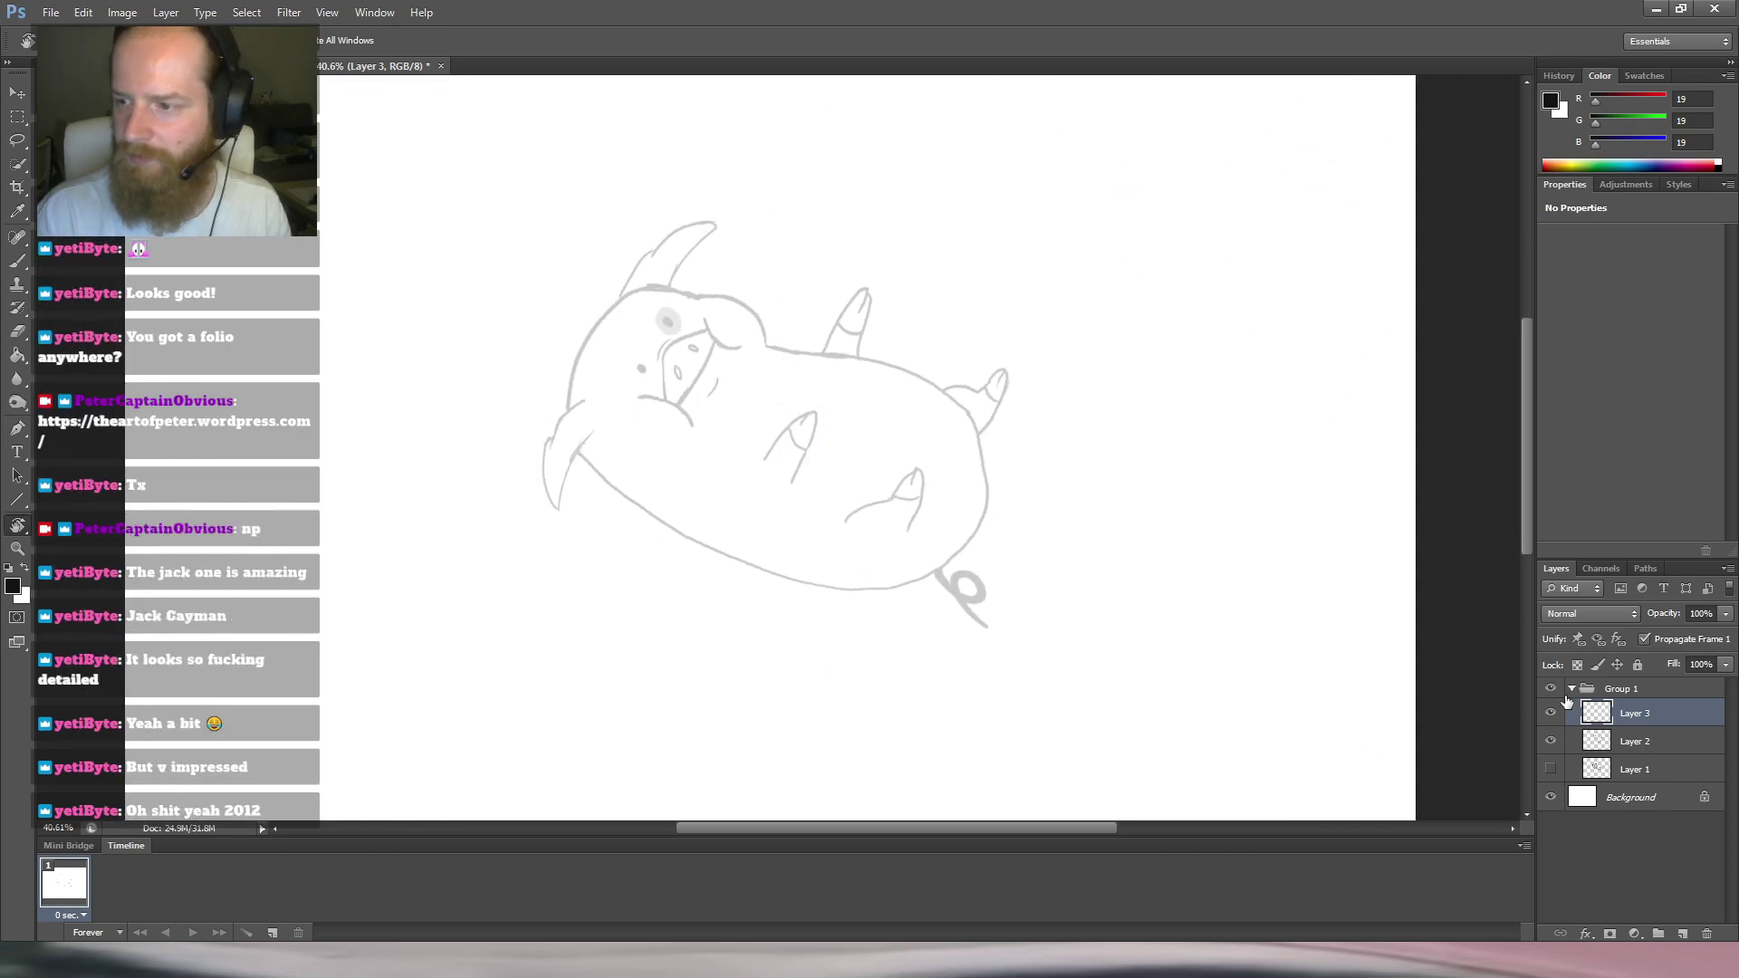
Restore Layer 2 to 100% opacity.
left_click(1658, 745)
scroll(900, 512, "up", 5)
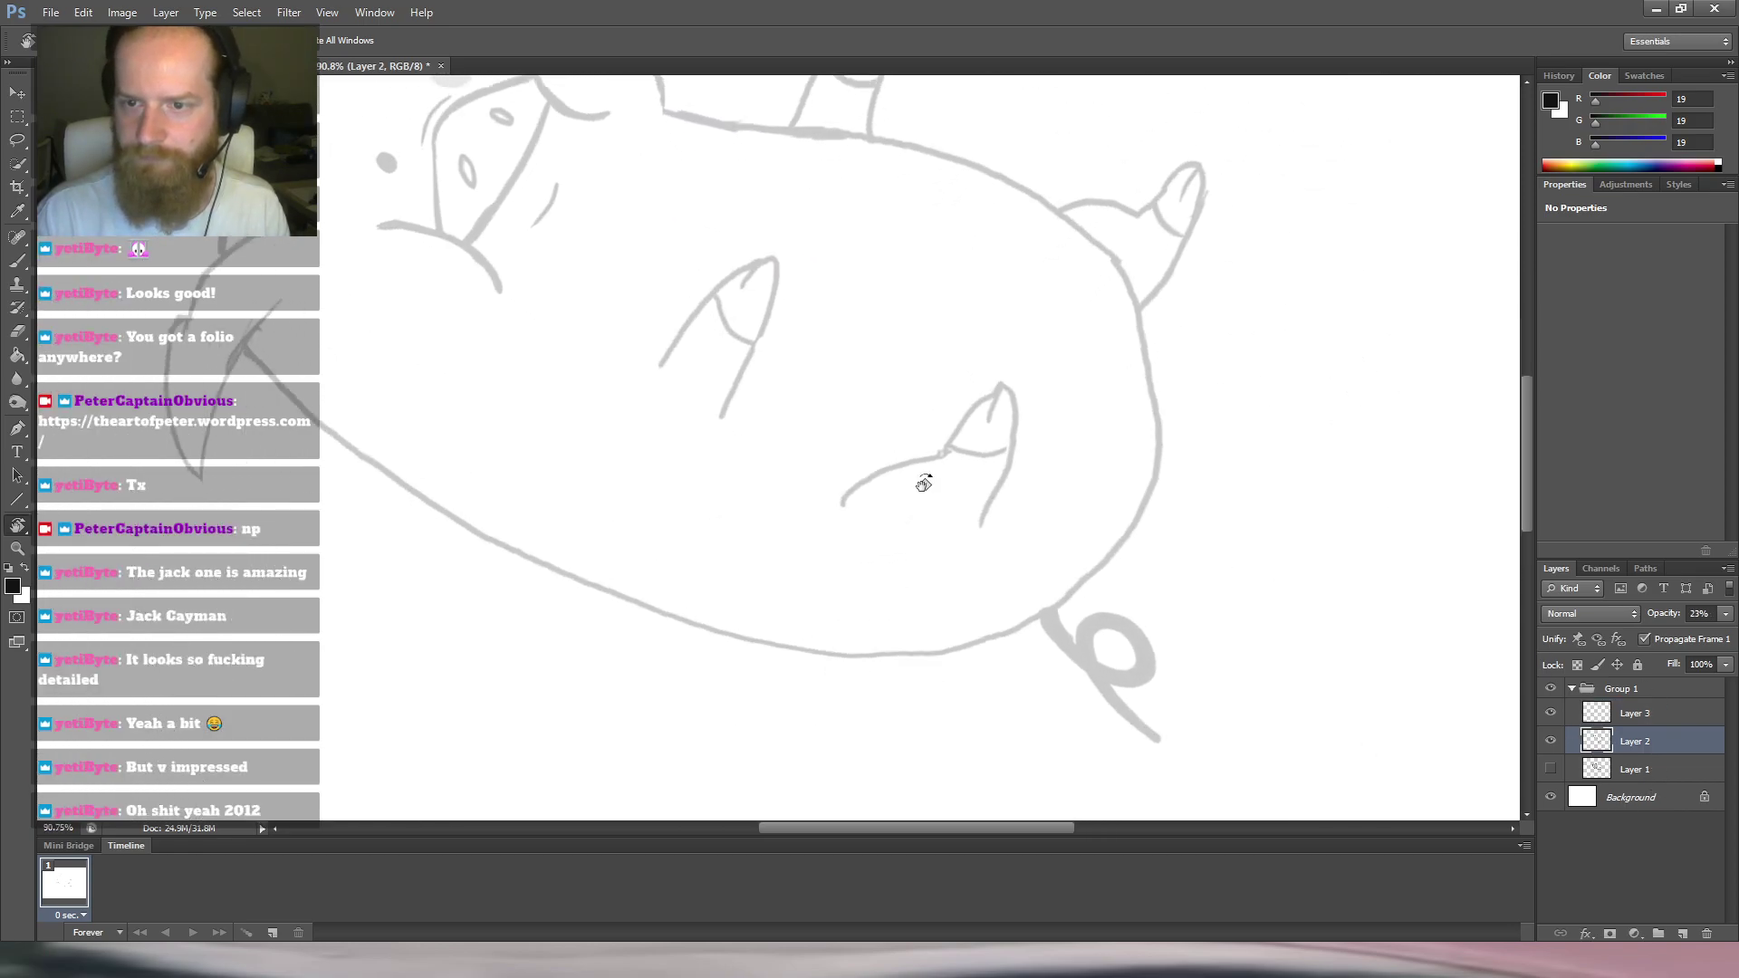
left_click_drag(916, 497, 898, 411)
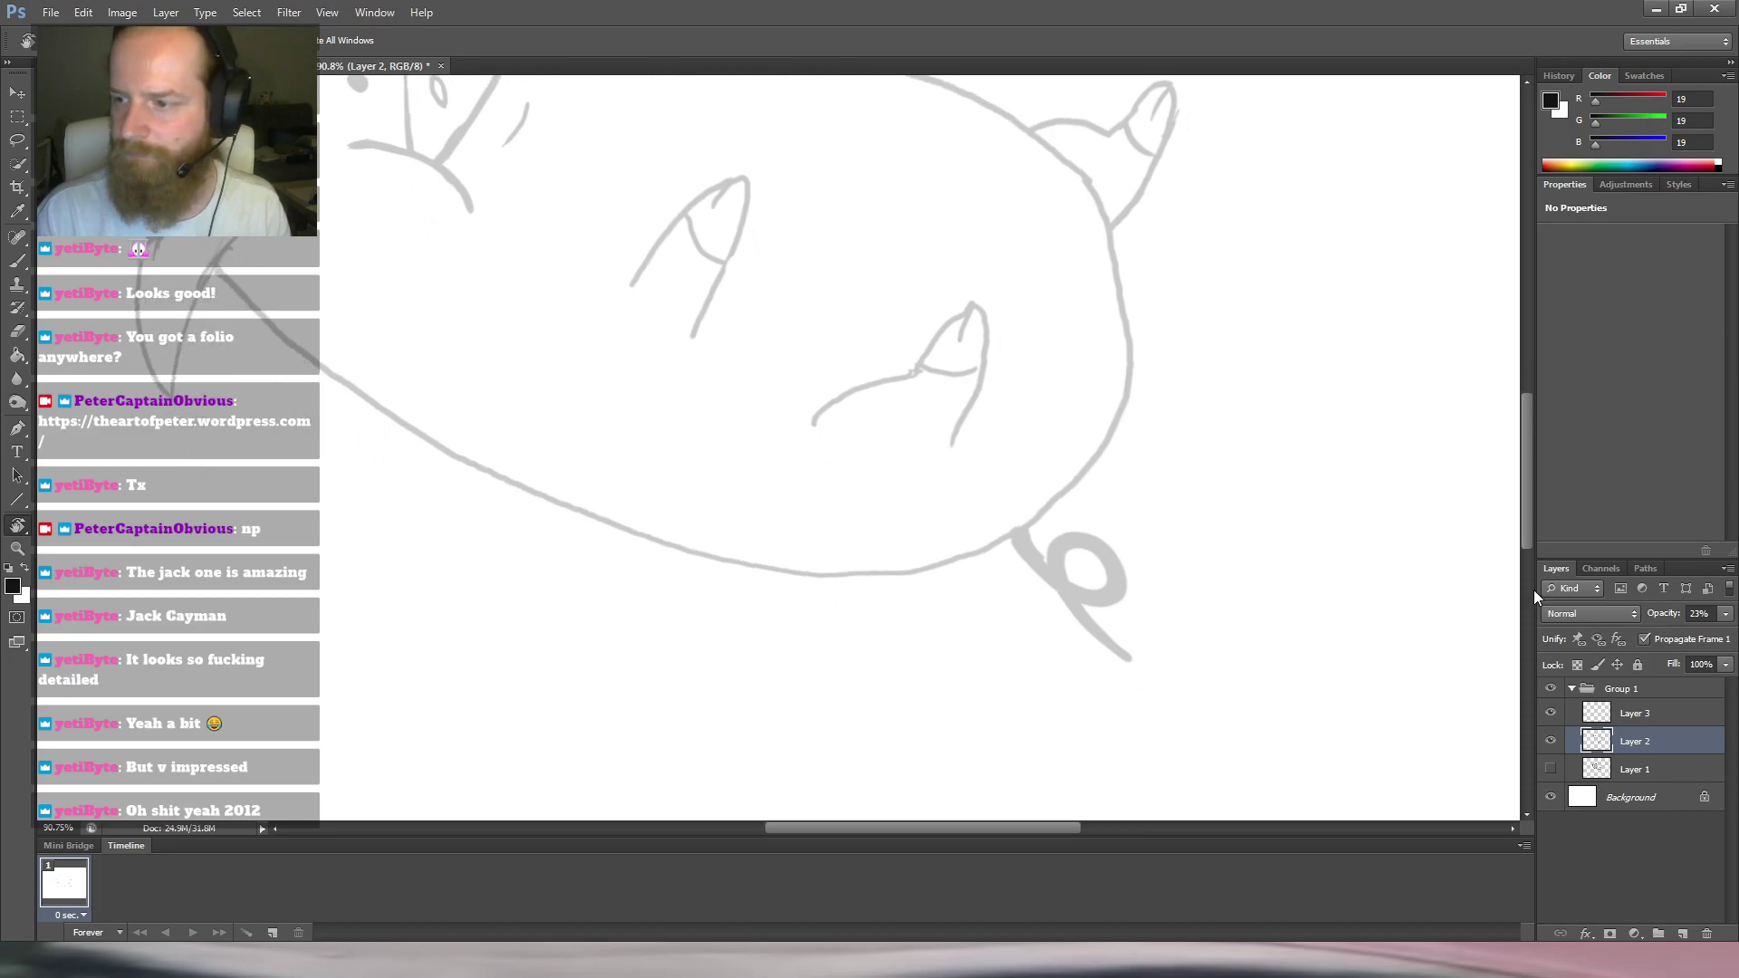
key("0")
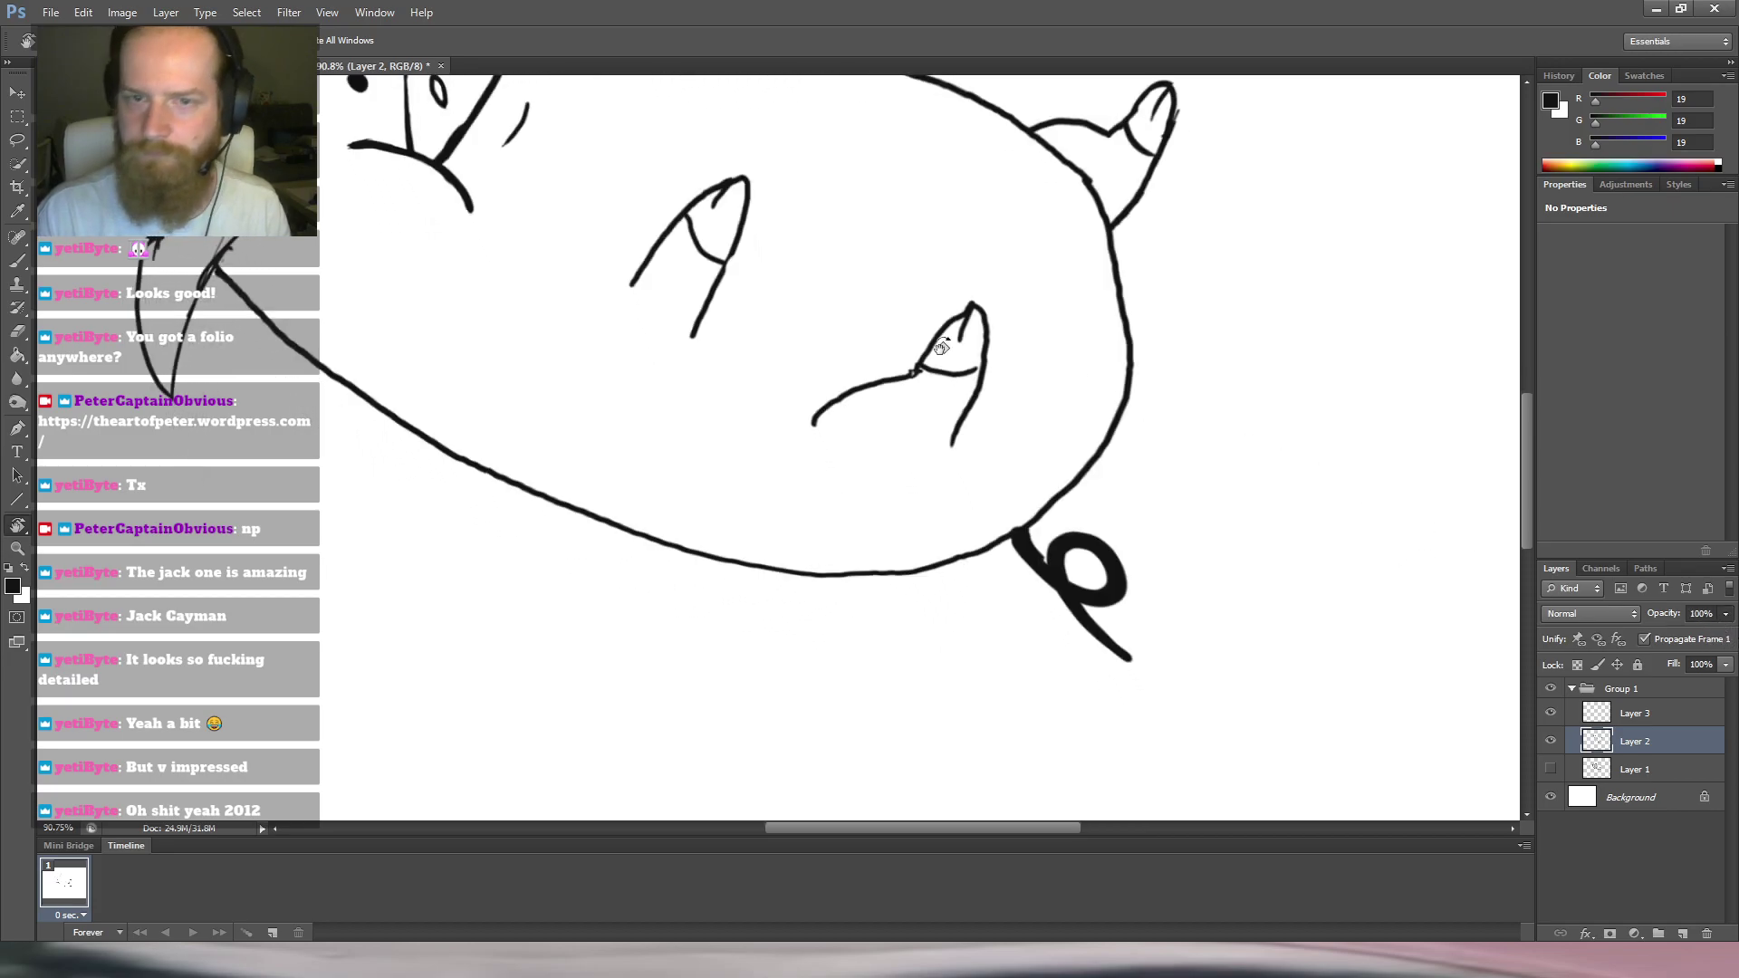
Lower the brush opacity to 58% and paint translucent test patches across the lower back outline on Layer 2, undoing and repainting them.
key("b")
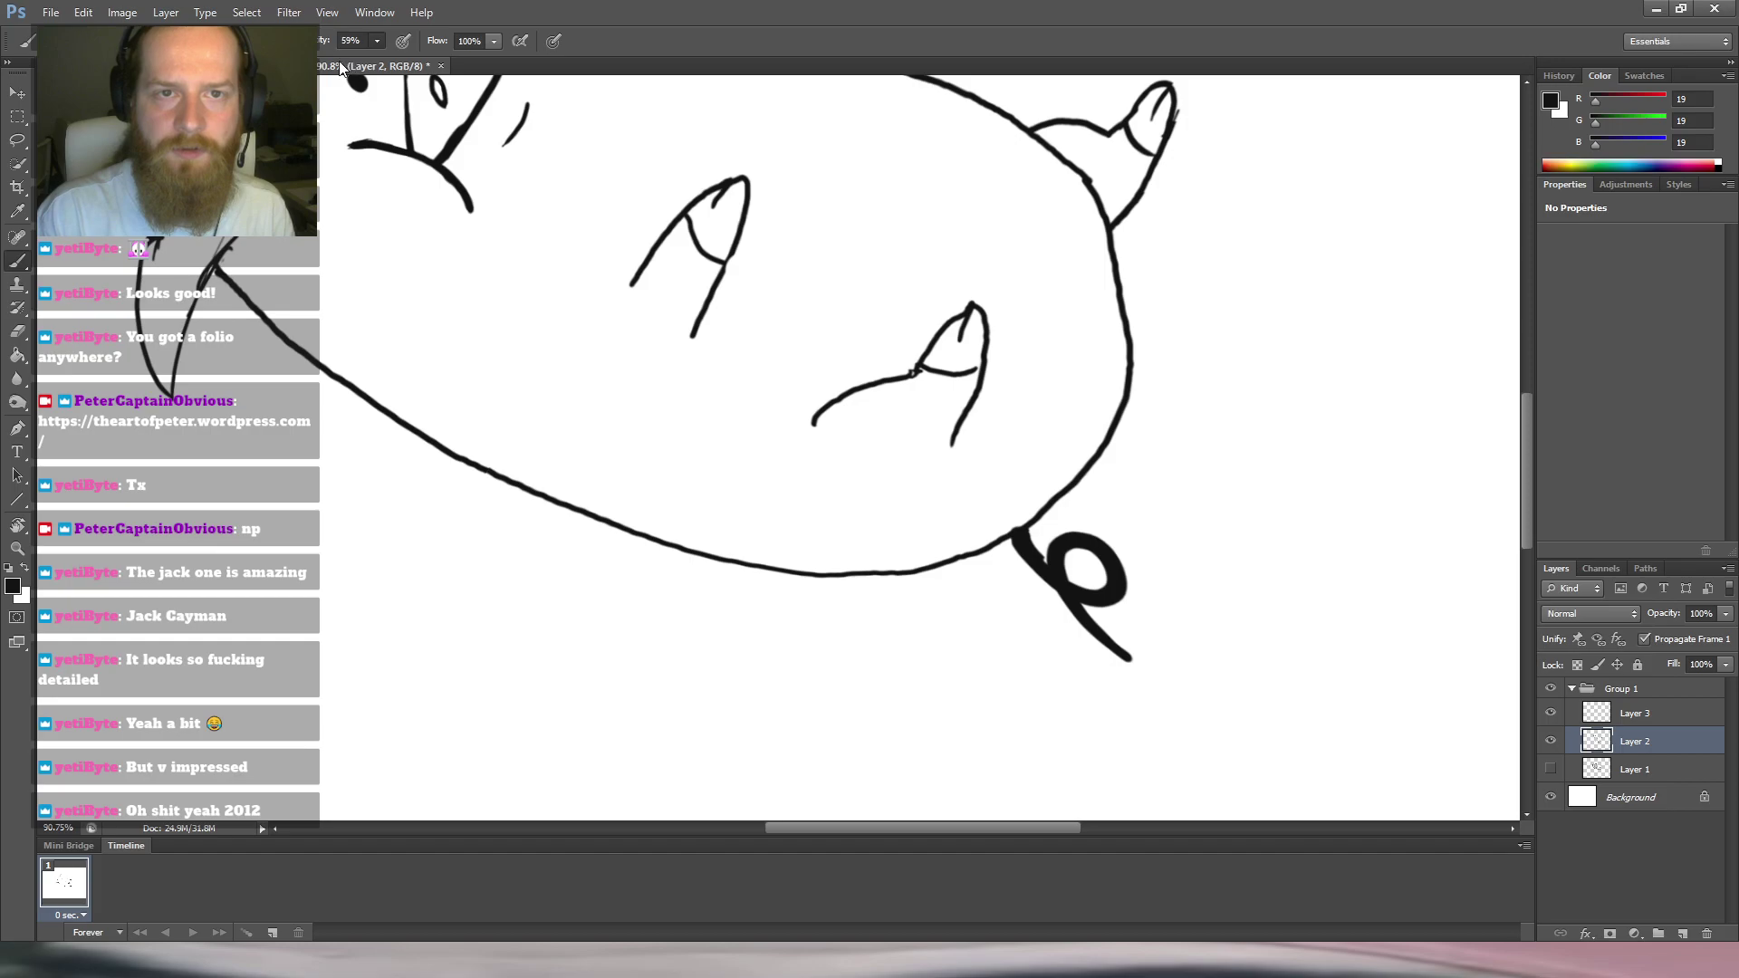
mouse_move(694, 503)
left_mouse_down()
mouse_move(716, 512)
mouse_move(692, 528)
mouse_move(755, 555)
mouse_move(851, 562)
mouse_move(743, 512)
mouse_move(810, 544)
mouse_move(702, 530)
mouse_move(798, 503)
mouse_move(851, 532)
left_mouse_up()
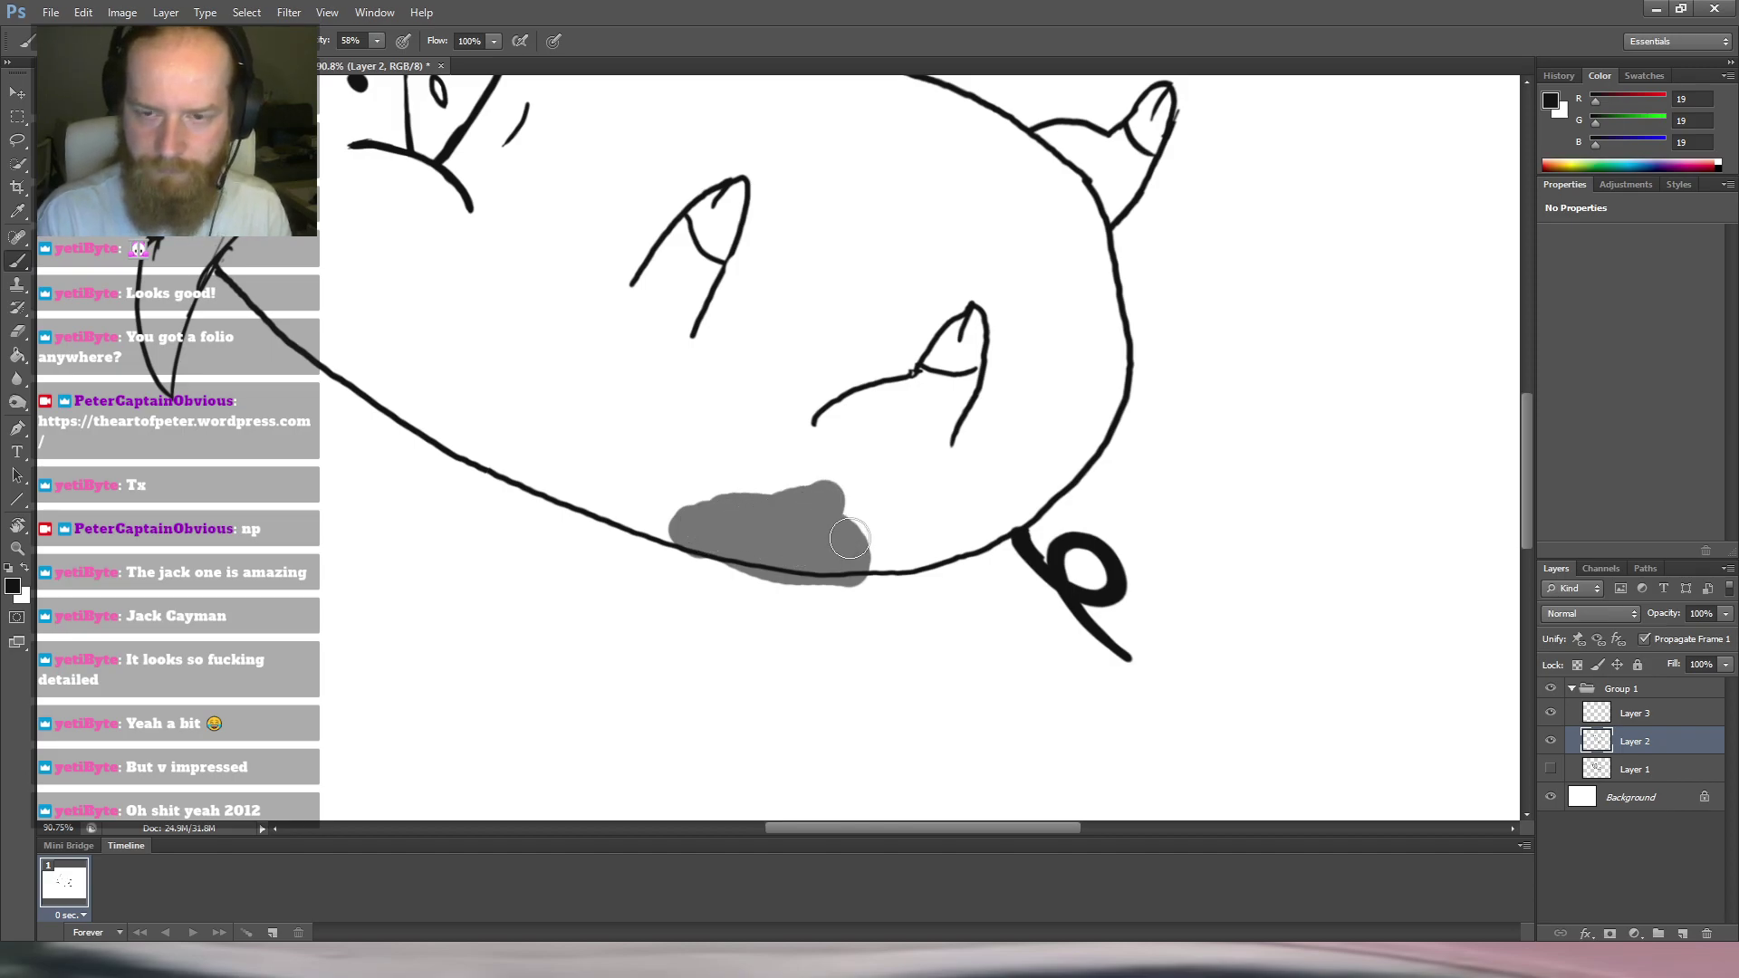
key("ctrl+z")
mouse_move(711, 525)
left_mouse_down()
mouse_move(814, 564)
mouse_move(772, 526)
mouse_move(694, 526)
mouse_move(770, 540)
mouse_move(745, 535)
mouse_move(823, 490)
mouse_move(769, 484)
mouse_move(814, 511)
mouse_move(762, 488)
mouse_move(823, 513)
mouse_move(824, 544)
mouse_move(824, 526)
mouse_move(764, 536)
mouse_move(813, 580)
mouse_move(776, 588)
mouse_move(792, 574)
mouse_move(744, 518)
mouse_move(713, 524)
mouse_move(793, 560)
mouse_move(855, 514)
mouse_move(844, 487)
mouse_move(803, 501)
left_mouse_up()
key("ctrl+z")
left_click(790, 554)
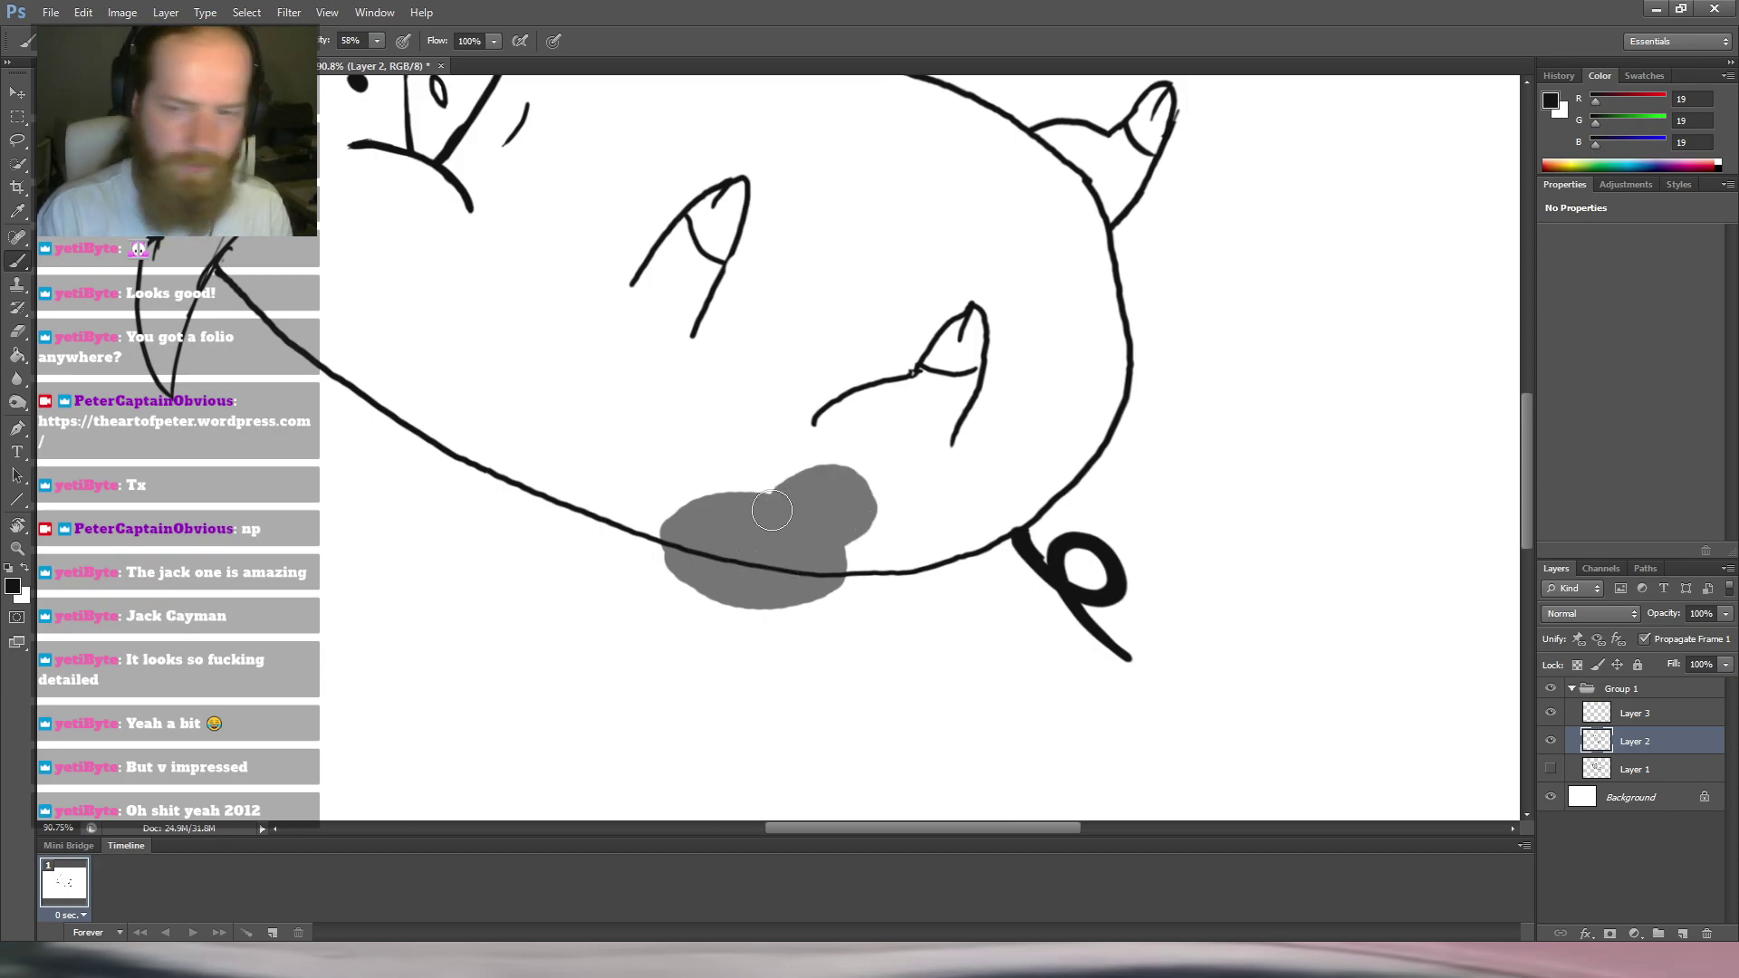
left_click(739, 463)
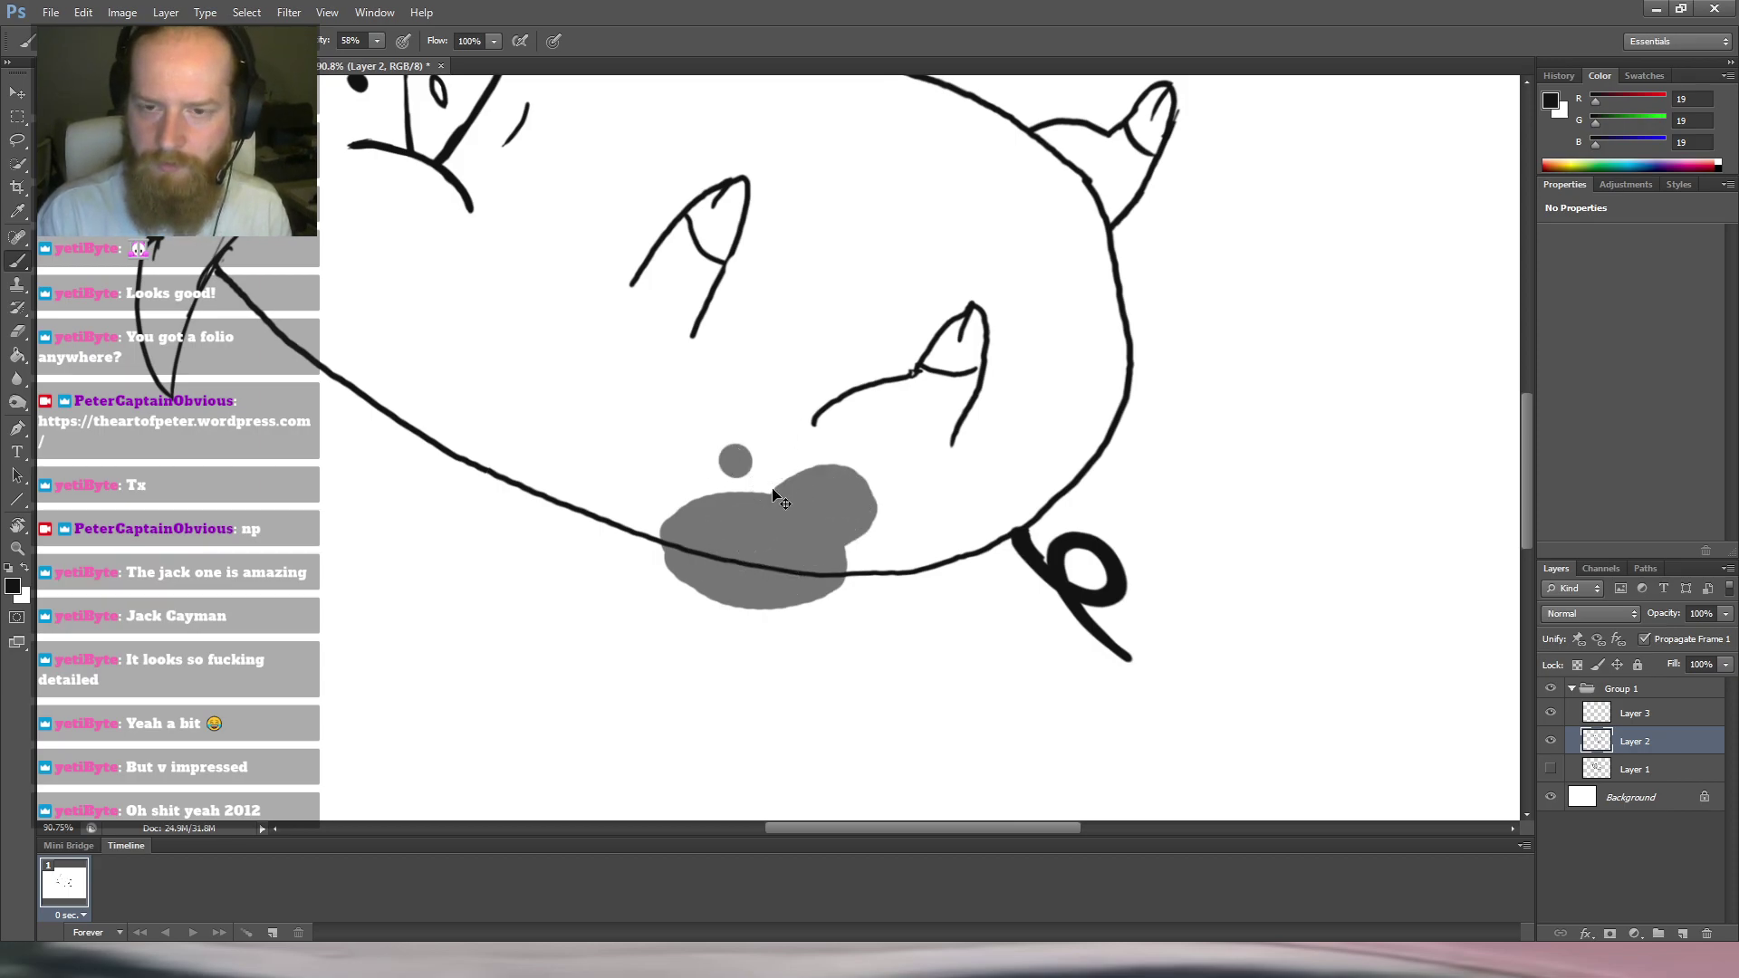
Replace the last test dot with a smaller spot and erase the translucent patch where it extends beyond the pig's back outline.
key("ctrl+z")
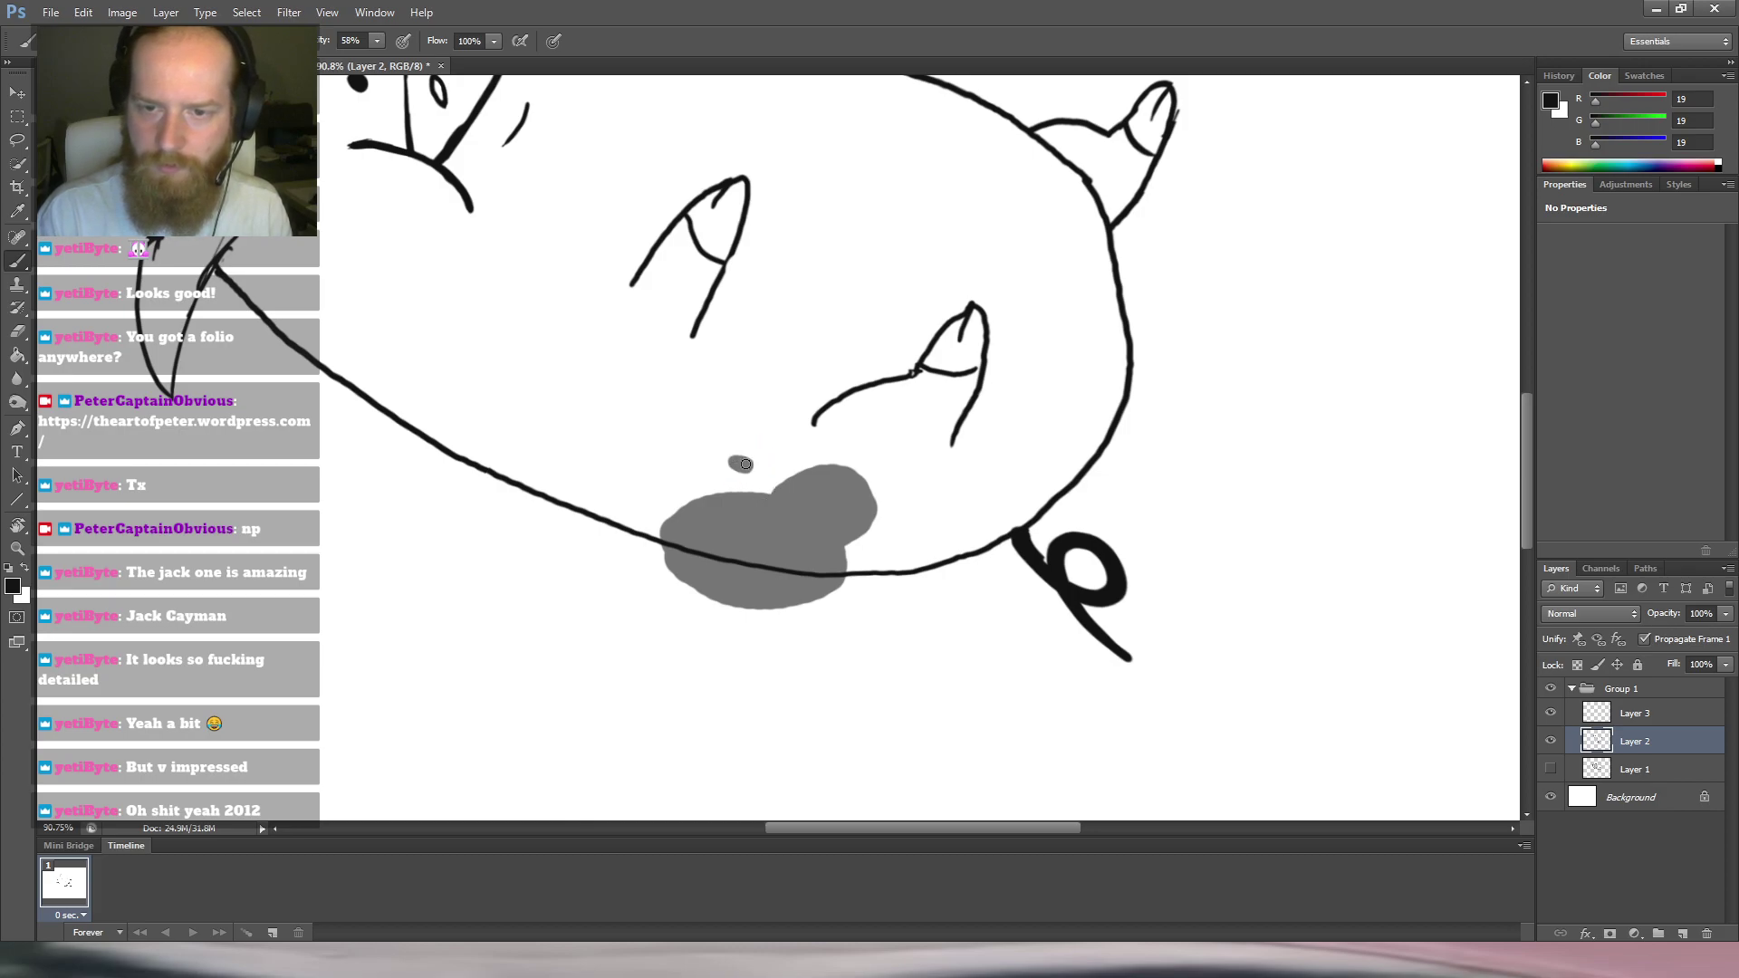
key("r")
mouse_move(873, 389)
left_mouse_down()
mouse_move(1132, 438)
mouse_move(996, 518)
left_mouse_up()
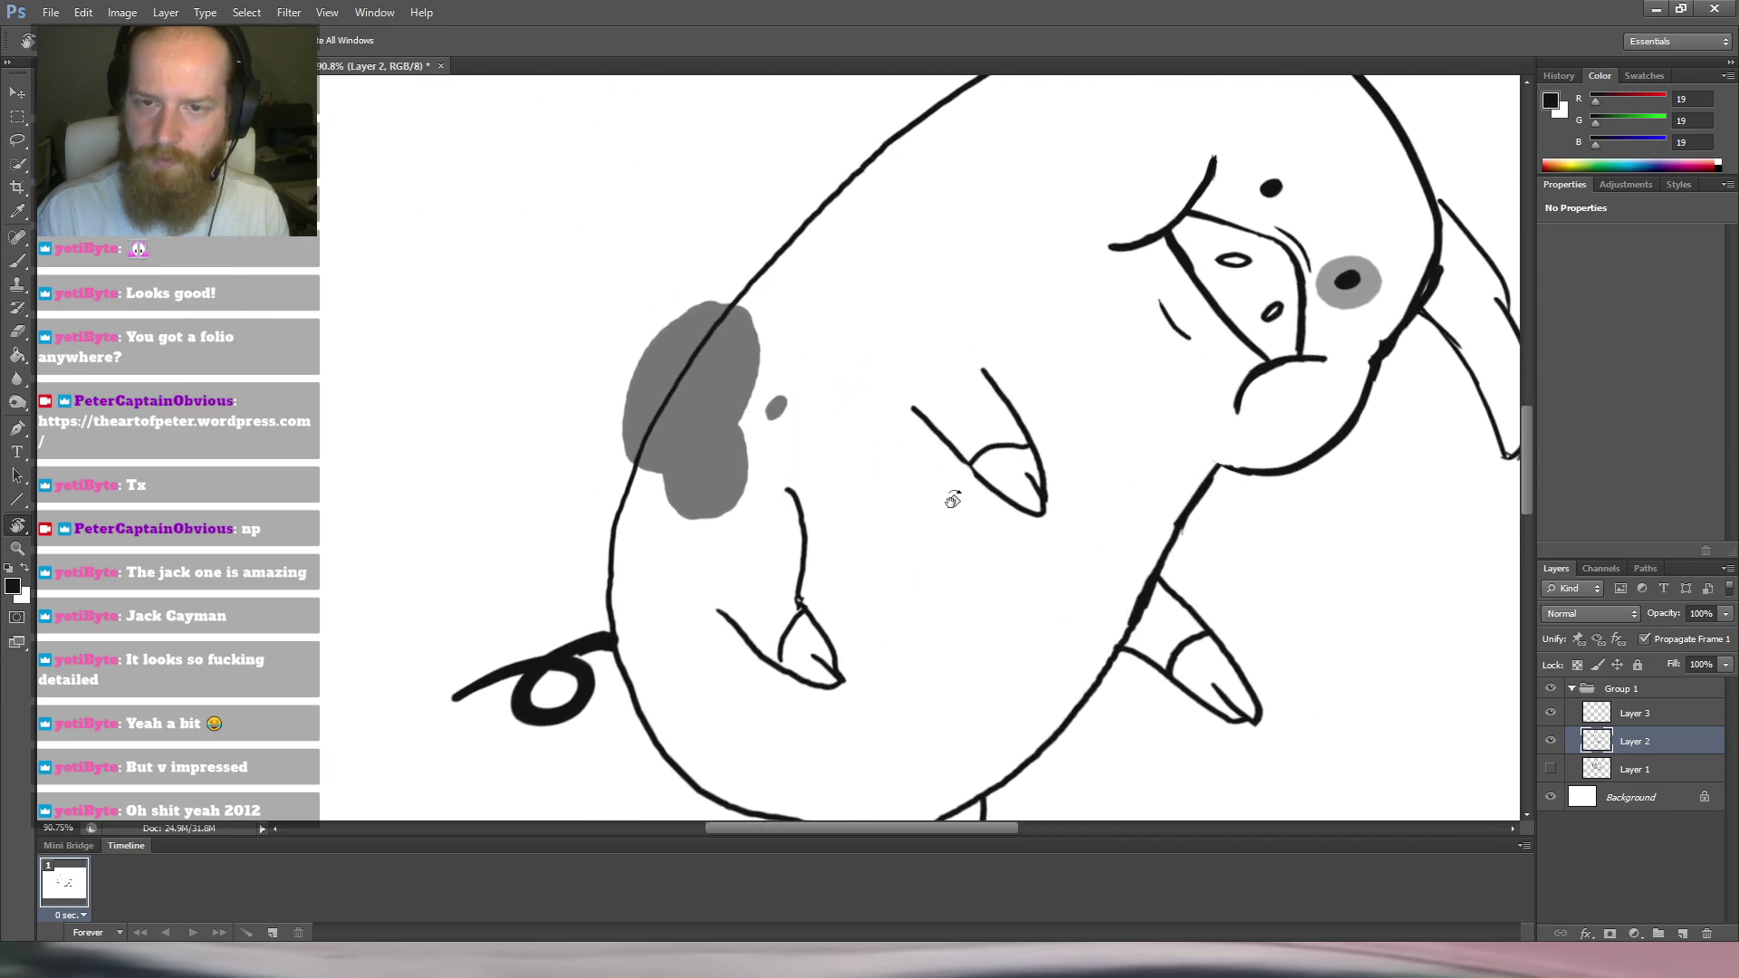
mouse_move(710, 210)
left_mouse_down()
mouse_move(609, 422)
mouse_move(635, 401)
mouse_move(605, 480)
left_mouse_up()
key("e")
mouse_move(652, 374)
left_mouse_down()
mouse_move(578, 435)
mouse_move(637, 419)
mouse_move(626, 470)
mouse_move(687, 346)
mouse_move(637, 436)
mouse_move(643, 419)
left_mouse_up()
key("r")
mouse_move(1017, 244)
left_mouse_down()
mouse_move(520, 260)
mouse_move(513, 290)
left_mouse_up()
left_click_drag(914, 250, 871, 270)
mouse_move(962, 217)
left_mouse_down()
mouse_move(1011, 239)
mouse_move(933, 232)
left_mouse_up()
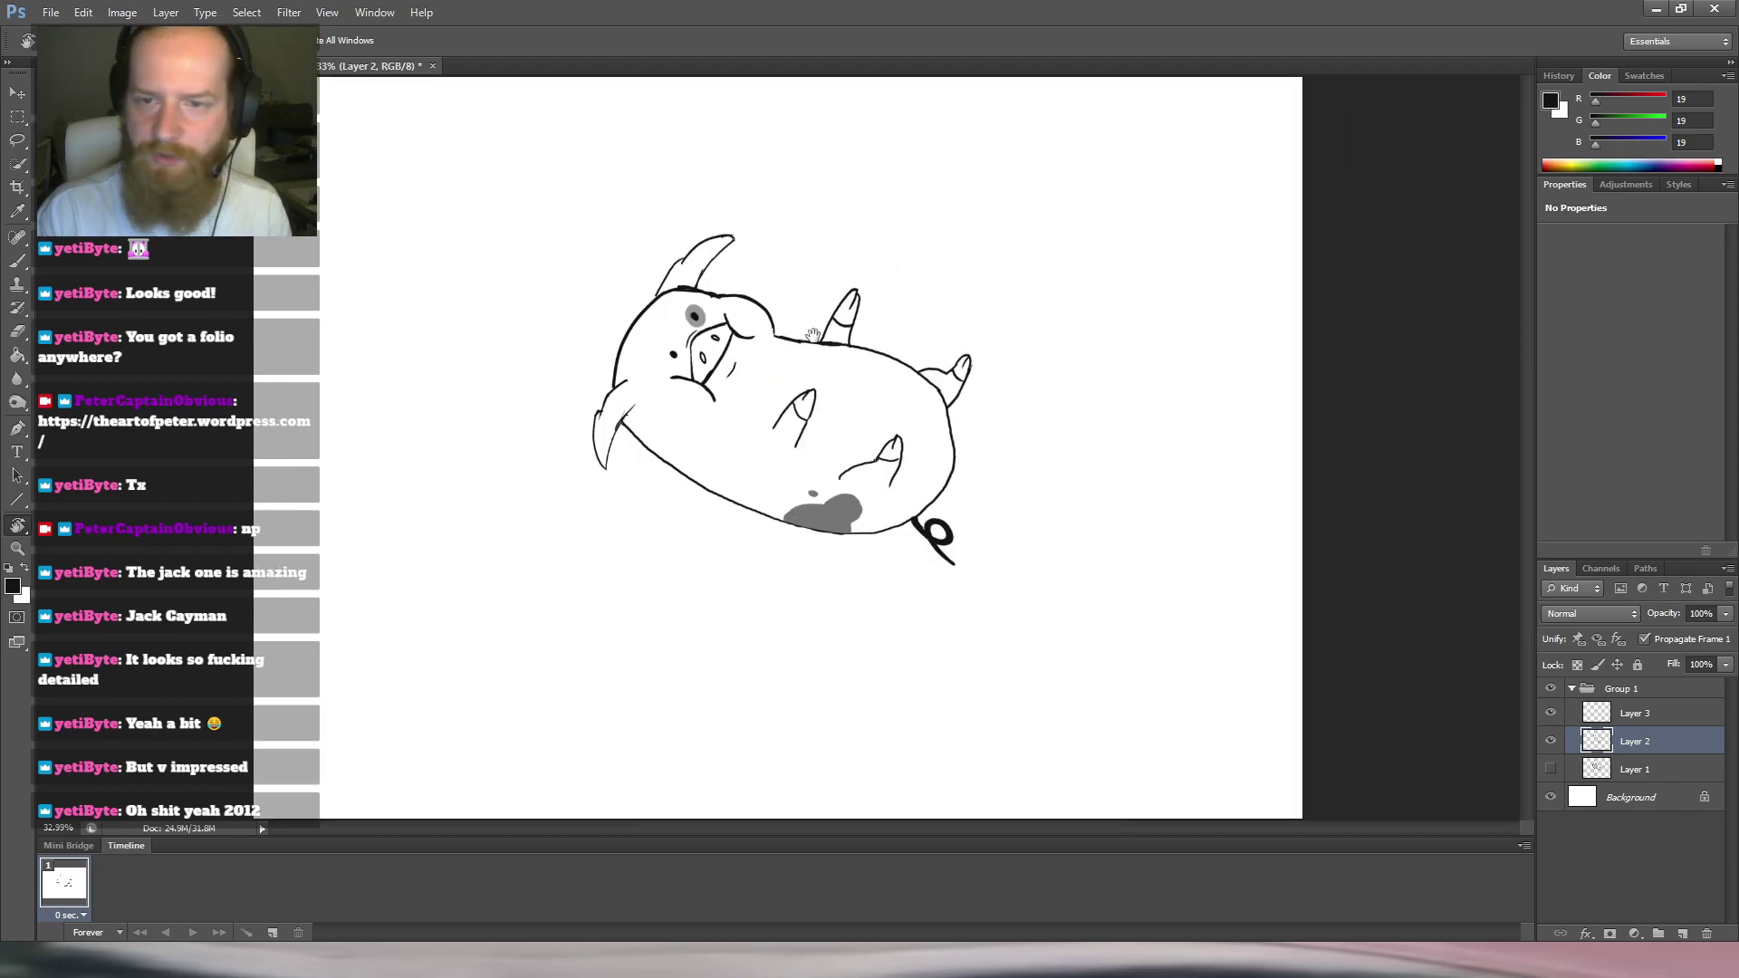
scroll(799, 356, "up", 2)
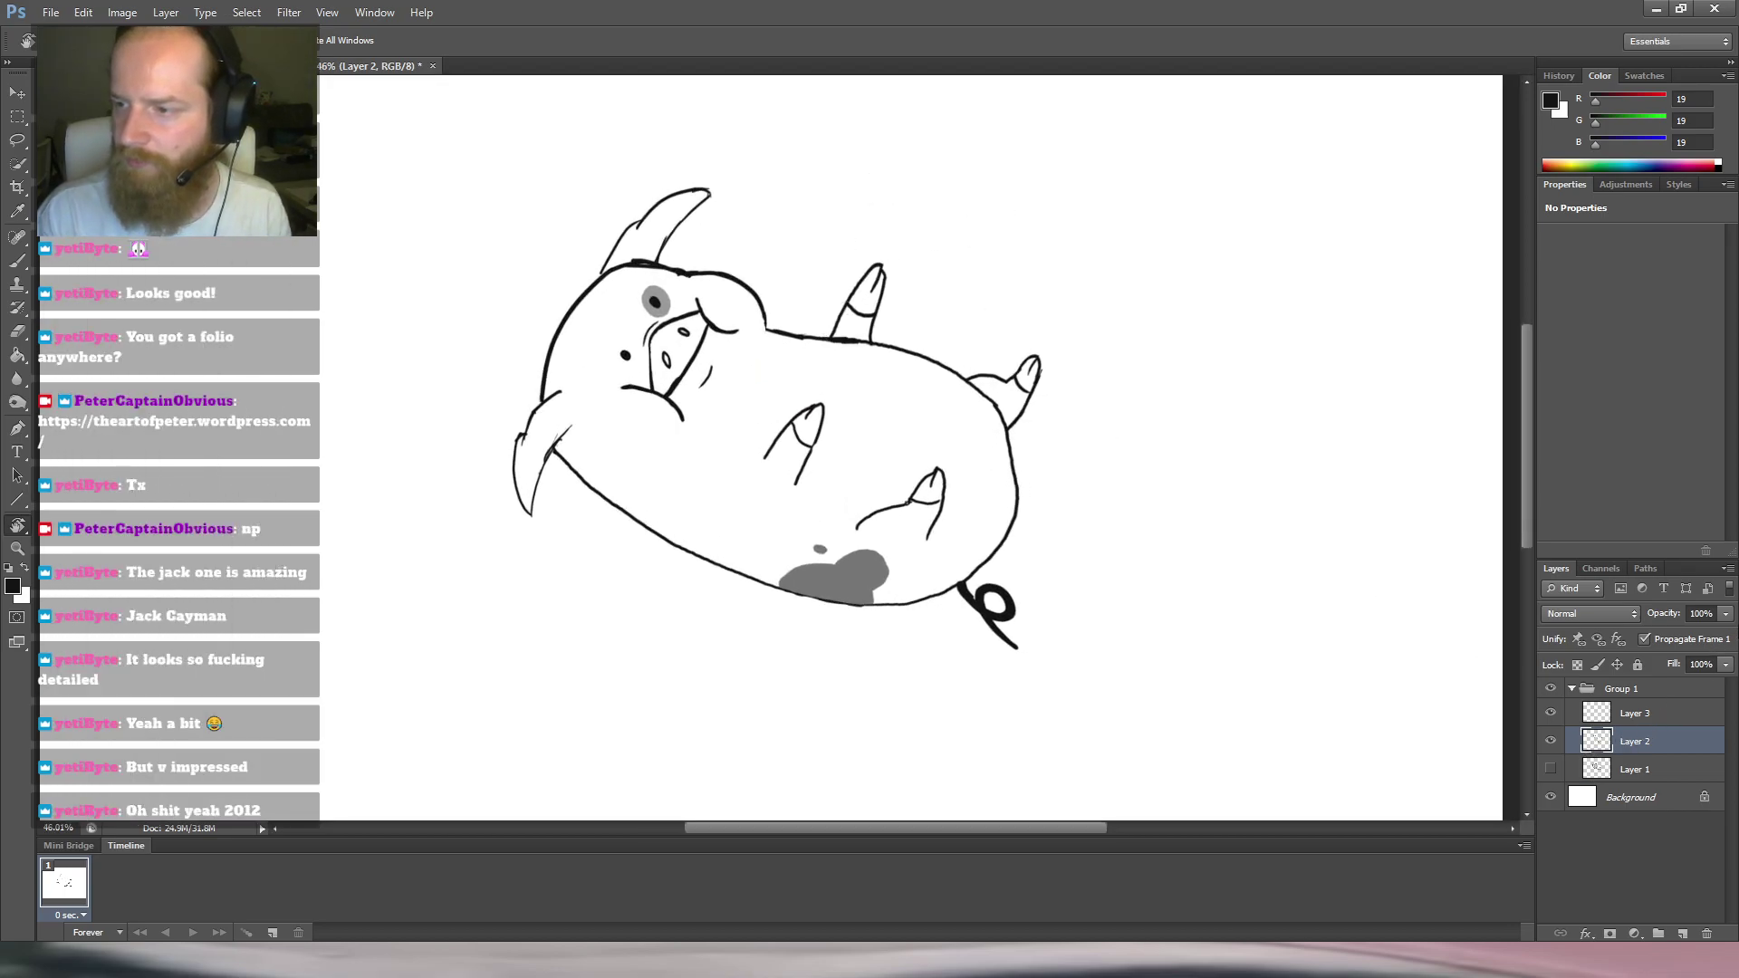
Fade Layer 2 to 13% opacity and make Layer 3 the active layer with the pig turned upright.
left_click(1645, 712)
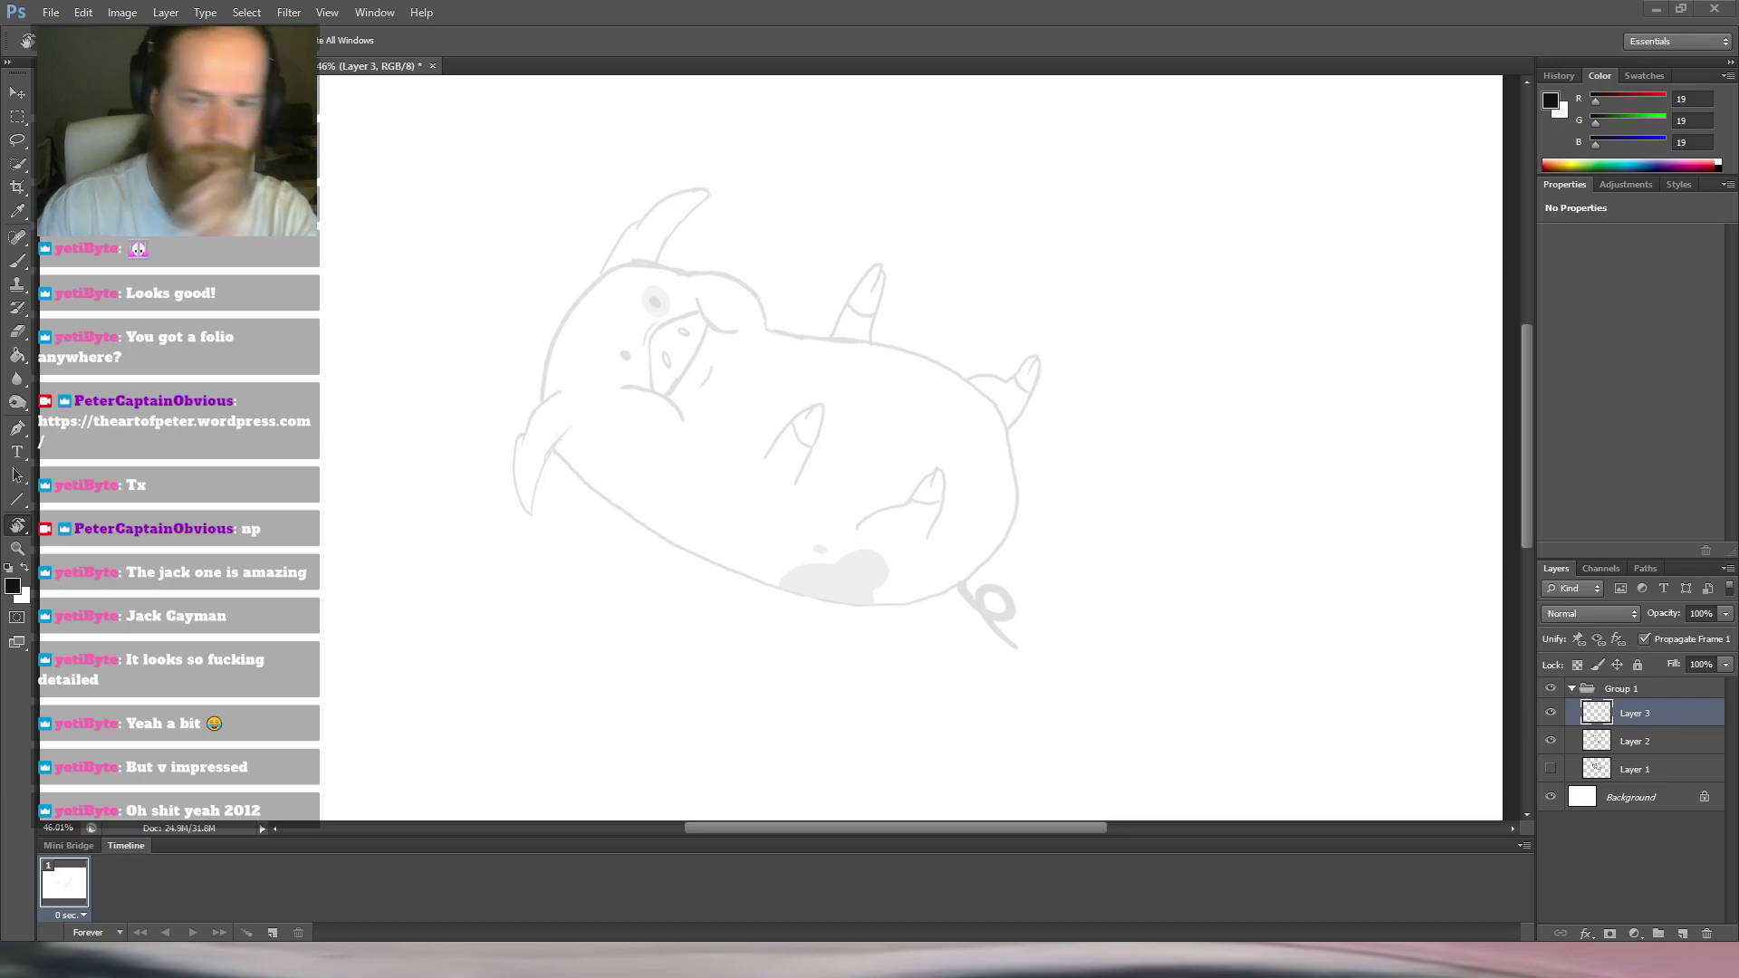
mouse_move(1120, 276)
left_mouse_down()
mouse_move(1242, 268)
mouse_move(1300, 485)
mouse_move(1277, 555)
mouse_move(1303, 467)
left_mouse_up()
key("r")
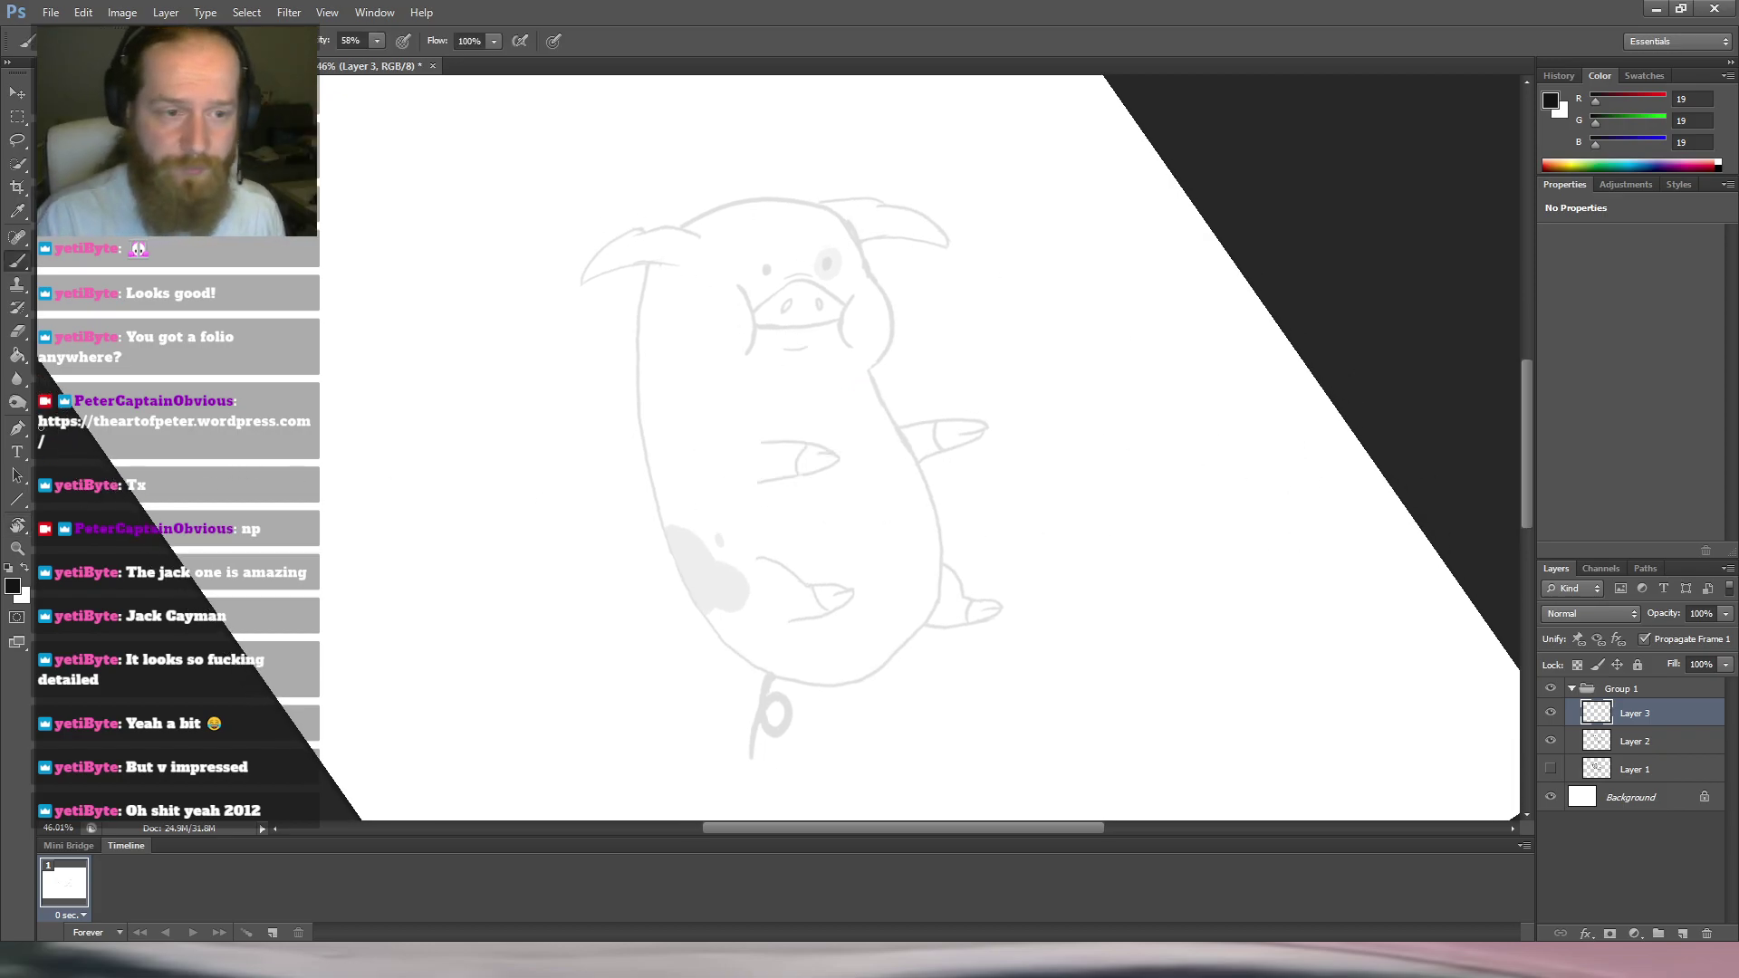
Try out circle outlines over the pig with the Ellipse tool, deleting or undoing each one.
left_click(17, 500)
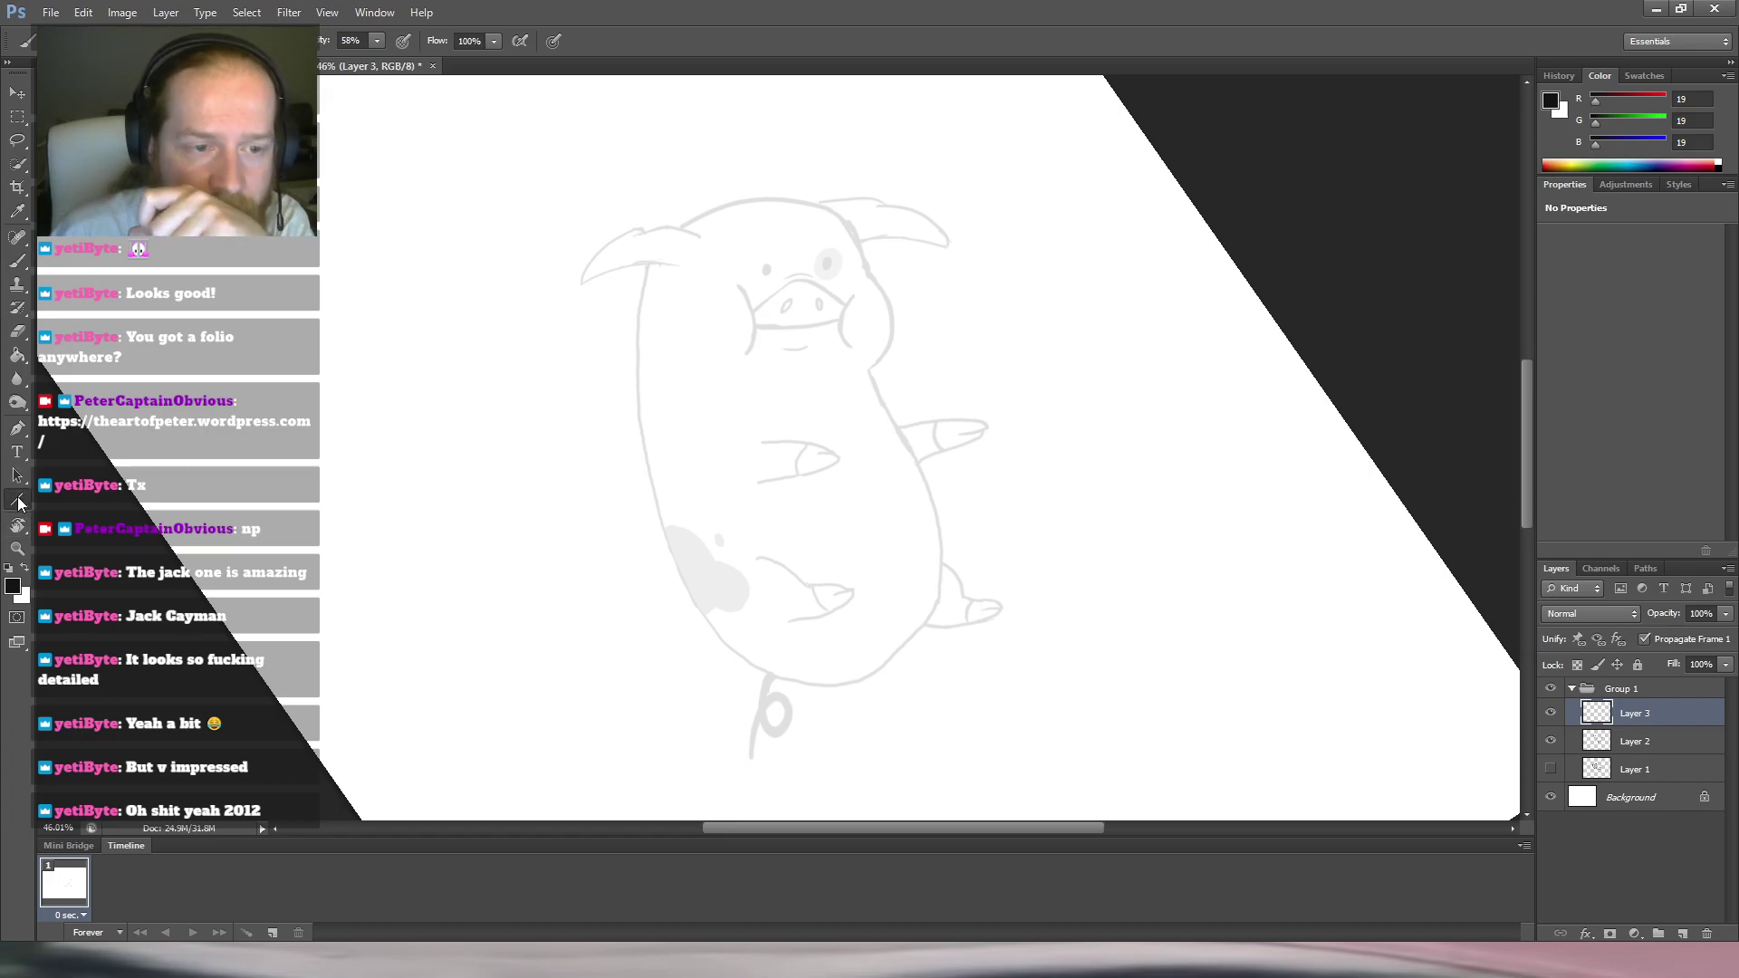
left_click(90, 539)
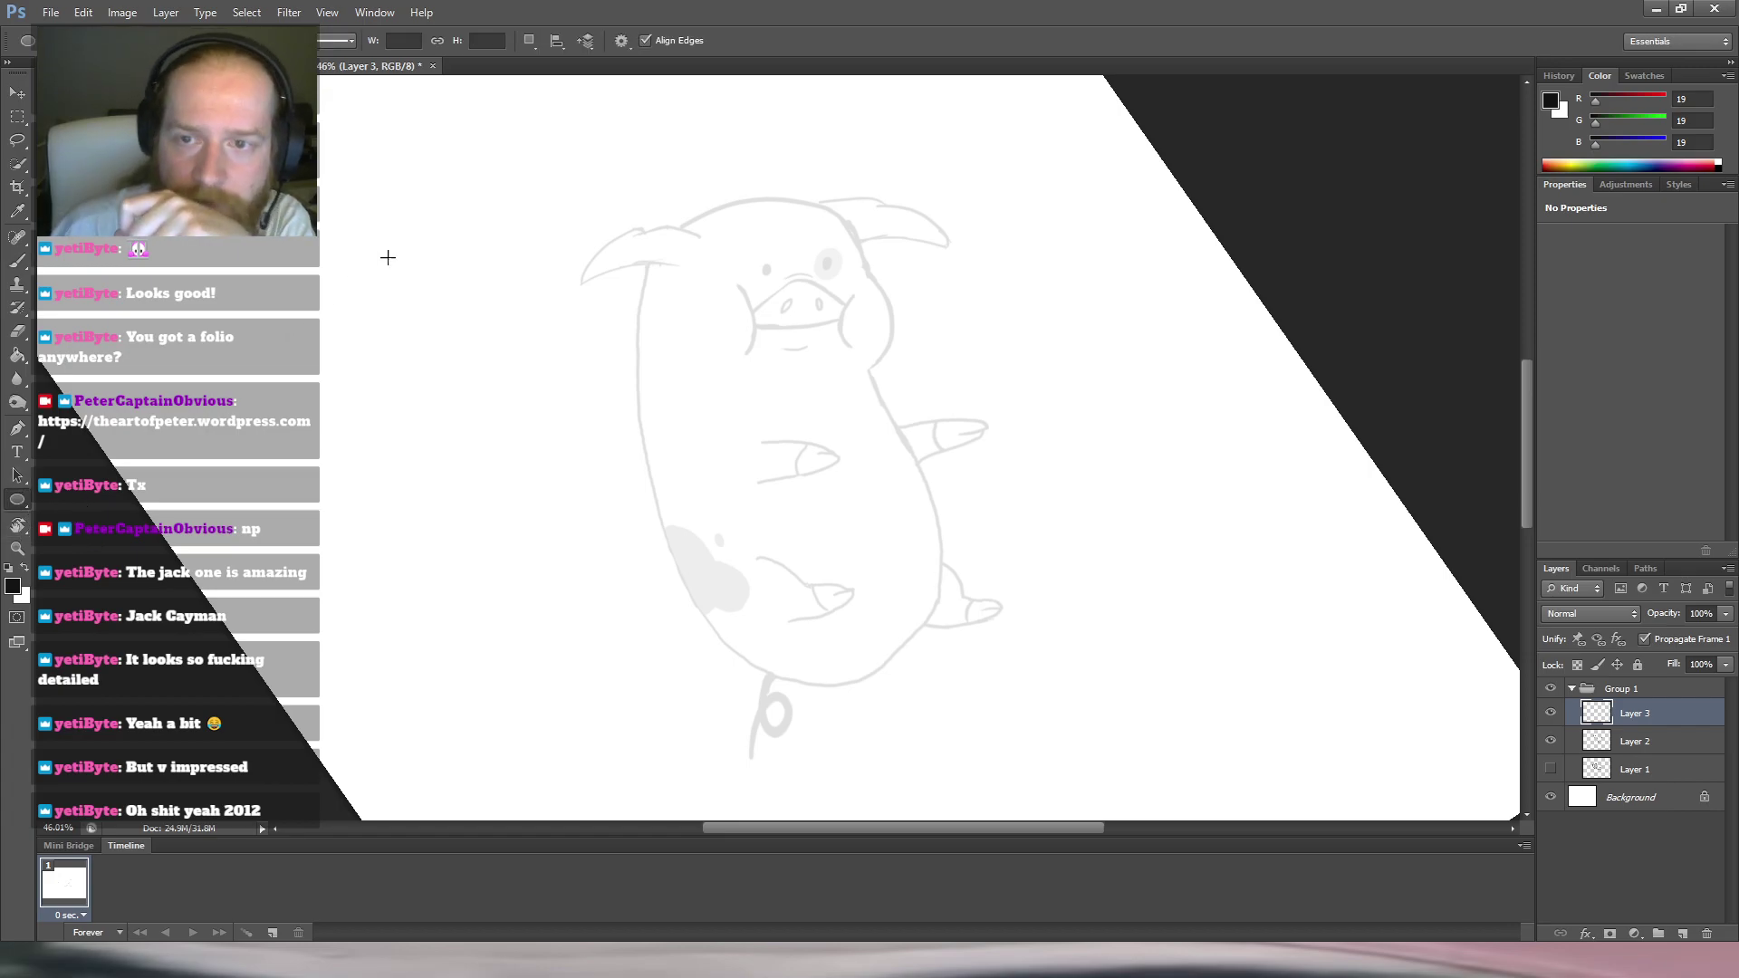
mouse_move(606, 183)
left_mouse_down()
mouse_move(737, 349)
mouse_move(1044, 349)
mouse_move(633, 323)
mouse_move(491, 505)
mouse_move(520, 575)
mouse_move(532, 559)
left_mouse_up()
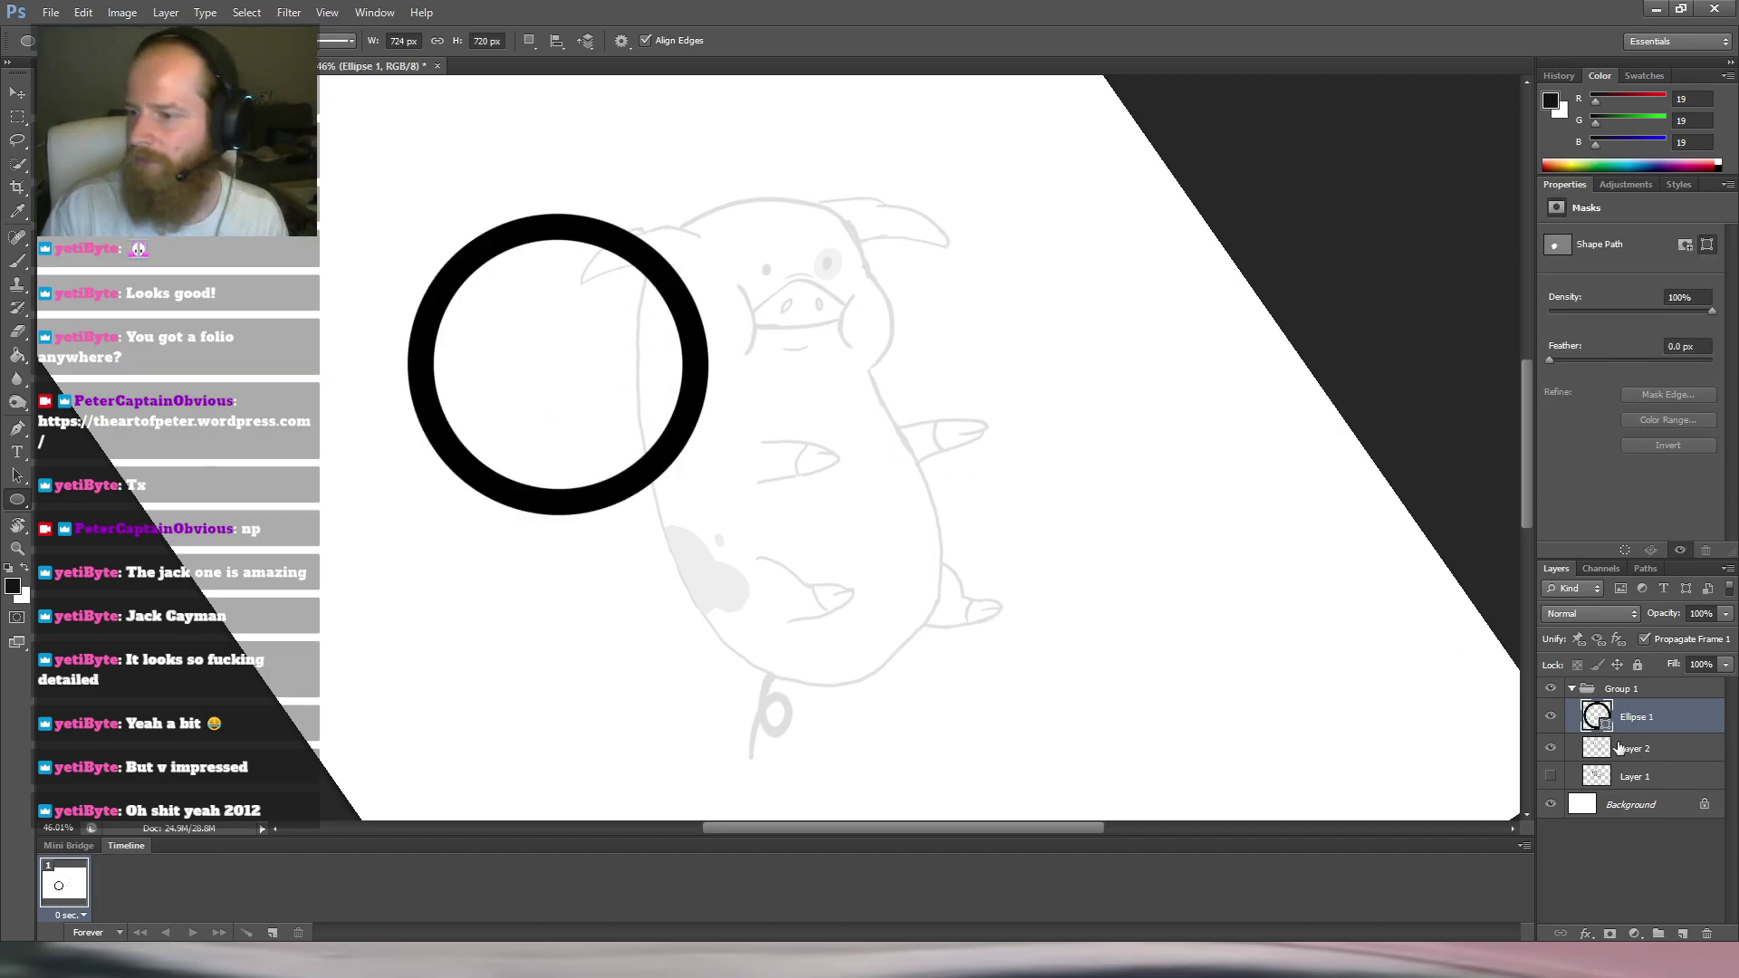
key("Delete")
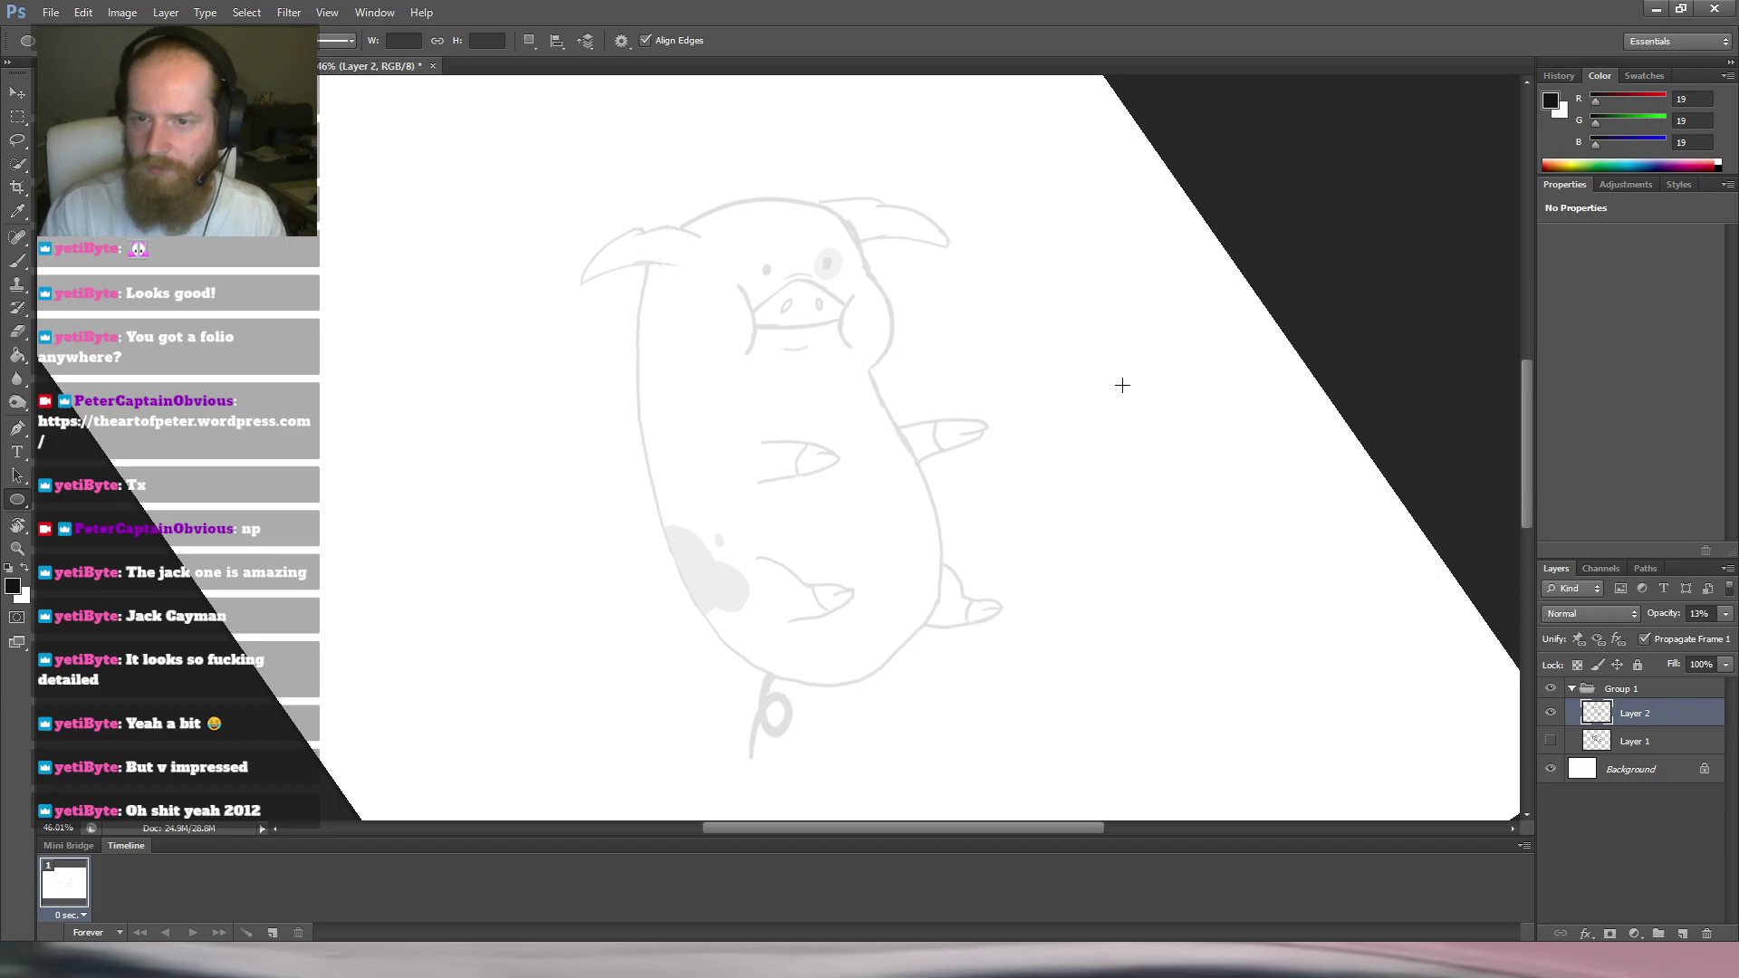
key("Escape")
mouse_move(397, 148)
left_mouse_down()
mouse_move(823, 602)
mouse_move(802, 542)
left_mouse_up()
key("Delete")
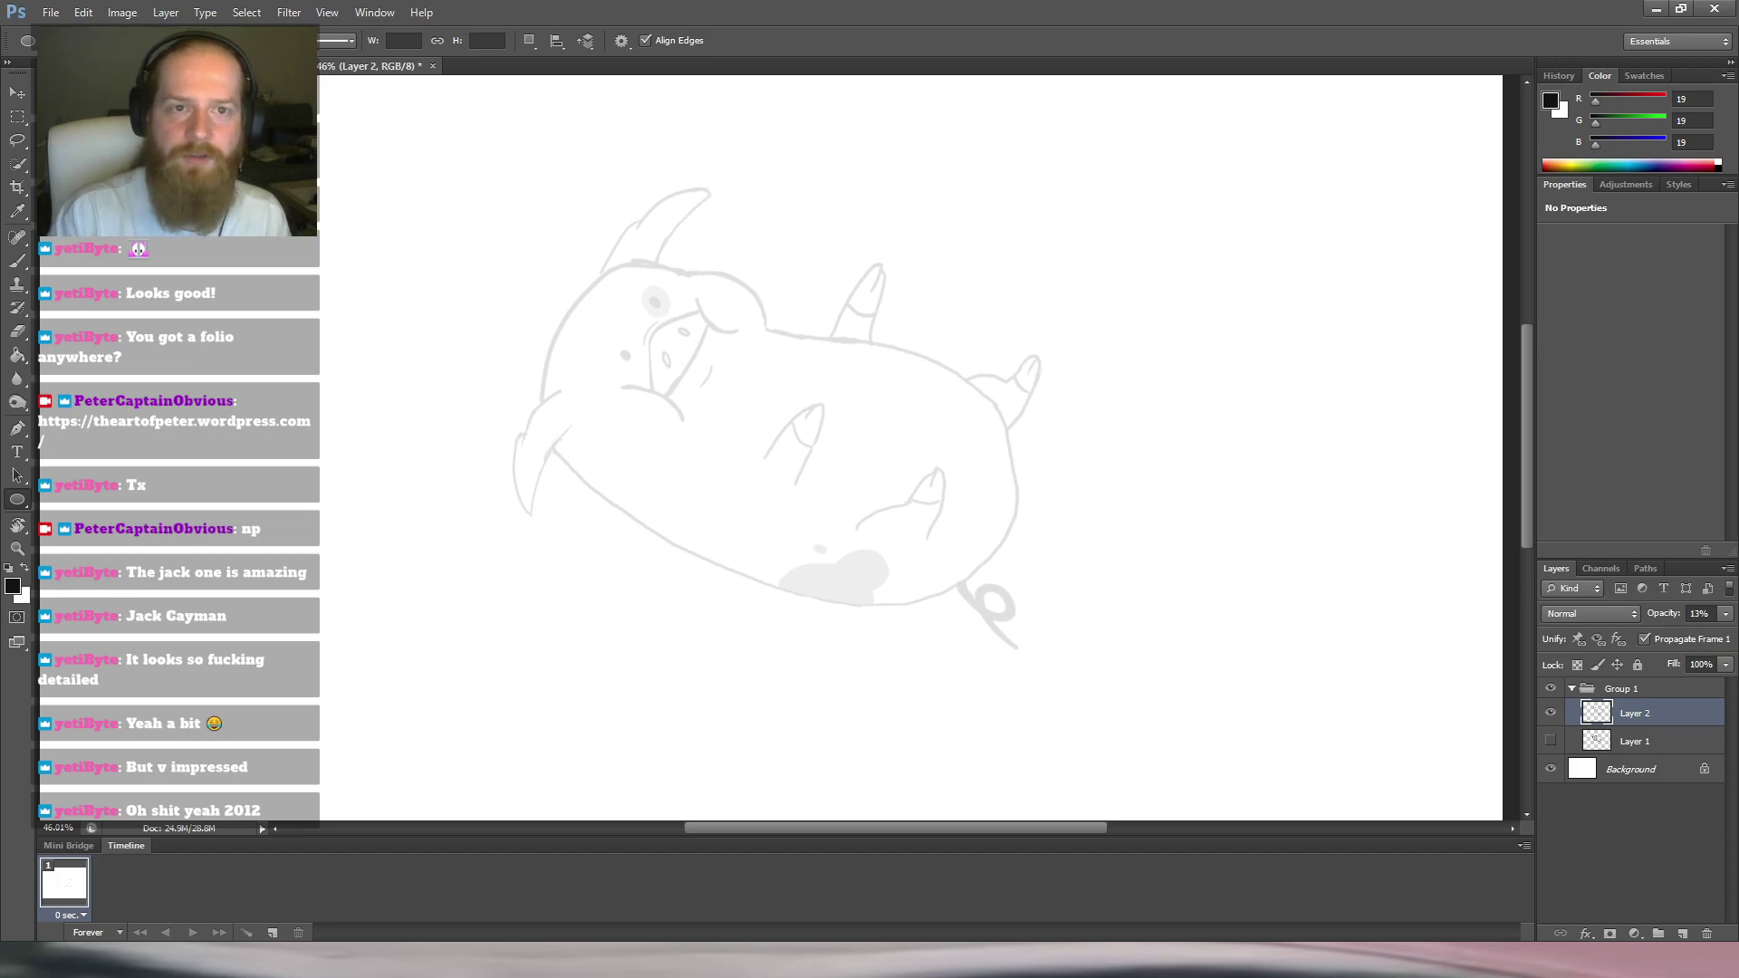
left_click_drag(217, 276, 335, 358)
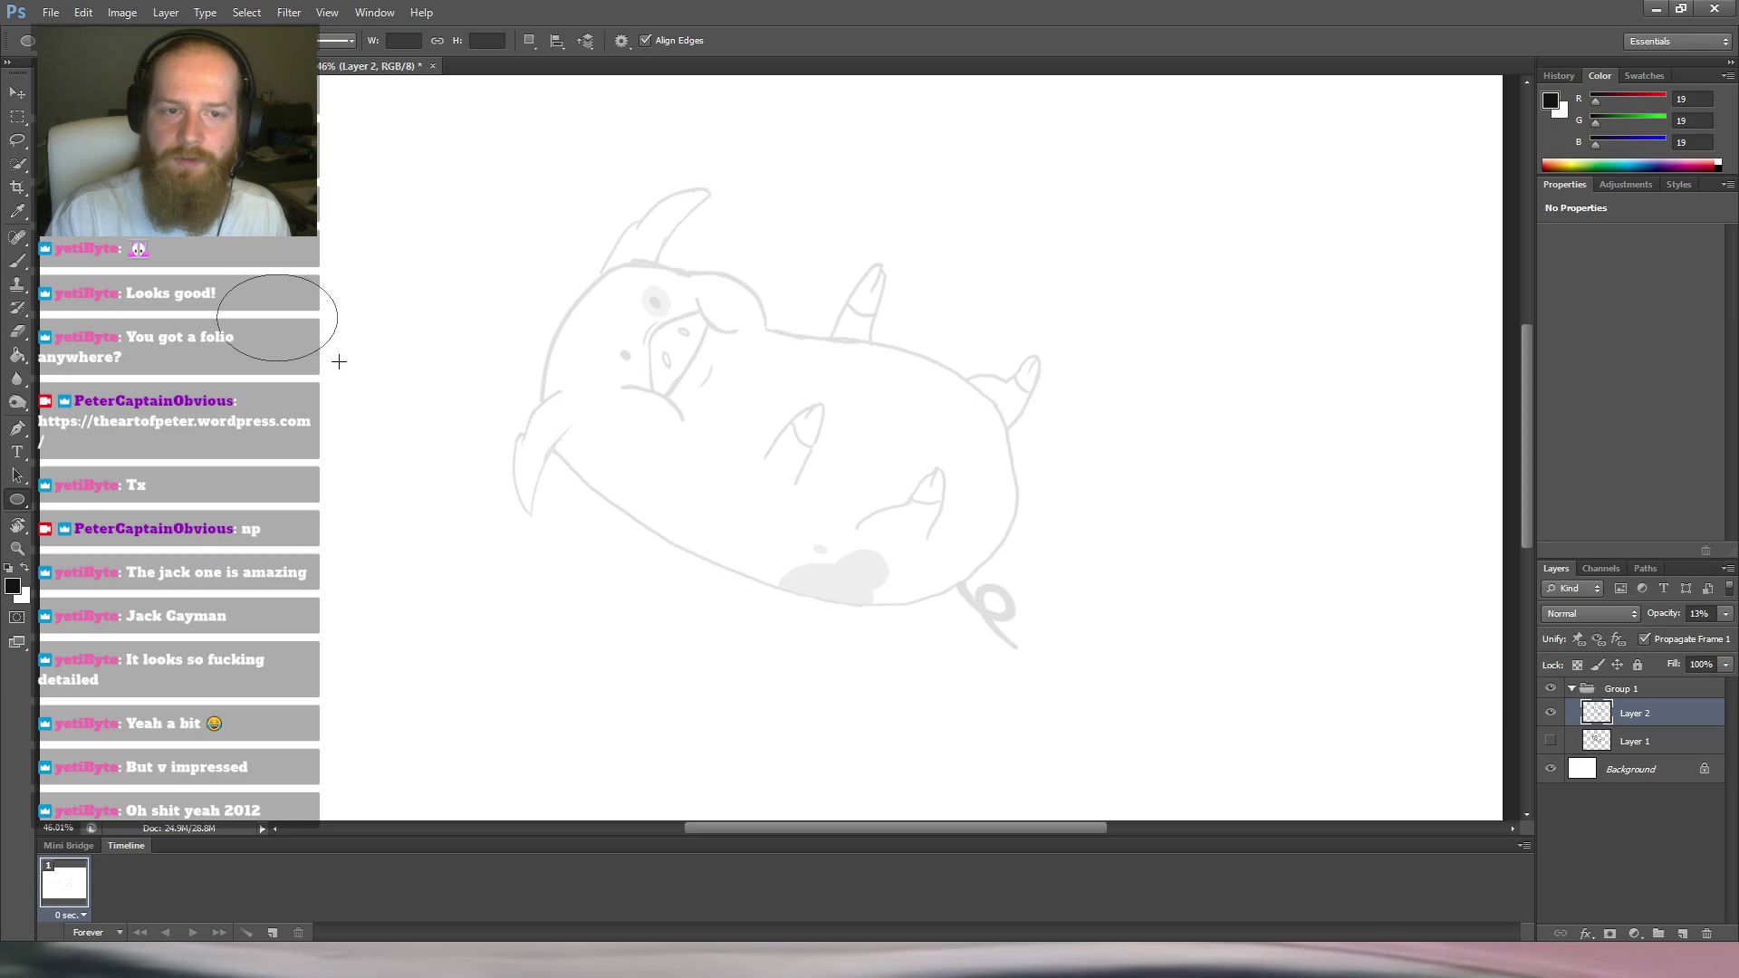
key("ctrl+z")
Draw a black-outlined ellipse about 1043 × 1003 px with a thinner stroke around the pig's head.
left_click_drag(396, 154, 828, 582)
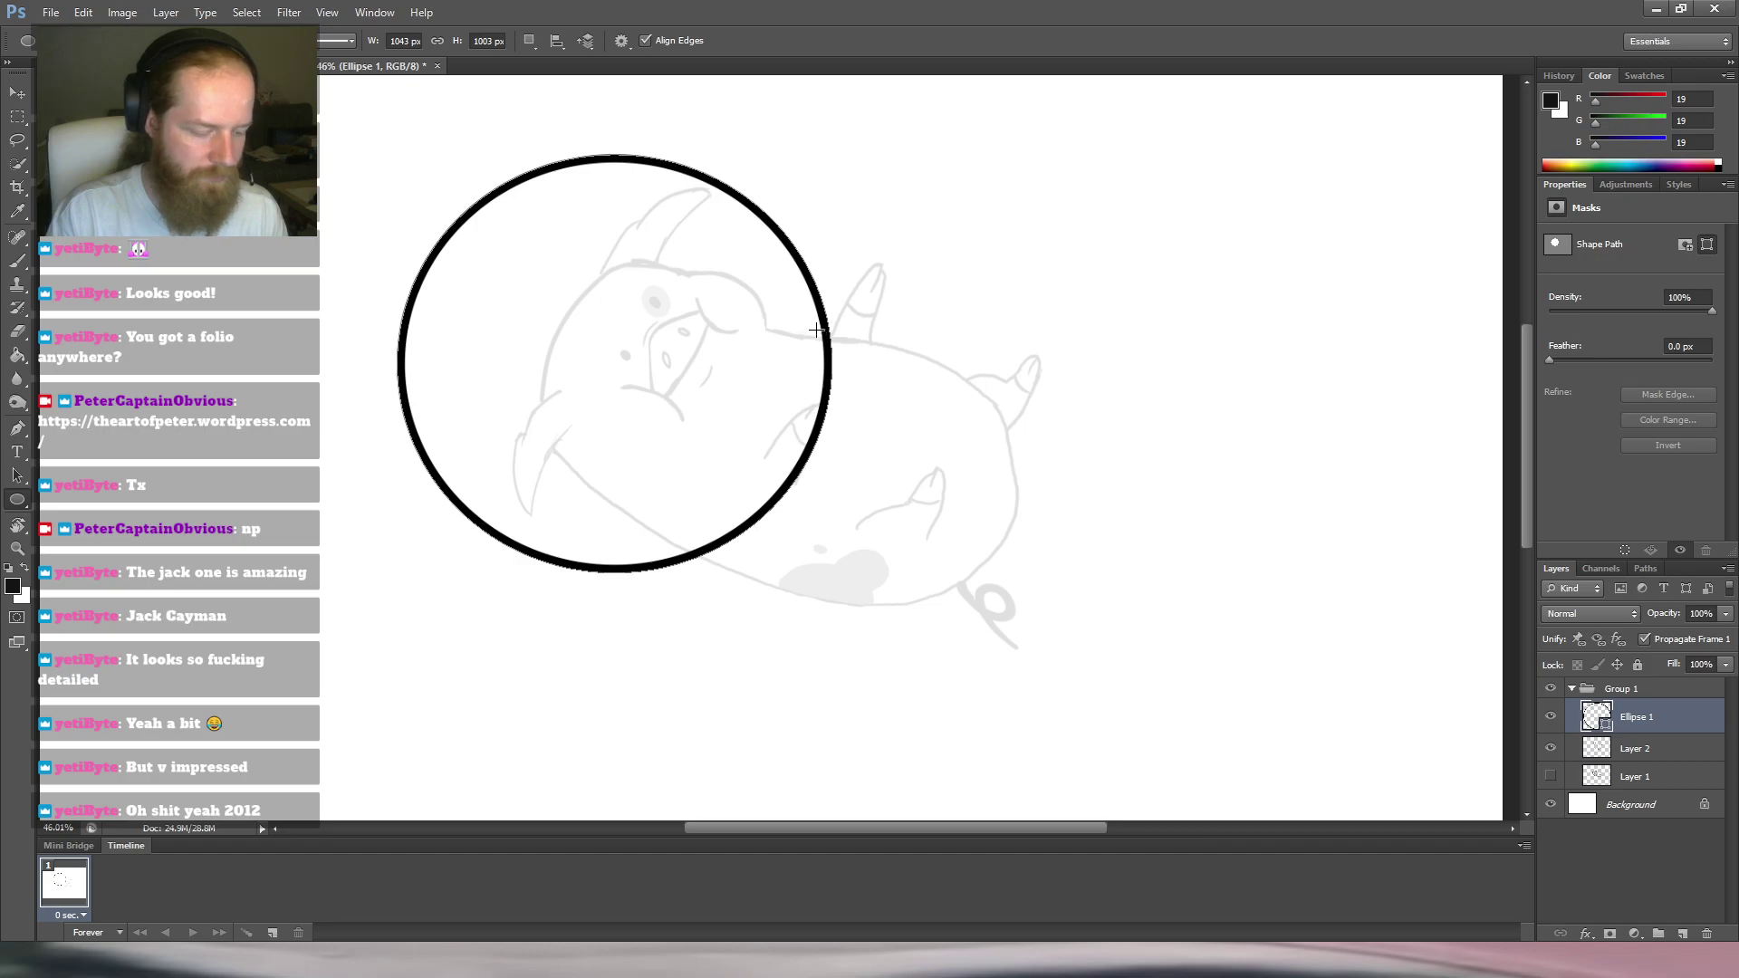
key("r")
left_click_drag(827, 272, 878, 341)
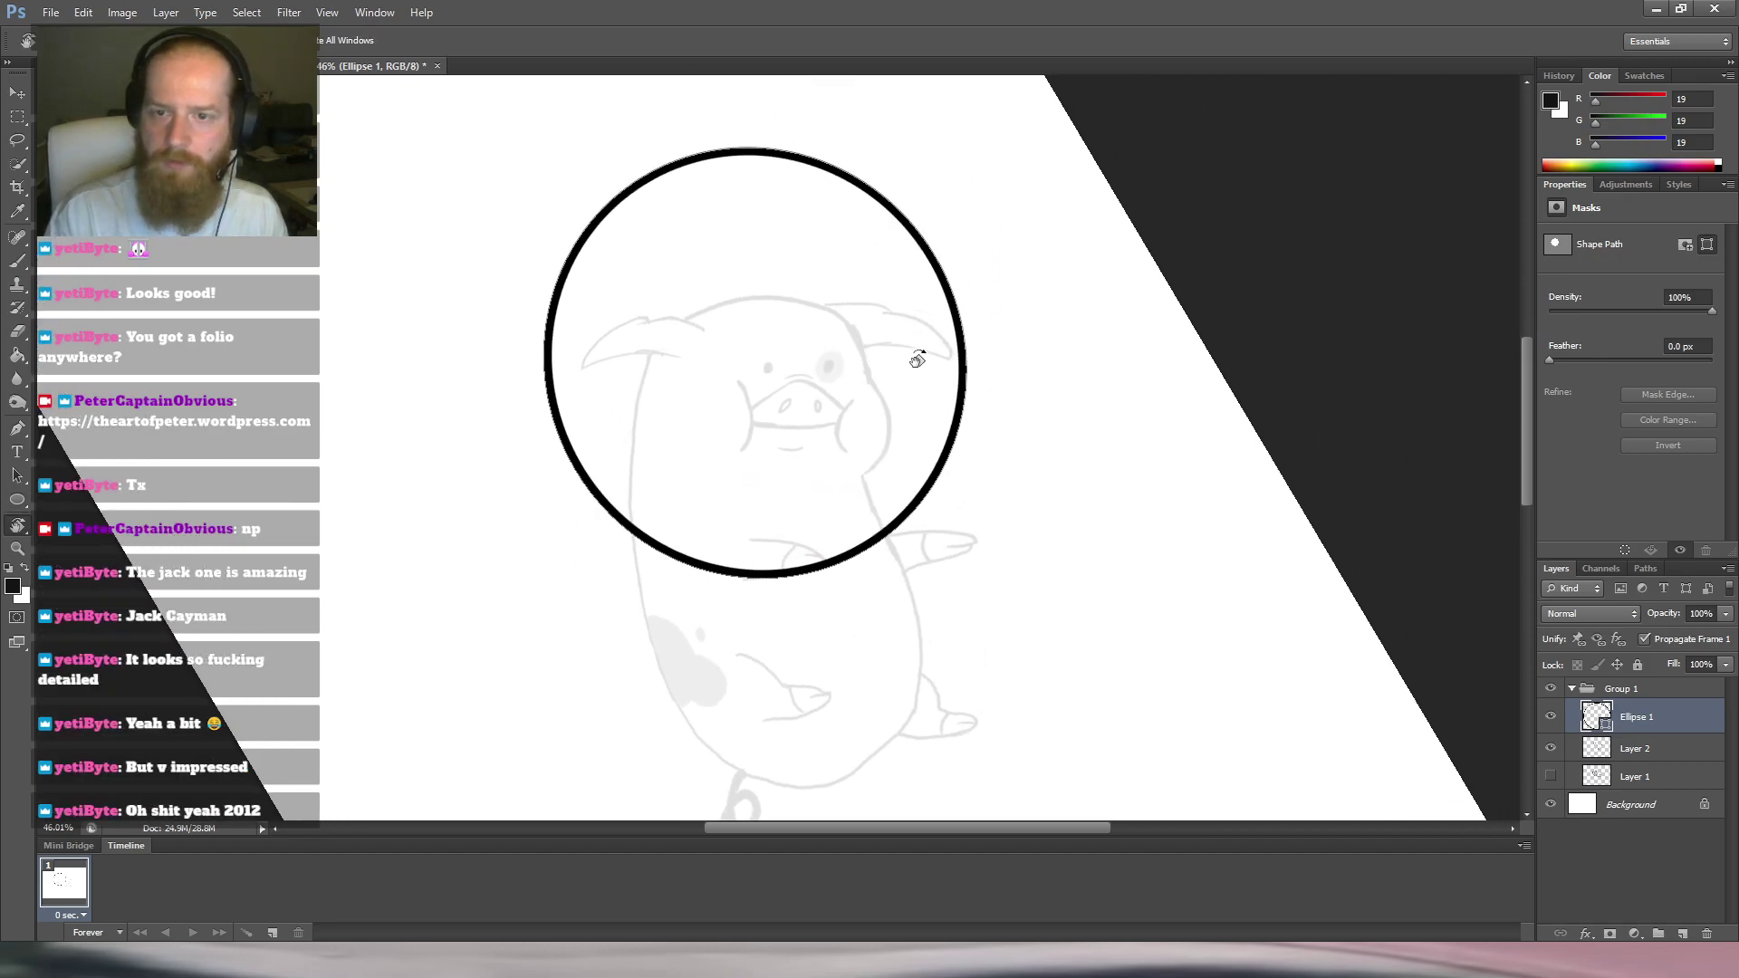
Free-transform the ellipse, shrinking its height to about 68% and moving it over the pig's face.
key("m")
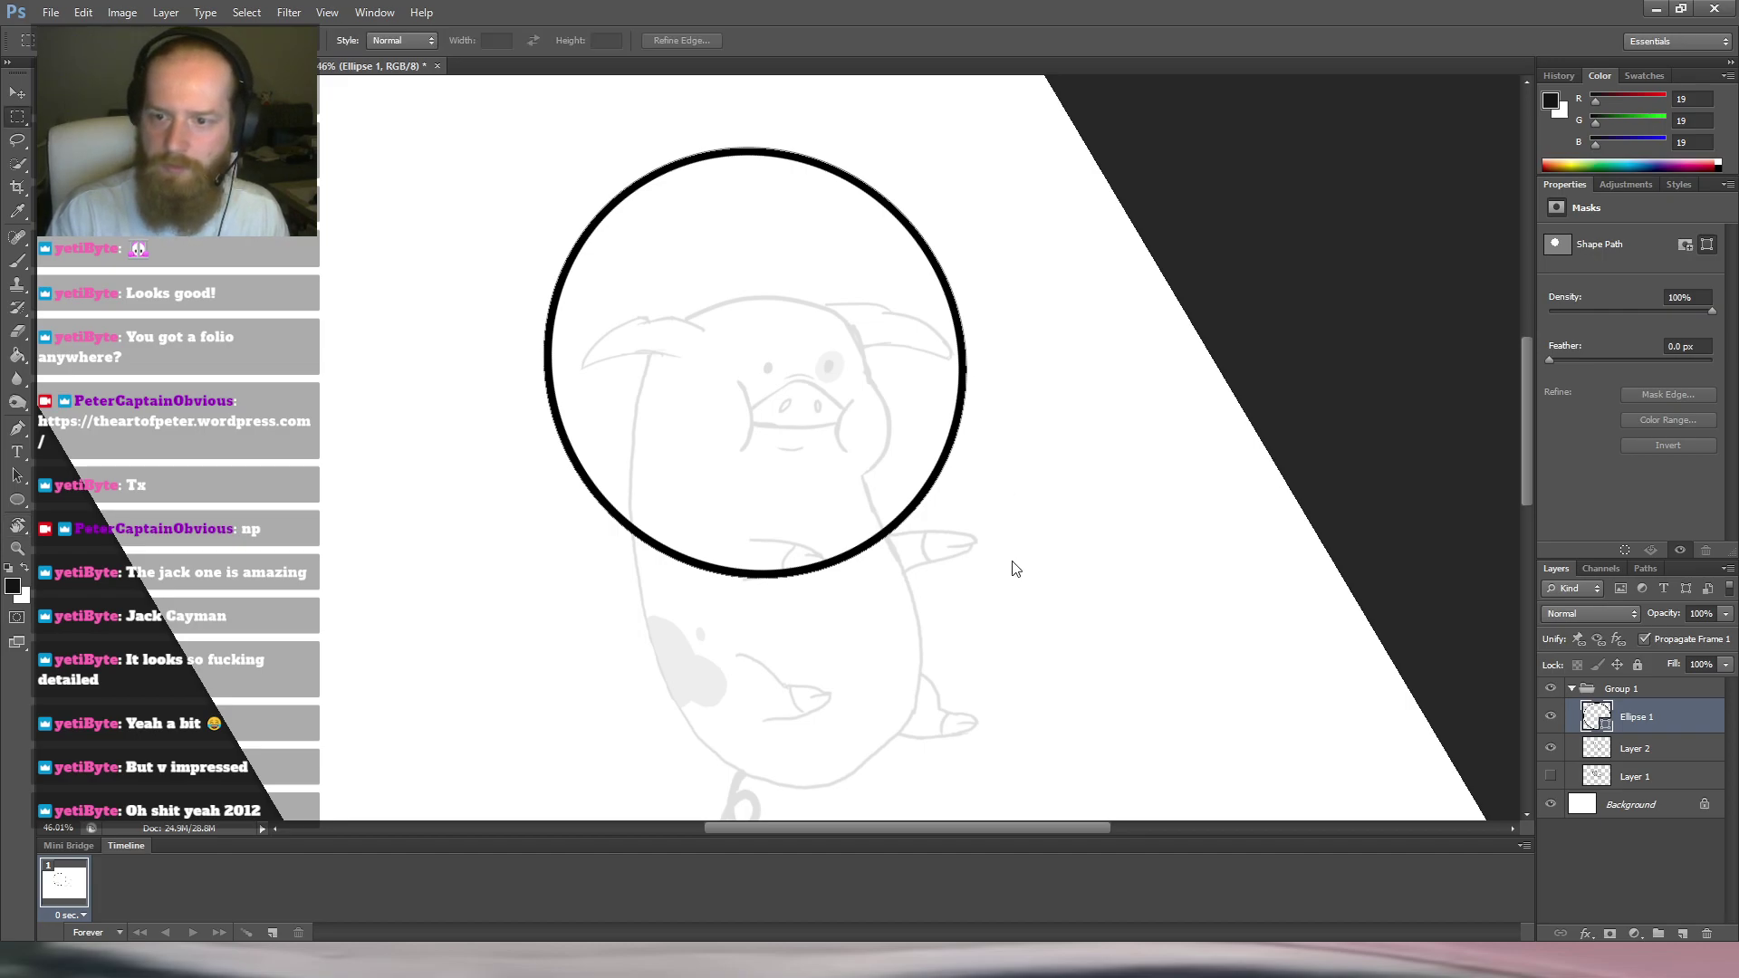
key("ctrl+t")
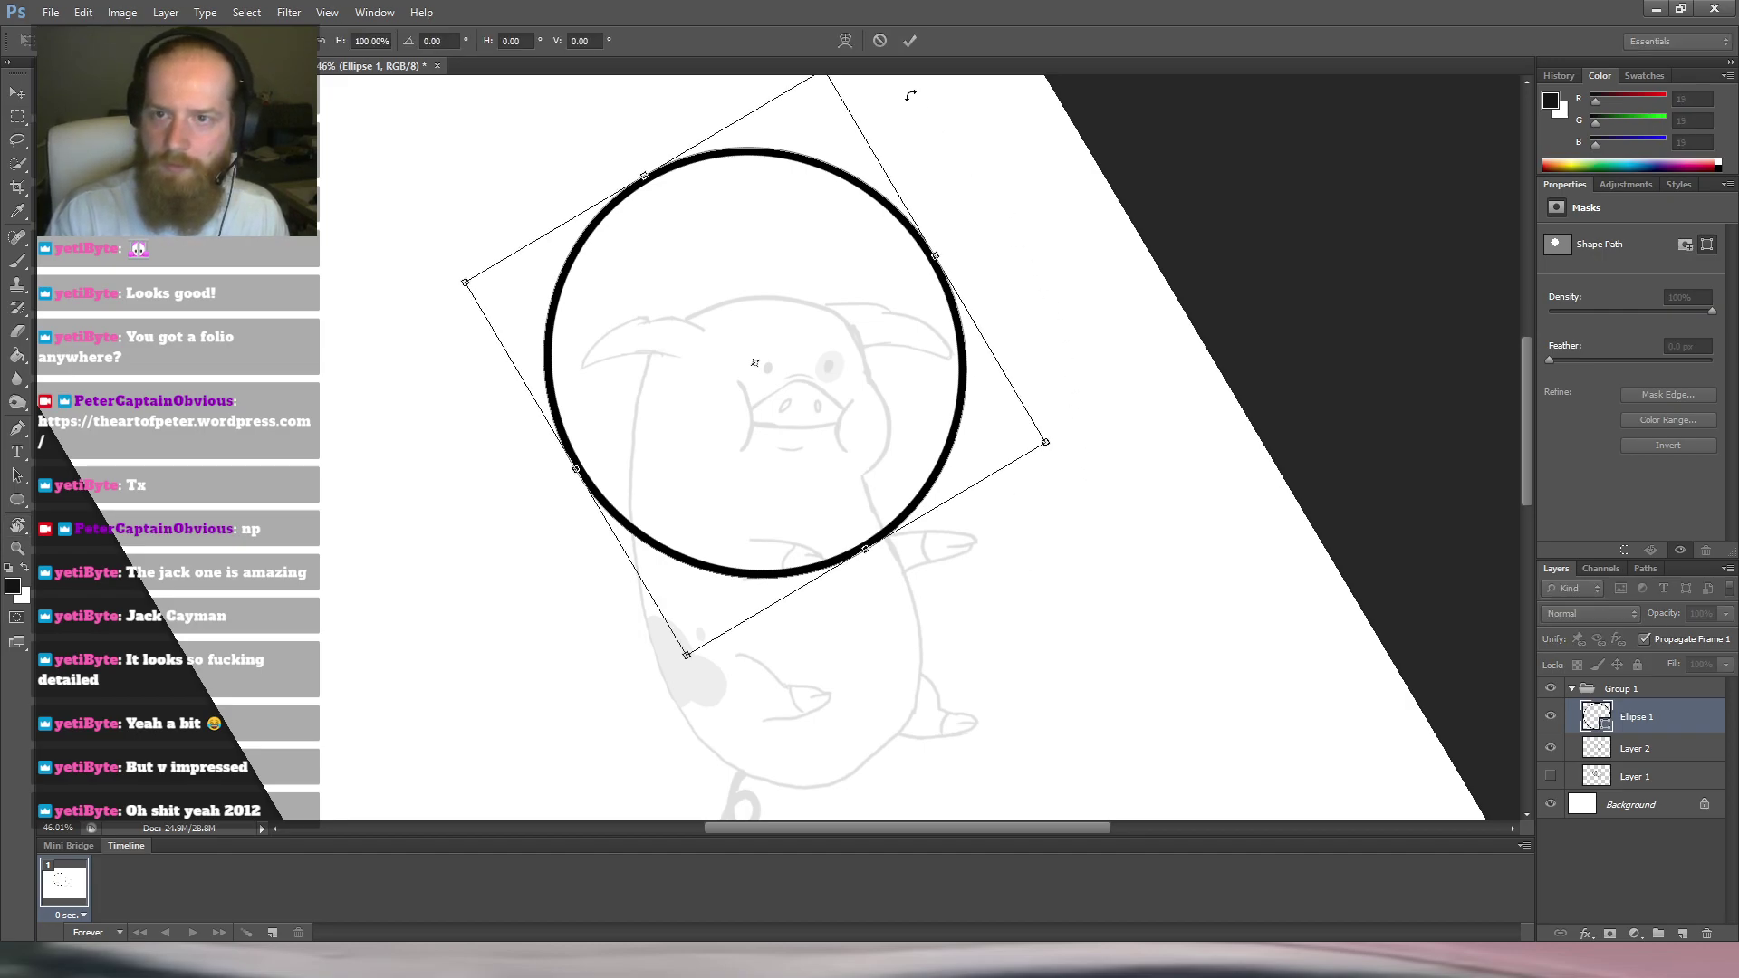
left_click_drag(806, 217, 794, 269)
left_click_drag(790, 143, 783, 273)
left_click_drag(738, 462, 764, 416)
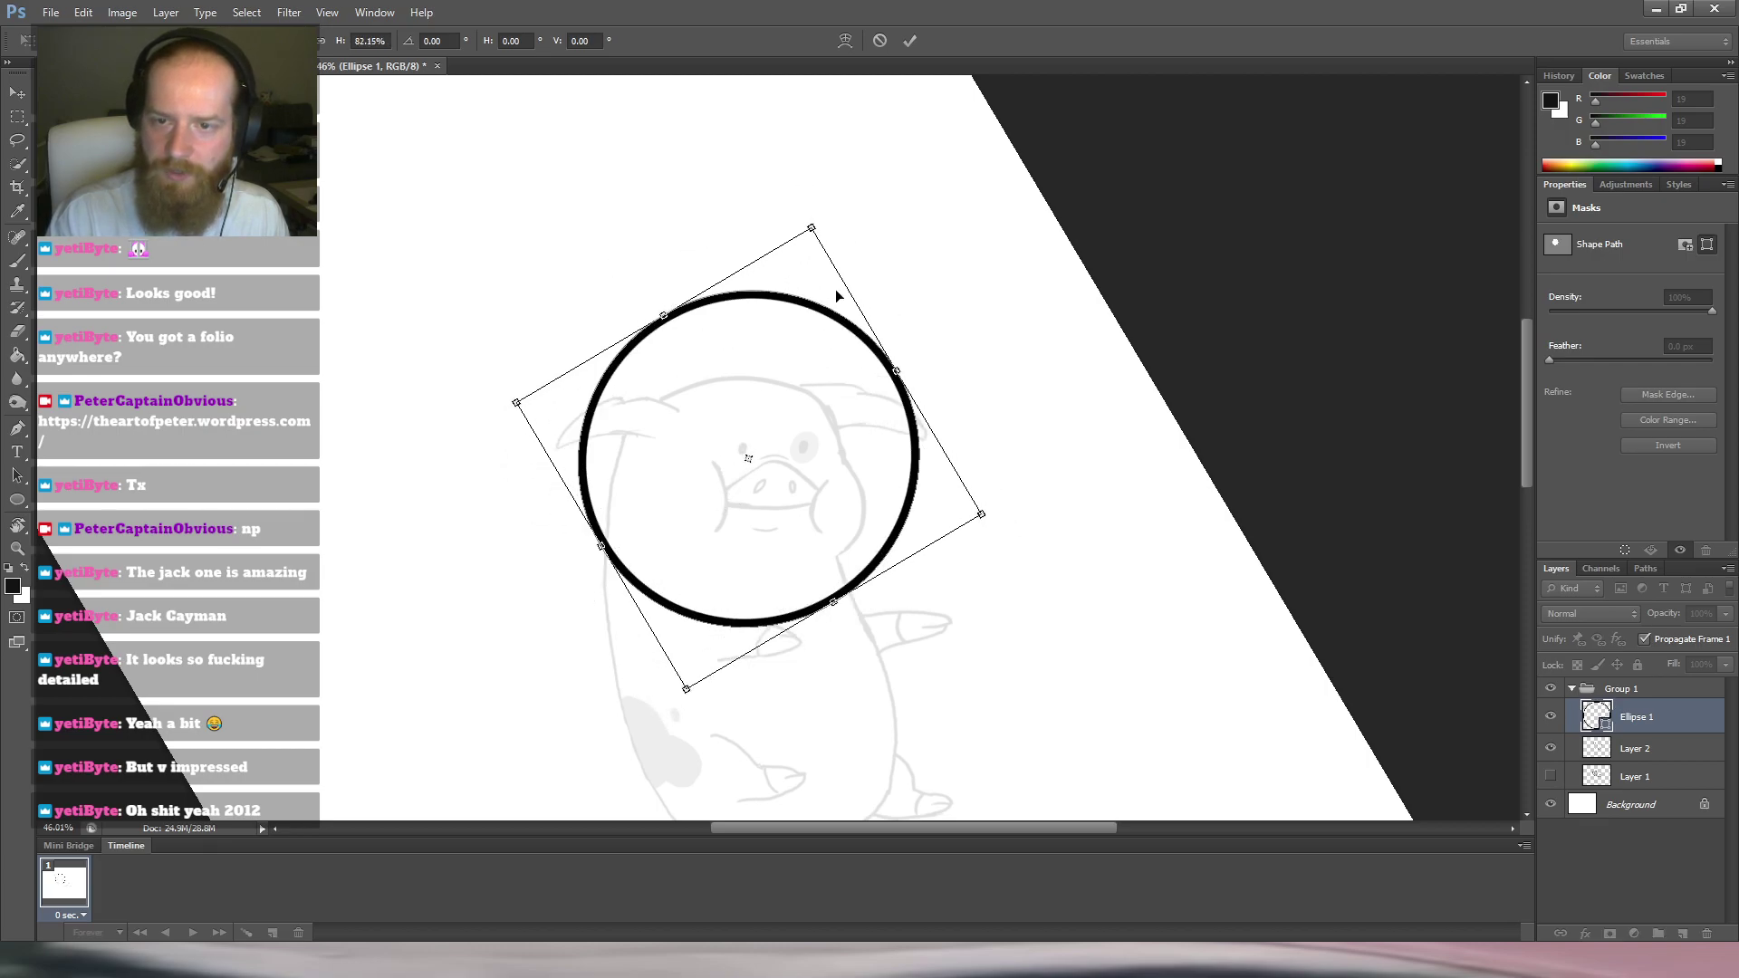
left_click_drag(812, 227, 783, 292)
left_click_drag(786, 410, 790, 383)
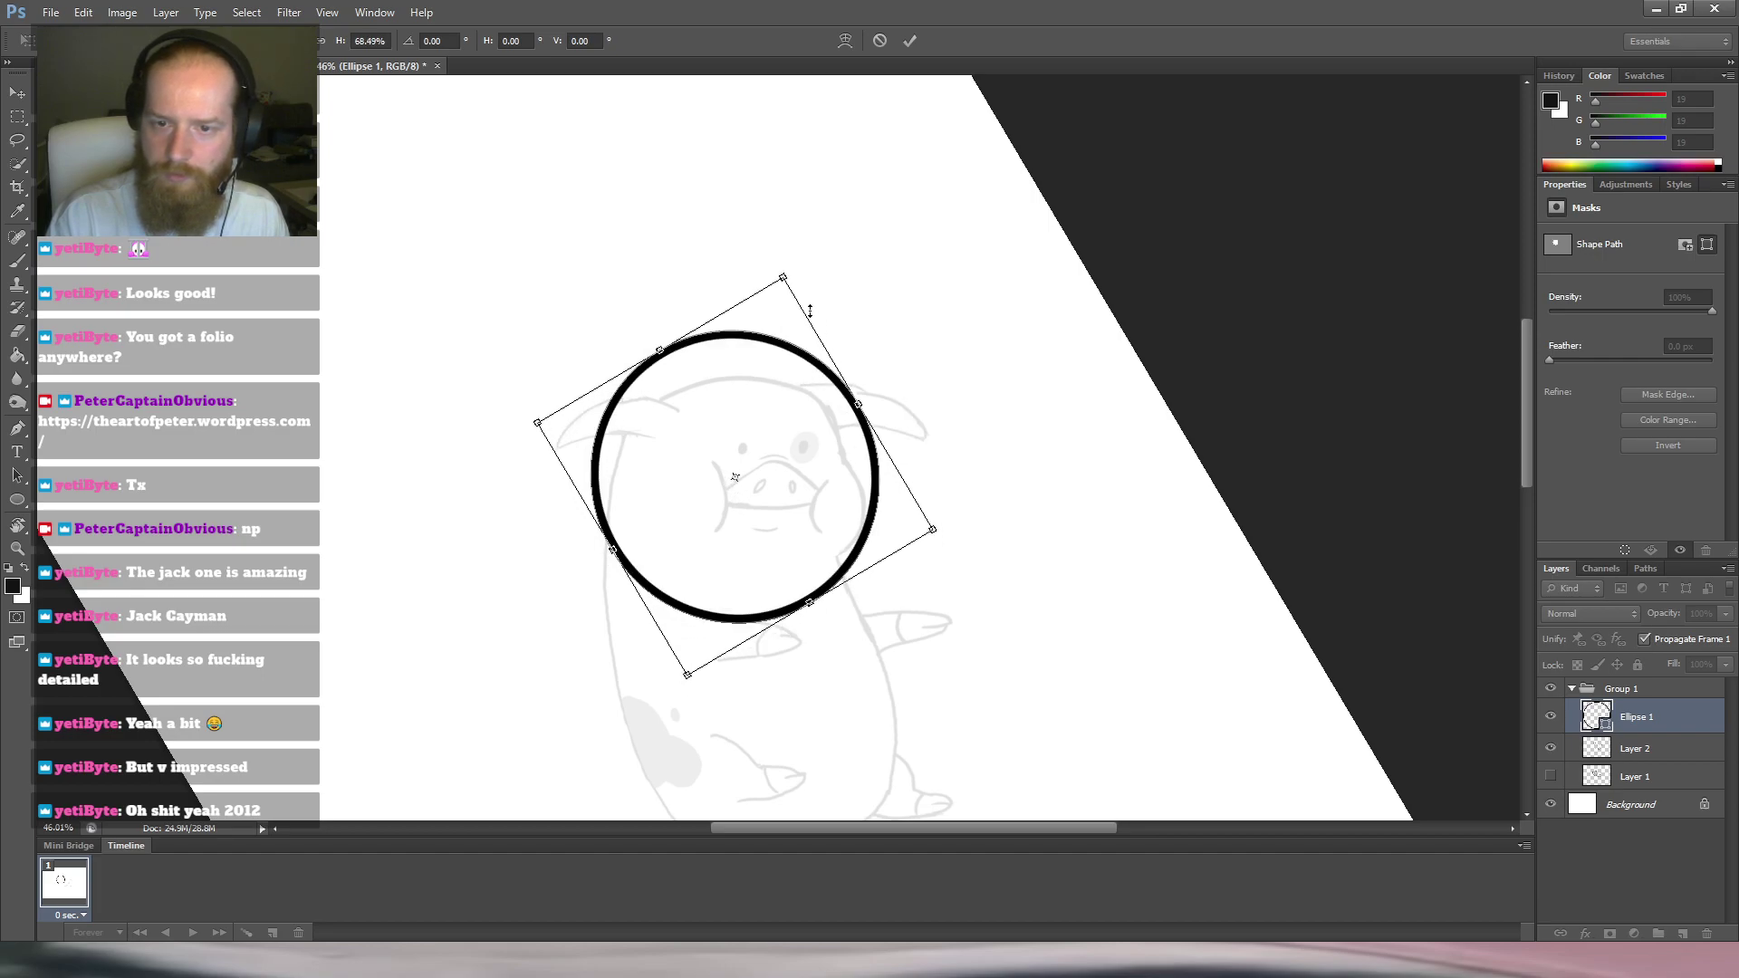
Fine-tune the ellipse into a near circle at about 70% height around the face and apply the transformation.
left_click_drag(788, 272, 783, 291)
left_click_drag(921, 543, 952, 529)
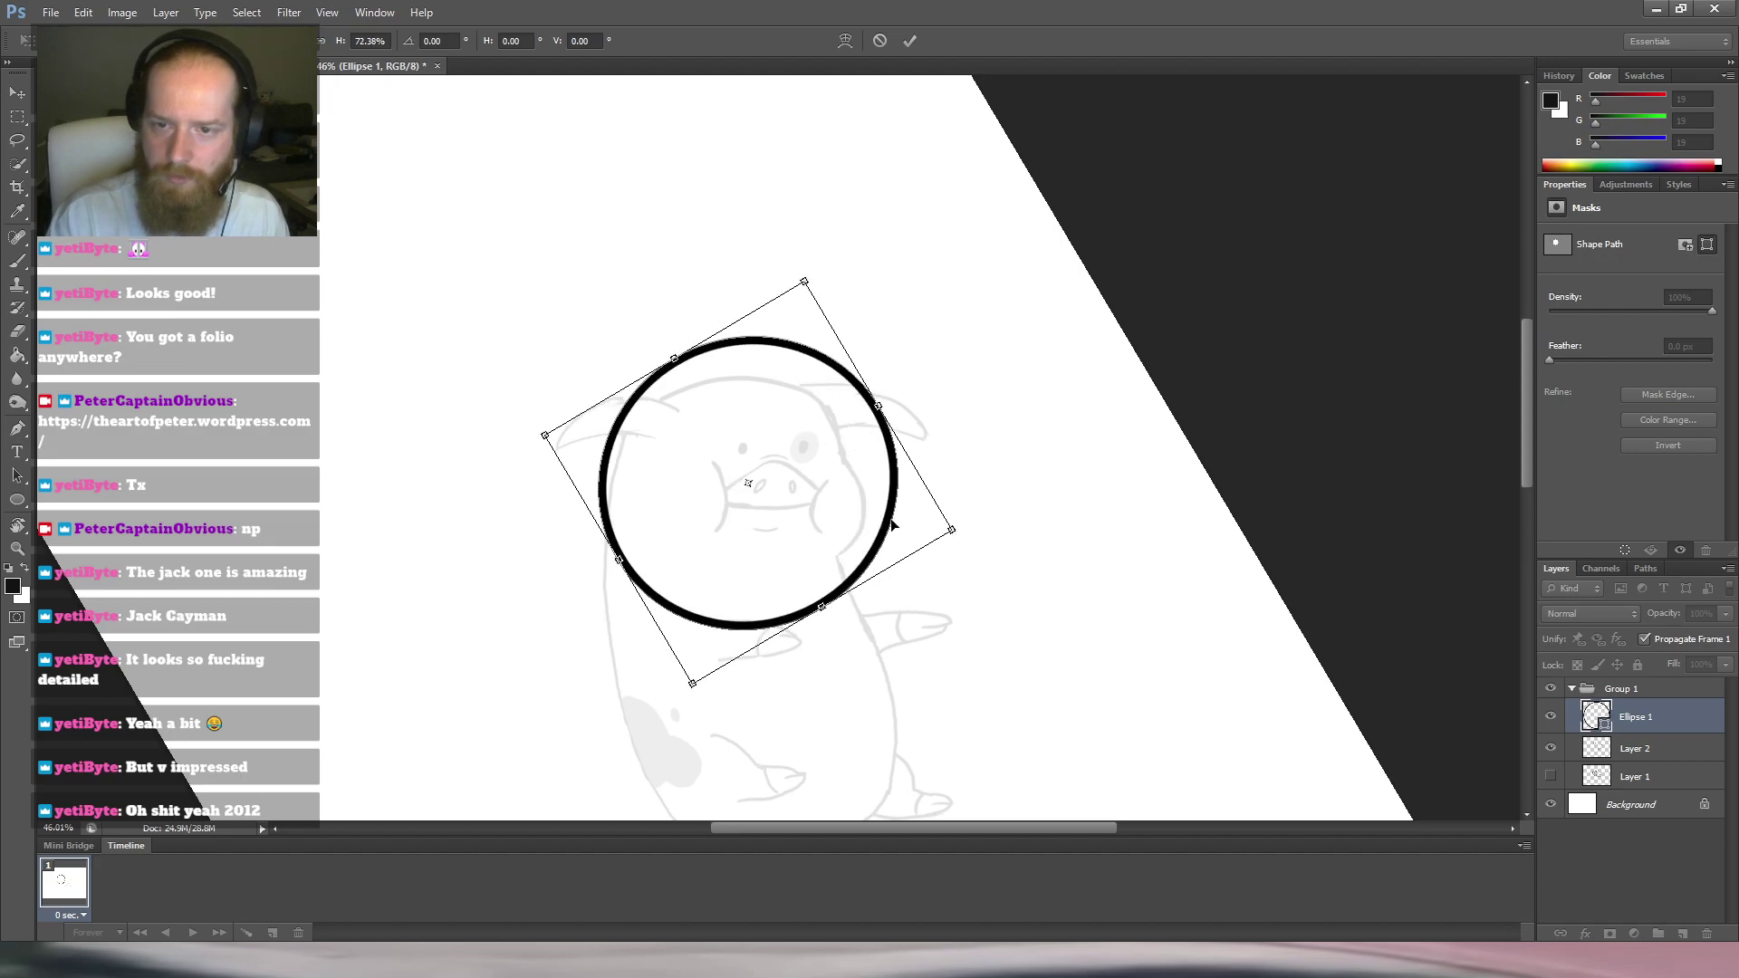
mouse_move(949, 528)
left_mouse_down()
mouse_move(881, 506)
mouse_move(945, 541)
left_mouse_up()
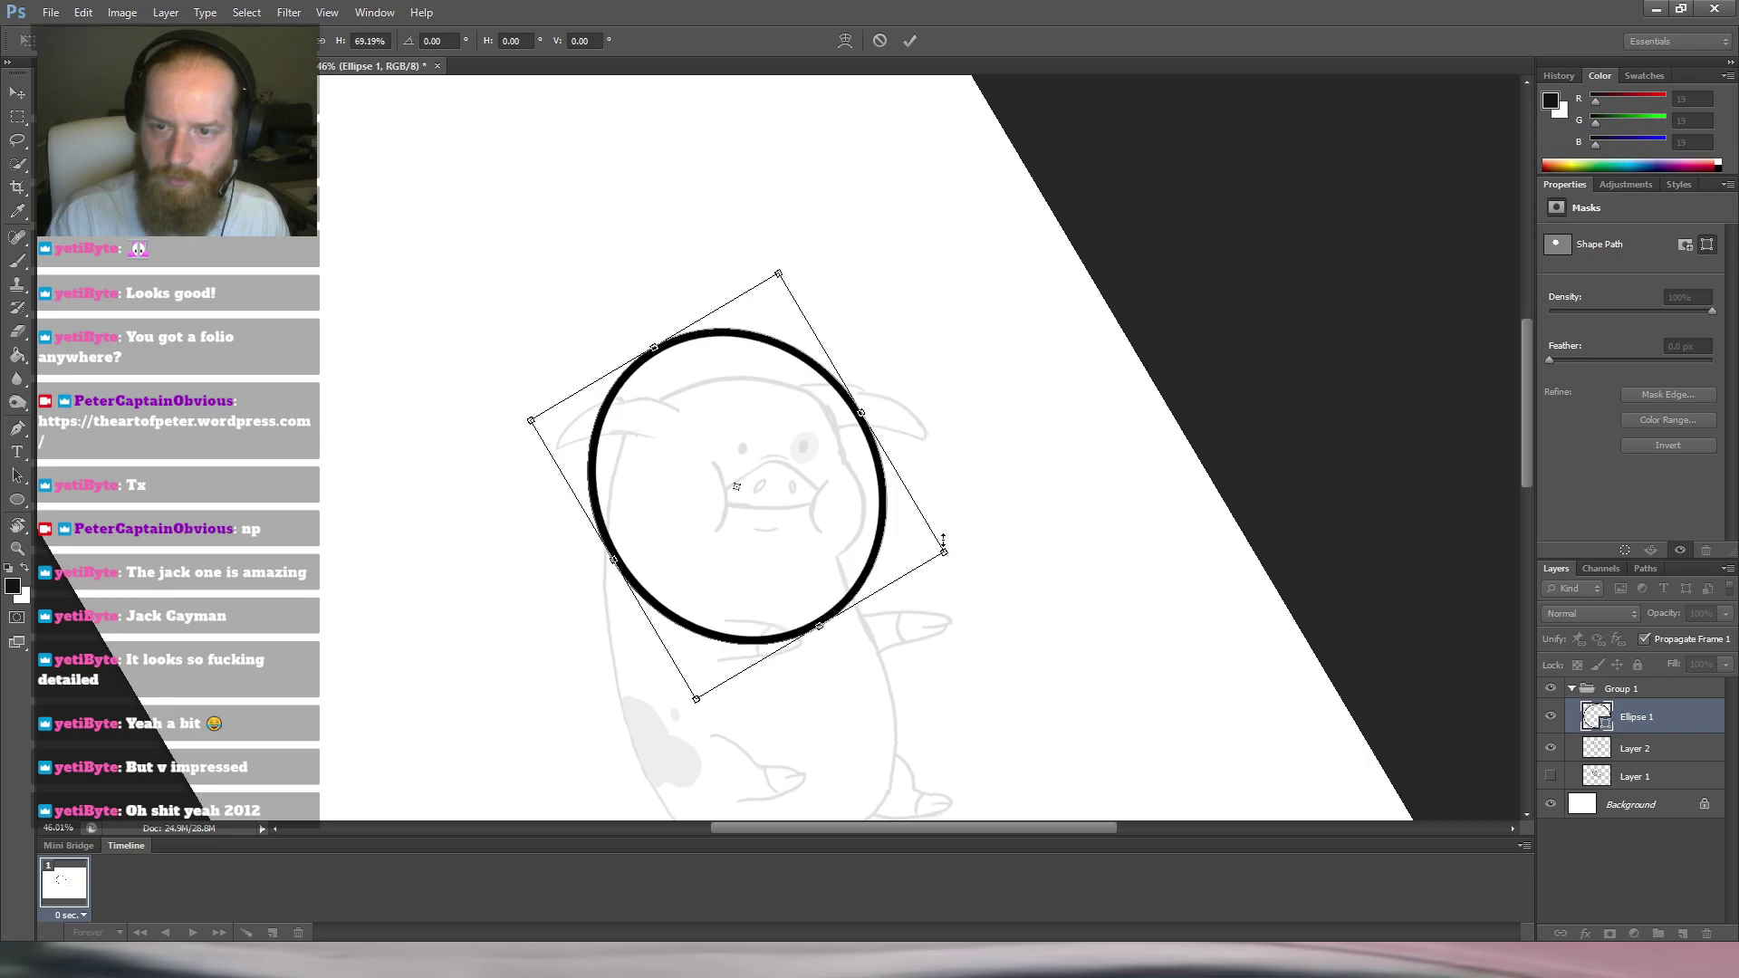
left_click_drag(779, 273, 798, 292)
left_click_drag(859, 411, 852, 406)
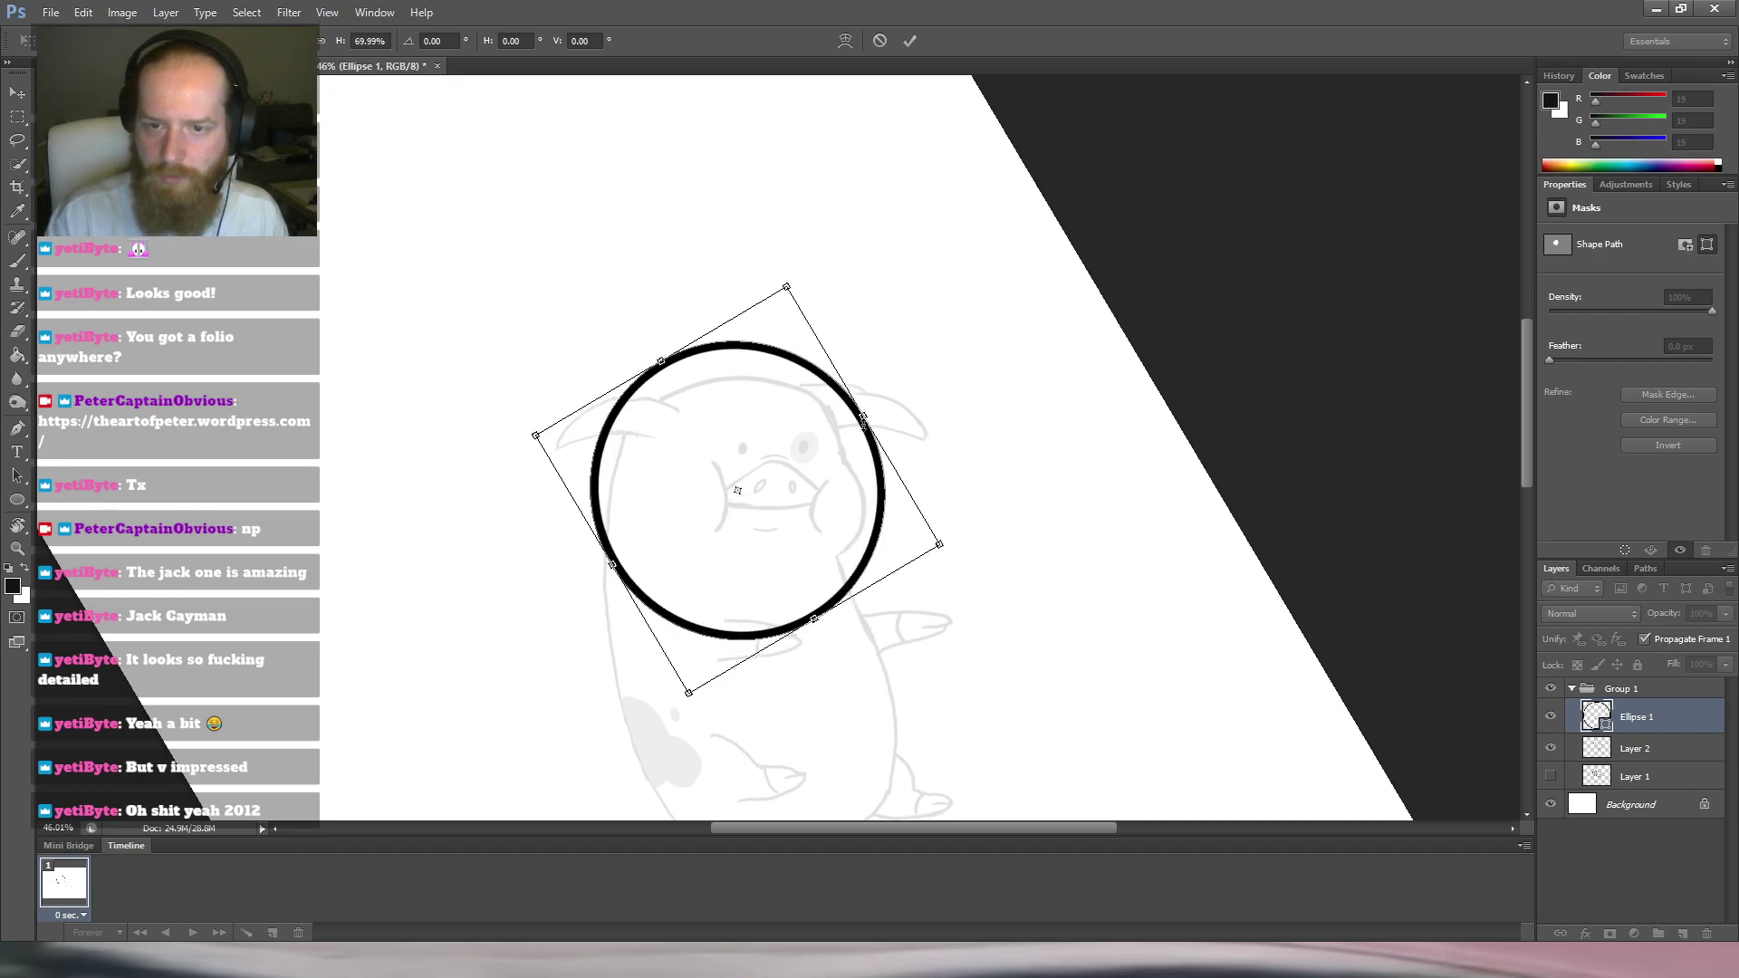
key("Return")
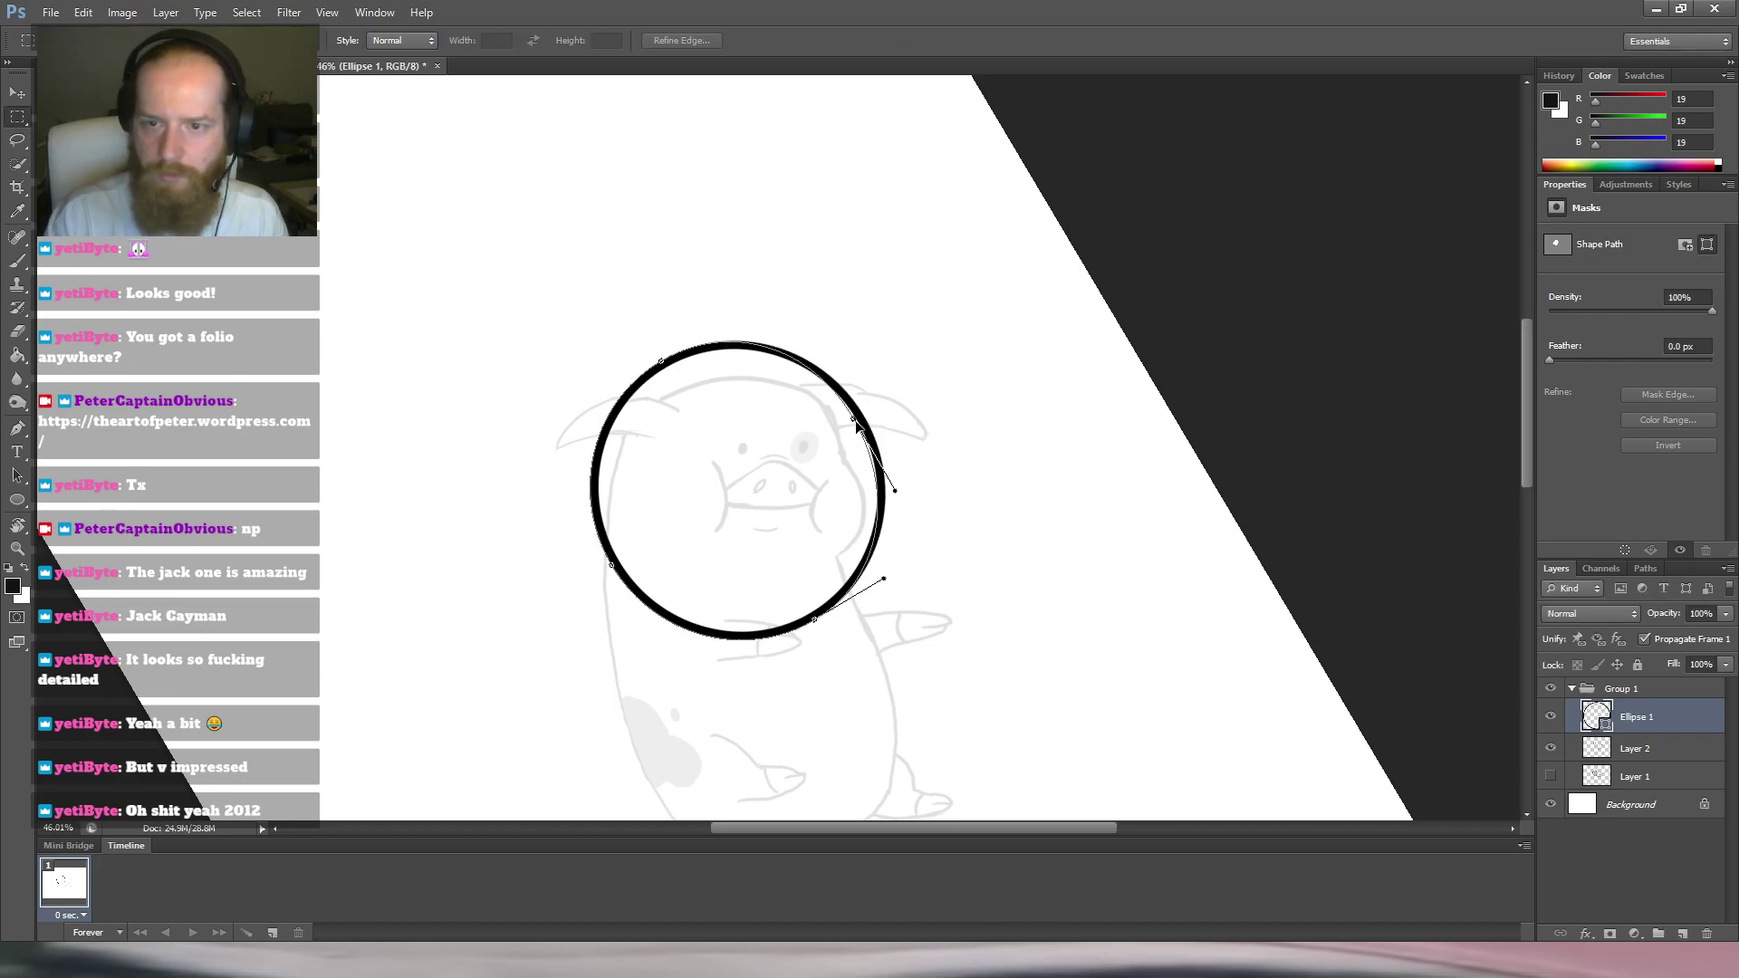
Pull the circle's anchor point beside the pig's spotted eye slightly outward and nudge the whole shape right and down.
left_click_drag(855, 422, 865, 424)
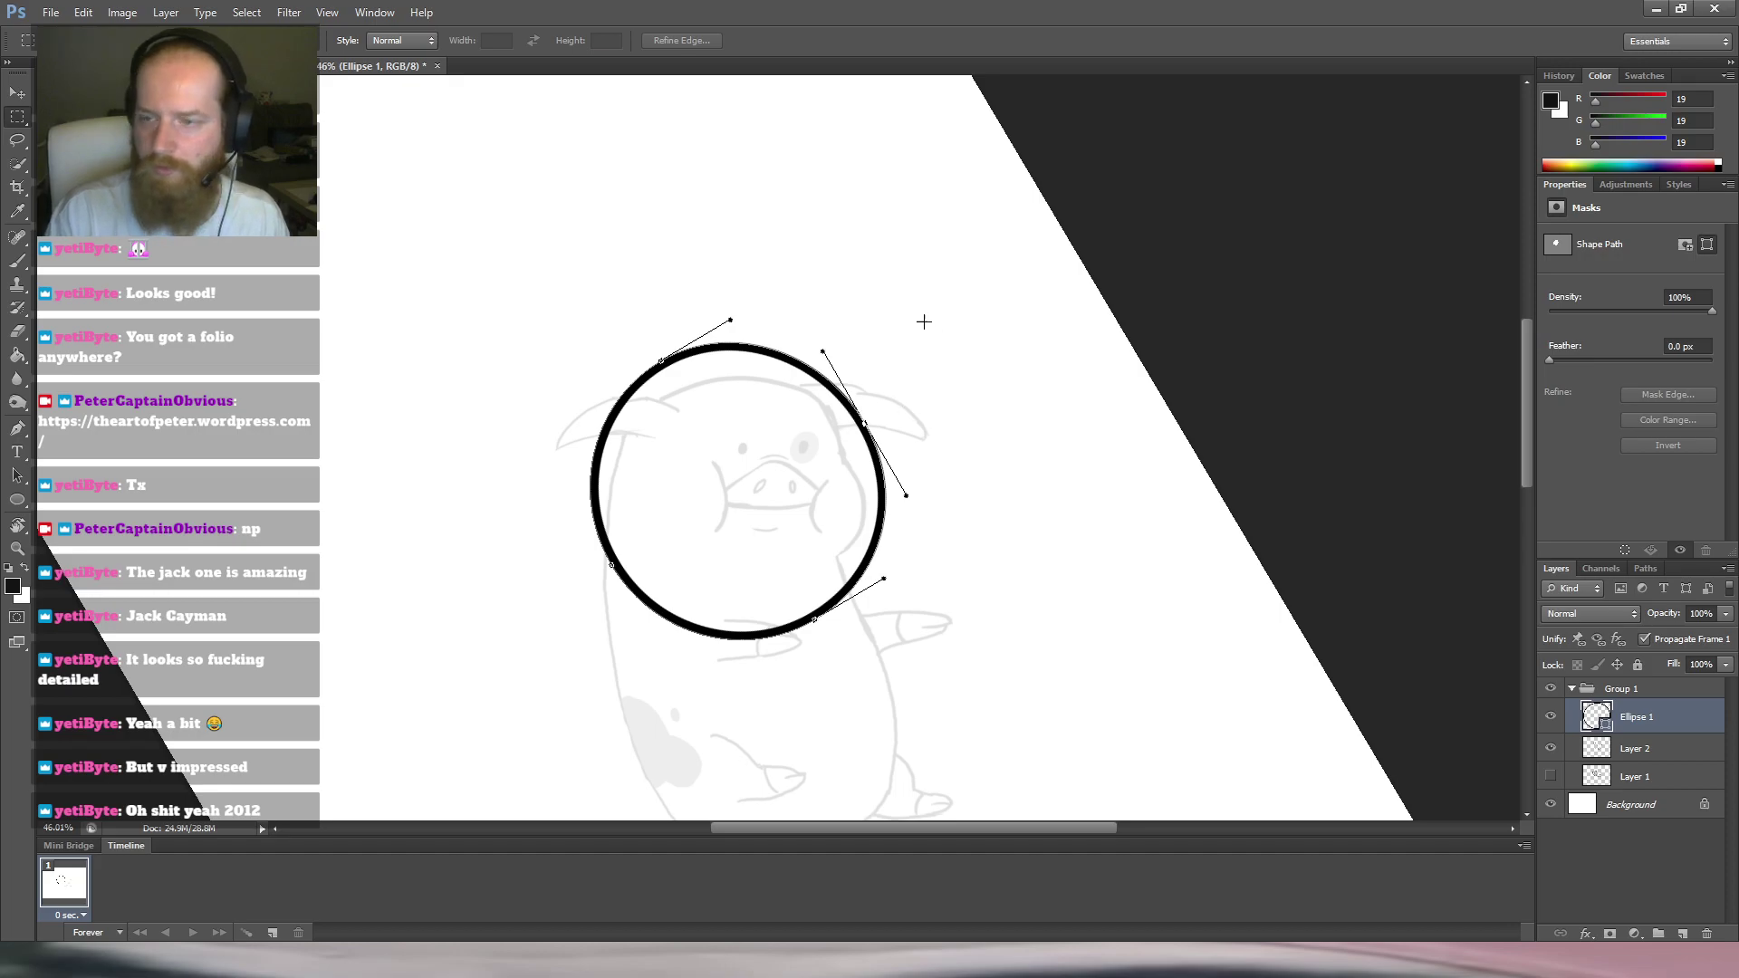
left_click(15, 96)
left_click_drag(813, 372, 809, 375)
key("Right")
key("Down")
key("Right")
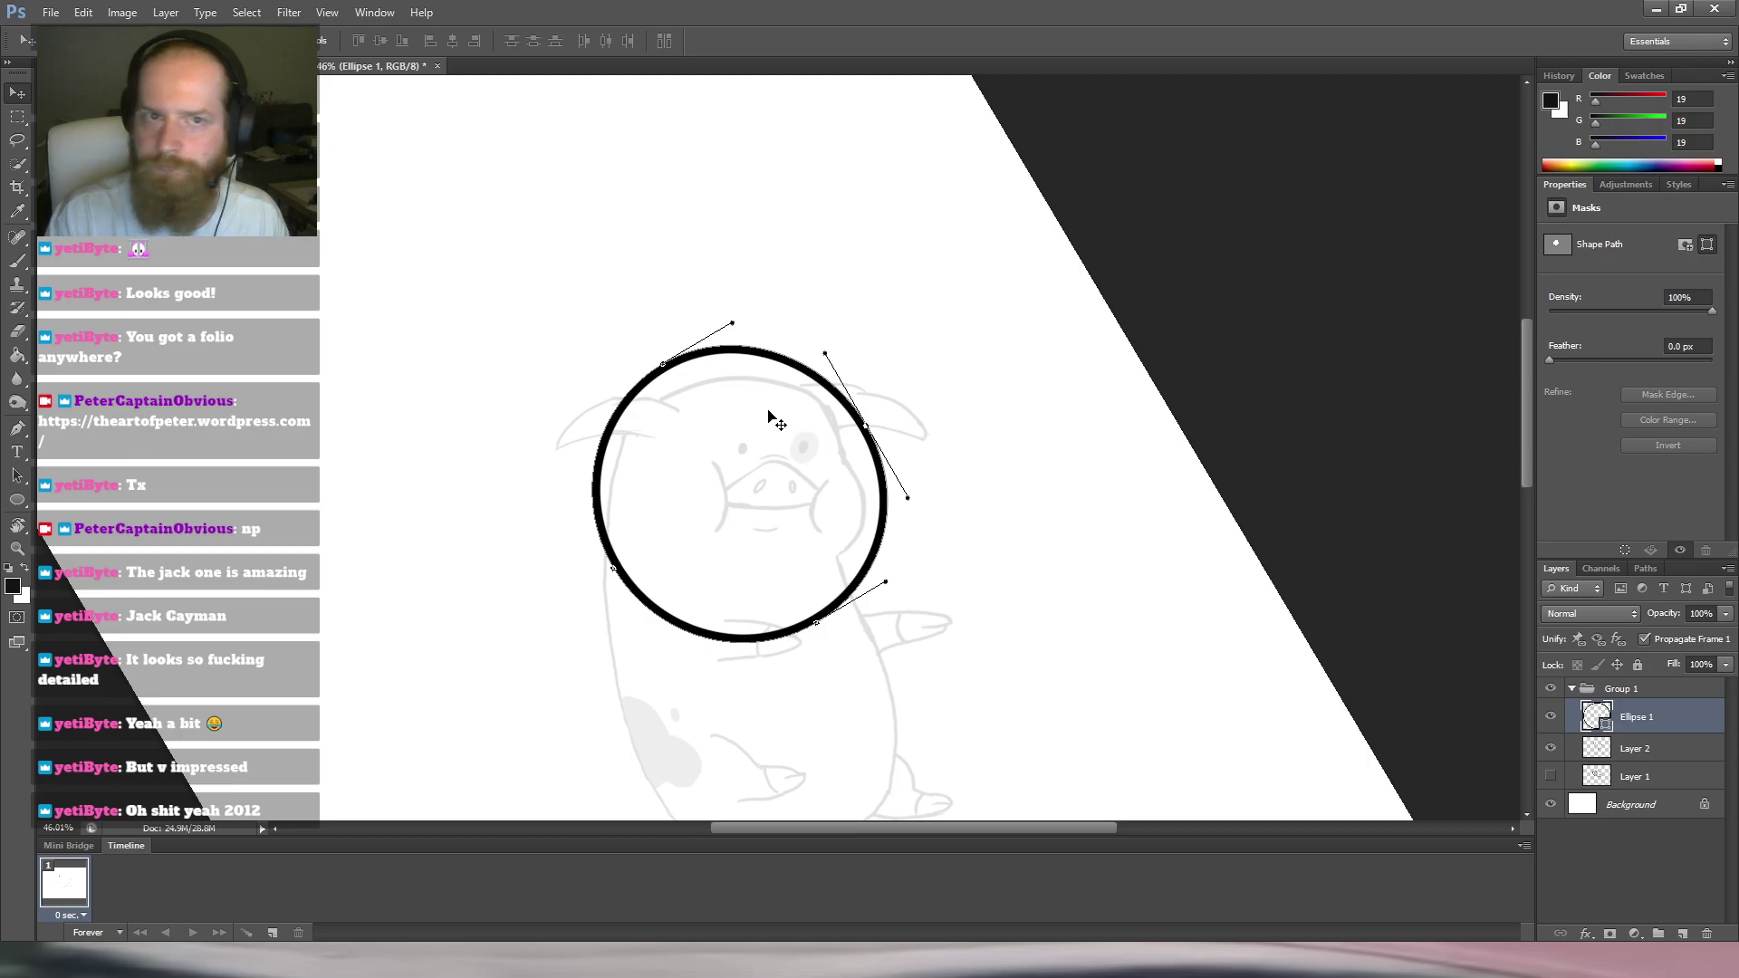
left_click(17, 116)
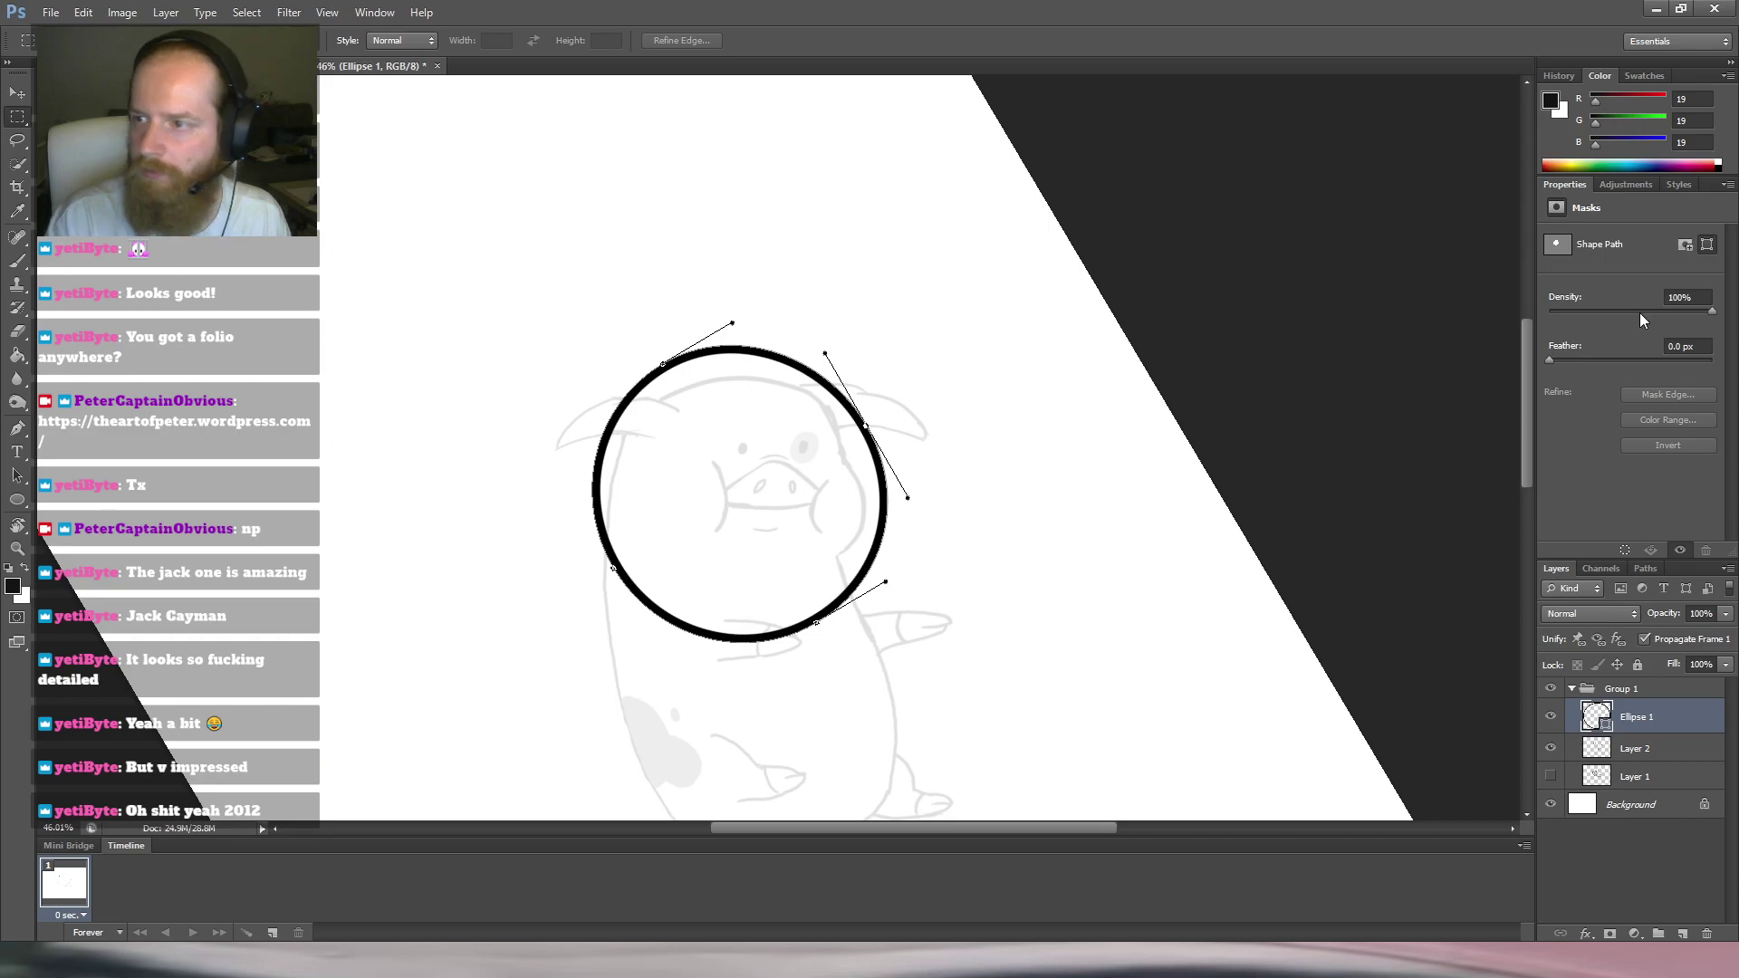
left_click_drag(1712, 317, 1714, 317)
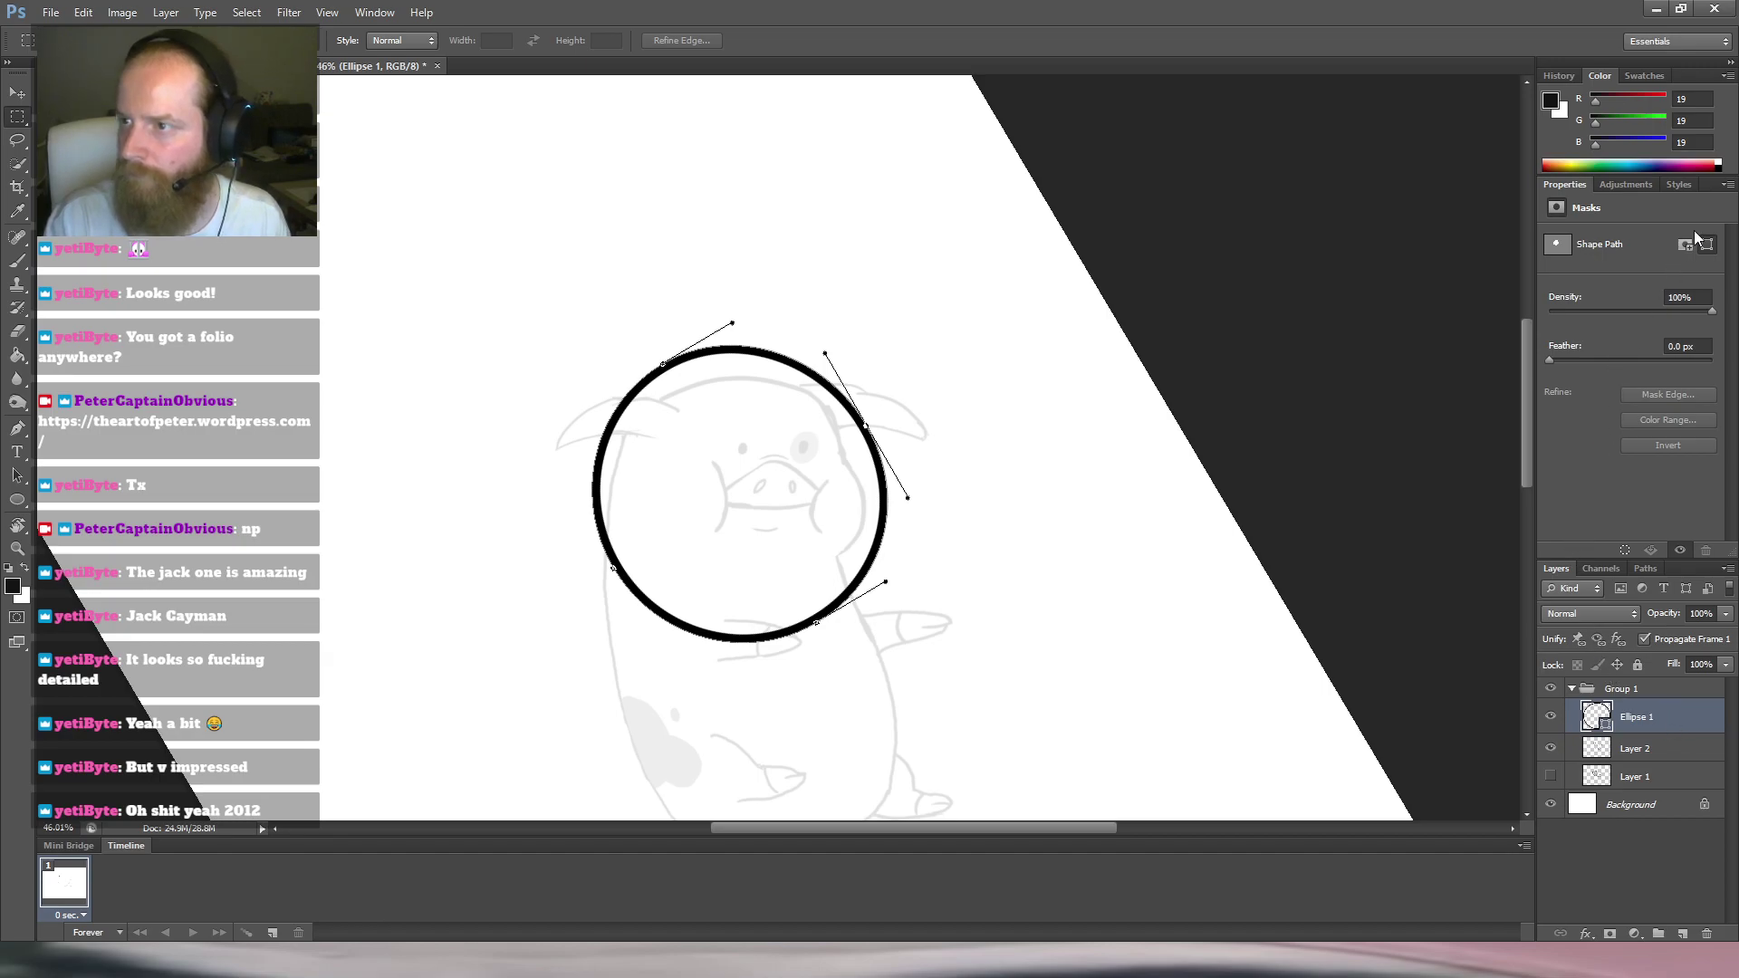
key("space")
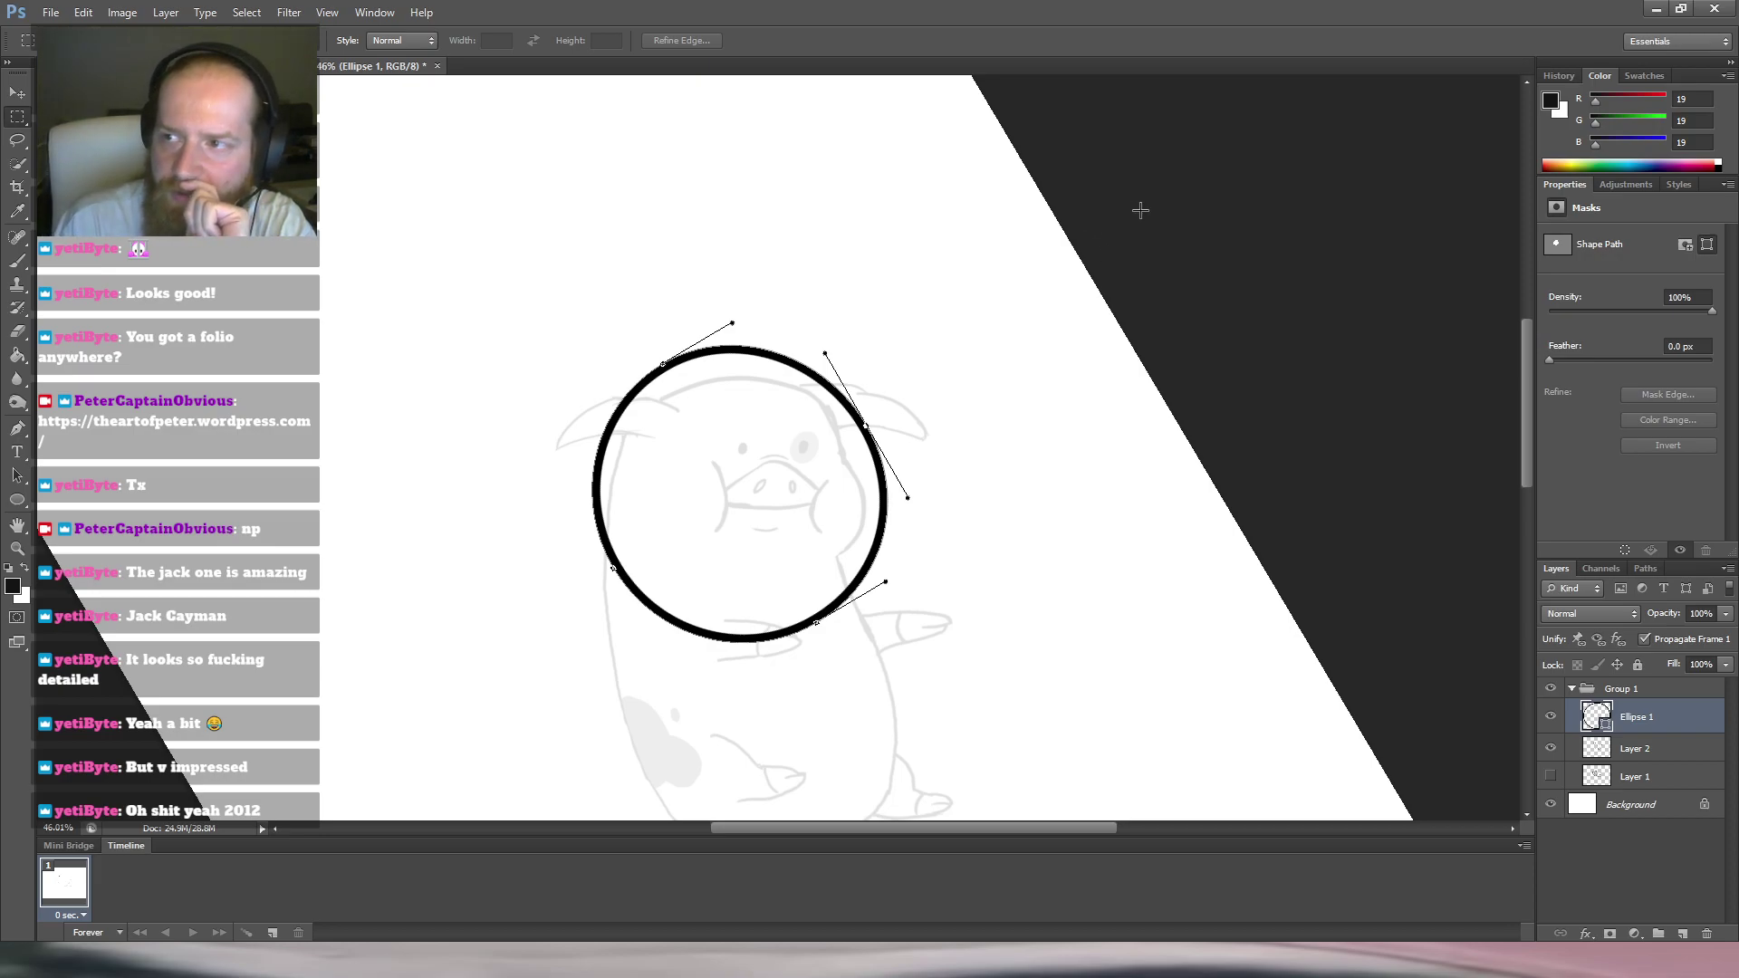
left_click(1560, 76)
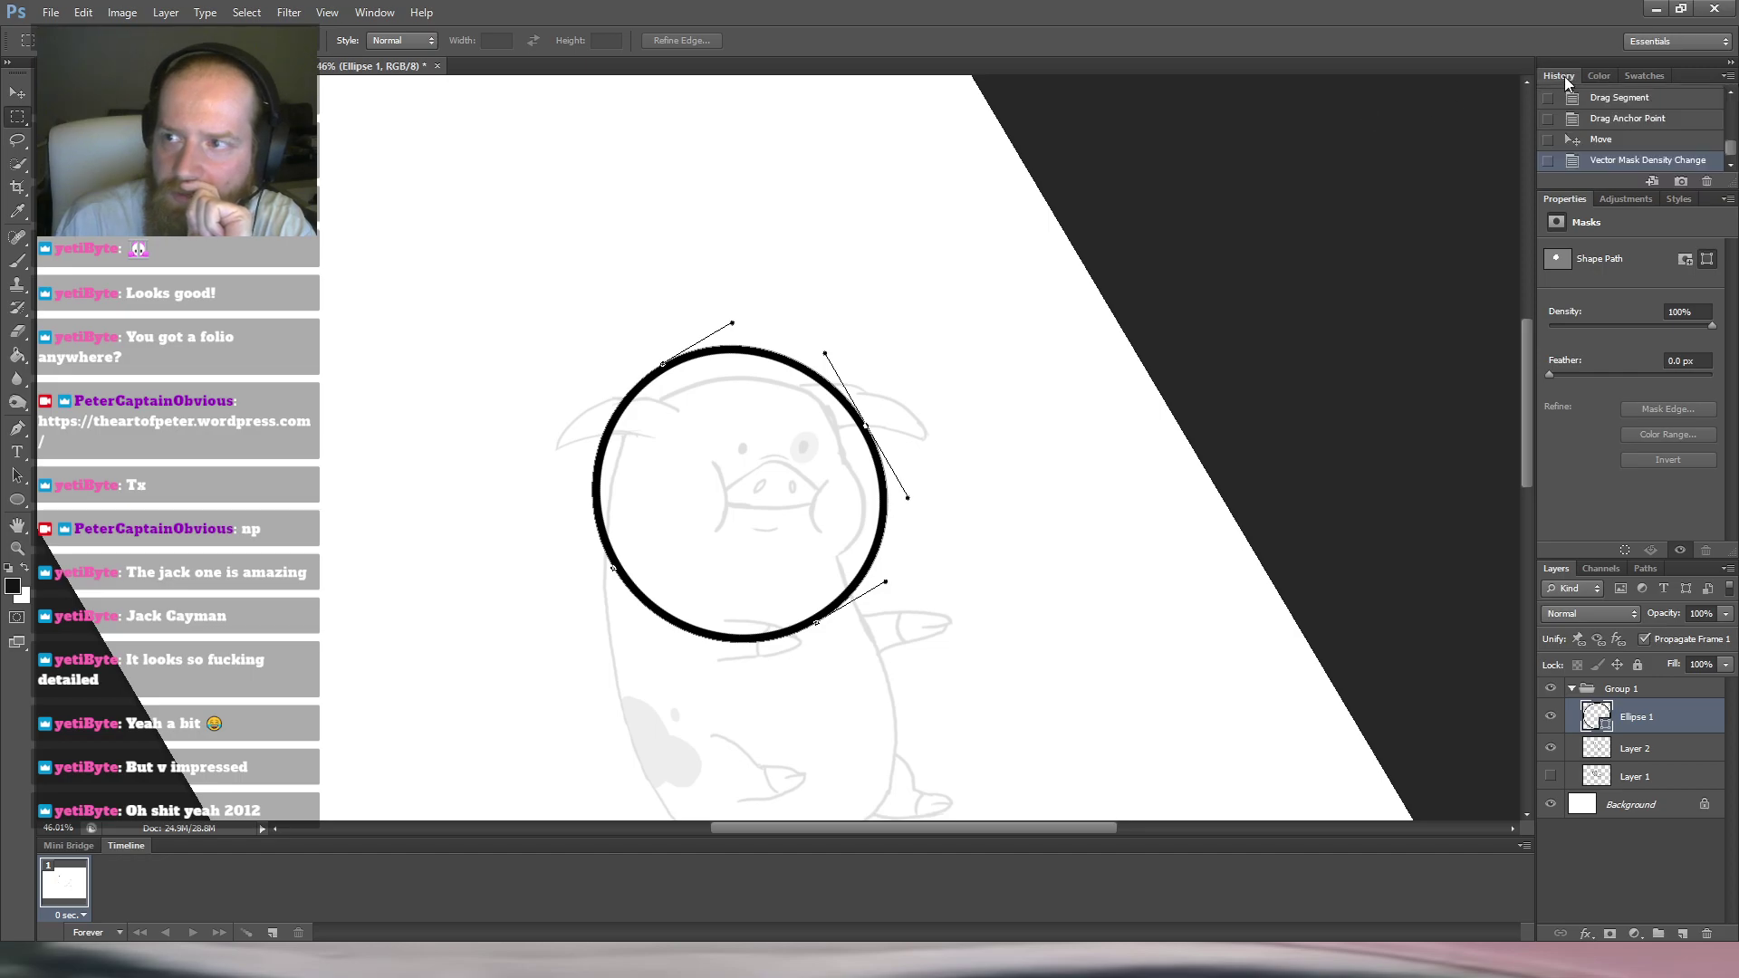
left_click(1580, 79)
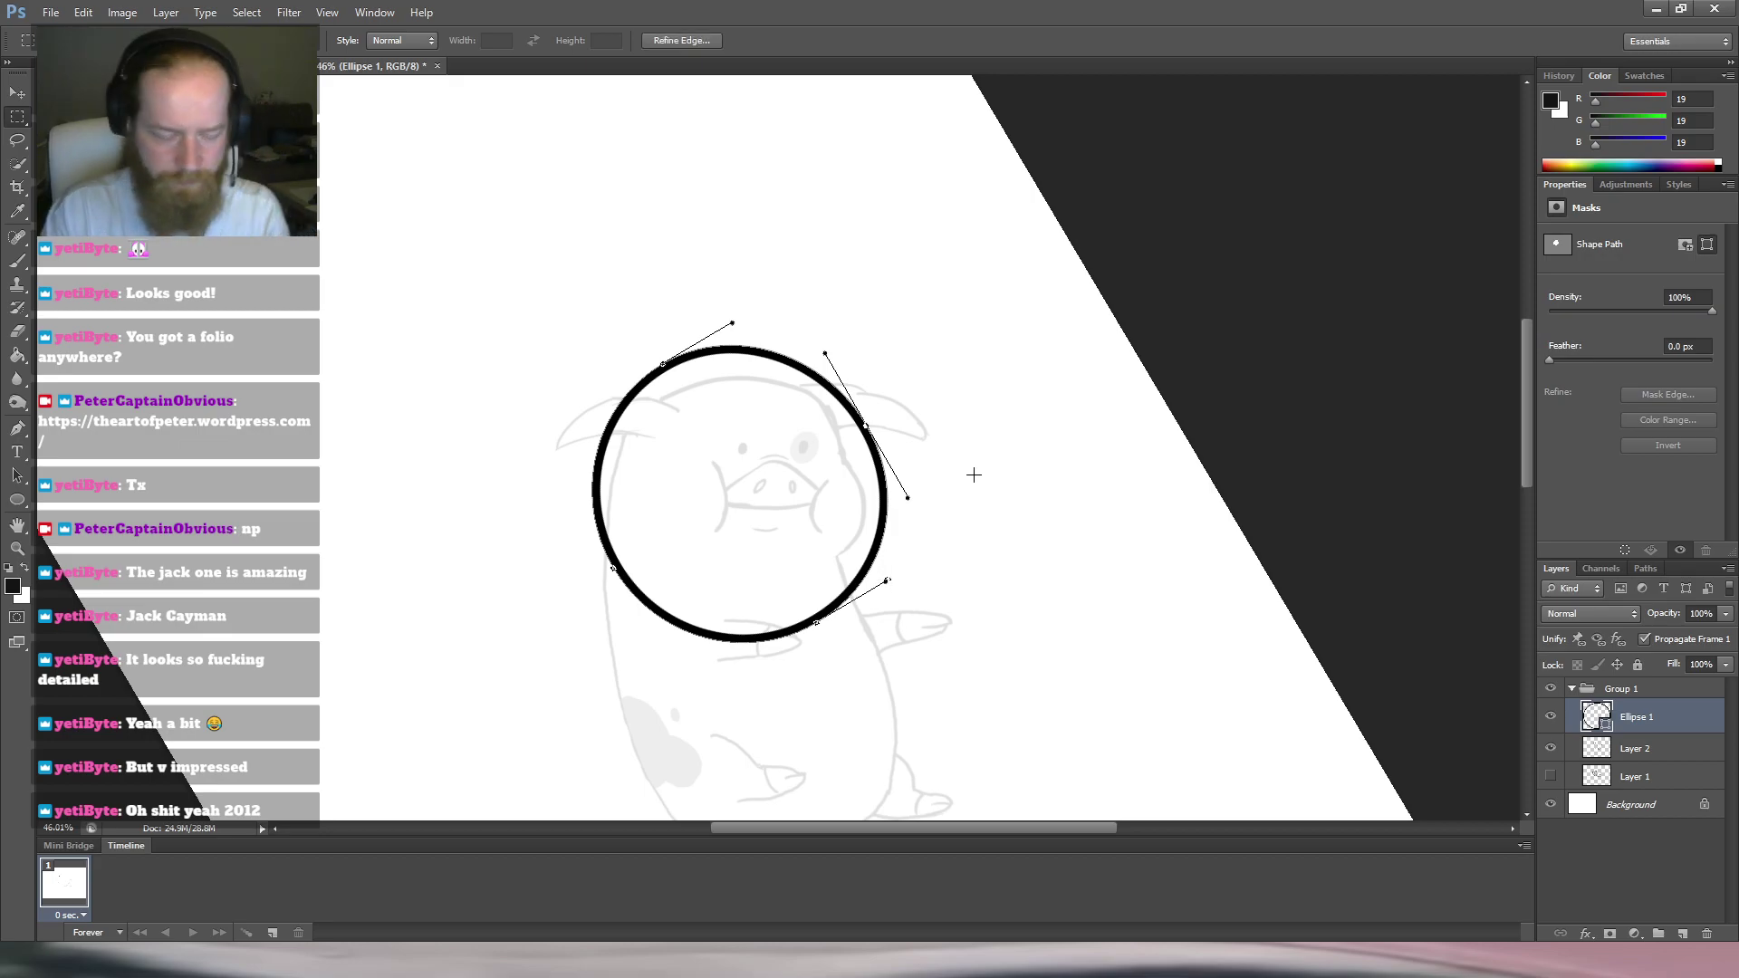
Shift the circle slightly up and back down with Move and Free Transform to settle it around the pig's head.
key("v")
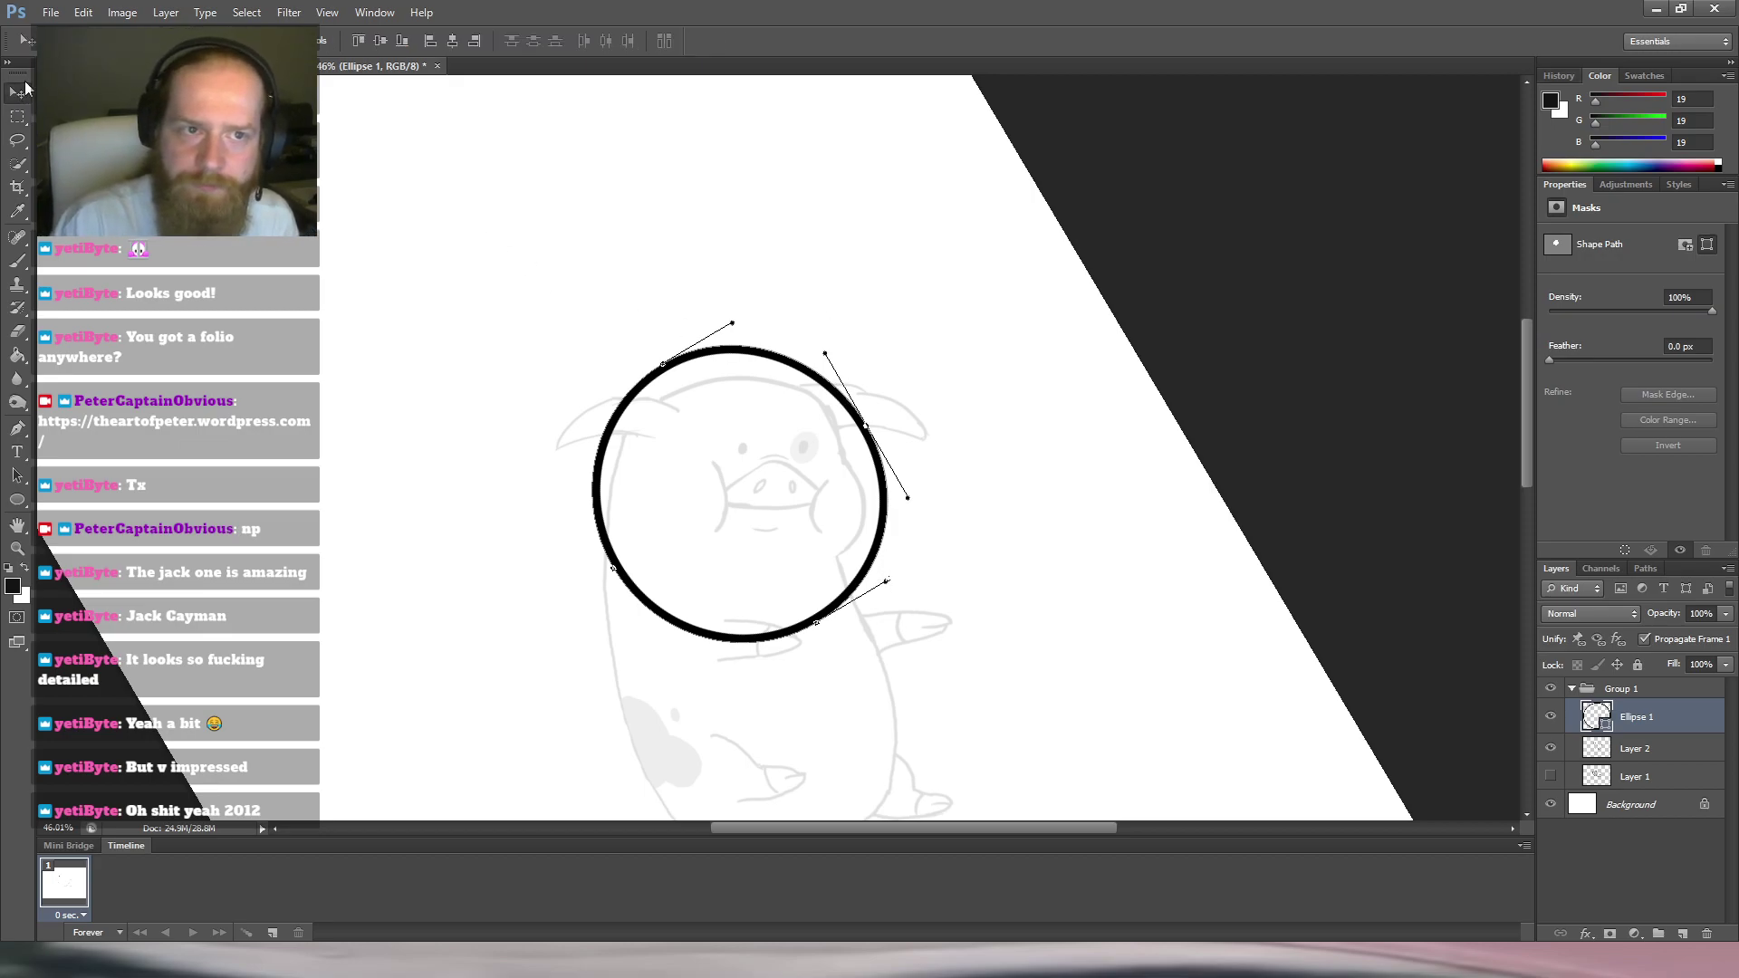
left_click_drag(864, 425, 862, 422)
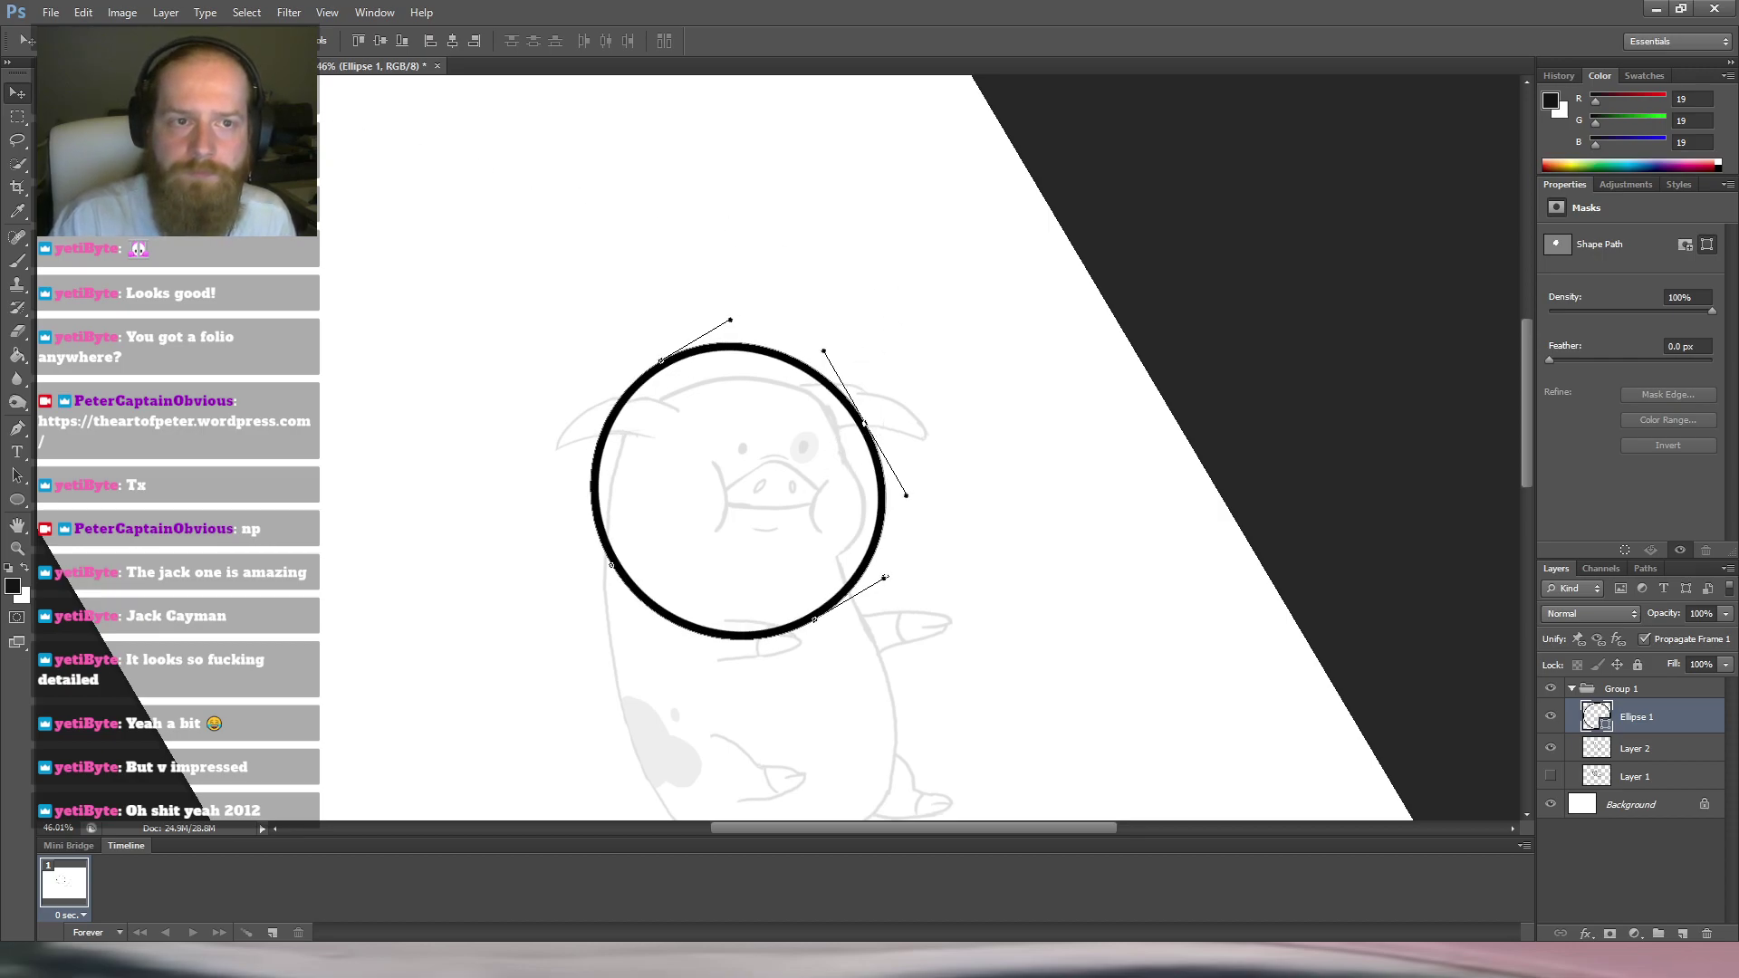
key("m")
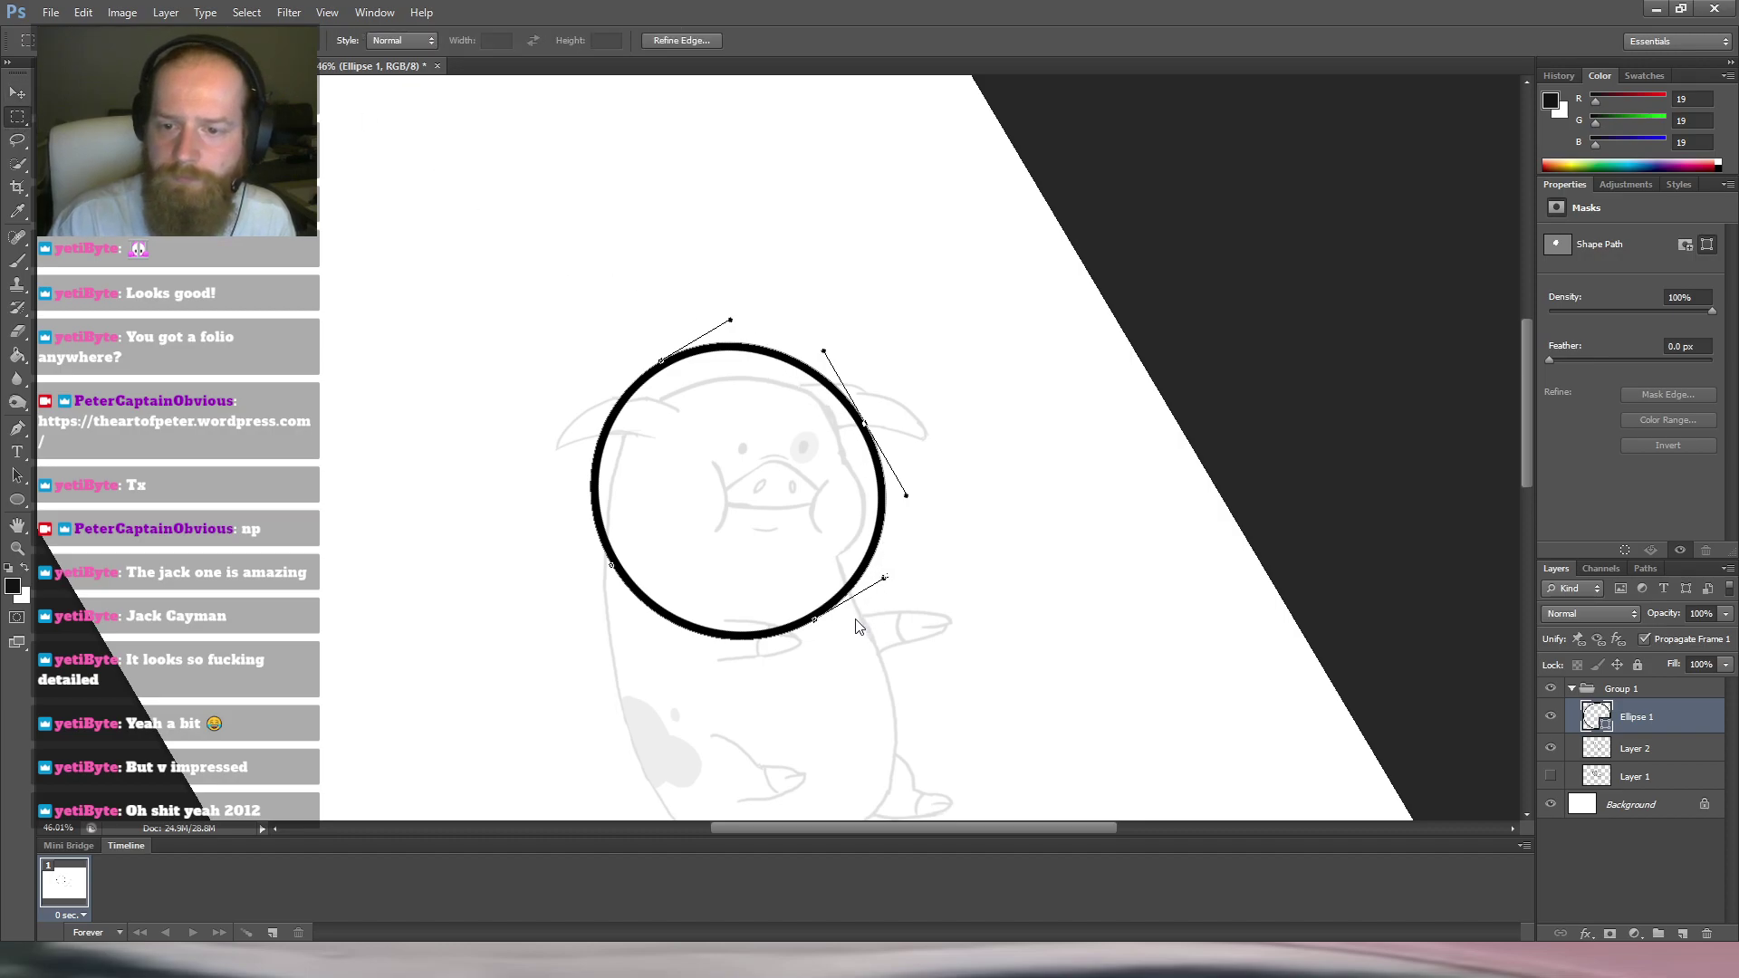
key("ctrl+t")
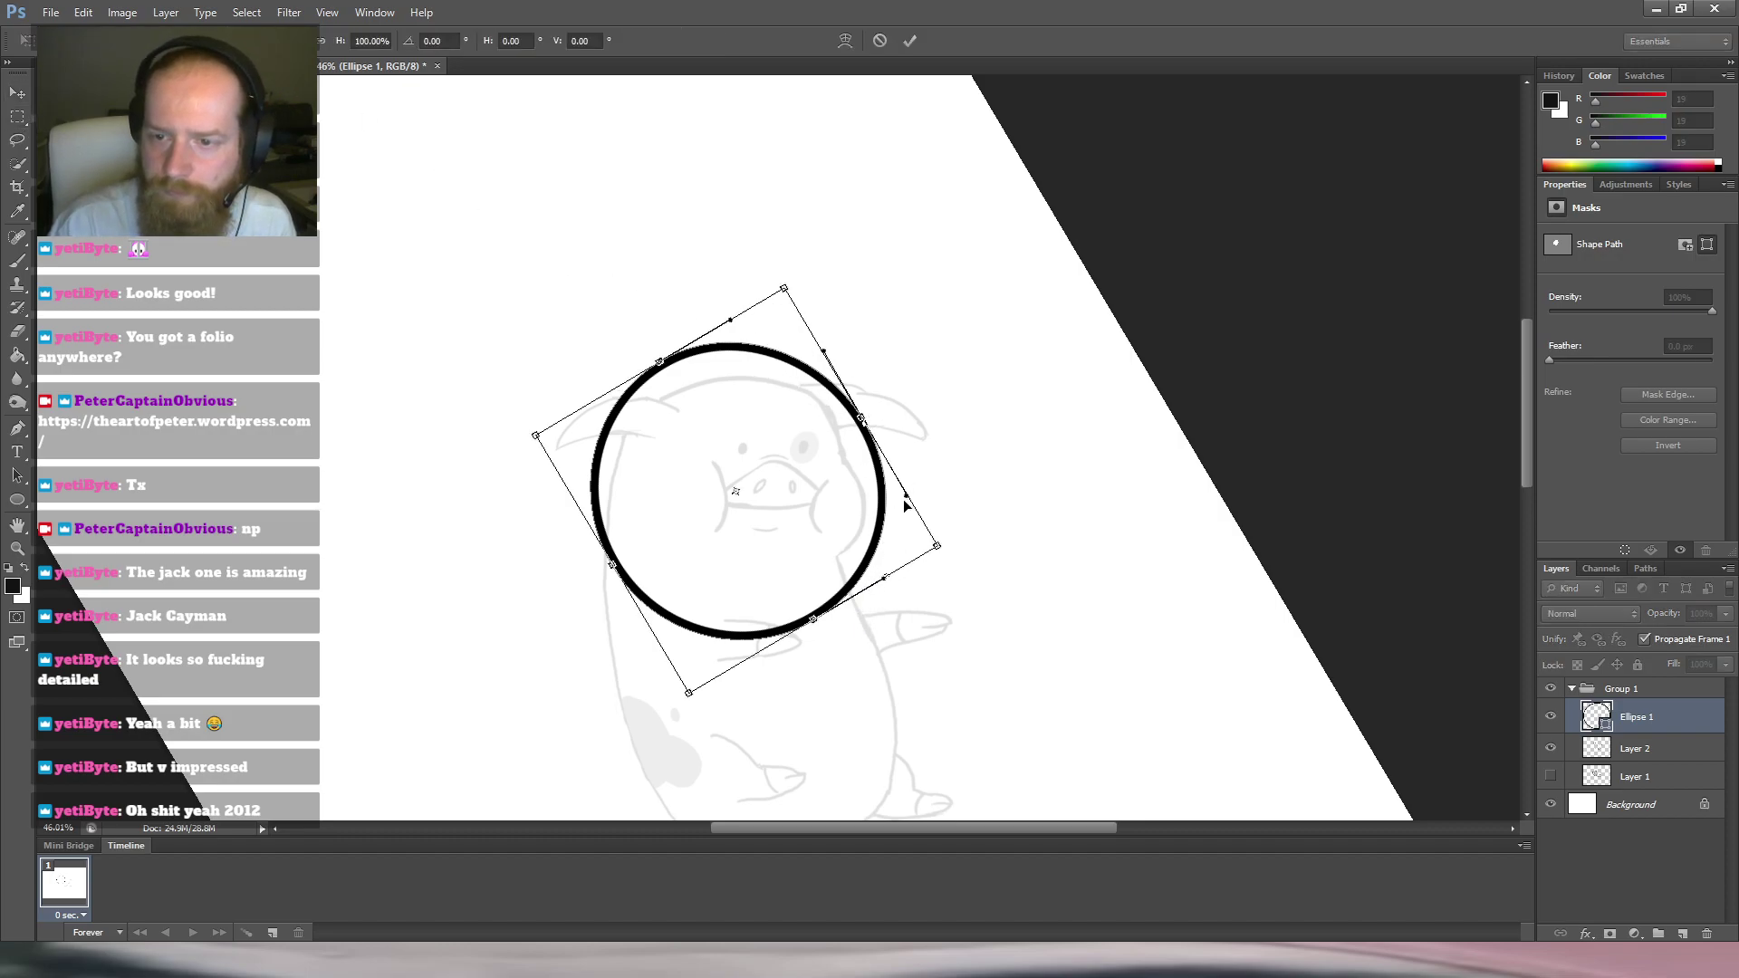
left_click_drag(906, 498, 907, 504)
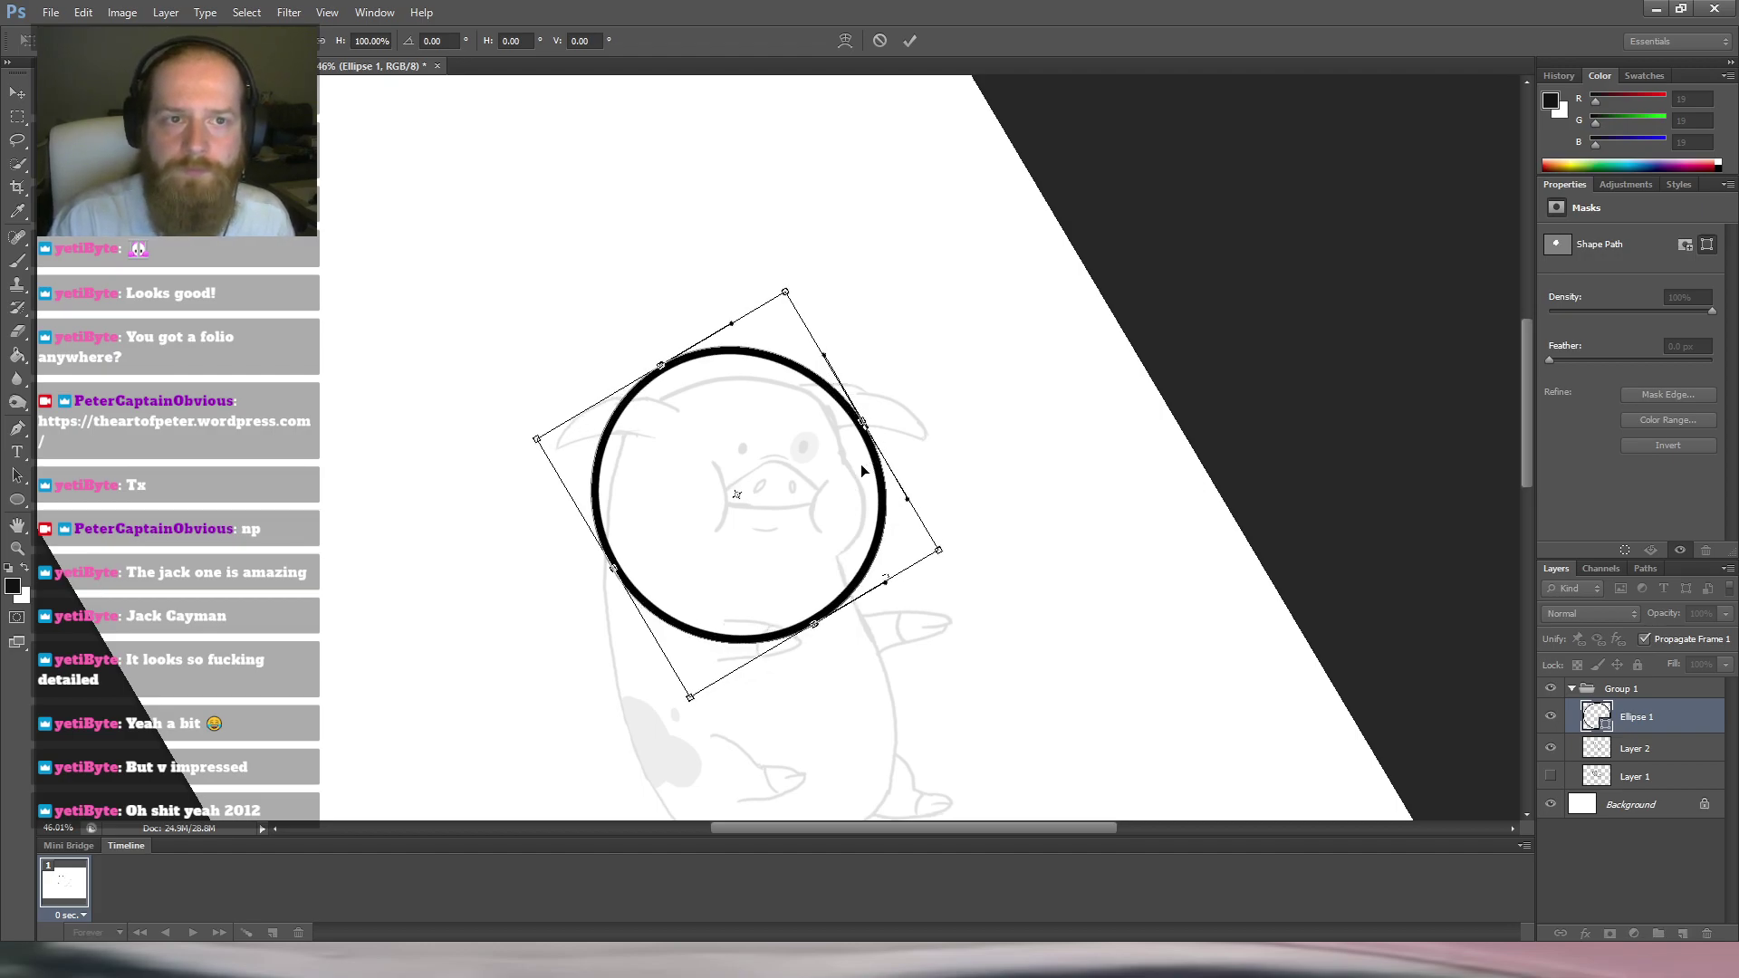
key("Return")
key("m")
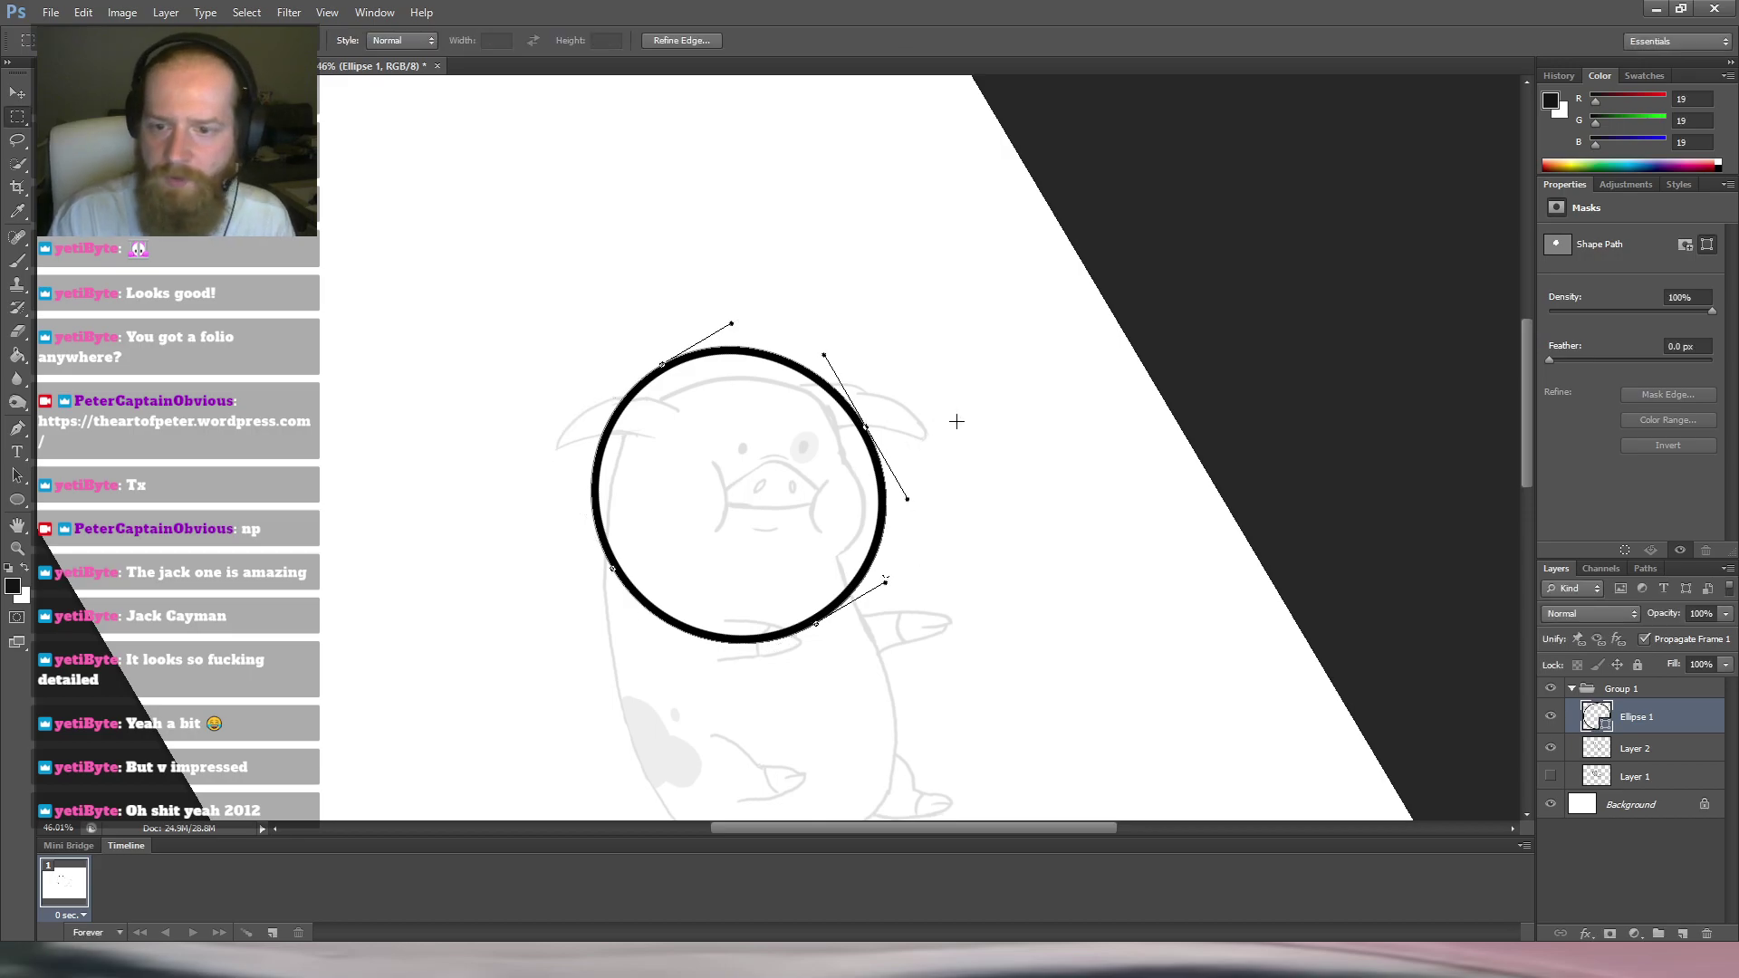
Try lower fill values such as 46%, 57% and 36% on the Ellipse 1 layer and restore its fill to 100%.
key("Escape")
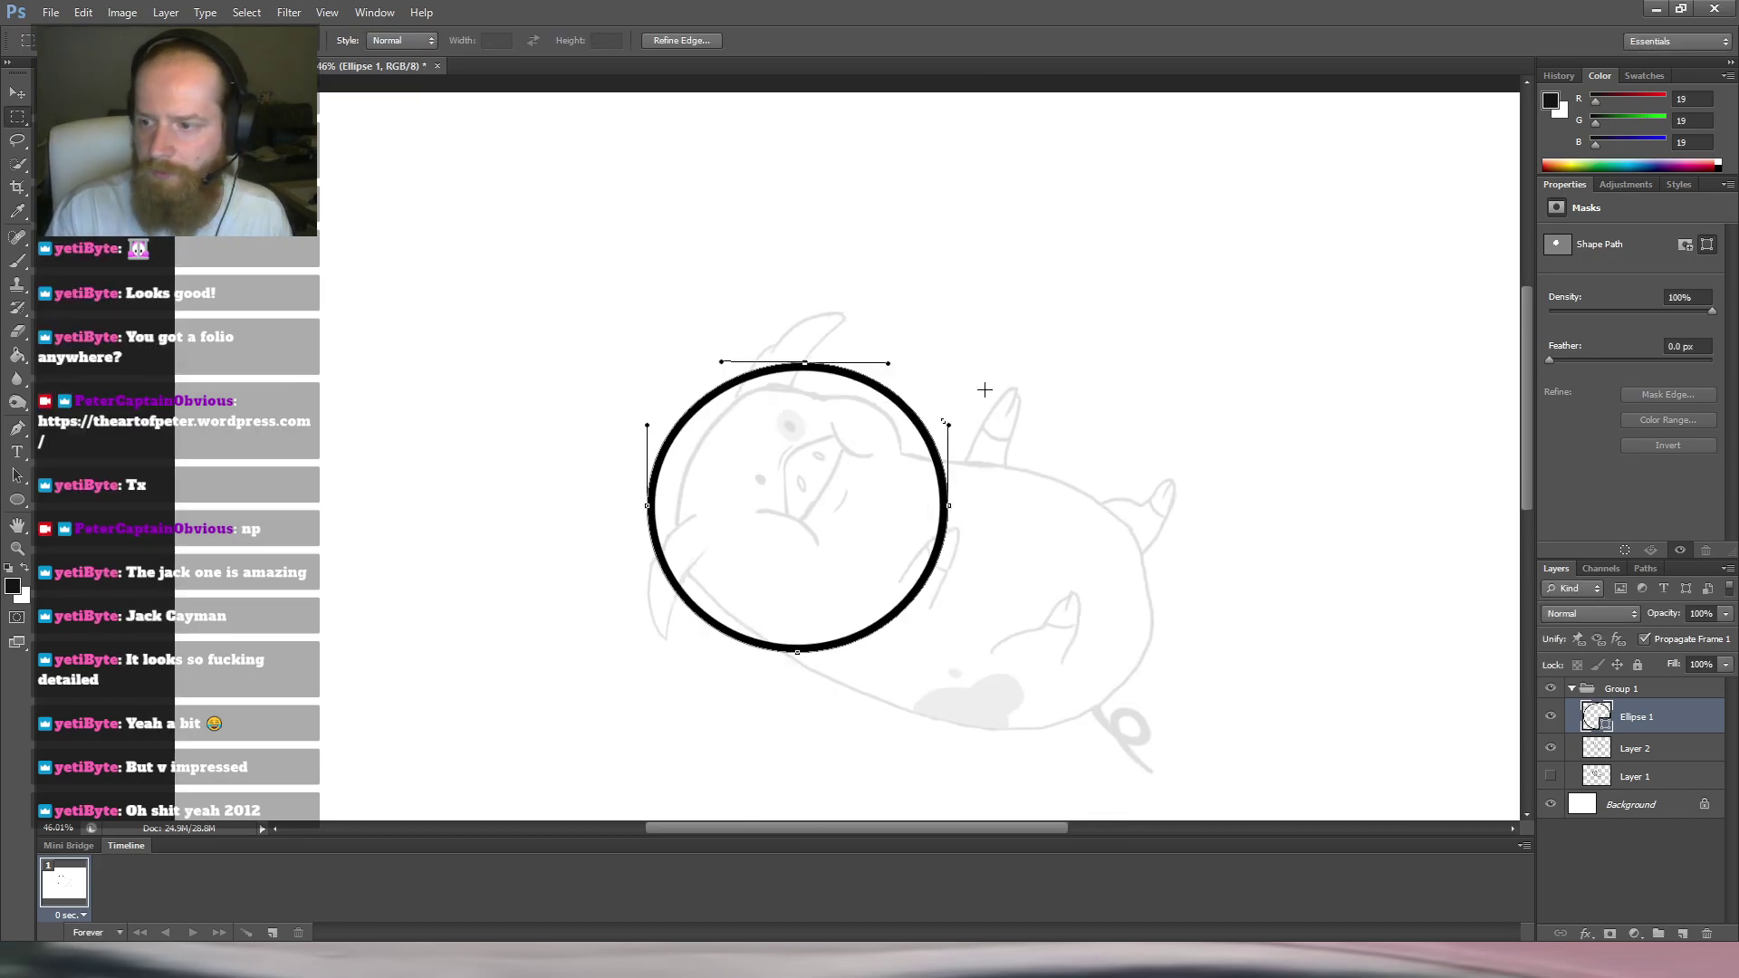
left_click(1552, 717)
left_click(1552, 718)
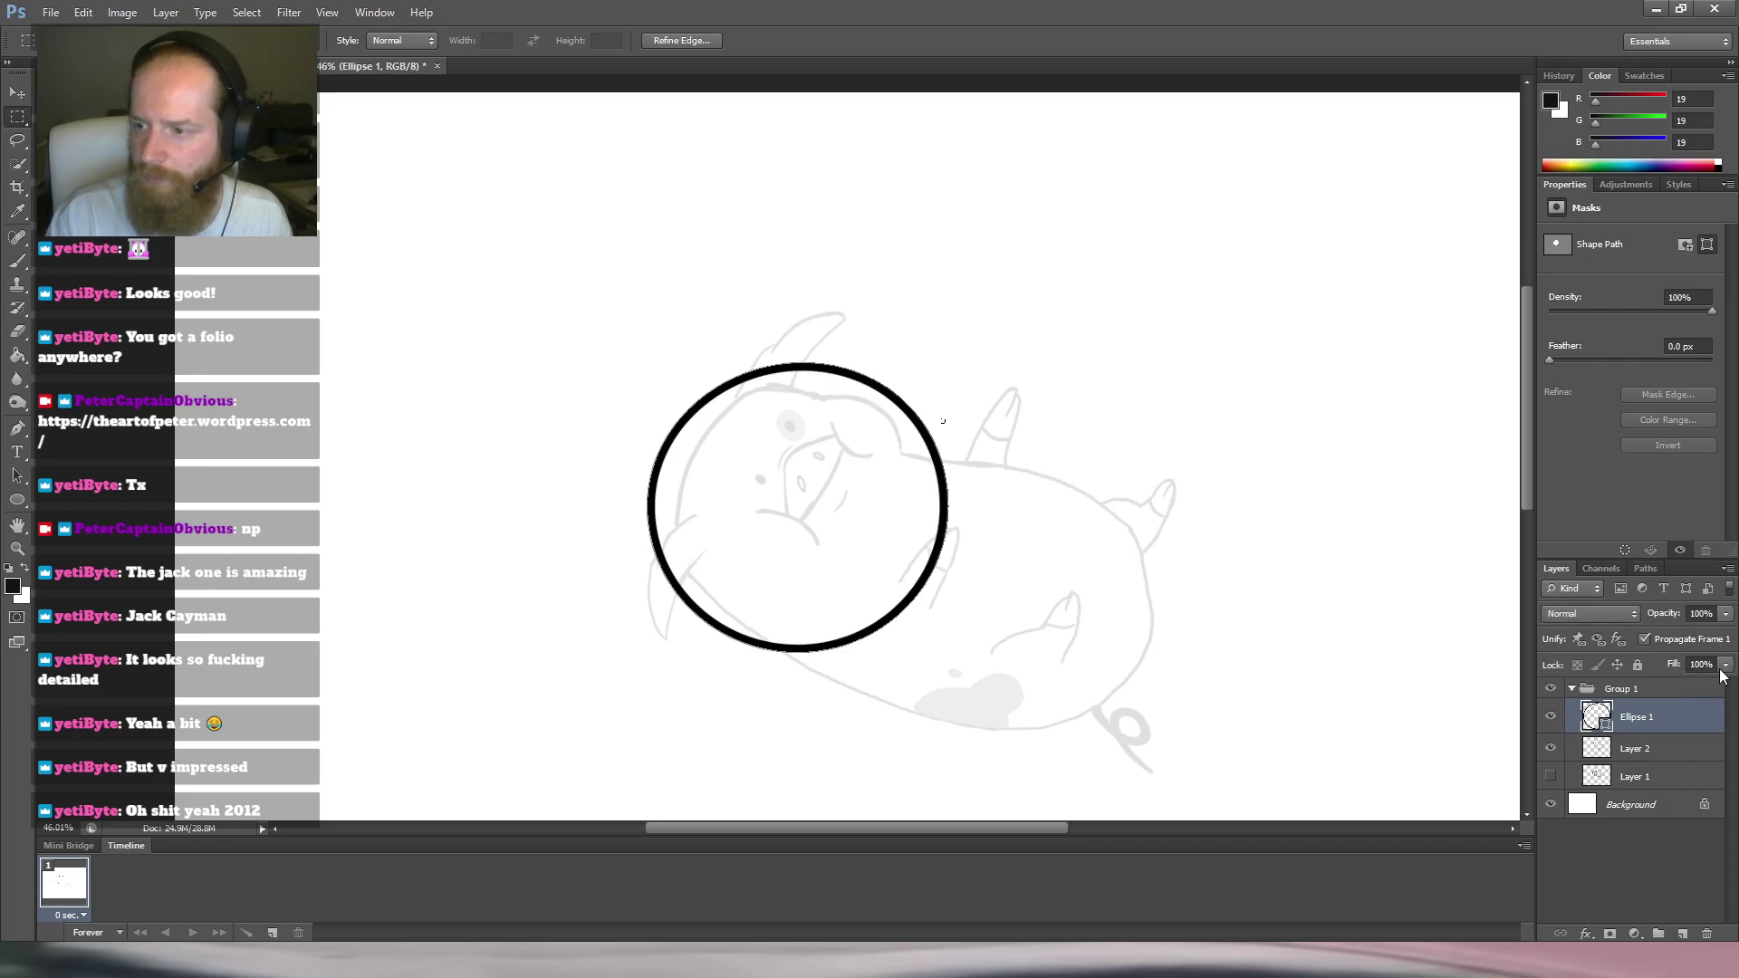
left_click(1691, 685)
key("shift+4")
key("shift+6")
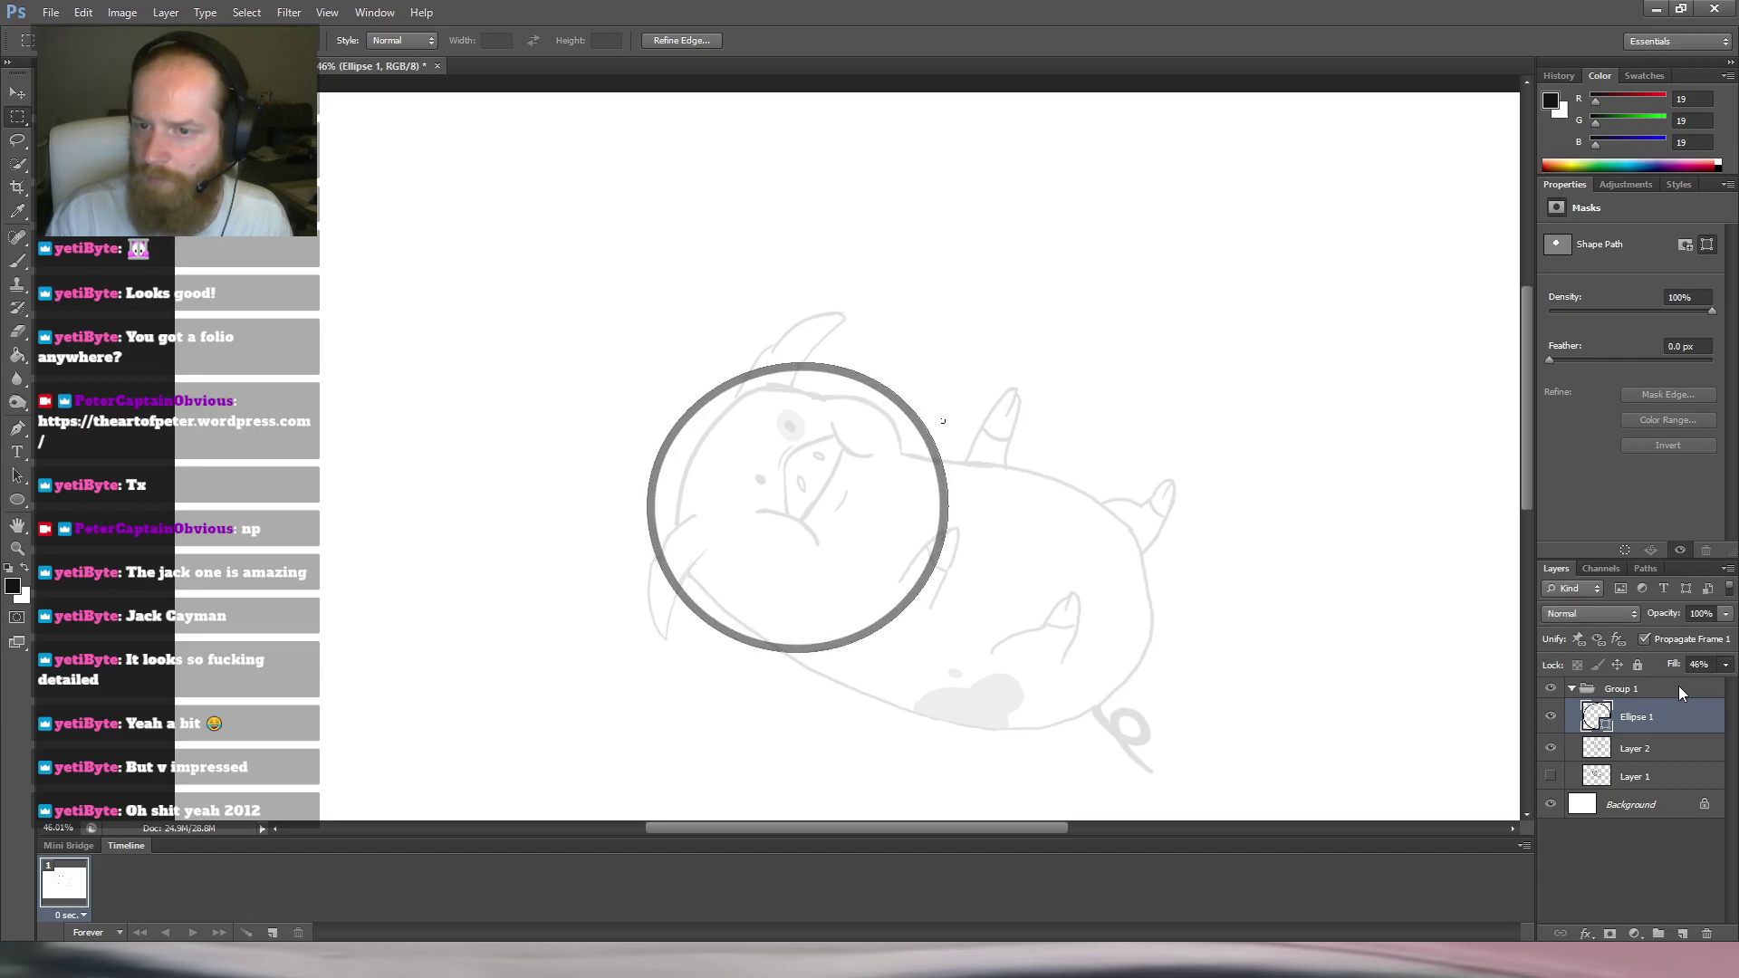
key("shift+1")
key("shift+8")
key("shift+5")
key("shift+7")
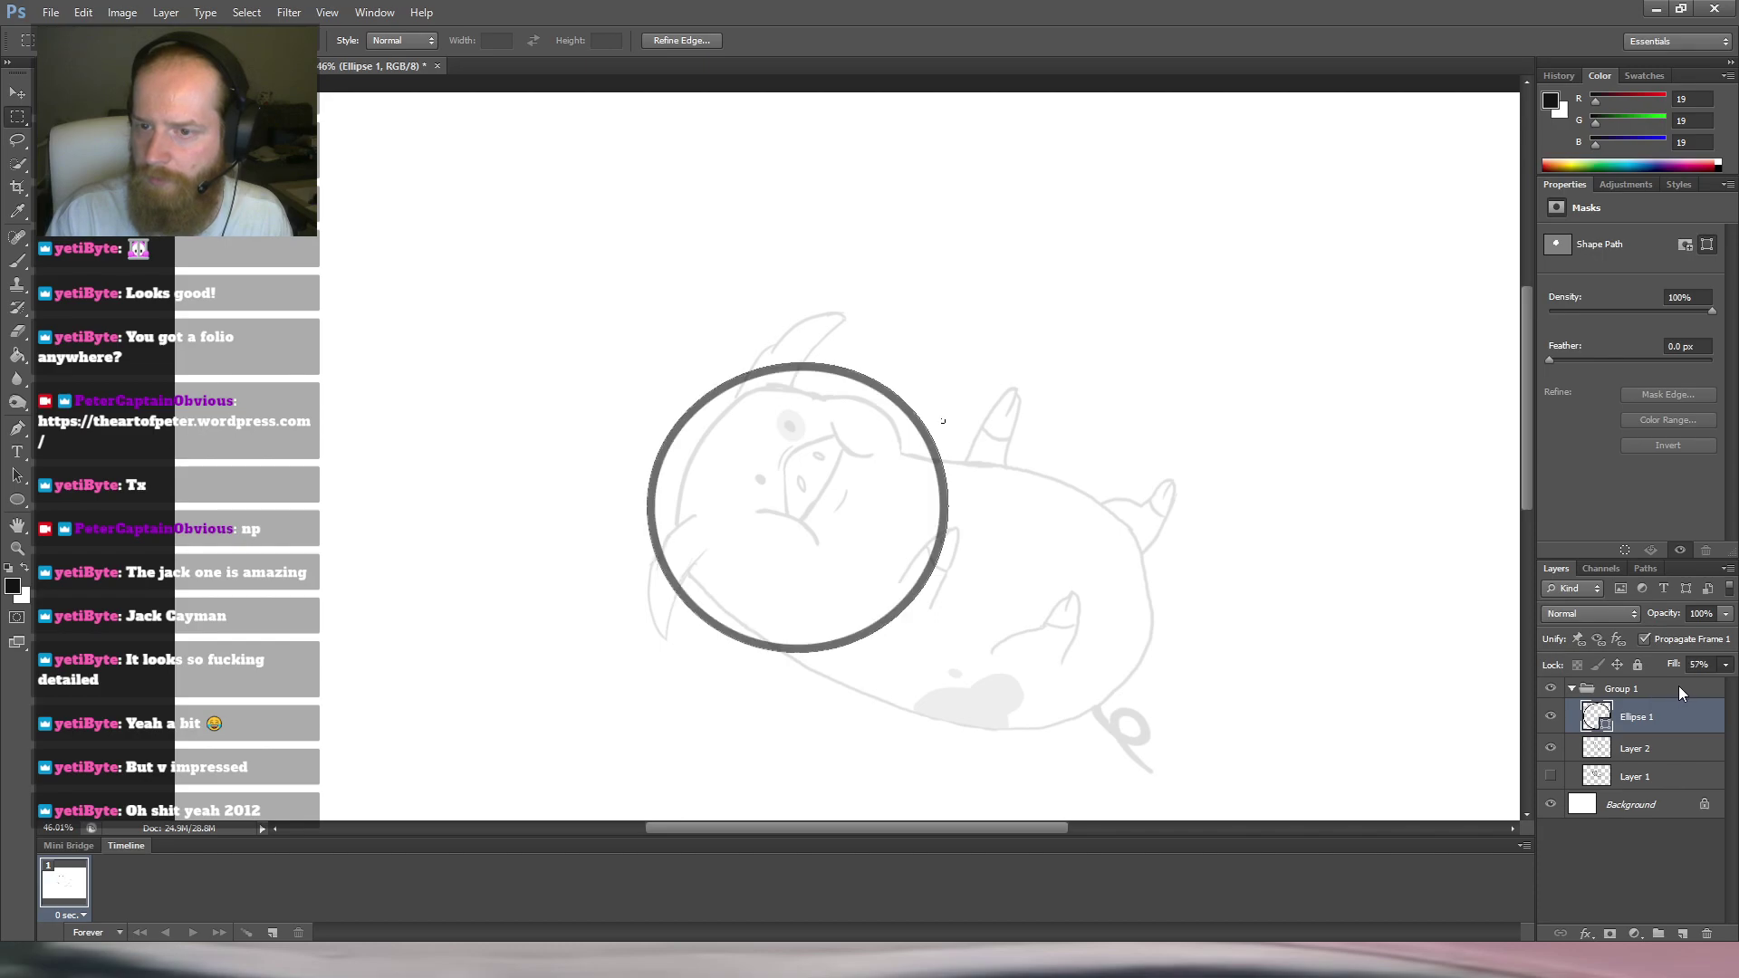
key("shift+4")
key("shift+1")
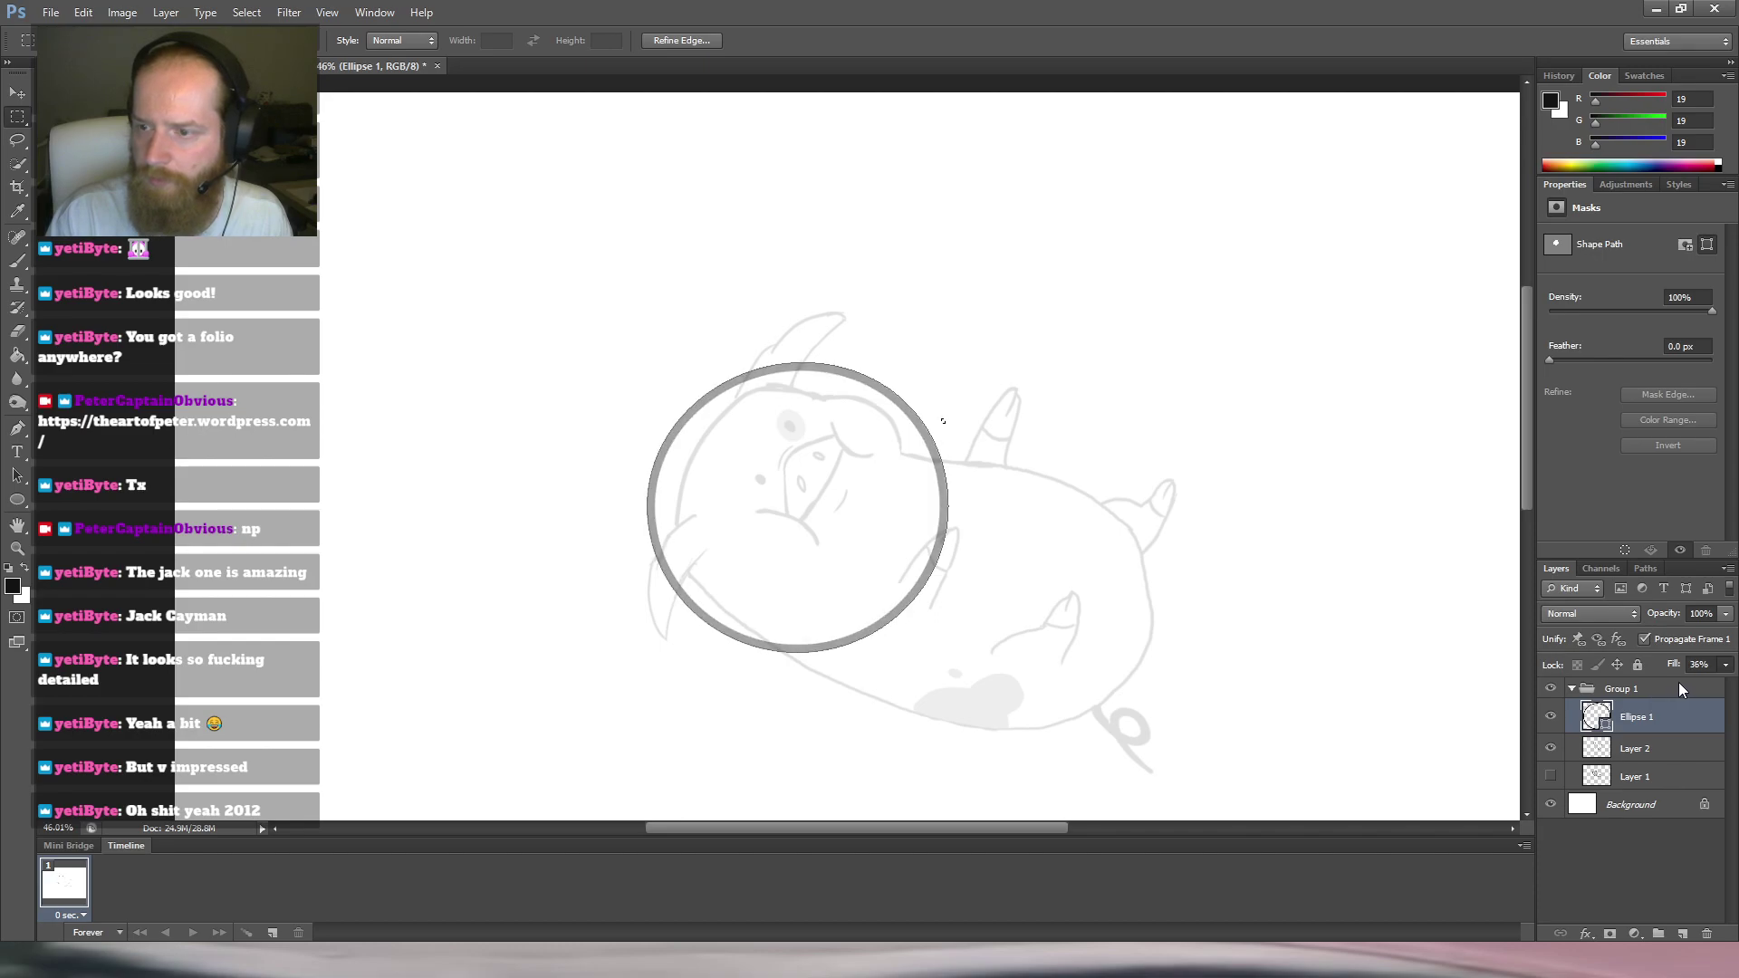
key("shift+0")
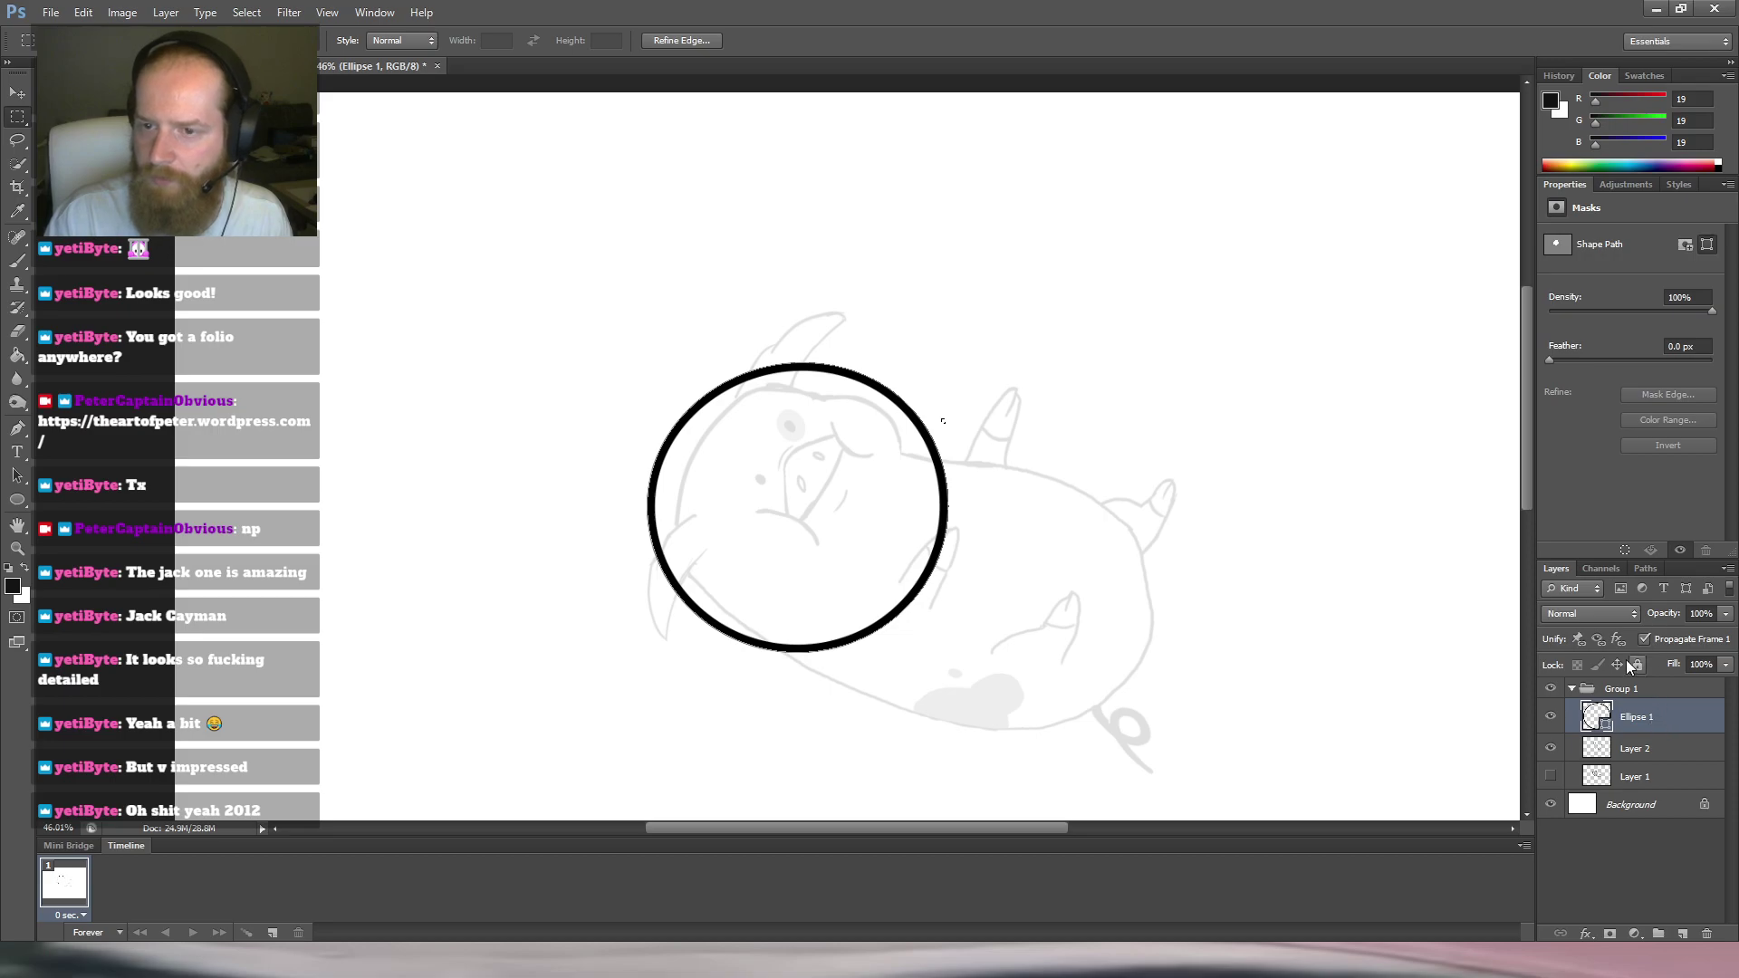
left_click(7, 61)
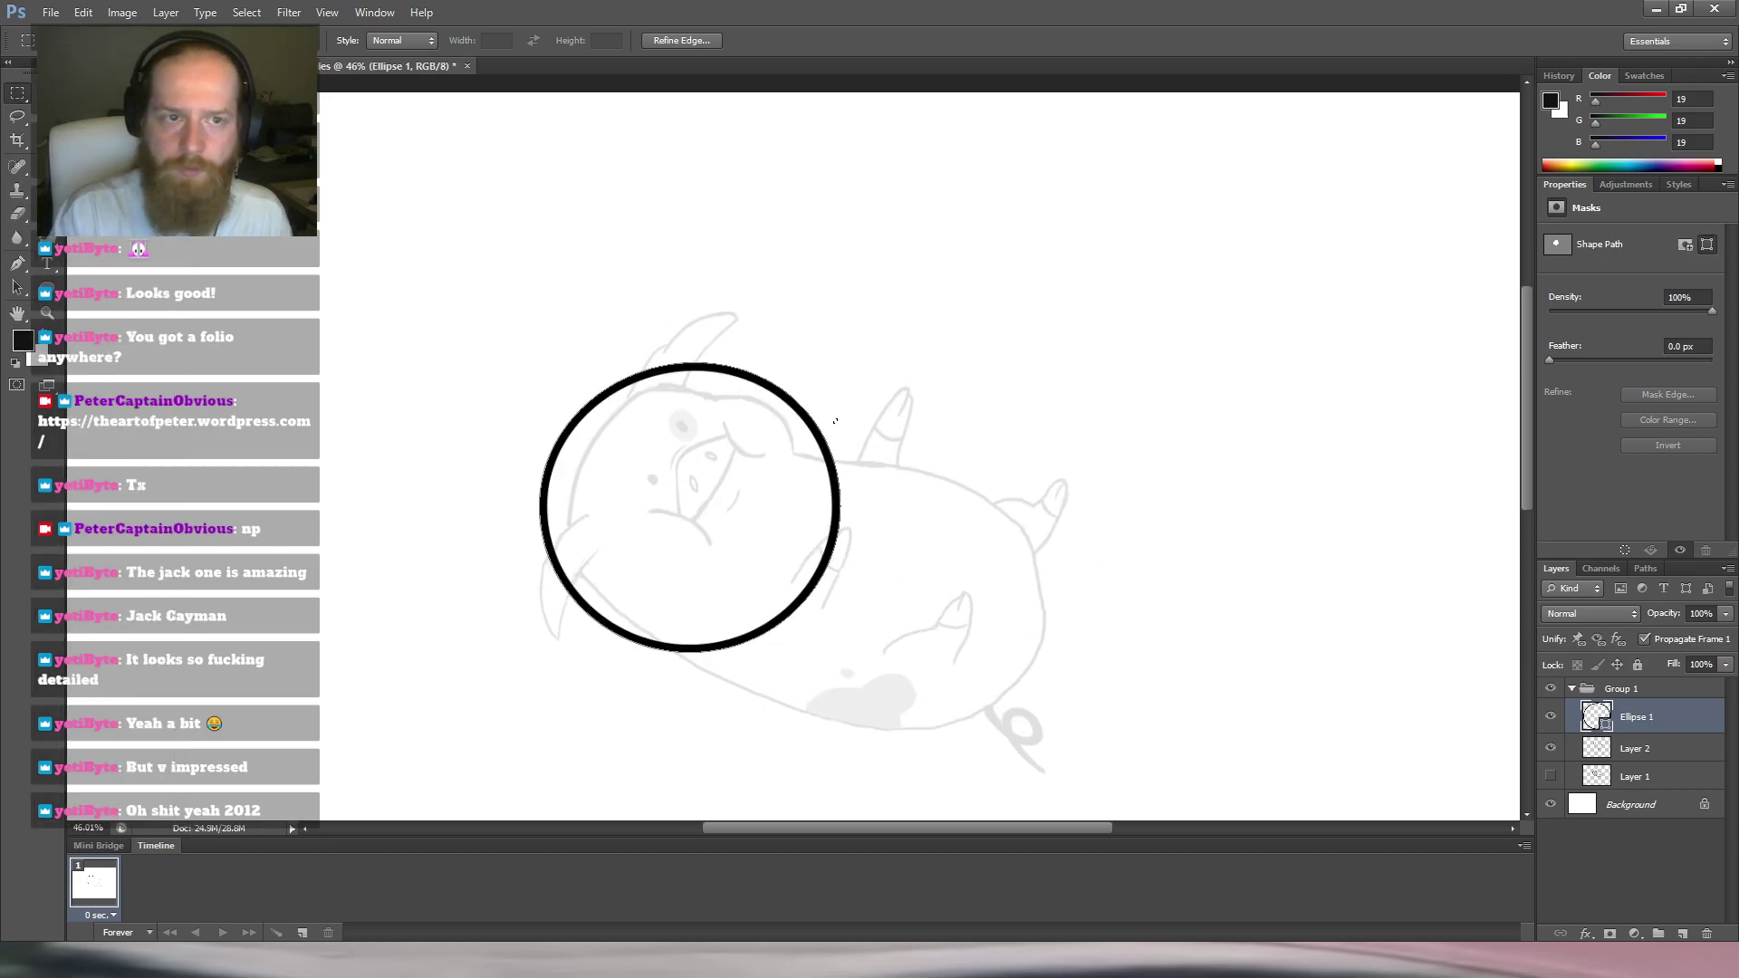
left_click(8, 62)
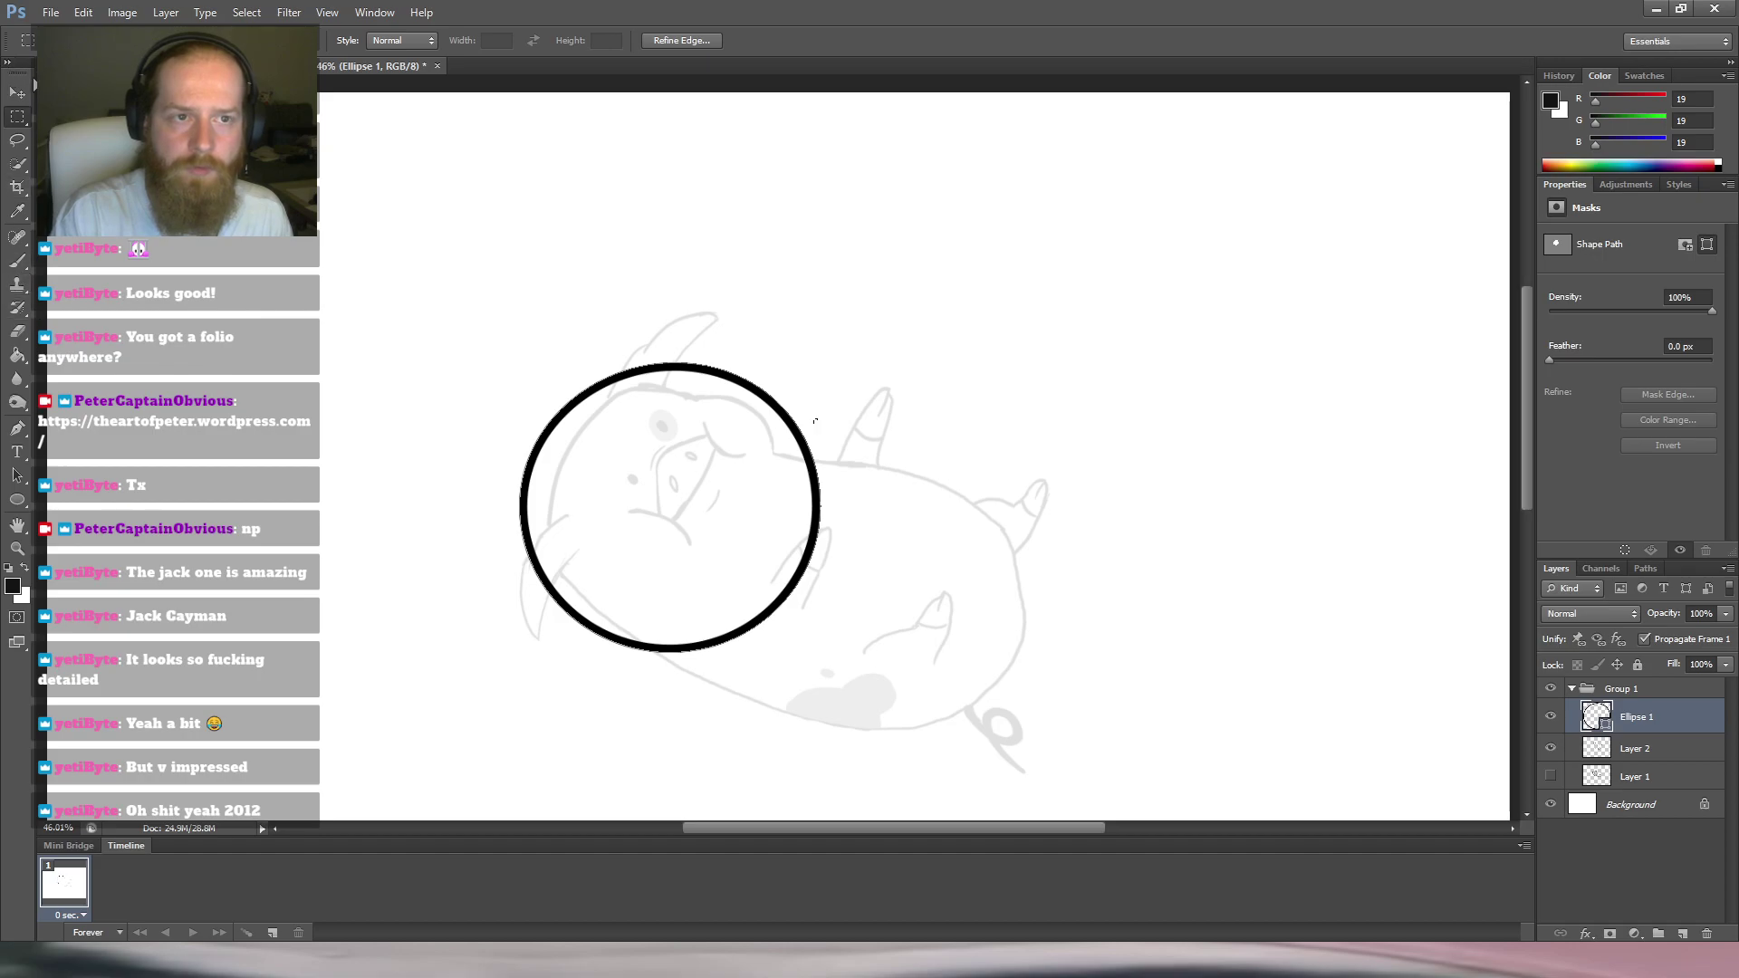
left_click(15, 94)
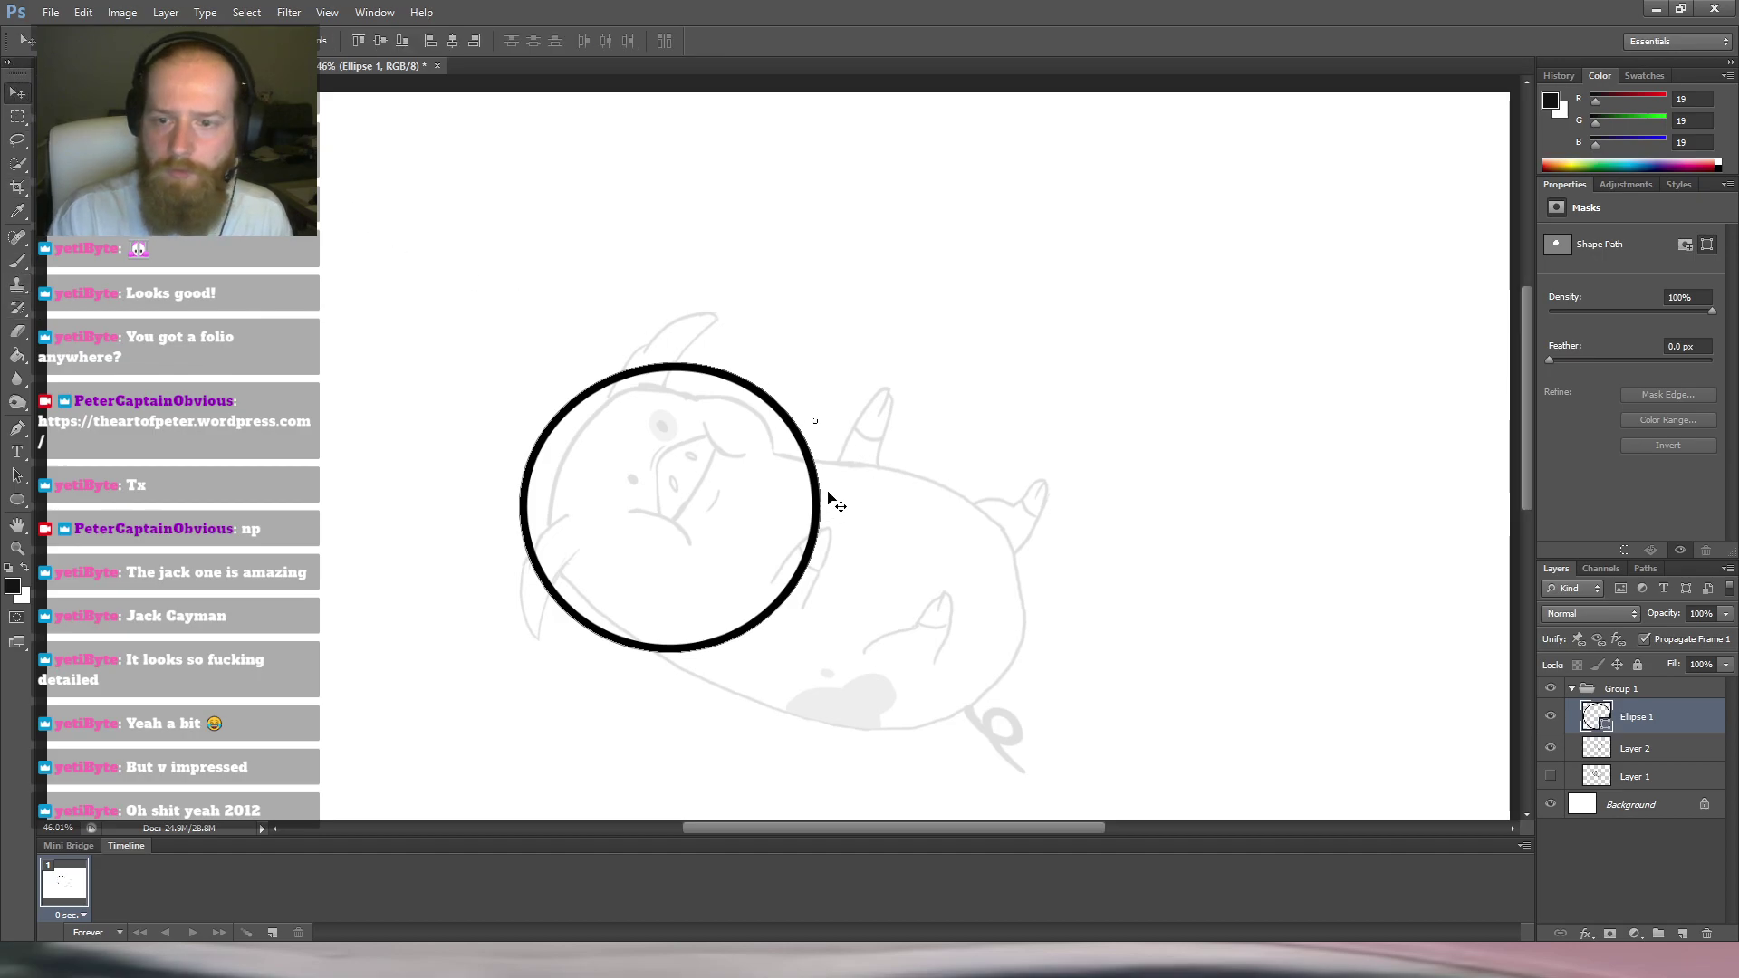
key("m")
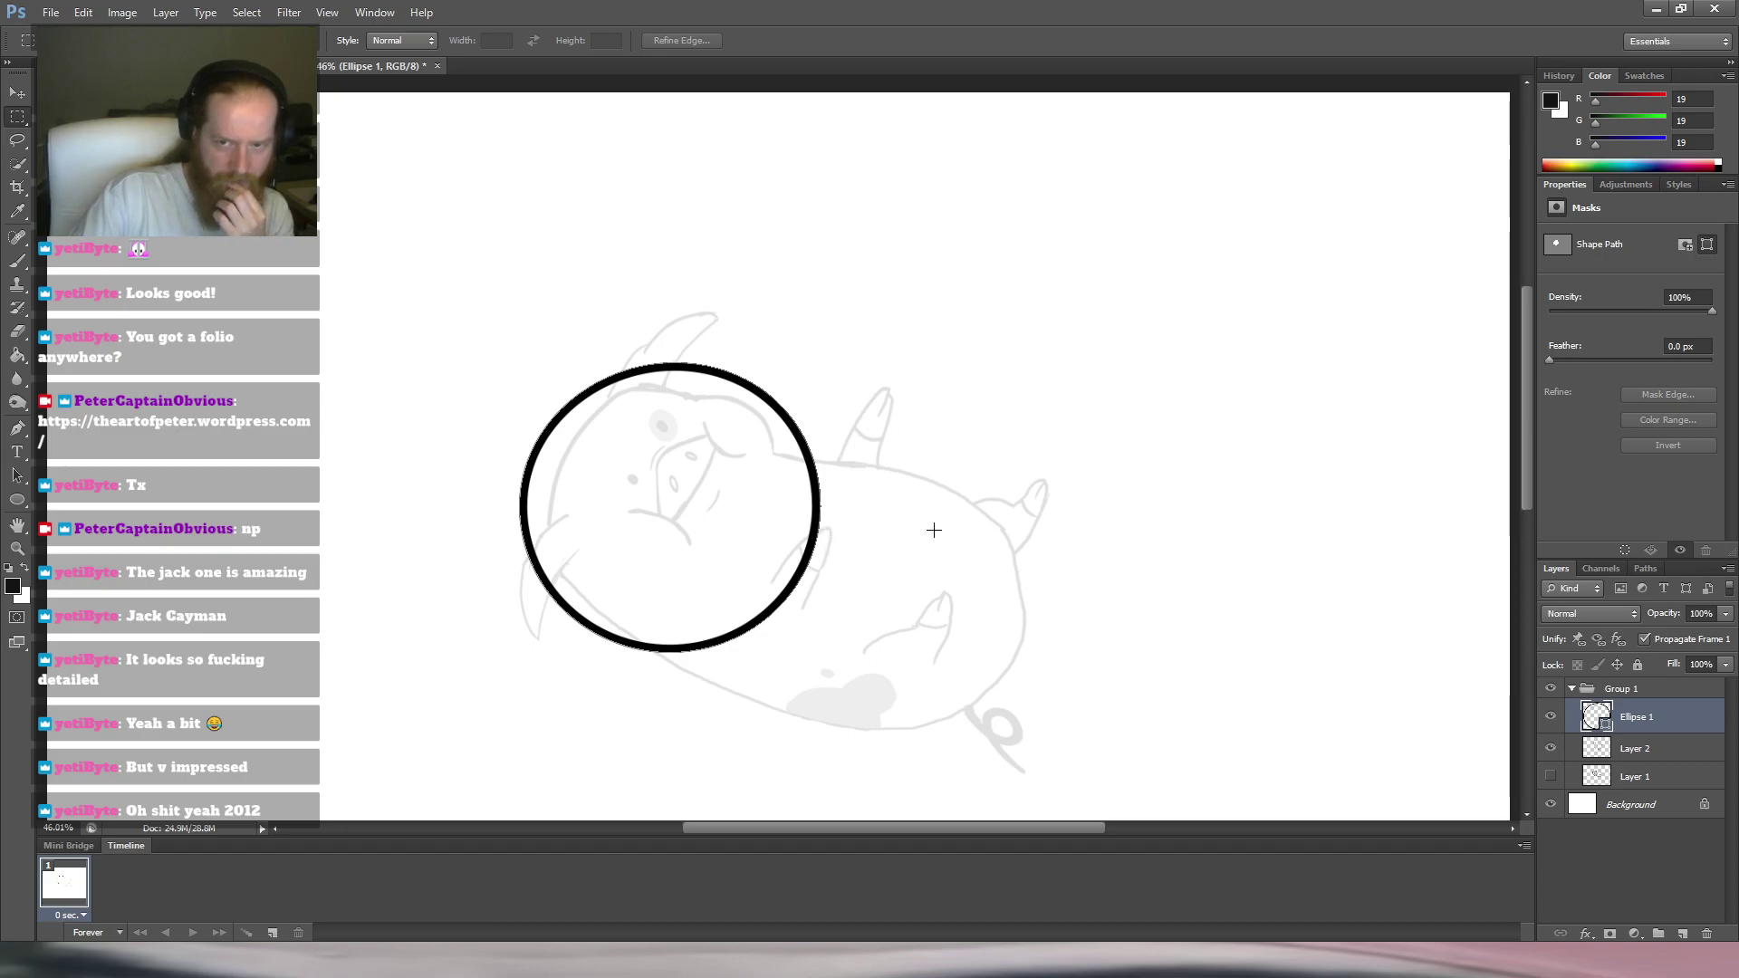
Add a new empty layer directly above Layer 2, below the head circle's layer.
key("b")
key("r")
left_click_drag(933, 290, 1150, 486)
left_click(1655, 750)
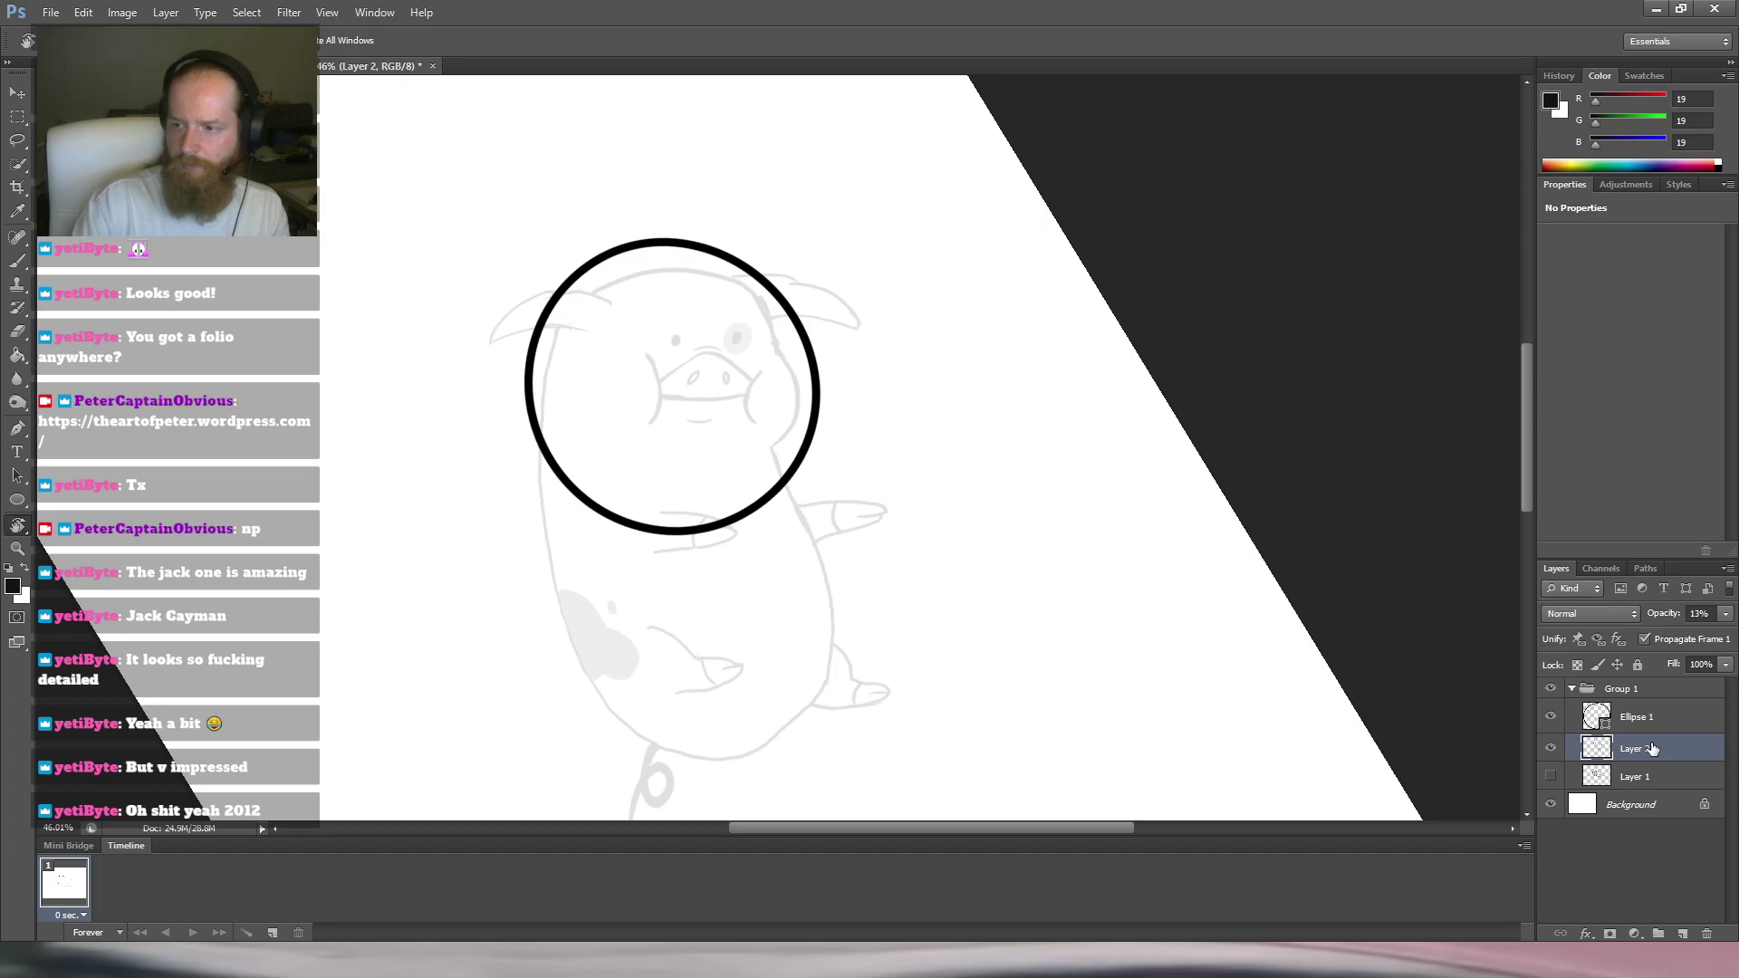
left_click(1674, 933)
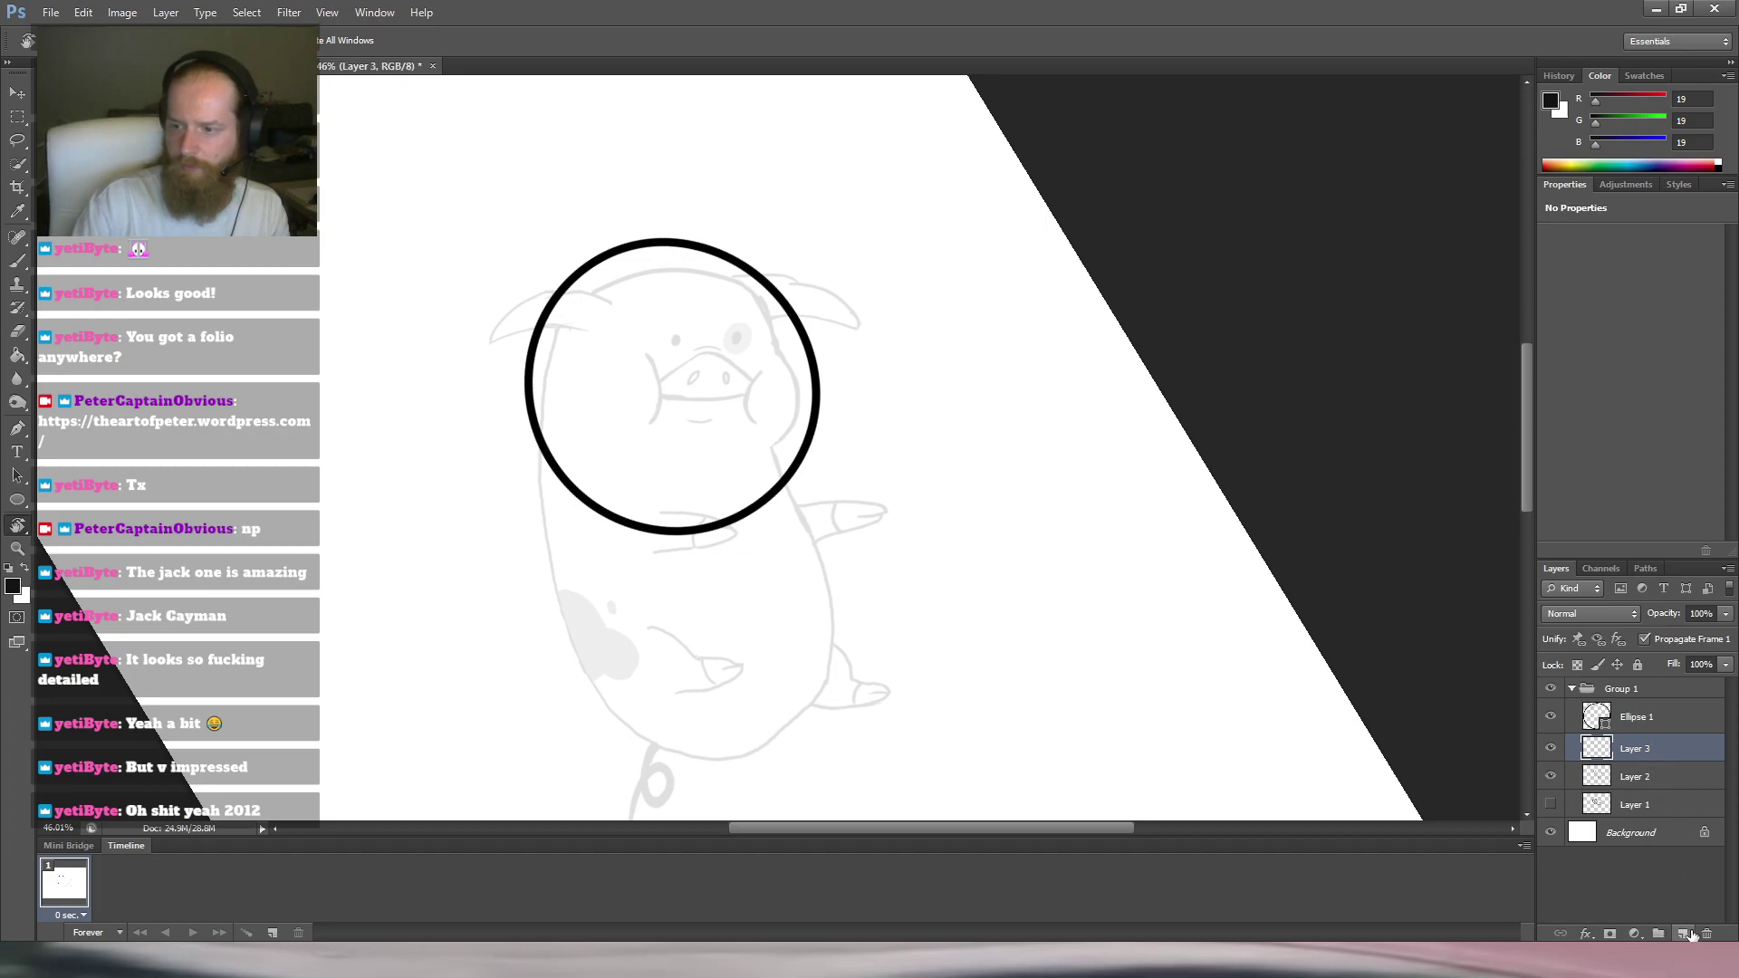
Shrink the head circle on the Ellipse 1 layer slightly to about 696 by 695 px with Free Transform and apply it.
left_click_drag(797, 347, 1102, 292)
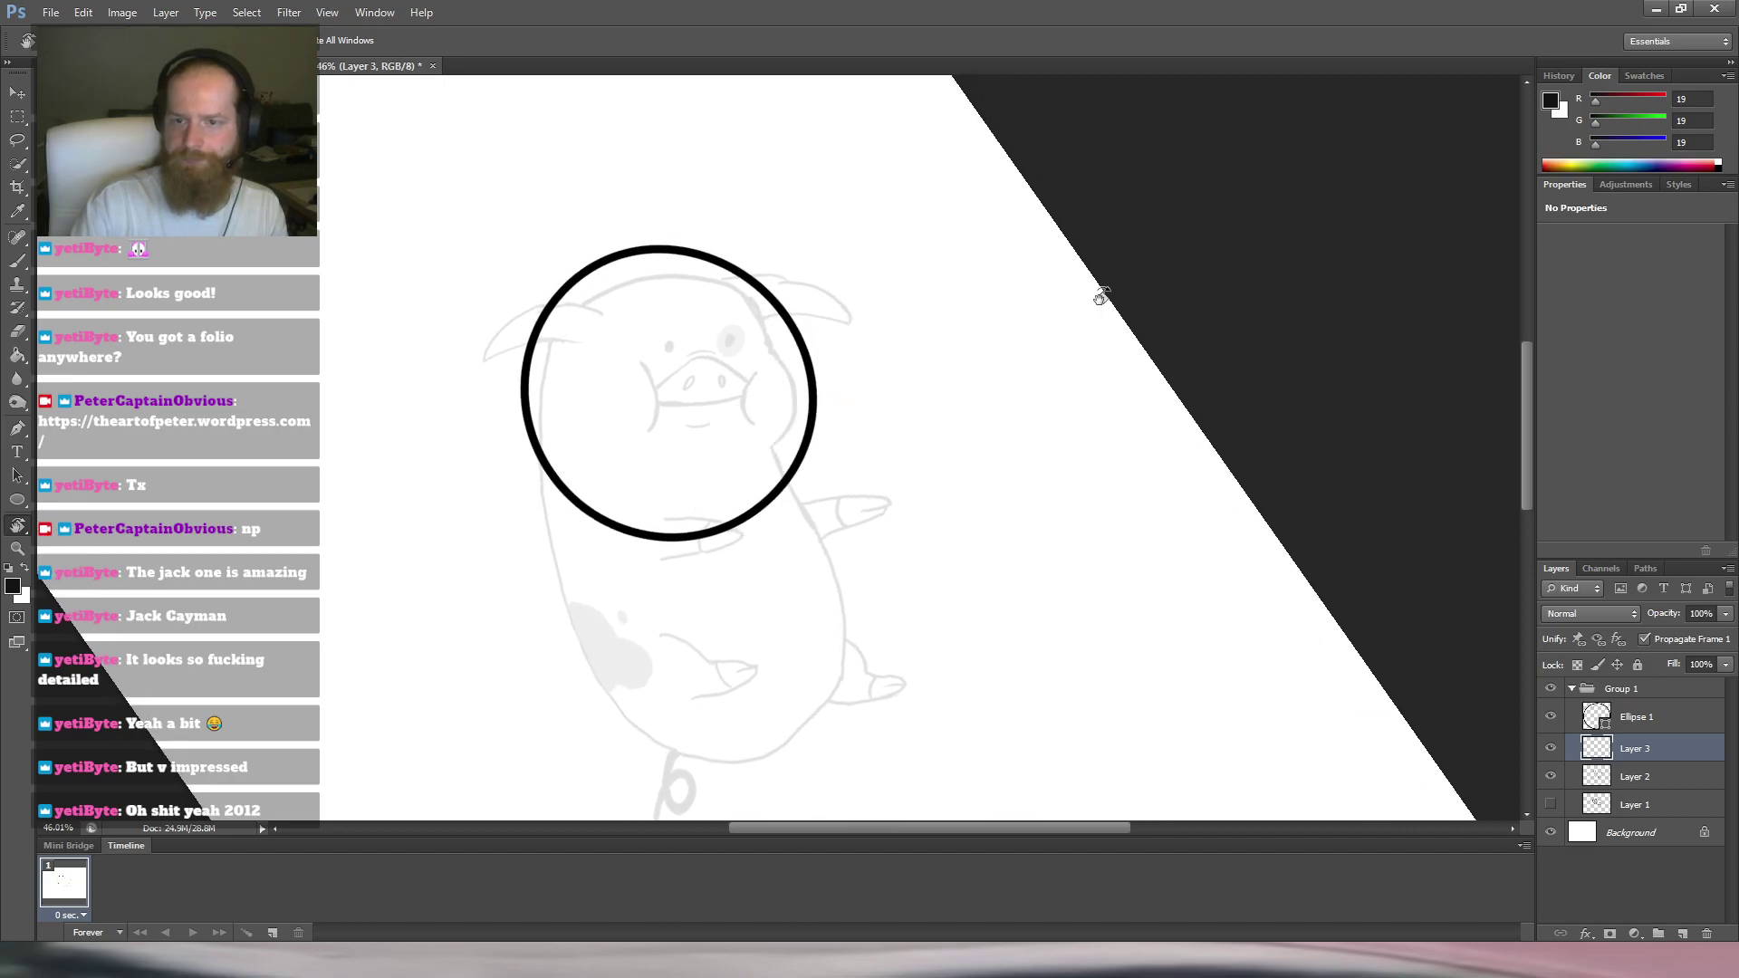
left_click(1660, 730)
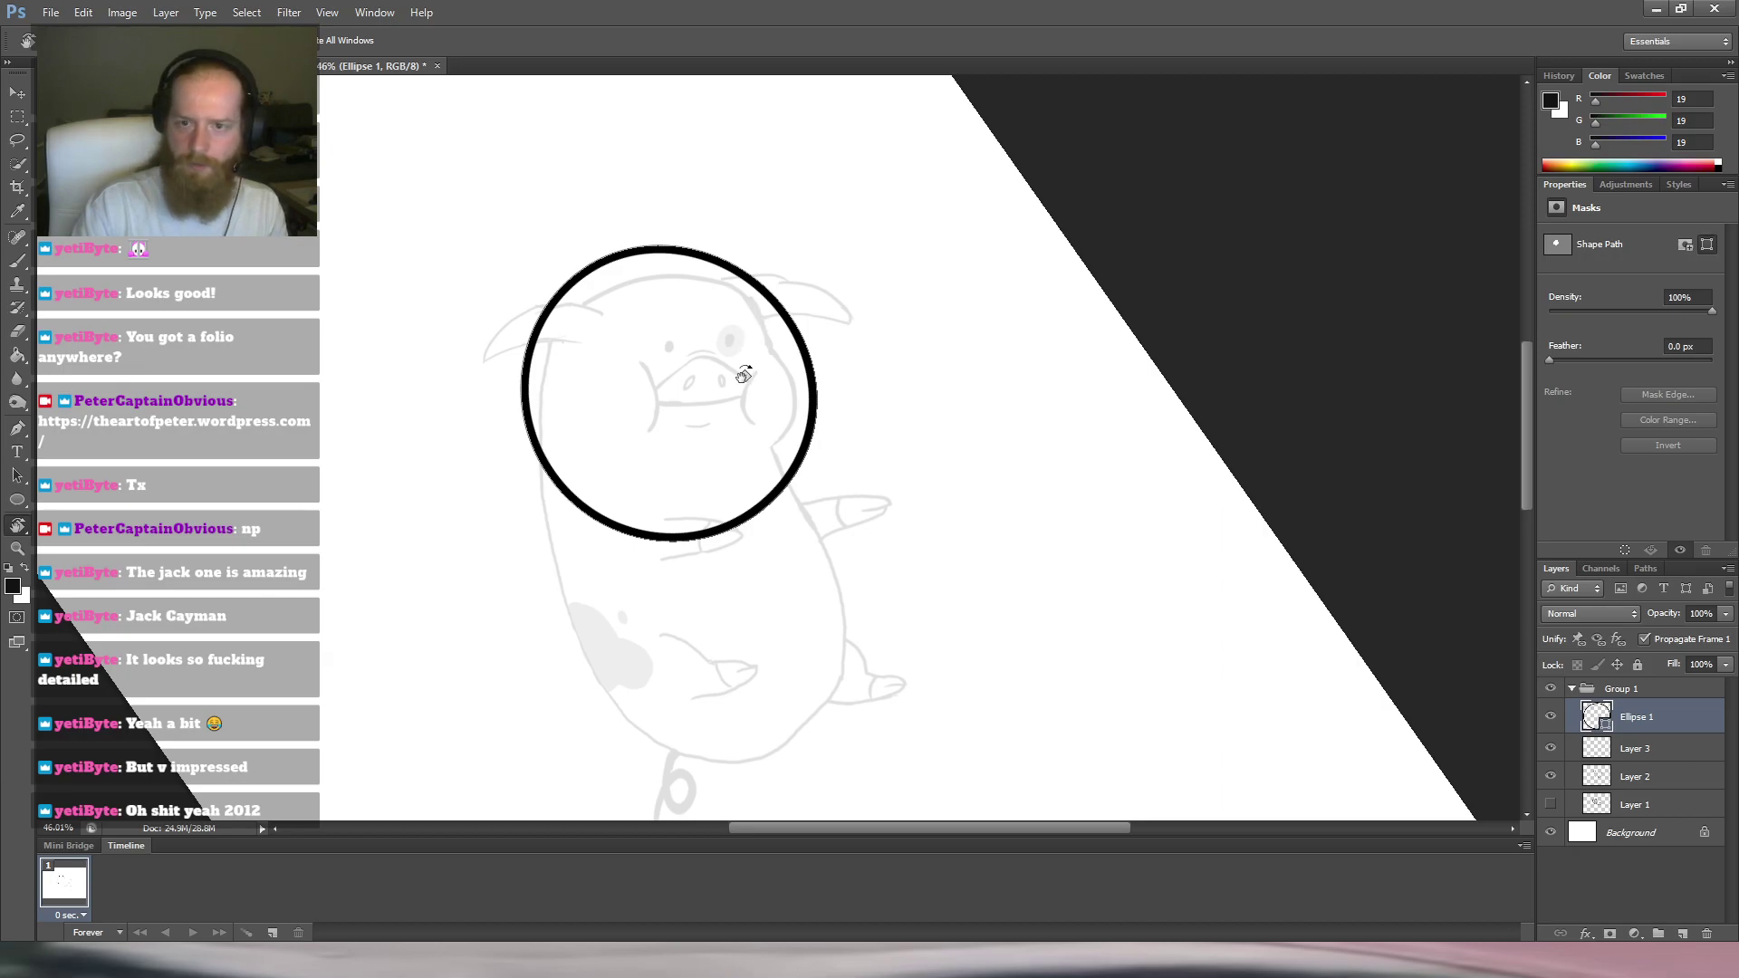
key("m")
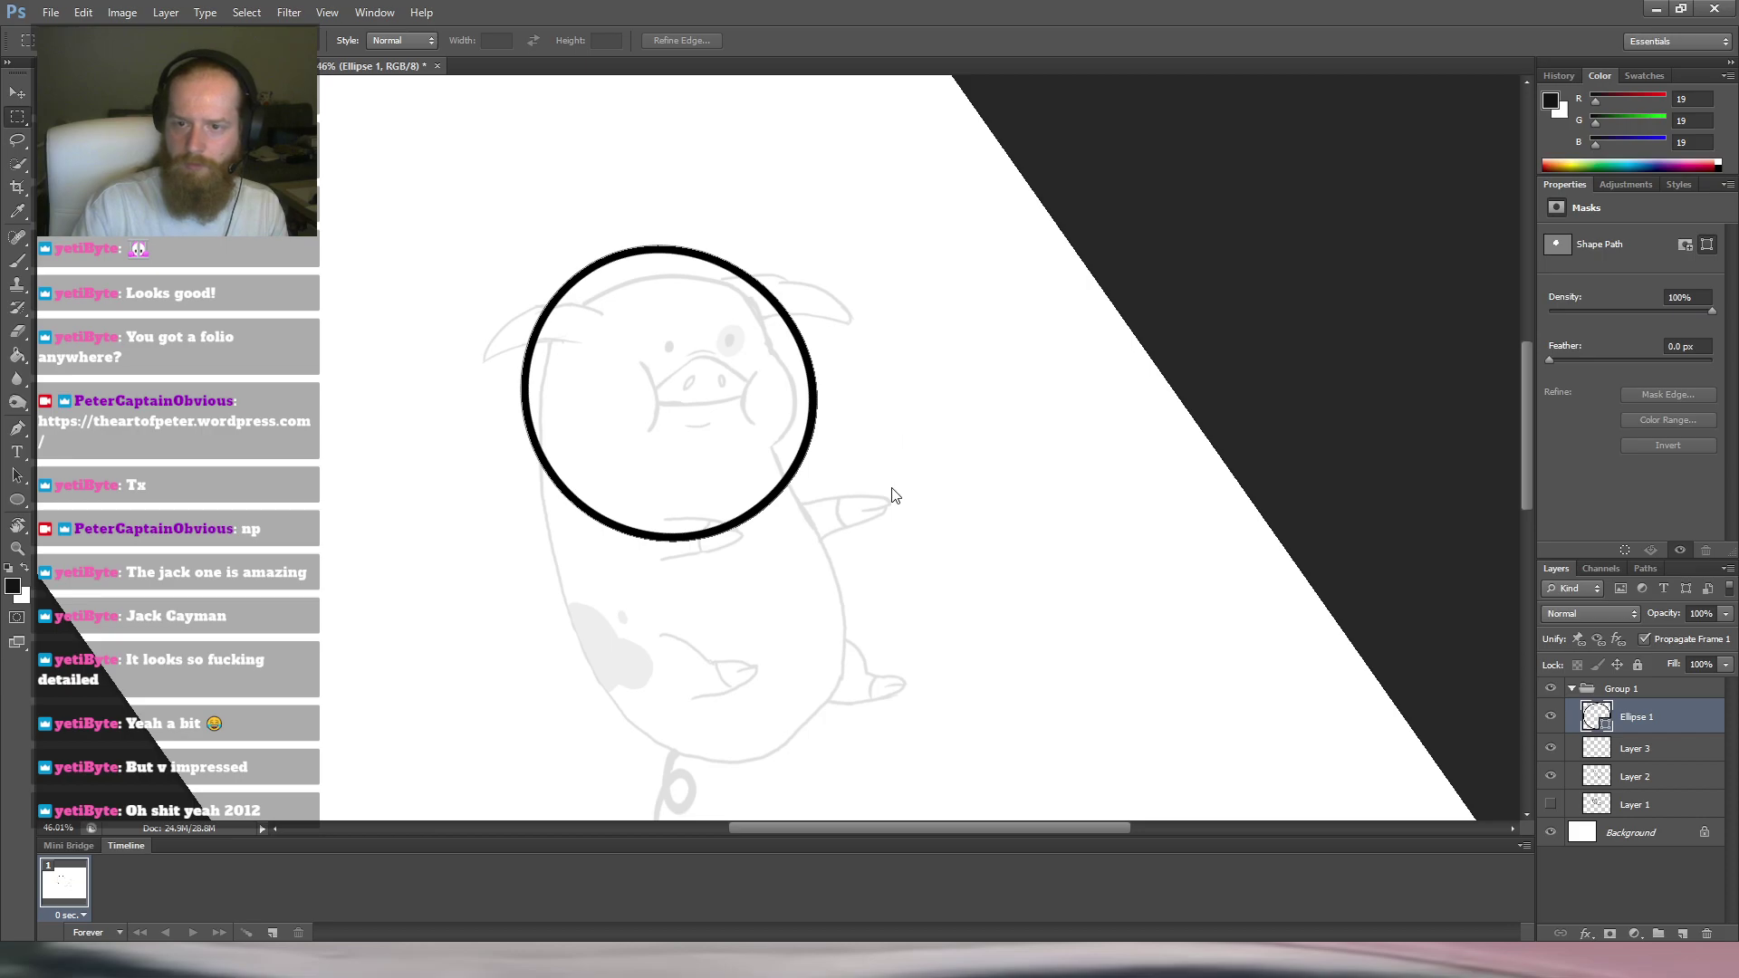
key("ctrl+t")
left_click_drag(753, 515, 760, 506)
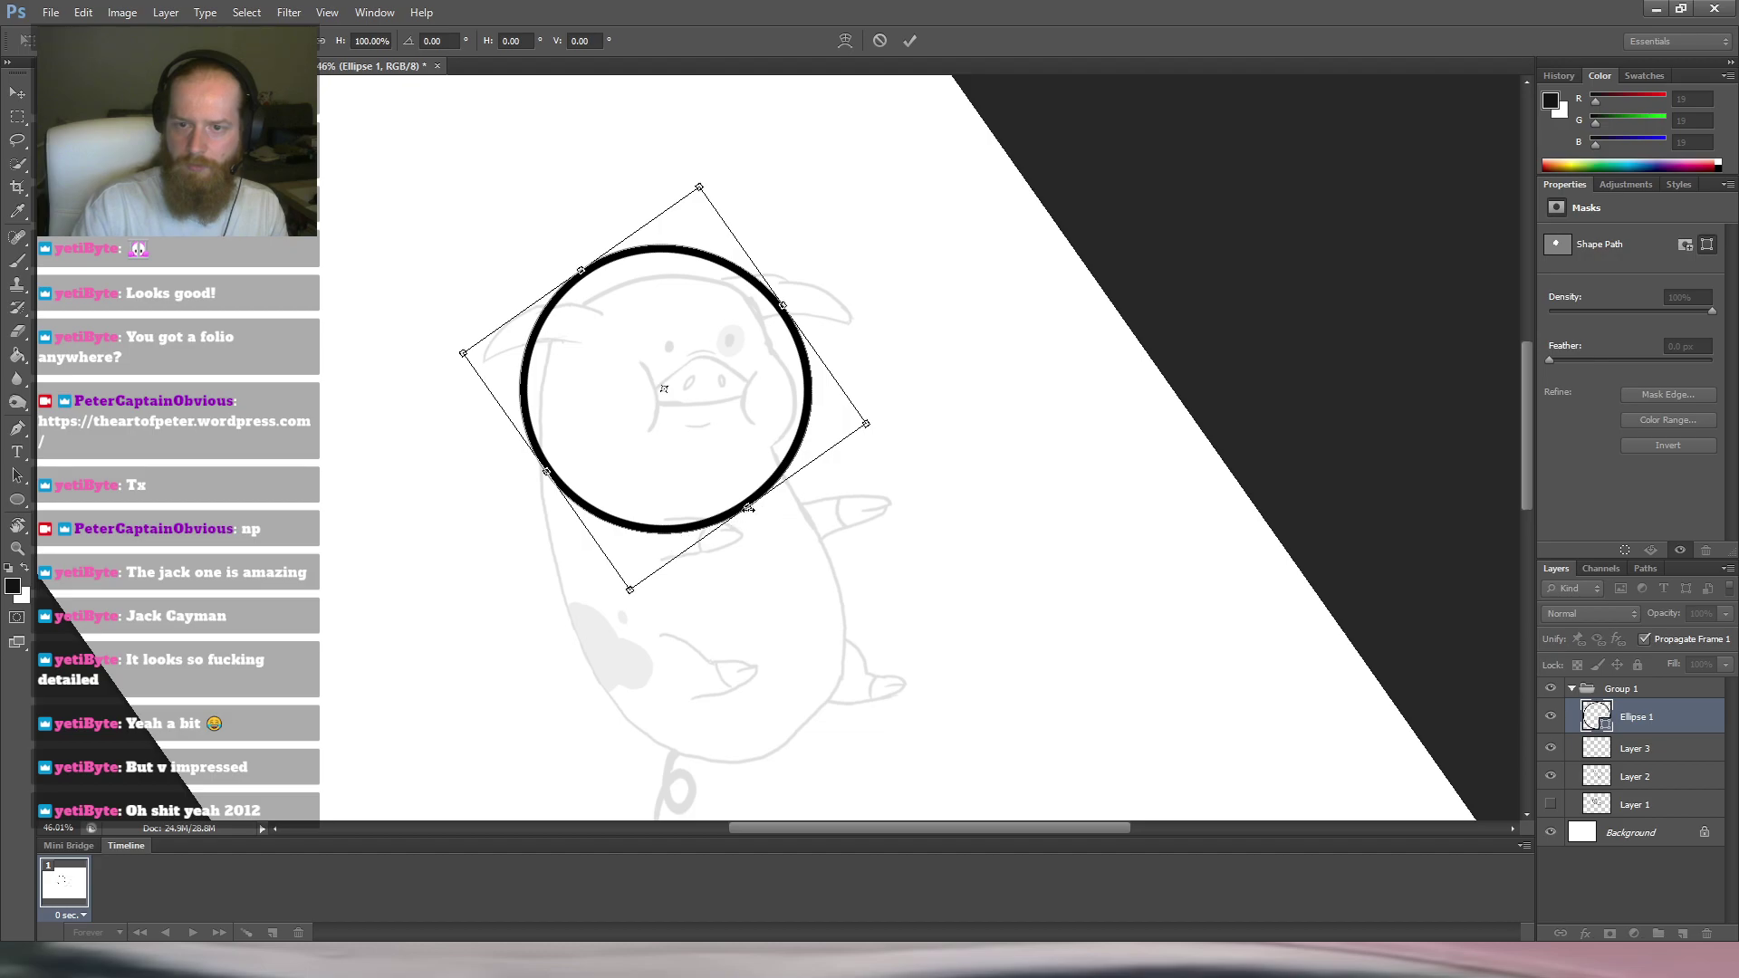
key("Return")
key("m")
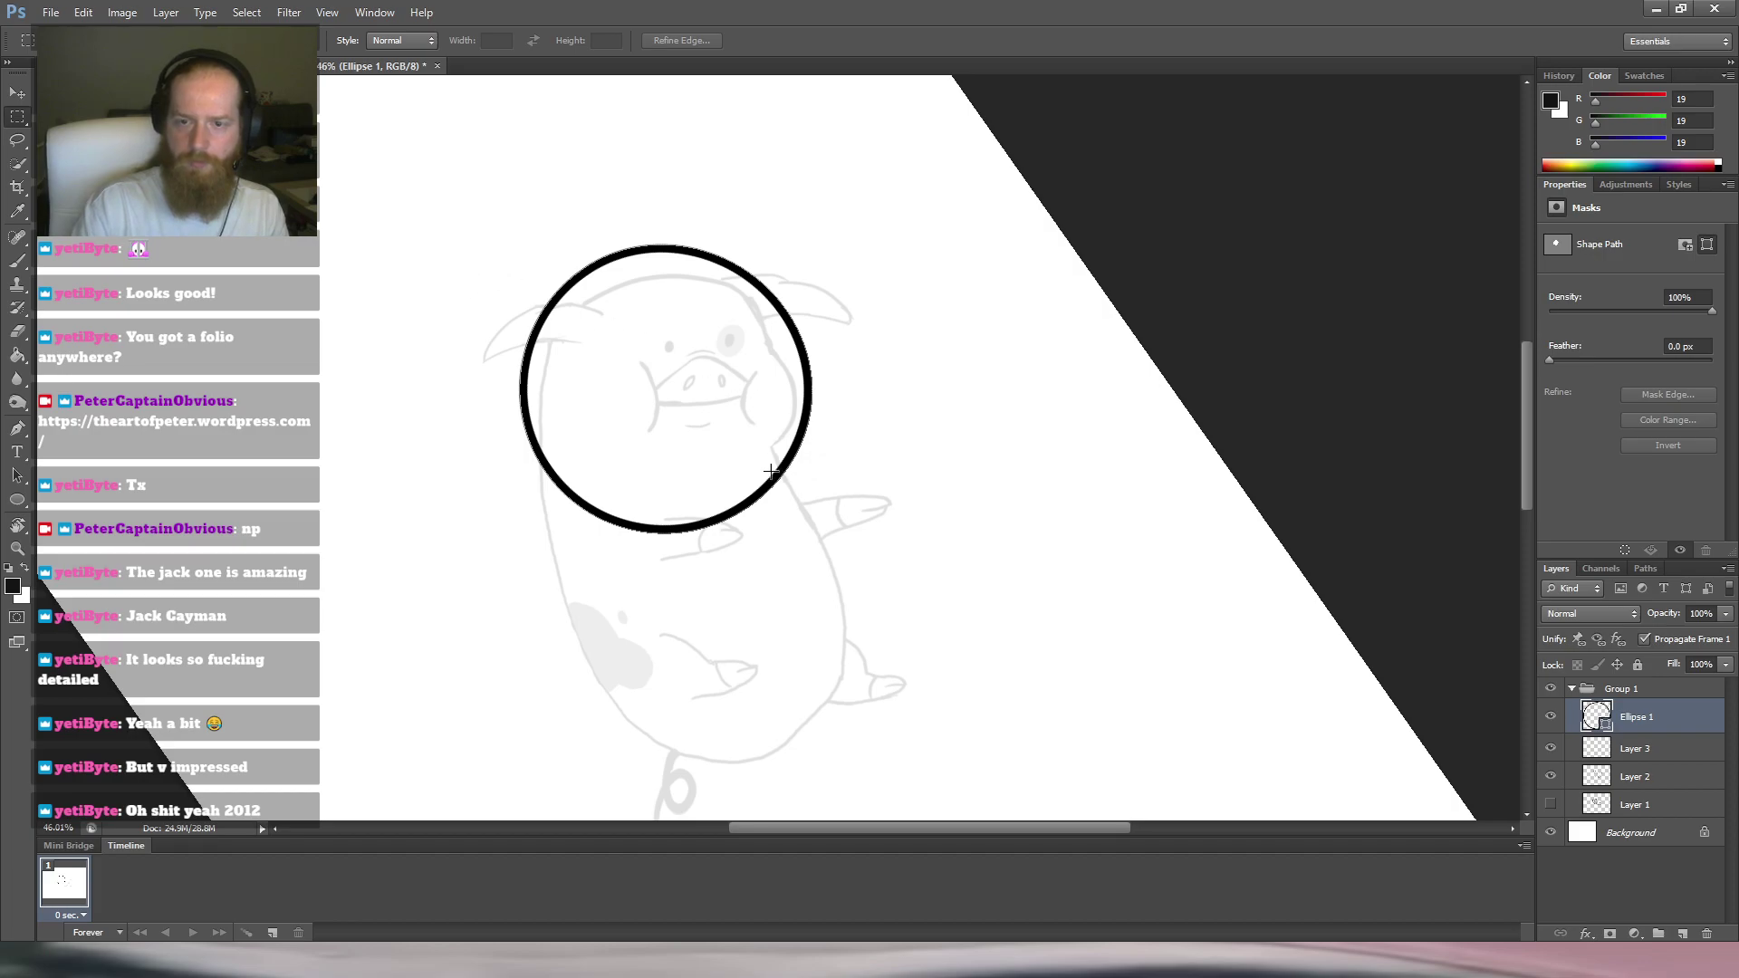
left_click_drag(761, 494, 781, 501)
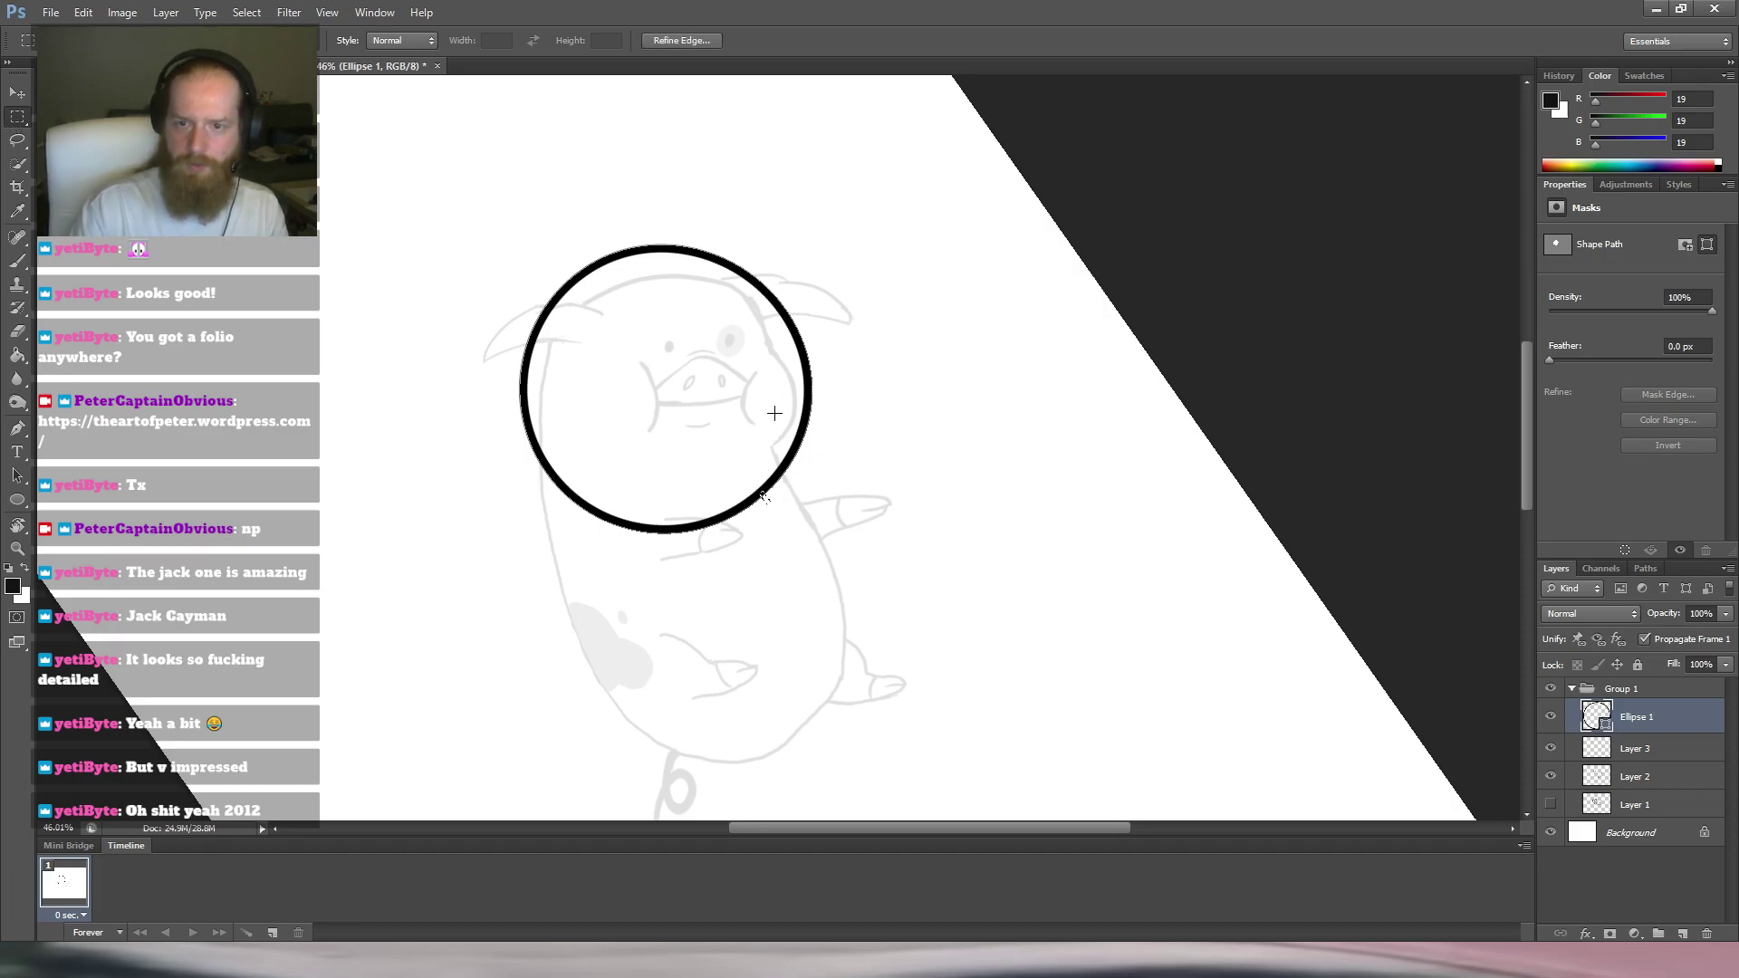
key("ctrl+shift+i")
key("ctrl+d")
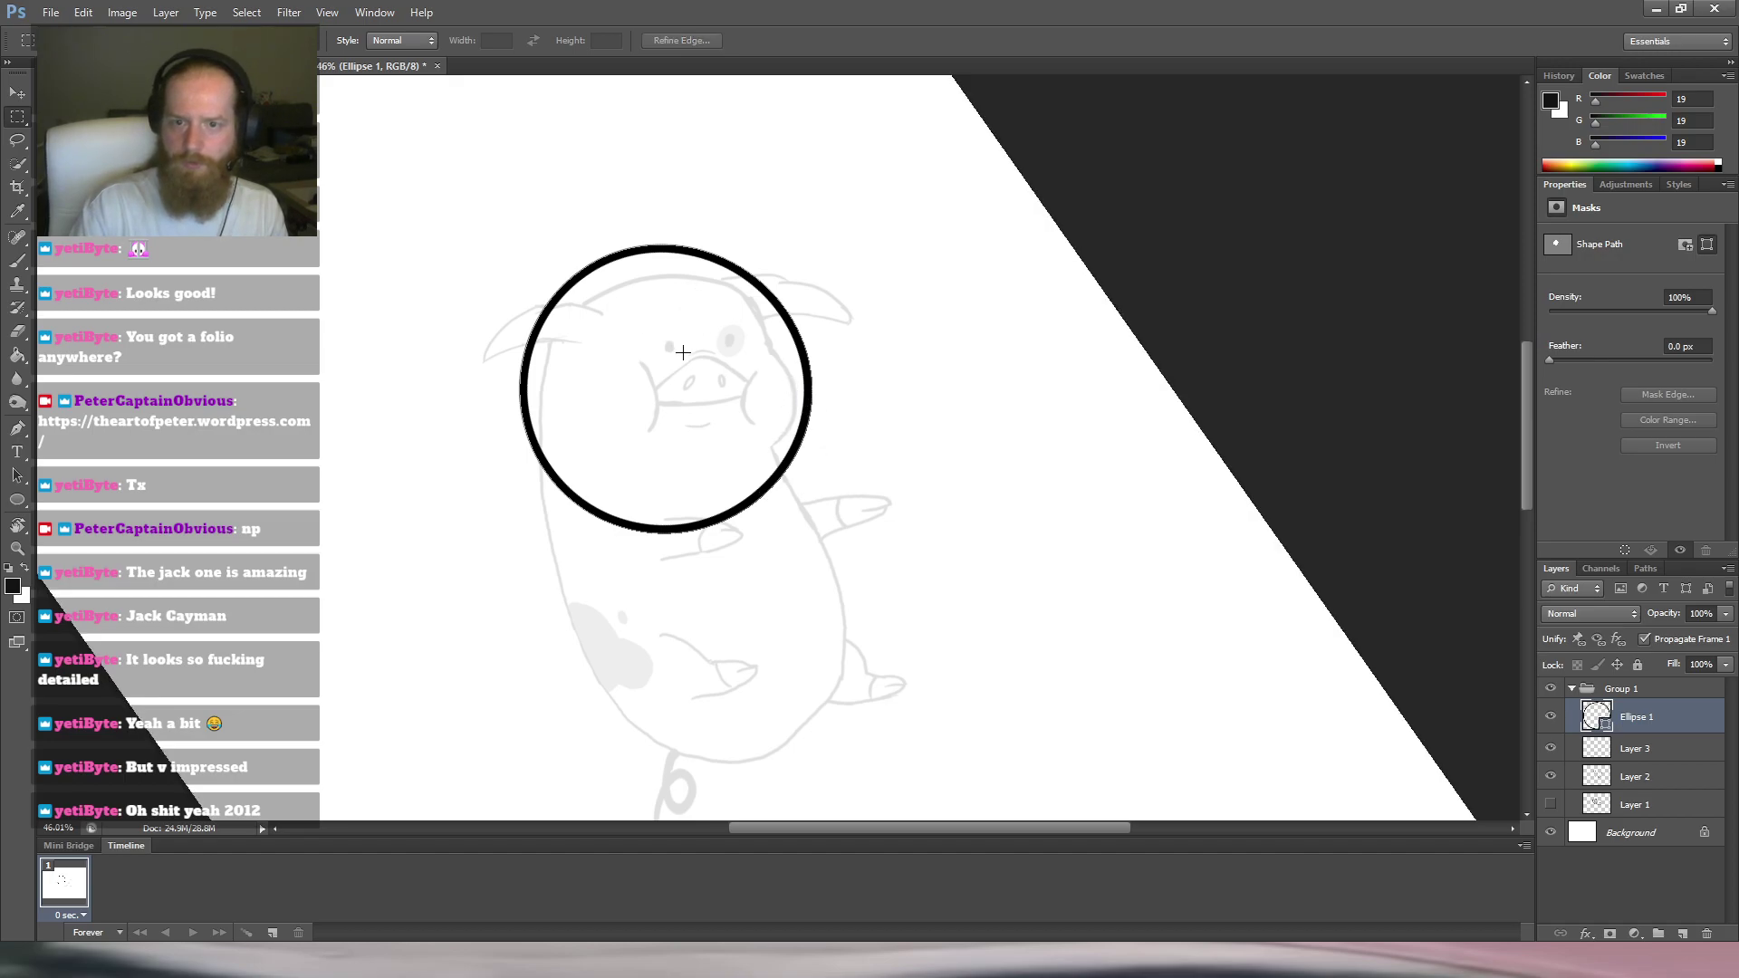
Try an ellipse of about 339 by 608 px across the pig's chest on the rotated canvas and undo it.
key("u")
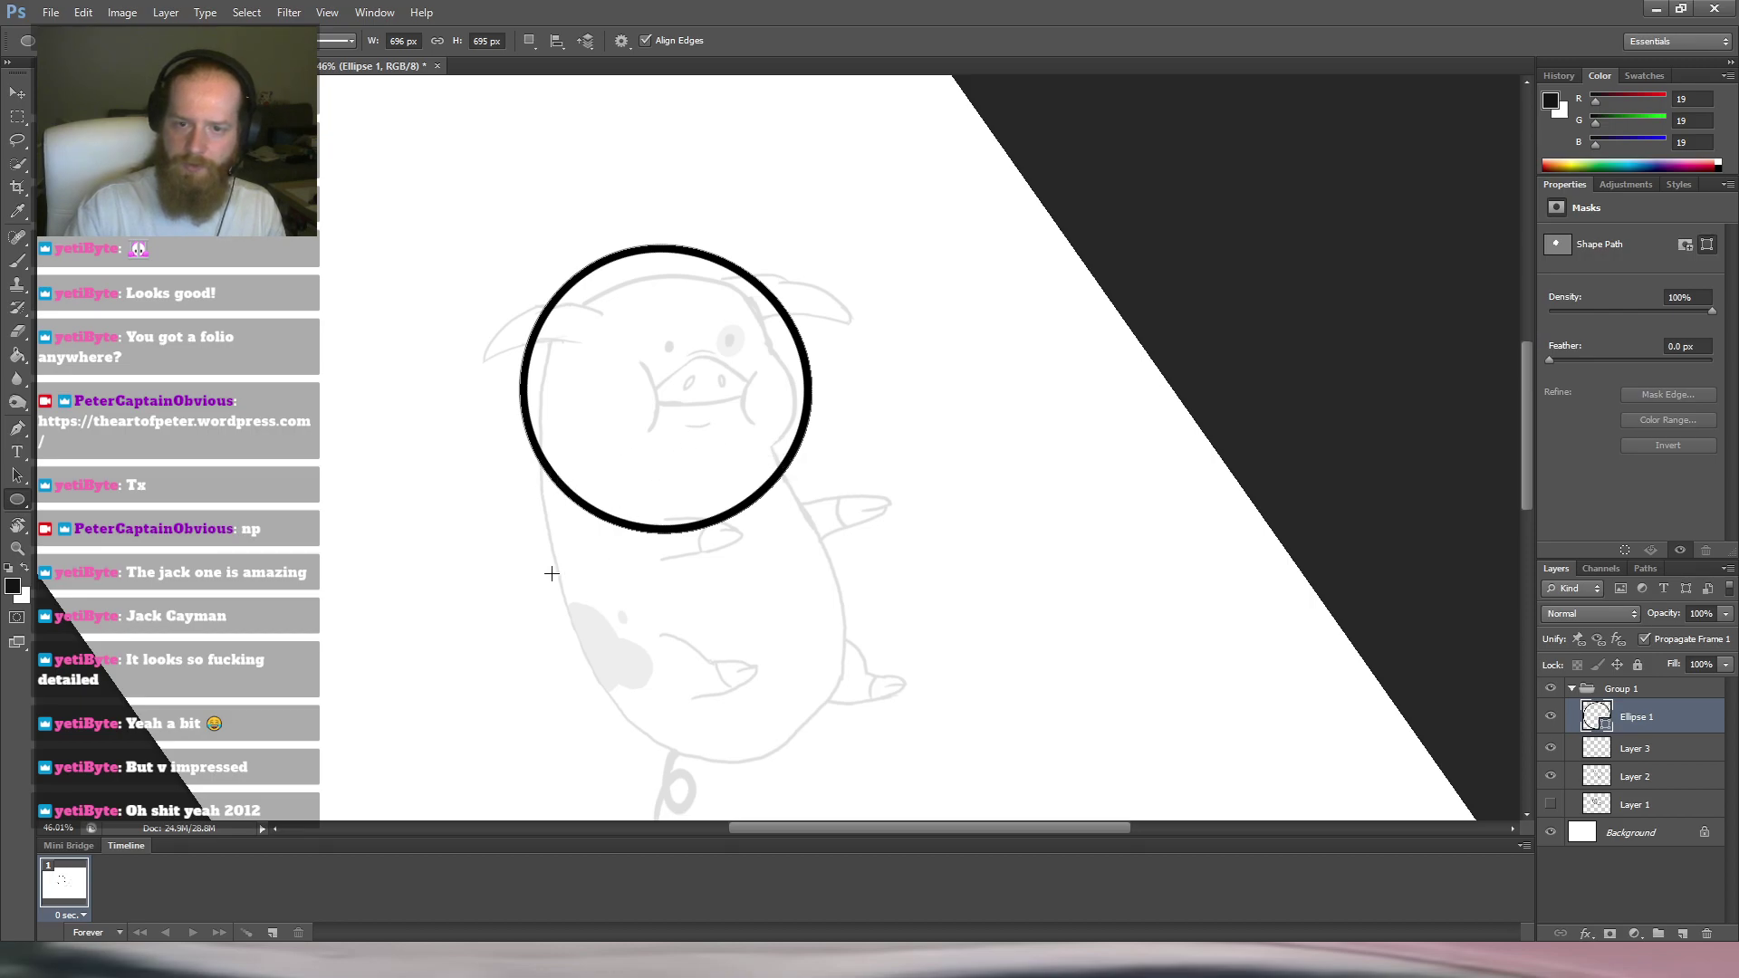
mouse_move(607, 525)
left_mouse_down()
mouse_move(788, 498)
mouse_move(797, 517)
mouse_move(844, 520)
left_mouse_up()
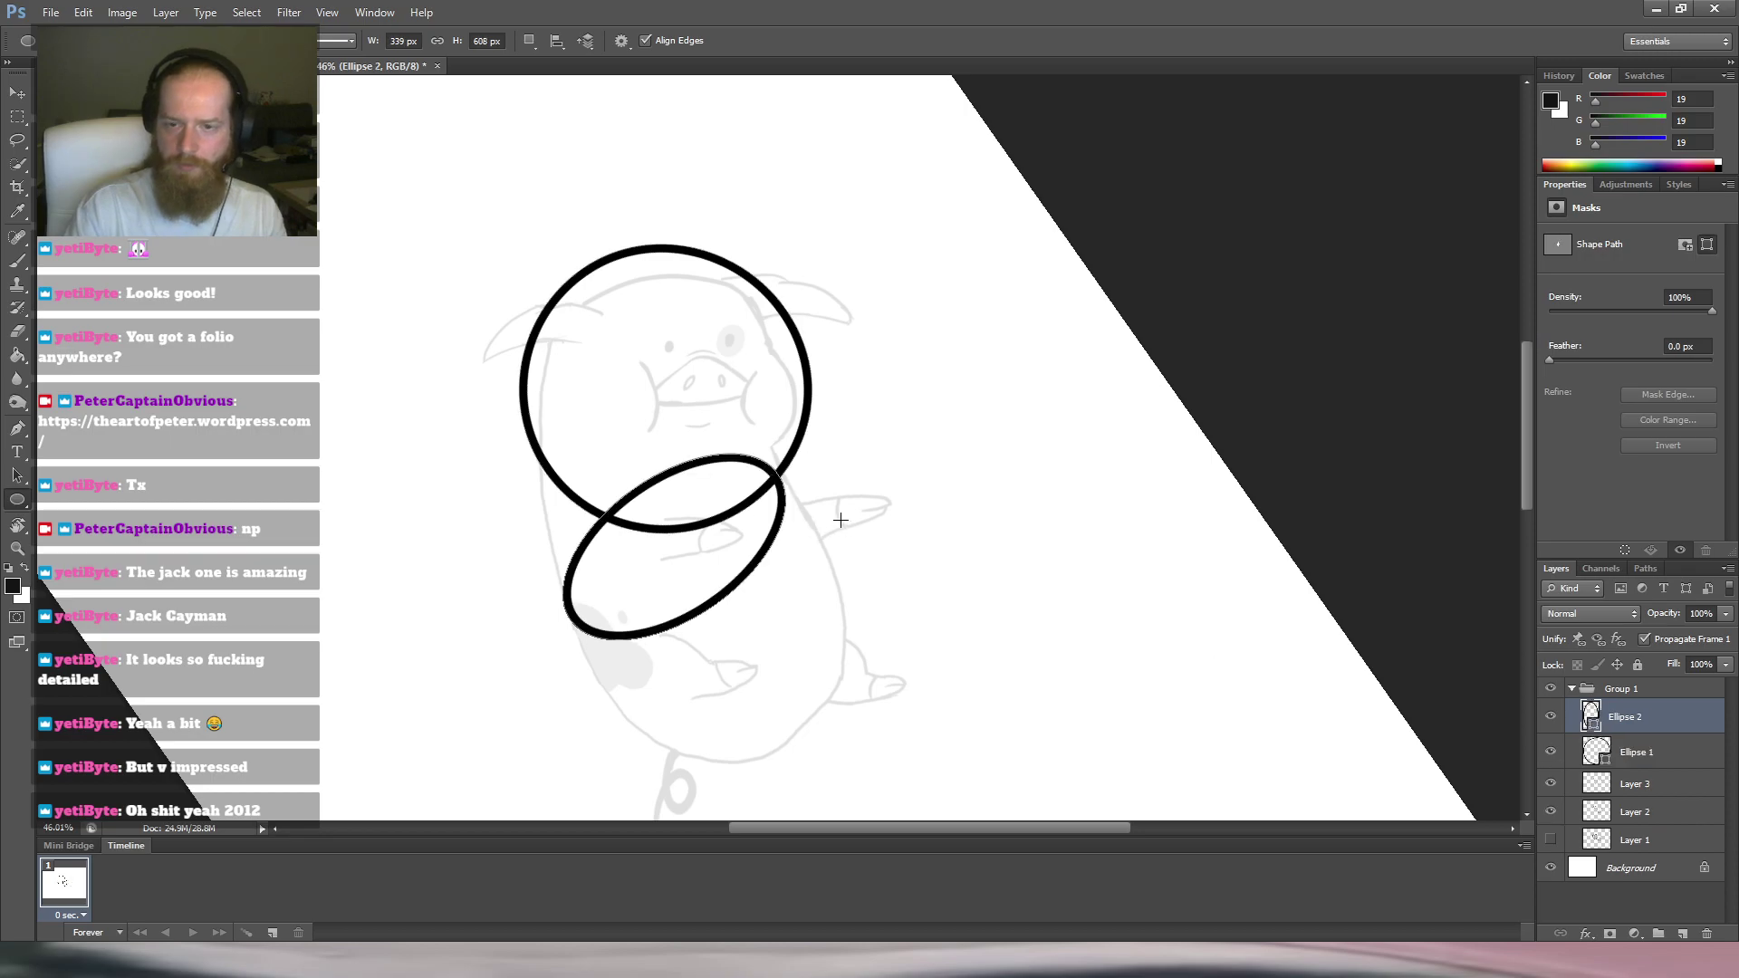
key("ctrl+z")
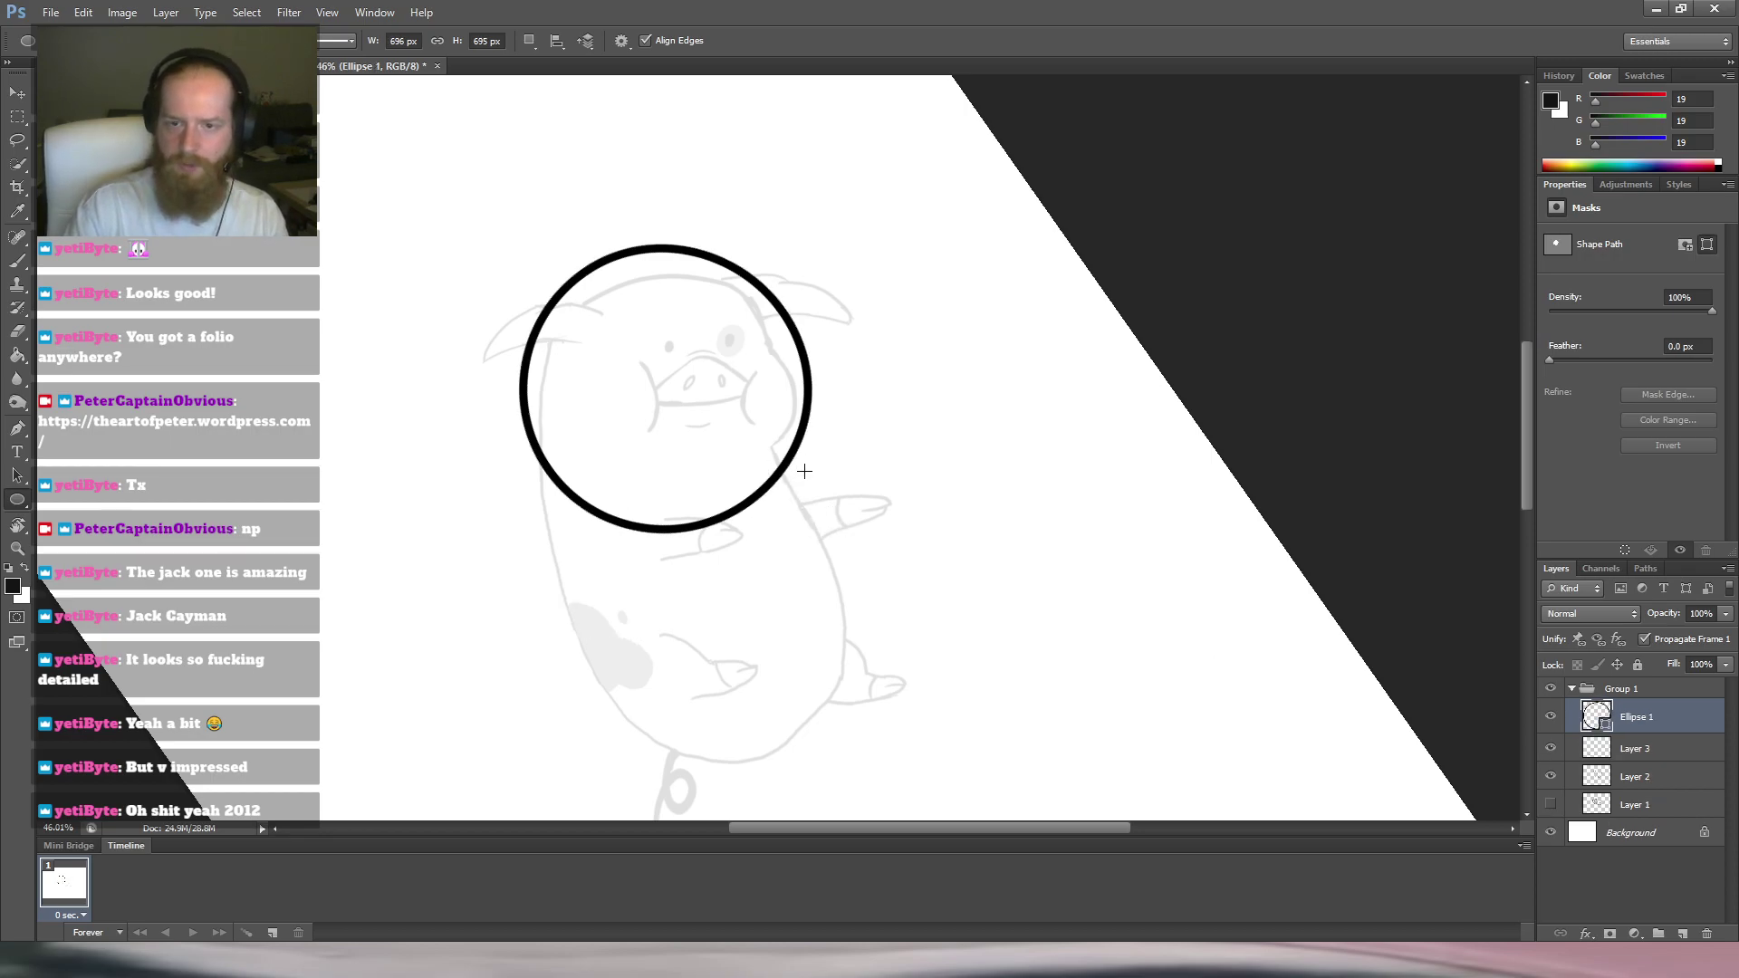
left_click(1208, 336)
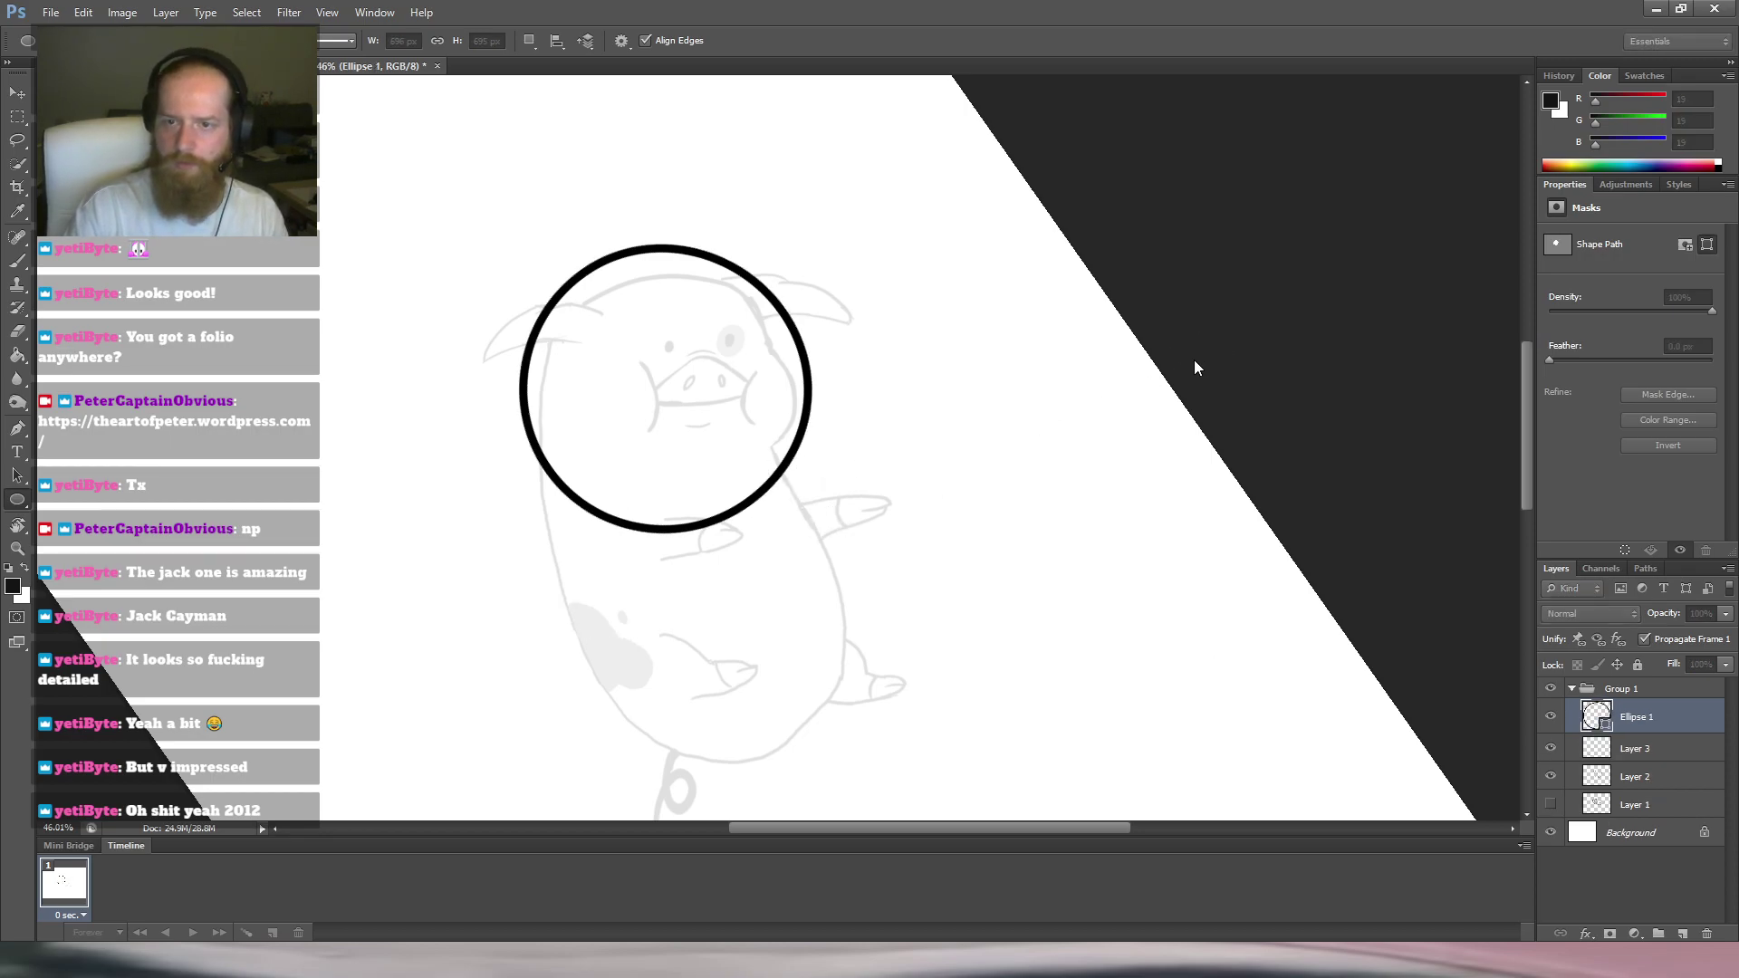
left_click(830, 372)
Reset the canvas rotation and draw an upright black outlined ellipse of about 327 by 607 px over the pig's chest, overlapping the head circle.
key("r")
key("Escape")
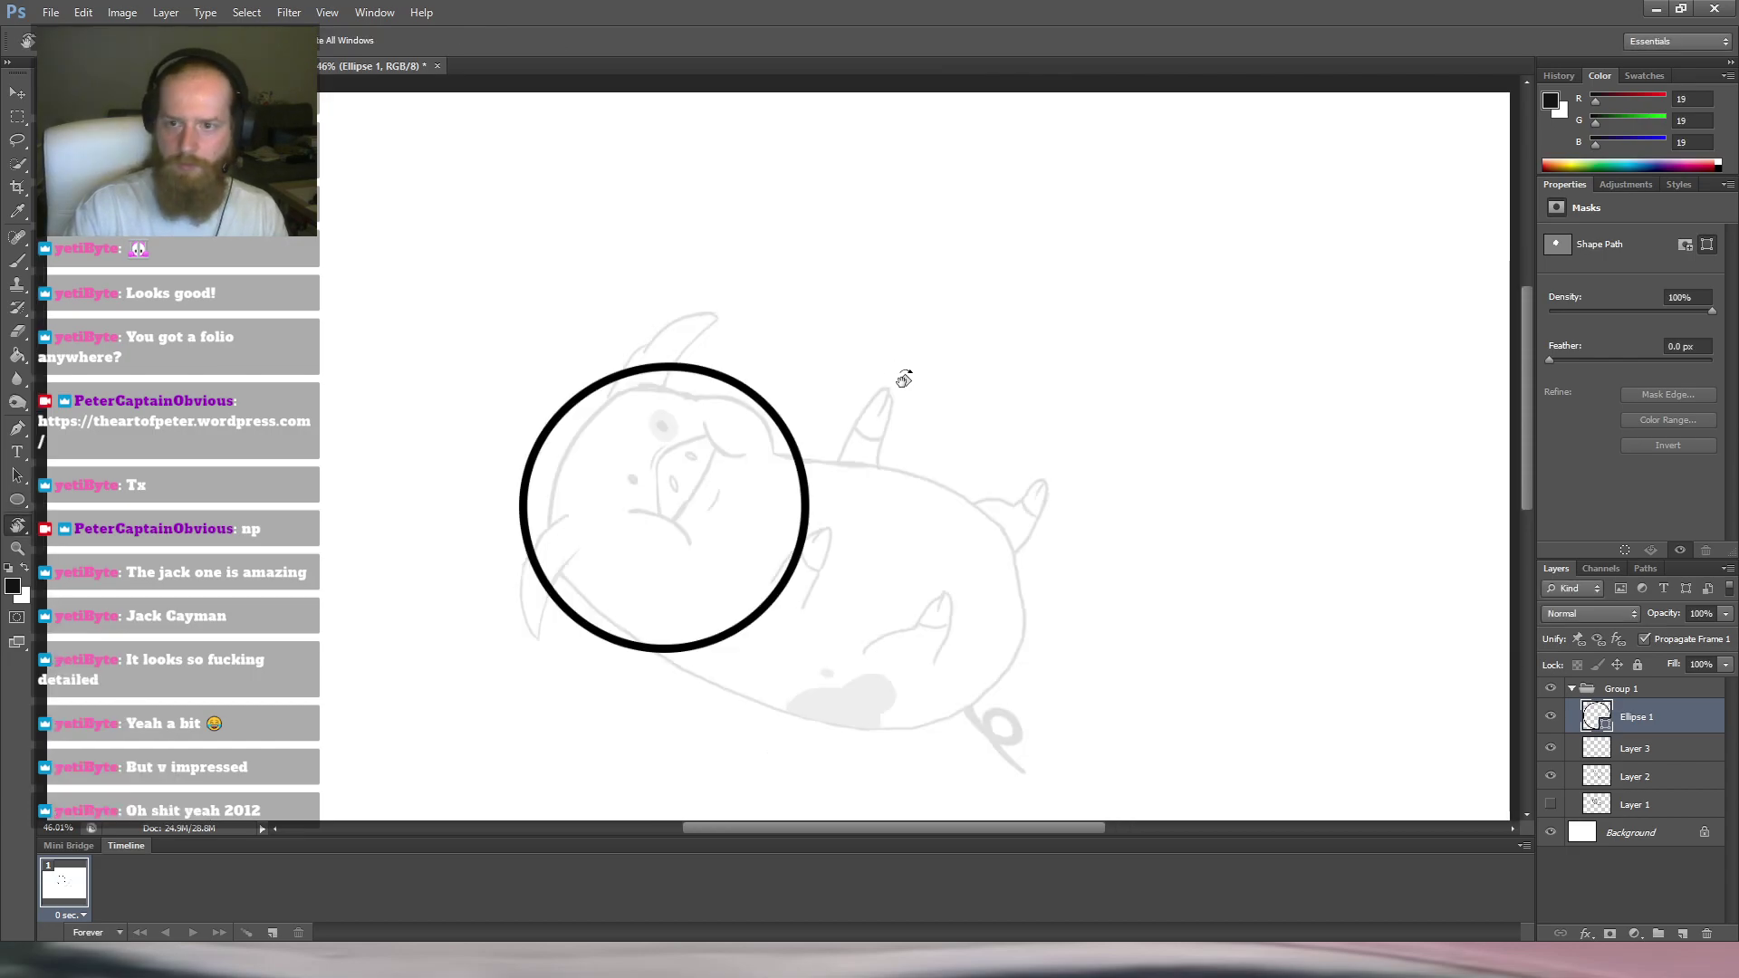
key("b")
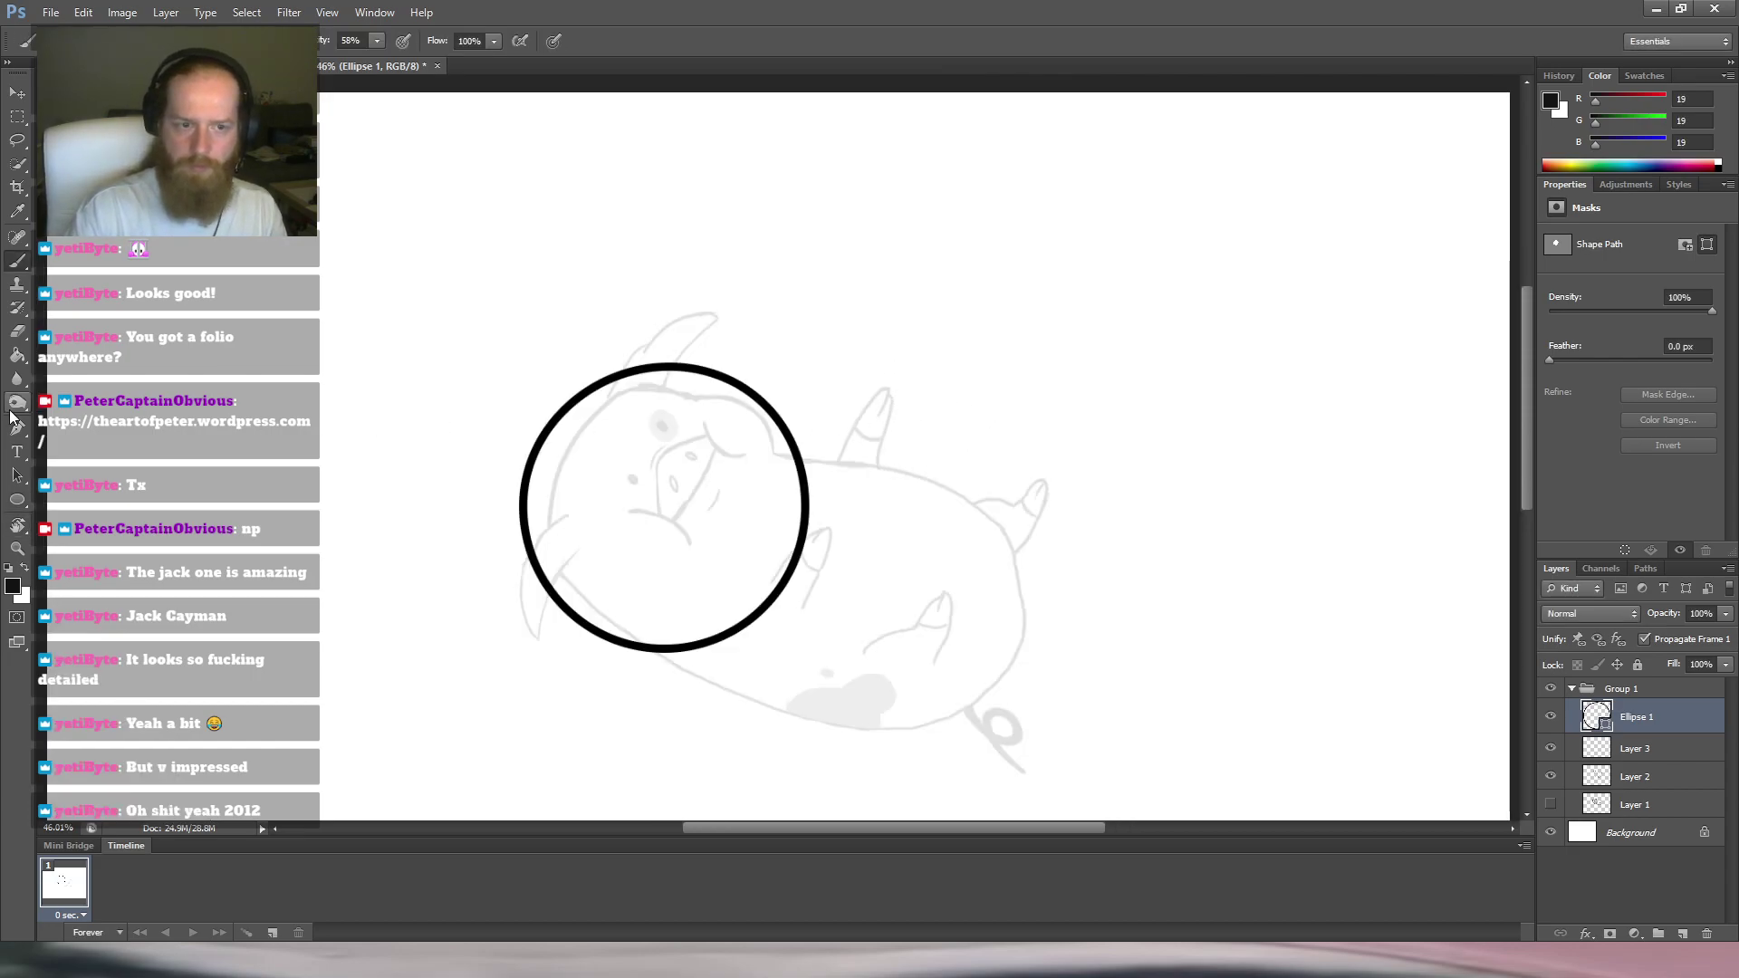
left_click(17, 499)
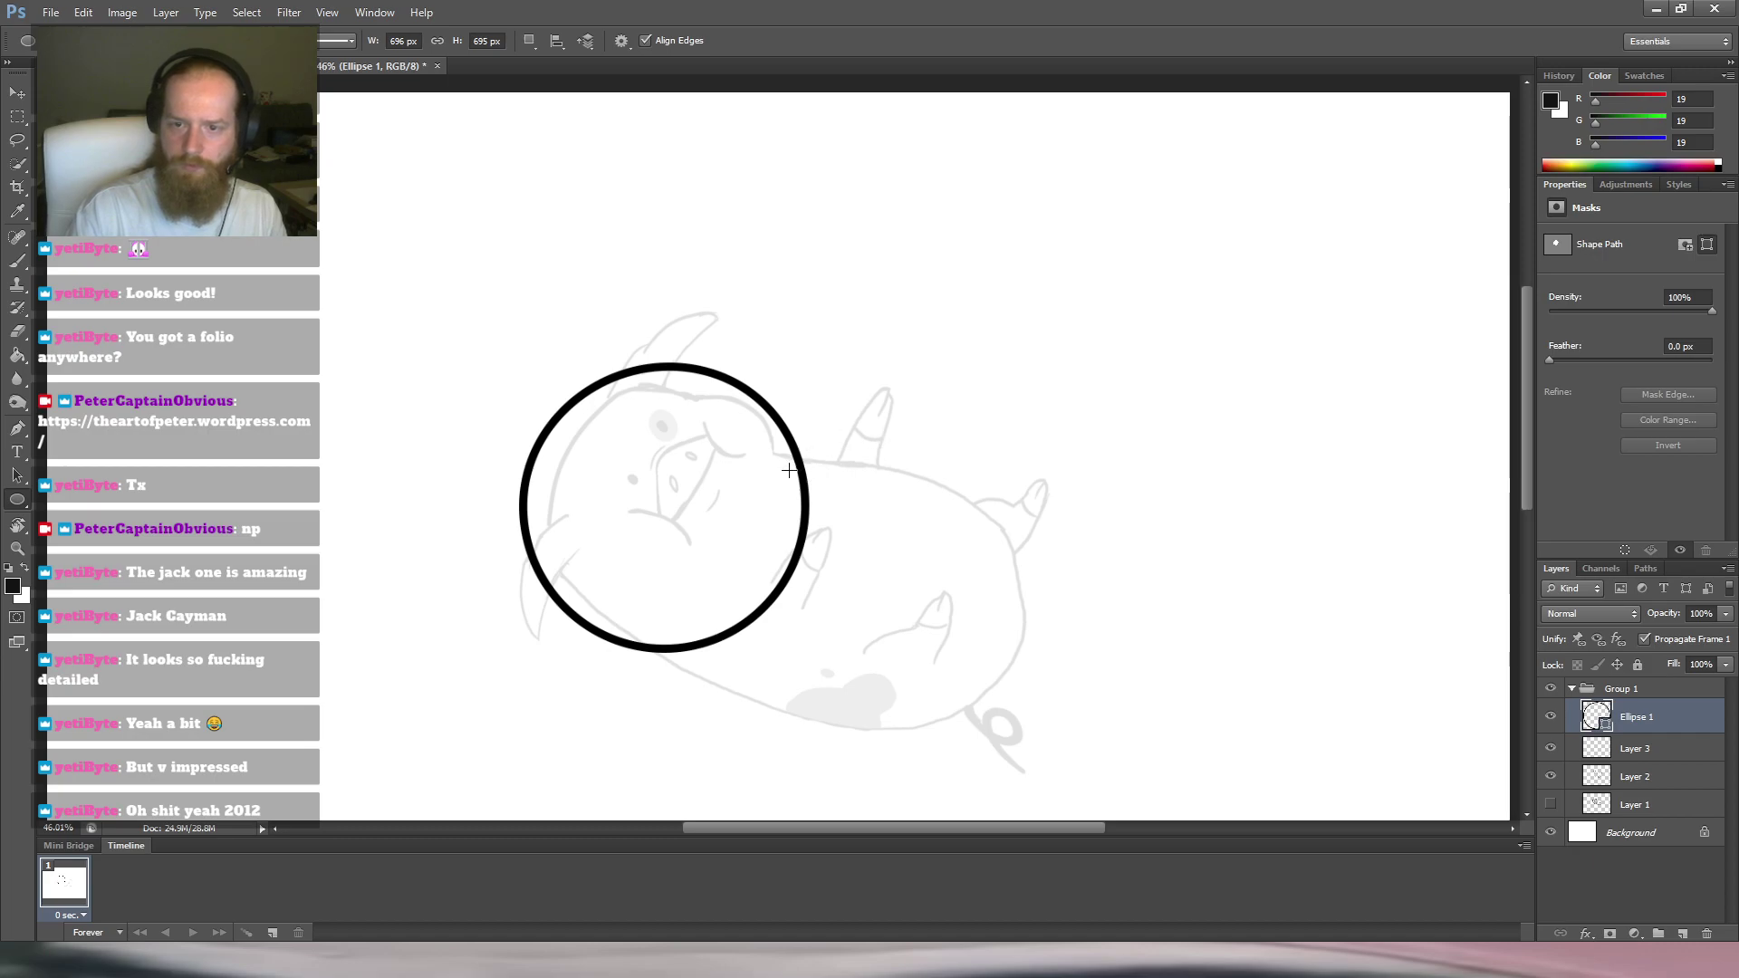
left_click_drag(707, 446, 845, 701)
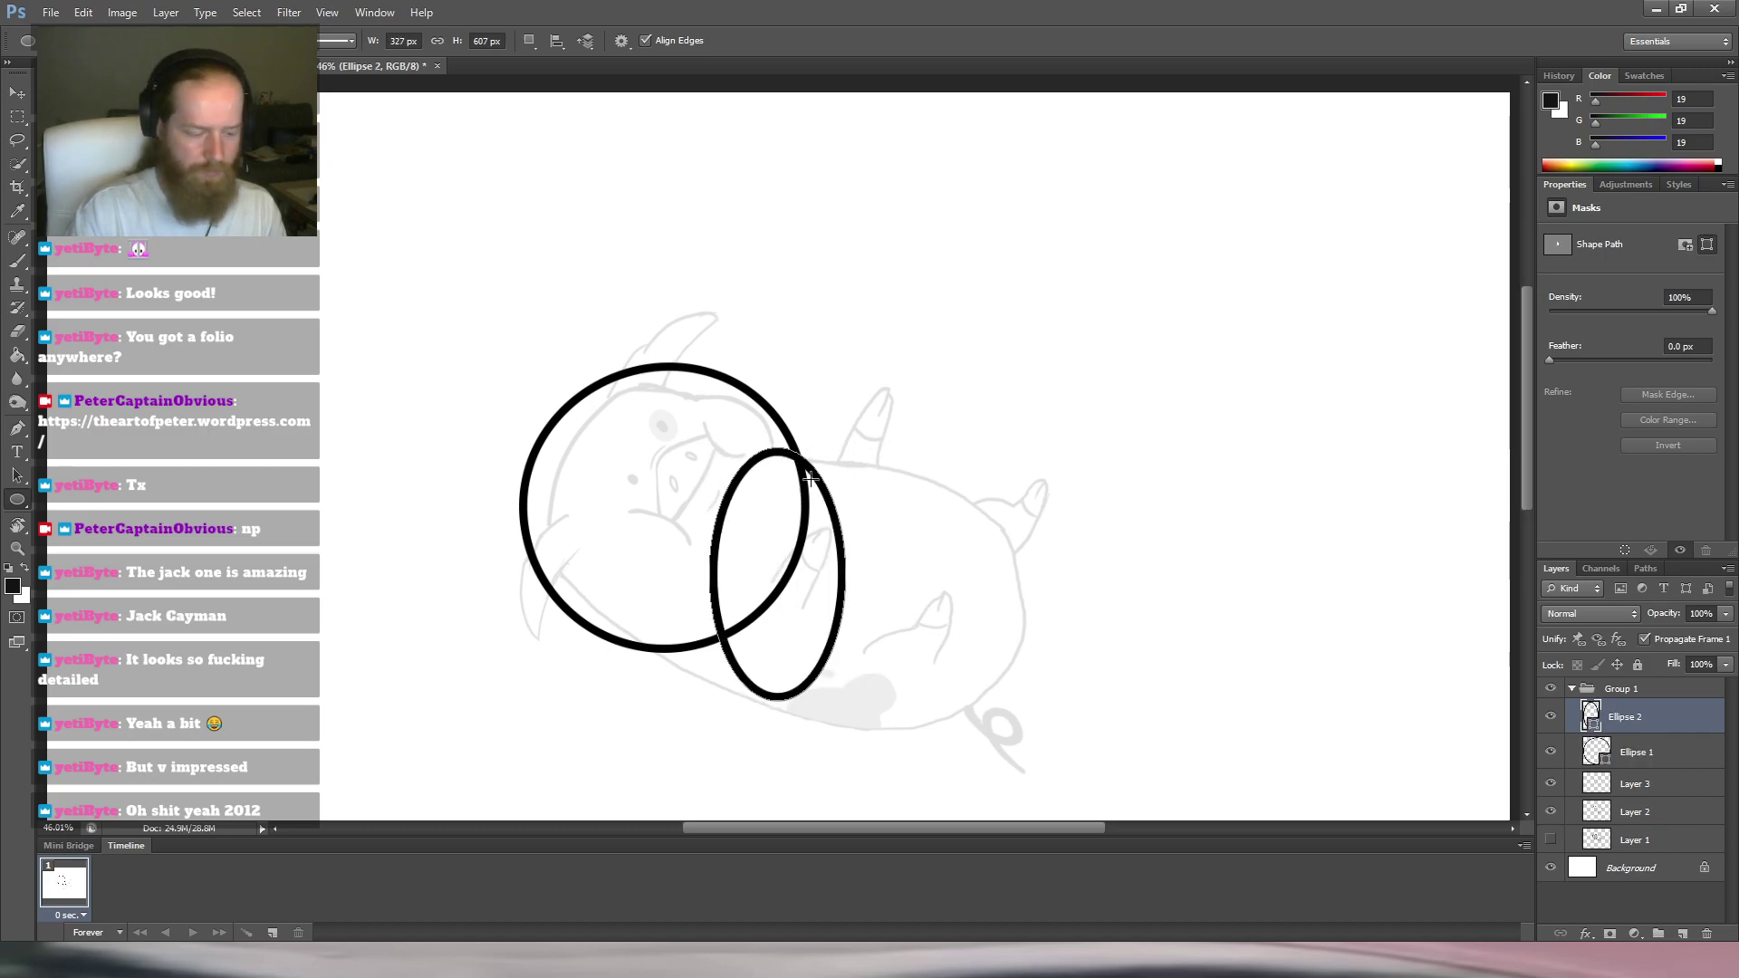
Try rotating the chest ellipse about 37° and reshaping it along the pig's upper body, and cancel the transformation.
key("m")
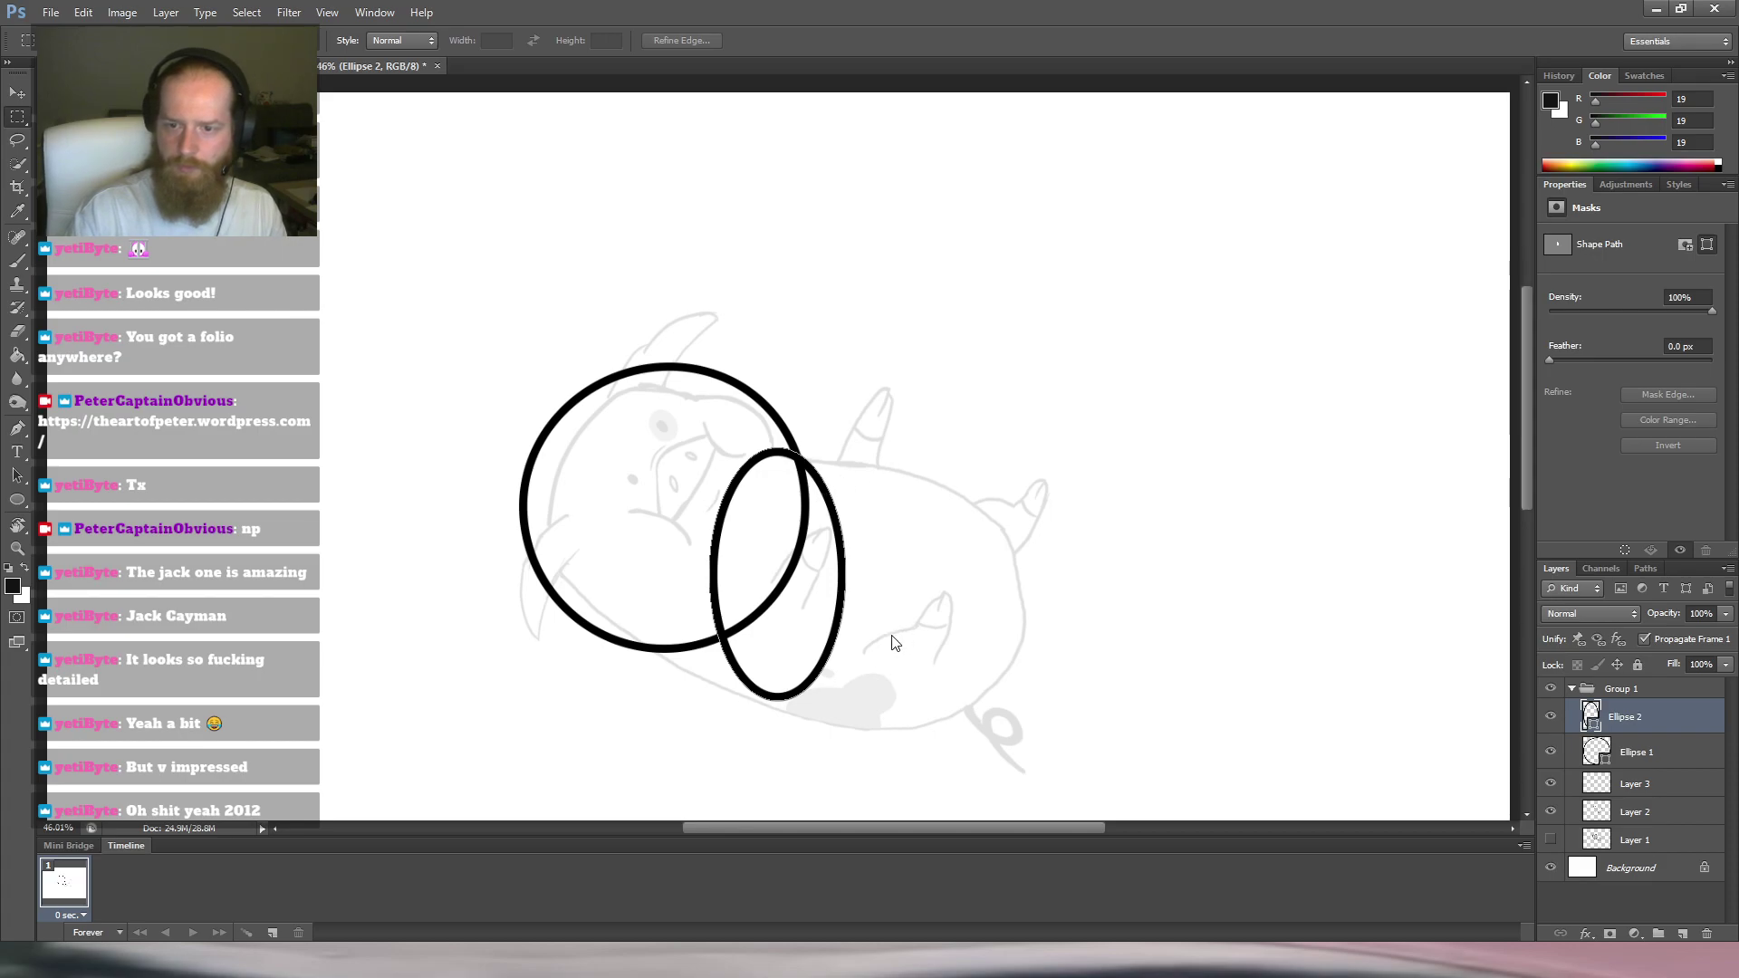
key("ctrl+t")
left_click_drag(847, 412, 915, 462)
left_click_drag(857, 527, 822, 525)
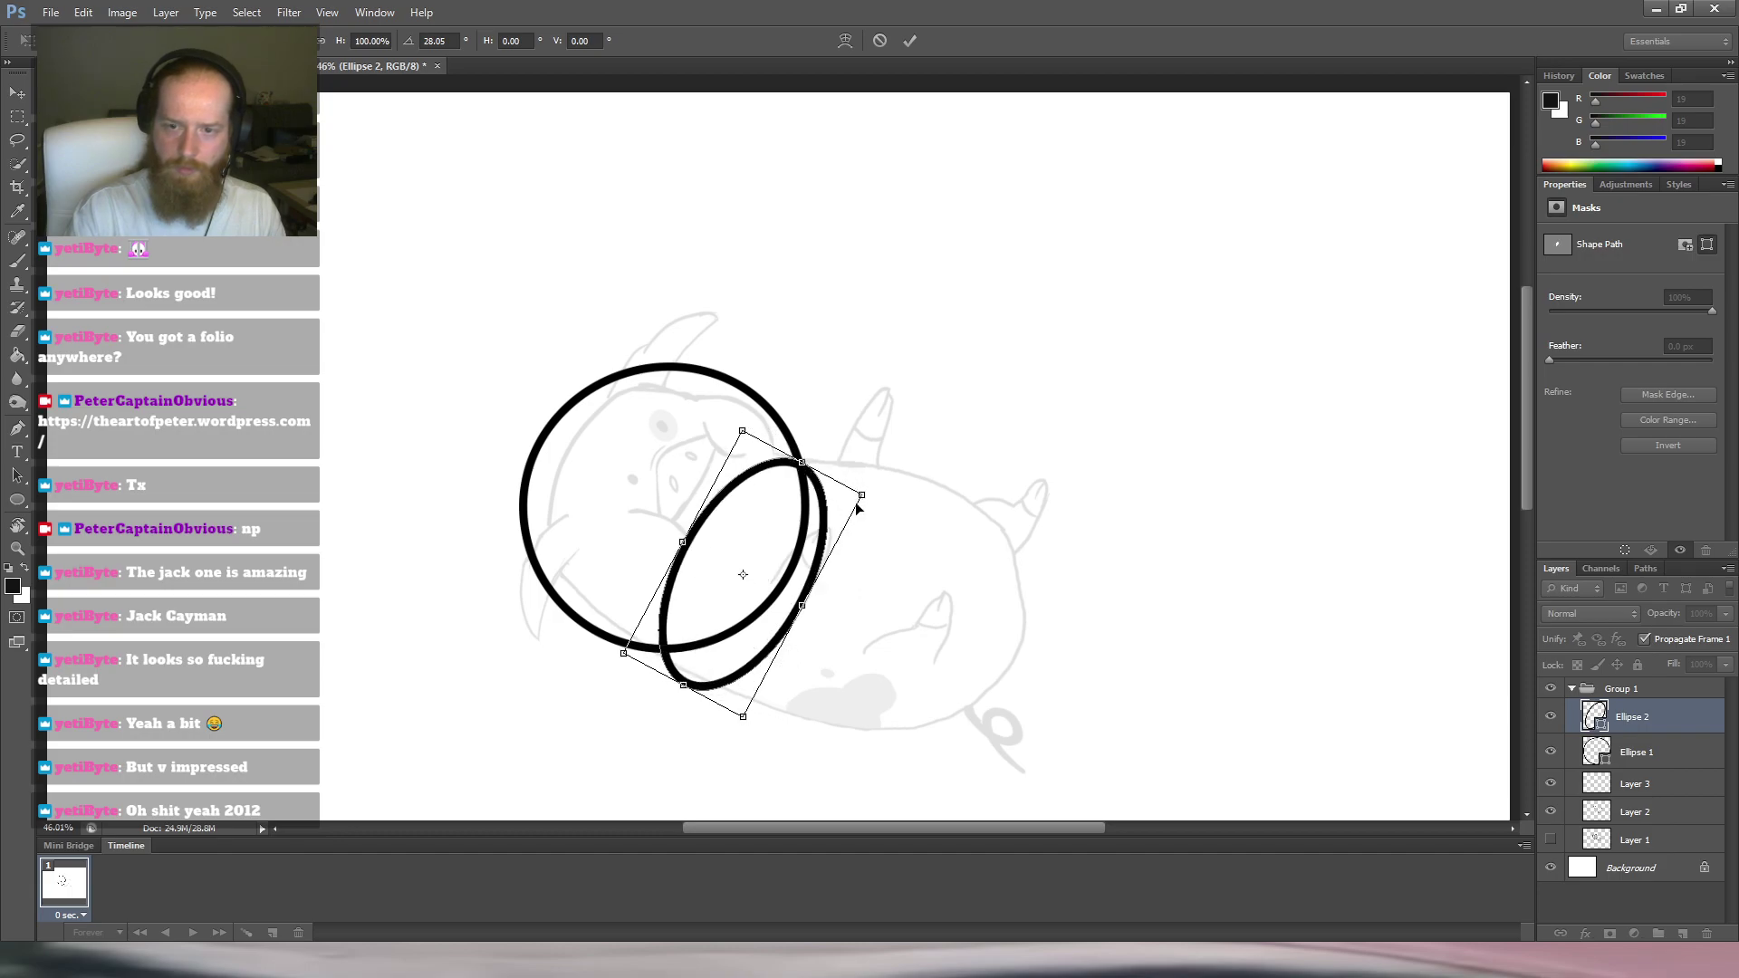
left_click_drag(873, 464, 890, 478)
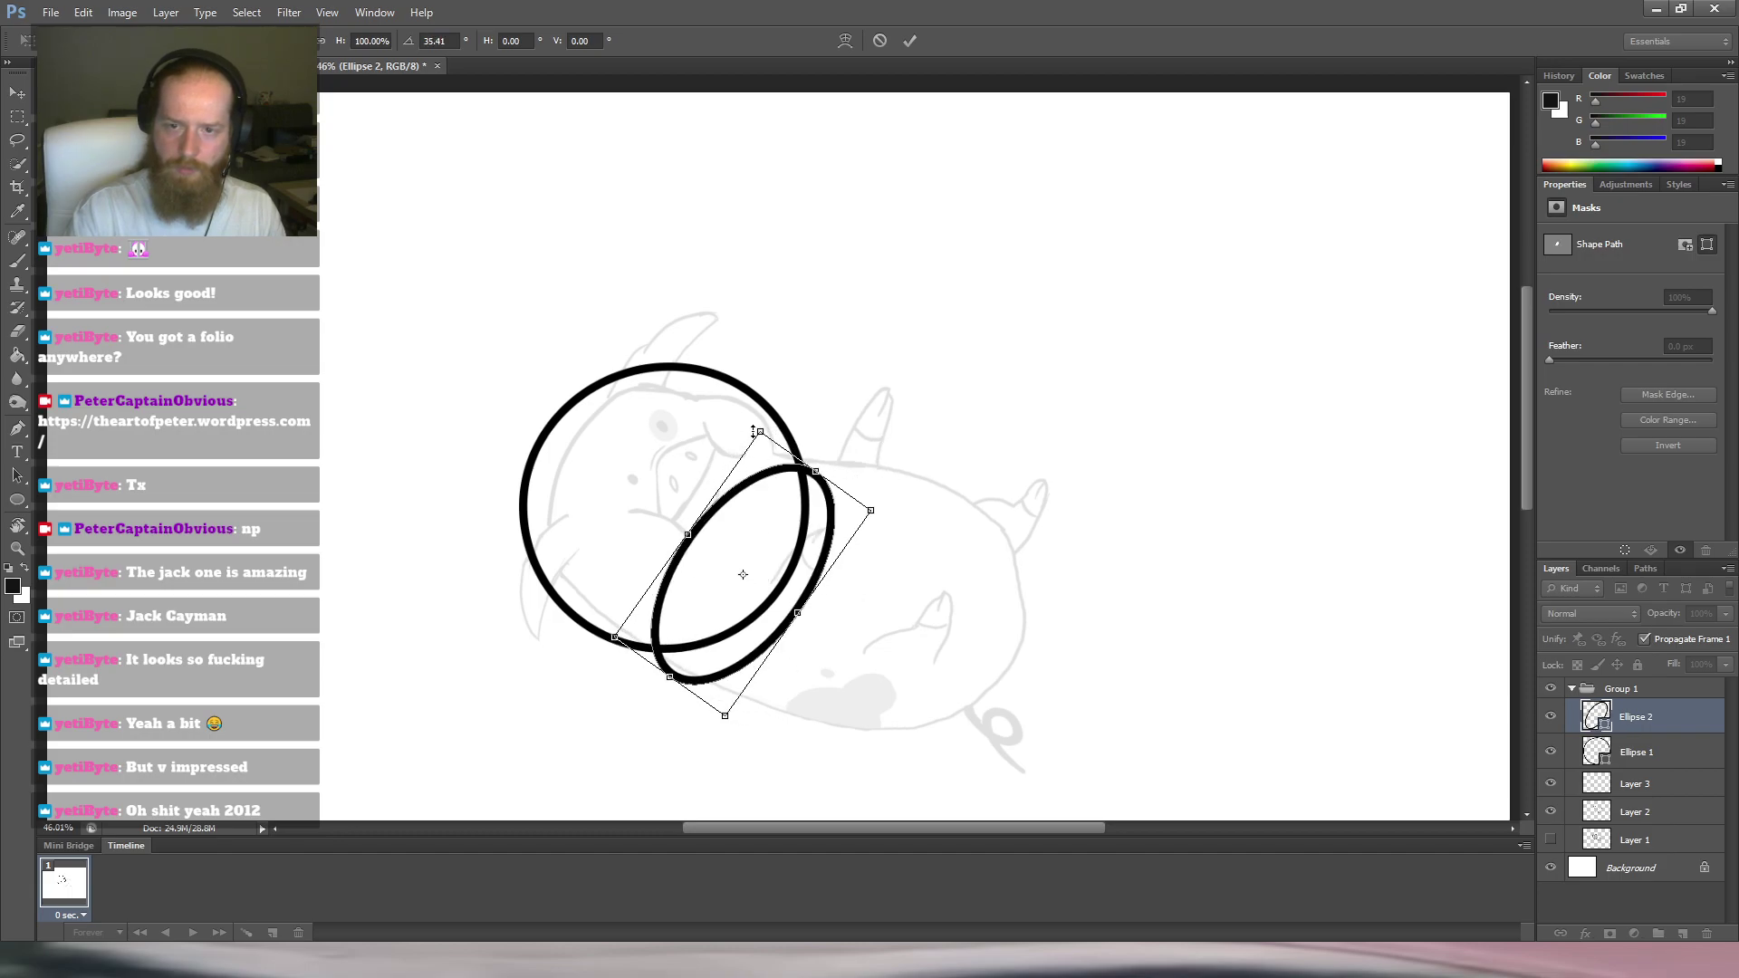
mouse_move(760, 433)
left_mouse_down()
mouse_move(790, 466)
mouse_move(741, 424)
left_mouse_up()
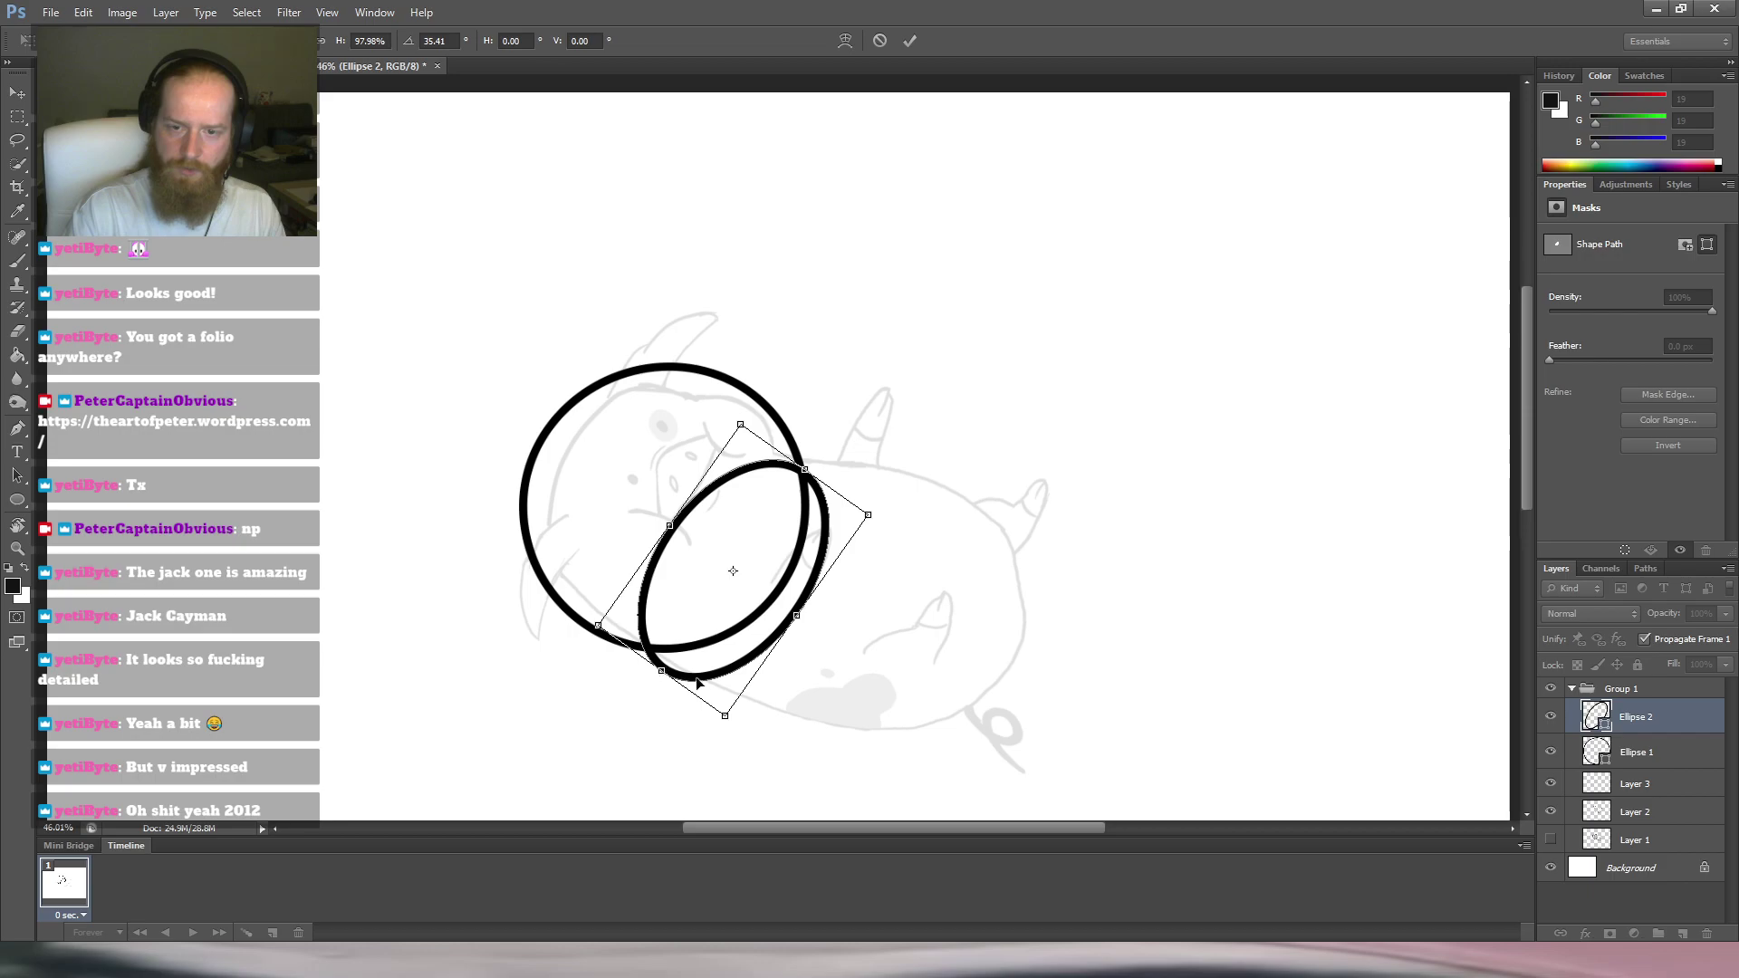
mouse_move(731, 743)
left_mouse_down()
mouse_move(700, 743)
mouse_move(721, 716)
left_mouse_up()
mouse_move(793, 448)
left_mouse_down()
mouse_move(850, 384)
mouse_move(809, 430)
mouse_move(762, 440)
left_mouse_up()
left_click_drag(868, 521, 852, 565)
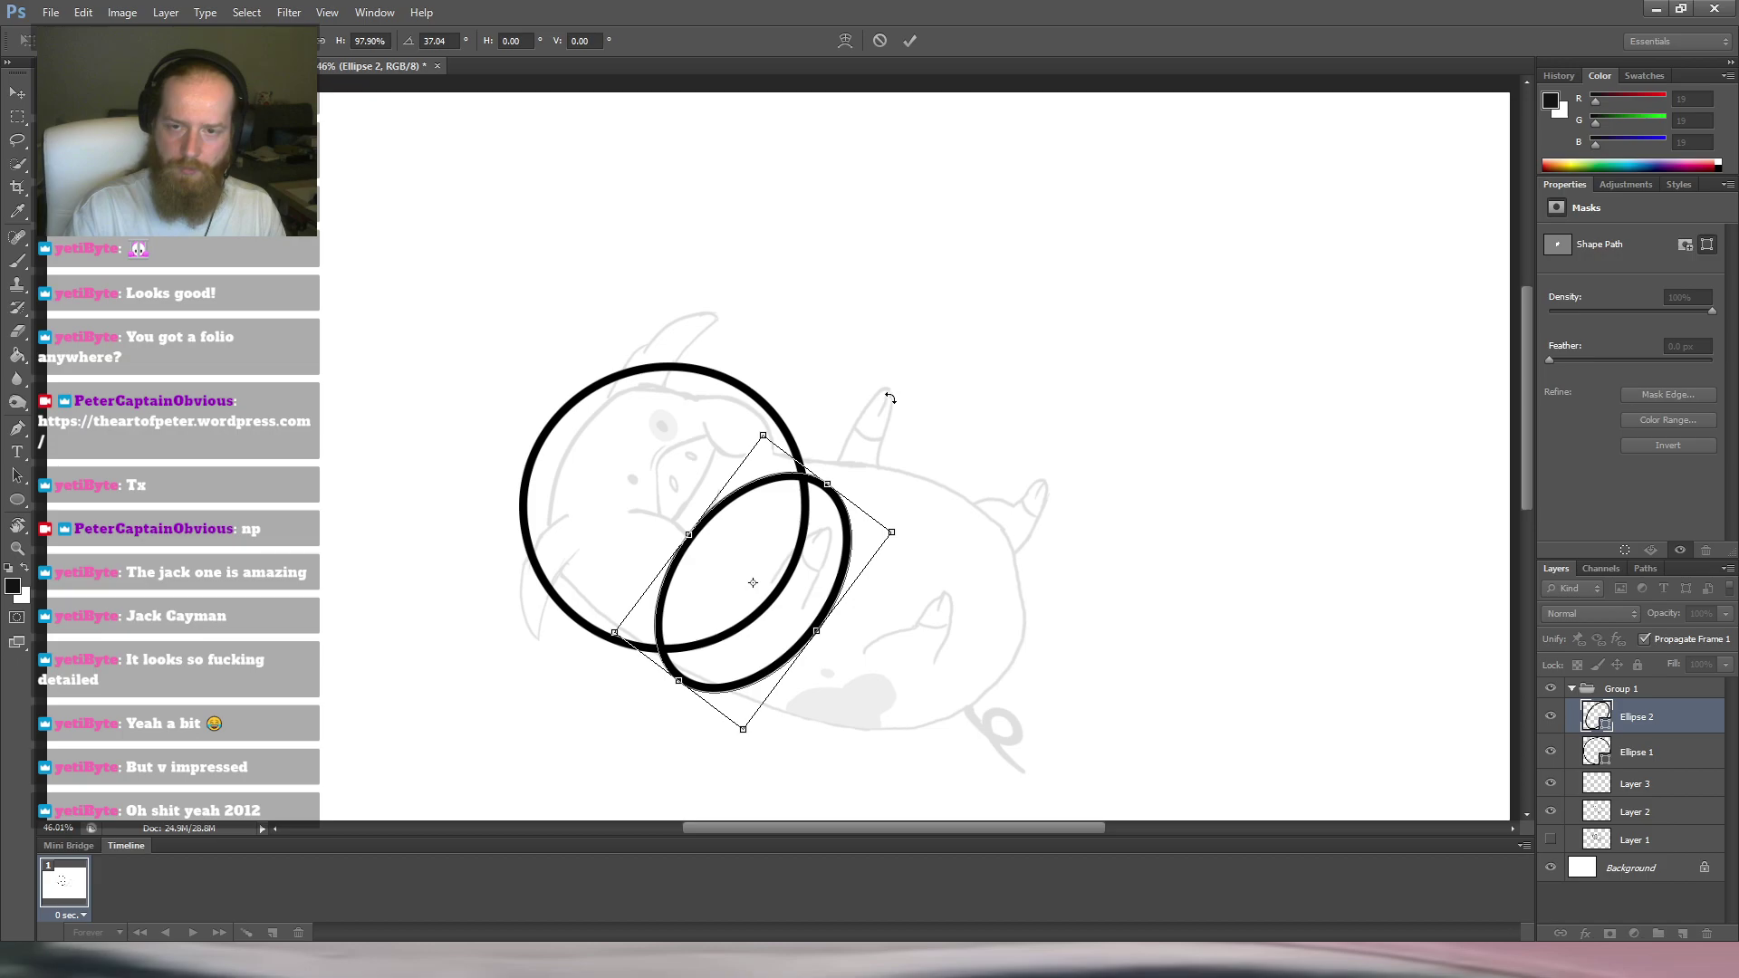
key("Escape")
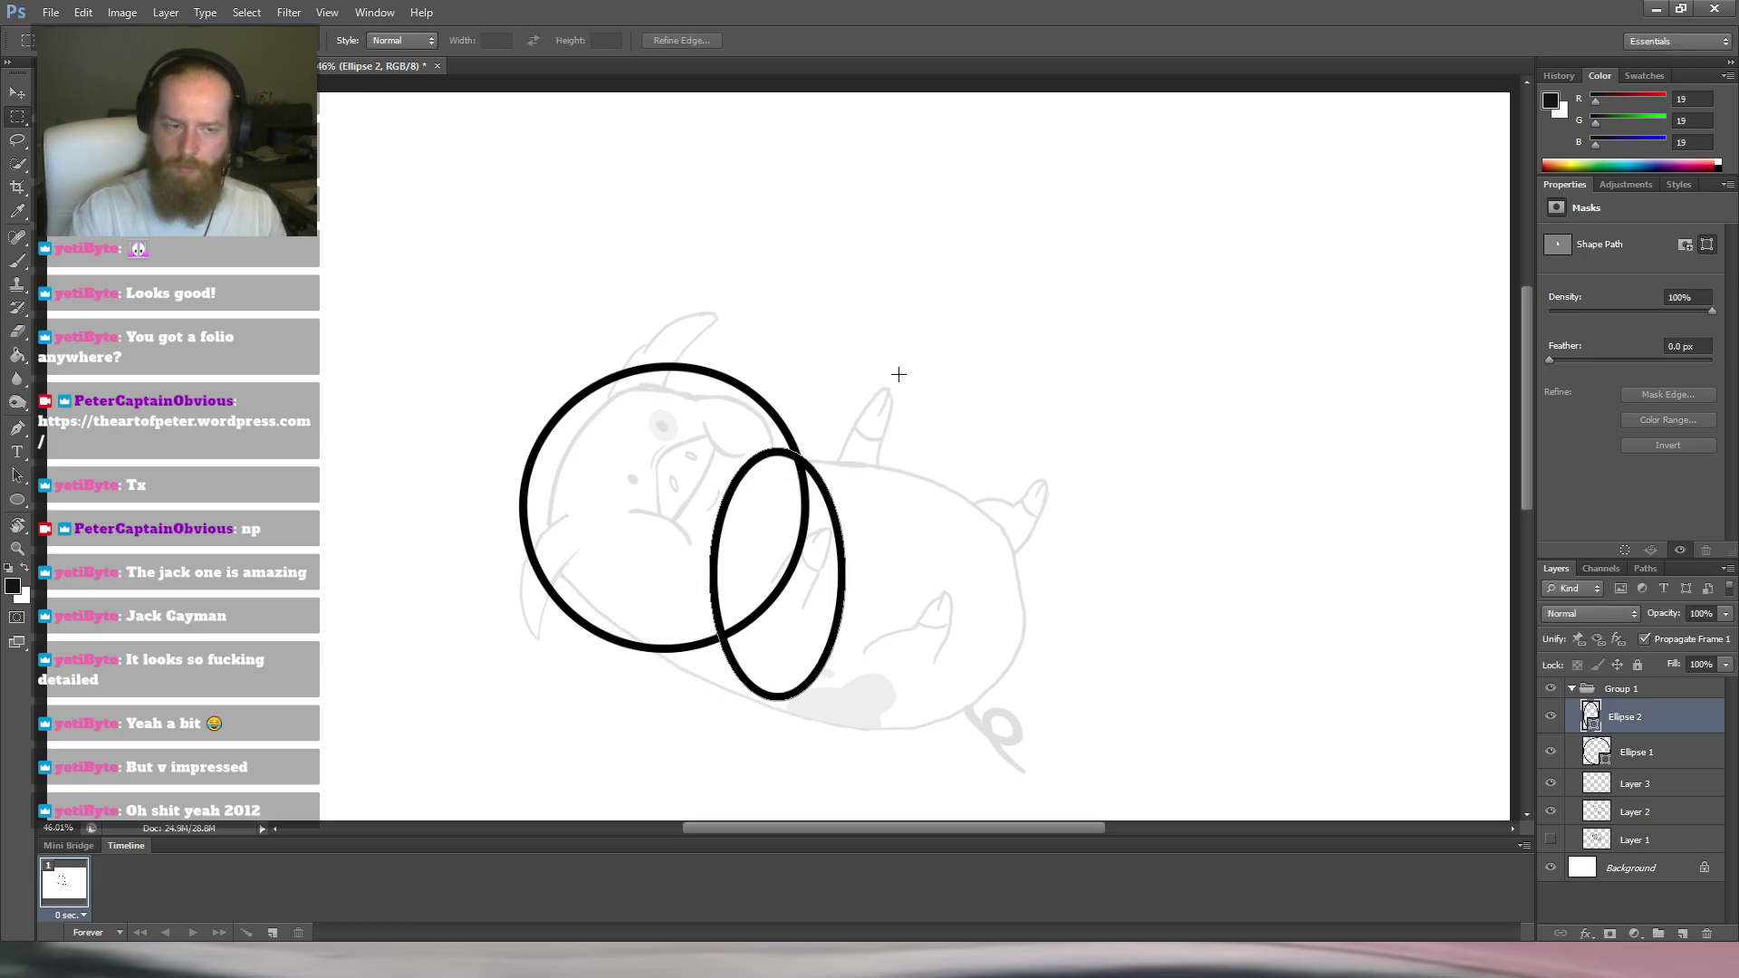
Rotate the chest ellipse 31.18° on the turned canvas, scale its height to about 101%, and warp its end toward the head circle's edge.
key("r")
left_click_drag(901, 382, 998, 590)
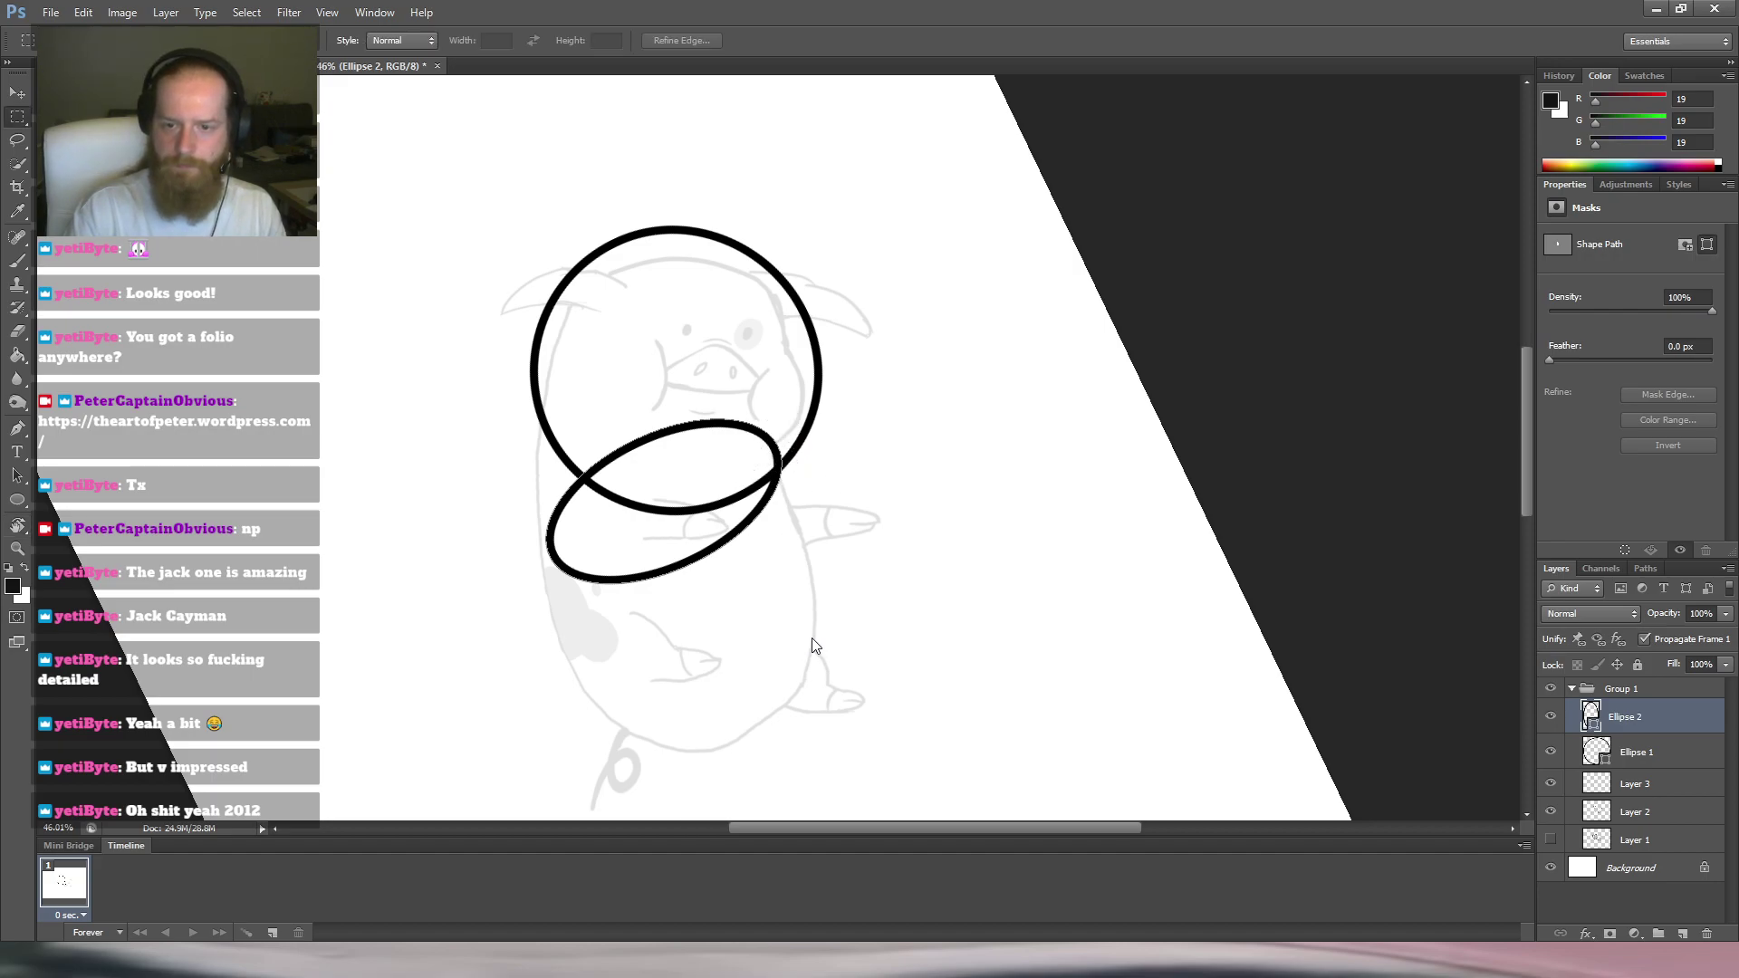
key("ctrl+t")
left_click_drag(770, 399, 819, 428)
mouse_move(674, 438)
left_mouse_down()
mouse_move(692, 462)
mouse_move(669, 448)
left_mouse_up()
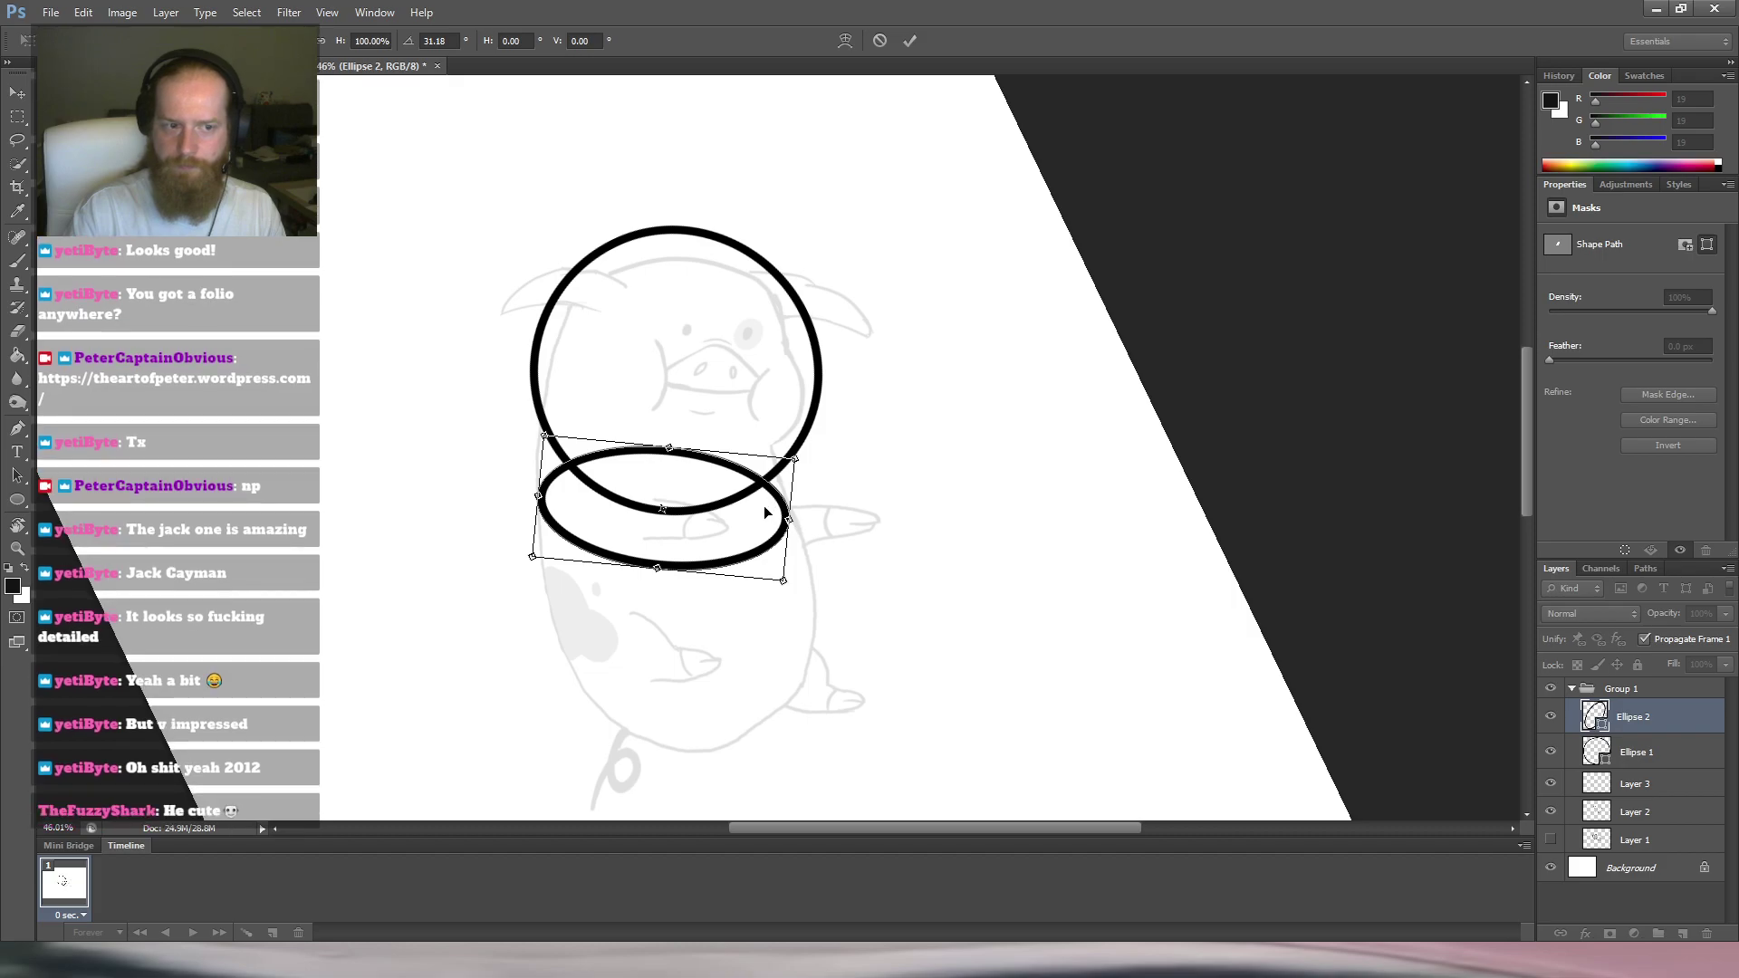
left_click_drag(789, 520, 792, 522)
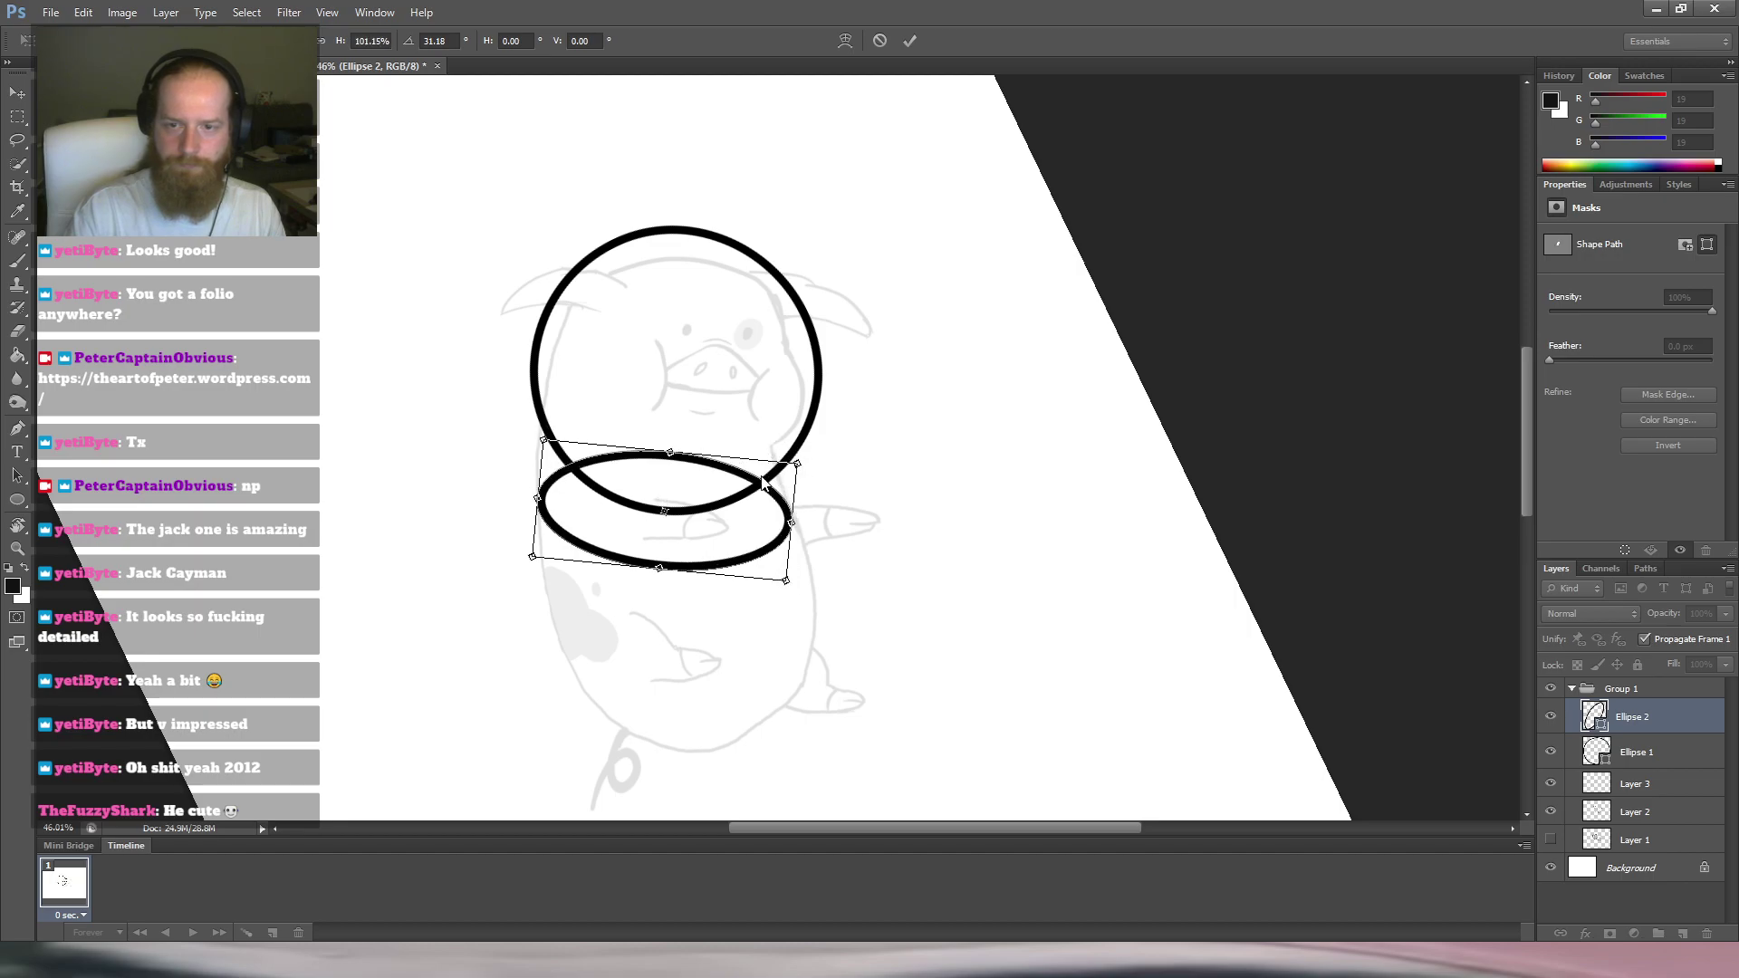
left_click(819, 620)
left_click_drag(779, 513, 794, 456)
key("Return")
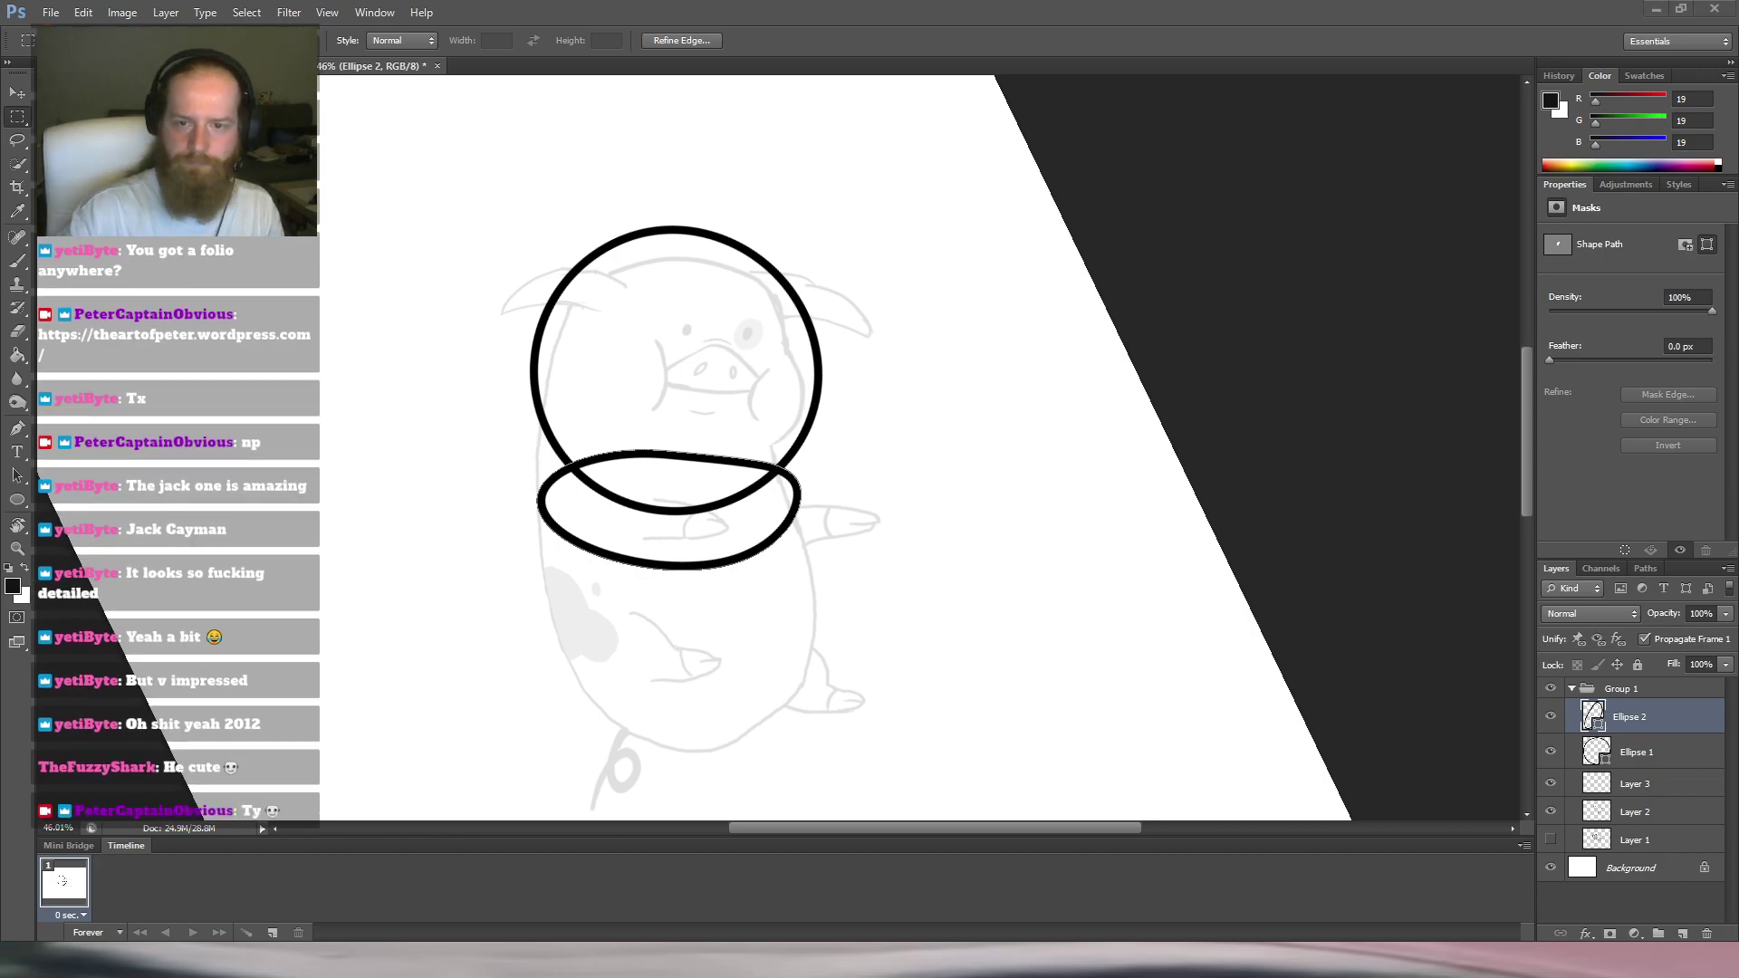
Warp the chest ellipse so its upper edge sags into a curved jawline and both ends reach the head circle, and apply it.
left_click(582, 429)
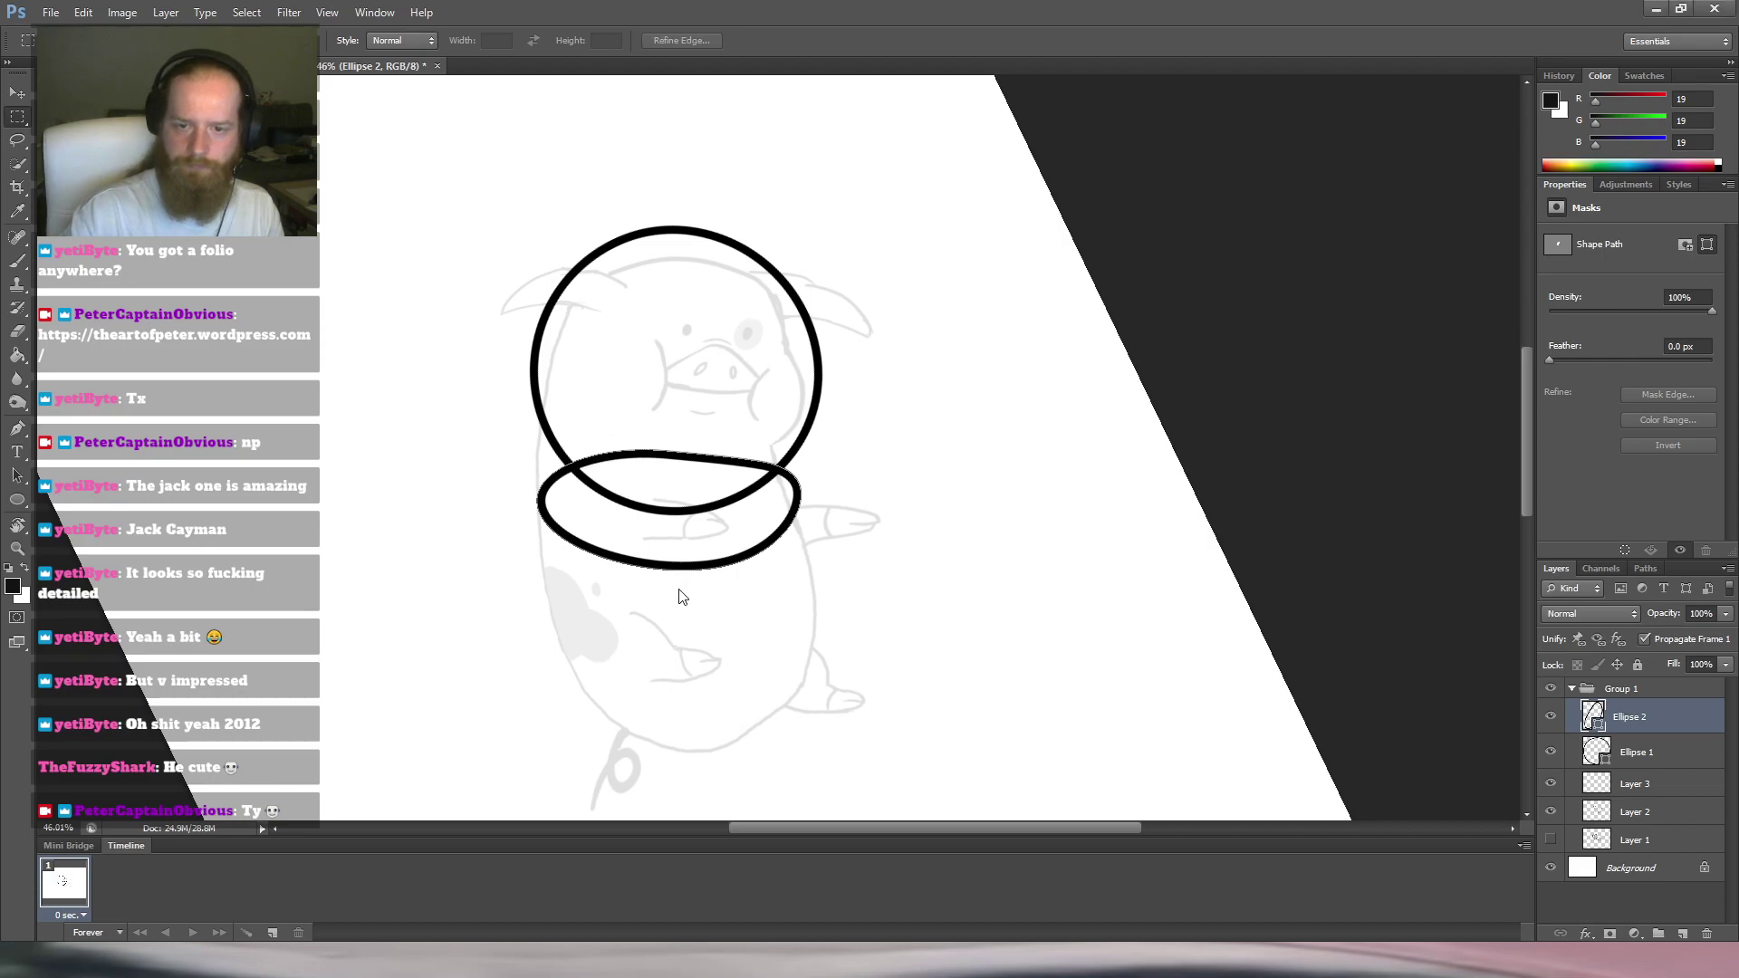
key("ctrl+t")
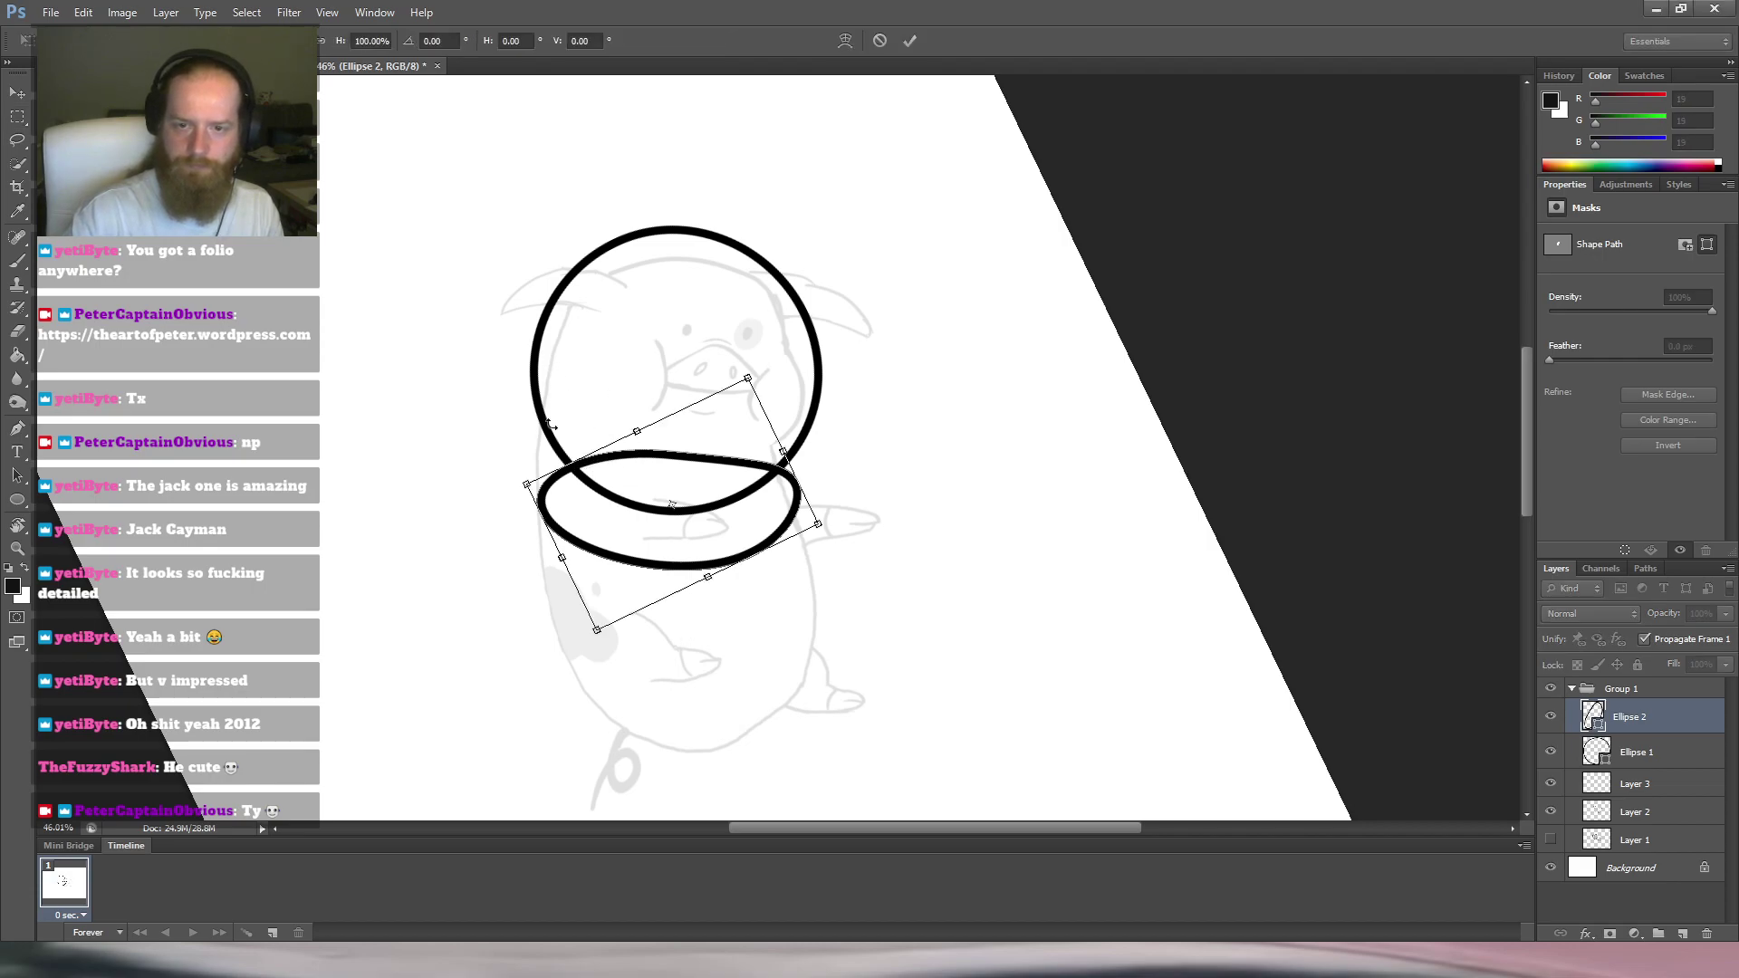
left_click(697, 637)
left_click_drag(591, 476, 578, 462)
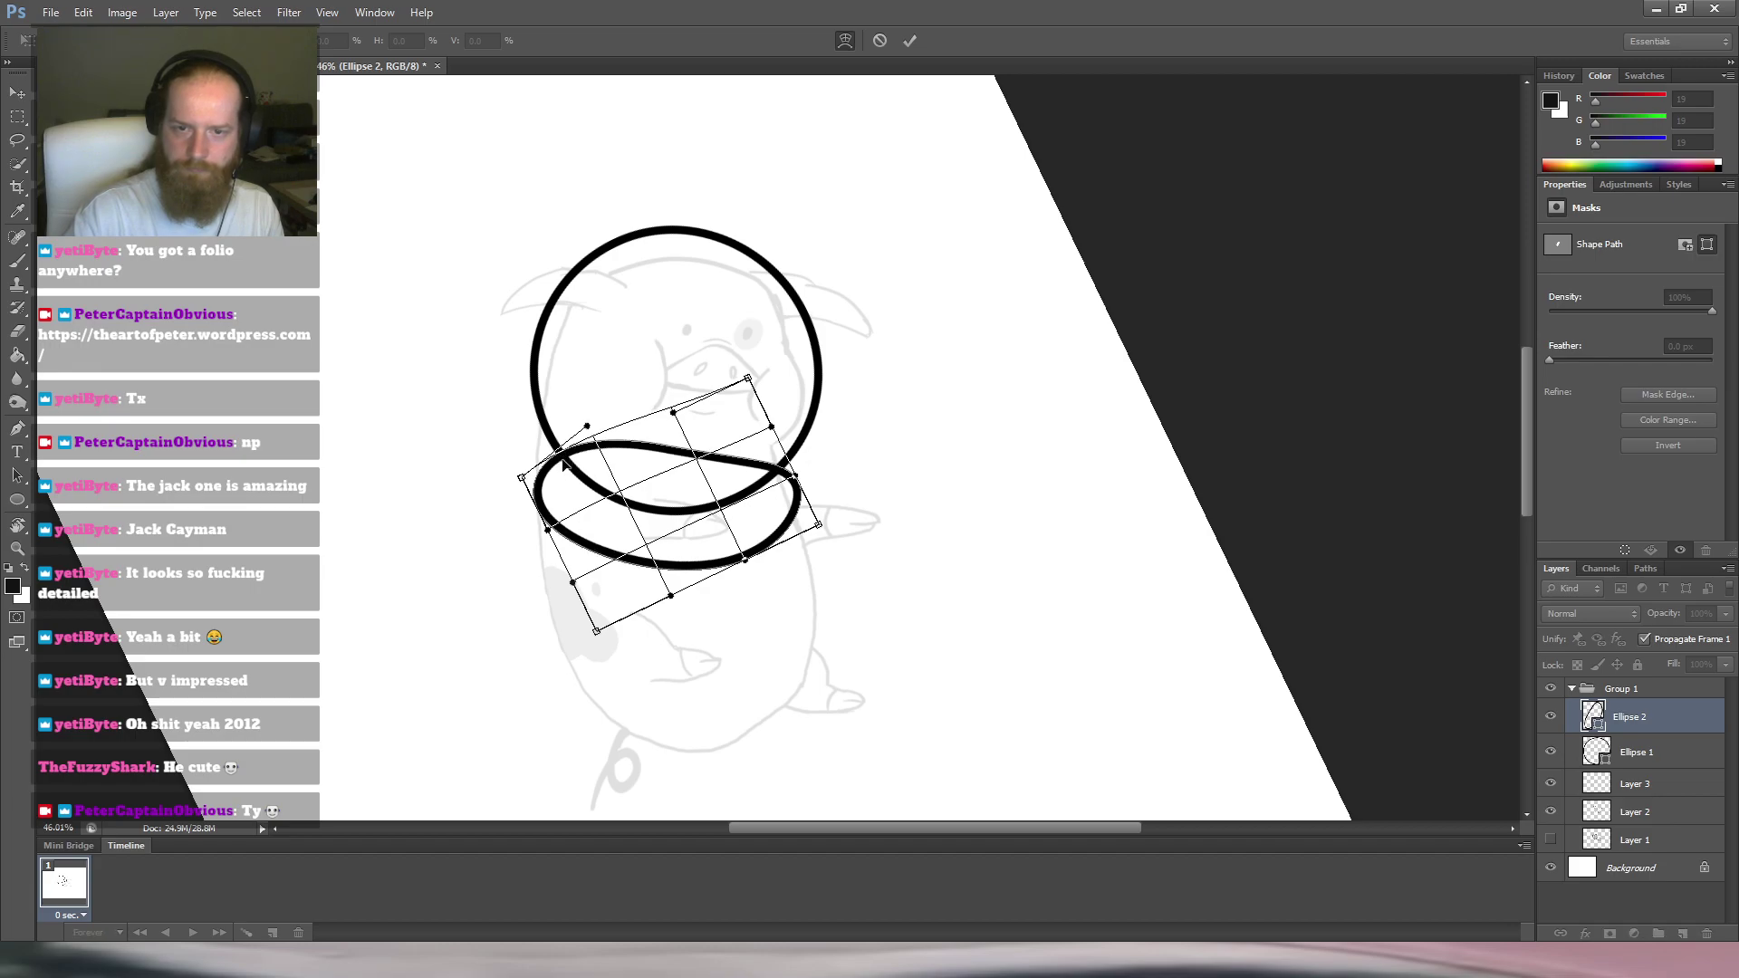
mouse_move(664, 453)
left_mouse_down()
mouse_move(638, 471)
mouse_move(681, 464)
left_mouse_up()
left_click_drag(788, 456, 802, 442)
left_click_drag(693, 467, 563, 454)
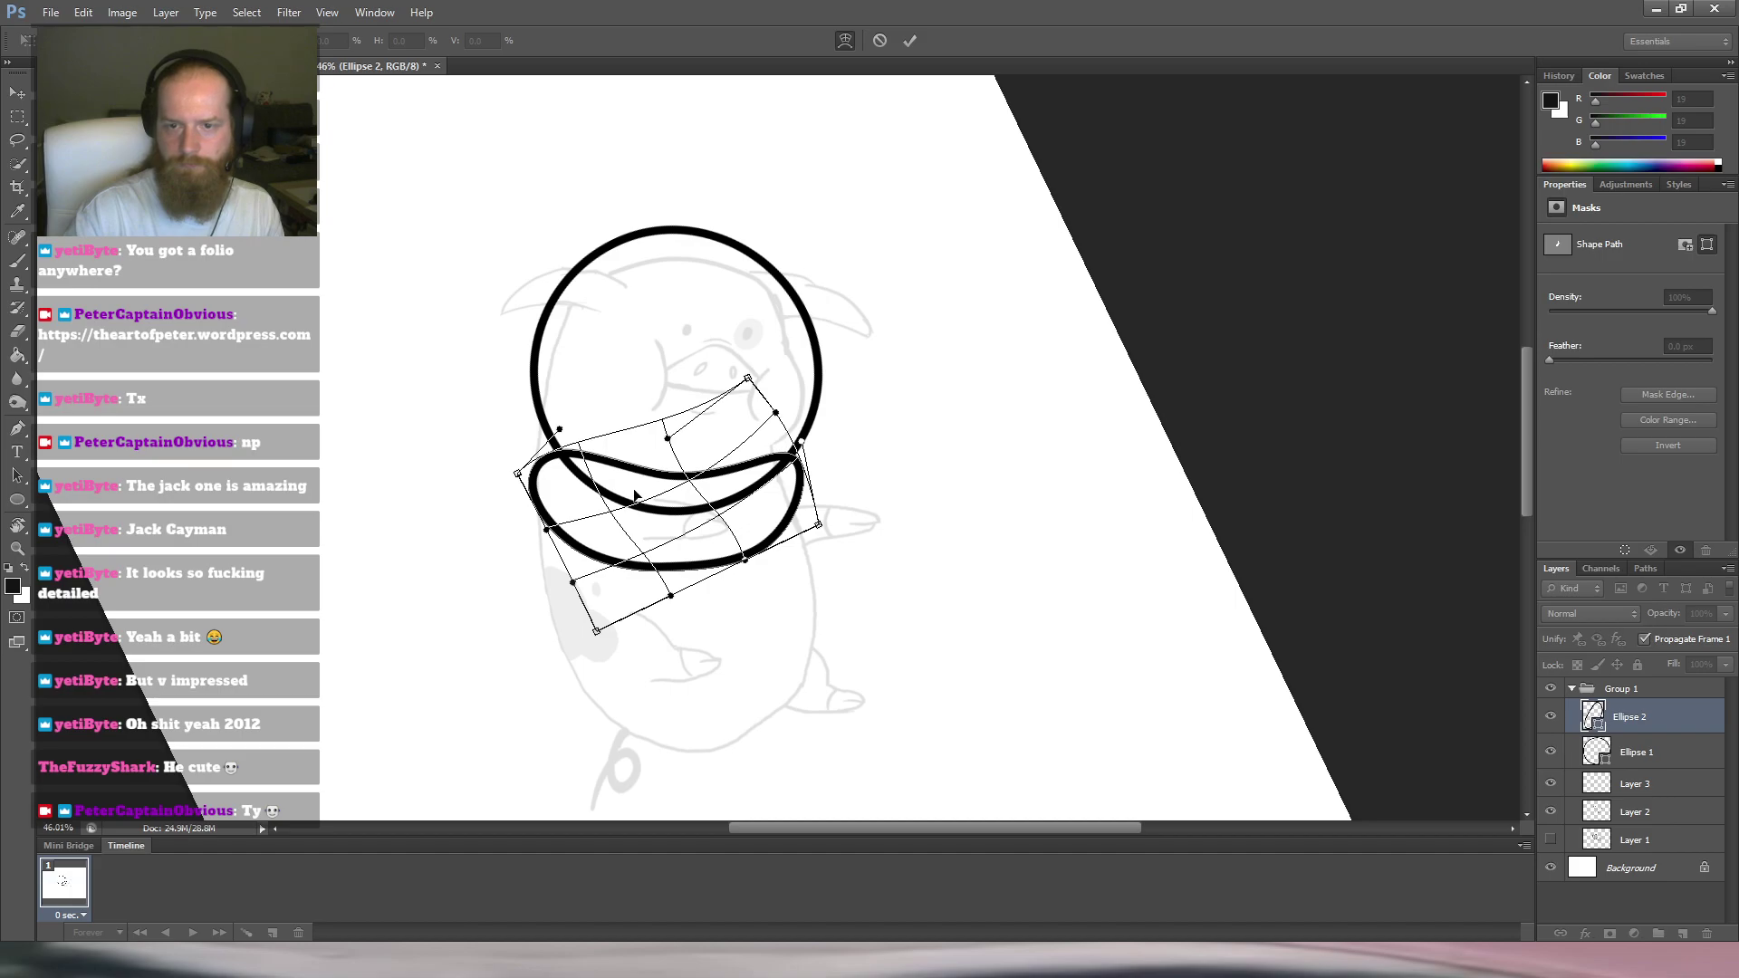
left_click_drag(564, 464, 566, 475)
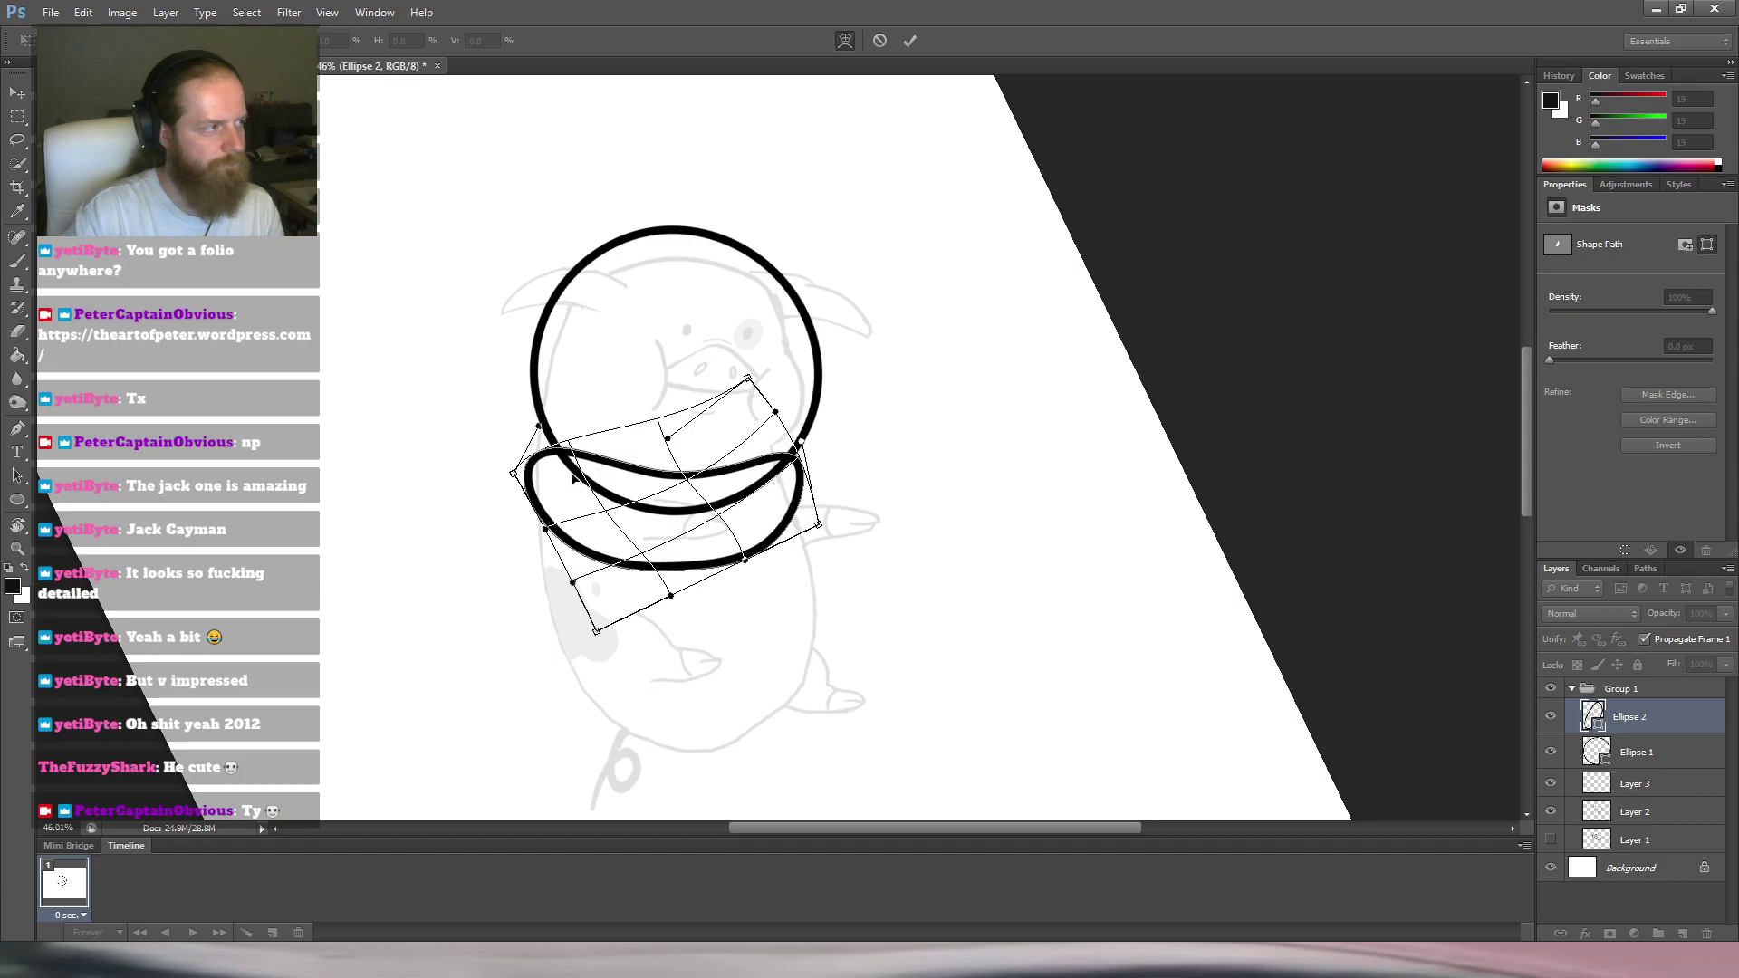
left_click_drag(671, 478, 670, 472)
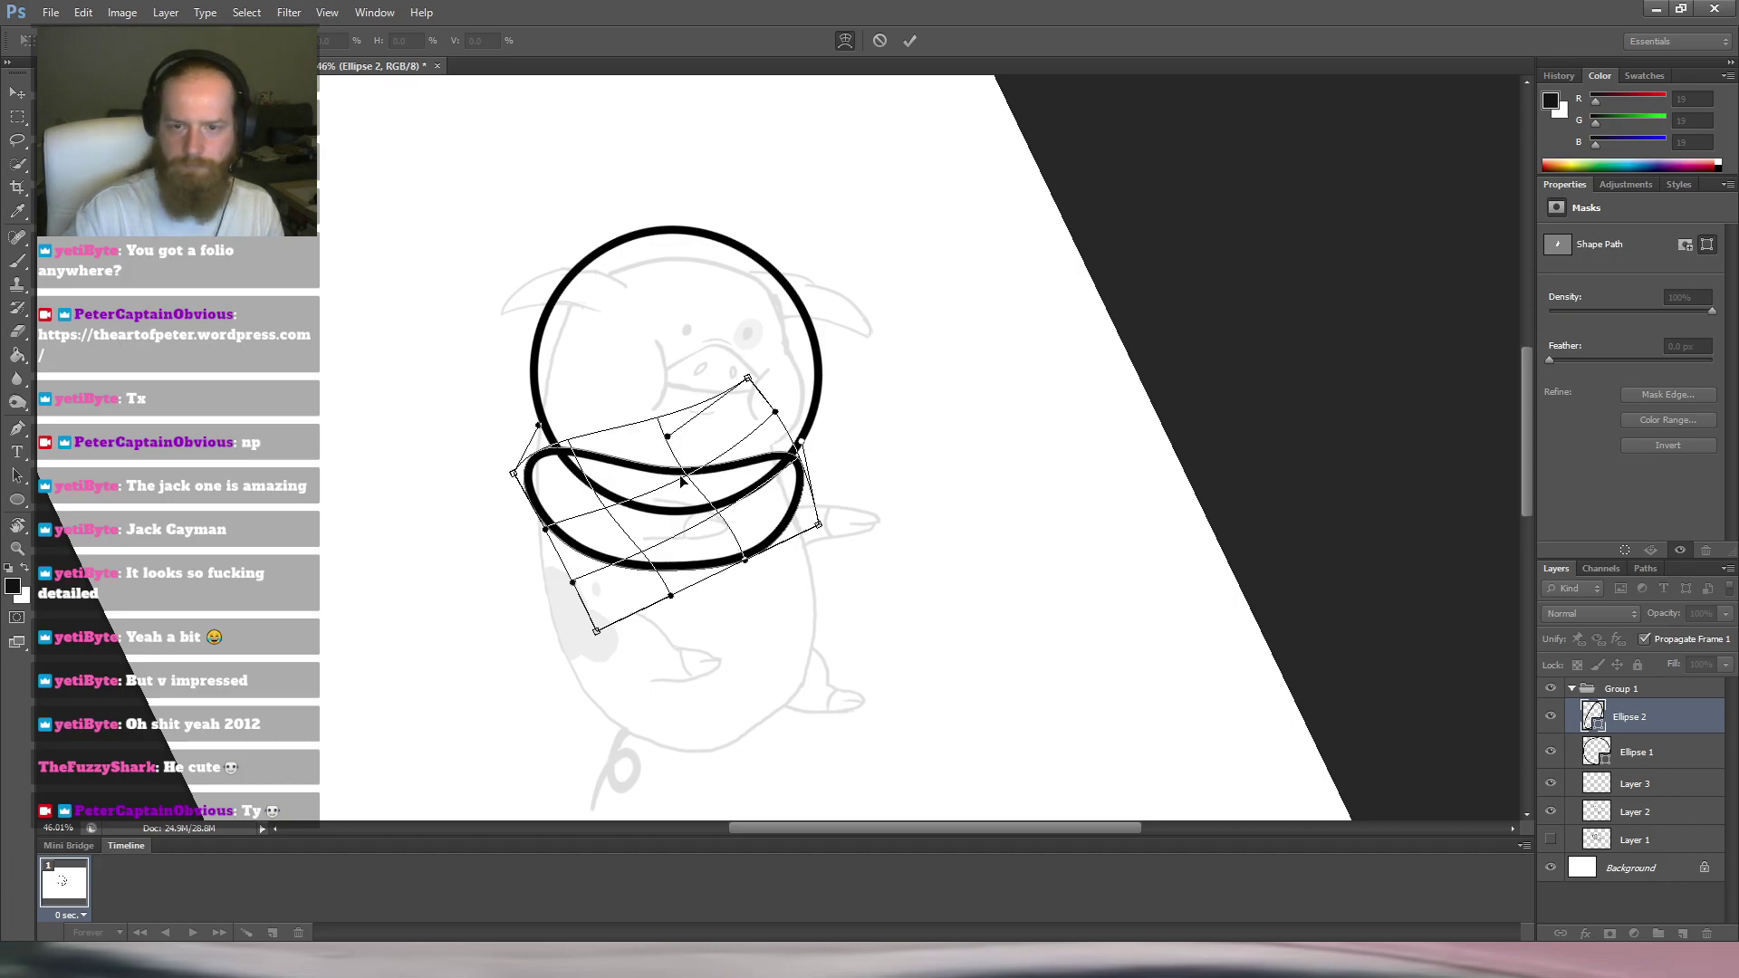
key("Return")
key("m")
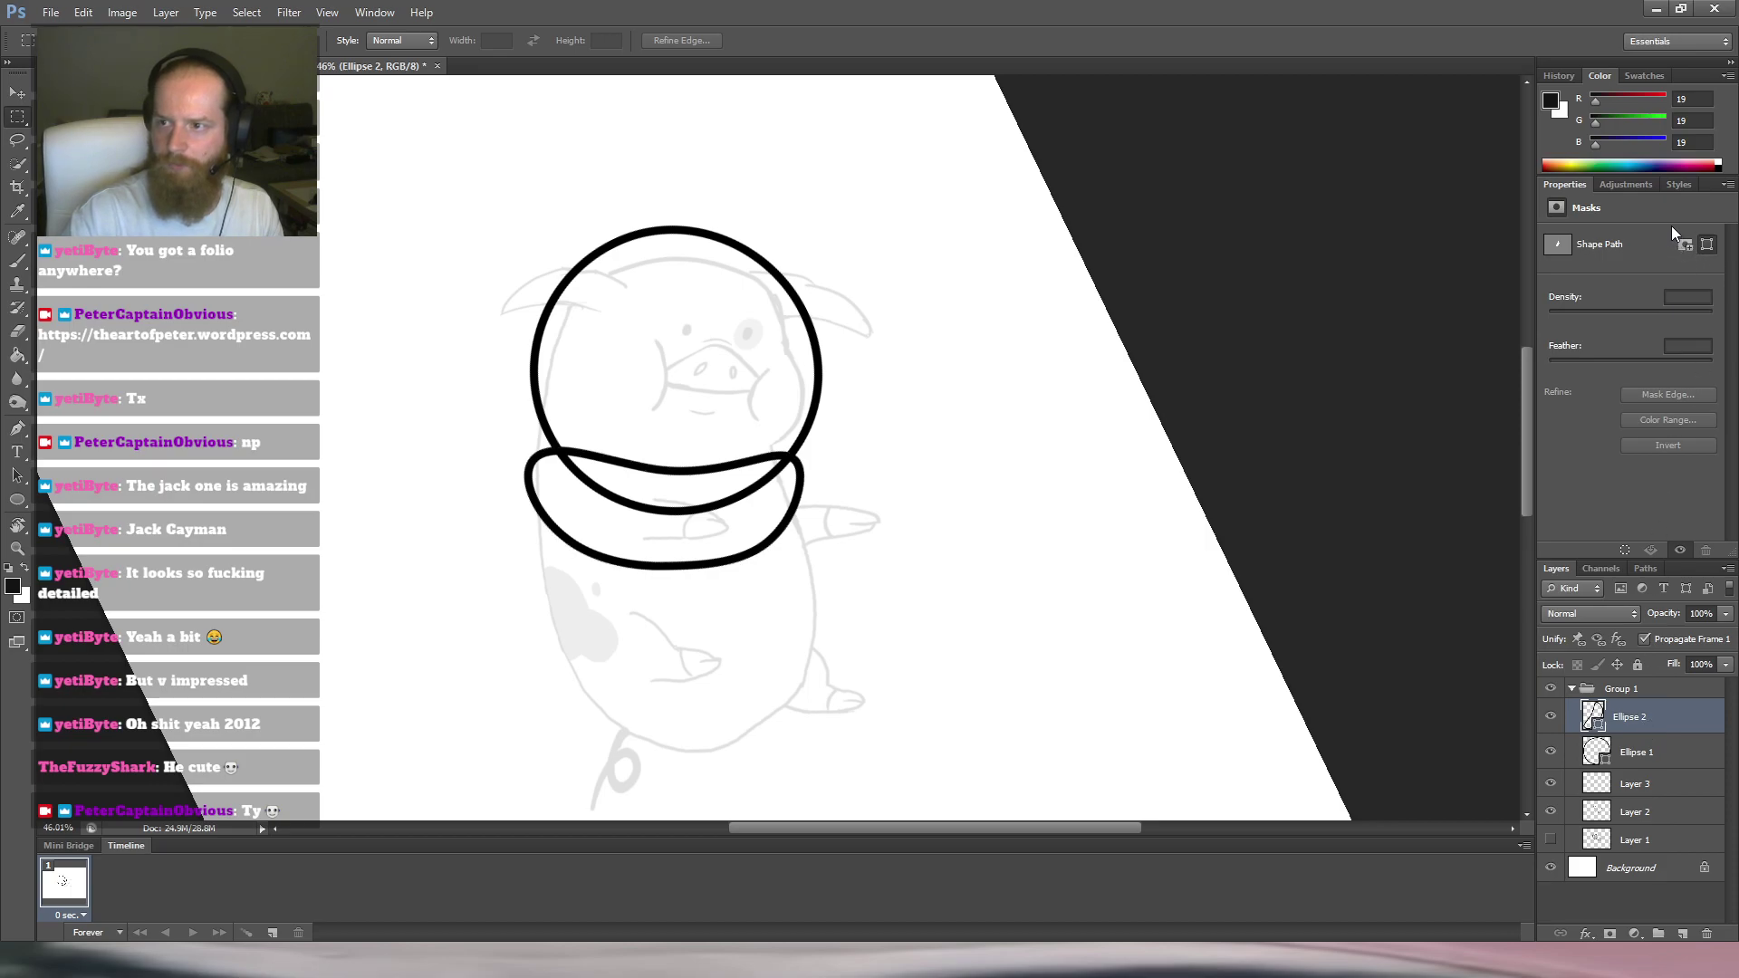
Rasterize the Ellipse 1 and Ellipse 2 shapes and merge them into one layer.
left_click(1638, 752)
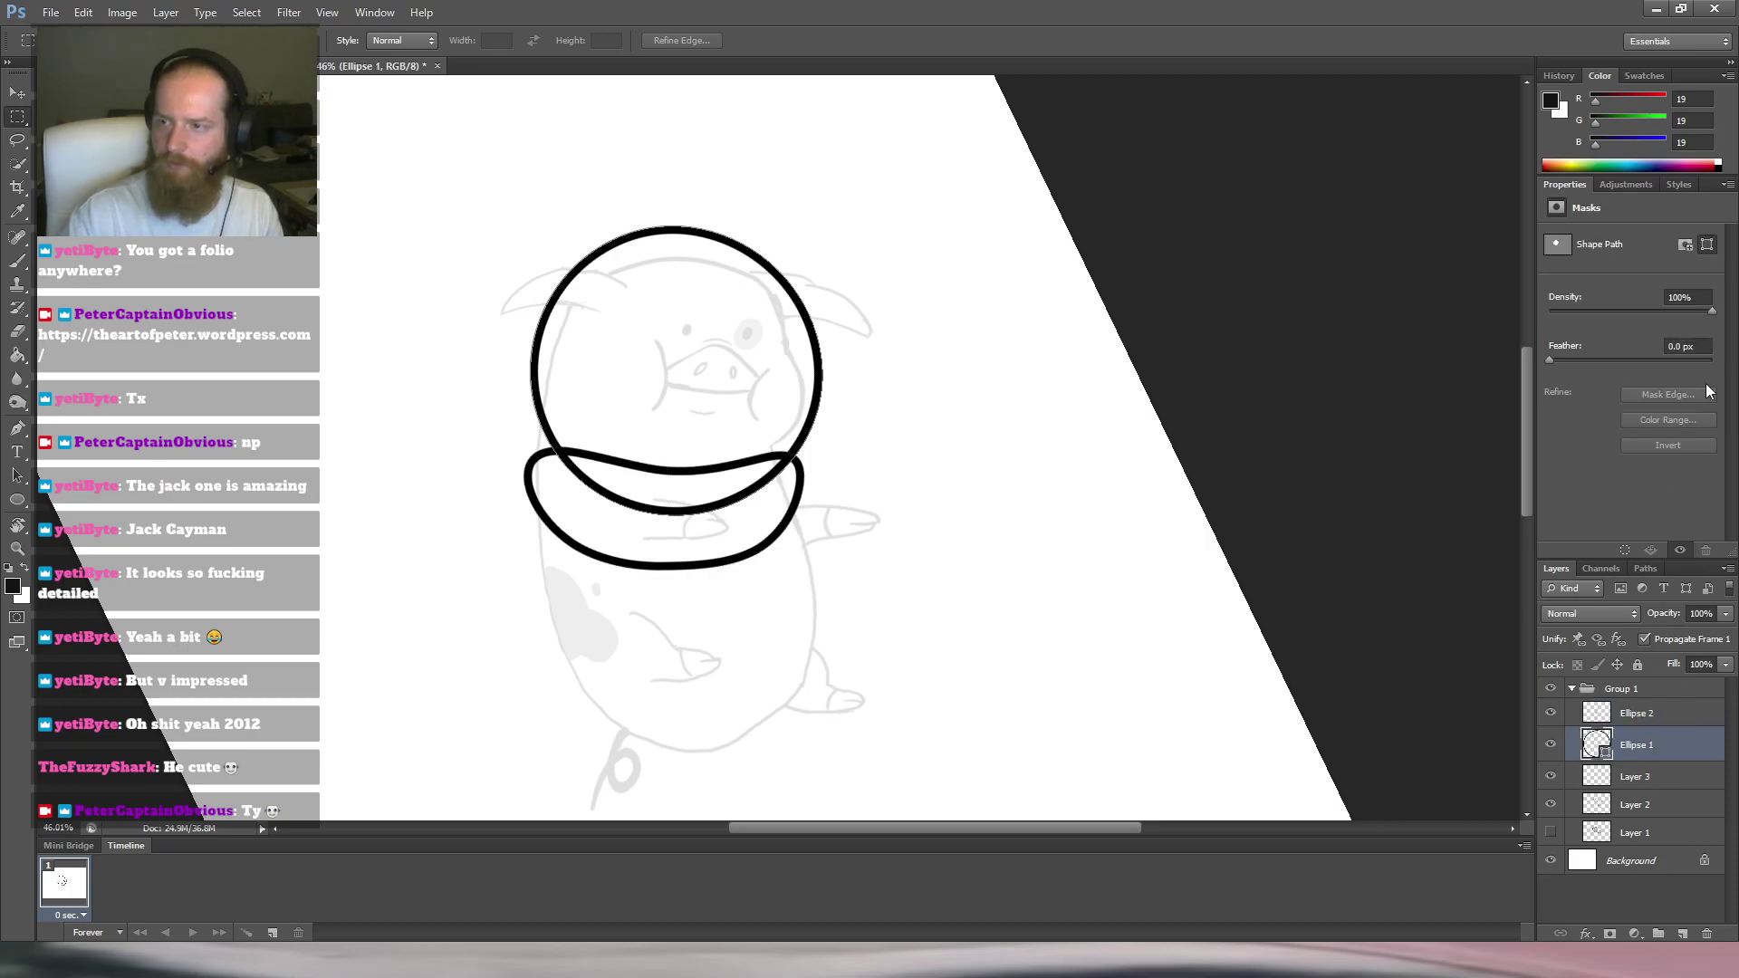
left_click(1649, 254)
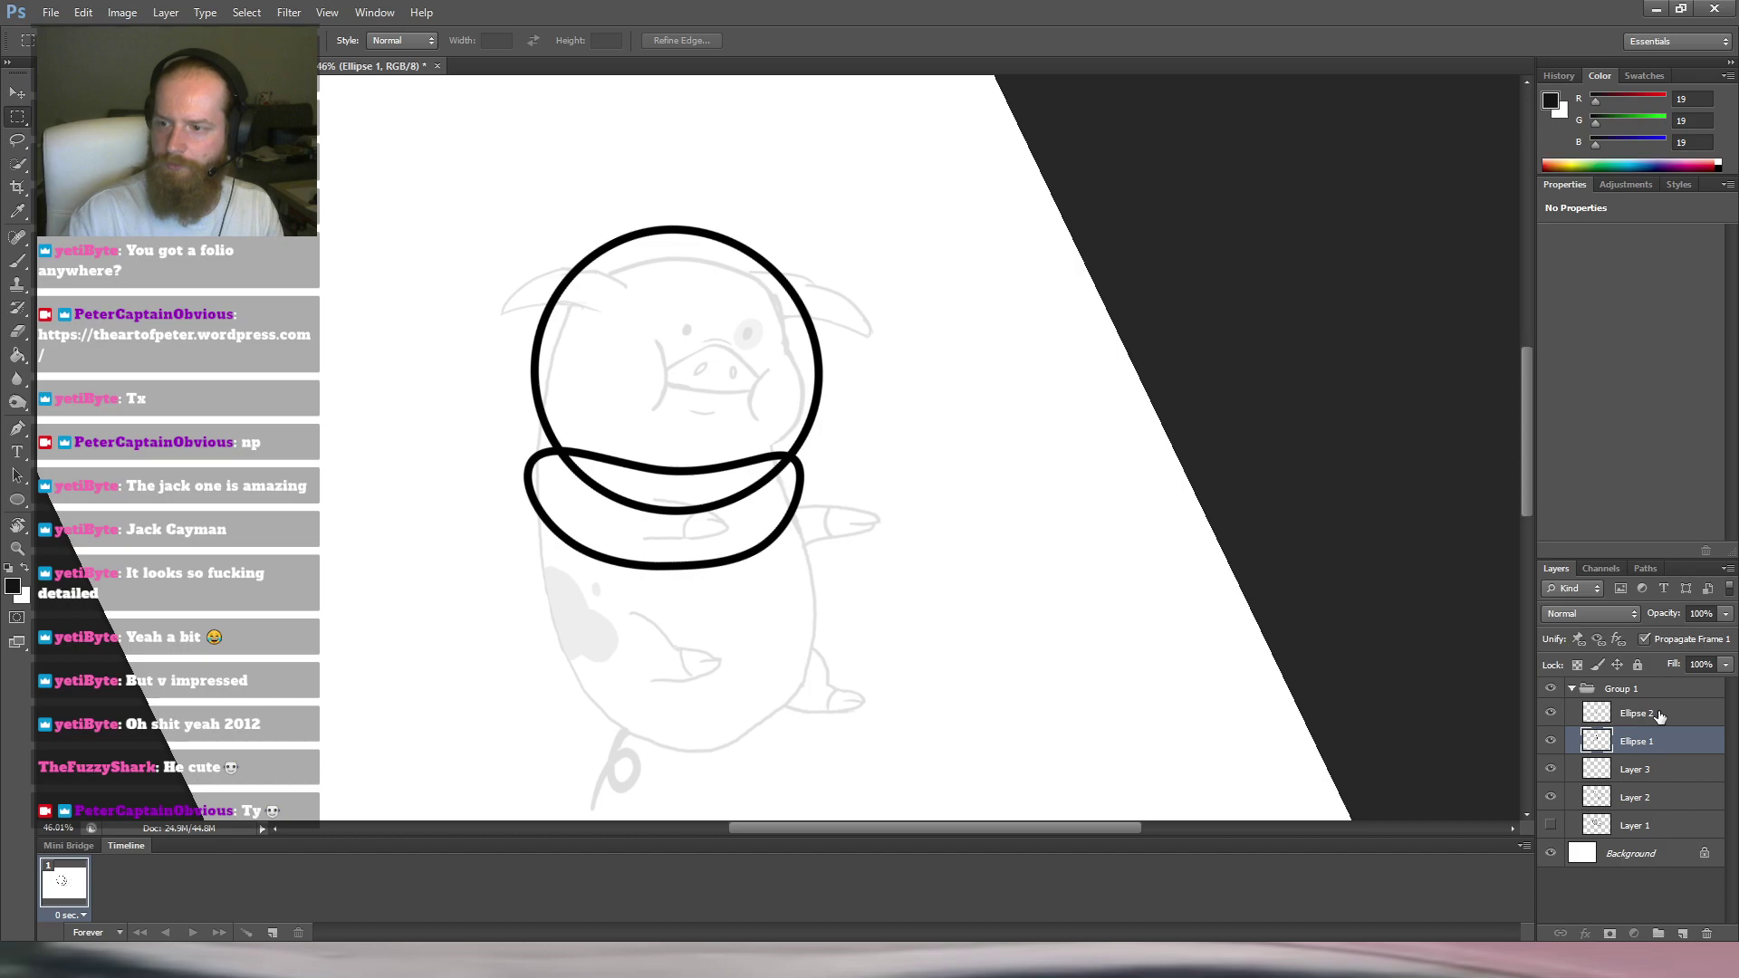
left_click(1658, 715, "shift")
key("ctrl+e")
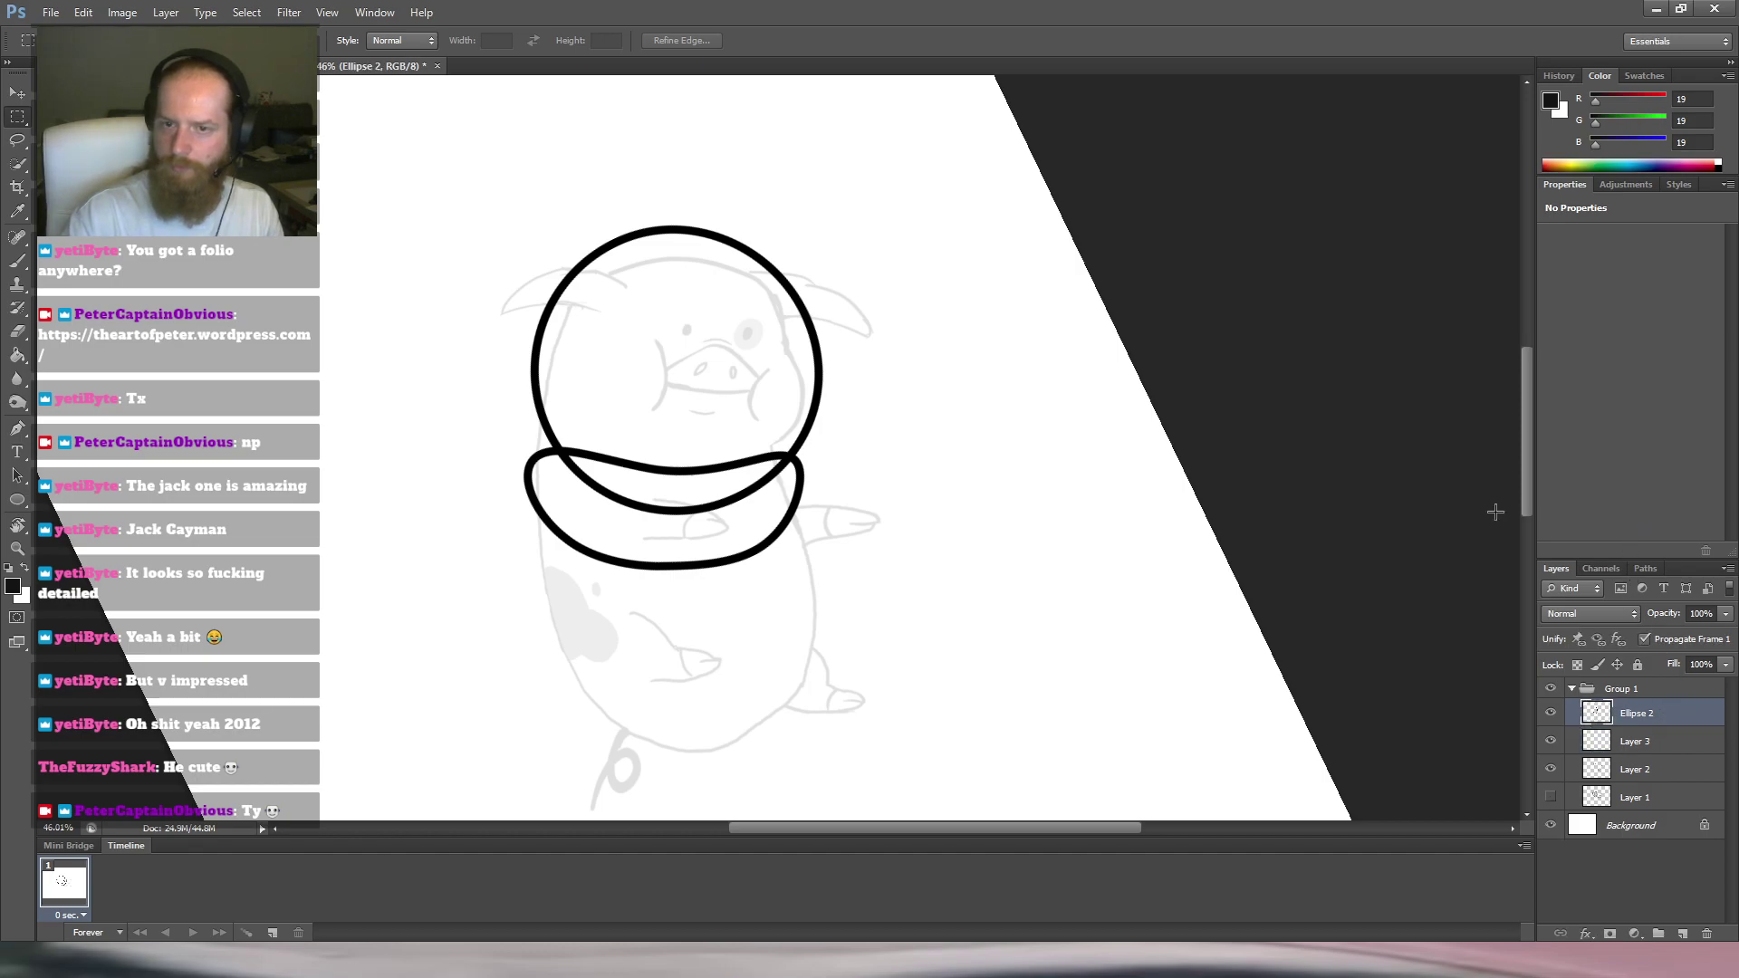
Erase the part of the chest outline that sticks out past the head circle at the junction beside the pig's cheek.
left_click_drag(866, 443, 938, 444)
key("e")
left_click(934, 462)
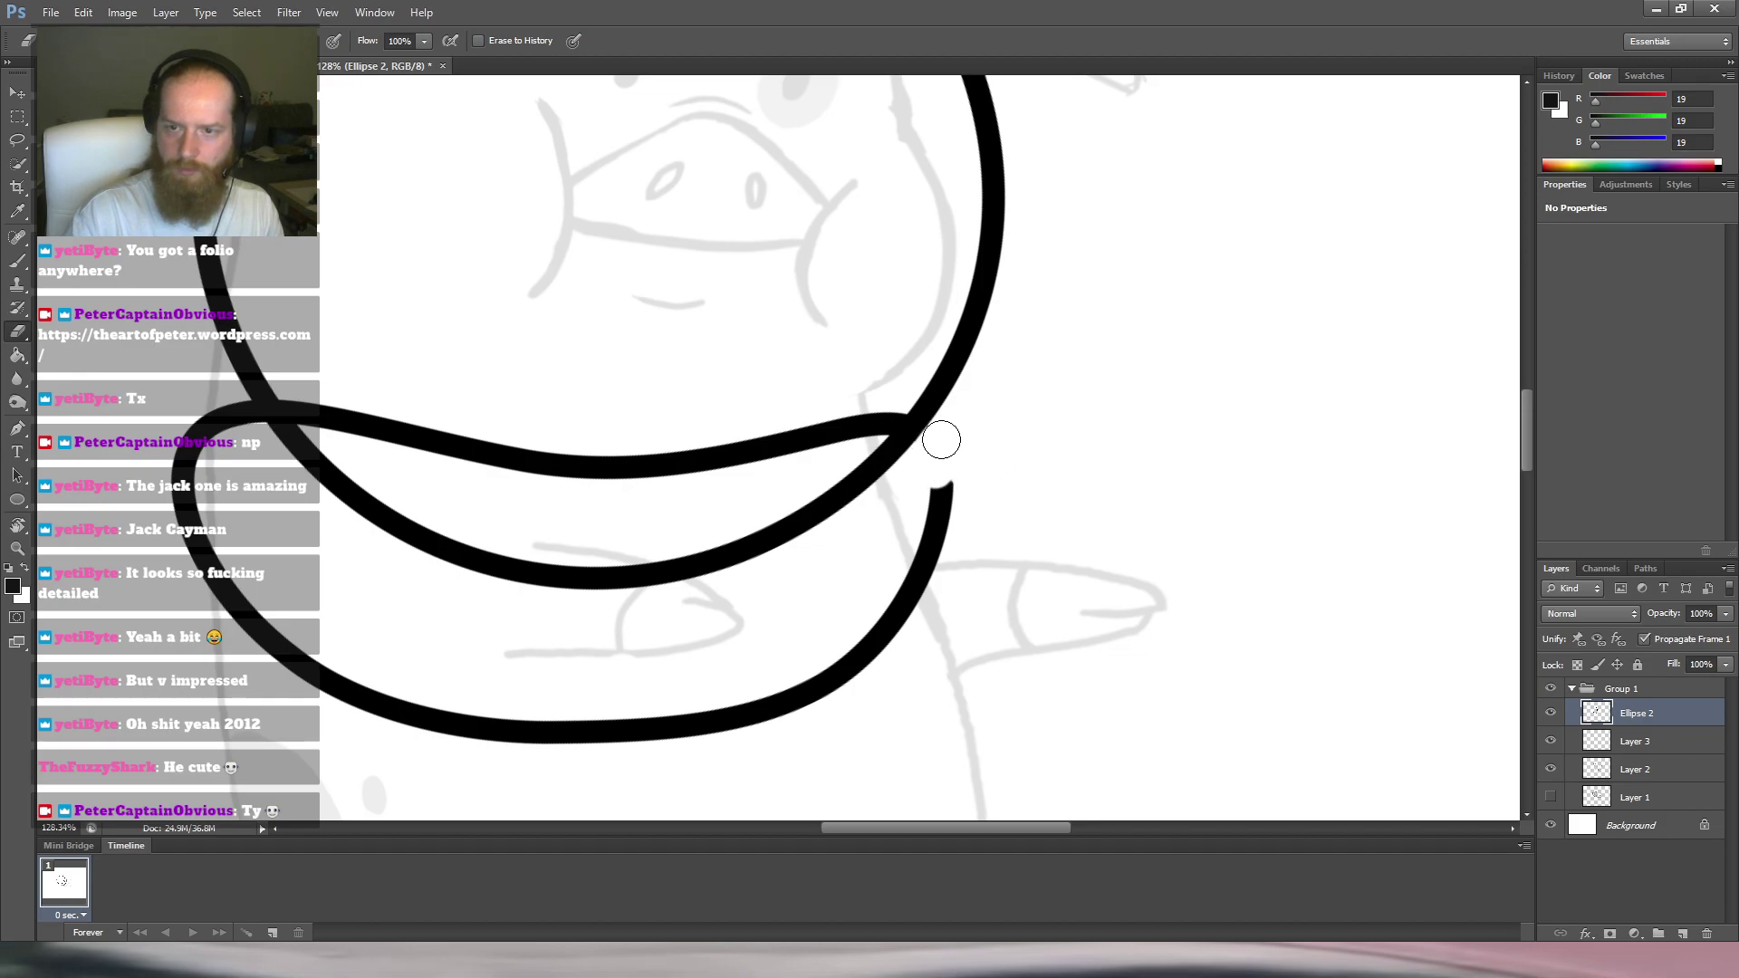
key("r")
mouse_move(1040, 280)
left_mouse_down()
mouse_move(1176, 434)
mouse_move(1245, 553)
mouse_move(1257, 480)
left_mouse_up()
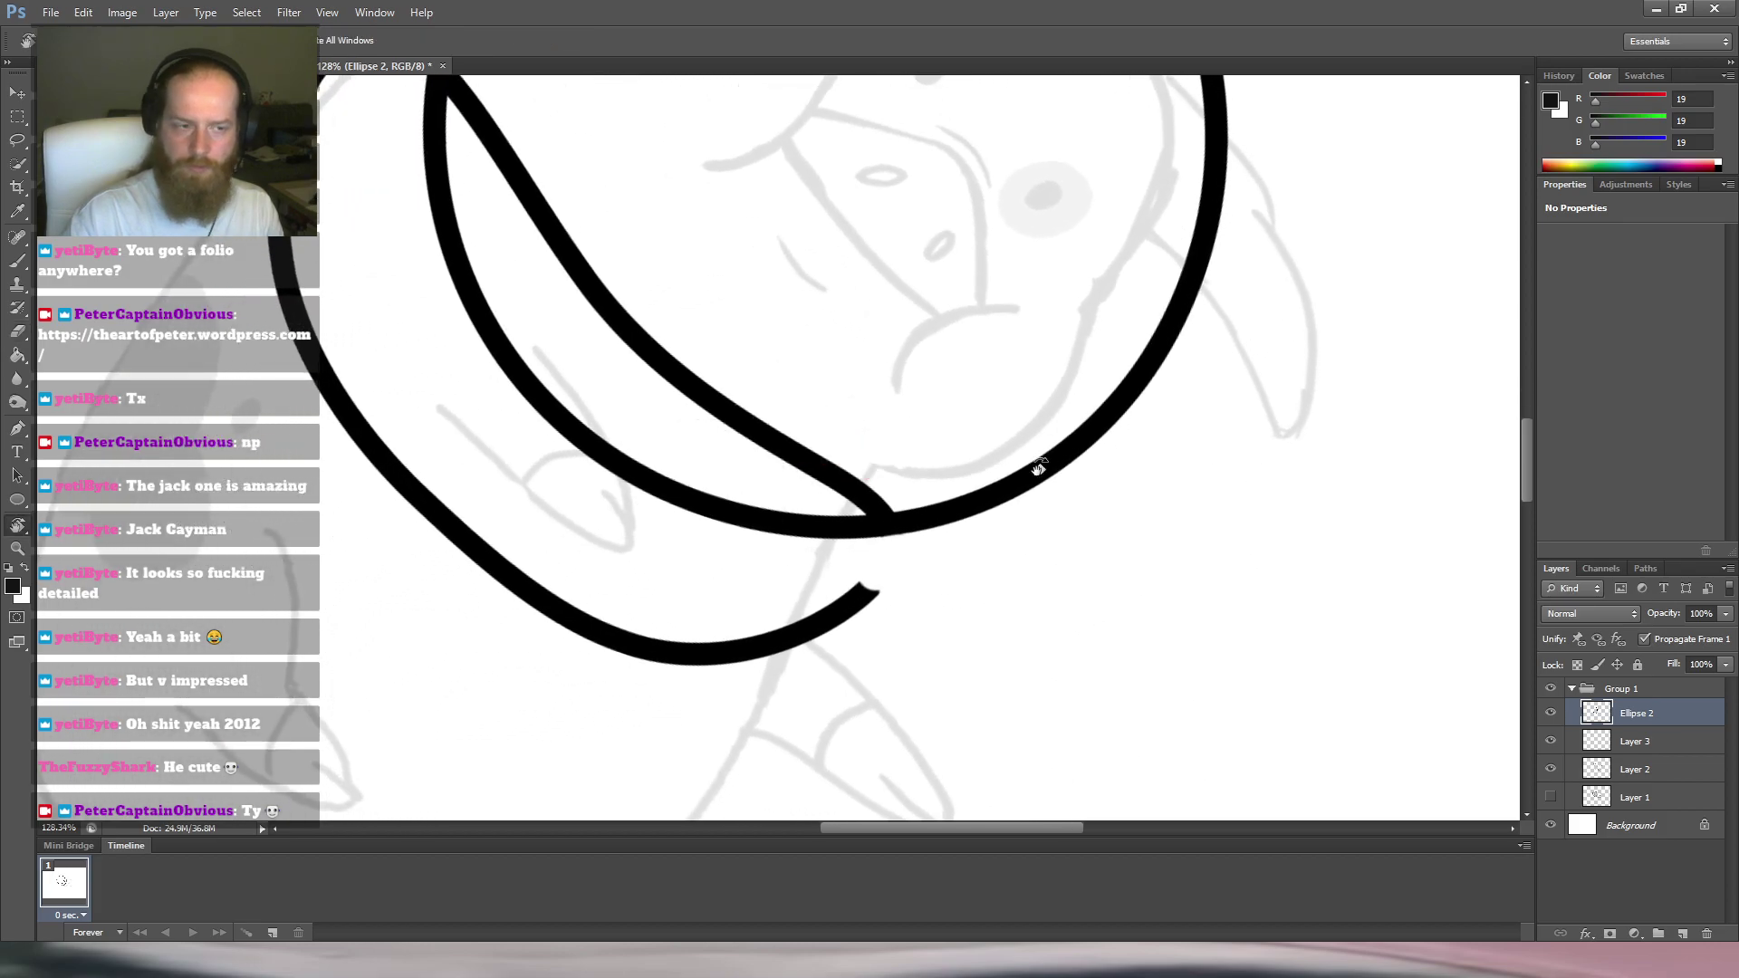
left_click_drag(973, 545, 1067, 512)
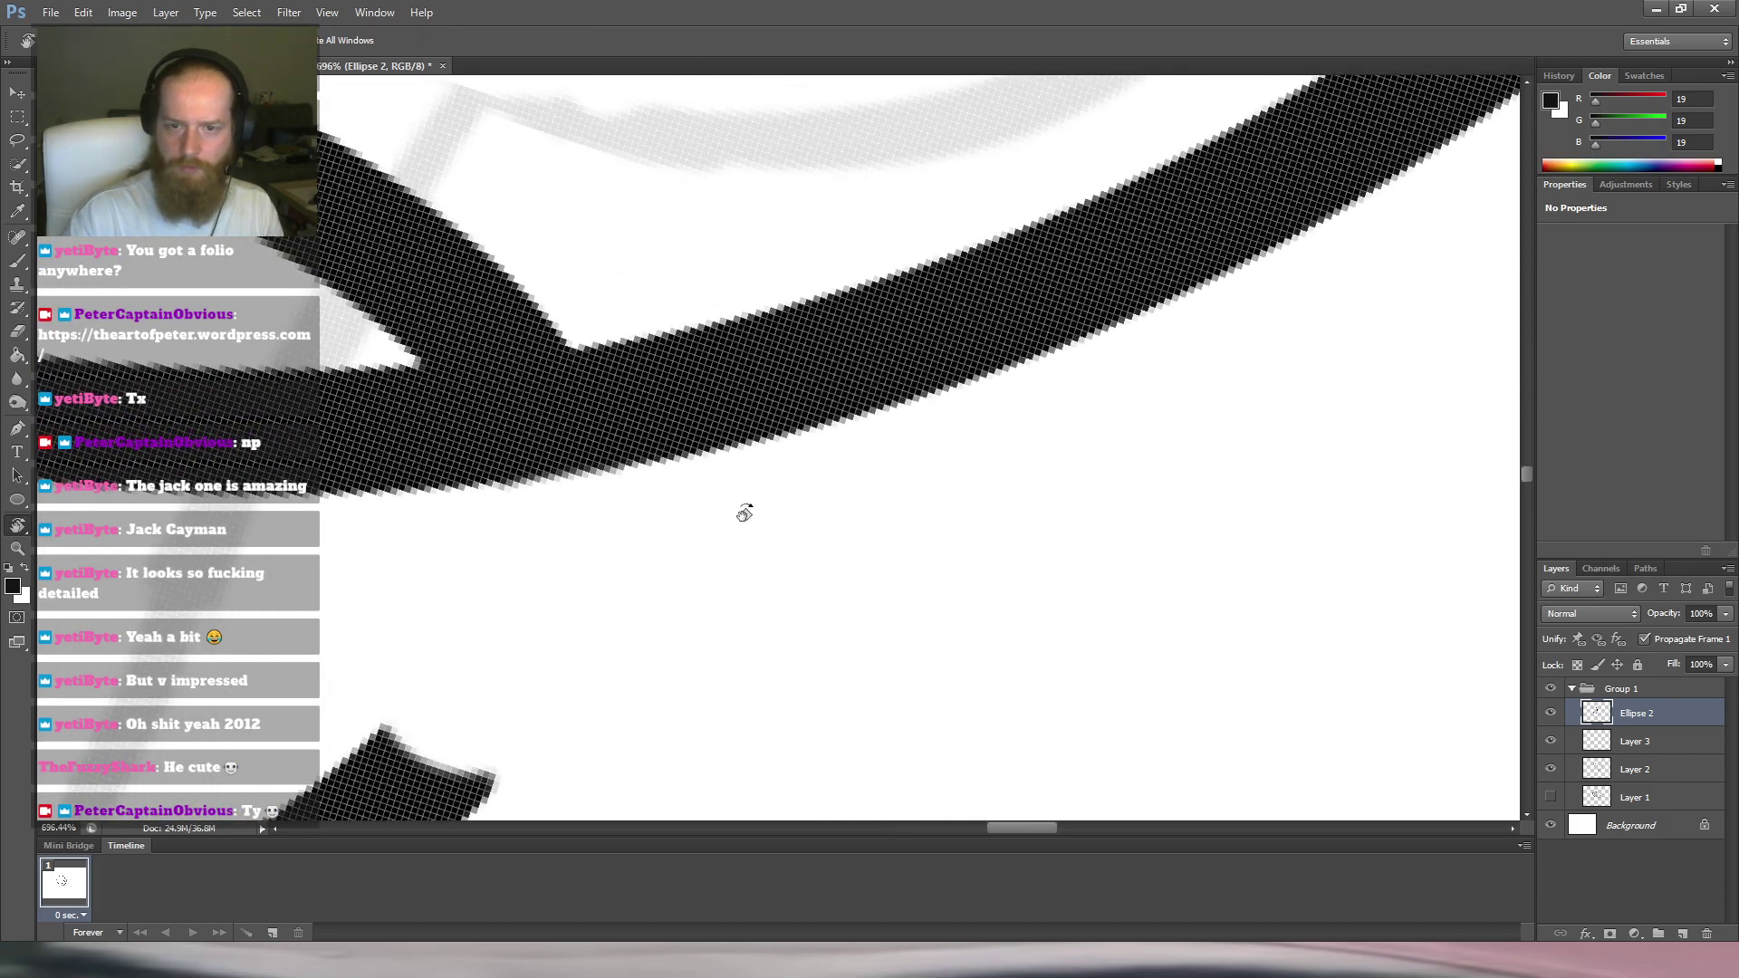
key("e")
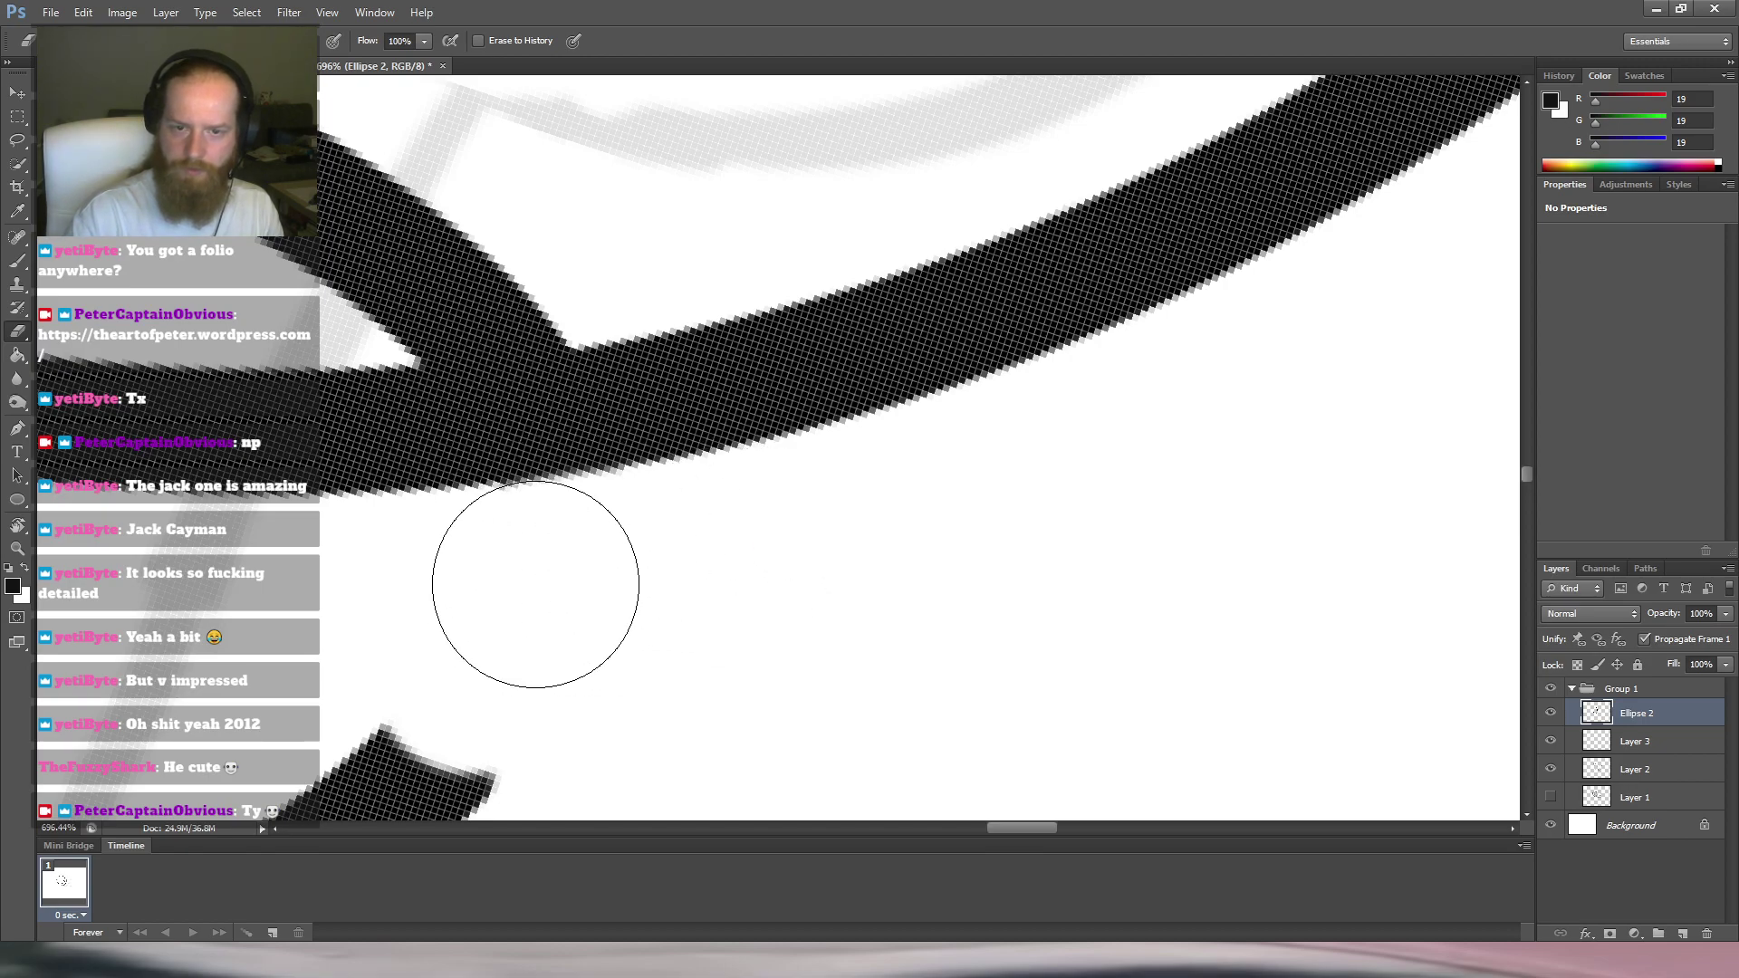
scroll(735, 385, "down", 4)
scroll(735, 385, "down", 8)
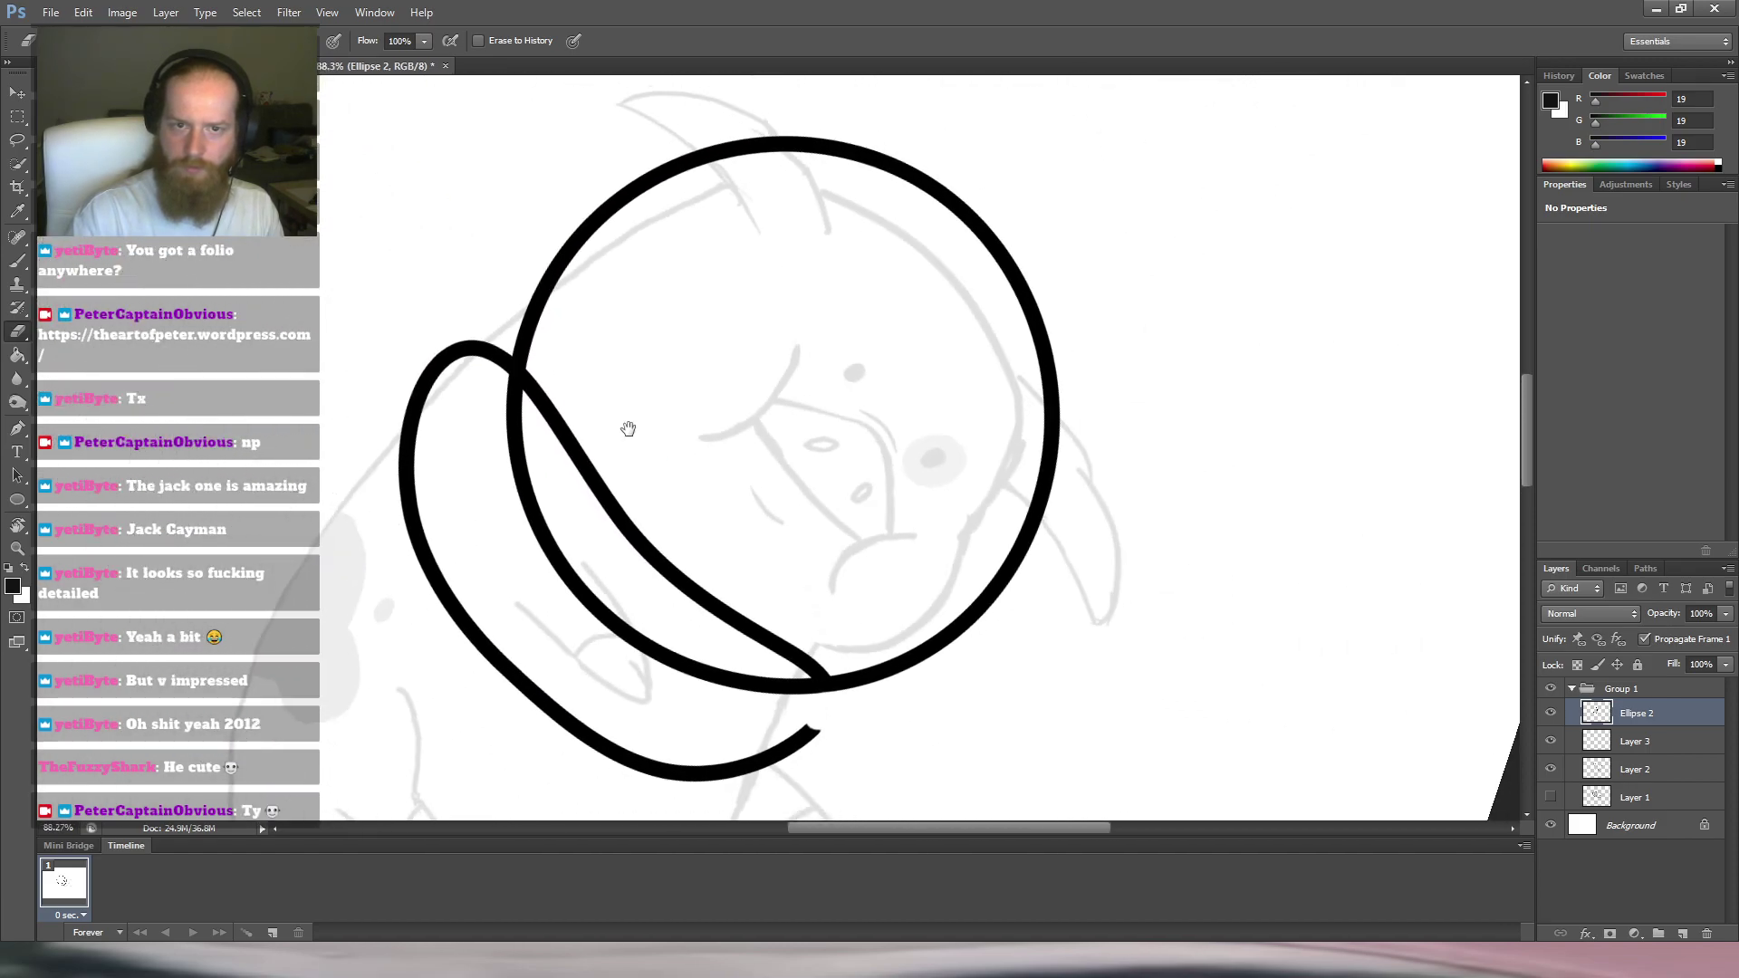
Lasso the bit of chest outline just outside the head circle at the opposite junction, delete it and deselect.
left_click_drag(634, 433, 723, 480)
key("l")
scroll(554, 381, "up", 5)
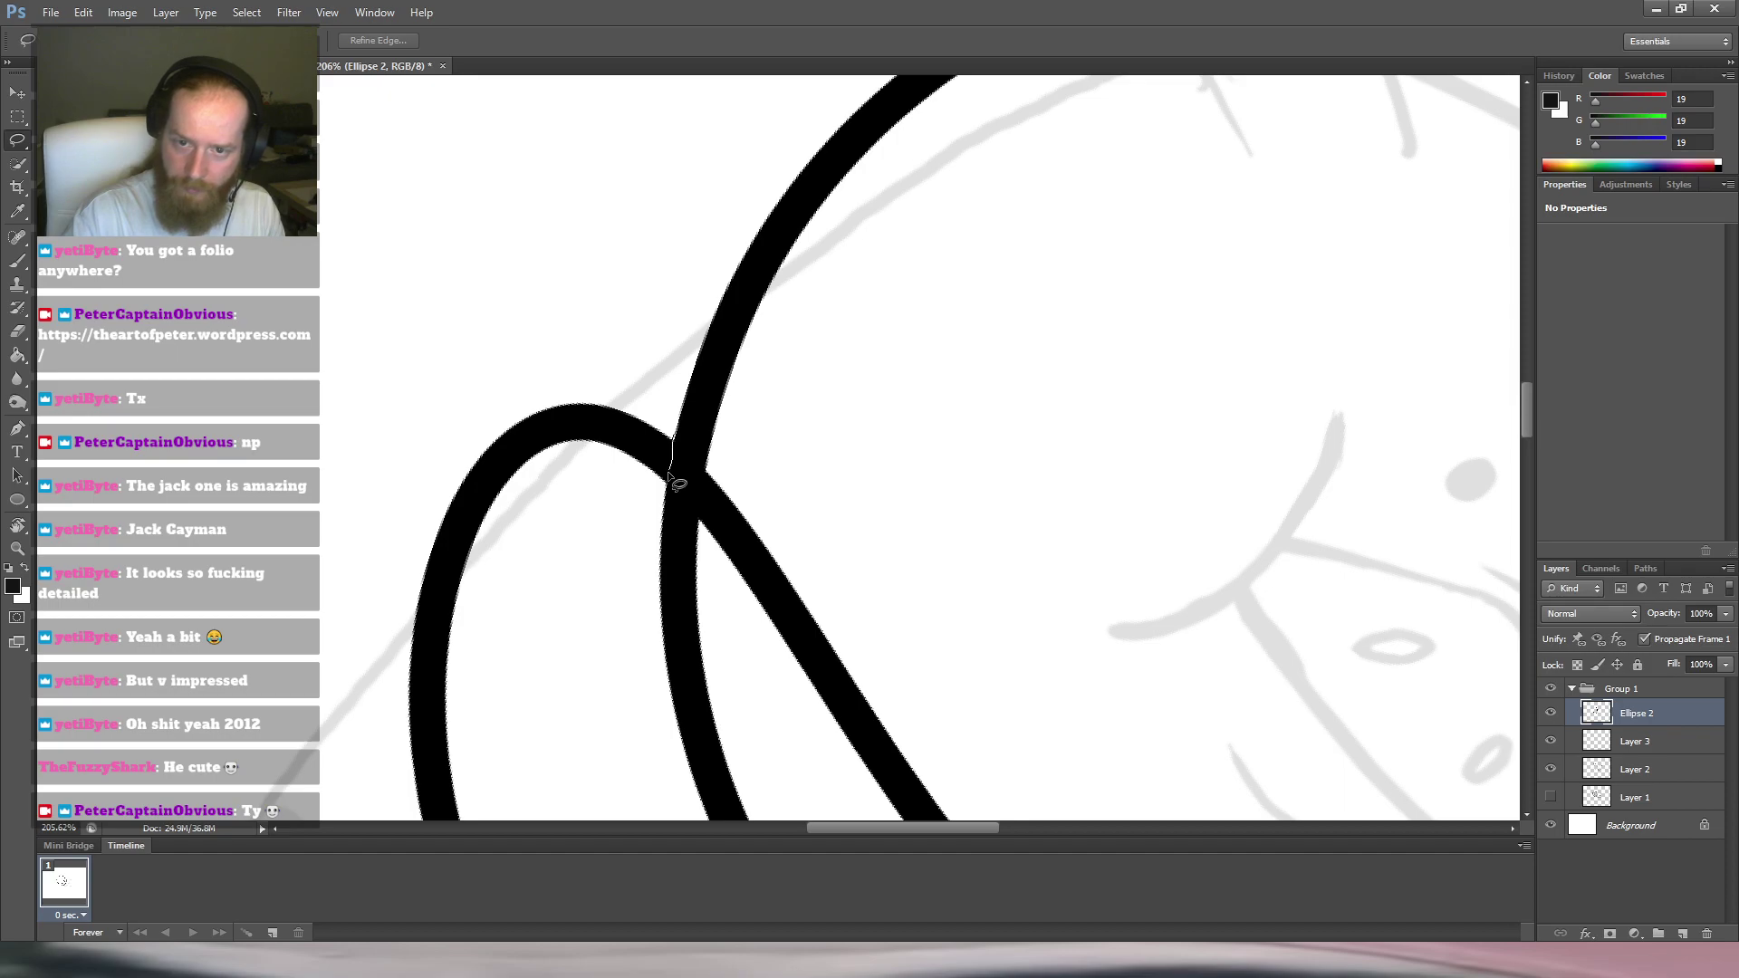
left_click_drag(668, 384, 671, 393)
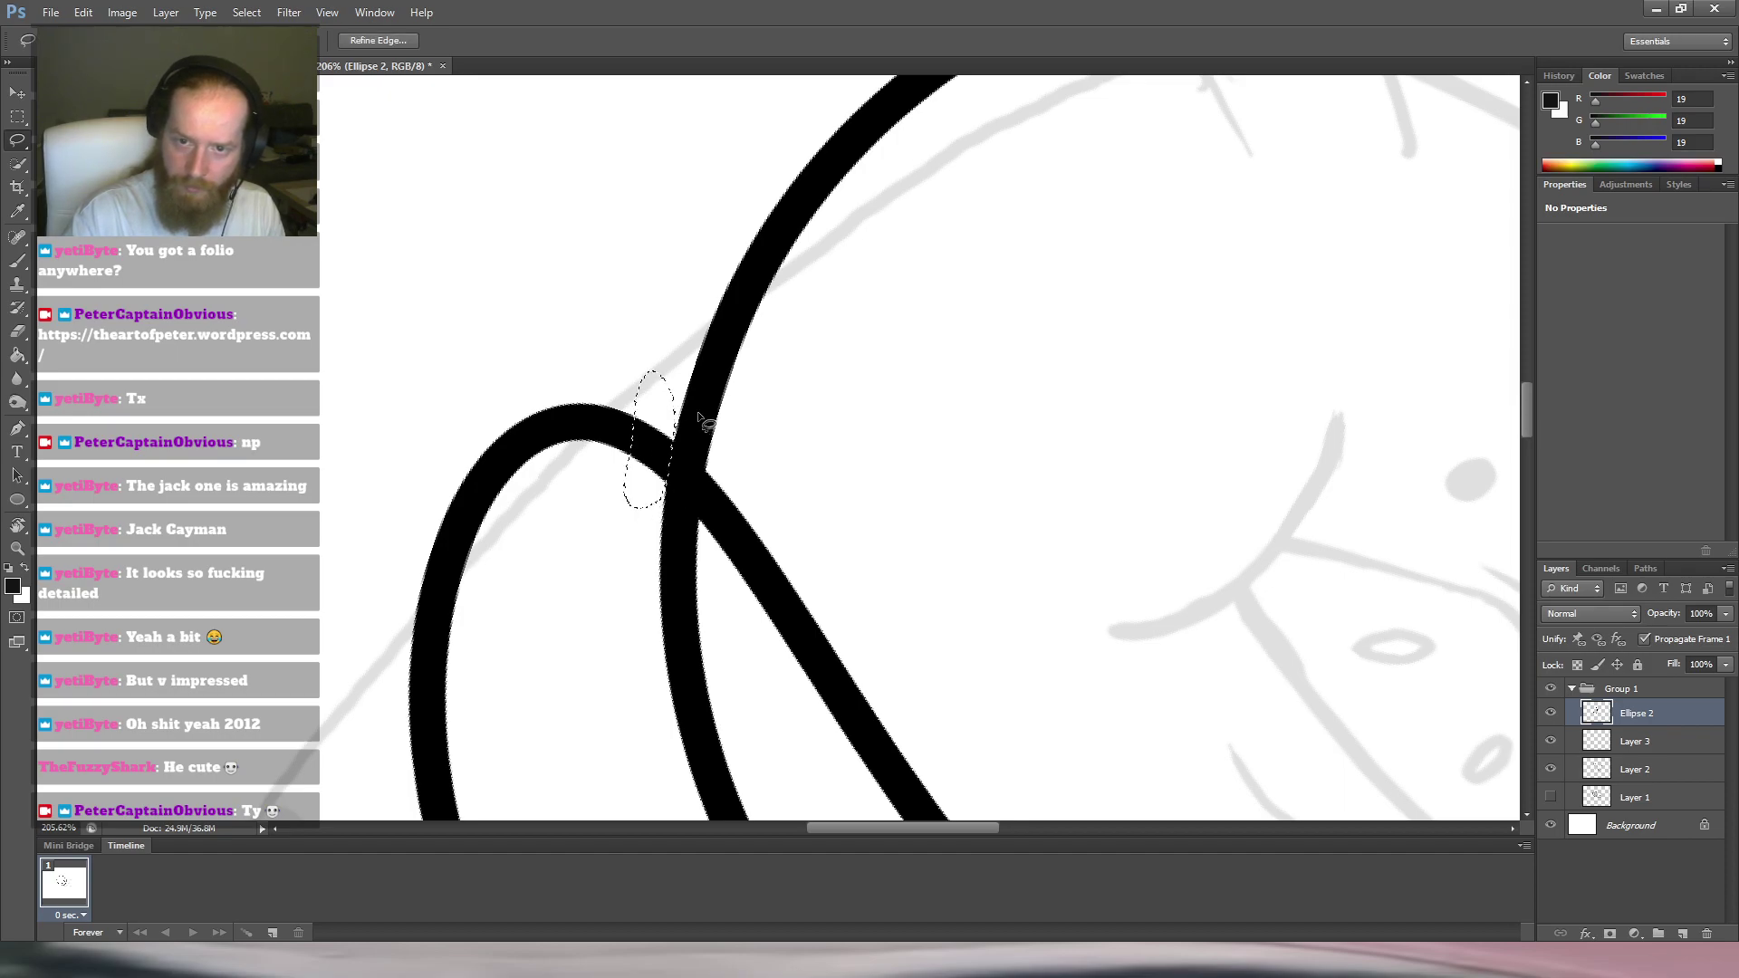
key("Delete")
key("ctrl+d")
scroll(711, 424, "down", 8)
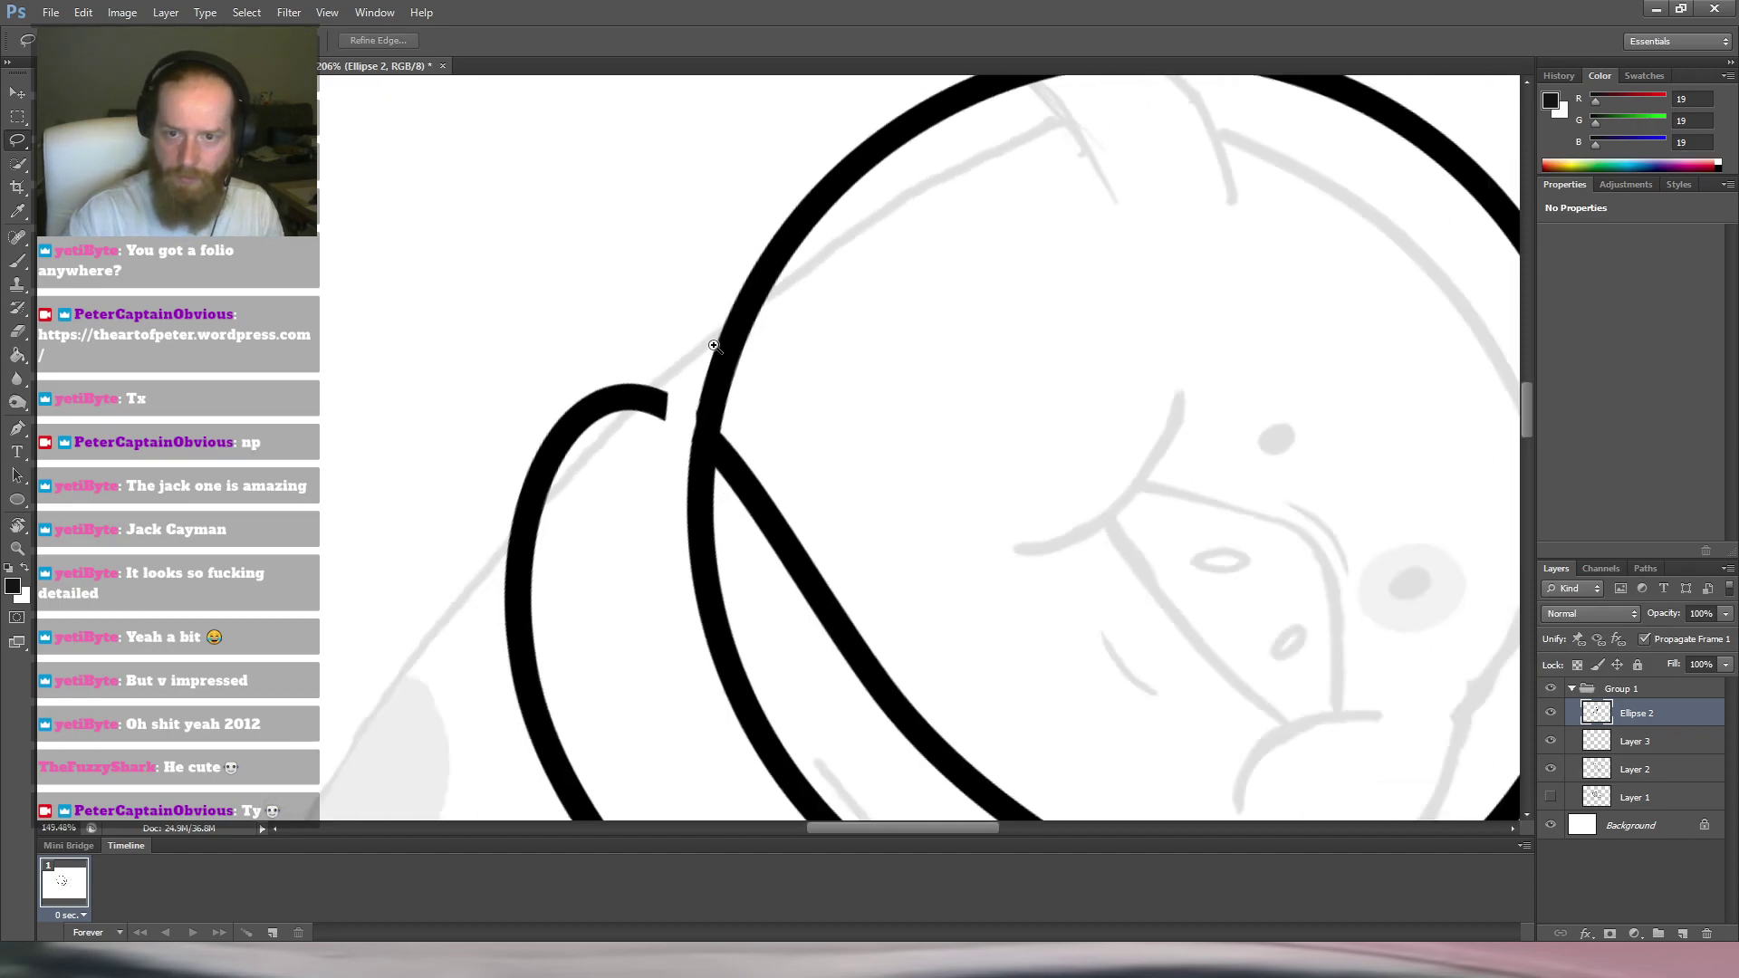
Erase the detached lower loop of the chest outline below the head circle.
key("r")
left_click_drag(1006, 241, 779, 164)
key("e")
left_click_drag(925, 470, 948, 448)
left_click_drag(838, 526, 750, 547)
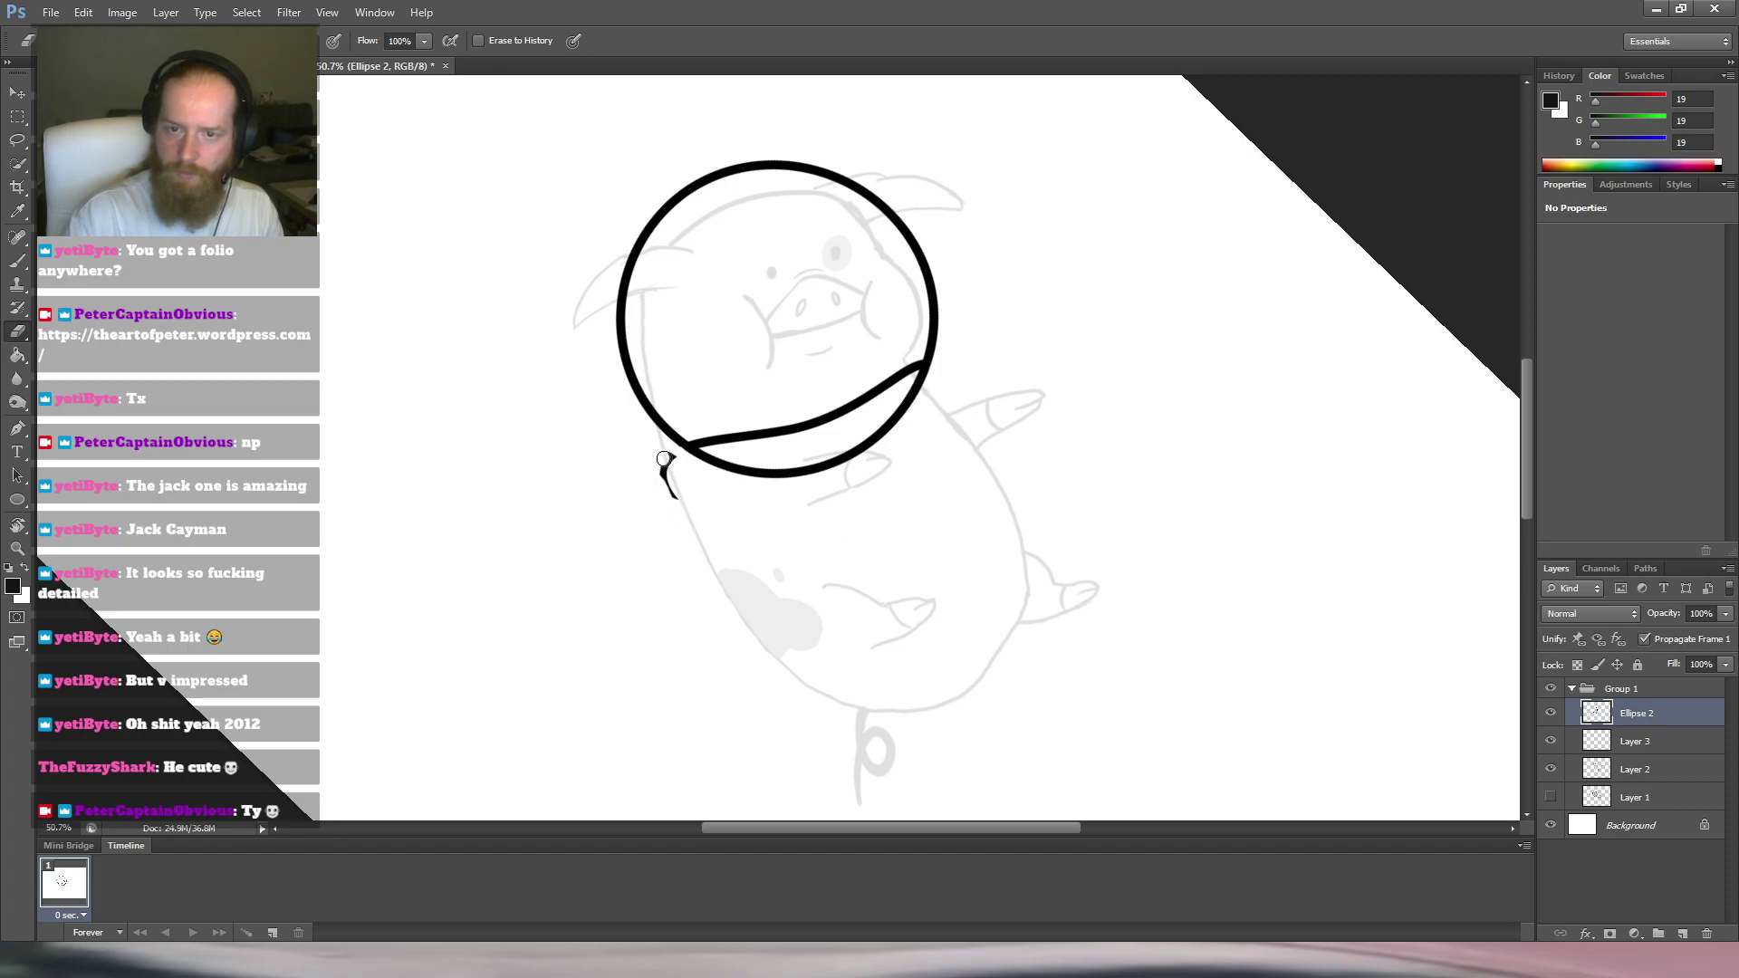
Erase the head circle's excess arc beyond the curved jawline, starting at both junctions on the turned canvas.
key("r")
left_click_drag(1192, 395, 887, 263)
scroll(847, 287, "up", 1)
key("e")
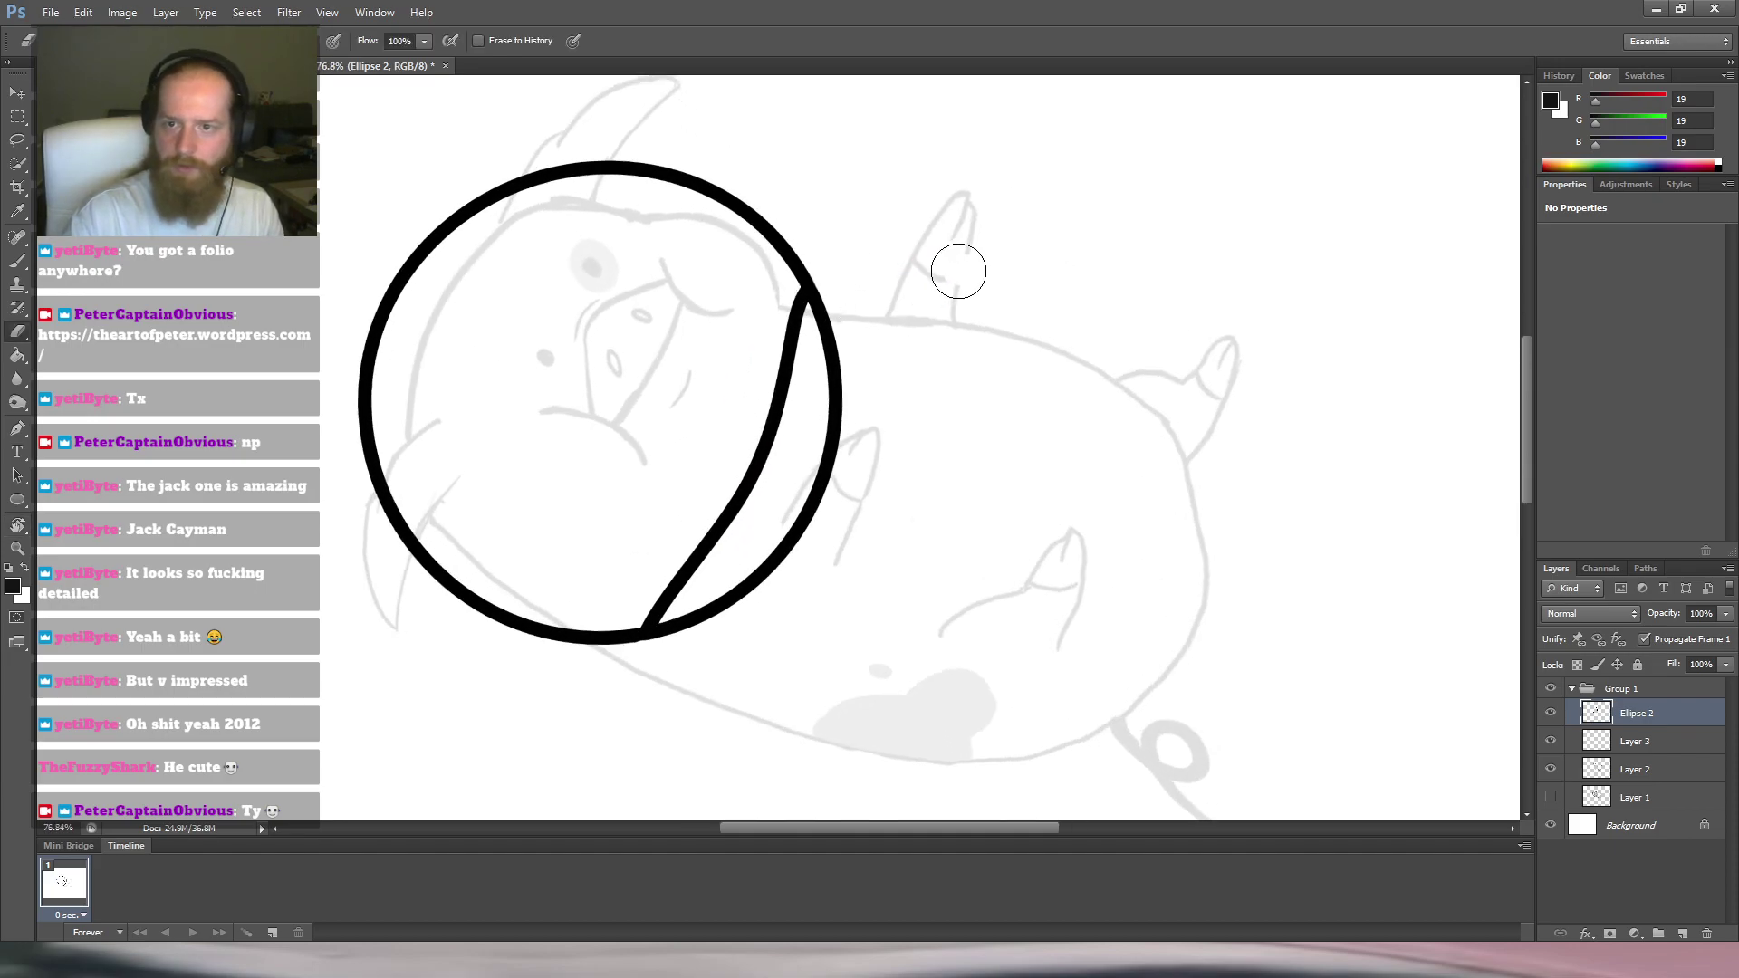
mouse_move(831, 358)
left_mouse_down()
mouse_move(838, 305)
mouse_move(920, 241)
left_mouse_up()
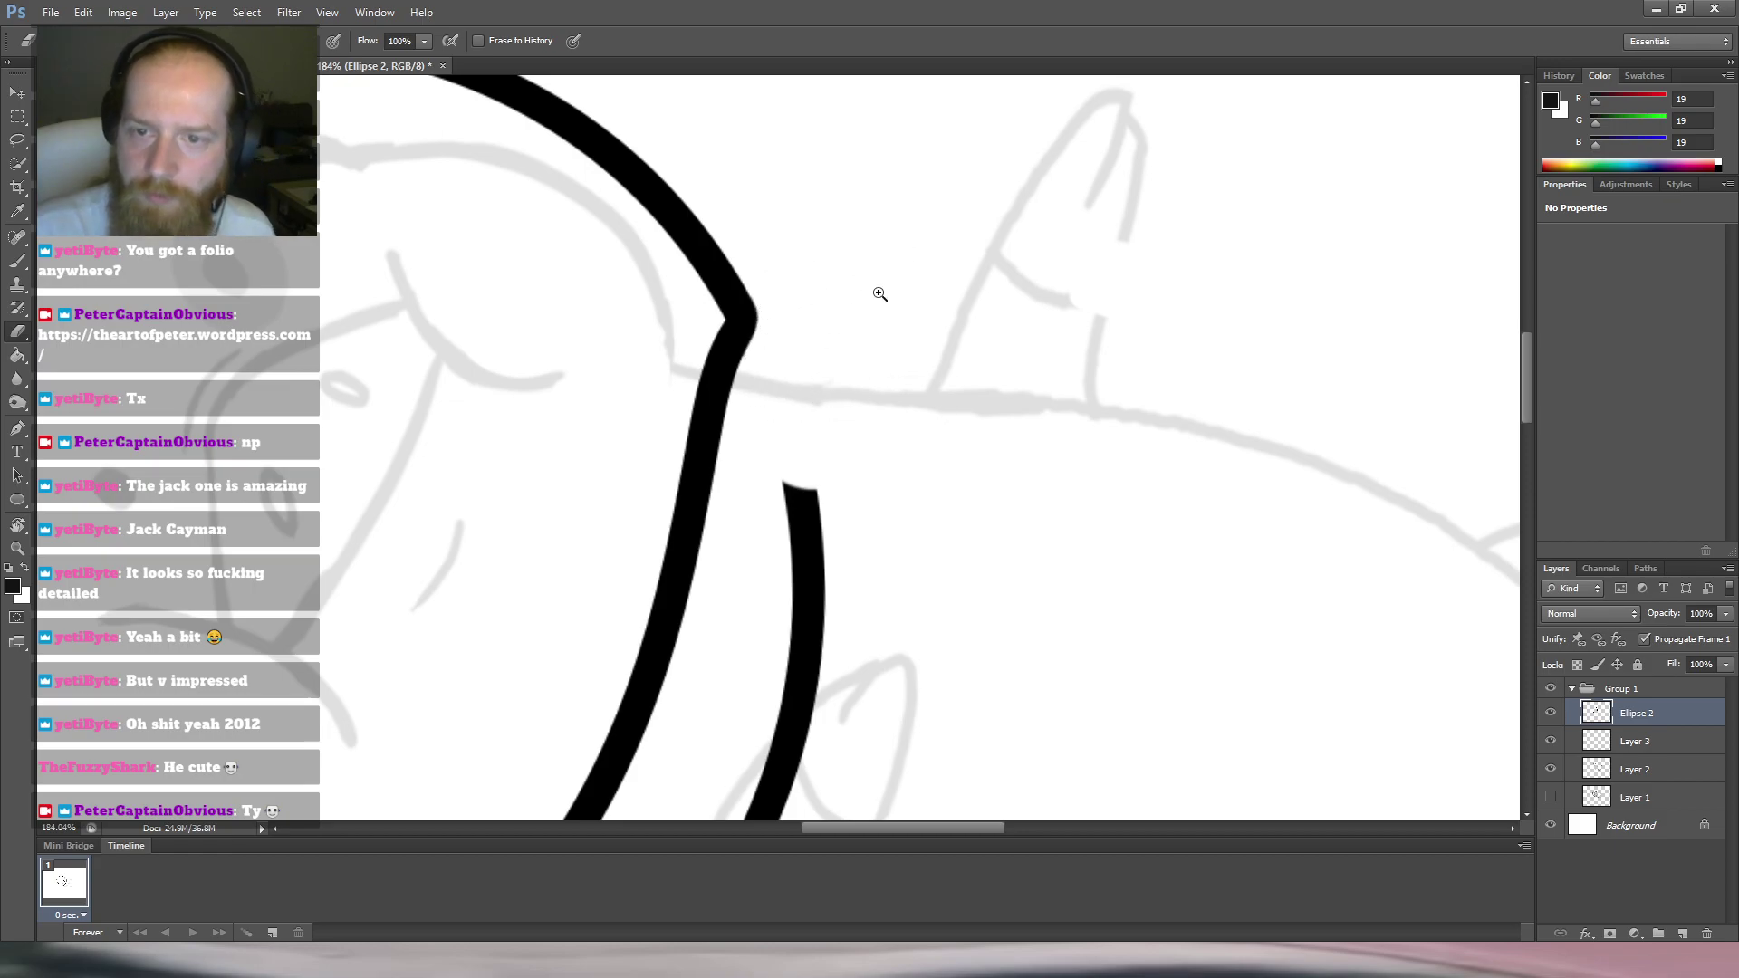
left_click_drag(873, 291, 852, 290)
key("r")
left_click_drag(803, 186, 818, 649)
key("e")
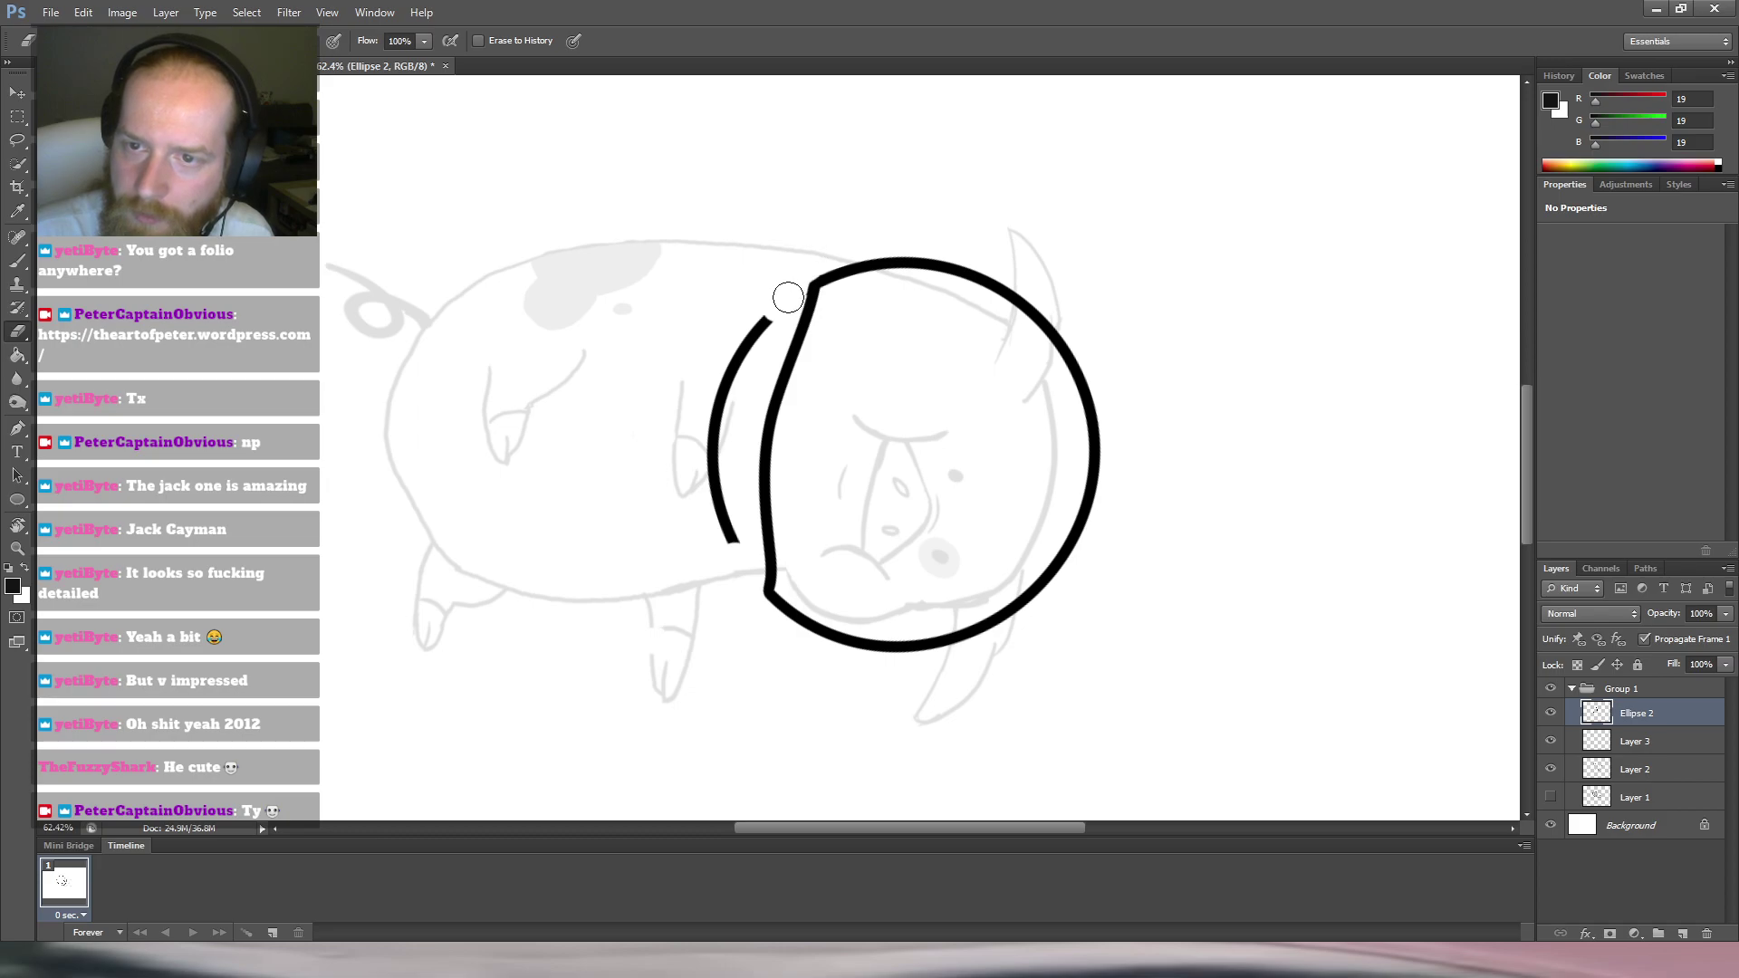
Erase the stroke overshooting the head outline's upper neck corner on Ellipse 2 and round off the corner.
left_click_drag(785, 233, 851, 199)
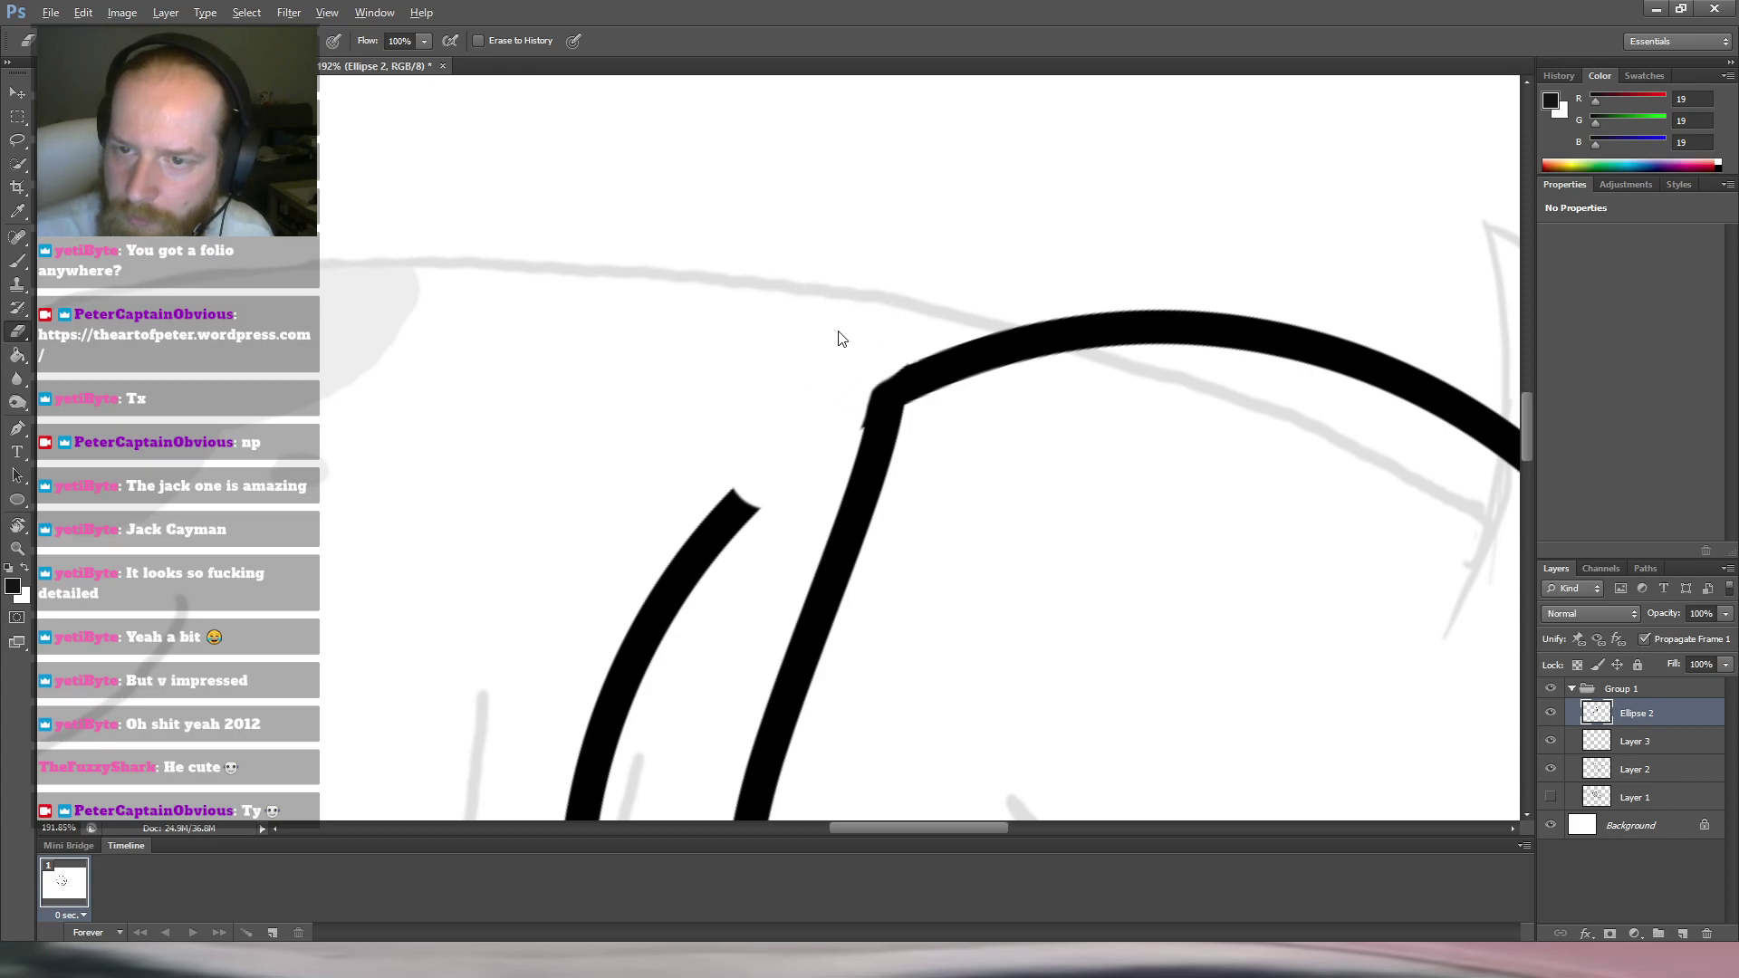
left_click_drag(831, 353, 788, 373)
left_click_drag(846, 425, 848, 419)
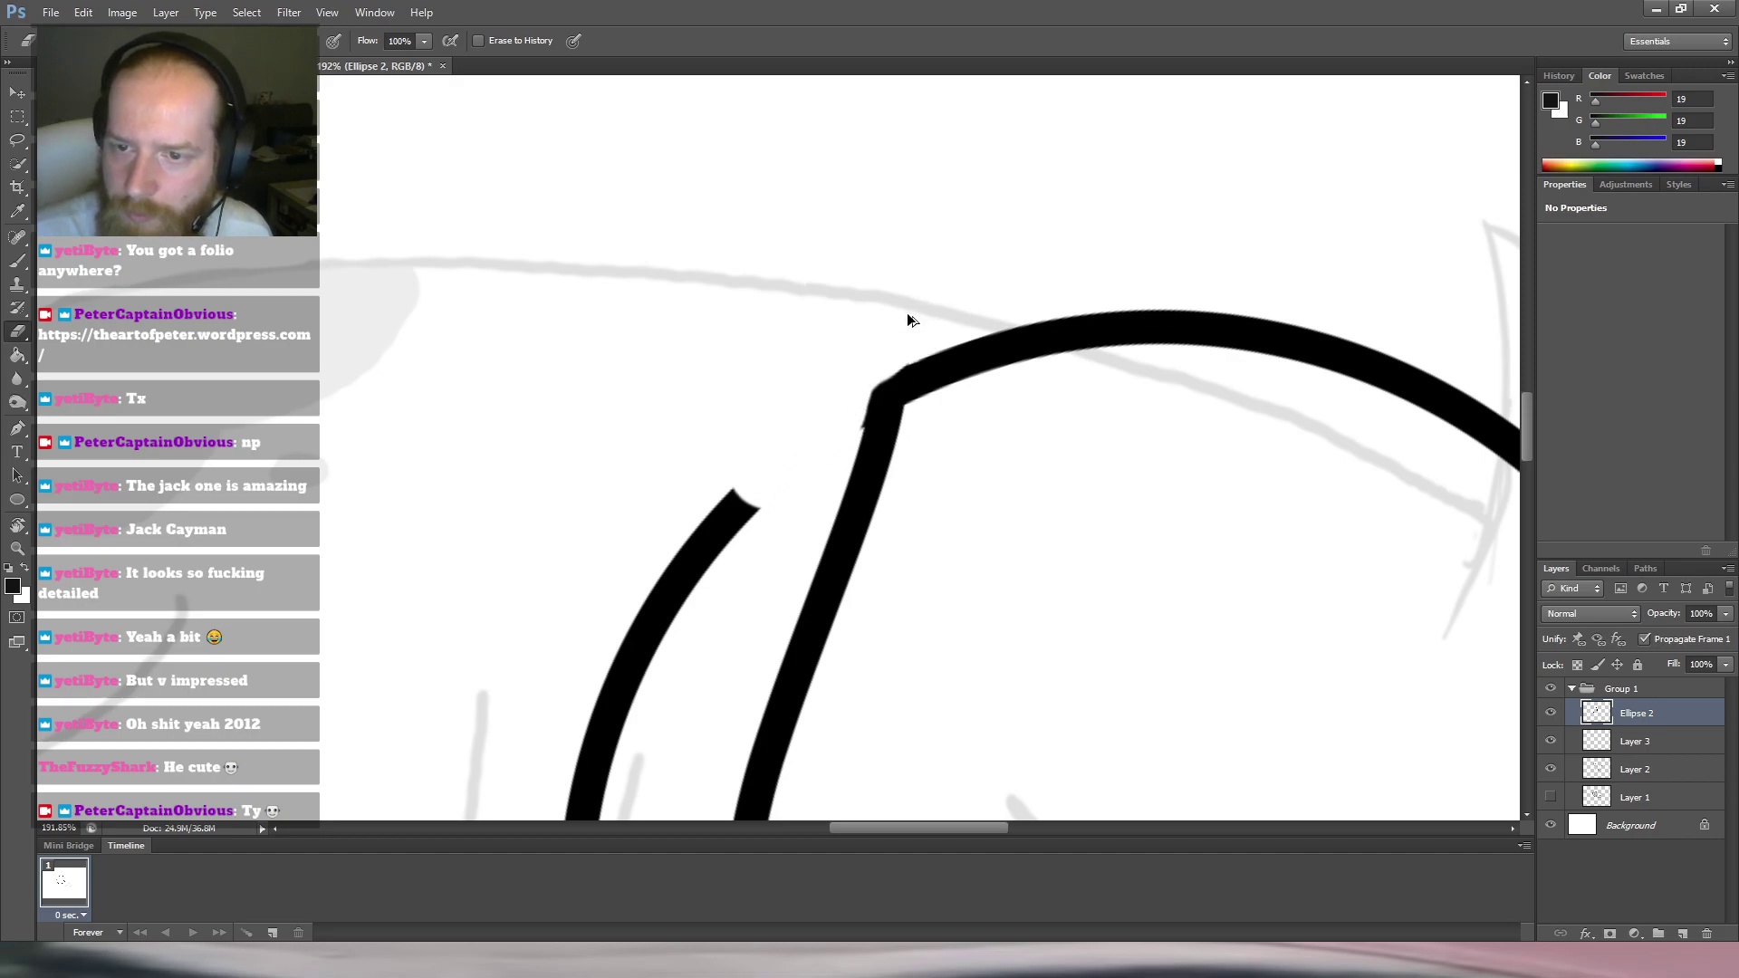
key("ctrl+z")
mouse_move(858, 350)
left_mouse_down()
mouse_move(819, 432)
mouse_move(840, 423)
left_mouse_up()
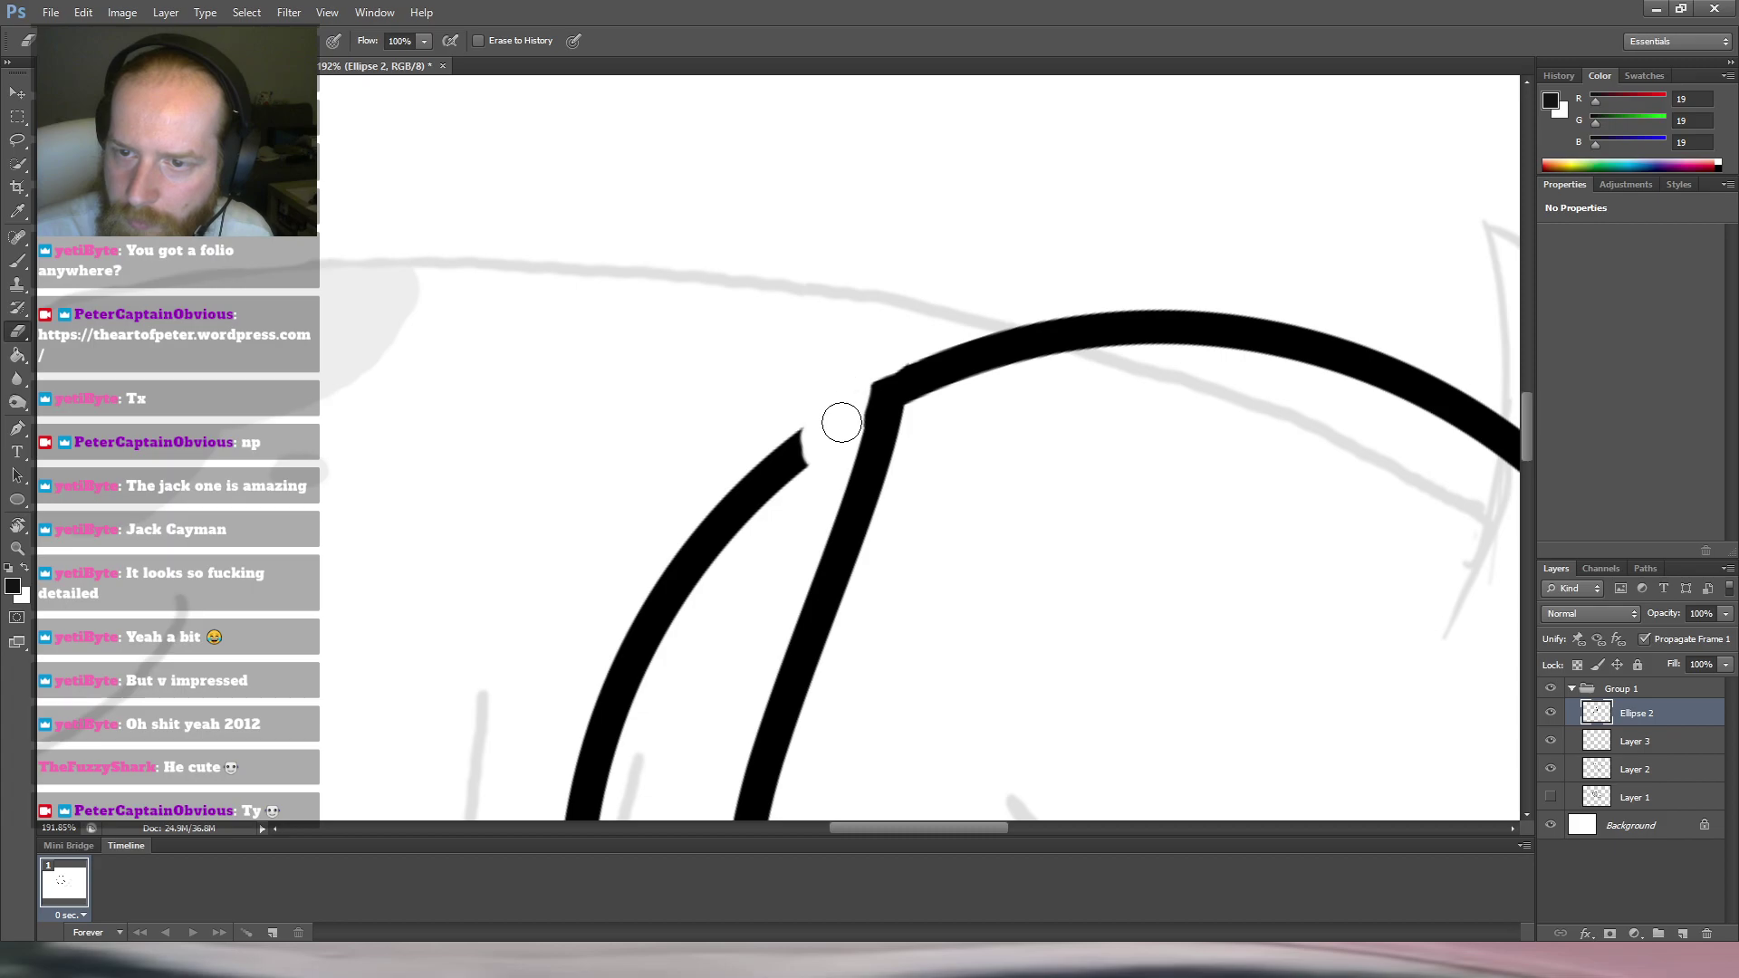
left_click_drag(844, 419, 852, 387)
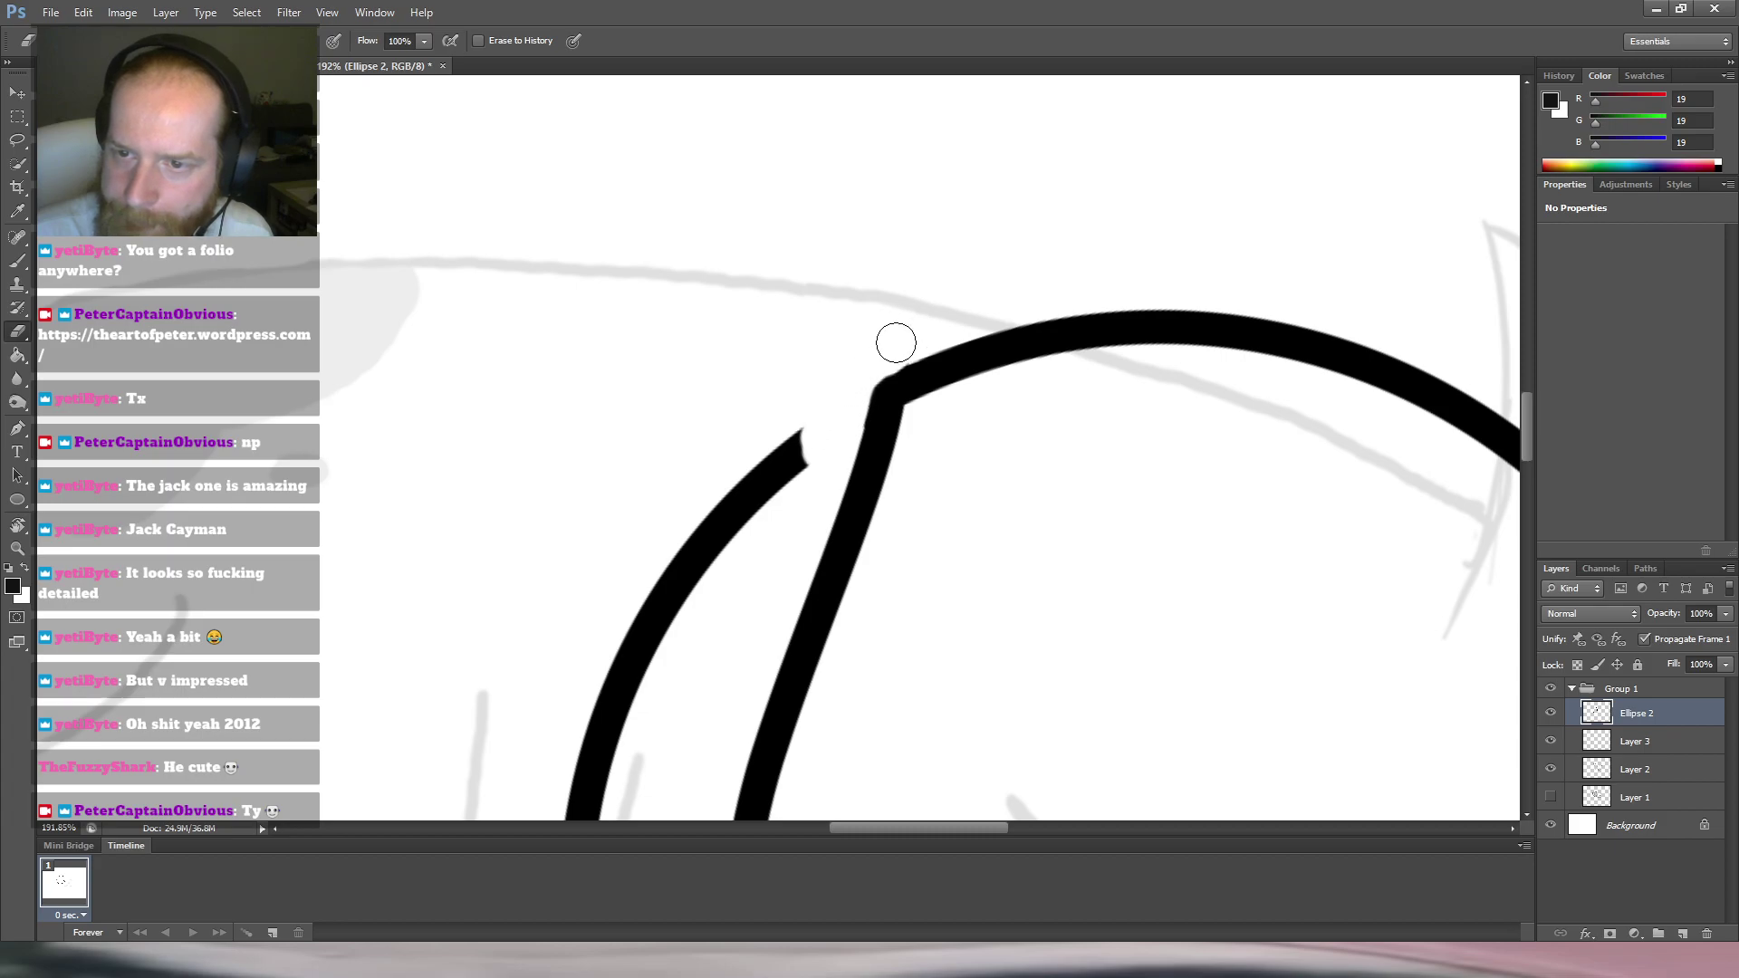
Rotate the canvas and erase the leftover ellipse arc beyond the head outline's neck line.
mouse_move(1033, 248)
left_mouse_down()
mouse_move(951, 275)
mouse_move(1032, 171)
mouse_move(551, 414)
mouse_move(639, 476)
left_mouse_up()
key("r")
key("e")
mouse_move(745, 416)
left_mouse_down()
mouse_move(735, 376)
mouse_move(687, 349)
mouse_move(664, 358)
mouse_move(643, 502)
mouse_move(582, 567)
left_mouse_up()
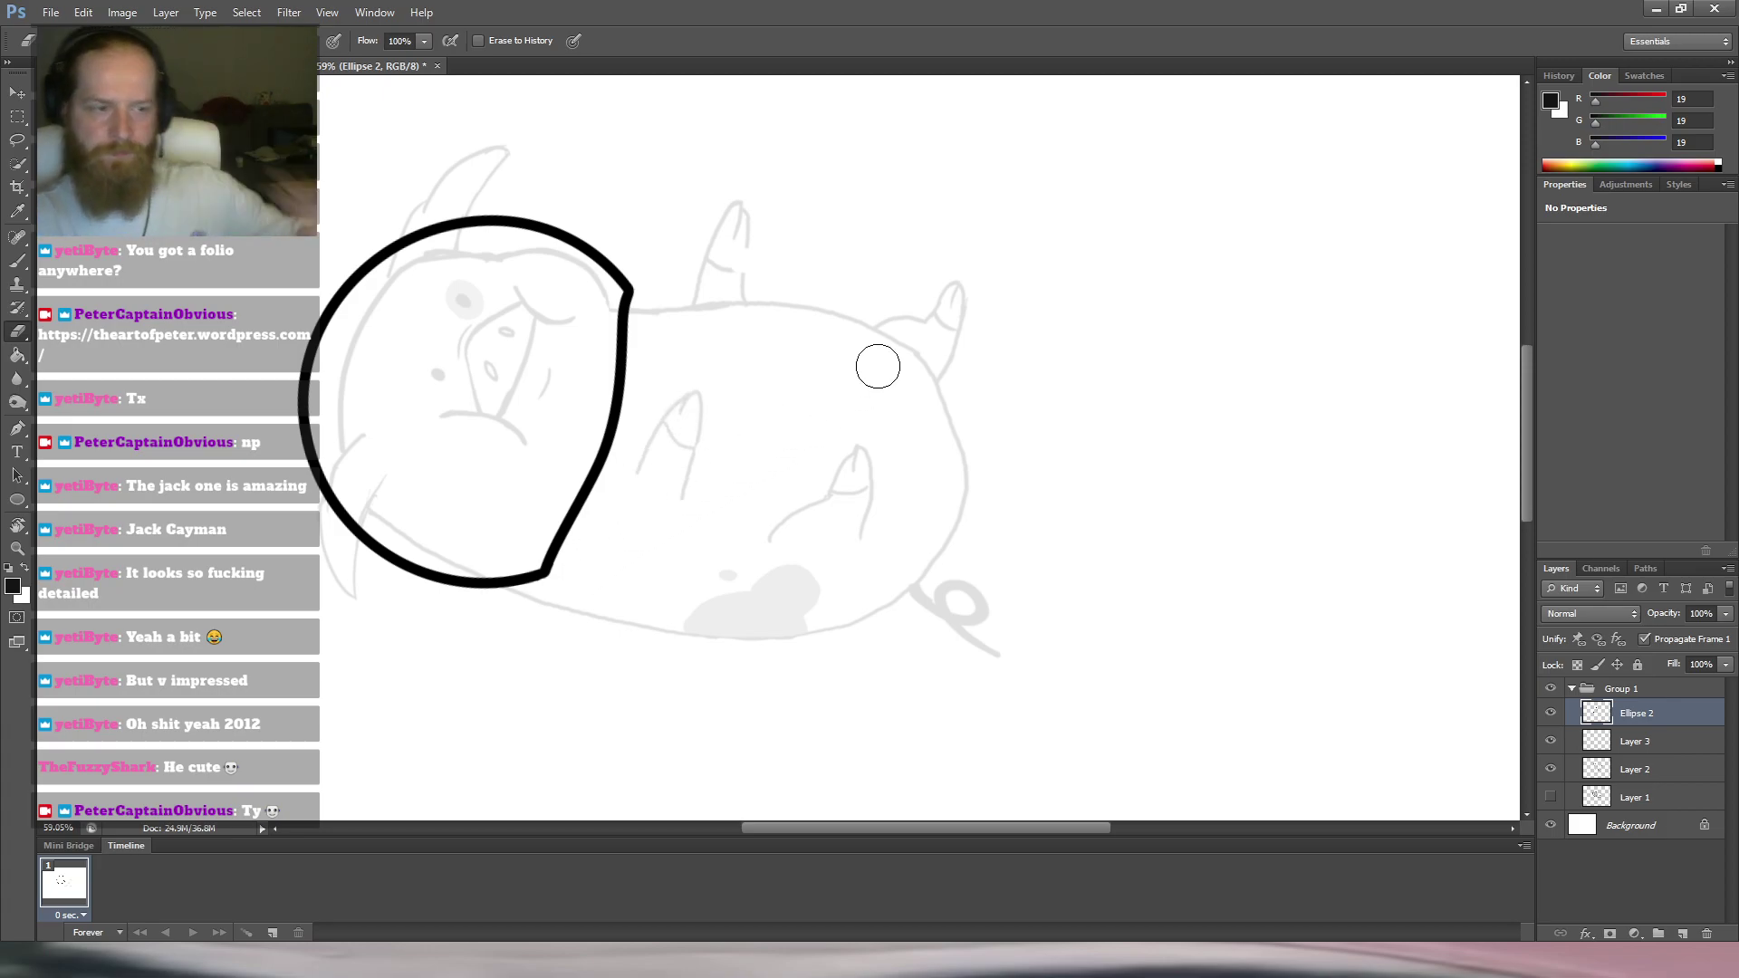
Warp the head outline on Ellipse 2 so its side bulges outward toward the ear, then nudge it into place.
scroll(878, 366, "down", 3)
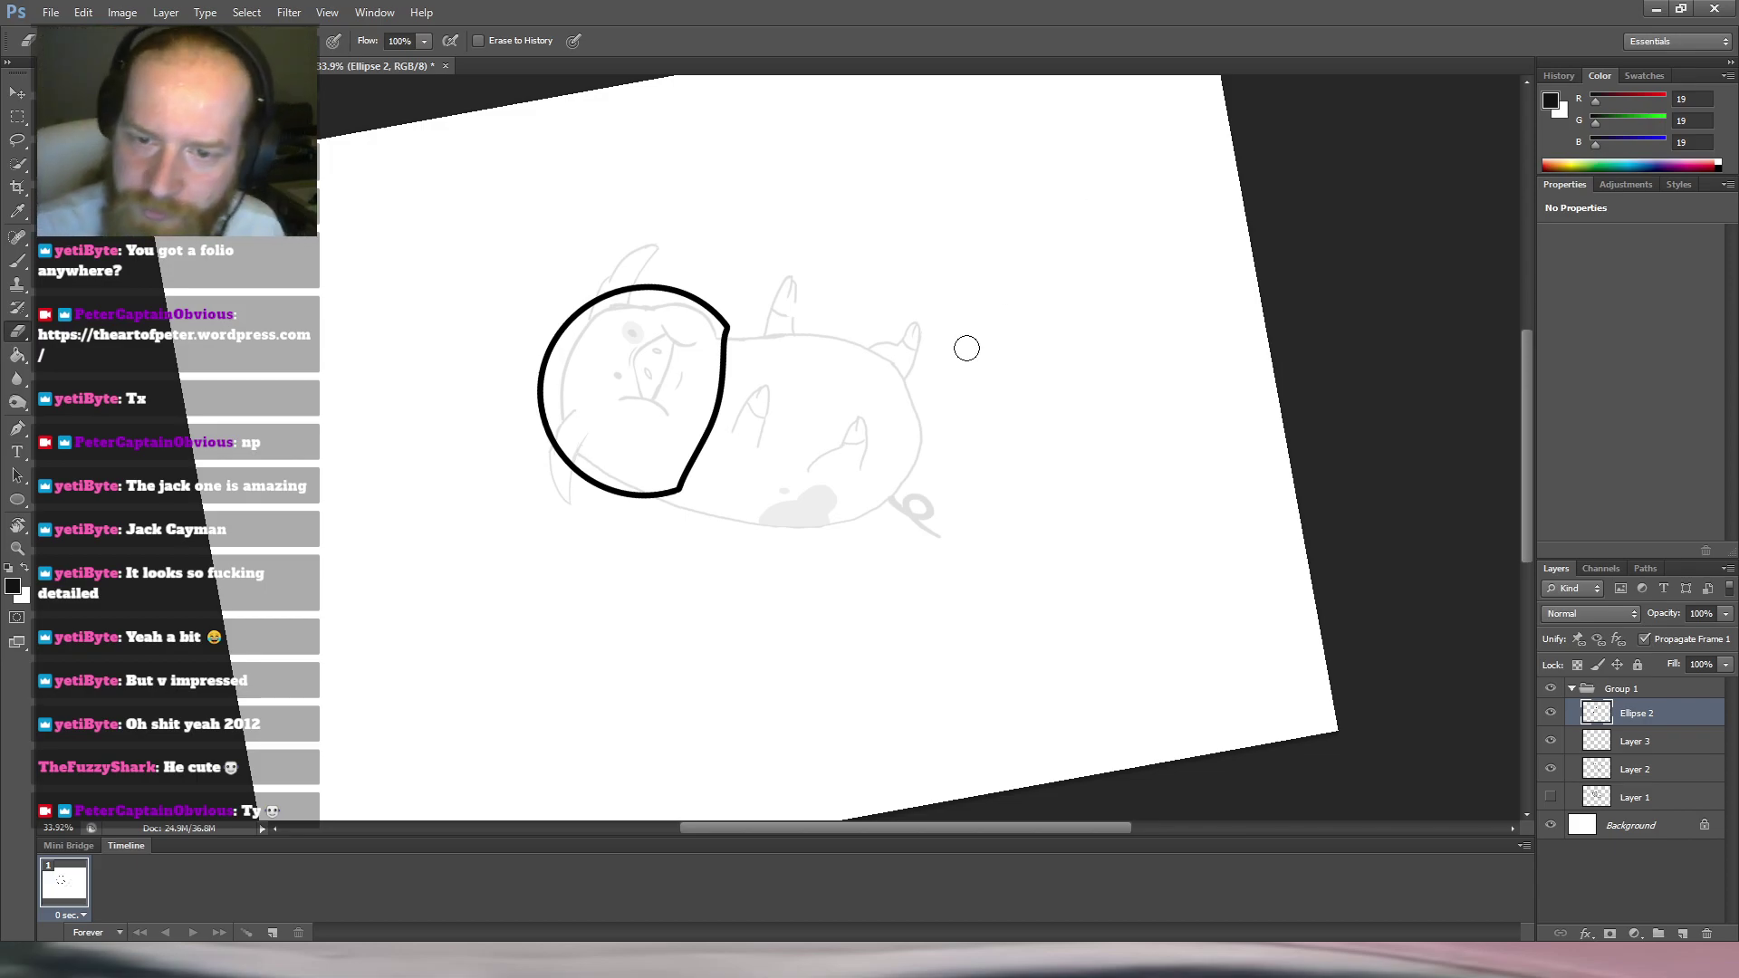
key("r")
mouse_move(908, 260)
left_mouse_down()
mouse_move(1075, 311)
mouse_move(1087, 493)
mouse_move(1116, 464)
left_mouse_up()
key("m")
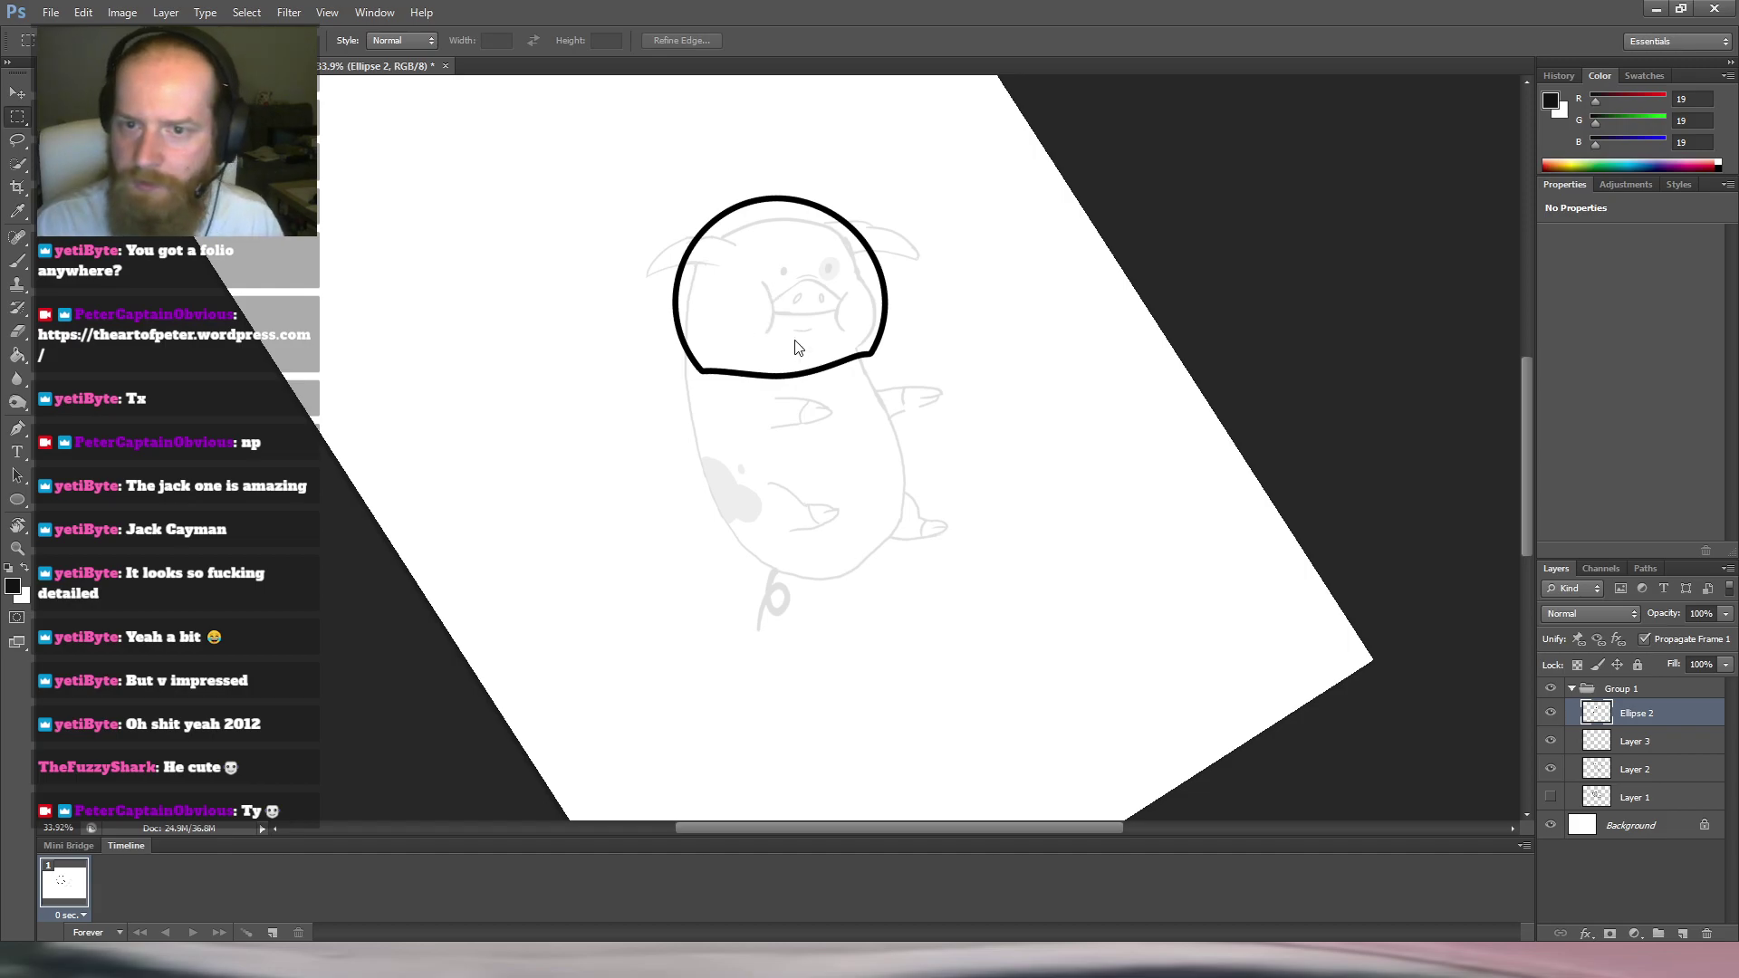
key("ctrl+t")
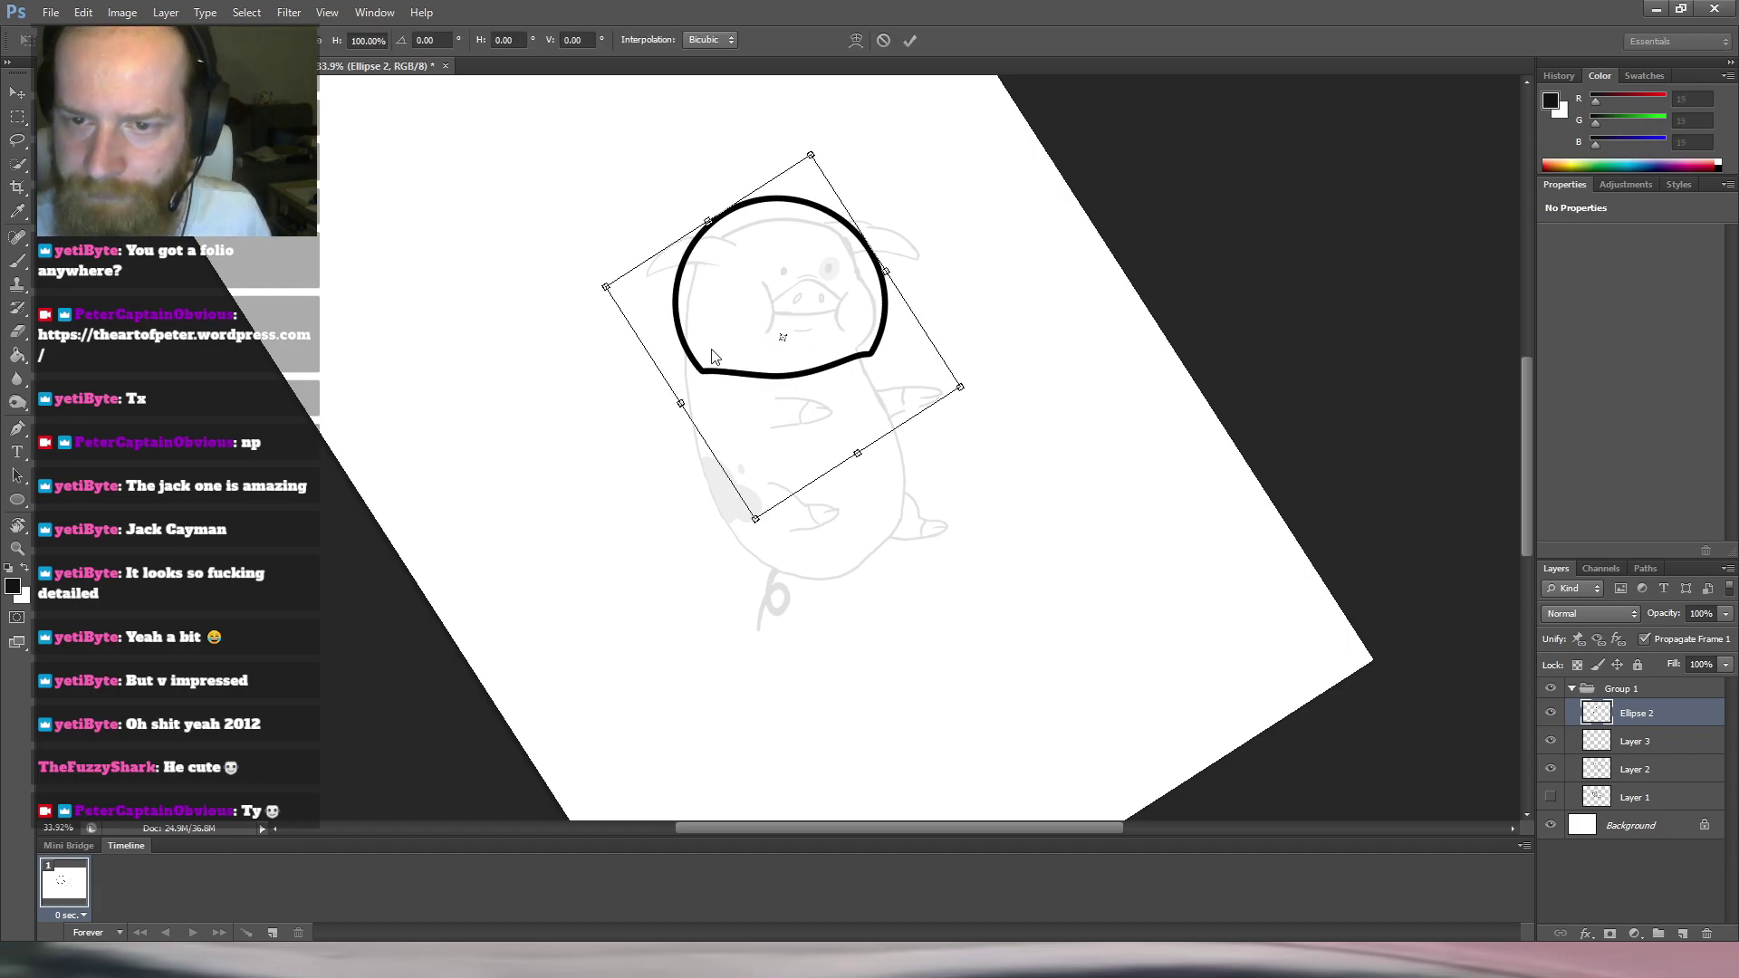
left_click(771, 493)
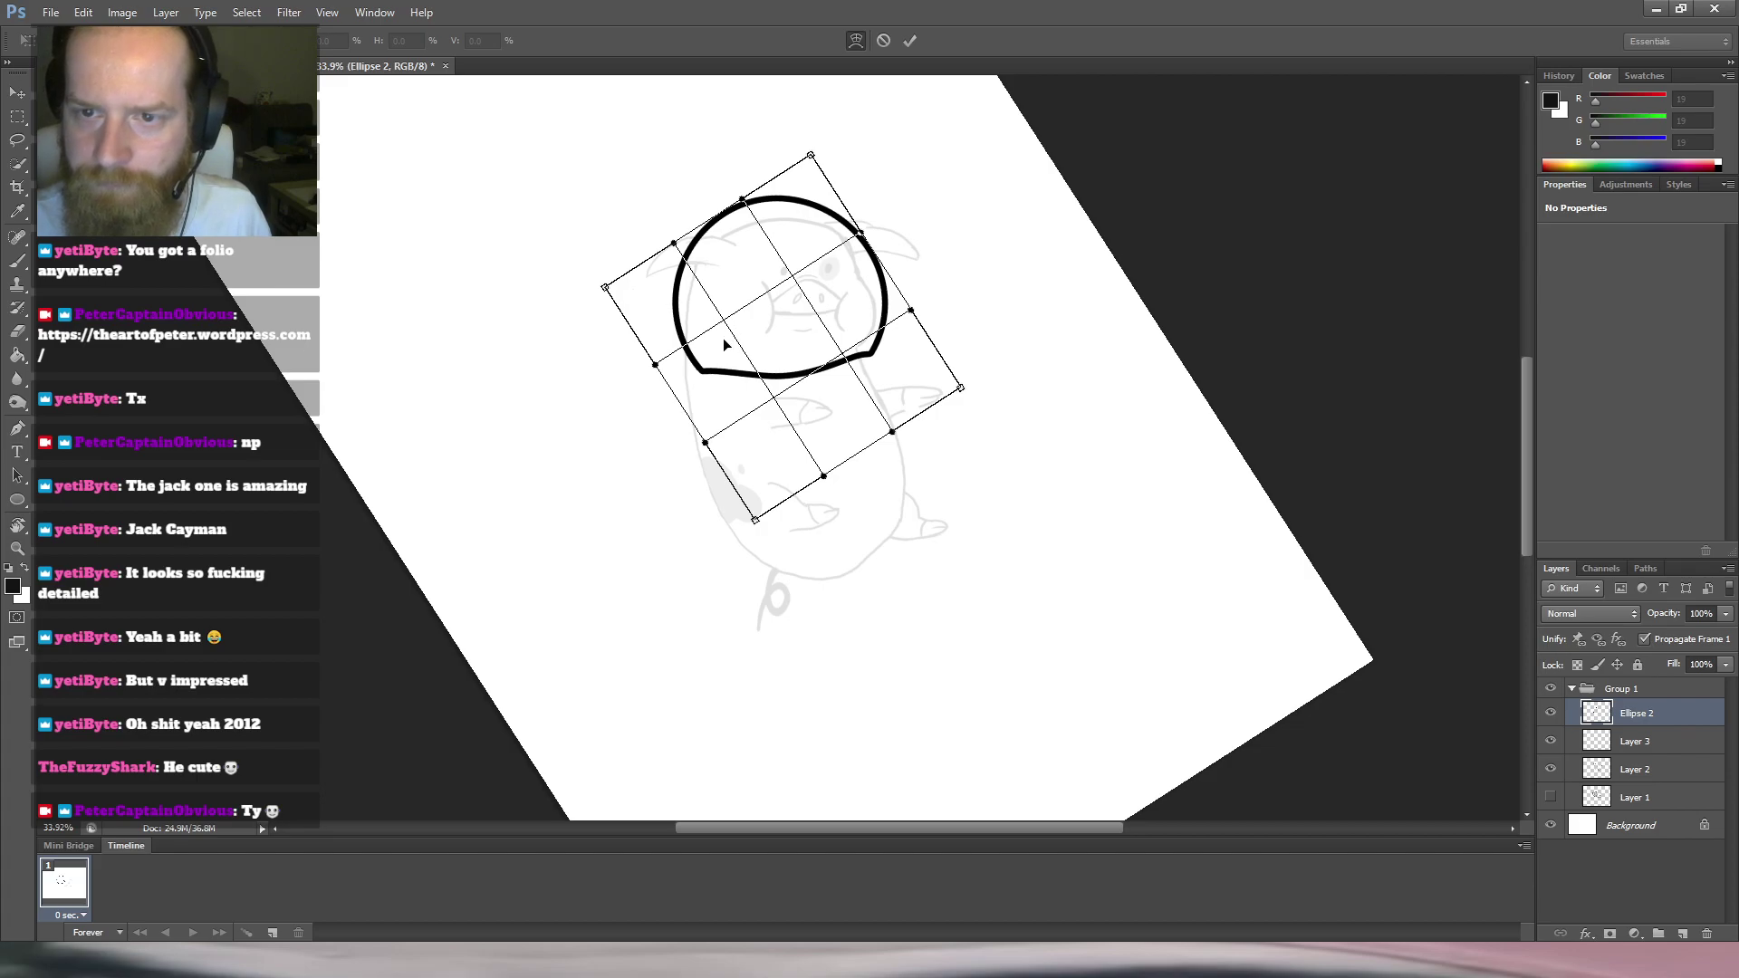
left_click_drag(703, 369, 677, 372)
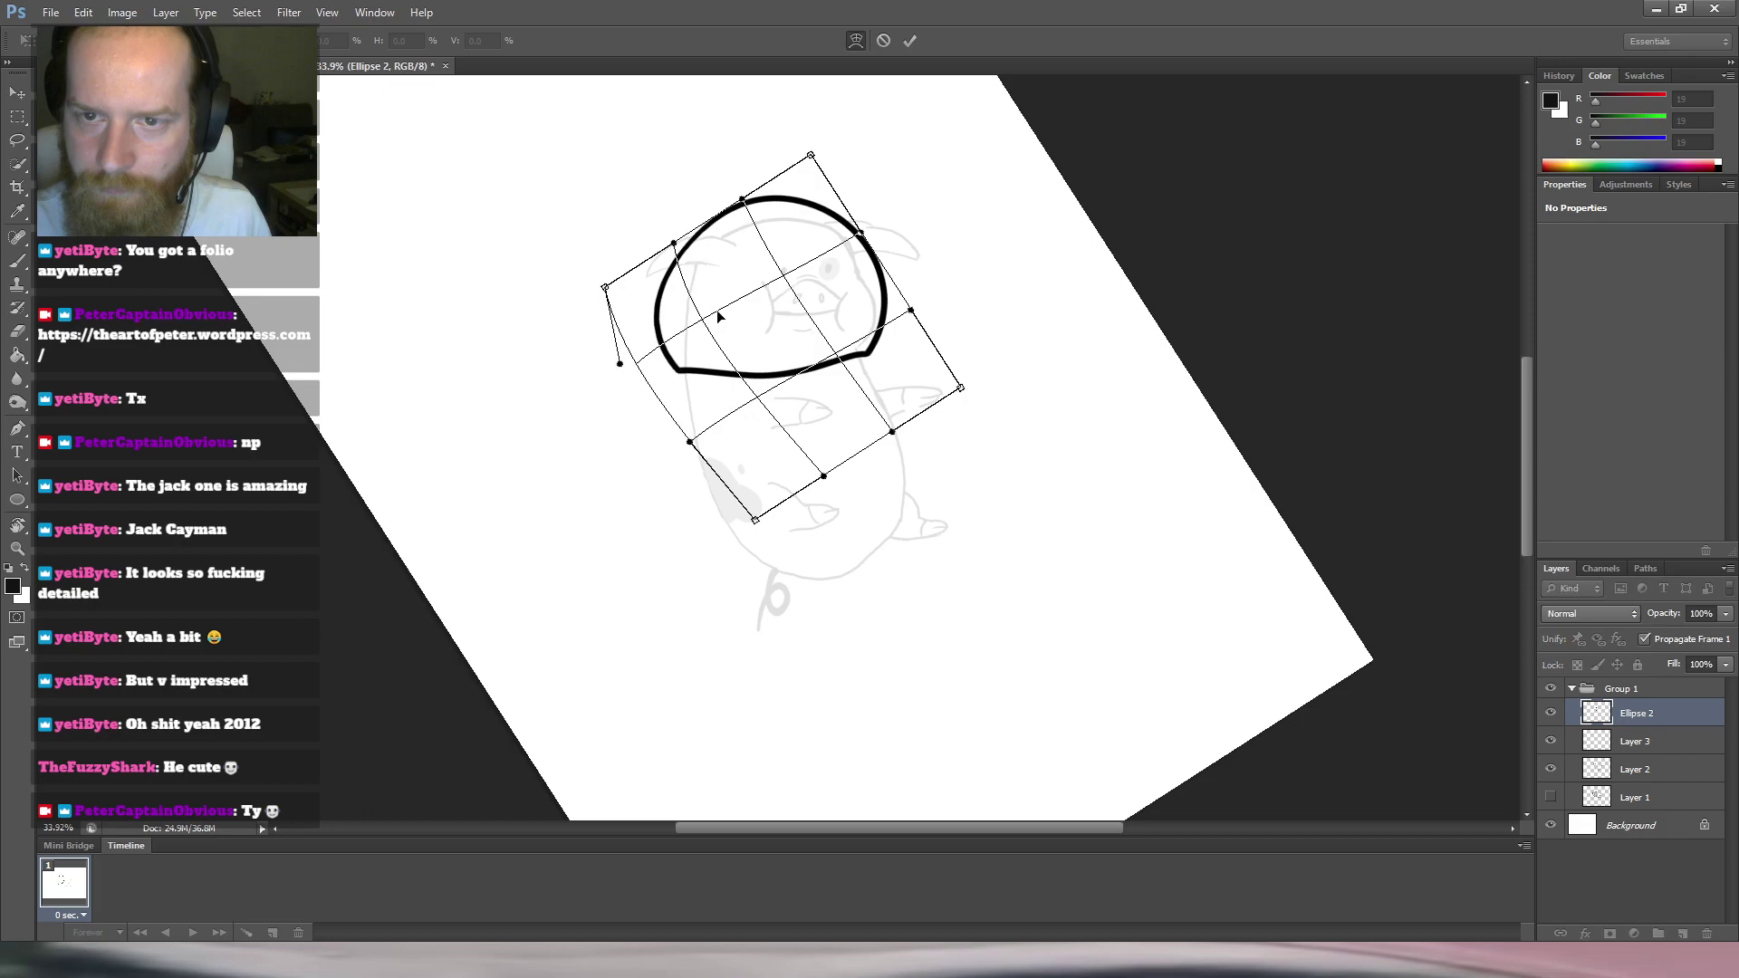
left_click_drag(699, 252, 678, 248)
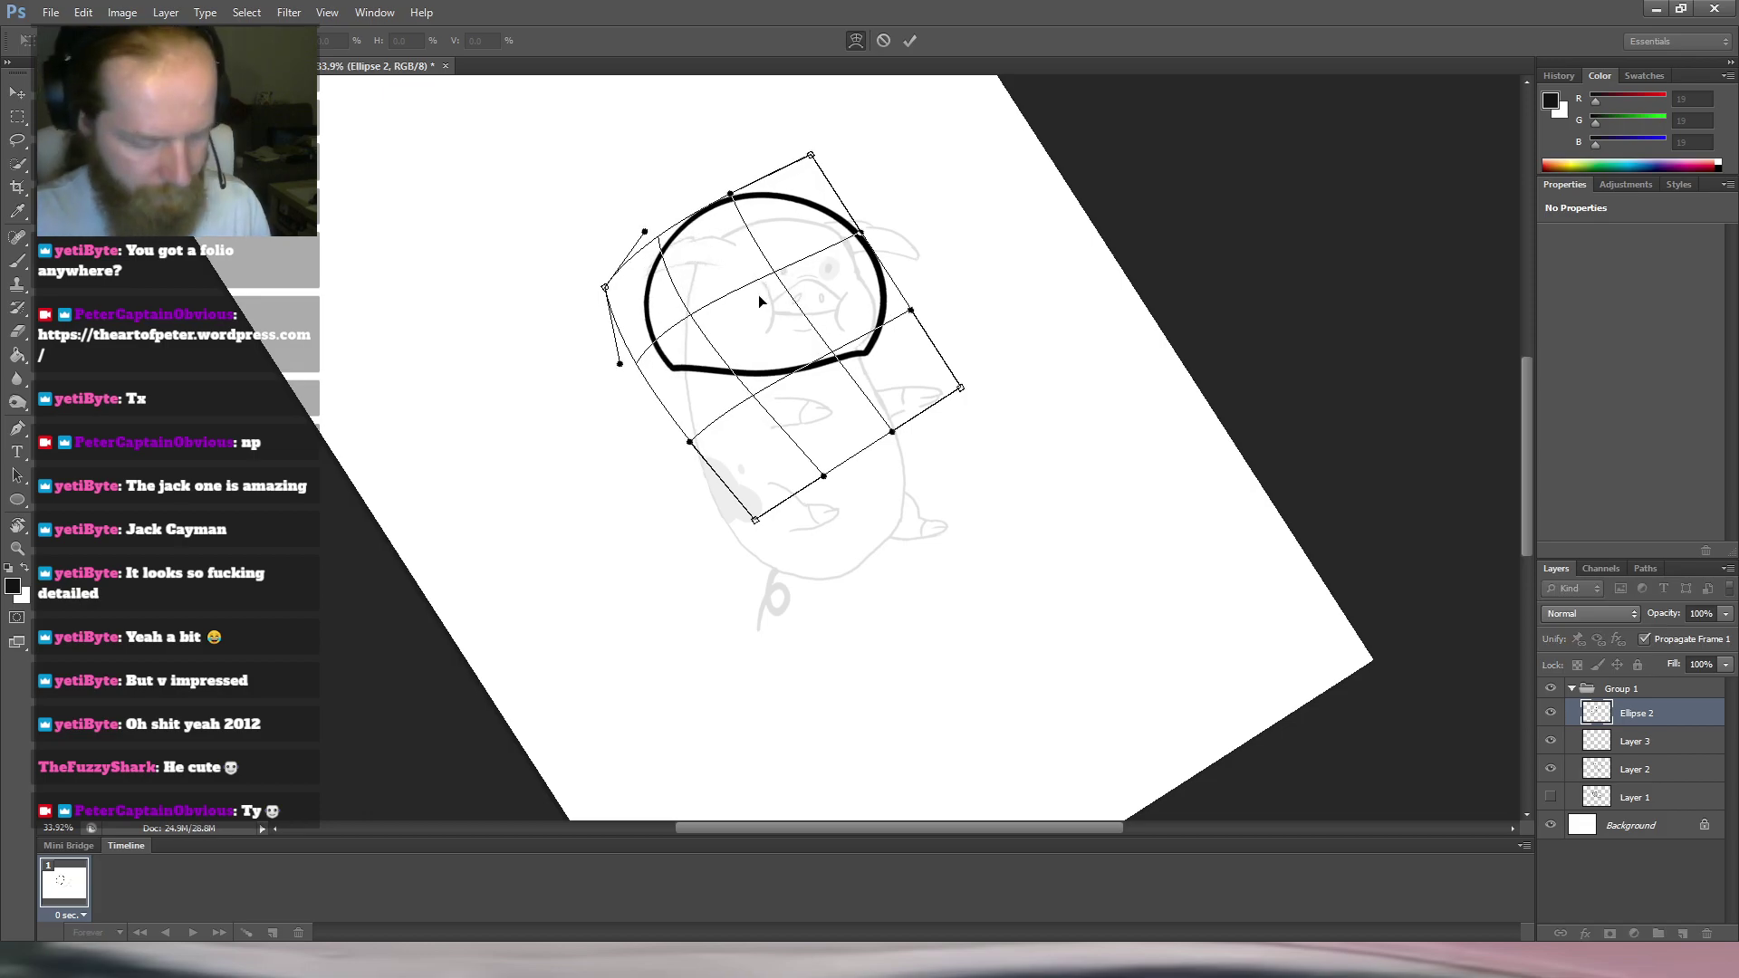
key("Return")
key("m")
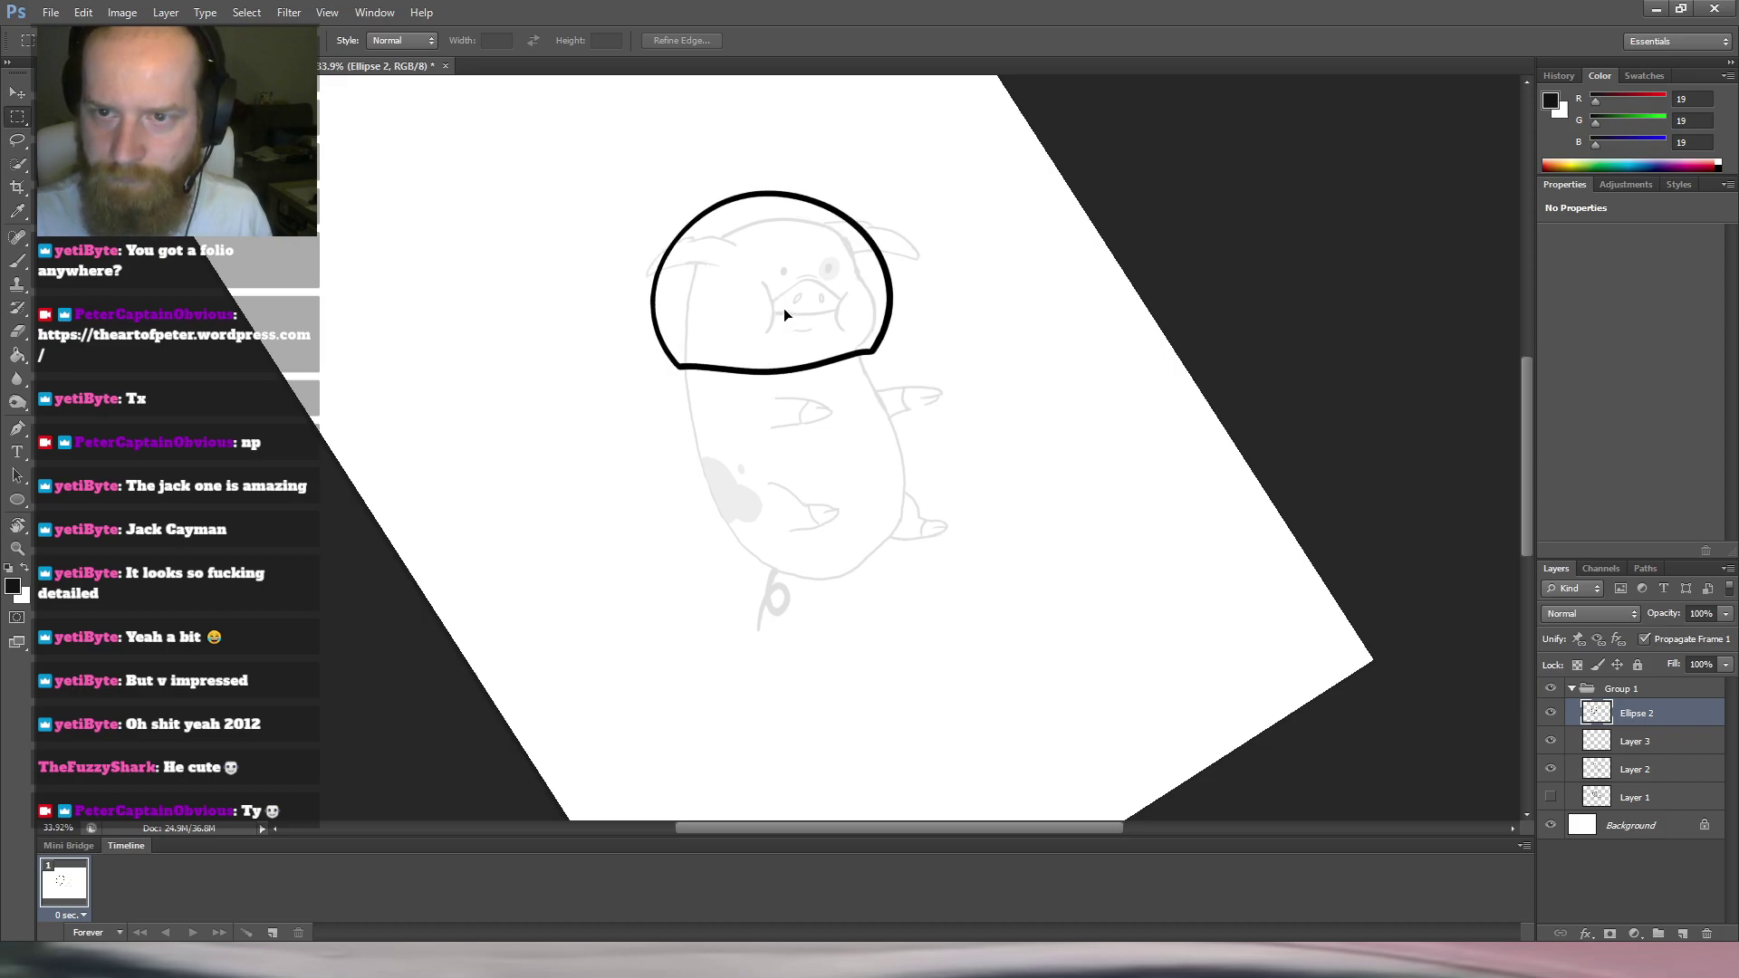
left_click_drag(784, 312, 786, 313)
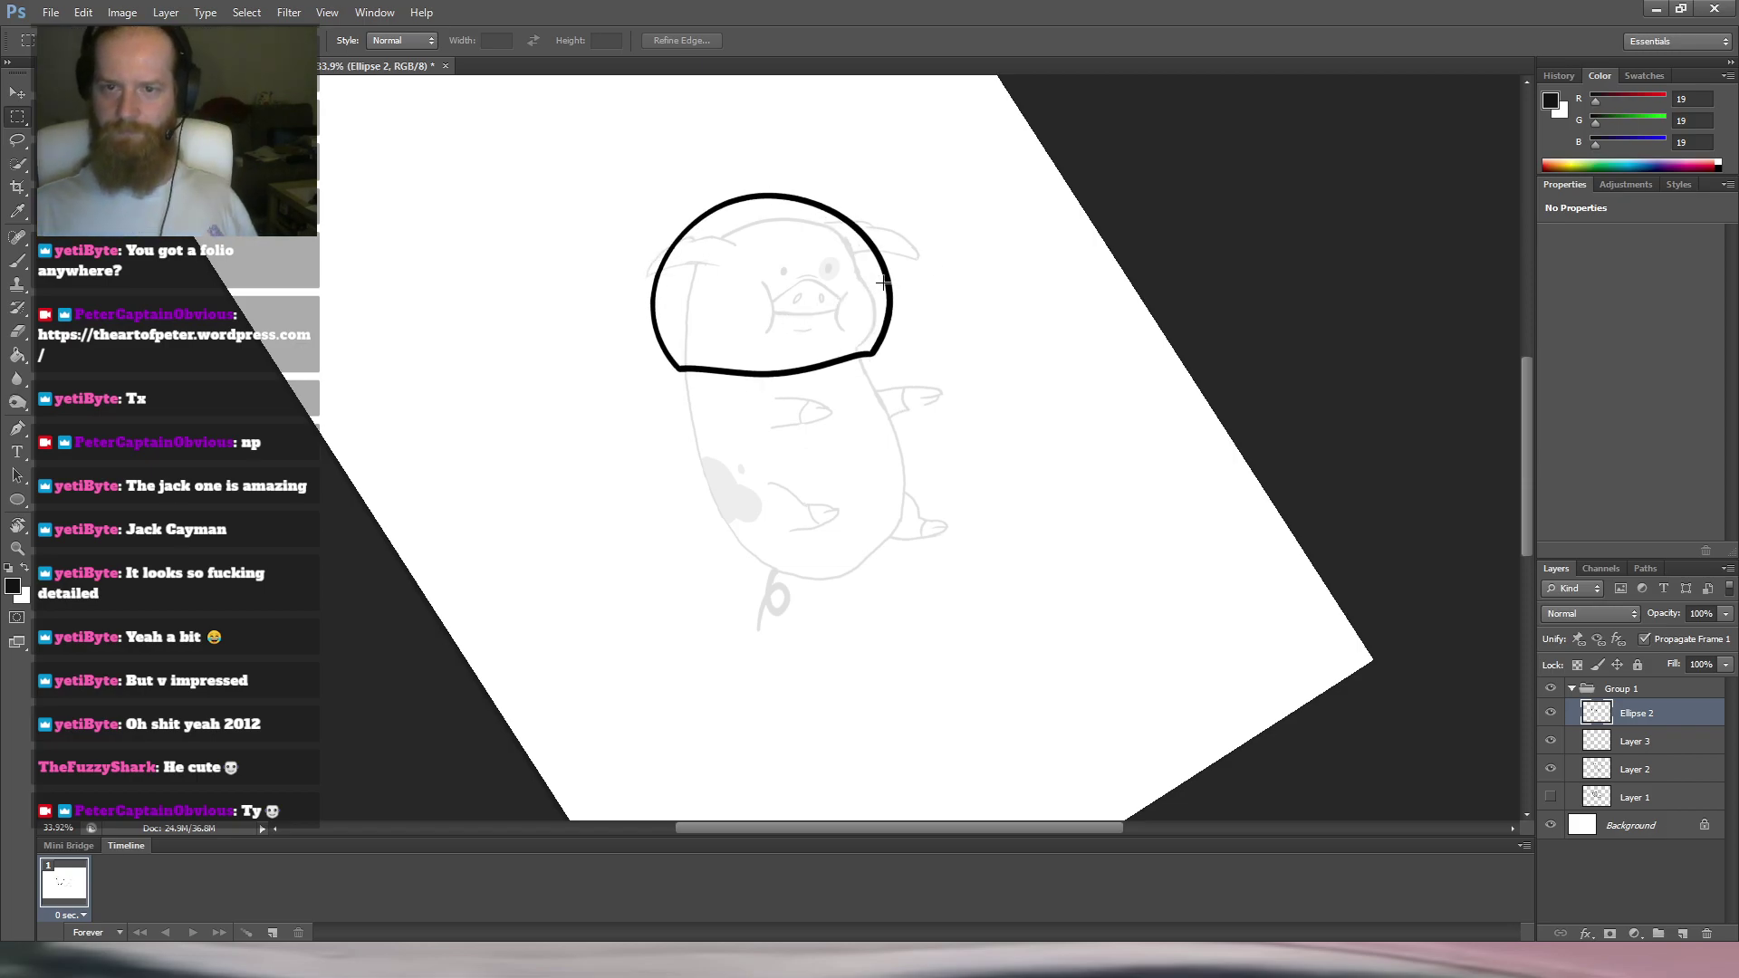
Warp the head outline again, pulling its crown and lower side inward to follow the pig sketch more closely.
key("r")
left_click_drag(872, 290, 703, 206)
key("ctrl+space")
left_click_drag(608, 410, 662, 382)
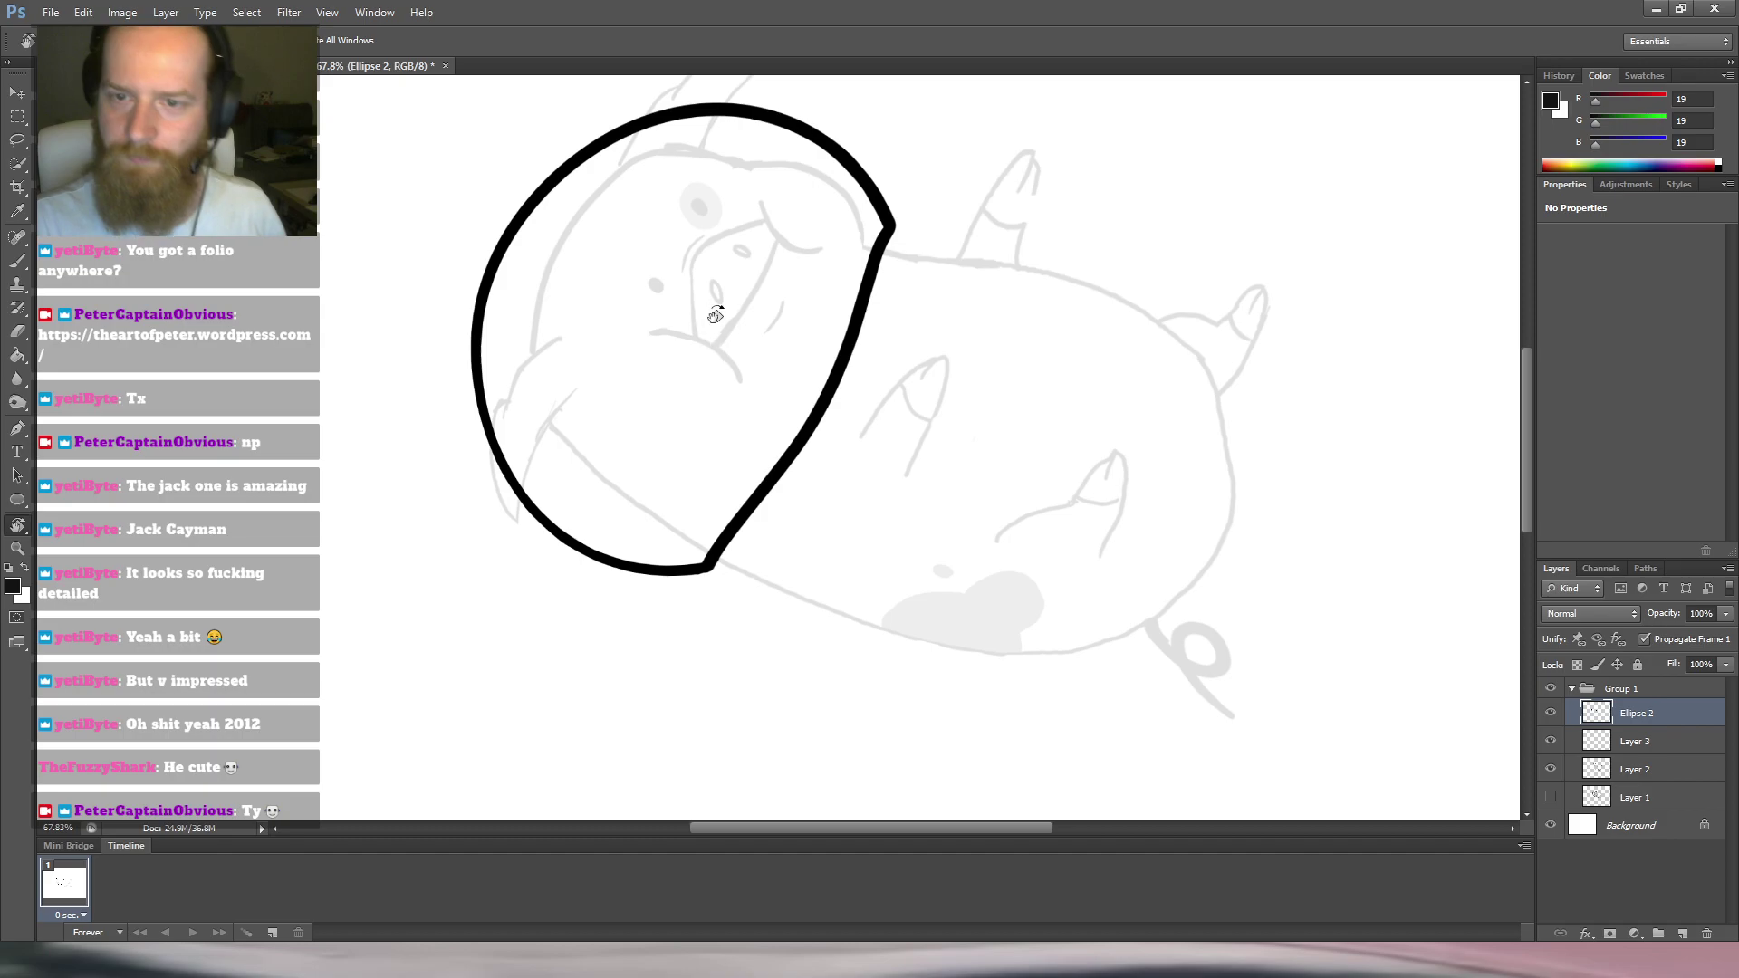
key("m")
key("ctrl+t")
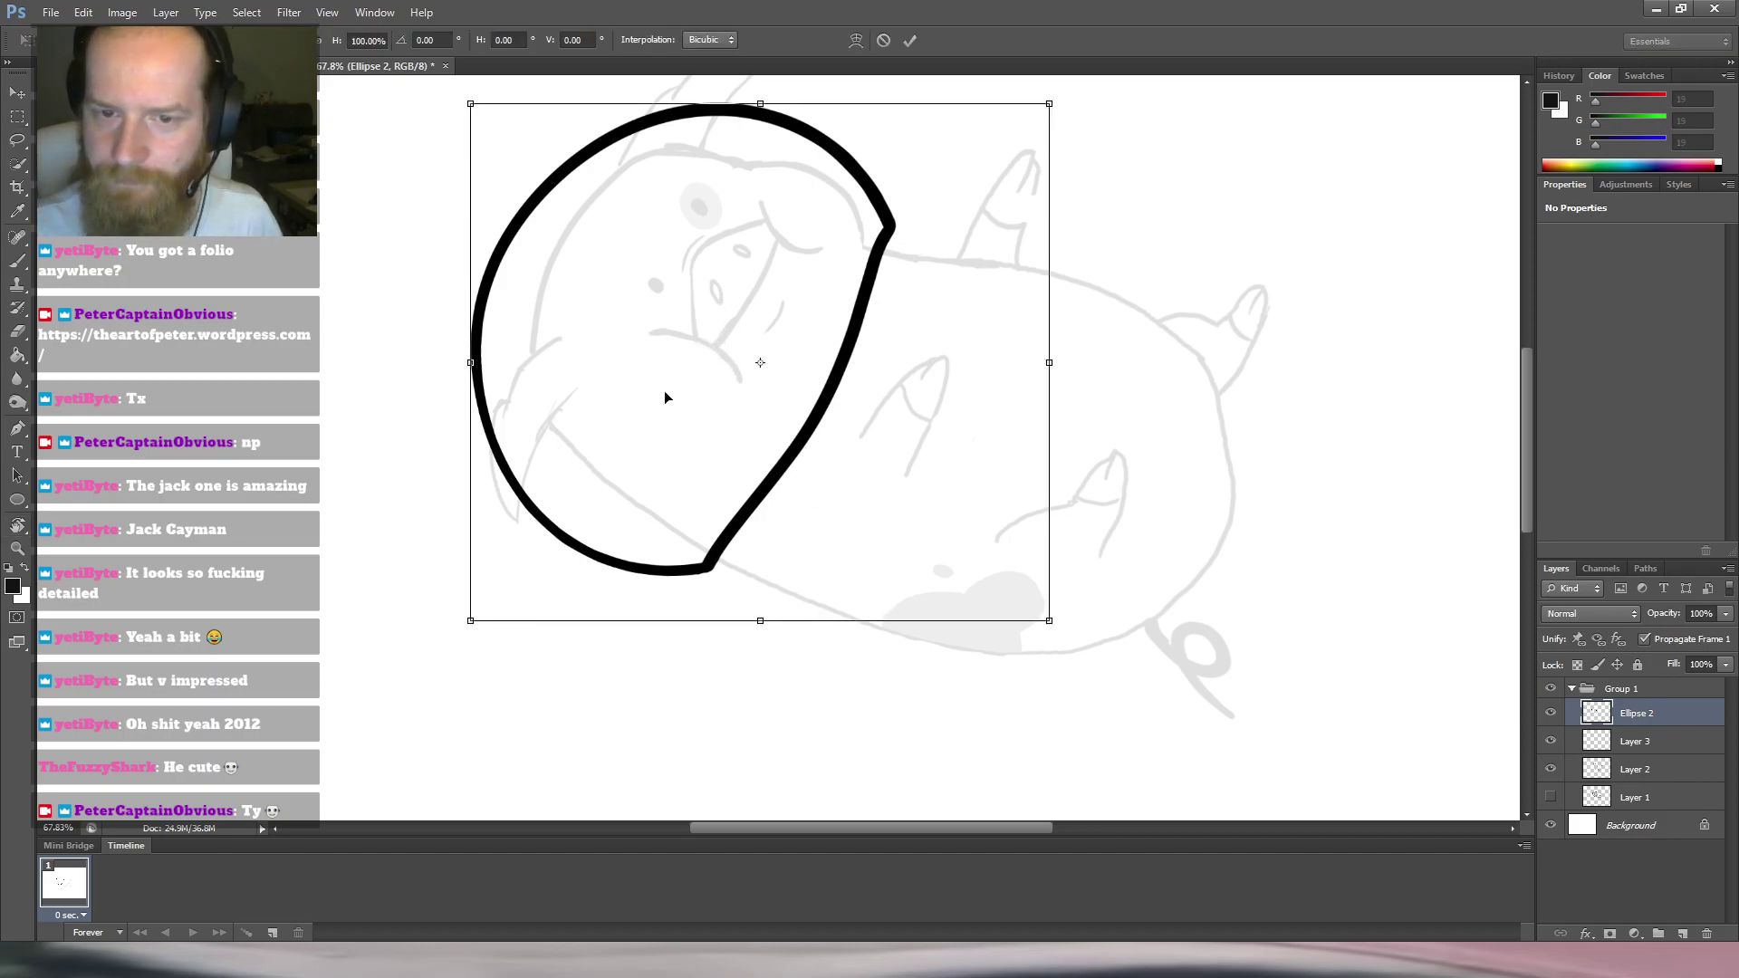
left_click(640, 574)
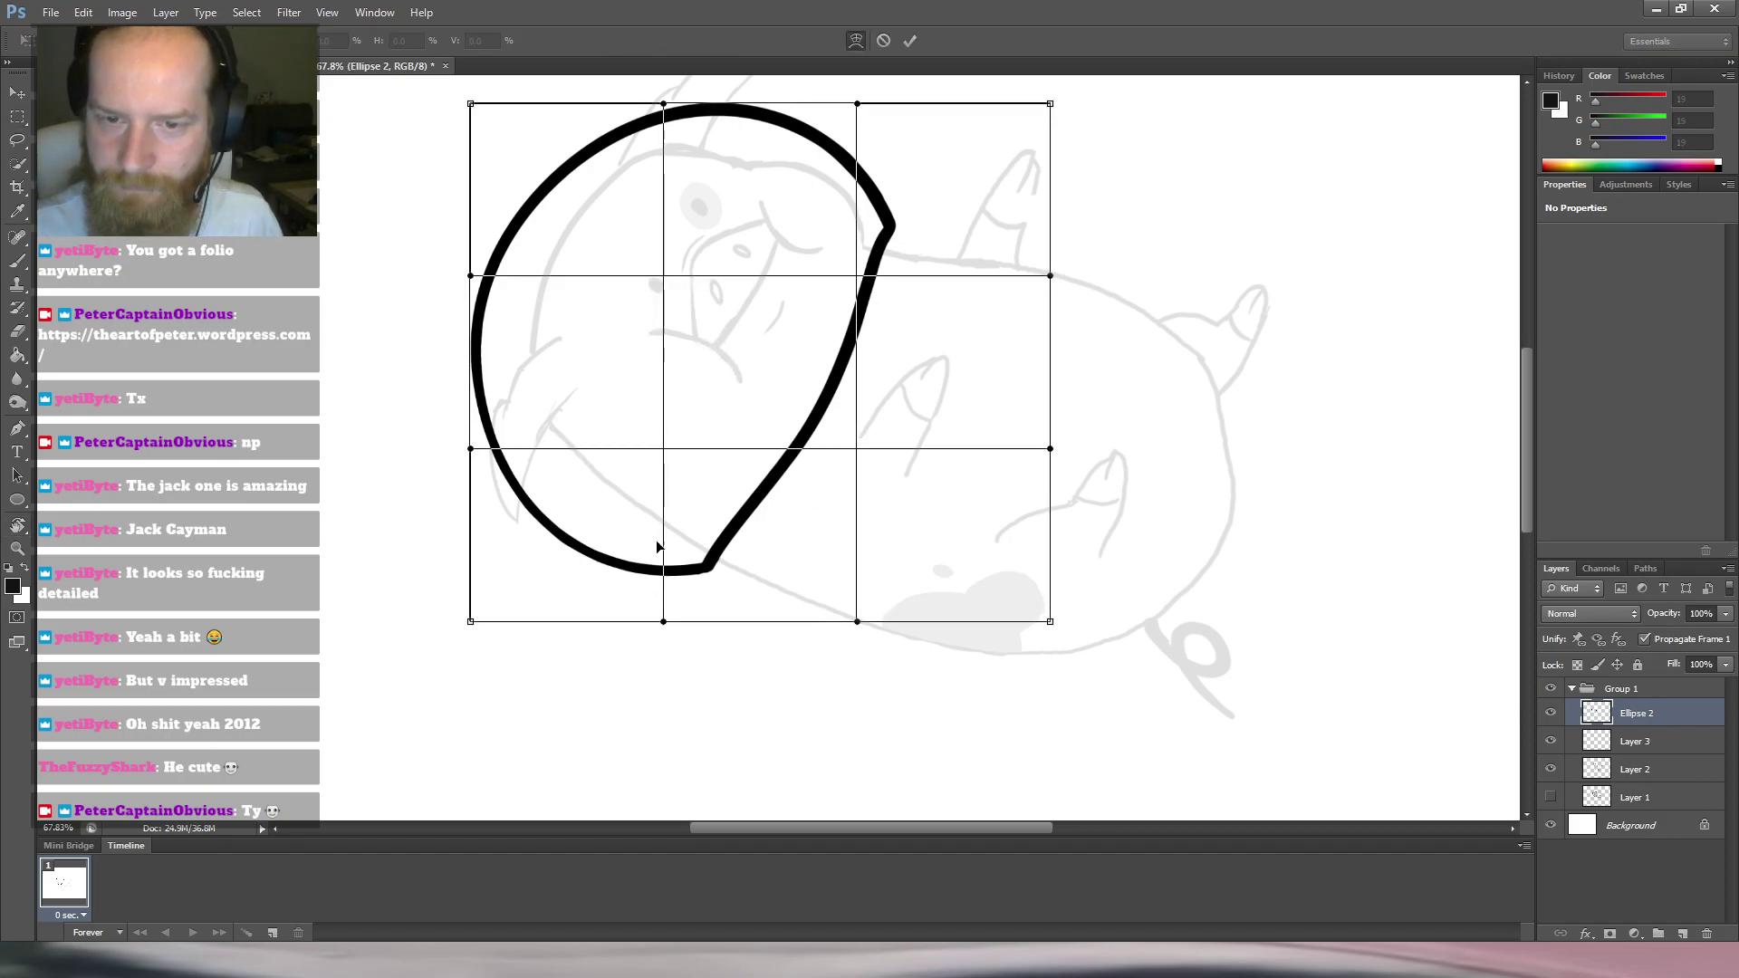
left_click_drag(538, 555, 547, 539)
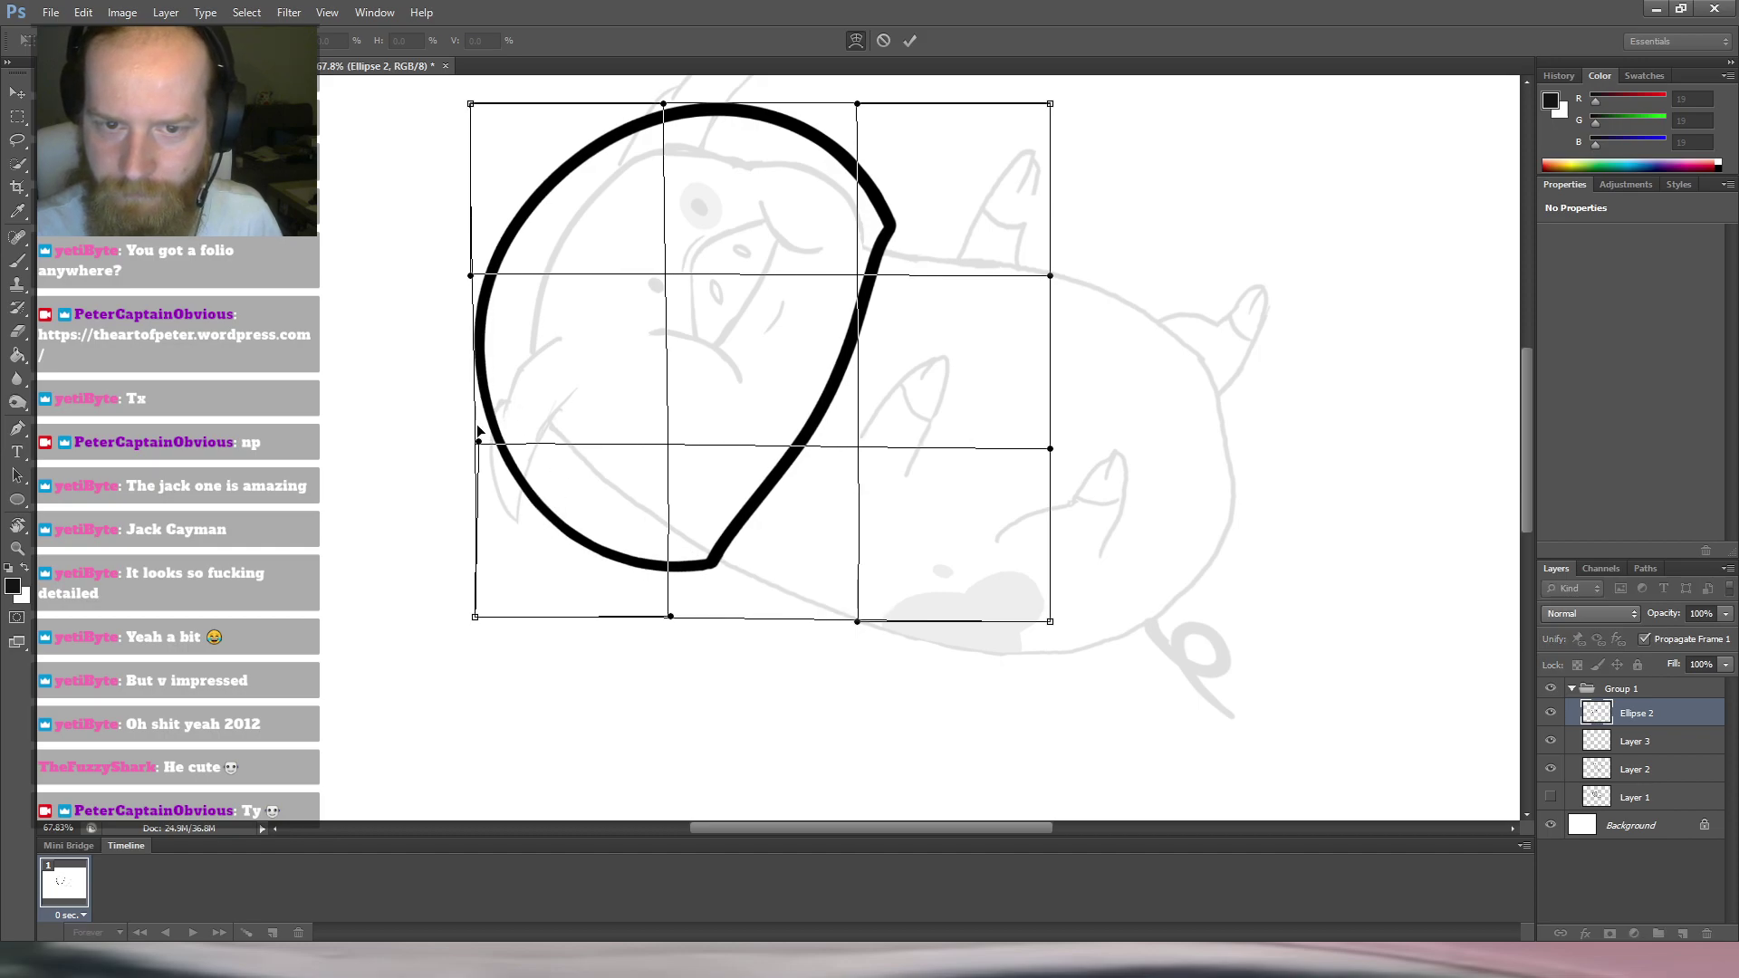
left_click_drag(483, 445, 501, 429)
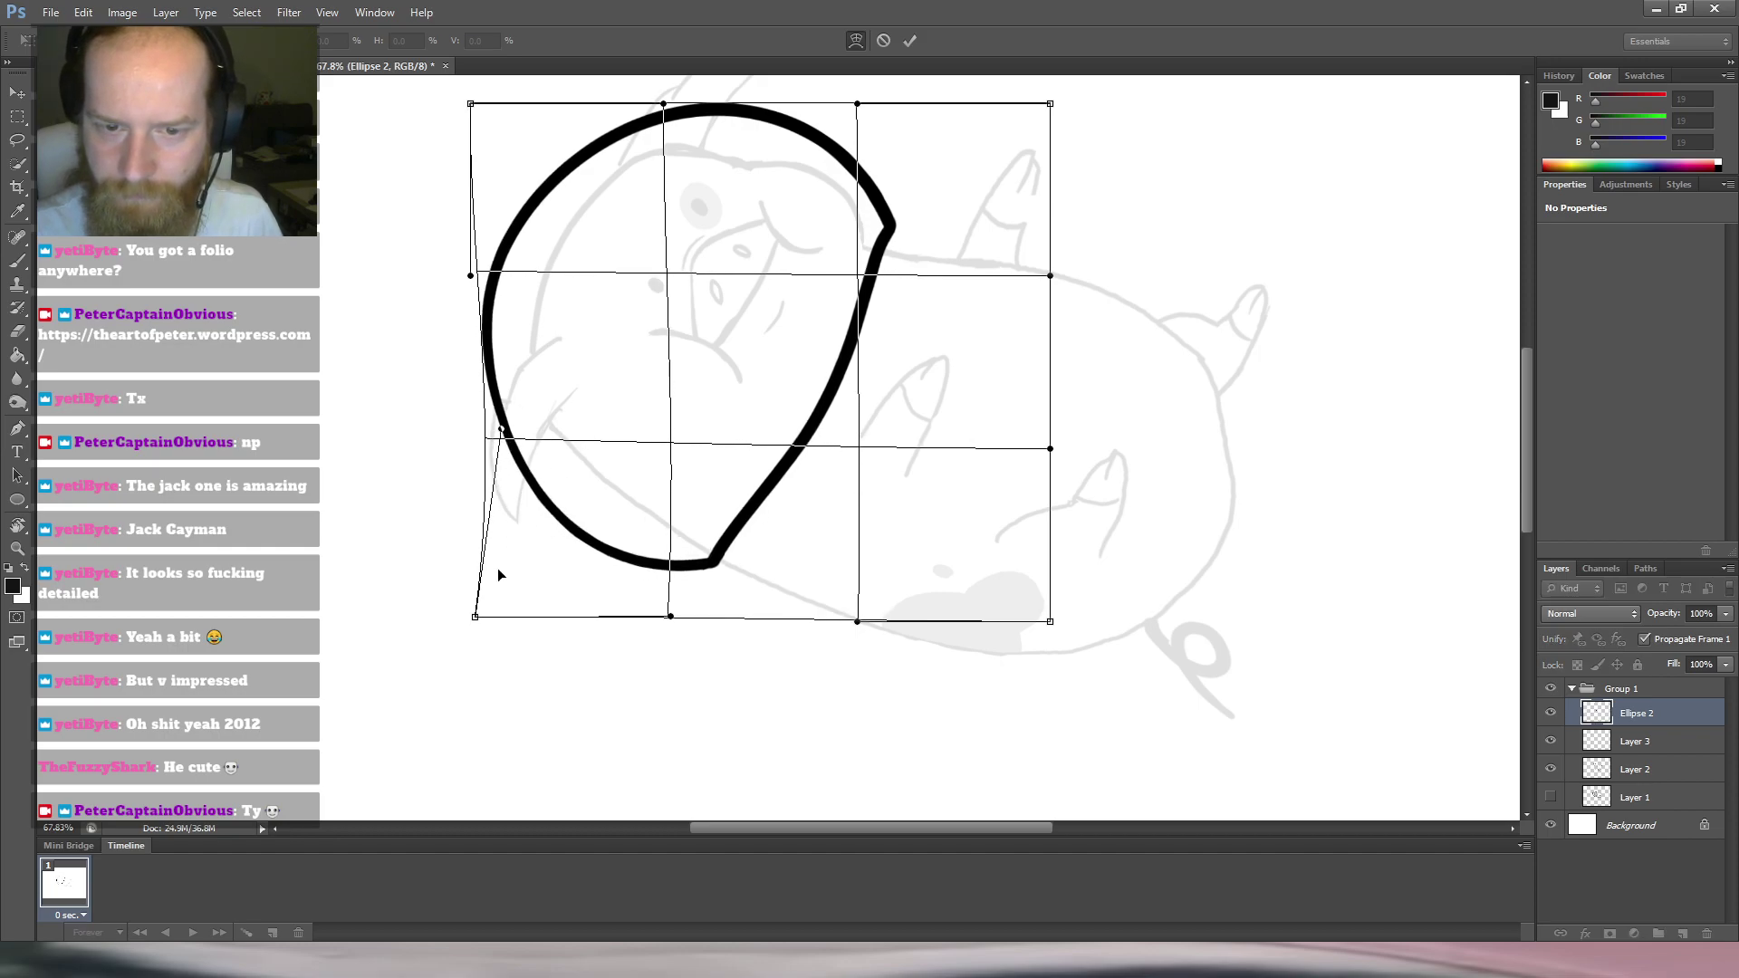
left_click_drag(478, 624, 478, 564)
left_click_drag(469, 278, 503, 259)
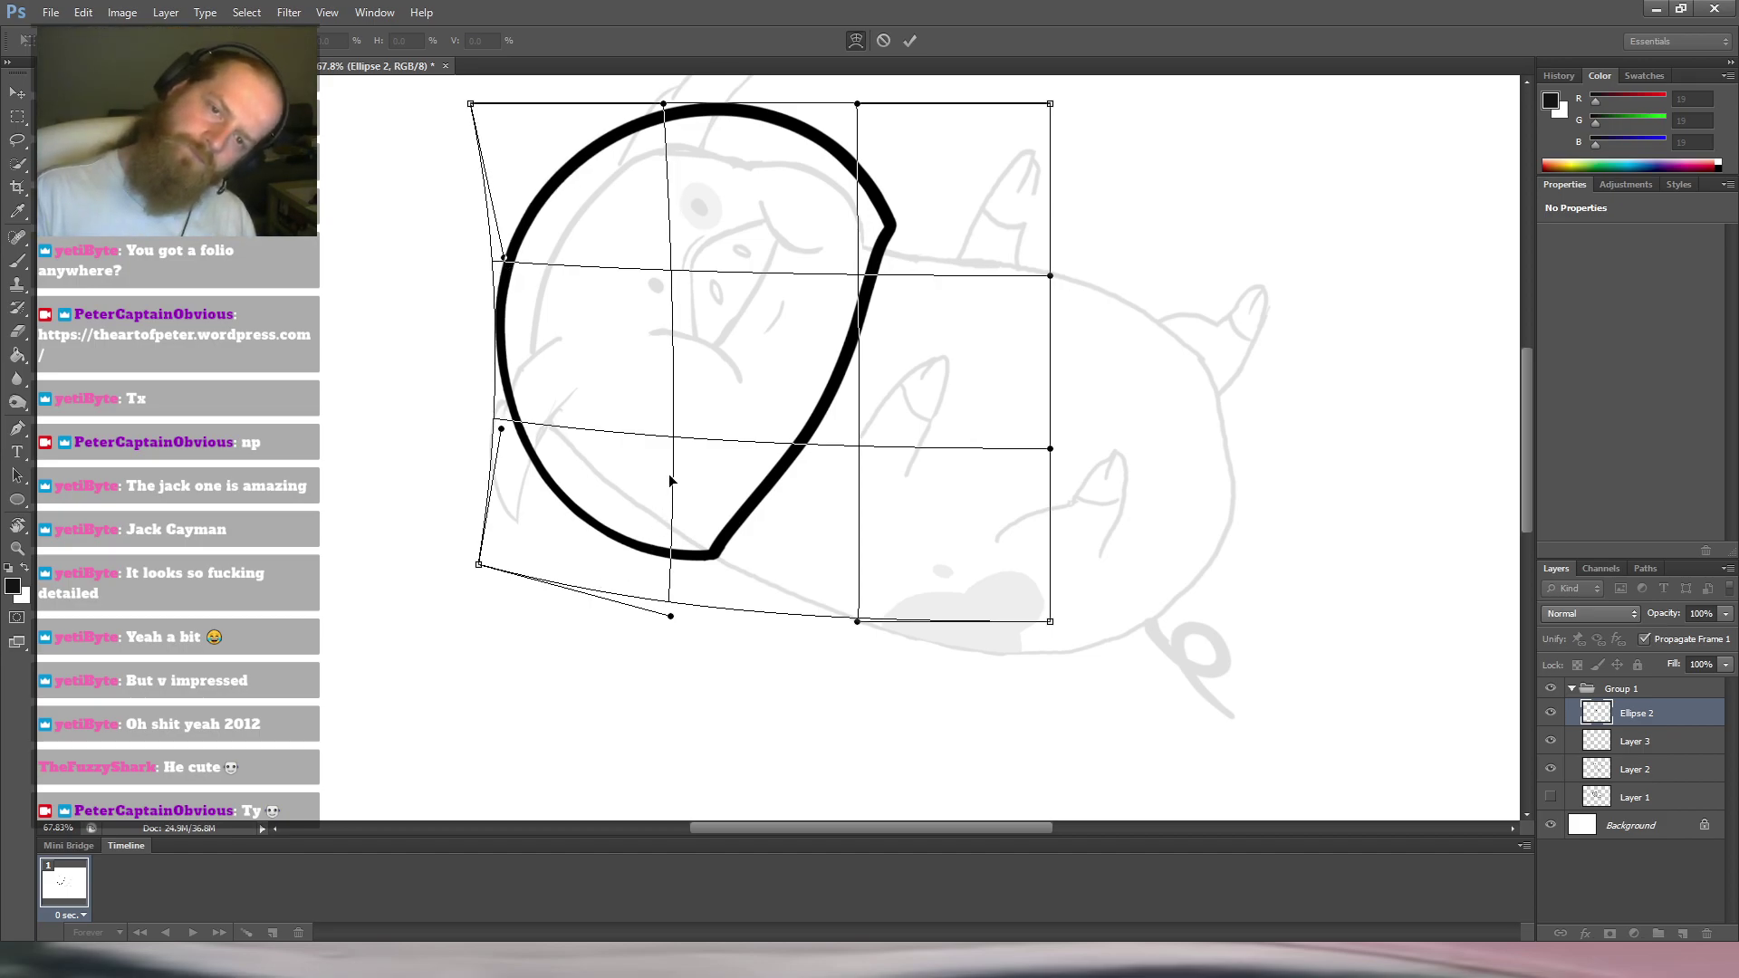
left_click_drag(501, 428, 488, 431)
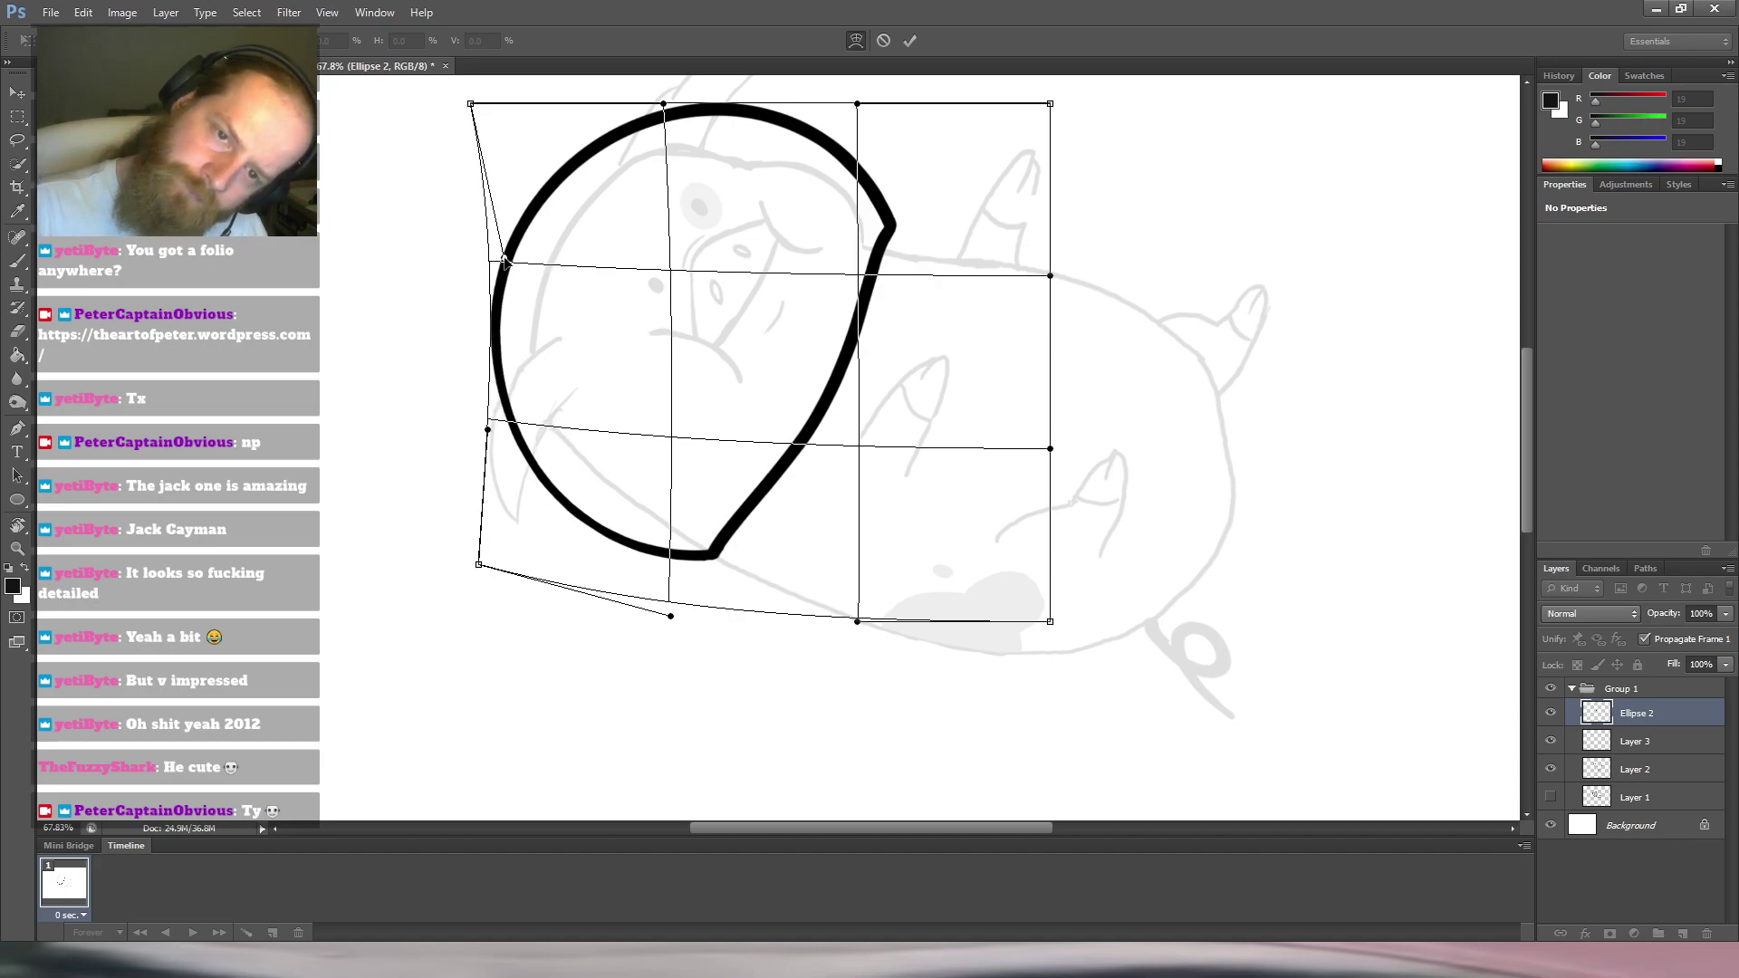
left_click_drag(471, 104, 485, 110)
key("Return")
Draw a black-outlined ellipse of about 1067 by 797 px over the pig's body.
left_click_drag(988, 318, 854, 332)
scroll(879, 328, "down", 6)
scroll(876, 328, "up", 3)
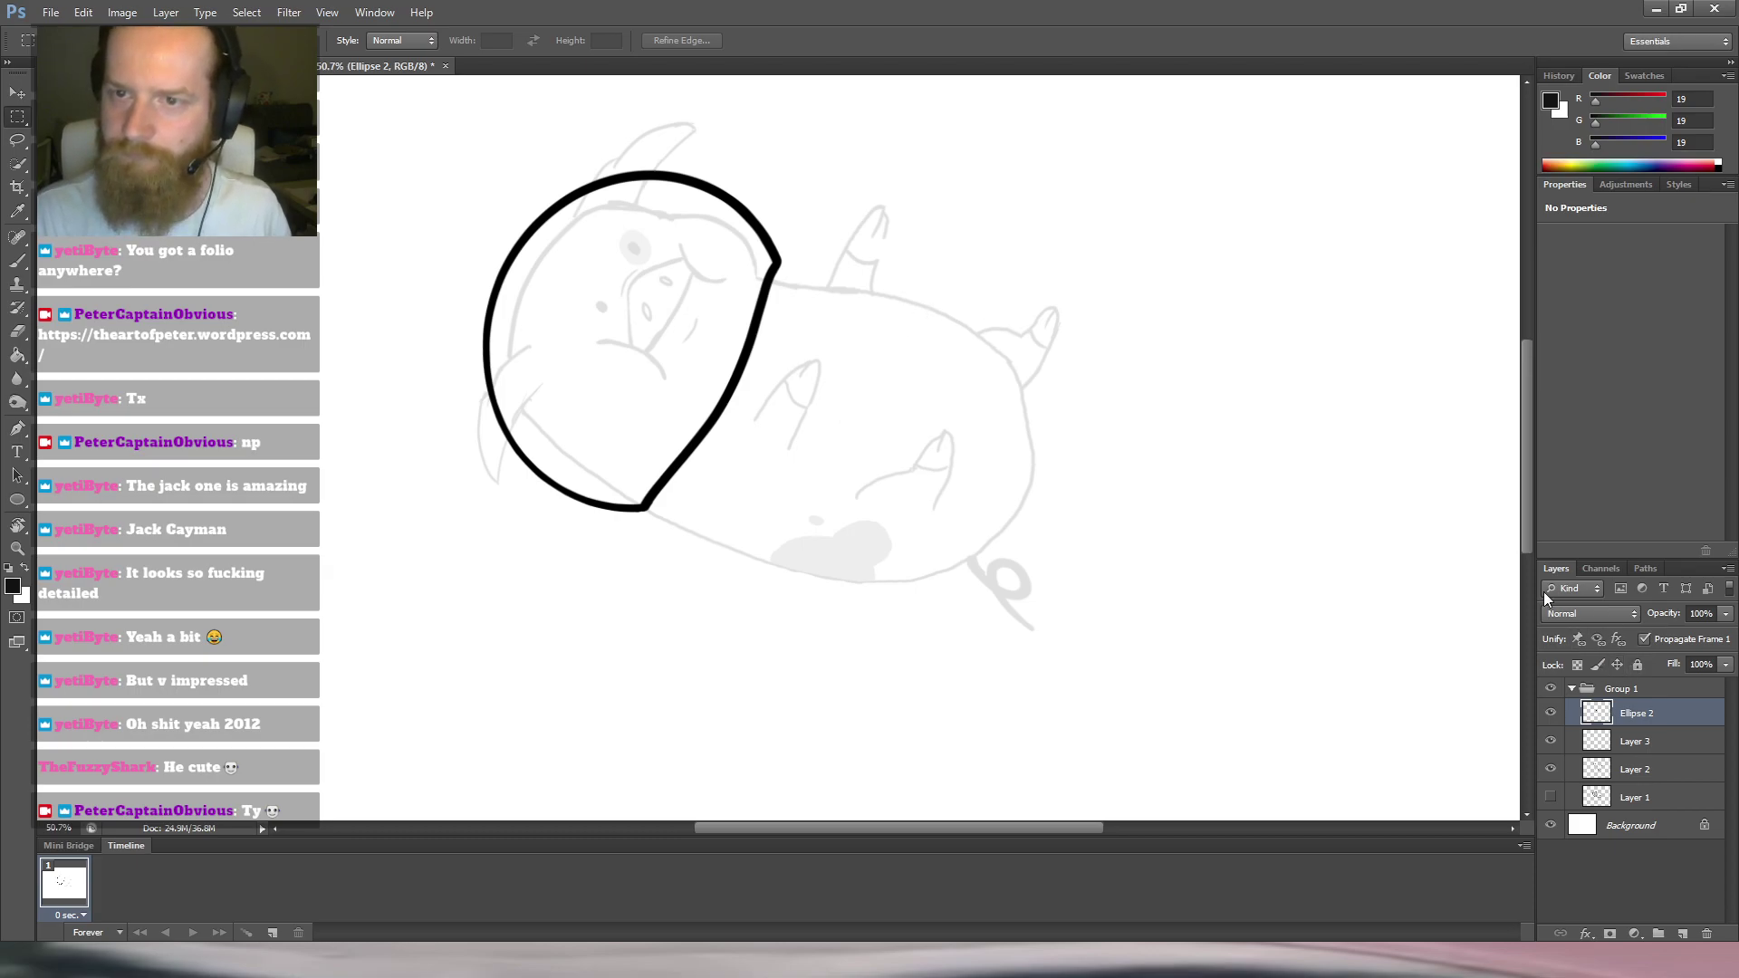
left_click(21, 500)
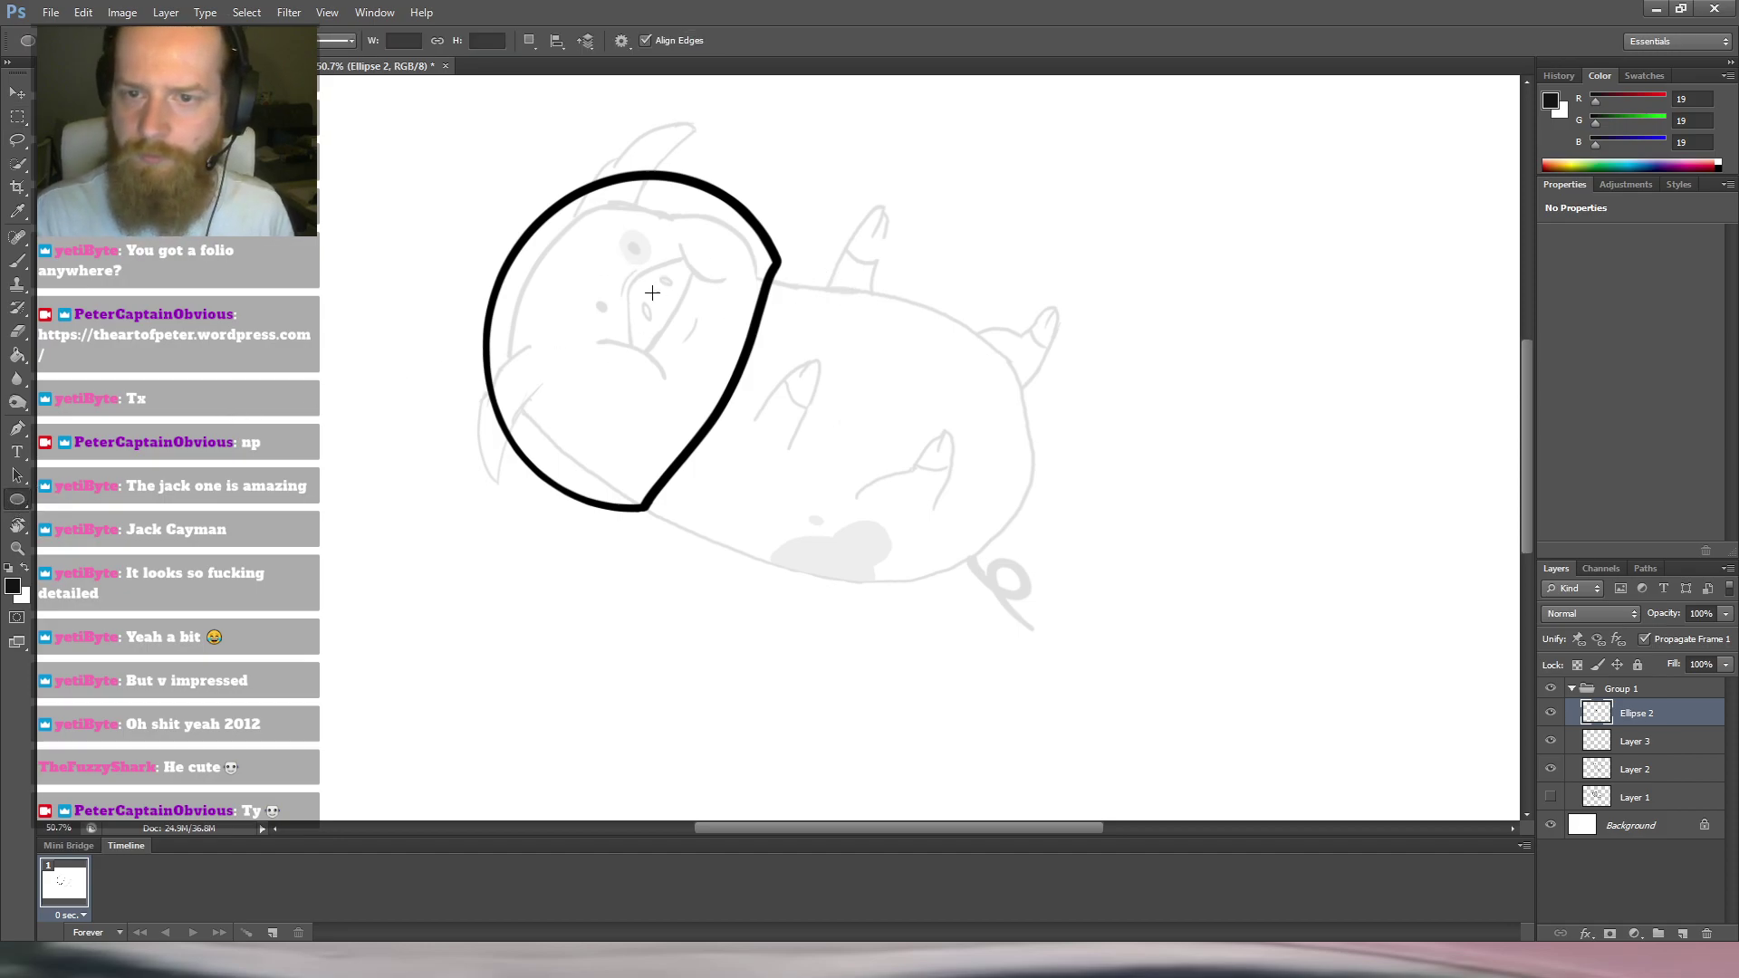
left_click_drag(579, 243, 1070, 603)
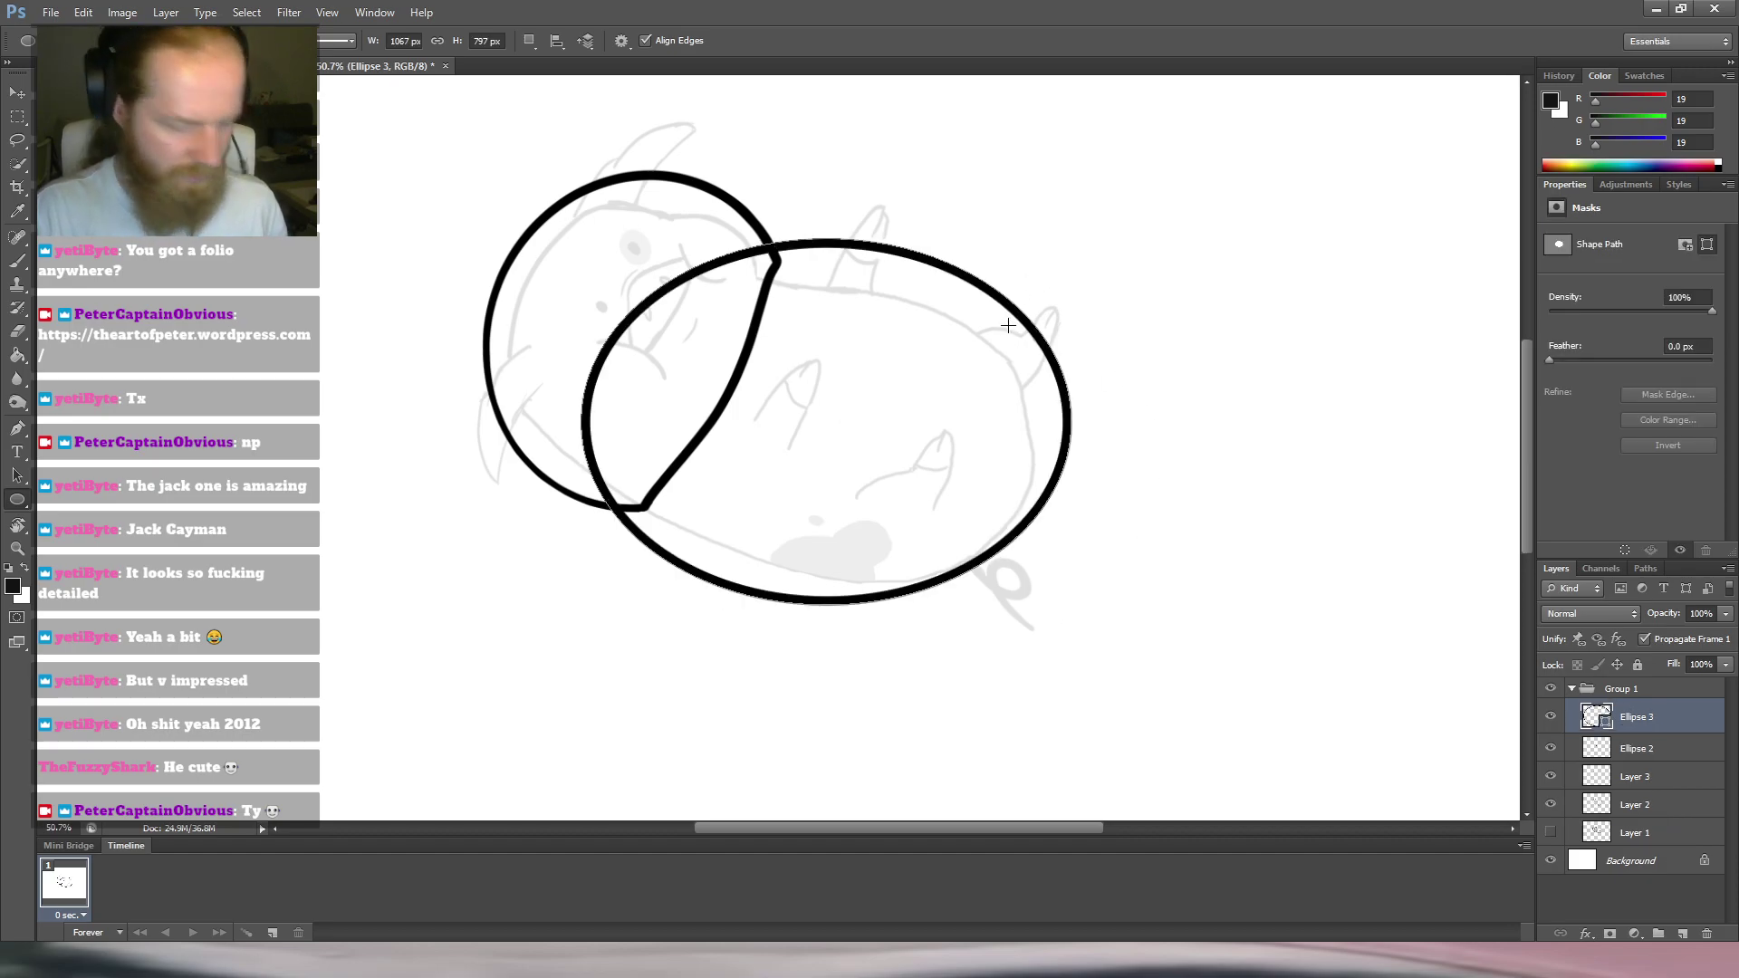
Rotate the body ellipse clockwise, scale it down slightly and position it over the sketched torso.
key("l")
key("ctrl+t")
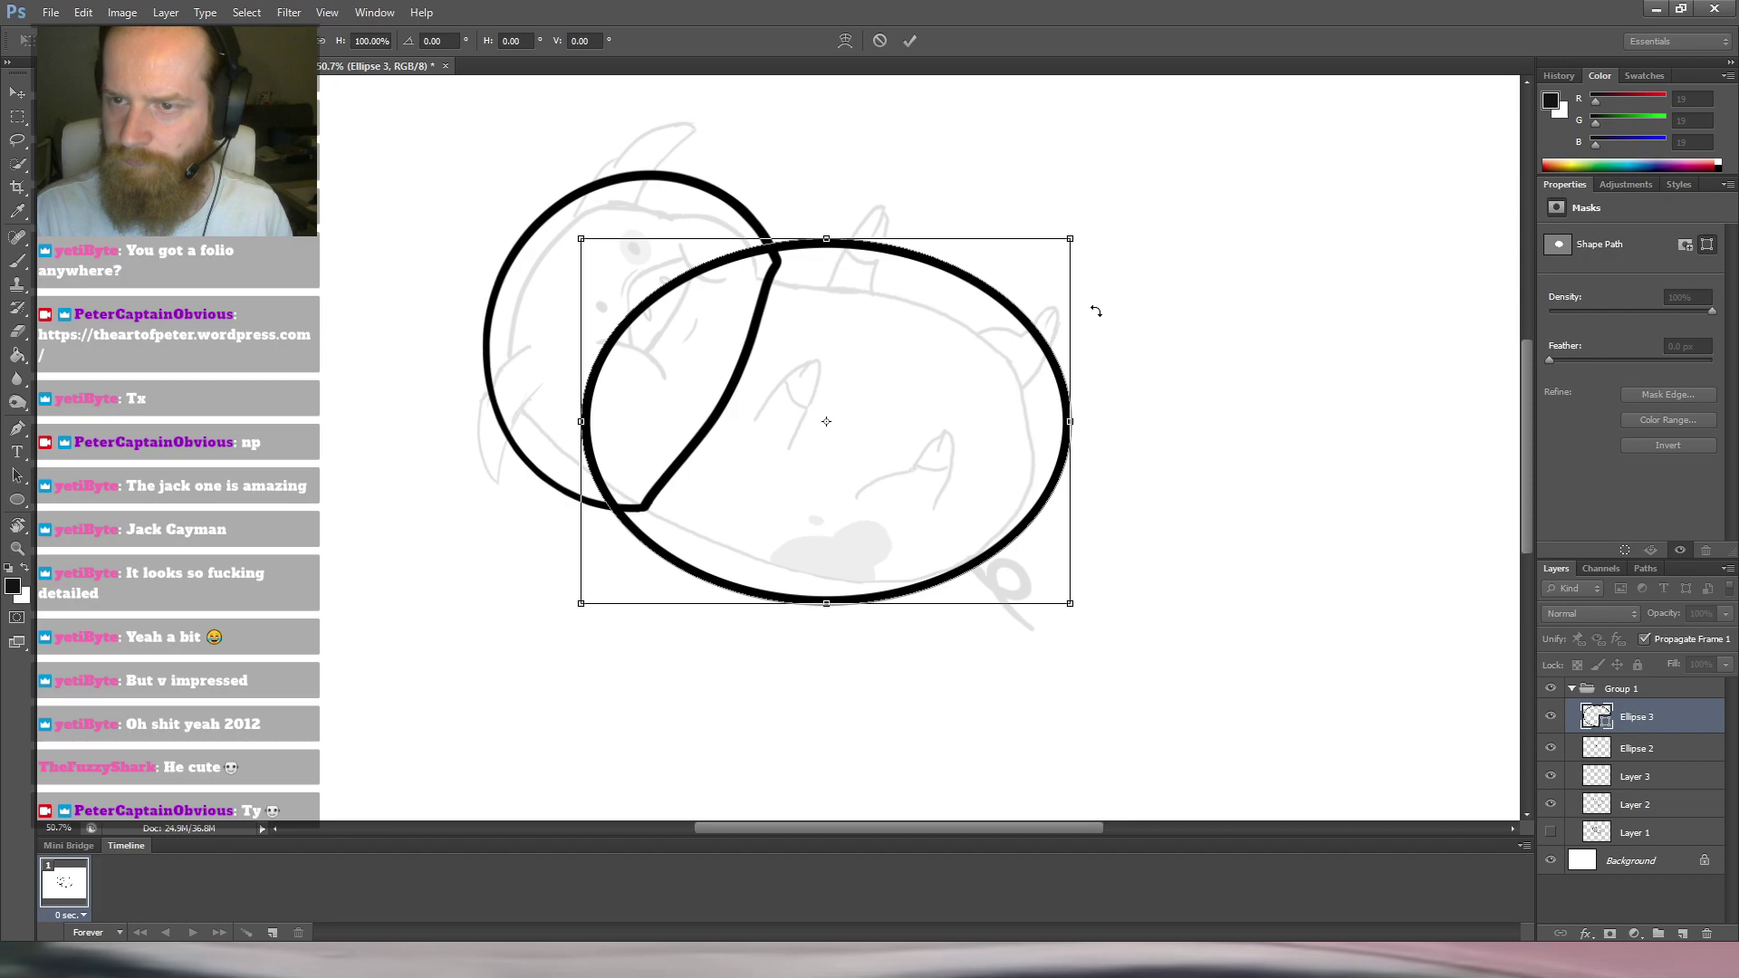
left_click_drag(1091, 211, 1150, 299)
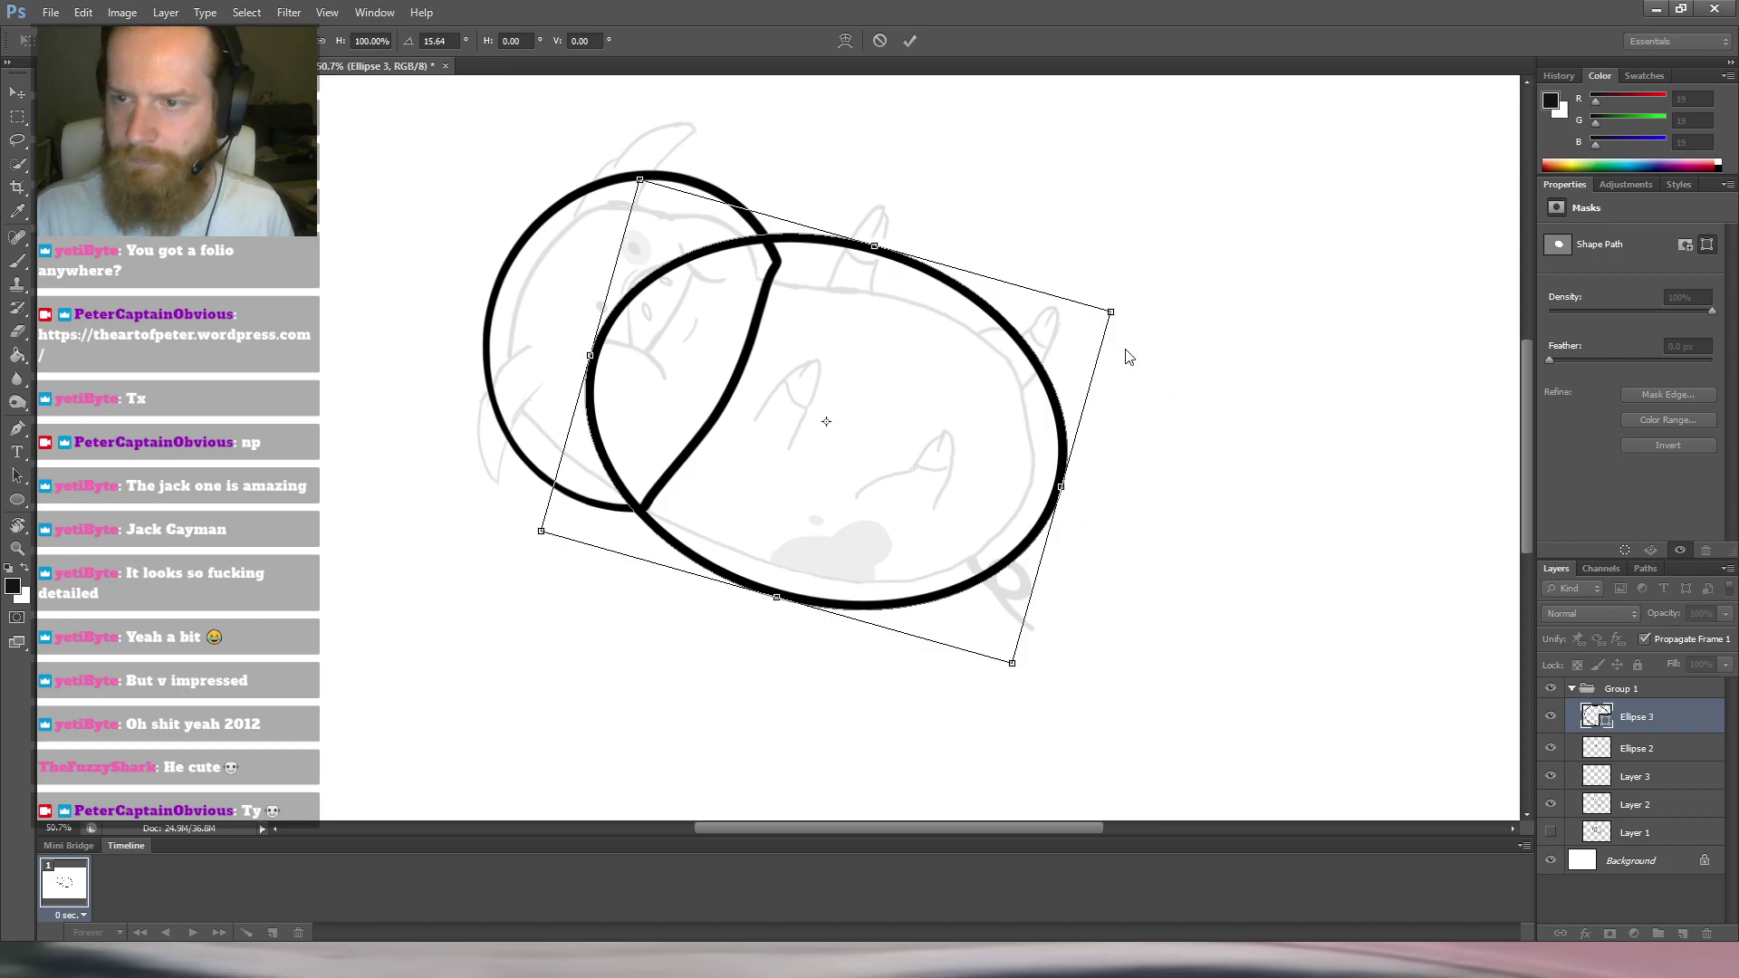
left_click_drag(1128, 292, 1069, 304)
left_click_drag(990, 372, 1013, 371)
mouse_move(1086, 296)
left_mouse_down()
mouse_move(1056, 313)
mouse_move(1078, 318)
left_mouse_up()
Switch the body ellipse's transform to Warp and pull its upper, leg-side edge down toward the sketch line.
right_click(940, 393)
left_click(1010, 542)
left_click_drag(778, 262, 780, 247)
mouse_move(923, 281)
left_mouse_down()
mouse_move(933, 294)
mouse_move(857, 282)
mouse_move(871, 294)
left_mouse_up()
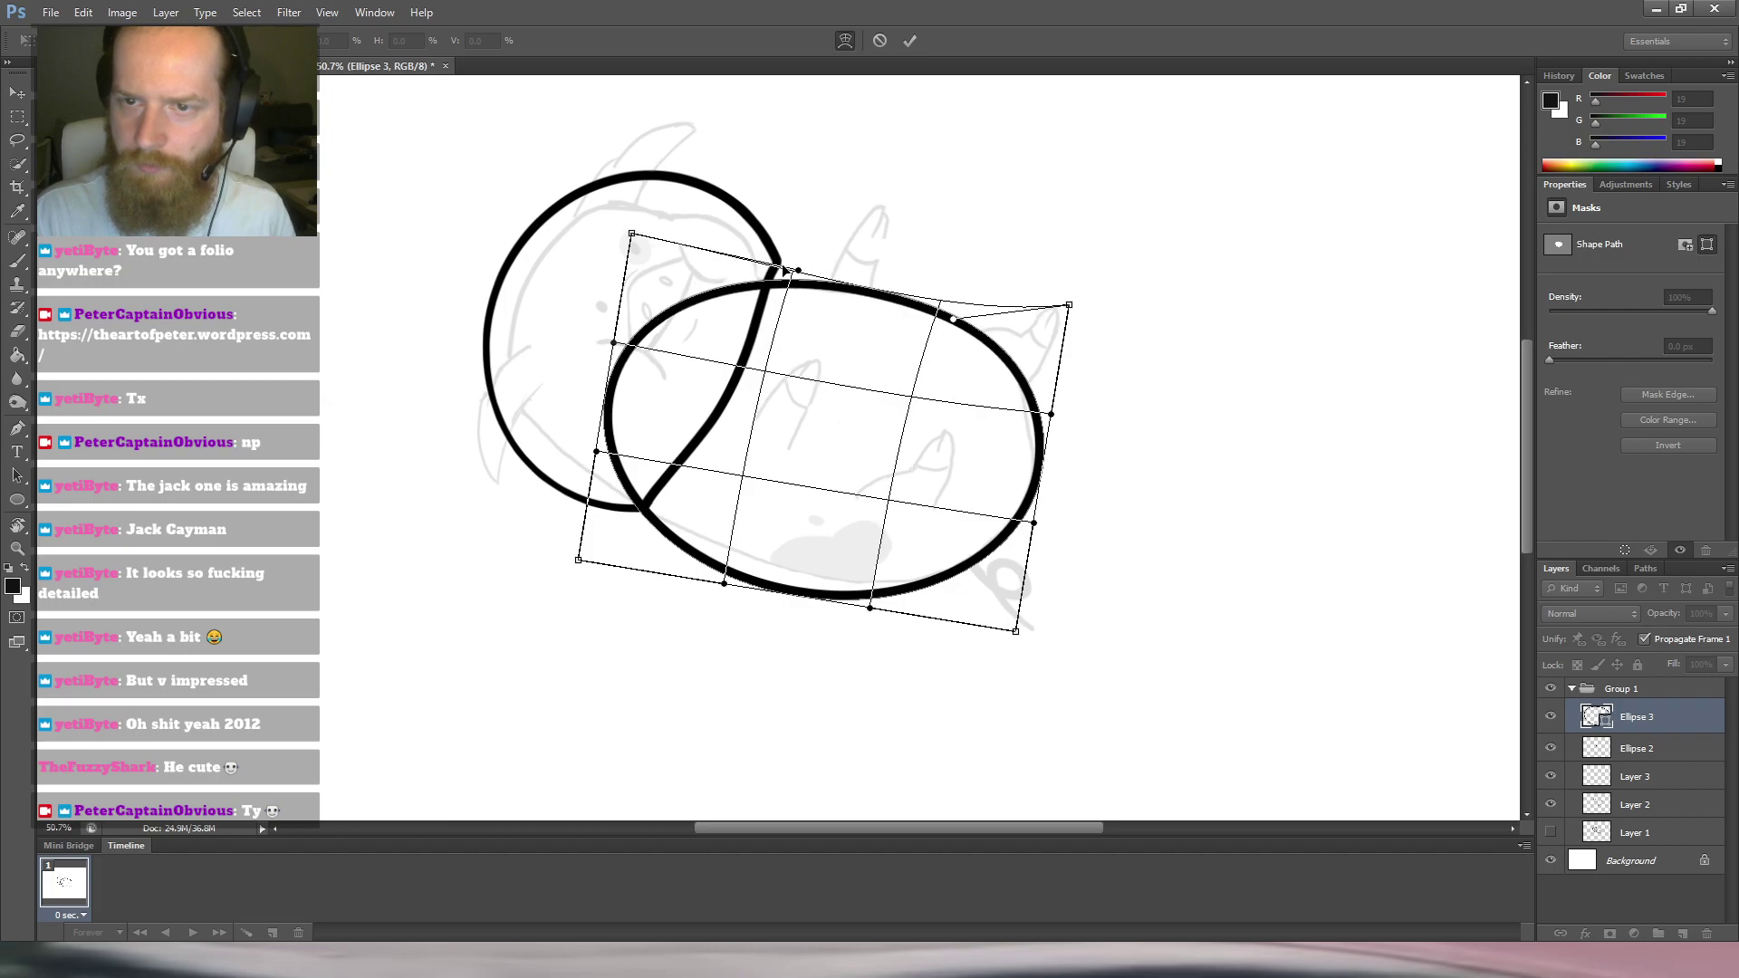
Warp the body ellipse's neck end inward and refine its upper edge and rump to match the sketched contour.
left_click_drag(614, 344, 793, 263)
left_click_drag(686, 310, 678, 299)
left_click_drag(633, 234, 802, 254)
left_click_drag(693, 230, 690, 212)
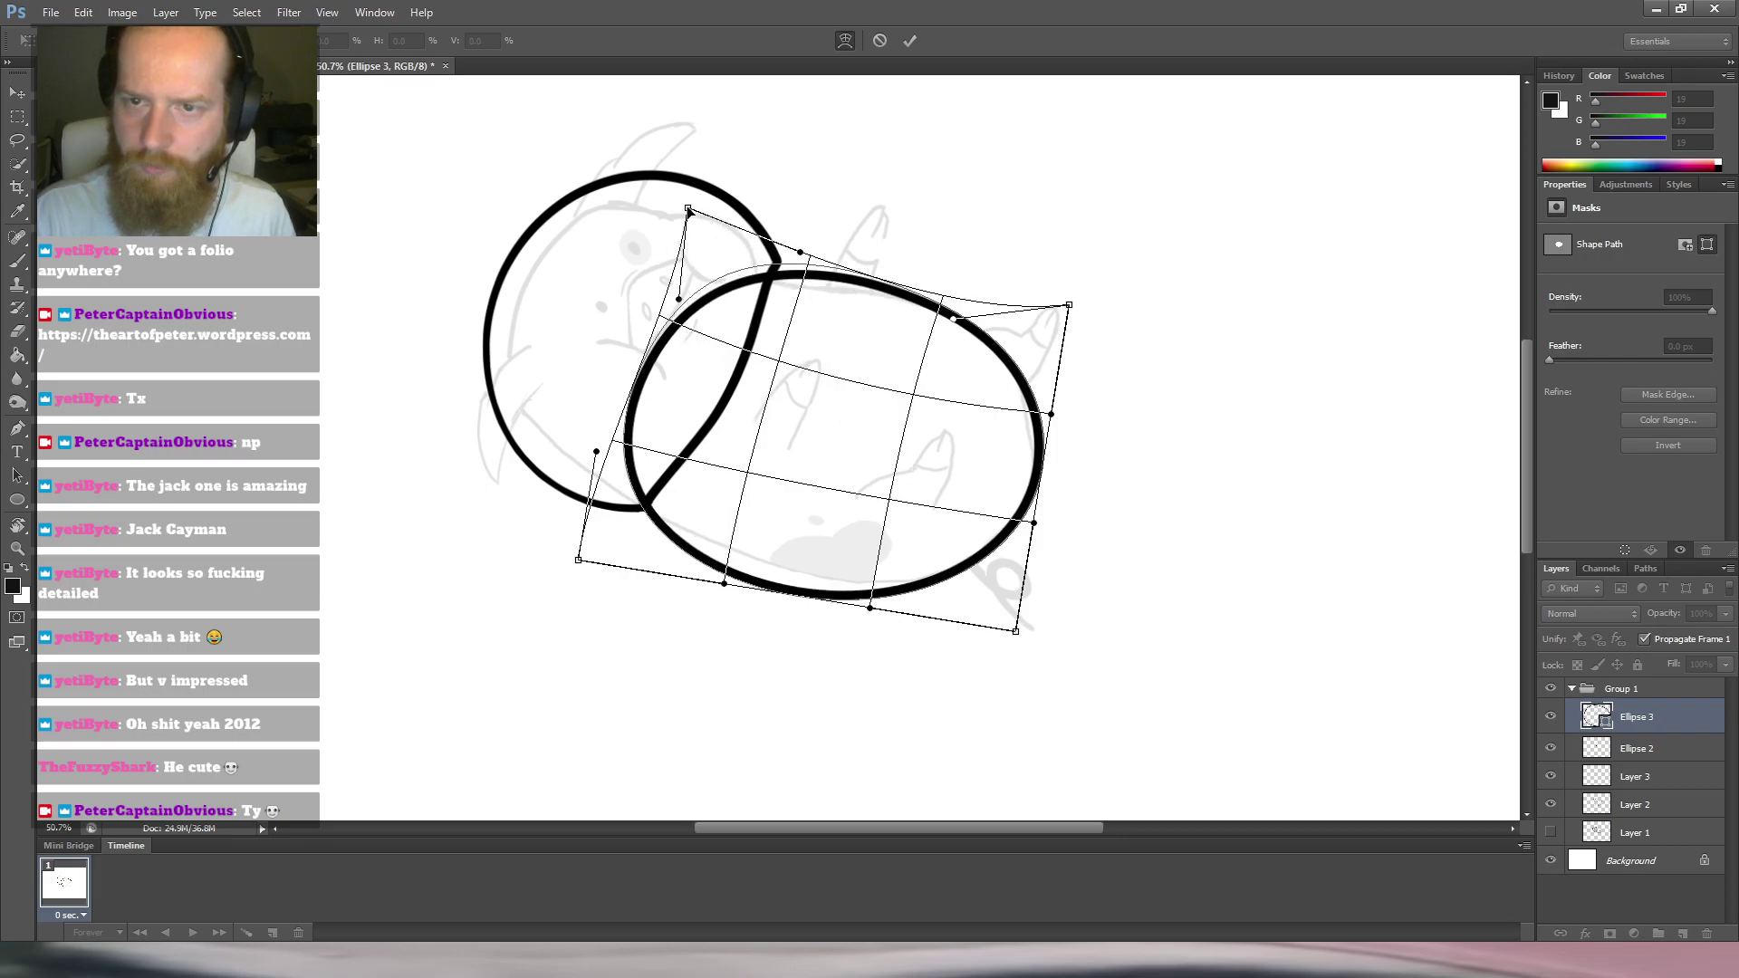
left_click_drag(801, 253, 758, 245)
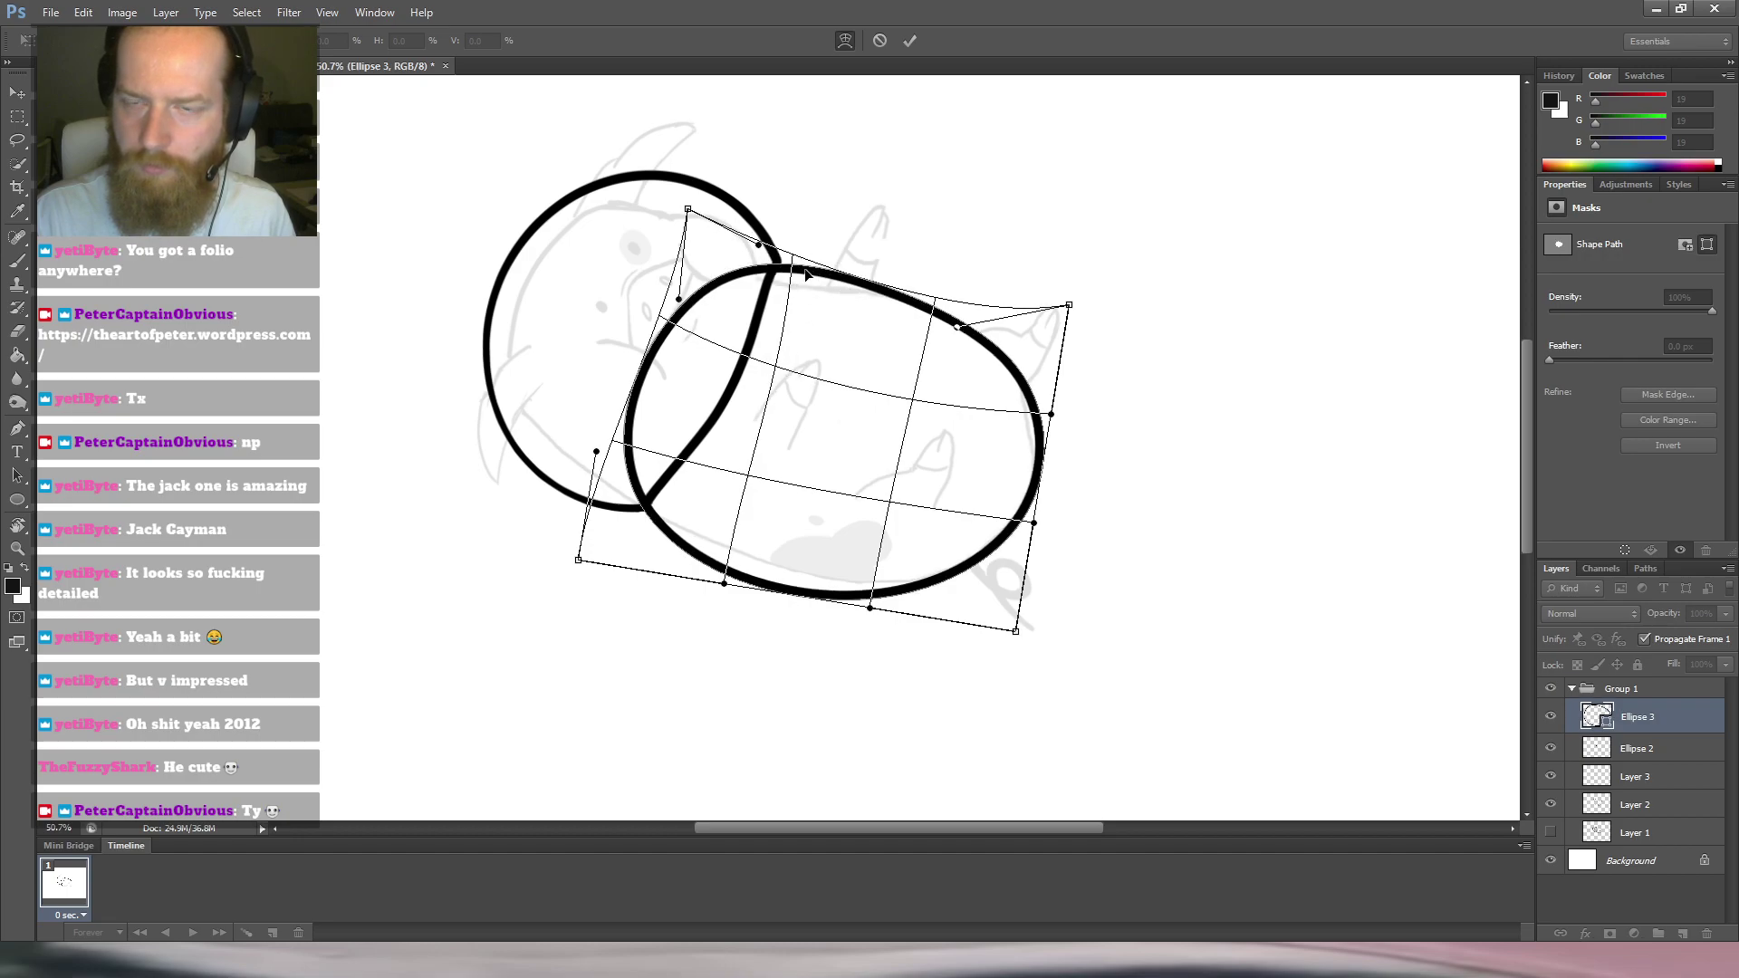
left_click_drag(758, 245, 770, 250)
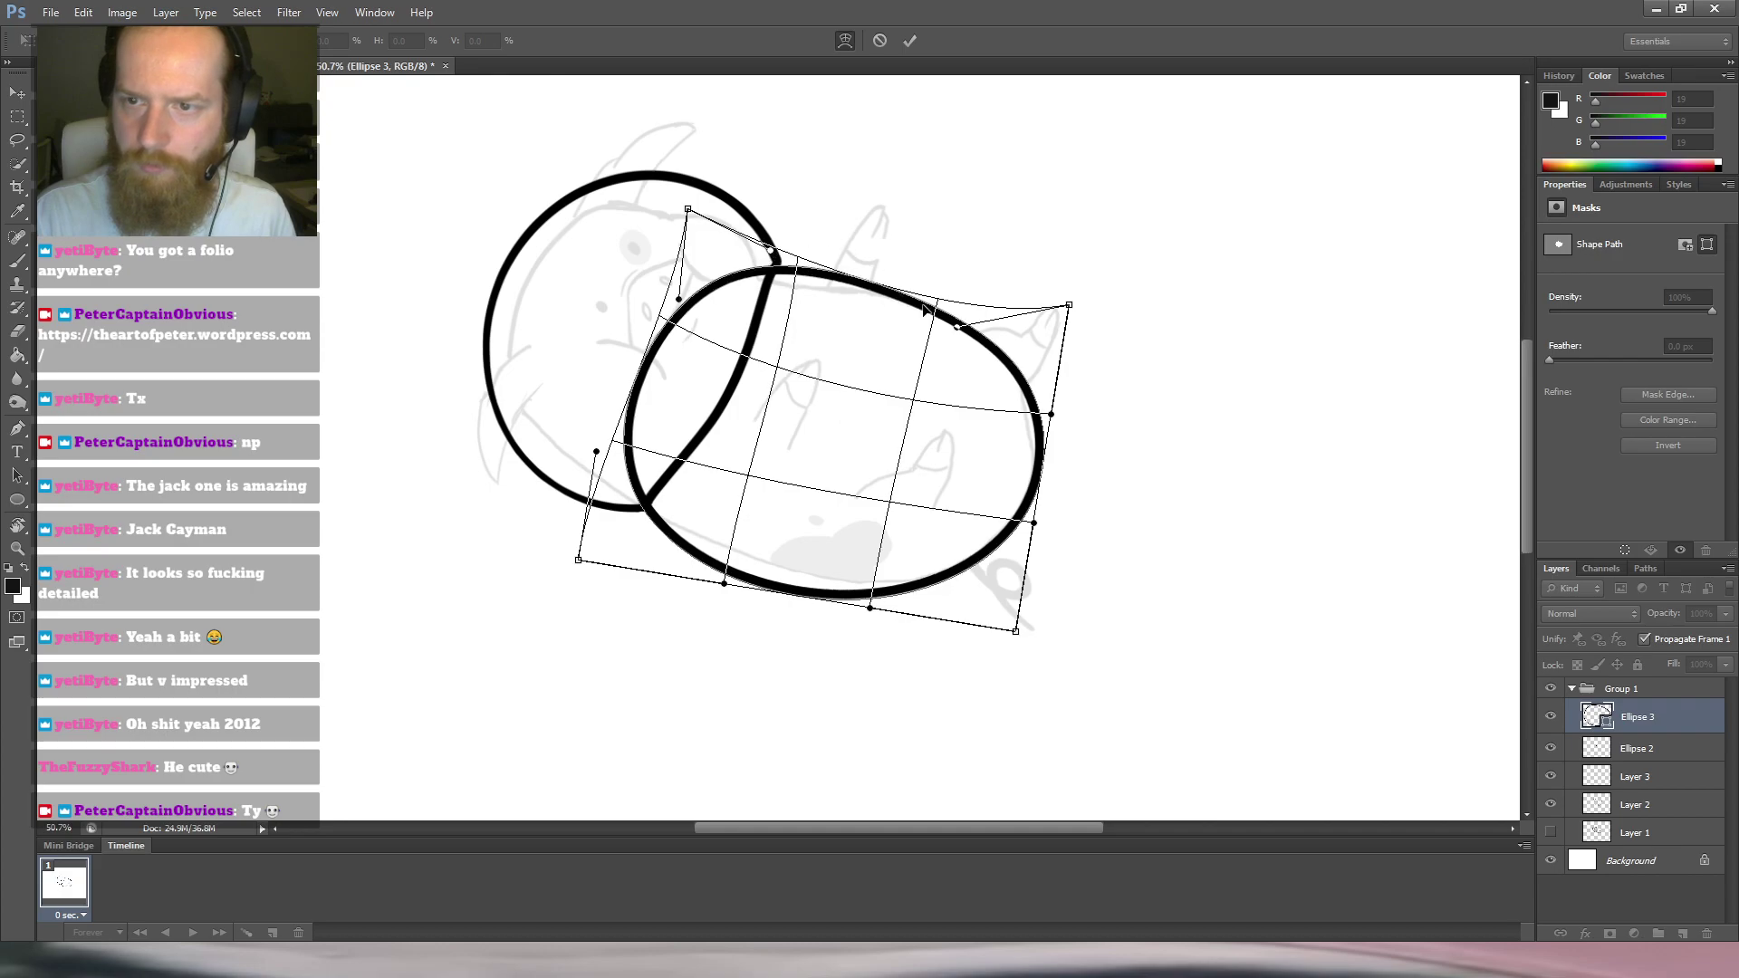
left_click_drag(959, 328, 998, 341)
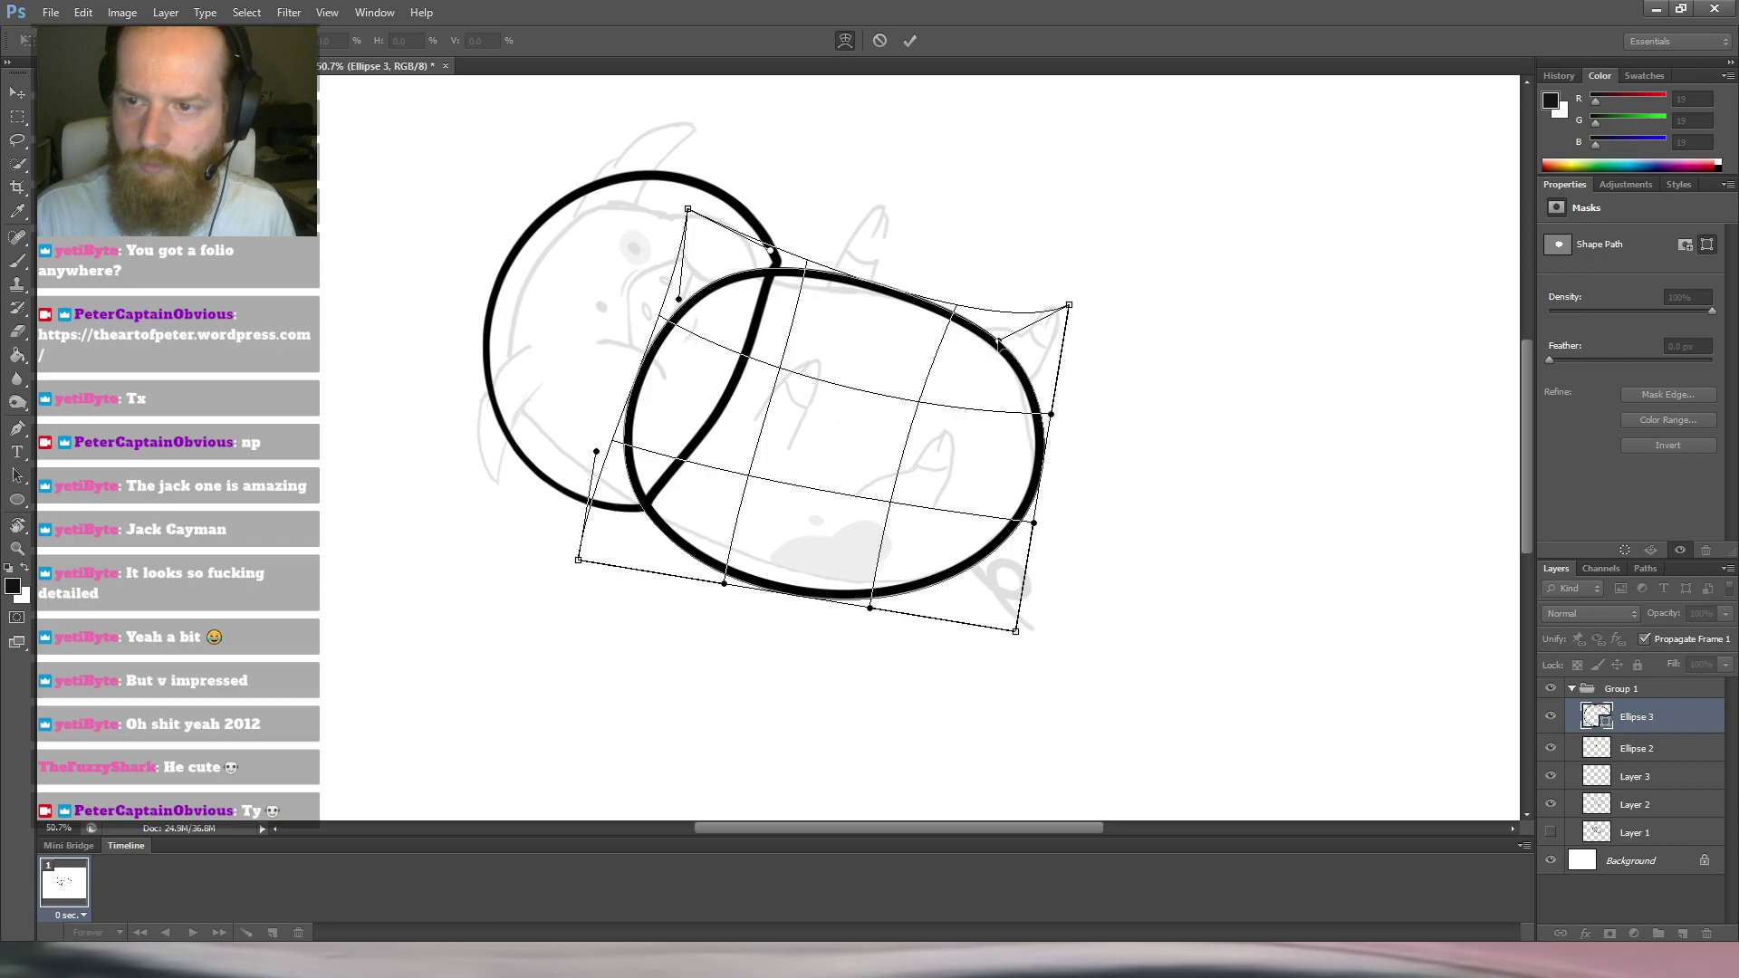
left_click_drag(1051, 415, 1044, 420)
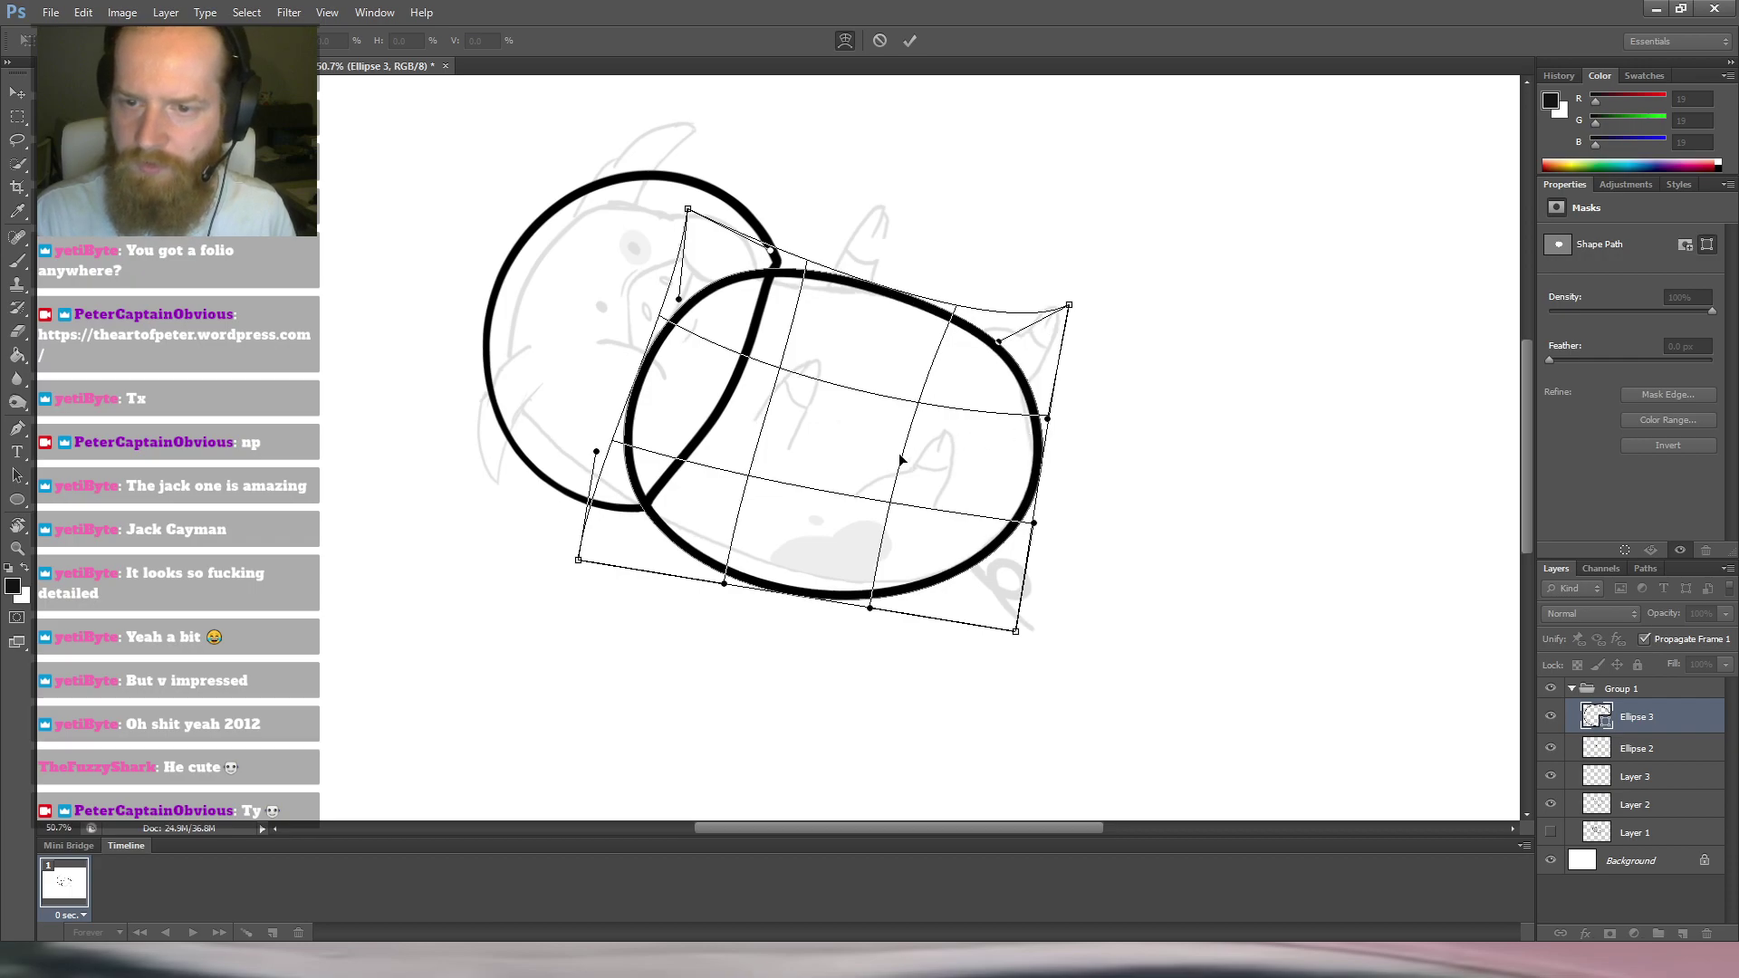
Warp the body ellipse's lower edge and lower neck corner to follow the sketched back, and apply the transform.
left_click_drag(870, 608, 869, 581)
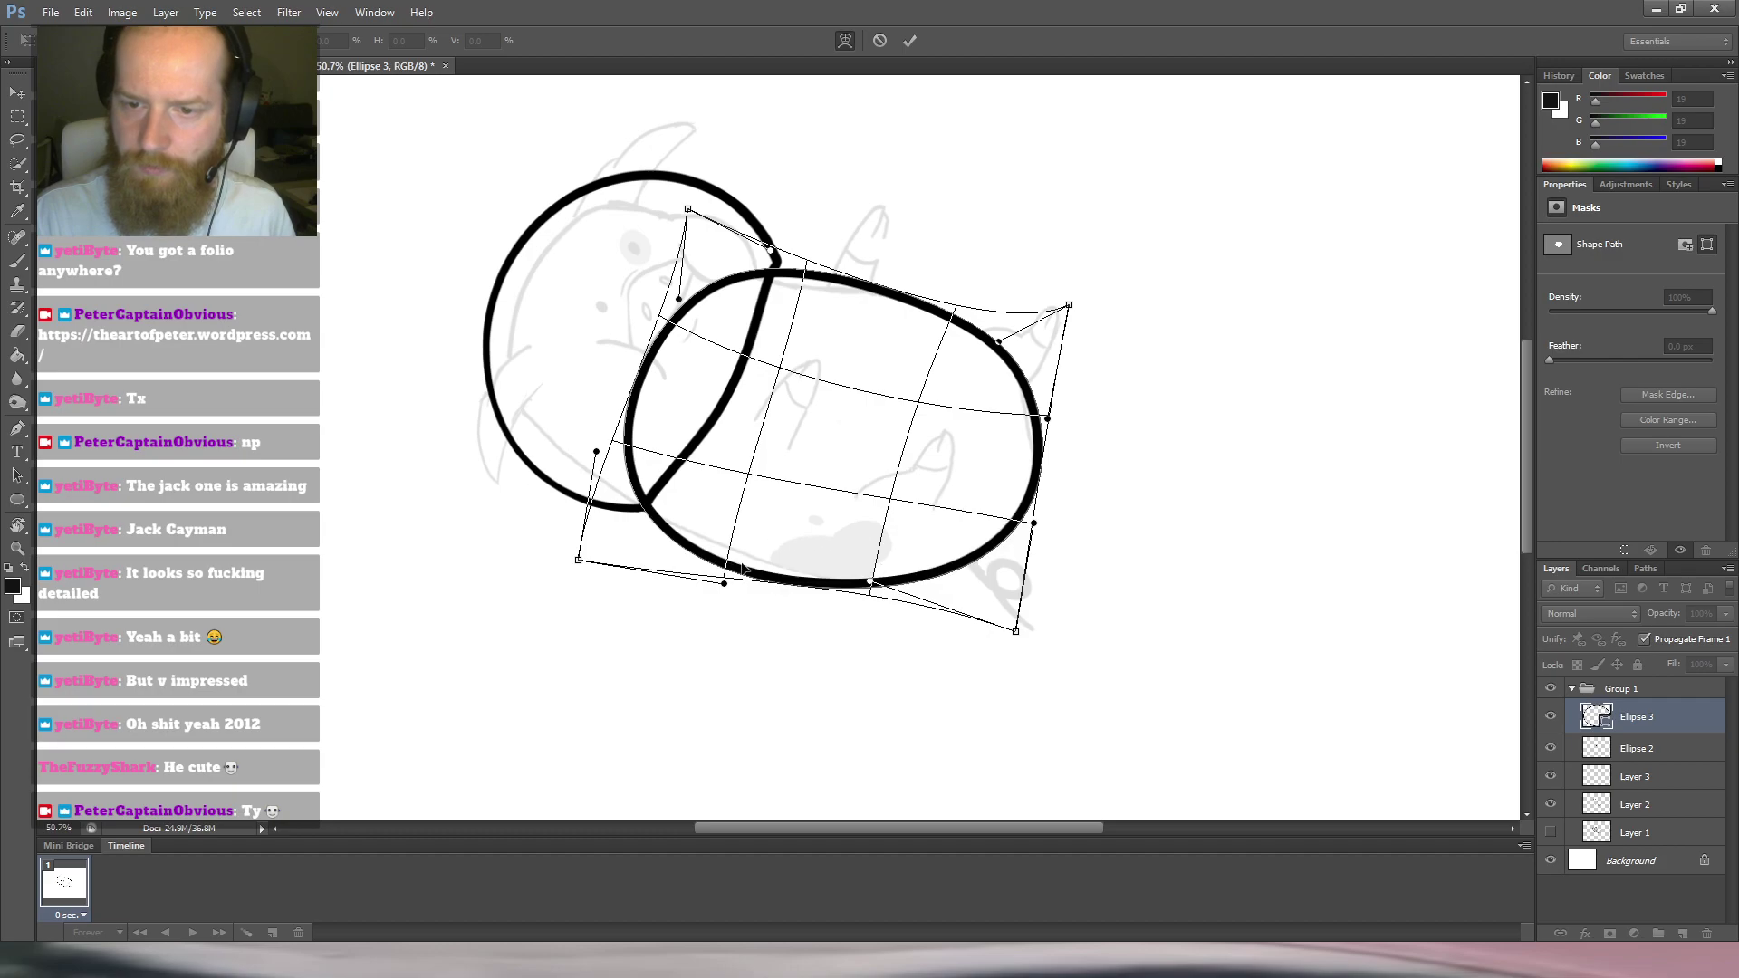
left_click_drag(578, 564, 582, 560)
left_click_drag(725, 581, 753, 526)
left_click_drag(582, 559, 593, 578)
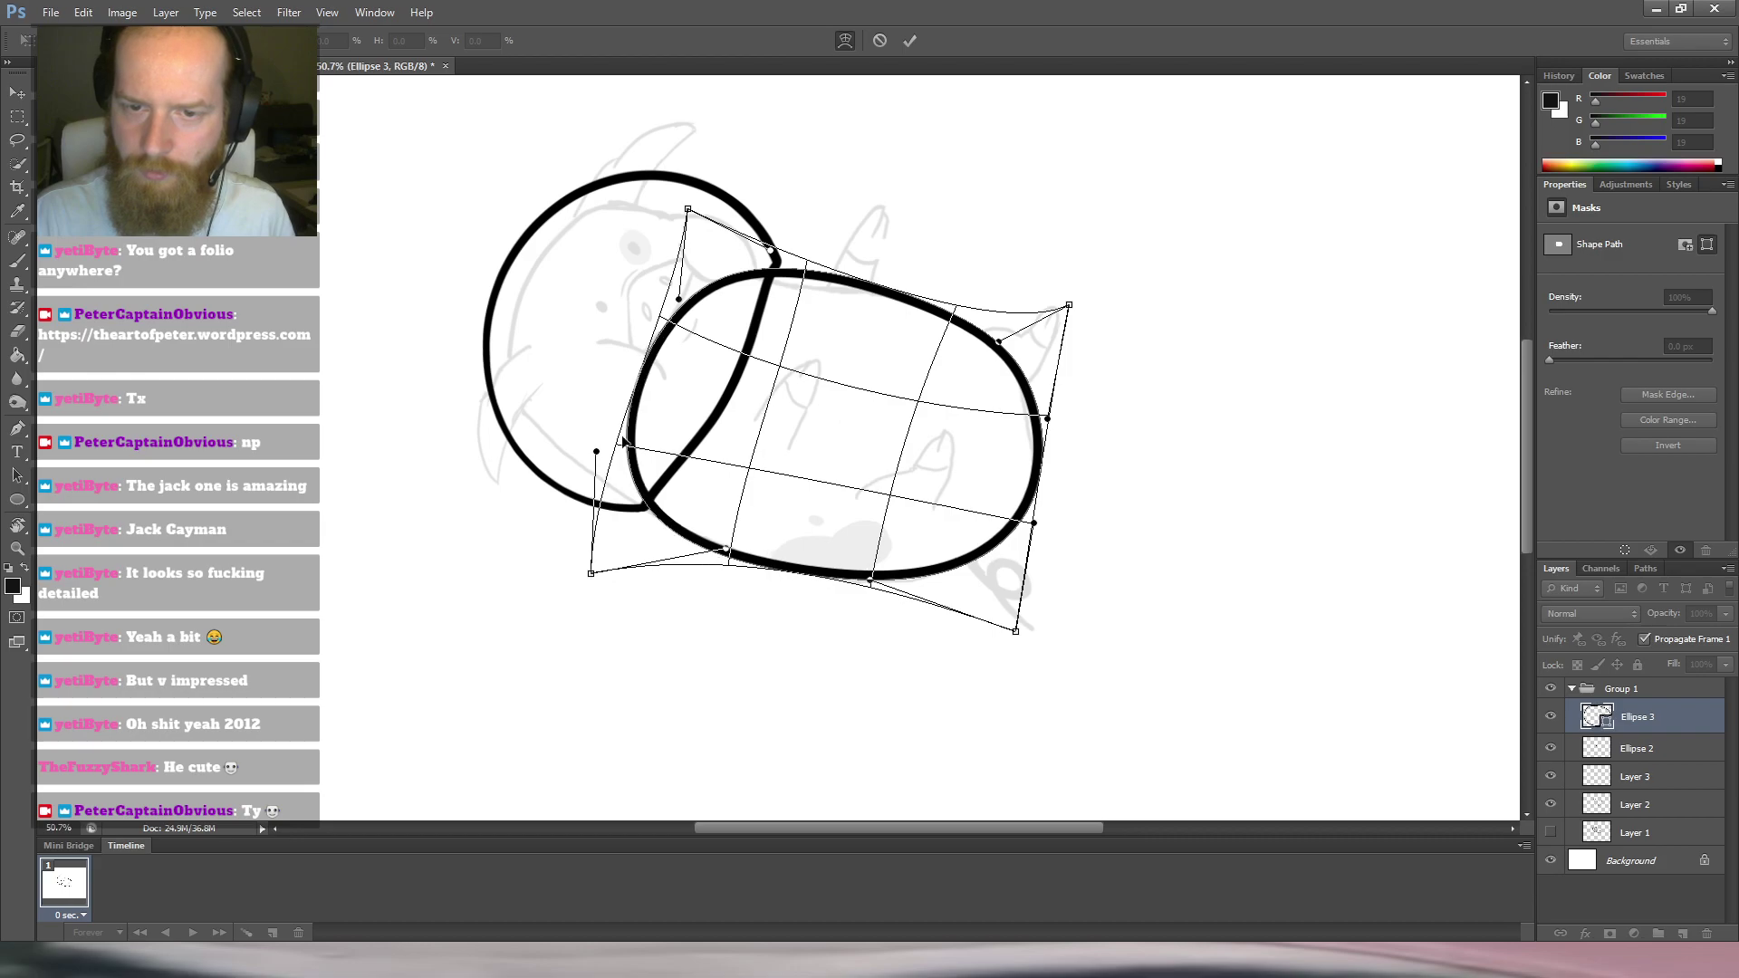
left_click_drag(597, 451, 589, 458)
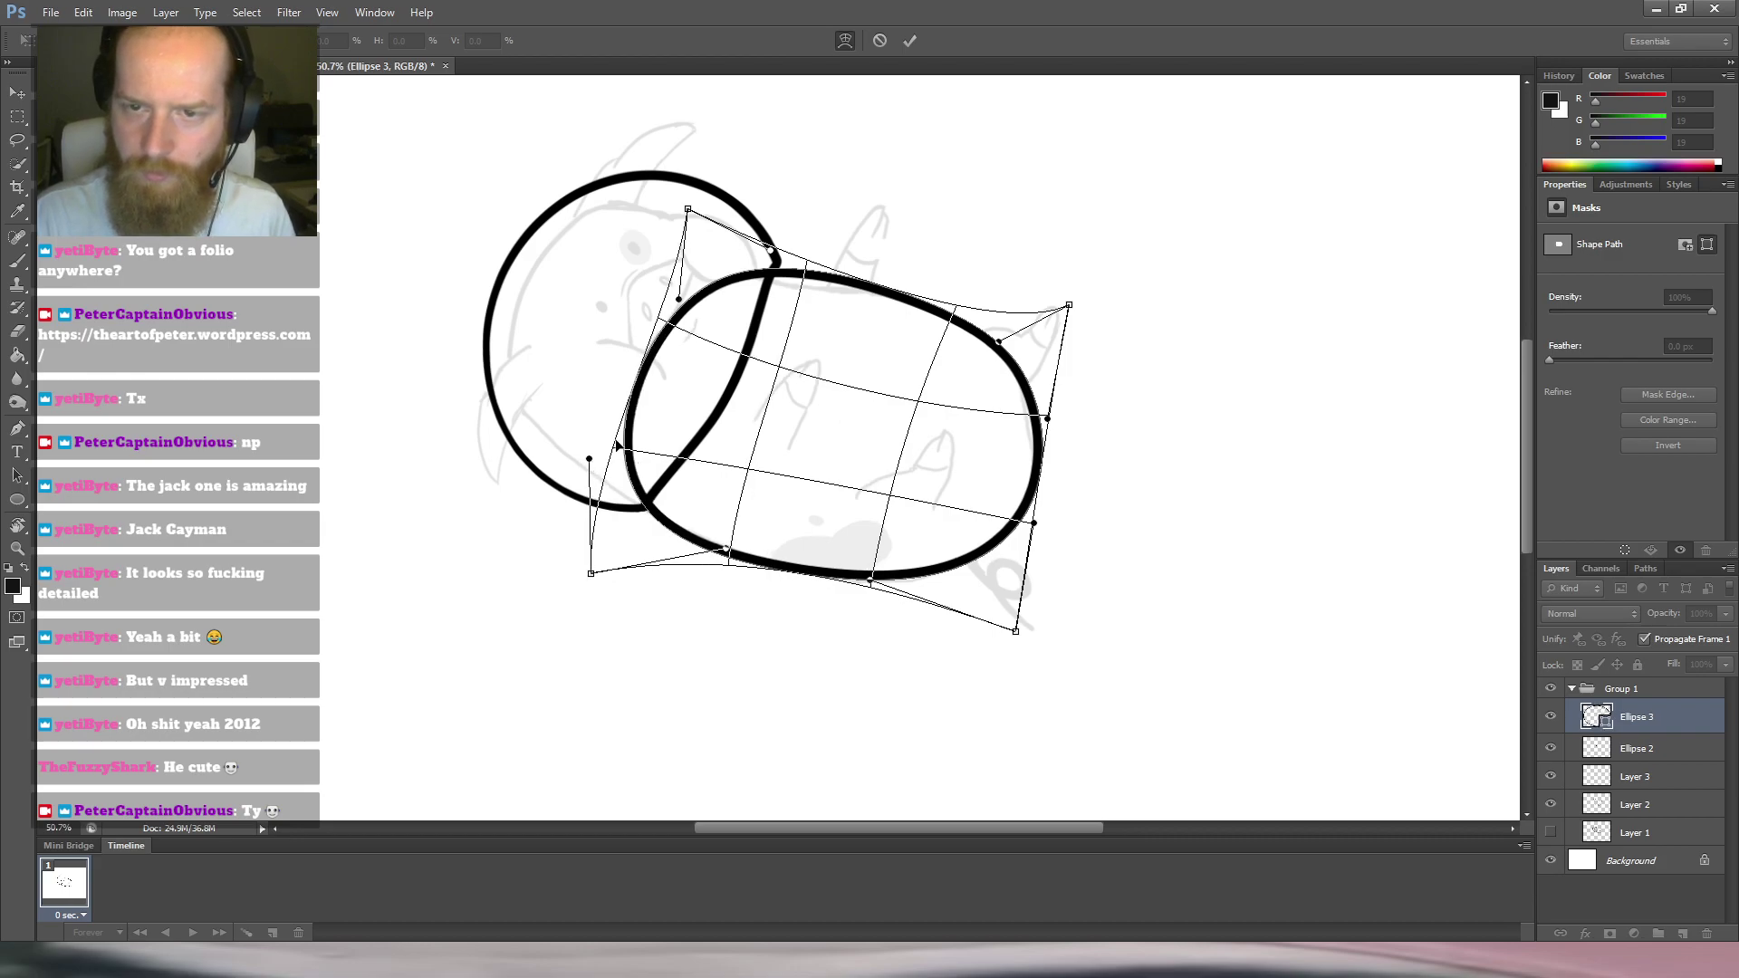
key("Return")
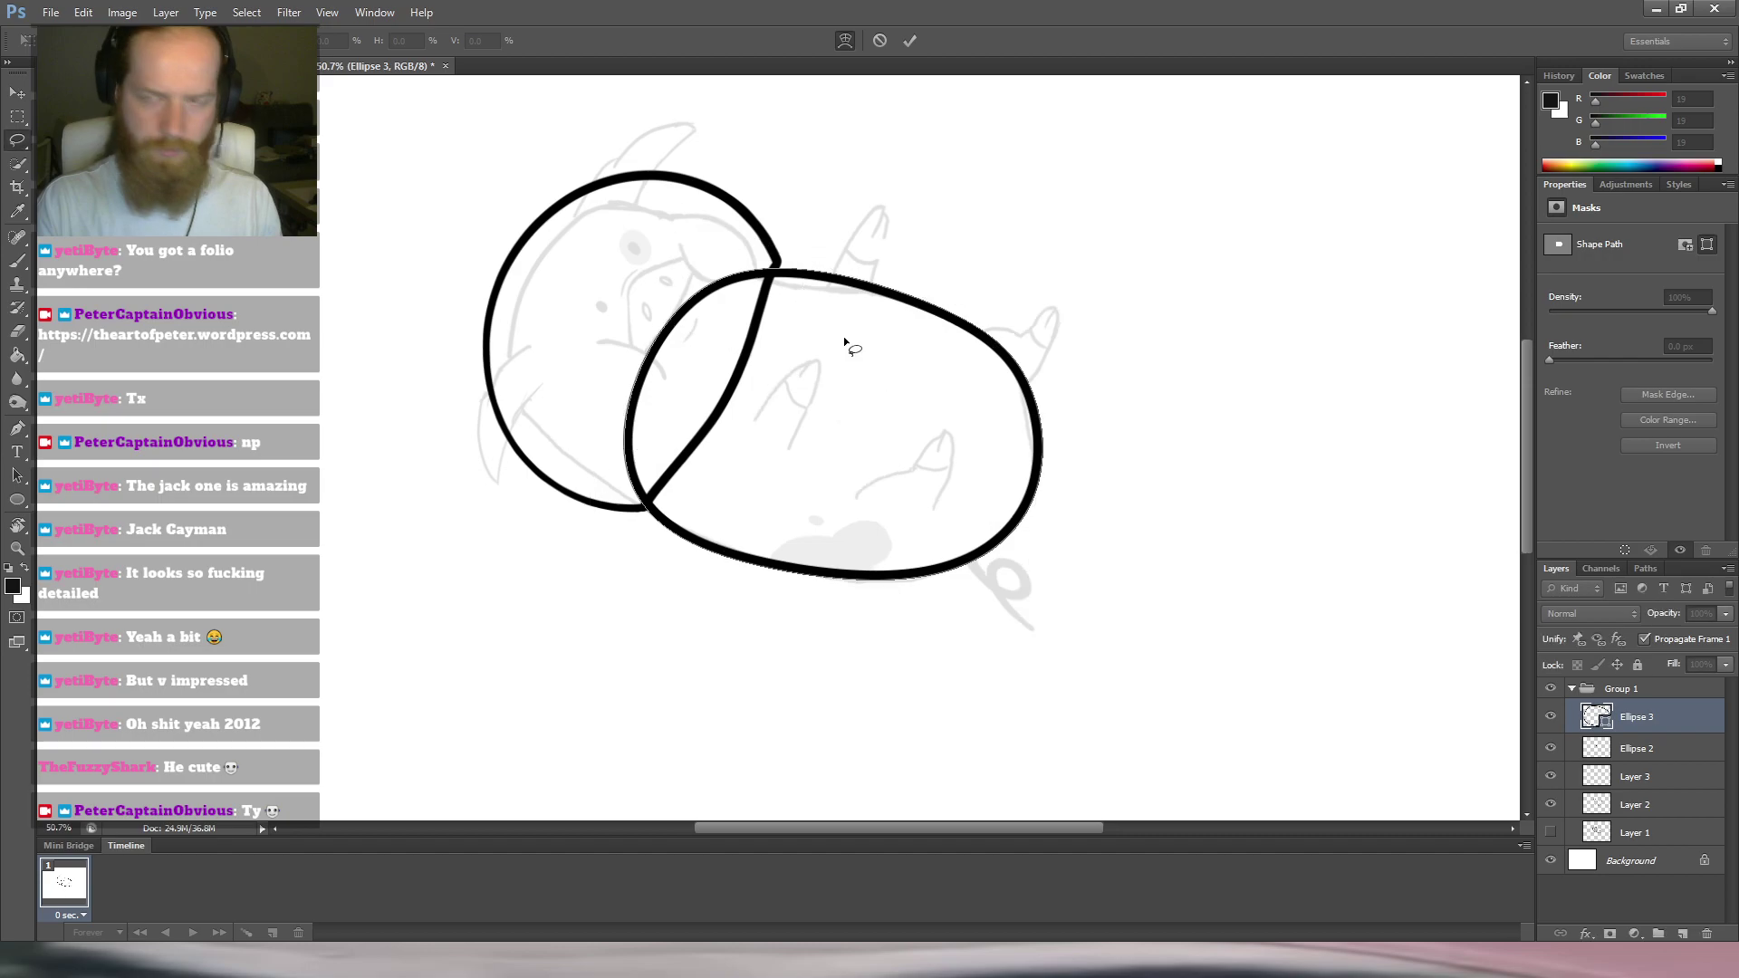
Warp the body ellipse's neck corners so its upper edge meets the head outline and its lower edge follows the sketch.
mouse_move(938, 308)
left_mouse_down()
mouse_move(881, 326)
mouse_move(918, 307)
left_mouse_up()
scroll(917, 308, "up", 2)
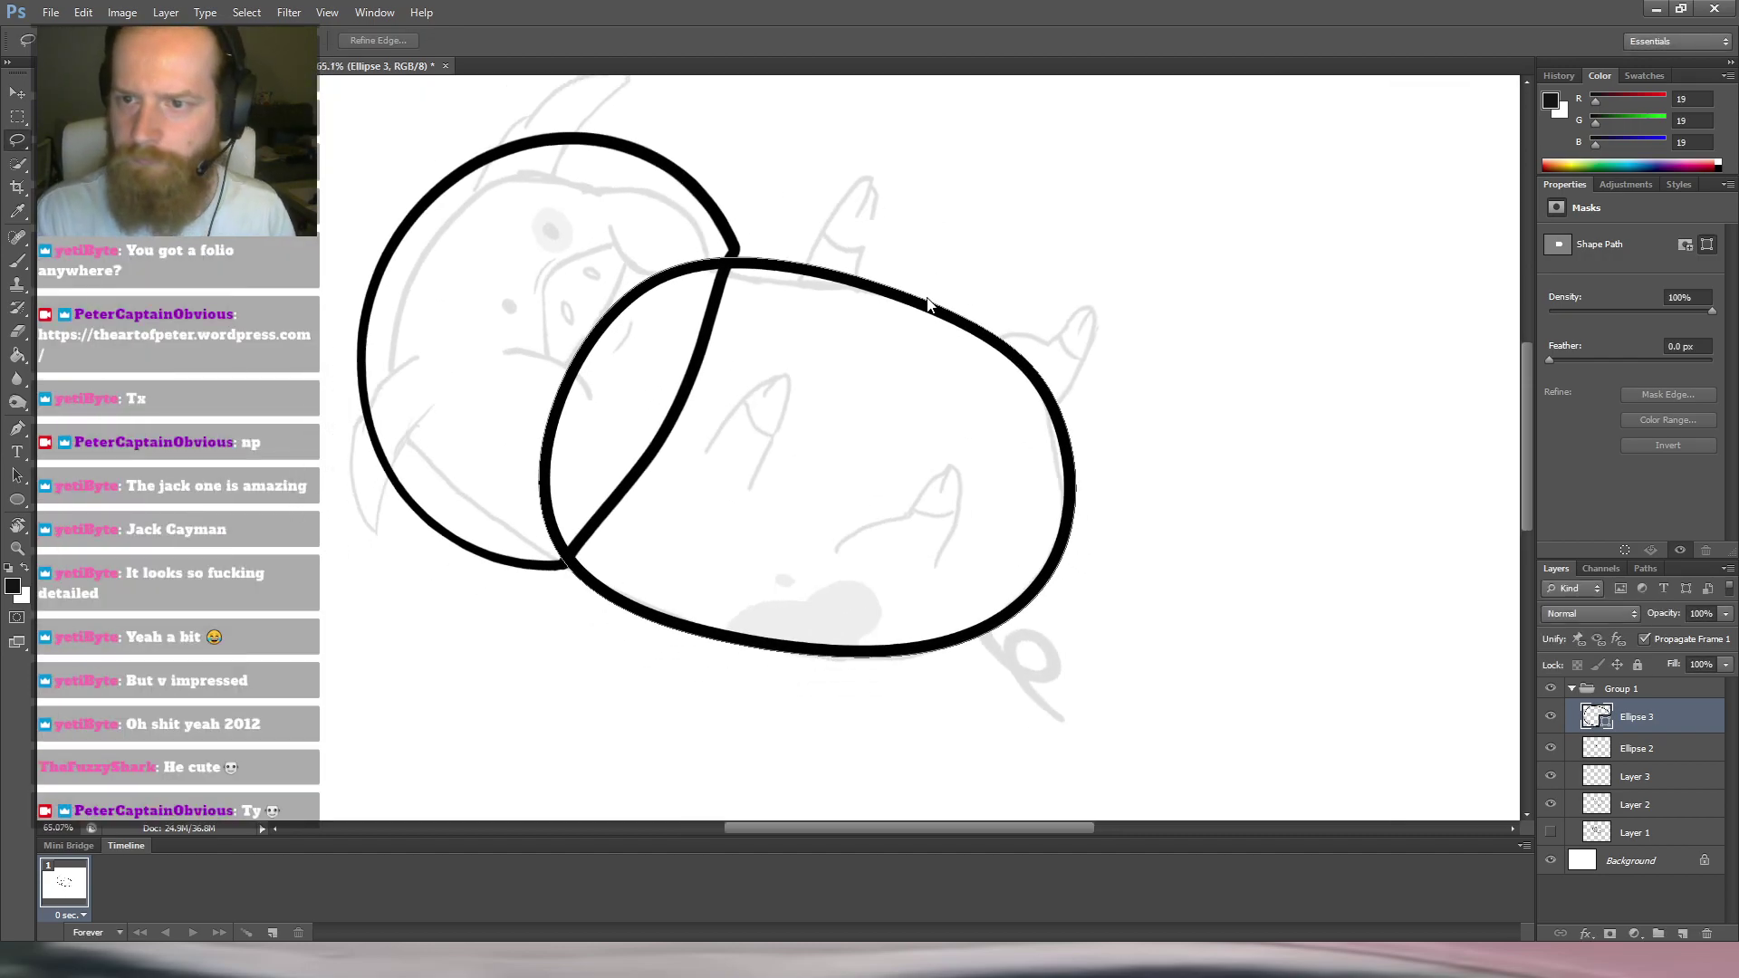
key("ctrl+t")
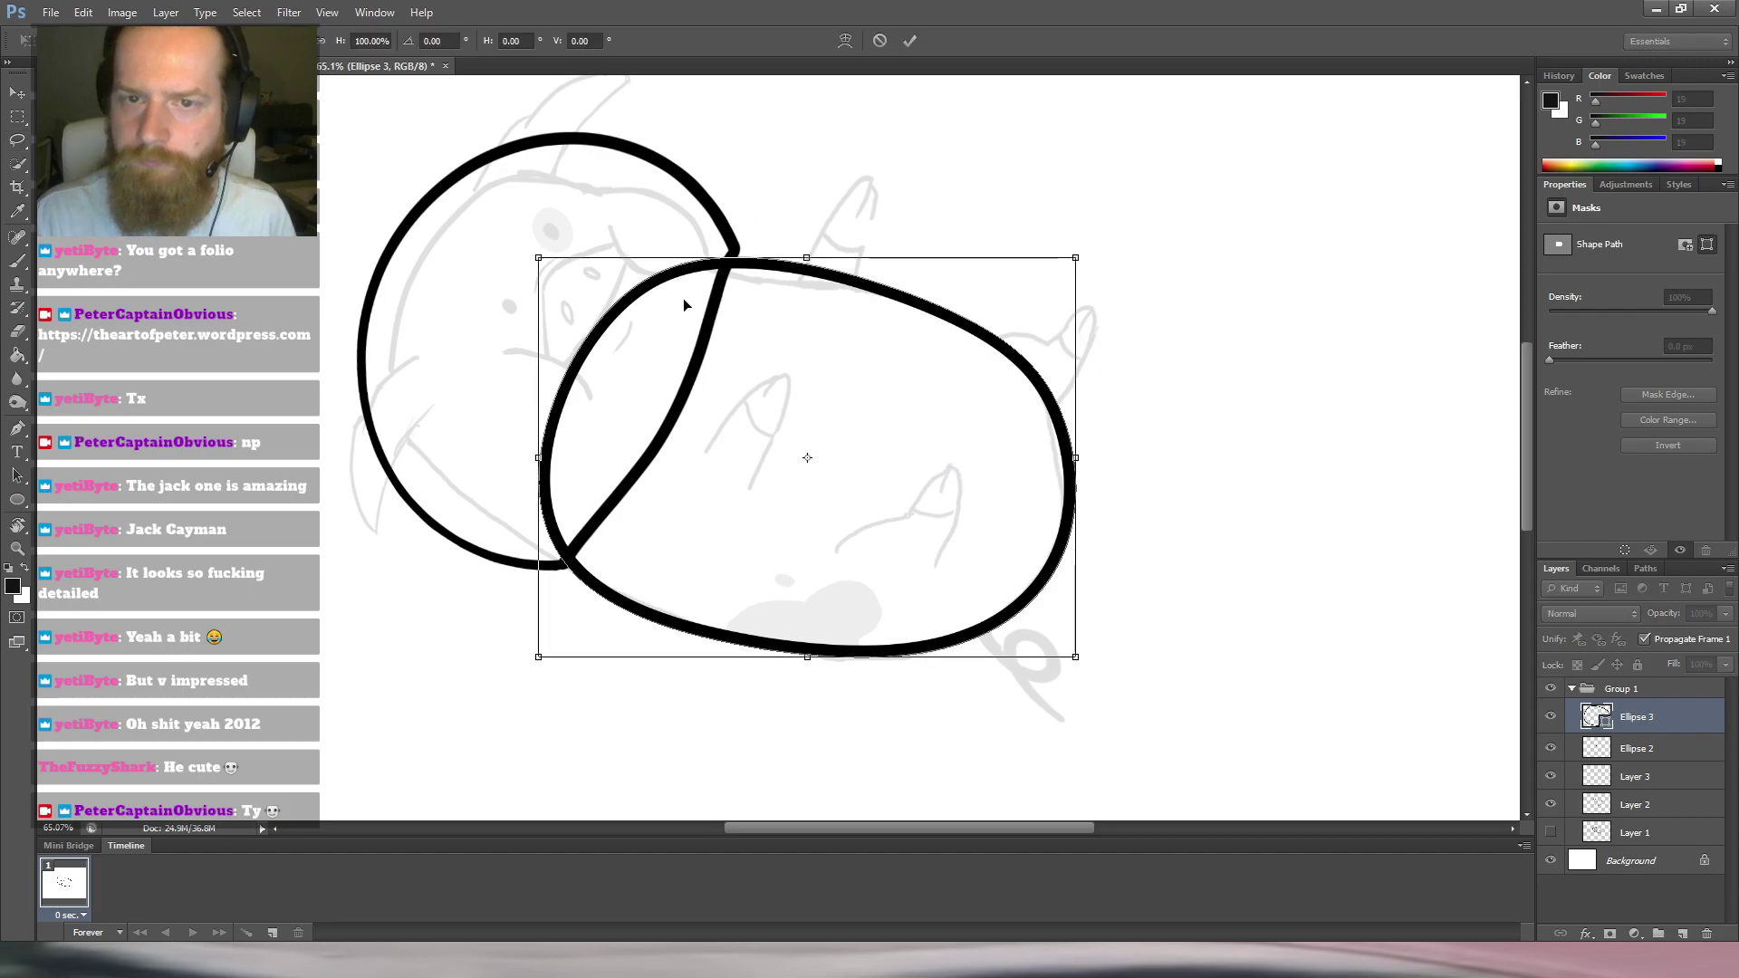
left_click(816, 456)
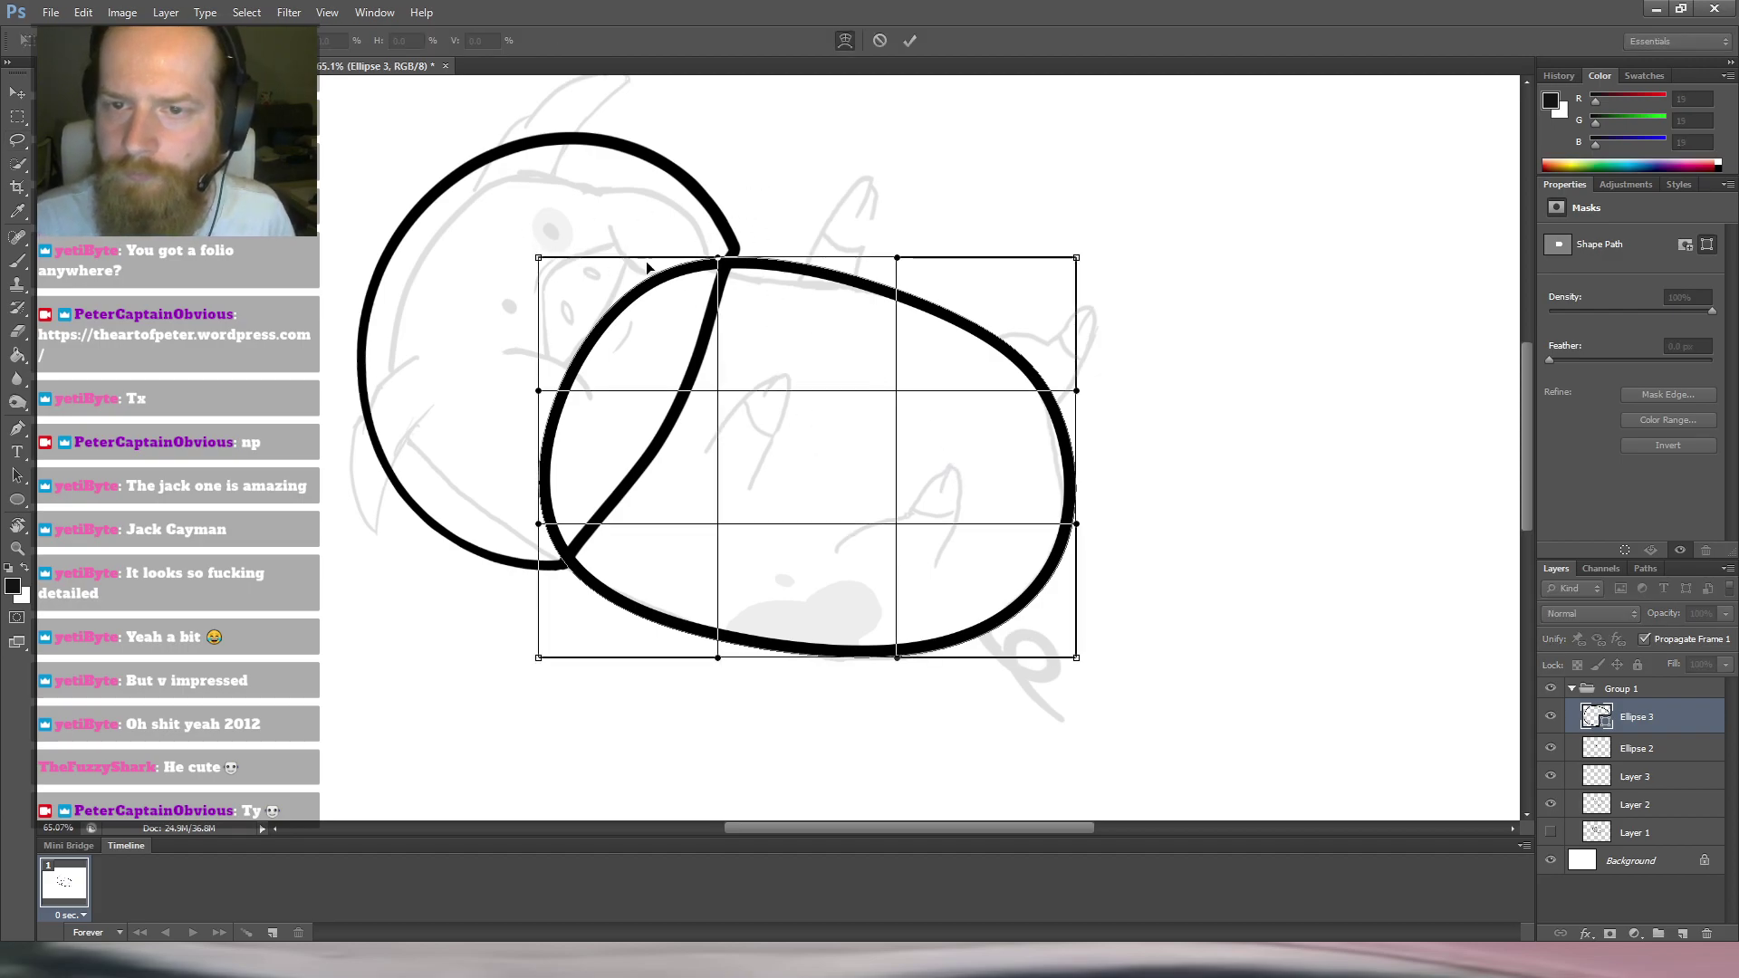
left_click_drag(538, 260, 572, 235)
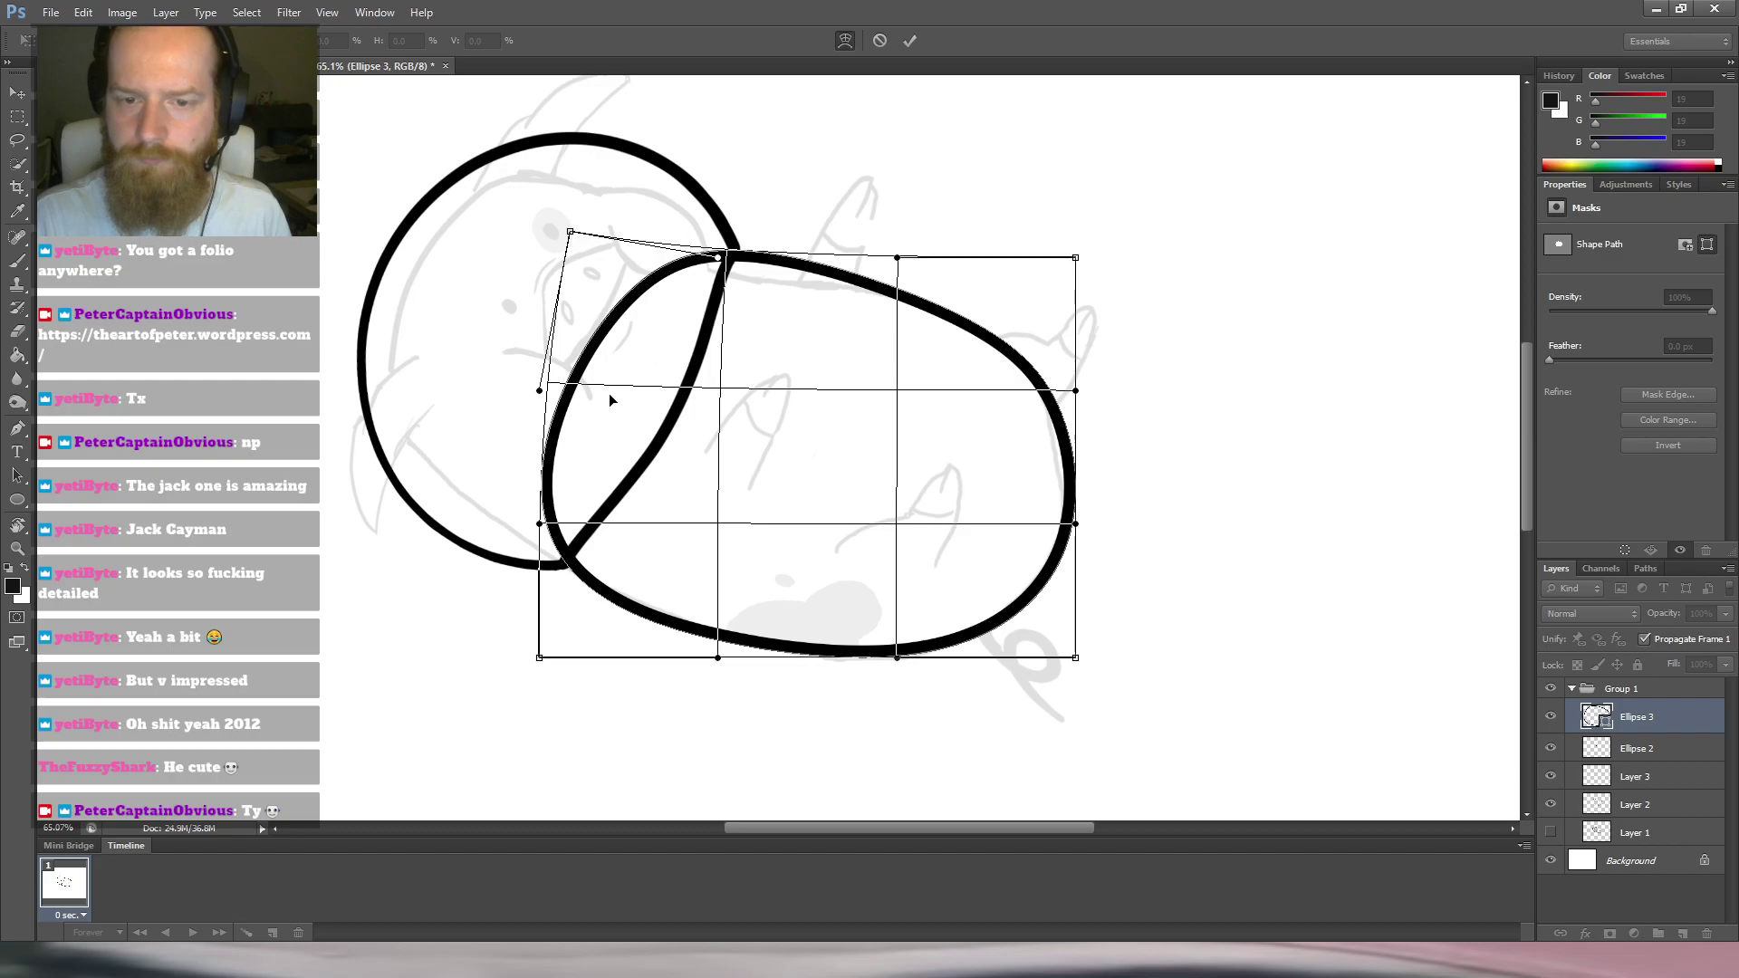
left_click_drag(541, 660, 542, 670)
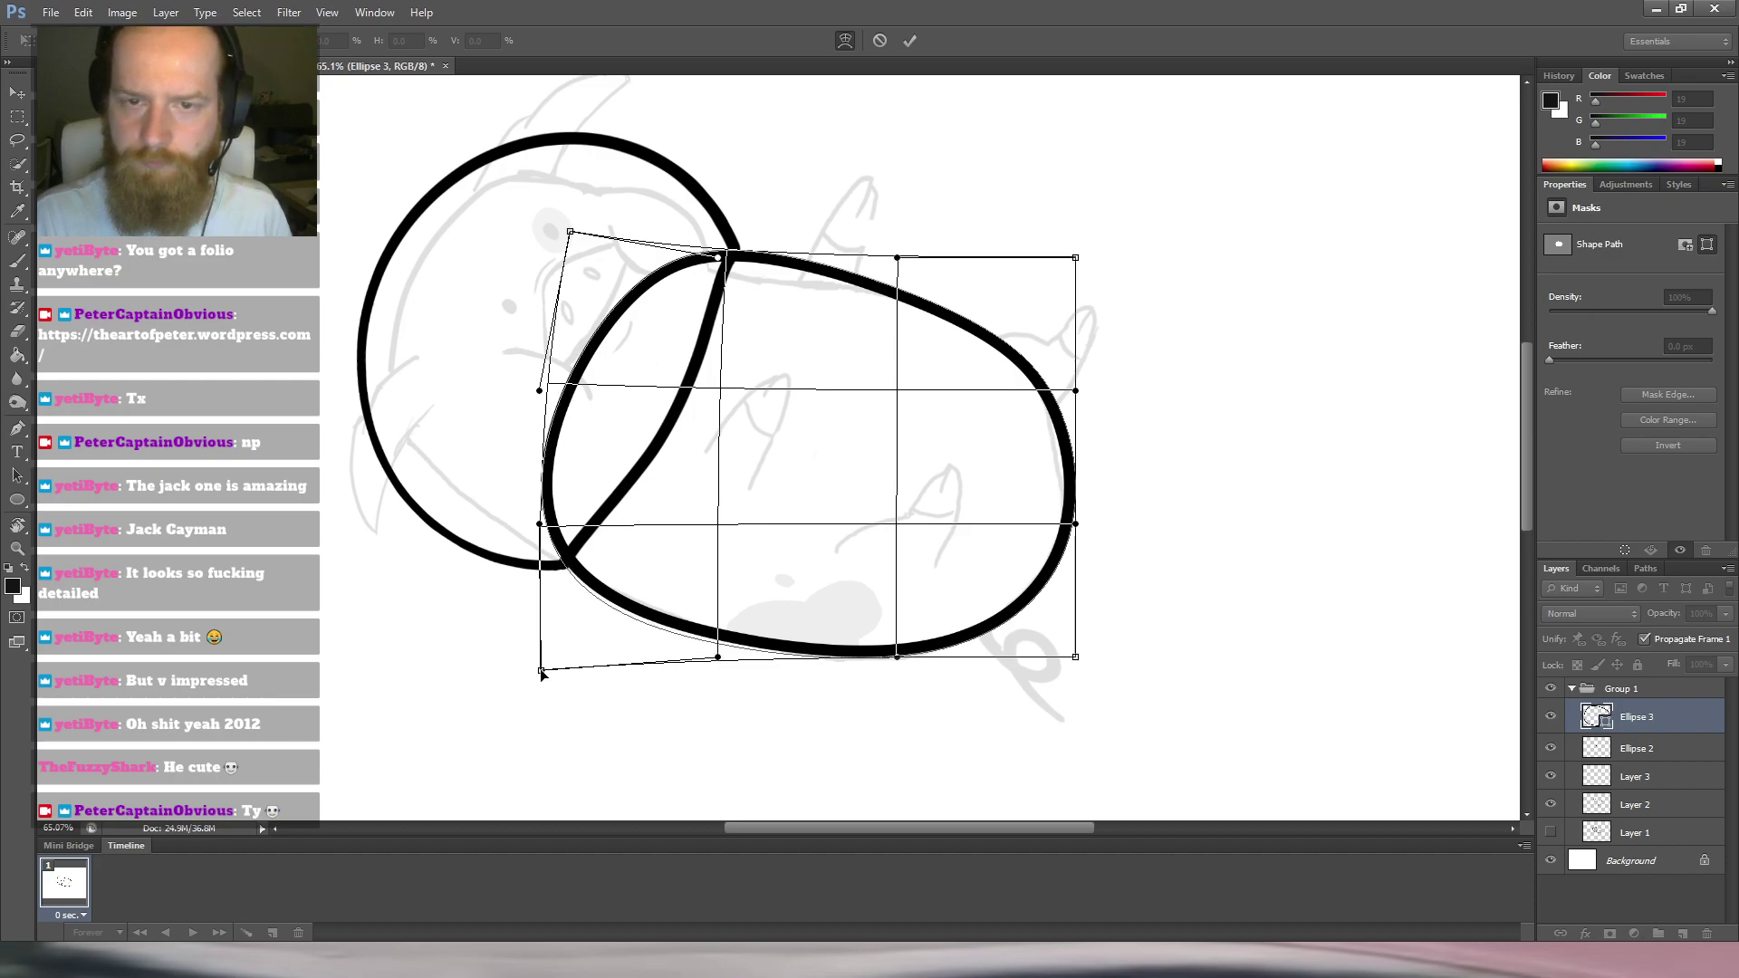
key("Return")
key("l")
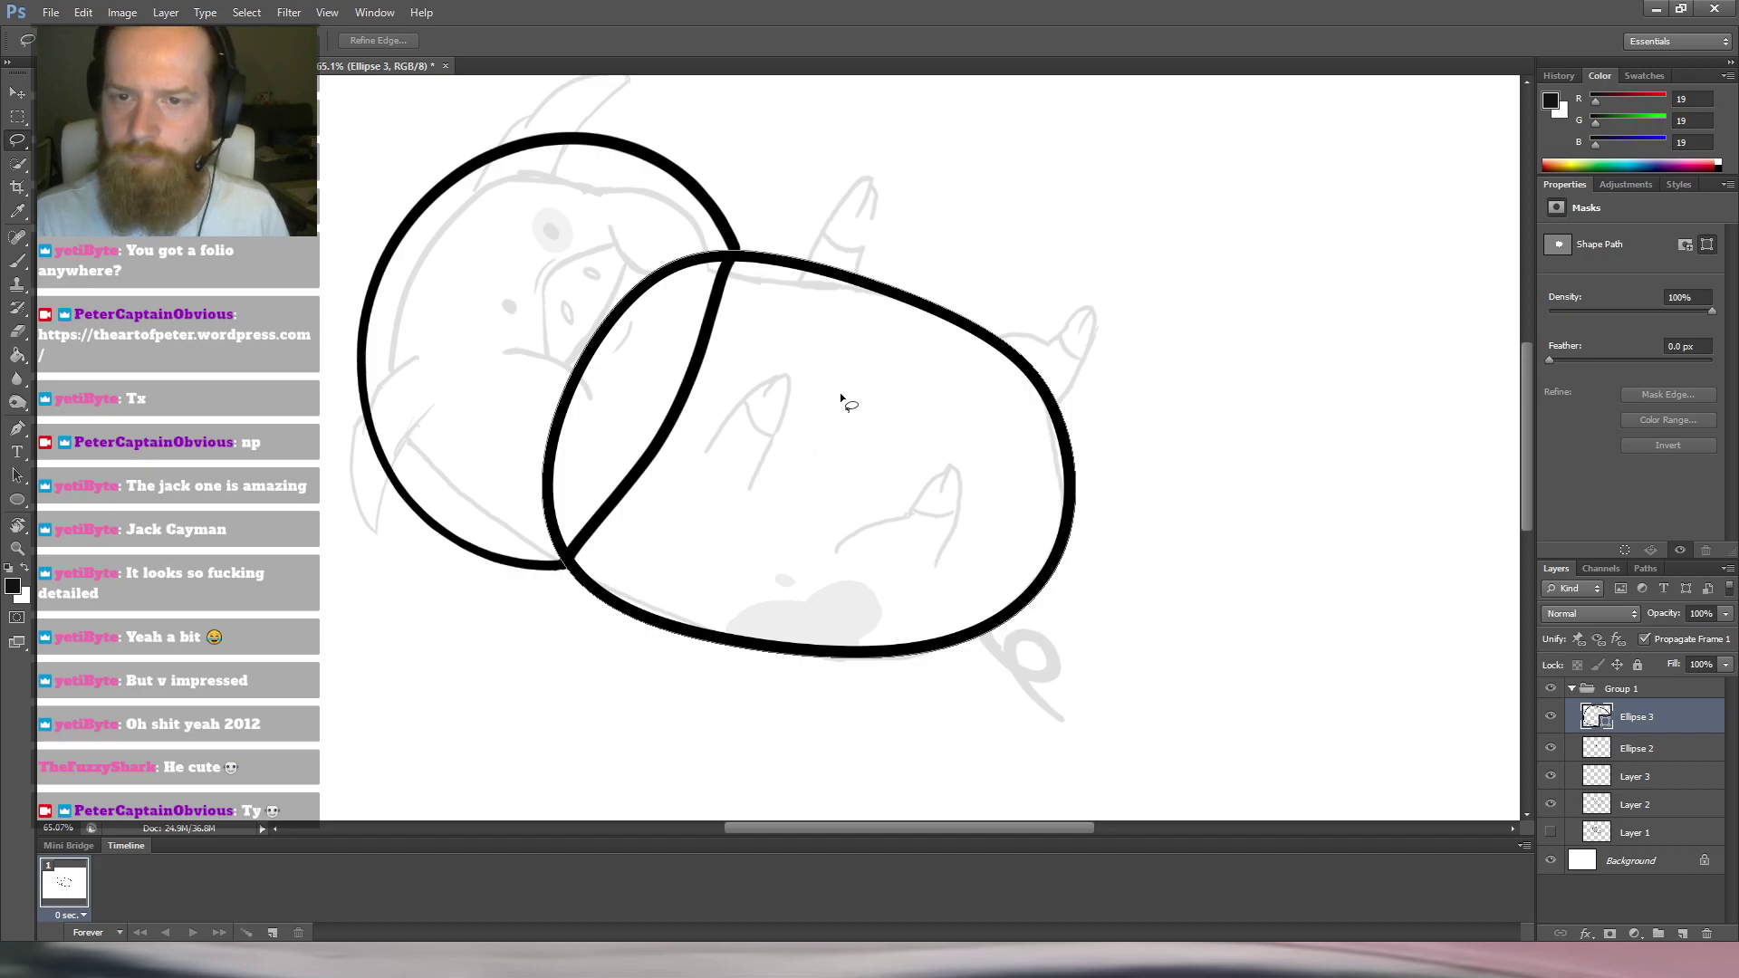
Free-transform the body ellipse with a slight 0.70° rotation and a height of about 100.37%, and apply the transform.
key("r")
left_click_drag(877, 311, 1080, 536)
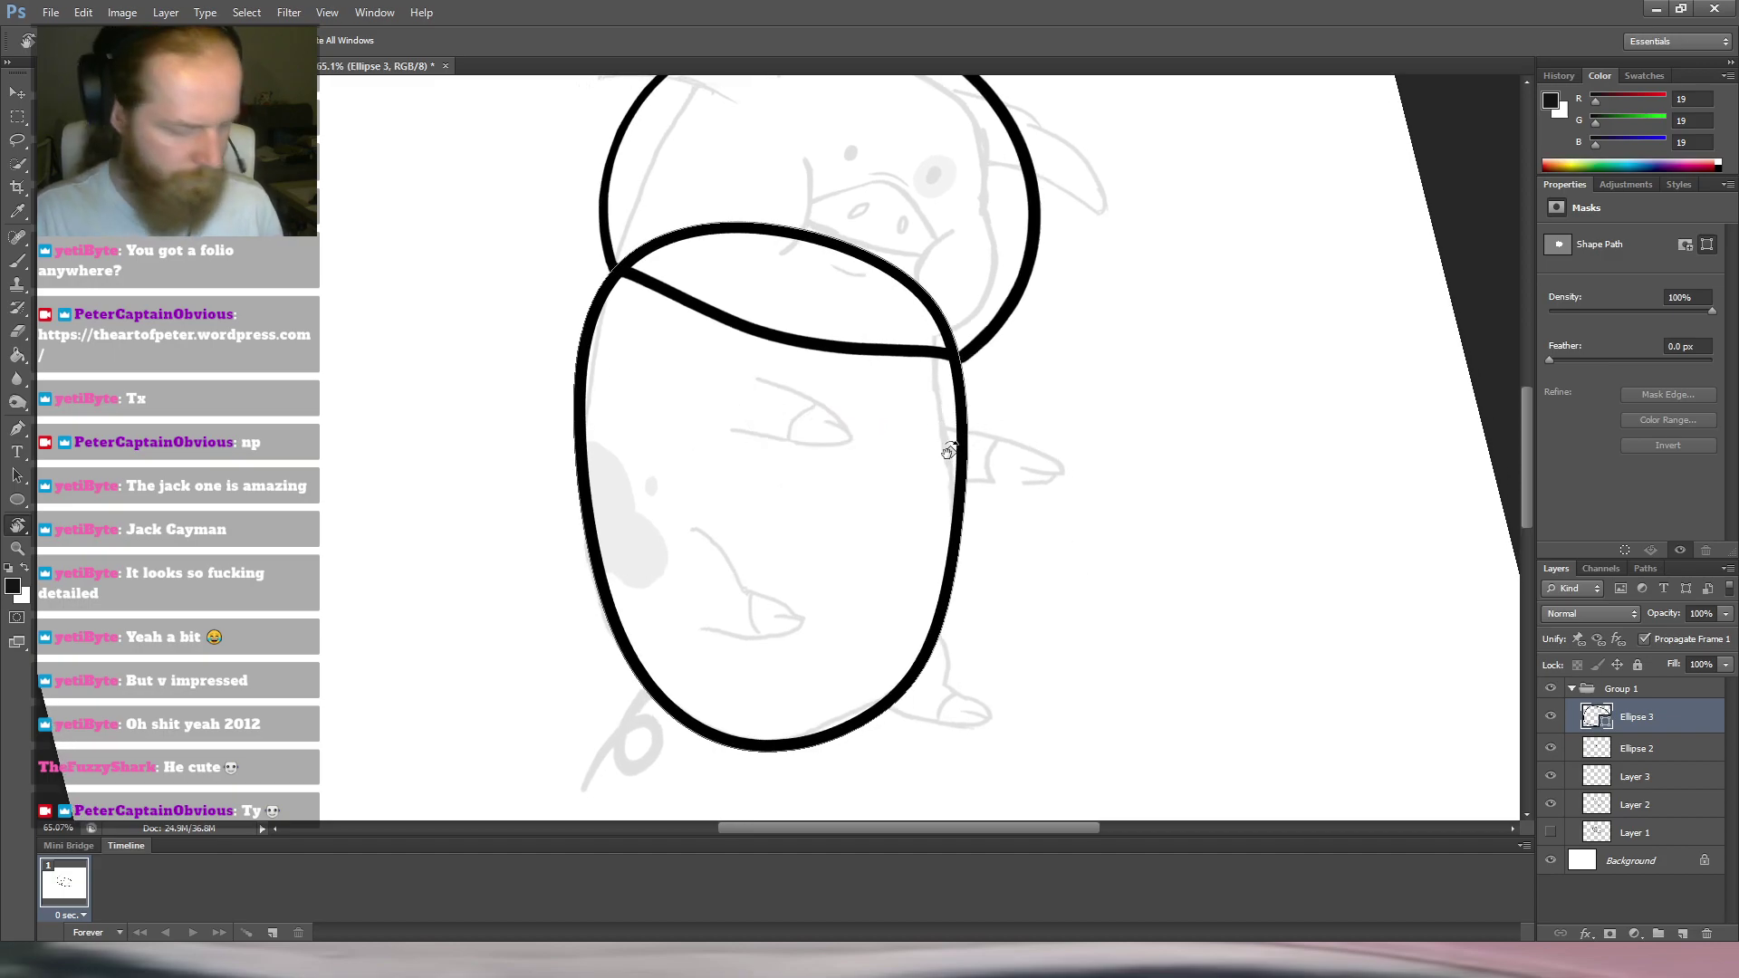
key("m")
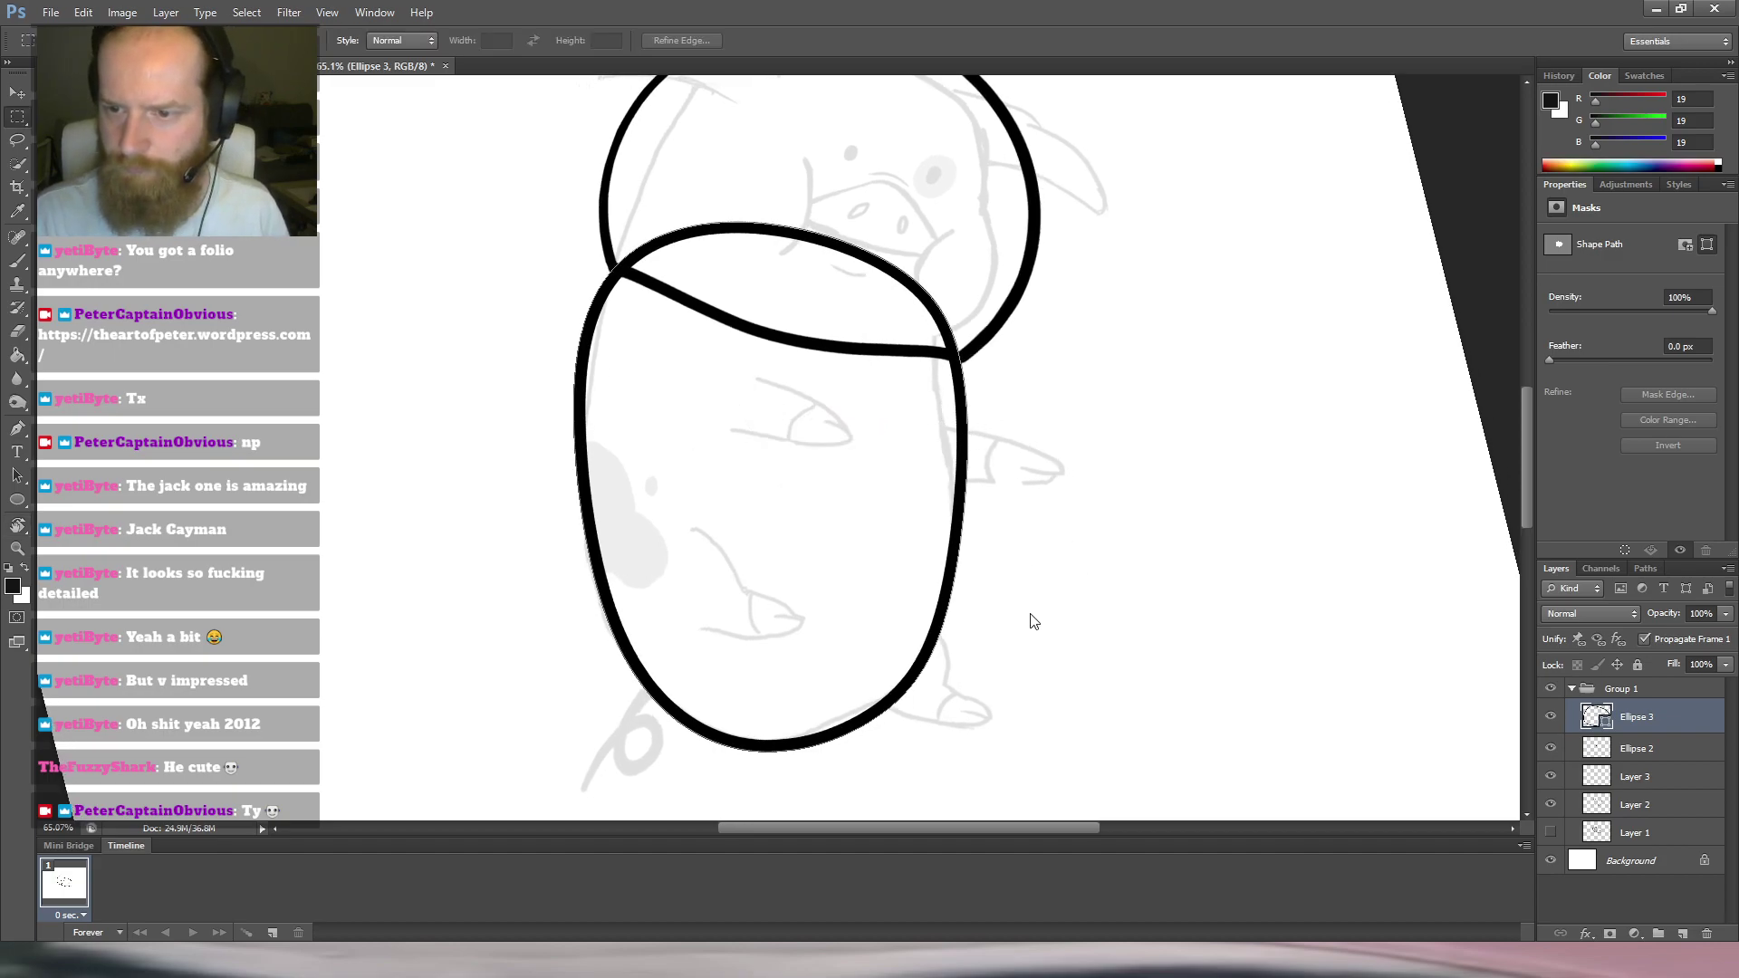
key("ctrl+t")
mouse_move(913, 147)
left_mouse_down()
mouse_move(959, 218)
mouse_move(928, 177)
left_mouse_up()
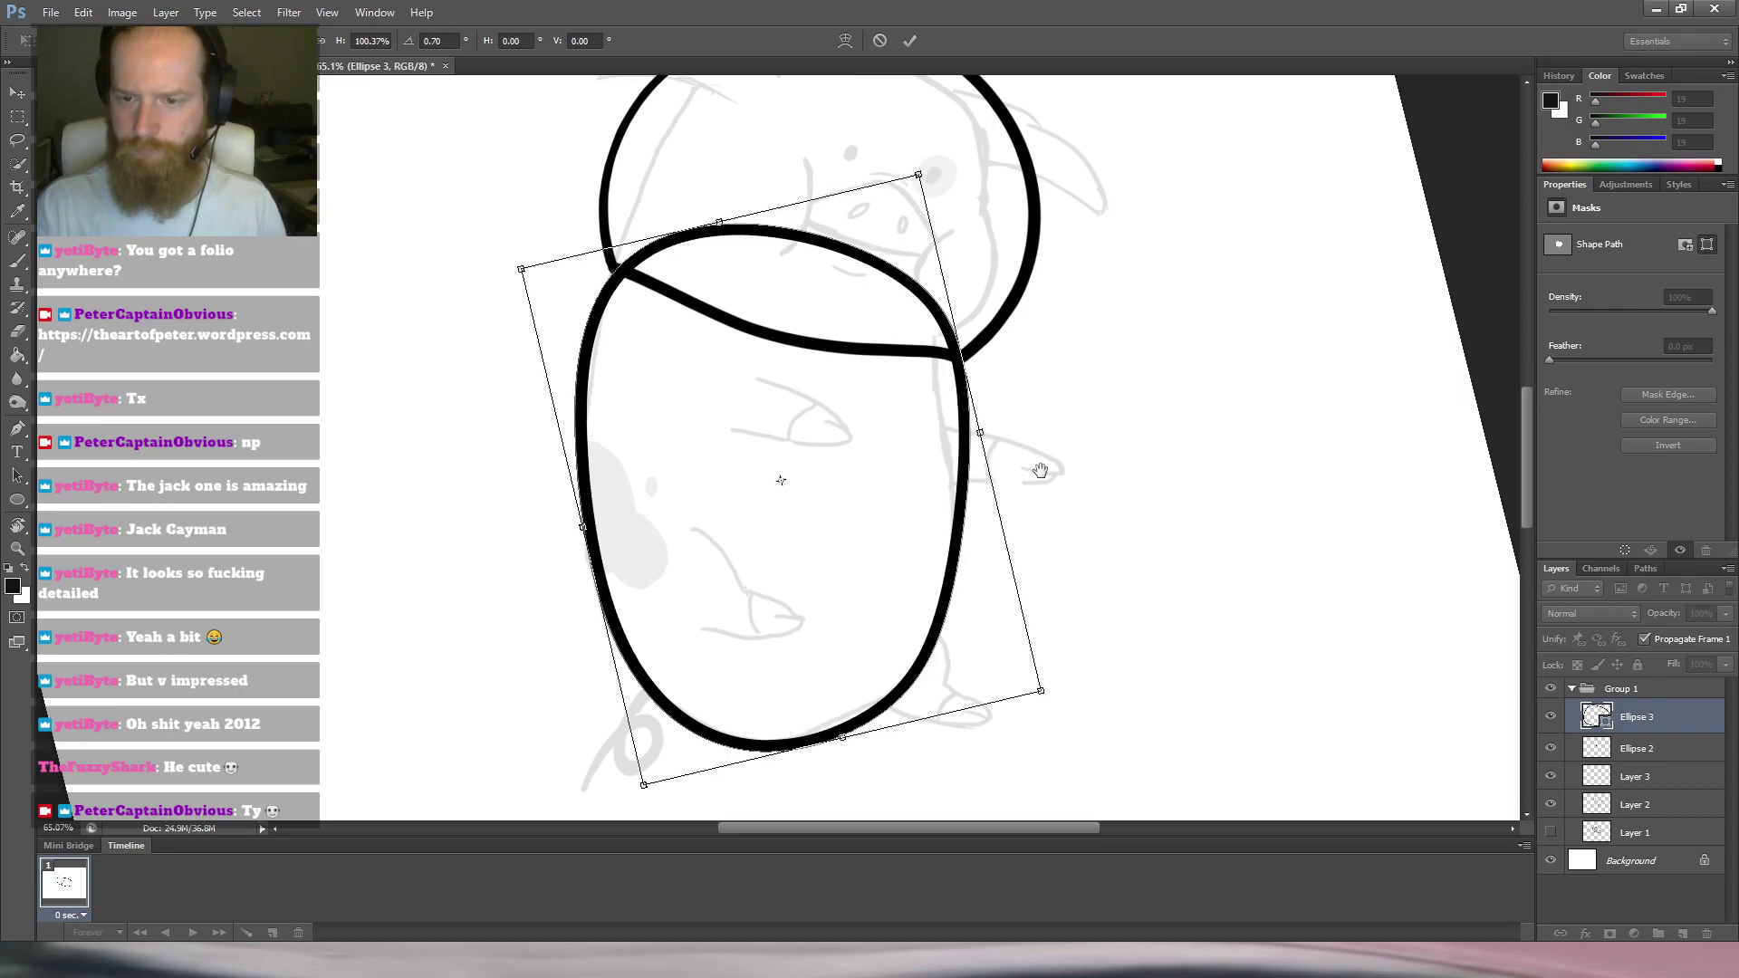
scroll(1039, 470, "down", 3)
key("Return")
key("m")
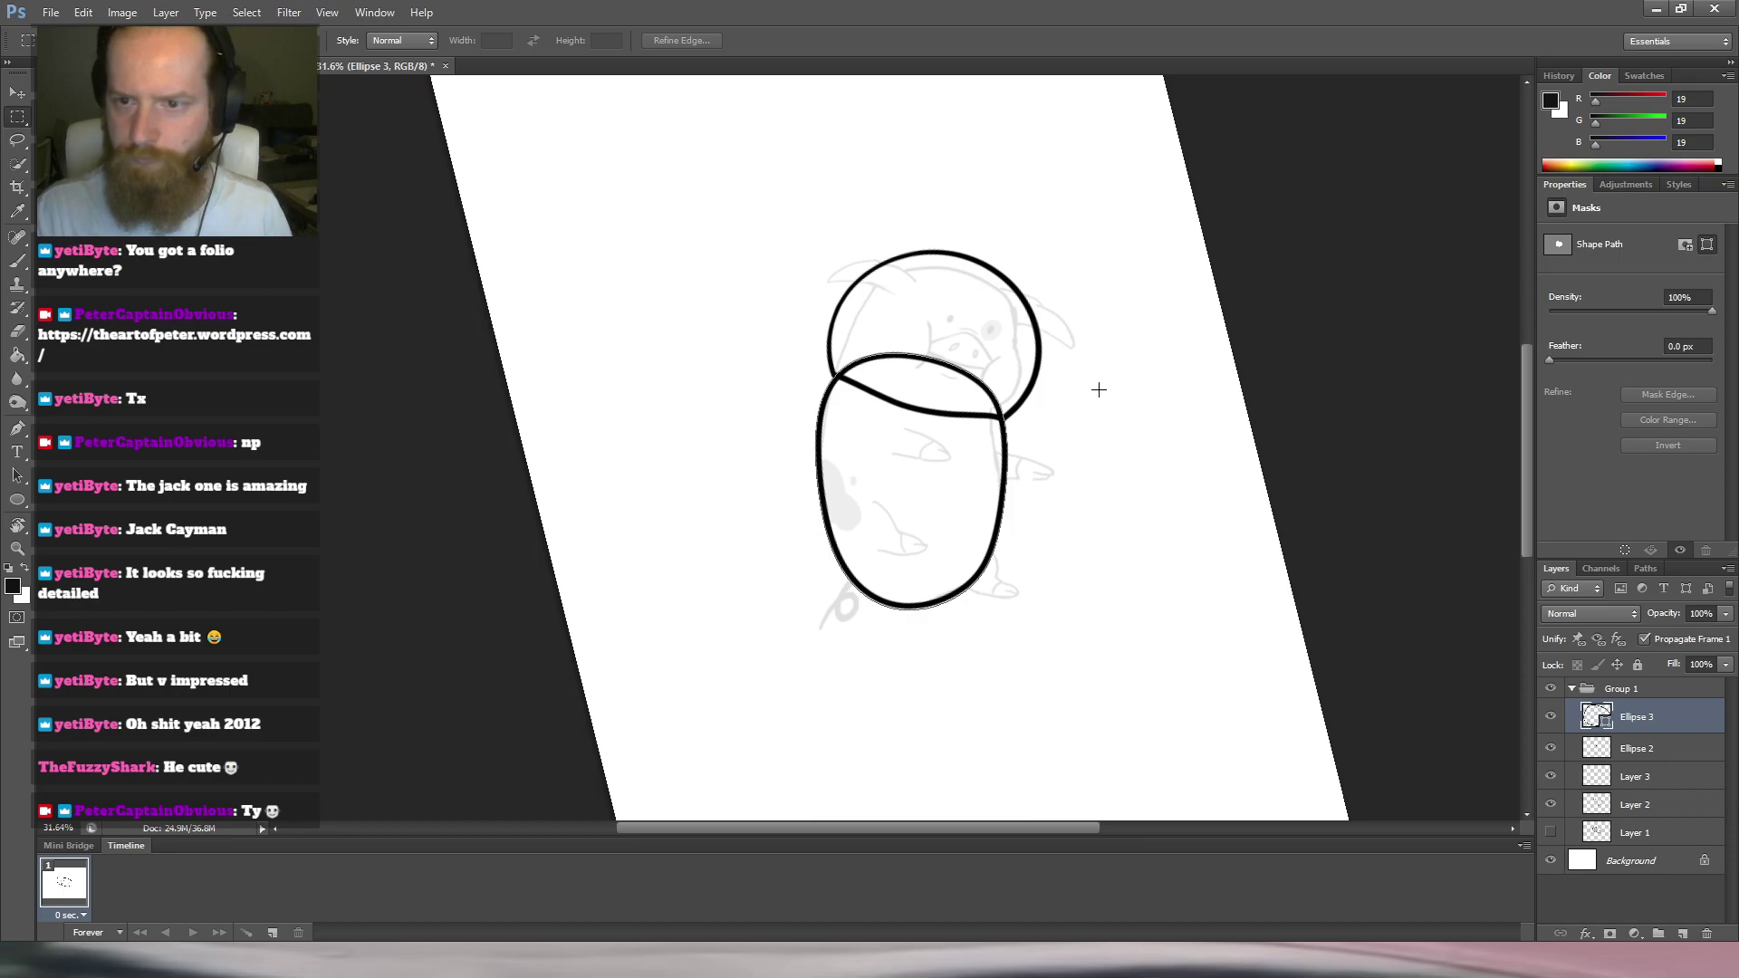
Try to rasterize the body ellipse and warp its lower neck corner outward.
key("r")
left_click_drag(1067, 386, 830, 199)
left_click_drag(840, 264, 894, 296)
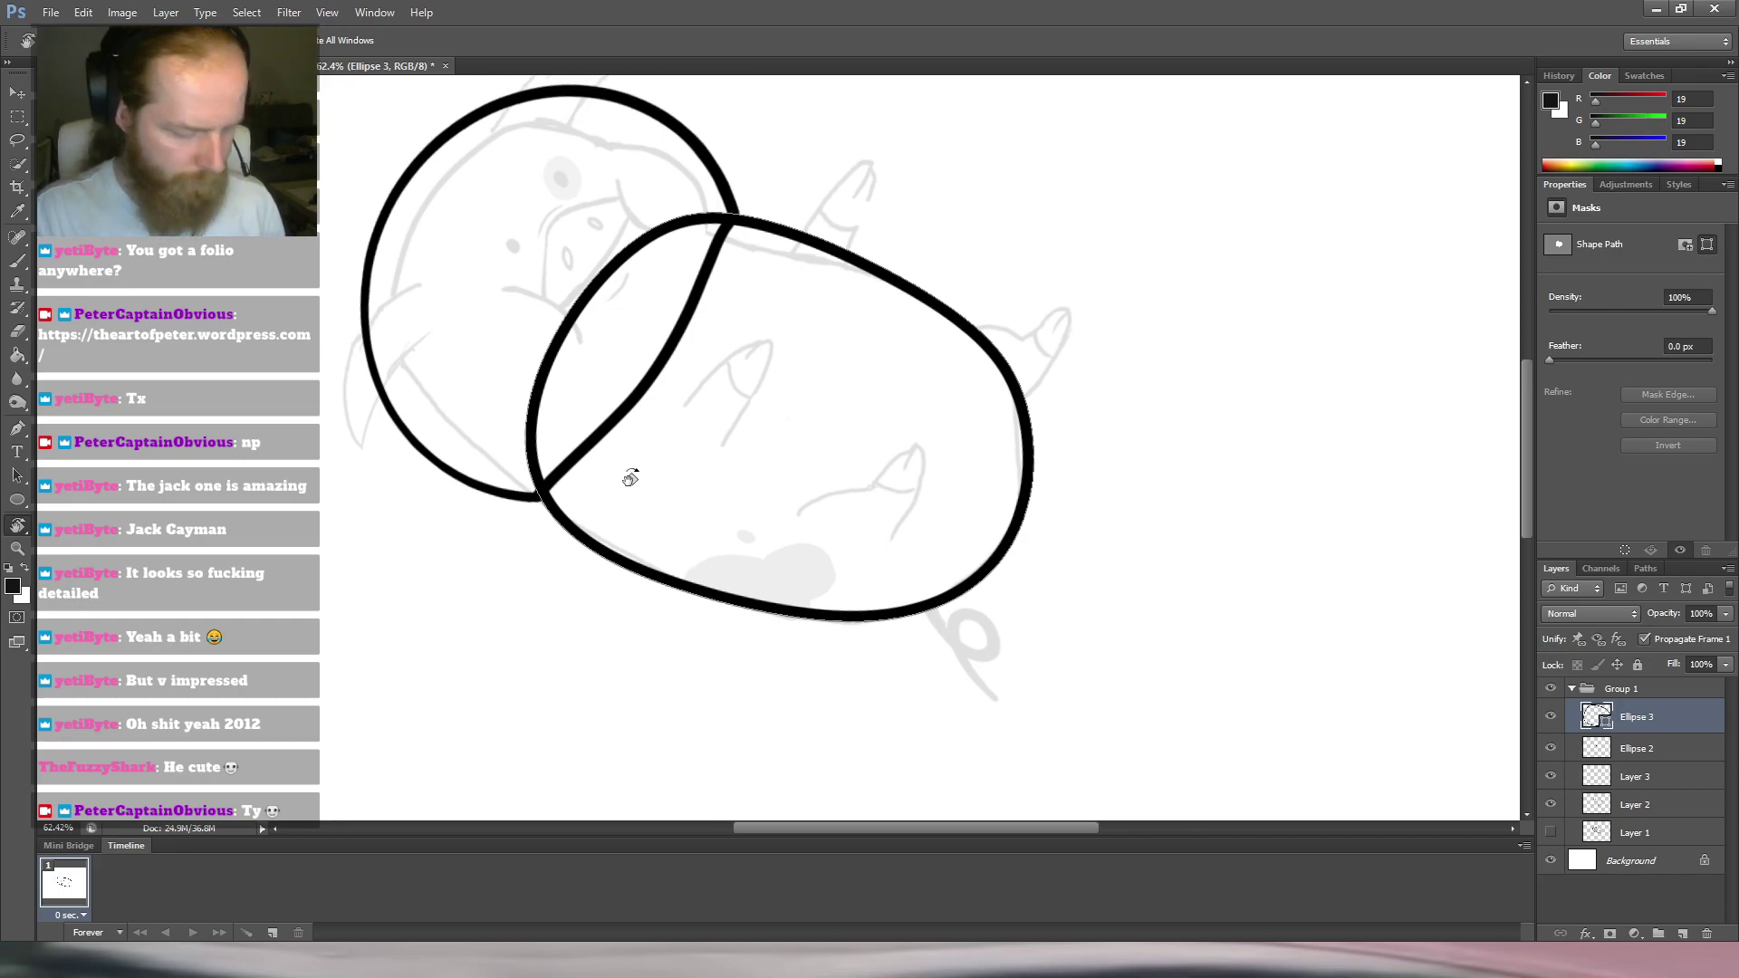
key("l")
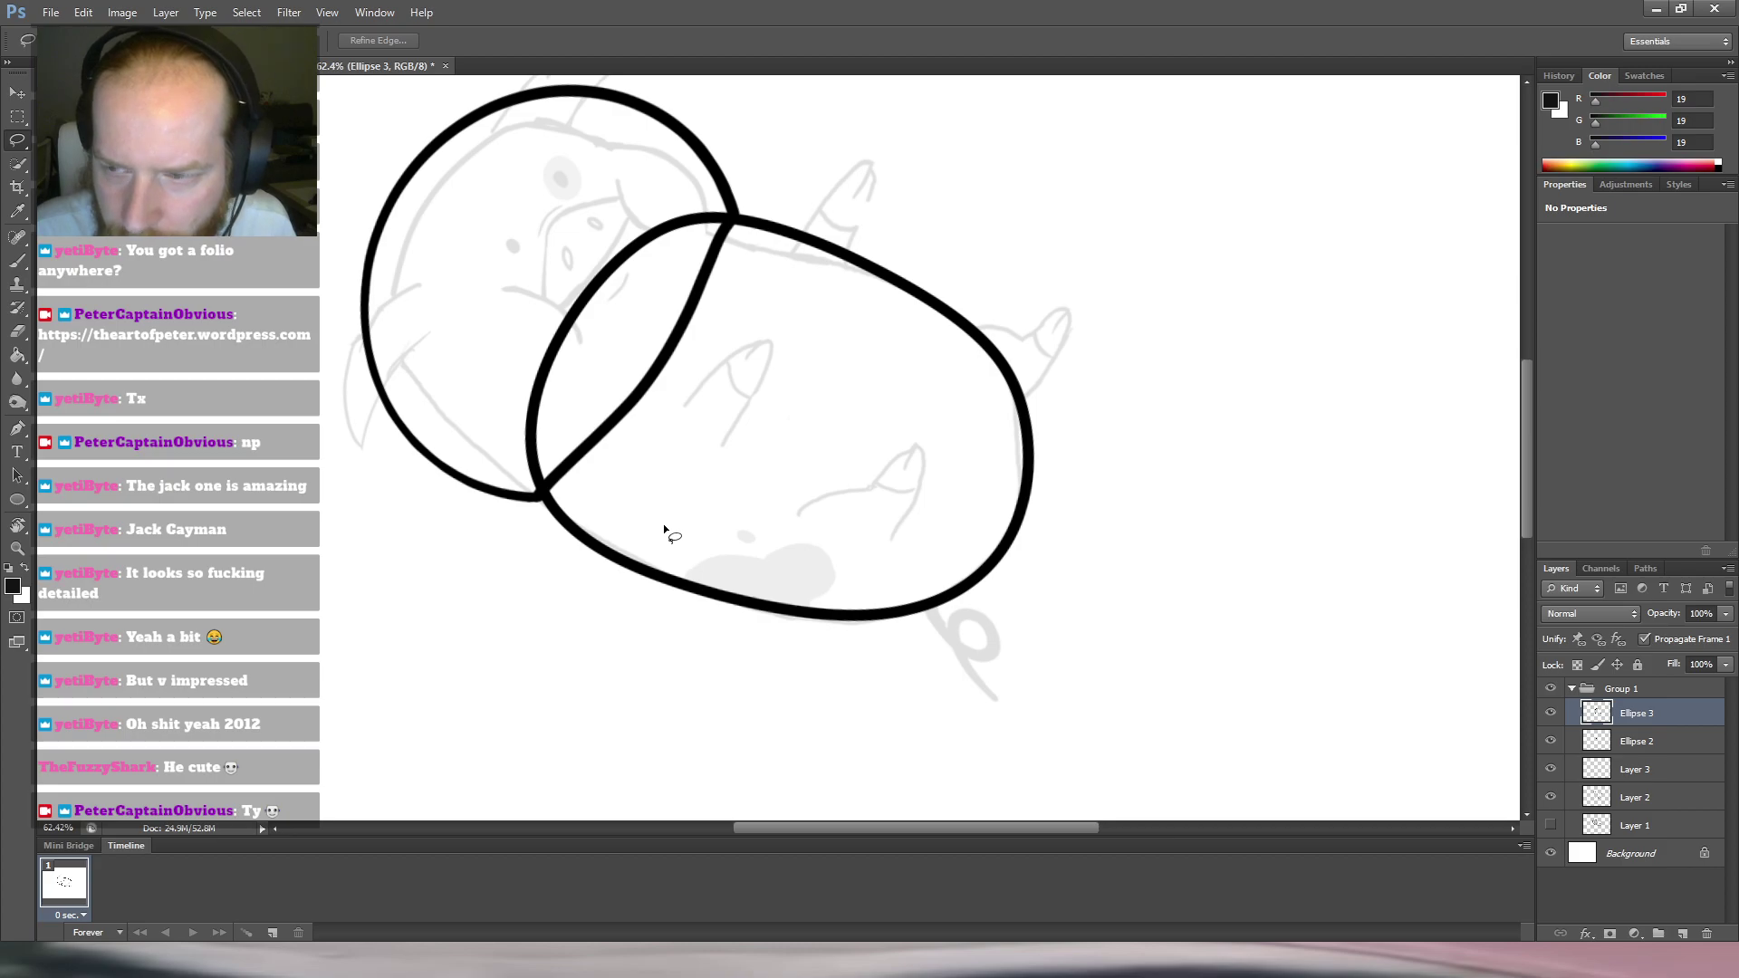
key("ctrl+t")
right_click(727, 516)
left_click(776, 646)
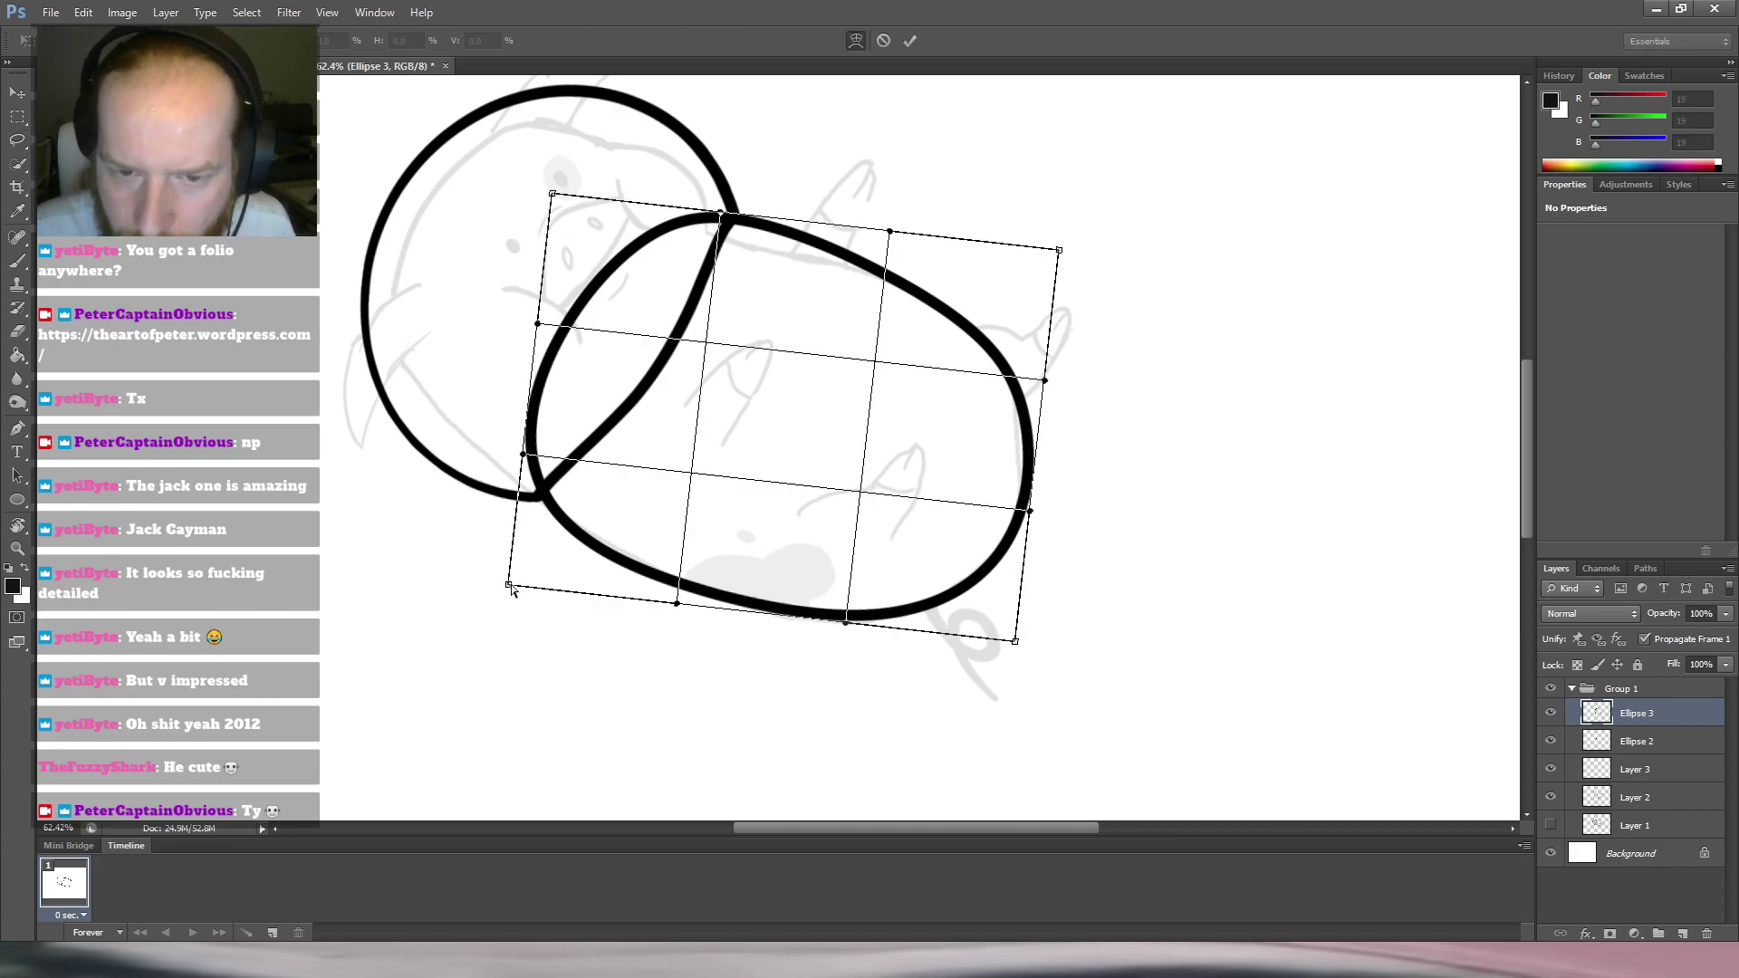
left_click_drag(510, 586, 512, 581)
left_click_drag(505, 577, 492, 569)
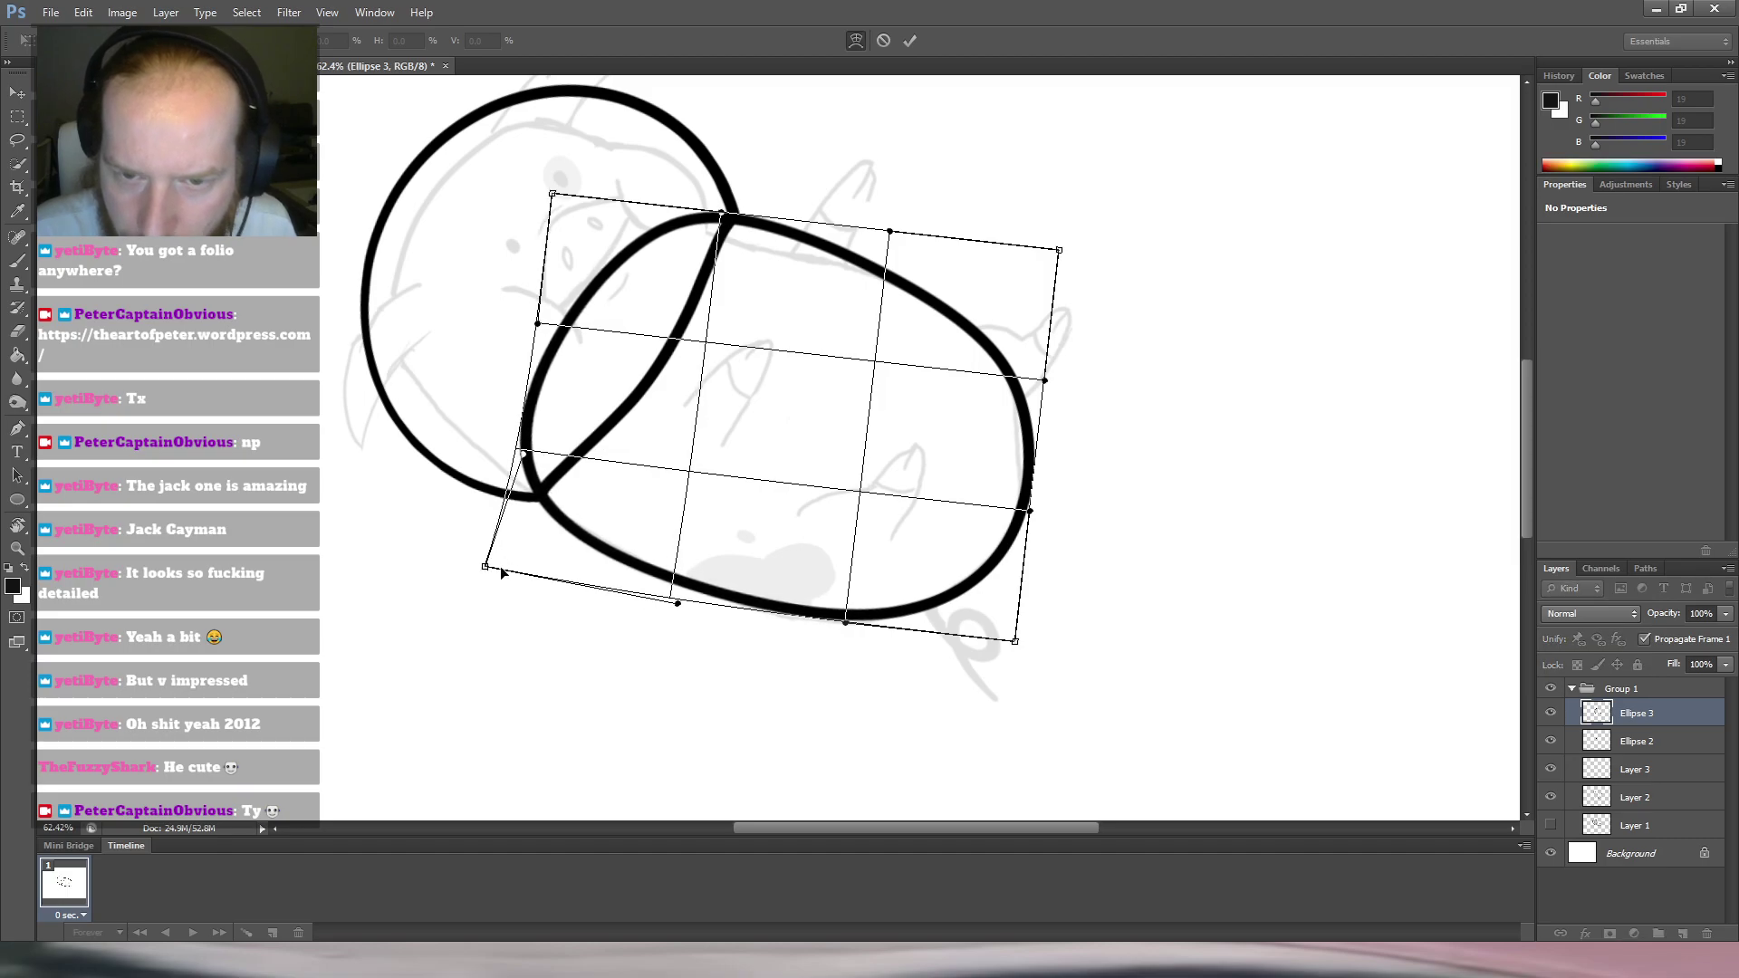
key("Return")
key("l")
key("ctrl+z")
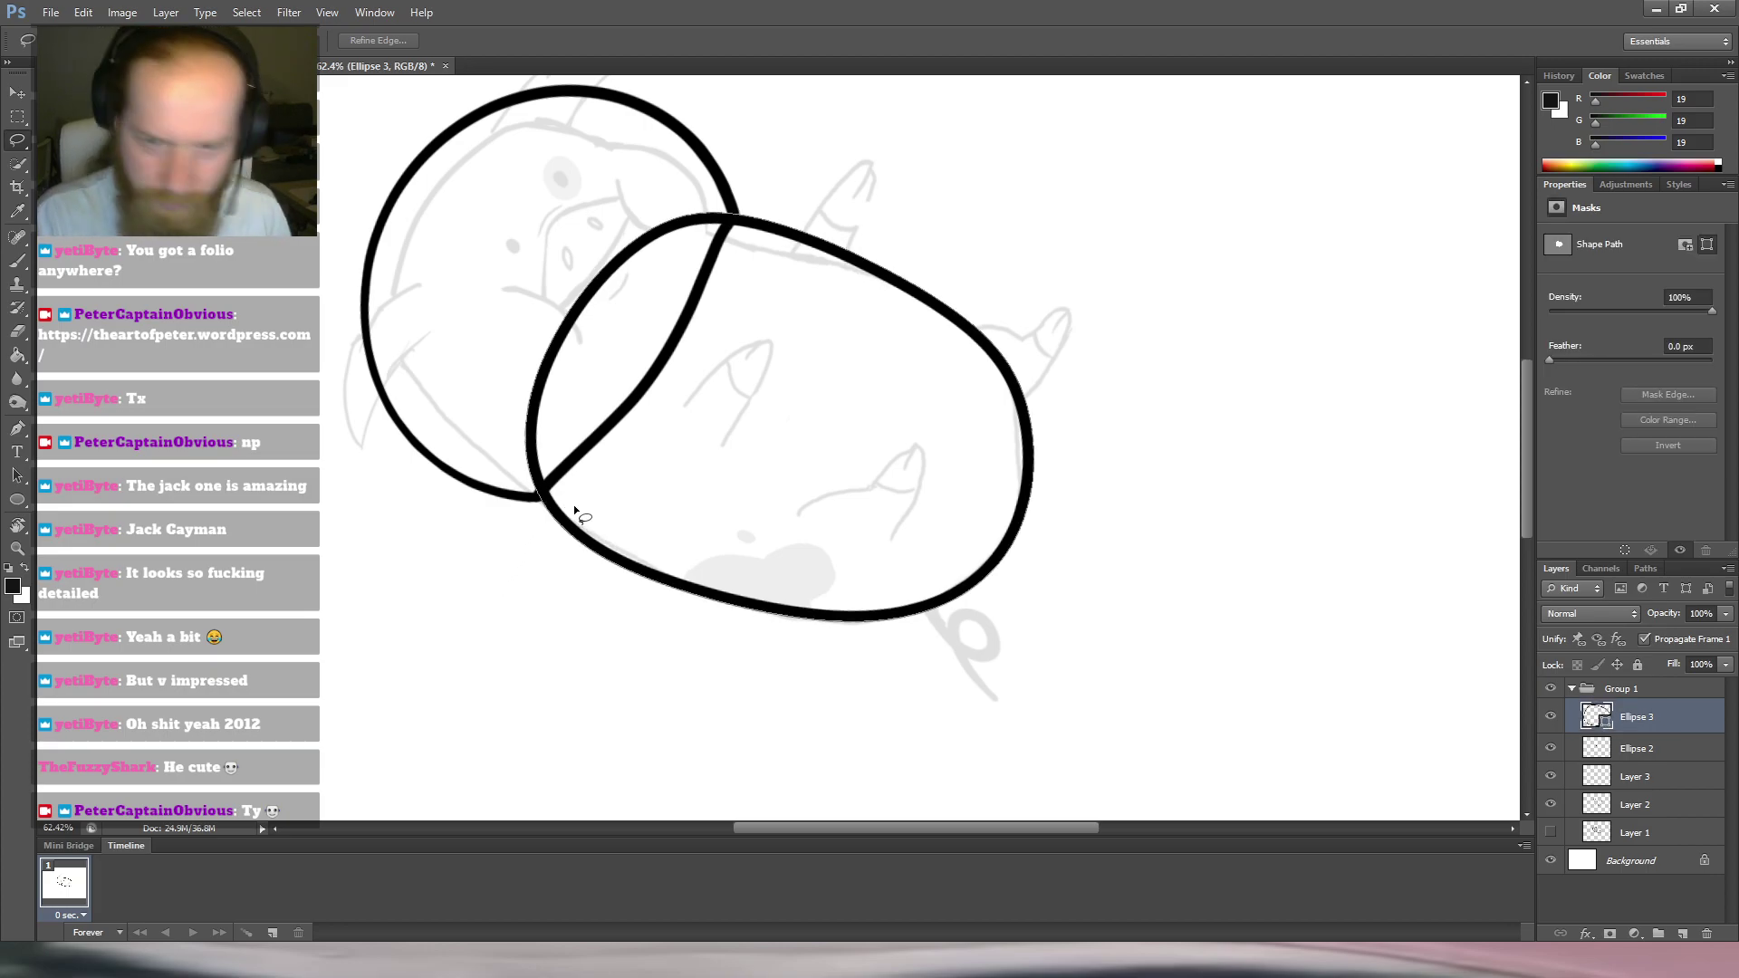
Warp the body ellipse's lower neck corner, neck side and back edge to follow the sketched back line.
key("ctrl+t")
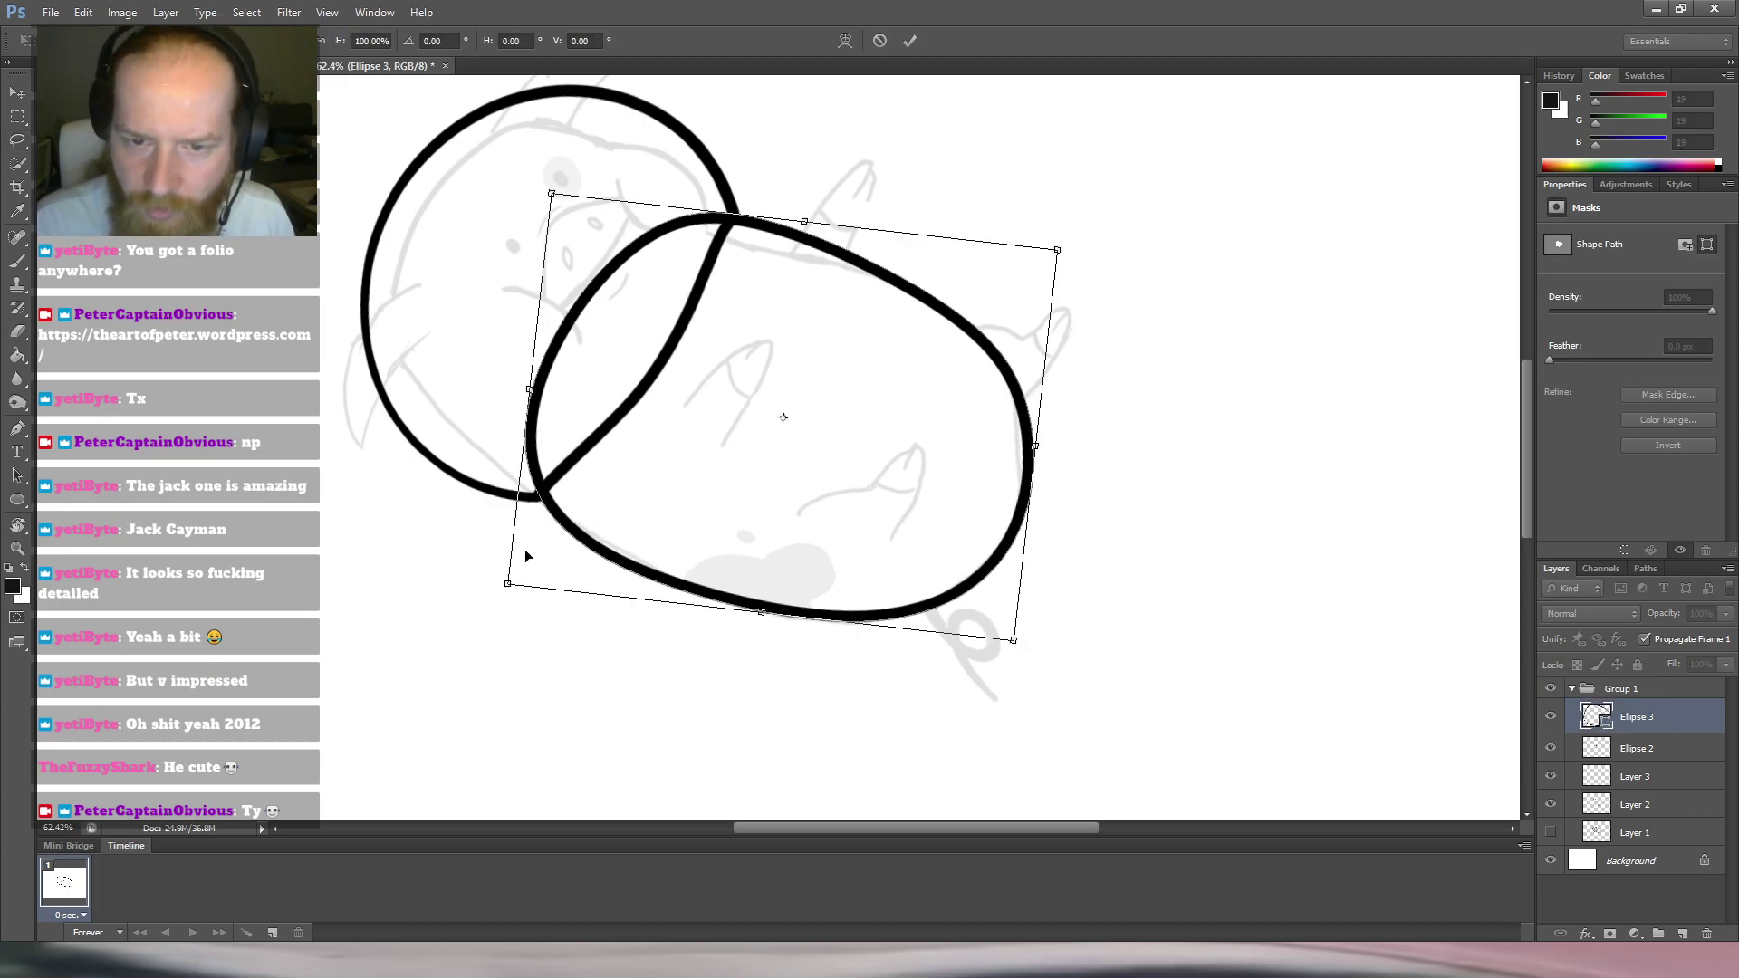
left_click(699, 628)
left_click_drag(678, 572, 671, 574)
left_click_drag(507, 588, 513, 584)
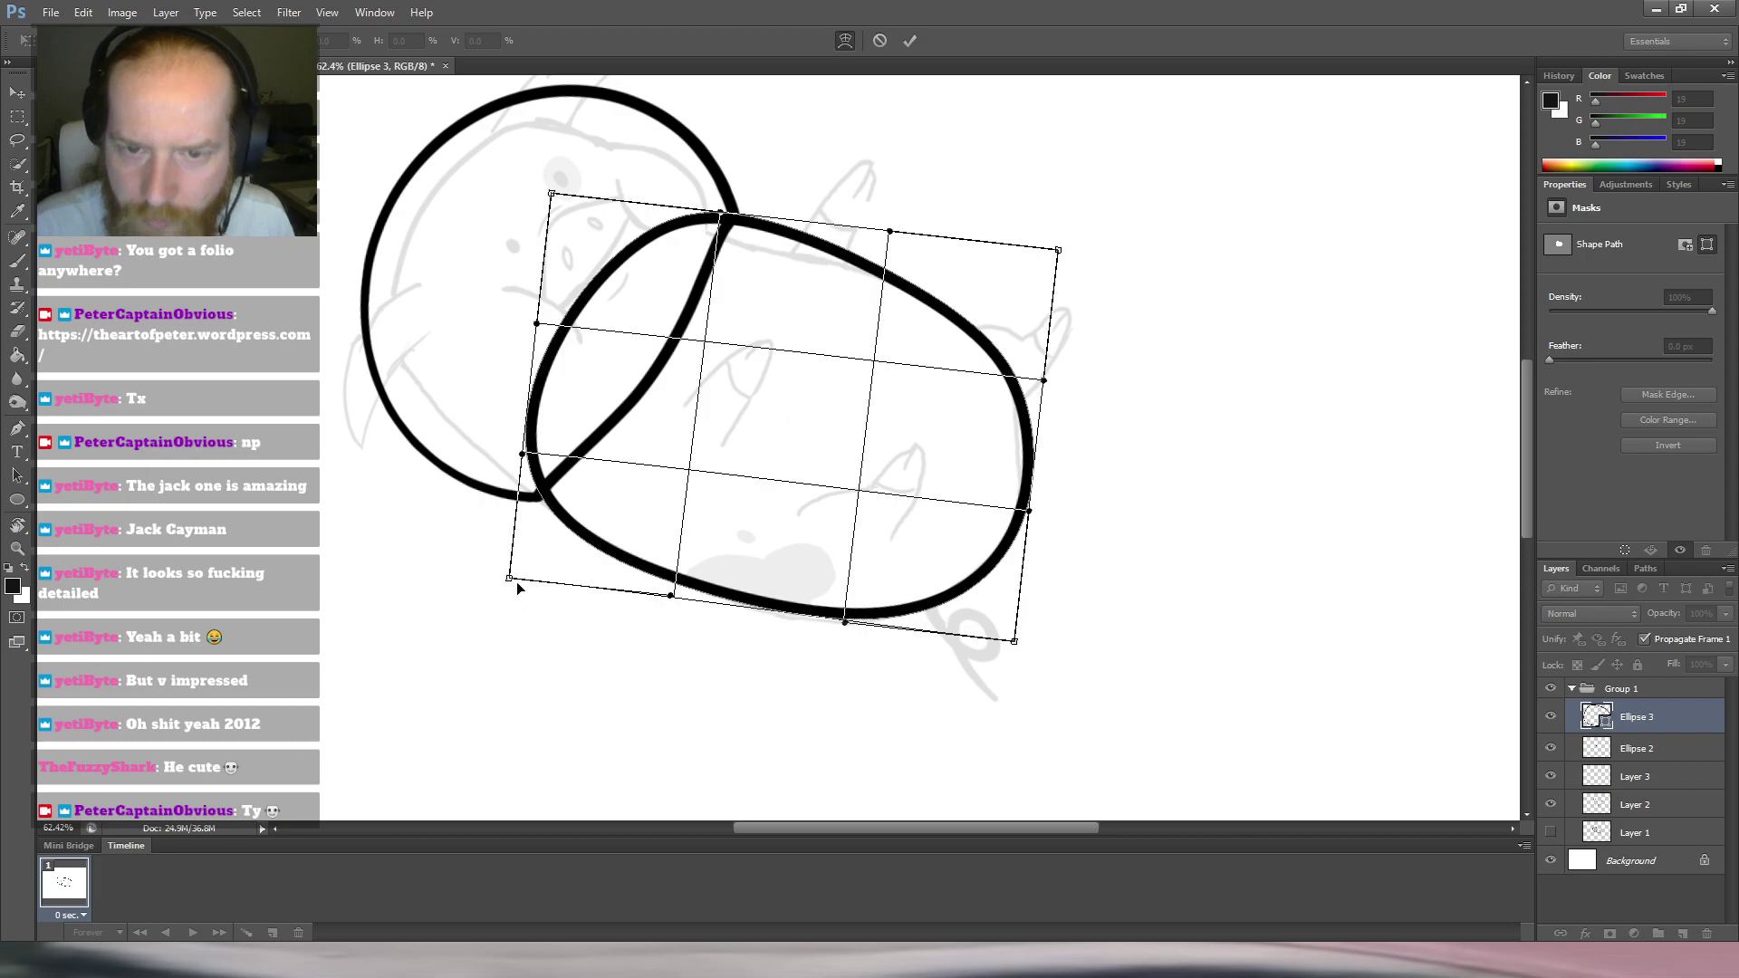
left_click_drag(523, 454, 561, 438)
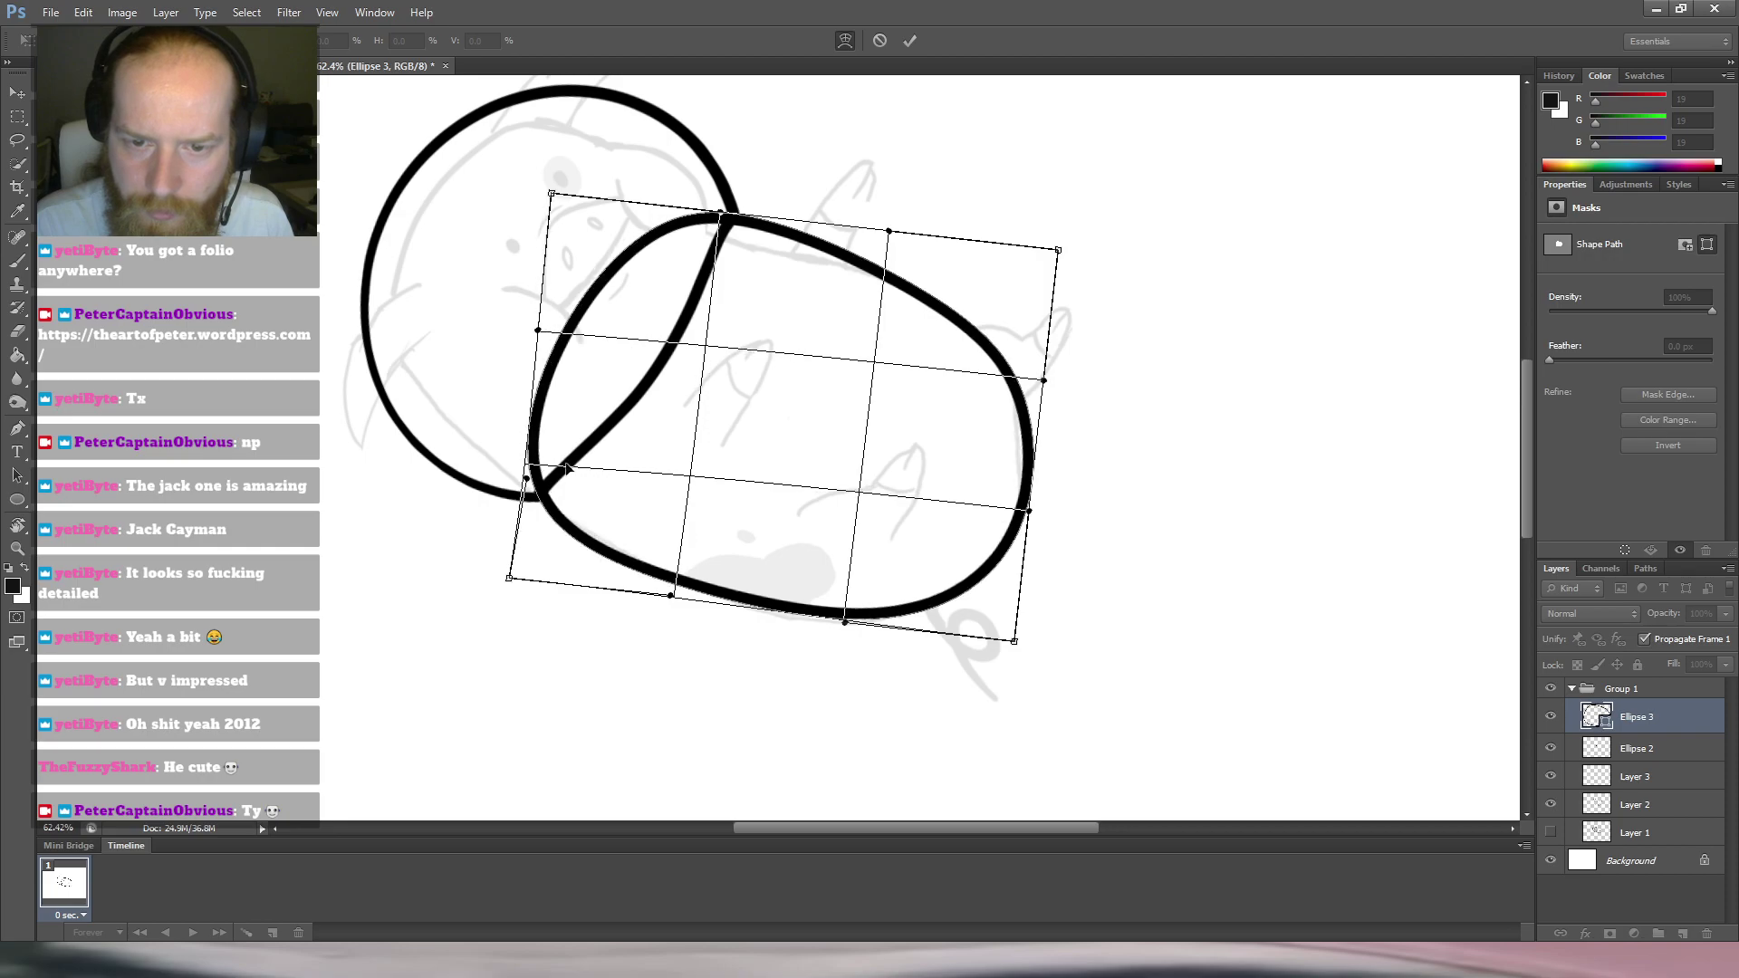
left_click_drag(672, 595, 675, 588)
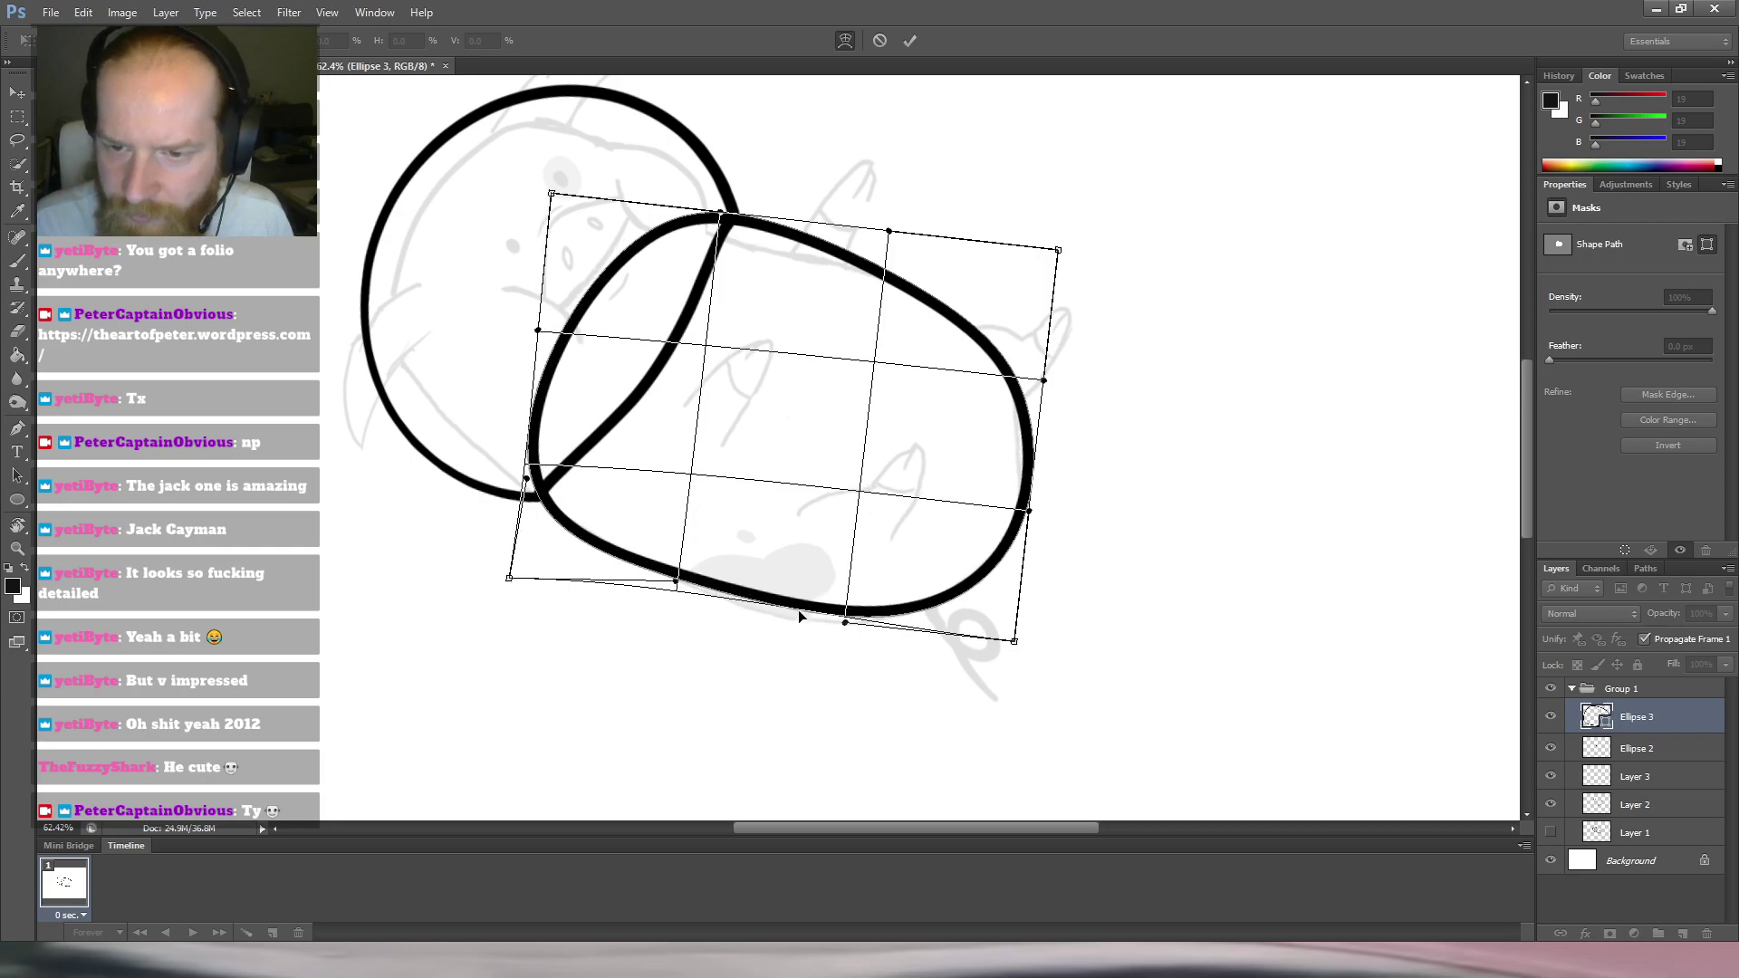
left_click_drag(848, 629, 799, 633)
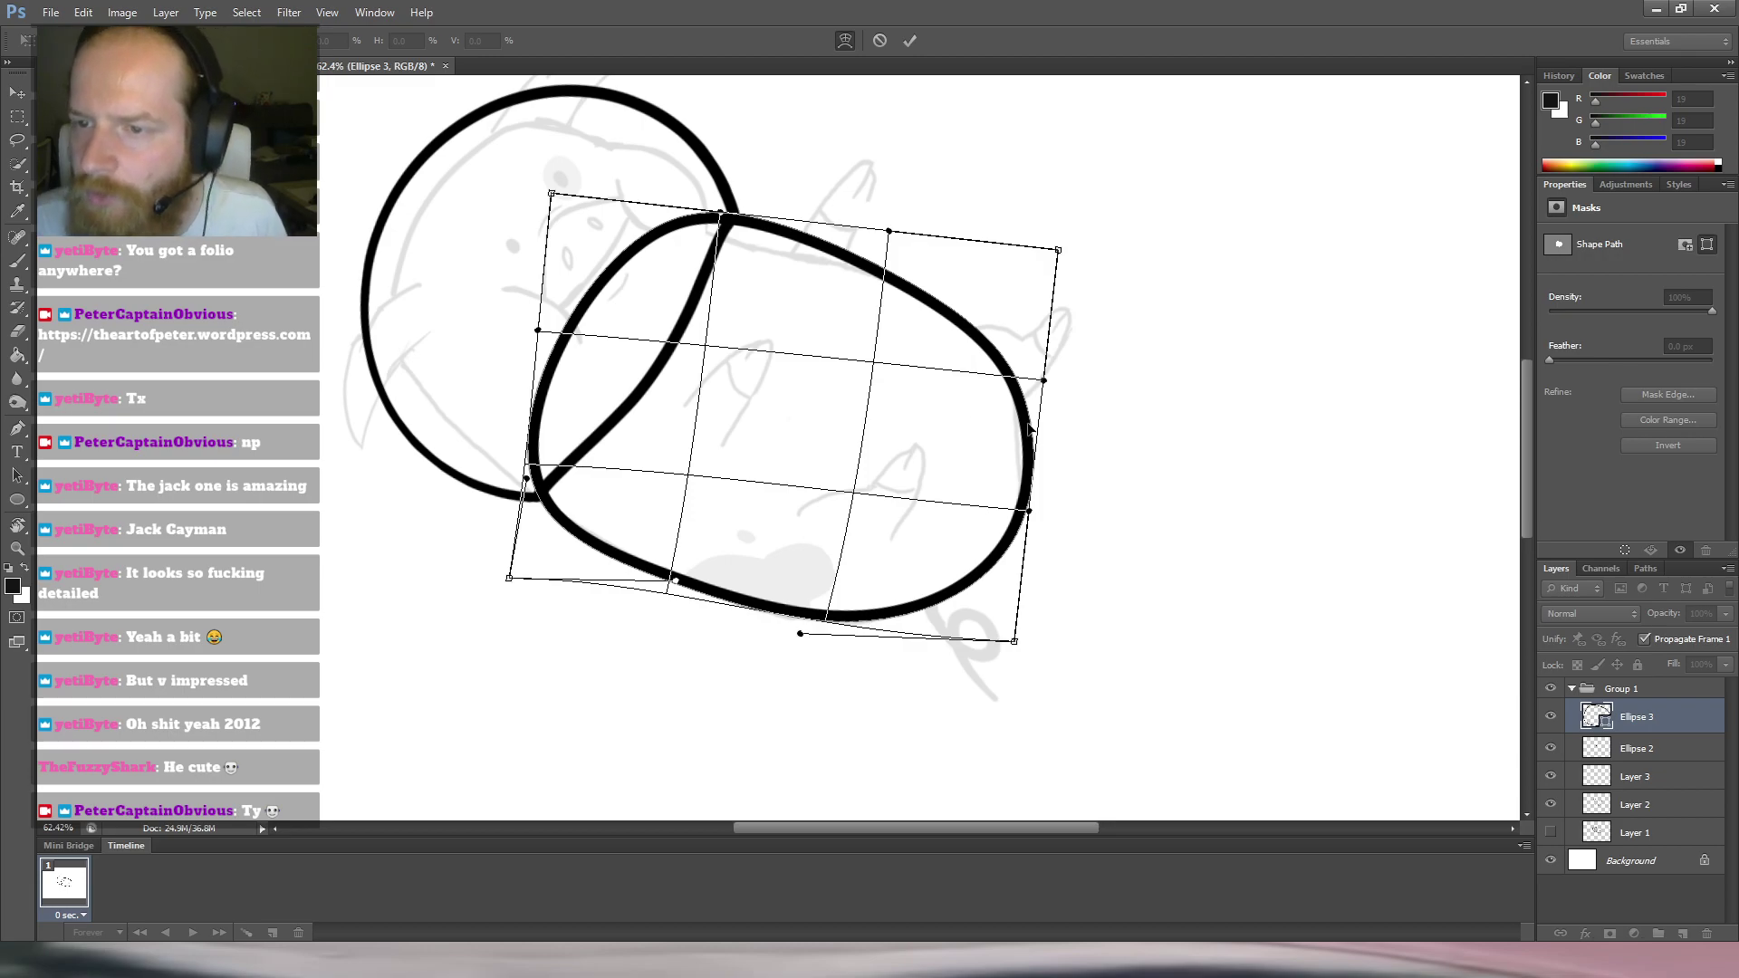
Warp the body ellipse's rump edge and upper rump corner slightly inward, and apply the transform.
left_click_drag(1043, 380, 1038, 375)
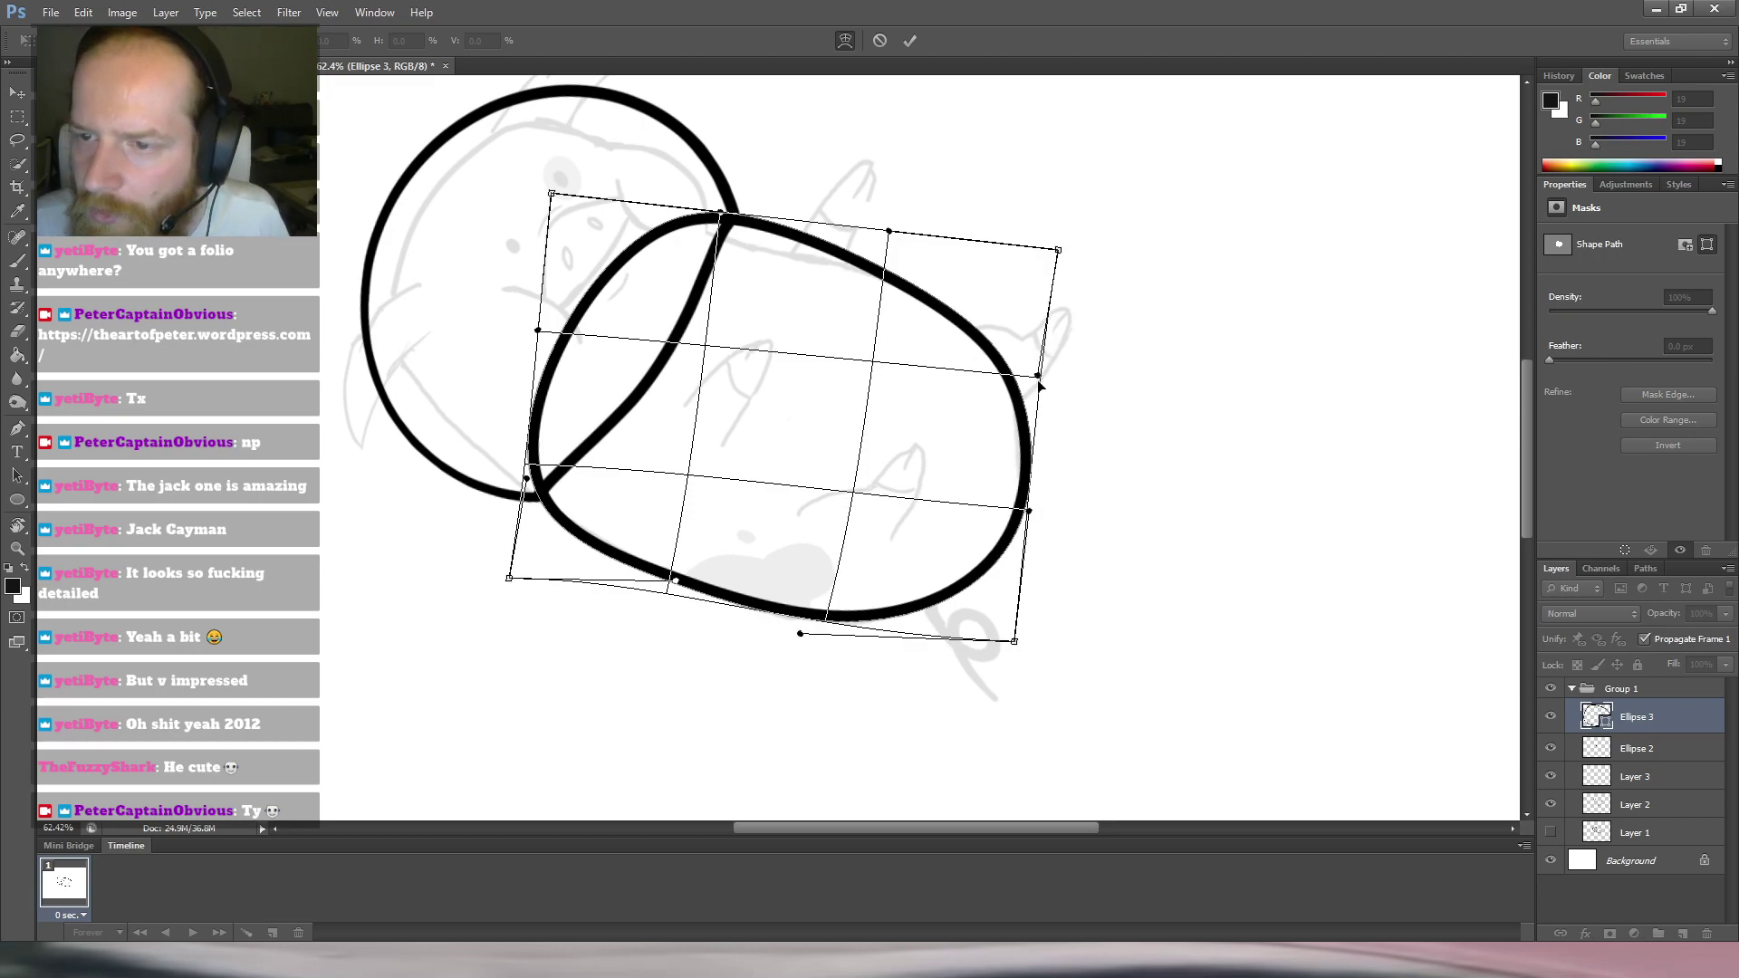
left_click_drag(1057, 253, 1050, 258)
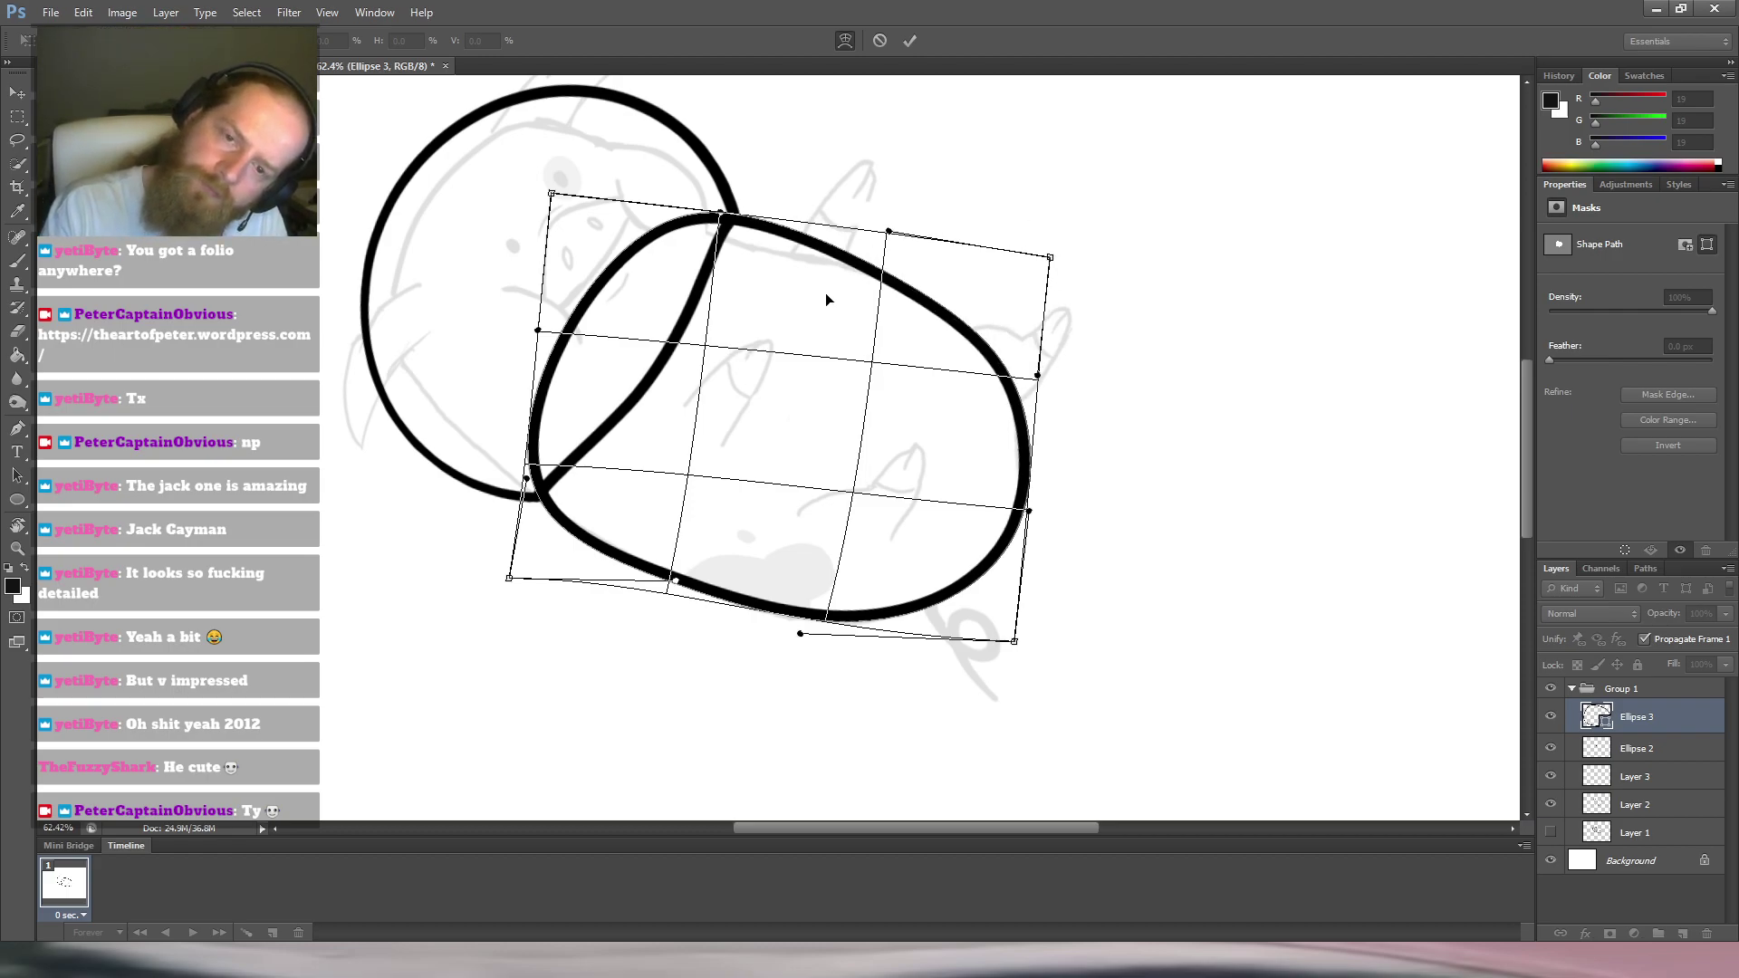
key("Return")
Rasterize the body ellipse layer and erase the part of its outline that overlaps the head.
mouse_move(954, 273)
left_mouse_down()
mouse_move(921, 273)
mouse_move(950, 266)
left_mouse_up()
key("r")
left_click_drag(1021, 194, 1001, 155)
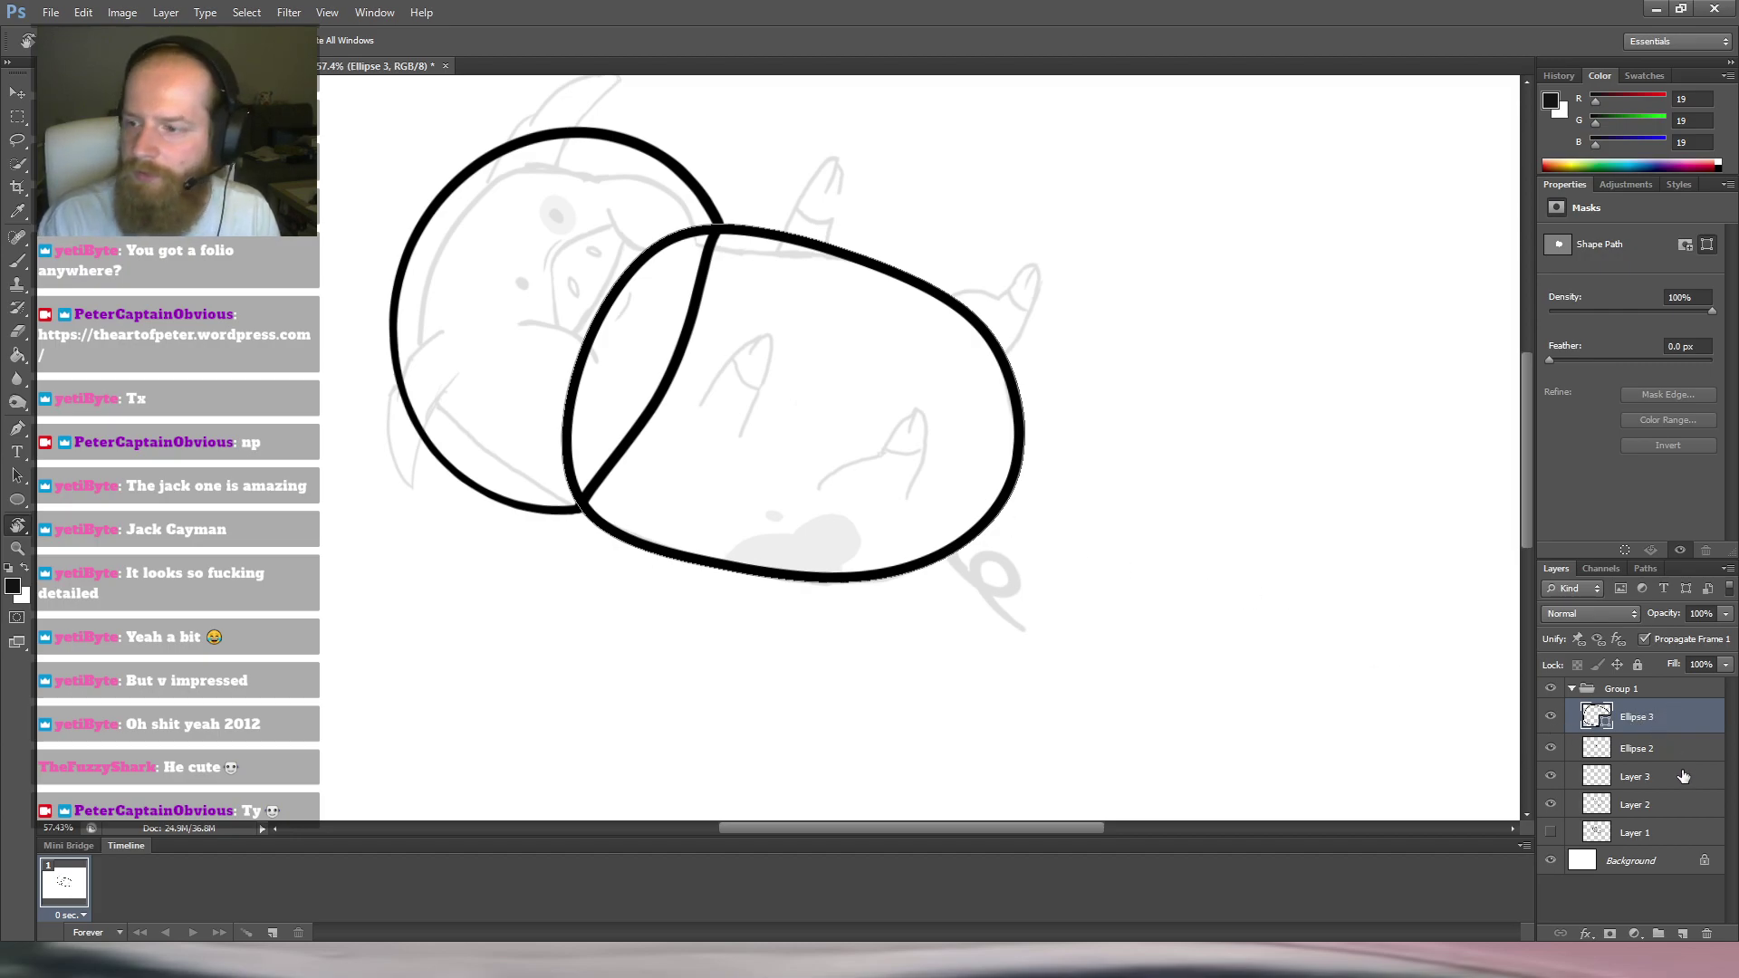
left_click(1643, 237)
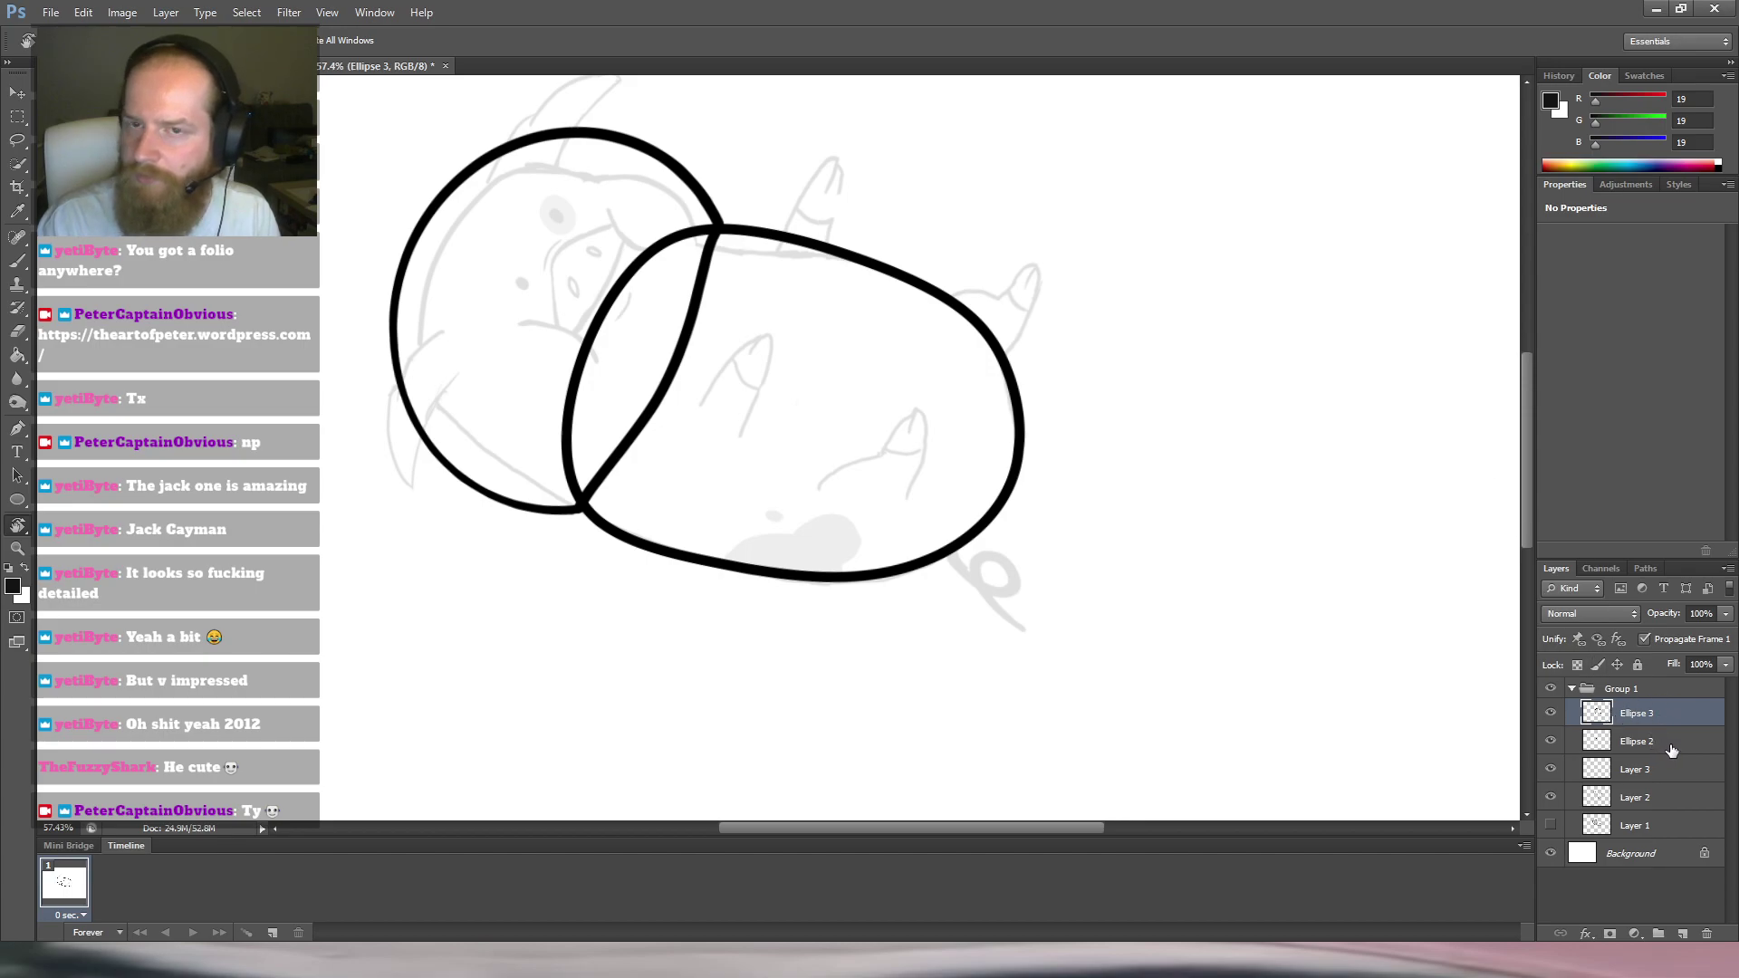
key("e")
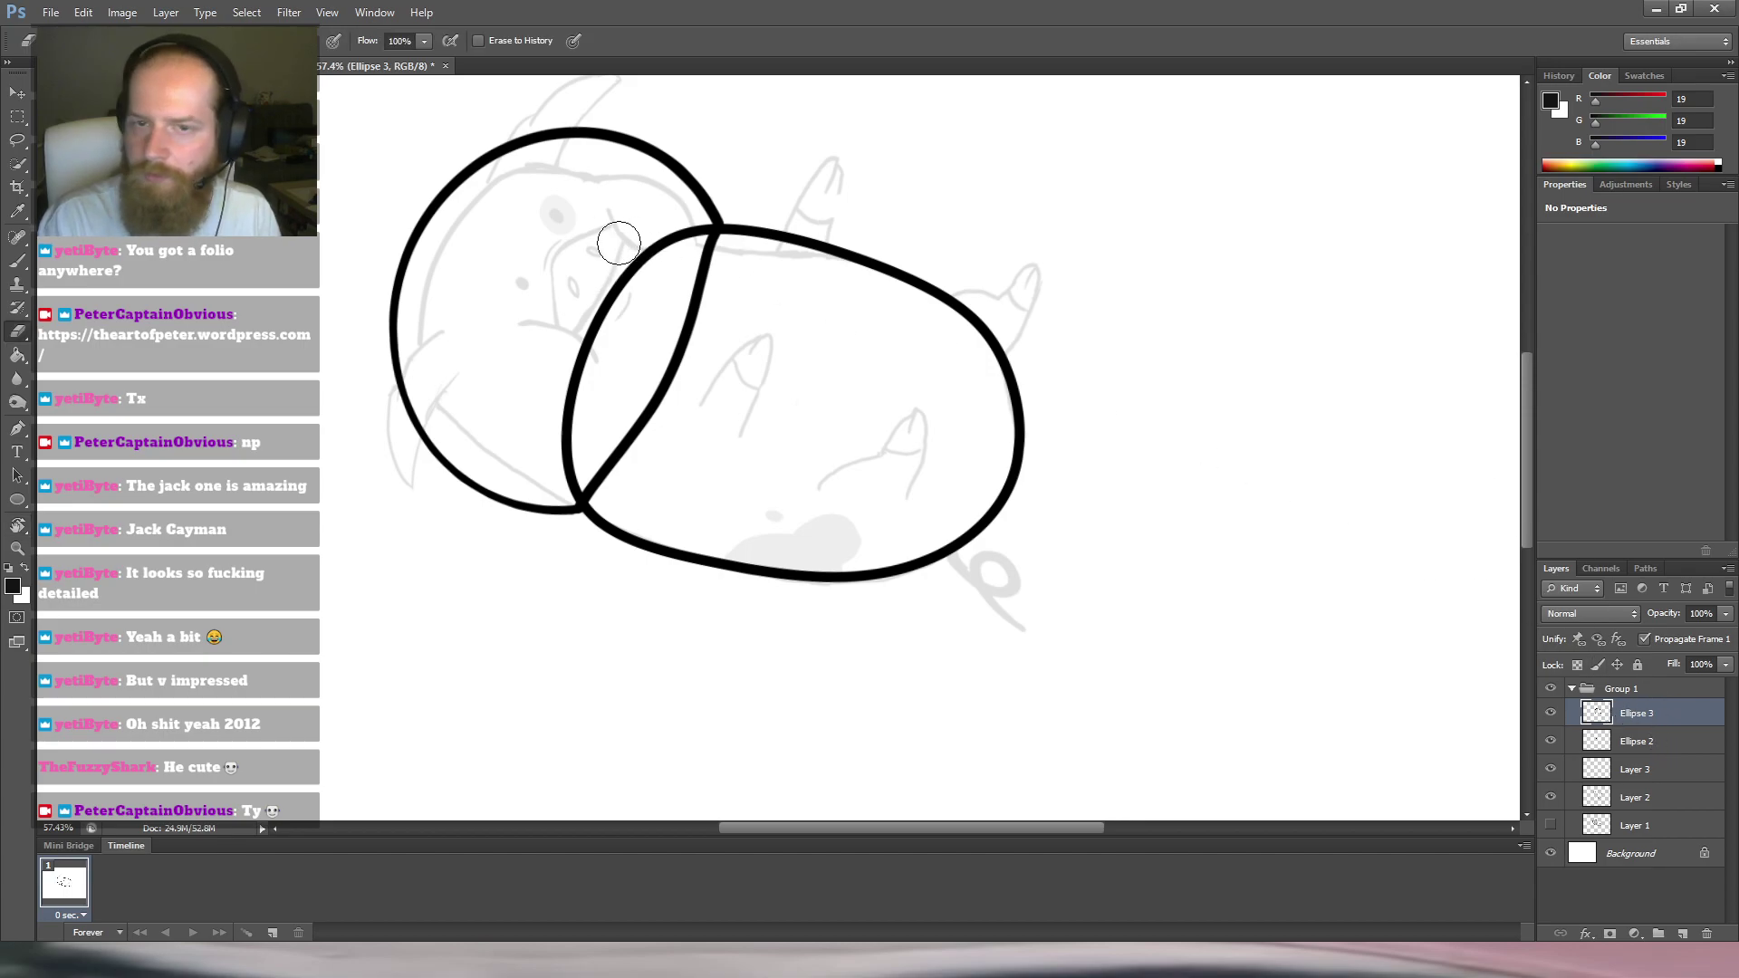
mouse_move(621, 257)
left_mouse_down()
mouse_move(663, 248)
mouse_move(697, 278)
mouse_move(670, 269)
left_mouse_up()
mouse_move(634, 338)
left_mouse_down()
mouse_move(758, 233)
mouse_move(774, 243)
left_mouse_up()
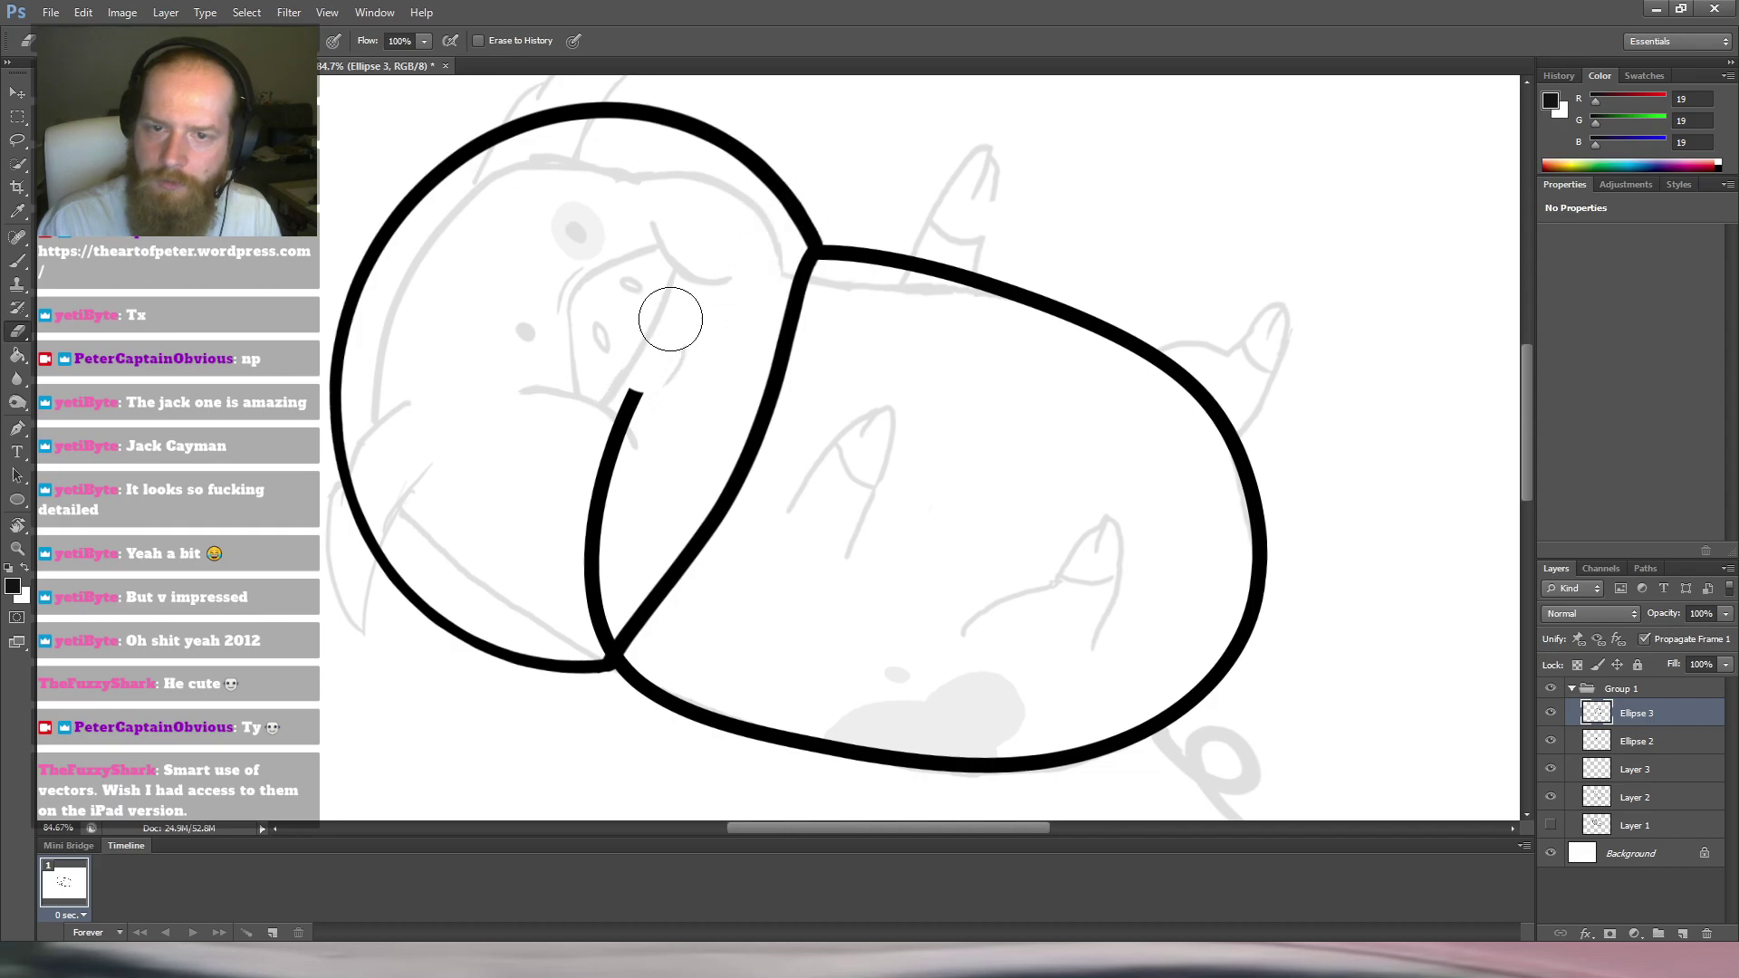
left_click_drag(634, 394, 641, 360)
left_click_drag(616, 432, 669, 284)
mouse_move(628, 400)
left_mouse_down()
mouse_move(660, 326)
mouse_move(622, 447)
mouse_move(649, 447)
mouse_move(643, 481)
left_mouse_up()
scroll(699, 363, "down", 5)
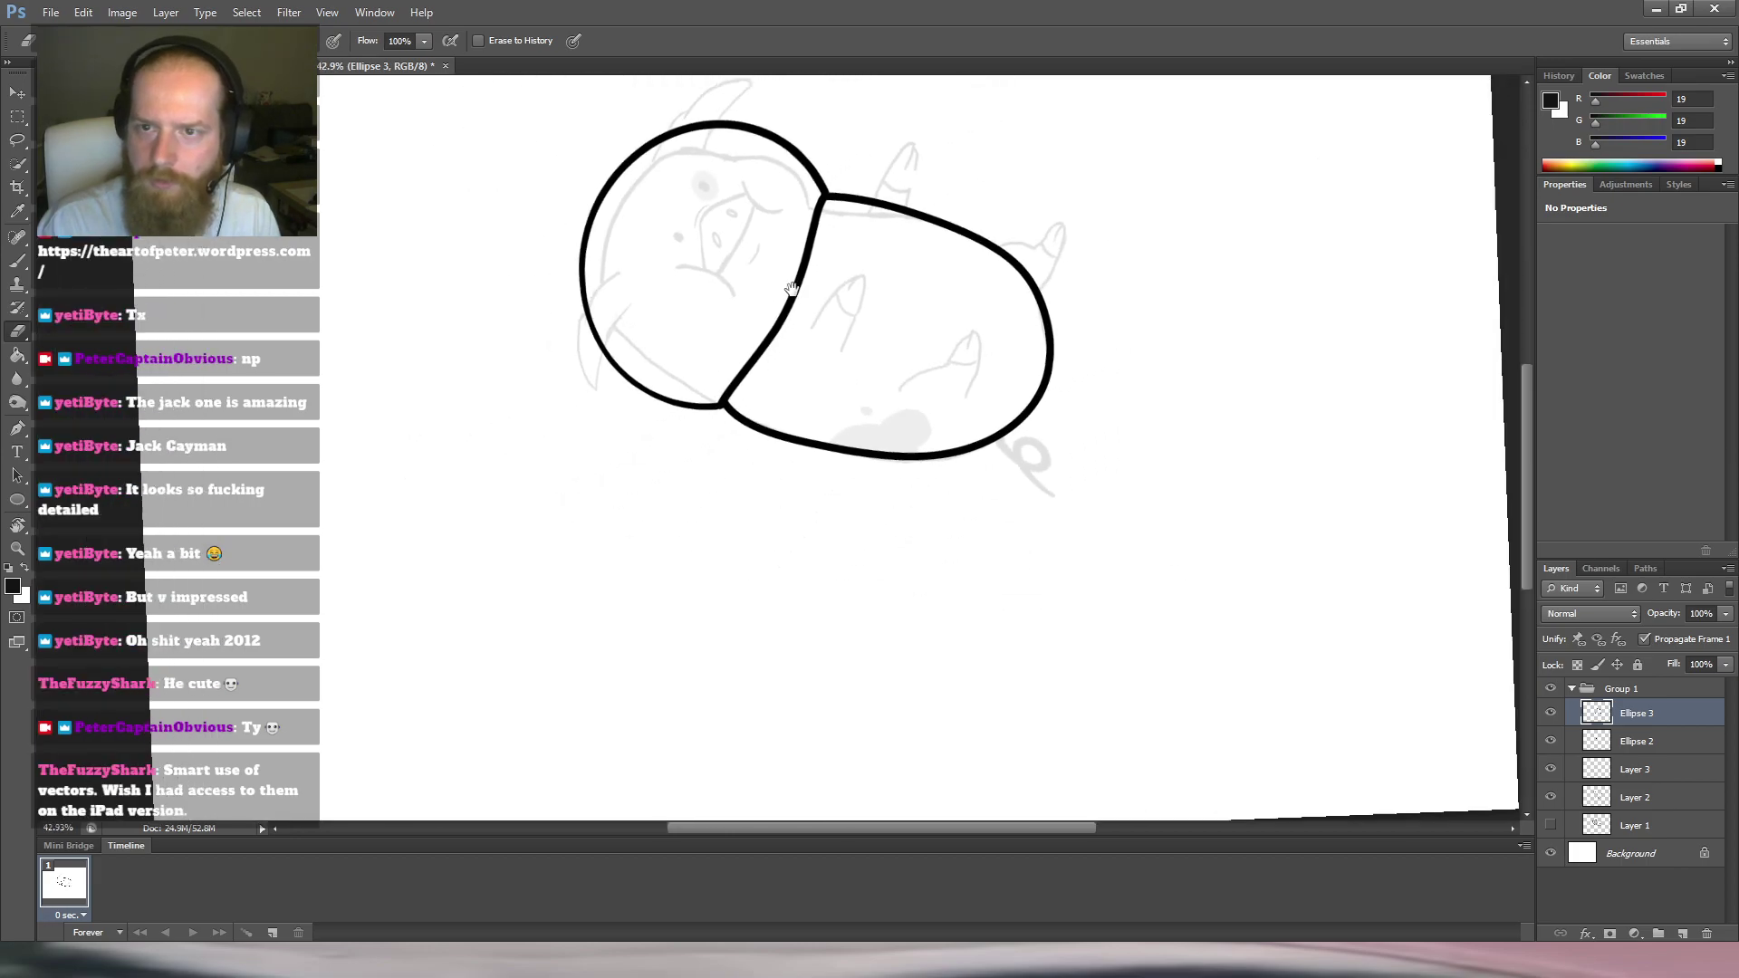
Add a new empty layer above the body ellipse layer.
key("r")
left_click_drag(699, 363, 827, 241)
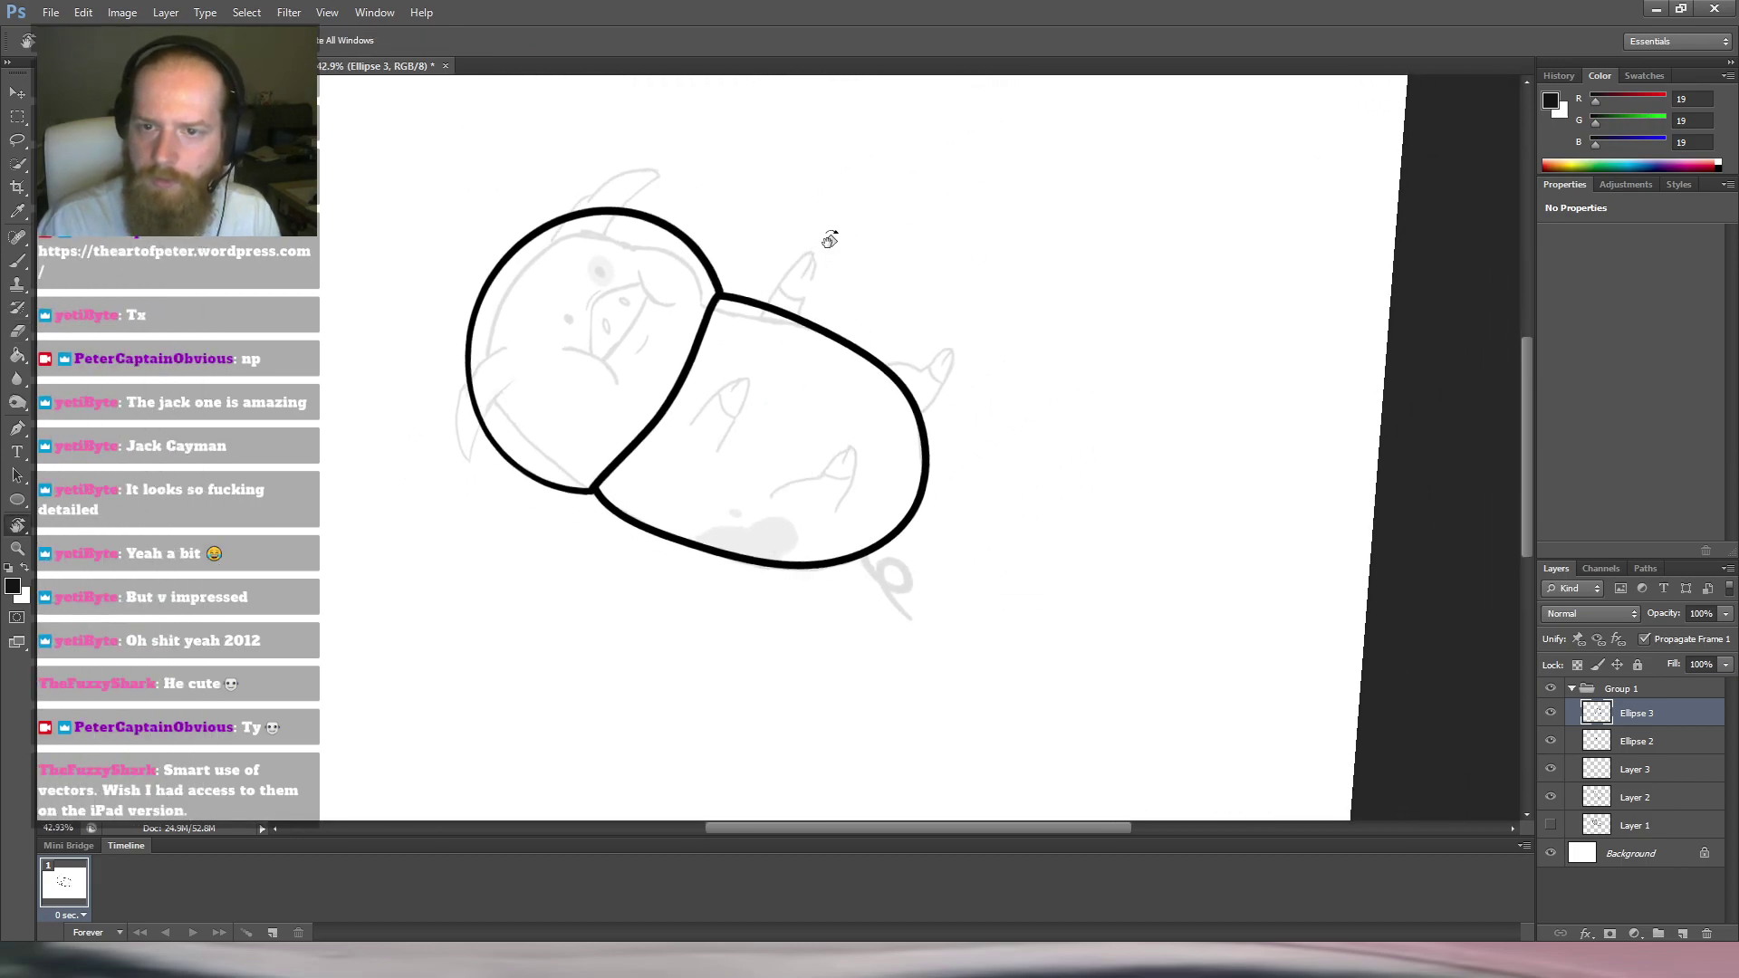
left_click(1682, 933)
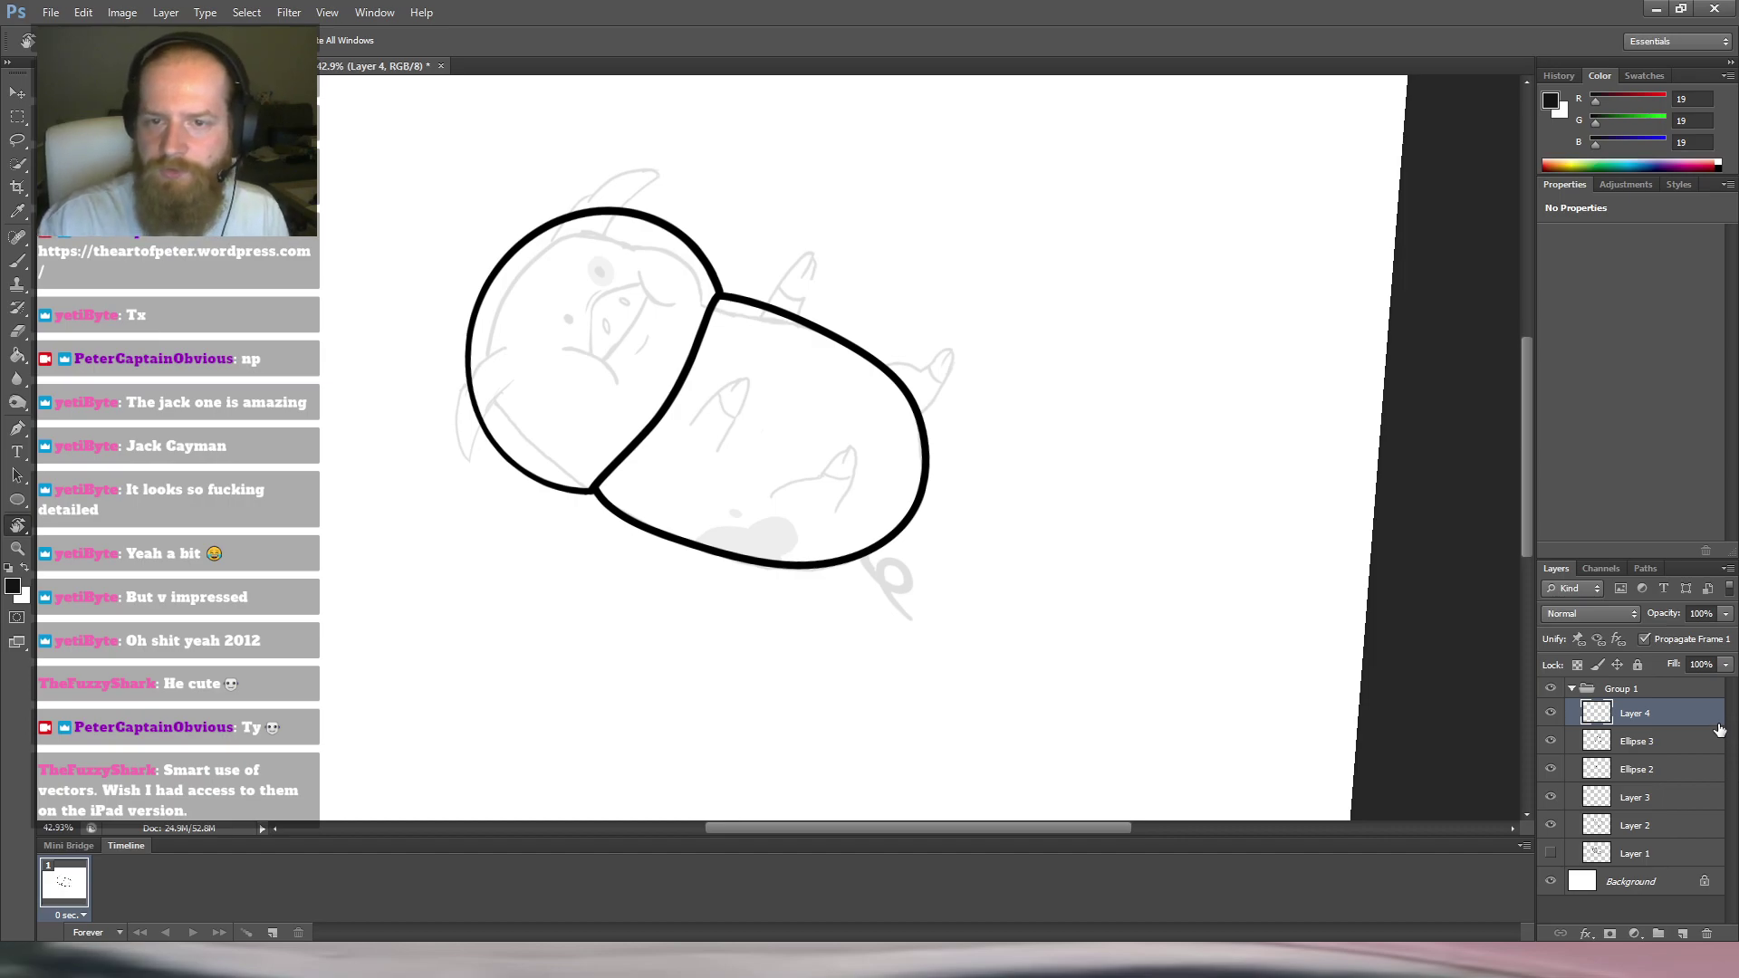
left_click_drag(862, 270, 921, 272)
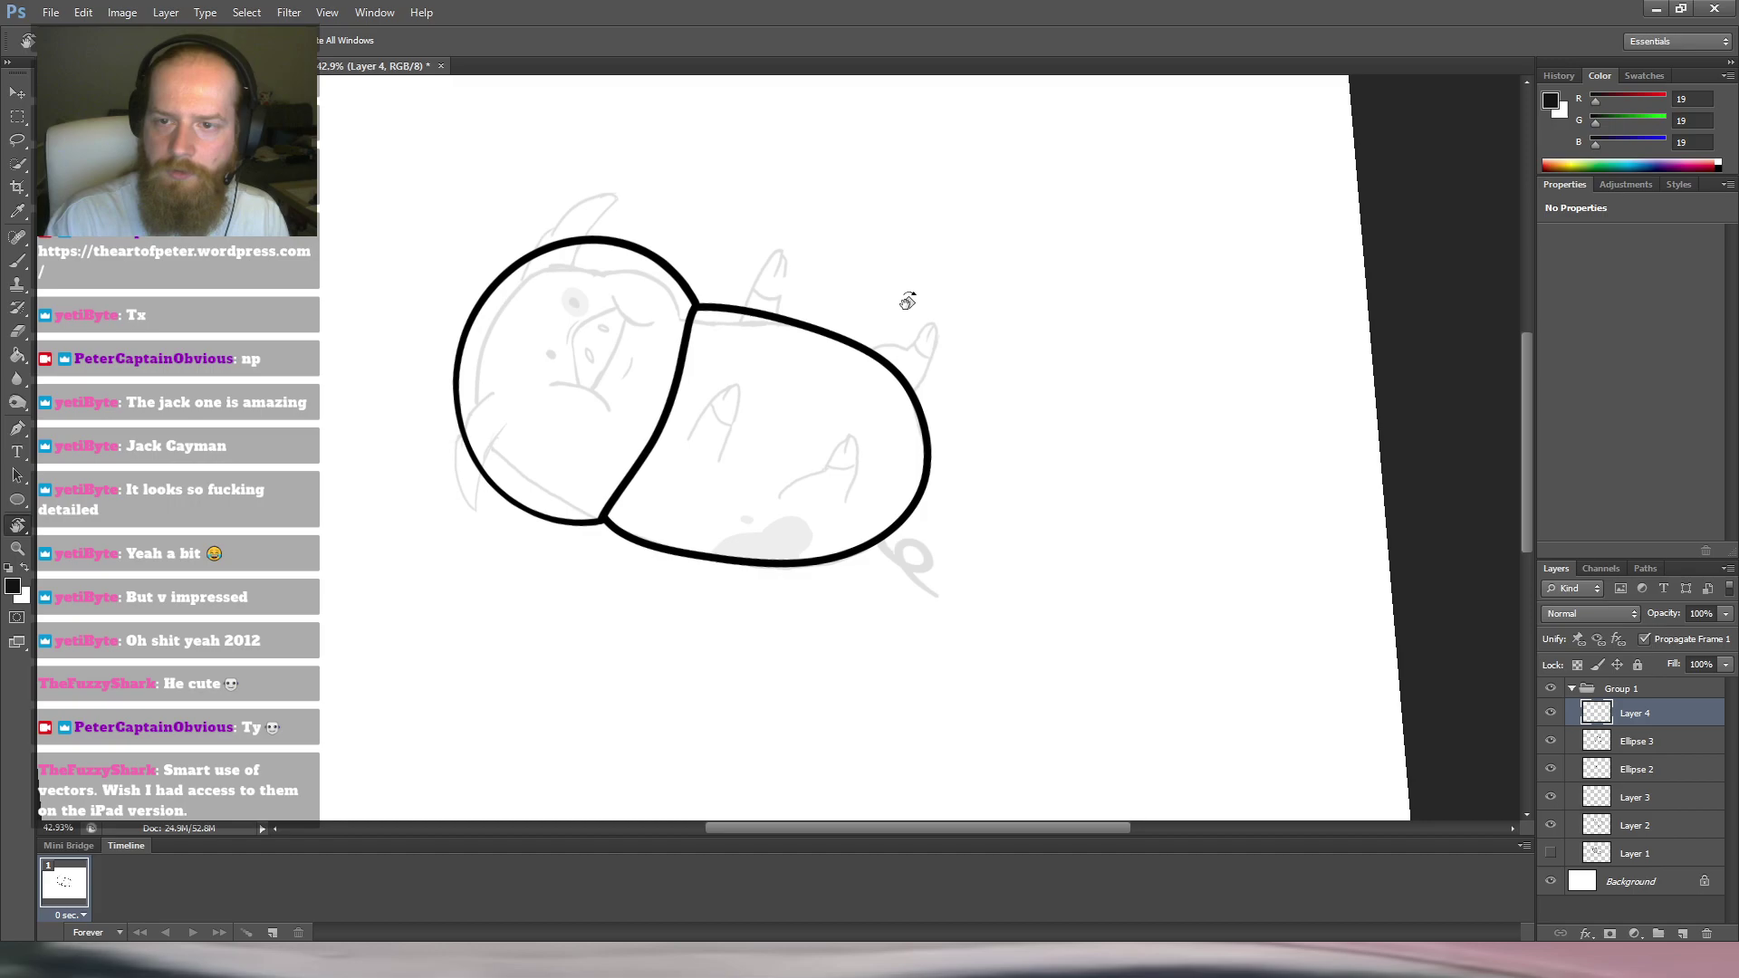
key("Escape")
left_click_drag(798, 317, 830, 354)
scroll(844, 341, "down", 2)
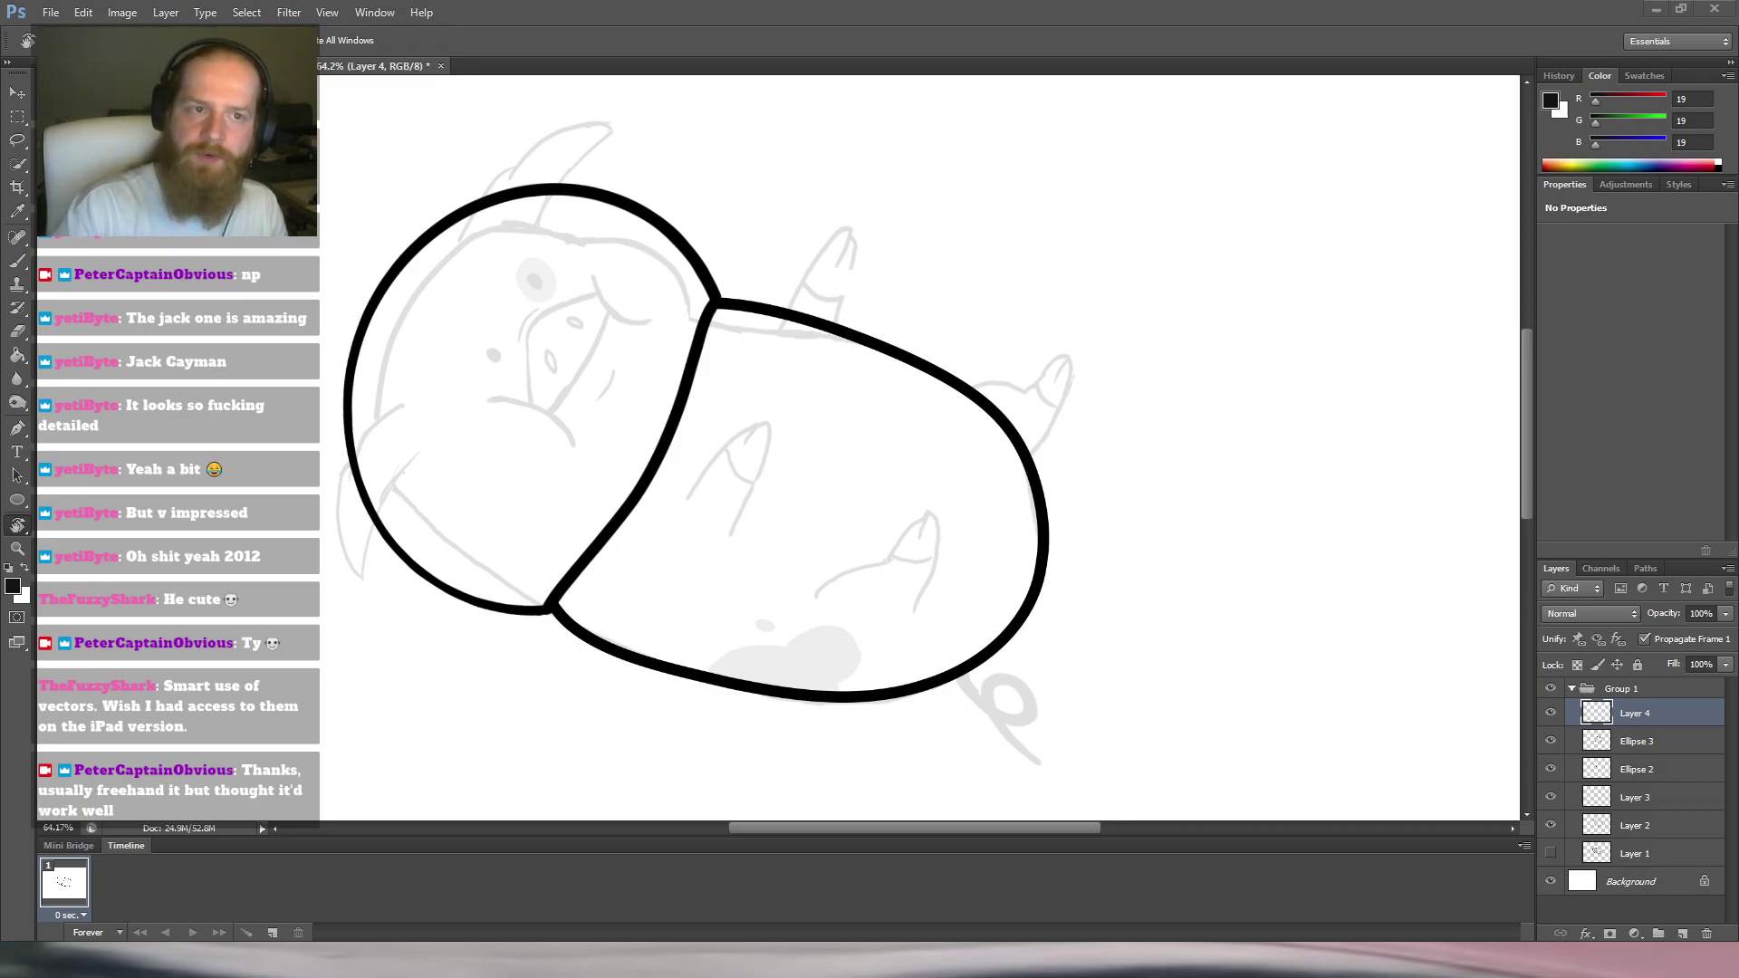
Delete the unused layers Layer 4 and Layer 3.
left_click(20, 93)
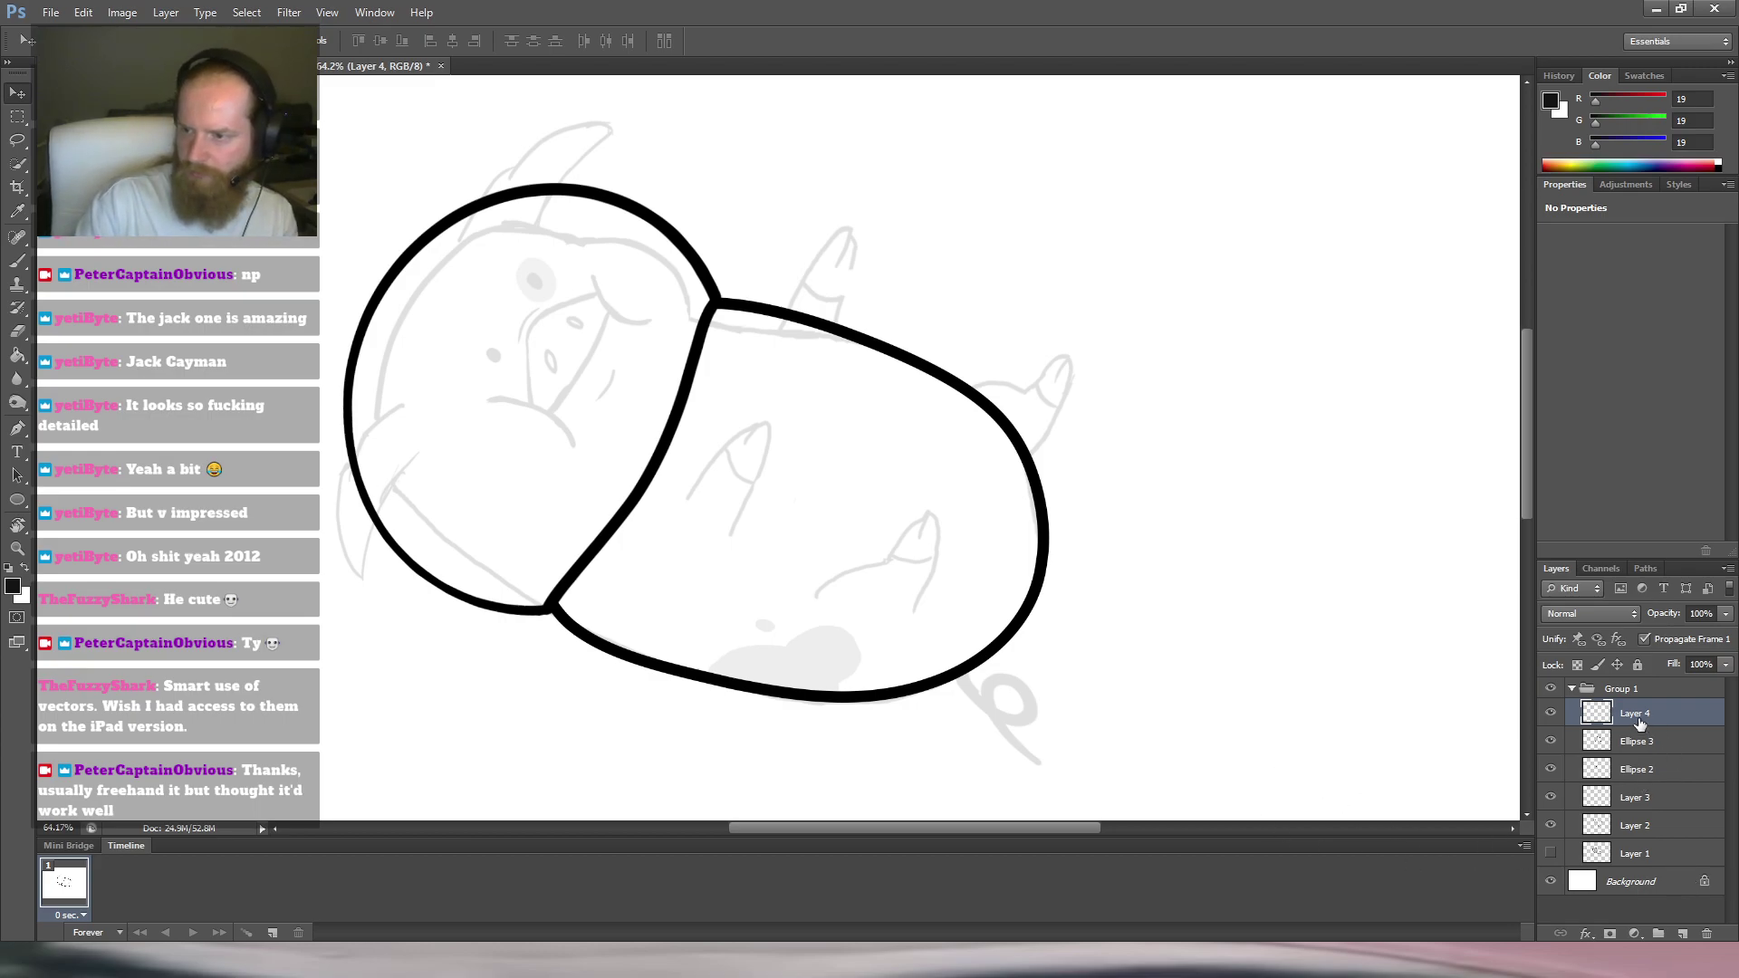
key("Delete")
left_click(1652, 779)
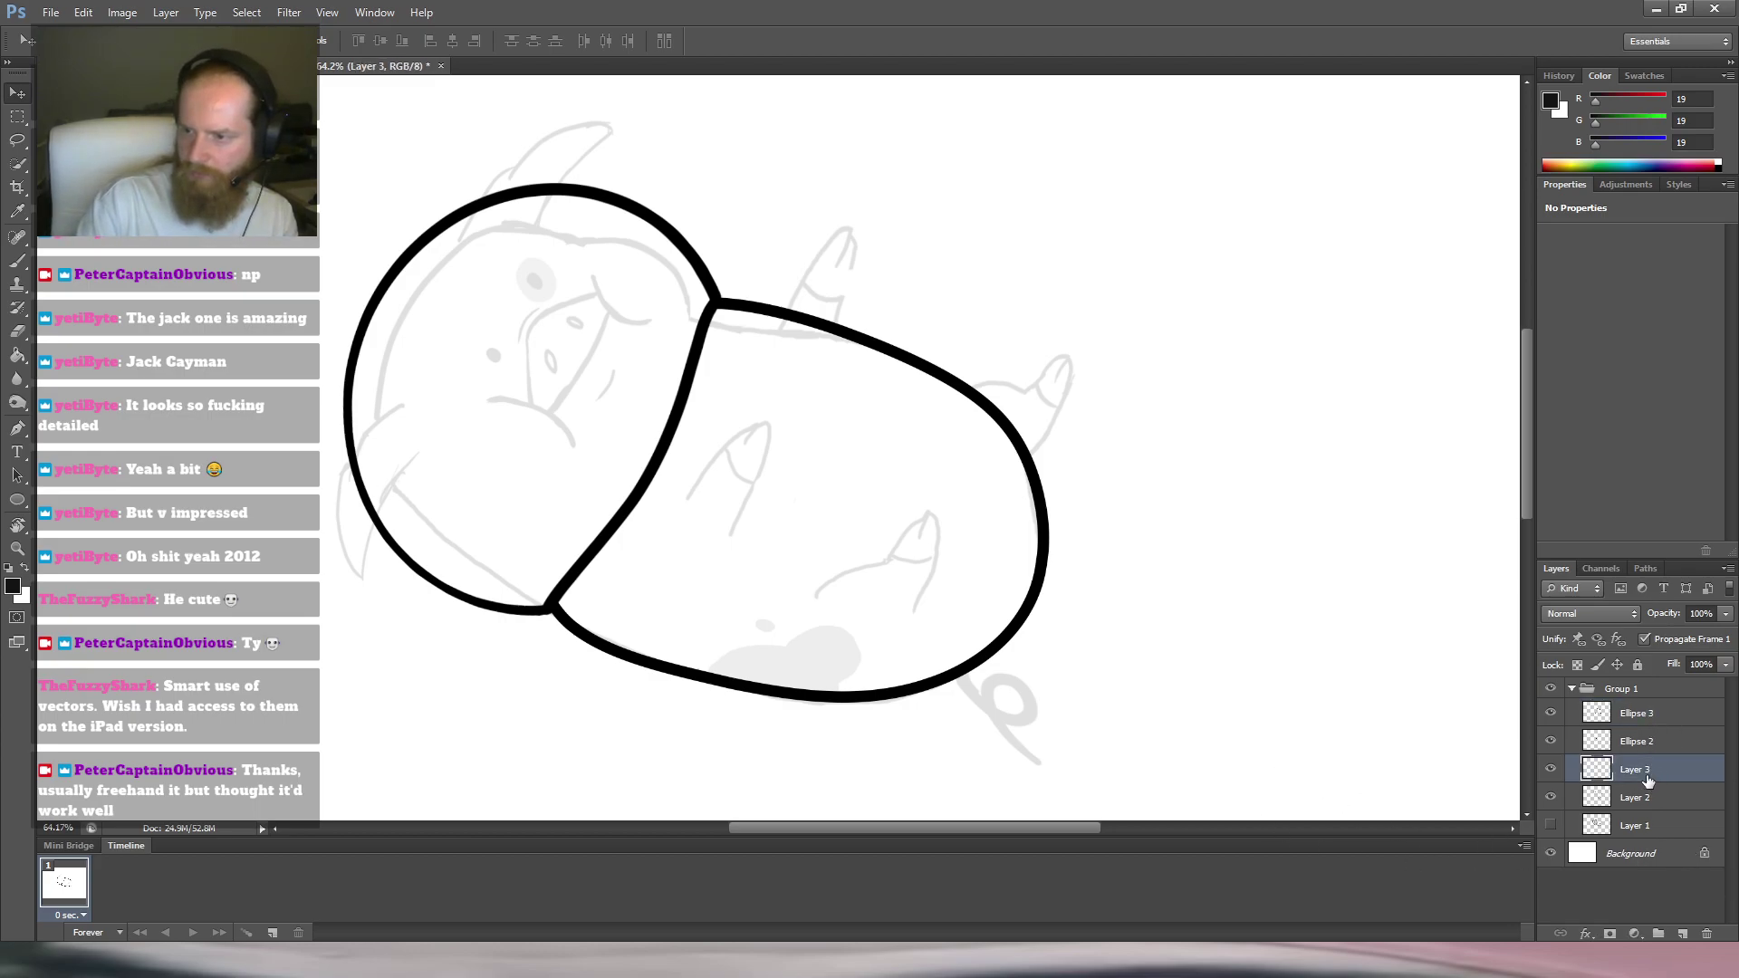
key("Delete")
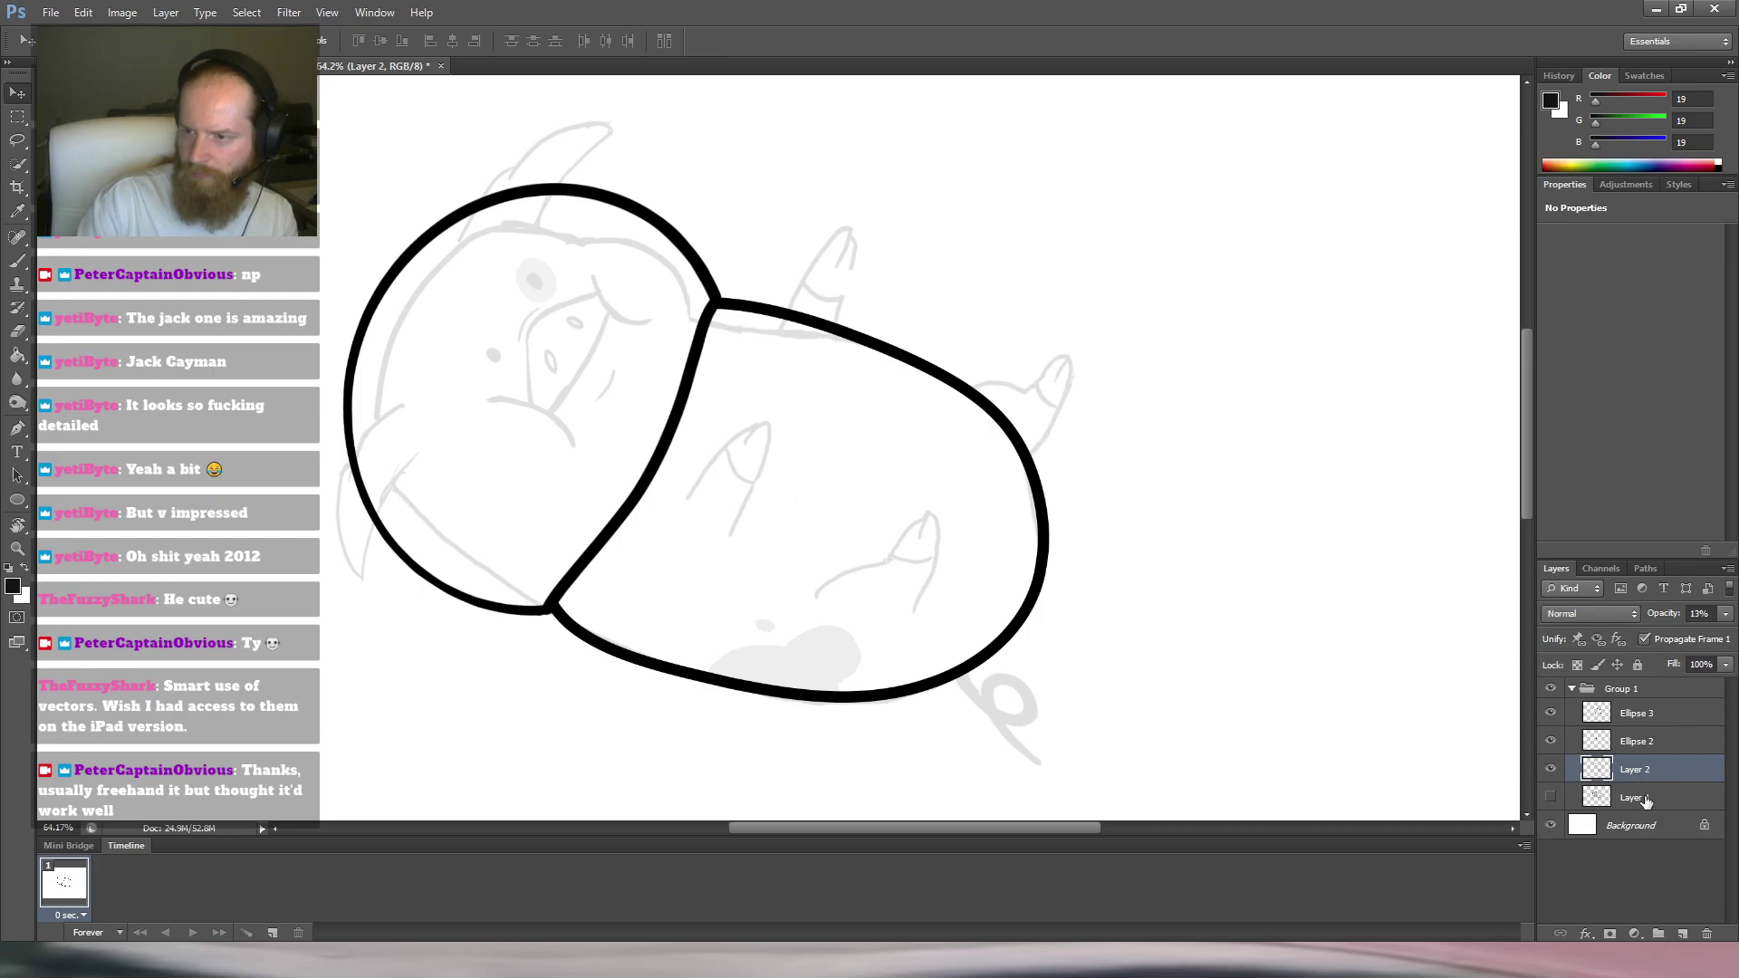
Select Layer 1 and switch Layer 2's visibility off and on to check its contents.
left_click(1640, 798)
left_click(1551, 771)
left_click(1550, 771)
left_click(1551, 771)
left_click(1551, 771)
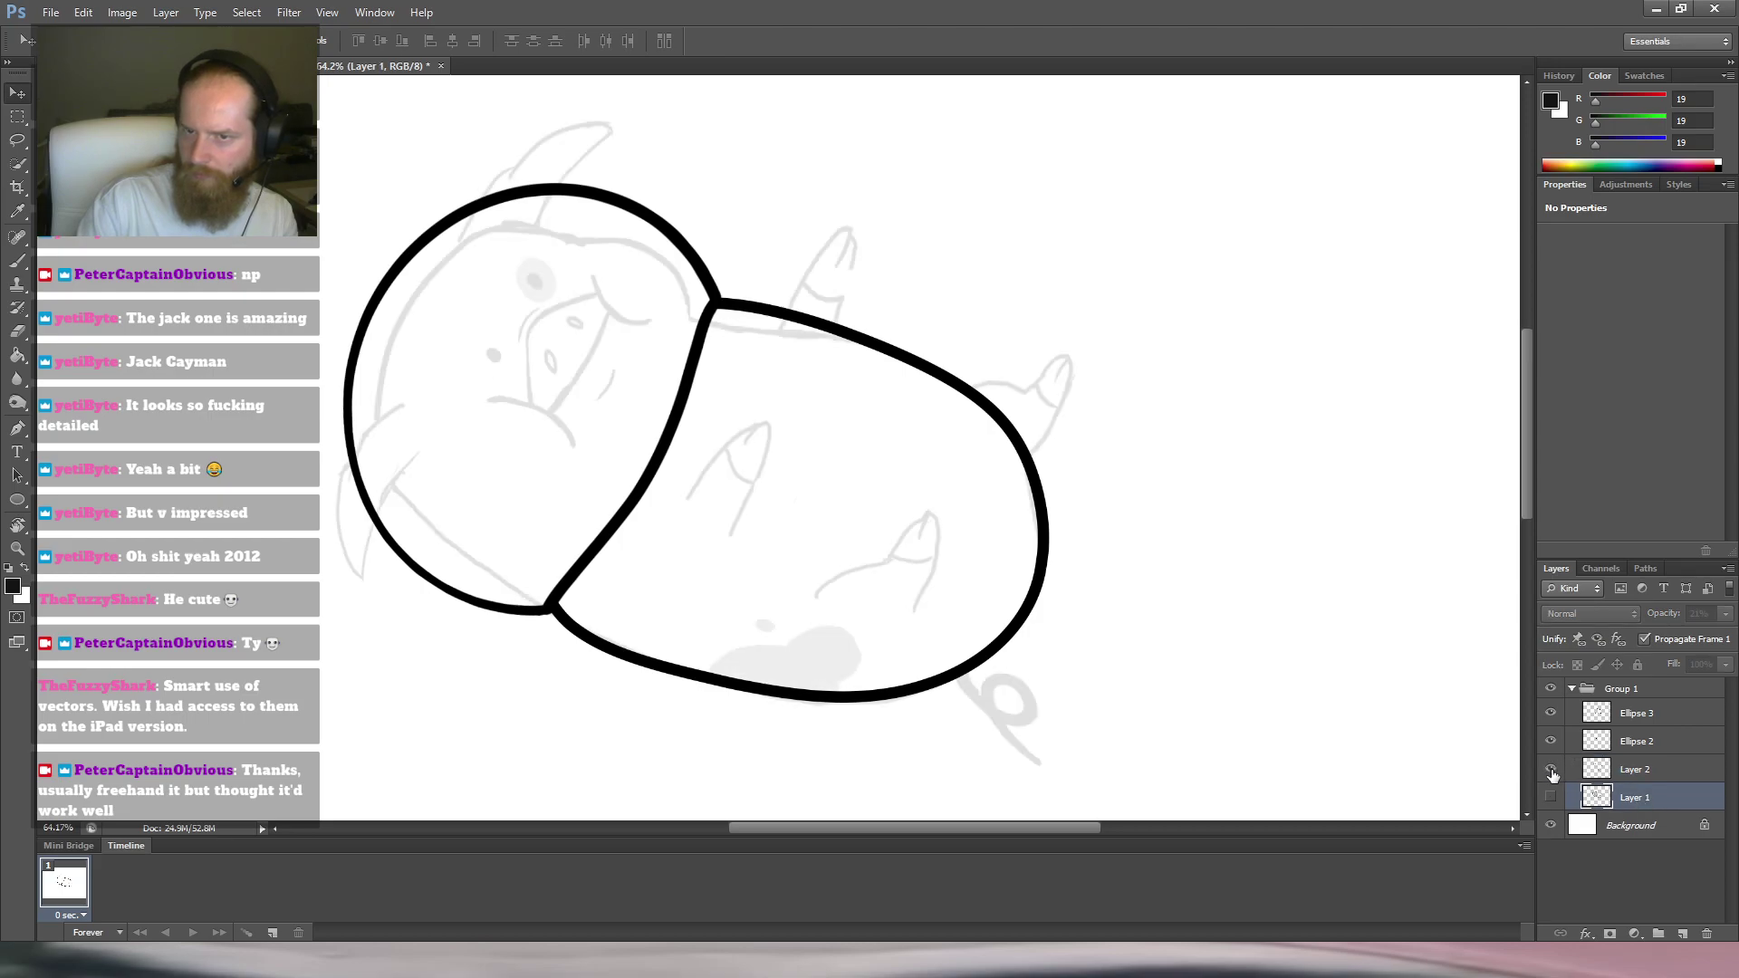
Rename the head ellipse layer, Ellipse 2, as Helmet.
left_click(1636, 773)
key("space")
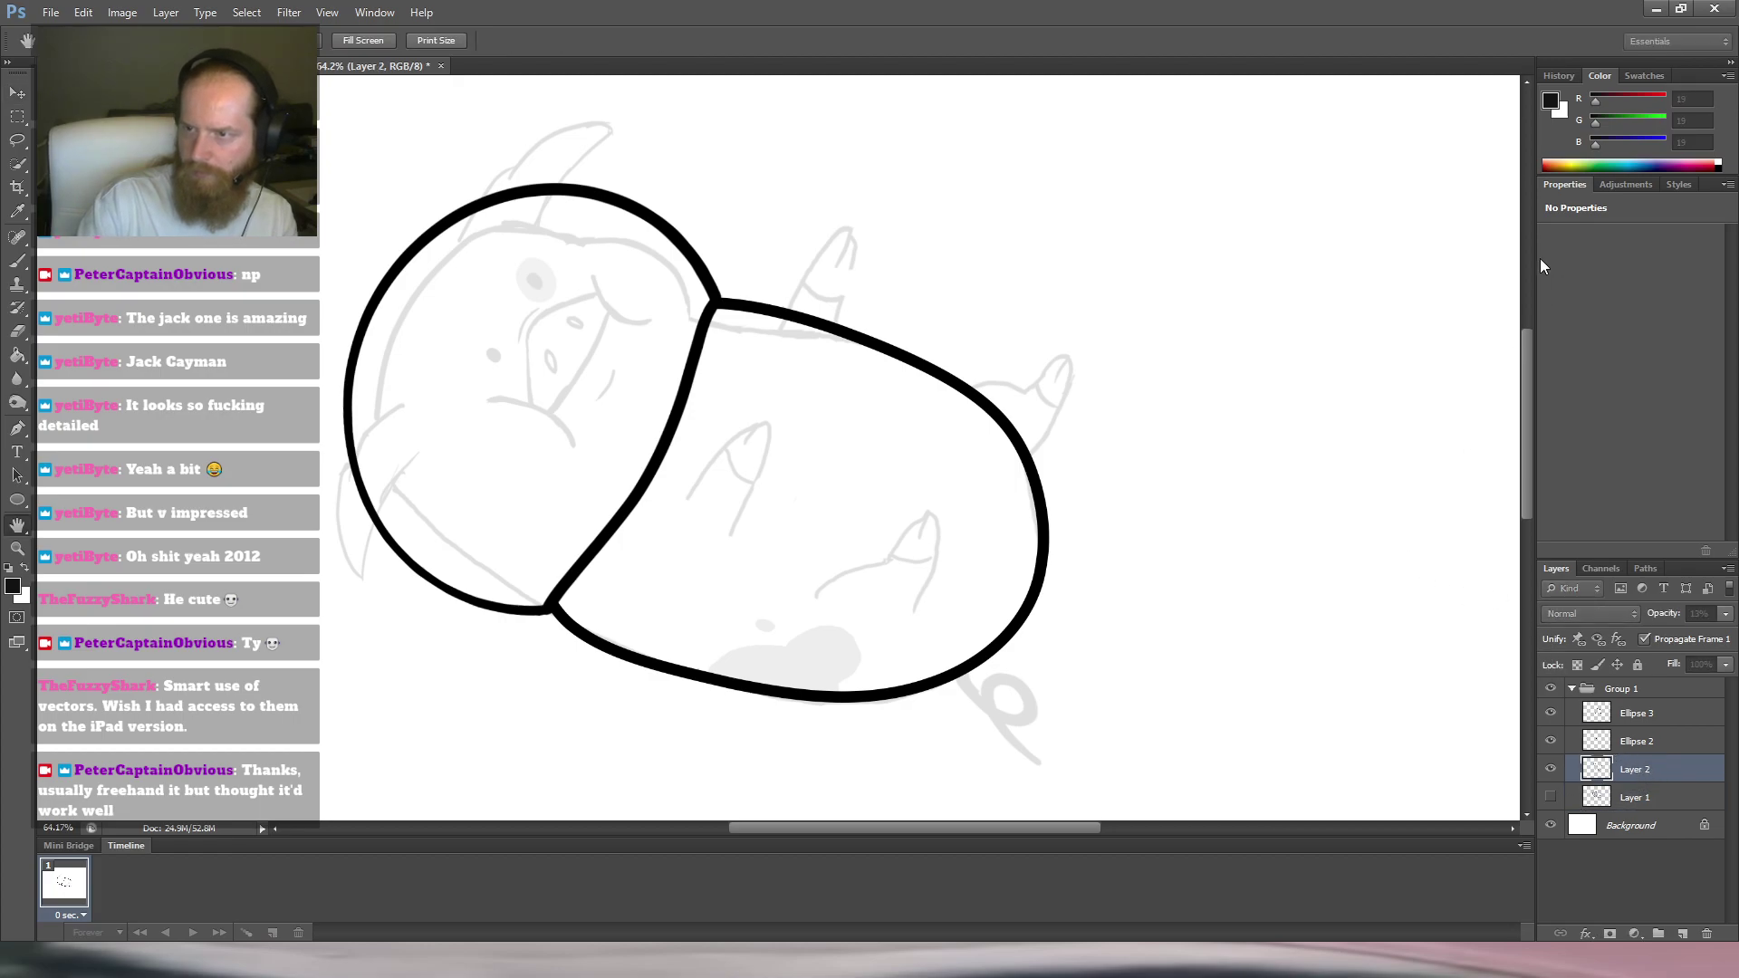
double_click(1652, 741)
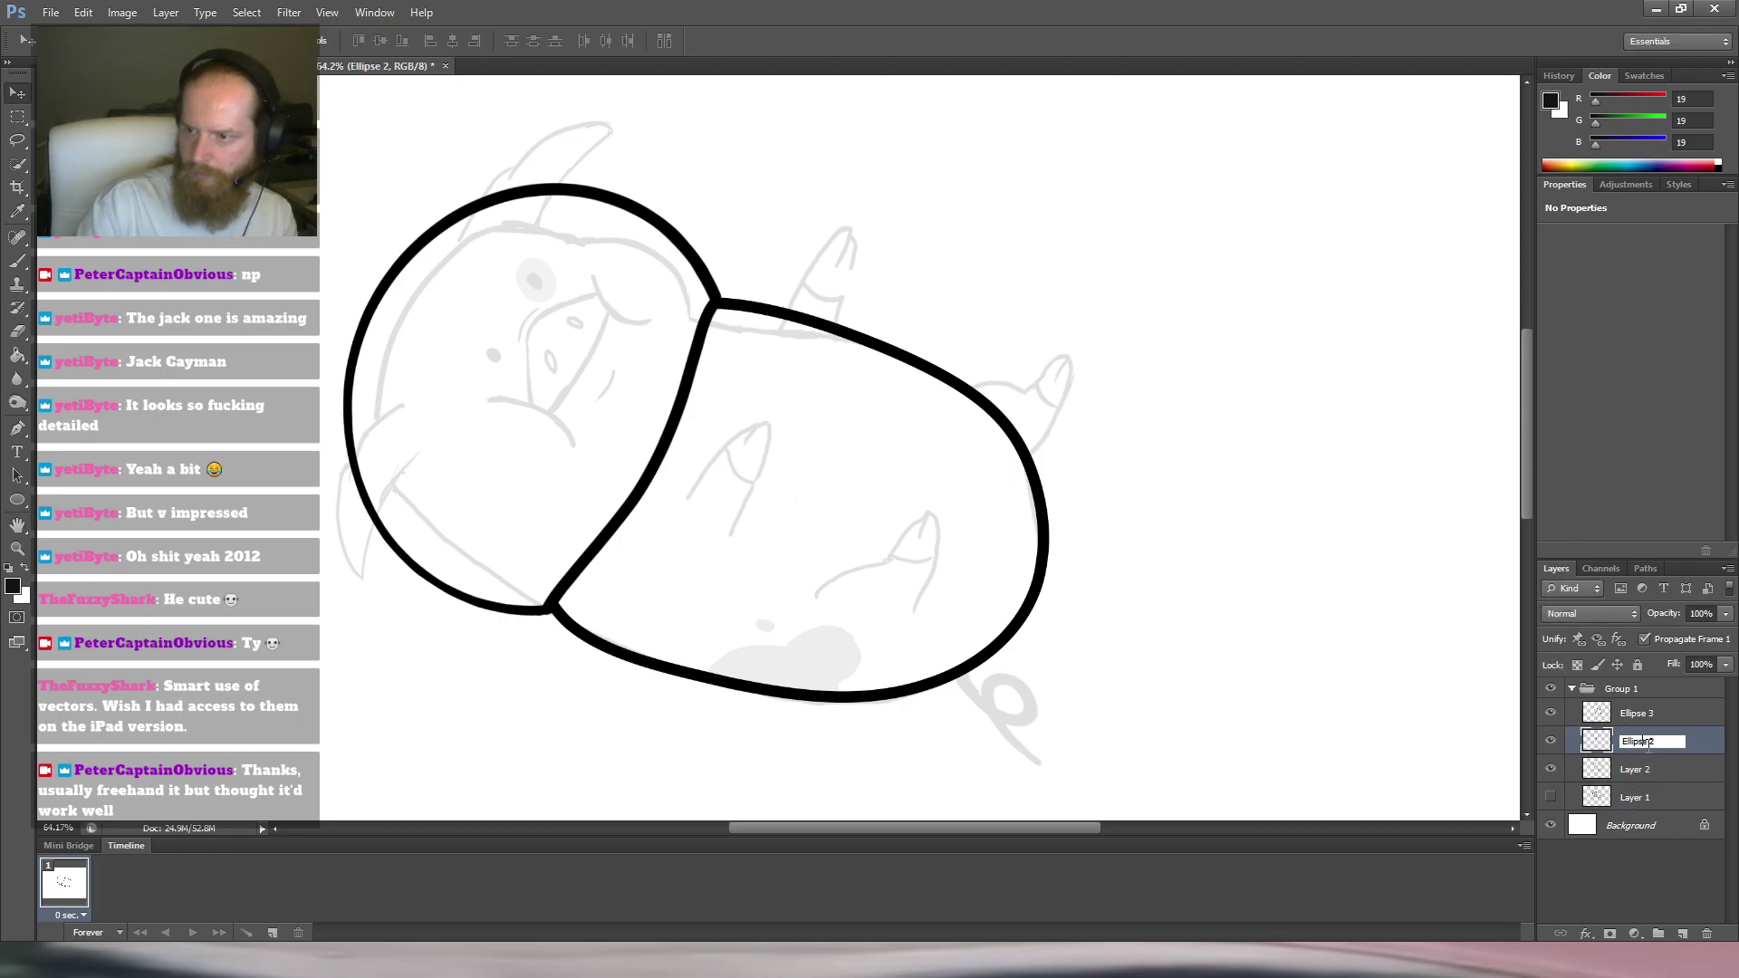
left_click_drag(1680, 742, 1576, 775)
type("Helmer")
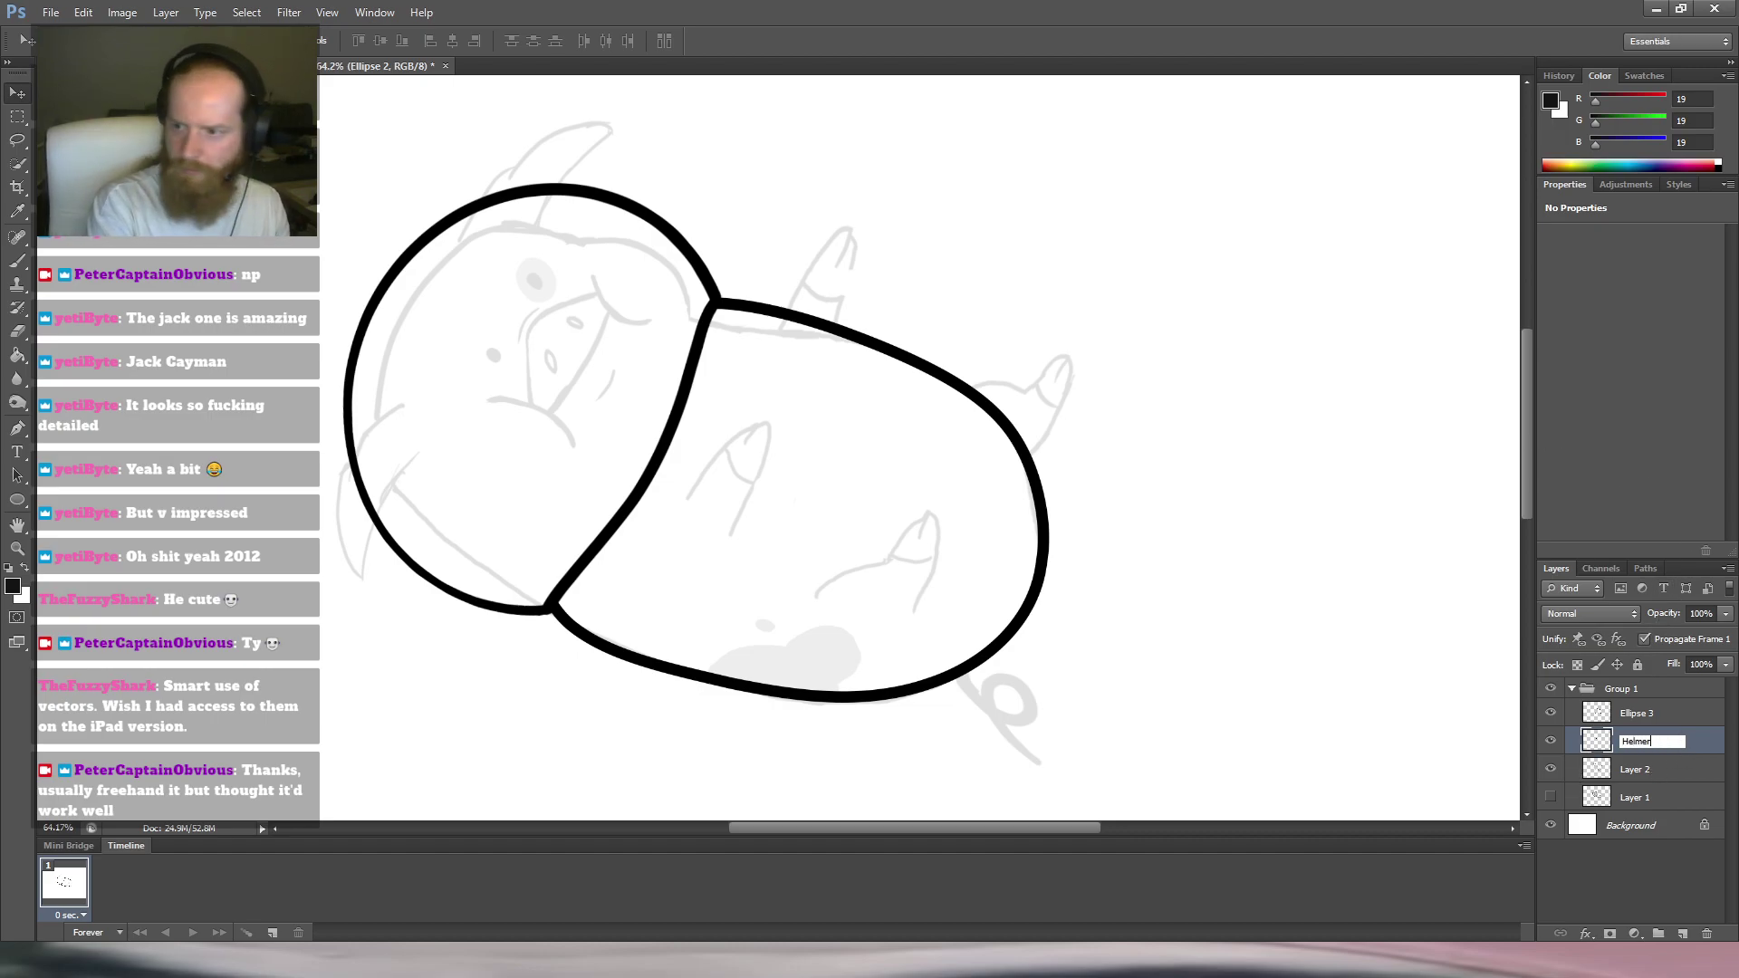
key("Return")
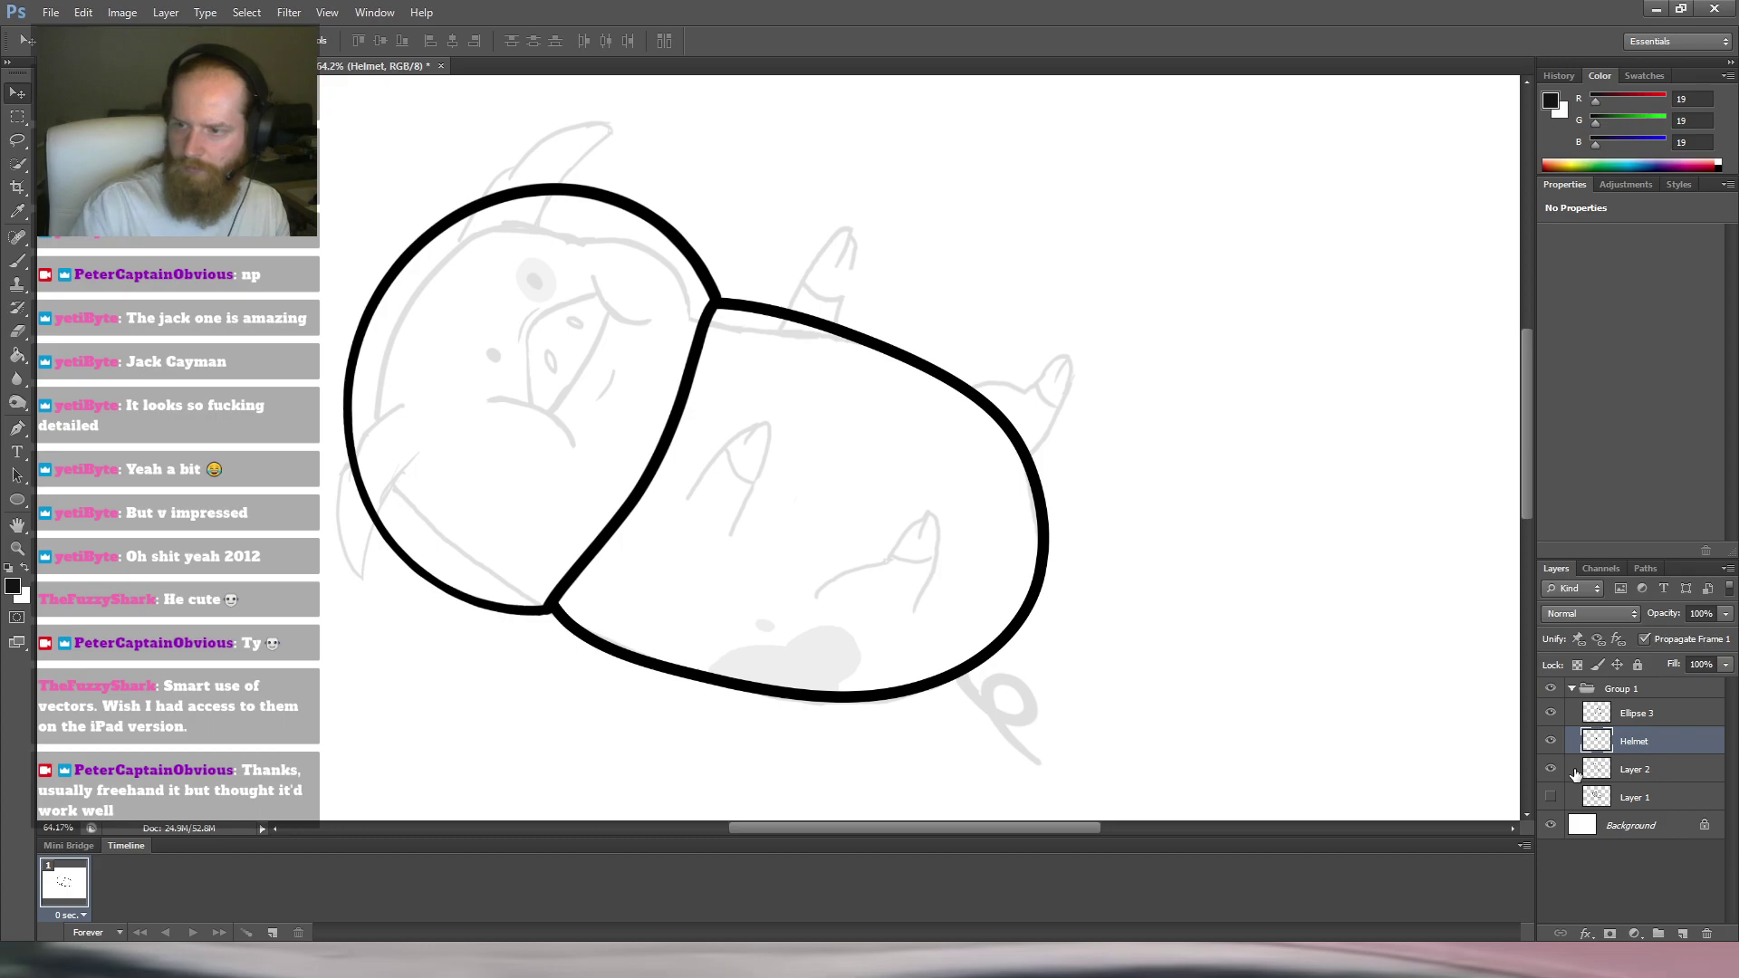
Rename the body ellipse layer, Ellipse 3, as Body.
double_click(1647, 714)
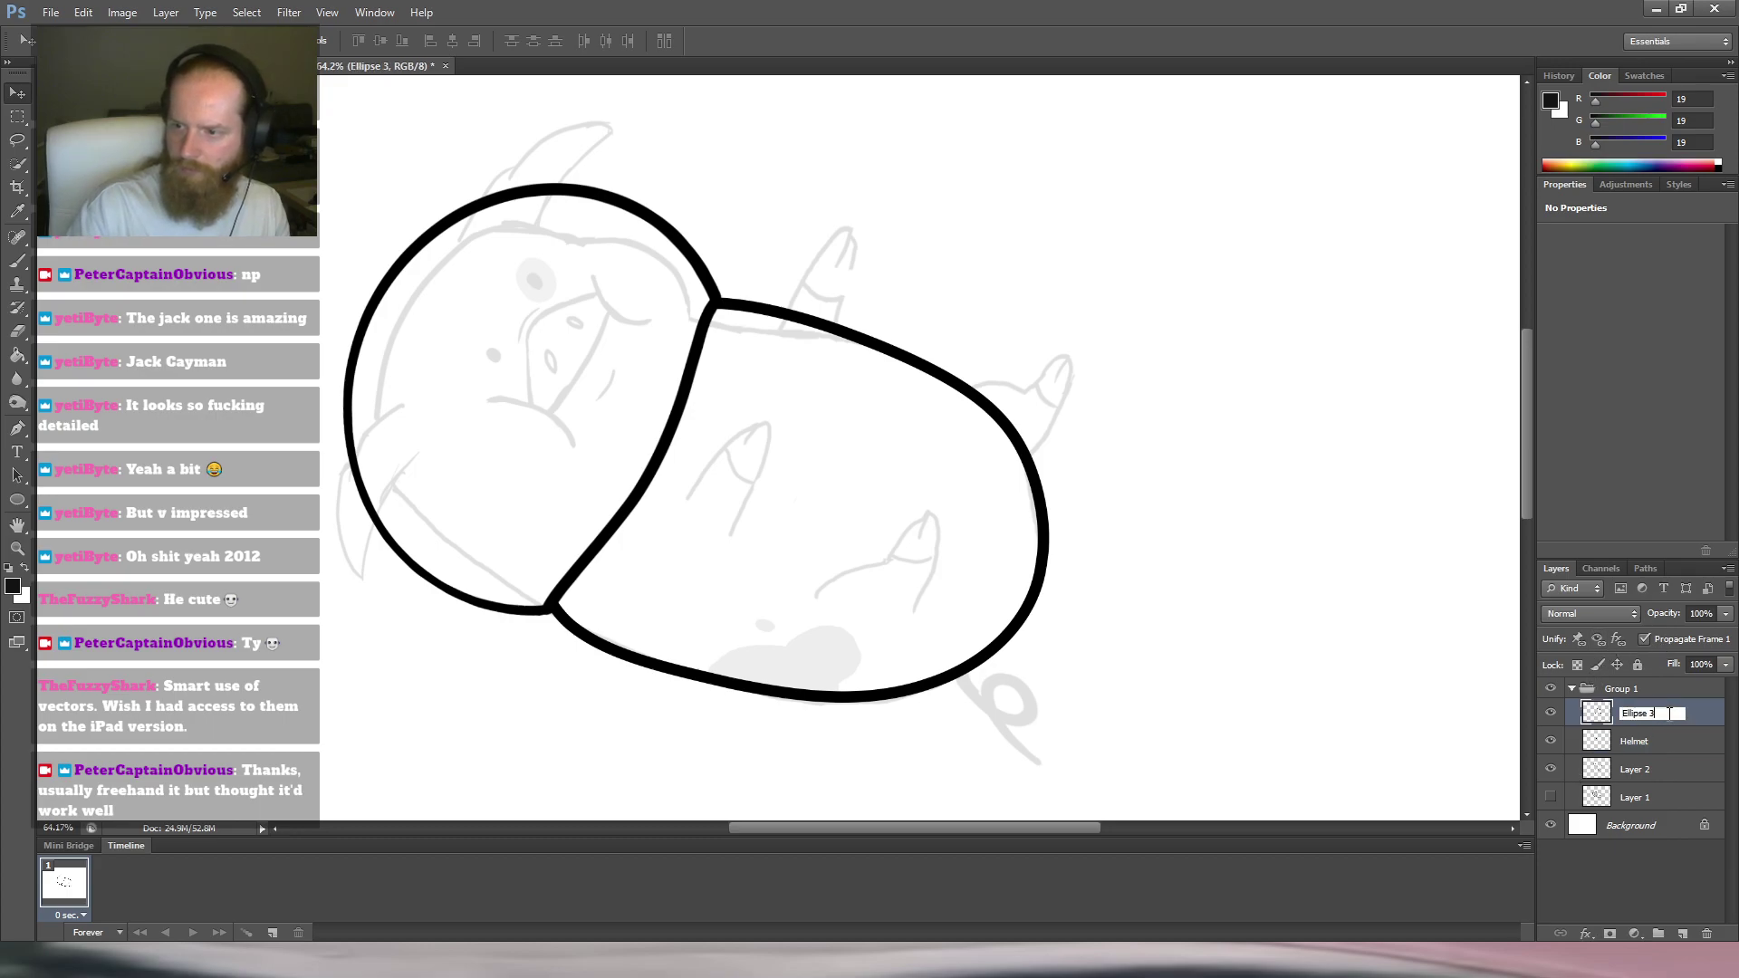
type("Body")
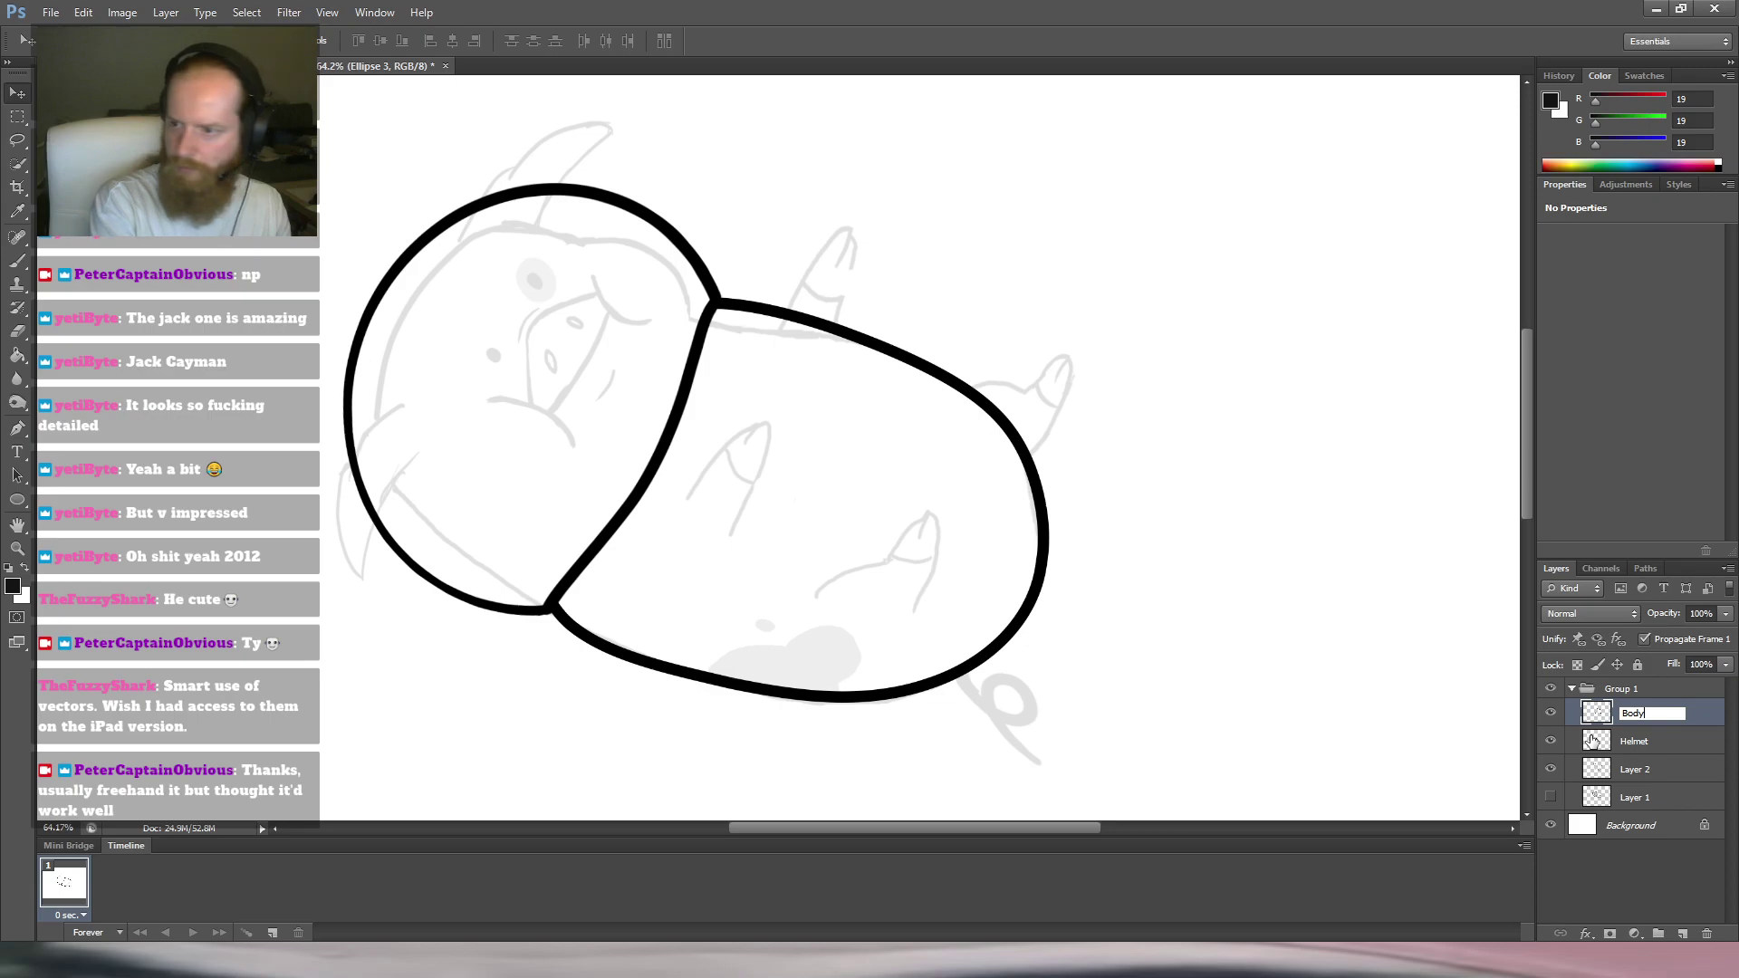
key("Return")
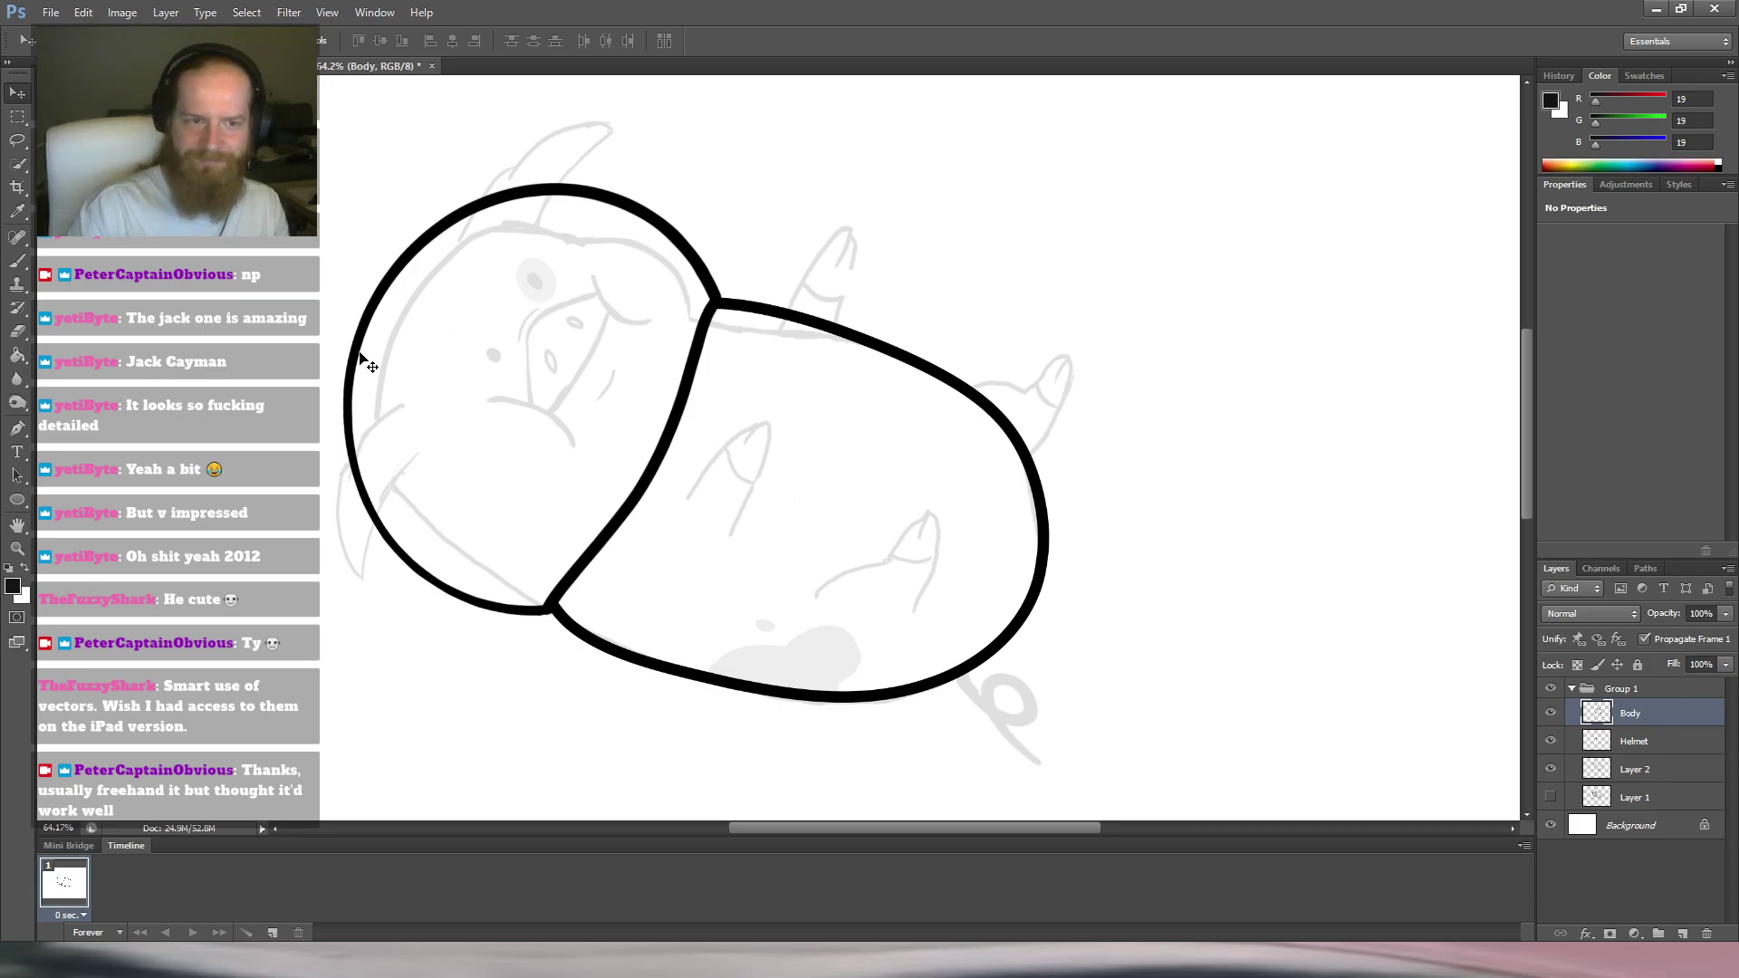
left_click(18, 501)
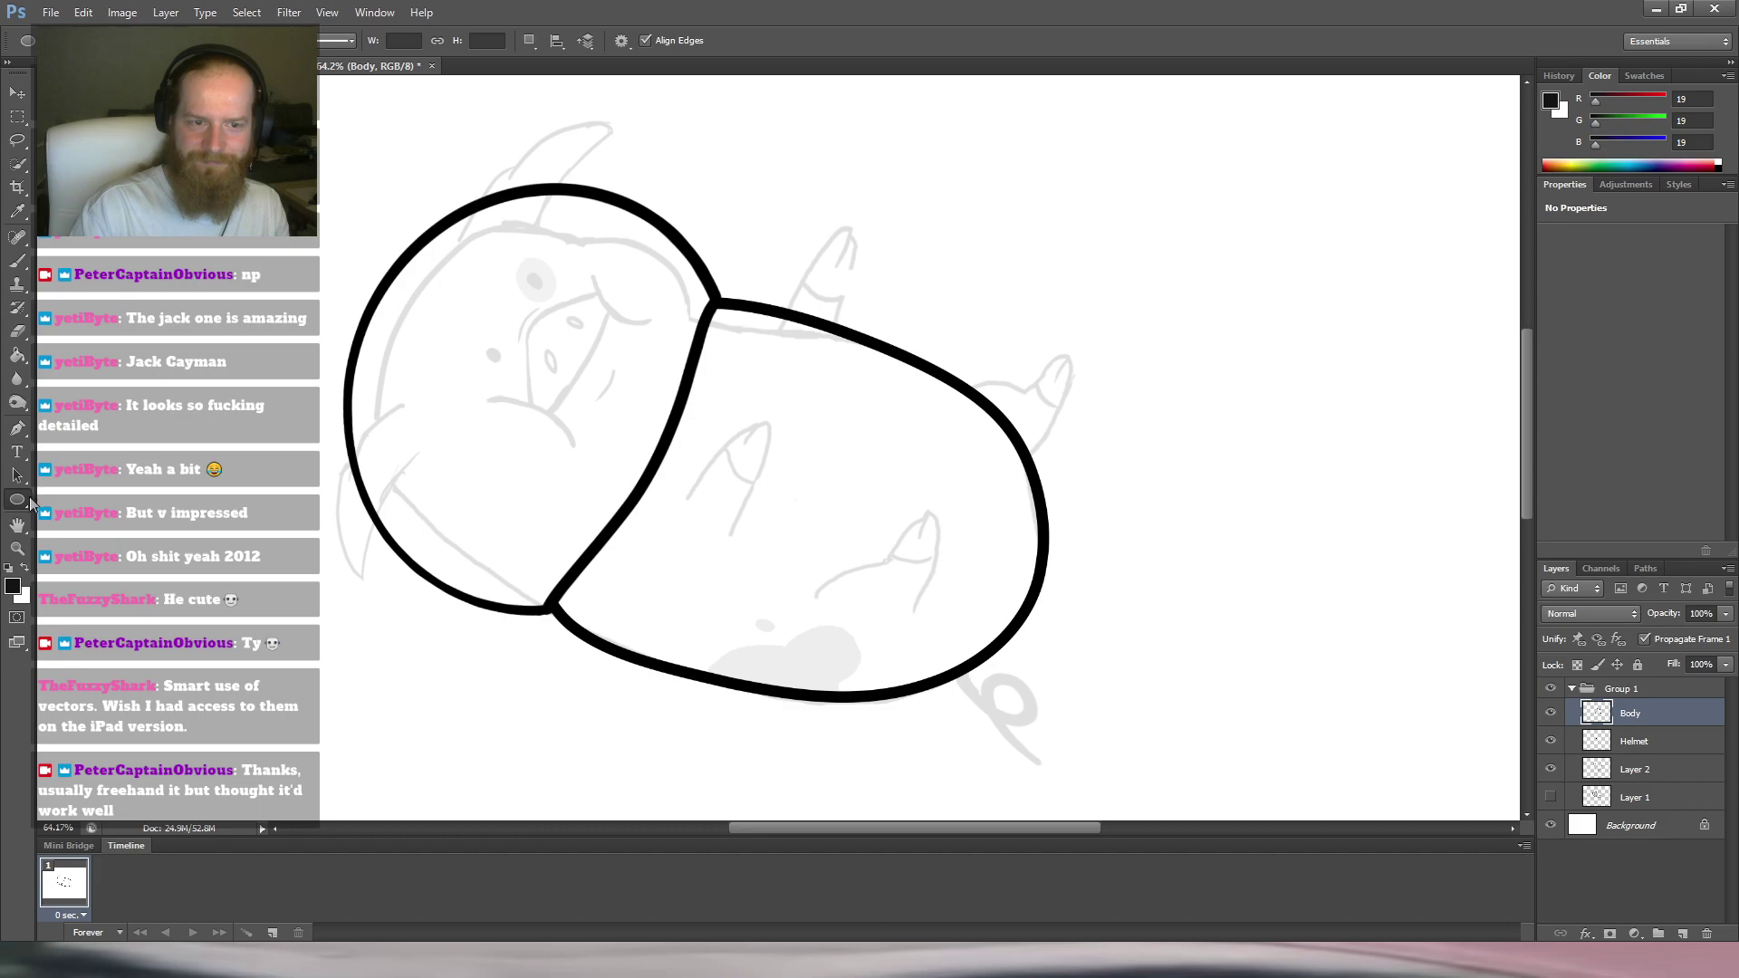
left_click(84, 574)
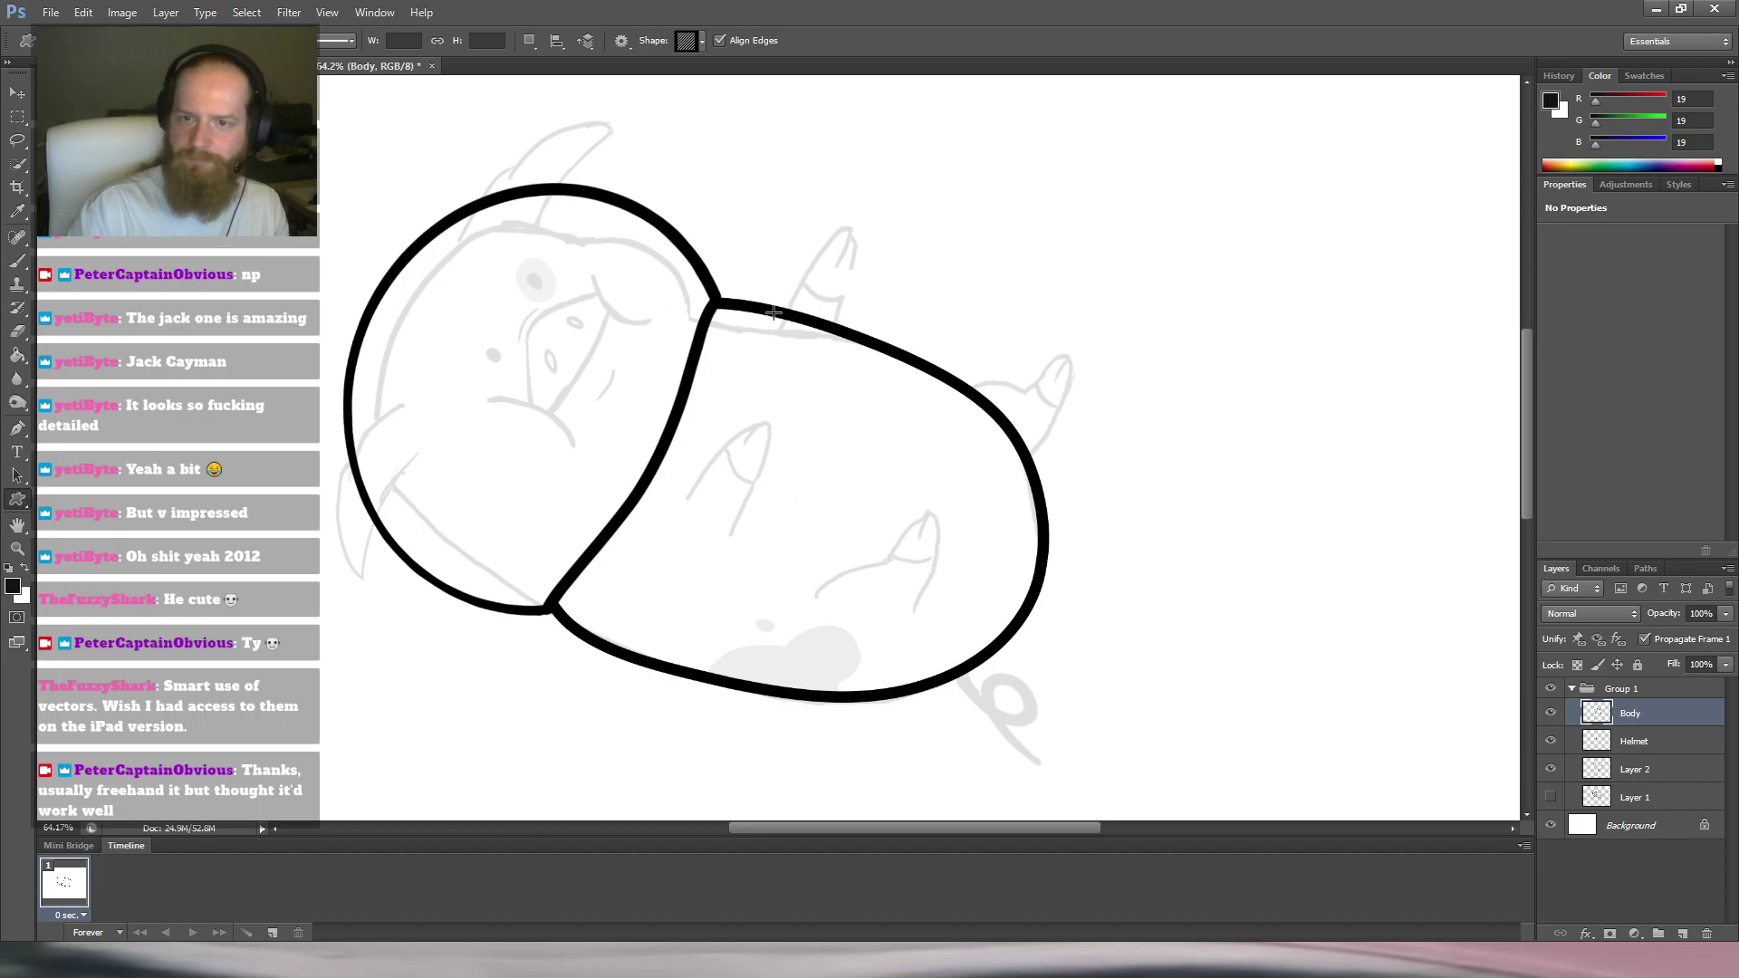
mouse_move(675, 493)
left_mouse_down()
mouse_move(793, 411)
mouse_move(776, 459)
left_mouse_up()
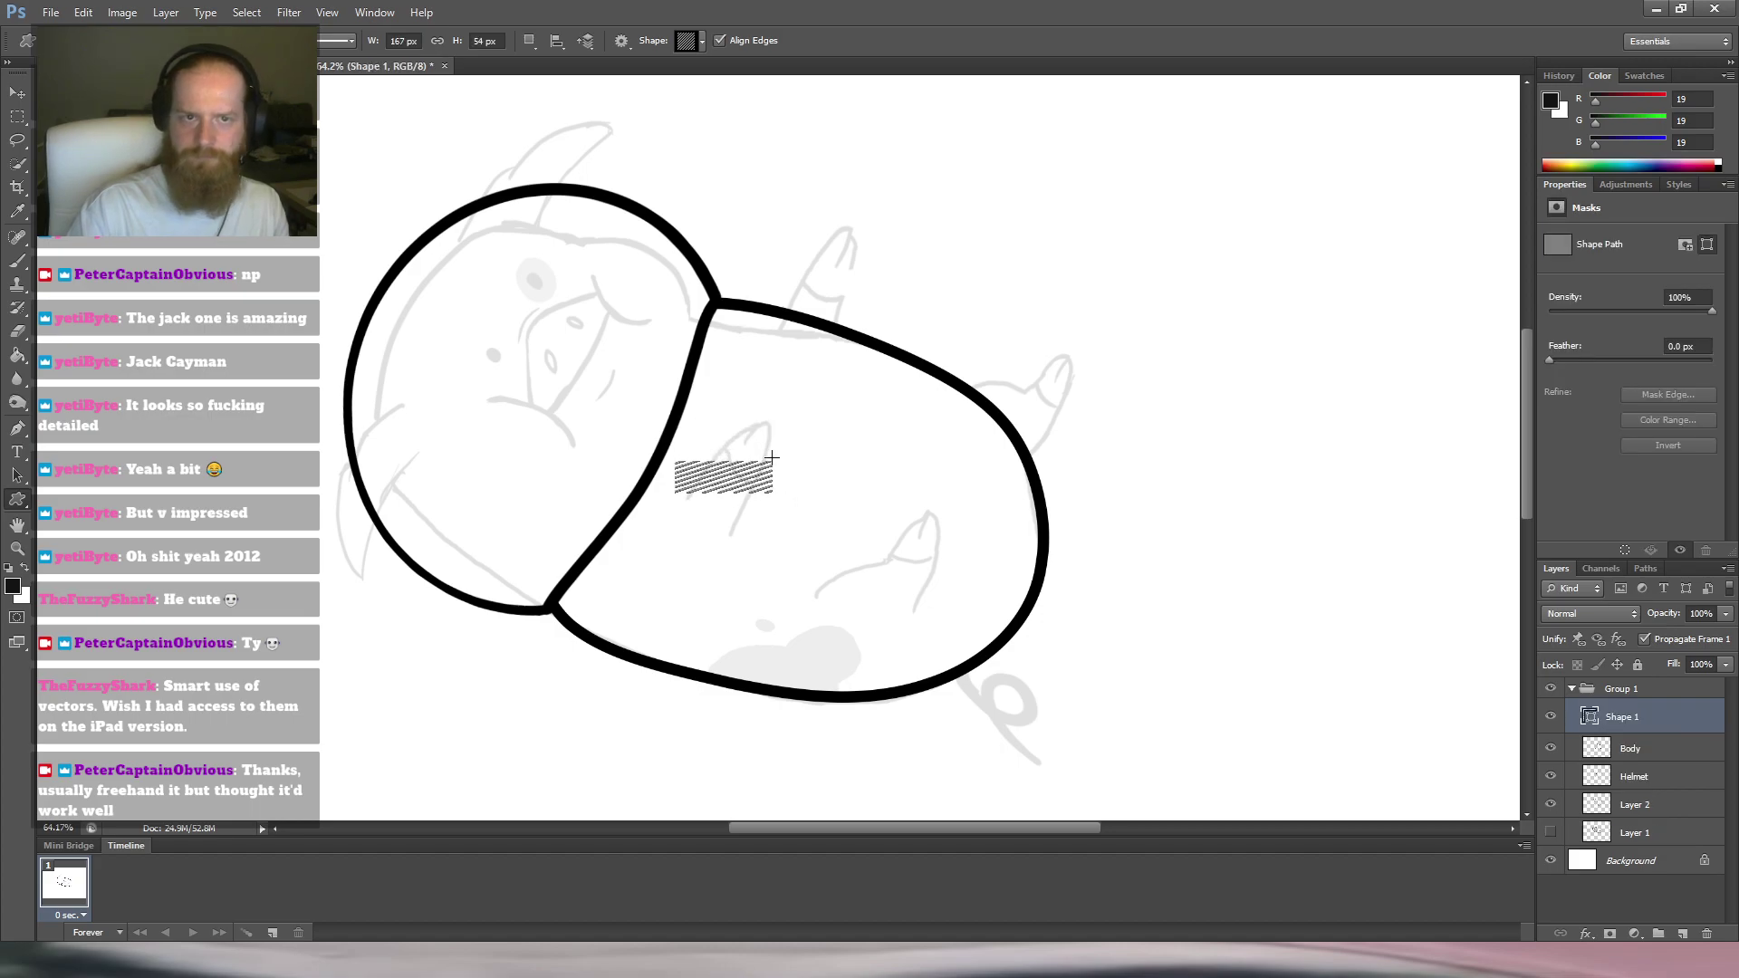
key("ctrl+z")
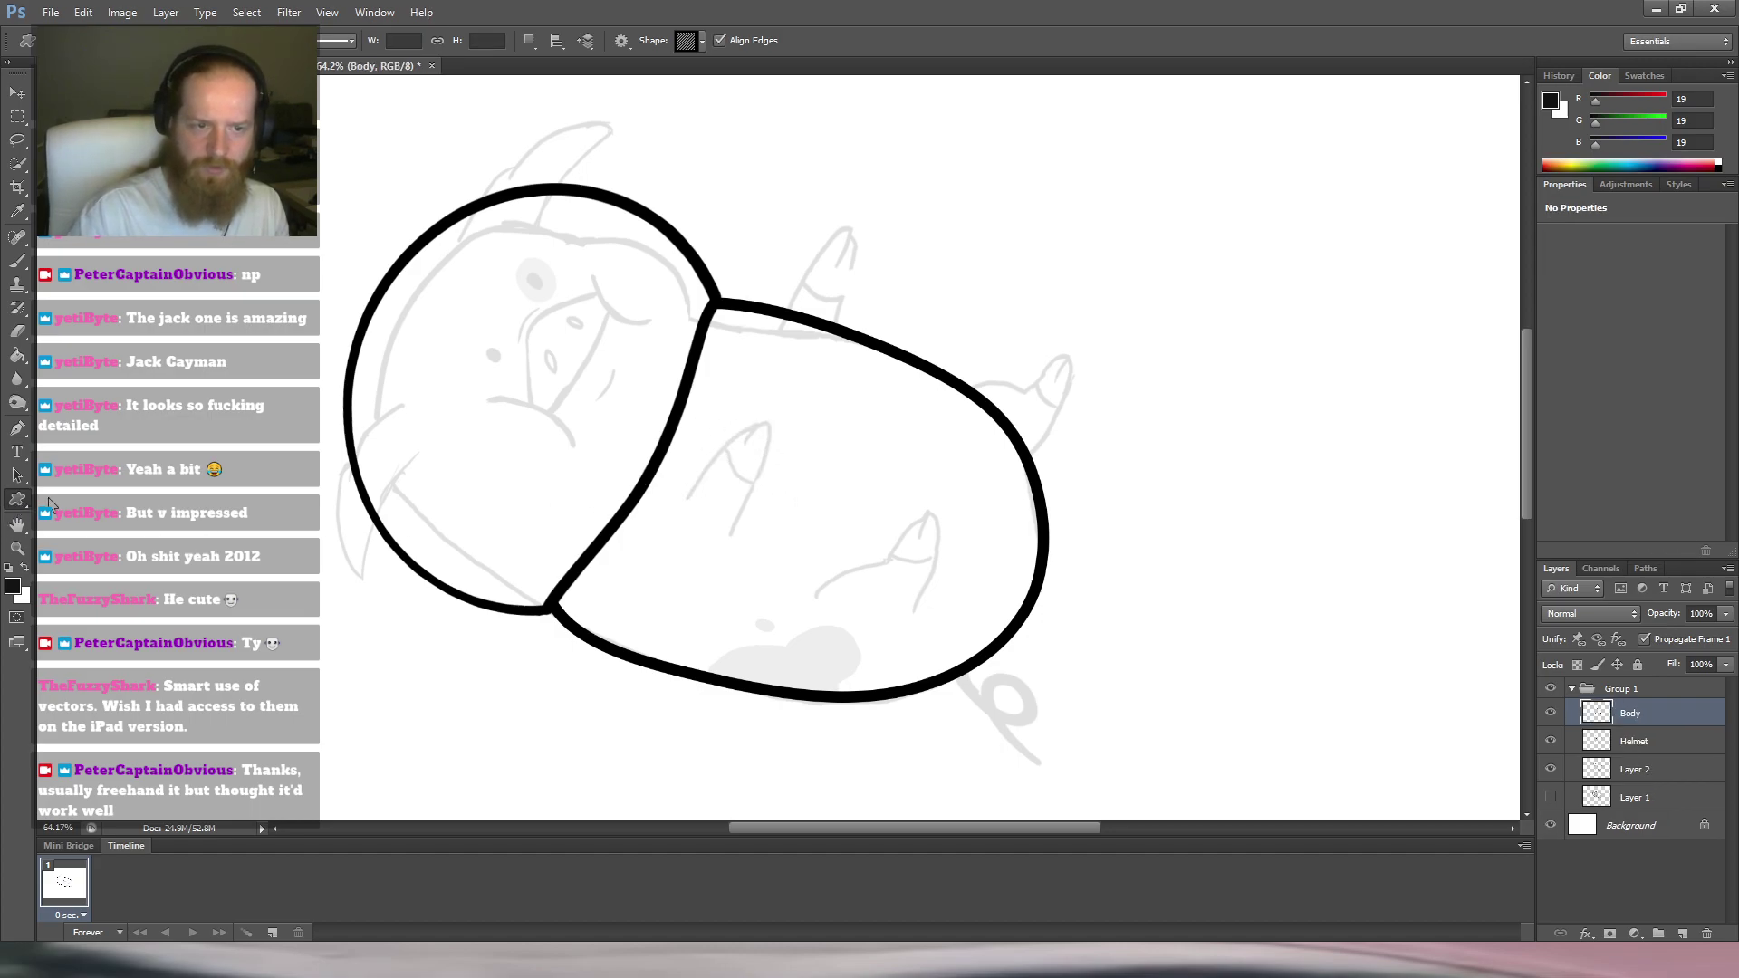
Draw an upright ellipse of about 107 by 227 px over the leg sketch nearest the head and thin its stroke.
left_click(105, 519)
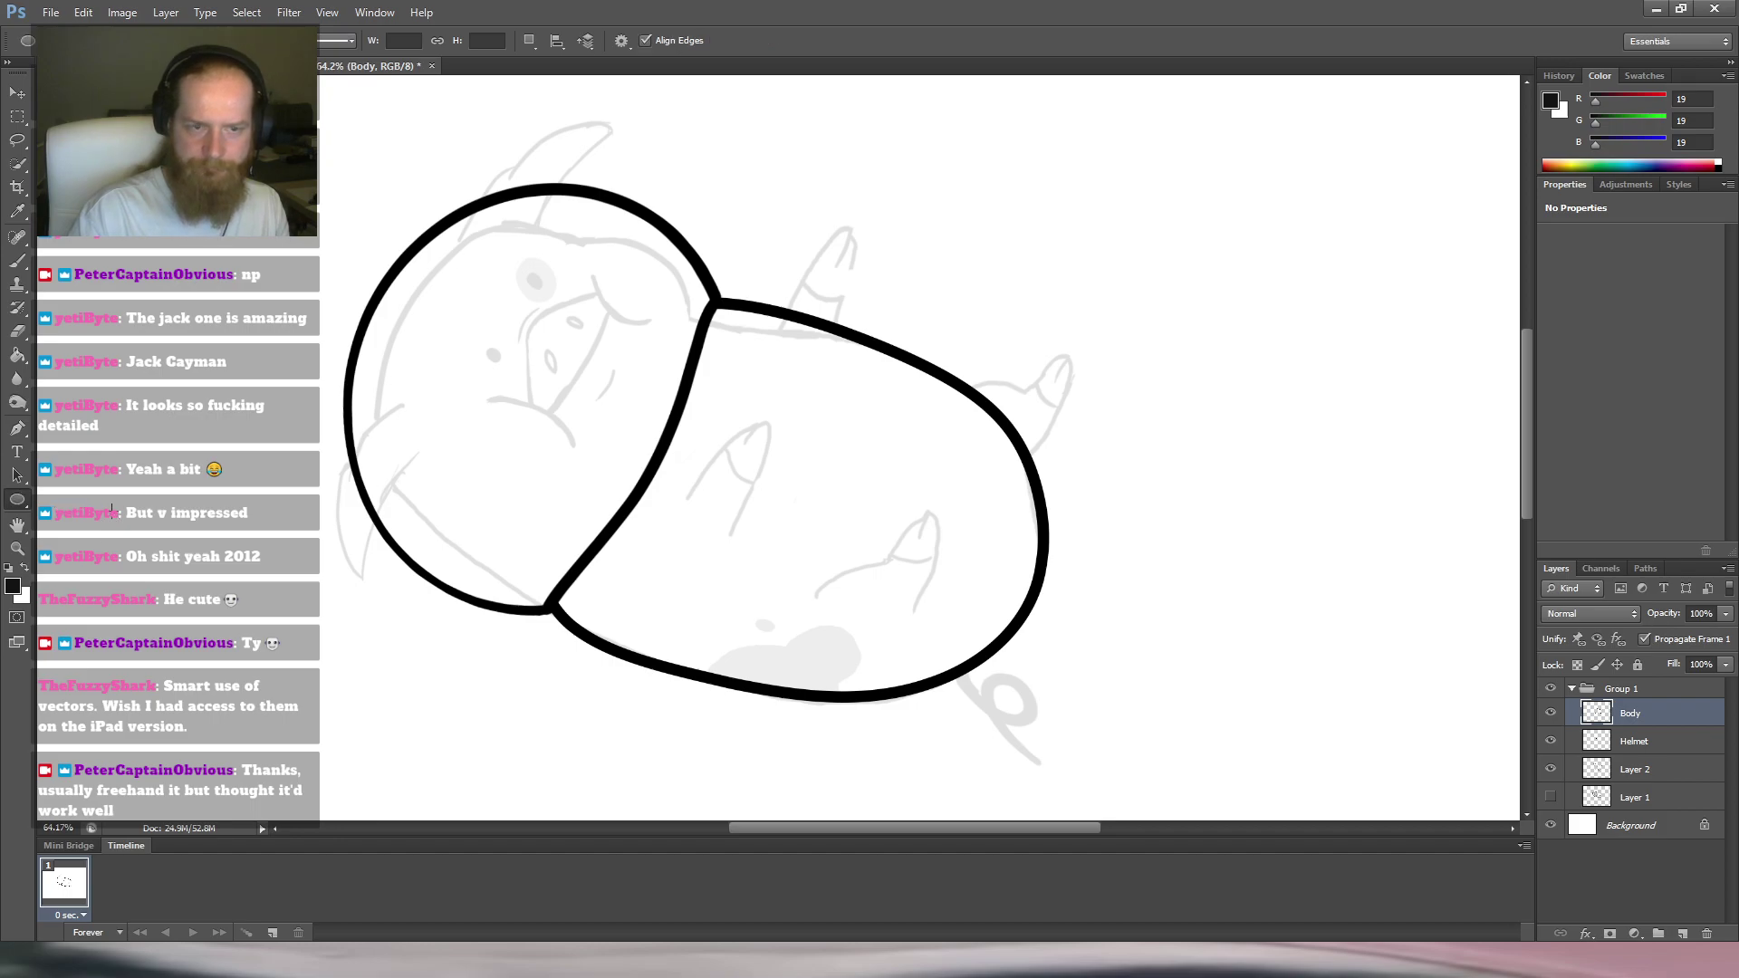
left_click_drag(709, 404, 767, 539)
scroll(777, 425, "up", 4)
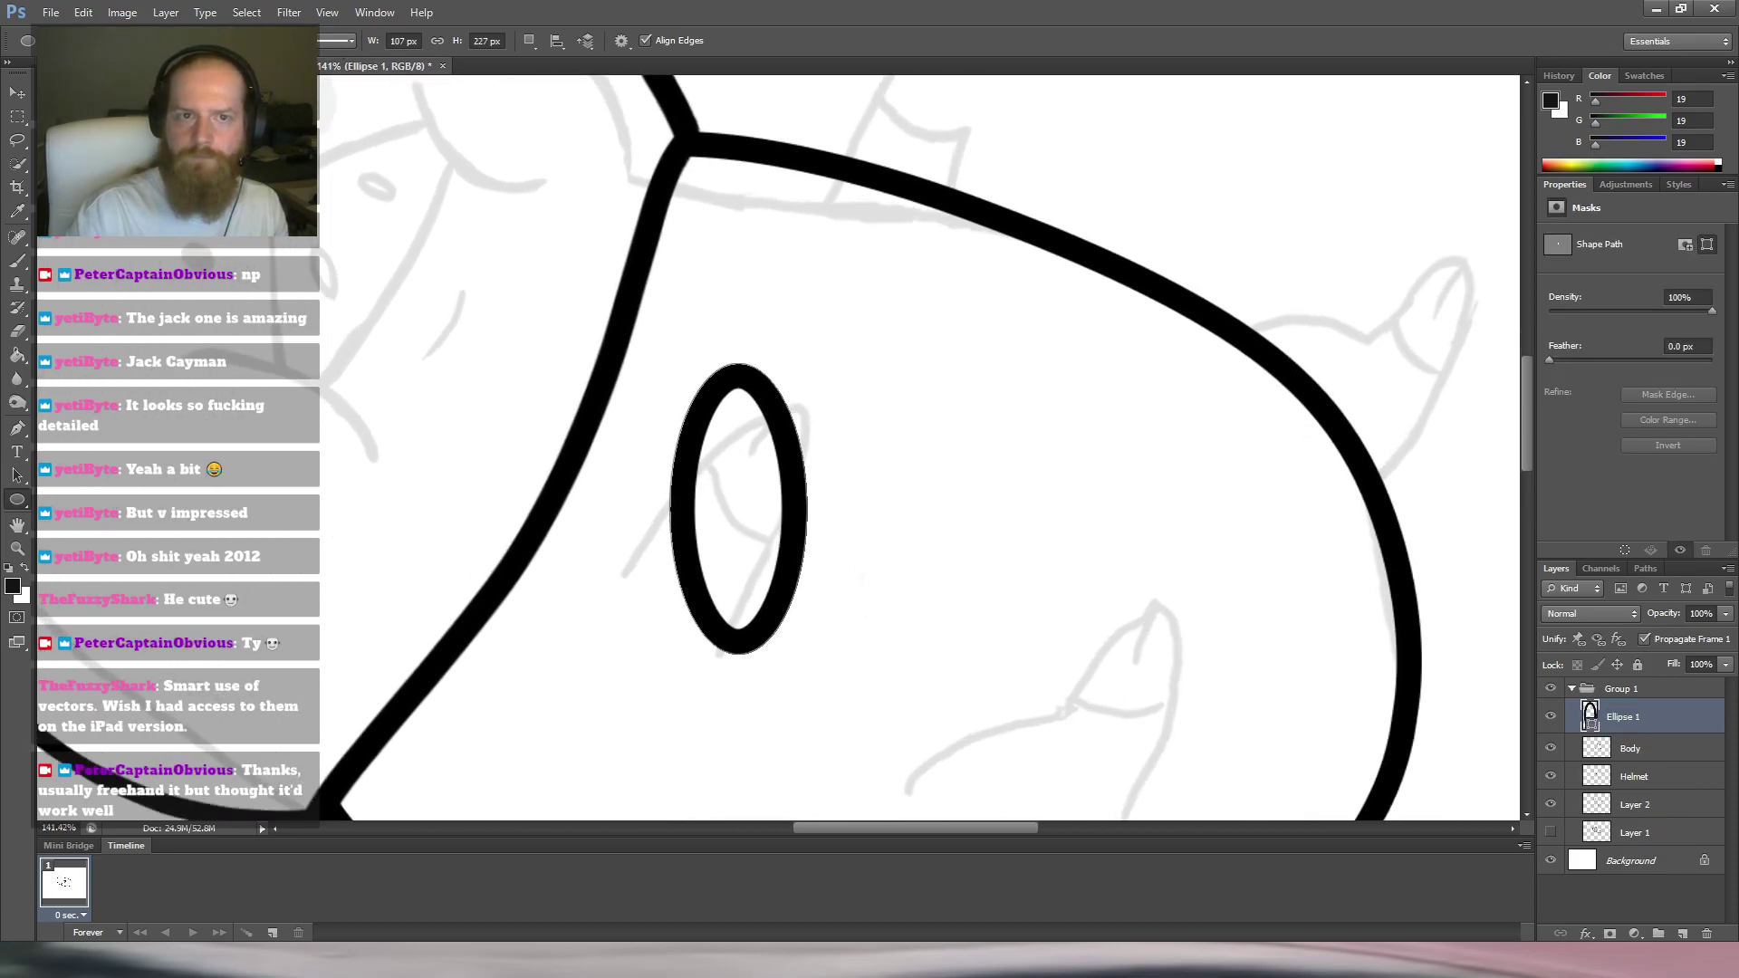
left_click_drag(257, 60, 239, 60)
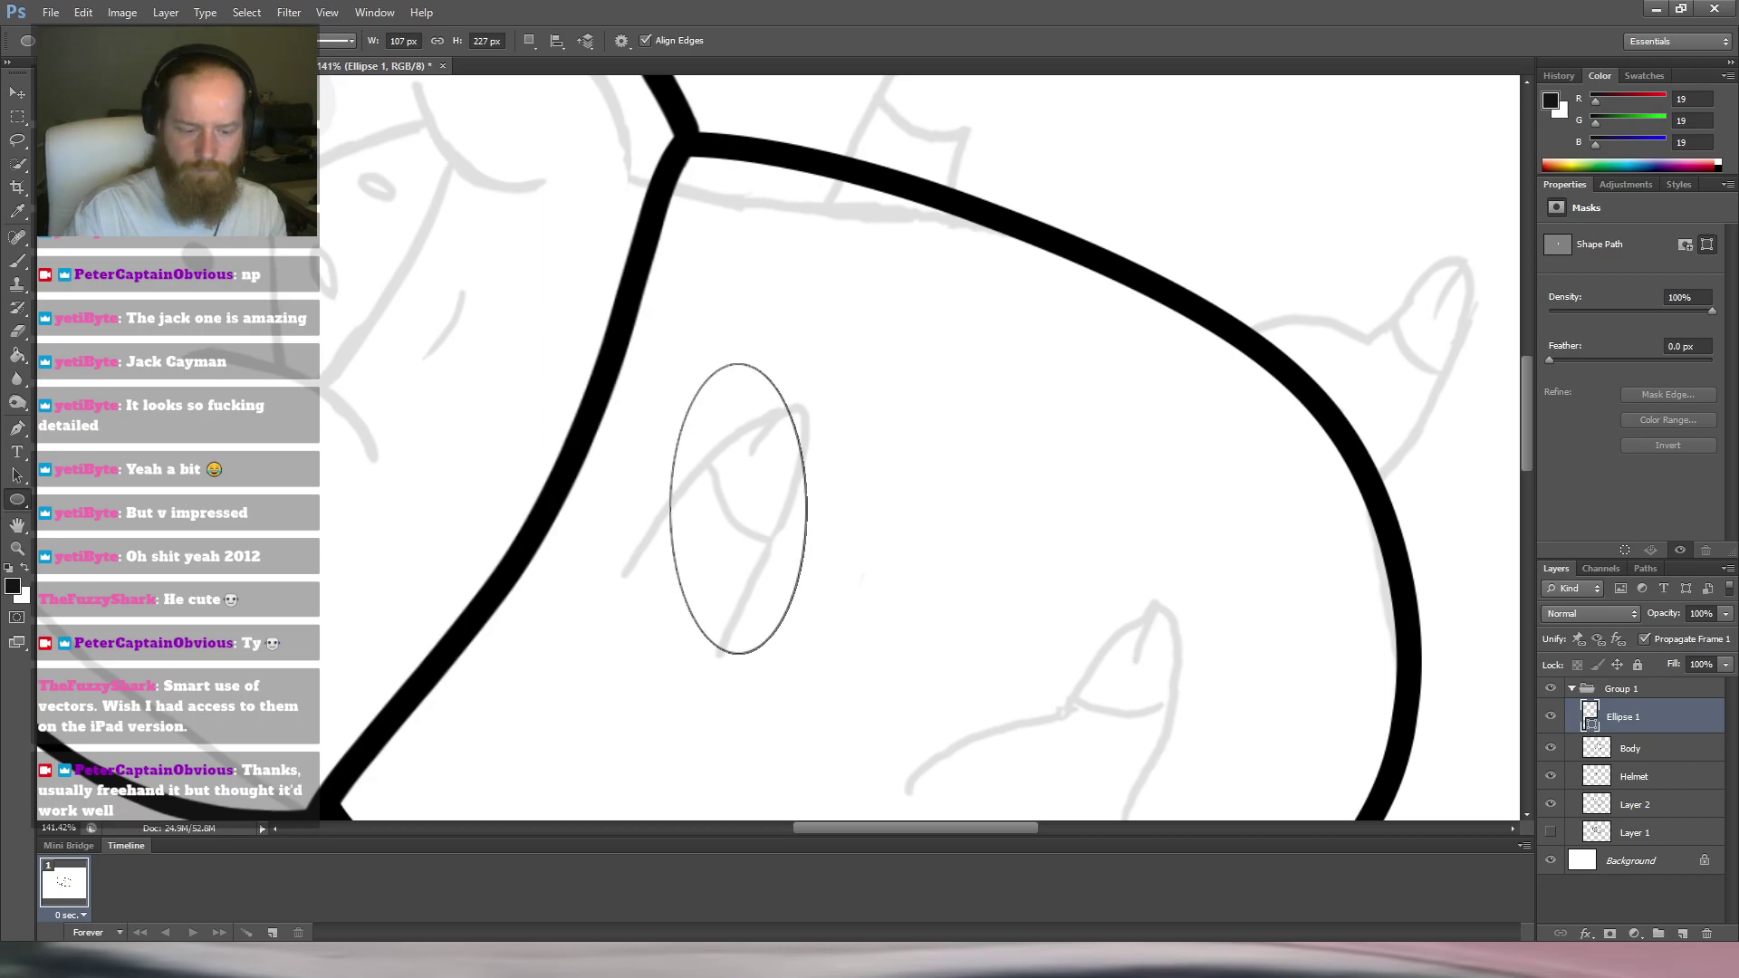
key("Return")
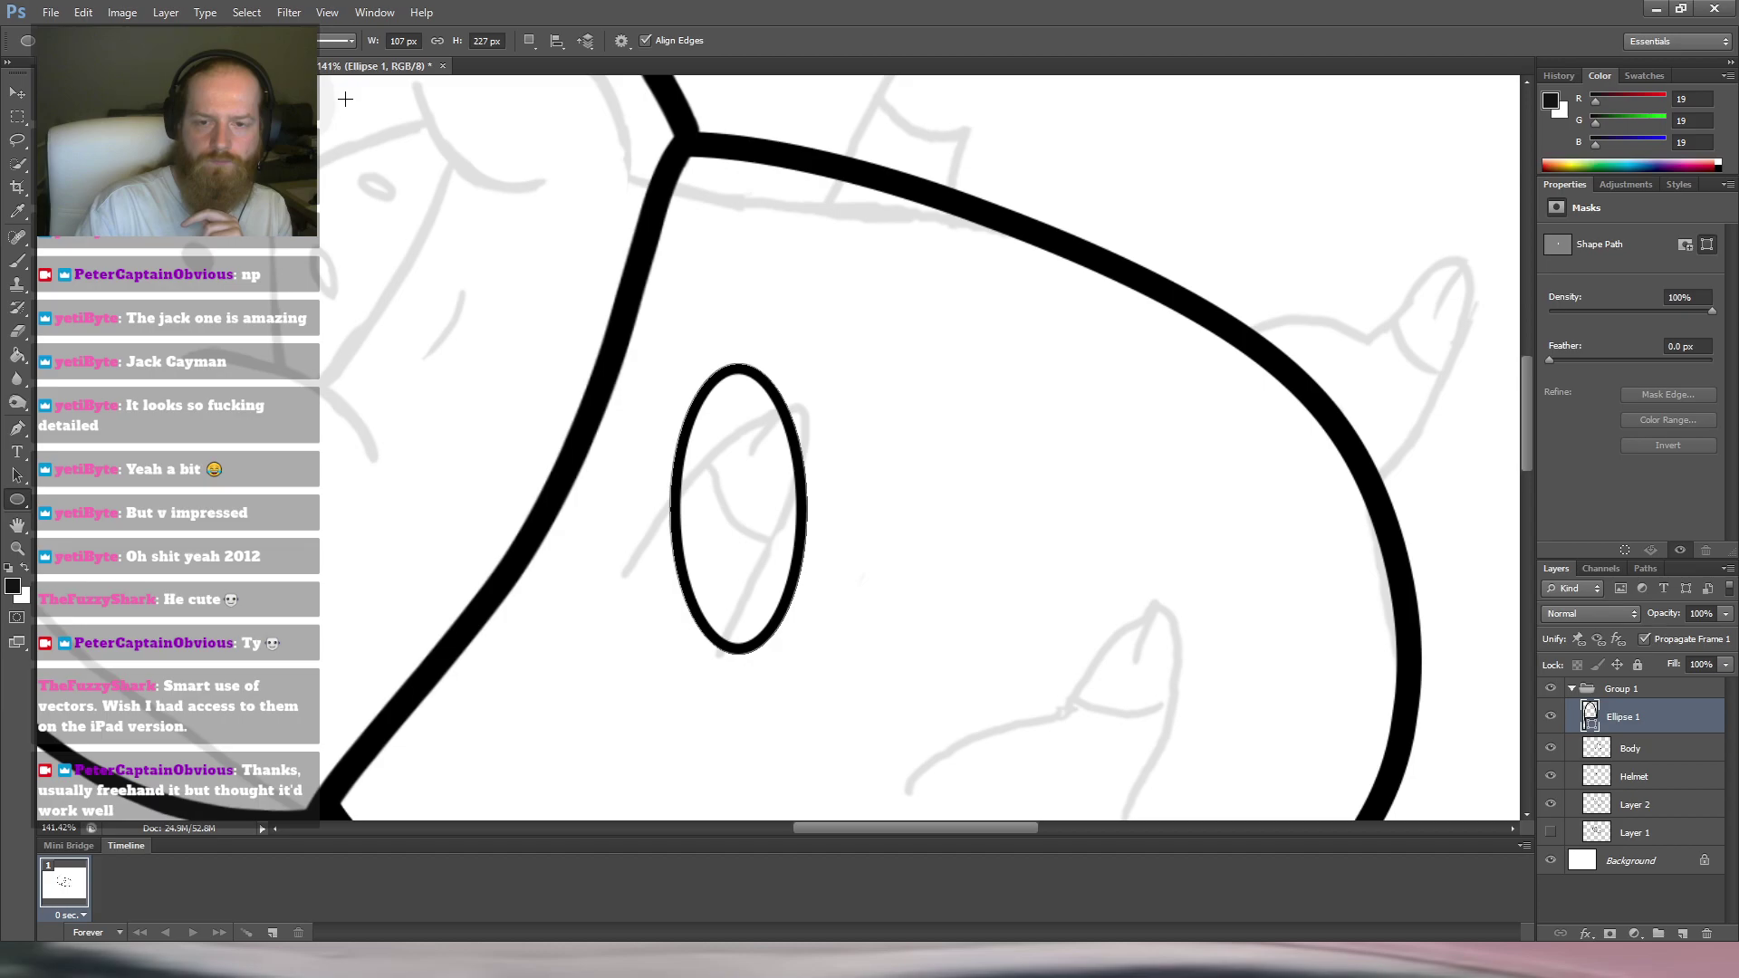
Rotate the leg ellipse about 31 degrees clockwise and stretch its height to about 111% to follow the leg sketch.
key("l")
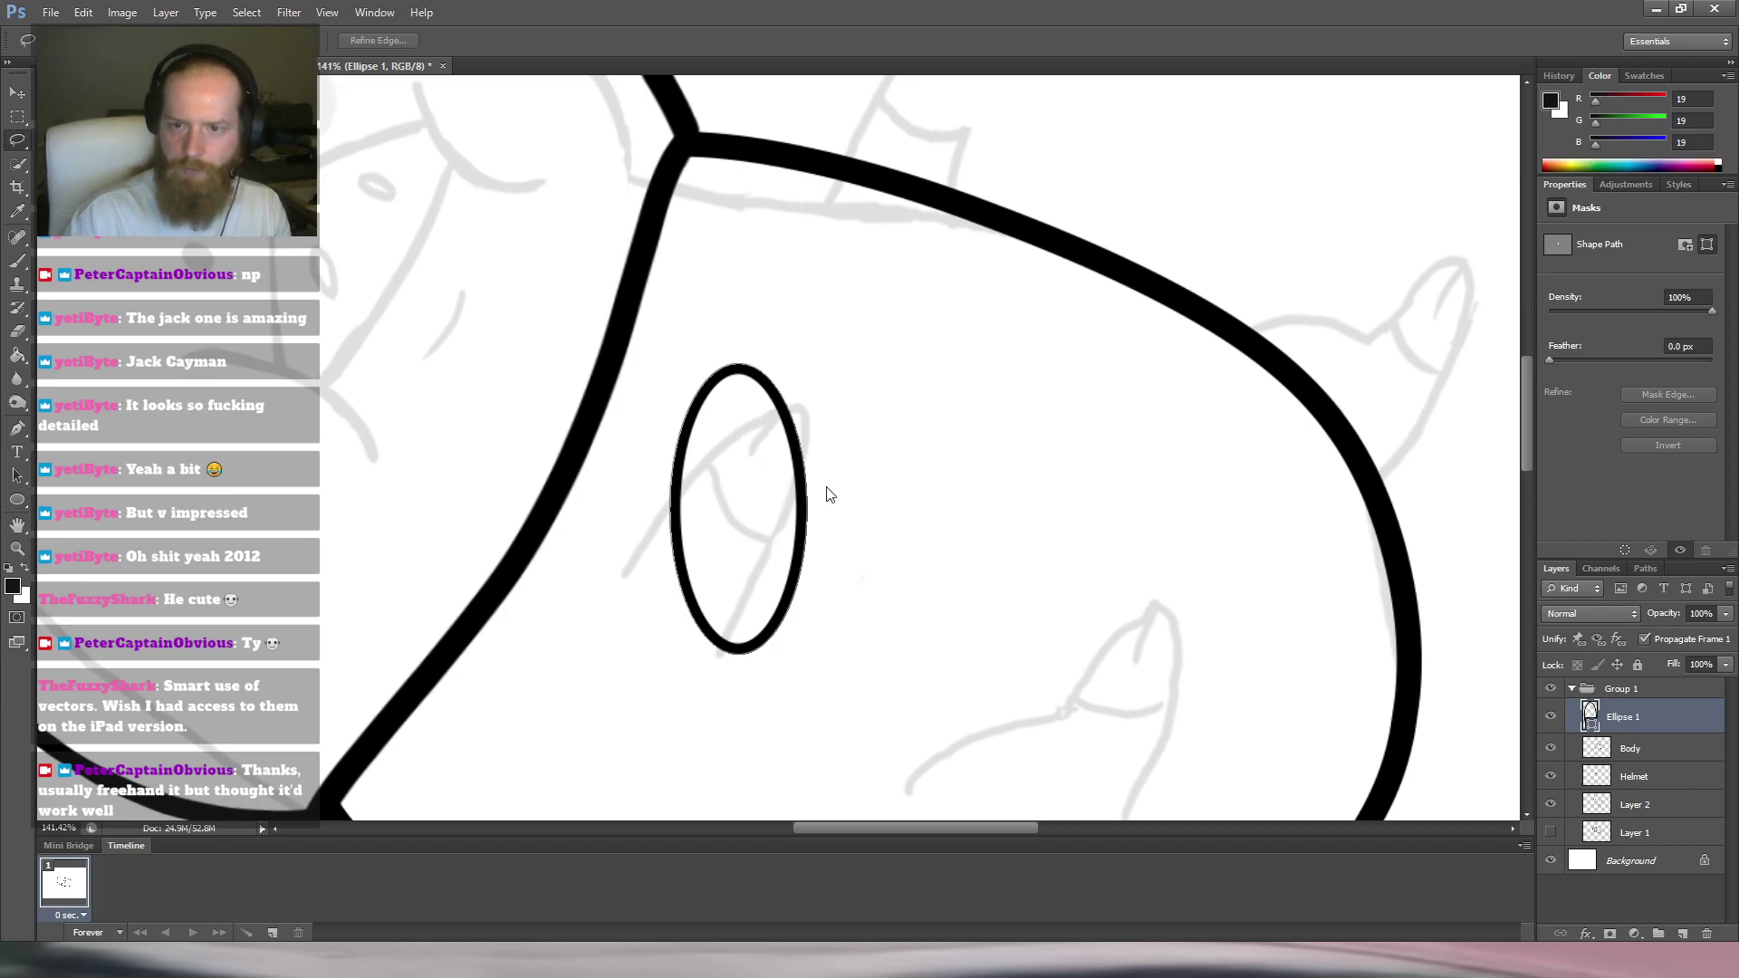
key("ctrl+t")
left_click_drag(816, 322, 905, 392)
left_click_drag(799, 446, 774, 475)
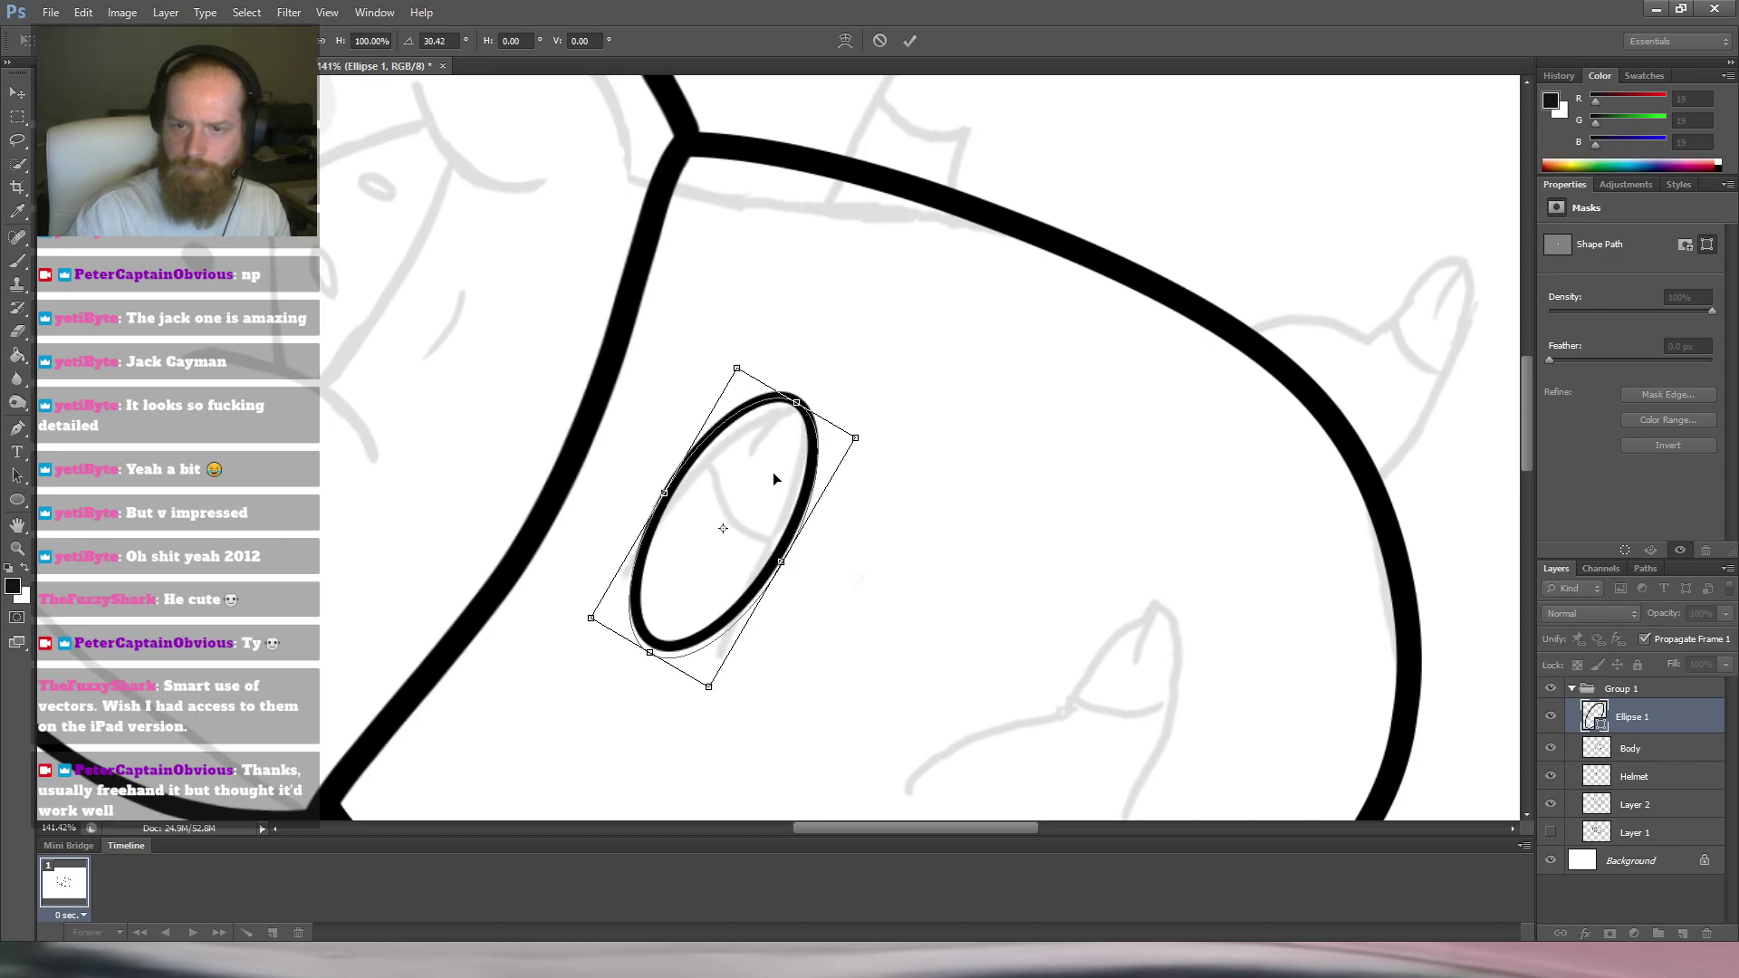
left_click_drag(868, 430, 867, 433)
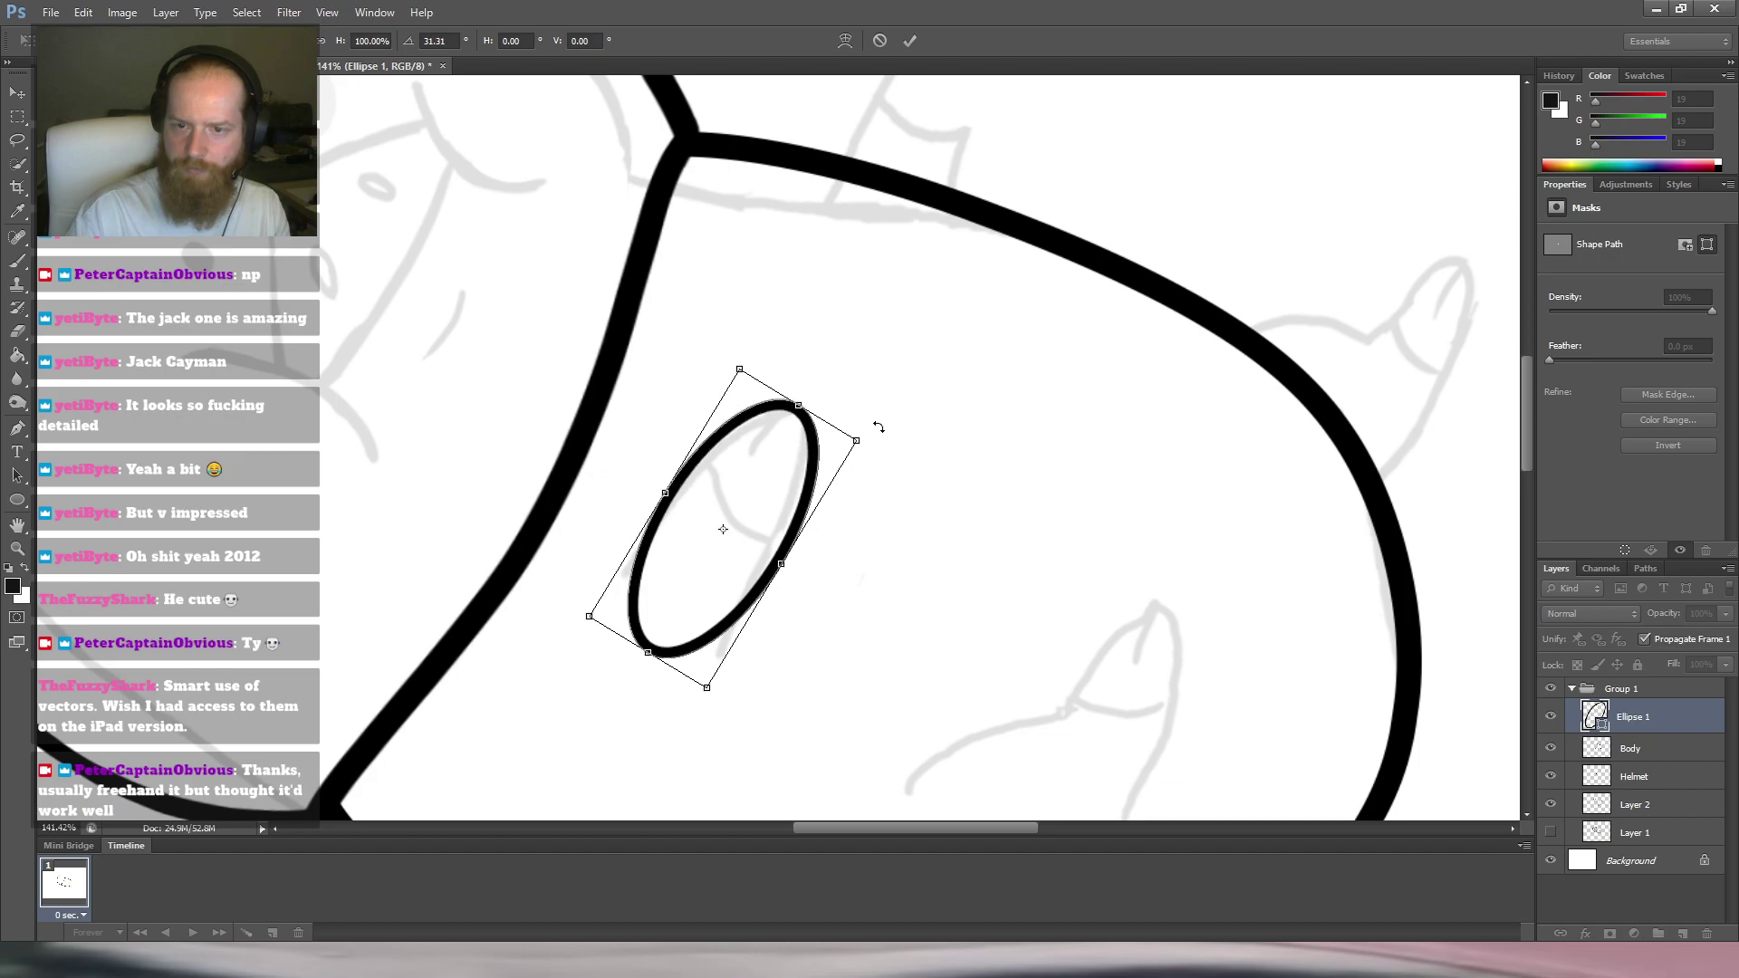
left_click_drag(784, 567, 781, 565)
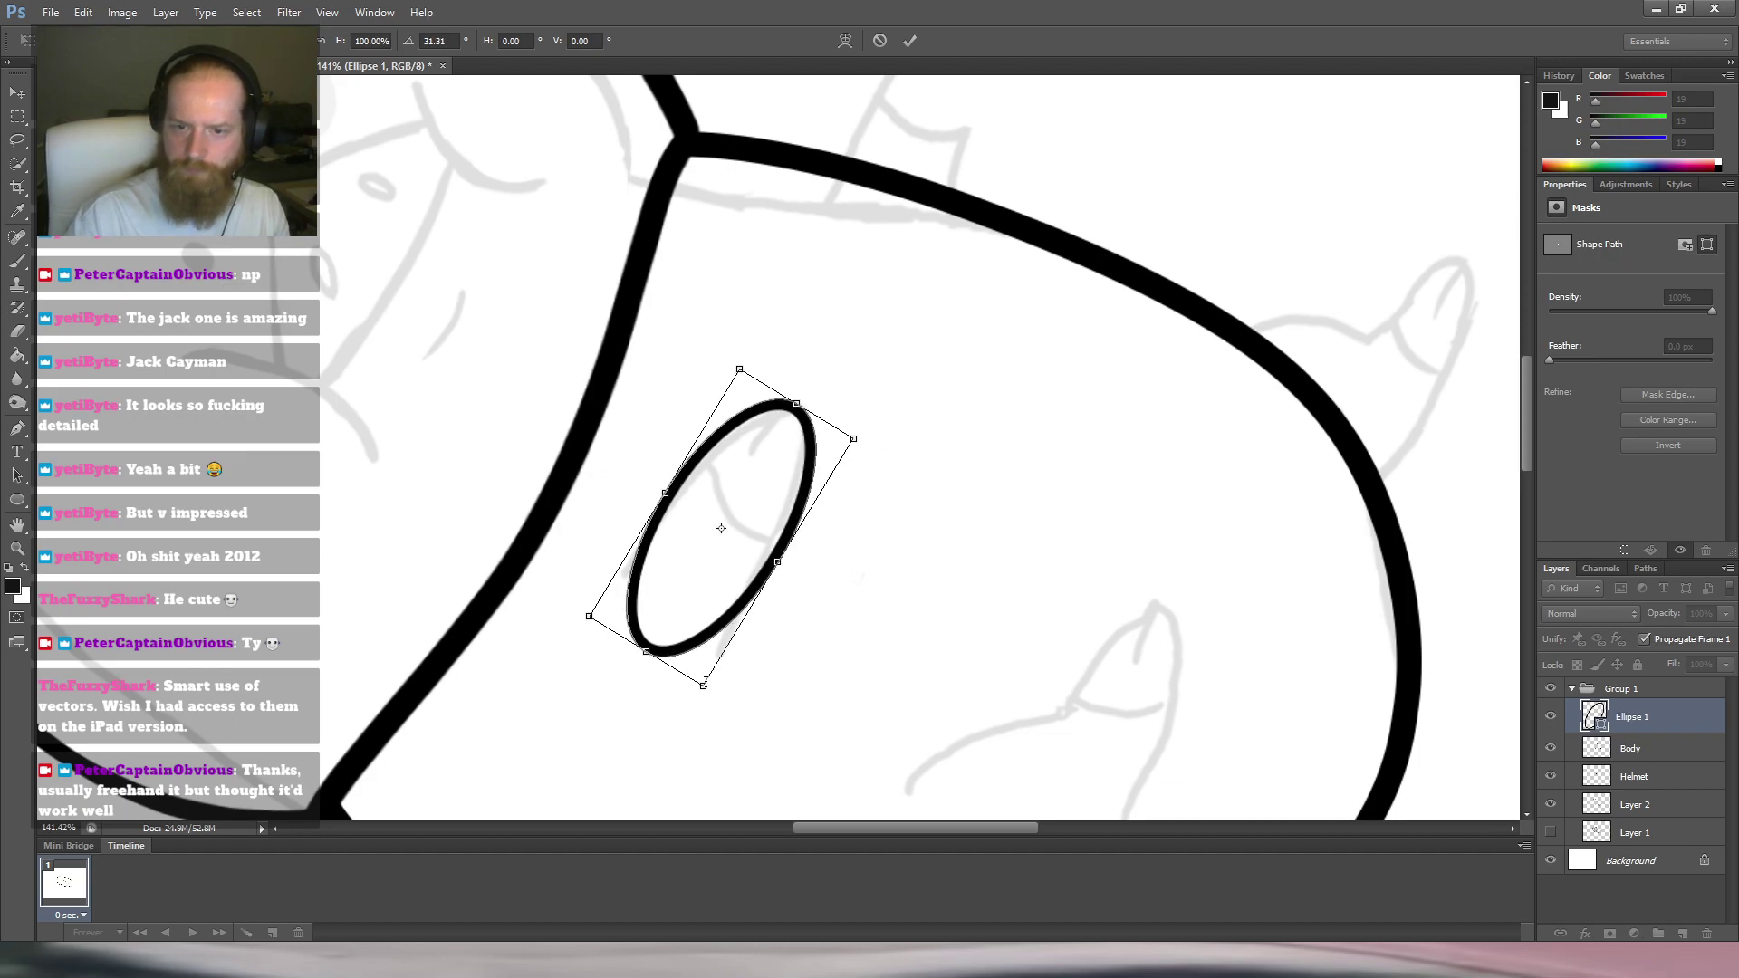
left_click_drag(703, 686, 702, 694)
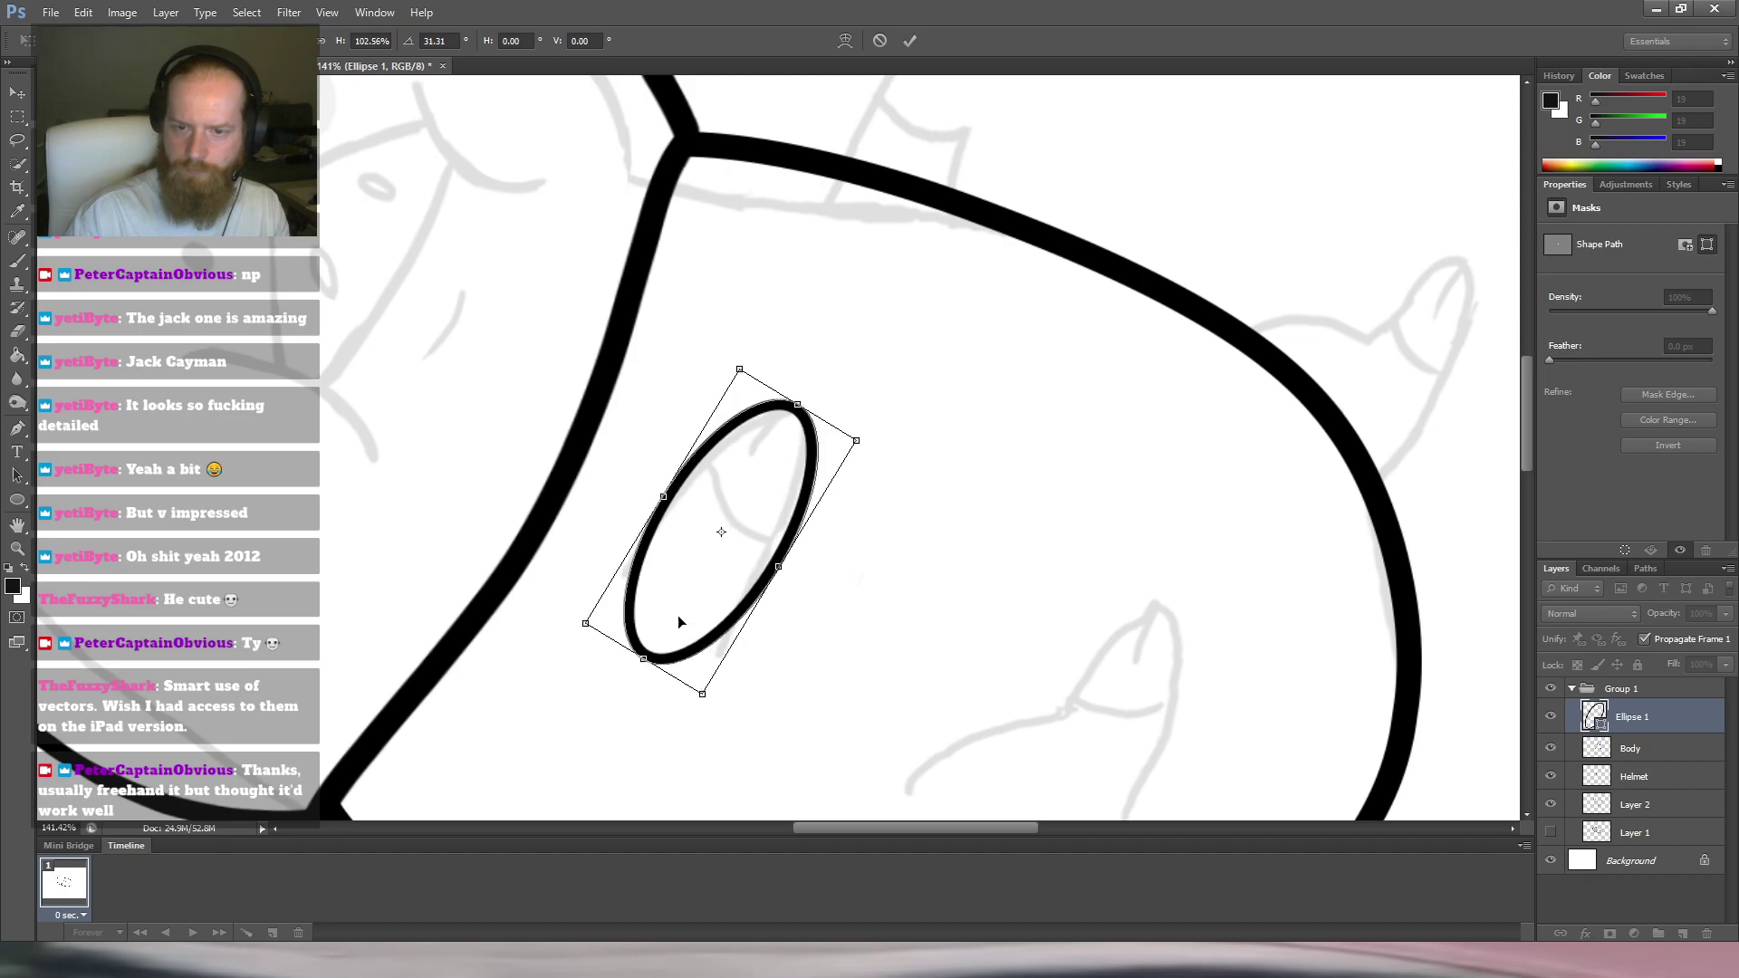
left_click_drag(586, 622, 576, 639)
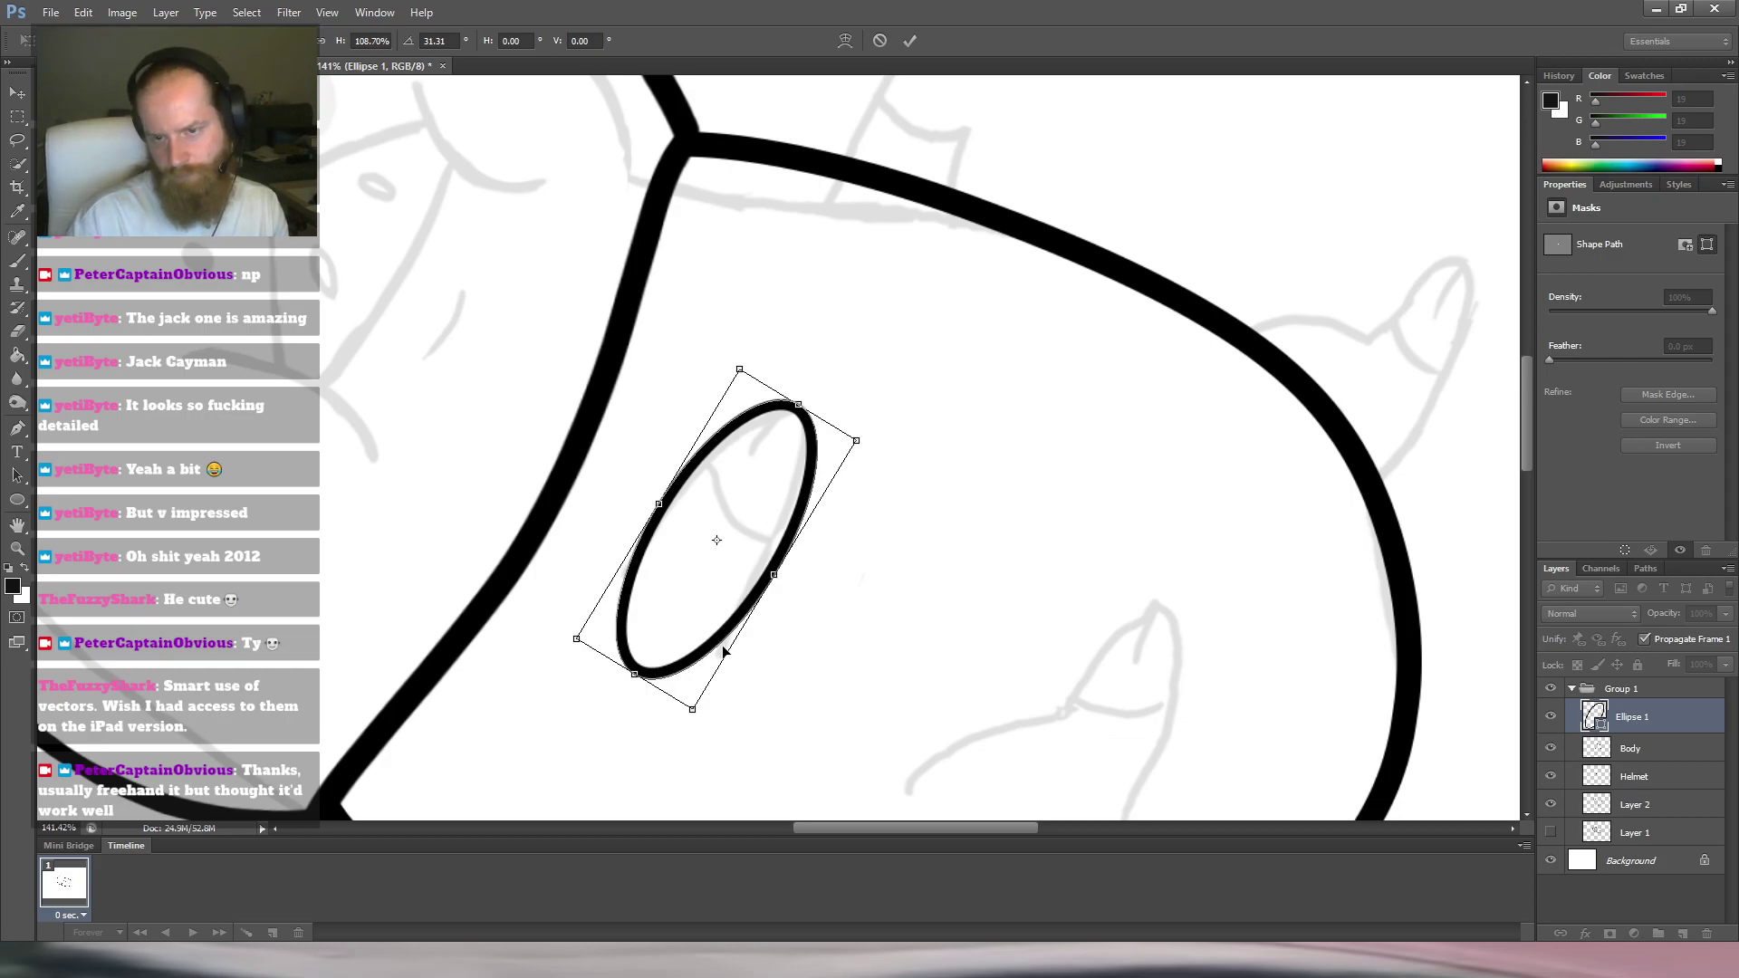
left_click_drag(693, 709, 684, 713)
key("Return")
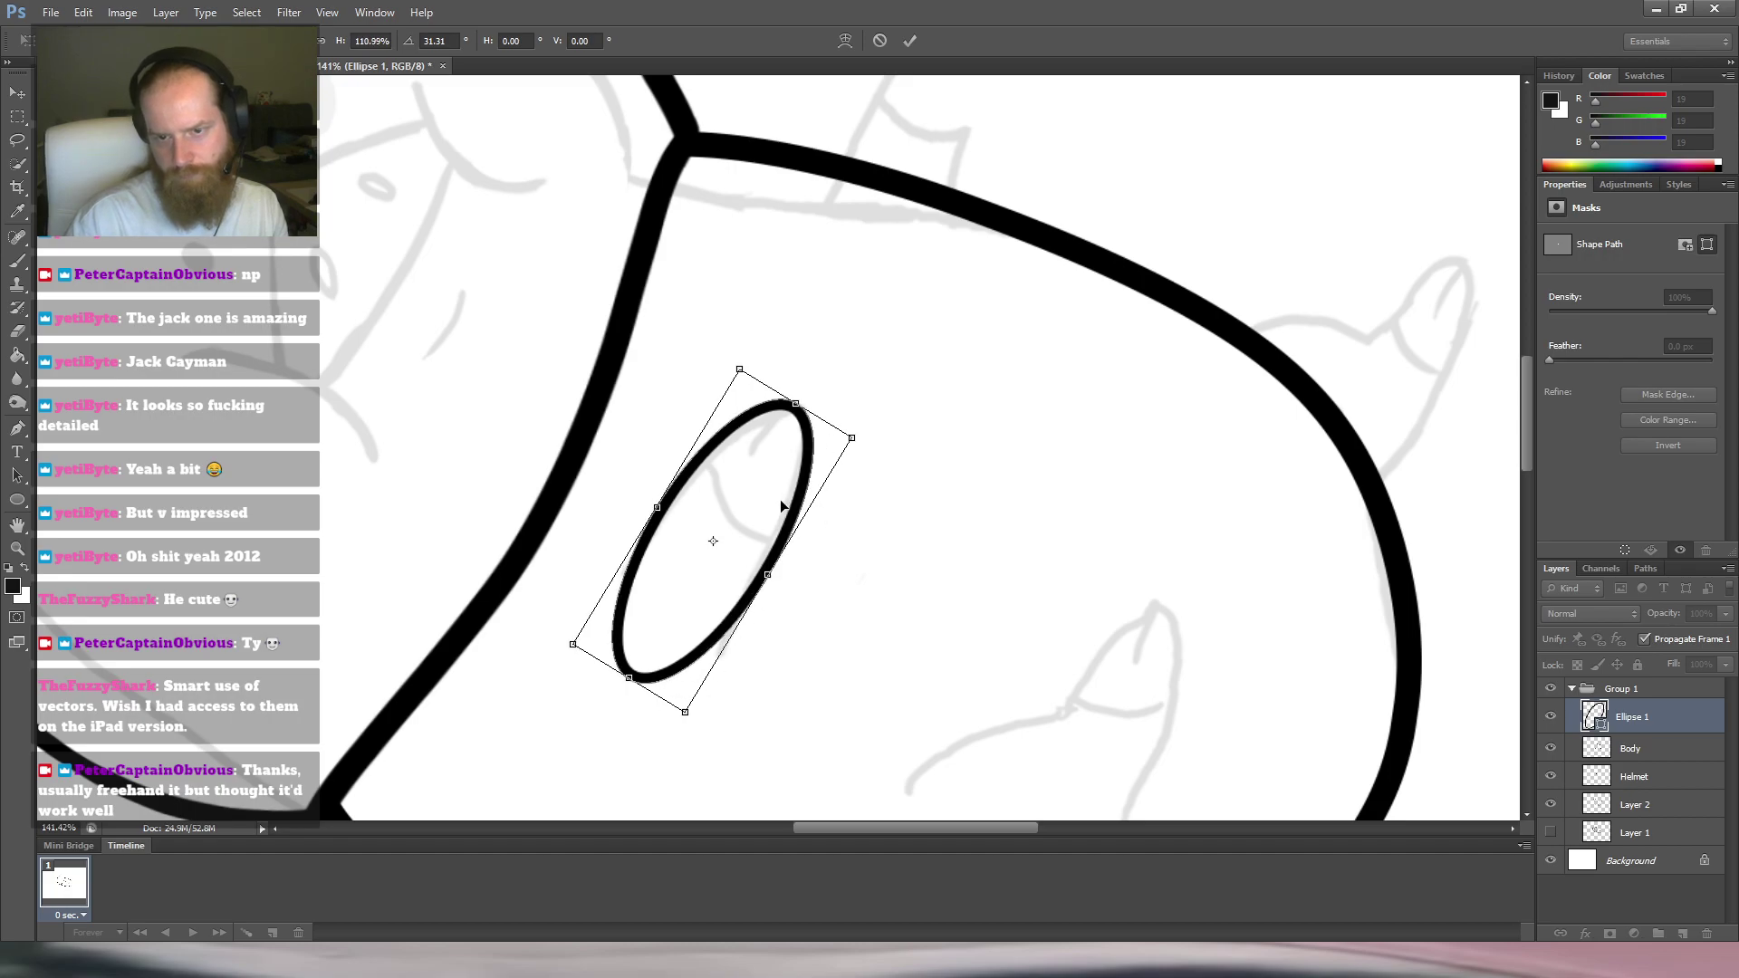
Warp the lower end of the leg ellipse into a shorter, broader curve that follows the sketched leg sides.
key("l")
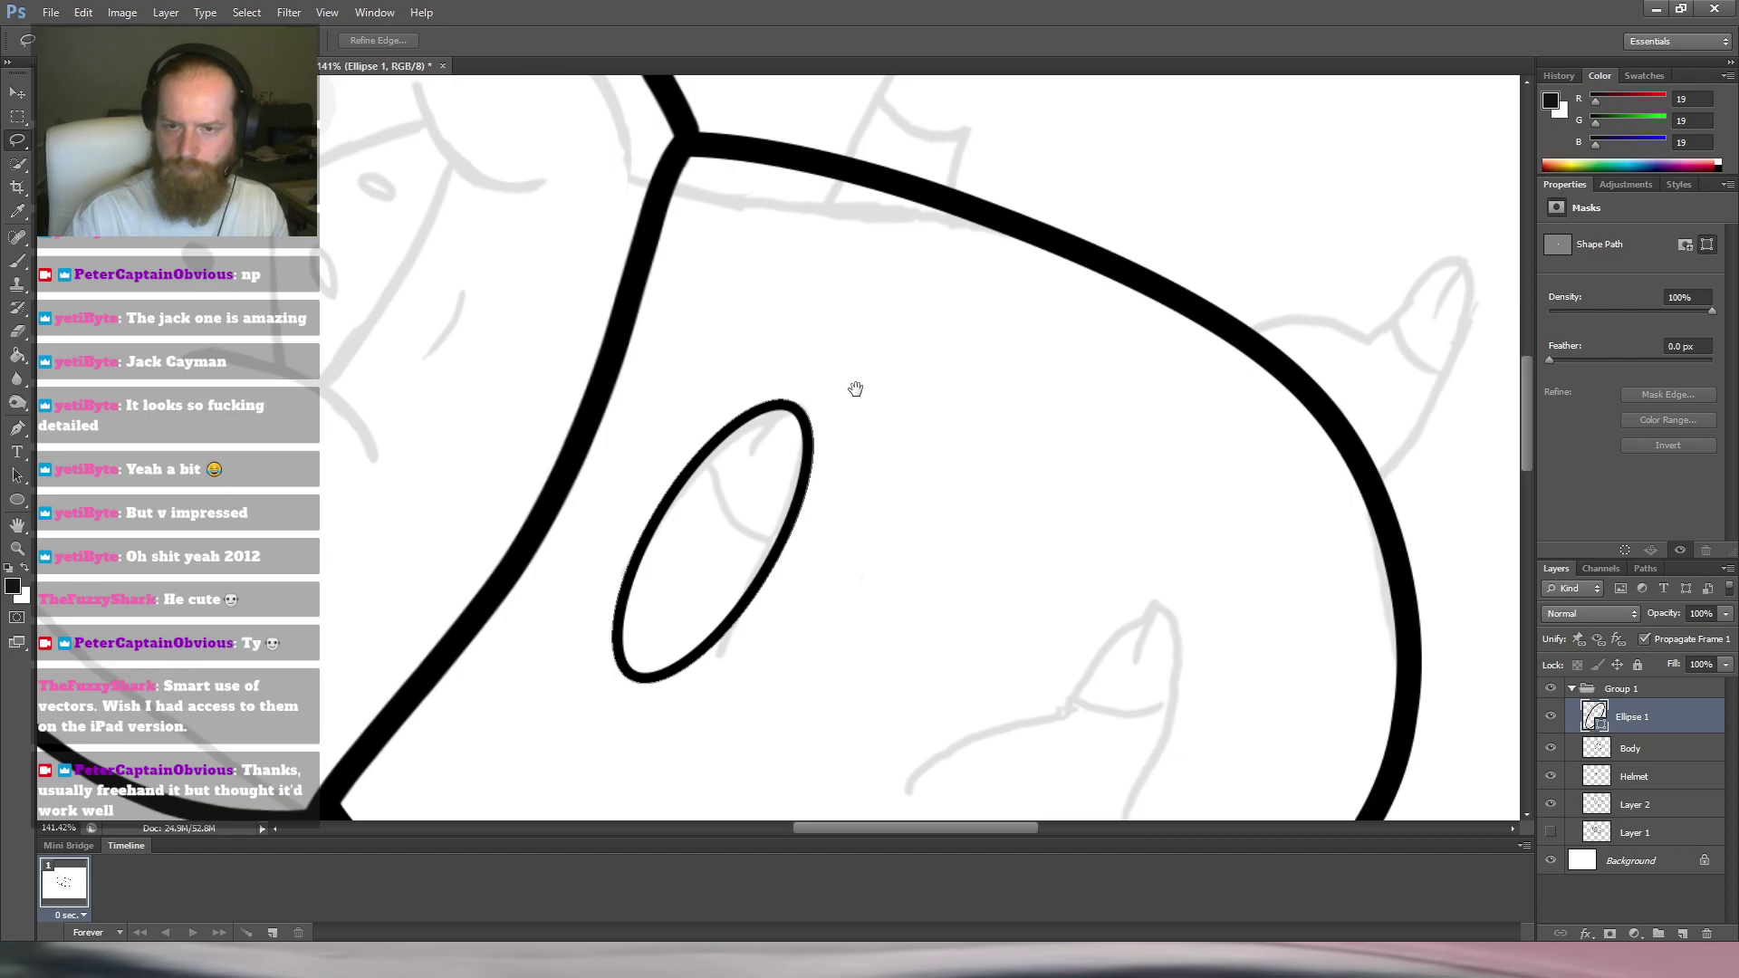
mouse_move(831, 452)
left_mouse_down()
mouse_move(733, 491)
mouse_move(807, 417)
left_mouse_up()
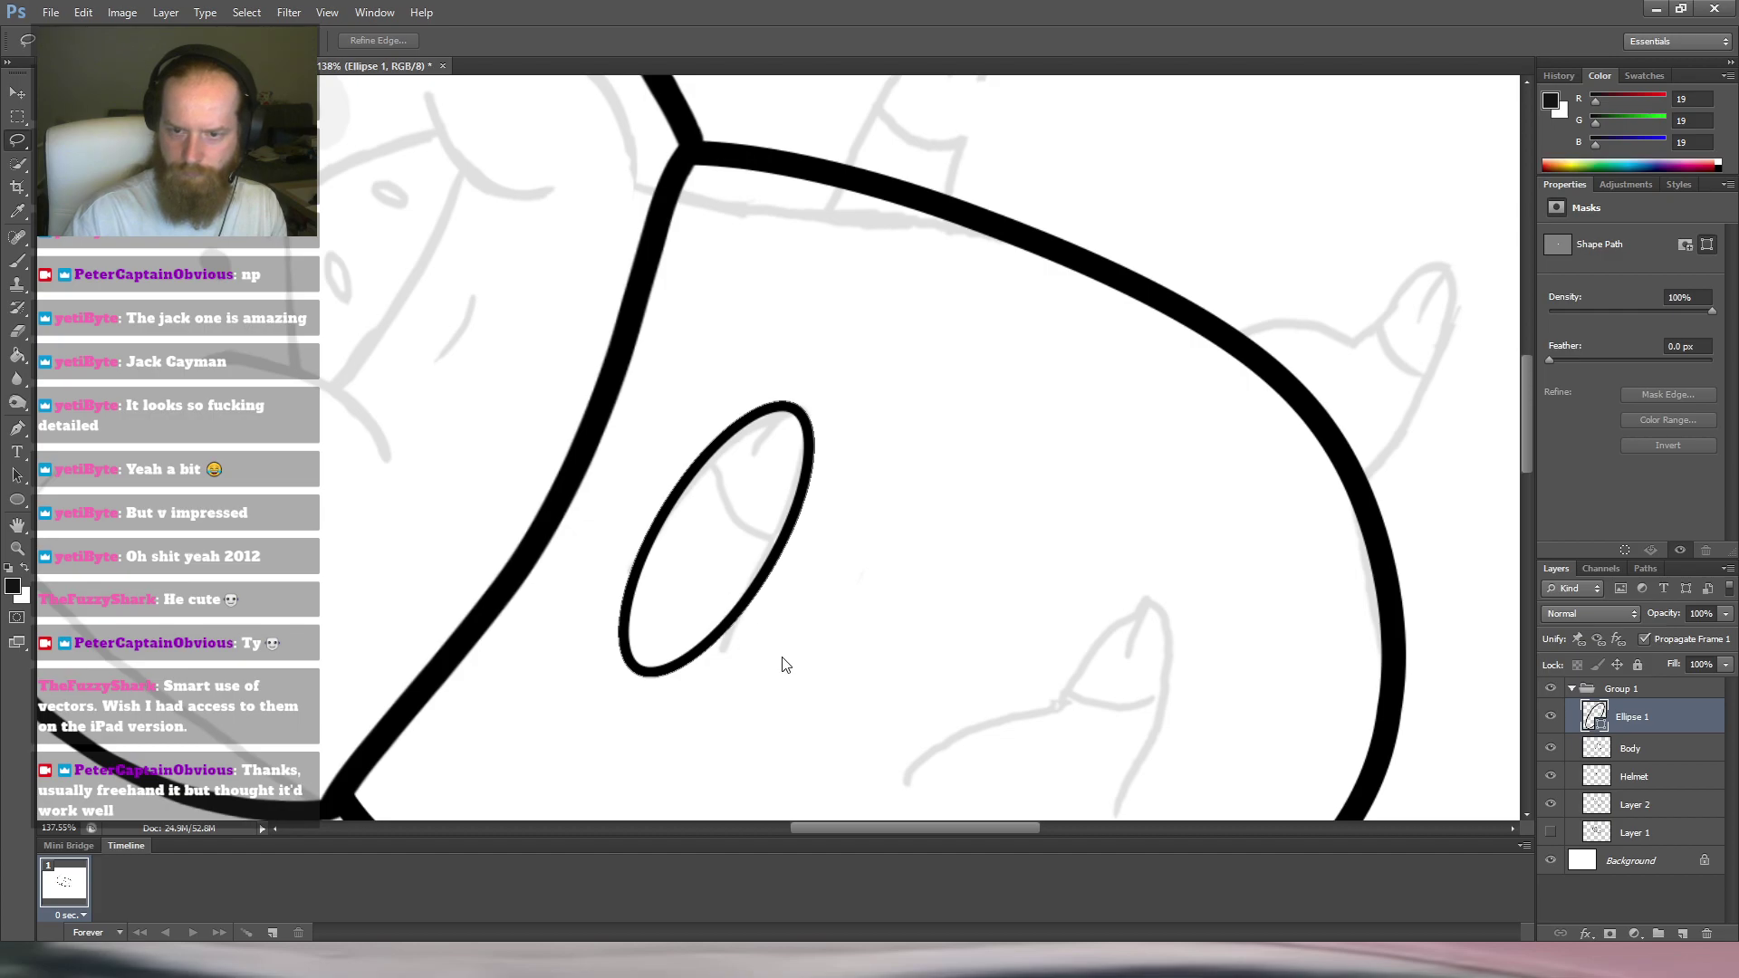
key("ctrl+t")
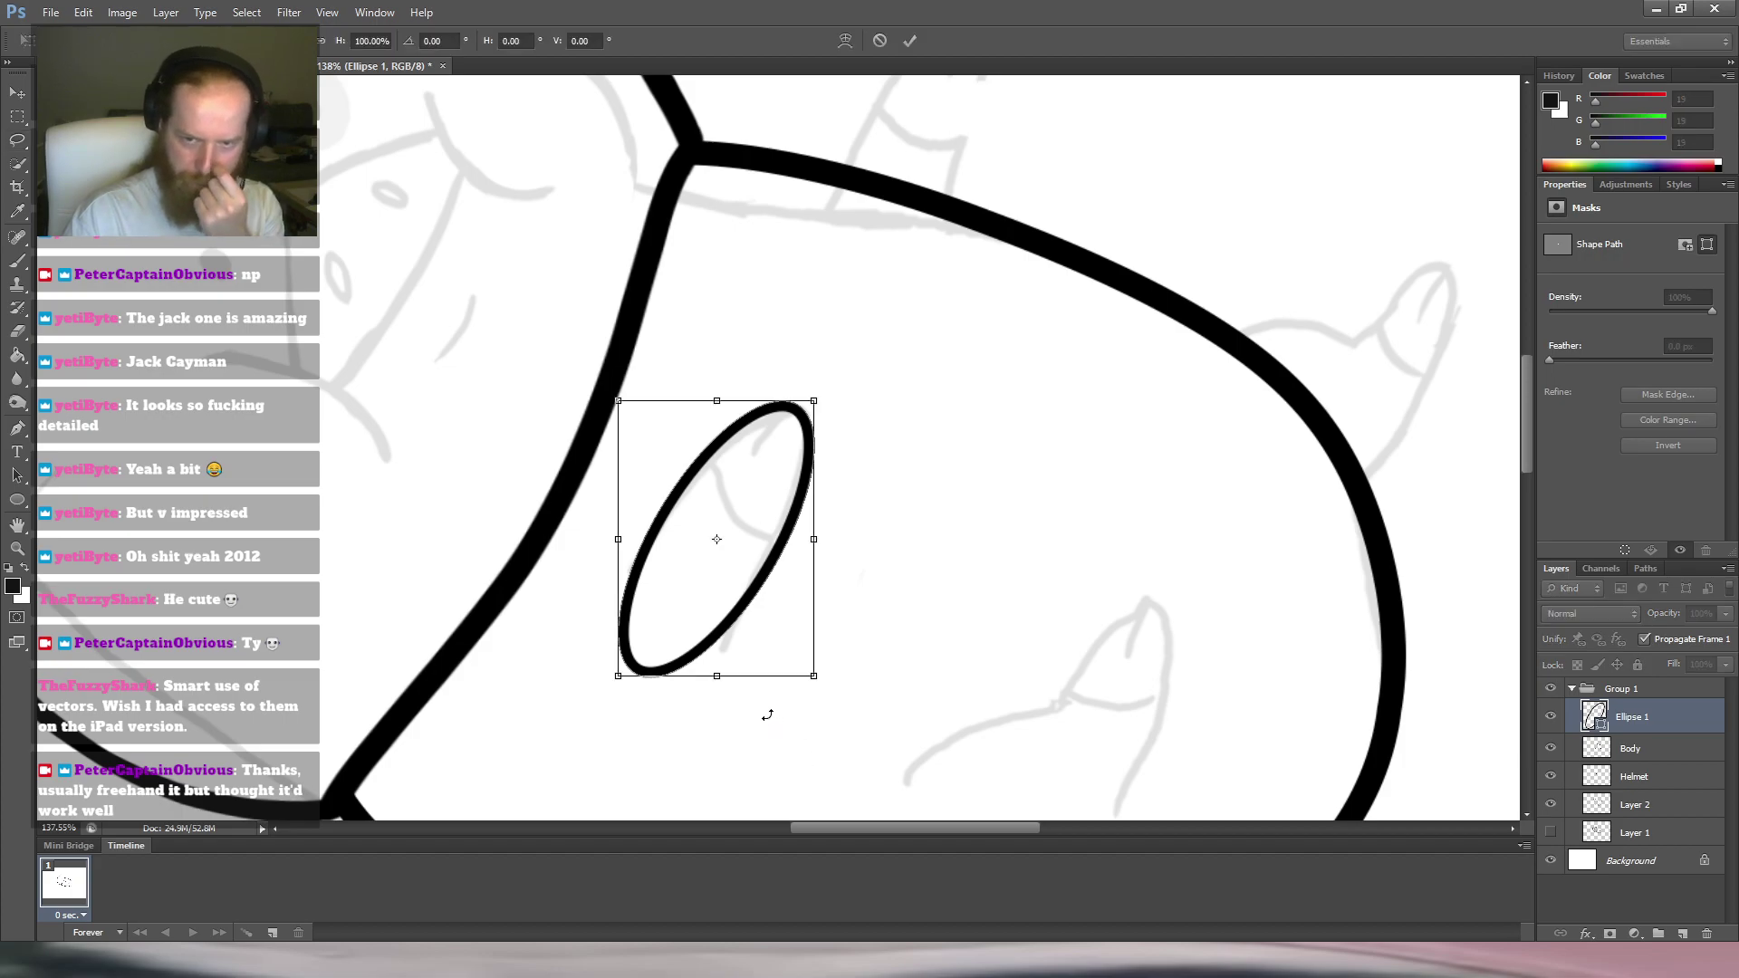
left_click(793, 761)
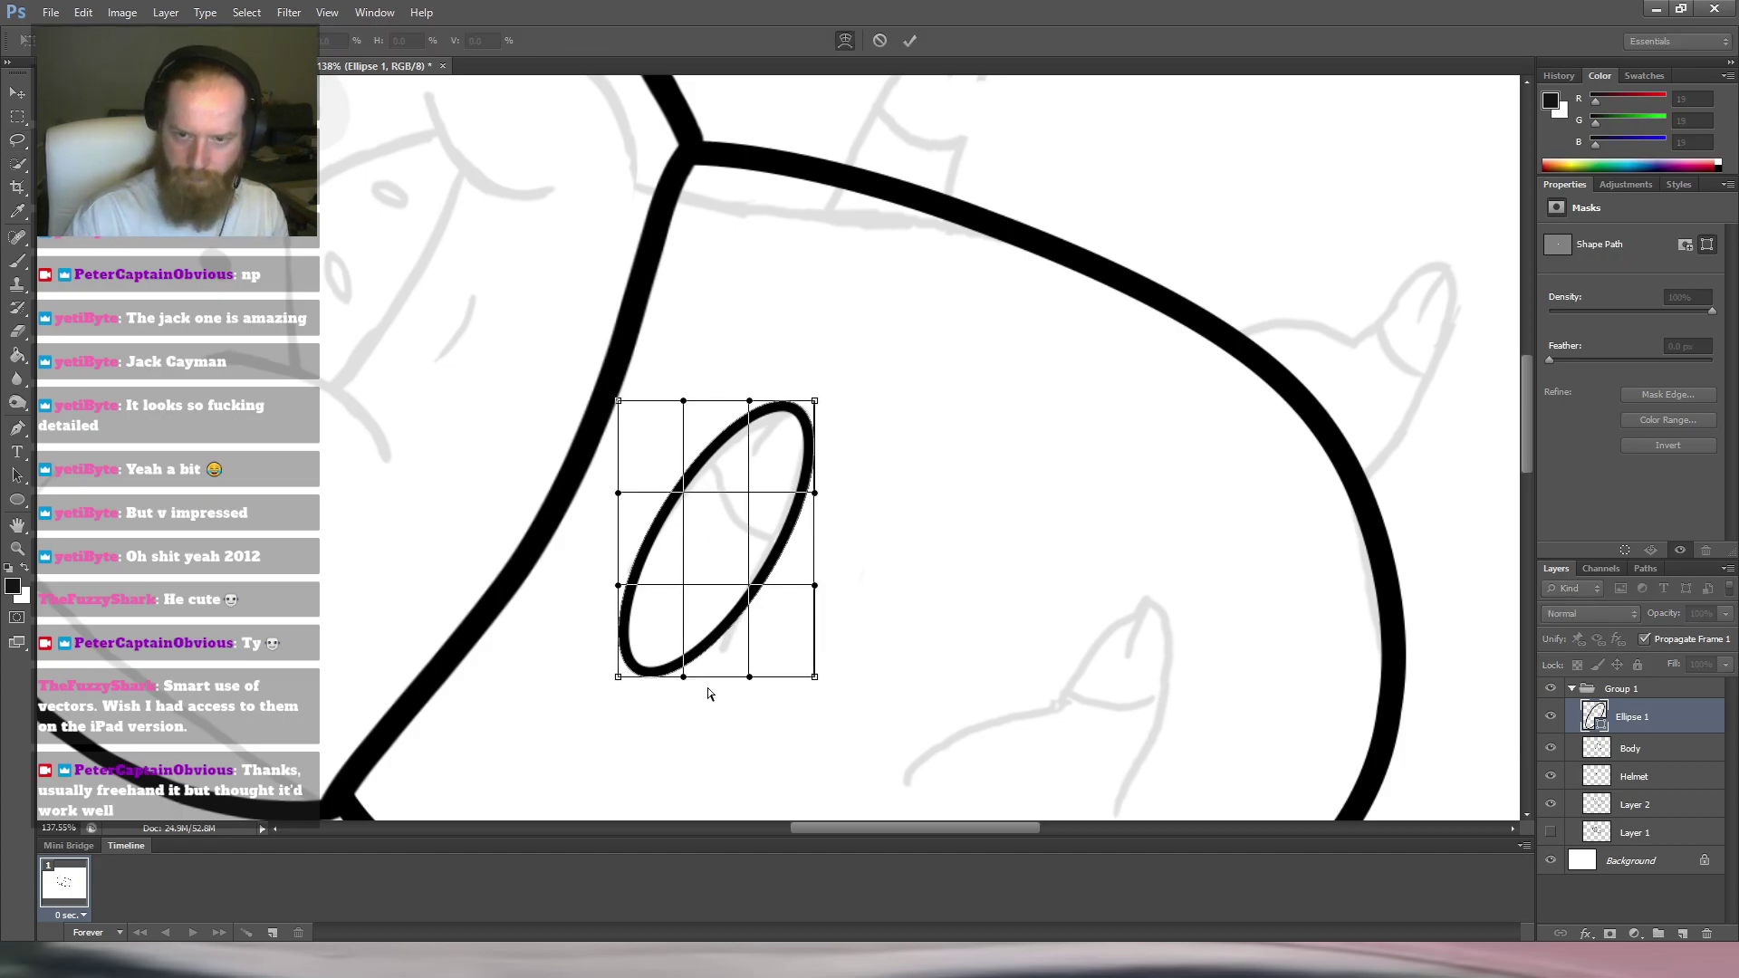
left_click_drag(686, 684, 750, 681)
left_click_drag(622, 589, 610, 588)
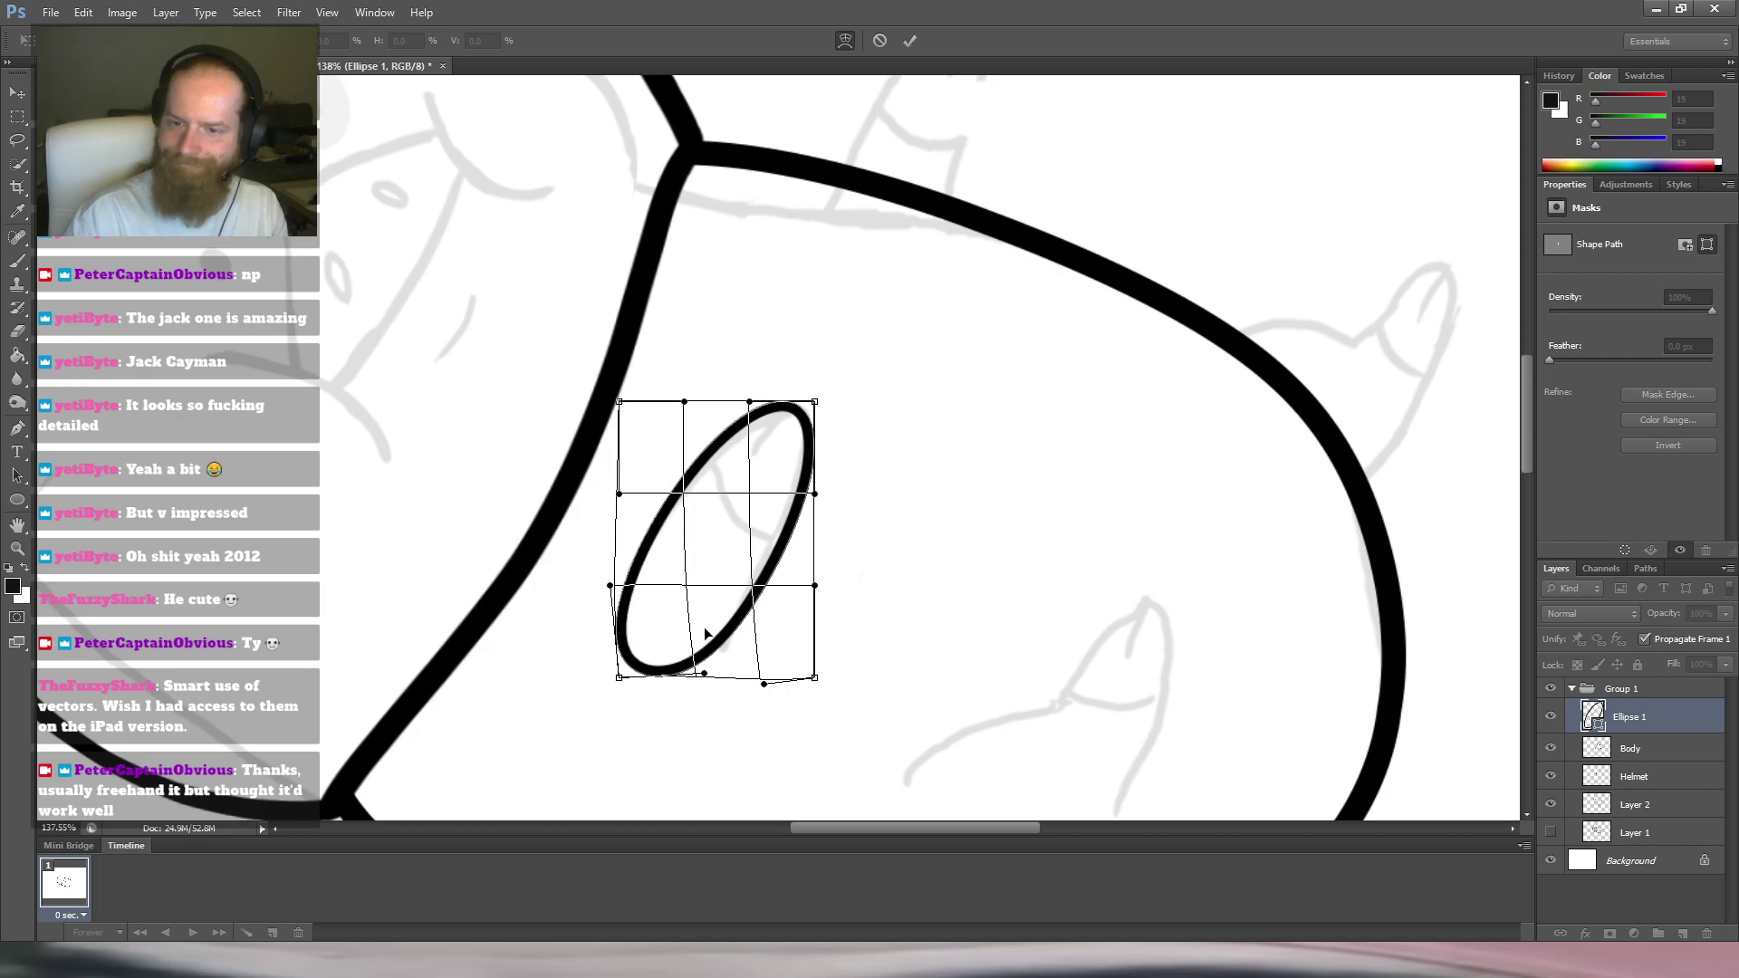
left_click_drag(709, 675, 627, 668)
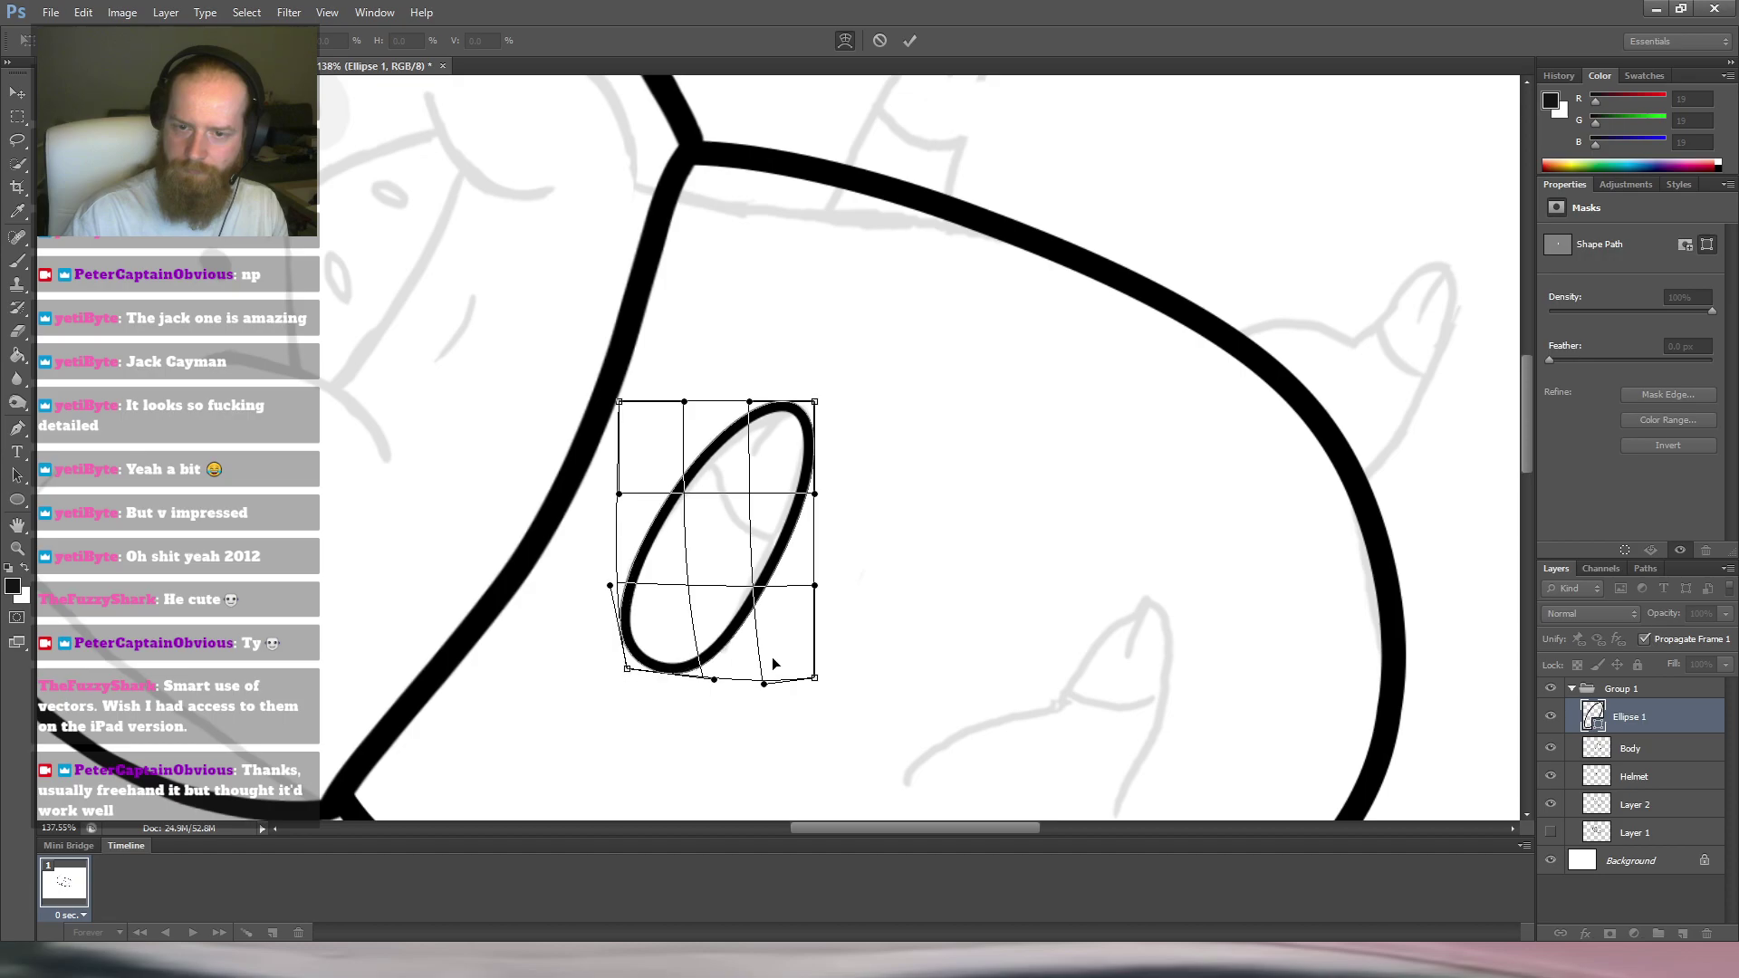
left_click_drag(814, 679, 821, 664)
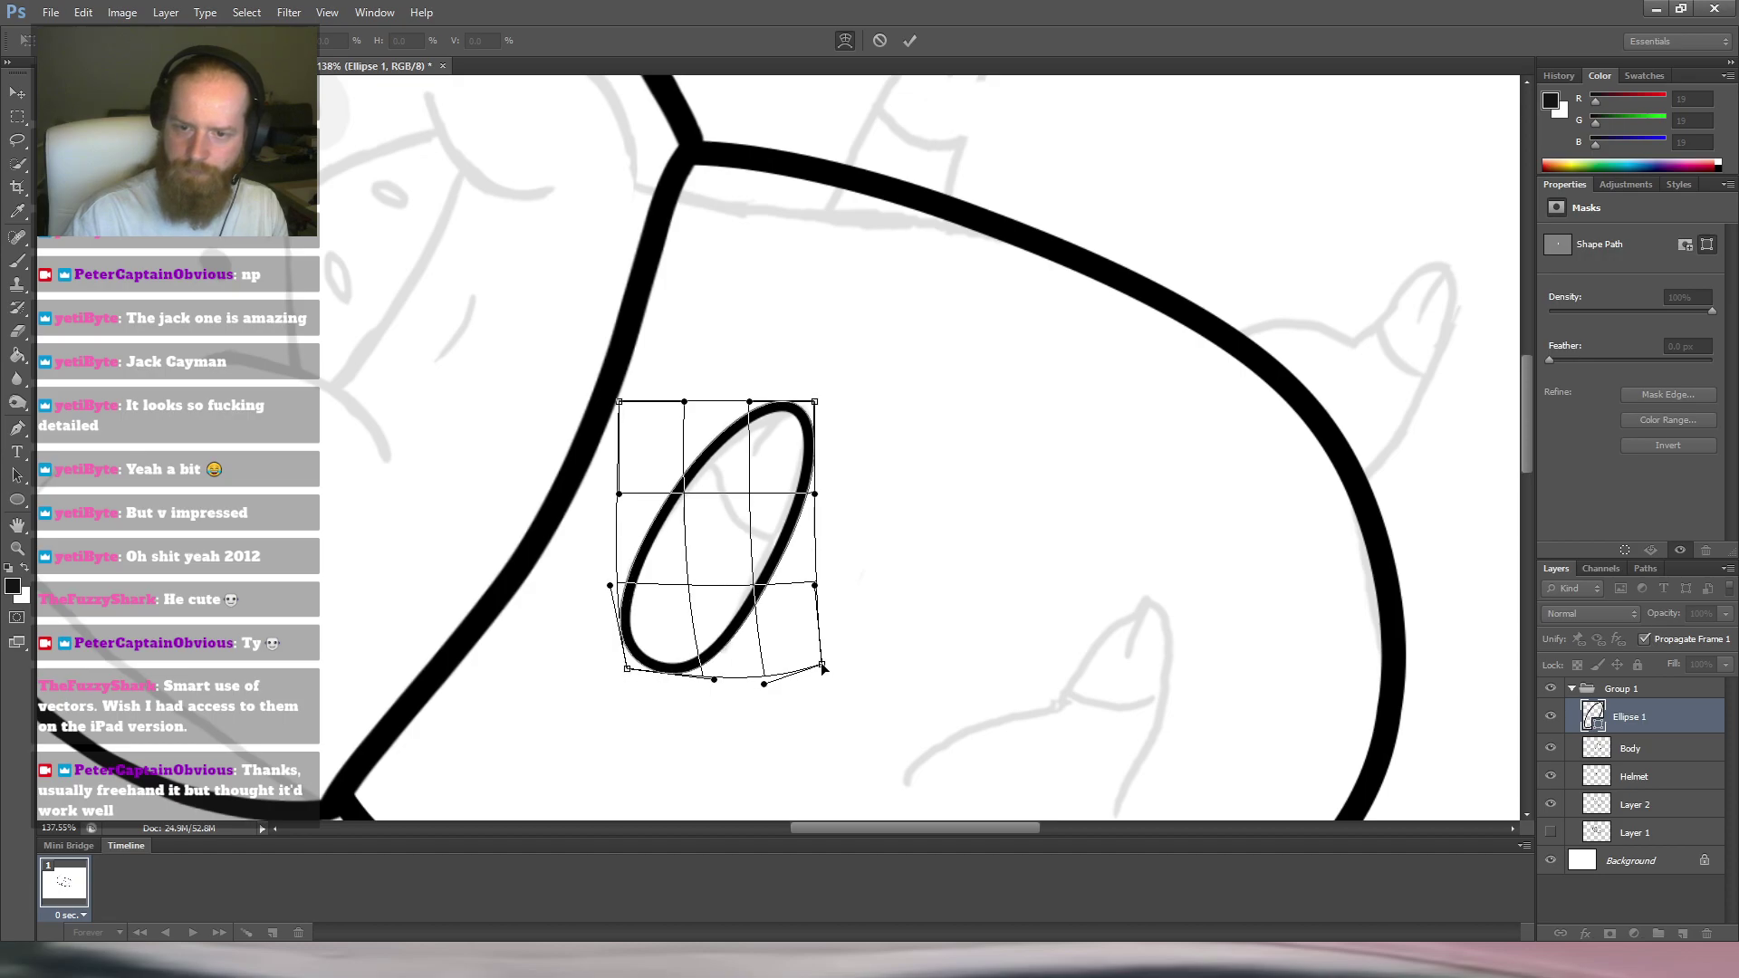
mouse_move(691, 654)
left_mouse_down()
mouse_move(766, 681)
mouse_move(719, 675)
mouse_move(660, 620)
mouse_move(714, 666)
mouse_move(728, 631)
left_mouse_up()
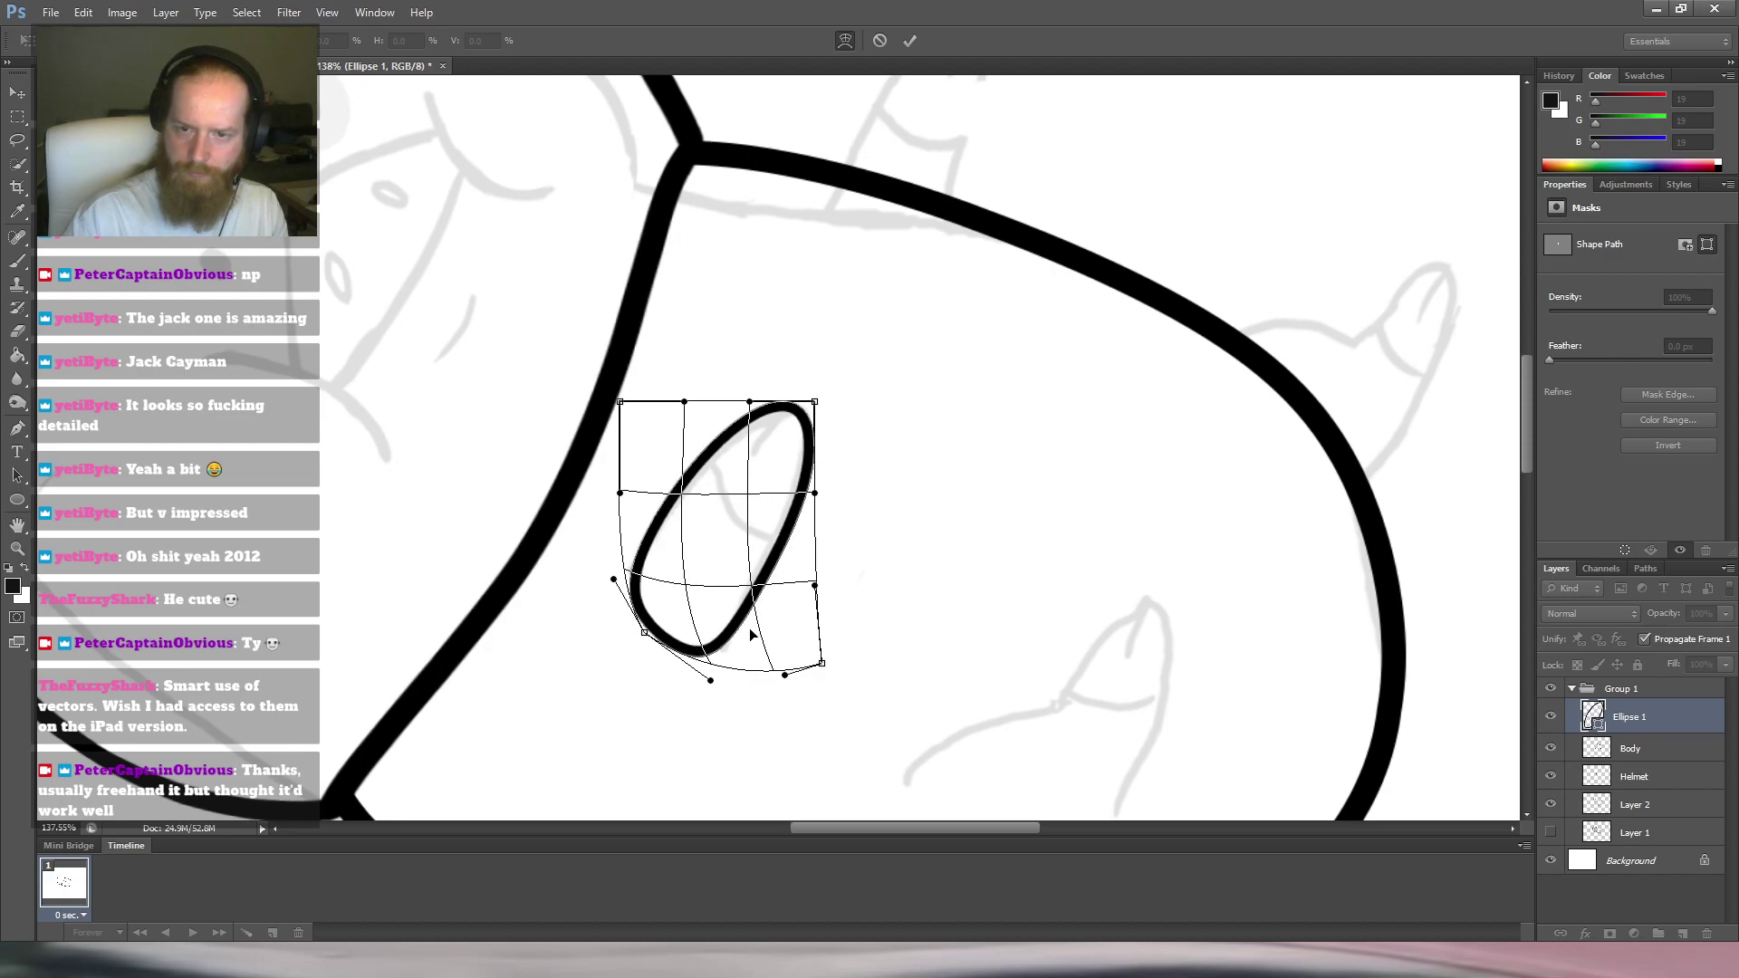
left_click_drag(753, 633, 757, 611)
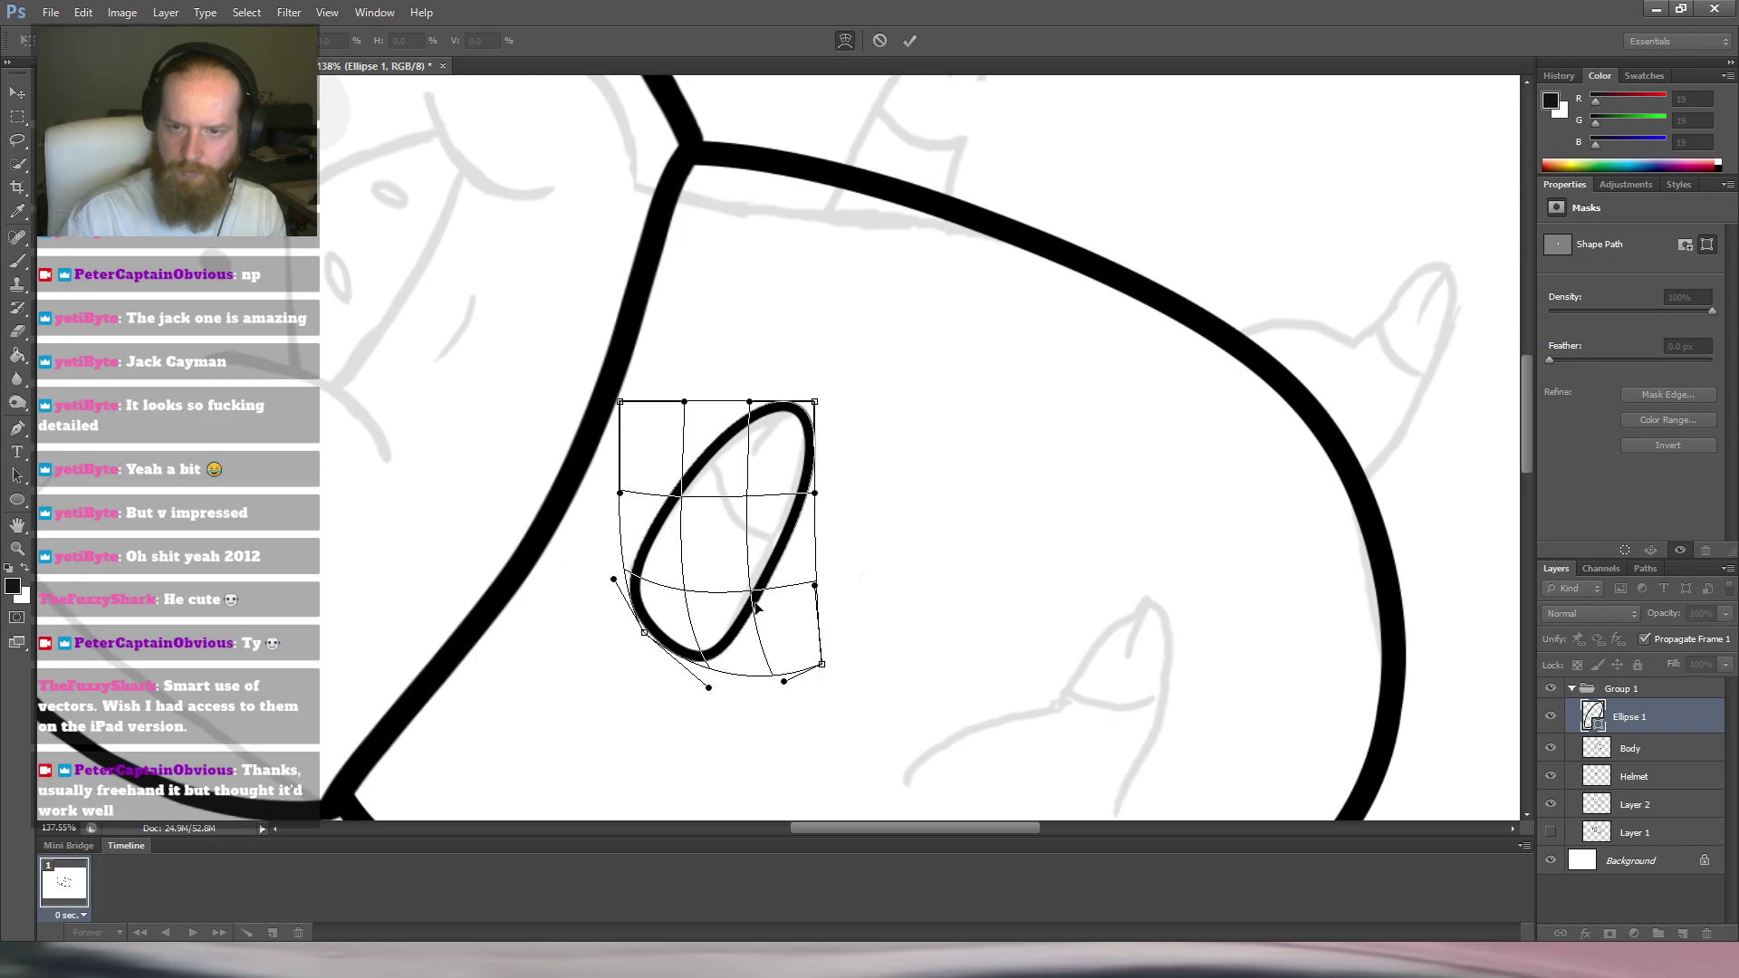
key("Return")
key("l")
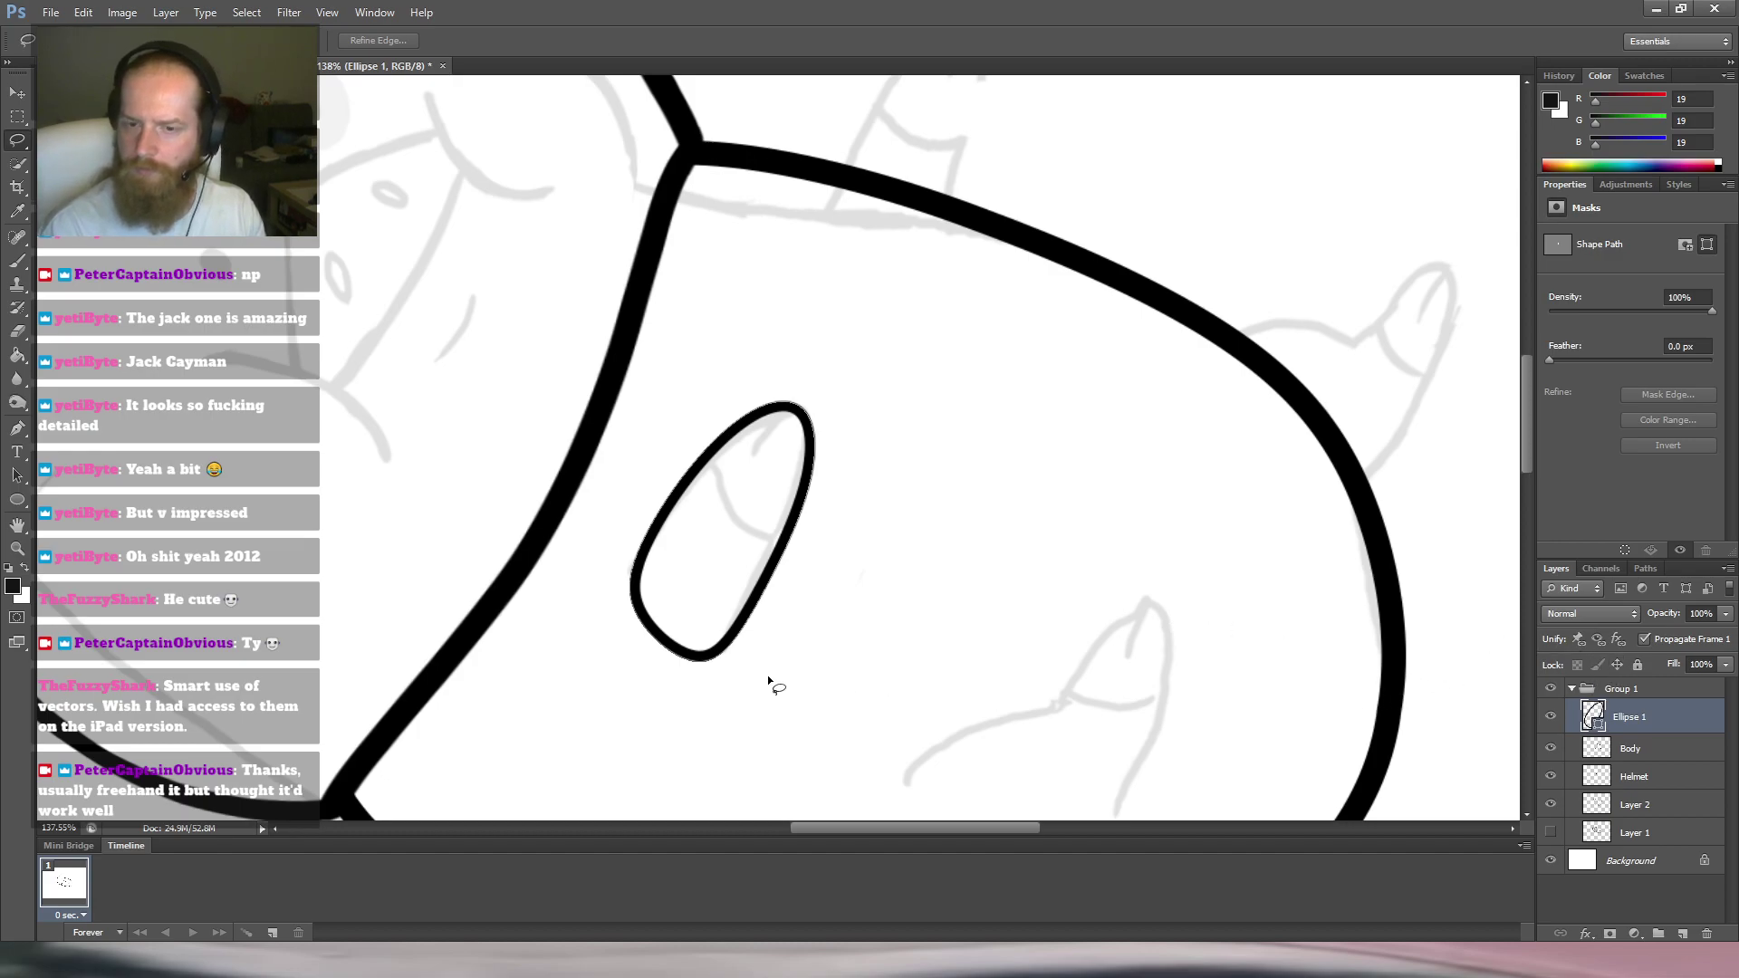
Rasterize the leg ellipse layer and erase its closed lower end, leaving an open leg outline.
key("e")
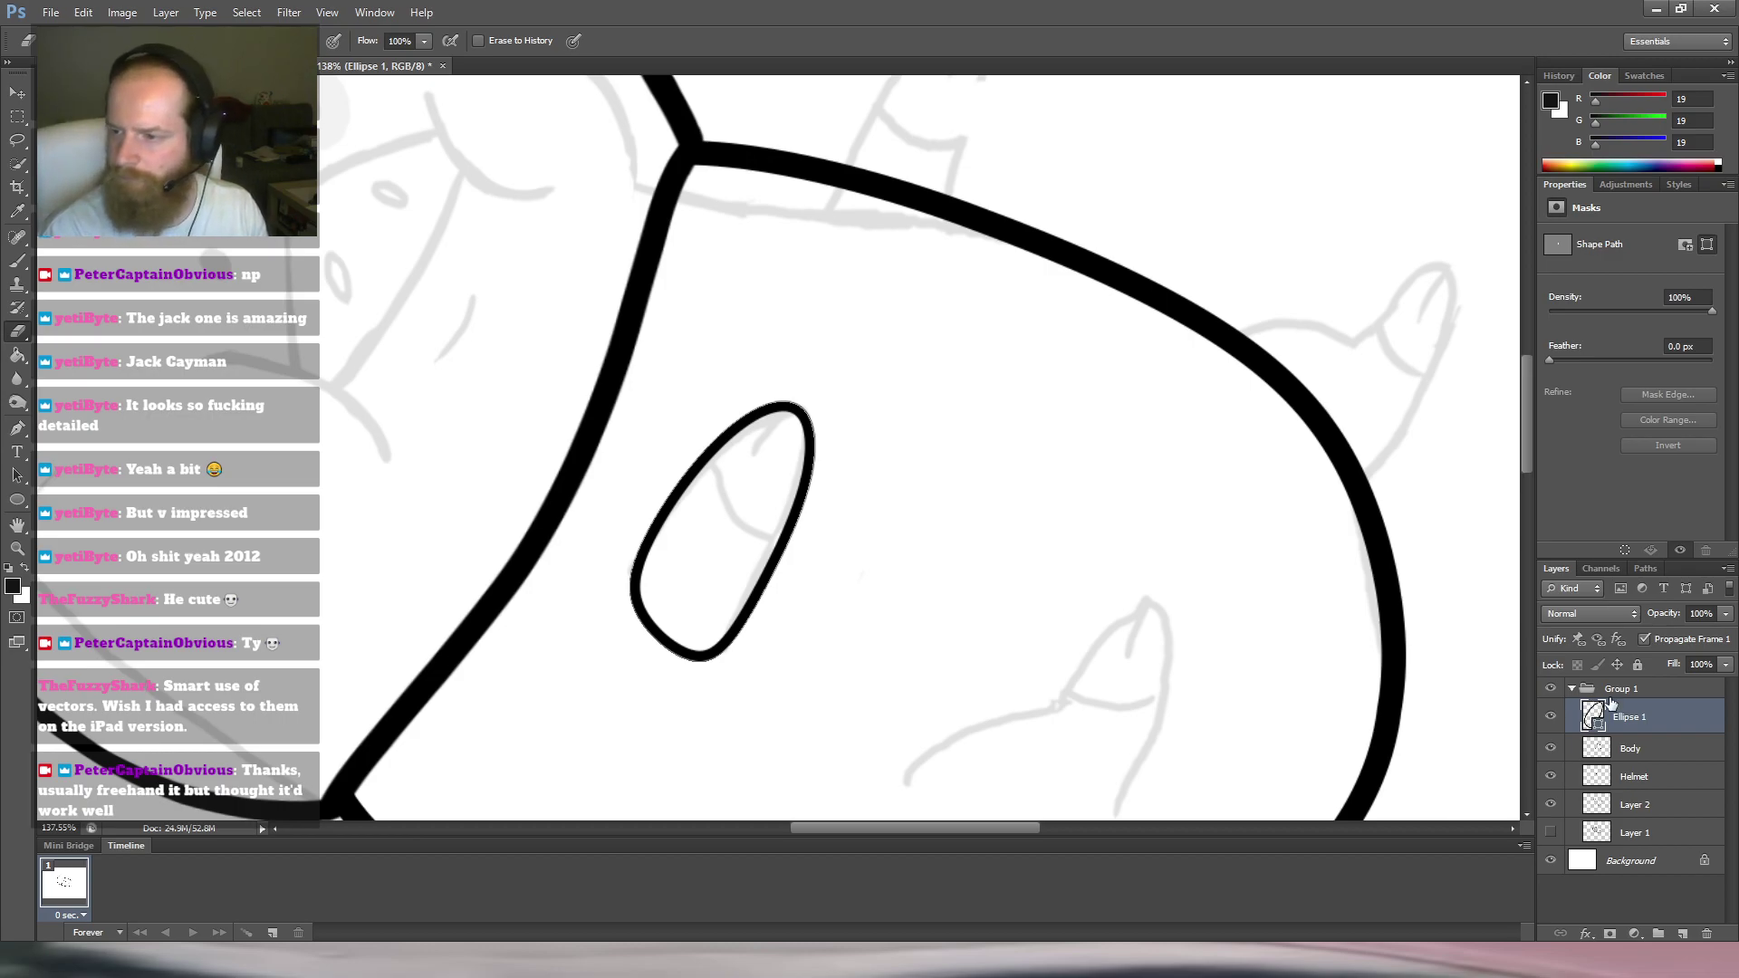
left_click(1610, 232)
mouse_move(690, 601)
left_mouse_down()
mouse_move(730, 574)
mouse_move(625, 661)
mouse_move(660, 691)
mouse_move(595, 668)
mouse_move(571, 633)
left_mouse_up()
left_click(668, 620)
Try to warp the lower end of the open leg outline toward the sketched leg side.
key("l")
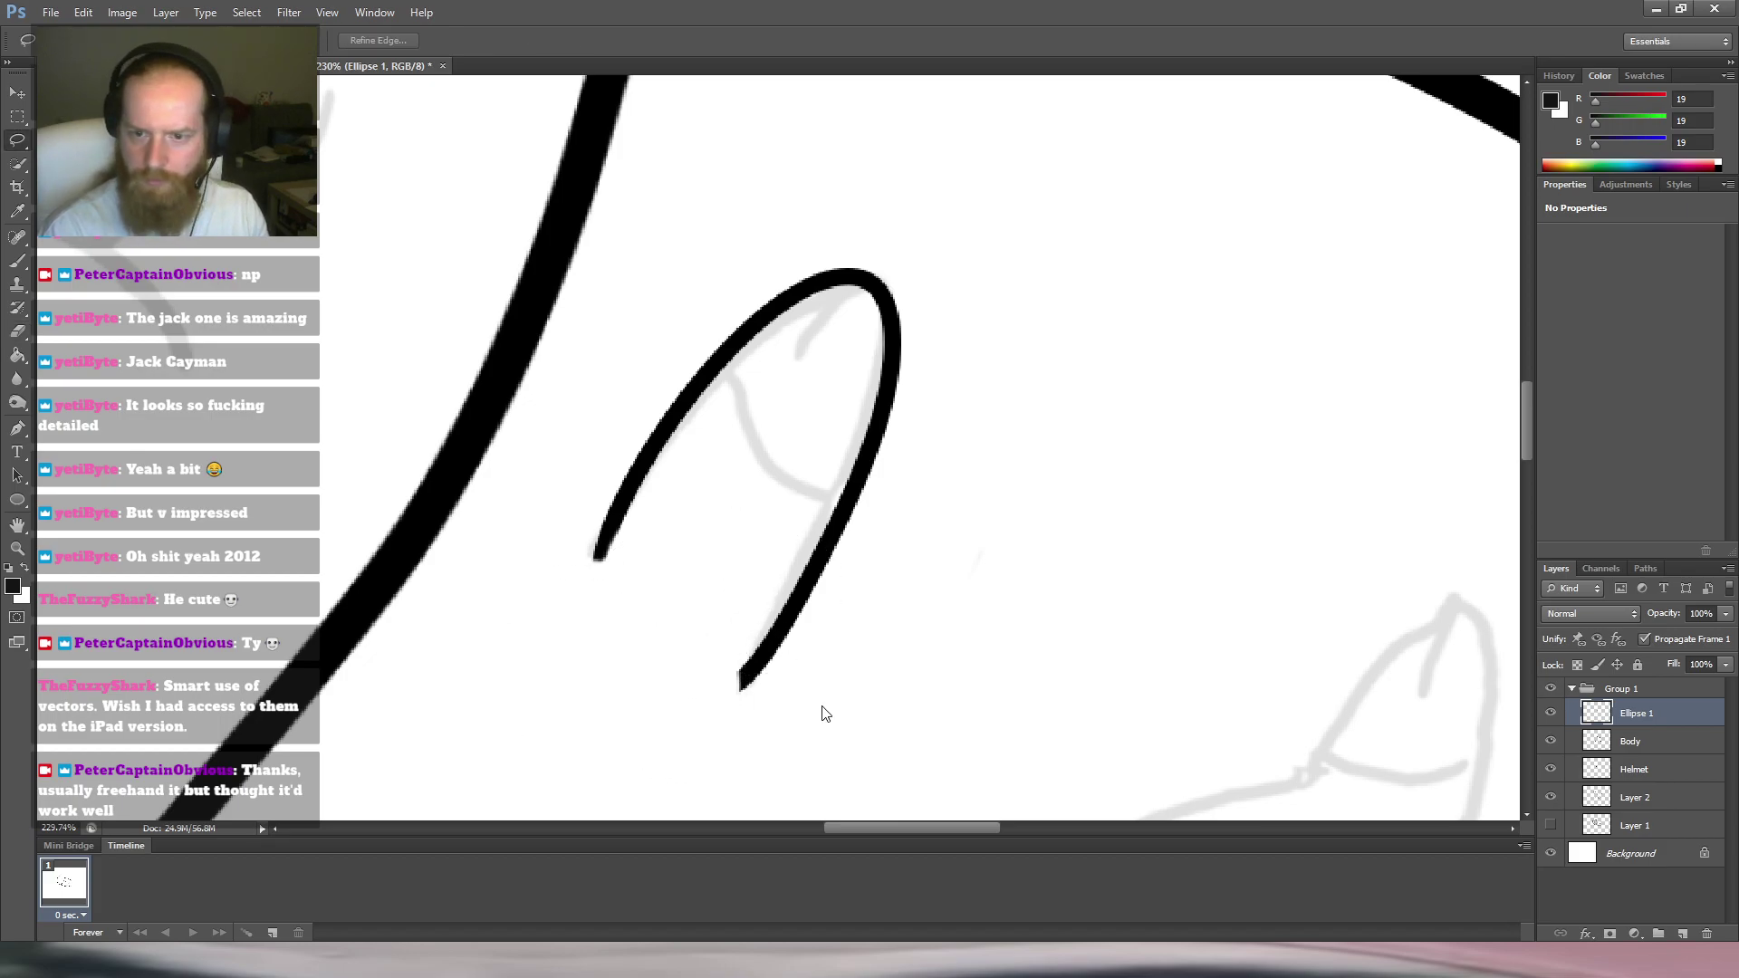
key("ctrl+t")
left_click(833, 767)
mouse_move(743, 689)
left_mouse_down()
mouse_move(757, 674)
mouse_move(741, 705)
left_mouse_up()
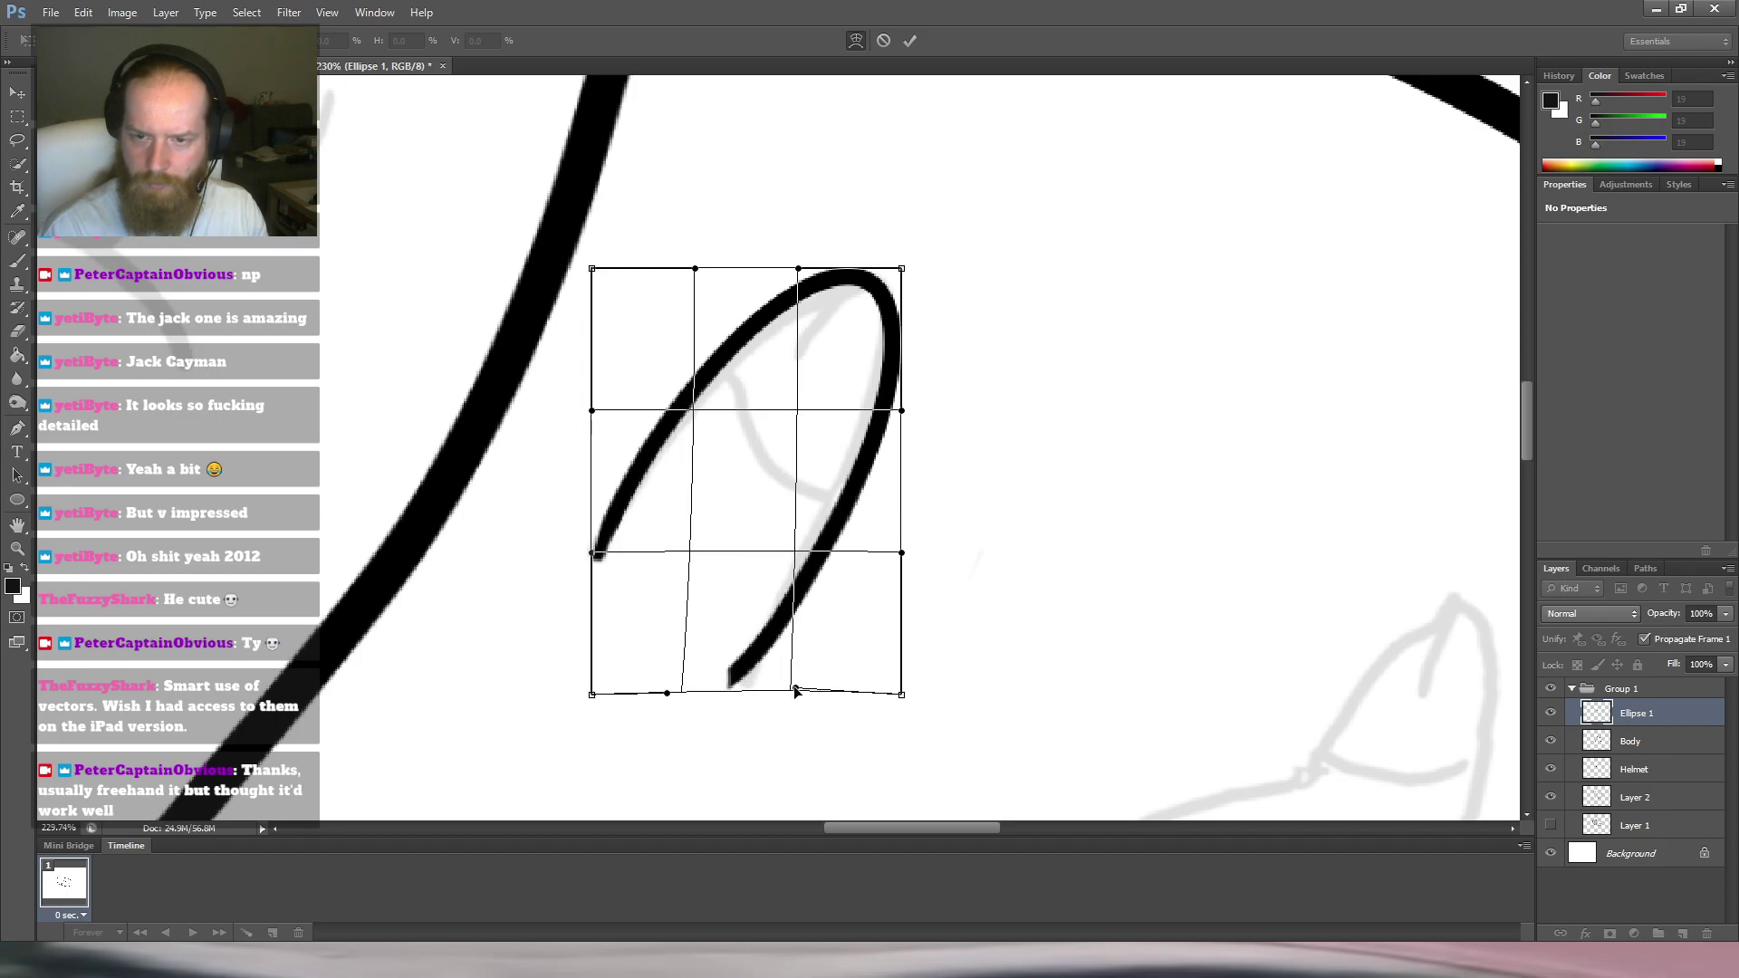
key("Return")
key("l")
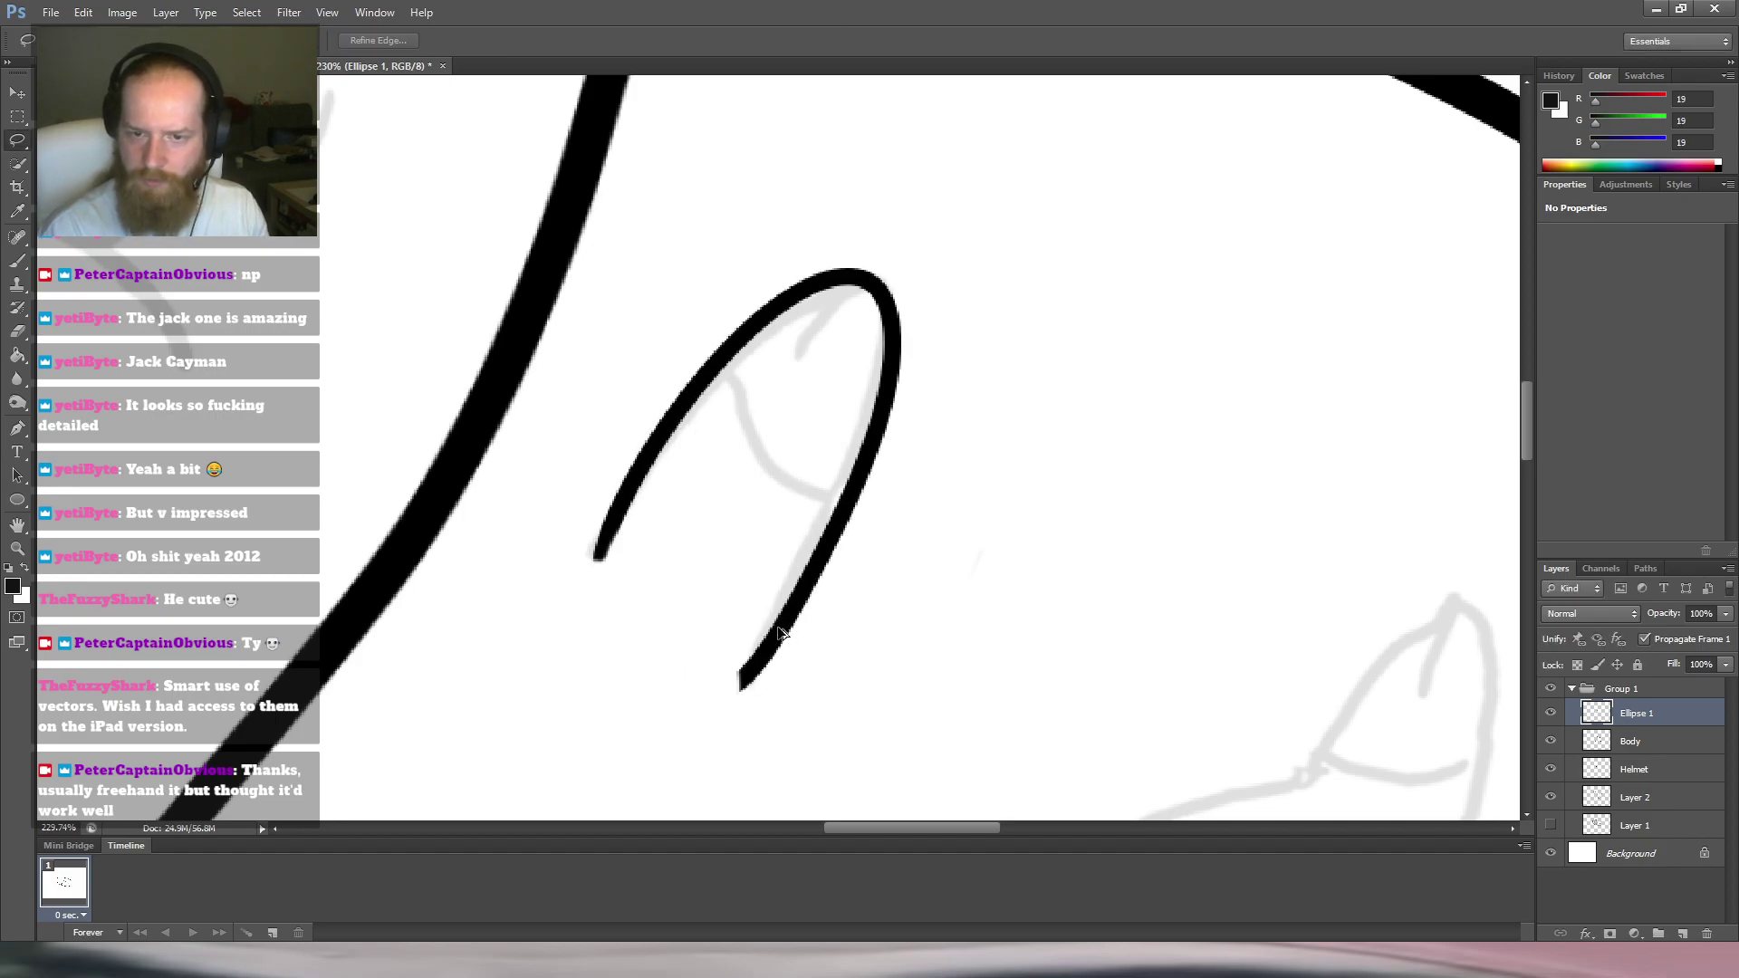
Undo the erasing and rasterizing of the leg layer to return to the closed, editable ellipse shape.
left_click_drag(840, 553, 797, 552)
key("ctrl+z")
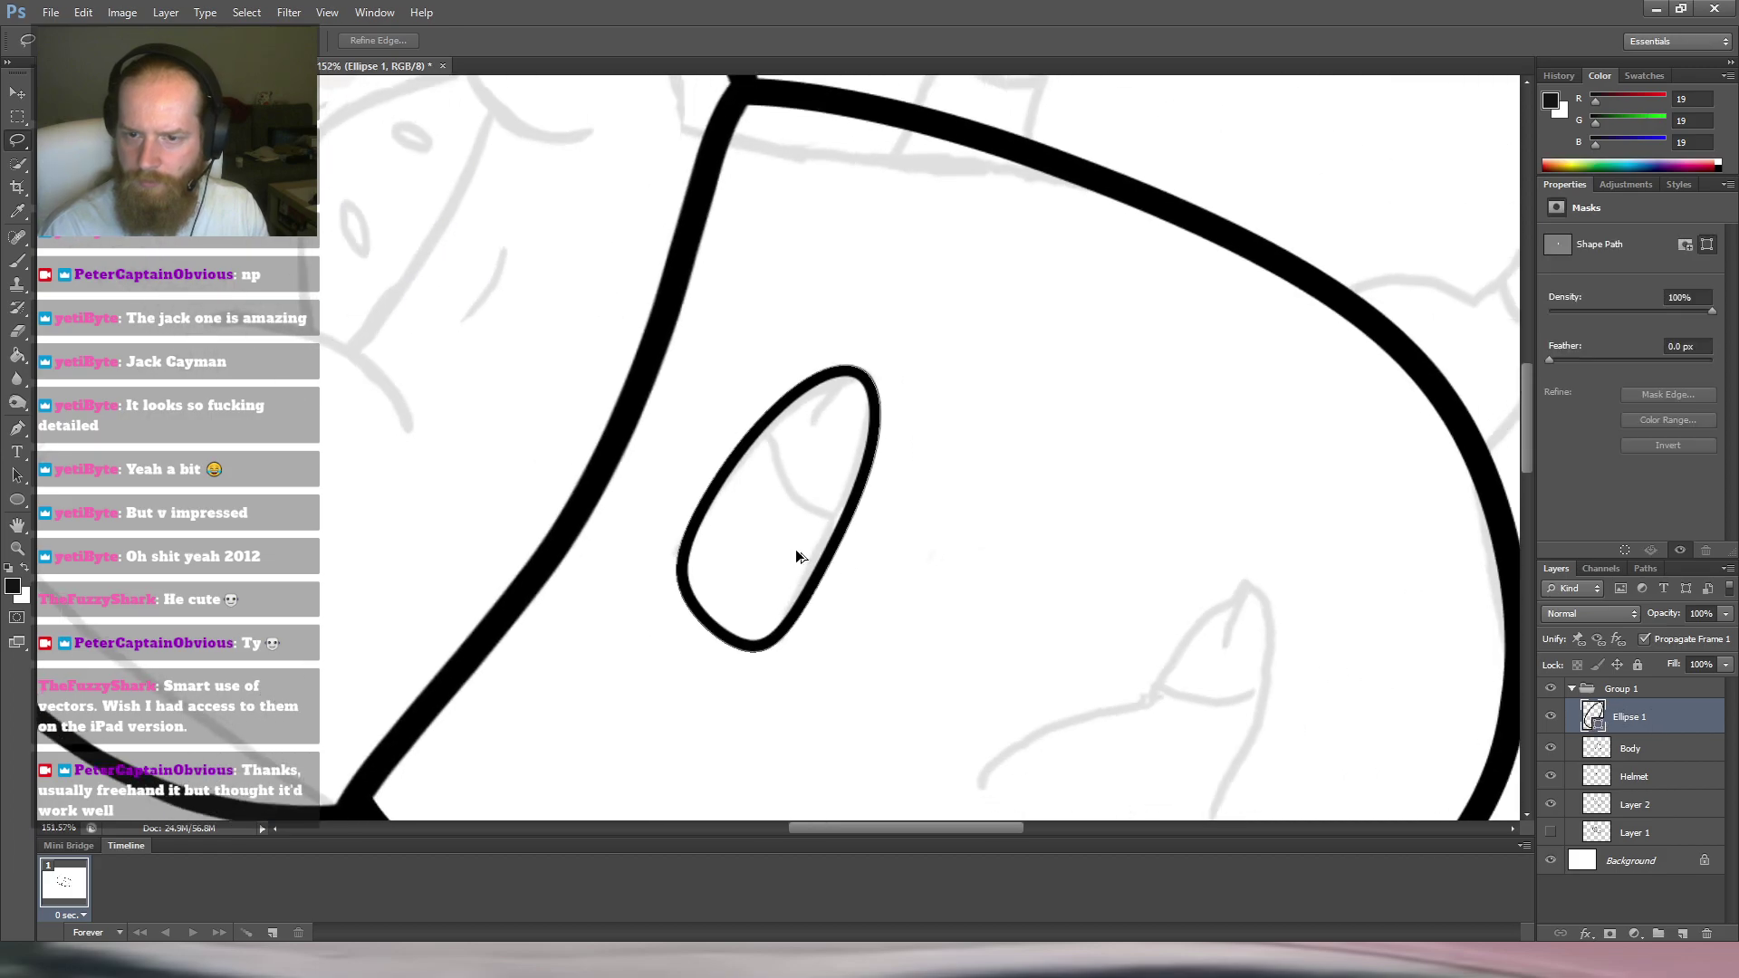
left_click_drag(923, 533, 809, 550)
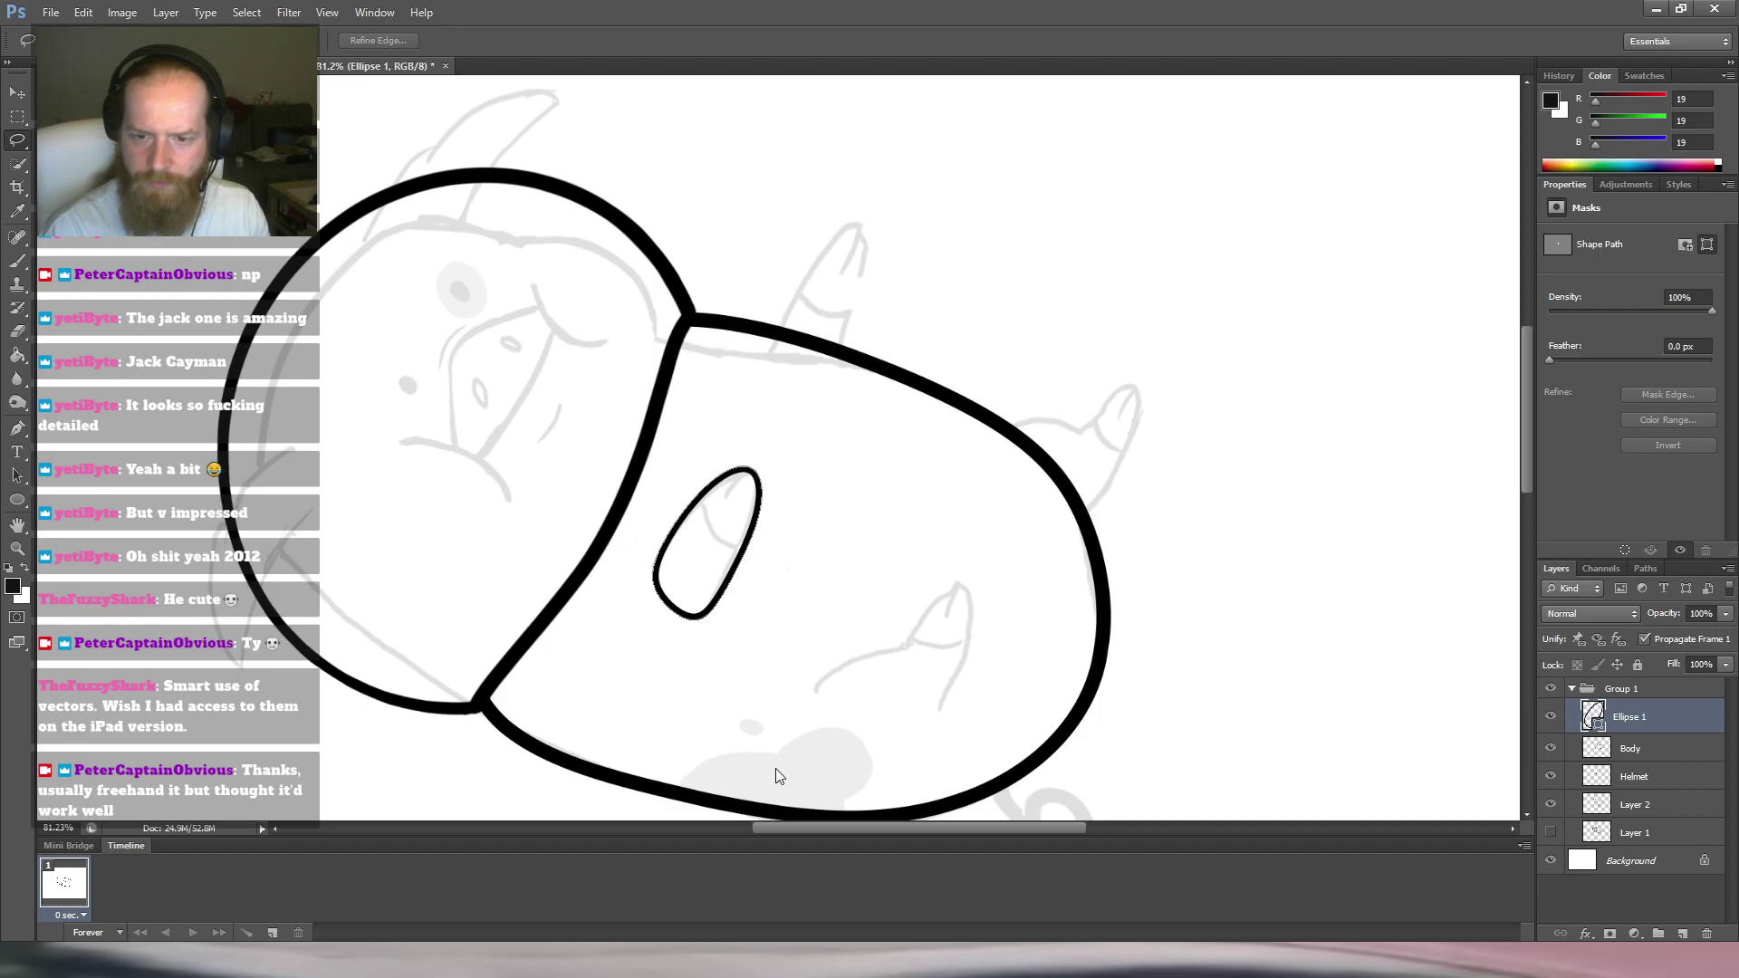
Skew the leg ellipse horizontally by about -1 degree and warp its side nearest the head to straighten it toward the lower end.
key("ctrl+t")
scroll(675, 612, "up", 5)
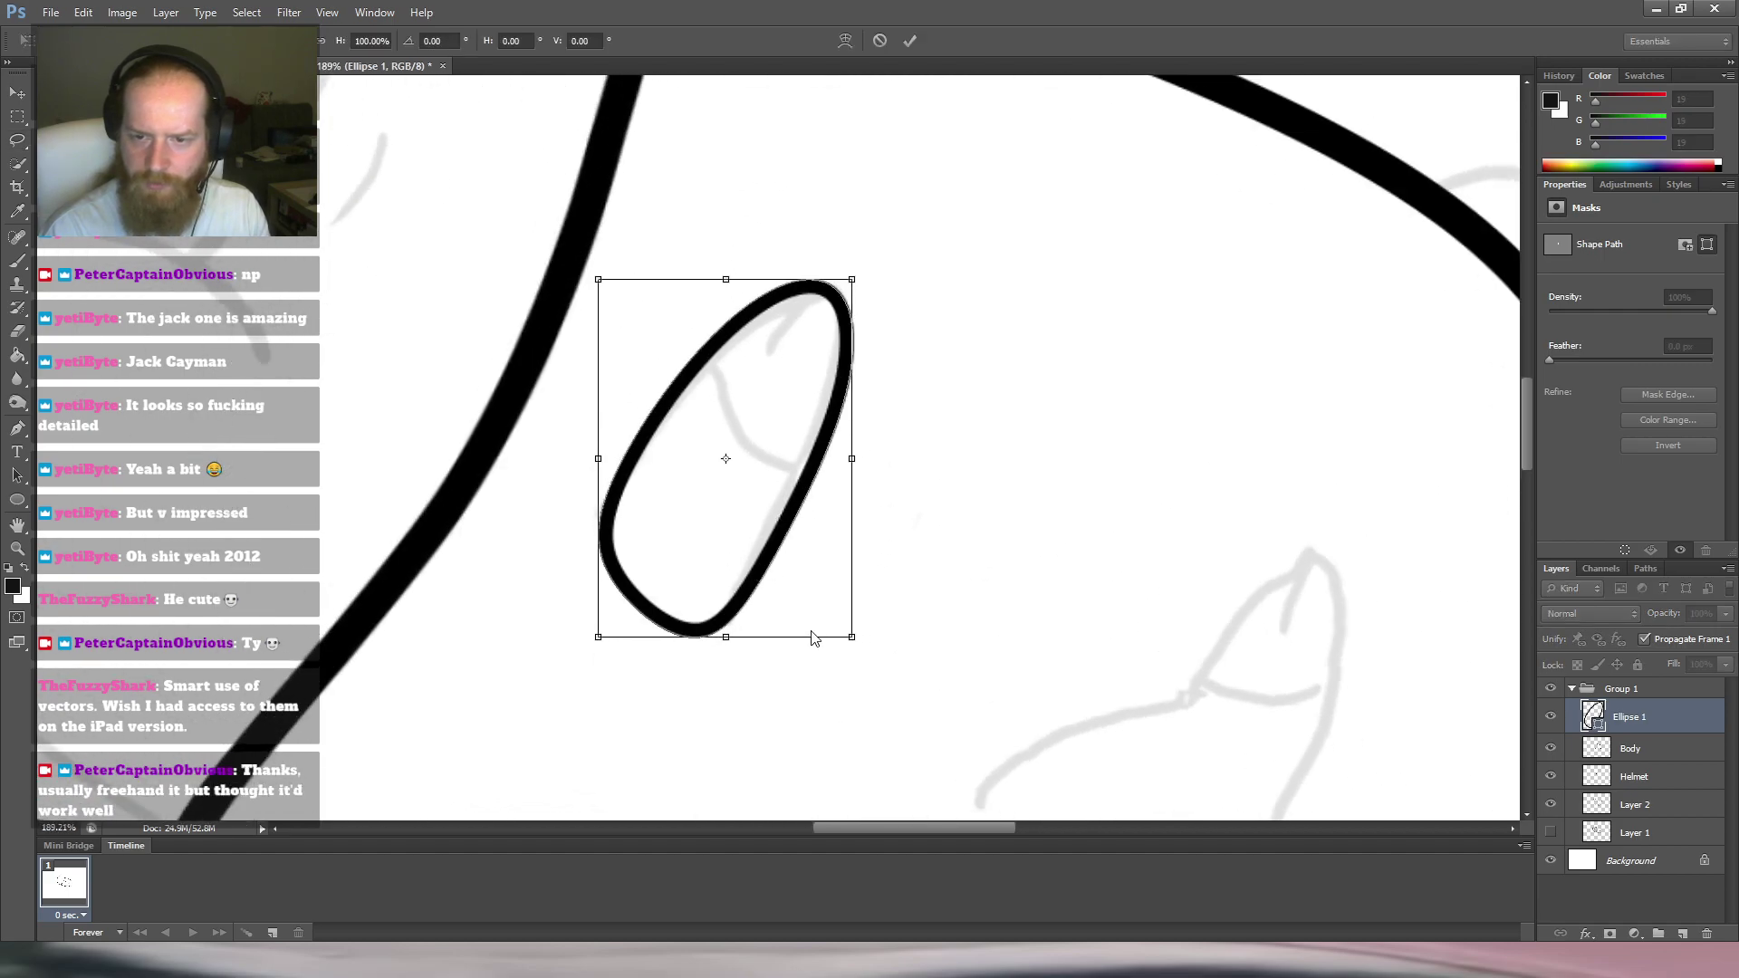
left_click_drag(726, 638, 719, 637)
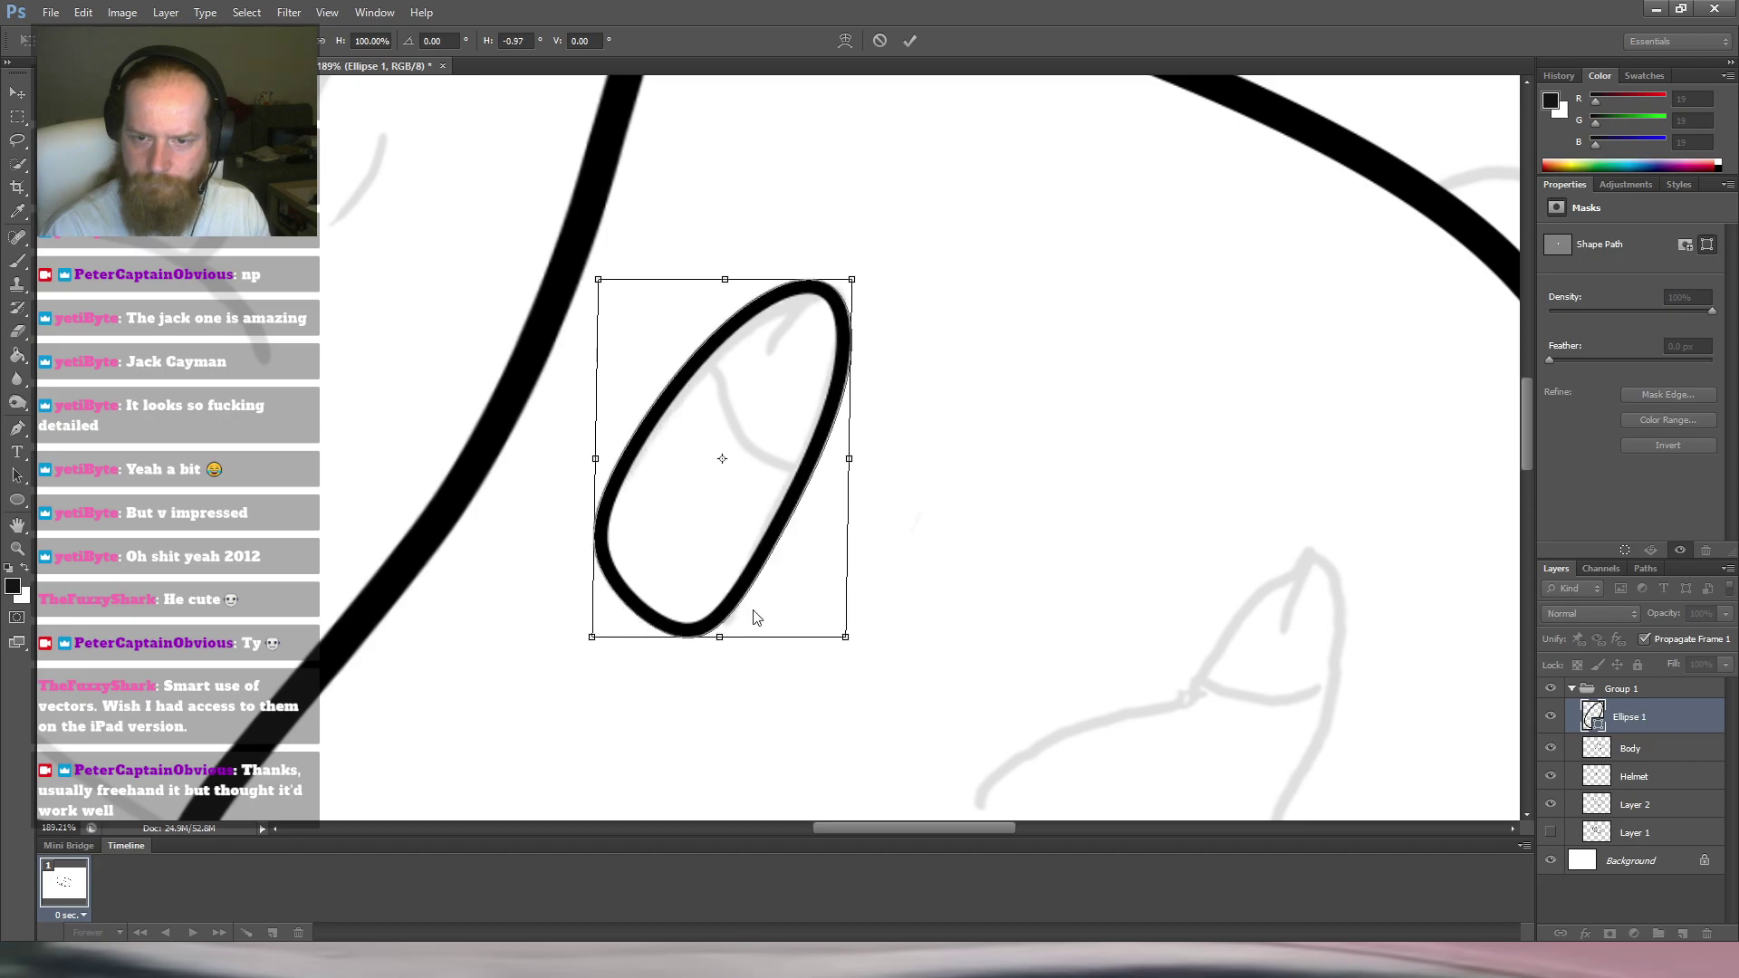
left_click(793, 745)
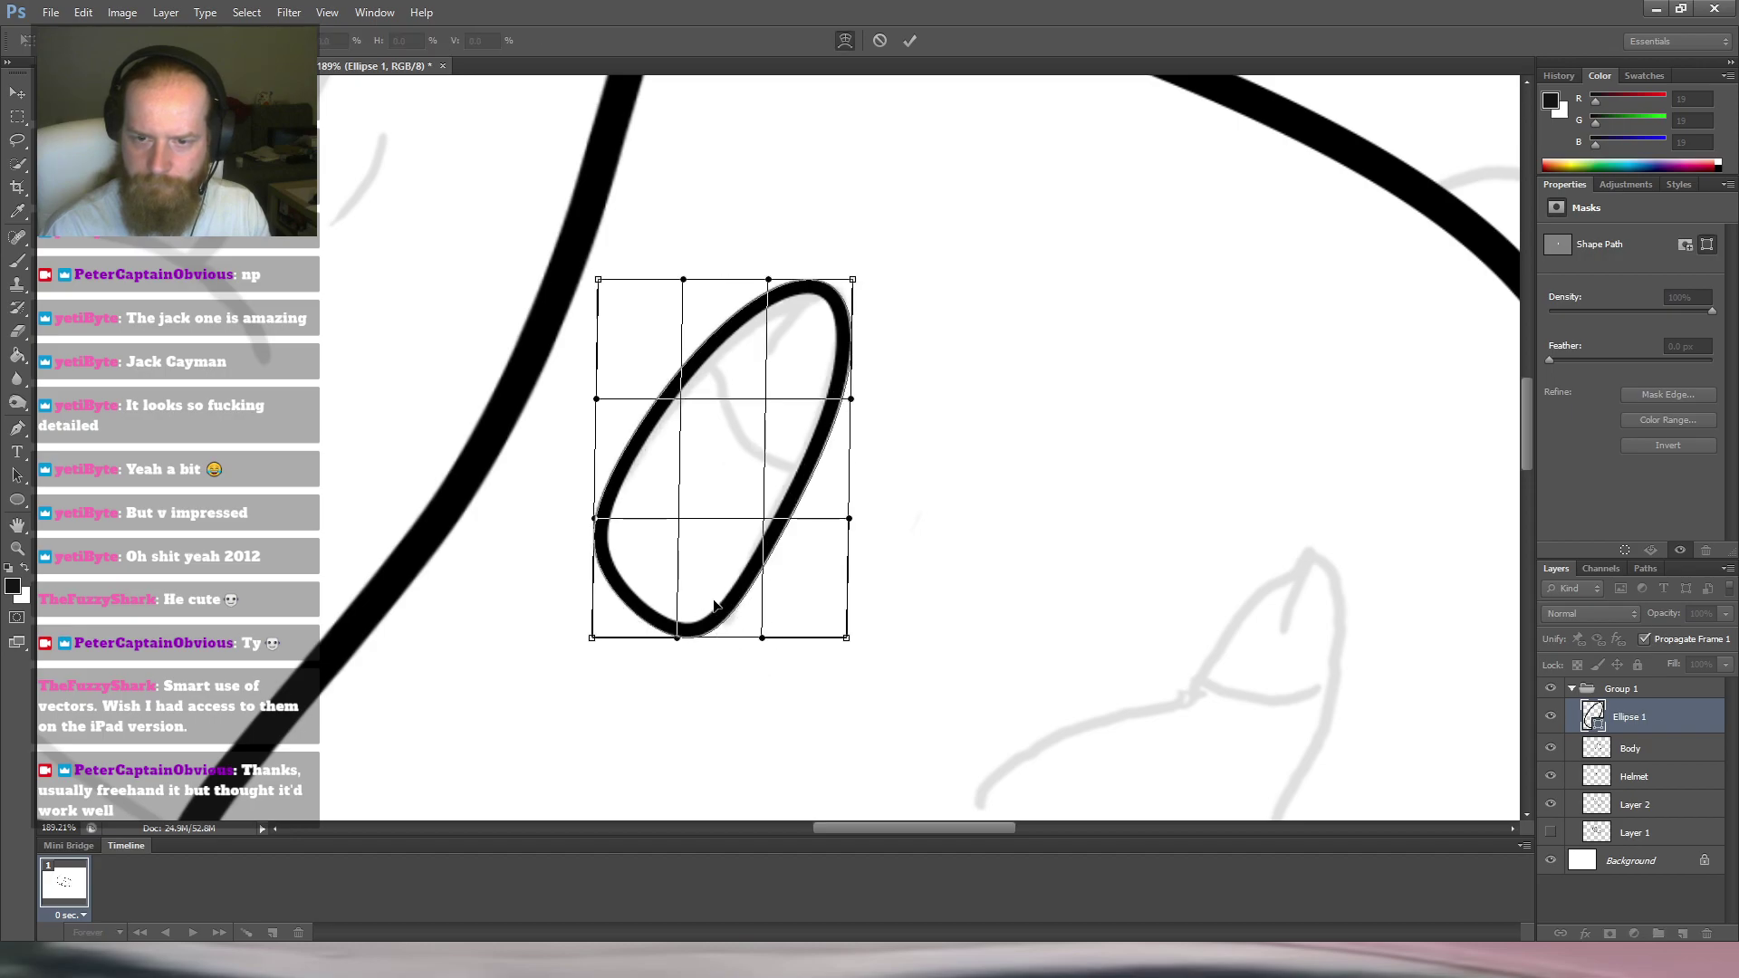
mouse_move(716, 598)
left_mouse_down()
mouse_move(761, 571)
mouse_move(732, 605)
left_mouse_up()
left_click_drag(629, 426, 651, 444)
left_click_drag(611, 566, 617, 582)
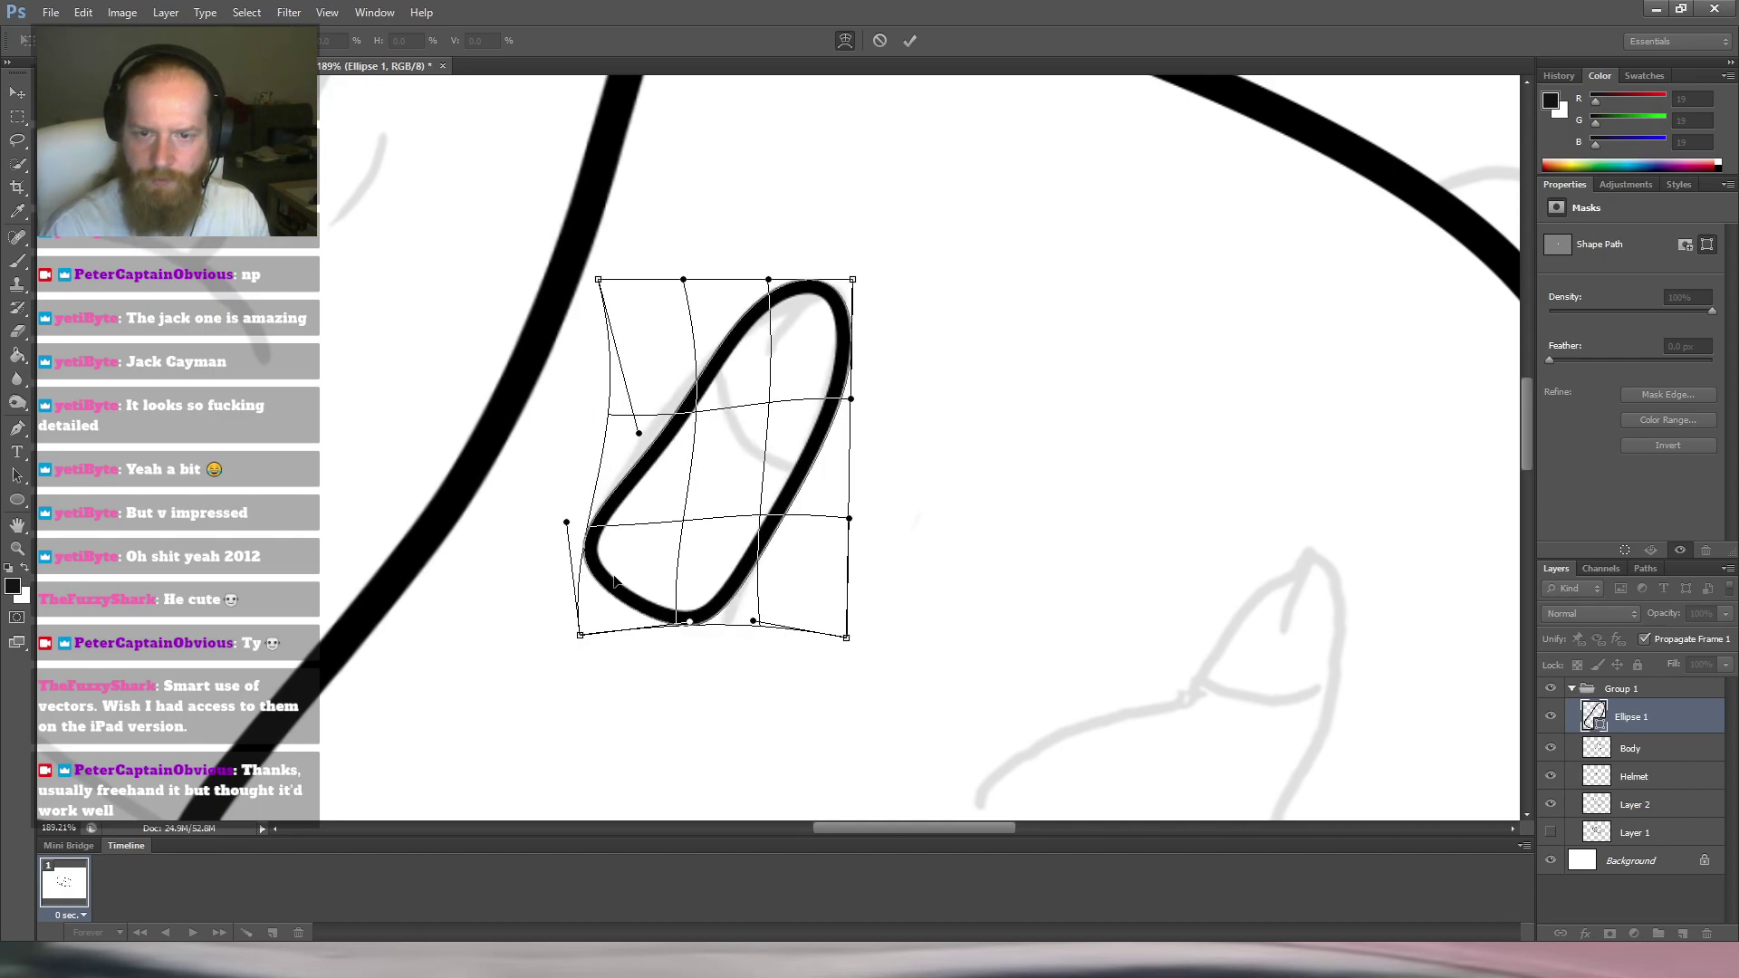
Warp the leg ellipse into a broader rounded tip with gently curved sides and a widened lower end, and apply the transform.
left_click_drag(722, 367, 746, 386)
left_click_drag(795, 487, 726, 616)
left_click_drag(795, 466, 788, 469)
left_click_drag(853, 280, 833, 314)
key("ctrl+z")
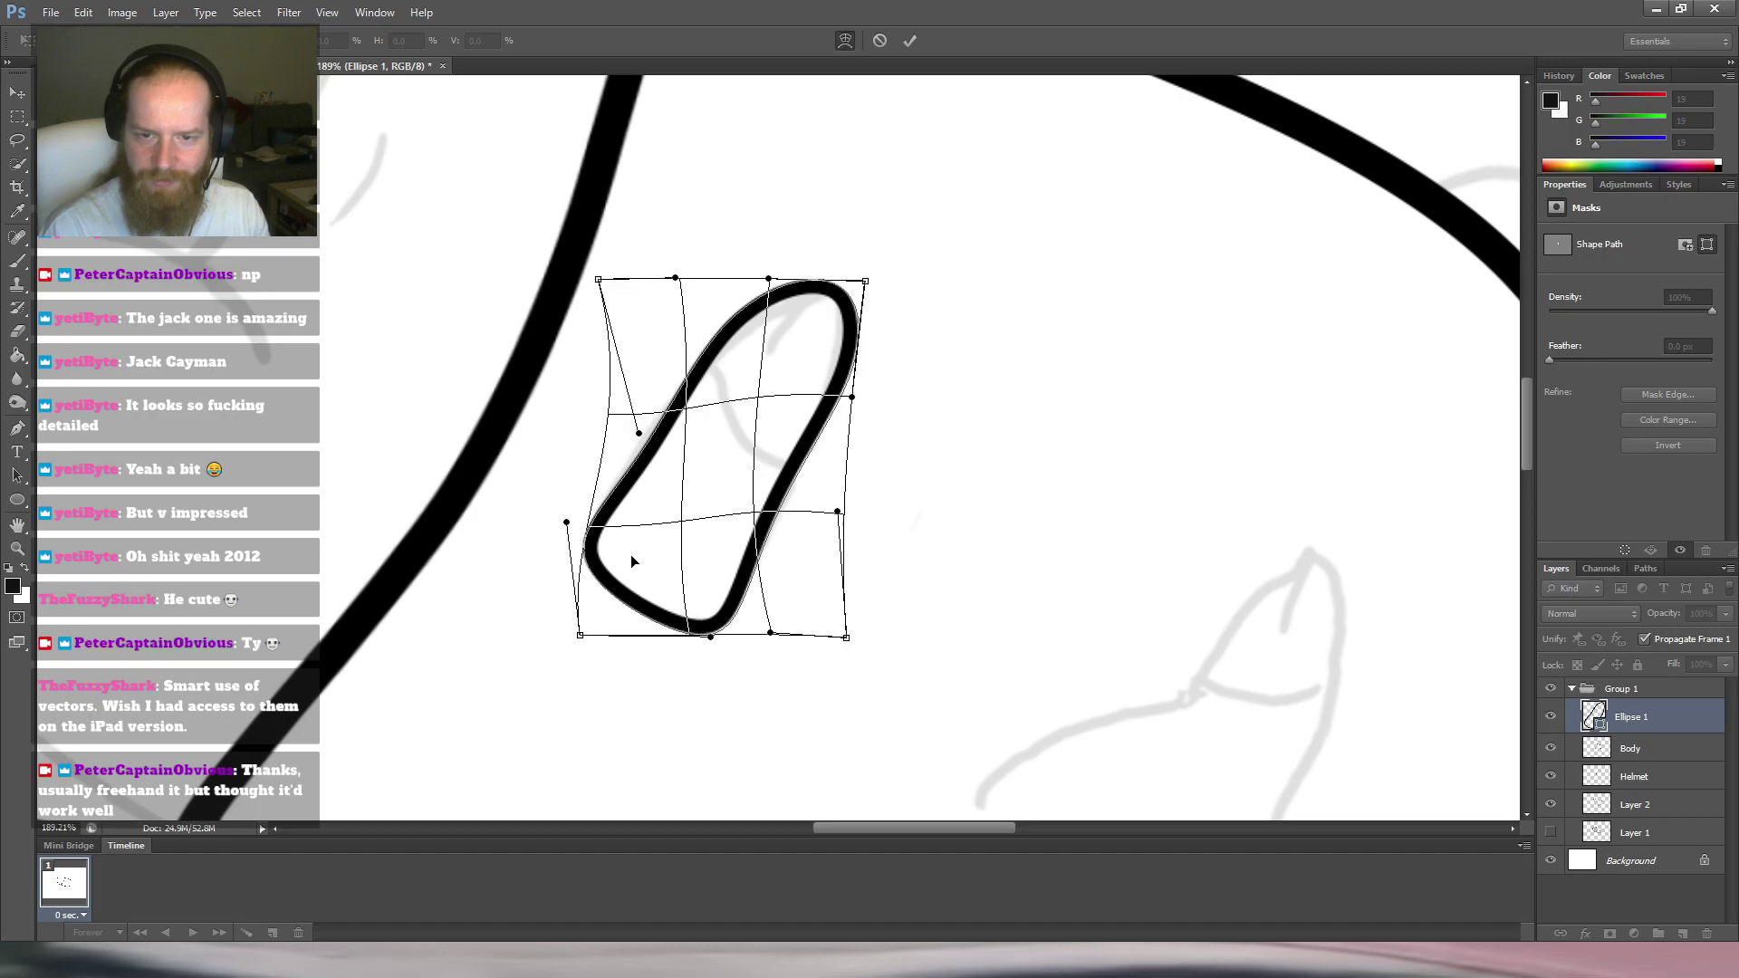
left_click_drag(623, 554, 614, 549)
left_click_drag(724, 596, 729, 593)
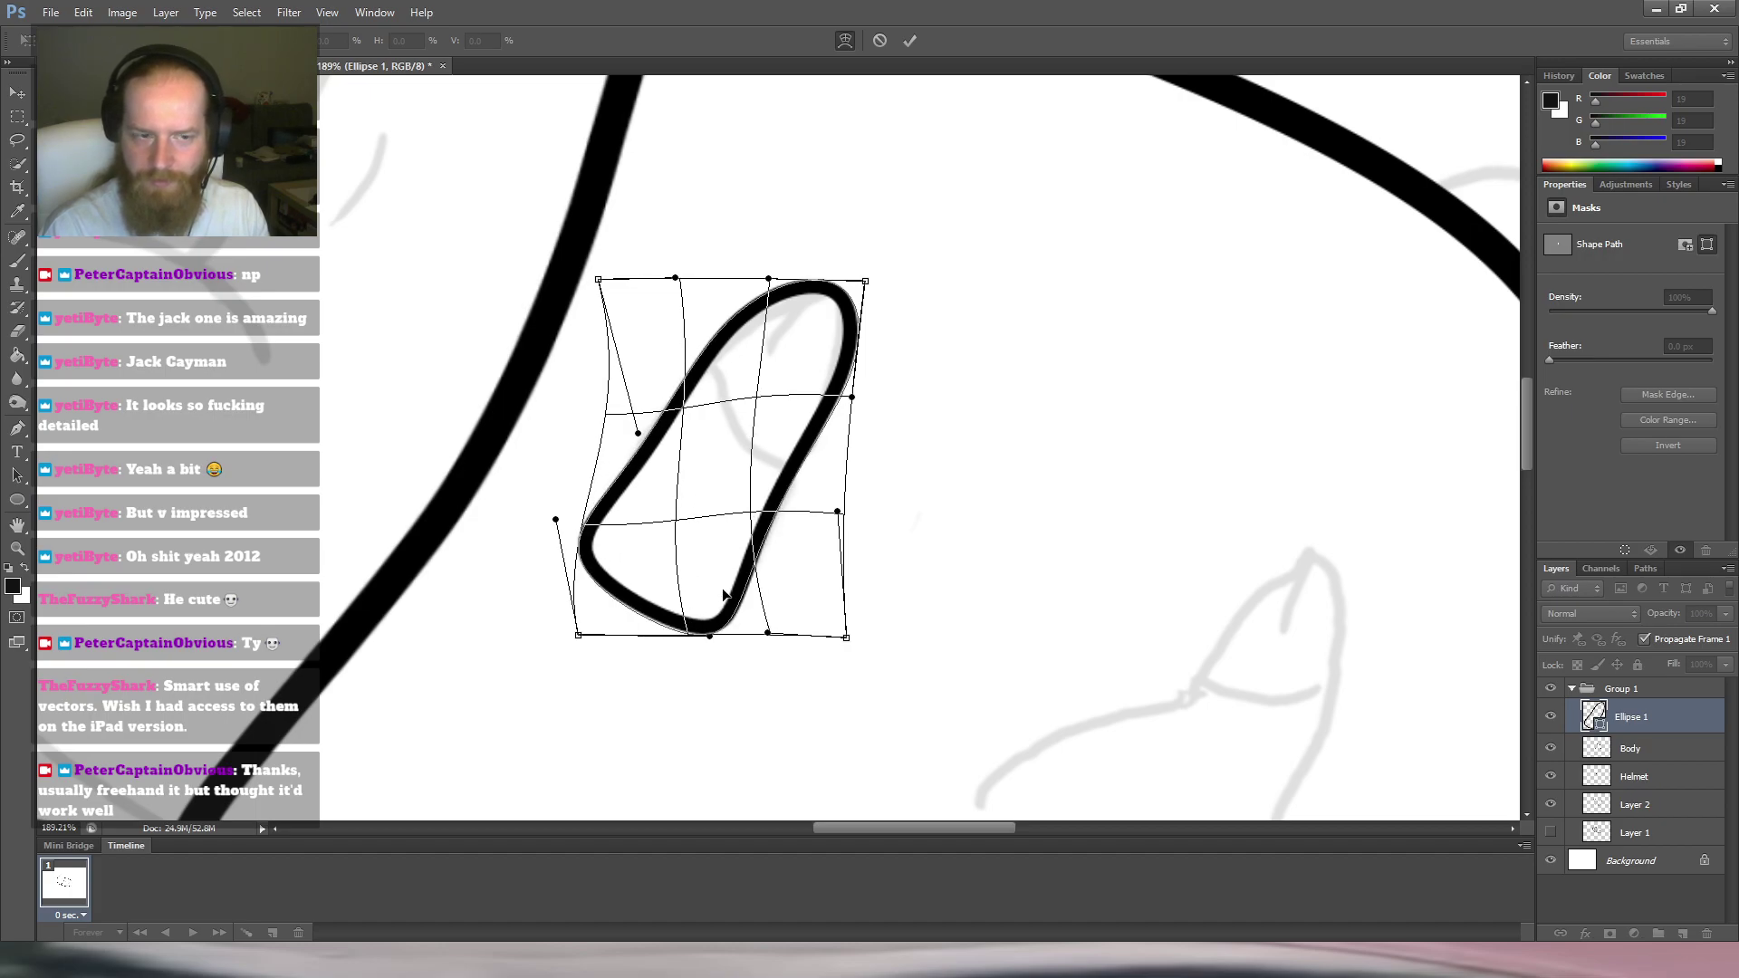
key("Return")
key("l")
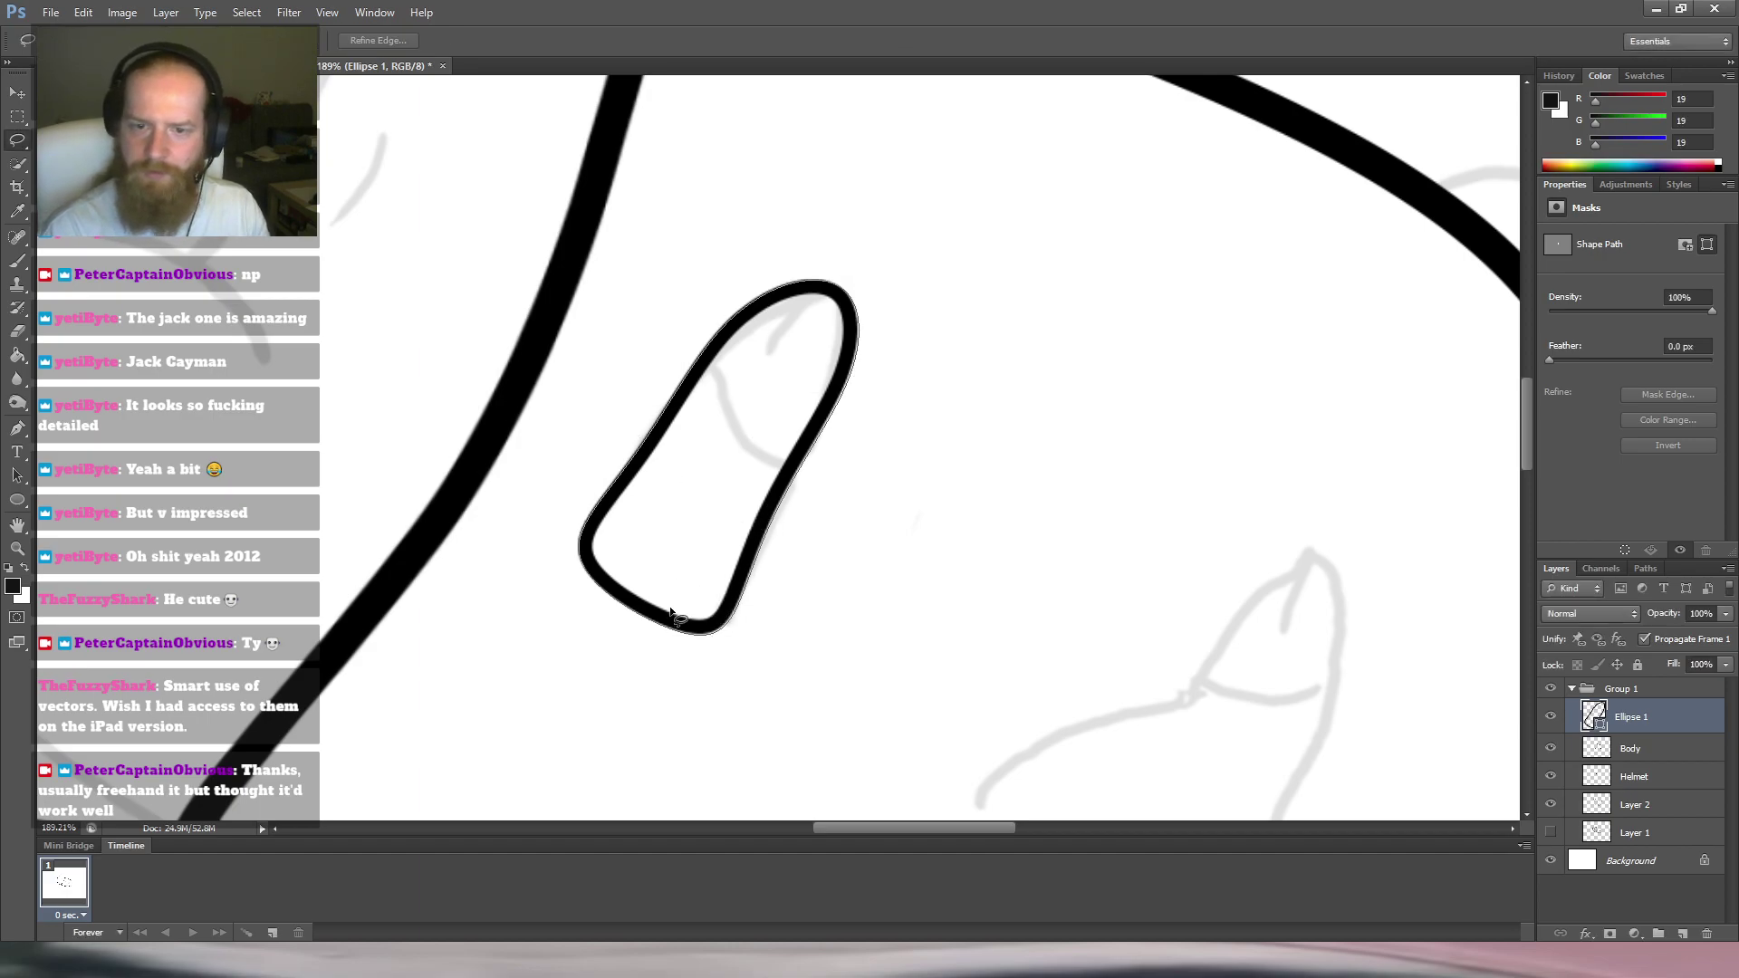
Rasterize the reshaped leg layer and erase its closed lower end, leaving an open leg outline.
key("e")
key("l")
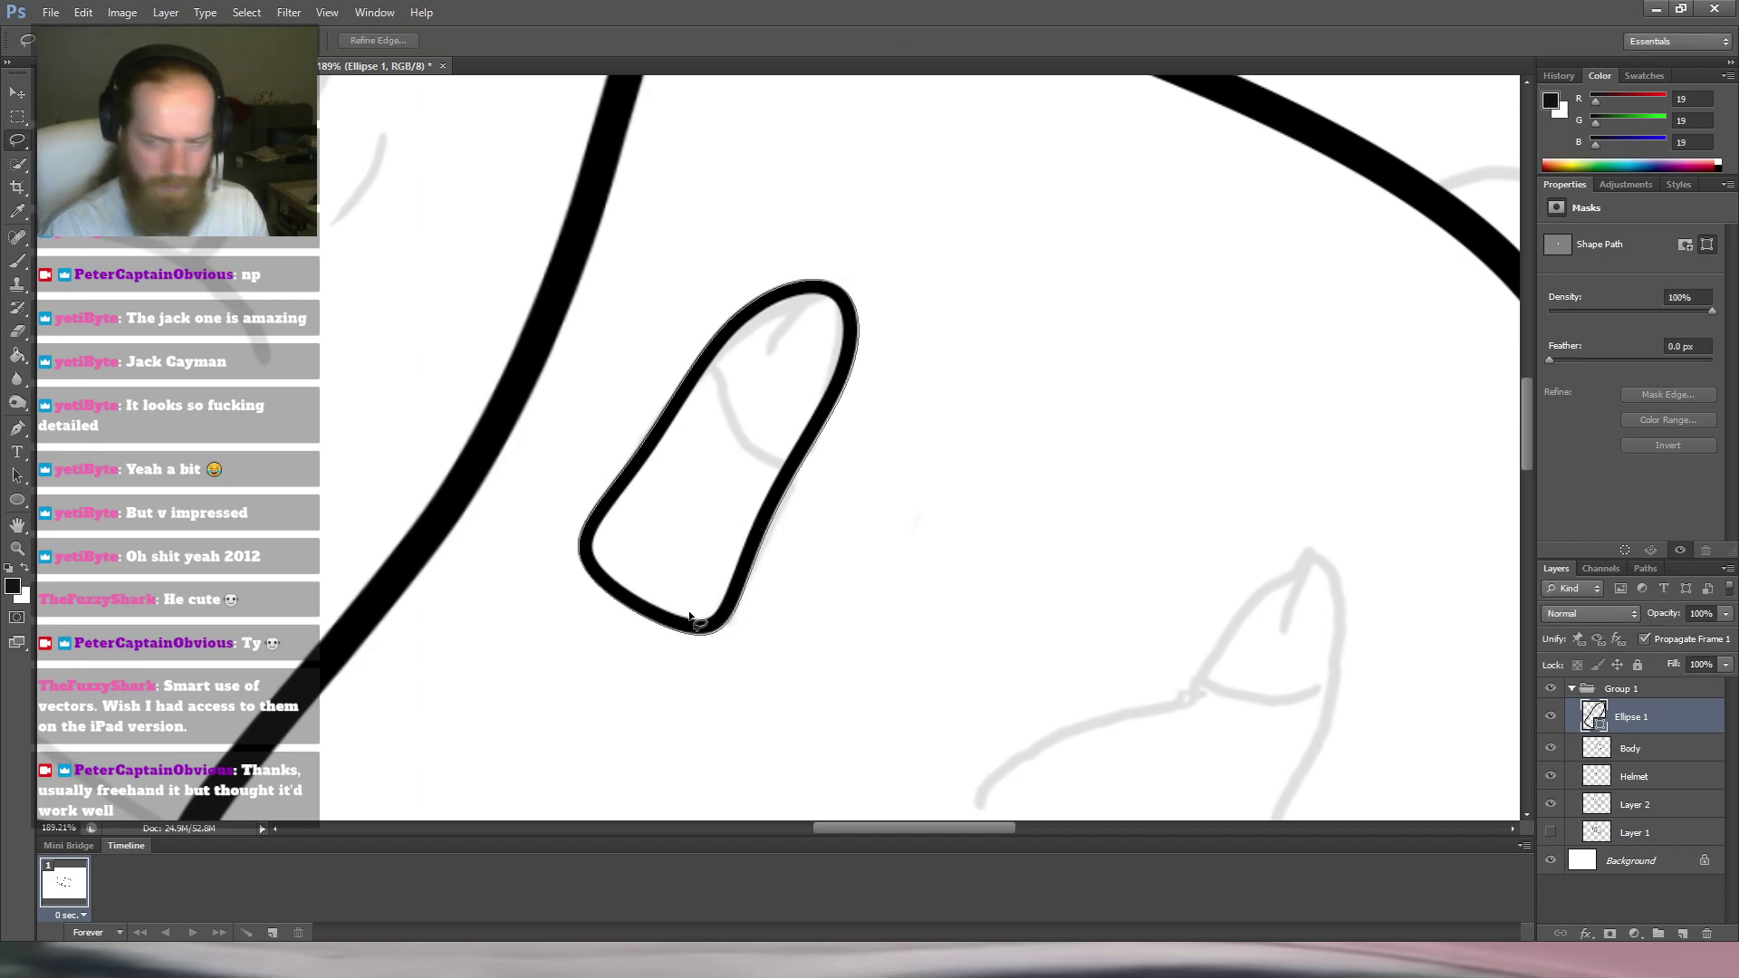
left_click(751, 717)
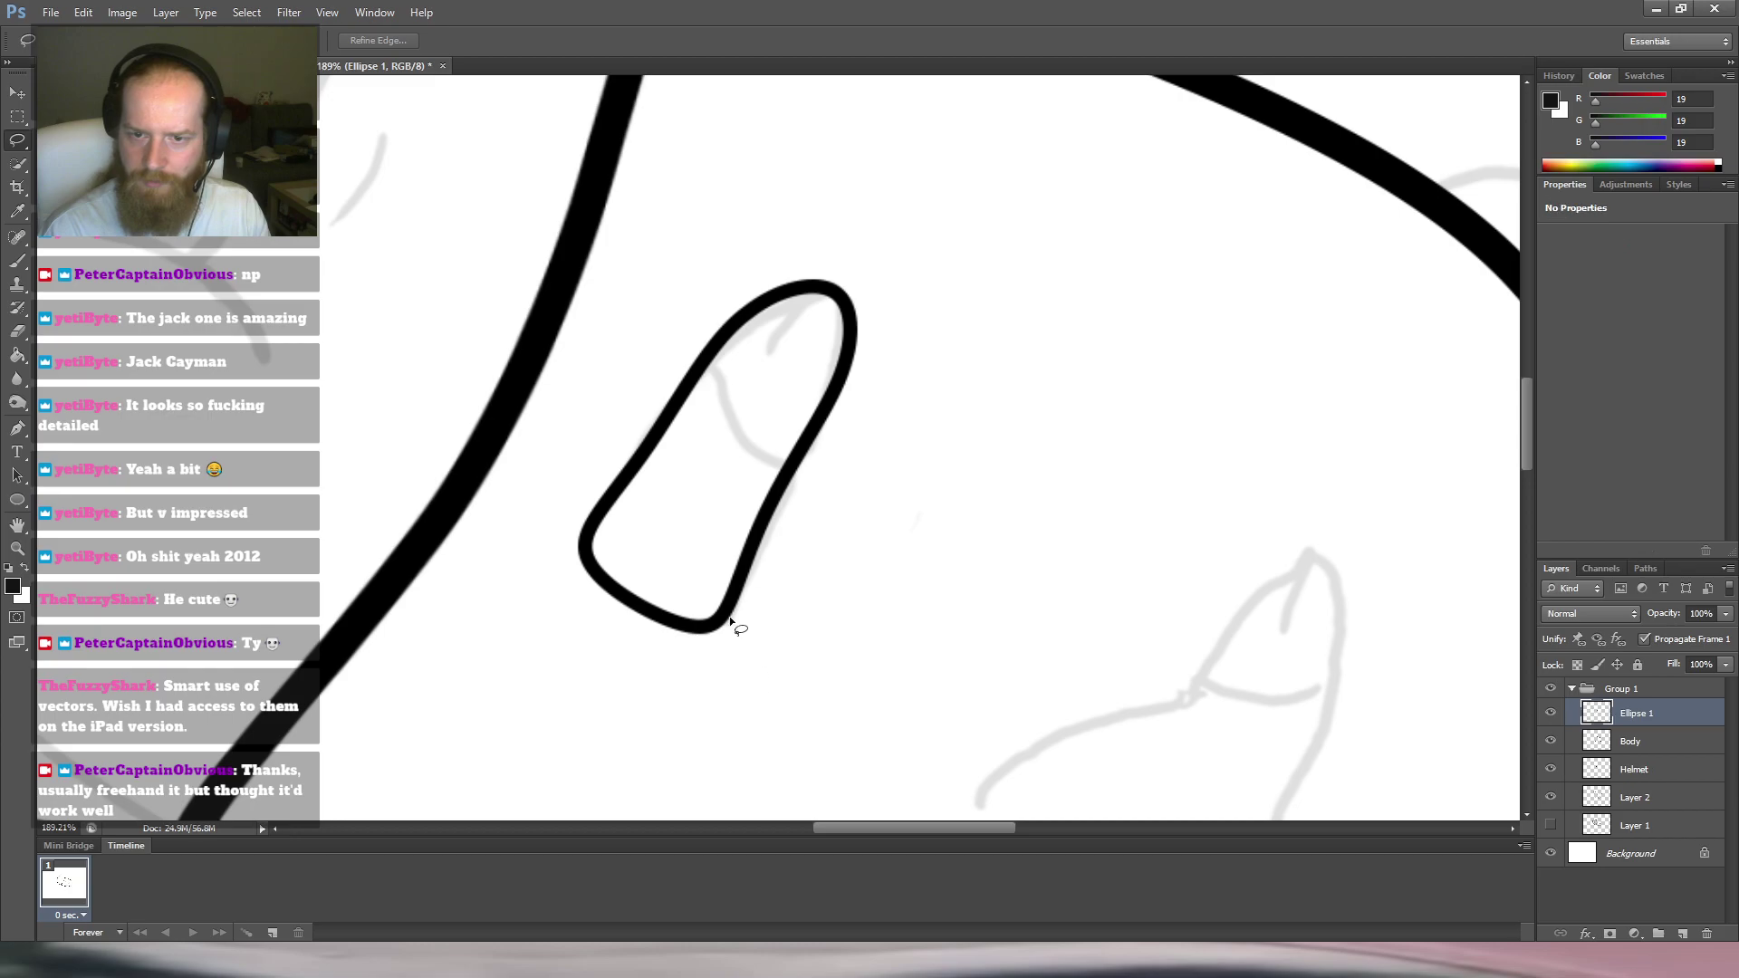
key("e")
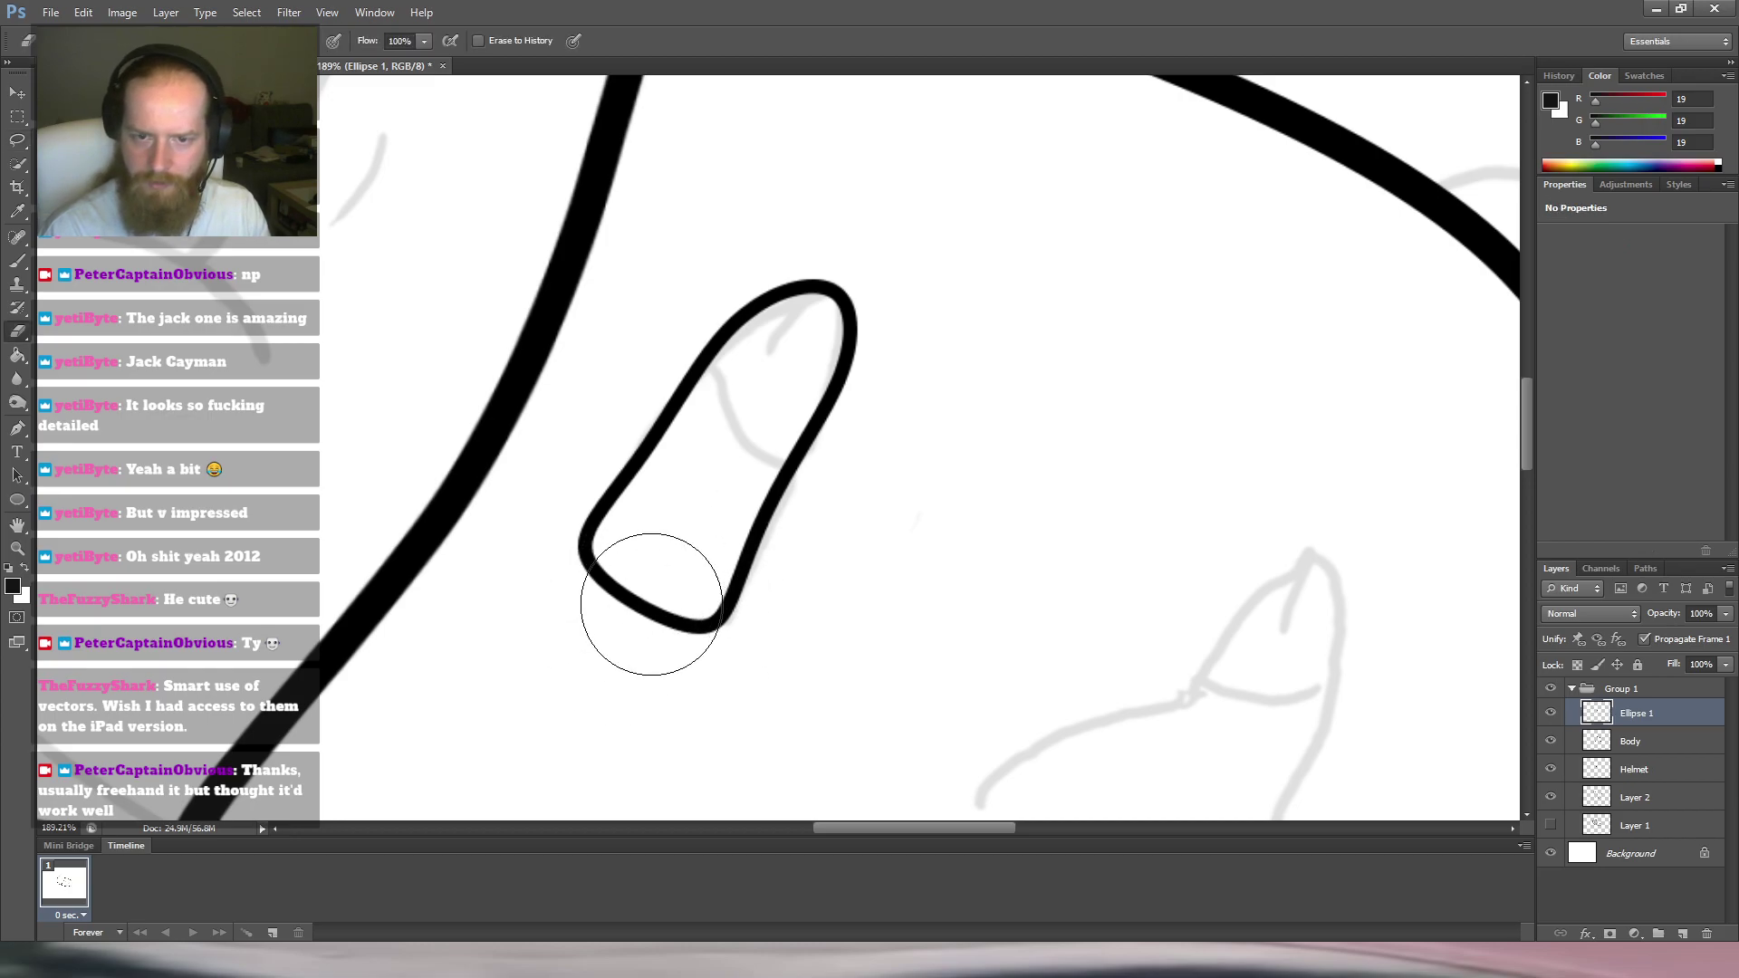
mouse_move(654, 622)
left_mouse_down()
mouse_move(622, 583)
mouse_move(563, 563)
mouse_move(666, 668)
mouse_move(679, 648)
mouse_move(711, 660)
mouse_move(694, 650)
left_mouse_up()
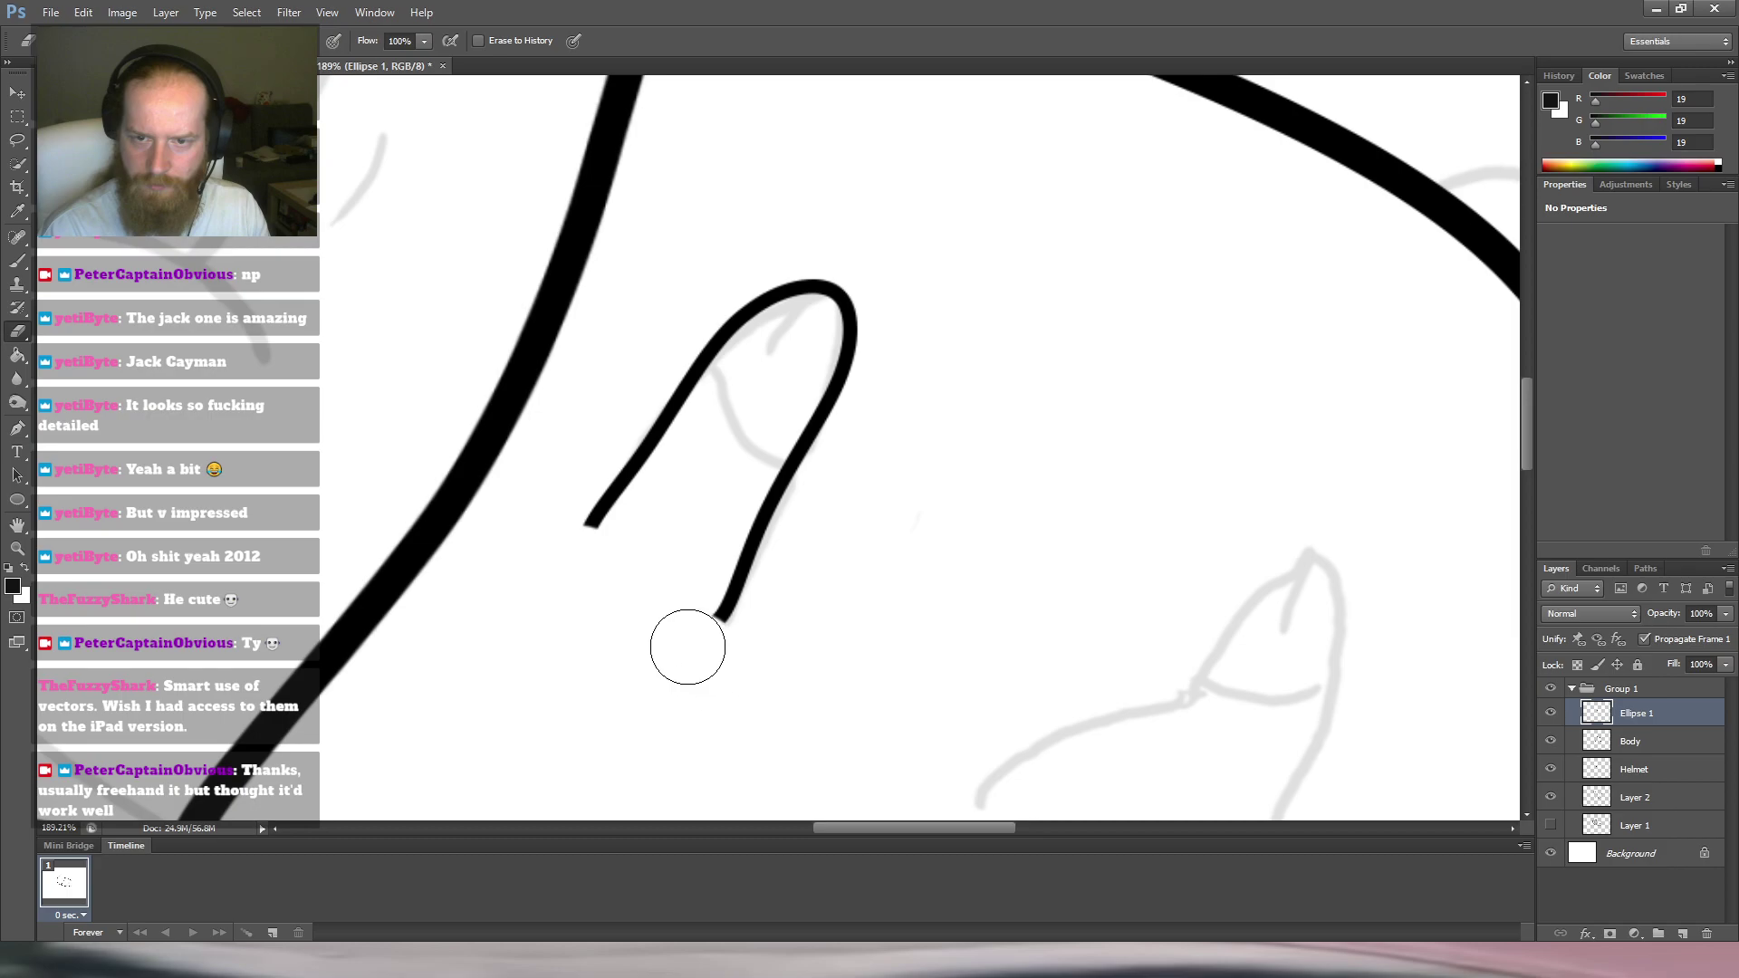
left_click_drag(795, 497, 809, 538)
mouse_move(843, 526)
left_mouse_down()
mouse_move(732, 566)
mouse_move(856, 485)
mouse_move(783, 605)
left_mouse_up()
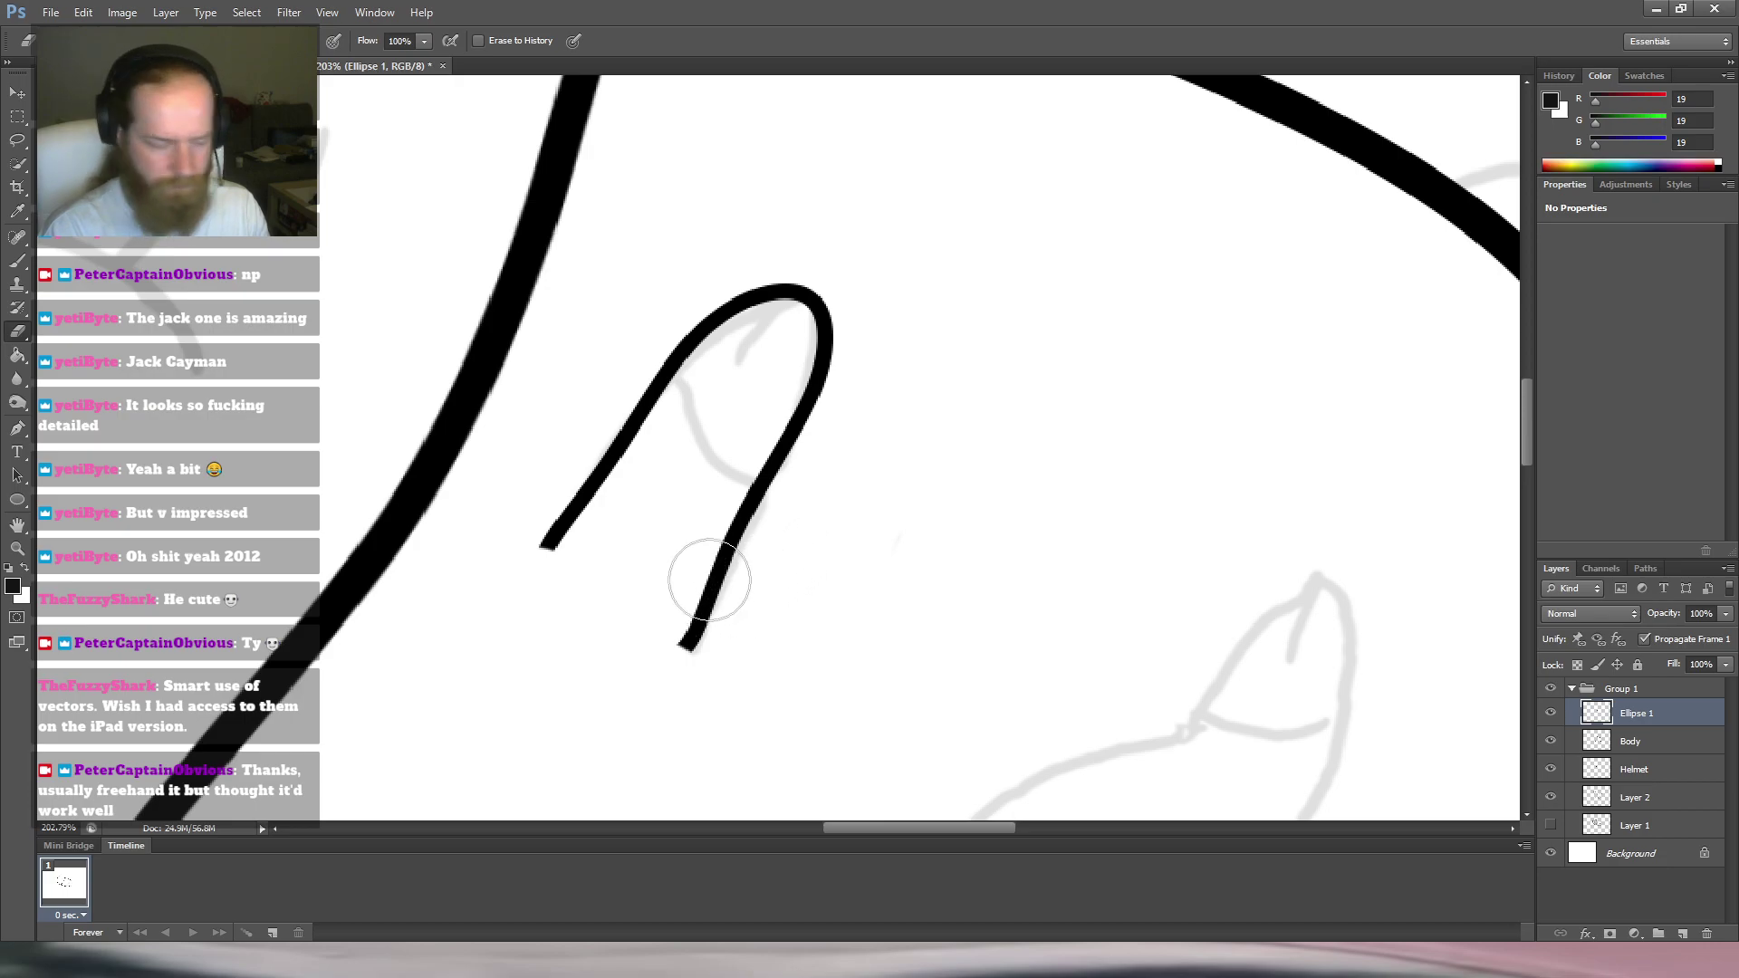
key("l")
mouse_move(747, 561)
left_mouse_down()
mouse_move(683, 683)
mouse_move(777, 556)
mouse_move(741, 578)
mouse_move(730, 562)
mouse_move(747, 568)
left_mouse_up()
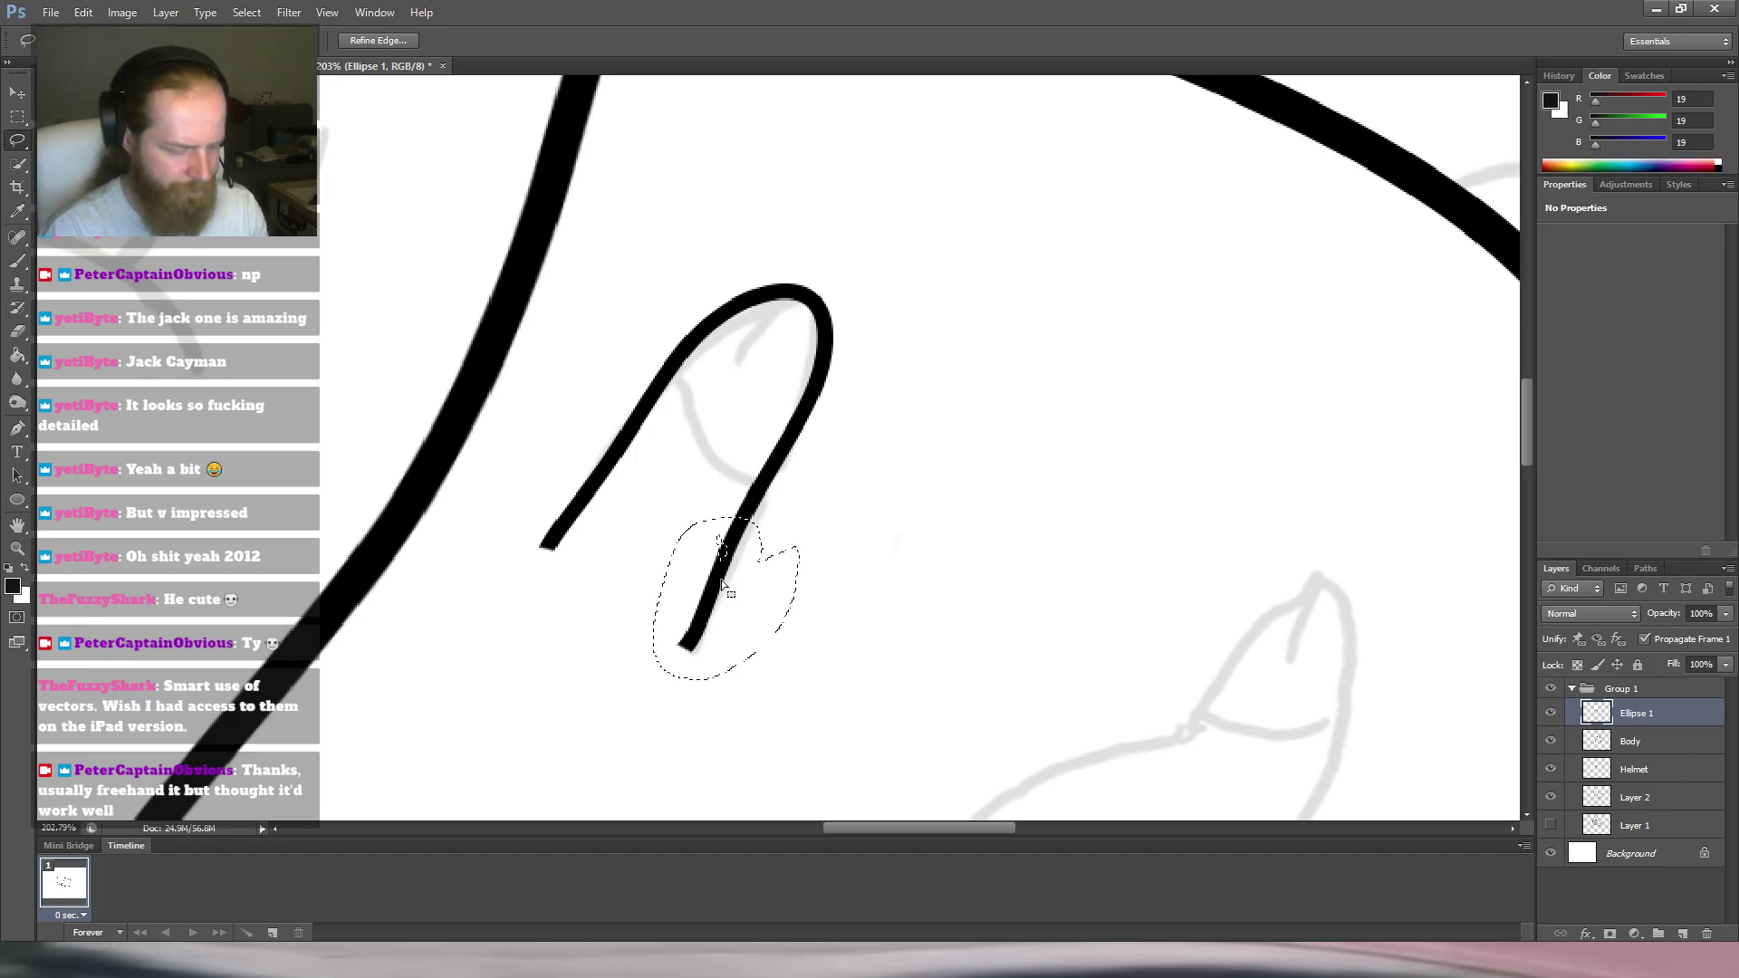
key("ctrl+d")
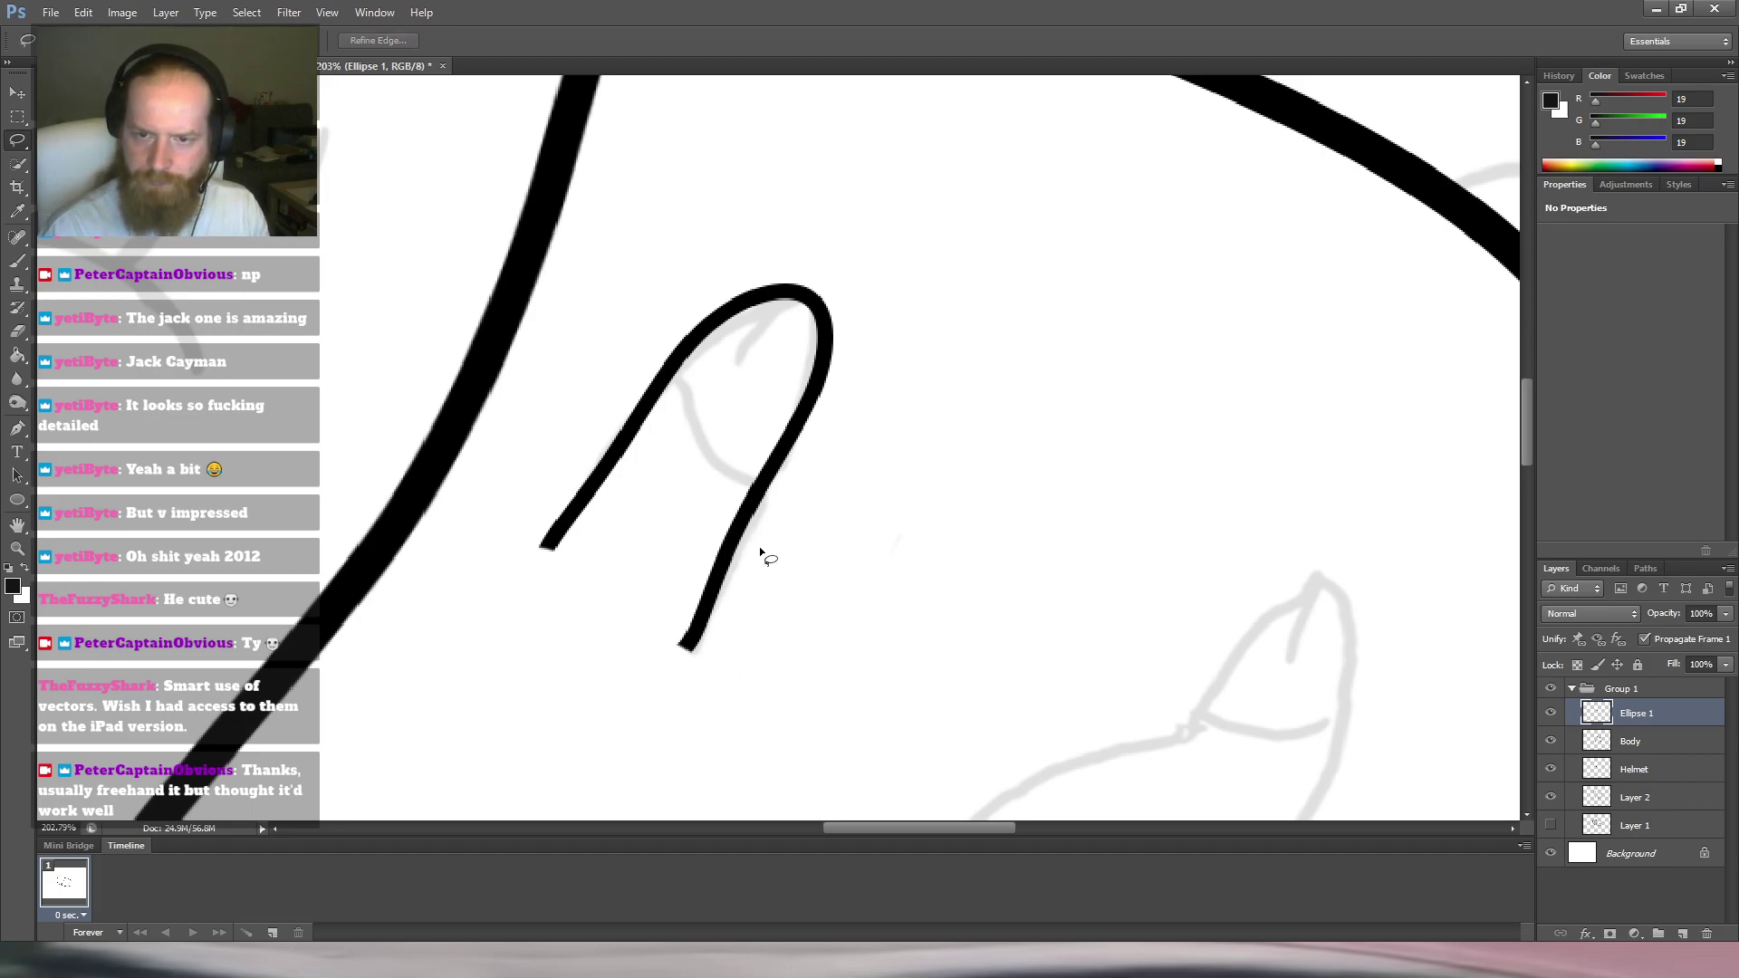
mouse_move(750, 525)
left_mouse_down()
mouse_move(654, 690)
mouse_move(705, 693)
mouse_move(729, 632)
left_mouse_up()
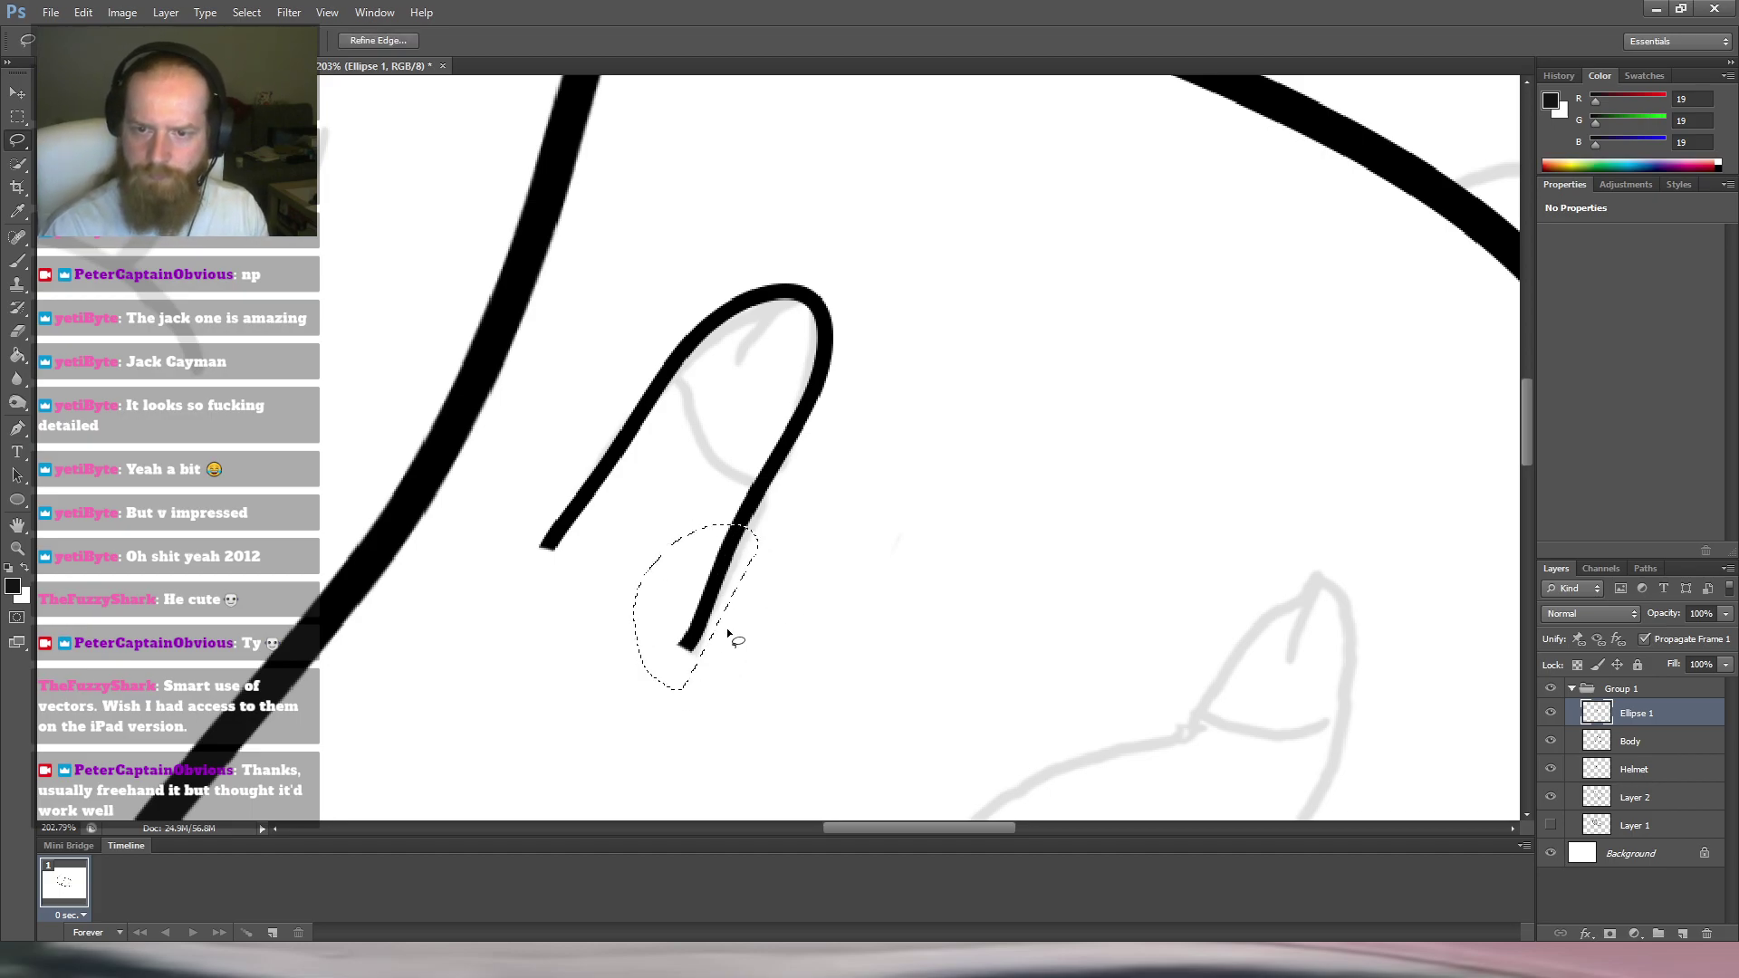
key("ctrl+d")
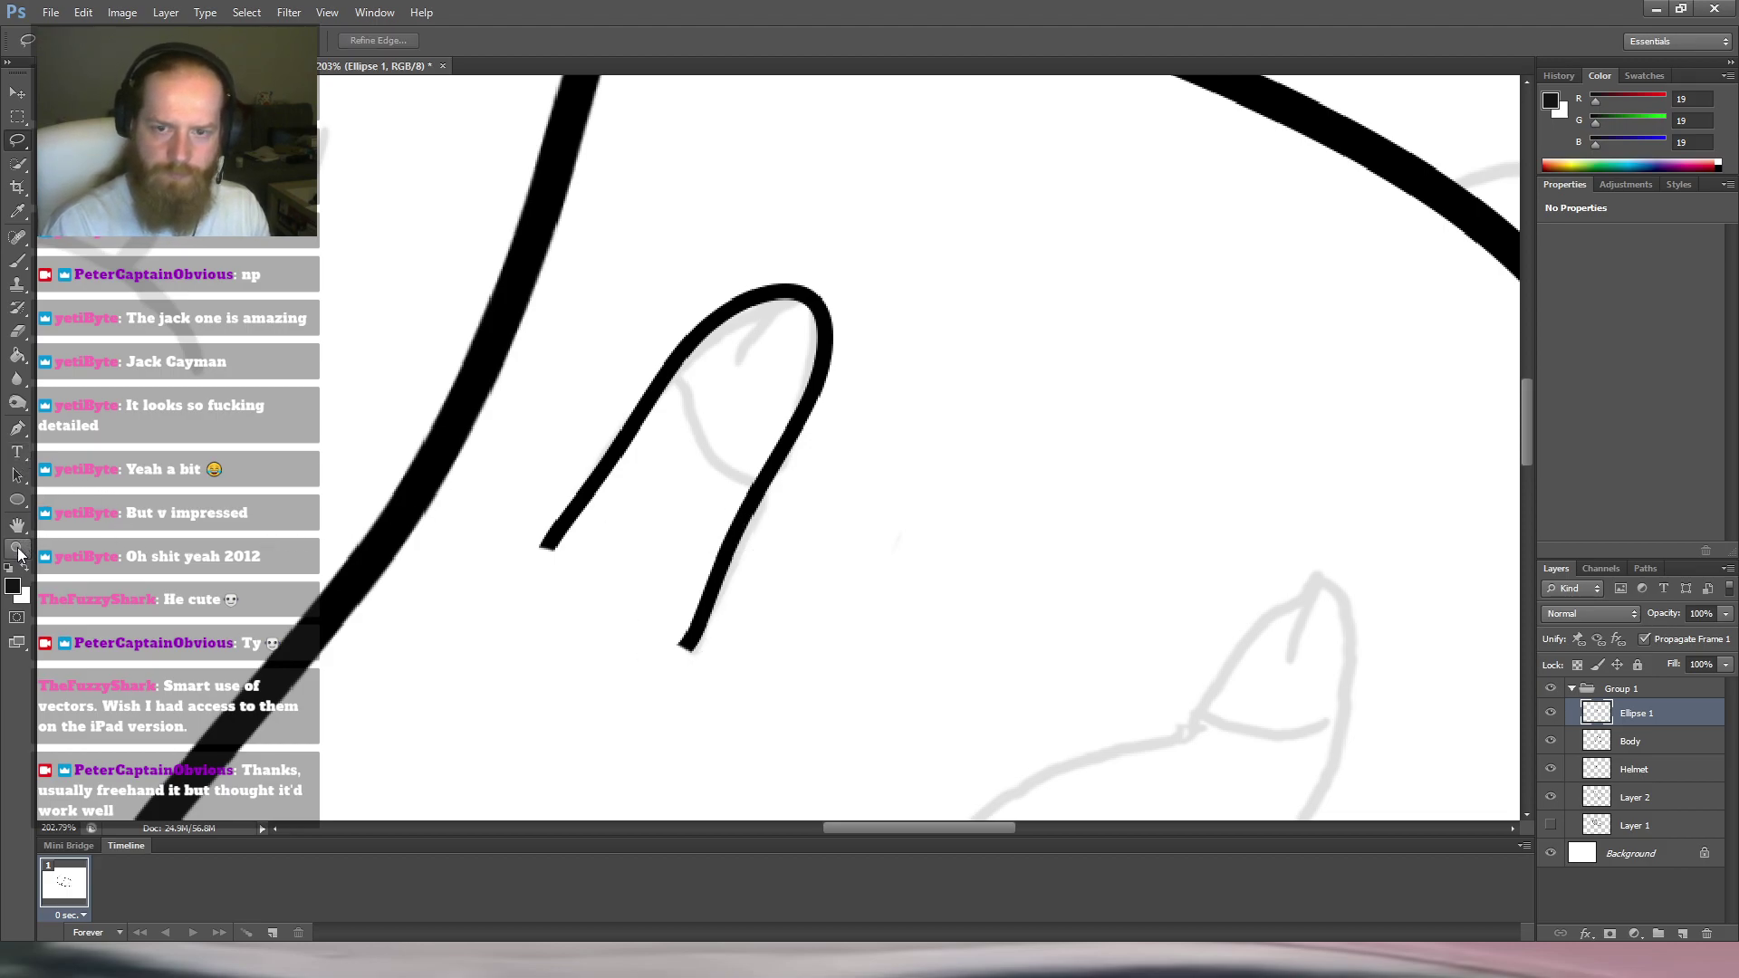
Rotate the canvas view clockwise and try to draw the sketched hoof line across the leg with the Line tool at 10 px weight.
key("r")
left_click_drag(824, 299, 951, 342)
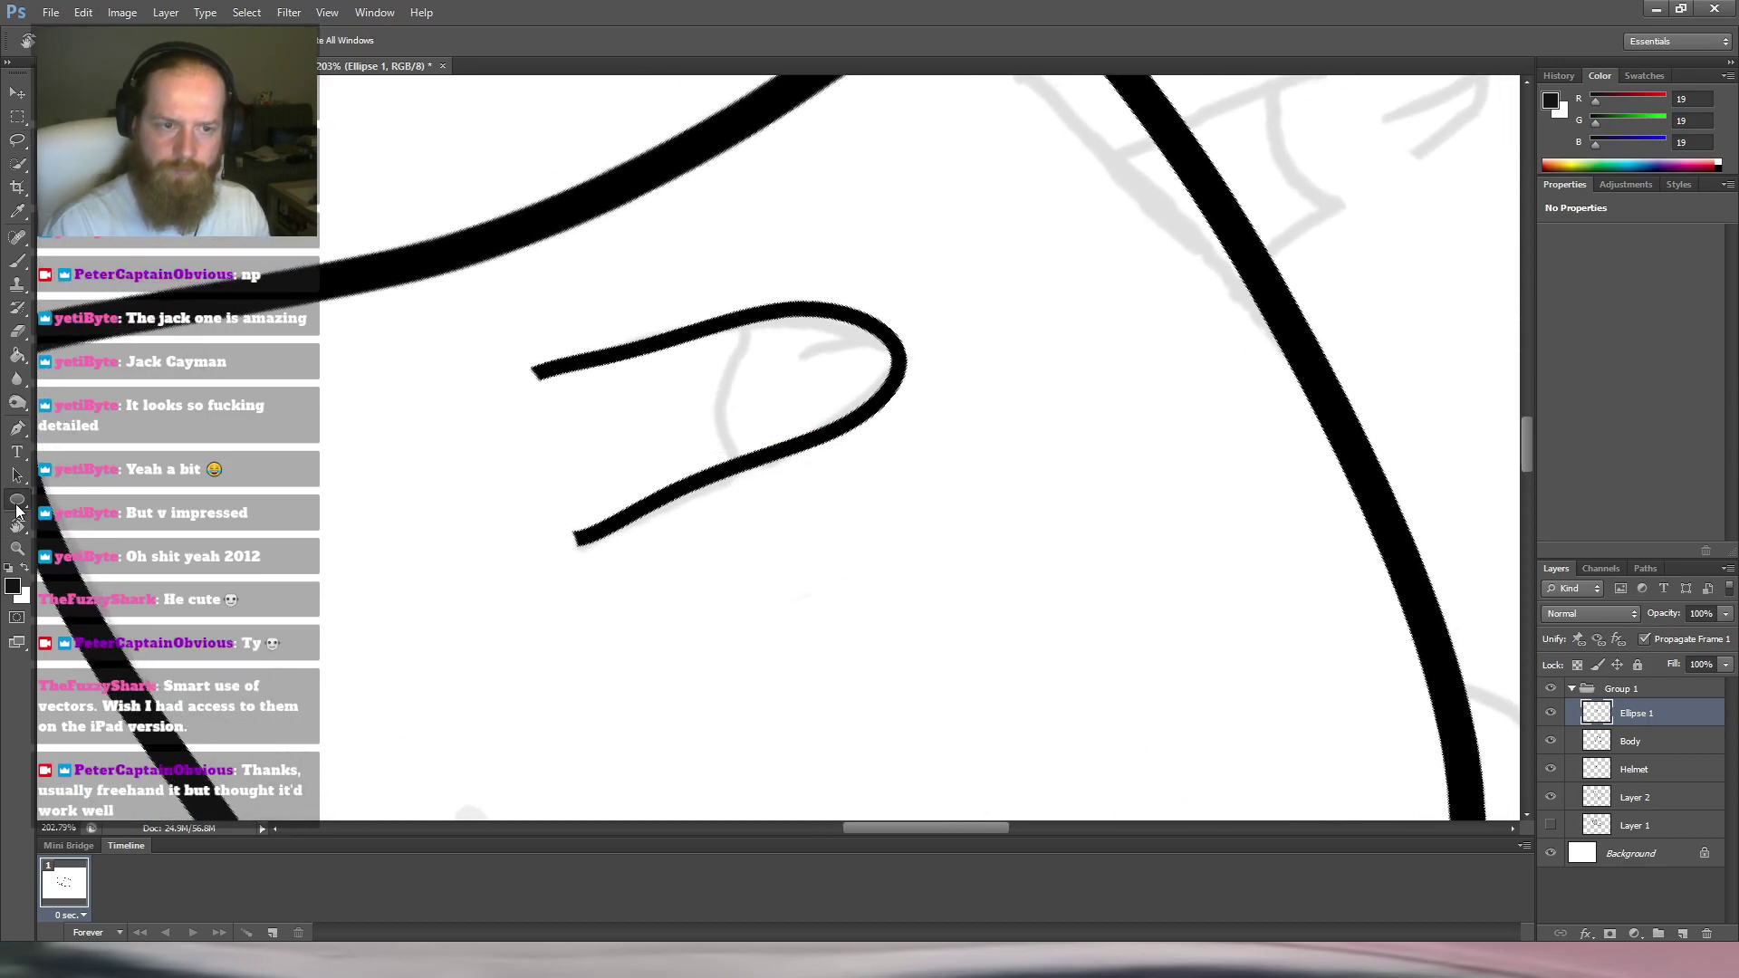
key("u")
key("shift+u")
key("shift+u")
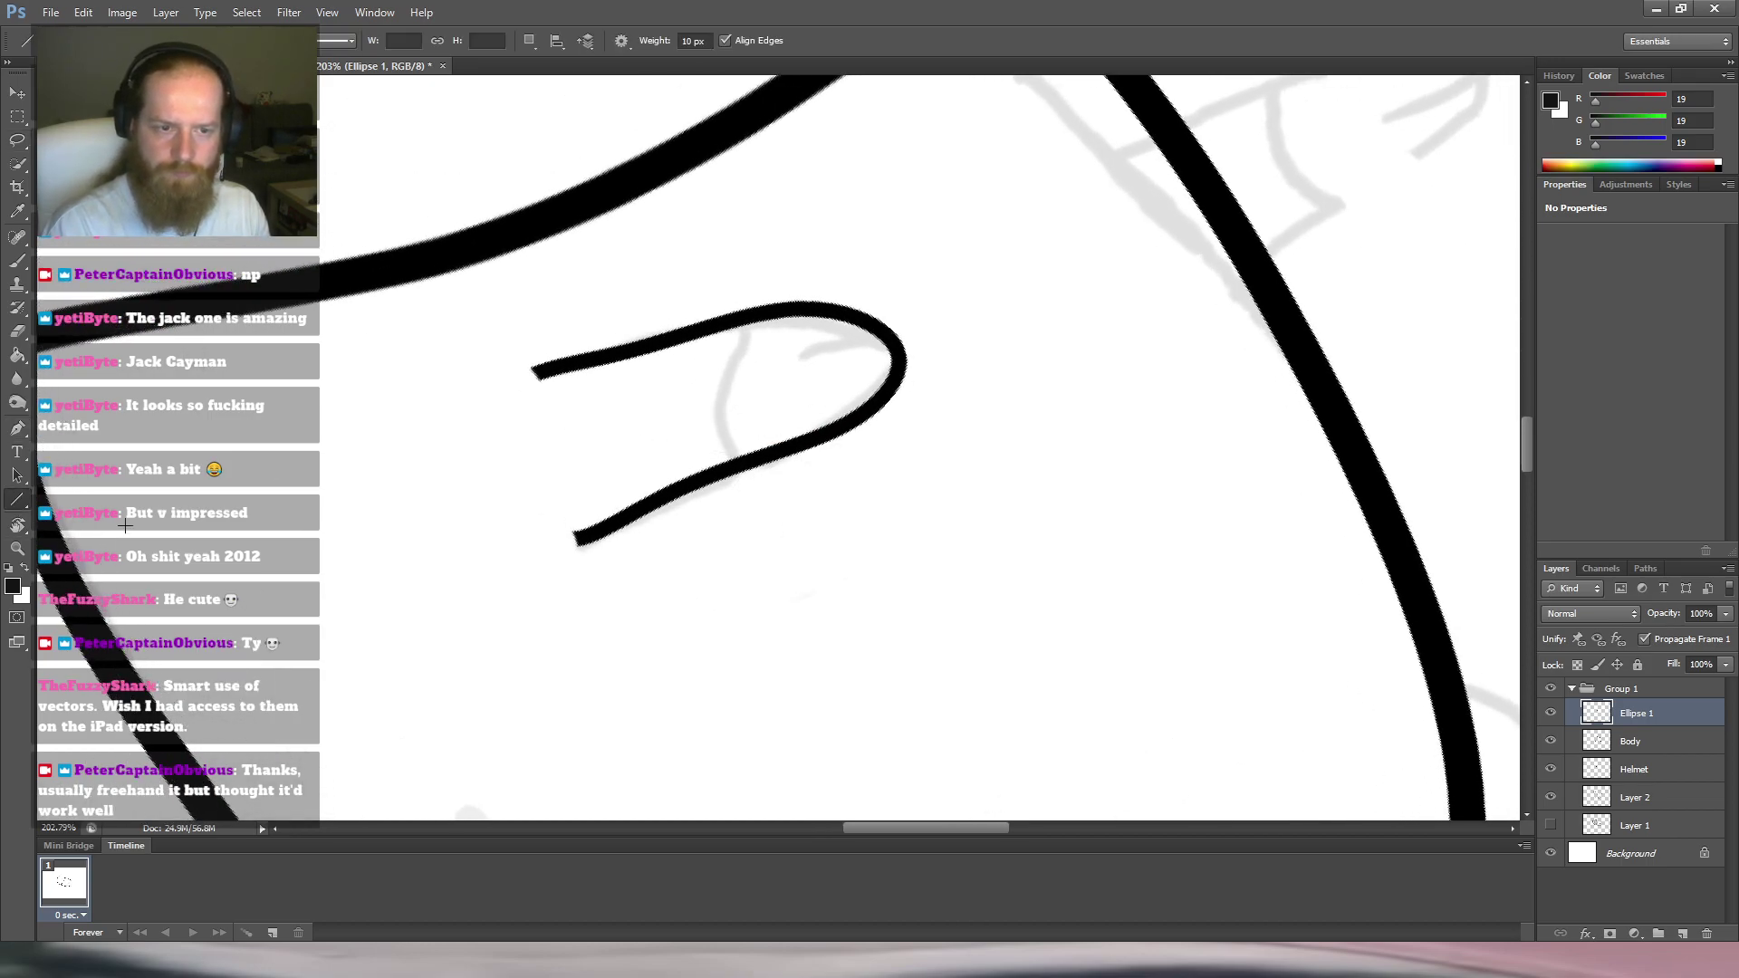
mouse_move(741, 323)
left_mouse_down()
mouse_move(722, 424)
mouse_move(723, 394)
left_mouse_up()
key("ctrl+z")
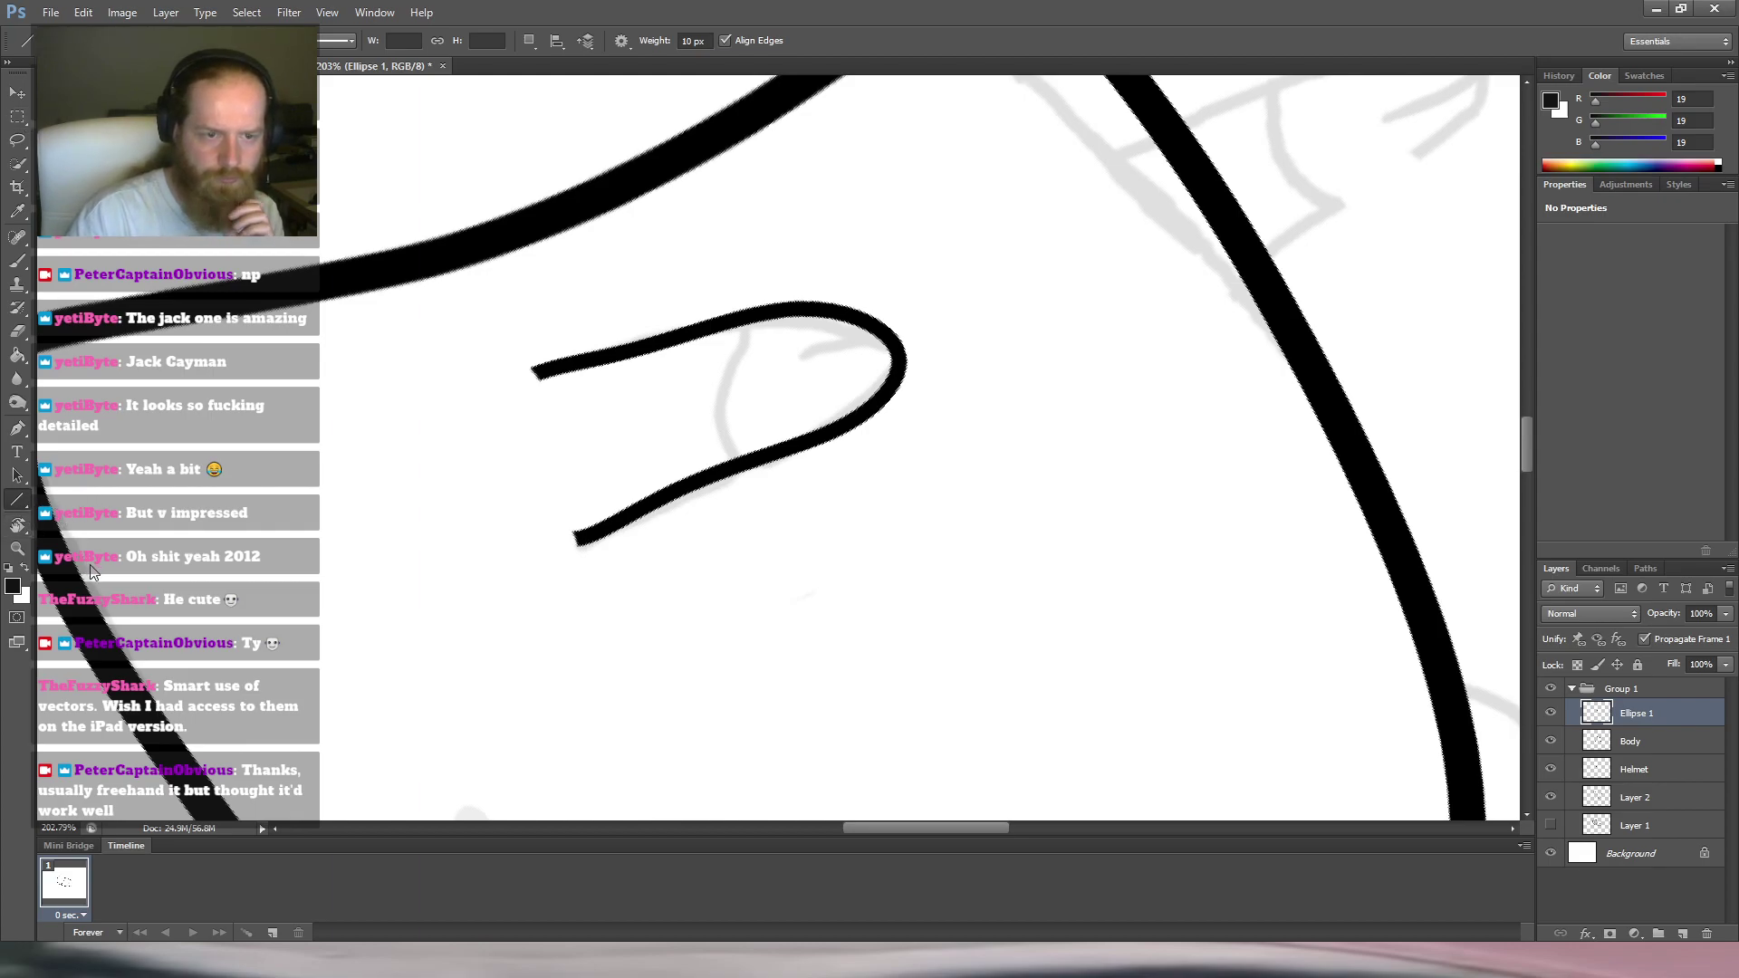
Try the Custom Shape tool on the hoof sketch and draw a square frame path beside the leg outline, undoing it.
key("shift+u")
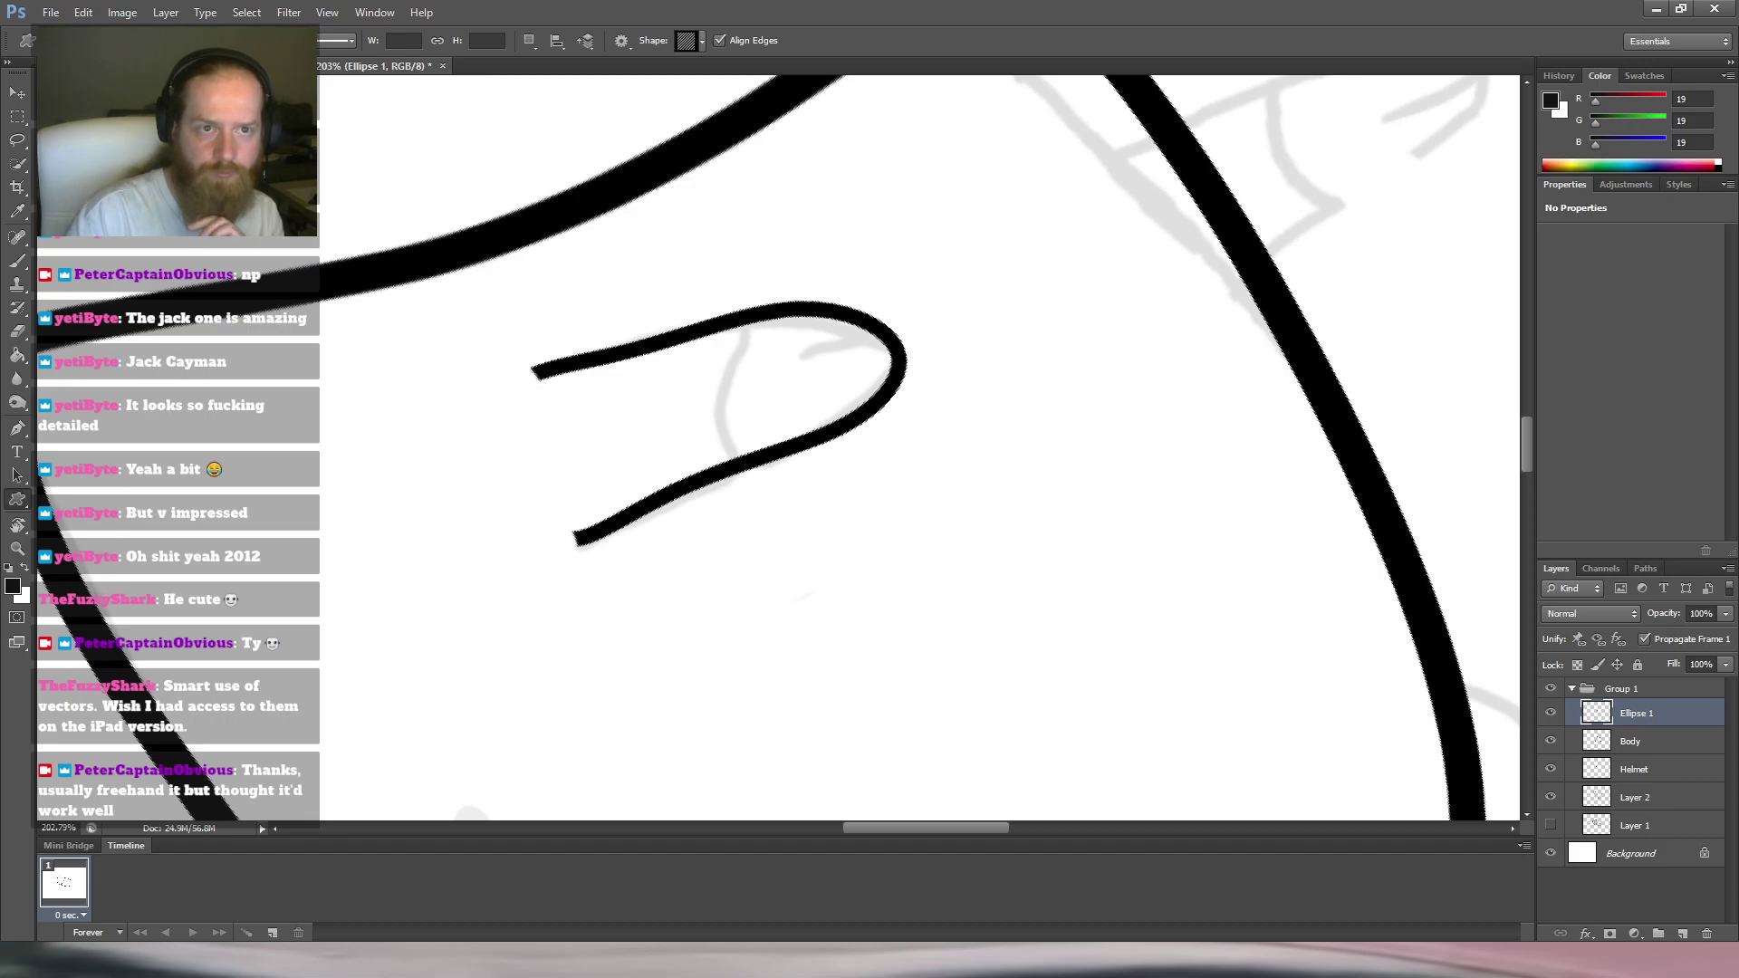
left_click(77, 59)
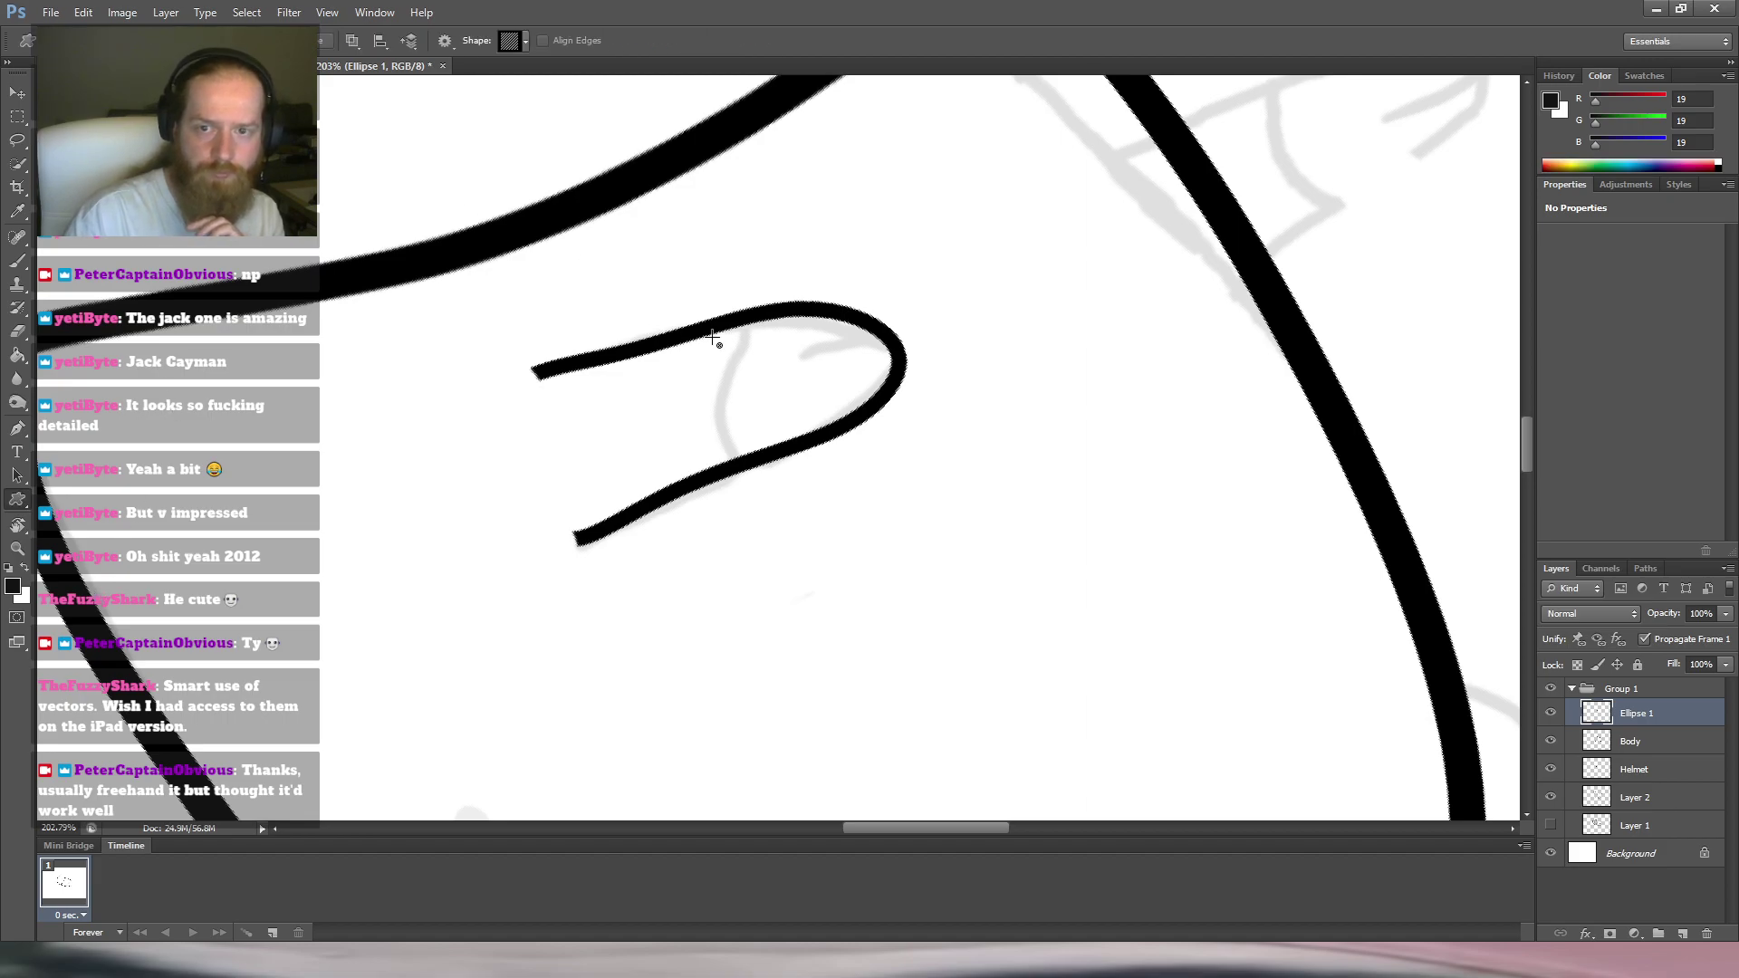
left_click_drag(750, 323, 794, 423)
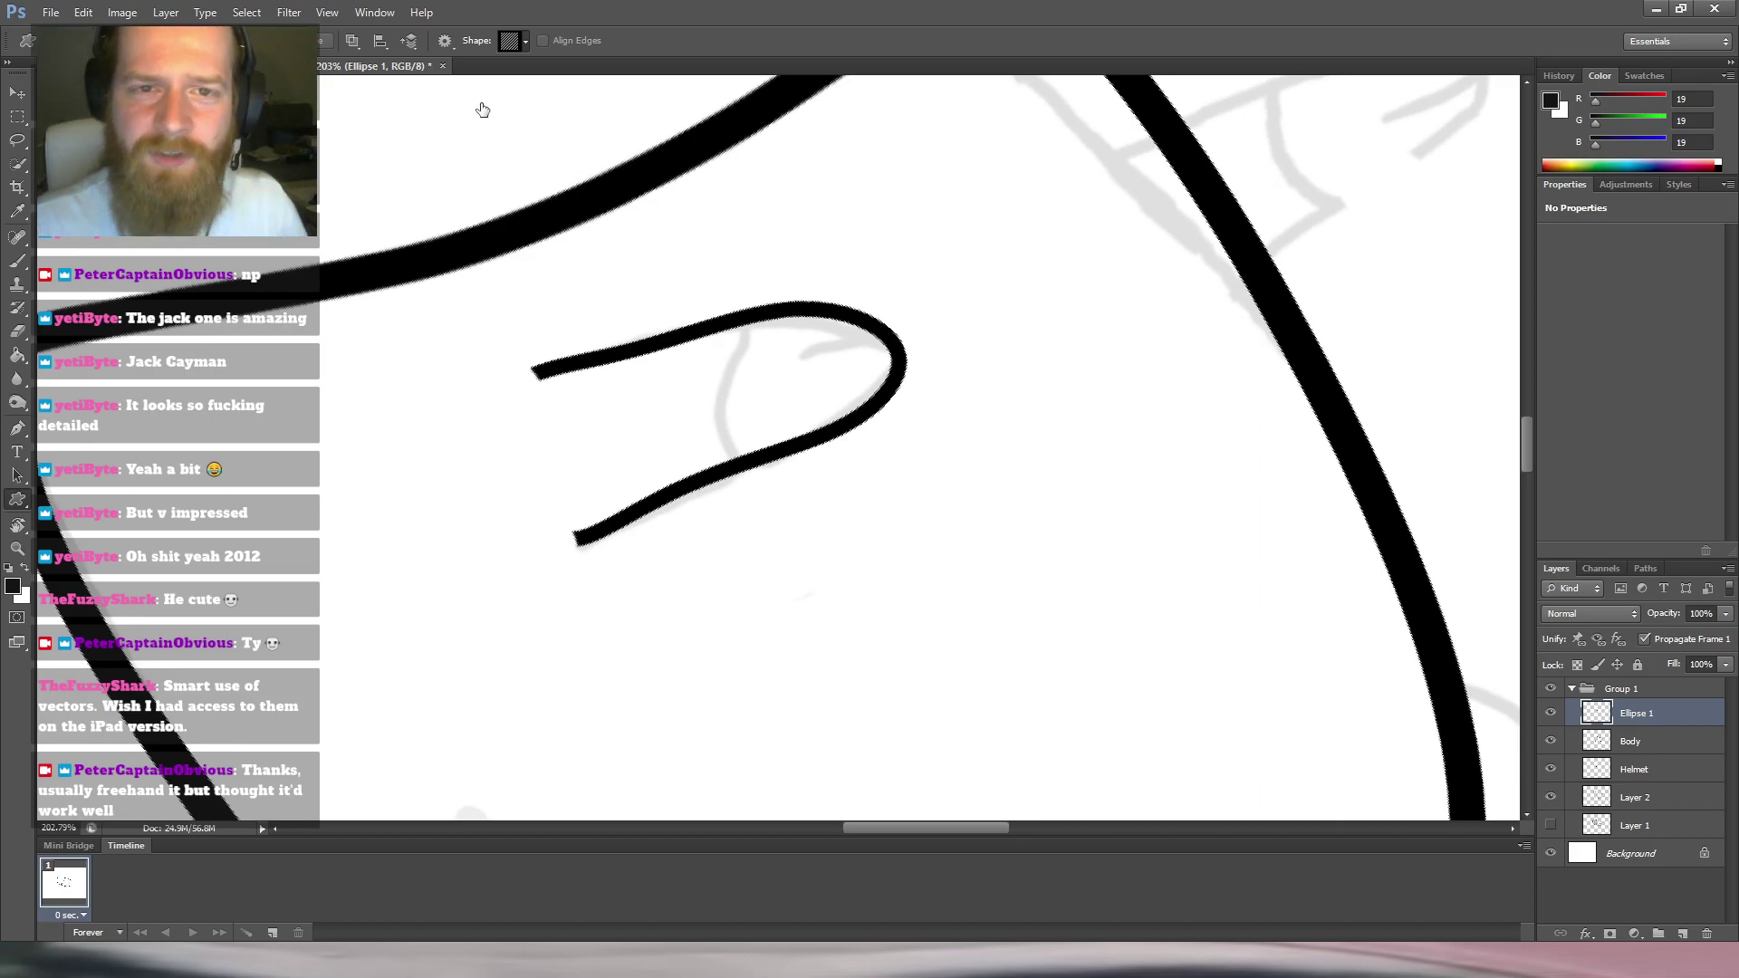
mouse_move(367, 446)
left_mouse_down()
mouse_move(505, 616)
mouse_move(380, 743)
mouse_move(390, 723)
left_mouse_up()
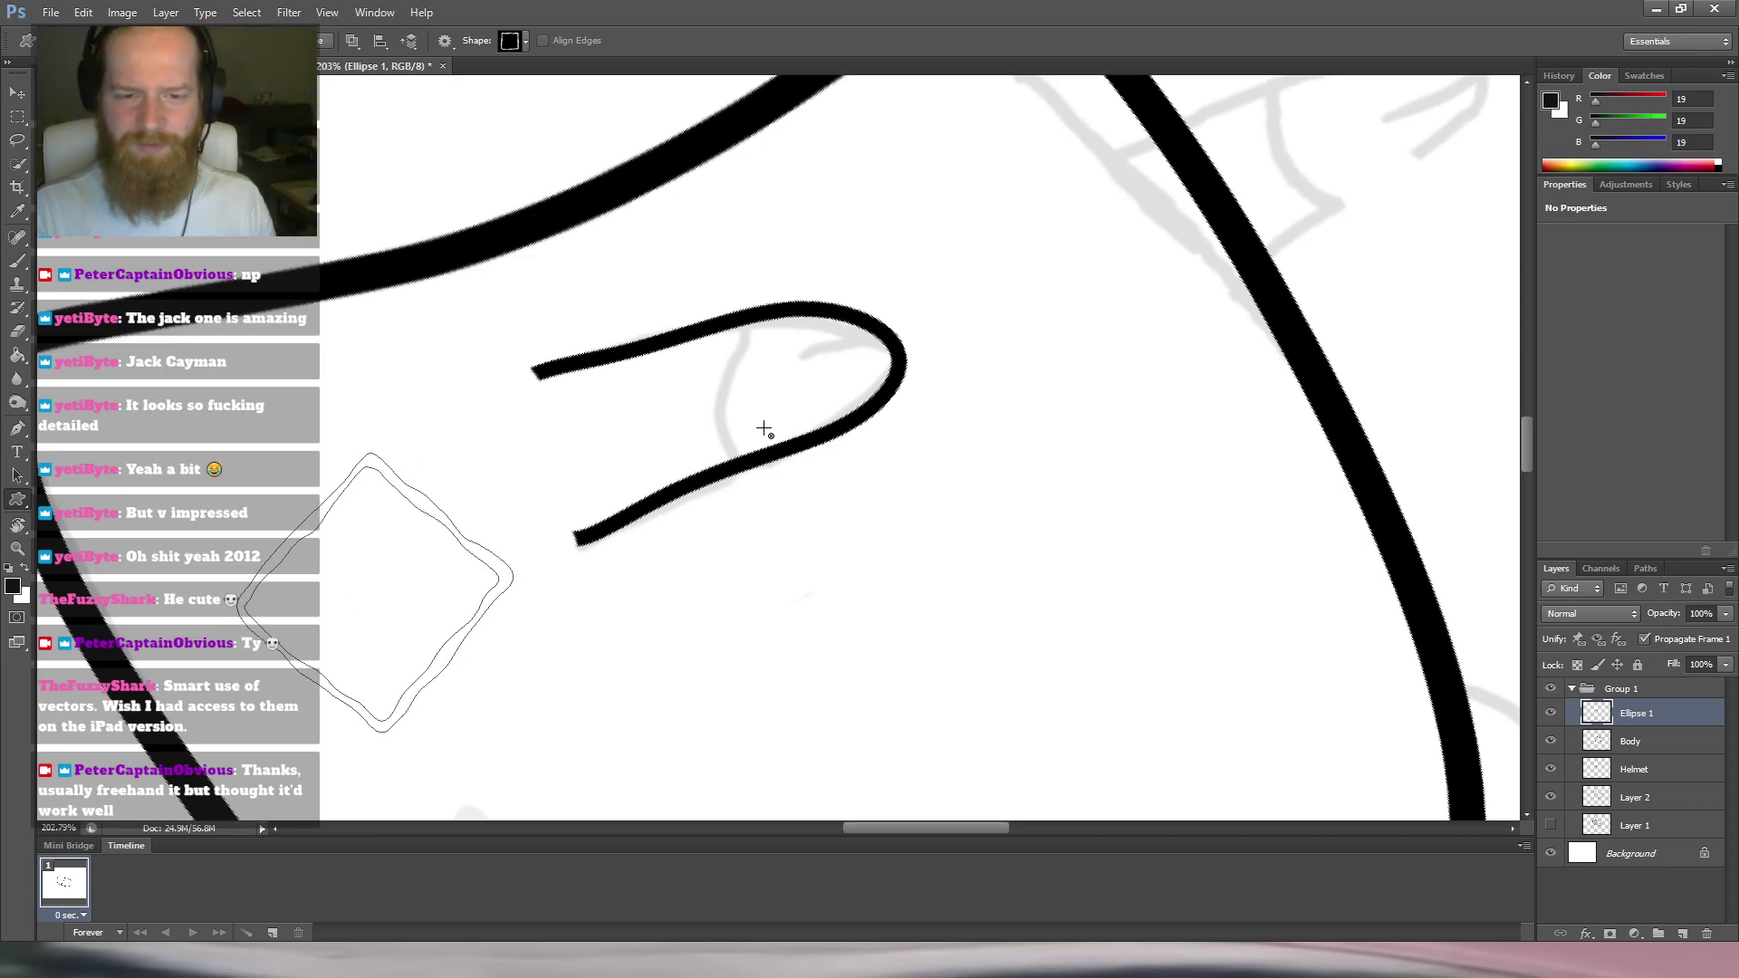
key("ctrl+z")
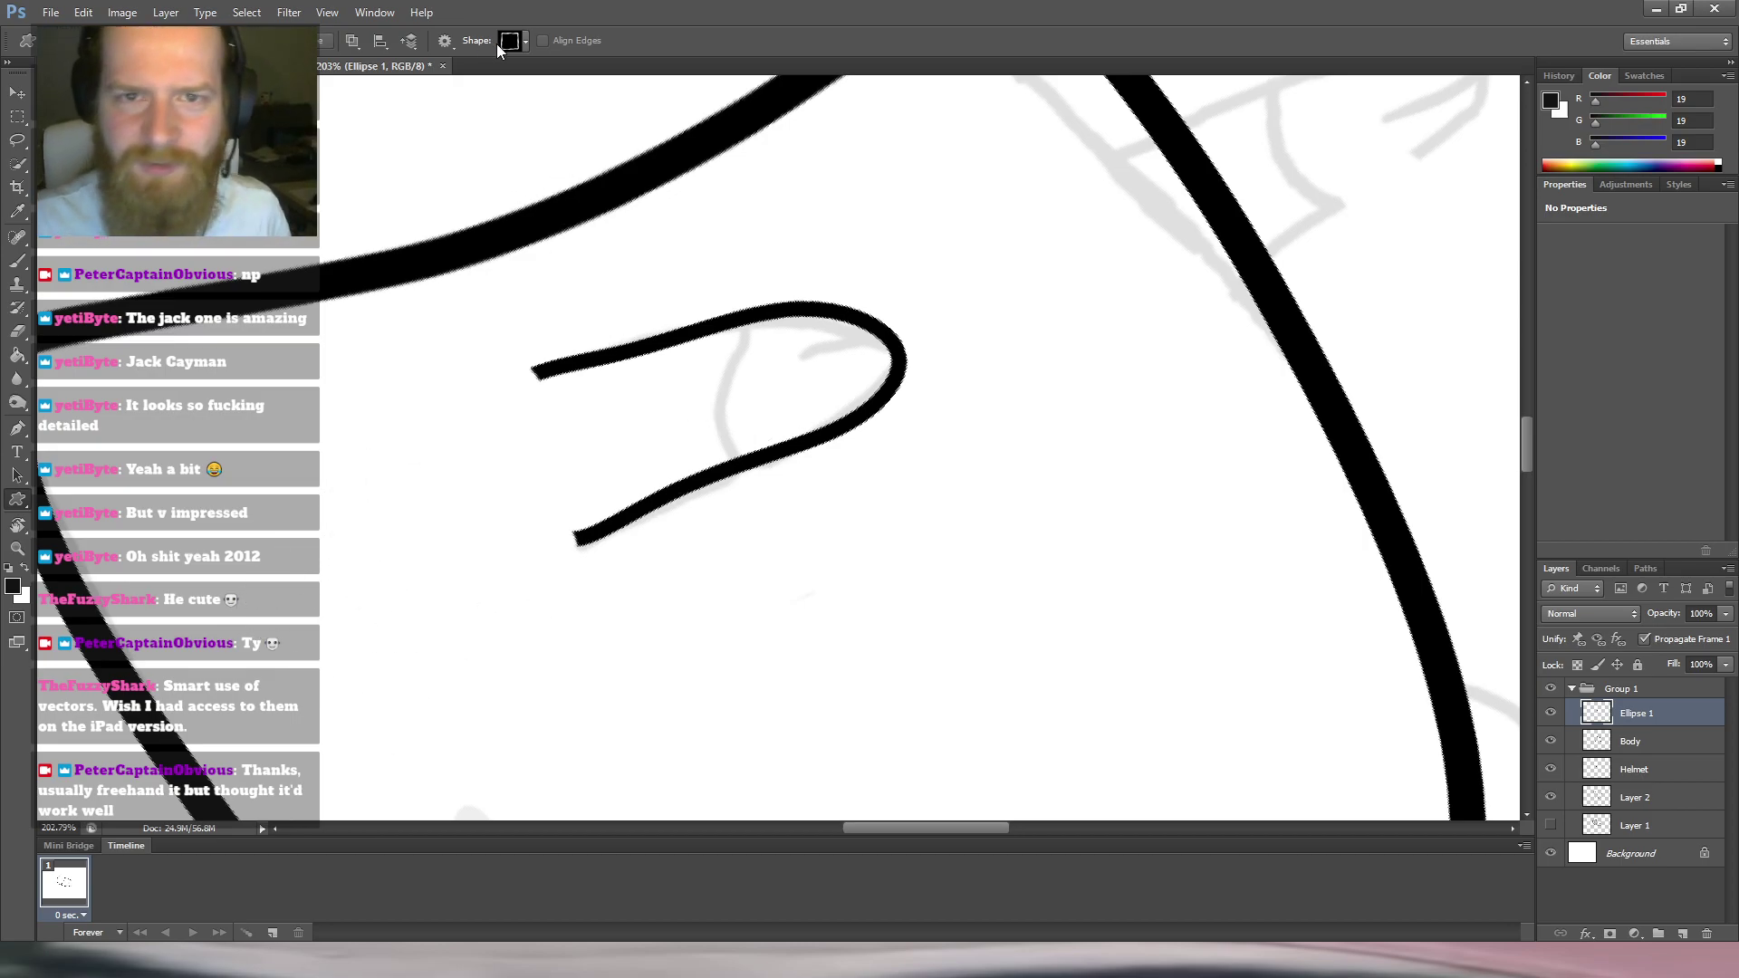
Try the Polygon tool with 6 sides and a Line tool path drawn beside the leg outline, undoing the path.
left_click(94, 563)
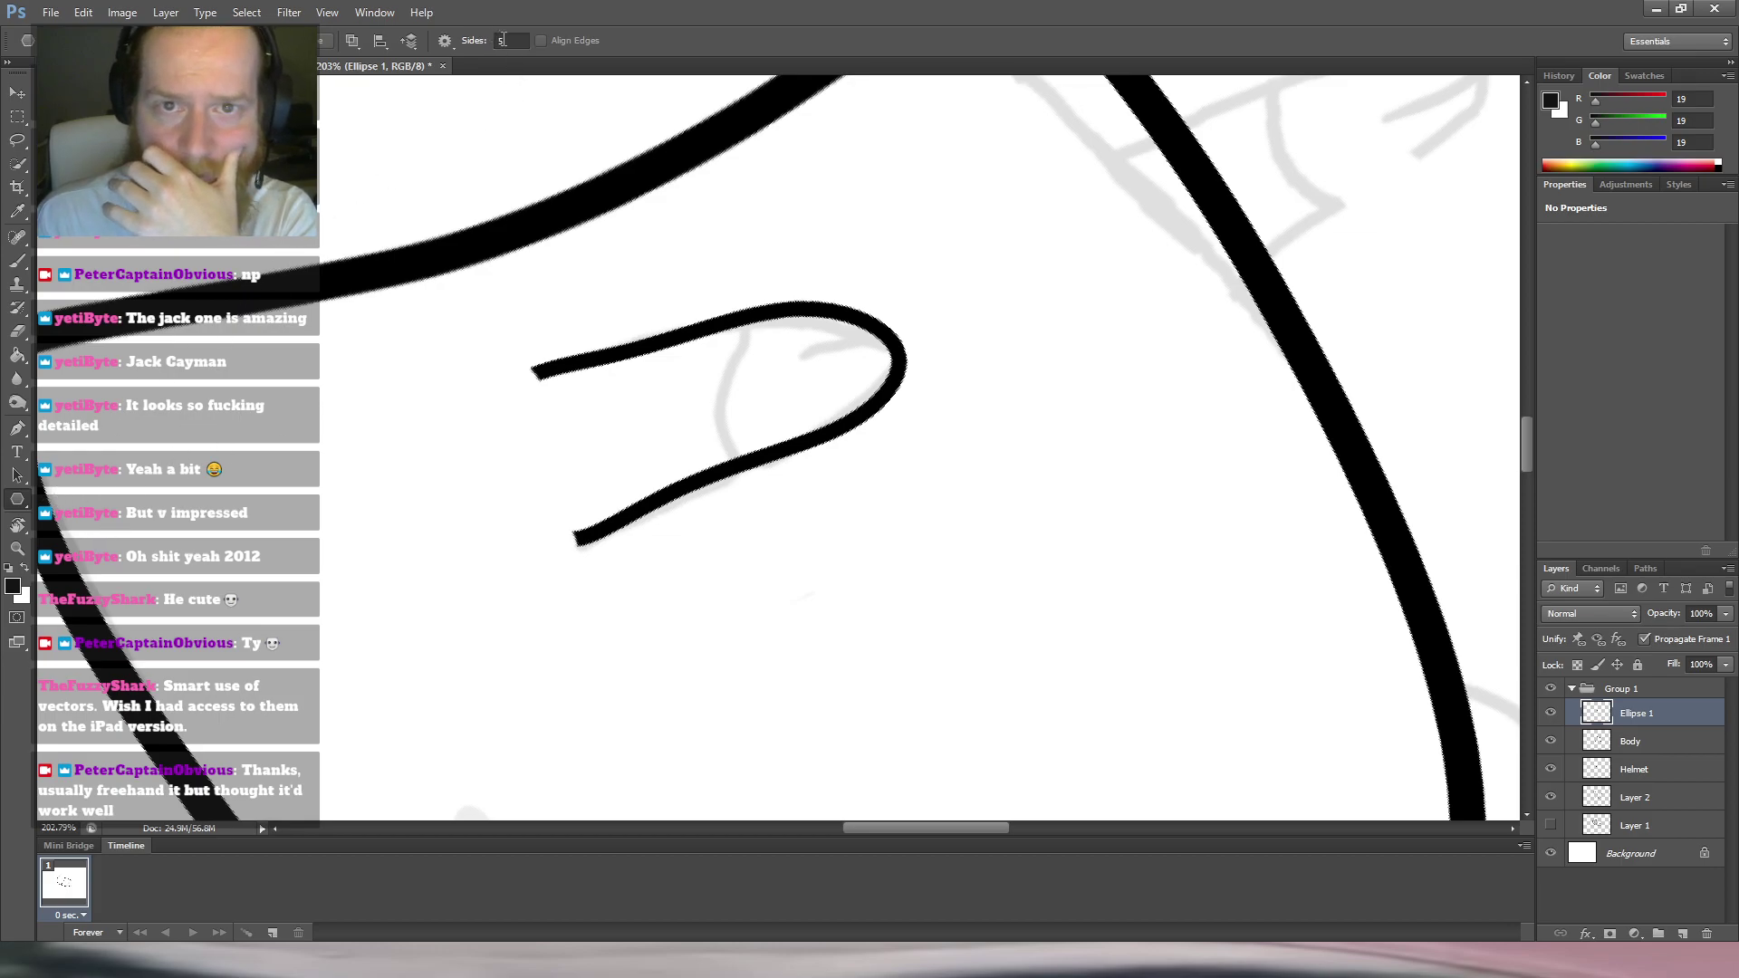
left_click_drag(472, 48, 475, 48)
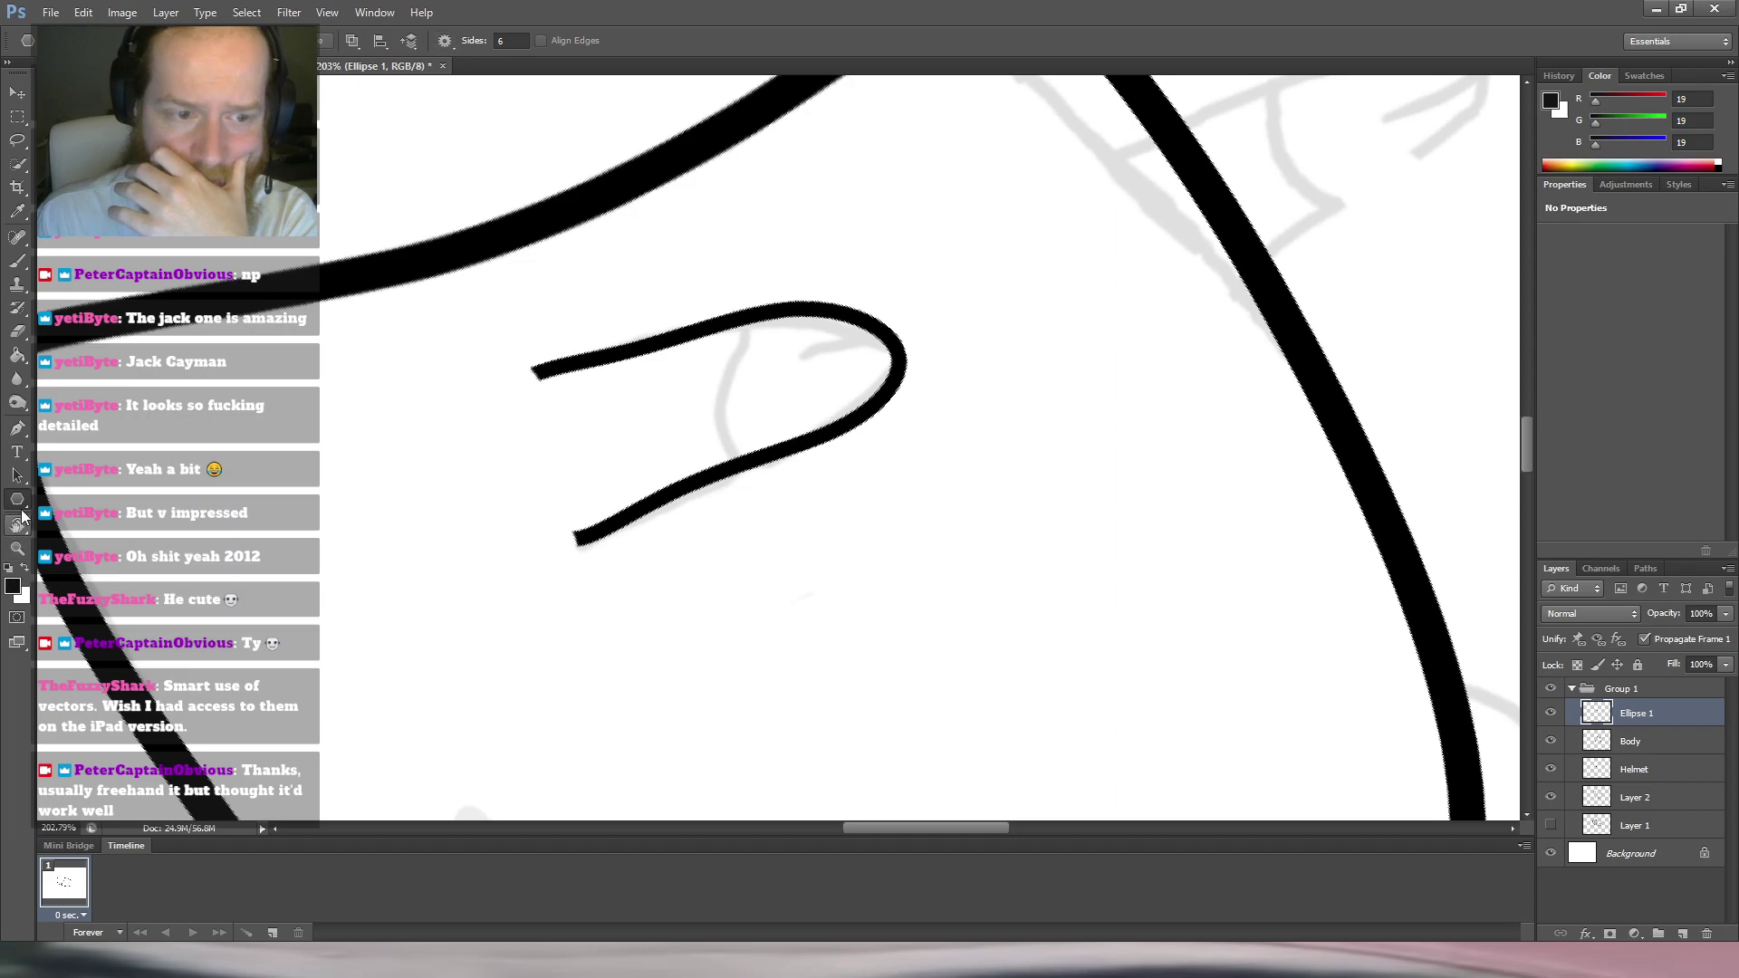
key("shift+u")
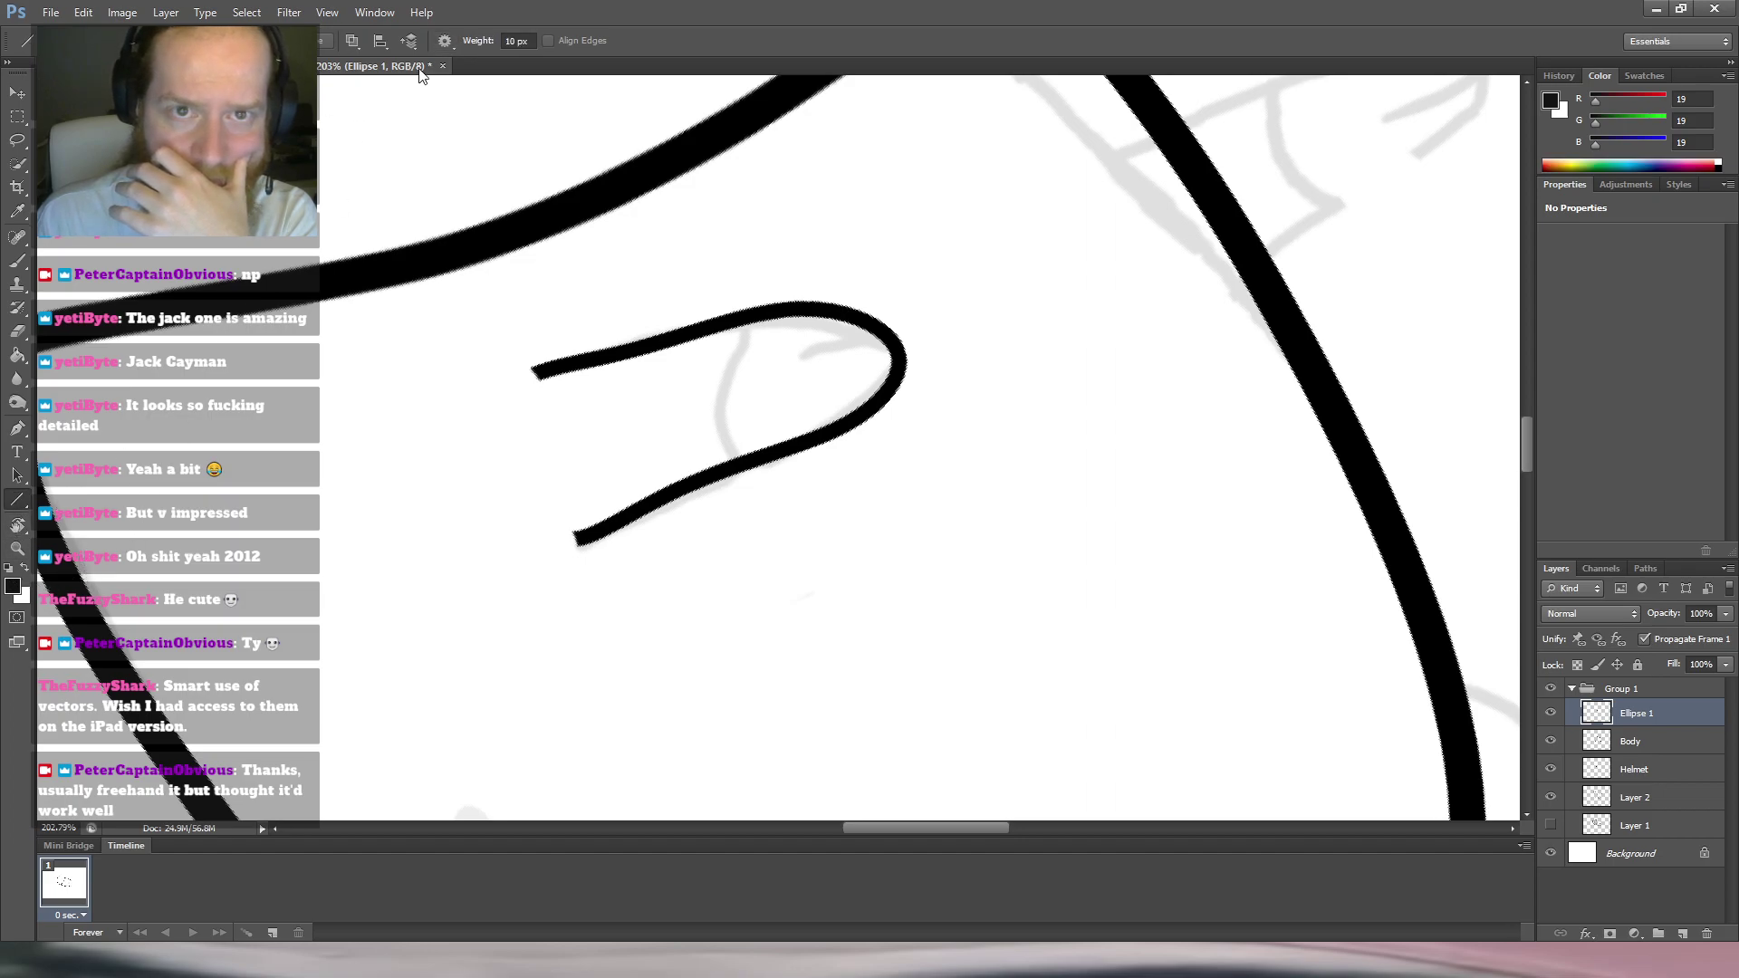
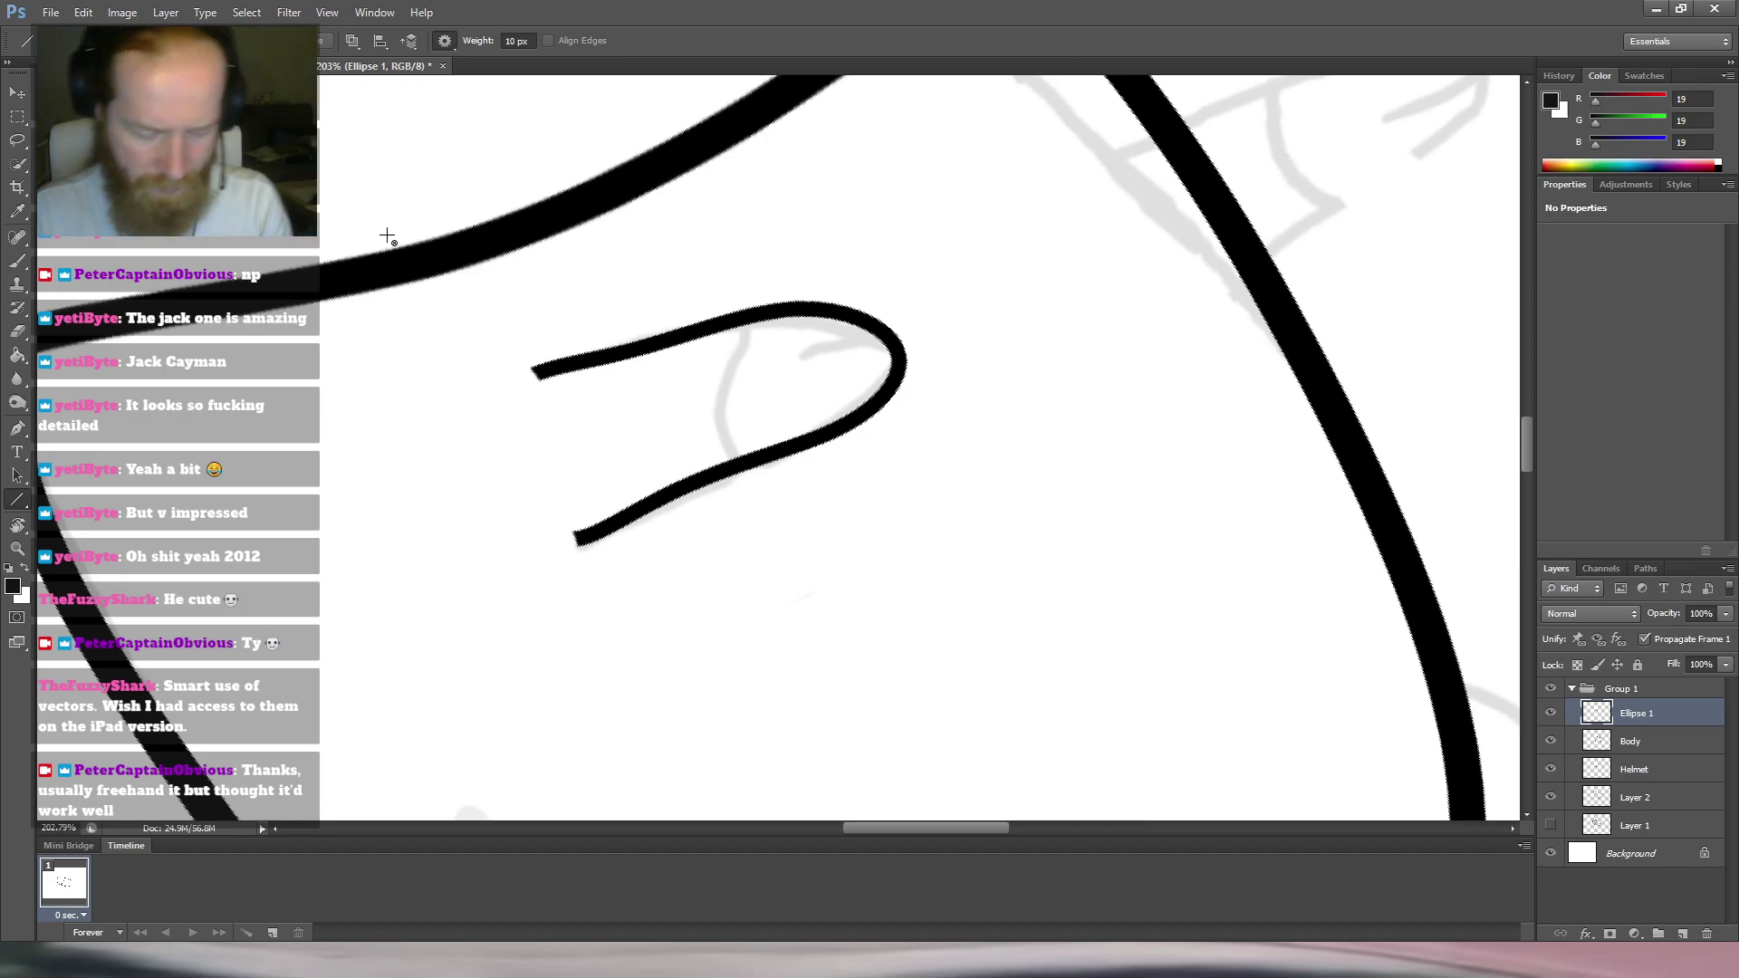
left_click_drag(361, 457, 551, 433)
key("ctrl+z")
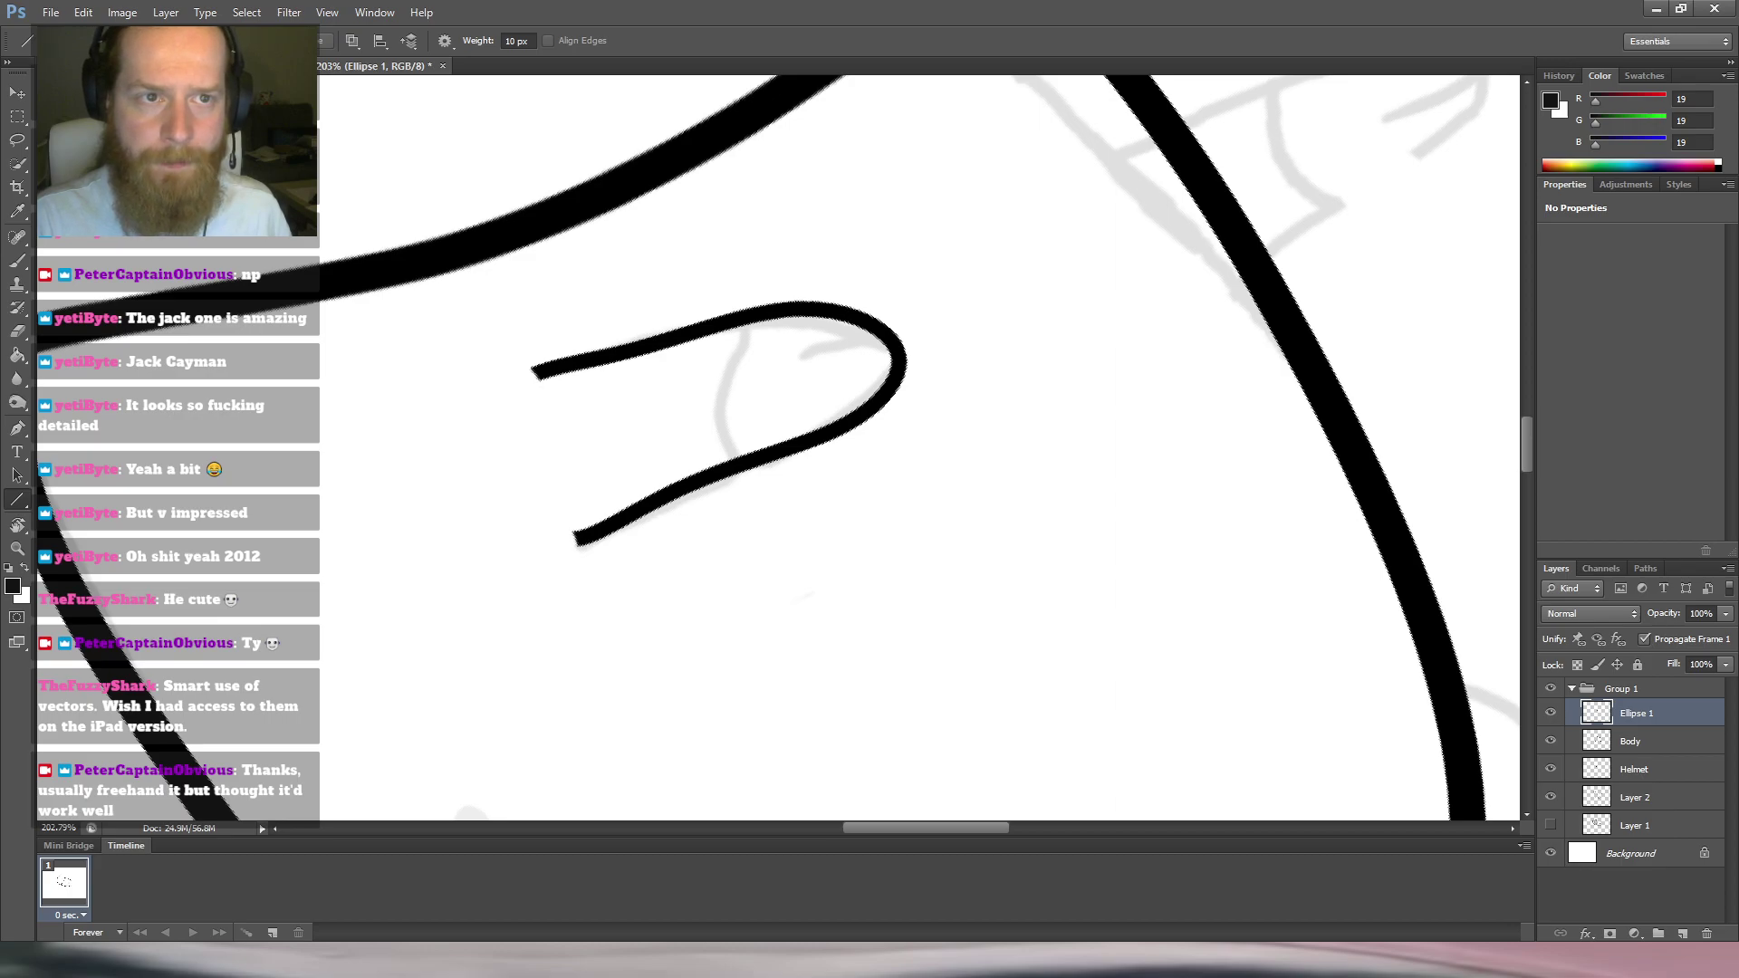
Try the Line tool in shape mode at 10 px weight with test lines beside the leg outline, undoing them.
left_click(77, 57)
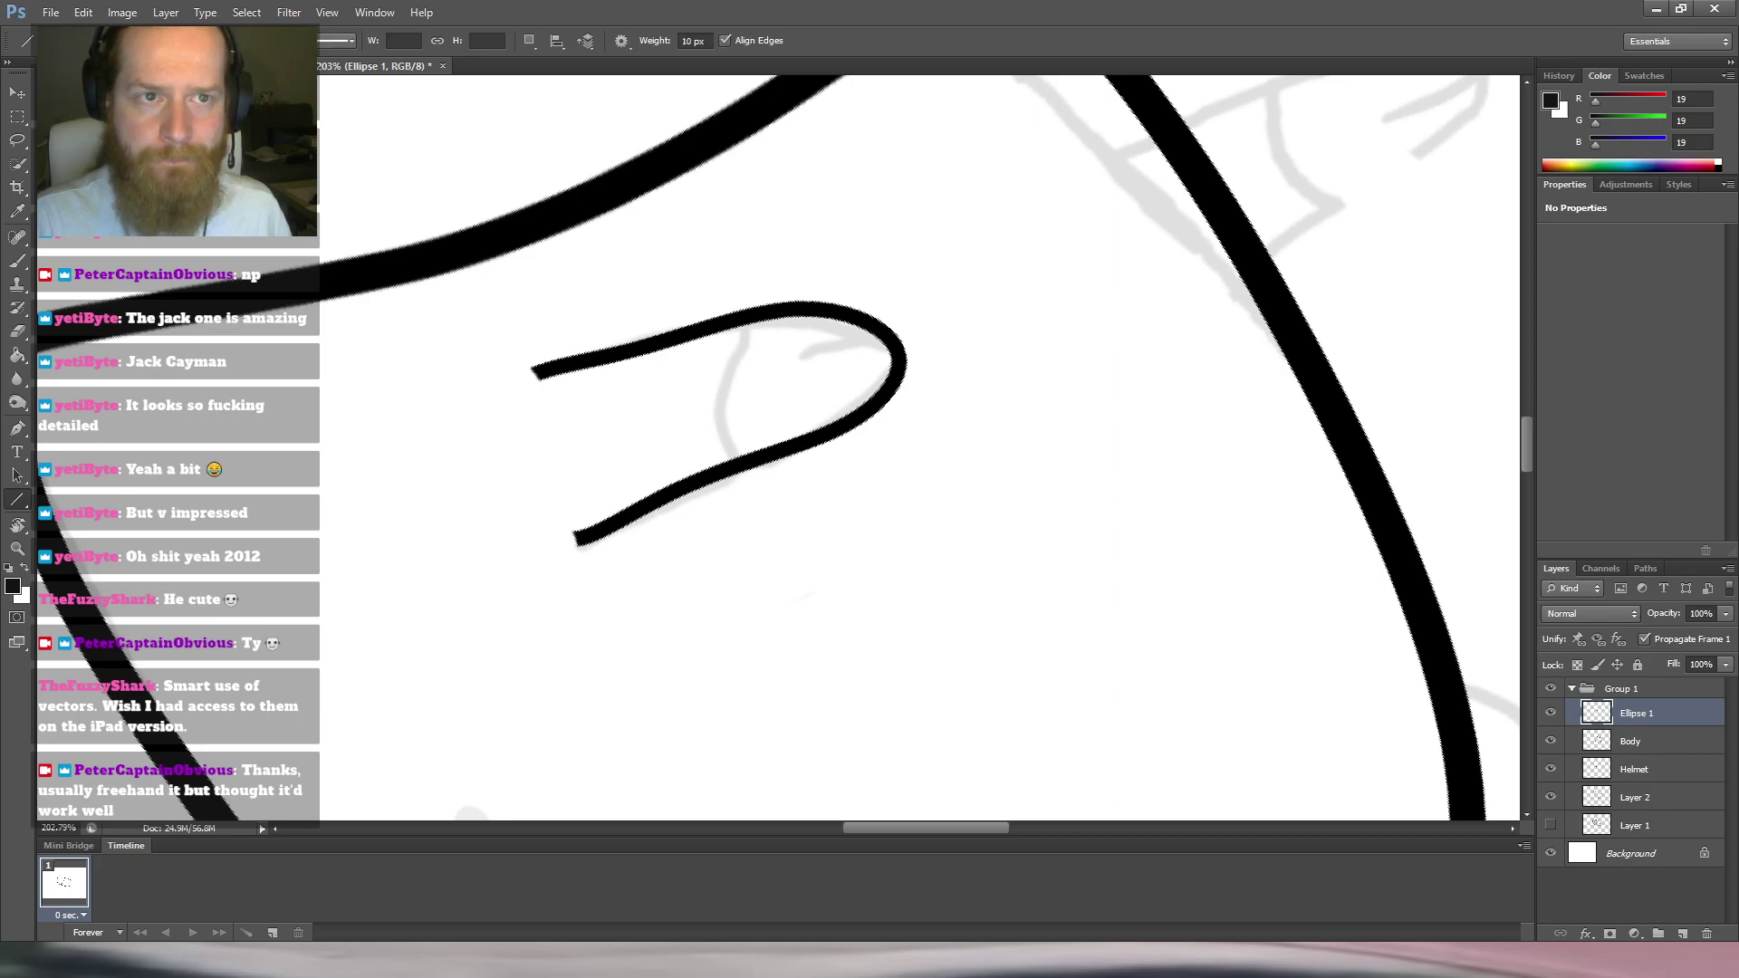
mouse_move(338, 419)
left_mouse_down()
mouse_move(425, 556)
mouse_move(476, 590)
mouse_move(441, 629)
mouse_move(507, 569)
mouse_move(355, 580)
mouse_move(456, 588)
mouse_move(455, 621)
mouse_move(437, 591)
mouse_move(614, 568)
left_mouse_up()
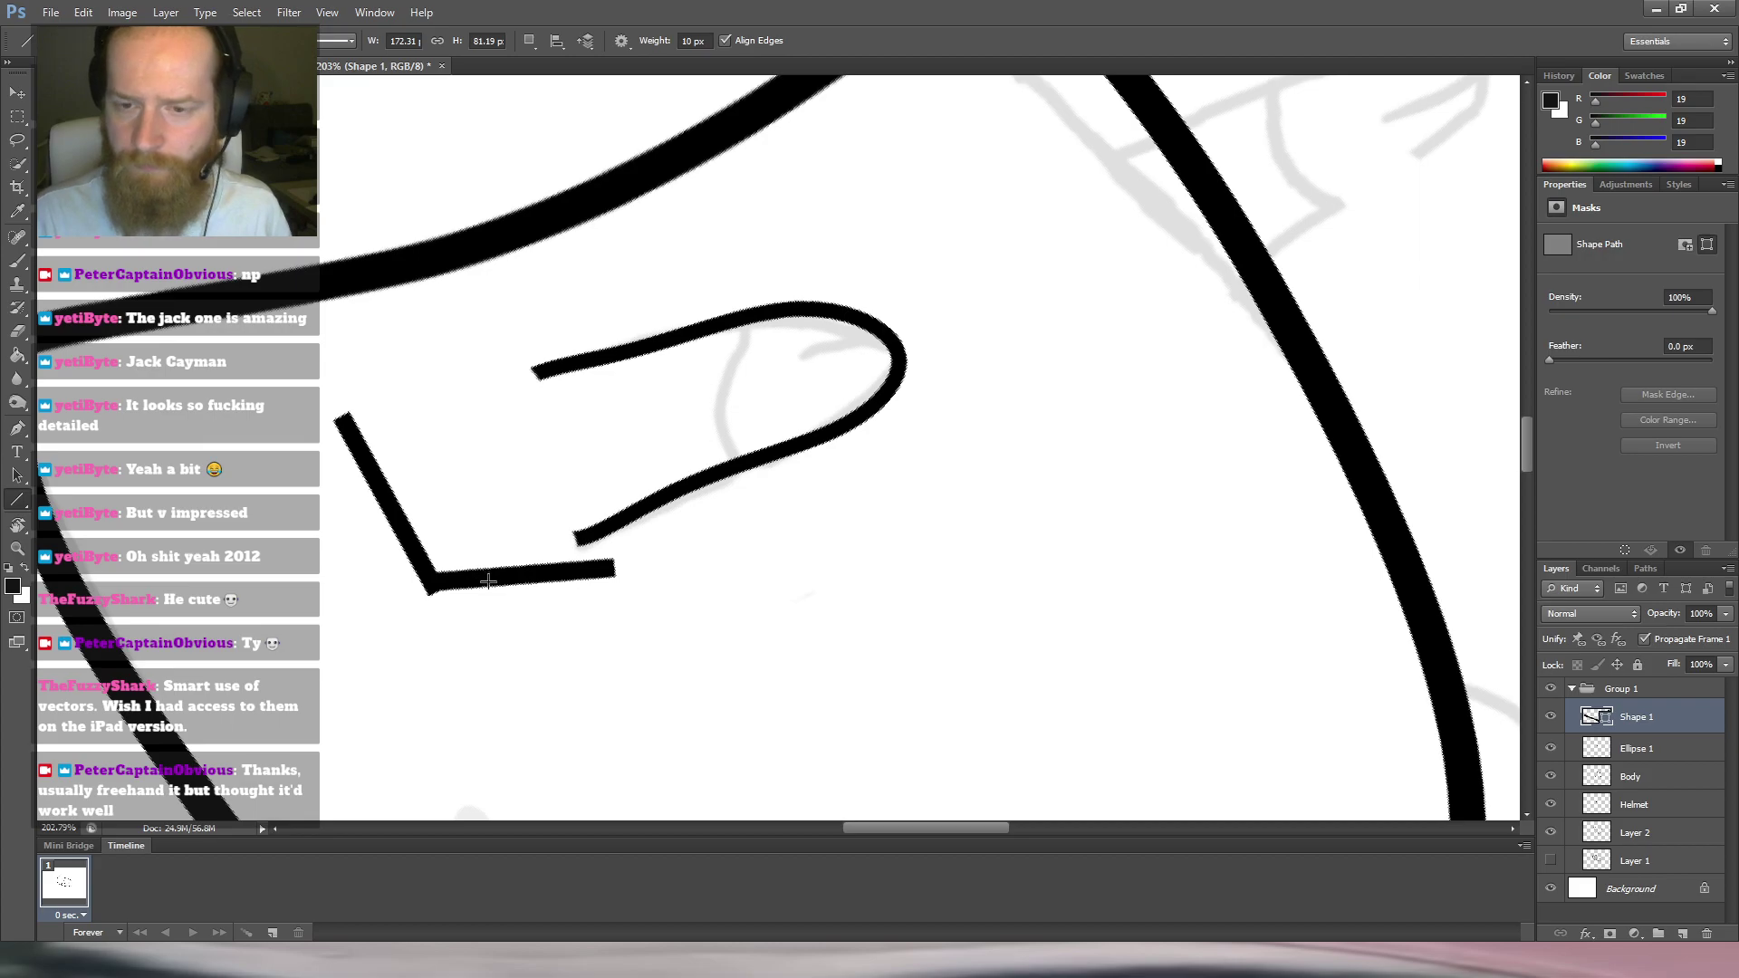
key("ctrl+alt+z")
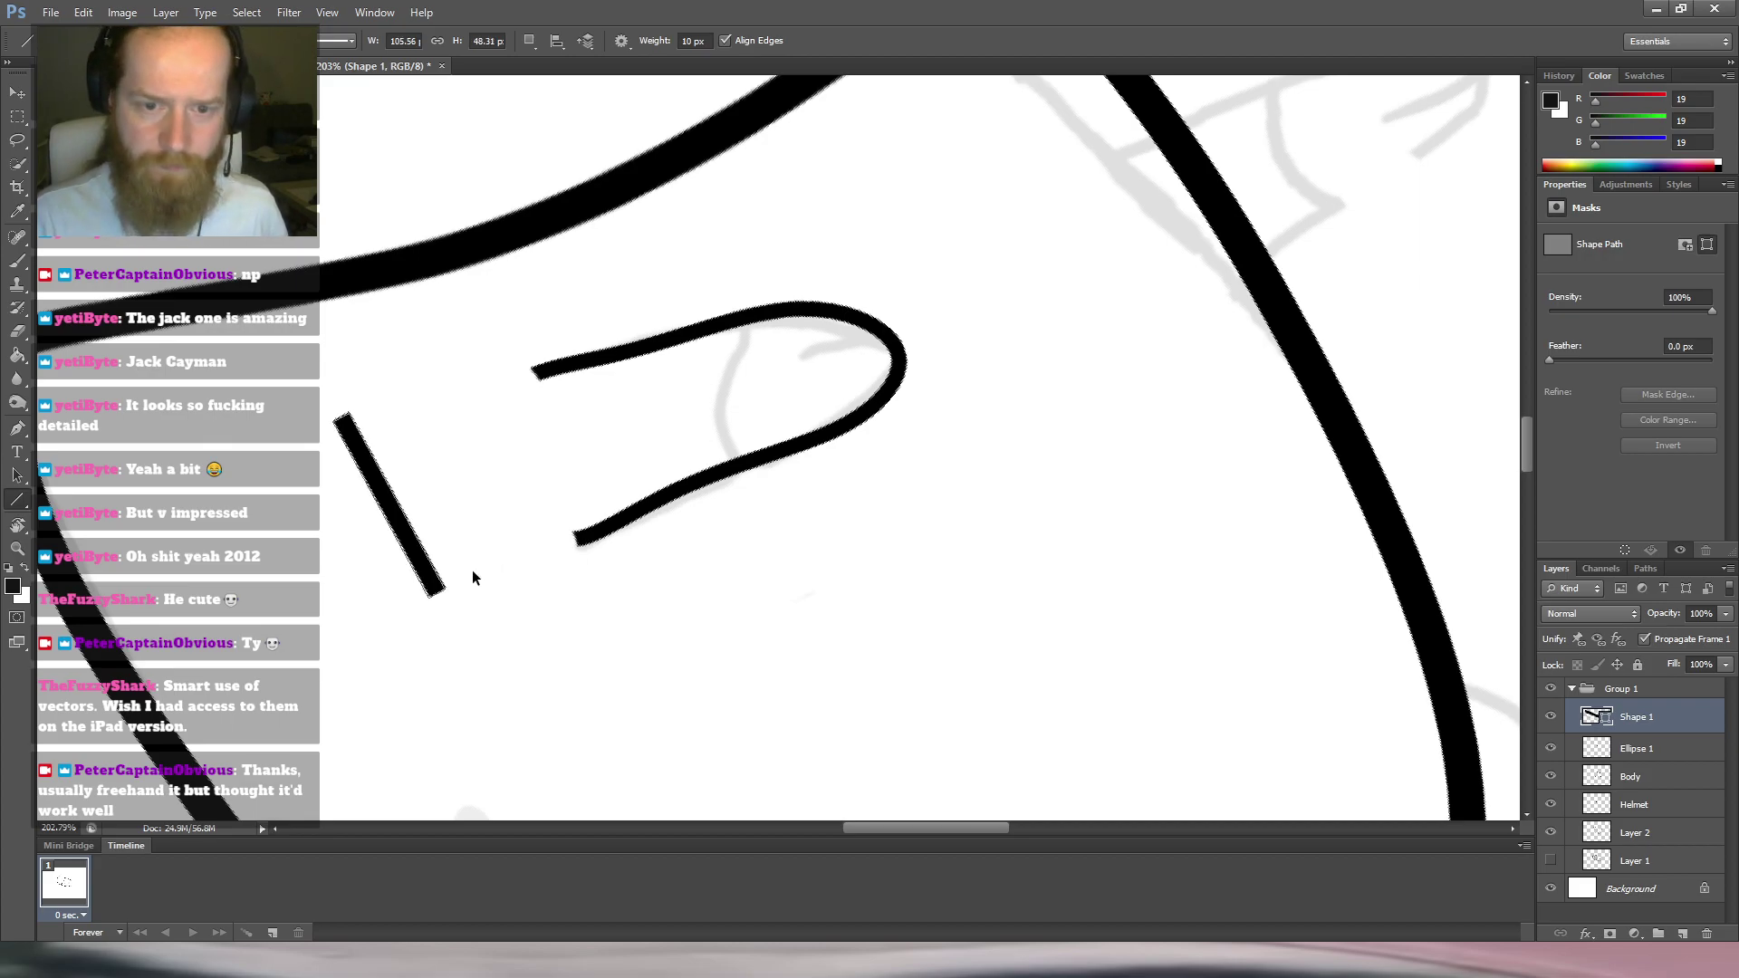
key("ctrl+alt+z")
key("ctrl+alt+z")
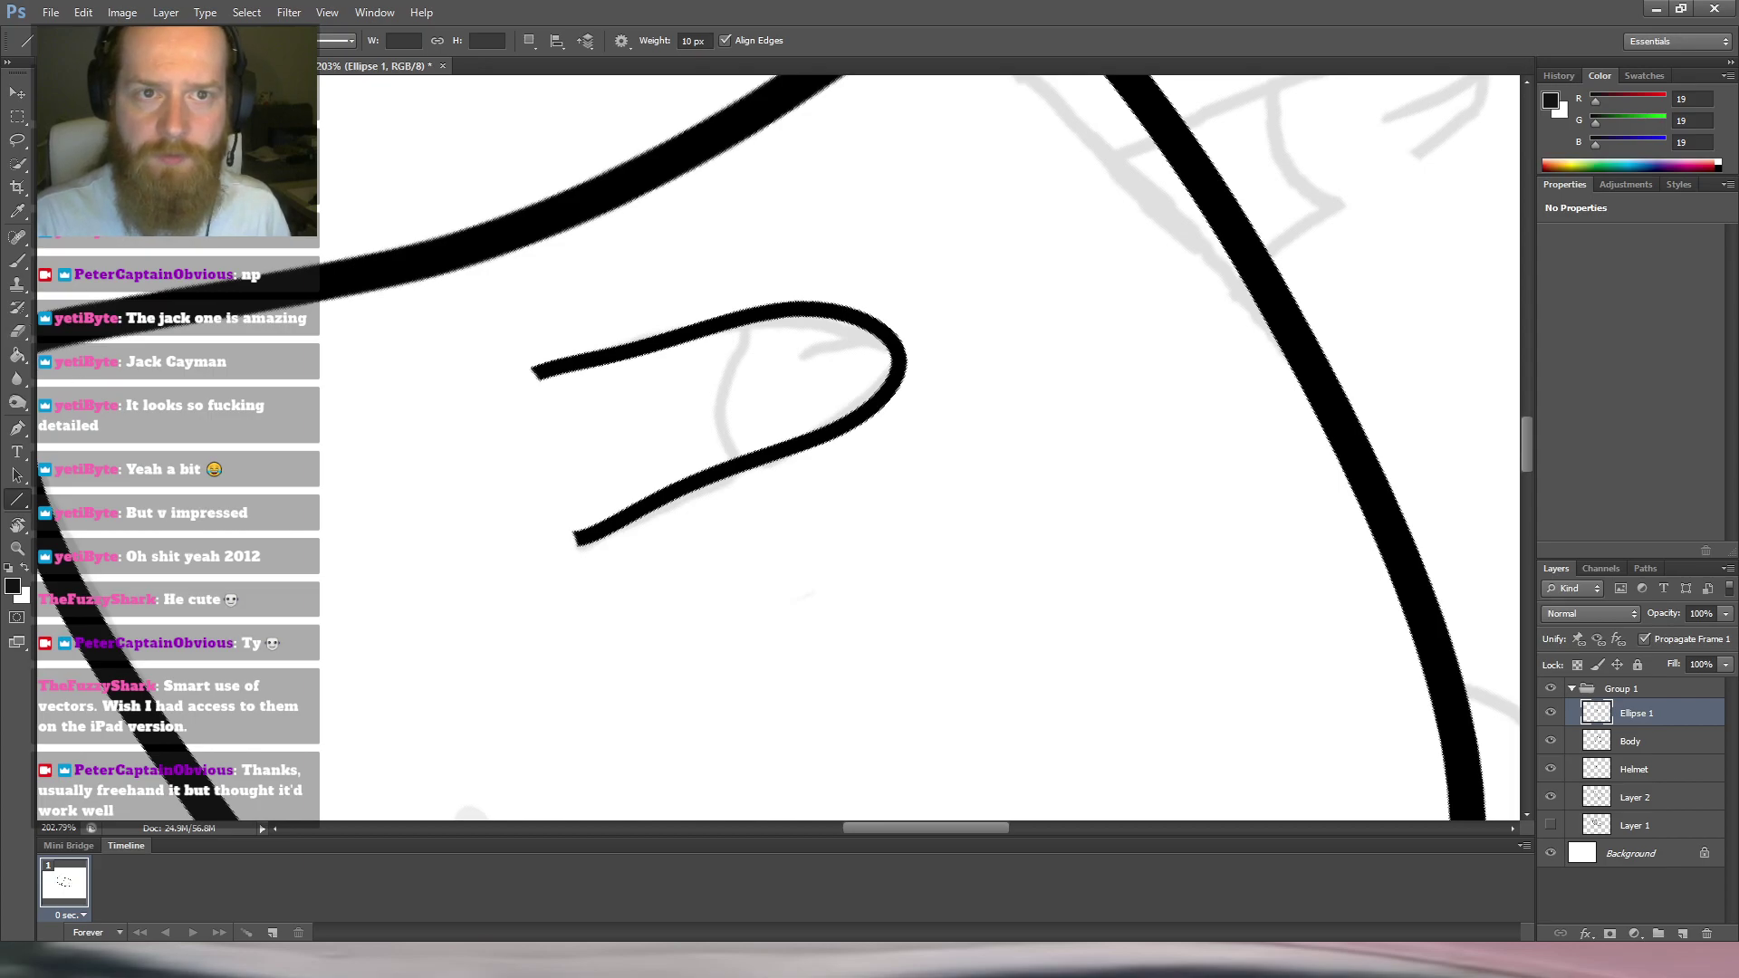
left_click_drag(242, 367, 372, 563)
key("ctrl+z")
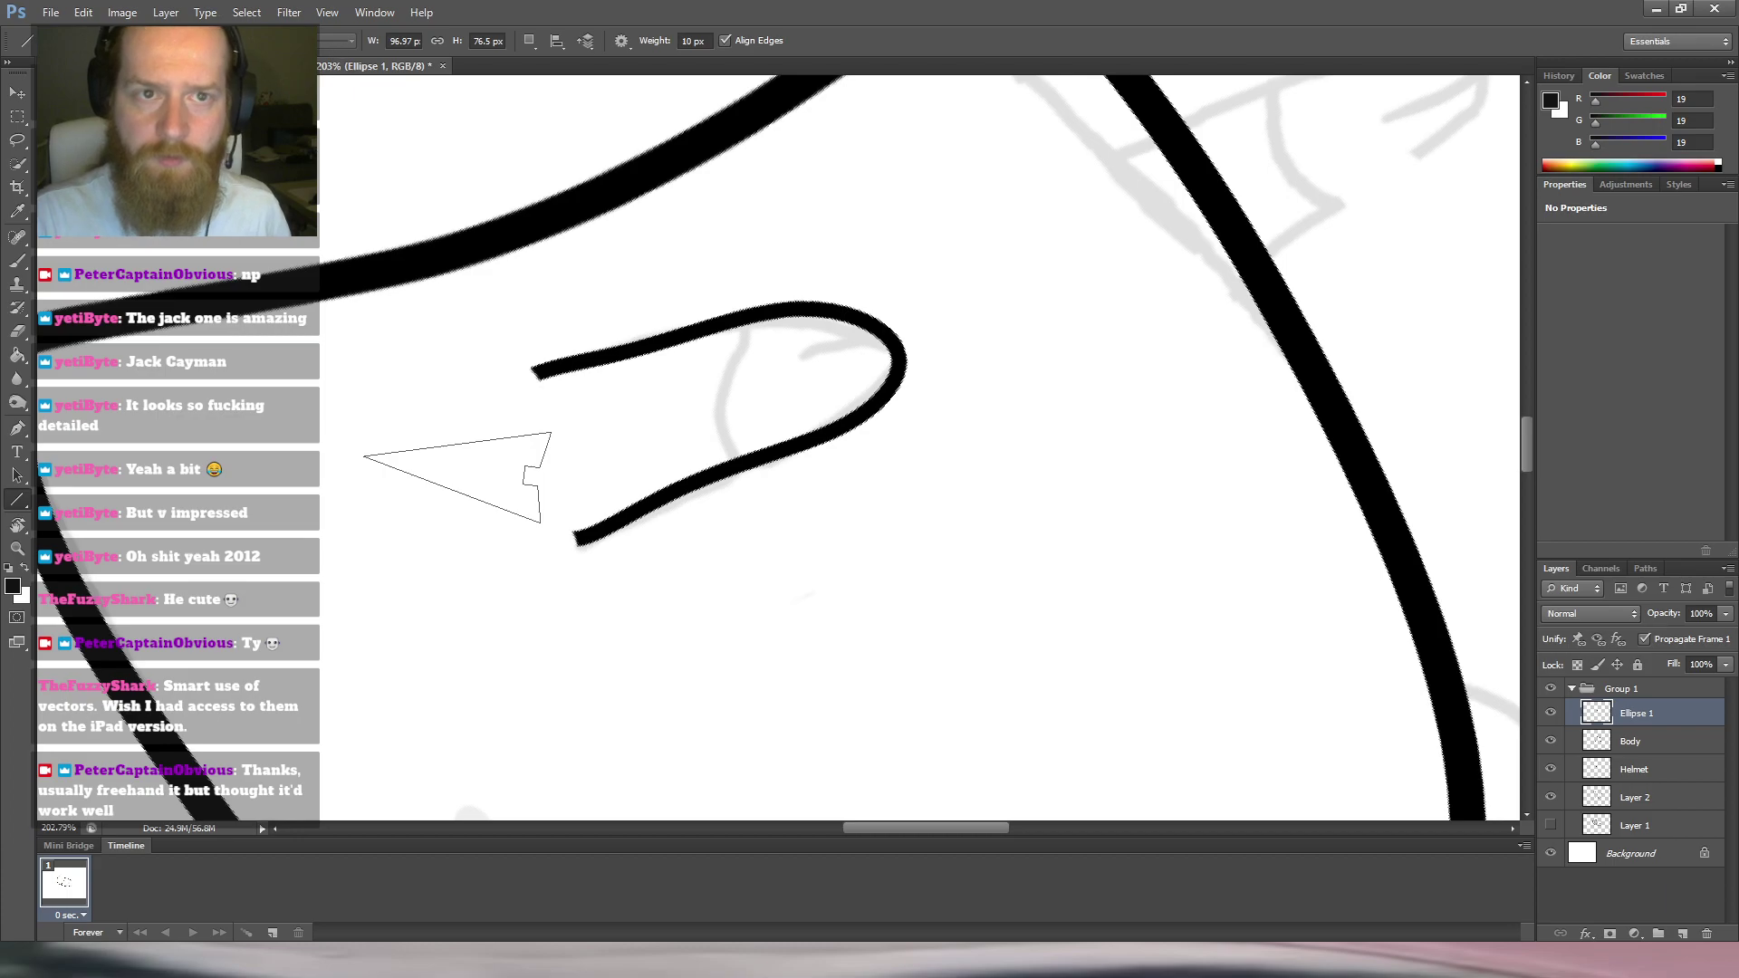
key("Return")
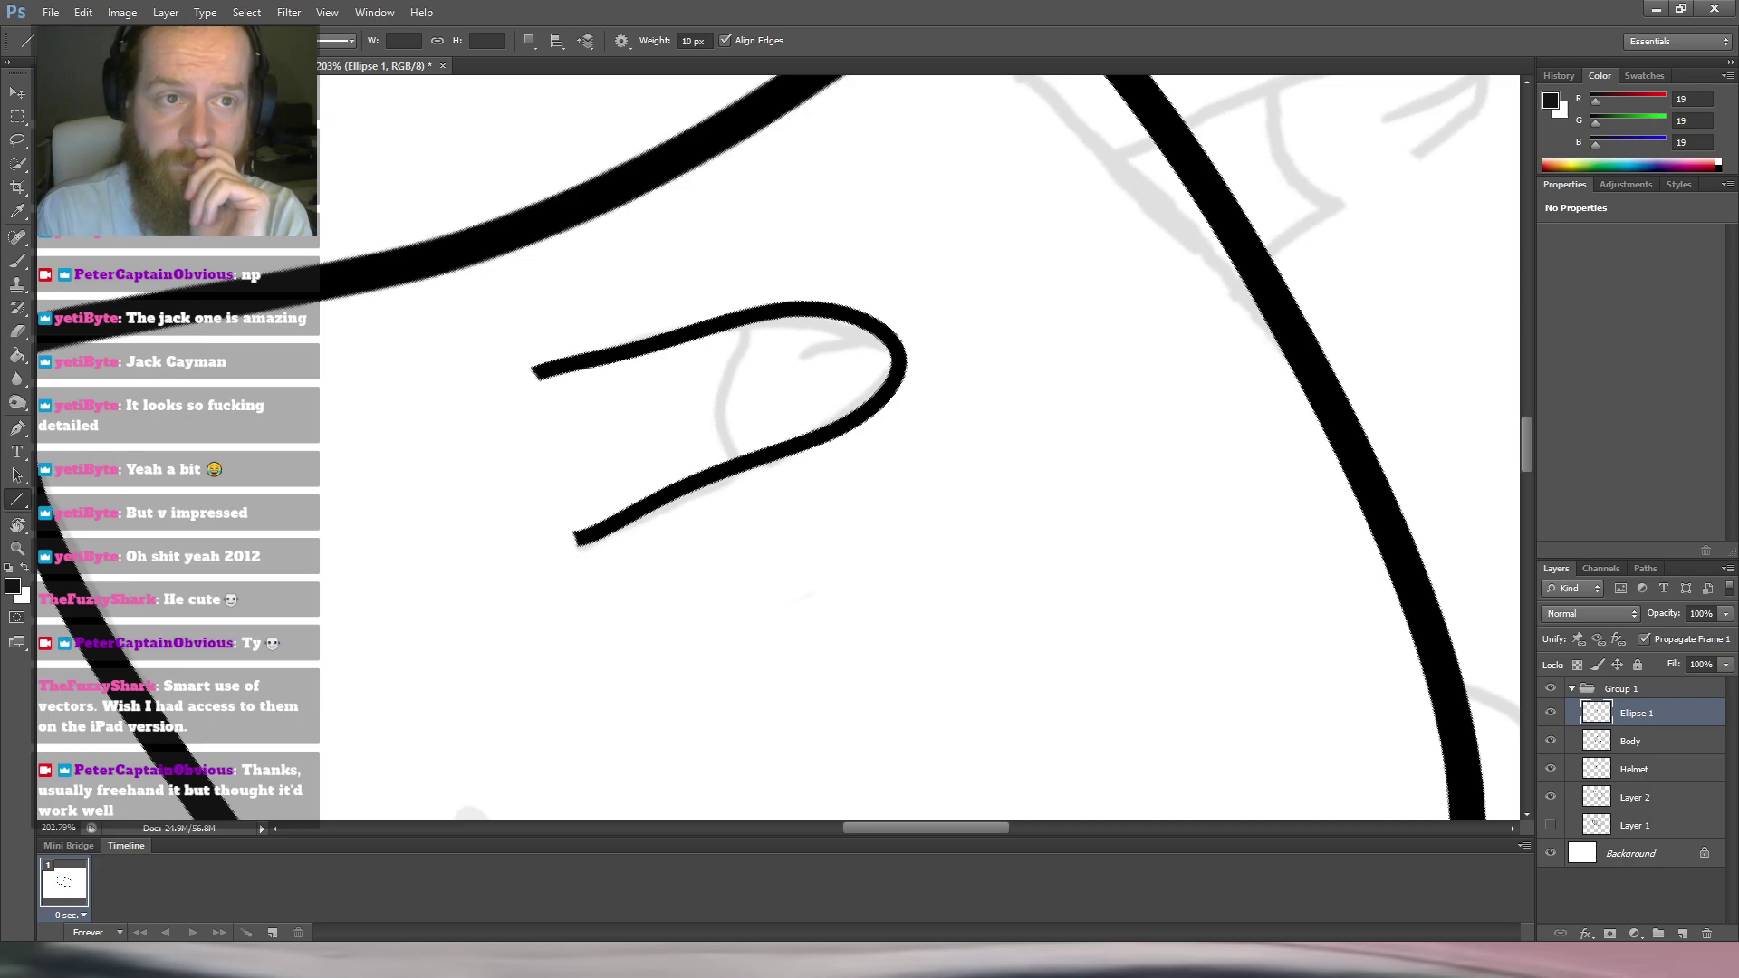
Try to trace the curved hoof line across the leg with short connected line paths, and delete them.
left_click(73, 67)
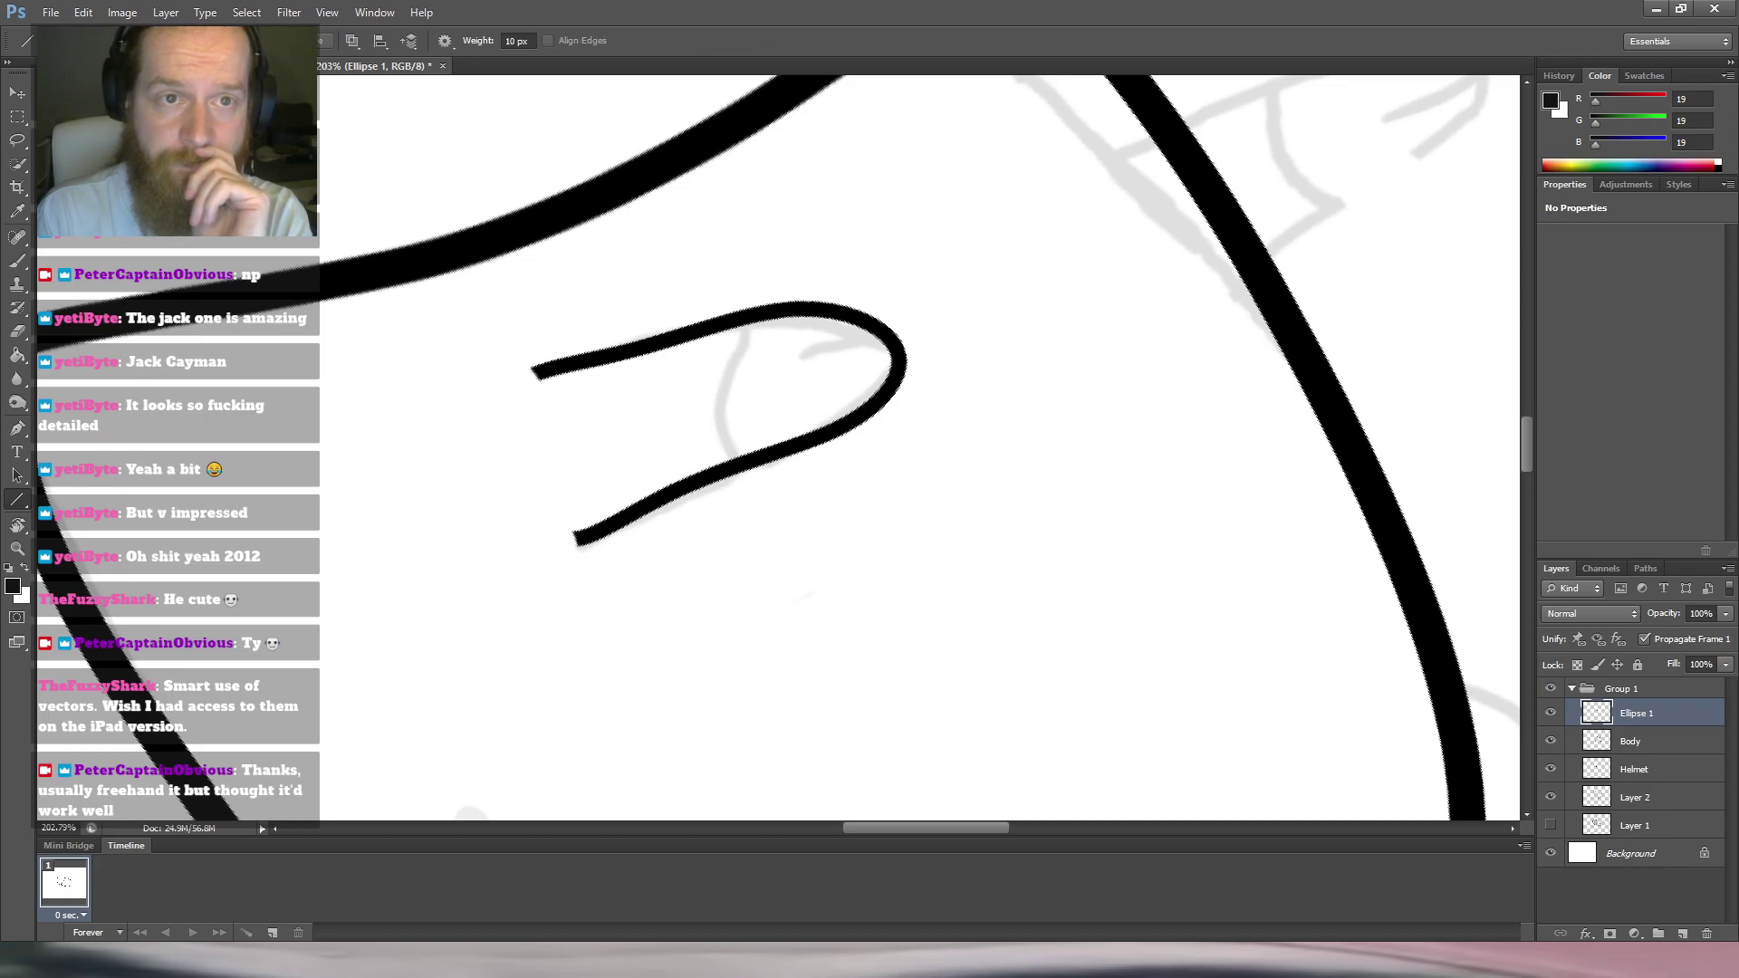
left_click(72, 83)
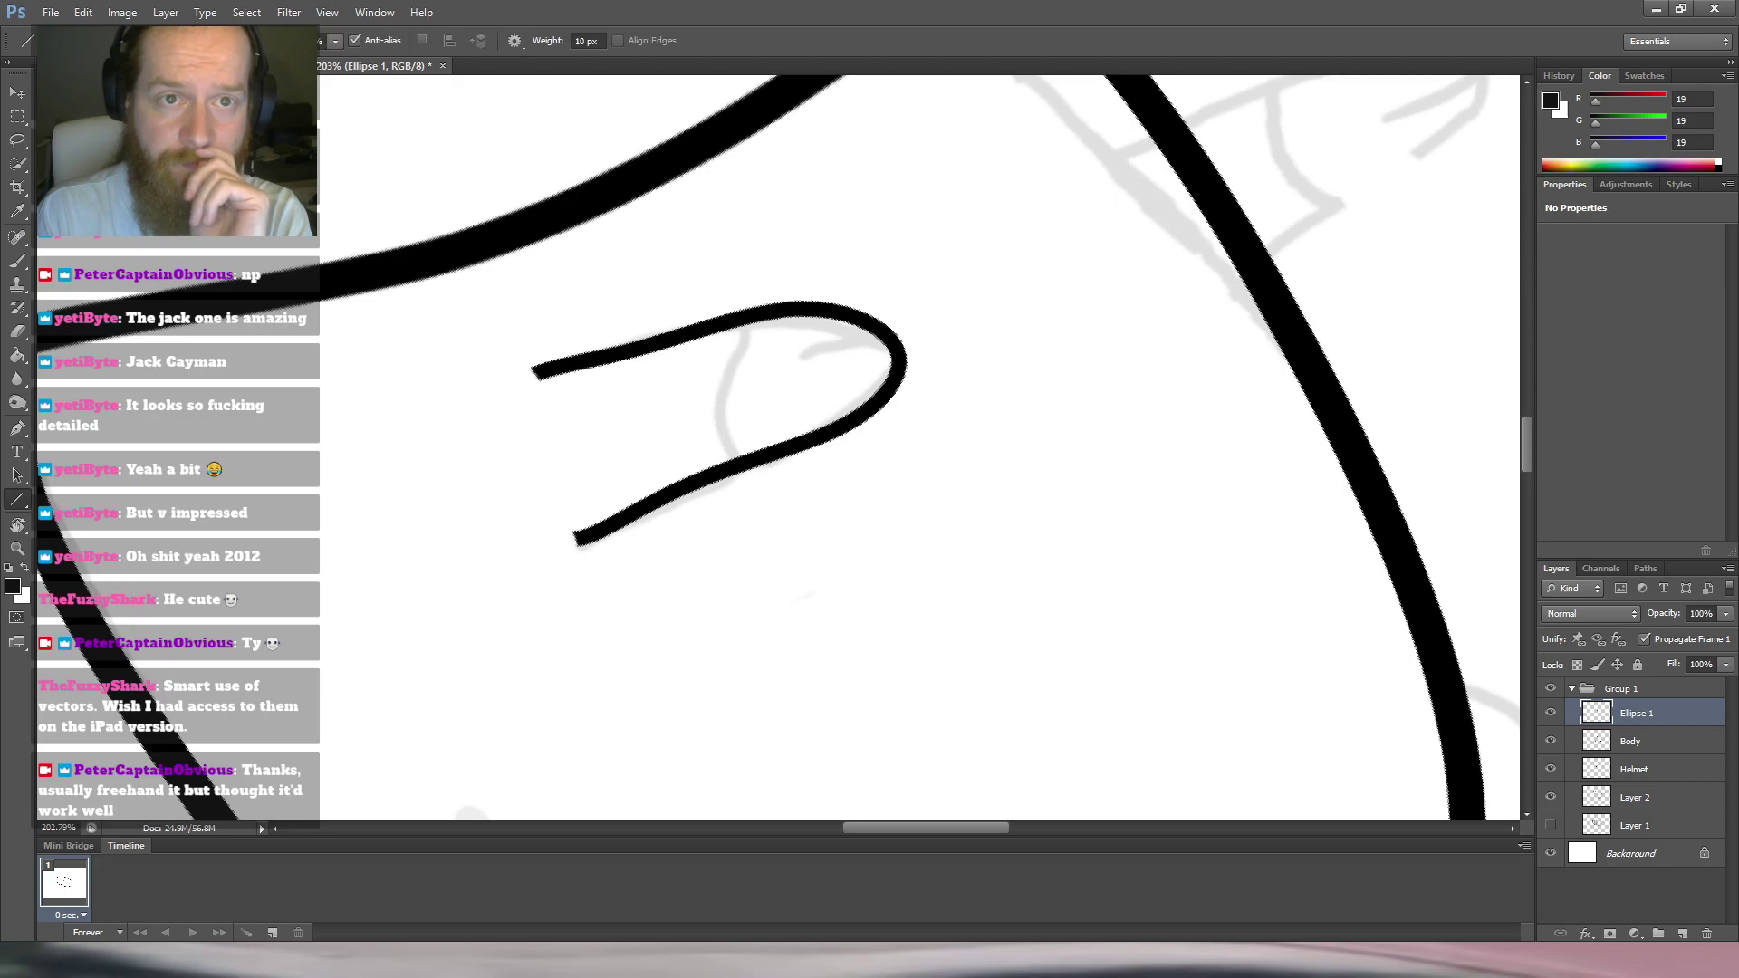
left_click(73, 67)
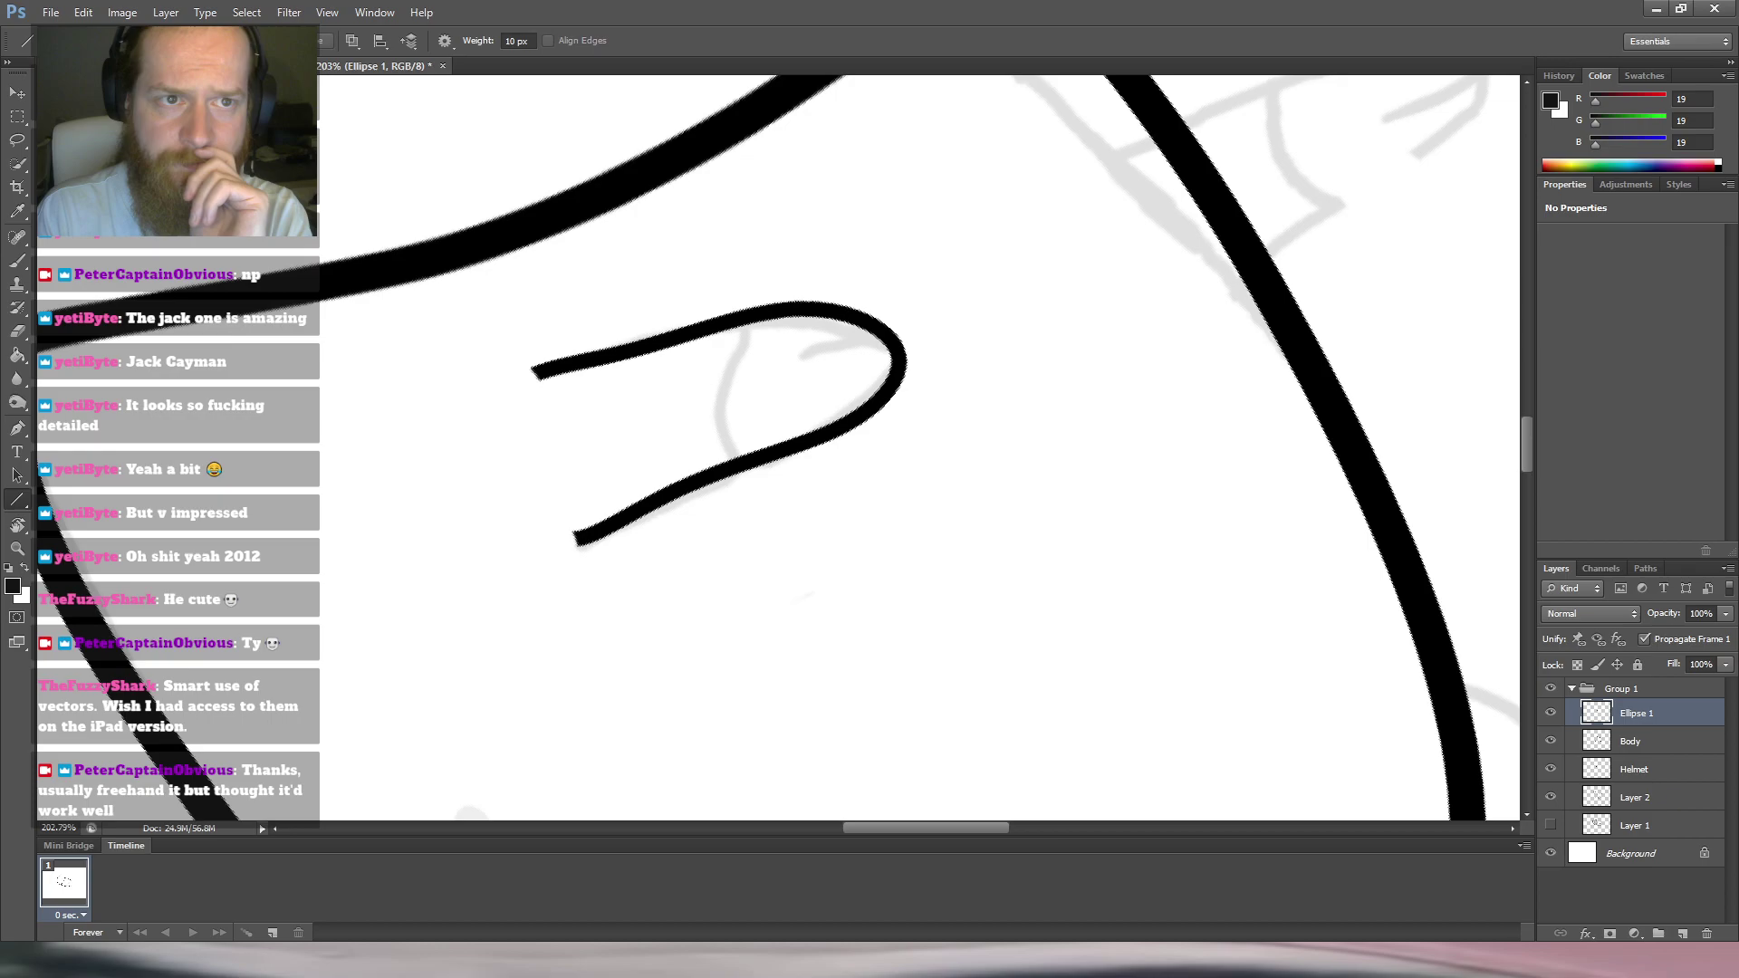
left_click_drag(743, 323, 739, 366)
mouse_move(739, 364)
left_mouse_down()
mouse_move(719, 417)
mouse_move(742, 459)
left_mouse_up()
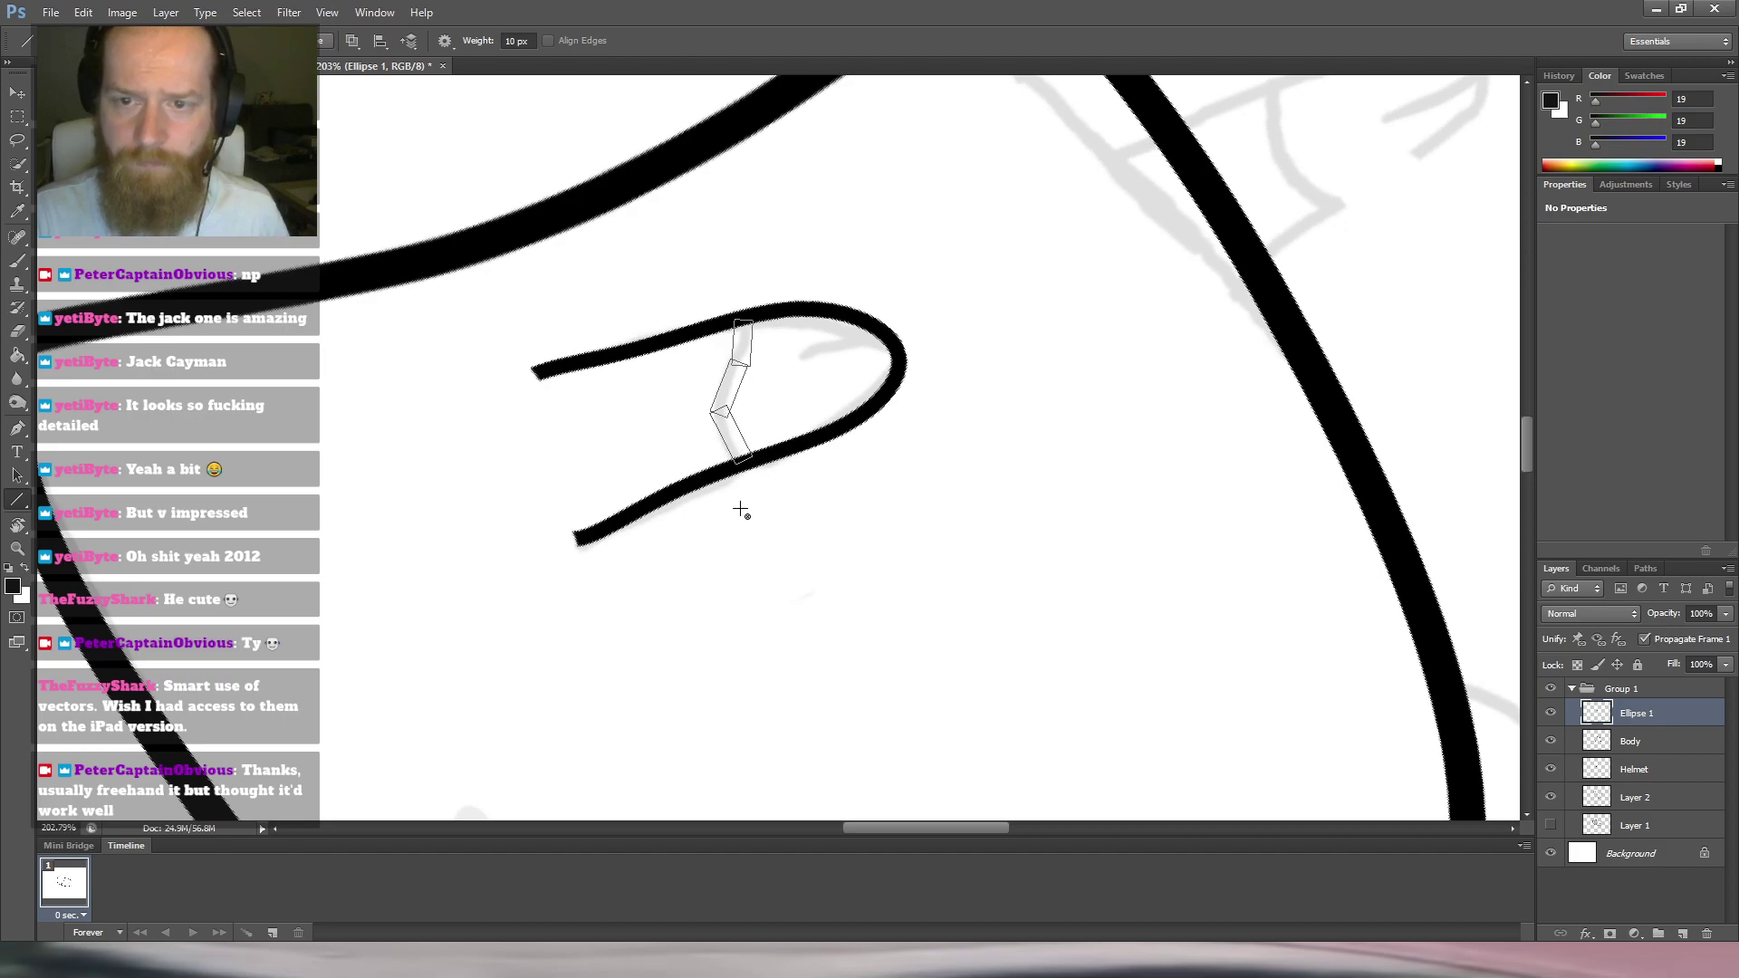
key("Delete")
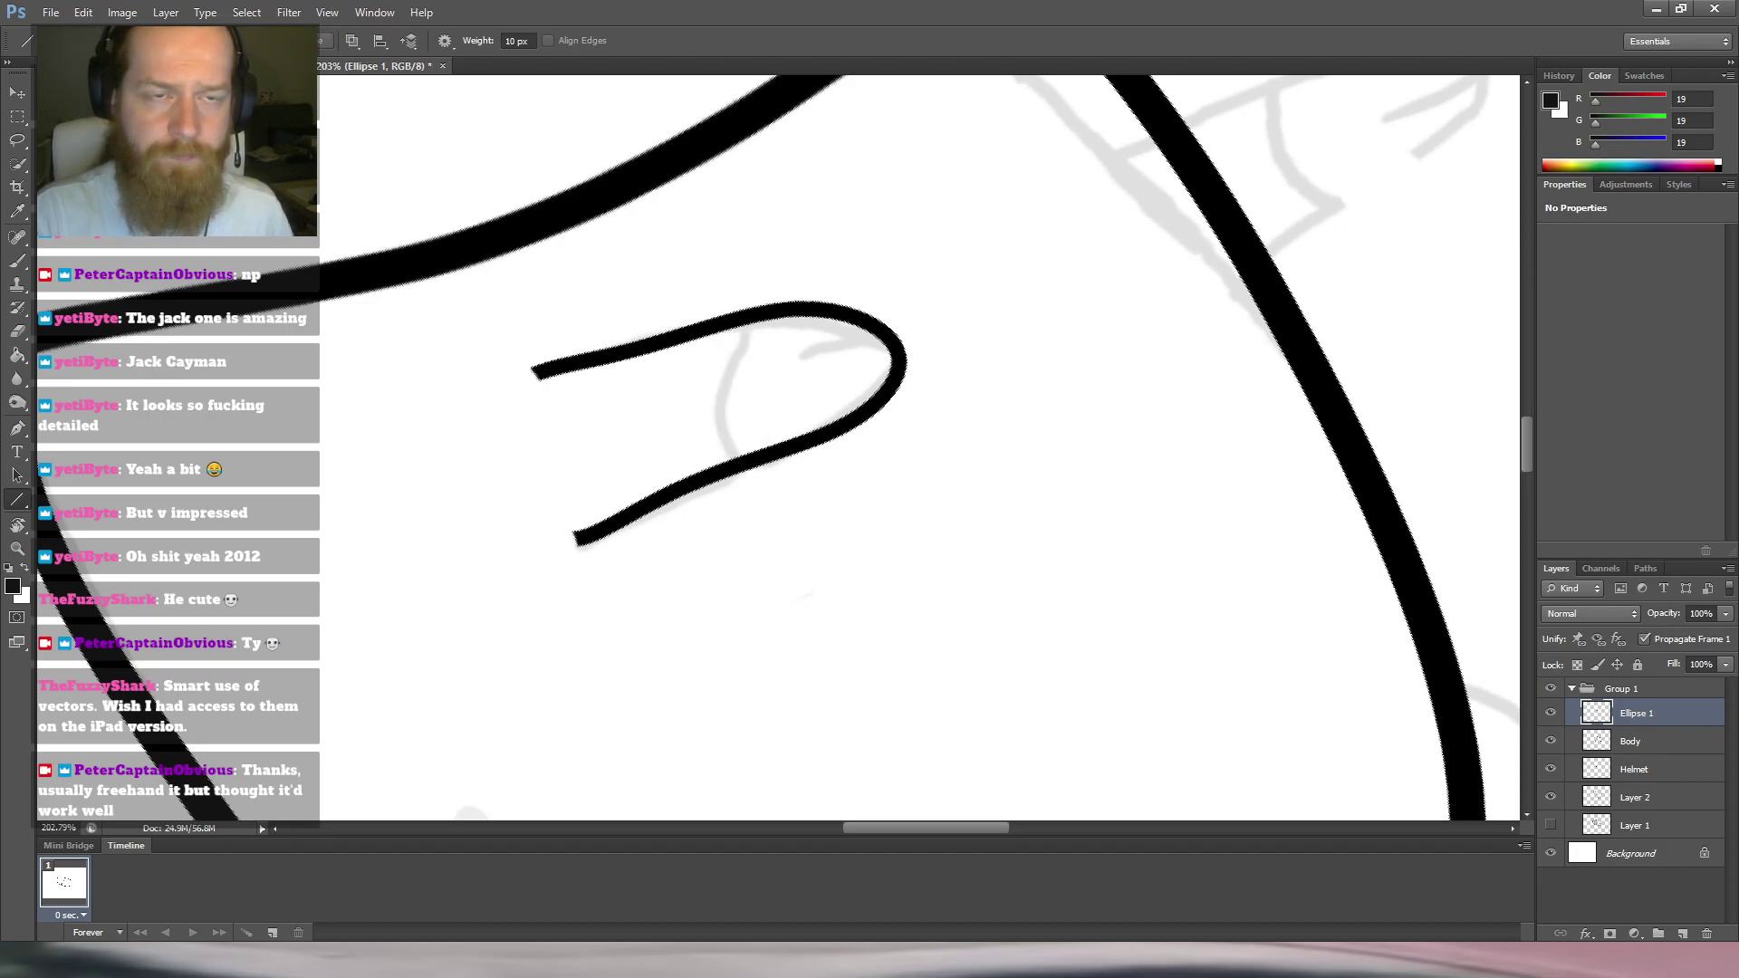
Rotate the canvas so the leg stands upright and draw a straight 10 px line shape across it at the sketched hoof line.
left_click(77, 56)
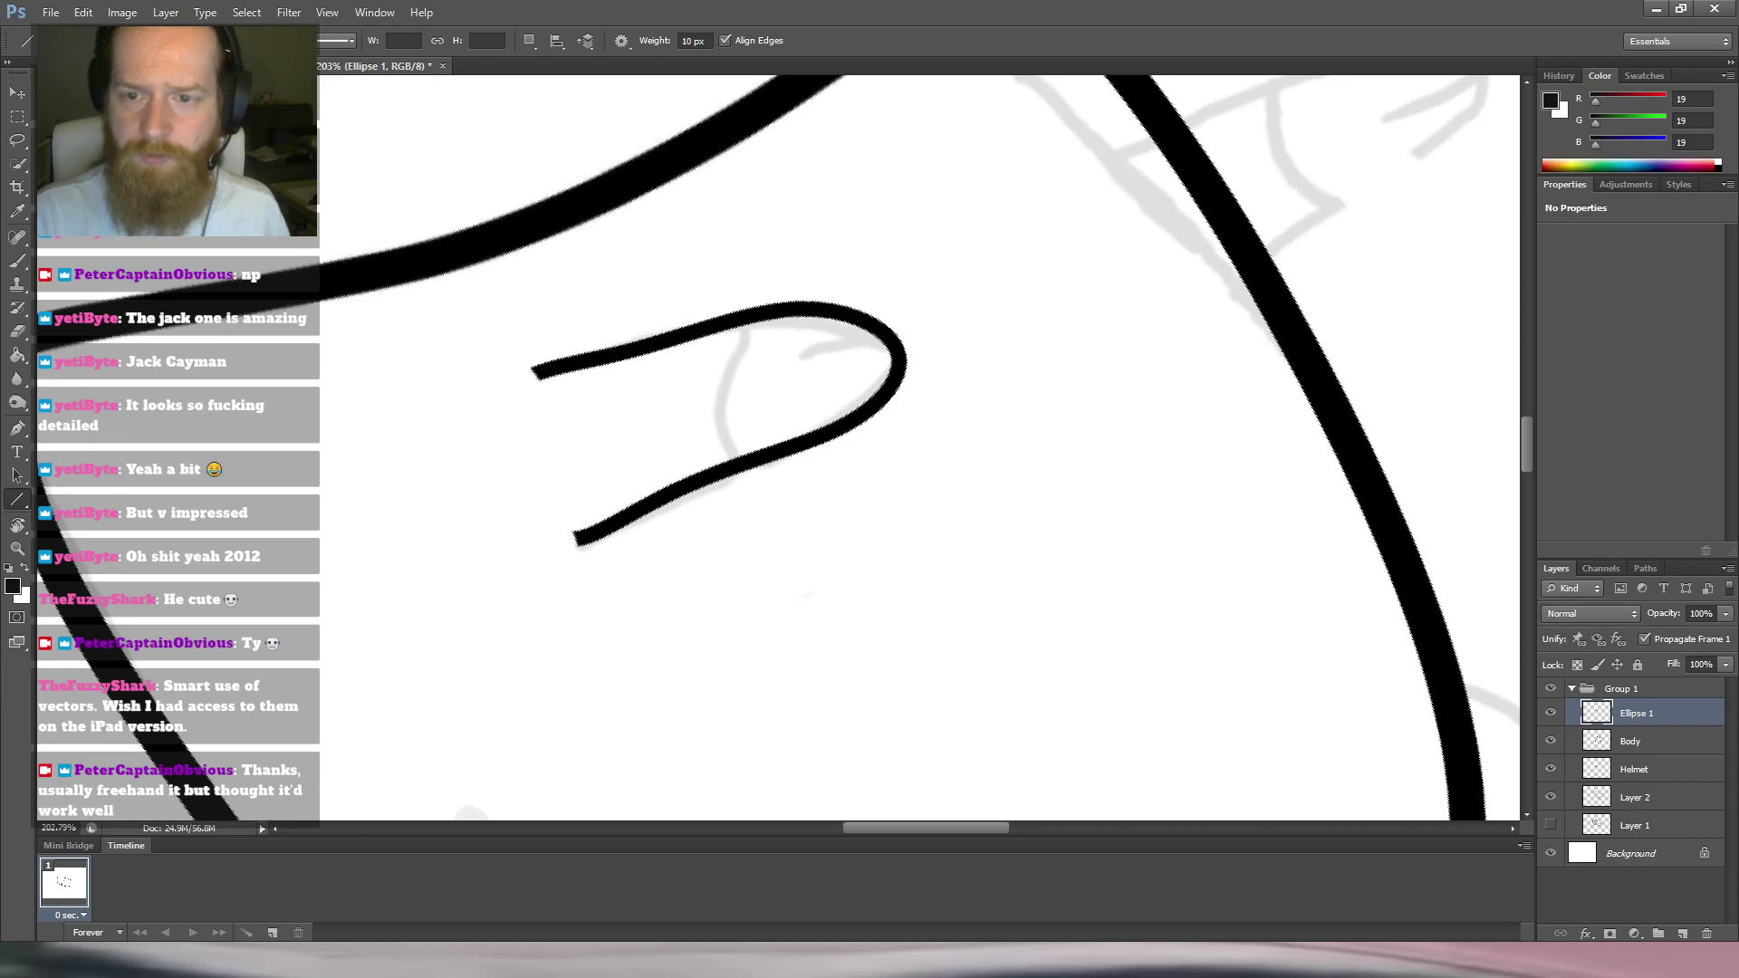
key("r")
left_click_drag(1060, 280, 839, 192)
left_click_drag(890, 261, 714, 329)
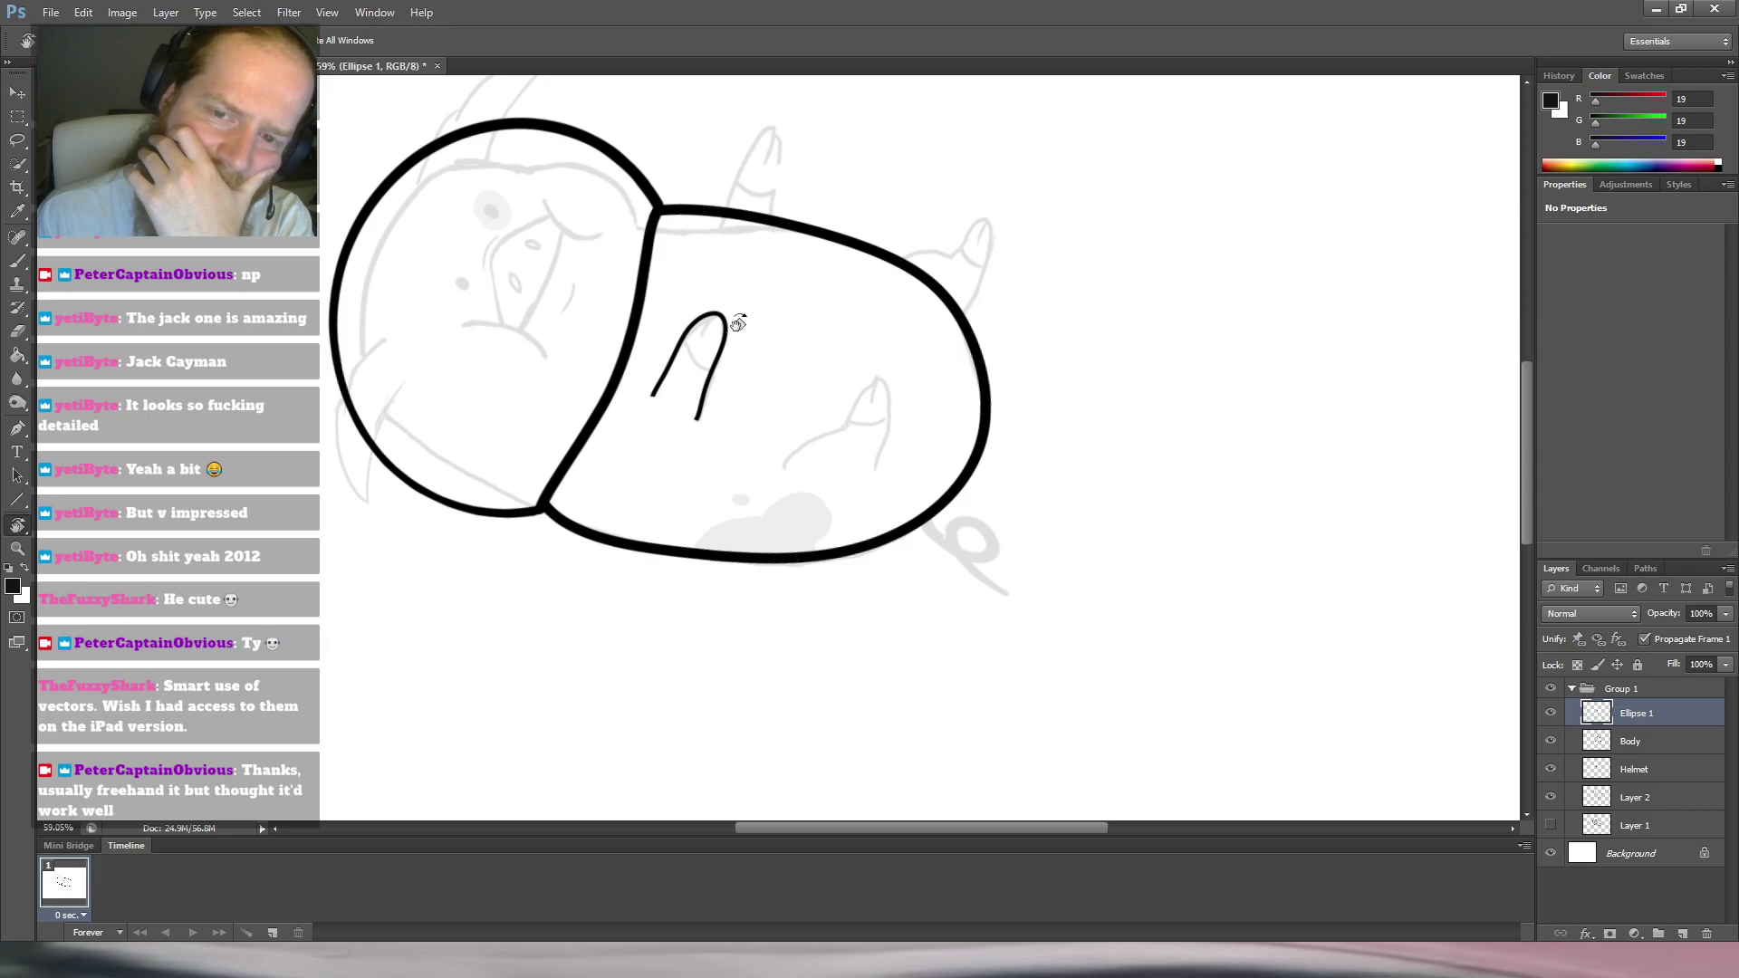
left_click_drag(830, 230, 699, 341)
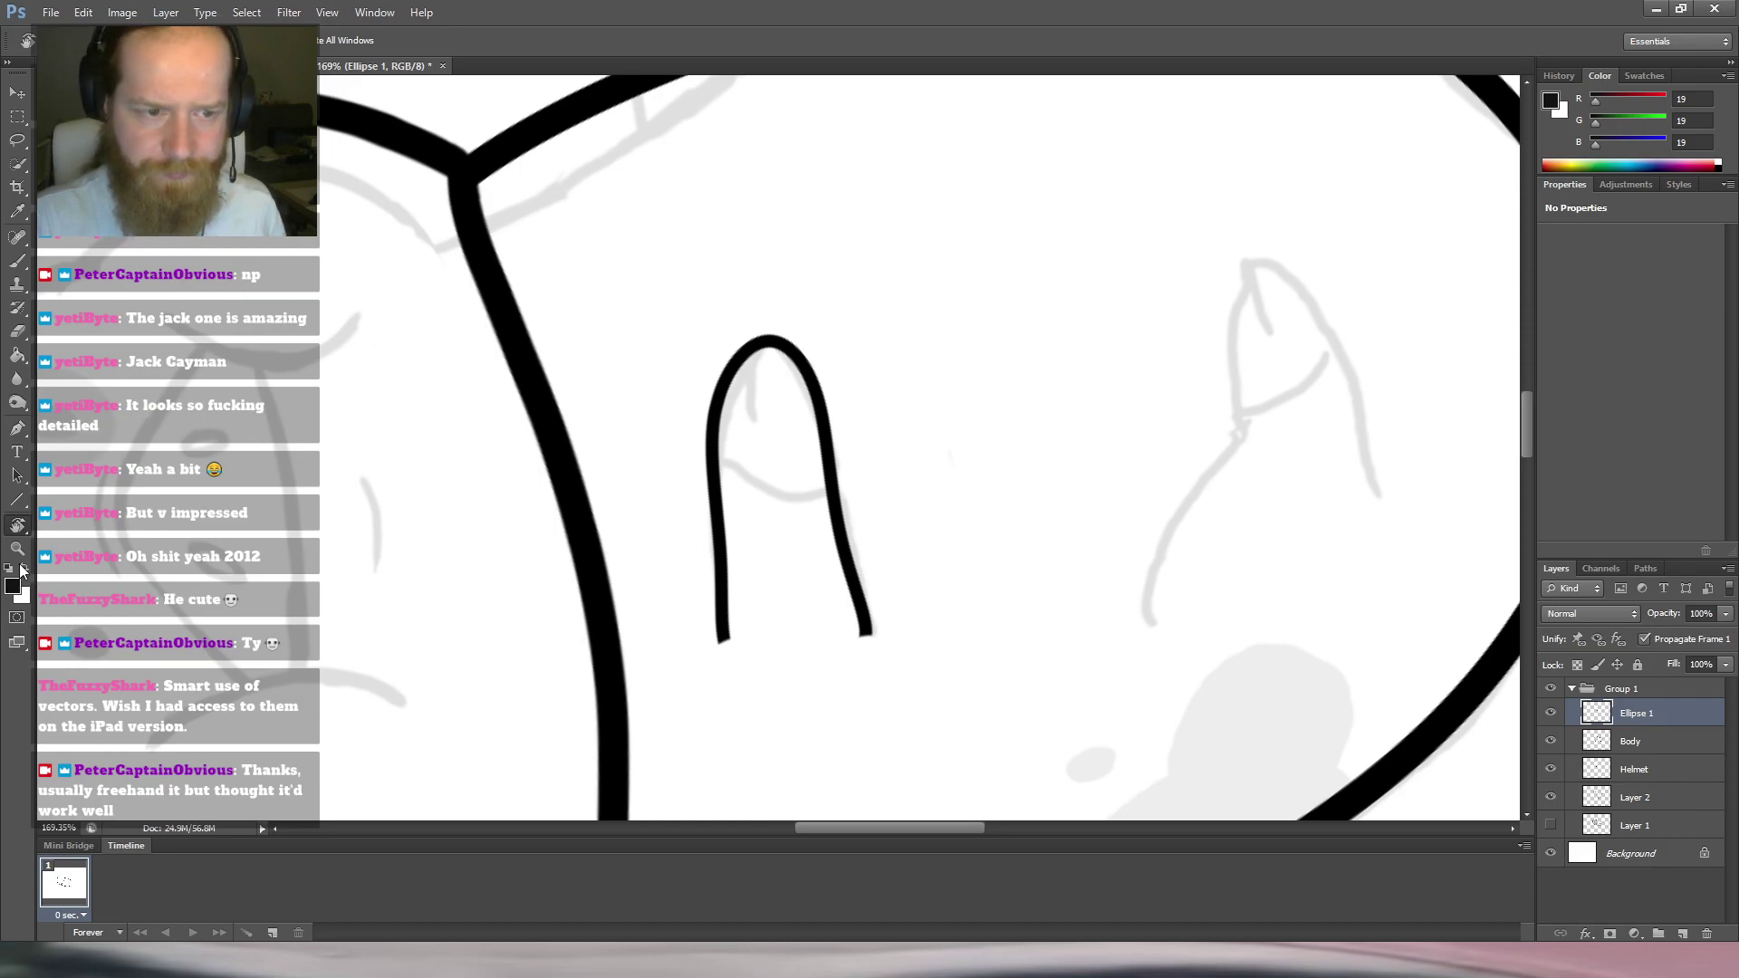
left_click(18, 500)
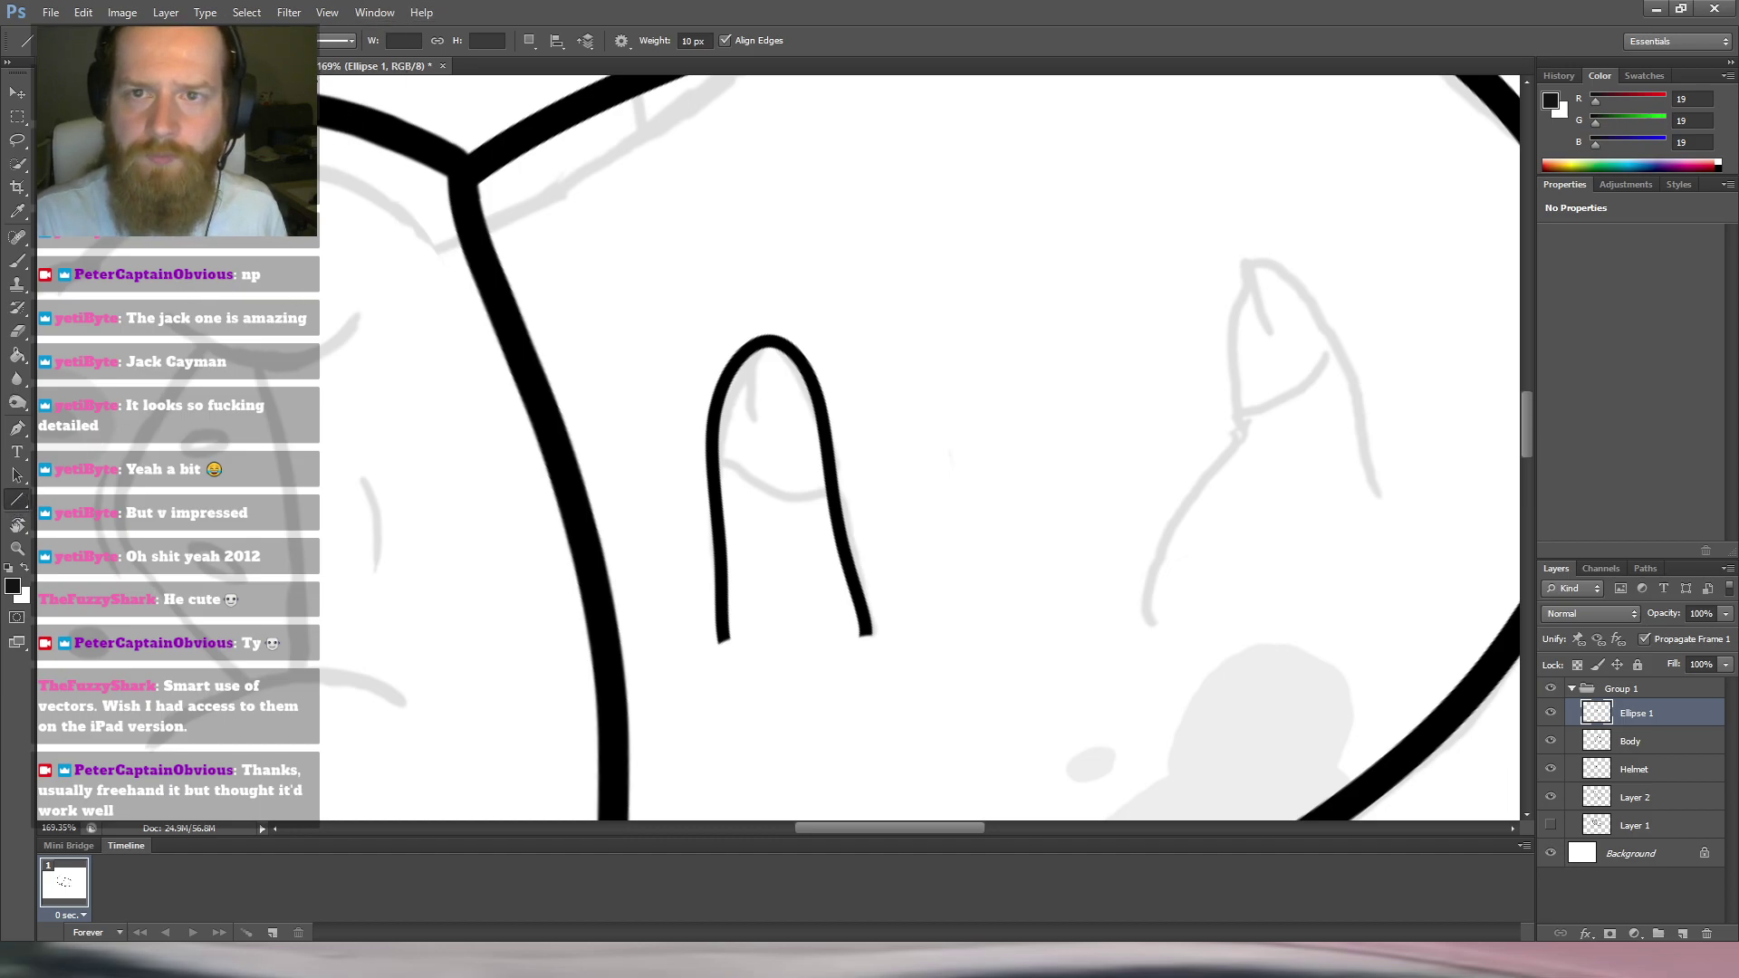
left_click_drag(713, 478, 829, 478)
left_click_drag(833, 478, 833, 476)
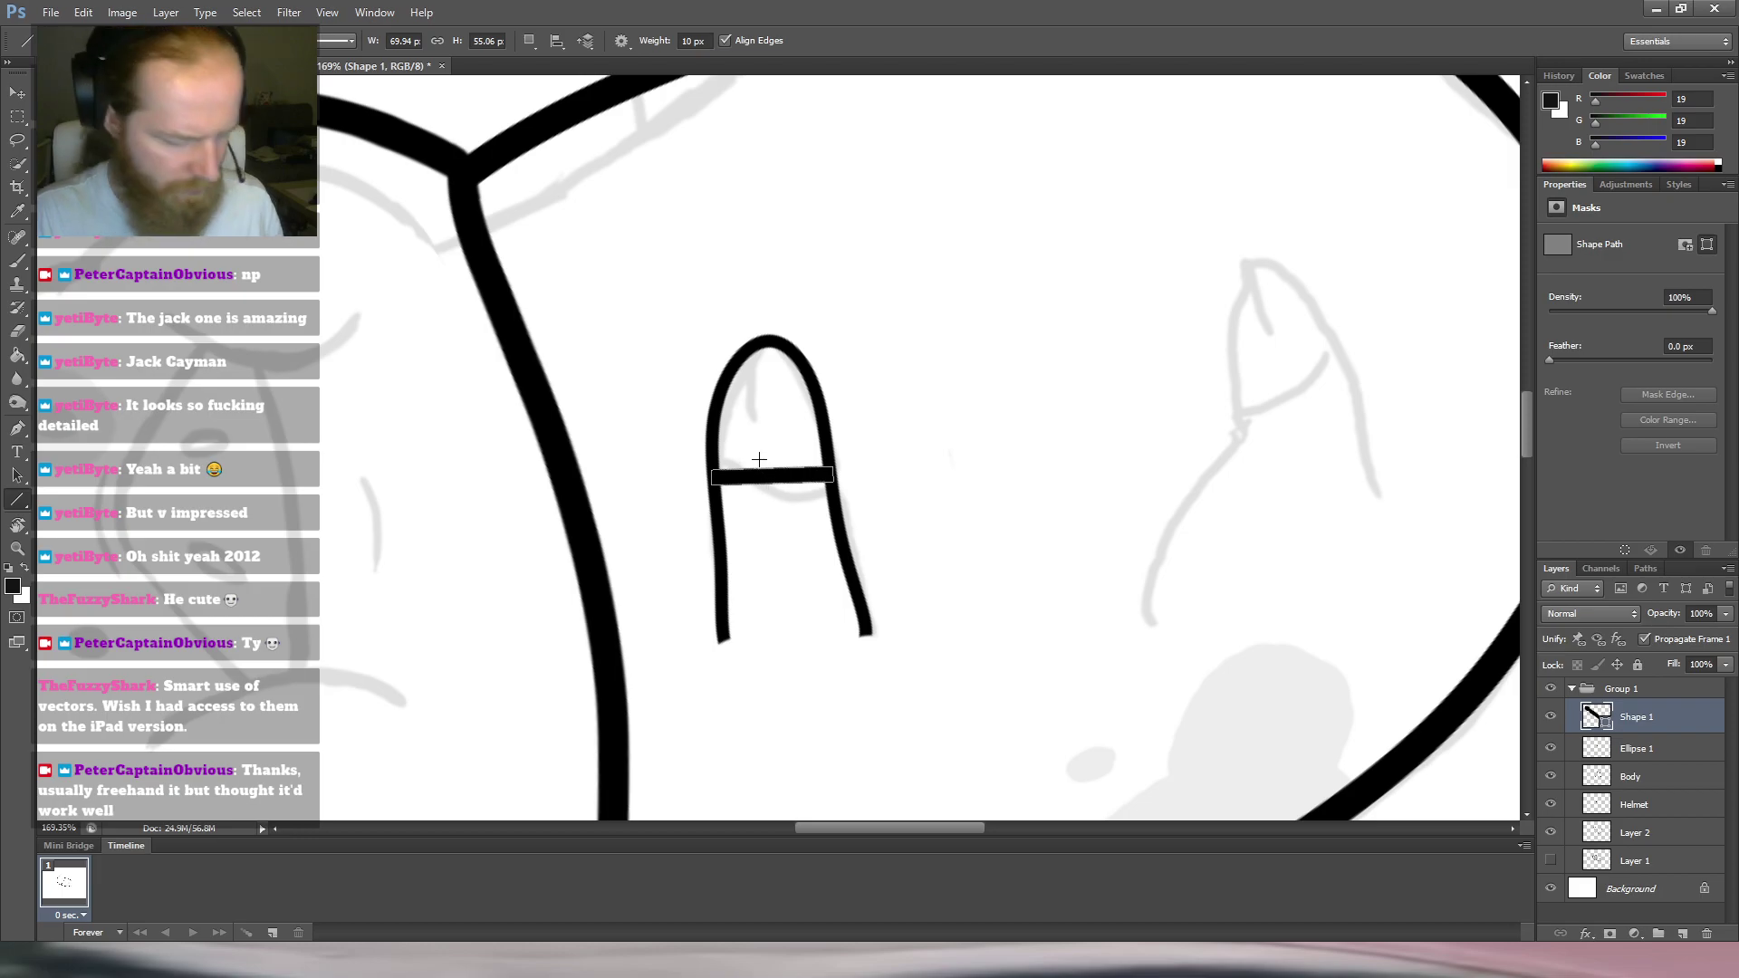
Try to warp the straight hoof line into a curve following the sketch, and check it against the whole body.
key("l")
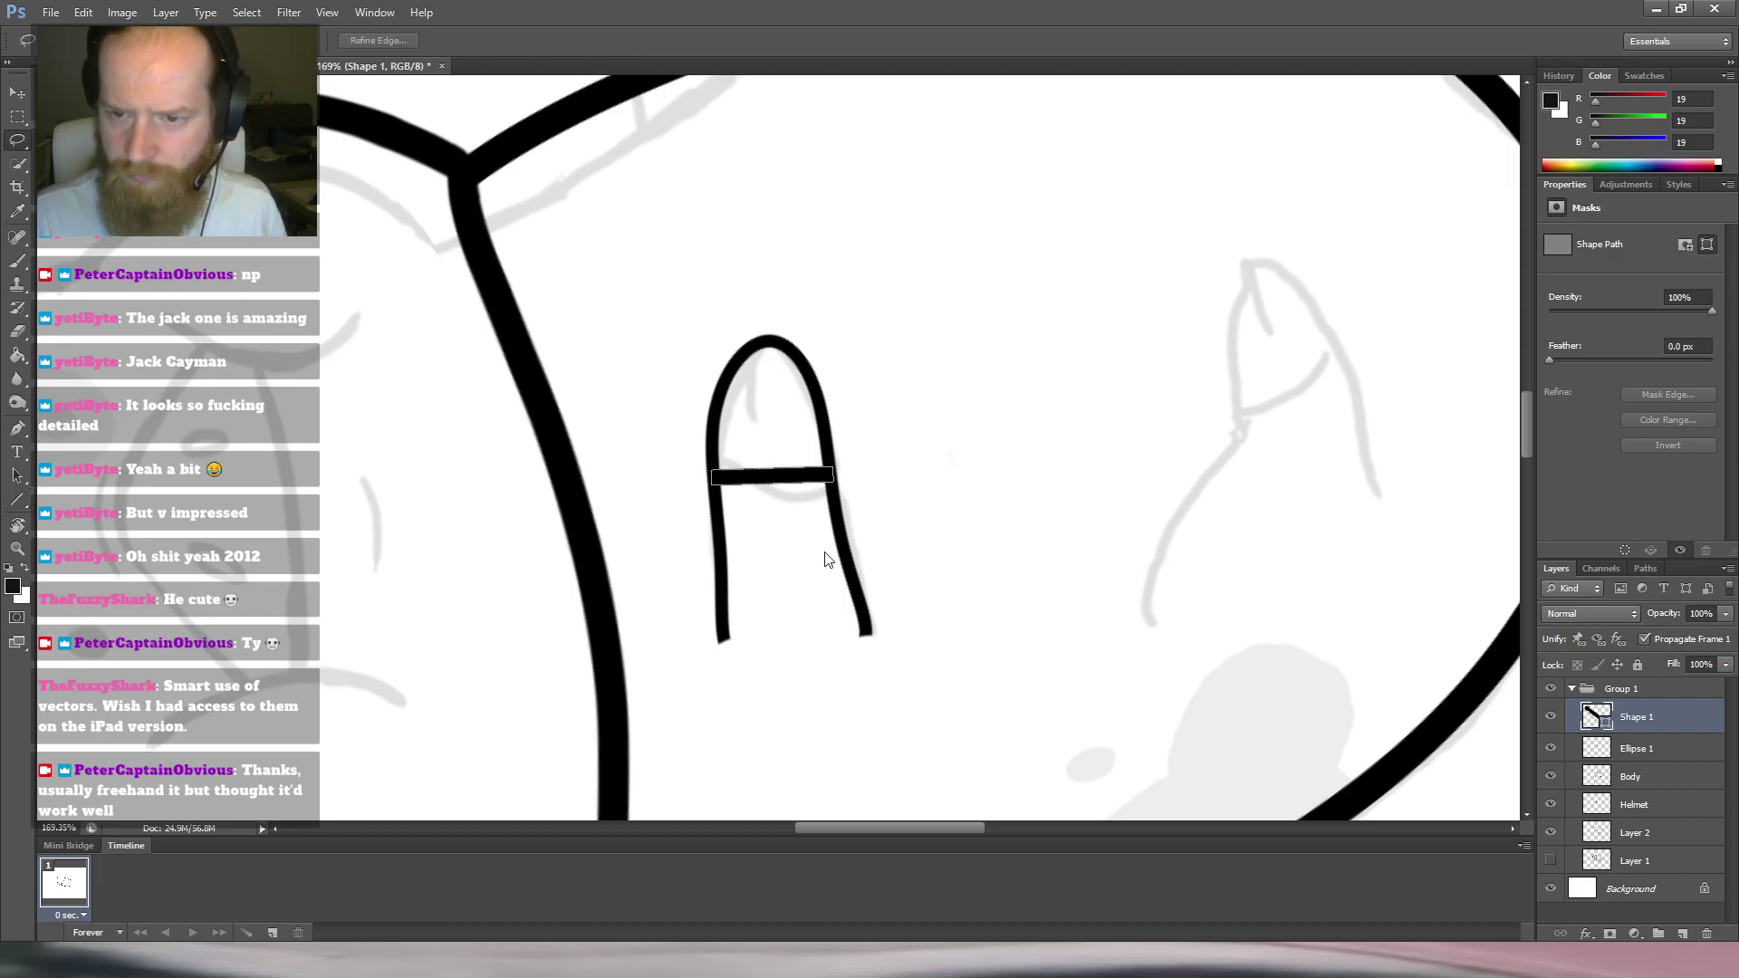
key("ctrl+t")
right_click(805, 474)
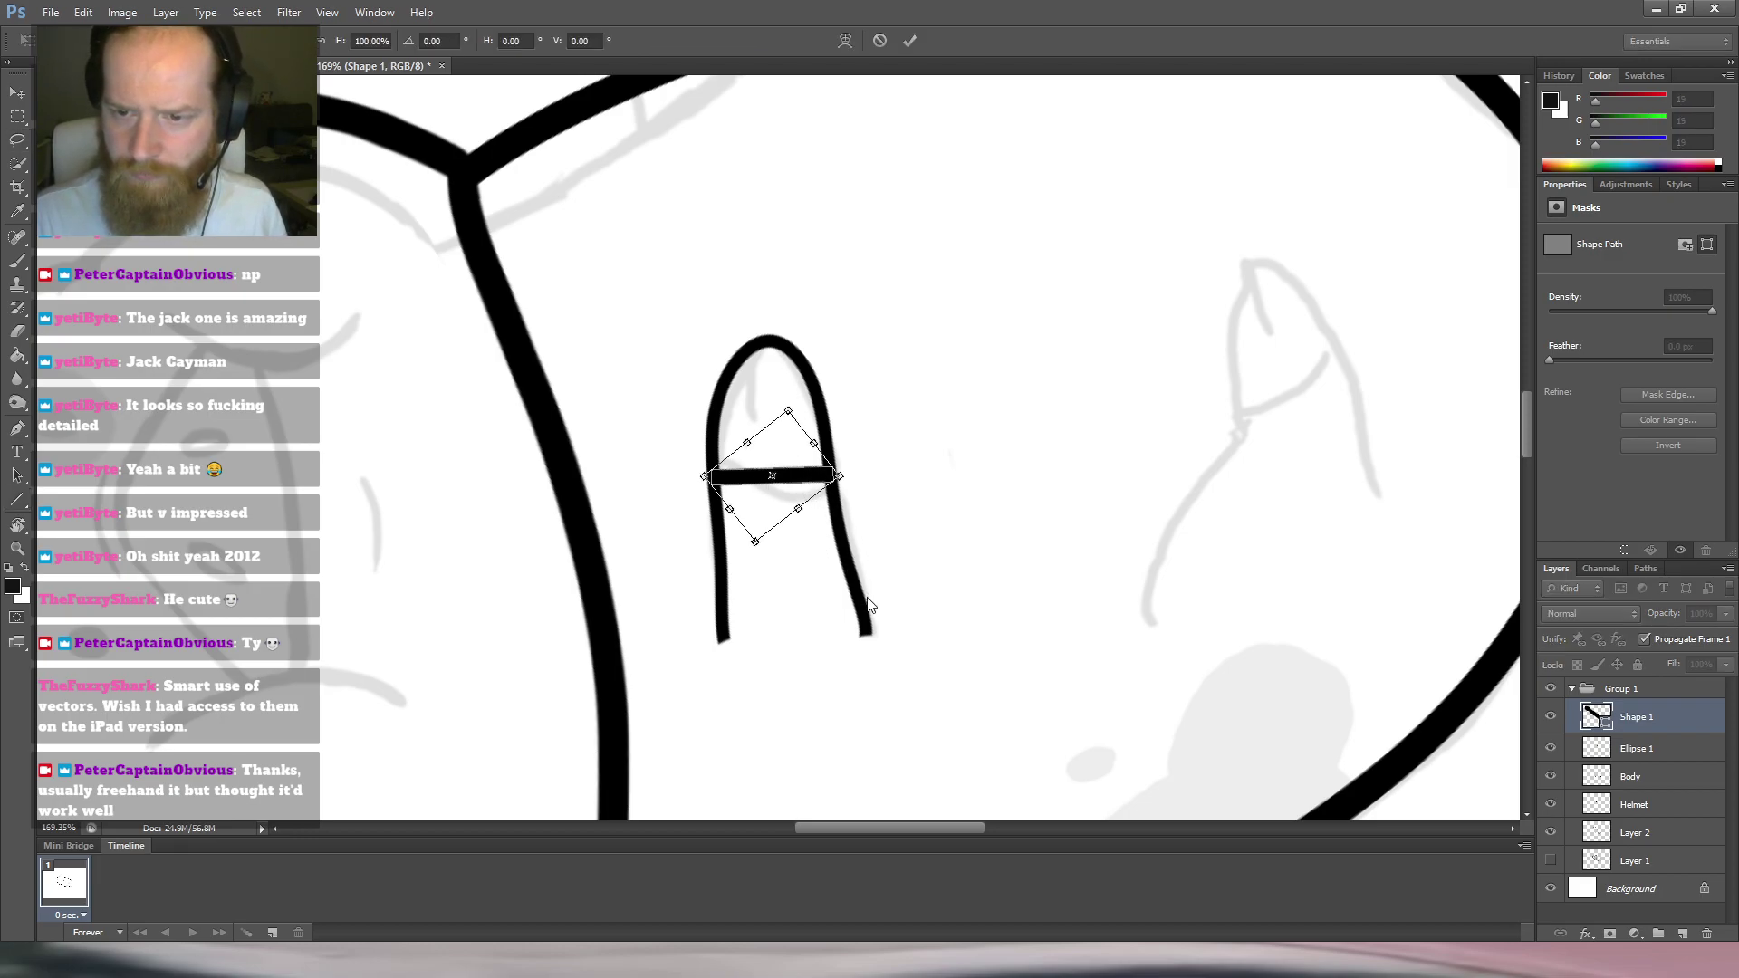
left_click(864, 620)
left_click_drag(773, 474, 736, 462)
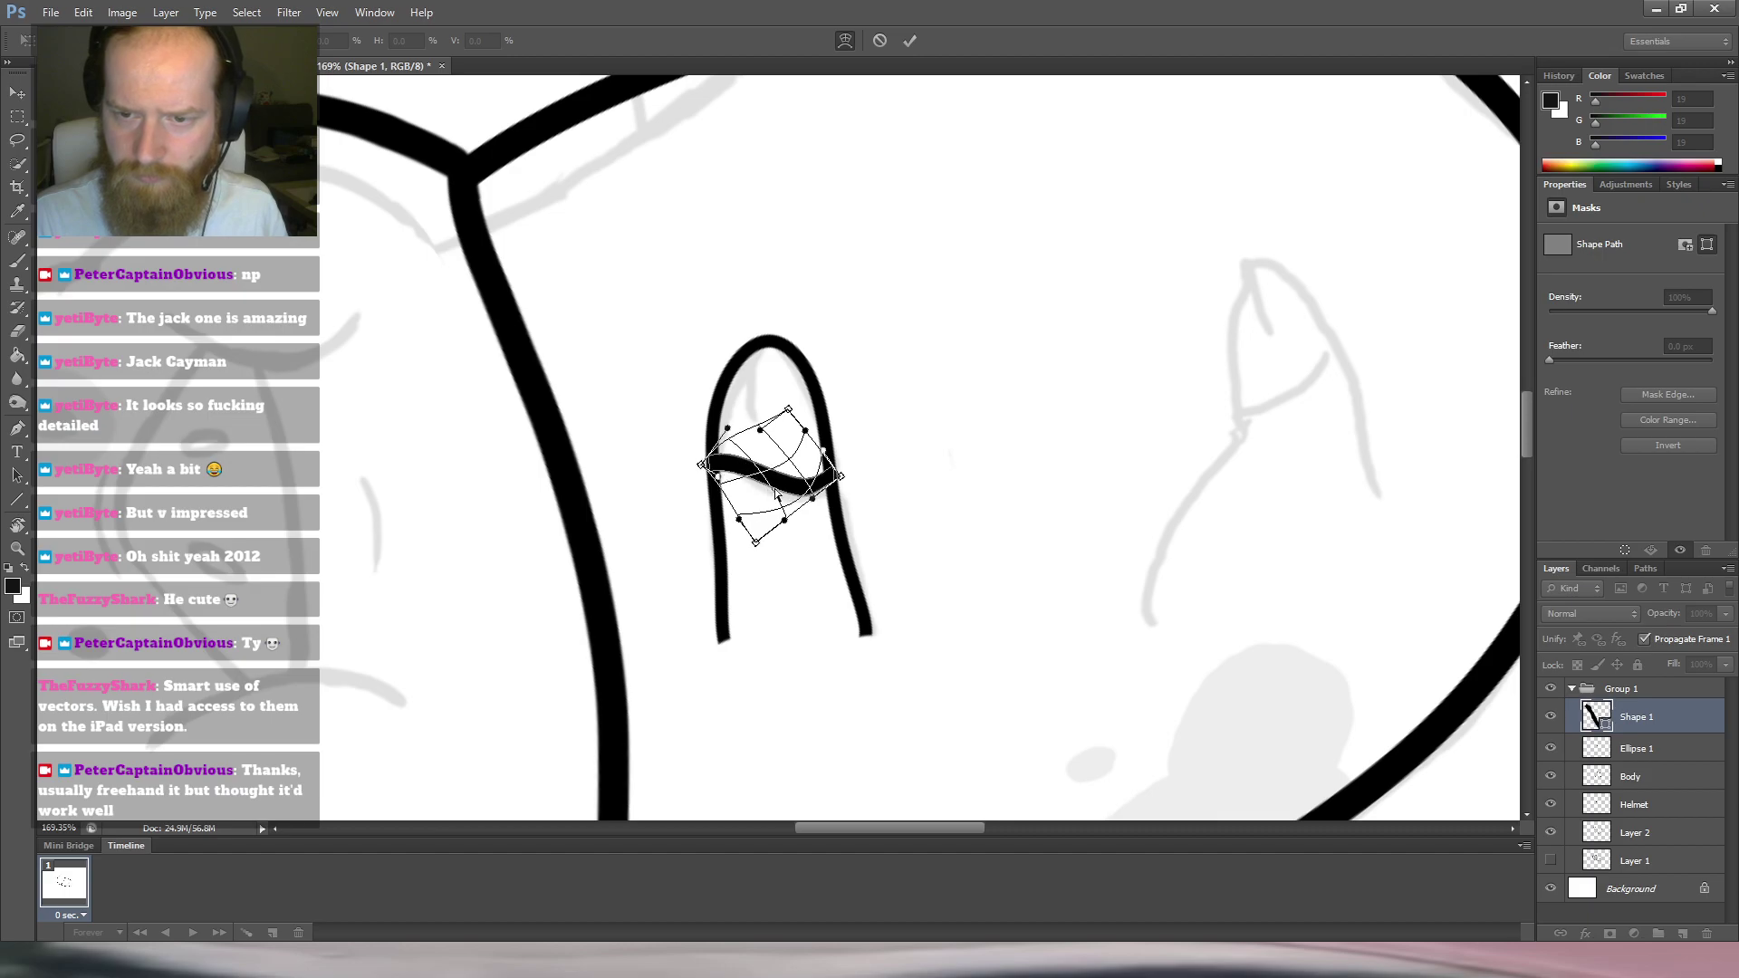
key("Return")
key("r")
left_click_drag(791, 358, 924, 362)
scroll(846, 358, "down", 6)
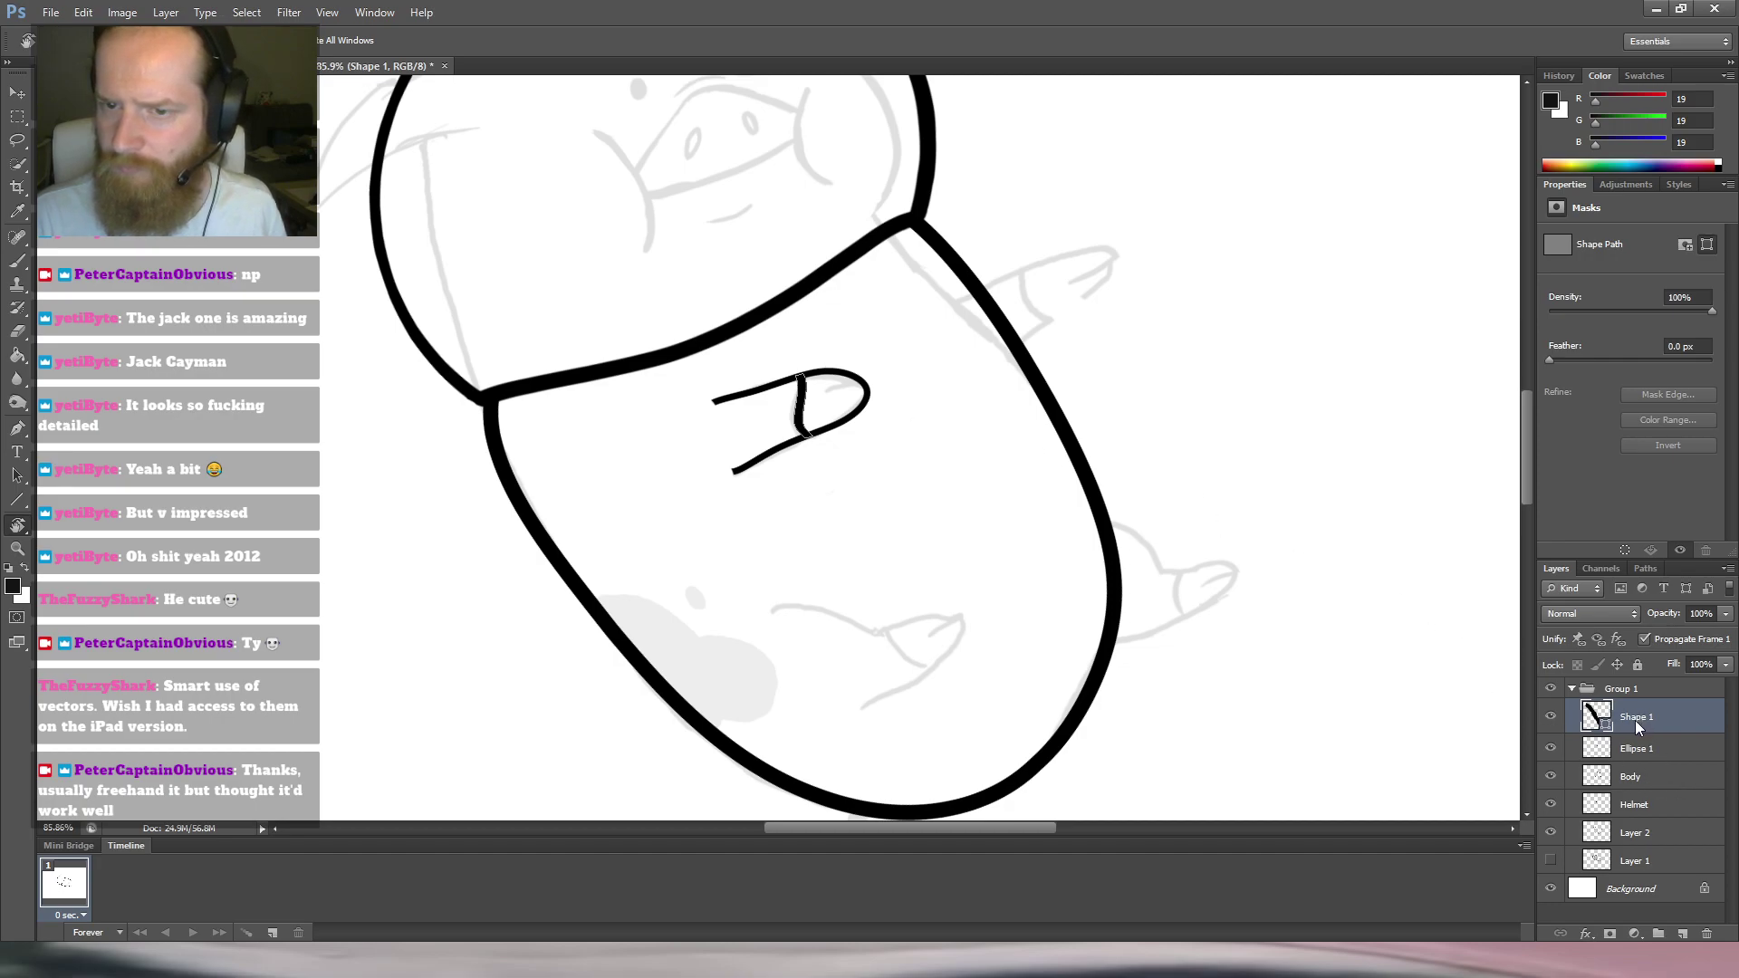
scroll(797, 367, "up", 5)
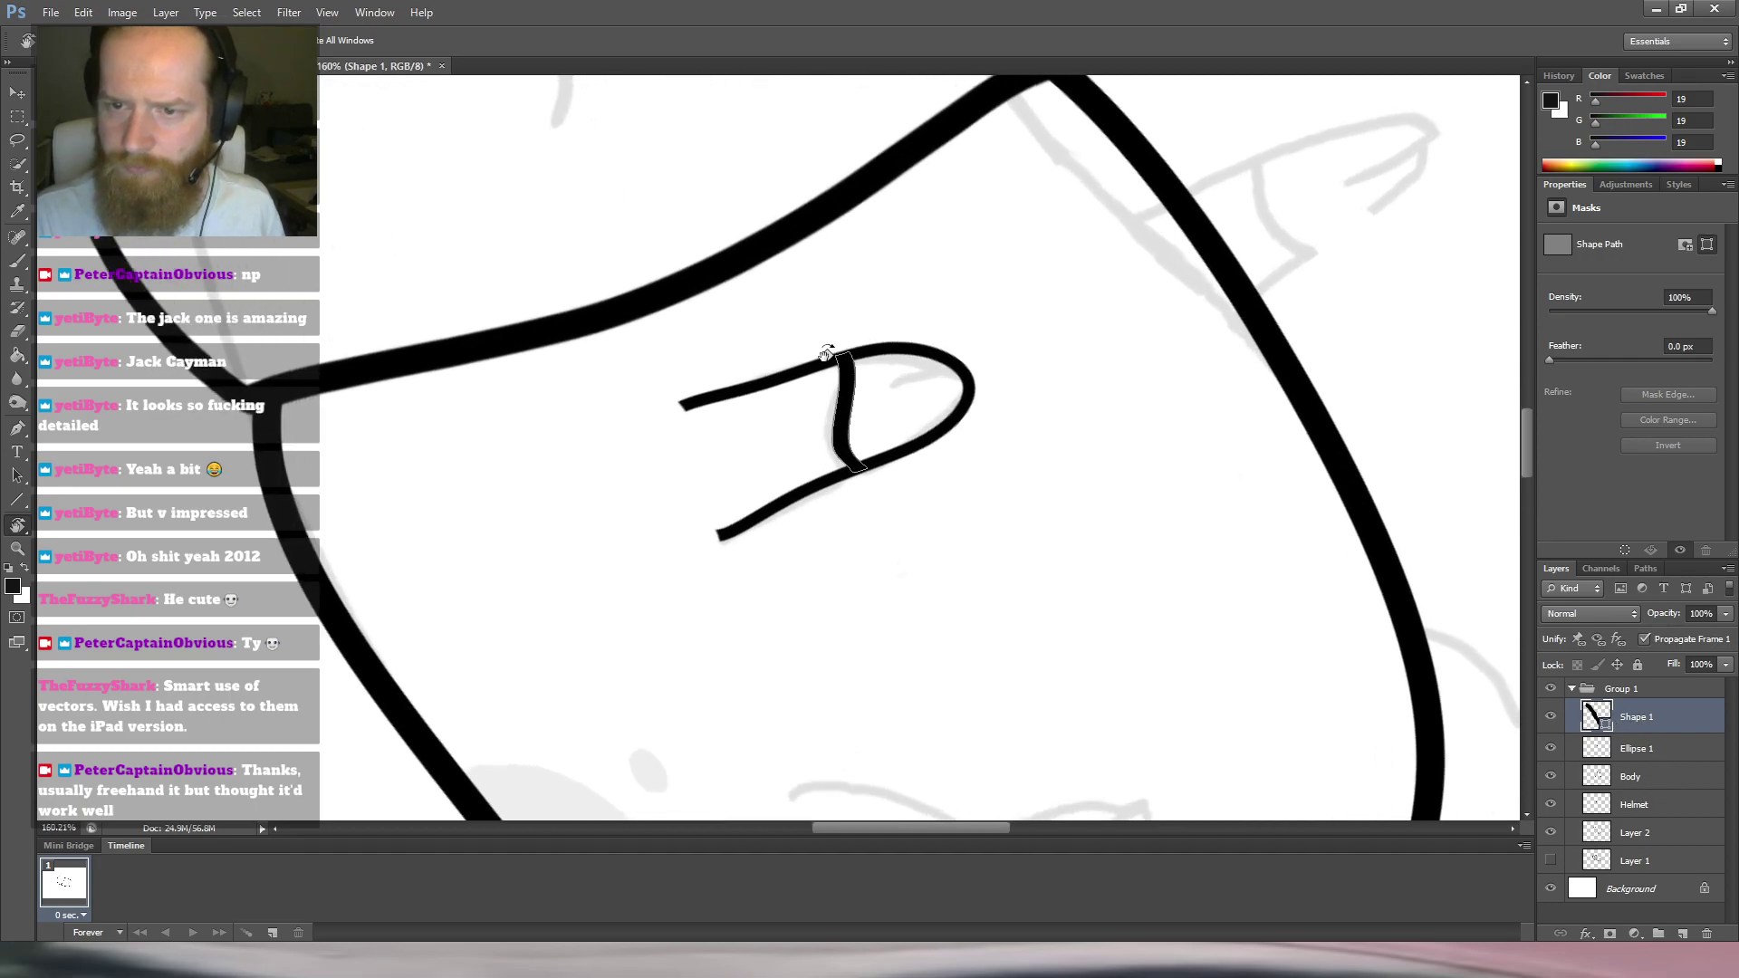
Warp the straight hoof line into a gentle curve between the leg's two sides, following the sketch, and apply the transform.
key("l")
key("ctrl+t")
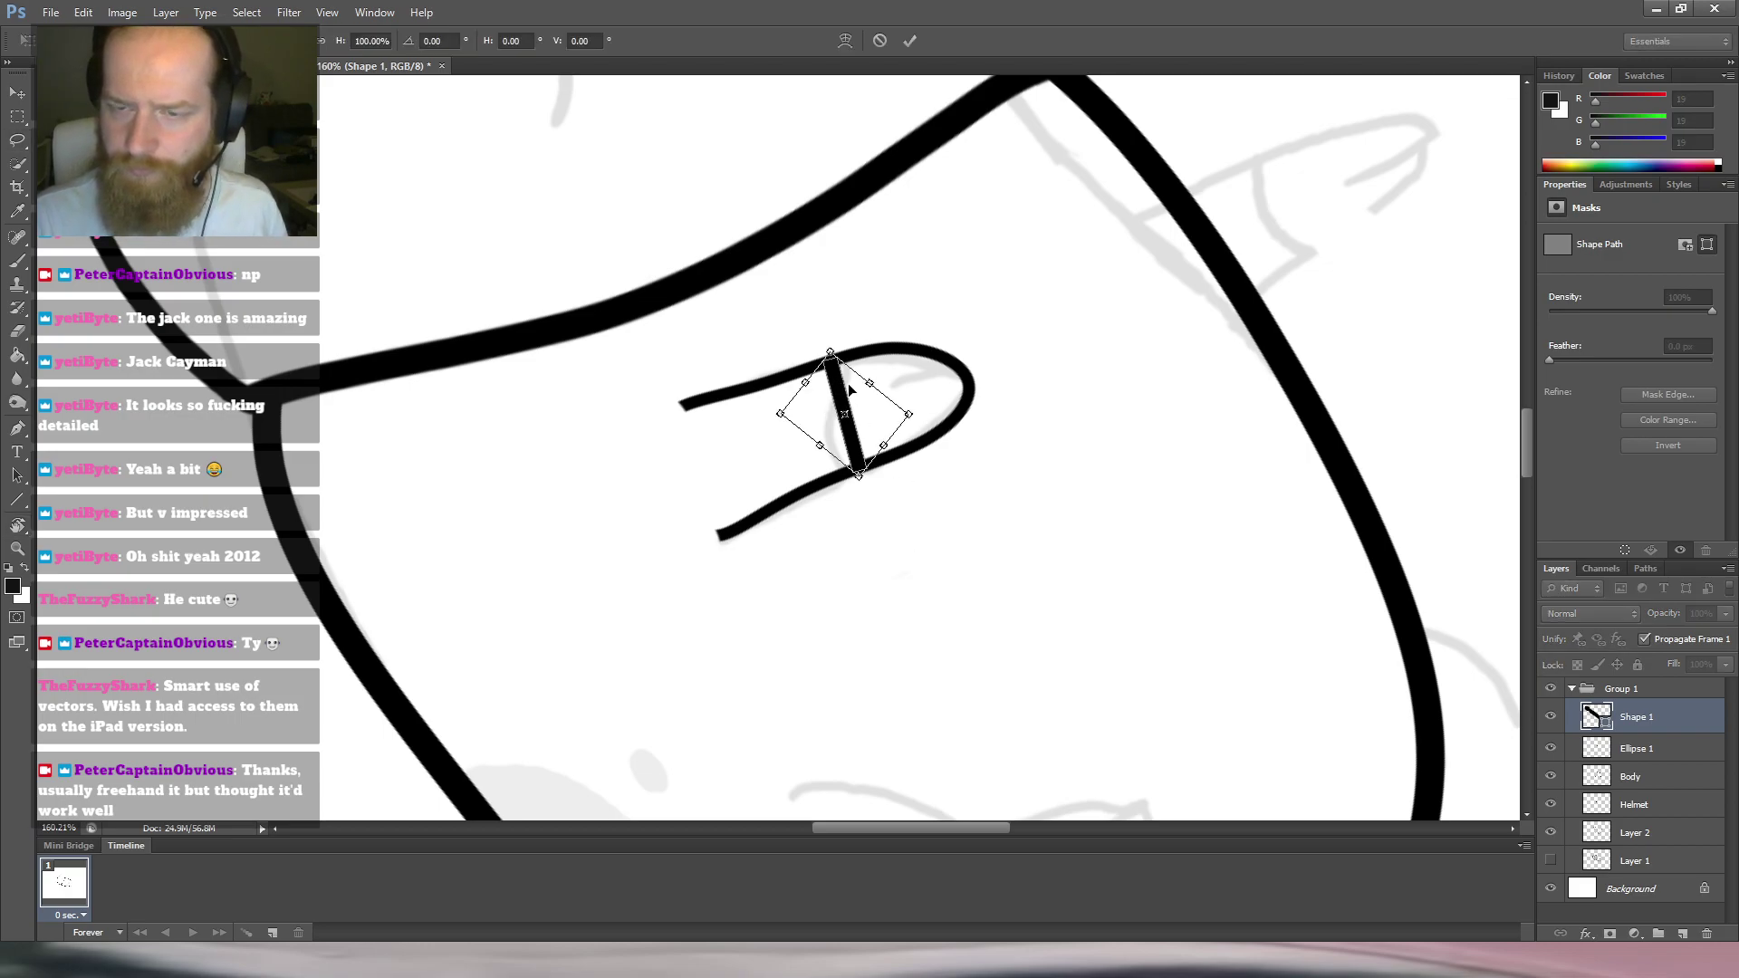
left_click(907, 523)
left_click_drag(844, 418, 854, 438)
left_click_drag(834, 377, 841, 385)
mouse_move(857, 470)
left_mouse_down()
mouse_move(861, 391)
mouse_move(833, 401)
mouse_move(861, 473)
left_mouse_up()
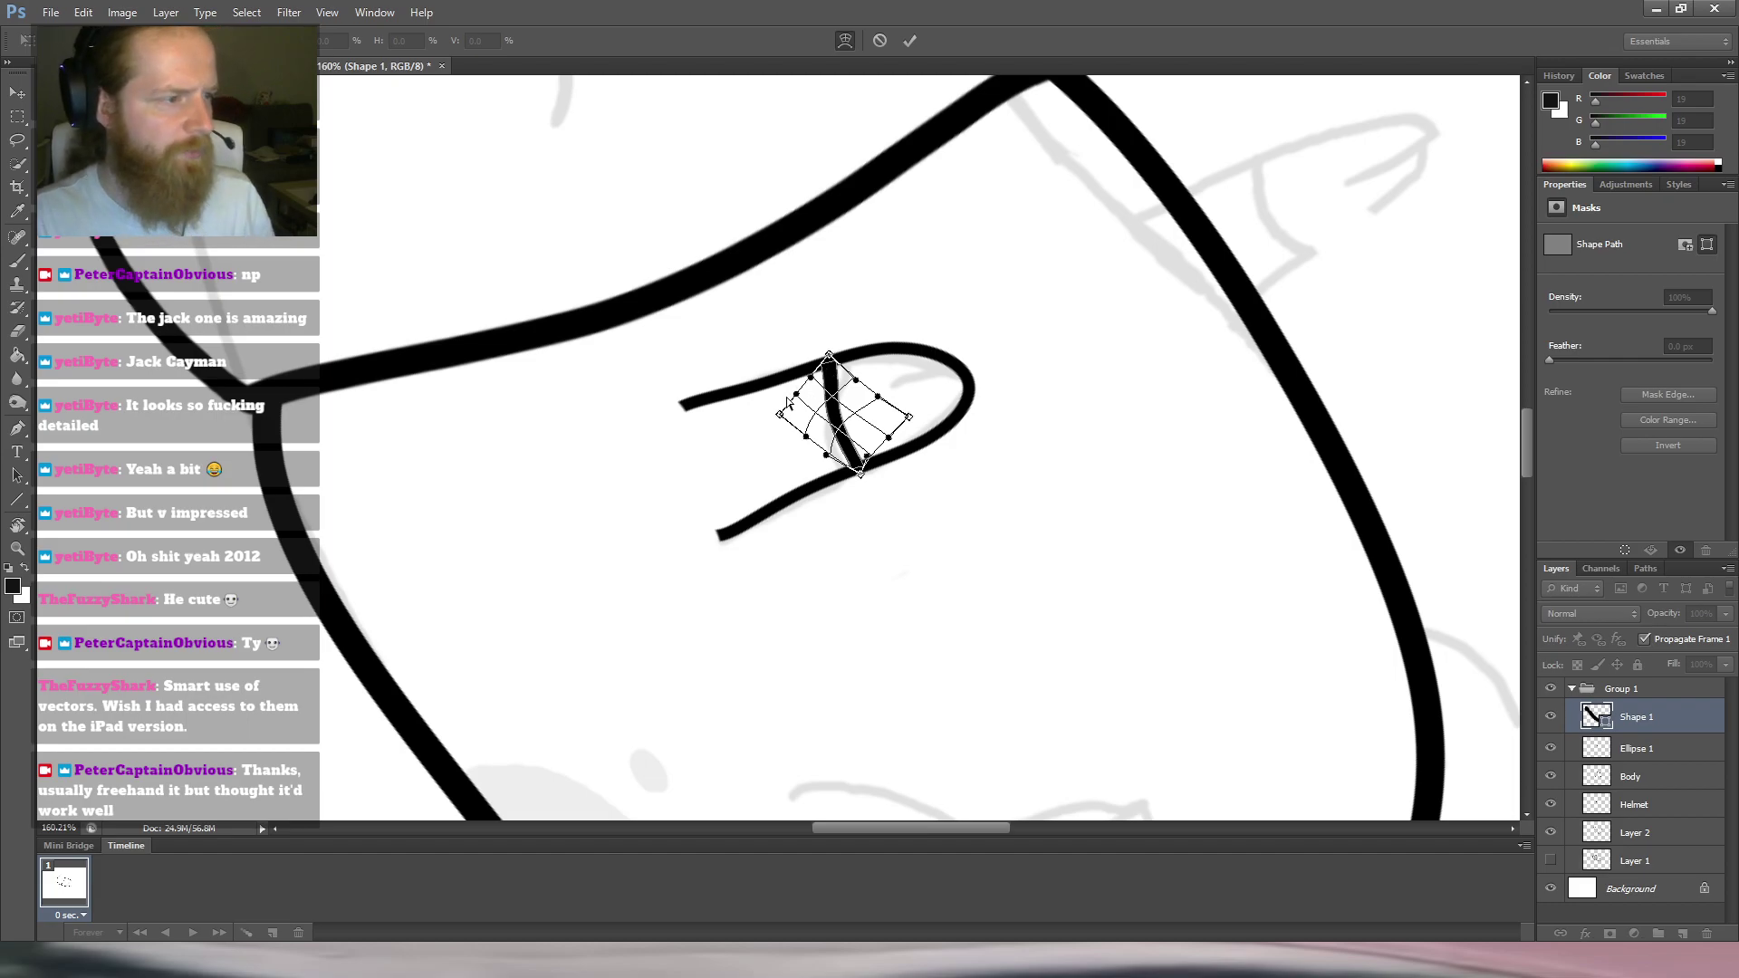
key("Return")
key("l")
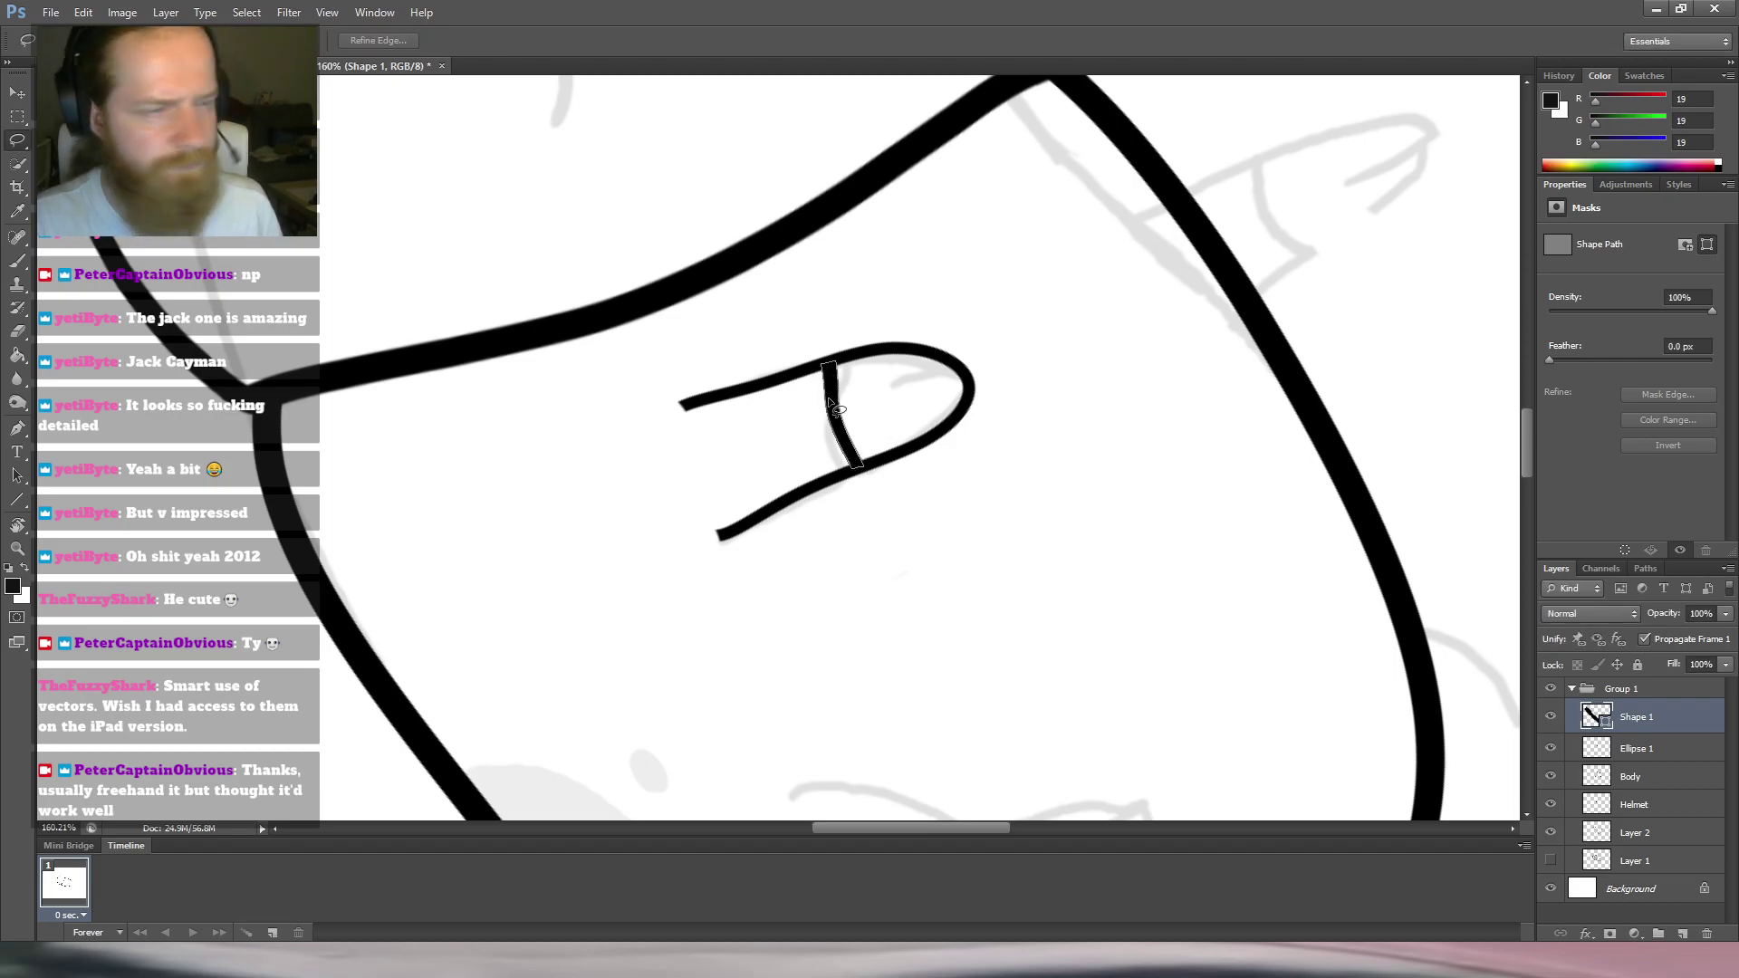
Rotate the canvas view counterclockwise and rasterize the Shape 1 hoof line layer.
key("r")
mouse_move(935, 335)
left_mouse_down()
mouse_move(769, 202)
mouse_move(739, 216)
left_mouse_up()
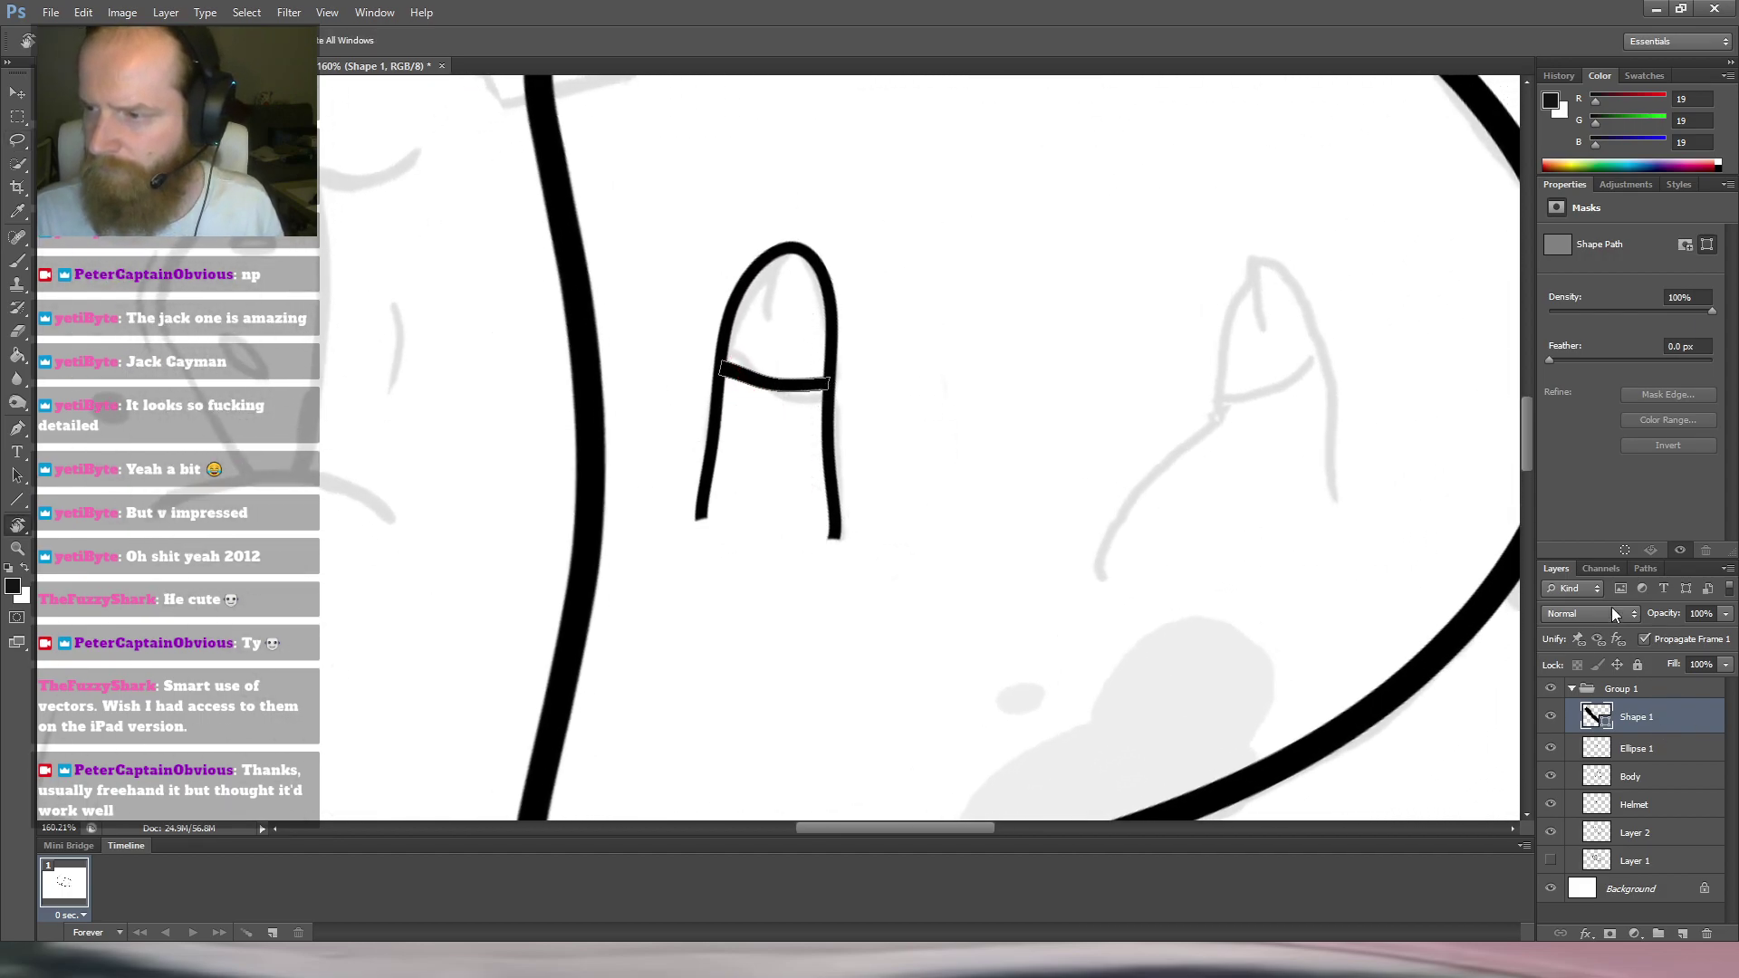
scroll(861, 281, "down", 5)
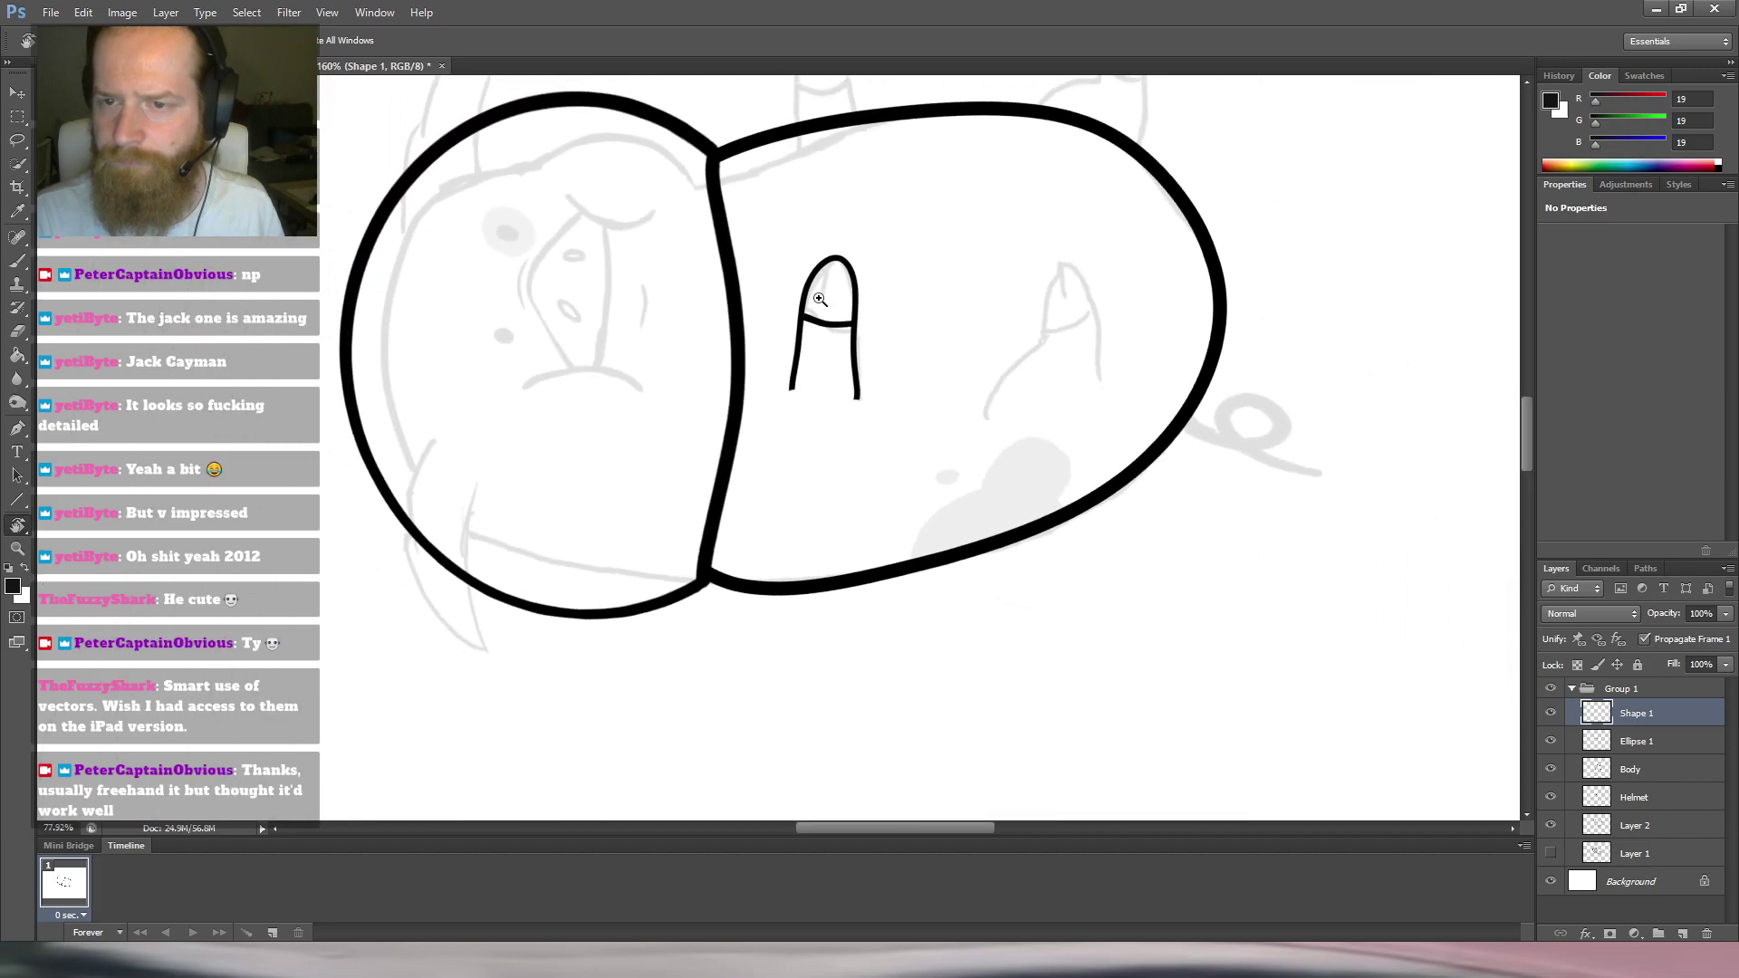
left_click_drag(865, 295, 715, 399)
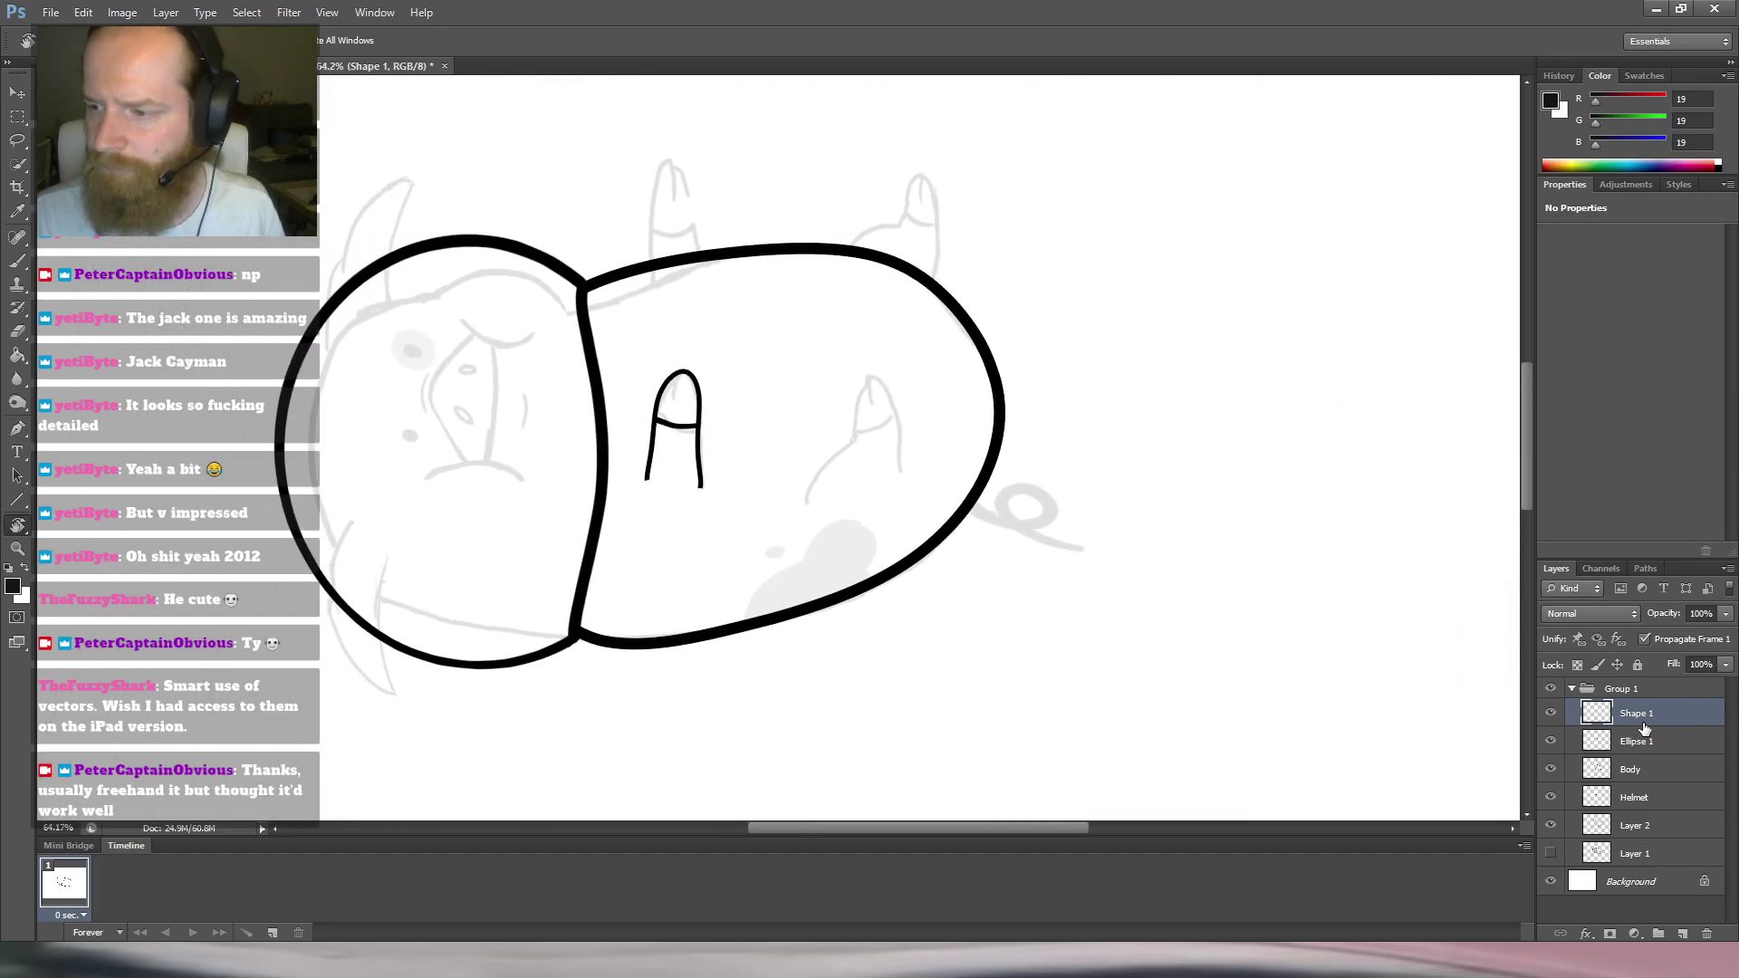
Merge the Shape 1 hoof line and Ellipse 1 leg layers into one layer and rename it Foot.
left_click(1552, 742)
left_click(1551, 742)
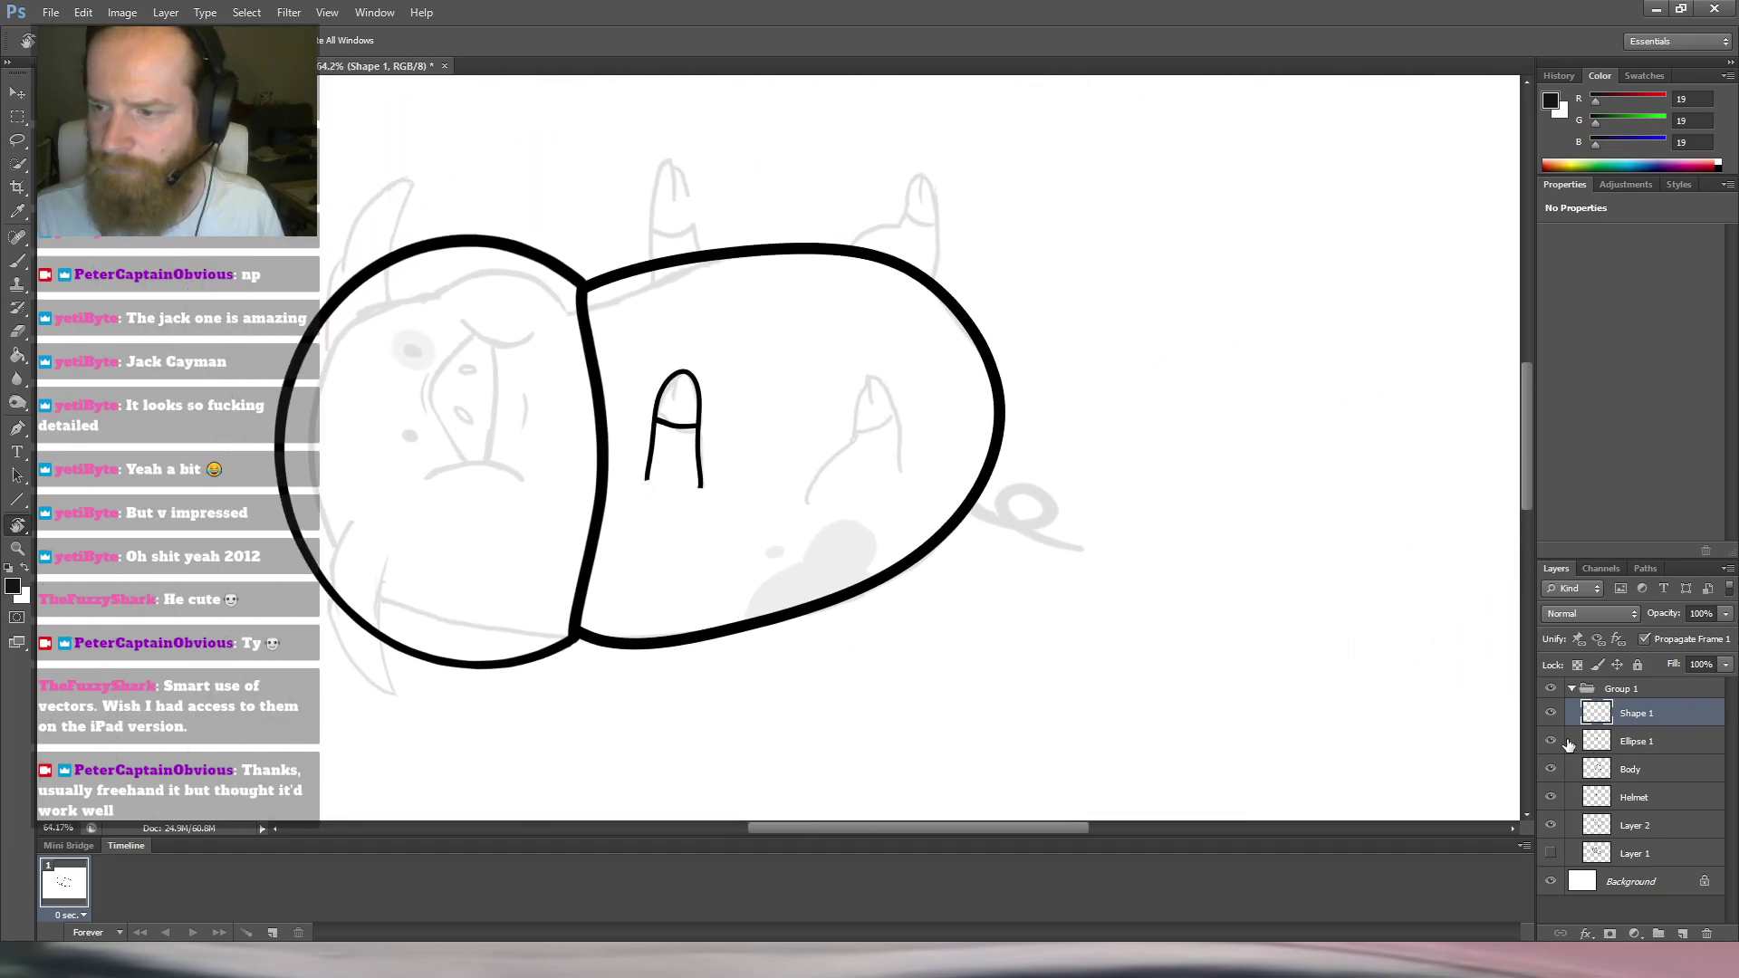
left_click(1651, 744, "shift")
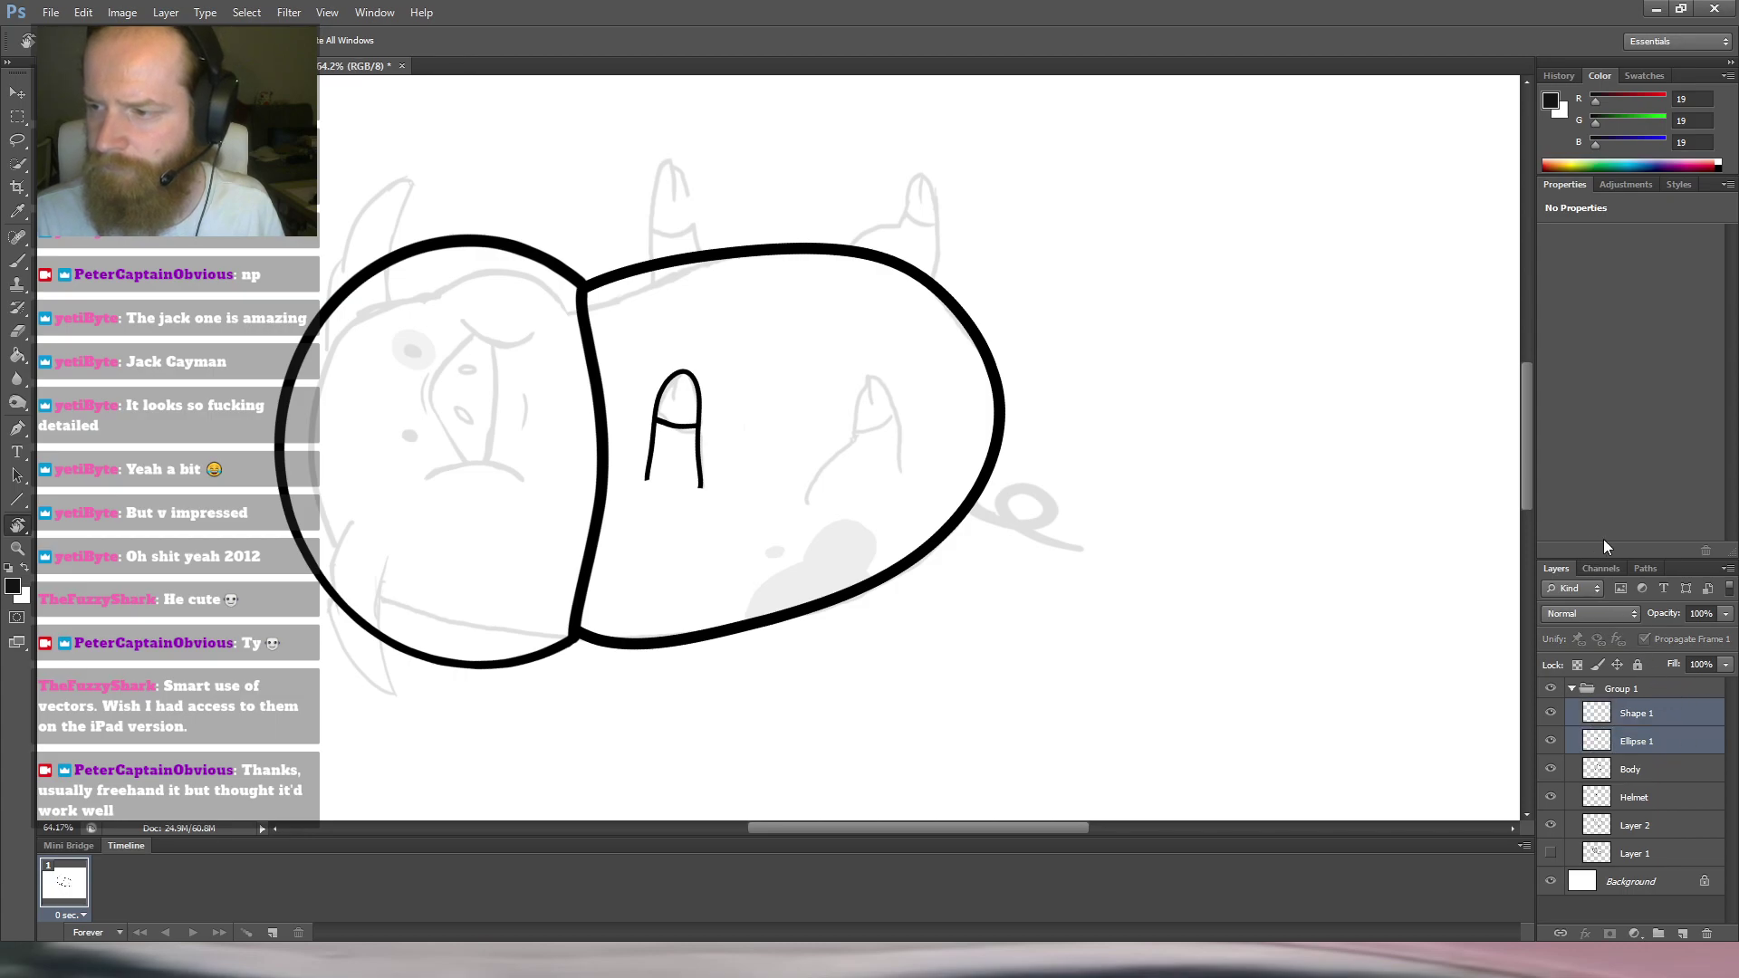
key("ctrl+e")
double_click(1638, 714)
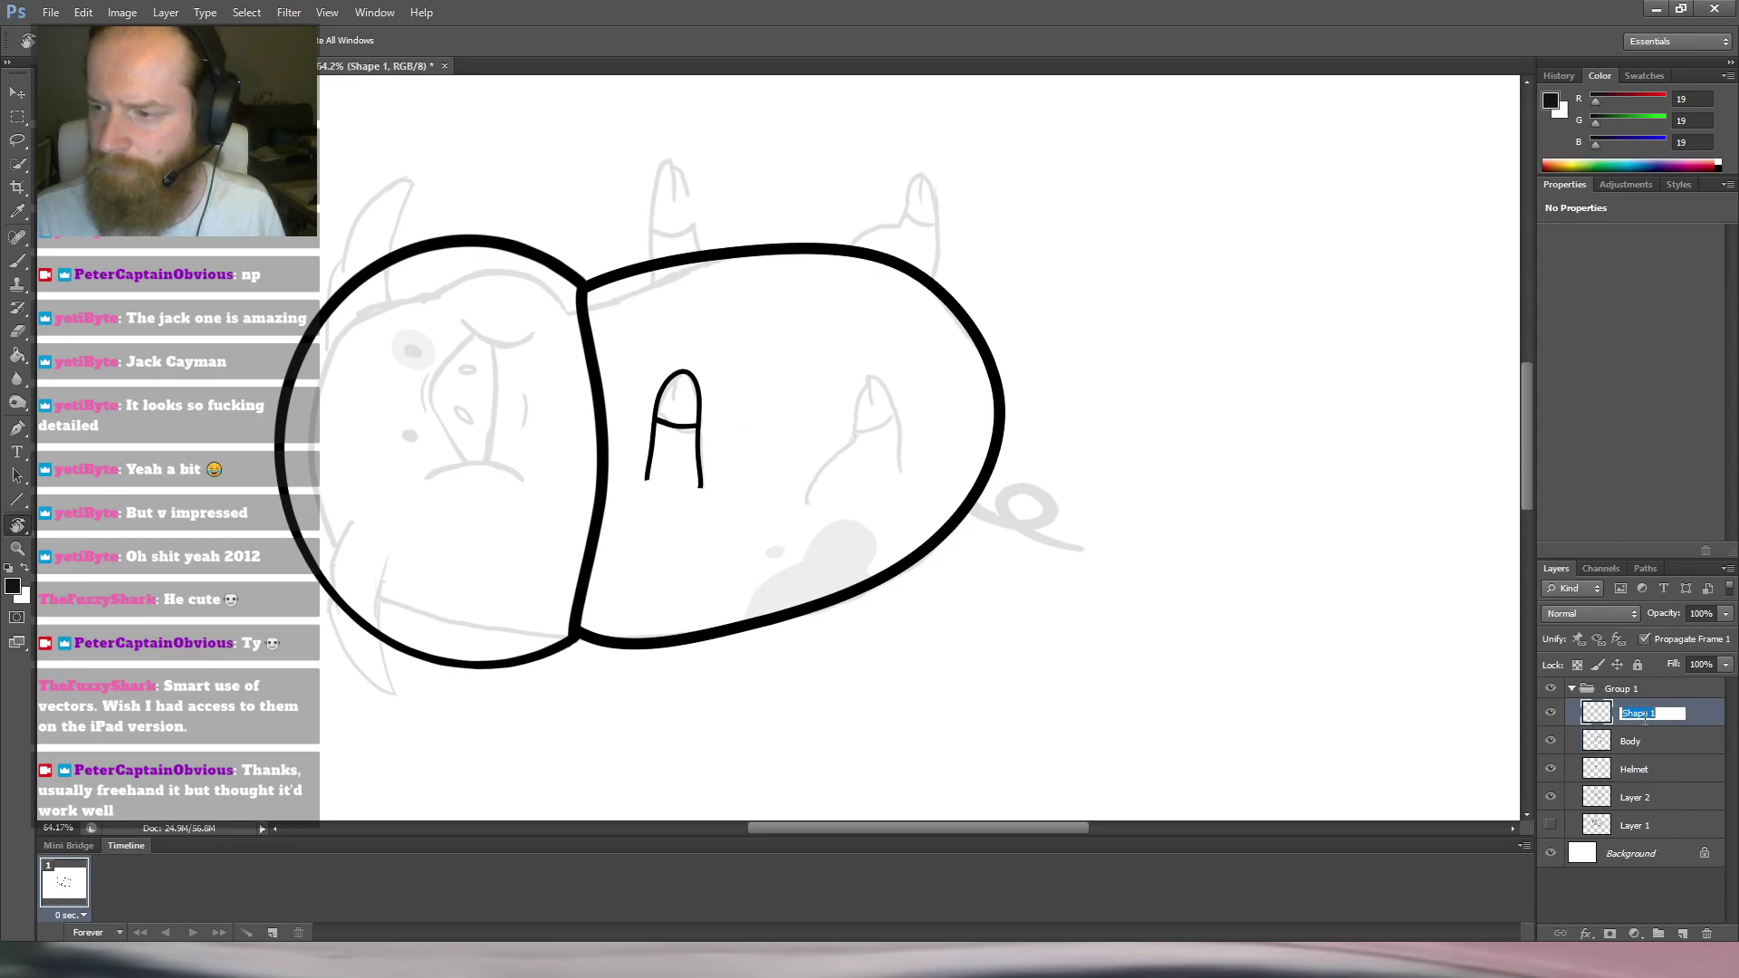
type("Foot")
key("Return")
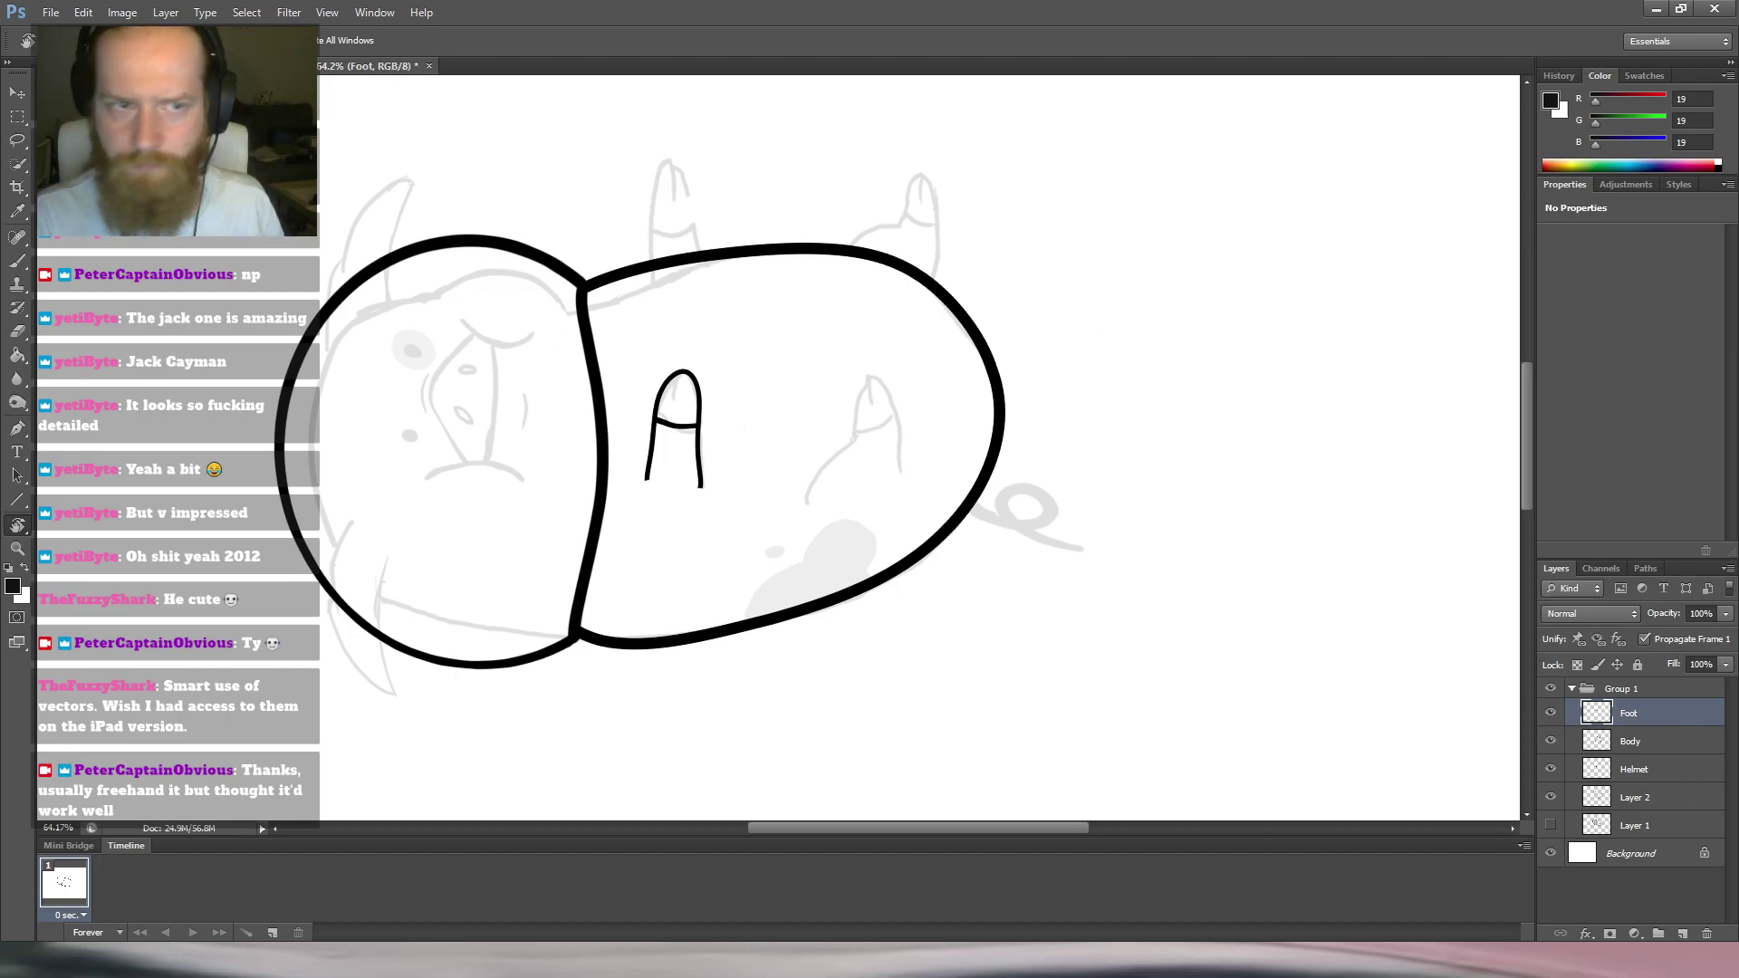
Duplicate the foot onto the sketched front leg above the body and rename the copy's layer Foot Front 2.
key("v")
left_click_drag(693, 425, 683, 187)
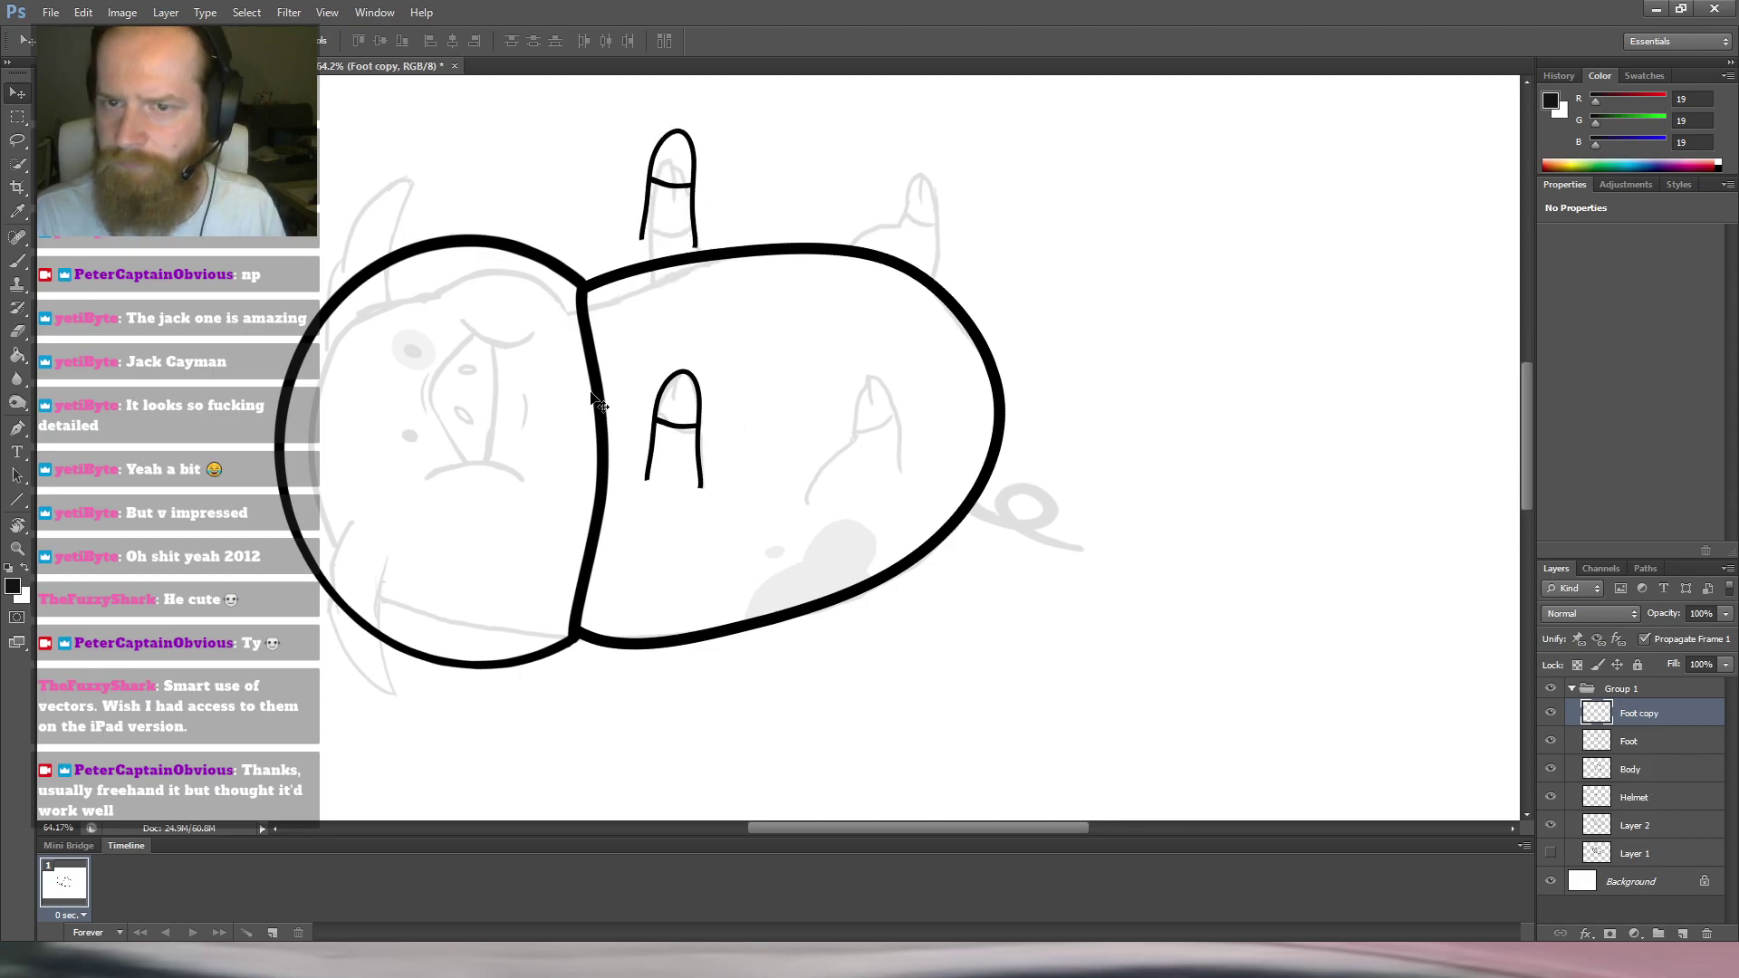
double_click(1647, 715)
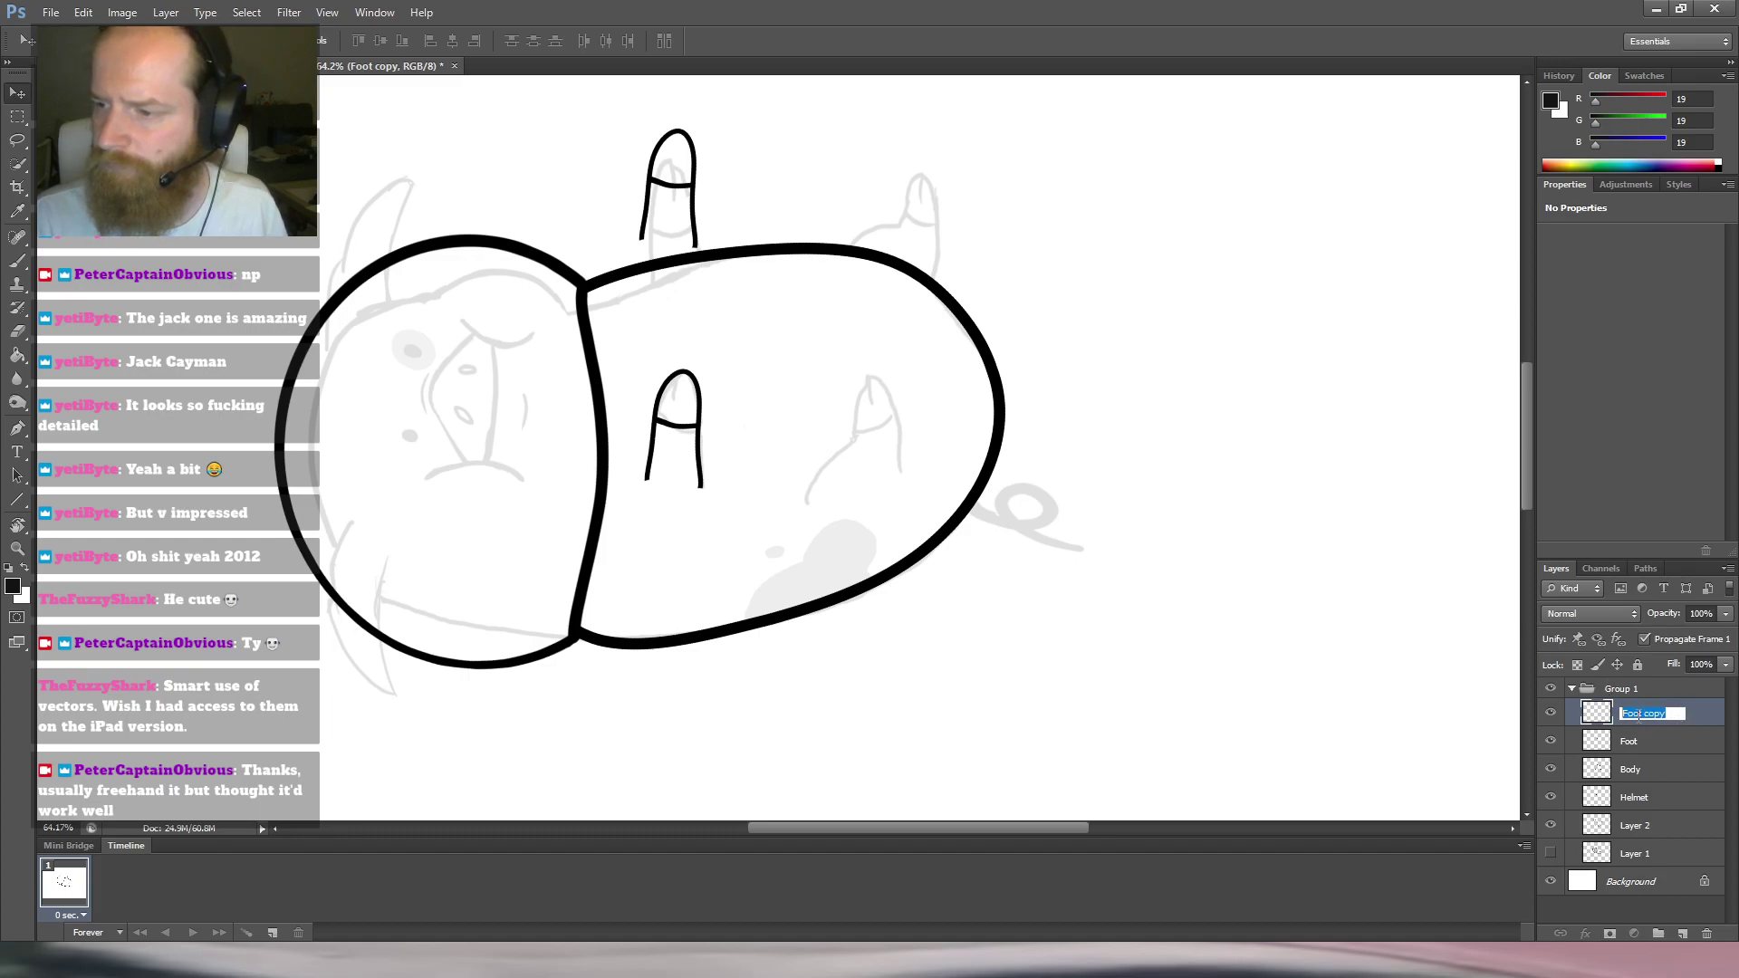
type("2")
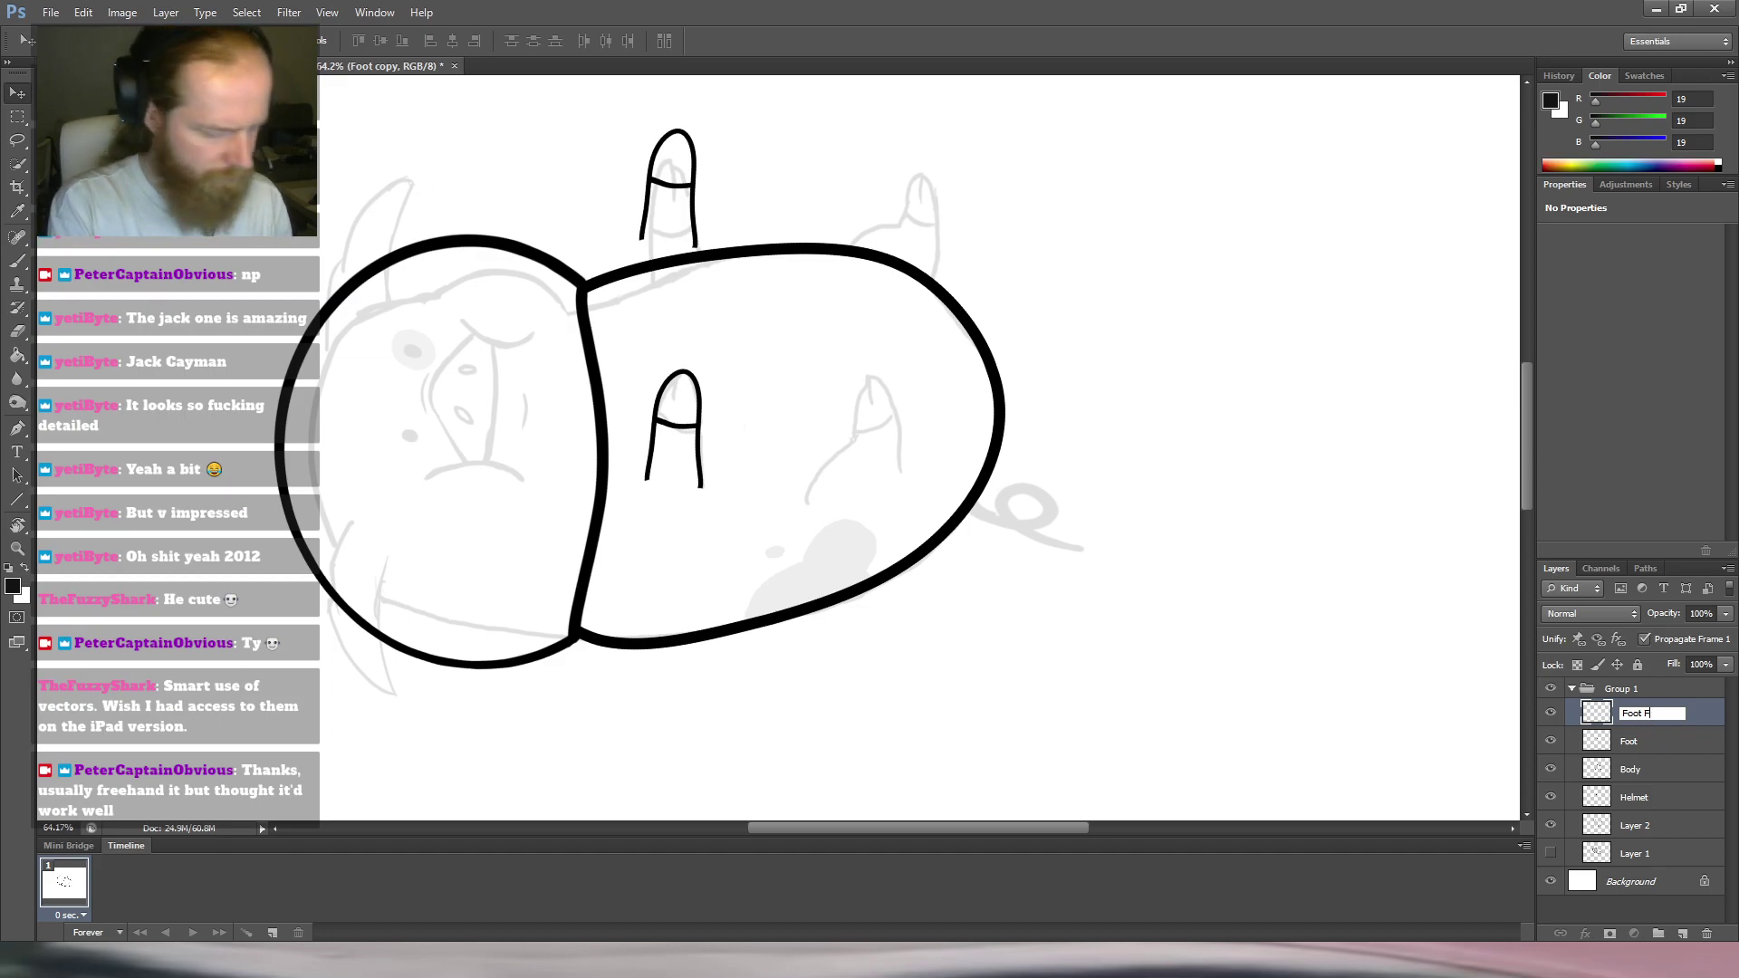
type(" 2")
key("Return")
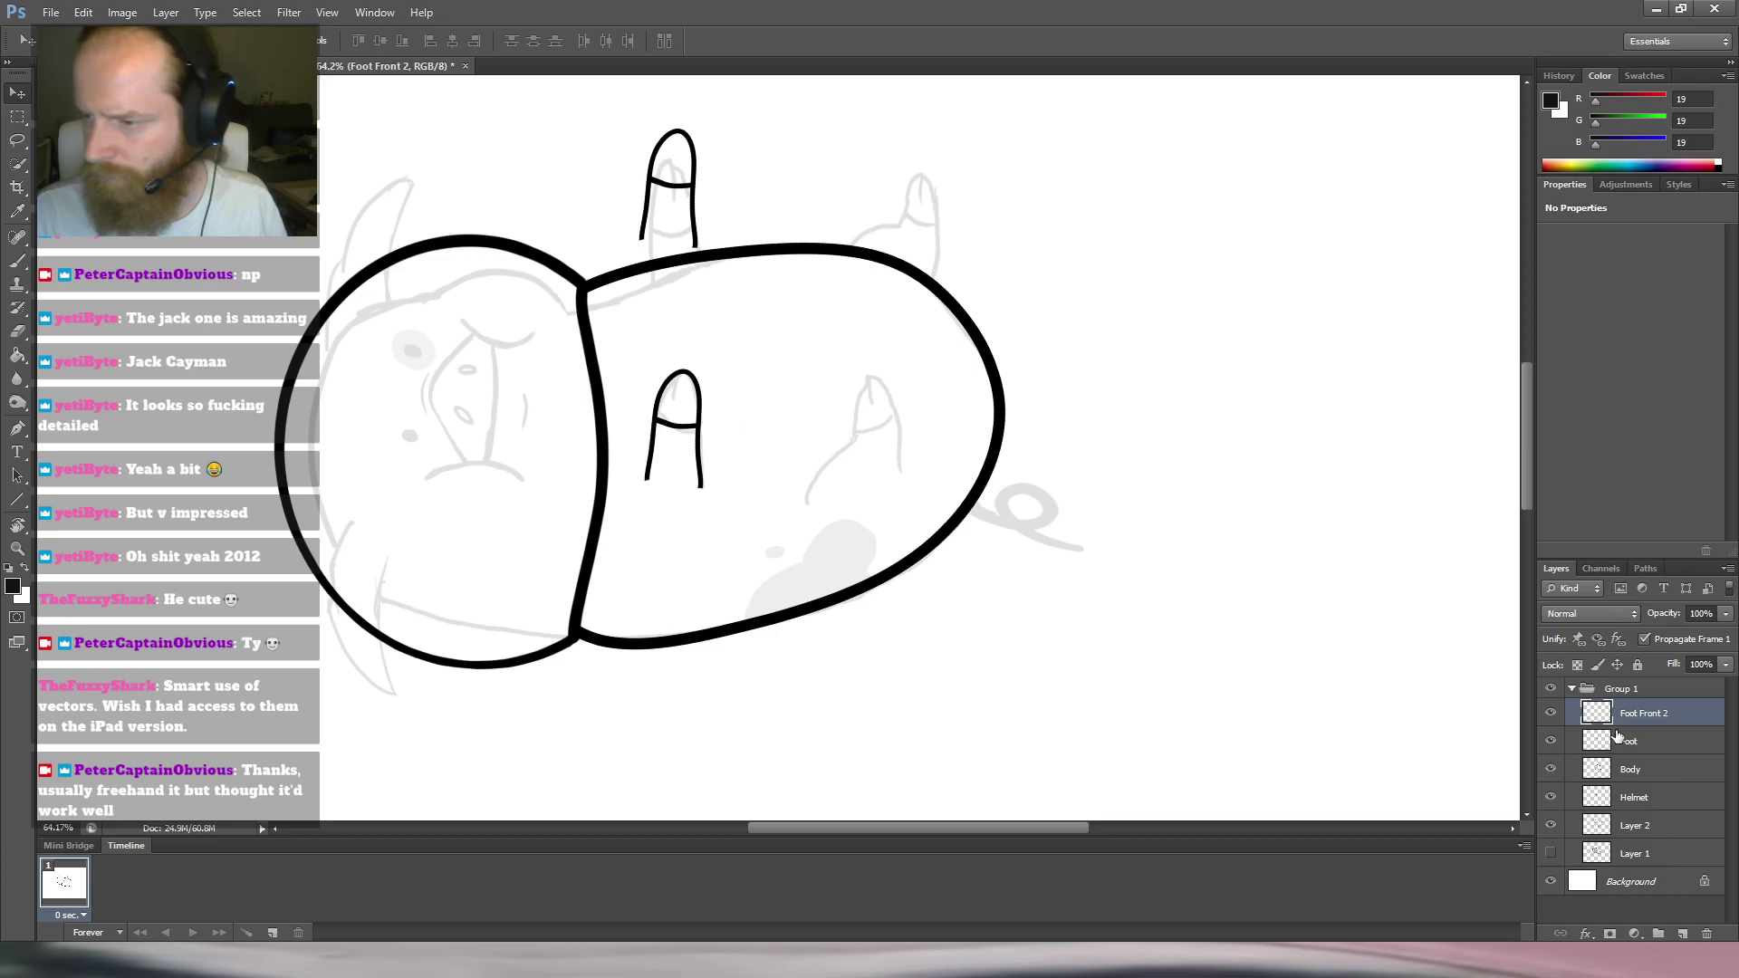
Rename the original Foot layer Foot Front 1.
double_click(1642, 746)
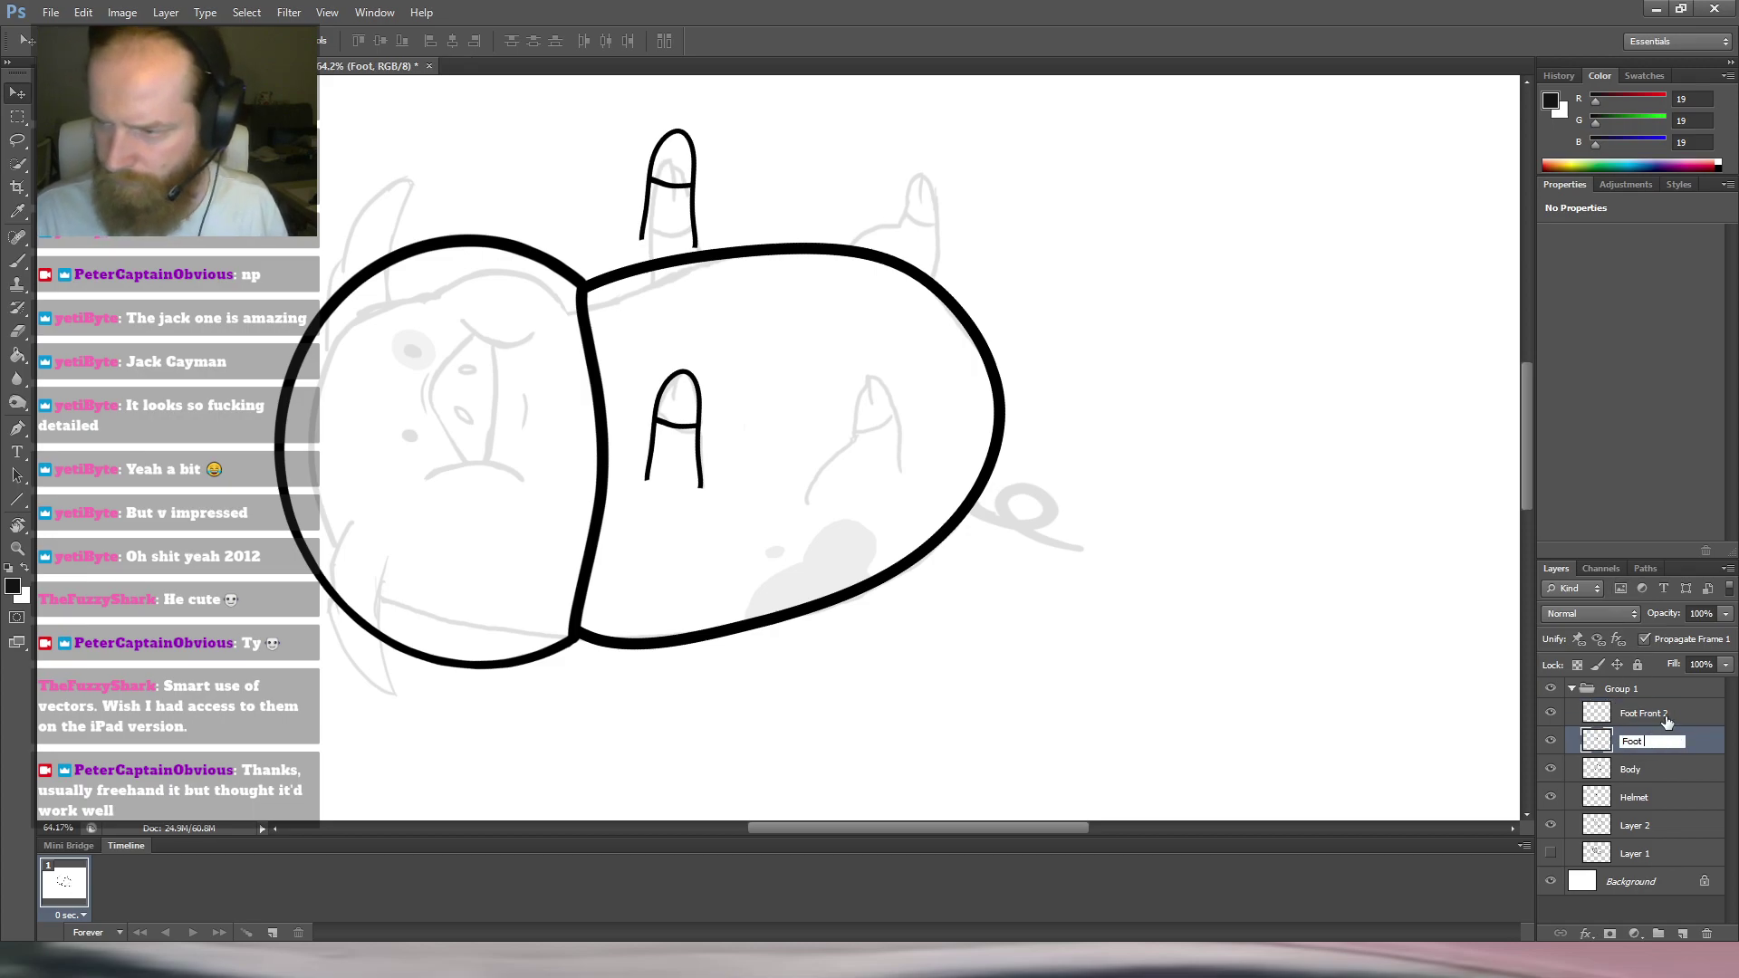
type("Foot Front 1")
key("Return")
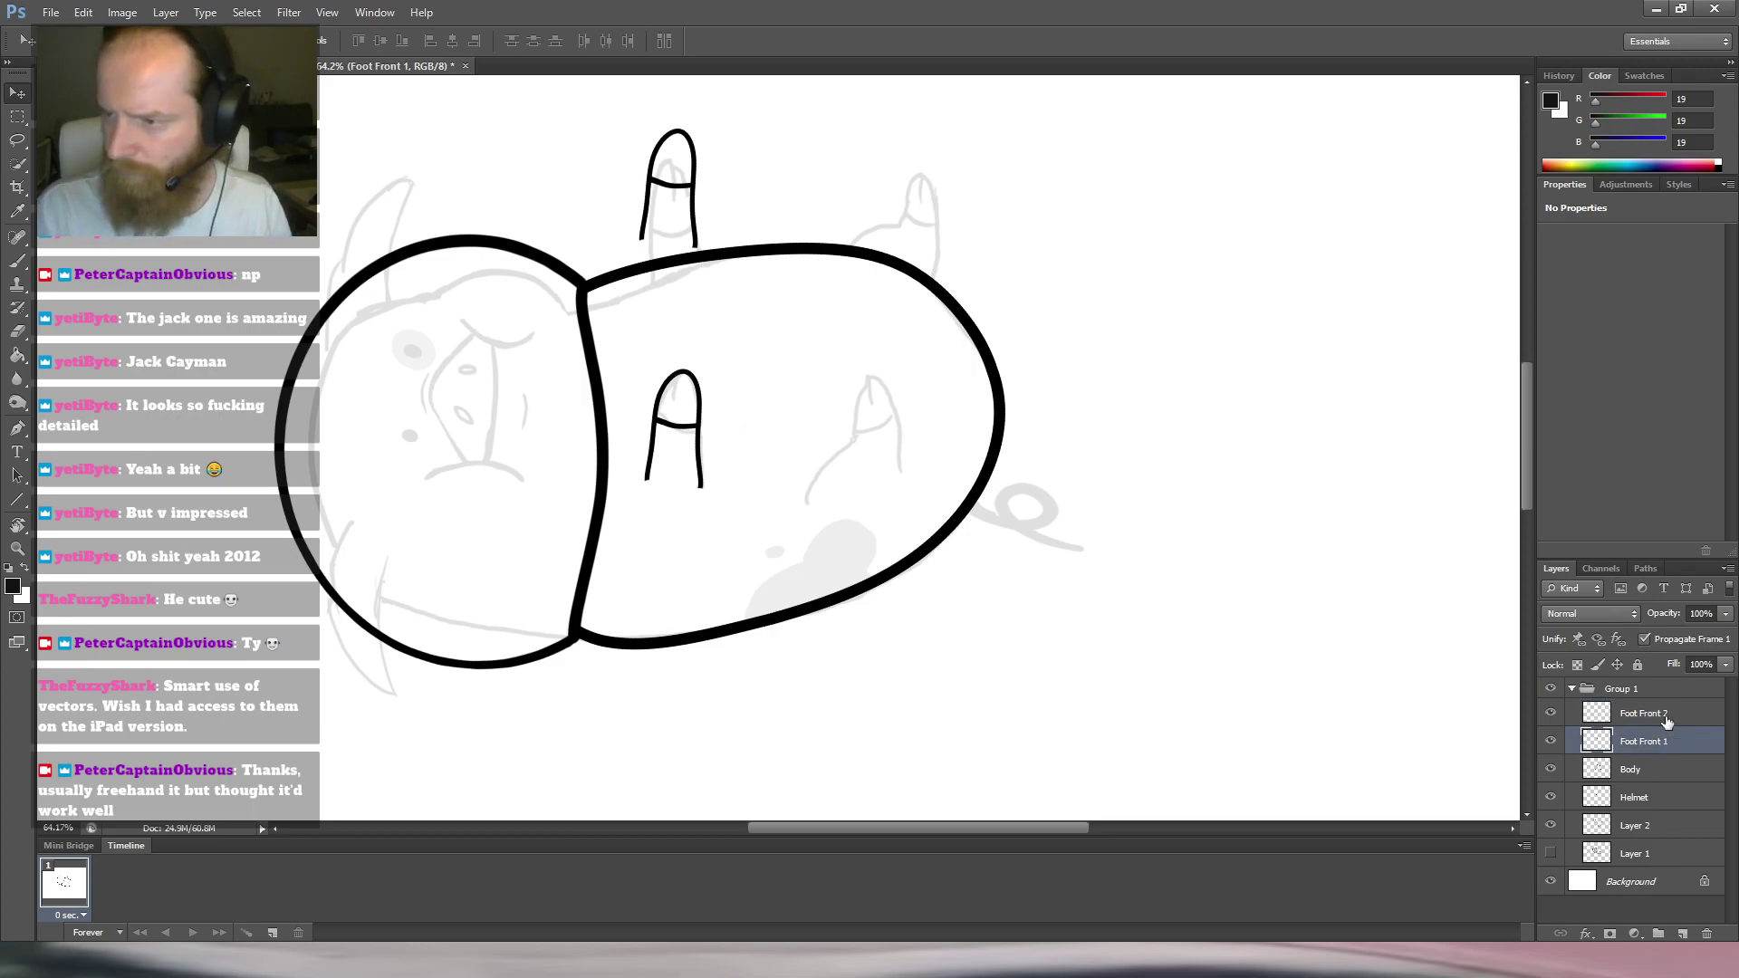
Rotate Foot Front 2 by -7.61°, move it down onto the sketched leg, scale its height to 93.92% and apply the transform.
left_click(1654, 714)
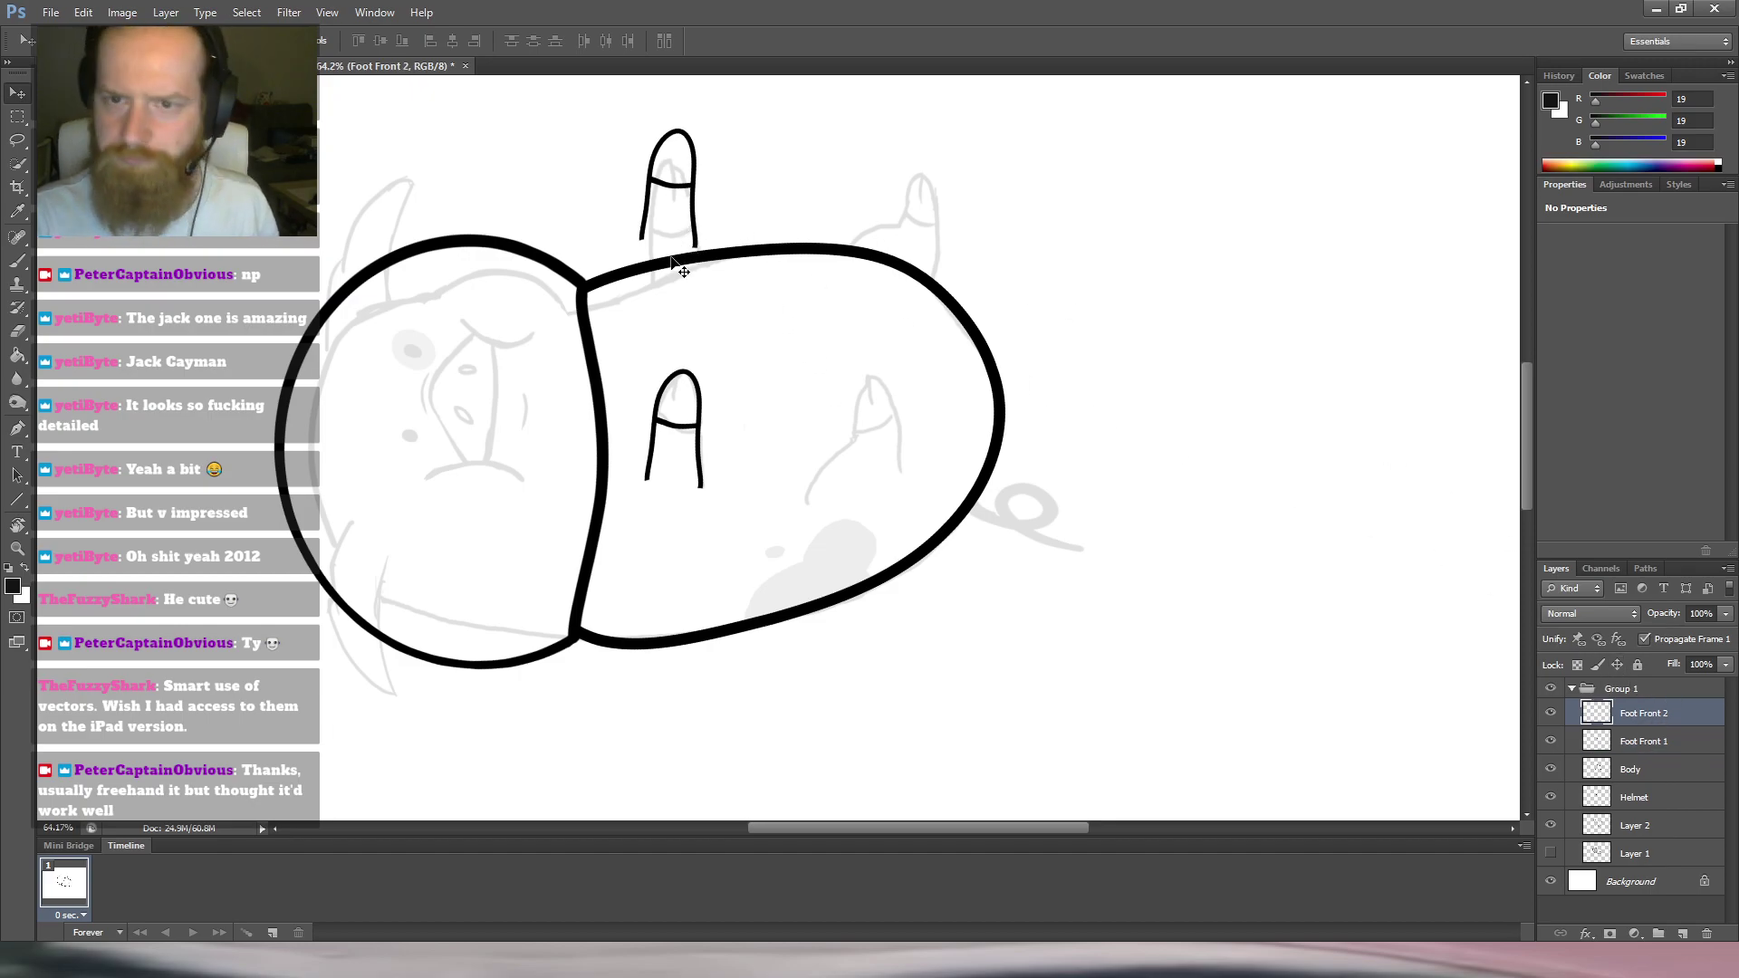
key("m")
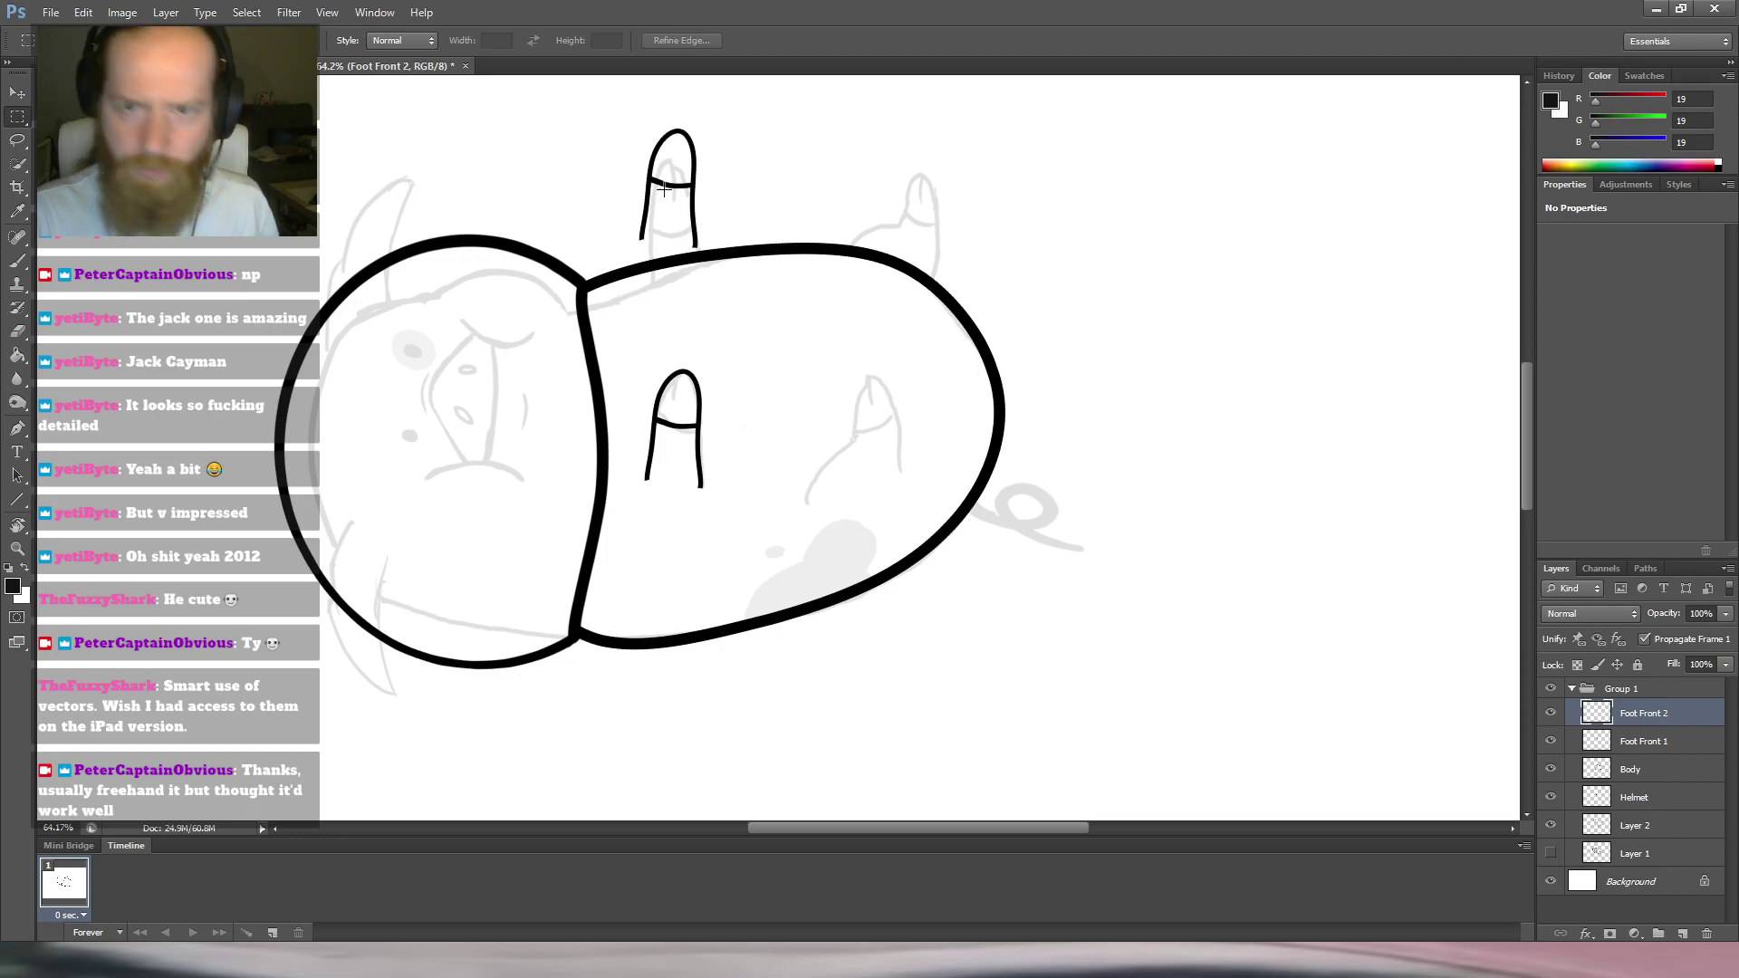
key("ctrl+t")
left_click_drag(712, 106, 698, 96)
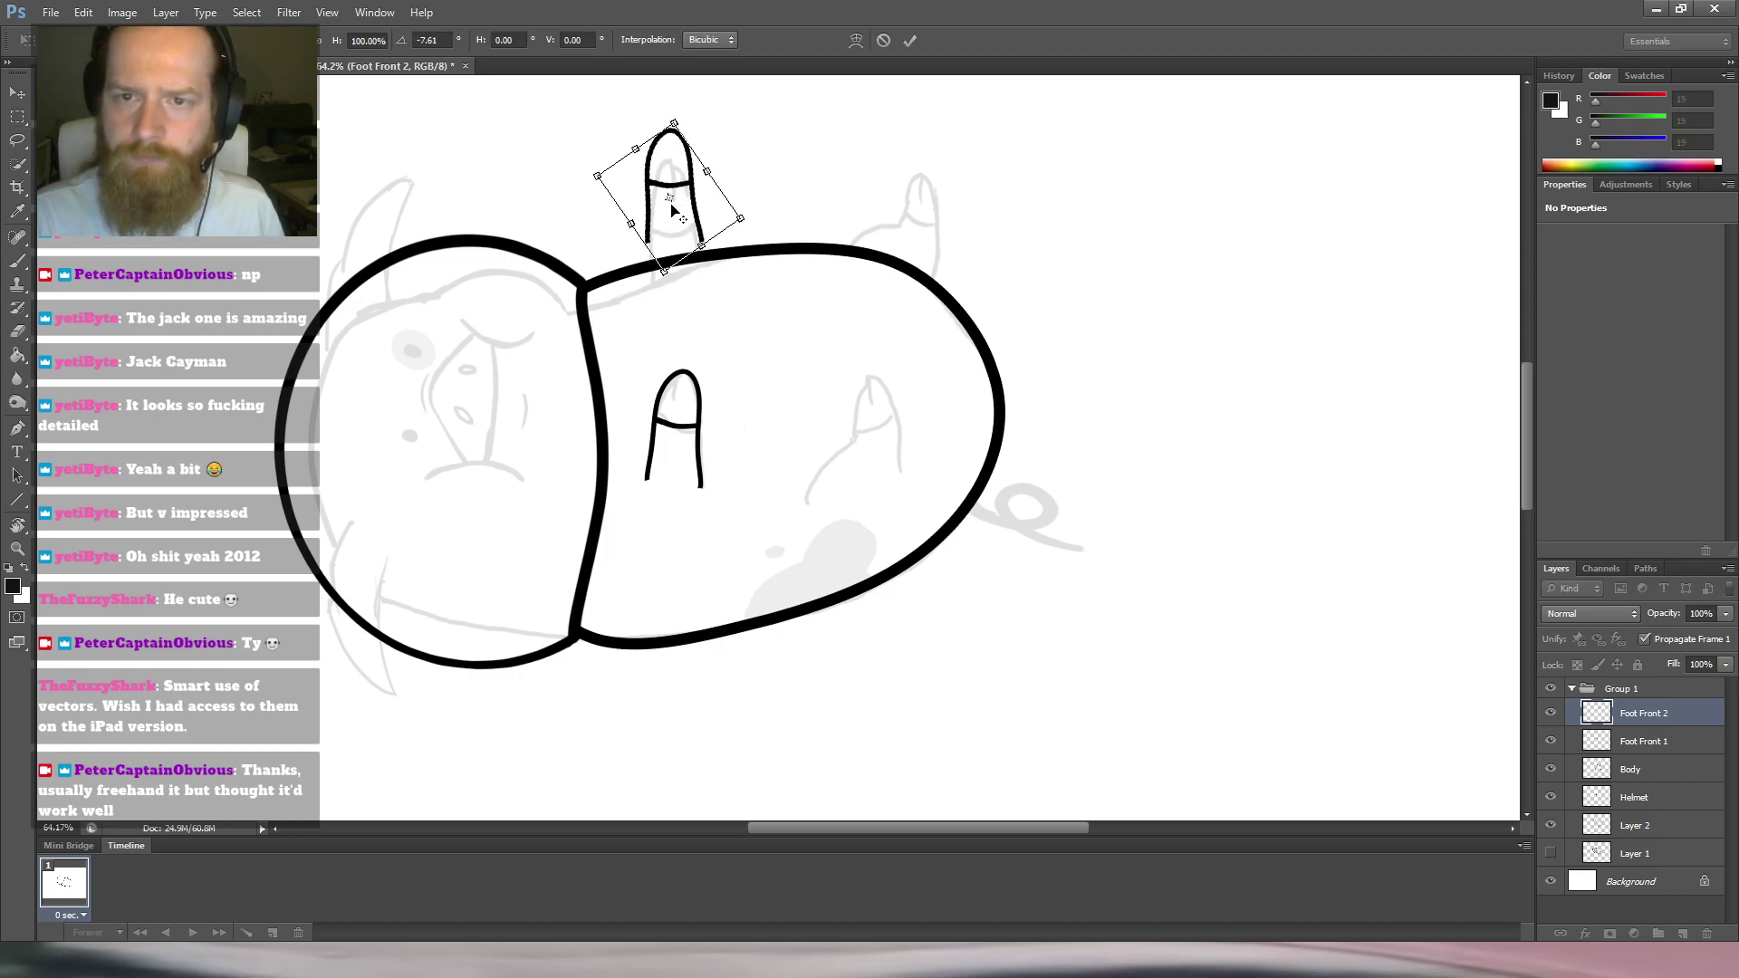
left_click_drag(667, 201, 672, 221)
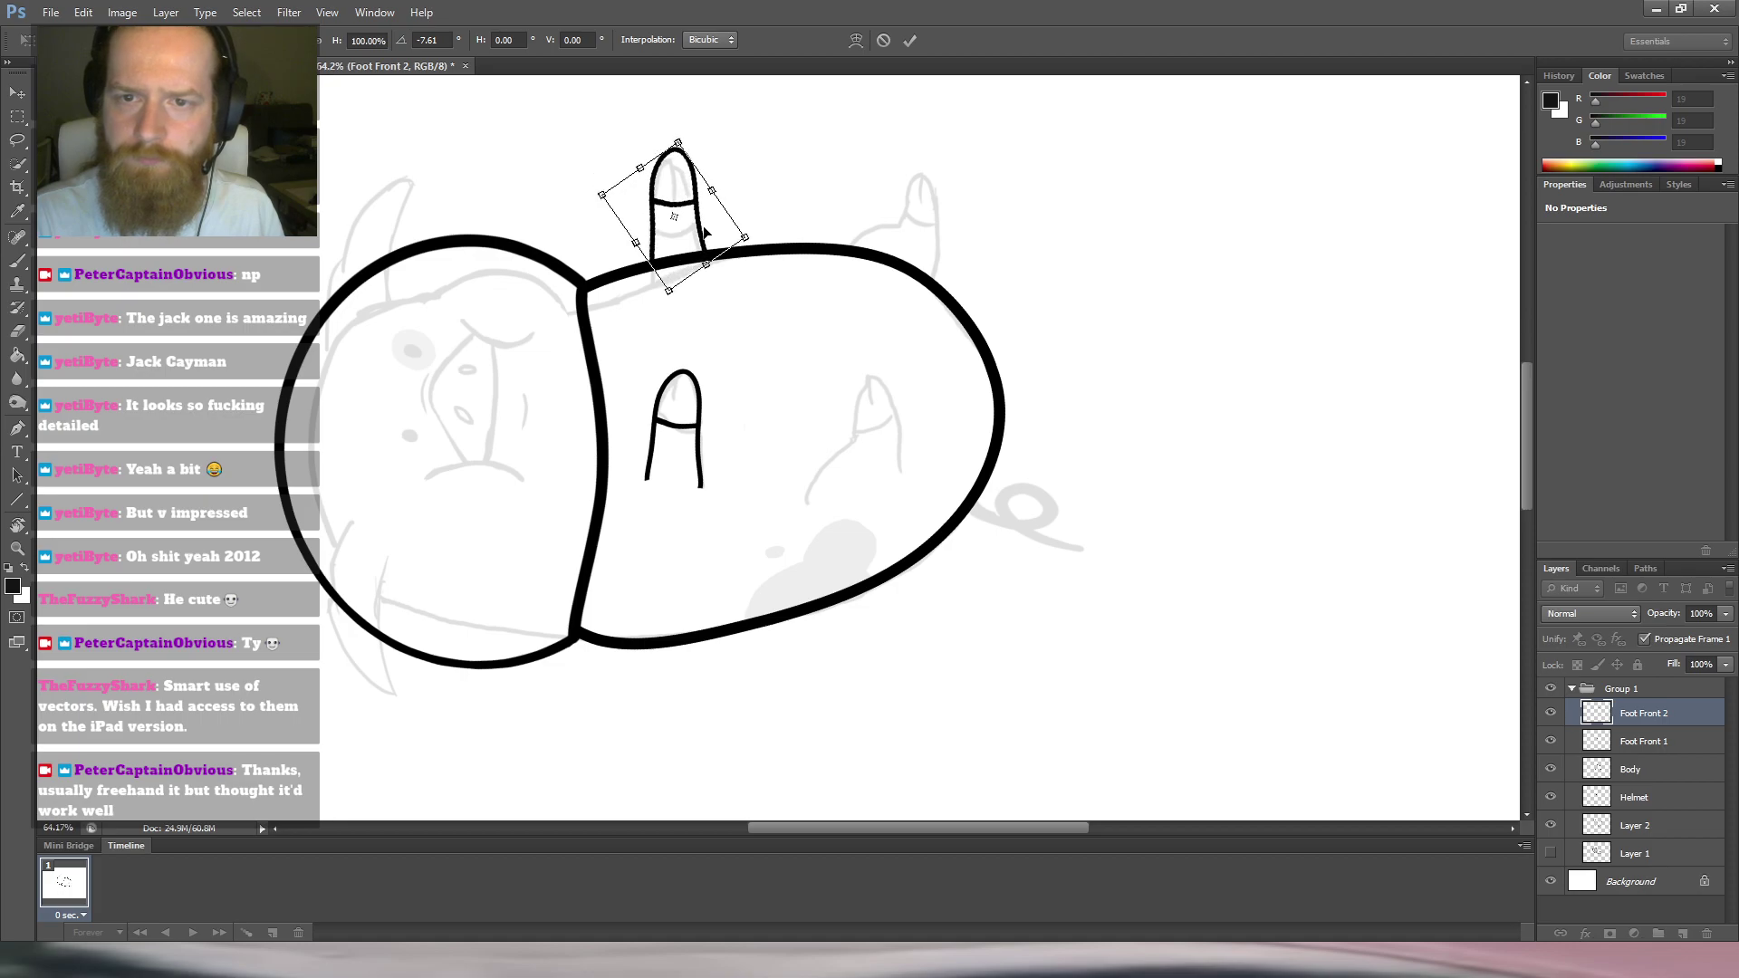
left_click_drag(677, 143, 676, 152)
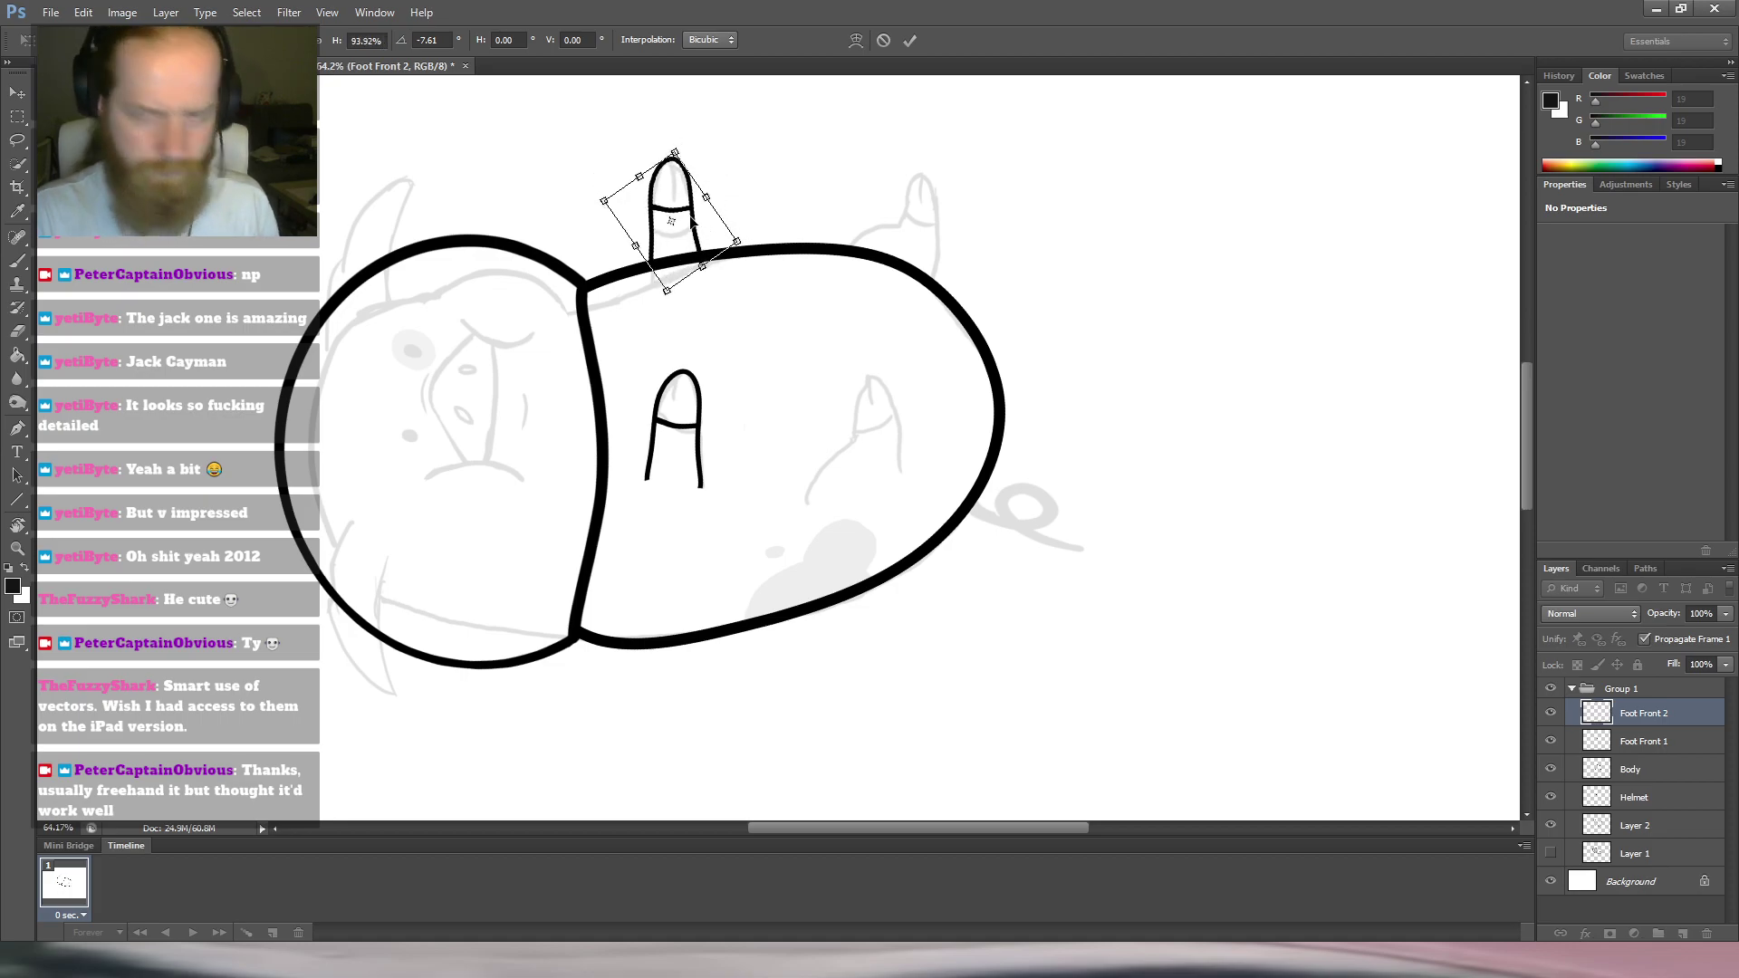
key("Return")
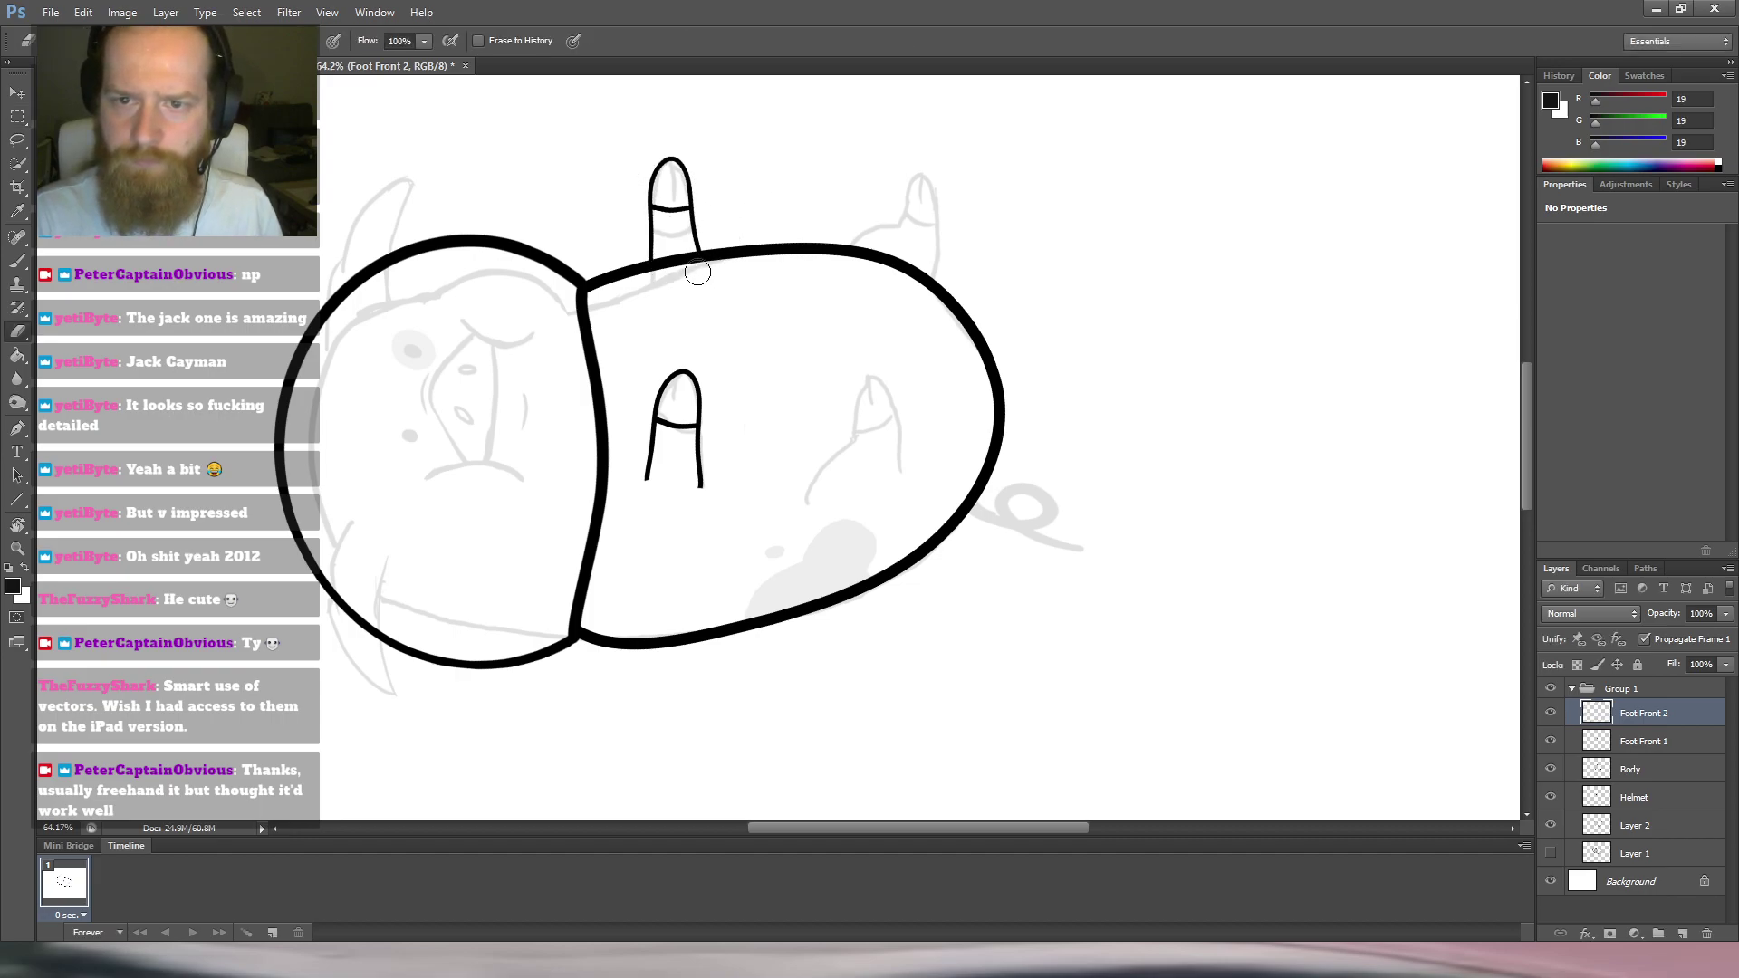
Rotate and zoom the canvas to bring the sketched rear leg upright, and choose the Ellipse tool.
key("space")
left_click_drag(728, 182, 713, 323)
left_click_drag(768, 309, 739, 260)
left_click_drag(732, 288, 790, 270)
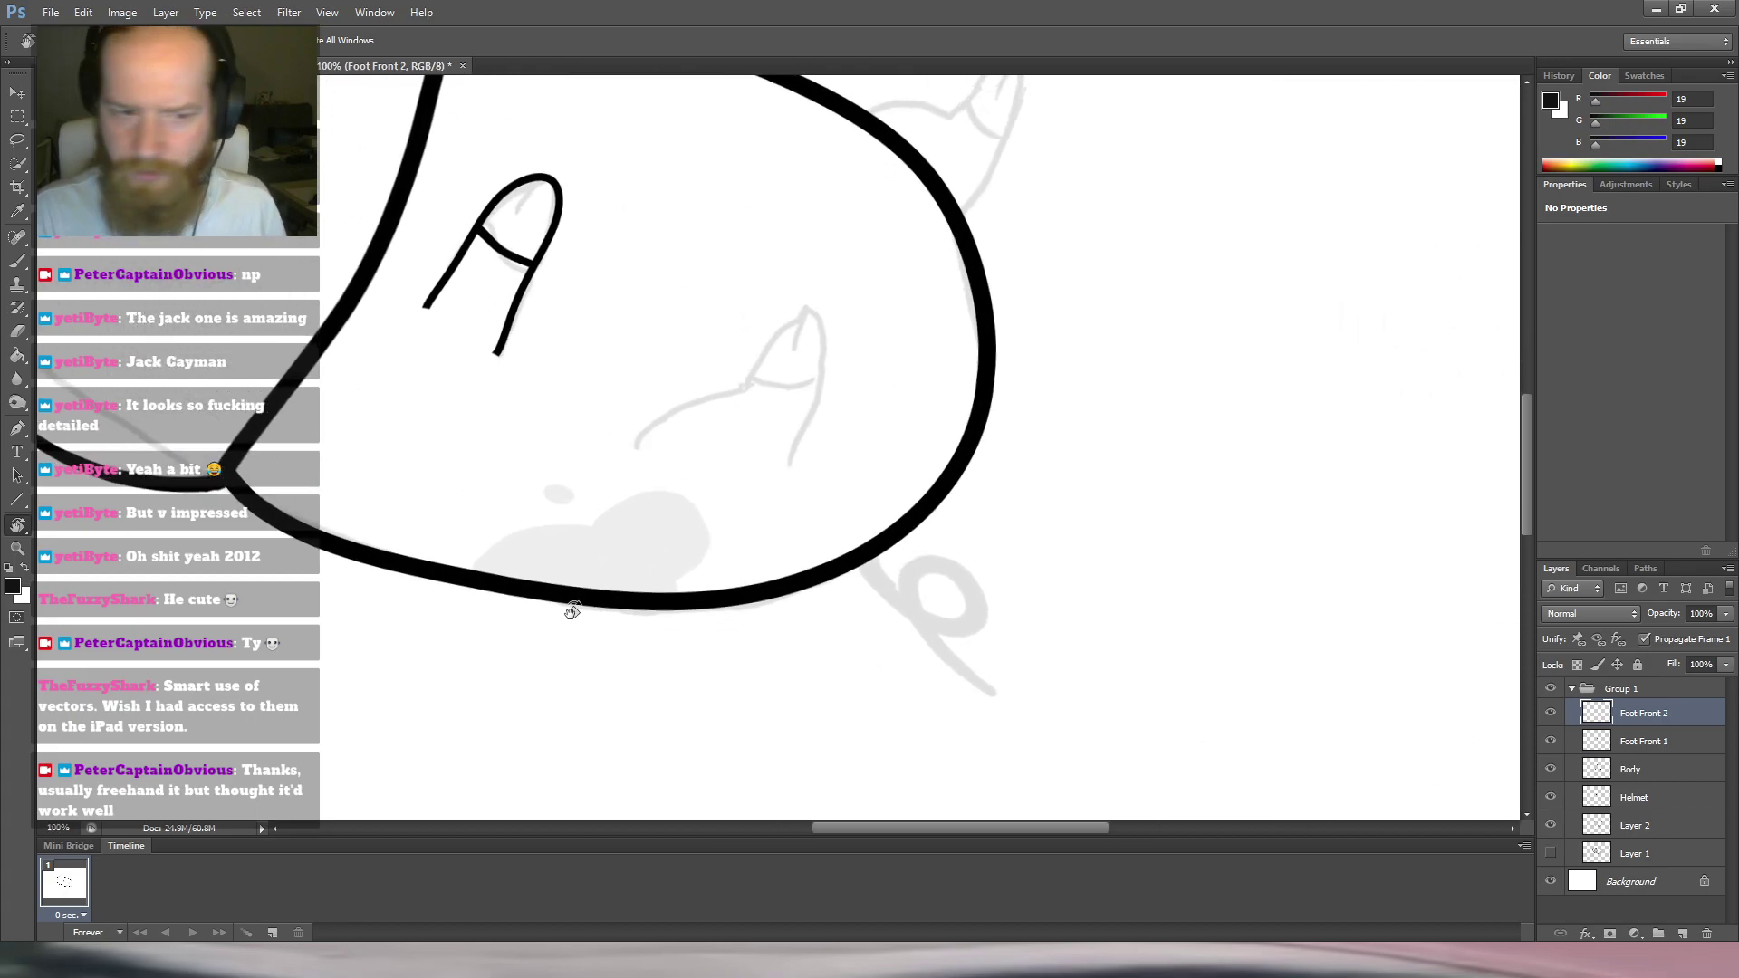
left_click(16, 498)
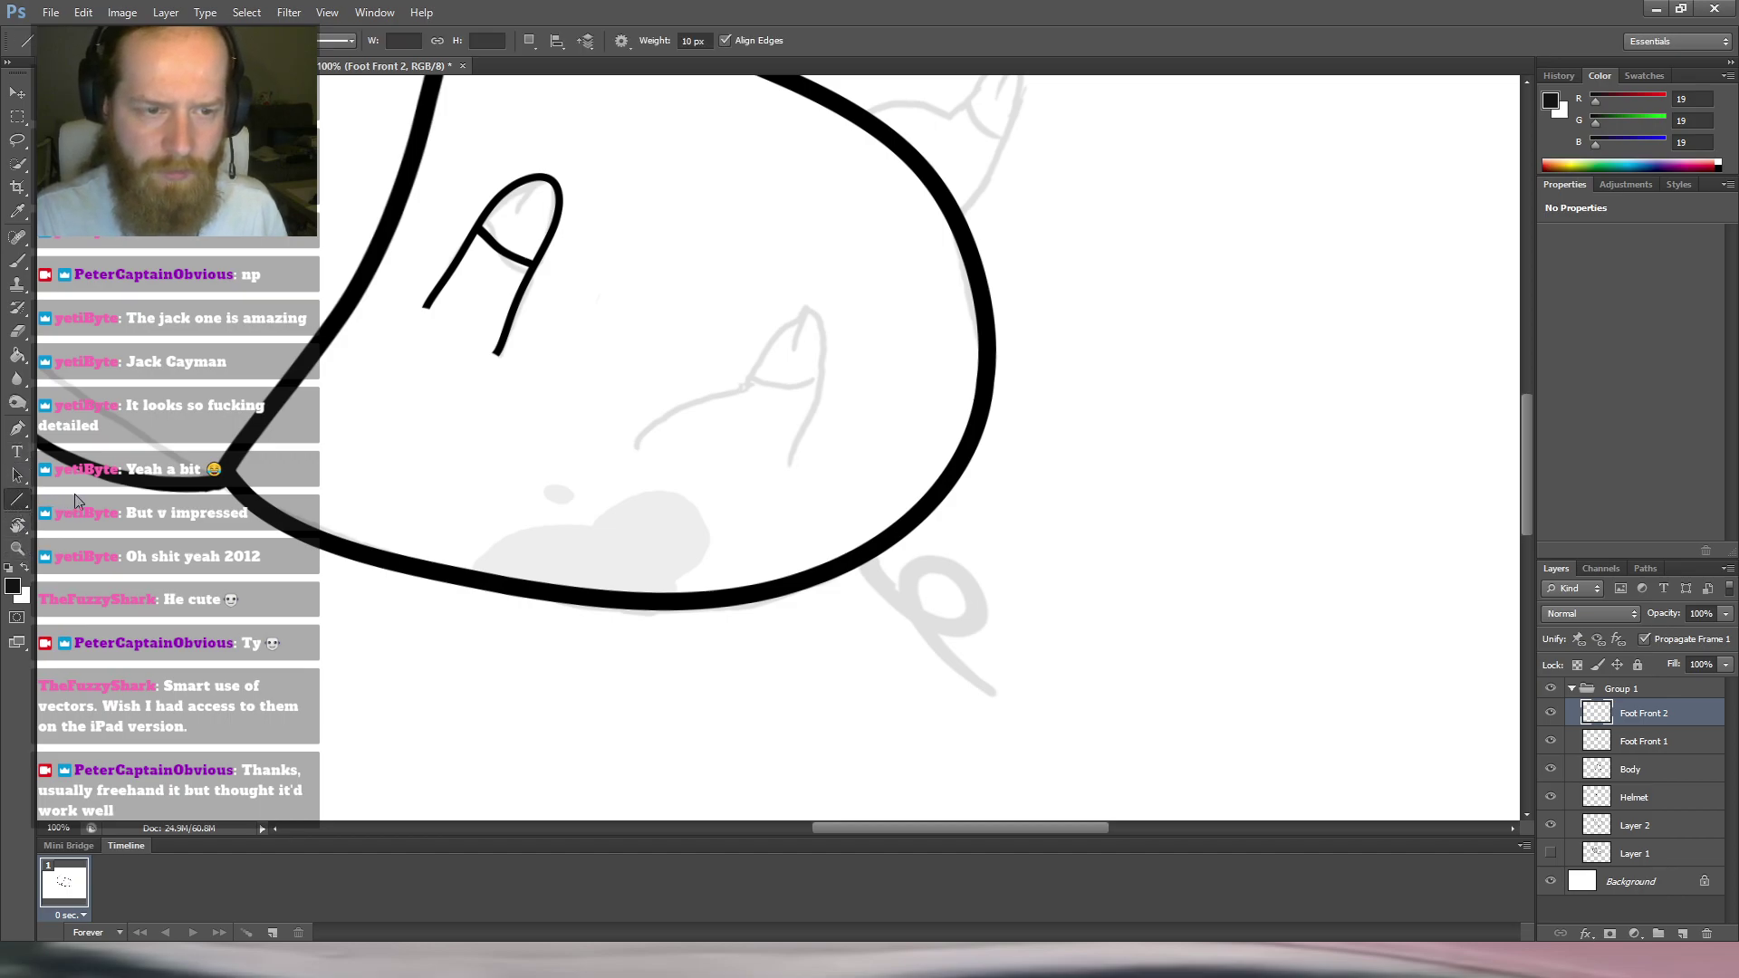
left_click(95, 535)
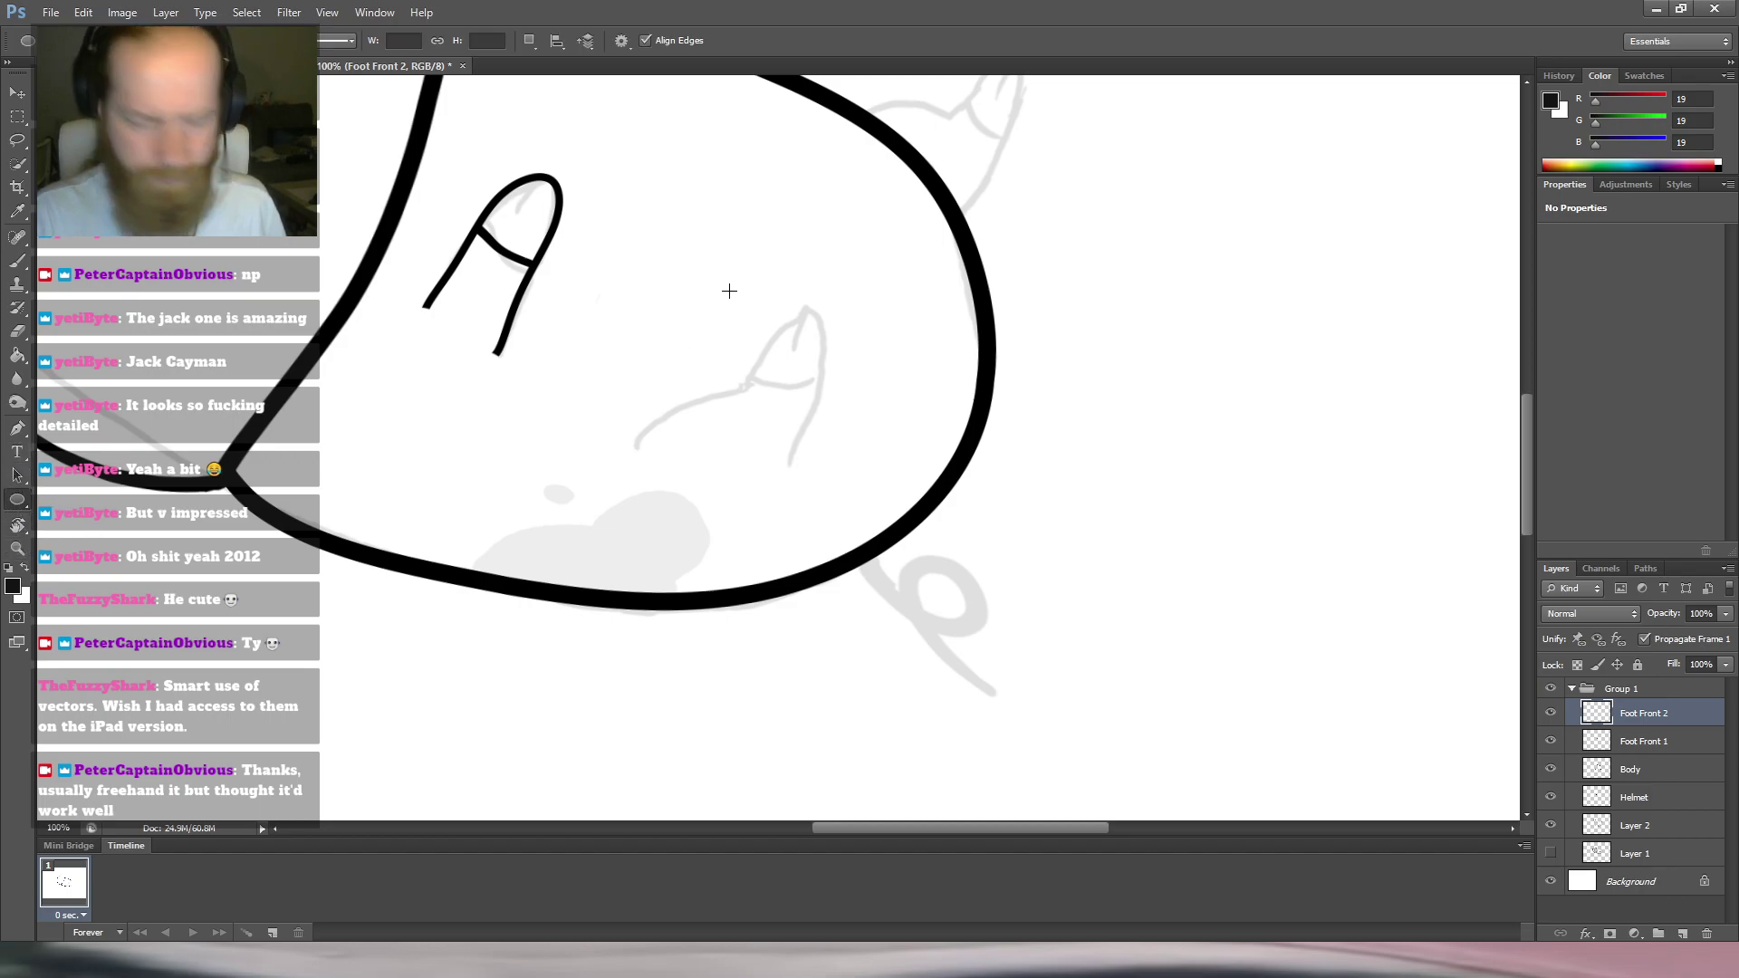
scroll(728, 287, "down", 1)
mouse_move(627, 261)
left_mouse_down()
mouse_move(812, 481)
mouse_move(862, 508)
mouse_move(780, 435)
mouse_move(682, 464)
mouse_move(705, 477)
left_mouse_up()
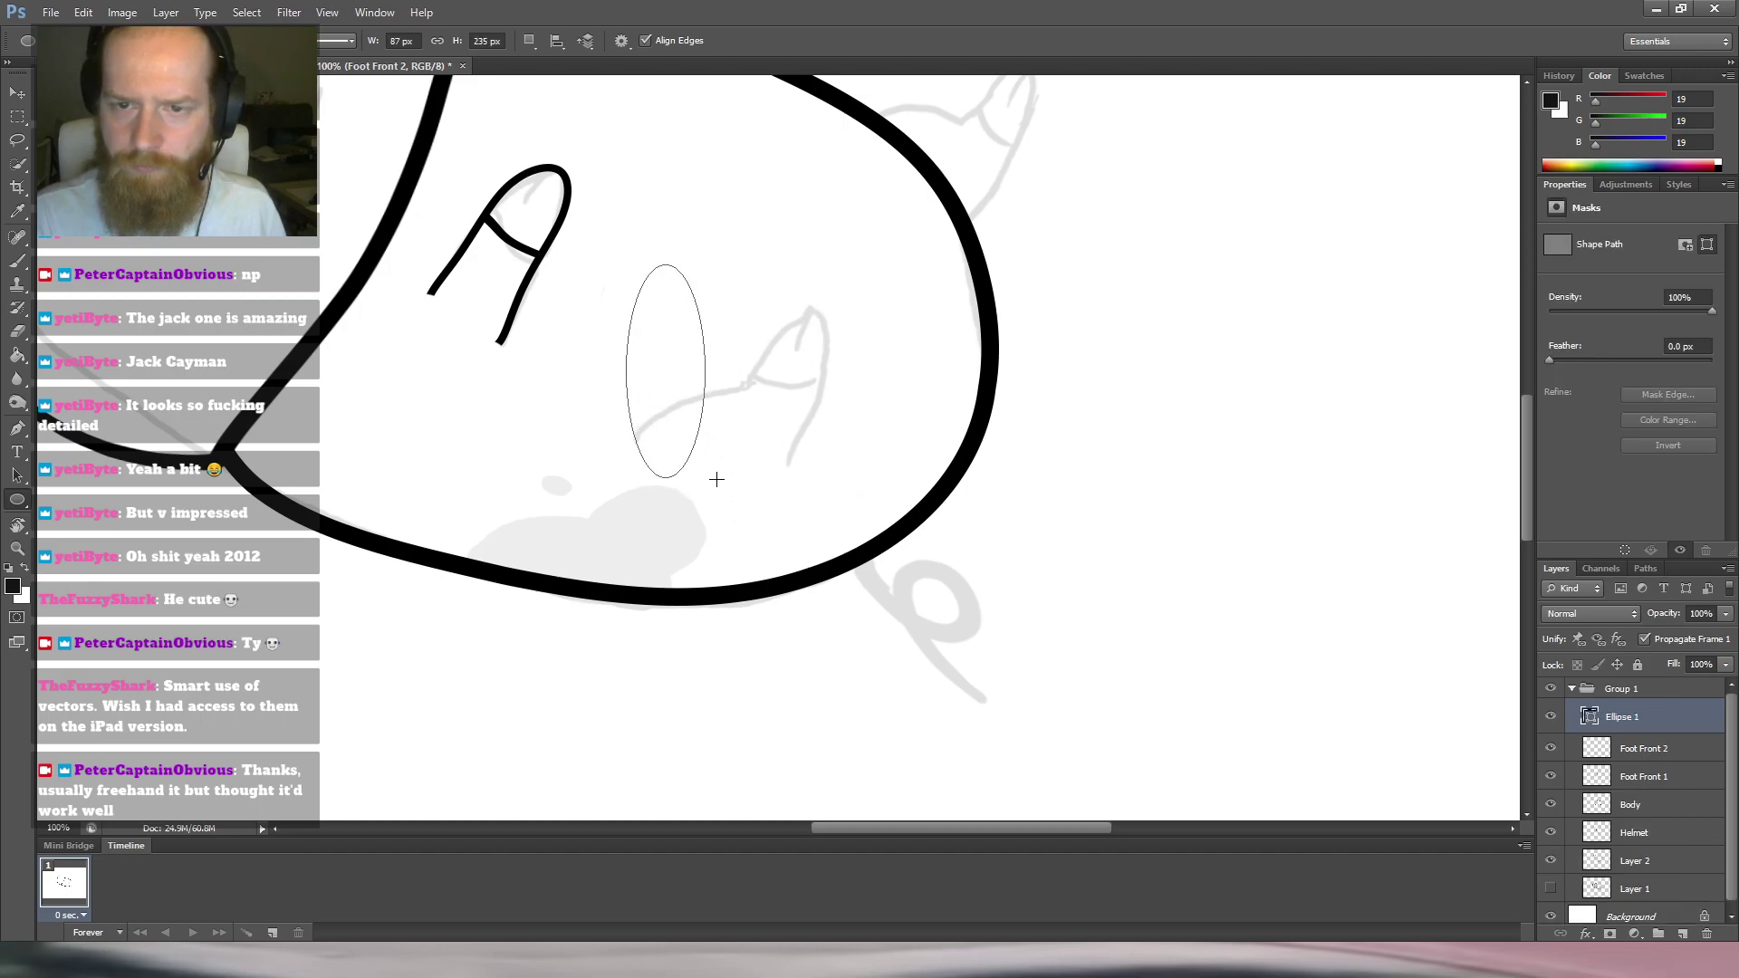
left_click_drag(594, 381, 740, 496)
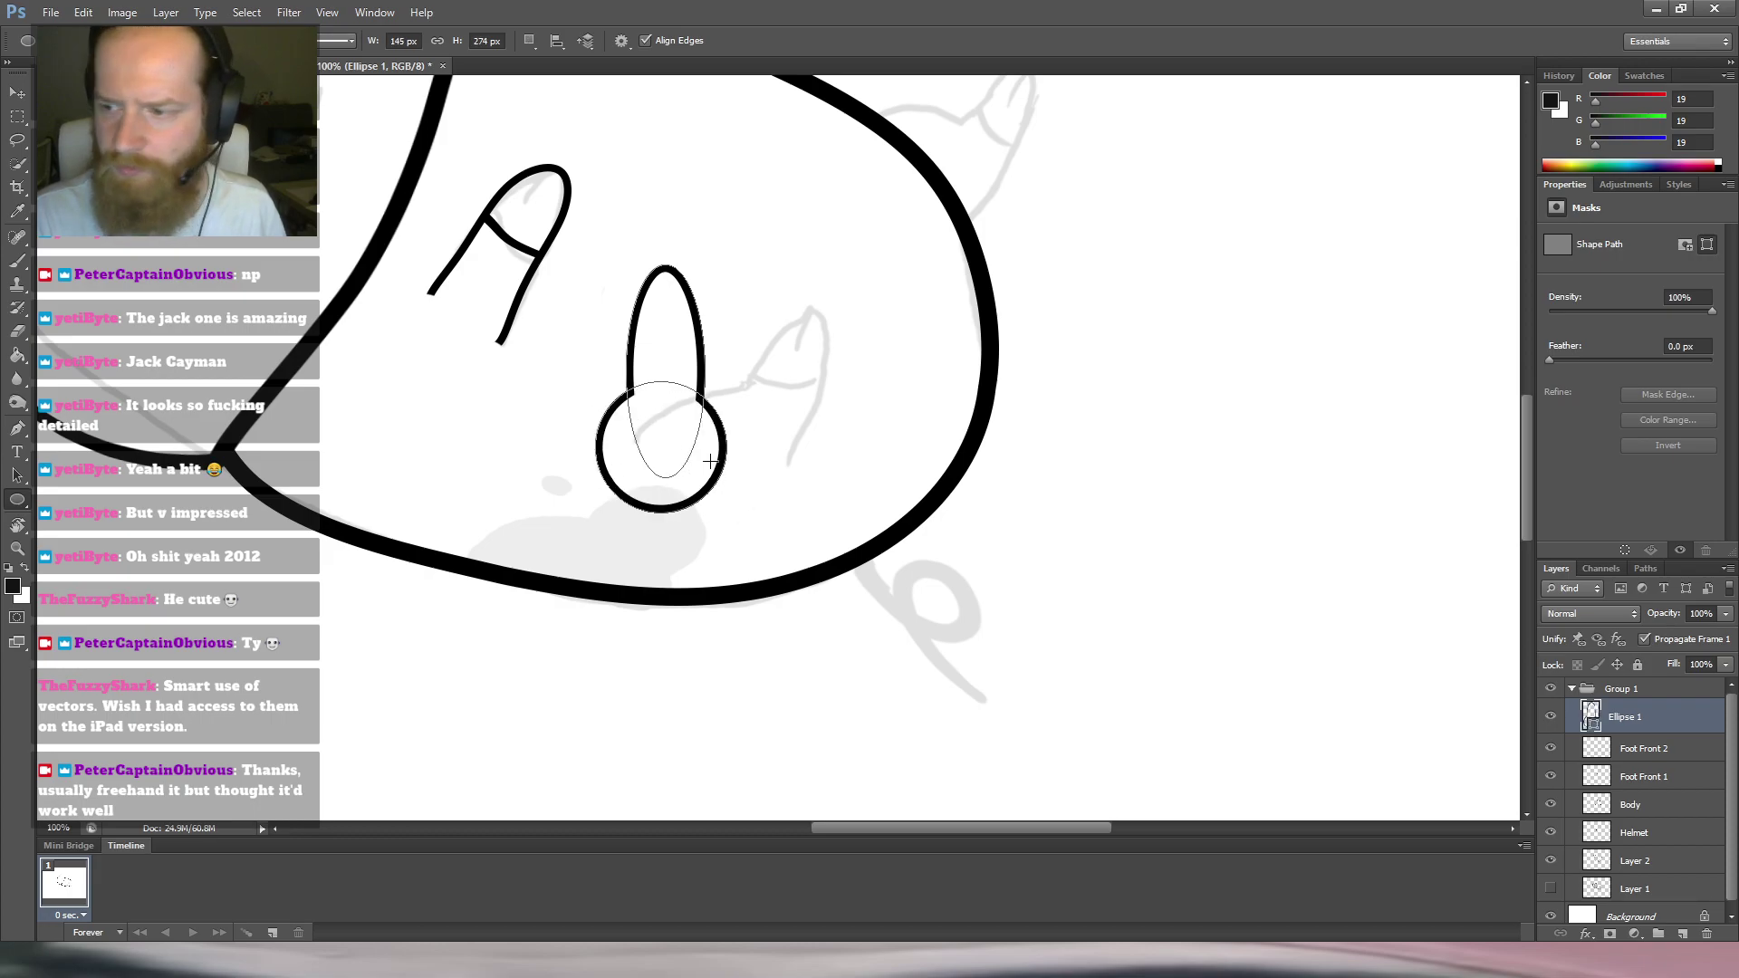
key("Return")
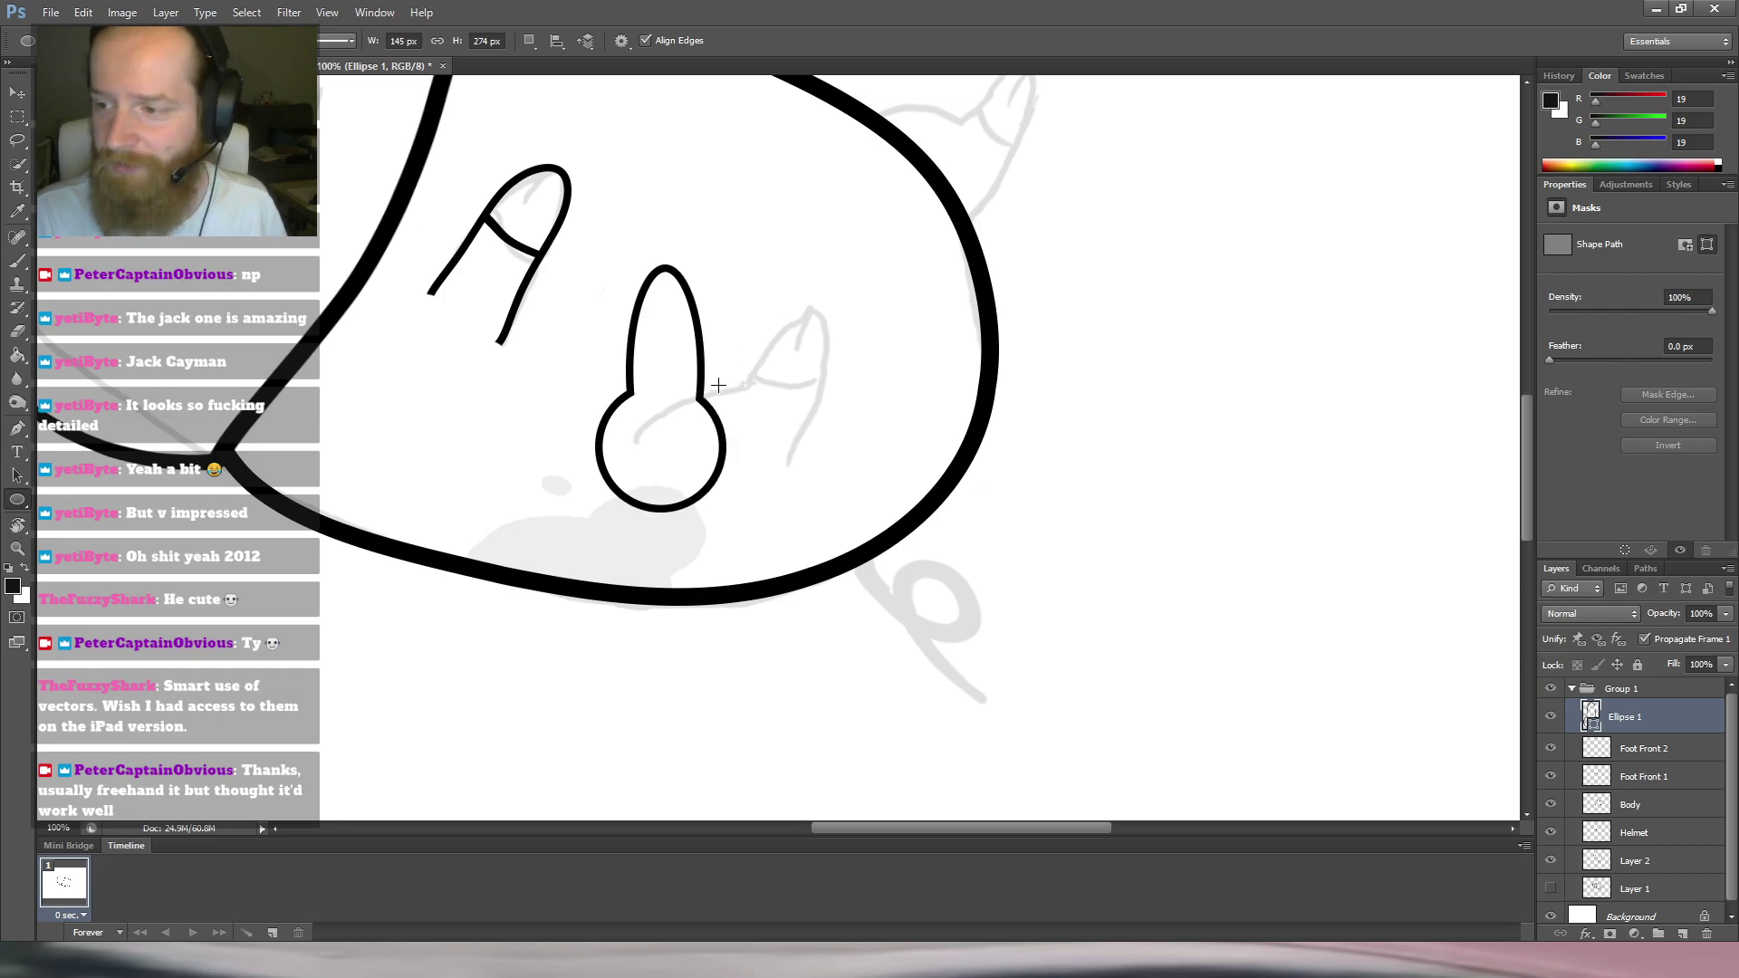
key("ctrl+alt+z")
key("ctrl+alt+z")
key("ctrl+alt+z")
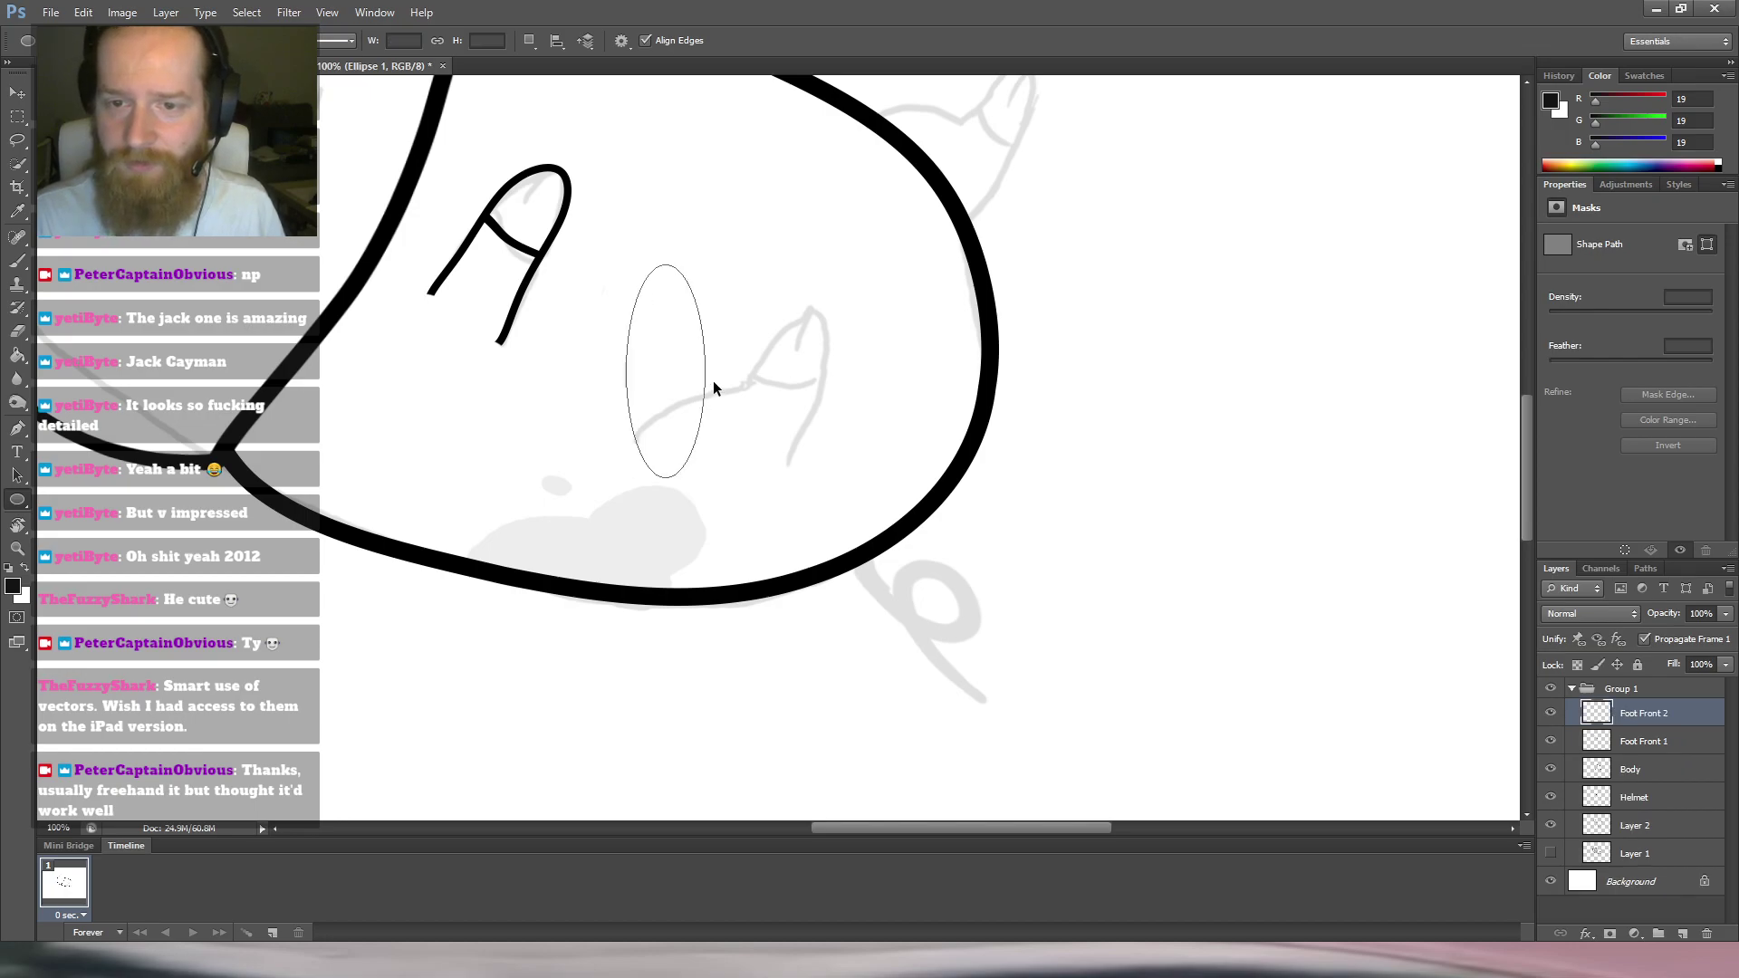
Draw a tall ellipse over the sketched rear hoof and join an overlapping circle for the thigh, about 213 × 298 px overall.
left_click_drag(738, 282, 833, 505)
mouse_move(649, 396)
left_mouse_down()
mouse_move(738, 497)
mouse_move(878, 553)
left_mouse_up()
key("Return")
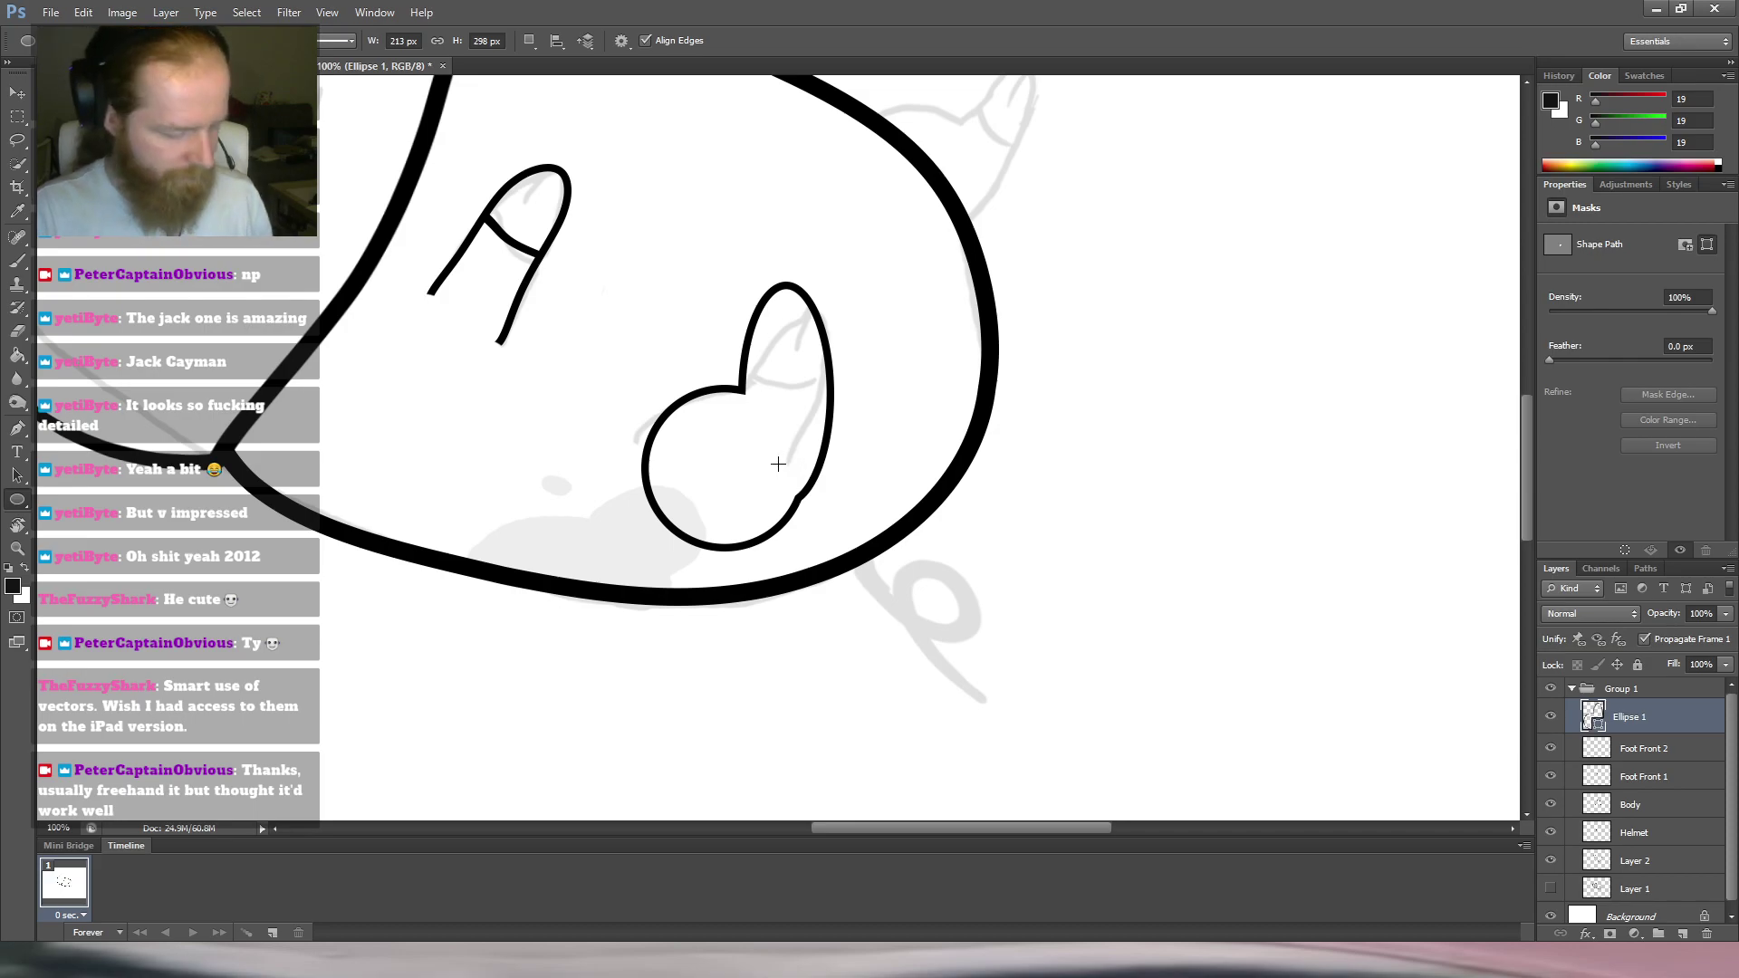
Rotate the combined rear leg shape 15.04° and resize it slightly to line up with the sketched leg.
key("m")
key("ctrl+t")
left_click_drag(858, 226, 906, 263)
left_click_drag(788, 566, 794, 569)
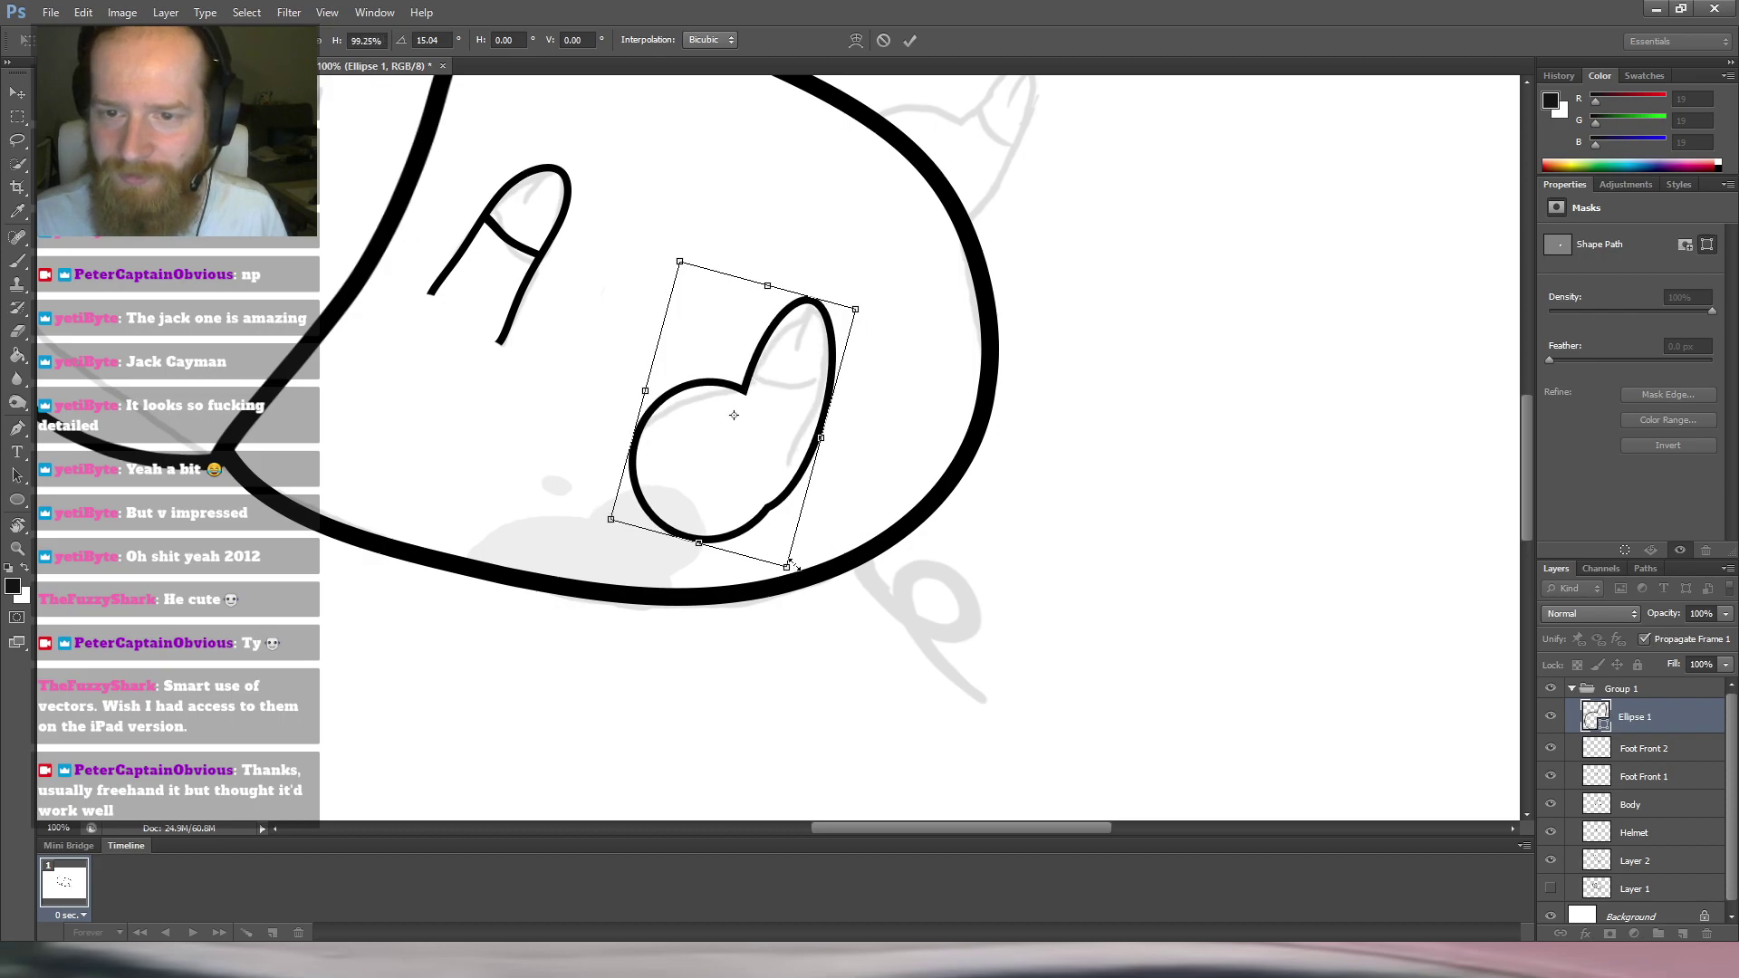
Warp the rear leg shape so the thigh curve, hoof tip and back edge follow the sketch, and apply the transform.
left_click(828, 549)
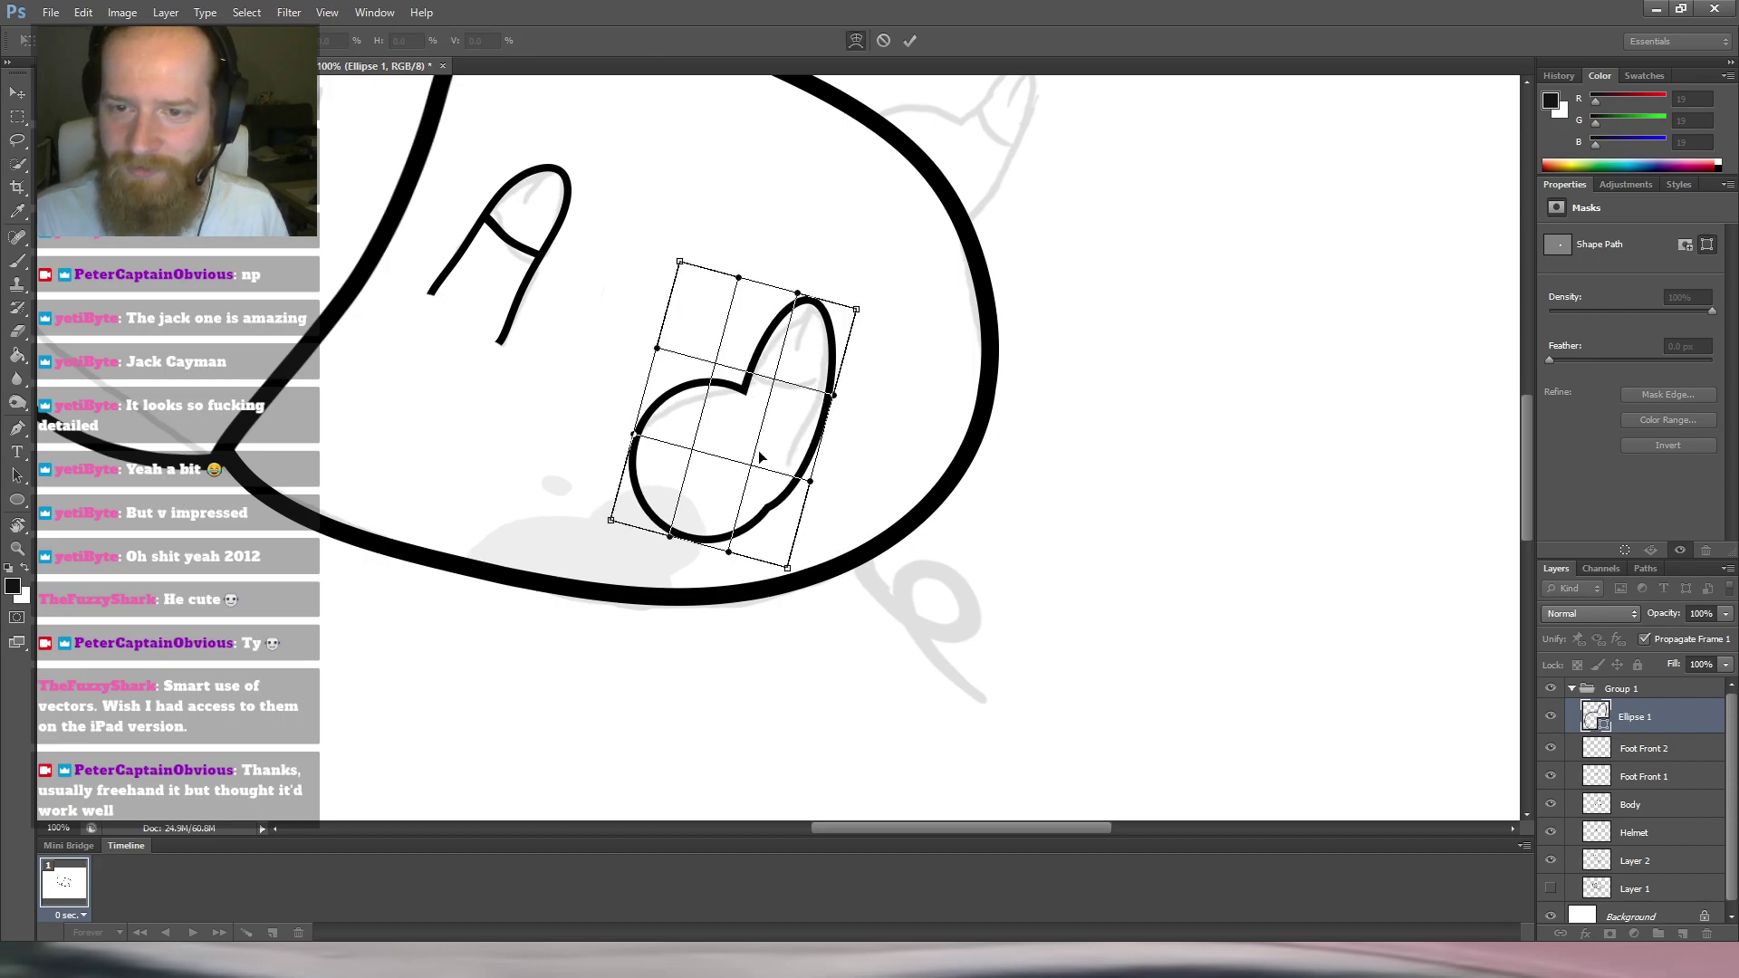
mouse_move(718, 389)
left_mouse_down()
mouse_move(666, 426)
mouse_move(752, 386)
left_mouse_up()
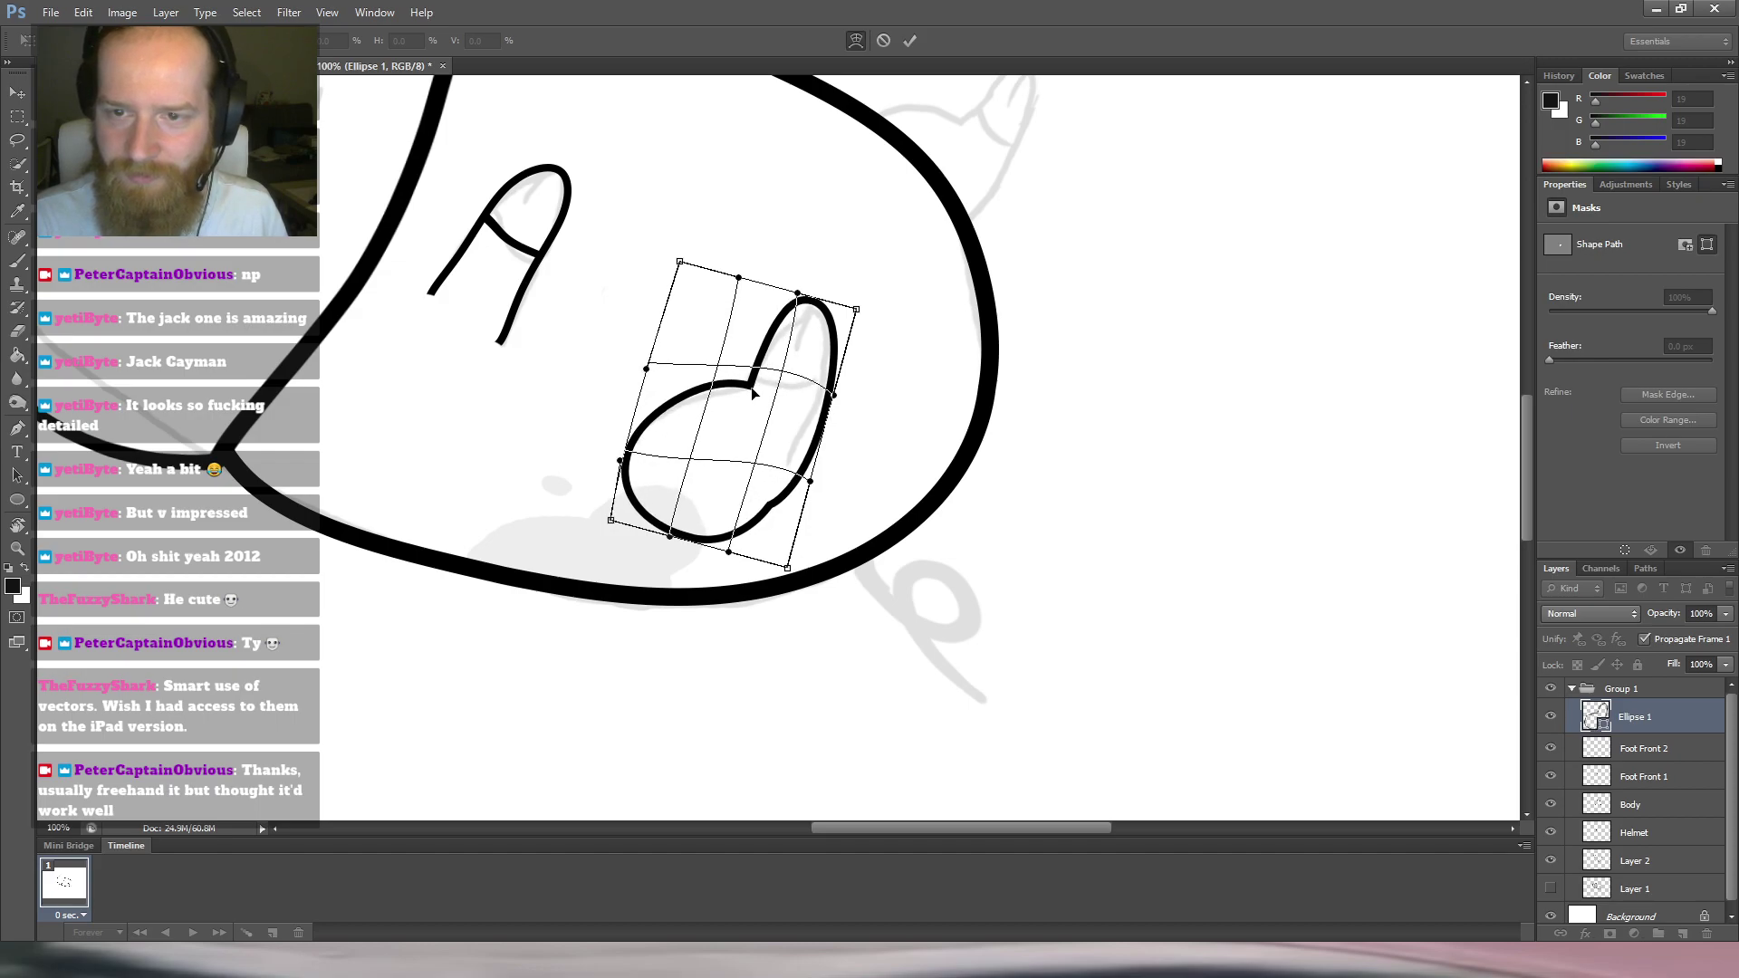
left_click_drag(813, 315, 814, 300)
left_click_drag(810, 481, 790, 550)
mouse_move(861, 297)
left_mouse_down()
mouse_move(807, 298)
mouse_move(878, 299)
left_mouse_up()
scroll(878, 298, "down", 2)
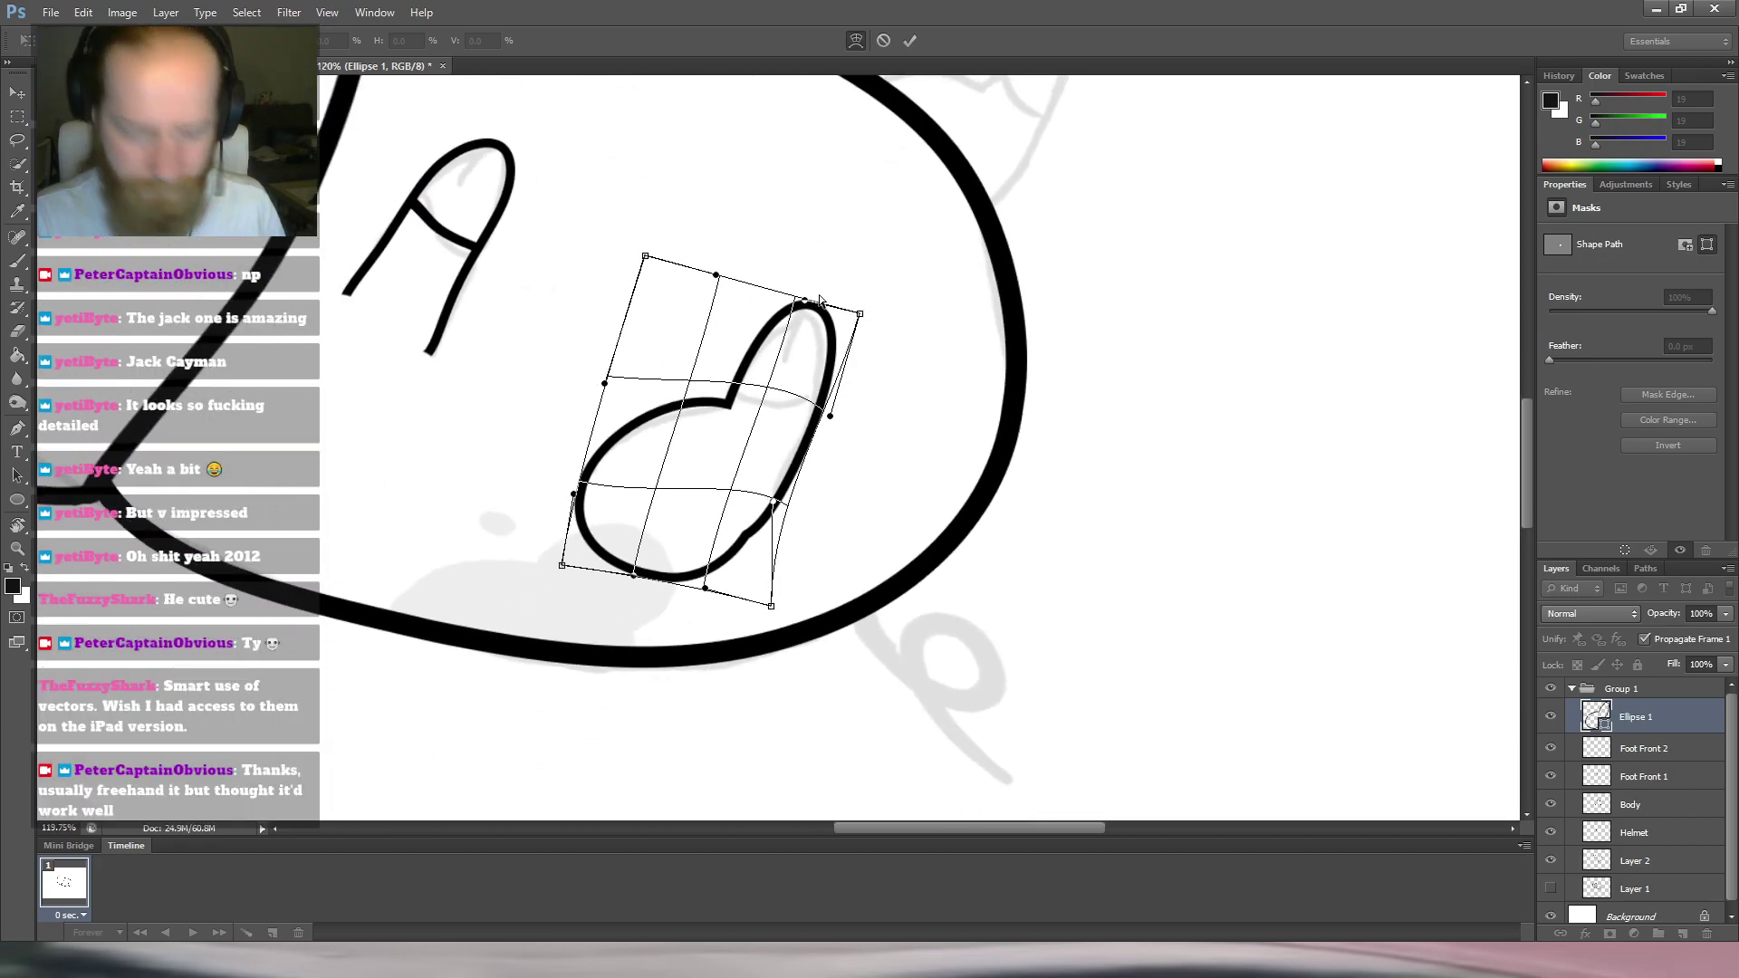
key("Return")
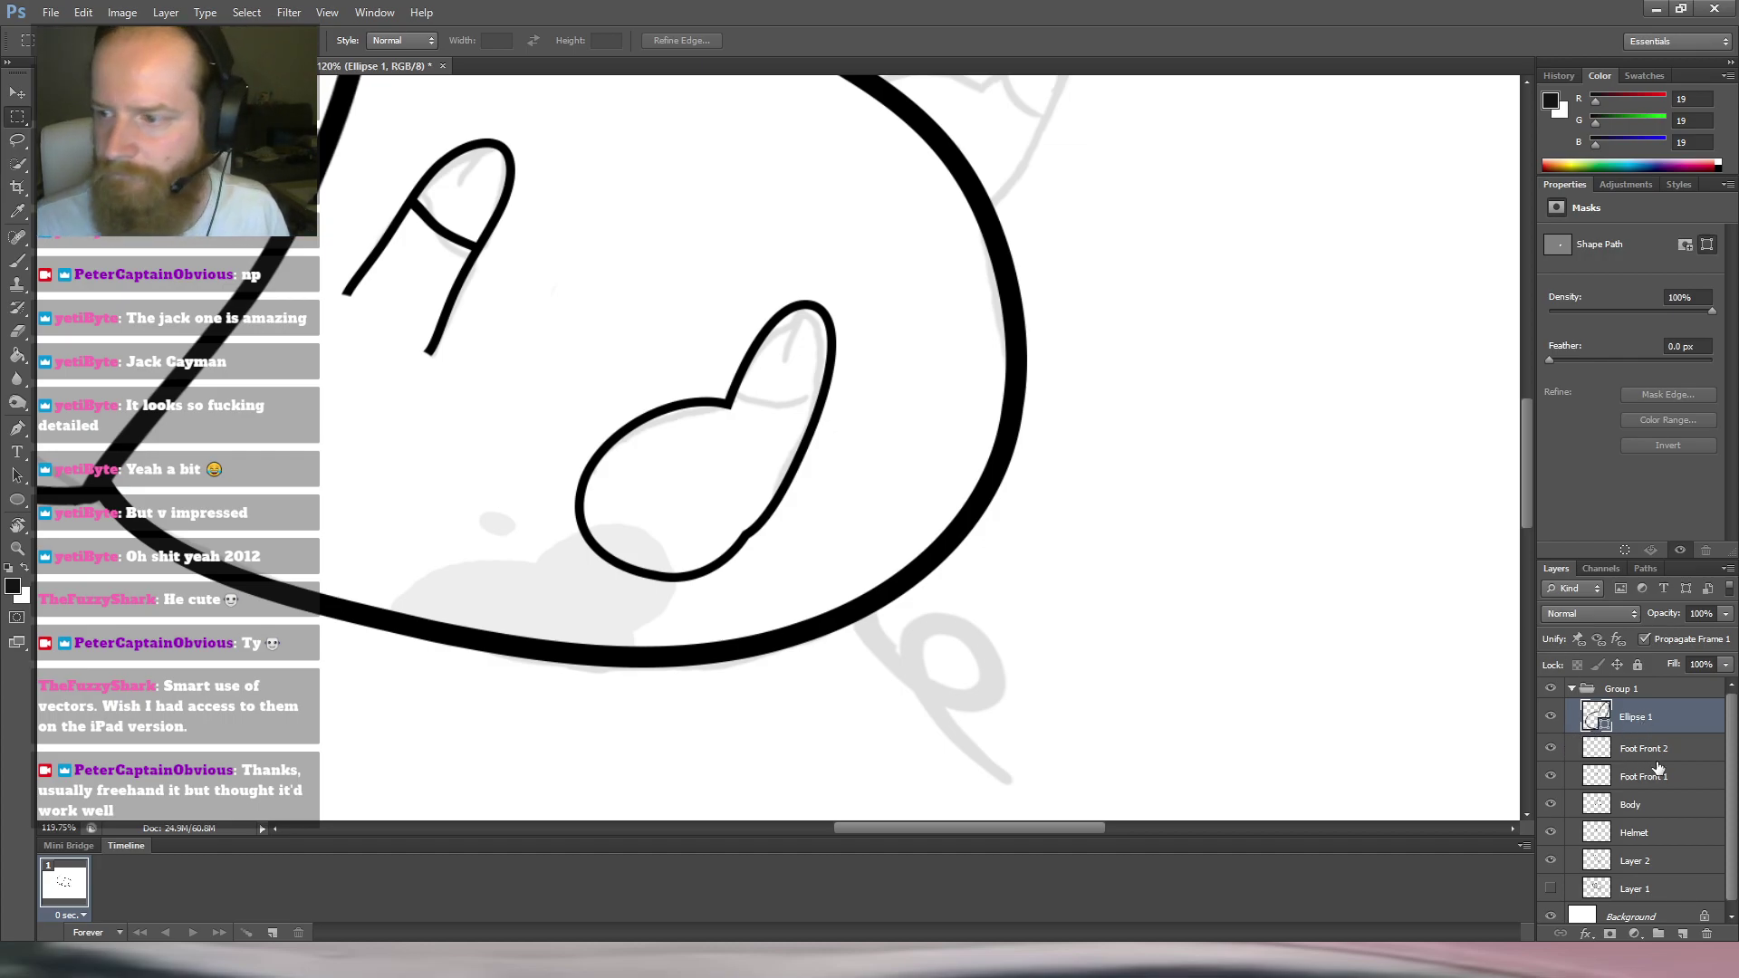
Rasterize the Ellipse 1 rear leg shape and erase its lower part, leaving the thigh curve, hoof tip and back line.
left_click(1574, 264)
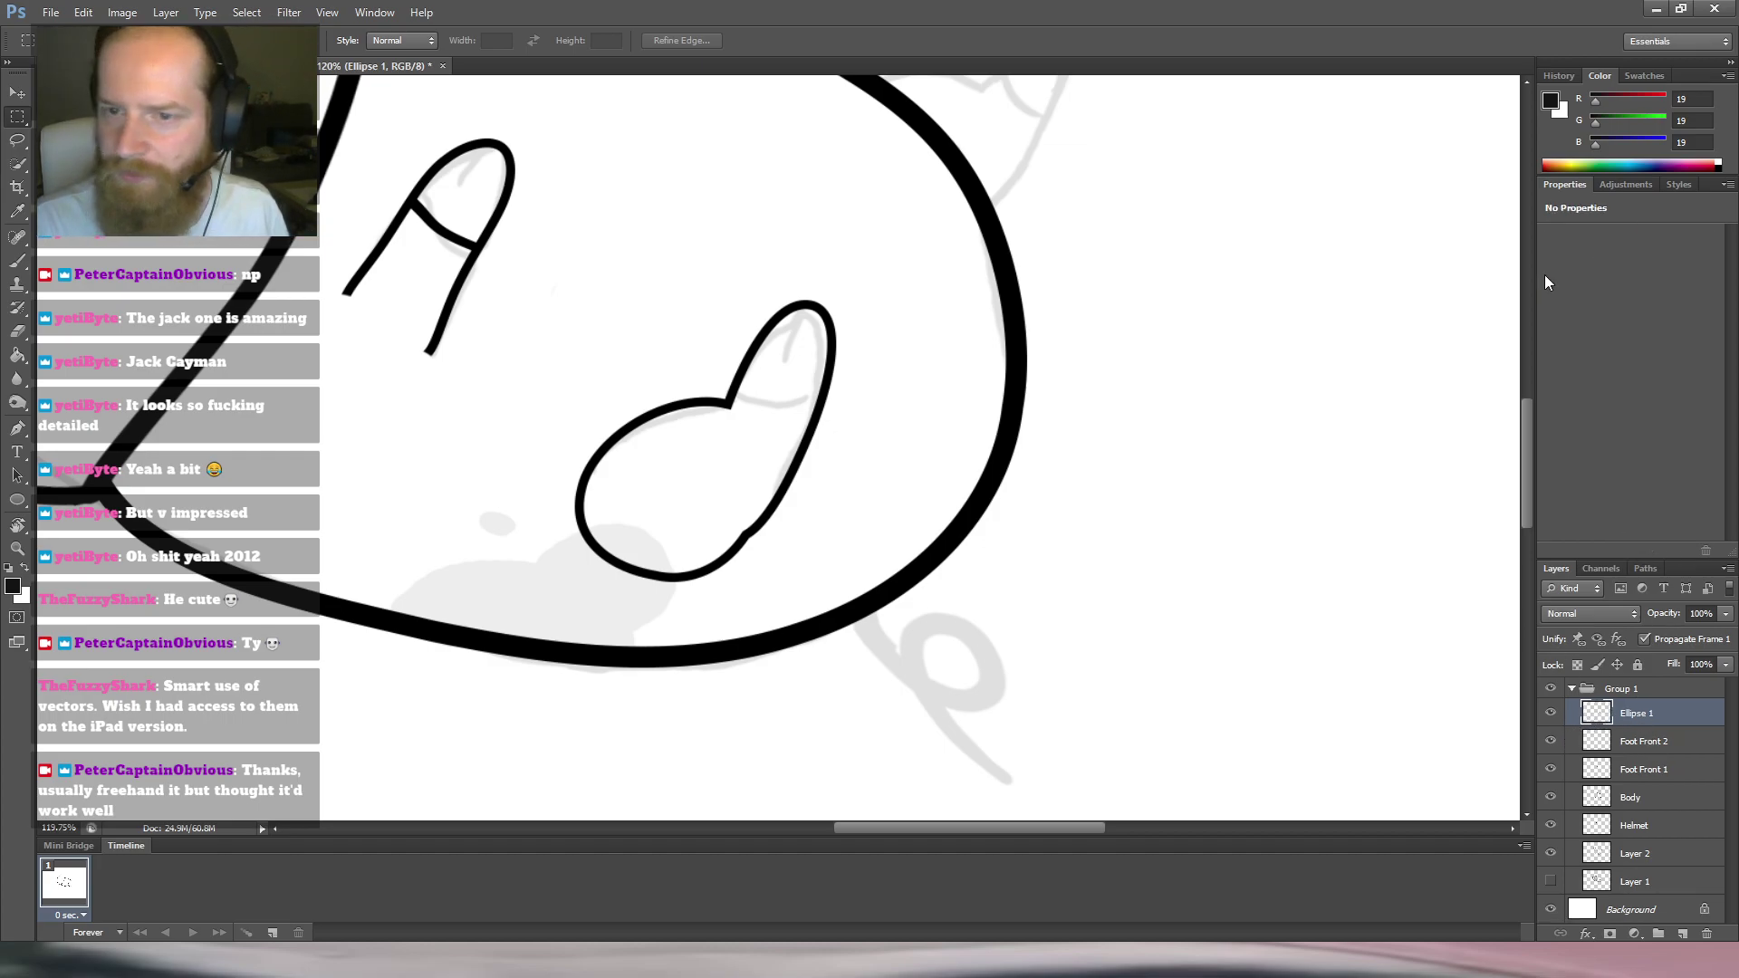
key("e")
mouse_move(752, 548)
left_mouse_down()
mouse_move(694, 550)
mouse_move(651, 572)
mouse_move(577, 499)
left_mouse_up()
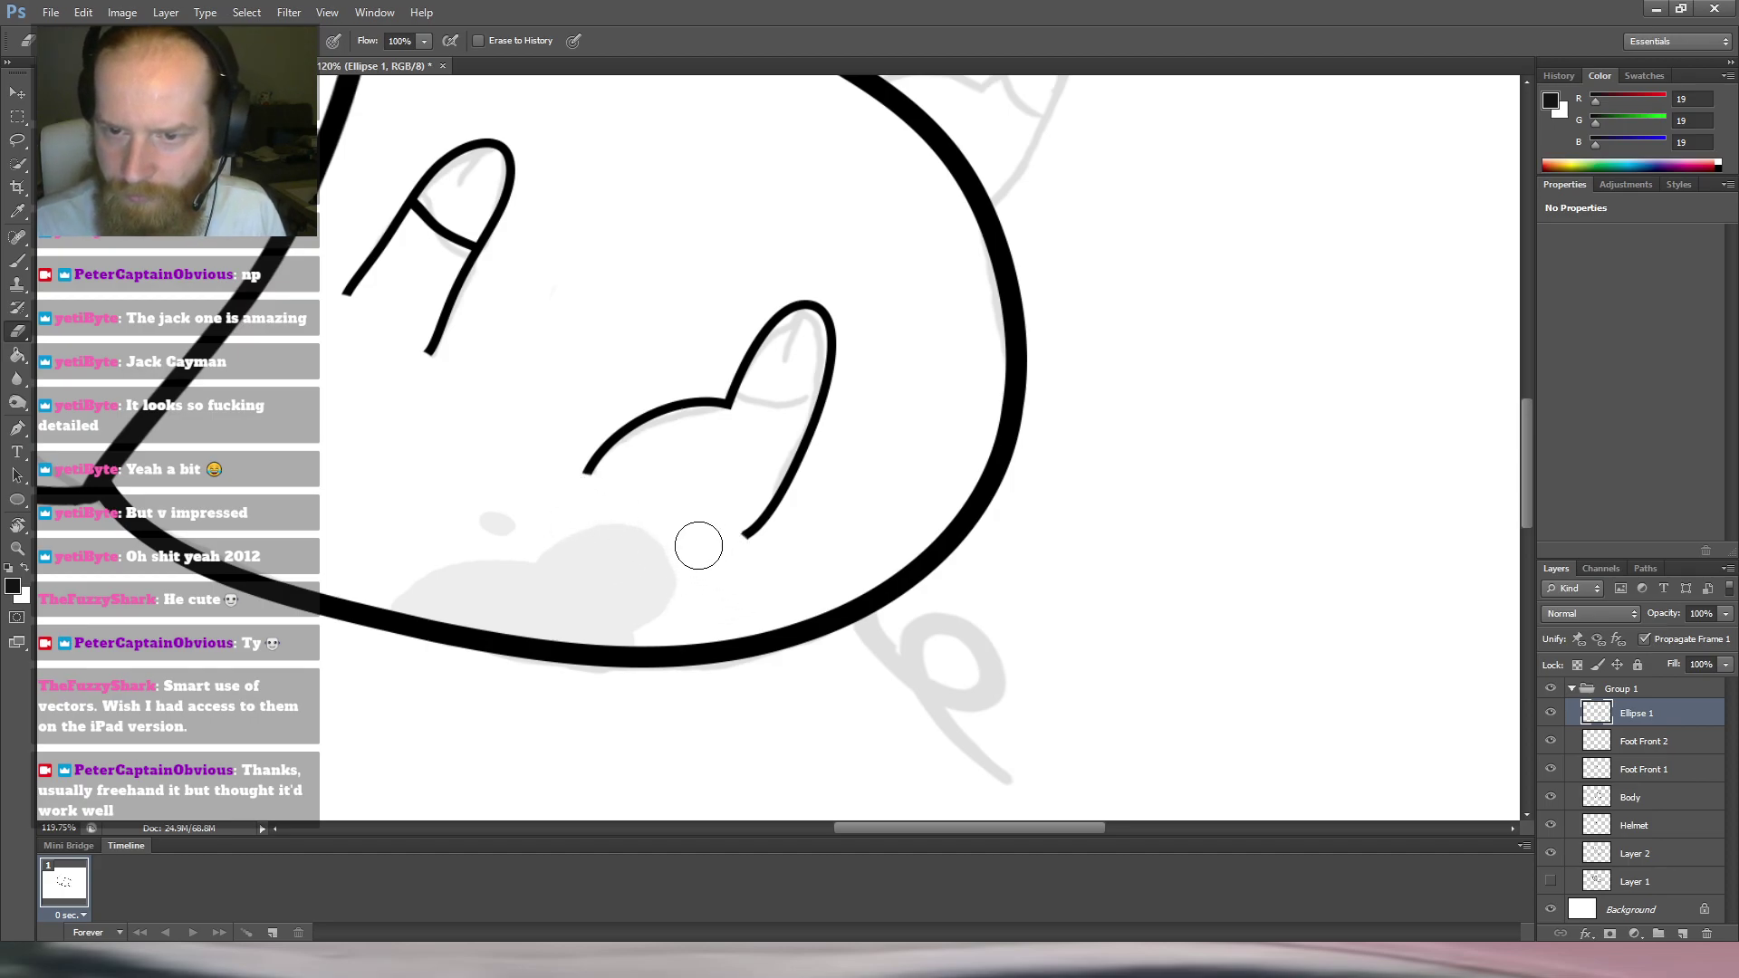
left_click_drag(751, 554, 704, 551)
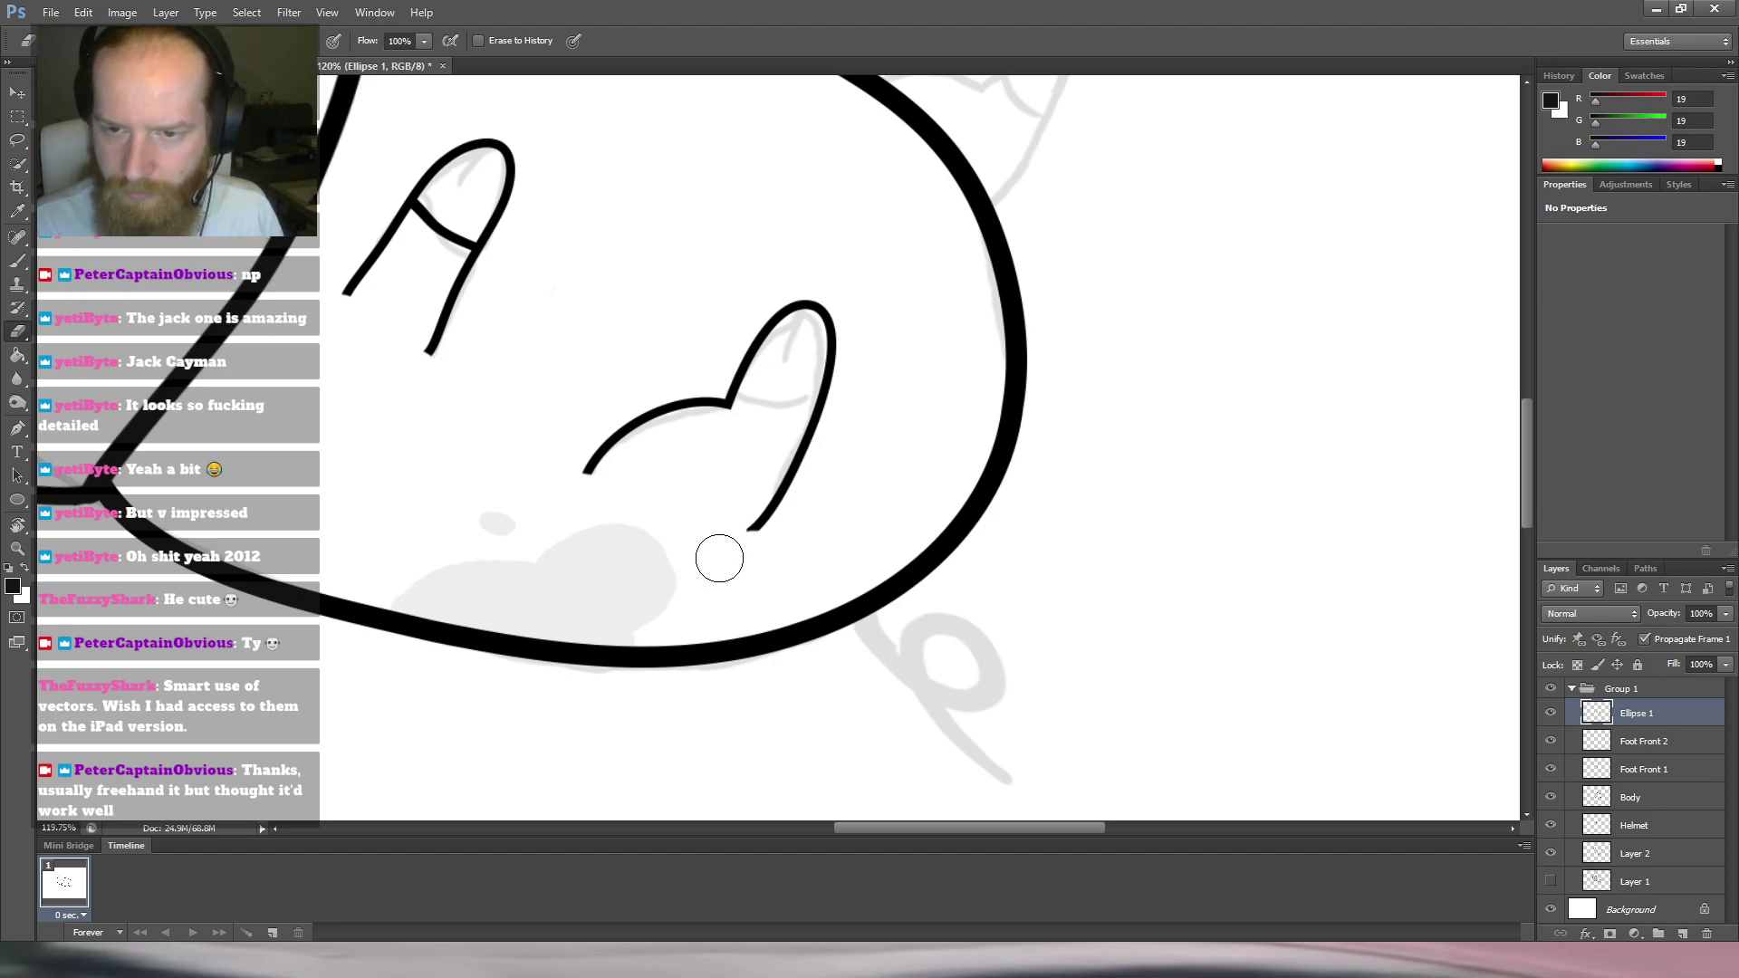
key("ctrl+z")
mouse_move(687, 551)
left_mouse_down()
mouse_move(755, 563)
mouse_move(711, 578)
mouse_move(633, 557)
mouse_move(564, 478)
mouse_move(573, 446)
mouse_move(590, 486)
left_mouse_up()
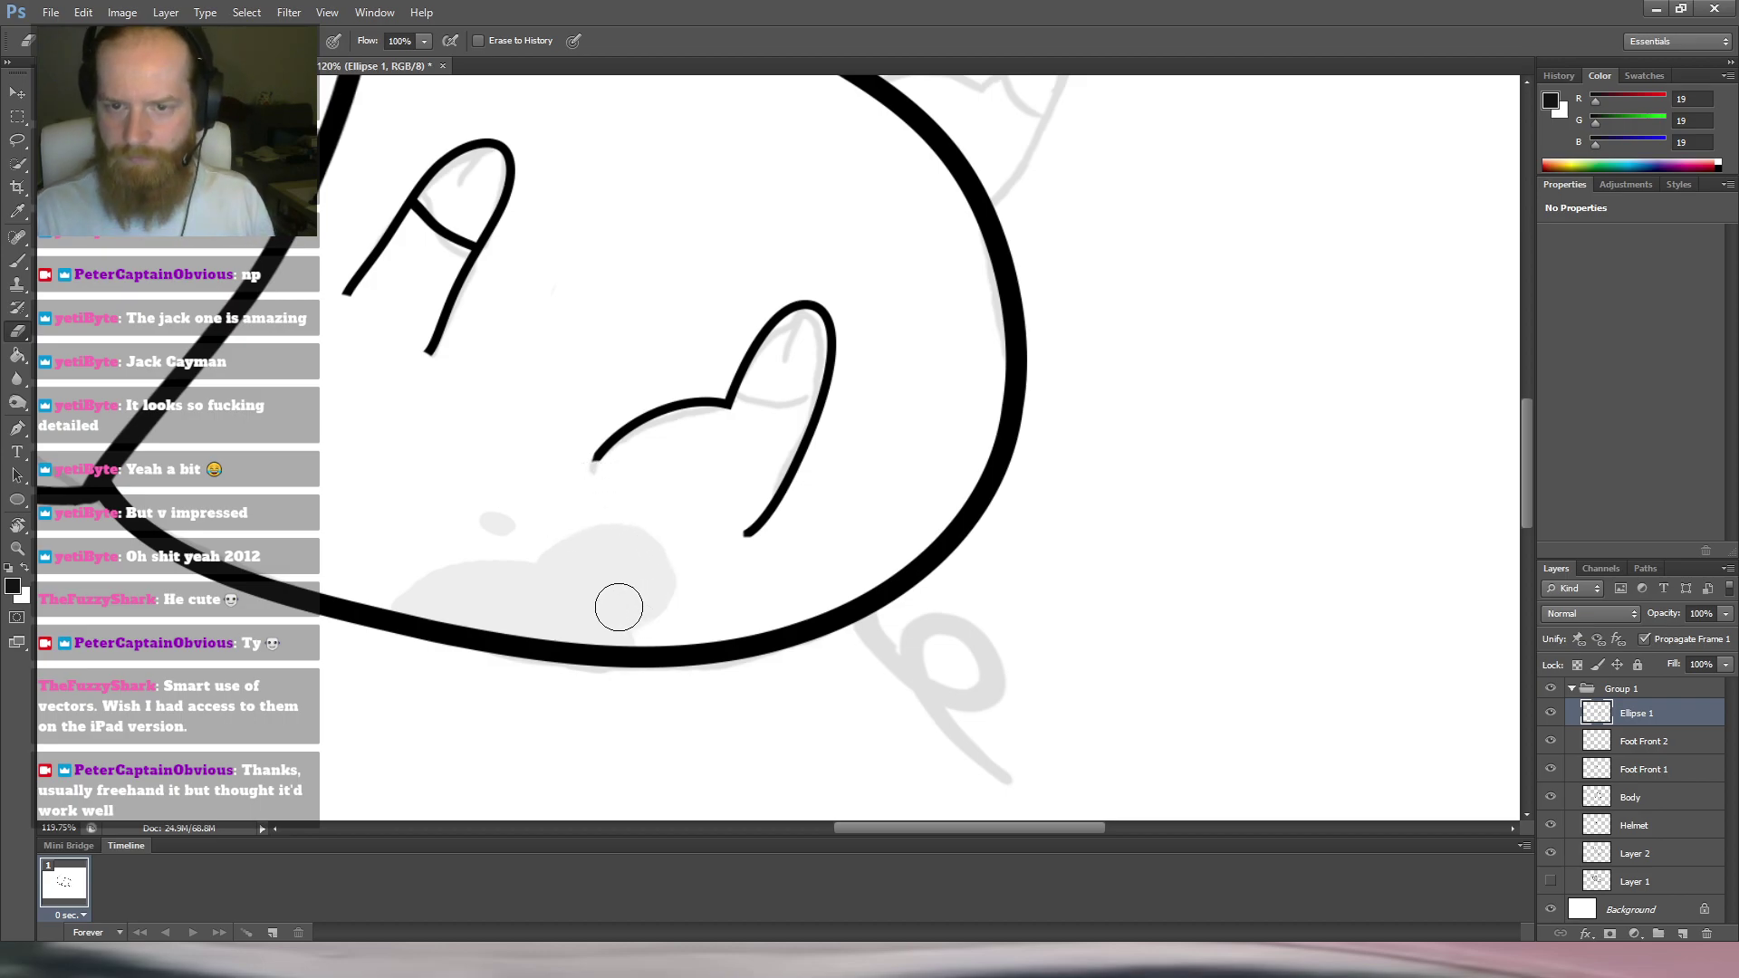
Set the brush to 100% opacity and paint the thigh curve's end along the sketch, rounding off the back line's end.
mouse_move(540, 425)
left_mouse_down()
mouse_move(613, 405)
mouse_move(630, 375)
left_mouse_up()
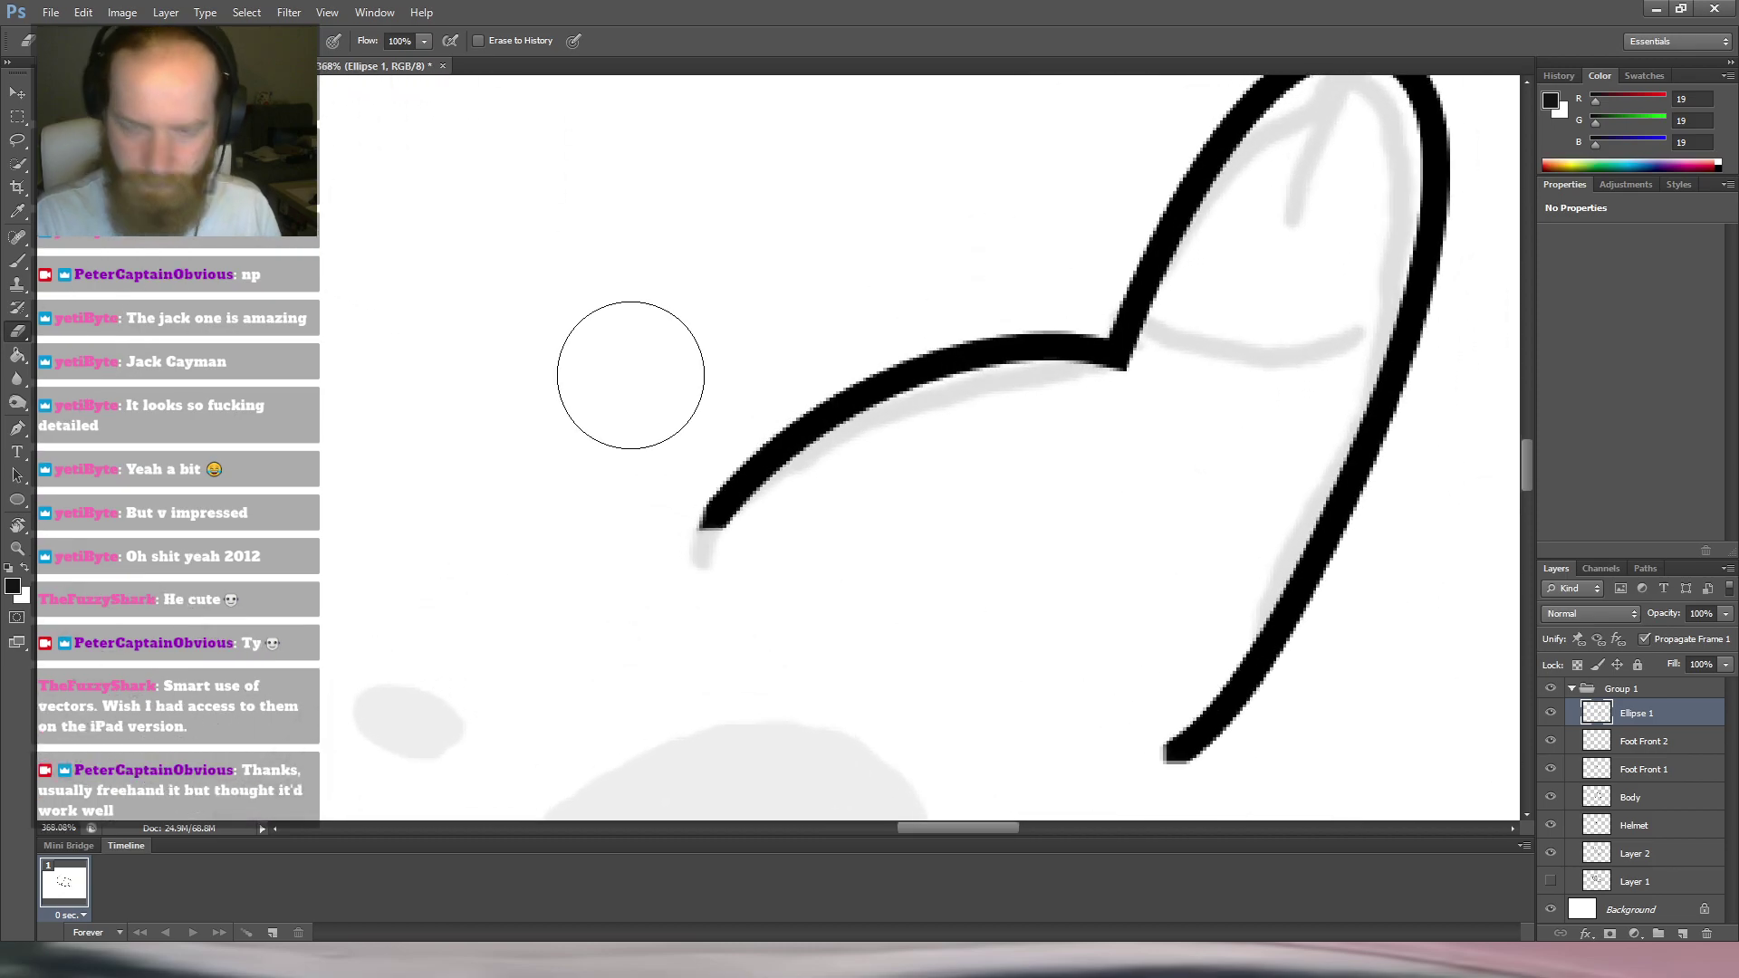
key("b")
left_click_drag(711, 521, 708, 535)
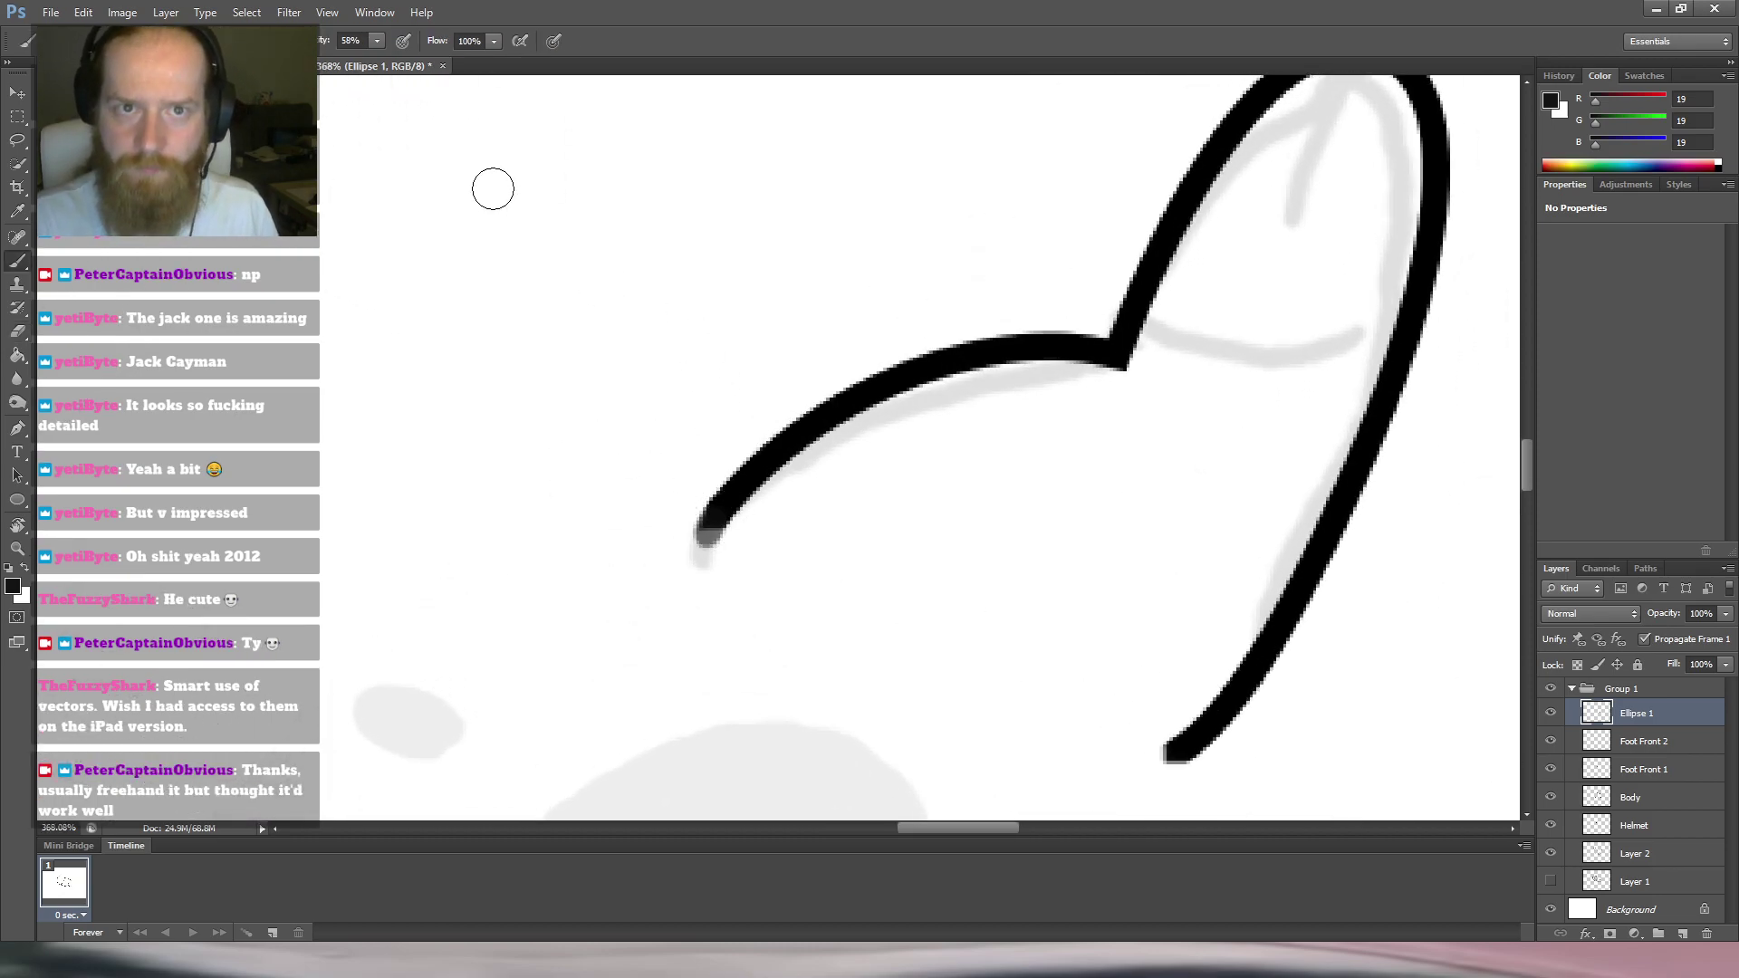
left_click_drag(711, 516, 702, 550)
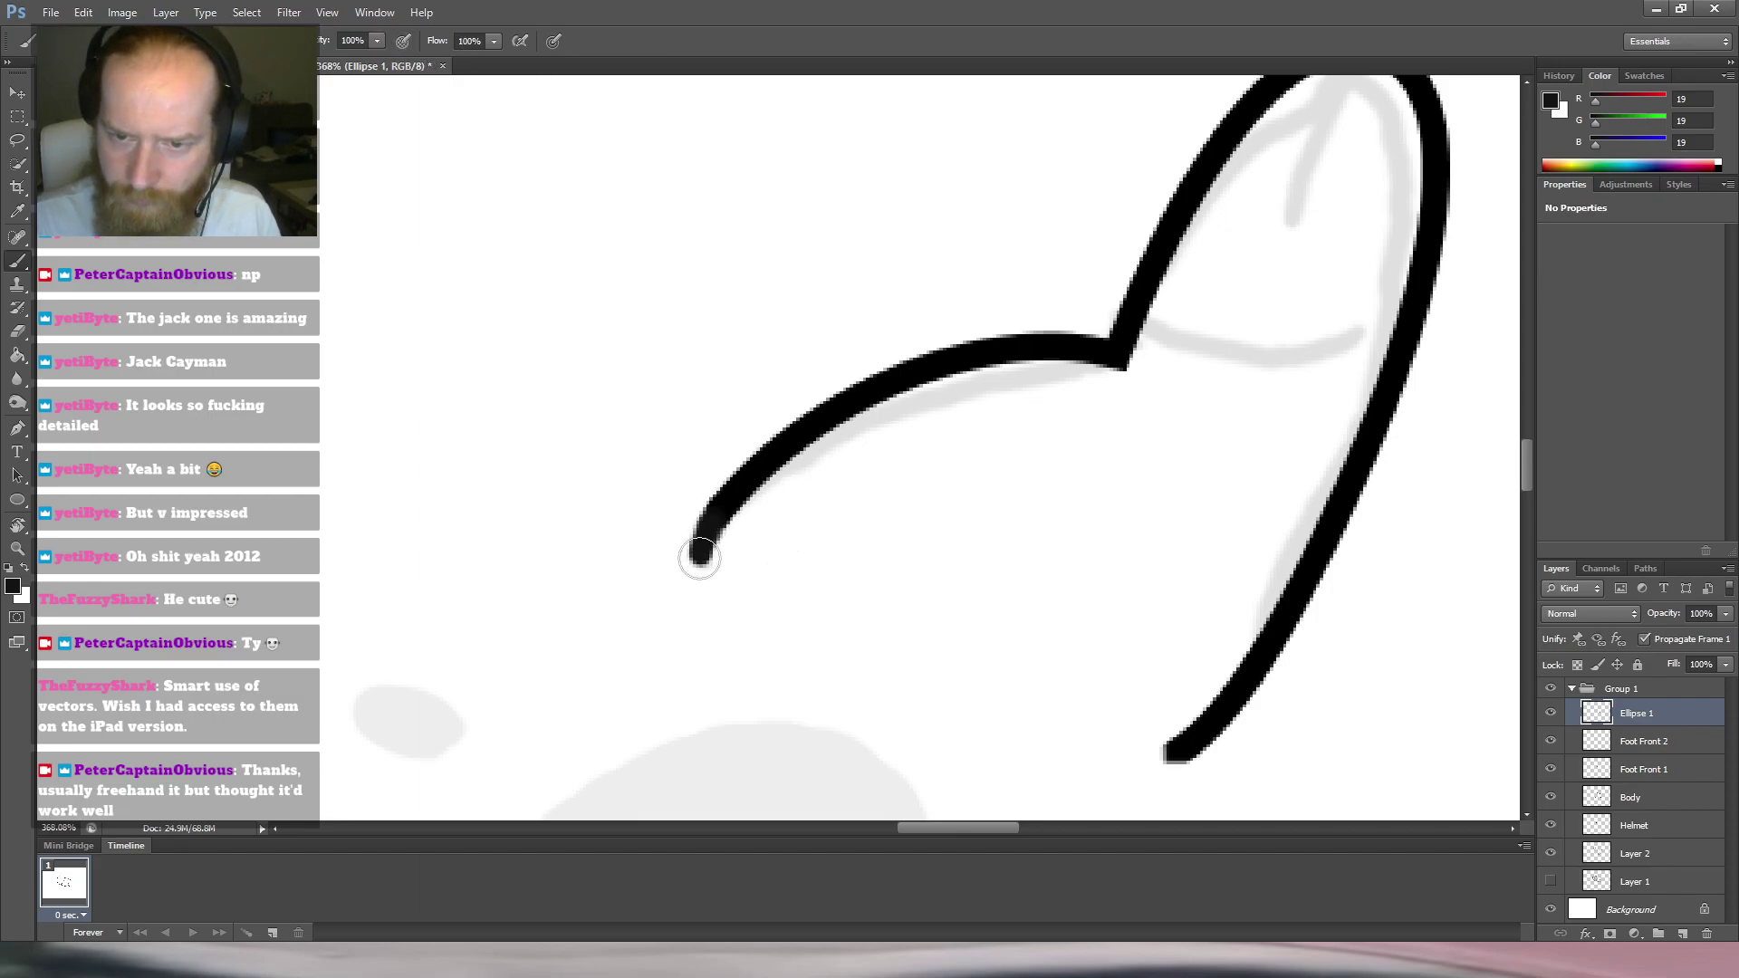
left_click_drag(1203, 594, 890, 413)
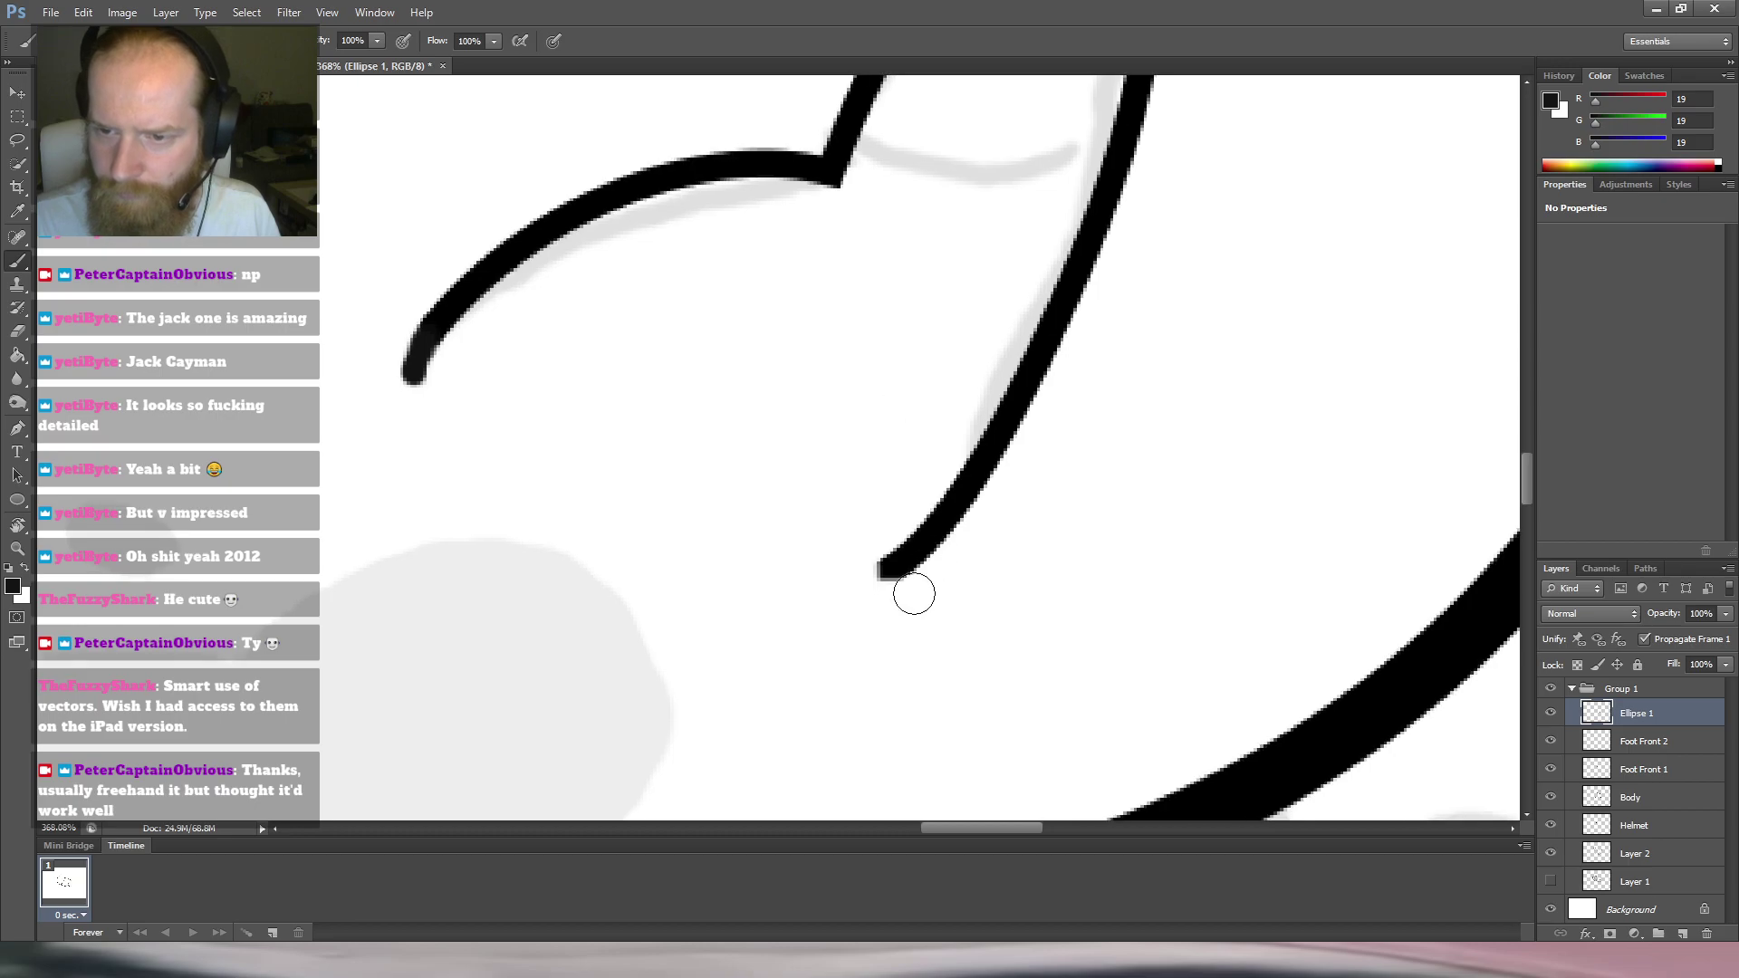
left_click_drag(898, 569, 885, 575)
left_click_drag(1003, 452, 906, 523)
scroll(870, 480, "up", 5)
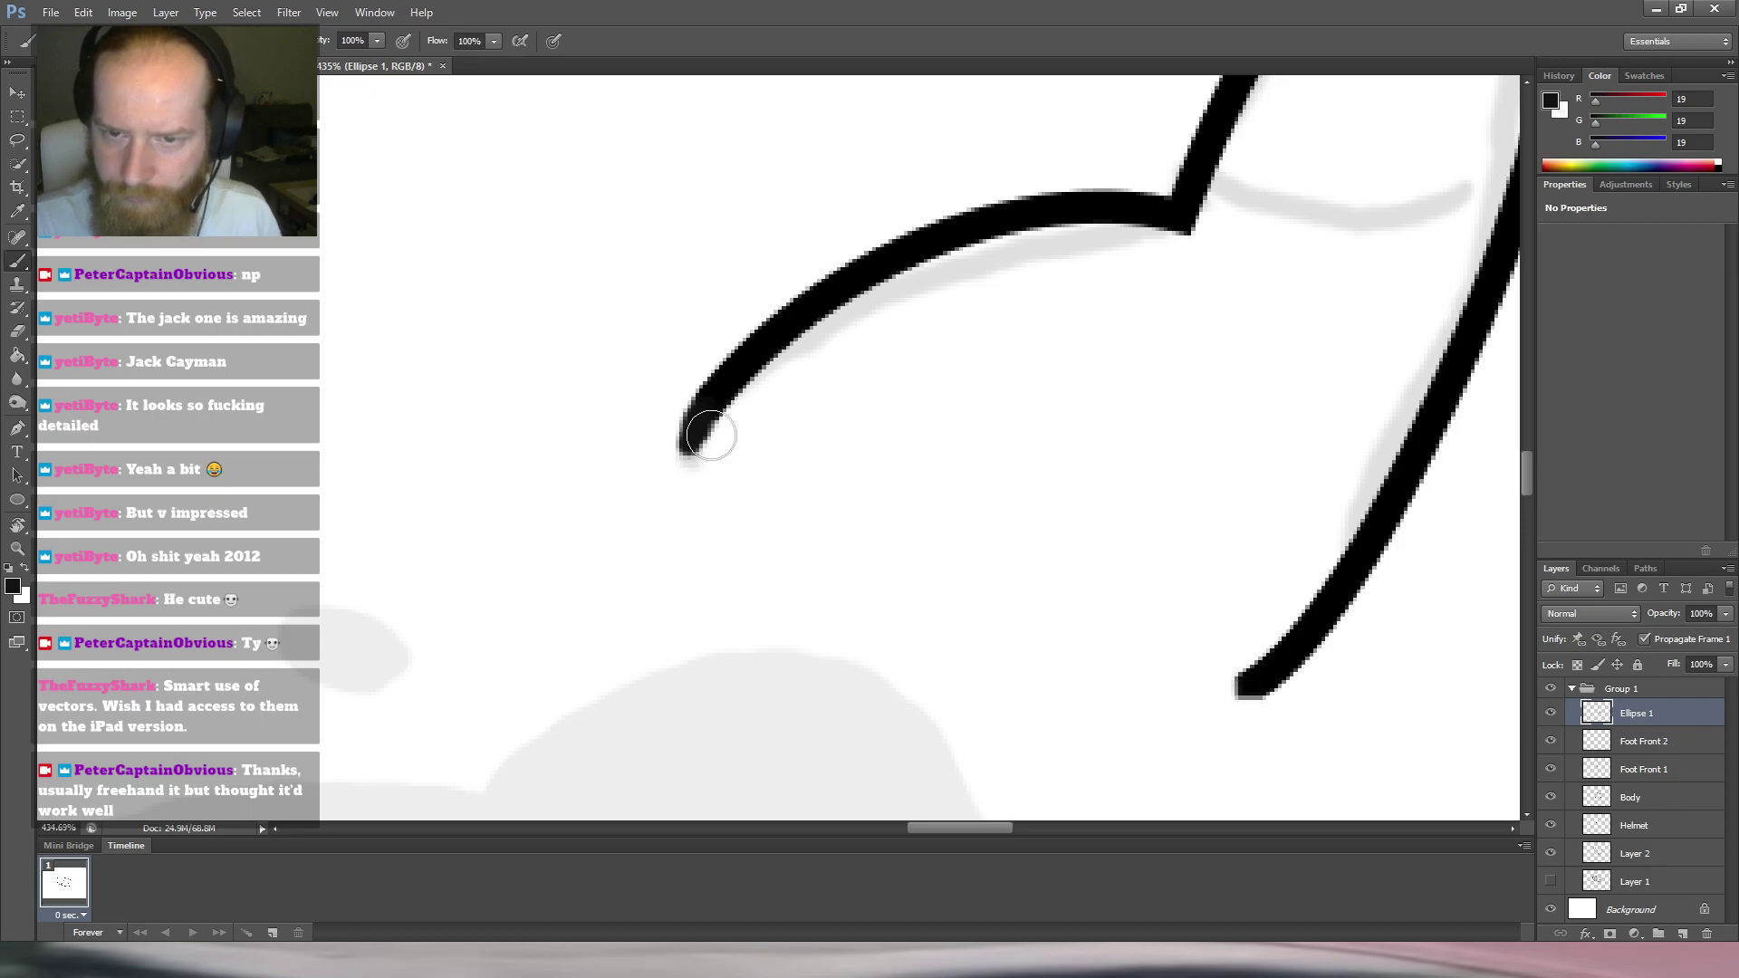
left_click_drag(691, 444, 683, 462)
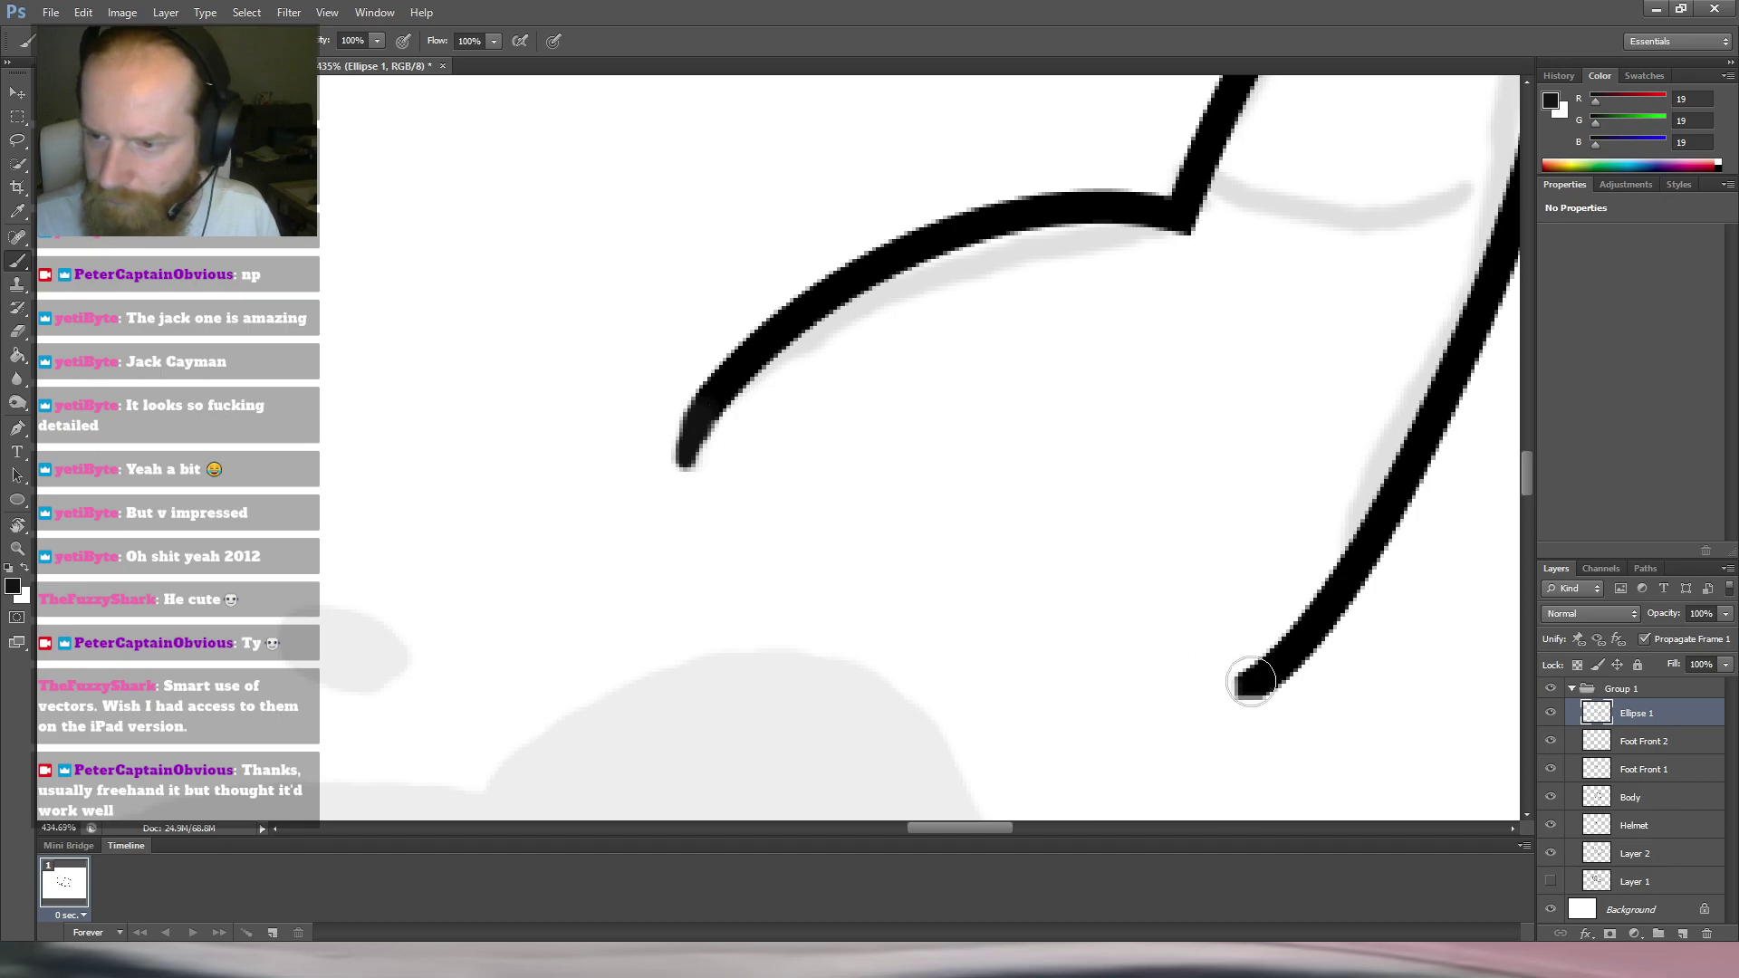
left_click_drag(1241, 691, 1240, 695)
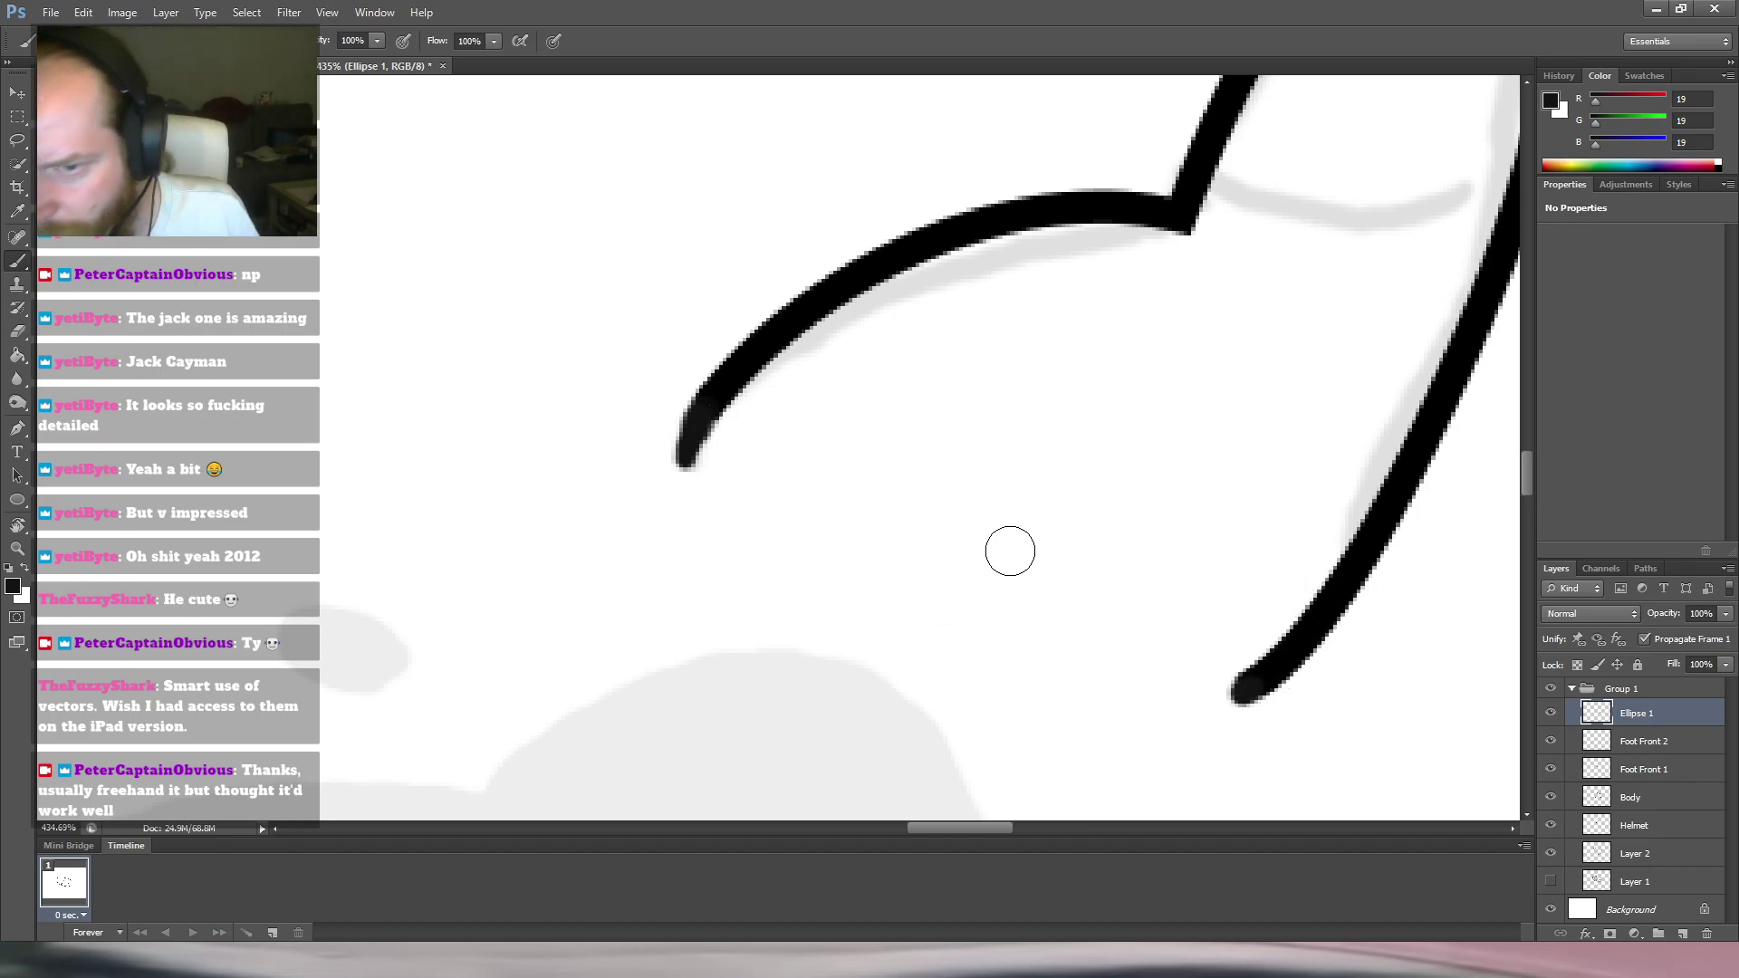
Sample the pure black of the rear leg outline and repaint the ends of the thigh curve and back line.
left_click(739, 370, "alt")
left_click_drag(708, 409, 685, 456)
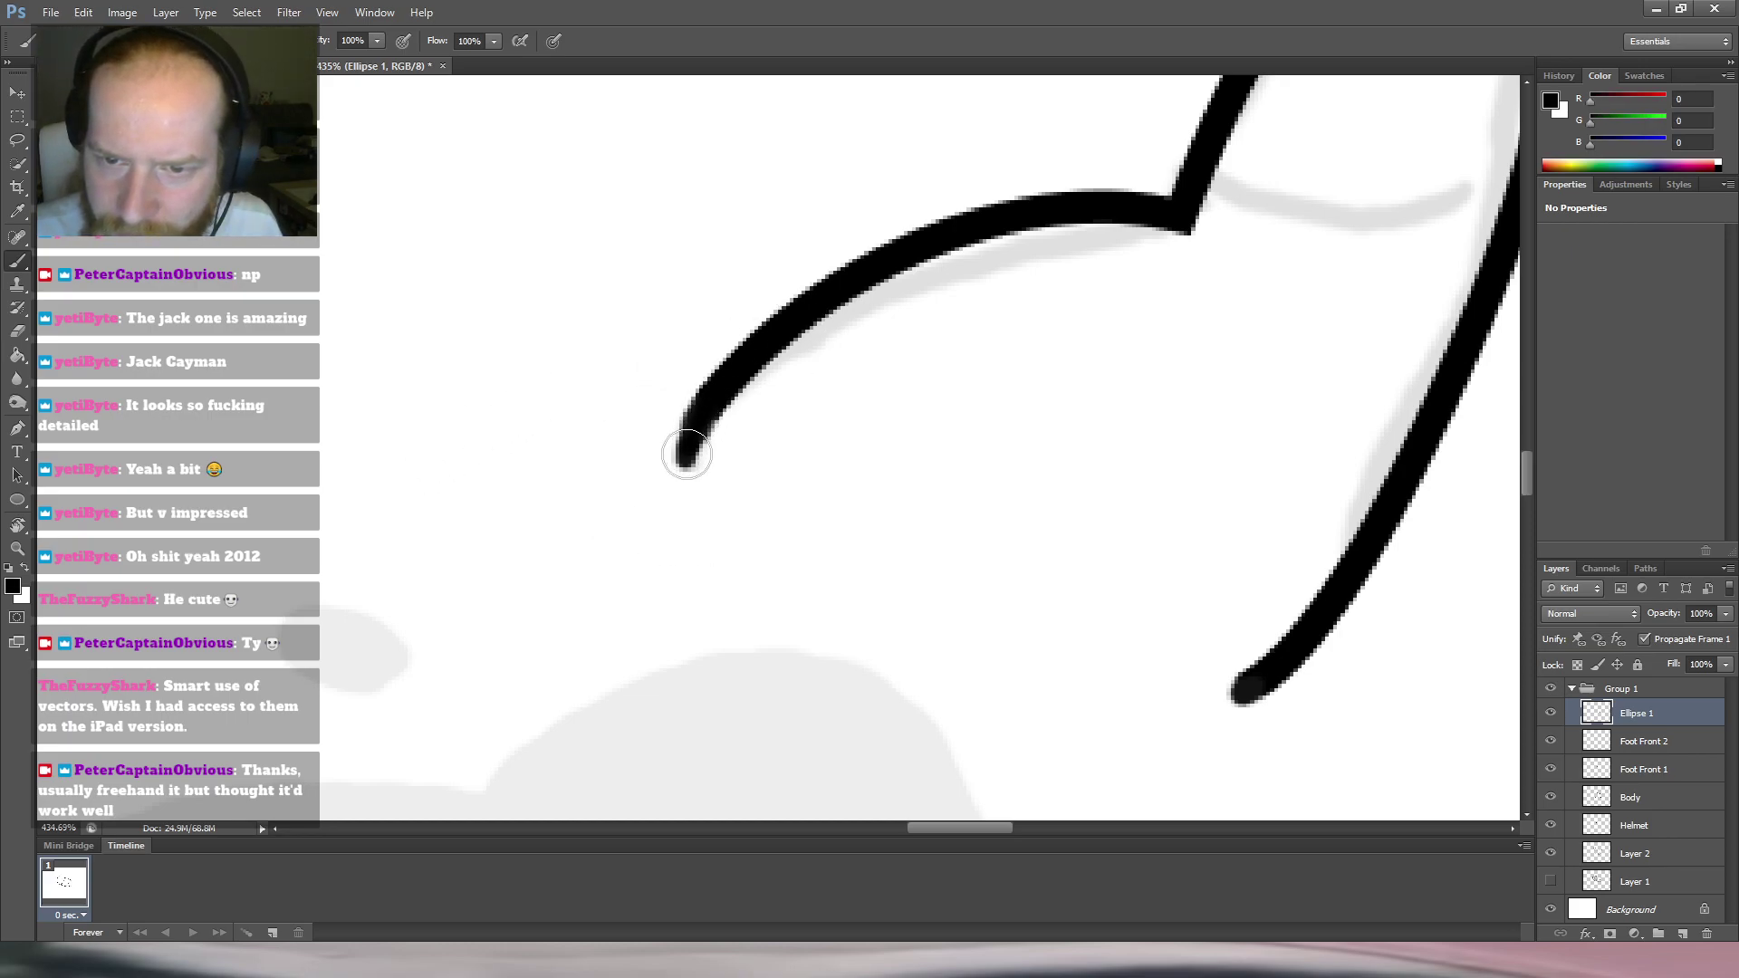
left_click_drag(1262, 684, 1243, 692)
left_click_drag(1188, 344, 1080, 362)
left_click_drag(1279, 282, 1041, 447)
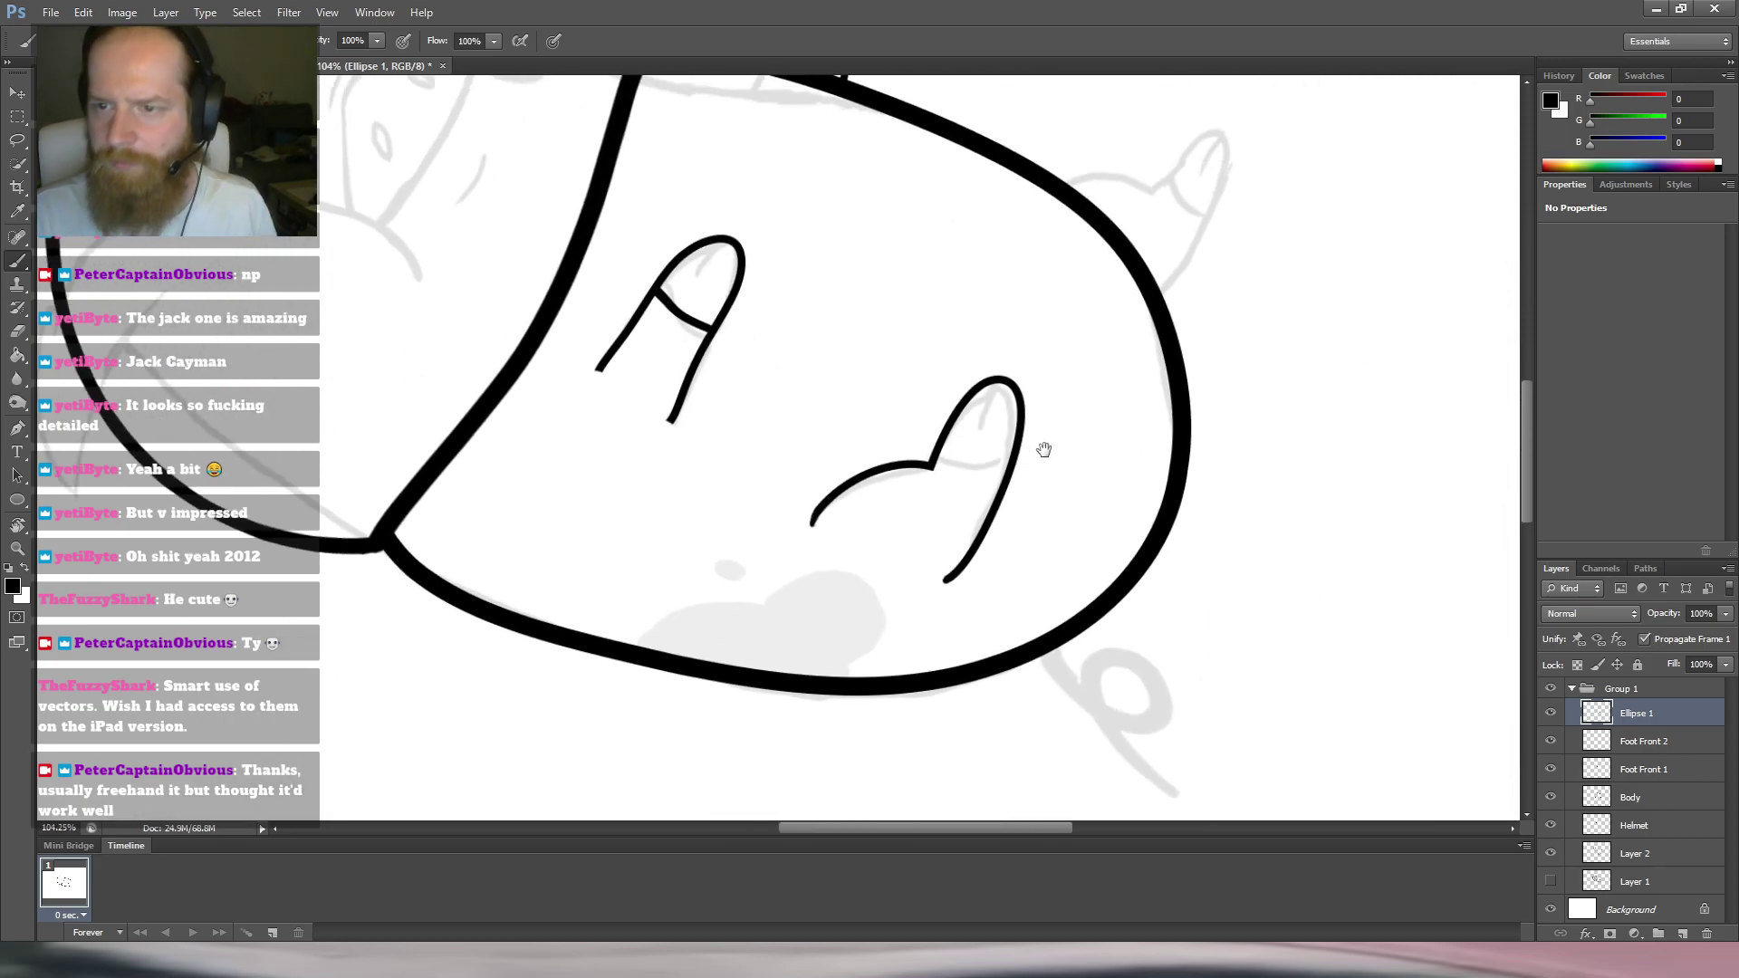
Rename the Ellipse 1 layer as Hind Foot.
key("r")
left_click_drag(1071, 352, 1049, 238)
left_click_drag(1087, 308, 993, 433)
scroll(1040, 380, "up", 3)
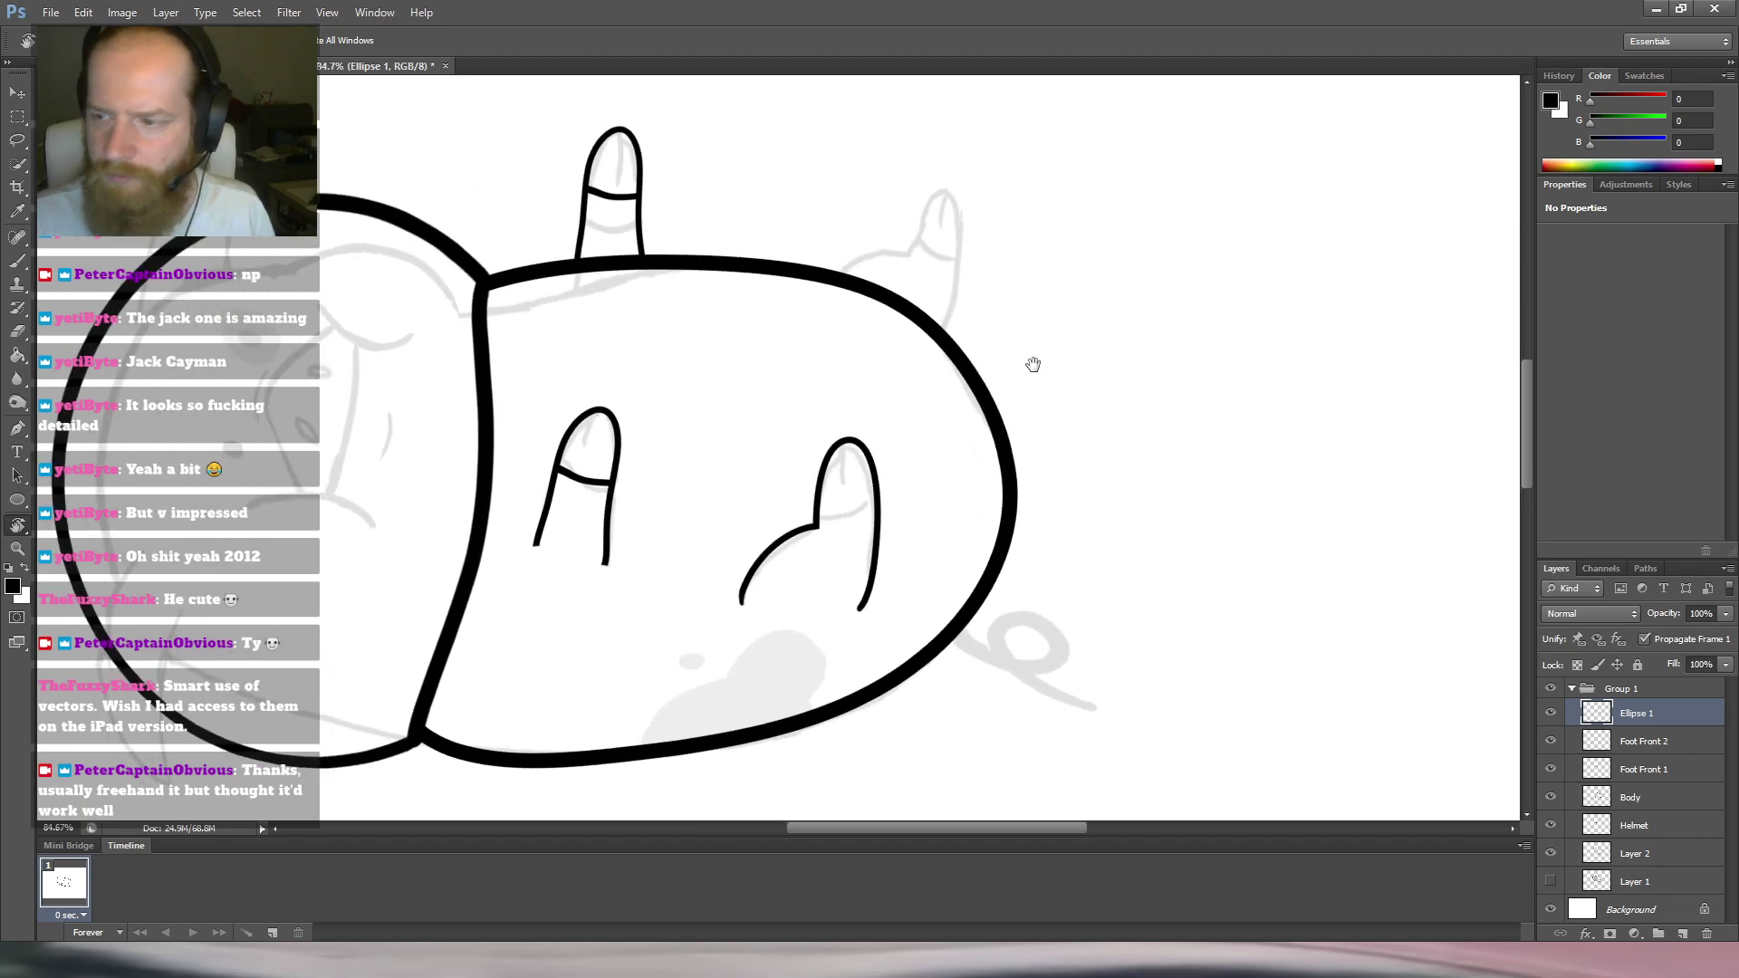
left_click_drag(972, 333, 1041, 334)
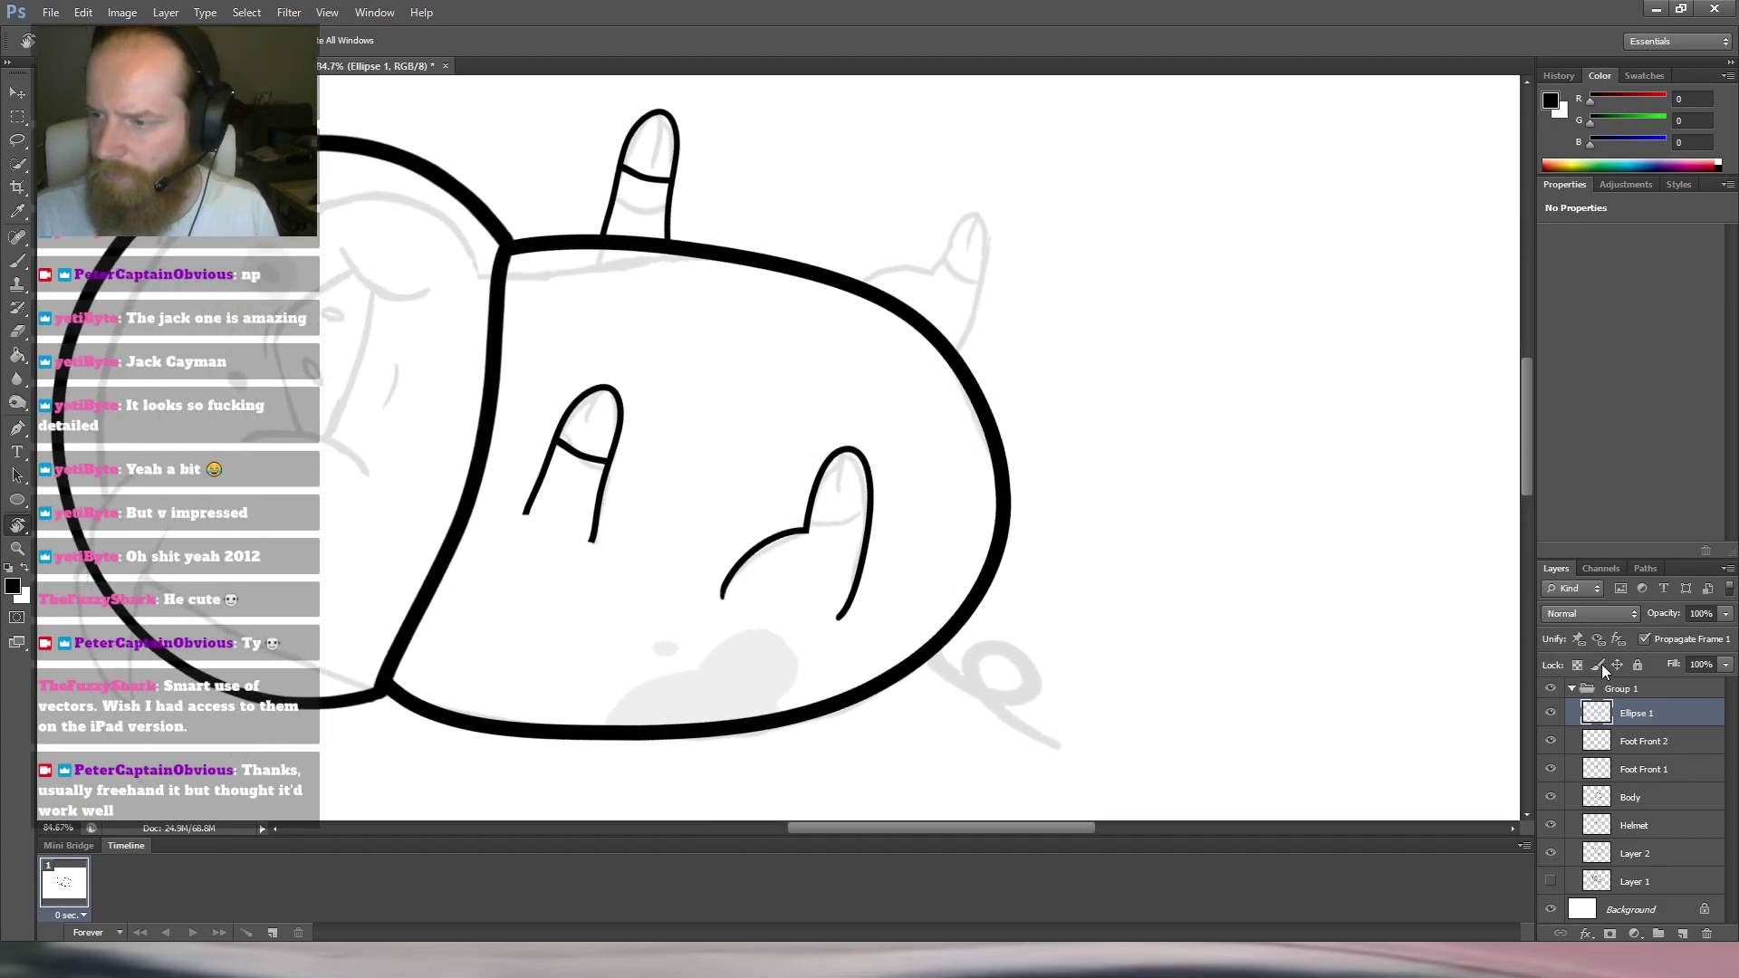
double_click(1636, 714)
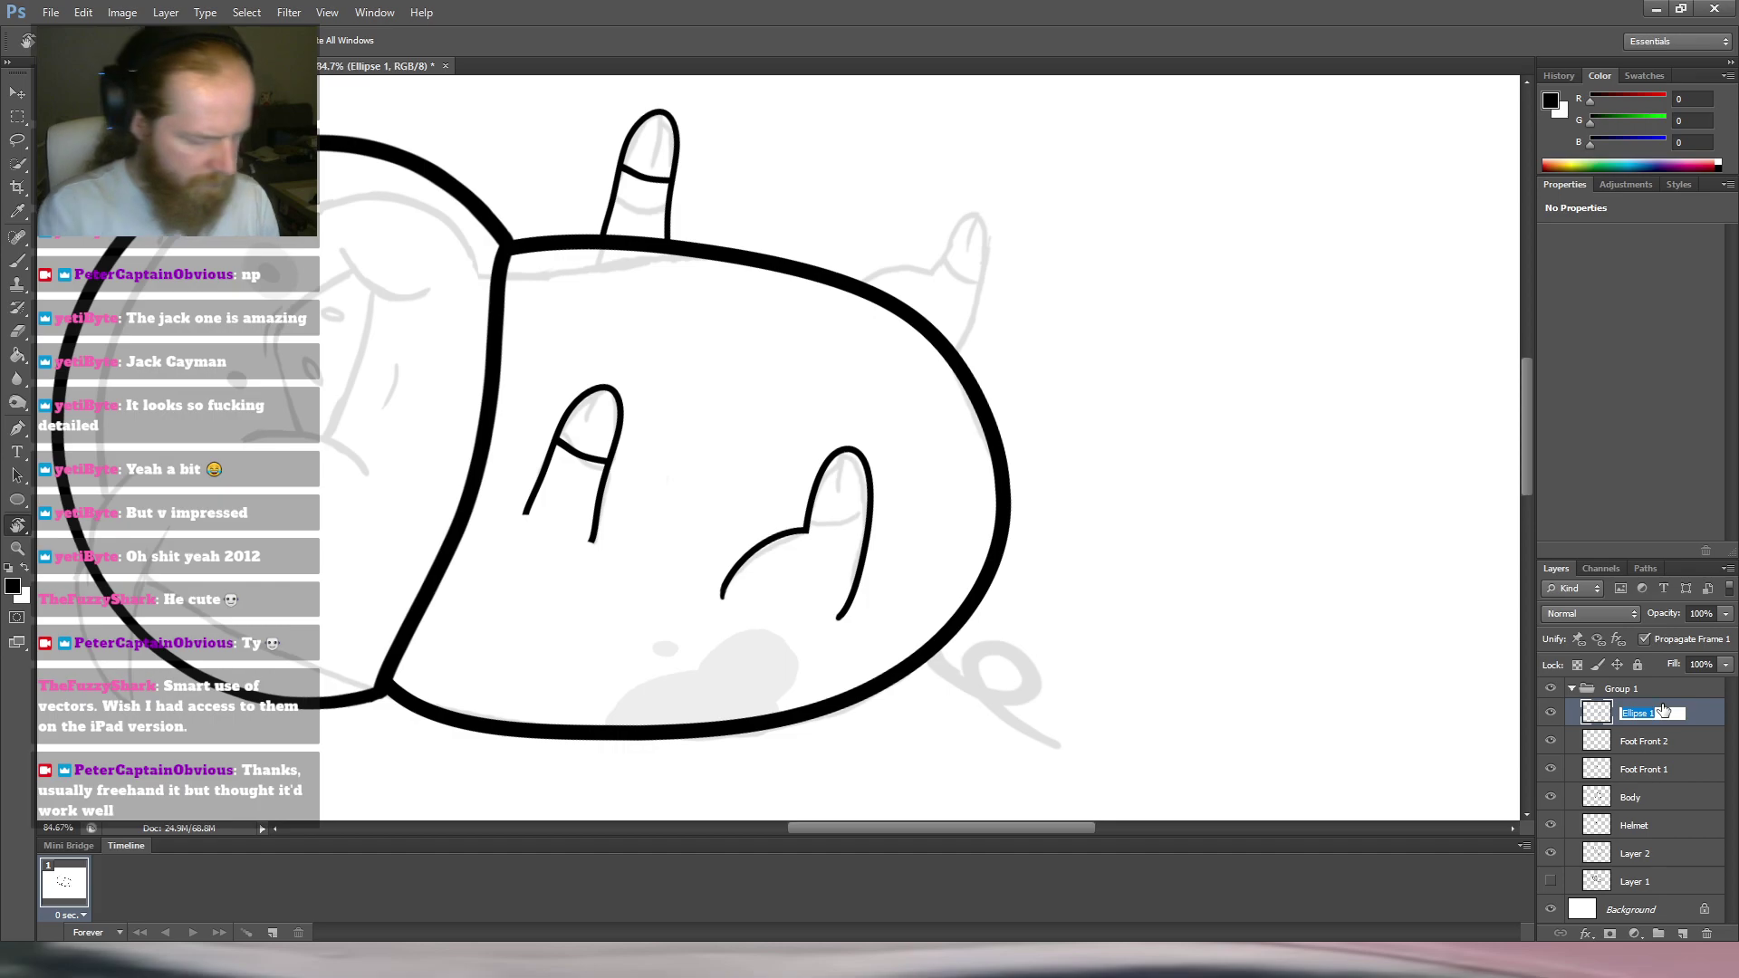
type("Hind Foot")
key("Return")
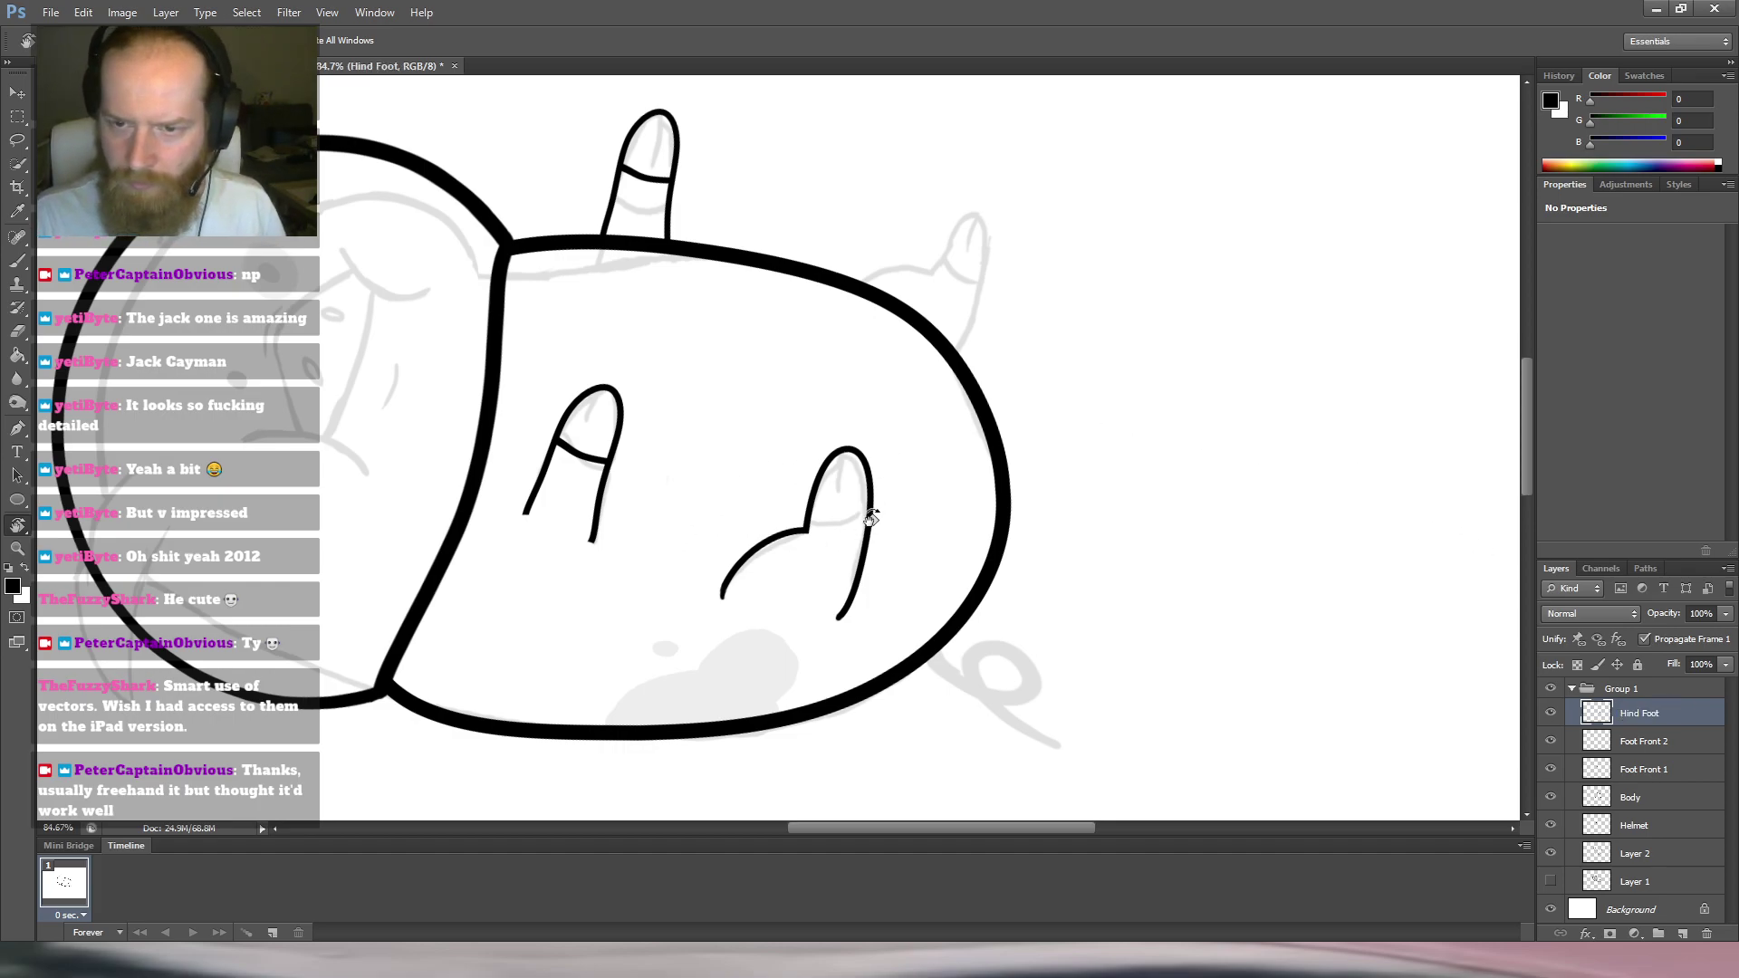
Duplicate the Hind Foot onto the sketched far rear leg, rotate it 9.20° and scale its height to 90.70%.
left_click(16, 95)
left_click_drag(773, 497, 908, 253)
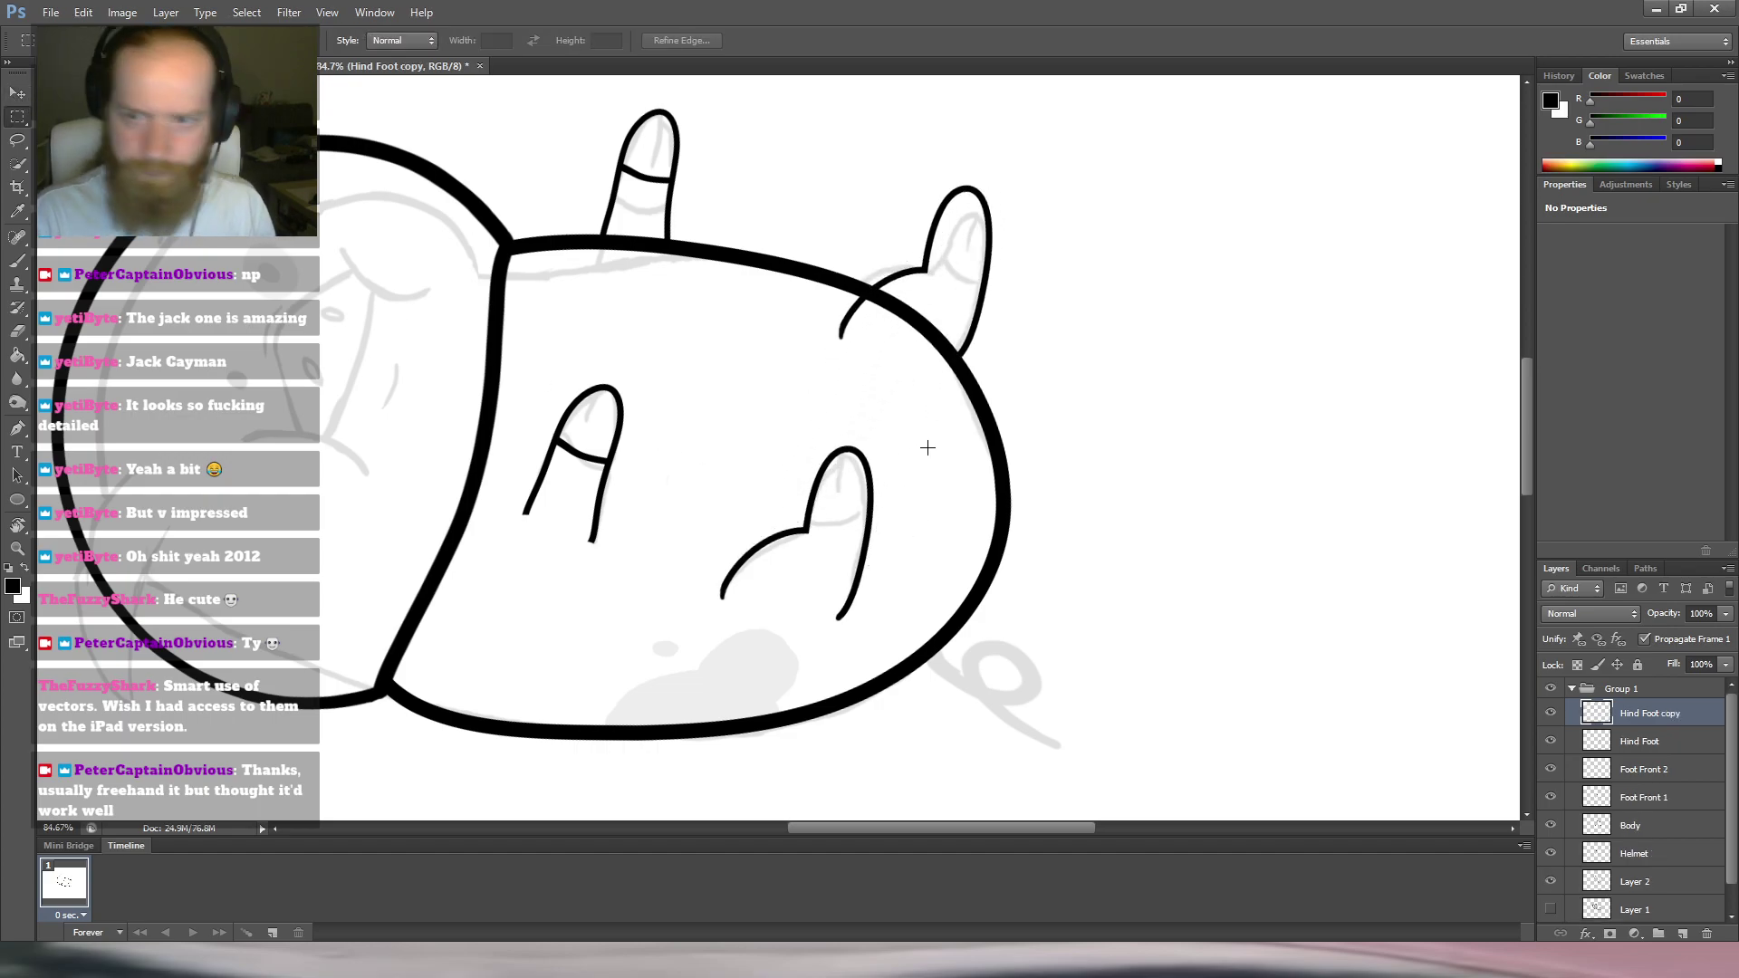
key("ctrl+t")
mouse_move(1006, 181)
left_mouse_down()
mouse_move(1009, 148)
mouse_move(1036, 167)
mouse_move(989, 210)
left_mouse_up()
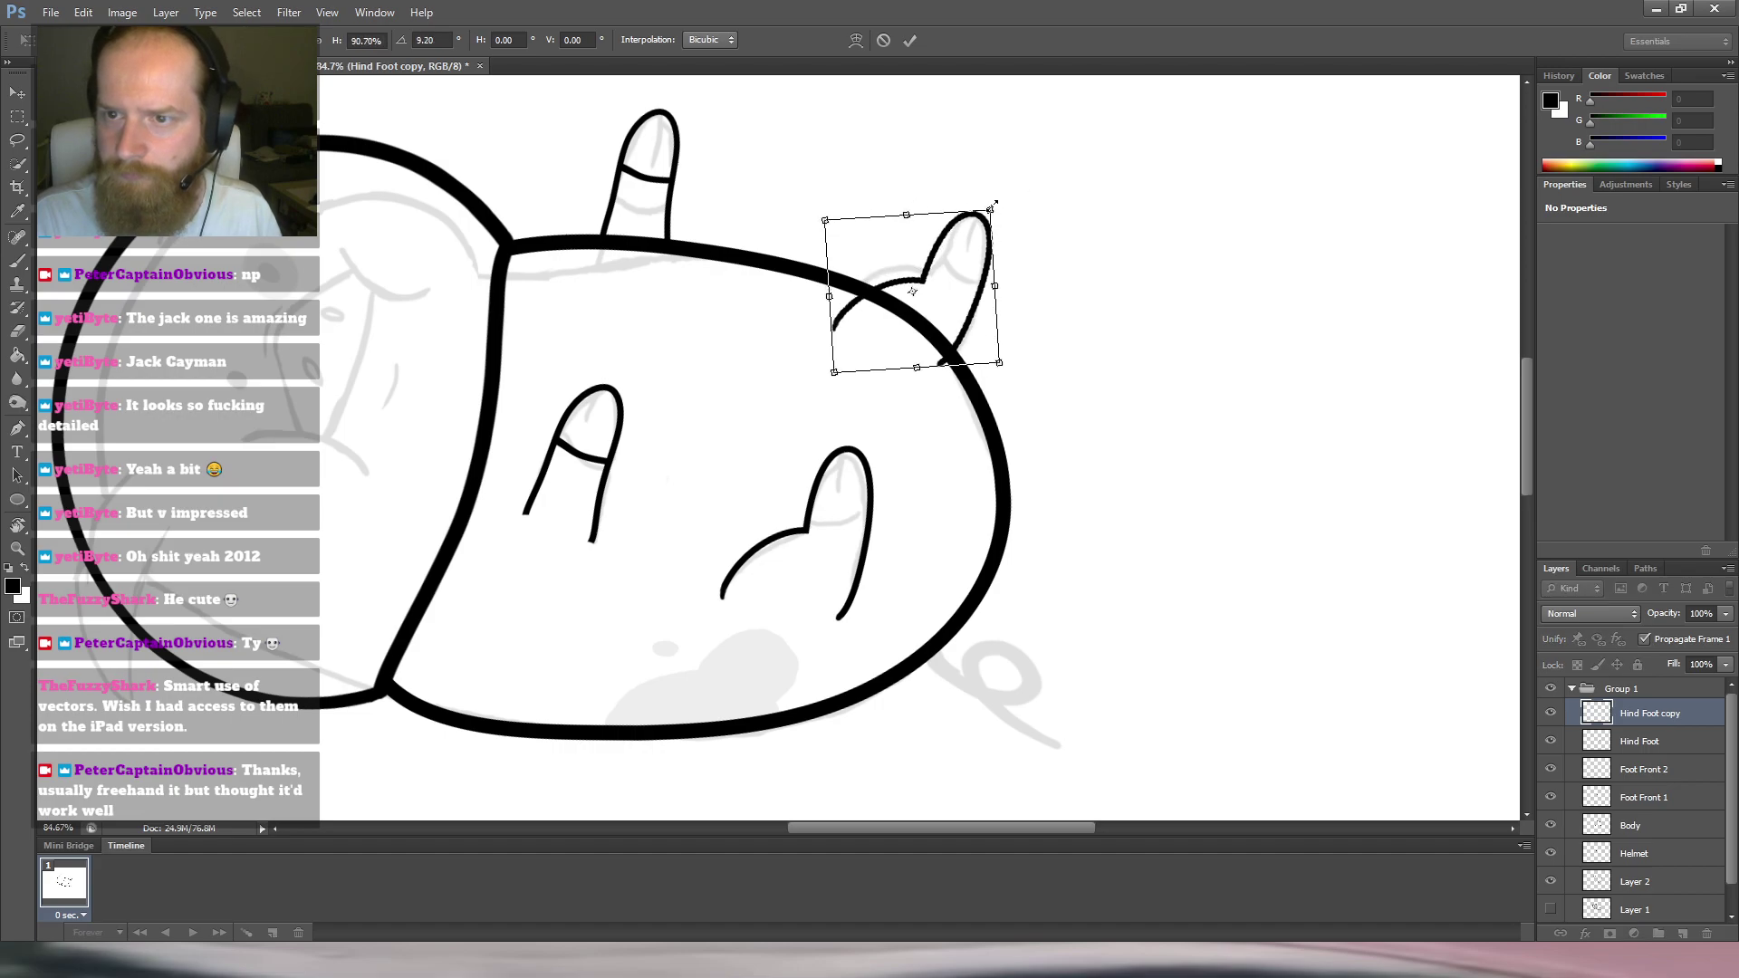
Warp the copied hind foot so its hoof and thigh curve follow the sketched far leg, and apply the transform.
right_click(882, 284)
left_click(945, 422)
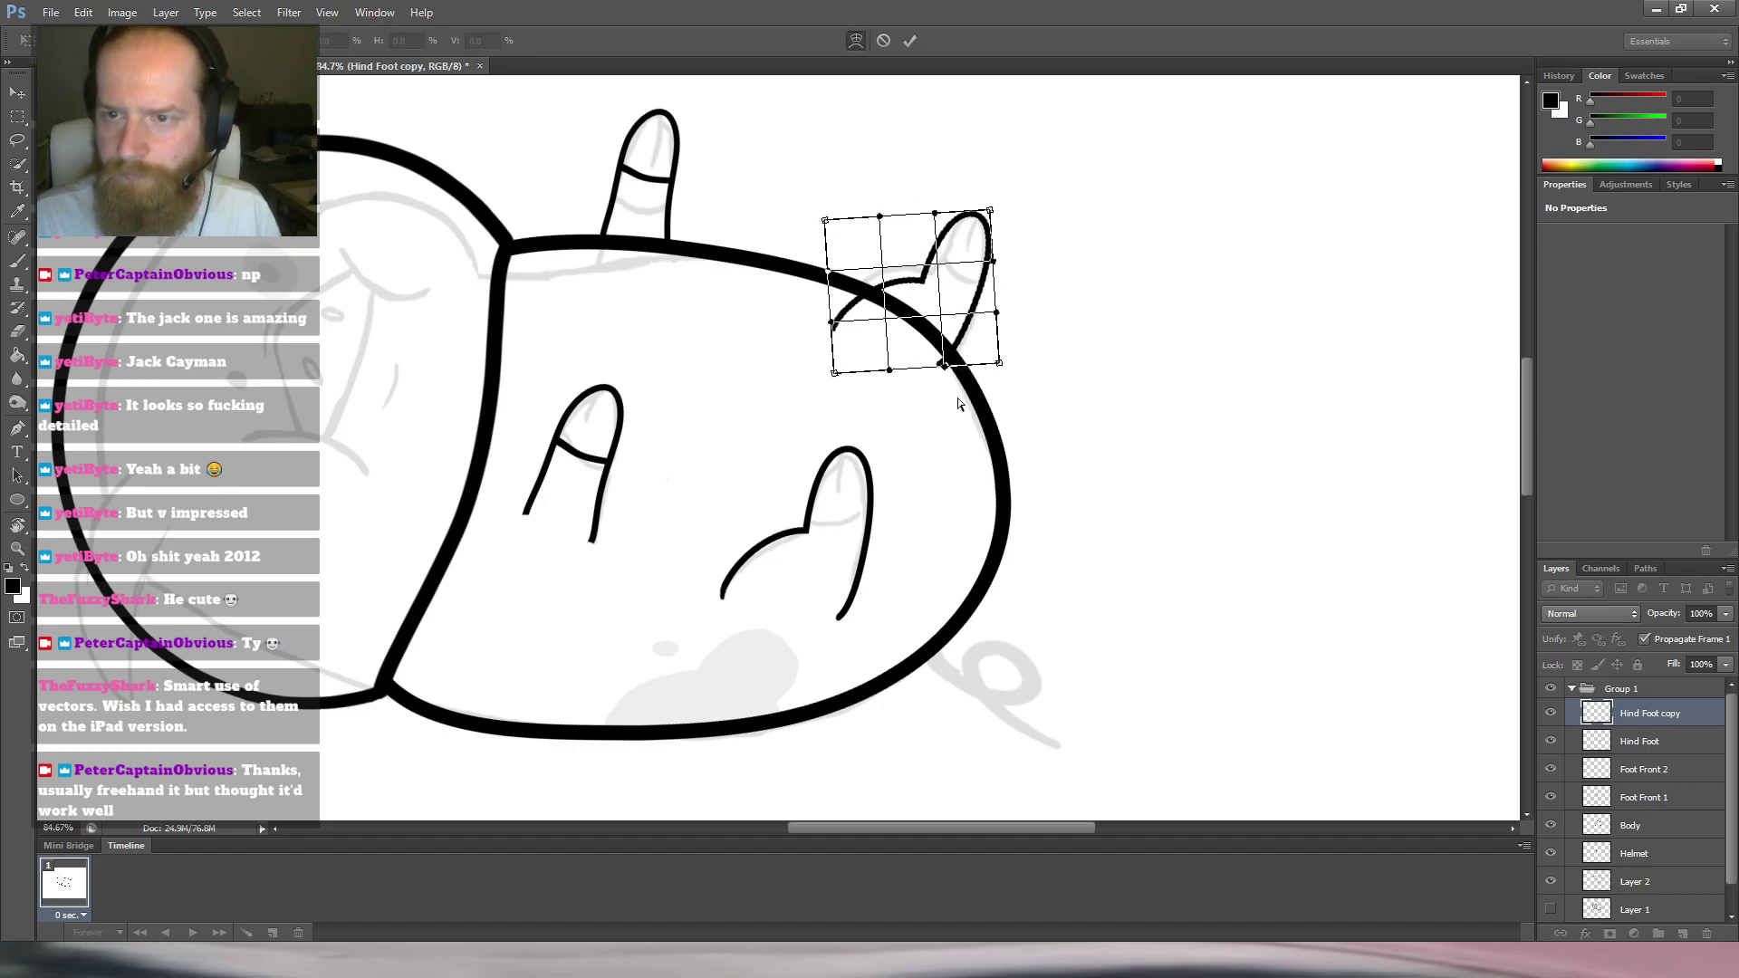
left_click_drag(886, 297, 998, 209)
left_click_drag(935, 266, 947, 282)
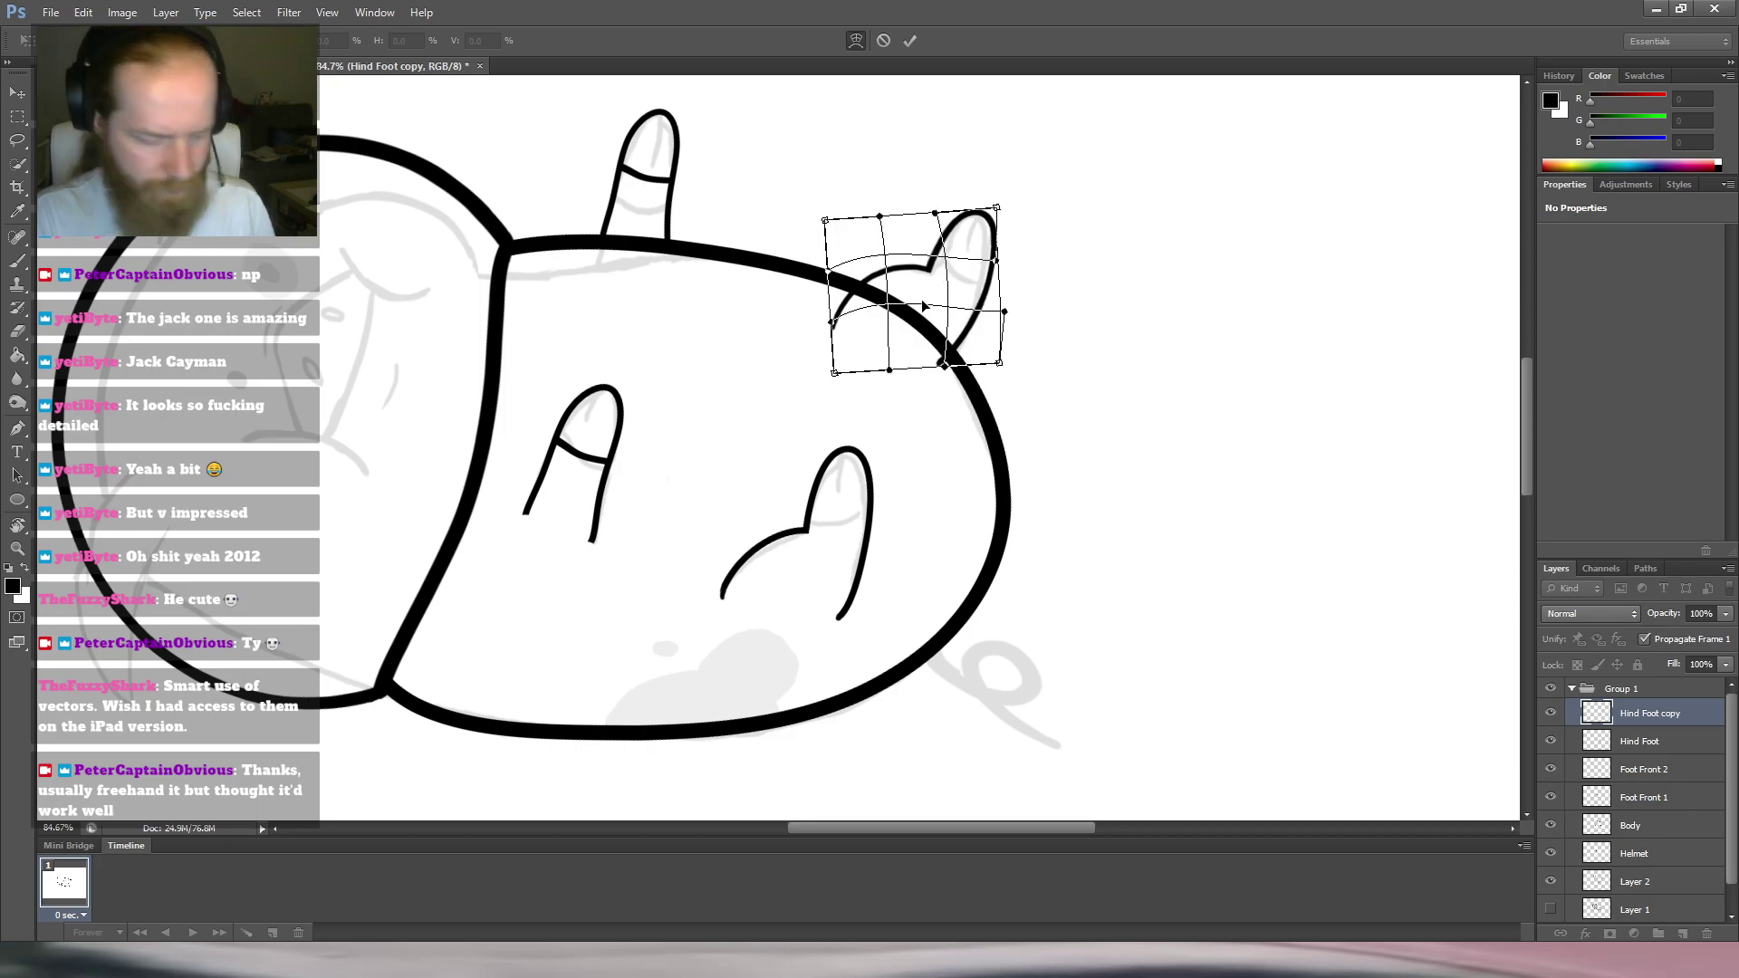
key("Return")
Erase the parts of the copied hind foot that extend inside the body outline.
key("m")
key("e")
mouse_move(846, 326)
left_mouse_down()
mouse_move(847, 303)
mouse_move(862, 341)
mouse_move(934, 371)
left_mouse_up()
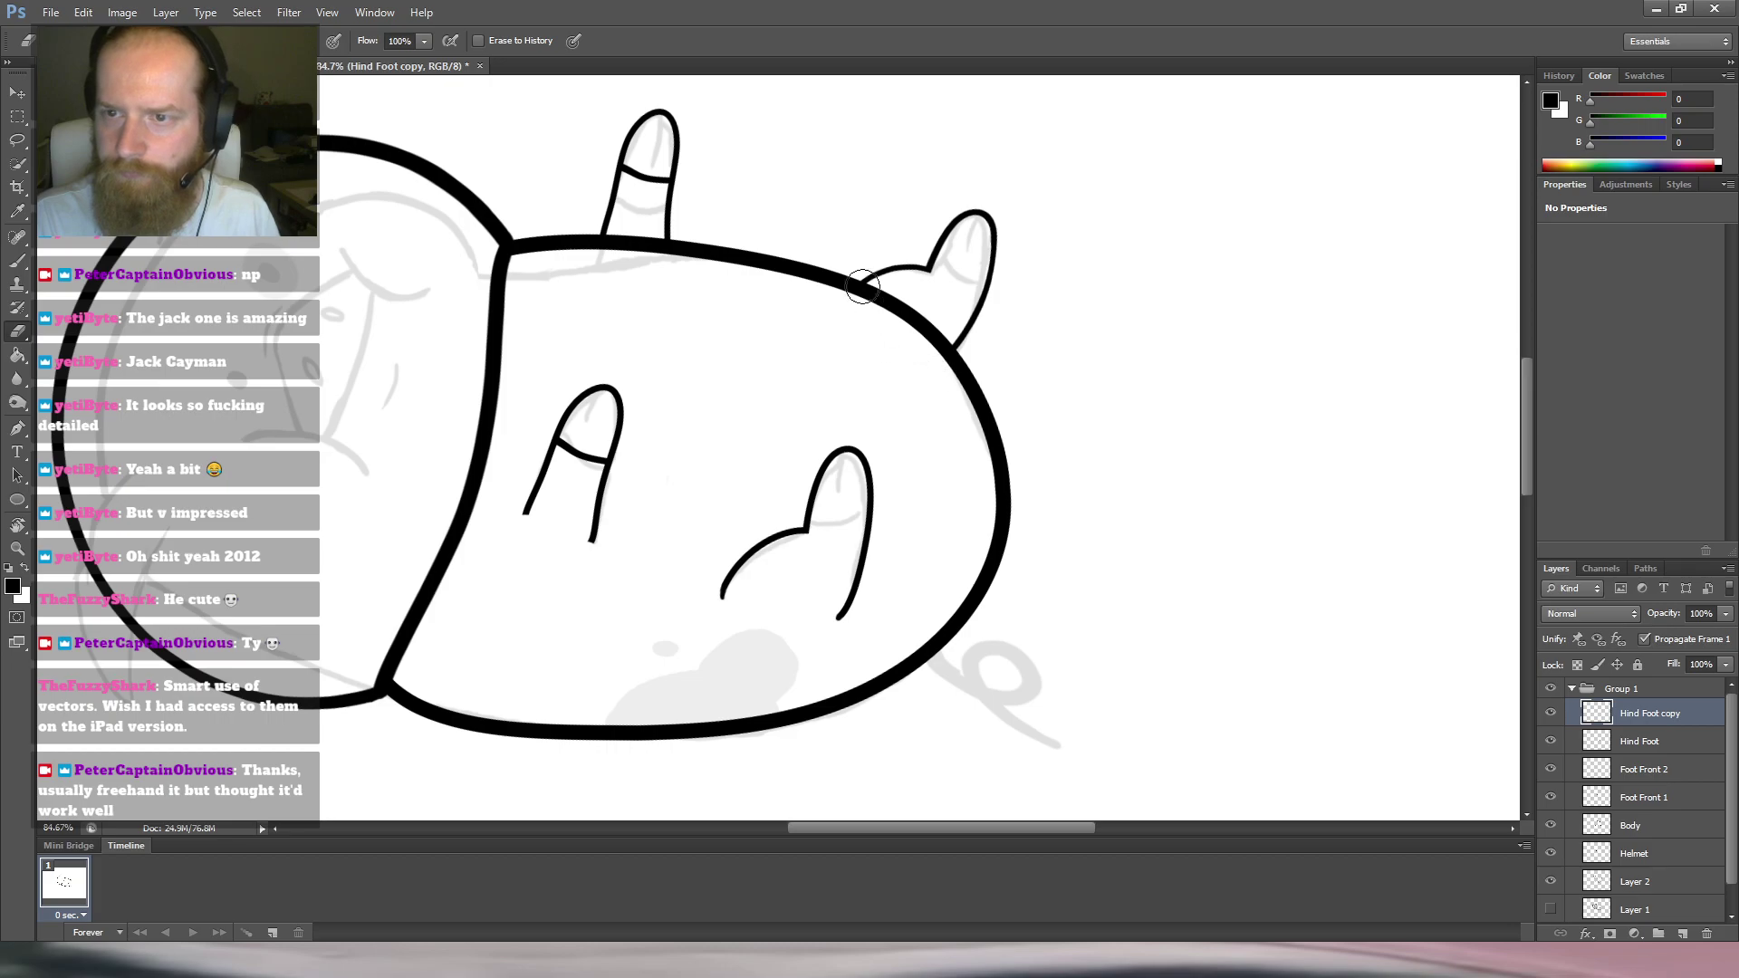
Rename the Hind Foot copy layer as Hind Foot 2 and the original Hind Foot layer as Hind Foot 1.
scroll(868, 306, "down", 4)
key("r")
left_click_drag(932, 253, 951, 324)
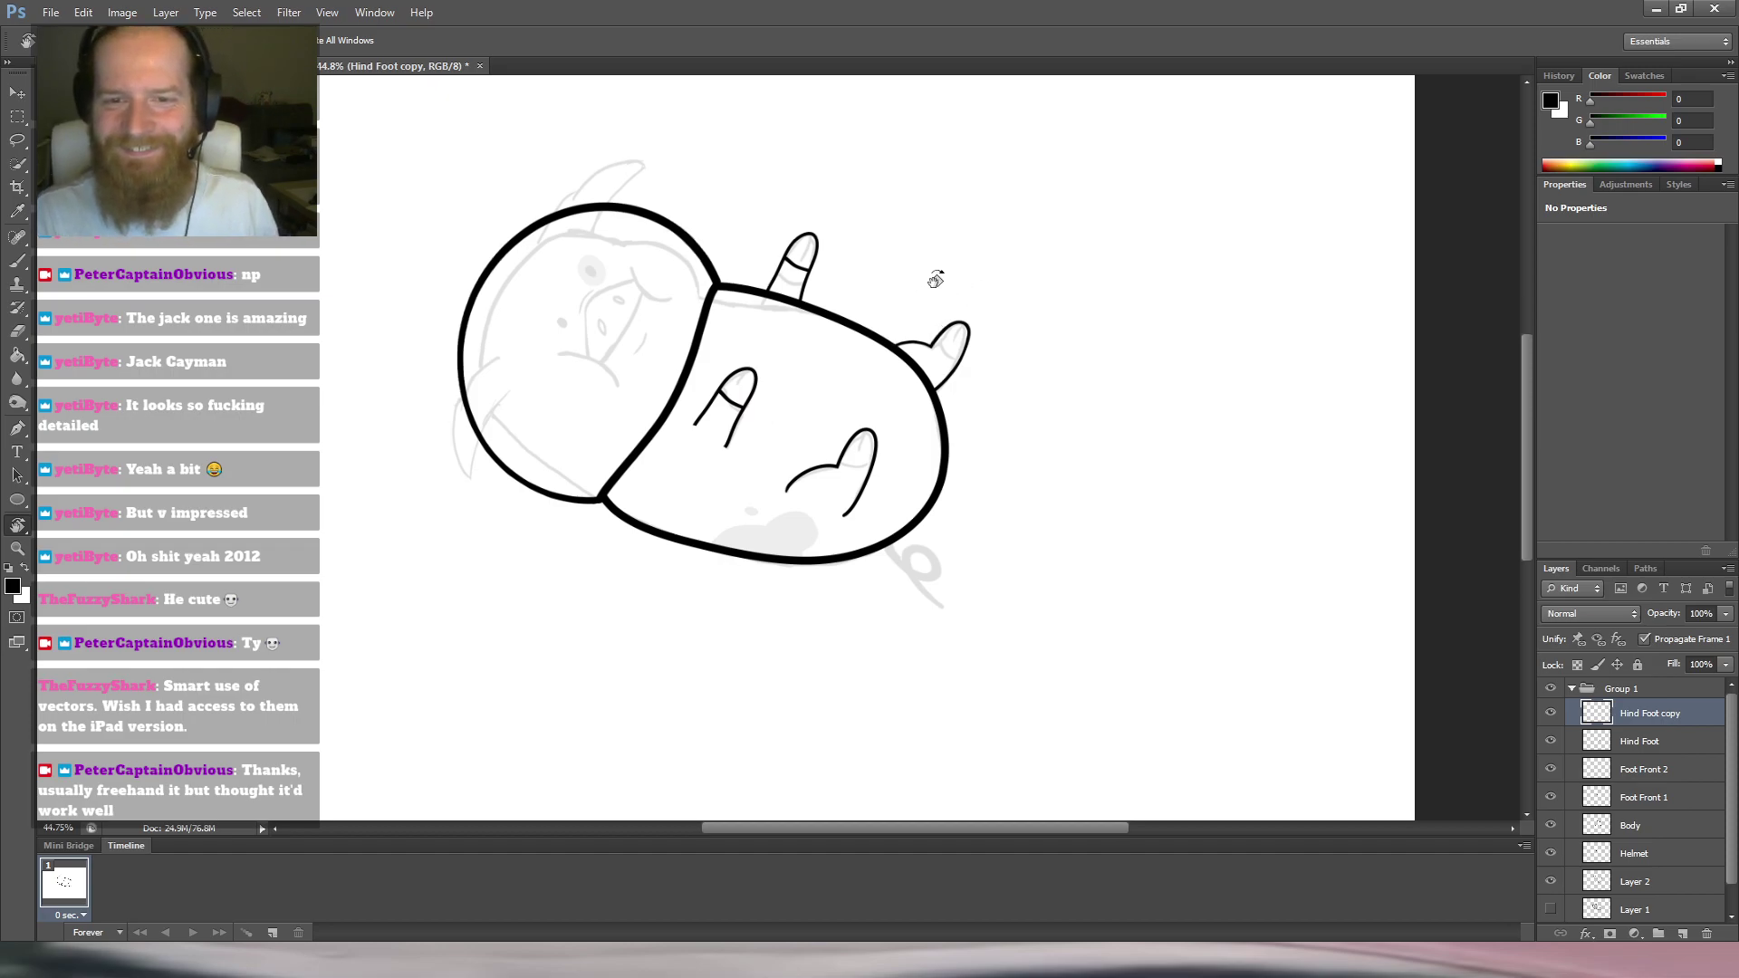
left_click_drag(641, 190, 668, 169)
left_click_drag(881, 177, 843, 154)
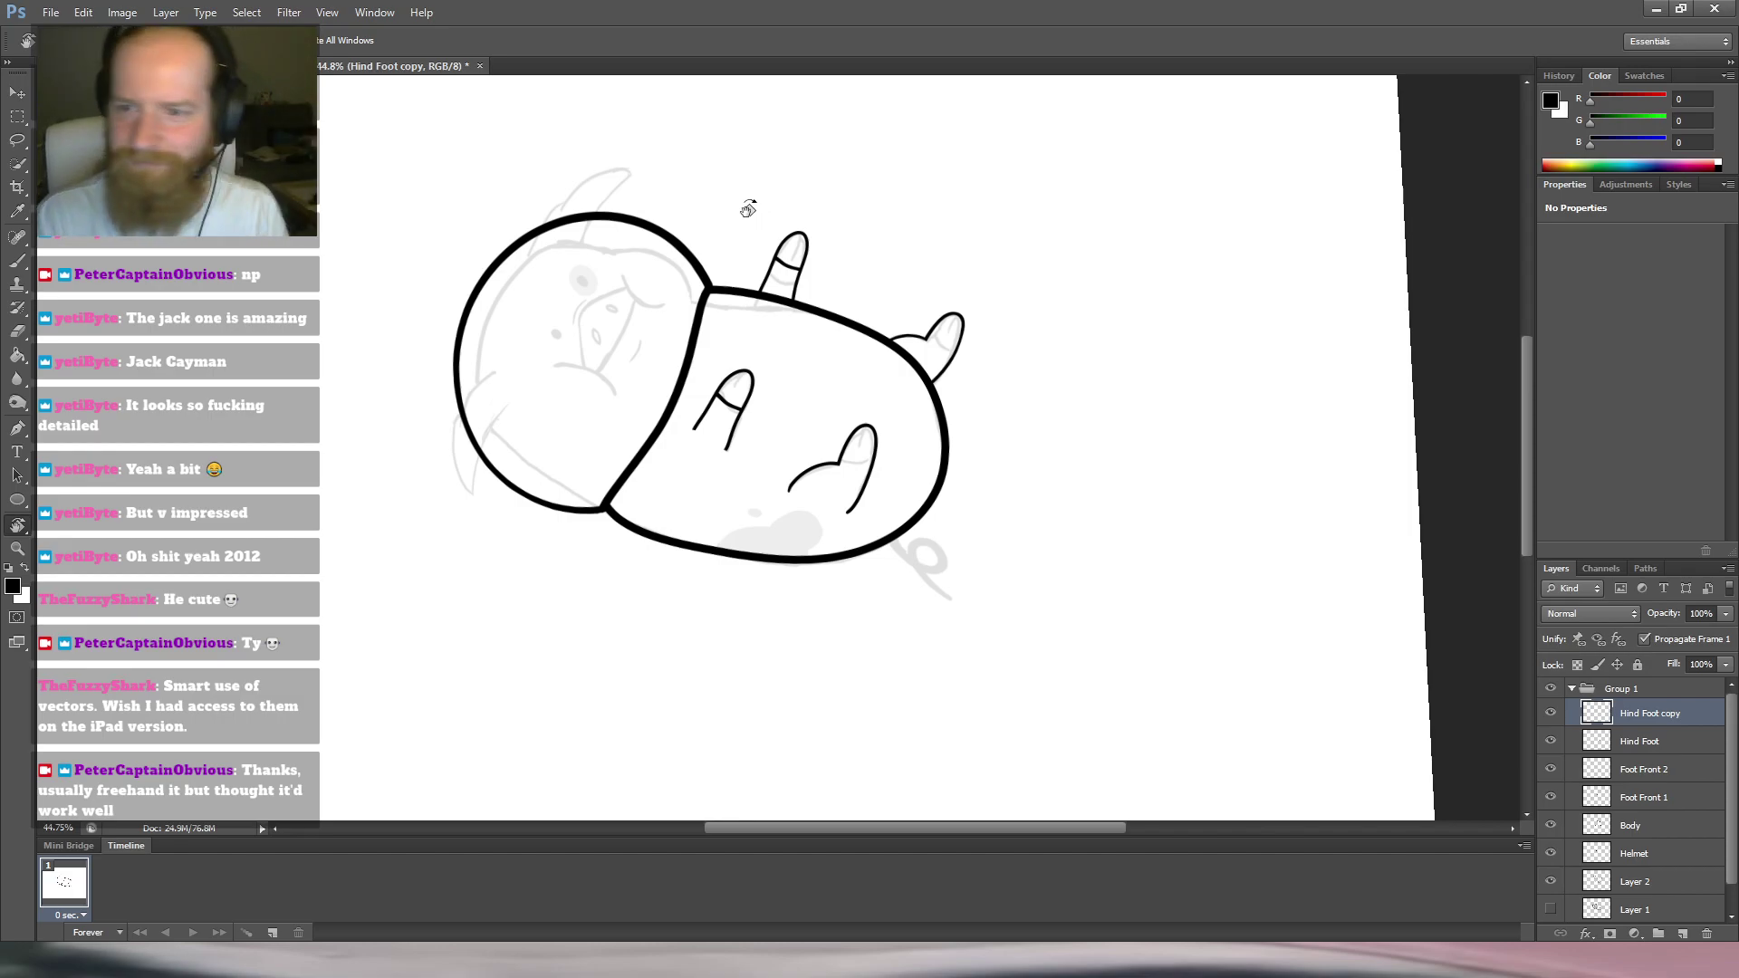
double_click(1676, 714)
type("Hind Foot 2")
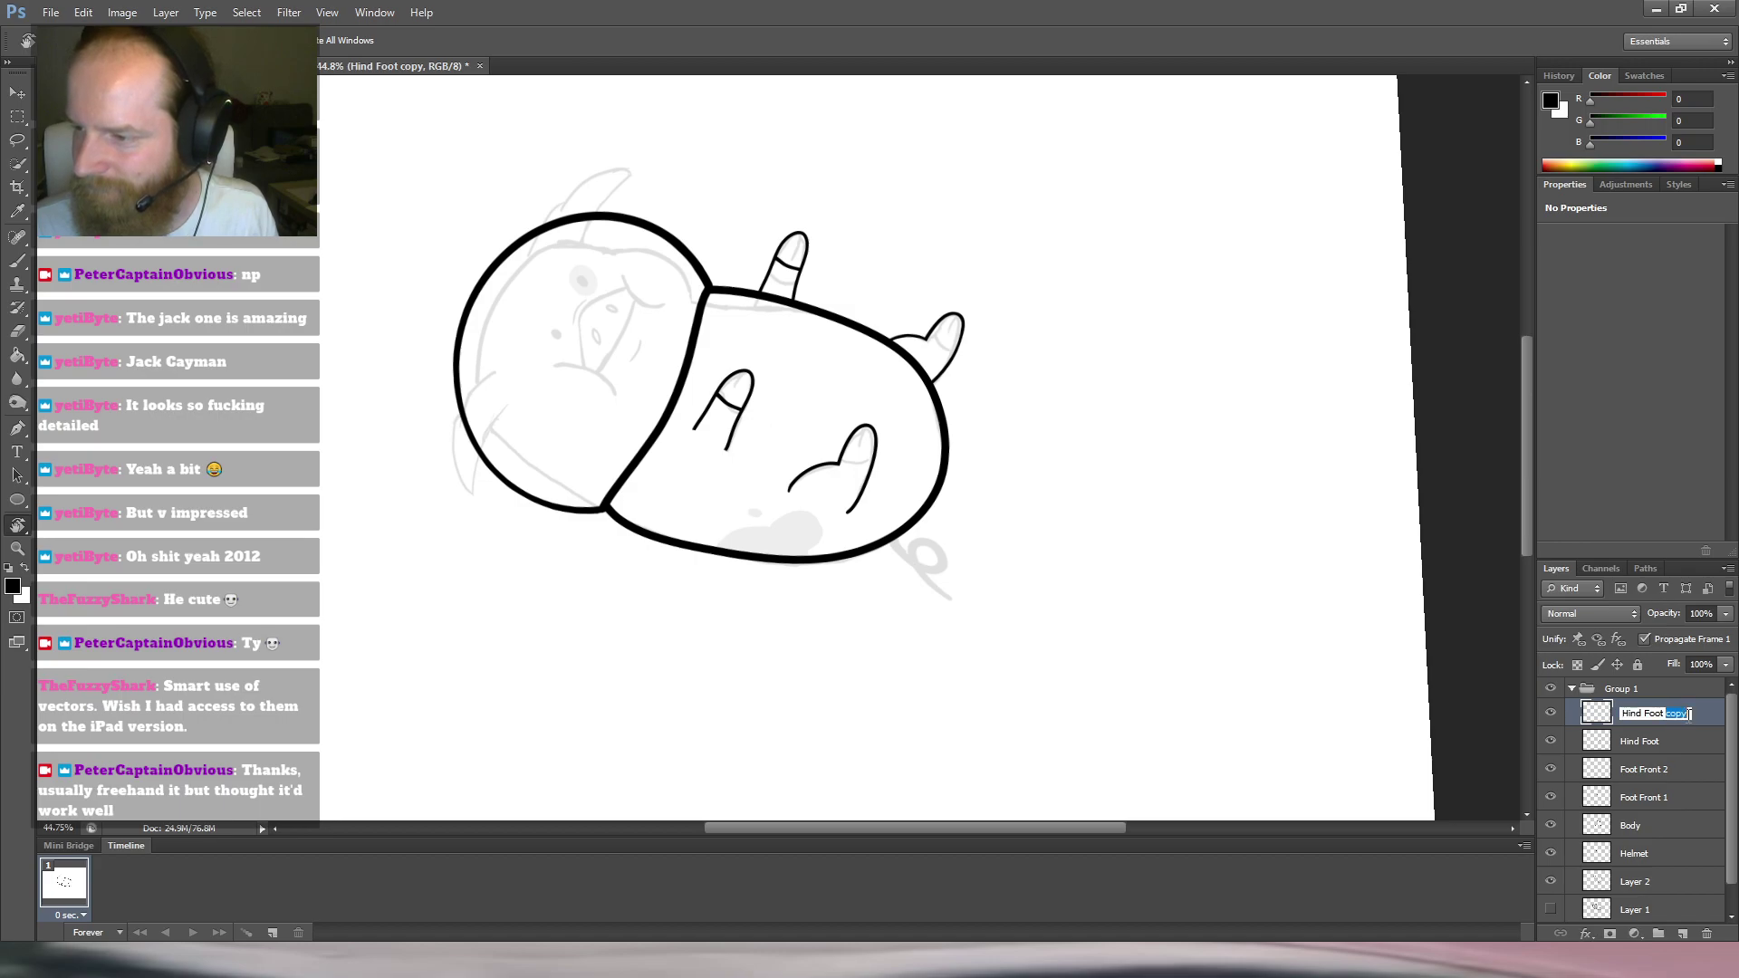
left_click(1669, 741)
double_click(1671, 741)
type("Hind Foot 1")
key("Return")
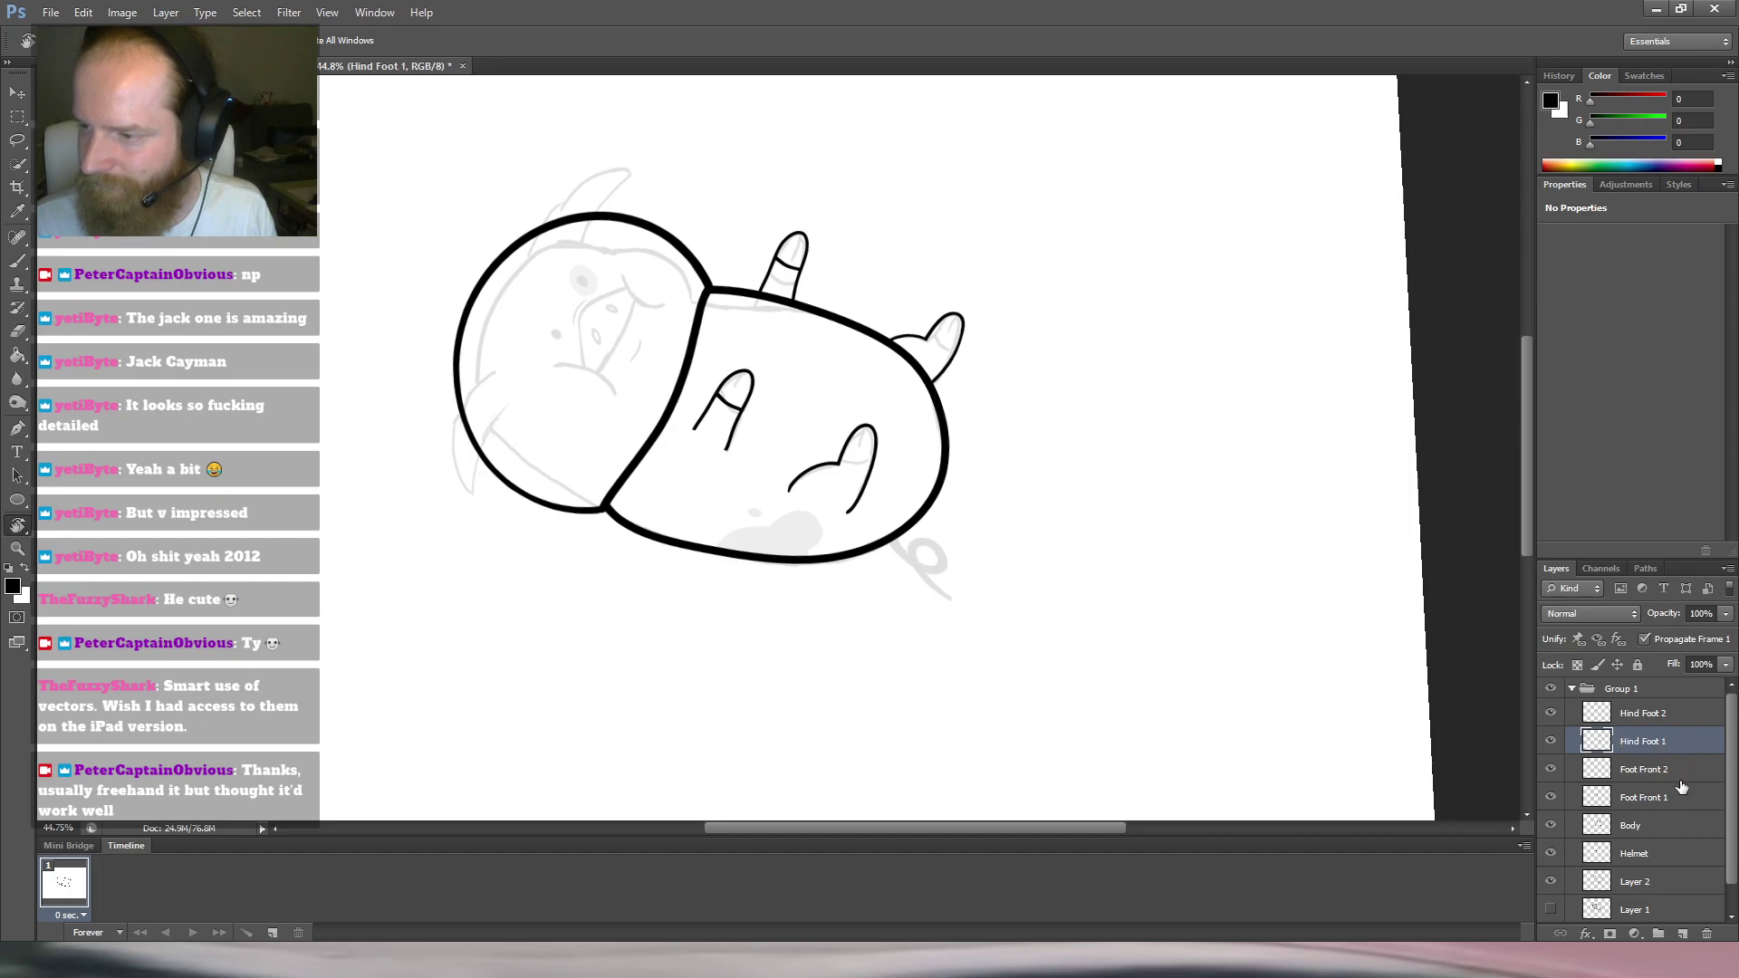
Hide the Layer 2 sketch to check the inked outline alone, and show it again.
mouse_move(1552, 797)
left_mouse_down()
mouse_move(1554, 723)
mouse_move(1552, 799)
left_mouse_up()
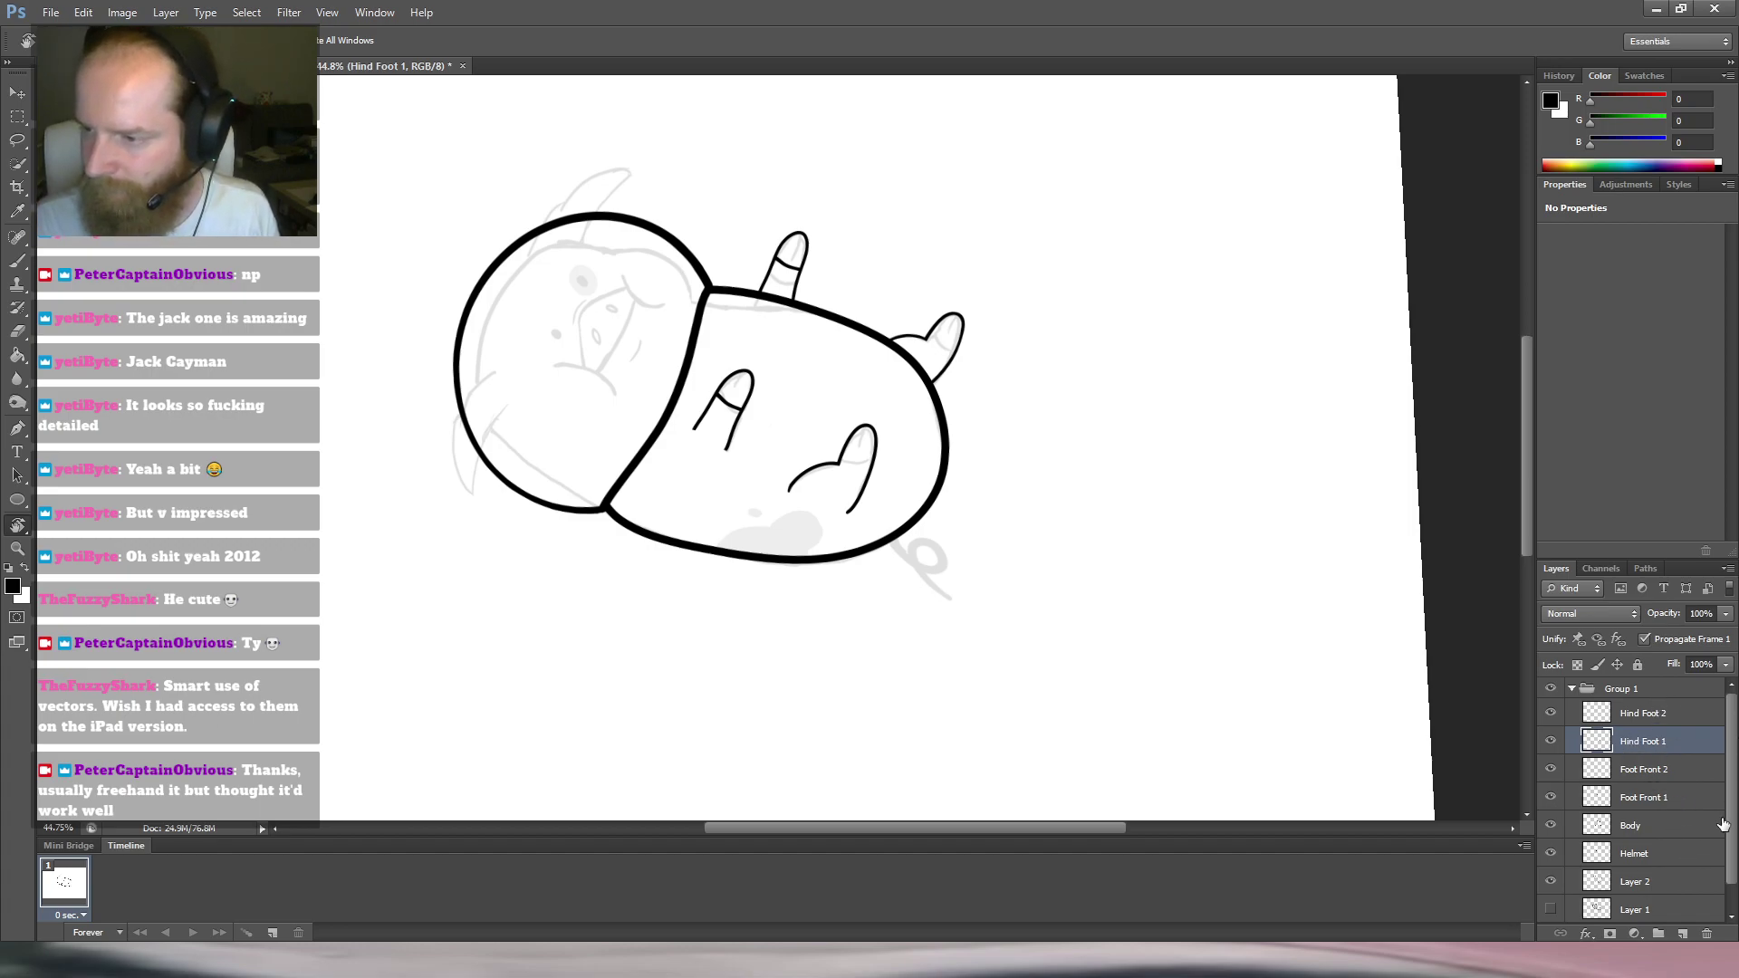
left_click_drag(1735, 859, 1734, 883)
left_click(1551, 859)
left_click(1552, 861)
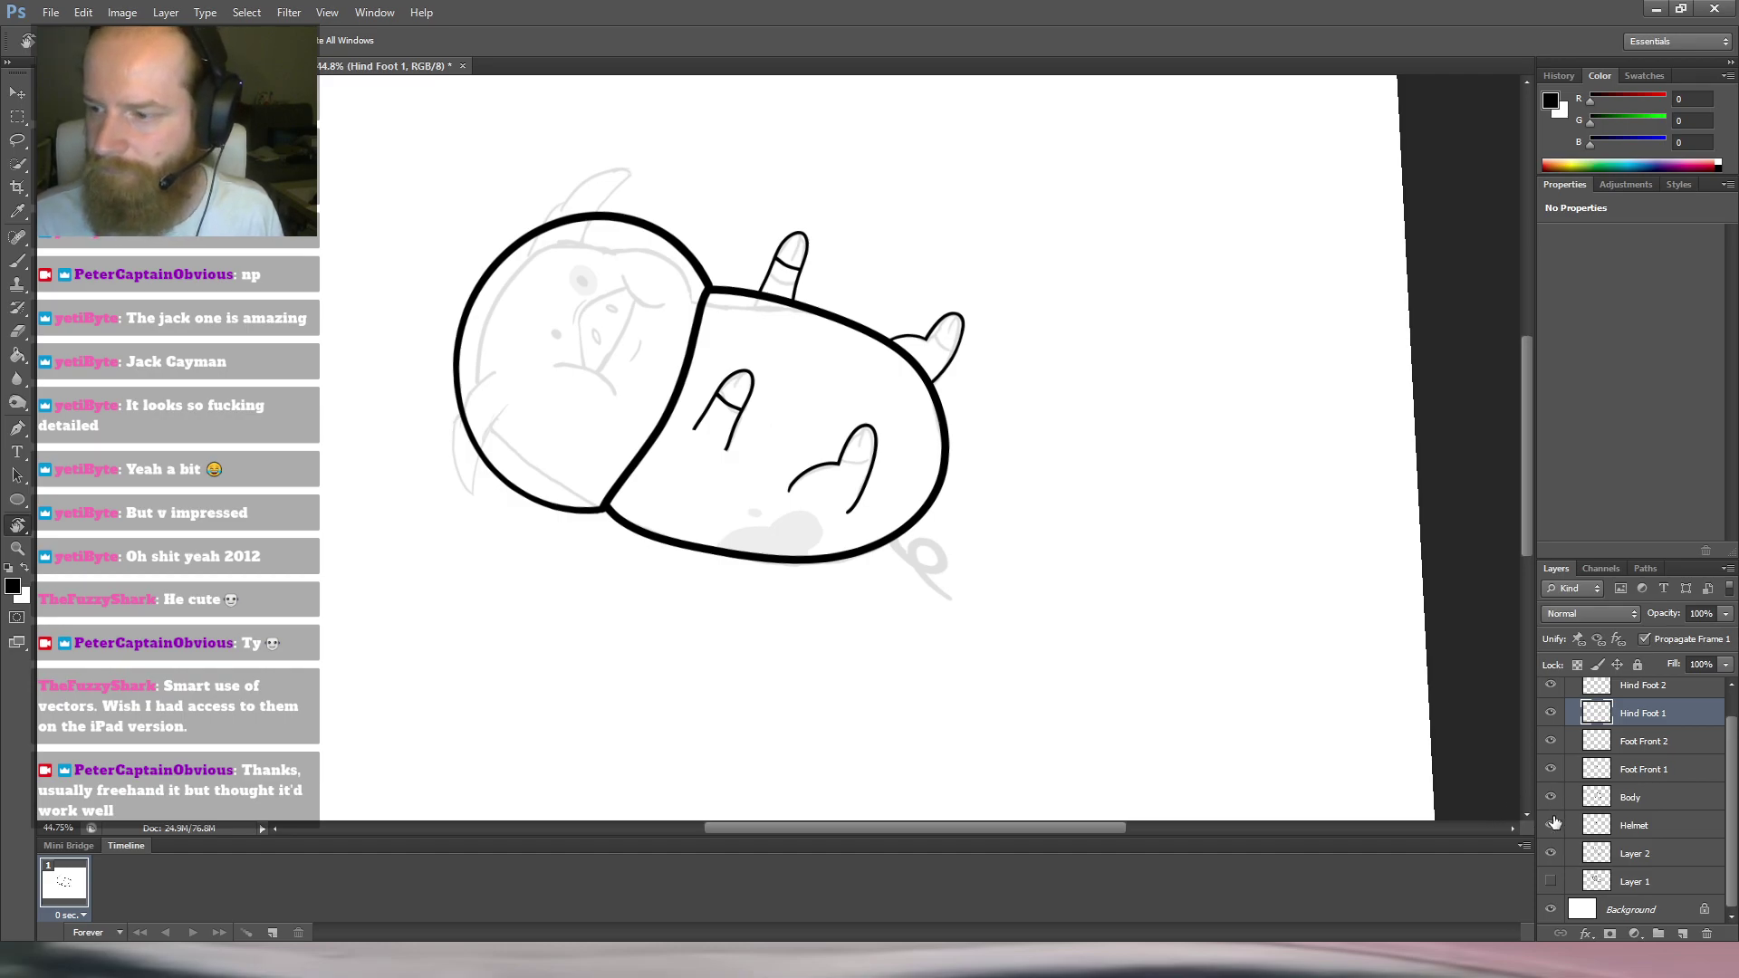
left_click(1551, 853)
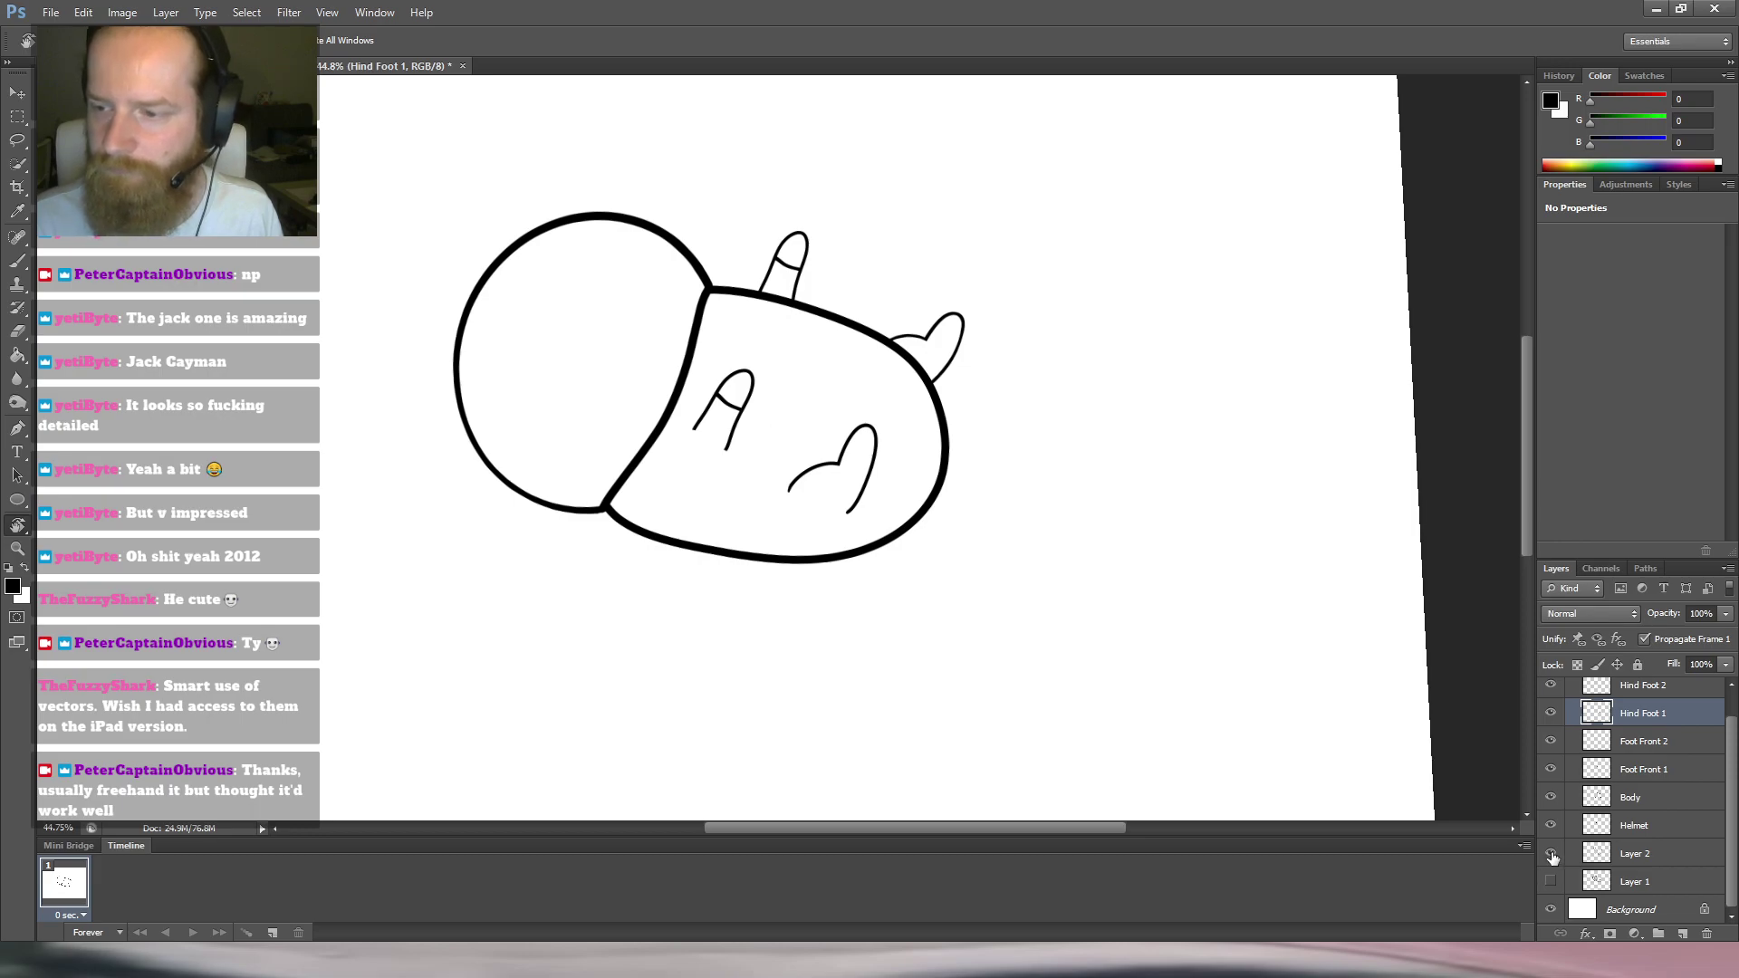
left_click(1551, 854)
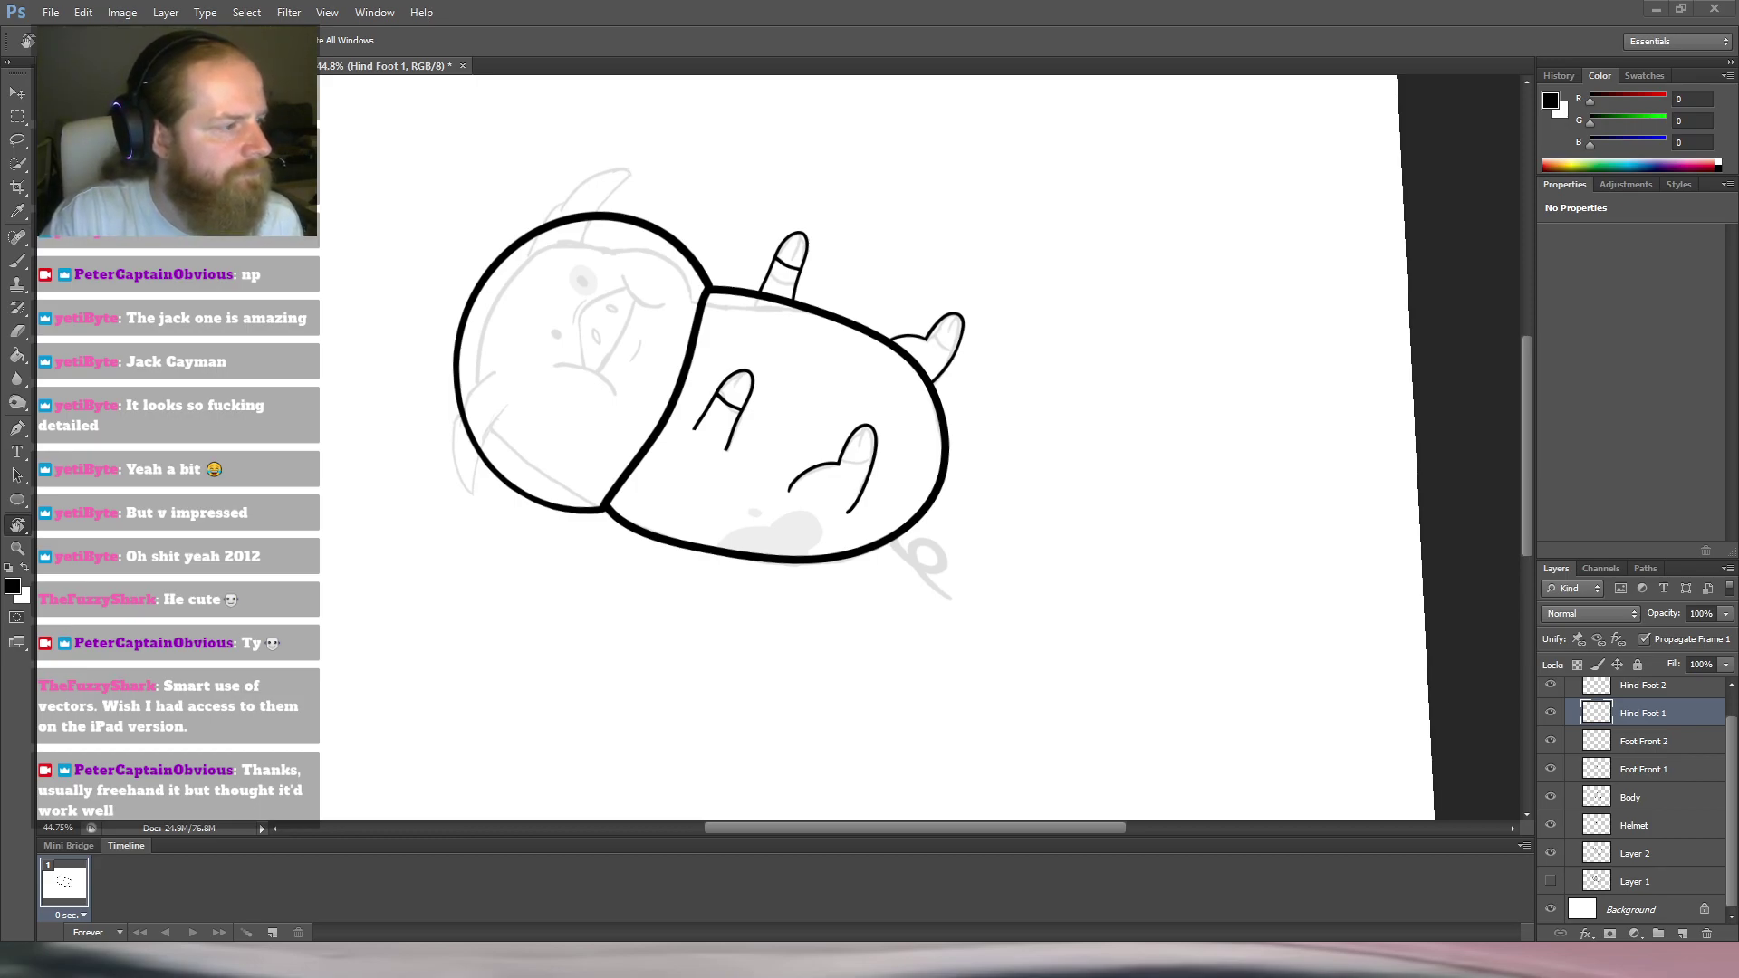
Add a new layer above Hind Foot 2 and name it Tail.
left_click_drag(1188, 376, 1203, 206)
mouse_move(870, 356)
left_mouse_down()
mouse_move(911, 359)
mouse_move(902, 373)
left_mouse_up()
key("b")
left_click_drag(799, 335, 852, 307)
left_click_drag(988, 557, 828, 339)
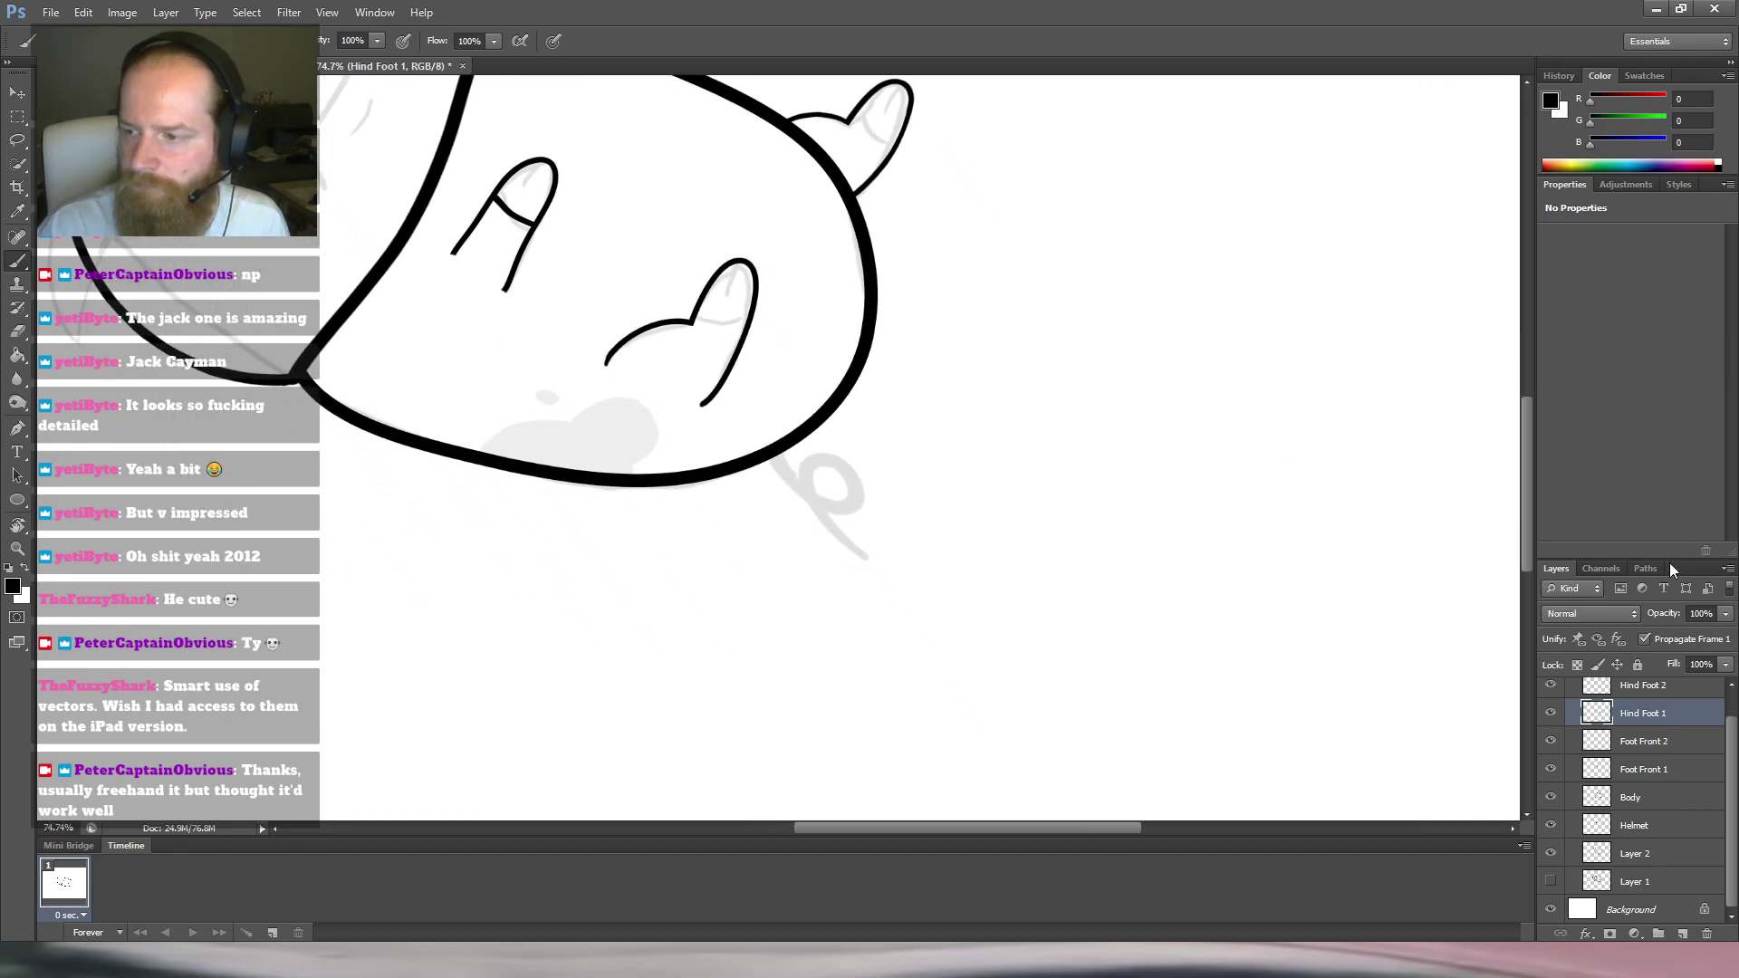
left_click_drag(1731, 747, 1730, 706)
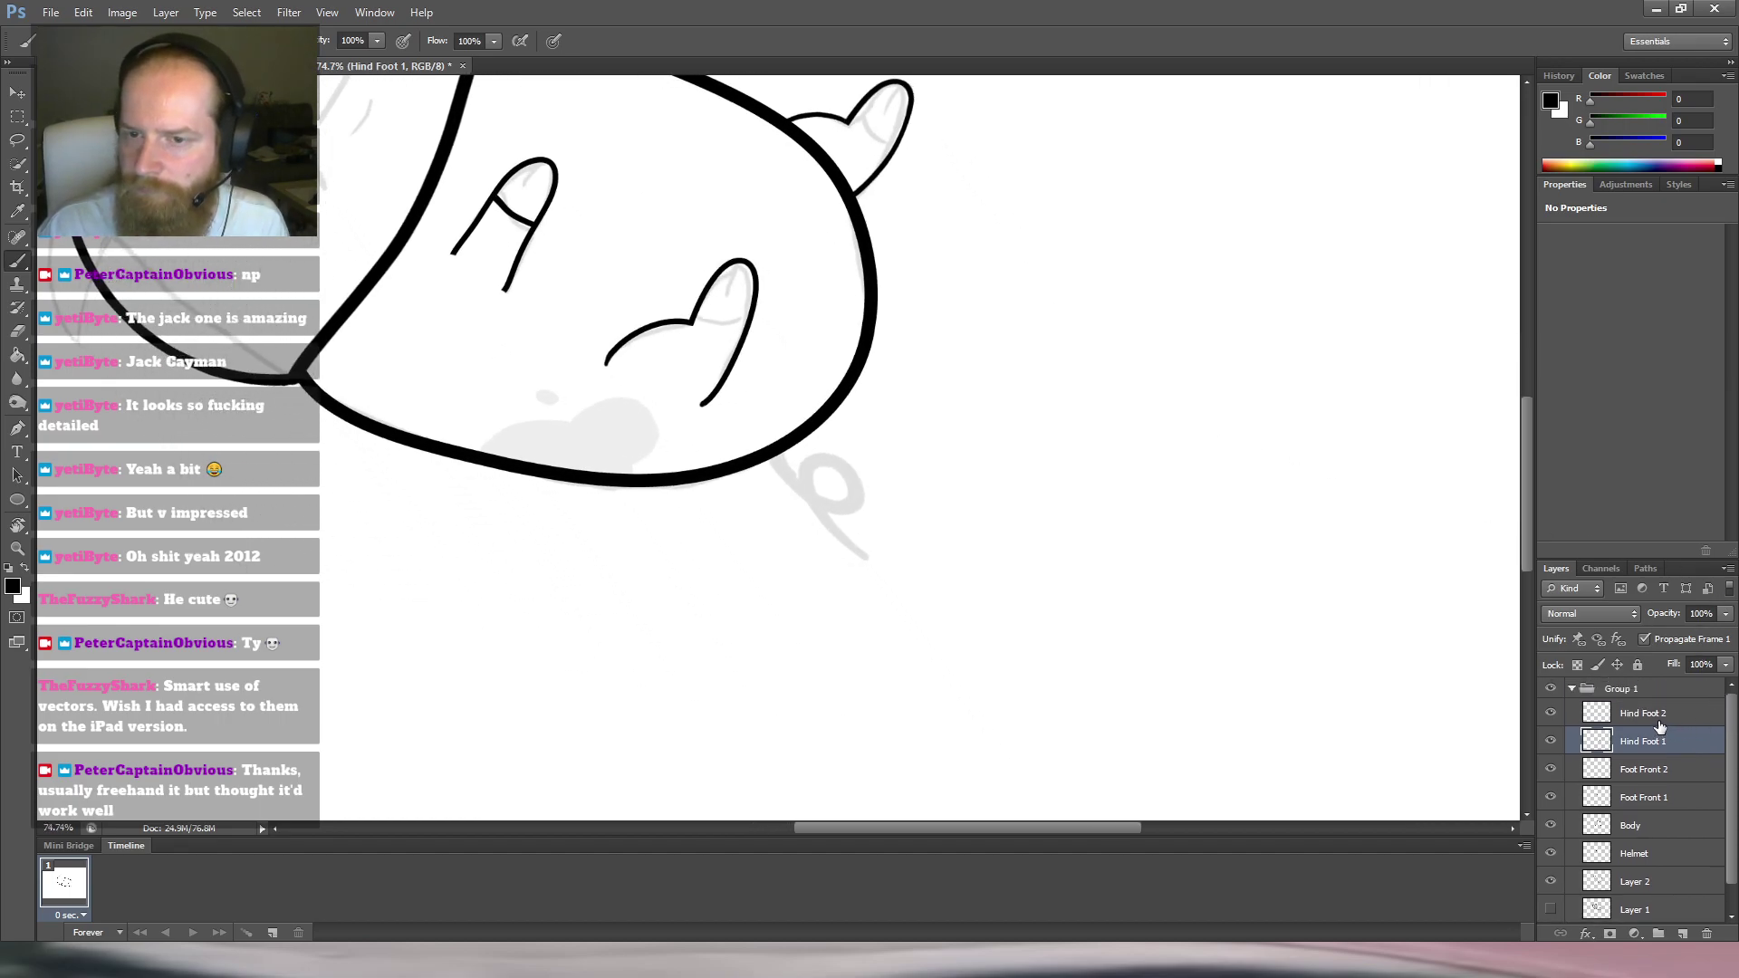
key("r")
left_click_drag(900, 263, 1055, 361)
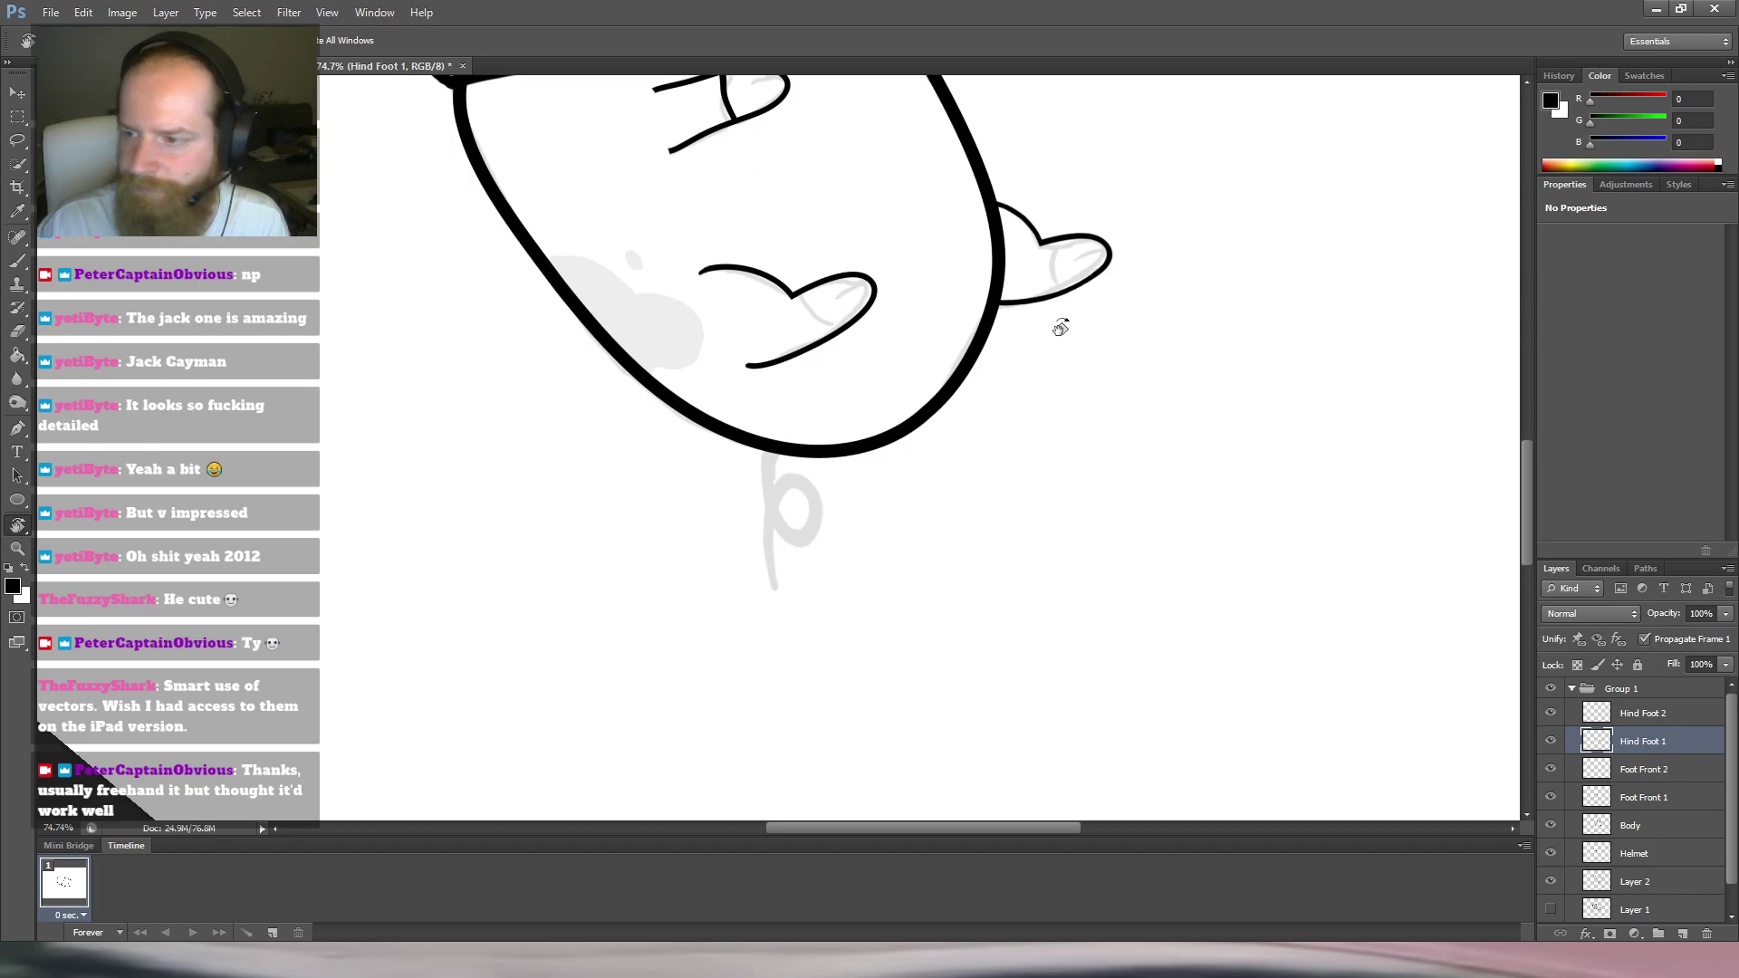
left_click(1669, 721)
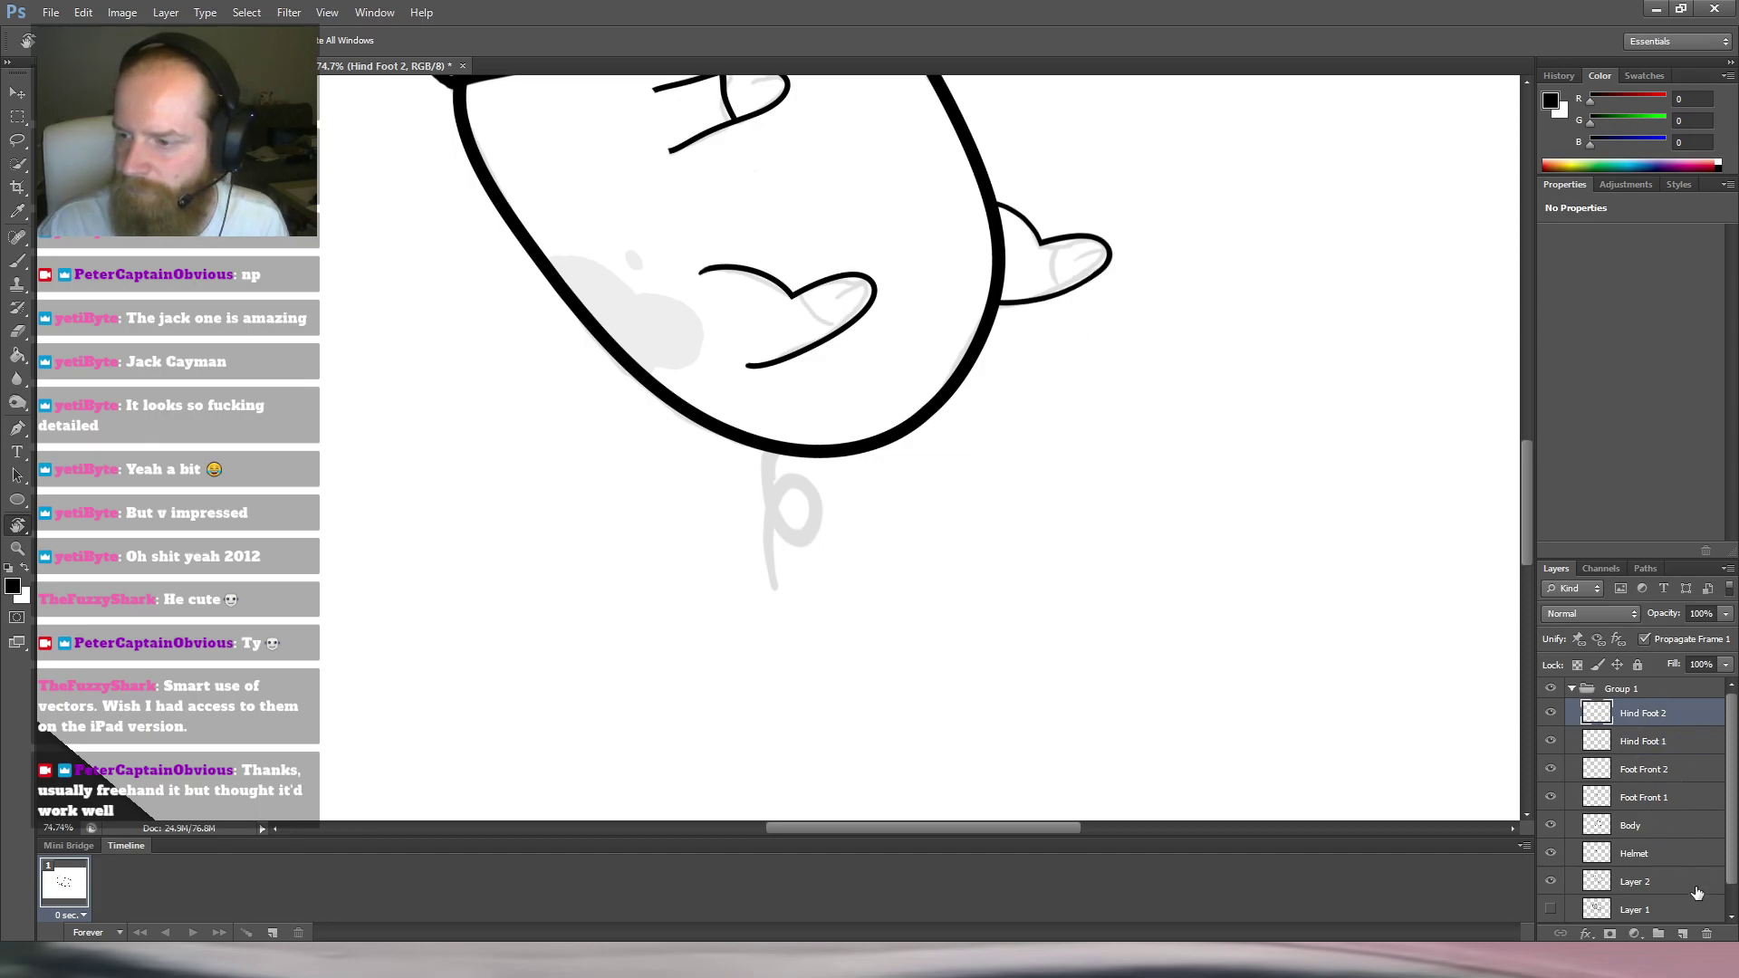
left_click(1682, 934)
double_click(1645, 716)
type("Tail")
key("Return")
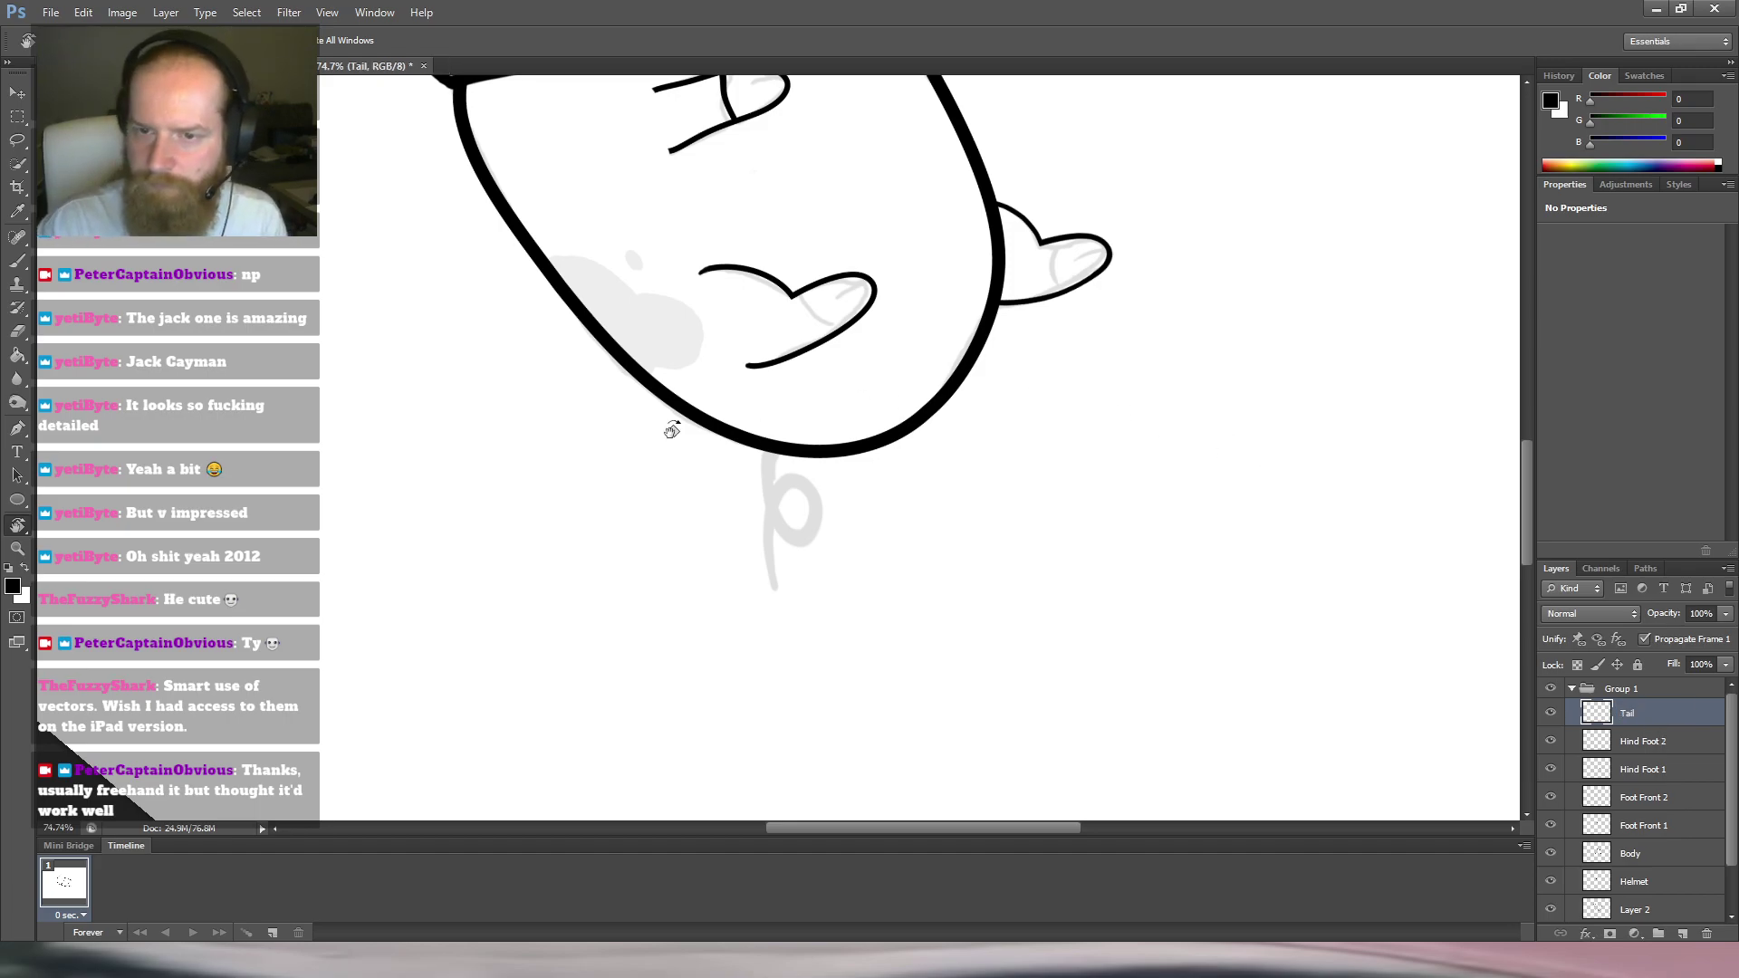
Draw a black-outlined ellipse about 103 × 109 px over the sketched tail loop with the Ellipse tool.
key("b")
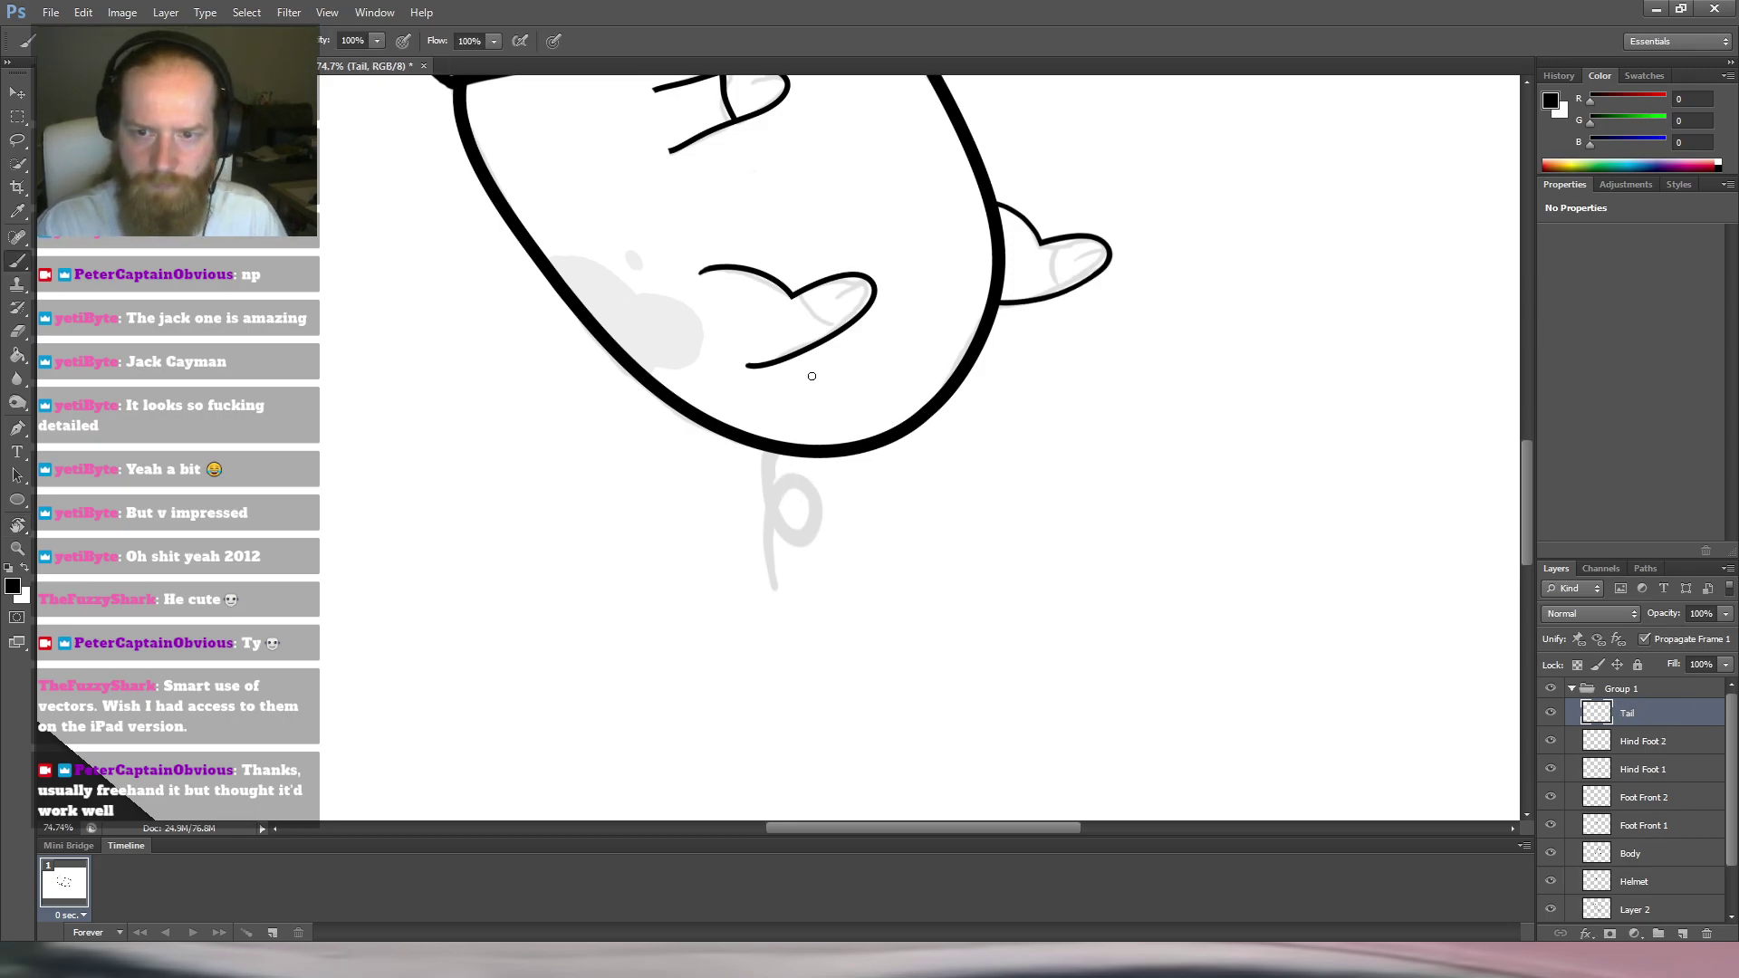
left_click_drag(744, 497, 783, 460)
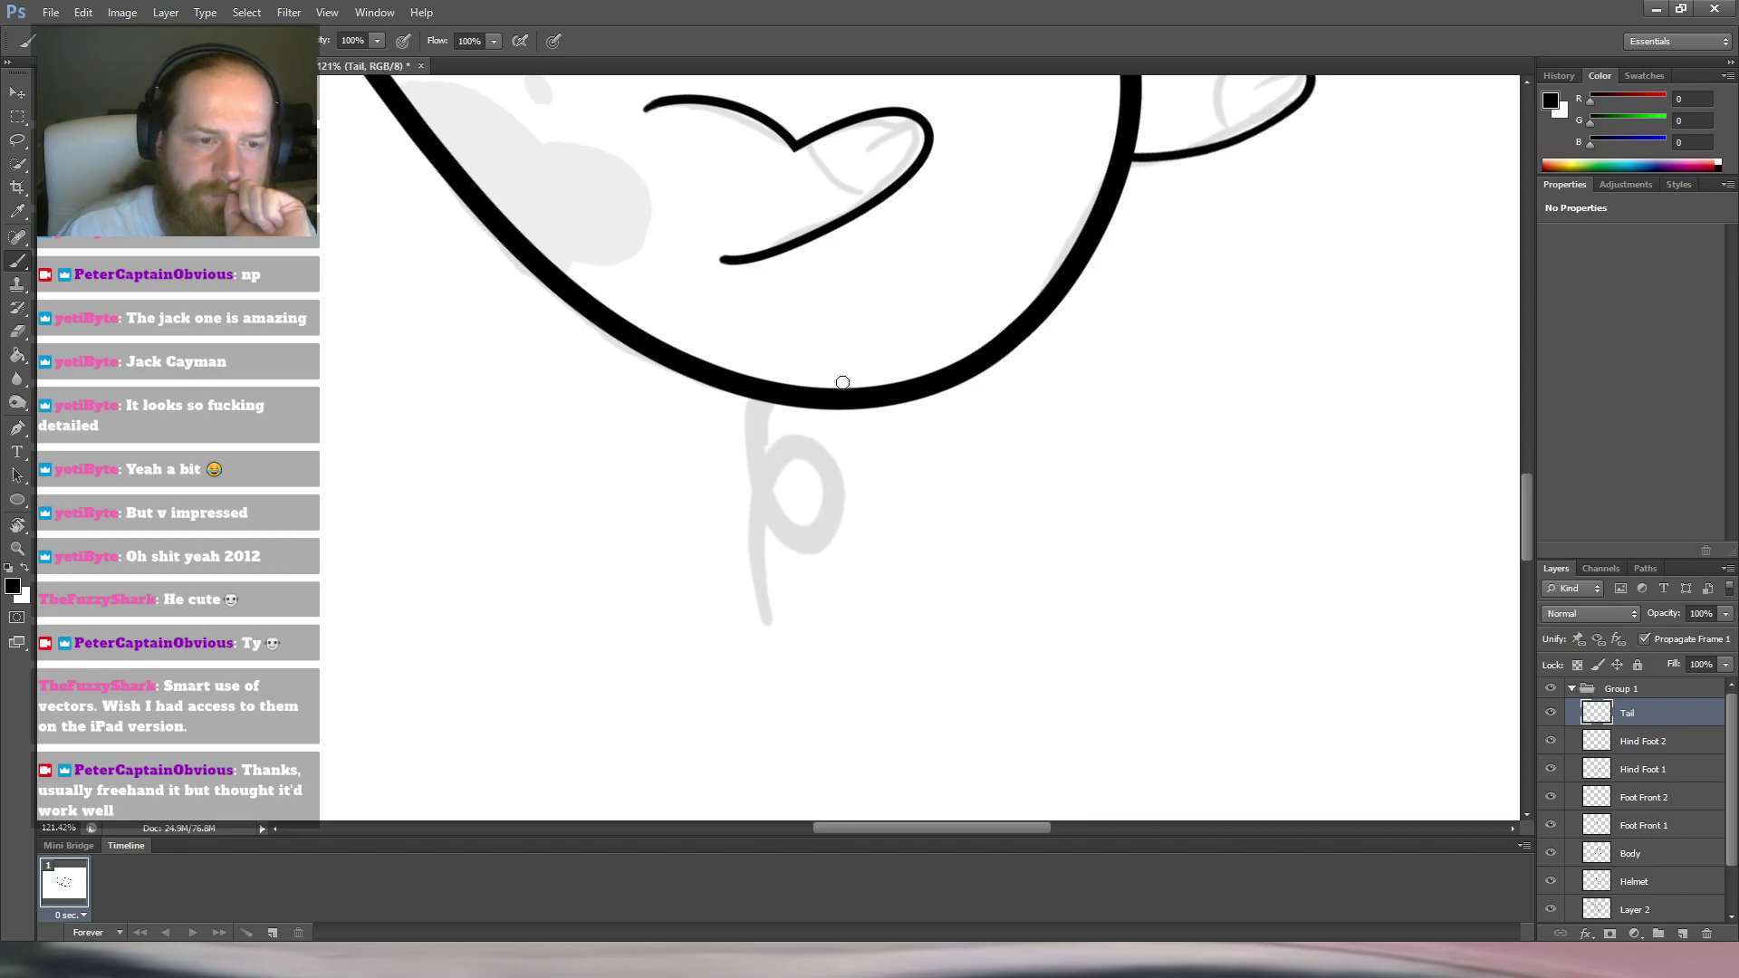
left_click(16, 499)
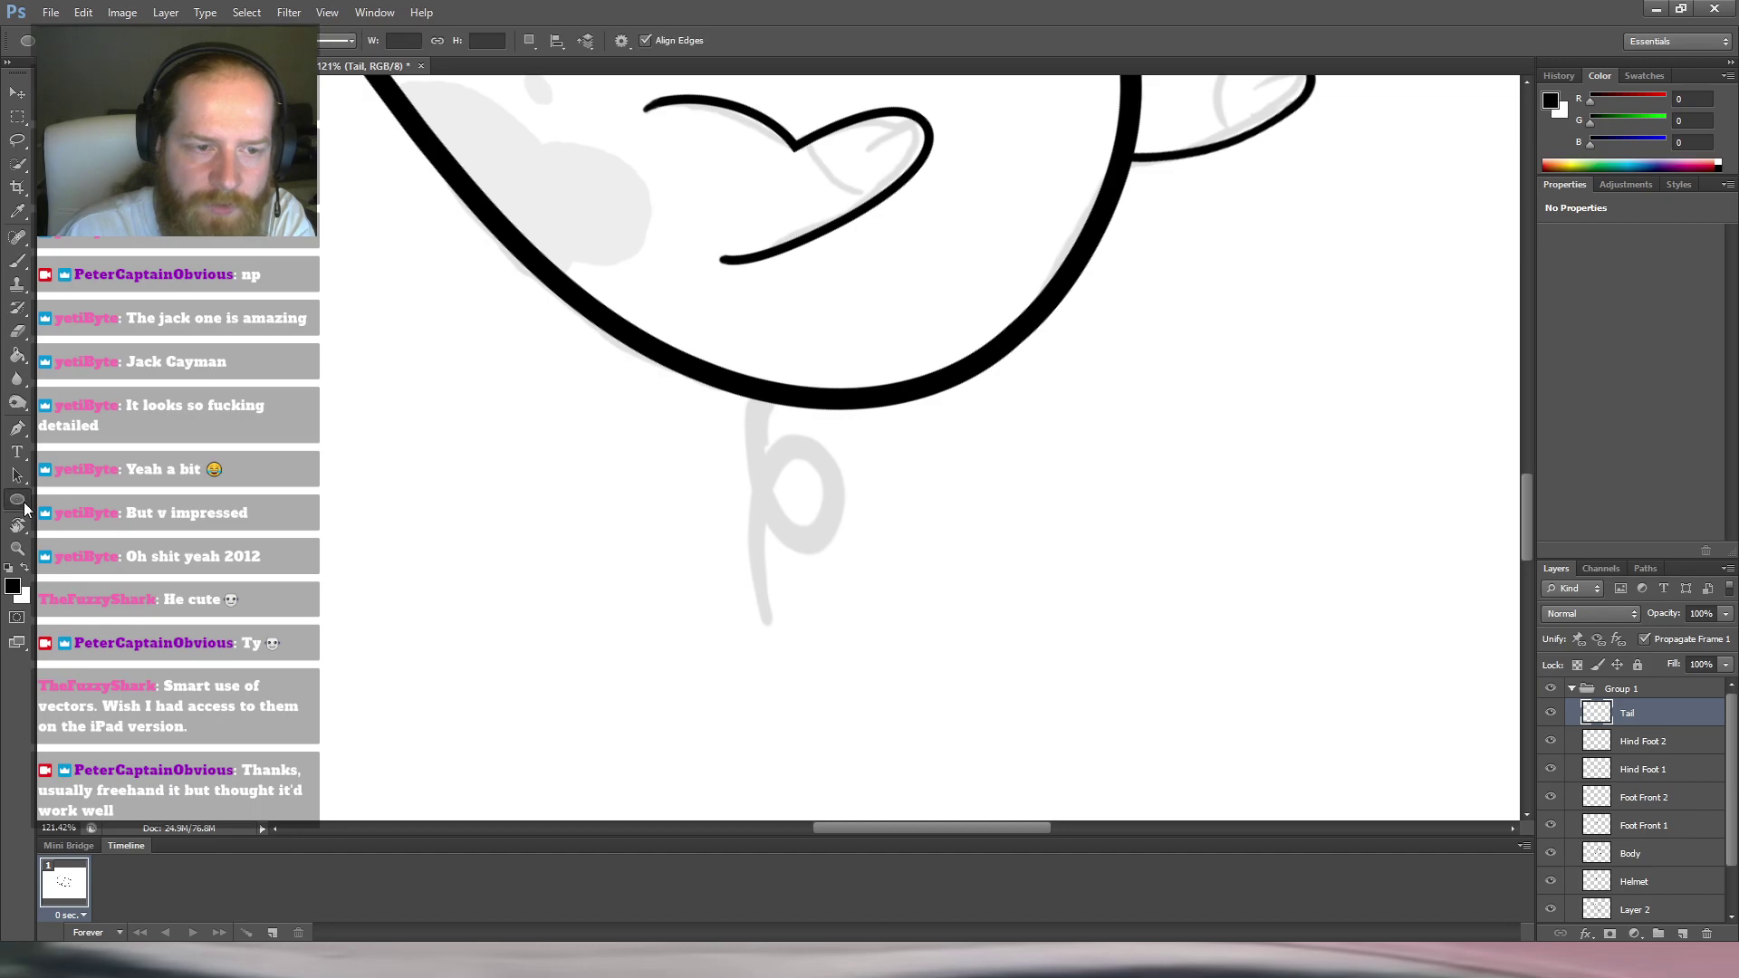
left_click_drag(759, 438, 789, 558)
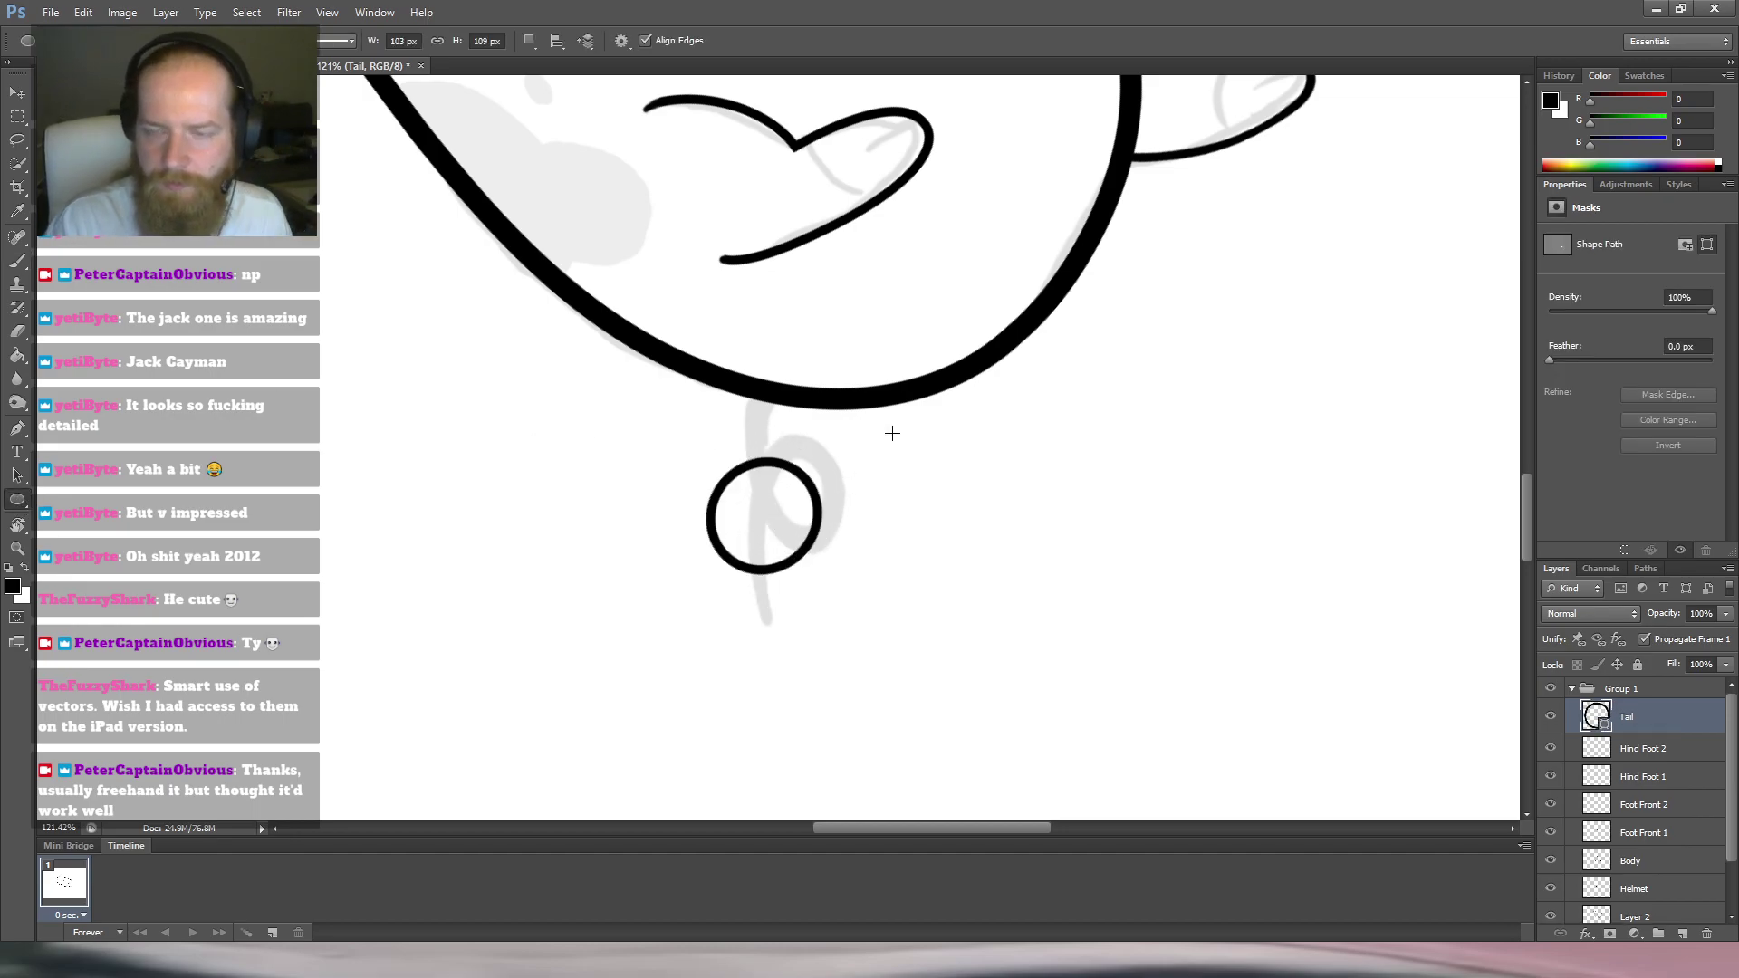
Undo the ellipse drawn over the sketched tail loop.
key("ctrl+z")
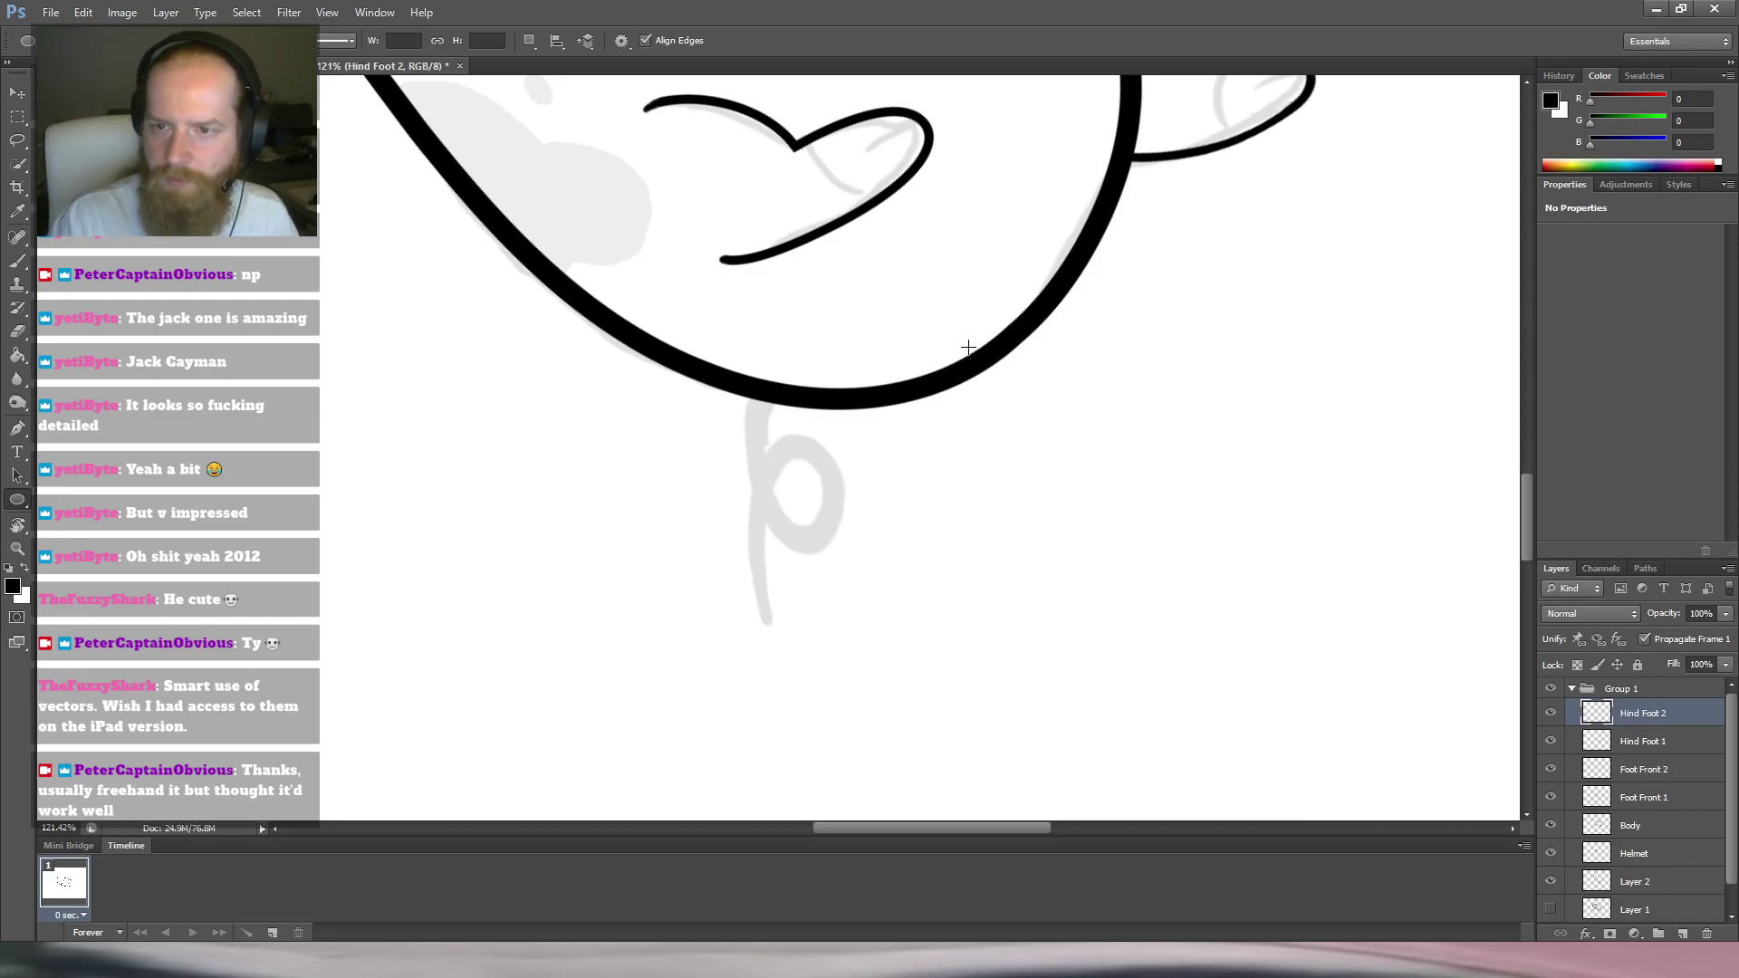
key("Escape")
key("b")
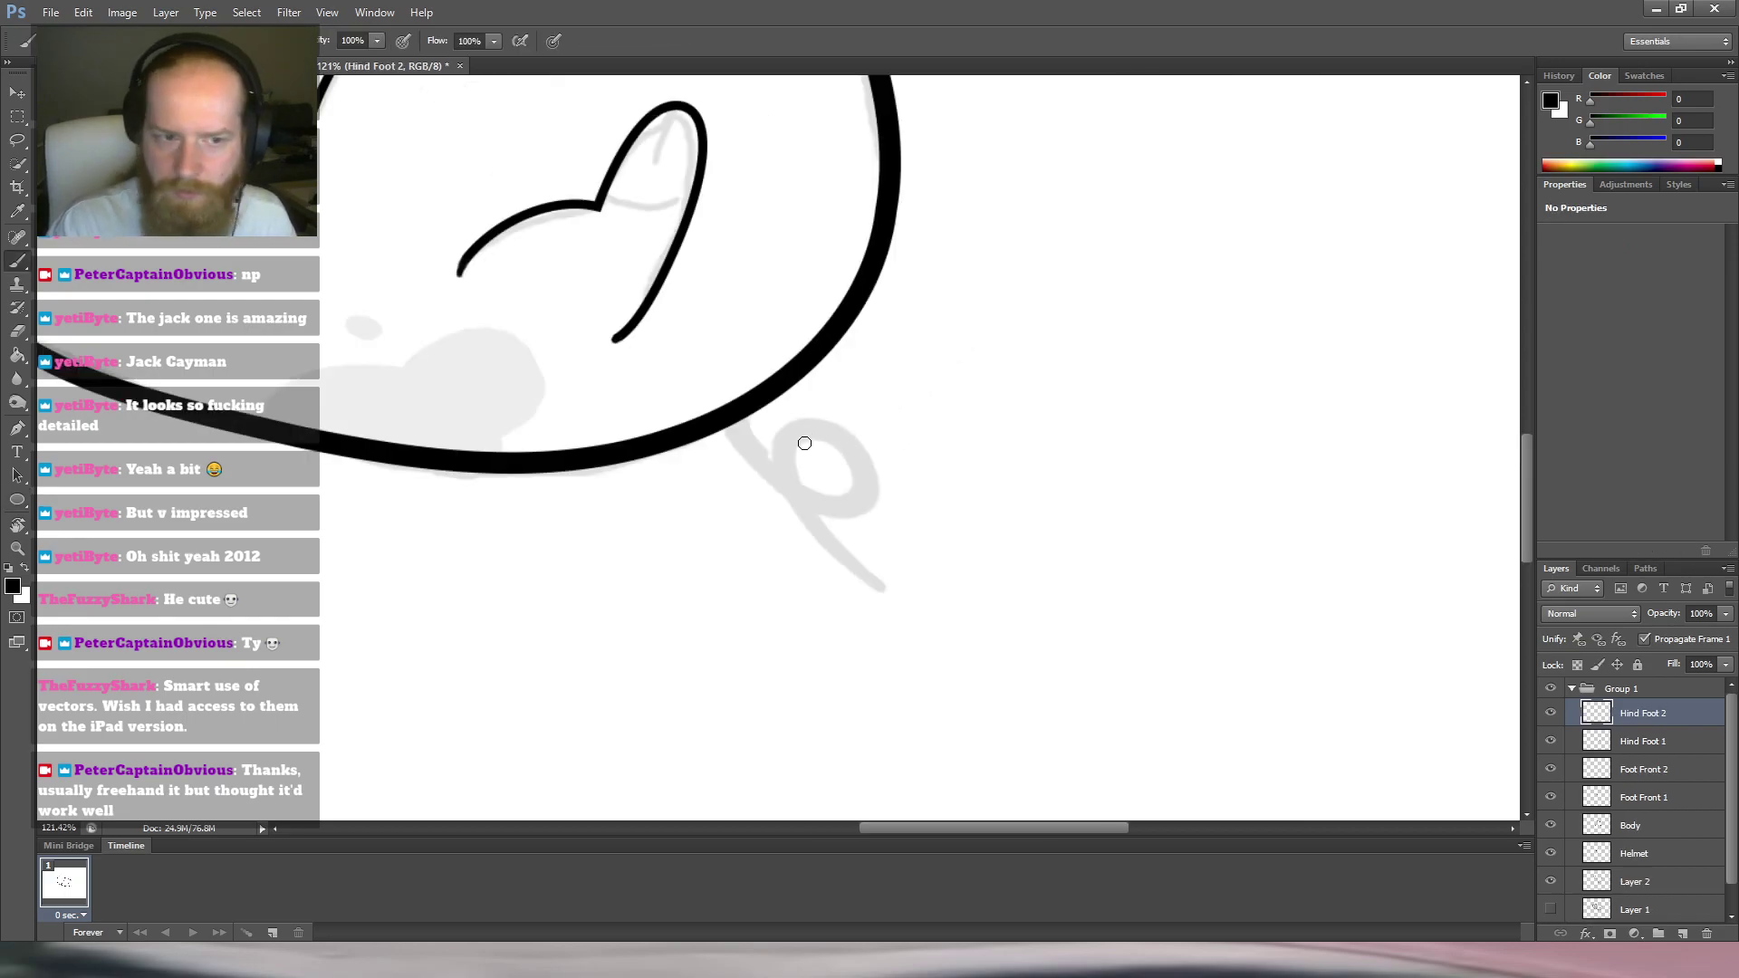
Try outlining the tail with an ellipse about 106 × 111 px and 10 px line segments running along the sketched upper and lower tail parts.
key("u")
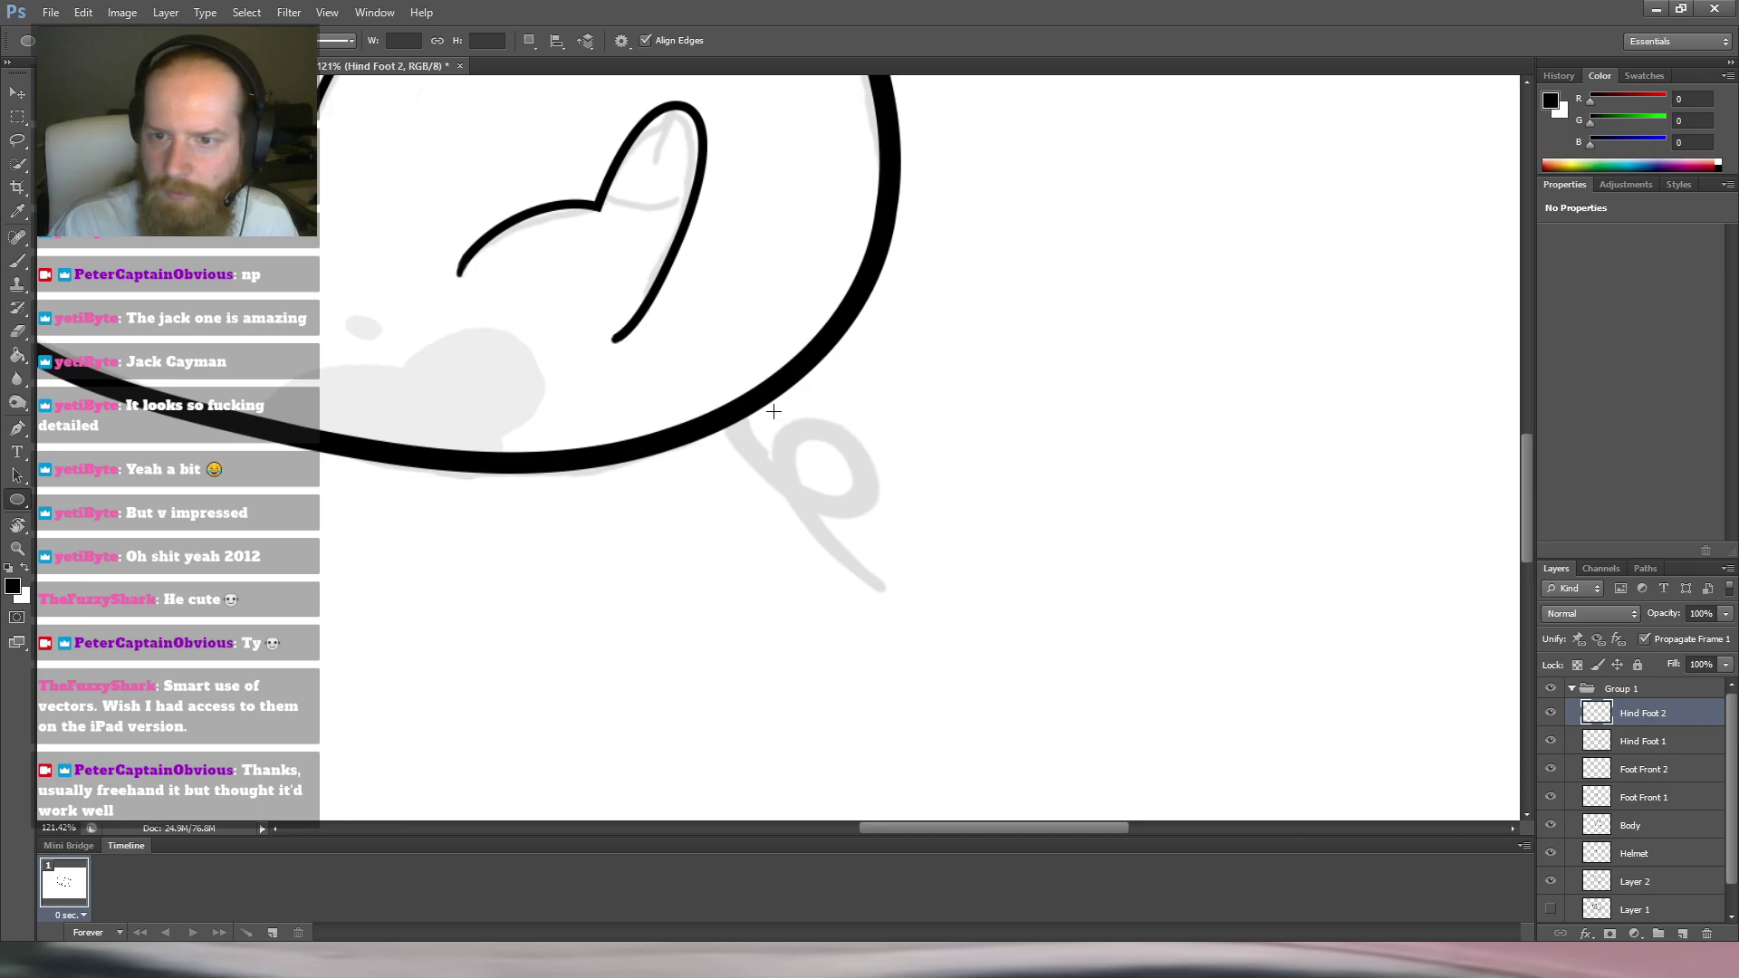
left_click_drag(767, 410, 884, 531)
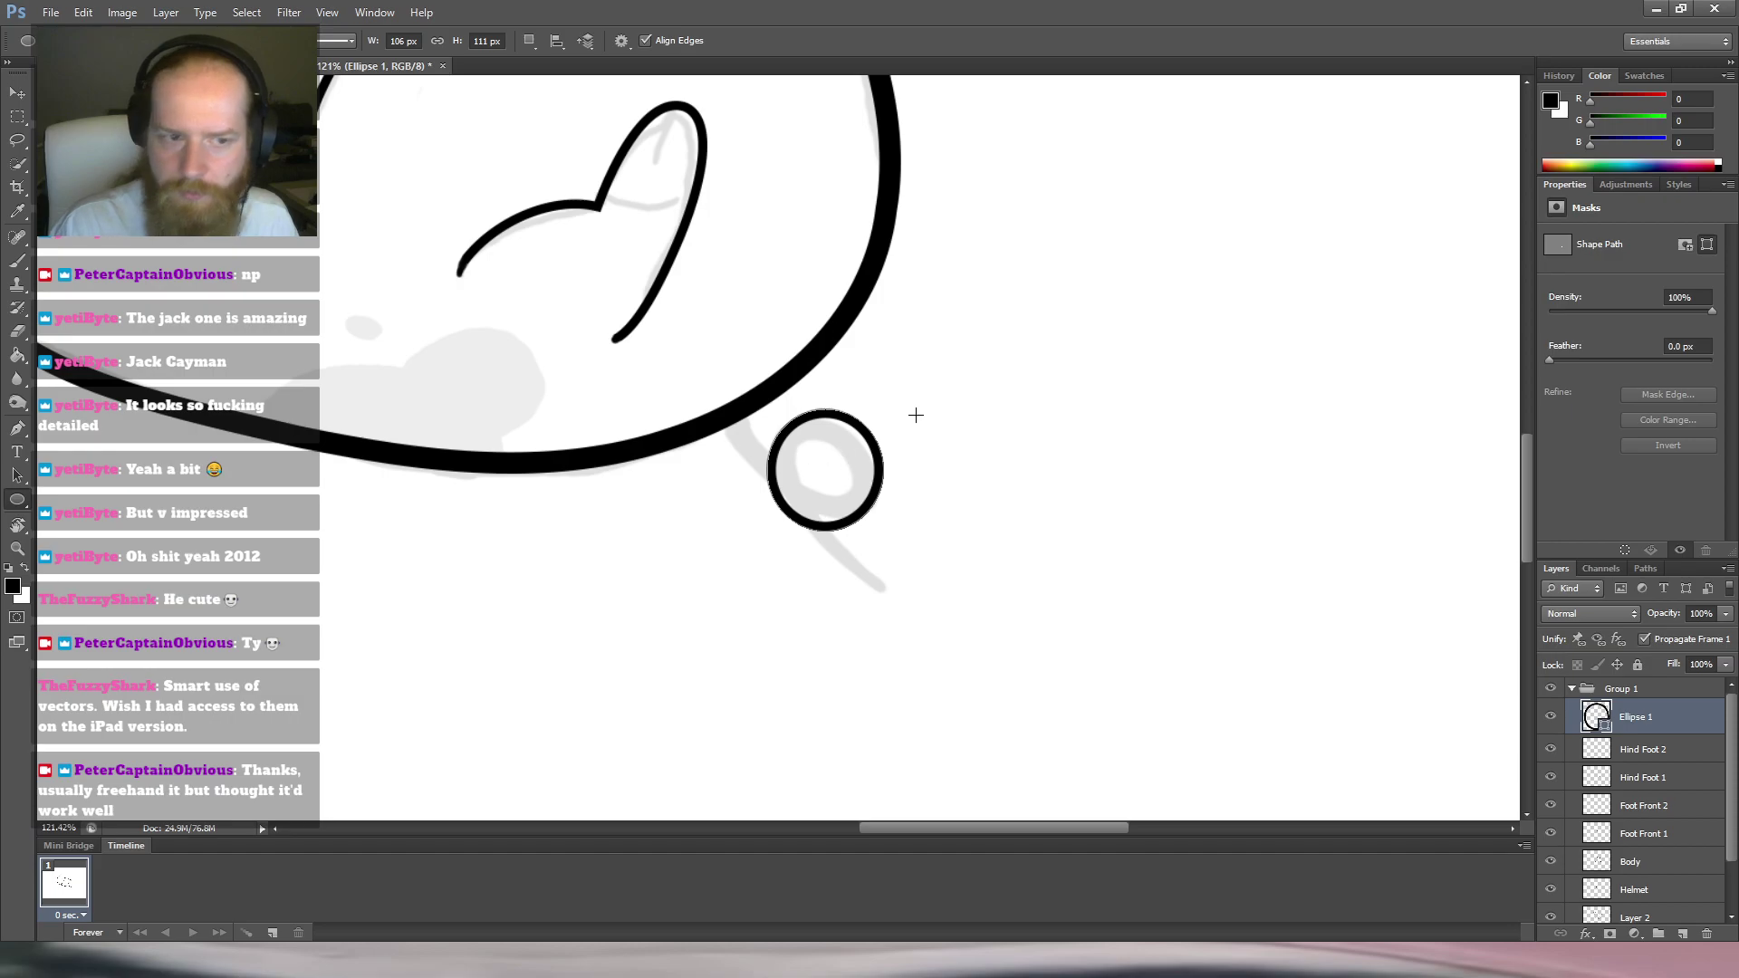
left_click(102, 565)
left_click_drag(729, 412, 770, 468)
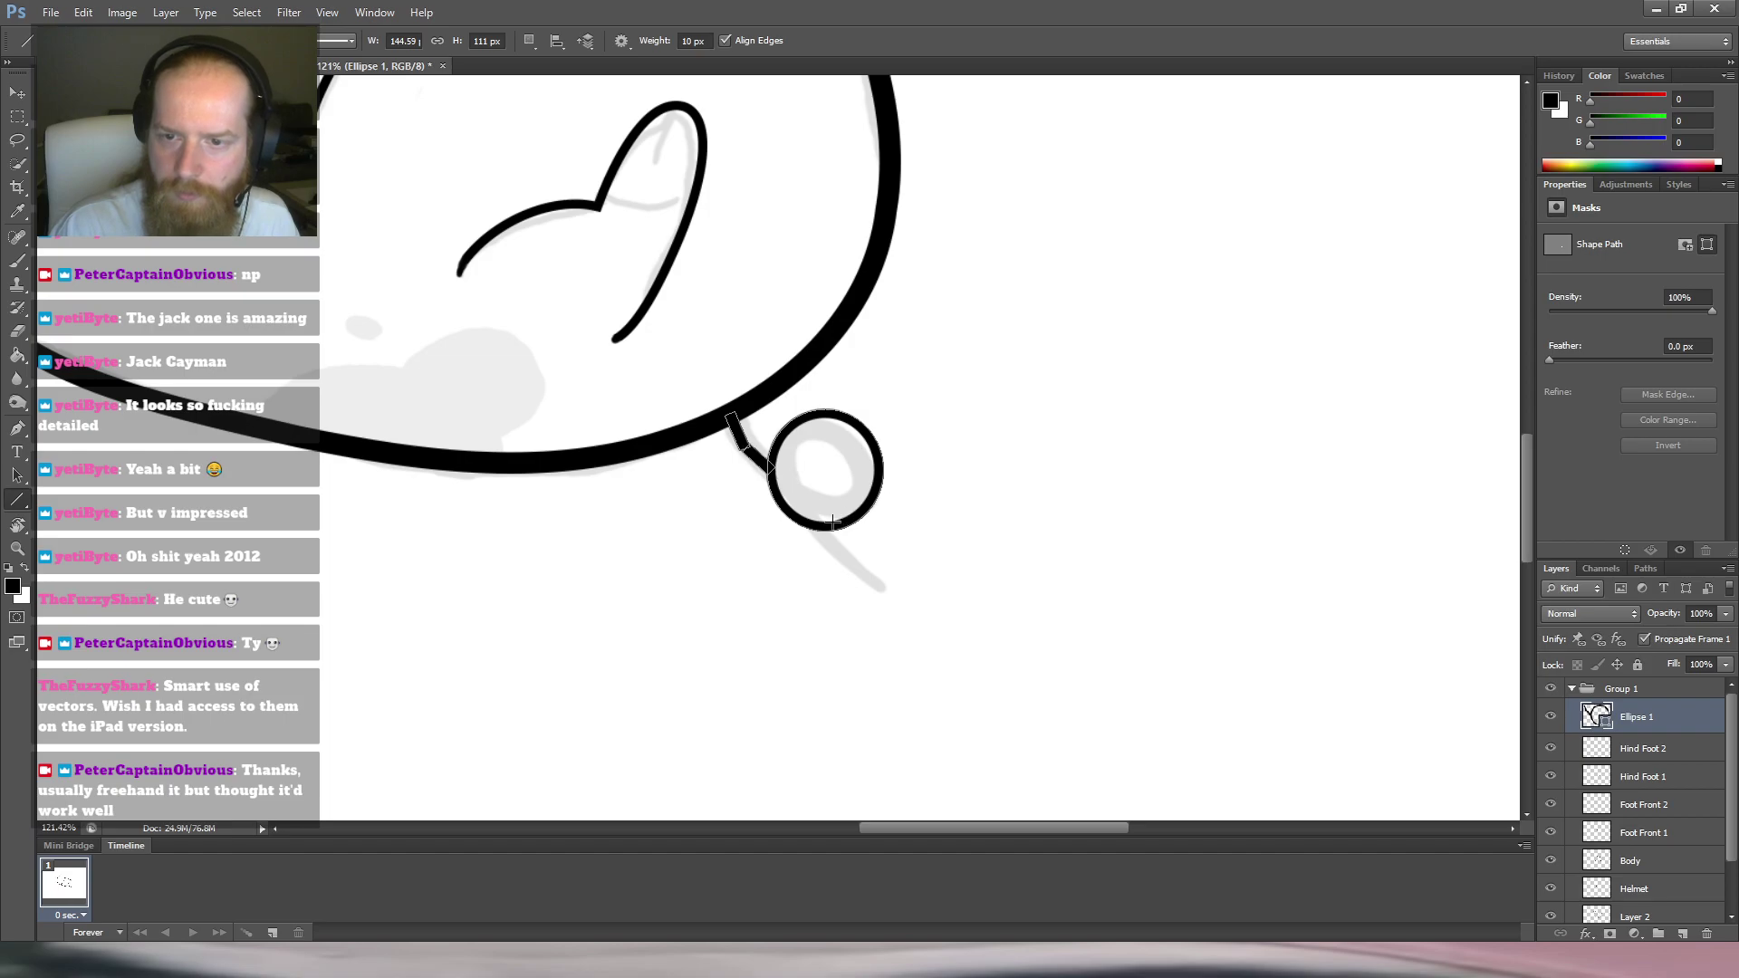
left_click_drag(819, 533, 884, 587)
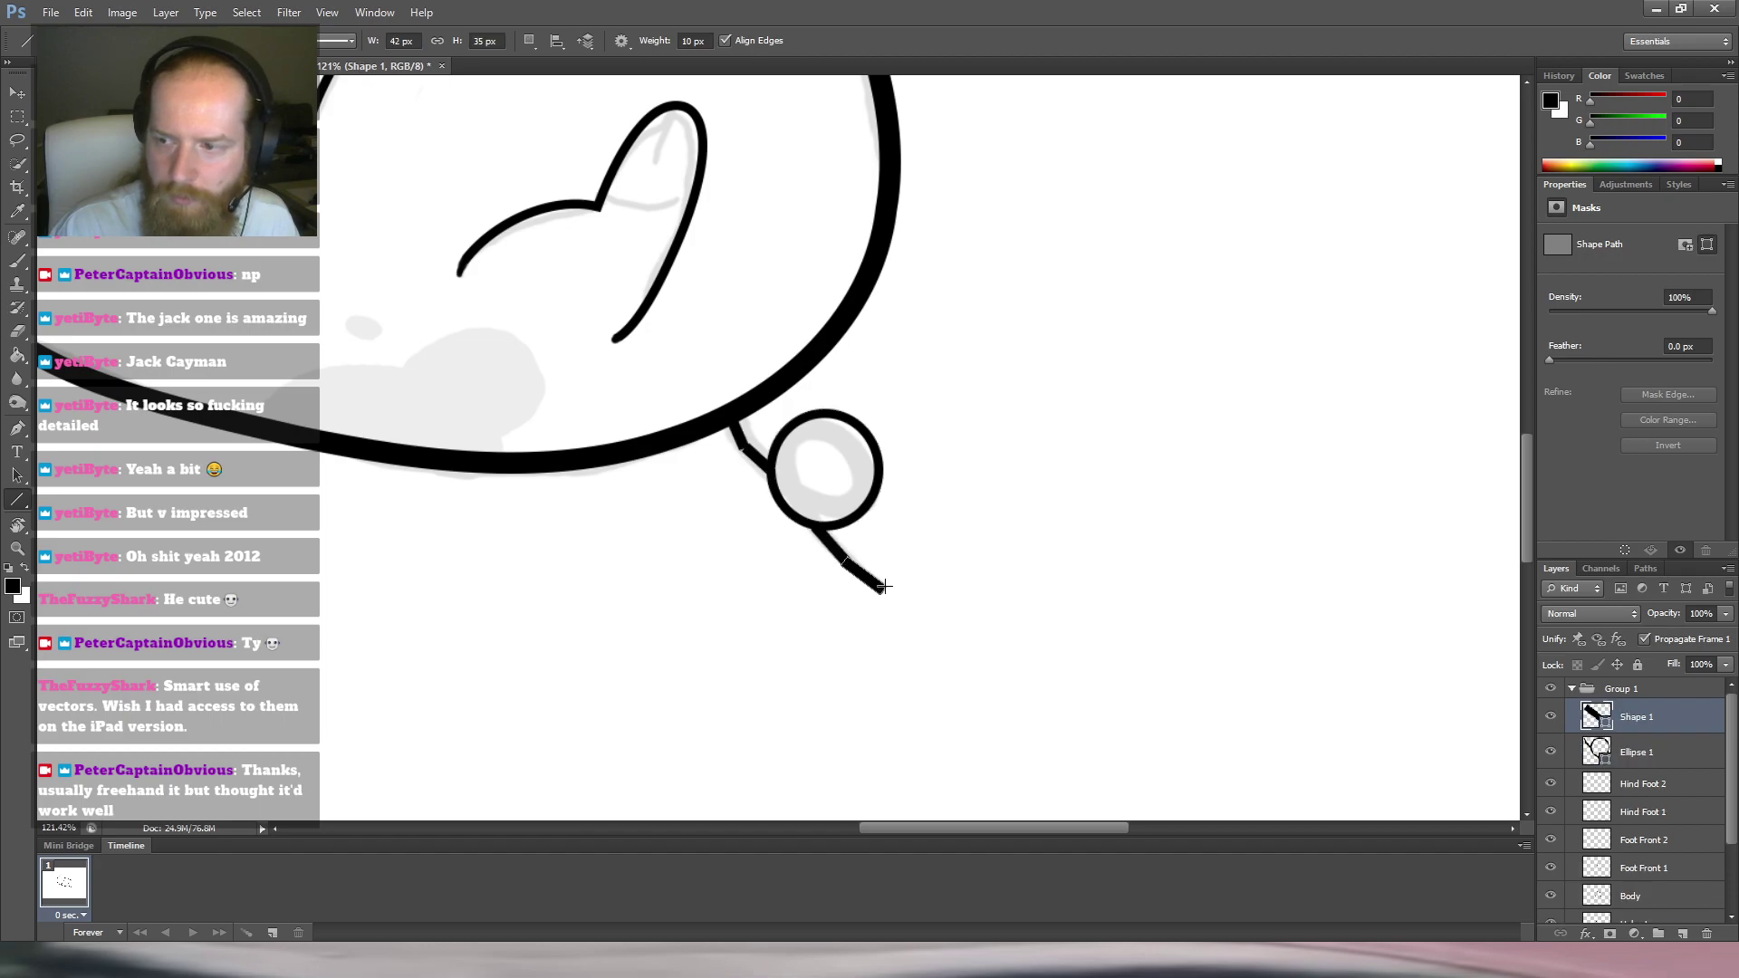
key("ctrl+z")
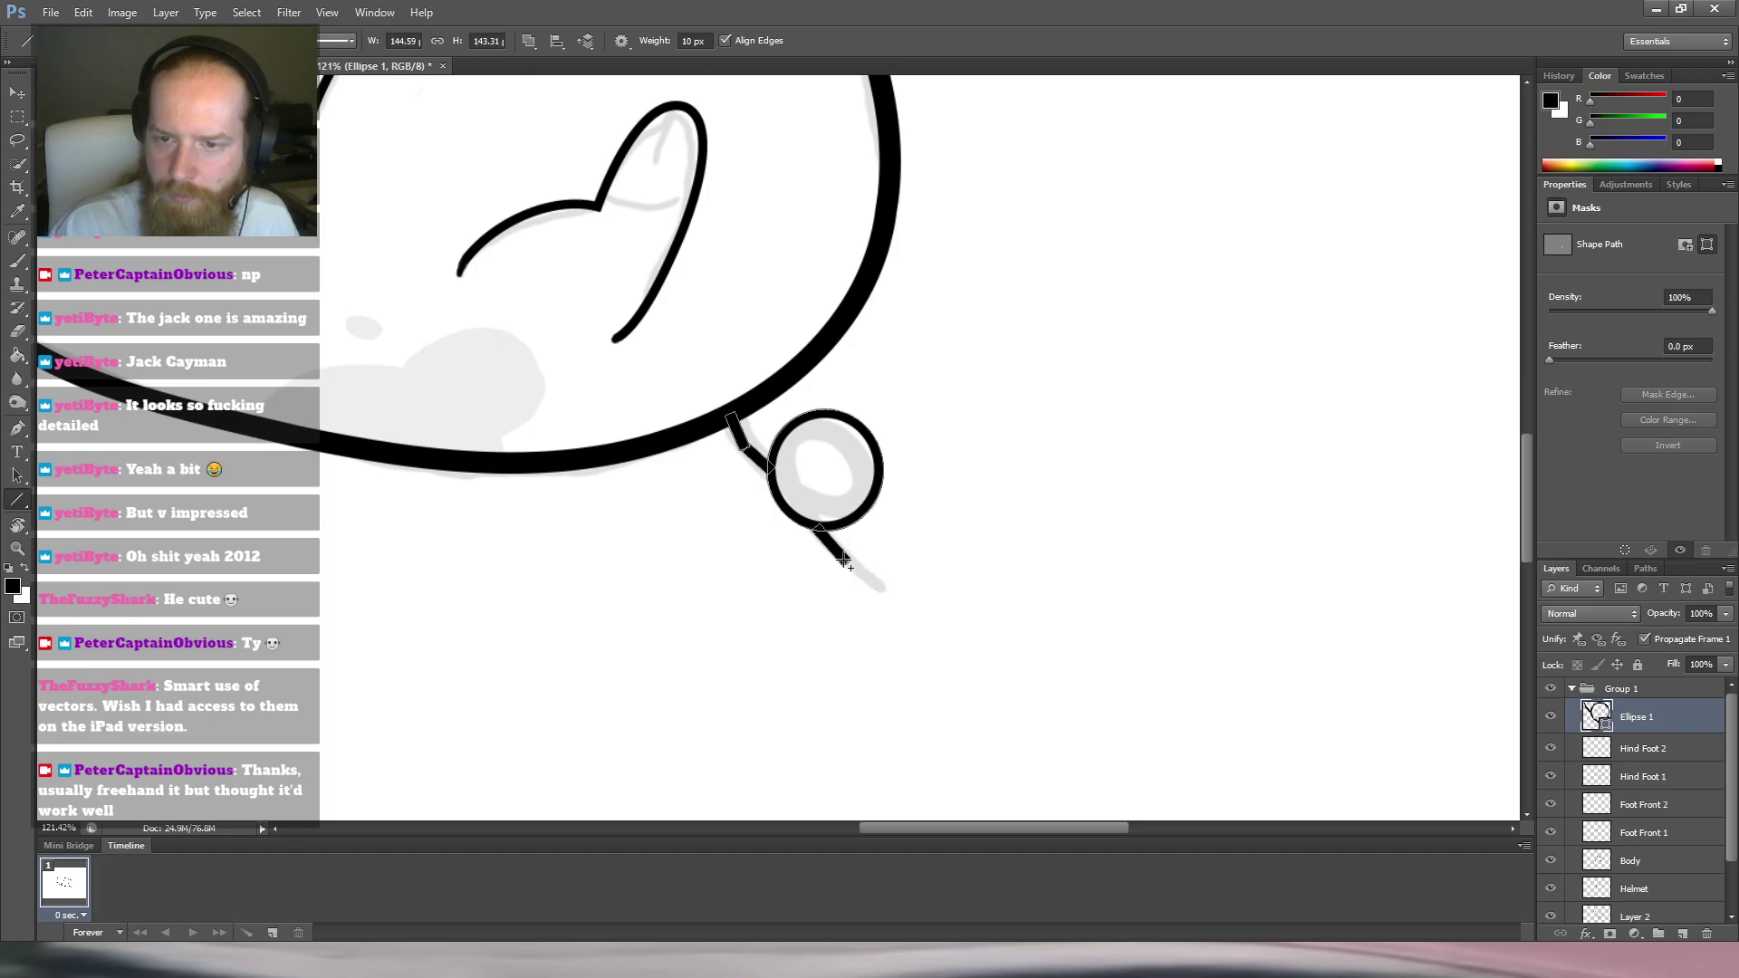
left_click_drag(850, 564, 884, 587)
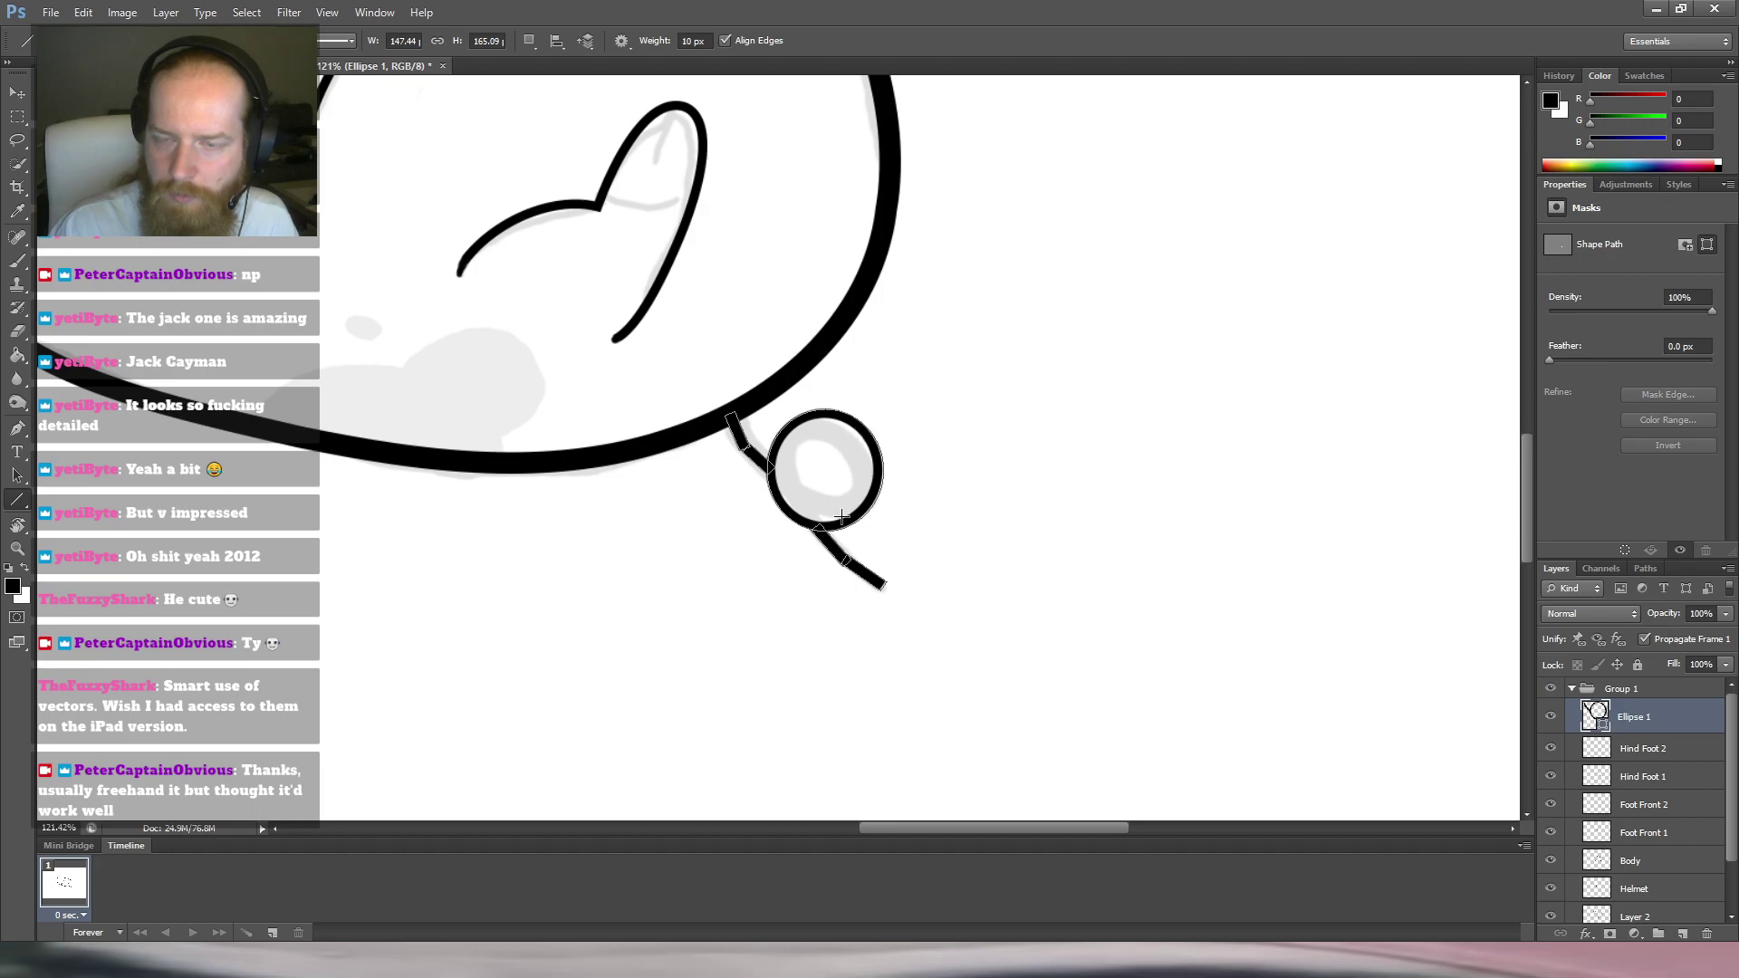
key("ctrl+h")
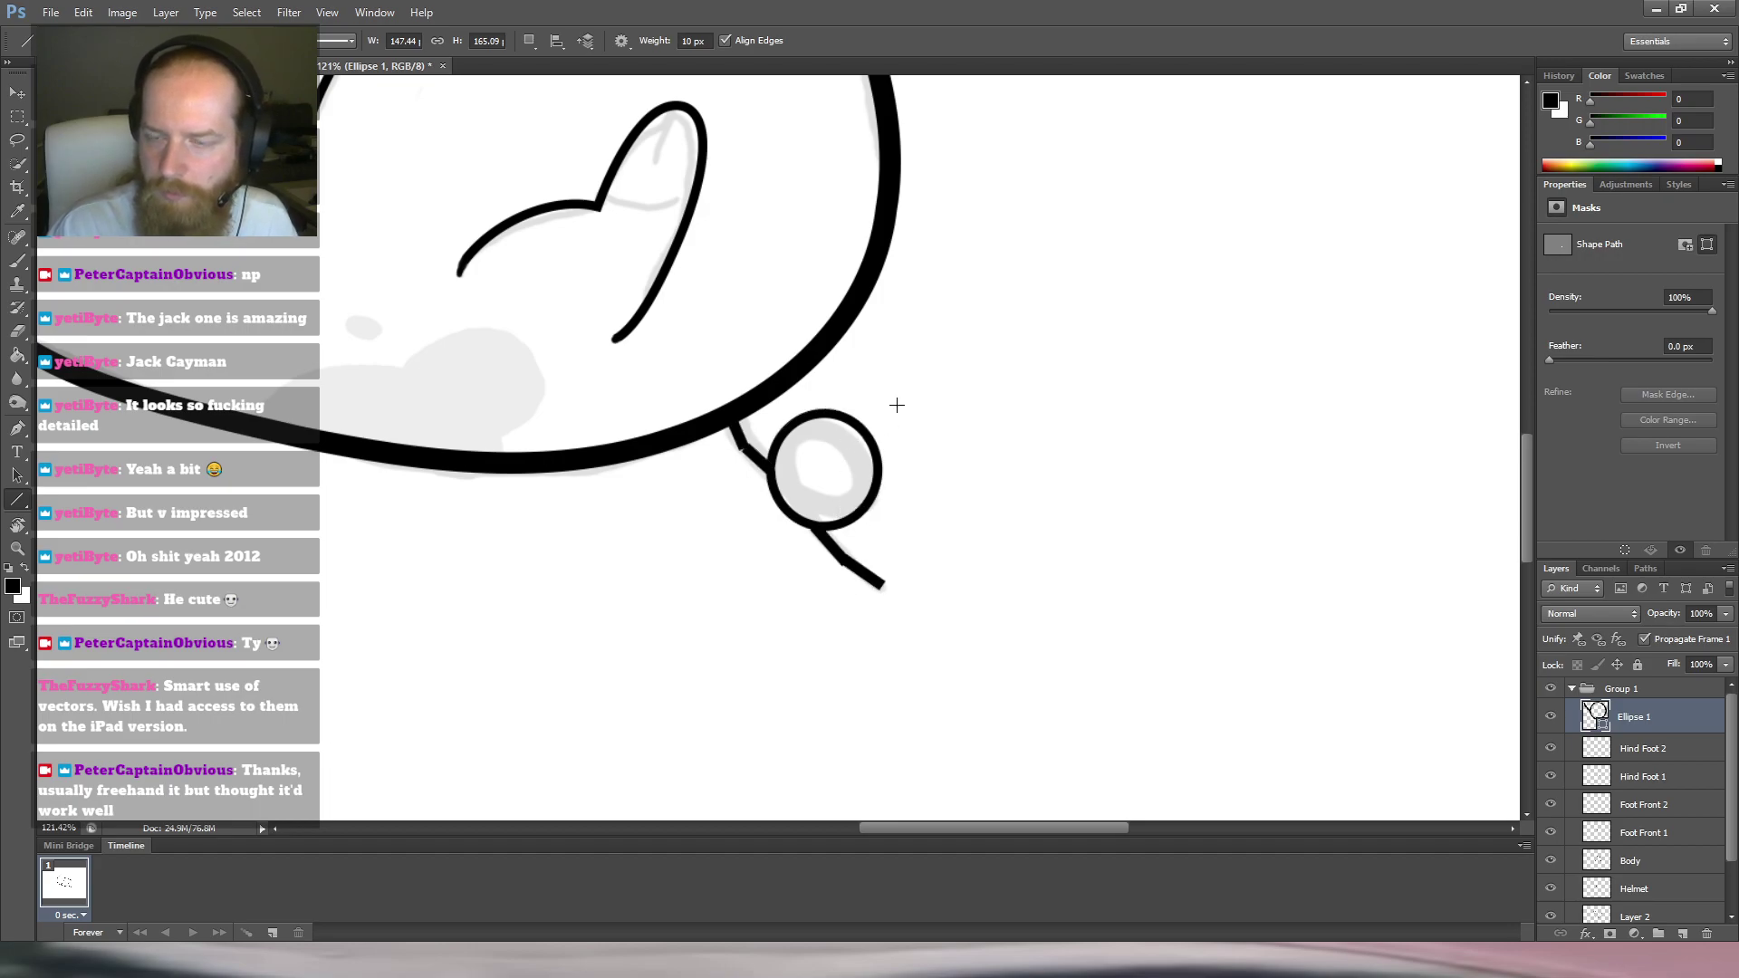
Undo the tail's line segments and ellipse.
key("ctrl+alt+z")
key("ctrl+alt+z")
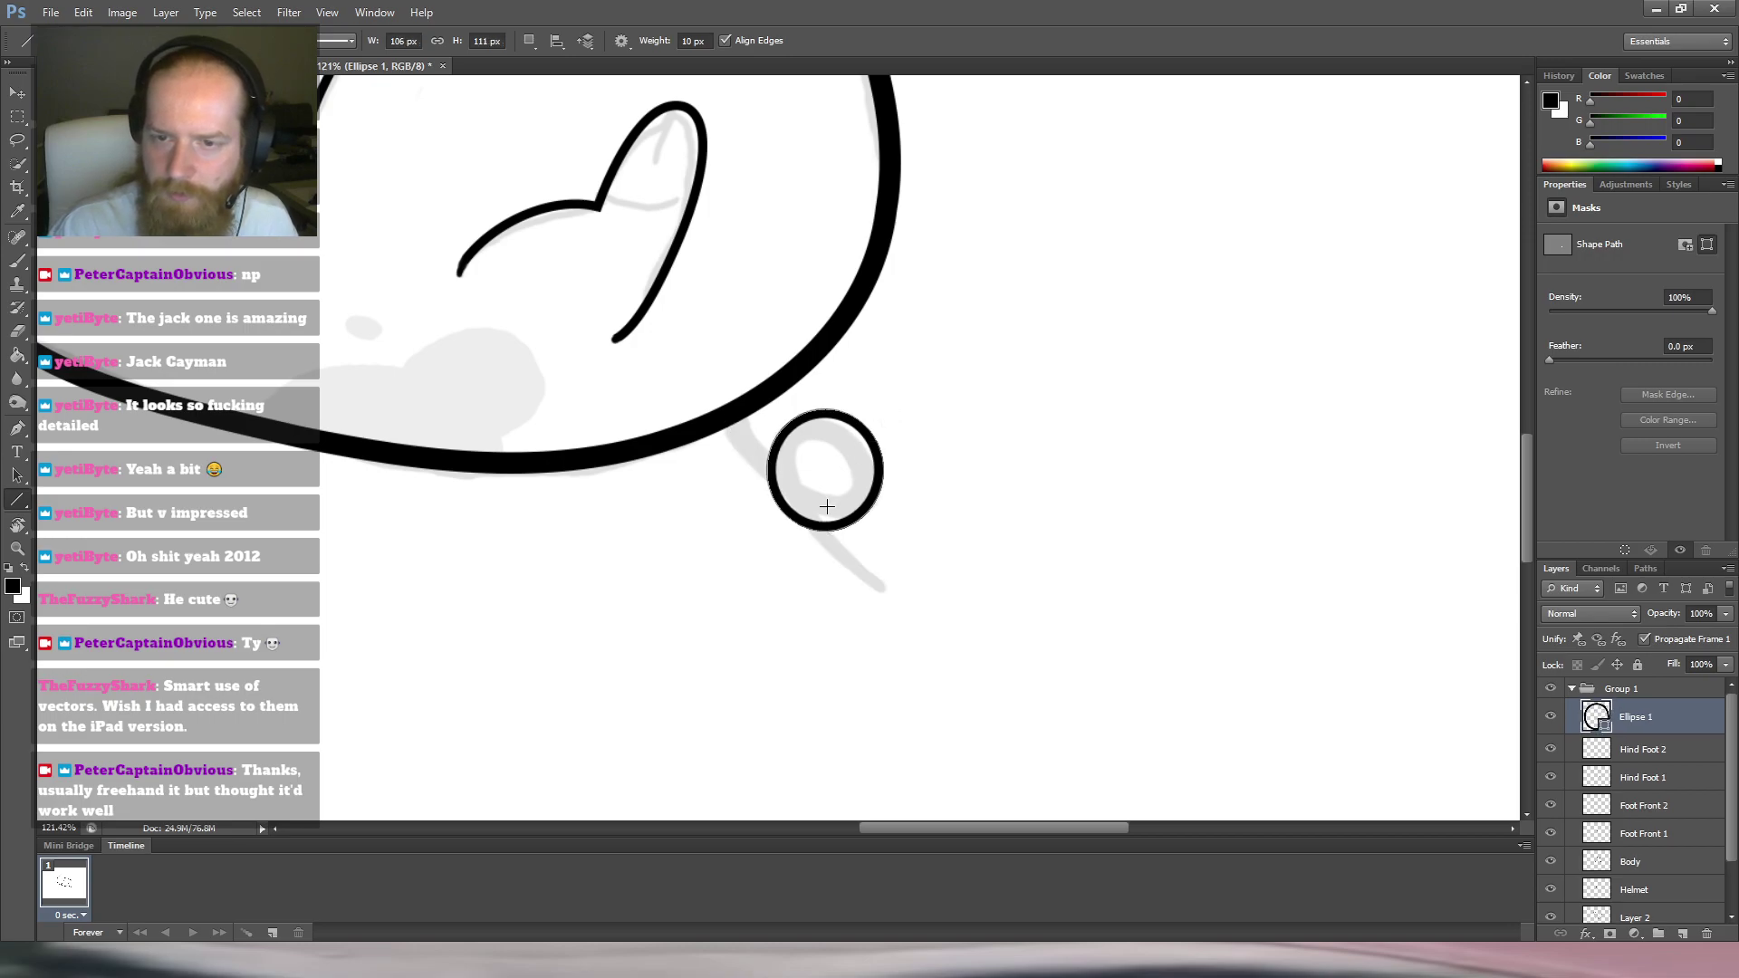
key("ctrl+alt+z")
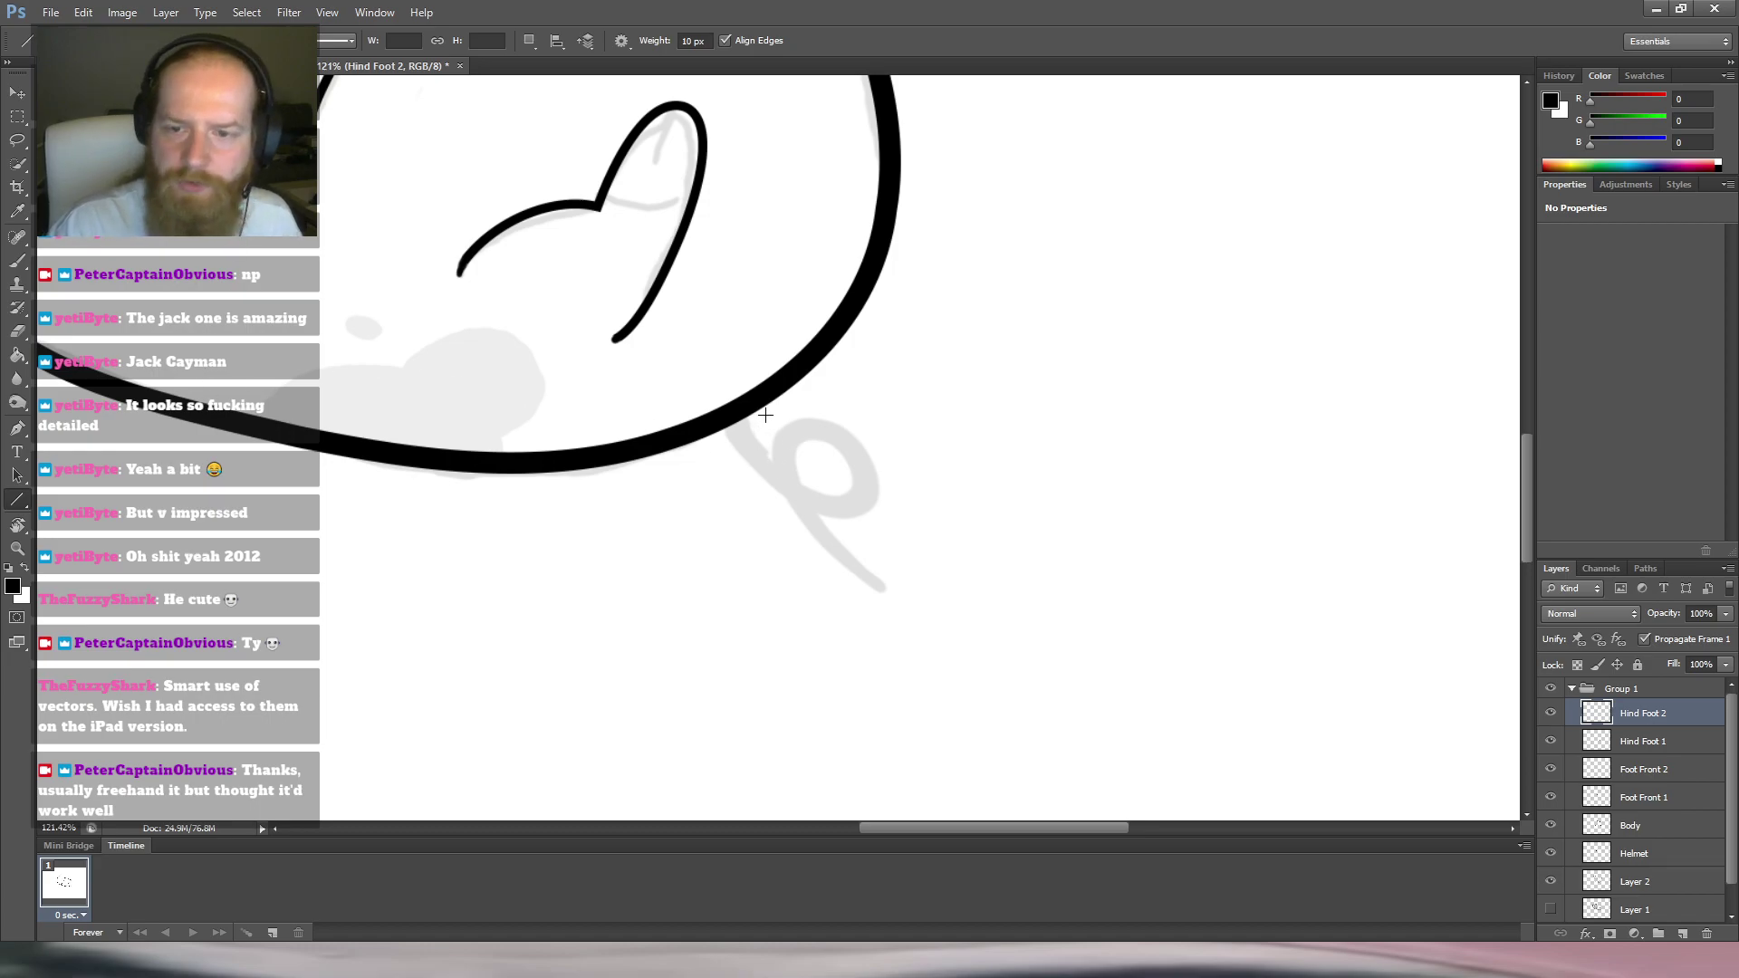
Draw a thicker black-outlined ellipse about 104 × 107 px over the sketched tail loop with the Ellipse tool.
left_click(87, 531)
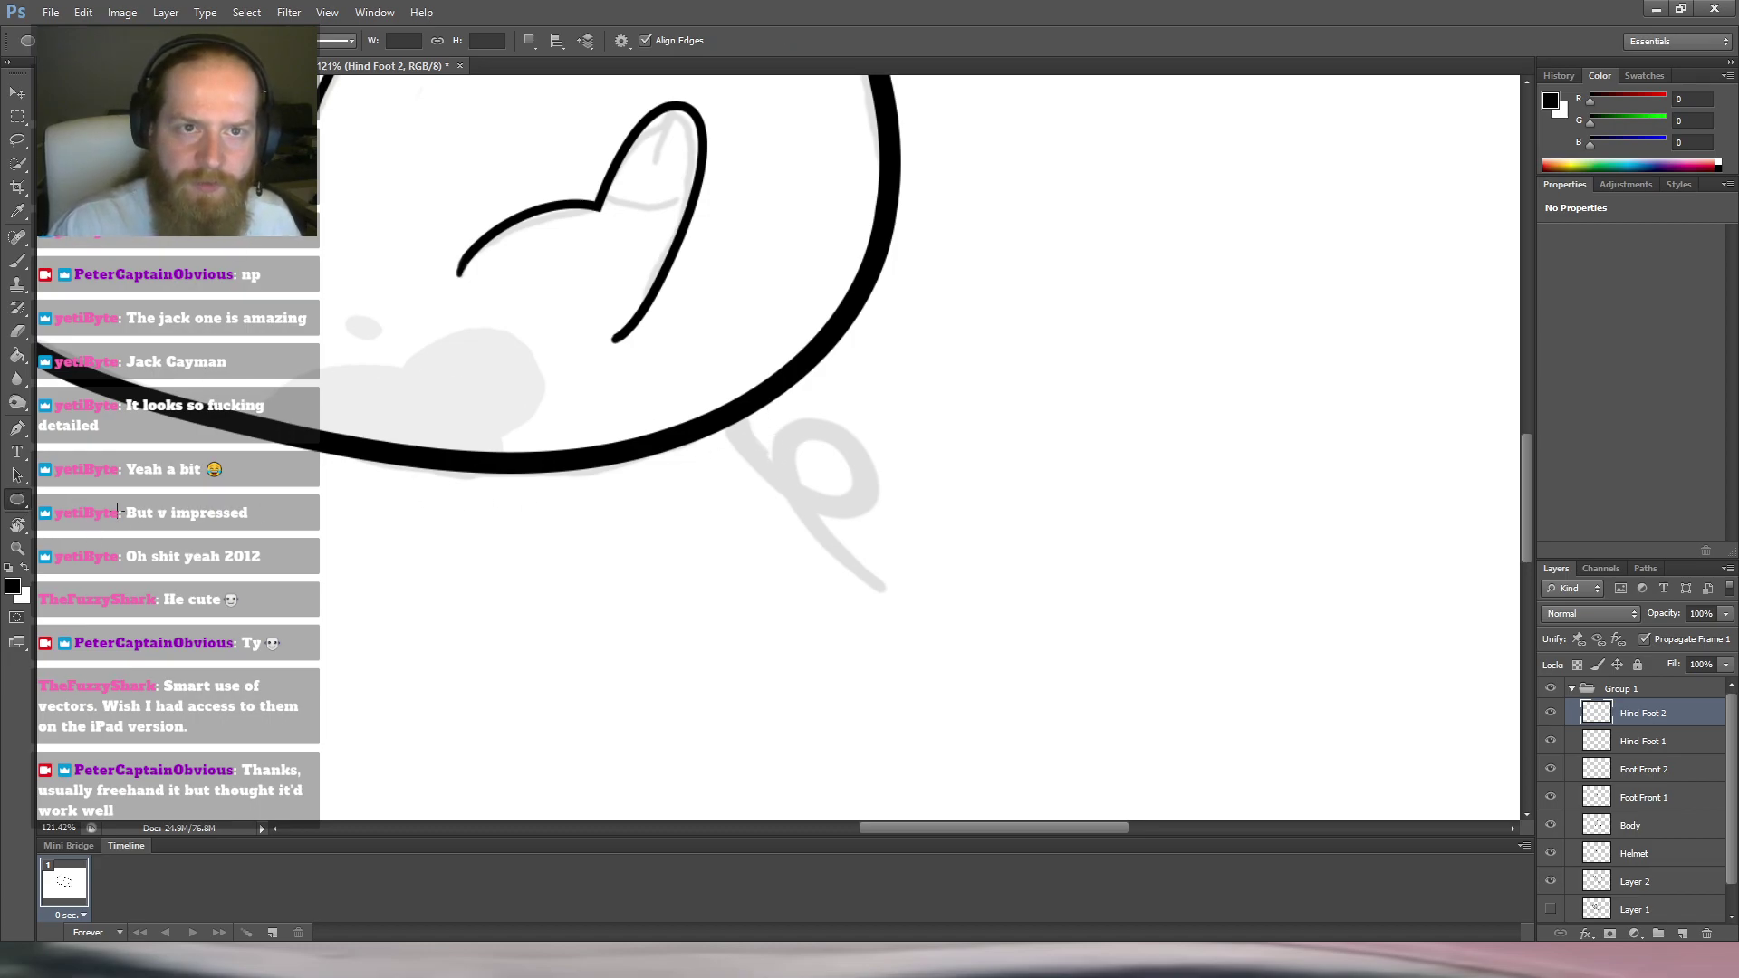
left_click_drag(785, 420, 897, 532)
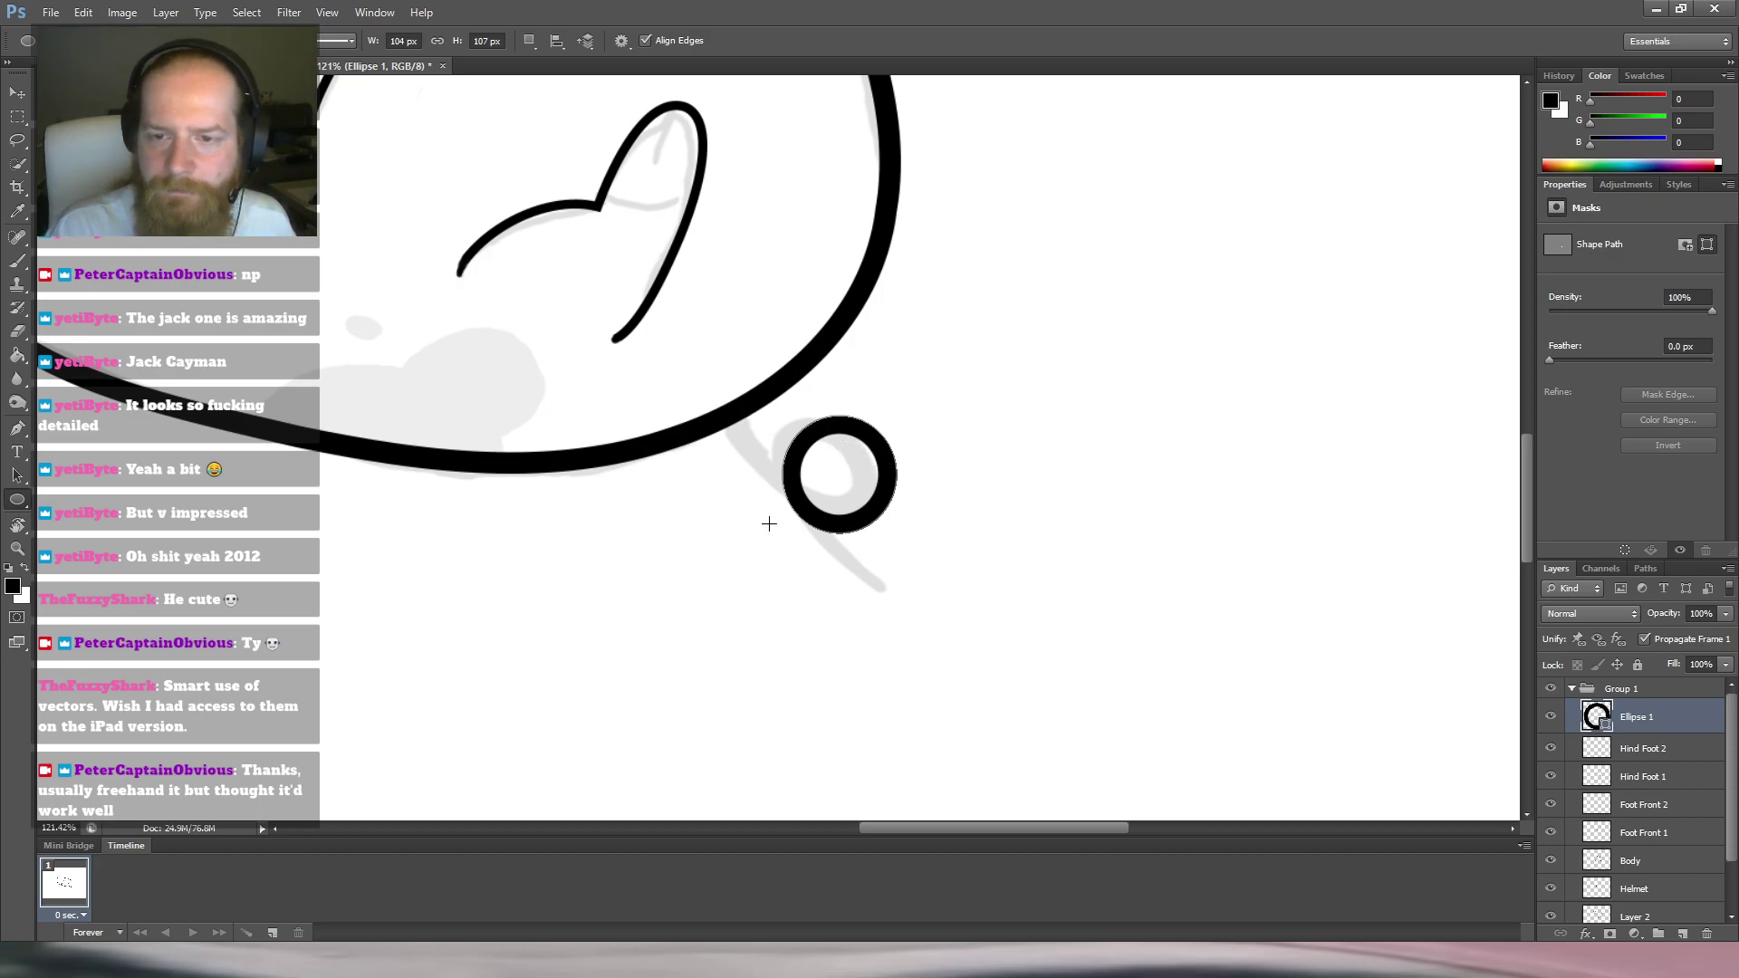
Free-transform the tail ellipse, scaling its height to about 98% and moving it closer to the body over the sketched loop.
key("r")
left_click_drag(886, 435, 1012, 507)
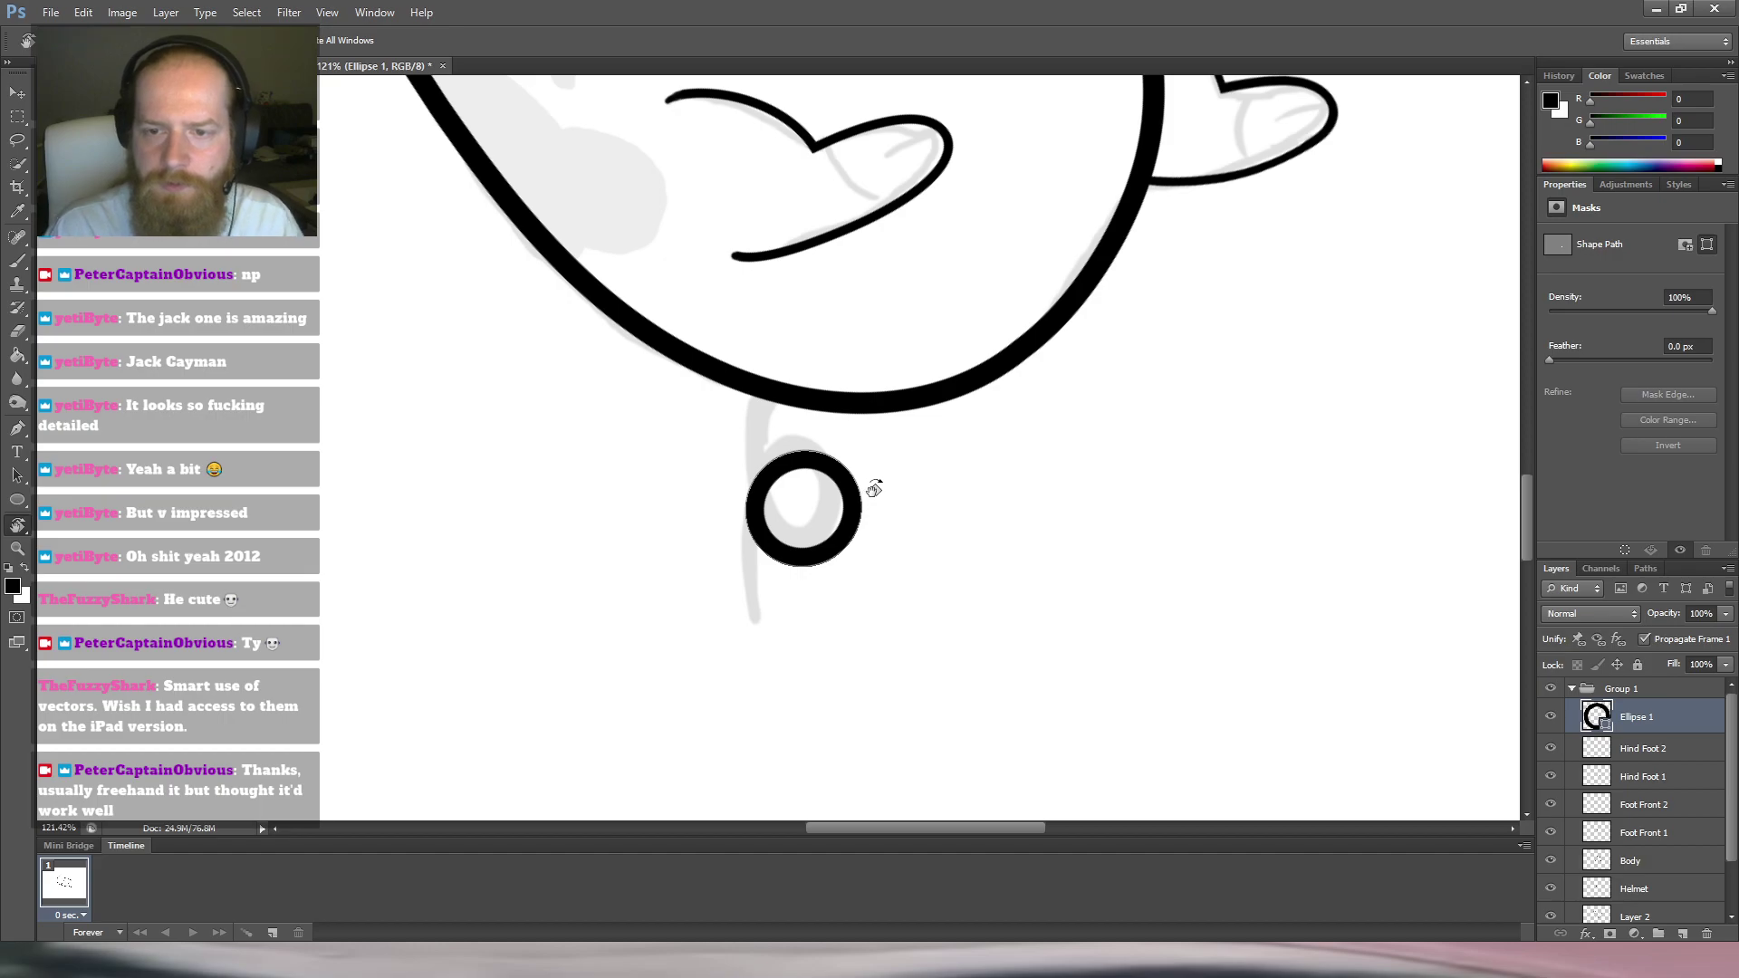
key("l")
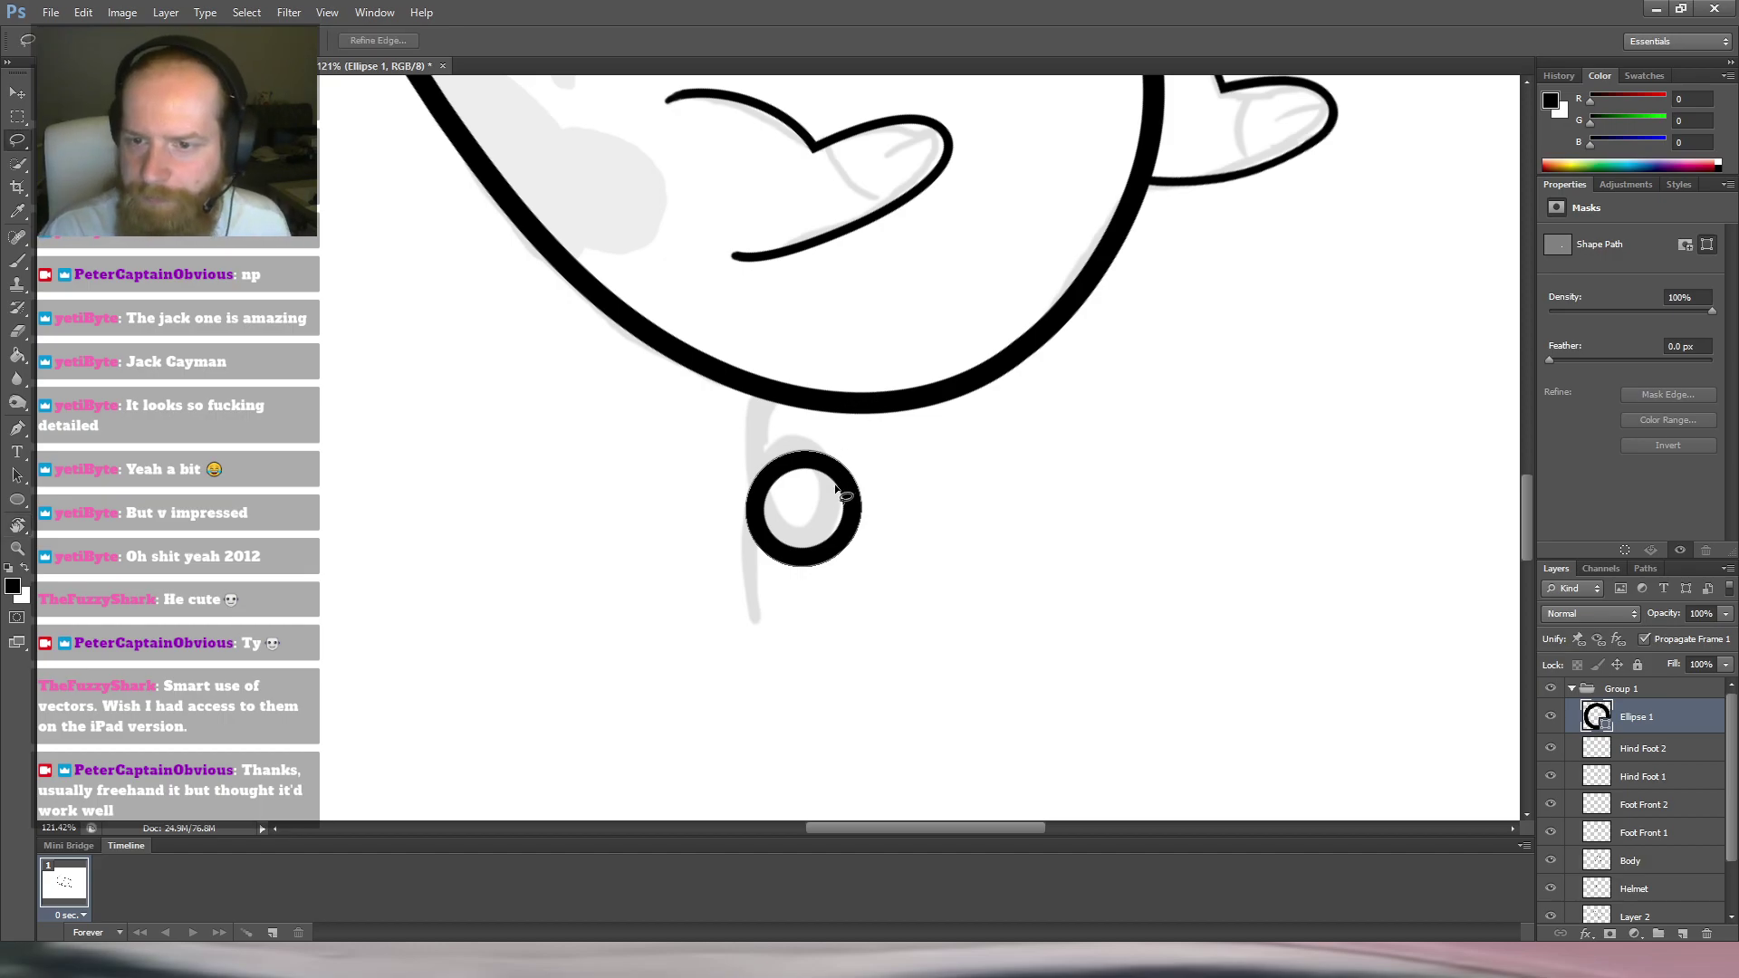
key("ctrl+t")
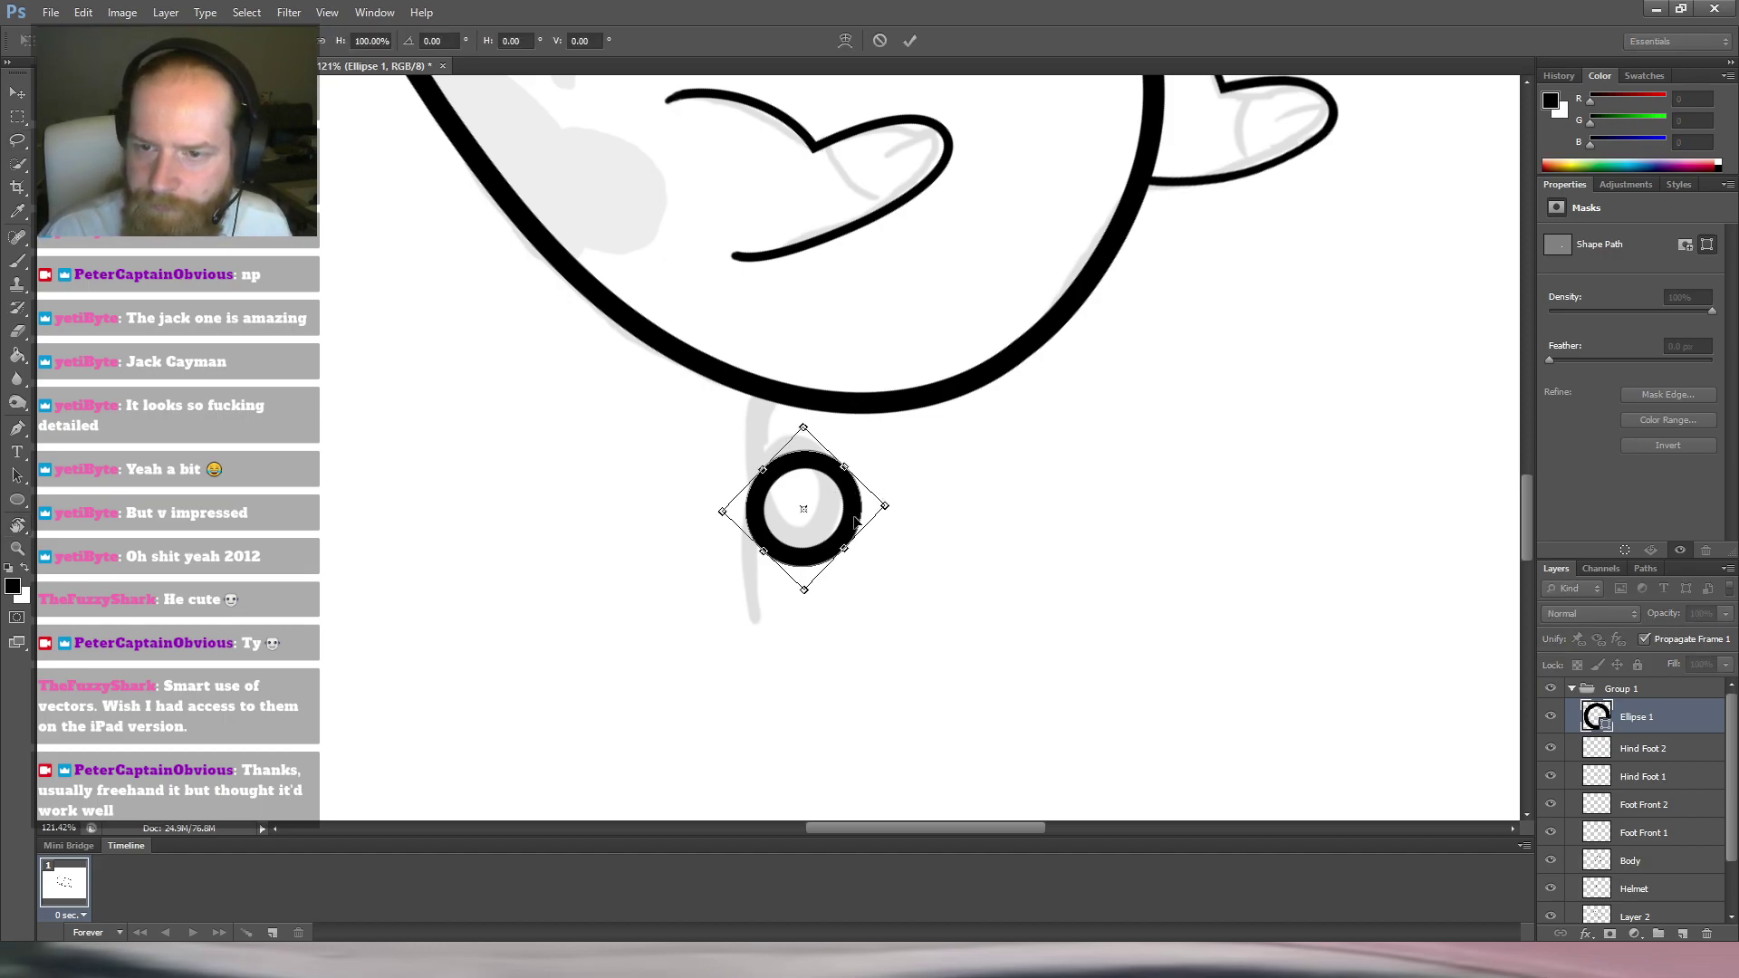
left_click_drag(886, 482, 798, 571)
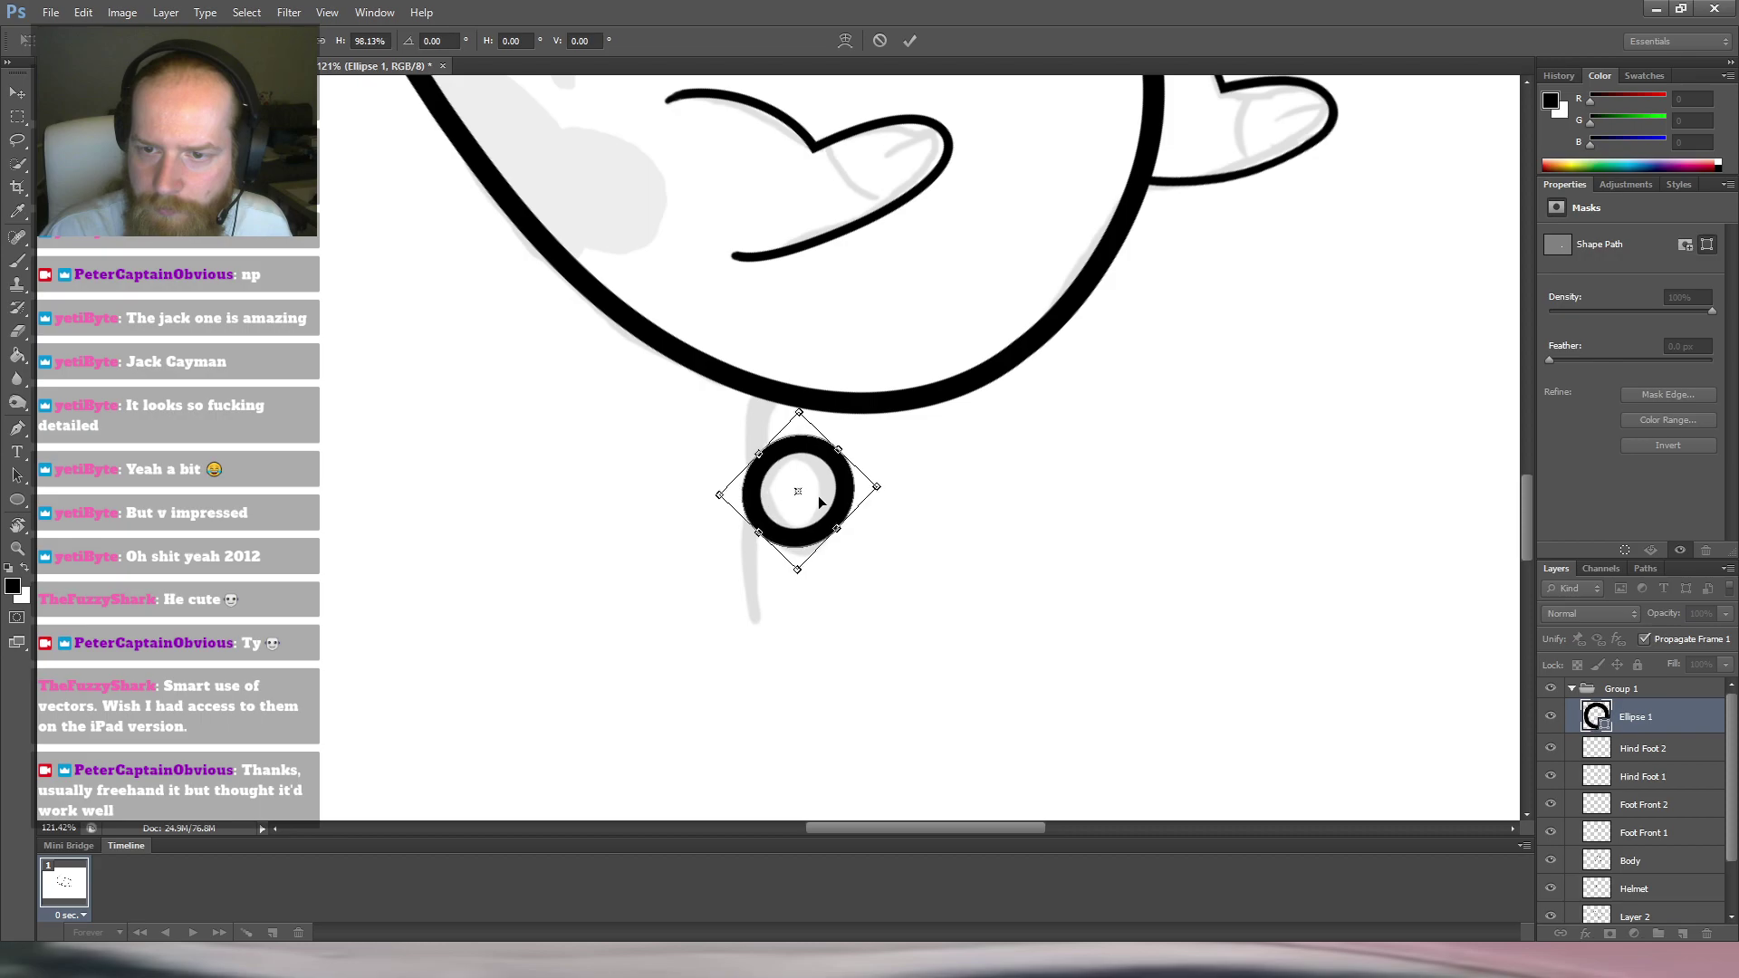
Warp the tail ellipse into a narrower egg shape following the sketched loop and apply the transformation.
left_click(889, 594)
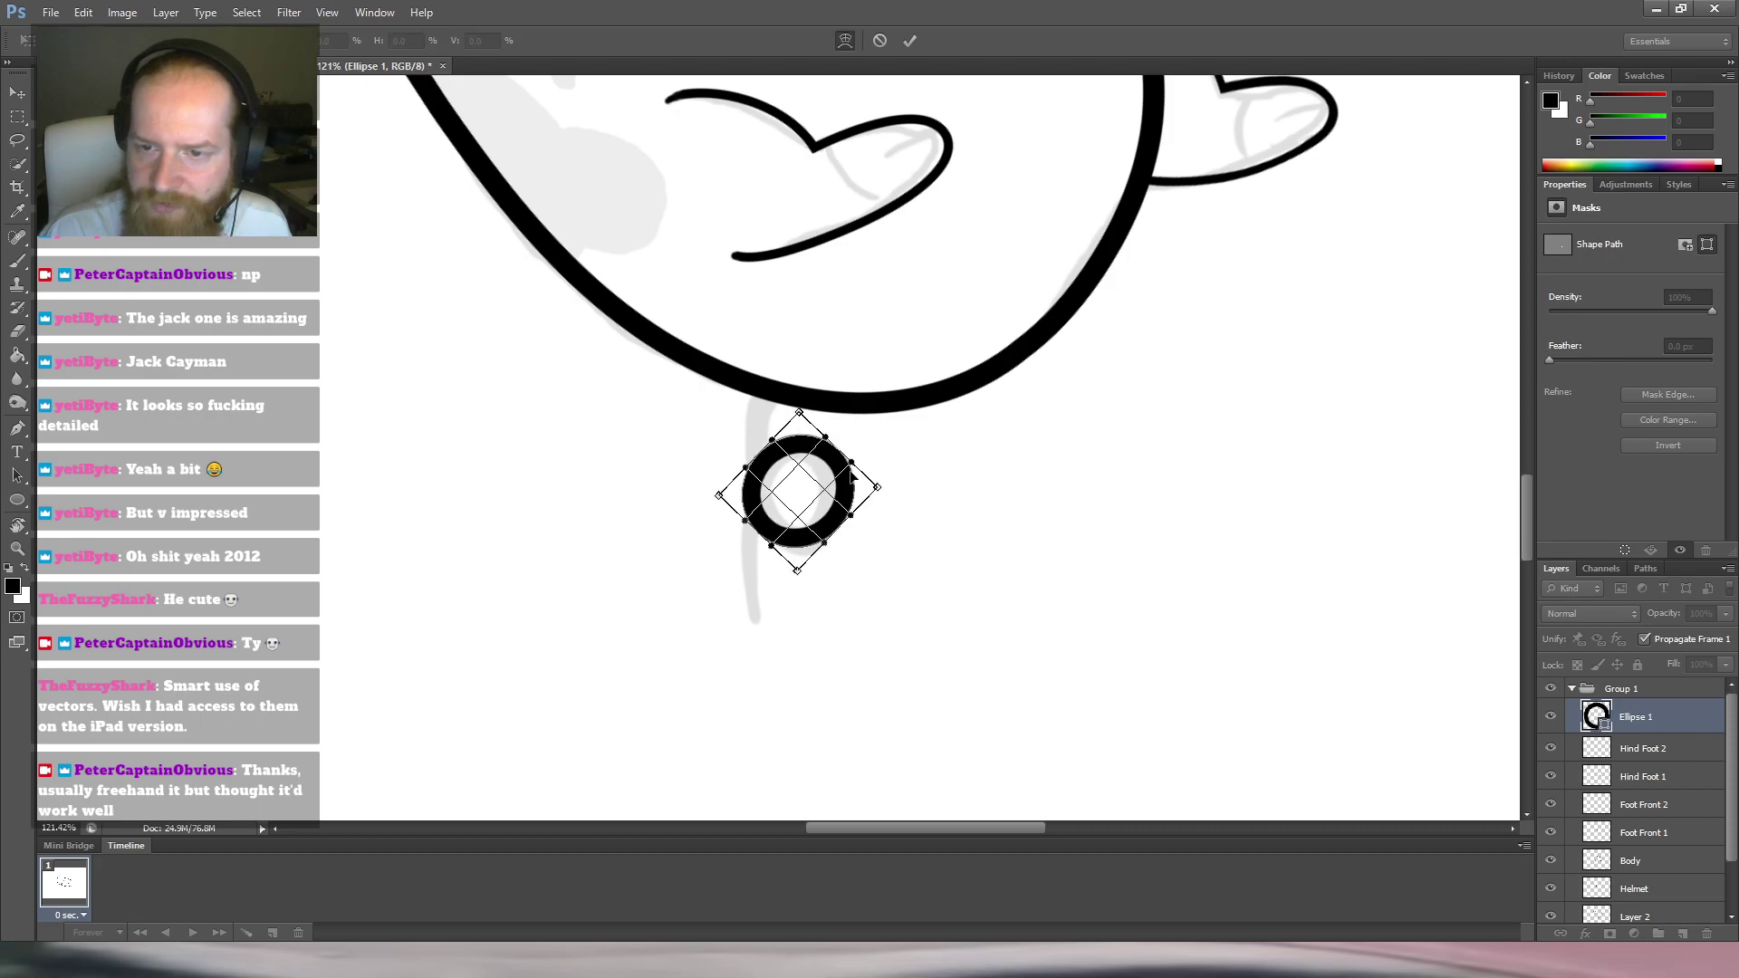
left_click_drag(877, 488, 853, 493)
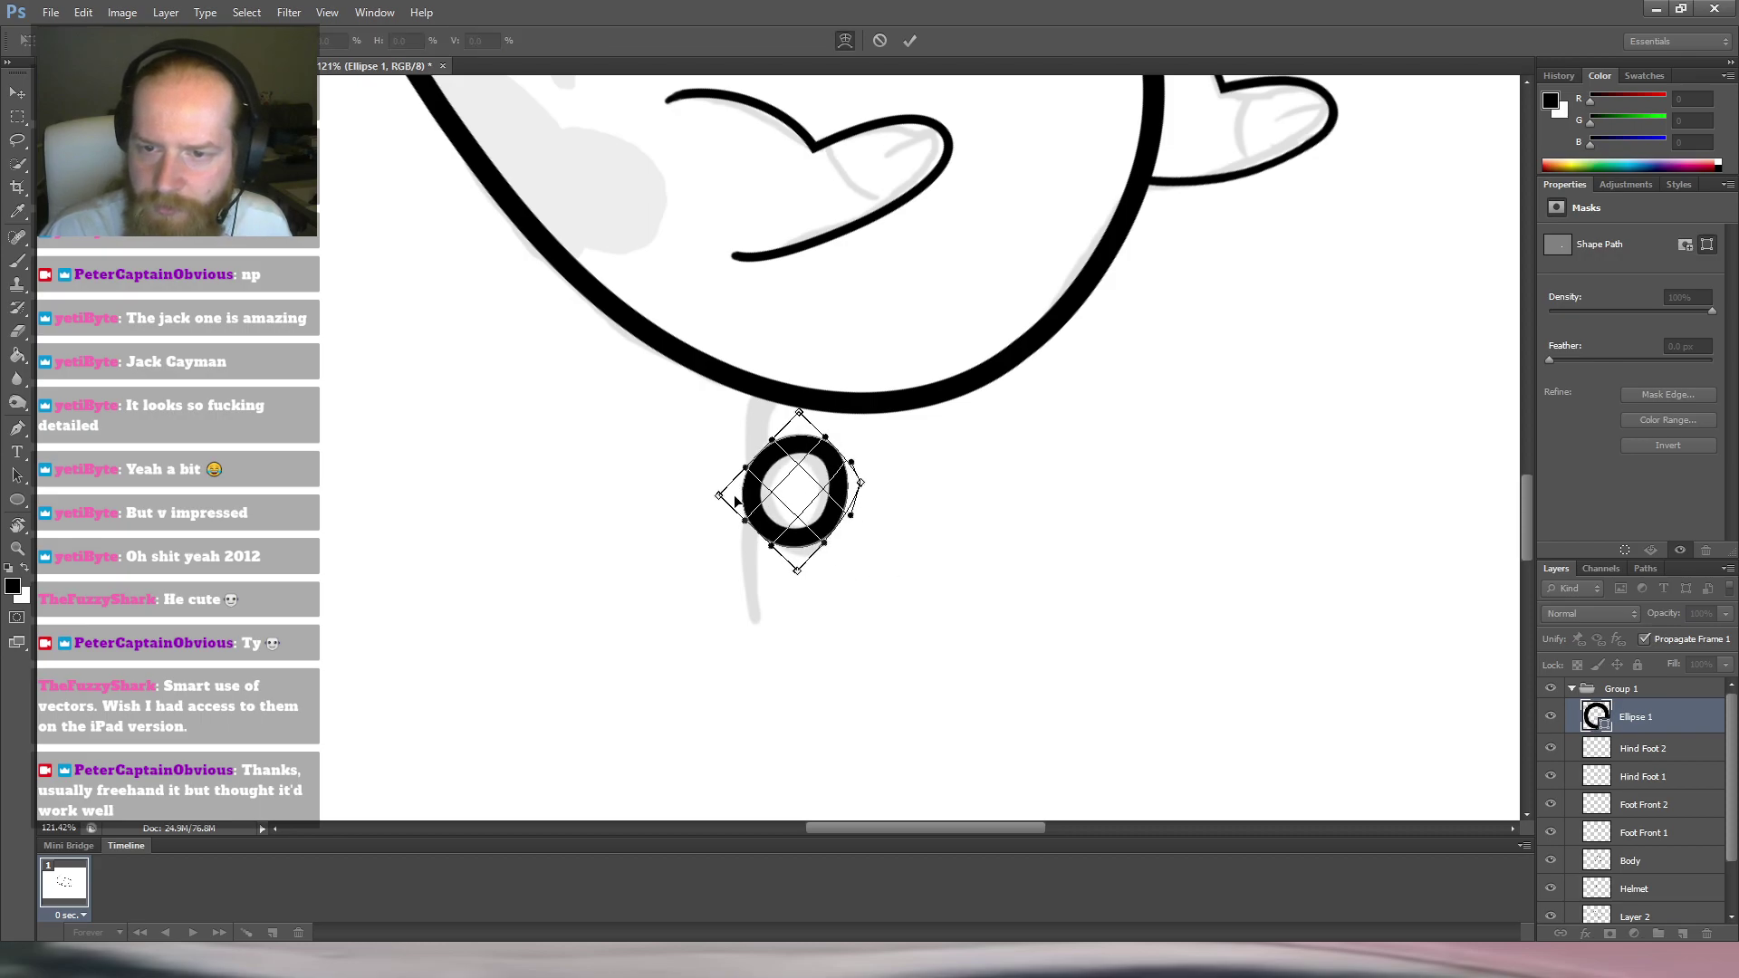
left_click_drag(718, 499, 791, 495)
left_click_drag(798, 573, 804, 586)
left_click_drag(751, 522, 764, 471)
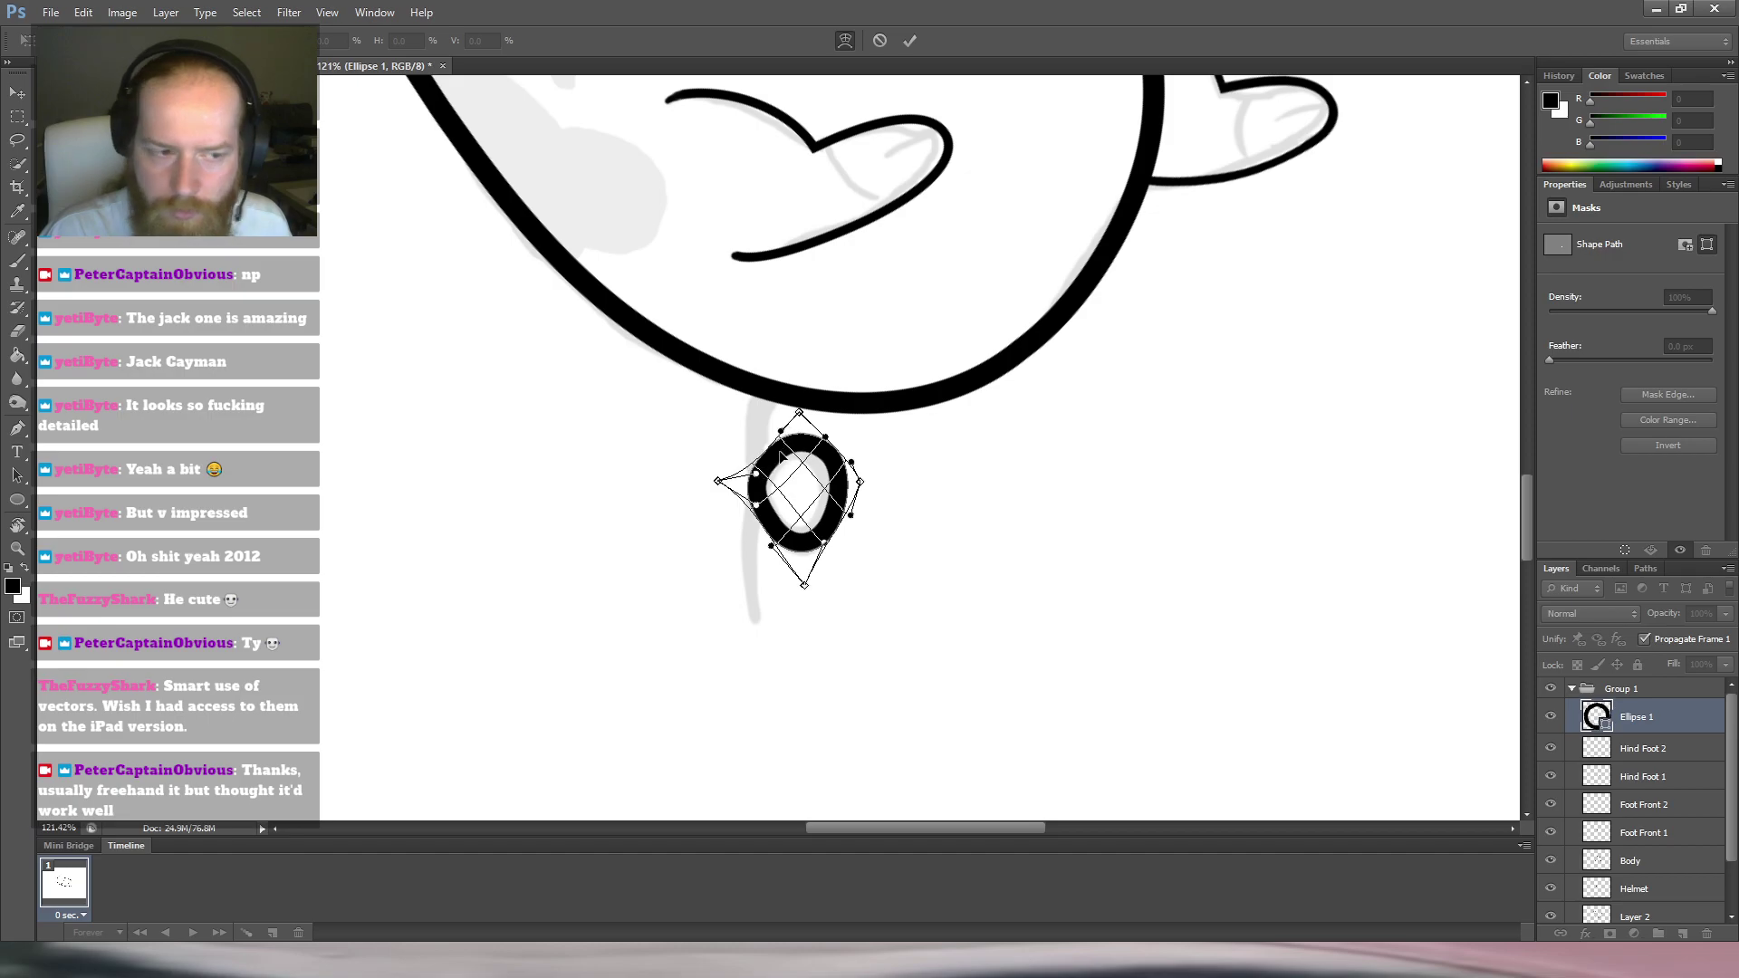
key("Return")
Rasterize the Ellipse 1 shape layer.
key("l")
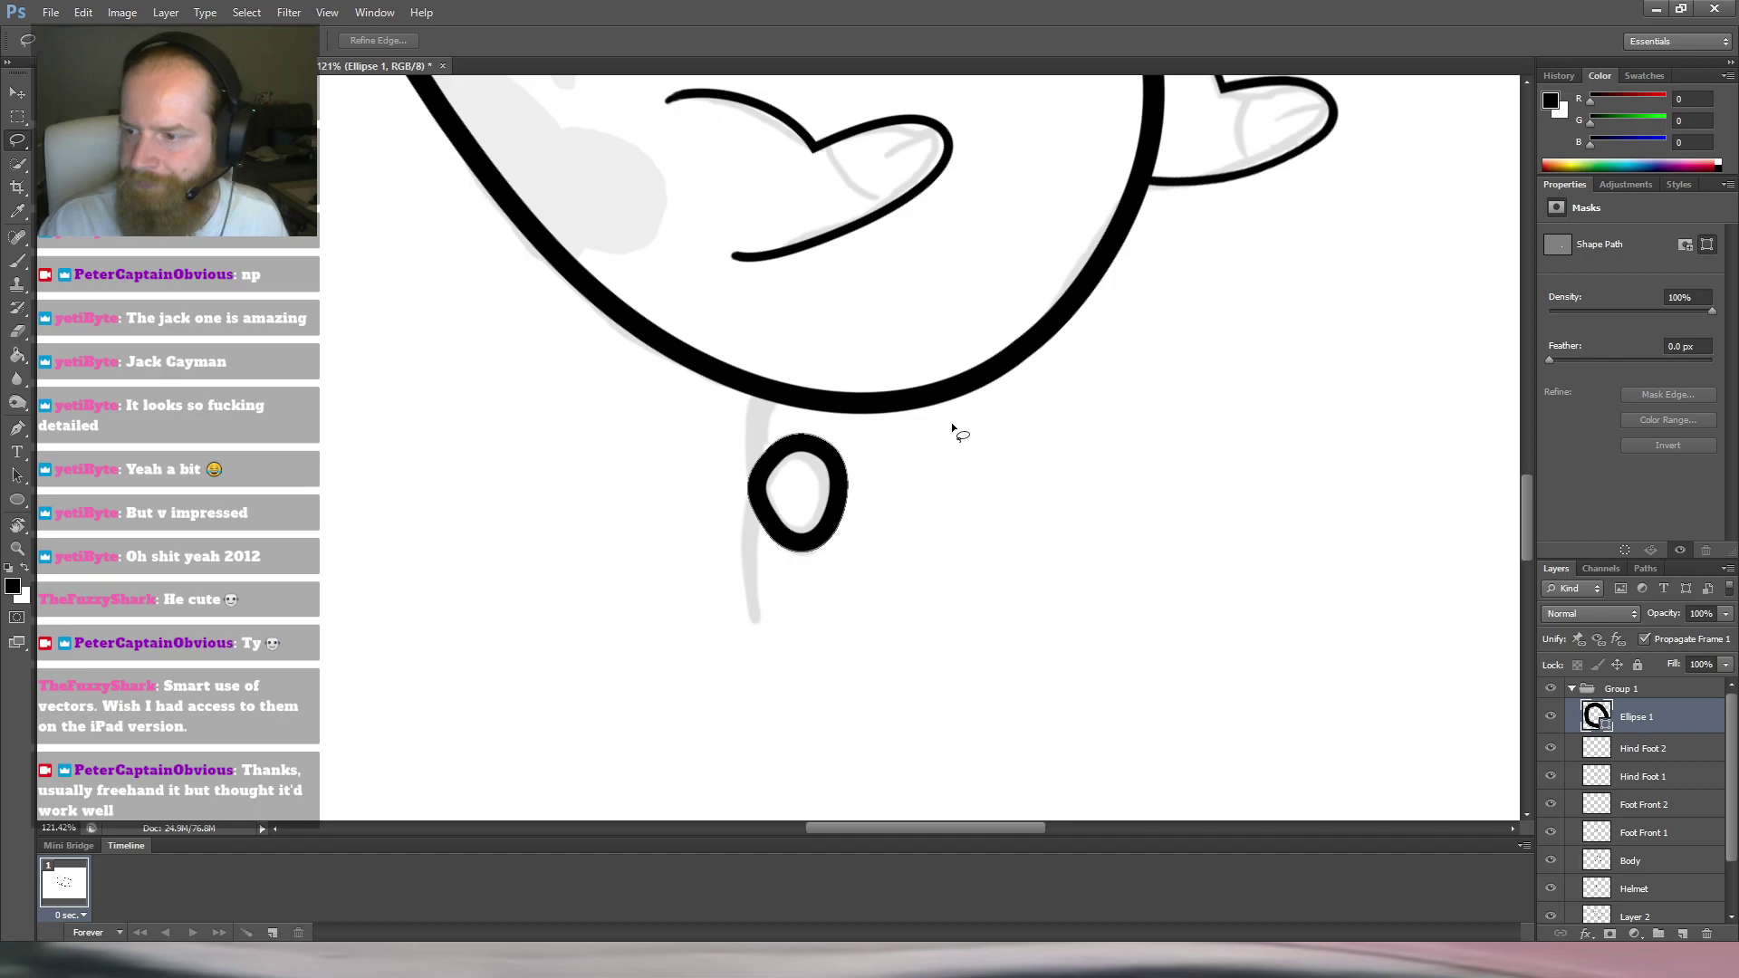
right_click(1629, 725)
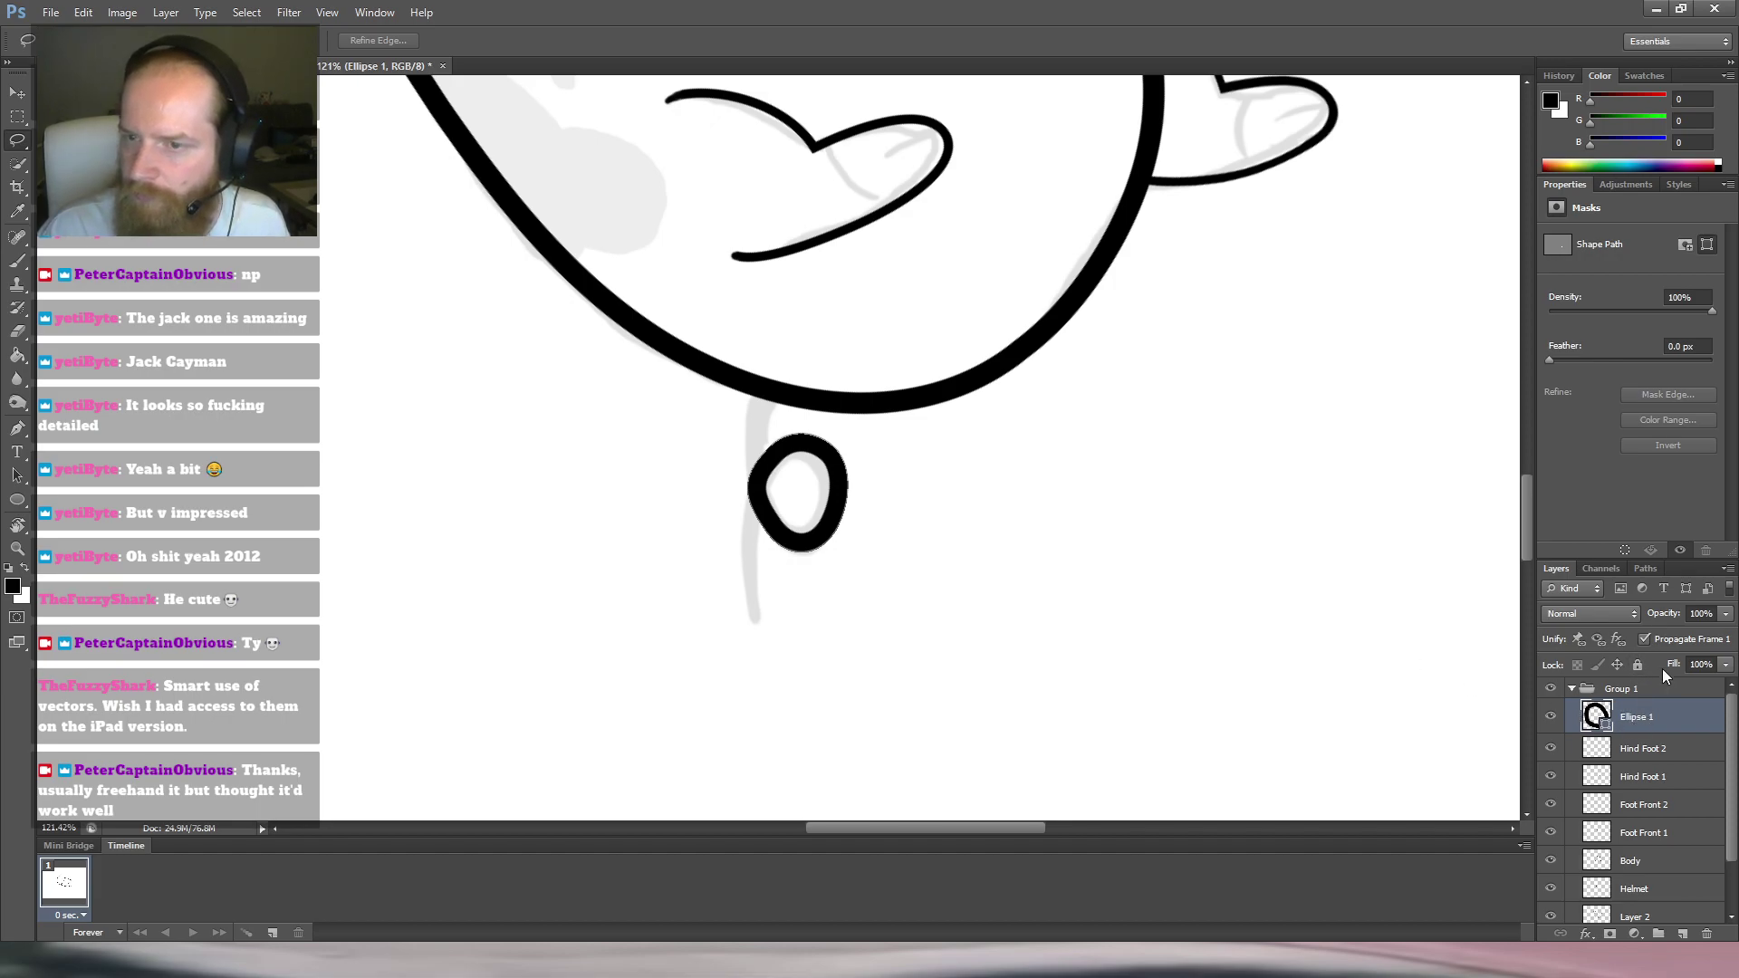
left_click(1617, 254)
Brush a black curved stroke joining the body outline to the tail loop, trimming the overlap inside the body with the Eraser.
key("b")
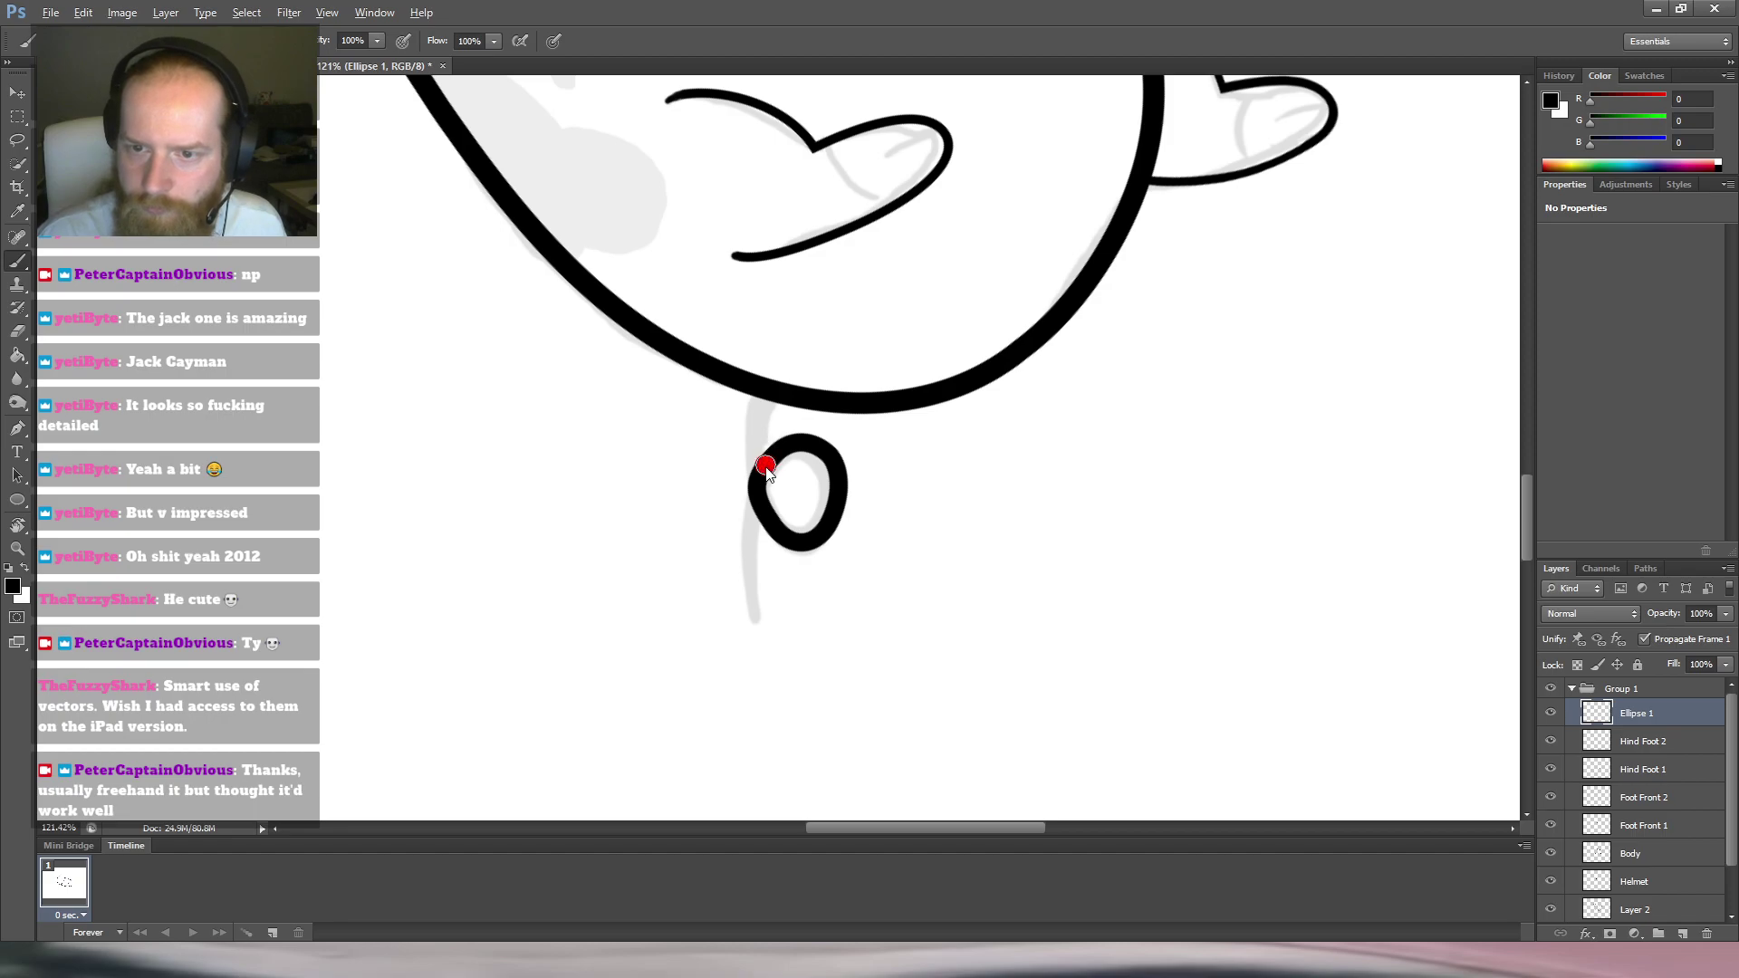
mouse_move(771, 388)
left_mouse_down()
mouse_move(749, 457)
mouse_move(766, 491)
left_mouse_up()
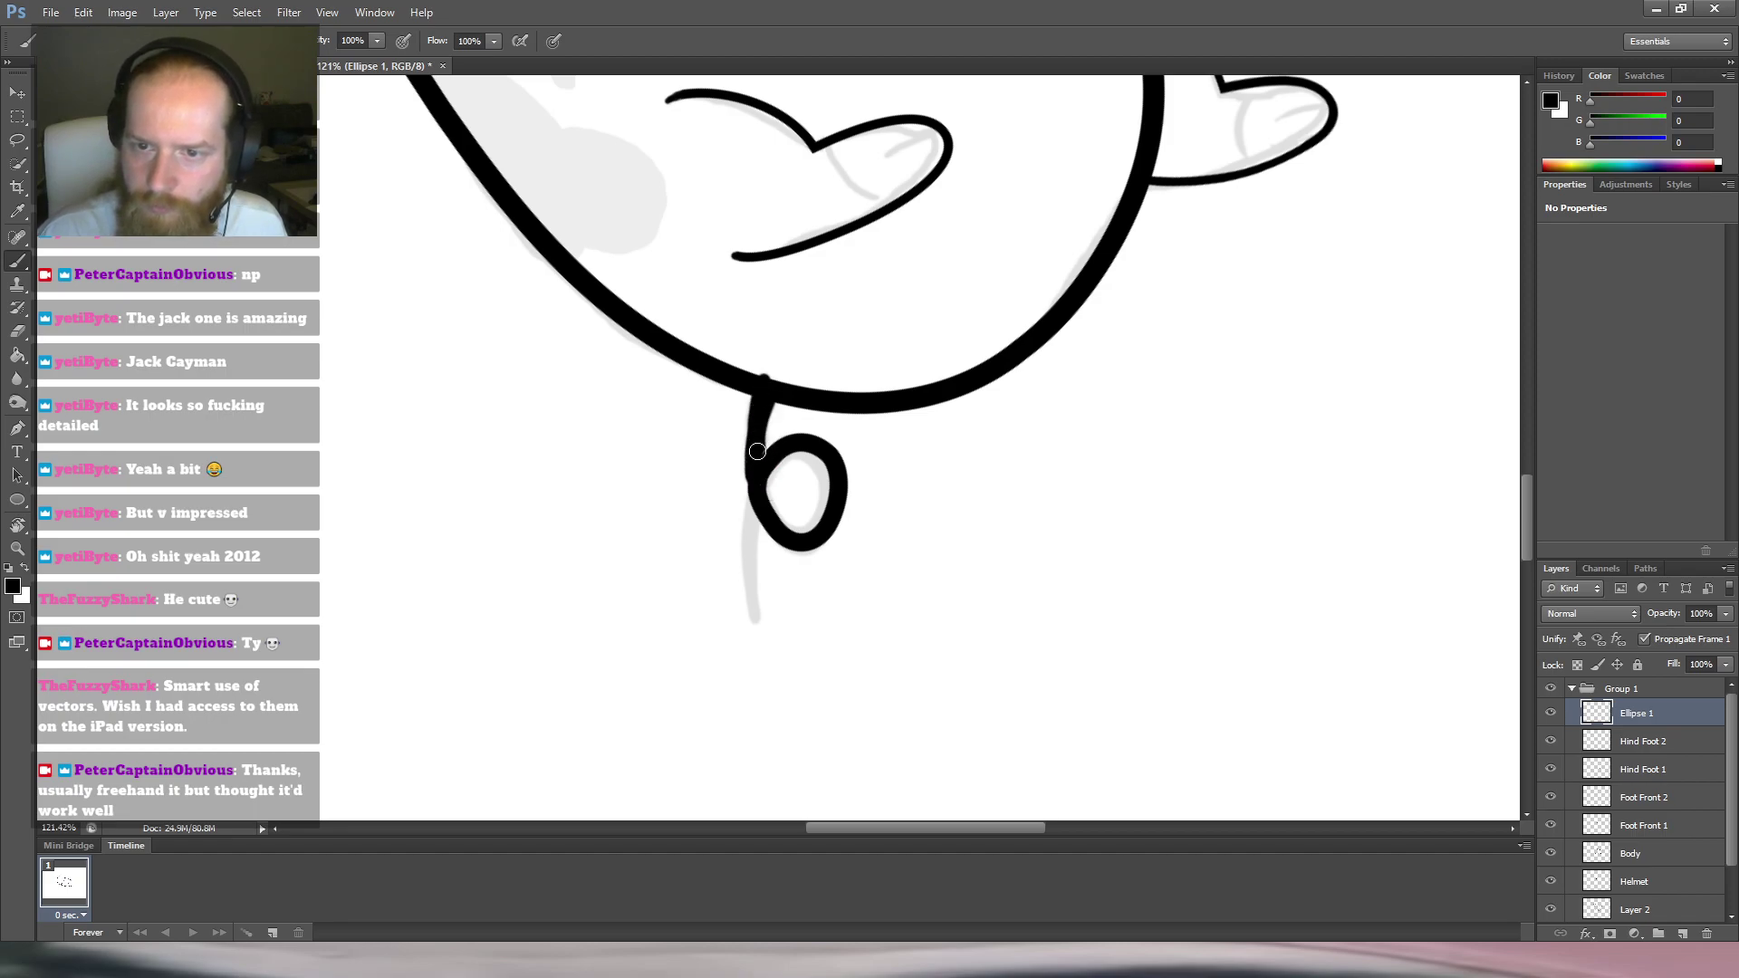
mouse_move(762, 393)
left_mouse_down()
mouse_move(749, 476)
mouse_move(765, 492)
left_mouse_up()
key("ctrl+z")
mouse_move(754, 399)
left_mouse_down()
mouse_move(750, 468)
mouse_move(770, 522)
left_mouse_up()
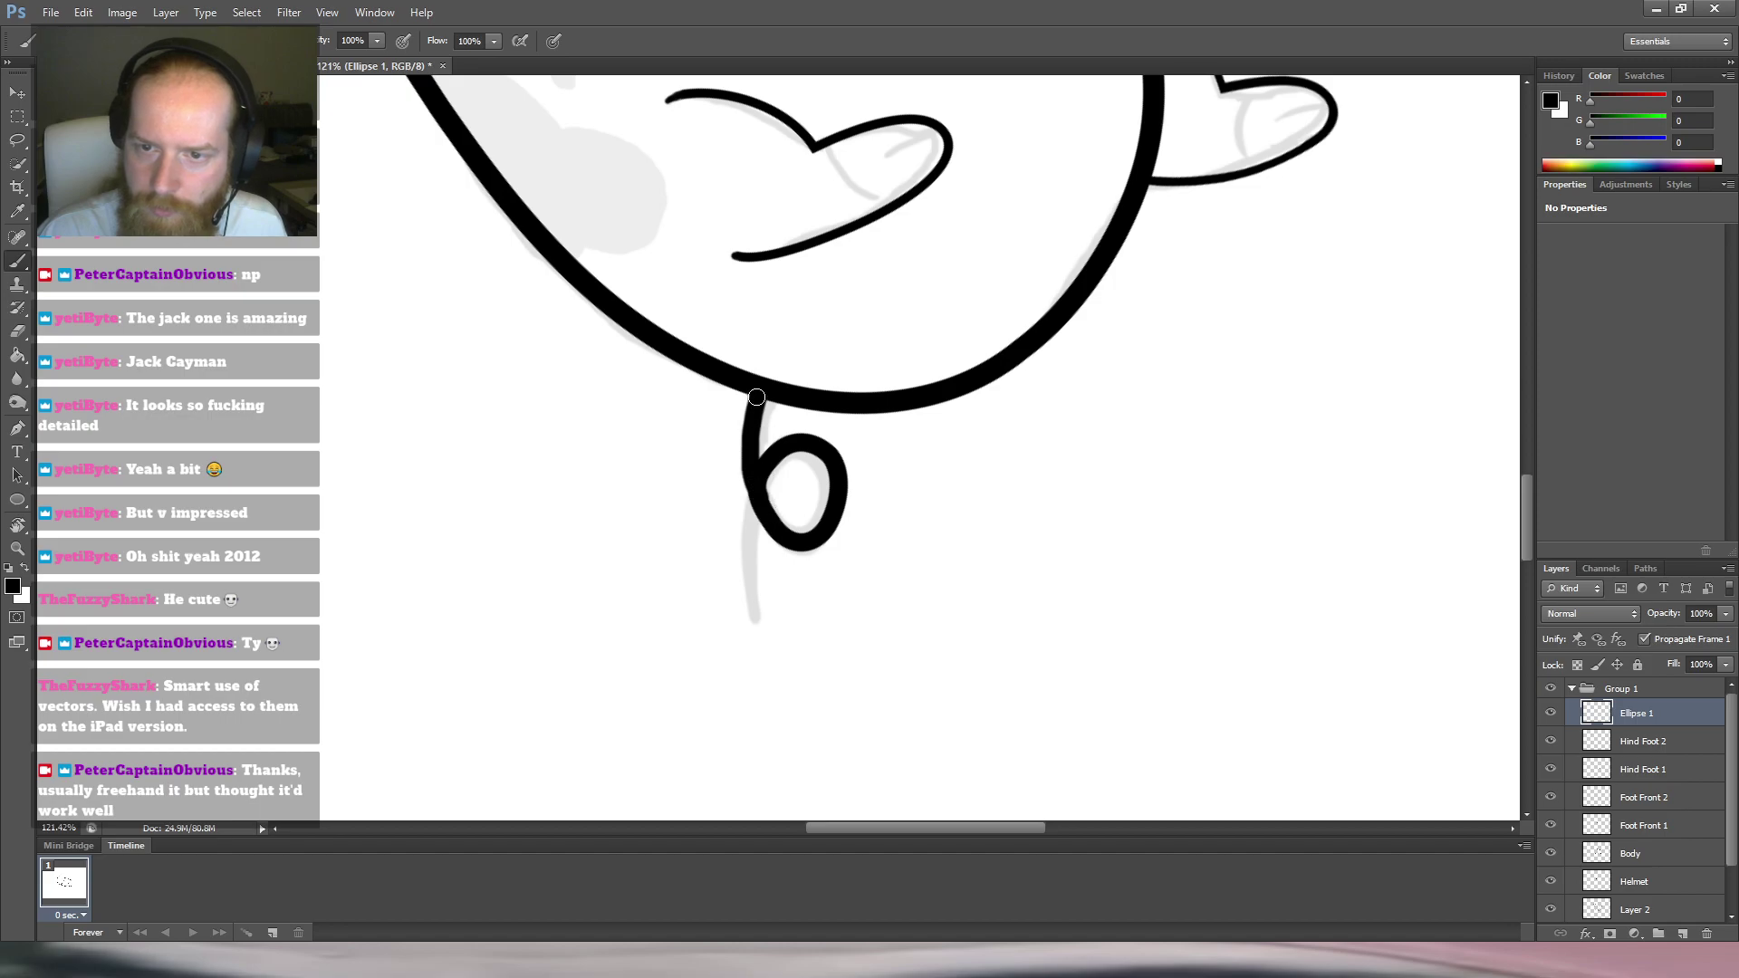
left_click_drag(773, 384, 767, 495)
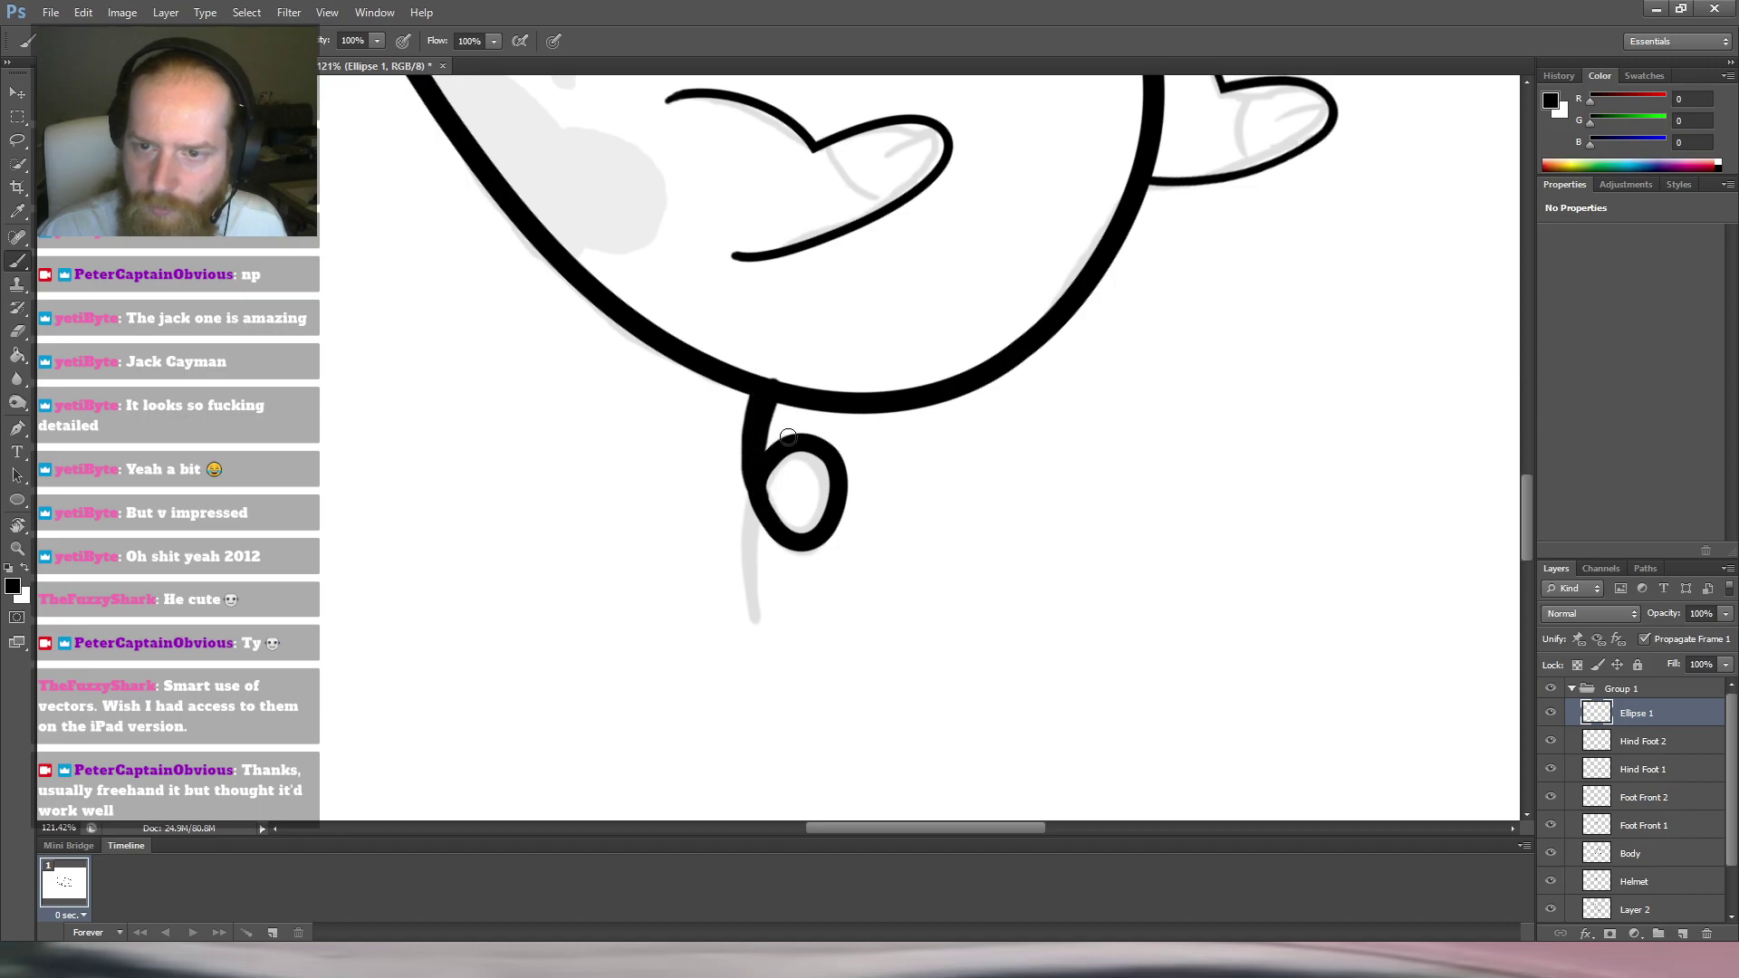
key("e")
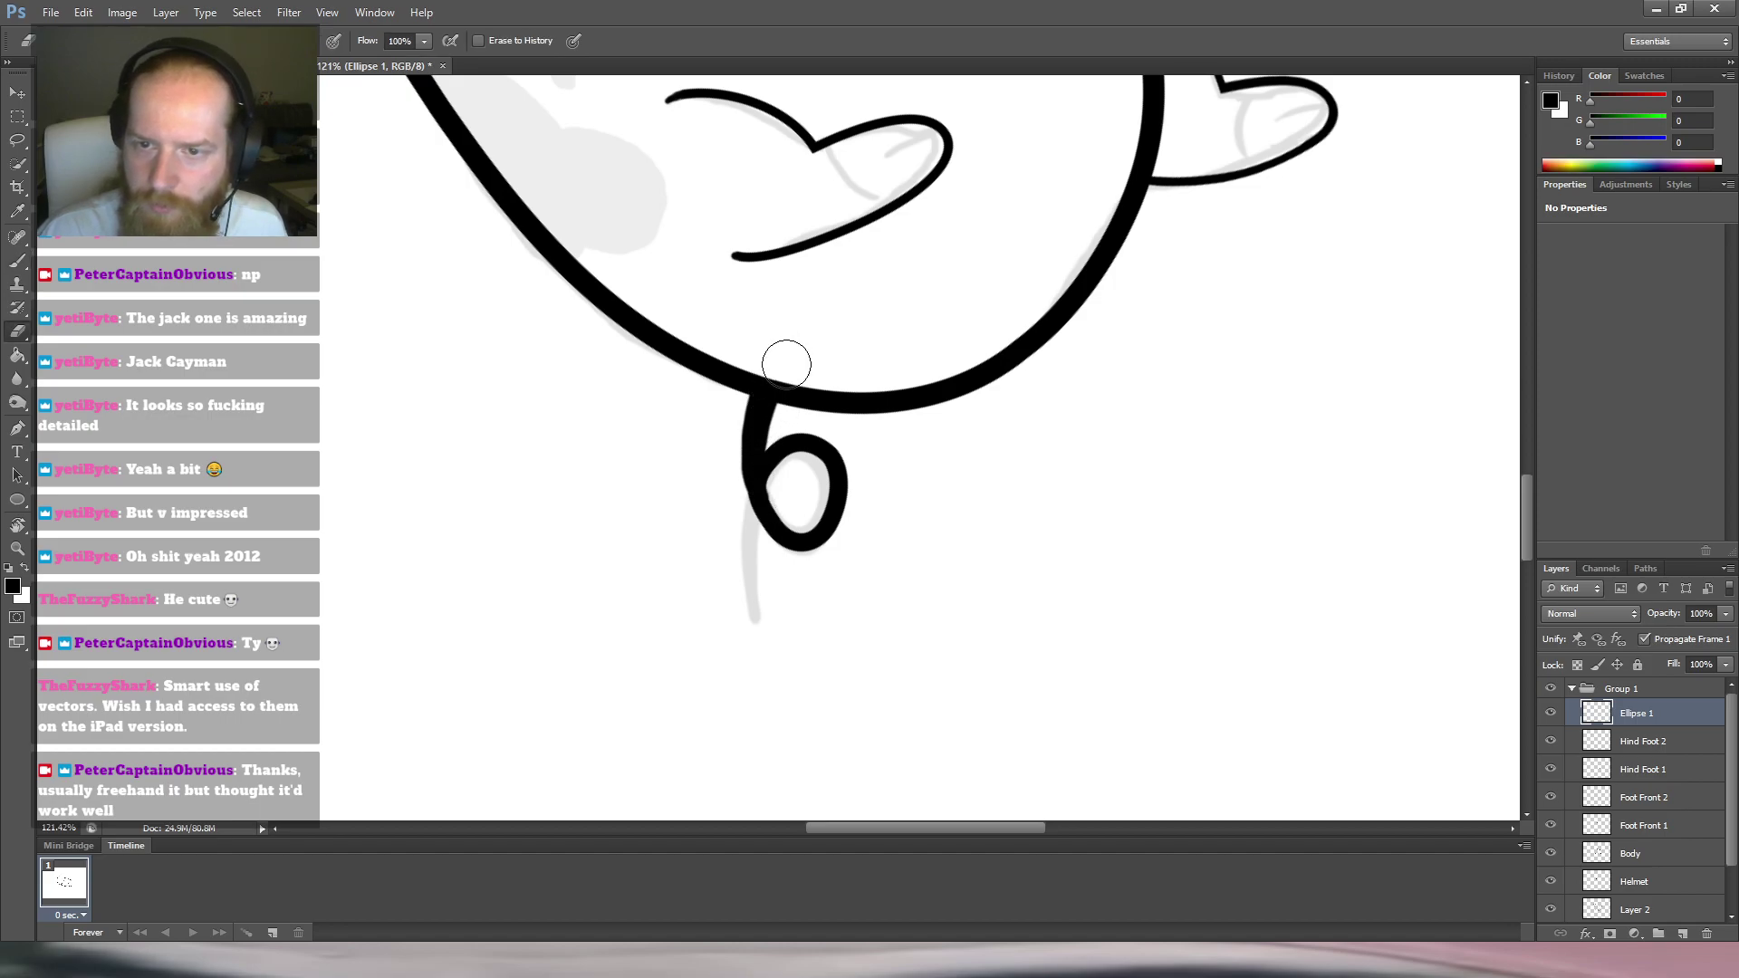
Try brushing the tail's free end downward from the loop along the sketch, undoing each attempt.
key("b")
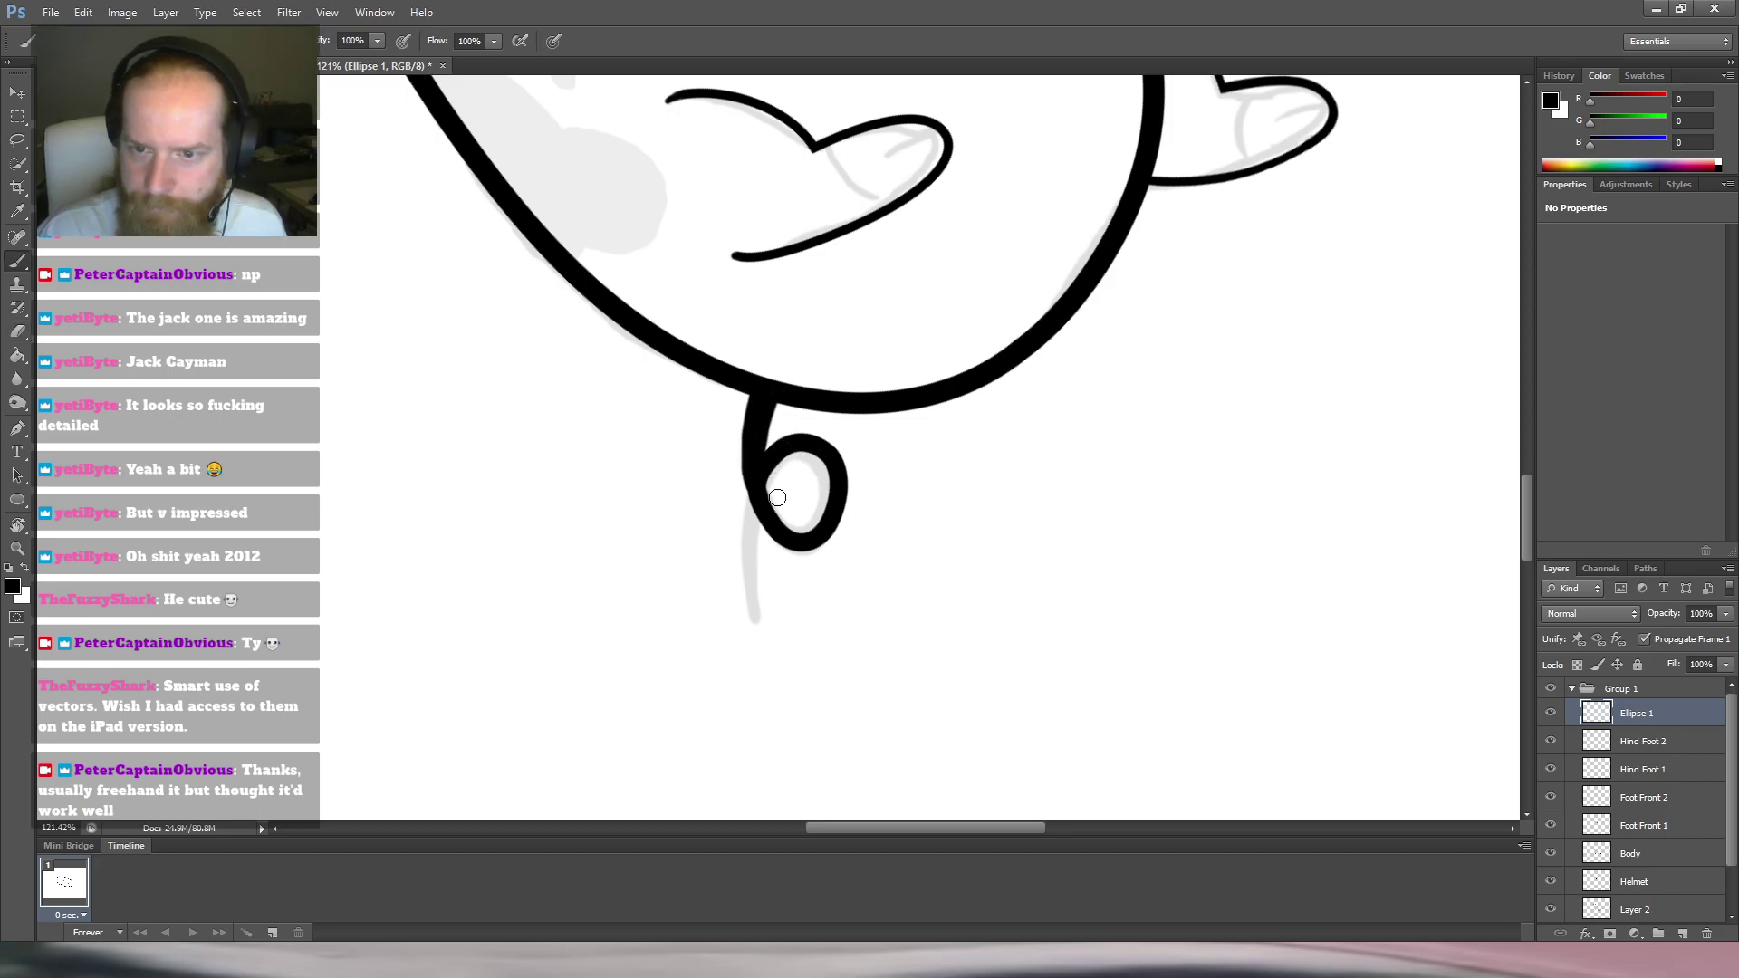
left_click_drag(767, 469, 759, 605)
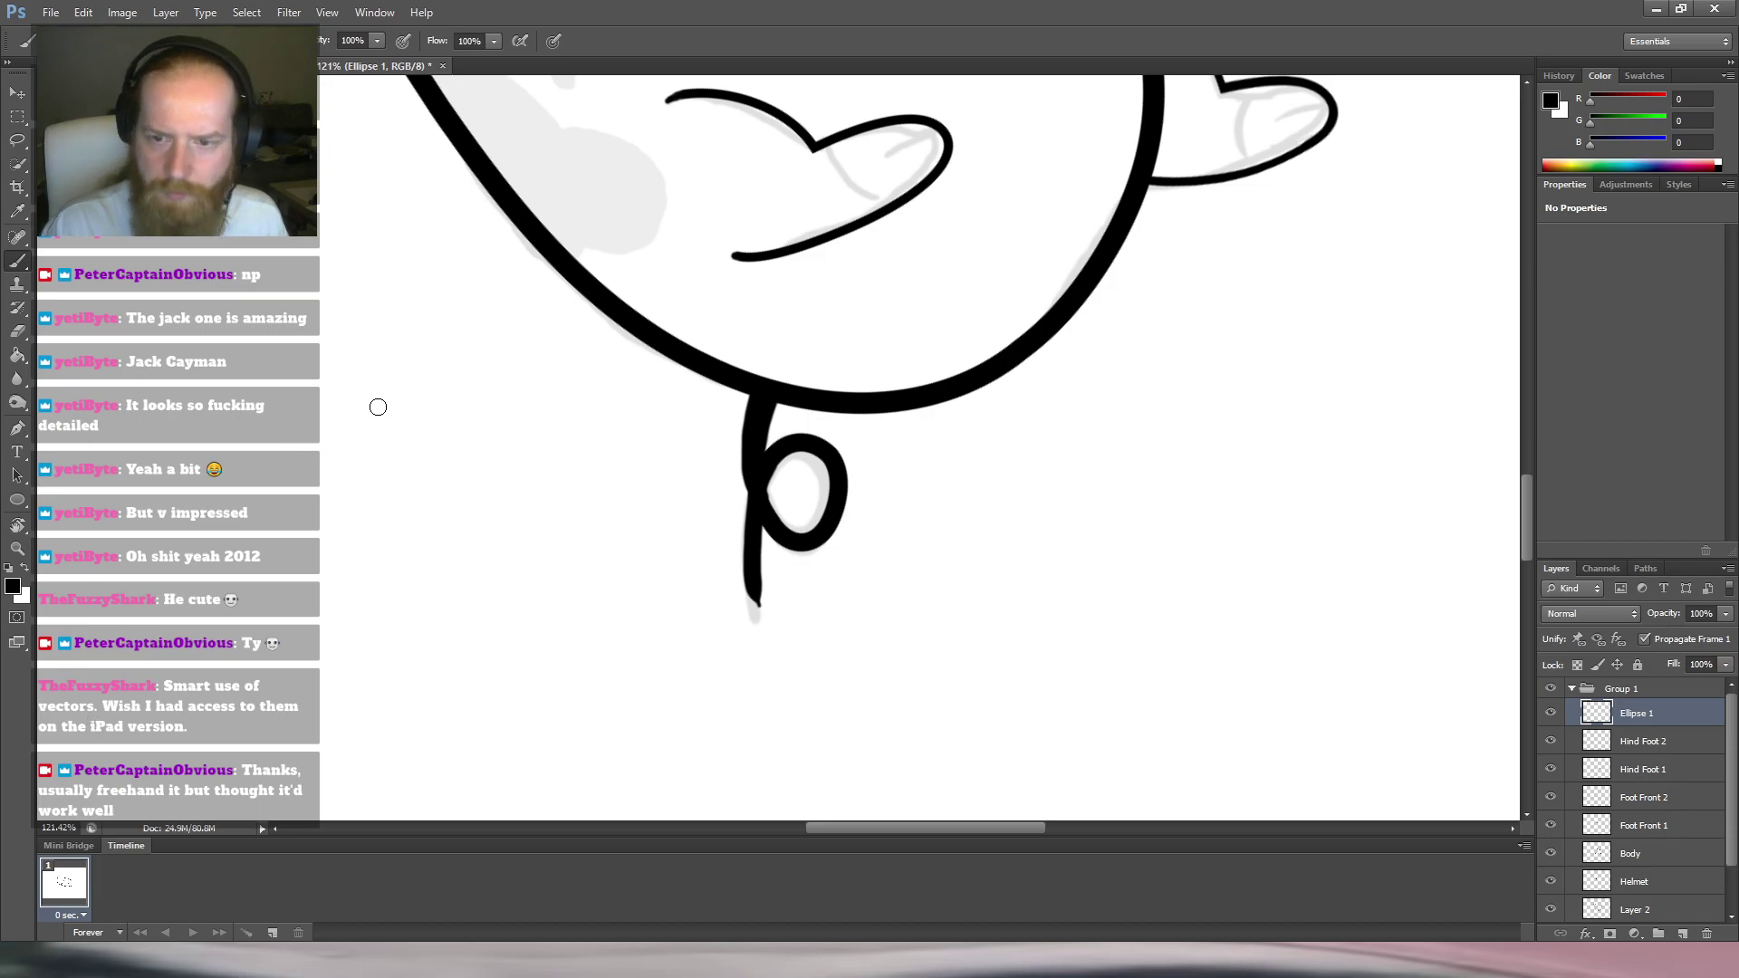
scroll(804, 648, "up", 3)
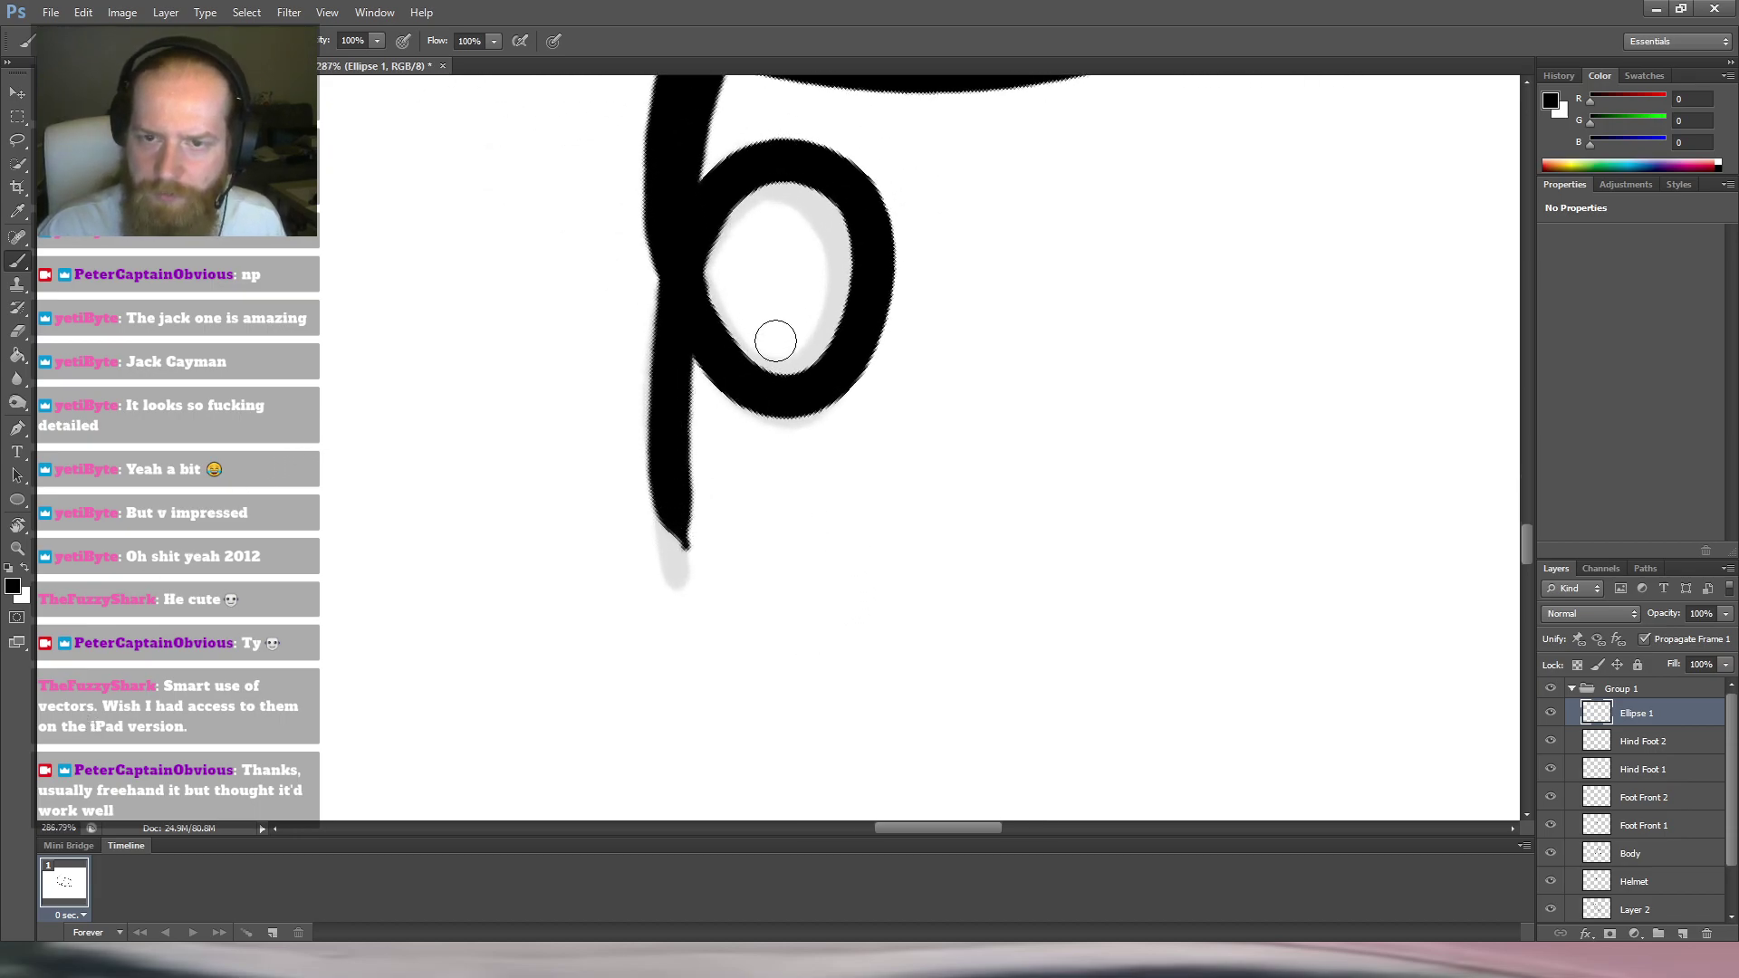
scroll(765, 347, "down", 2)
key("ctrl+z")
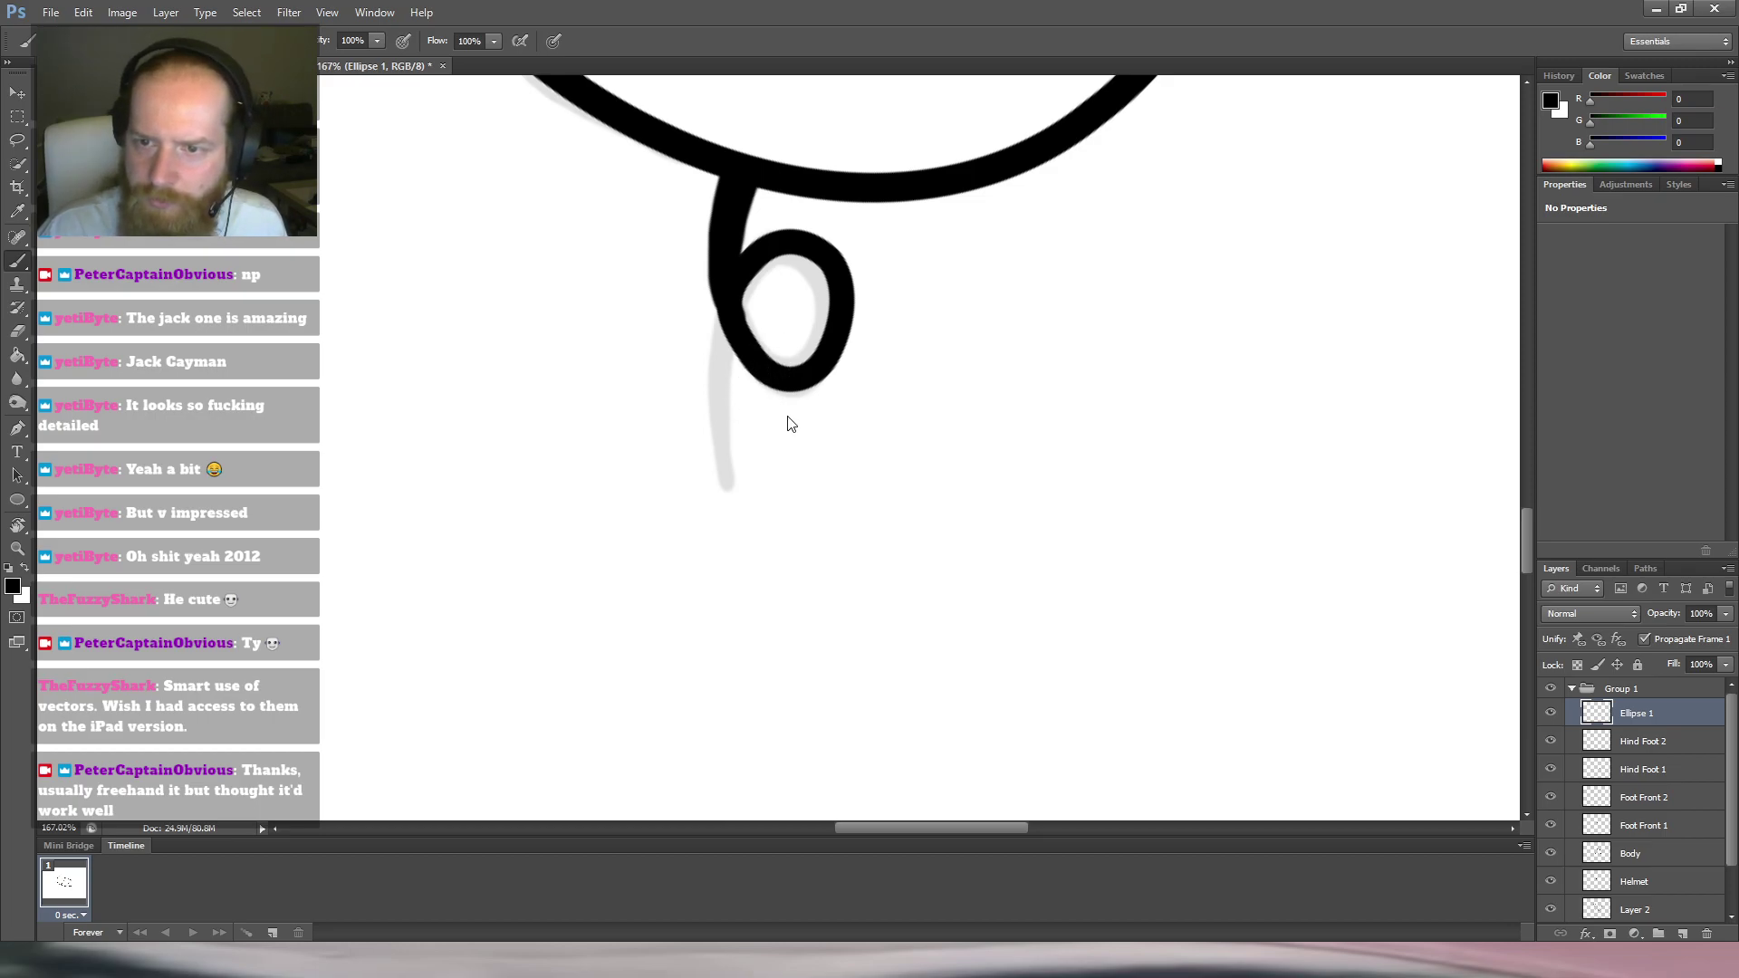
left_click_drag(737, 289, 732, 504)
key("ctrl+z")
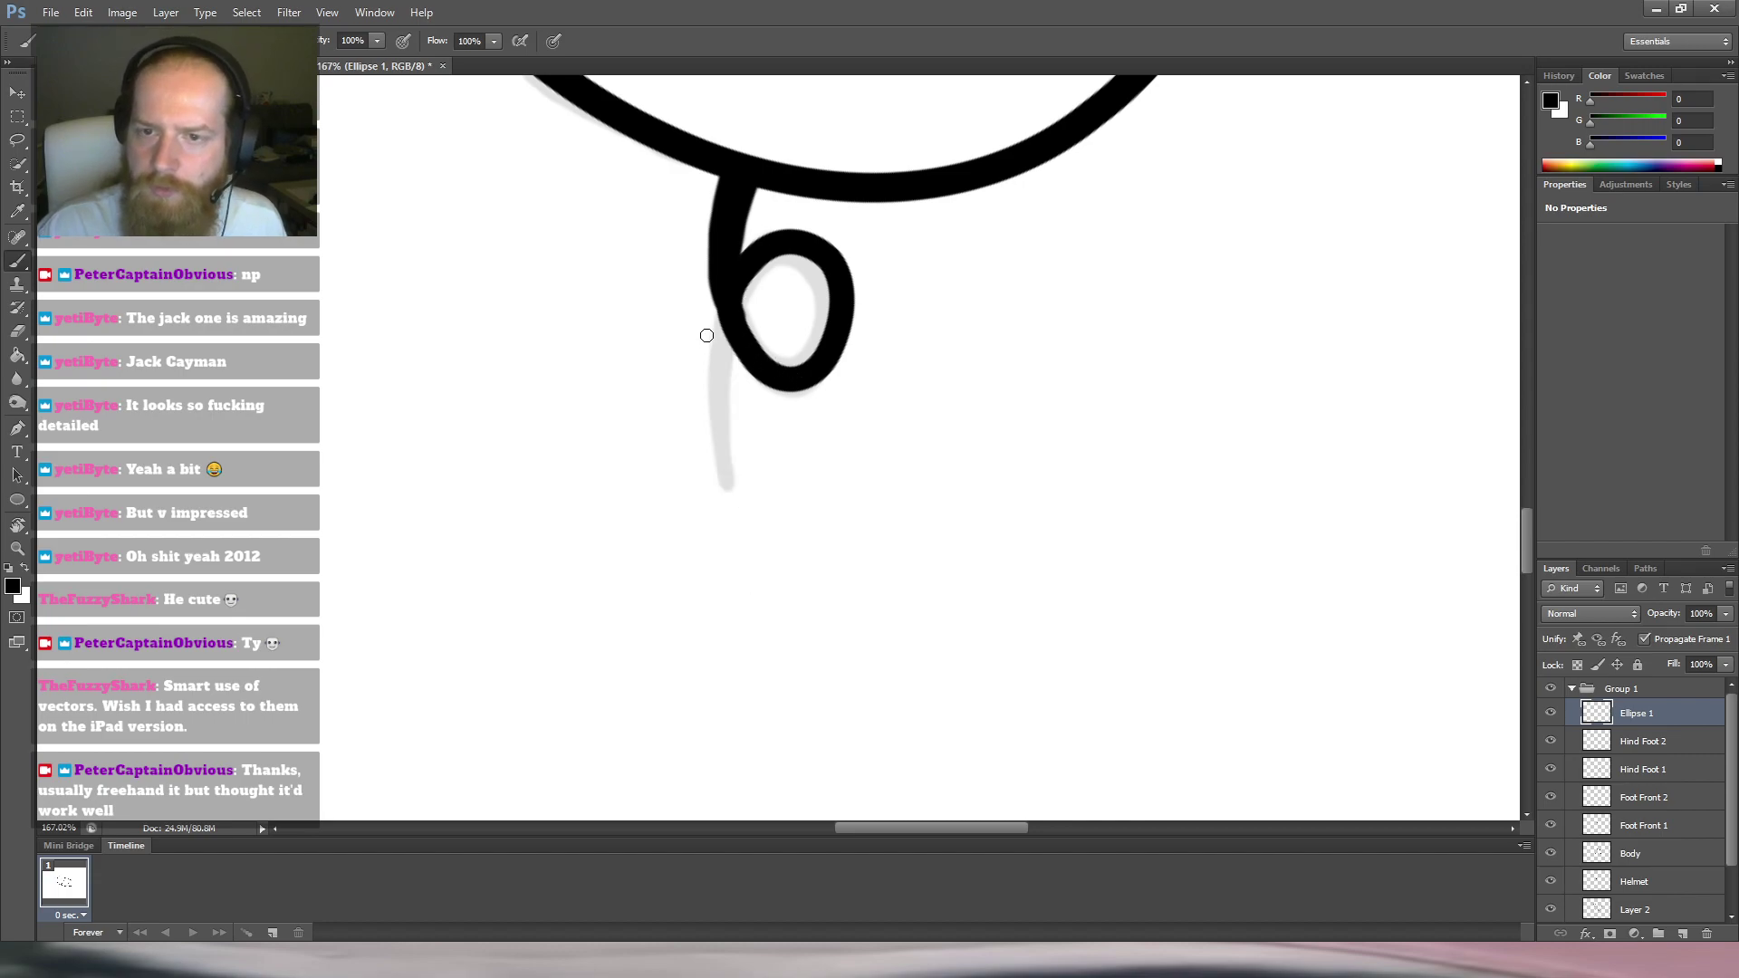
Try building the tail's free end from several overlapping brush strokes, and undo them all.
mouse_move(727, 296)
left_mouse_down()
mouse_move(721, 425)
mouse_move(724, 339)
left_mouse_up()
left_click_drag(715, 450, 733, 504)
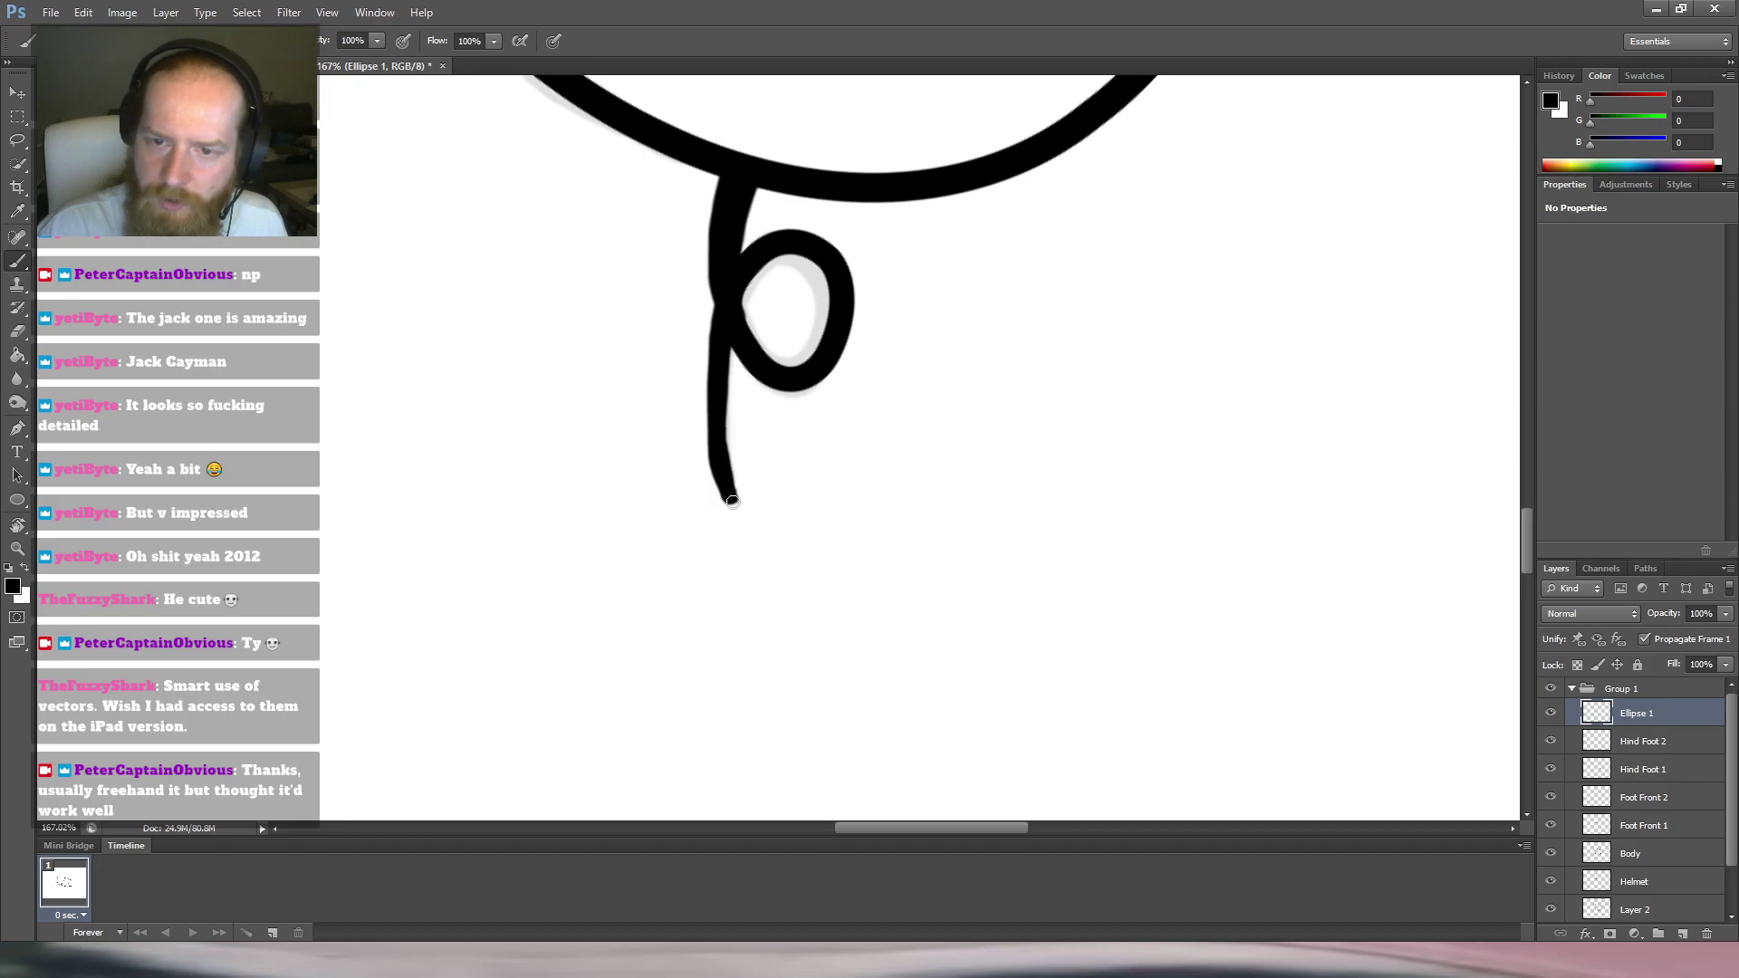
key("ctrl+alt+z")
key("ctrl+alt+z")
key("ctrl+alt+z")
key("ctrl+alt+z")
key("ctrl+alt+z")
key("ctrl+alt+z")
key("ctrl+alt+z")
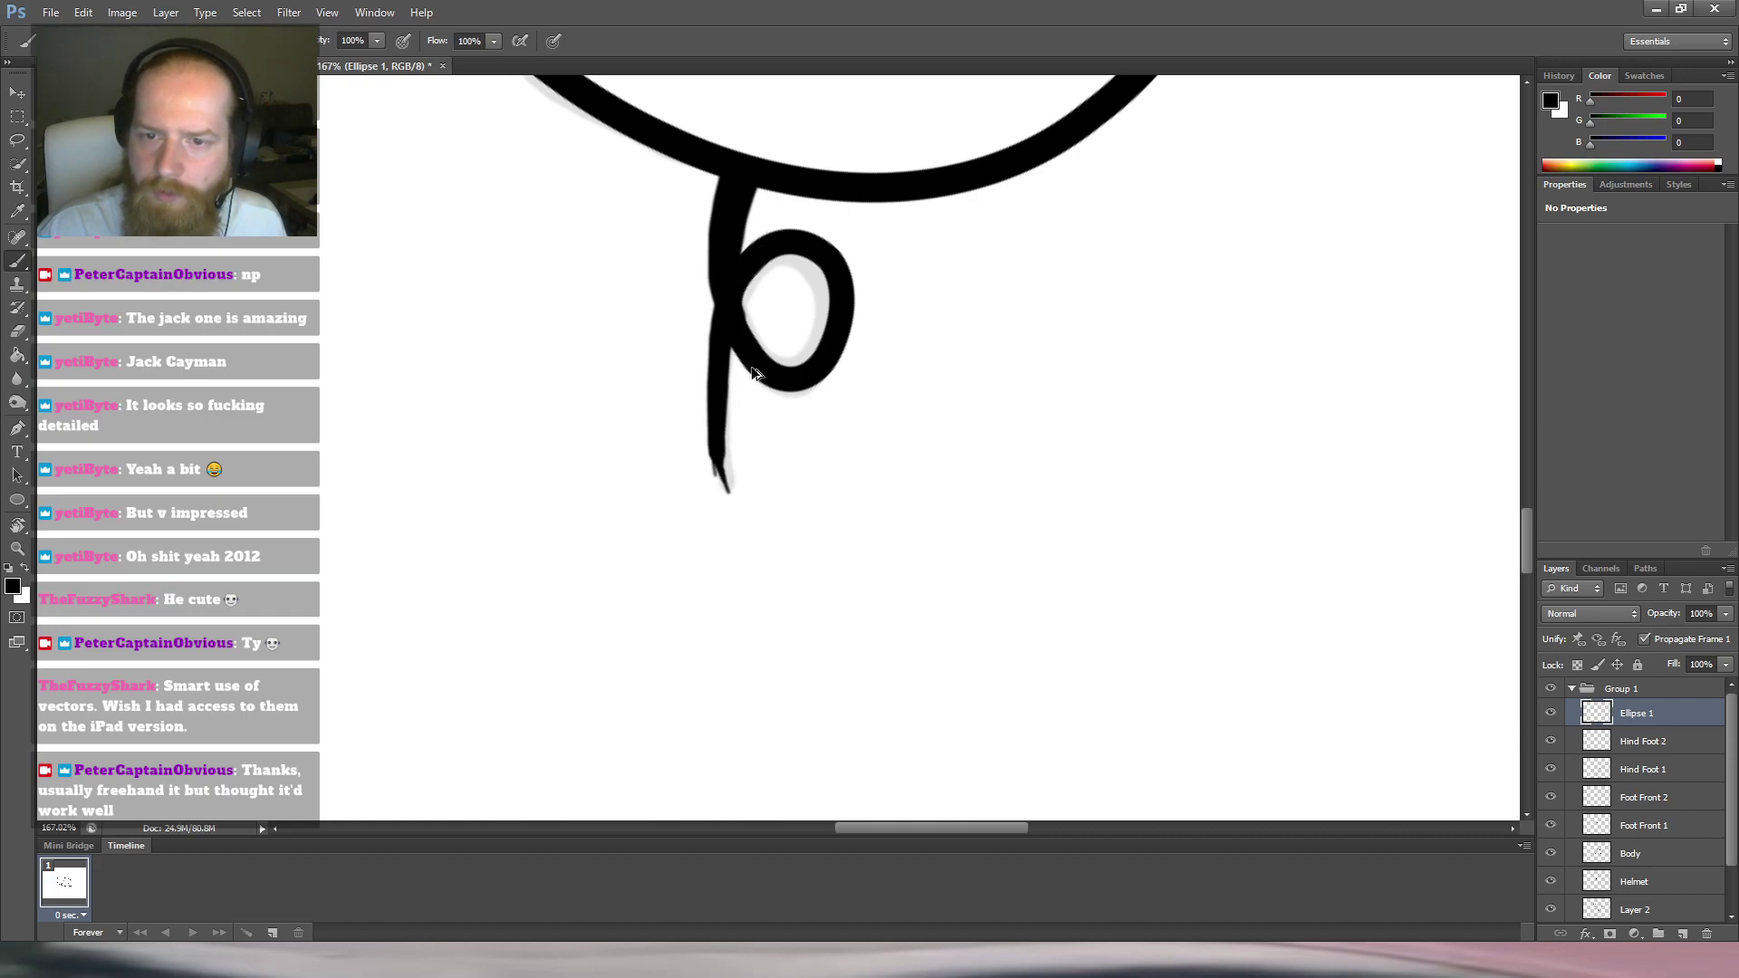
key("ctrl+alt+z")
Paint the tail's free end as a tapering black curve from the loop to the sketched tip.
mouse_move(719, 306)
left_mouse_down()
mouse_move(719, 461)
mouse_move(734, 319)
mouse_move(724, 428)
left_mouse_up()
mouse_move(725, 351)
left_mouse_down()
mouse_move(719, 454)
mouse_move(715, 395)
mouse_move(732, 487)
left_mouse_up()
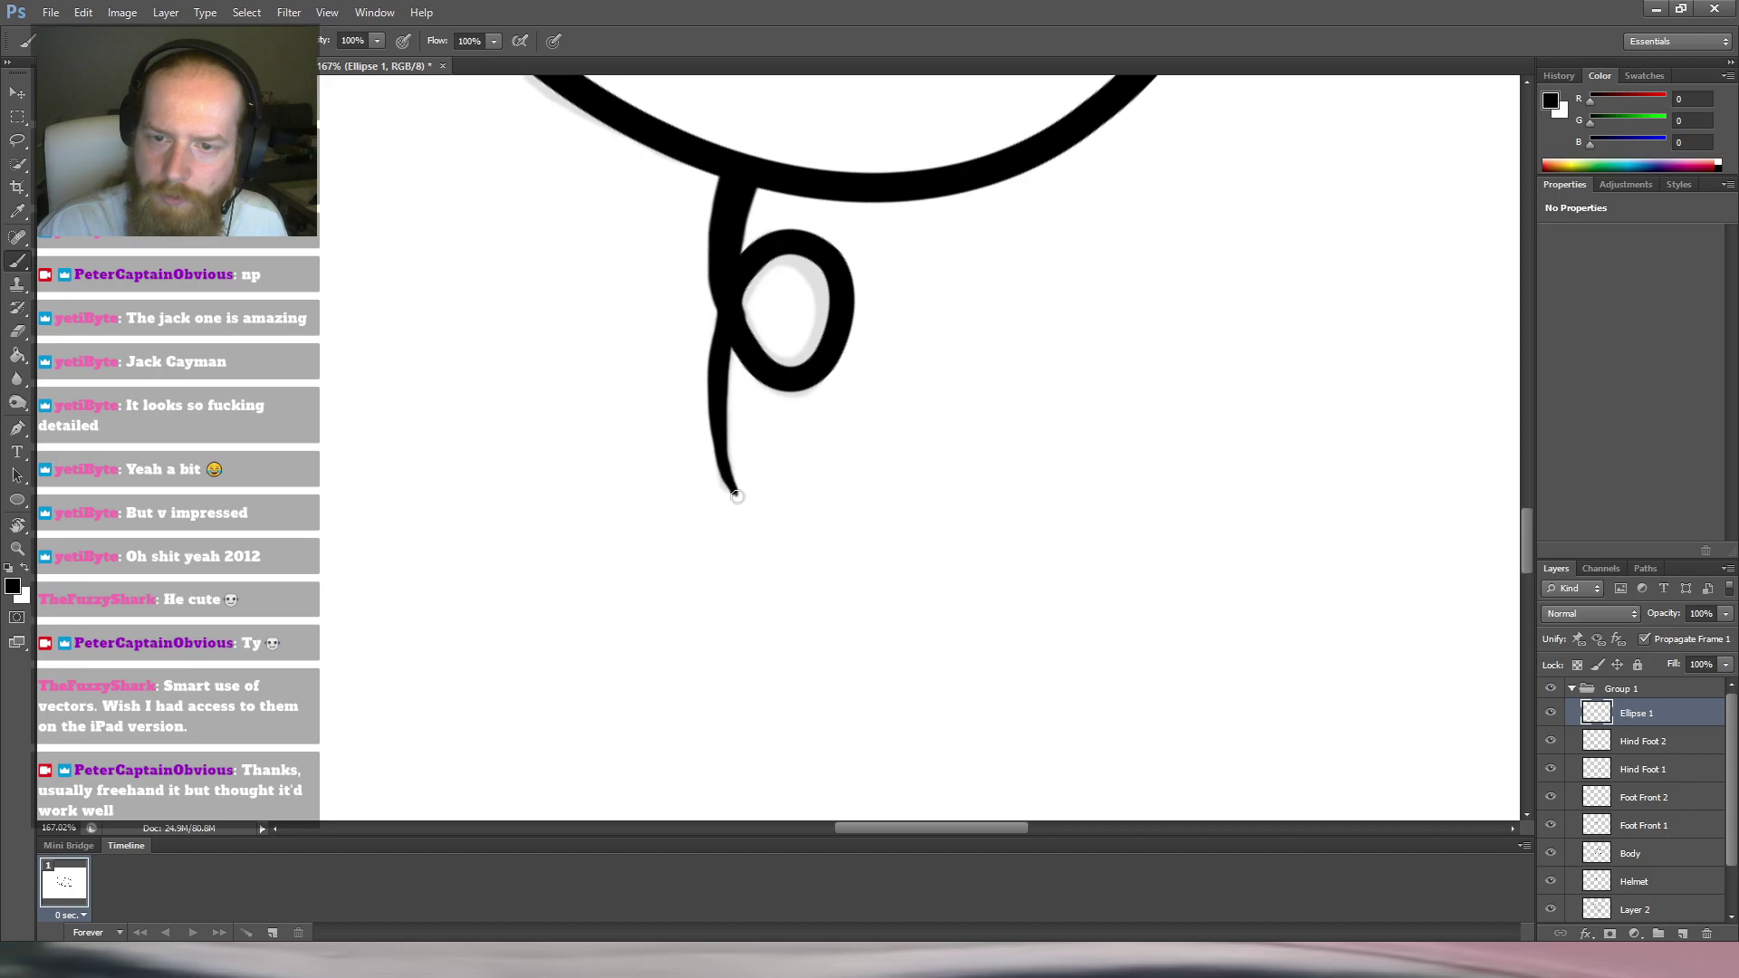
Thicken the tail where its stem and free end cross the loop with short black brush strokes.
key("r")
mouse_move(1021, 248)
left_mouse_down()
mouse_move(601, 194)
mouse_move(662, 212)
left_mouse_up()
left_click_drag(1133, 222, 926, 456)
key("b")
mouse_move(777, 561)
left_mouse_down()
mouse_move(803, 535)
mouse_move(811, 551)
left_mouse_up()
left_click_drag(804, 578, 793, 496)
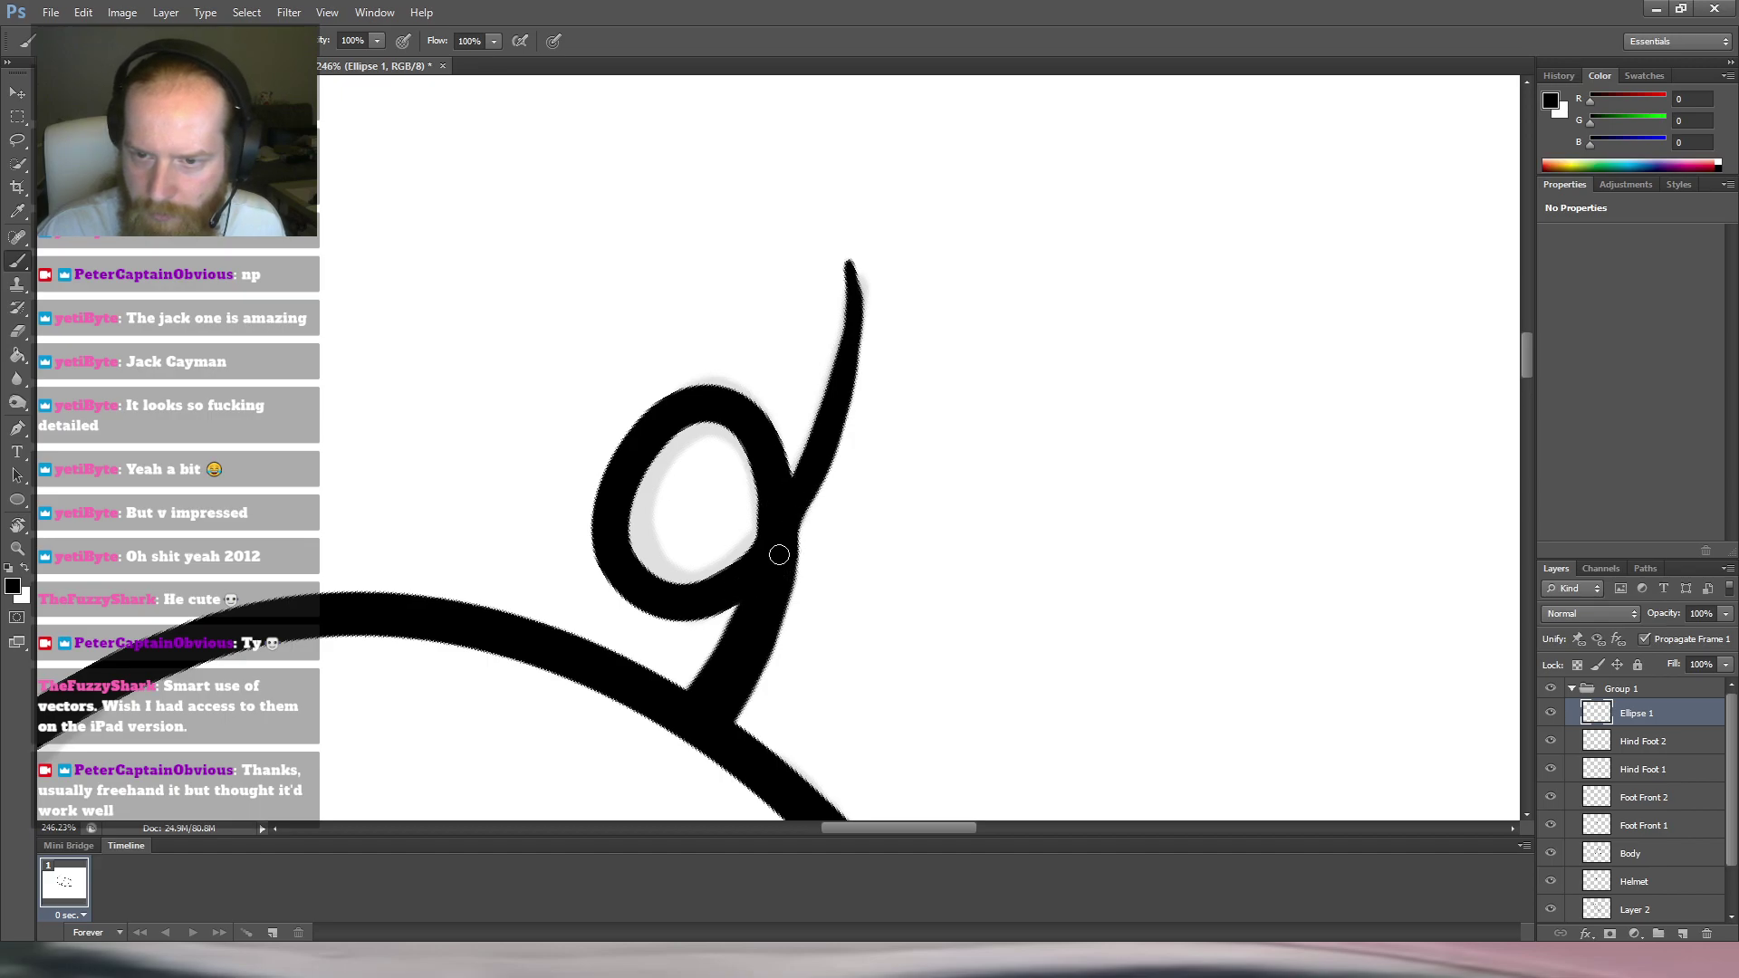
left_click_drag(794, 546, 838, 435)
mouse_move(925, 310)
left_mouse_down()
mouse_move(847, 372)
mouse_move(1071, 253)
mouse_move(866, 757)
mouse_move(893, 465)
left_mouse_up()
Brush black strokes to widen the tail stem at the body outline and fill the stem's junction with the loop.
key("r")
scroll(916, 418, "down", 2)
scroll(935, 314, "down", 2)
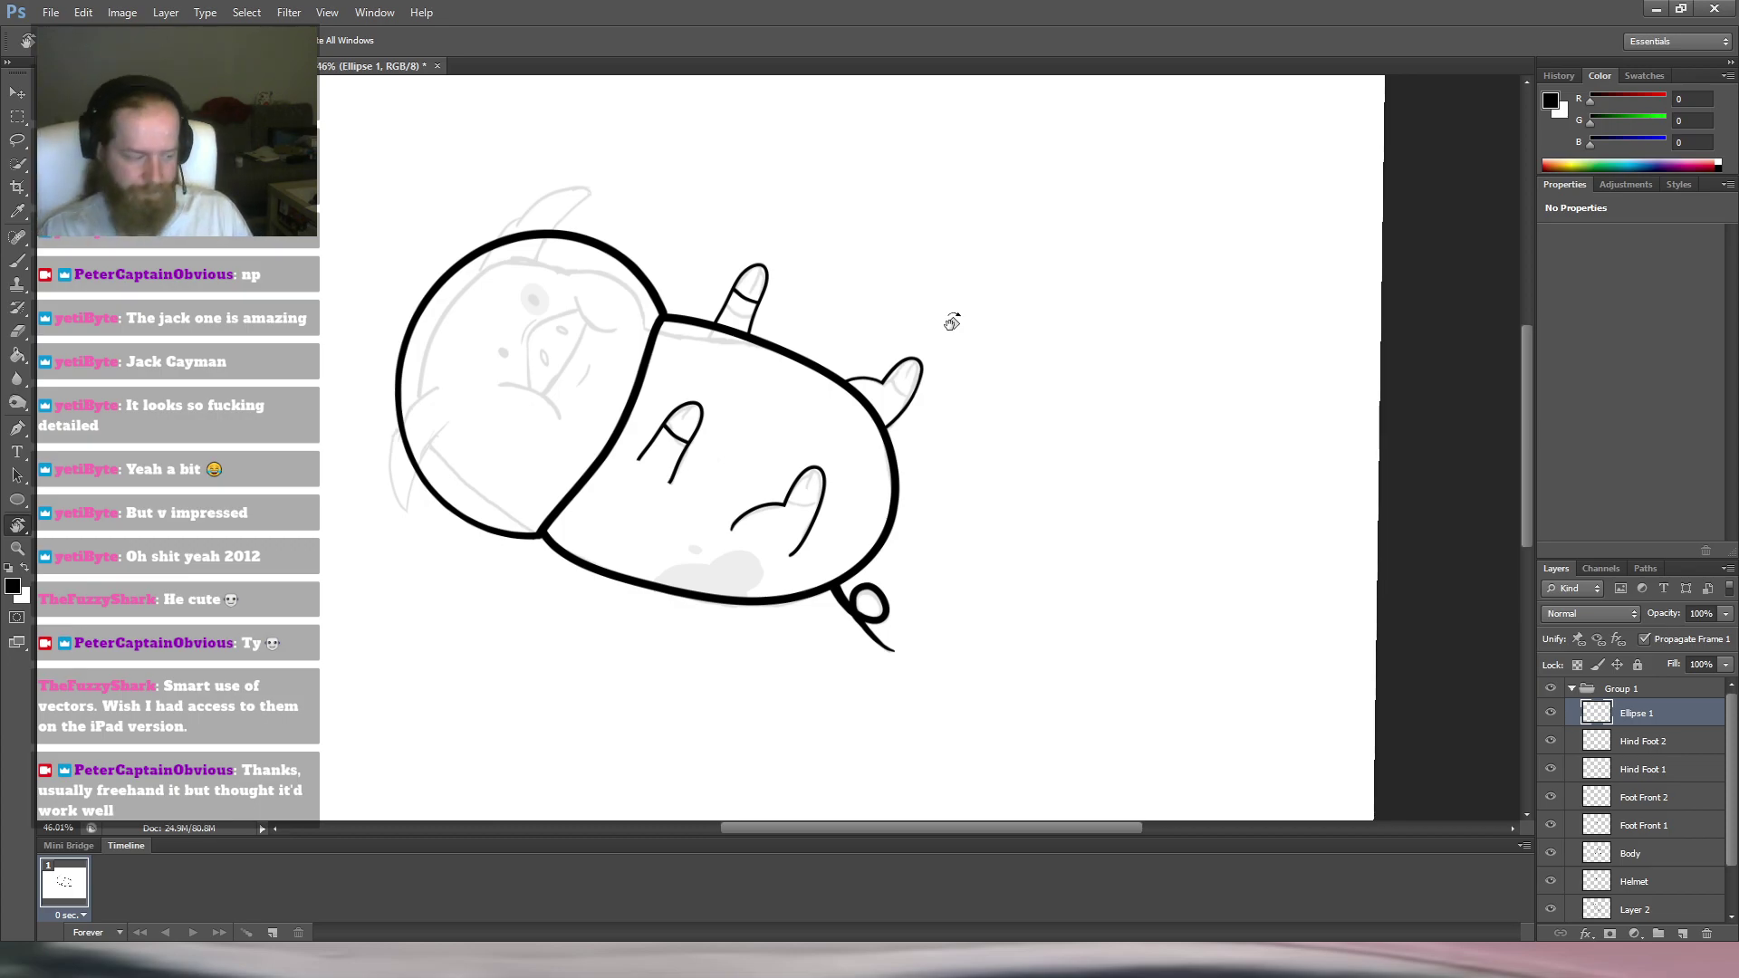
left_click_drag(996, 530, 916, 701)
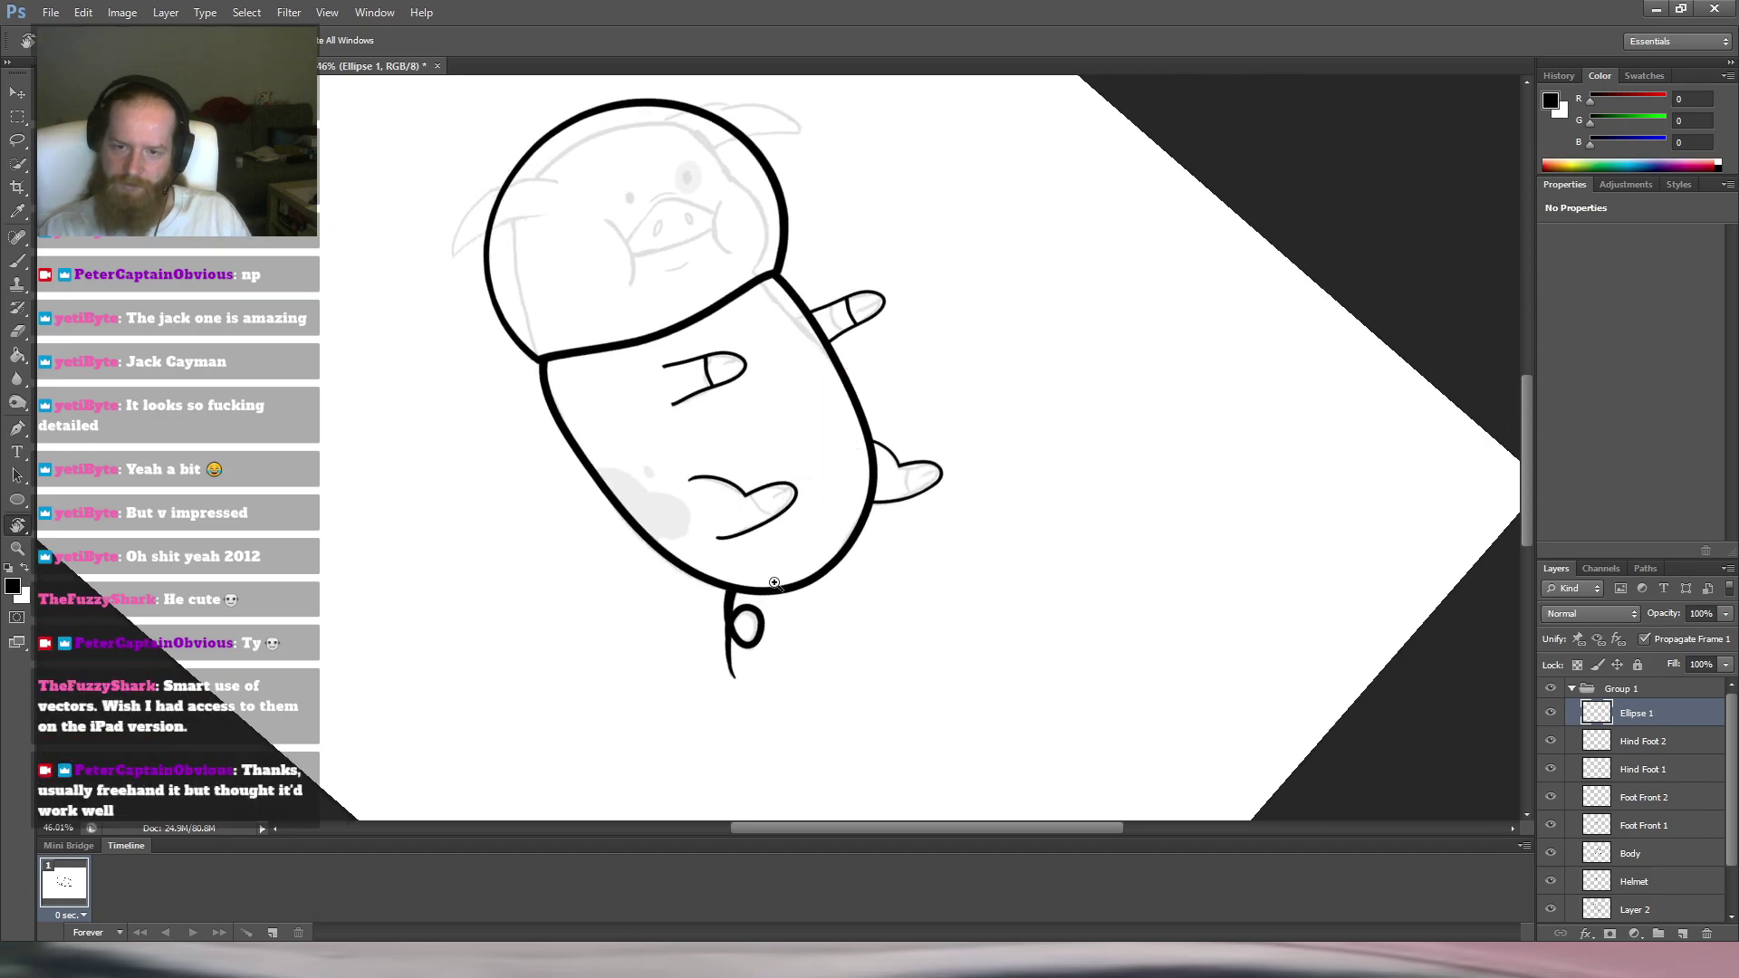
left_click_drag(777, 585, 872, 490)
left_click_drag(827, 578, 981, 421)
key("b")
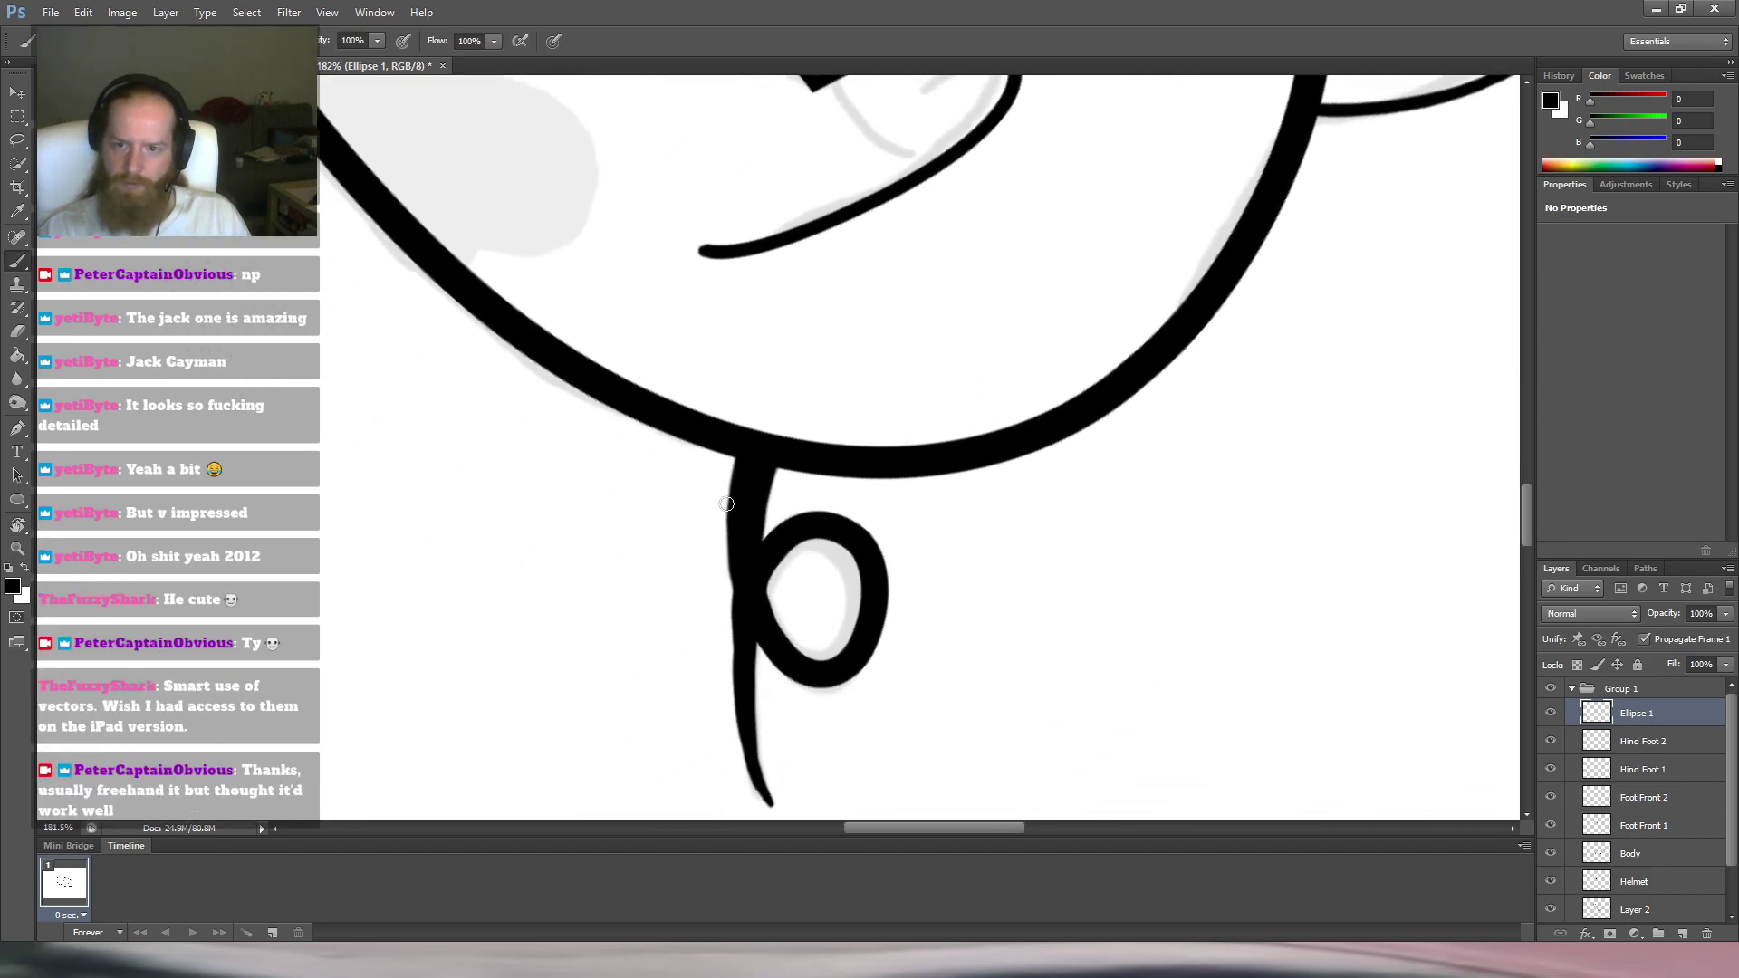
left_click_drag(778, 461, 761, 547)
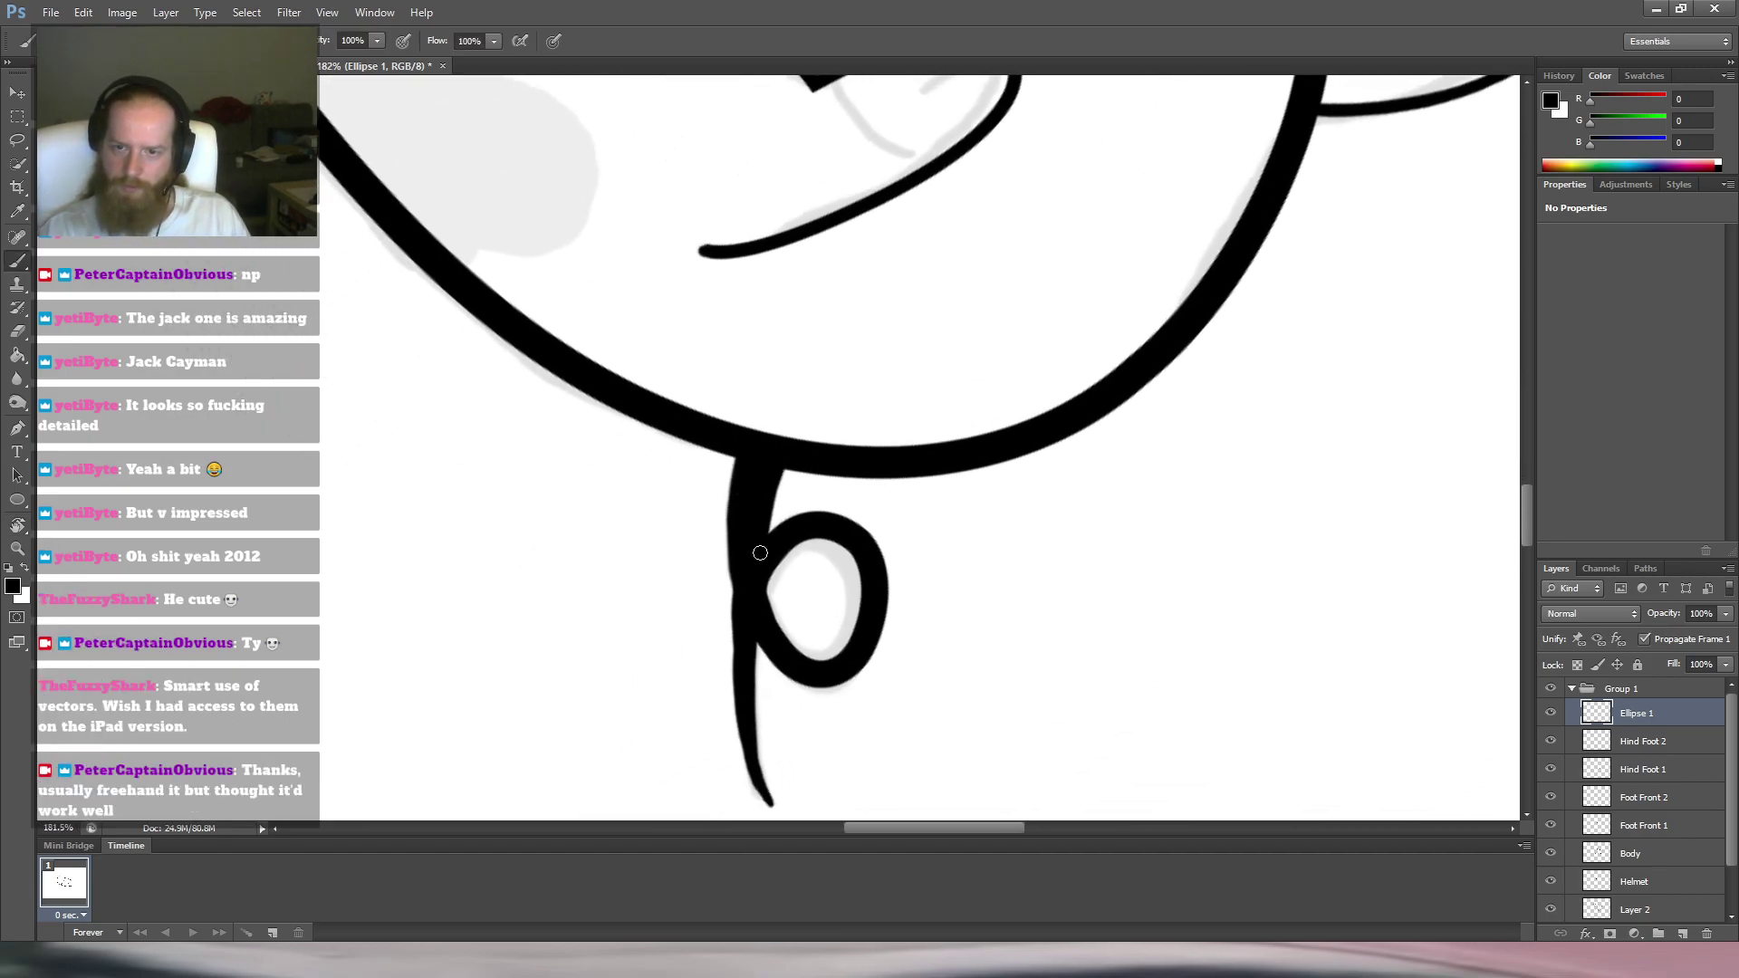
left_click_drag(734, 451, 737, 512)
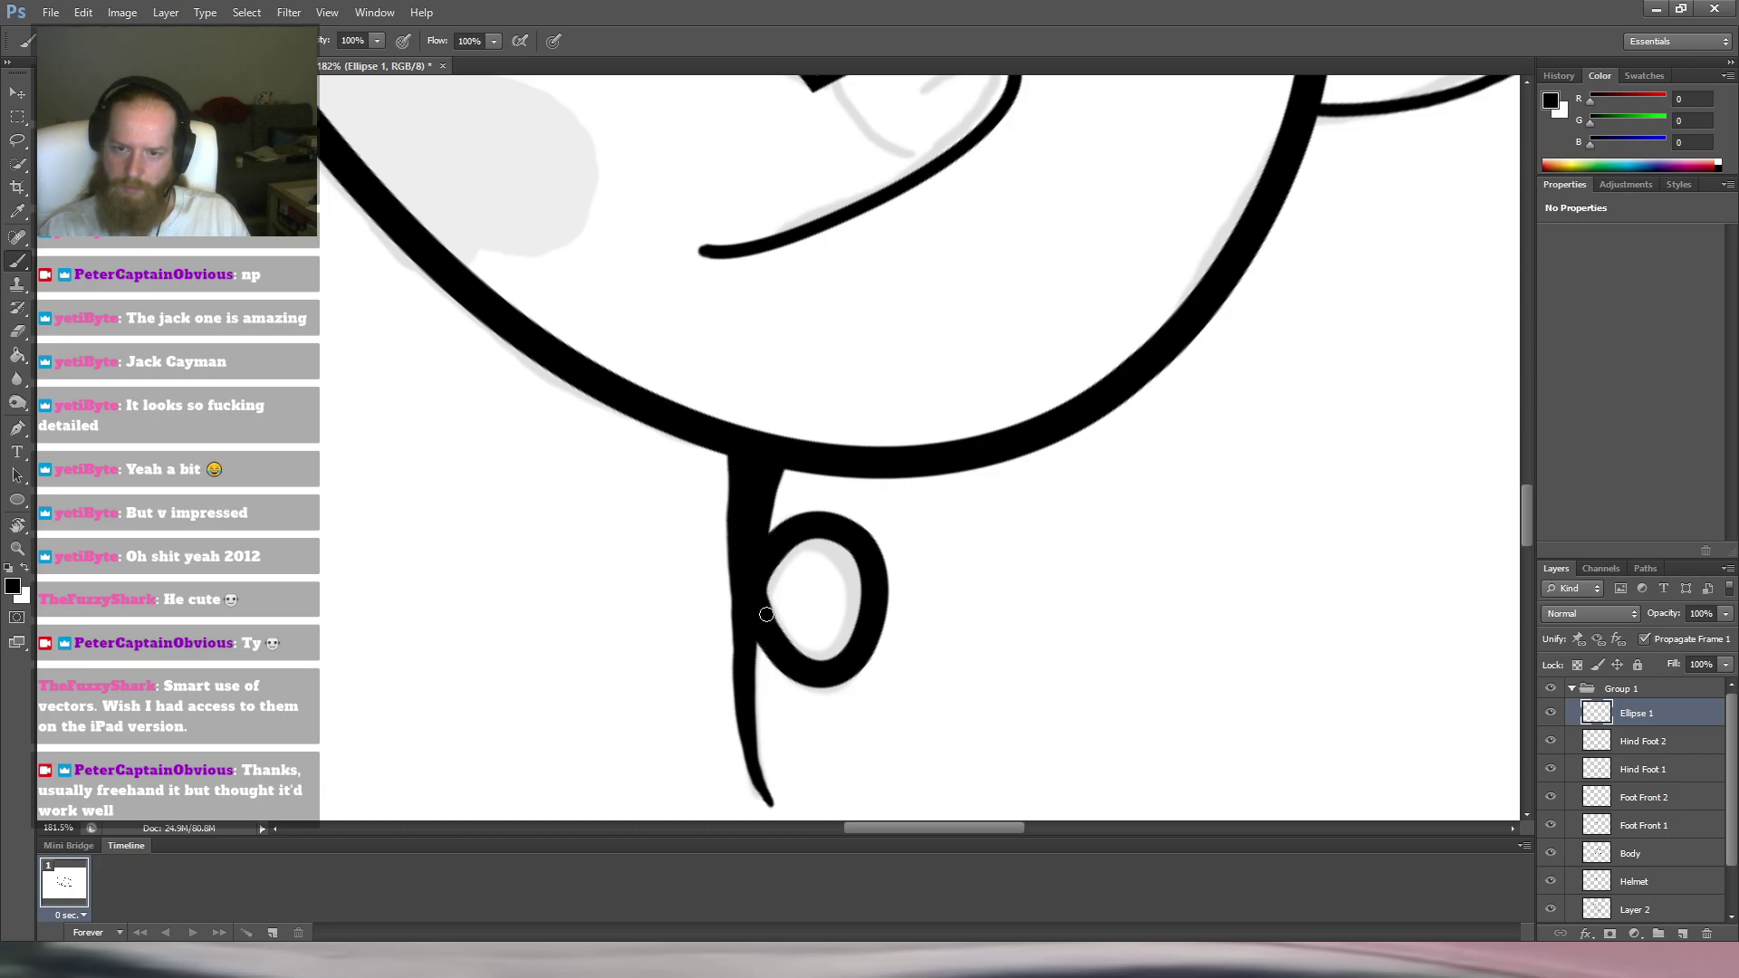
left_click_drag(758, 562, 779, 657)
left_click_drag(765, 586, 794, 661)
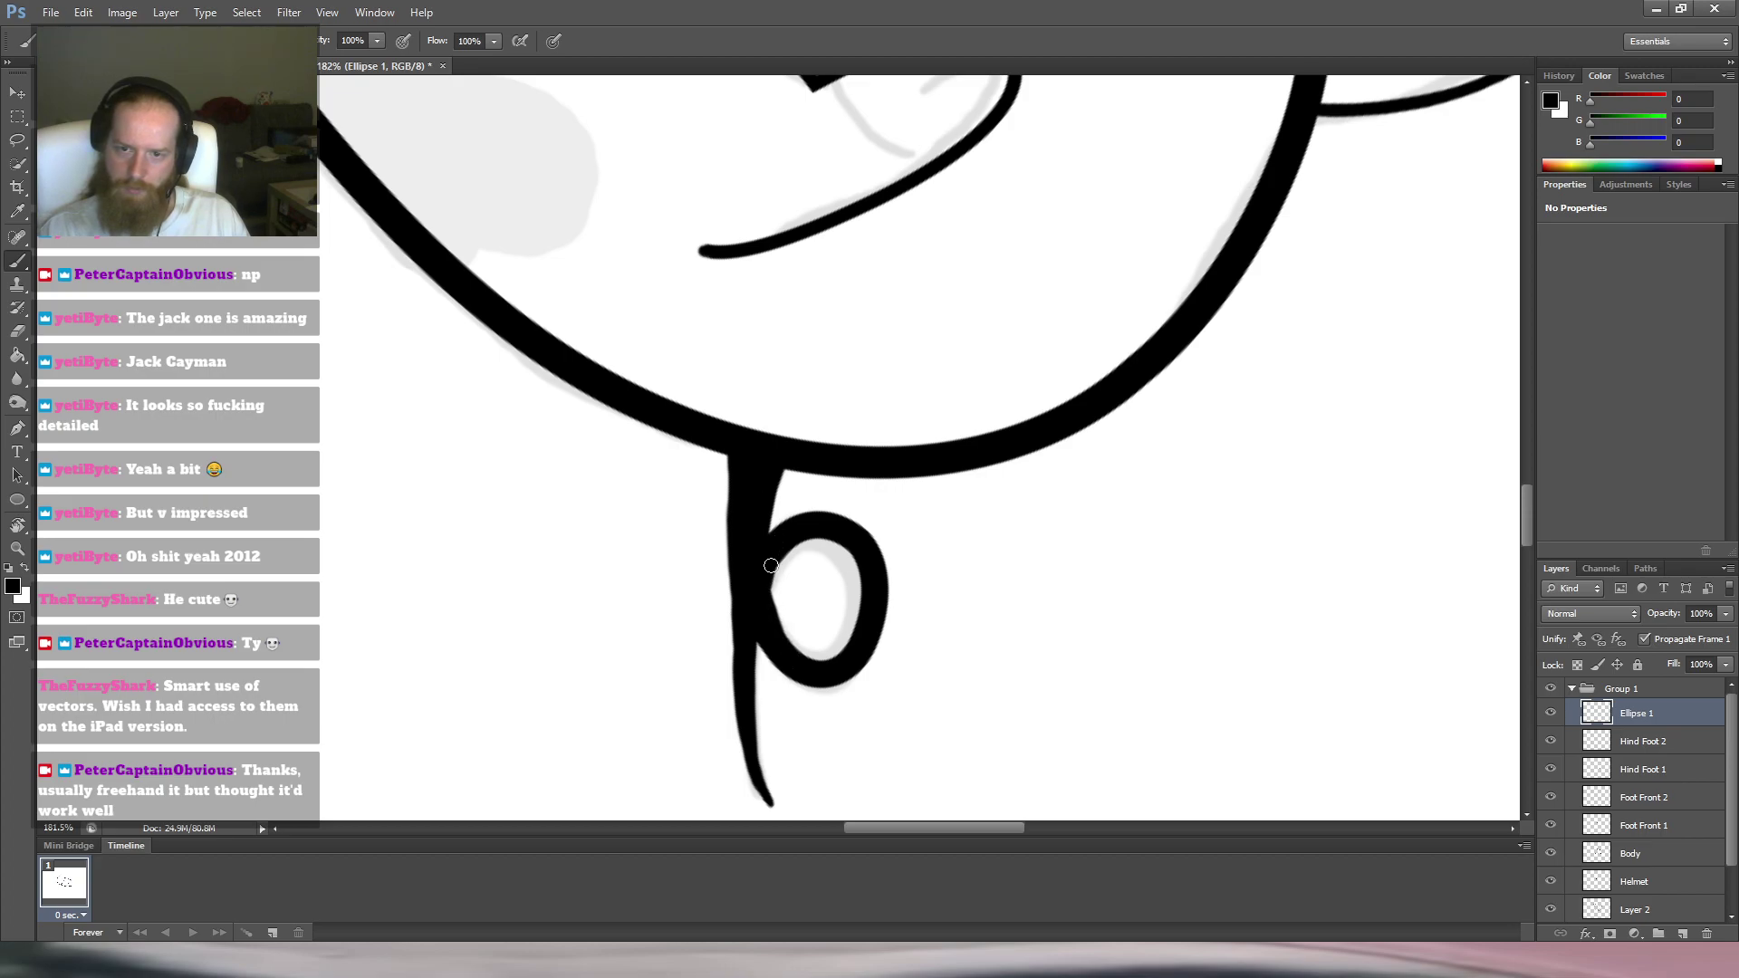
Examine the inked pig as a whole and up close, checking the tail, body and helmet at different rotations.
key("r")
left_click_drag(1052, 205, 838, 276)
left_click_drag(951, 298, 862, 598)
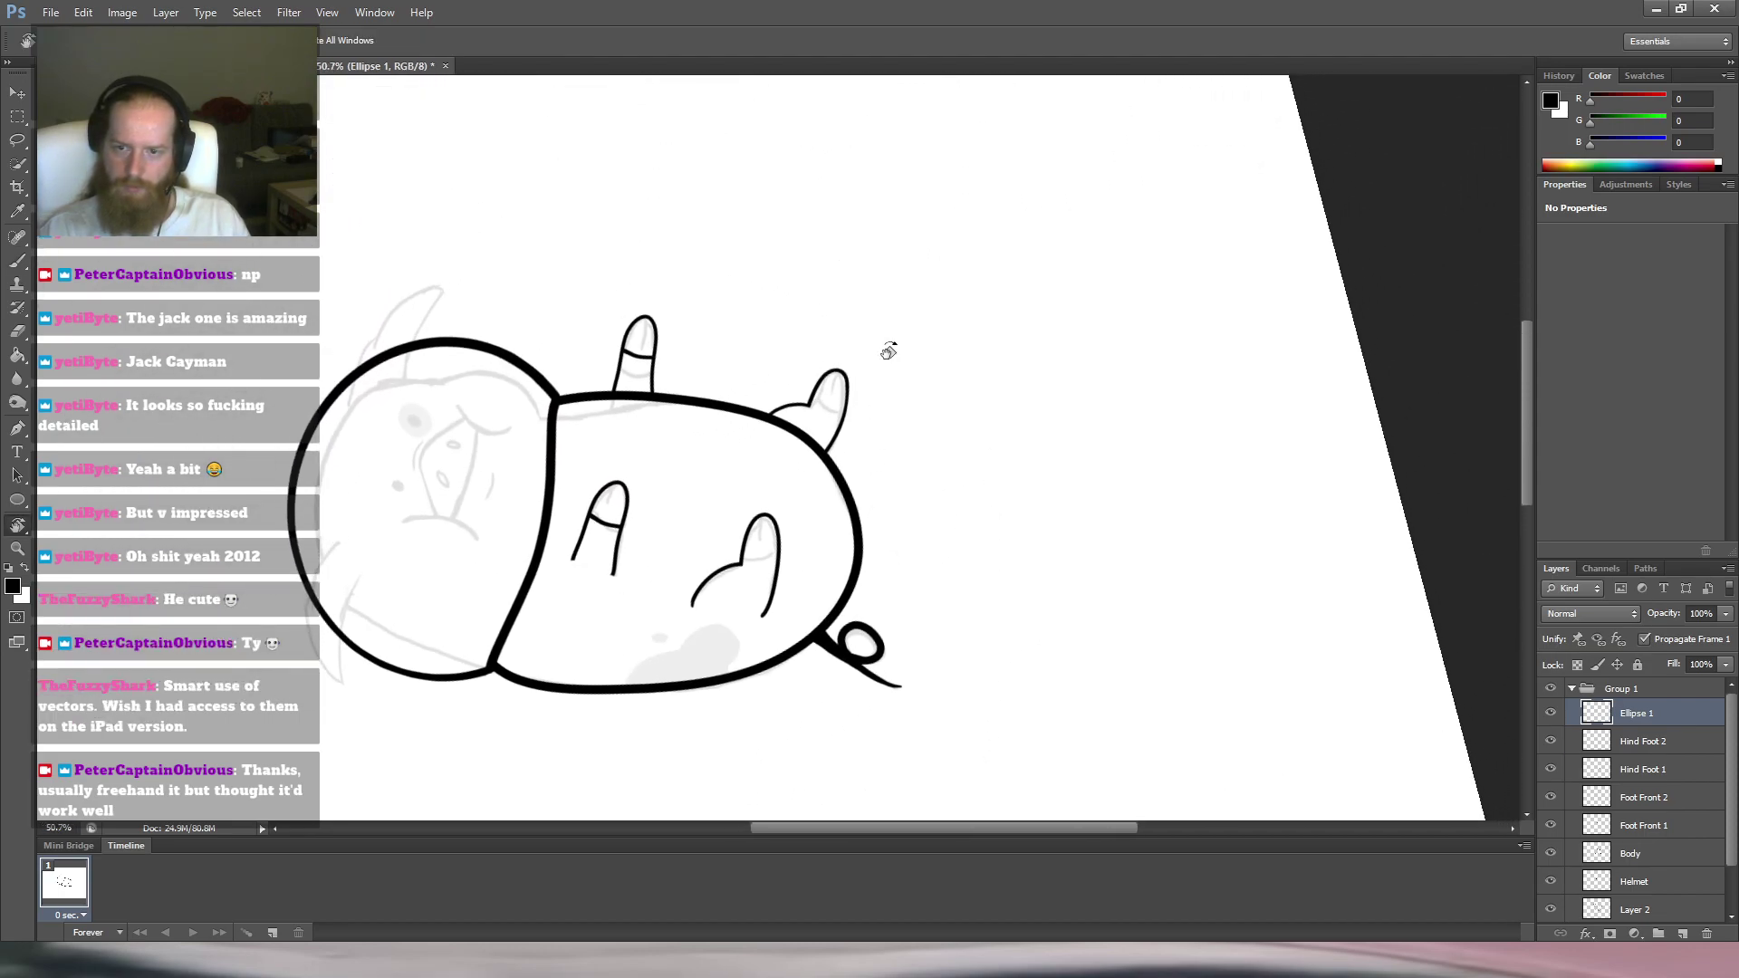
key("Escape")
left_click_drag(890, 435, 795, 475)
left_click_drag(796, 475, 854, 440)
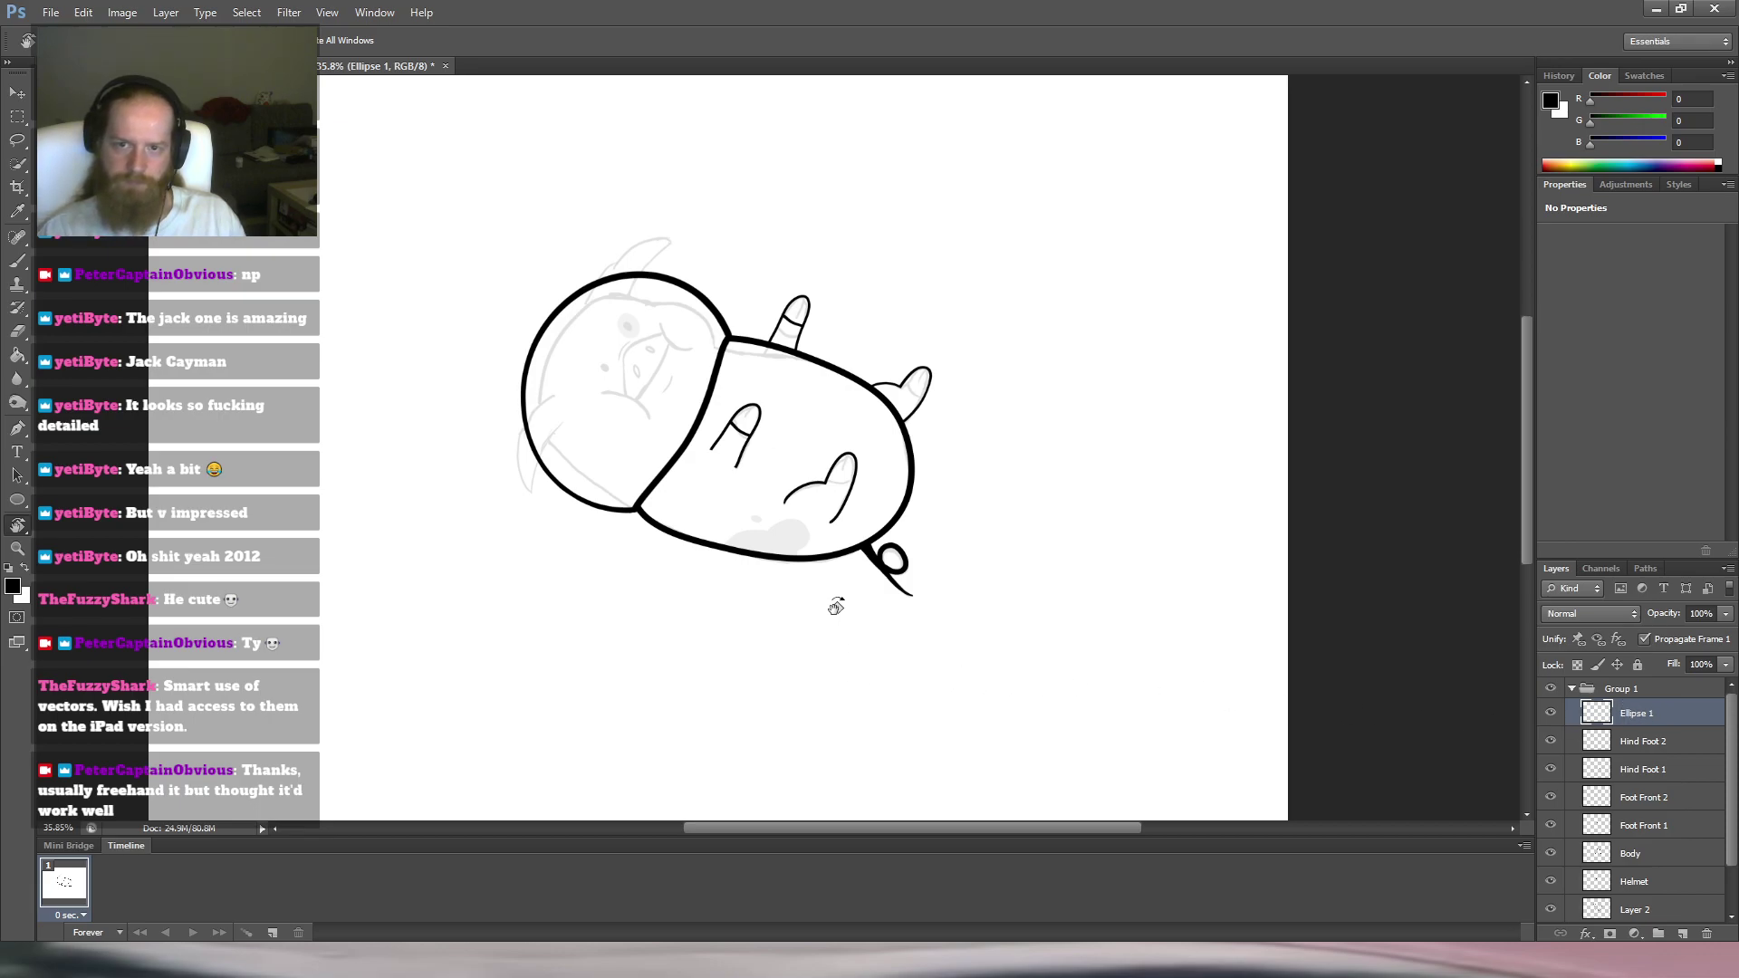
left_click_drag(842, 601, 782, 524)
left_click_drag(786, 430, 749, 504)
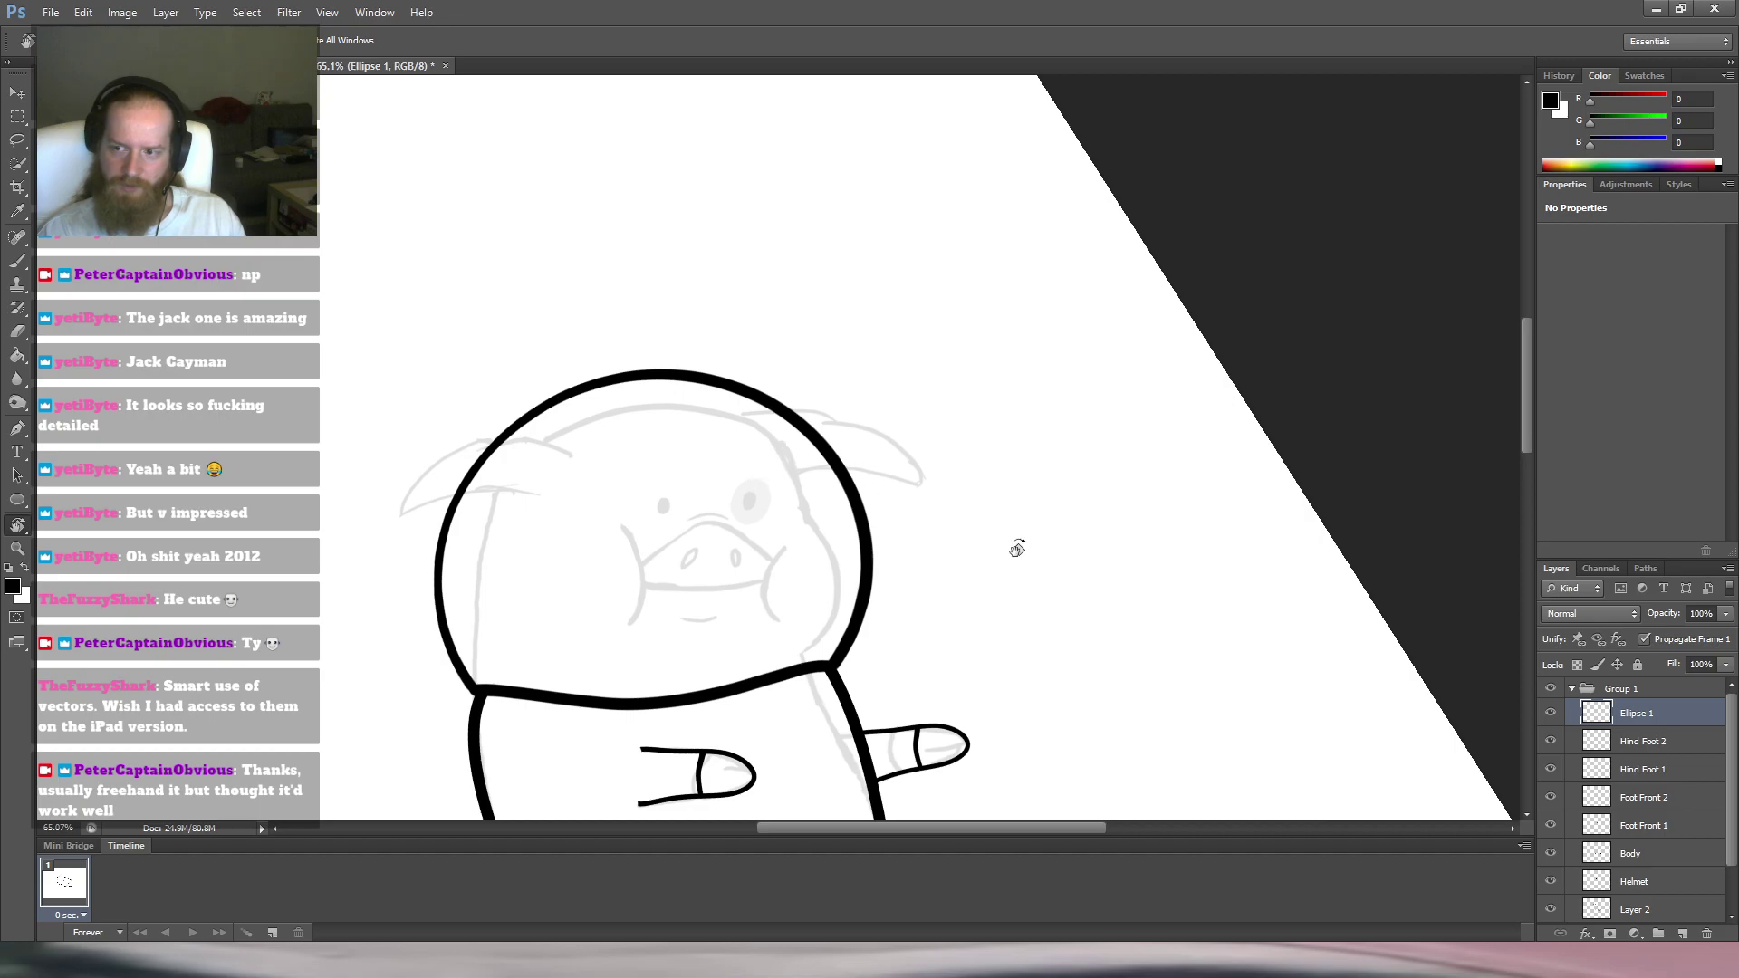
left_click_drag(874, 515, 811, 548)
left_click_drag(789, 592, 785, 375)
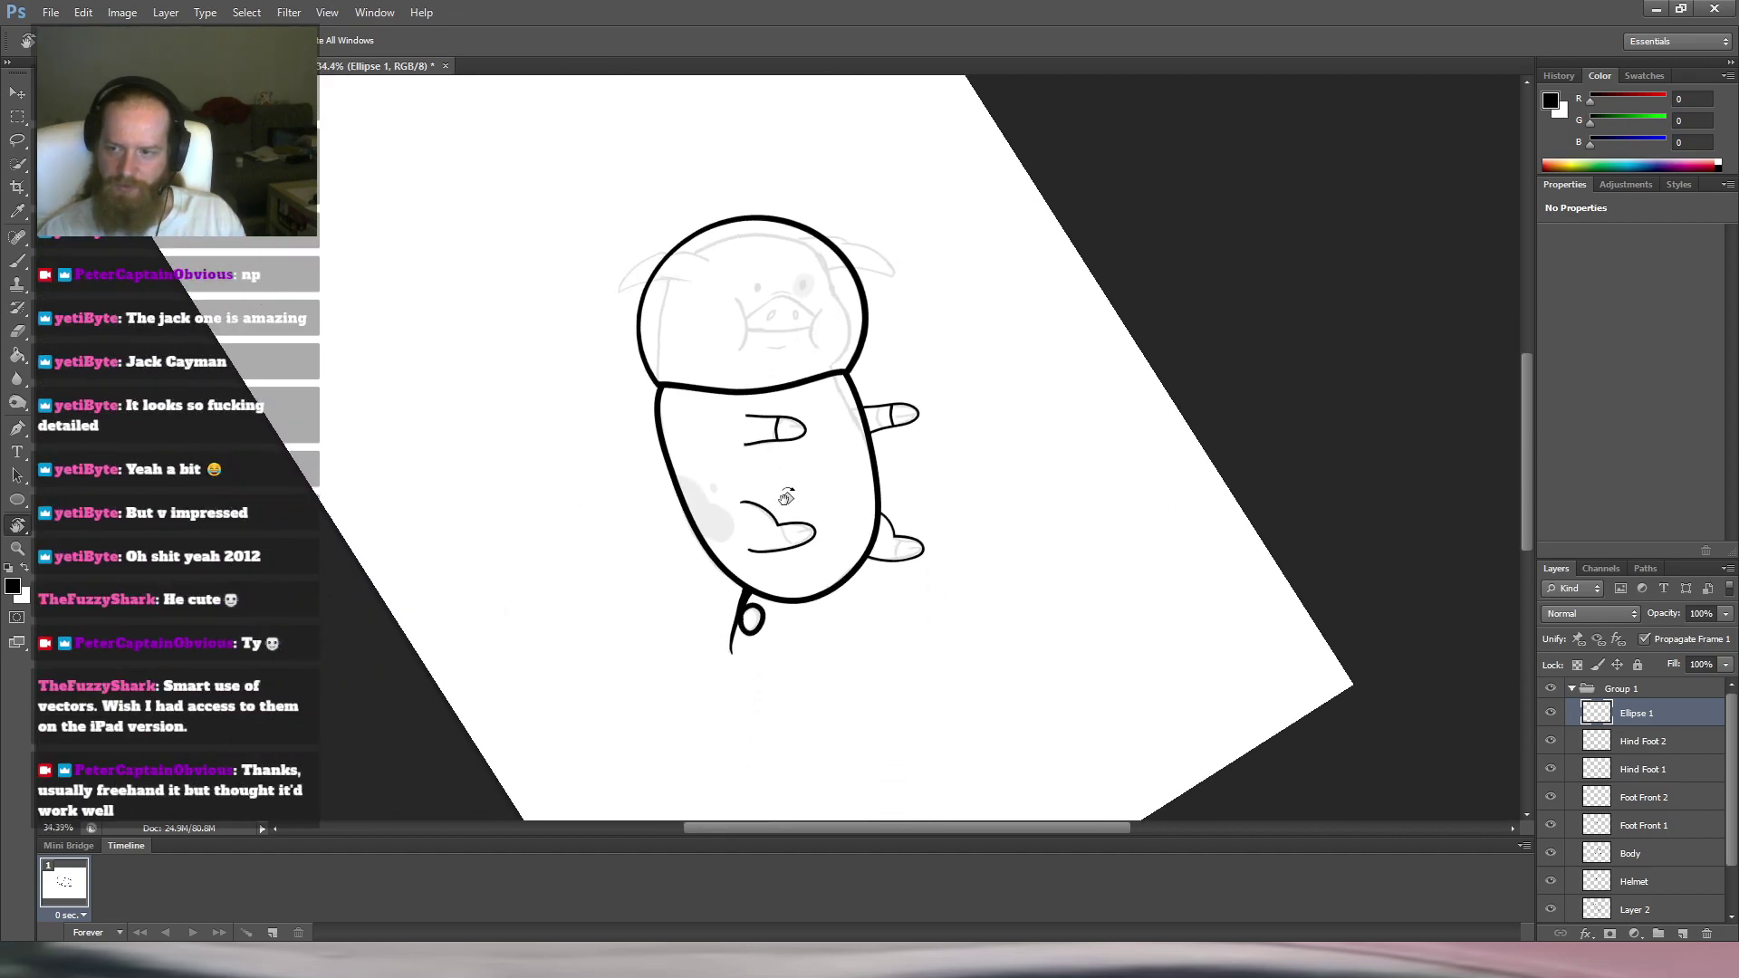
Check the tail artwork by toggling the Ellipse 1 layer's visibility, and rename that layer to Tail.
left_click(1550, 713)
left_click(1550, 714)
key("space")
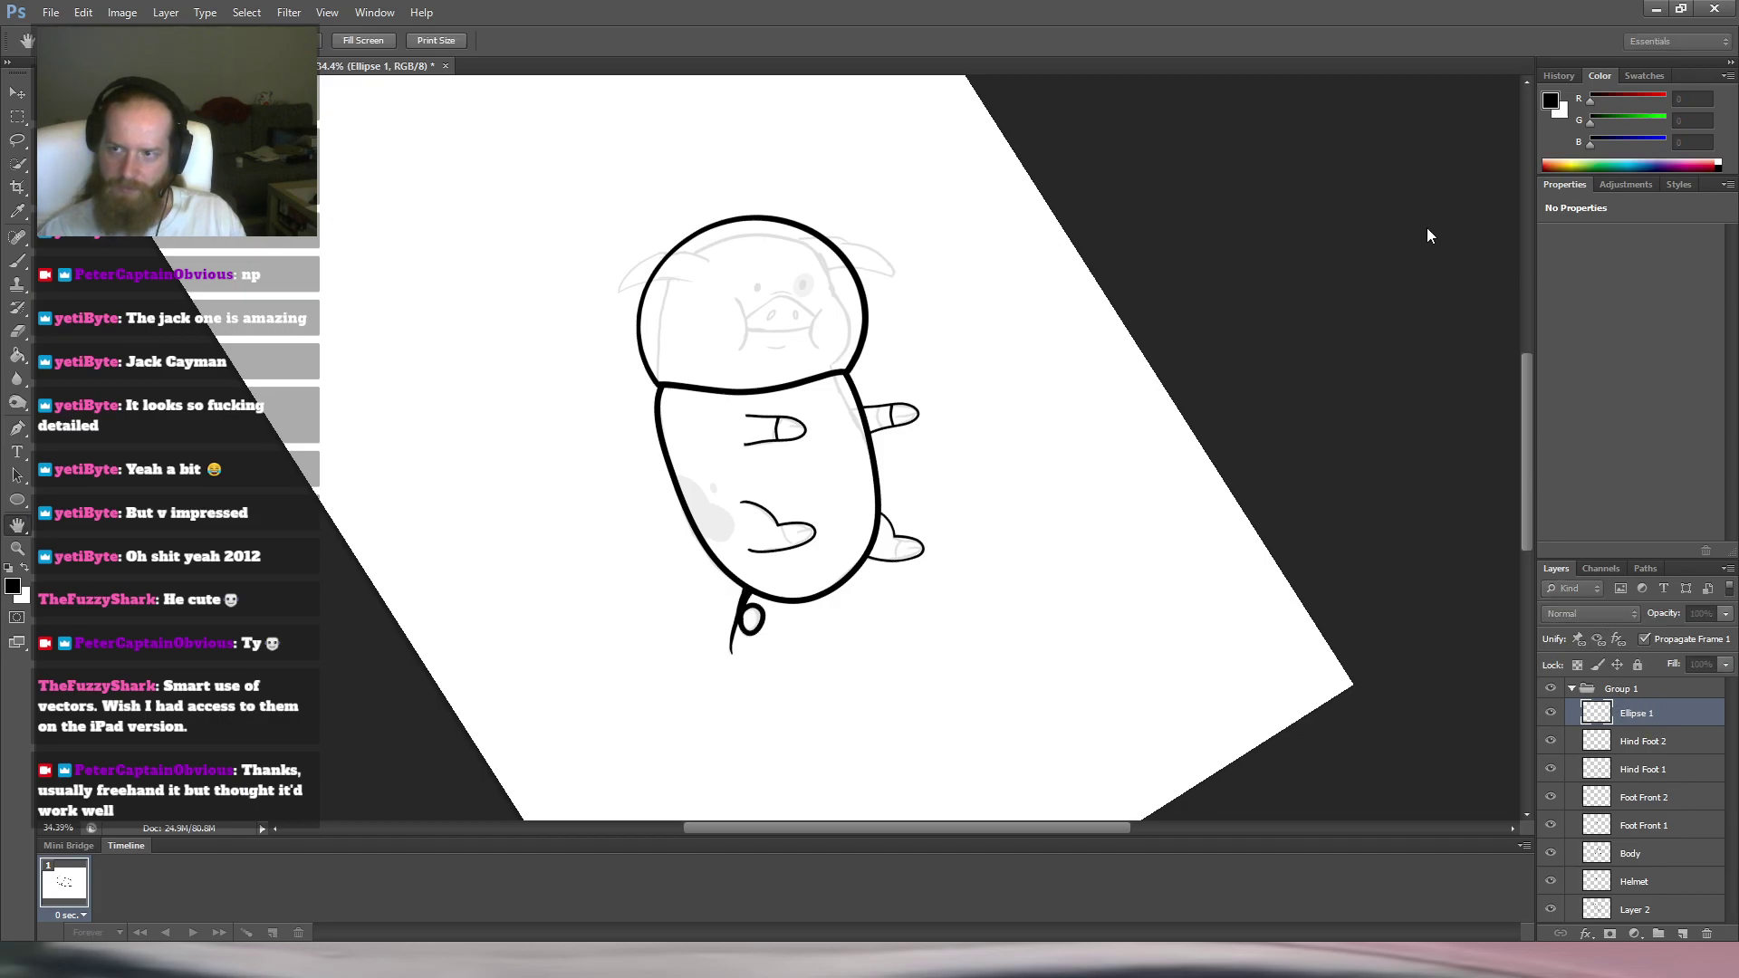
left_click(1428, 229)
double_click(1633, 714)
type("Tail")
key("Return")
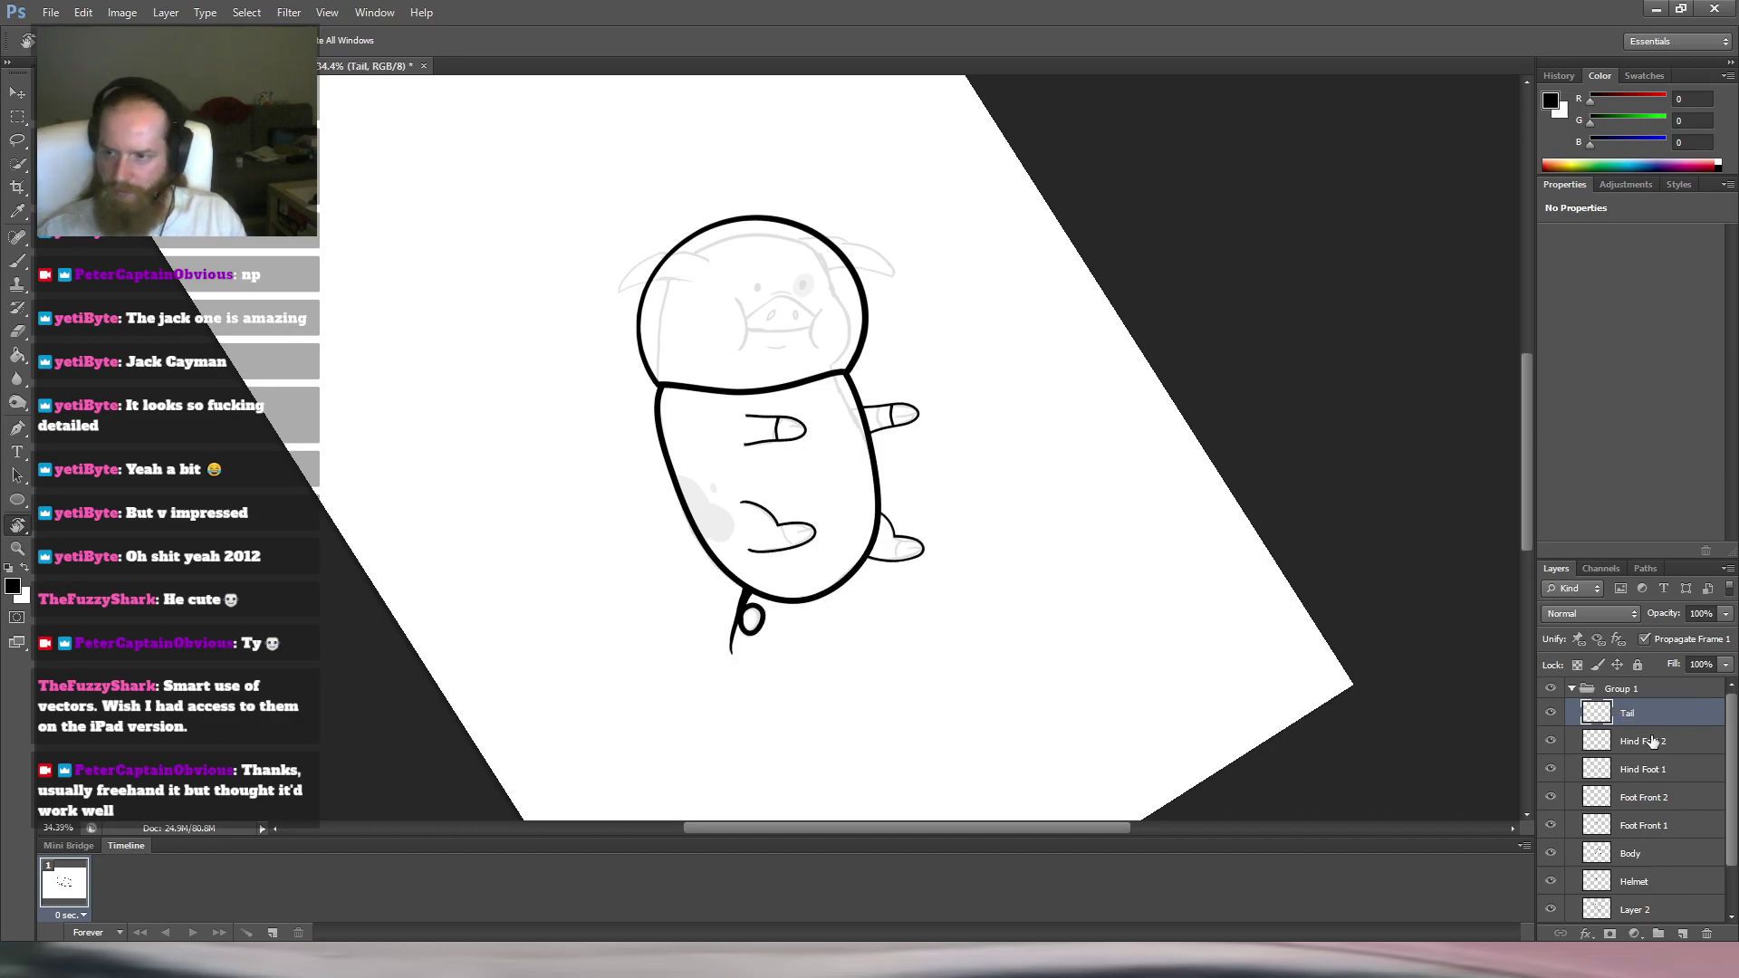
Add a new layer above Tail and choose the Line shape tool at 10 px weight.
left_click(1685, 934)
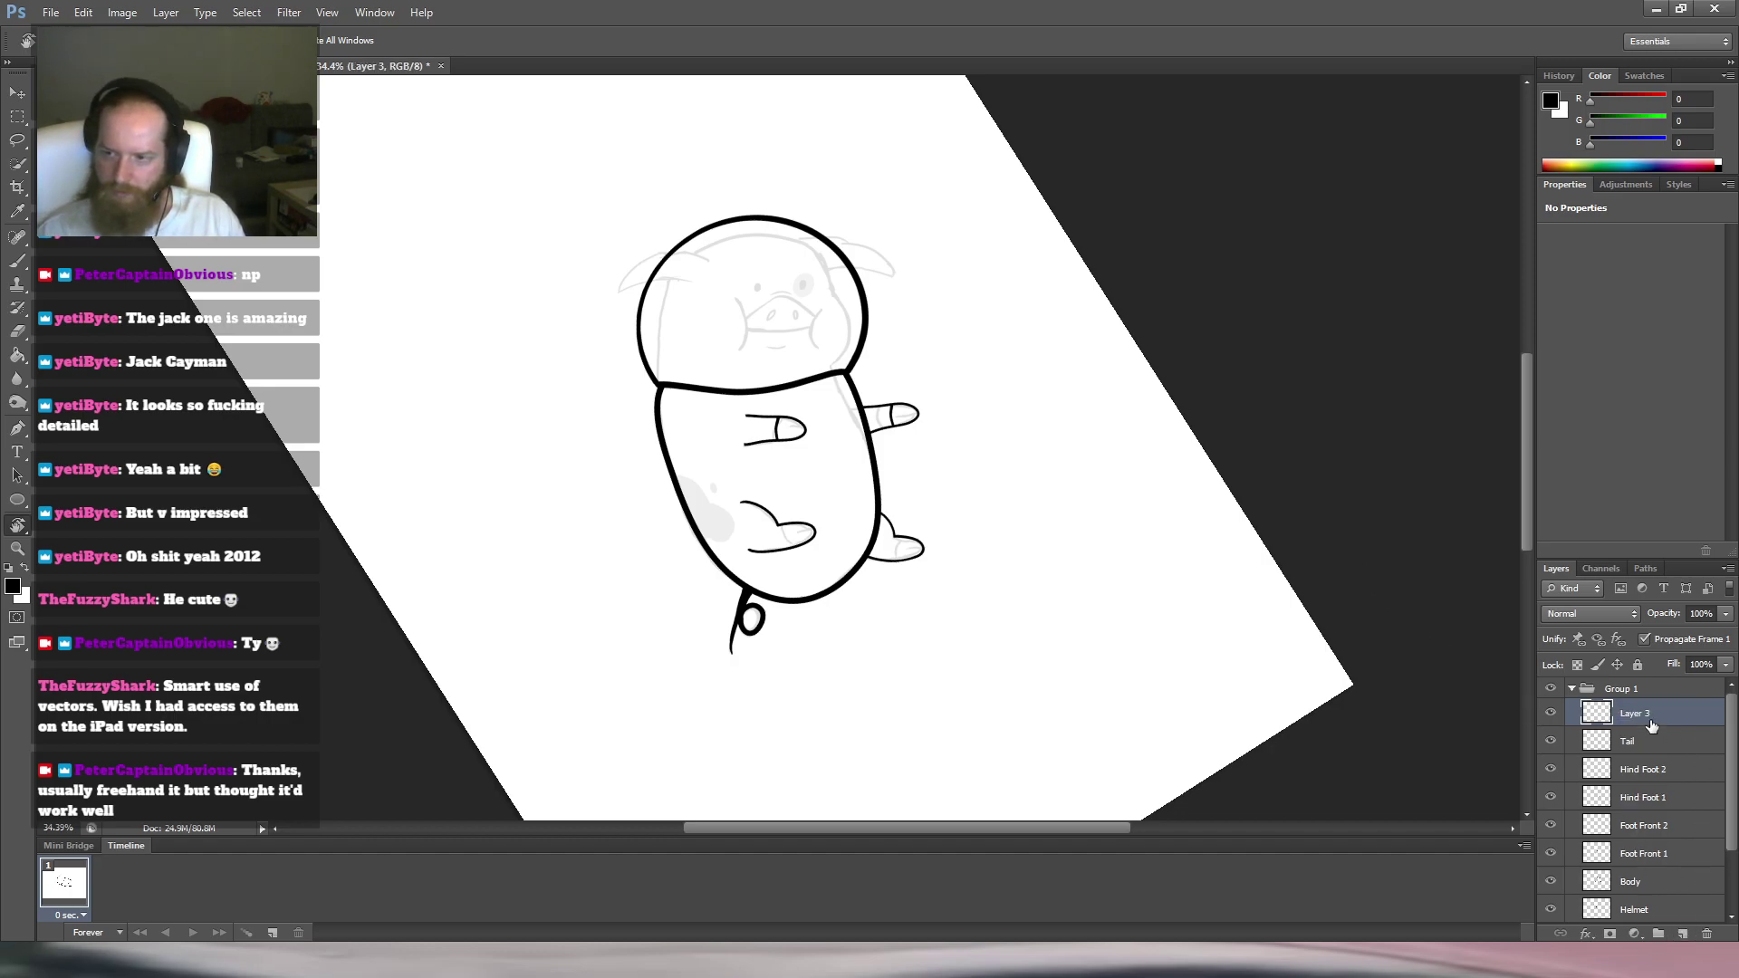
left_click_drag(671, 508, 668, 726)
left_click_drag(724, 585, 796, 531)
left_click_drag(793, 525, 723, 690)
key("b")
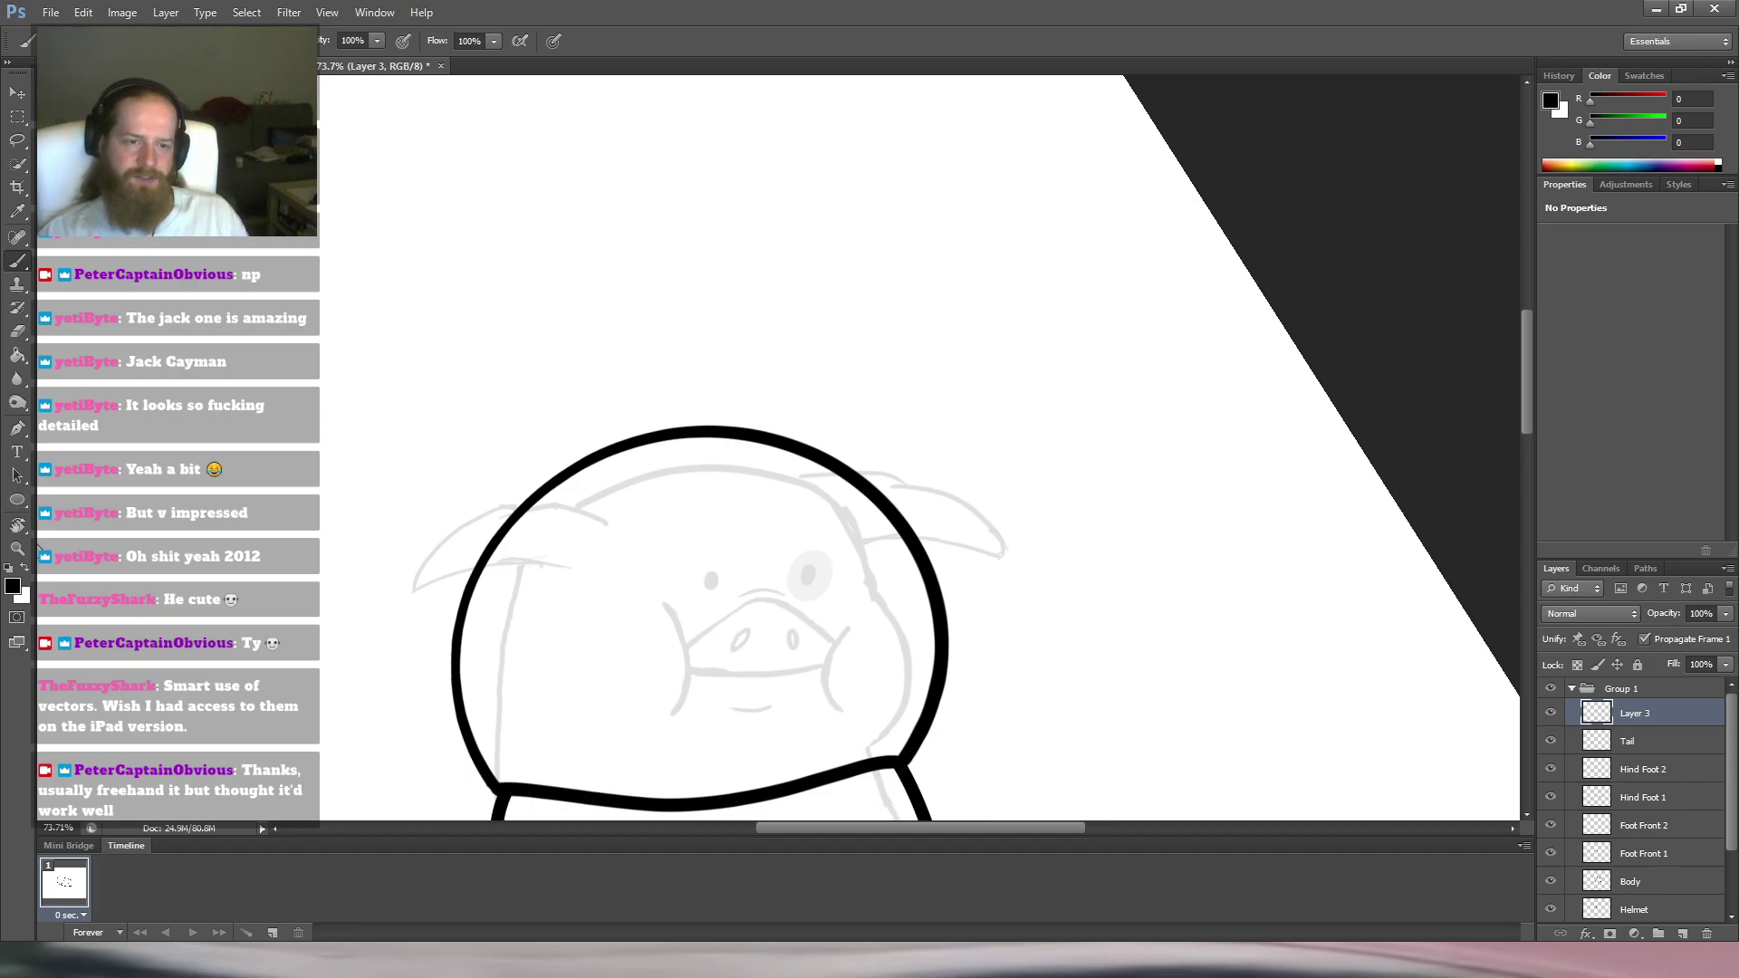
left_click(16, 499)
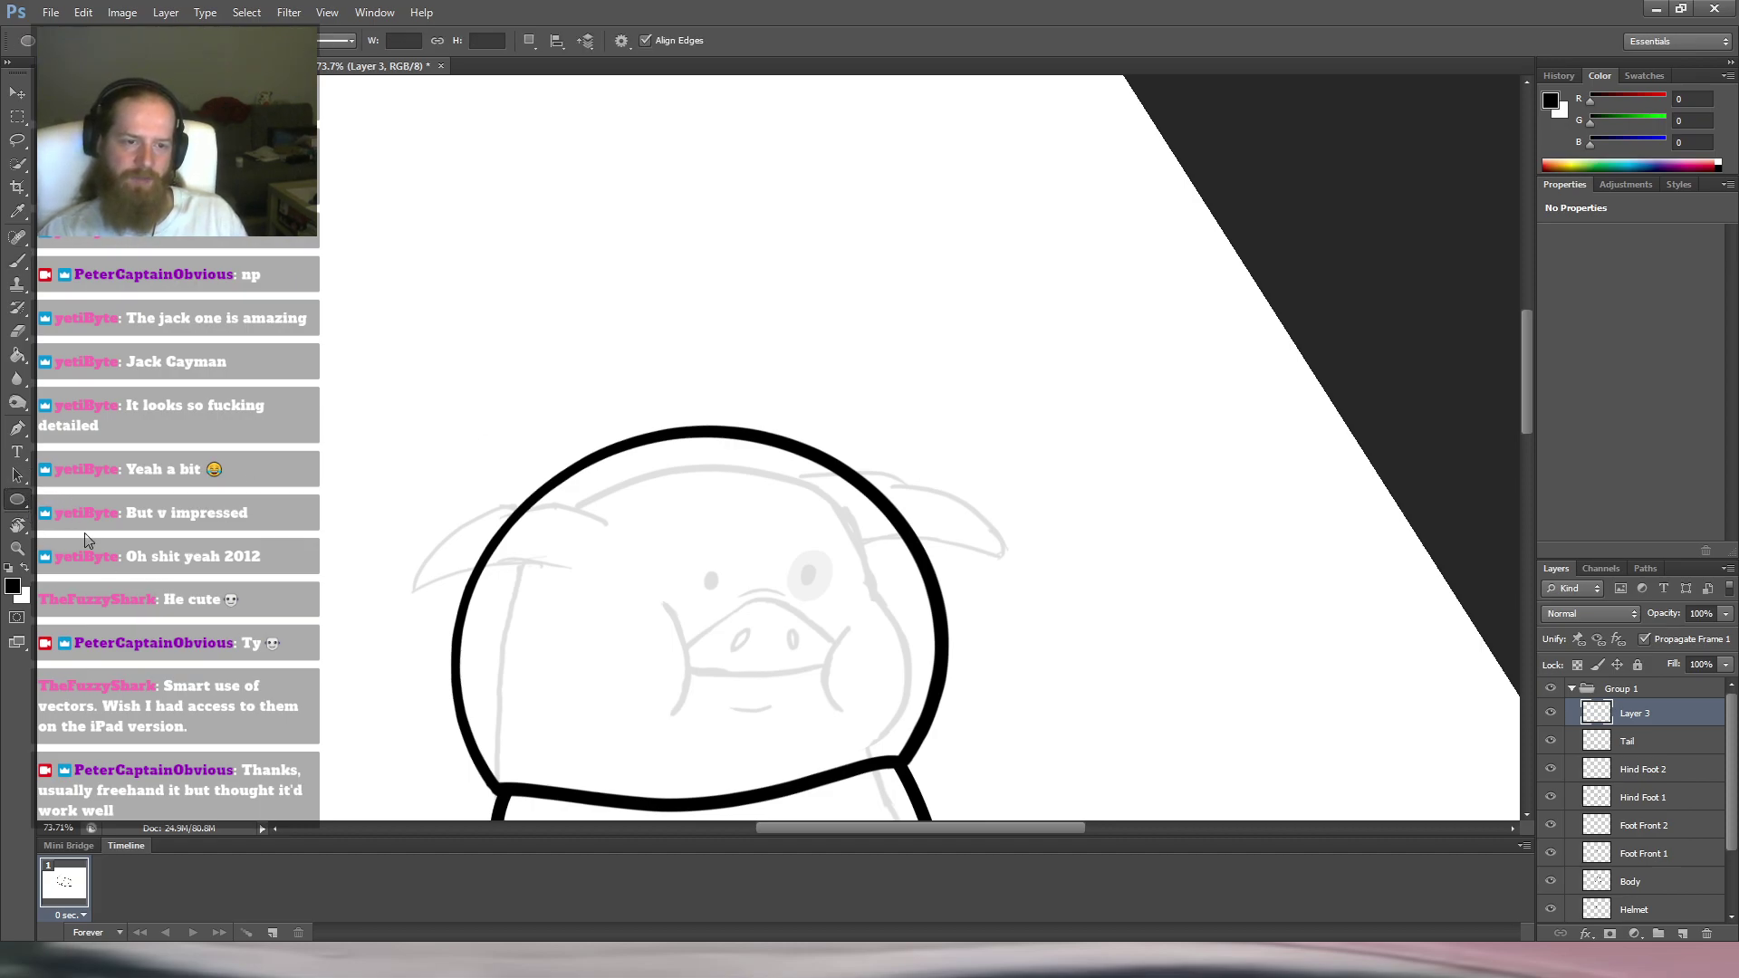
left_click(95, 581)
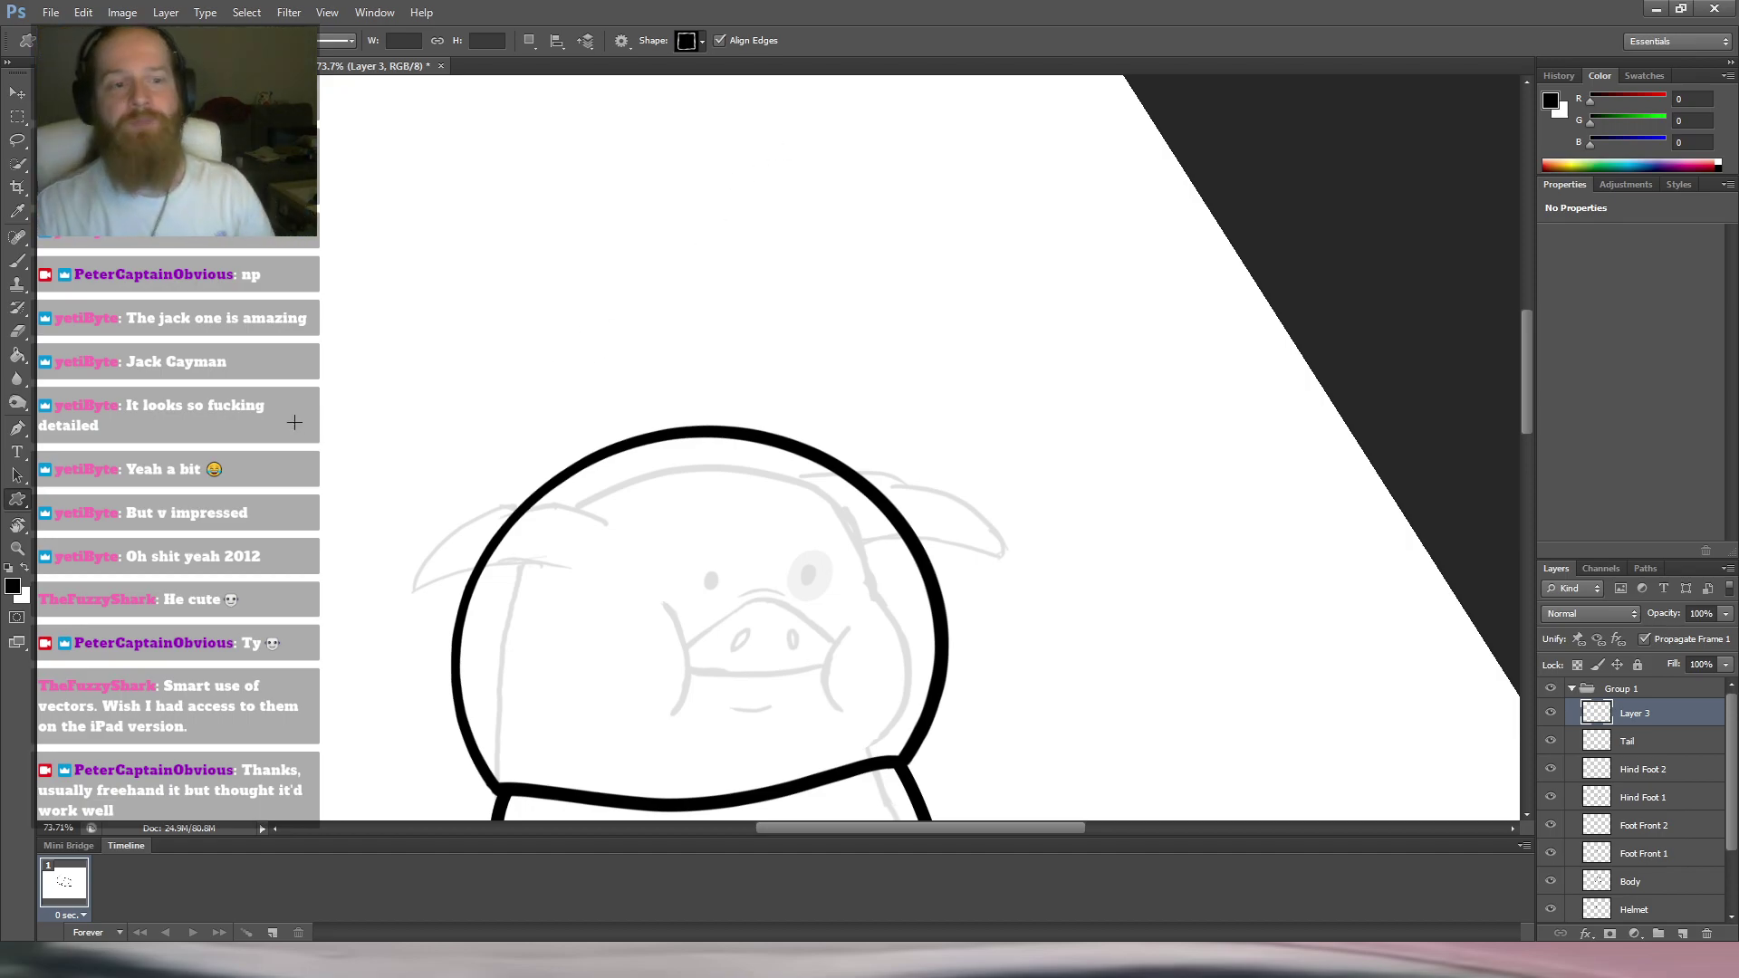
right_click(16, 499)
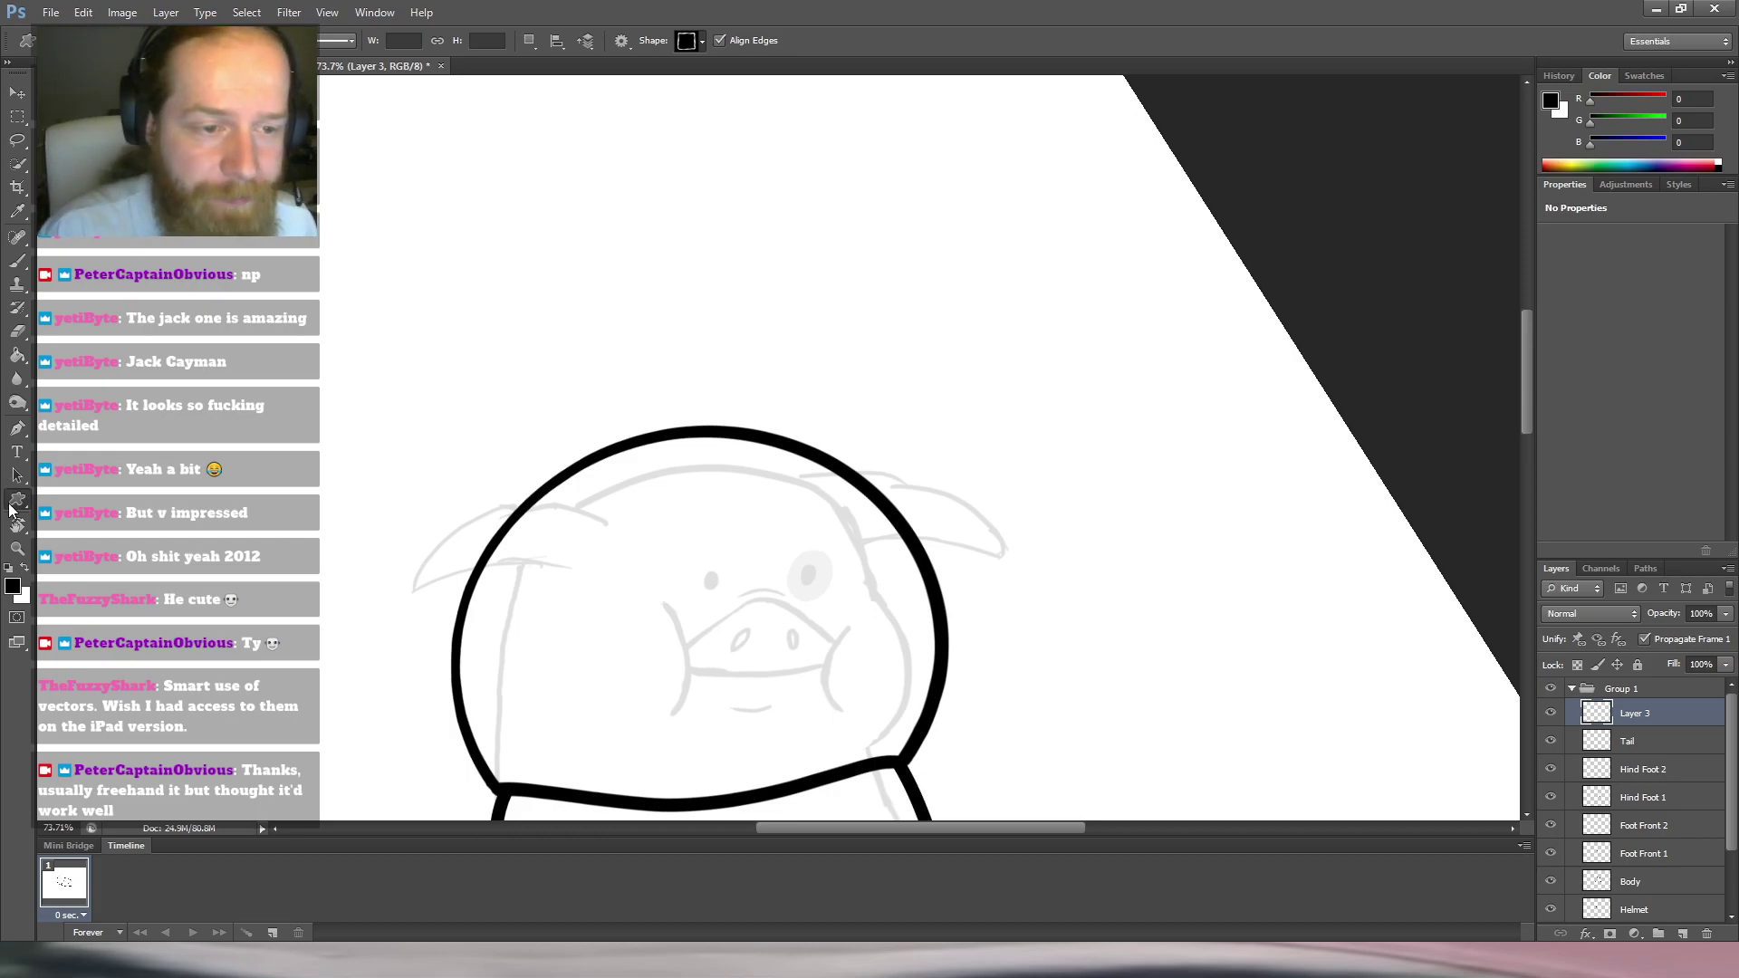
left_click(97, 546)
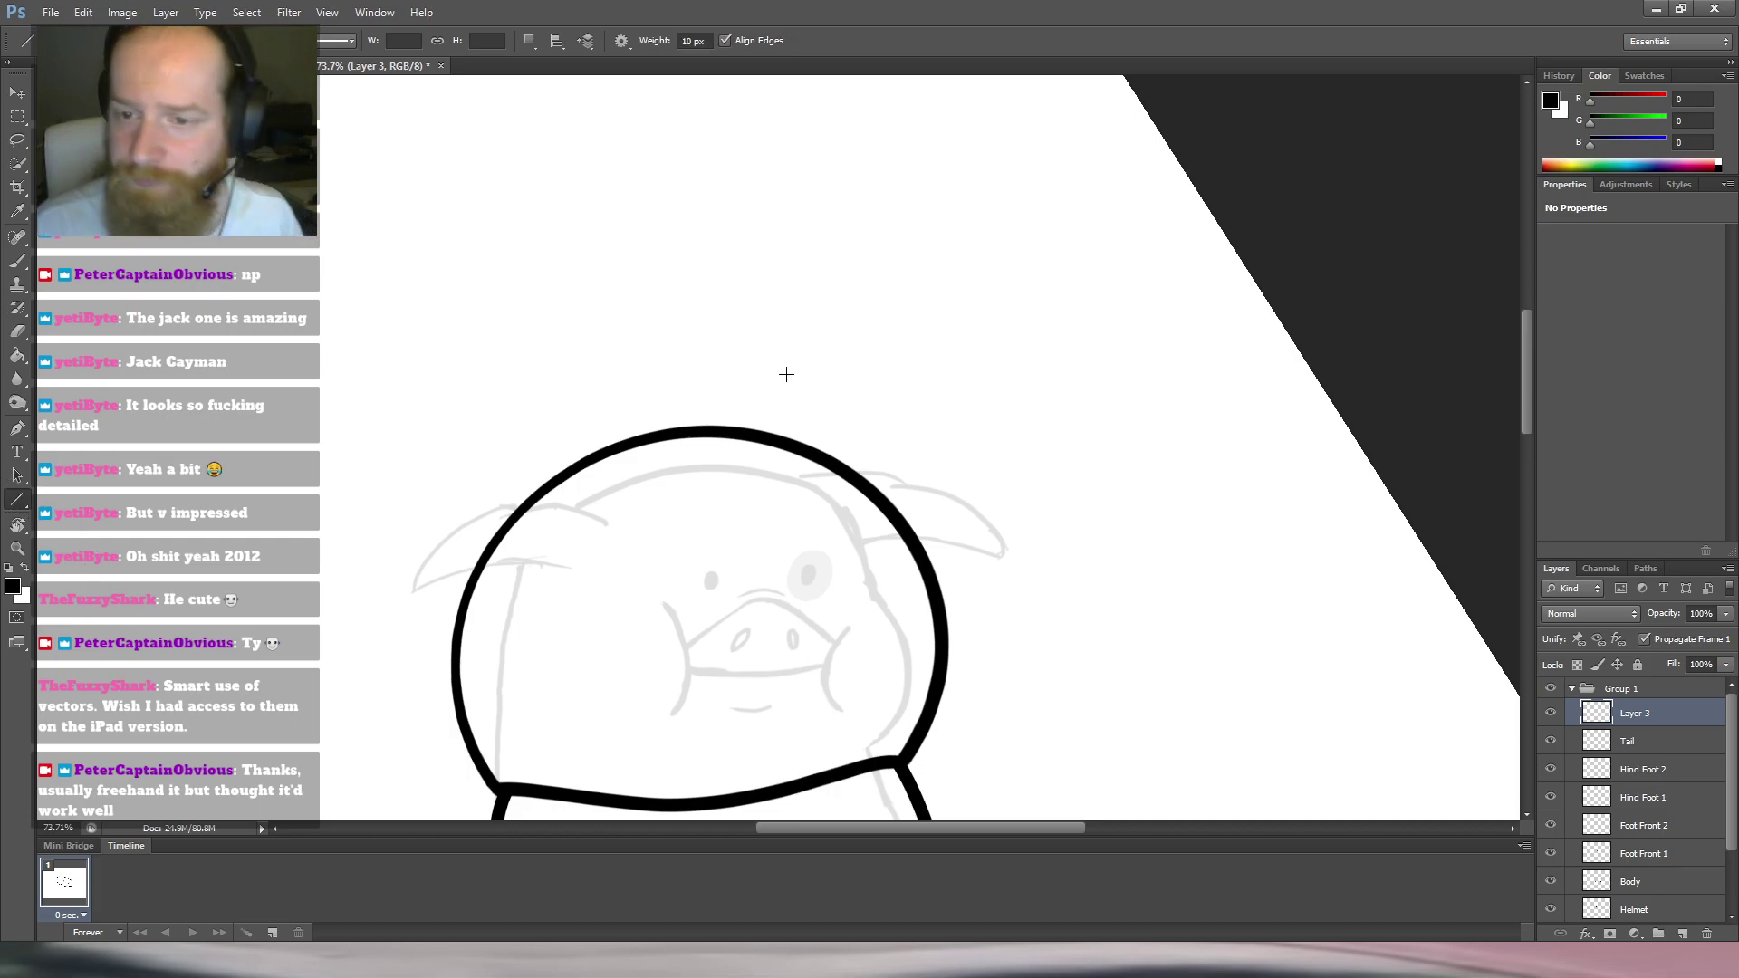
Build a solid black antenna tapering upward from the helmet's upper edge out of overlapping 10 px lines.
left_click_drag(821, 456, 870, 369)
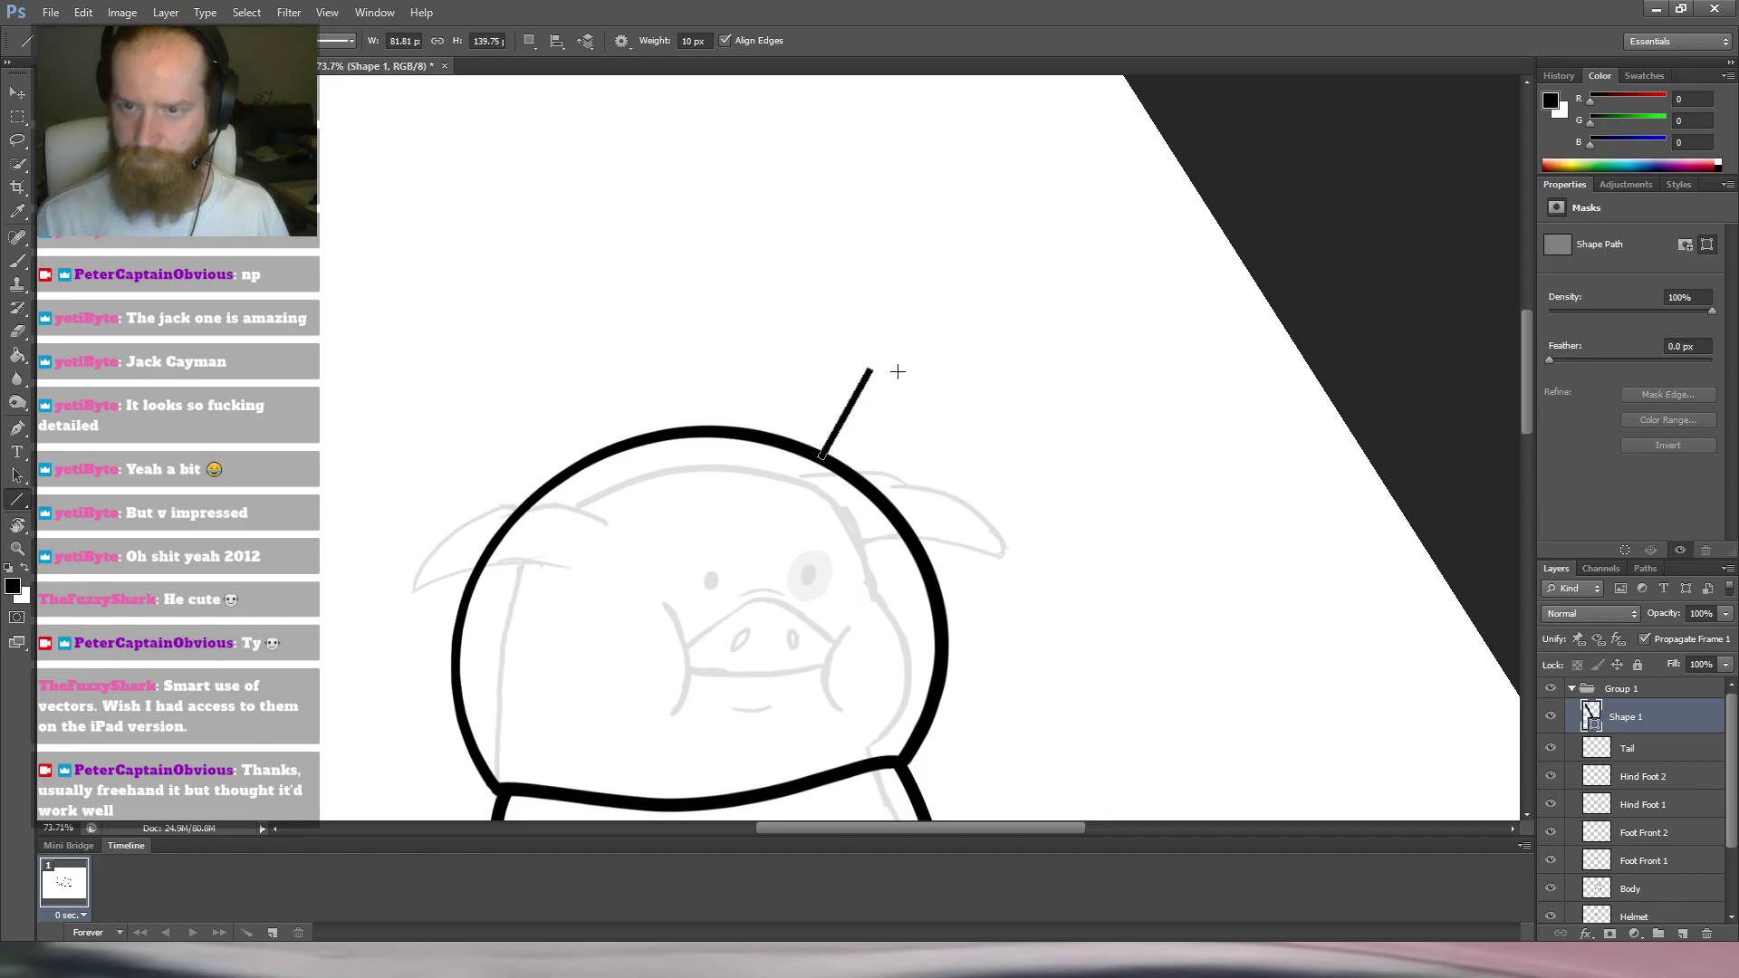
left_click_drag(830, 460, 921, 299)
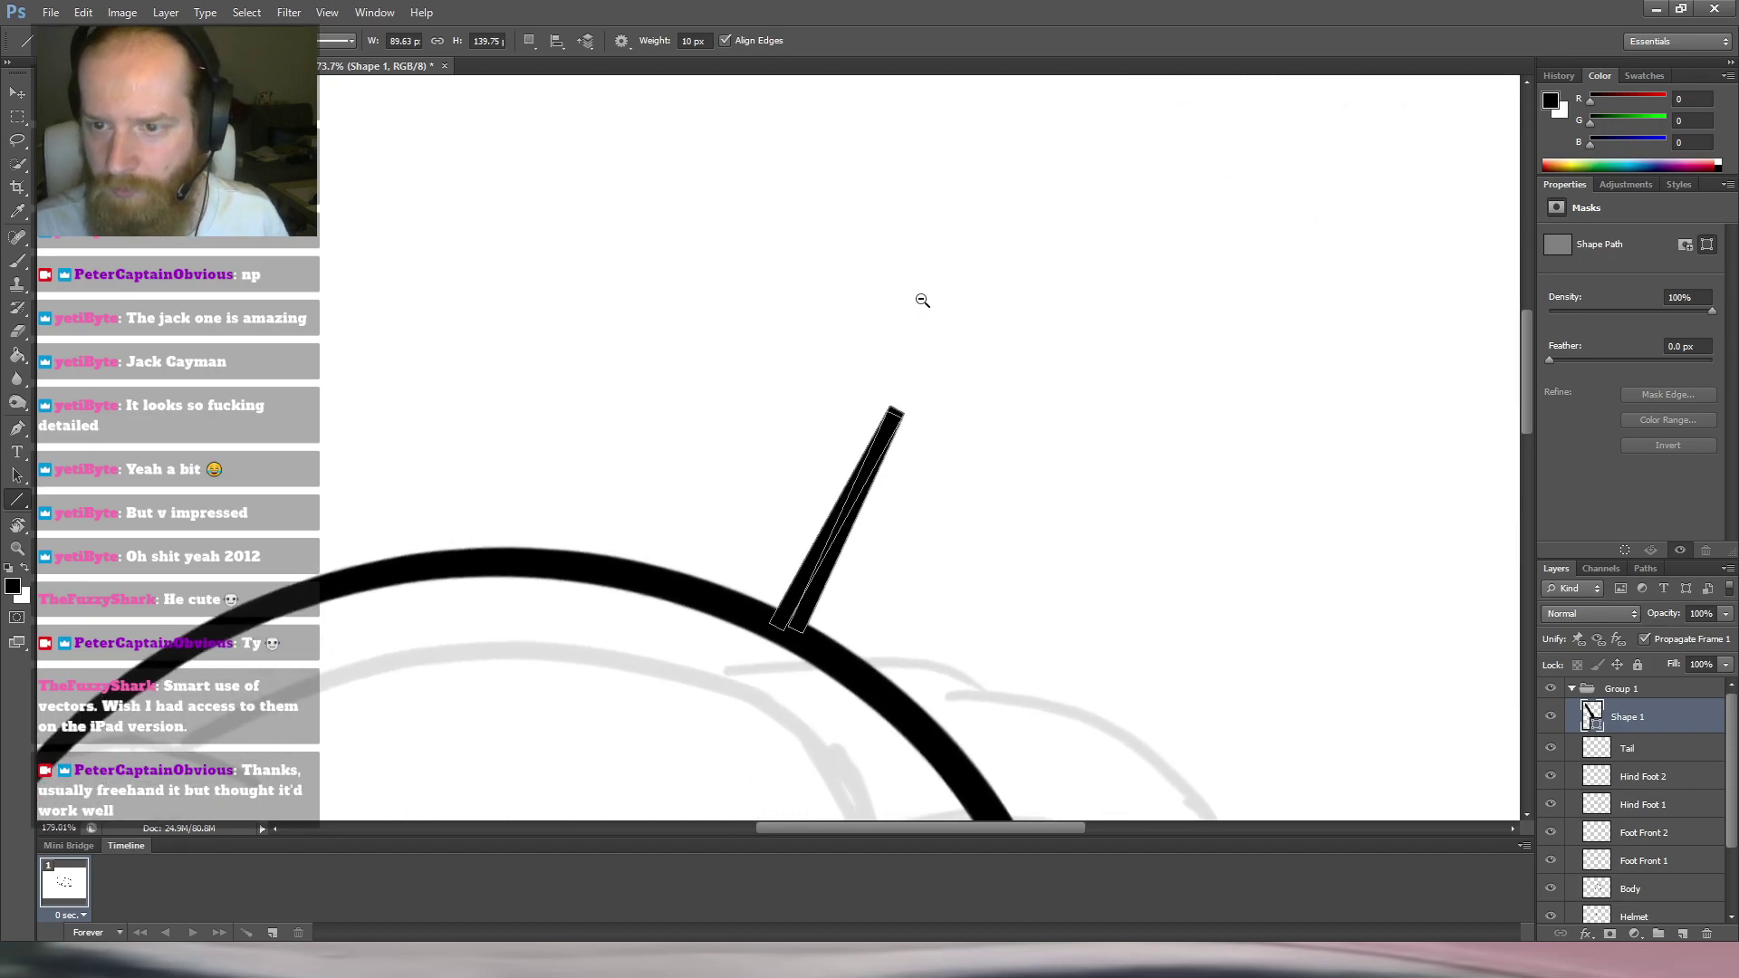
left_click_drag(783, 630, 893, 410)
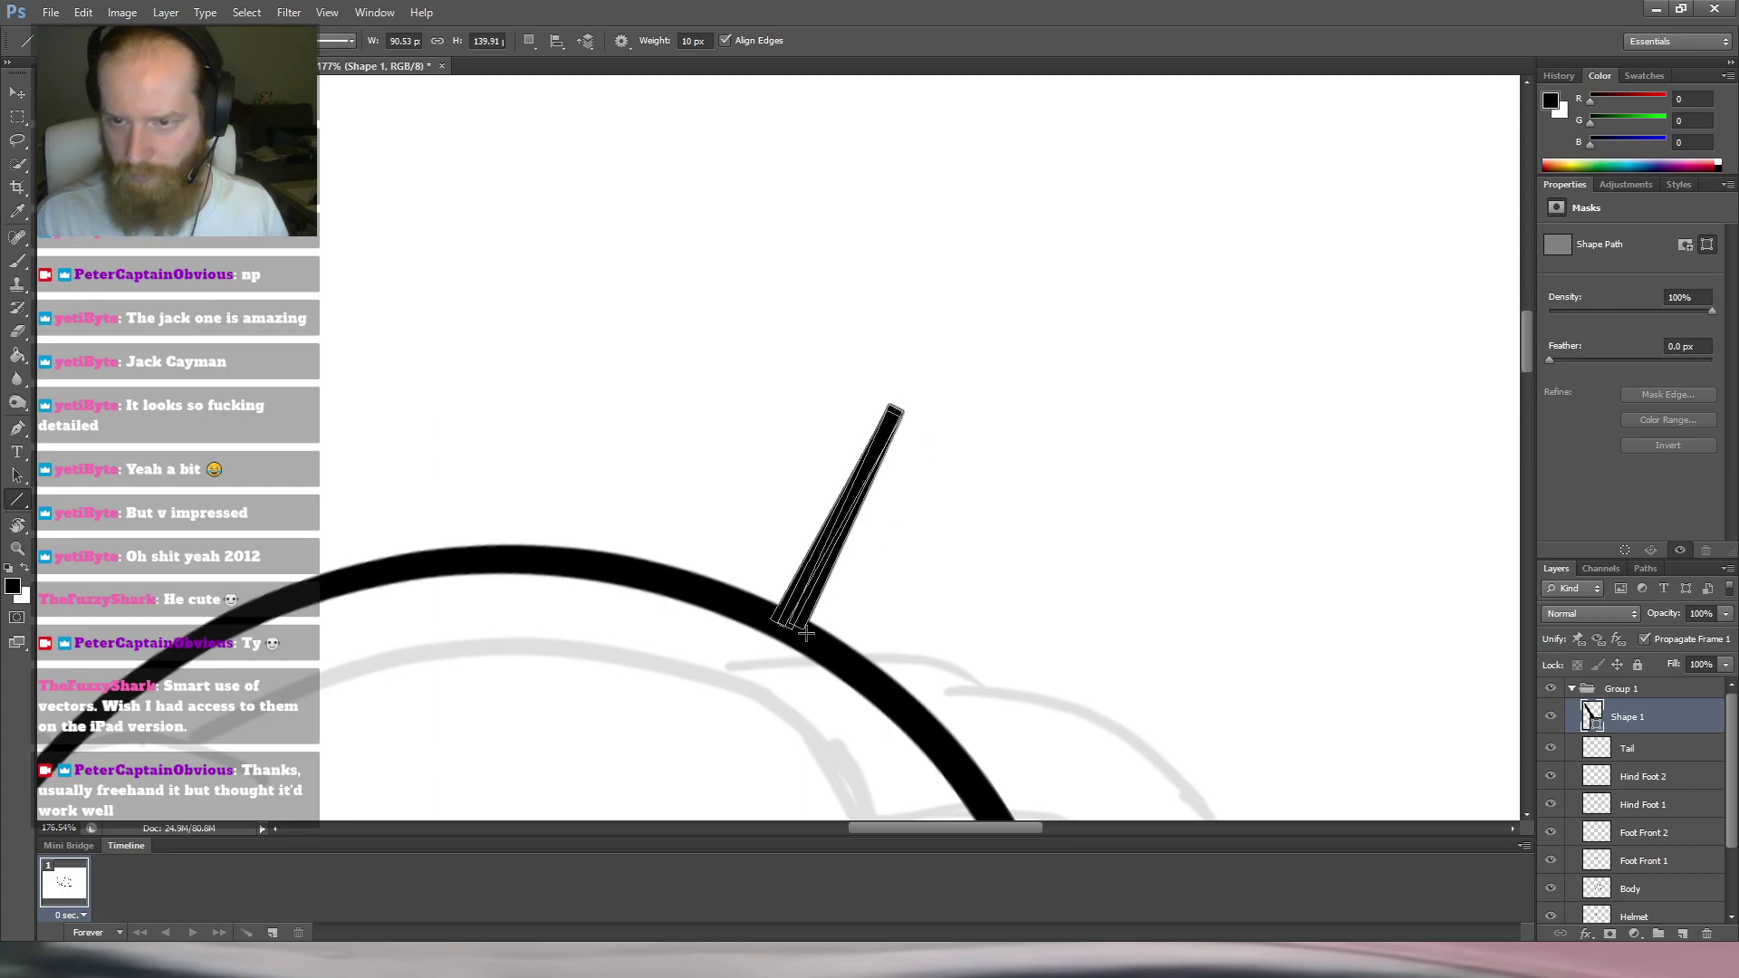
left_click_drag(810, 638, 907, 388)
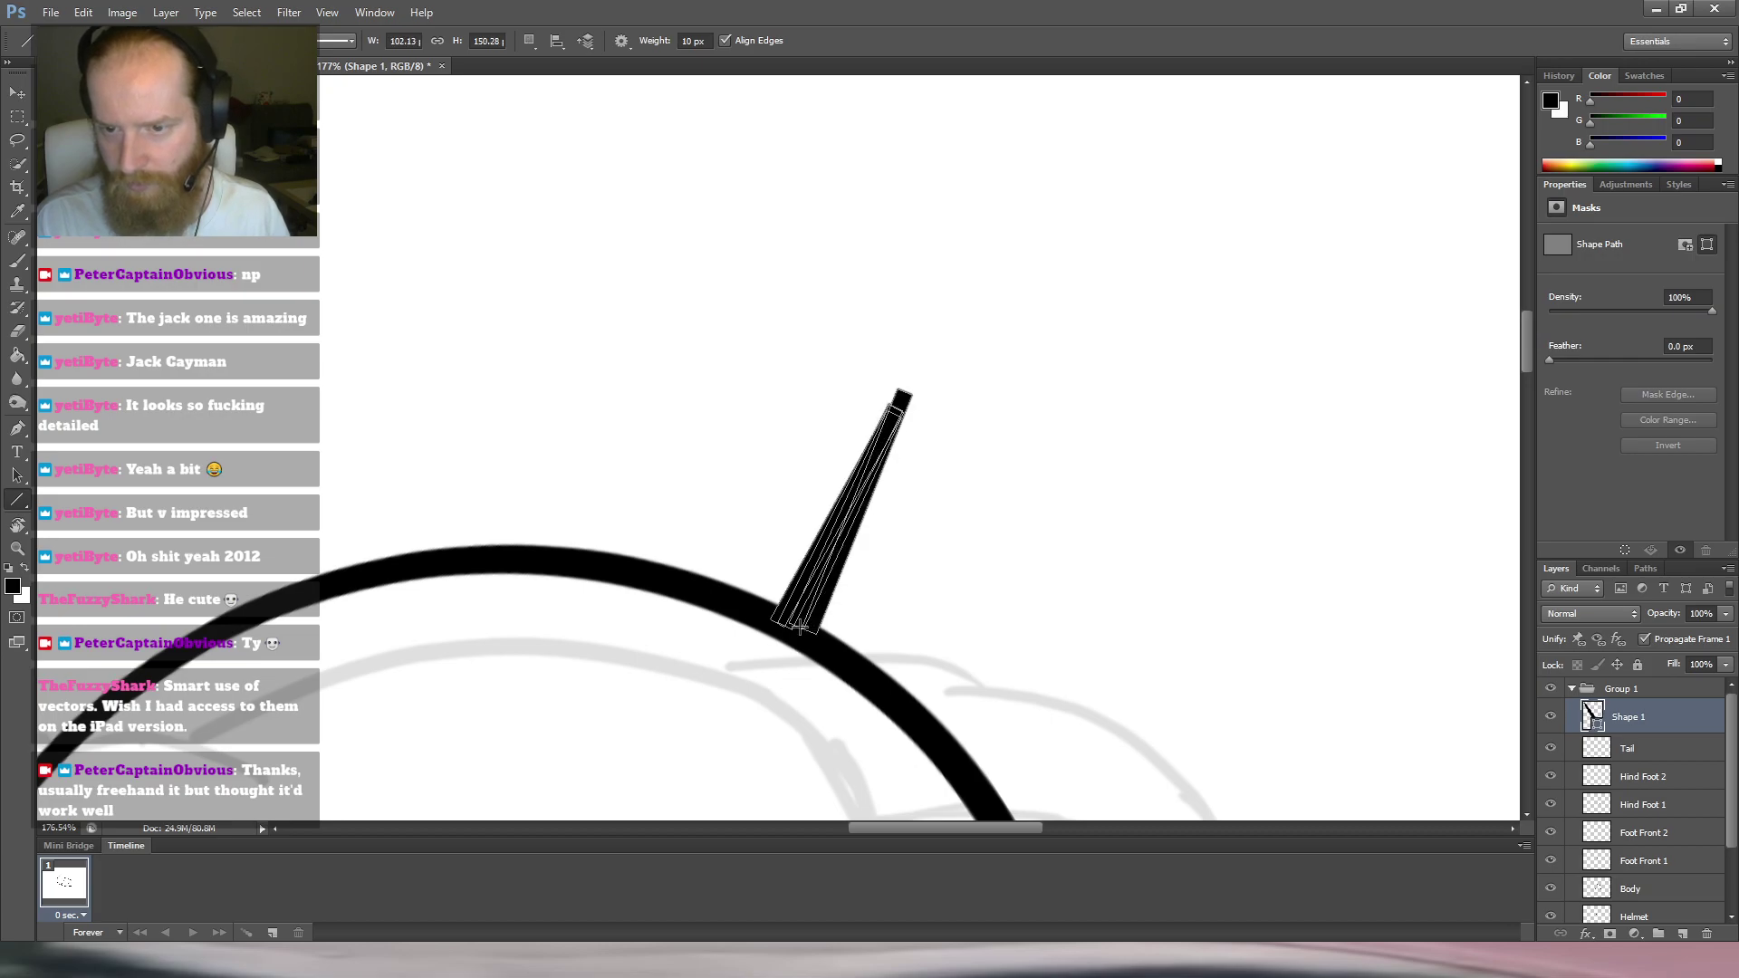
left_click_drag(769, 614, 906, 392)
left_click_drag(794, 625, 843, 537)
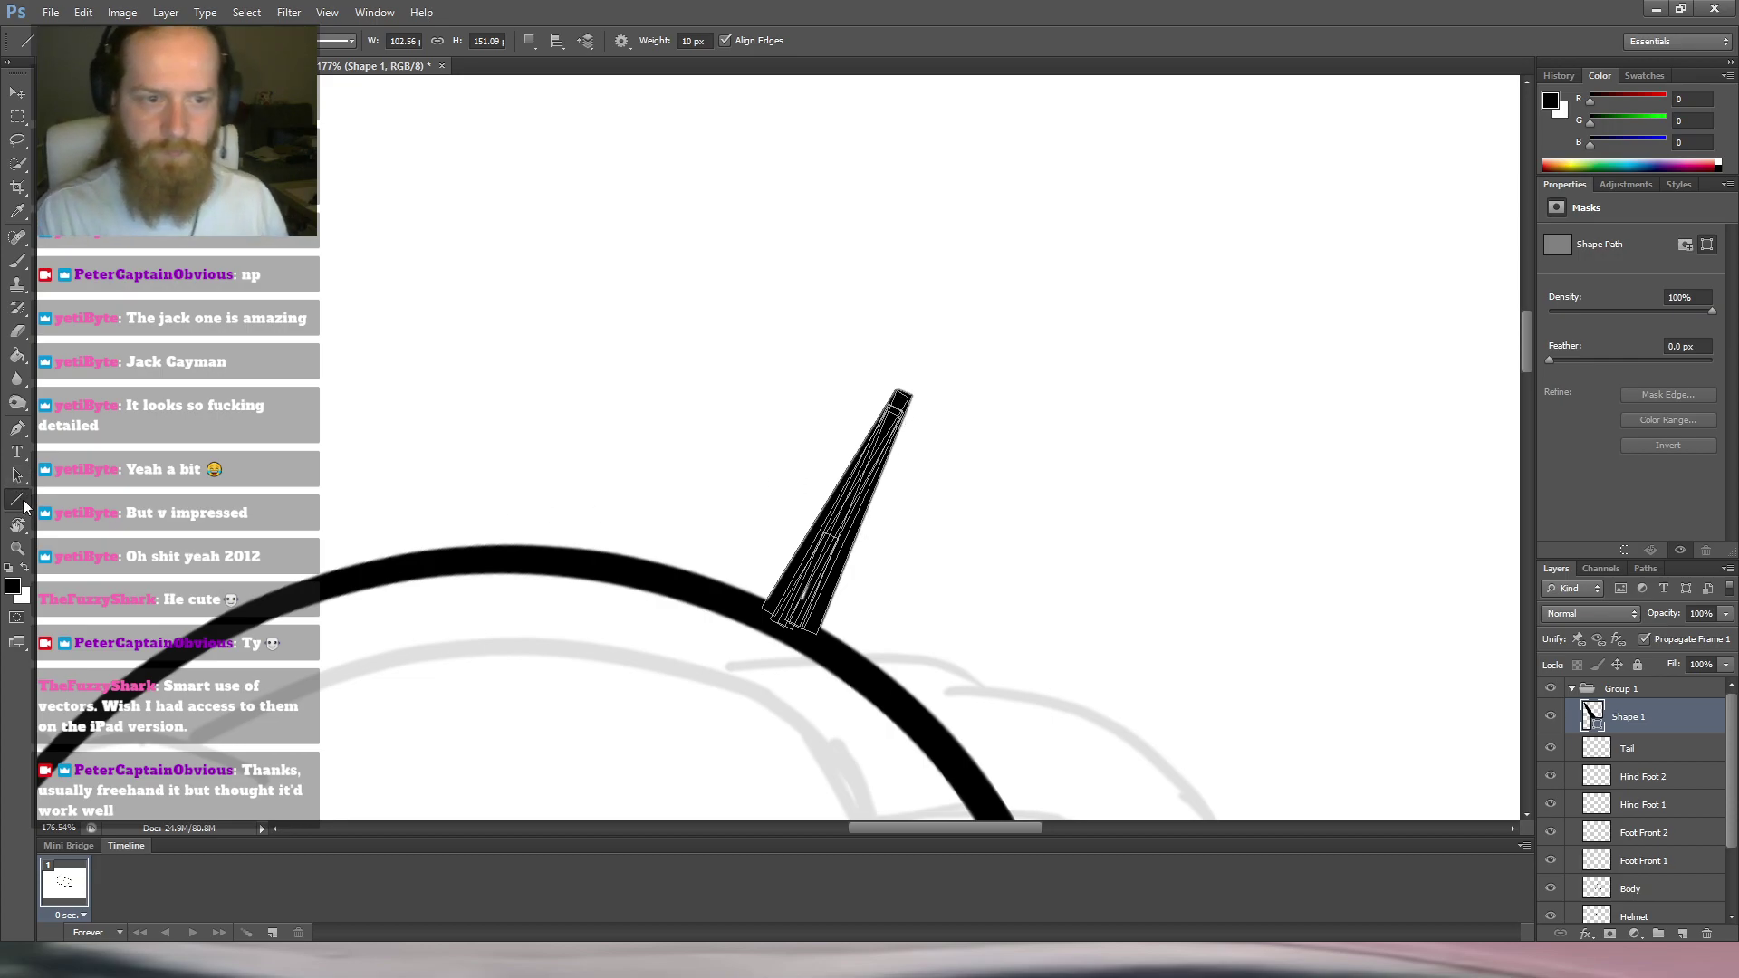
Add a small filled black circle at the antenna's tip with the Ellipse shape tool.
left_click(76, 531)
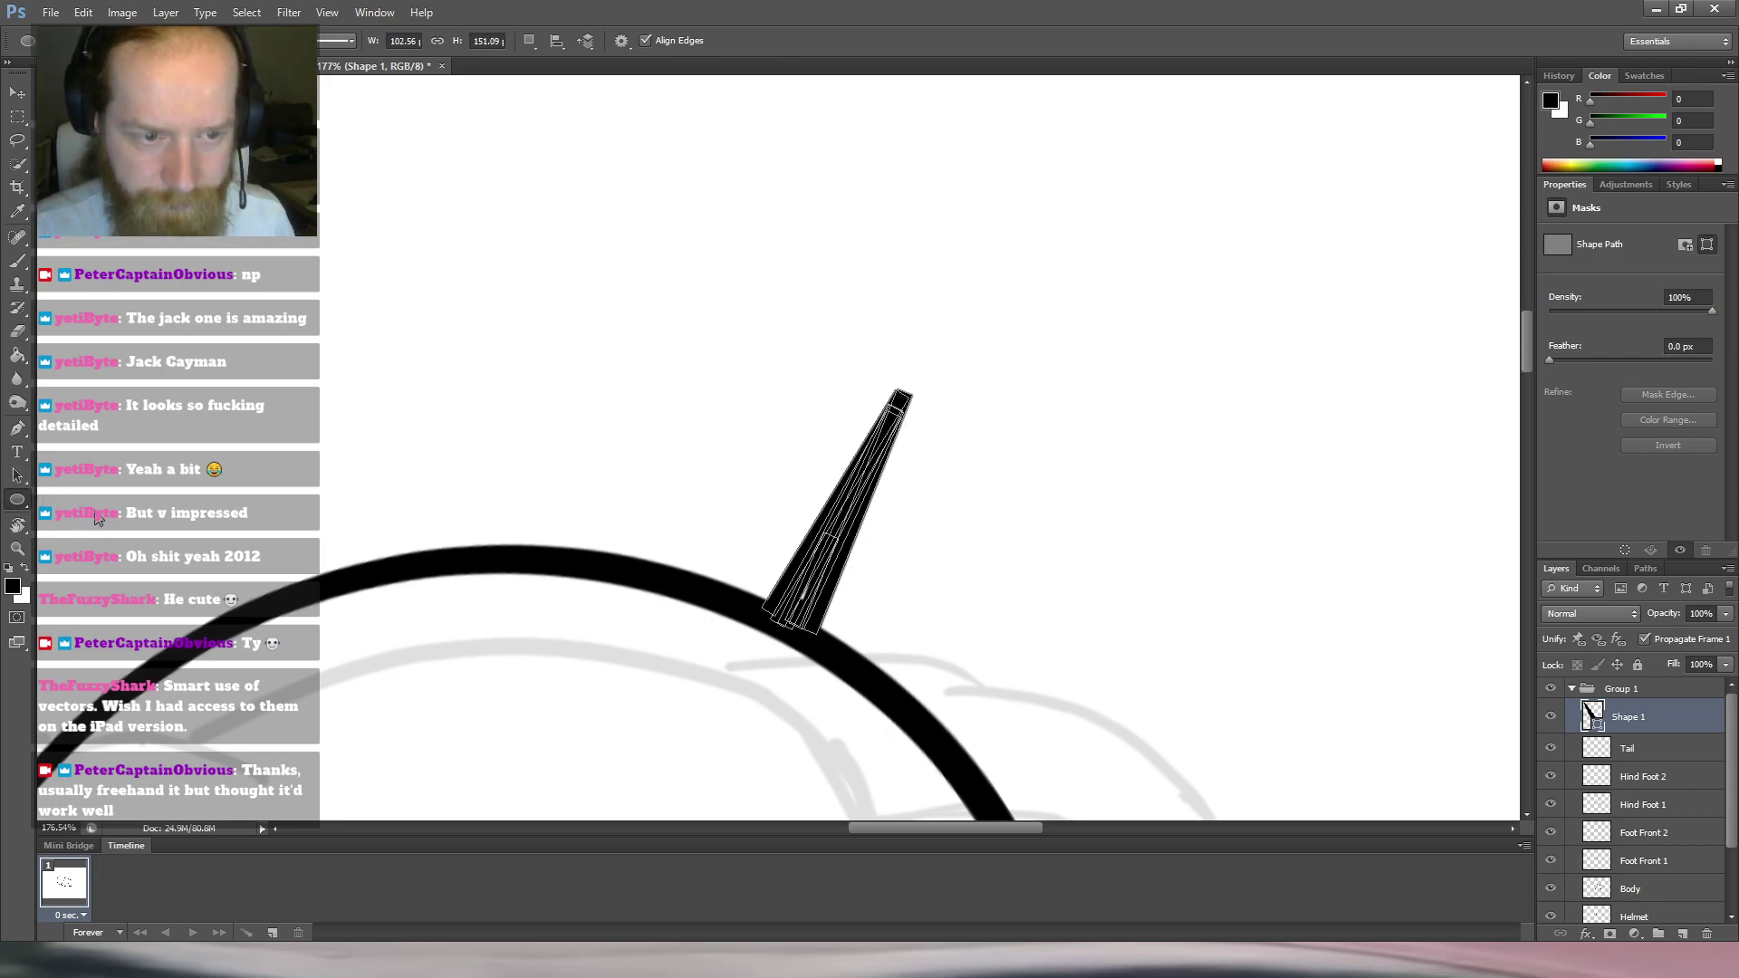
key("shift")
left_click_drag(890, 363, 927, 371)
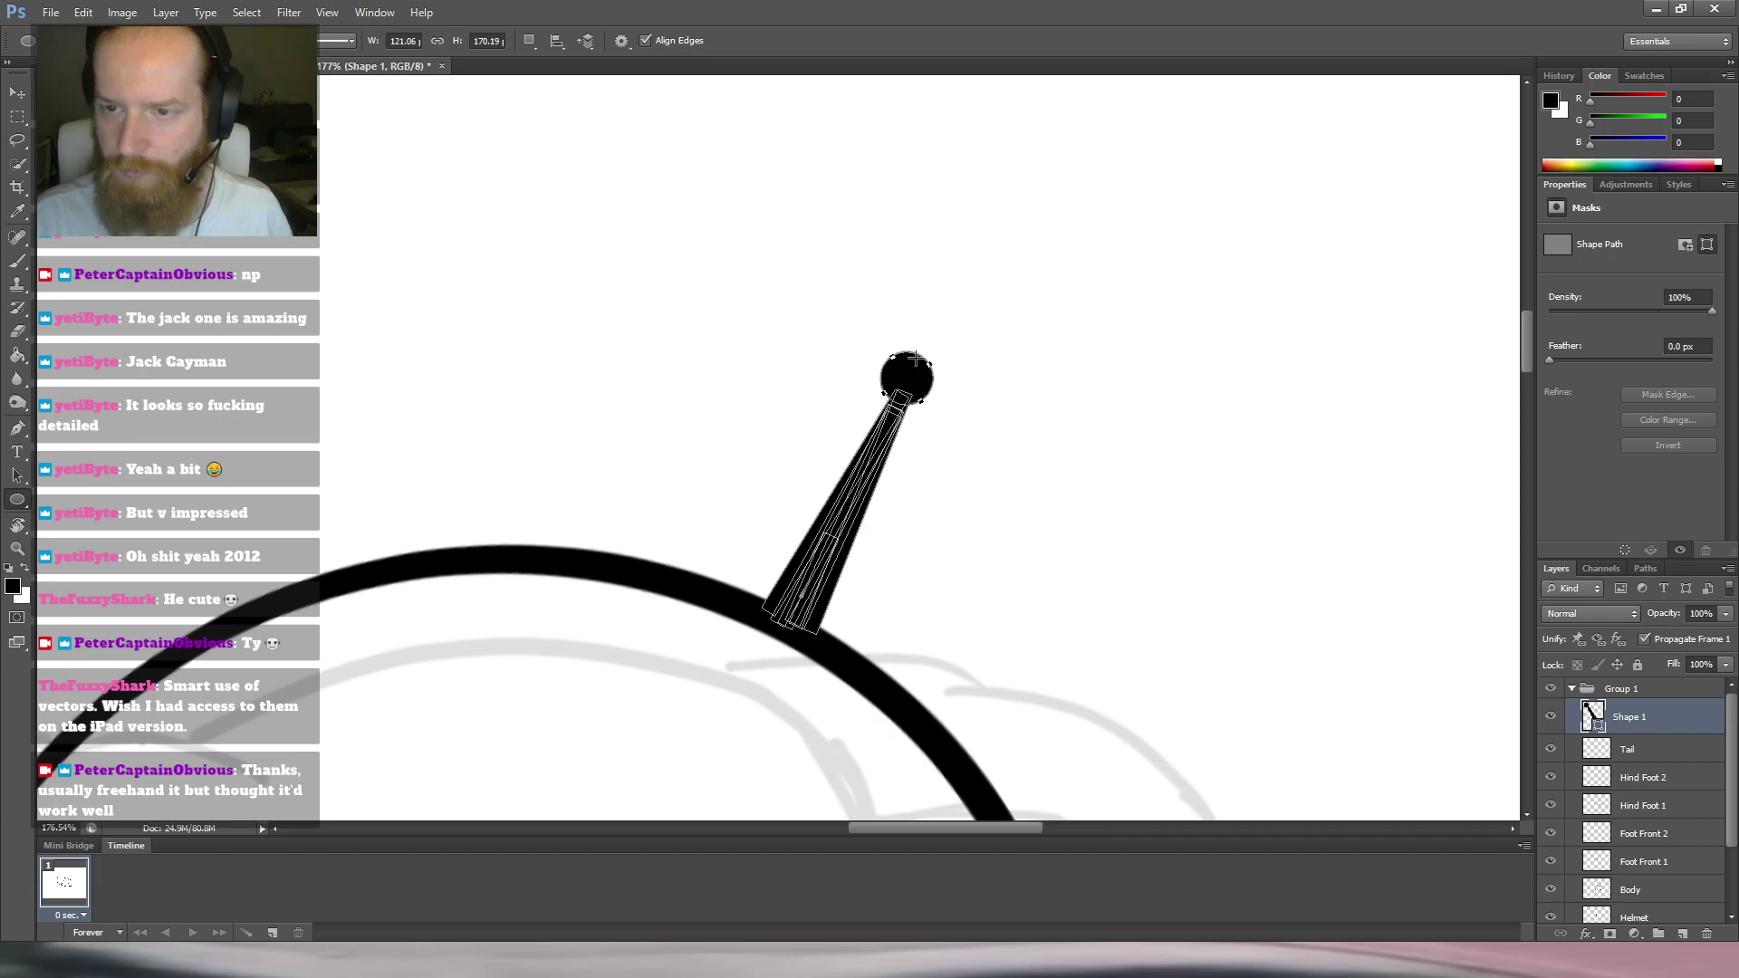
key("ctrl+0")
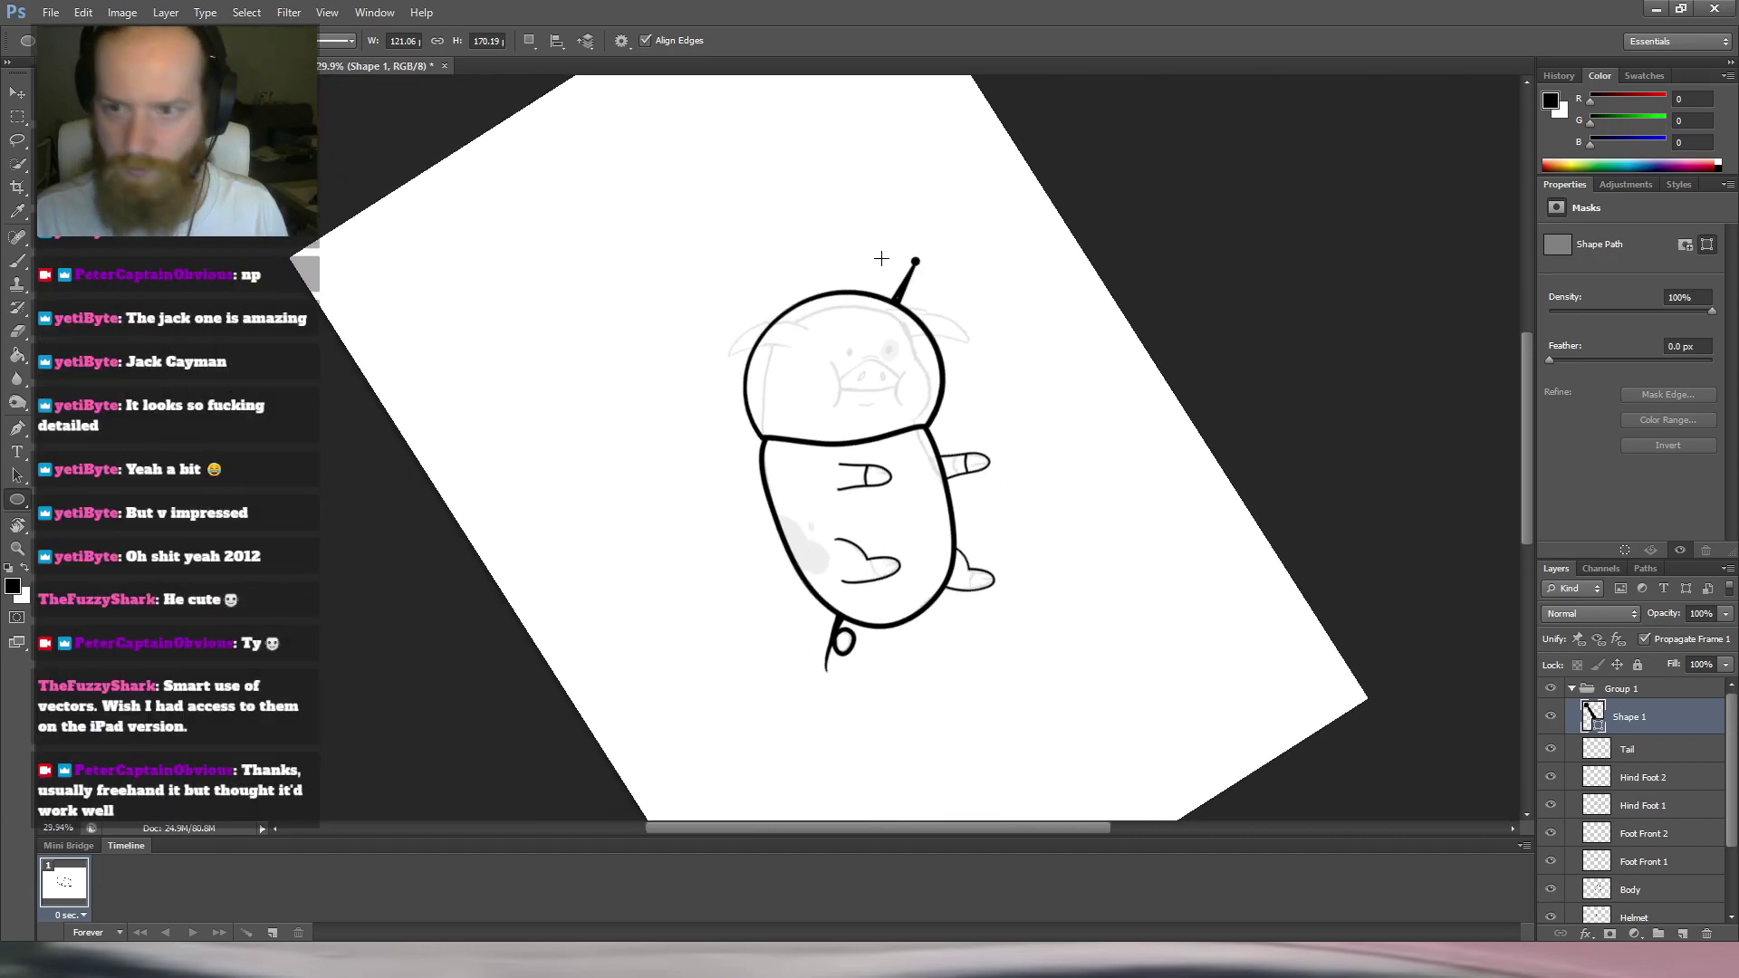
left_click_drag(873, 305, 738, 205)
key("r")
left_click_drag(935, 228, 671, 167)
left_click(856, 226, "alt")
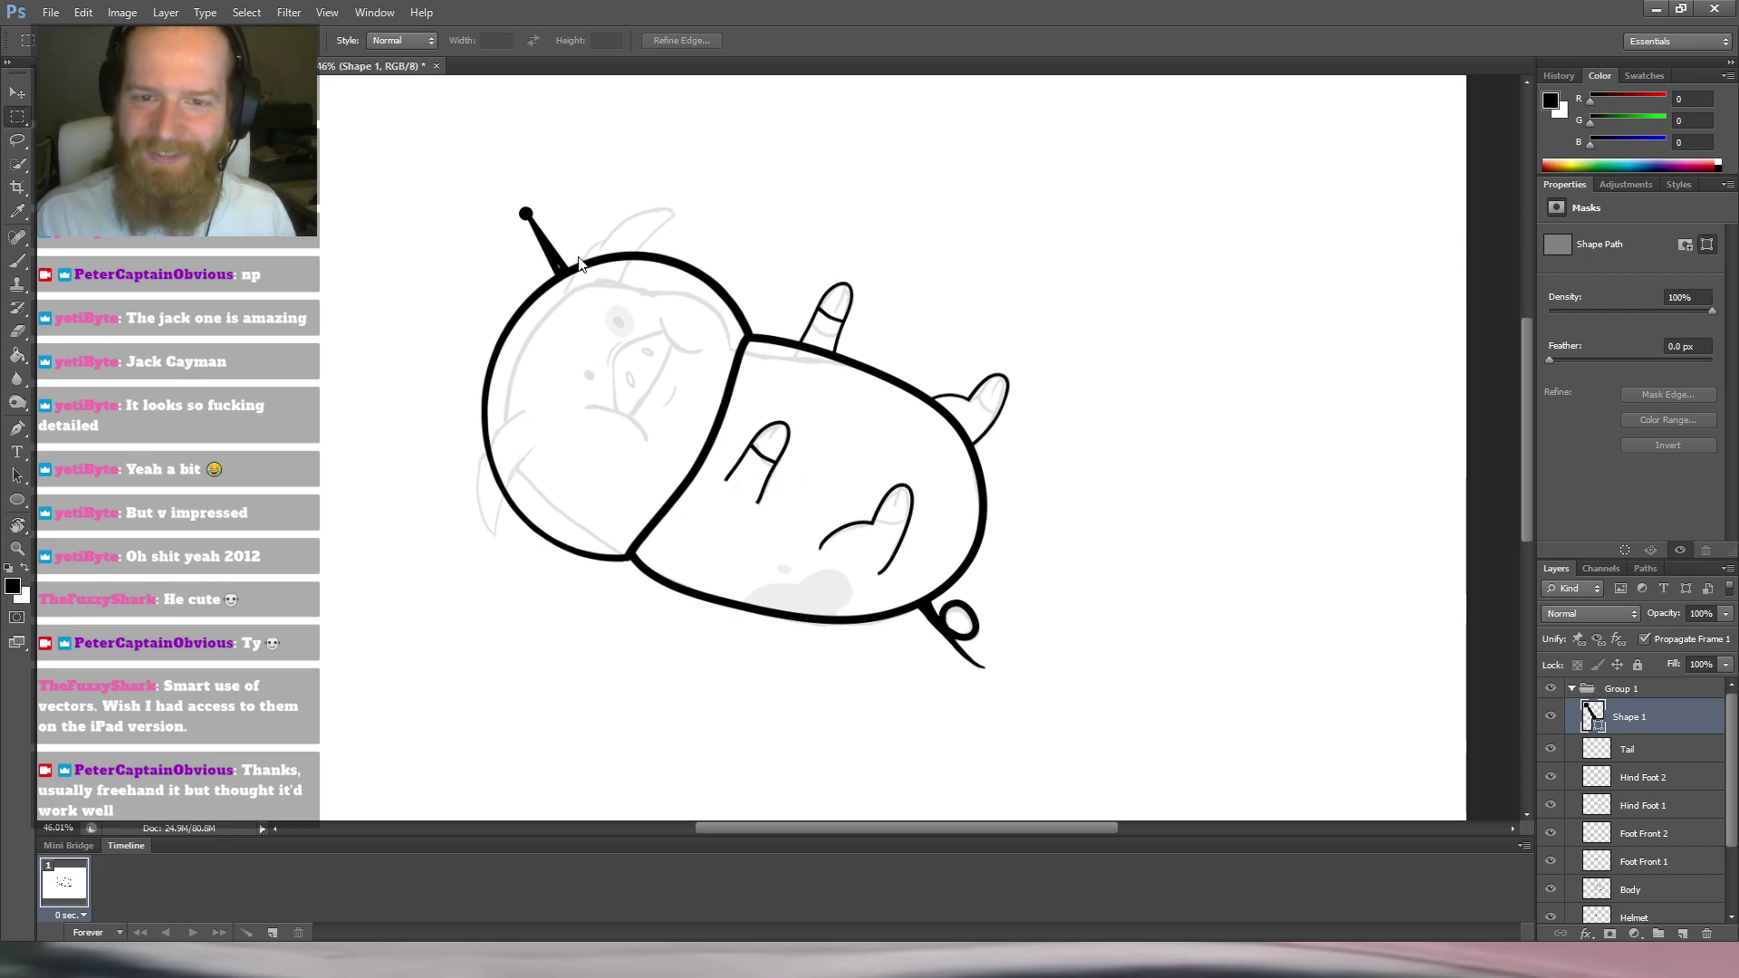
Try transforming the antenna with a 4.61° rotation and its height scaled to 92.87%, seated on the helmet edge.
key("ctrl+t")
left_click_drag(580, 152, 597, 162)
left_click_drag(556, 235, 548, 245)
left_click_drag(600, 185, 592, 176)
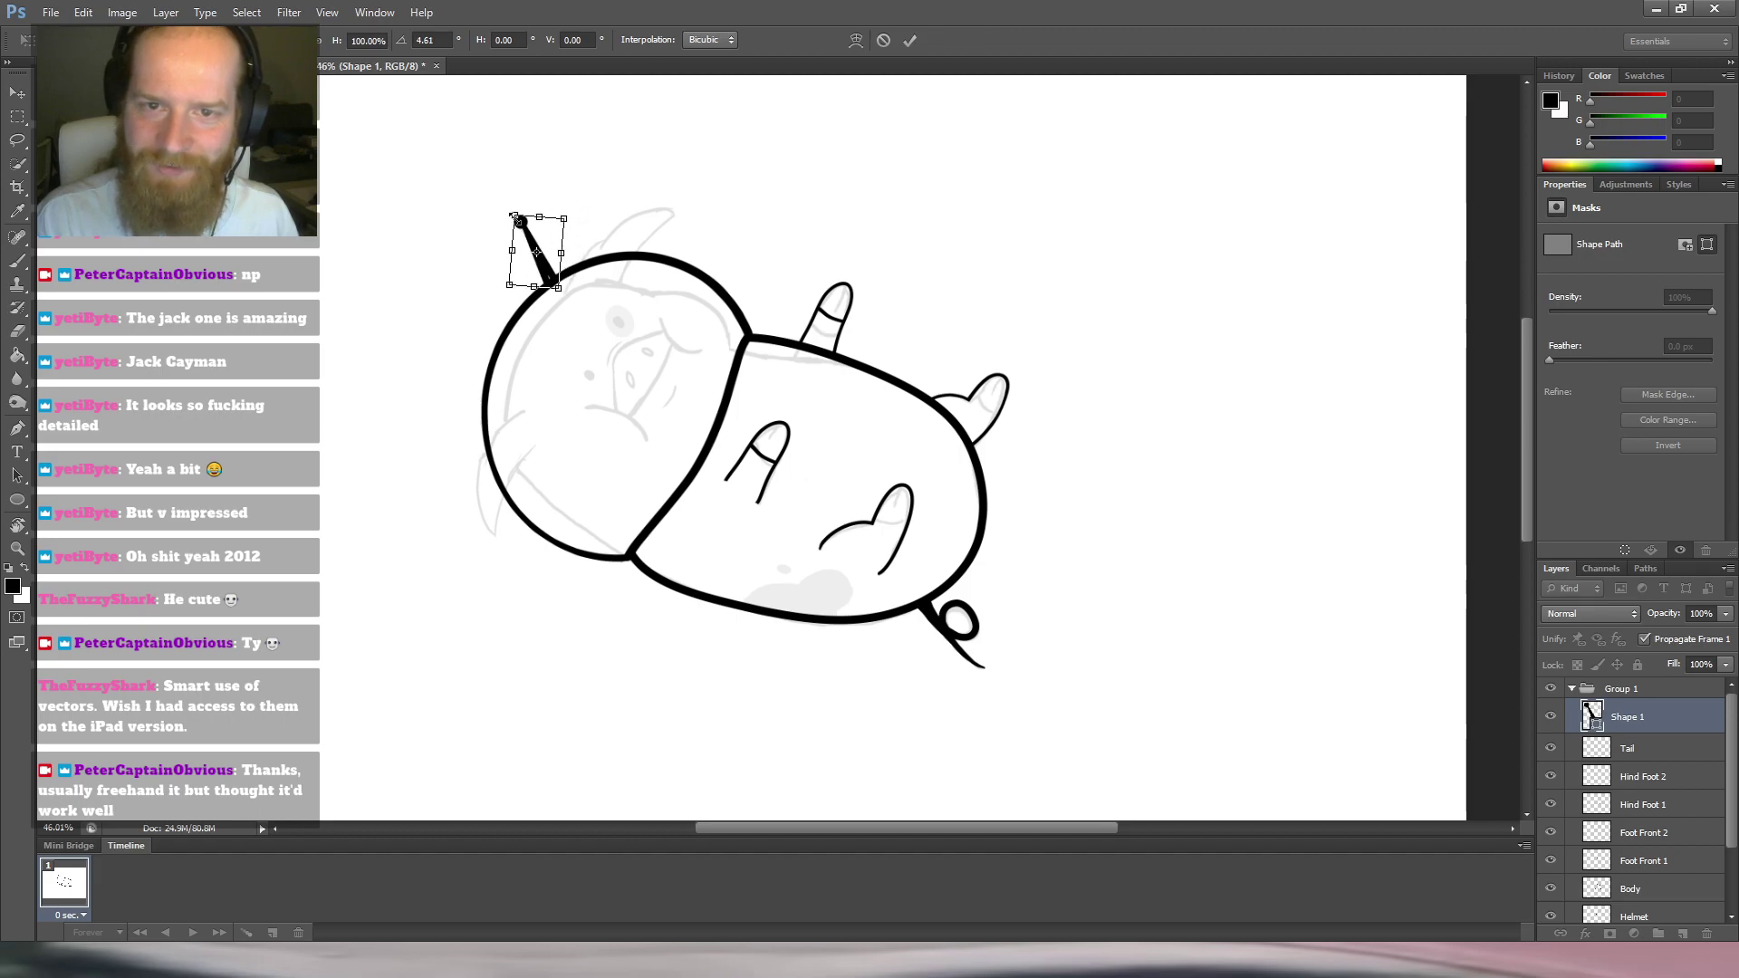
left_click_drag(516, 218, 521, 223)
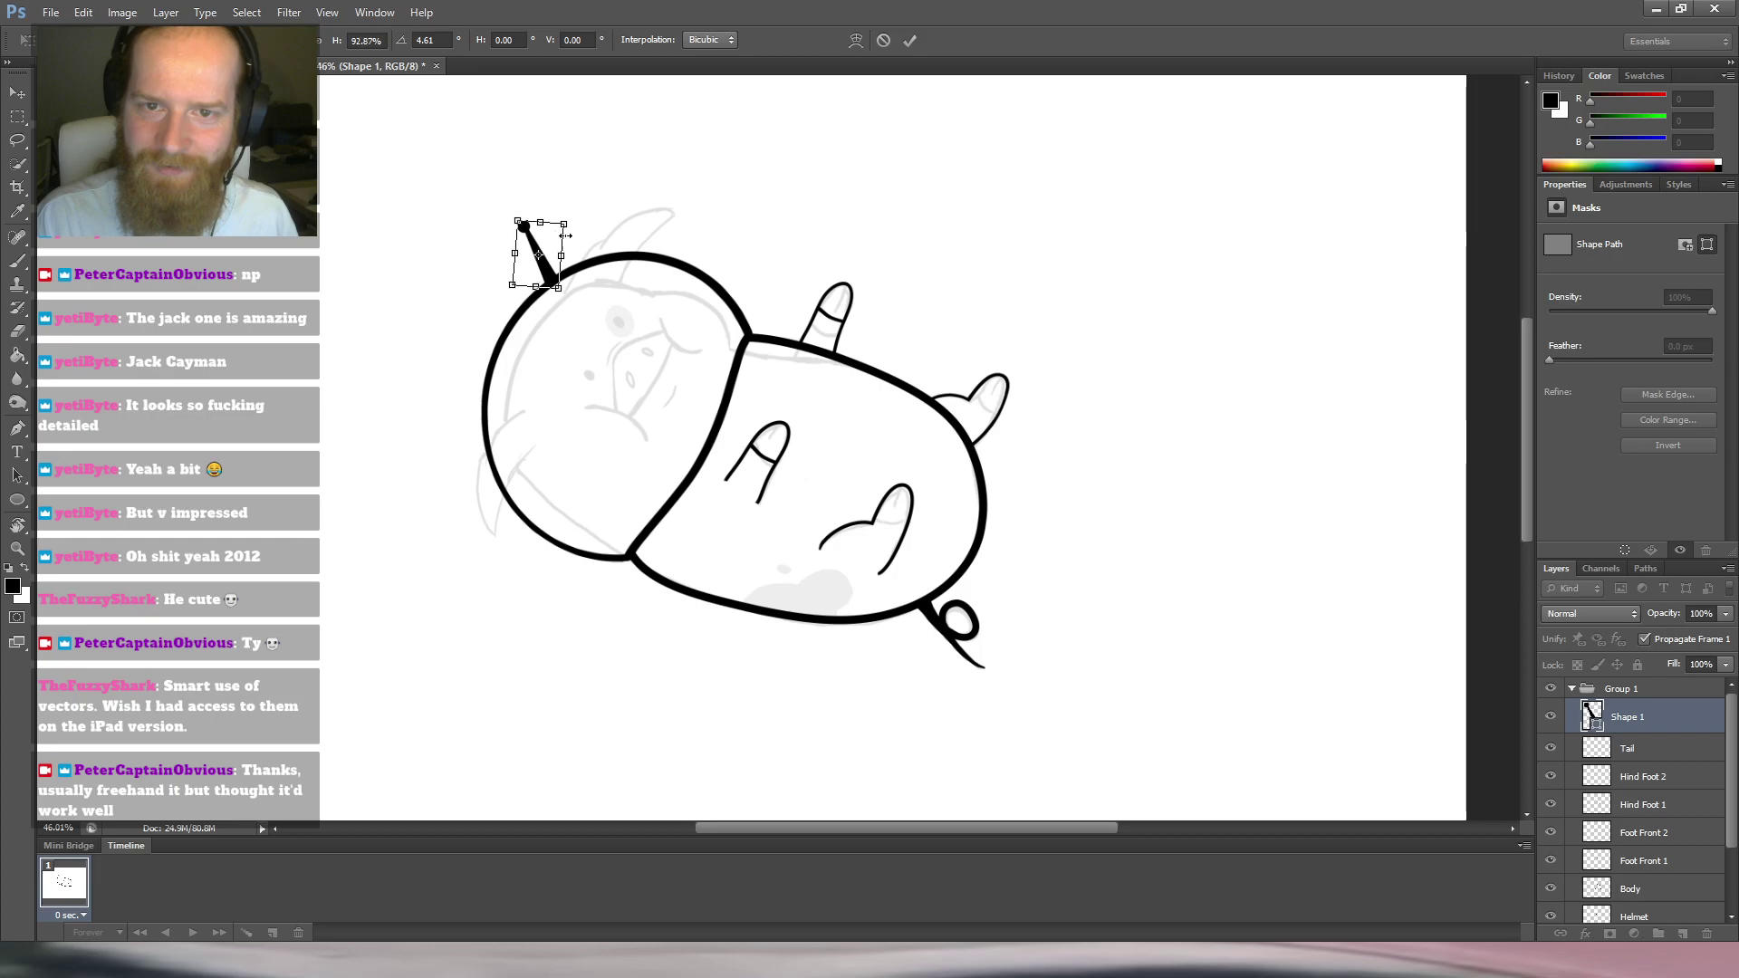
key("Return")
key("m")
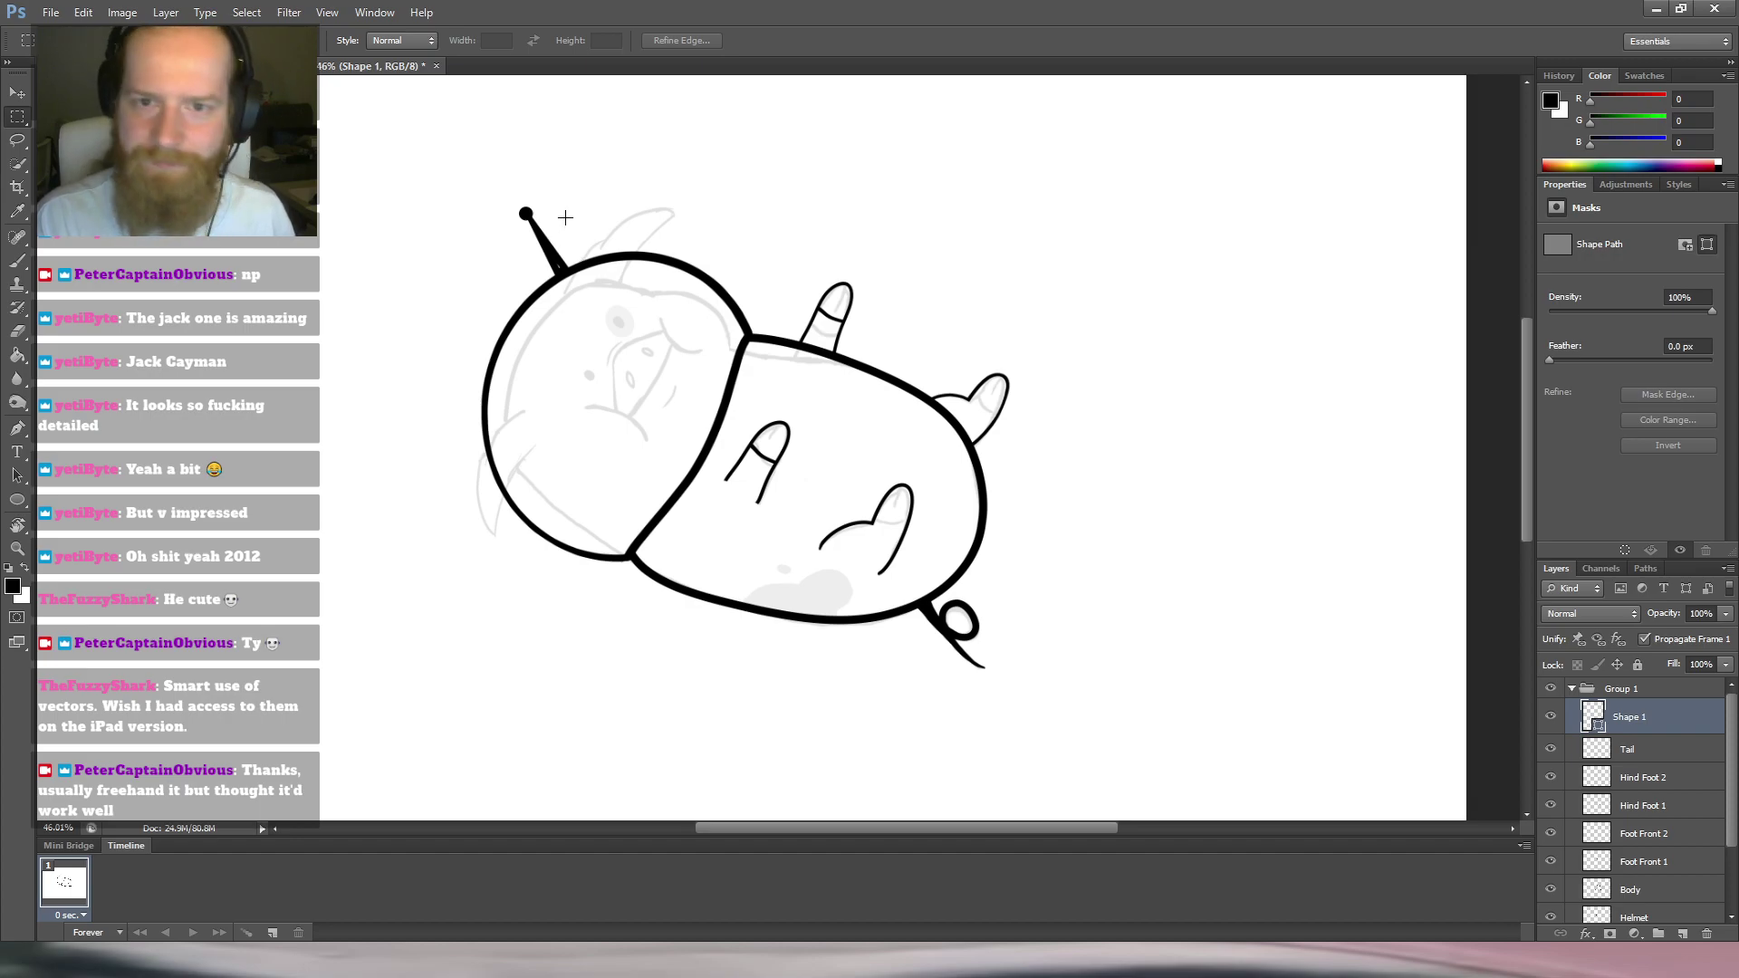
Try transforming the antenna with a 13.88° rotation and its height scaled to 87.25%.
key("ctrl+t")
left_click_drag(568, 156, 584, 163)
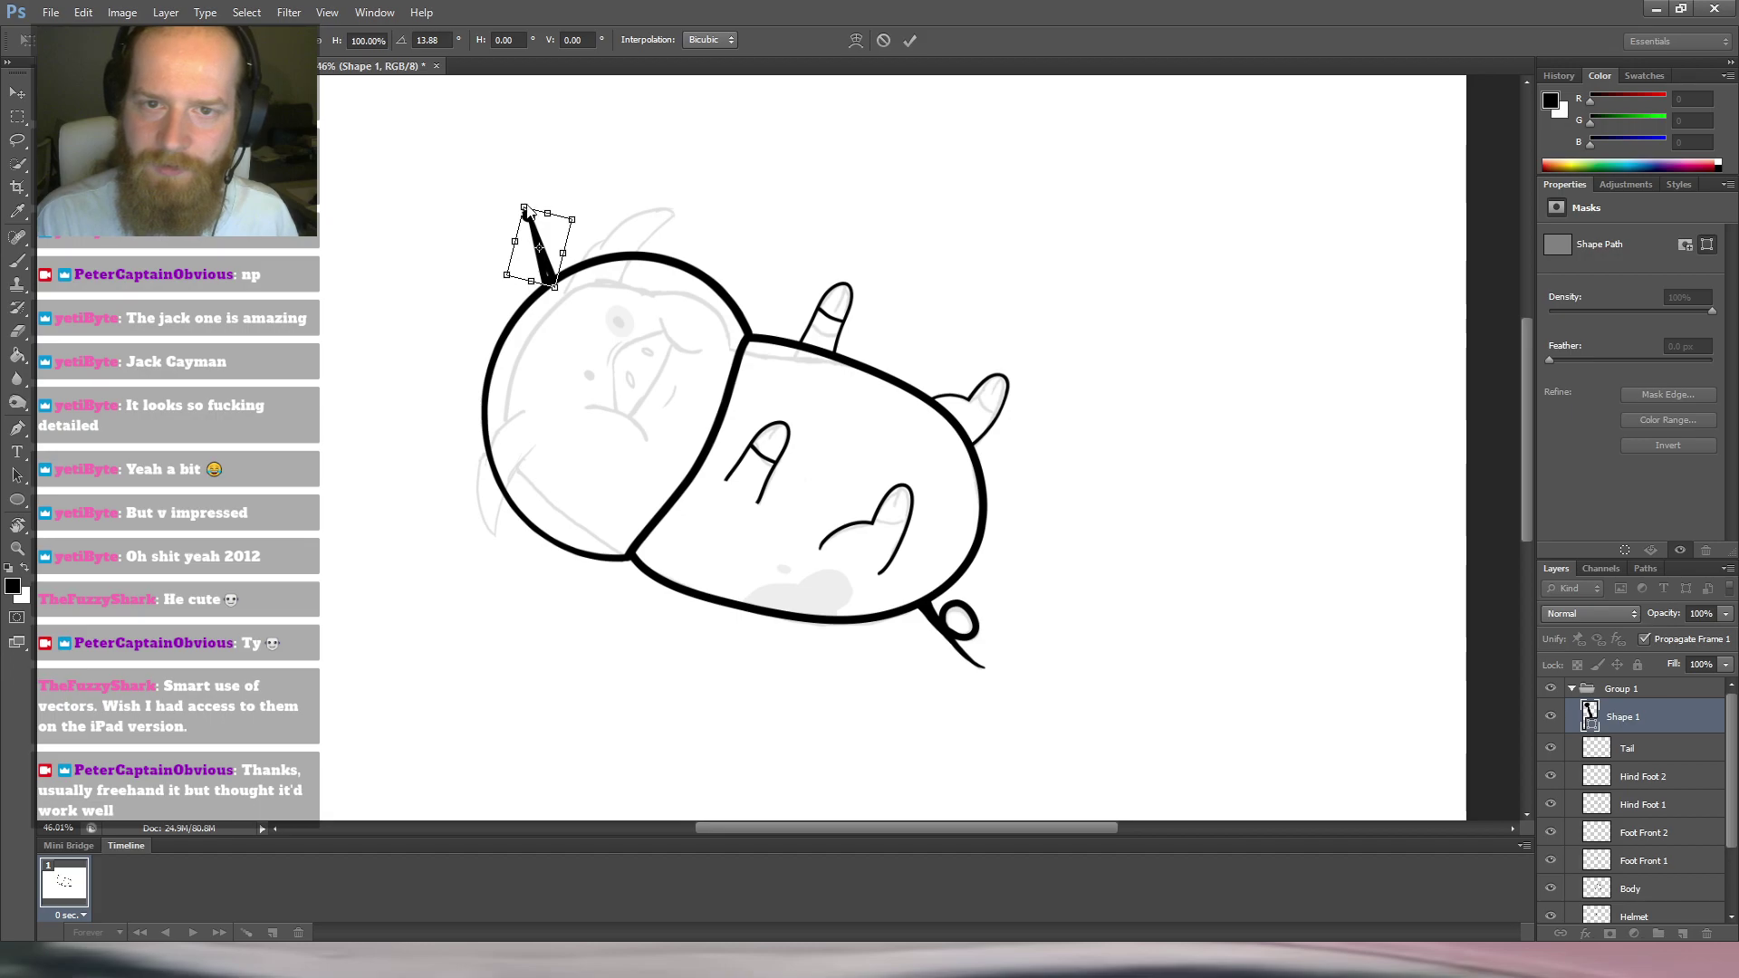
left_click_drag(524, 204, 528, 217)
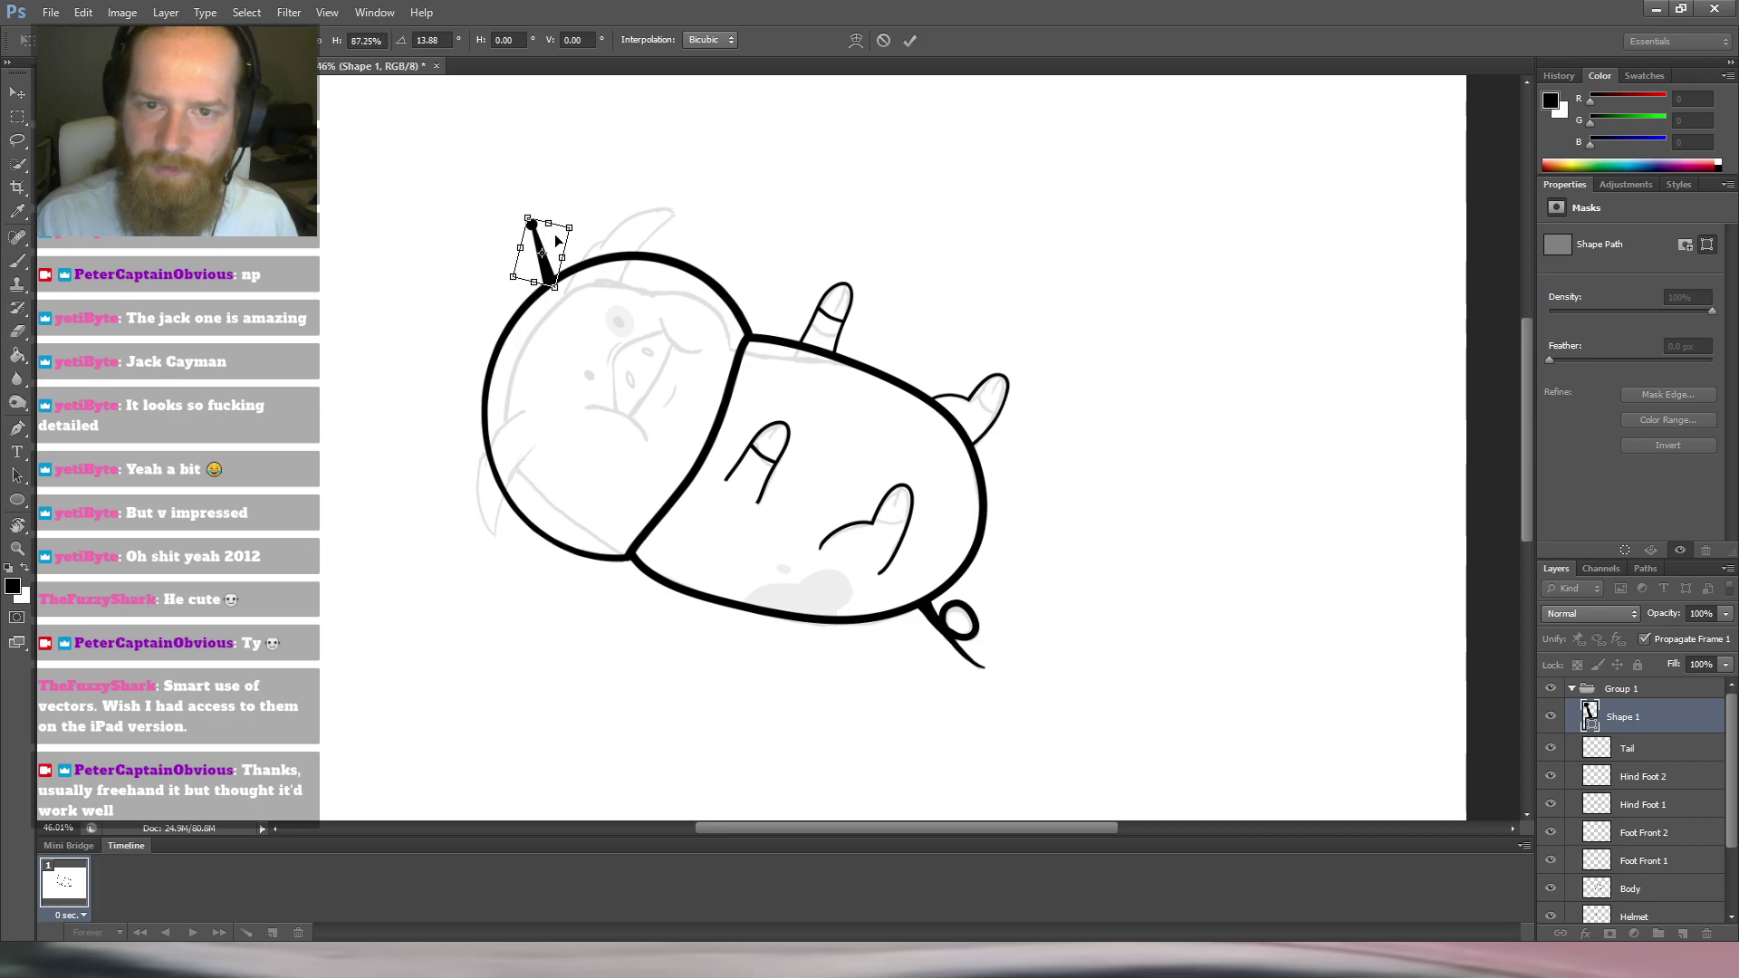
left_click_drag(561, 230, 581, 209)
key("Return")
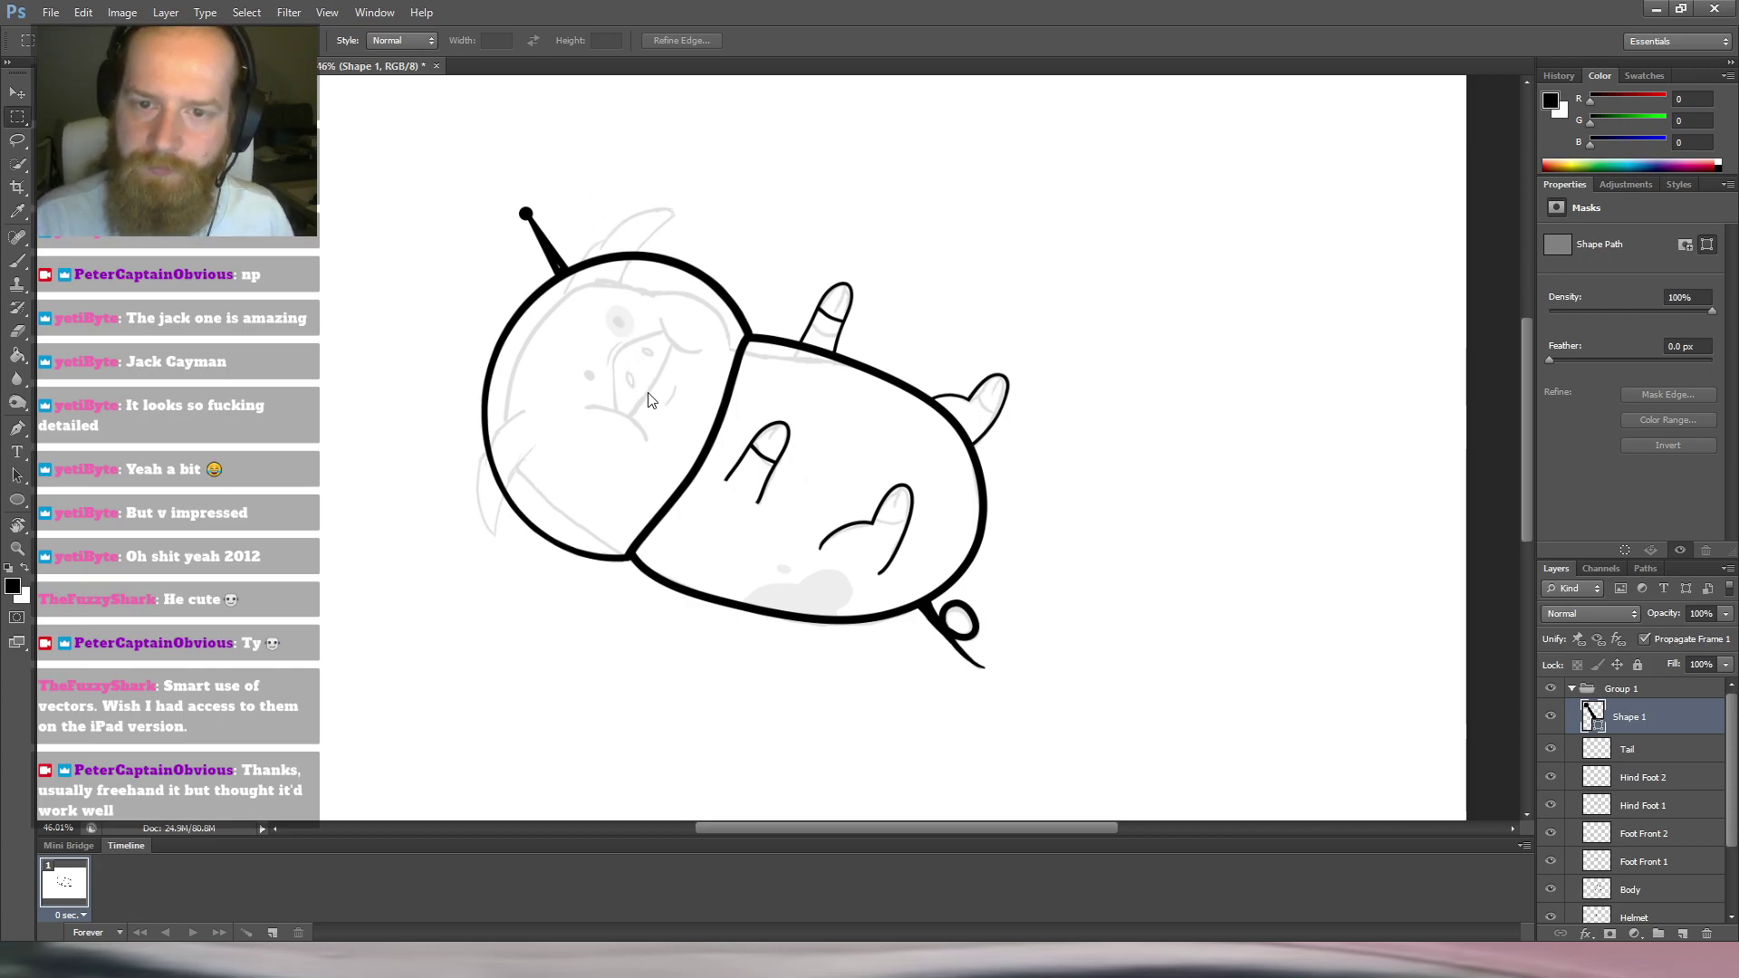
Rotate the antenna slightly clockwise and move its base down along the helmet outline, keeping its size.
key("ctrl+t")
left_click_drag(556, 155, 544, 235)
key("Return")
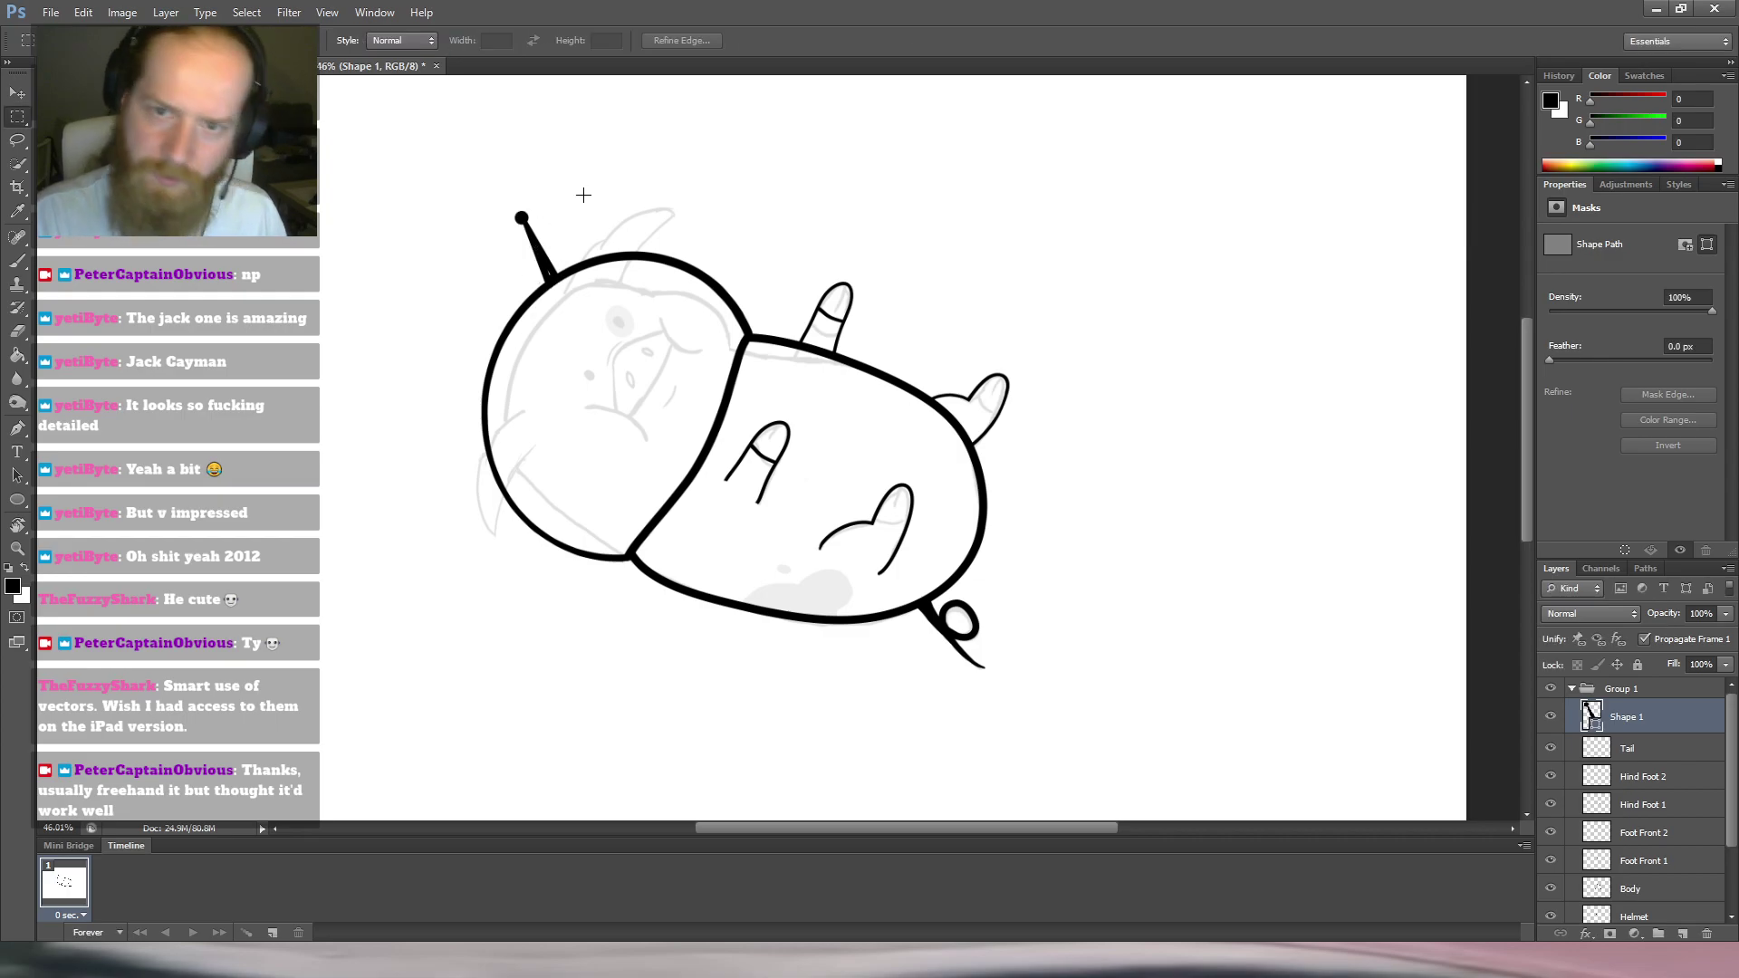
Save the document with the finished antenna placement.
mouse_move(665, 198)
left_mouse_down()
mouse_move(631, 197)
mouse_move(665, 199)
left_mouse_up()
scroll(666, 199, "down", 1)
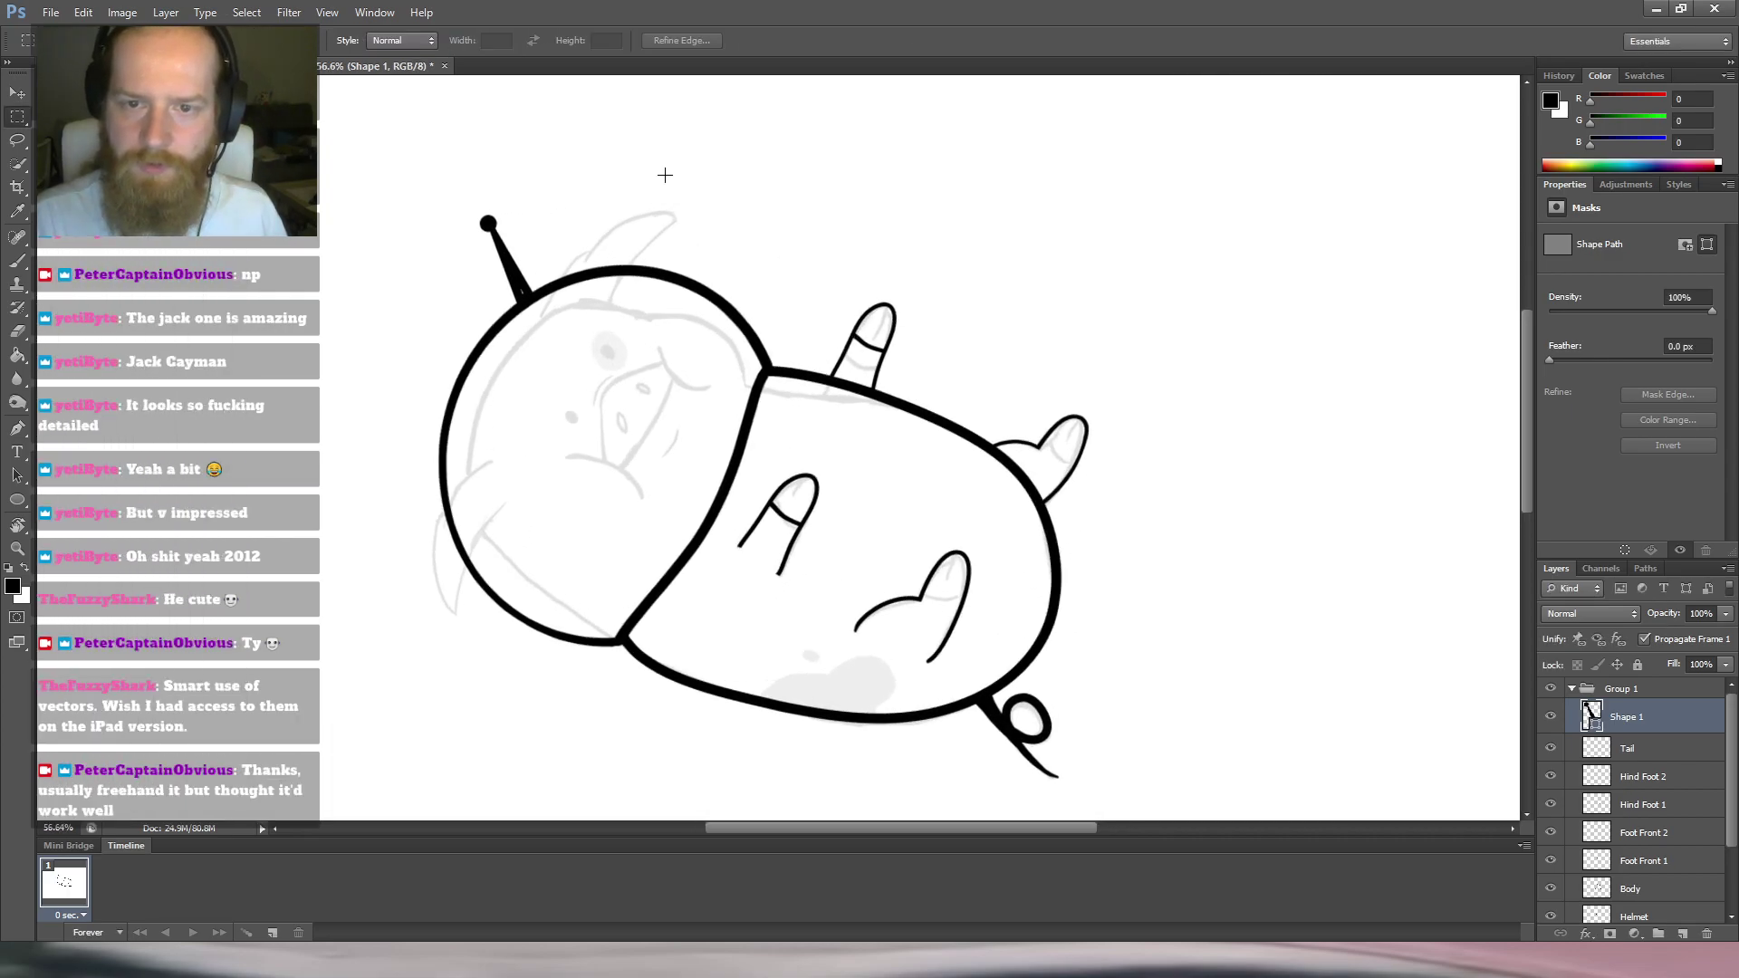
scroll(706, 218, "down", 3)
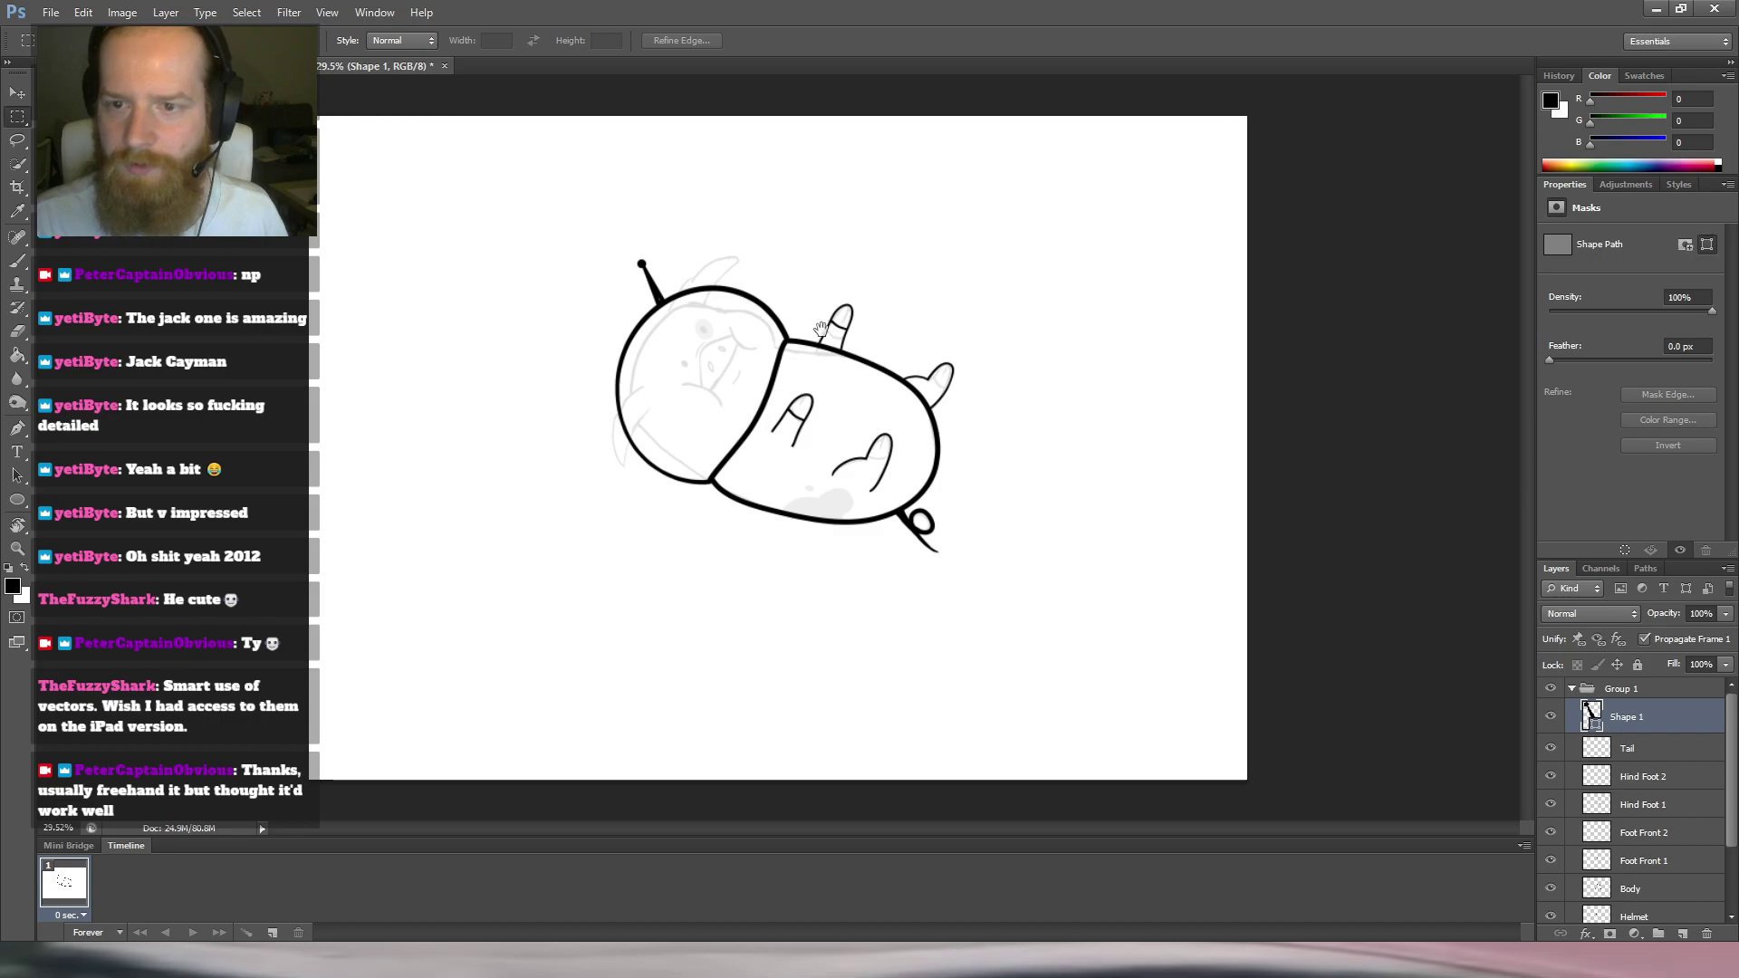
scroll(796, 337, "up", 3)
left_click_drag(795, 337, 928, 427)
scroll(715, 335, "up", 4)
key("ctrl+s")
Rasterize the antenna's shape layer and rename it Antenna.
key("r")
left_click_drag(791, 248, 822, 268)
key("b")
left_click_drag(699, 281, 708, 313)
left_click_drag(1012, 122, 949, 156)
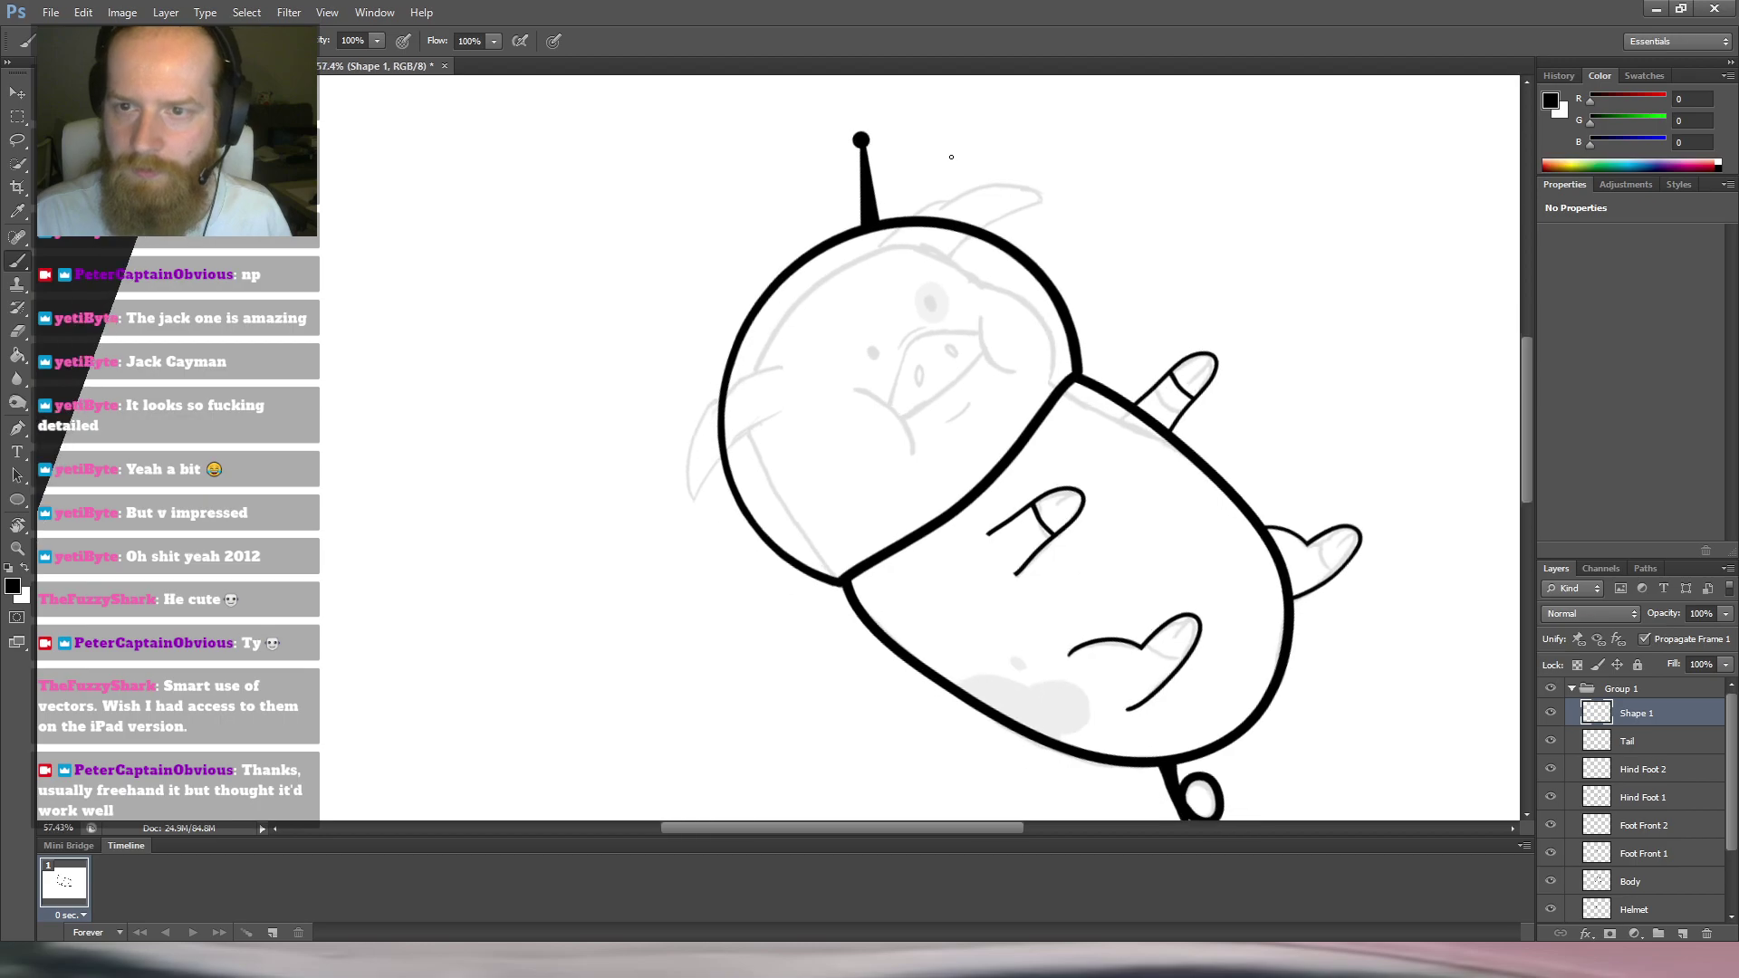
key("Escape")
left_click_drag(1121, 175, 921, 217)
double_click(1642, 714)
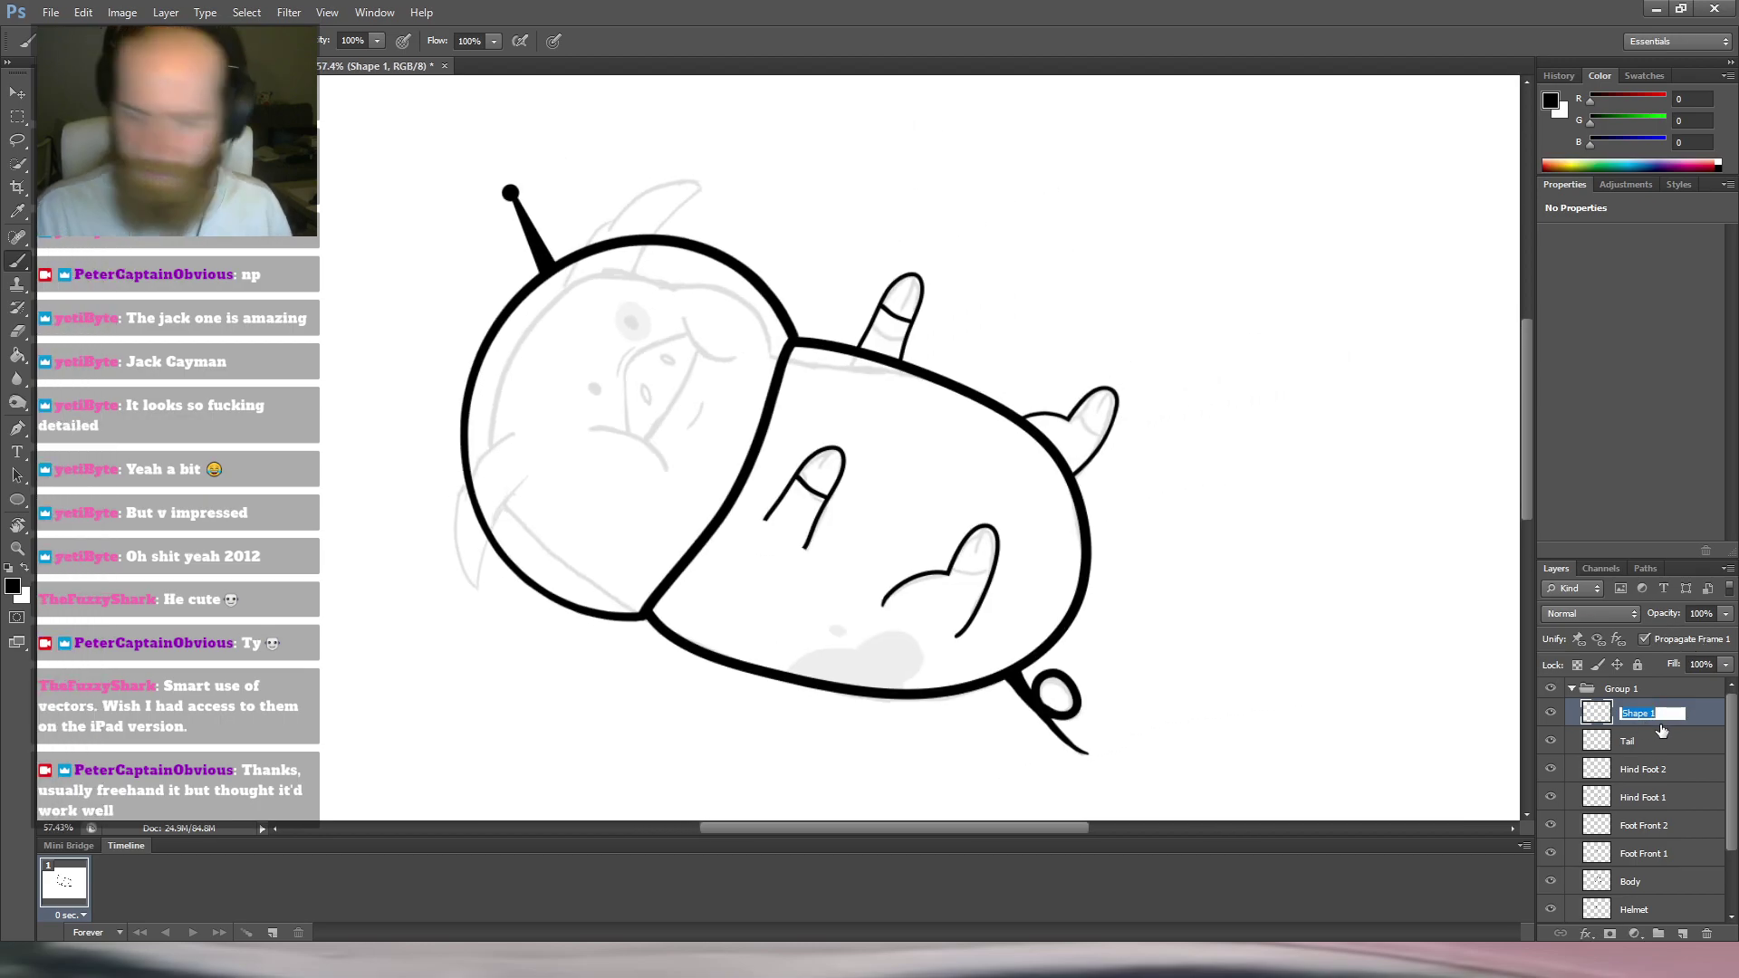
type("Antenna")
key("Return")
Create a layer group above the Antenna layer and name it Suit.
left_click_drag(1096, 305, 945, 340)
left_click_drag(809, 396, 850, 373)
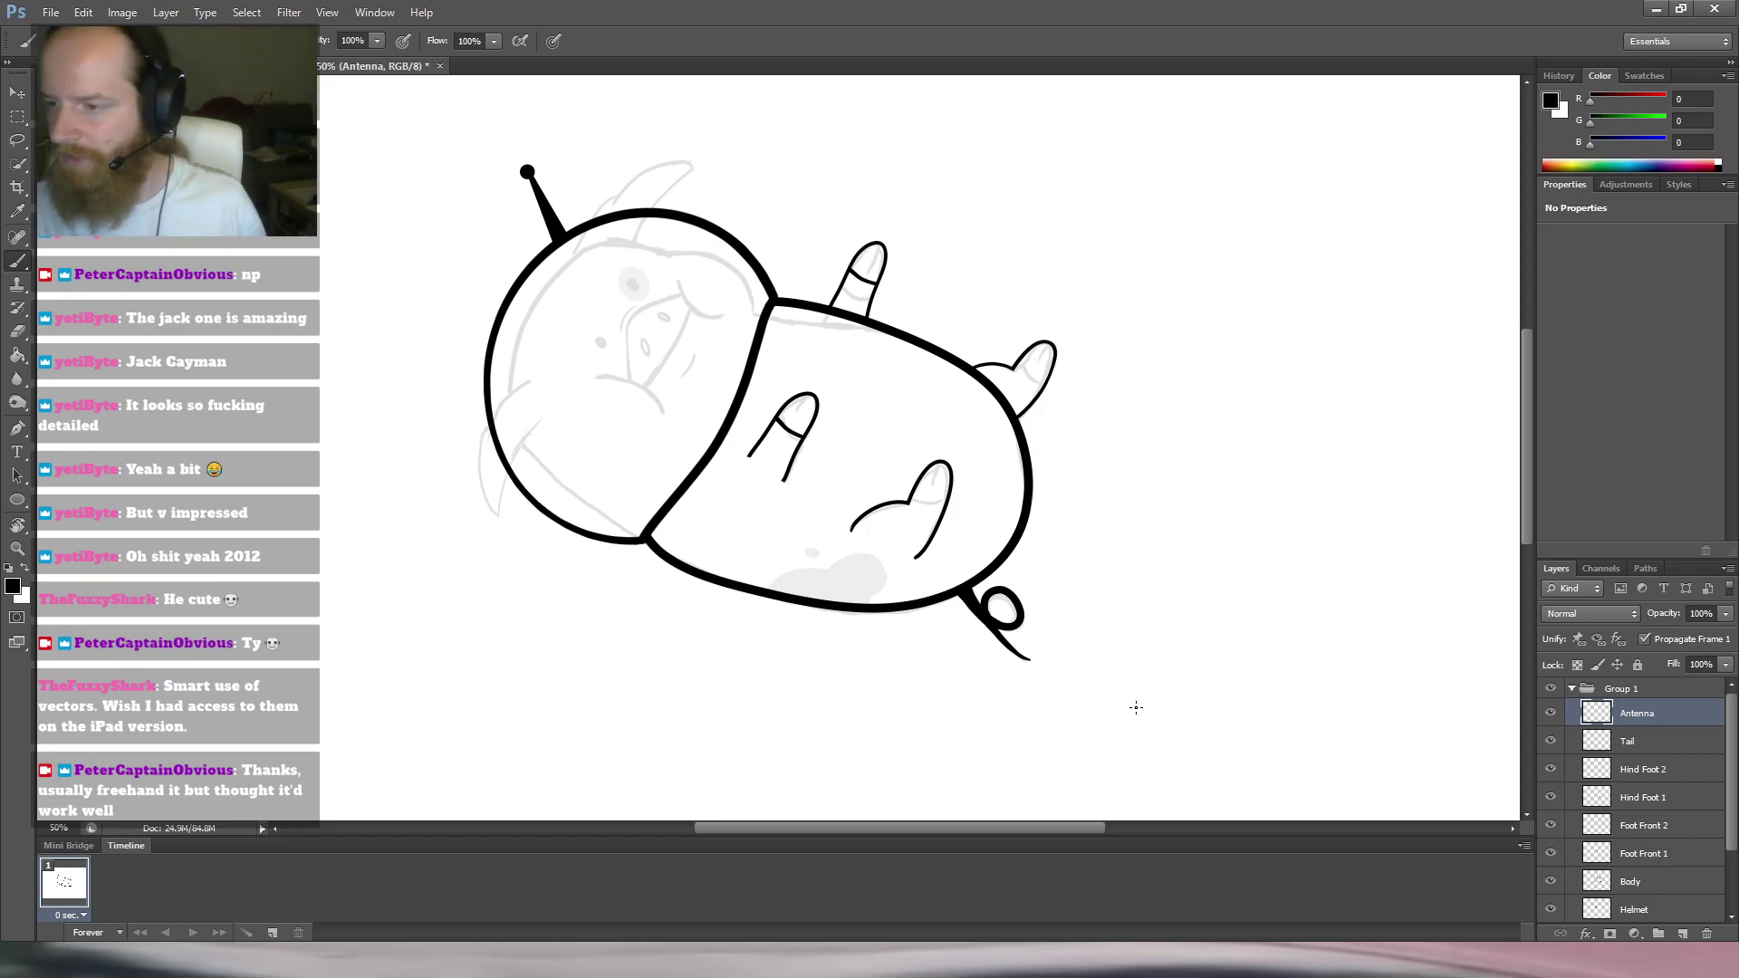
left_click(1659, 934)
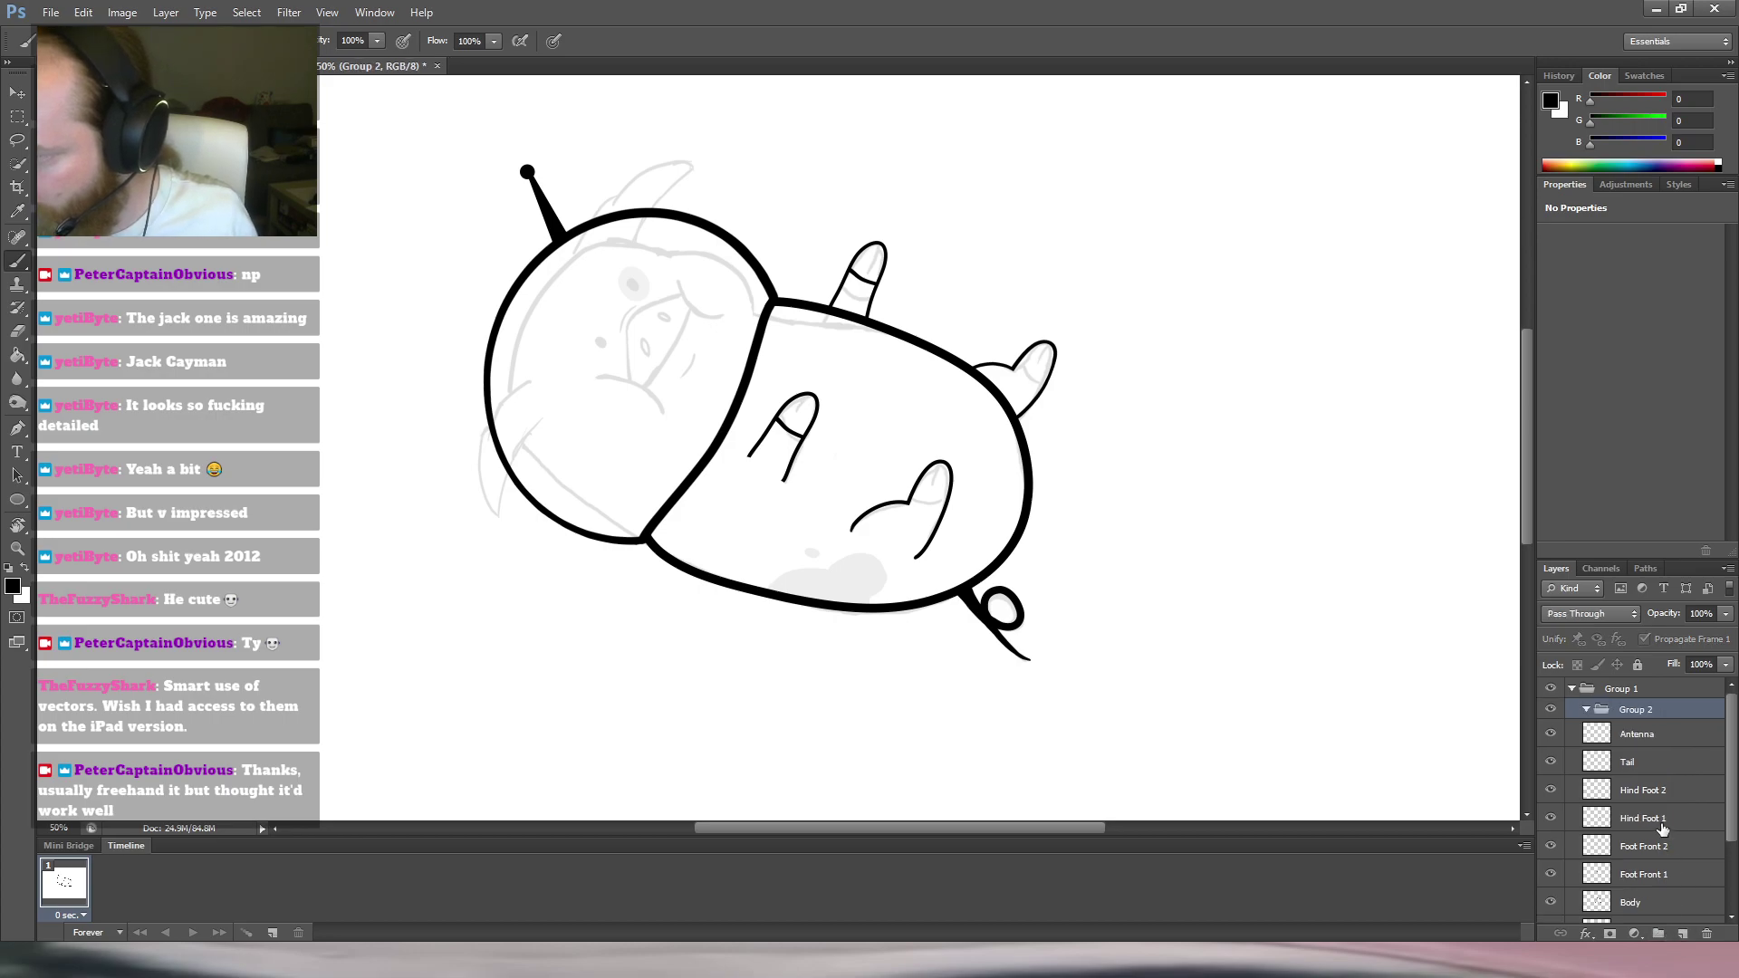
double_click(1642, 711)
type("SUit")
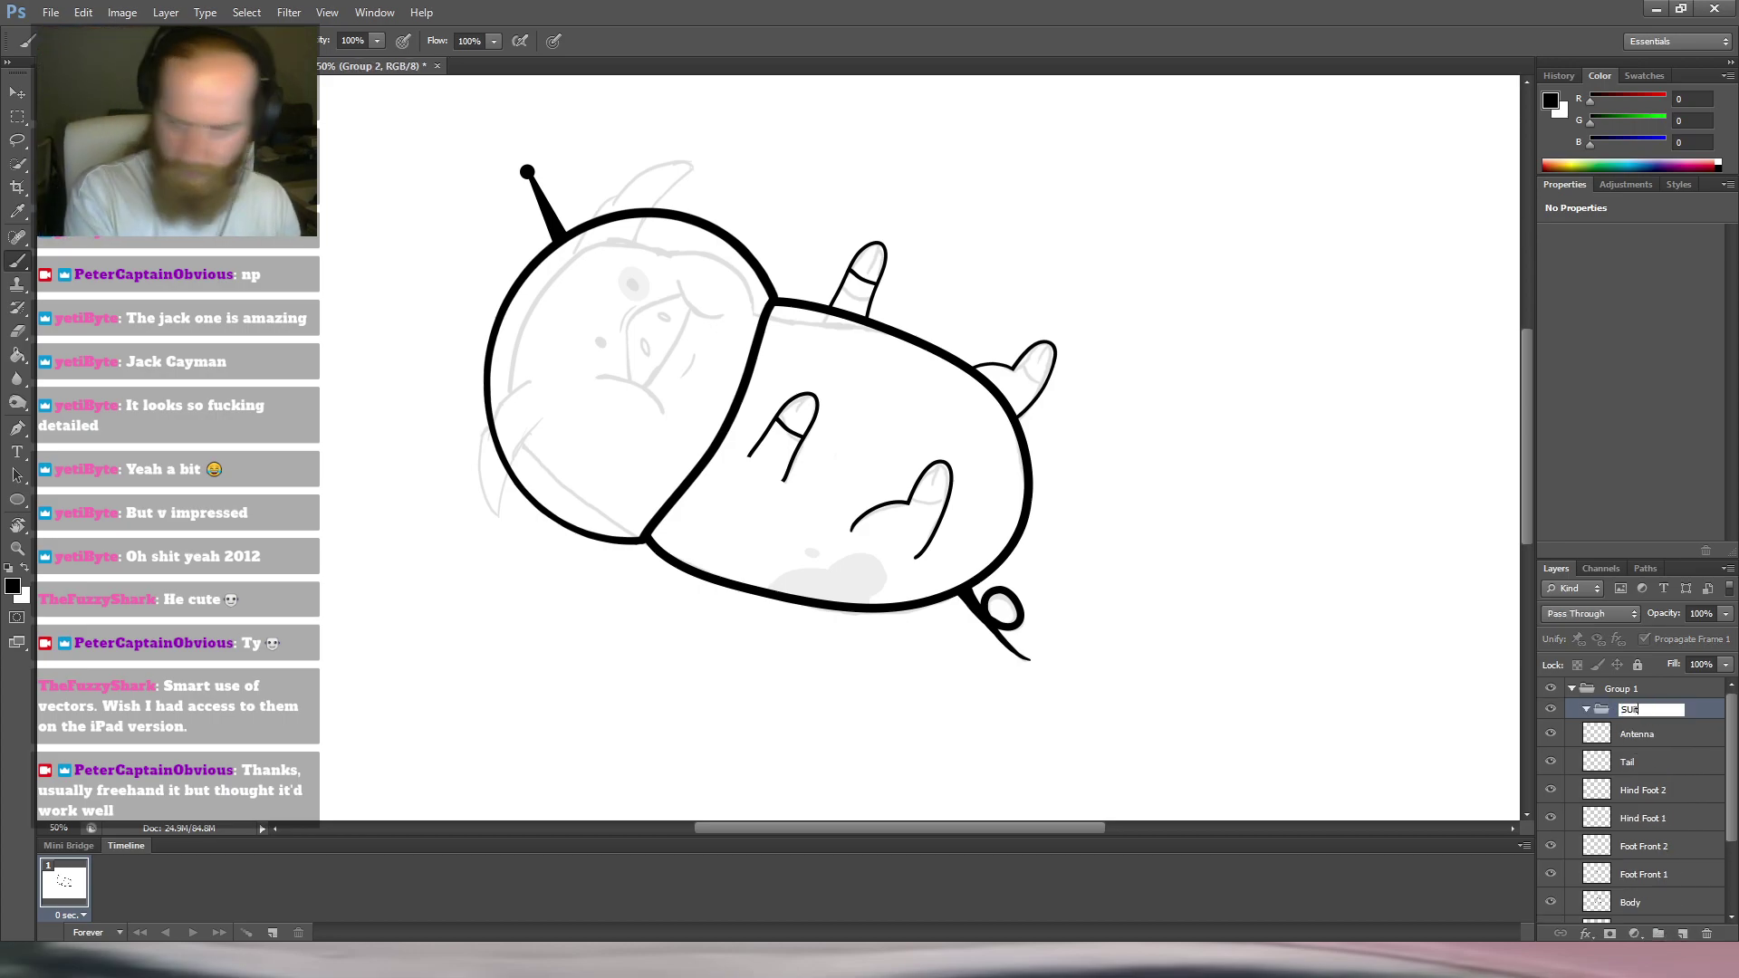
key("Return")
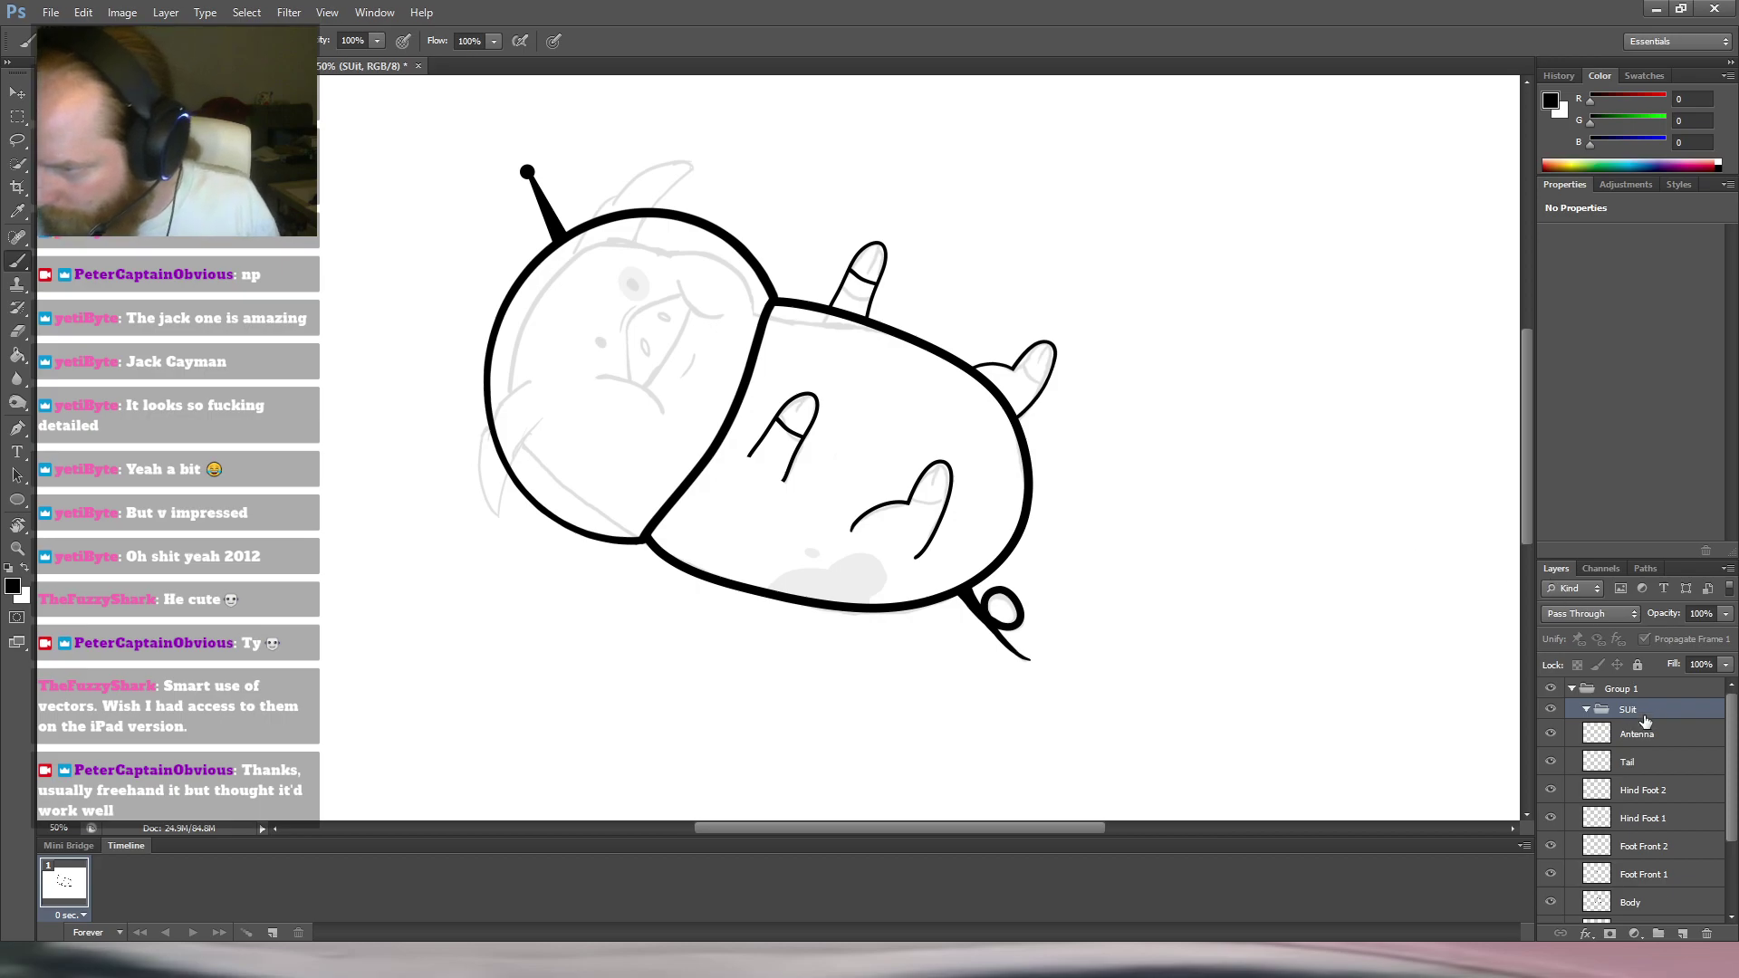
double_click(1631, 710)
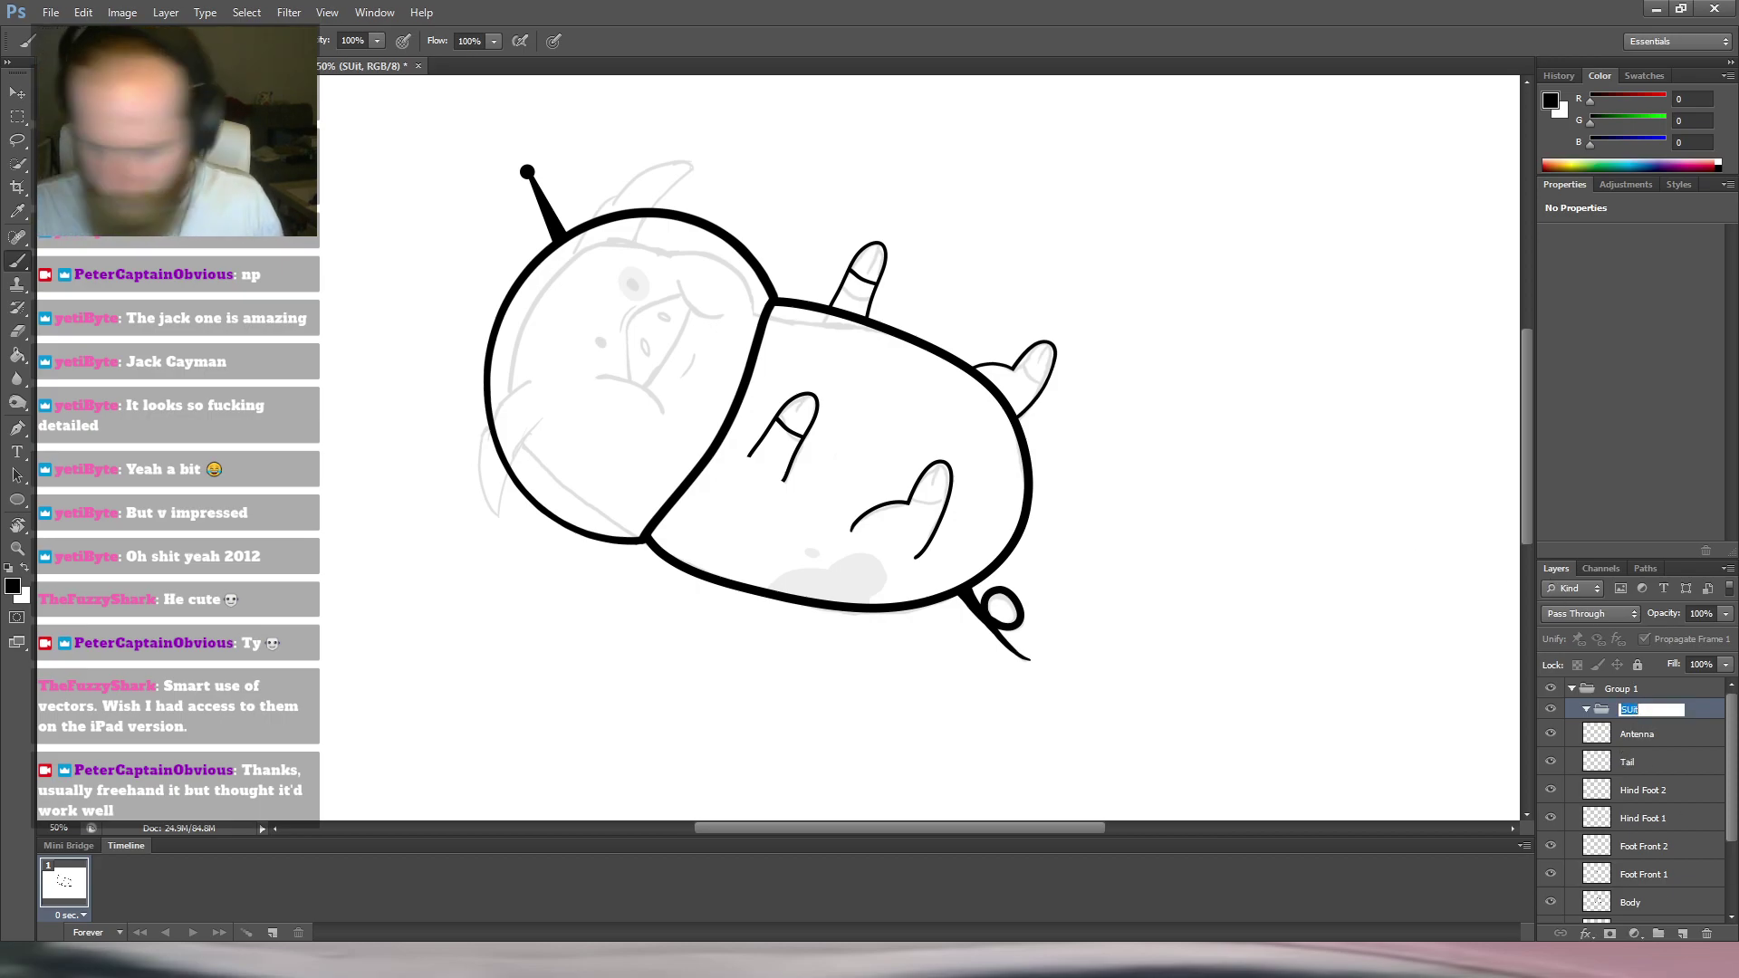
type("Suit")
key("Return")
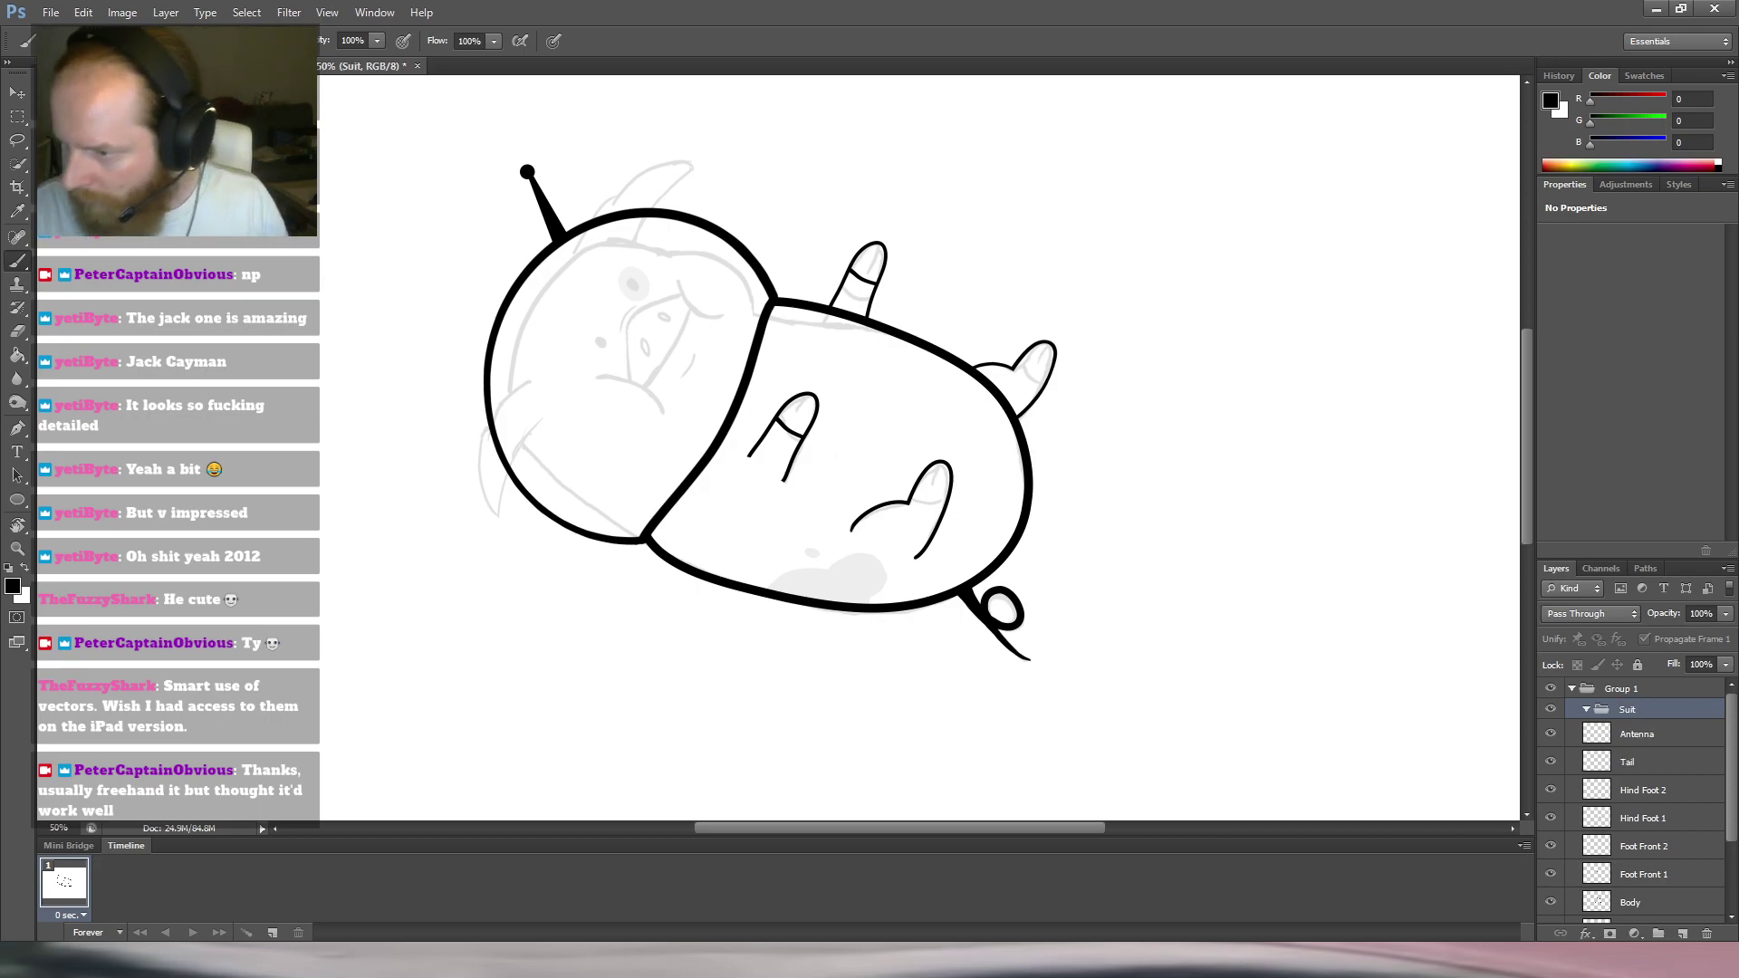
Move all ink layers from Antenna down to Helmet into the Suit group and collapse the group.
scroll(1669, 714, "down", 2)
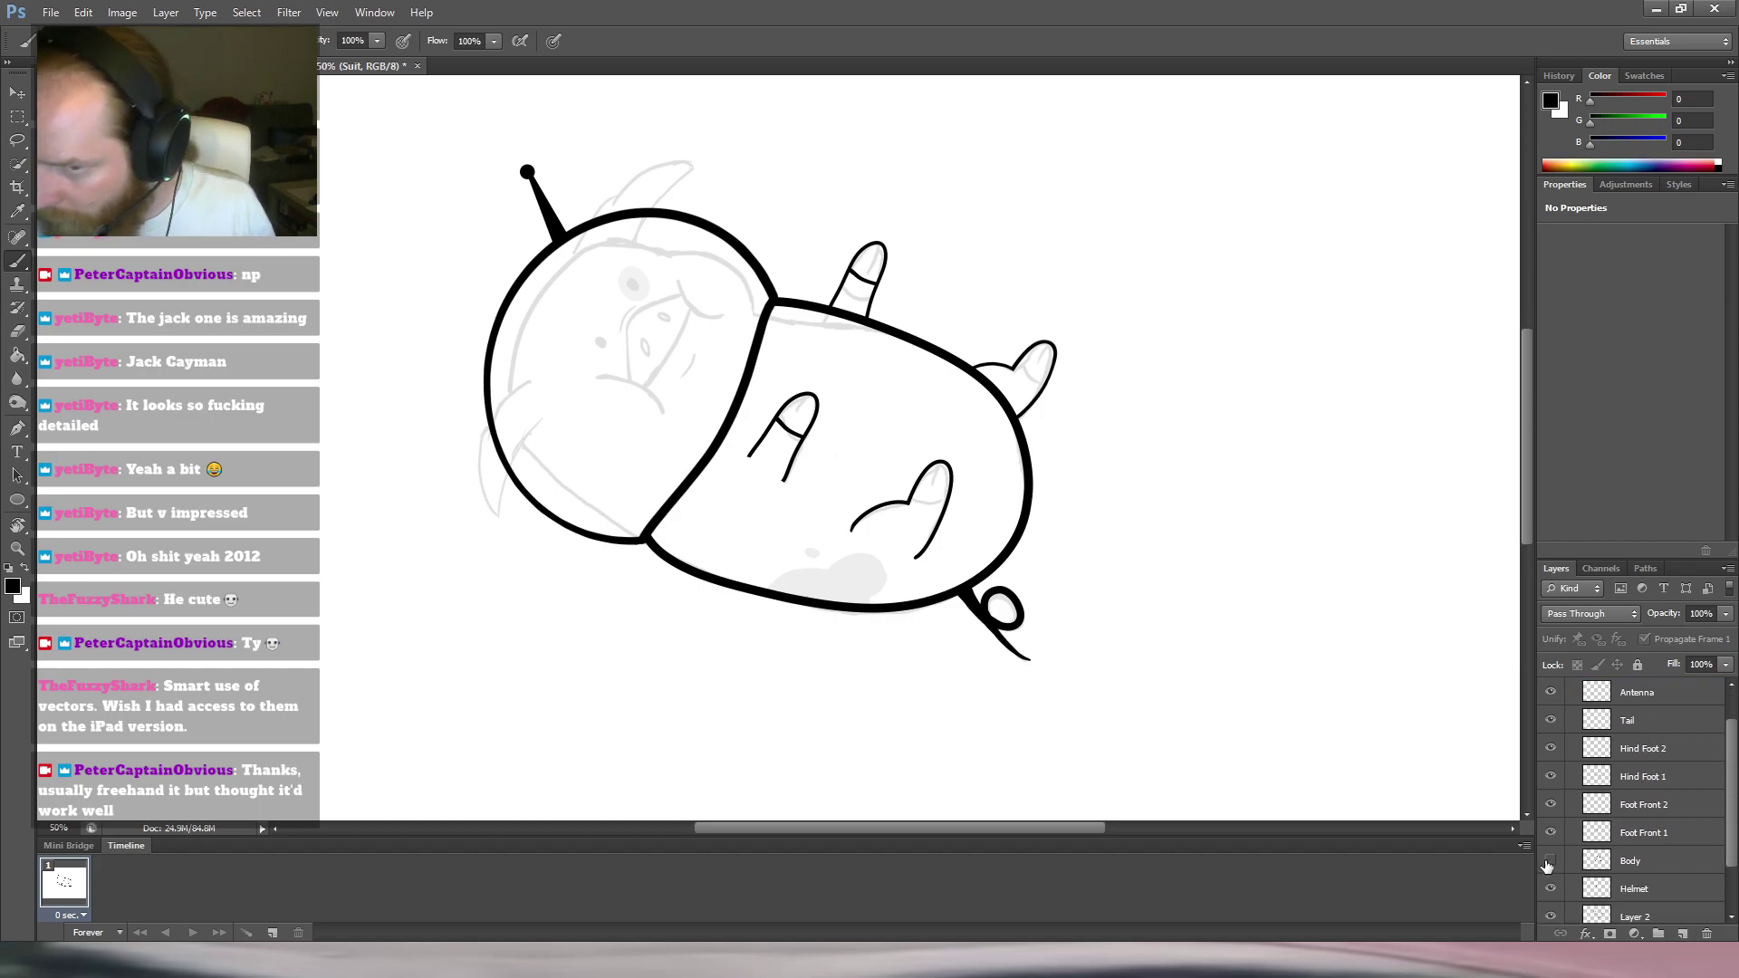
left_click(1550, 861)
left_click(1550, 860)
left_click(1550, 889)
left_click(1550, 894)
left_click(1665, 894)
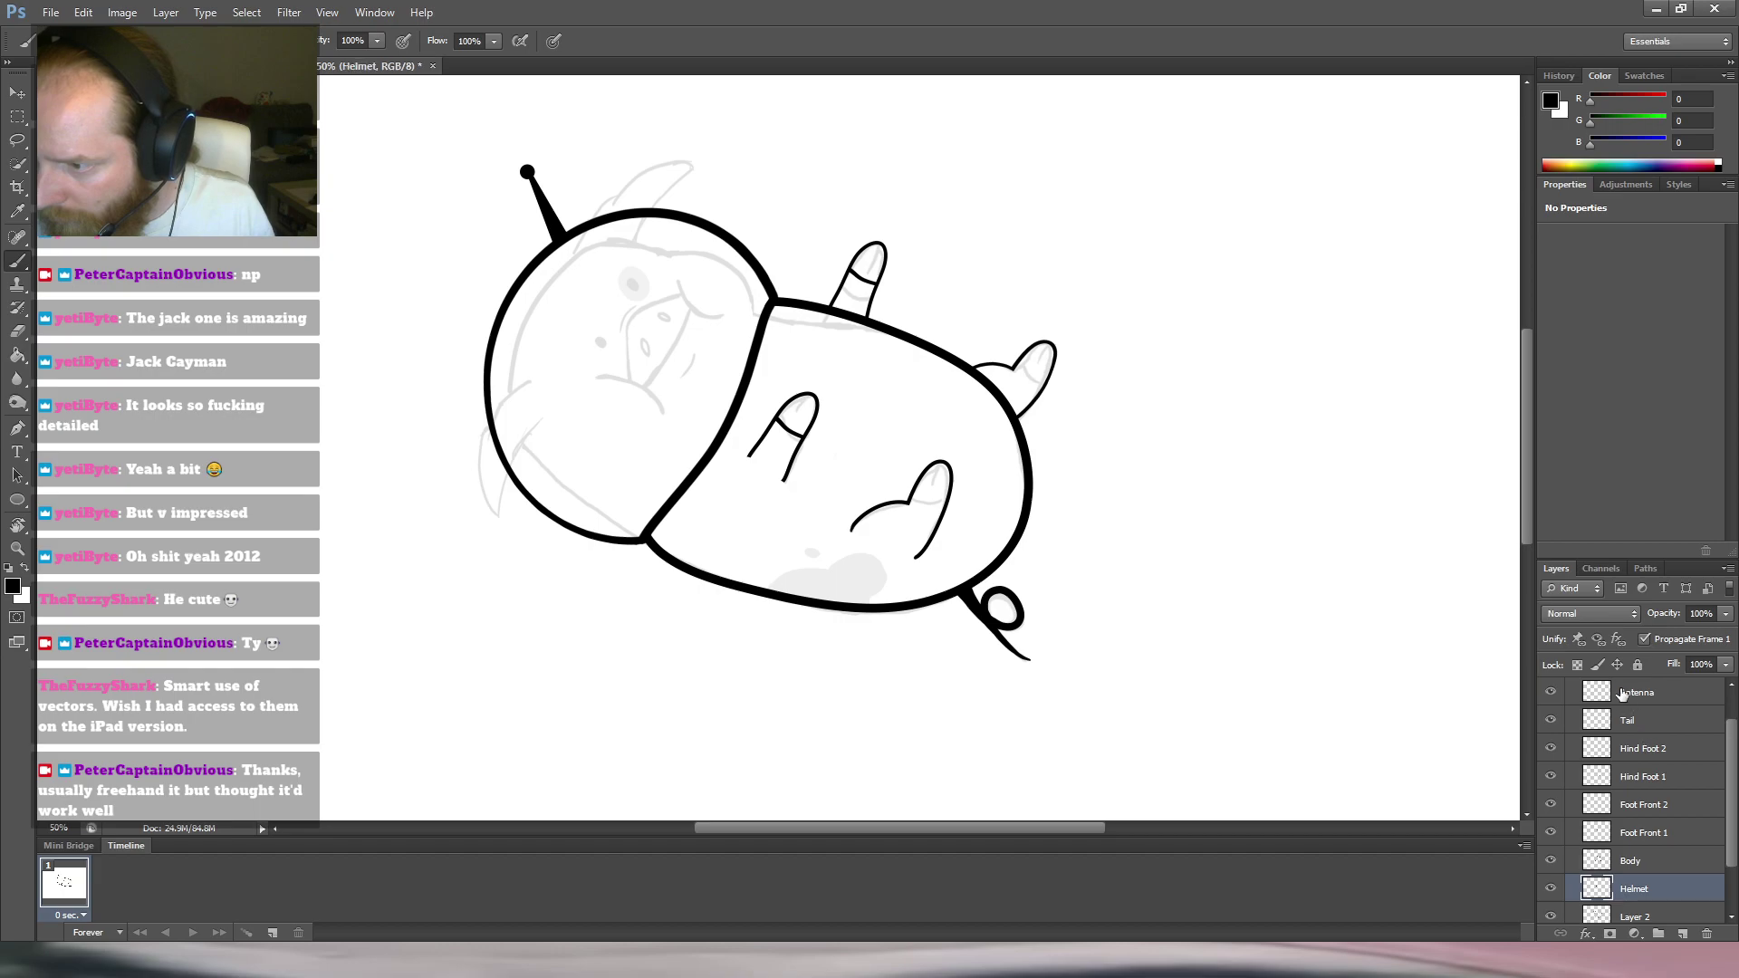
left_click(1665, 706)
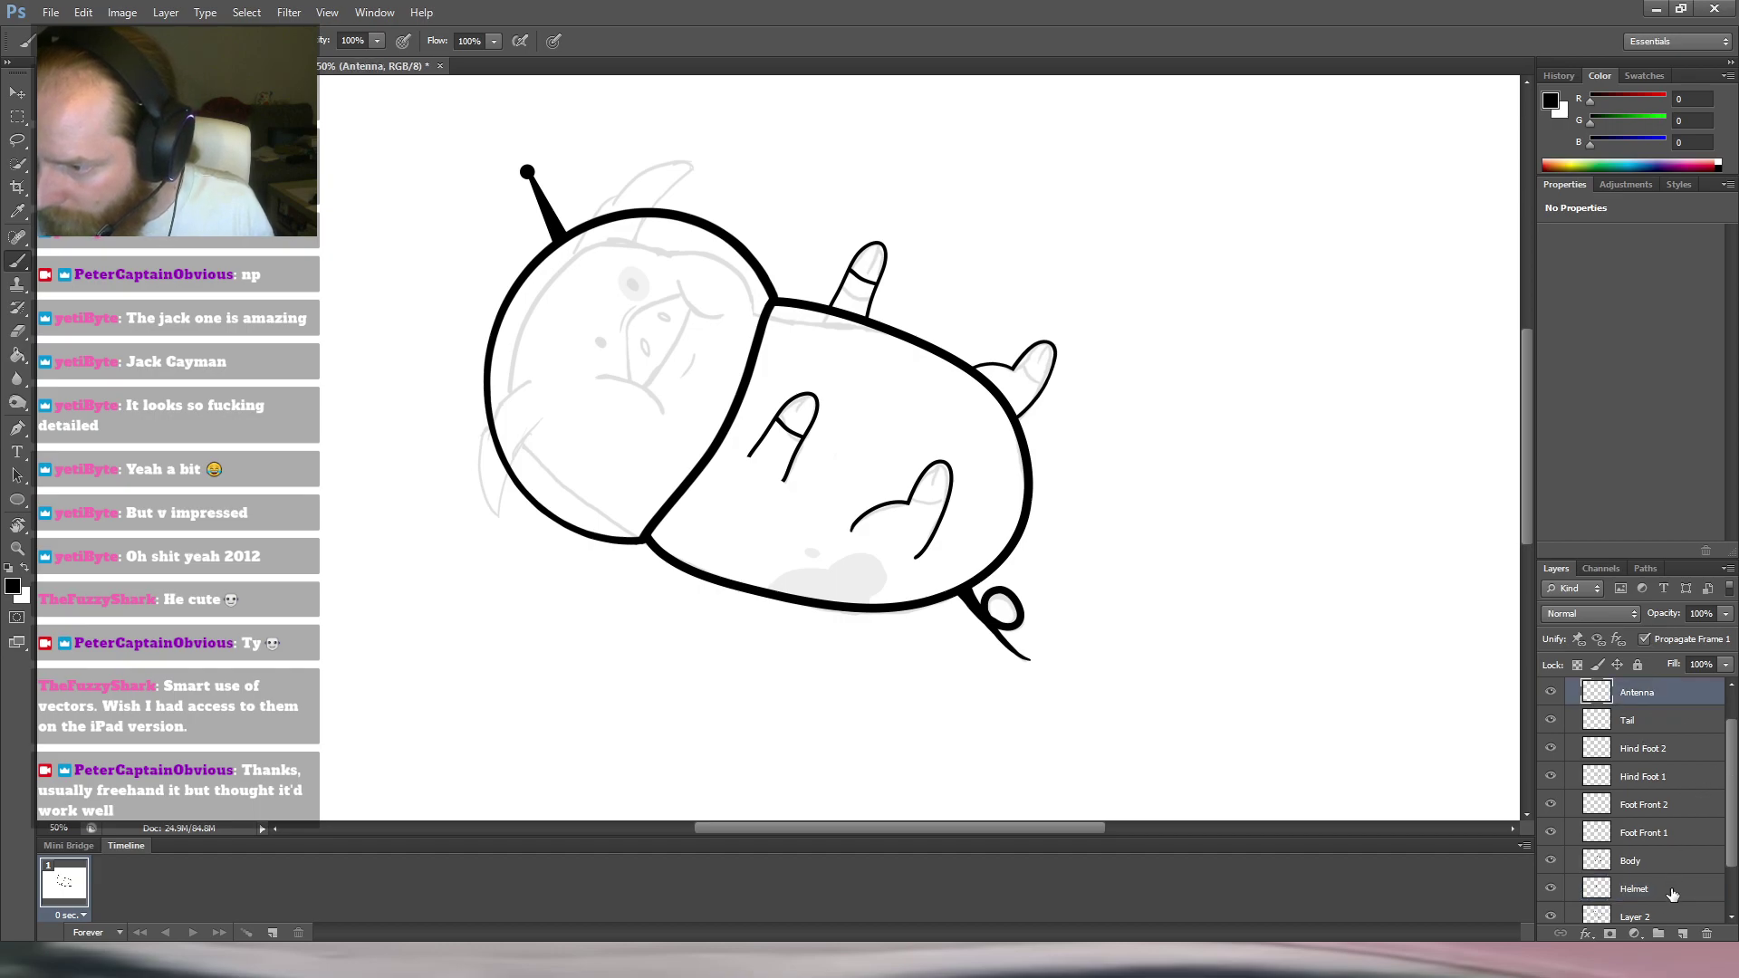
left_click(1671, 892, "shift")
scroll(1653, 772, "up", 2)
left_click_drag(1655, 769, 1650, 716)
left_click(1586, 710)
Toggle the visibility of the Suit group and Layer 2 to compare the inked suit with the sketch.
left_click(1551, 710)
left_click(1551, 711)
left_click(1551, 711)
left_click(1551, 711)
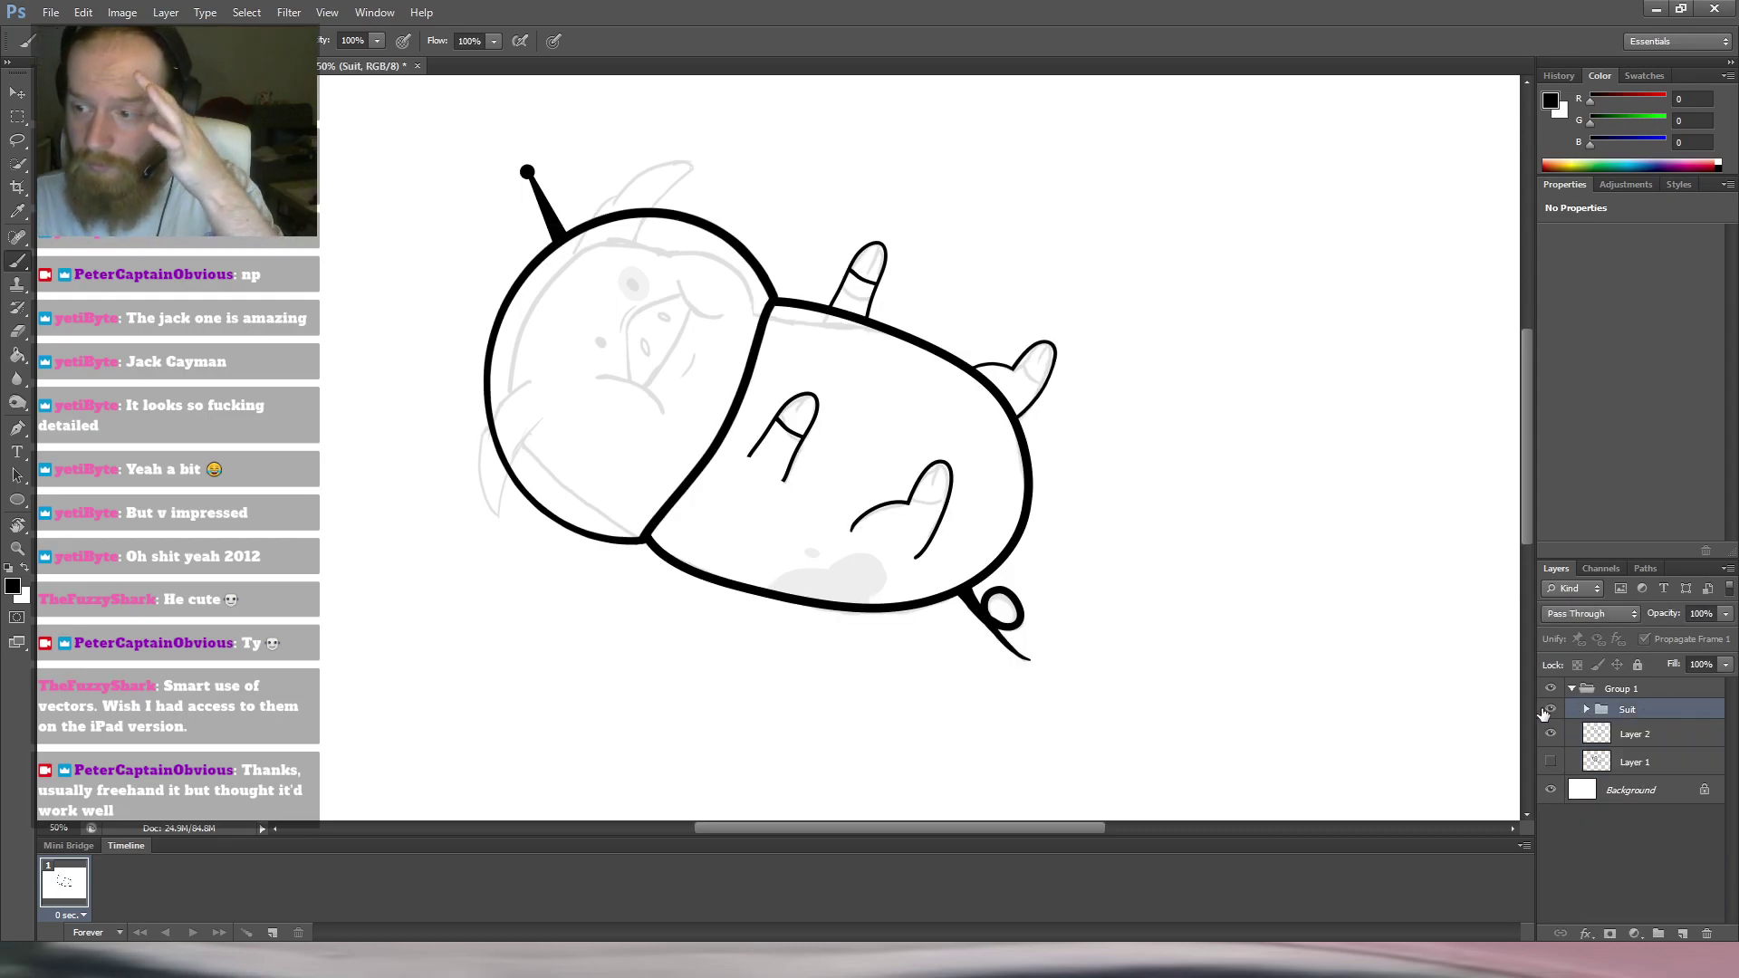
left_click(1550, 711)
left_click(1639, 735)
left_click(1551, 735)
left_click(1551, 735)
left_click(1551, 710)
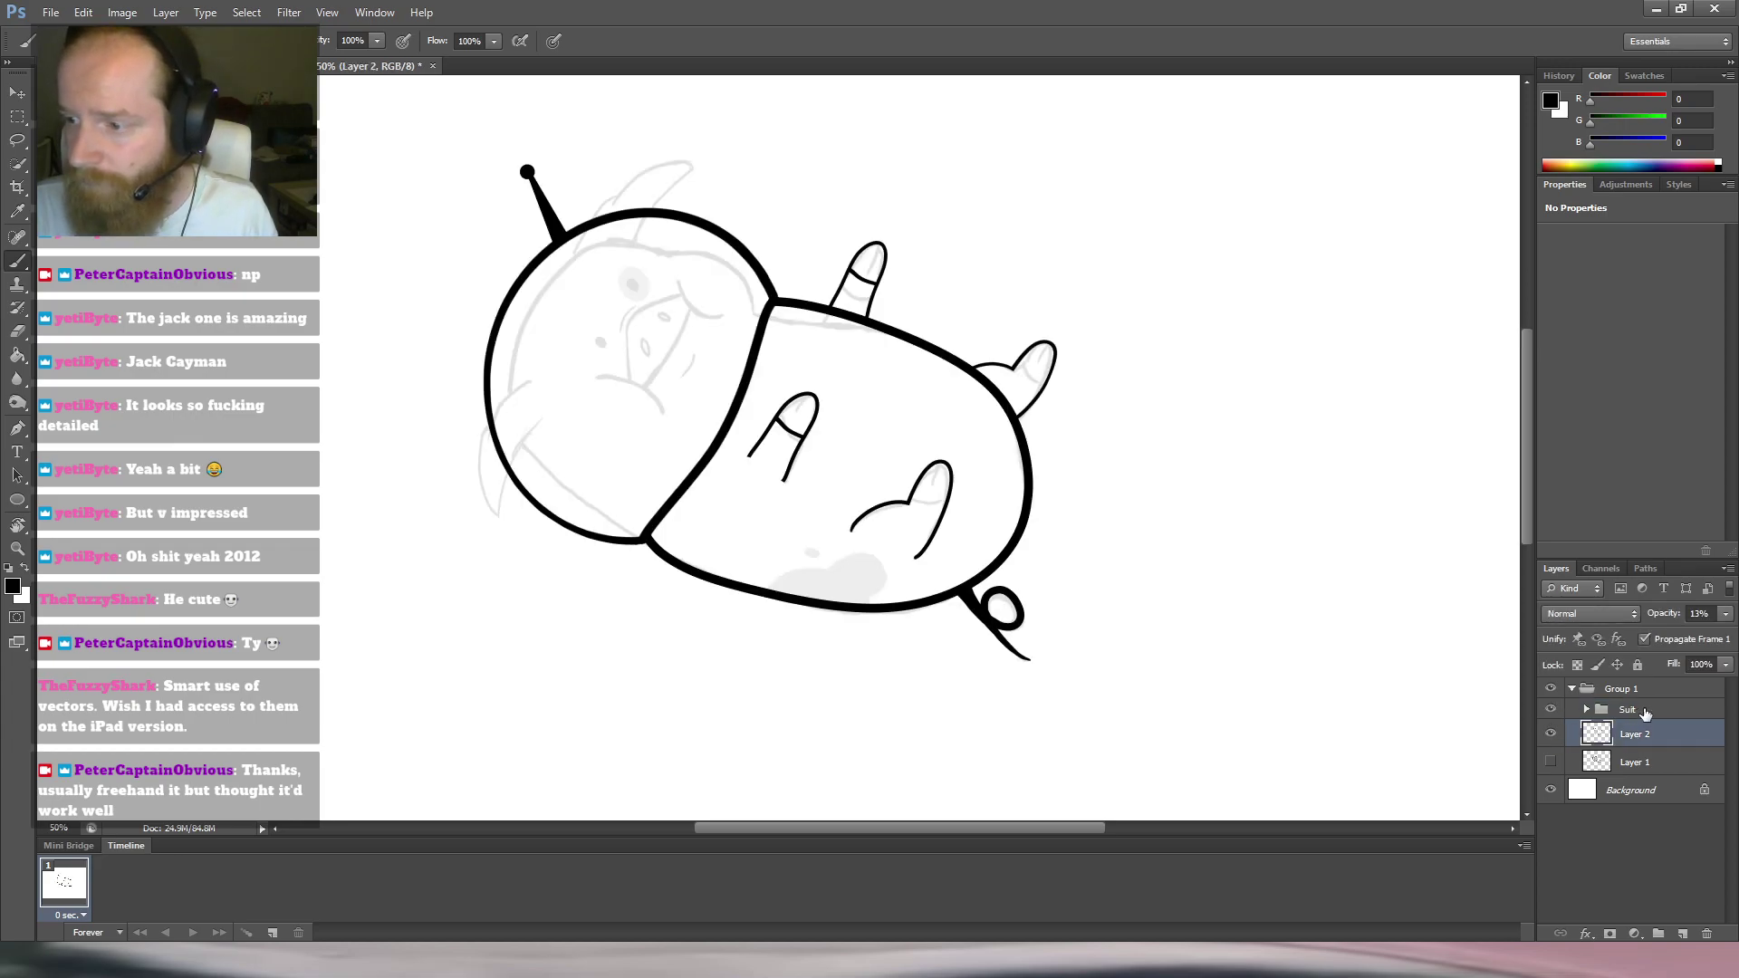
Try reducing the Suit group's opacity to 18% and 36%.
left_click(1640, 712)
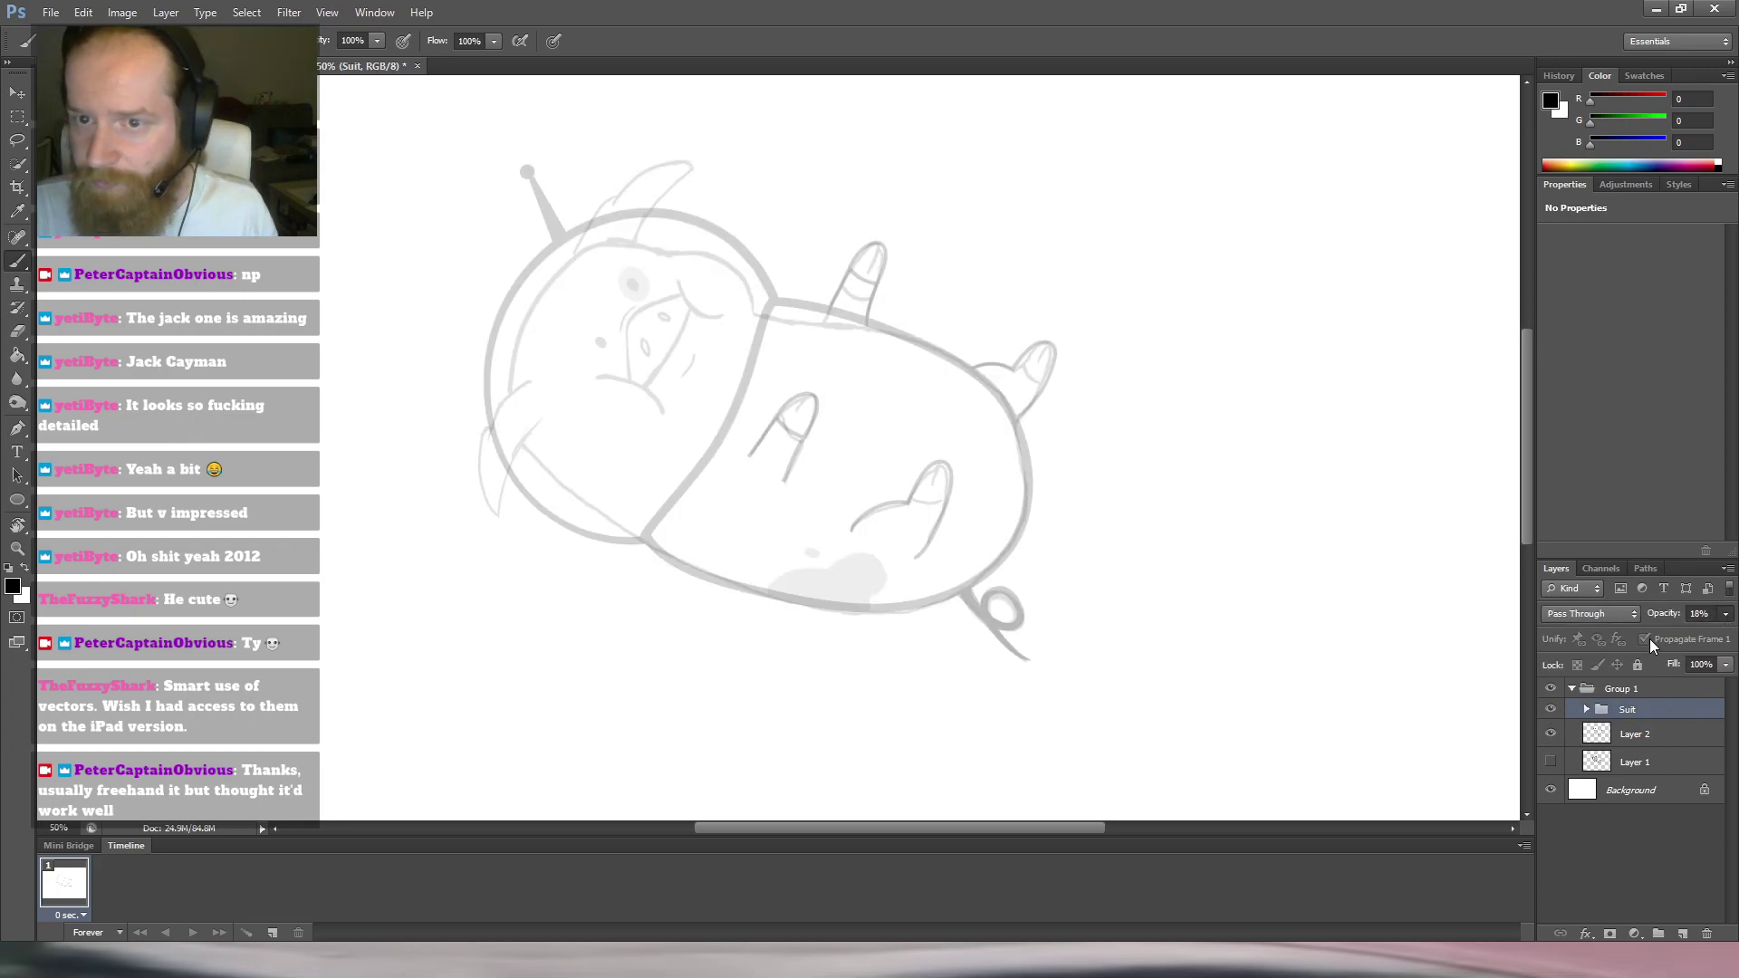
left_click_drag(1666, 633, 1670, 632)
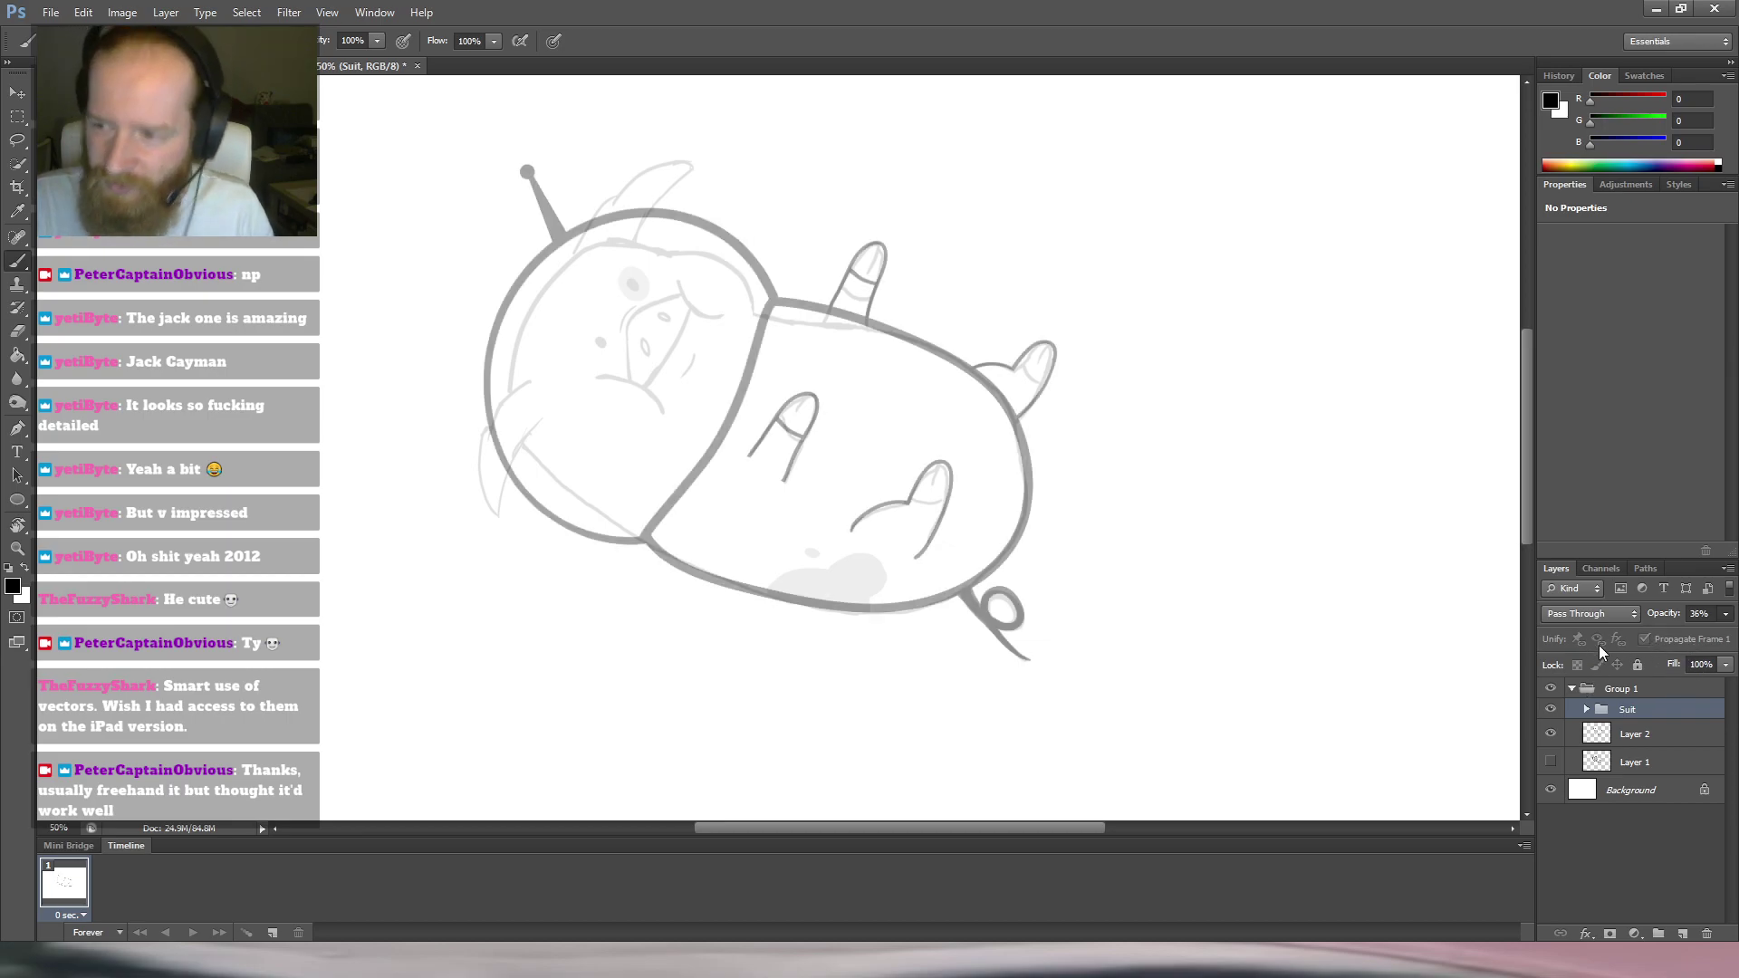
left_click_drag(1666, 634, 1705, 646)
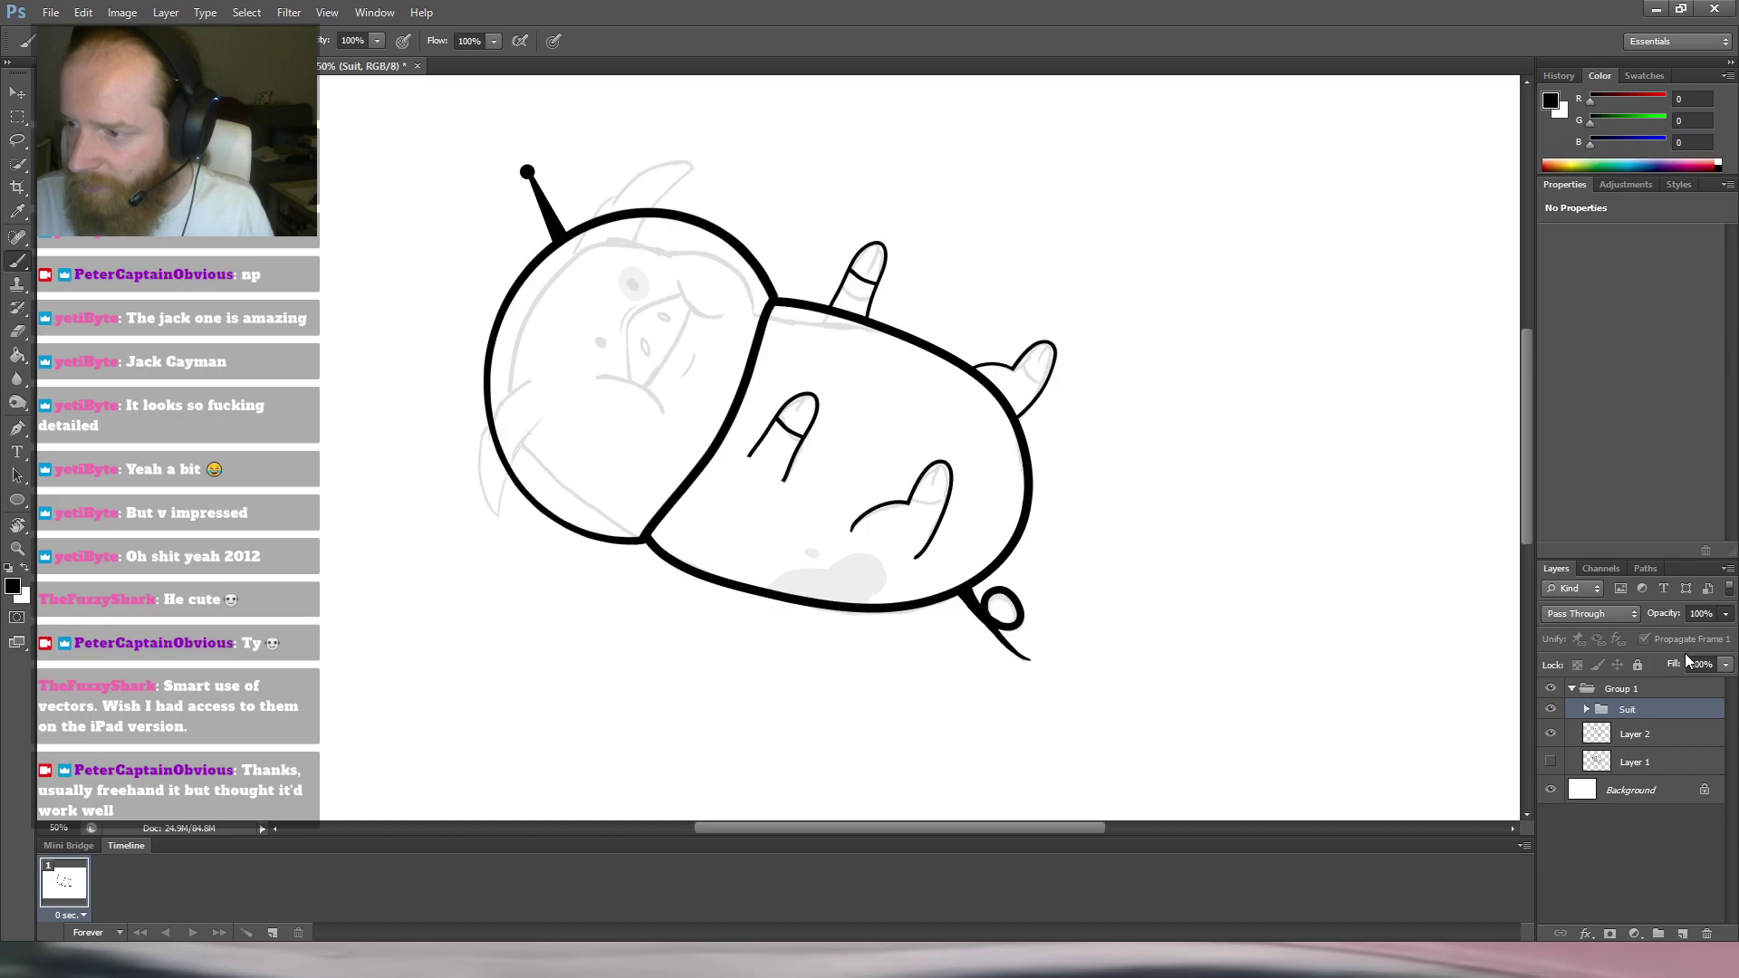
Hide the Suit group and add a new layer directly above sketch Layer 2.
left_click(1550, 709)
left_click(1550, 712)
left_click(1613, 738)
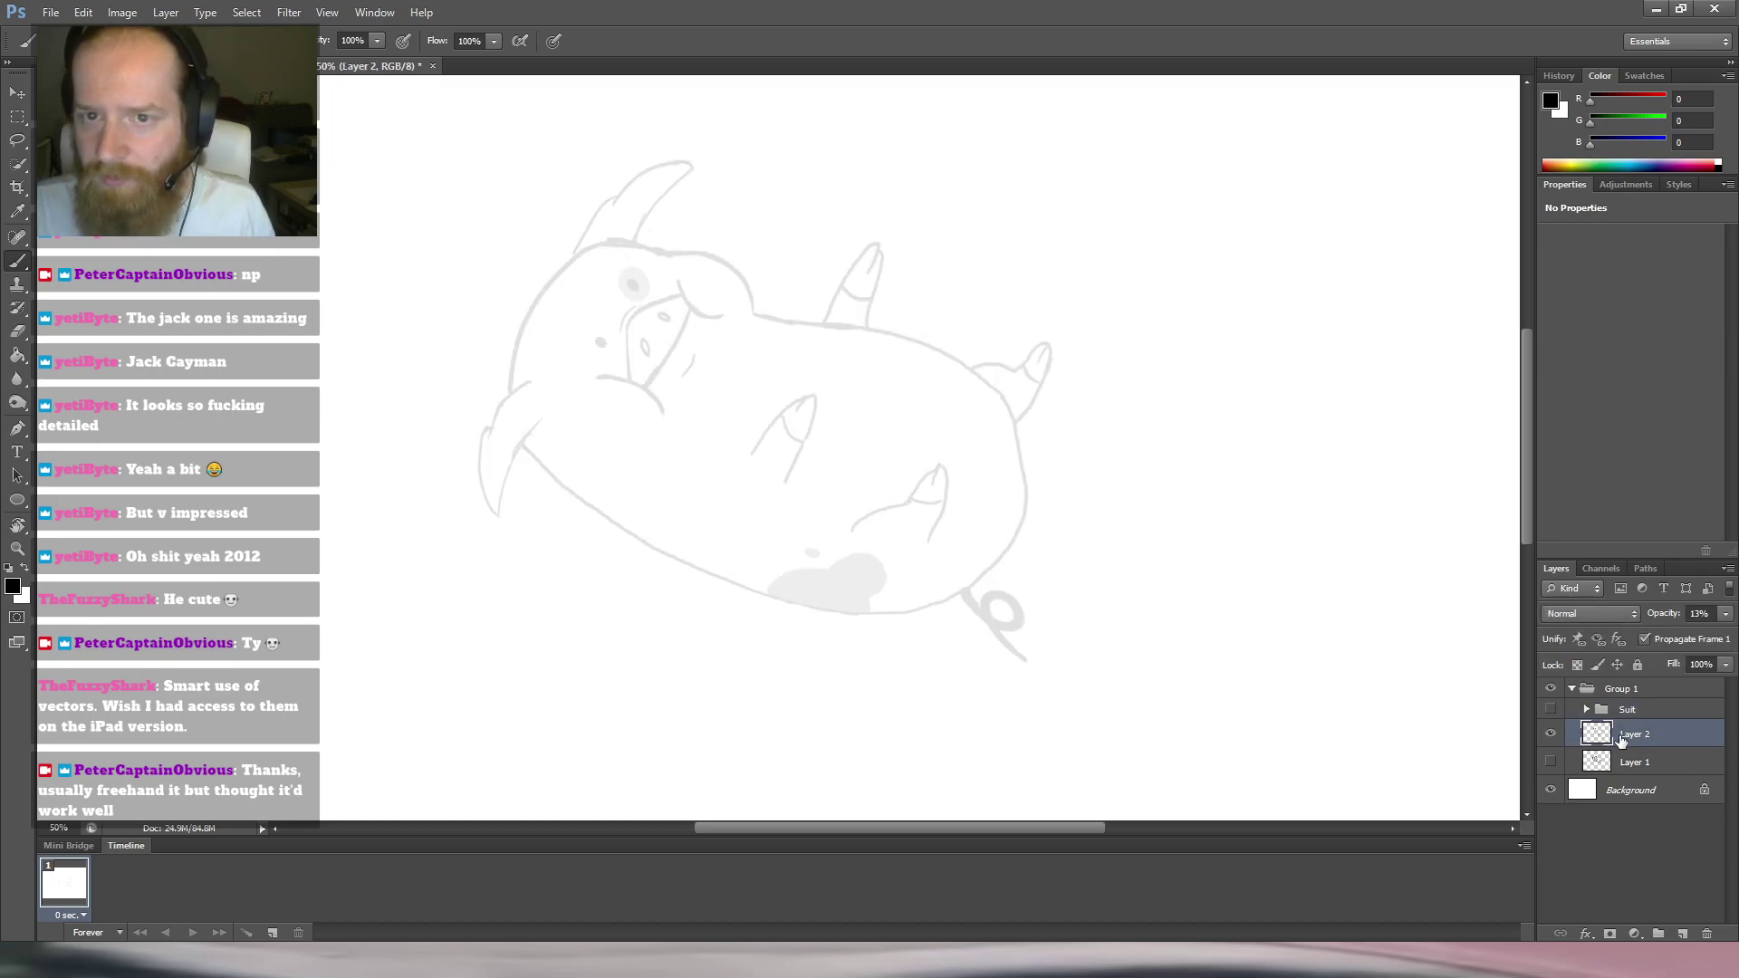
left_click(1682, 934)
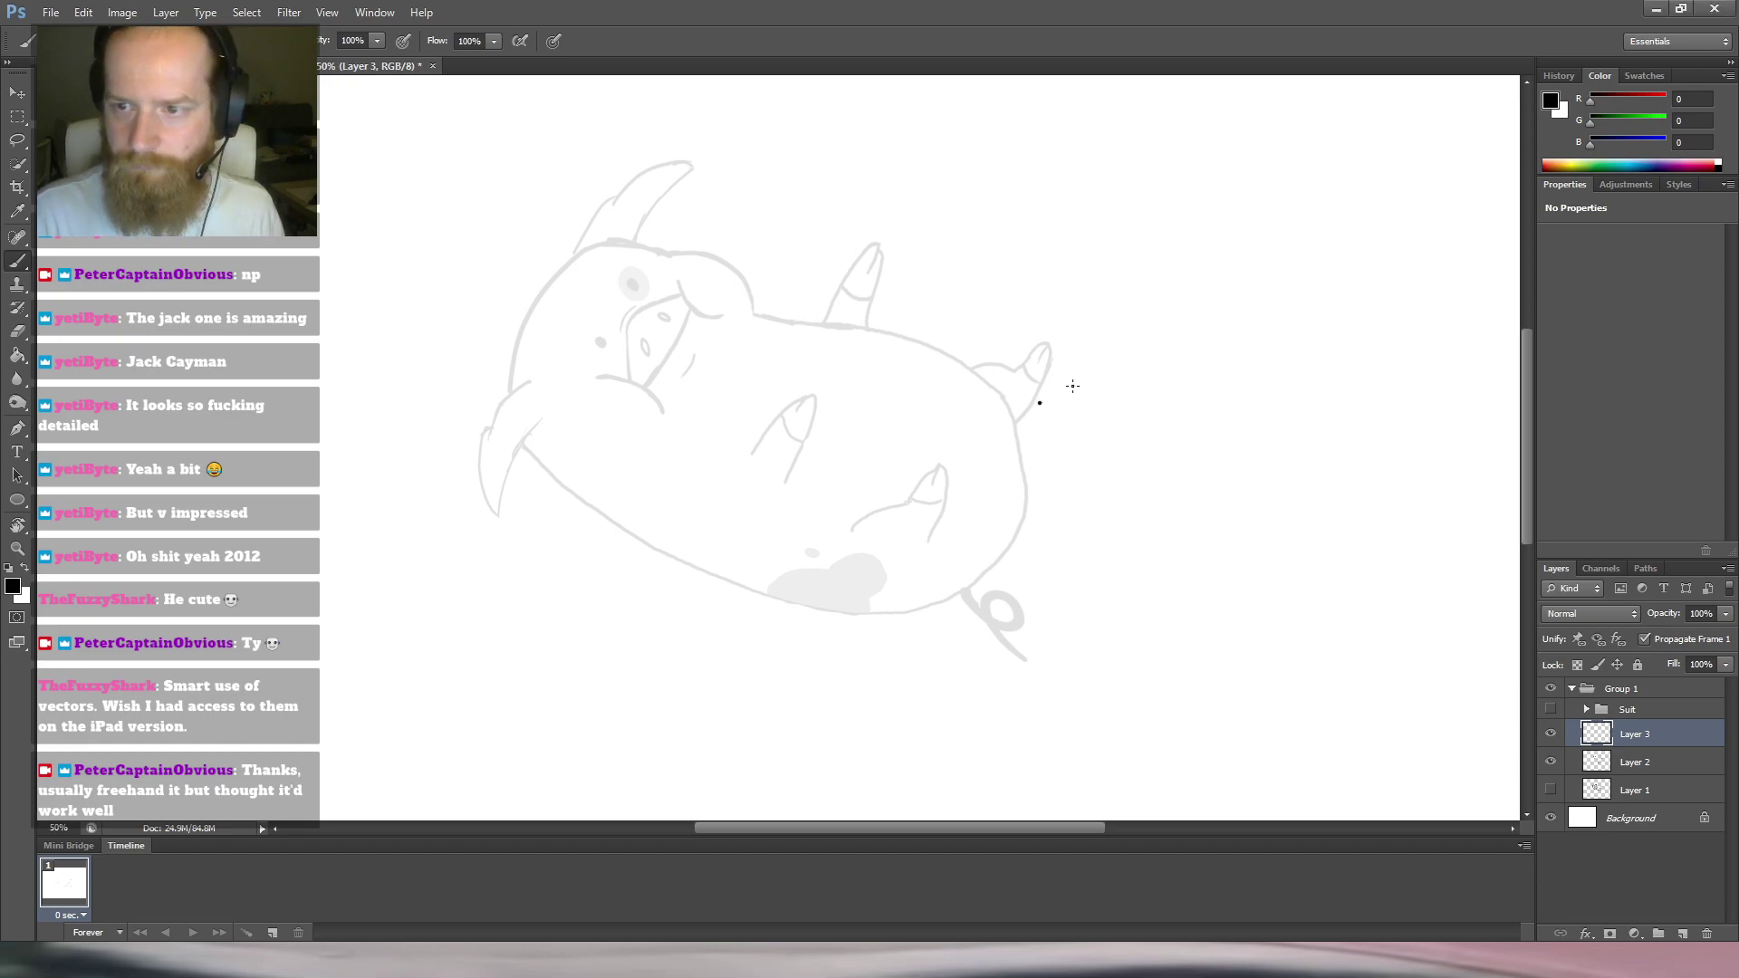
Ink the pig's back in black with the Brush, from the far hind foot to the back of the head.
key("e")
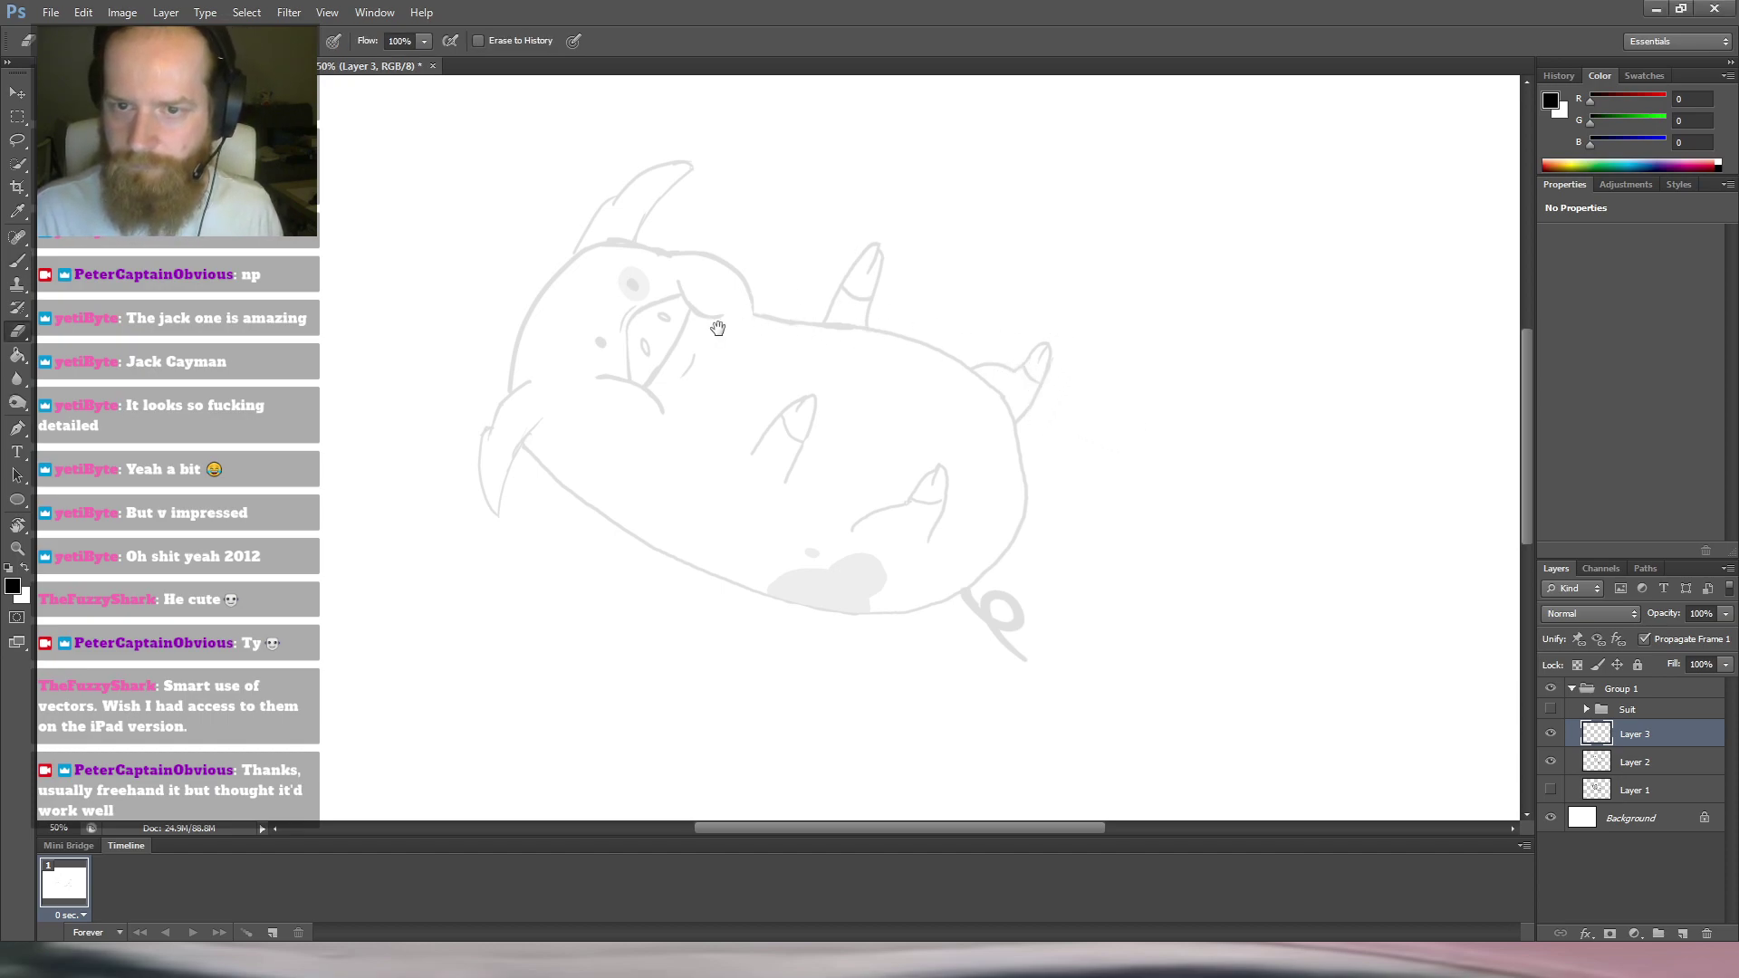
scroll(693, 359, "up", 1)
scroll(693, 359, "up", 2)
key("b")
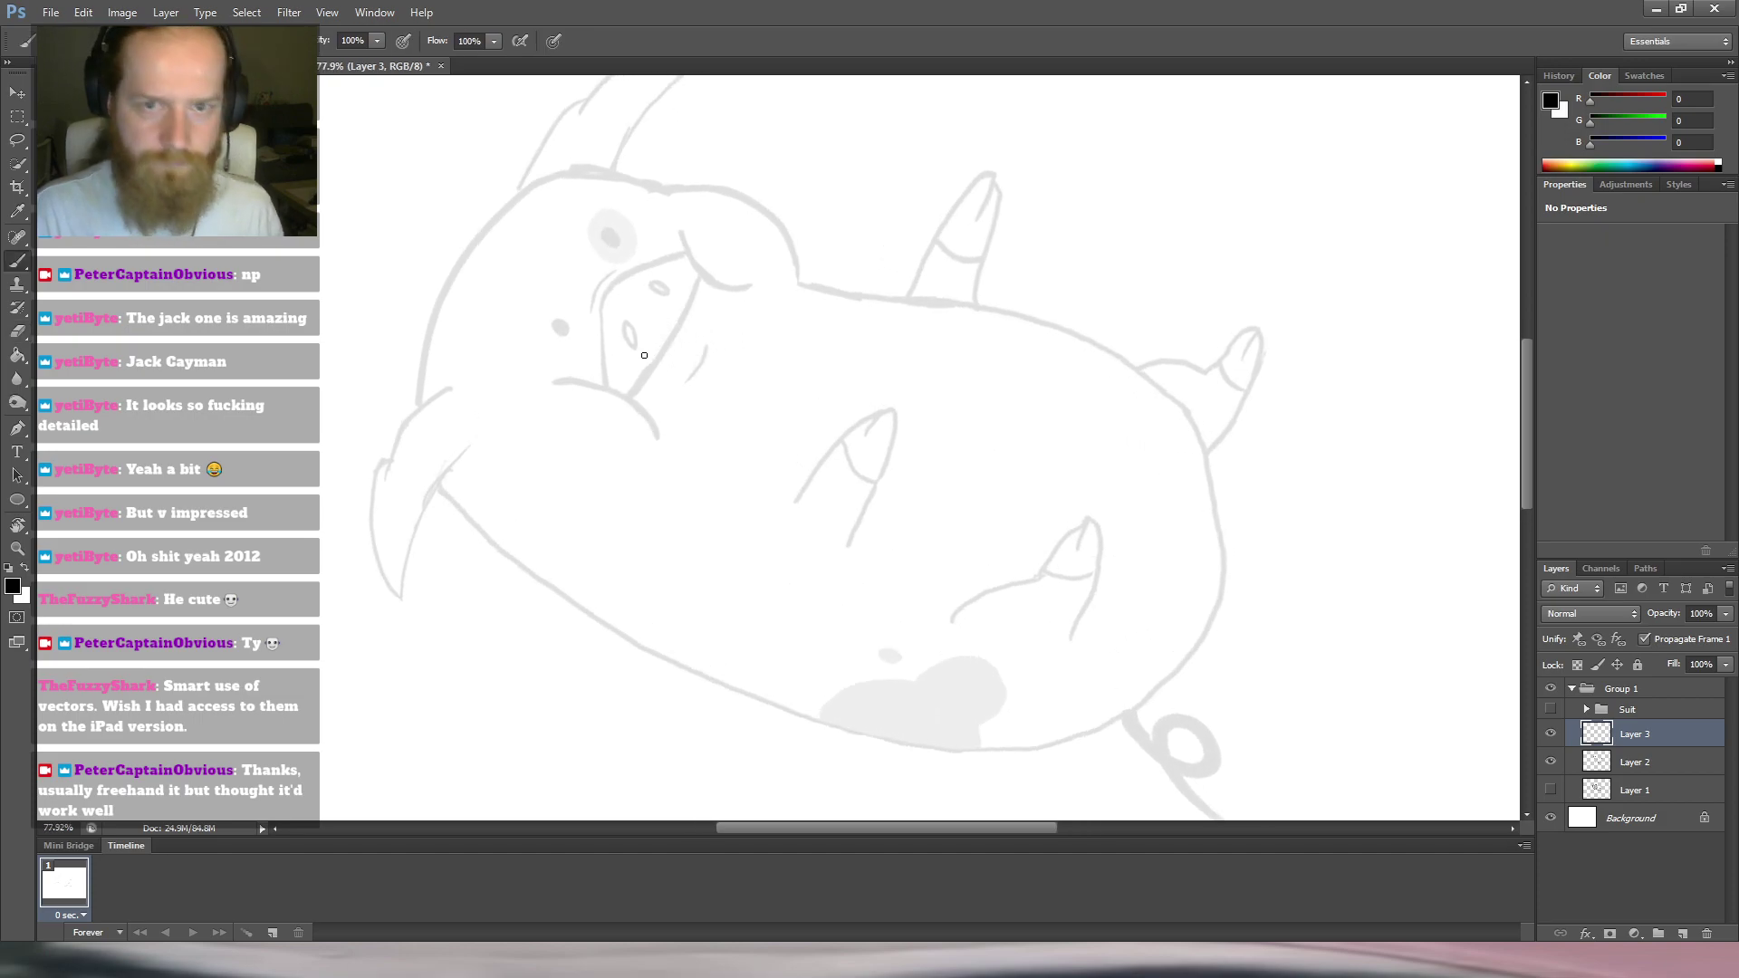
left_click_drag(528, 302, 541, 462)
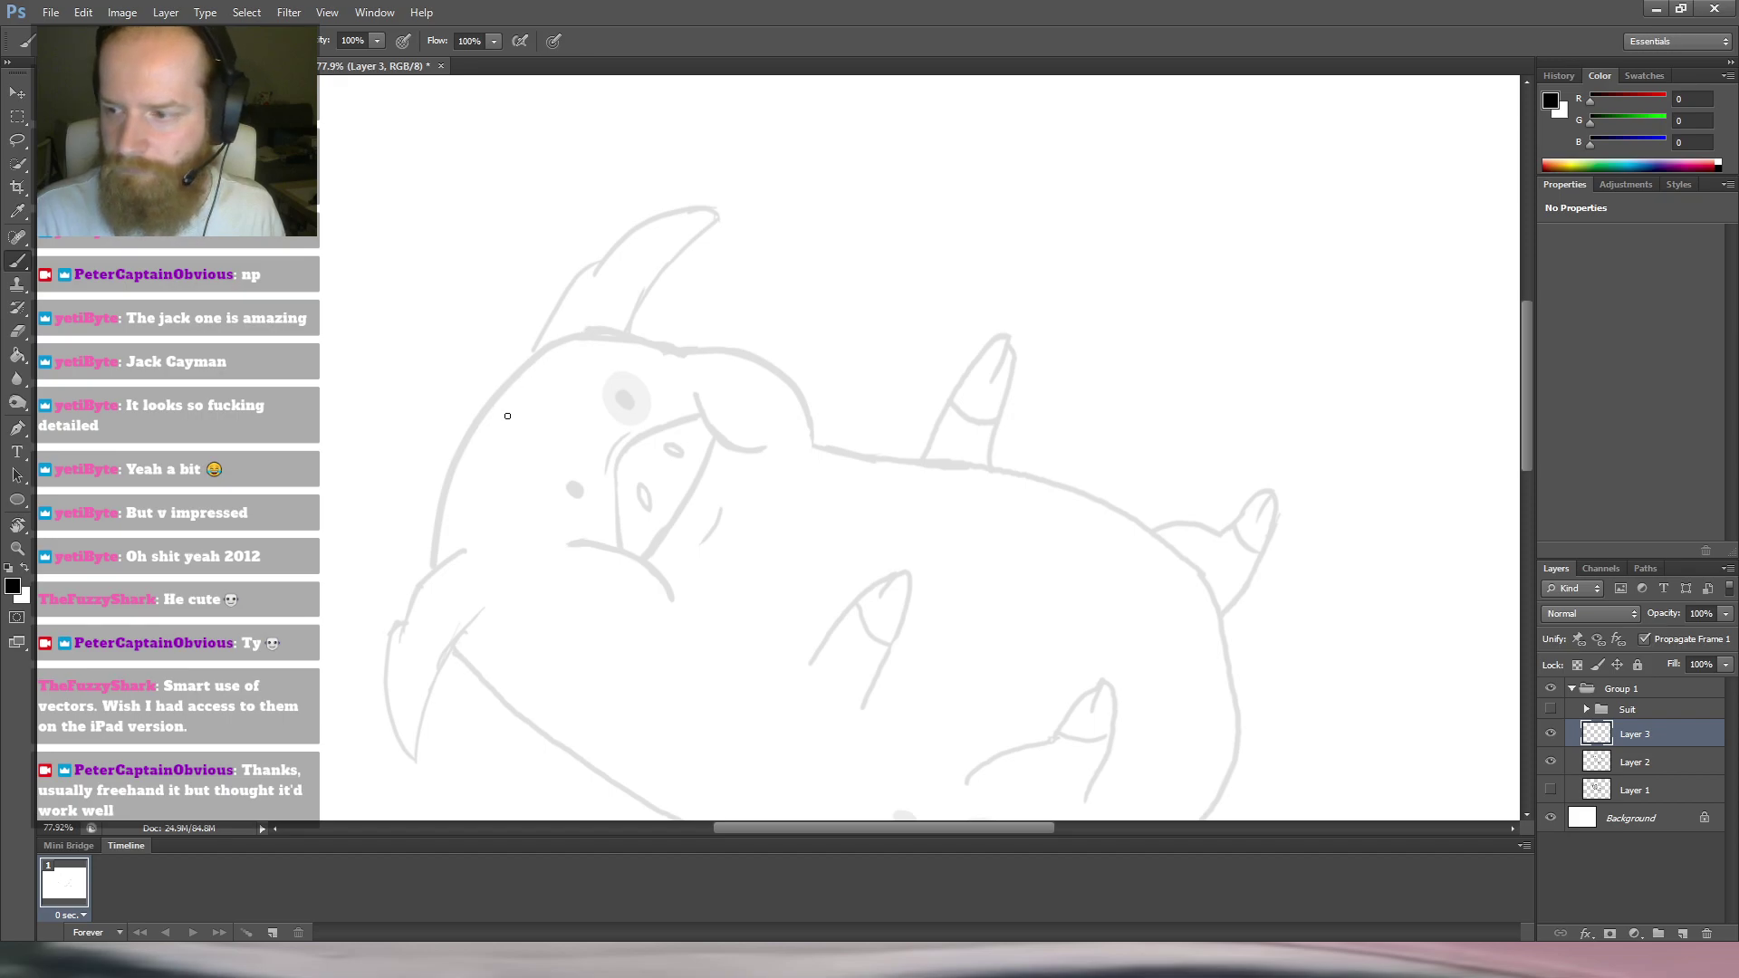
key("r")
mouse_move(789, 264)
left_mouse_down()
mouse_move(574, 236)
mouse_move(454, 351)
mouse_move(750, 357)
mouse_move(777, 377)
mouse_move(789, 334)
left_mouse_up()
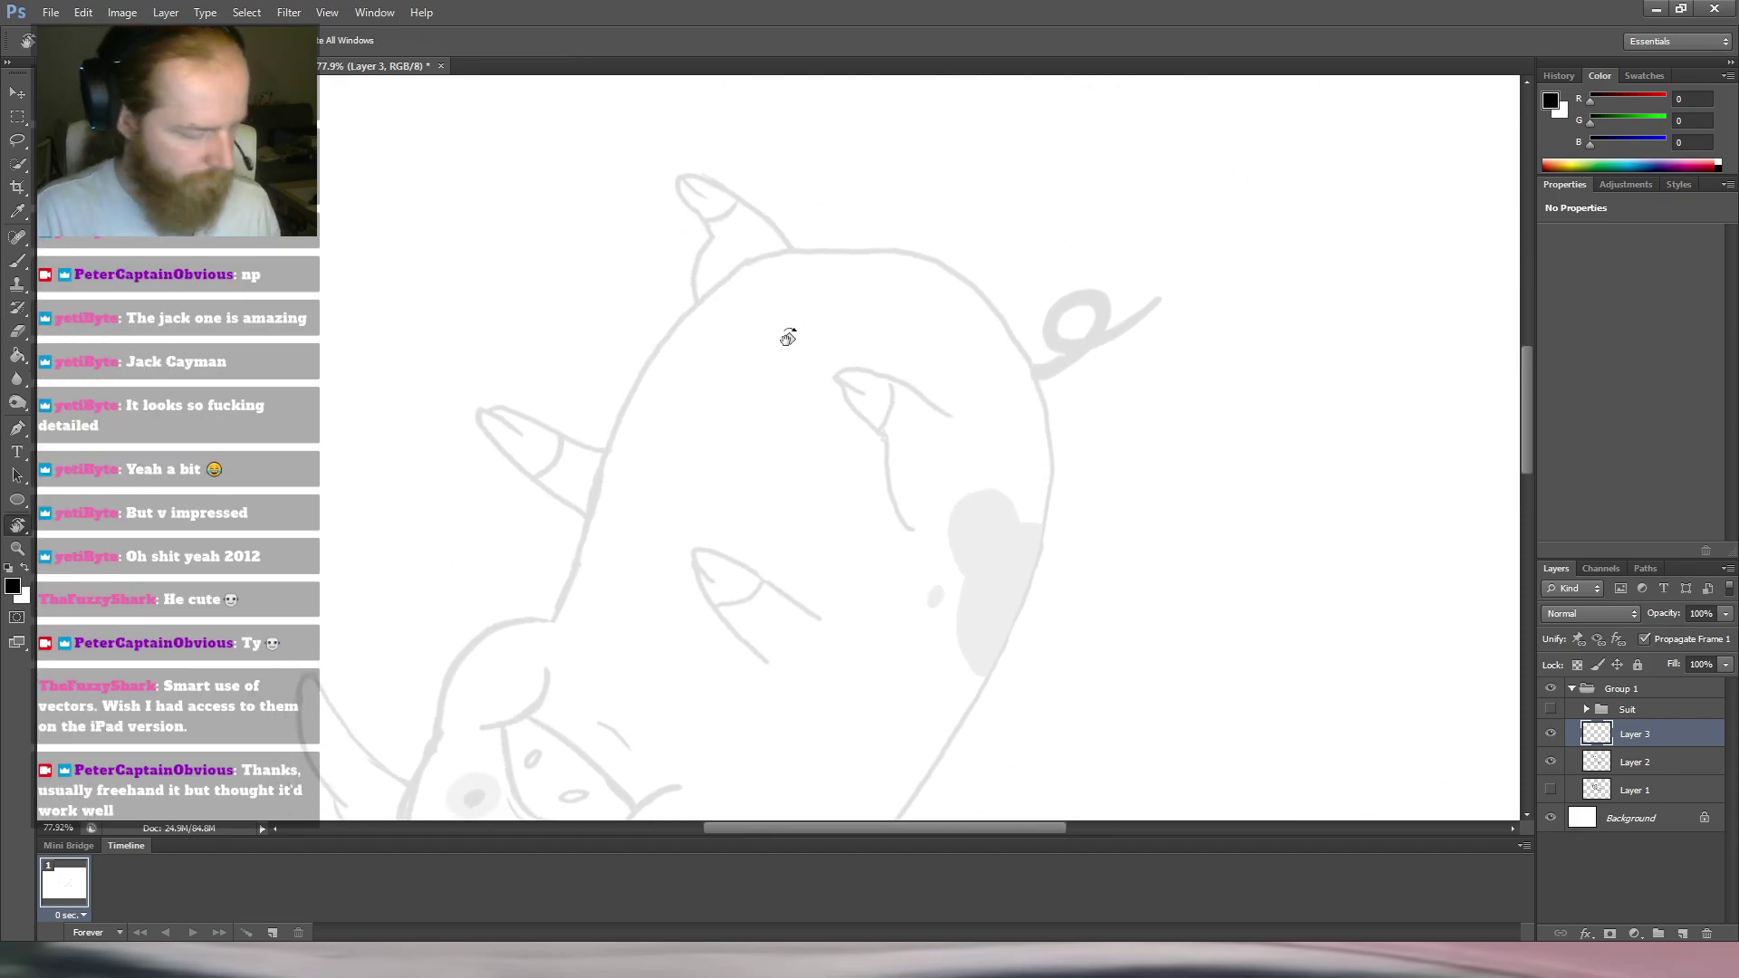
key("b")
left_click_drag(691, 310, 607, 431)
mouse_move(658, 353)
left_mouse_down()
mouse_move(582, 500)
mouse_move(561, 605)
left_mouse_up()
Clean up the back line near the head with the Eraser and redraw its stretch below the front foot.
key("e")
mouse_move(574, 535)
left_mouse_down()
mouse_move(555, 628)
mouse_move(560, 544)
left_mouse_up()
key("b")
left_click_drag(589, 485, 570, 575)
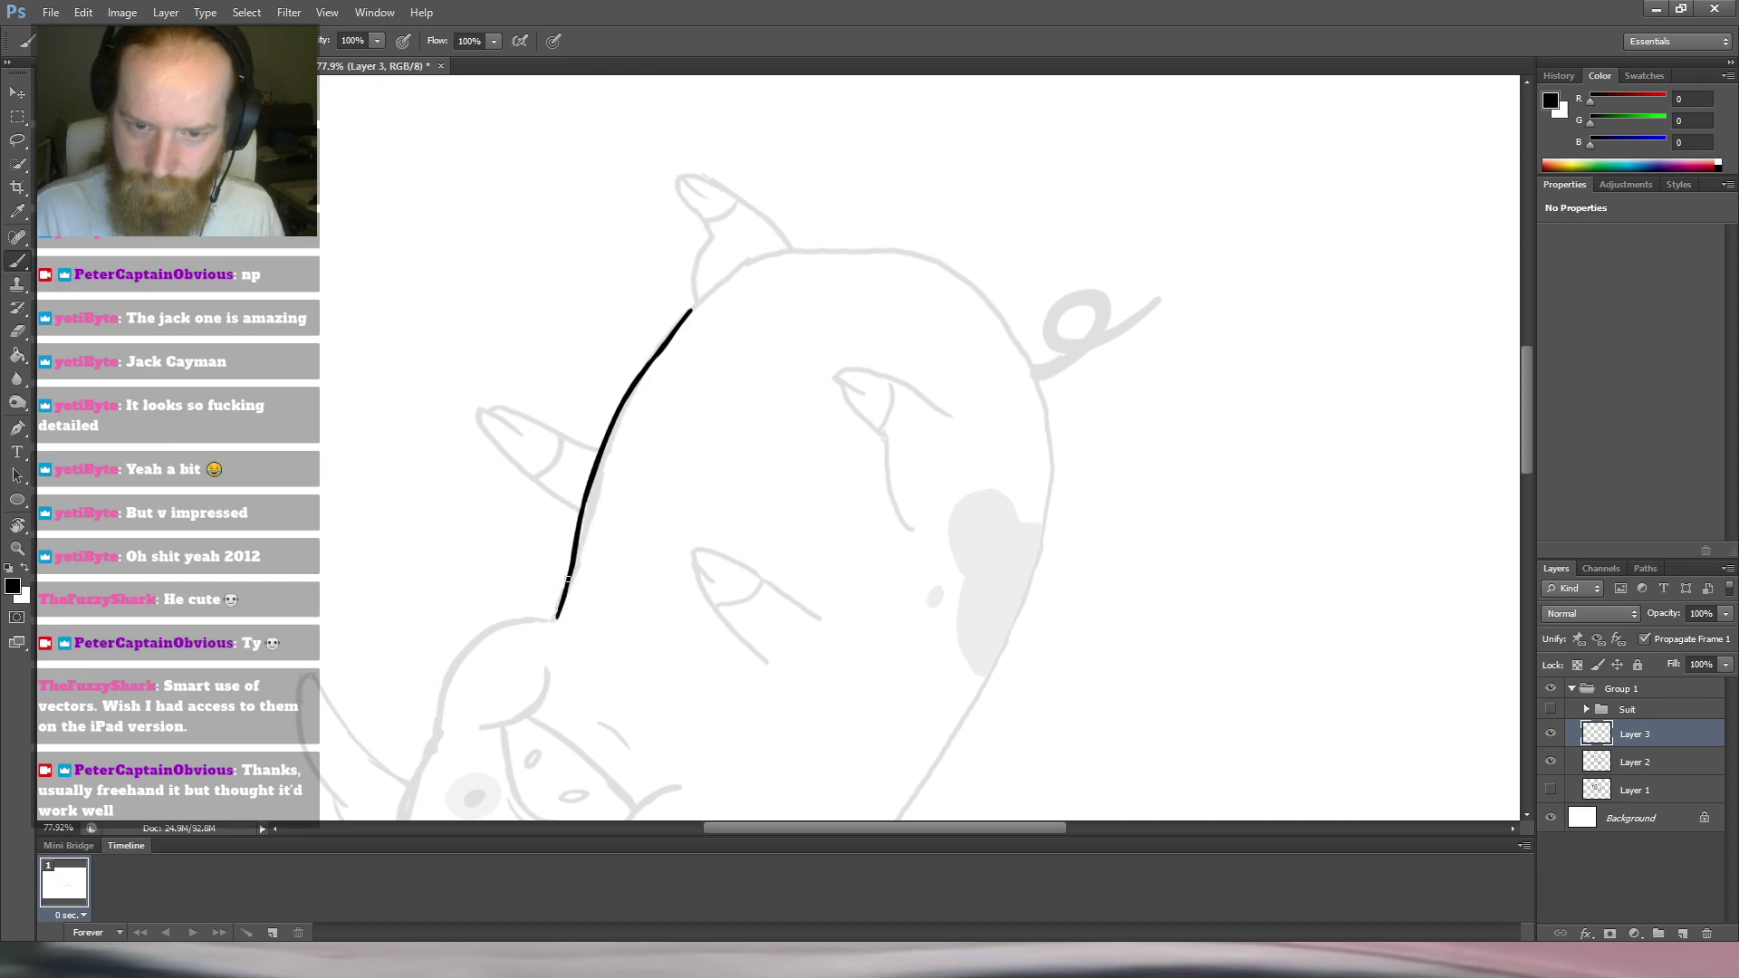
Erase the back line's upper end and repaint it as a tapering stroke meeting the far hind foot.
key("r")
left_click_drag(860, 266, 724, 243)
left_click_drag(612, 387, 679, 322)
left_click_drag(654, 351, 652, 272)
left_click_drag(800, 234, 897, 270)
key("e")
mouse_move(723, 282)
left_mouse_down()
mouse_move(647, 452)
mouse_move(652, 502)
left_mouse_up()
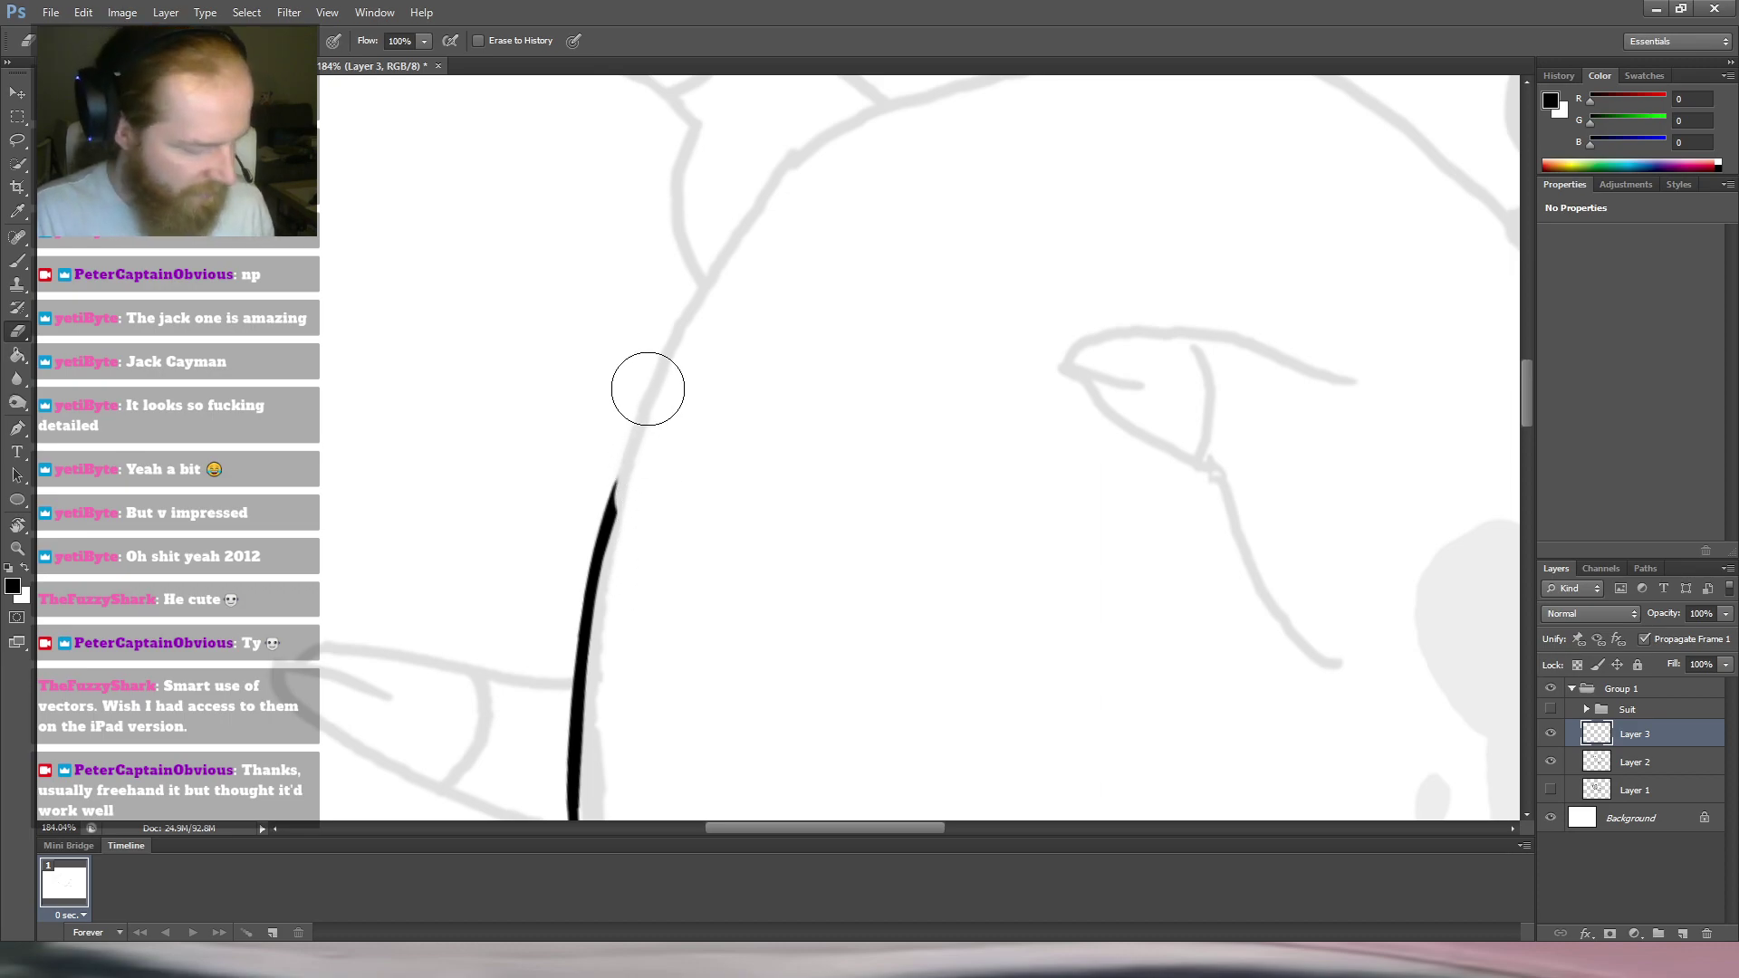
key("b")
mouse_move(649, 400)
left_mouse_down()
mouse_move(655, 382)
mouse_move(607, 544)
mouse_move(660, 372)
left_mouse_up()
left_click_drag(700, 288, 622, 504)
mouse_move(752, 233)
left_mouse_down()
mouse_move(719, 335)
mouse_move(675, 318)
left_mouse_up()
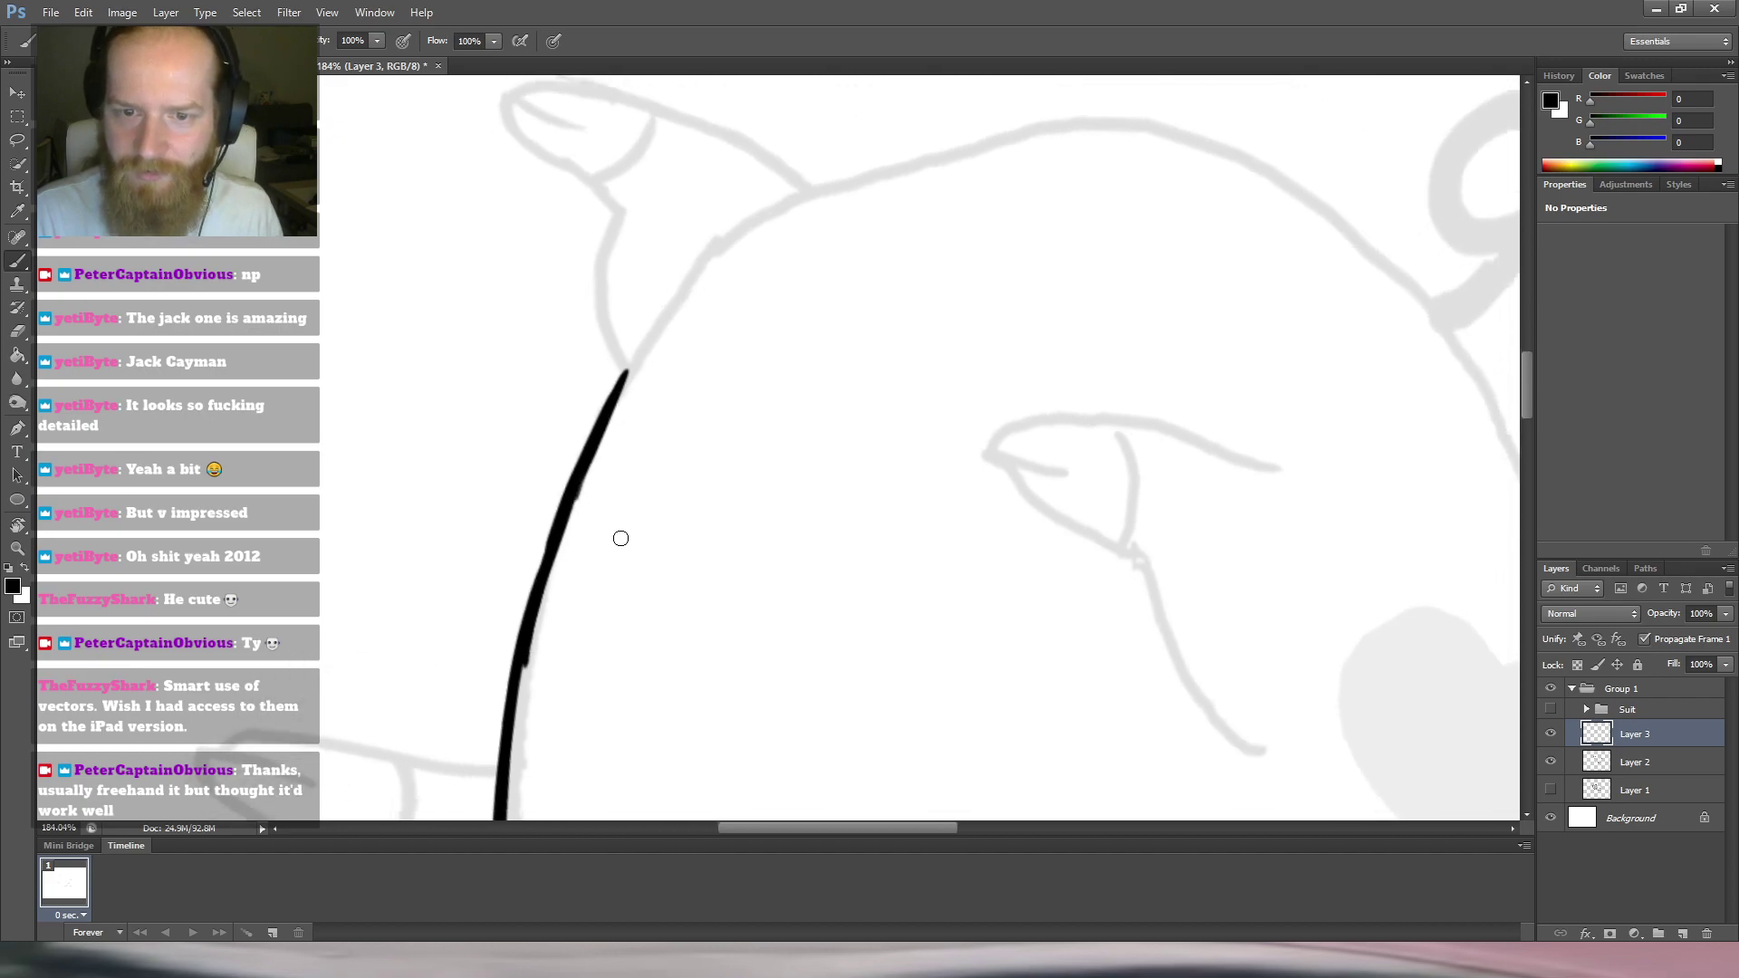
Erase the small bumps along the inner edge of the back line to smooth the joins.
key("e")
left_click_drag(645, 497, 609, 514)
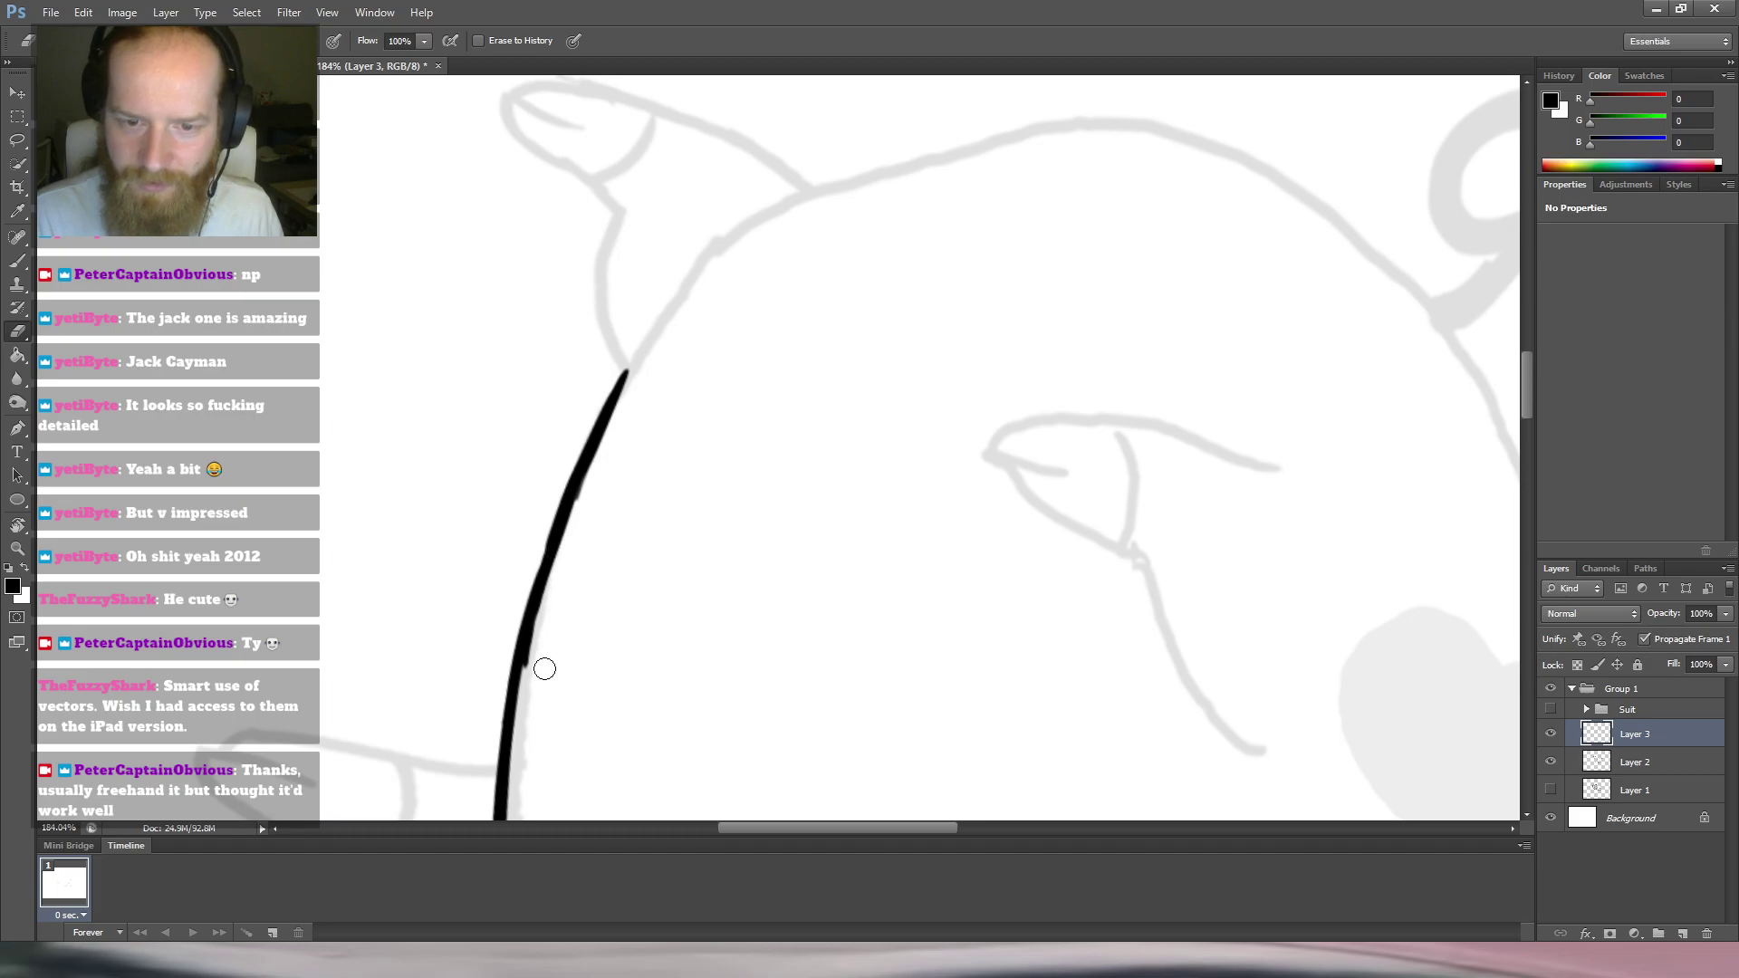
left_click_drag(535, 675, 534, 670)
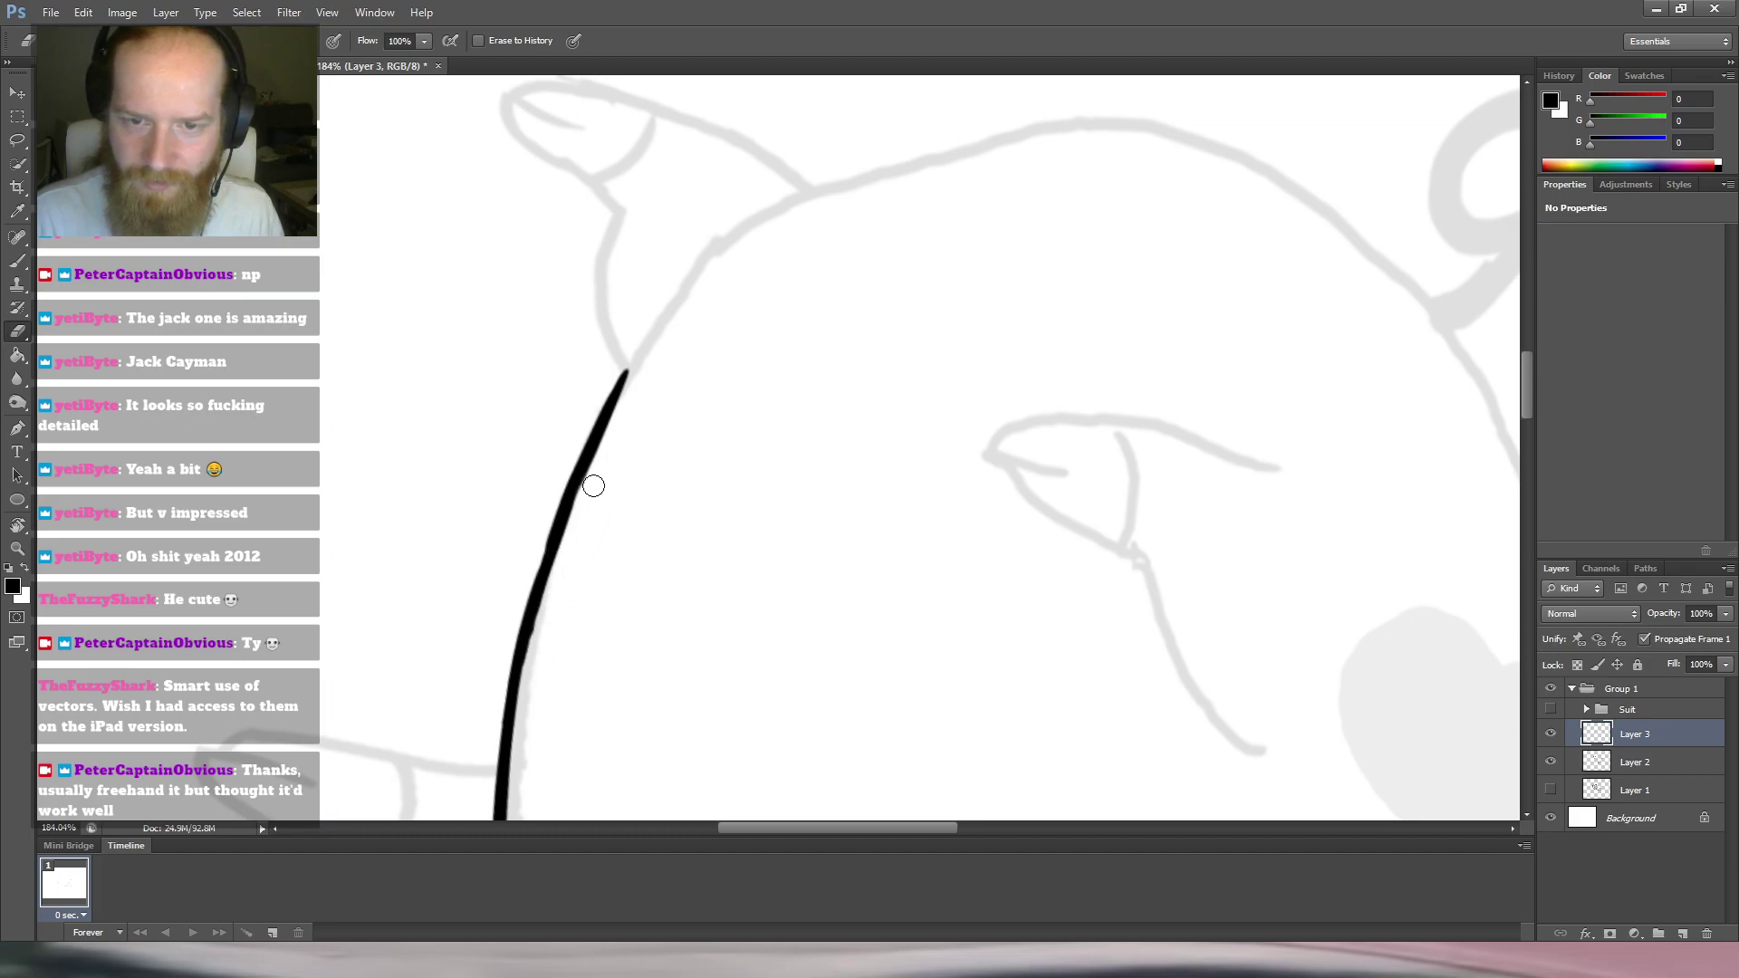
key("b")
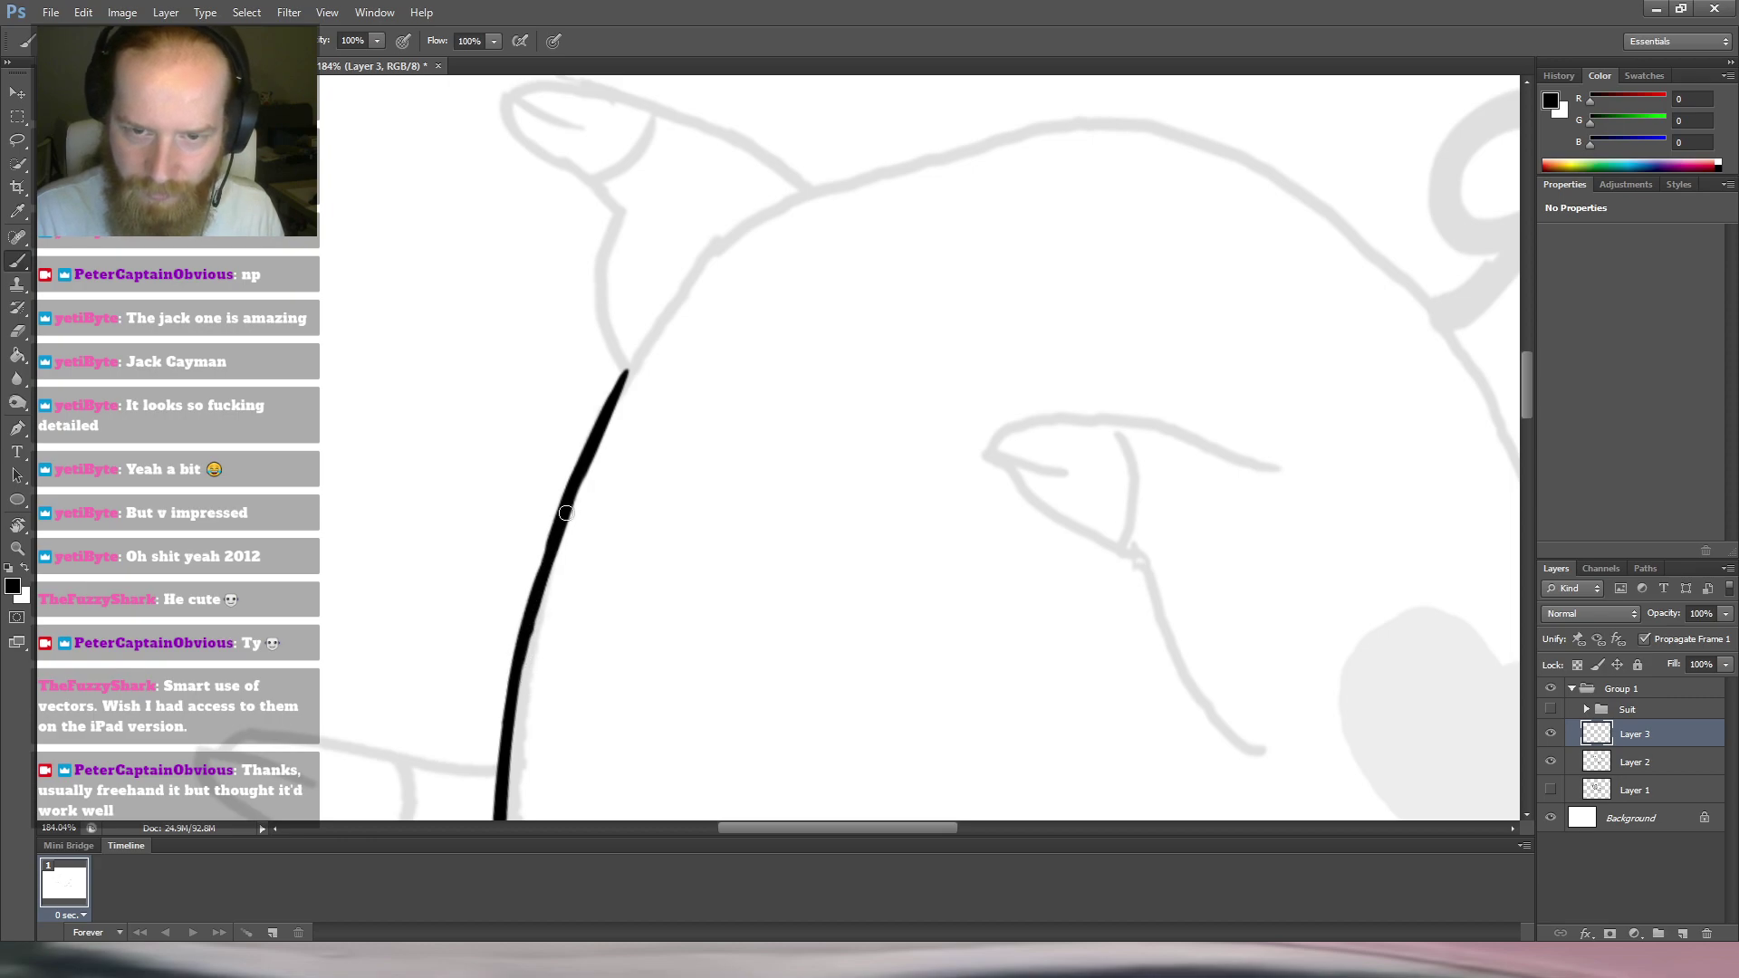
Paint a few vertical test strokes on the empty canvas beside the pig and erase them.
key("r")
left_click_drag(1003, 145, 818, 184)
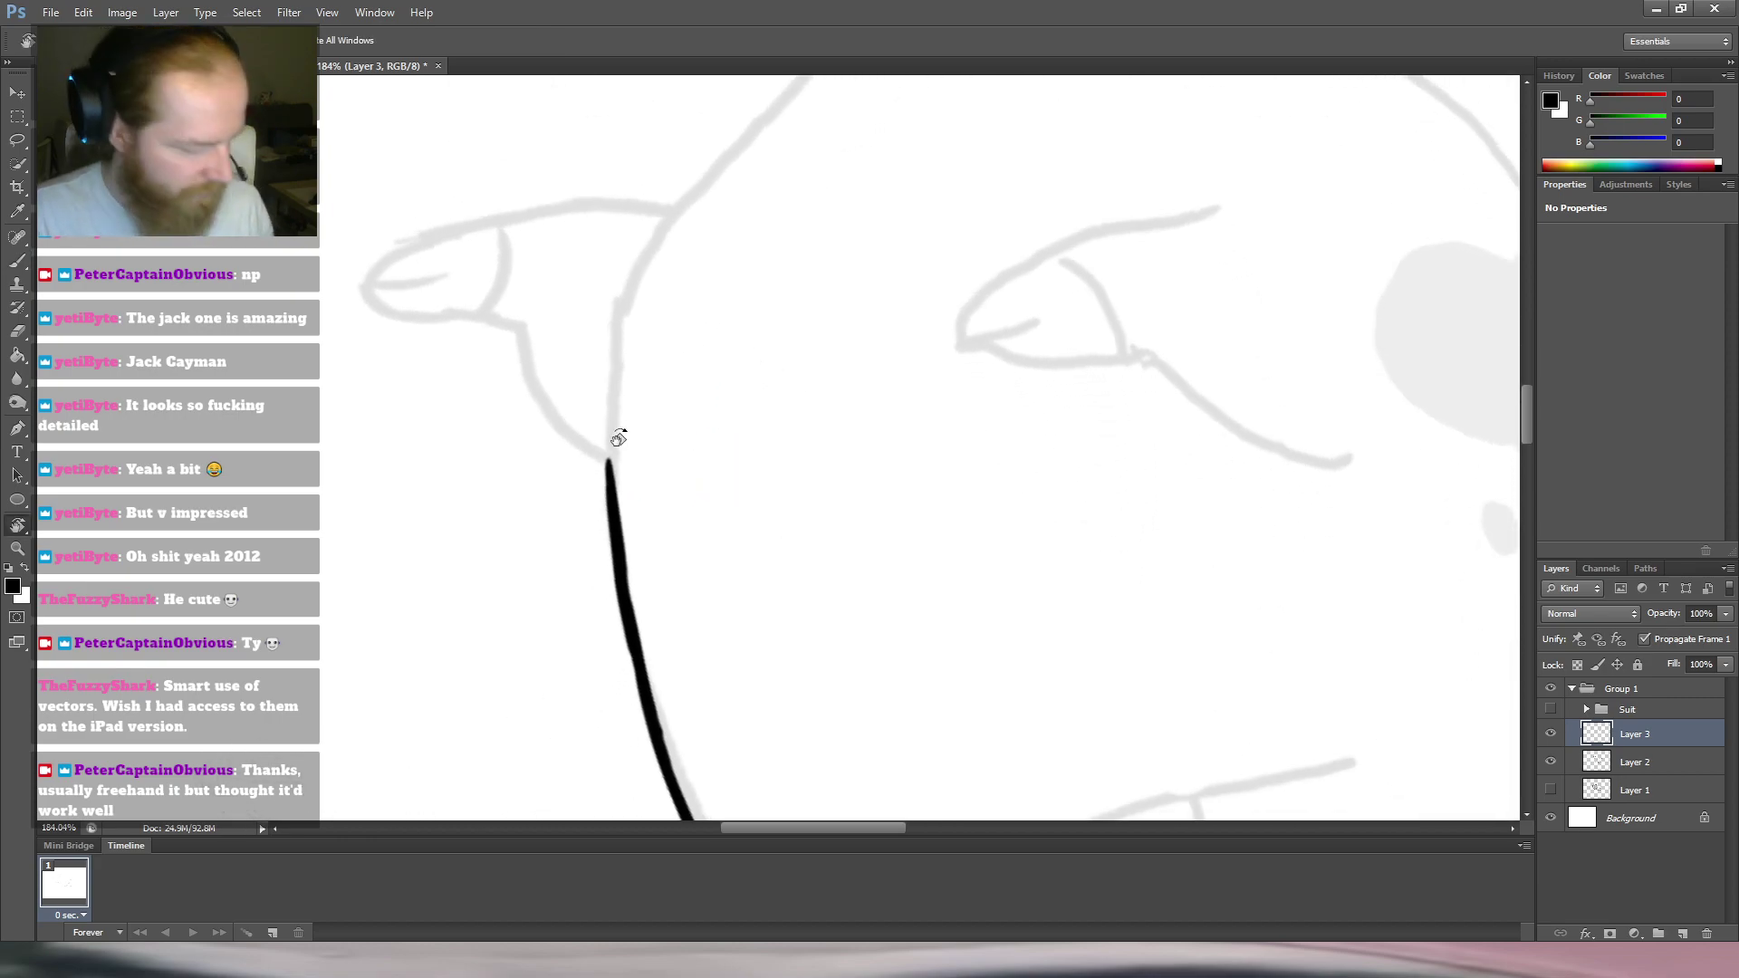
key("r")
mouse_move(575, 428)
left_mouse_down()
mouse_move(761, 178)
mouse_move(901, 217)
left_mouse_up()
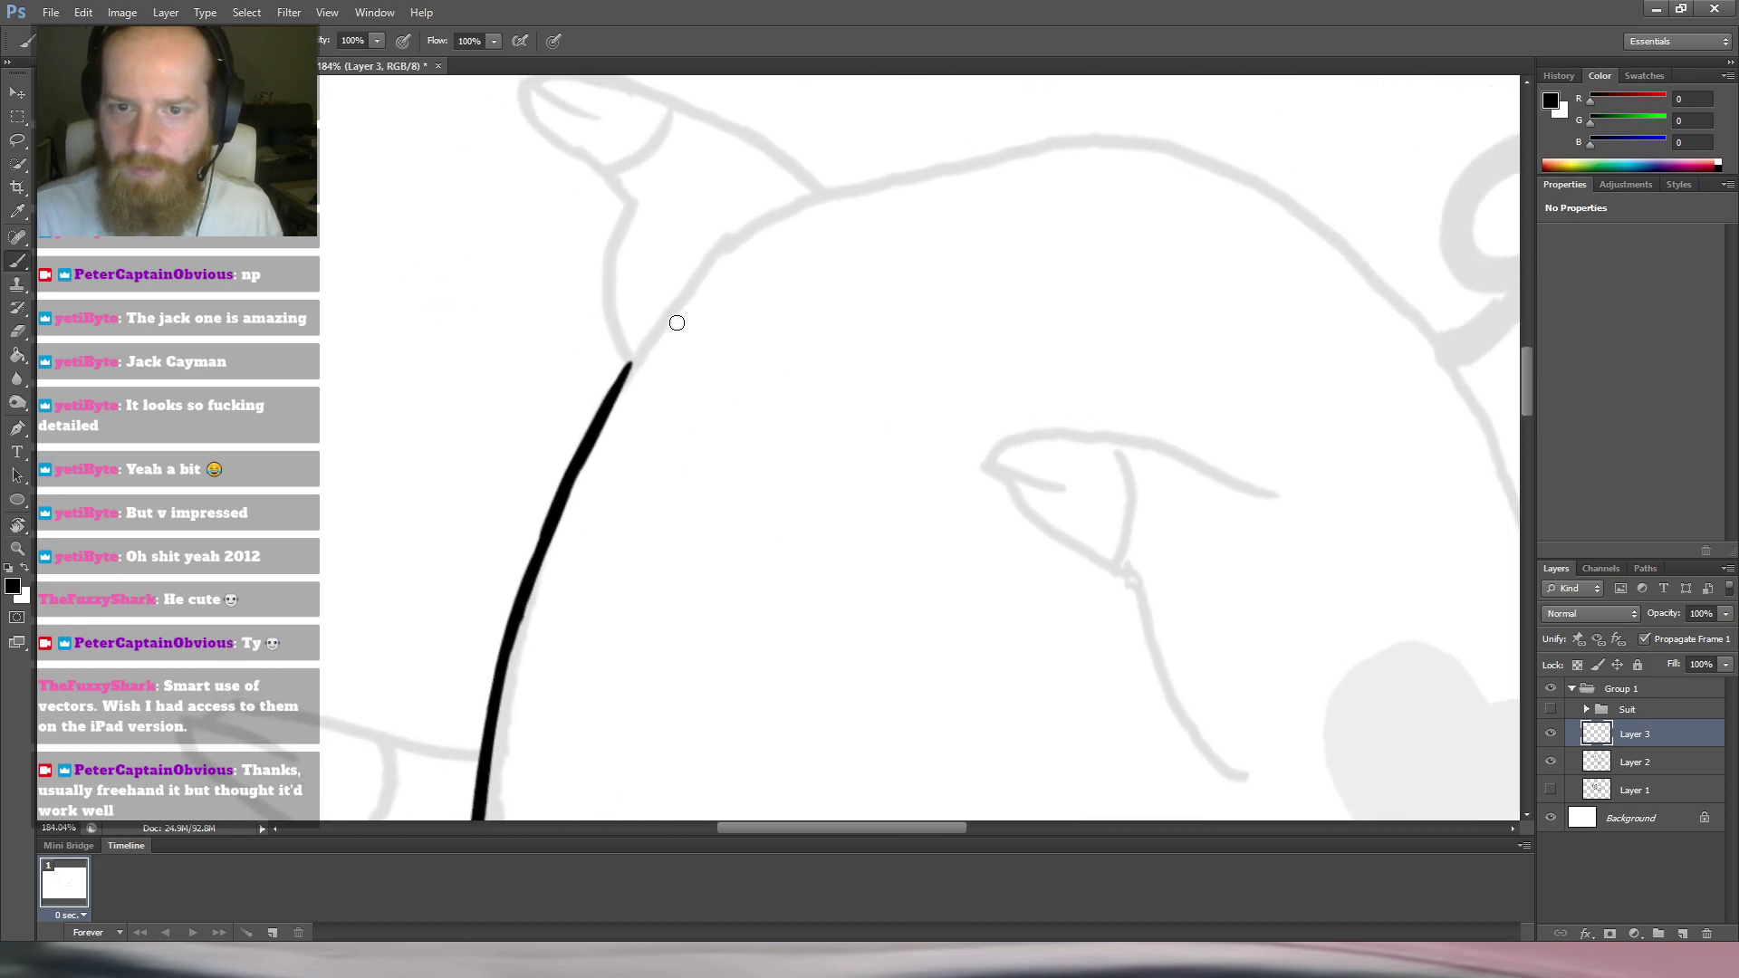
key("r")
mouse_move(793, 185)
left_mouse_down()
mouse_move(990, 112)
mouse_move(807, 113)
left_mouse_up()
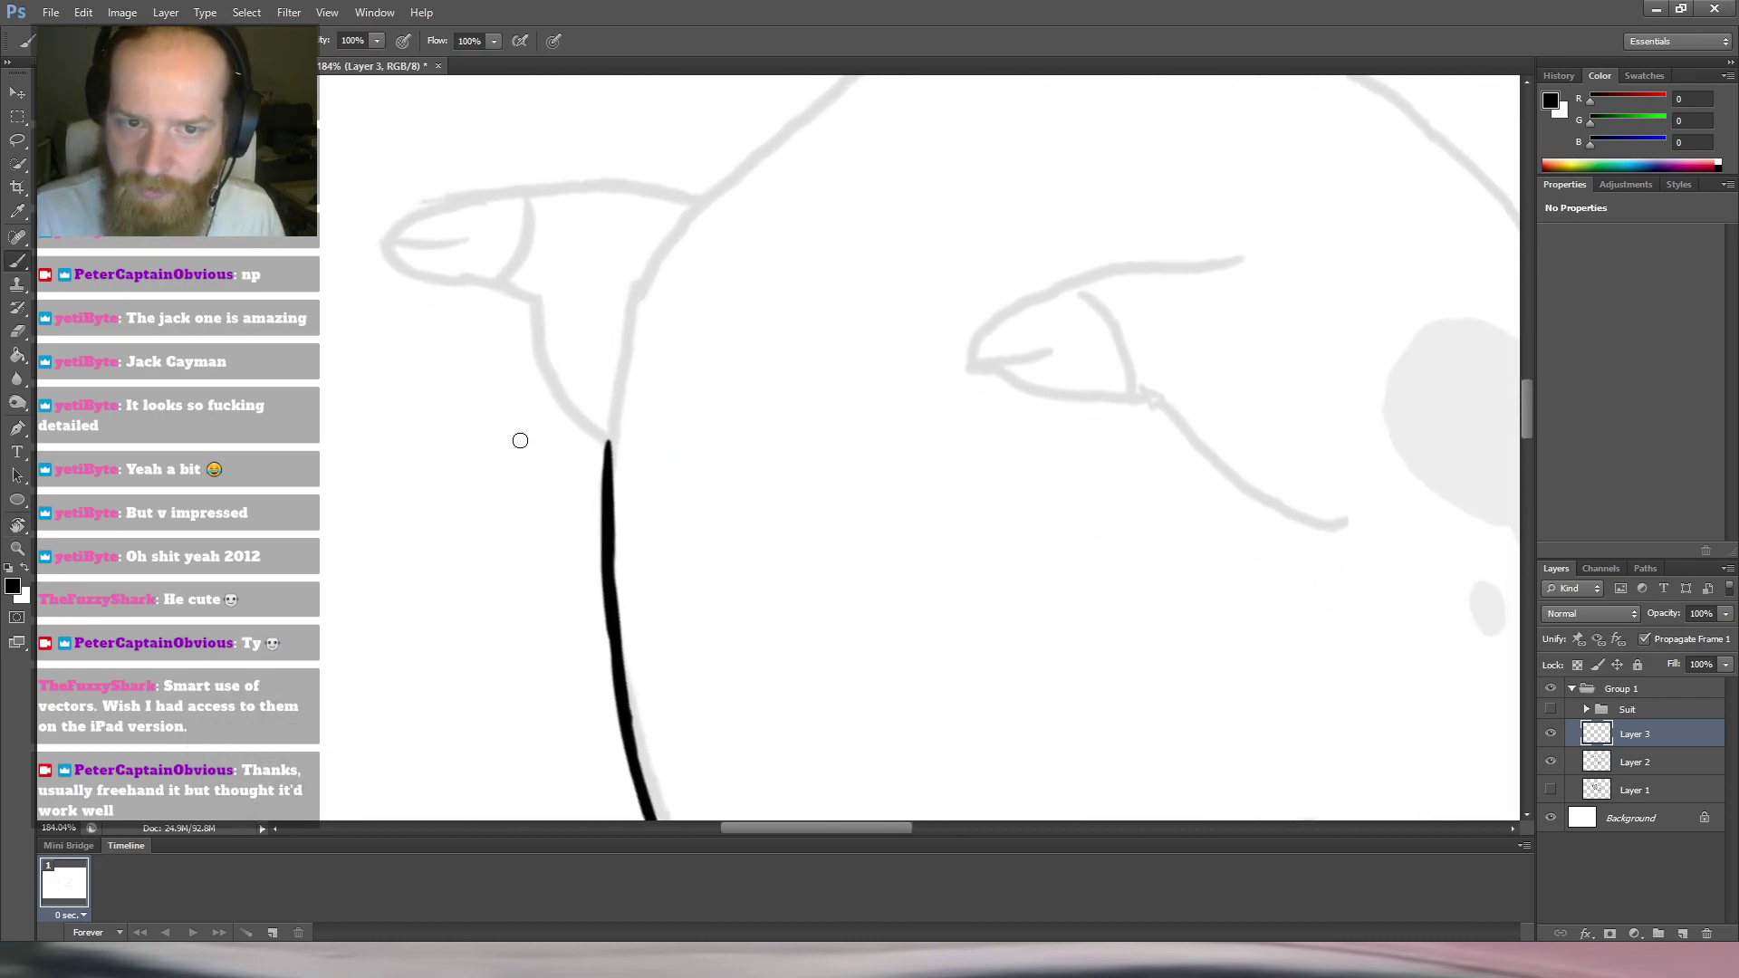
left_click_drag(254, 370, 260, 535)
left_click_drag(256, 446, 259, 550)
left_click_drag(258, 479, 262, 576)
key("e")
left_click_drag(255, 367, 258, 535)
left_click_drag(256, 413, 259, 588)
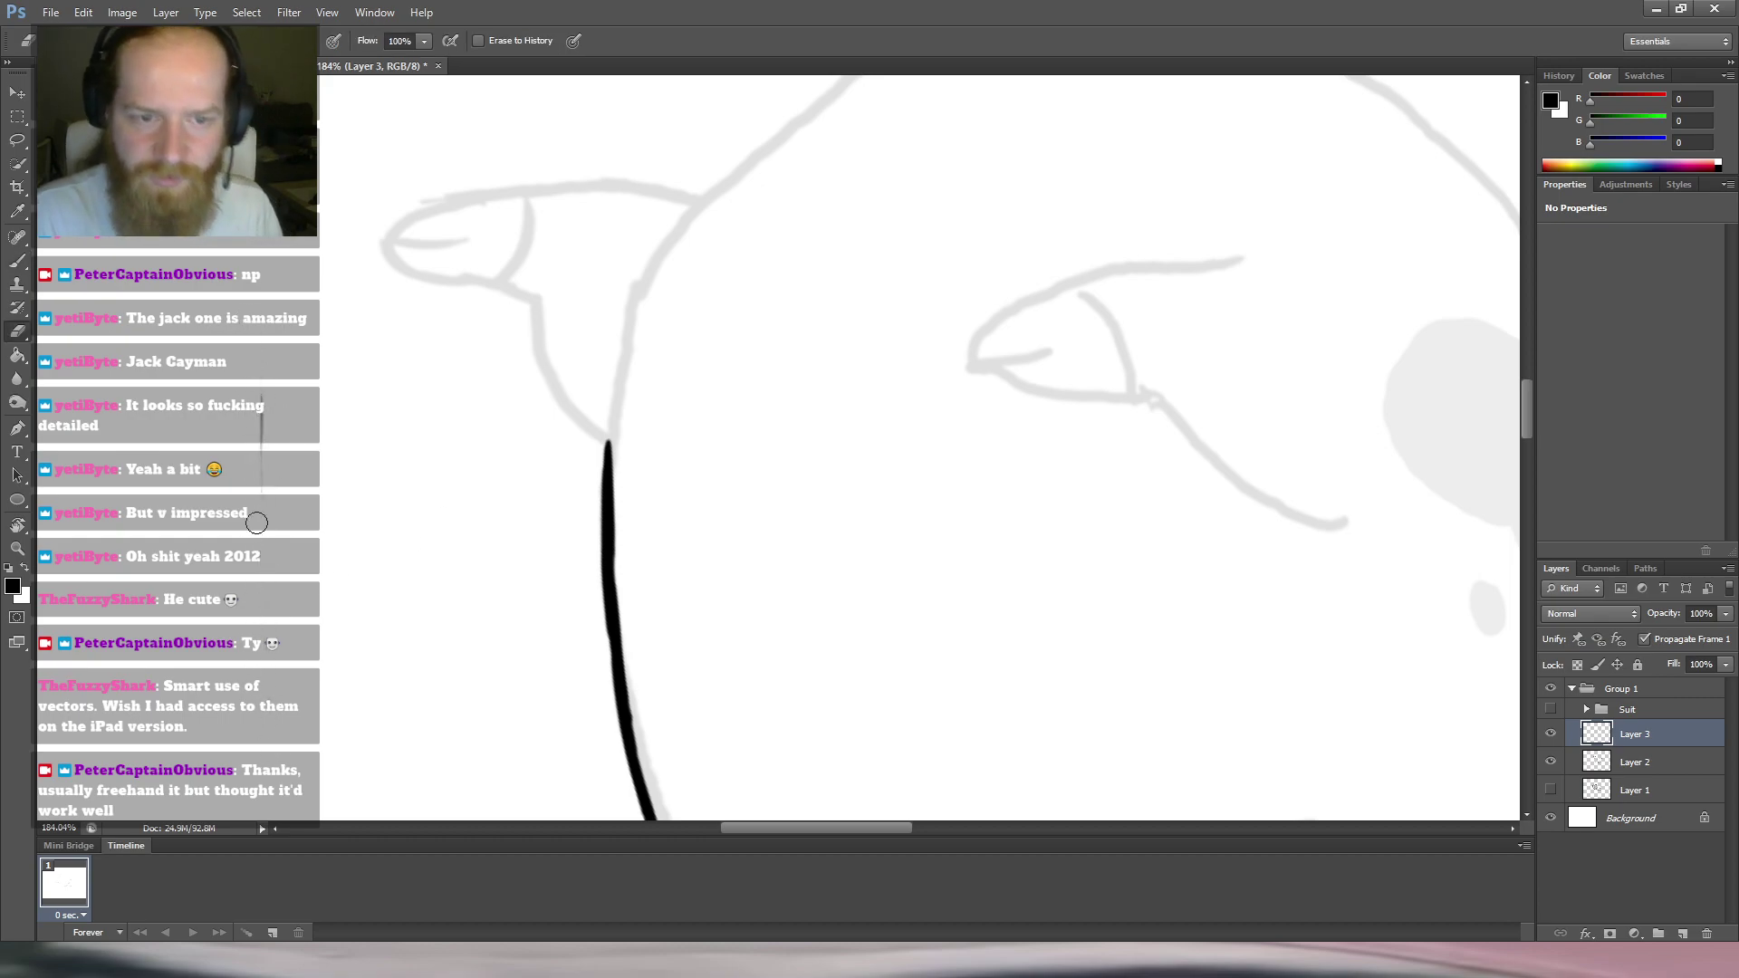
key("b")
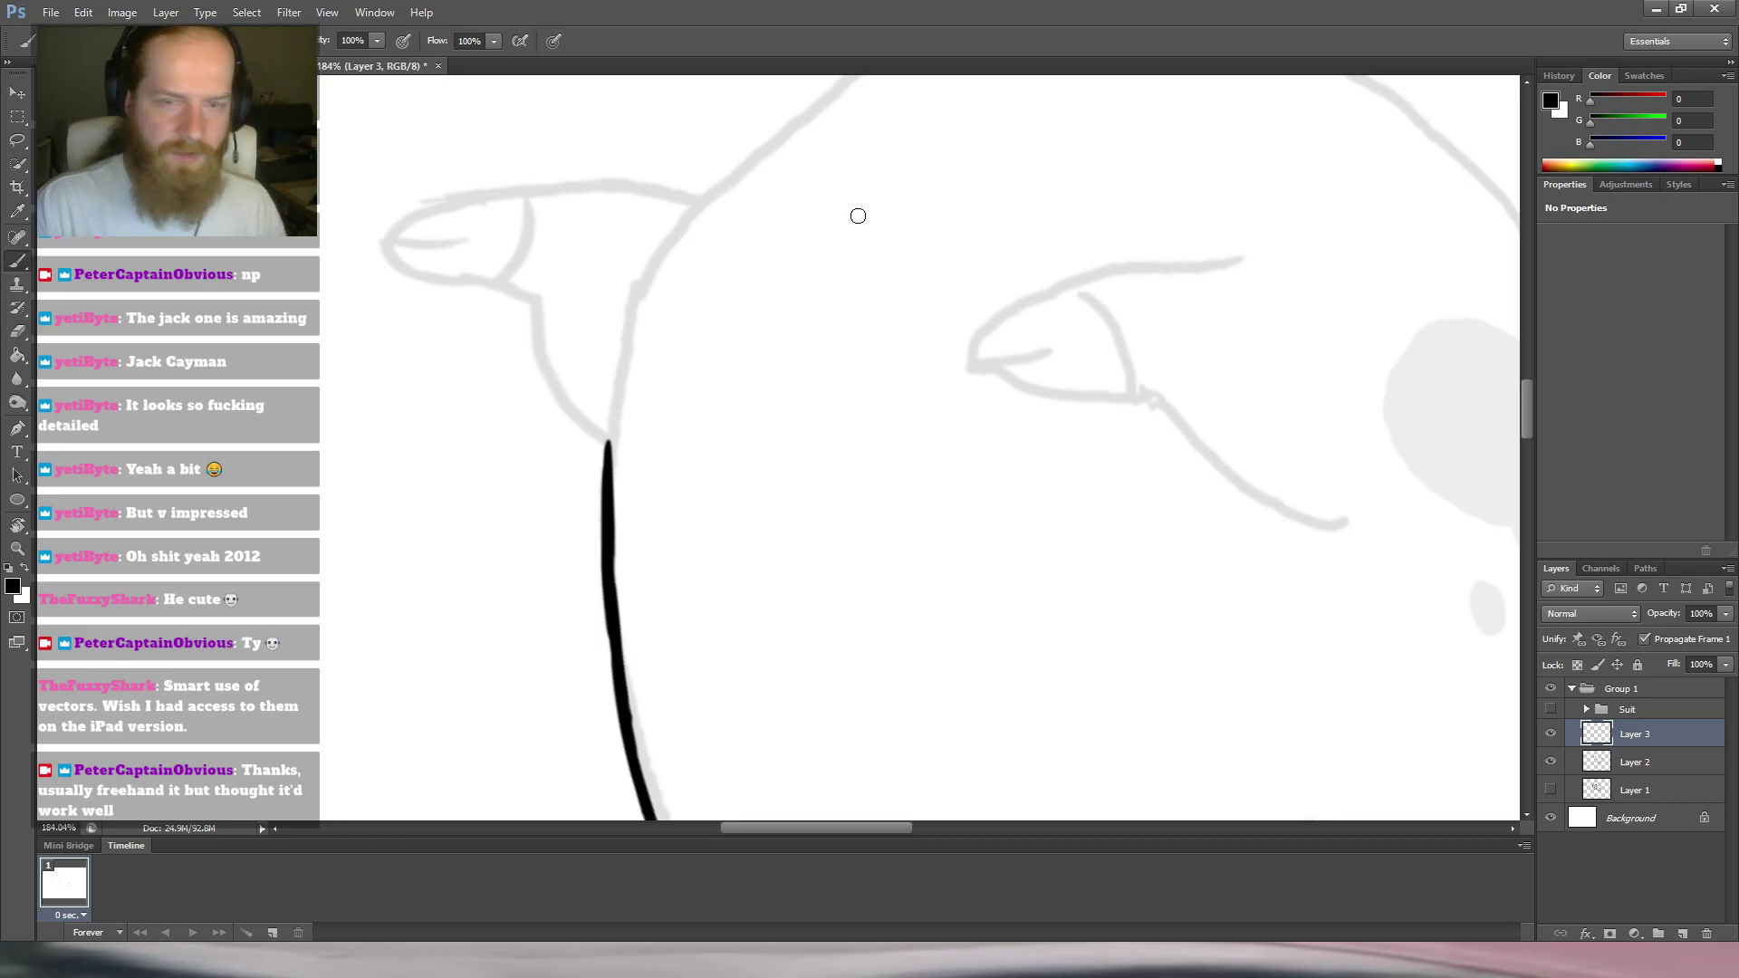
Try to ink the back outline from the near ear down to the grey spot in one stroke, and undo it.
scroll(928, 190, "down", 6)
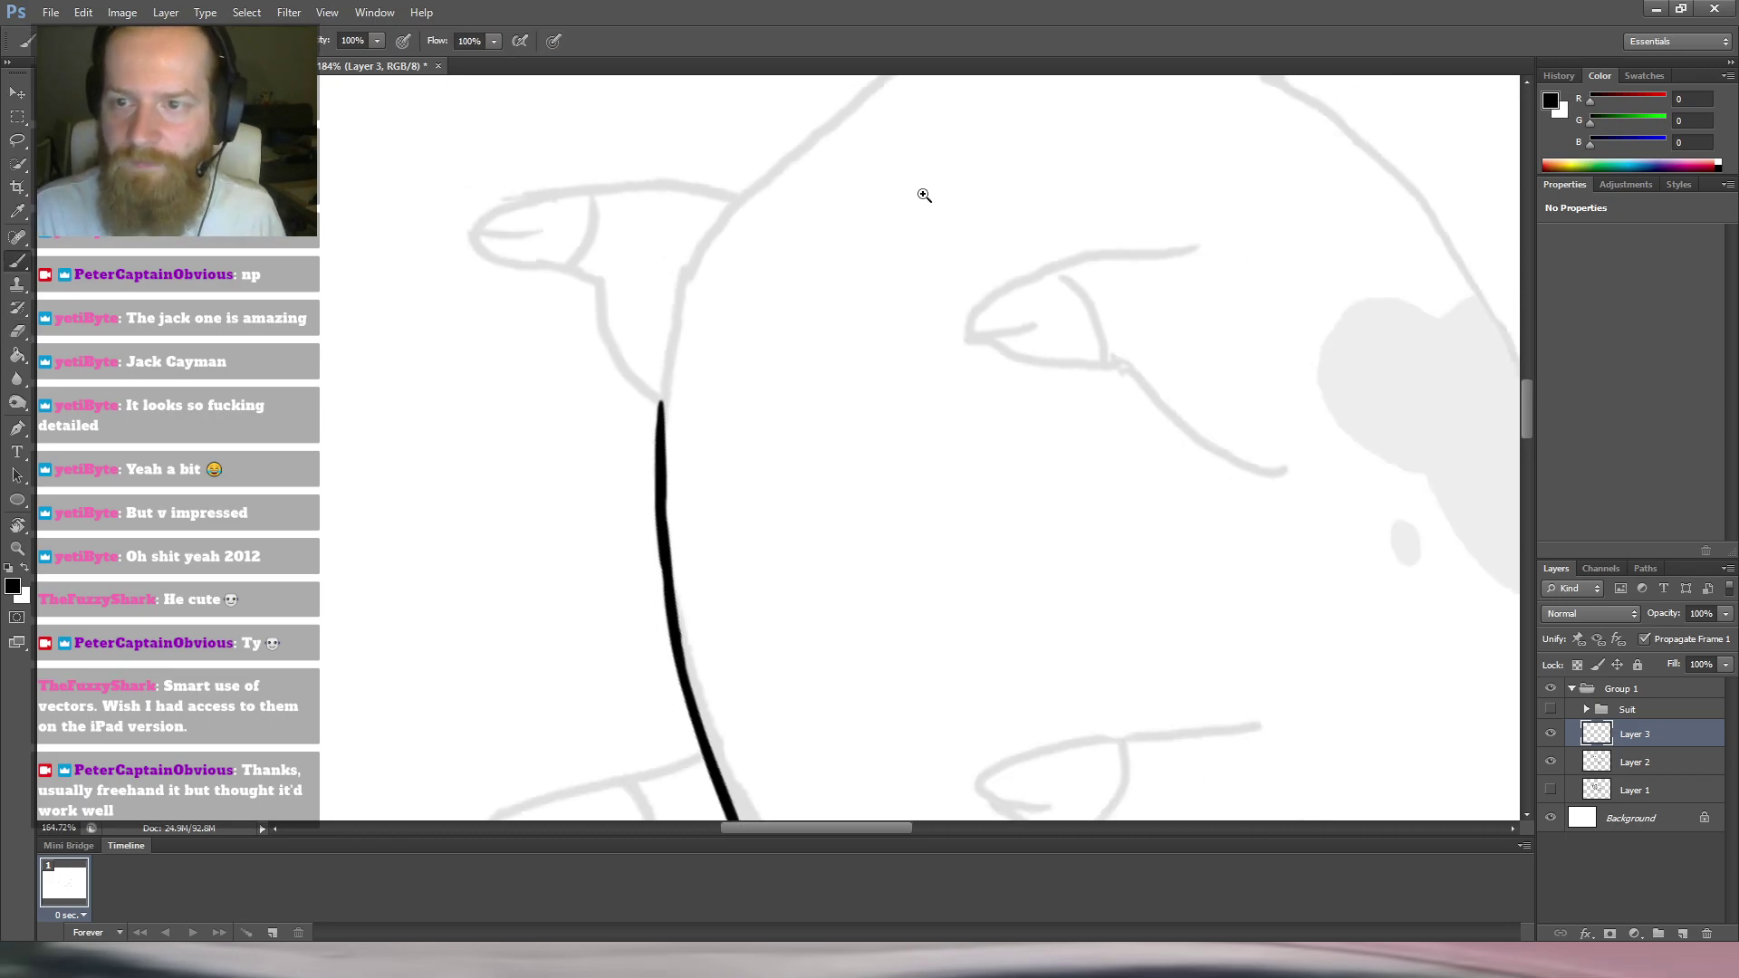
left_click_drag(934, 205, 796, 242)
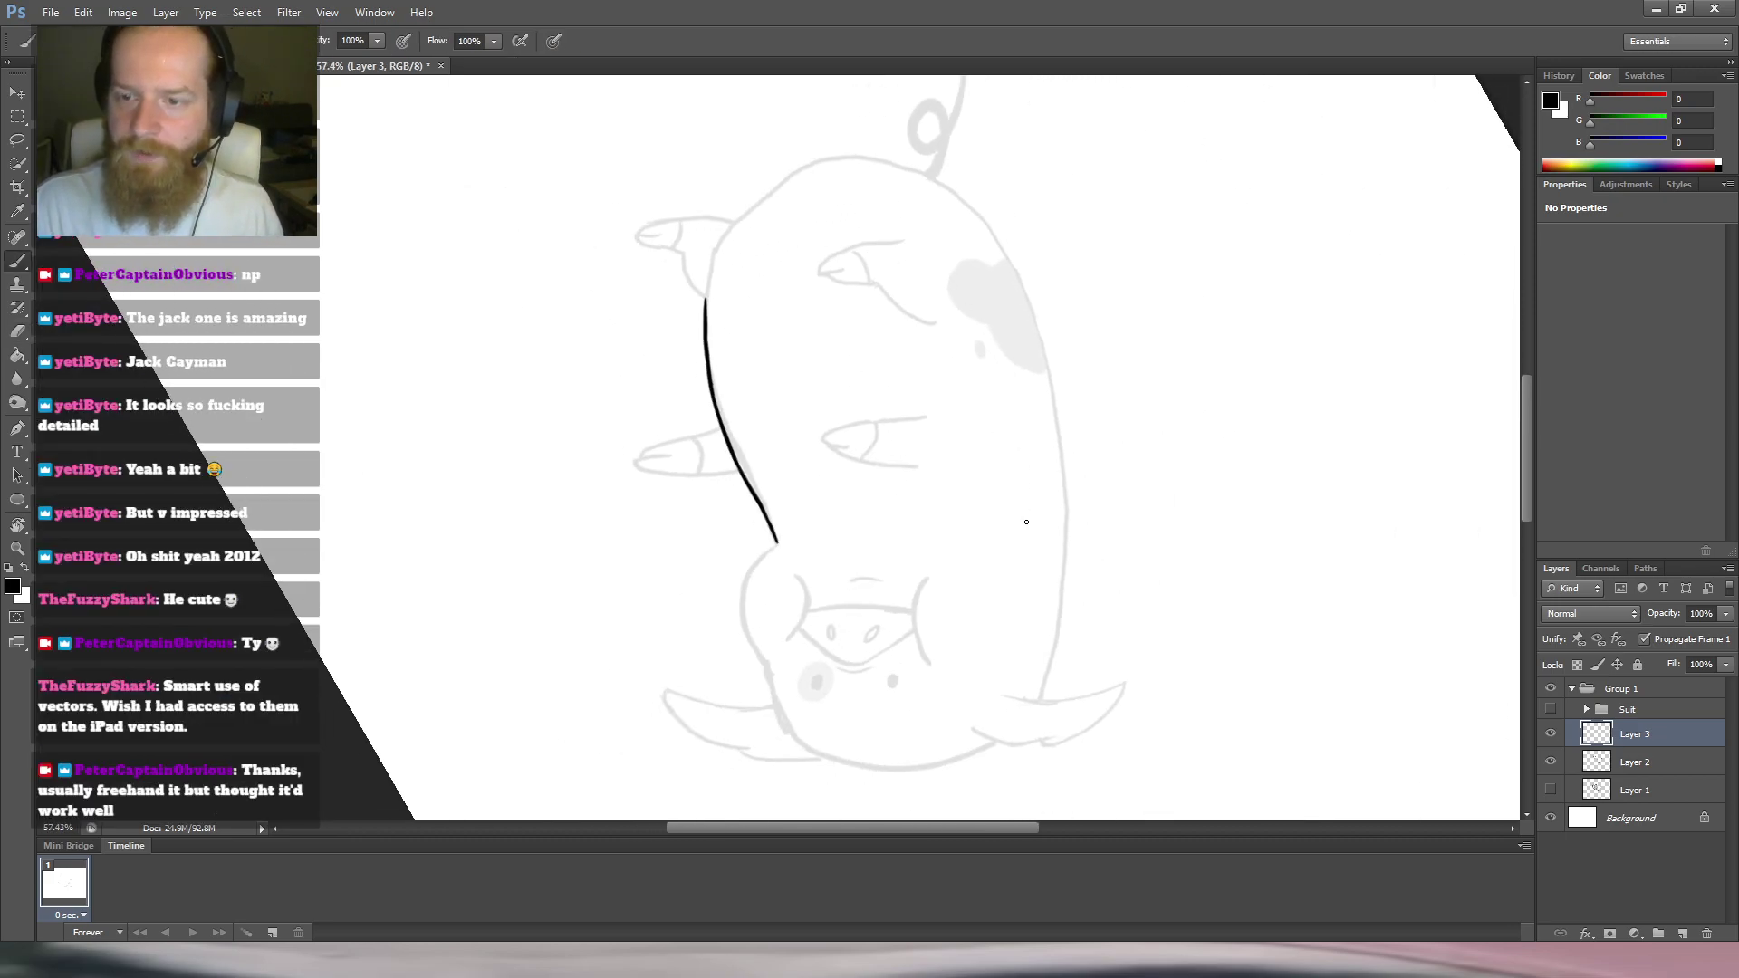
key("r")
left_click_drag(875, 318, 378, 494)
key("b")
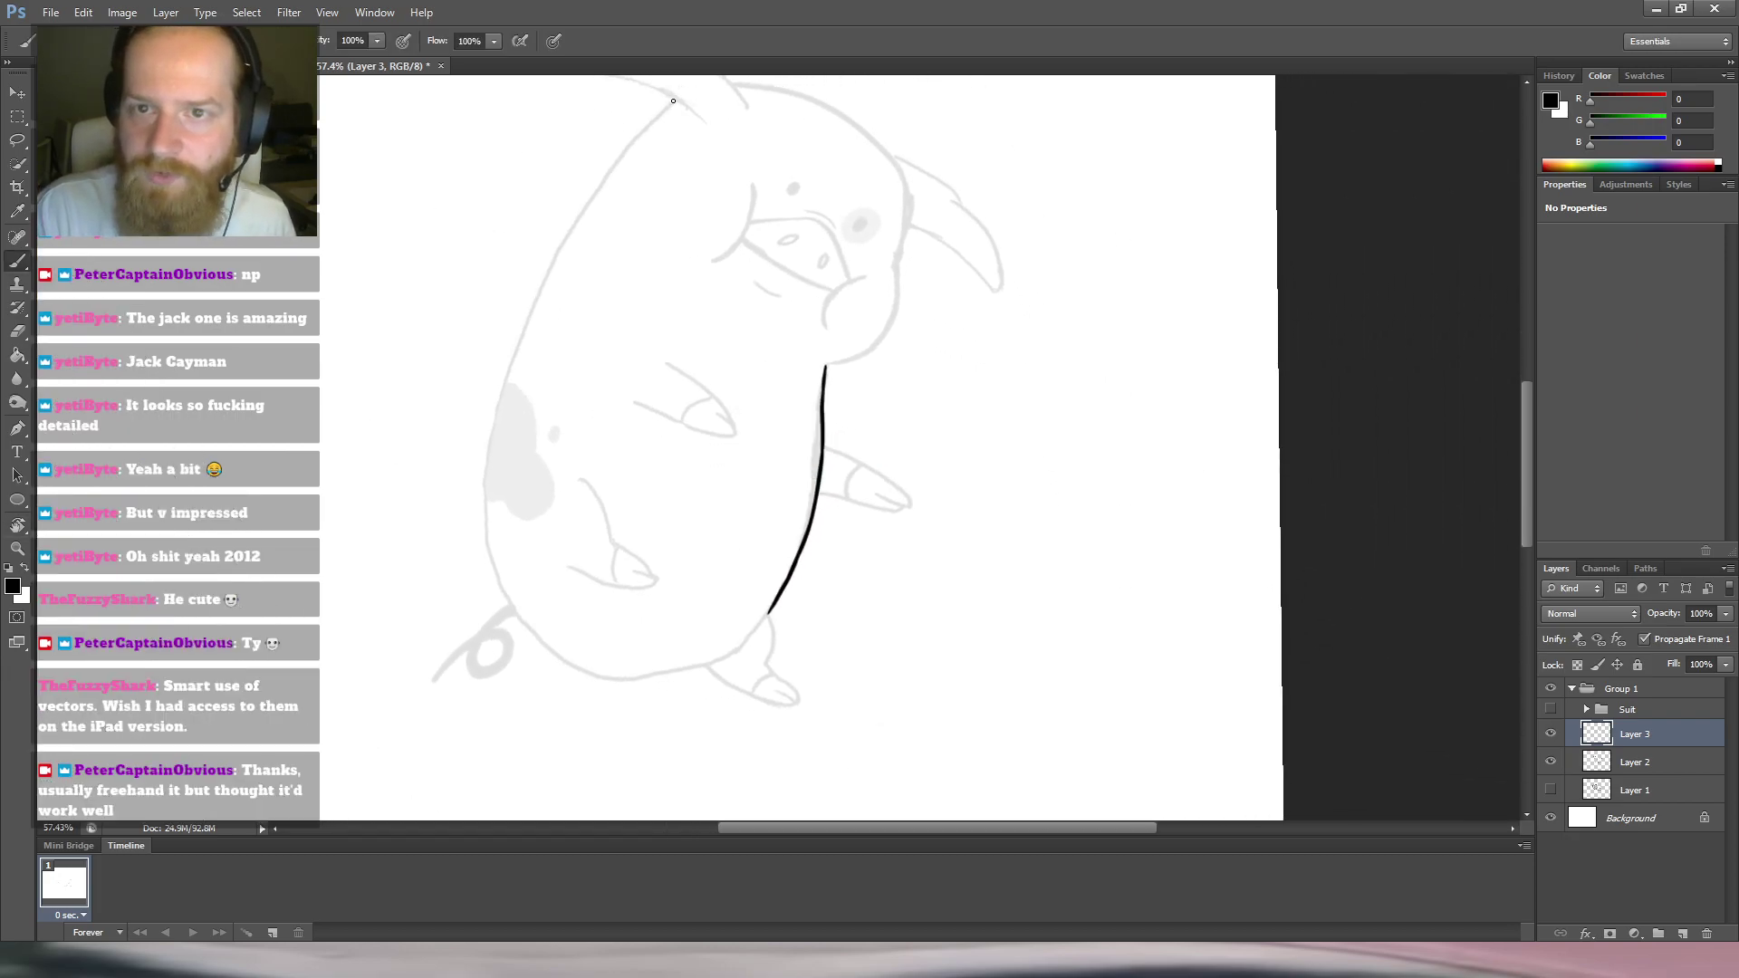
left_click_drag(610, 158, 558, 235)
left_click_drag(520, 318, 499, 396)
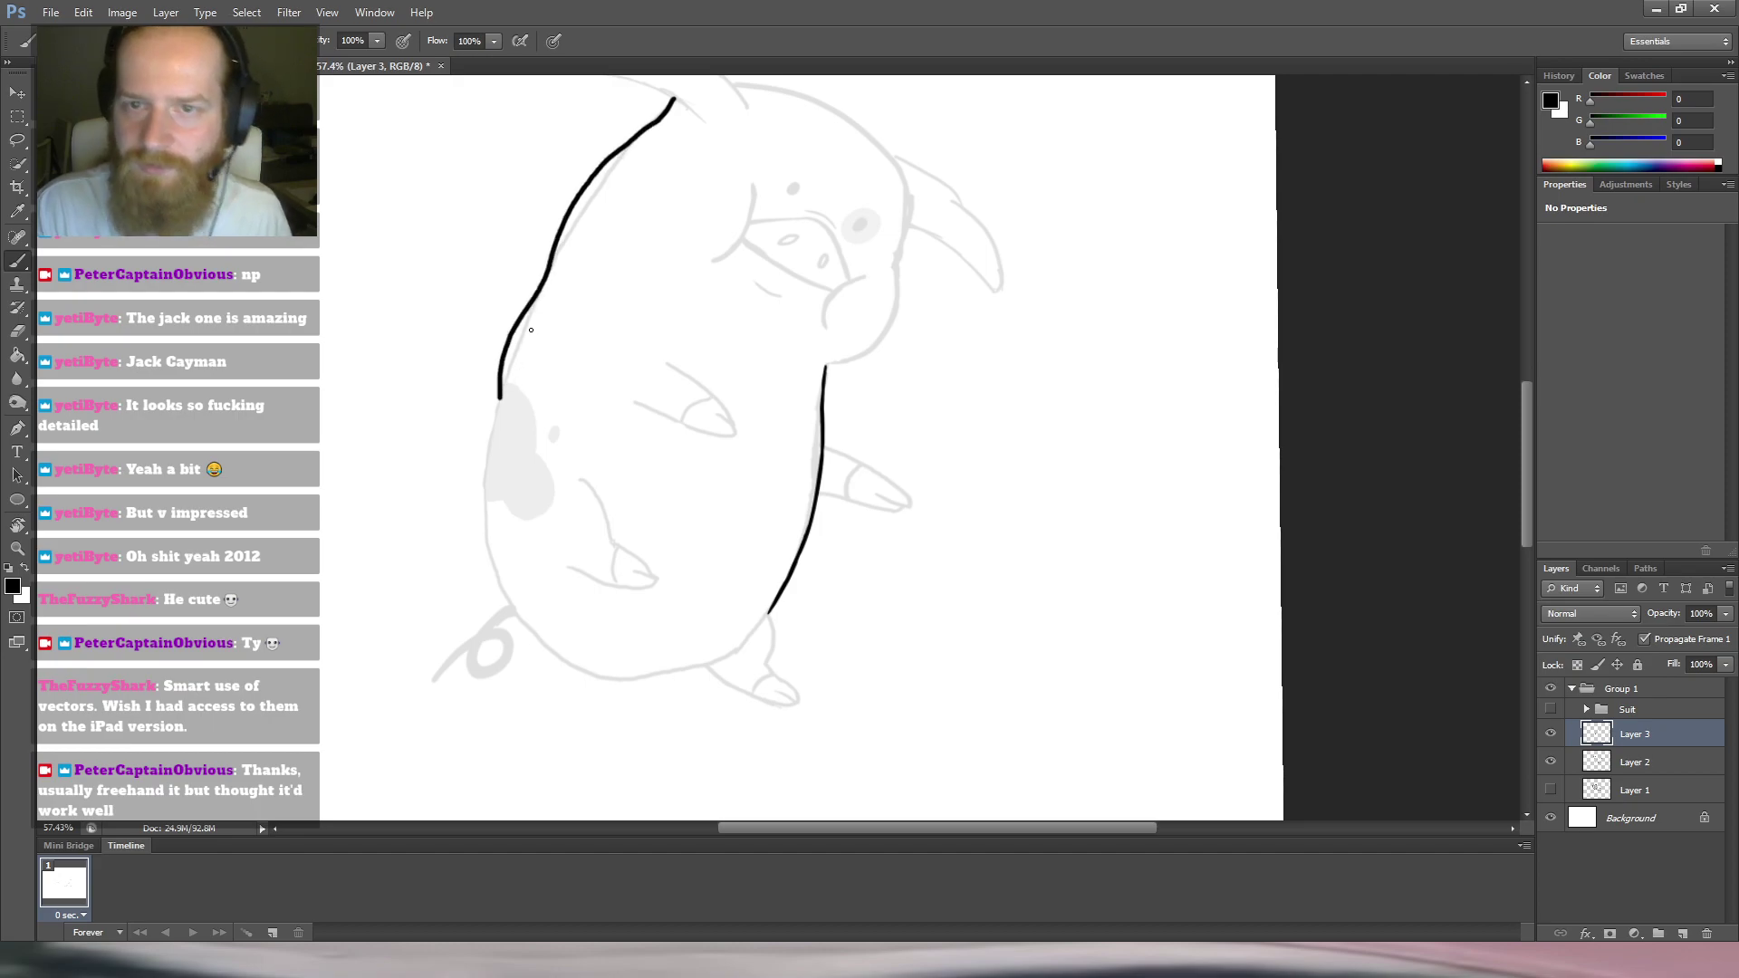
key("ctrl+z")
Paint a black stroke along the sketched rump outline above the far hind foot.
key("r")
mouse_move(593, 246)
left_mouse_down()
mouse_move(878, 182)
mouse_move(361, 552)
mouse_move(1099, 419)
mouse_move(715, 679)
mouse_move(776, 671)
mouse_move(794, 511)
left_mouse_up()
key("b")
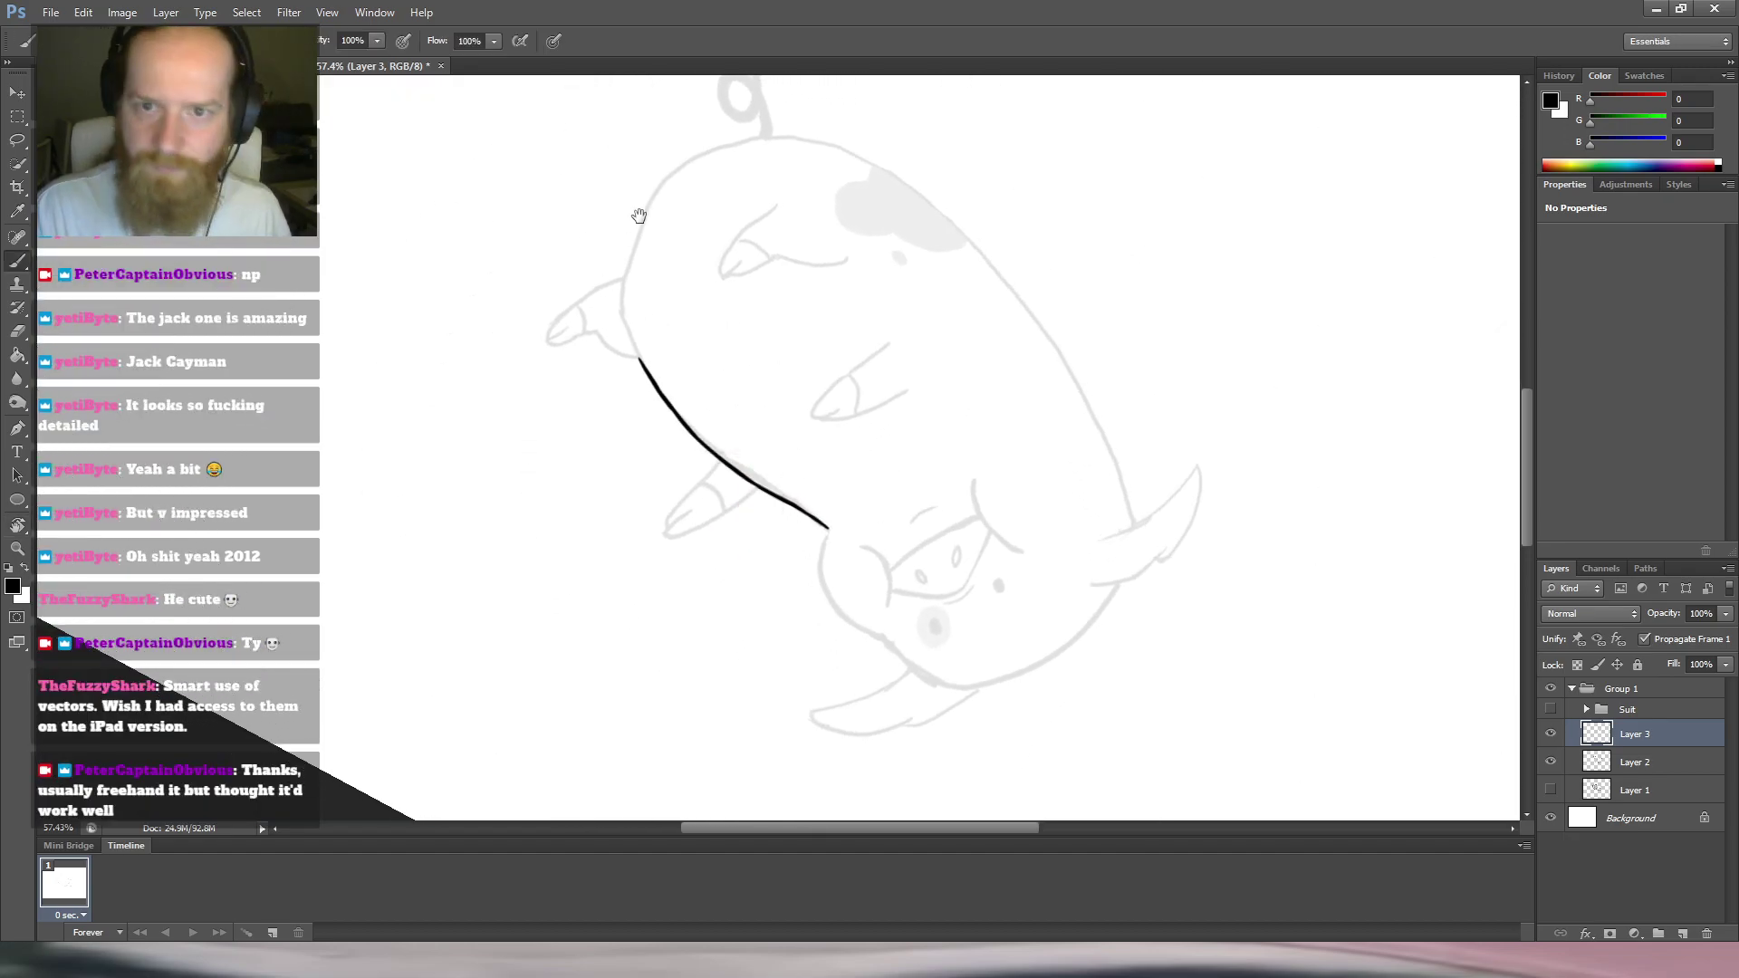
left_click_drag(637, 216, 637, 389)
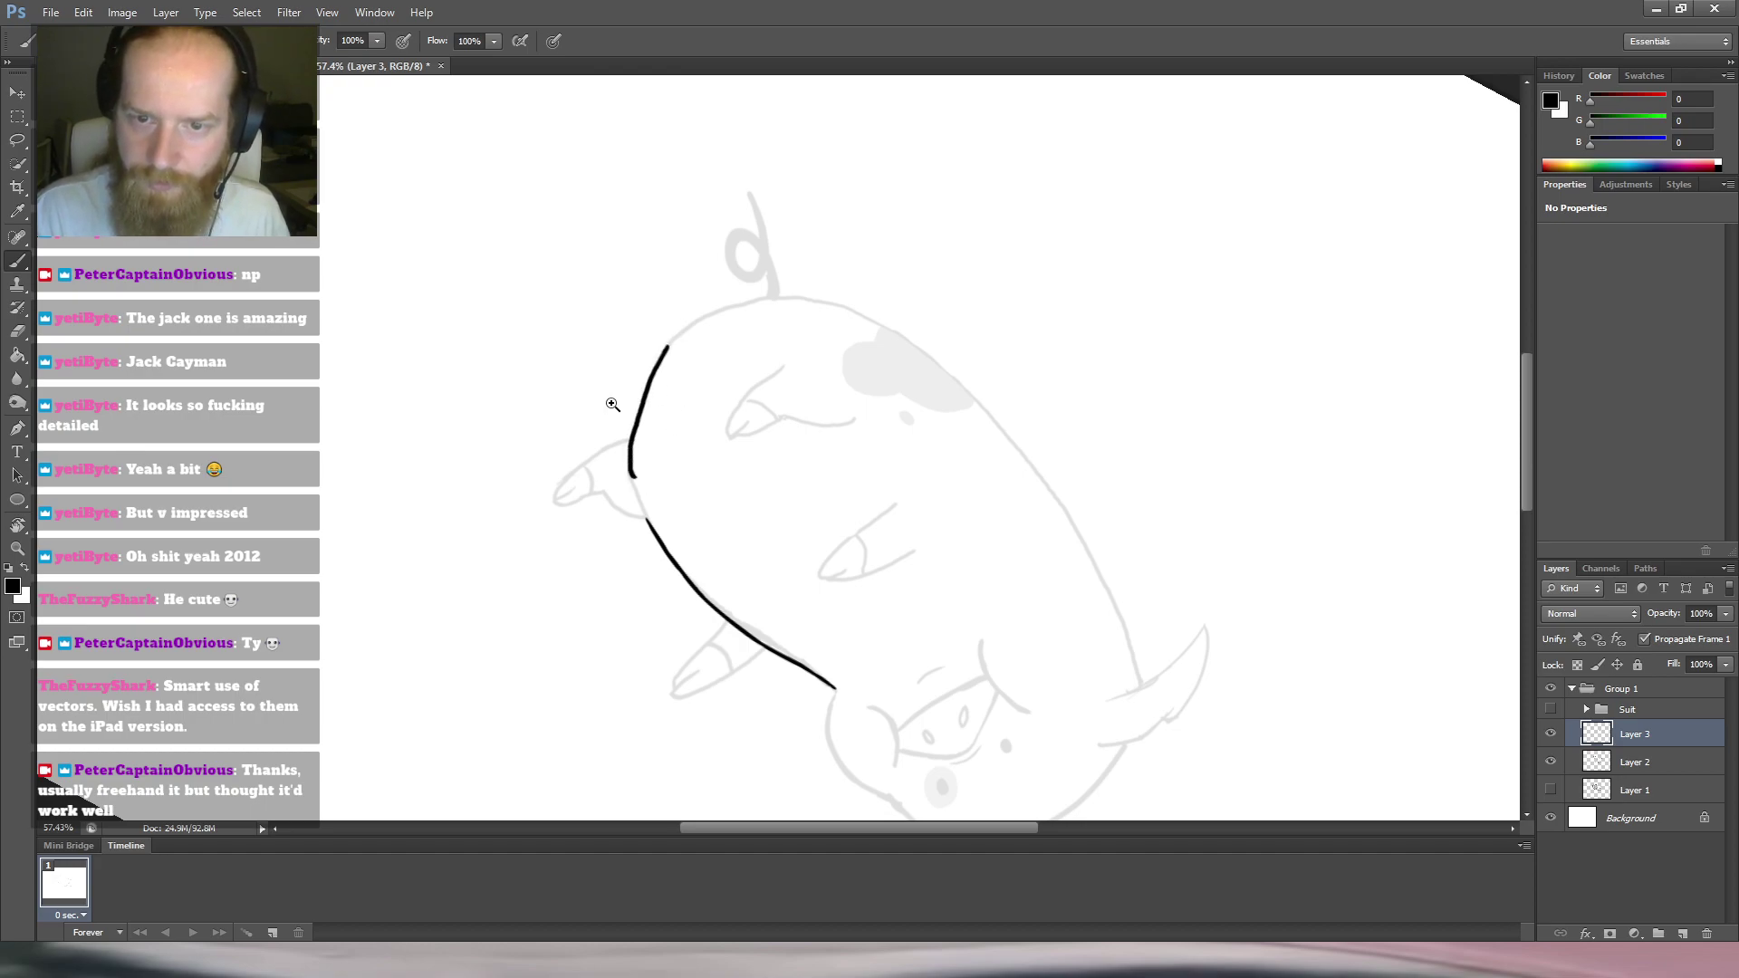
left_click_drag(614, 403, 667, 350)
Erase the rump stroke's lower end and repaint it as a curve running down inside the far hind leg.
key("e")
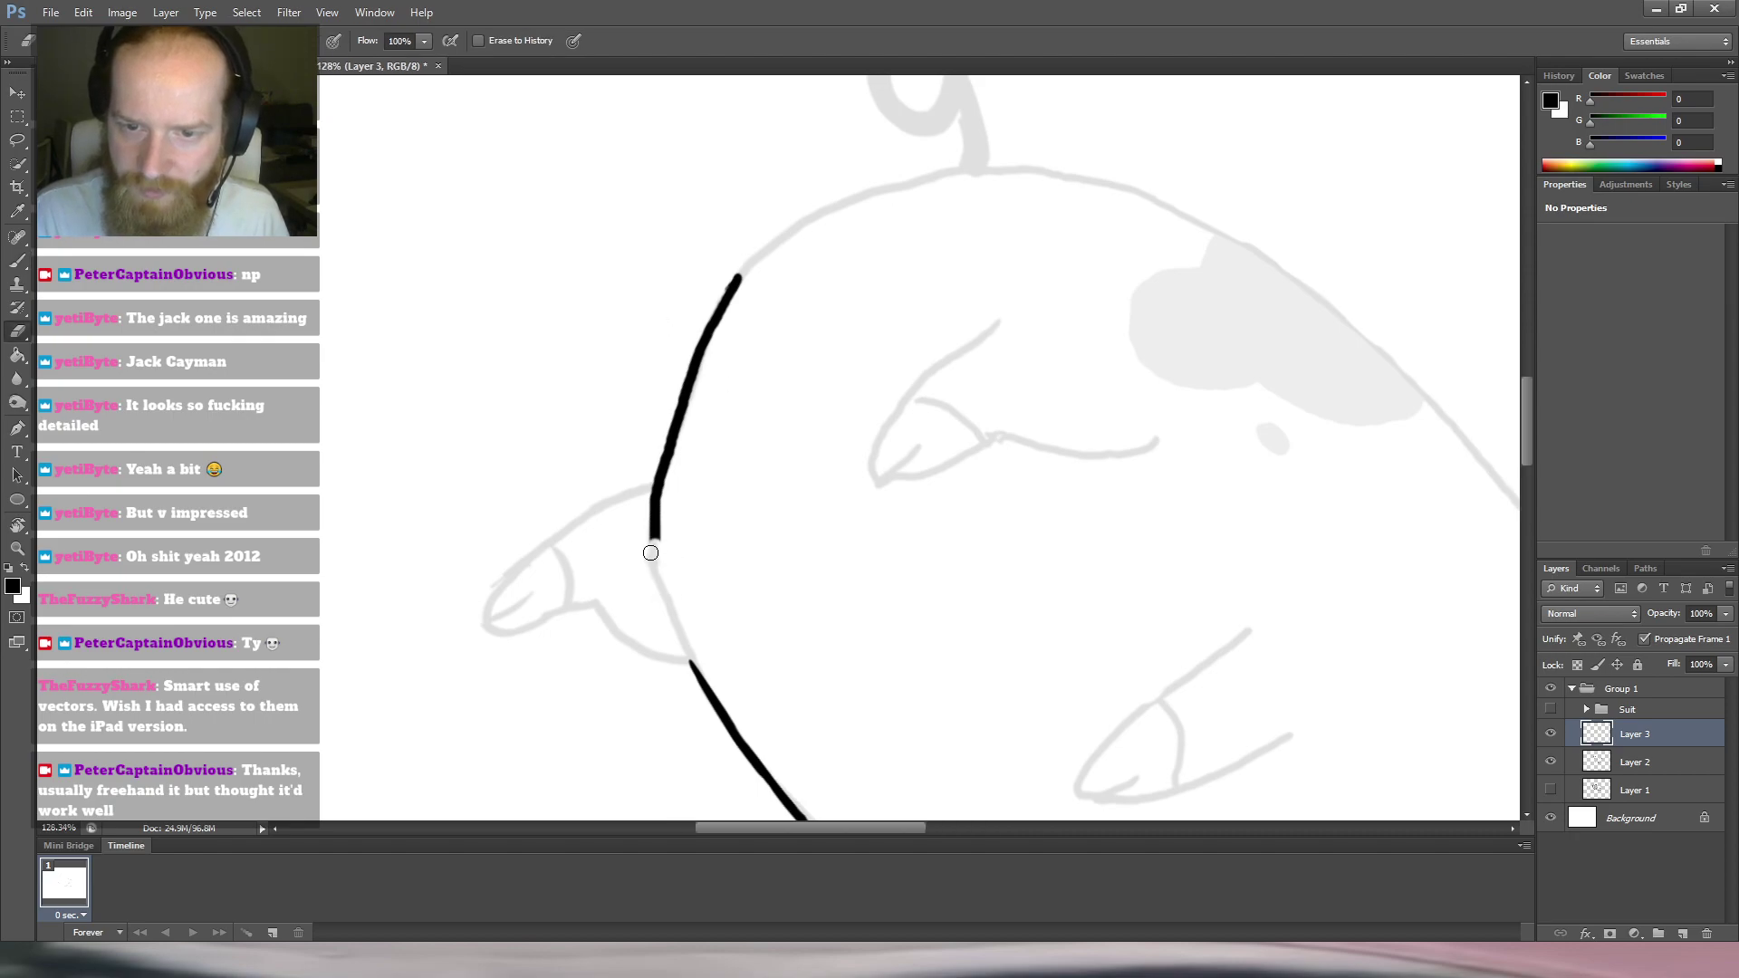
key("r")
left_click_drag(736, 452, 720, 364)
key("e")
left_click_drag(614, 511, 648, 478)
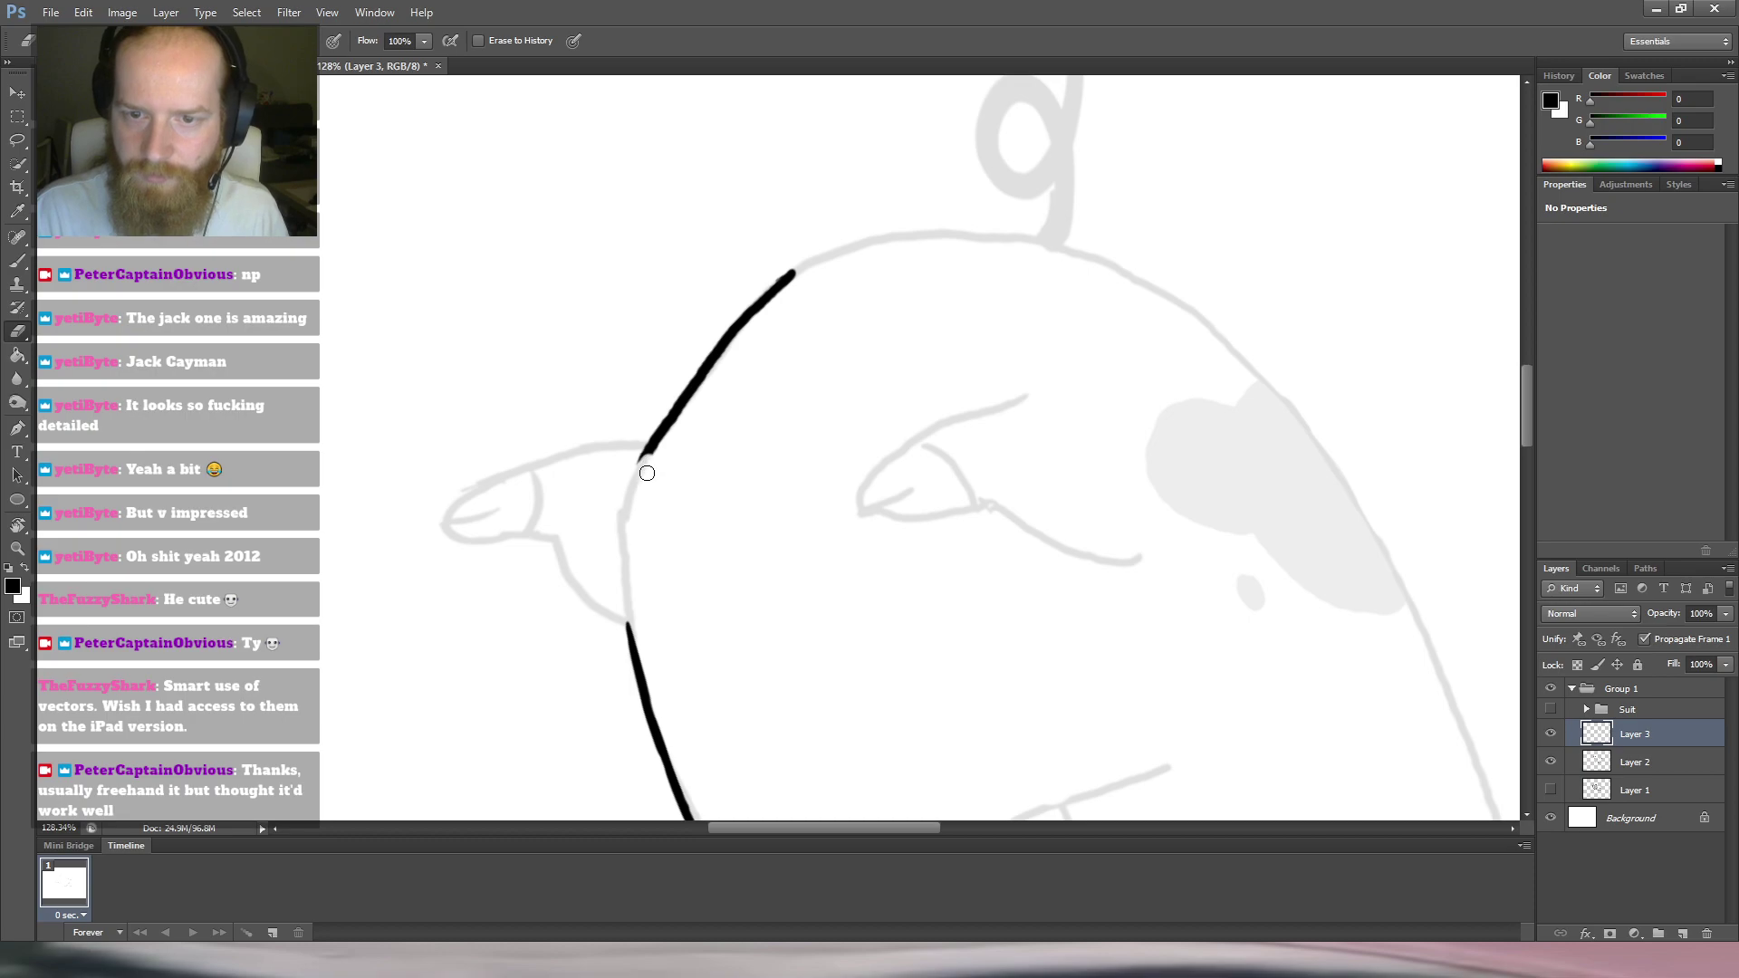
key("b")
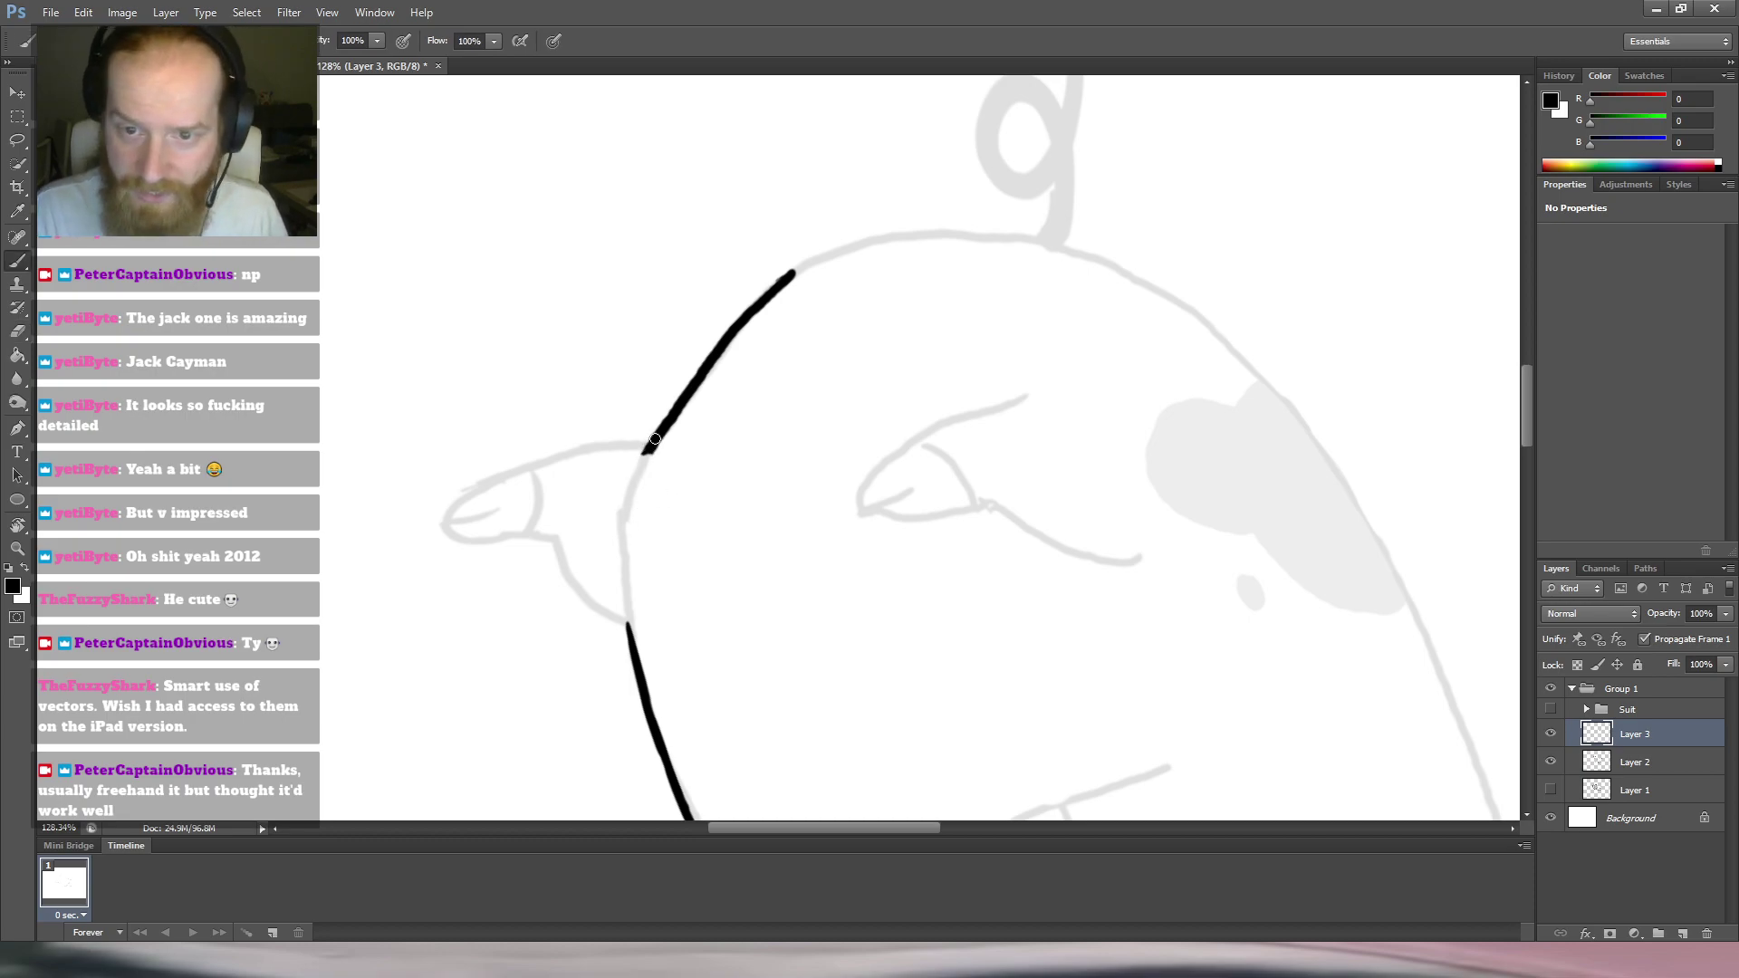
left_click_drag(638, 481, 619, 577)
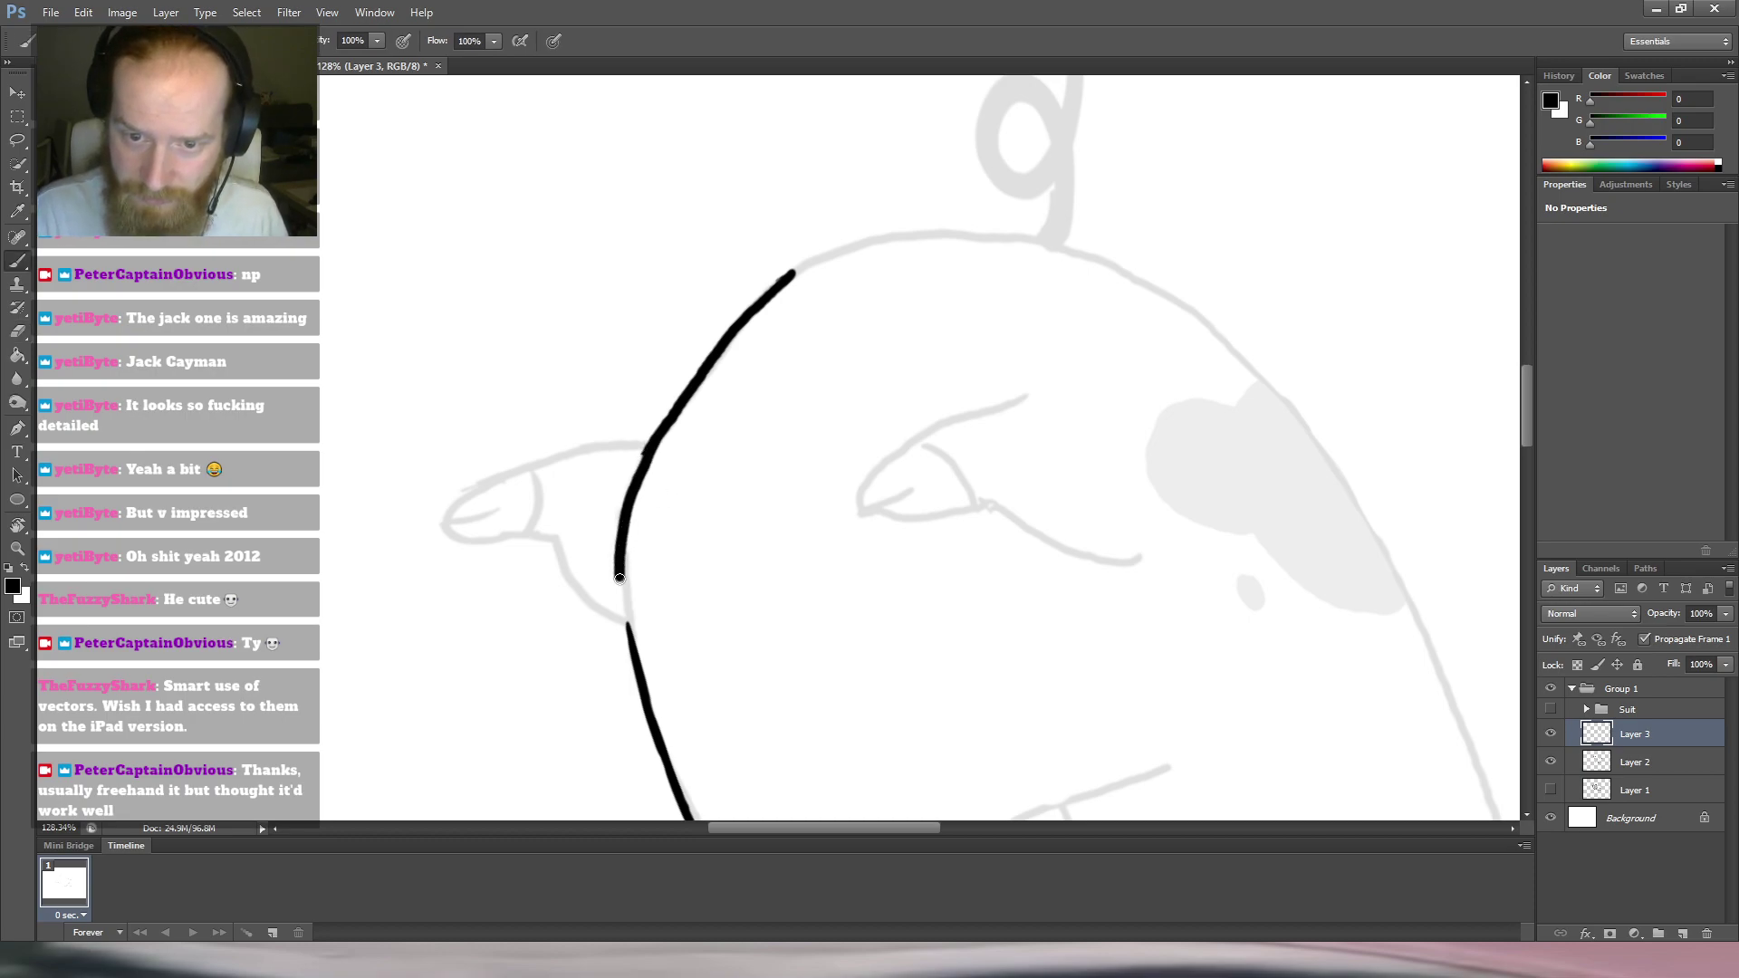
Join the rump stroke to the belly line at the far hind leg and erase the excess thickness along its inner edge.
key("r")
mouse_move(681, 476)
left_mouse_down()
mouse_move(719, 438)
mouse_move(698, 338)
left_mouse_up()
key("e")
mouse_move(561, 462)
left_mouse_down()
mouse_move(575, 433)
mouse_move(551, 516)
mouse_move(599, 436)
mouse_move(536, 541)
left_mouse_up()
key("b")
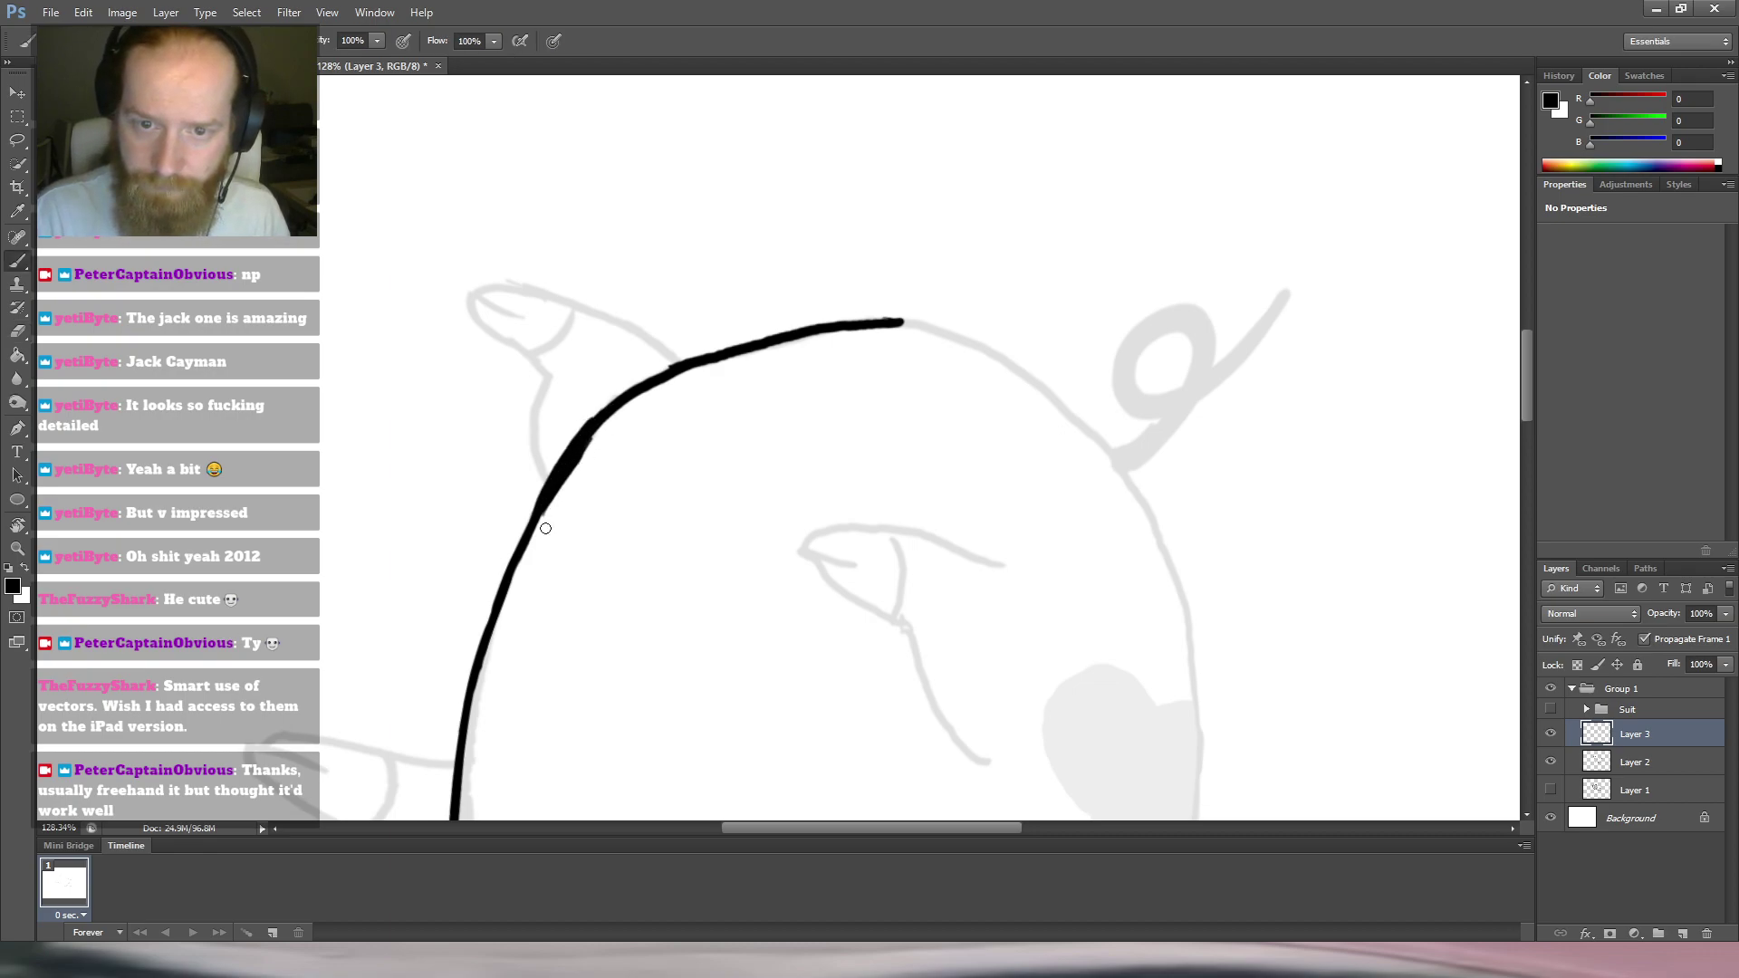
key("e")
mouse_move(610, 438)
left_mouse_down()
mouse_move(568, 495)
mouse_move(611, 431)
mouse_move(584, 503)
mouse_move(565, 496)
mouse_move(614, 433)
mouse_move(584, 522)
mouse_move(600, 445)
left_mouse_up()
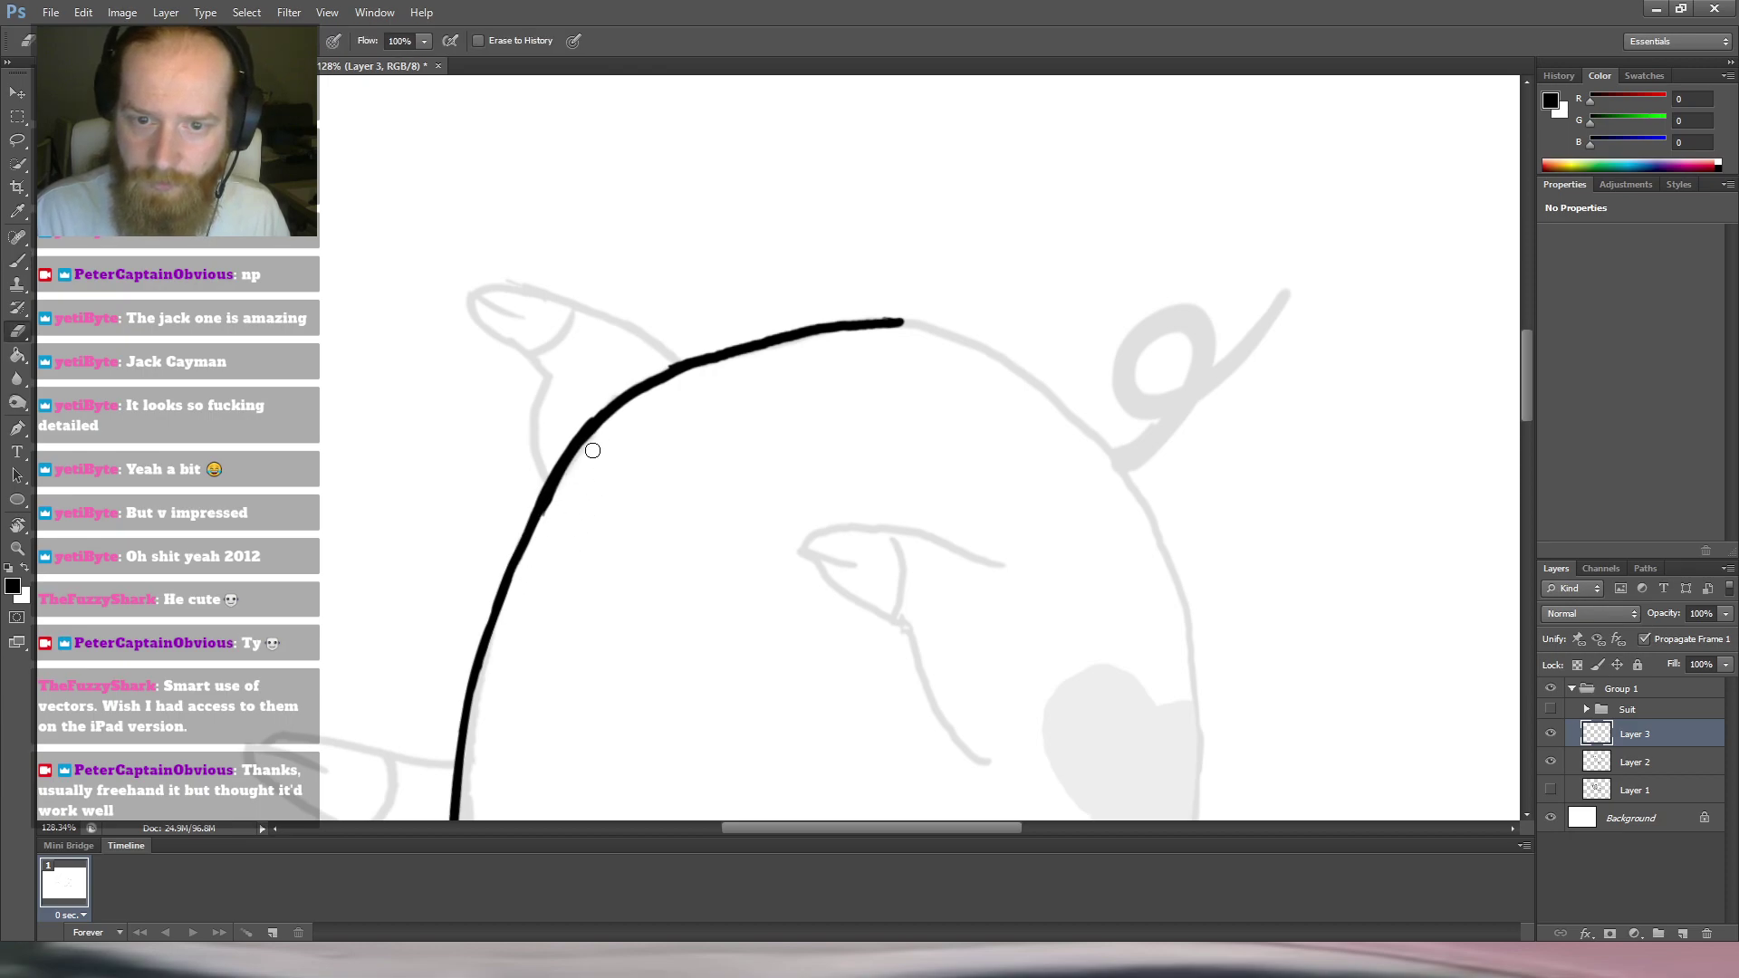
mouse_move(551, 520)
left_mouse_down()
mouse_move(557, 480)
mouse_move(626, 415)
left_mouse_up()
Touch up the outline beside the far hind leg with Brush and Eraser to give the join an even width.
key("r")
left_click_drag(895, 227, 784, 219)
key("b")
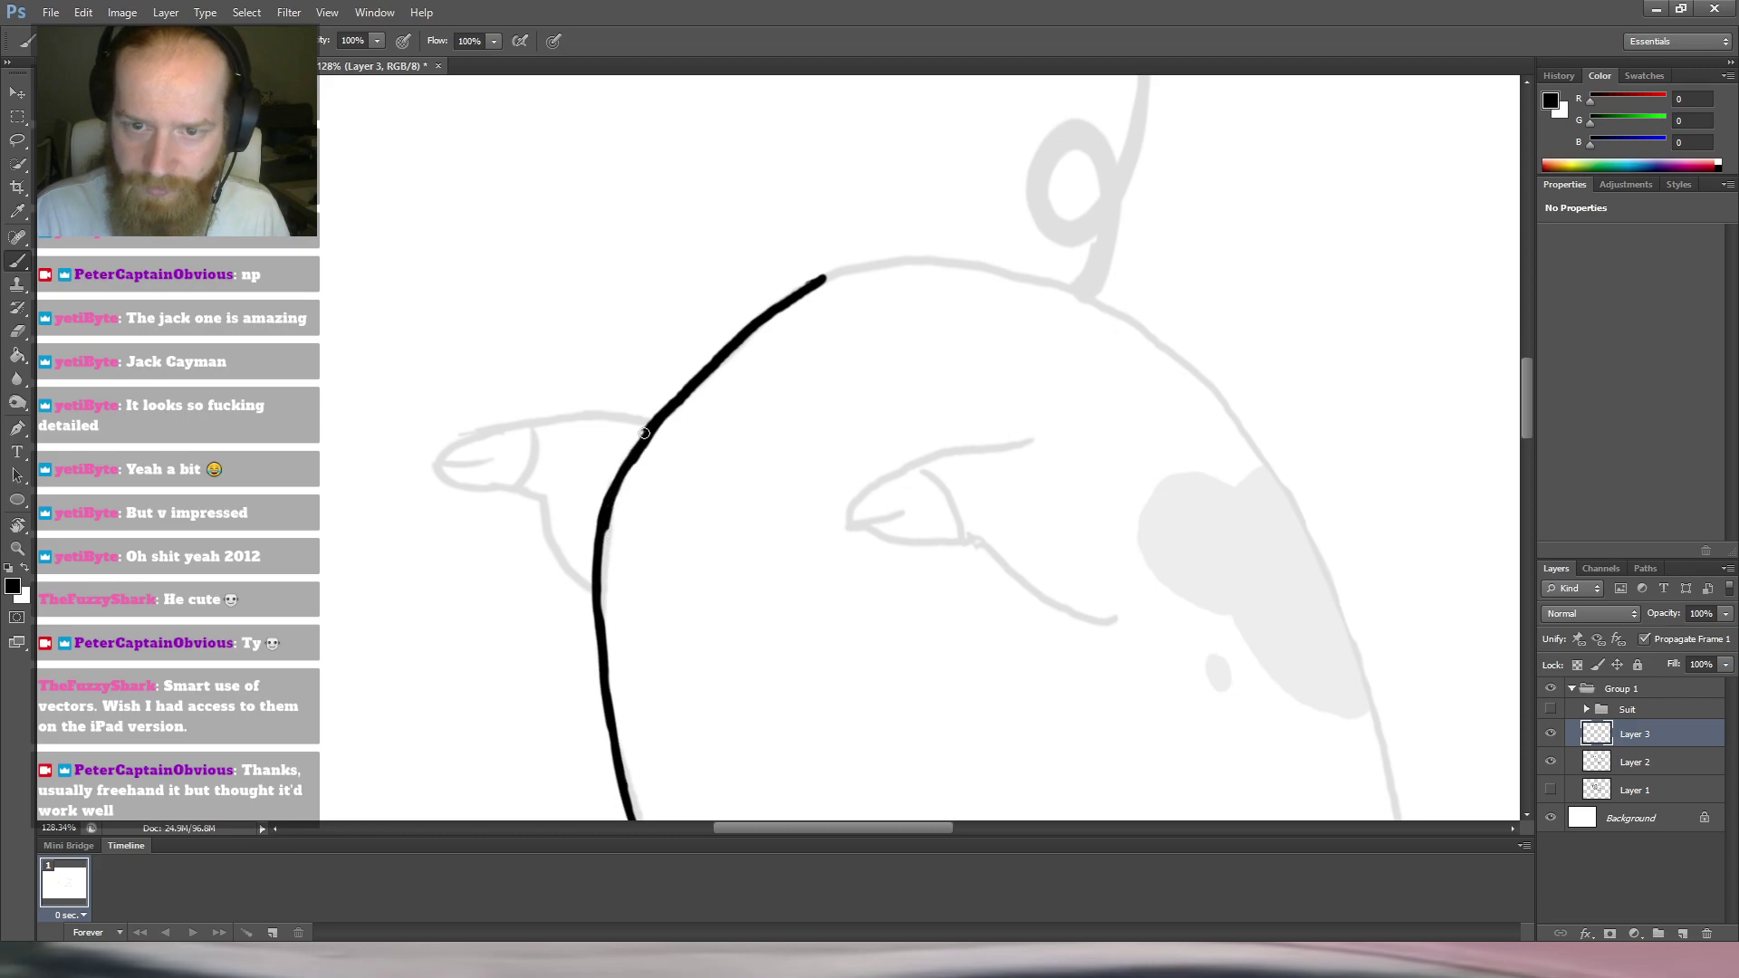
key("e")
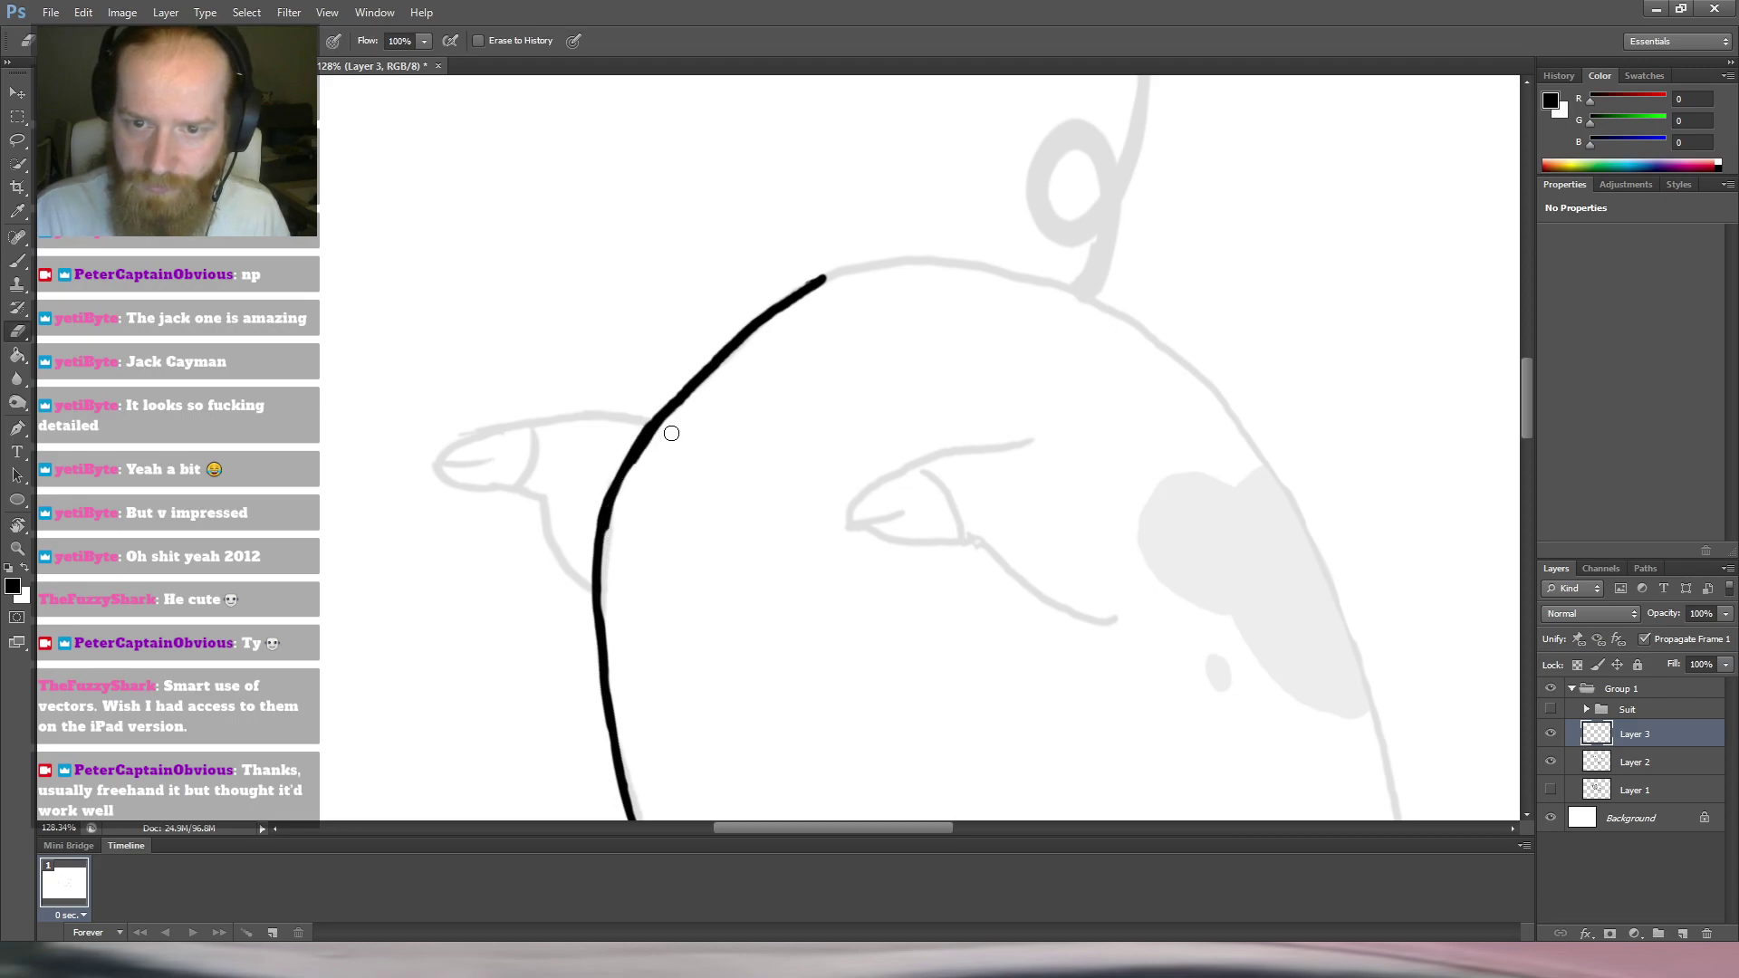
left_click_drag(652, 445, 629, 505)
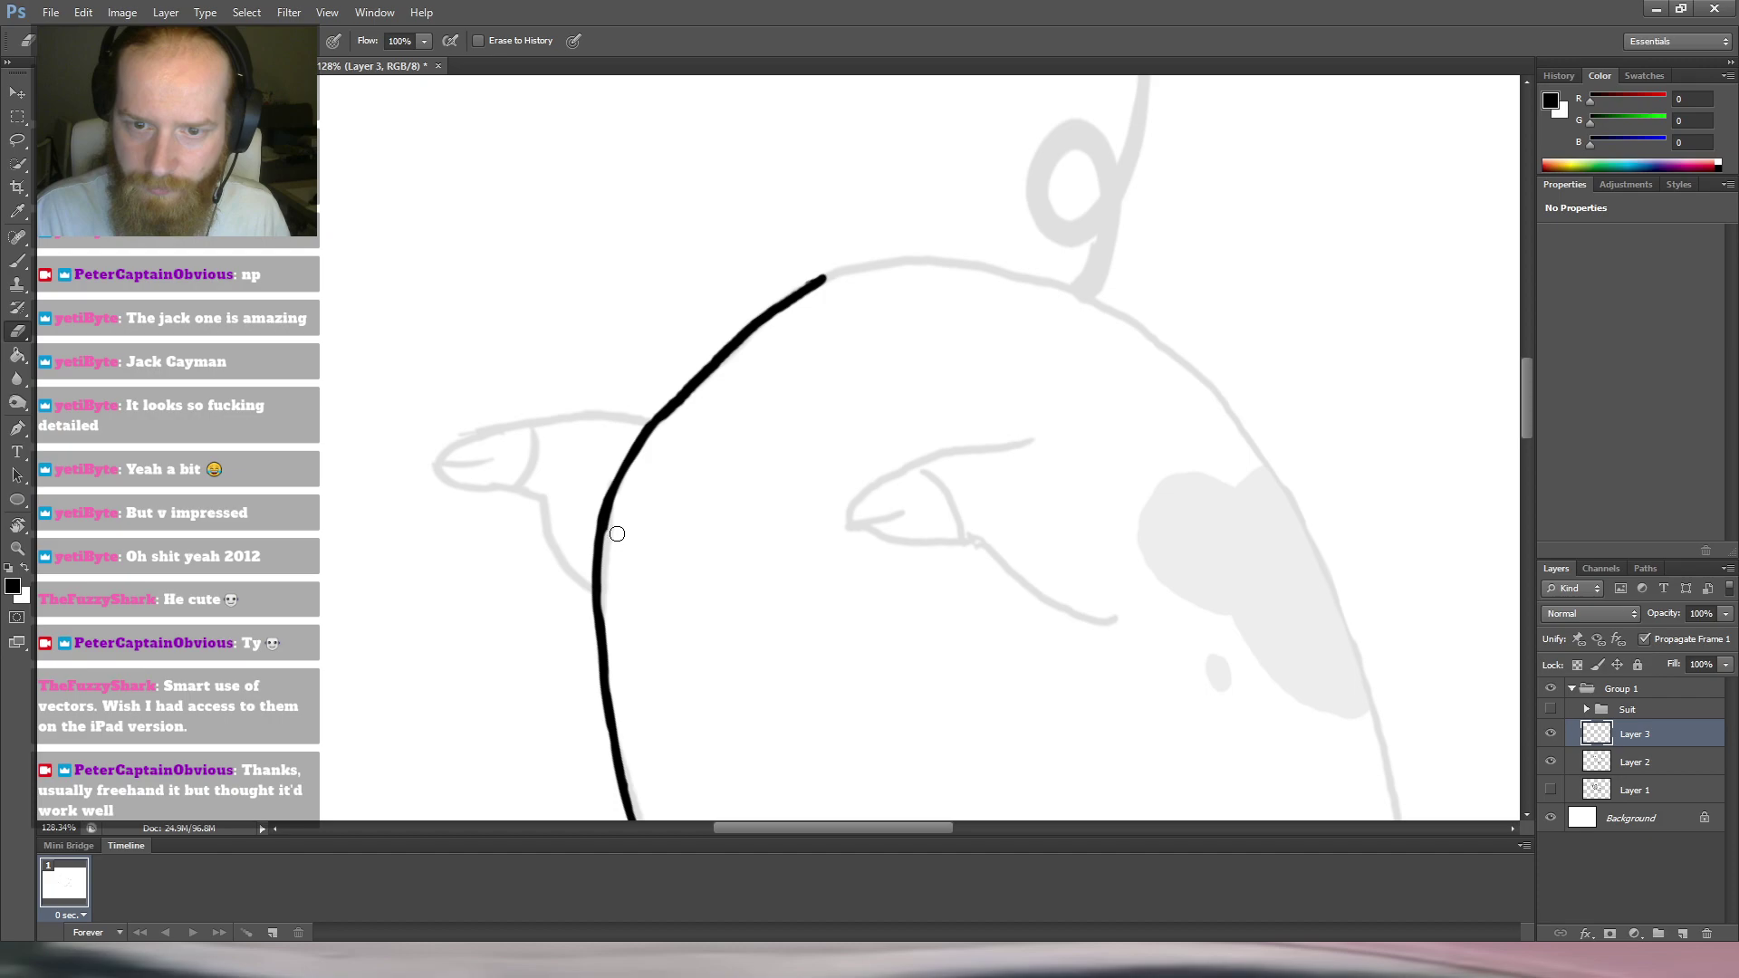
key("r")
mouse_move(644, 404)
left_mouse_down()
mouse_move(760, 318)
mouse_move(749, 327)
left_mouse_up()
key("b")
left_click(569, 424, "ctrl")
key("e")
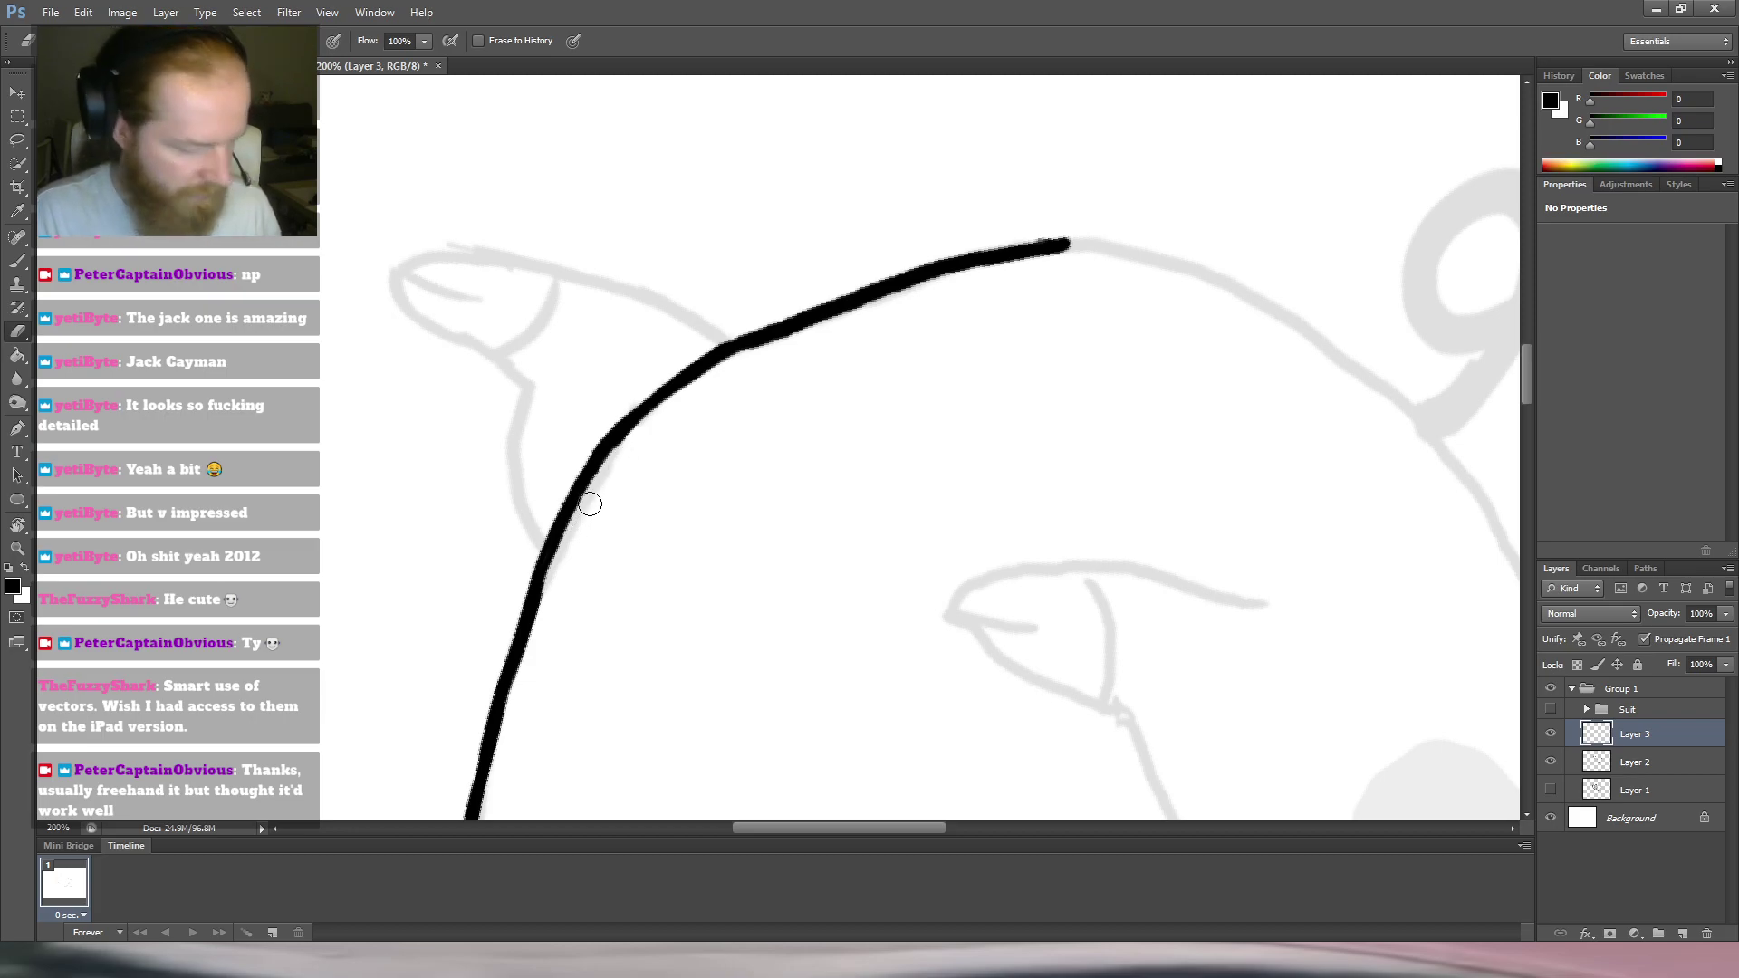
key("b")
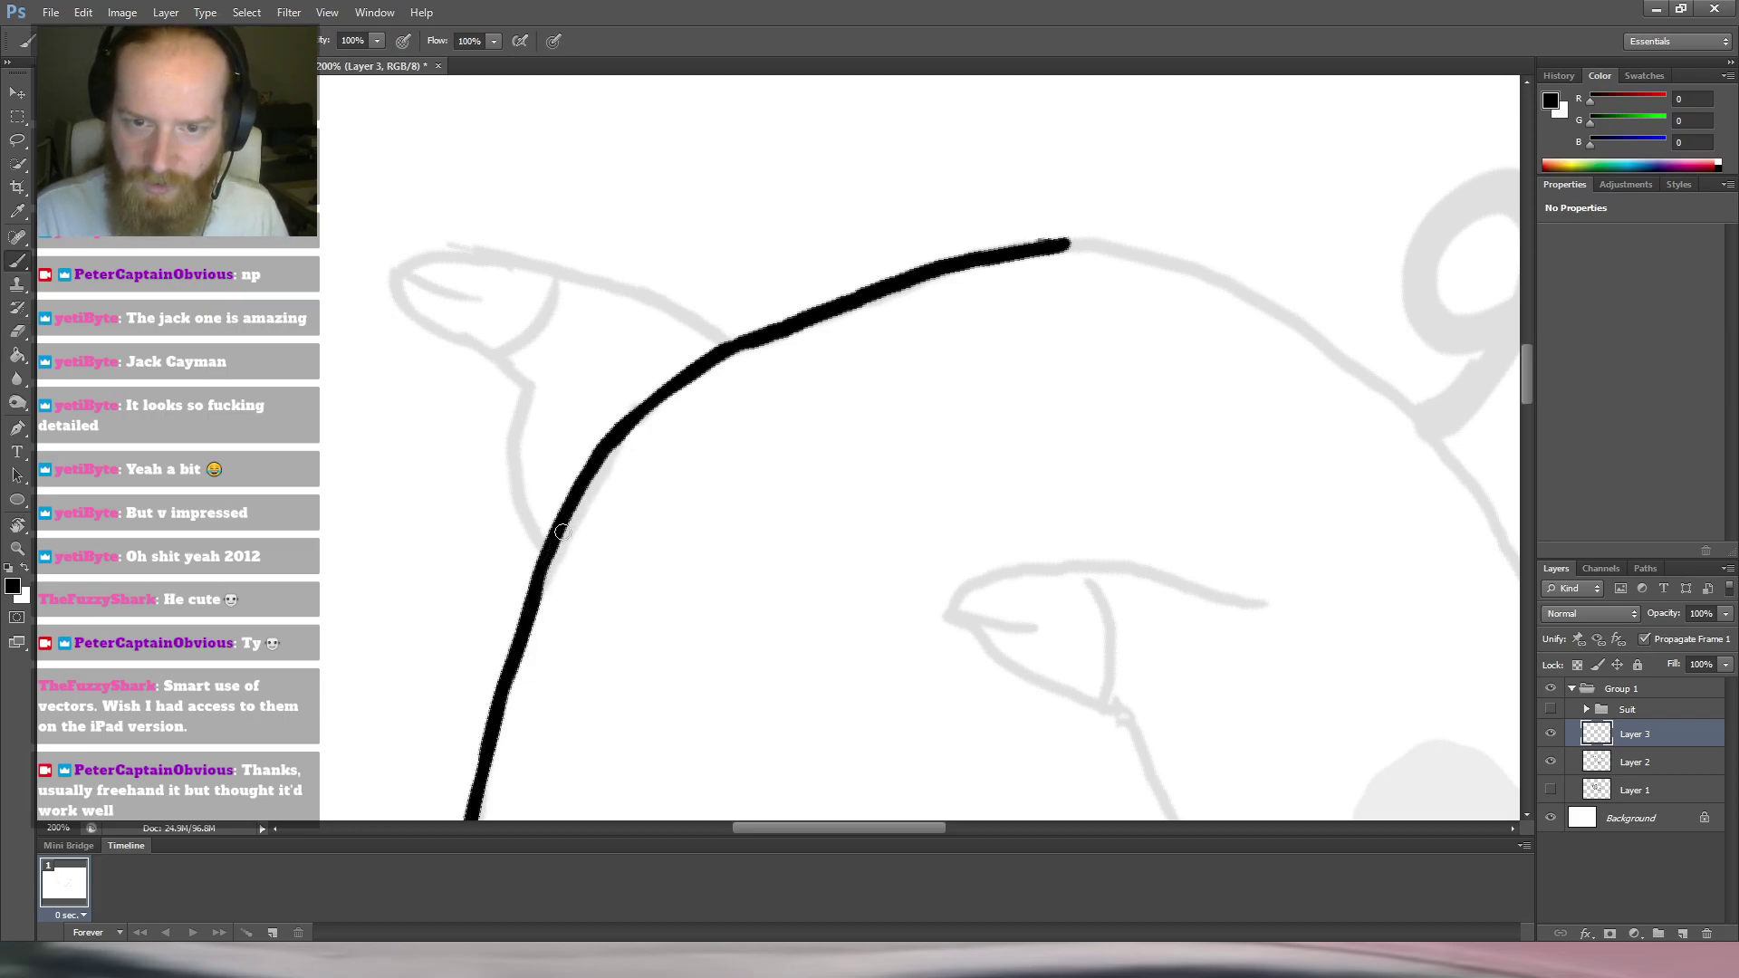
Try short strokes down the back outline just below the near ear and erase them.
key("r")
left_click_drag(932, 203, 657, 187)
left_click_drag(874, 192, 662, 394)
left_click_drag(946, 221, 559, 280)
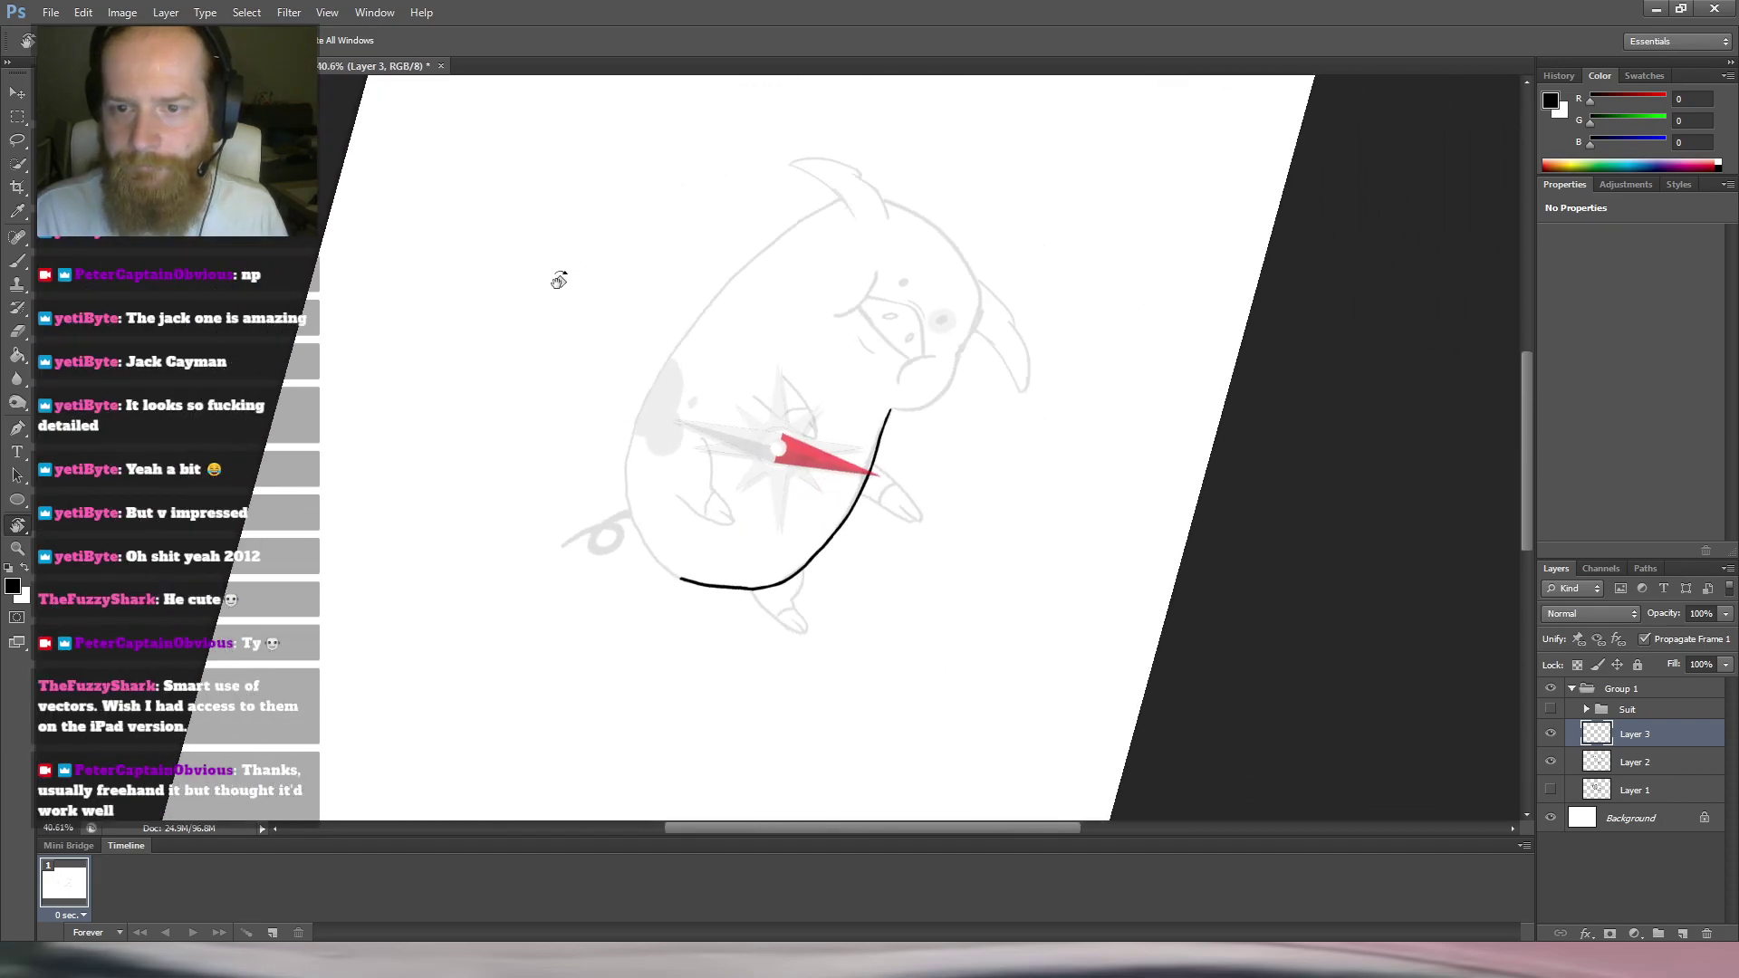
left_click_drag(761, 258, 825, 213)
mouse_move(974, 206)
left_mouse_down()
mouse_move(874, 152)
mouse_move(850, 160)
left_mouse_up()
key("b")
left_click_drag(812, 279, 737, 374)
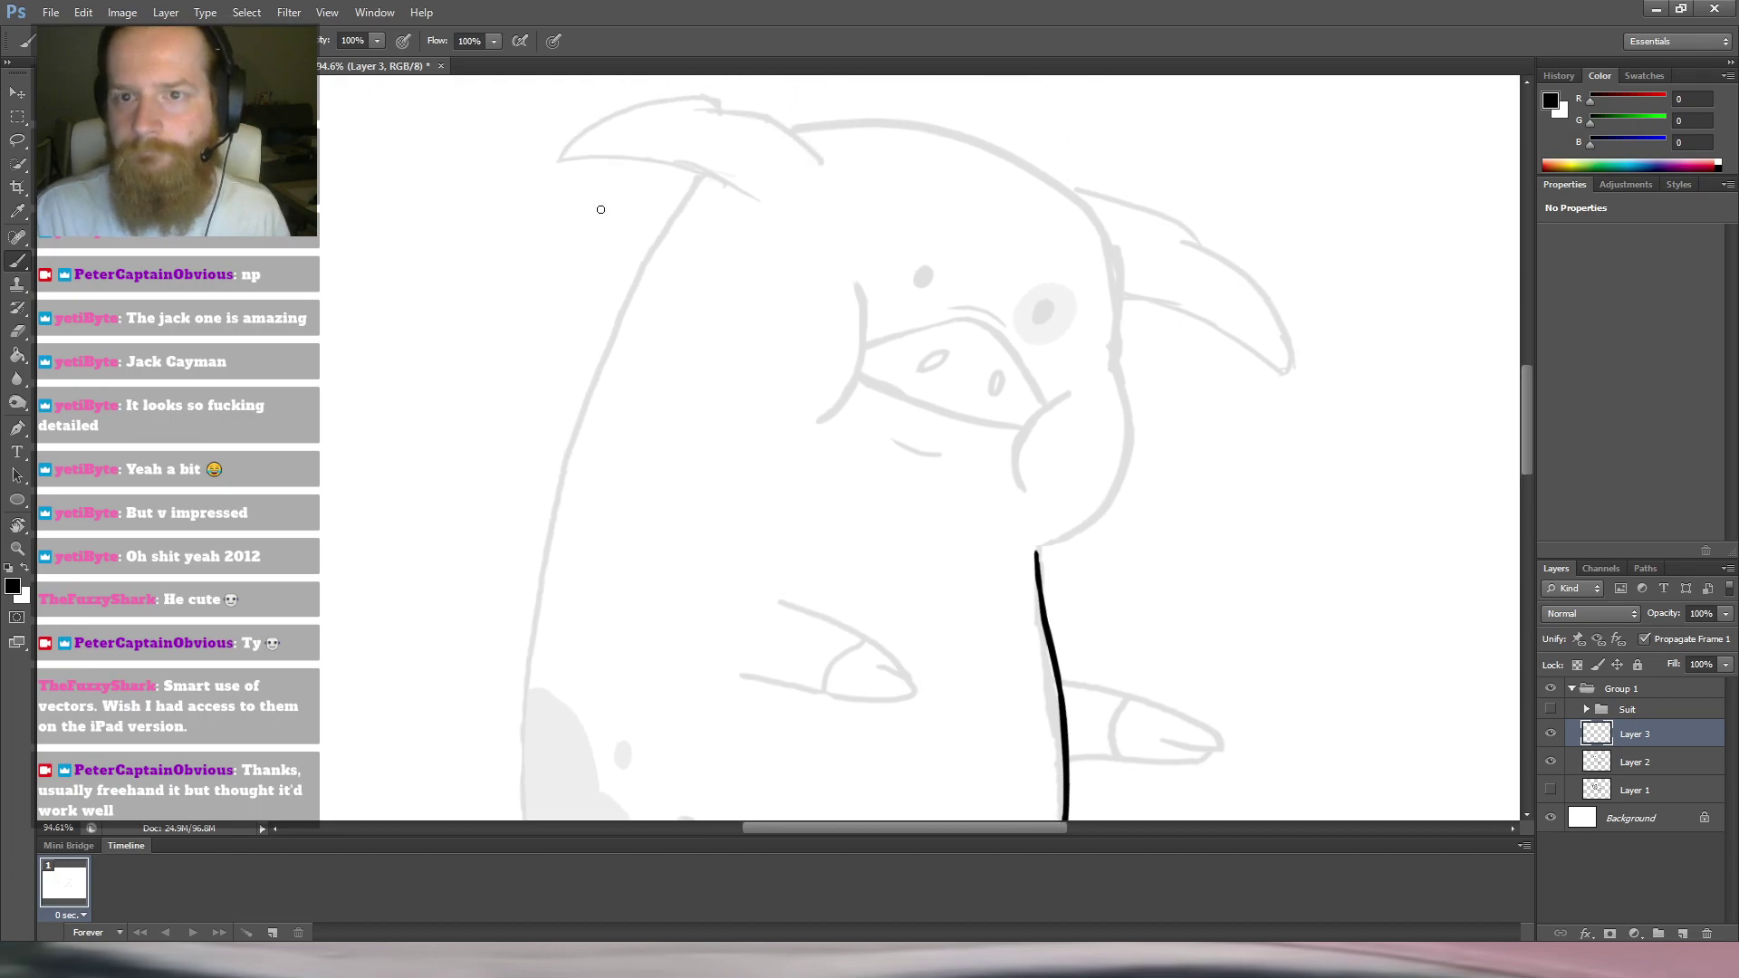
left_click_drag(699, 174, 657, 248)
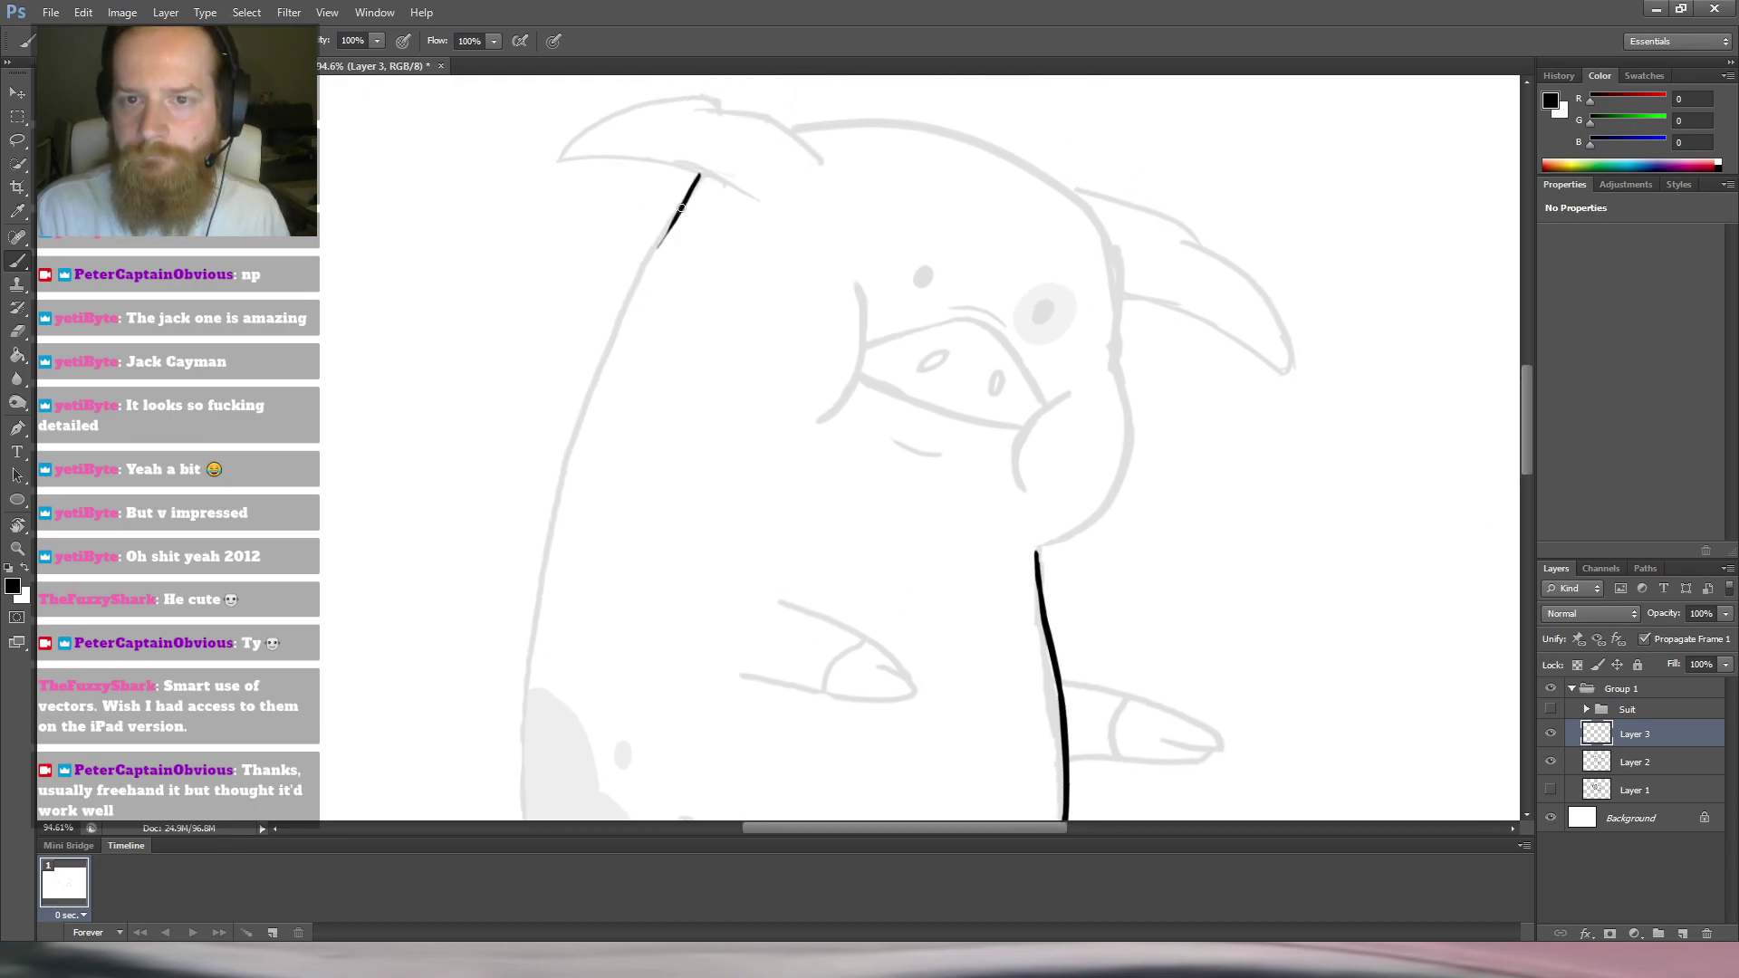
key("e")
left_click_drag(693, 181, 662, 249)
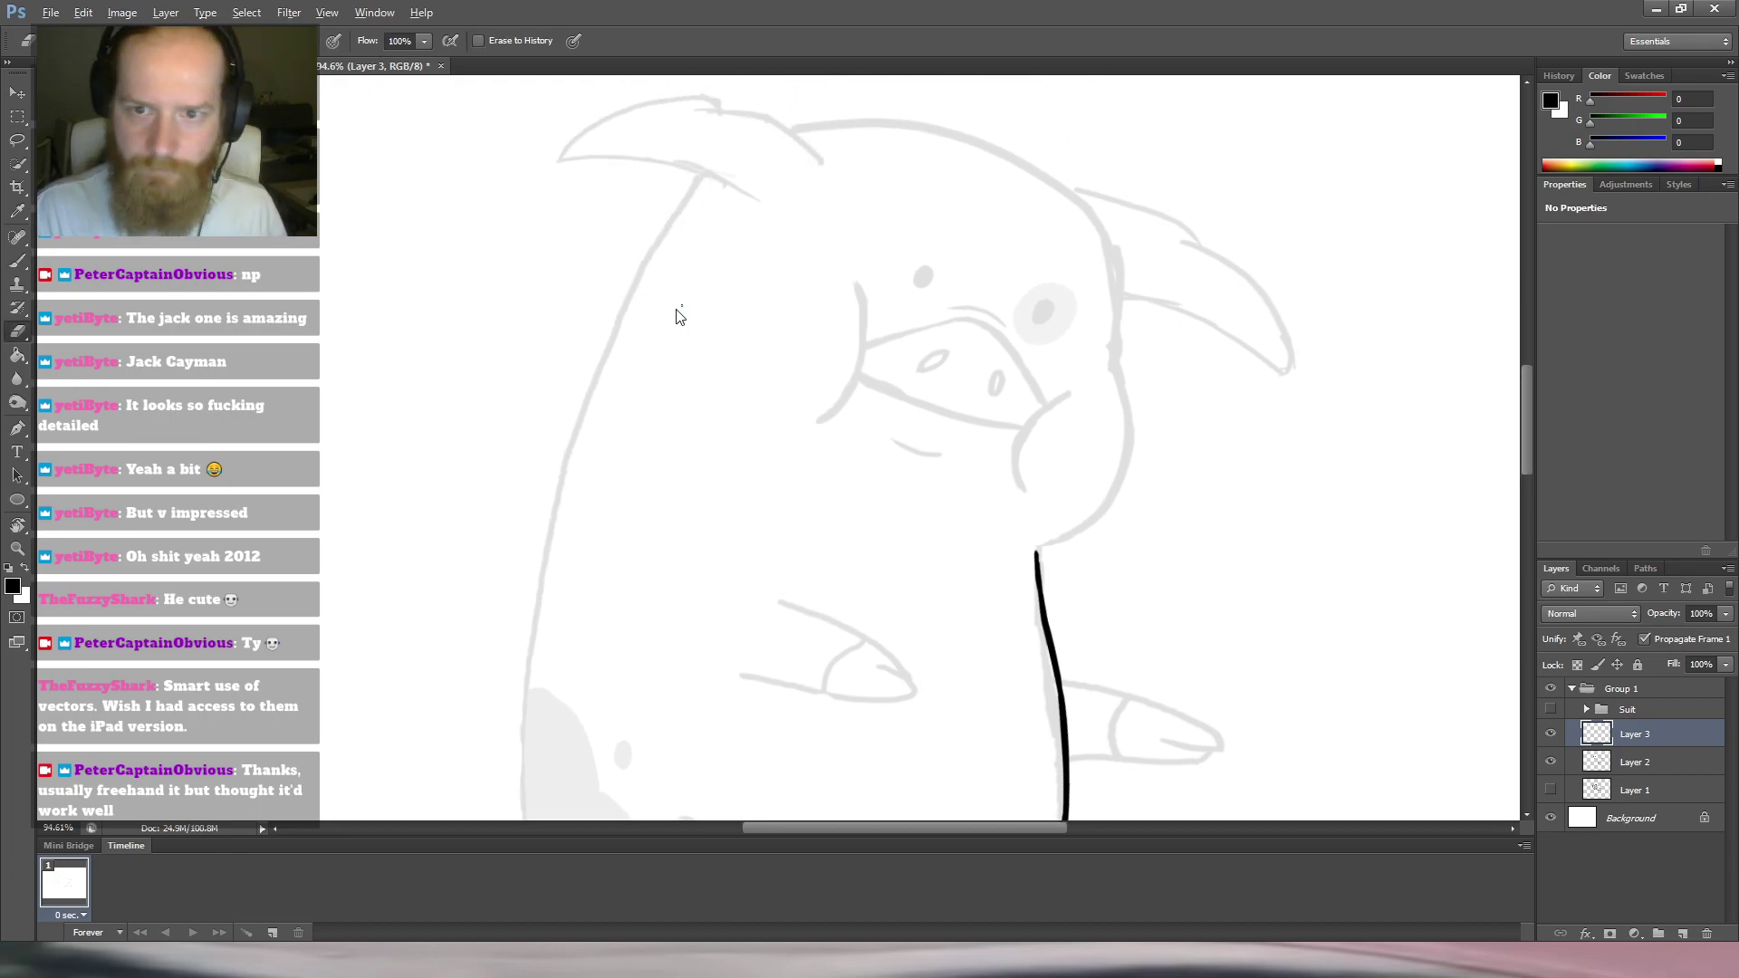
key("b")
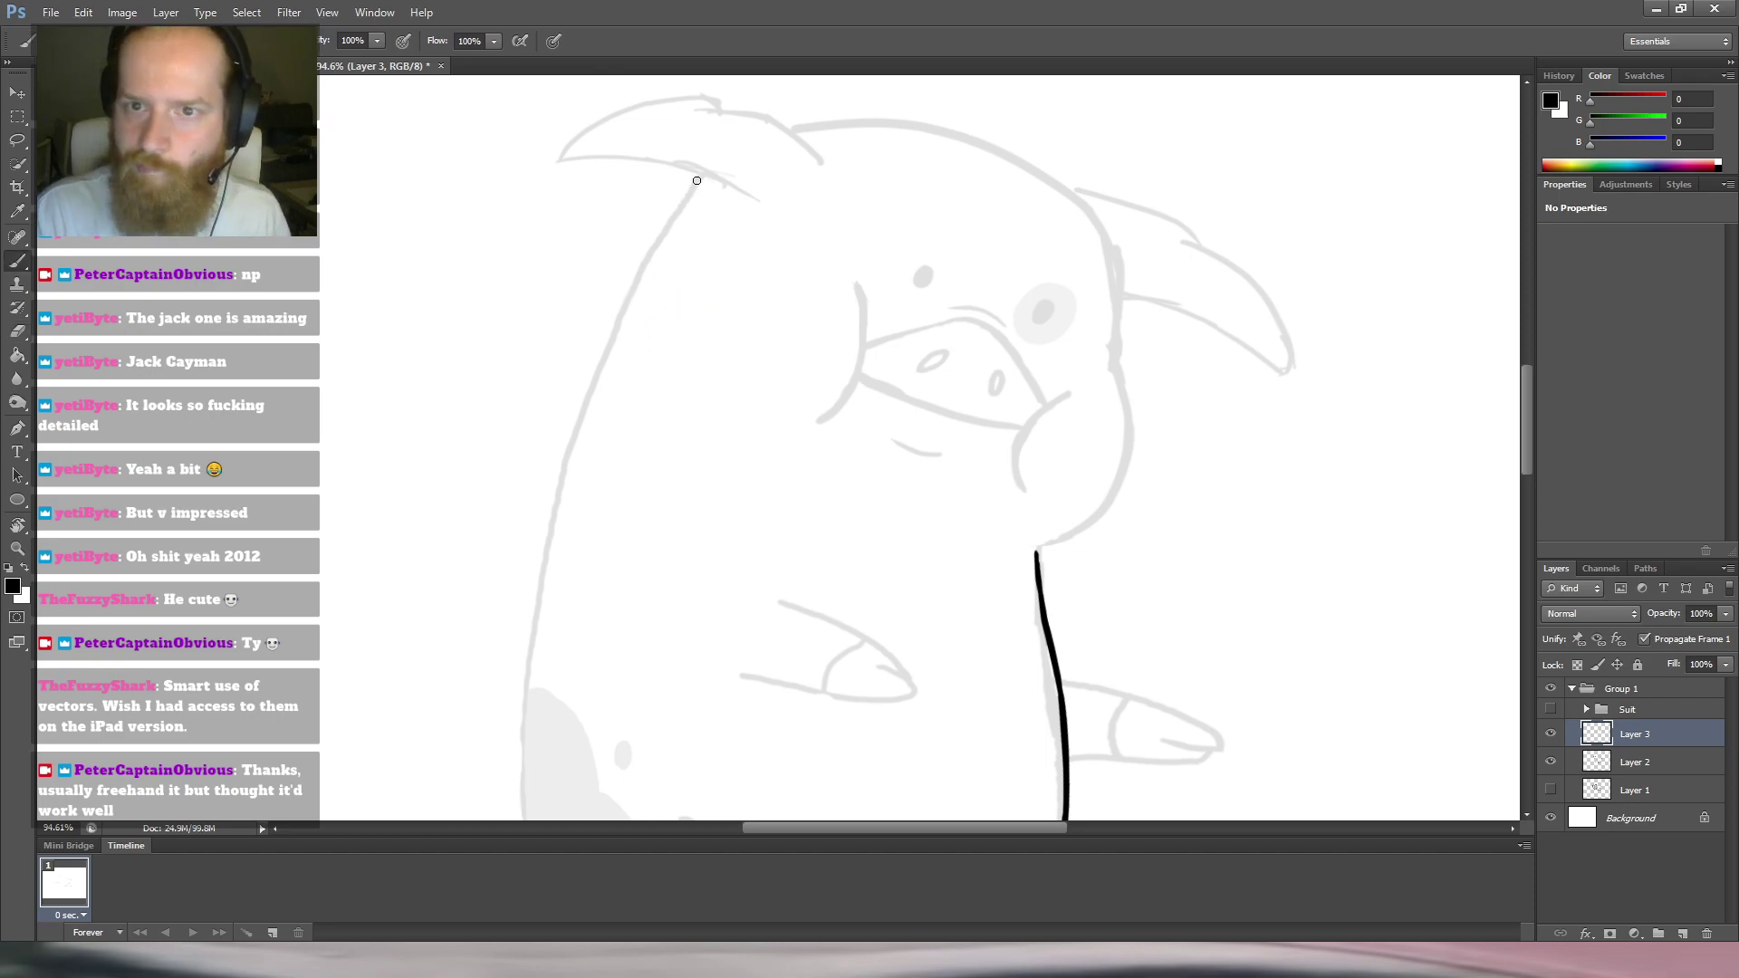
left_click_drag(704, 173, 637, 285)
key("e")
left_click_drag(702, 174, 664, 248)
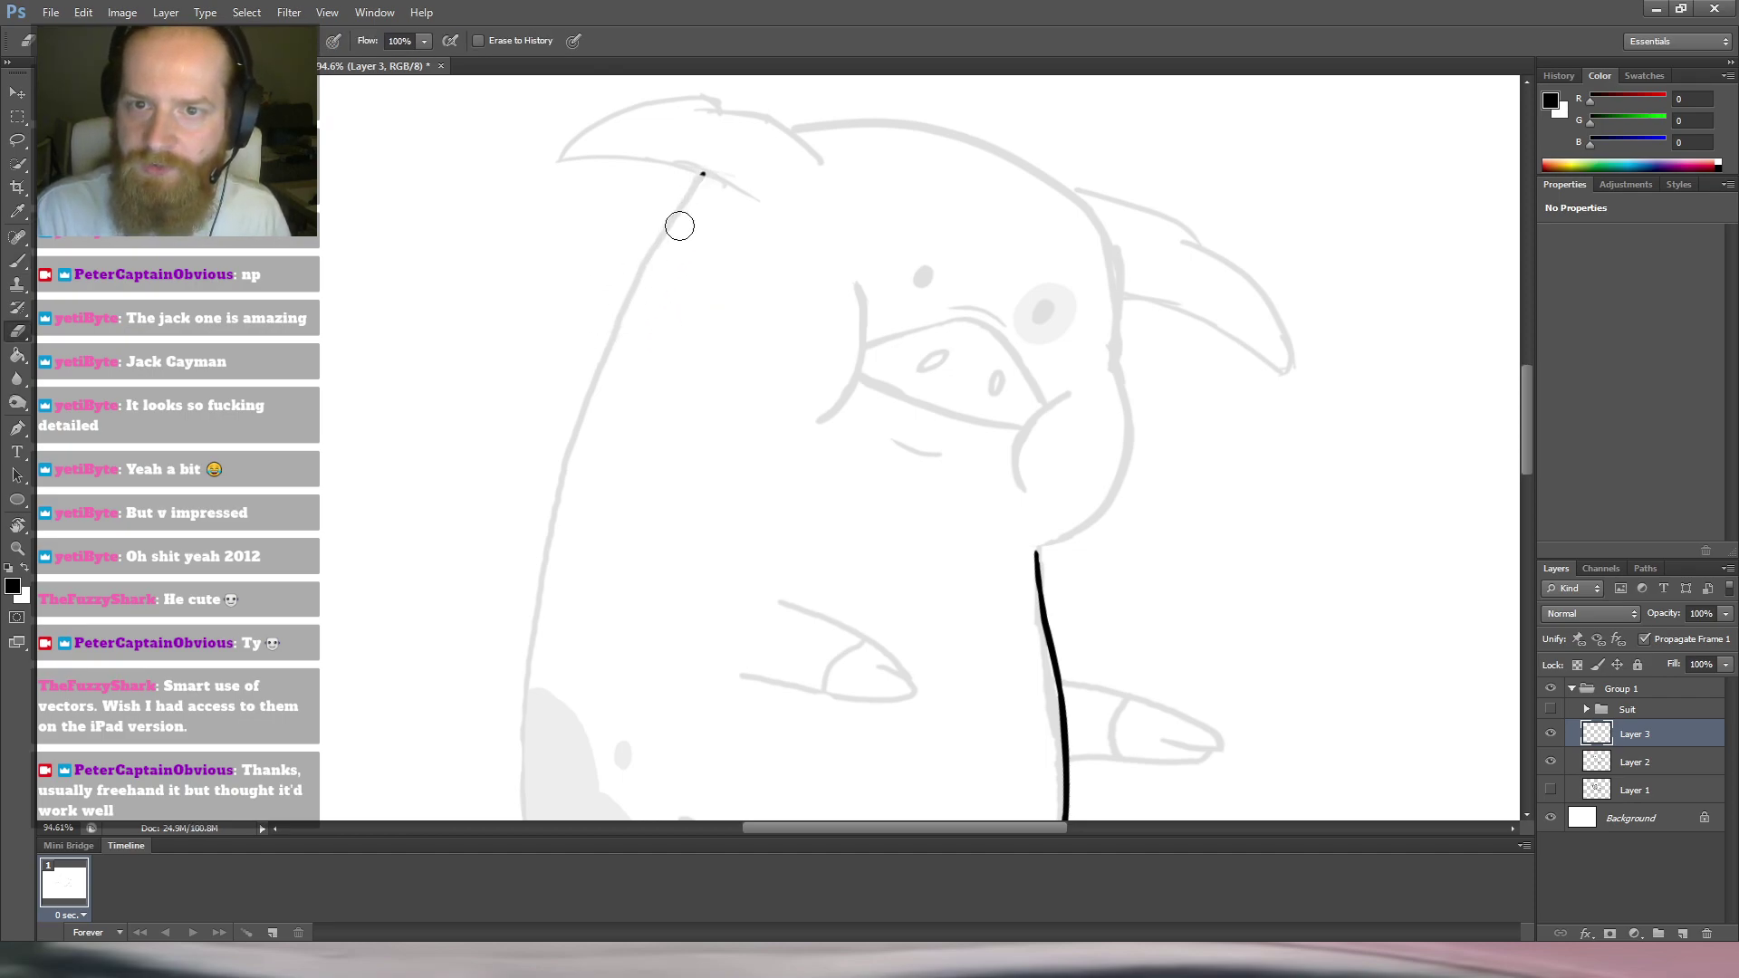
Ink the upper back outline from the near ear down toward the grey spot with overlapping tapered strokes.
key("b")
left_click_drag(702, 171, 571, 417)
left_click_drag(637, 279, 556, 489)
left_click_drag(619, 326, 544, 523)
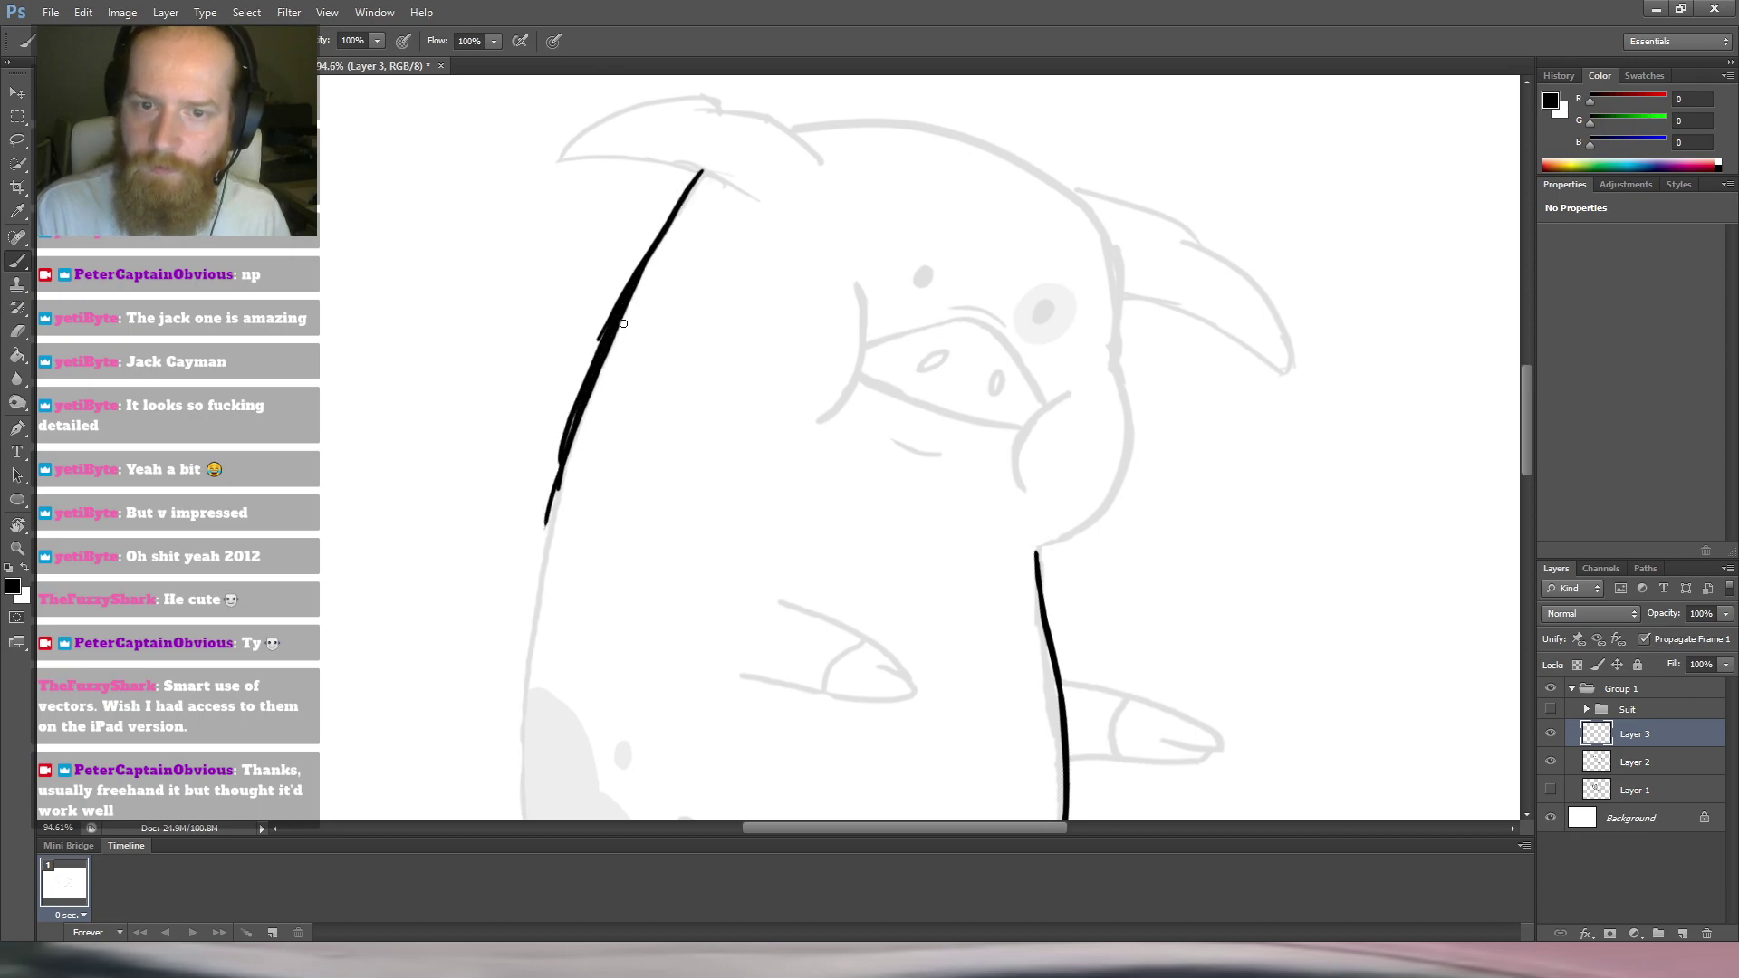
key("r")
mouse_move(767, 296)
left_mouse_down()
mouse_move(846, 233)
mouse_move(661, 361)
left_mouse_up()
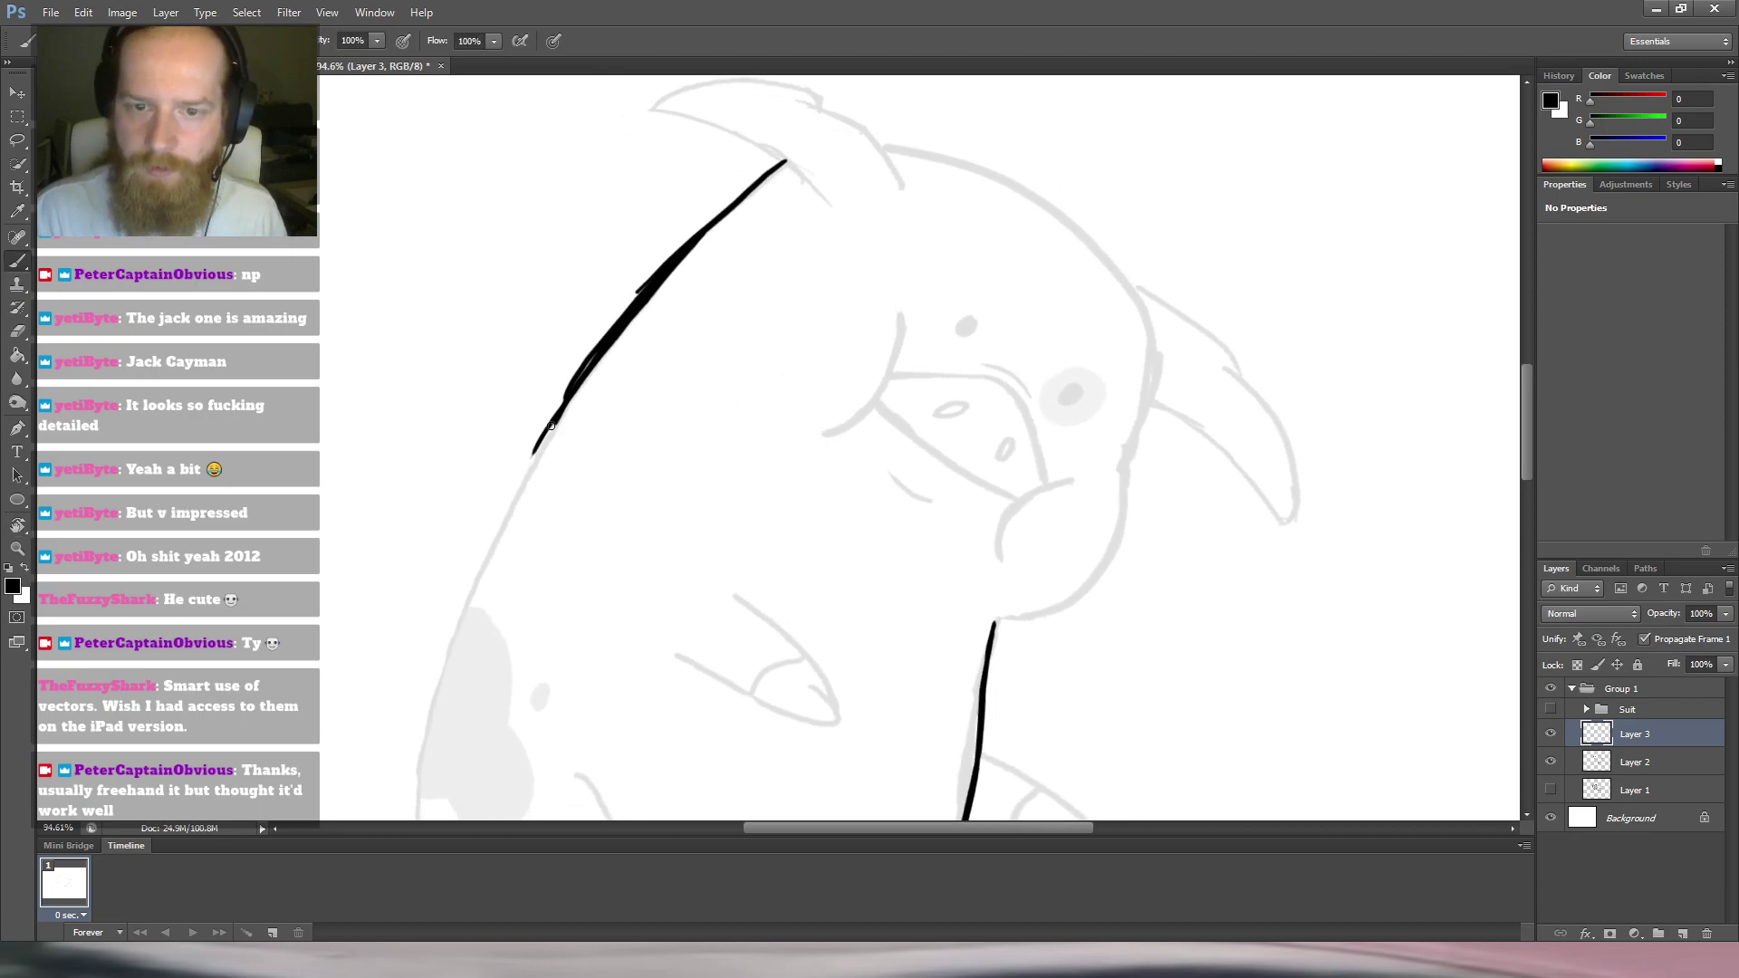
mouse_move(558, 420)
left_mouse_down()
mouse_move(474, 586)
mouse_move(554, 392)
mouse_move(554, 326)
mouse_move(570, 379)
mouse_move(671, 366)
left_mouse_up()
key("r")
key("ctrl+z")
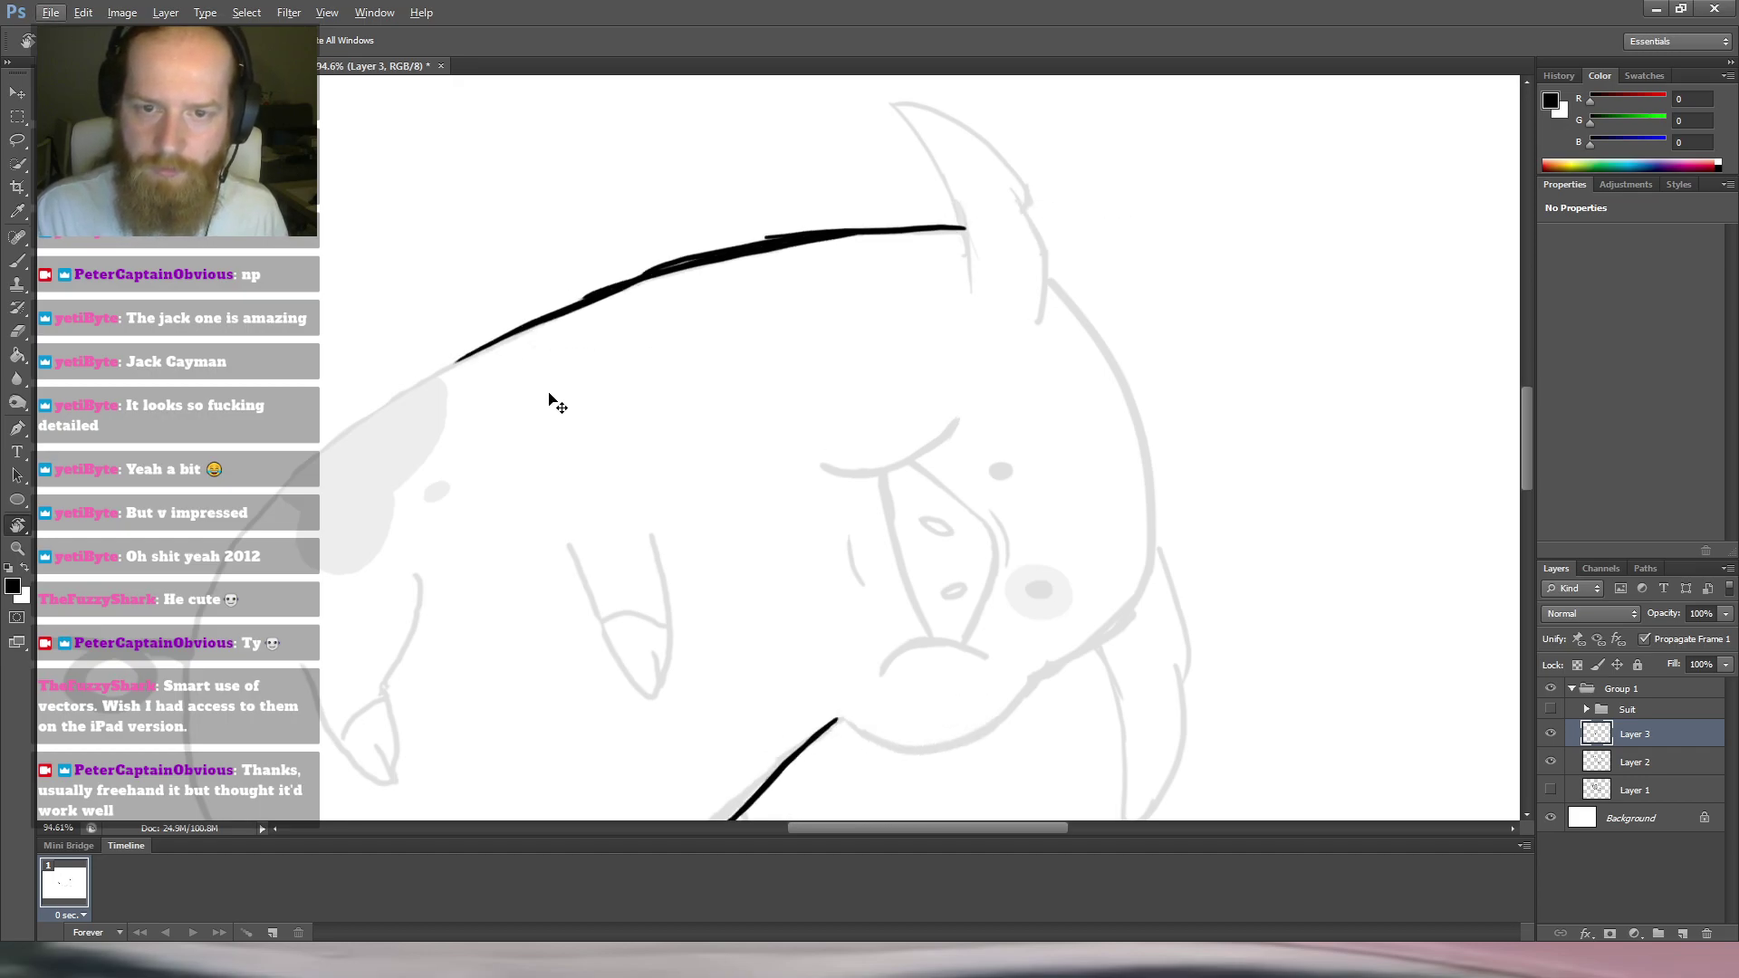
Continue the back outline past the grey spot to the base of the tail with overlapping tapered strokes.
mouse_move(470, 307)
left_mouse_down()
mouse_move(780, 184)
mouse_move(752, 136)
mouse_move(683, 300)
mouse_move(770, 259)
left_mouse_up()
key("b")
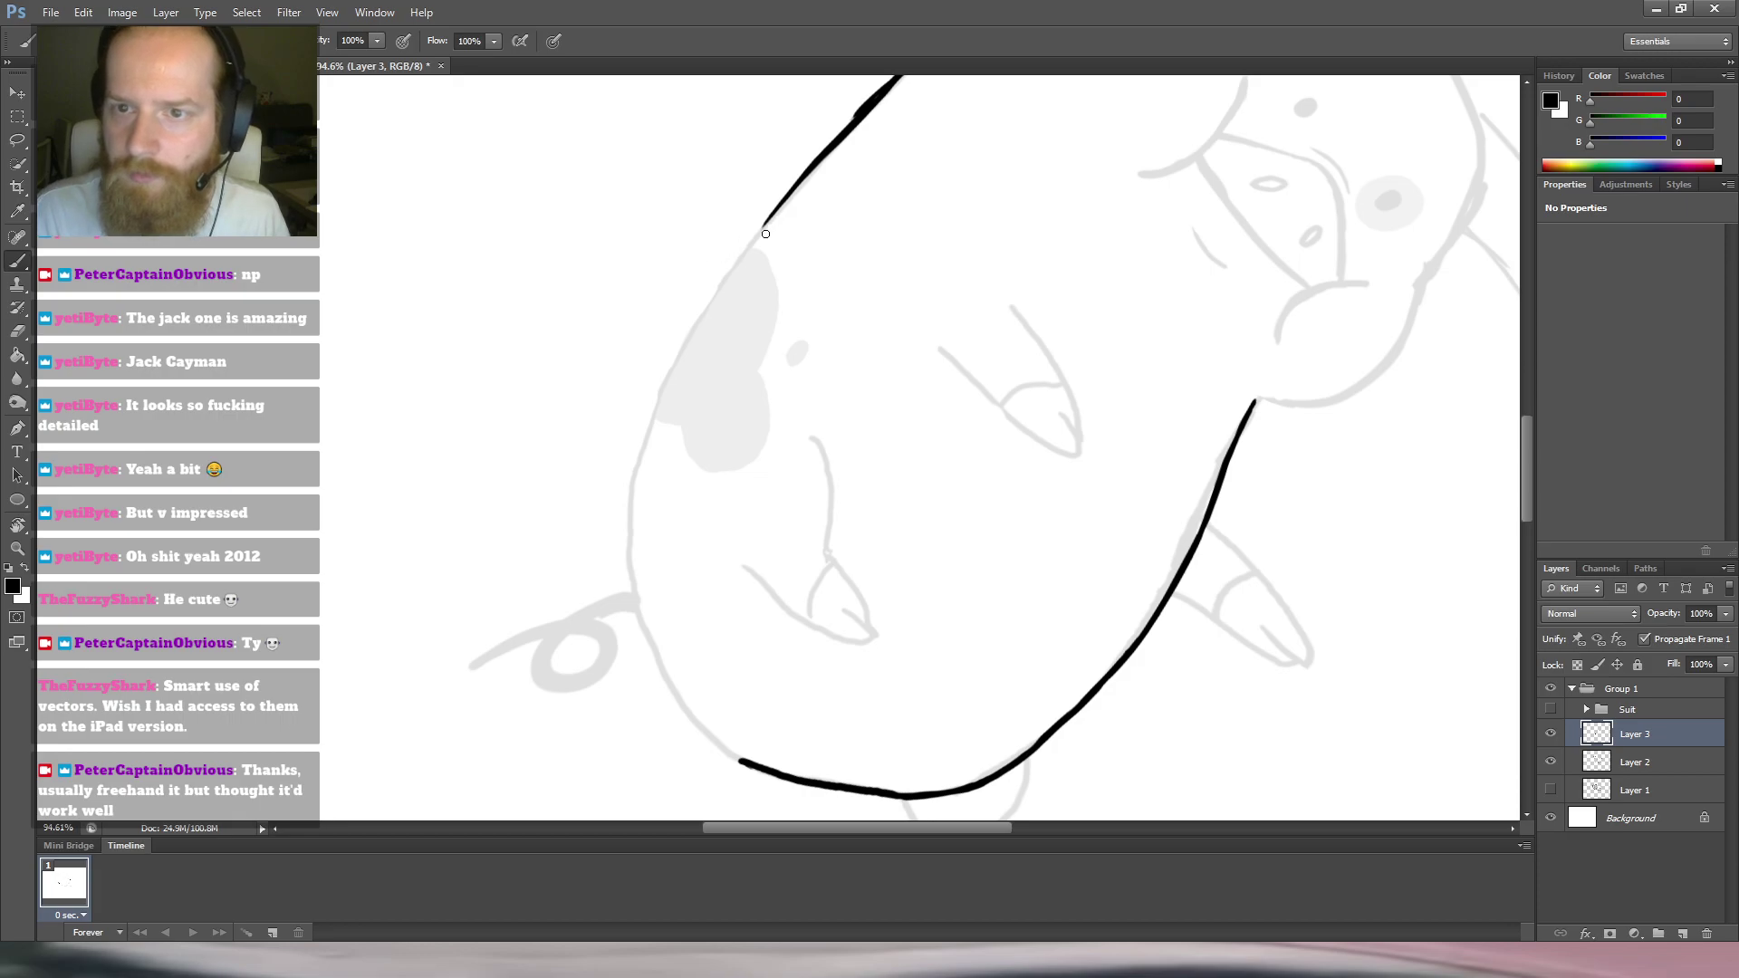
left_click_drag(787, 197, 657, 391)
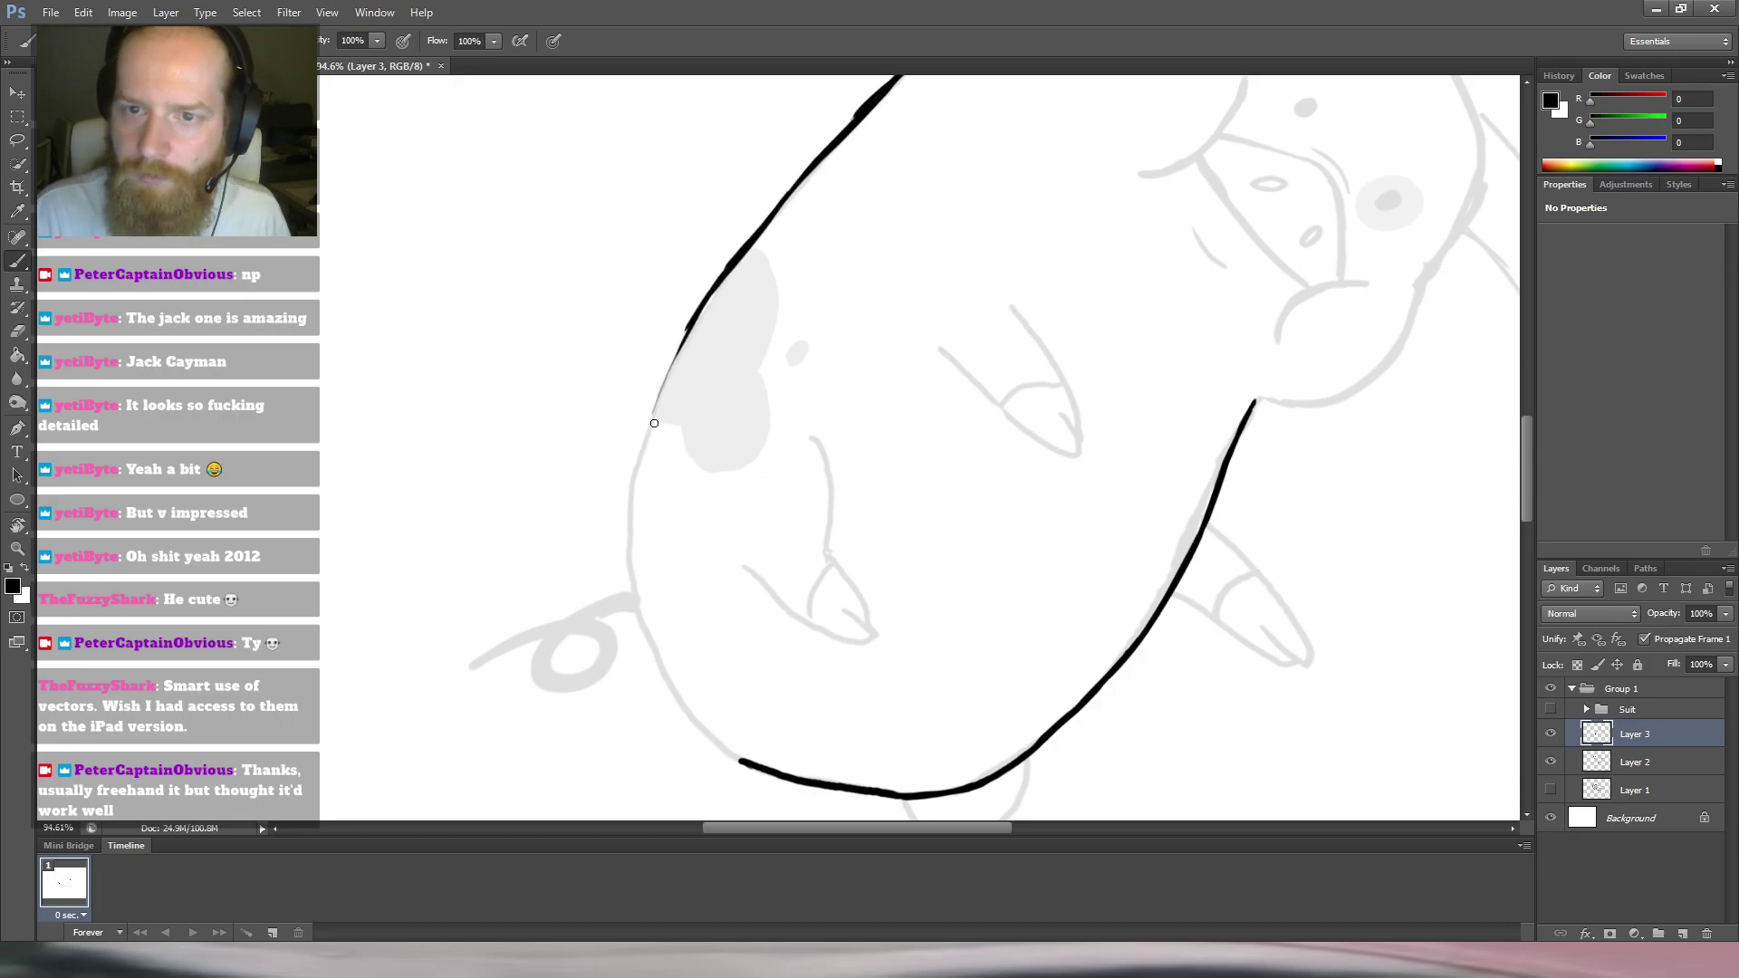
left_click_drag(690, 327, 616, 533)
key("r")
left_click_drag(793, 235, 831, 233)
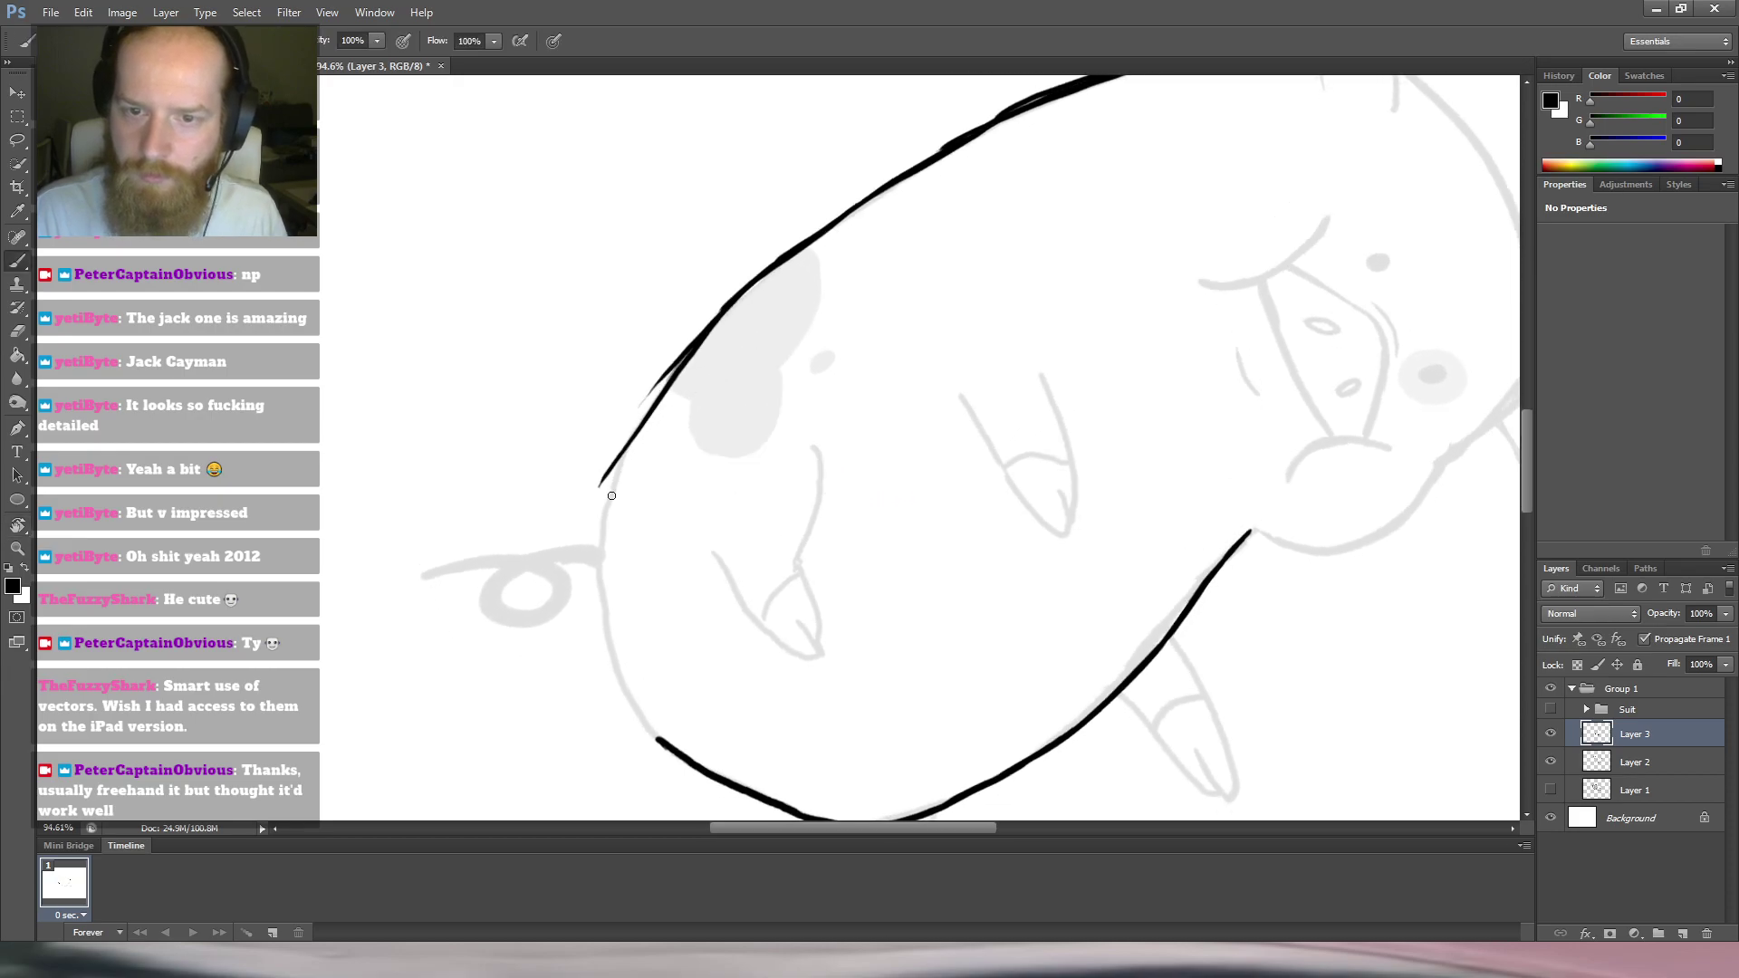
mouse_move(655, 407)
left_mouse_down()
mouse_move(587, 553)
mouse_move(583, 618)
left_mouse_up()
left_click_drag(624, 469, 596, 643)
Ink the rump curve below the tail with overlapping strokes until it meets the finished underside line.
key("r")
mouse_move(786, 328)
left_mouse_down()
mouse_move(756, 326)
mouse_move(827, 287)
left_mouse_up()
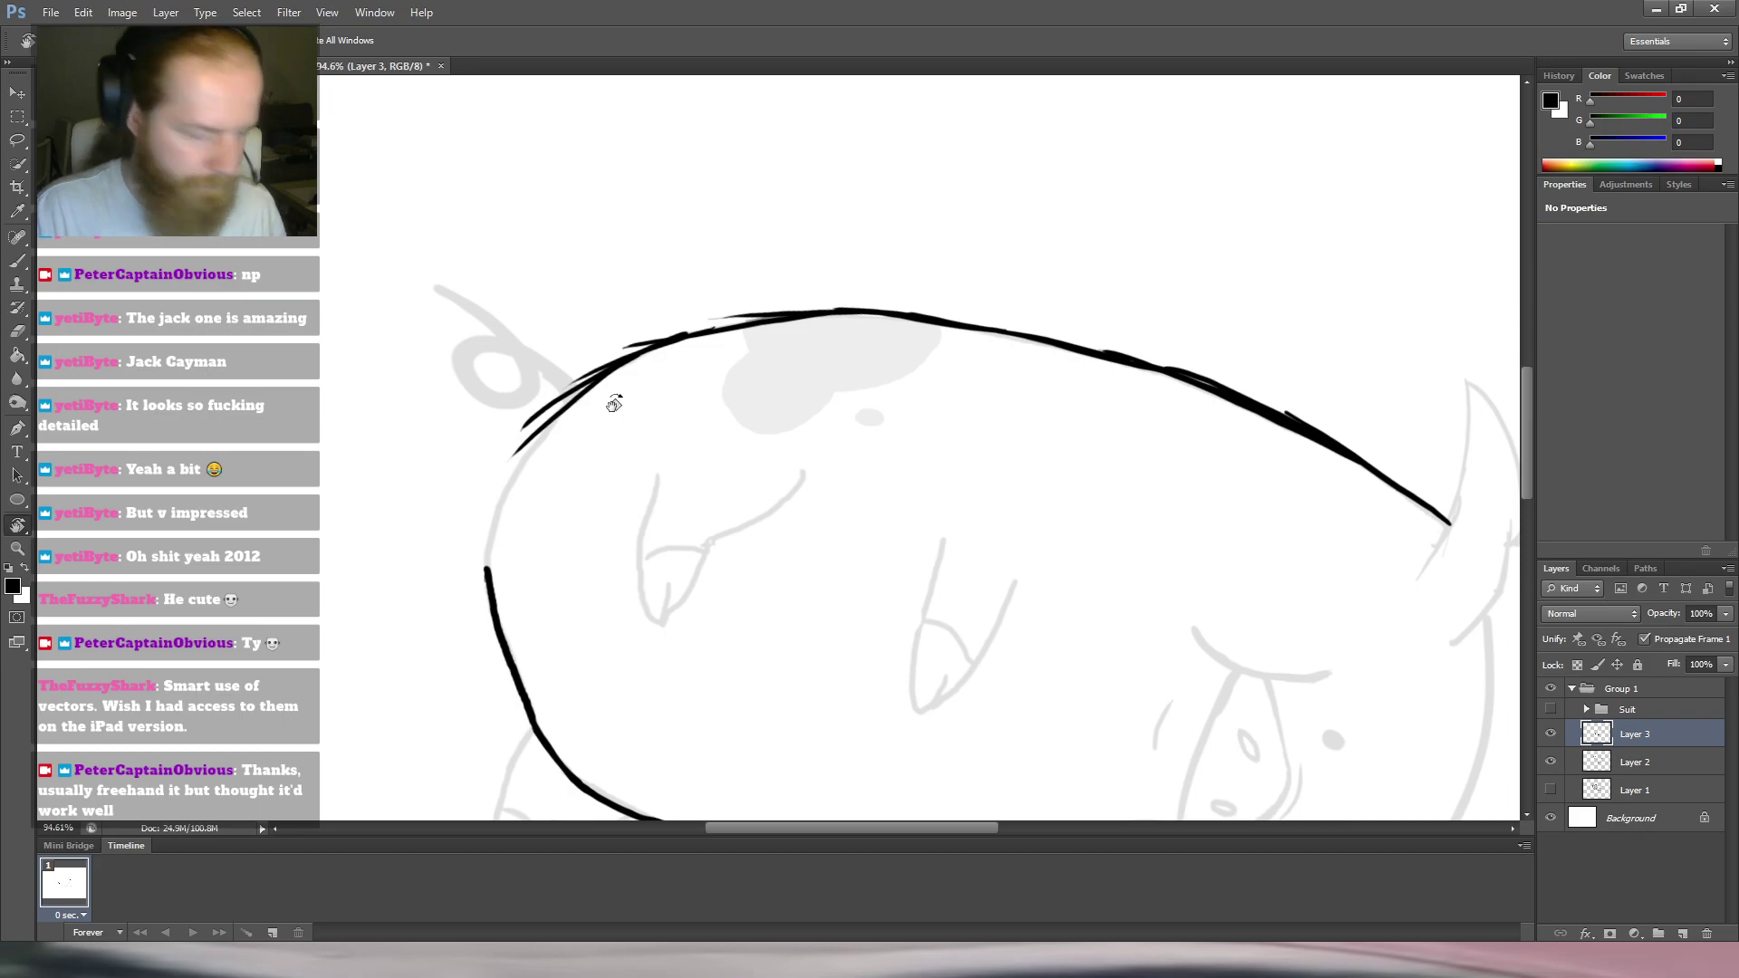
left_click_drag(573, 399, 494, 502)
left_click_drag(552, 433, 473, 594)
left_click_drag(514, 467, 483, 617)
left_click_drag(500, 508, 497, 650)
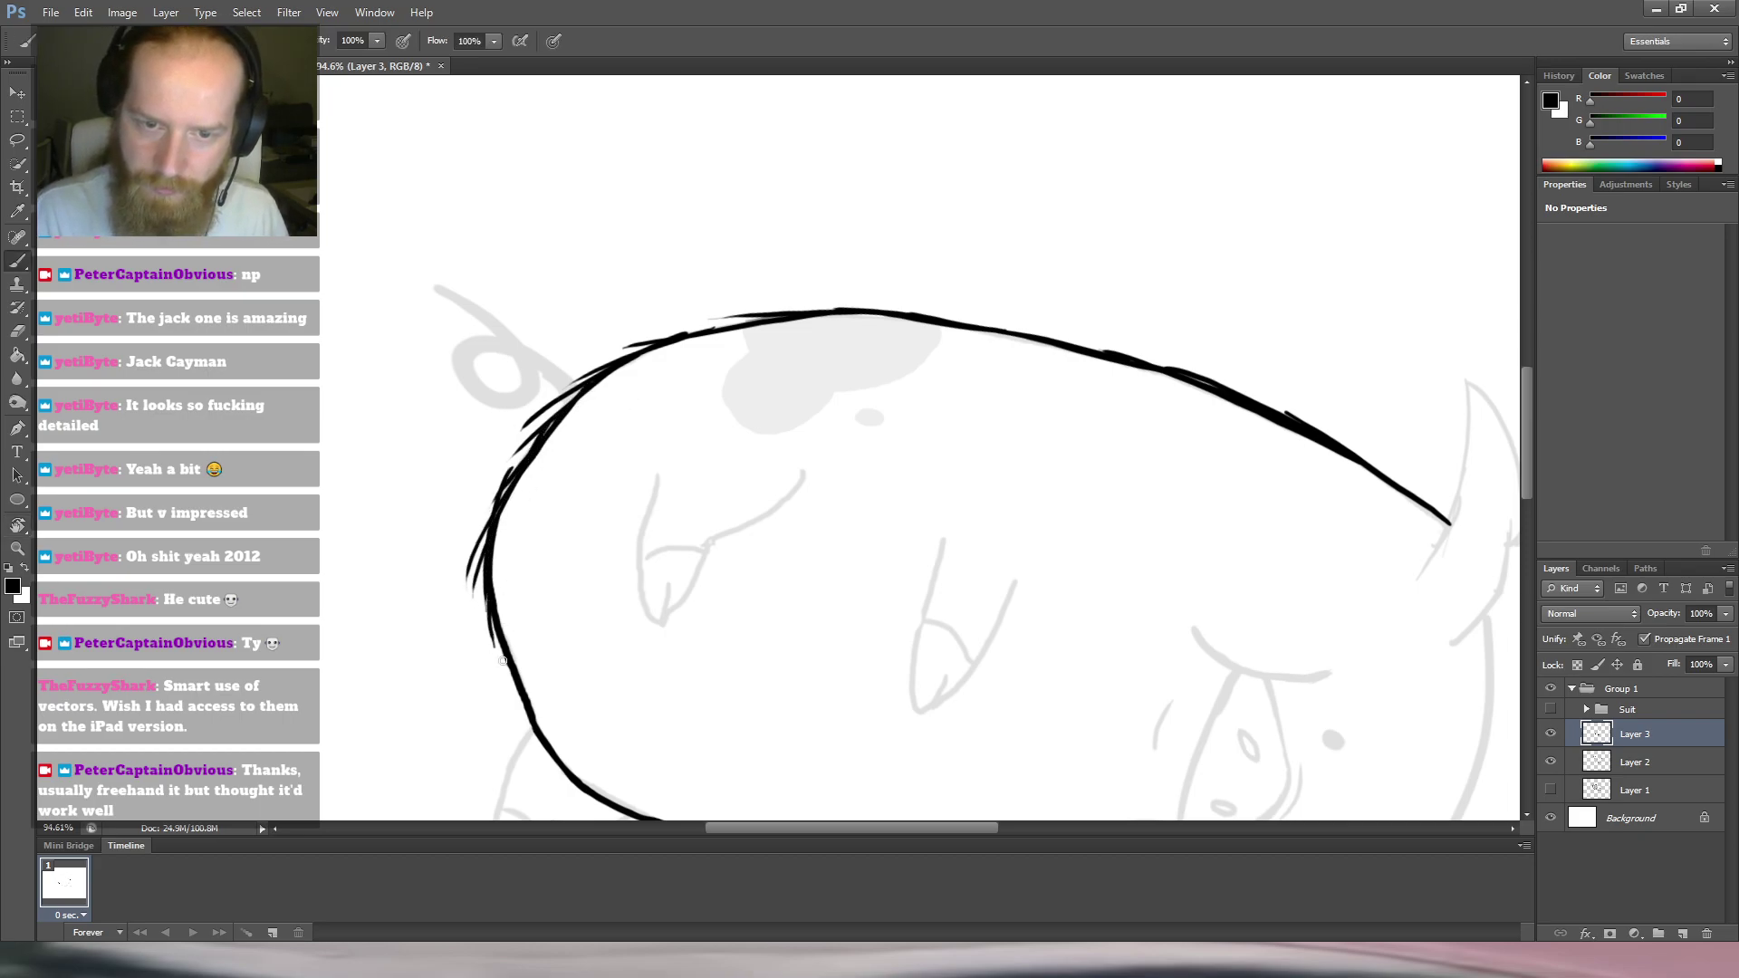
Erase the stray stroke ends along the outer edge of the back and rump outline.
key("r")
mouse_move(1040, 218)
left_mouse_down()
mouse_move(737, 147)
mouse_move(707, 163)
left_mouse_up()
key("e")
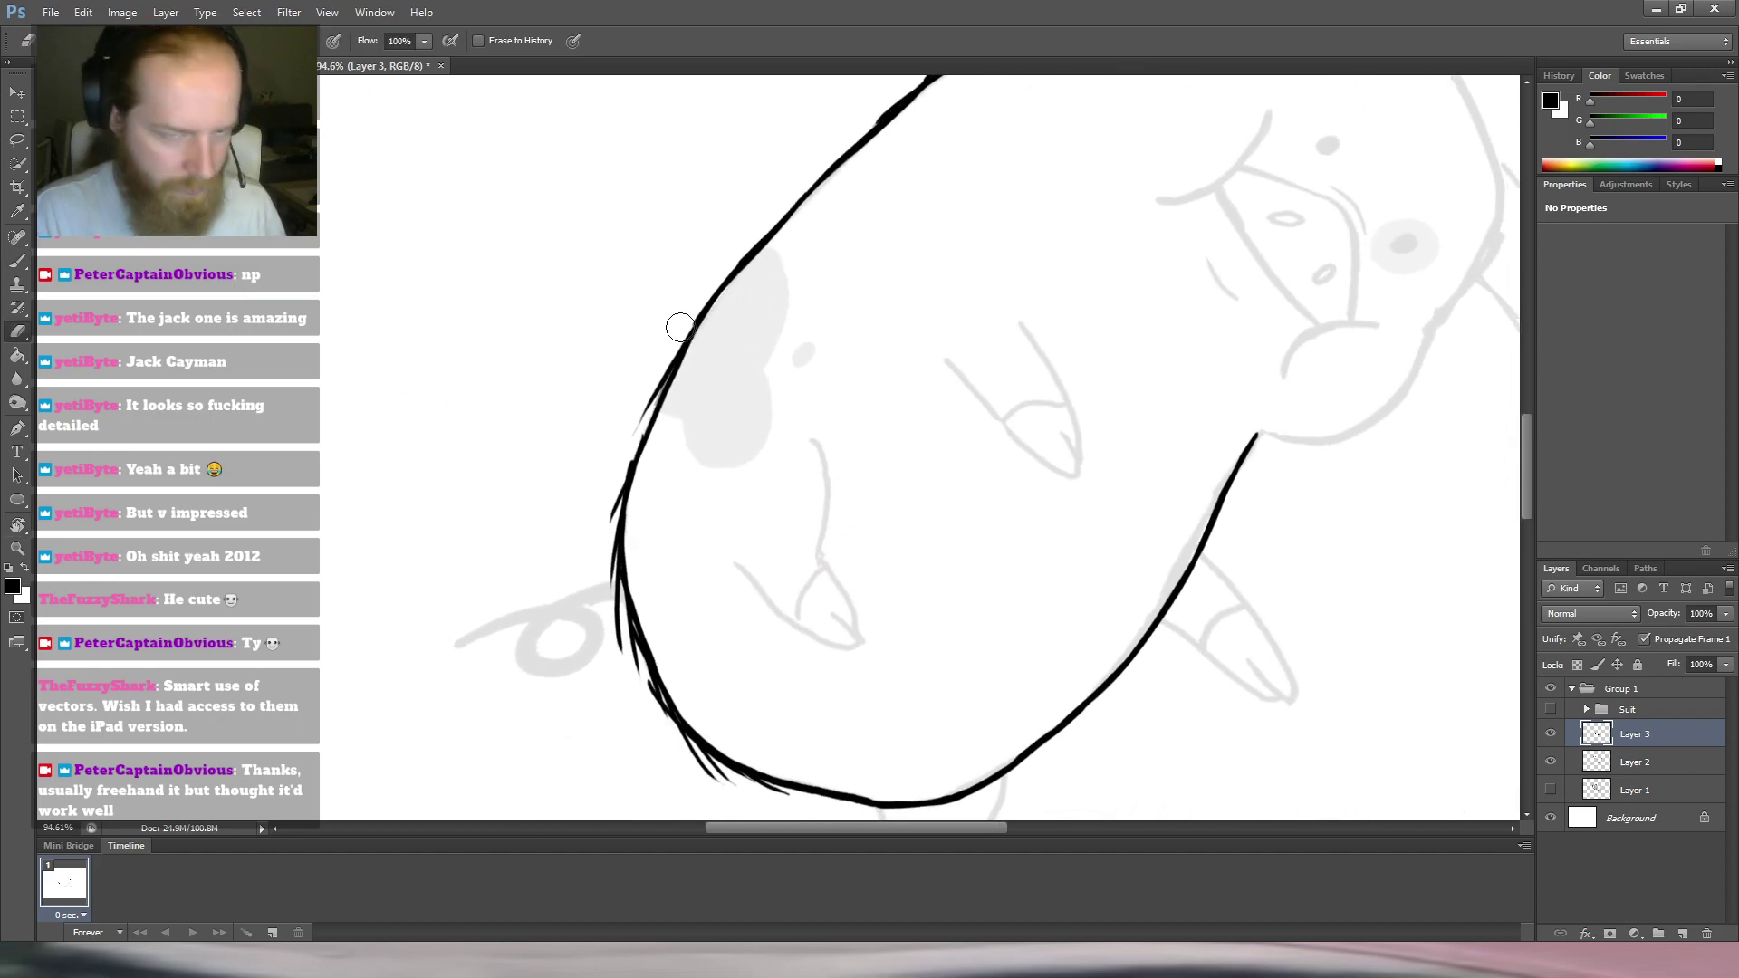
Erase the stray strokes along the outer edge of the pig's back outline, above the tail.
mouse_move(663, 331)
left_mouse_down()
mouse_move(627, 423)
mouse_move(654, 325)
mouse_move(693, 325)
mouse_move(633, 497)
left_mouse_up()
key("ctrl+space")
left_click_drag(714, 363, 664, 438)
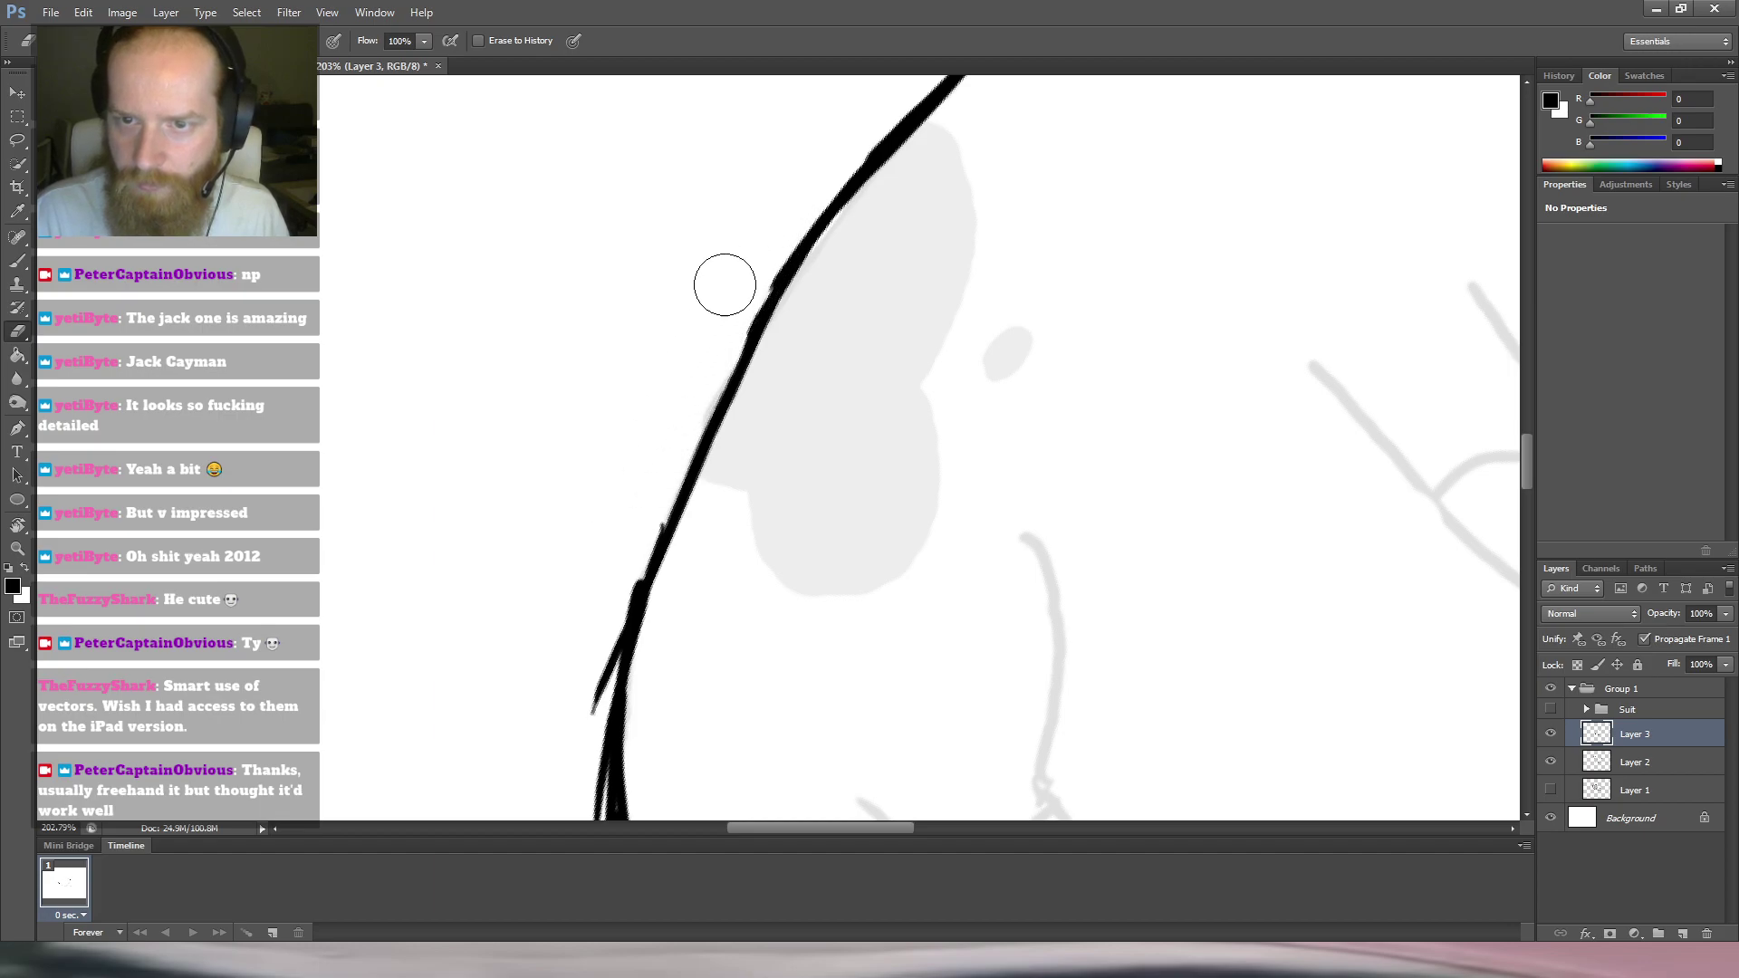
mouse_move(723, 303)
left_mouse_down()
mouse_move(680, 396)
mouse_move(681, 369)
left_mouse_up()
left_click_drag(633, 427, 700, 228)
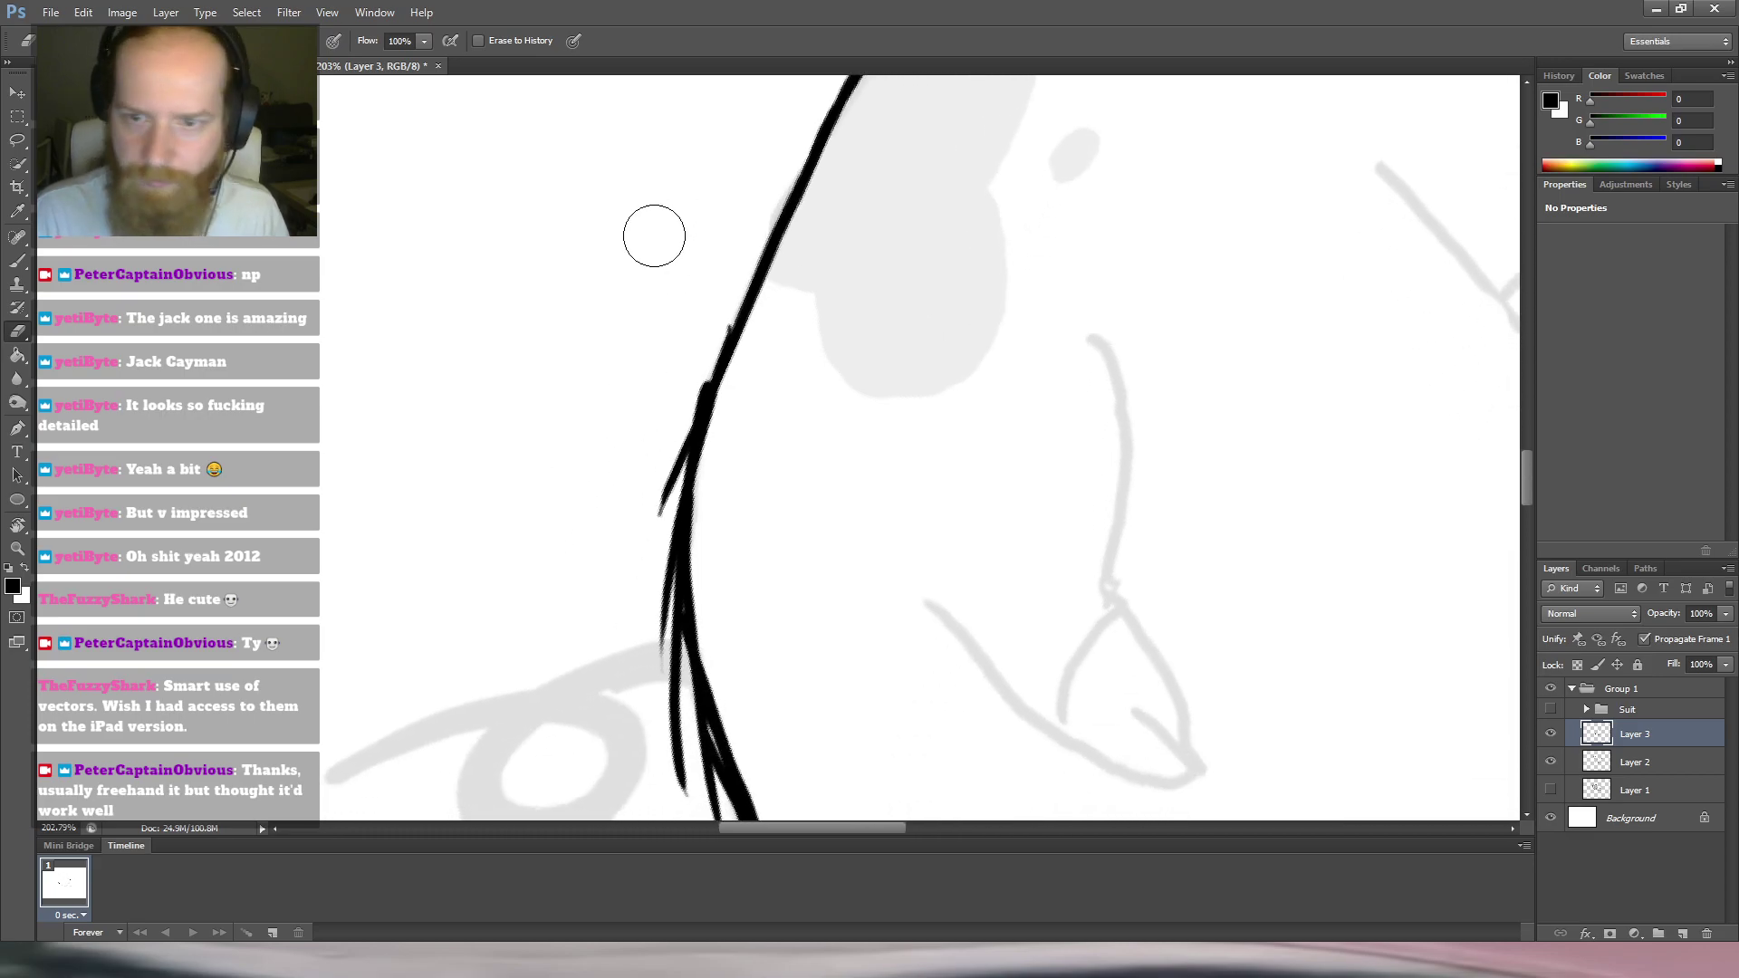
mouse_move(708, 313)
left_mouse_down()
mouse_move(637, 498)
mouse_move(679, 315)
left_mouse_up()
Erase the rough line ends outside the body outline where the curly tail joins.
key("r")
mouse_move(610, 384)
left_mouse_down()
mouse_move(691, 217)
mouse_move(901, 226)
mouse_move(727, 328)
left_mouse_up()
key("e")
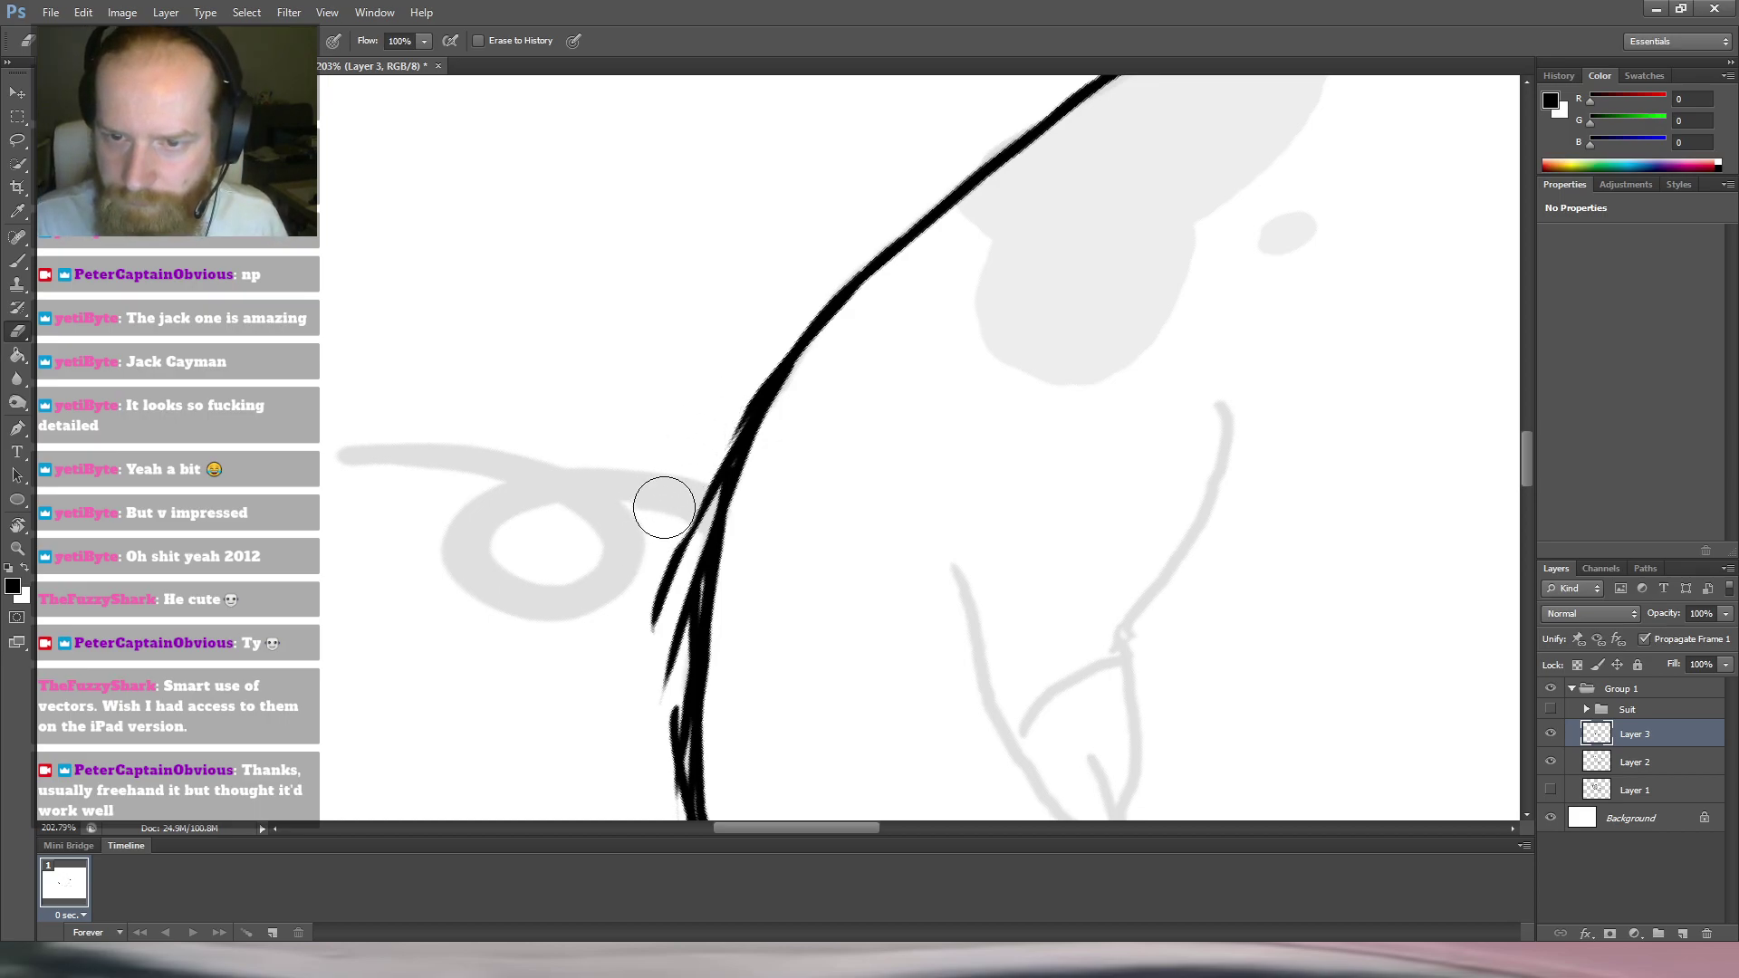
mouse_move(711, 401)
left_mouse_down()
mouse_move(688, 465)
mouse_move(743, 354)
left_mouse_up()
left_click_drag(699, 427, 765, 353)
key("space")
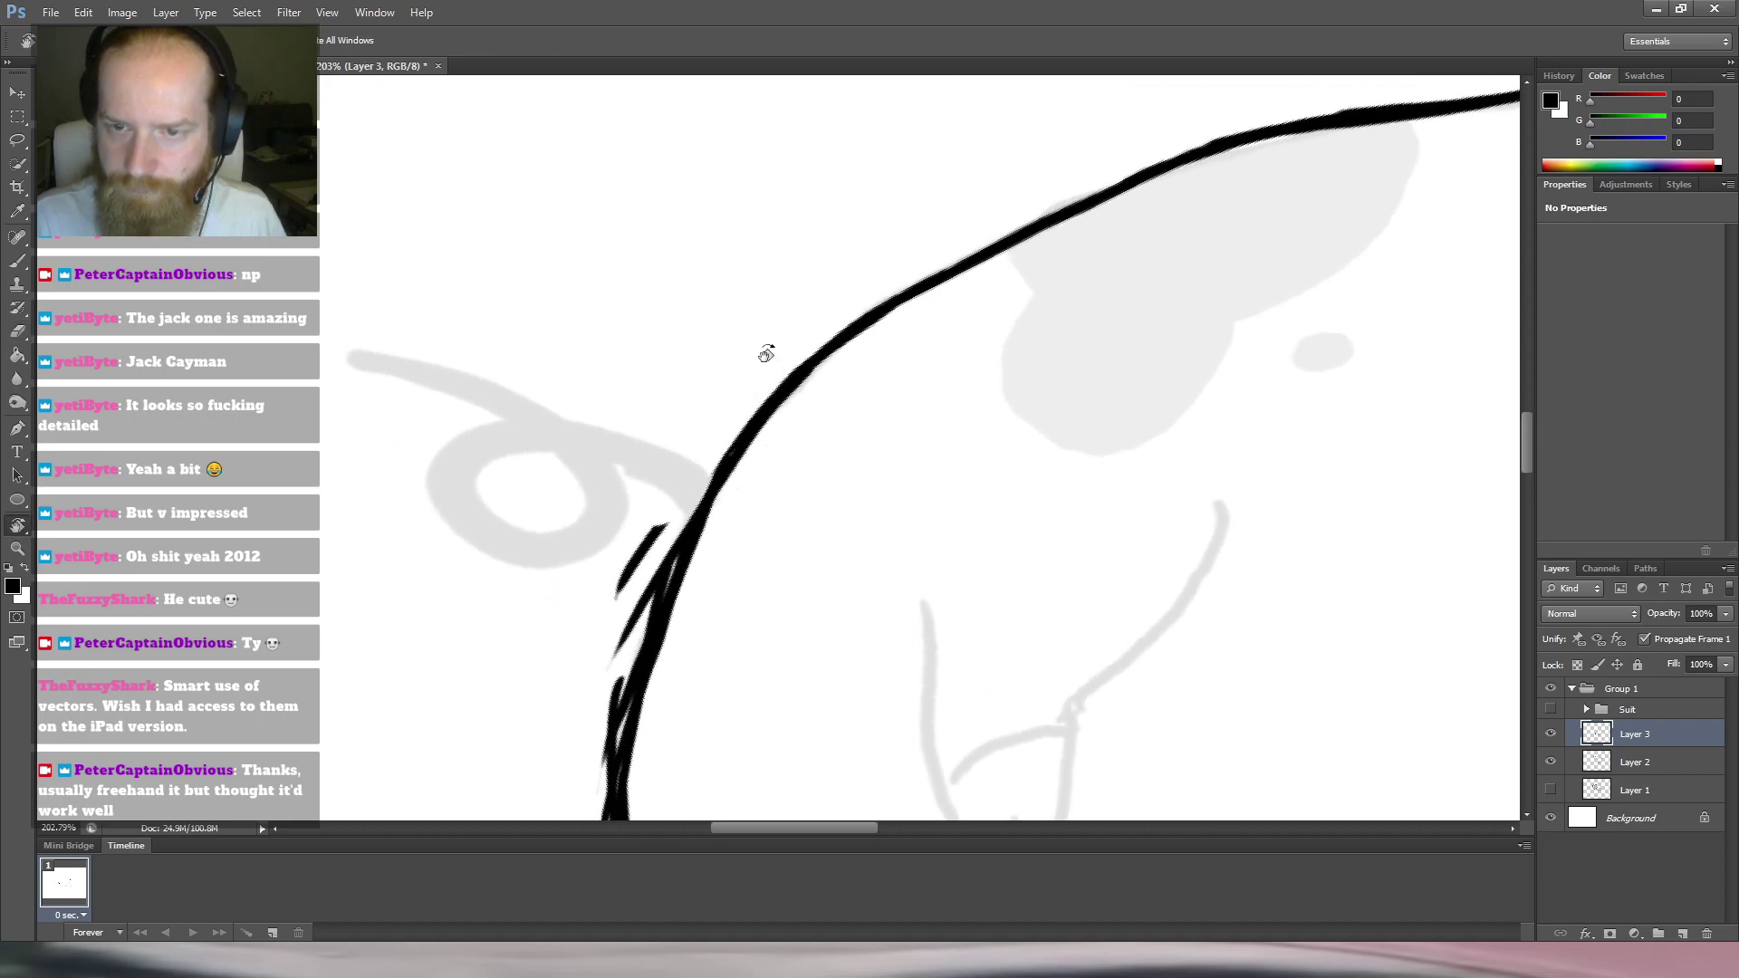
Thicken the body outline just below the tail with black brush strokes and trim its outer edge with the eraser.
key("b")
left_click_drag(730, 458, 680, 568)
key("e")
key("space")
left_click_drag(660, 446, 737, 224)
mouse_move(669, 314)
left_mouse_down()
mouse_move(722, 280)
mouse_move(712, 356)
left_mouse_up()
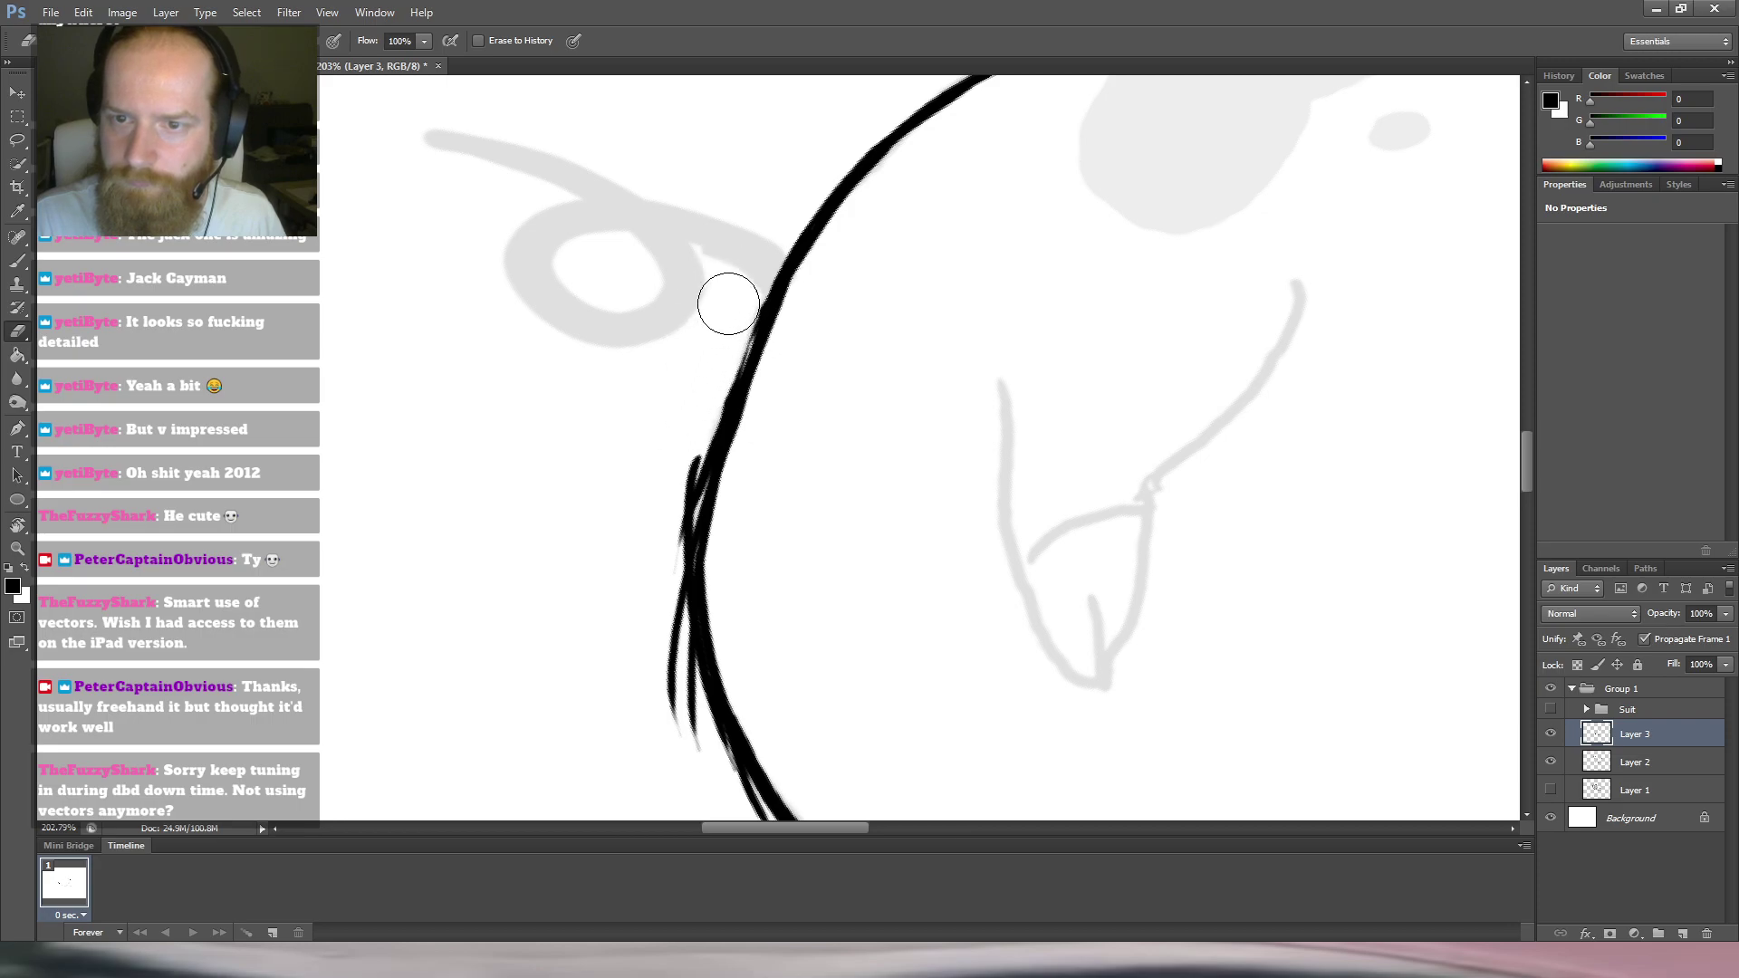
key("b")
left_click_drag(770, 302, 736, 415)
mouse_move(714, 276)
left_mouse_down()
mouse_move(699, 234)
mouse_move(664, 233)
left_mouse_up()
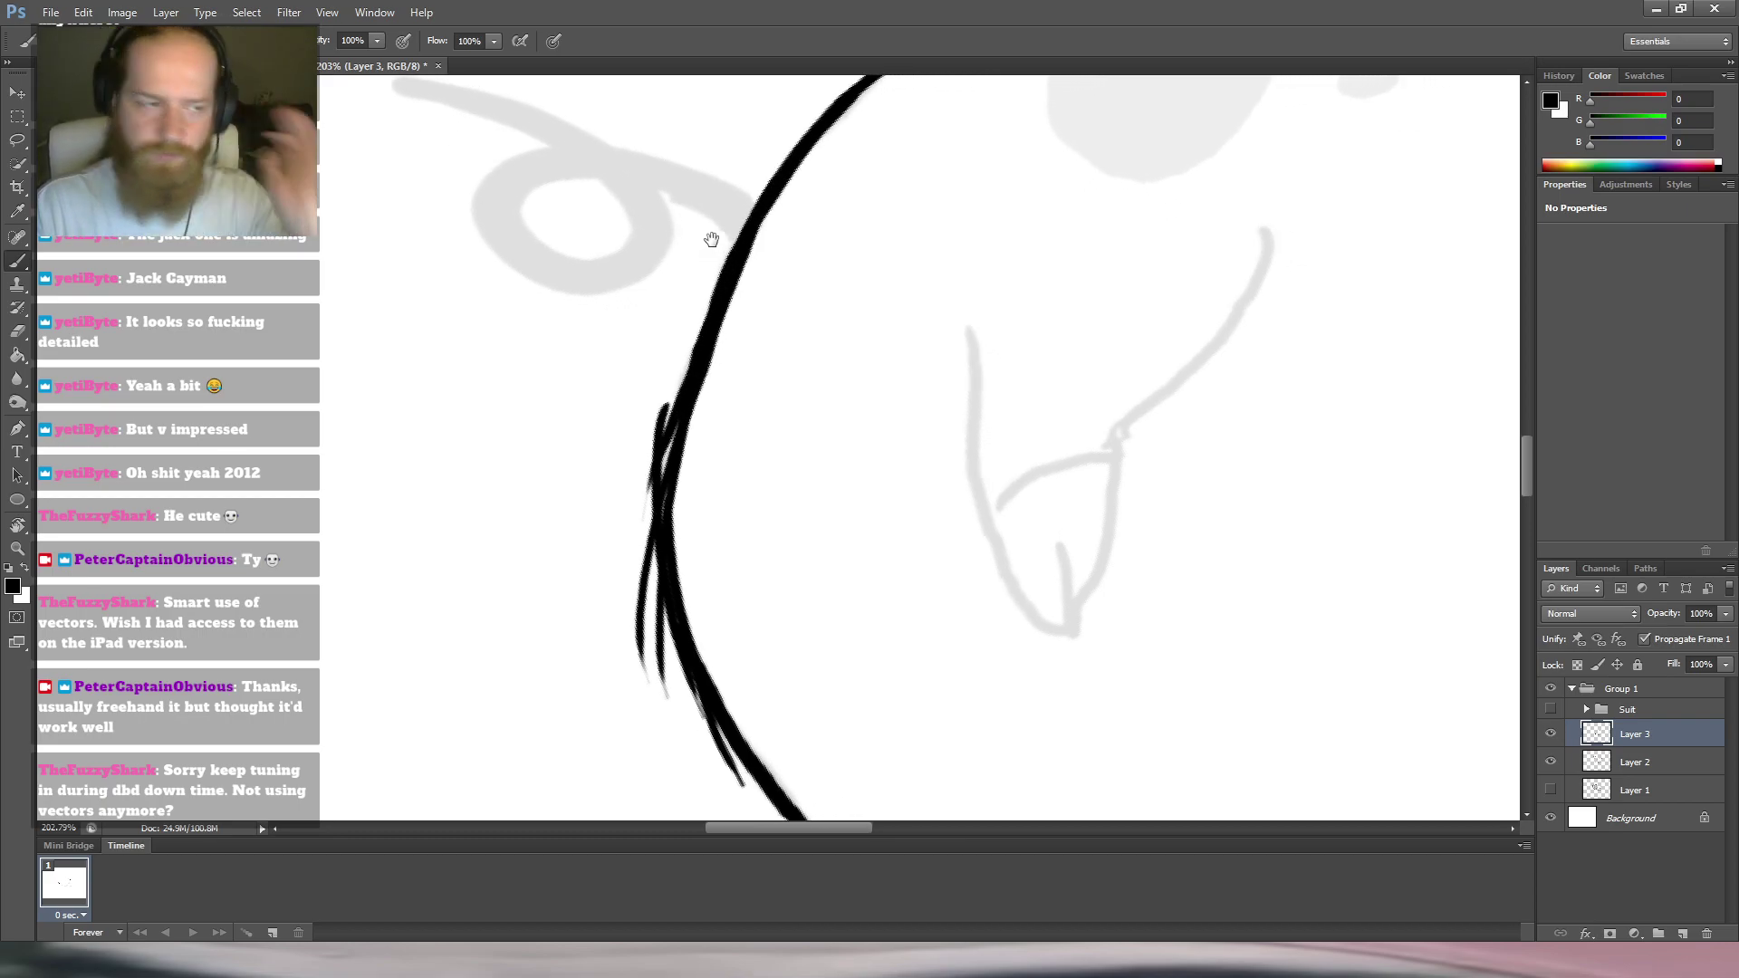
left_click_drag(824, 394, 932, 283)
Clean up the rump outline by erasing the overlapping strays beside it, undoing the cut that thins the line.
key("r")
key("b")
left_click_drag(721, 322, 653, 473)
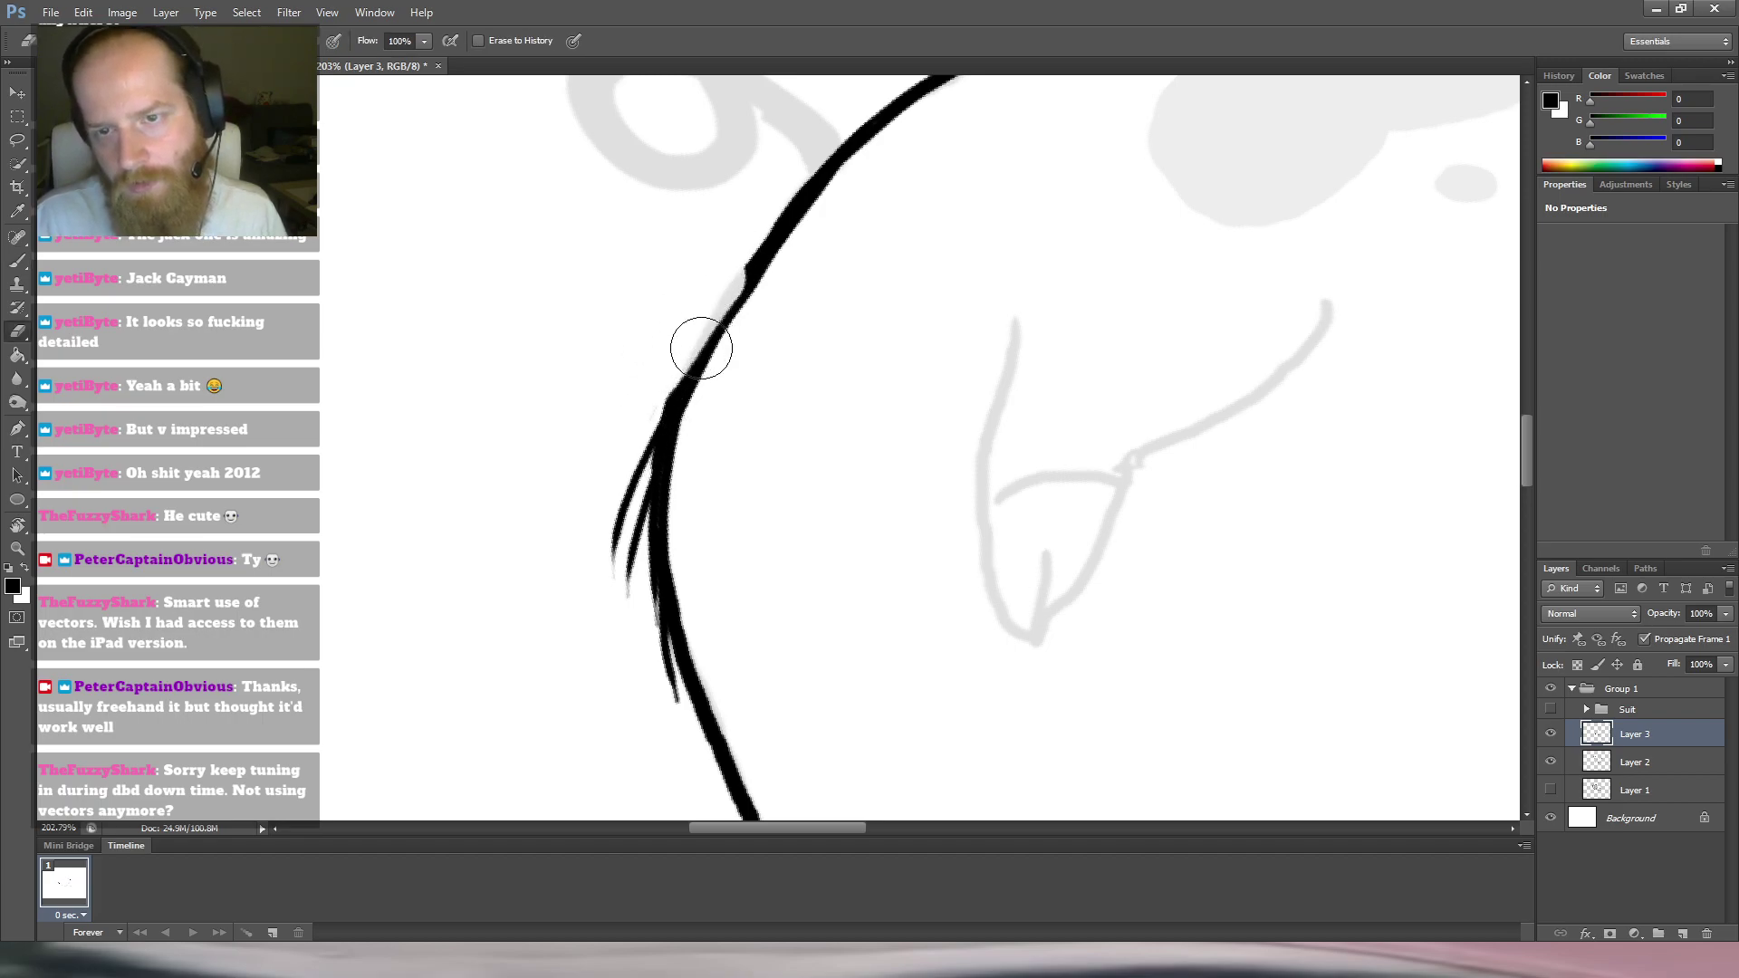
key("ctrl+z")
mouse_move(662, 334)
left_mouse_down()
mouse_move(636, 350)
mouse_move(703, 295)
mouse_move(626, 463)
mouse_move(749, 232)
mouse_move(827, 291)
mouse_move(648, 345)
mouse_move(609, 392)
mouse_move(695, 334)
mouse_move(628, 392)
mouse_move(570, 498)
mouse_move(586, 462)
mouse_move(626, 458)
mouse_move(624, 477)
mouse_move(685, 380)
mouse_move(615, 517)
left_mouse_up()
key("r")
key("b")
key("r")
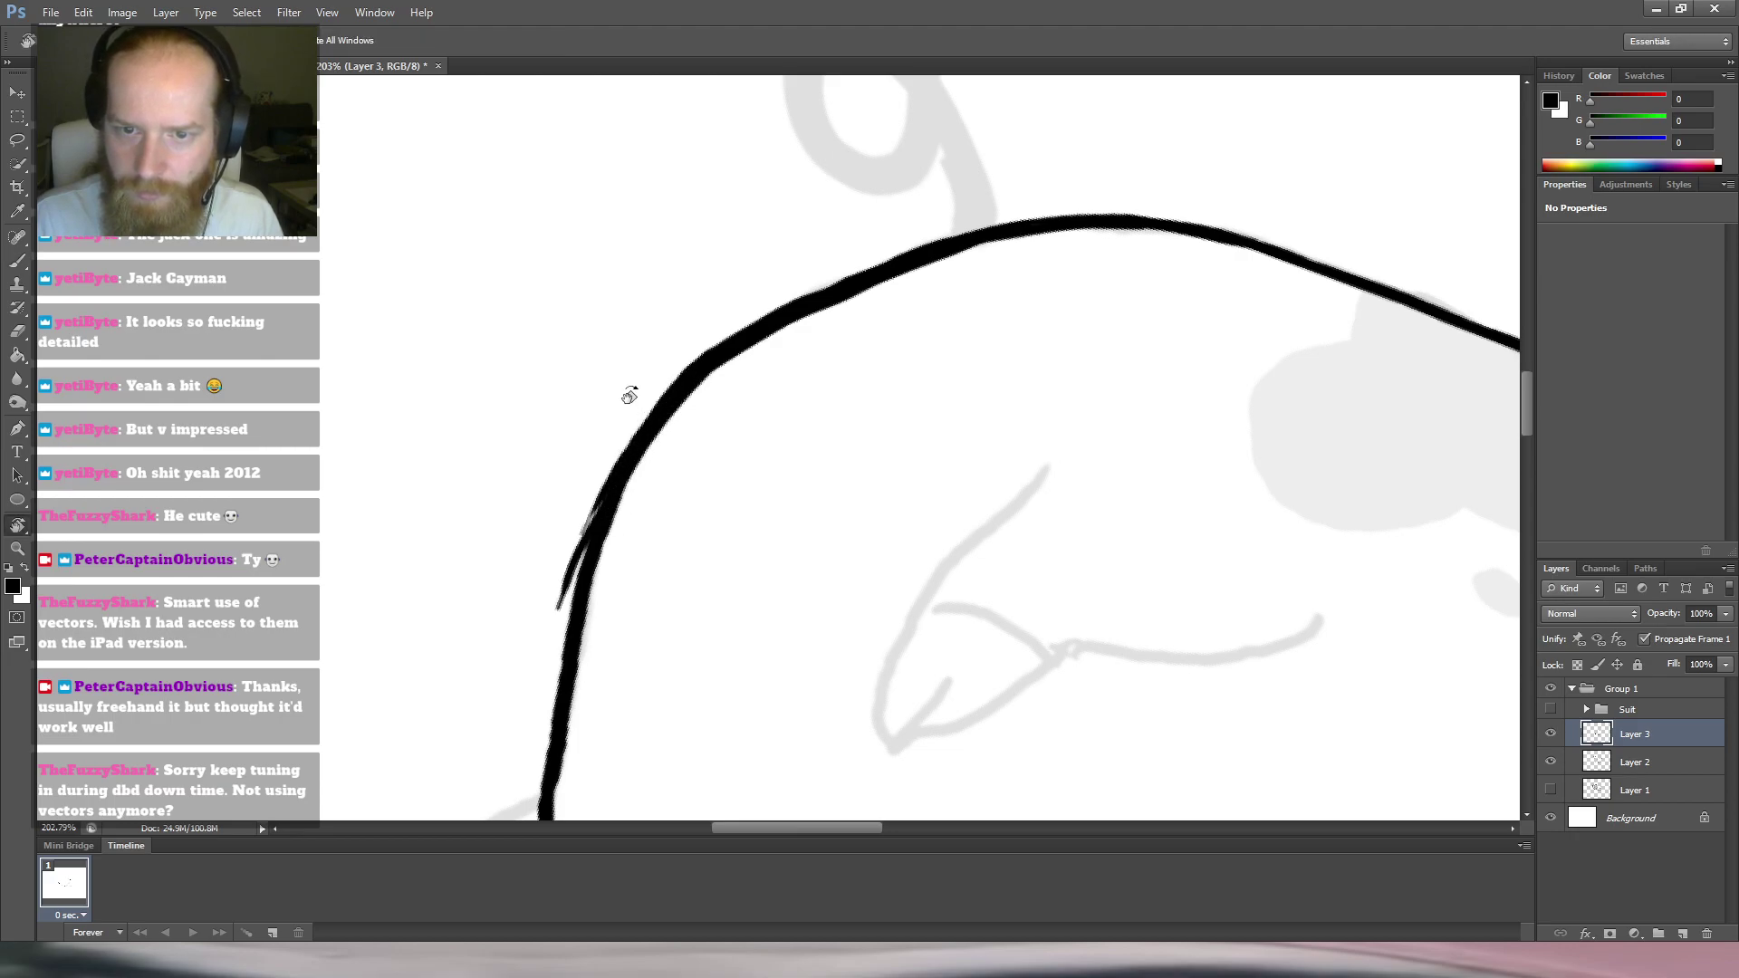
Smooth the lower rump curve by filling it with short black brush strokes and erasing the last stray line.
left_click_drag(625, 459, 719, 366)
key("b")
key("space")
mouse_move(650, 465)
left_mouse_down()
mouse_move(758, 328)
mouse_move(672, 413)
mouse_move(699, 353)
mouse_move(635, 515)
left_mouse_up()
key("e")
mouse_move(656, 377)
left_mouse_down()
mouse_move(614, 498)
mouse_move(647, 394)
mouse_move(641, 435)
left_mouse_up()
key("b")
mouse_move(687, 376)
left_mouse_down()
mouse_move(649, 507)
mouse_move(671, 450)
left_mouse_up()
key("e")
left_click_drag(662, 377, 634, 458)
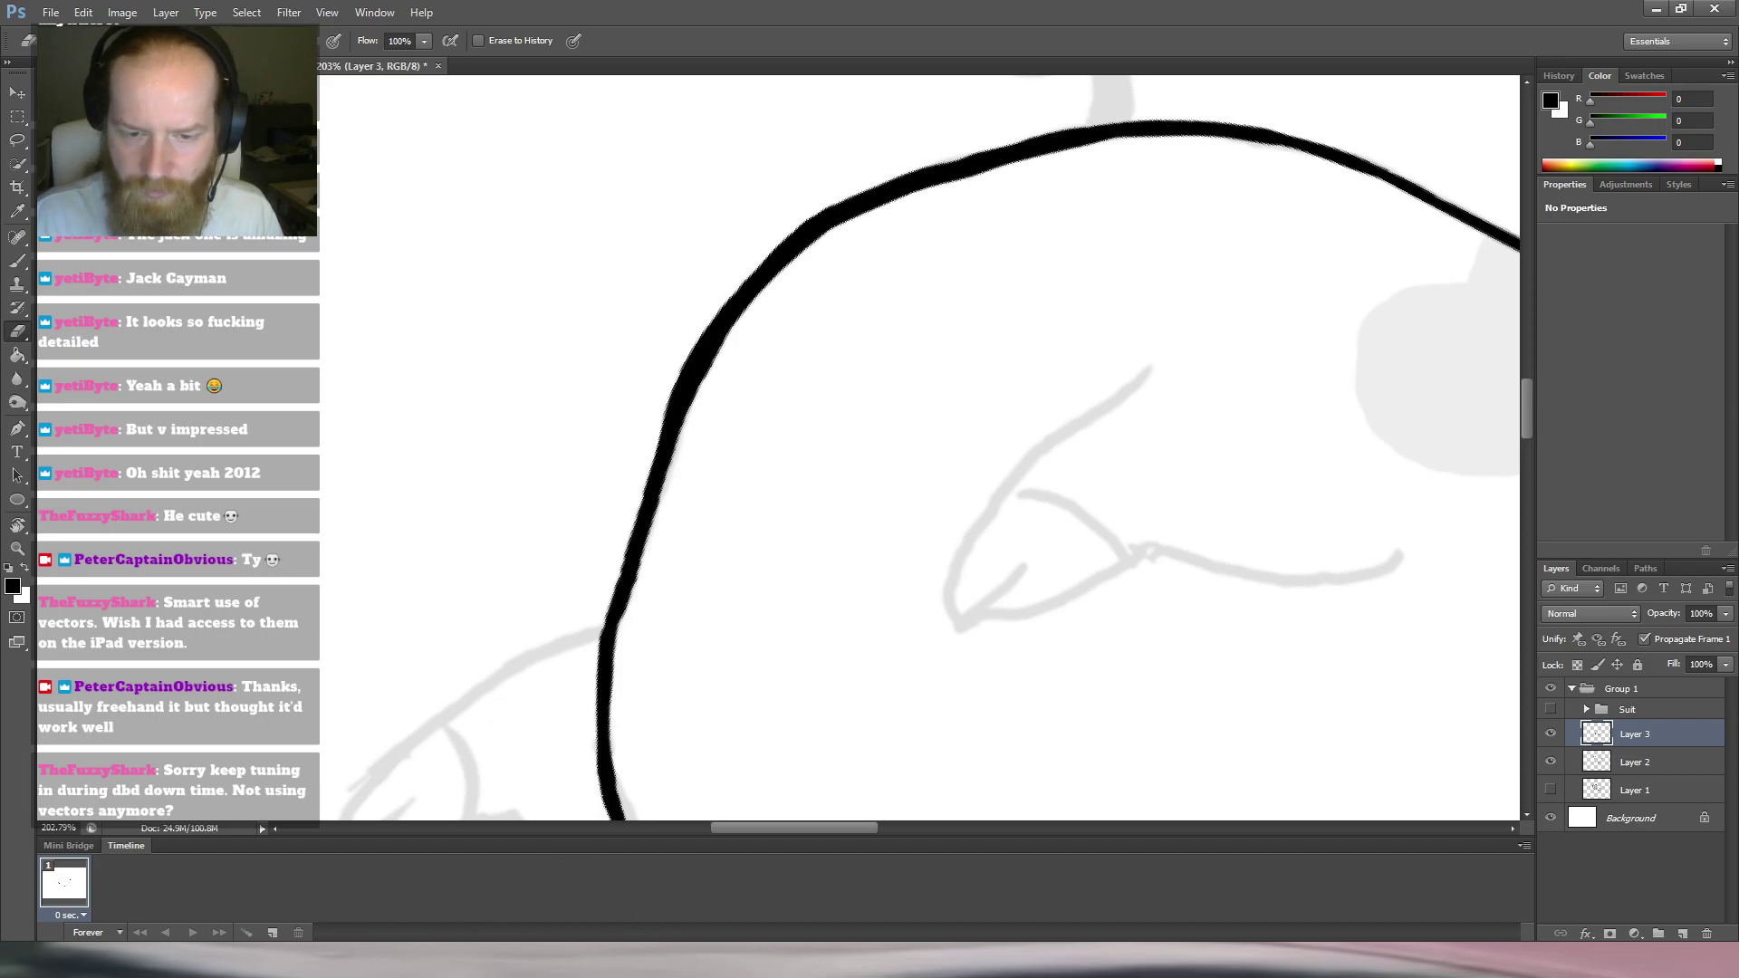
Switch to Clip Studio Paint and try out its brushes with freehand teal loops and scribbles on the blank canvas.
left_click(481, 960)
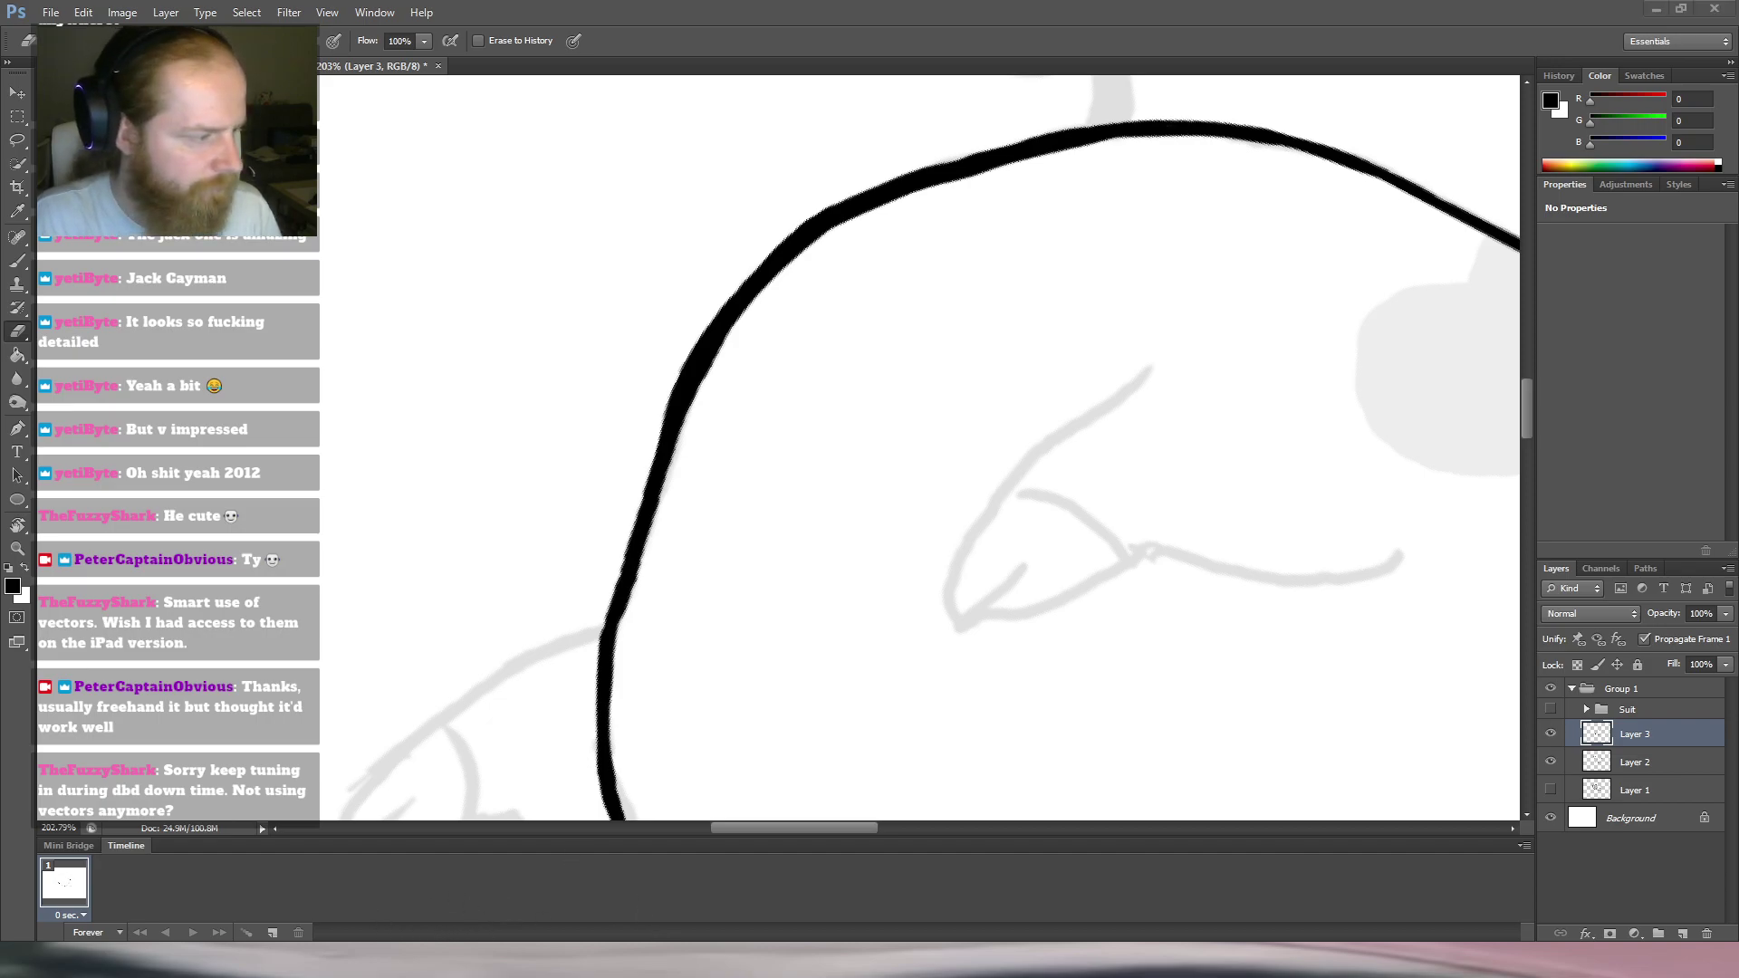
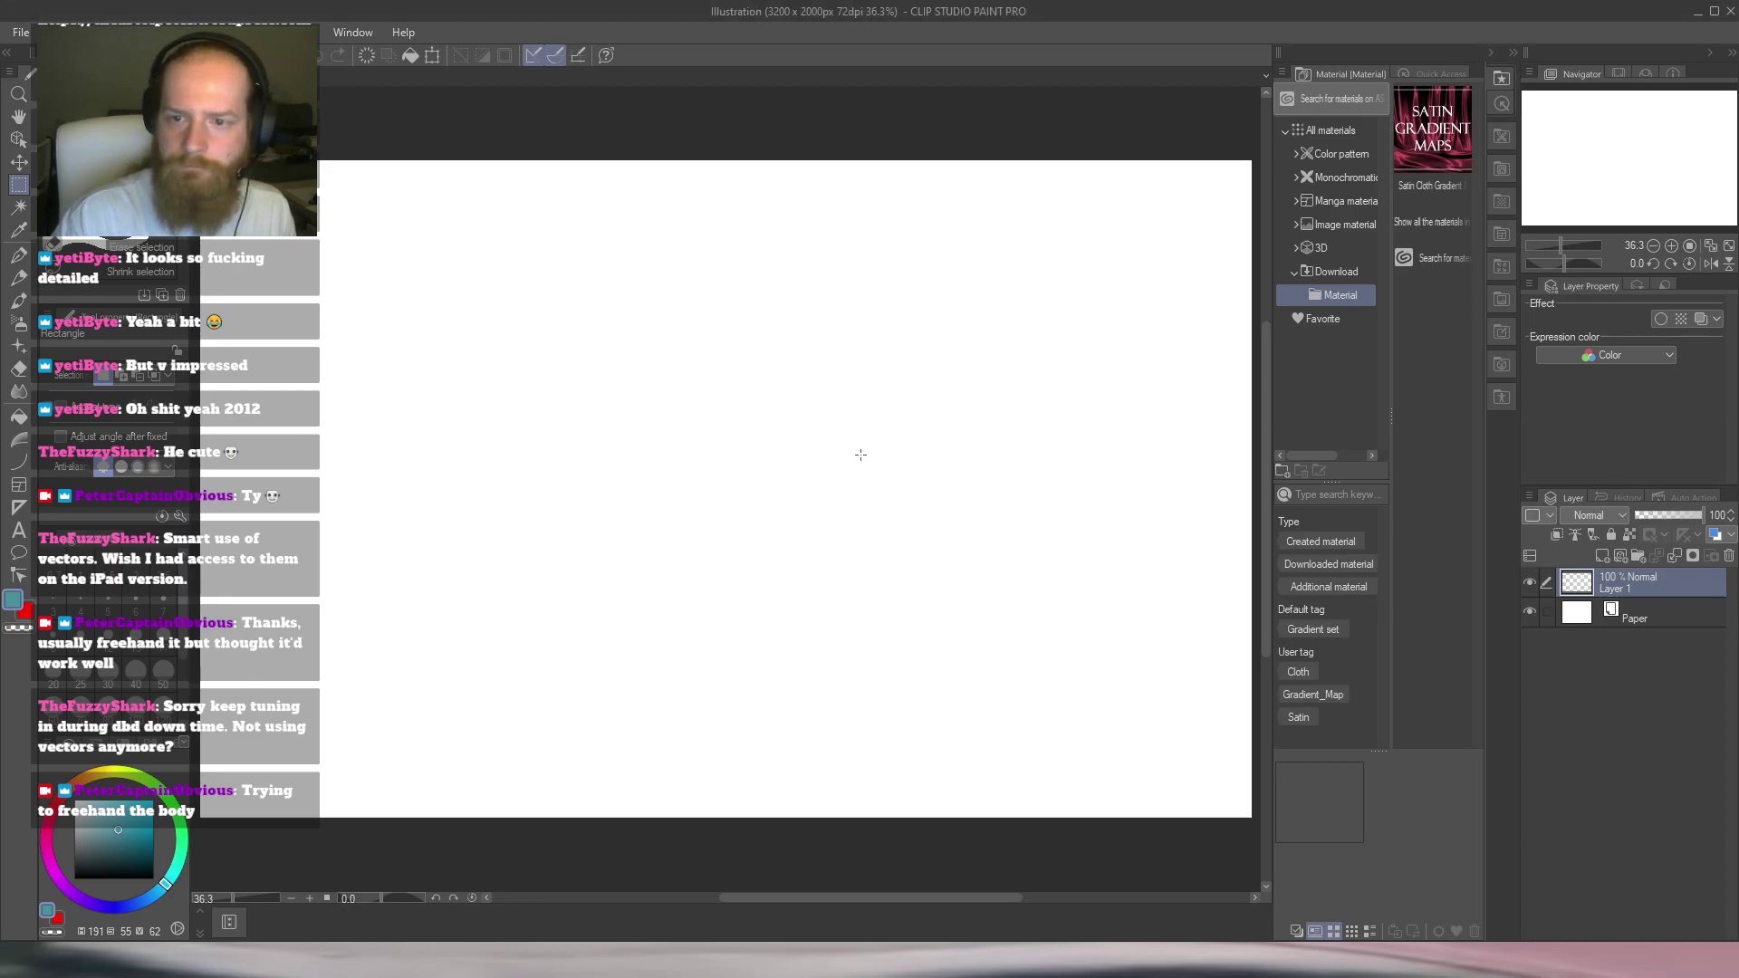
left_click_drag(750, 476, 769, 458)
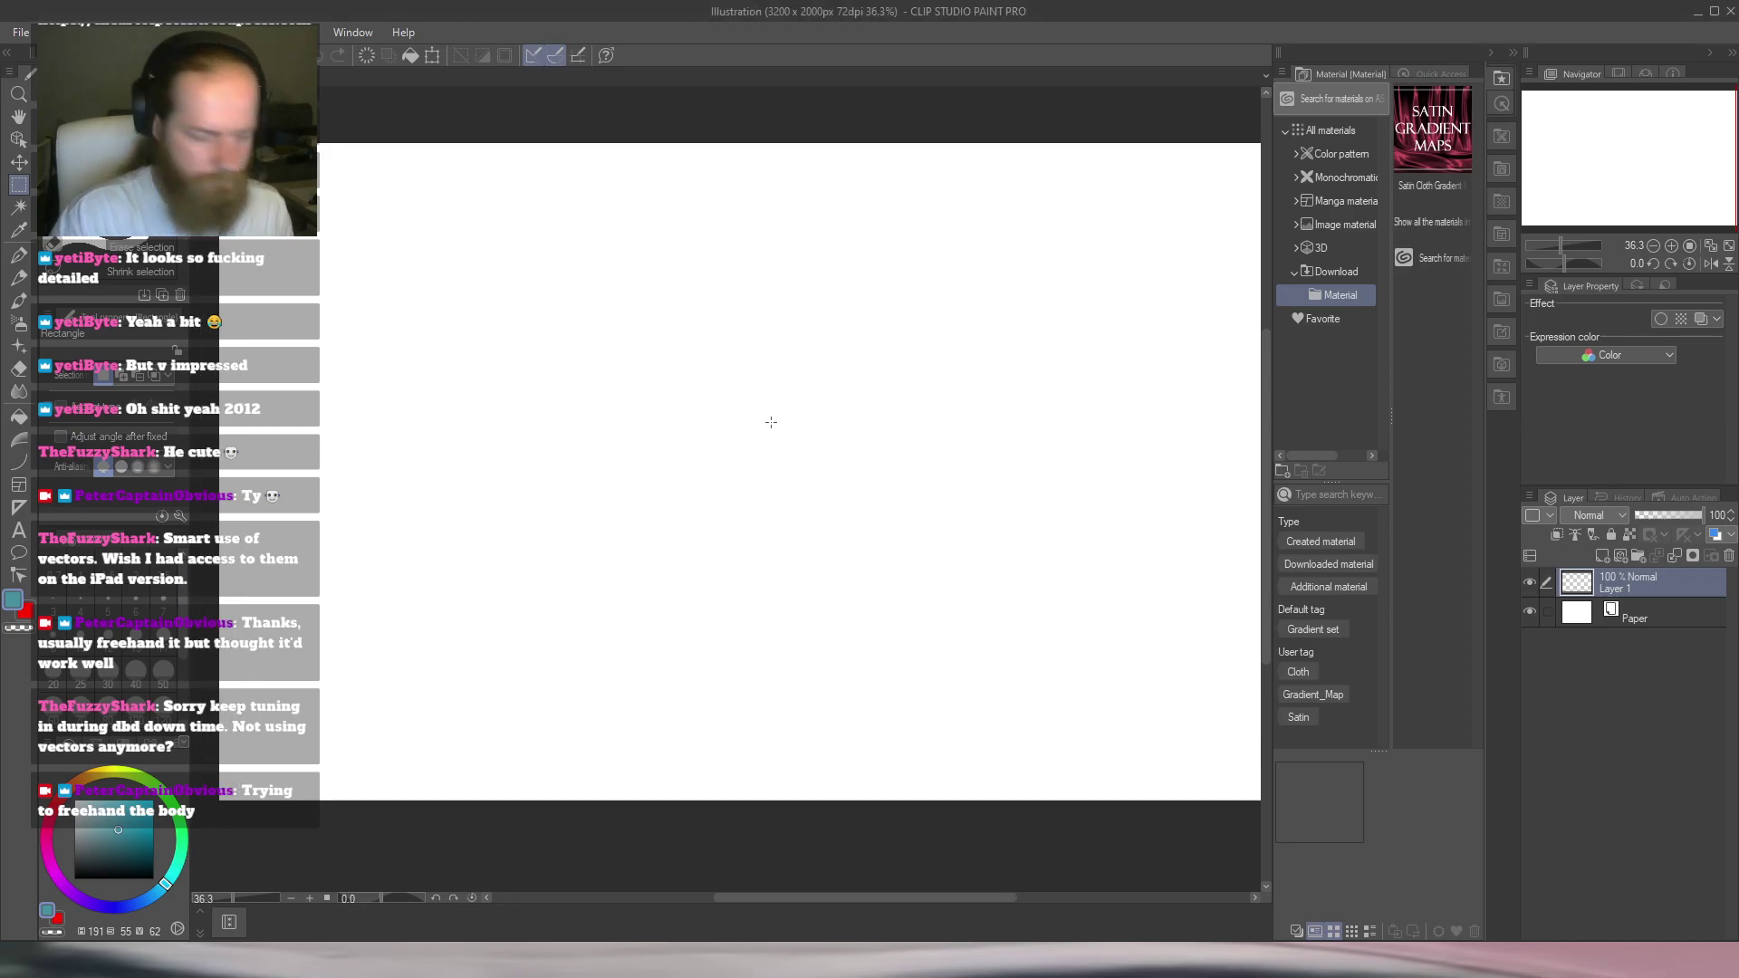
key("b")
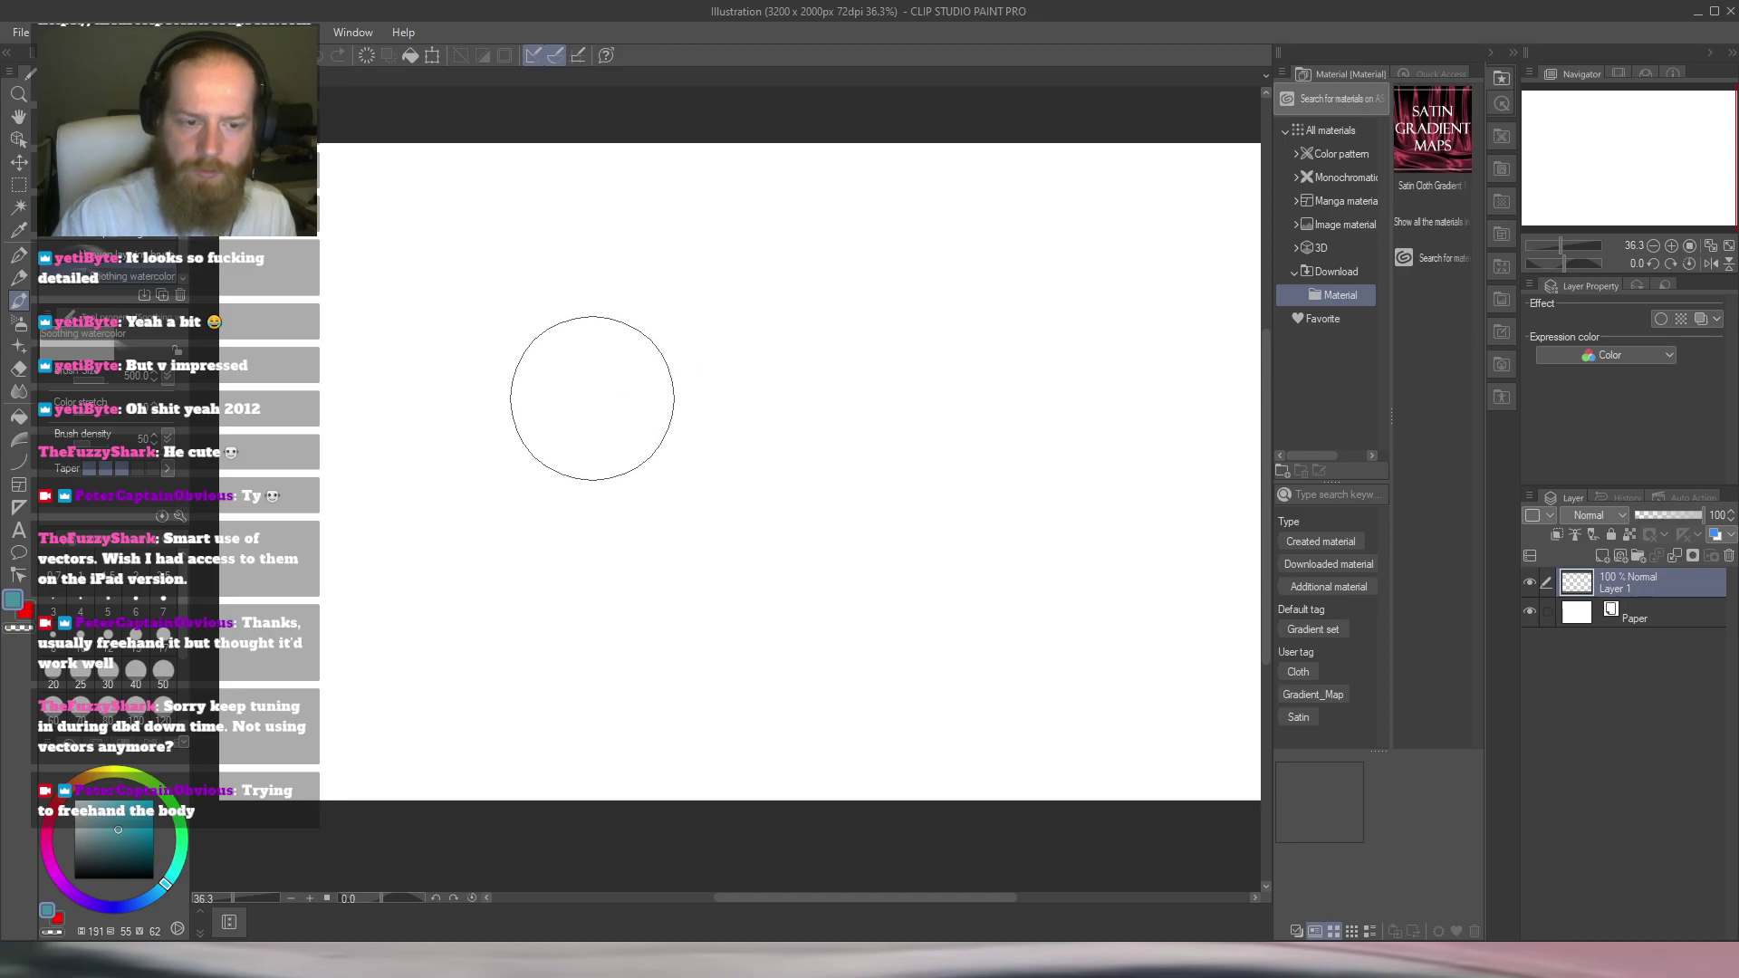
left_click_drag(621, 398, 627, 394)
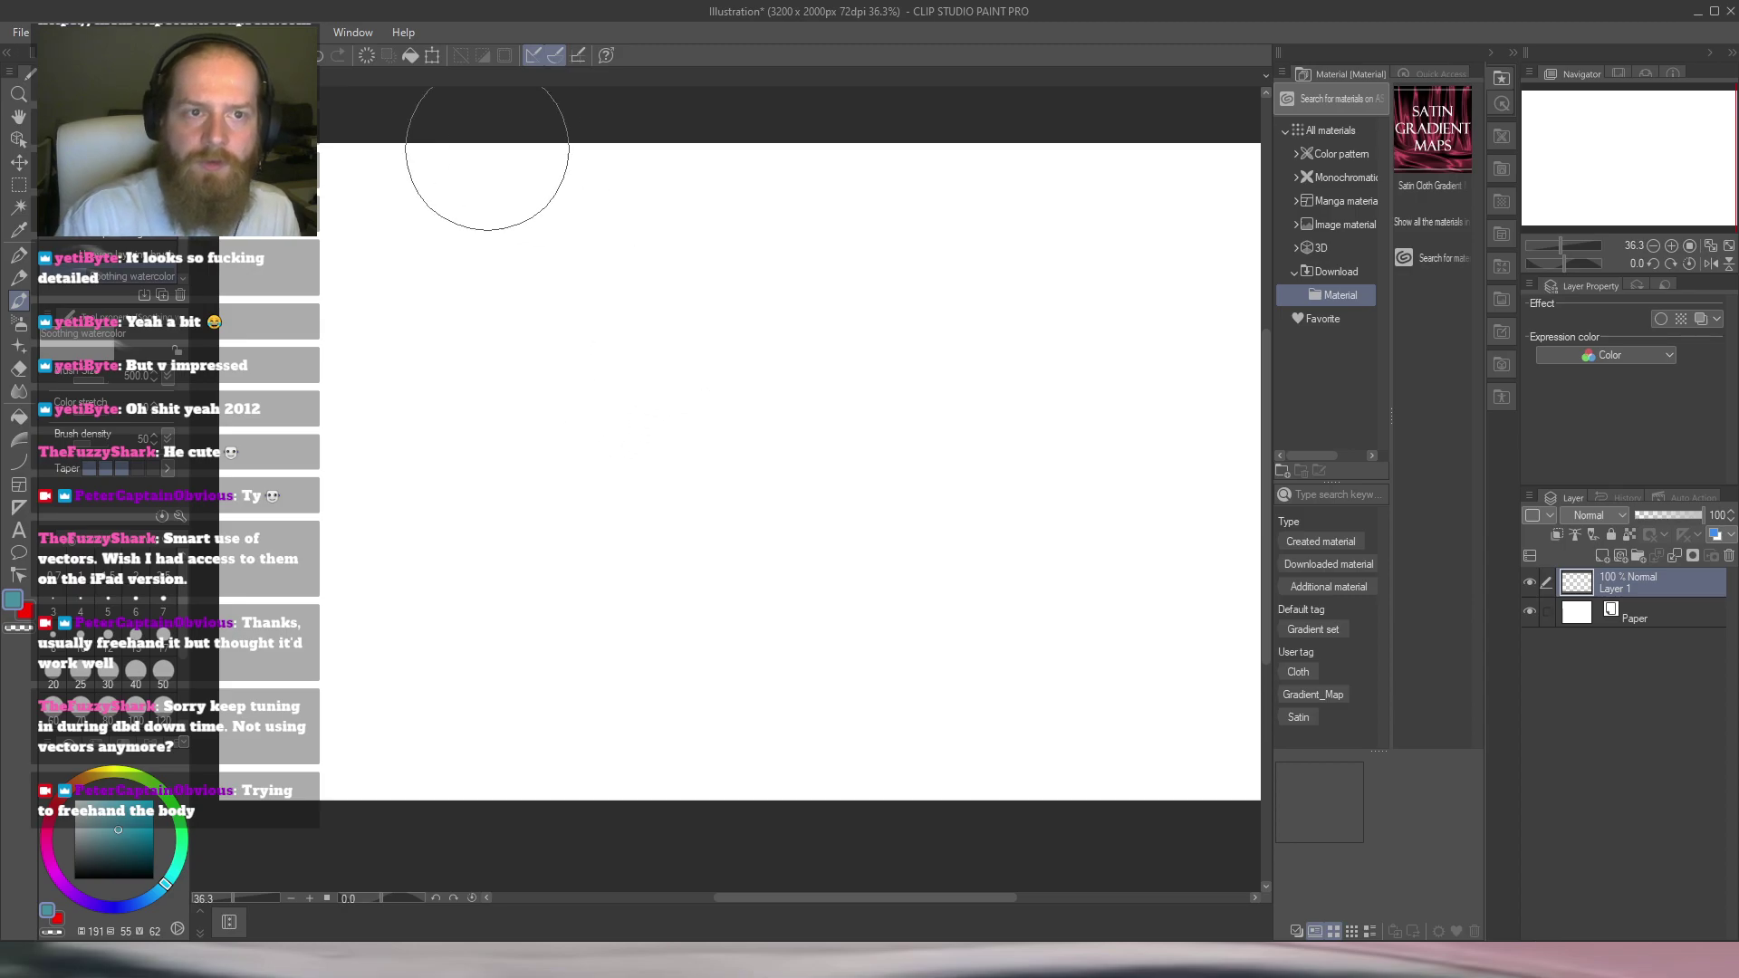
left_click(77, 114)
left_click(114, 181)
left_click(113, 113)
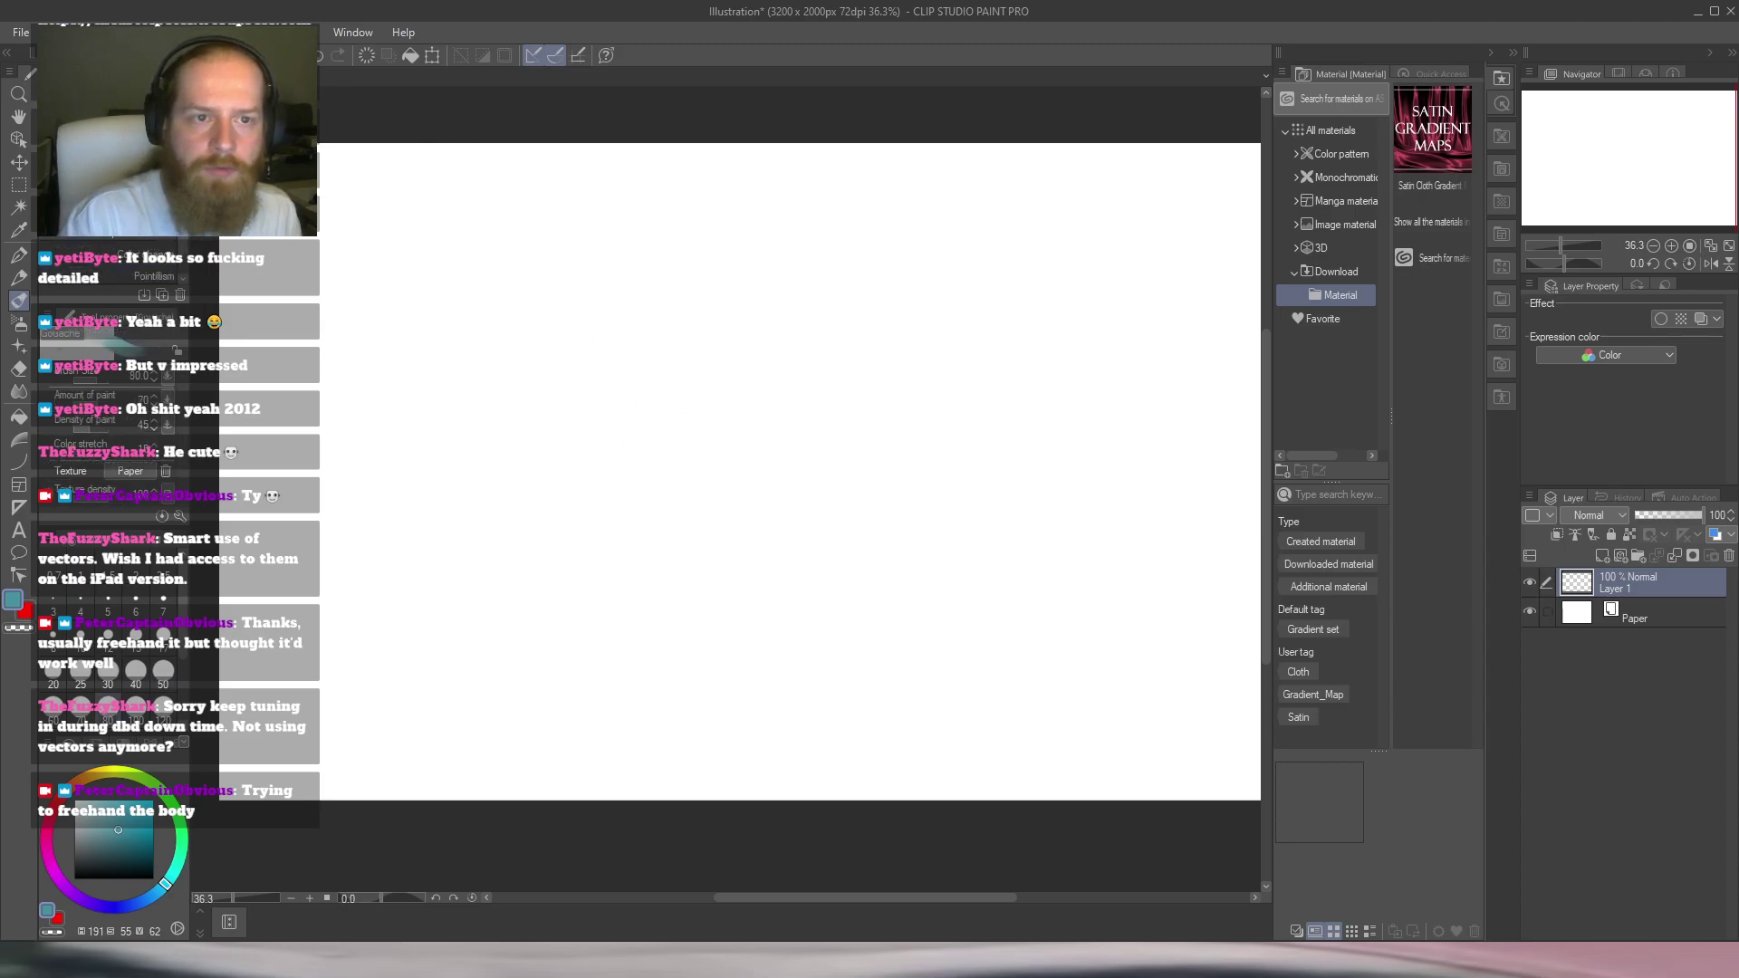
left_click(113, 167)
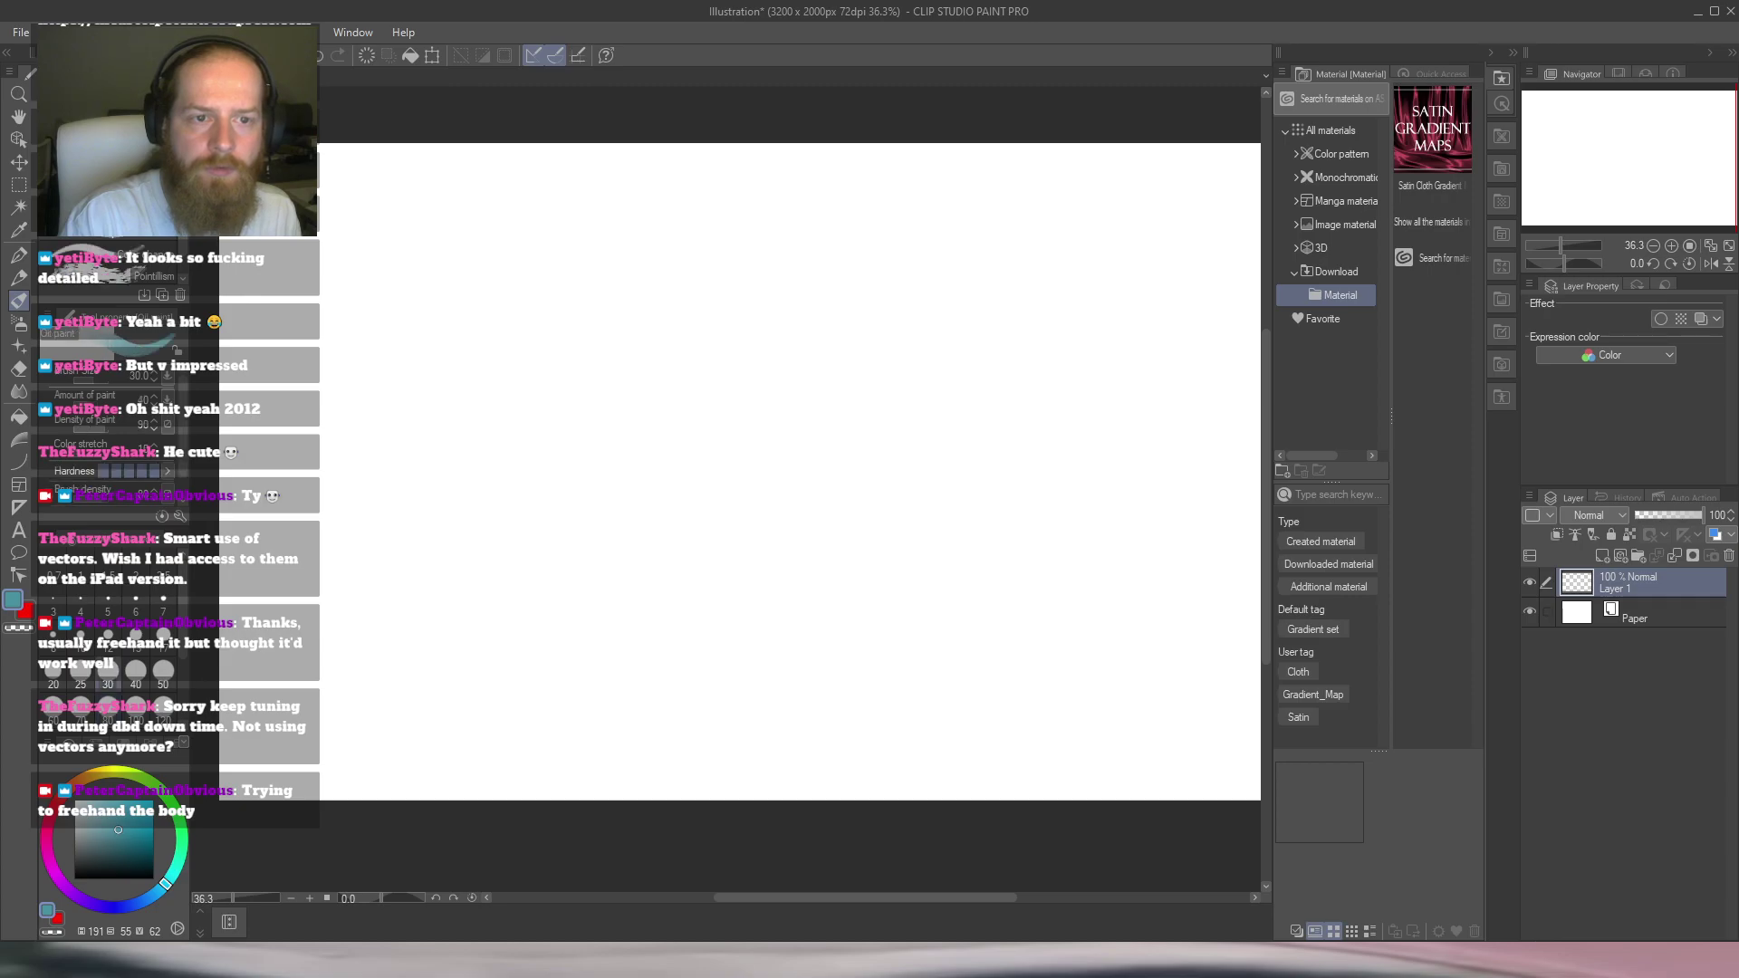
mouse_move(770, 326)
left_mouse_down()
mouse_move(718, 521)
mouse_move(920, 417)
mouse_move(734, 570)
mouse_move(910, 490)
mouse_move(761, 605)
left_mouse_up()
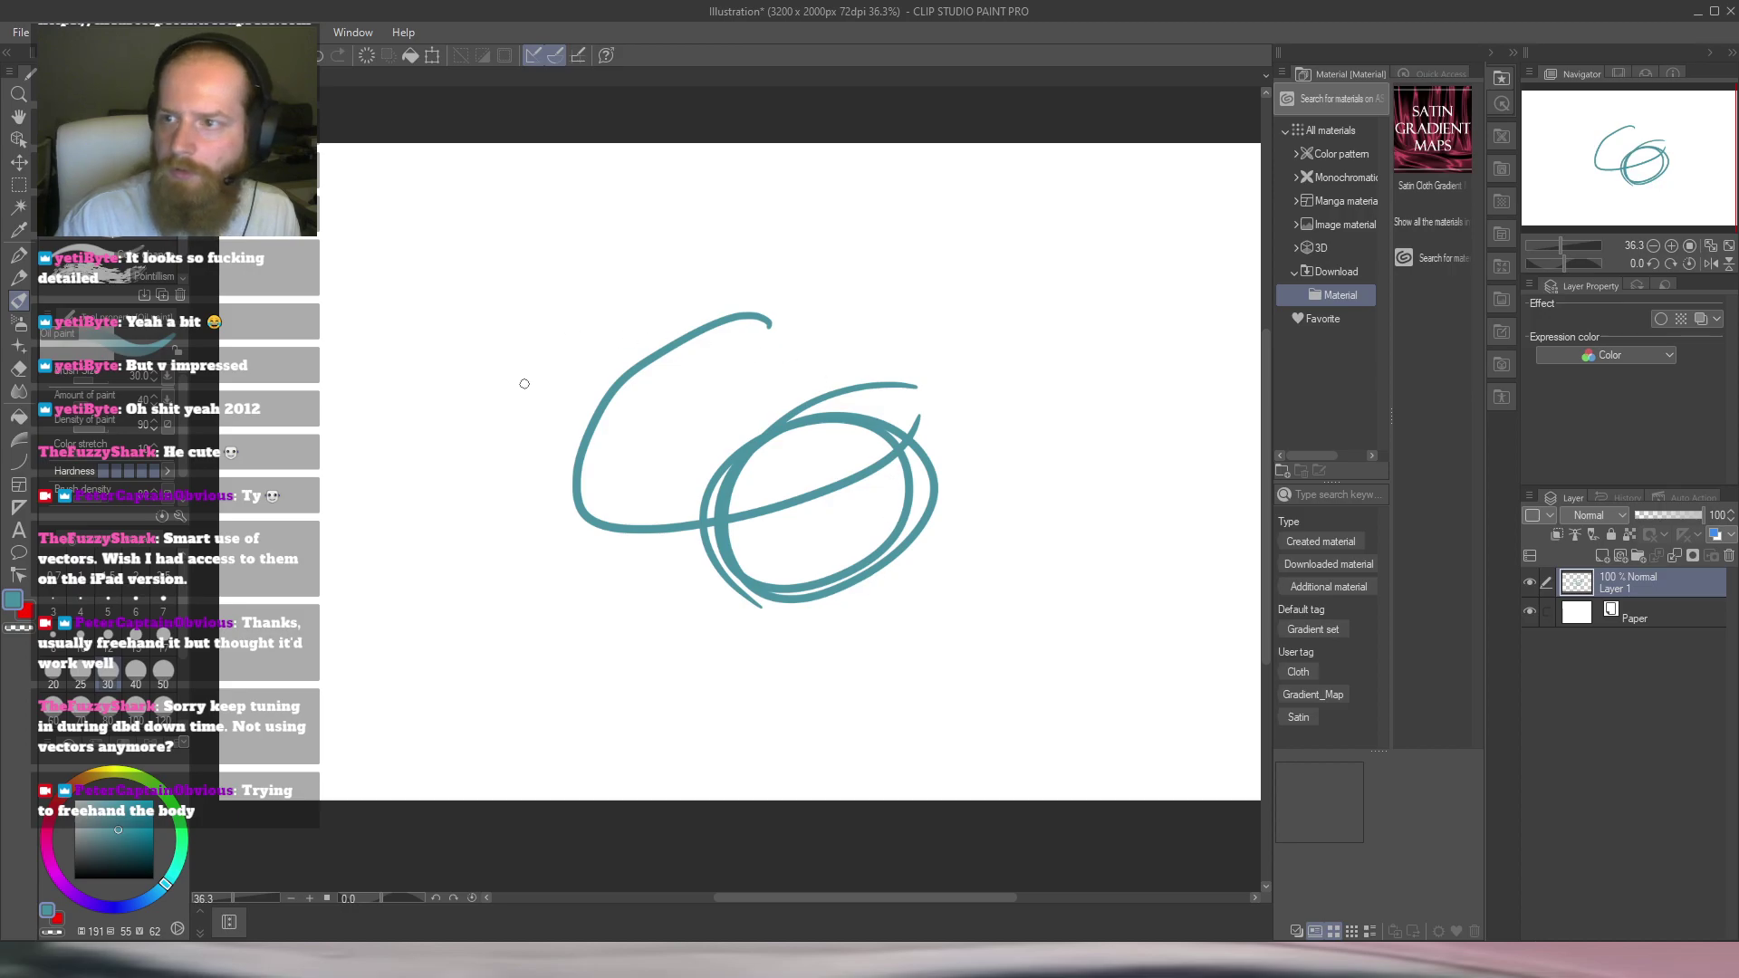
left_click_drag(497, 241, 428, 519)
mouse_move(505, 272)
left_mouse_down()
mouse_move(497, 371)
mouse_move(621, 374)
left_mouse_up()
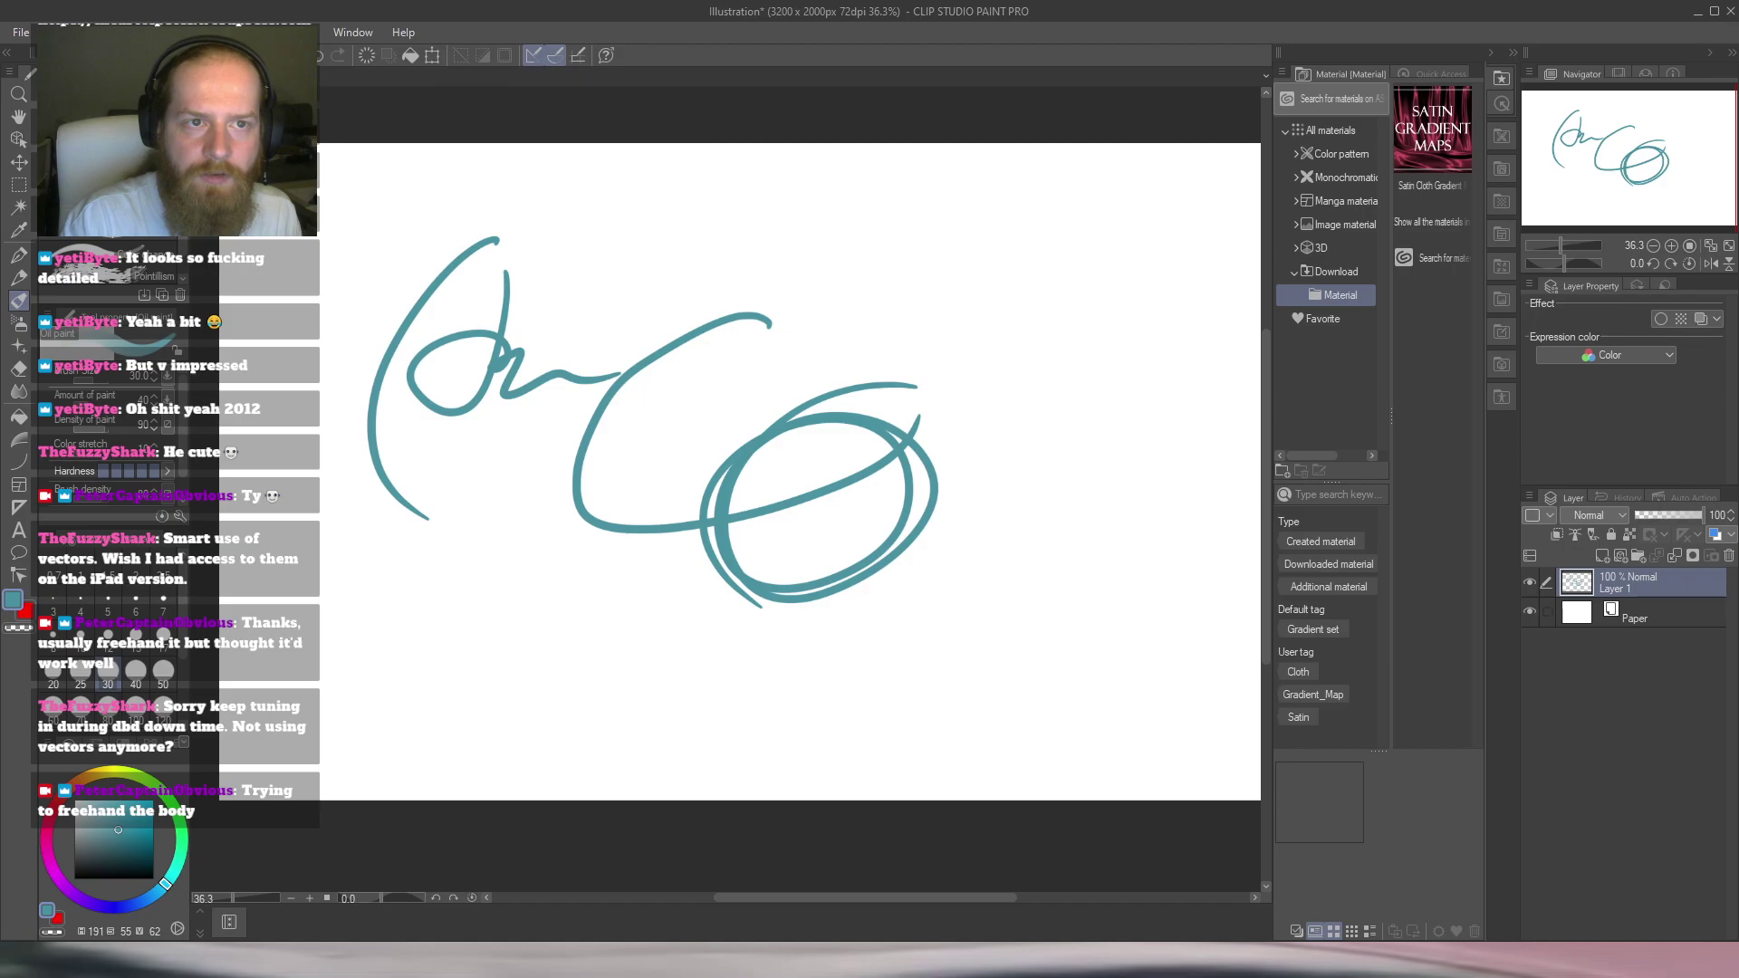
Try the curve tool by drawing a thin arc above the scribbles and starting a second curve, which is cancelled.
left_click(76, 98)
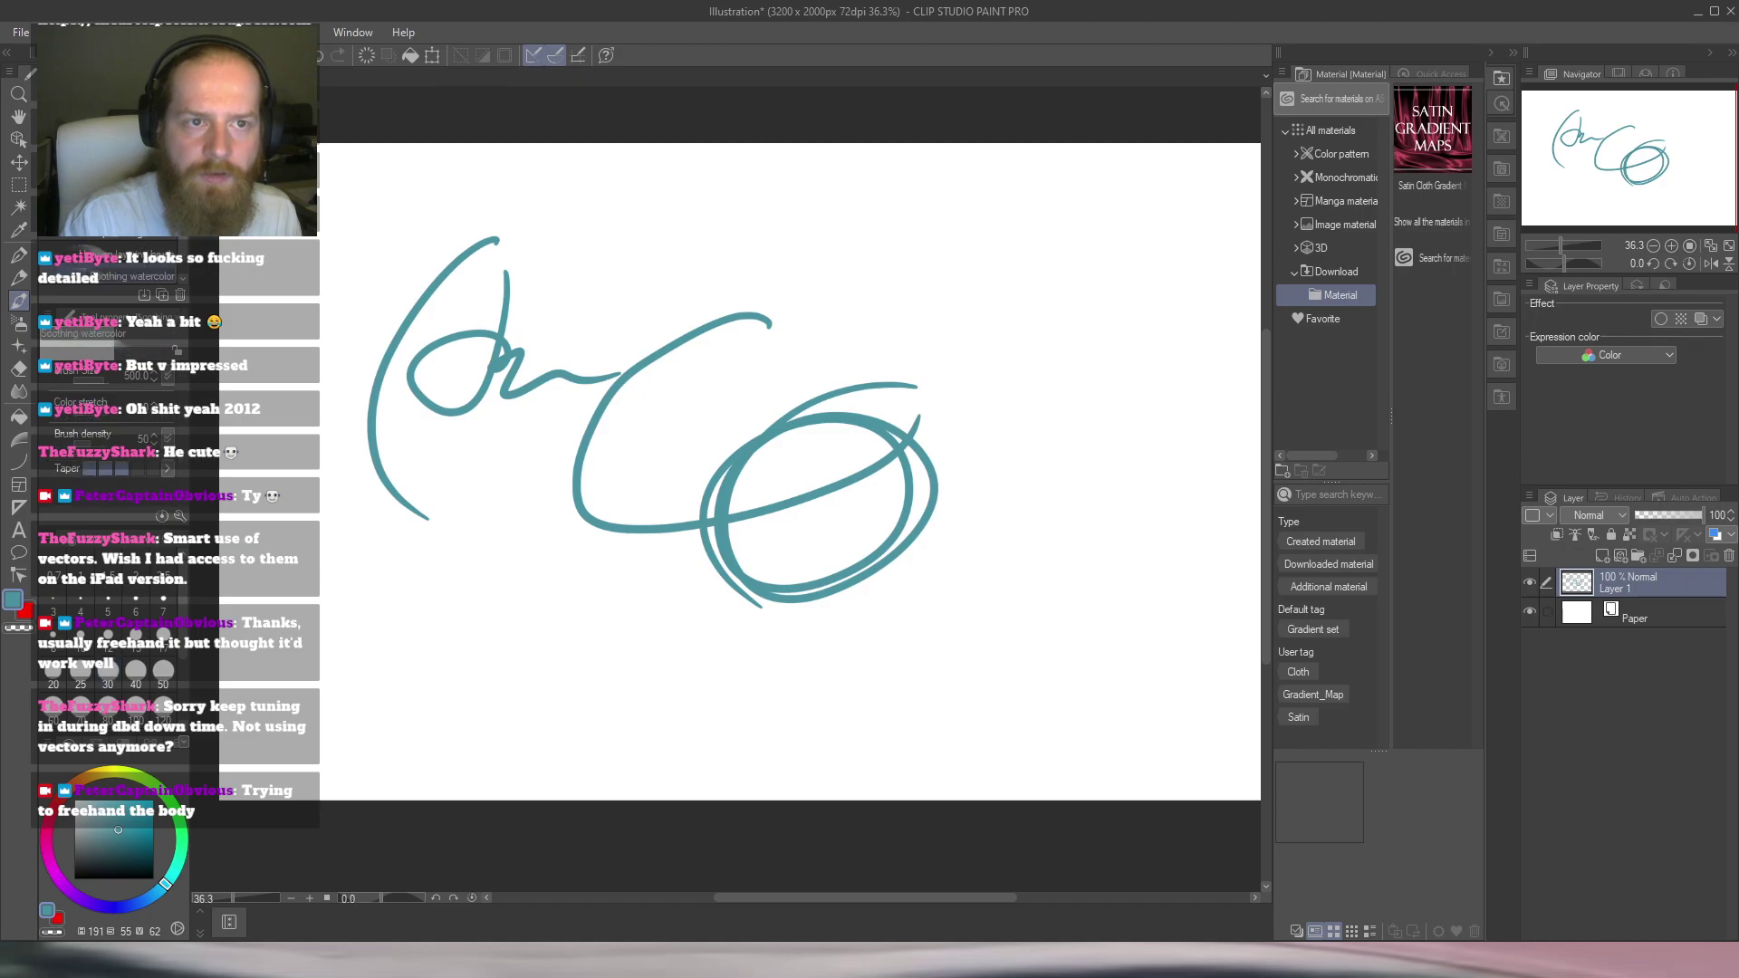
key("b")
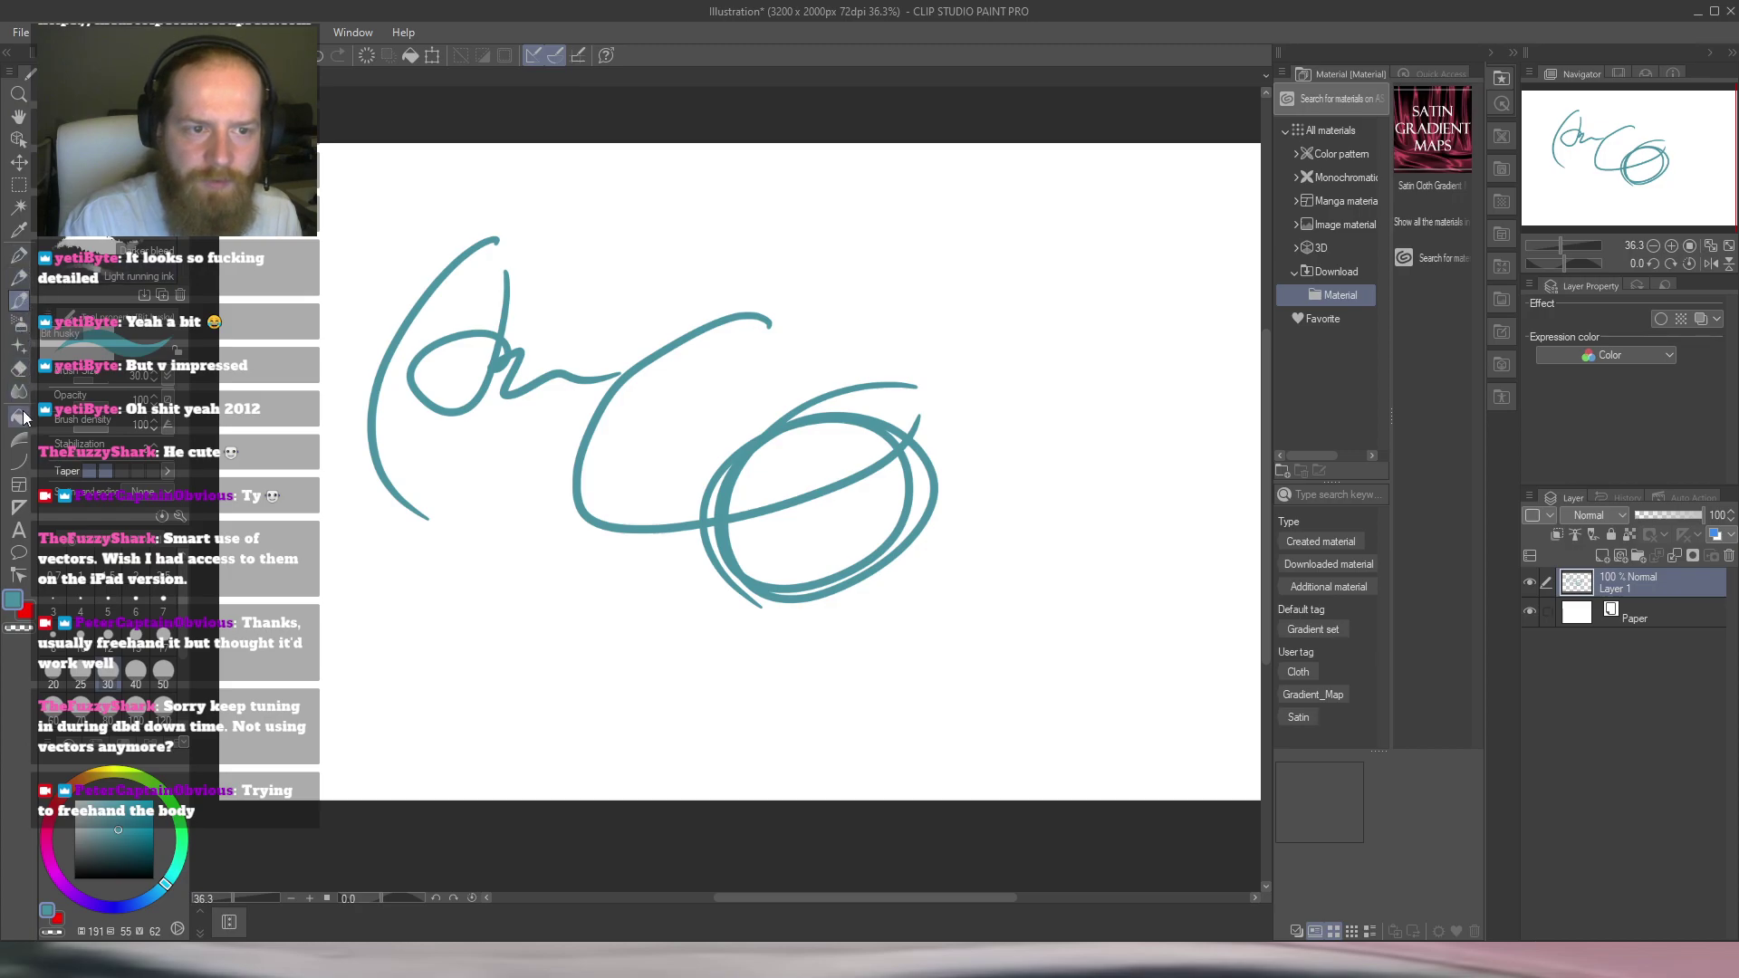
left_click(20, 465)
left_click_drag(639, 221, 603, 336)
left_click(708, 266)
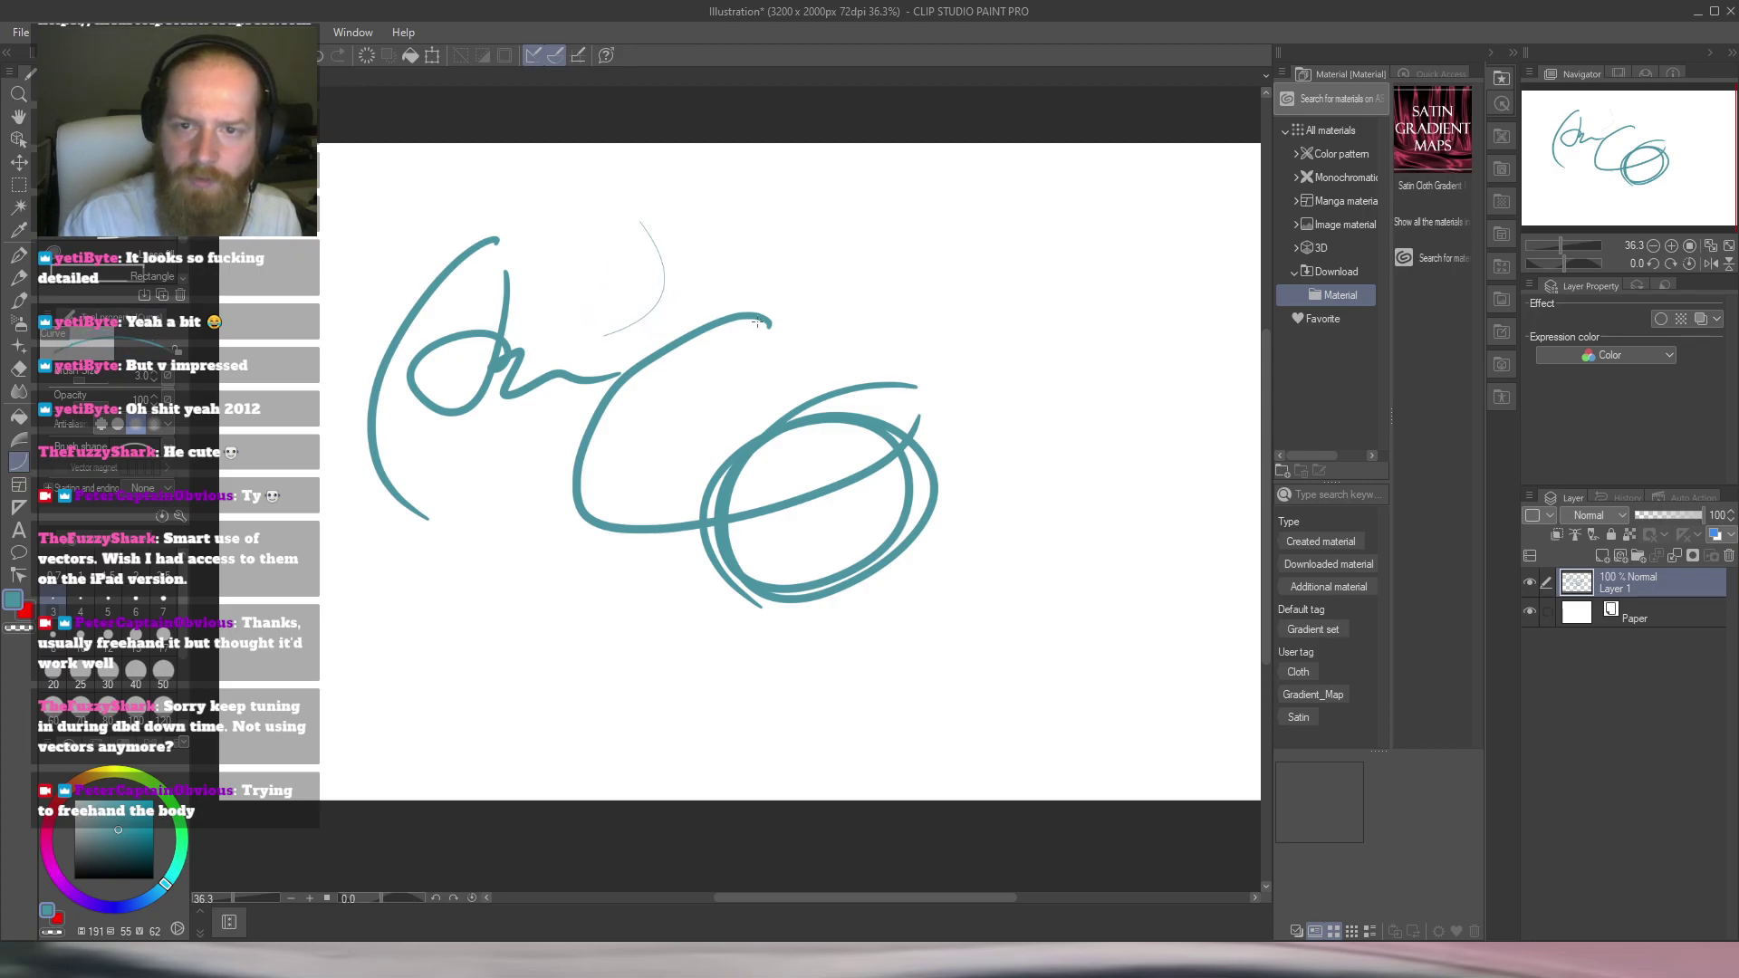
left_click_drag(502, 453, 438, 683)
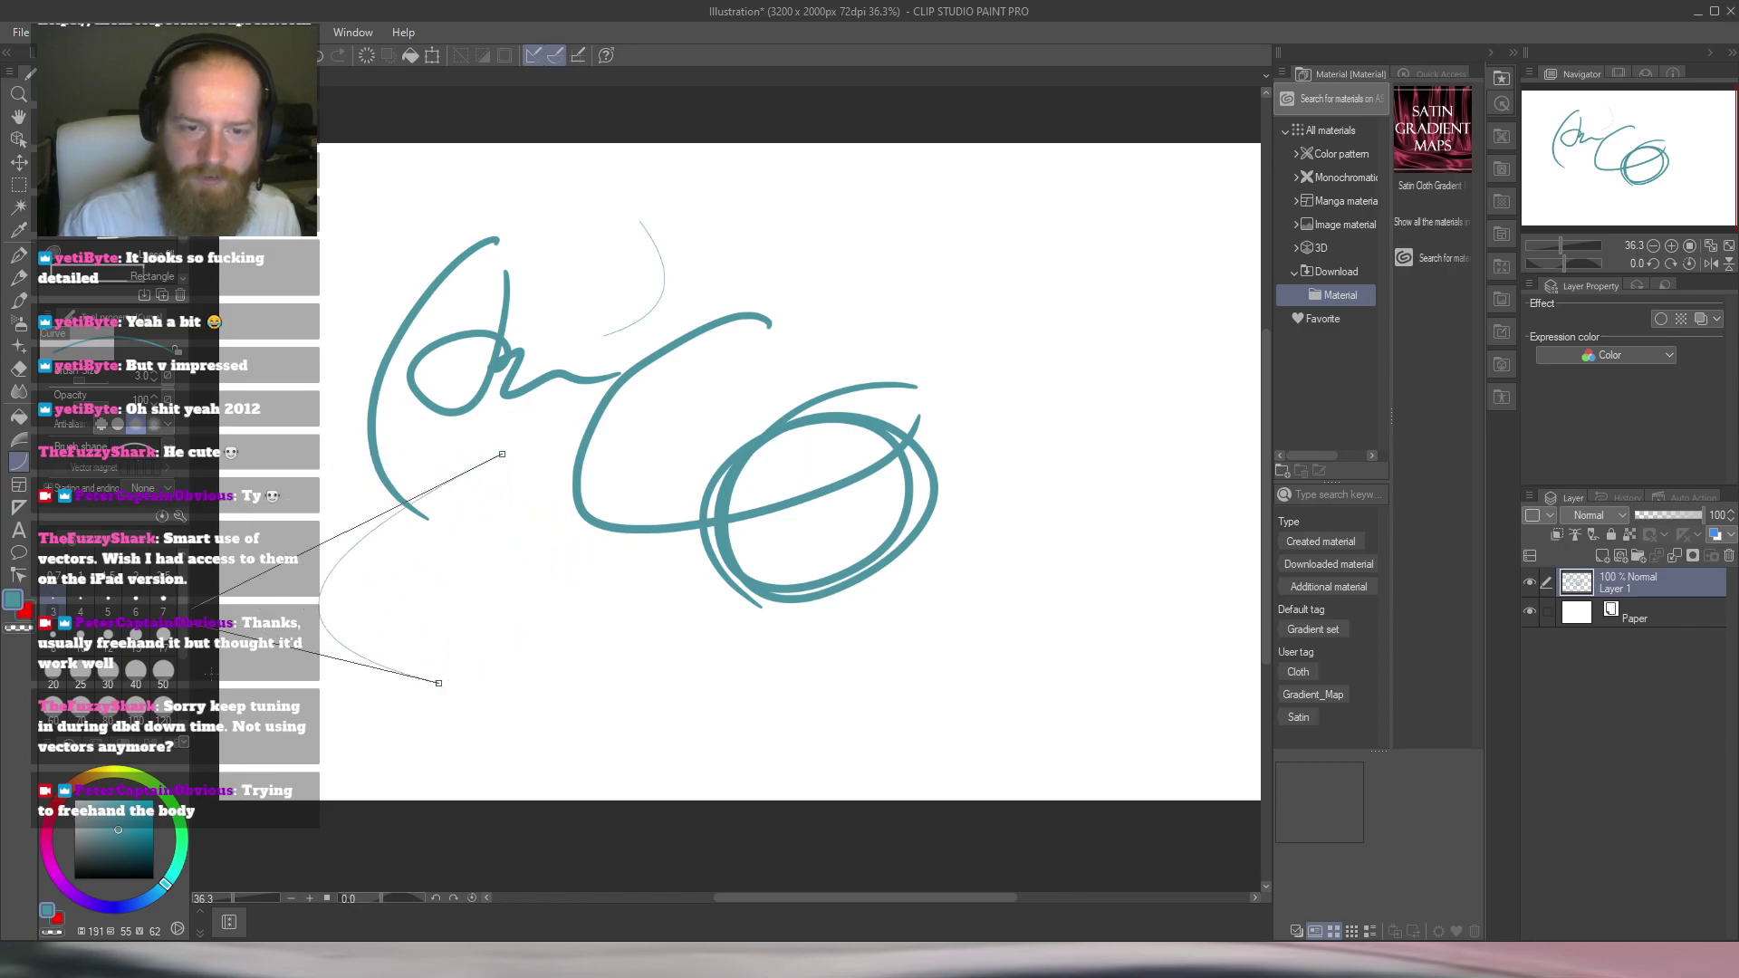
key("Escape")
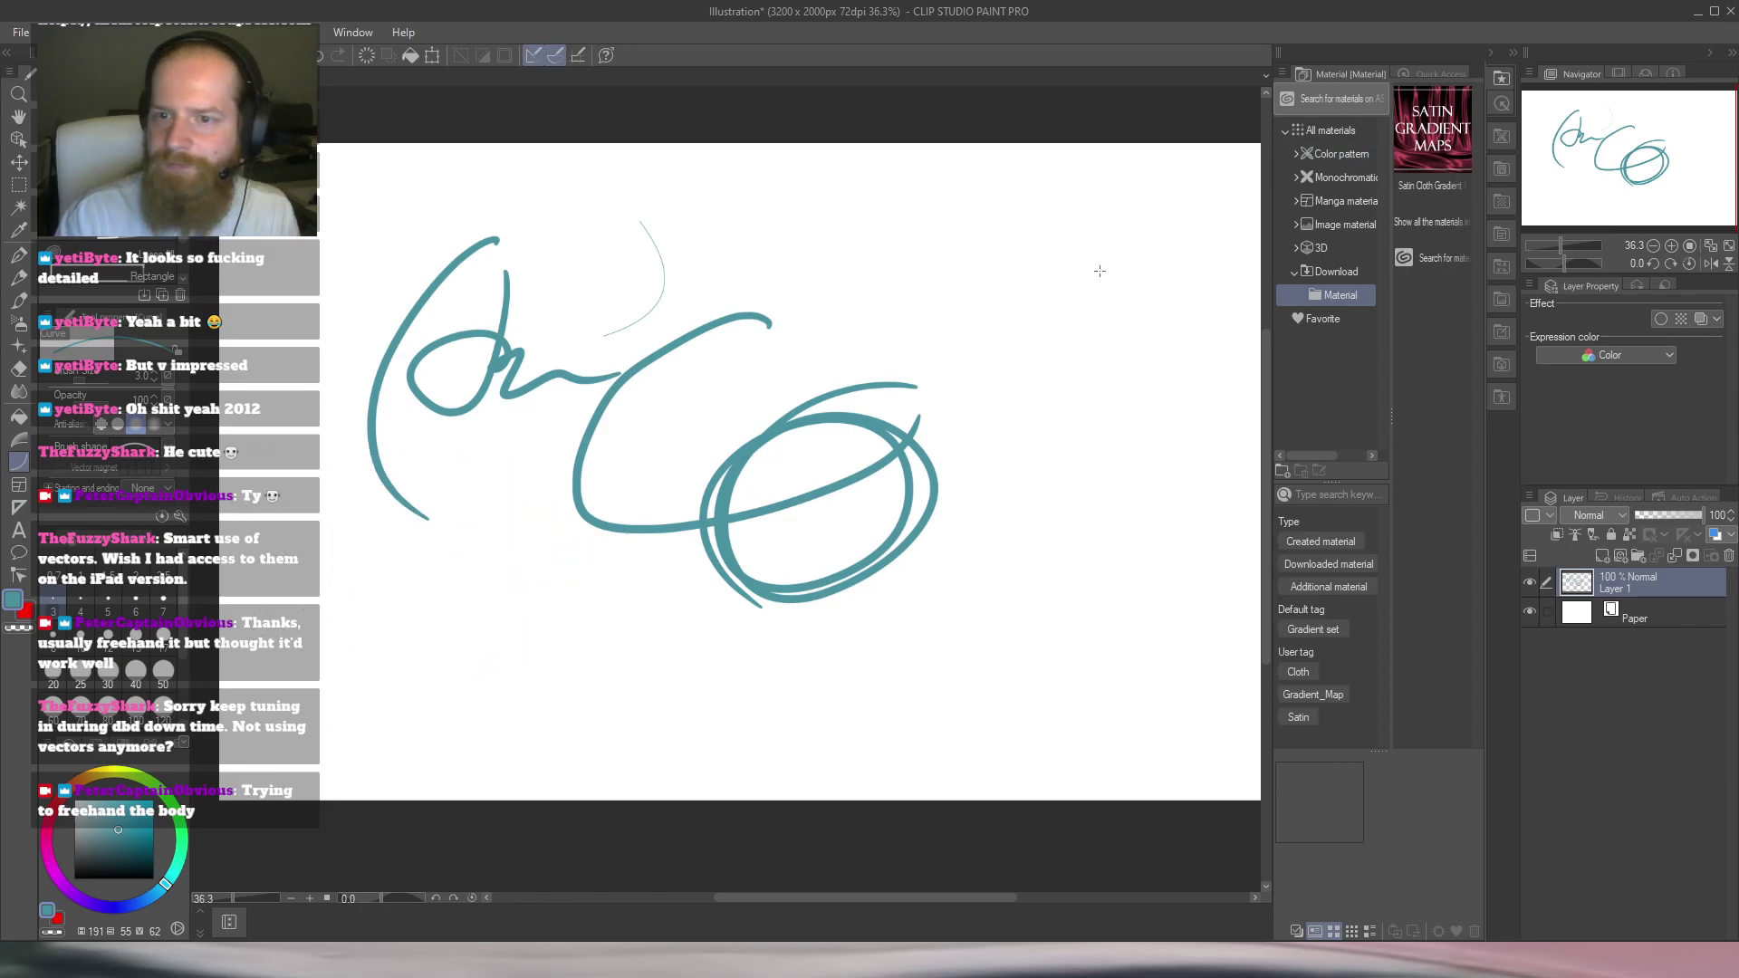
Close Clip Studio Paint without saving the test illustration and return to the pig drawing in Photoshop.
key("p")
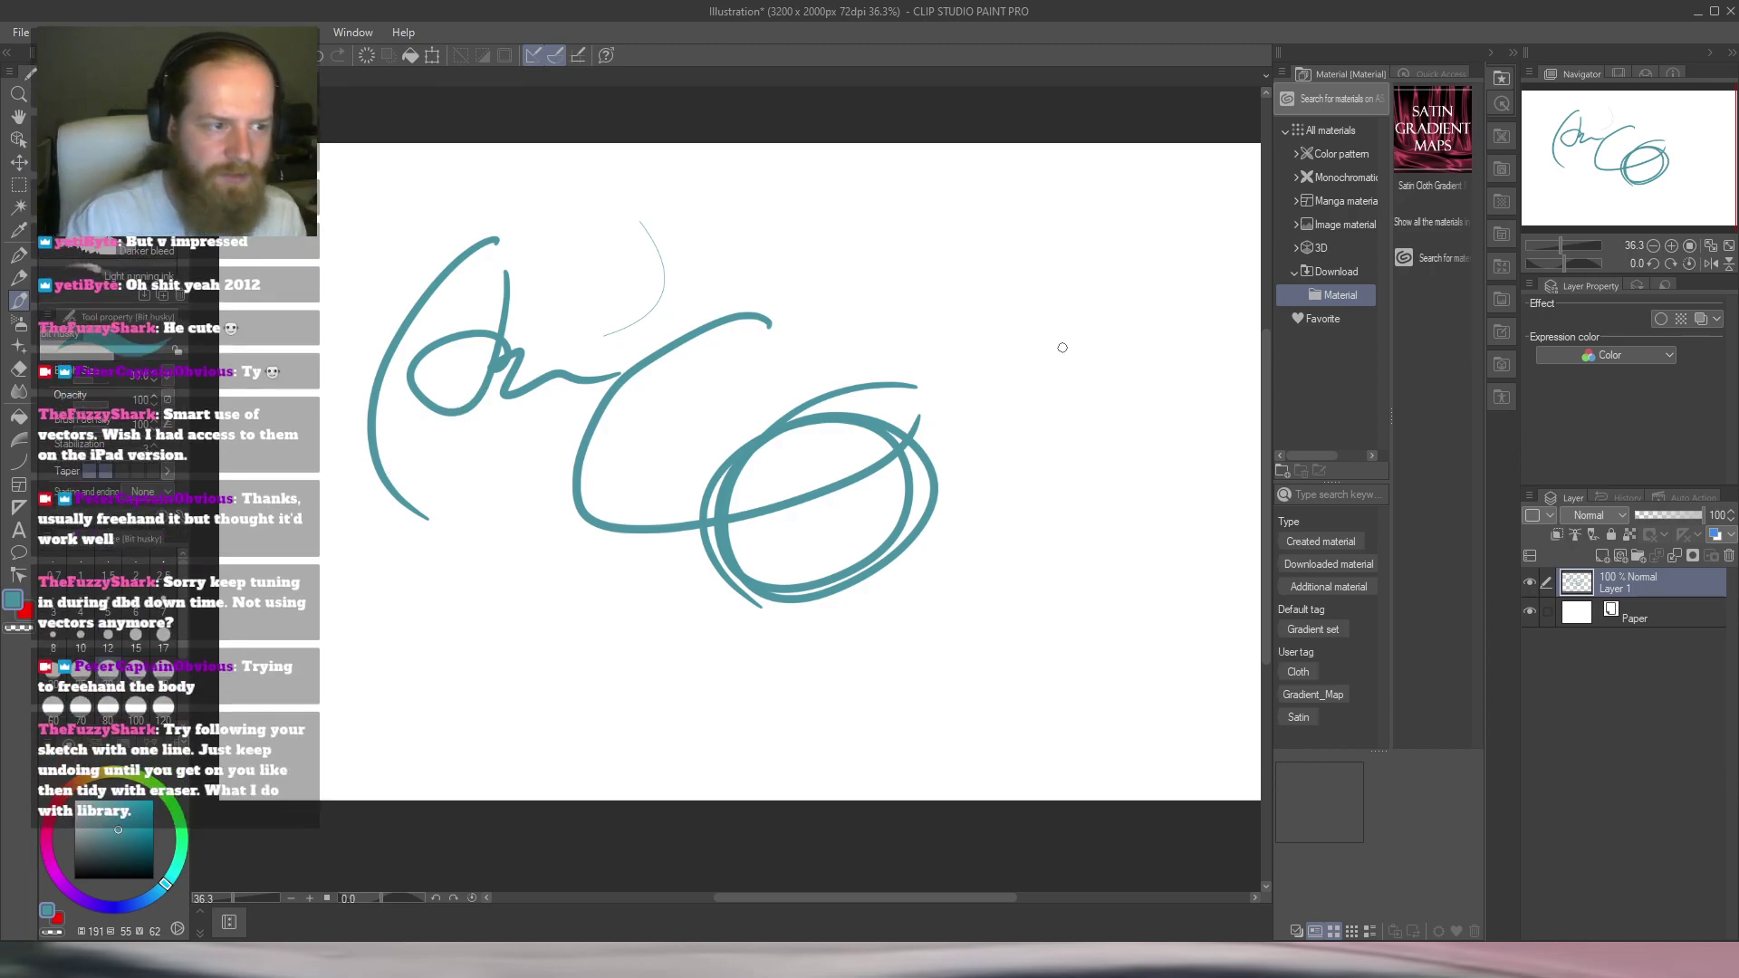
left_click(1732, 12)
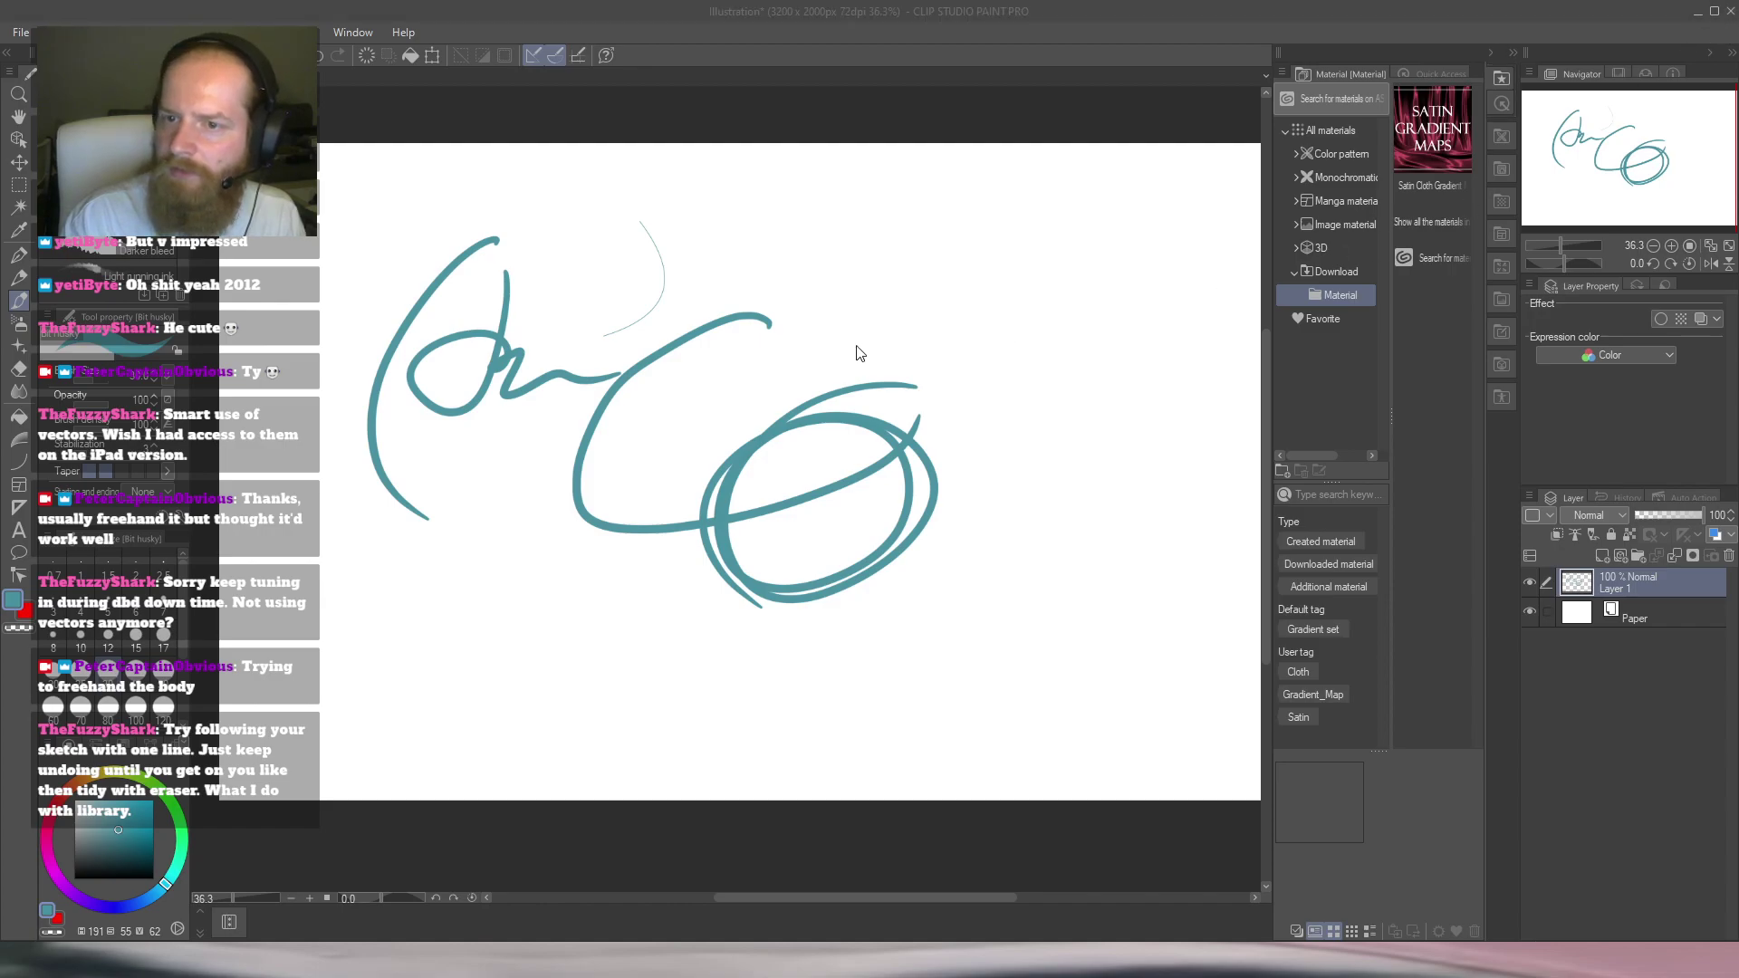
left_click(905, 357)
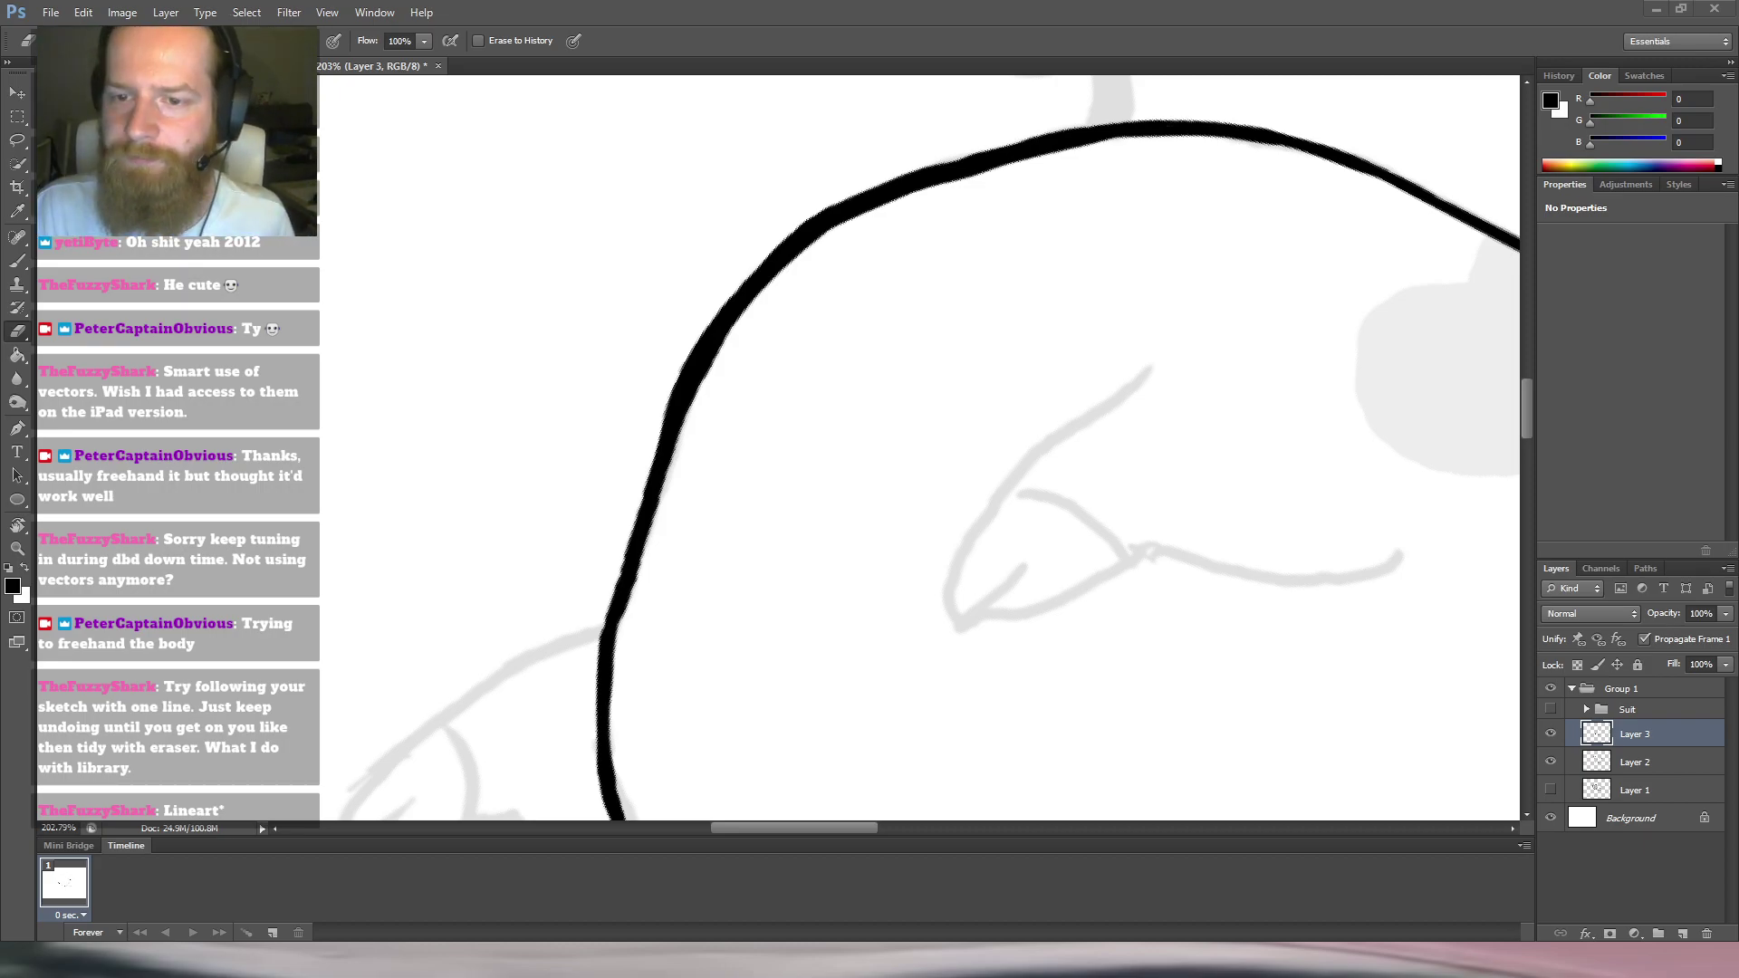
Erase the rough upper stretch of the pig's back outline, from the ear down to just above the body spot.
scroll(805, 398, "down", 4)
key("r")
mouse_move(1055, 246)
left_mouse_down()
mouse_move(1029, 192)
mouse_move(619, 222)
mouse_move(493, 329)
mouse_move(458, 524)
mouse_move(792, 648)
mouse_move(1070, 548)
mouse_move(707, 148)
mouse_move(563, 253)
mouse_move(894, 225)
mouse_move(838, 451)
left_mouse_up()
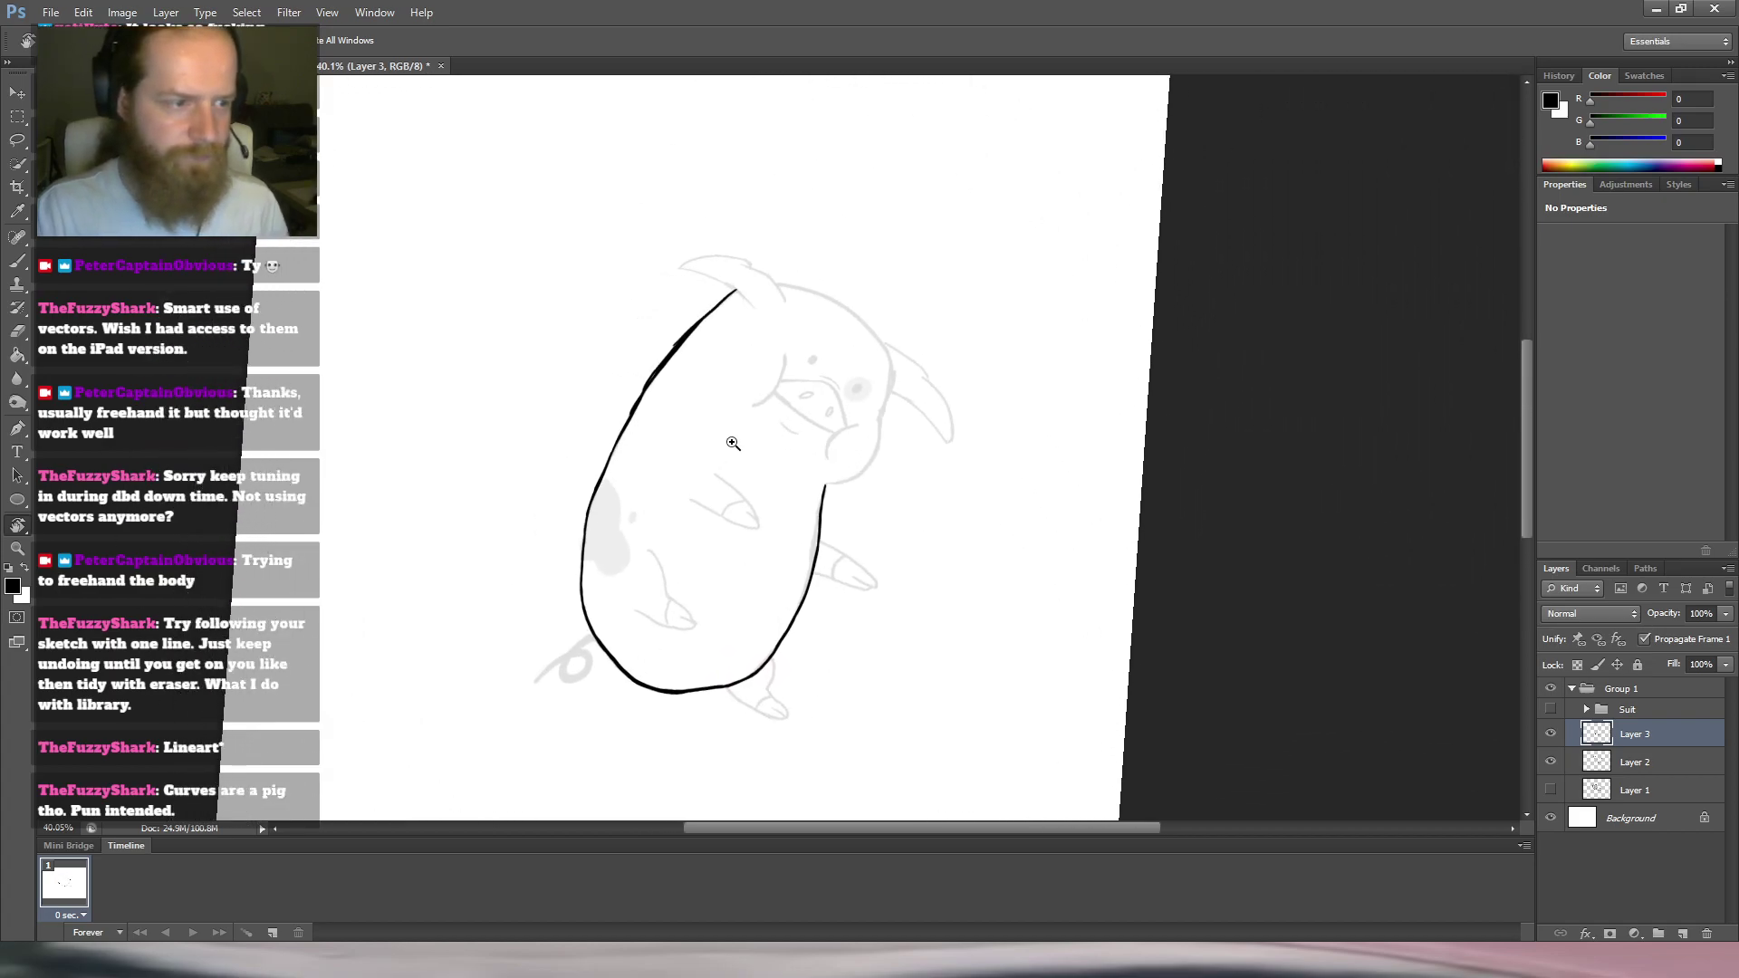
scroll(722, 453, "up", 6)
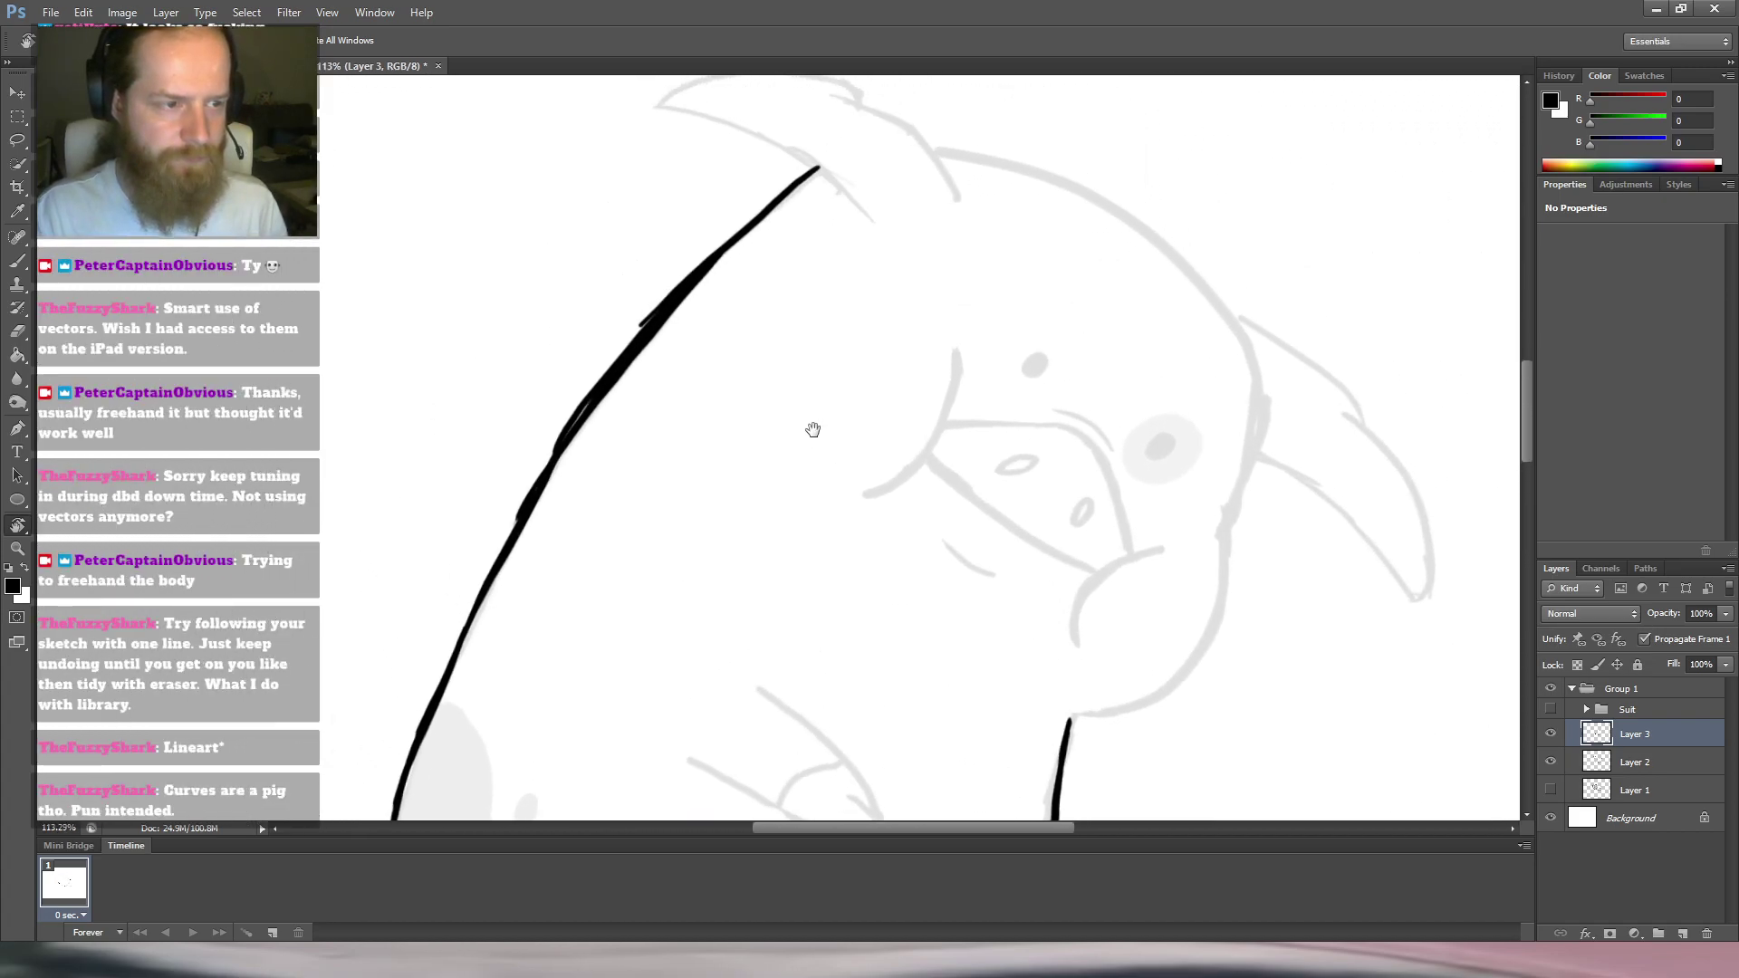
left_click_drag(796, 468, 815, 431)
mouse_move(797, 223)
left_mouse_down()
mouse_move(792, 275)
mouse_move(820, 340)
left_mouse_up()
key("e")
mouse_move(898, 215)
left_mouse_down()
mouse_move(646, 468)
mouse_move(632, 529)
mouse_move(653, 442)
left_mouse_up()
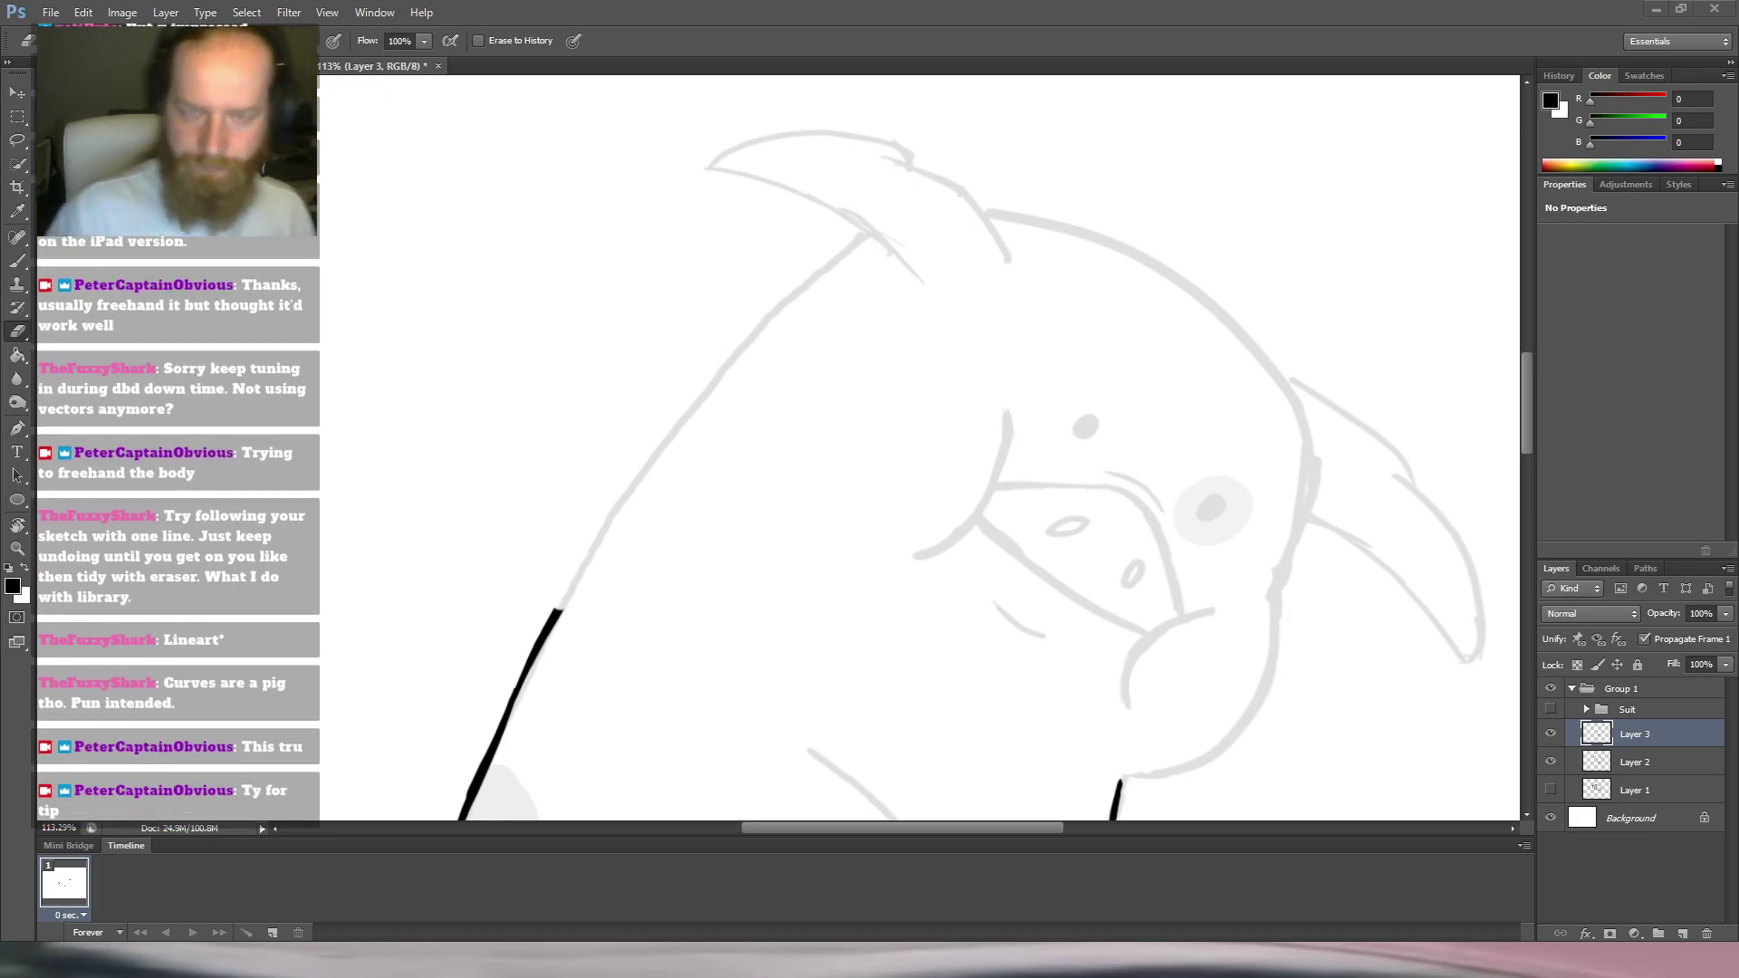
Try a black brush stroke down the pig's back from the base of the ear, and undo it.
key("r")
left_click_drag(852, 297, 879, 173)
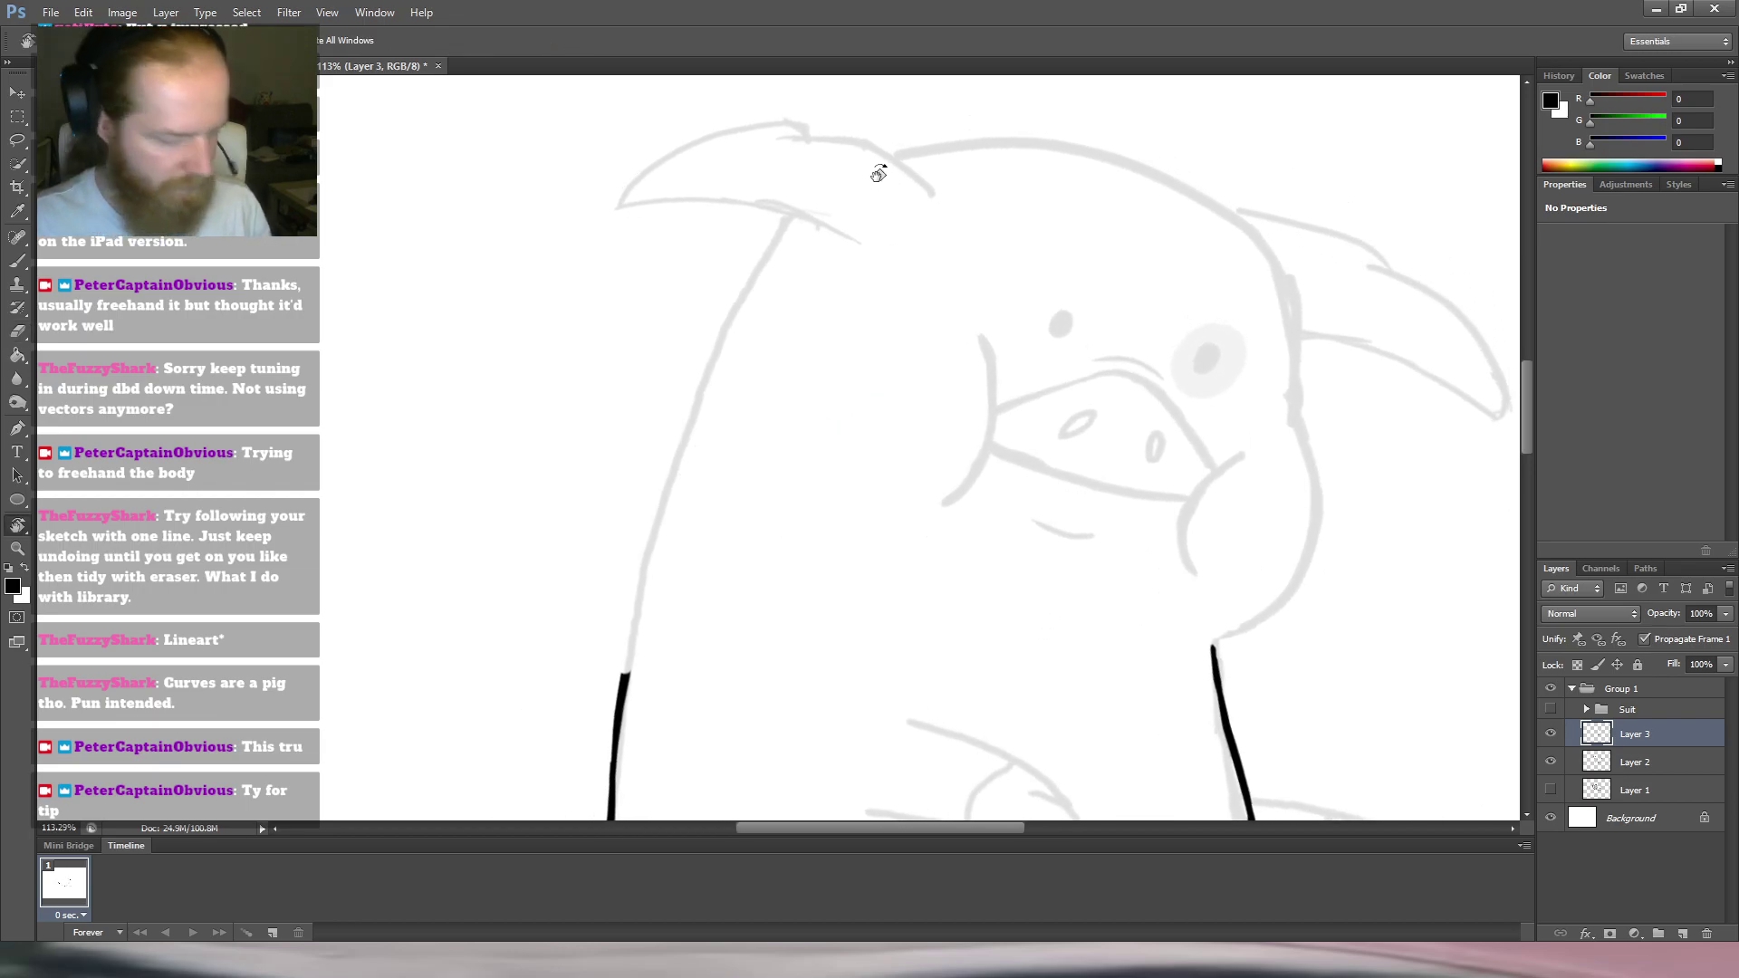
key("b")
left_click_drag(765, 301, 789, 300)
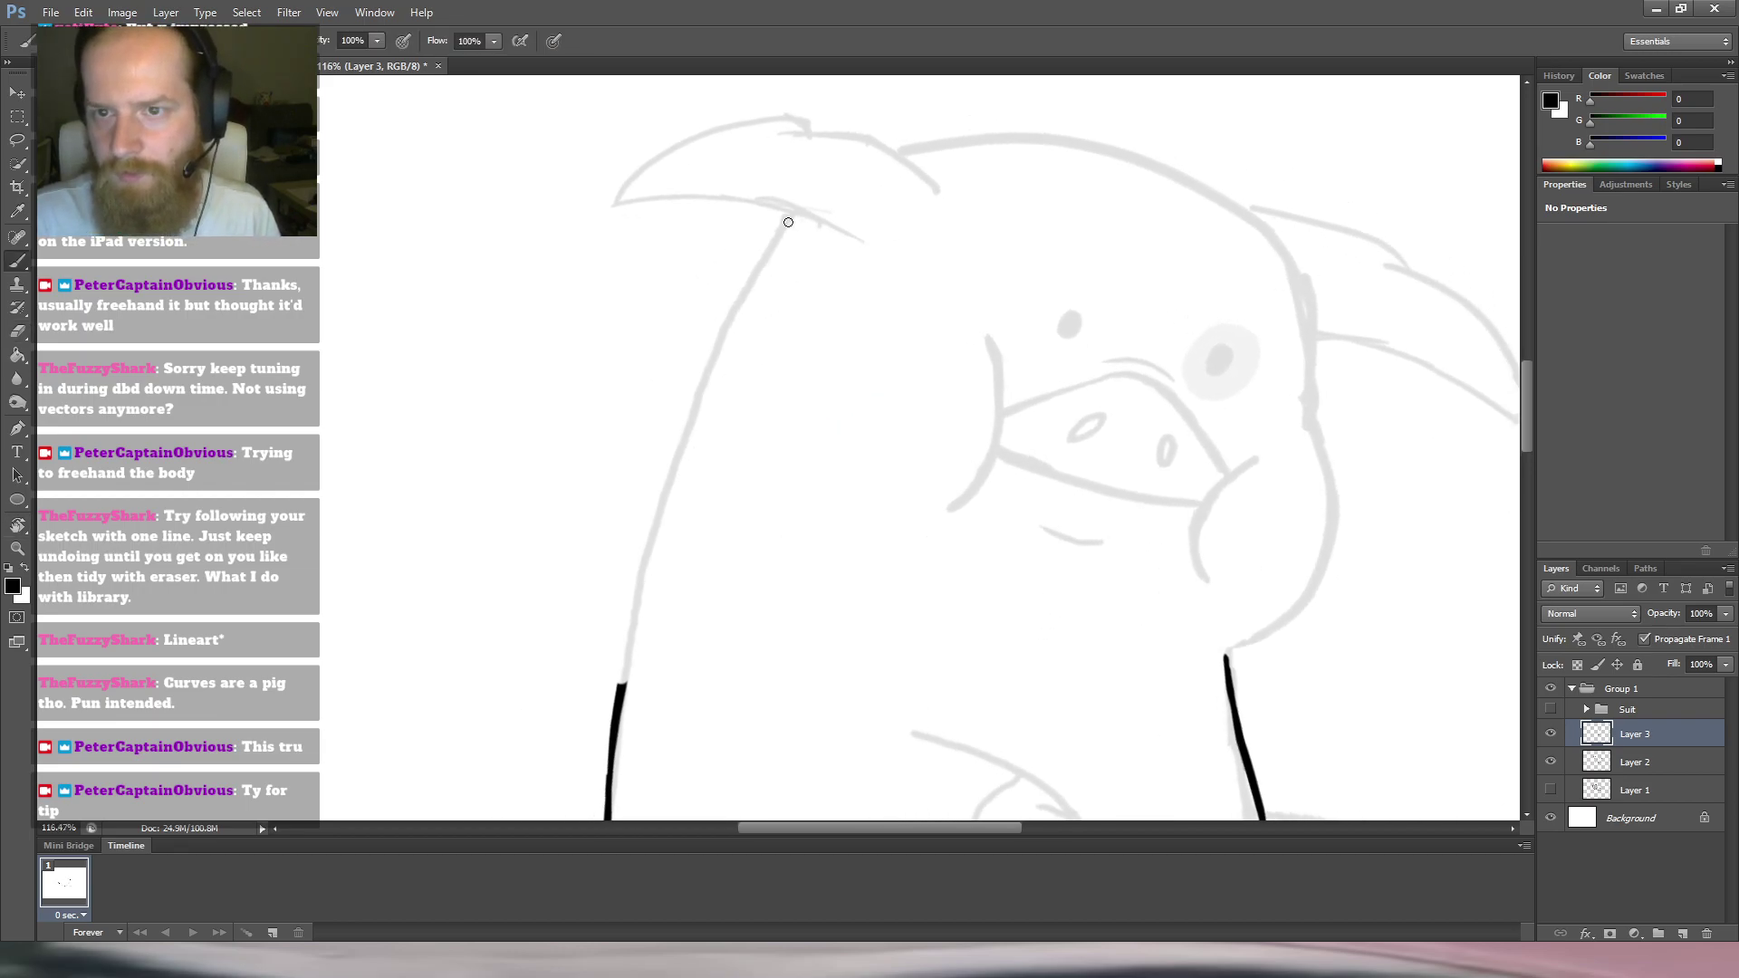
left_click_drag(788, 214, 739, 342)
key("e")
key("ctrl+z")
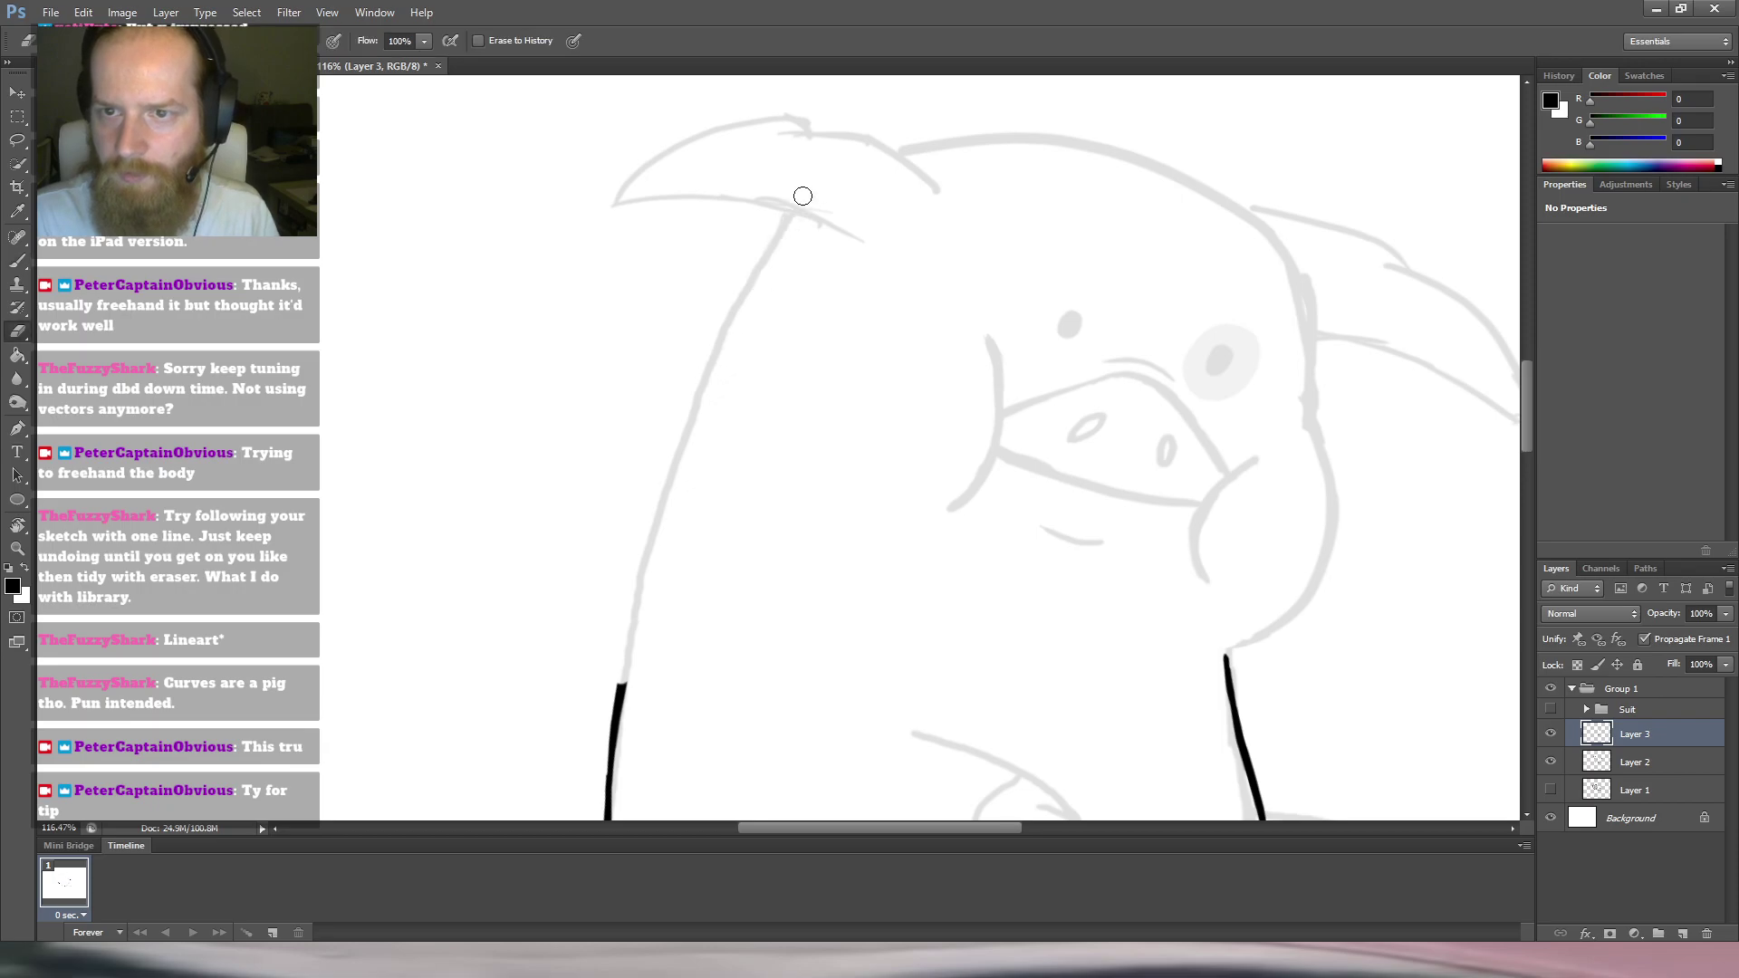
Redraw the upper back outline in one tapered black stroke from the ear base, undoing and repeating it until it follows the sketch.
key("b")
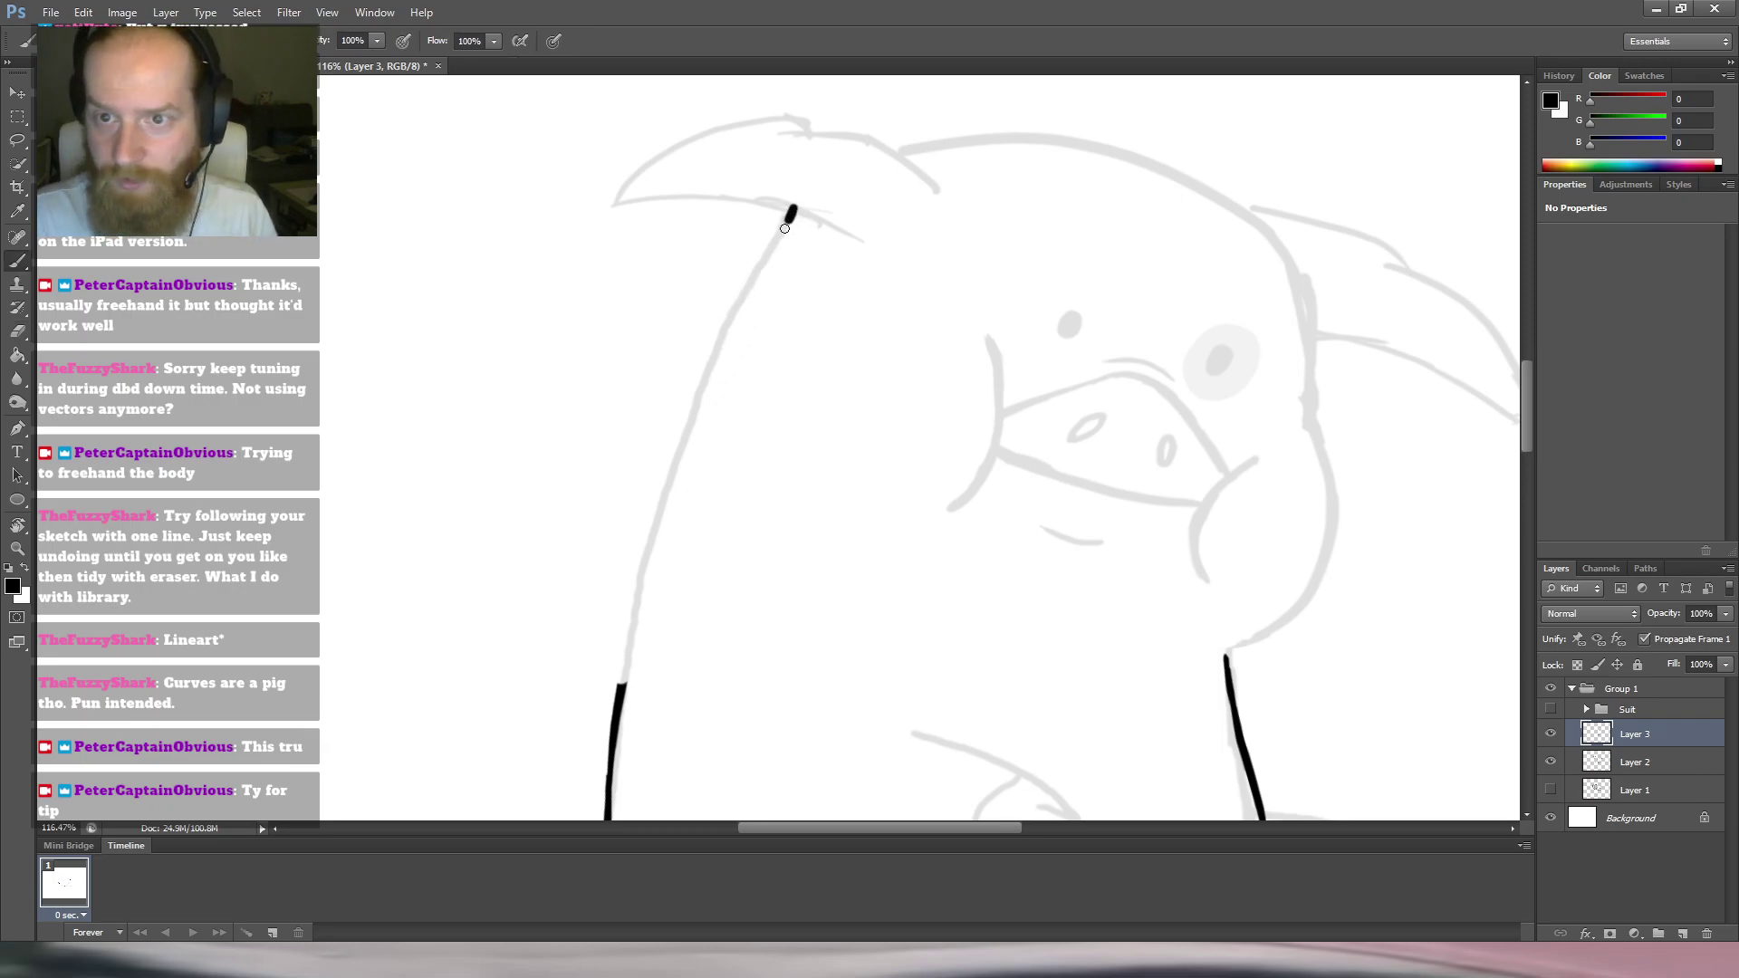
left_click_drag(785, 225, 672, 461)
key("ctrl+z")
left_click_drag(795, 211, 714, 405)
key("ctrl+z")
left_click_drag(793, 207, 686, 450)
key("ctrl+z")
mouse_move(793, 207)
left_mouse_down()
mouse_move(752, 277)
mouse_move(675, 462)
left_mouse_up()
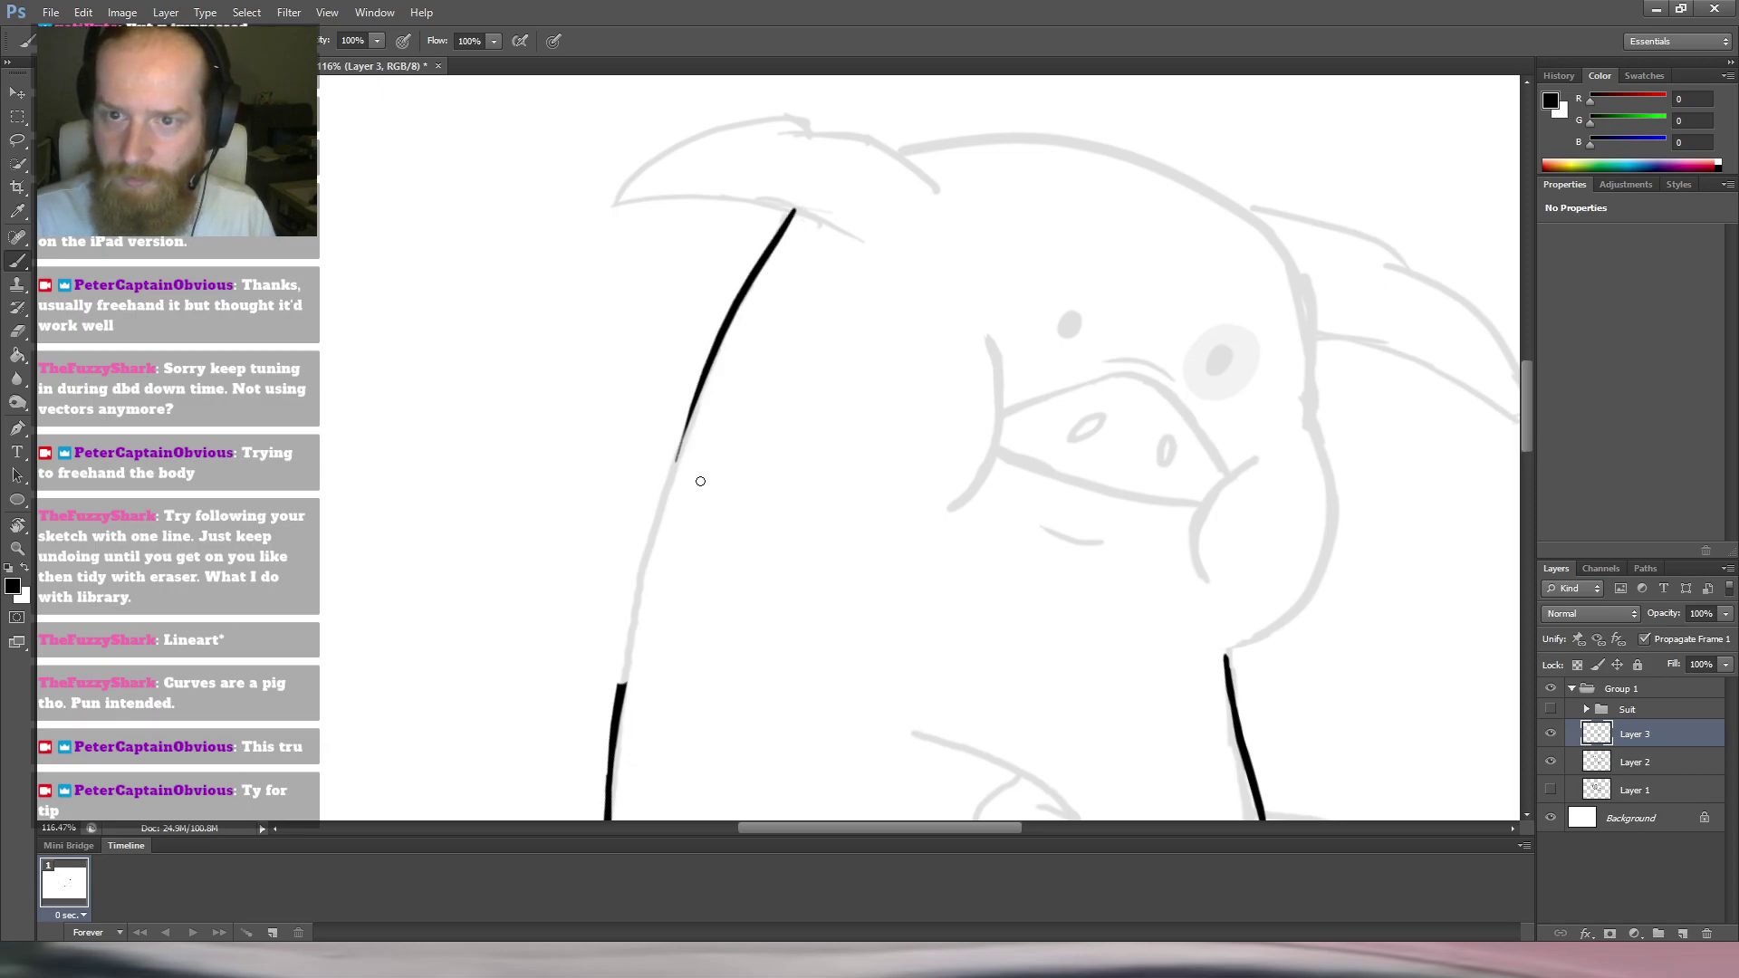
left_click_drag(754, 338, 743, 281)
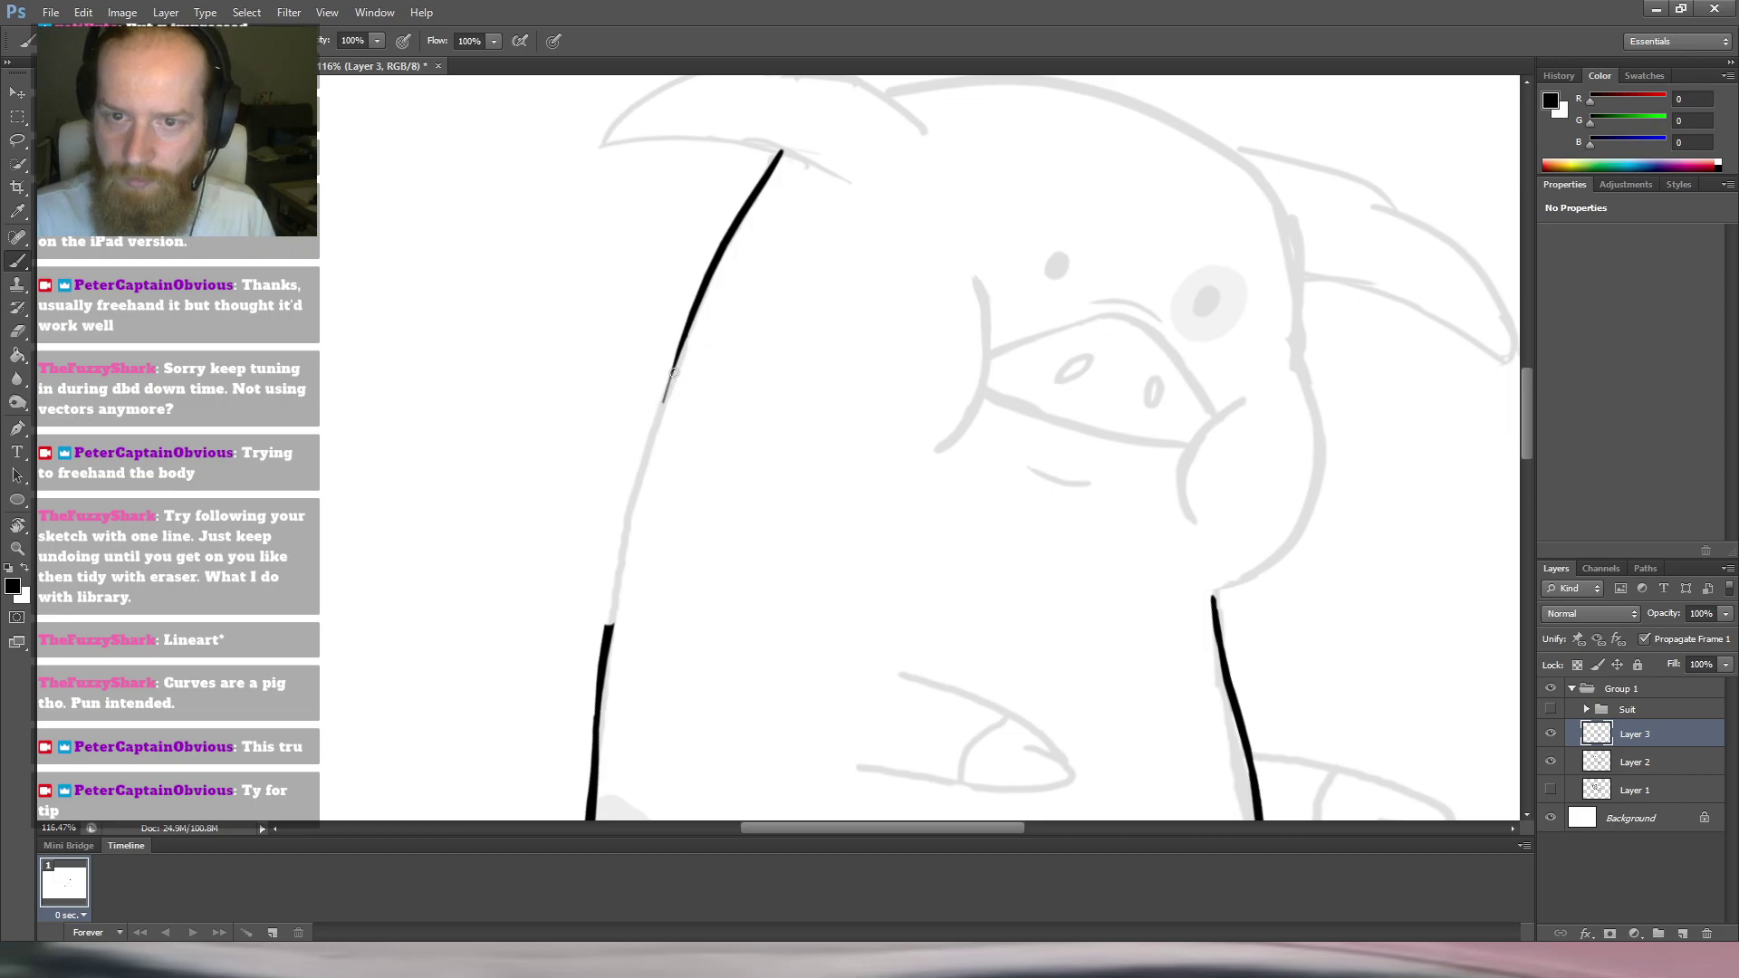
Extend the back outline in black down along the sketch until it joins the existing stroke above the body spot.
left_click_drag(680, 350, 631, 555)
key("ctrl+z")
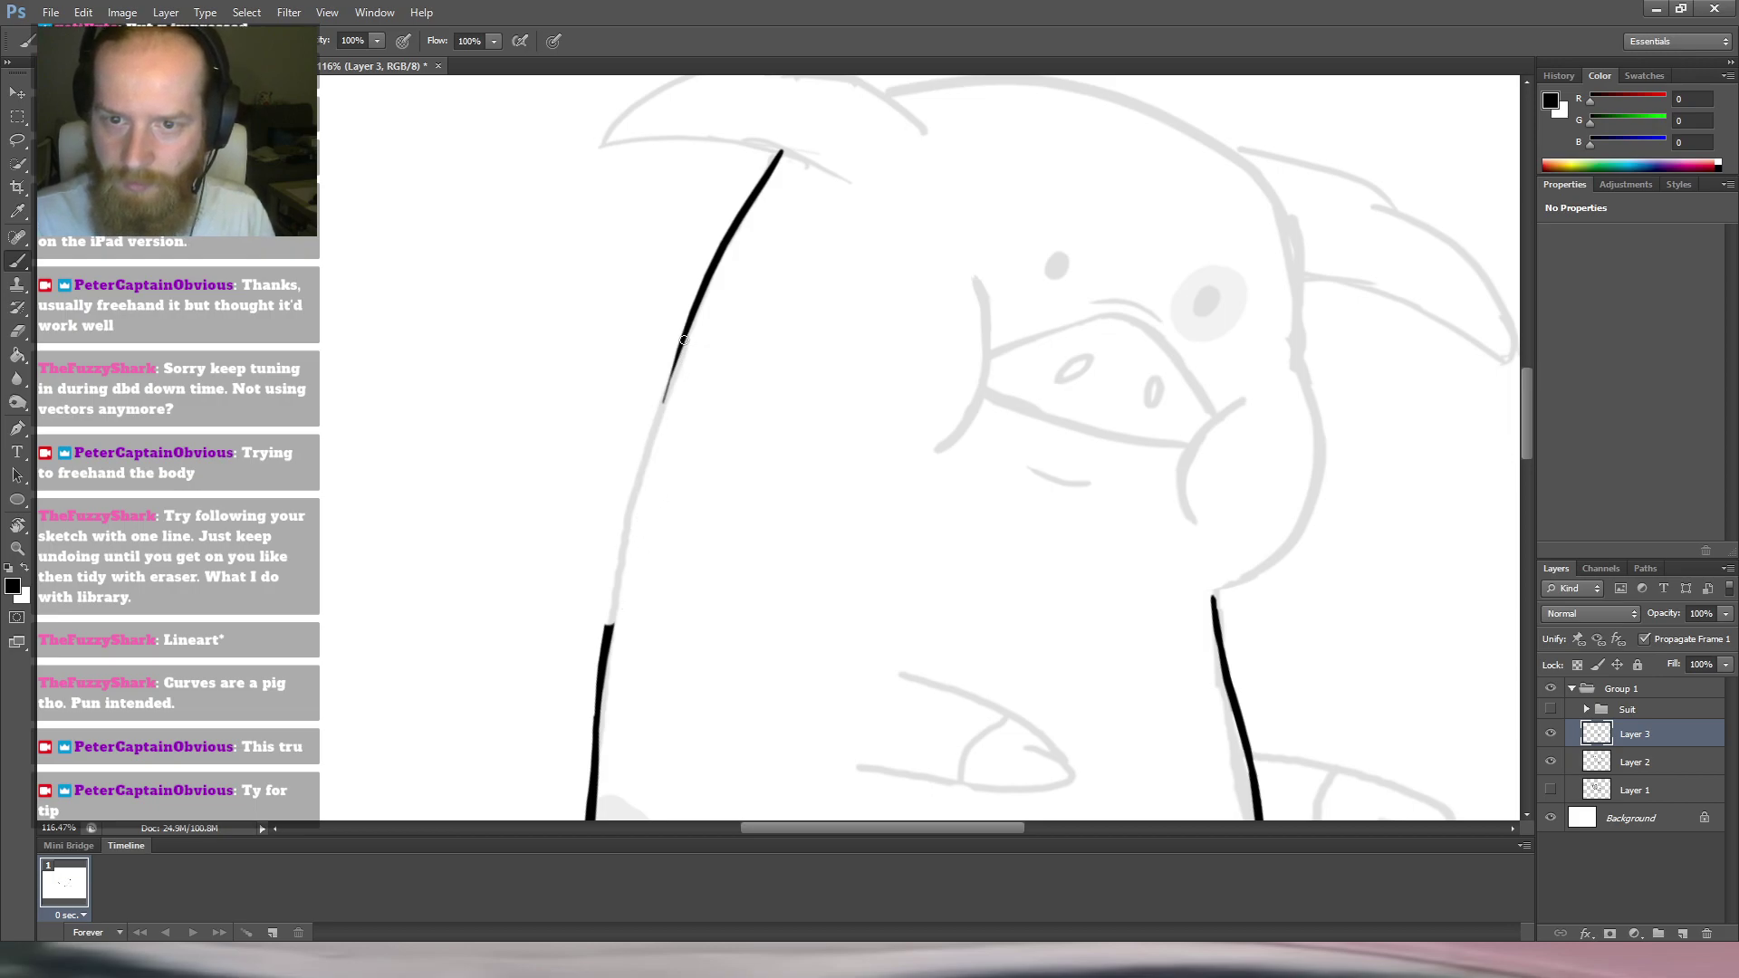
left_click_drag(684, 343, 623, 541)
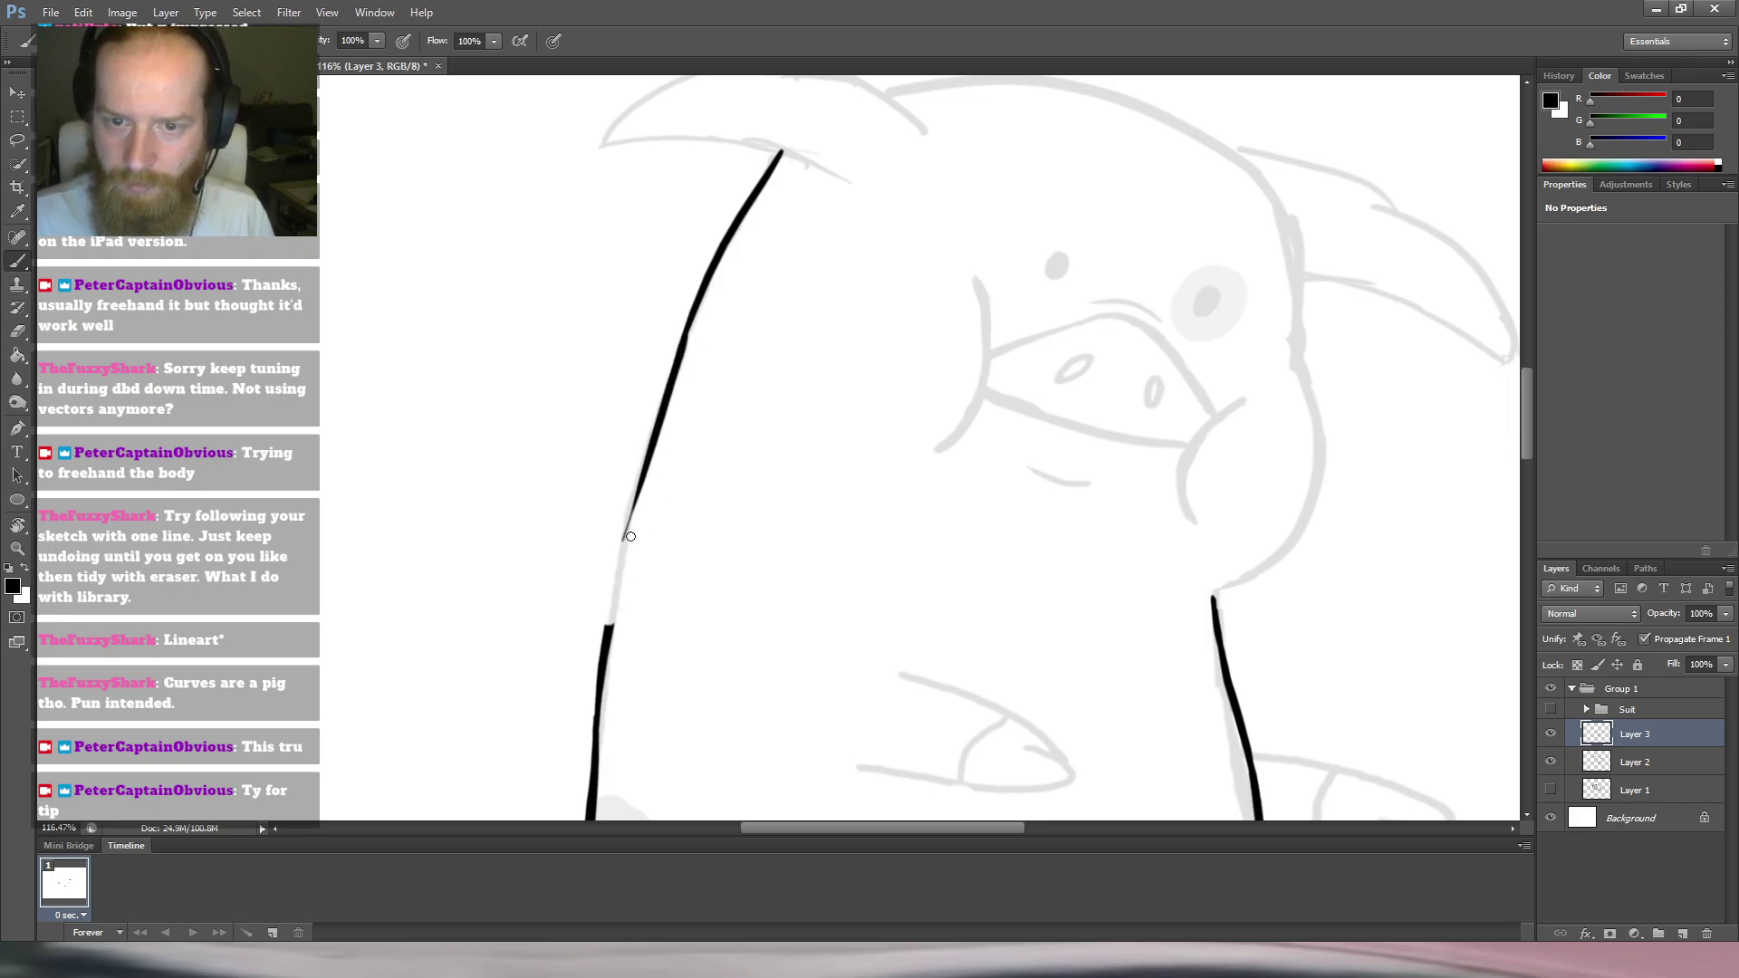
left_click_drag(643, 473, 604, 650)
left_click_drag(619, 577, 600, 723)
left_click_drag(624, 544, 597, 750)
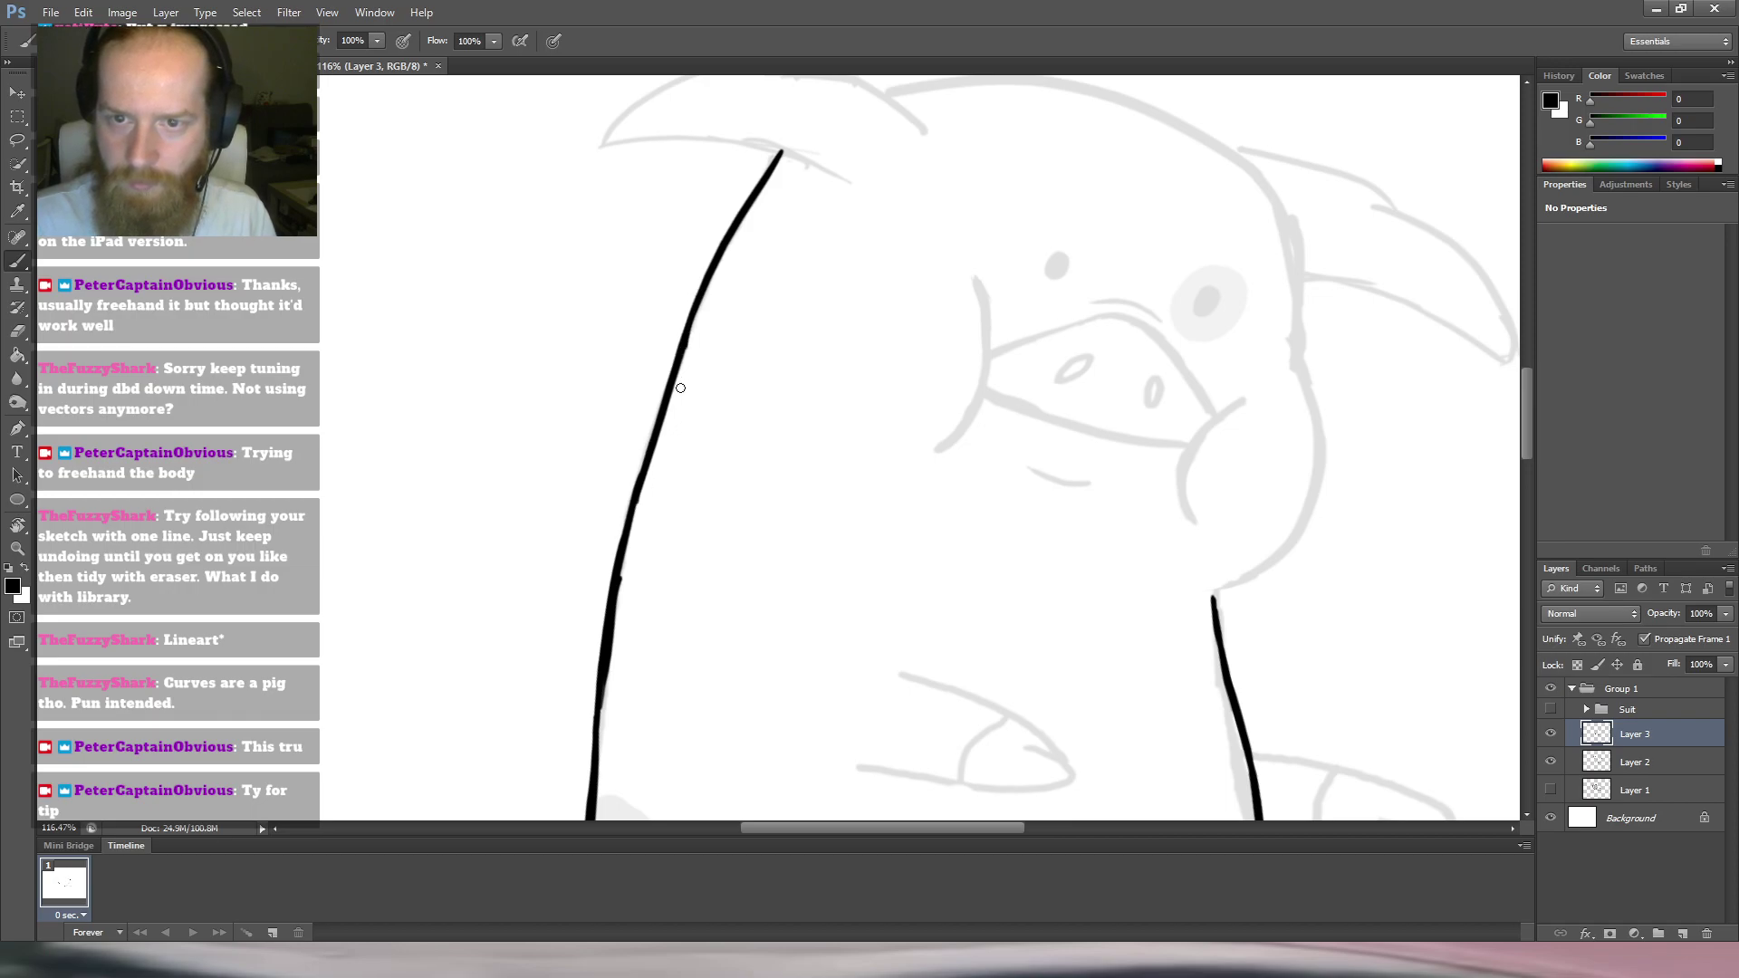
Touch up the join in the upper back outline below the ear, stepping back the last two edits.
key("e")
left_click_drag(694, 350, 709, 325)
key("b")
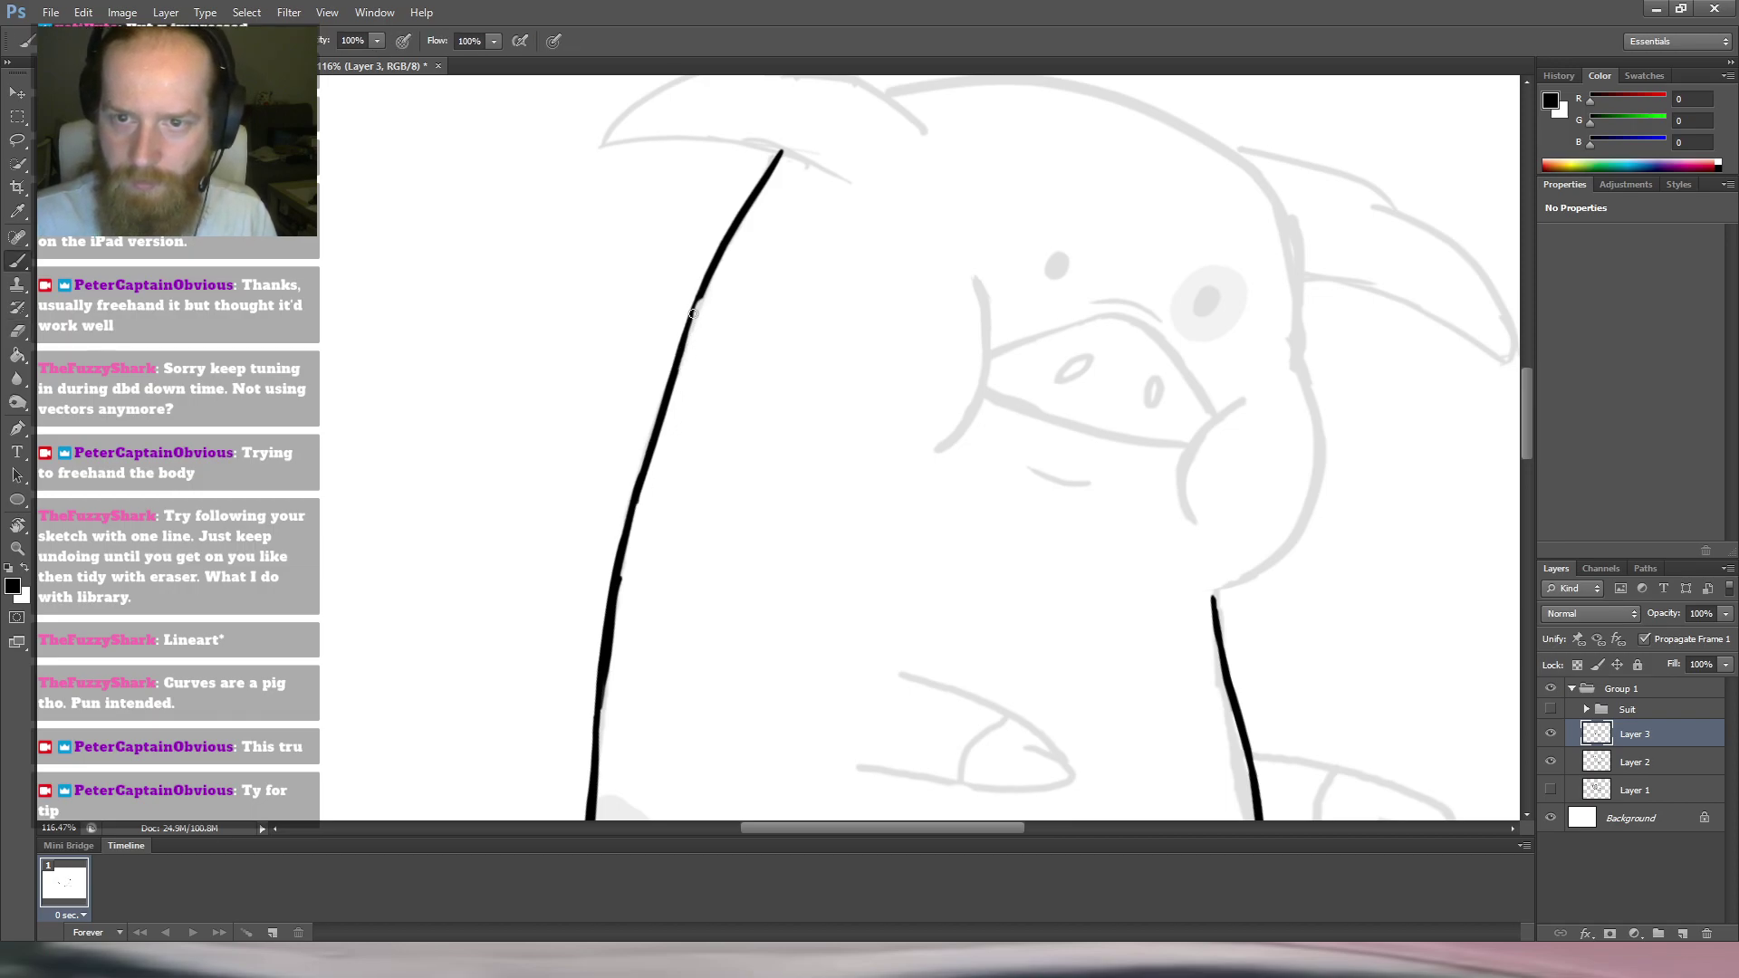
key("e")
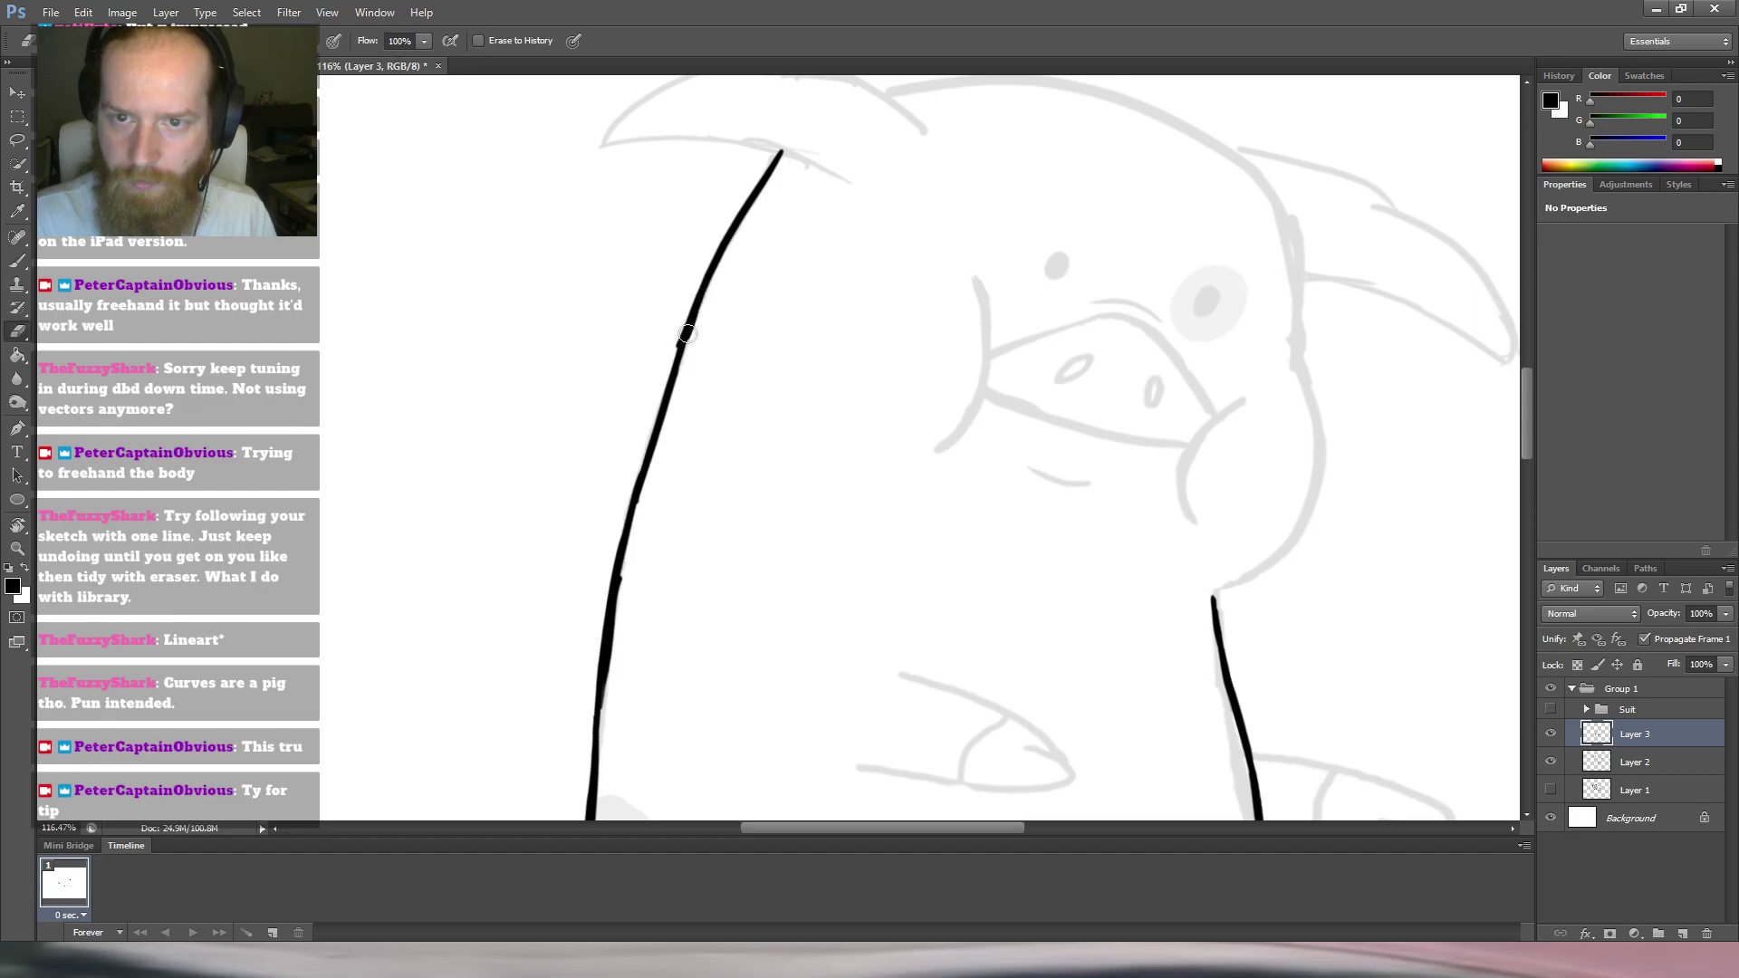
mouse_move(681, 323)
left_mouse_down()
mouse_move(681, 359)
mouse_move(695, 301)
left_mouse_up()
key("ctrl+alt+z")
key("ctrl+alt+z")
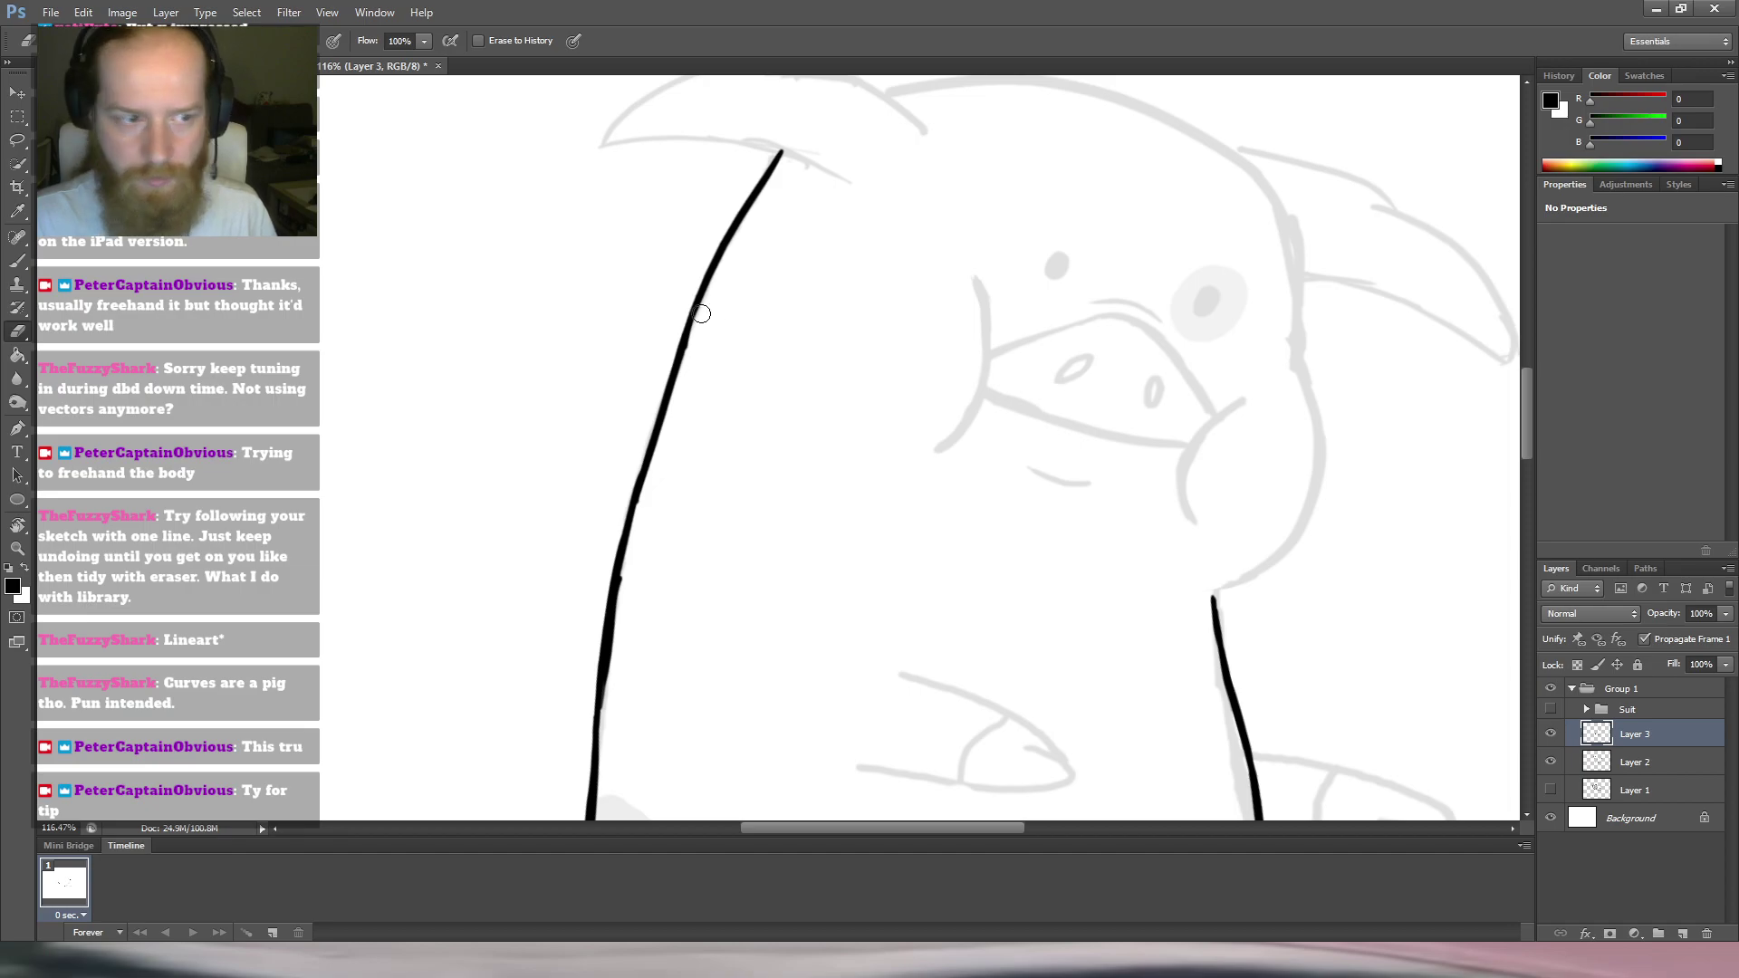
Smooth the belly-side body outline with the black brush where the upper edge of the protruding leg meets it.
left_click_drag(943, 454, 747, 268)
left_click_drag(964, 426, 851, 281)
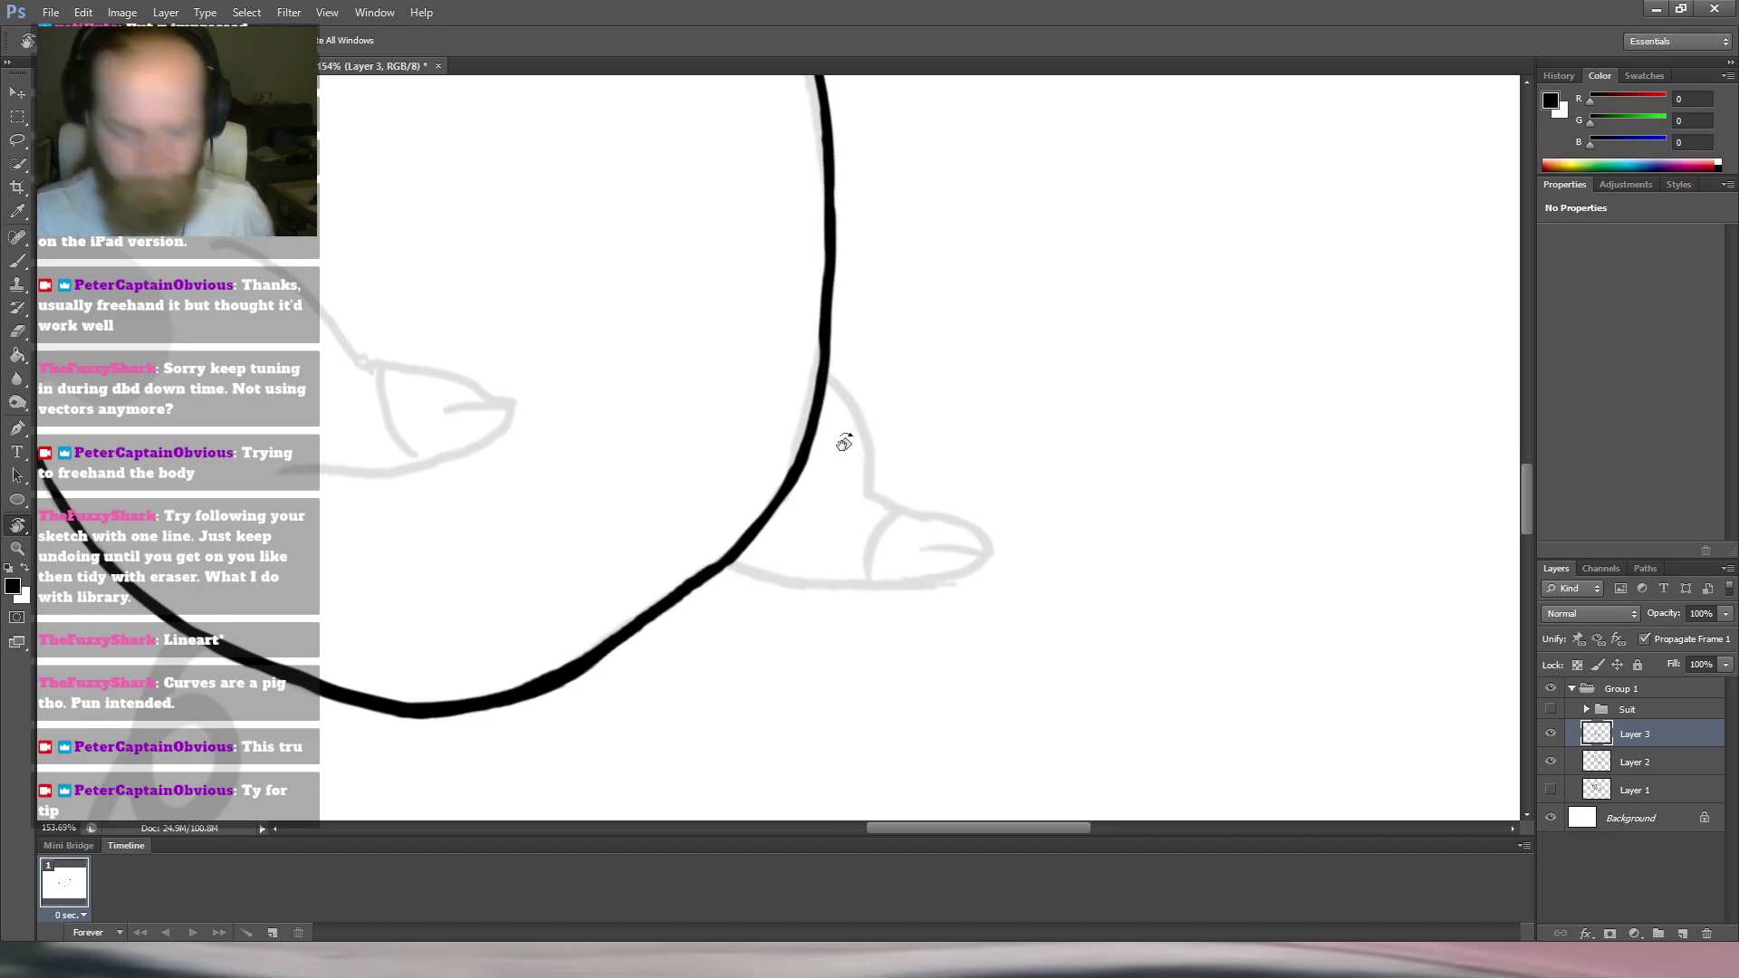
key("b")
key("e")
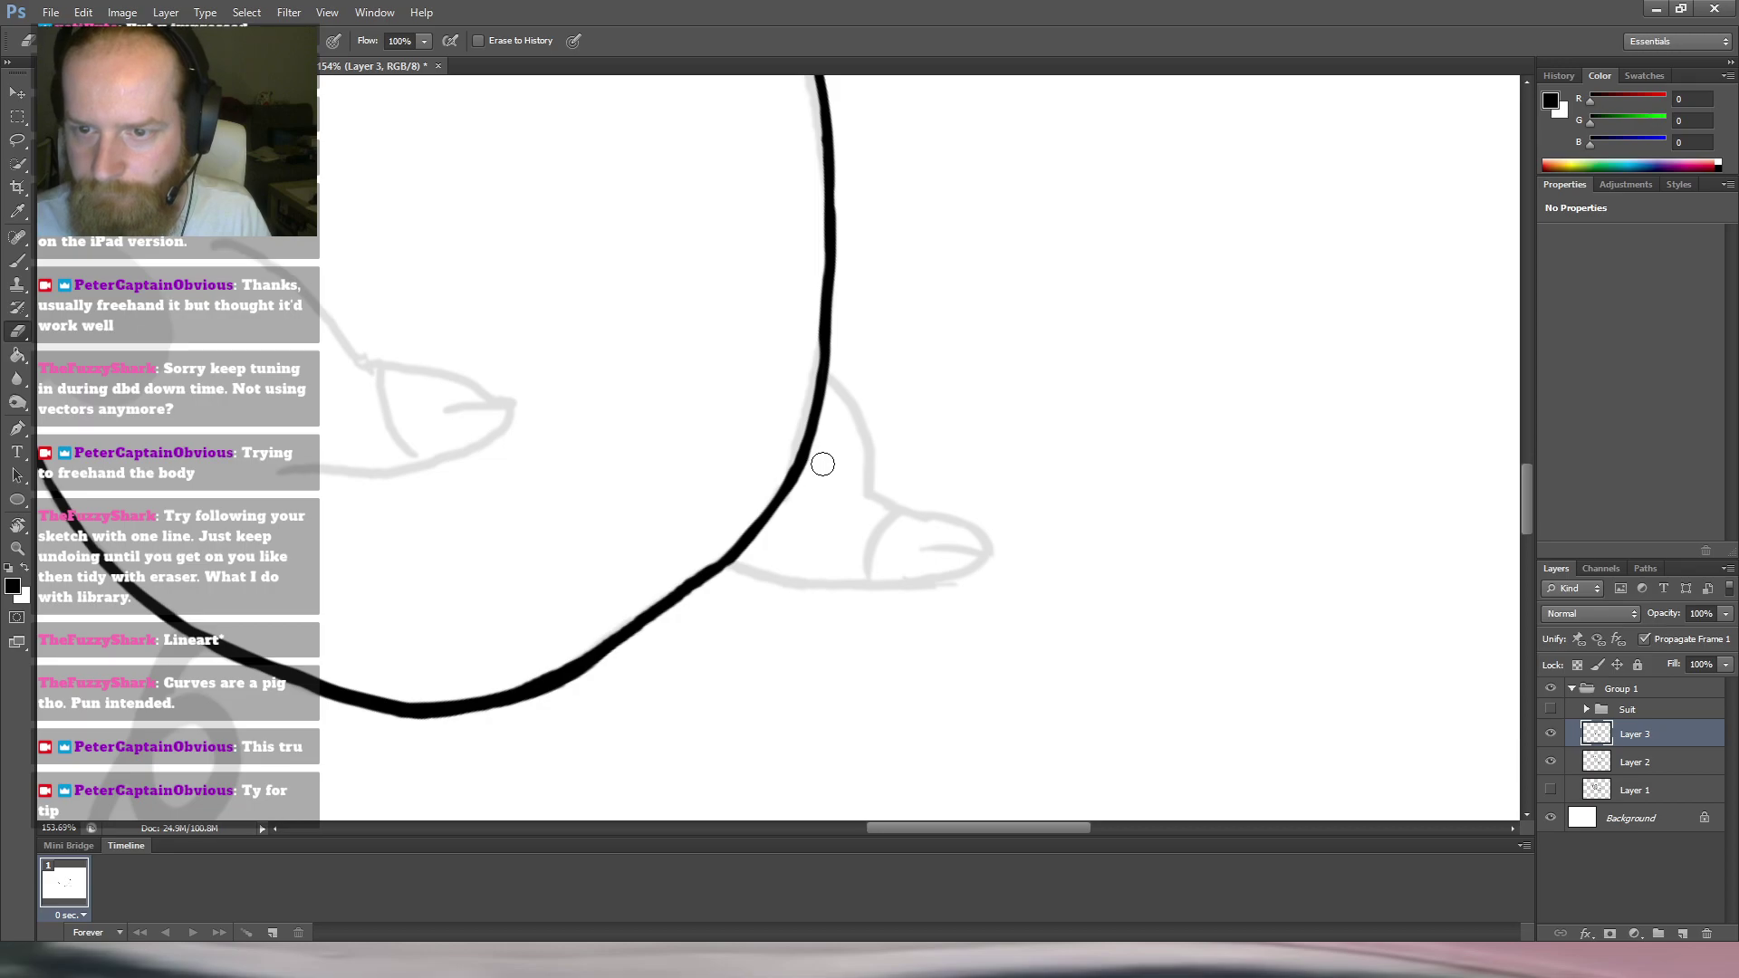
key("b")
left_click_drag(823, 330, 818, 394)
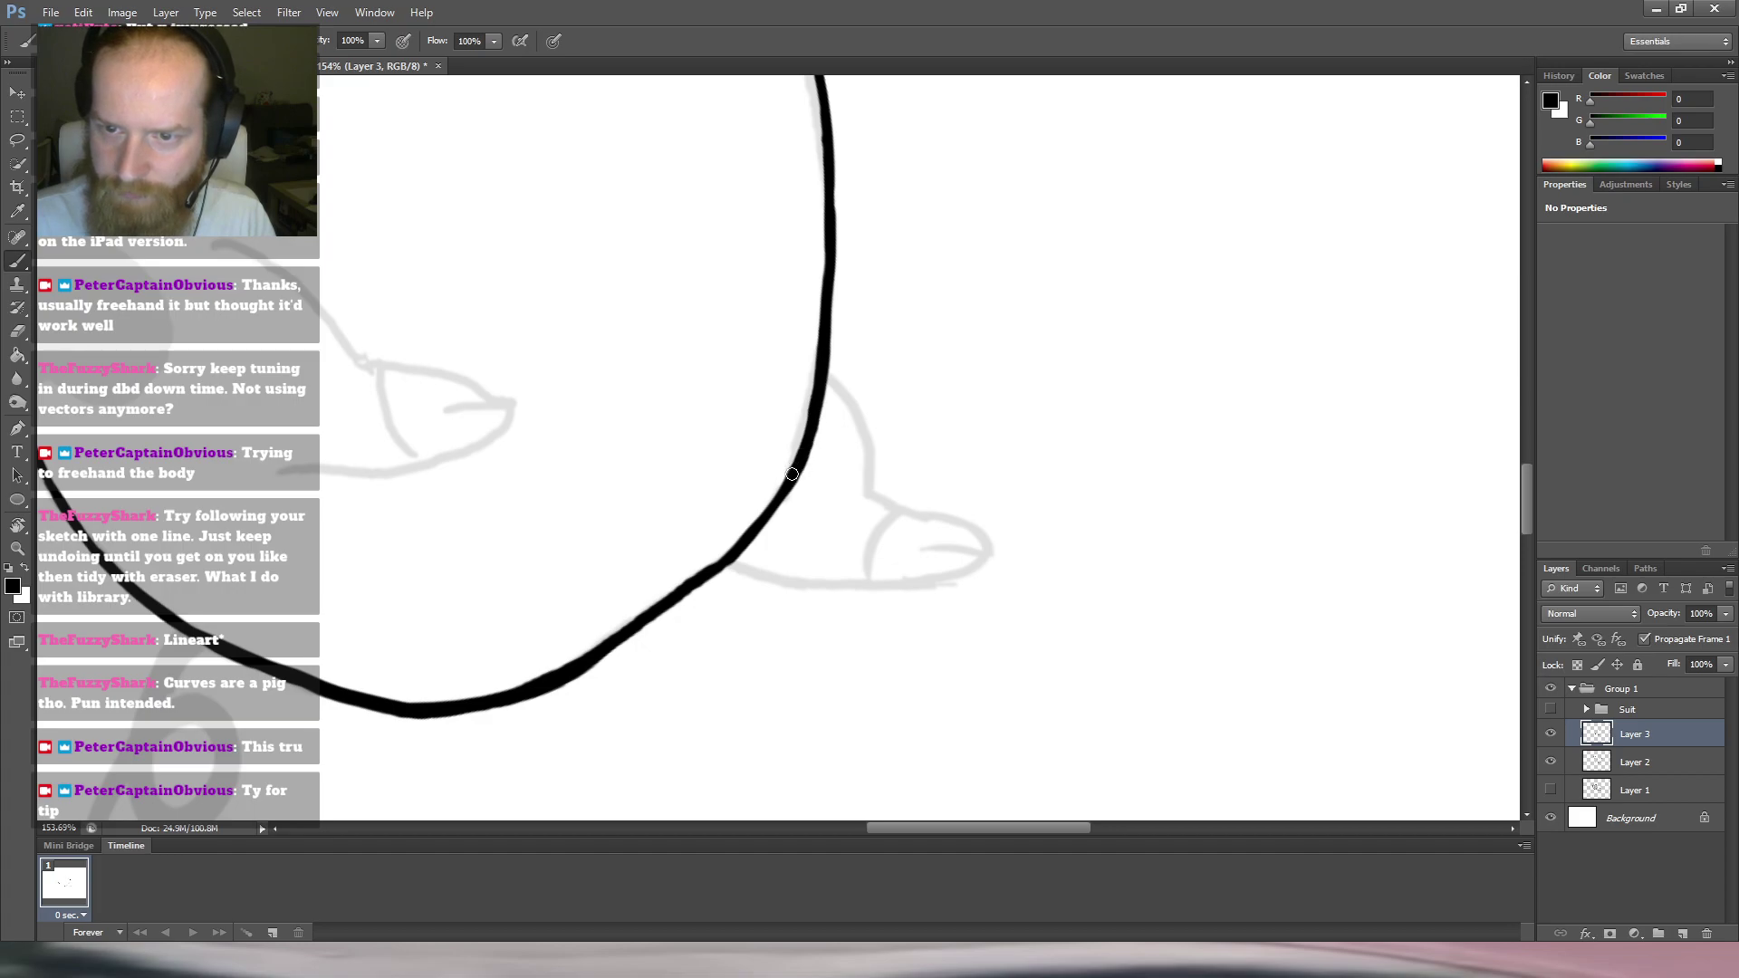
Smooth the kink in the body outline where the underside of the protruding leg meets it, using short black strokes.
mouse_move(824, 456)
left_mouse_down()
mouse_move(1056, 268)
mouse_move(940, 229)
mouse_move(921, 241)
left_mouse_up()
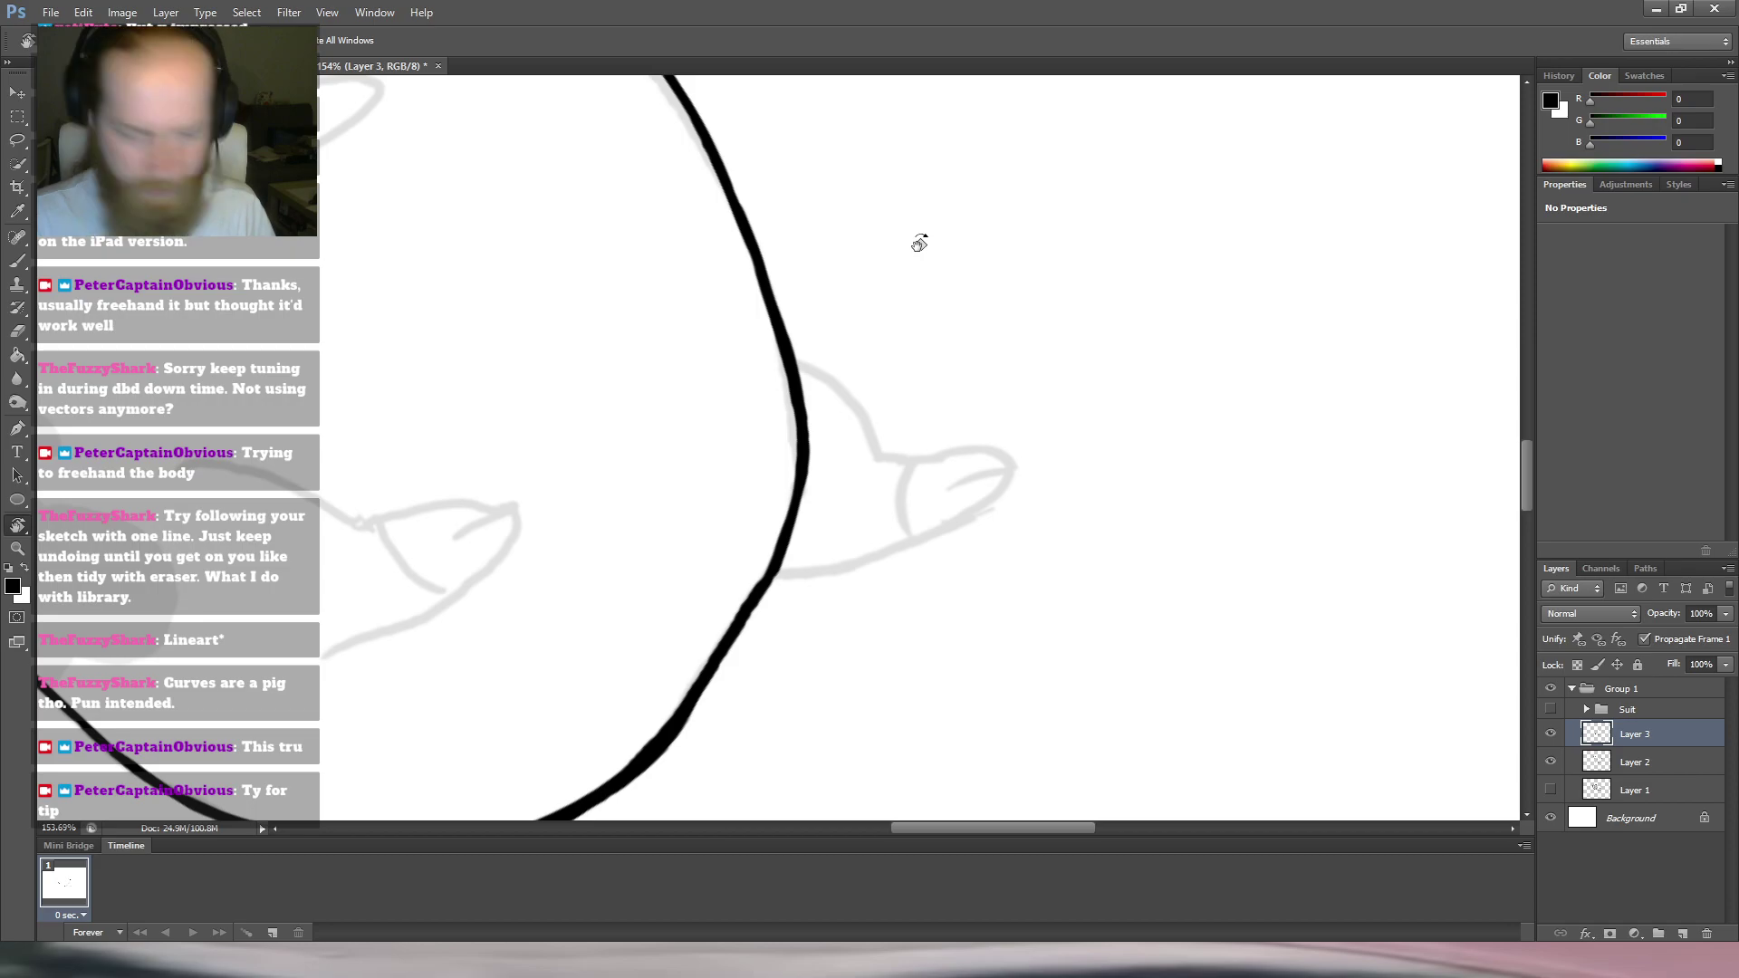
left_click_drag(699, 563, 733, 549)
left_click_drag(761, 565, 741, 505)
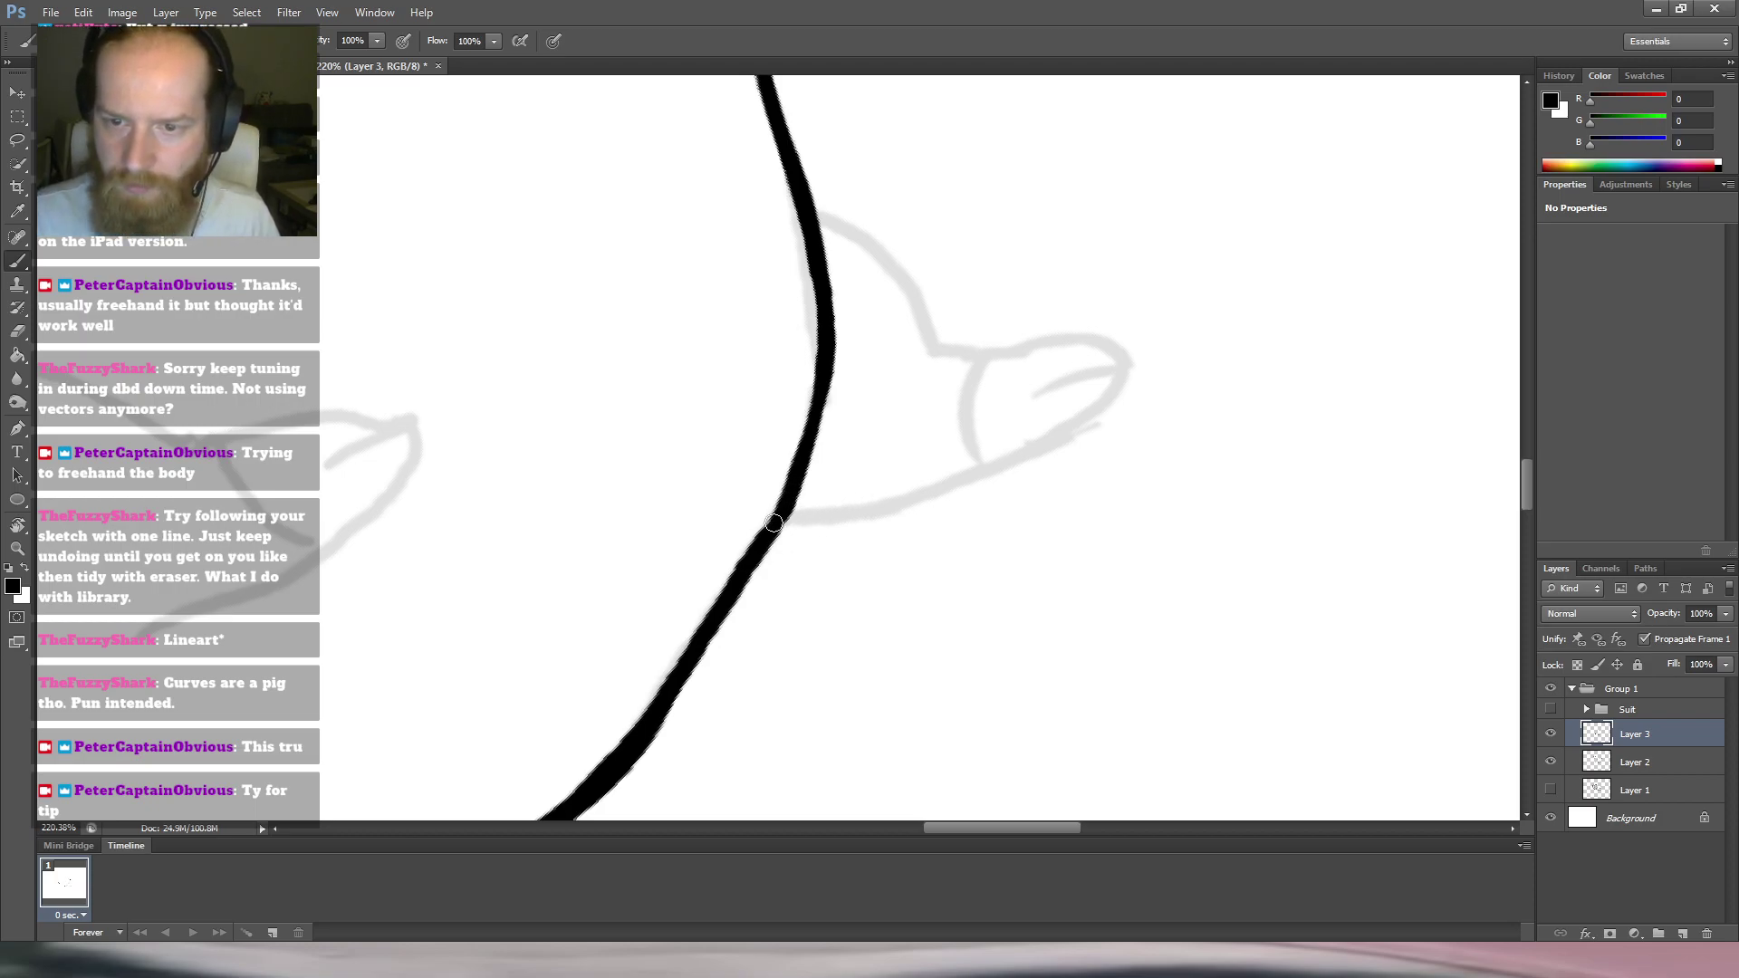
left_click_drag(782, 509, 760, 541)
left_click_drag(816, 425, 777, 481)
Even out the thick bend in the bottom body outline past the protruding leg, erasing excess from its inner edge.
key("r")
mouse_move(884, 309)
left_mouse_down()
mouse_move(591, 97)
mouse_move(341, 469)
mouse_move(365, 444)
left_mouse_up()
key("b")
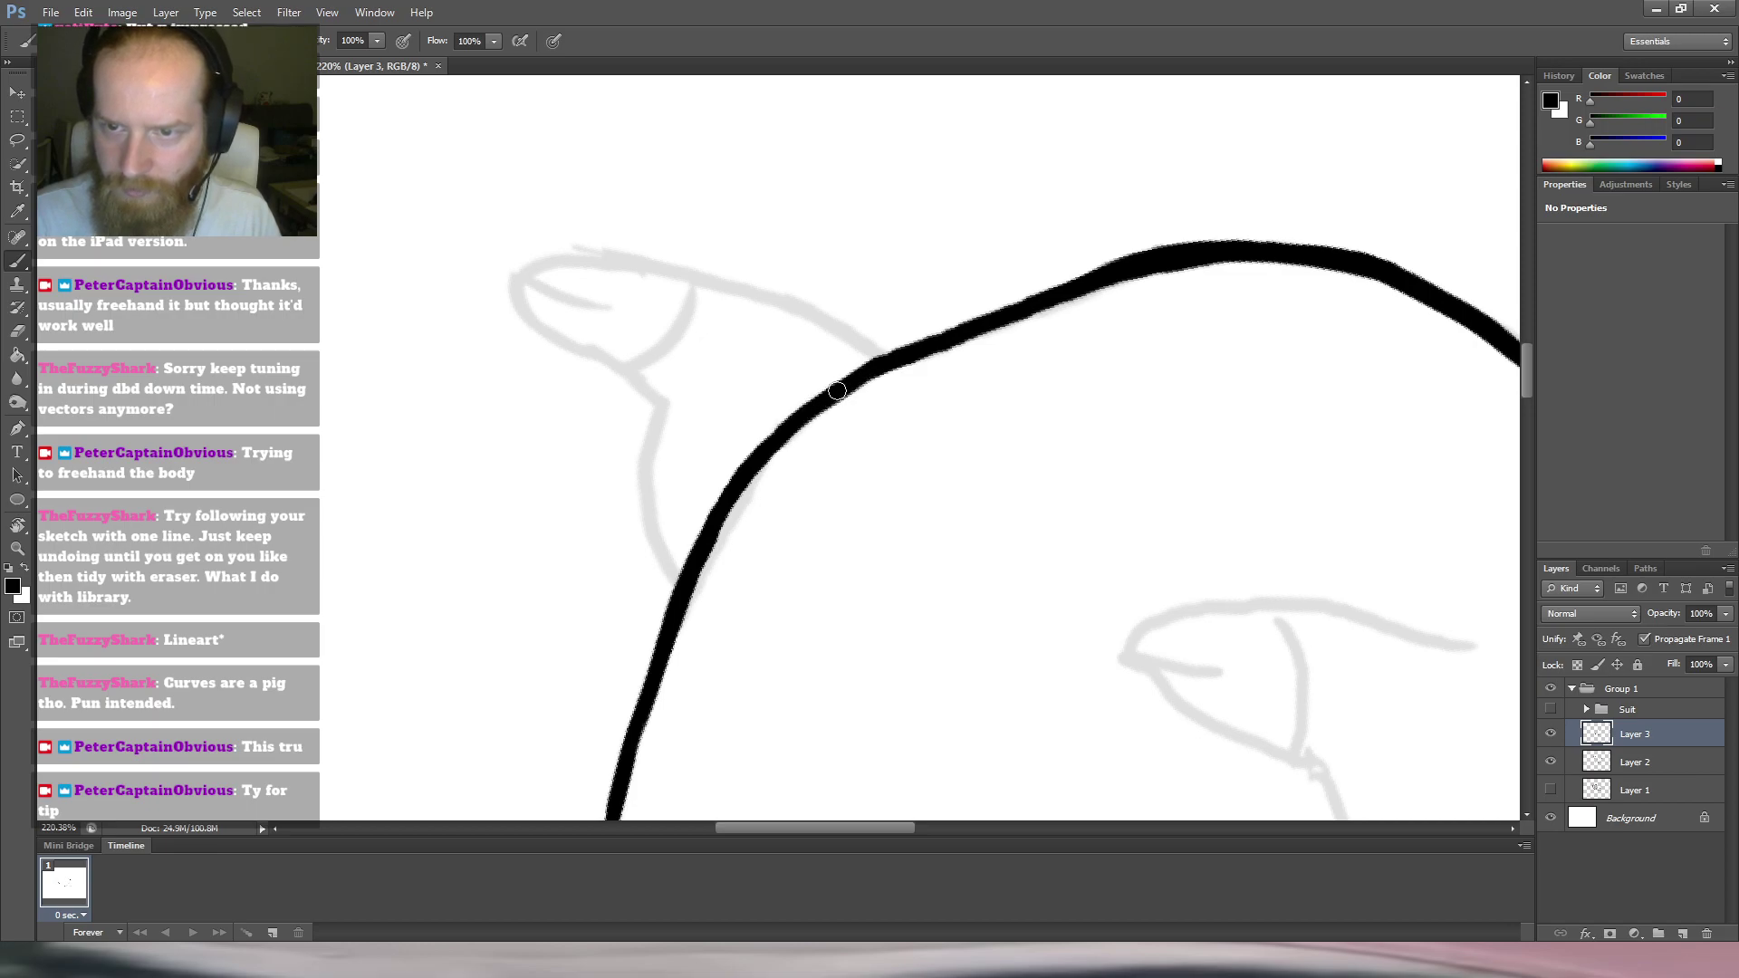
left_click_drag(1110, 238, 896, 275)
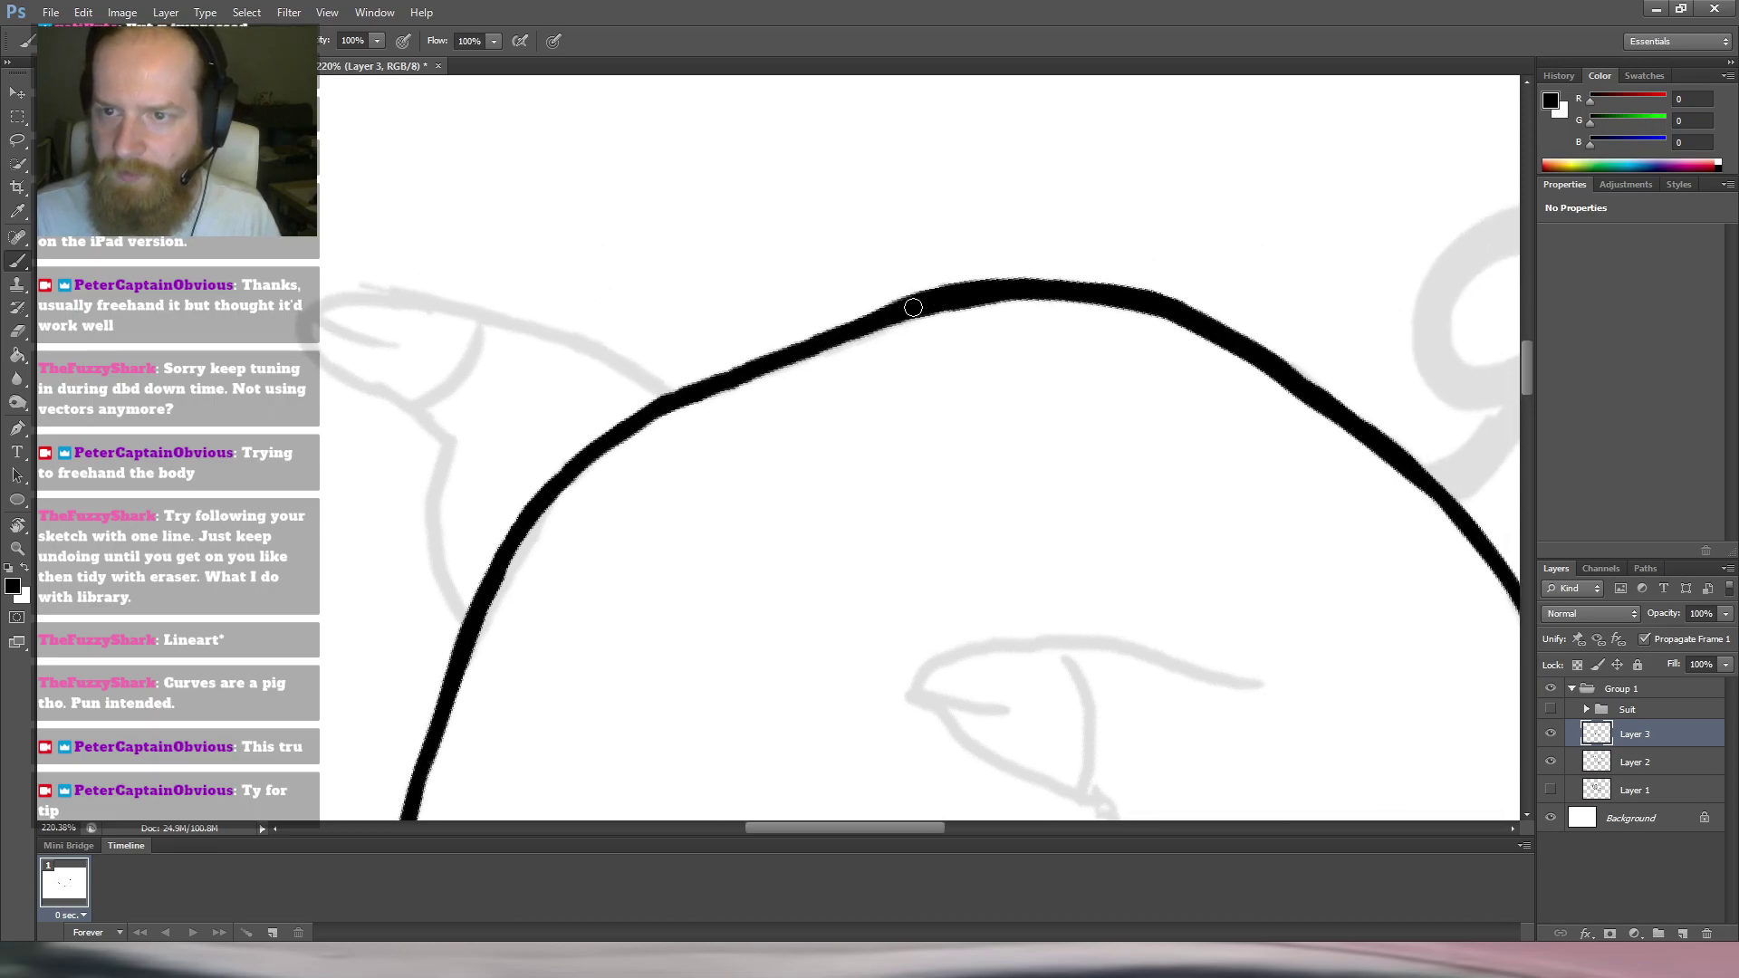
key("e")
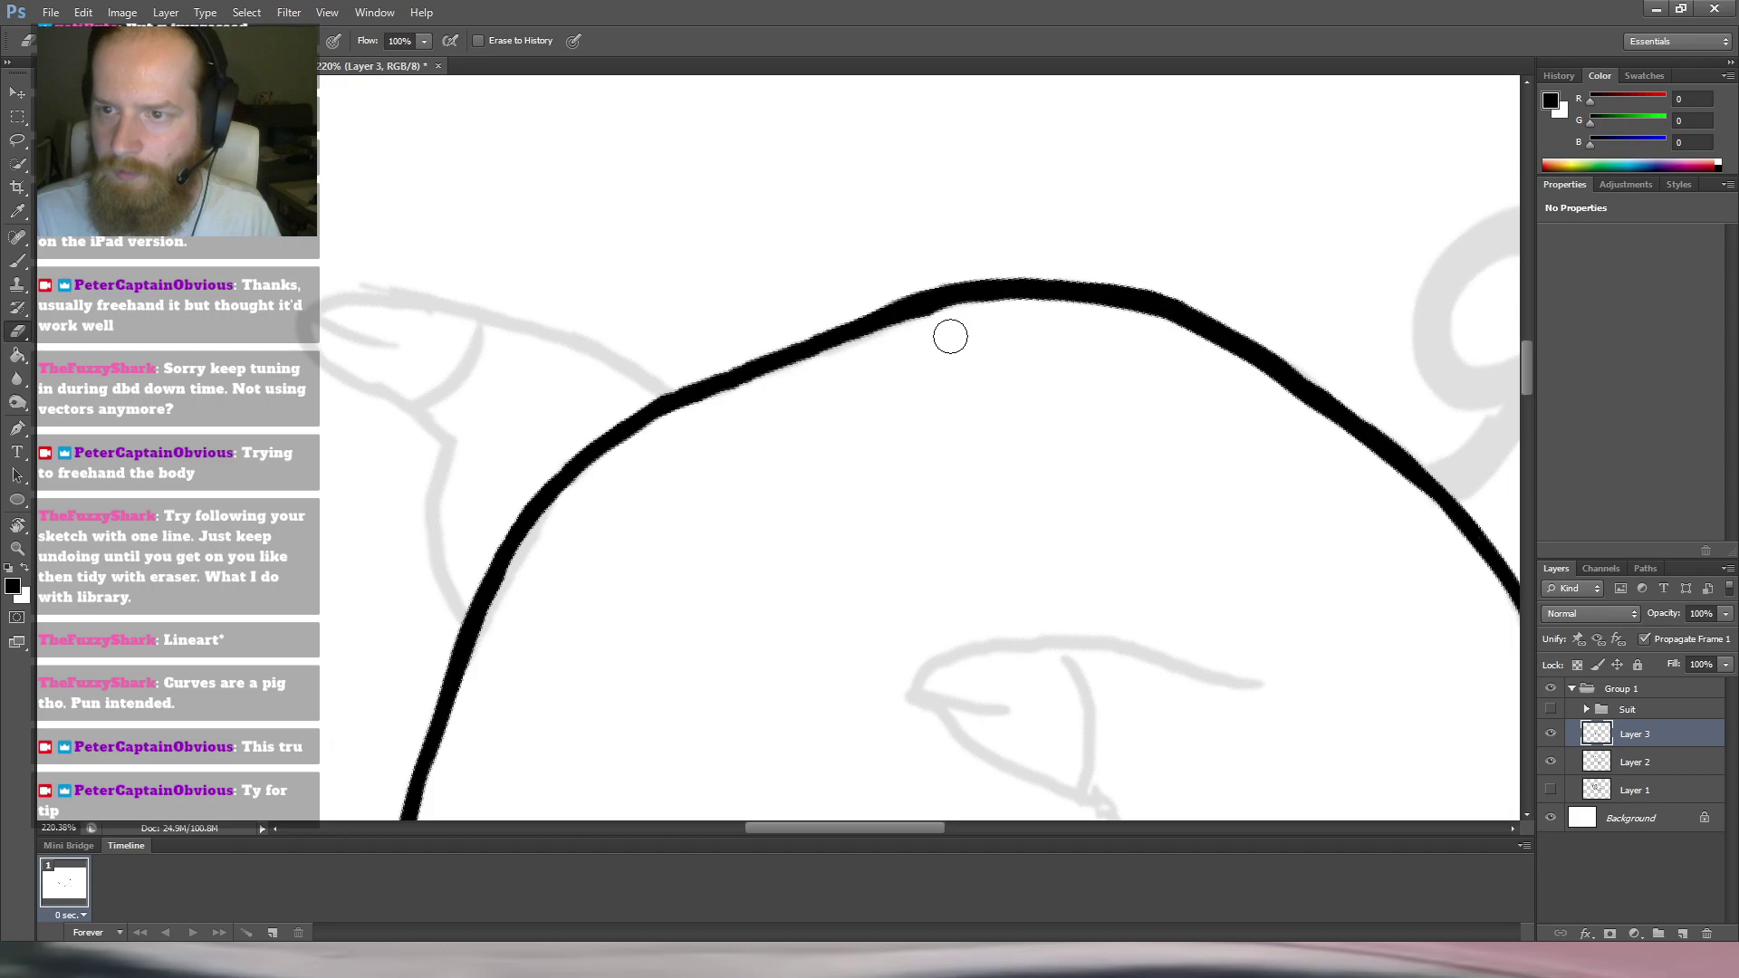
mouse_move(1017, 316)
left_mouse_down()
mouse_move(968, 331)
mouse_move(982, 318)
mouse_move(1006, 335)
mouse_move(906, 337)
left_mouse_up()
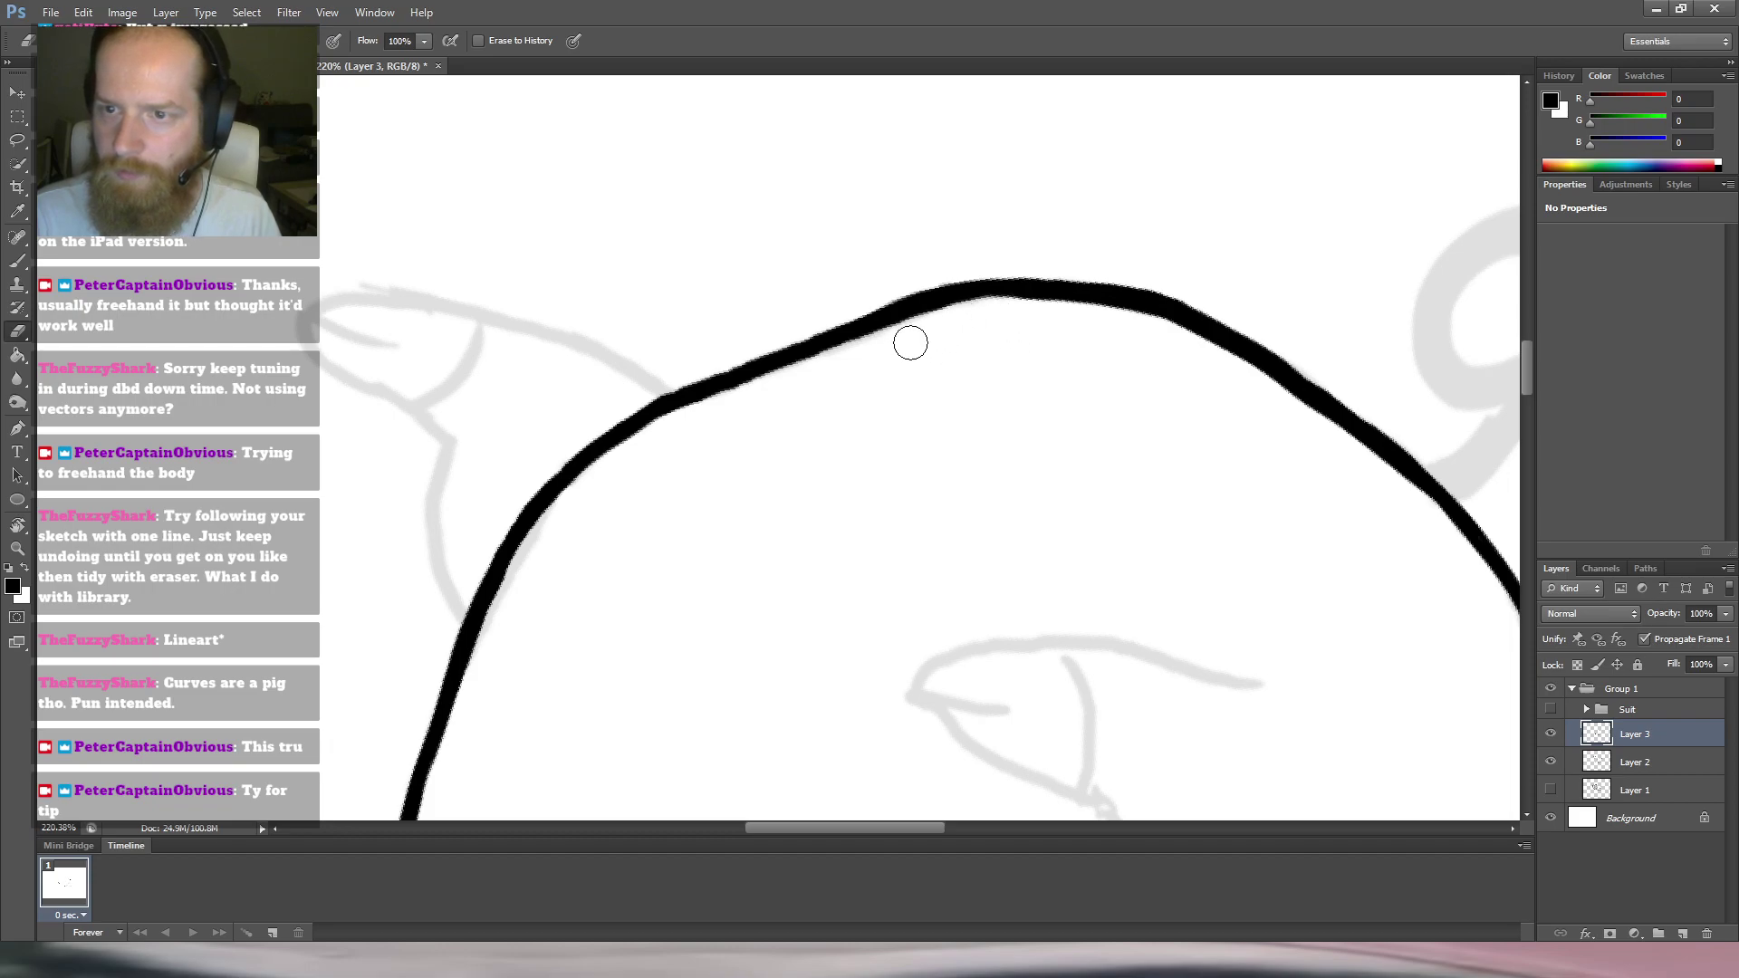
Refine the bottom body outline from the protruding leg around to the curly tail, trimming its inner edge to an even thickness.
key("r")
mouse_move(1083, 264)
left_mouse_down()
mouse_move(1063, 199)
mouse_move(1010, 197)
mouse_move(881, 326)
left_mouse_up()
key("b")
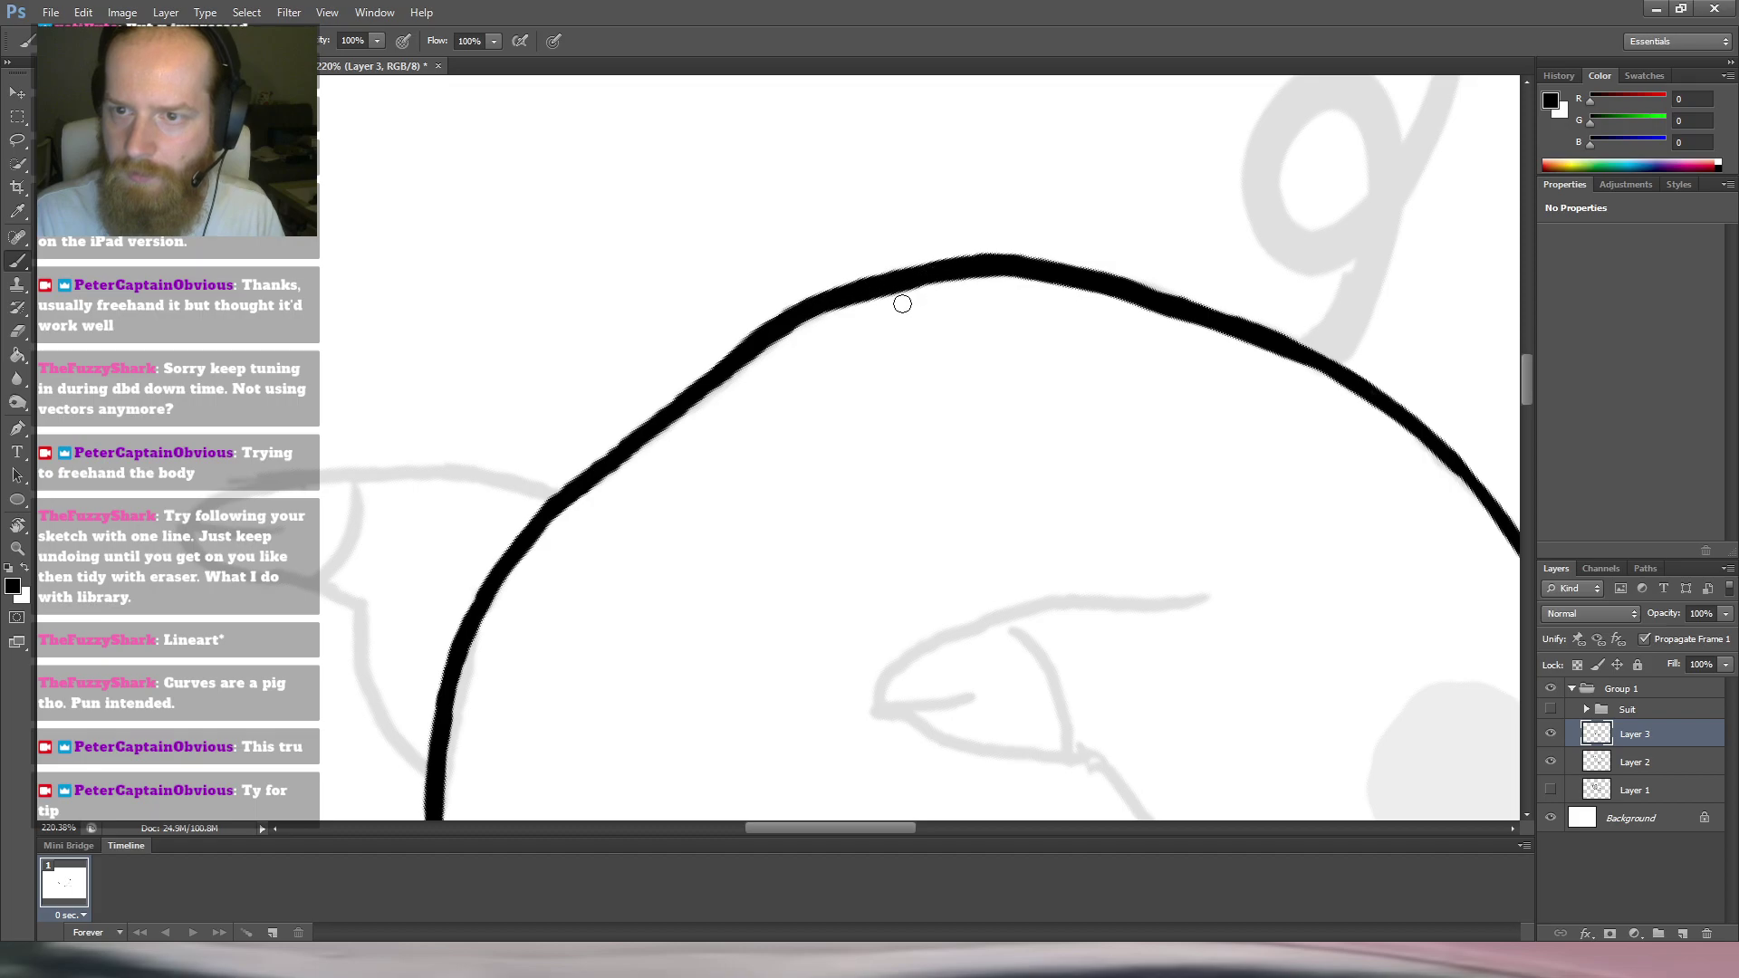
key("e")
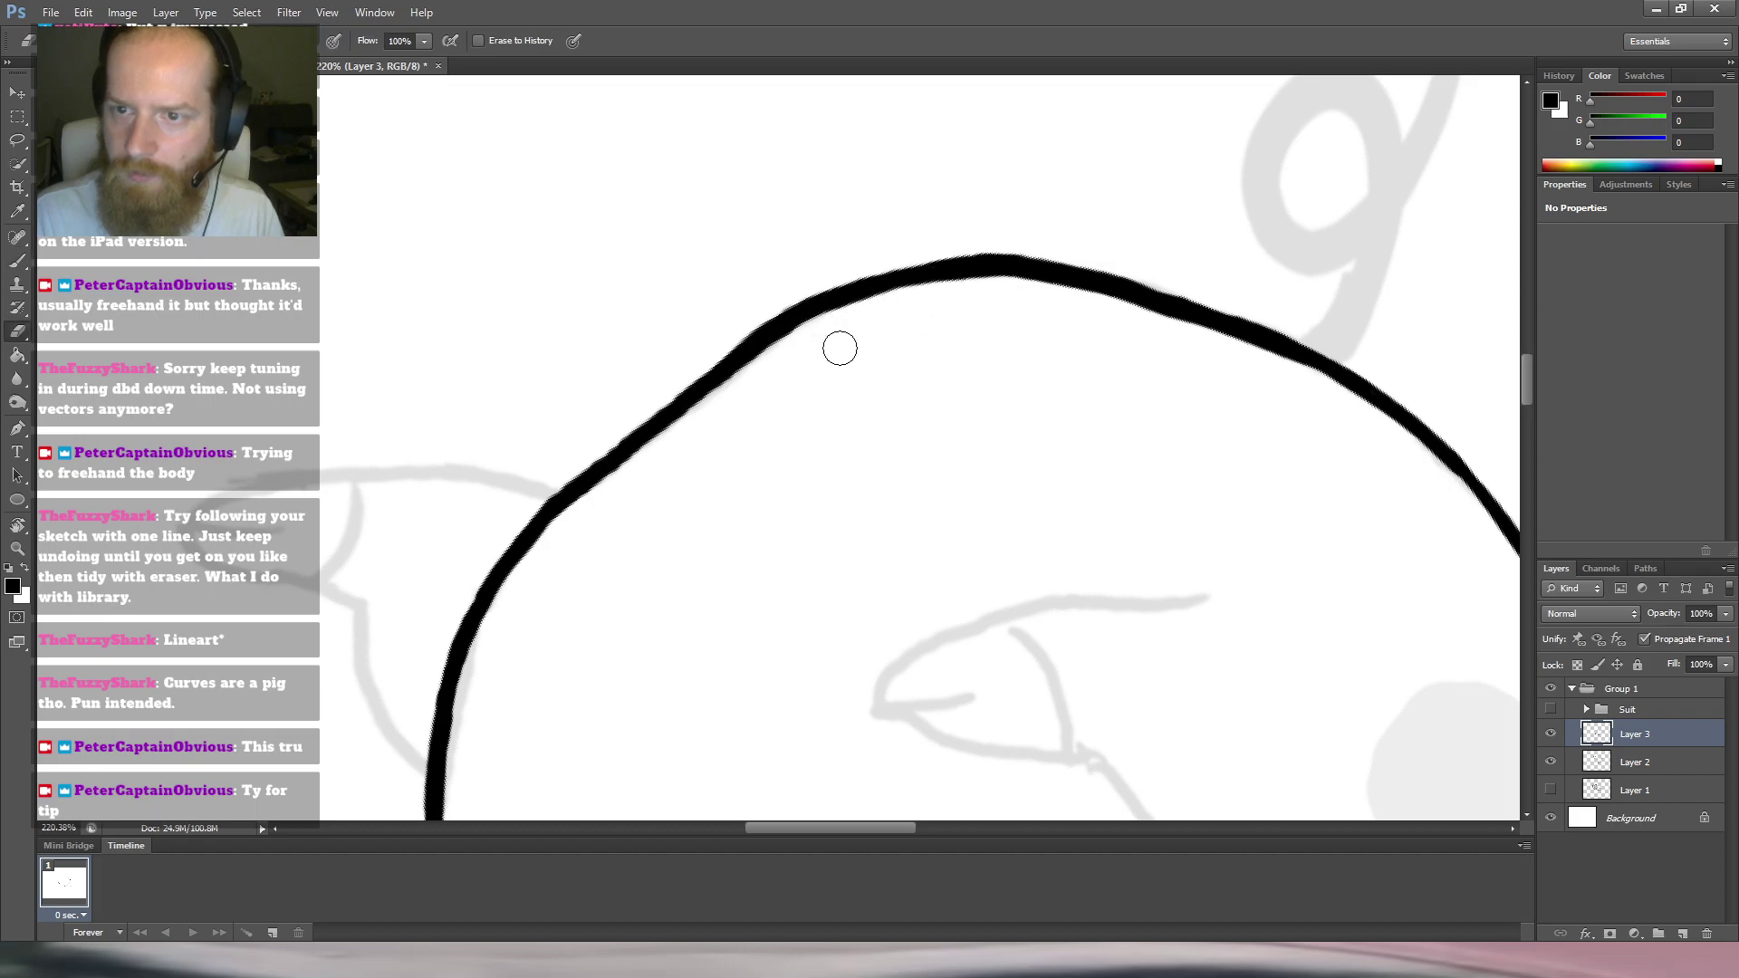
key("r")
mouse_move(1150, 171)
left_mouse_down()
mouse_move(807, 148)
mouse_move(897, 299)
mouse_move(826, 238)
left_mouse_up()
key("e")
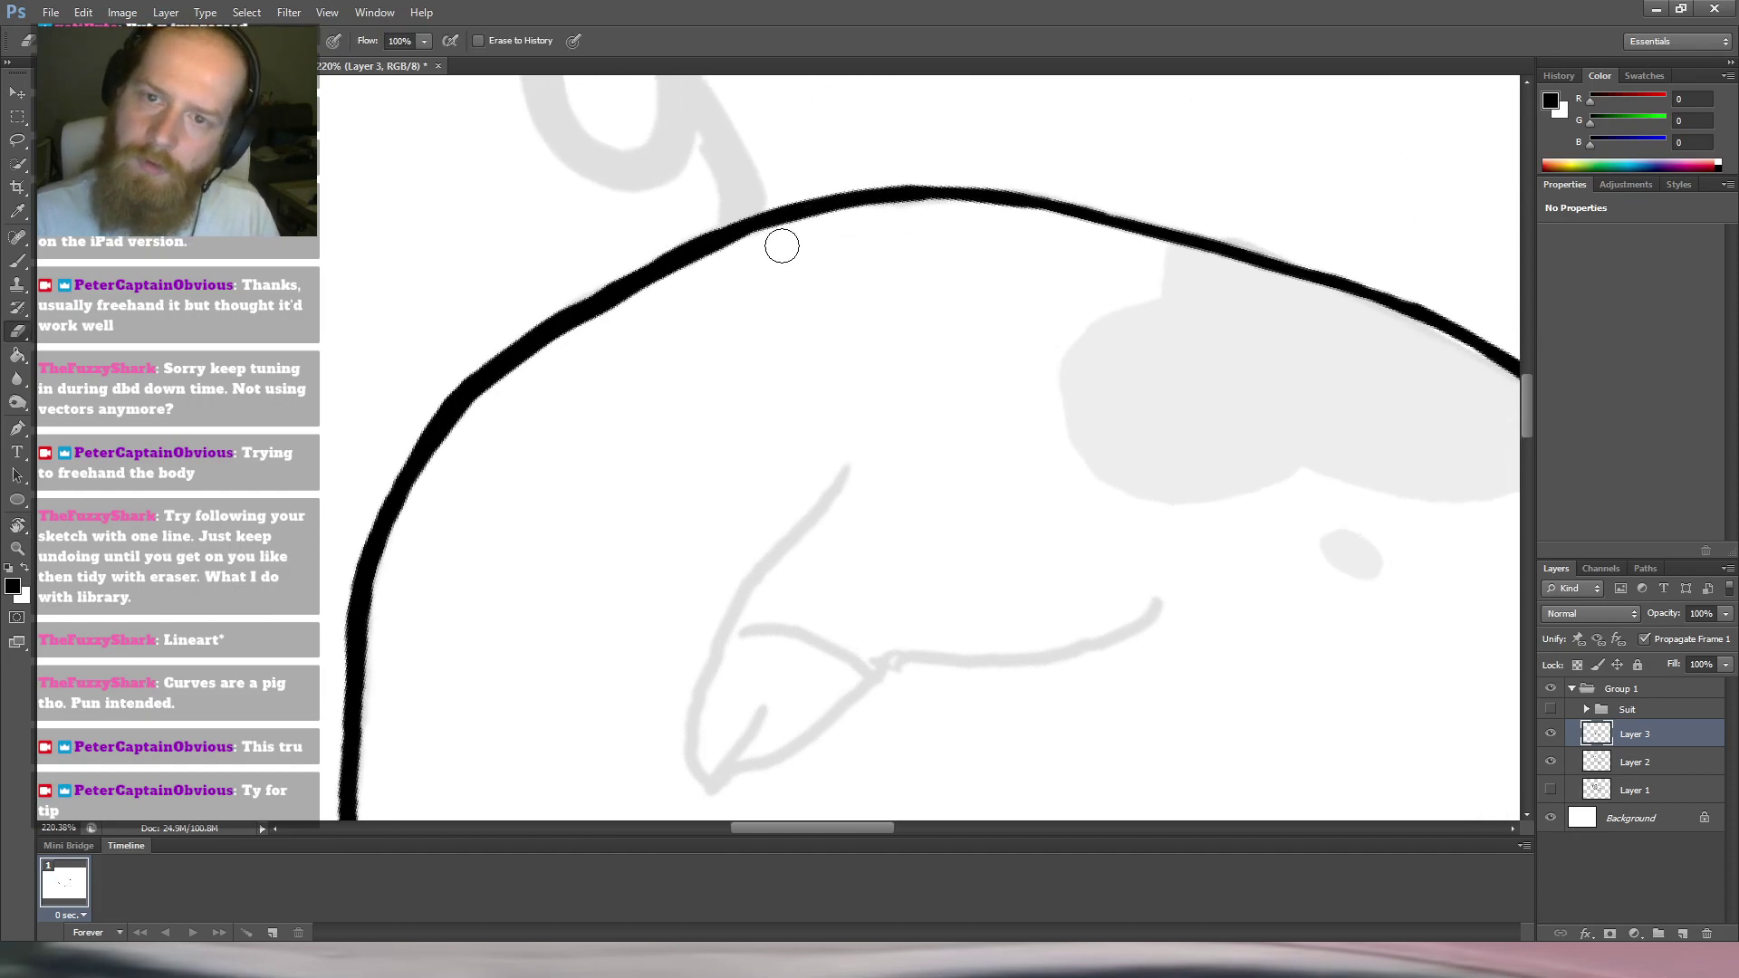
key("b")
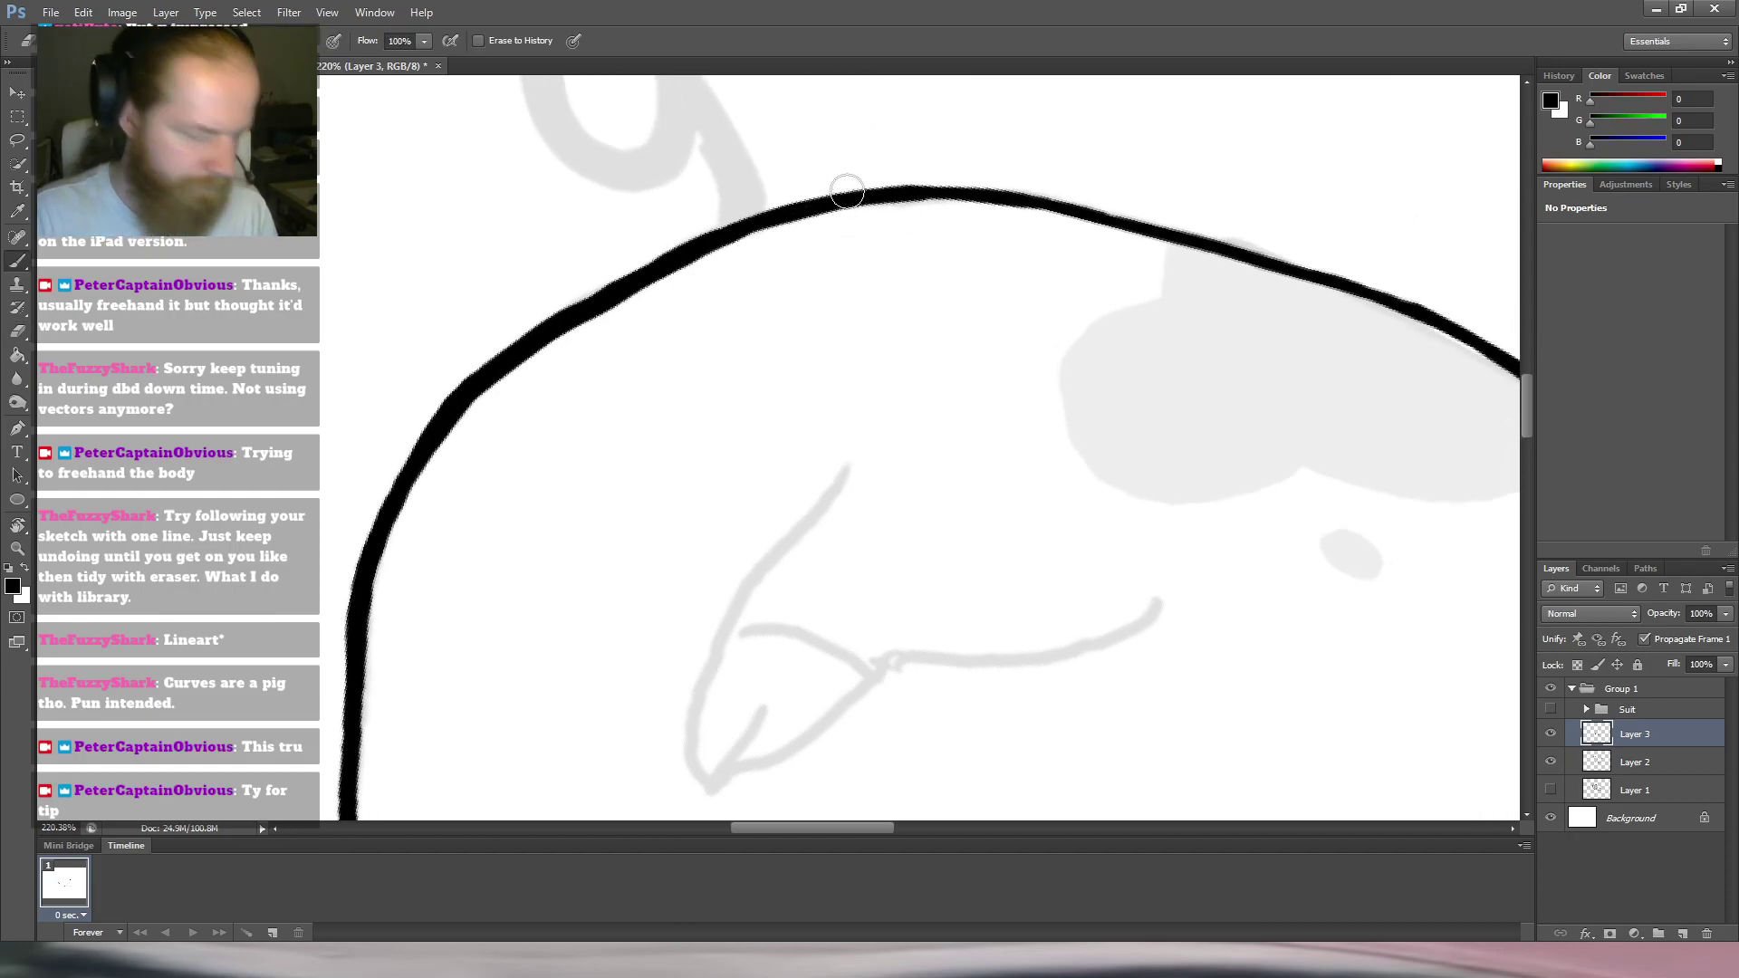
mouse_move(940, 193)
left_mouse_down()
mouse_move(1166, 234)
mouse_move(1271, 178)
mouse_move(1032, 148)
mouse_move(920, 156)
mouse_move(1027, 170)
mouse_move(838, 154)
left_mouse_up()
Thicken the back outline between the tail and the large body spot, and erase the bump on its outer edge.
key("r")
key("e")
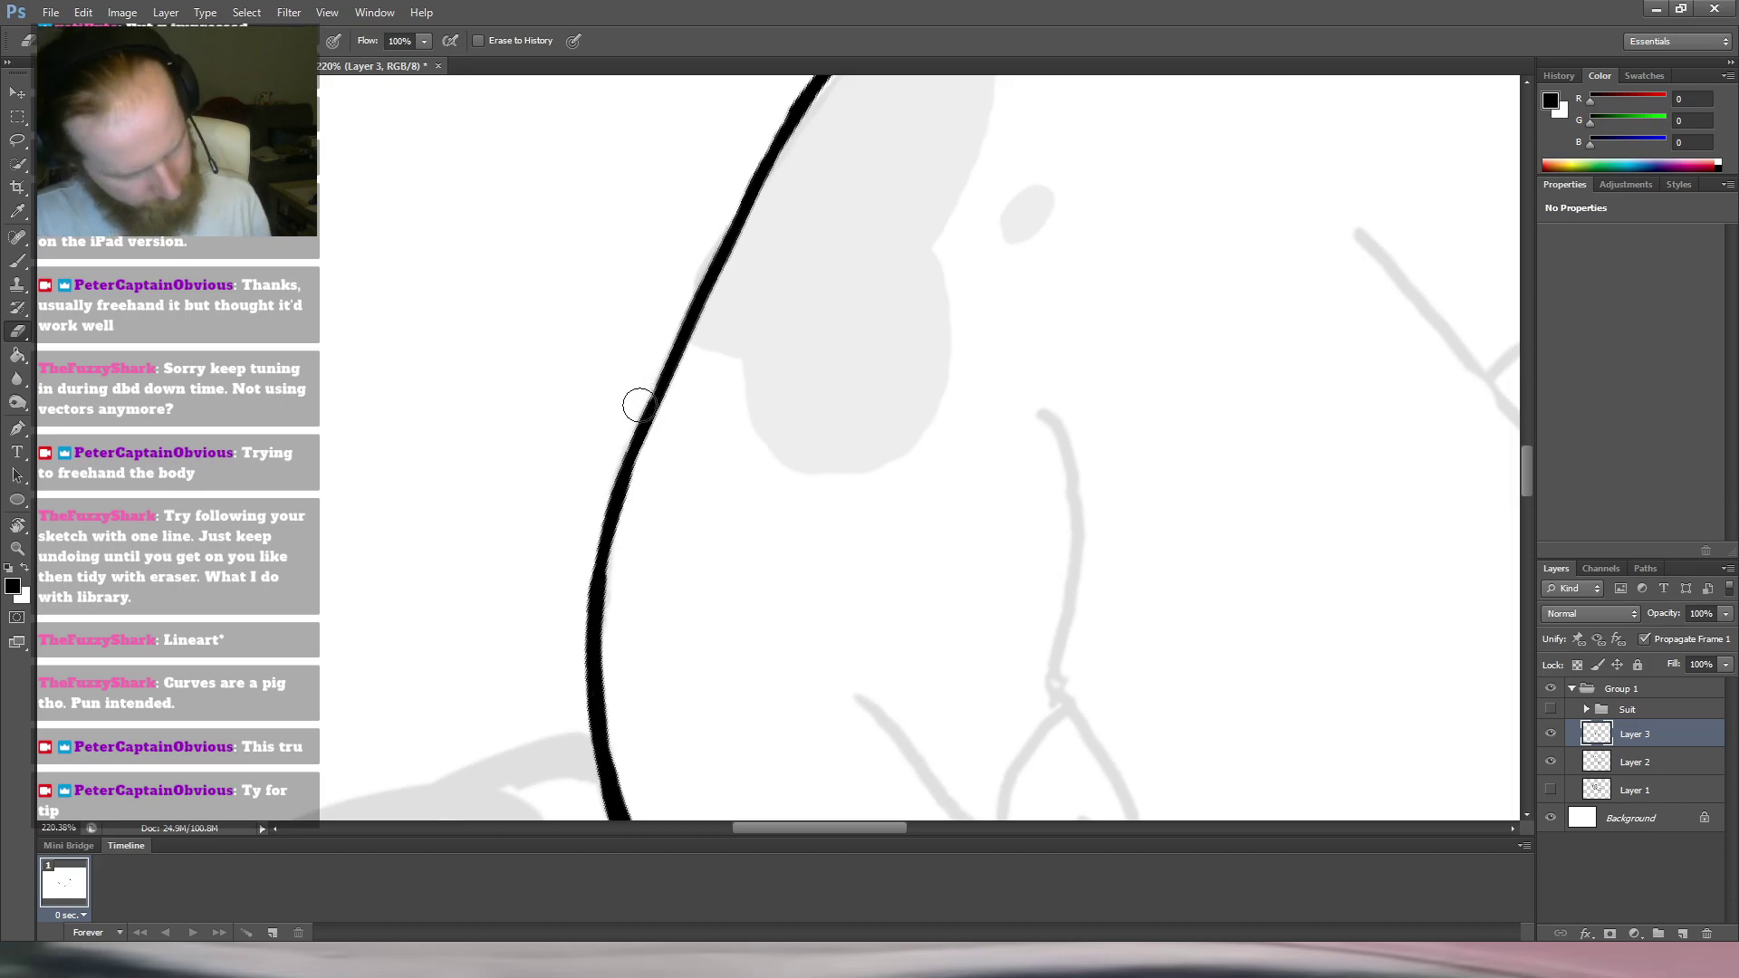
key("b")
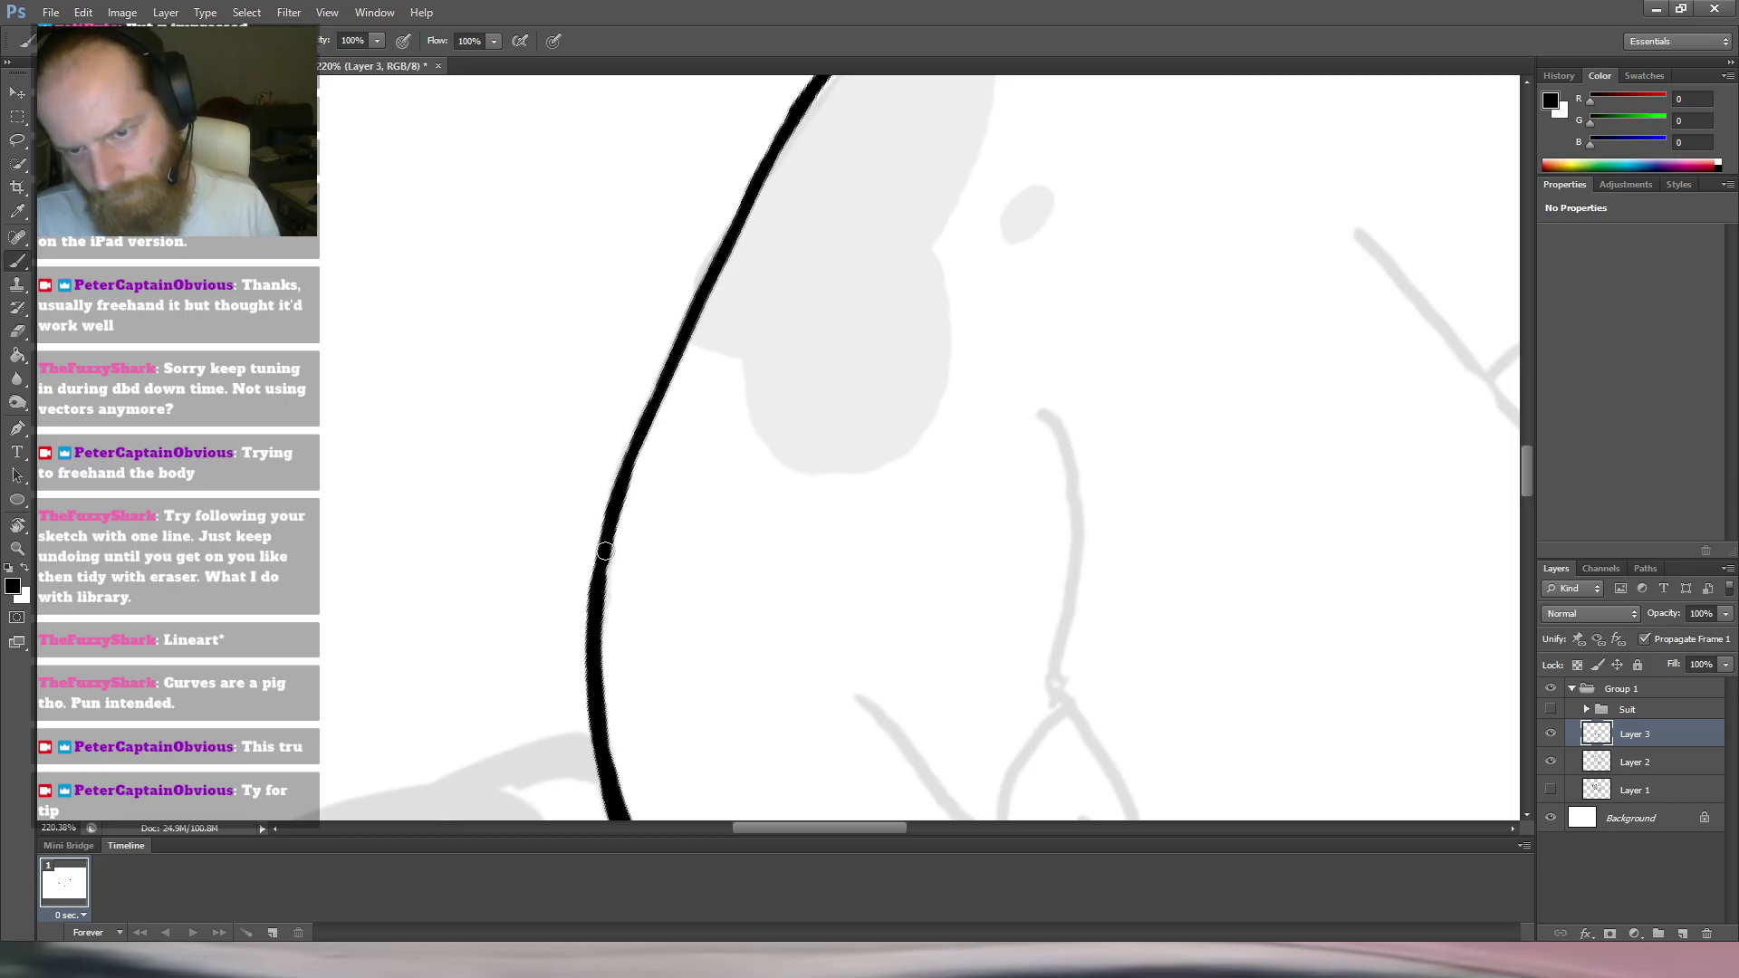
left_click_drag(596, 586, 678, 353)
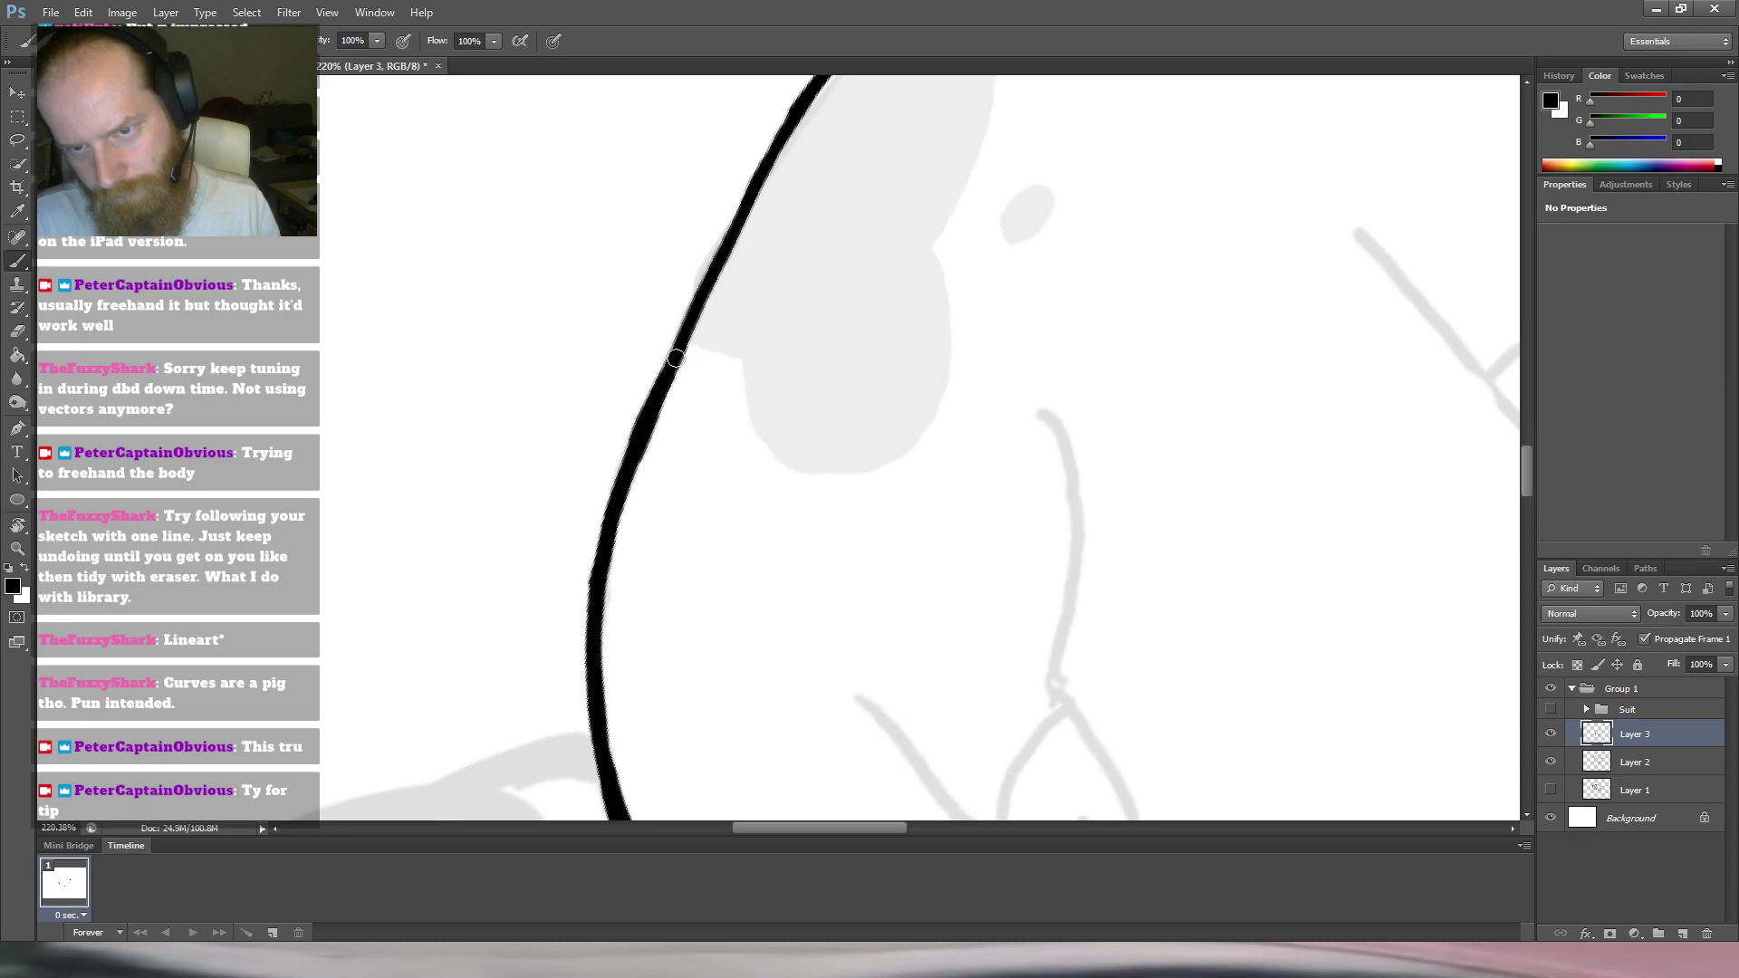
mouse_move(792, 263)
left_mouse_down()
mouse_move(727, 352)
mouse_move(605, 449)
mouse_move(591, 489)
mouse_move(693, 261)
mouse_move(584, 491)
left_mouse_up()
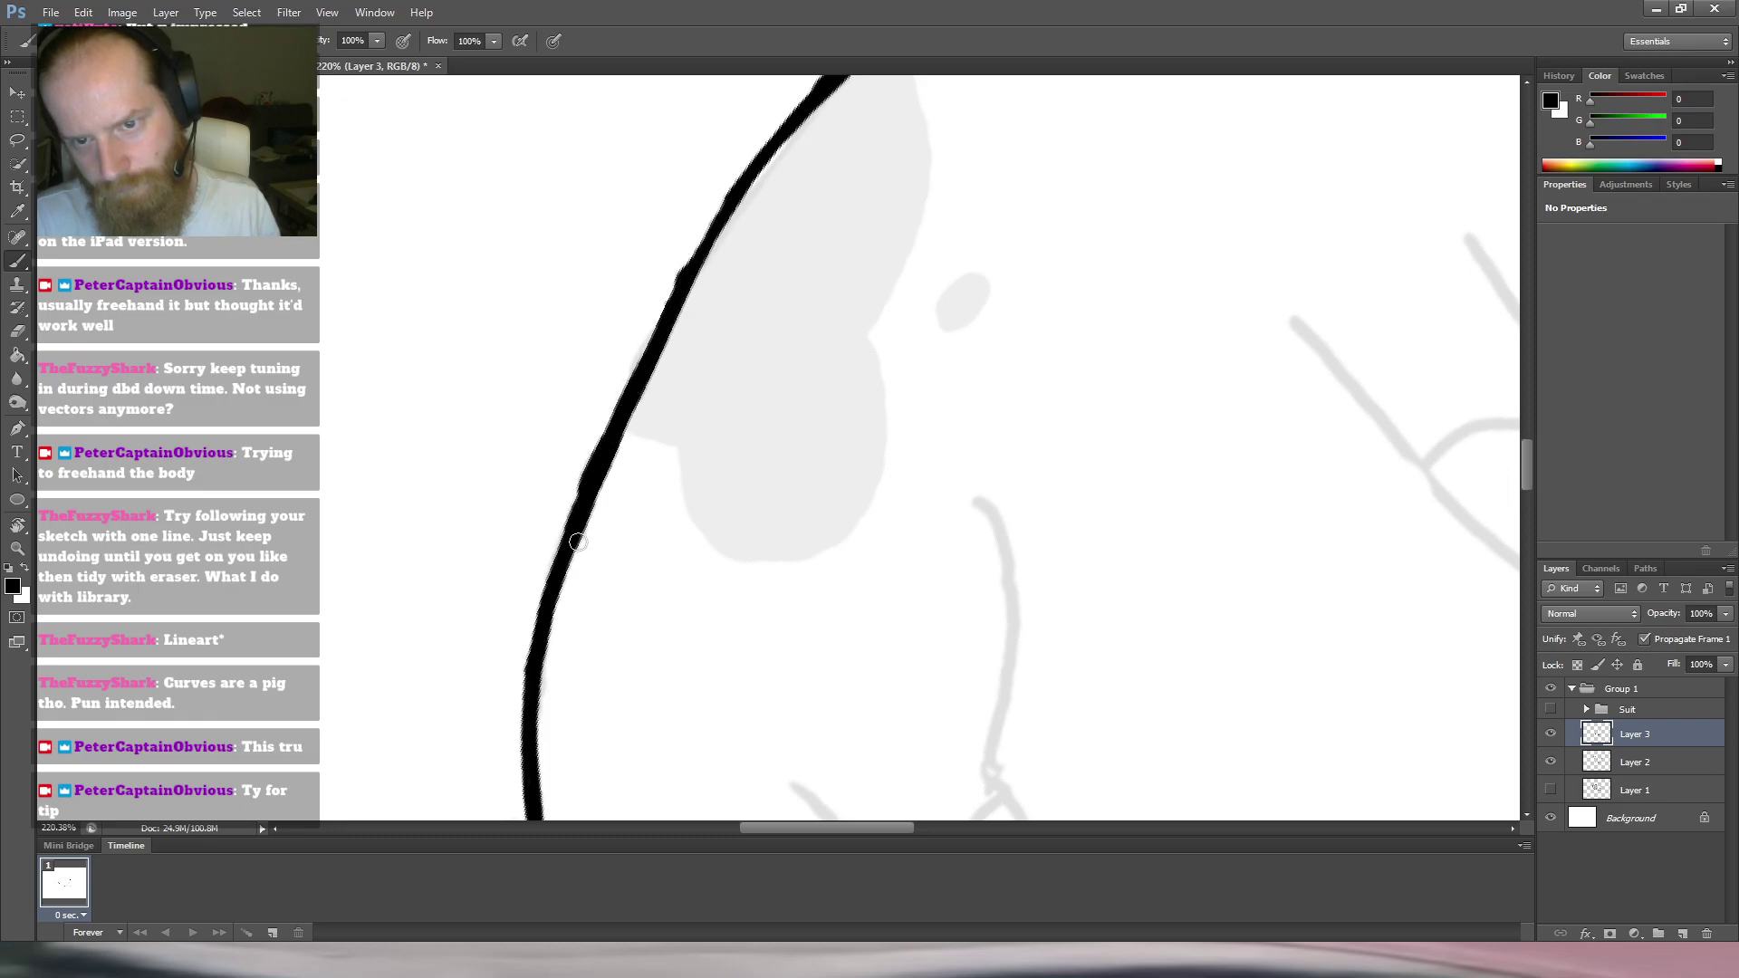
key("e")
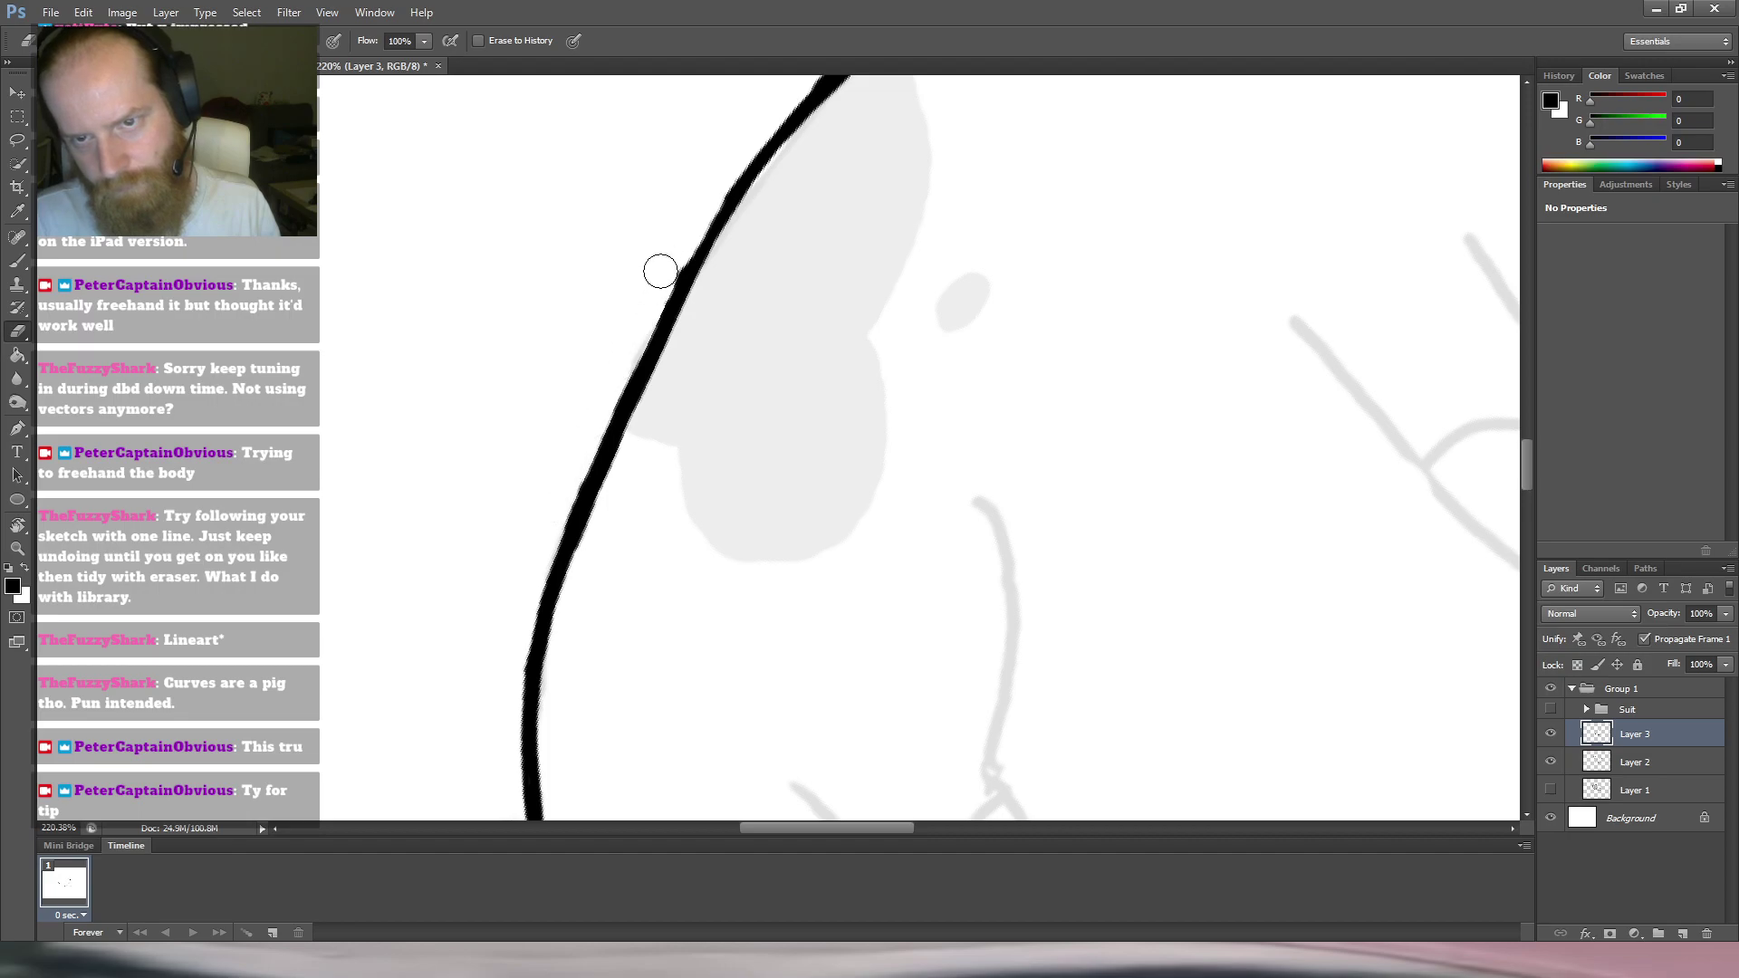
left_click_drag(650, 302, 668, 279)
Smooth the bends in the back outline alongside the large body spot with black brush strokes.
left_click_drag(850, 190, 668, 454)
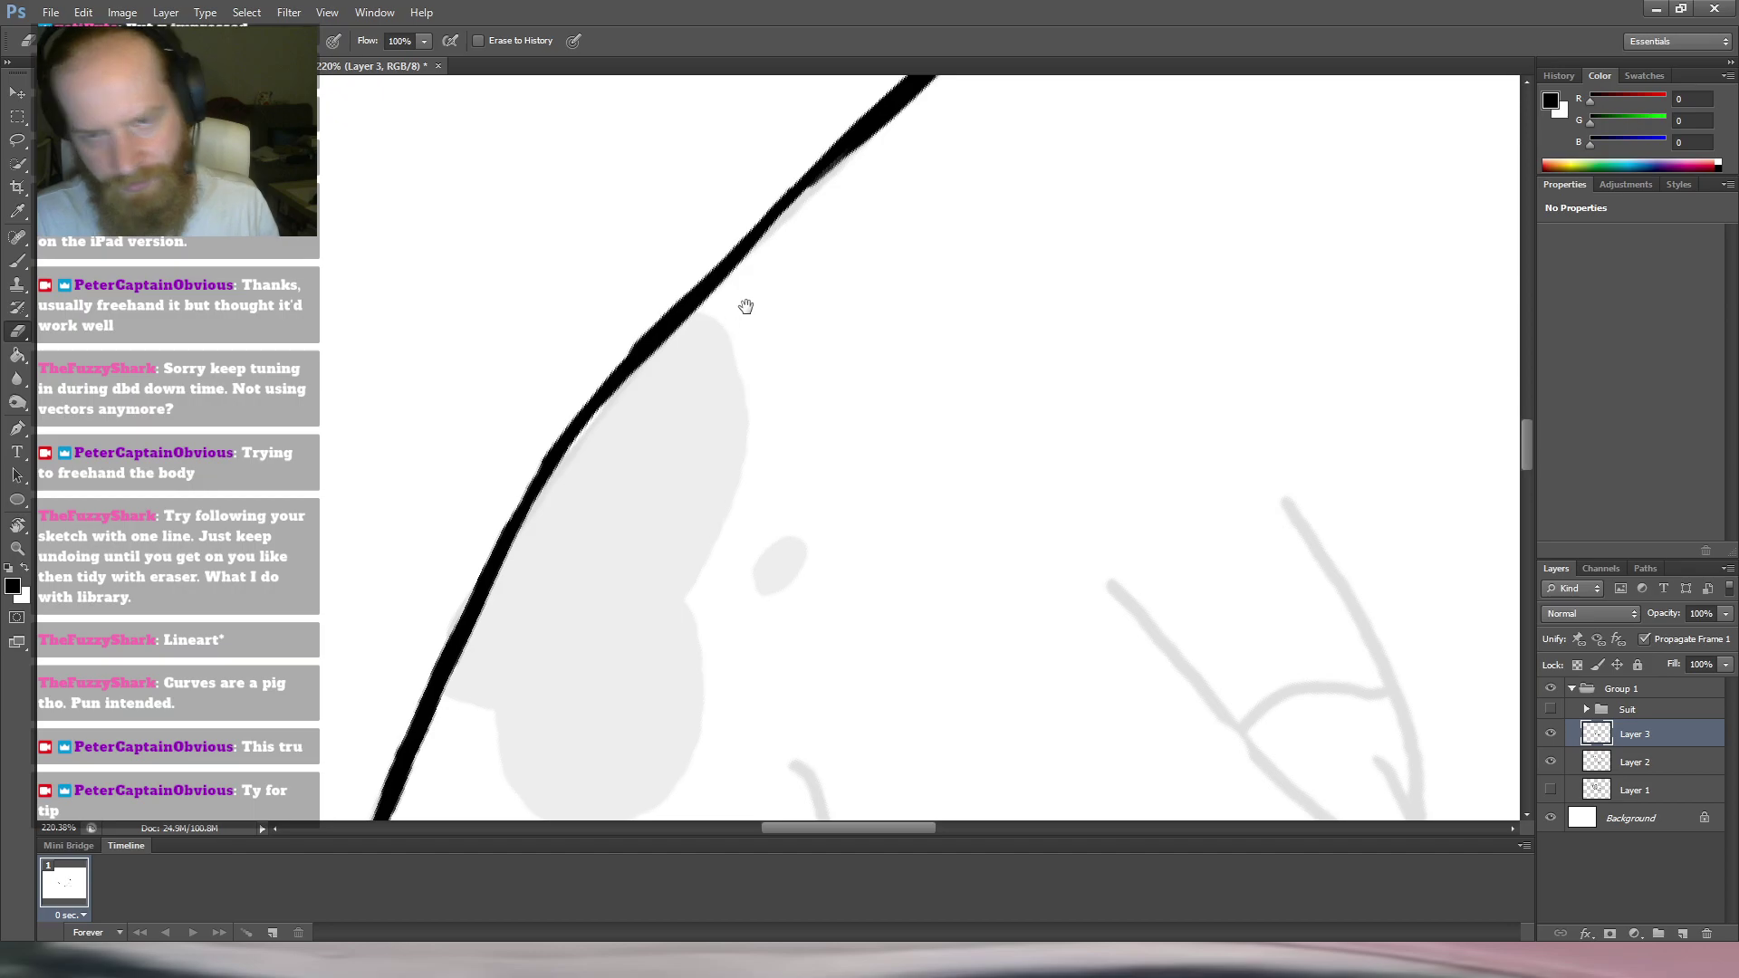
key("r")
left_click_drag(981, 281, 912, 218)
key("b")
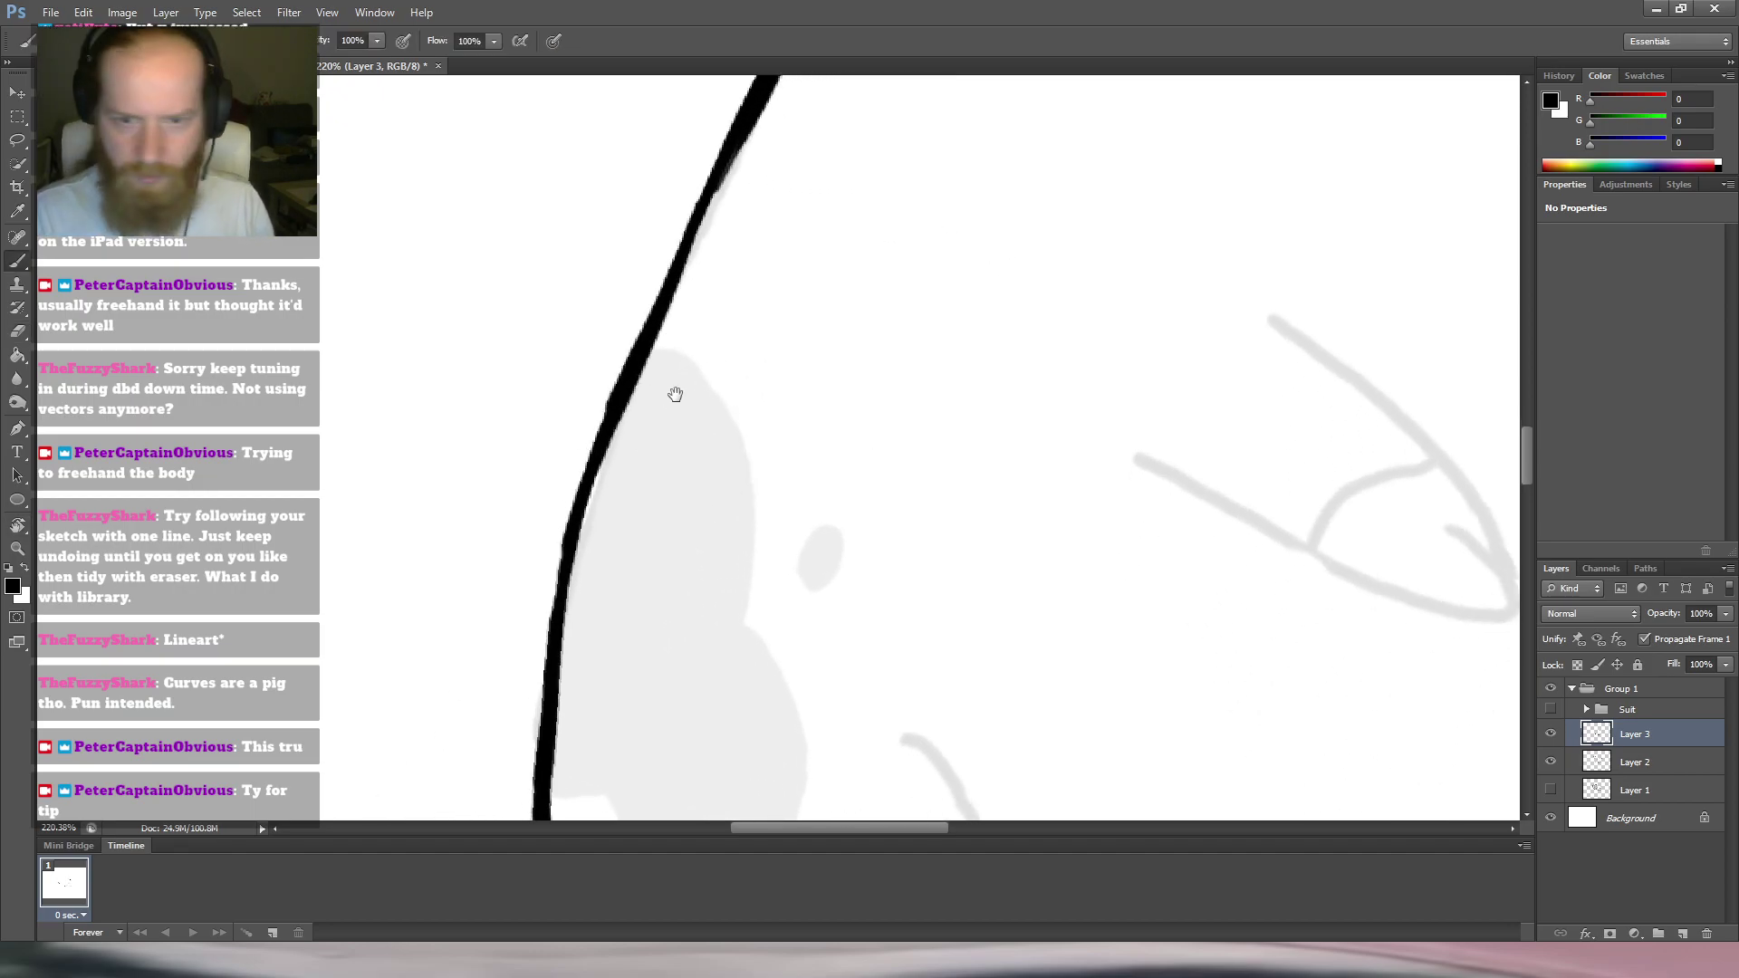
left_click_drag(671, 400, 695, 325)
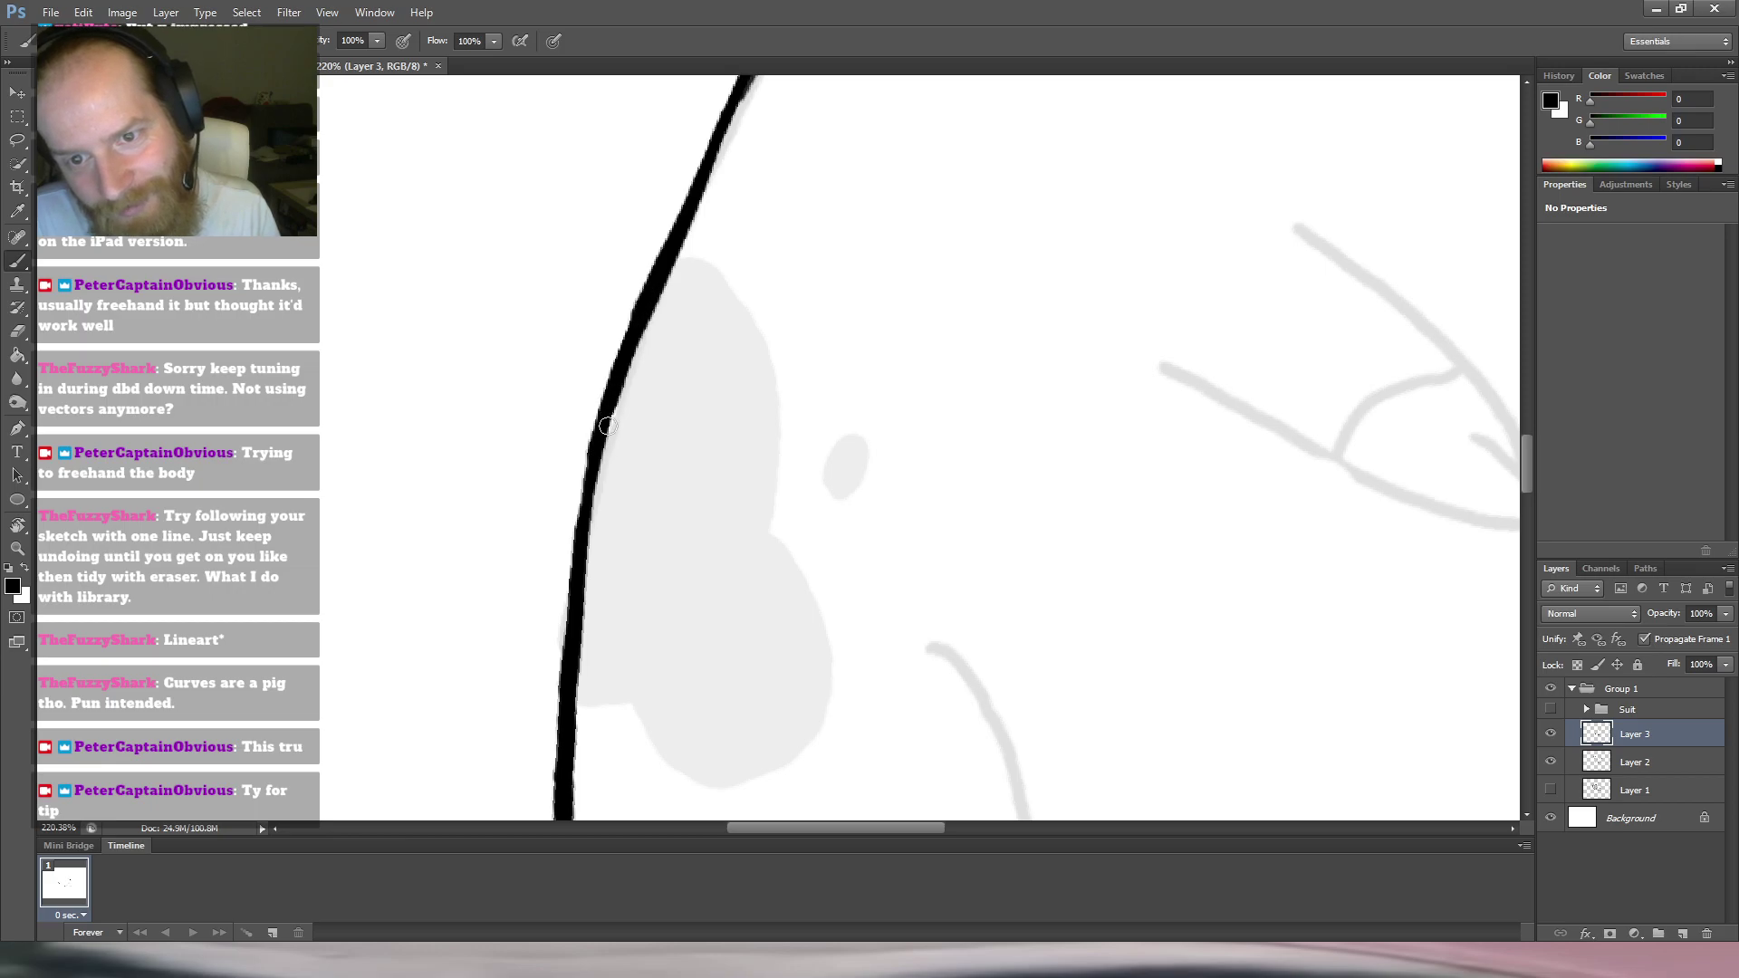
left_click_drag(602, 439, 585, 506)
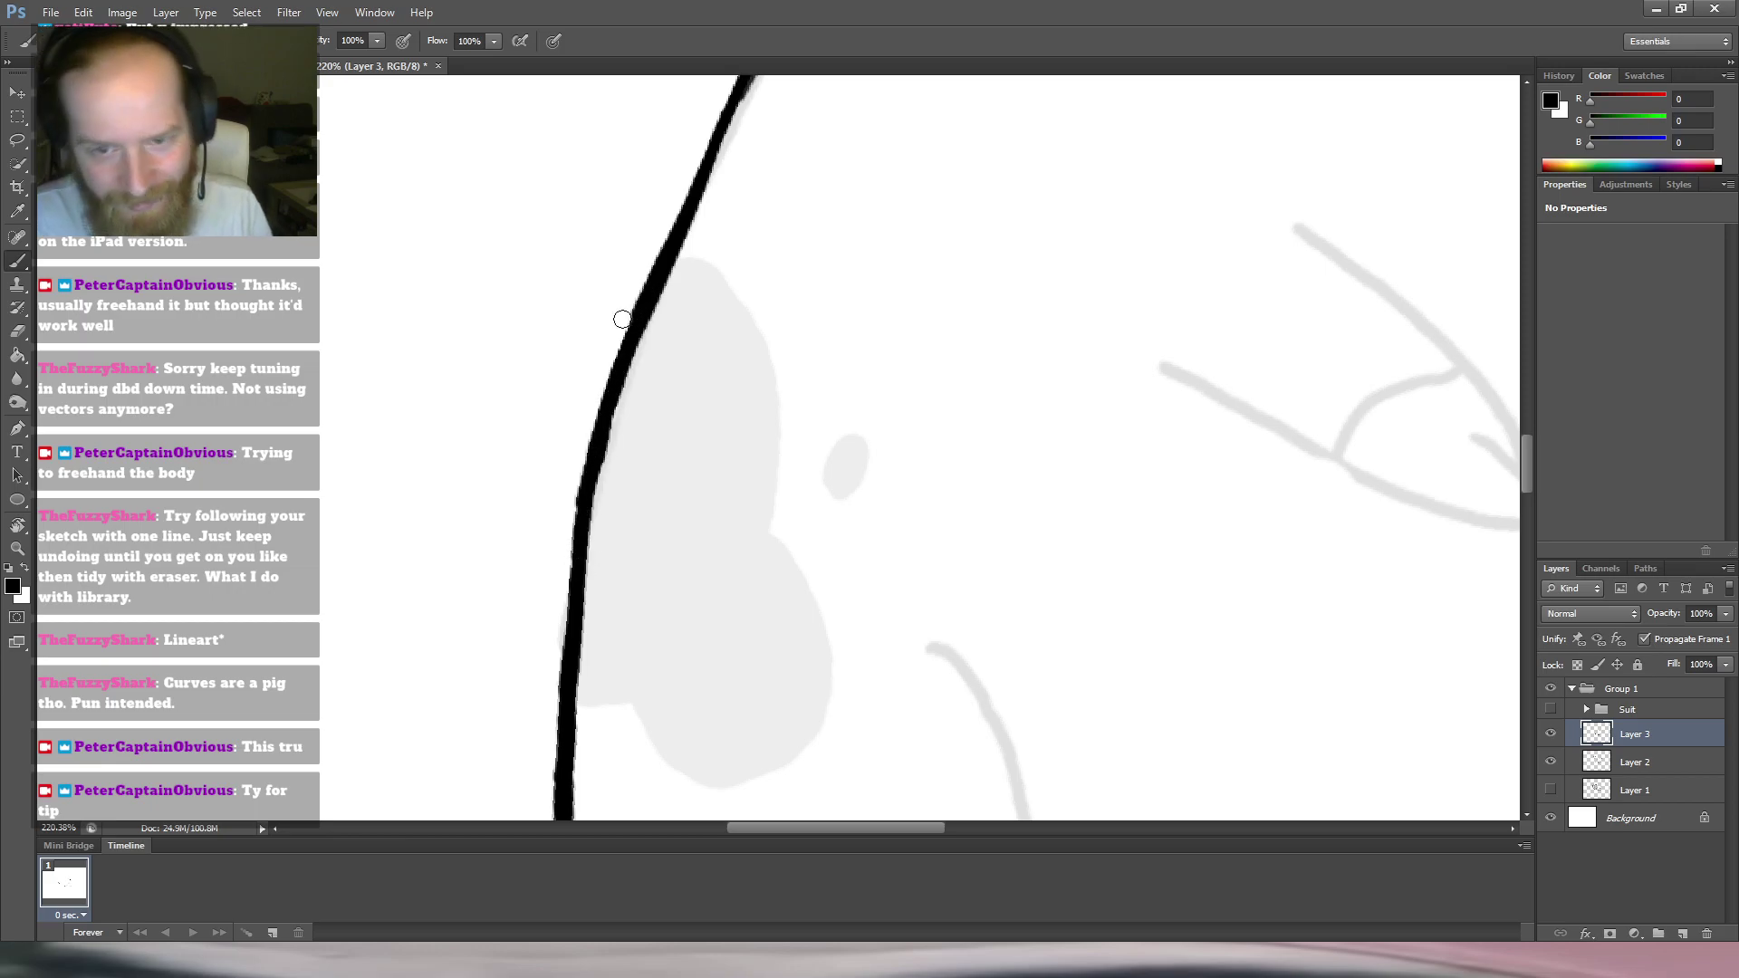
Even out the back outline near the top of the large body spot, shaving its outer edge with the eraser.
key("r")
left_click_drag(769, 290, 796, 268)
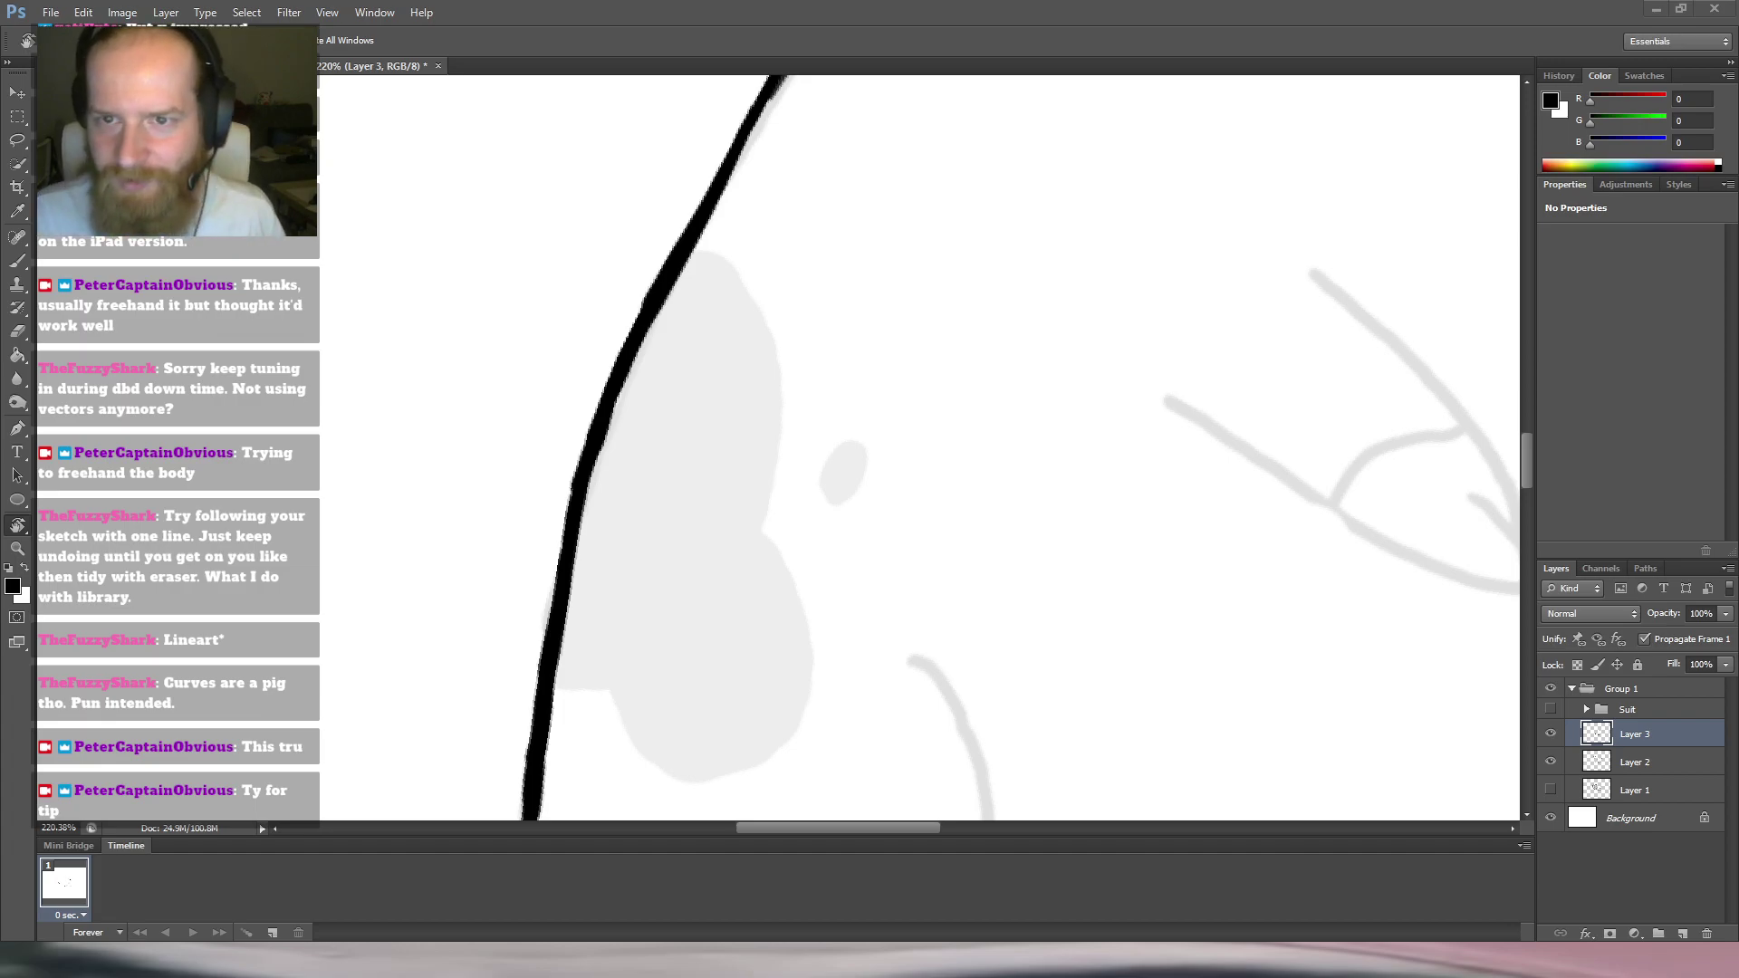
left_click(876, 379)
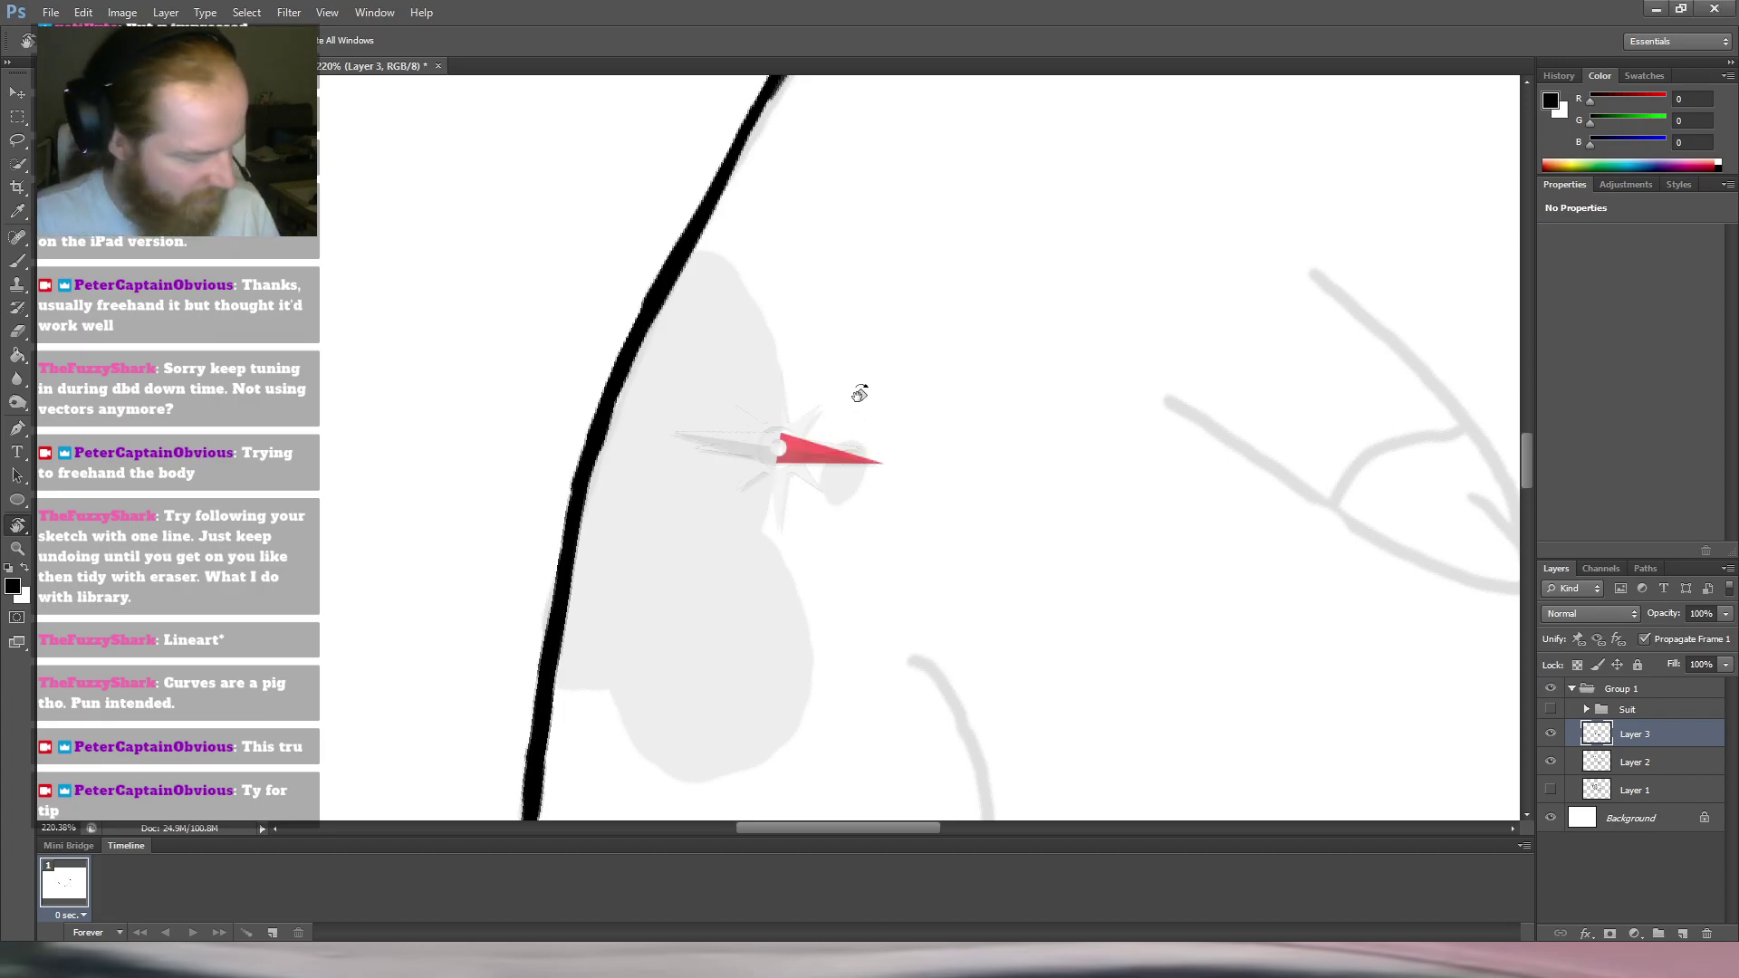
key("b")
left_click_drag(778, 376, 639, 373)
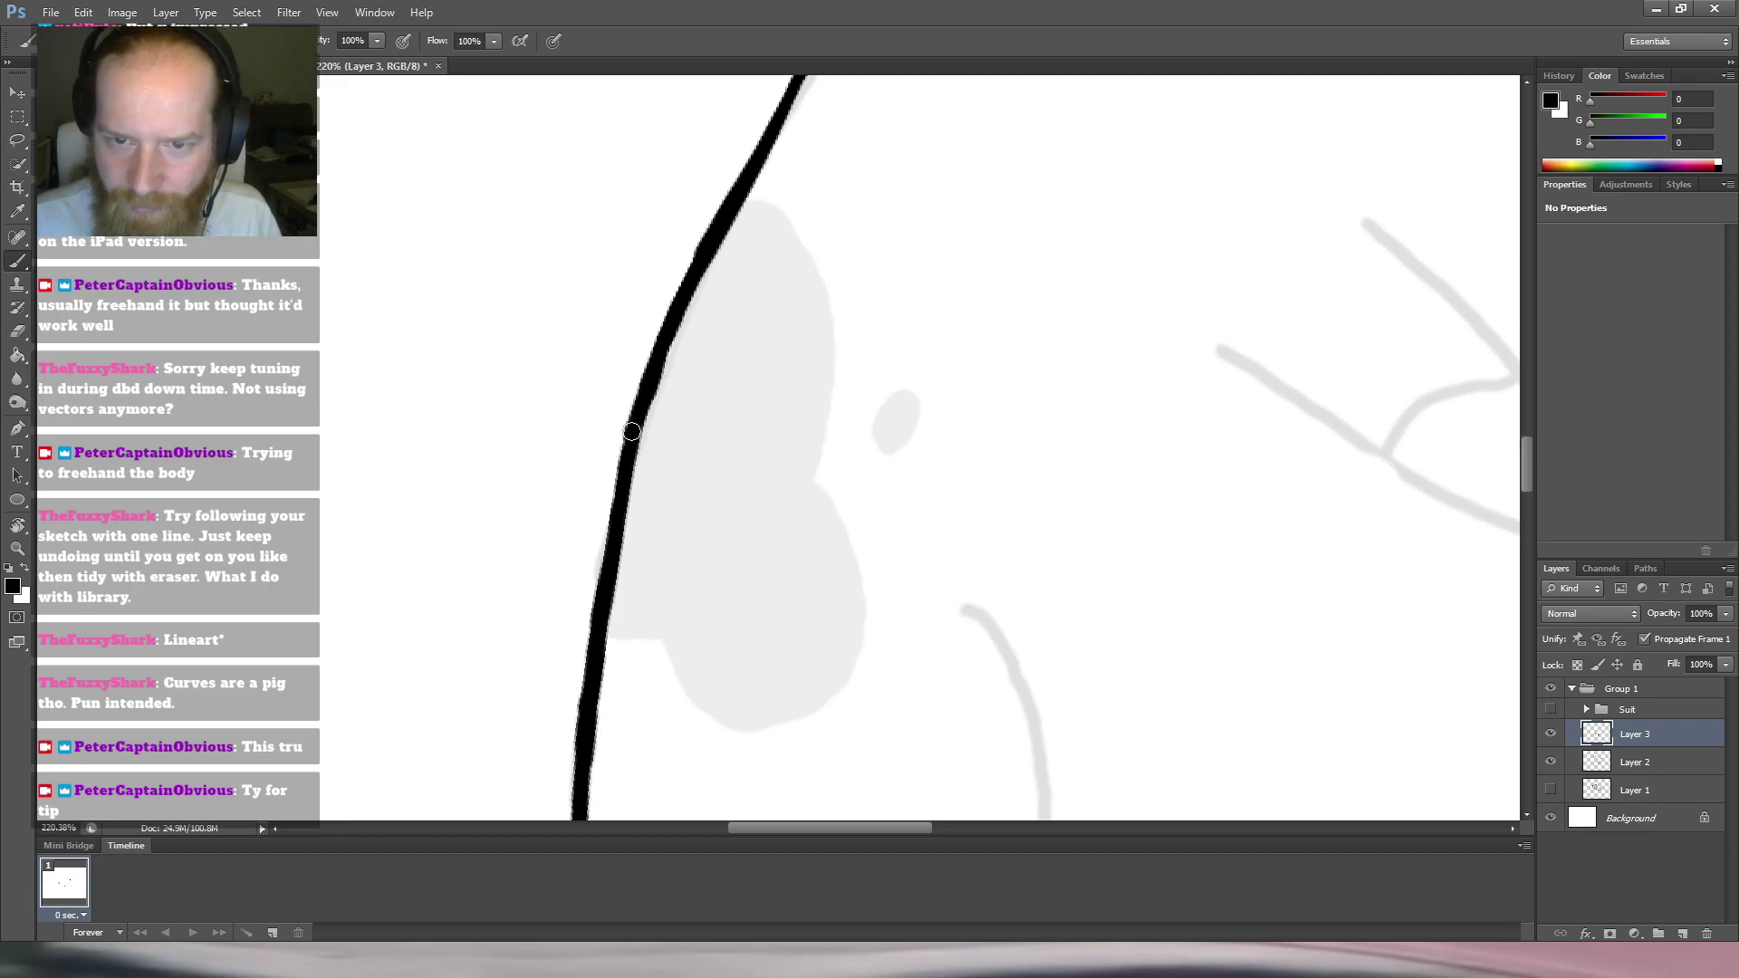
left_click_drag(699, 291, 666, 398)
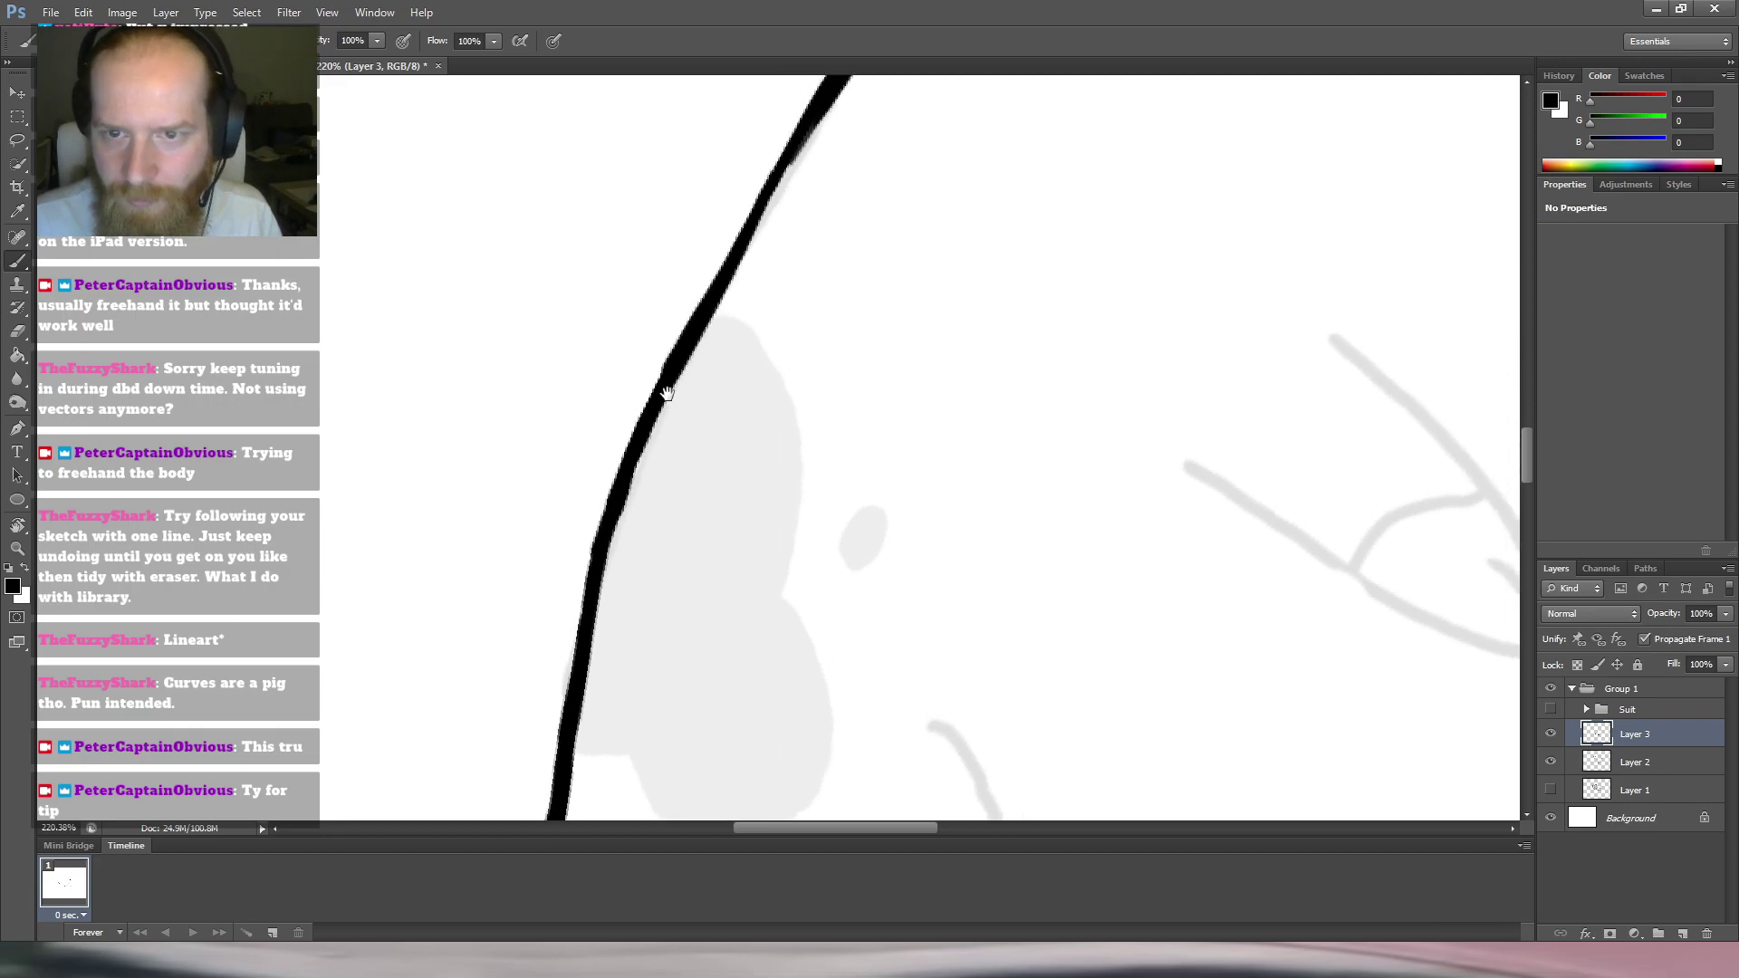
key("e")
left_click_drag(671, 333, 647, 372)
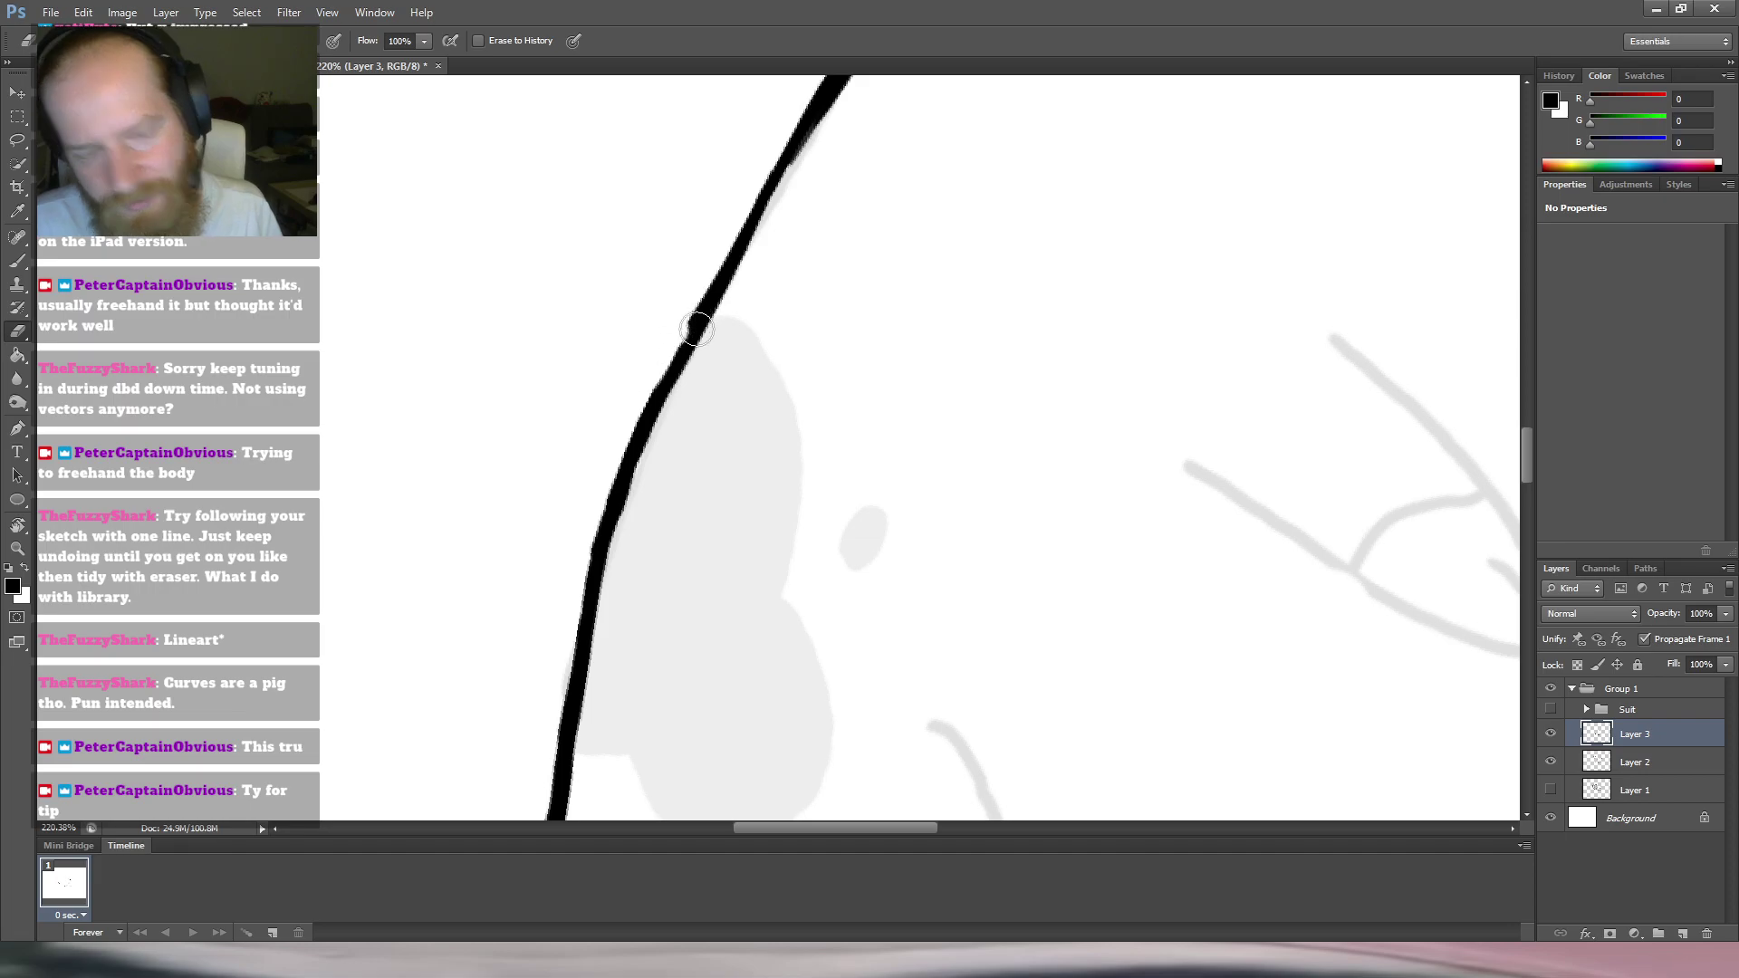
Fill in the uneven join in the back outline at the spot's upper end with short black strokes.
key("b")
left_click_drag(889, 214, 812, 199)
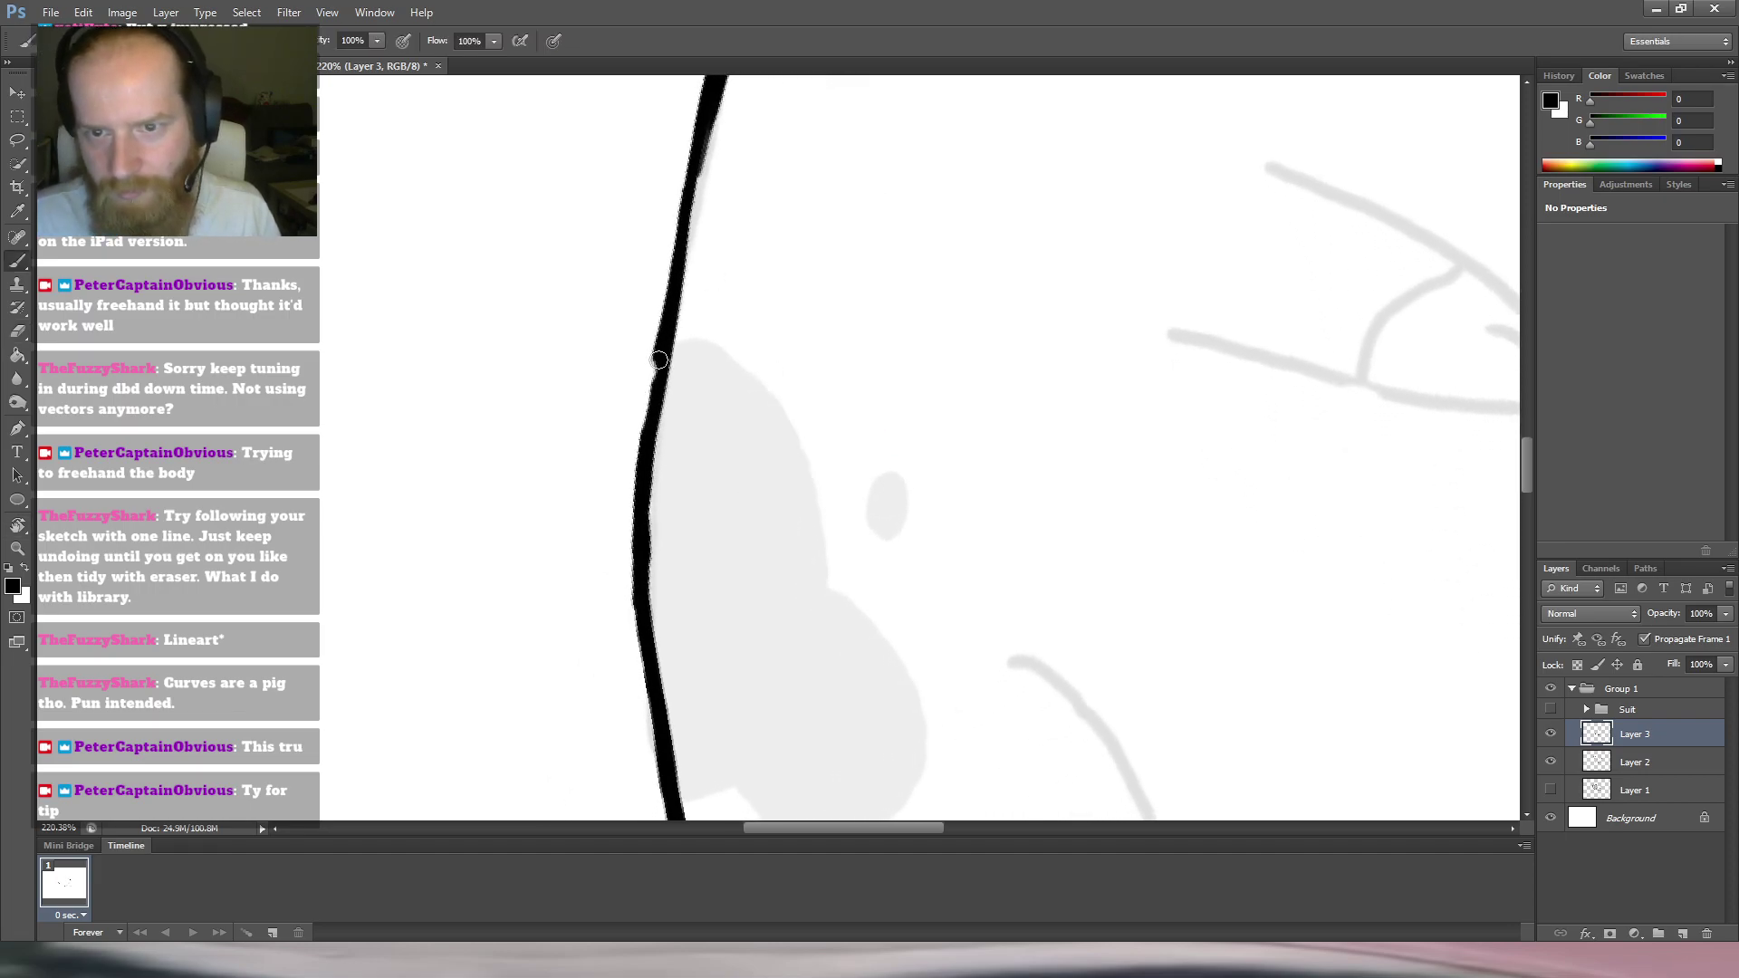
left_click_drag(666, 343, 653, 422)
mouse_move(657, 362)
left_mouse_down()
mouse_move(648, 462)
mouse_move(657, 360)
mouse_move(654, 413)
left_mouse_up()
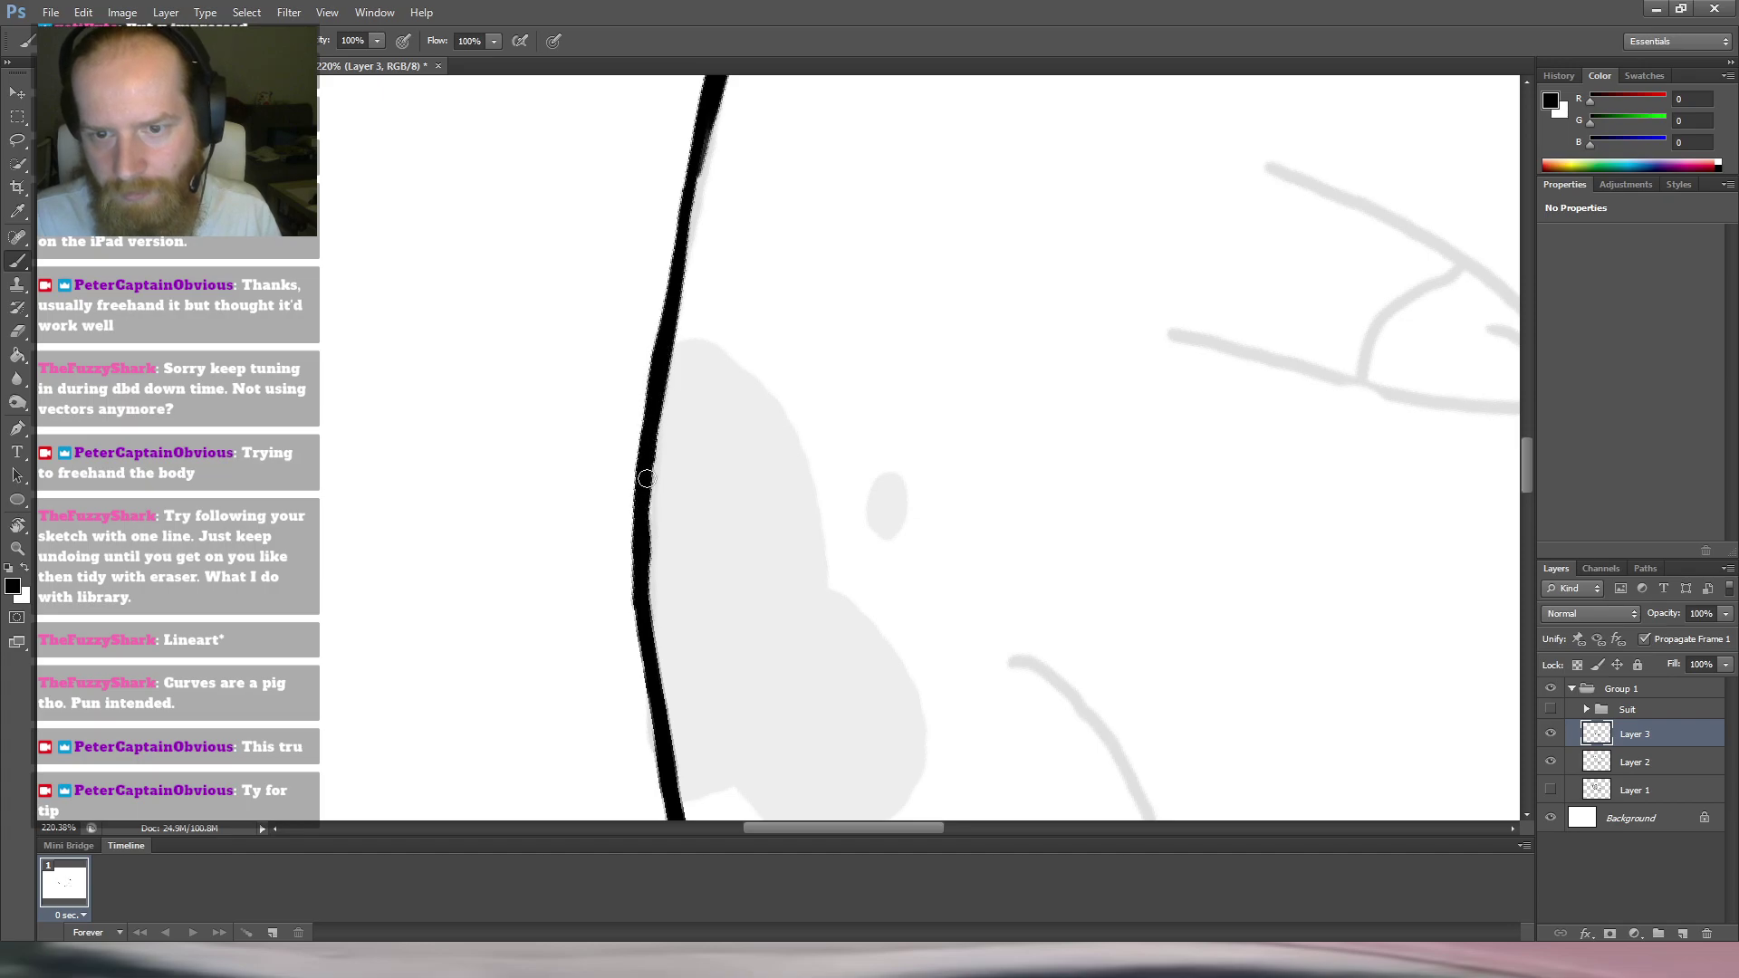
Fill the uneven inner edge of the back outline just above the large body spot with short black strokes.
key("e")
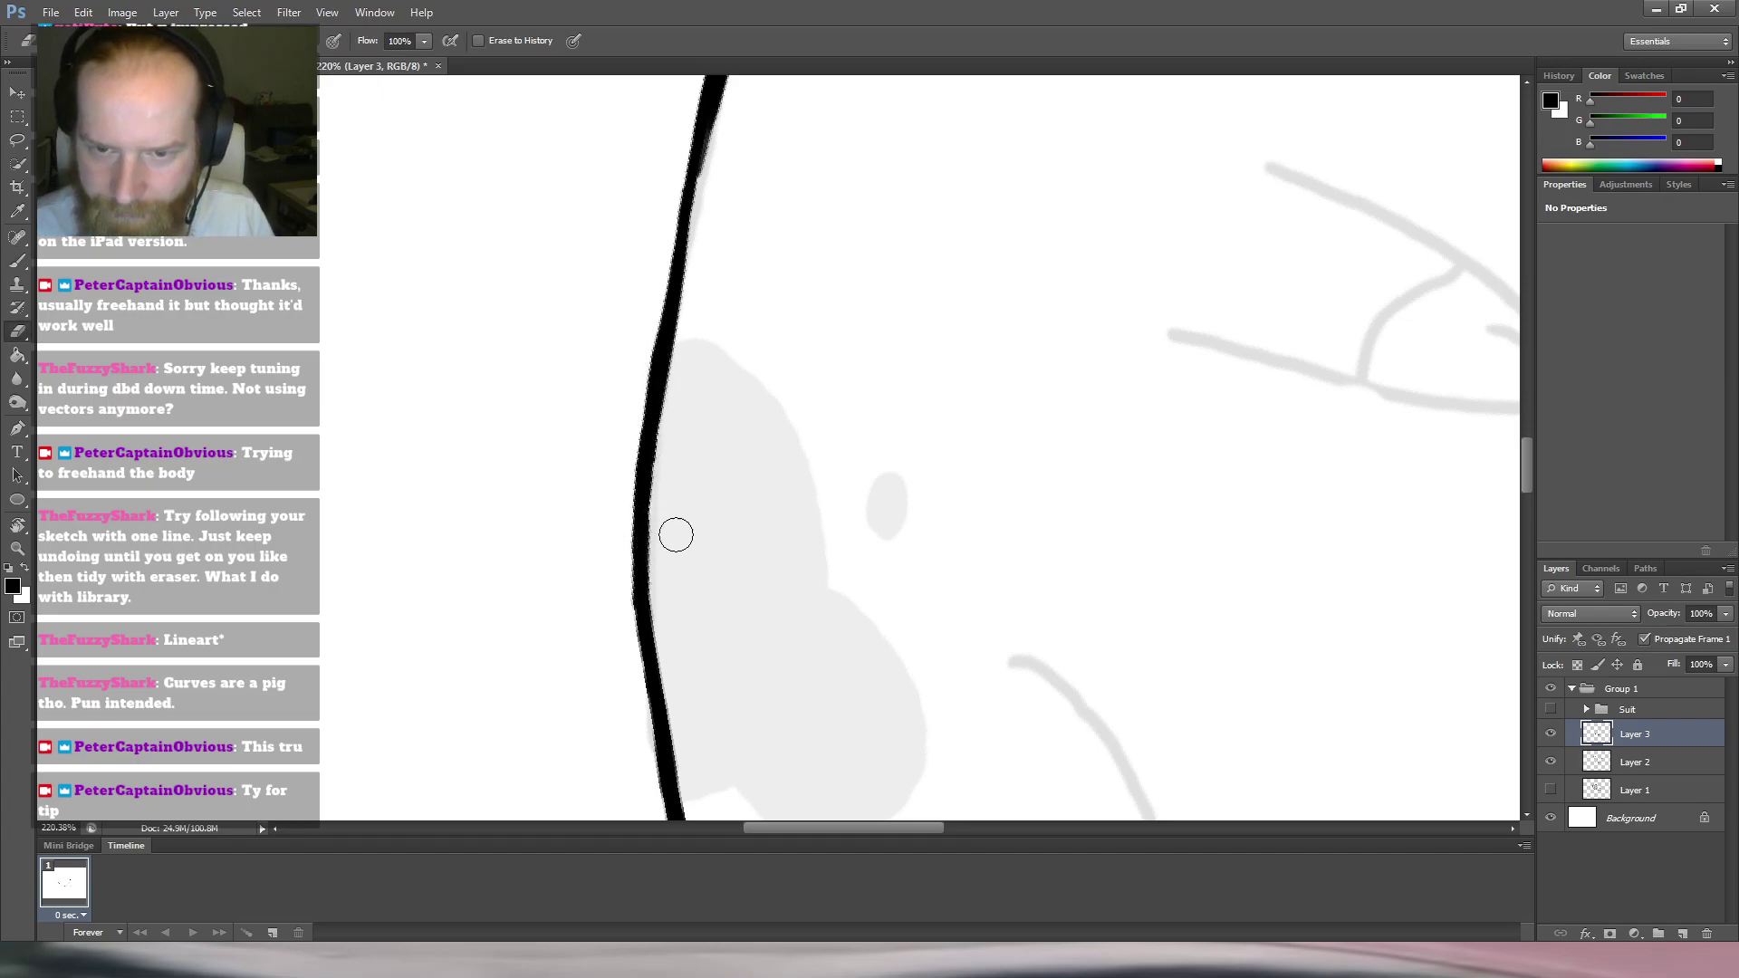
left_click_drag(834, 268, 792, 450)
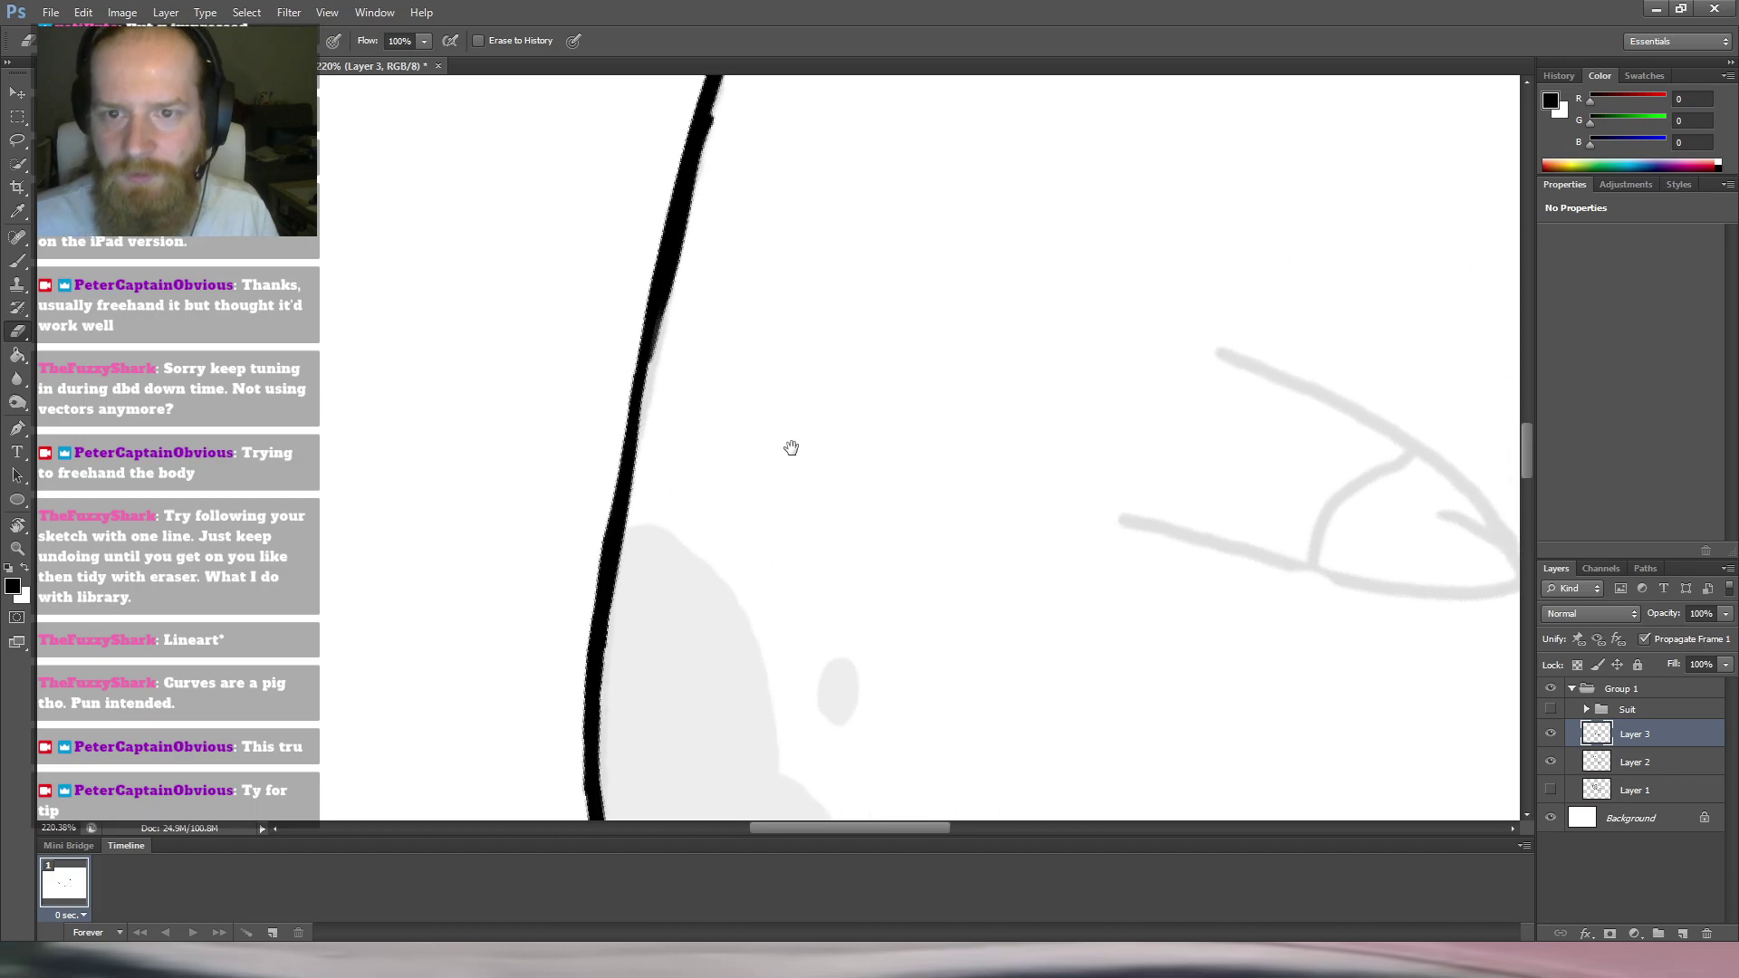
left_click_drag(797, 212, 793, 287)
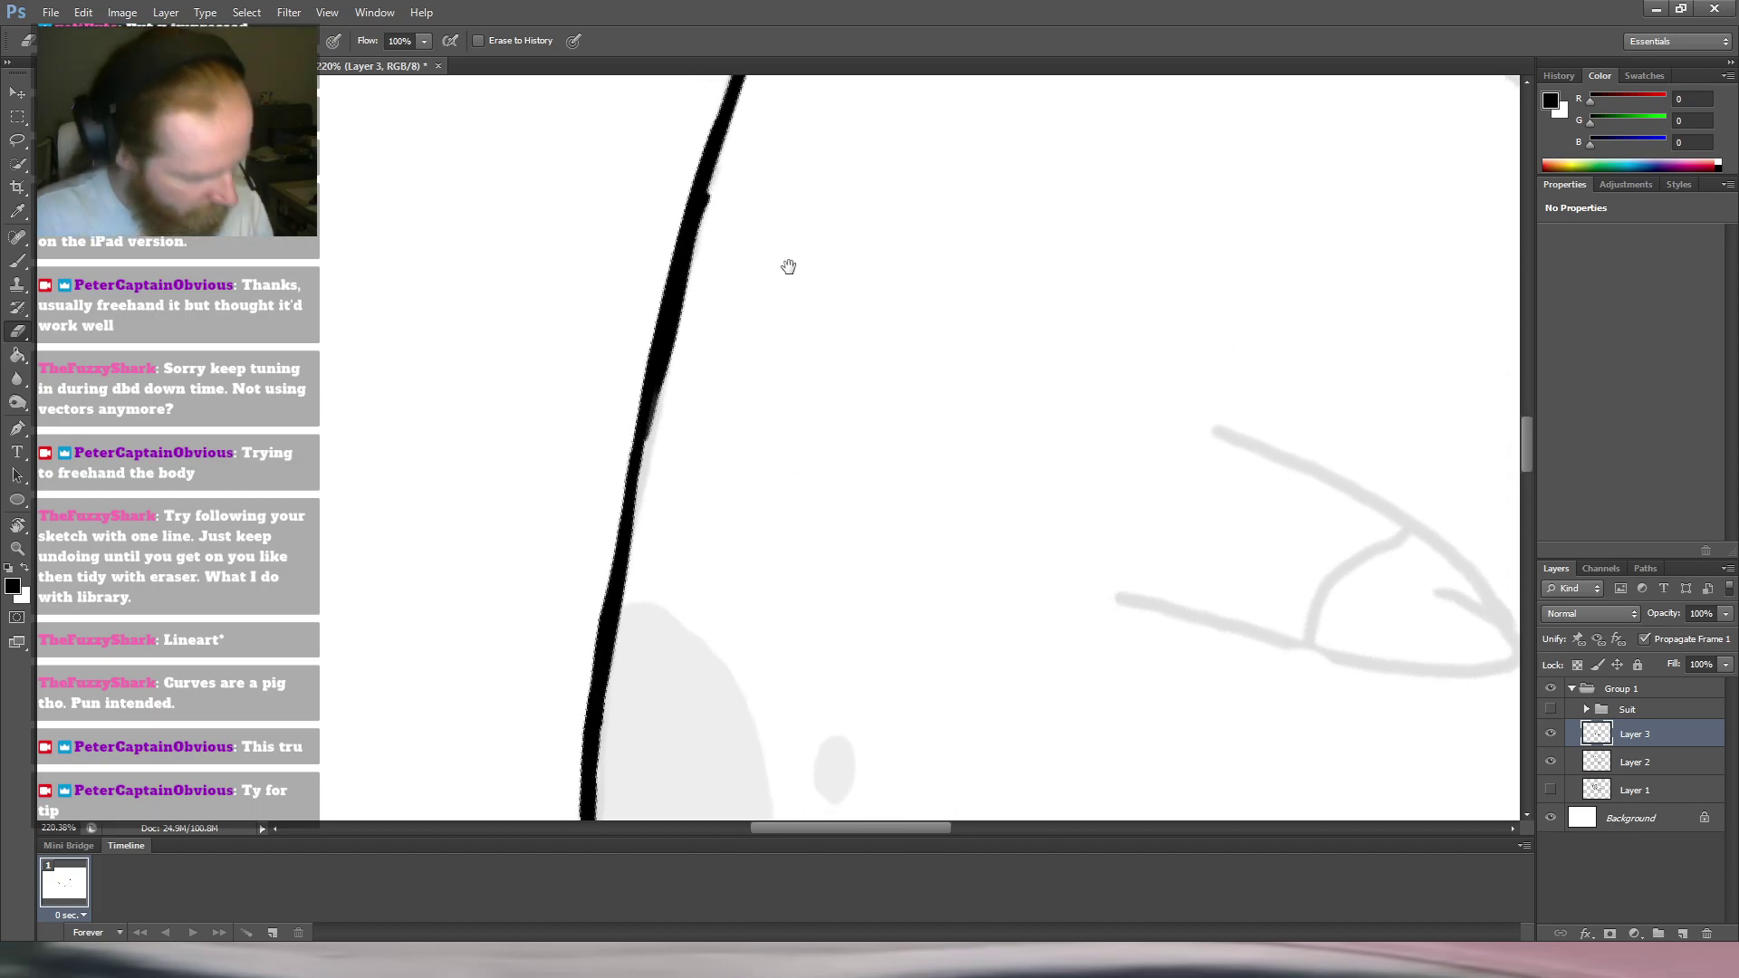
key("b")
left_click_drag(699, 426, 730, 357)
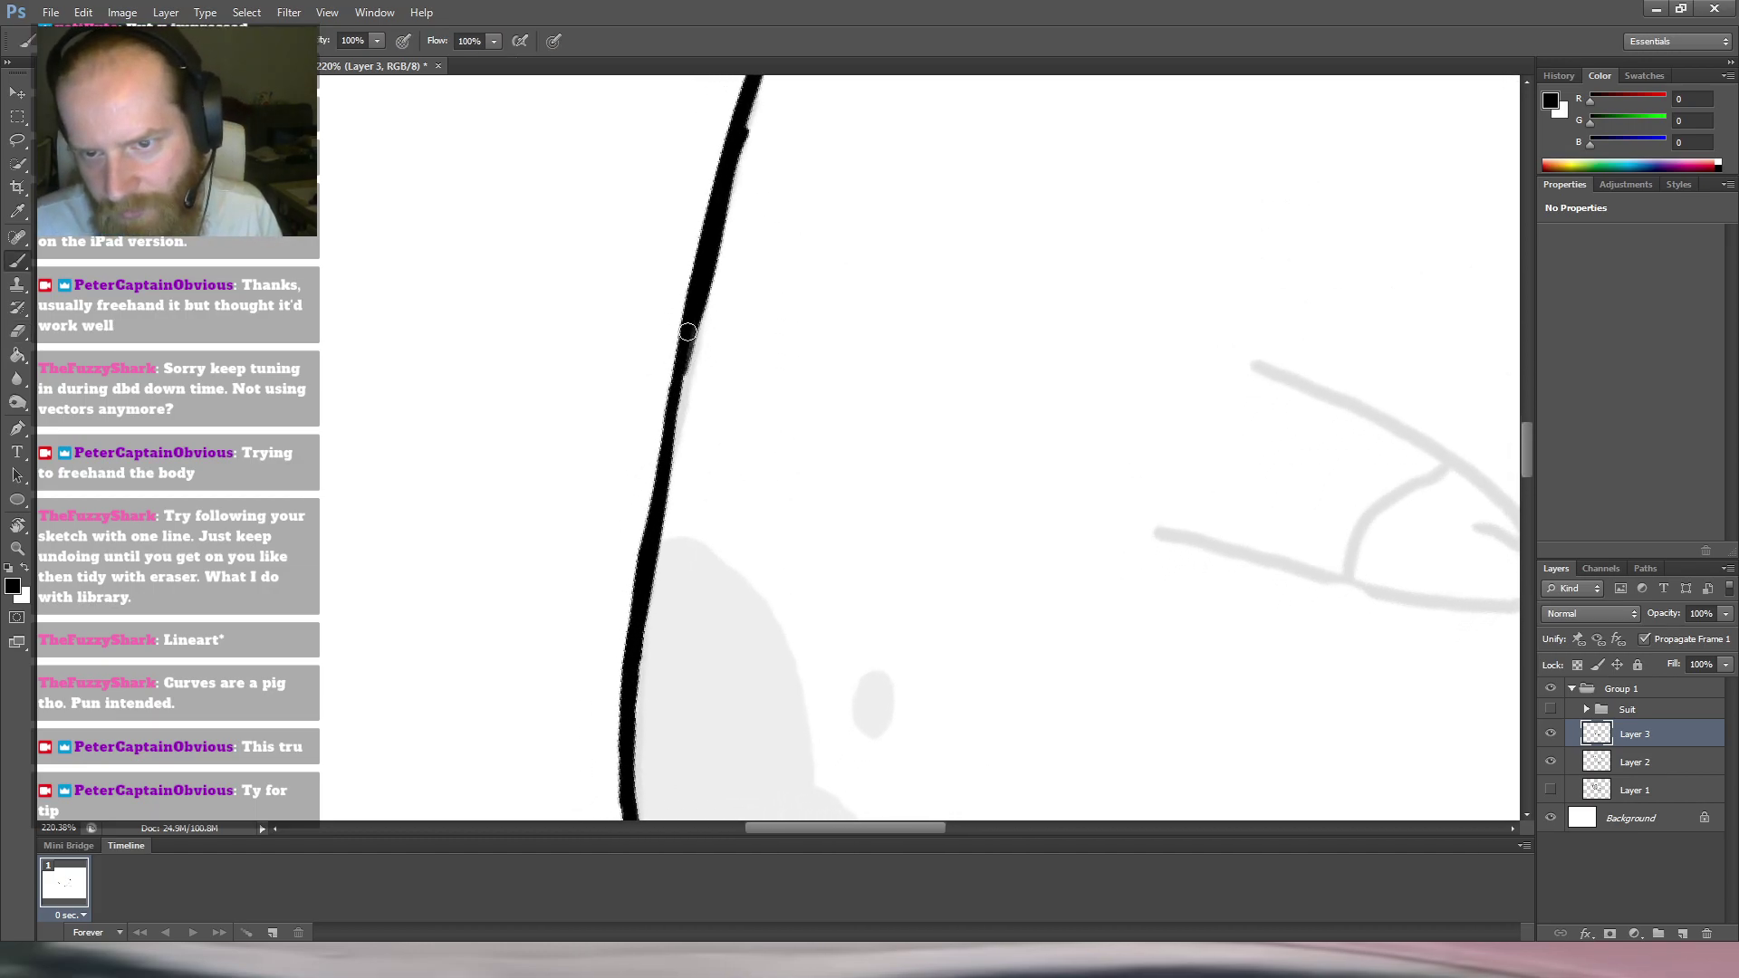
mouse_move(670, 418)
left_mouse_down()
mouse_move(665, 505)
mouse_move(682, 378)
left_mouse_up()
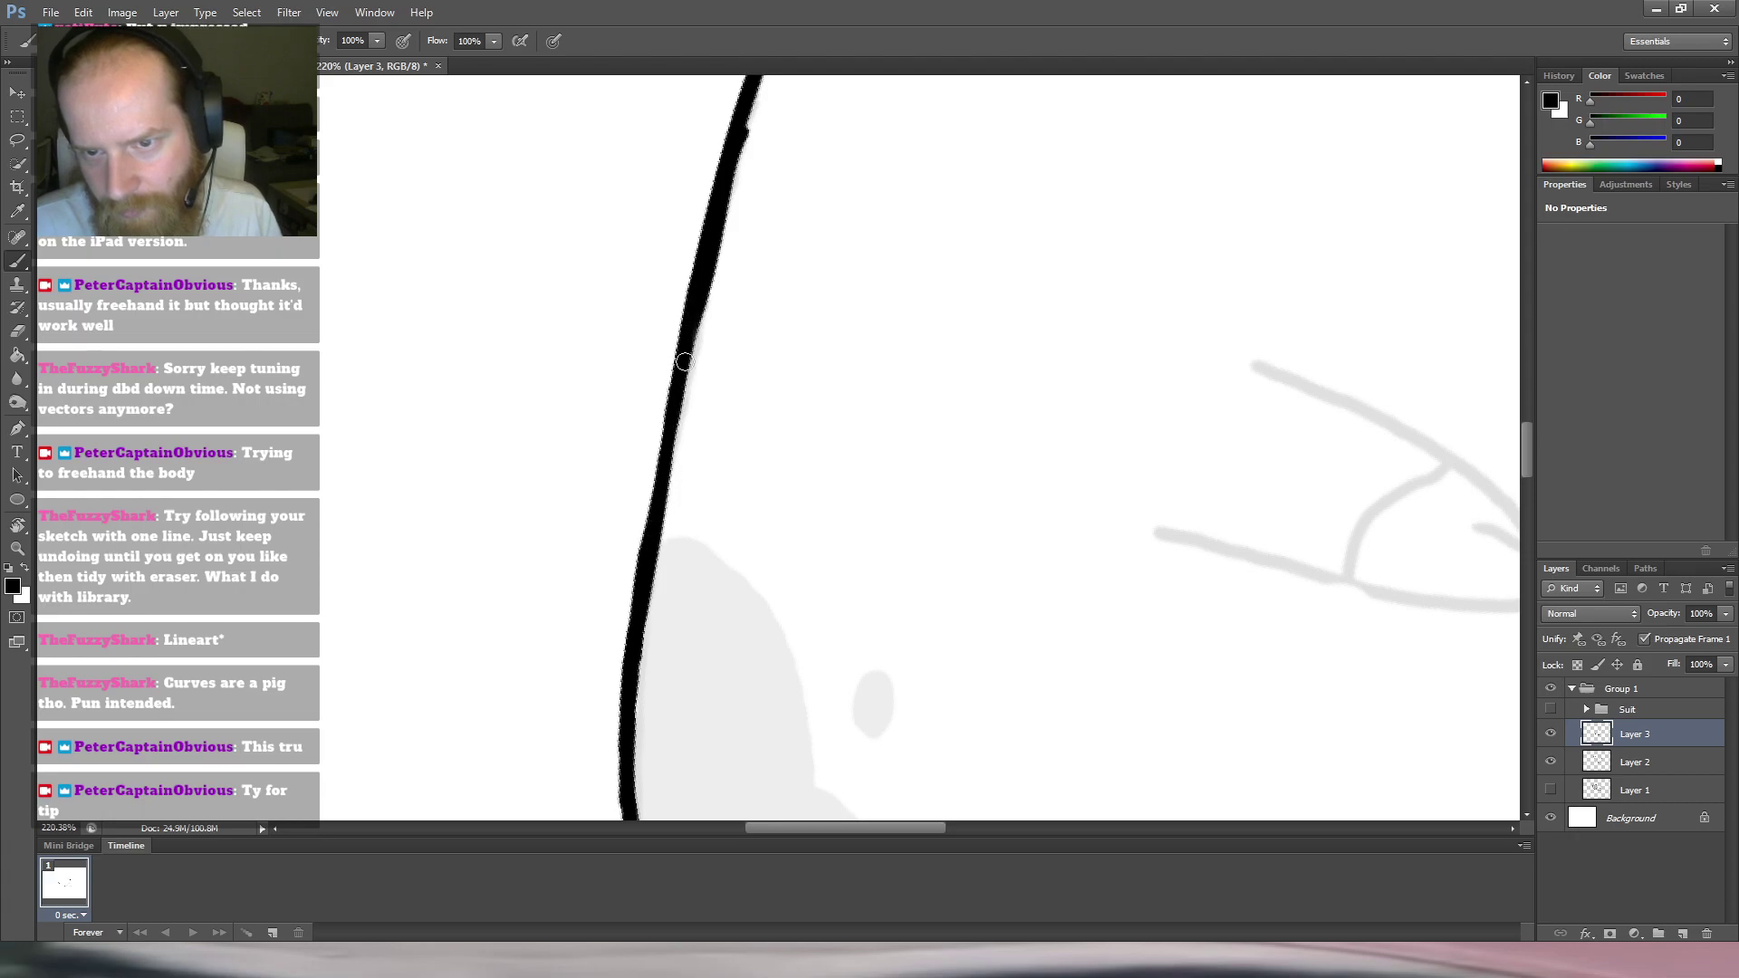
Thicken the outer edge of the back outline down to the top of the large spot, and trim its inner edge with the eraser.
key("e")
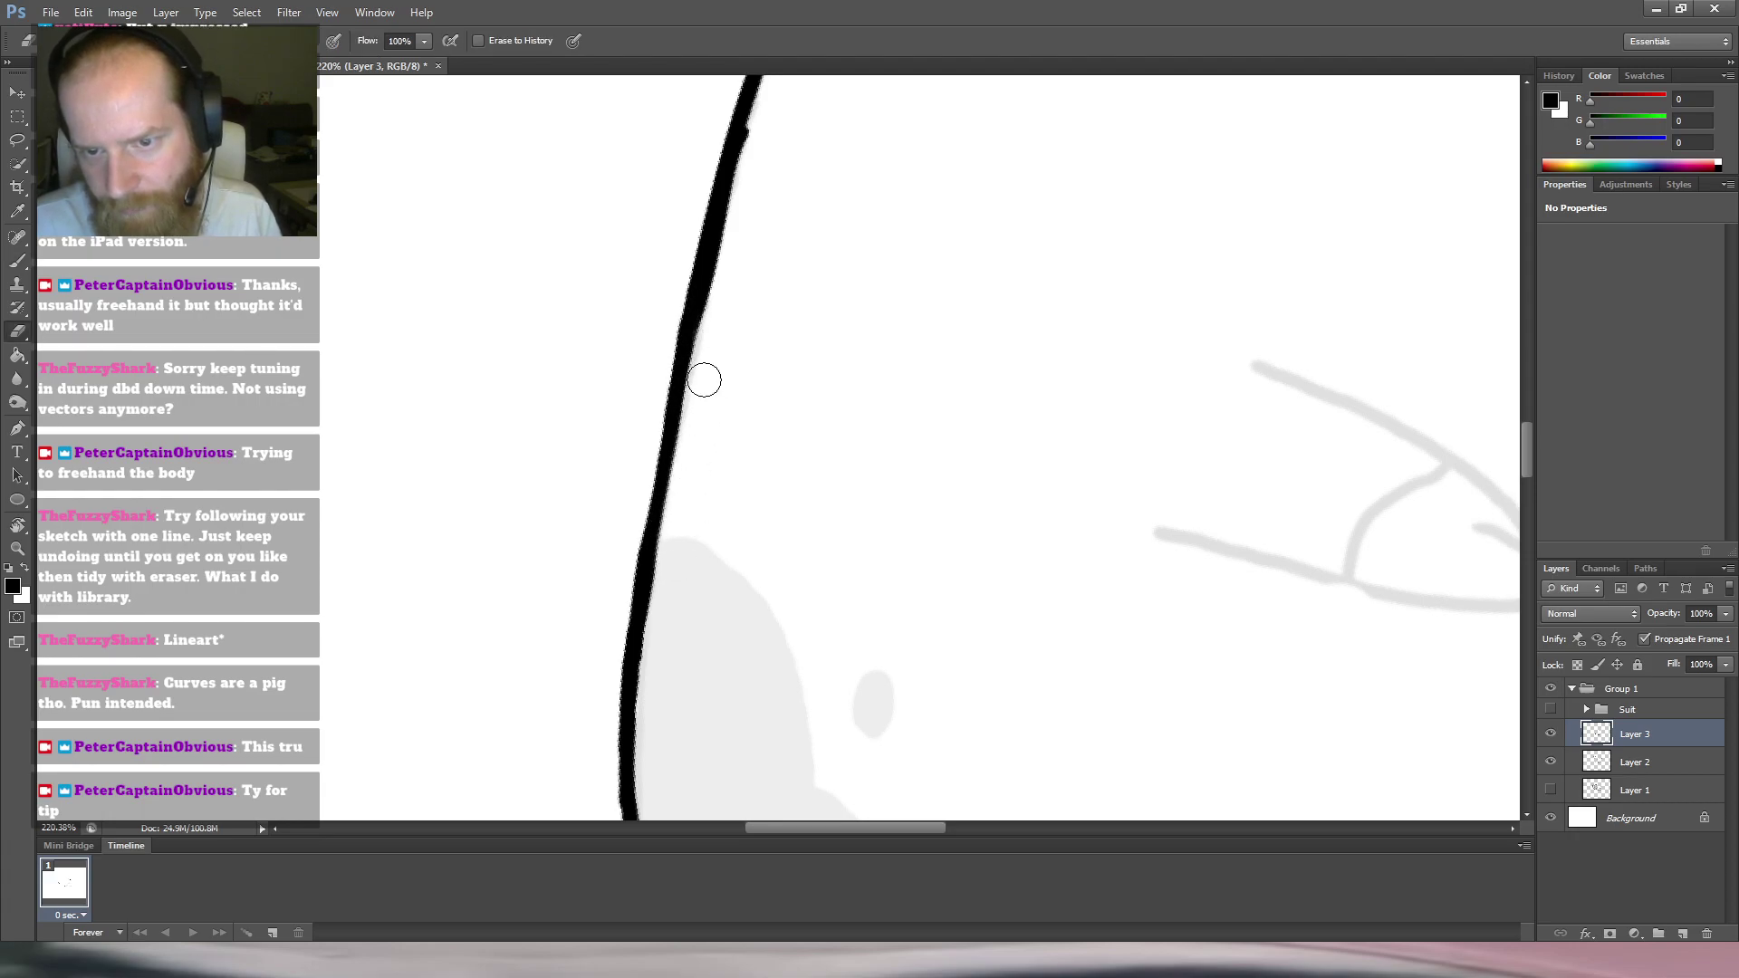
key("b")
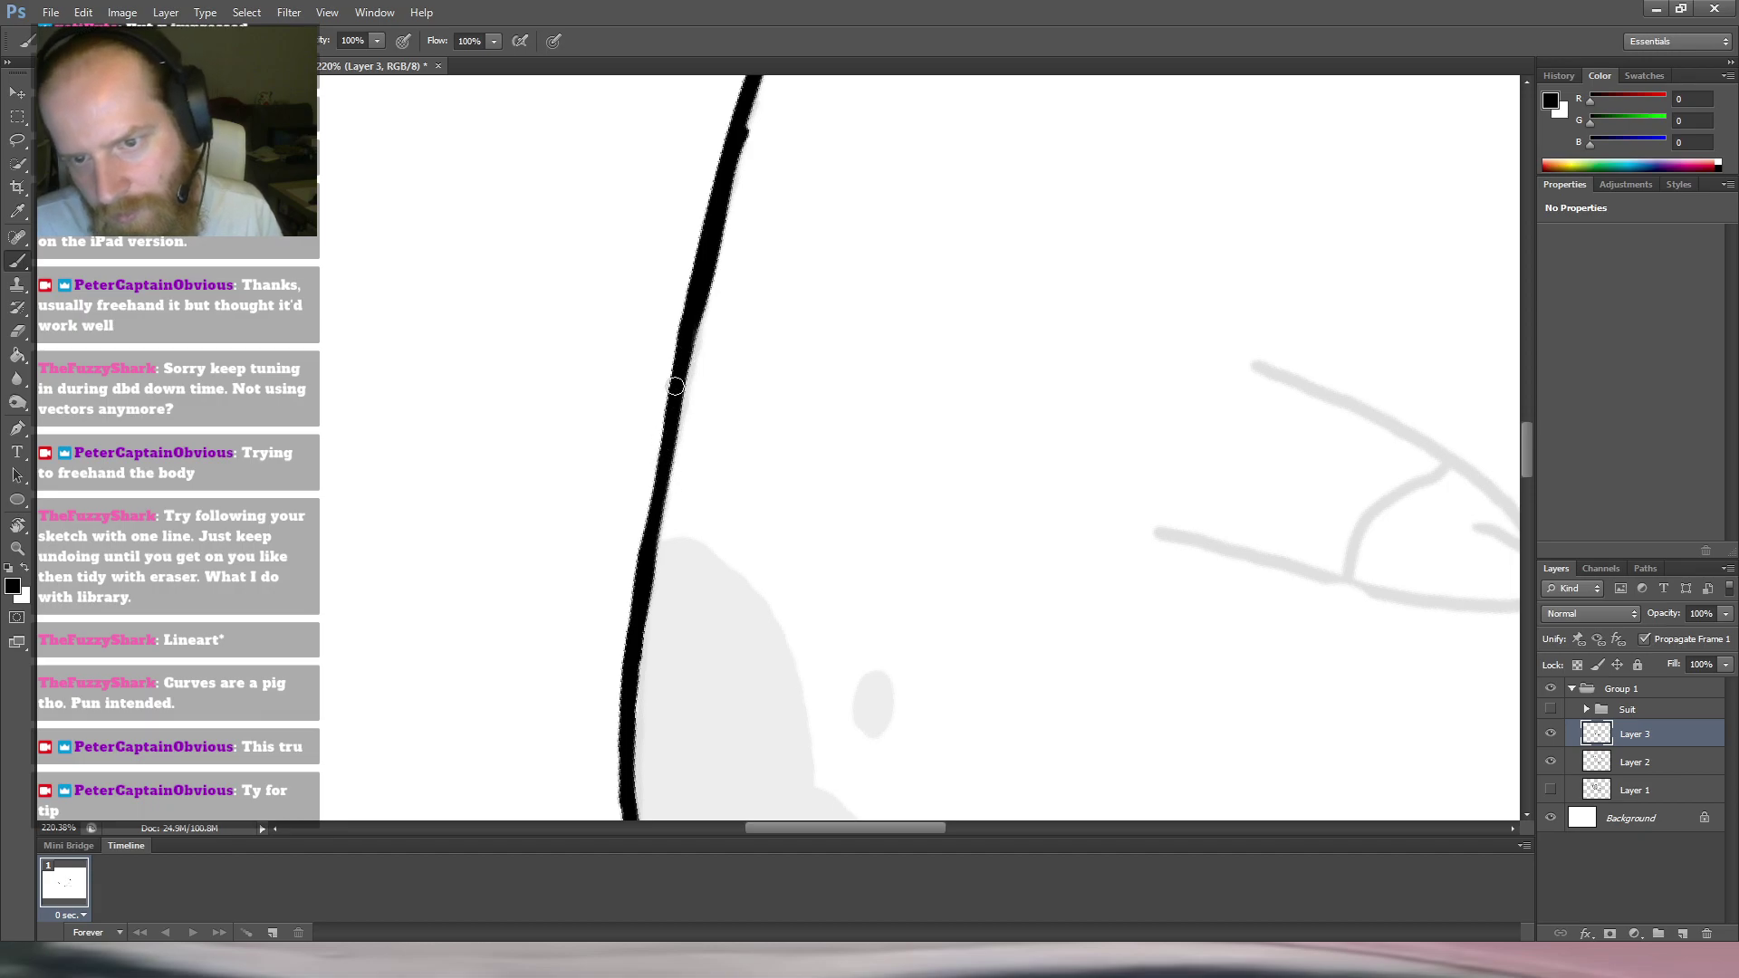
left_click_drag(665, 443, 646, 560)
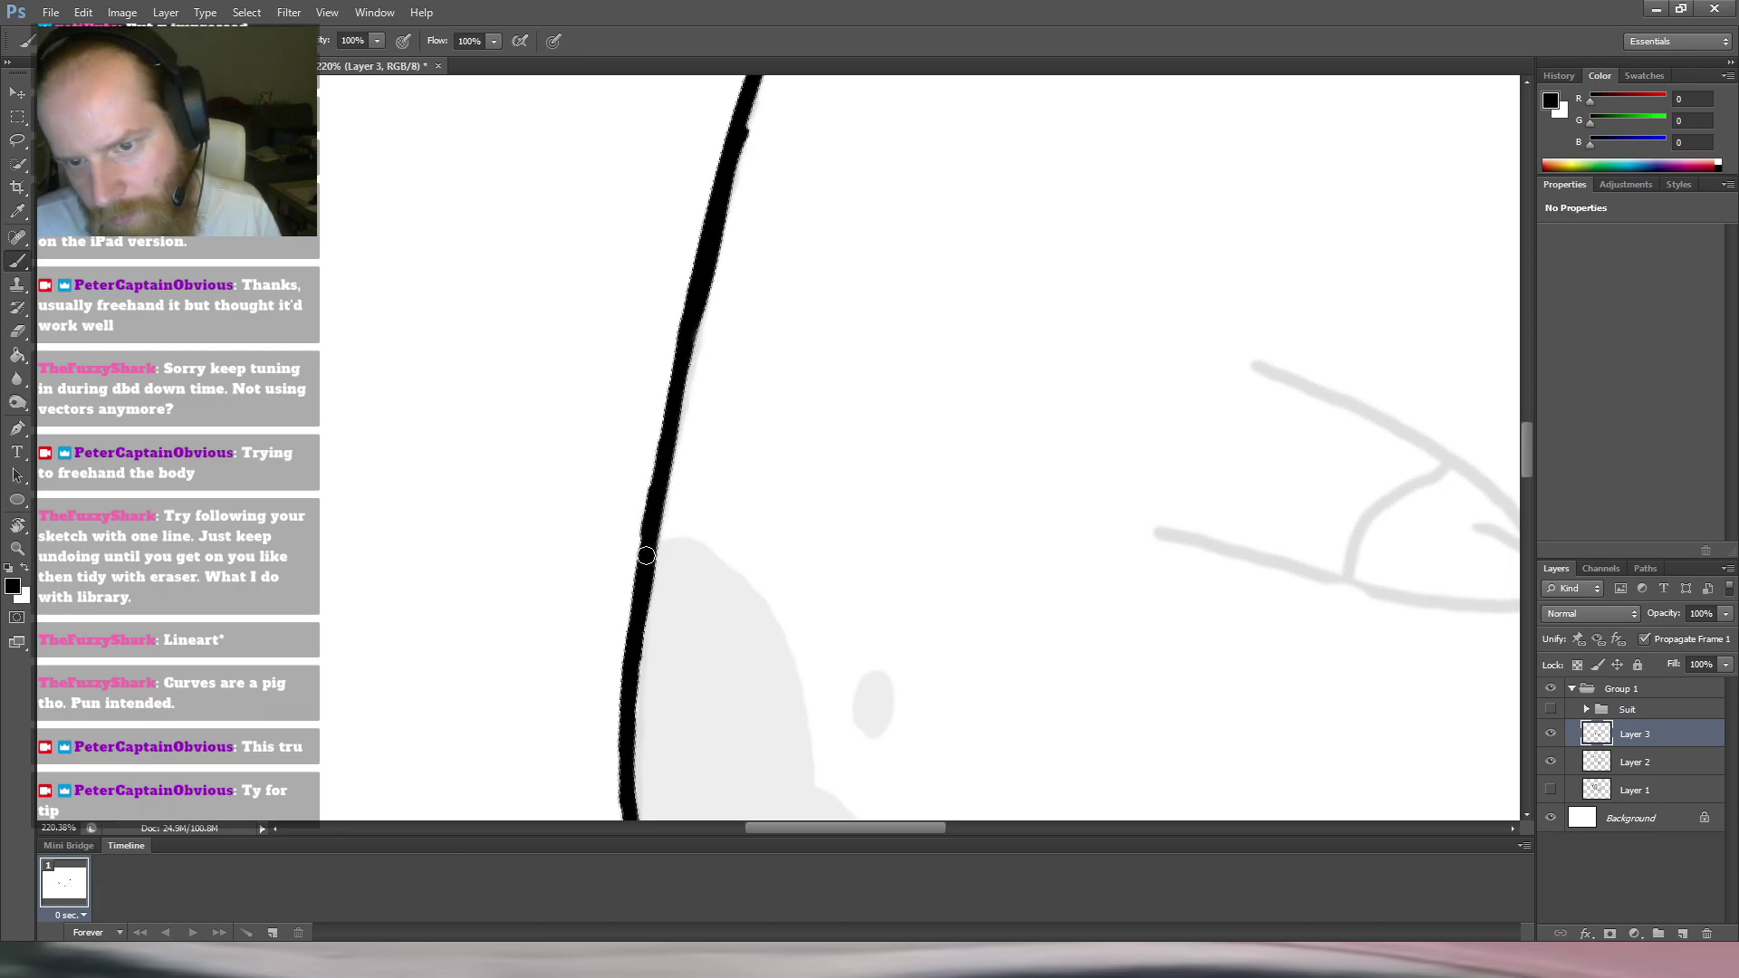
left_click_drag(694, 297, 649, 542)
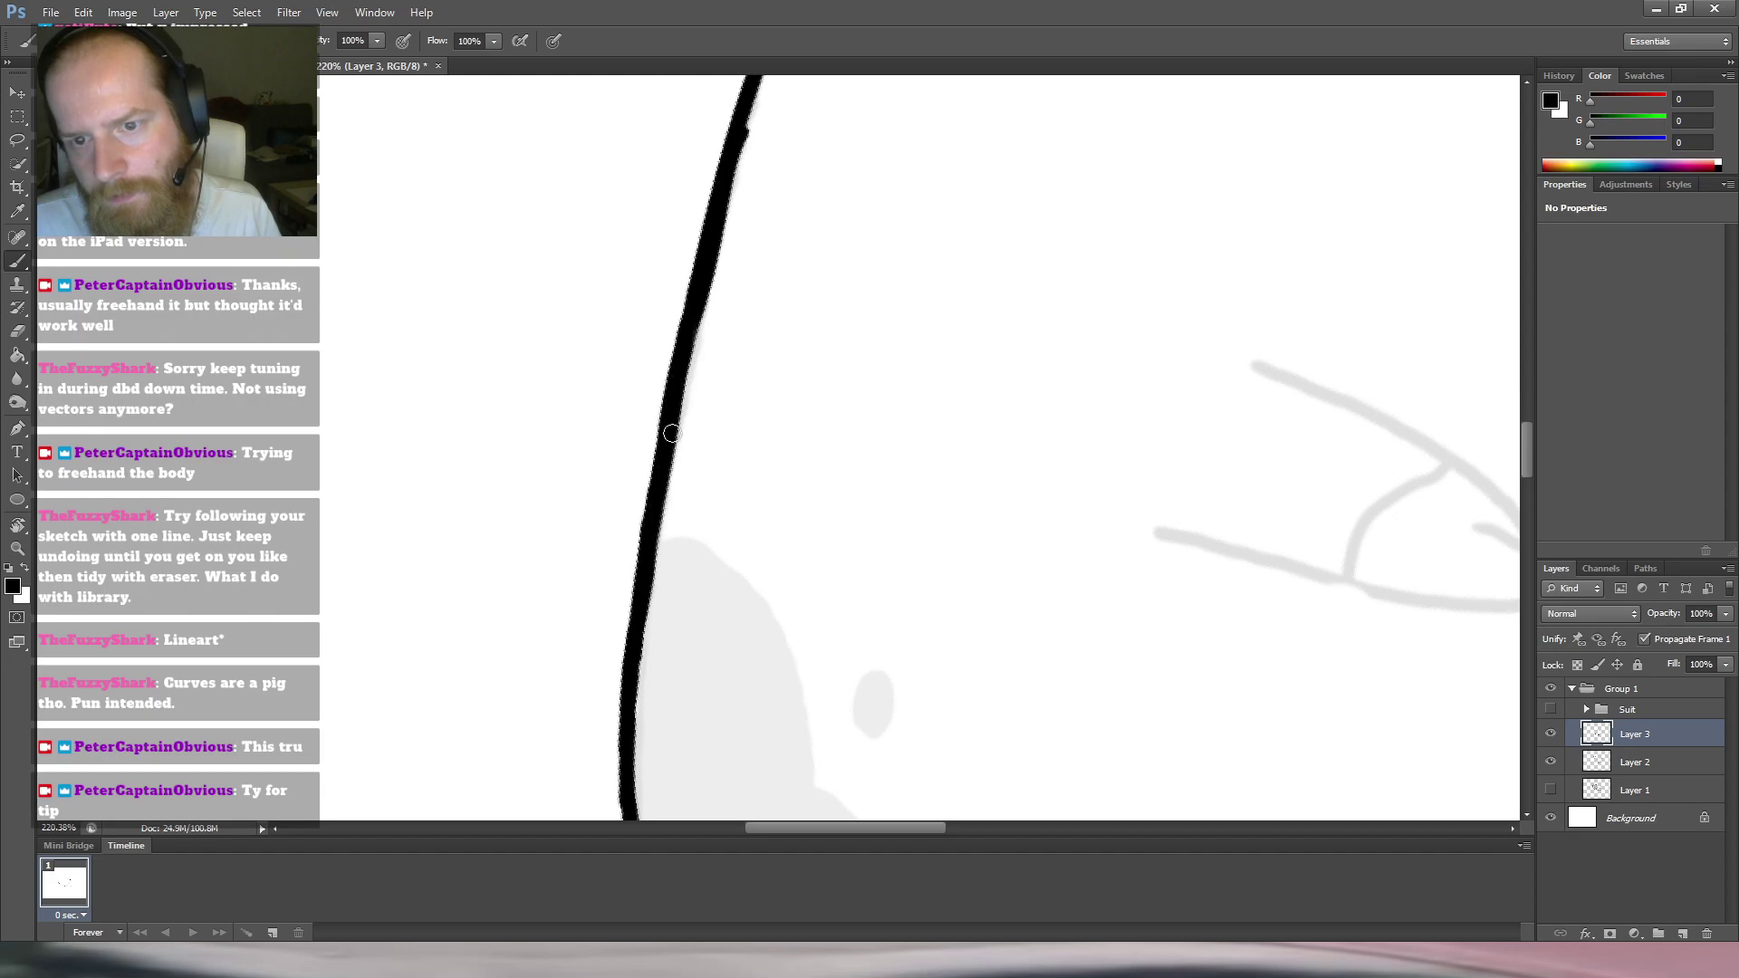
key("e")
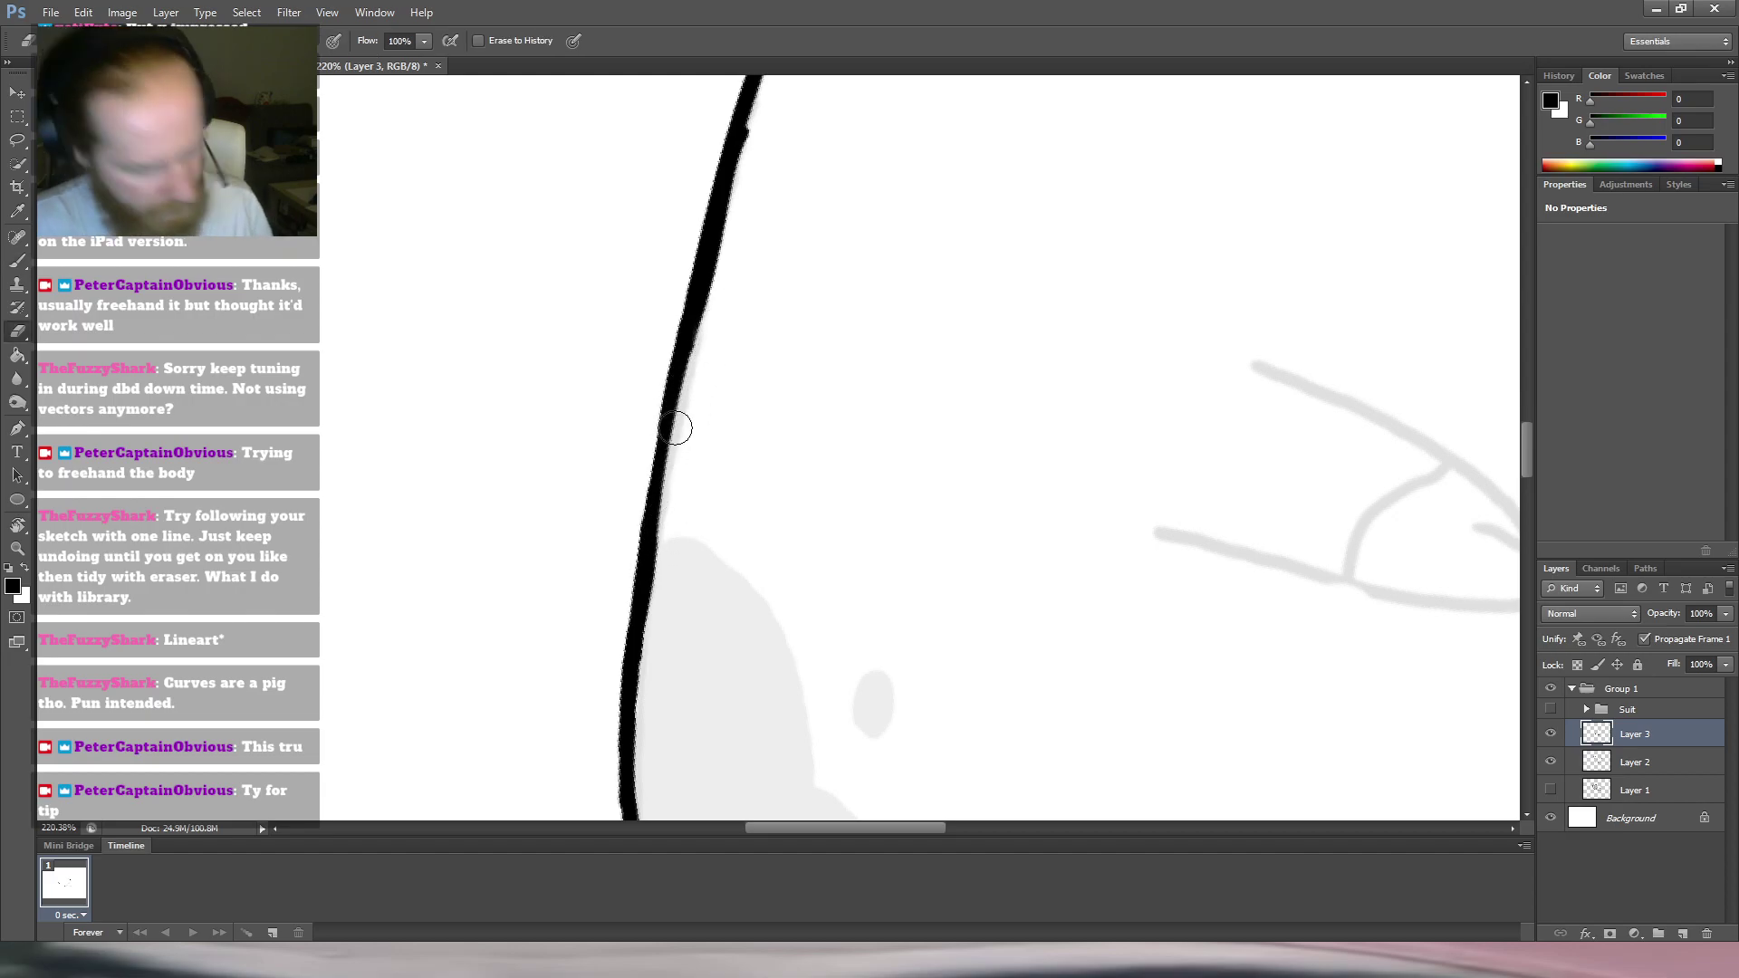
key("b")
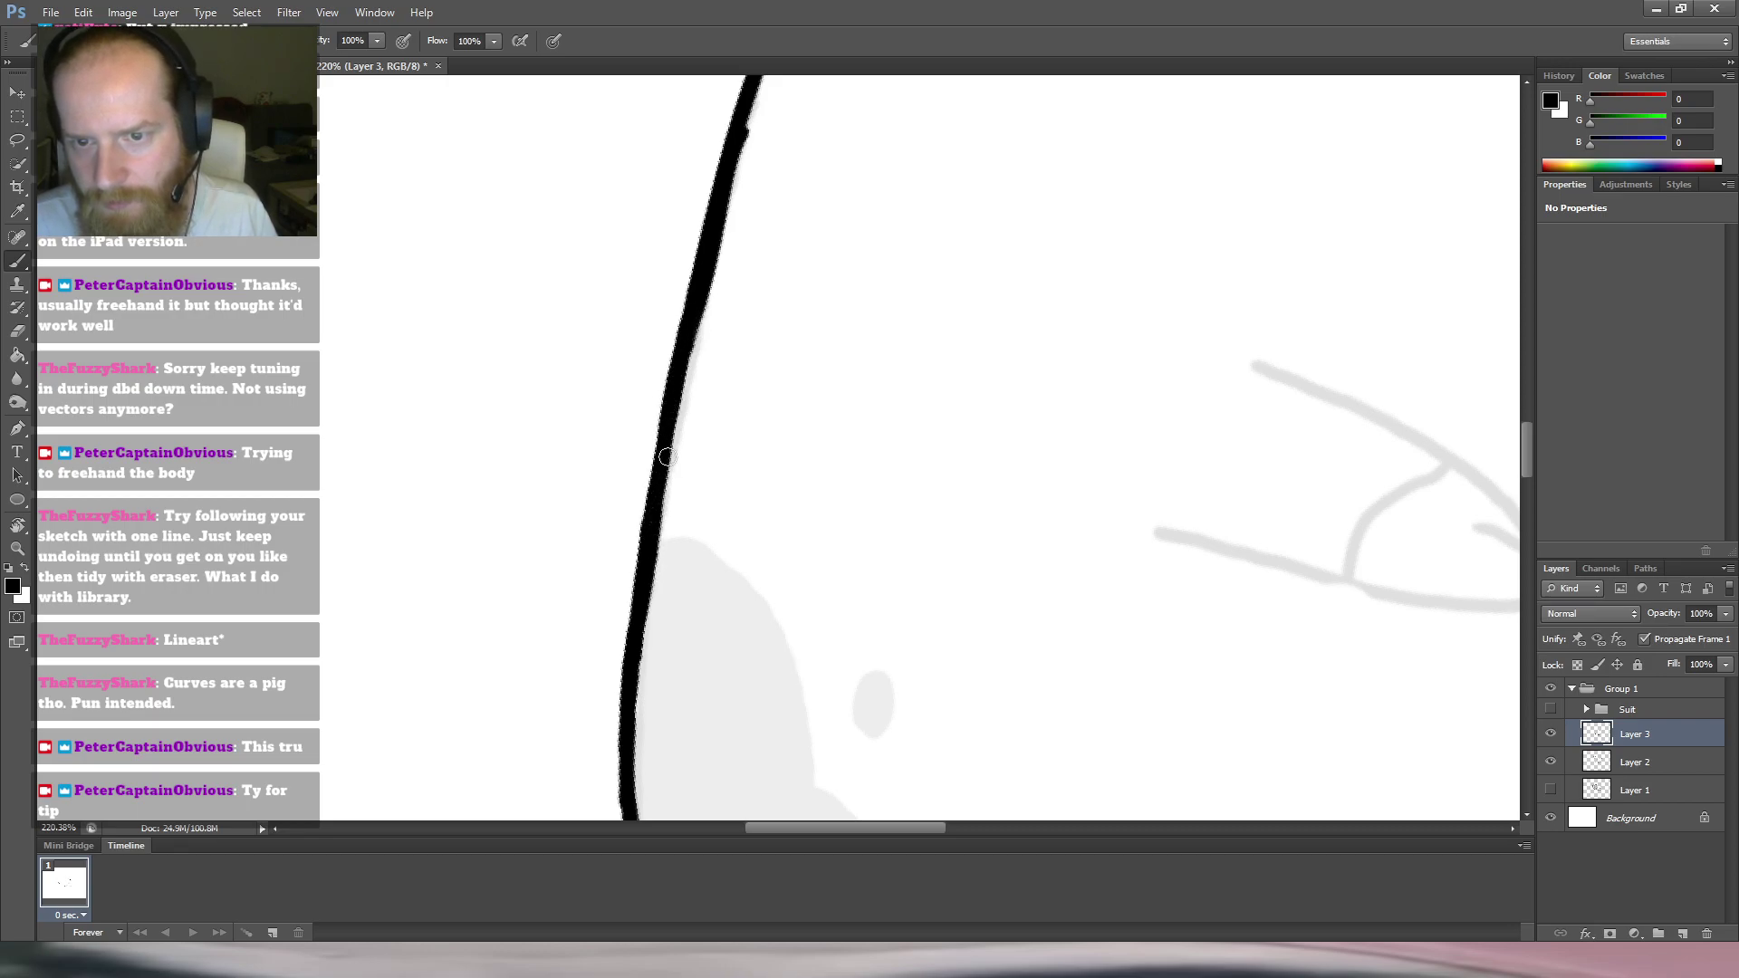
Smooth the bumps in the back outline midway between the large spot and the ear, shaving the inner edge and refilling it with black.
left_click_drag(726, 247, 703, 361)
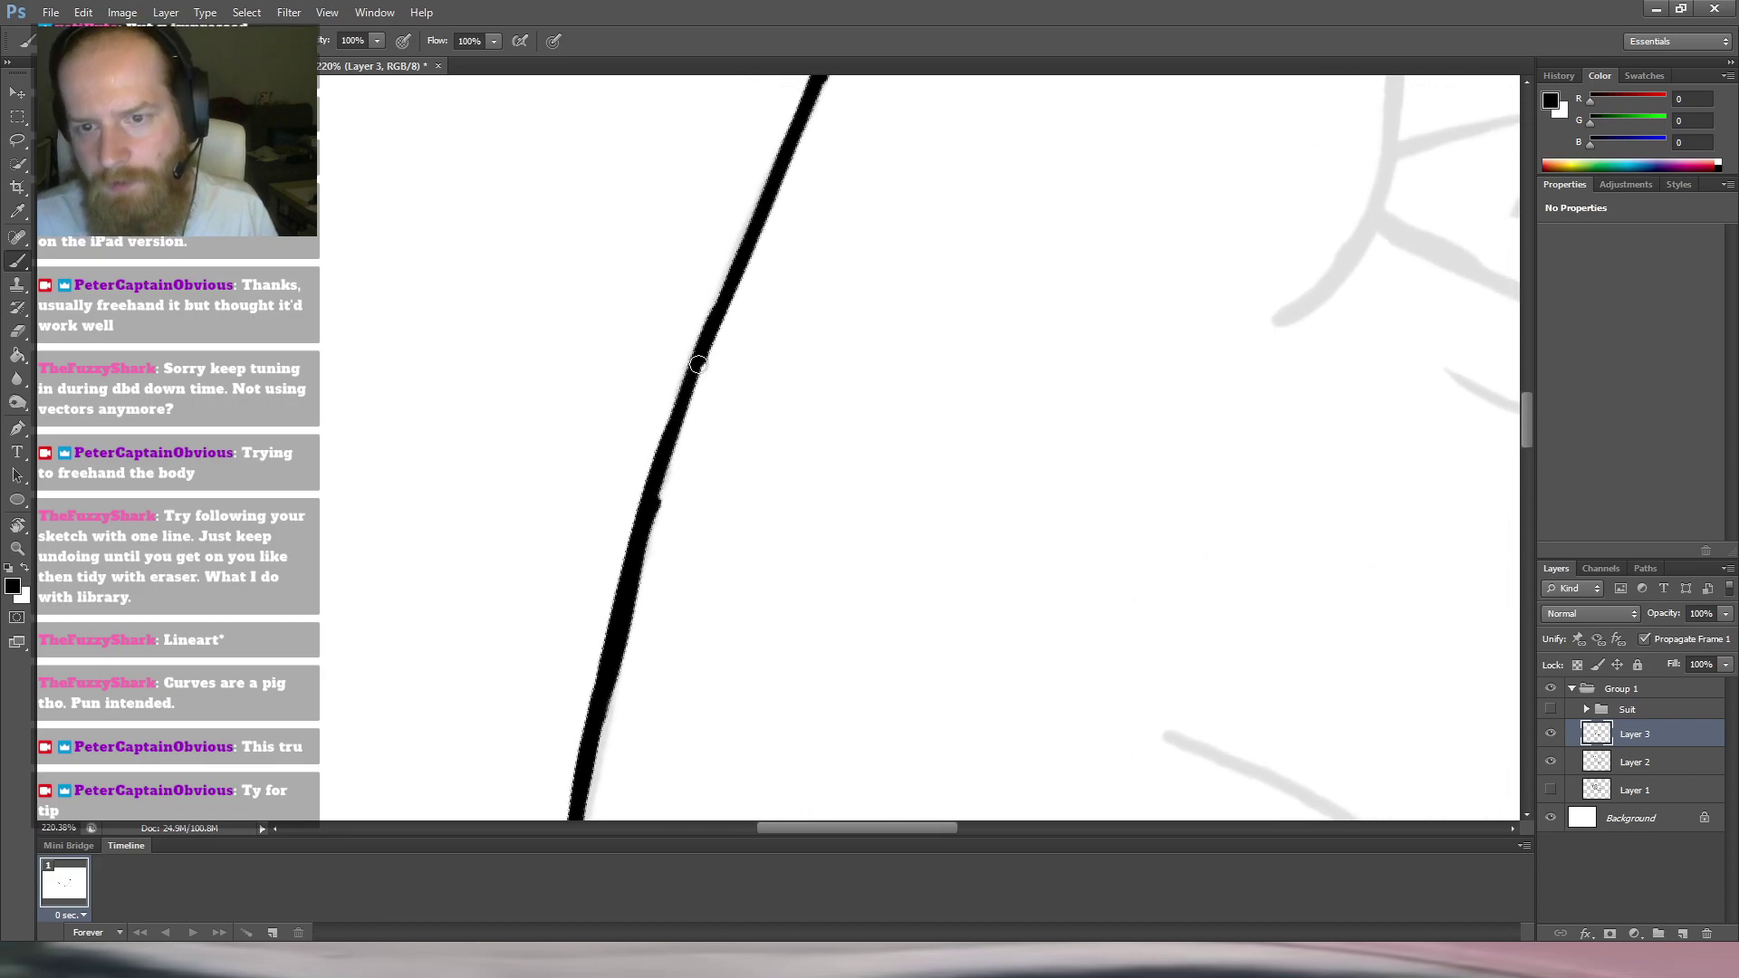
key("r")
mouse_move(942, 199)
left_mouse_down()
mouse_move(920, 187)
mouse_move(827, 221)
left_mouse_up()
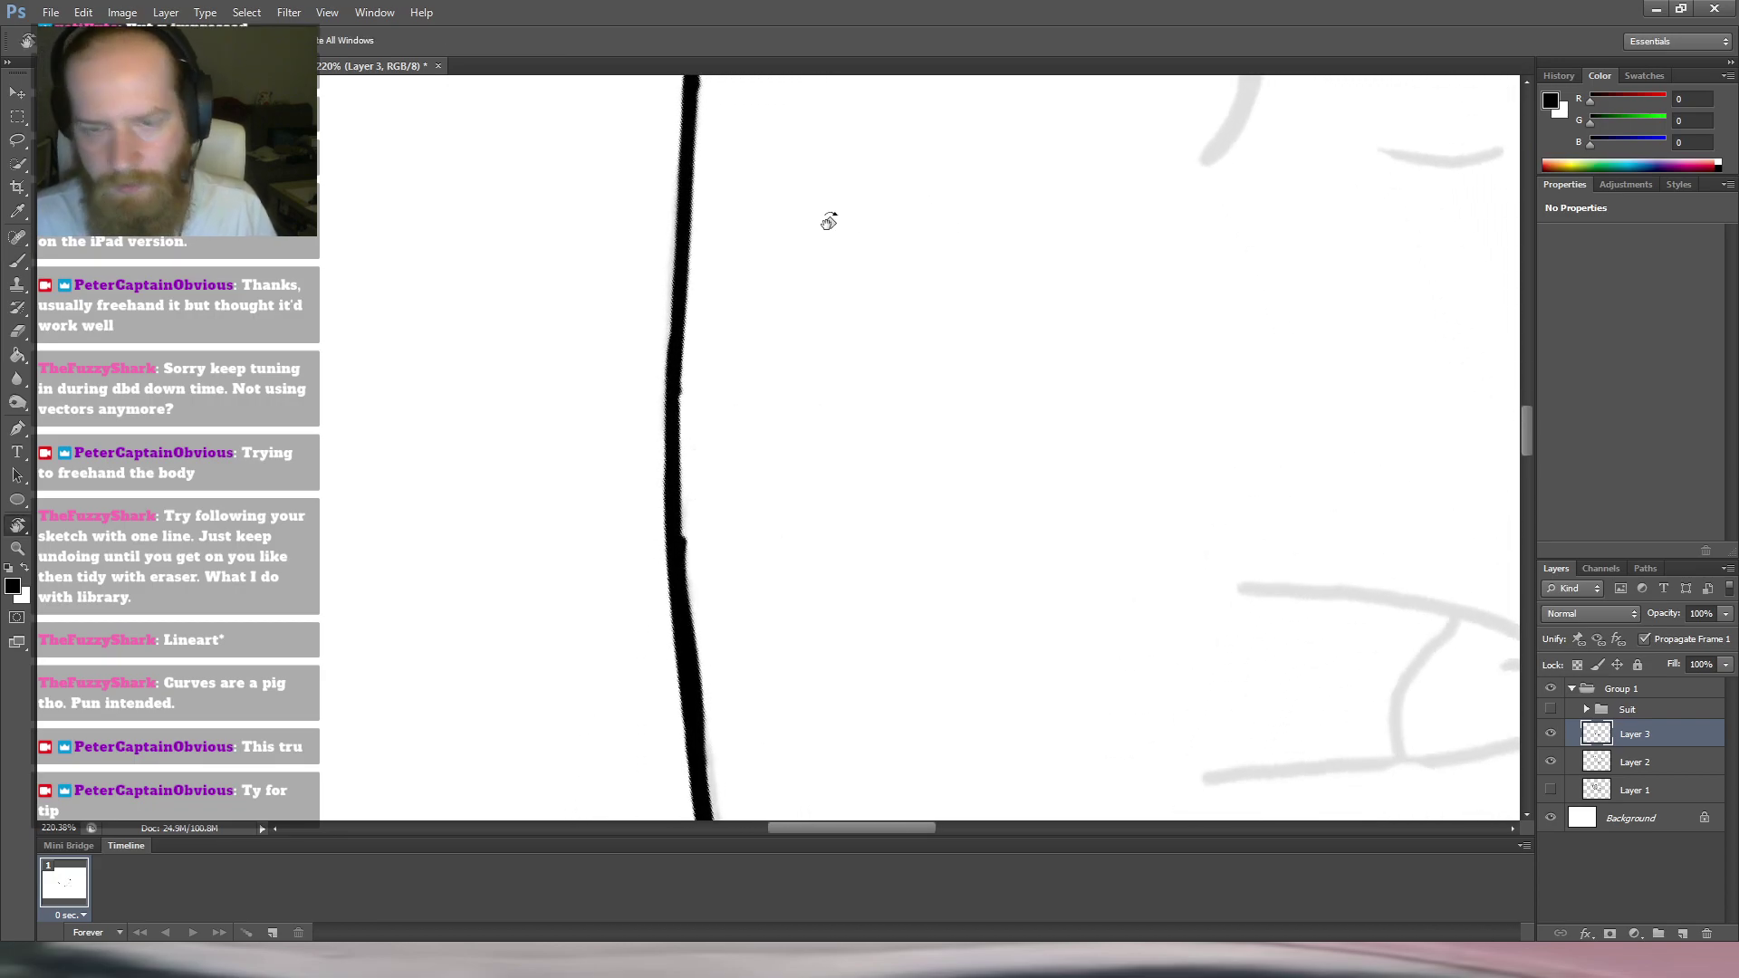
key("b")
mouse_move(677, 402)
left_mouse_down()
mouse_move(679, 561)
mouse_move(678, 384)
mouse_move(686, 580)
left_mouse_up()
key("e")
left_click_drag(701, 355, 698, 590)
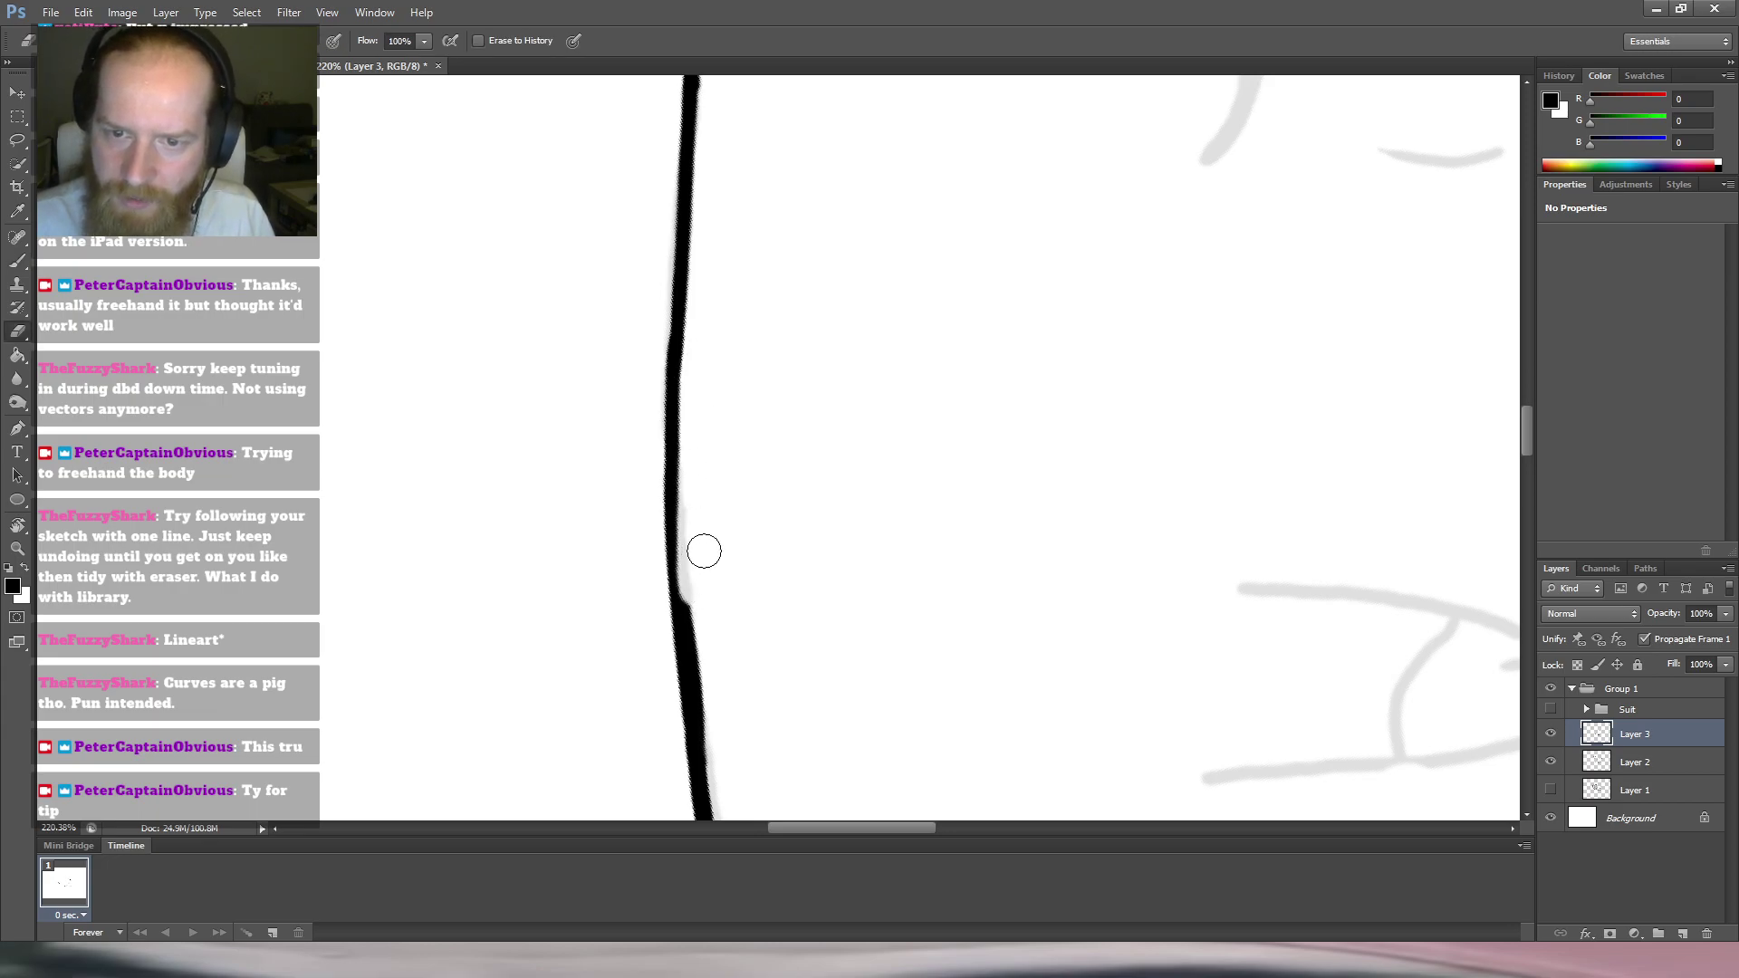
key("b")
mouse_move(673, 513)
left_mouse_down()
mouse_move(679, 630)
mouse_move(674, 516)
mouse_move(688, 634)
left_mouse_up()
left_click_drag(677, 535, 678, 402)
Thicken the upper end of the back outline below the ear with black strokes, and trim its inner edge with the eraser.
mouse_move(797, 253)
left_mouse_down()
mouse_move(777, 477)
mouse_move(777, 462)
left_mouse_up()
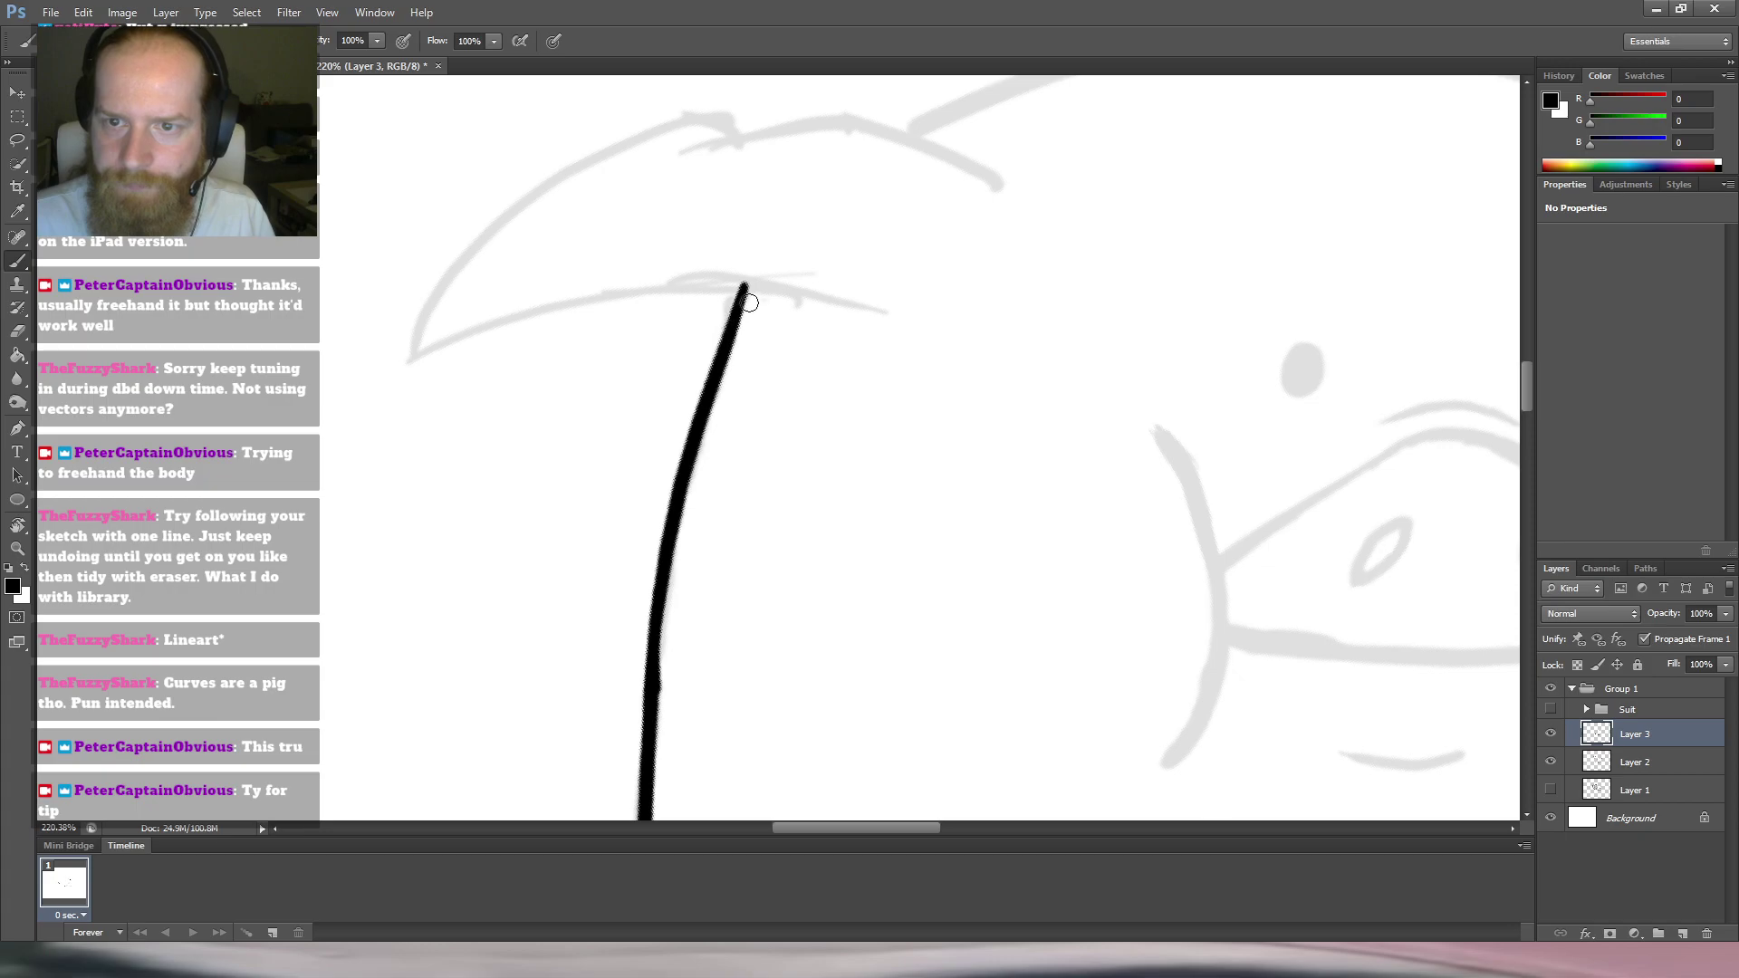
left_click_drag(746, 286, 693, 497)
key("r")
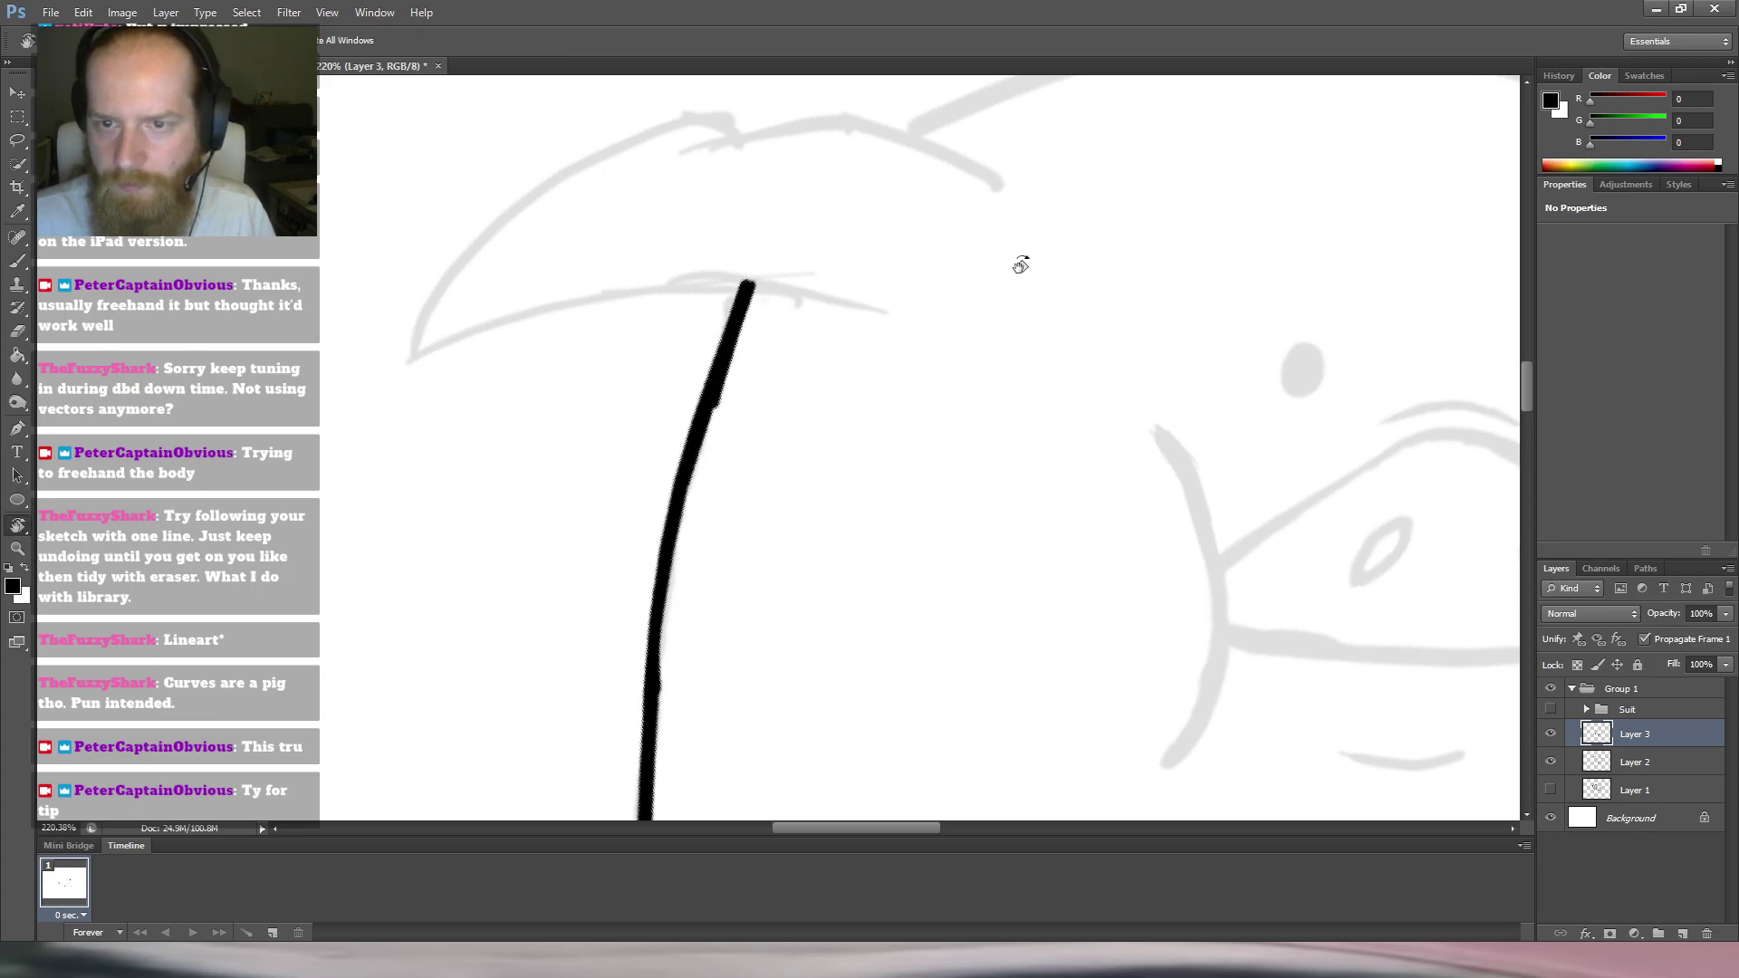
left_click_drag(856, 279, 808, 334)
key("b")
left_click_drag(885, 407, 824, 365)
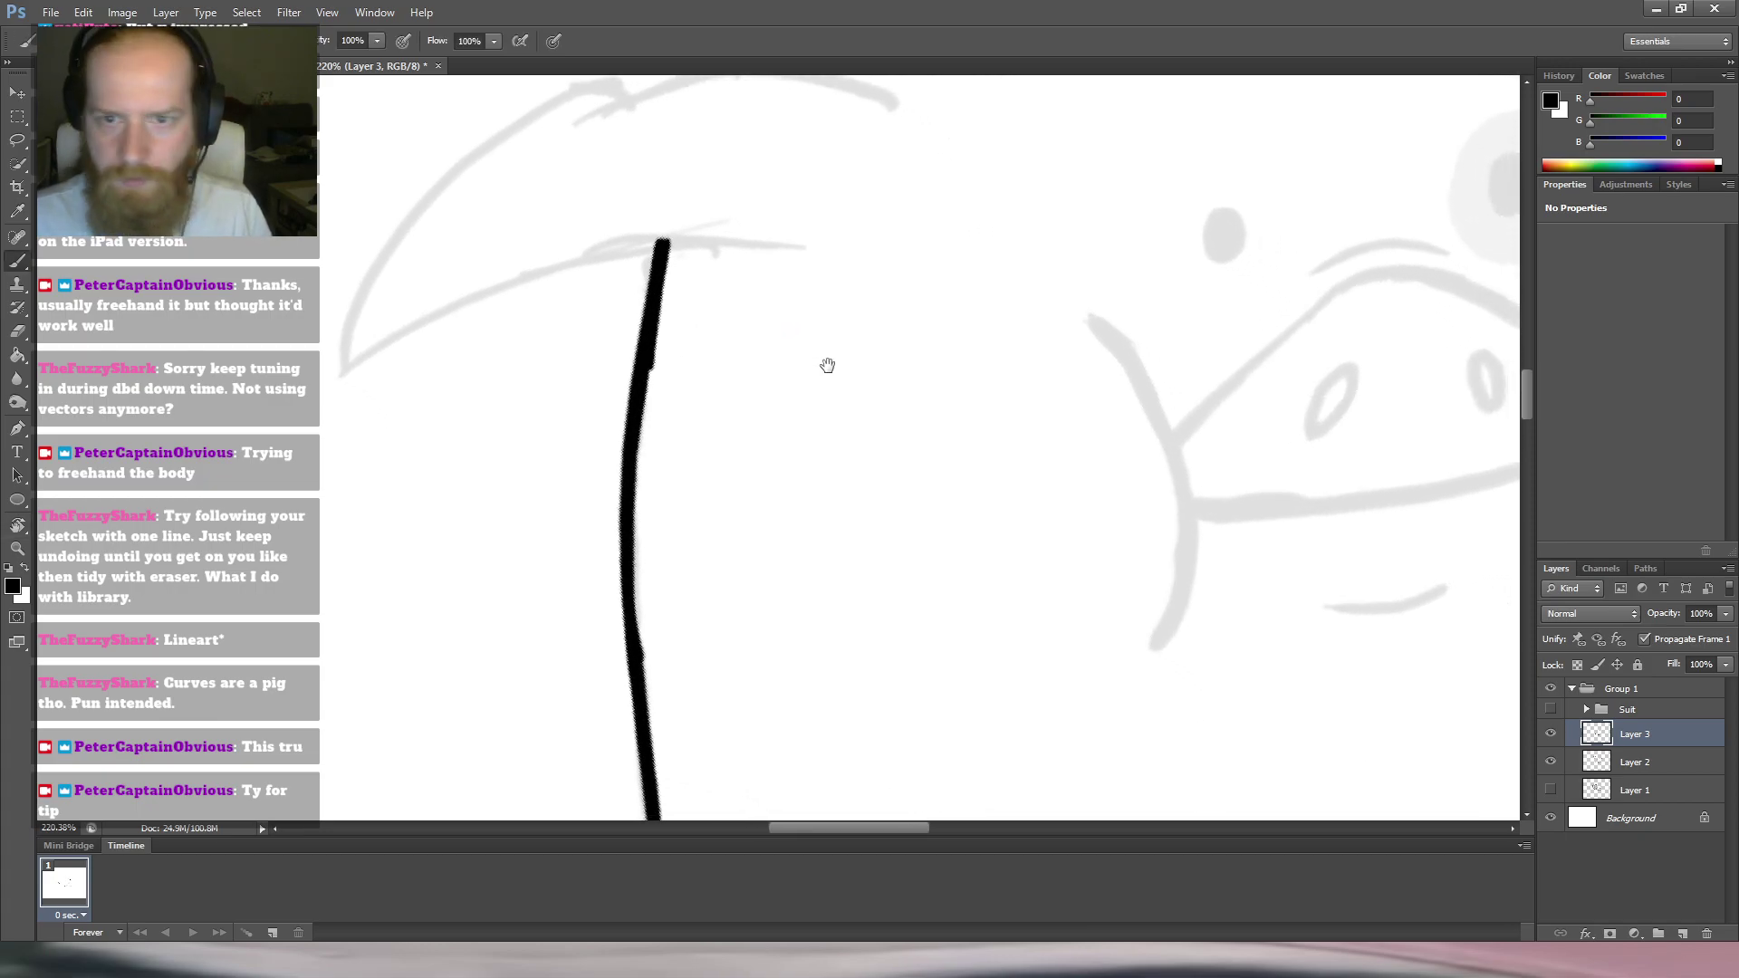
left_click_drag(654, 357, 640, 504)
left_click_drag(649, 417, 638, 595)
mouse_move(688, 456)
left_mouse_down()
mouse_move(671, 348)
mouse_move(693, 594)
left_mouse_up()
key("e")
left_click_drag(685, 358, 680, 396)
mouse_move(689, 317)
left_mouse_down()
mouse_move(665, 599)
mouse_move(676, 512)
mouse_move(818, 401)
left_mouse_up()
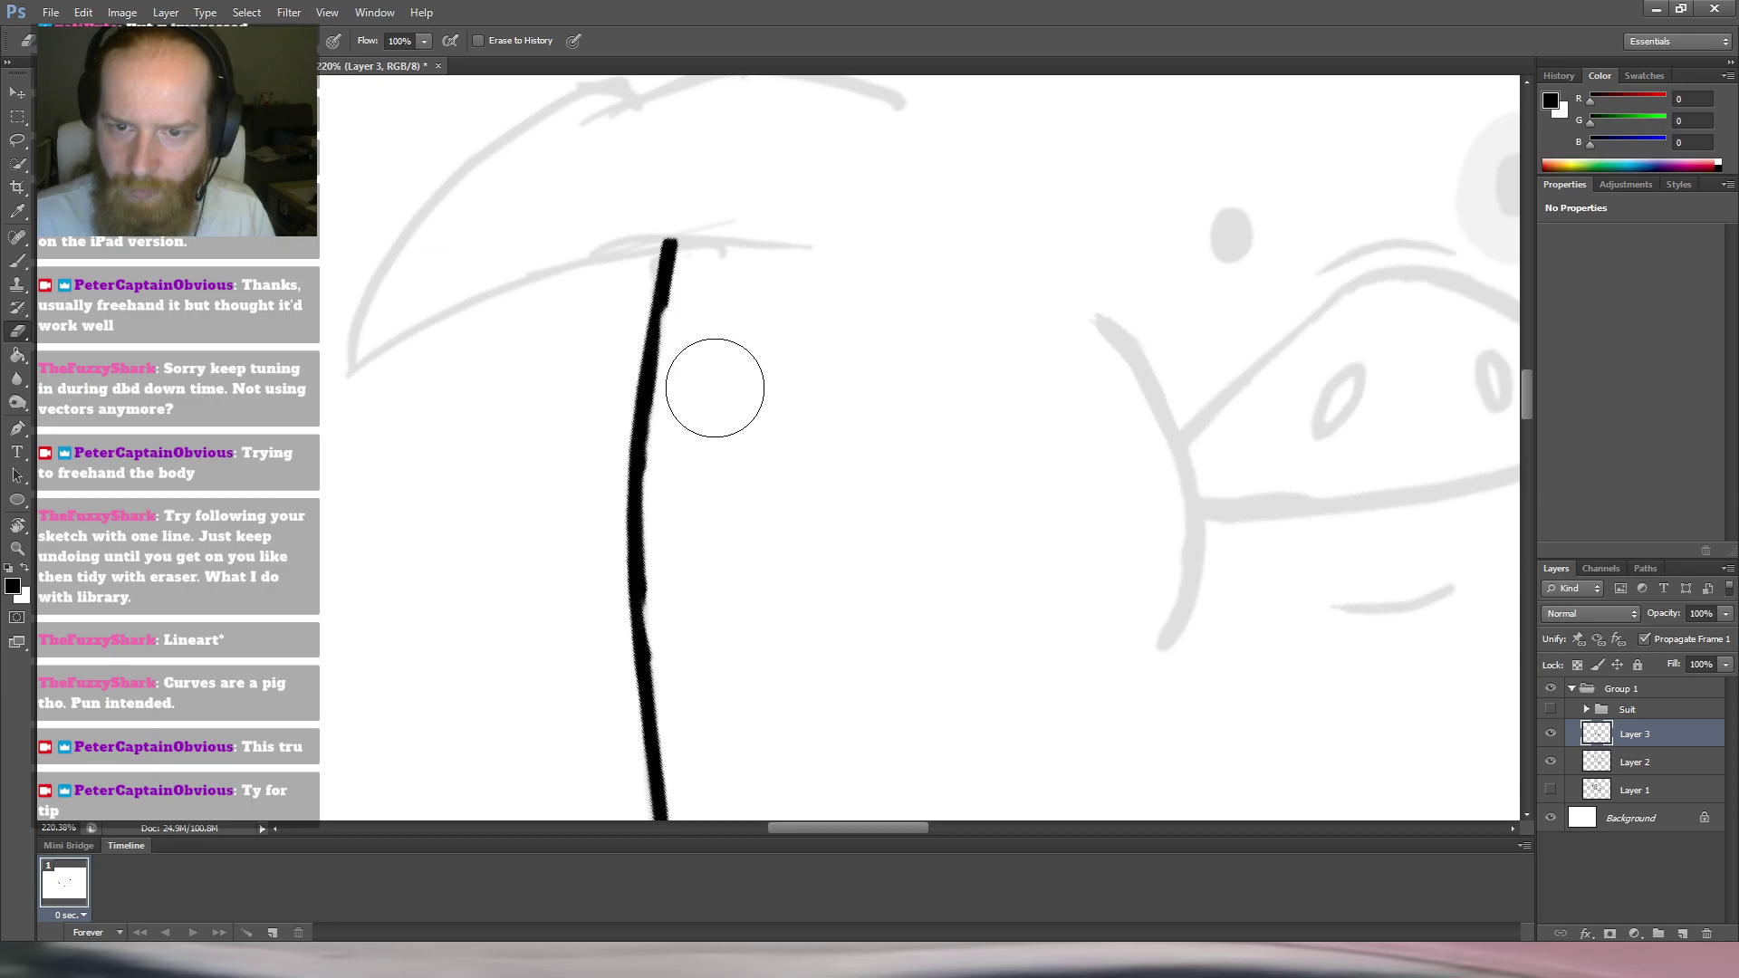
Erase the upper end of the back outline below the ear and redraw it with a smooth black stroke.
mouse_move(788, 372)
left_mouse_down()
mouse_move(758, 267)
mouse_move(908, 241)
mouse_move(831, 280)
left_mouse_up()
key("r")
key("e")
left_click_drag(720, 86, 589, 480)
key("b")
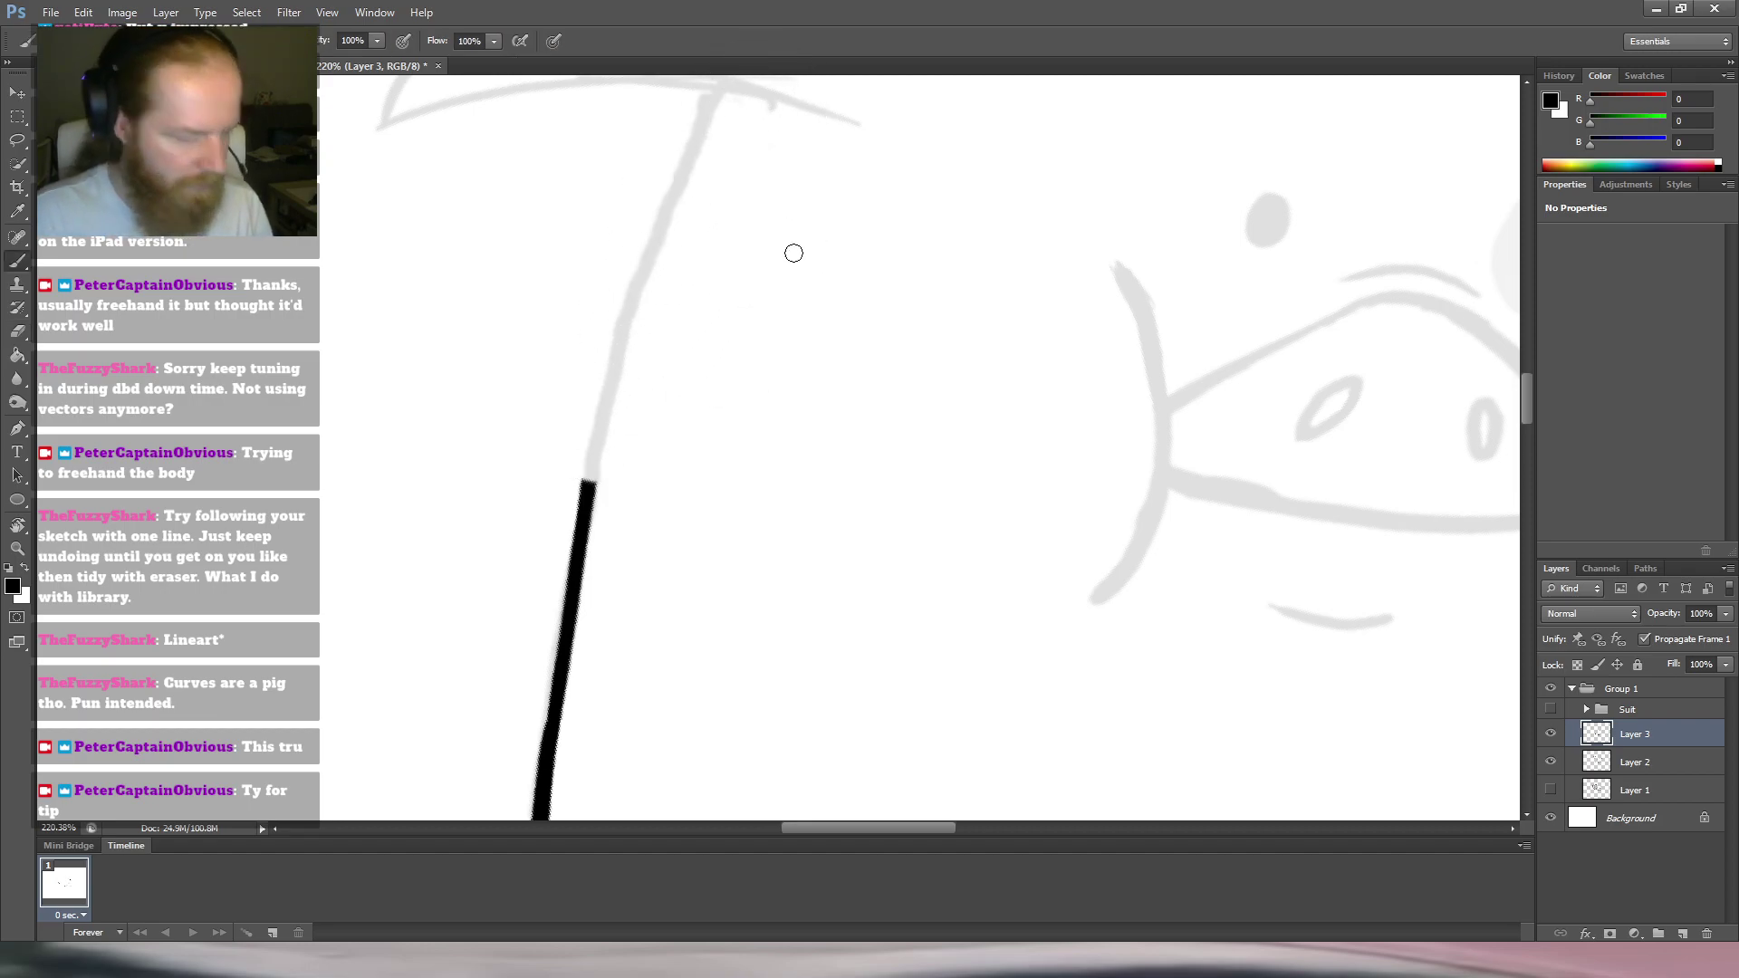
left_click_drag(715, 93, 584, 519)
key("space")
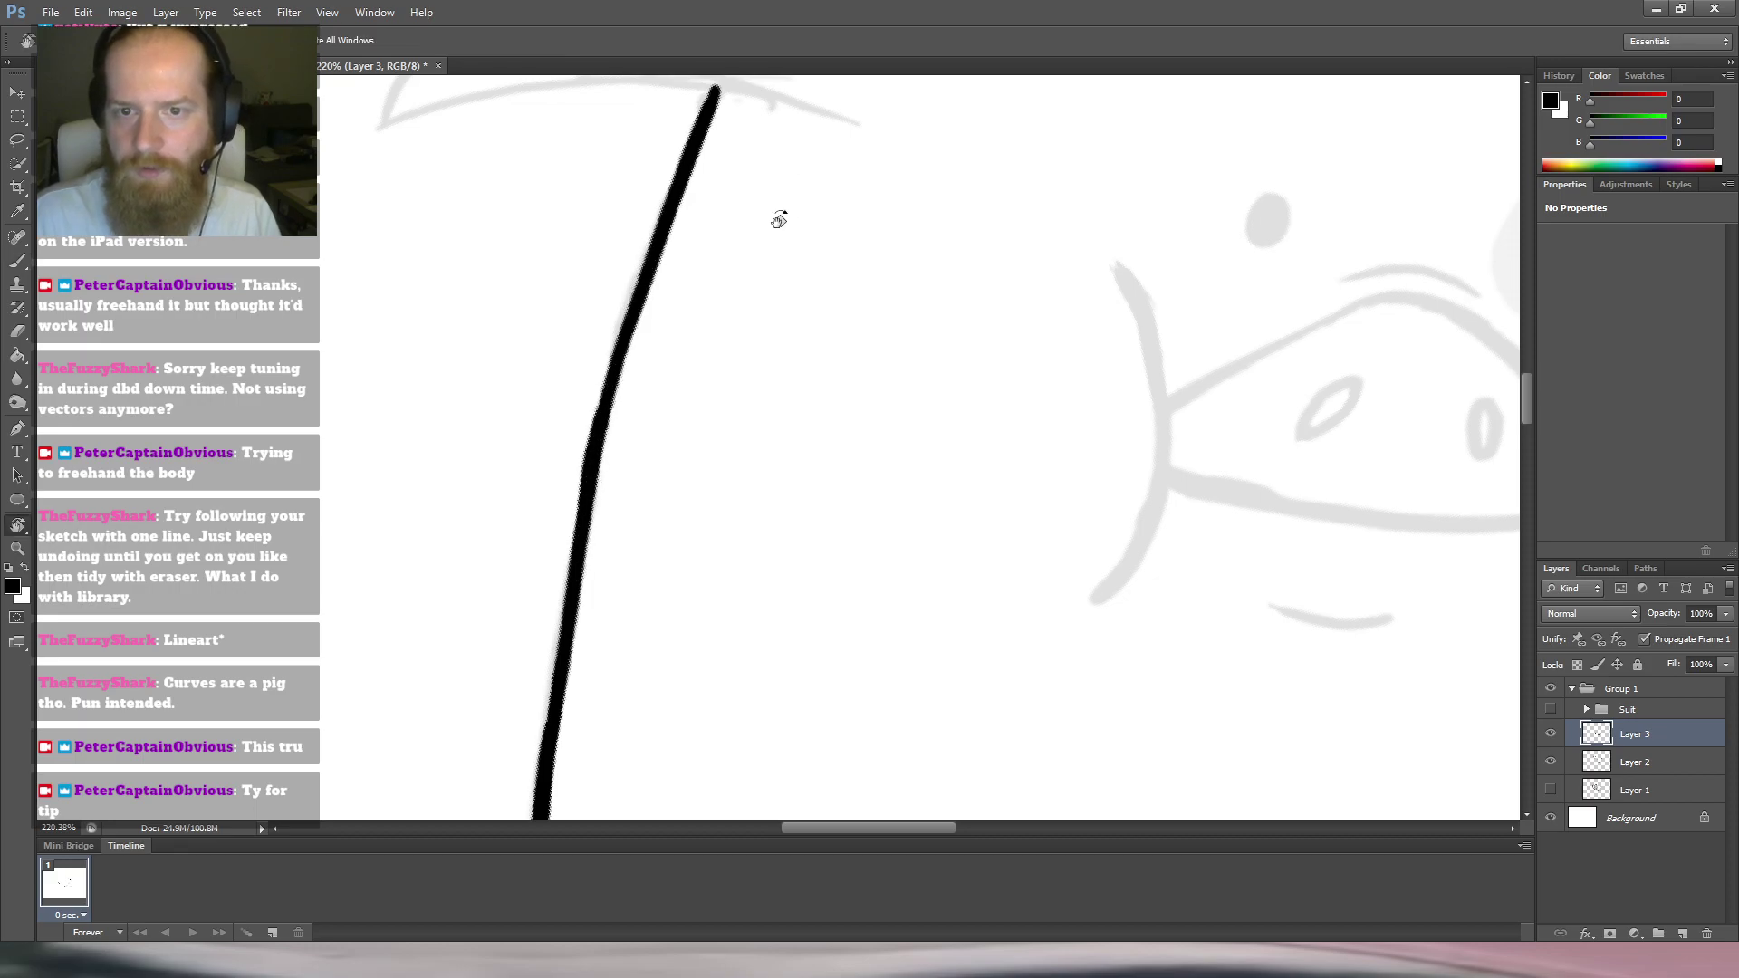
Warp the Layer 3 lineart at the pig's rump, nudging the curve slightly inward, and apply the transformation.
left_click_drag(877, 260, 696, 309)
mouse_move(847, 252)
left_mouse_down()
mouse_move(1041, 182)
mouse_move(783, 155)
left_mouse_up()
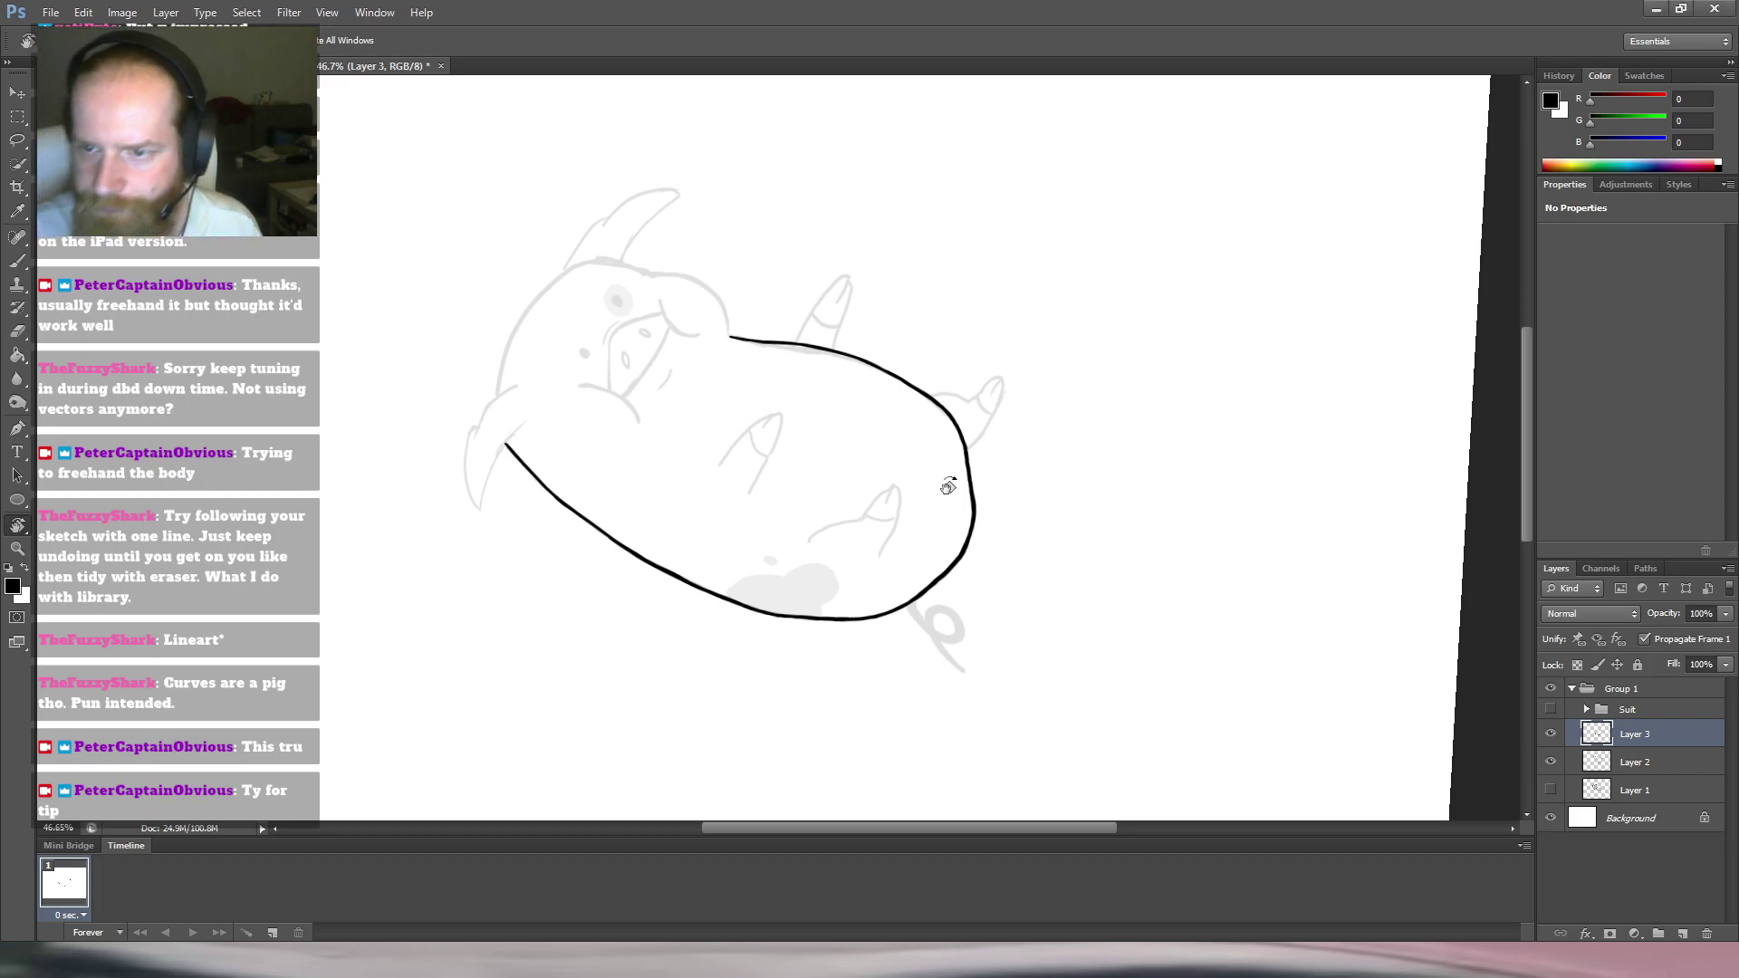
key("m")
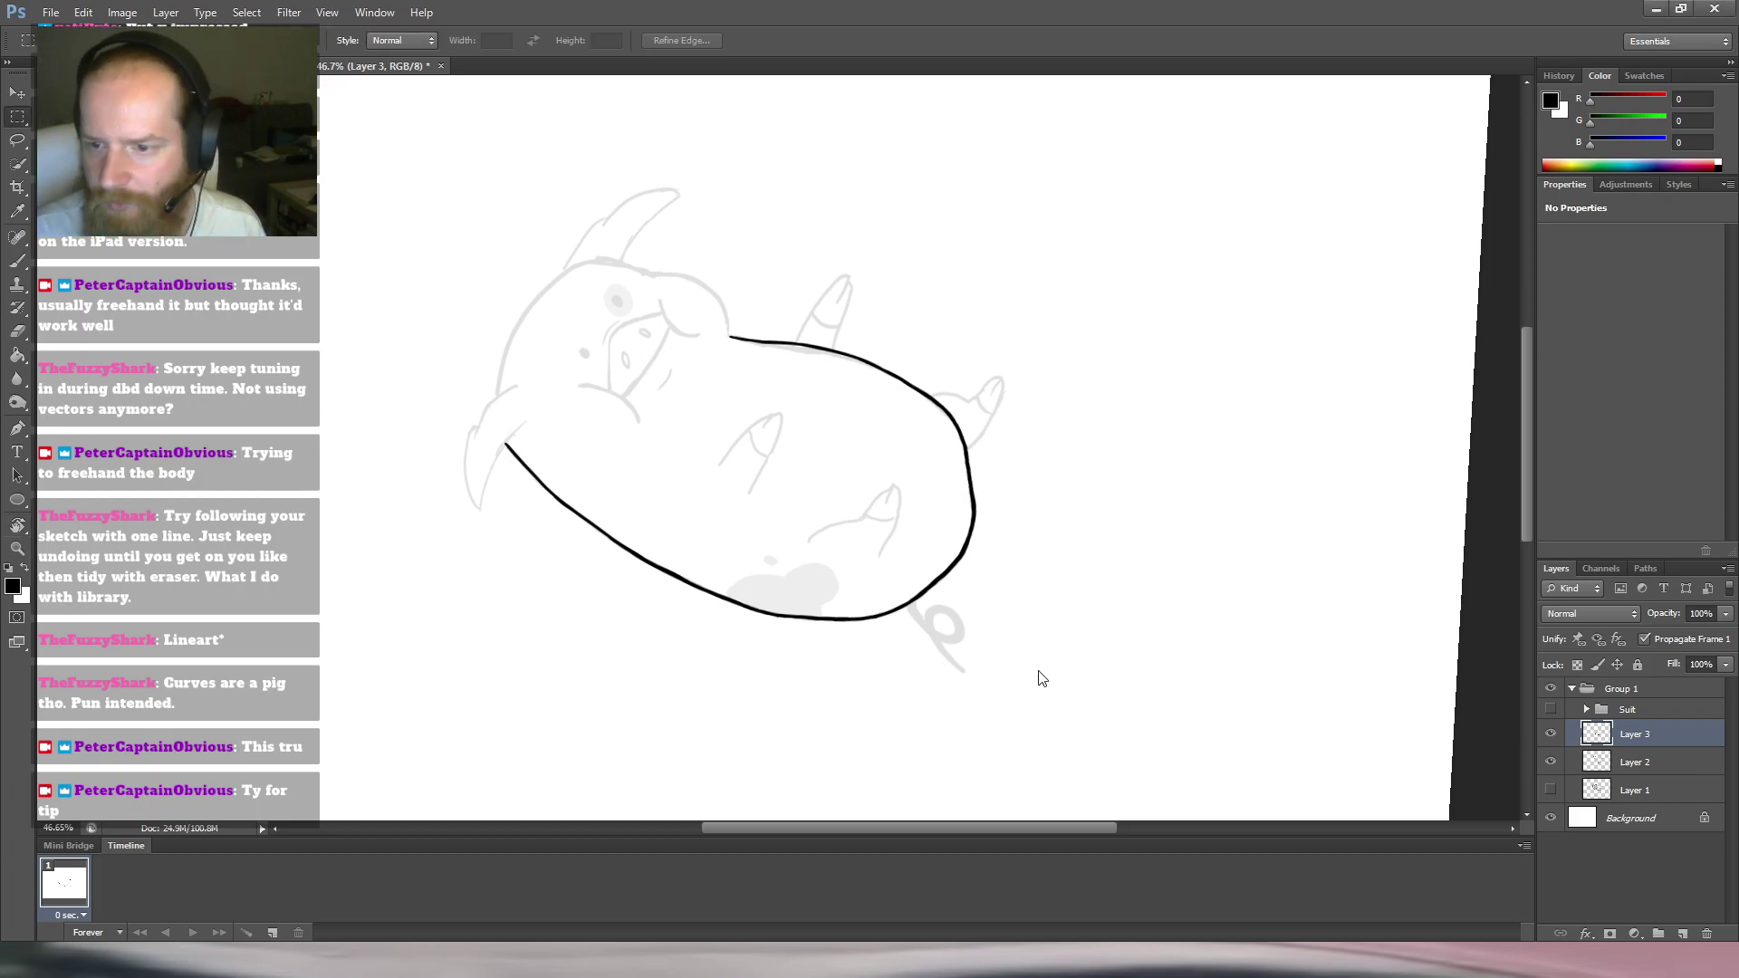
key("ctrl+t")
left_click(1005, 484, "ctrl")
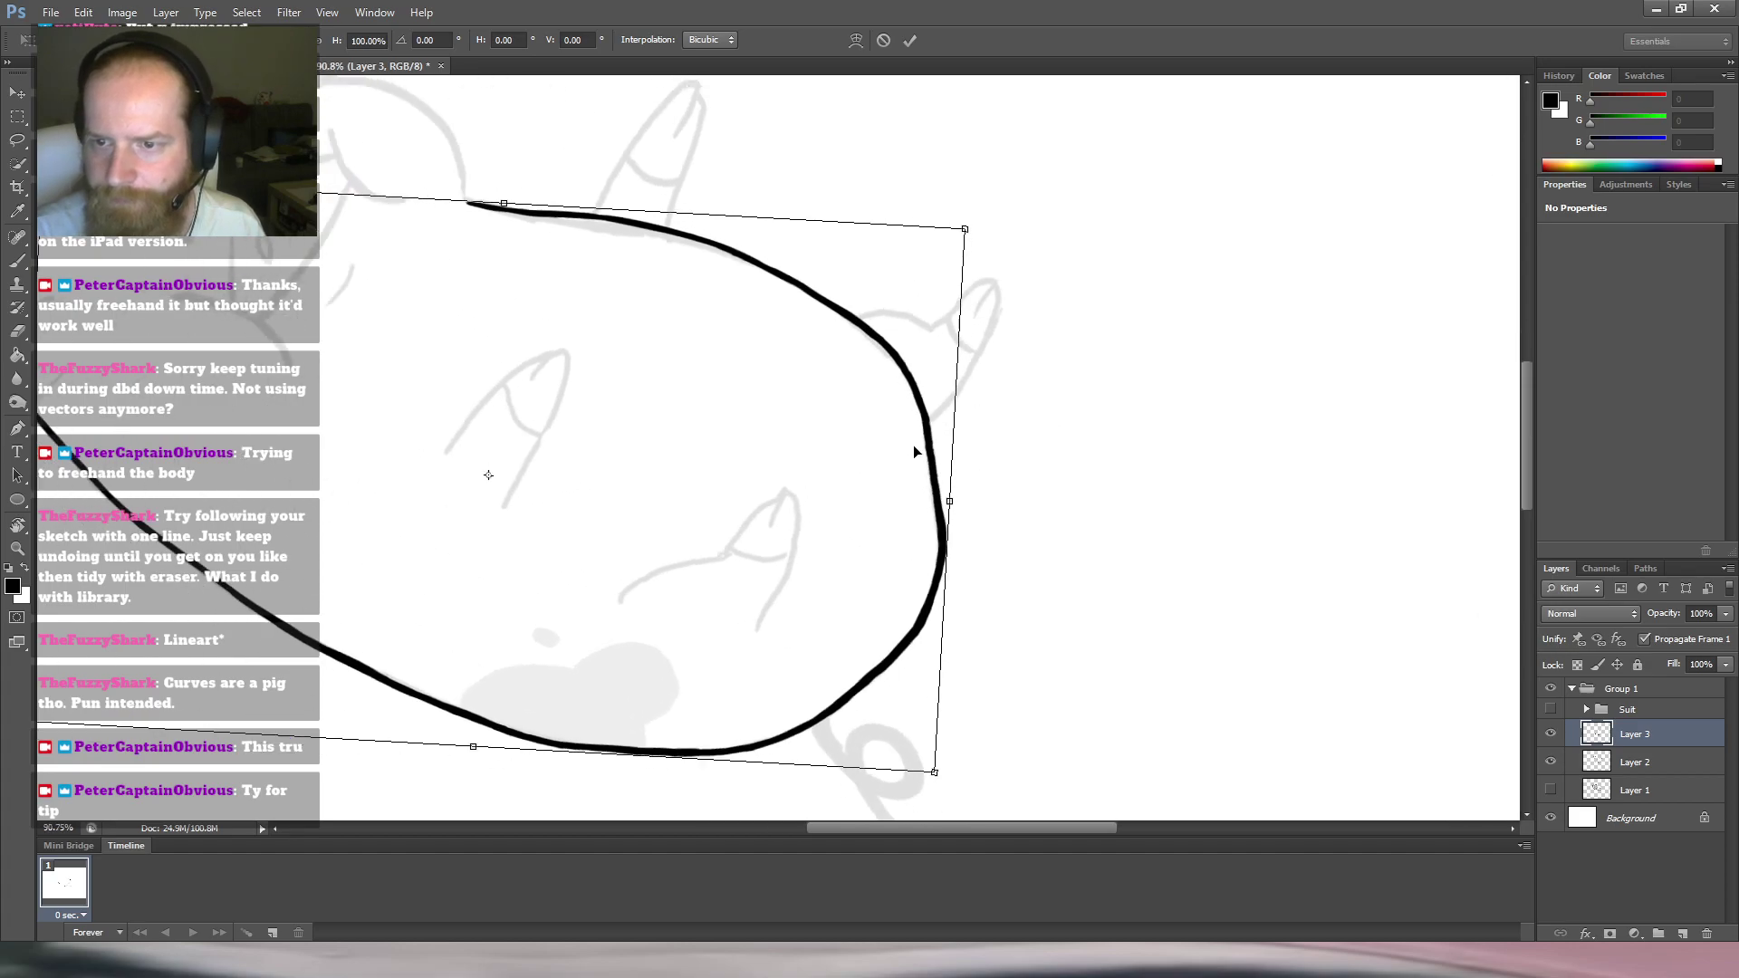
left_click(994, 590)
left_click_drag(886, 496, 891, 488)
left_click_drag(955, 585, 937, 587)
left_click_drag(966, 409, 972, 439)
left_click_drag(944, 544, 952, 535)
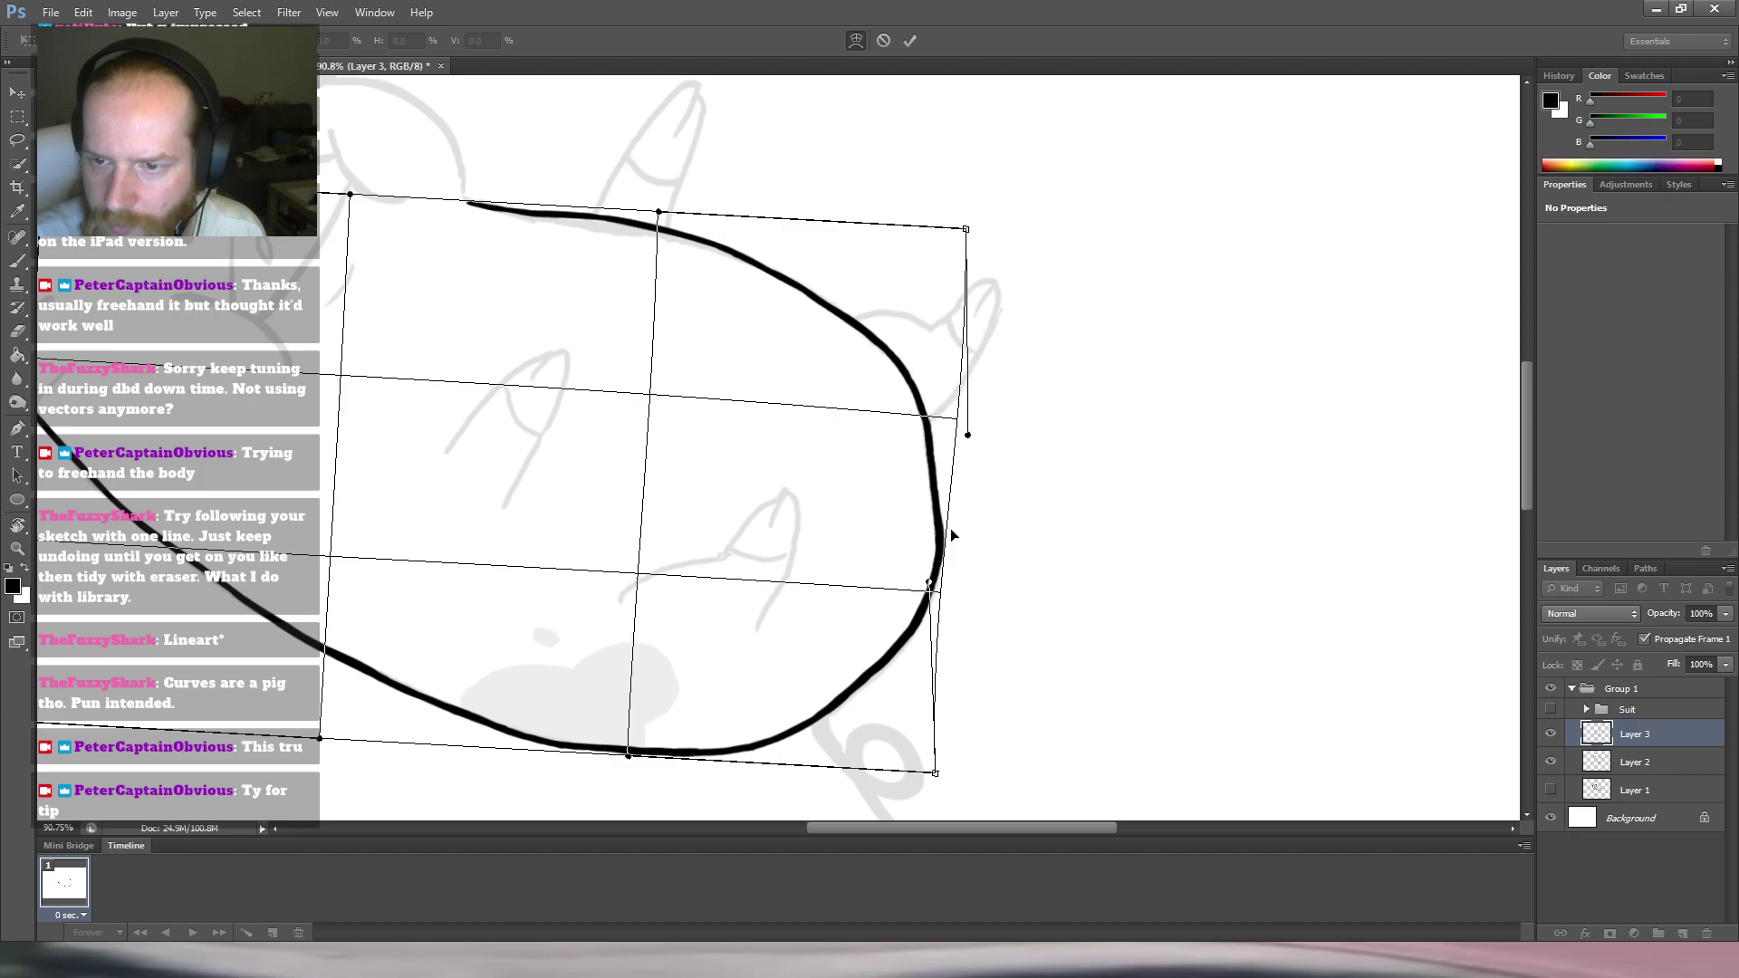
key("Return")
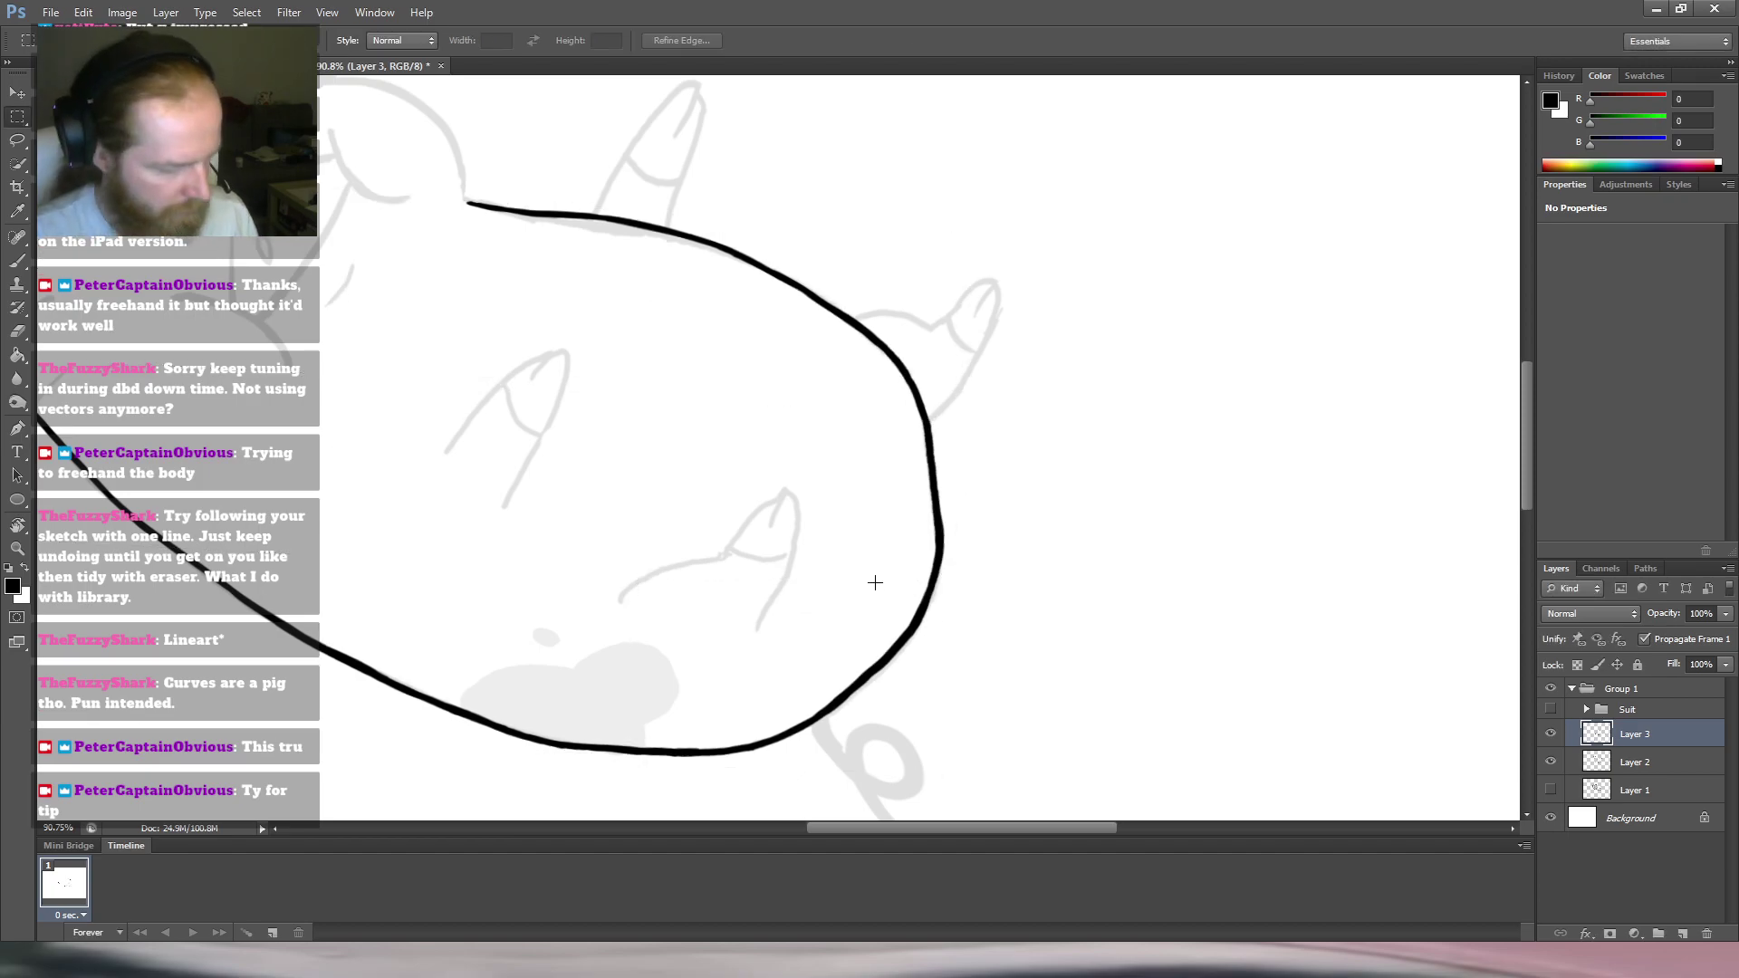
Erase the section of the rump outline between the tail curve and the outer hind foot.
key("b")
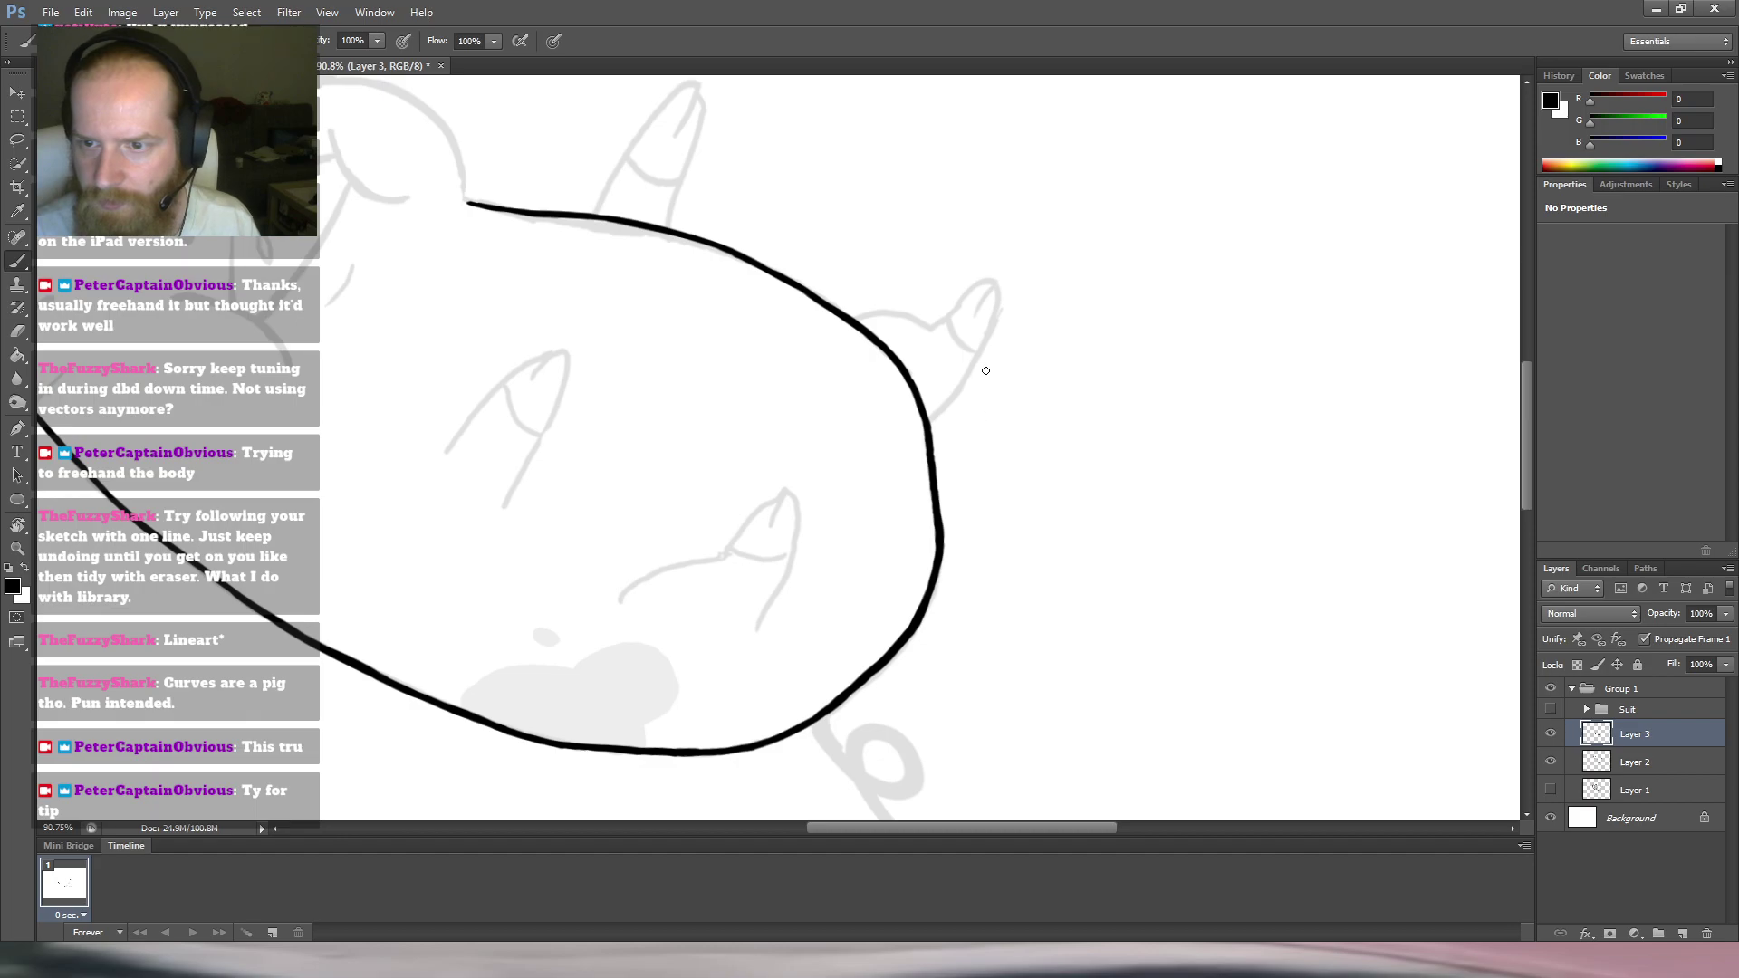
mouse_move(952, 412)
left_mouse_down()
mouse_move(1041, 361)
mouse_move(851, 757)
mouse_move(806, 744)
mouse_move(862, 722)
mouse_move(831, 660)
left_mouse_up()
key("r")
key("e")
mouse_move(635, 574)
left_mouse_down()
mouse_move(1058, 604)
mouse_move(562, 621)
mouse_move(916, 594)
mouse_move(867, 604)
left_mouse_up()
key("r")
left_click_drag(785, 309, 816, 426)
key("e")
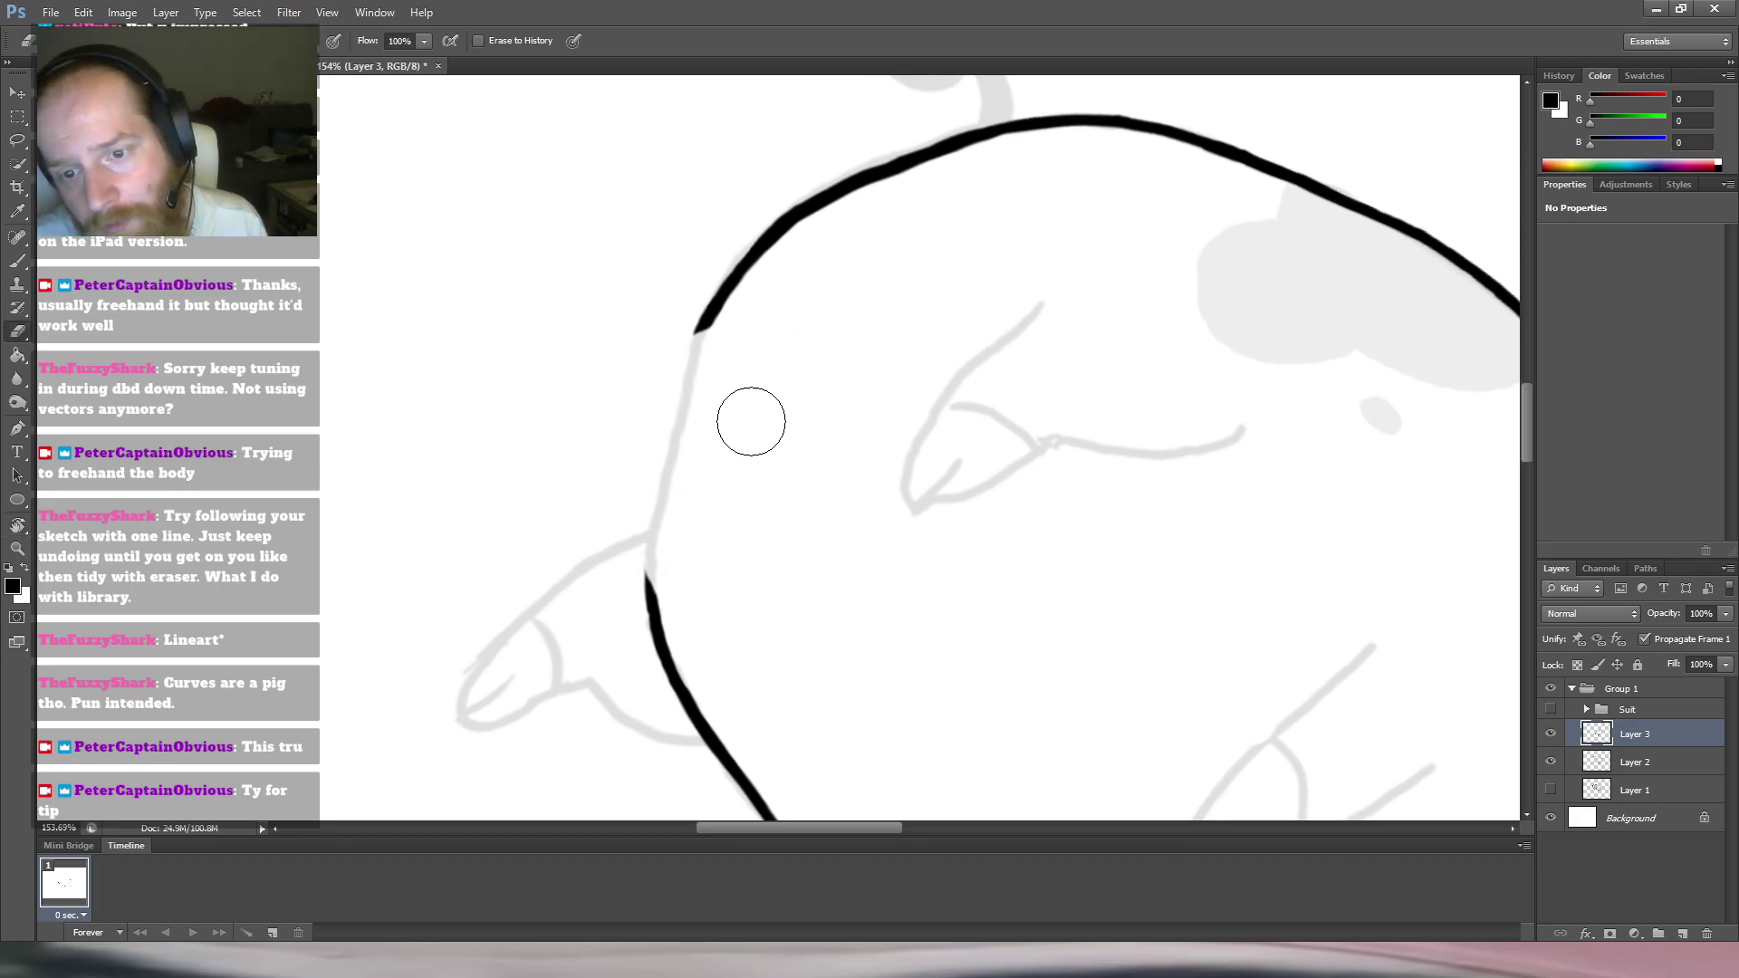
key("b")
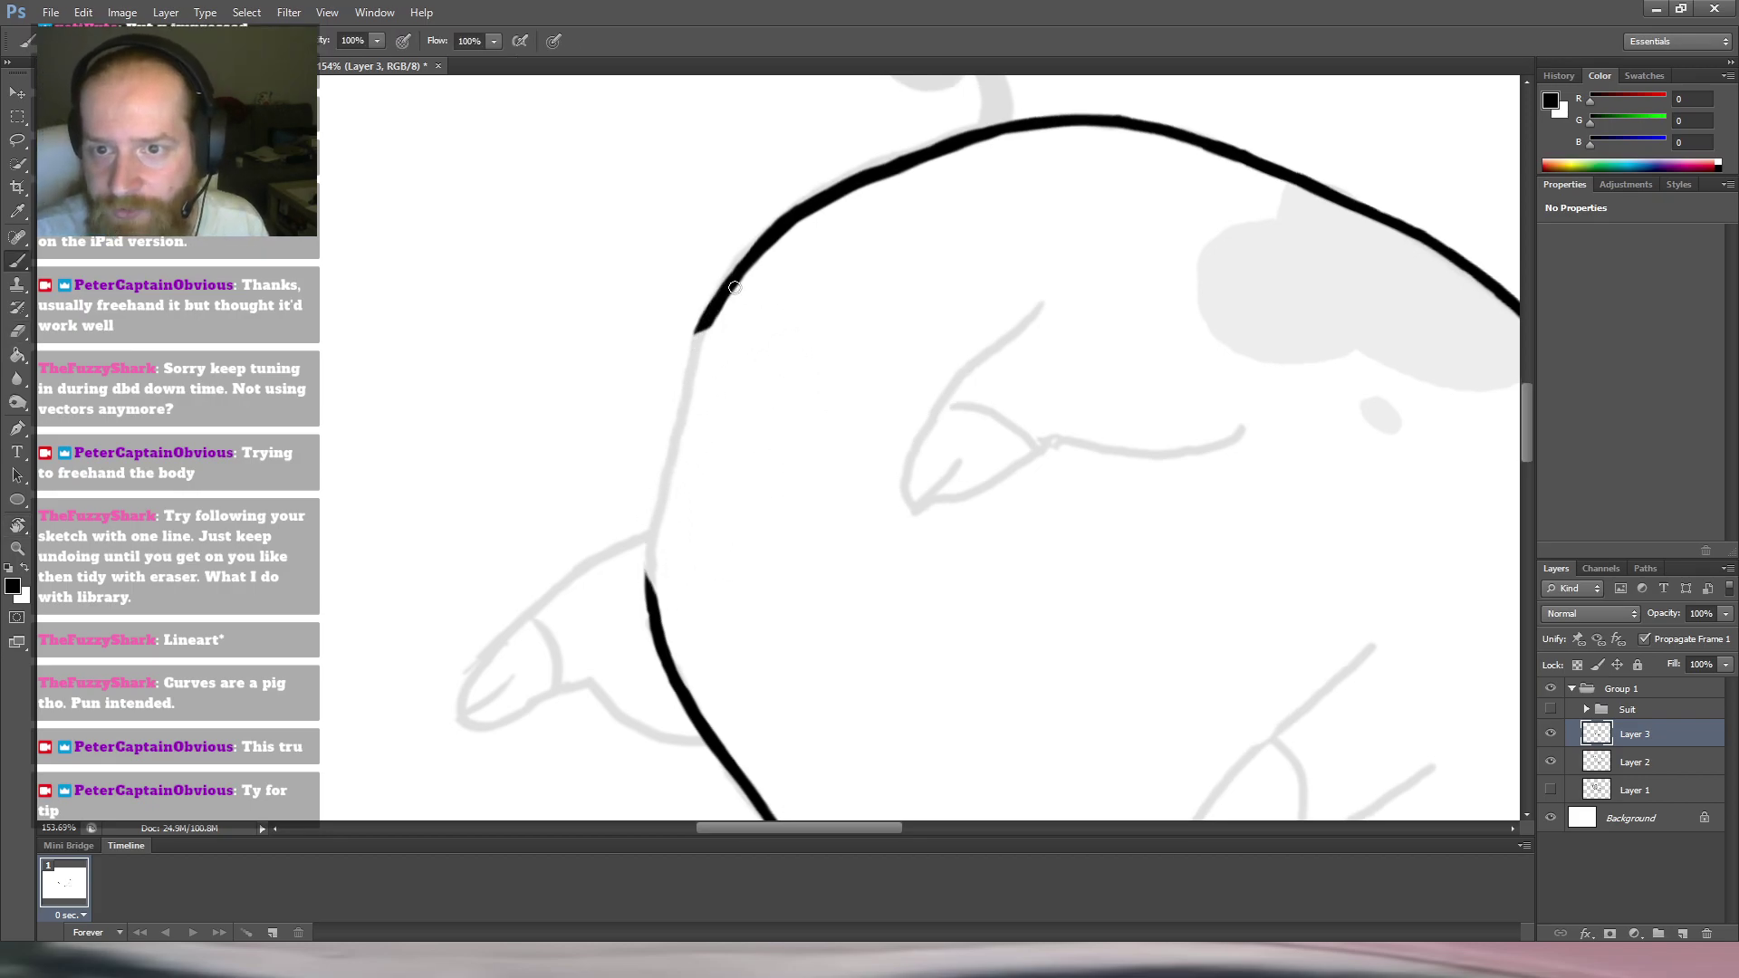
mouse_move(709, 326)
left_mouse_down()
mouse_move(634, 585)
mouse_move(658, 593)
left_mouse_up()
left_click_drag(684, 371, 663, 625)
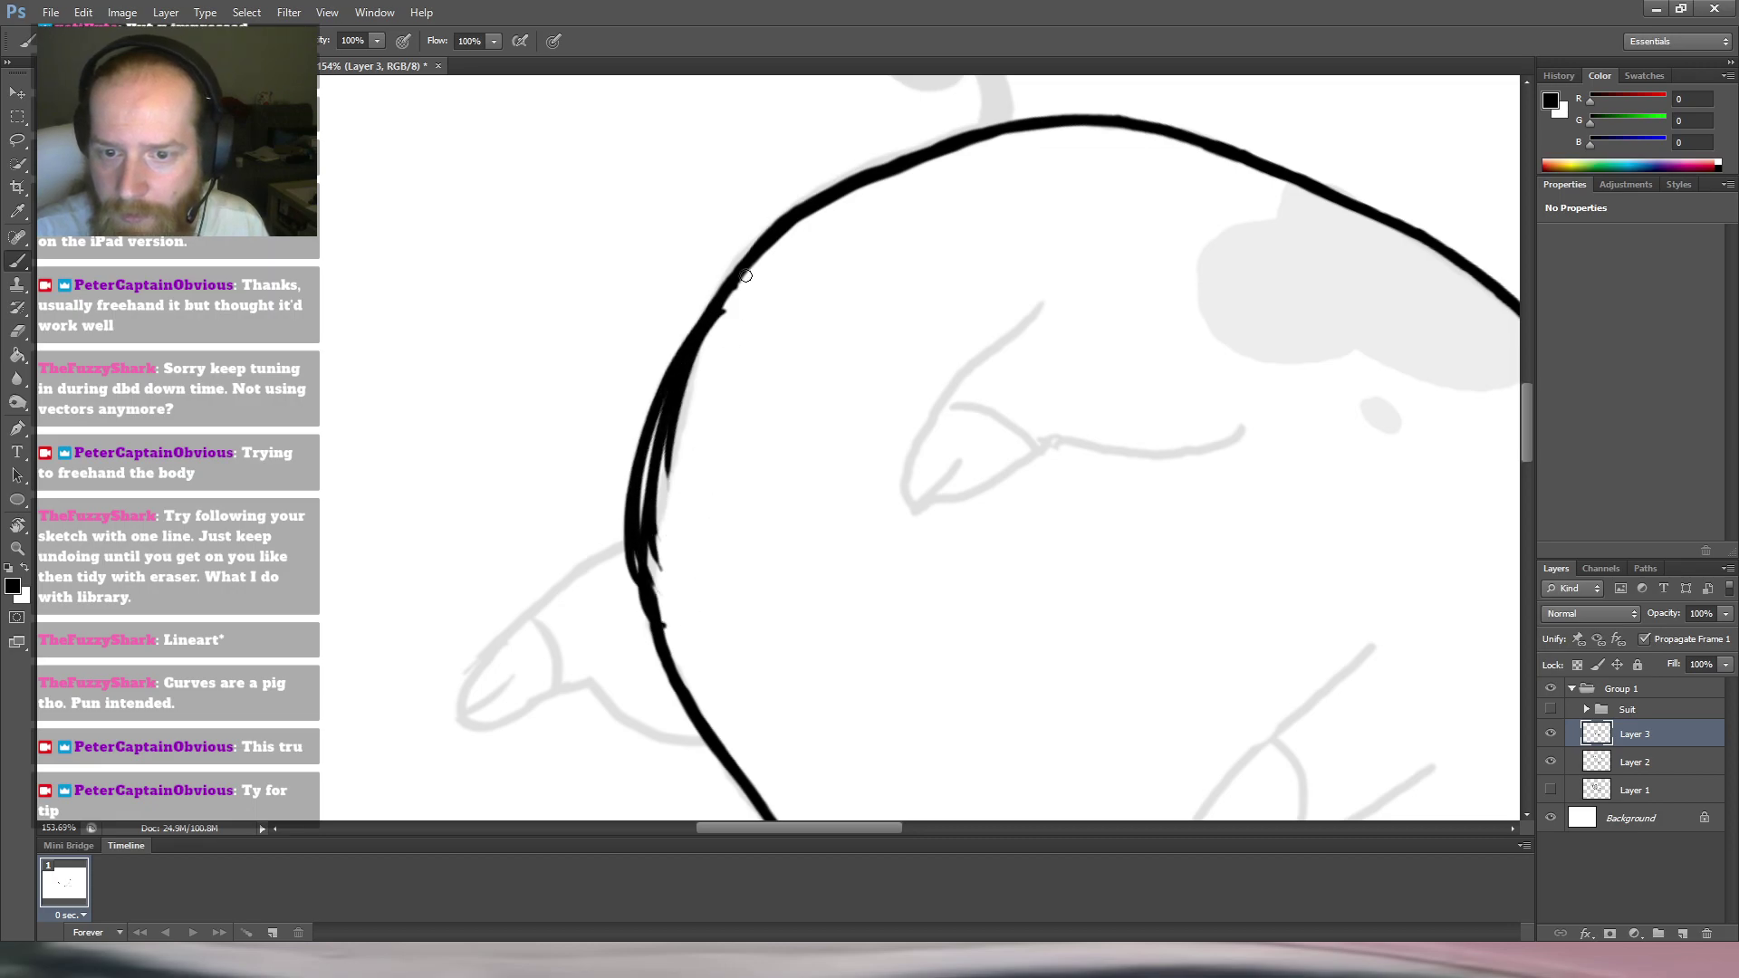
left_click_drag(731, 276, 658, 553)
key("e")
key("ctrl+alt+z")
key("ctrl+alt+z")
key("ctrl+alt+z")
key("ctrl+alt+z")
key("ctrl+alt+z")
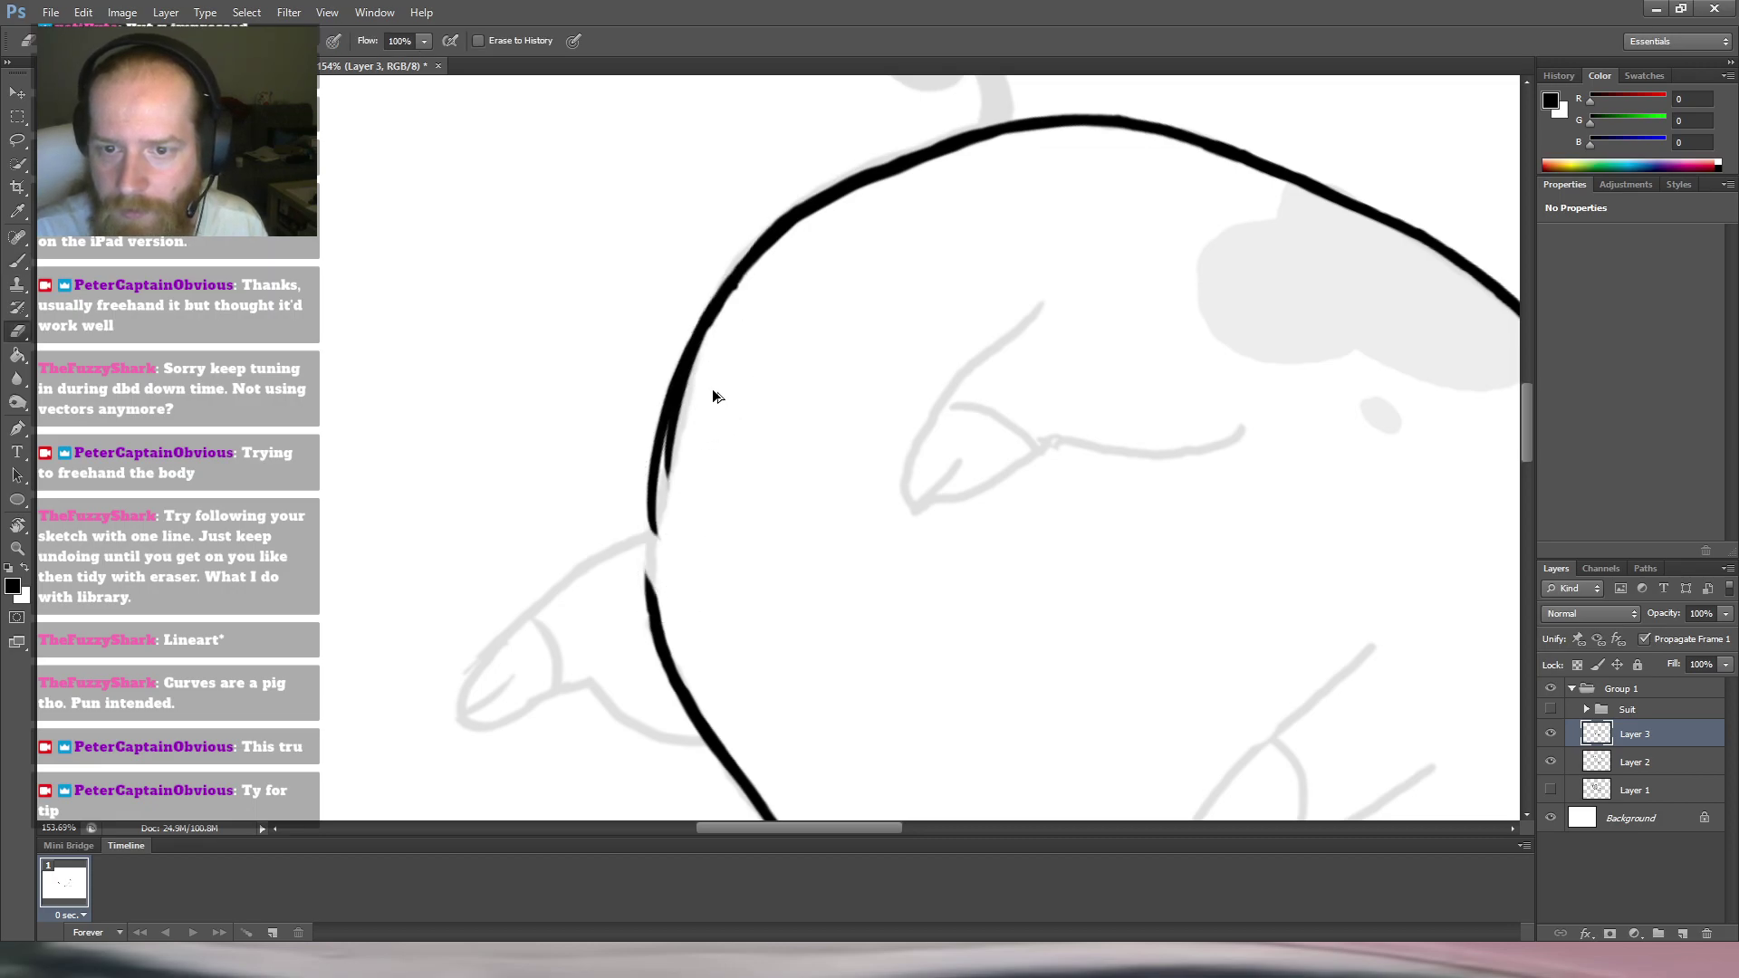
Redraw the missing rump outline as a rounder black curve joining the tail side to the line at the hind foot.
key("b")
mouse_move(729, 293)
left_mouse_down()
mouse_move(655, 499)
mouse_move(650, 584)
left_mouse_up()
mouse_move(652, 473)
left_mouse_down()
mouse_move(652, 609)
mouse_move(648, 562)
left_mouse_up()
left_click_drag(666, 399, 654, 464)
left_click_drag(704, 333, 670, 414)
mouse_move(720, 296)
left_mouse_down()
mouse_move(652, 469)
mouse_move(681, 362)
left_mouse_up()
left_click_drag(644, 502, 642, 573)
left_click_drag(654, 444, 649, 578)
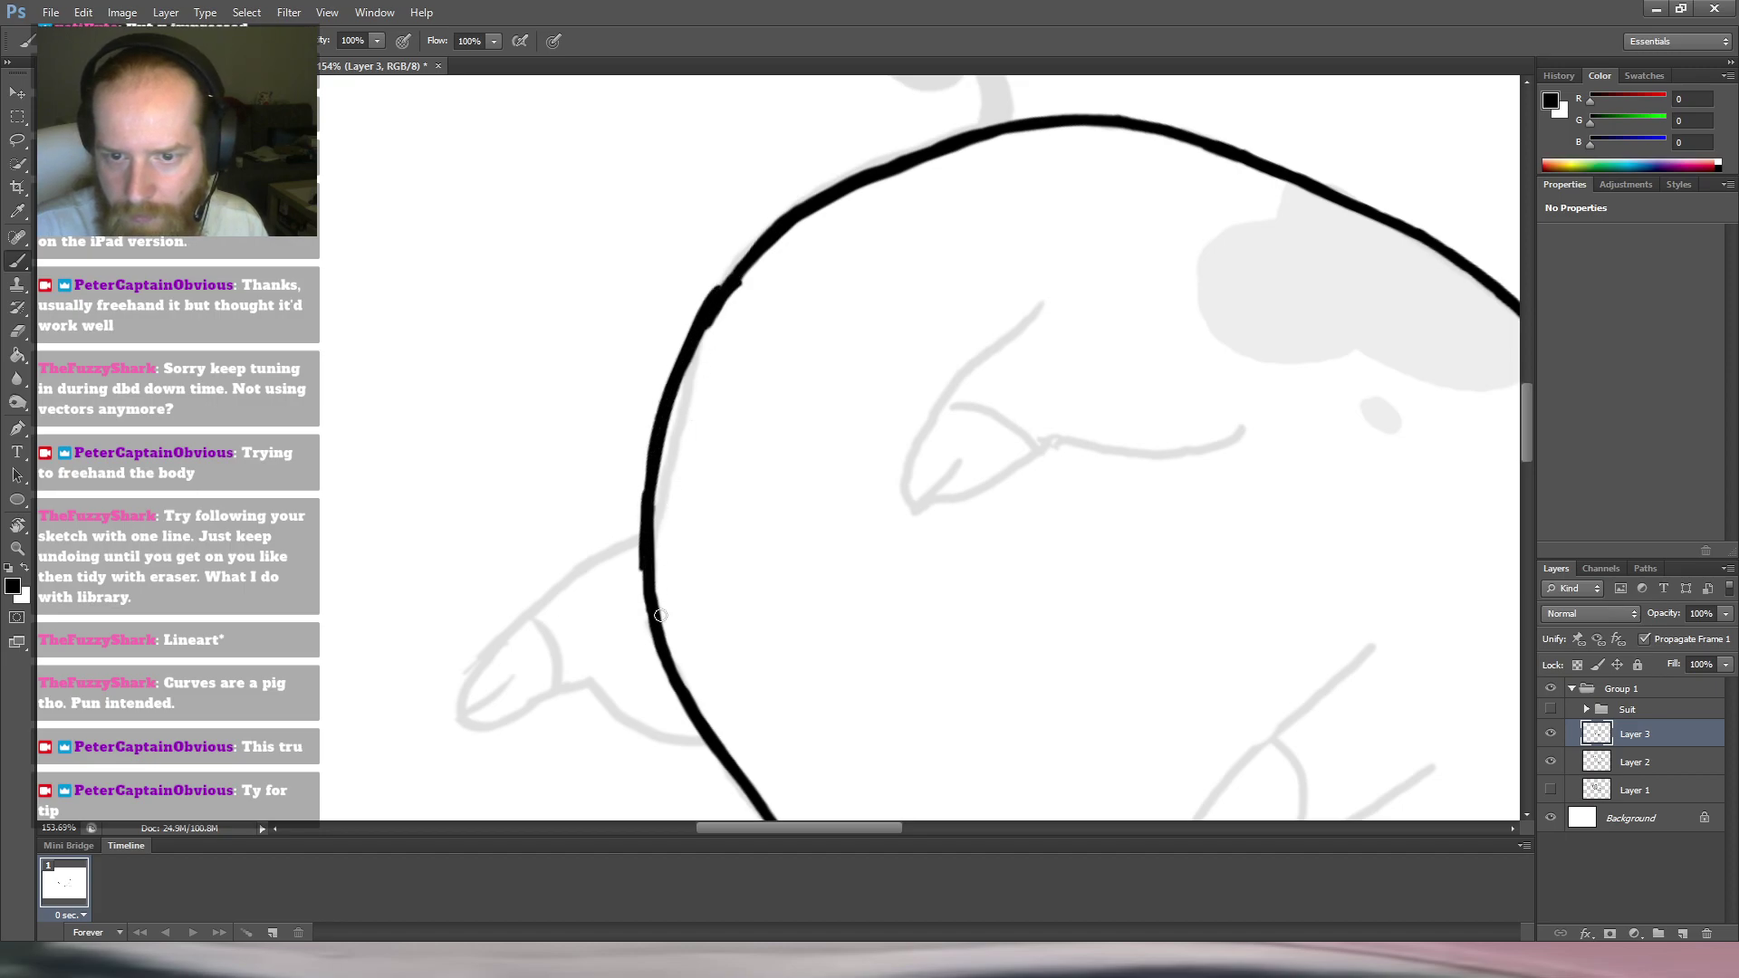
Blend the tail-side join of the new rump curve with a black stroke, and erase the bump on its inner edge.
key("r")
left_click_drag(1040, 147, 705, 541)
mouse_move(1042, 389)
left_mouse_down()
mouse_move(897, 351)
mouse_move(931, 373)
mouse_move(940, 319)
left_mouse_up()
key("e")
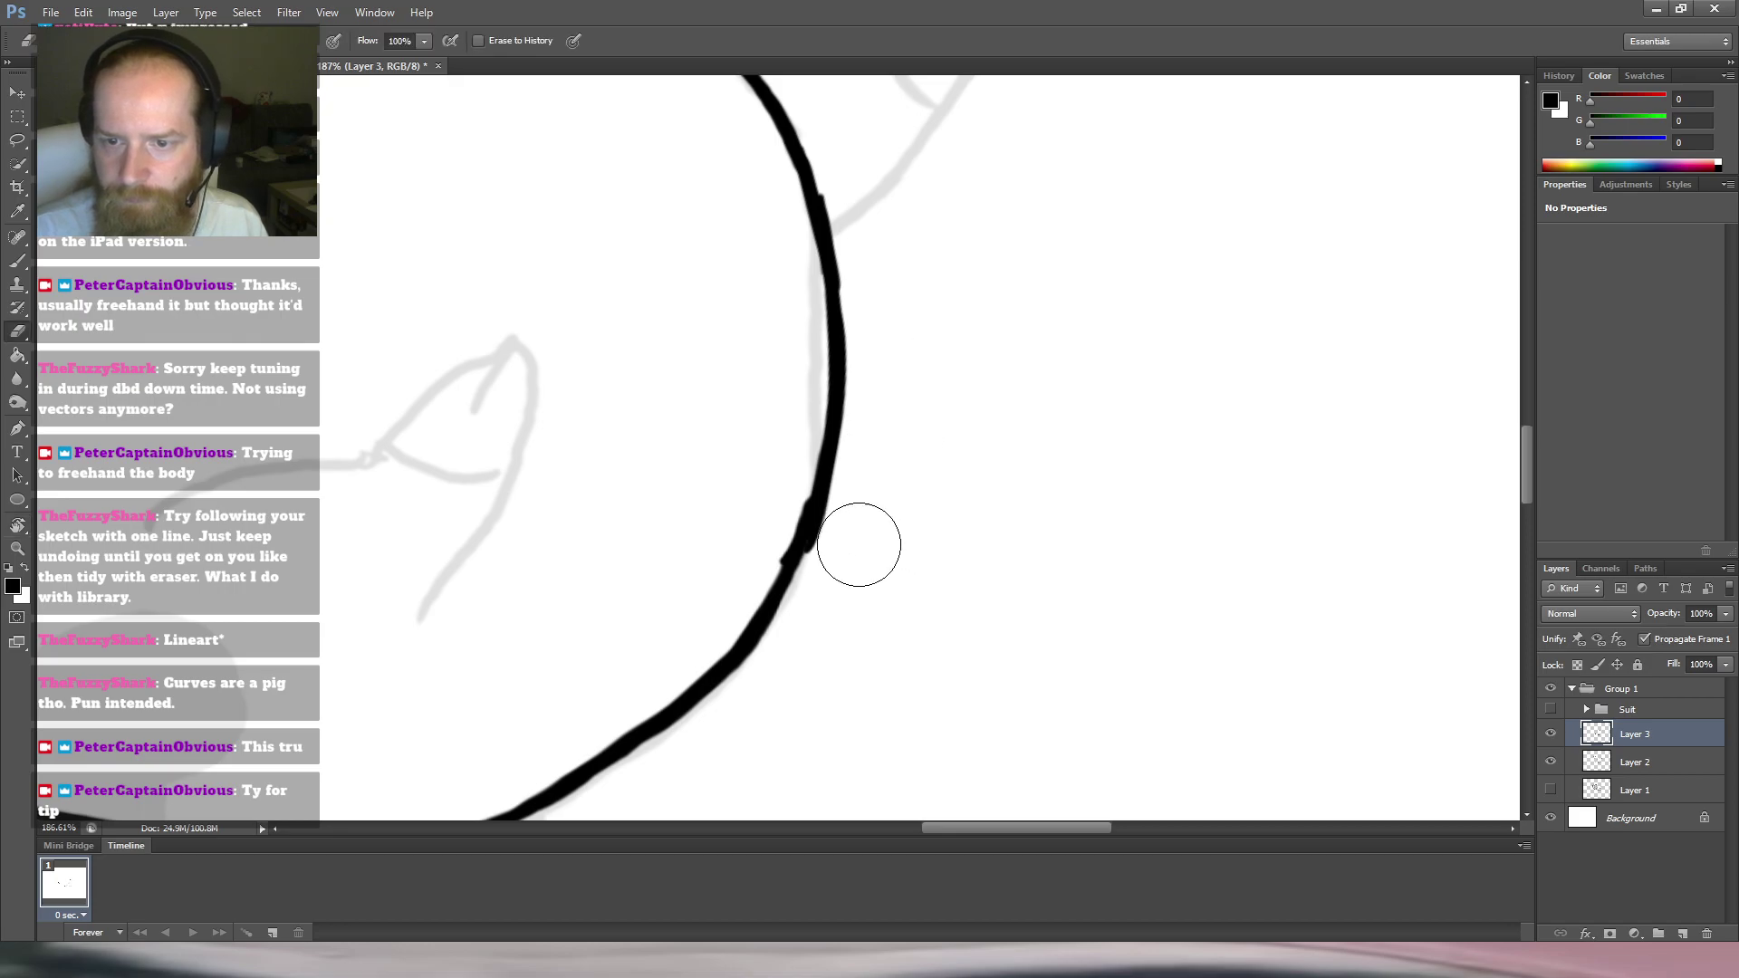
key("b")
left_click_drag(756, 635, 821, 504)
key("e")
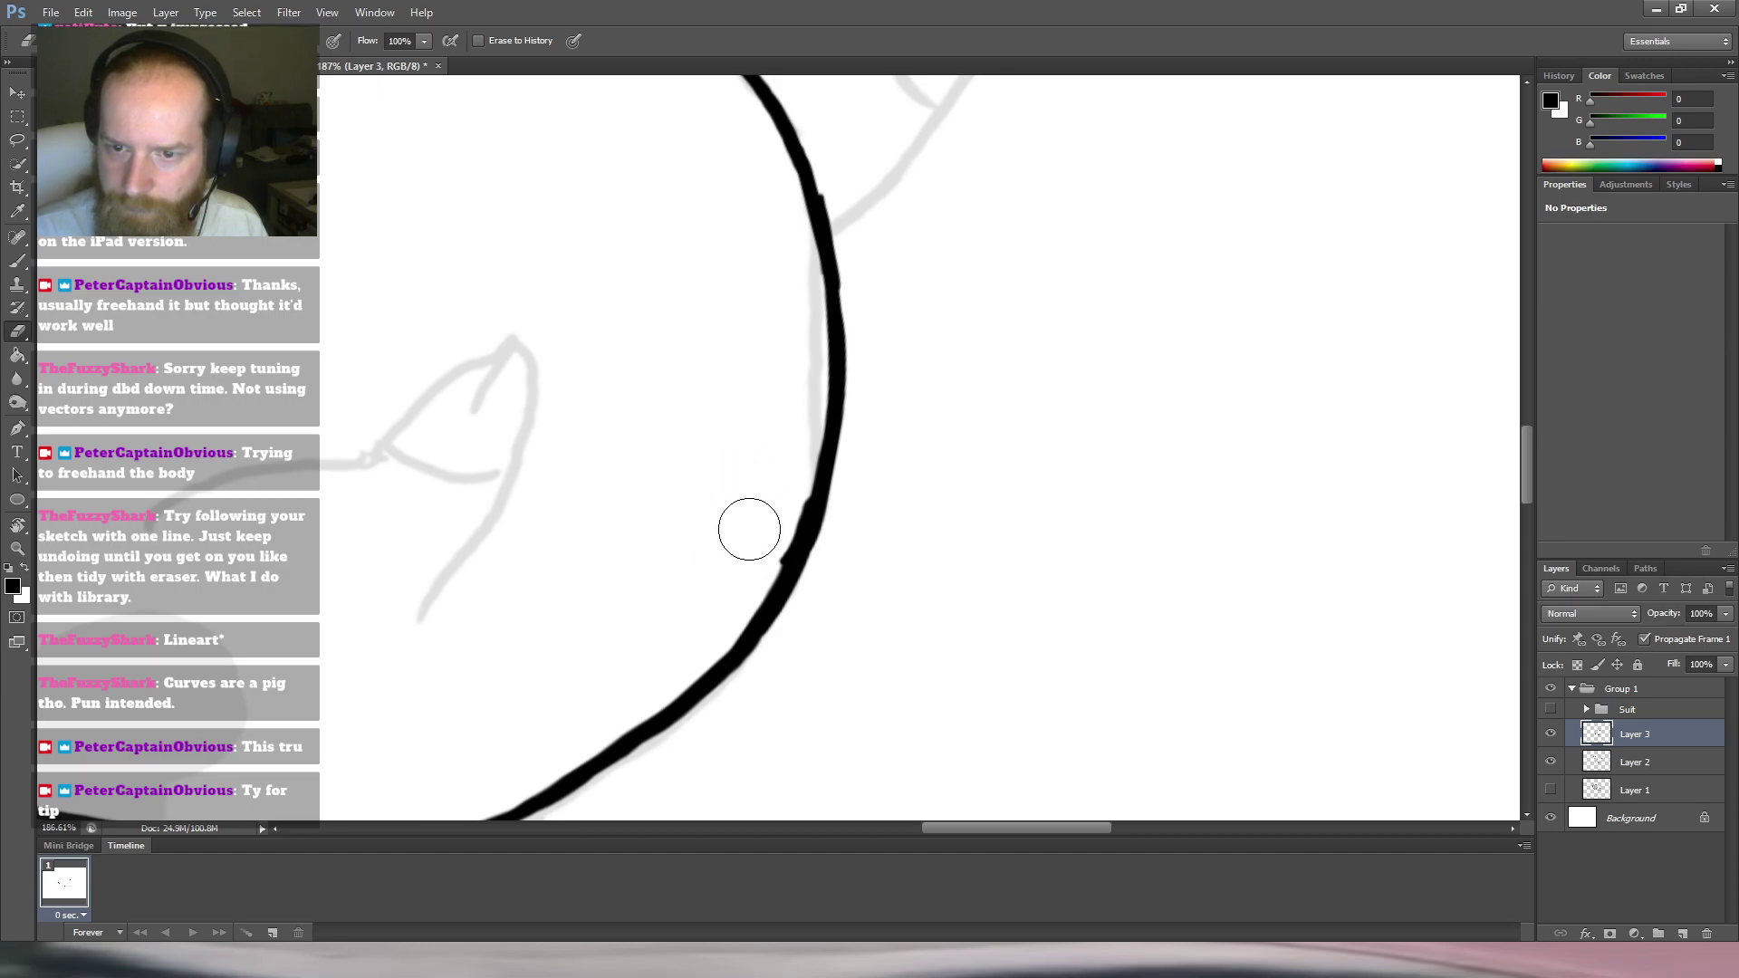
mouse_move(758, 541)
left_mouse_down()
mouse_move(747, 559)
mouse_move(766, 518)
left_mouse_up()
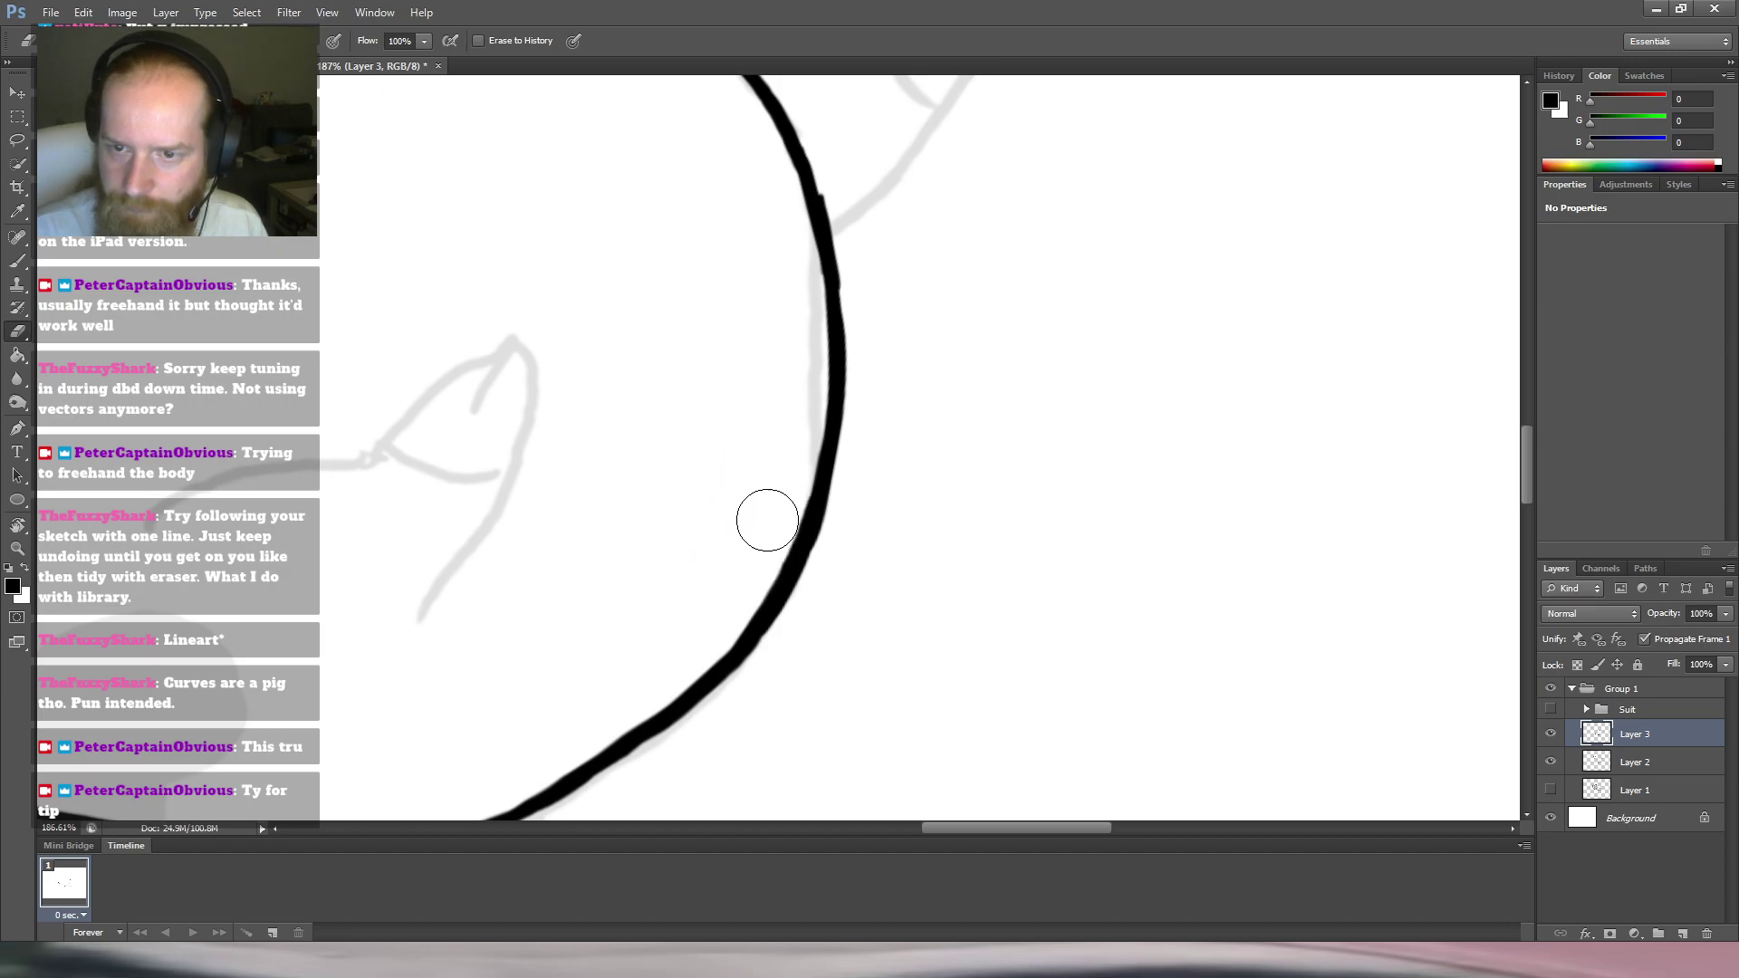
Erase the uneven edge where the new rump curve joins the outline at the hind foot.
left_click_drag(971, 284, 971, 404)
key("r")
left_click_drag(973, 317, 1020, 362)
mouse_move(792, 415)
left_mouse_down()
mouse_move(769, 459)
mouse_move(769, 382)
mouse_move(762, 437)
left_mouse_up()
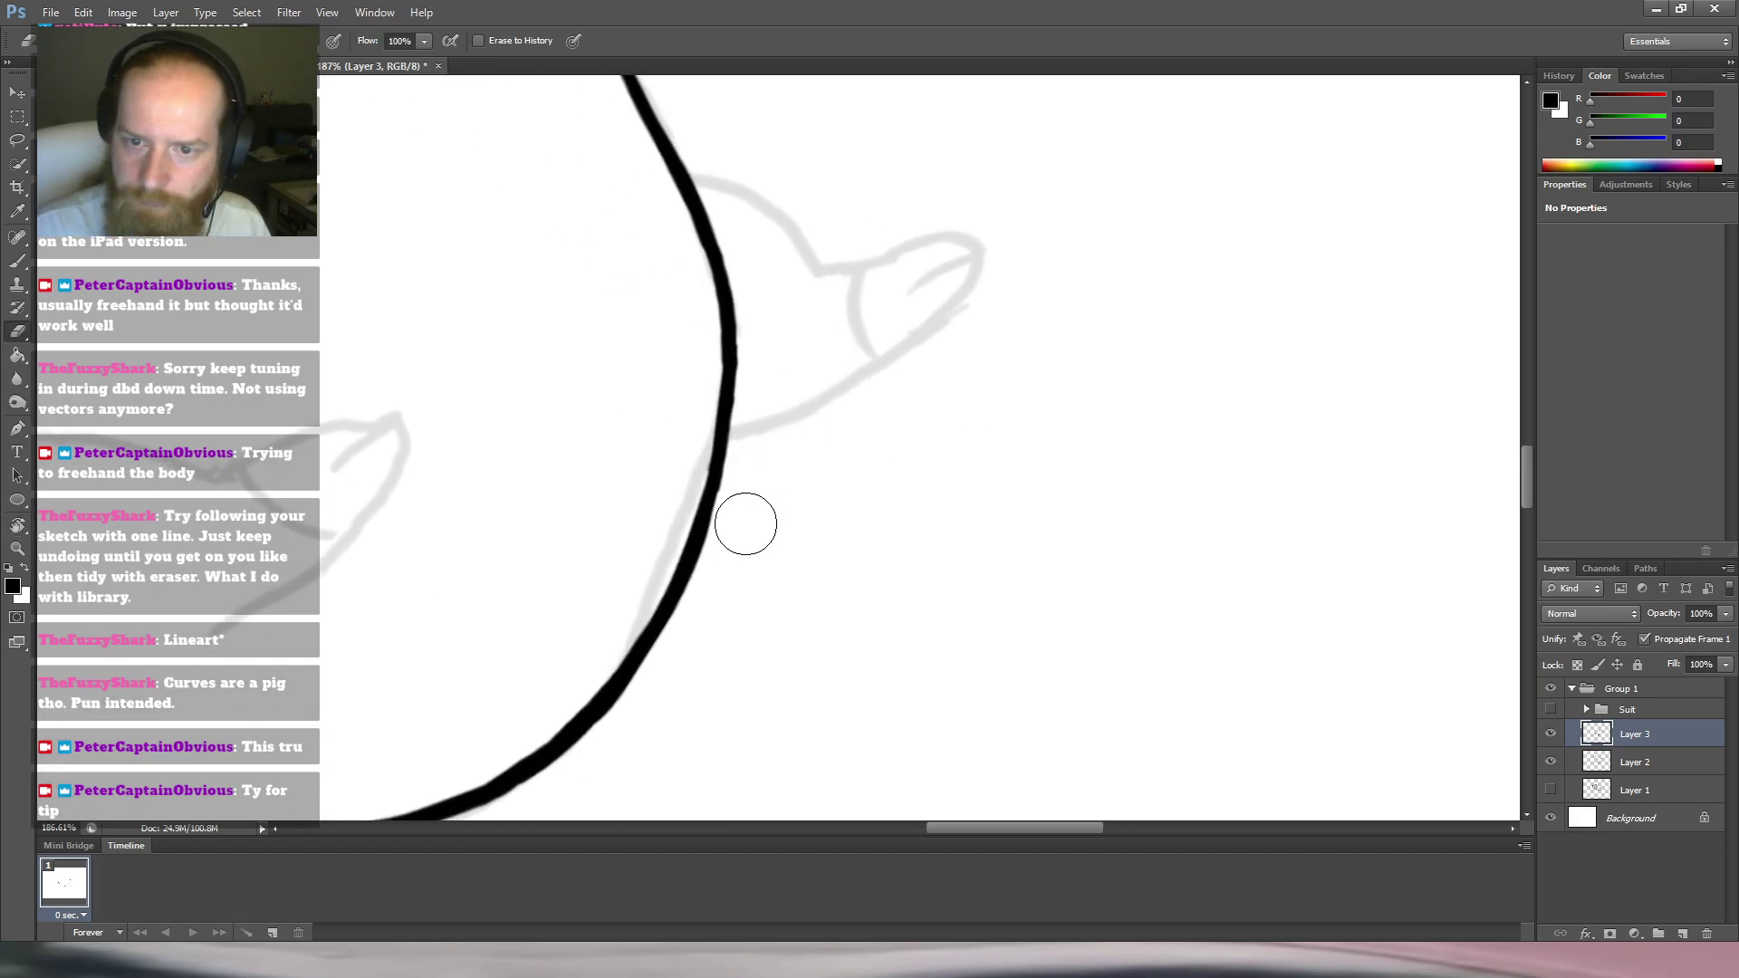
Touch up the bend of the rump outline beside the hind foot with the brush and eraser.
key("b")
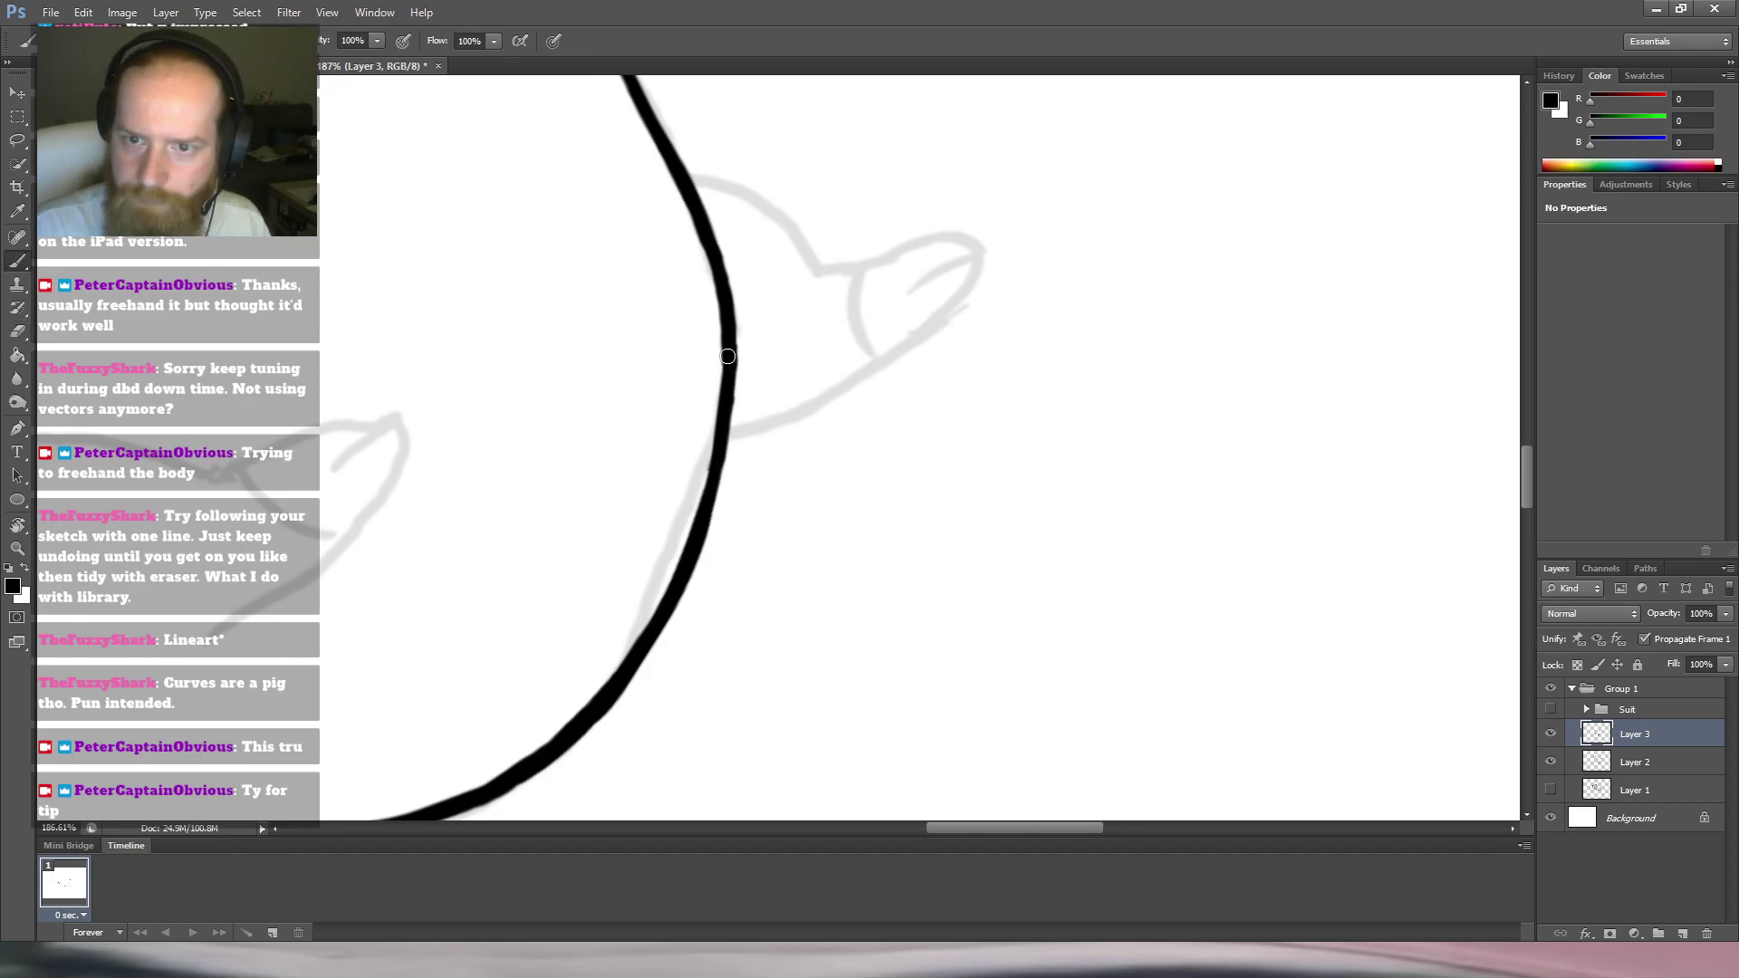
key("e")
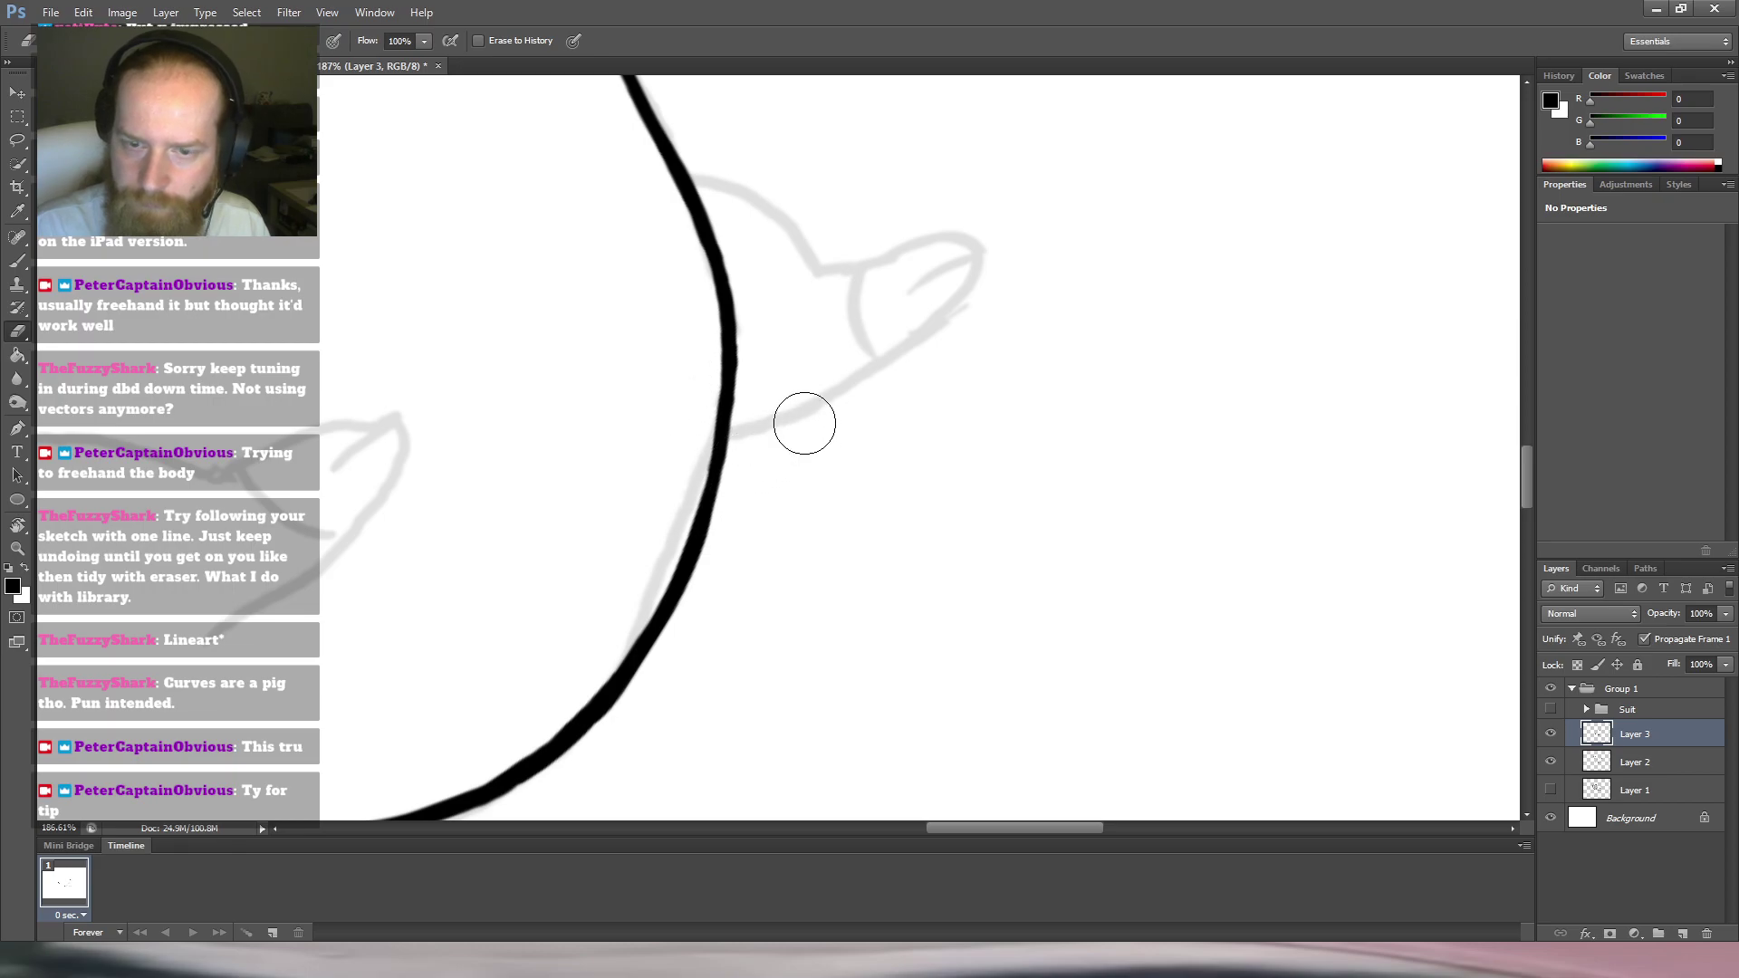
key("b")
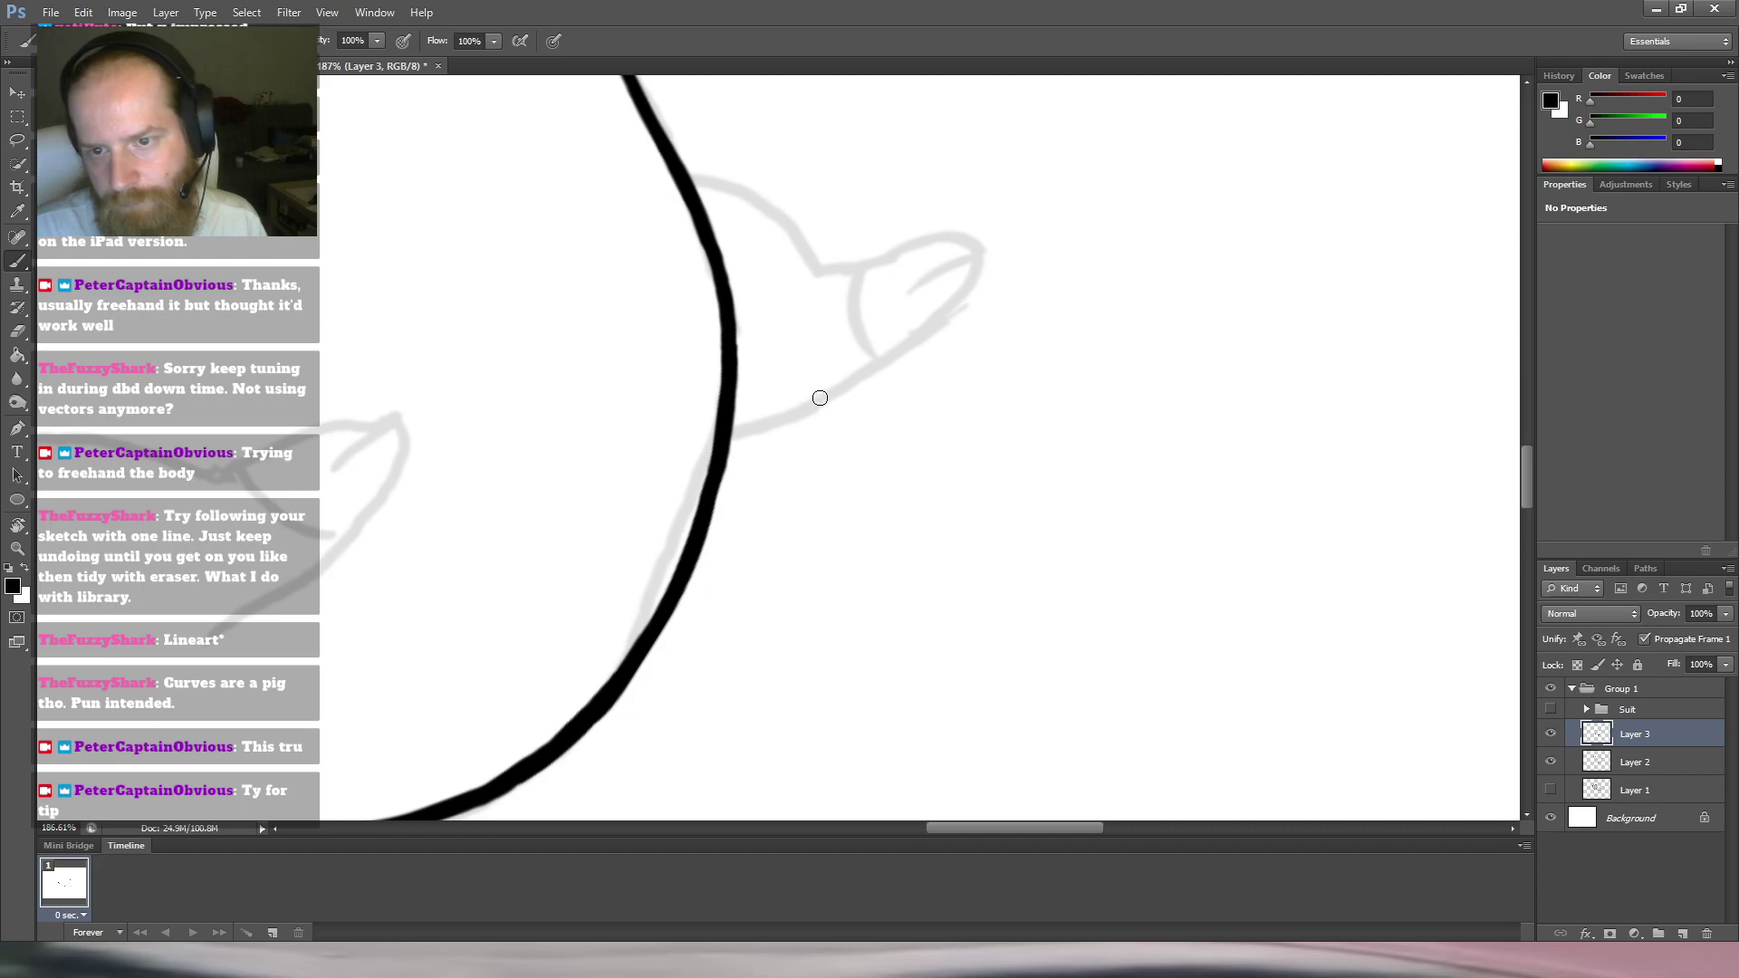
Ink a short black stroke from the neck end of the body outline onto the cheek sketch, and clean its edge with the eraser.
left_click_drag(971, 259, 843, 287)
left_click_drag(966, 152, 931, 295)
key("r")
left_click_drag(1031, 335, 954, 221)
left_click_drag(858, 307, 903, 290)
left_click_drag(823, 330, 758, 257)
left_click_drag(714, 390, 776, 351)
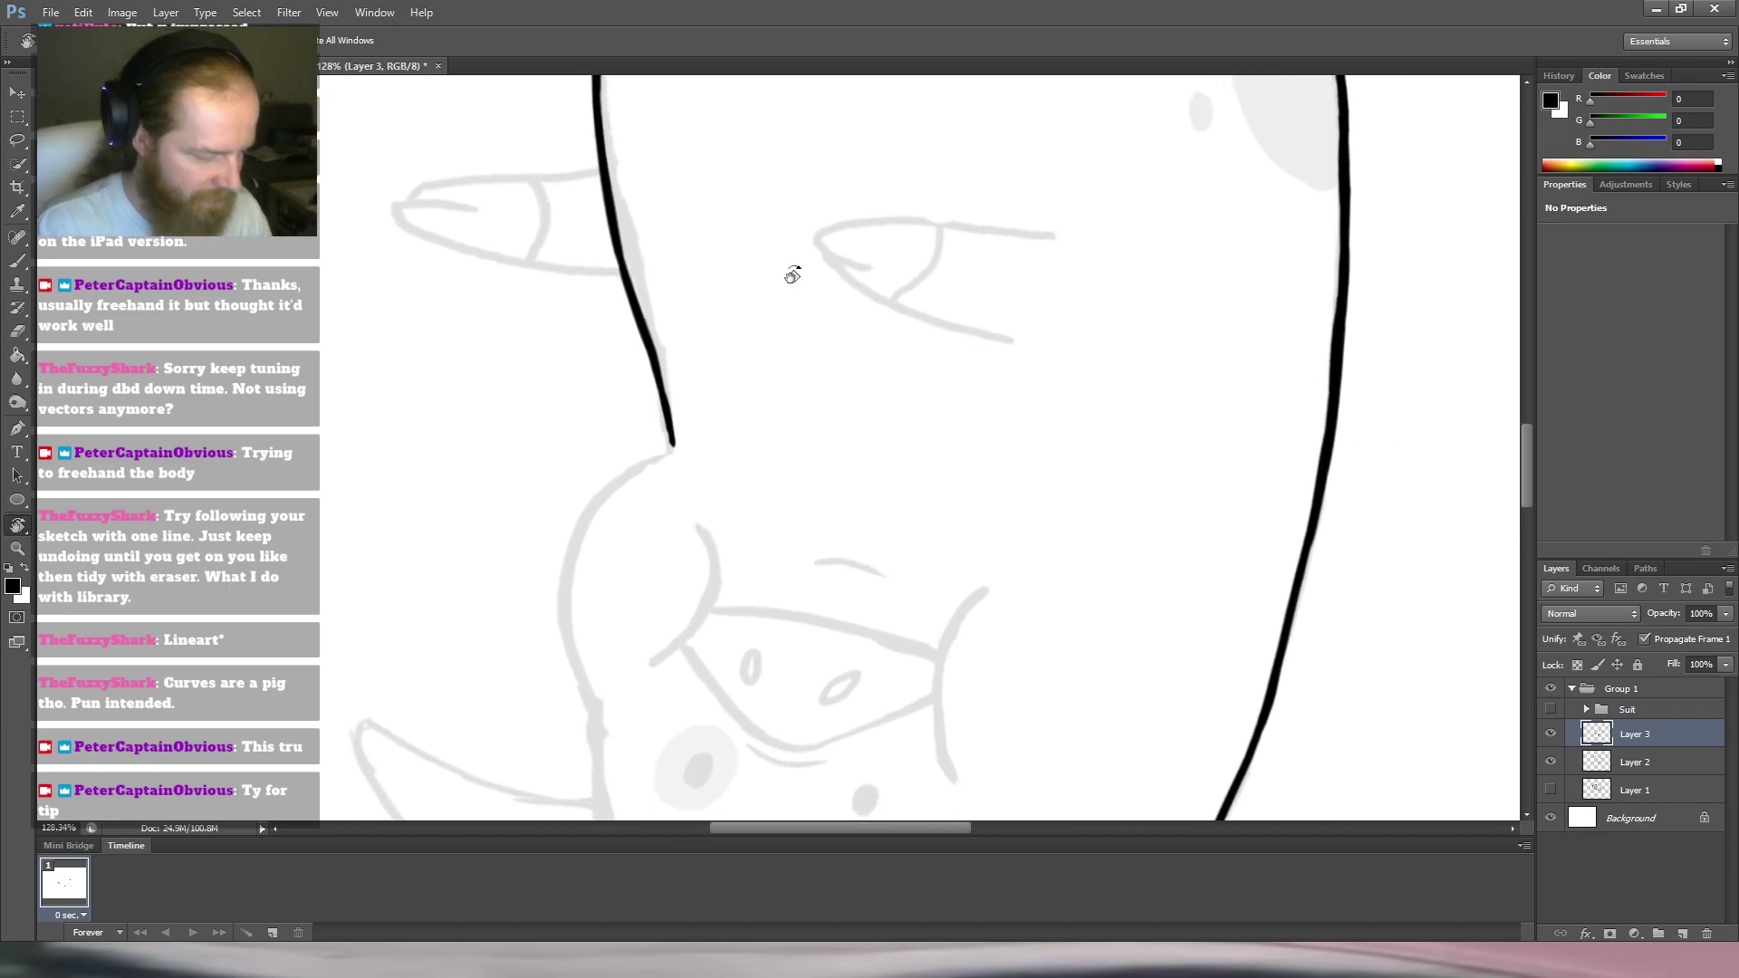
key("b")
key("r")
left_click_drag(897, 364, 726, 565)
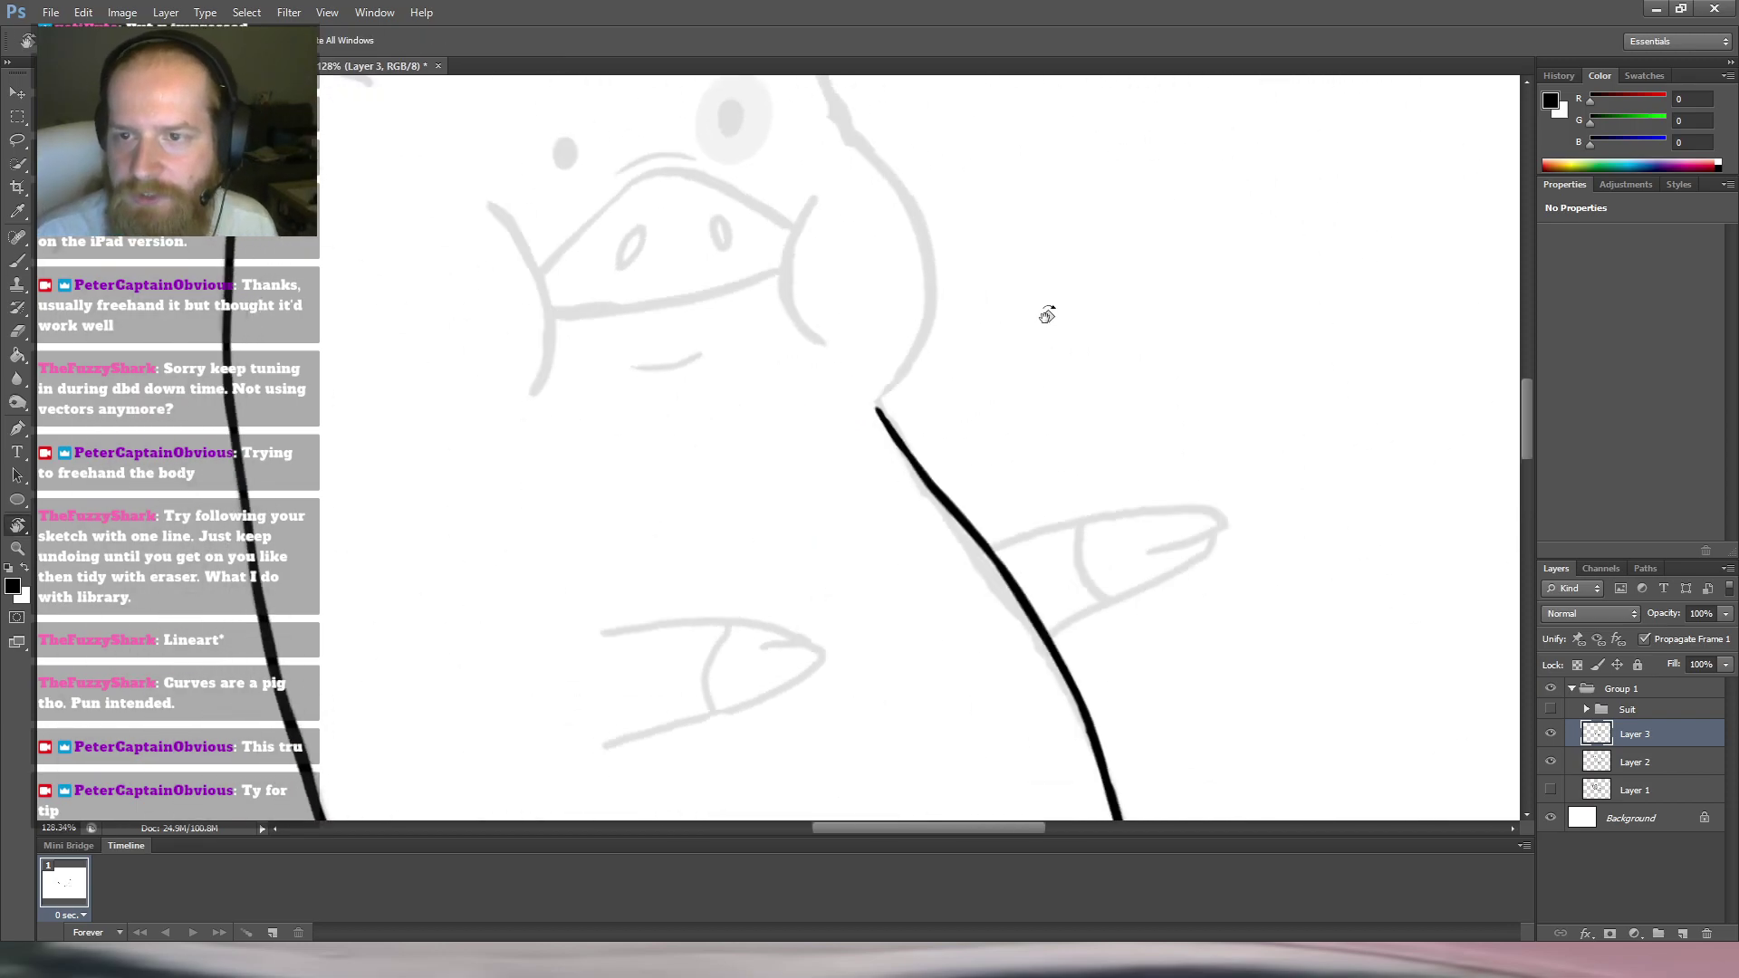
mouse_move(1134, 280)
left_mouse_down()
mouse_move(551, 294)
mouse_move(648, 563)
mouse_move(671, 489)
left_mouse_up()
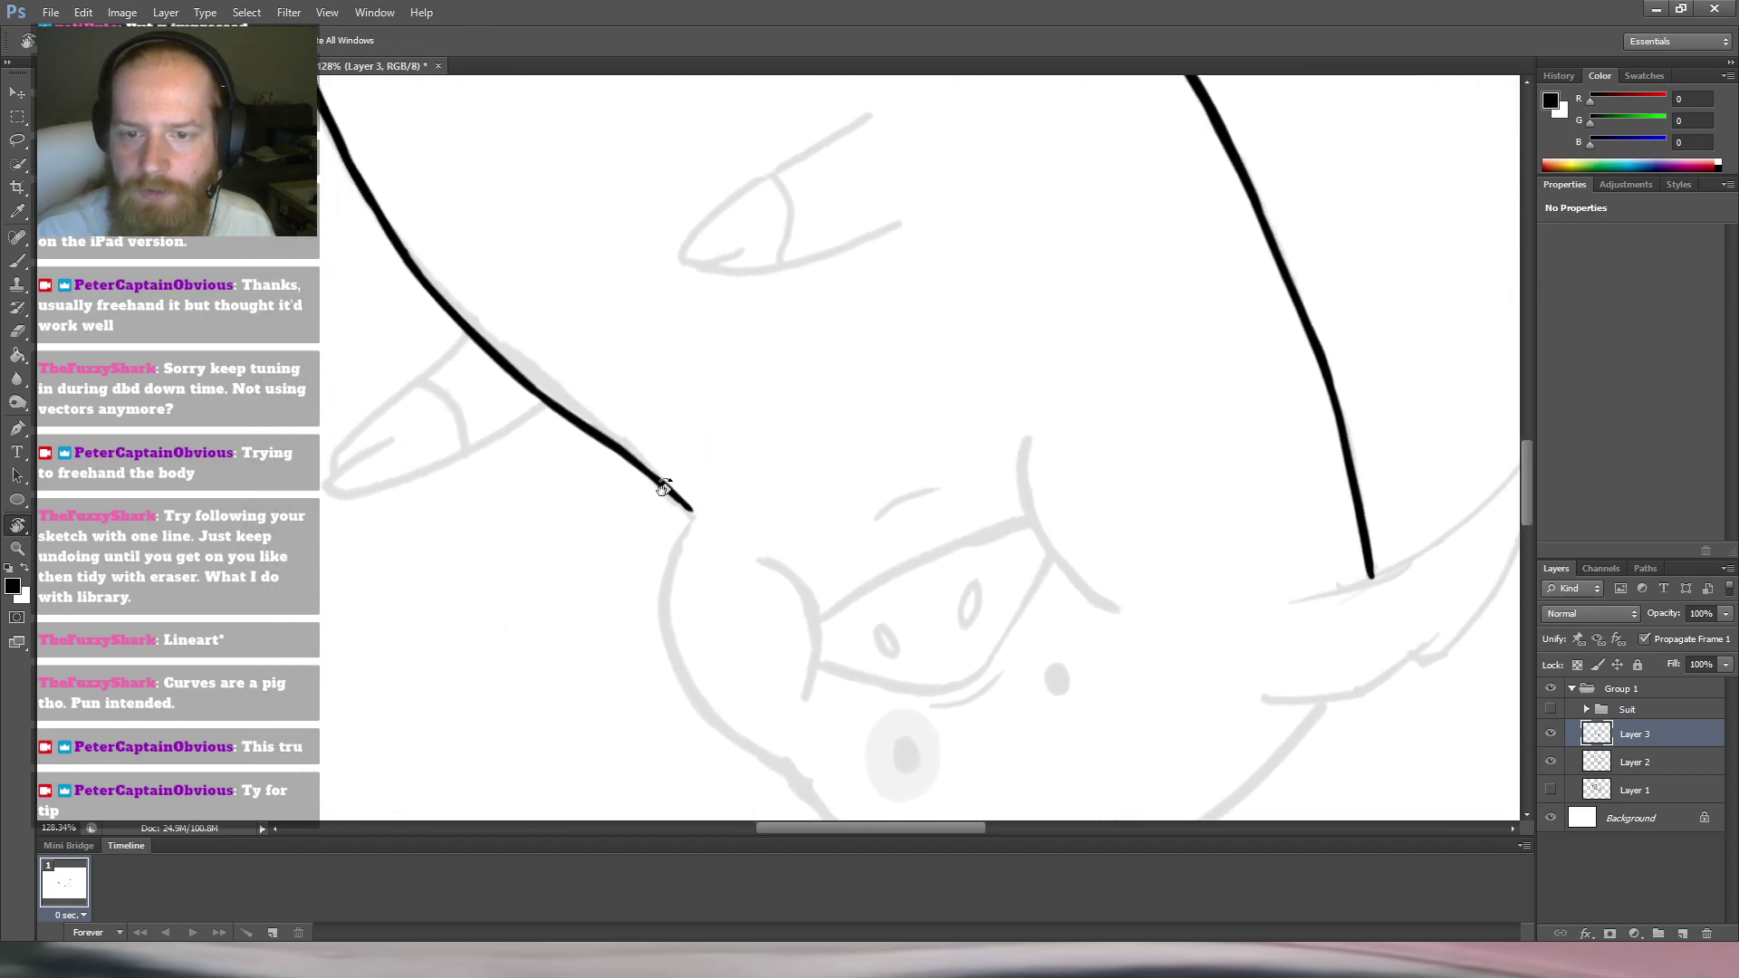
key("b")
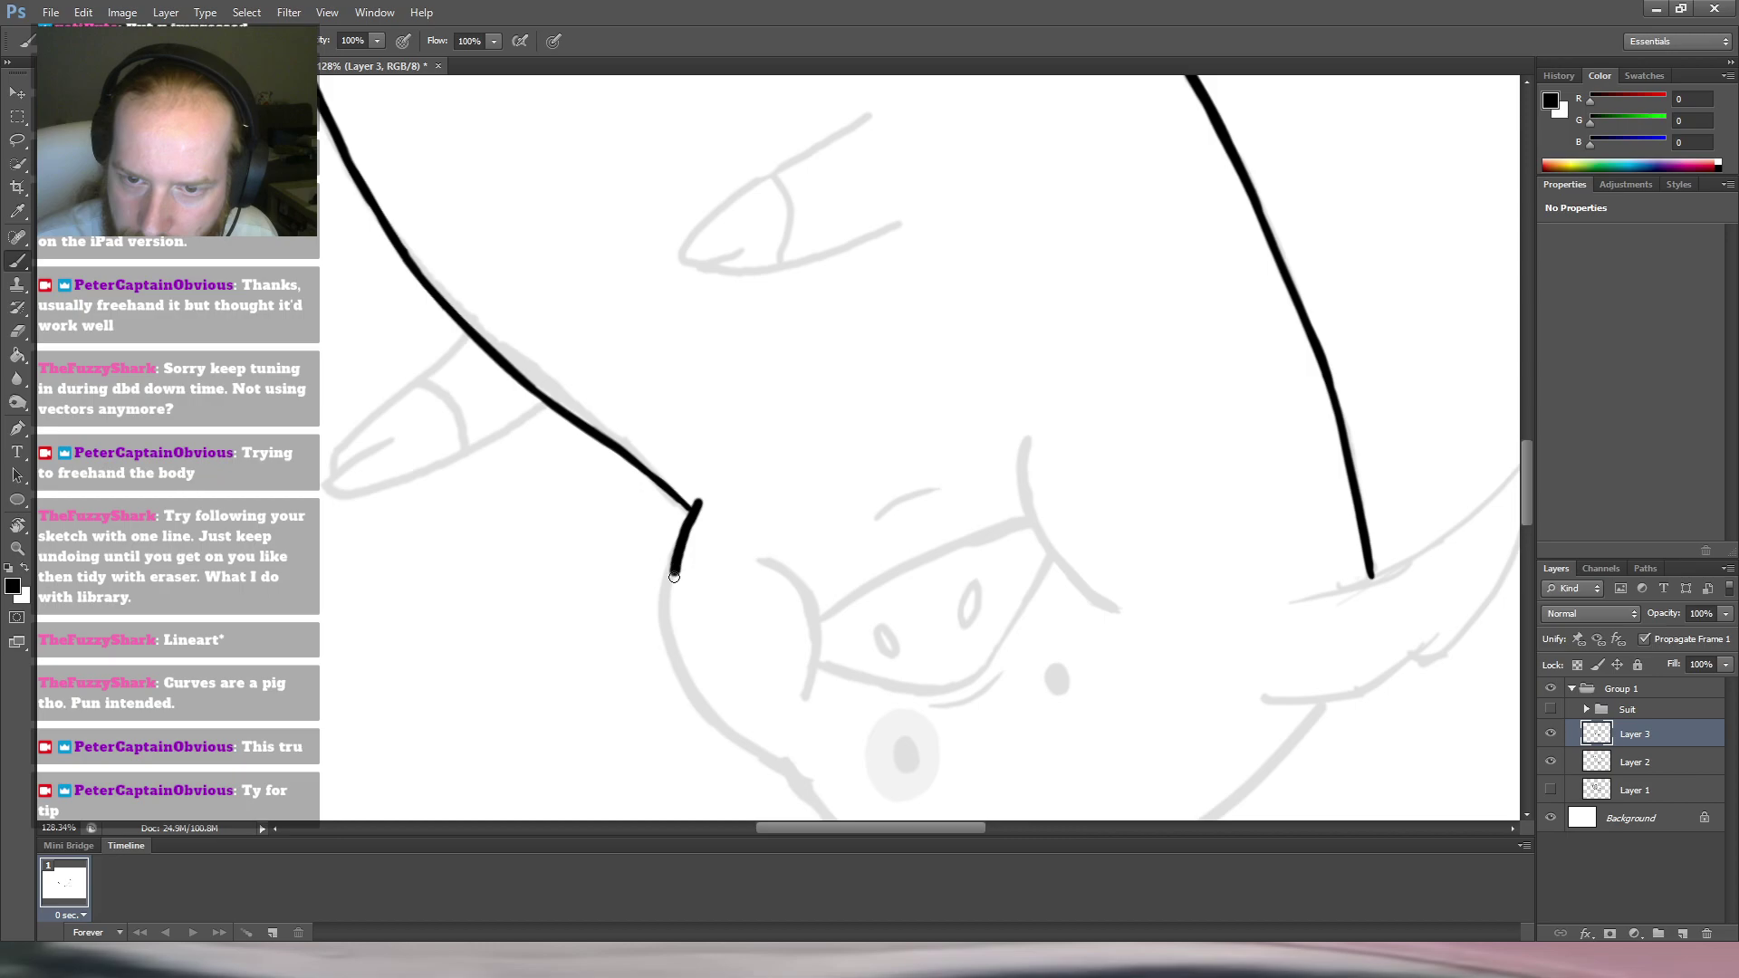
key("r")
left_click_drag(862, 342, 948, 400)
key("e")
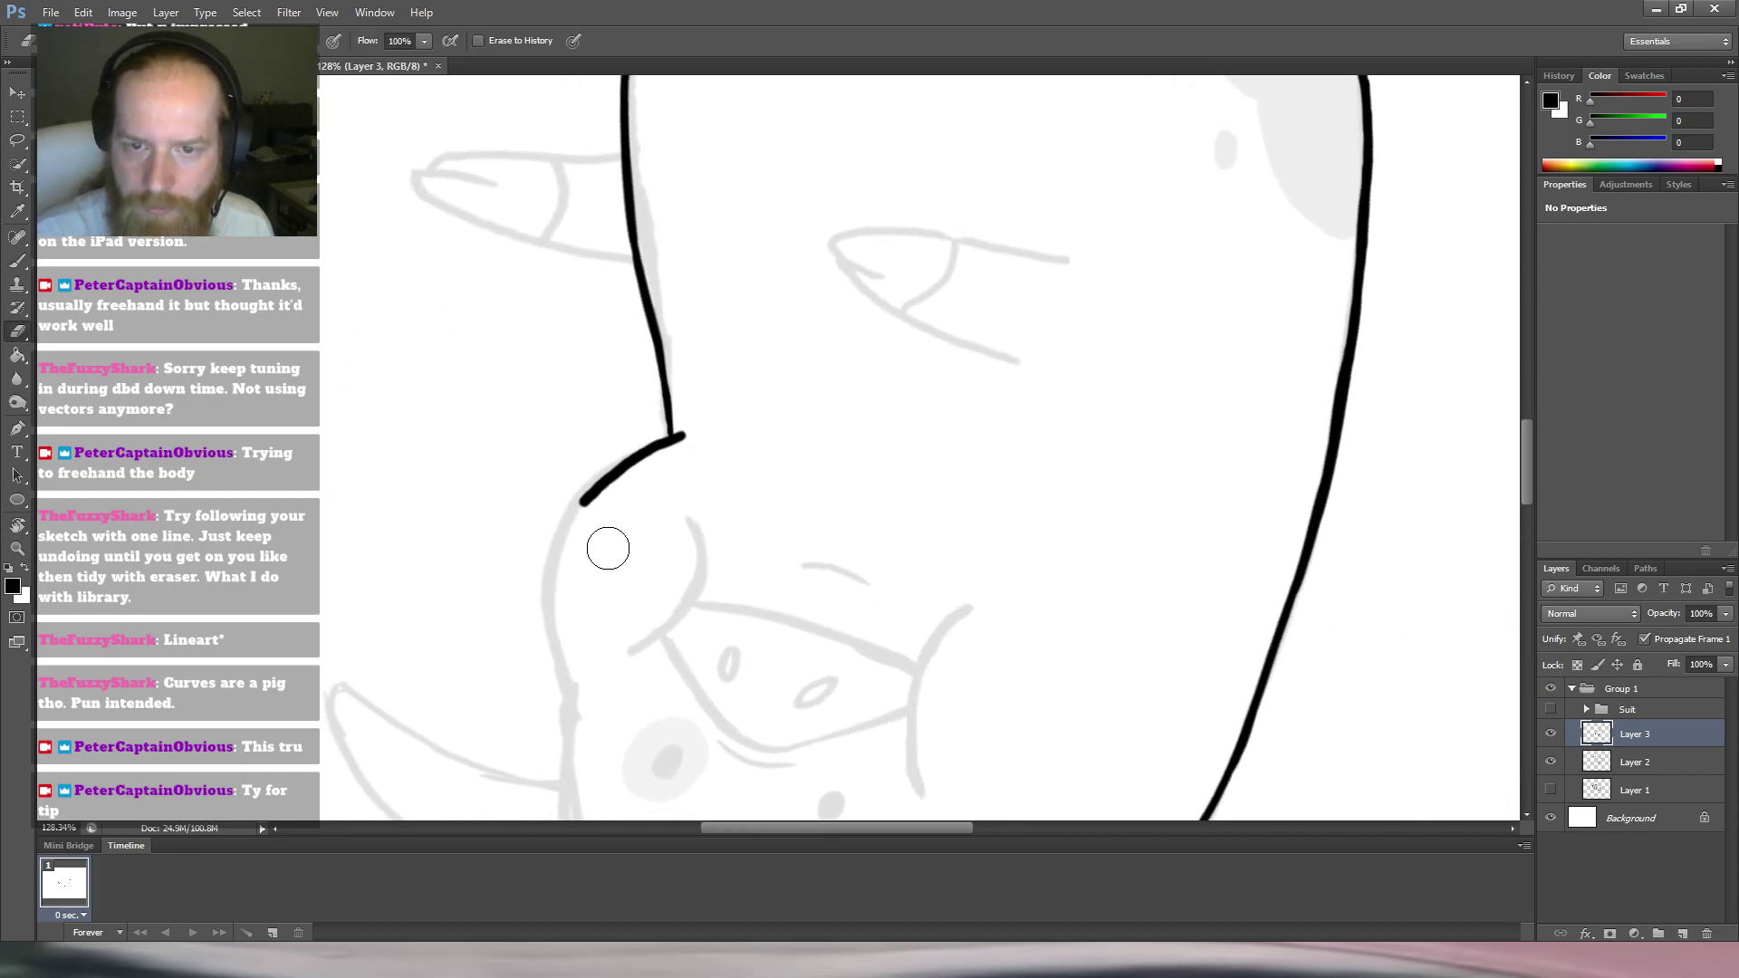
left_click_drag(606, 555, 642, 498)
Try to continue the black line around the cheek to the base of the ear, and erase the hook at its end.
key("b")
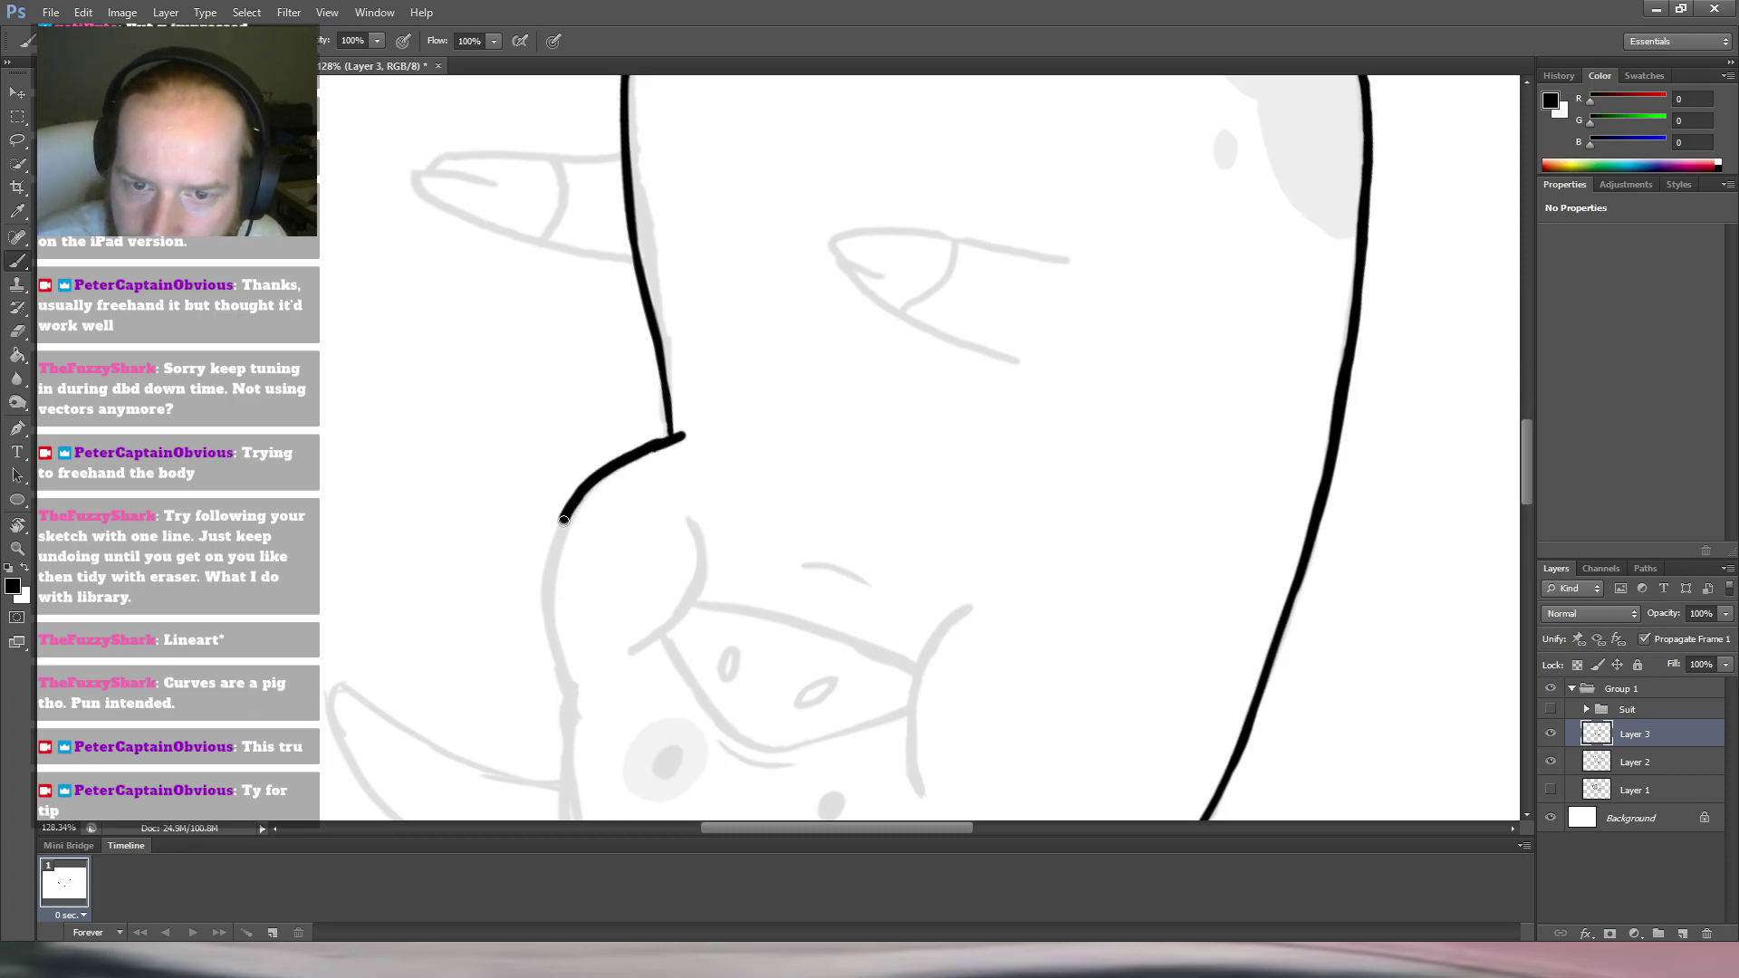
left_click_drag(550, 563, 559, 680)
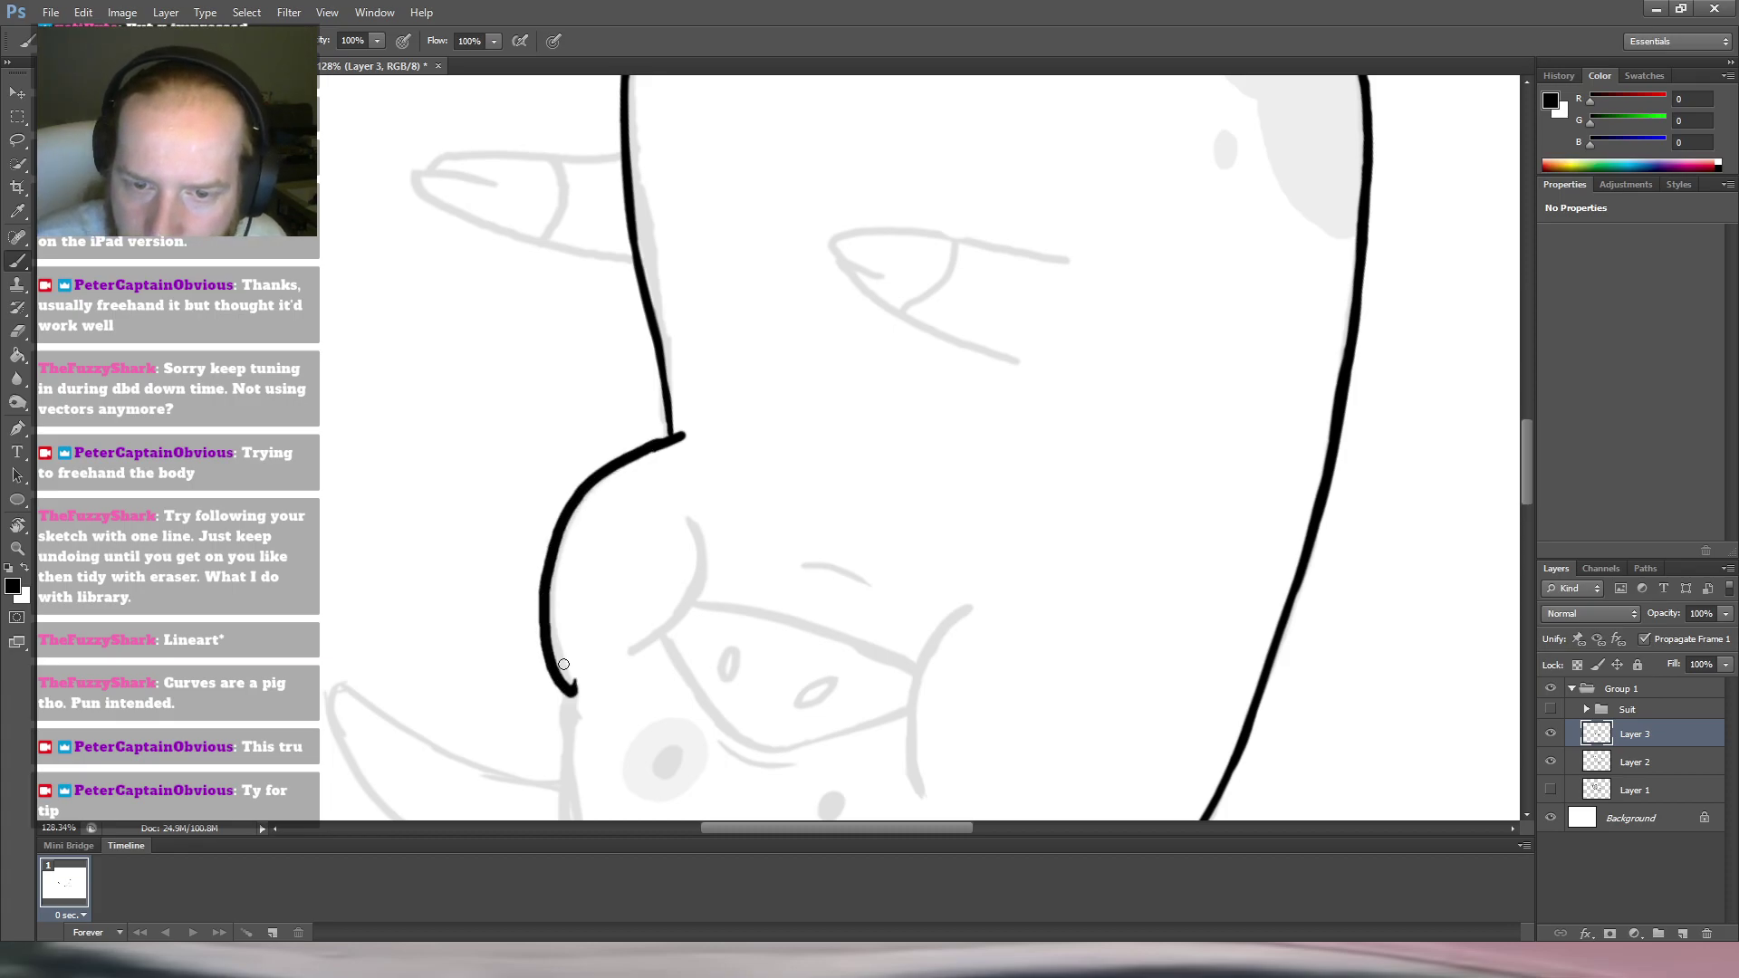
key("e")
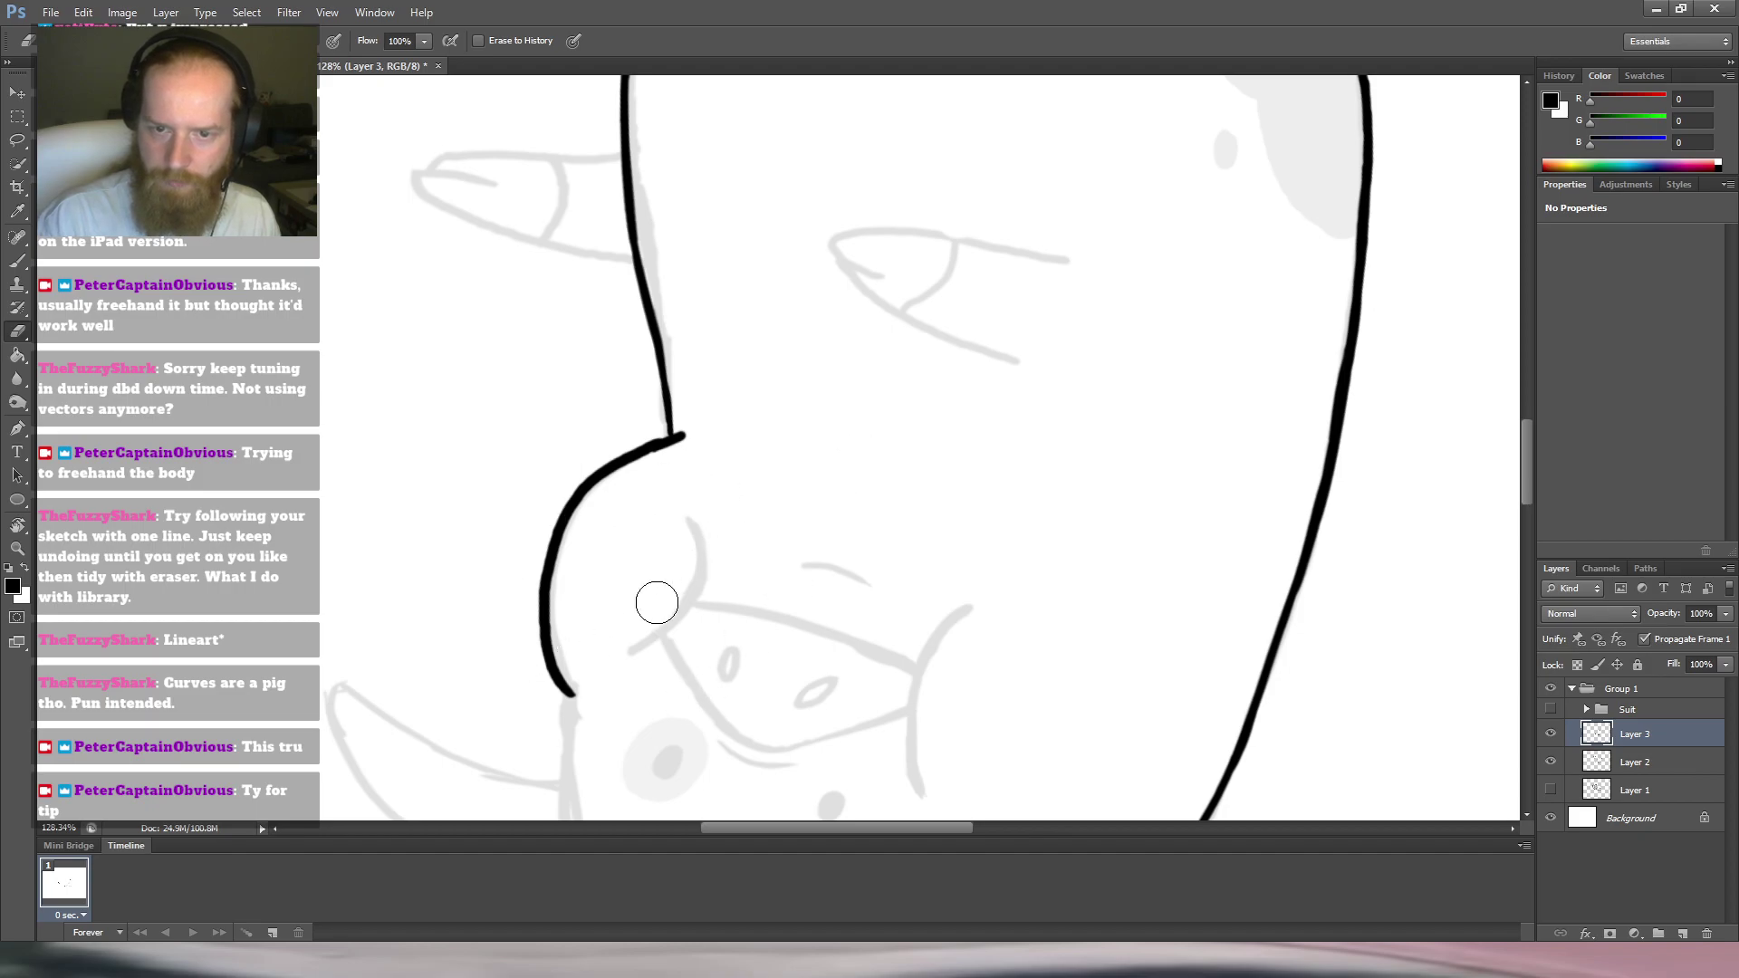
Try a single sweeping black stroke from the short neck stroke around the cheek, and undo it.
key("r")
mouse_move(893, 361)
left_mouse_down()
mouse_move(784, 293)
mouse_move(789, 306)
left_mouse_up()
key("b")
left_click_drag(716, 392, 635, 243)
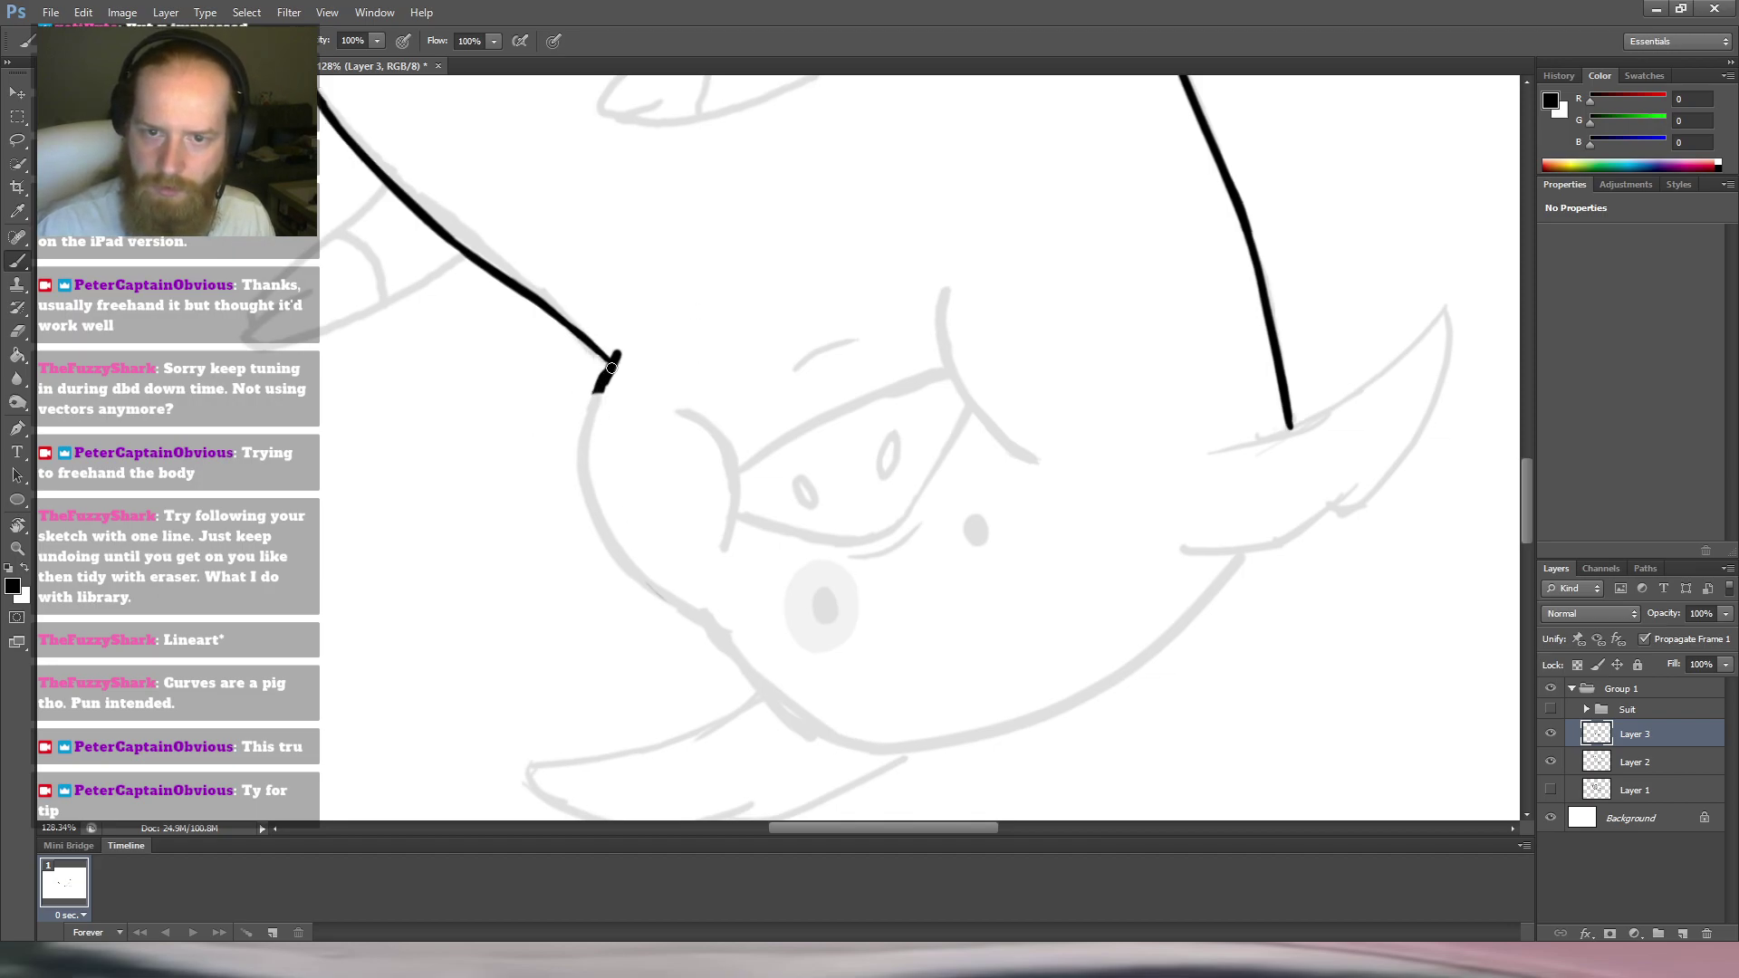
mouse_move(590, 401)
left_mouse_down()
mouse_move(576, 506)
mouse_move(662, 611)
left_mouse_up()
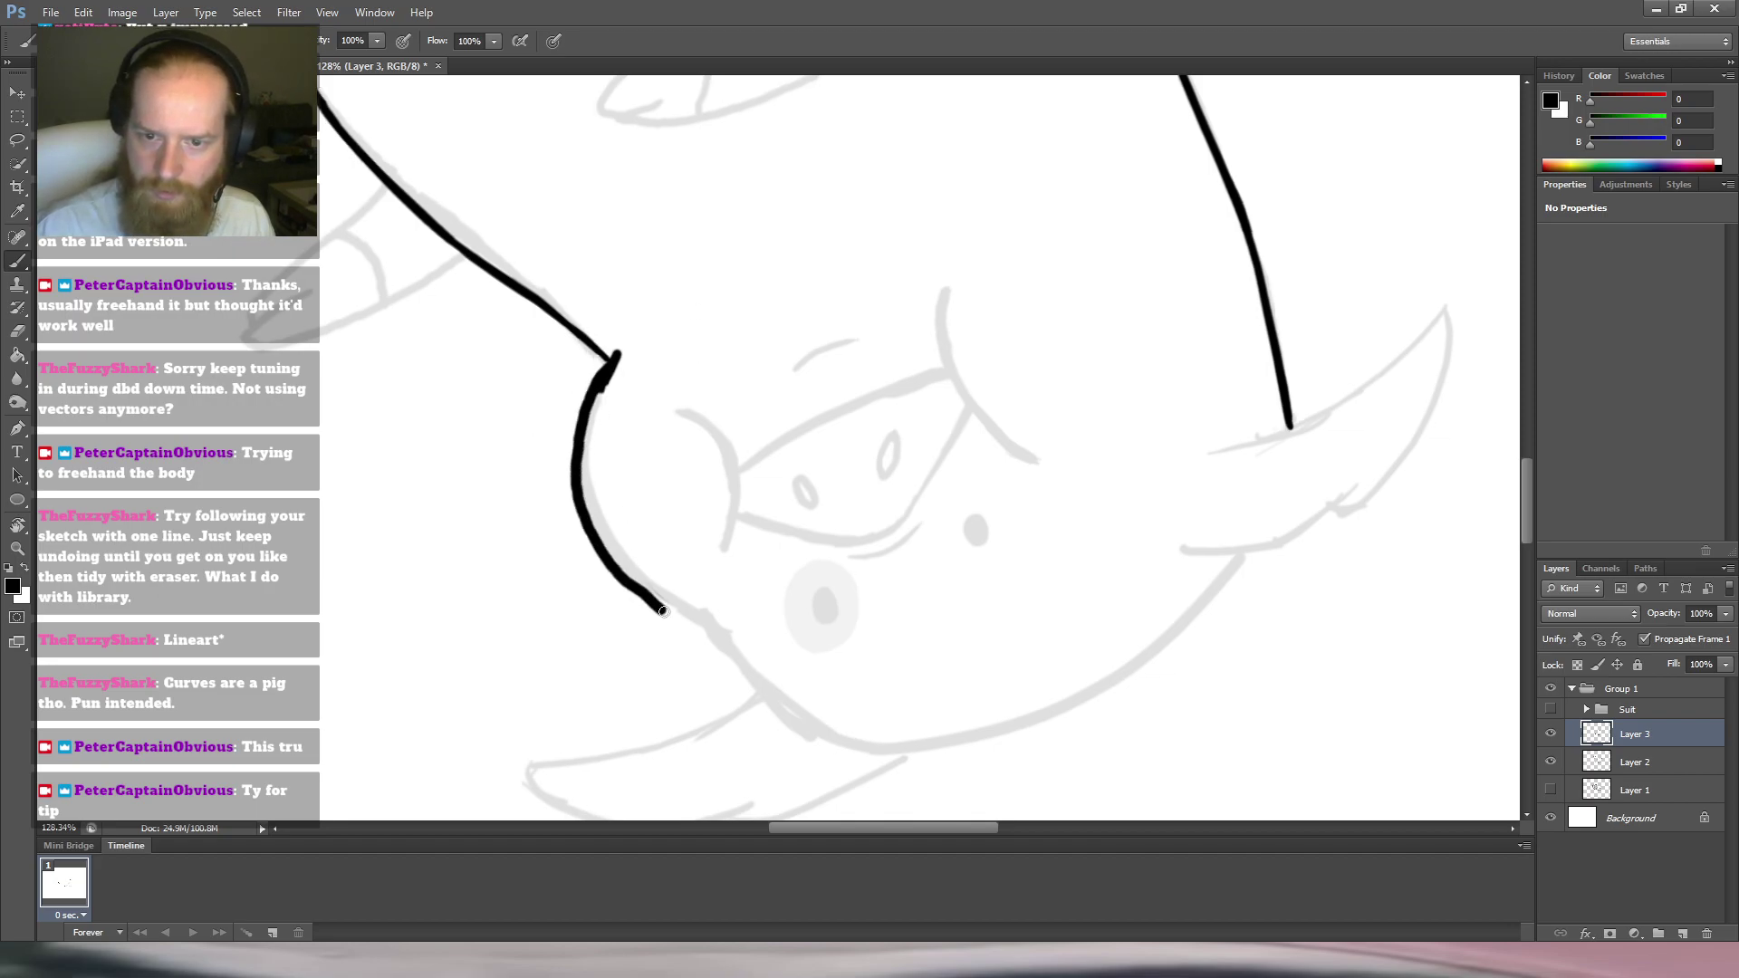
key("ctrl+z")
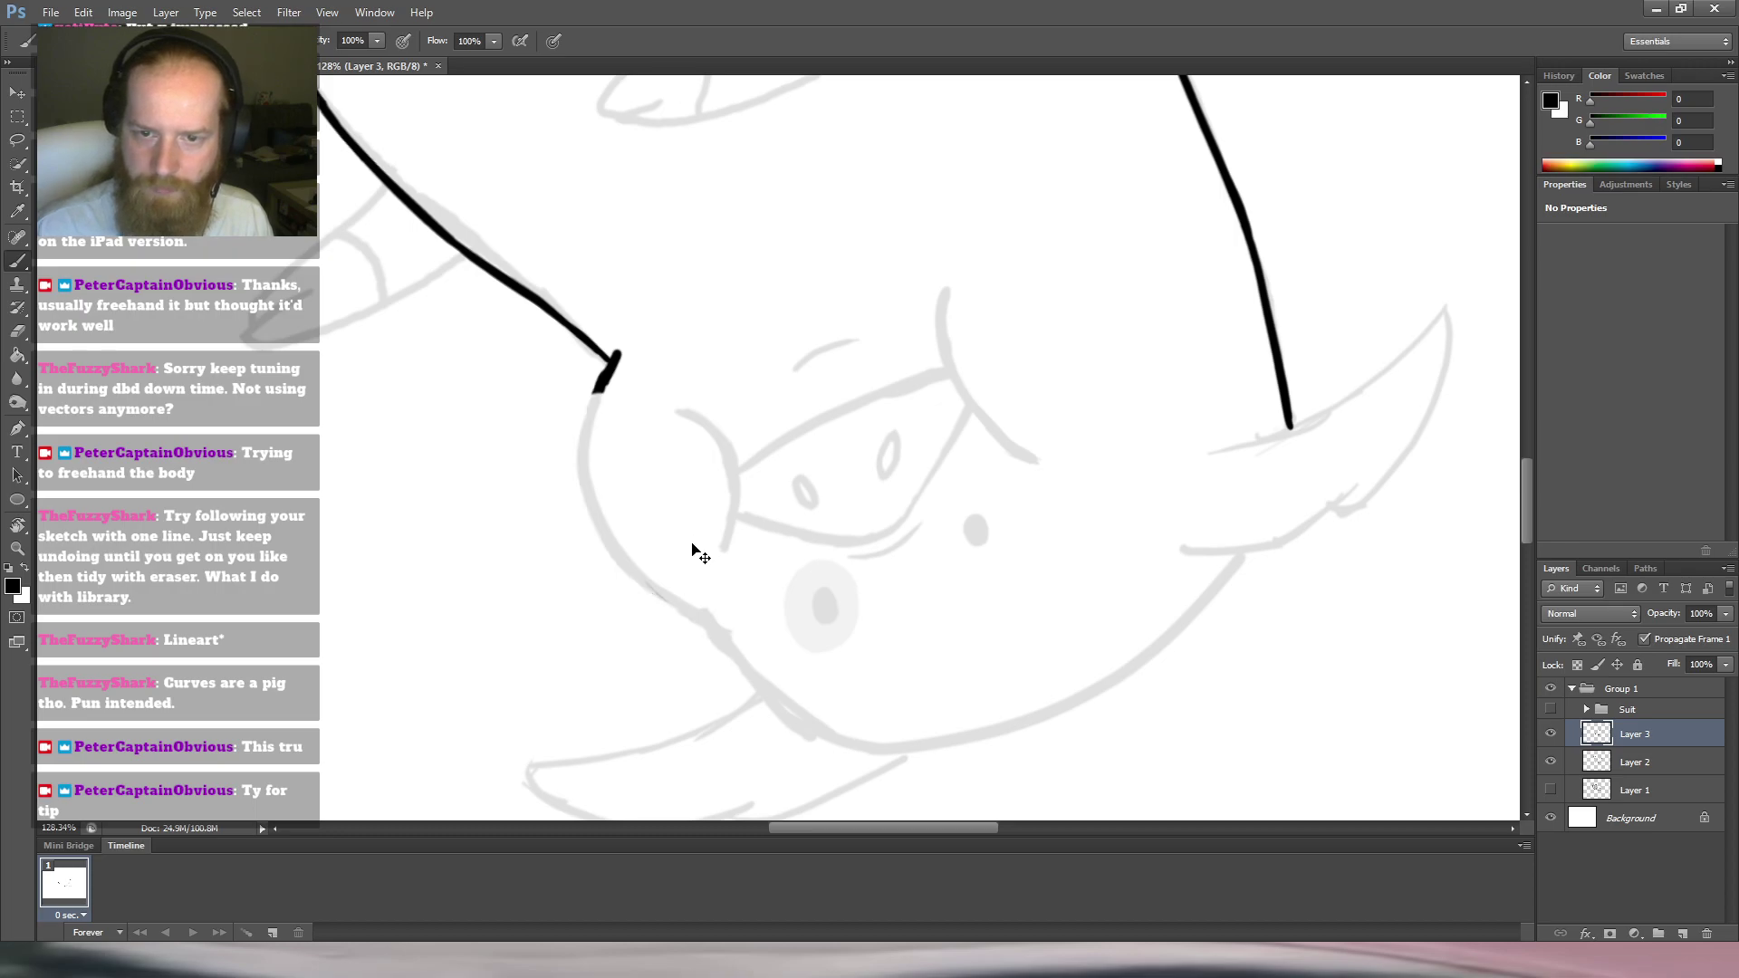
Try the cheek curve again at a new canvas angle, replacing the first stroke with a wider, rounder one.
key("r")
left_click_drag(944, 324, 978, 281)
key("b")
mouse_move(643, 315)
left_mouse_down()
mouse_move(598, 358)
mouse_move(578, 460)
mouse_move(618, 551)
mouse_move(654, 582)
left_mouse_up()
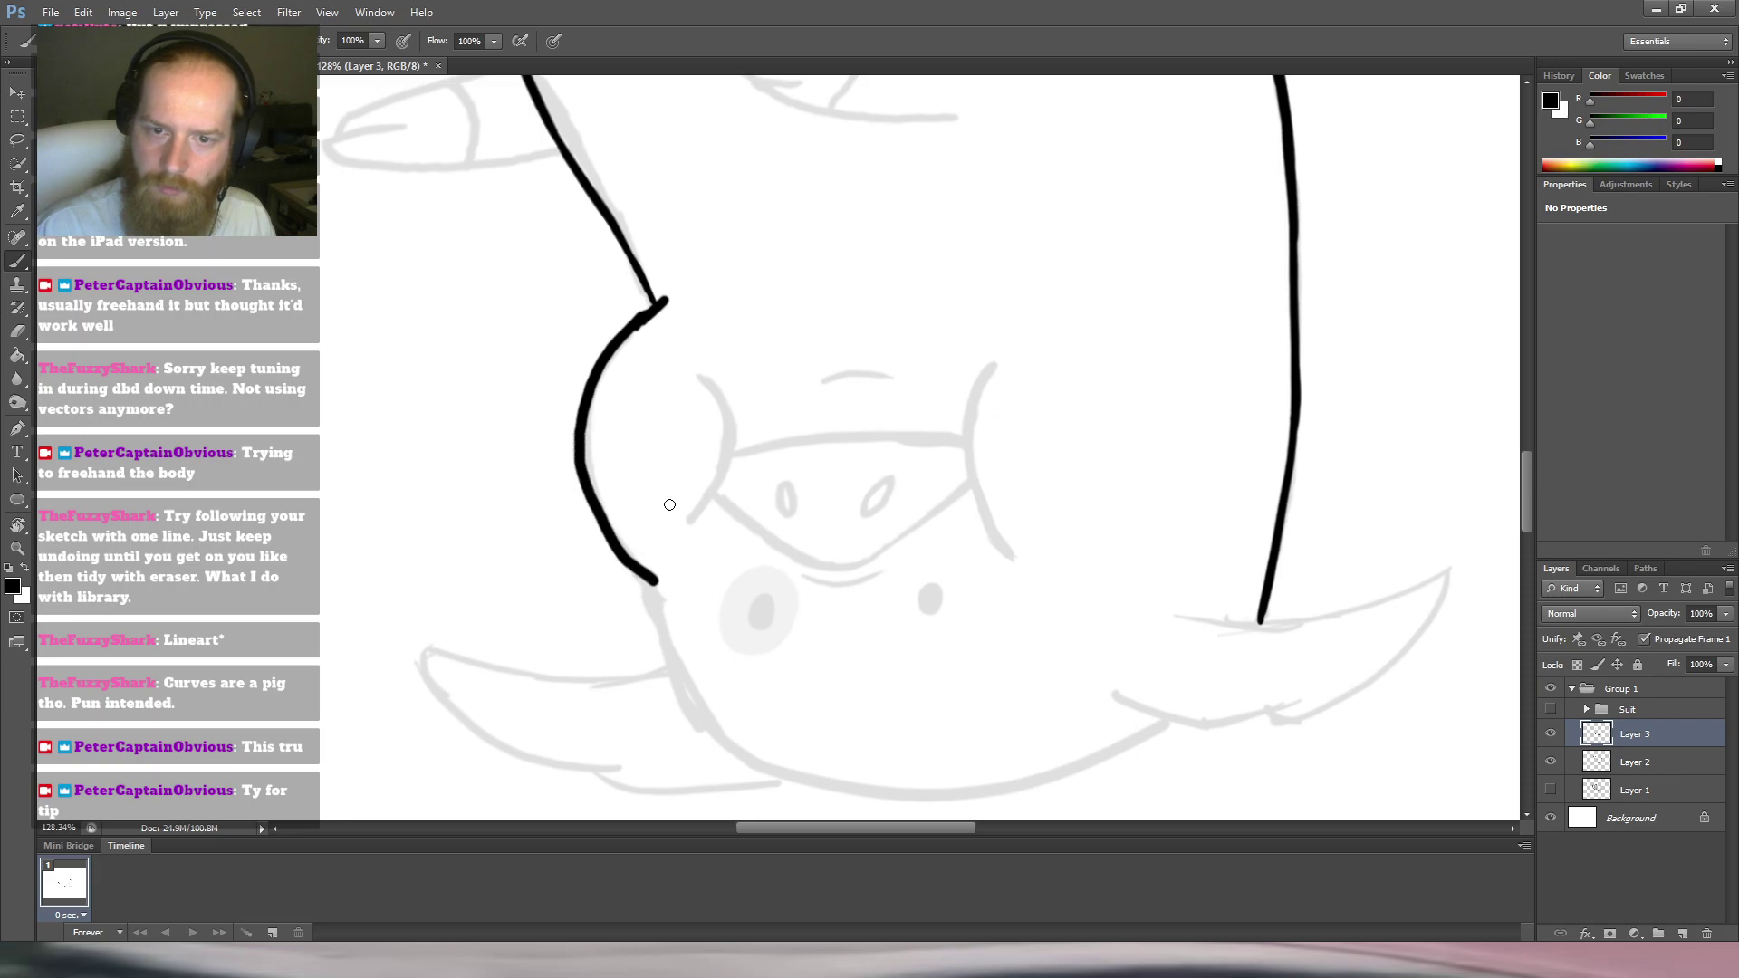
key("ctrl+z")
mouse_move(645, 312)
left_mouse_down()
mouse_move(579, 394)
mouse_move(572, 466)
mouse_move(593, 530)
mouse_move(666, 594)
left_mouse_up()
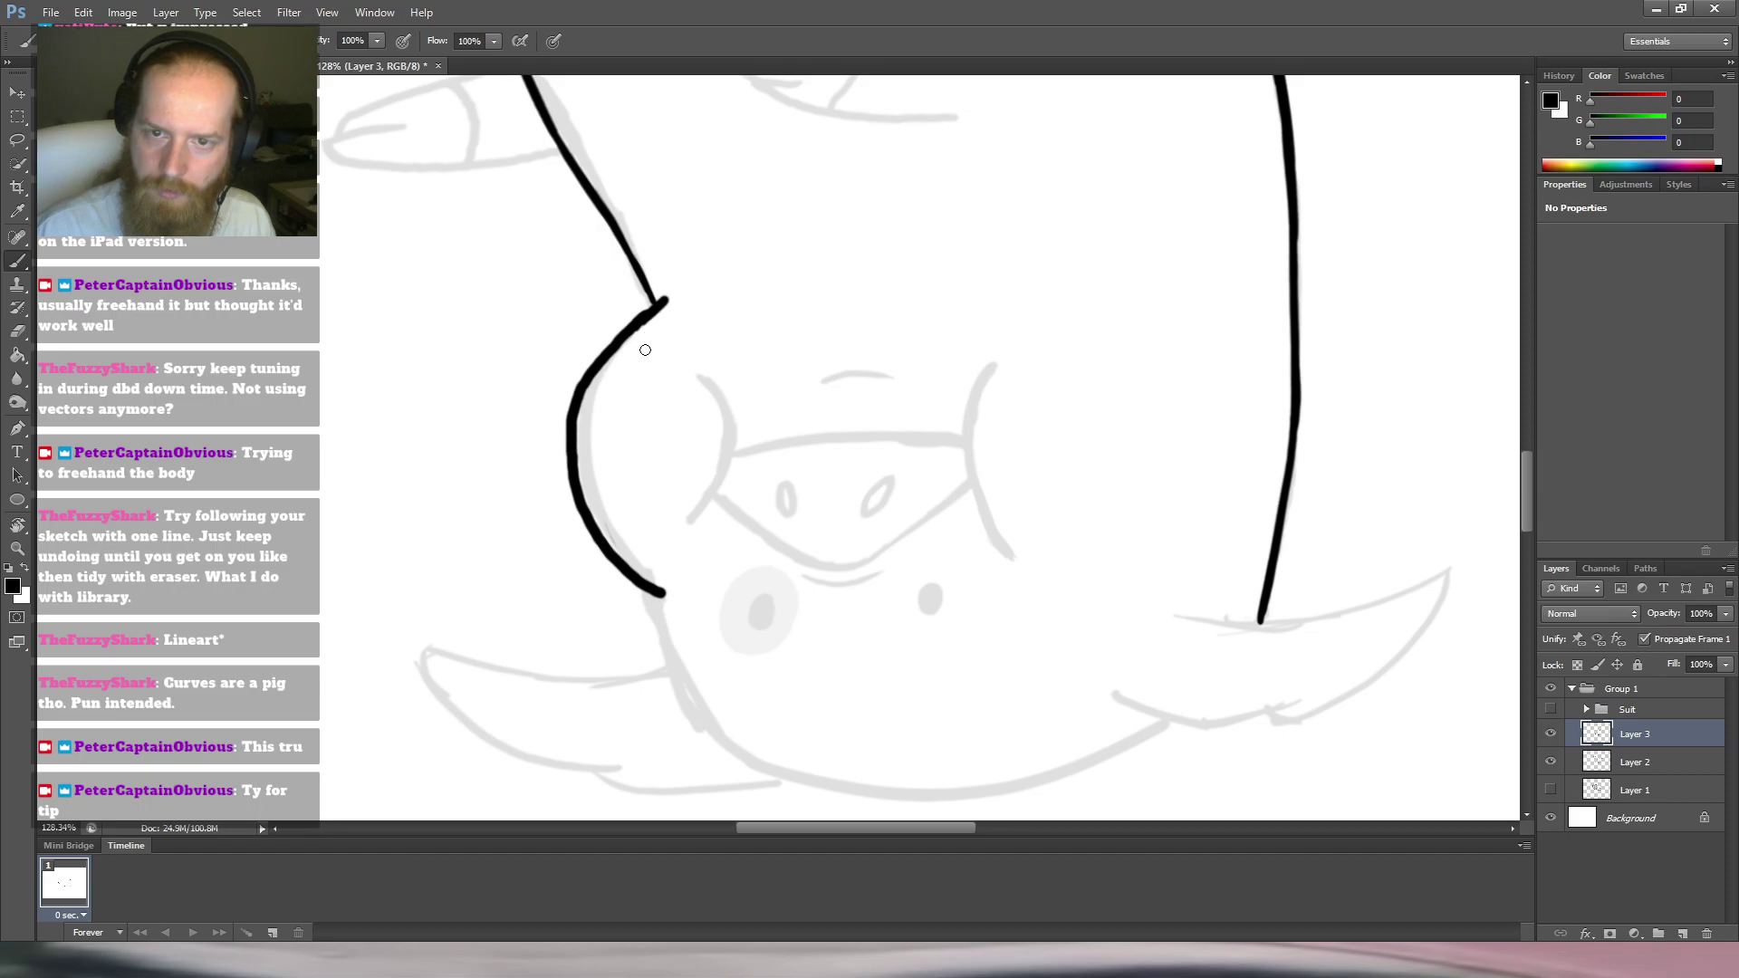
Lasso the black cheek curve, warp it inward to sit closer to the grey sketch, and deselect it.
key("r")
left_click_drag(1149, 255, 627, 510)
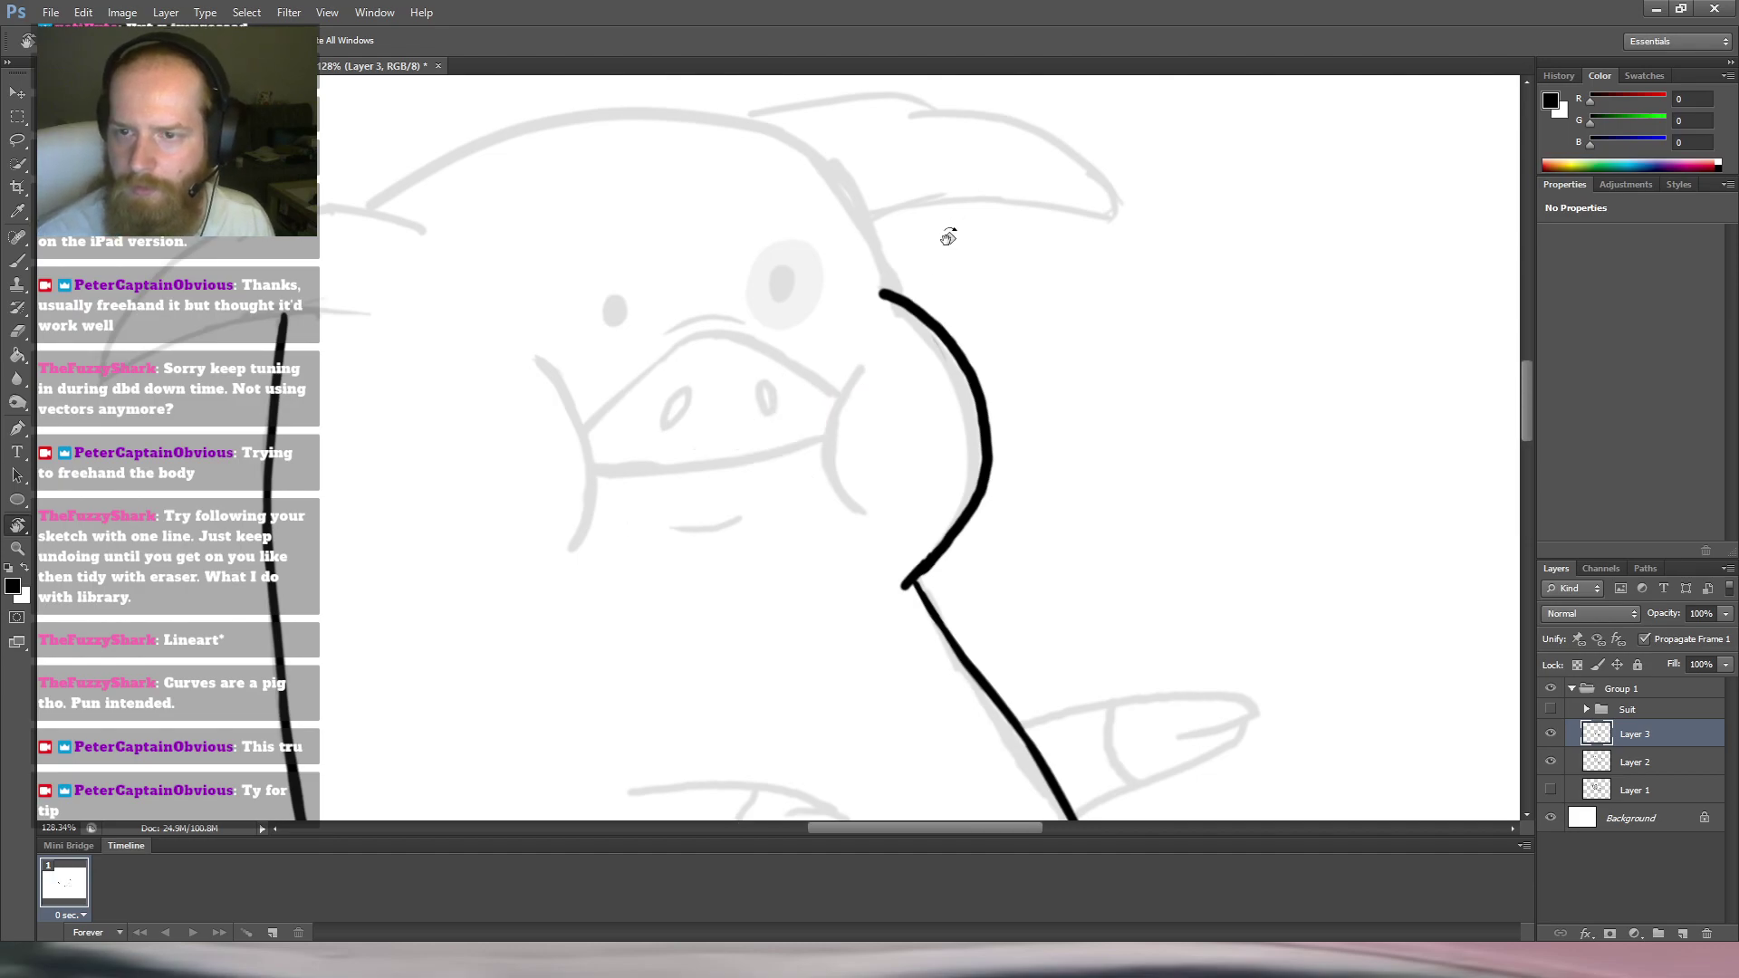
key("l")
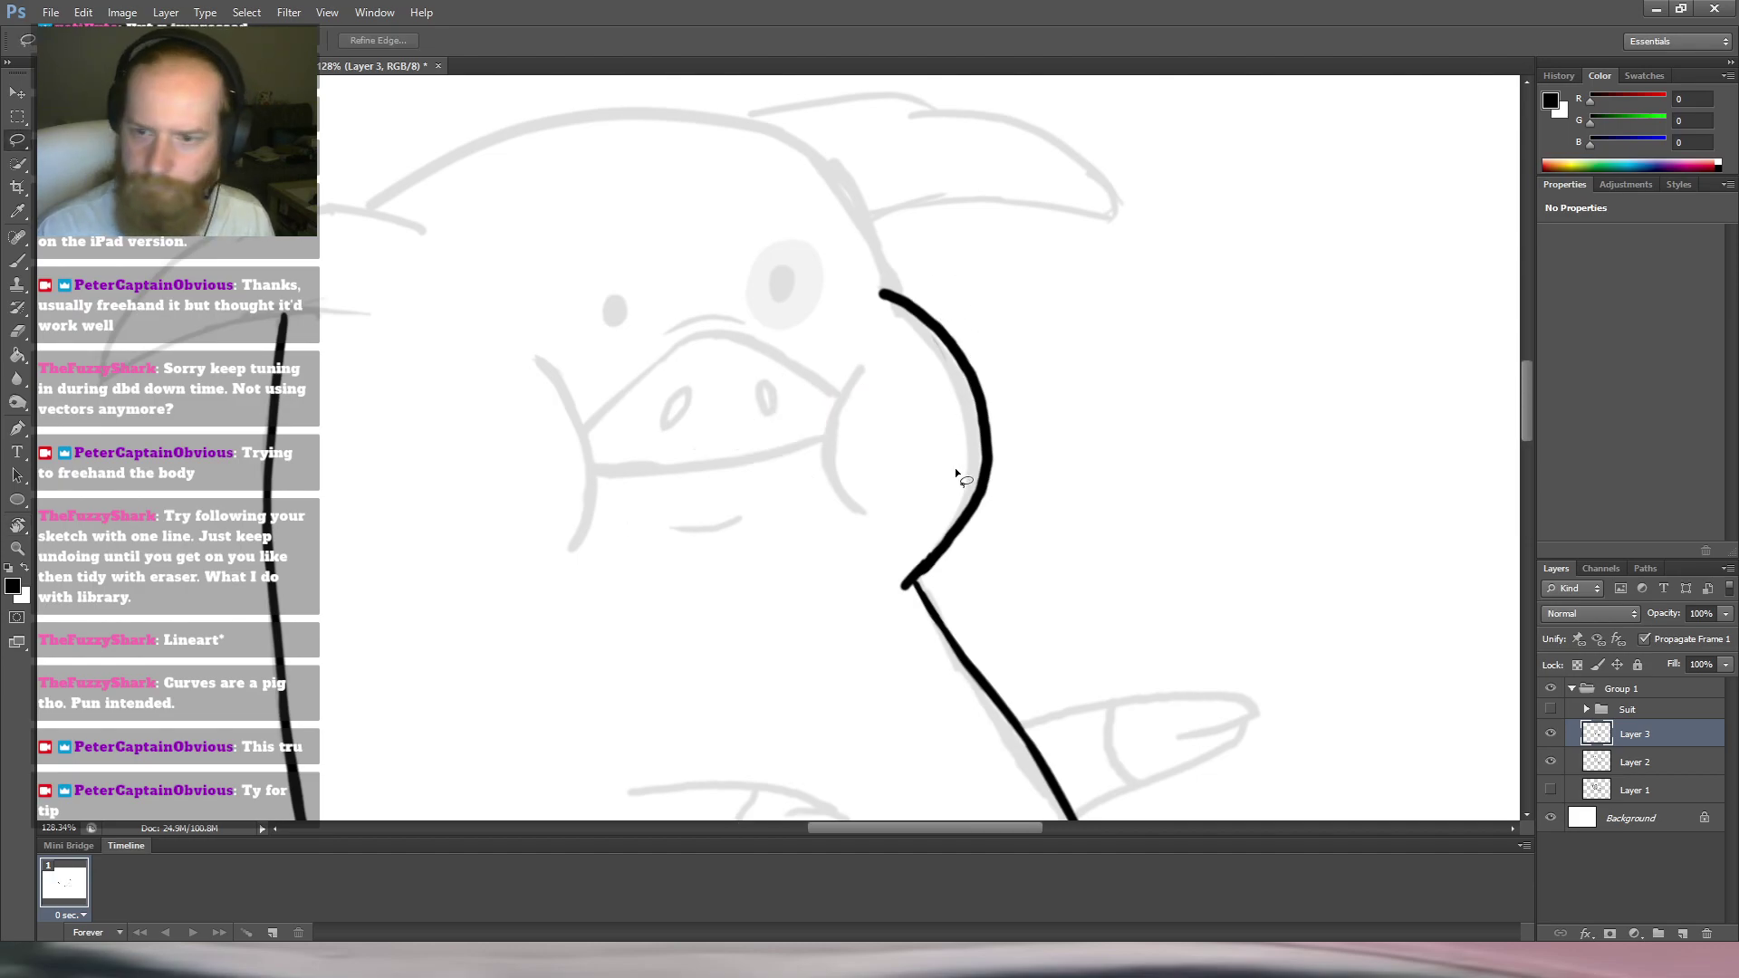
mouse_move(909, 591)
left_mouse_down()
mouse_move(933, 578)
mouse_move(760, 277)
mouse_move(858, 593)
left_mouse_up()
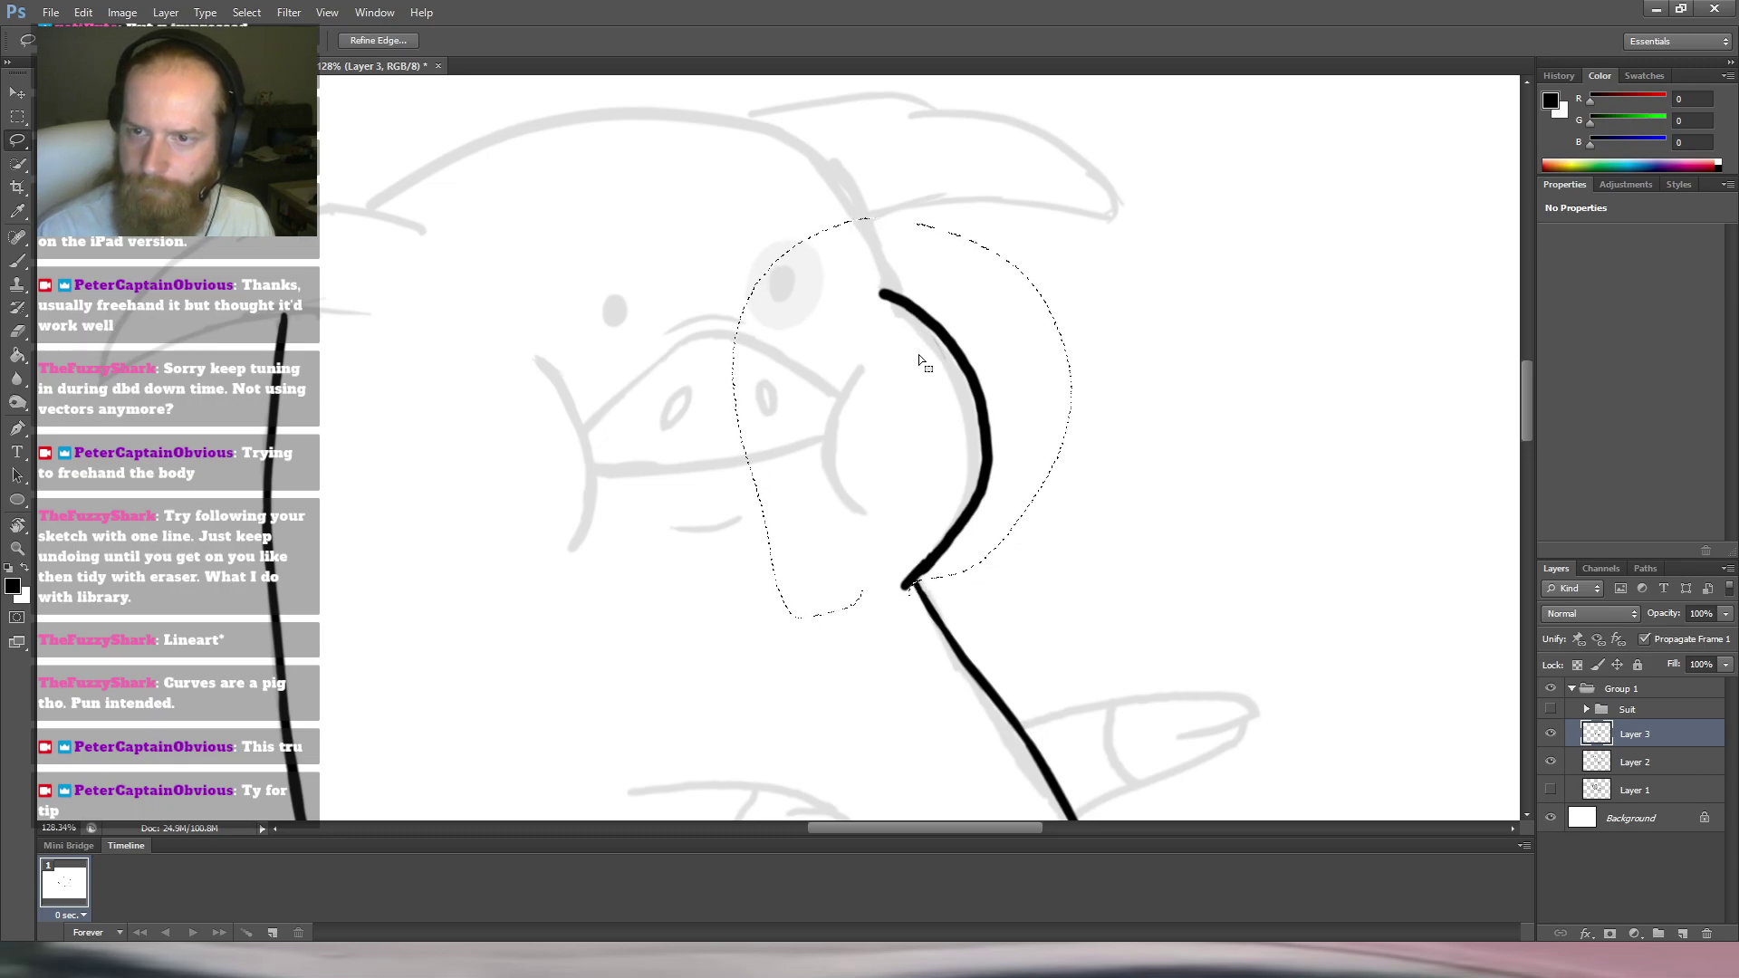
key("ctrl+t")
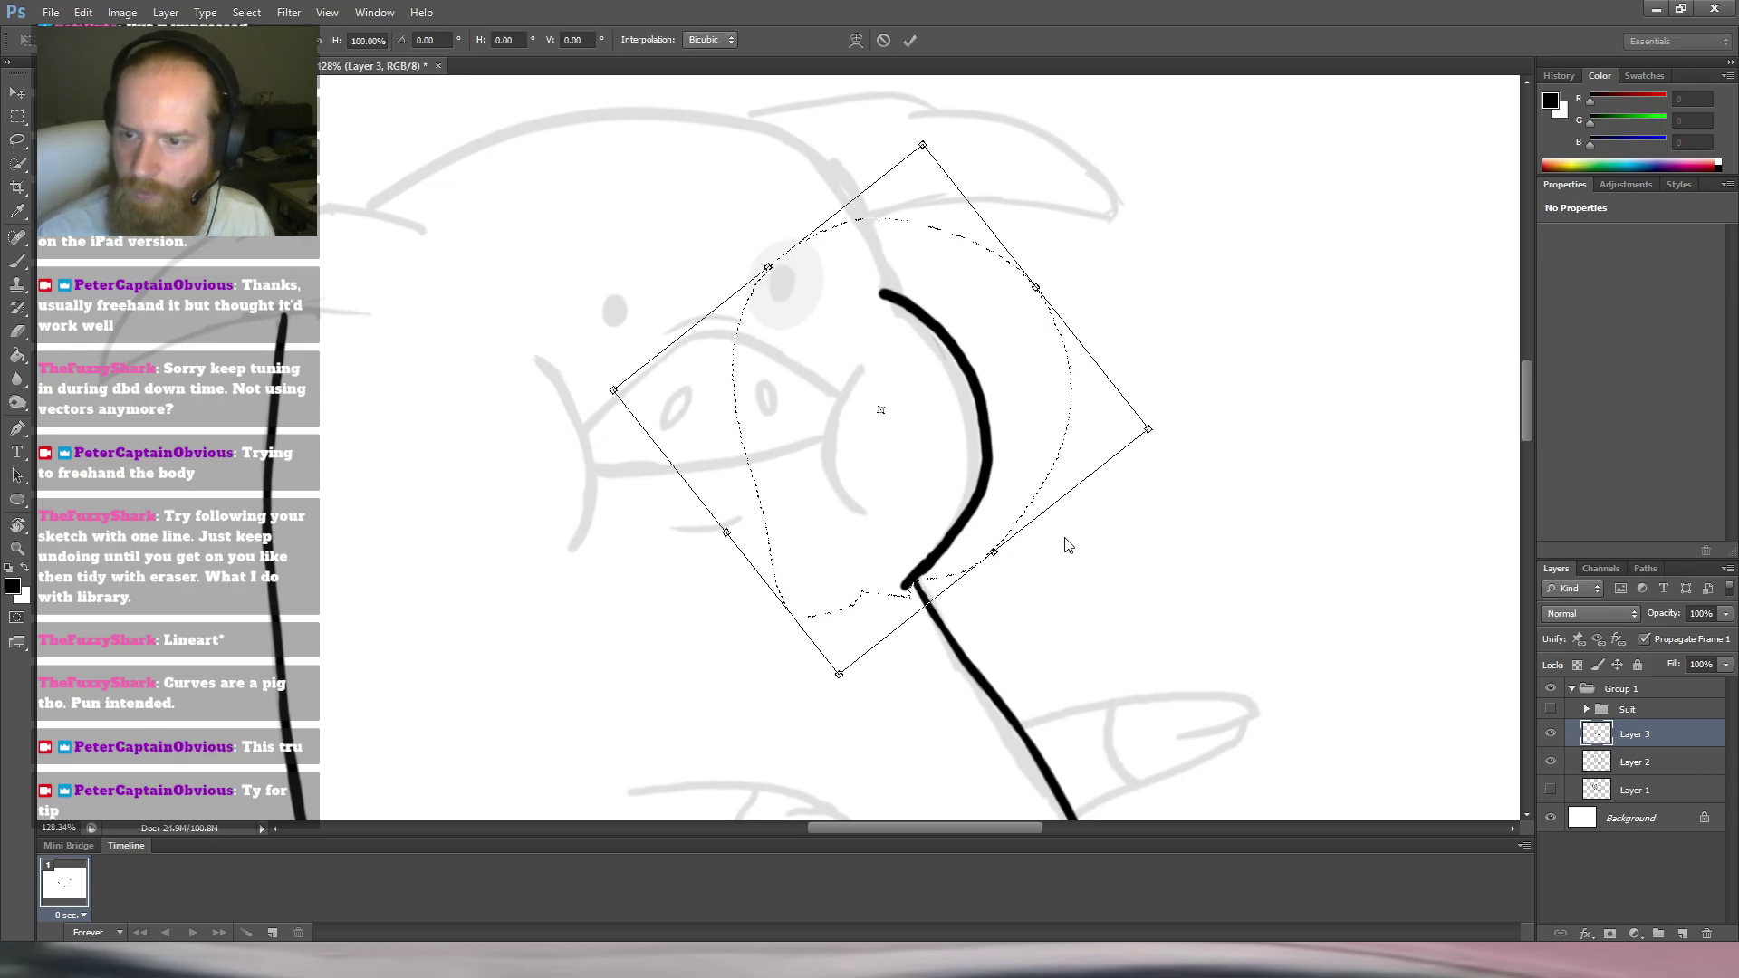
left_click_drag(959, 369, 962, 354)
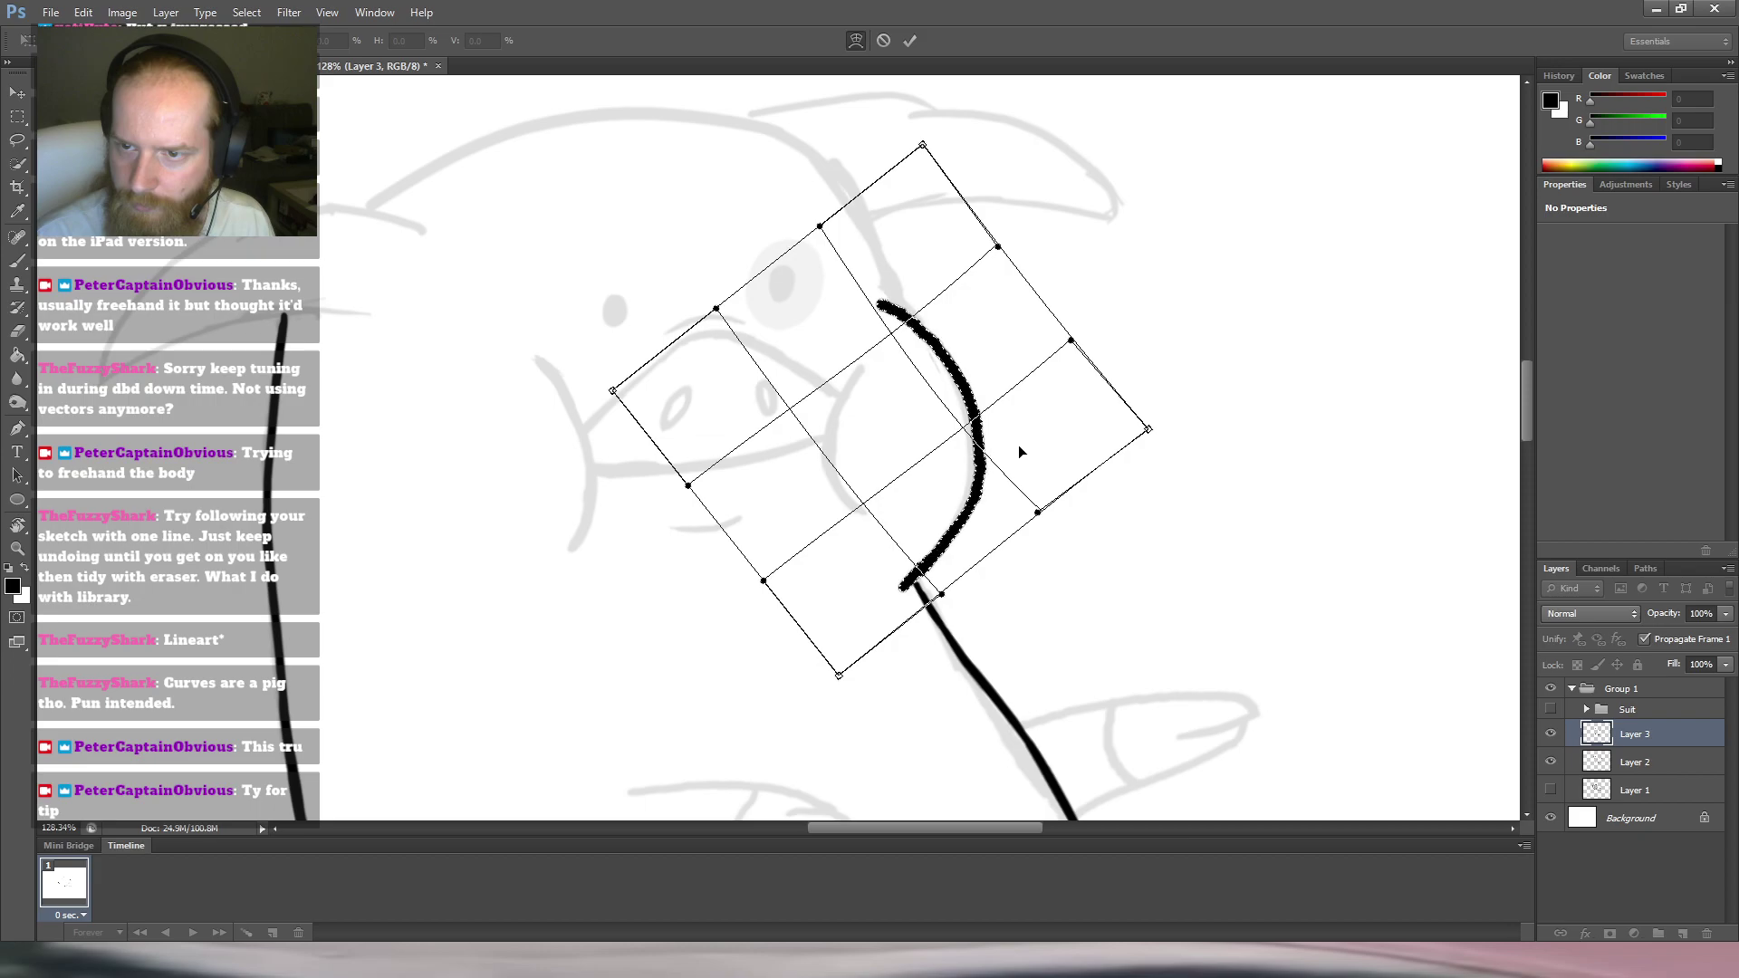
left_click_drag(1007, 450, 1011, 450)
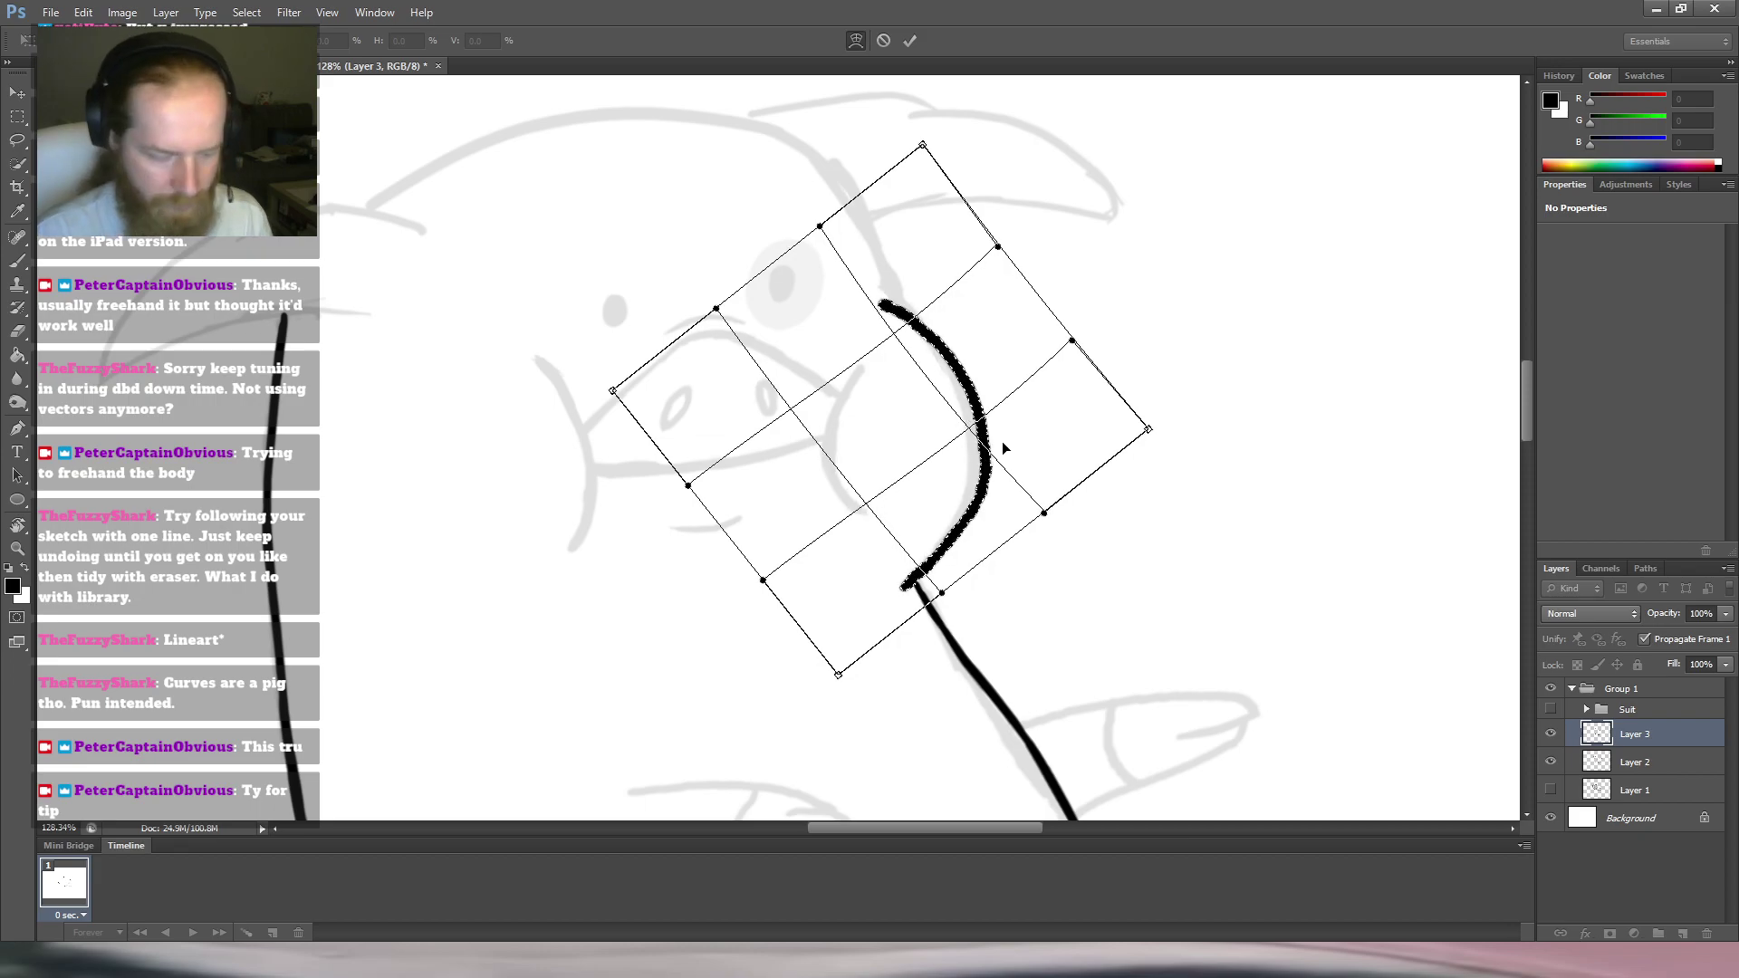
key("Return")
key("ctrl+d")
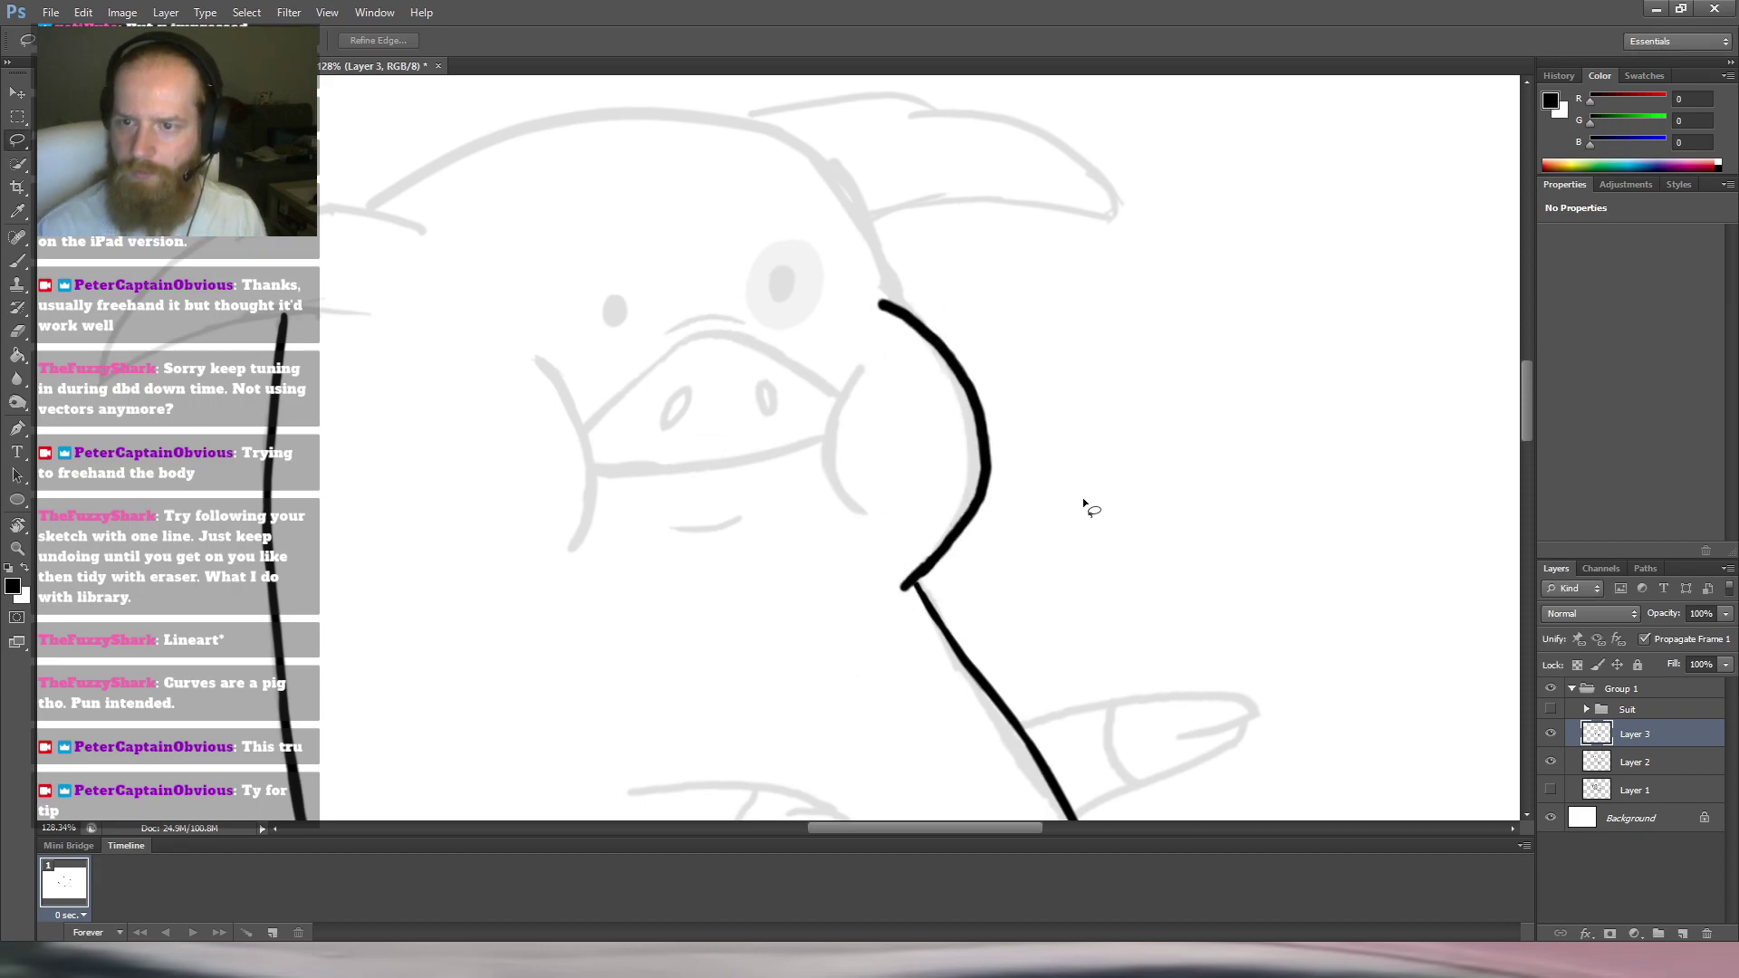
Smooth the warped cheek curve by erasing its uneven edge and filling its thin section near the ear with black.
key("r")
left_click_drag(1076, 430, 848, 355)
key("e")
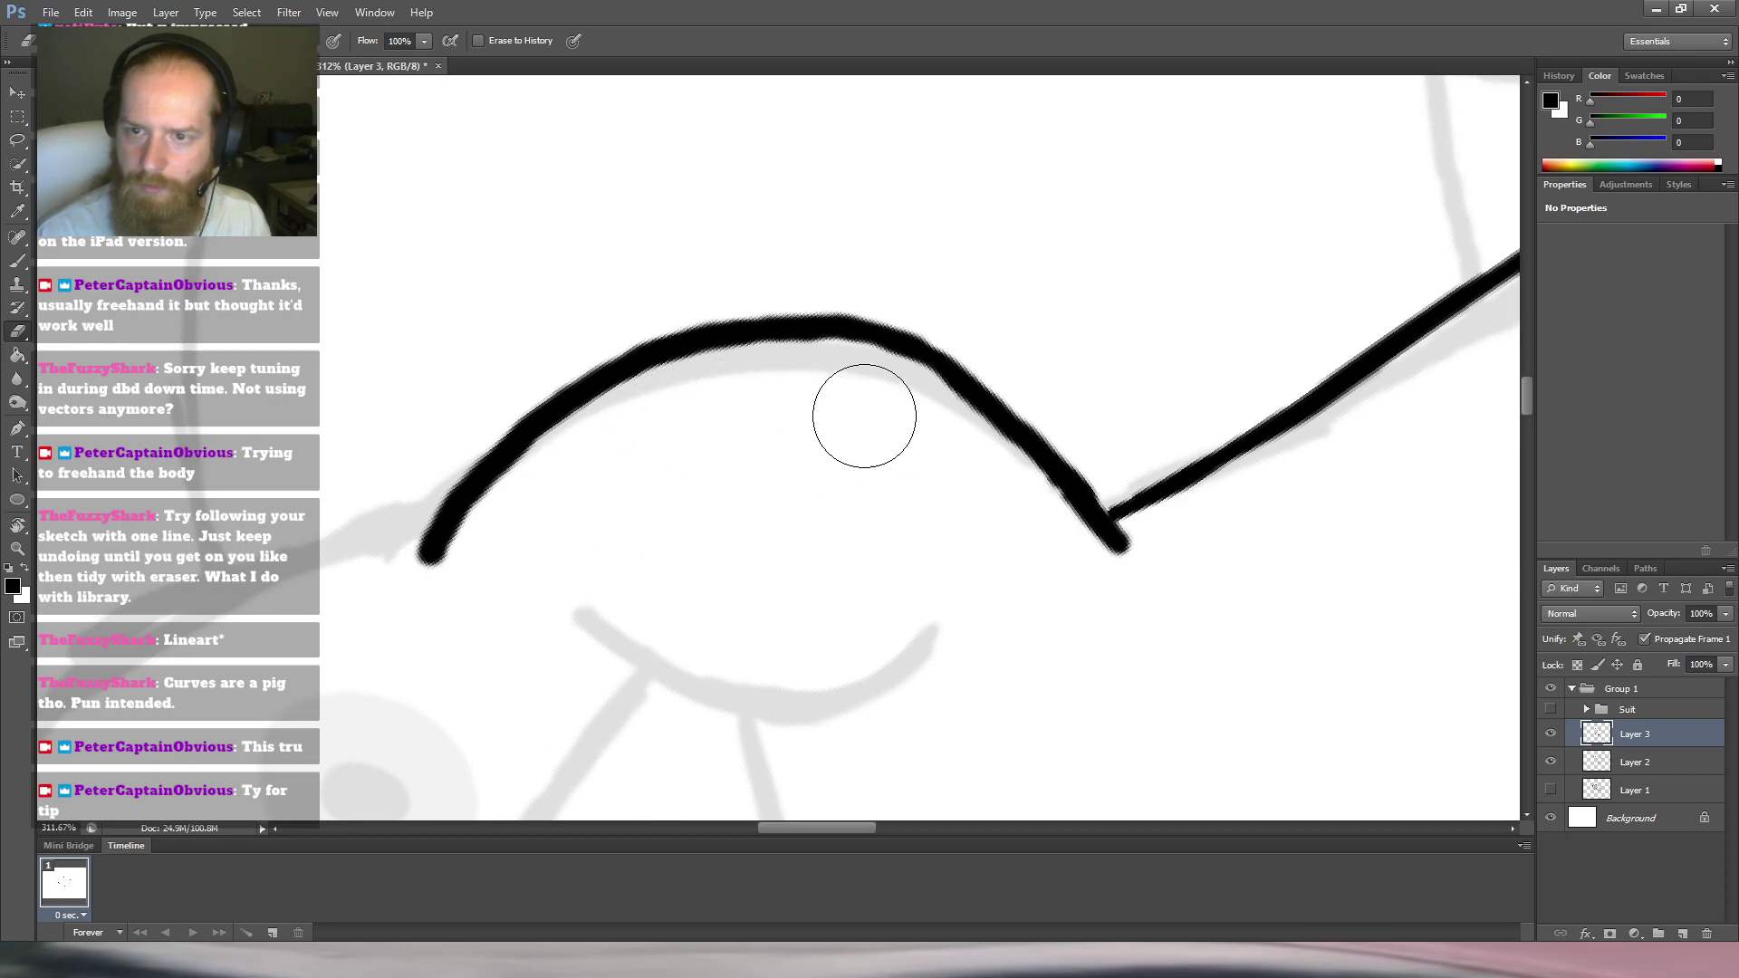
key("b")
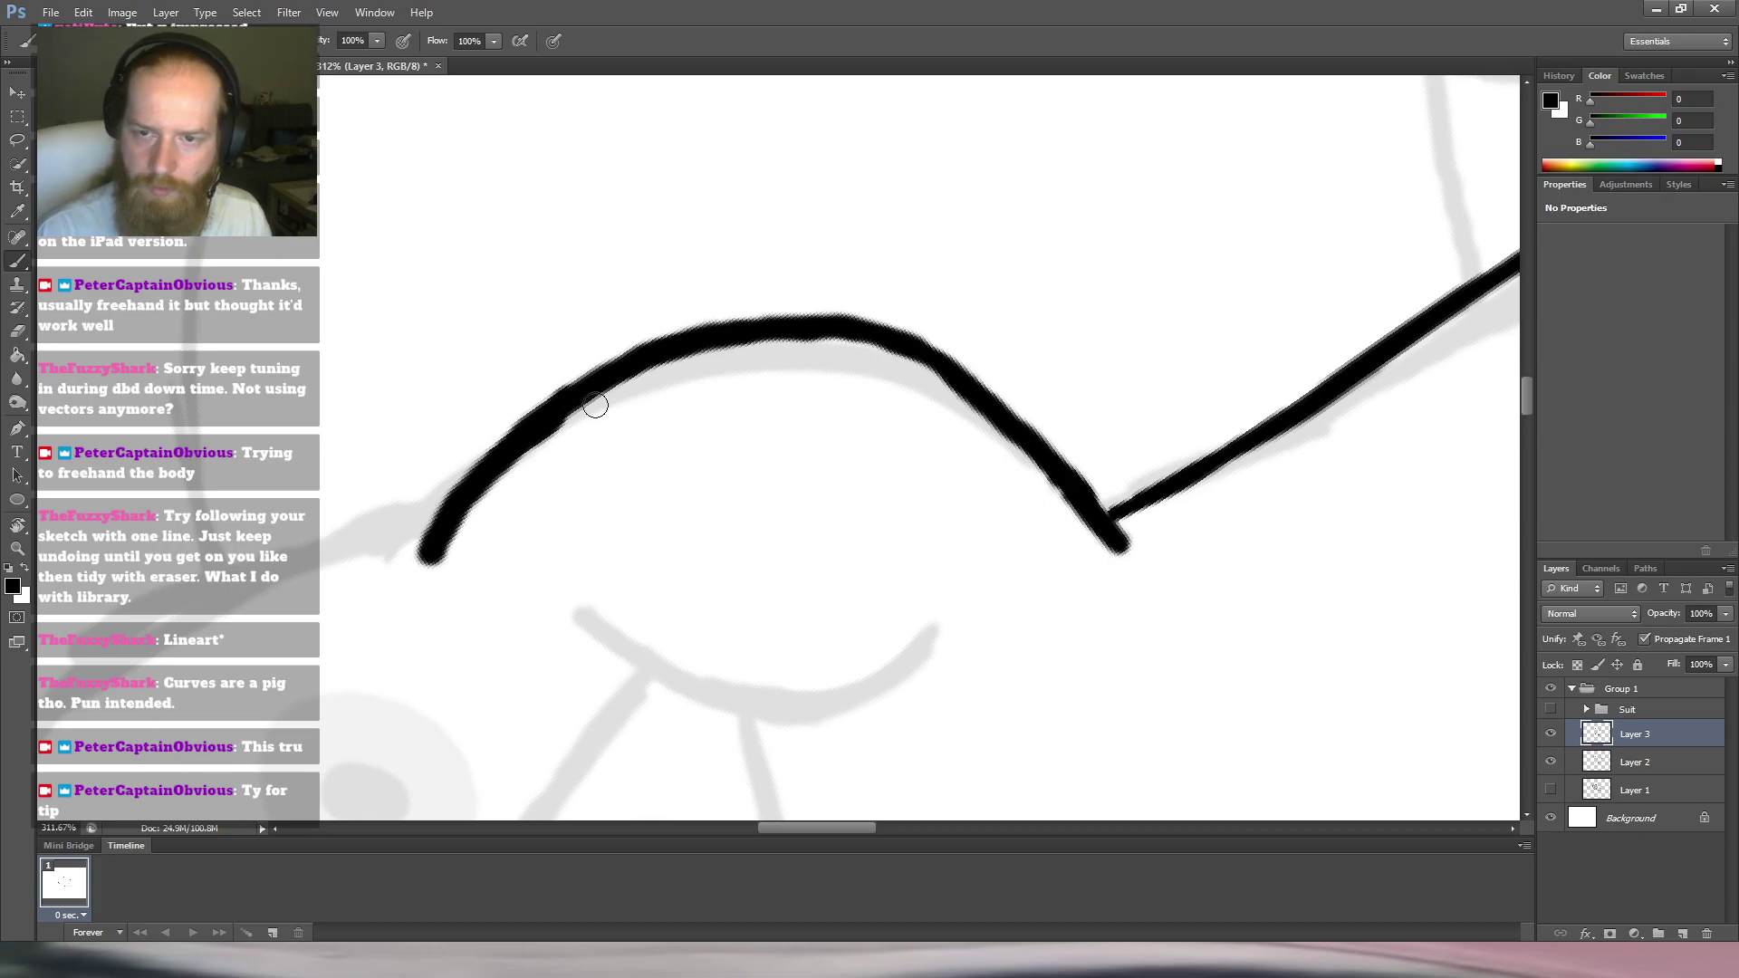
Undo the cheek touch-ups, the warp and the full cheek curve, back to the short stroke at the neck.
key("ctrl+alt+z")
key("ctrl+alt+z")
key("ctrl+alt+z")
key("ctrl+alt+z")
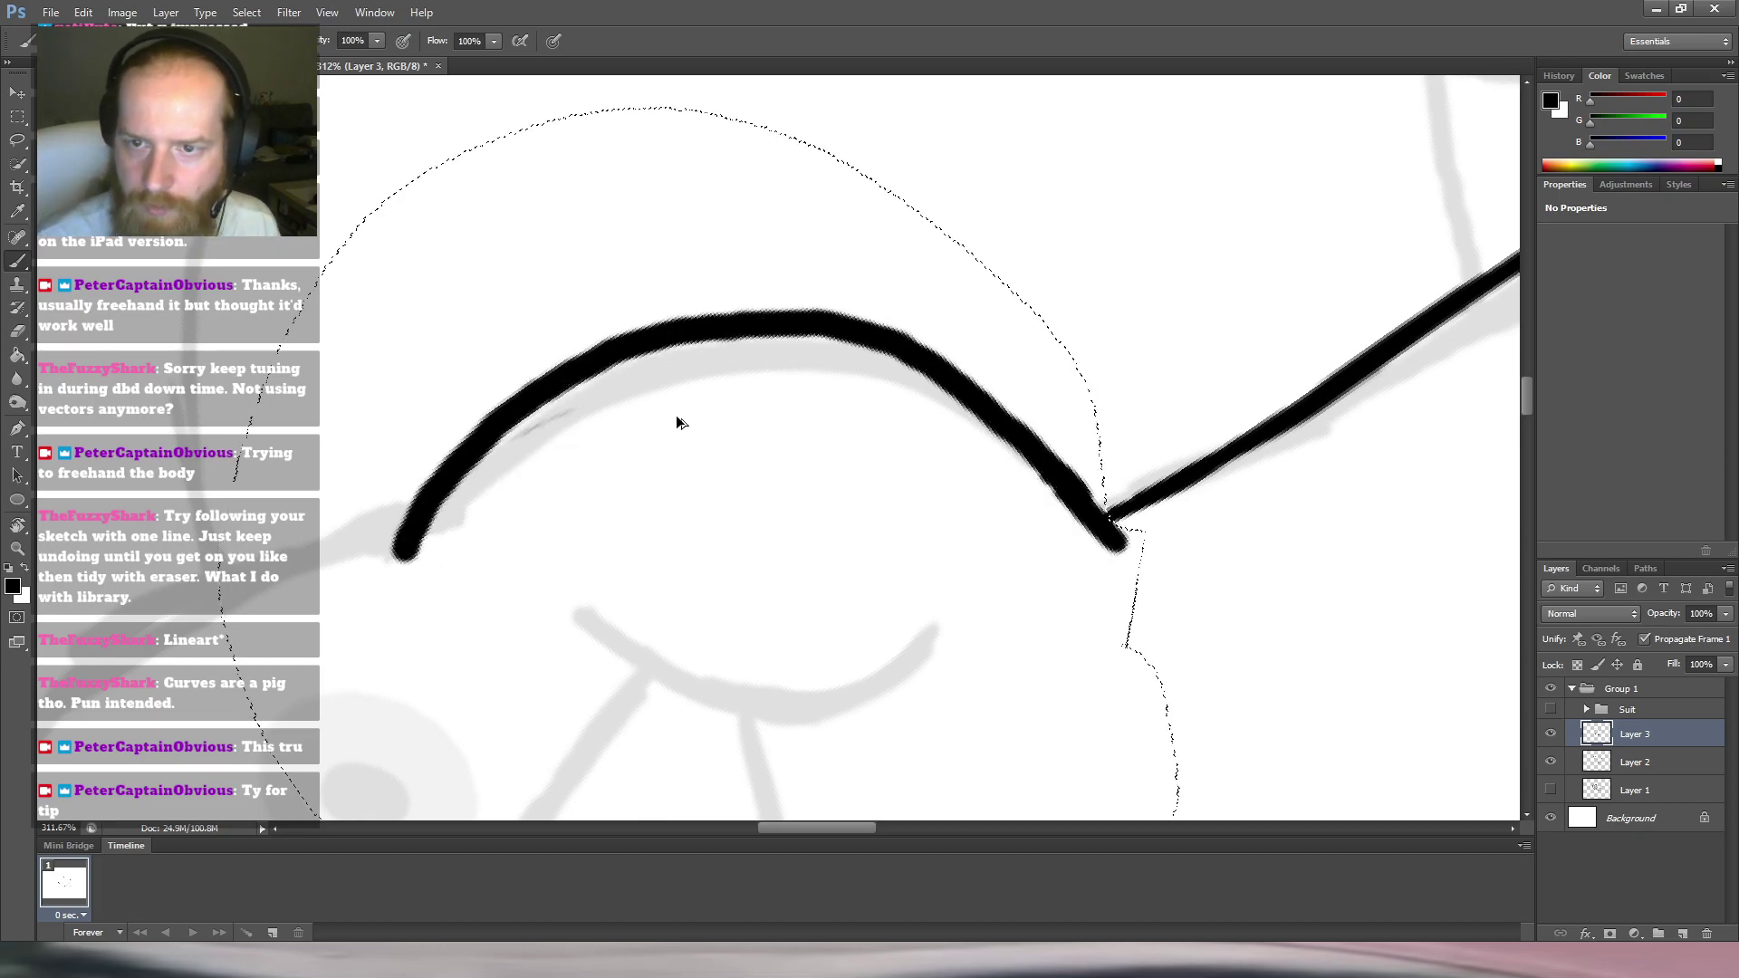
key("ctrl+alt+z")
key("ctrl+alt+z")
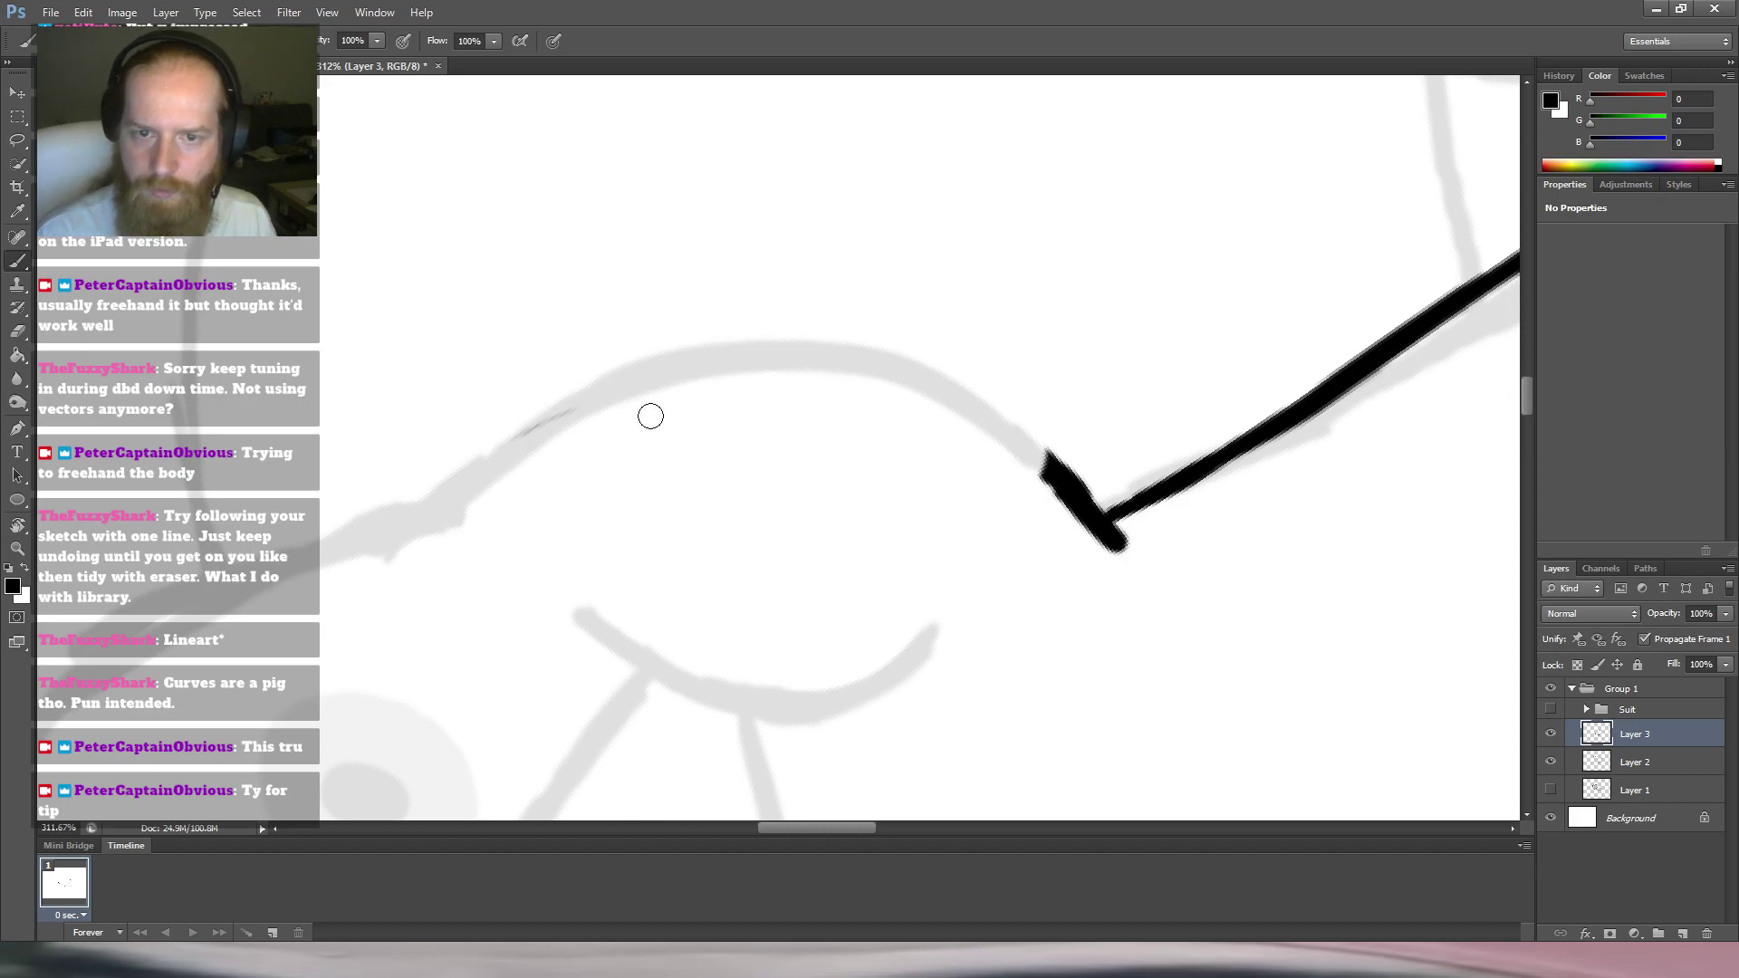
Try to extend the short neck stroke along the upper cheek with a black brush stroke.
key("e")
key("r")
mouse_move(955, 311)
left_mouse_down()
mouse_move(606, 263)
mouse_move(722, 237)
left_mouse_up()
key("b")
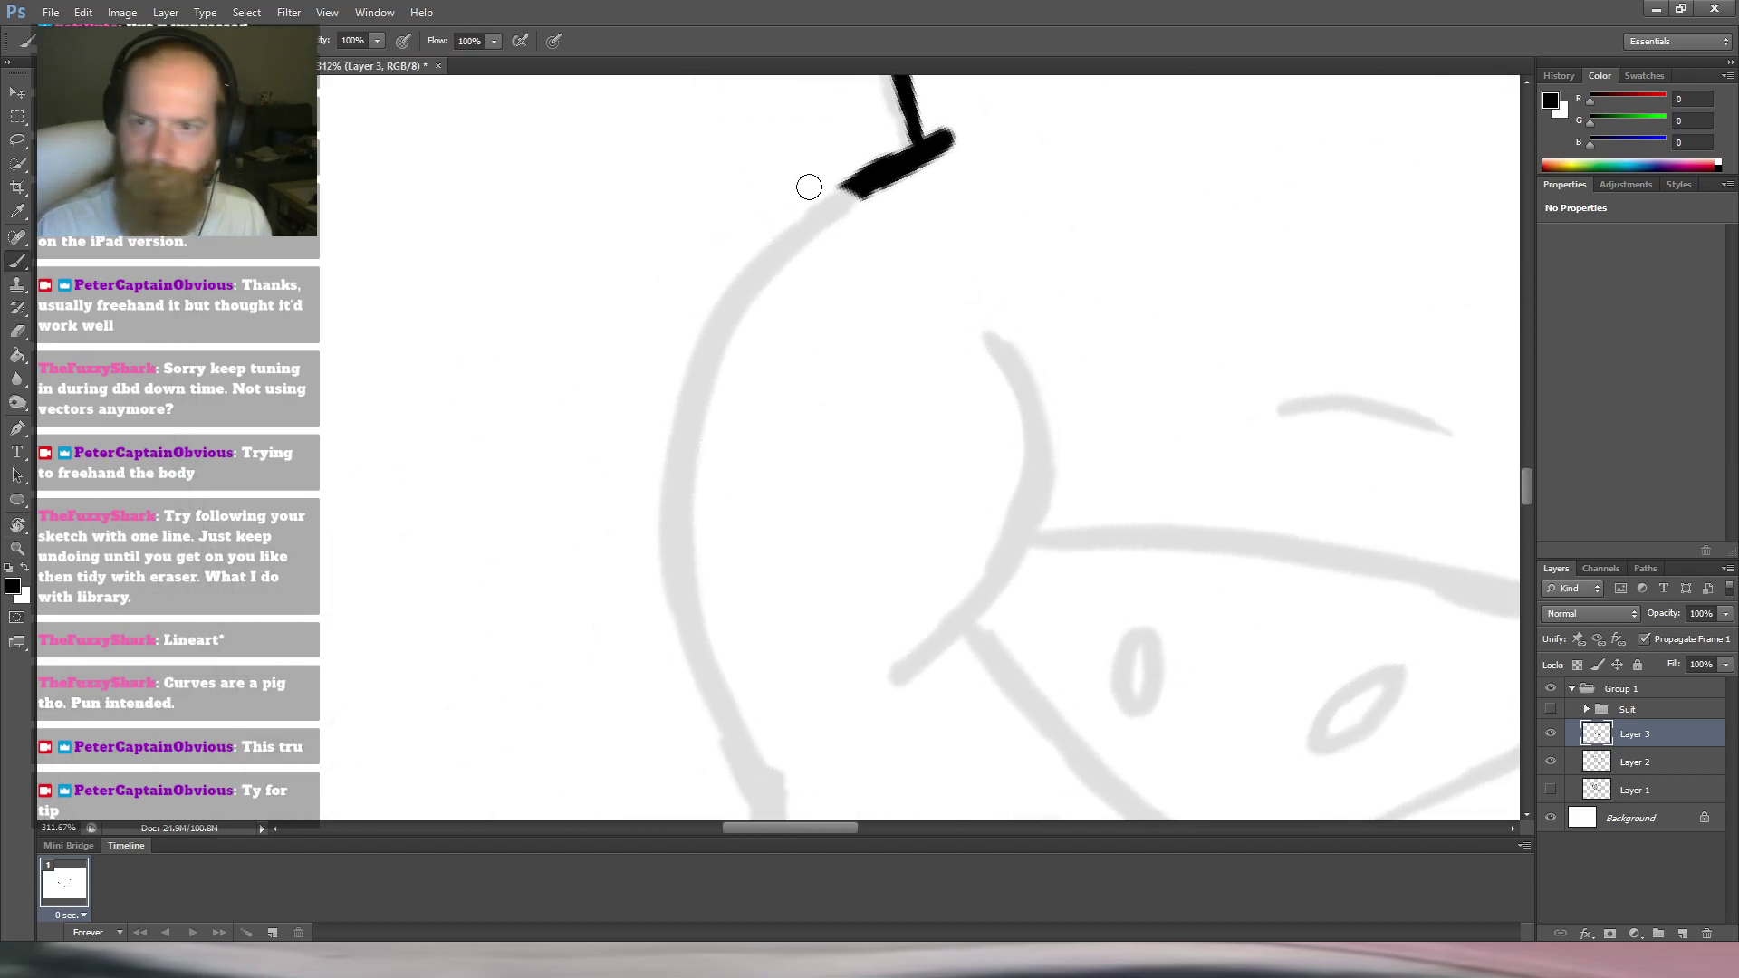
left_click_drag(891, 190, 745, 311)
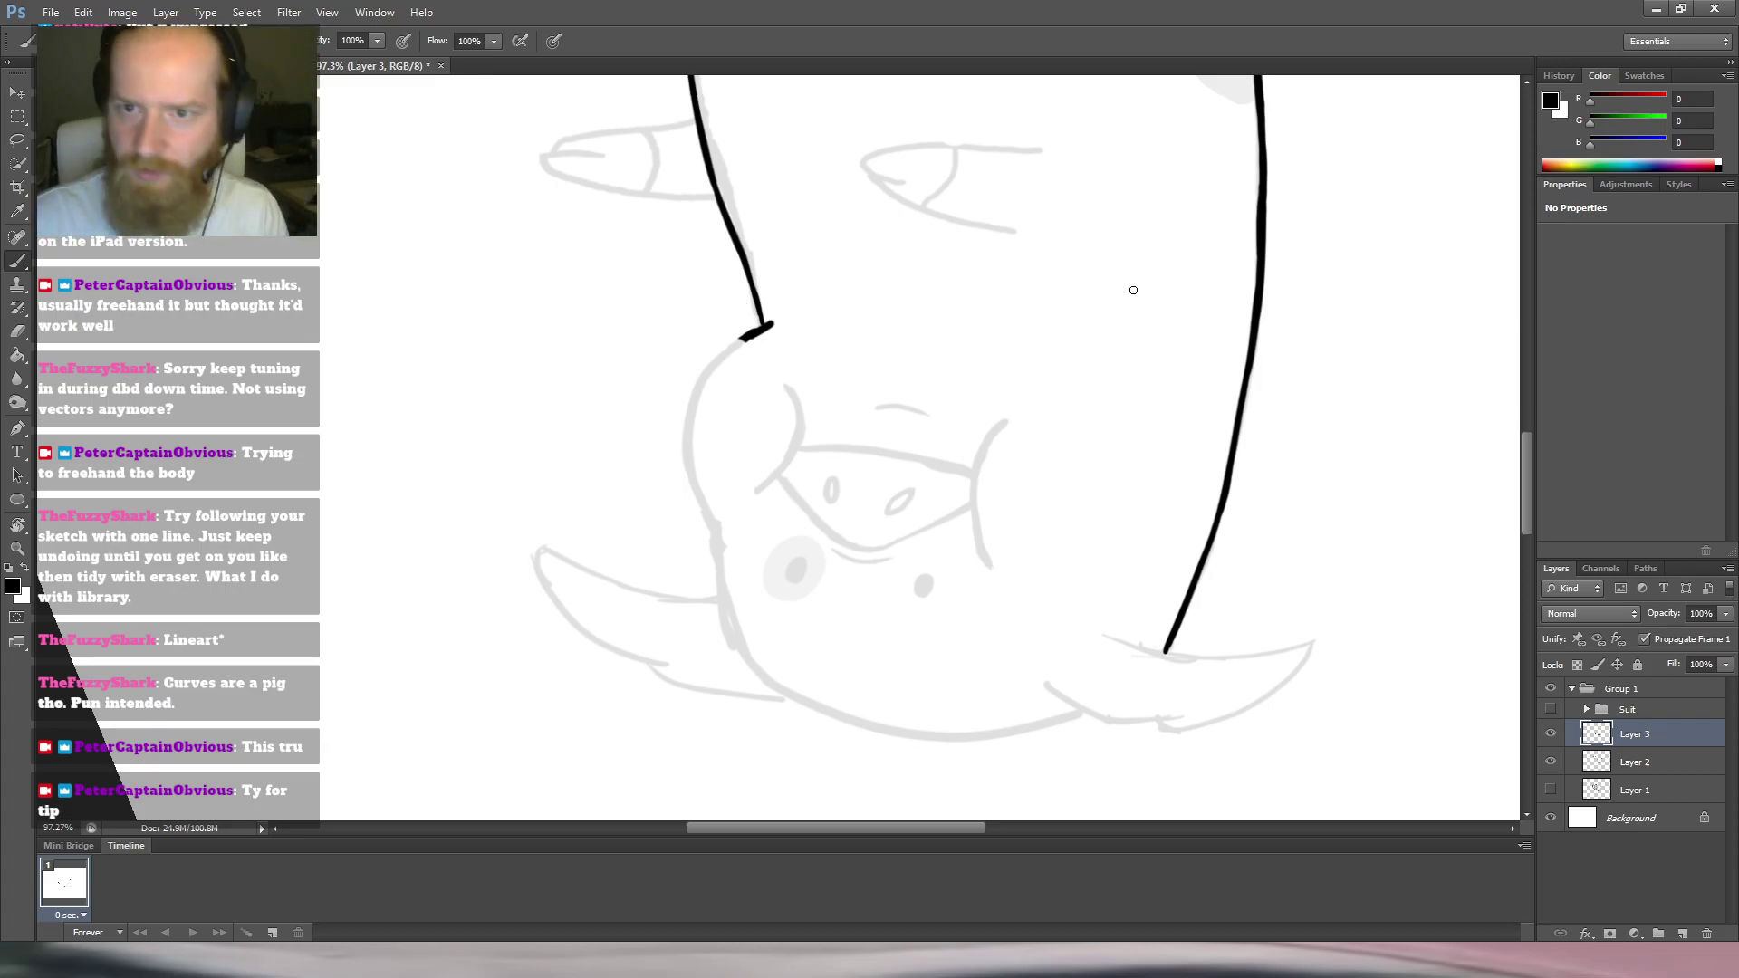
Try several black strokes over the upper cheek sketch with the canvas rotated toward the ear.
key("r")
mouse_move(841, 349)
left_mouse_down()
mouse_move(552, 504)
mouse_move(602, 505)
mouse_move(626, 463)
left_mouse_up()
left_click_drag(808, 240, 797, 587)
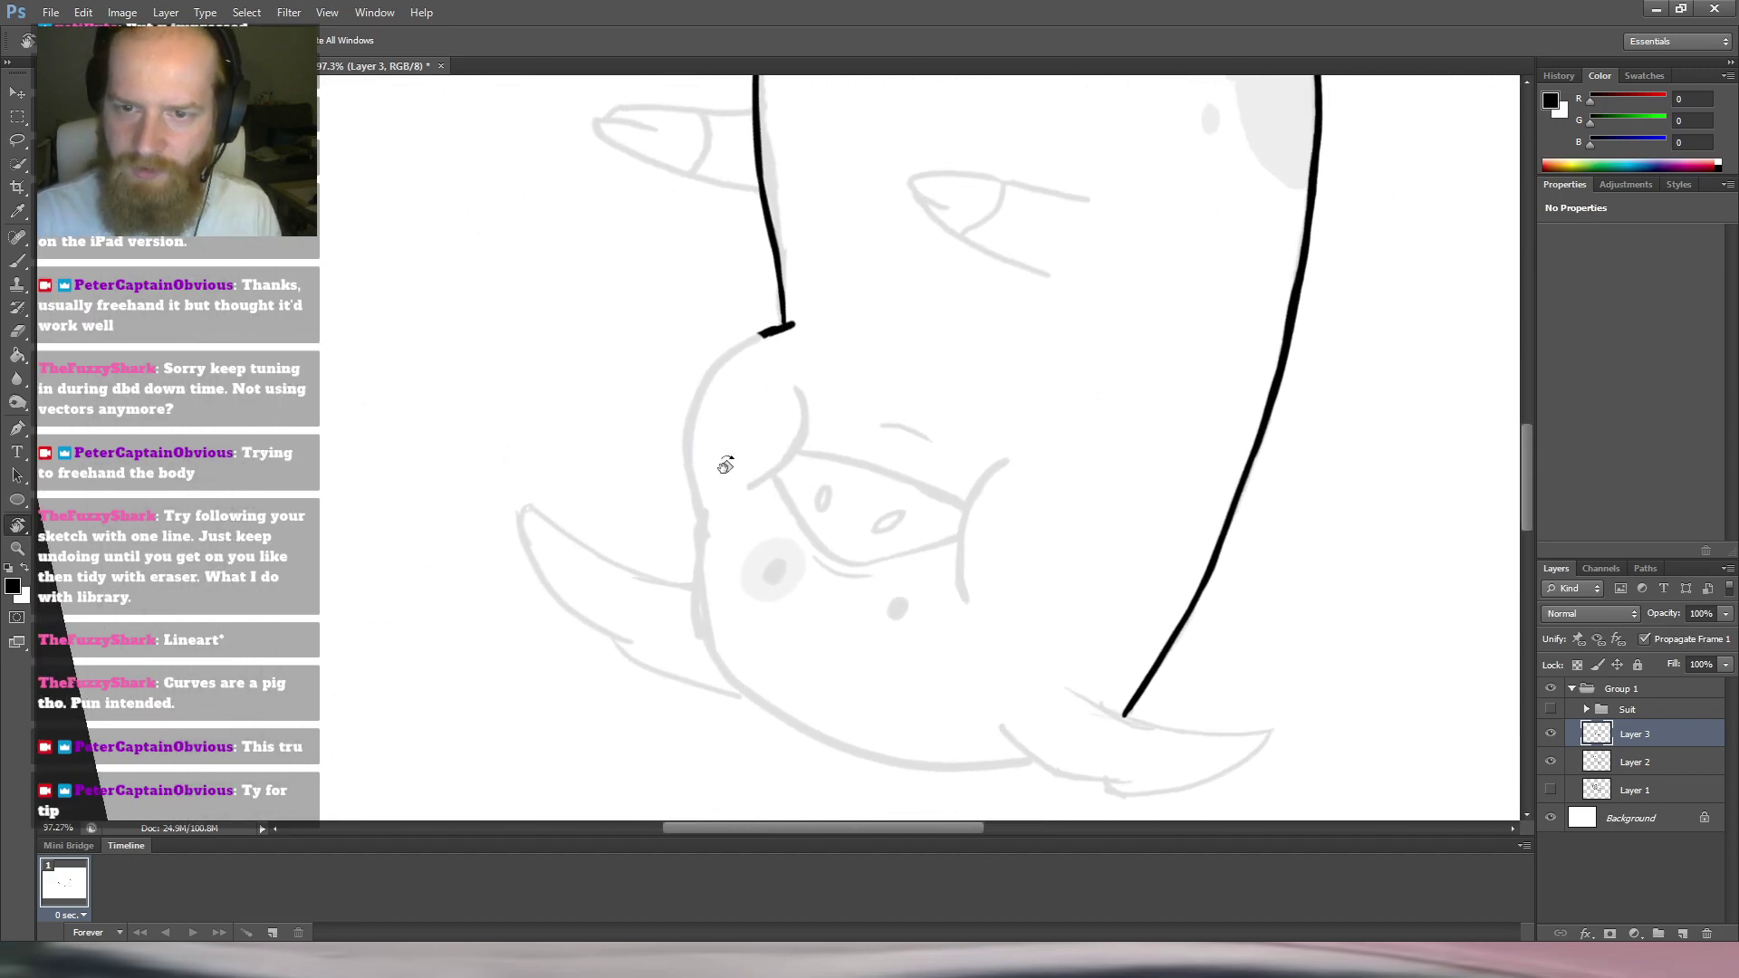
mouse_move(1133, 250)
left_mouse_down()
mouse_move(874, 174)
mouse_move(803, 264)
left_mouse_up()
key("b")
mouse_move(664, 405)
left_mouse_down()
mouse_move(738, 319)
mouse_move(761, 362)
mouse_move(742, 356)
left_mouse_up()
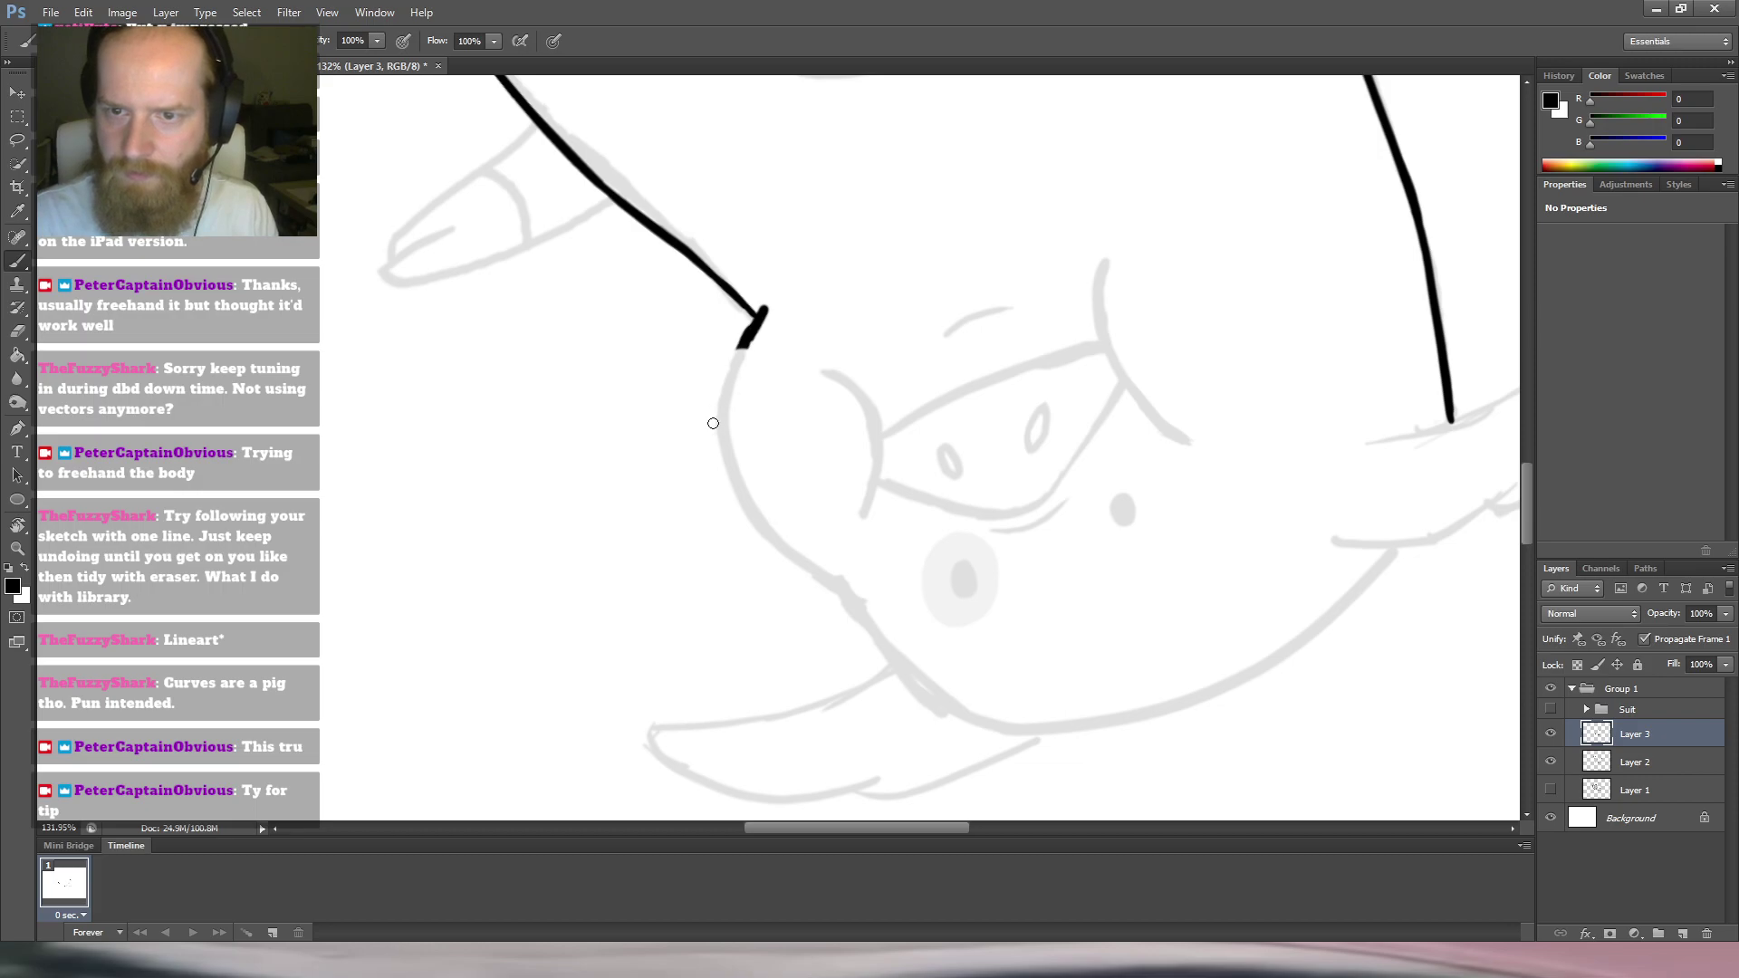
mouse_move(719, 399)
left_mouse_down()
mouse_move(755, 327)
mouse_move(721, 444)
mouse_move(761, 324)
mouse_move(729, 469)
left_mouse_up()
left_click_drag(736, 369, 728, 462)
left_click_drag(724, 399, 719, 494)
key("e")
key("b")
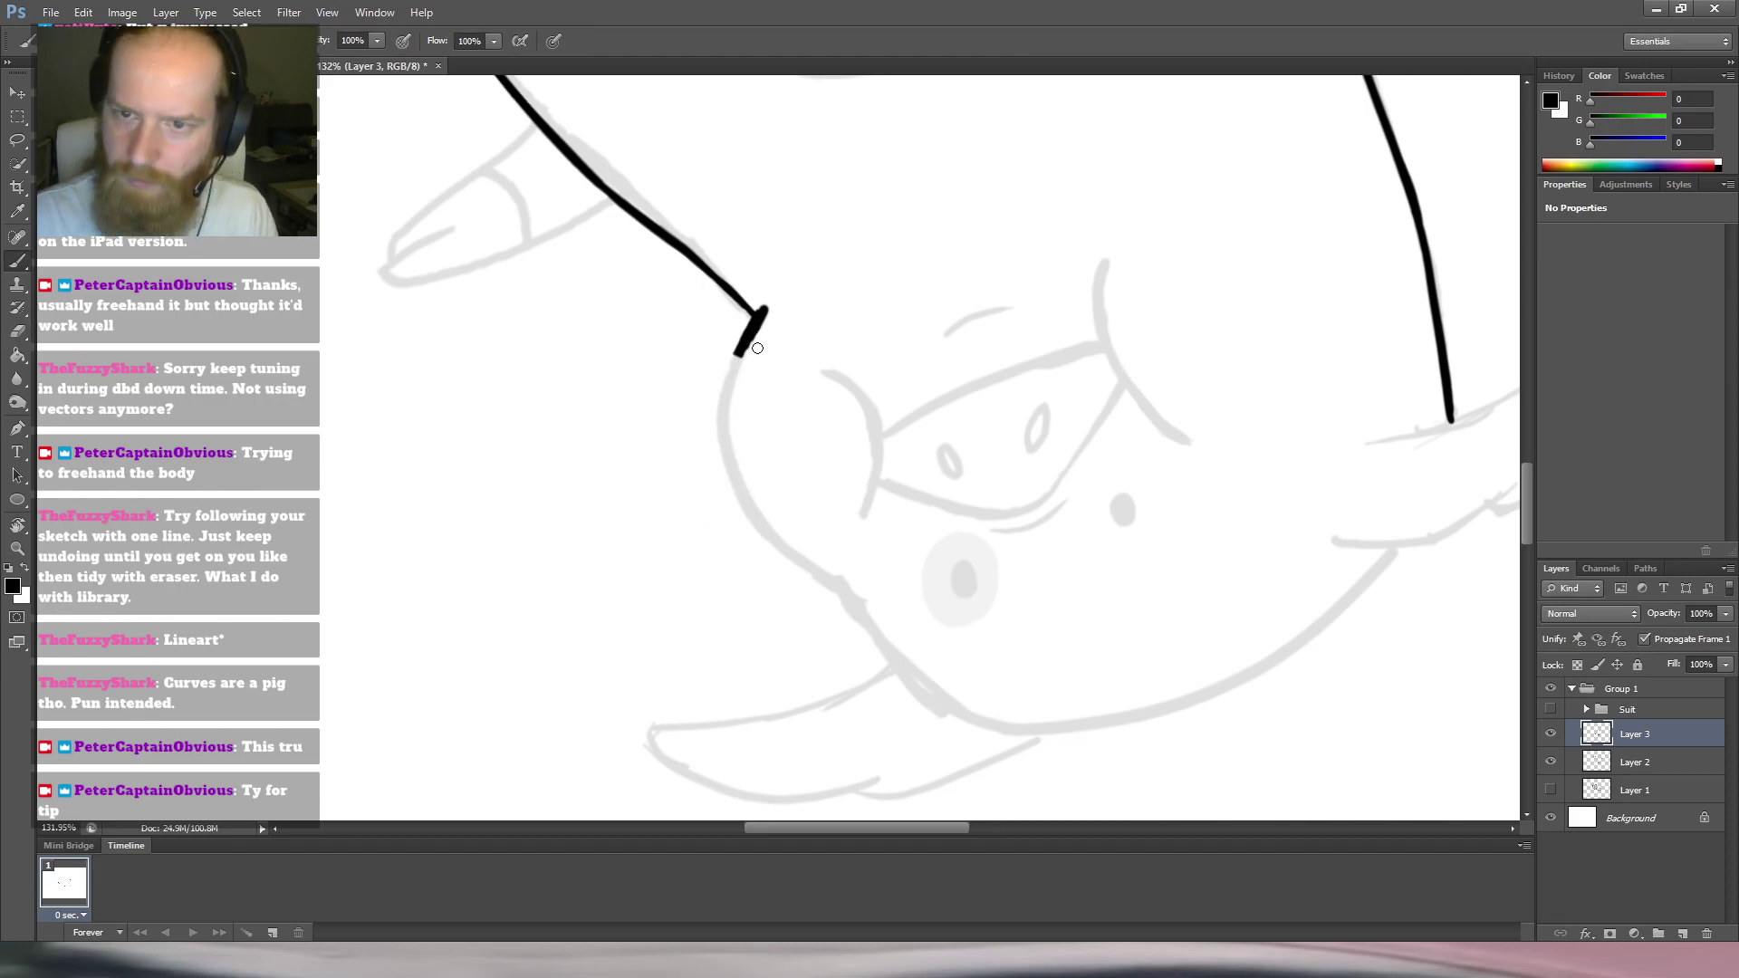
Try more strokes running from the neck stroke down the side of the cheek, and undo them.
left_click_drag(756, 325, 716, 412)
left_click_drag(744, 334, 715, 423)
left_click_drag(737, 348, 720, 458)
key("e")
key("ctrl+alt+z")
key("ctrl+alt+z")
Erase the thick short stroke on the cheek back to the neck end of the body outline.
key("r")
left_click_drag(777, 318, 867, 309)
key("b")
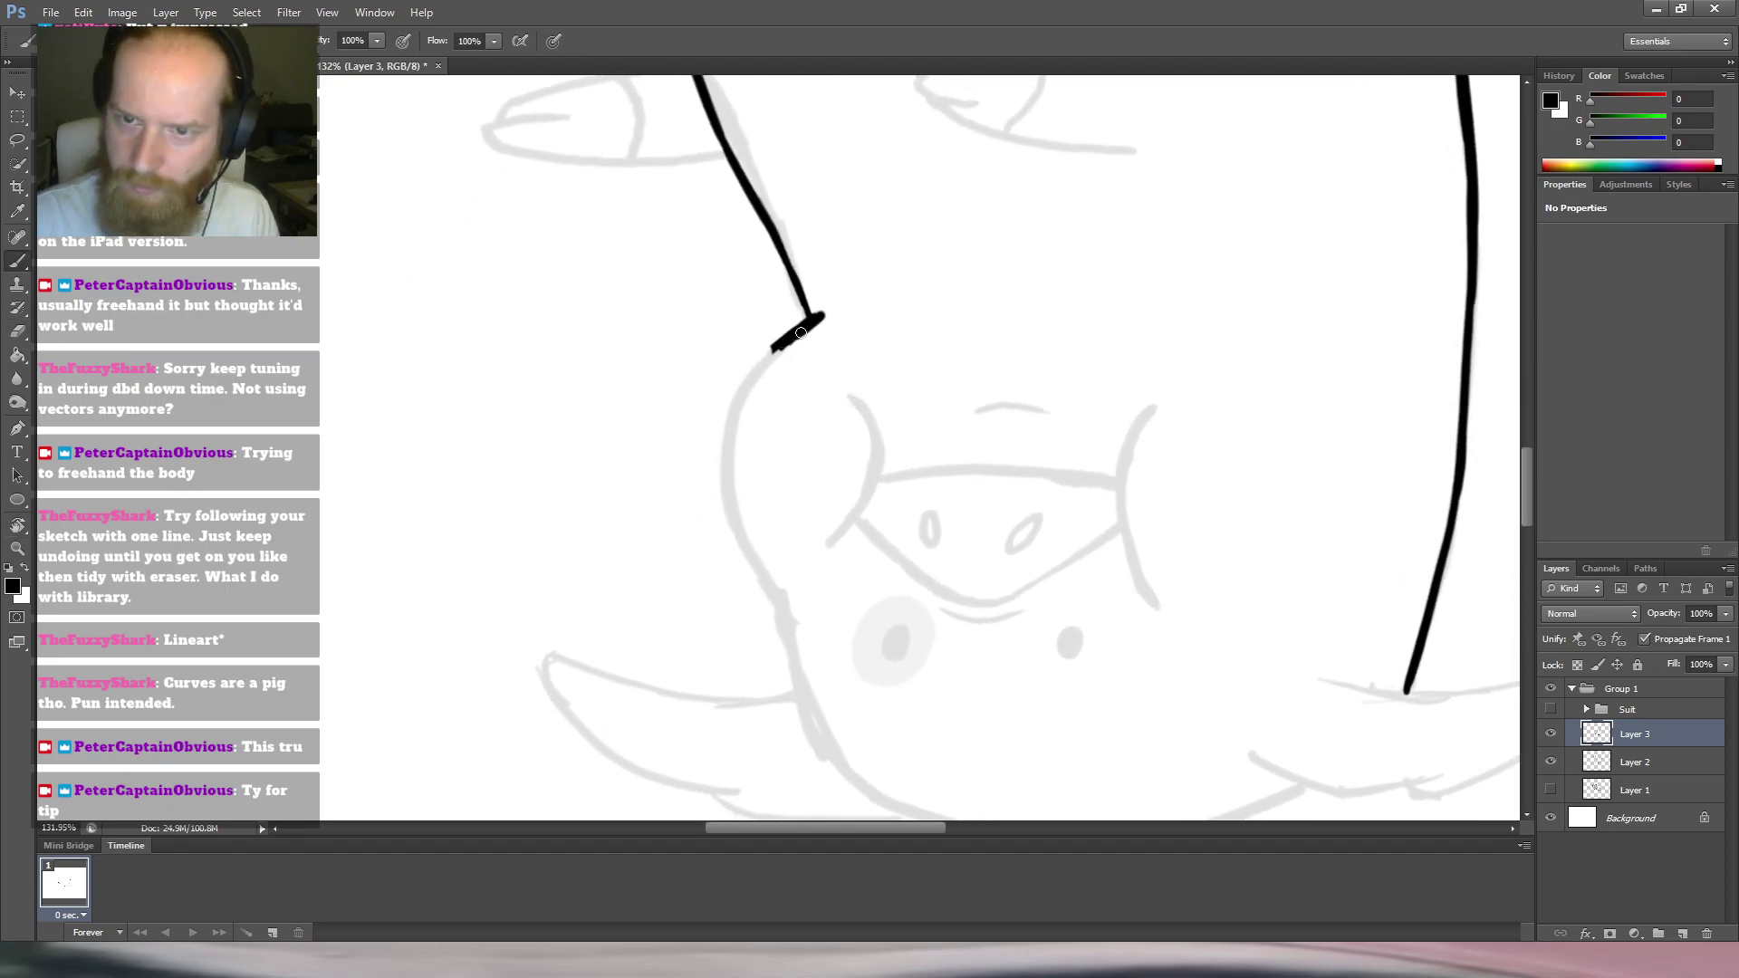
mouse_move(733, 410)
left_mouse_down()
mouse_move(797, 340)
mouse_move(766, 394)
mouse_move(750, 383)
mouse_move(795, 338)
mouse_move(751, 449)
mouse_move(752, 389)
mouse_move(724, 416)
mouse_move(732, 384)
mouse_move(796, 341)
left_mouse_up()
key("e")
key("b")
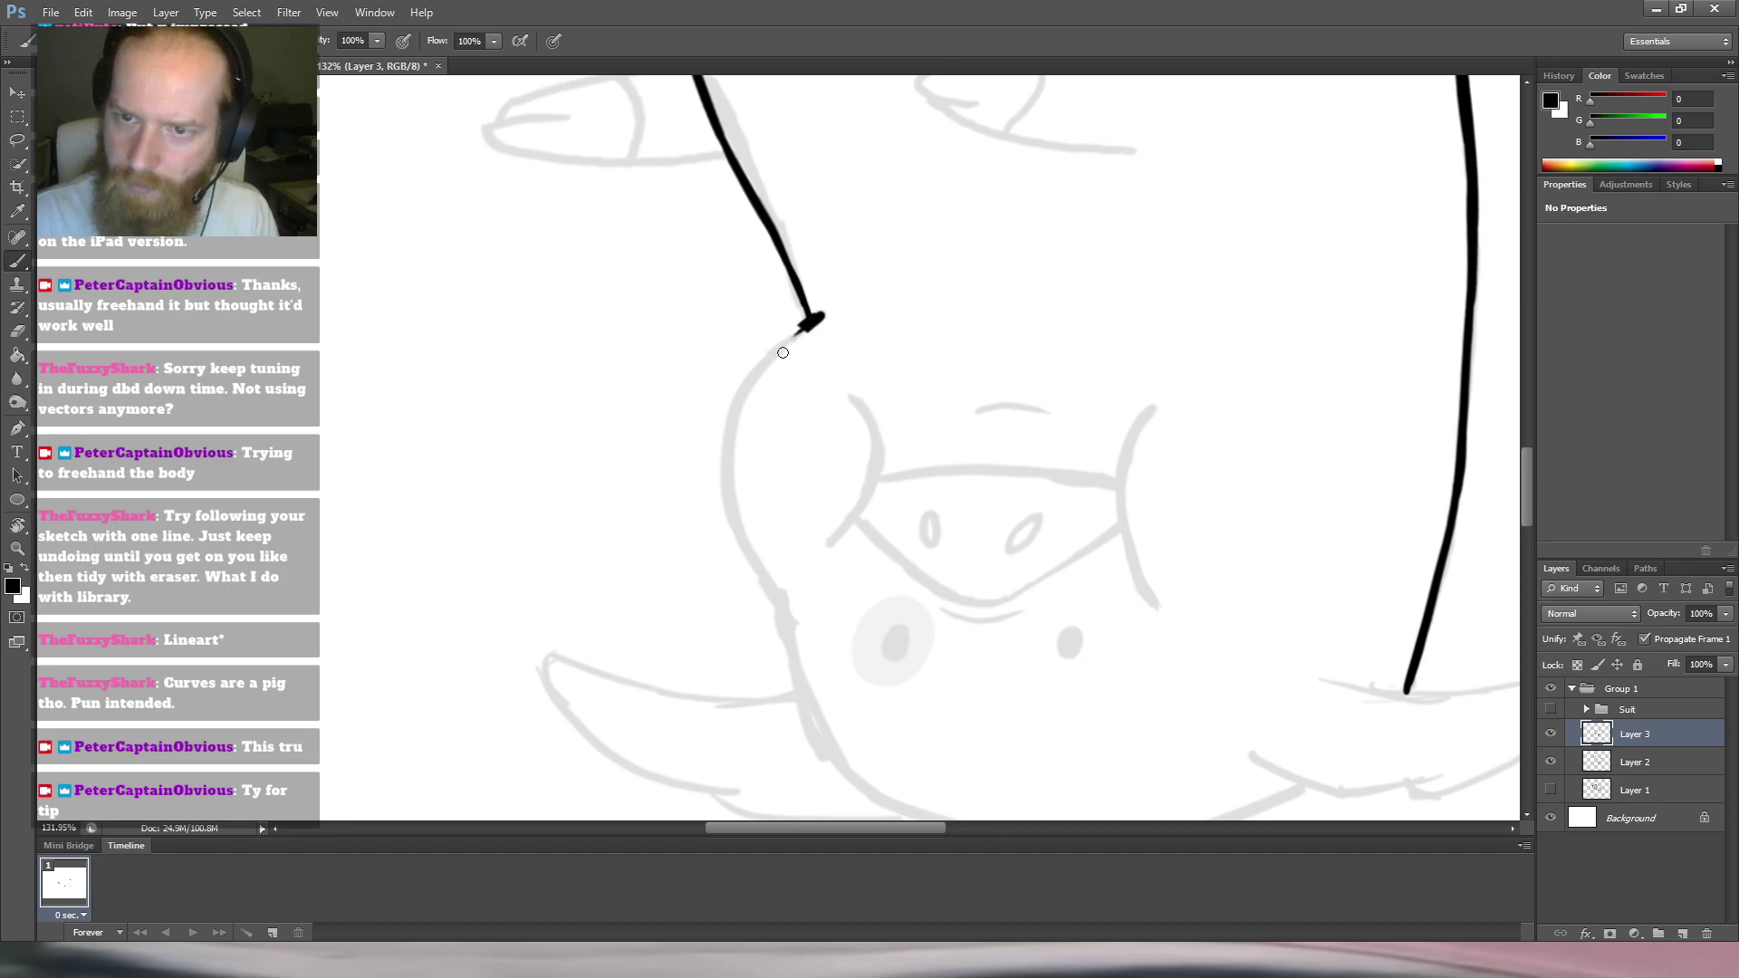
key("e")
mouse_move(784, 354)
left_mouse_down()
mouse_move(769, 377)
mouse_move(827, 338)
left_mouse_up()
left_click_drag(746, 385, 808, 352)
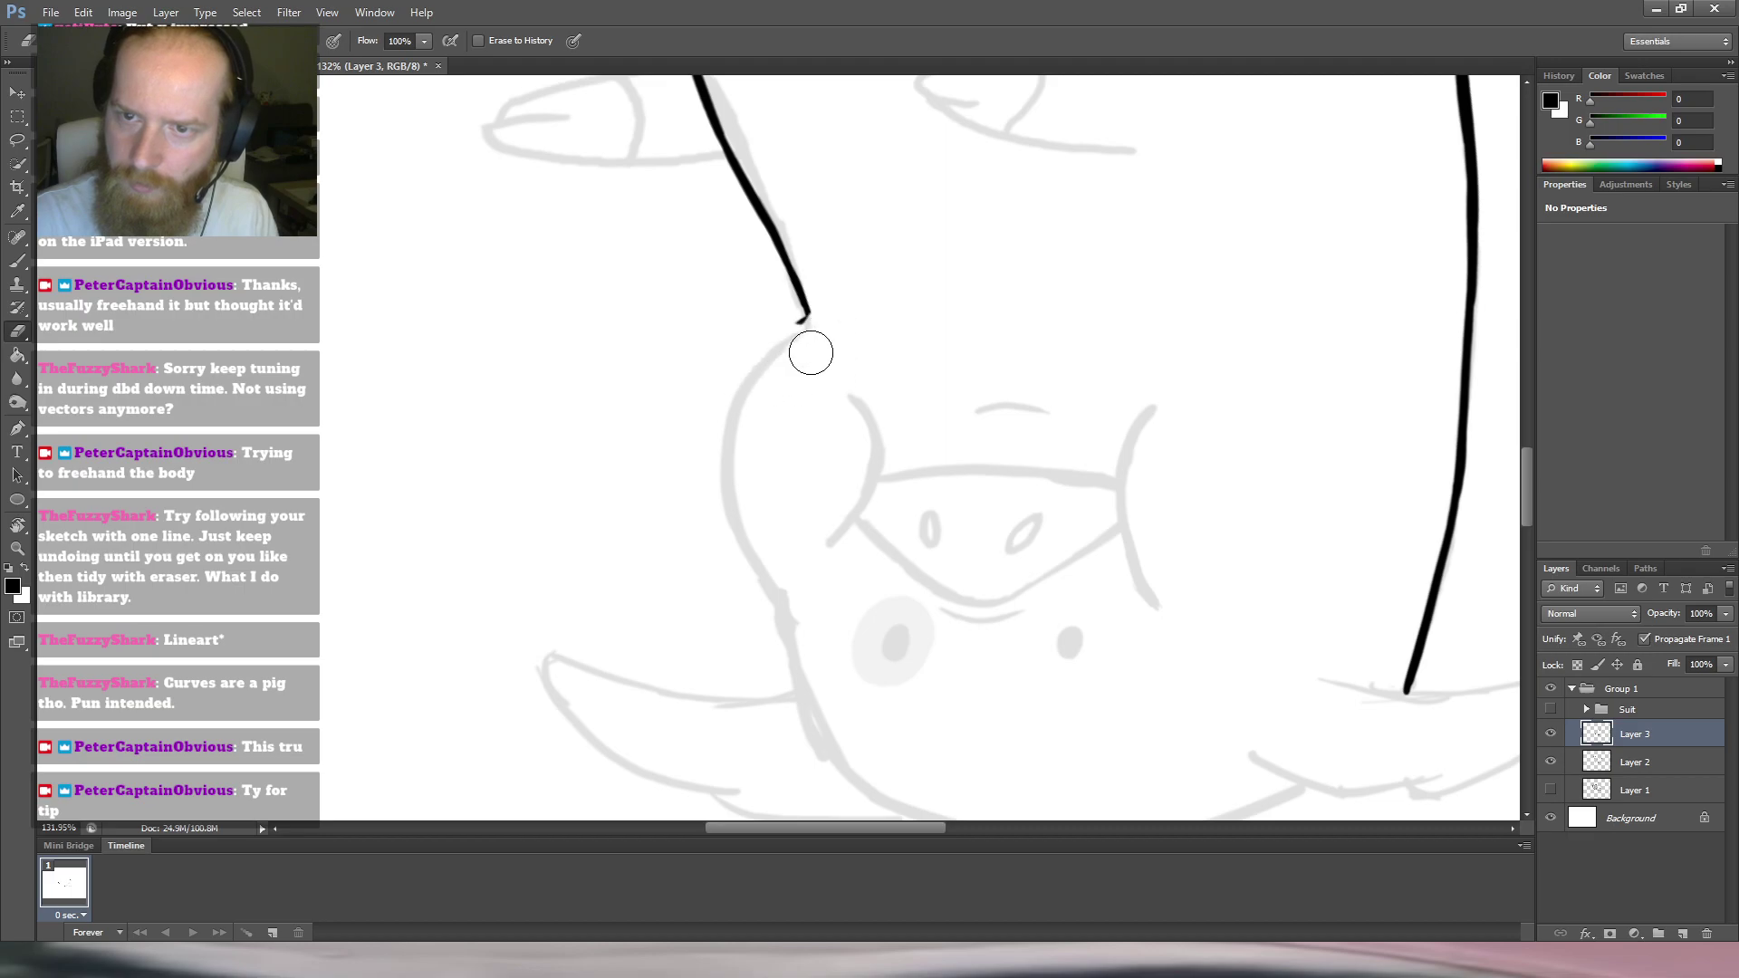
Try a short black stroke across the neck end of the body outline and erase it.
key("b")
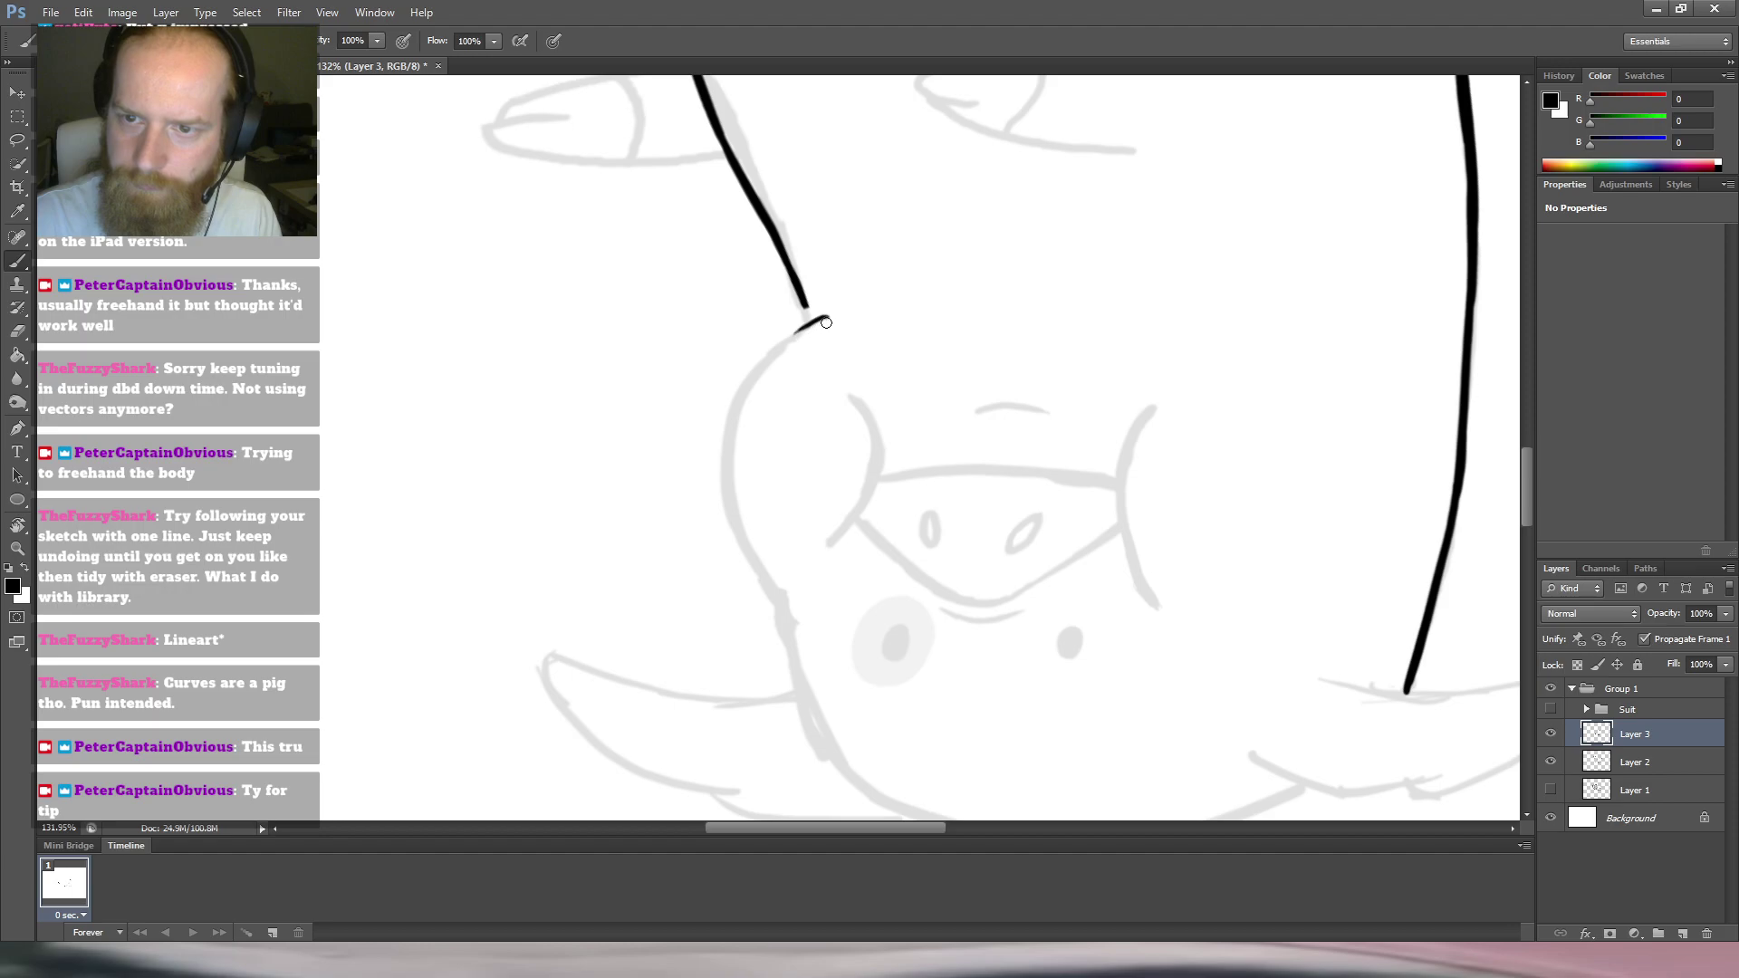
key("e")
left_click_drag(846, 323, 748, 377)
key("b")
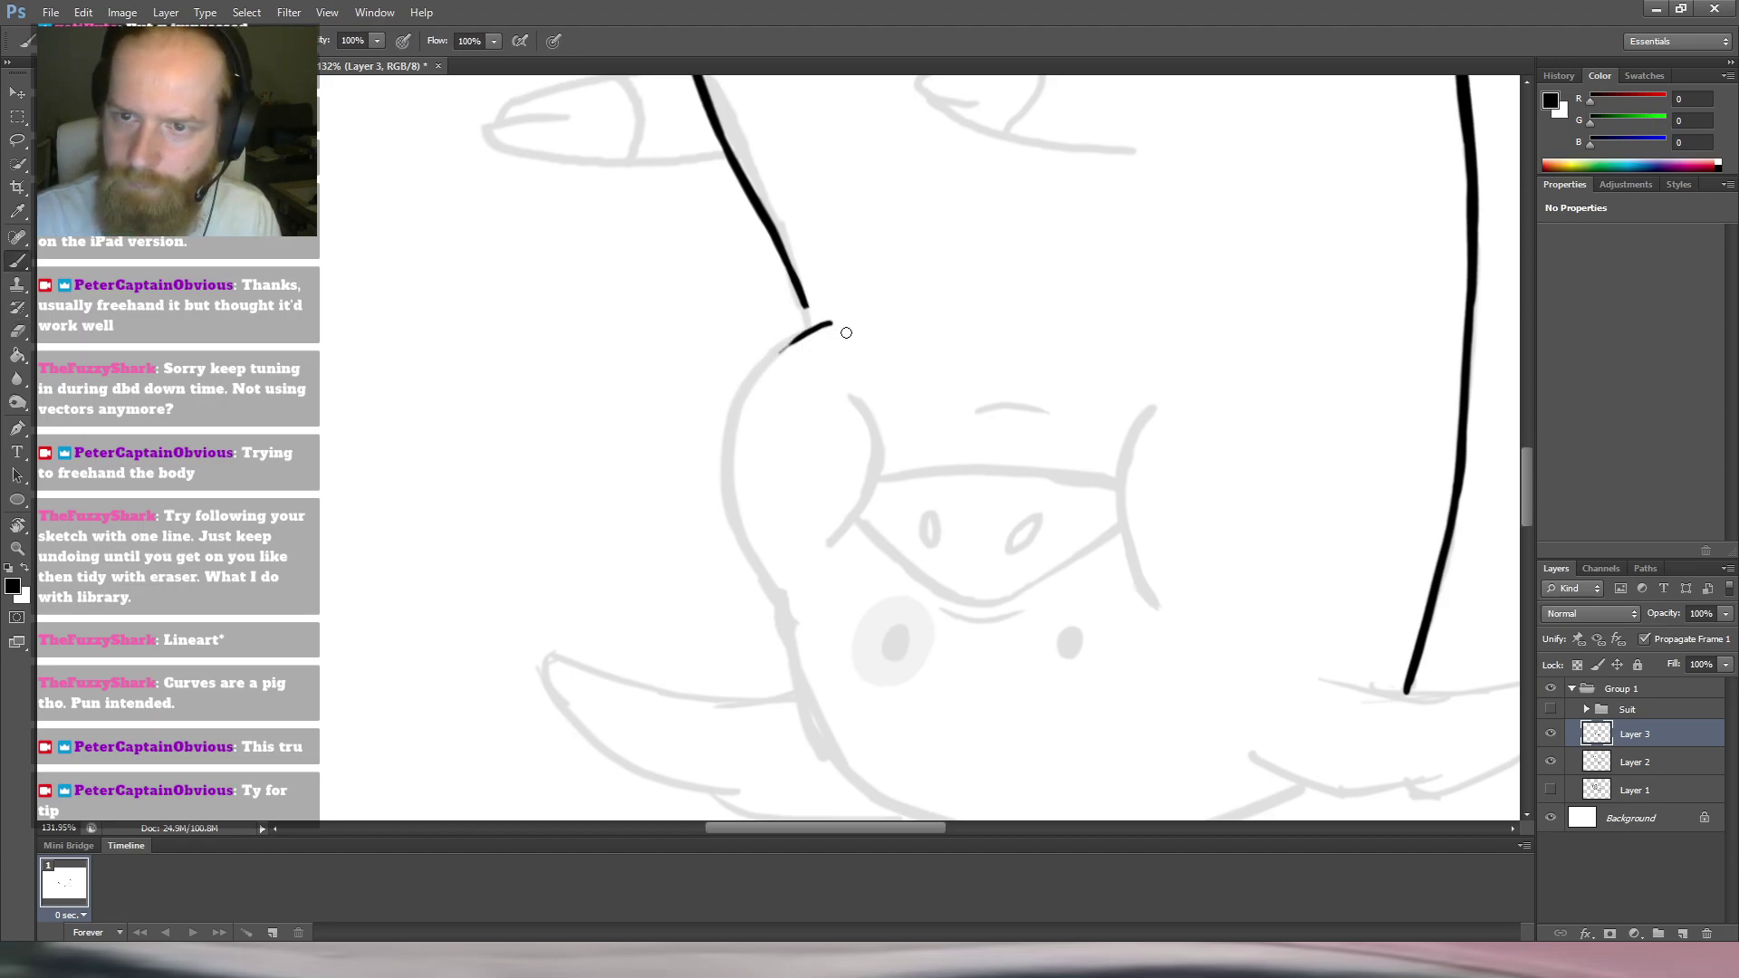
Ink the cheek curve next to the neck as one black arc over the sketch, undoing and redrawing until it fits.
left_click_drag(747, 382, 843, 317)
key("ctrl+z")
left_click_drag(749, 378, 819, 331)
key("ctrl+z")
left_click_drag(743, 391, 844, 323)
key("ctrl+z")
left_click_drag(741, 397, 875, 324)
key("ctrl+z")
left_click_drag(724, 424, 859, 316)
key("ctrl+z")
left_click_drag(725, 424, 881, 321)
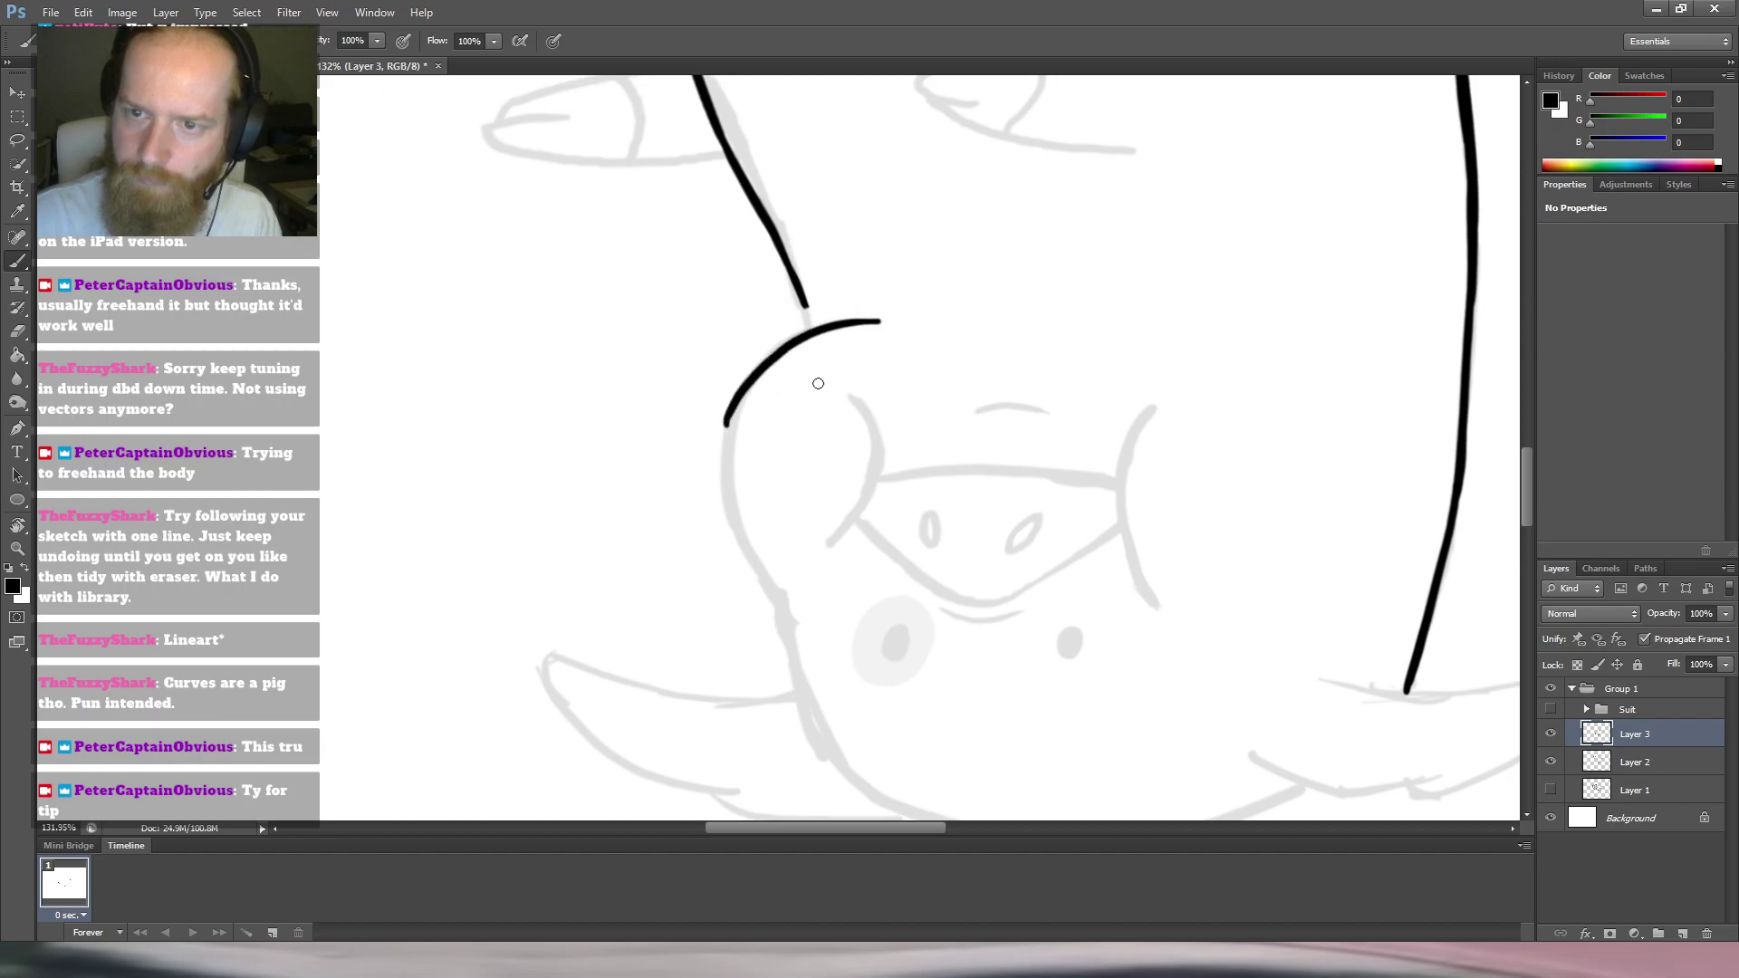
Extend the black cheek curve along the side of the cheek toward the ear, with the canvas rotated.
key("r")
mouse_move(772, 419)
left_mouse_down()
mouse_move(974, 253)
mouse_move(1051, 312)
left_mouse_up()
key("b")
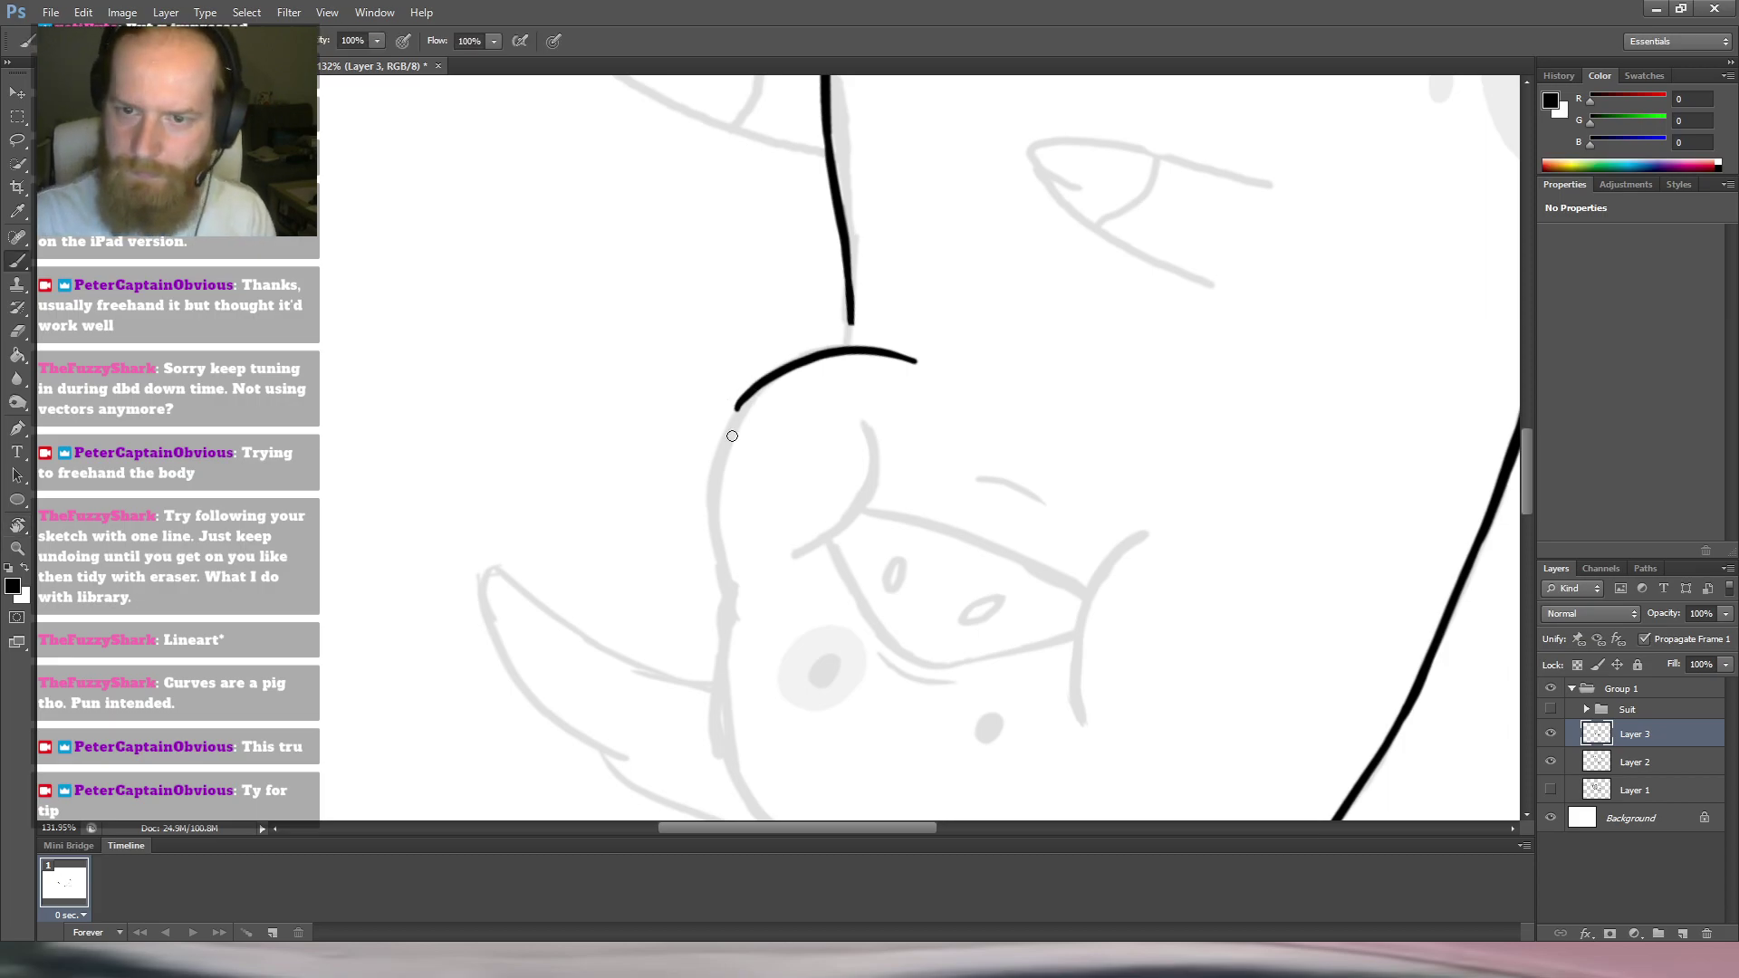
left_click_drag(753, 394, 697, 470)
left_click_drag(743, 406, 698, 503)
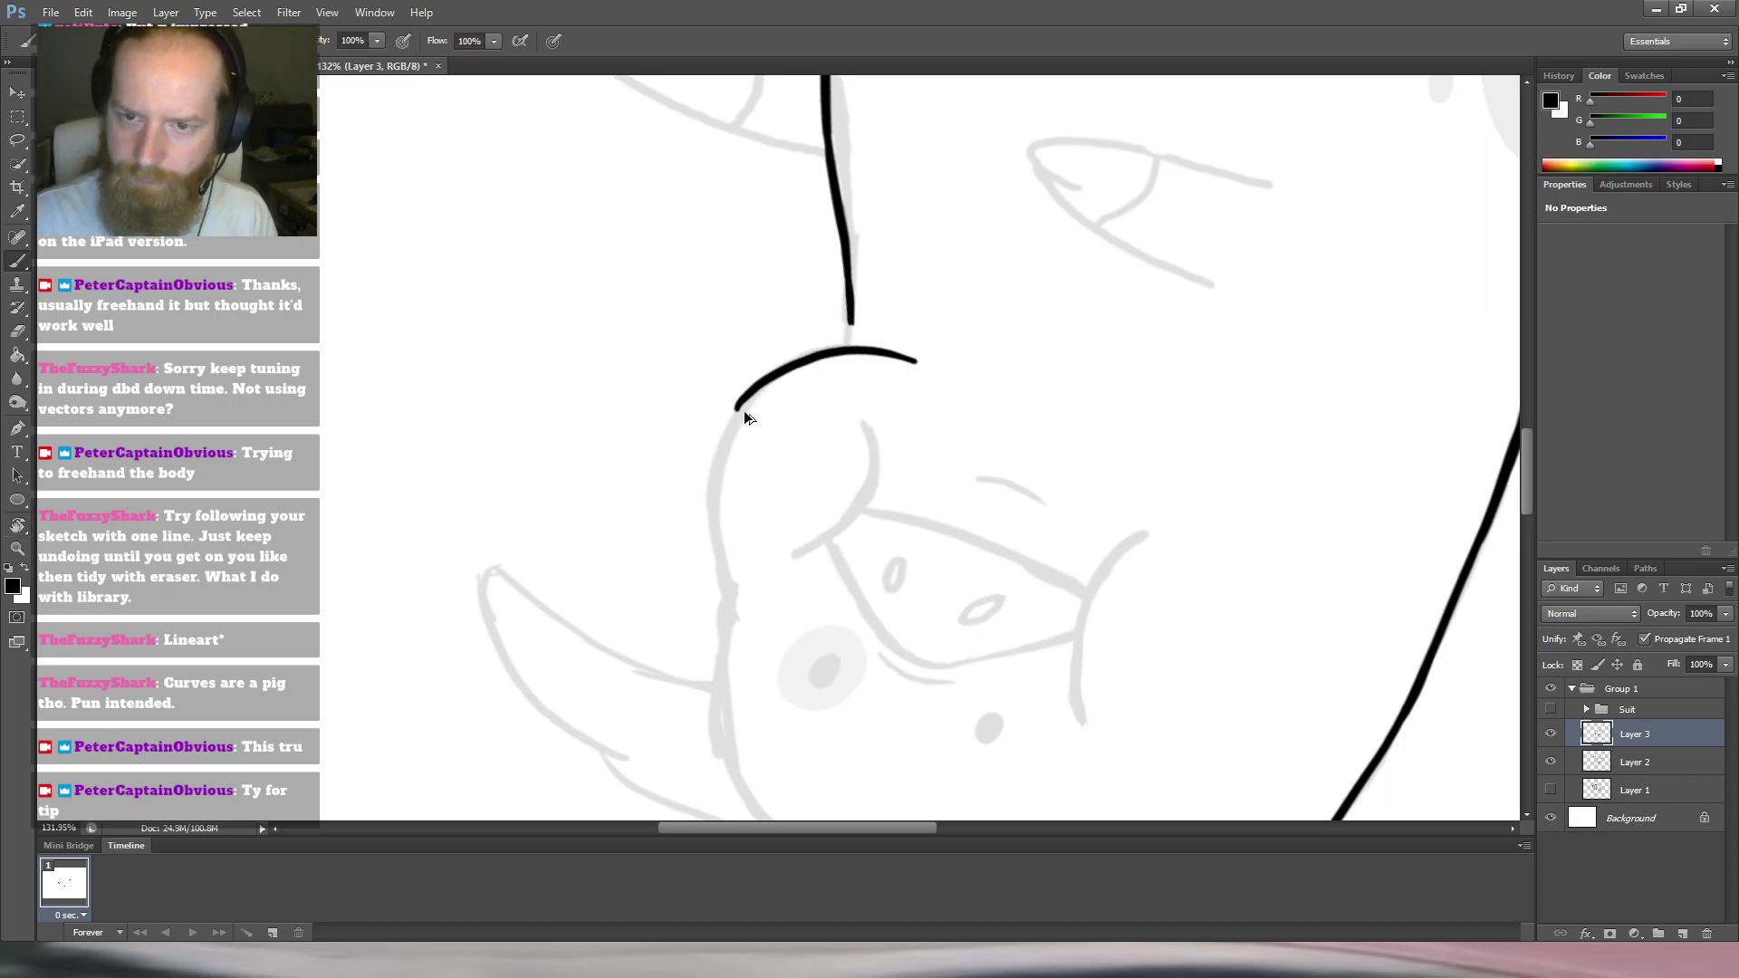
left_click_drag(749, 400, 713, 469)
left_click_drag(750, 396, 710, 478)
key("ctrl+z")
left_click_drag(749, 395, 693, 530)
left_click_drag(712, 459, 702, 549)
Trim the doubled end of the cheek curve with the eraser and undo the last touch-up stroke.
key("s")
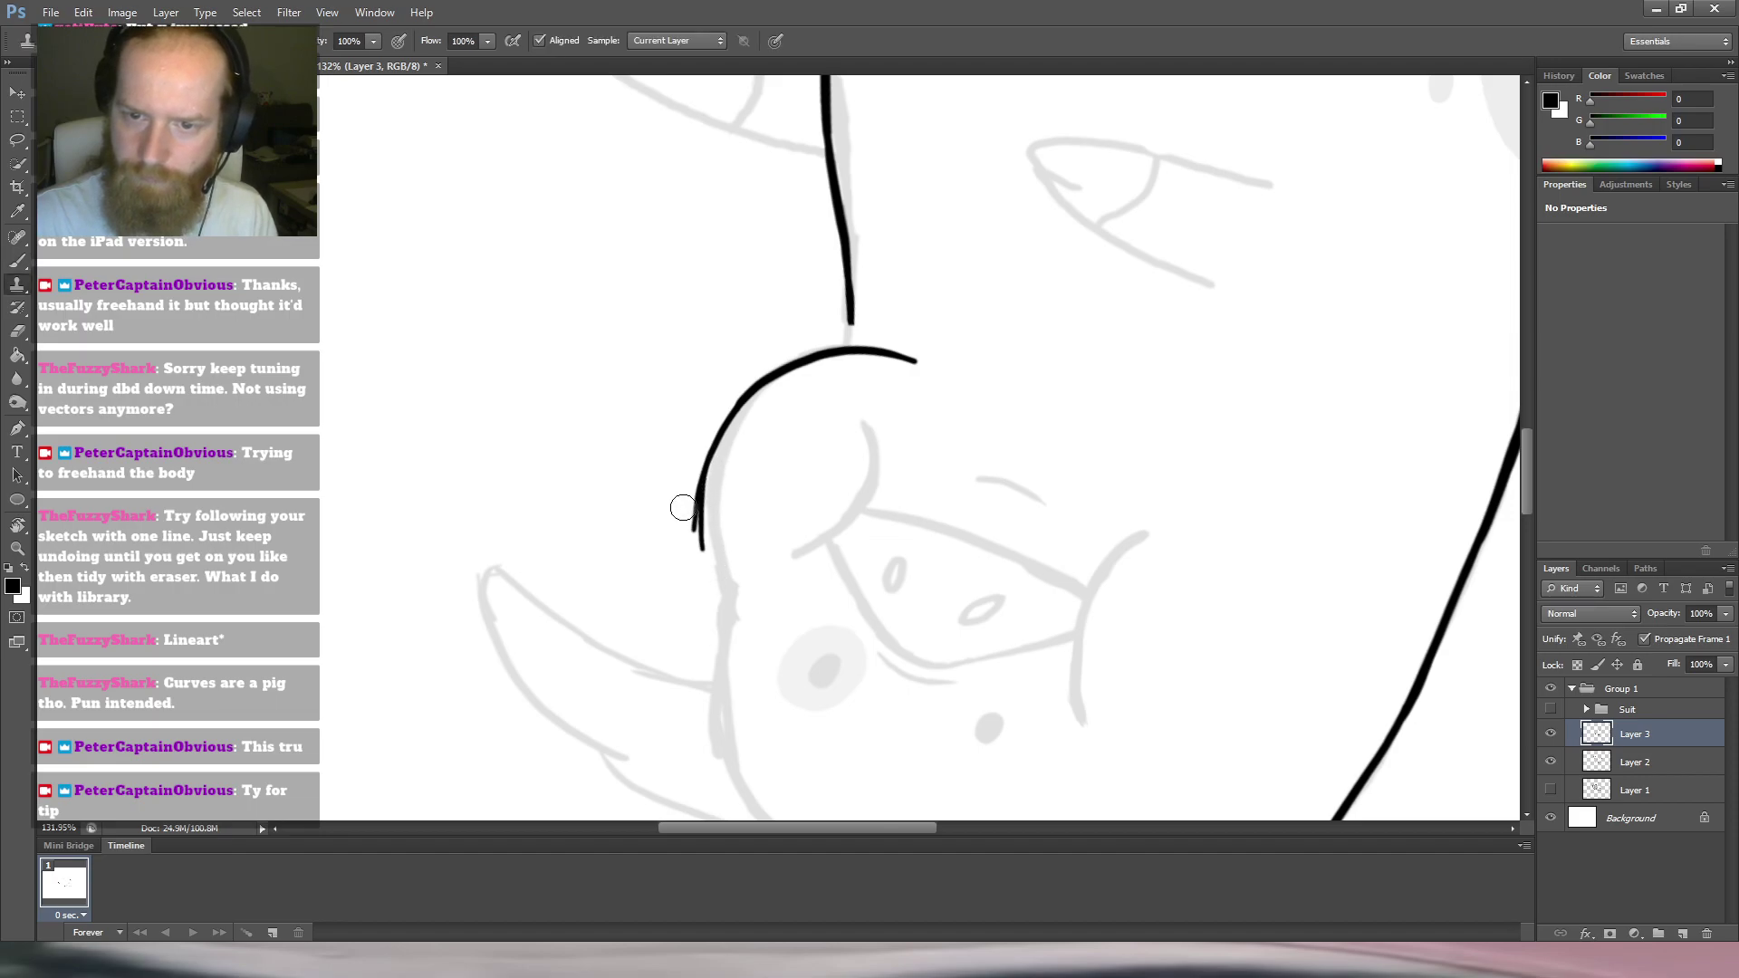
key("e")
left_click_drag(679, 485, 675, 526)
key("b")
key("r")
left_click_drag(865, 255, 903, 292)
key("b")
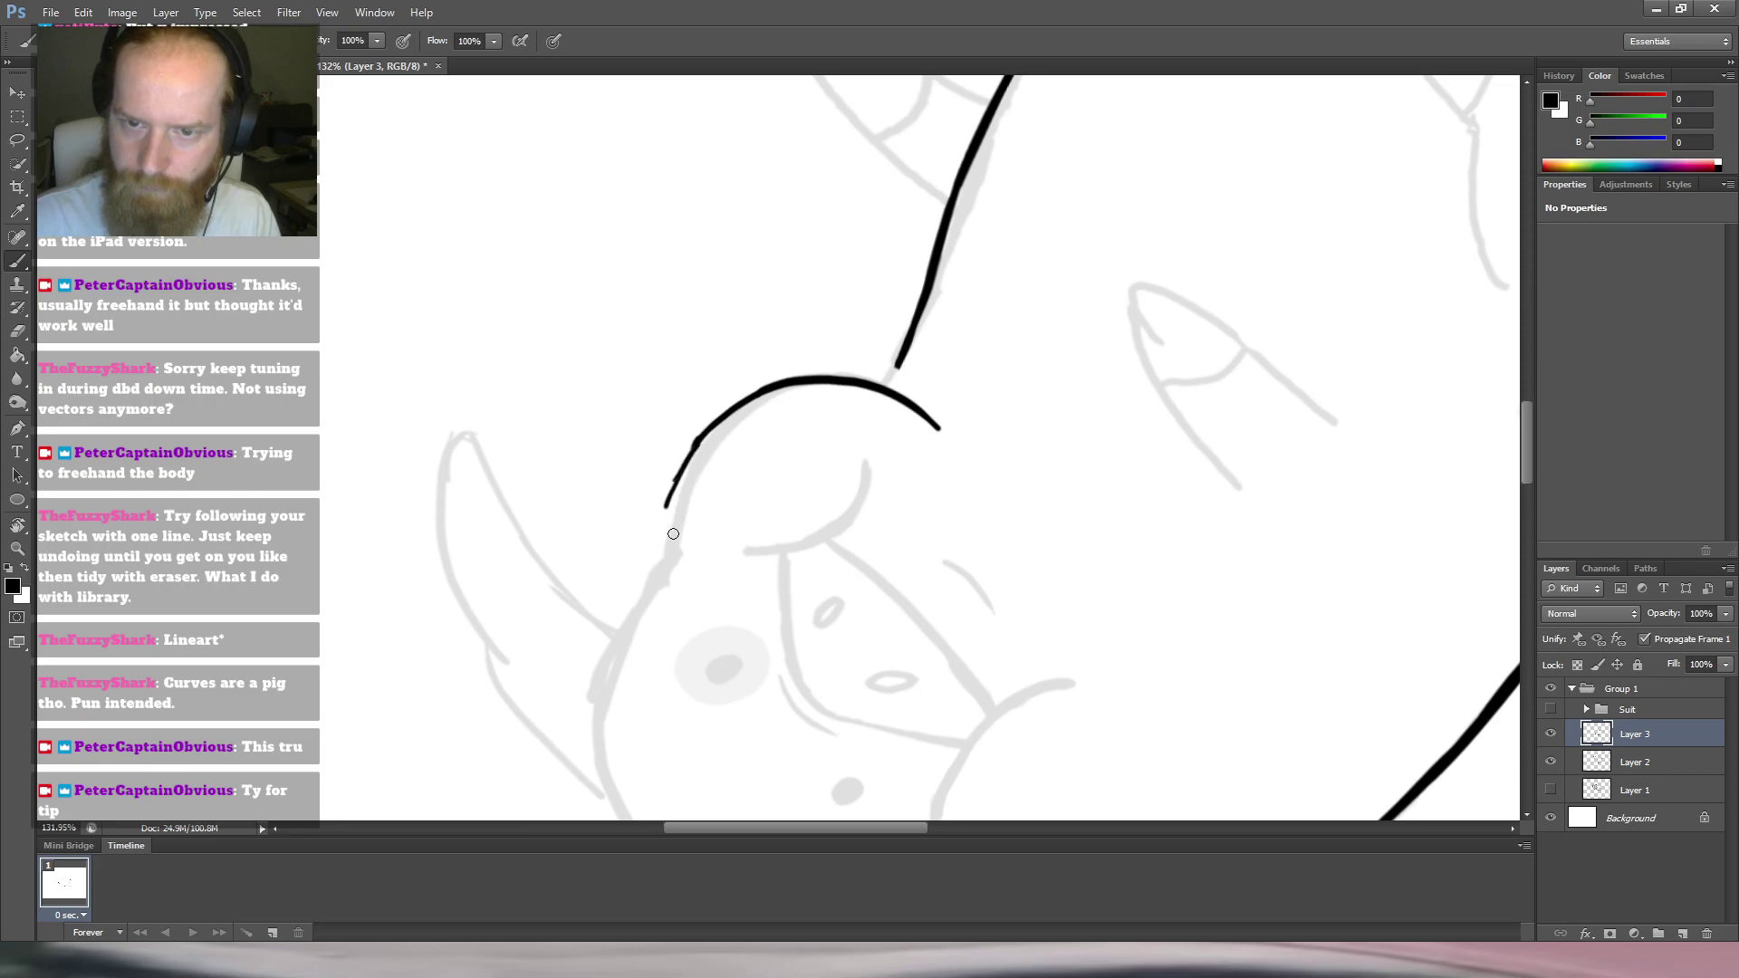
key("ctrl+z")
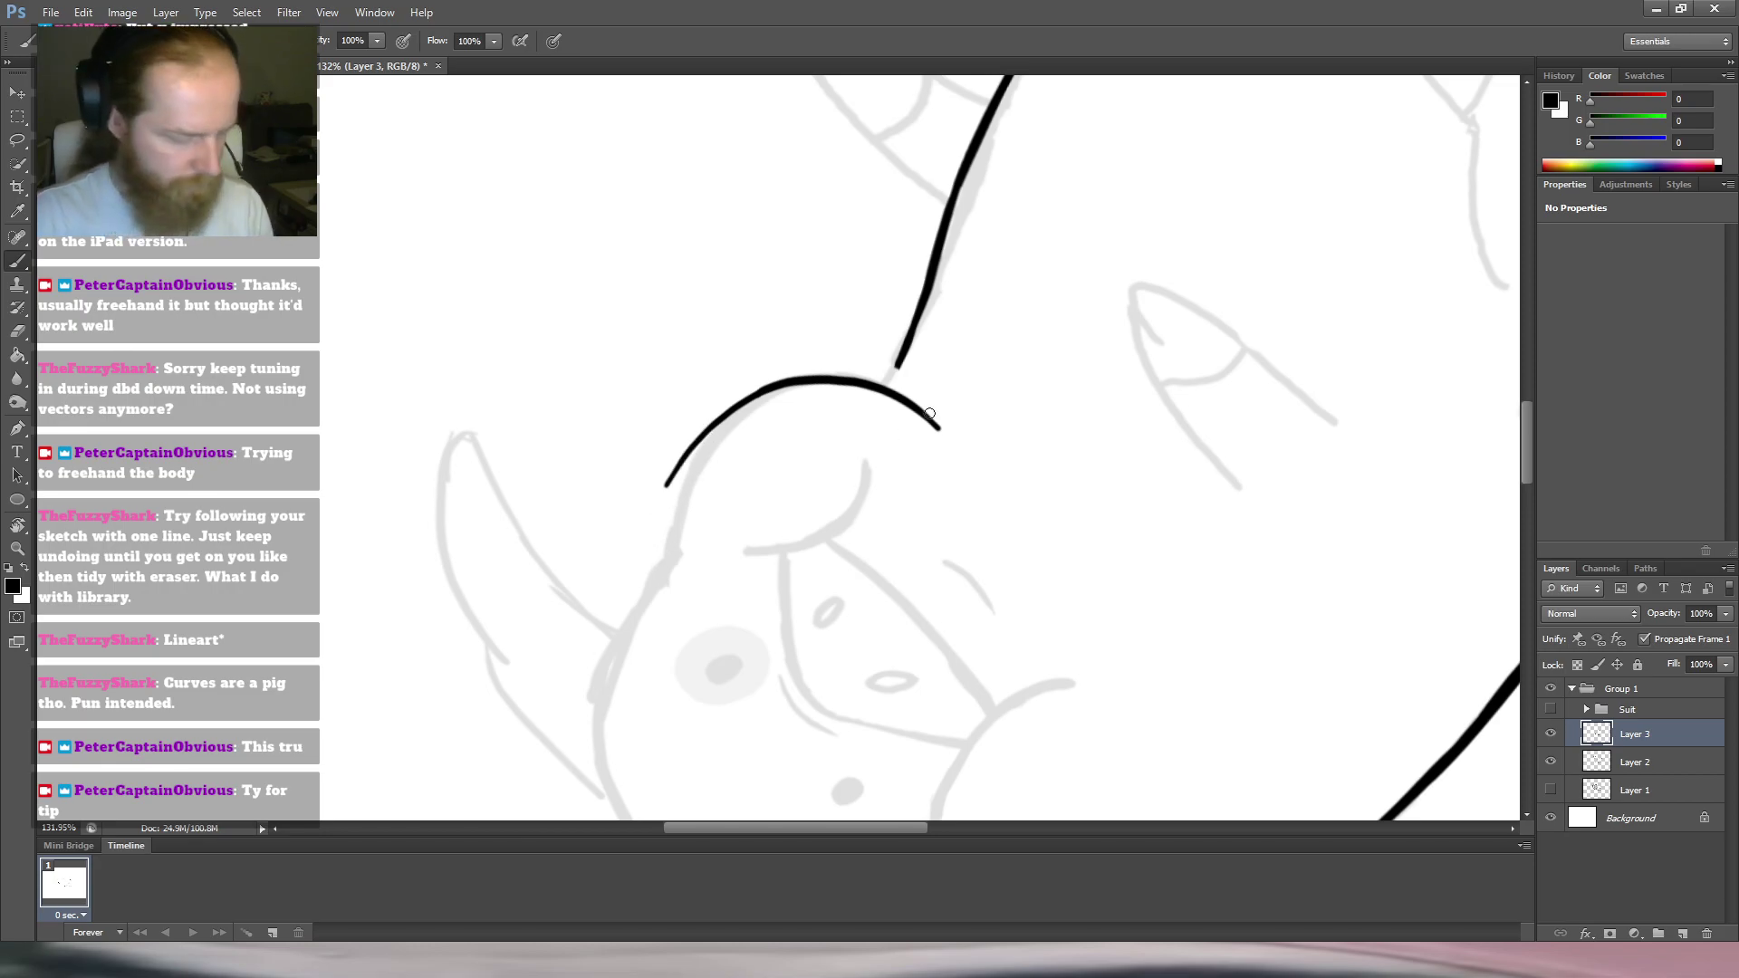
Lasso the black cheek curve, rotate it -21.53° to fit the sketched cheek, and deselect it.
key("m")
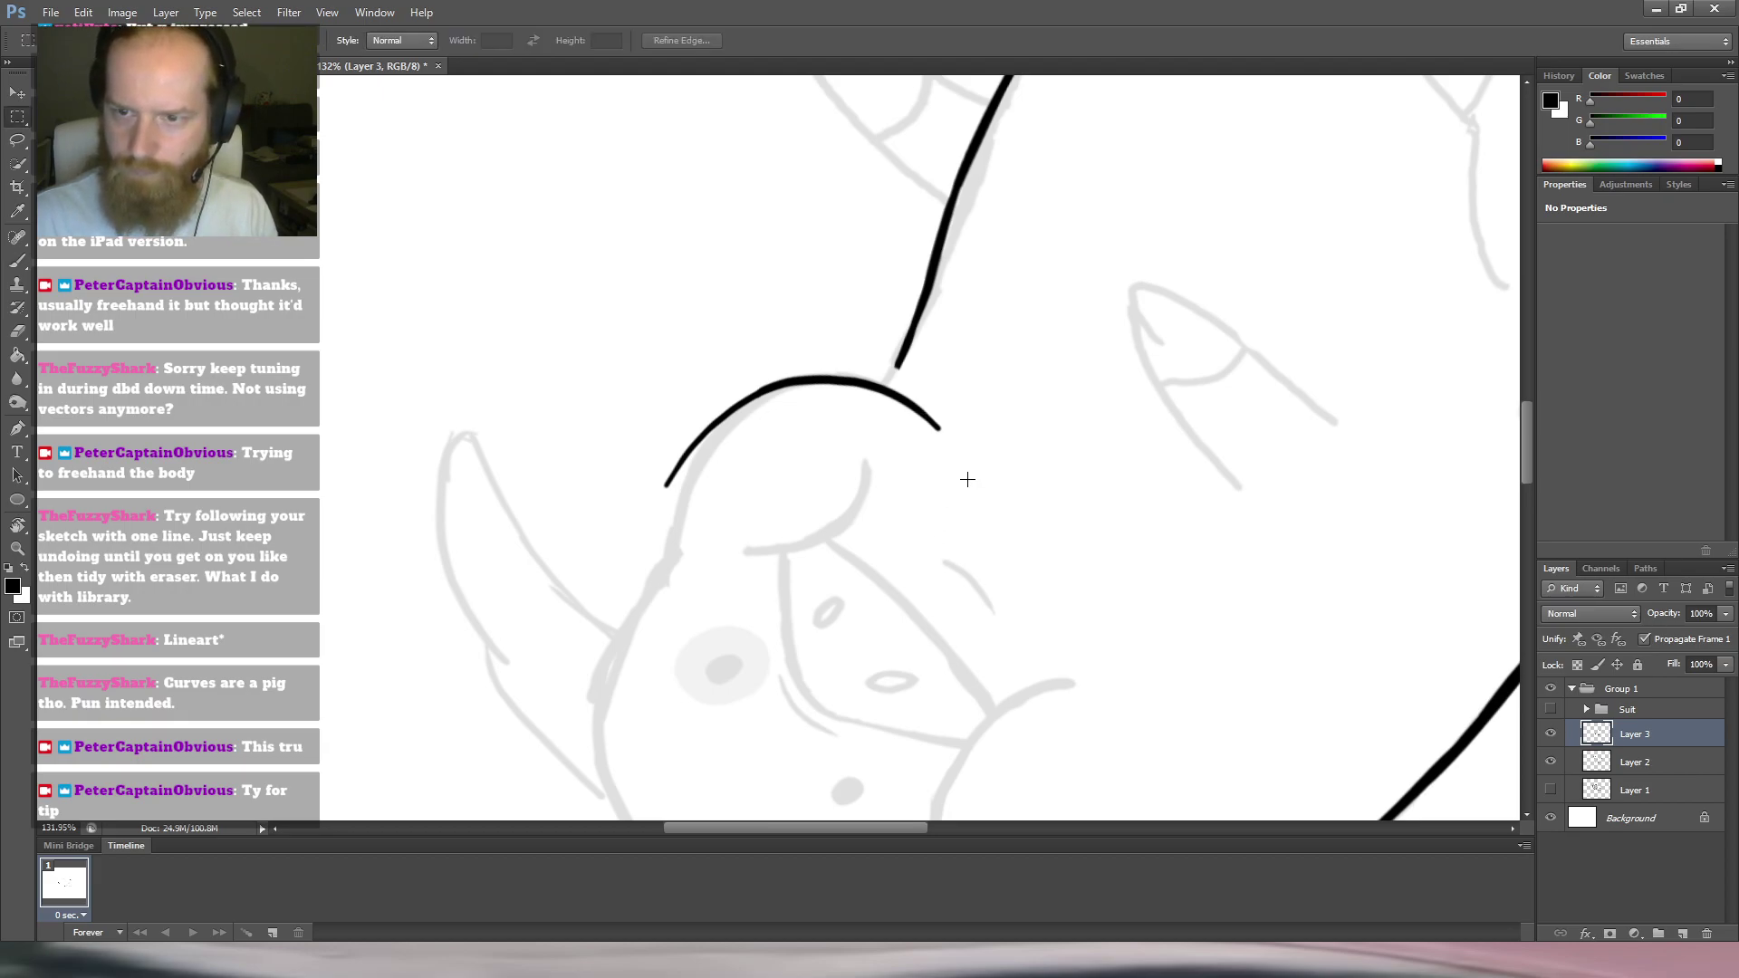
key("l")
left_click_drag(966, 399, 833, 356)
key("ctrl+d")
mouse_move(933, 393)
left_mouse_down()
mouse_move(809, 361)
mouse_move(624, 454)
mouse_move(957, 602)
mouse_move(924, 394)
left_mouse_up()
key("ctrl+t")
mouse_move(980, 300)
left_mouse_down()
mouse_move(1041, 326)
mouse_move(955, 284)
left_mouse_up()
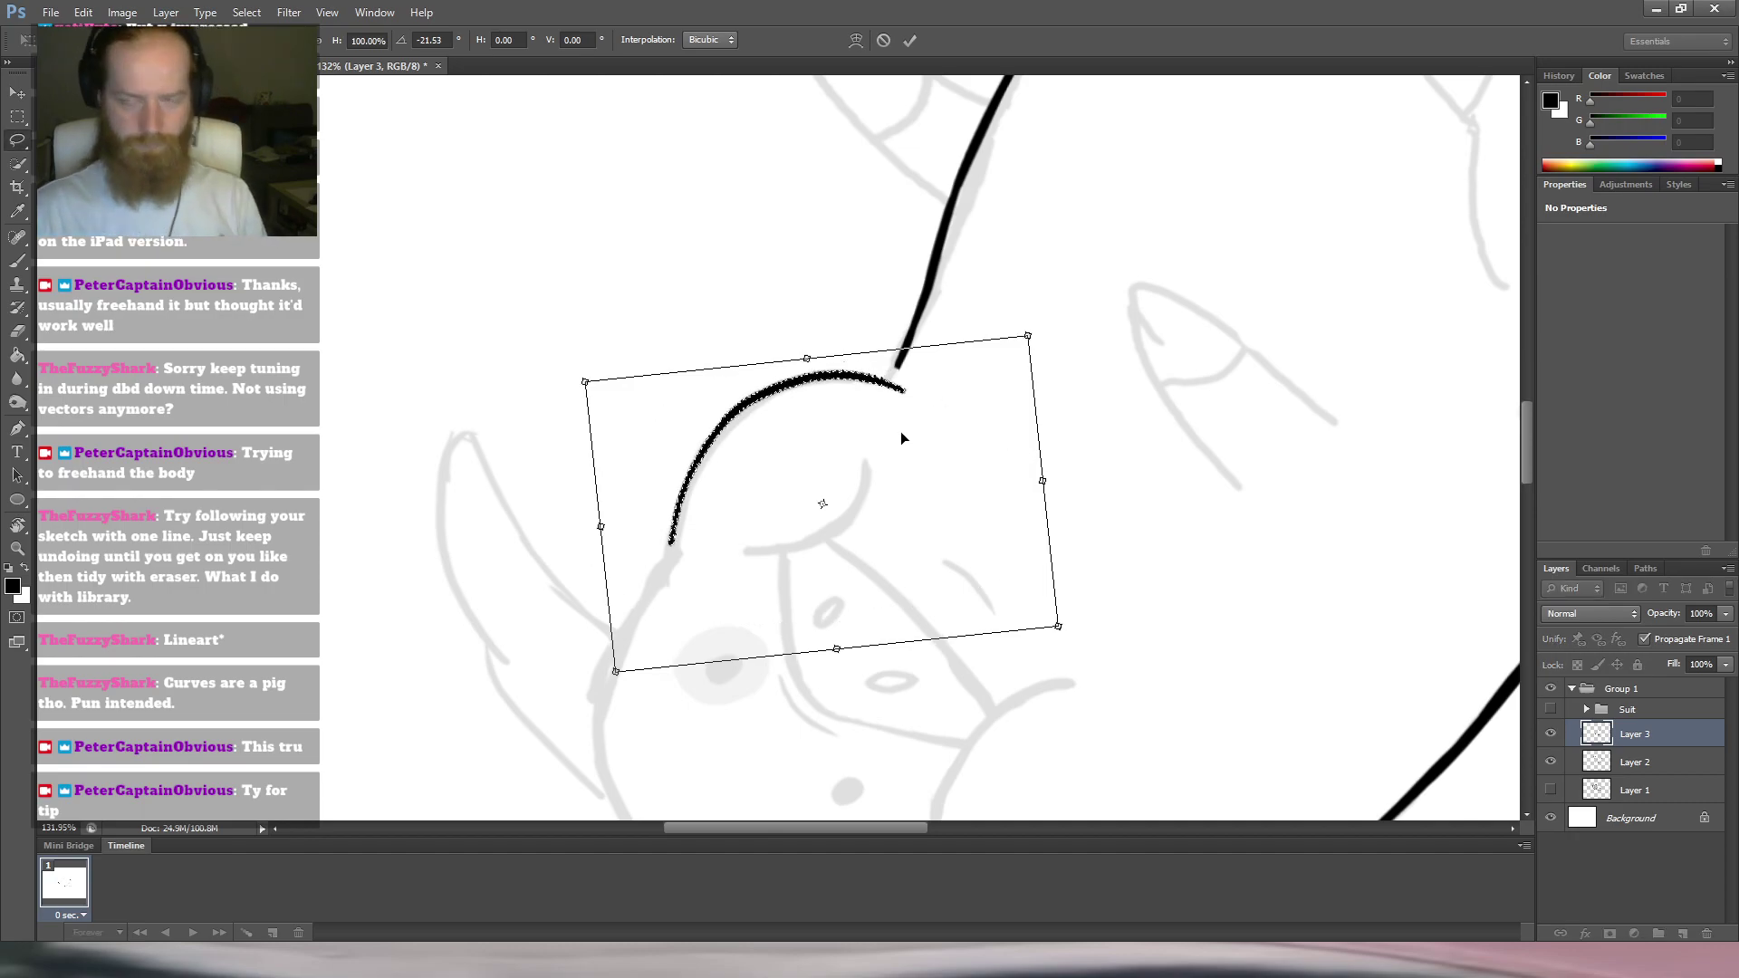
key("Return")
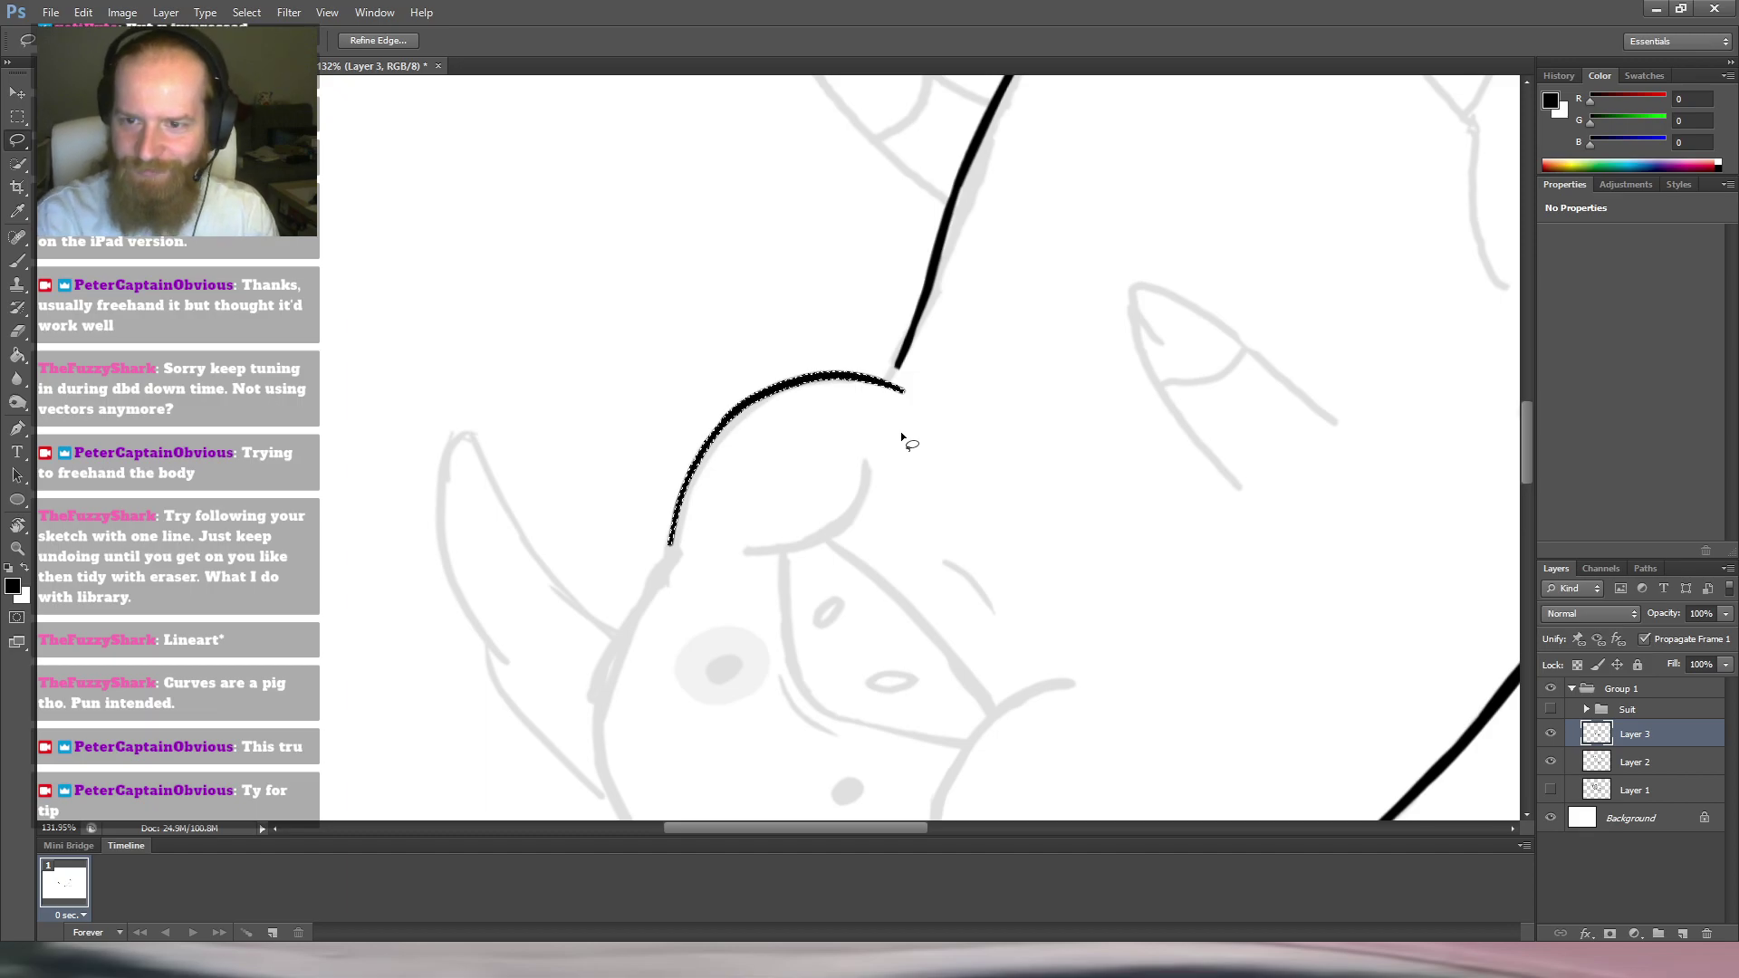
key("ctrl+d")
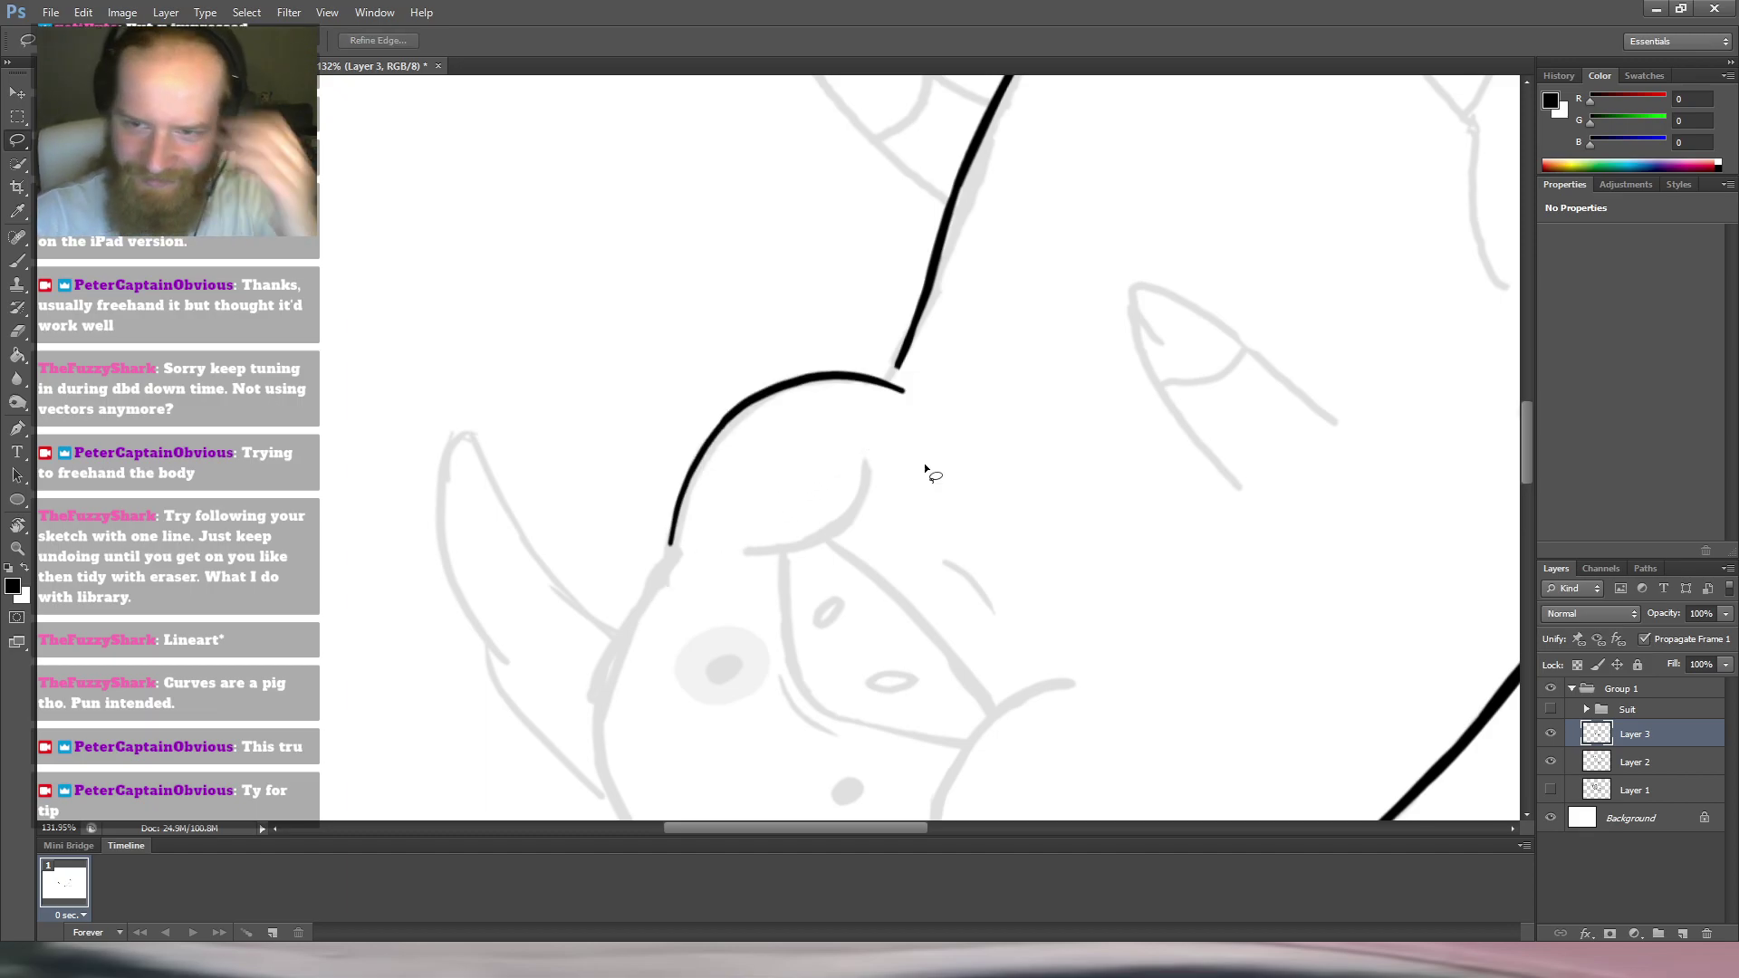
Extend the body outline with black strokes to close the gap to the cheek curve at the neck.
key("b")
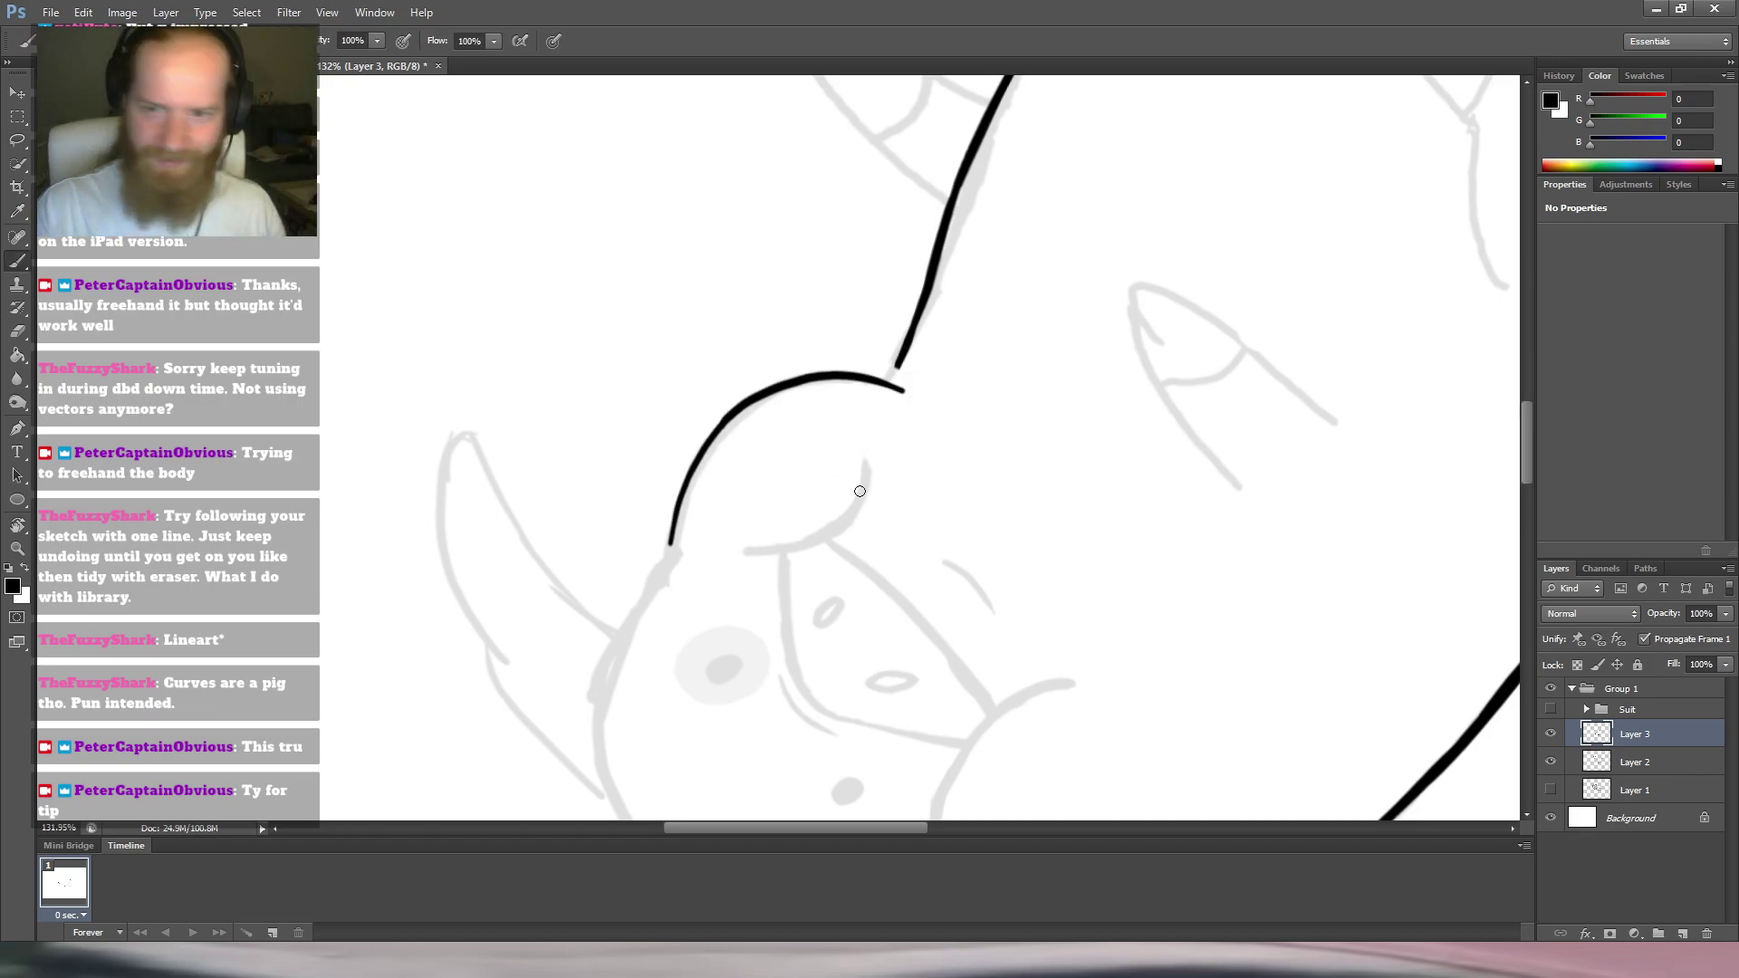
left_click_drag(868, 387, 958, 342)
left_click_drag(959, 341, 853, 454)
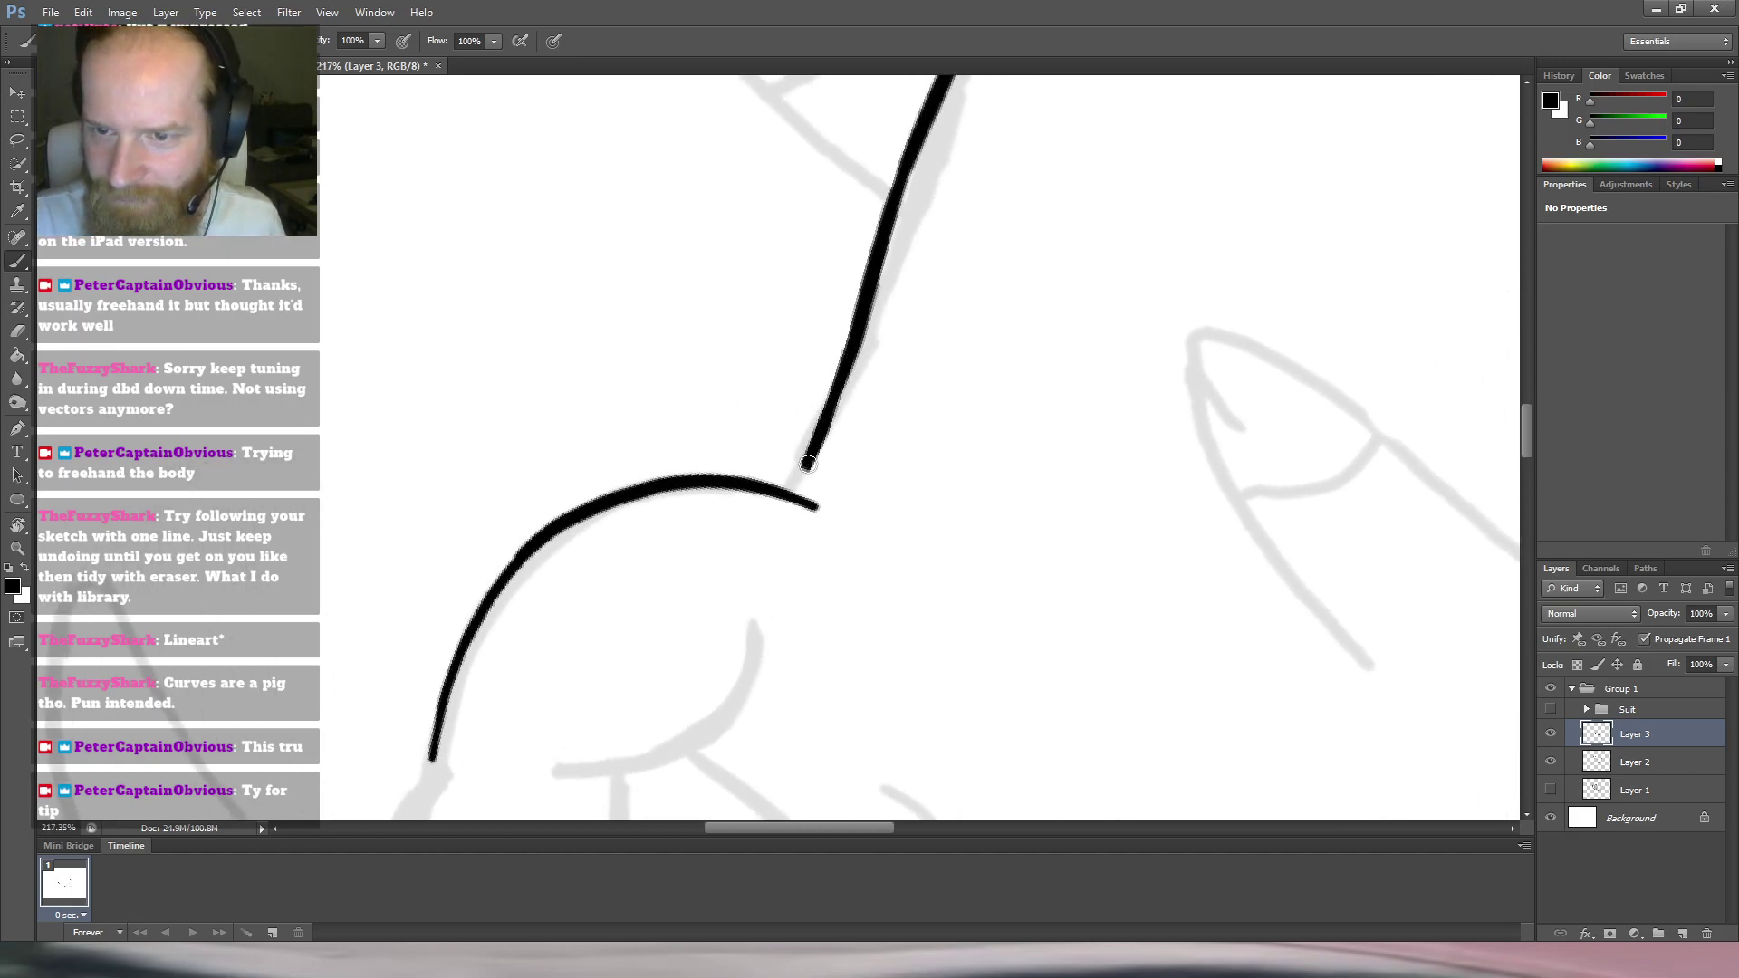
mouse_move(801, 479)
left_mouse_down()
mouse_move(844, 394)
mouse_move(826, 430)
mouse_move(854, 440)
mouse_move(826, 422)
mouse_move(788, 493)
mouse_move(811, 444)
left_mouse_up()
key("ctrl+z")
mouse_move(852, 364)
left_mouse_down()
mouse_move(799, 463)
mouse_move(852, 347)
mouse_move(808, 457)
left_mouse_up()
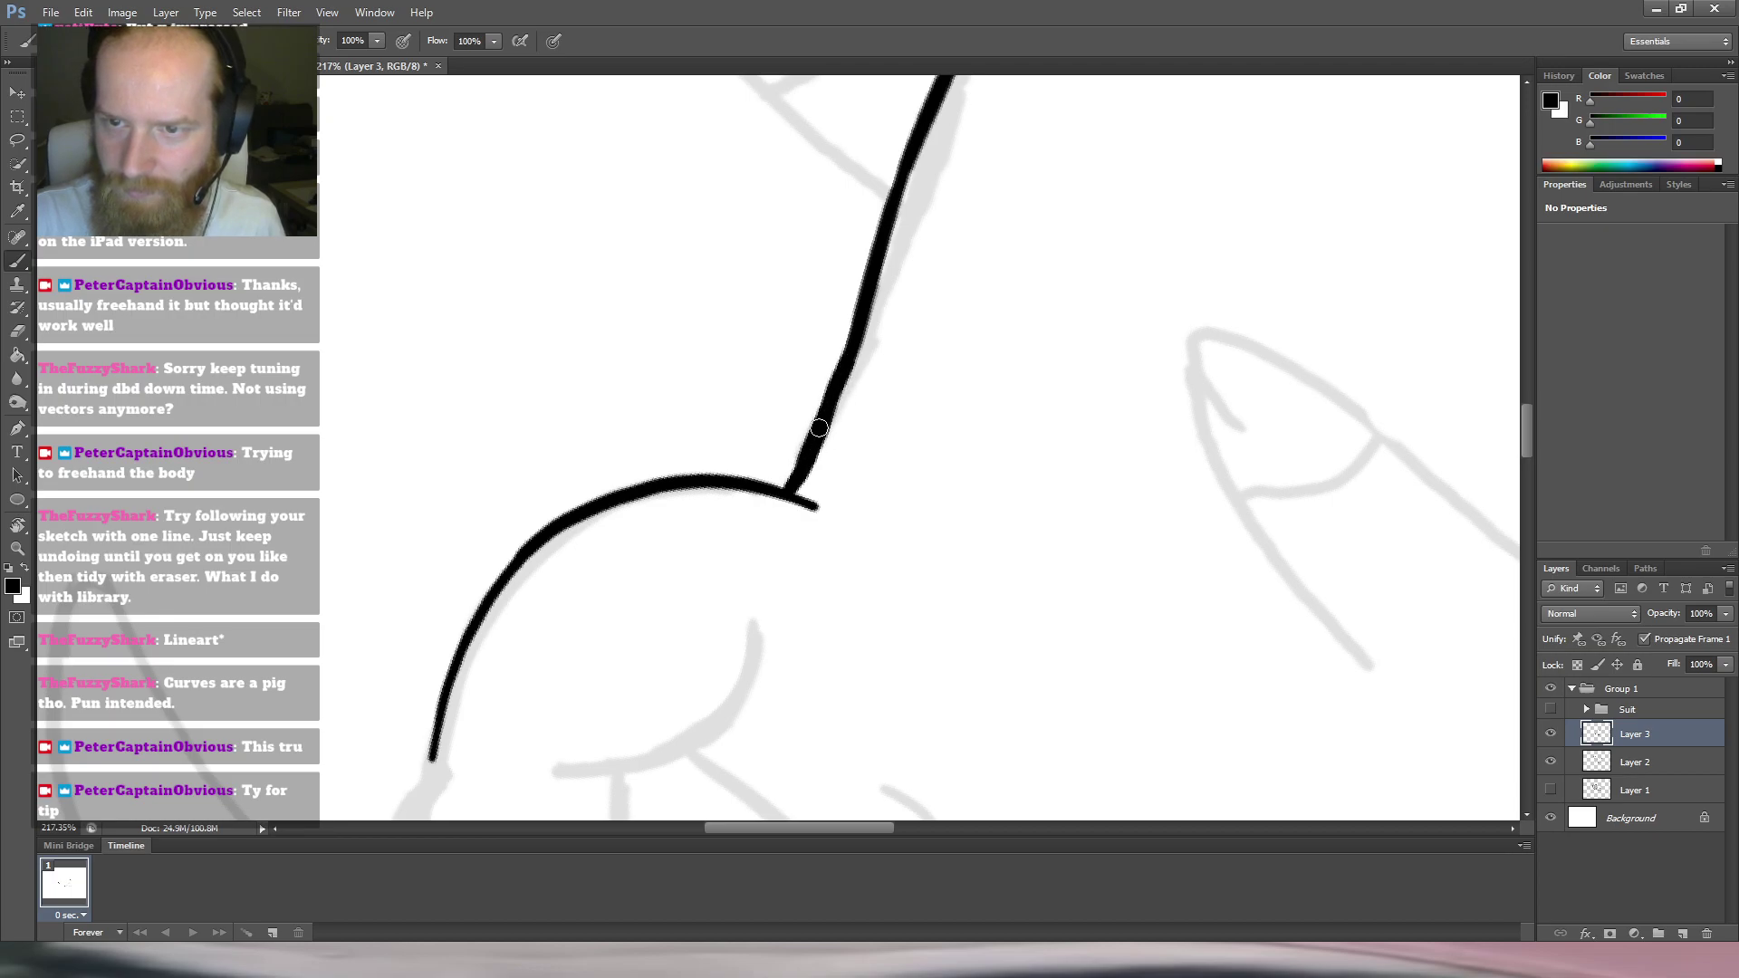
left_click_drag(844, 356, 796, 480)
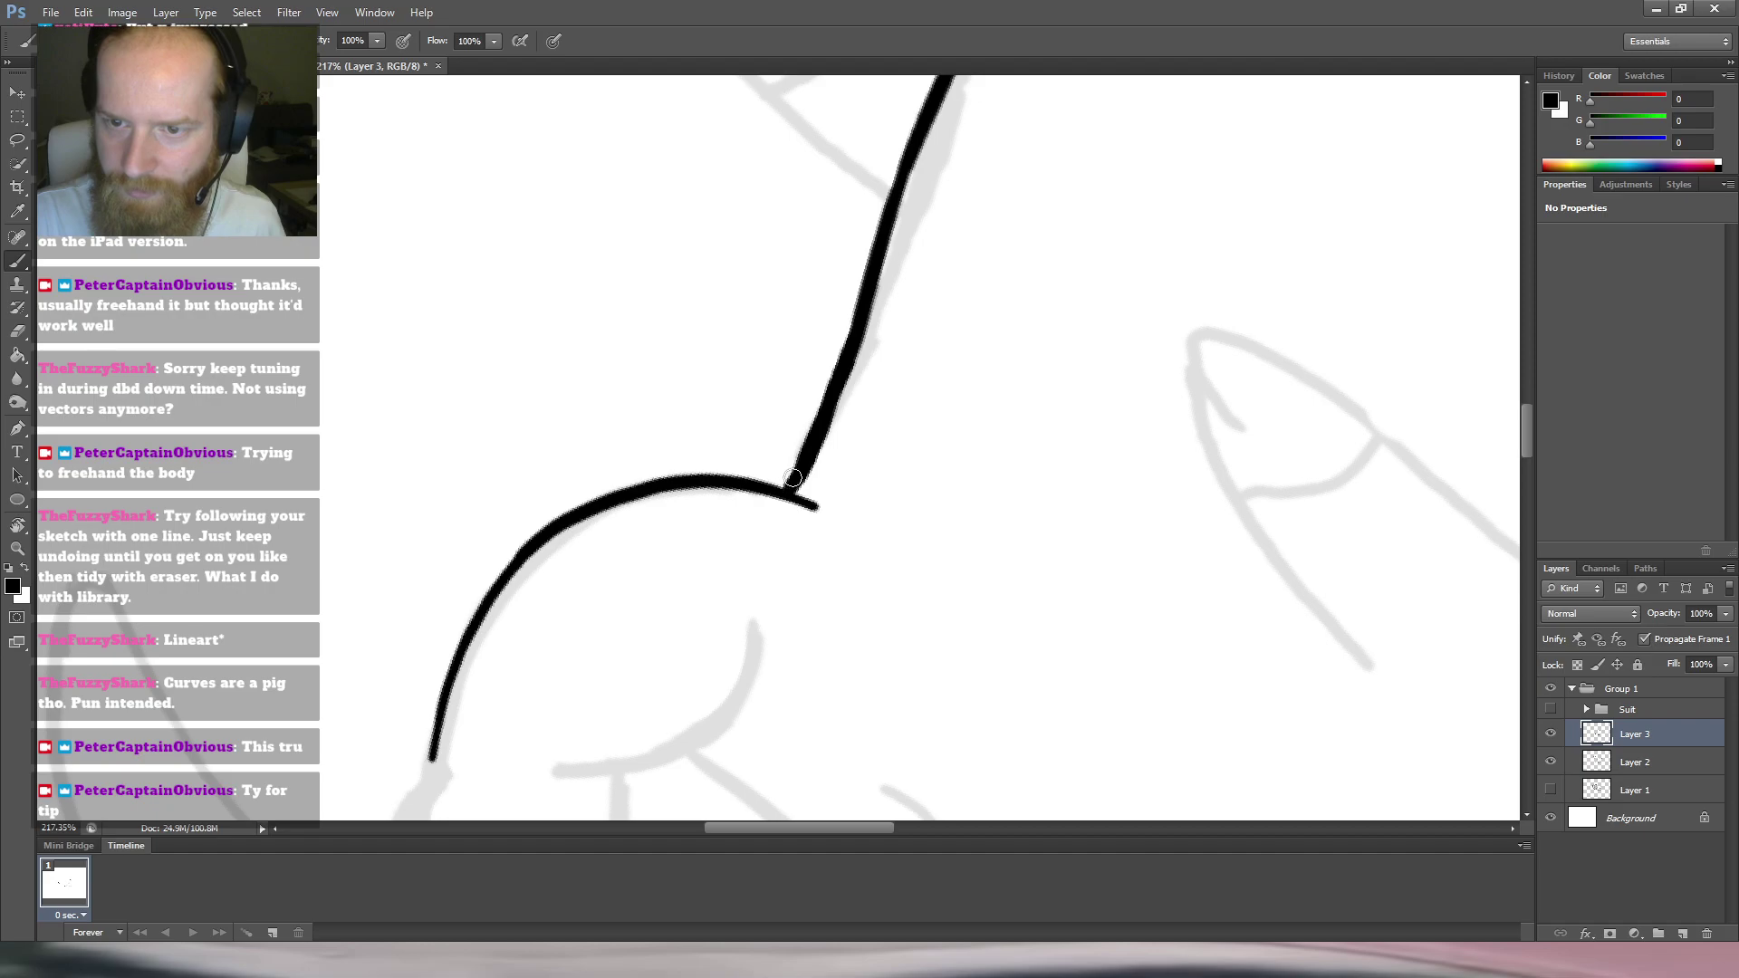
left_click_drag(893, 431, 802, 429)
key("r")
left_click_drag(915, 317, 776, 759)
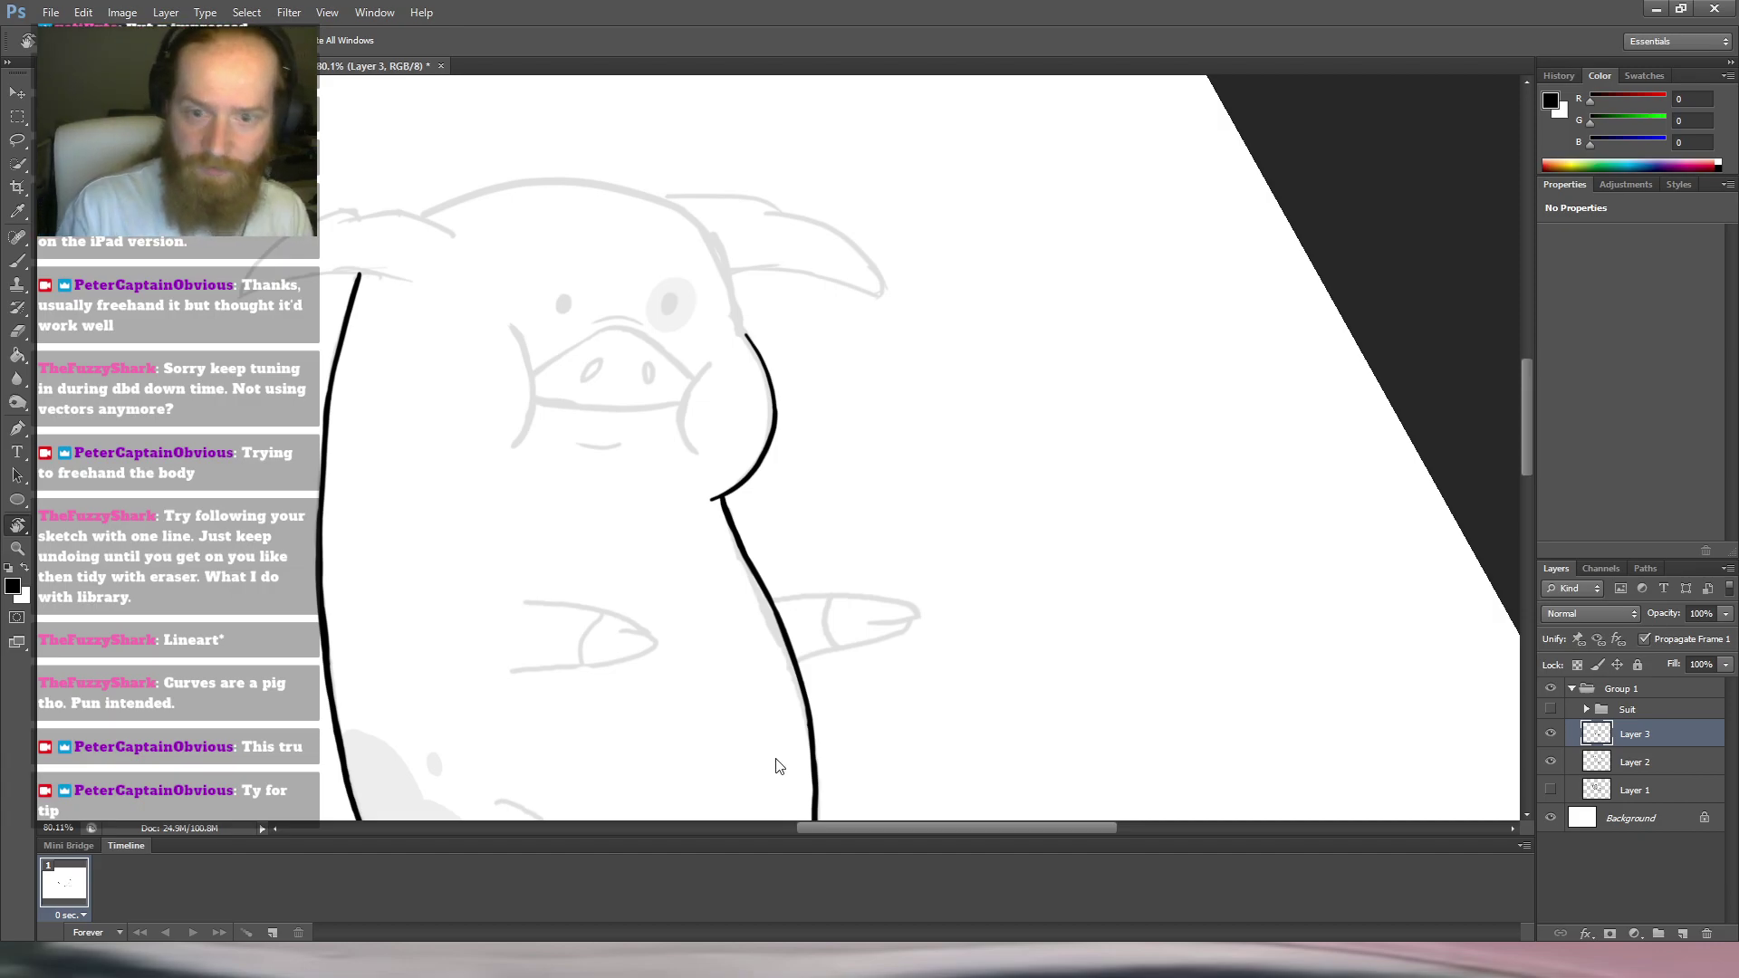
key("alt+Tab")
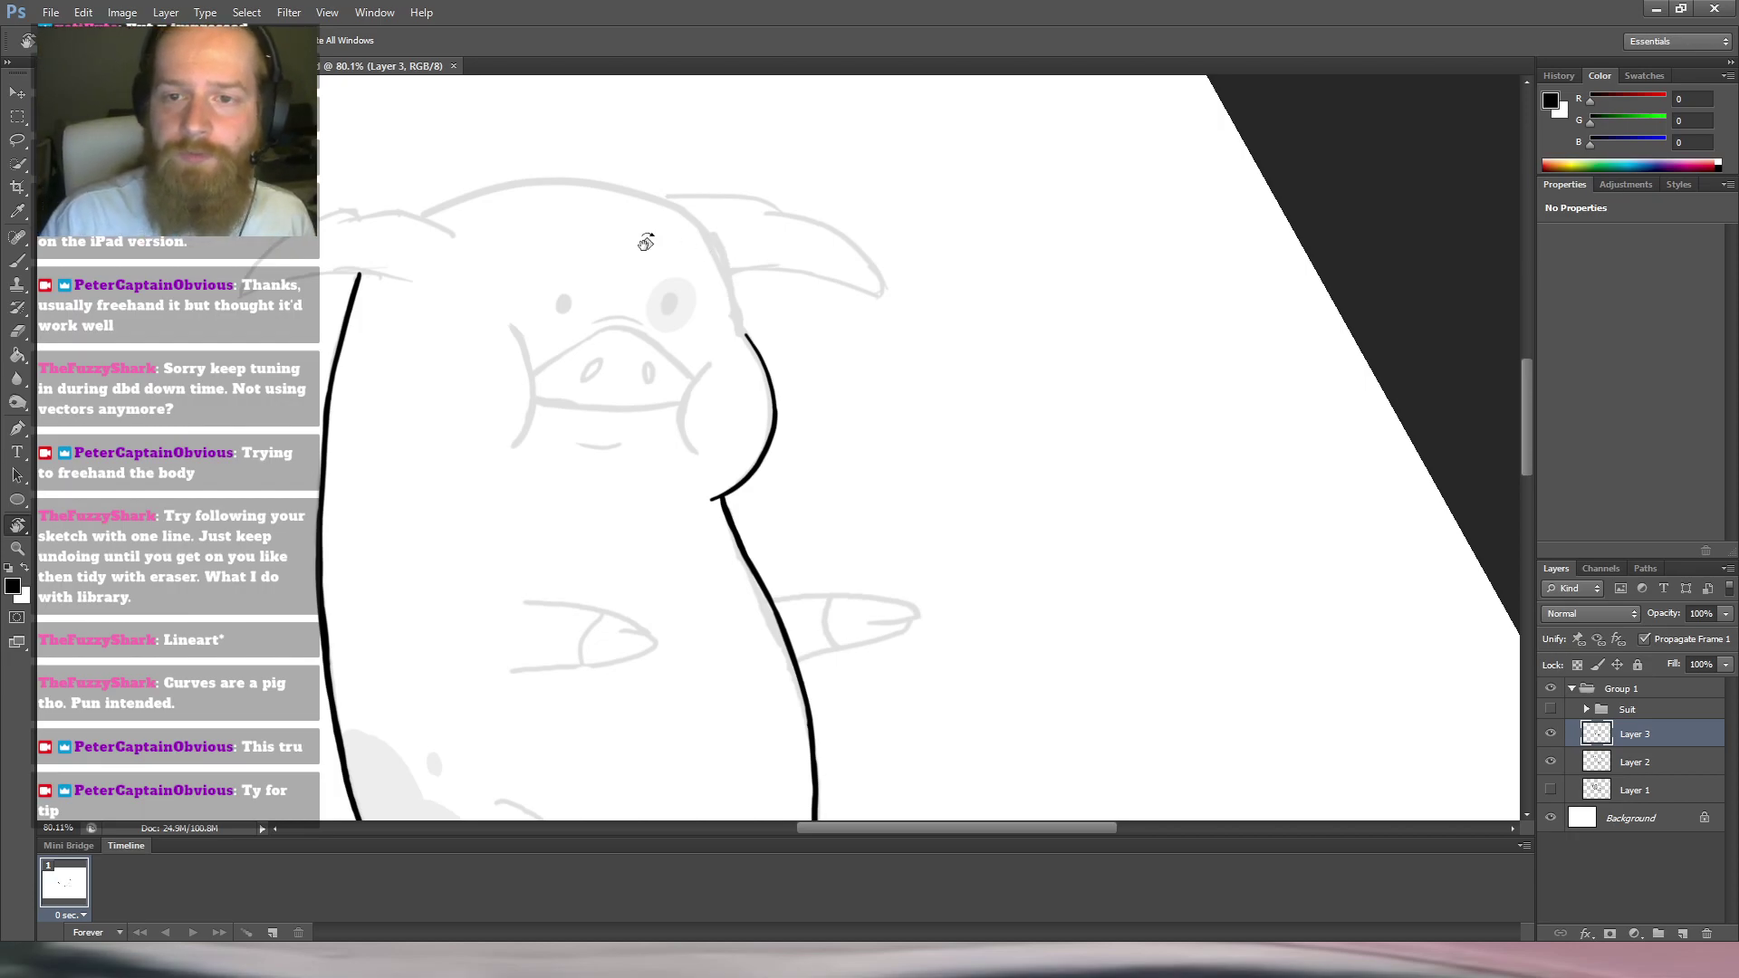
Extend the ear-side end of the cheek curve with a short black stroke to the notch in the head sketch.
left_click_drag(720, 222, 524, 553)
key("b")
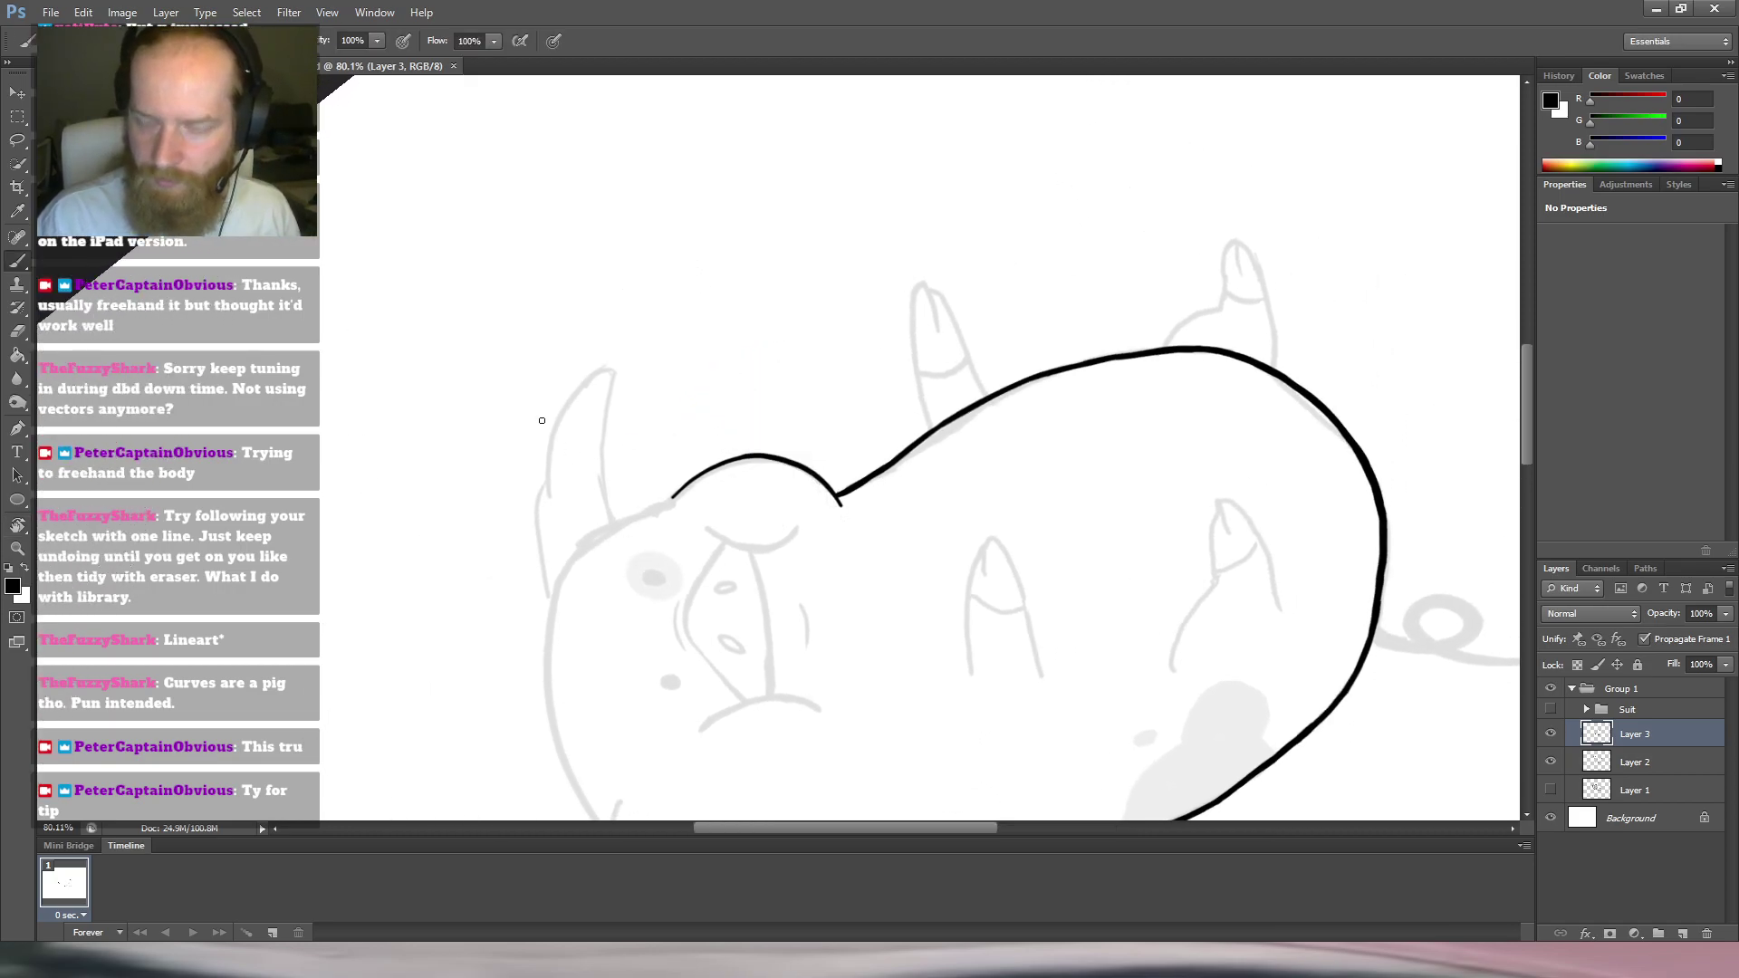
mouse_move(549, 554)
left_mouse_down()
mouse_move(613, 524)
mouse_move(582, 539)
left_mouse_up()
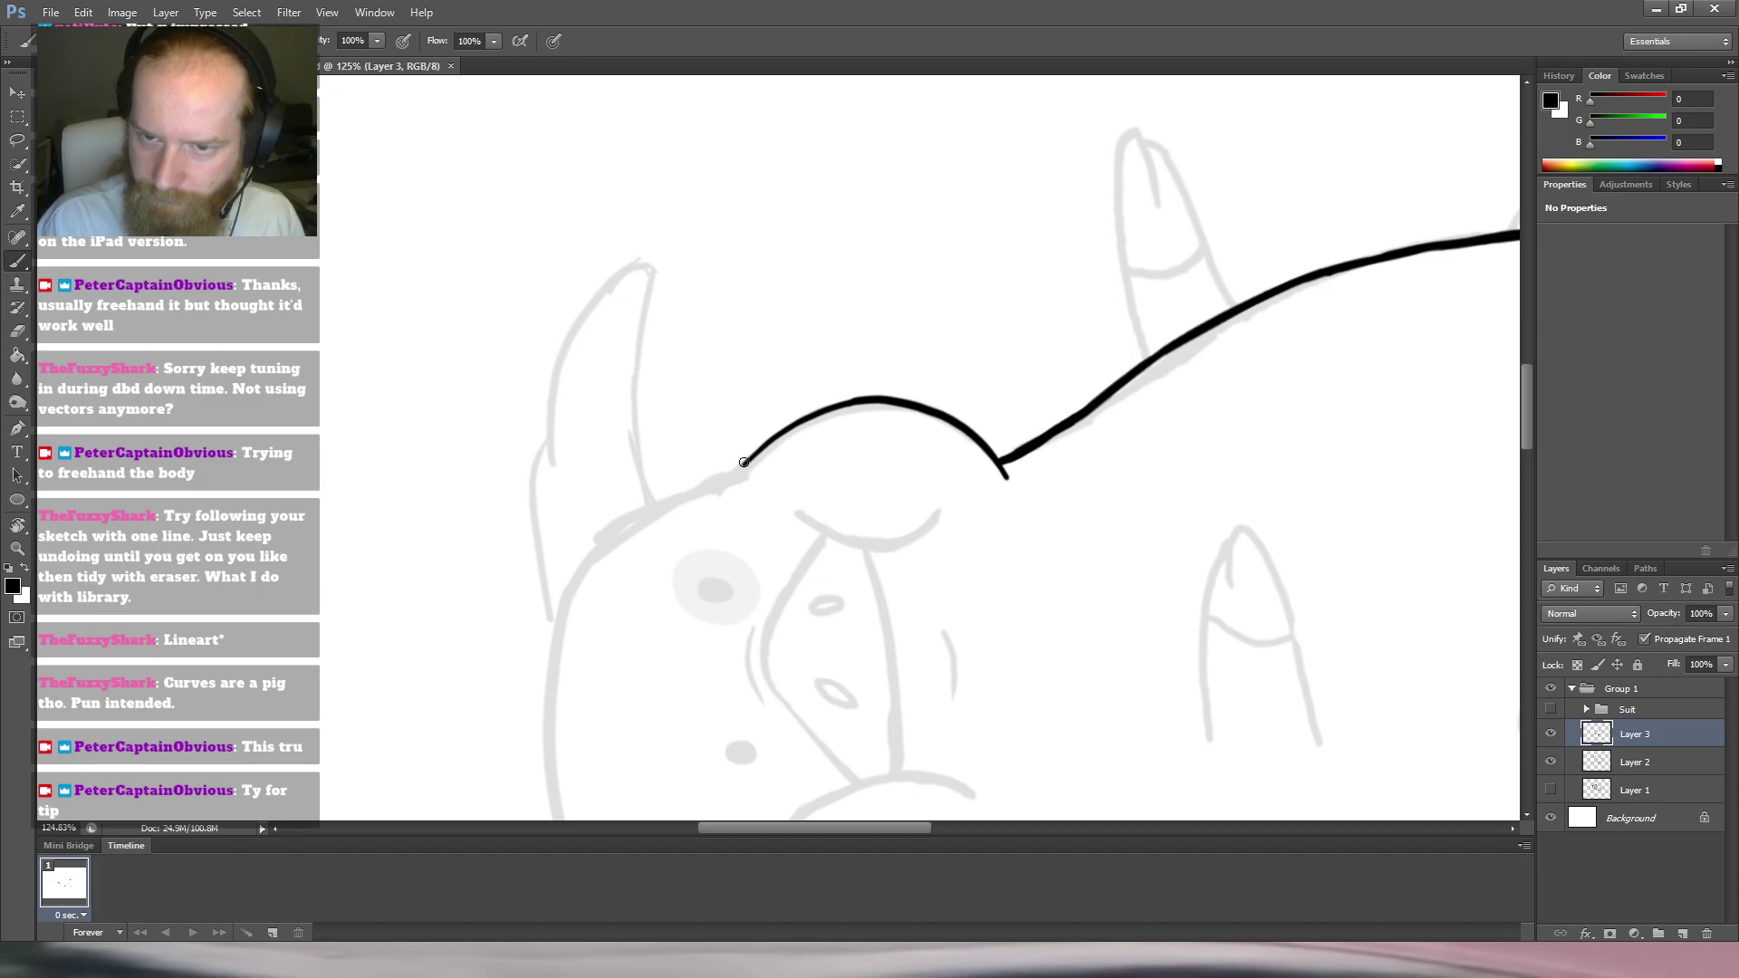
left_click_drag(768, 445, 730, 477)
key("ctrl+z")
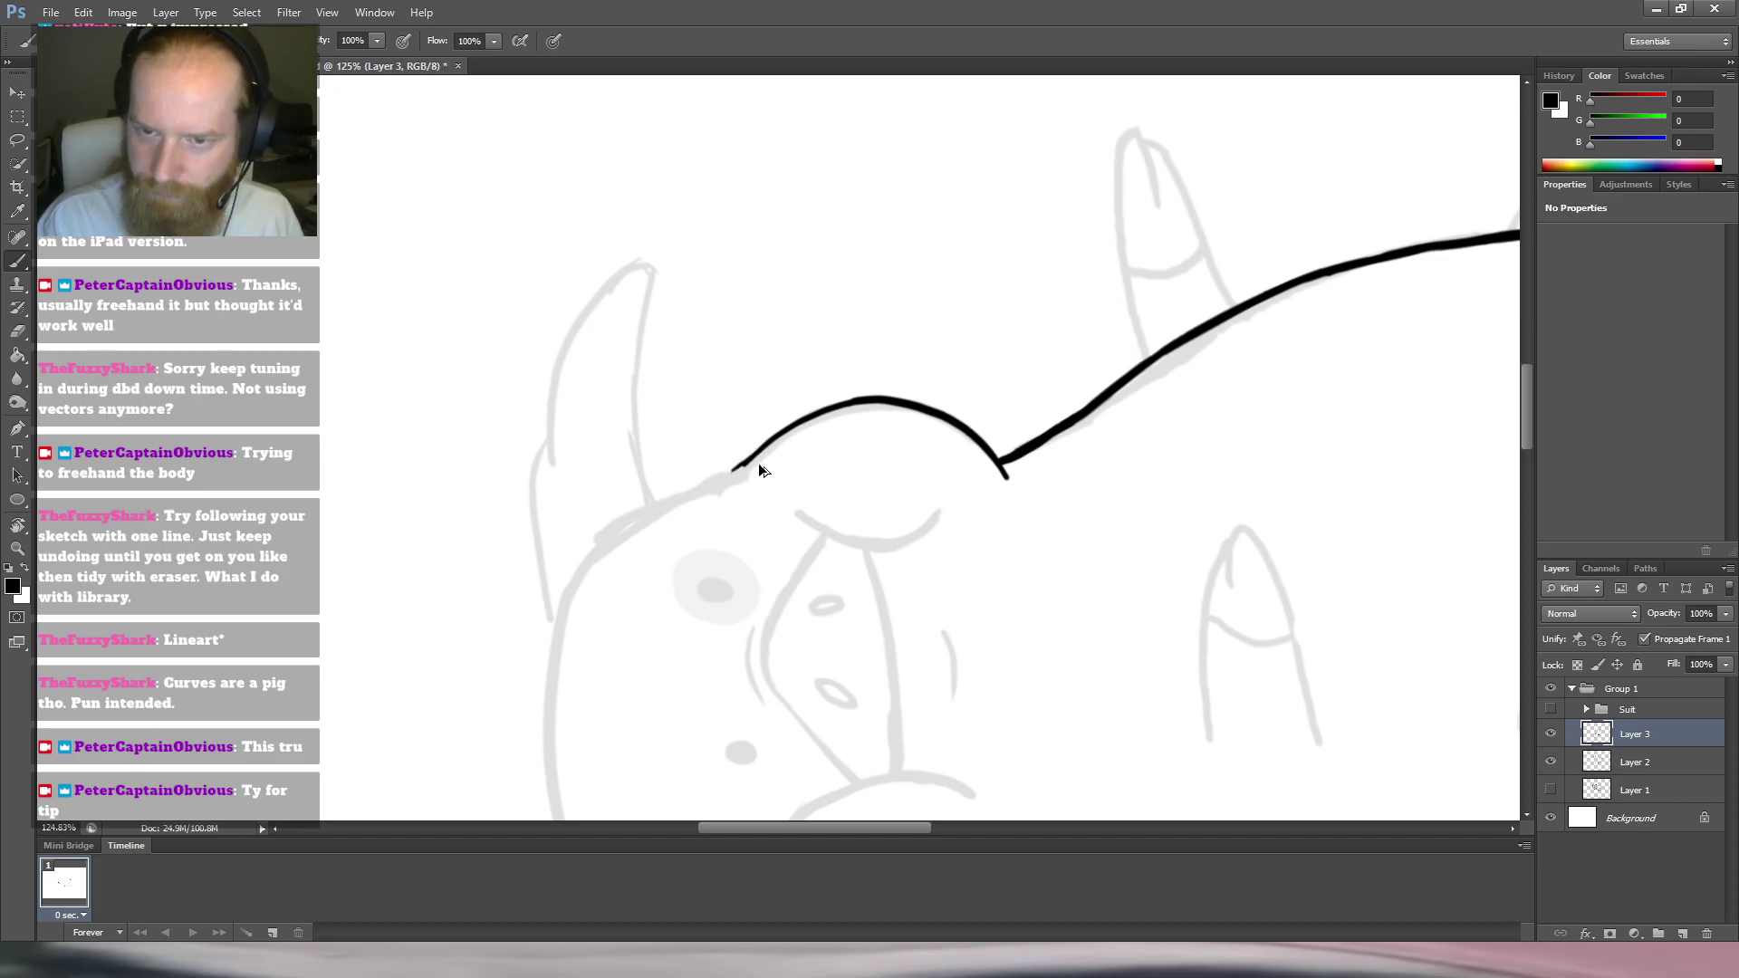
key("ctrl+alt+z")
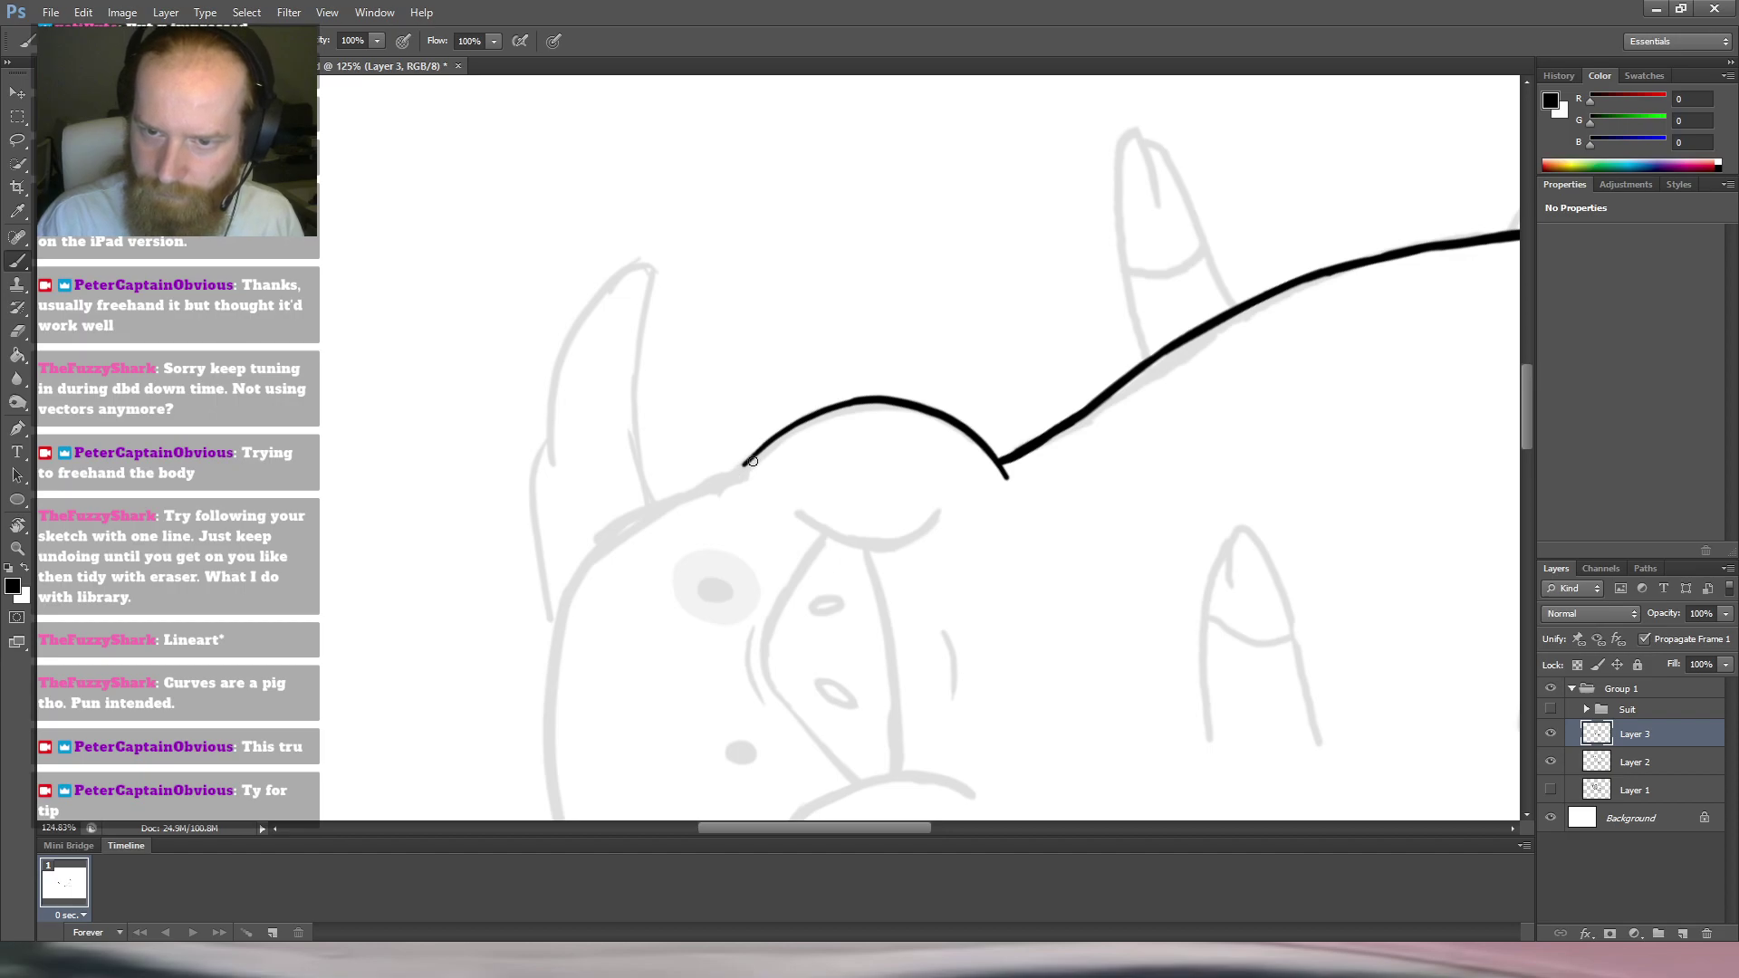
left_click_drag(759, 452, 729, 479)
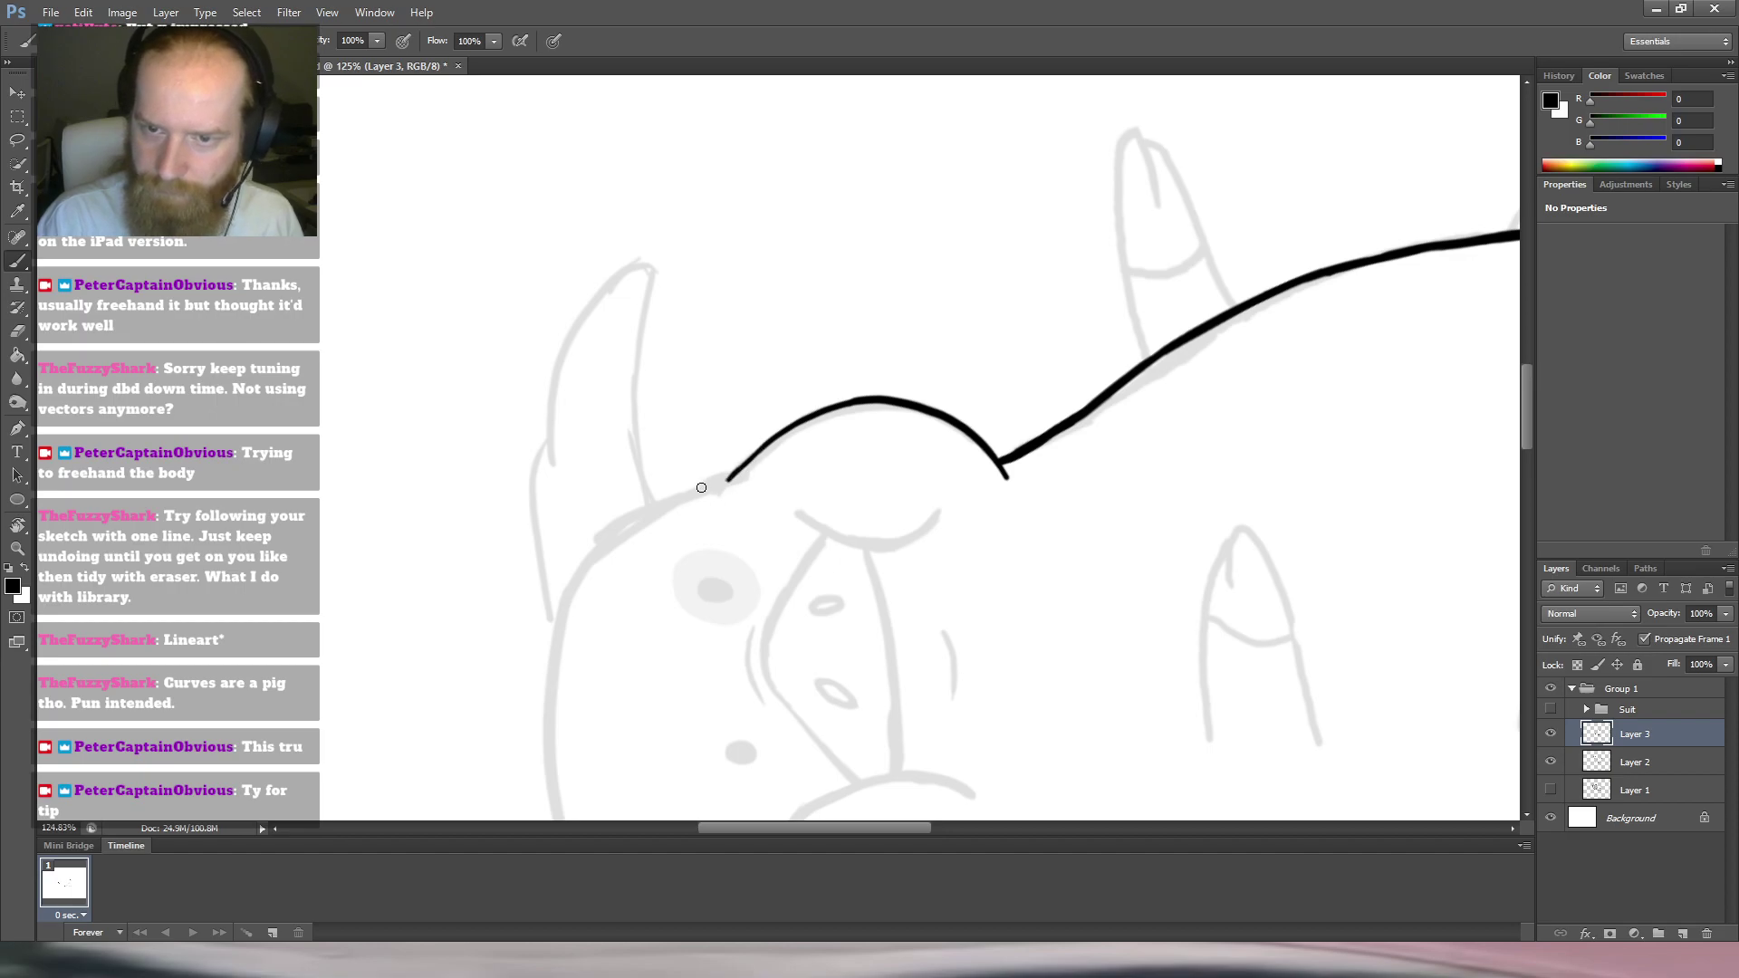
Ink the head outline from the cheek notch past the base of the ear, and undo the extra strokes beyond it.
mouse_move(724, 481)
left_mouse_down()
mouse_move(647, 514)
mouse_move(719, 487)
mouse_move(671, 499)
mouse_move(573, 586)
left_mouse_up()
left_click_drag(628, 525, 560, 617)
mouse_move(594, 559)
left_mouse_down()
mouse_move(571, 588)
mouse_move(641, 486)
mouse_move(589, 591)
left_mouse_up()
key("ctrl+alt+z")
key("ctrl+alt+z")
key("ctrl+alt+z")
key("ctrl+alt+z")
key("ctrl+alt+z")
key("ctrl+alt+z")
key("ctrl+alt+z")
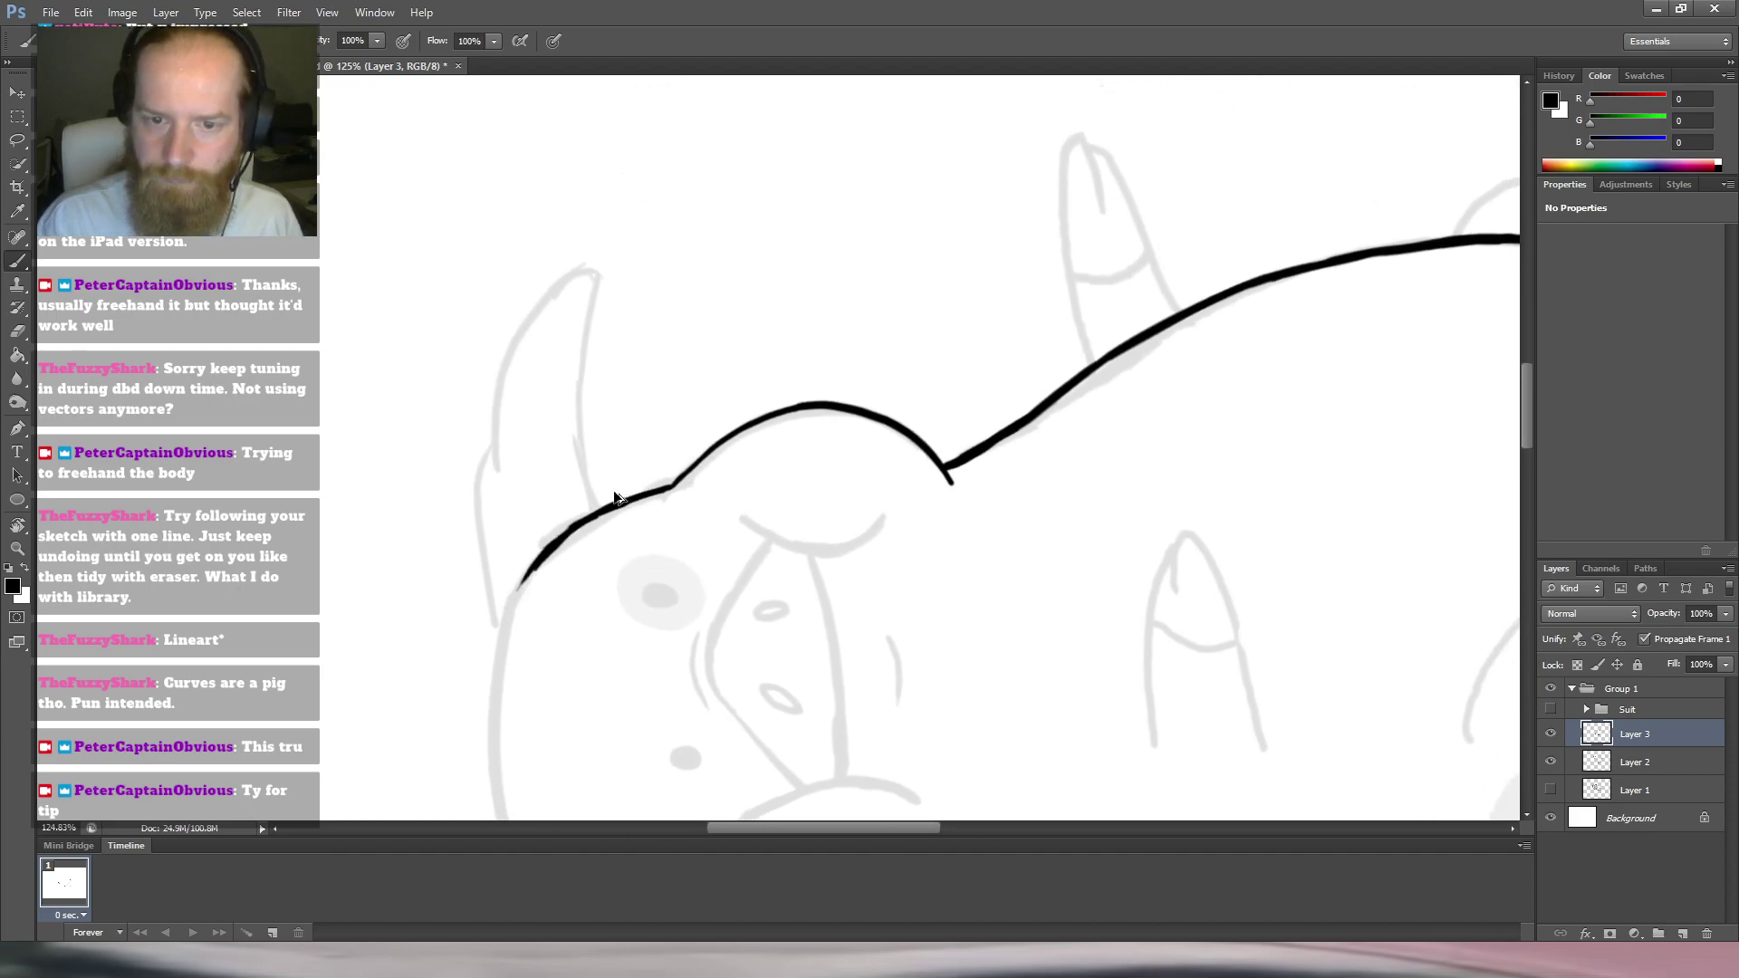
Try several black strokes continuing the head outline beyond the ear with the canvas rotated and zoomed in.
key("r")
left_click_drag(1009, 368, 720, 444)
mouse_move(666, 543)
left_mouse_down("ctrl")
mouse_move(695, 427)
mouse_move(673, 541)
mouse_move(670, 372)
mouse_move(658, 485)
left_mouse_up("ctrl")
key("b")
left_click_drag(675, 424, 659, 484)
left_click_drag(678, 418, 658, 536)
left_click_drag(666, 460, 653, 567)
key("ctrl+alt+z")
key("ctrl+alt+z")
key("ctrl+alt+z")
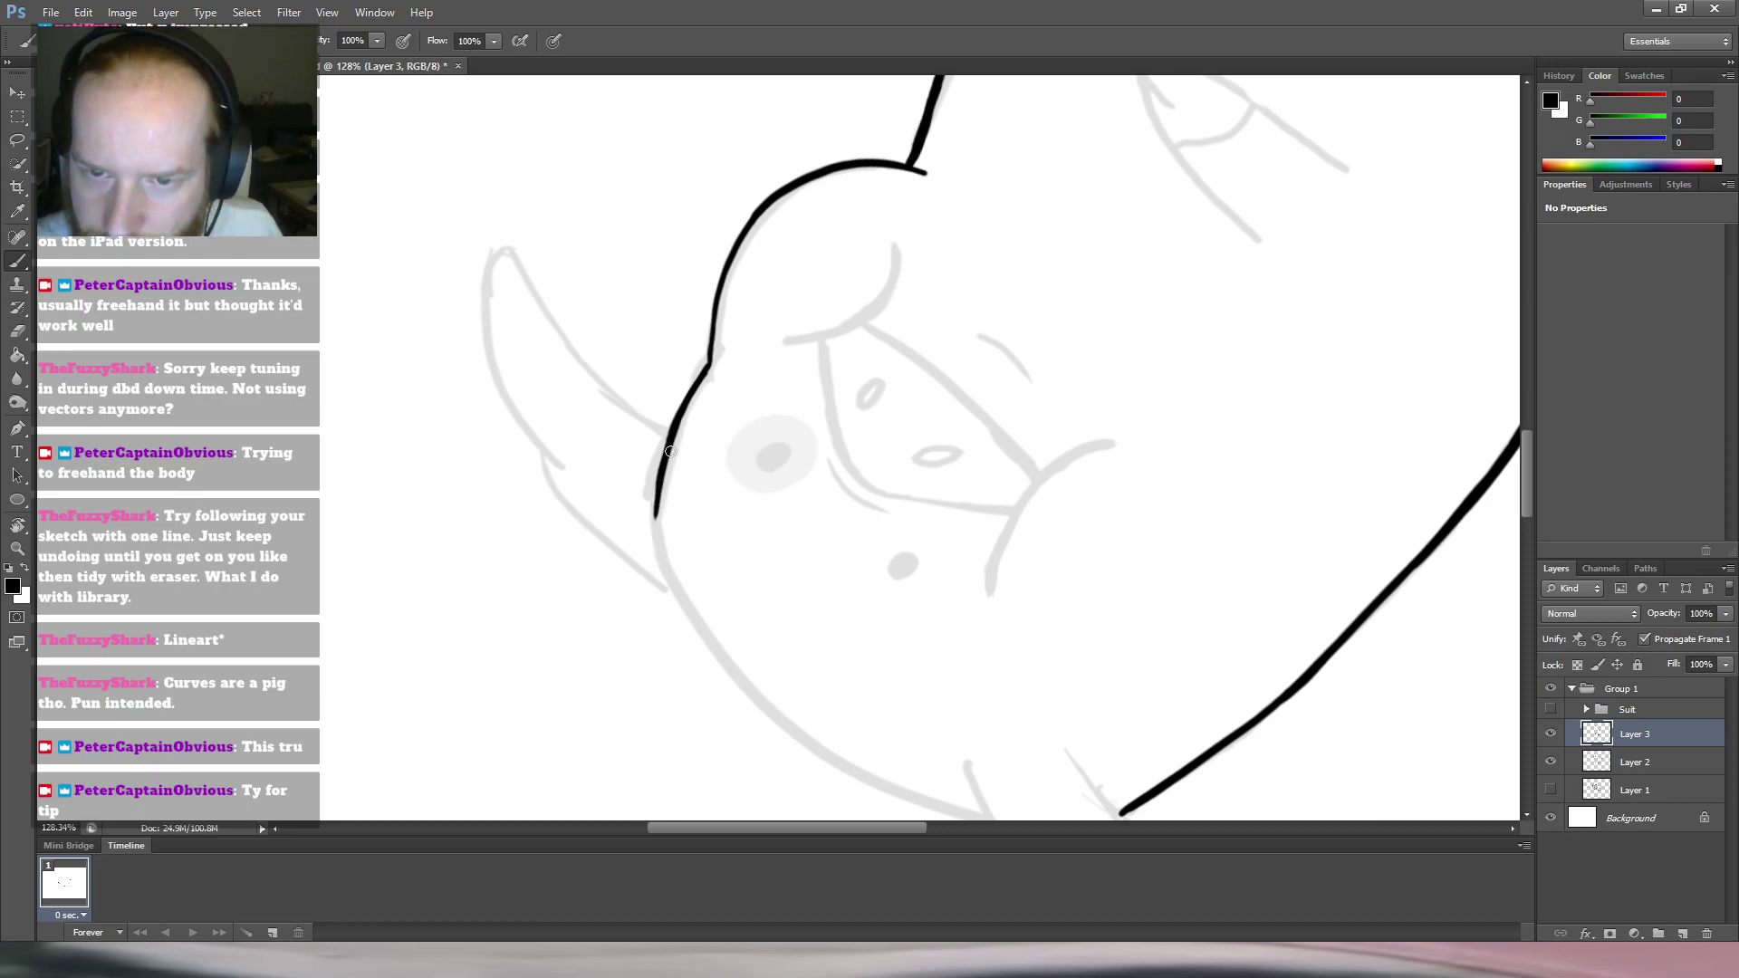
mouse_move(668, 444)
left_mouse_down()
mouse_move(655, 538)
mouse_move(662, 472)
mouse_move(674, 594)
left_mouse_up()
left_click_drag(662, 526, 686, 625)
key("ctrl+z")
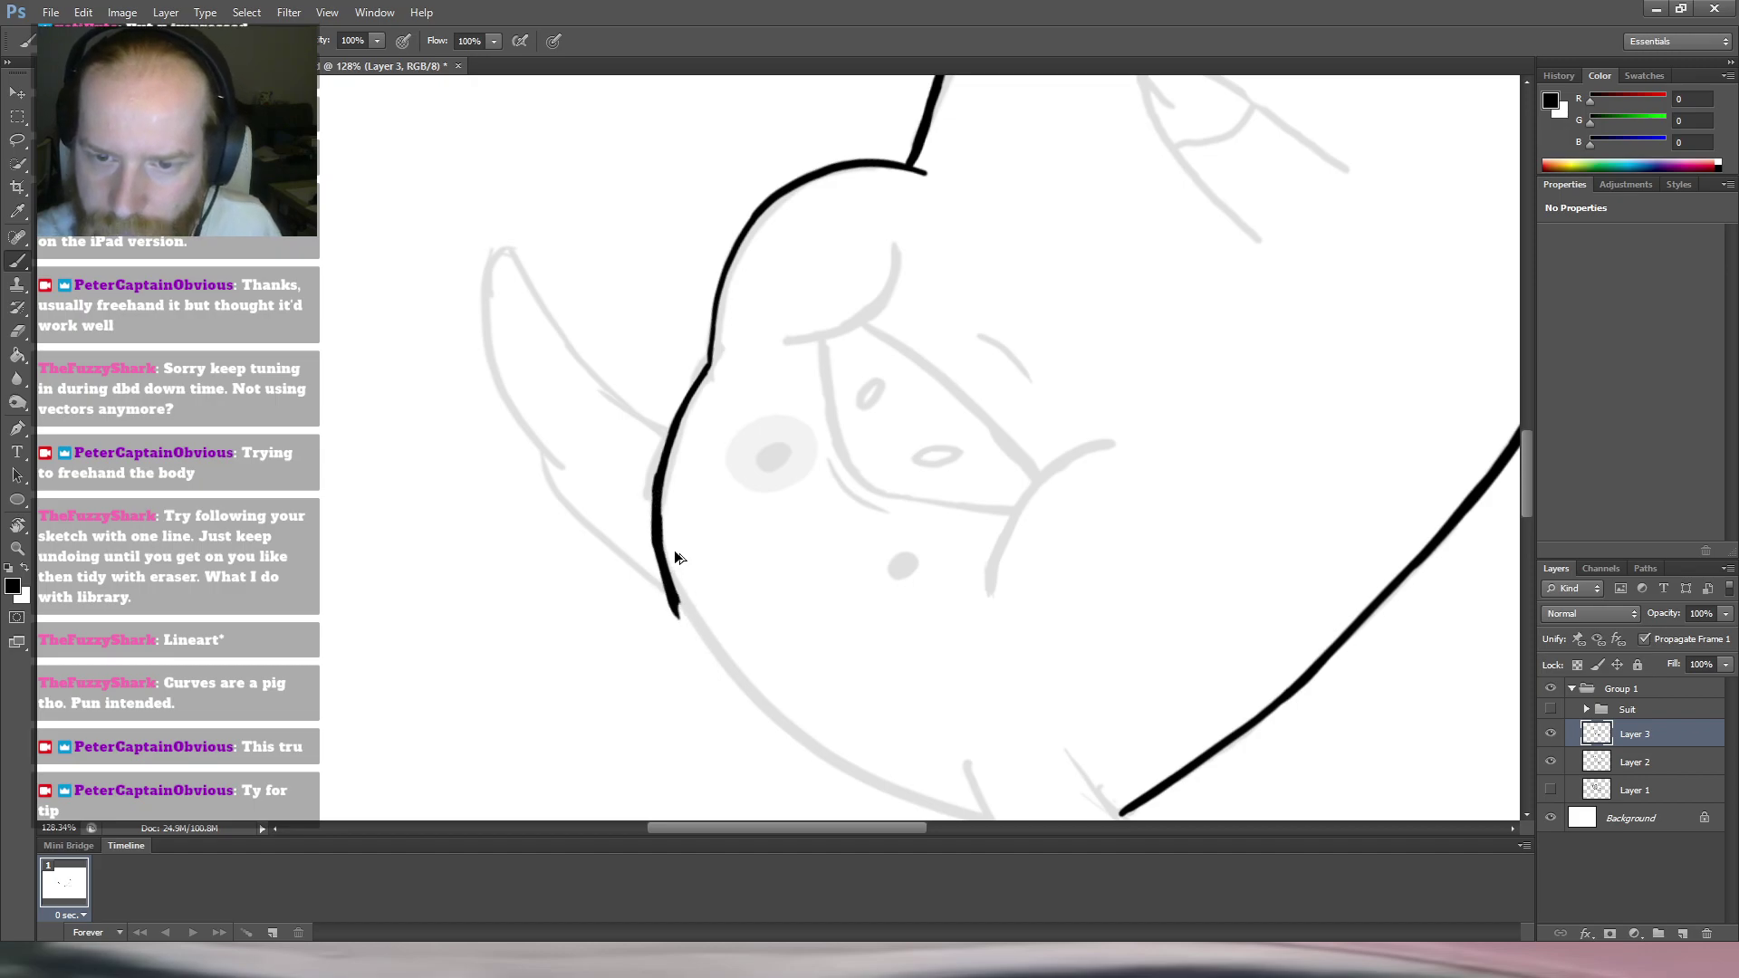
Try tidying the outline's edge beside the ear with eraser and brush, and step back to the stroke ending at the ear base.
key("r")
left_click_drag(672, 554, 682, 379)
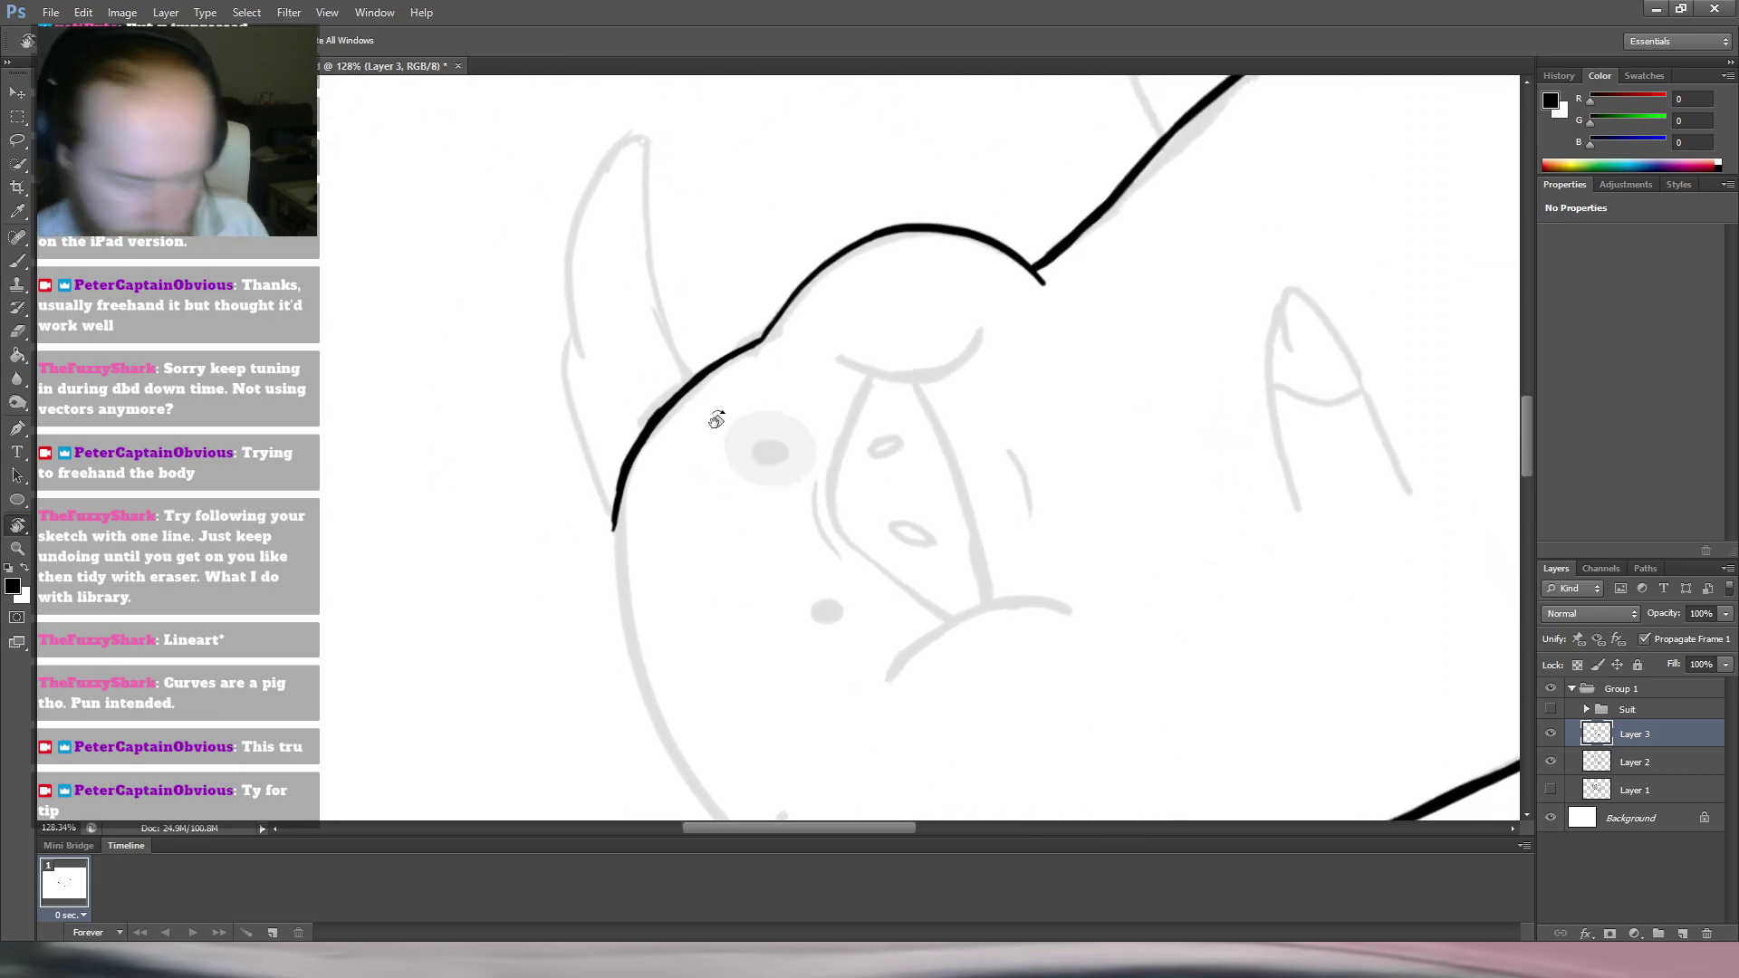
key("e")
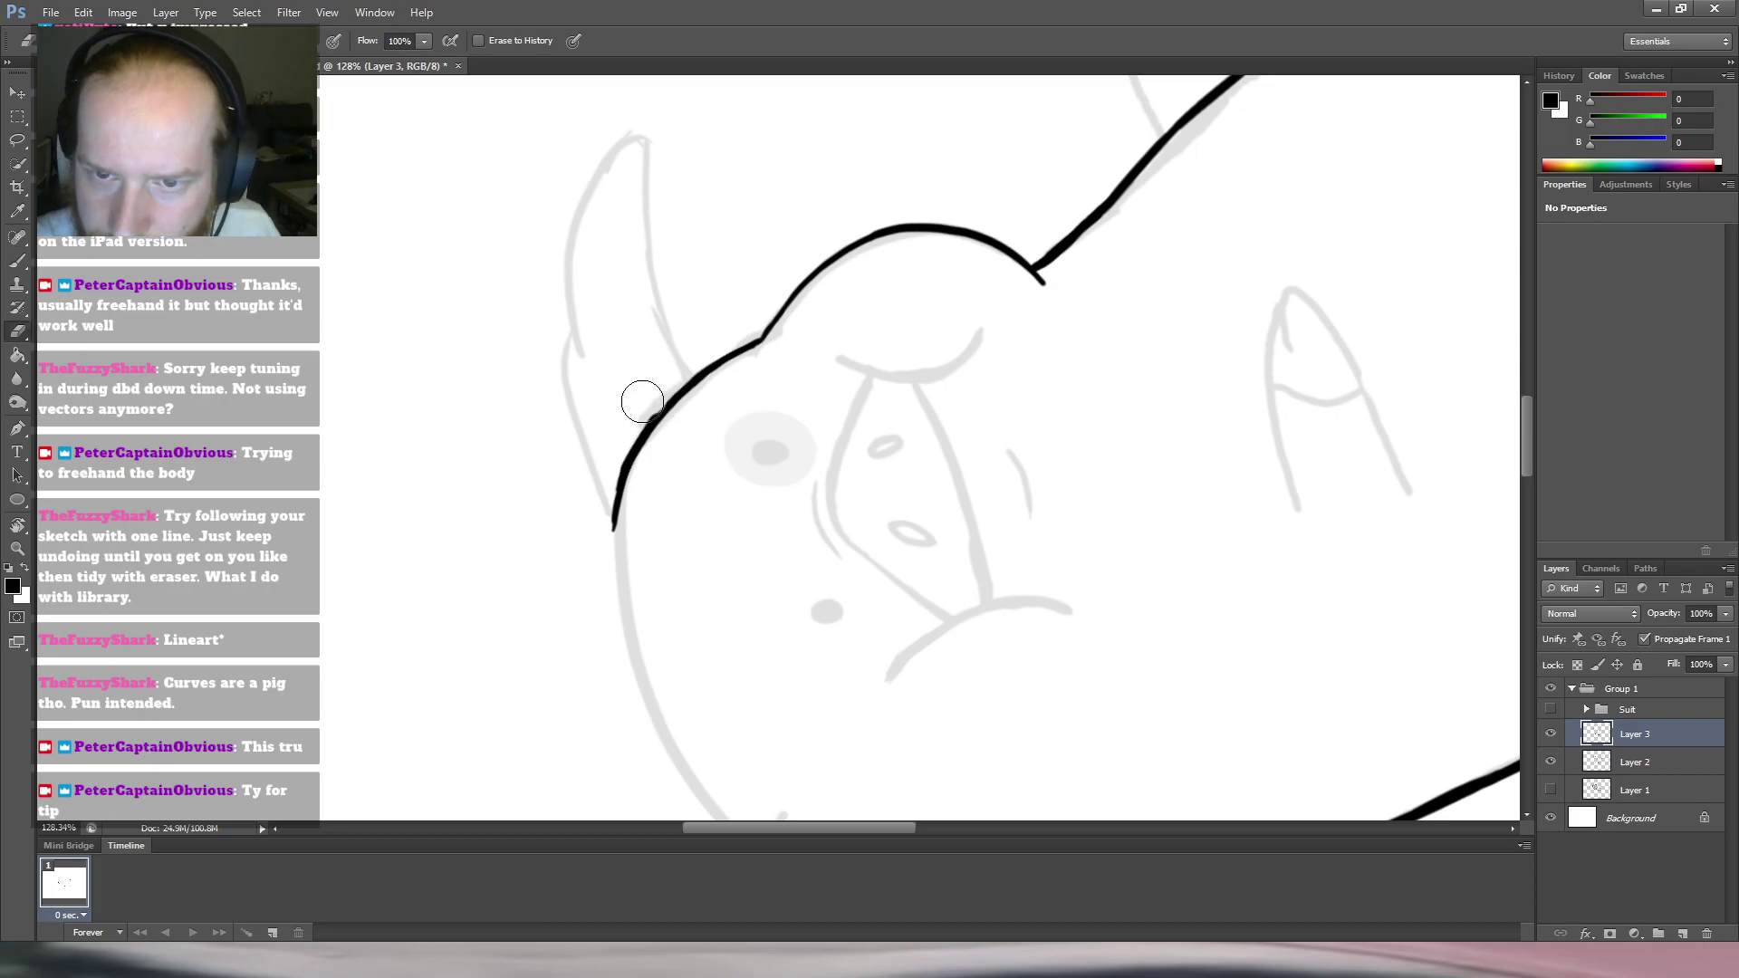
key("b")
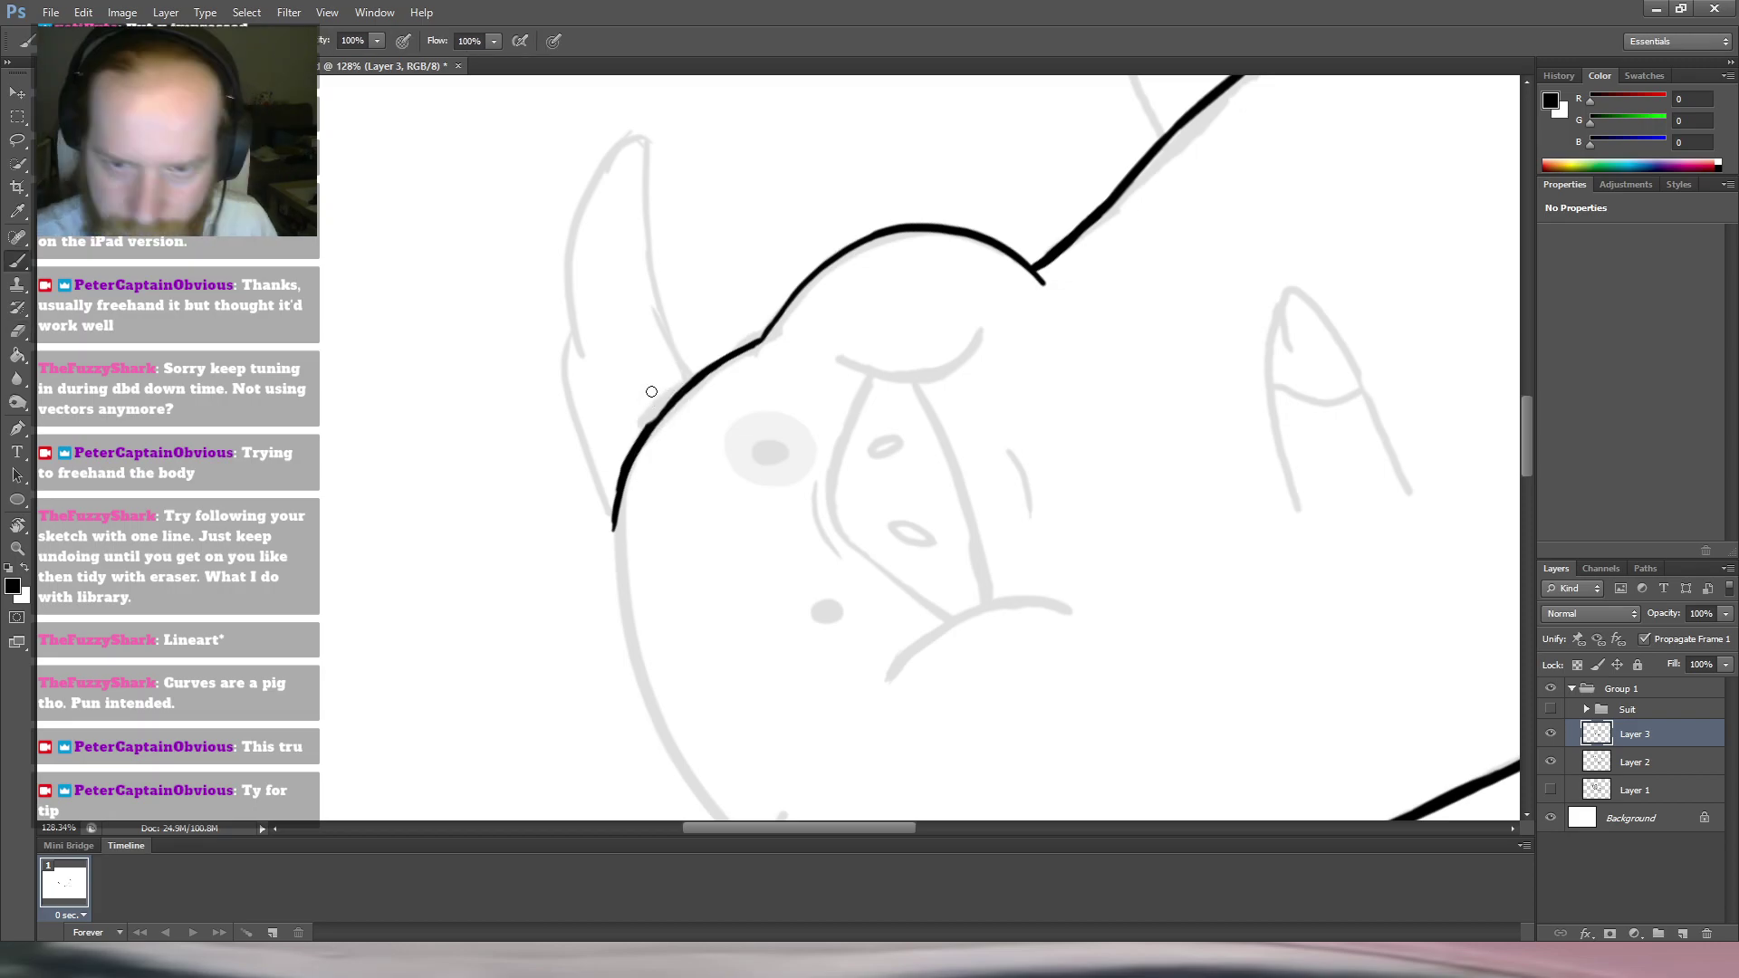
left_click_drag(647, 435, 692, 380)
key("ctrl+alt+z")
key("ctrl+alt+z")
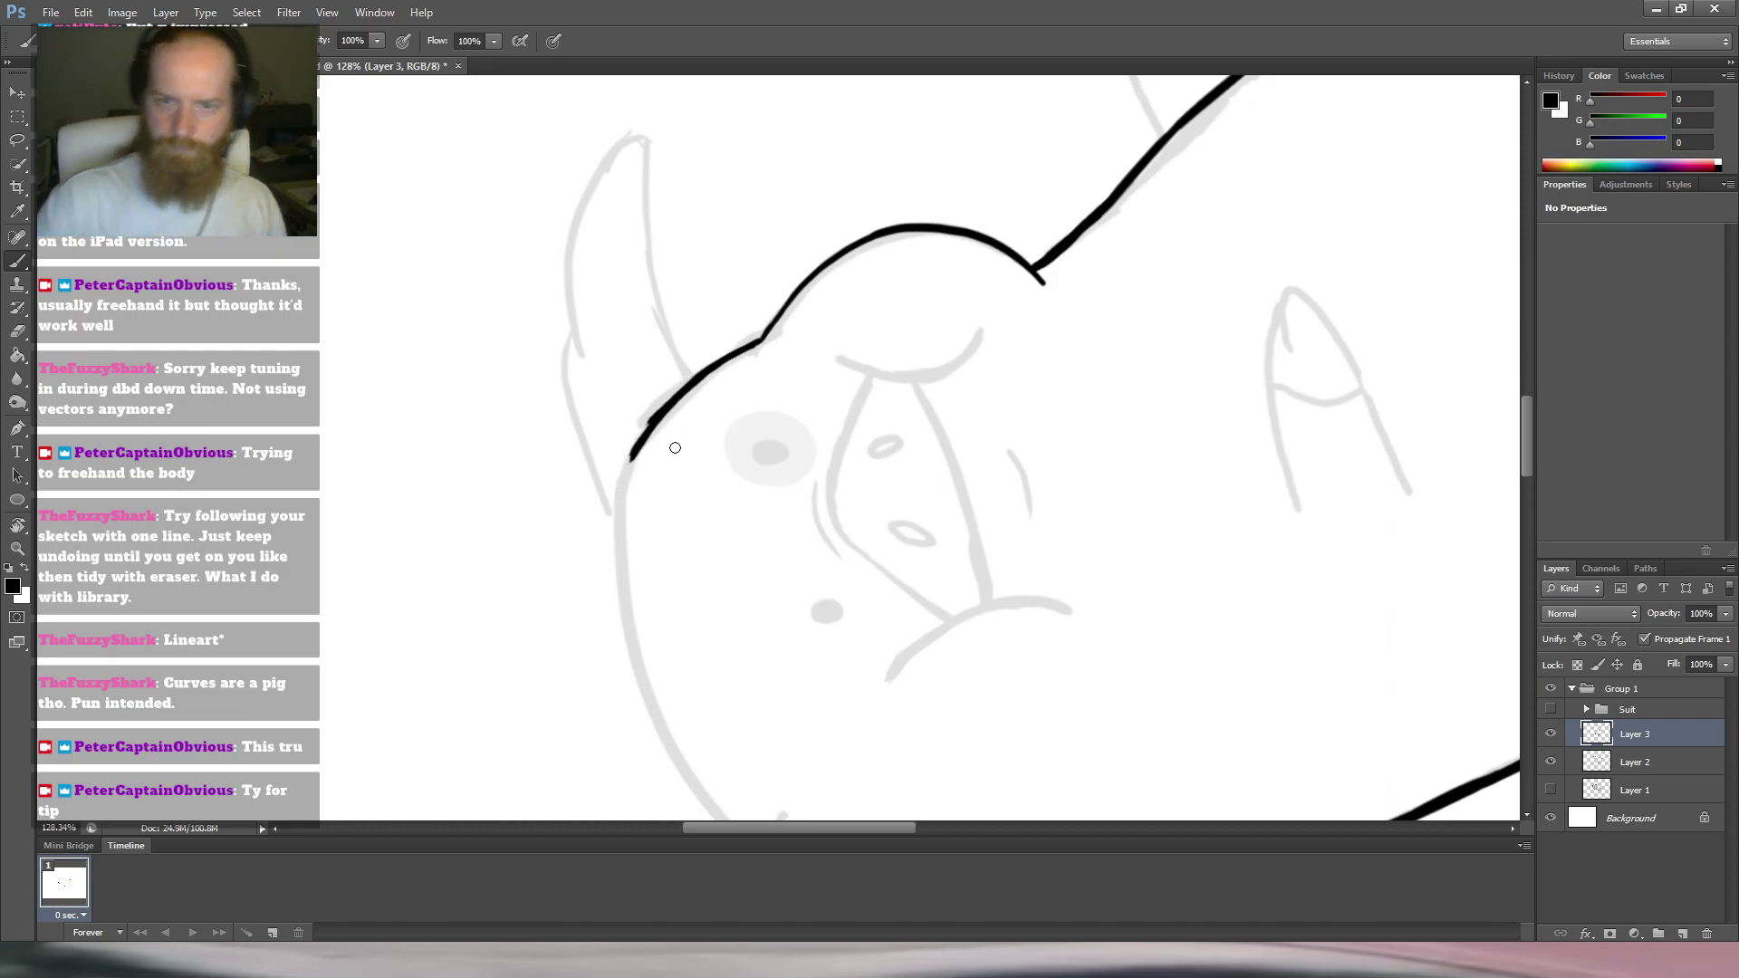
key("ctrl+alt+z")
key("ctrl+alt+z")
key("ctrl+alt+z")
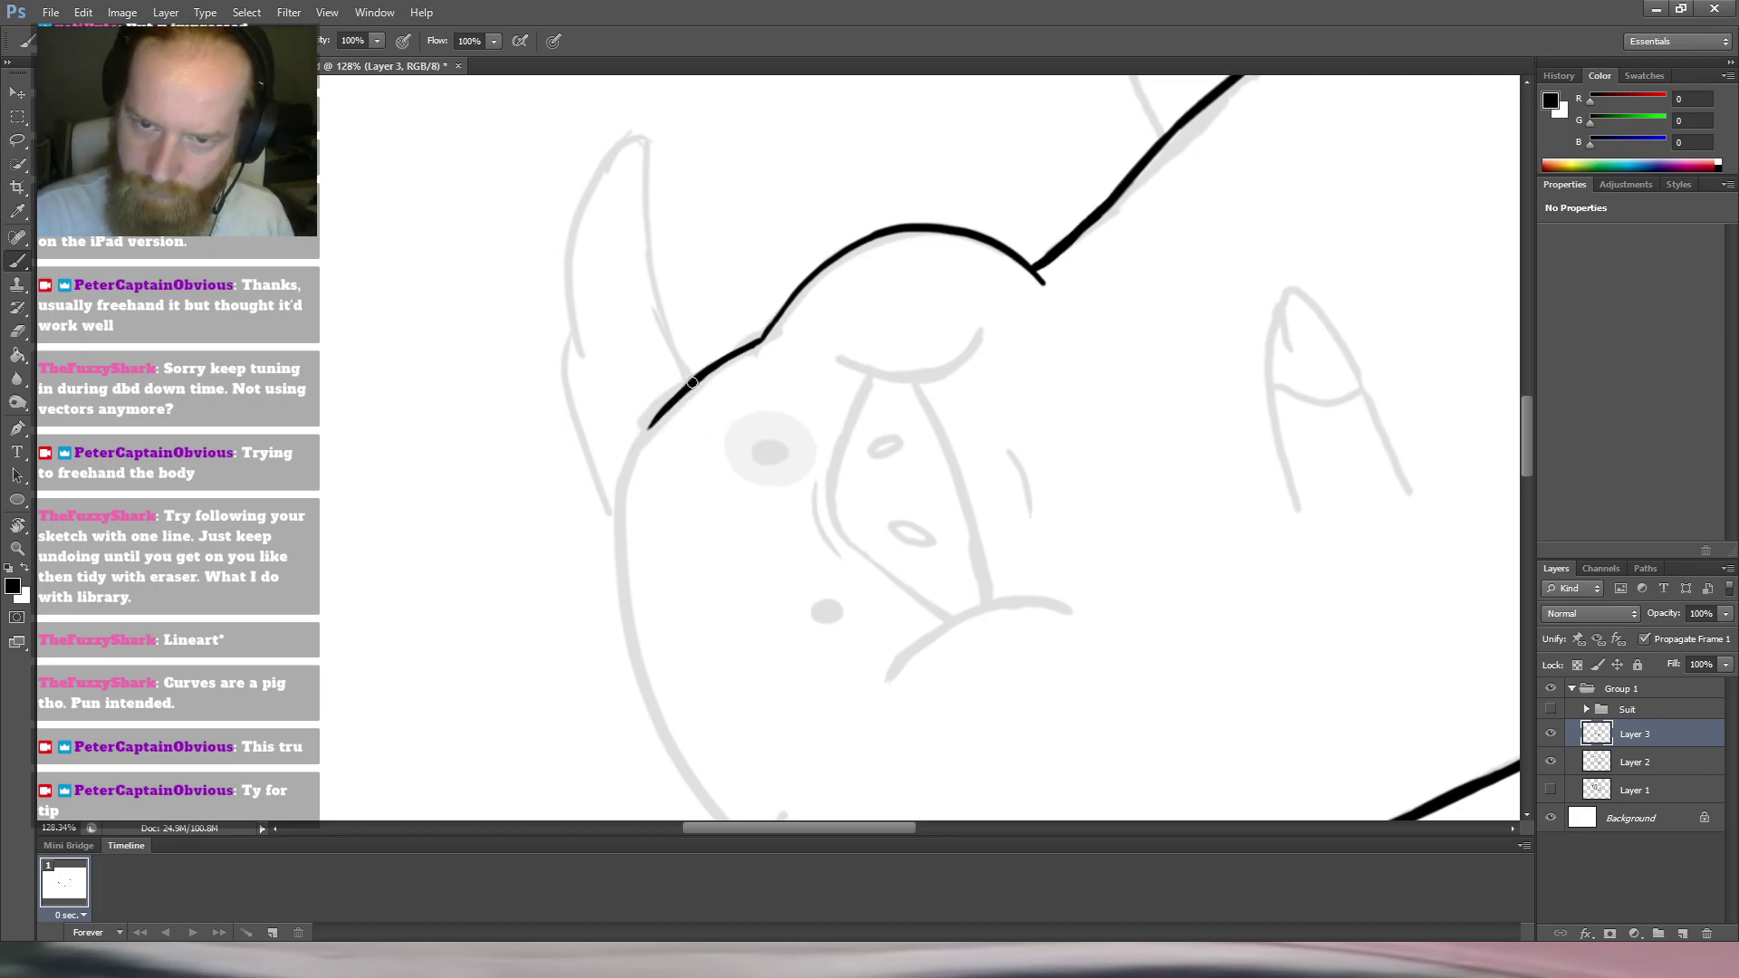
Try more black strokes curving from the ear base toward the crown of the head, and undo the last one.
mouse_move(680, 393)
left_mouse_down()
mouse_move(637, 446)
mouse_move(623, 542)
left_mouse_up()
key("ctrl+alt+z")
left_click_drag(689, 390, 614, 509)
left_click_drag(648, 431, 617, 498)
left_click_drag(654, 426, 627, 517)
key("ctrl+z")
left_click_drag(668, 414, 604, 583)
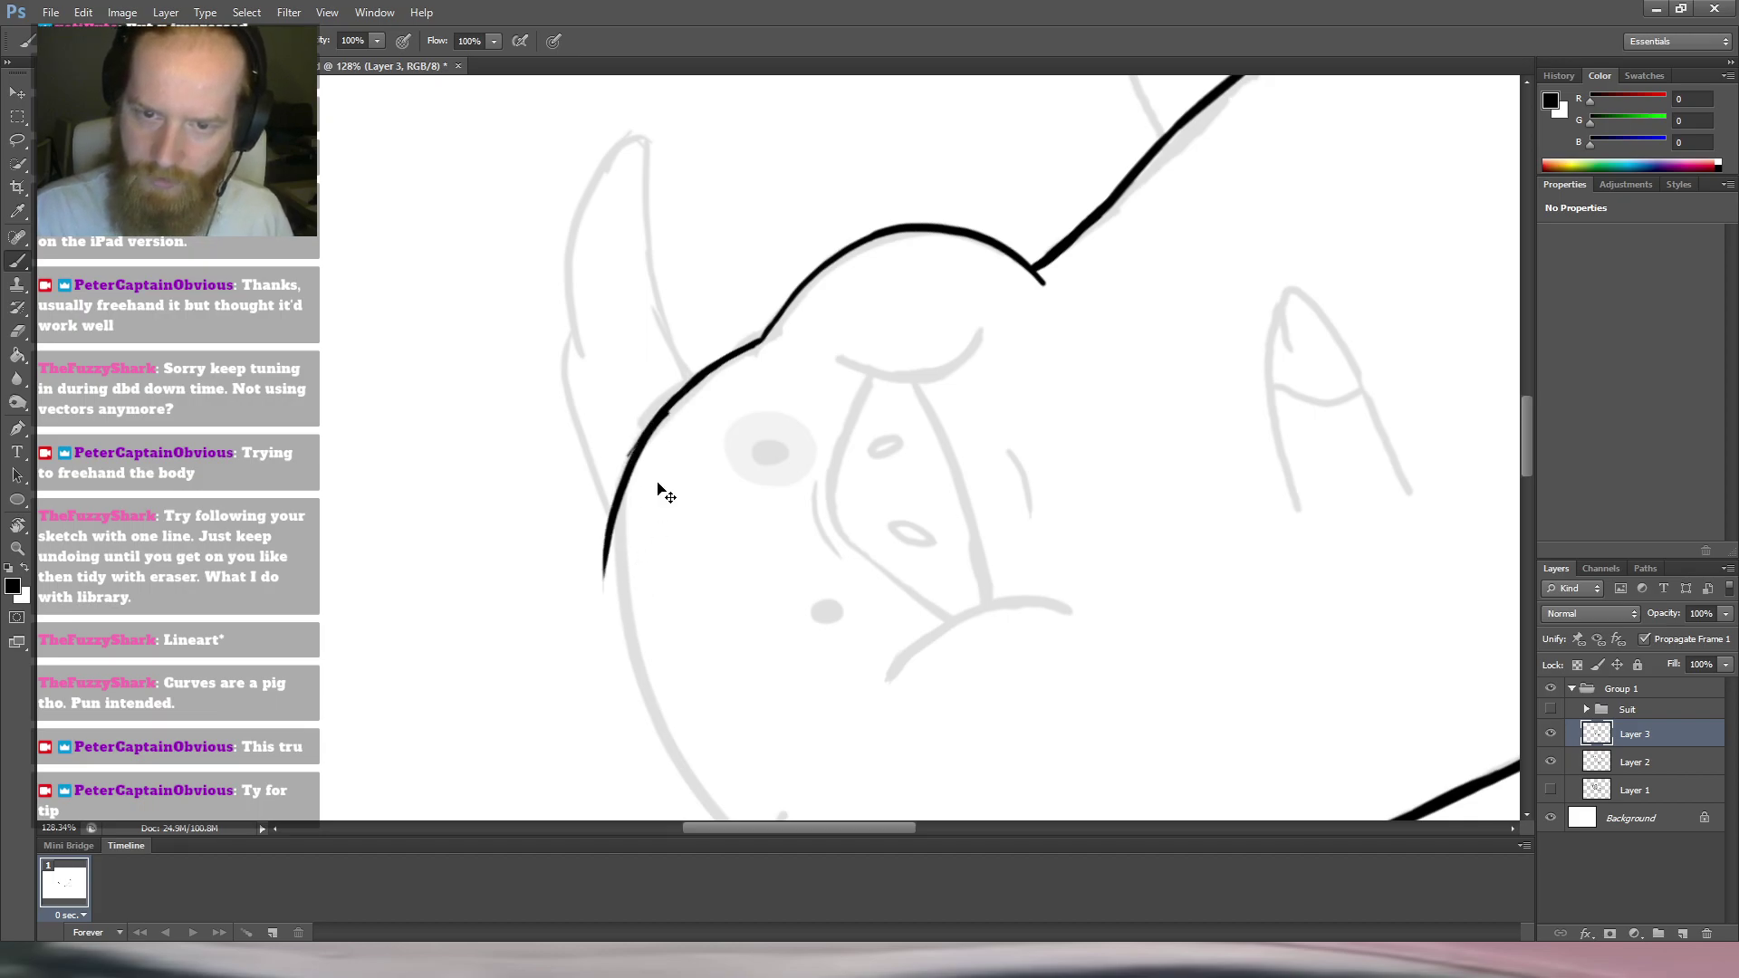
key("ctrl+alt+z")
Ink the head outline from the ear base round toward the crown in one long black stroke, redrawing it until it fits.
key("r")
left_click_drag(858, 256, 967, 277)
key("b")
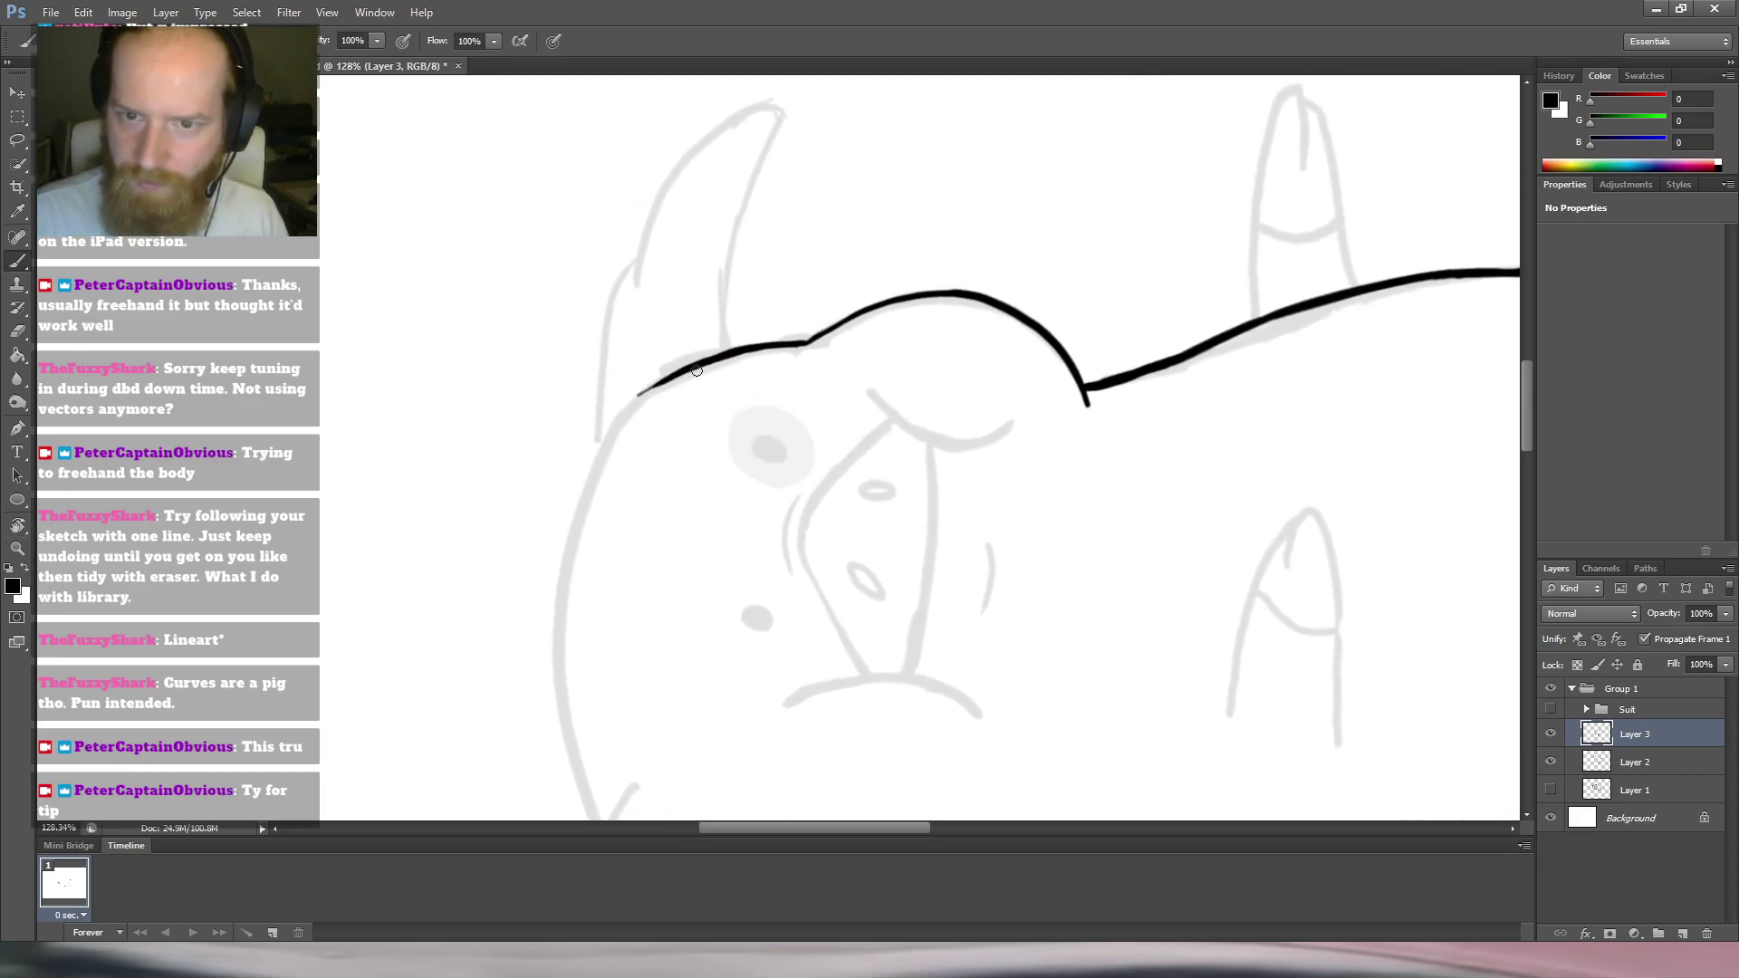
left_click_drag(675, 374, 559, 520)
key("ctrl+alt+z")
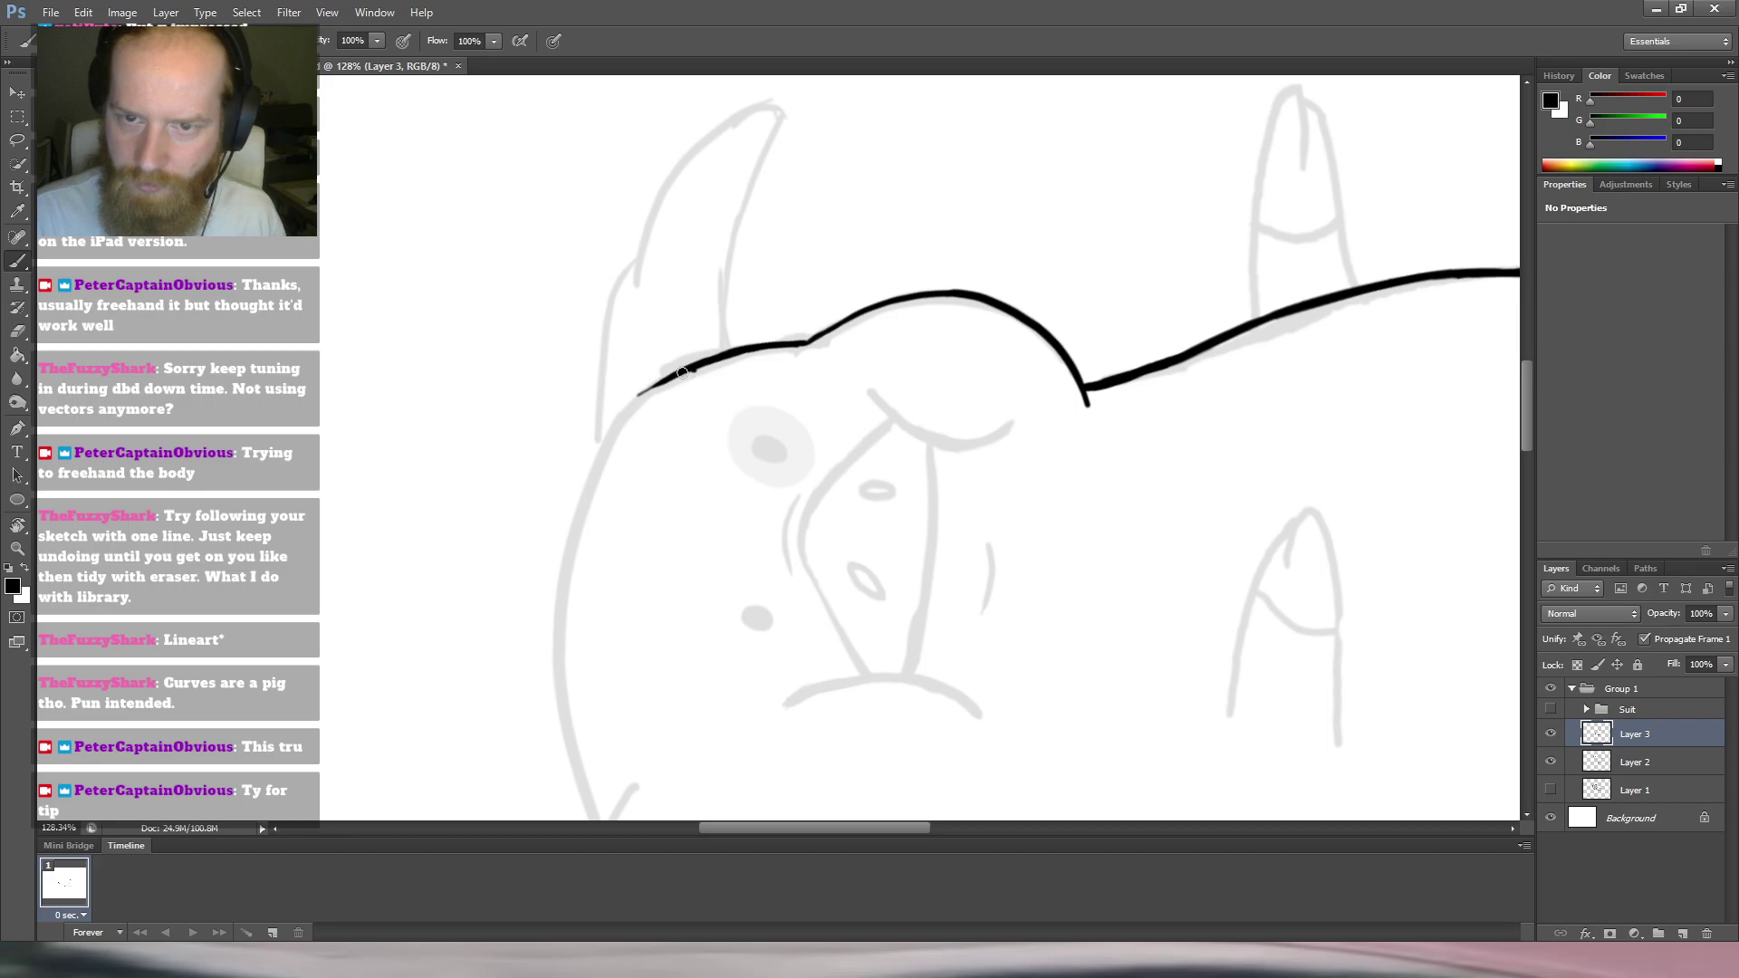
left_click_drag(690, 372, 562, 559)
key("ctrl+alt+z")
left_click_drag(675, 374, 562, 546)
key("ctrl+alt+z")
left_click_drag(670, 377, 561, 584)
key("ctrl+alt+z")
mouse_move(671, 377)
left_mouse_down()
mouse_move(597, 463)
mouse_move(556, 657)
left_mouse_up()
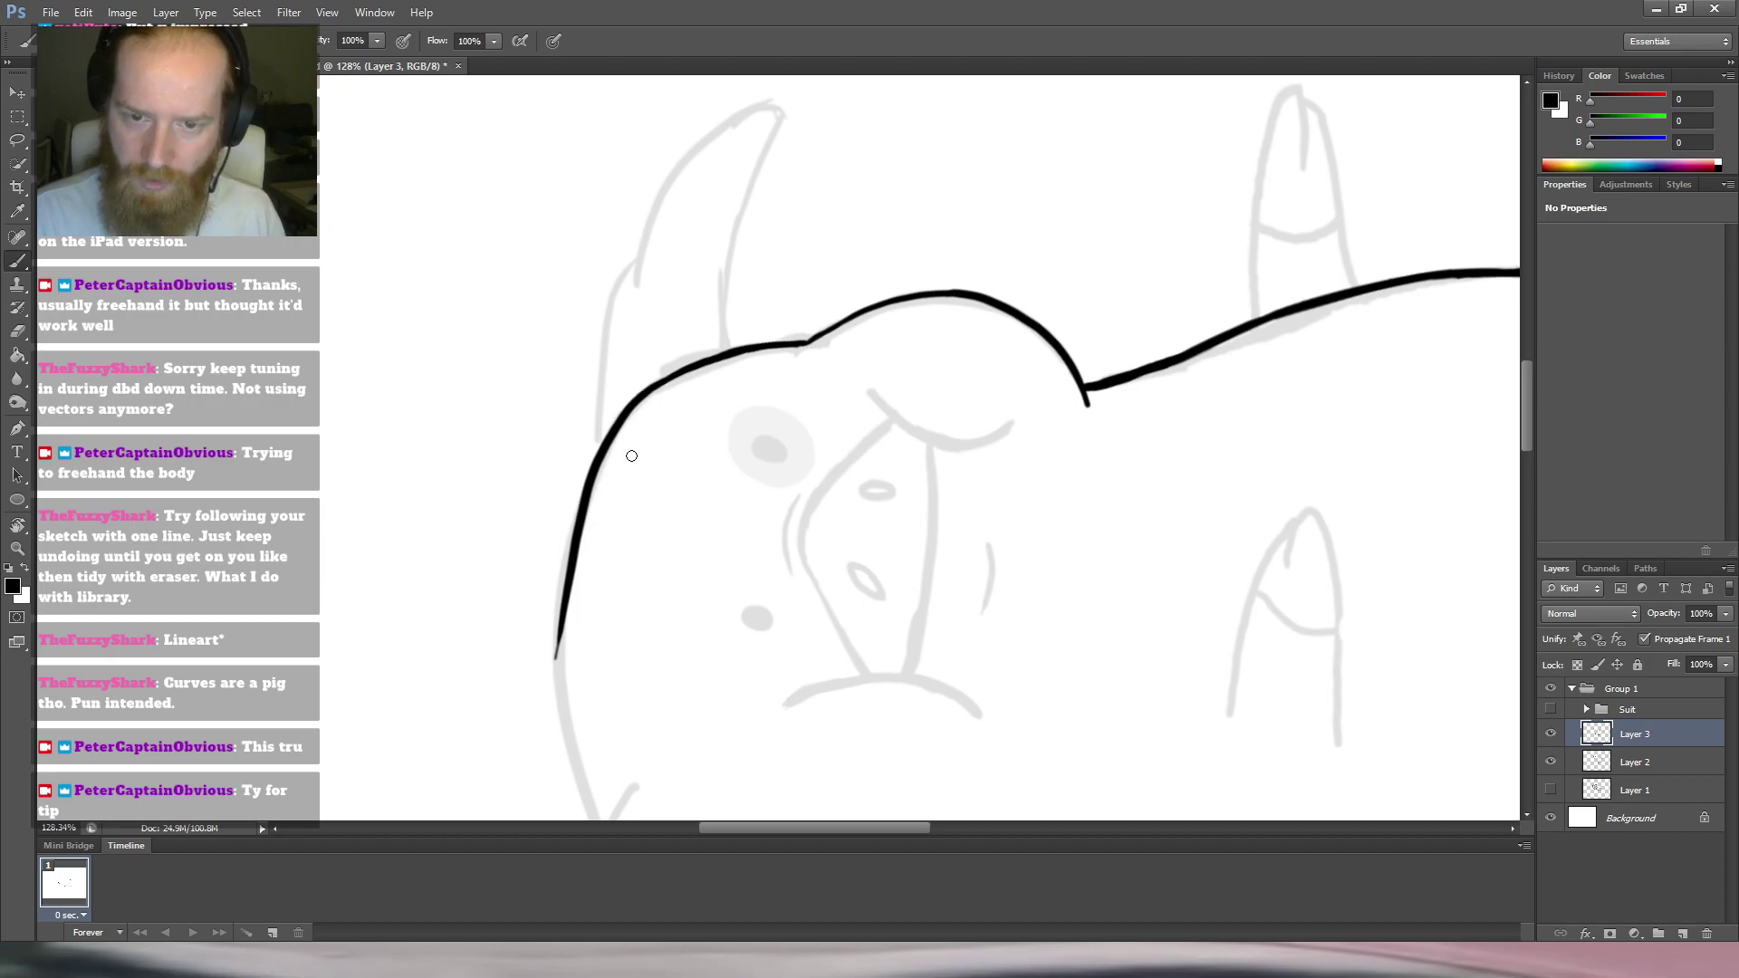
Try several black strokes extending the head outline from the crown toward the ear on the plain-eye side.
key("r")
left_click_drag(737, 318, 834, 311)
left_click_drag(508, 527, 559, 409)
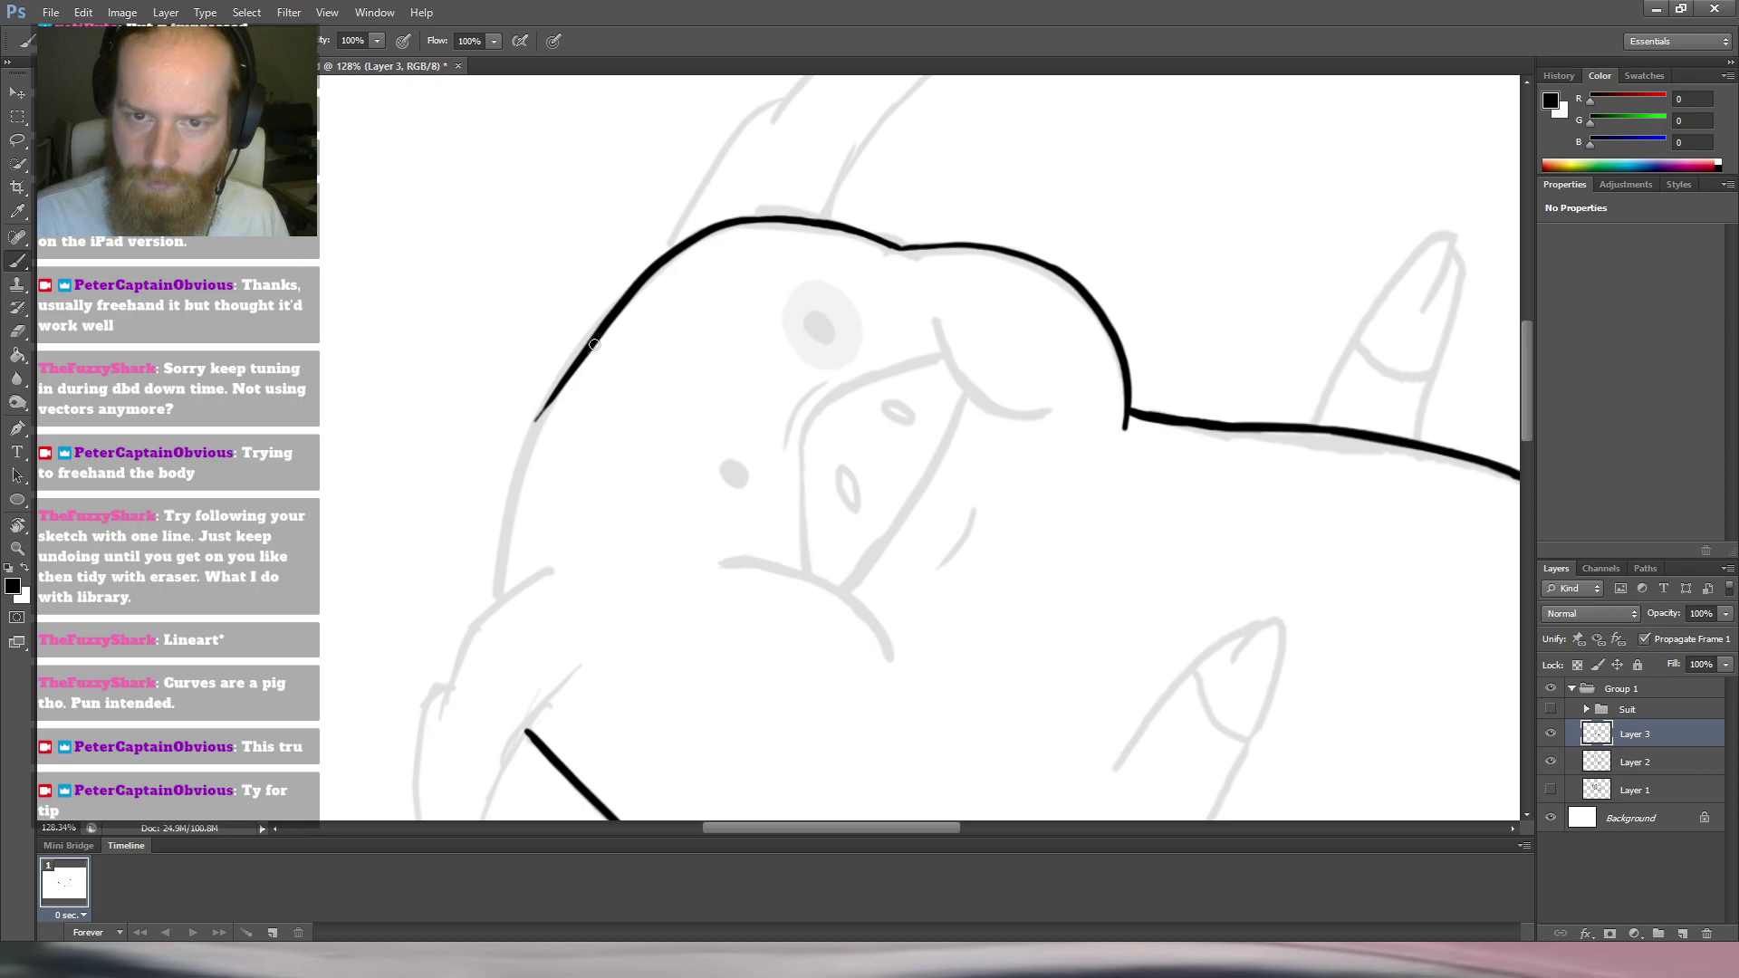
left_click_drag(595, 345, 511, 576)
key("ctrl+z")
mouse_move(581, 358)
left_mouse_down()
mouse_move(523, 467)
mouse_move(481, 623)
left_mouse_up()
key("ctrl+z")
left_click_drag(569, 373, 489, 596)
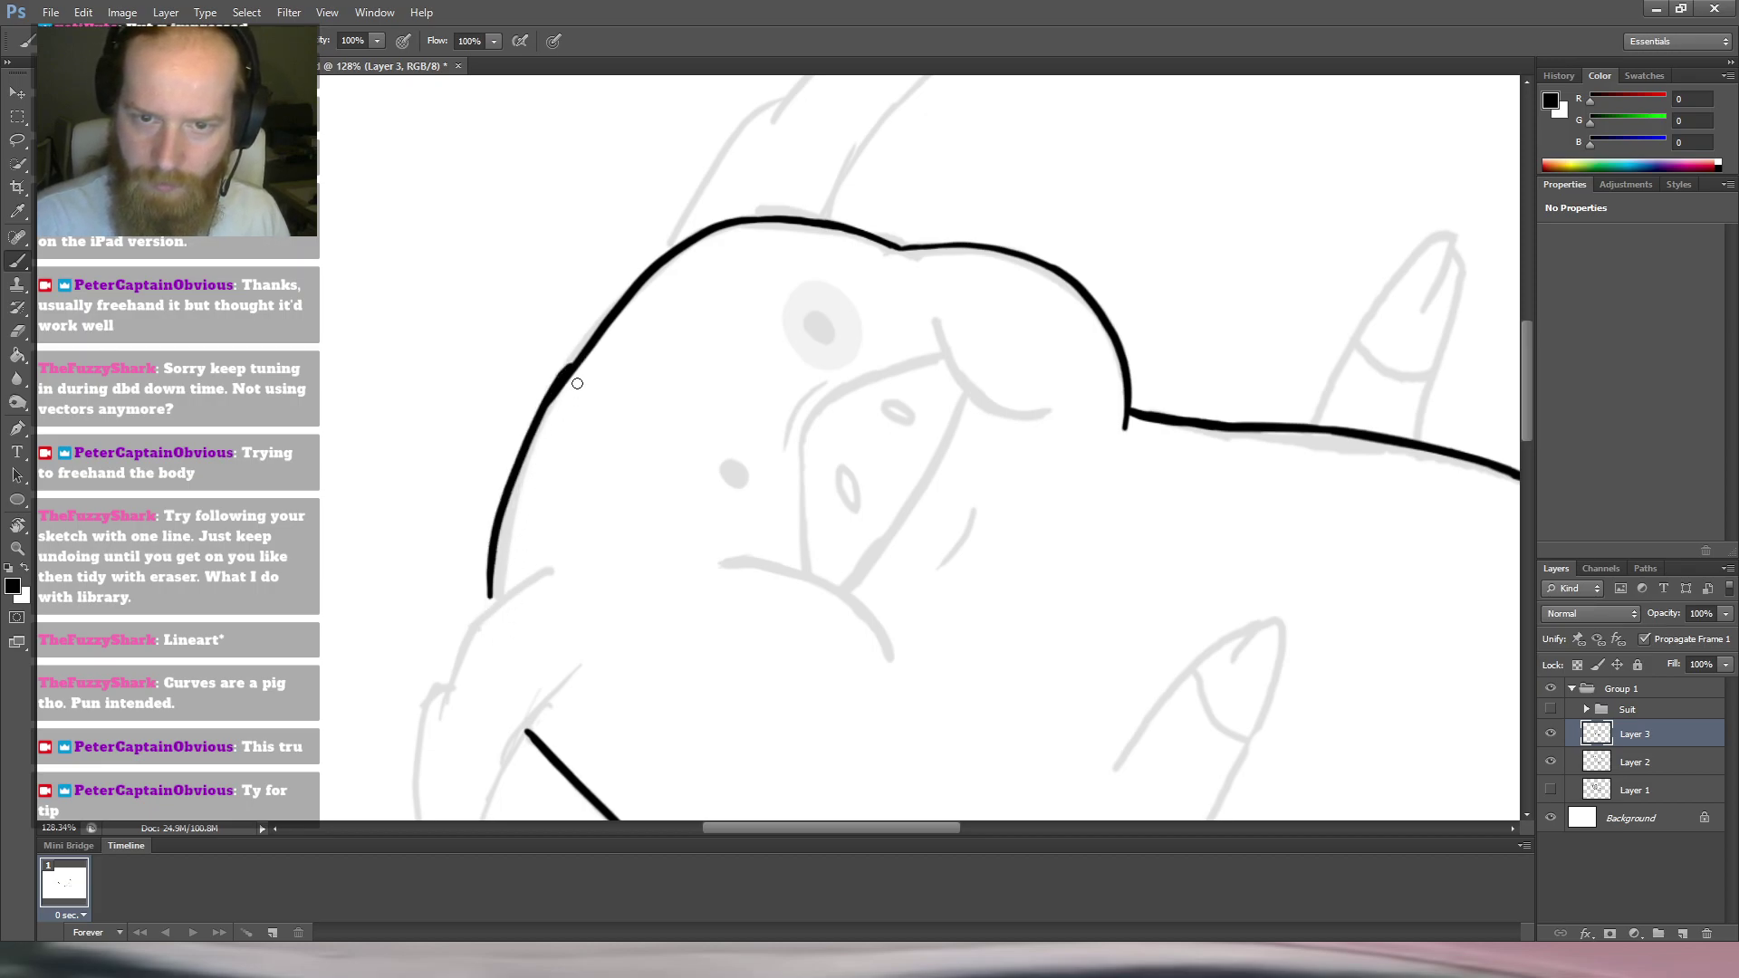
key("r")
left_click_drag(692, 260, 933, 290)
left_click_drag(789, 390, 777, 426)
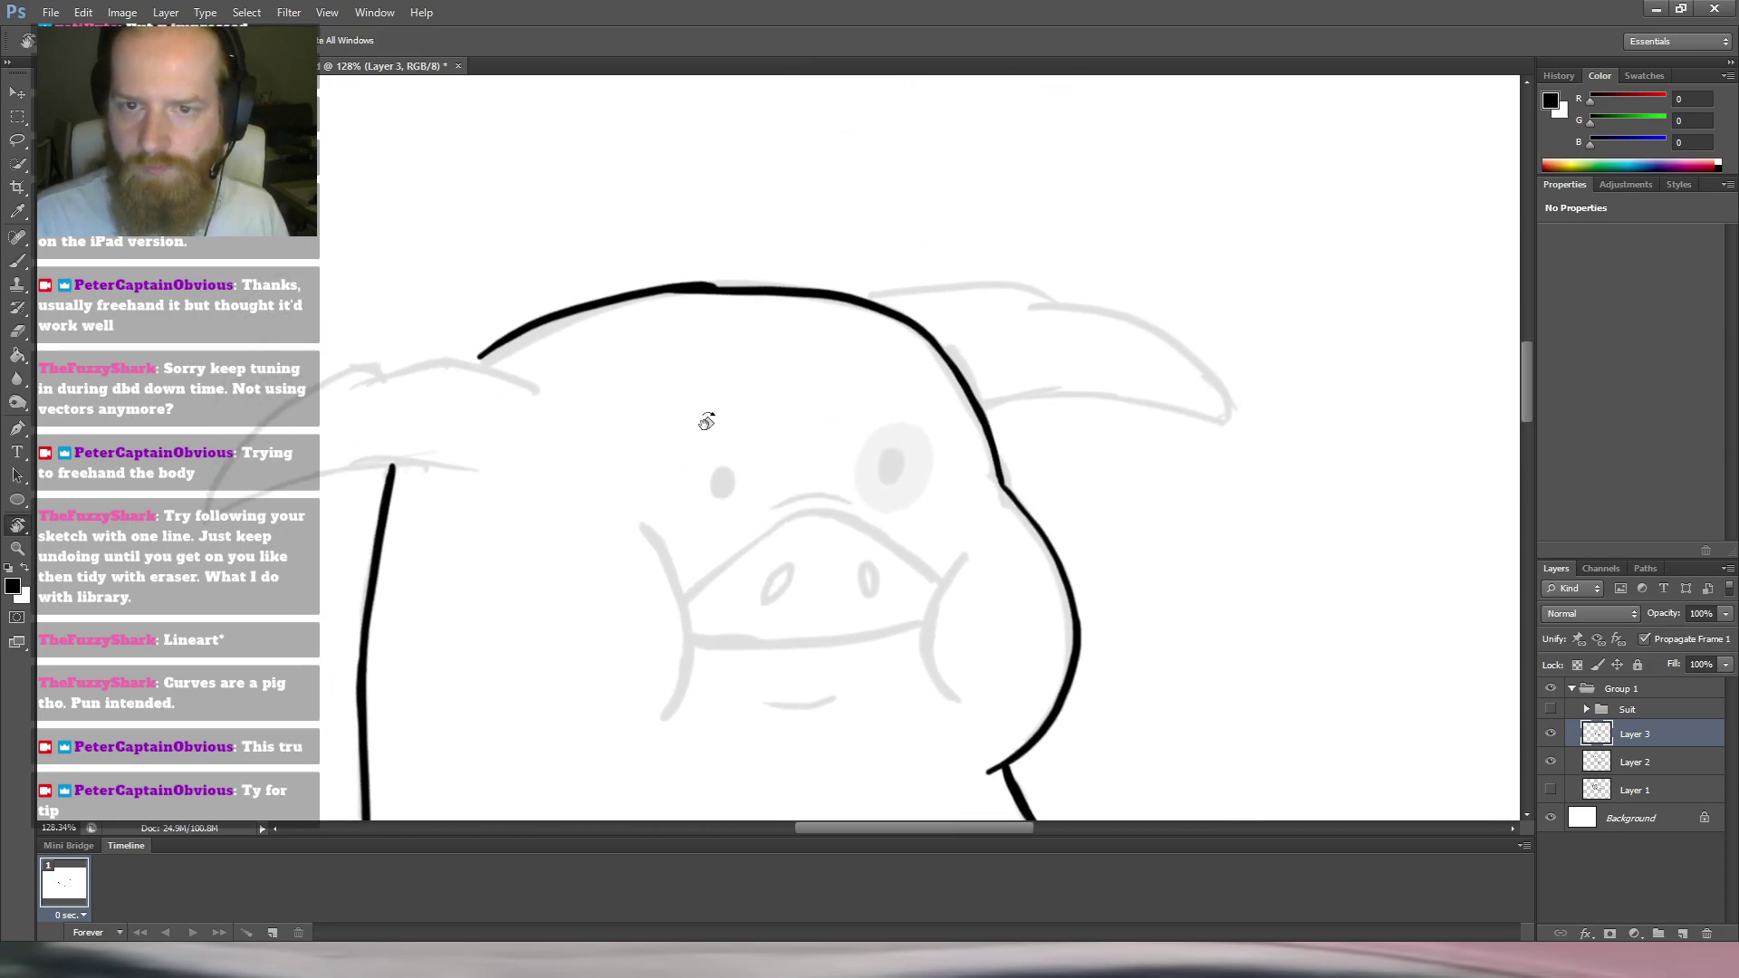
scroll(706, 405, "up", 3)
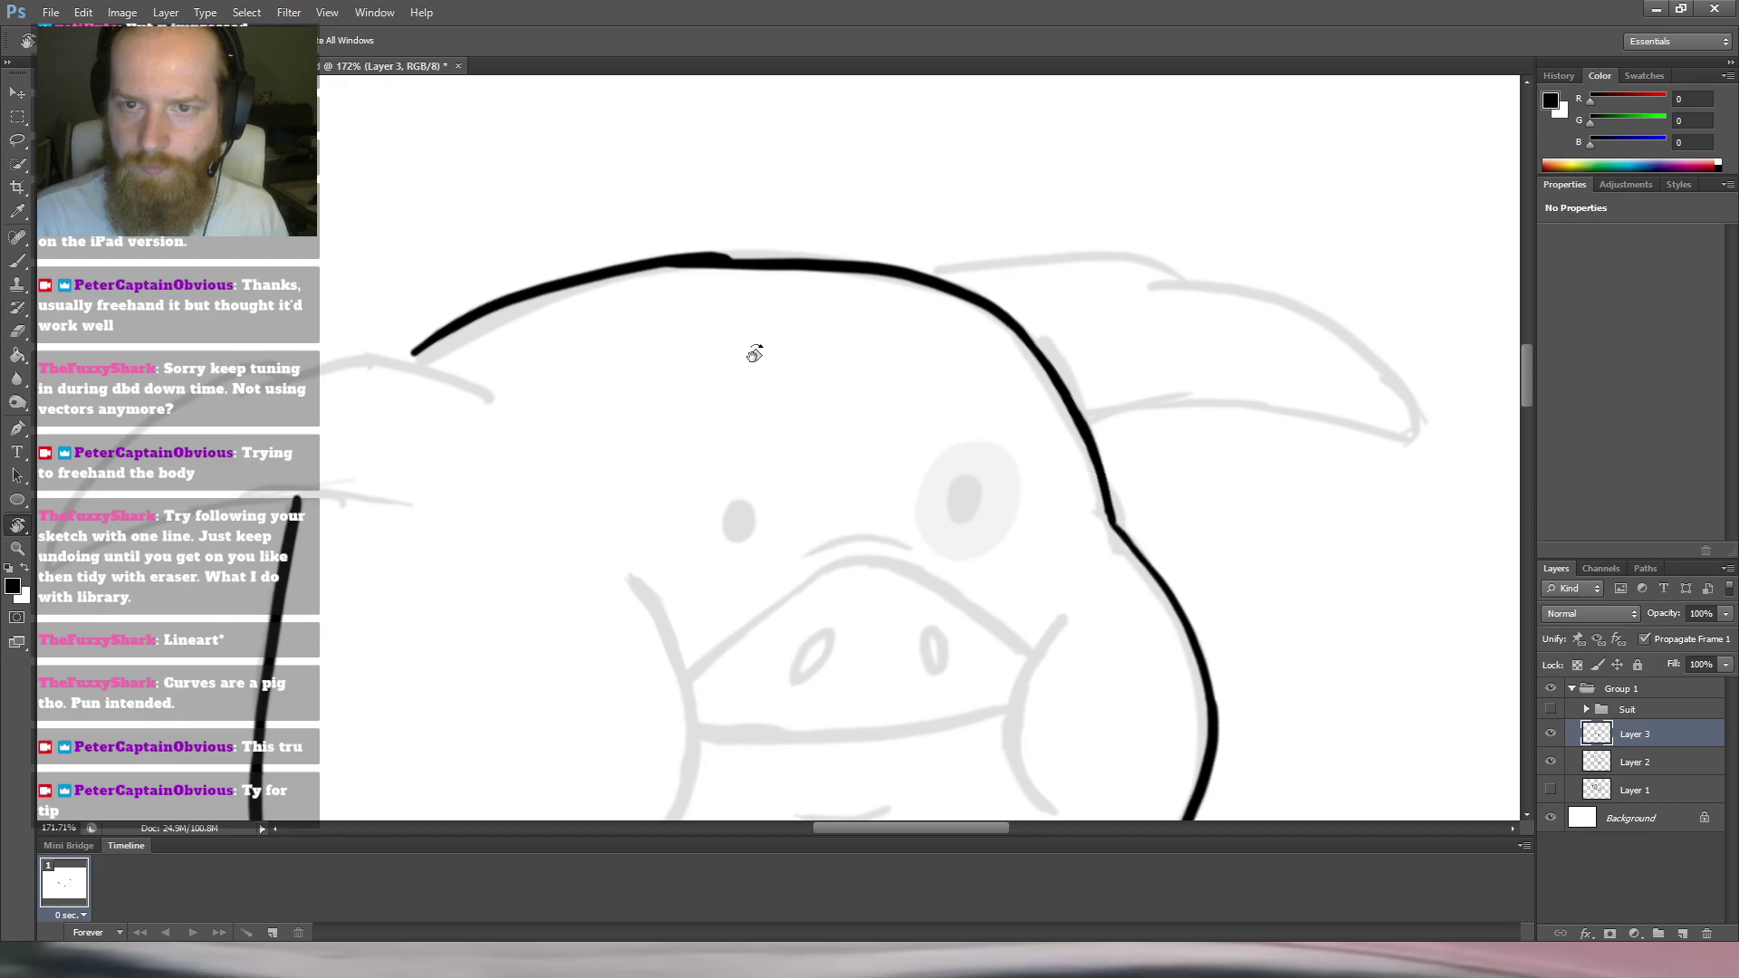
key("ctrl+z")
Erase the end of the head outline back toward the crown and try a fresh stroke from there.
left_click_drag(1137, 261, 759, 215)
key("e")
mouse_move(601, 407)
left_mouse_down()
mouse_move(656, 383)
mouse_move(661, 424)
mouse_move(597, 536)
mouse_move(635, 323)
left_mouse_up()
key("b")
left_click_drag(569, 464, 548, 598)
key("ctrl+z")
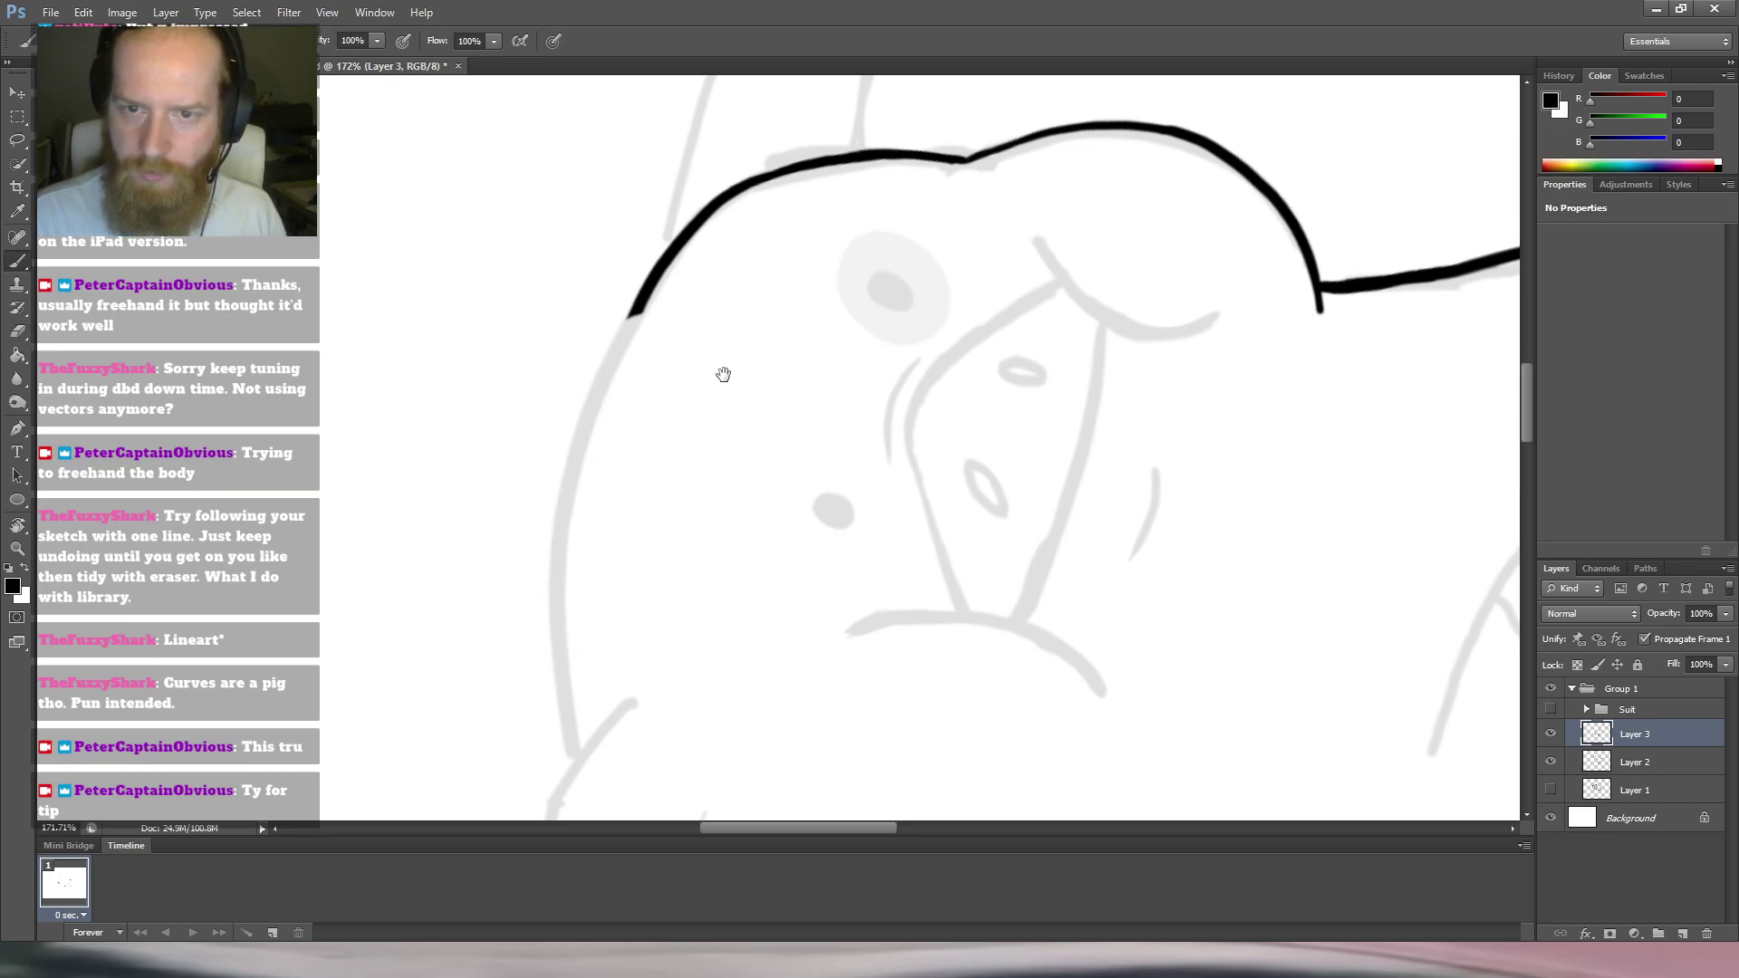
Ink the head outline in overlapping black strokes from the crown down to the base of the ear on the plain-eye side.
left_click(763, 368, "alt")
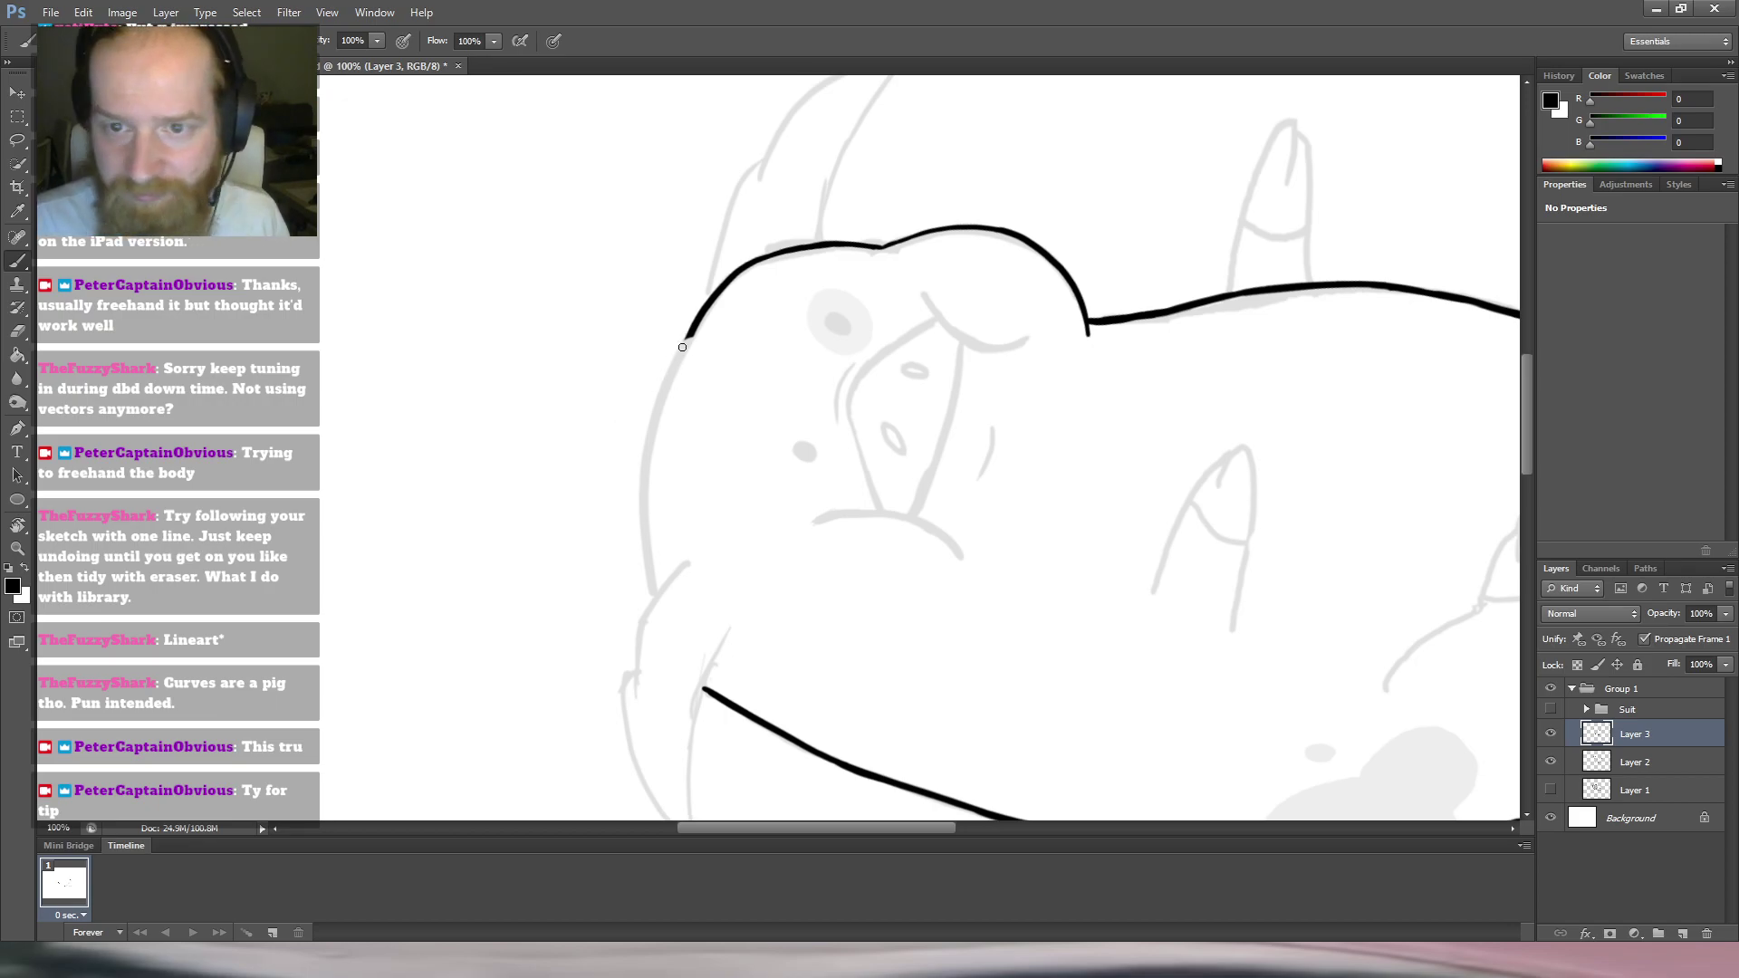
left_click_drag(698, 318, 642, 498)
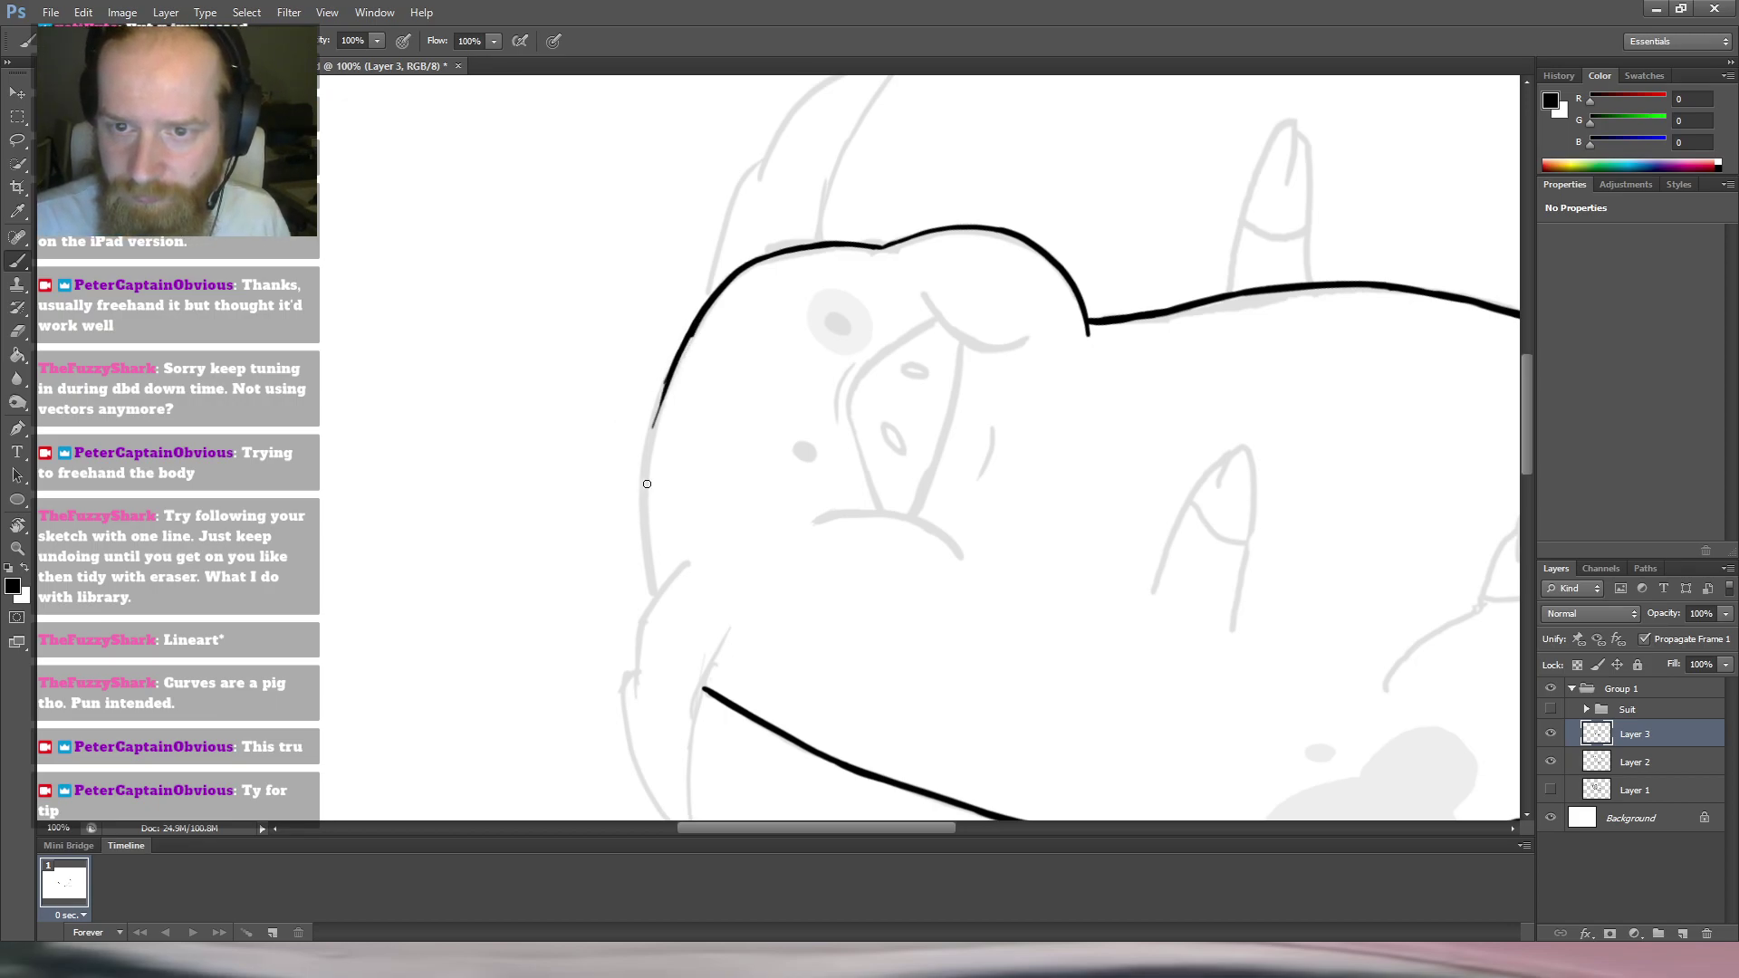
left_click_drag(672, 370, 629, 452)
left_click_drag(668, 380, 634, 542)
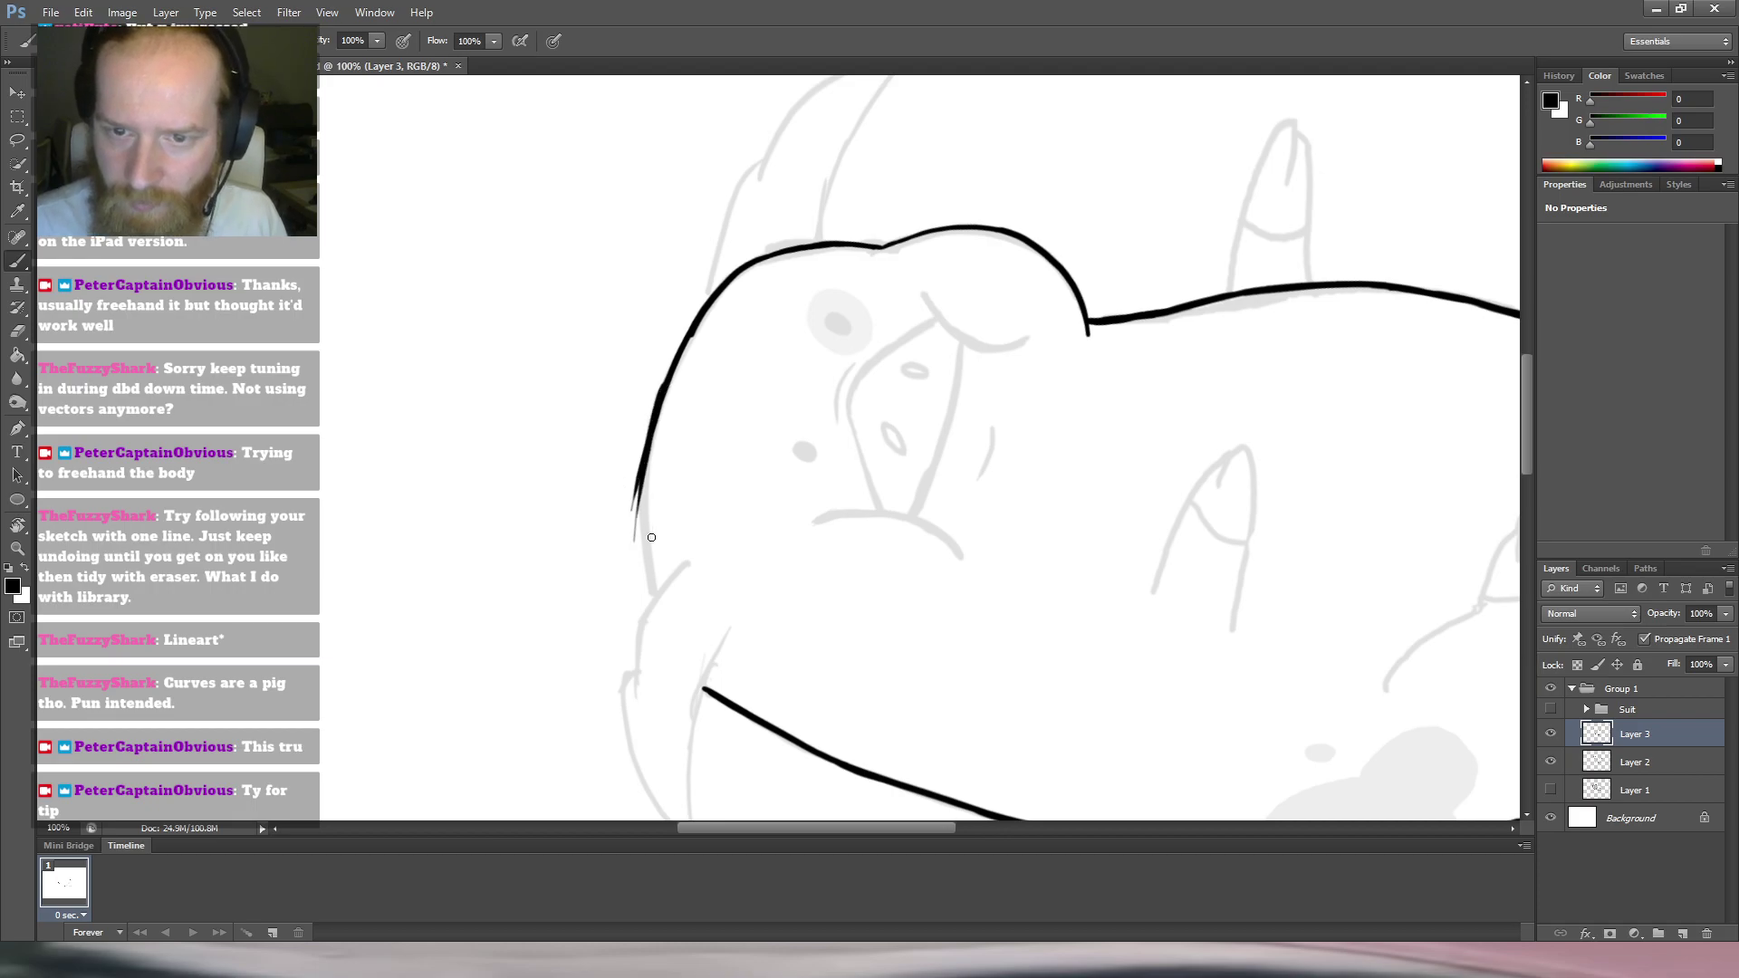
left_click_drag(674, 381, 640, 585)
left_click_drag(649, 481, 659, 610)
left_click_drag(646, 532, 660, 643)
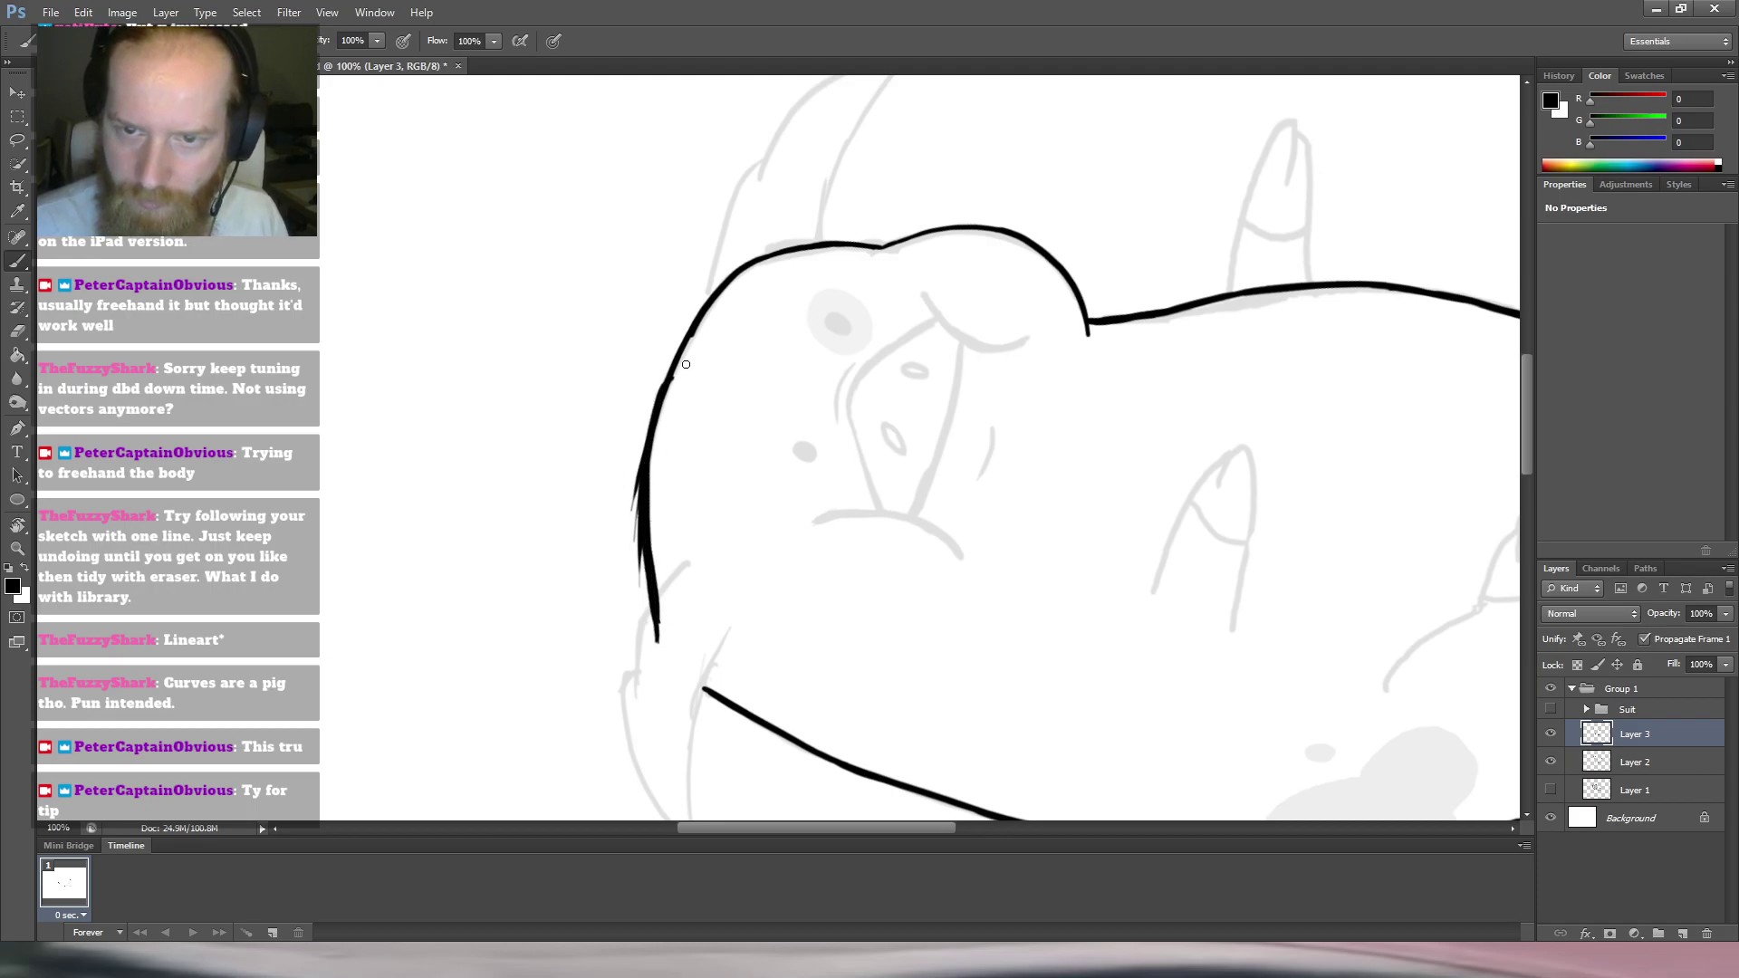
left_click_drag(709, 309, 654, 440)
Erase the thick inner edge and stray stroke ends along the newly inked side of the head outline.
key("e")
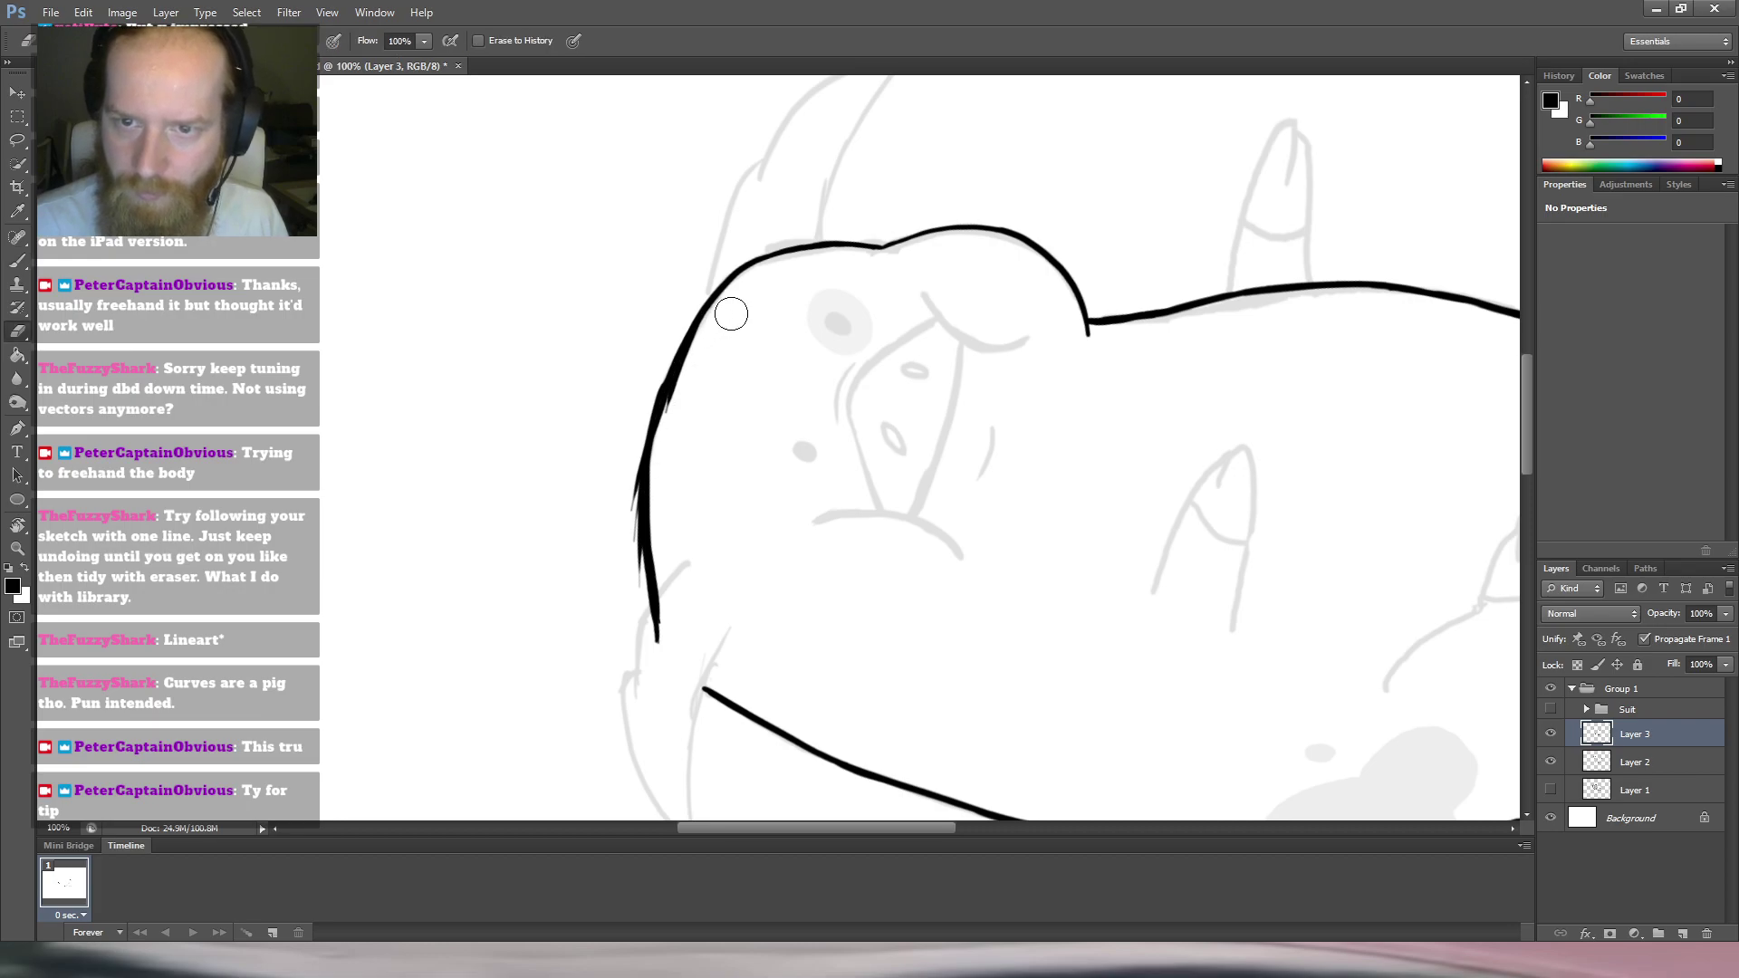
left_click_drag(694, 375, 682, 419)
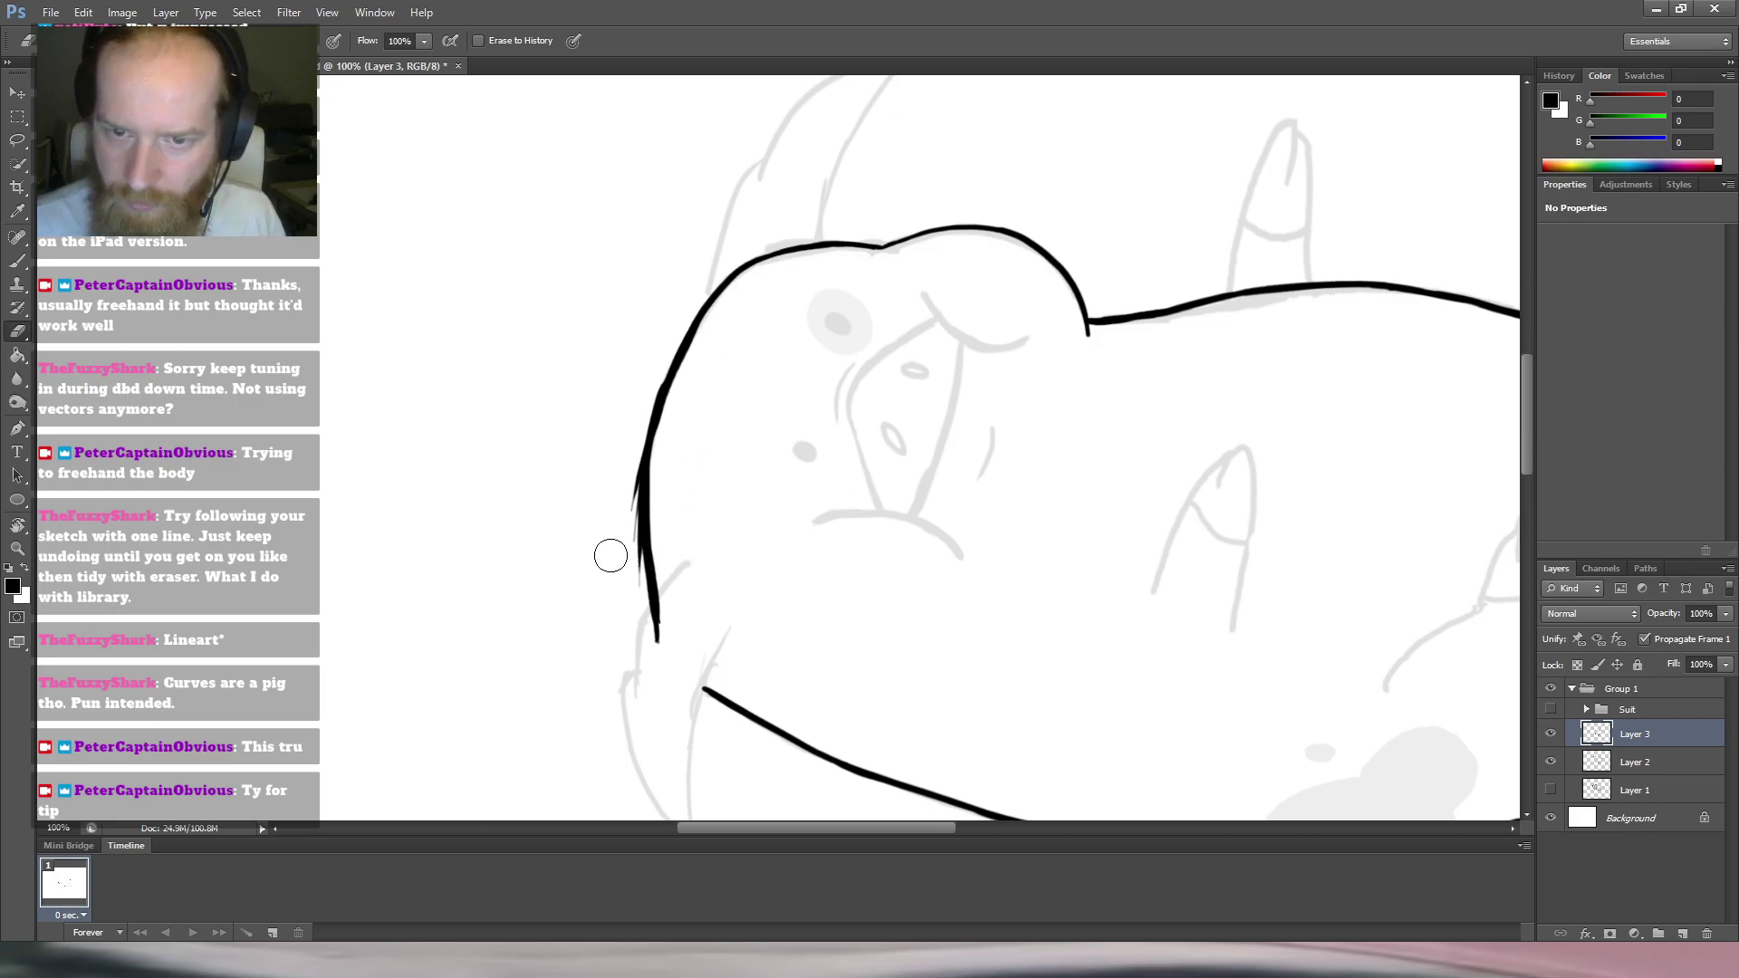
mouse_move(611, 540)
left_mouse_down()
mouse_move(614, 474)
mouse_move(625, 594)
mouse_move(620, 447)
left_mouse_up()
left_click_drag(739, 492, 796, 438)
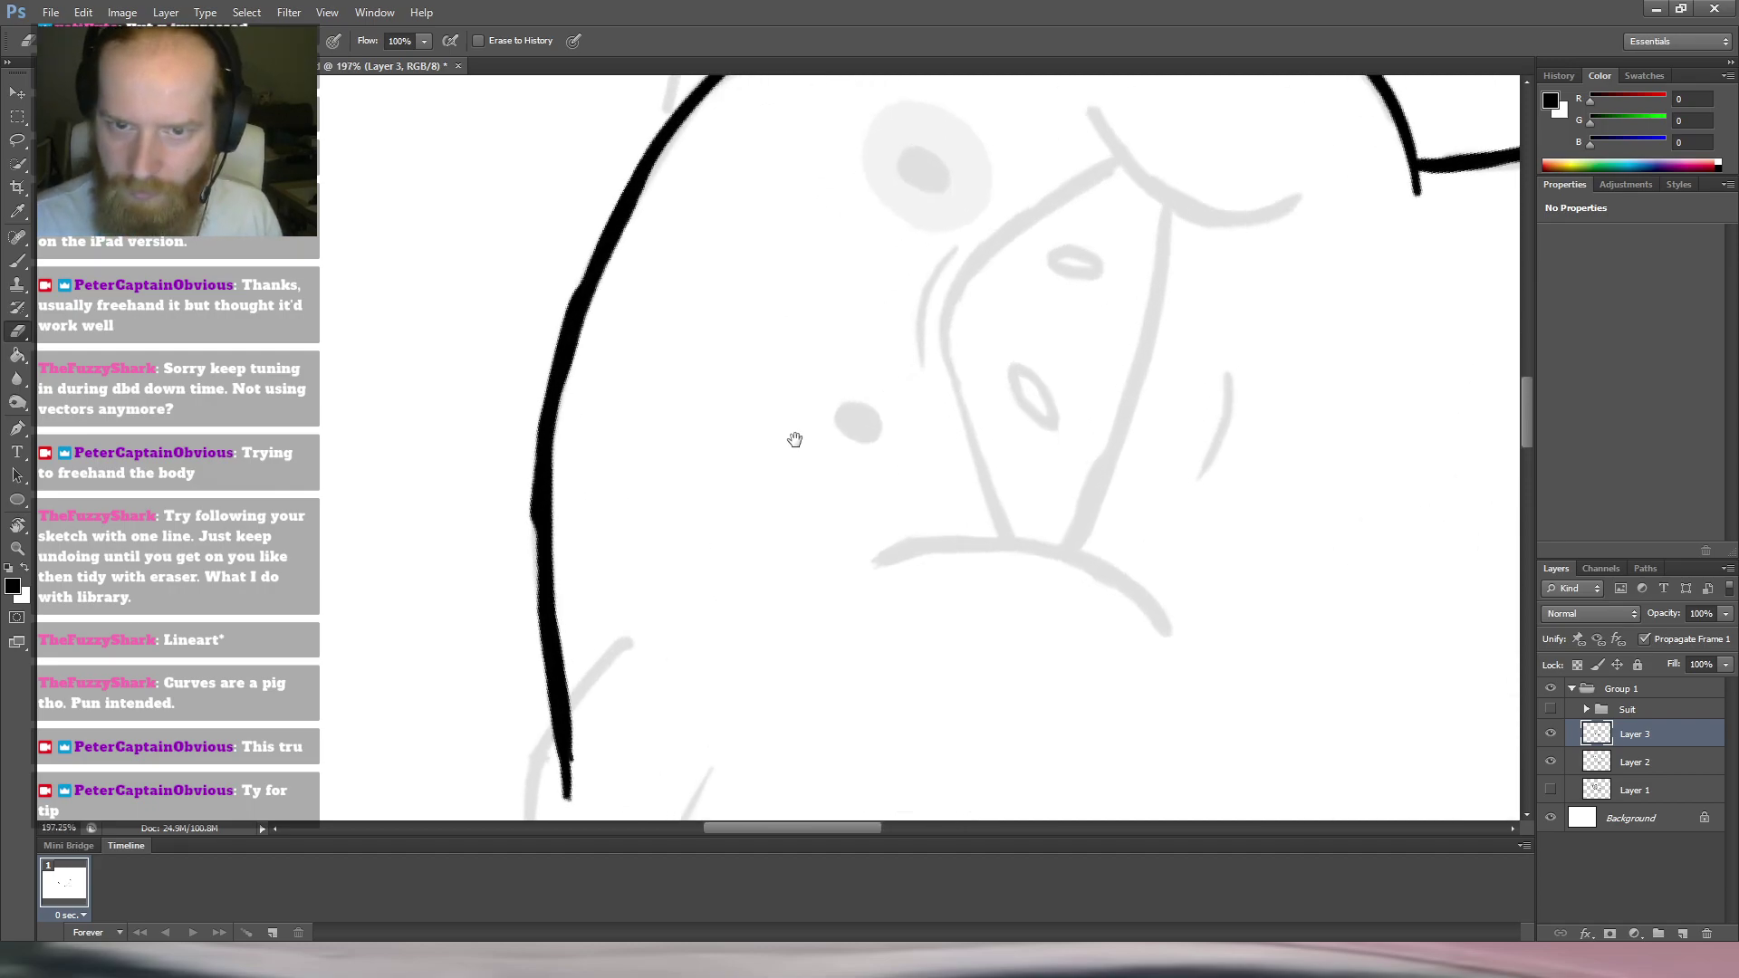
mouse_move(898, 386)
left_mouse_down()
mouse_move(805, 356)
mouse_move(819, 373)
left_mouse_up()
left_click_drag(672, 307, 651, 286)
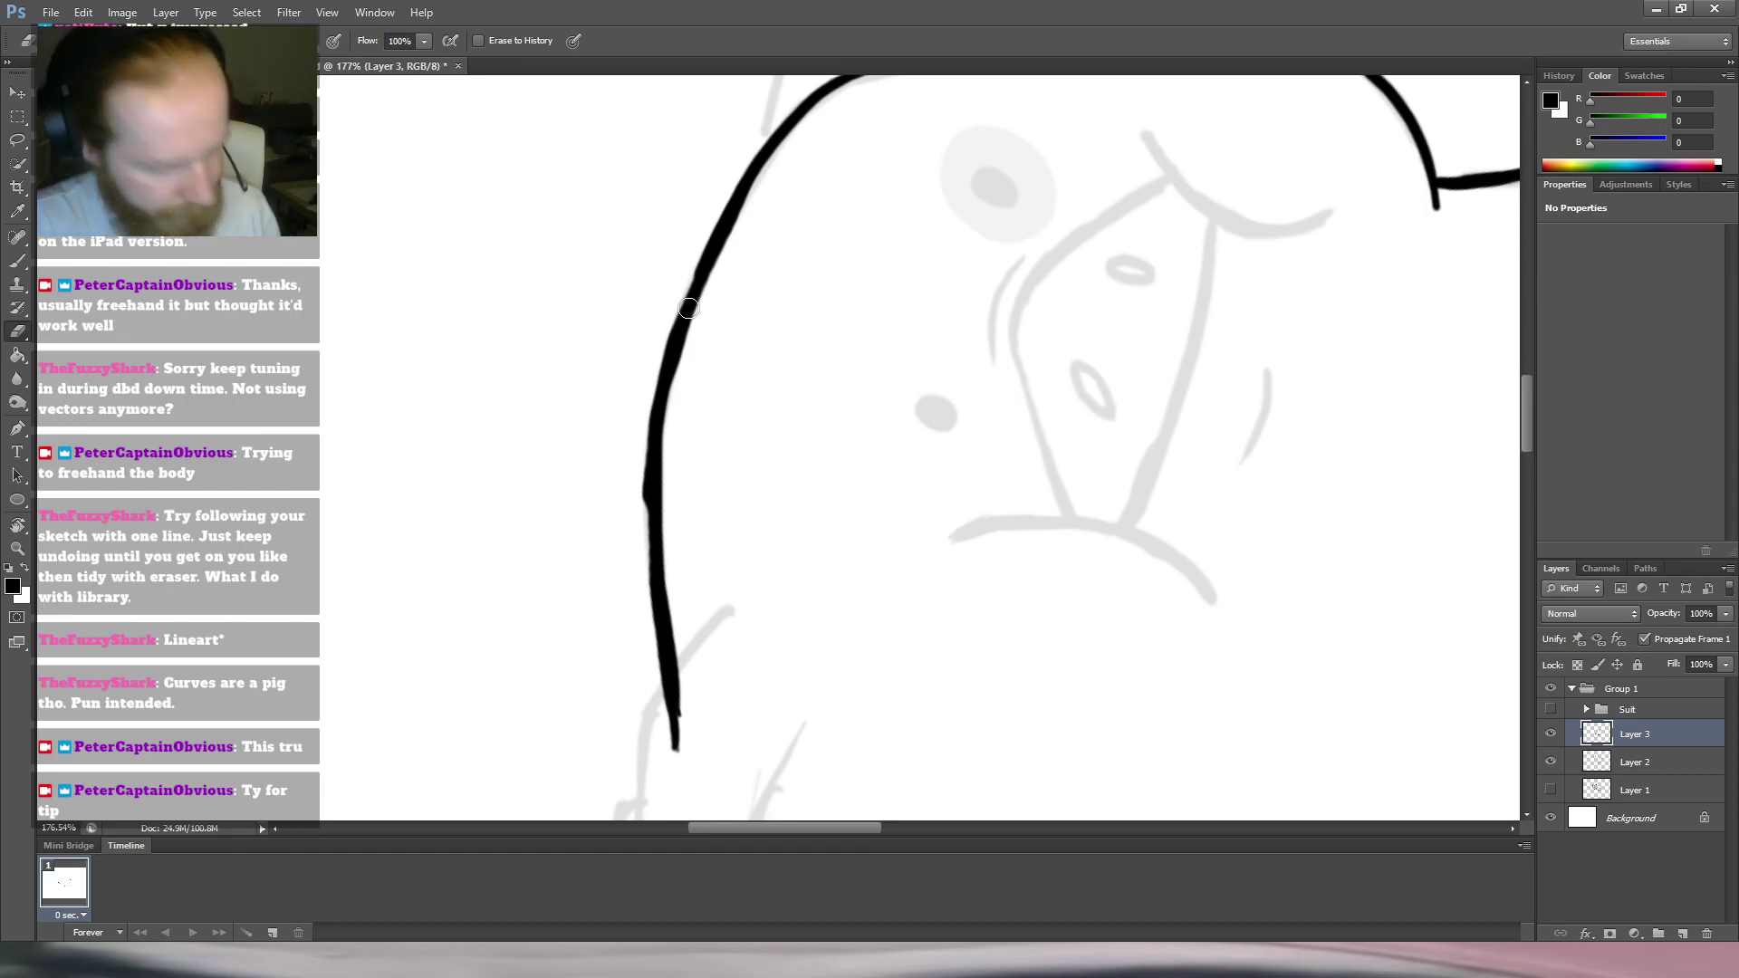
Shave the bump off the outer edge of the head outline with the Eraser, clearing the test mark beside it.
key("b")
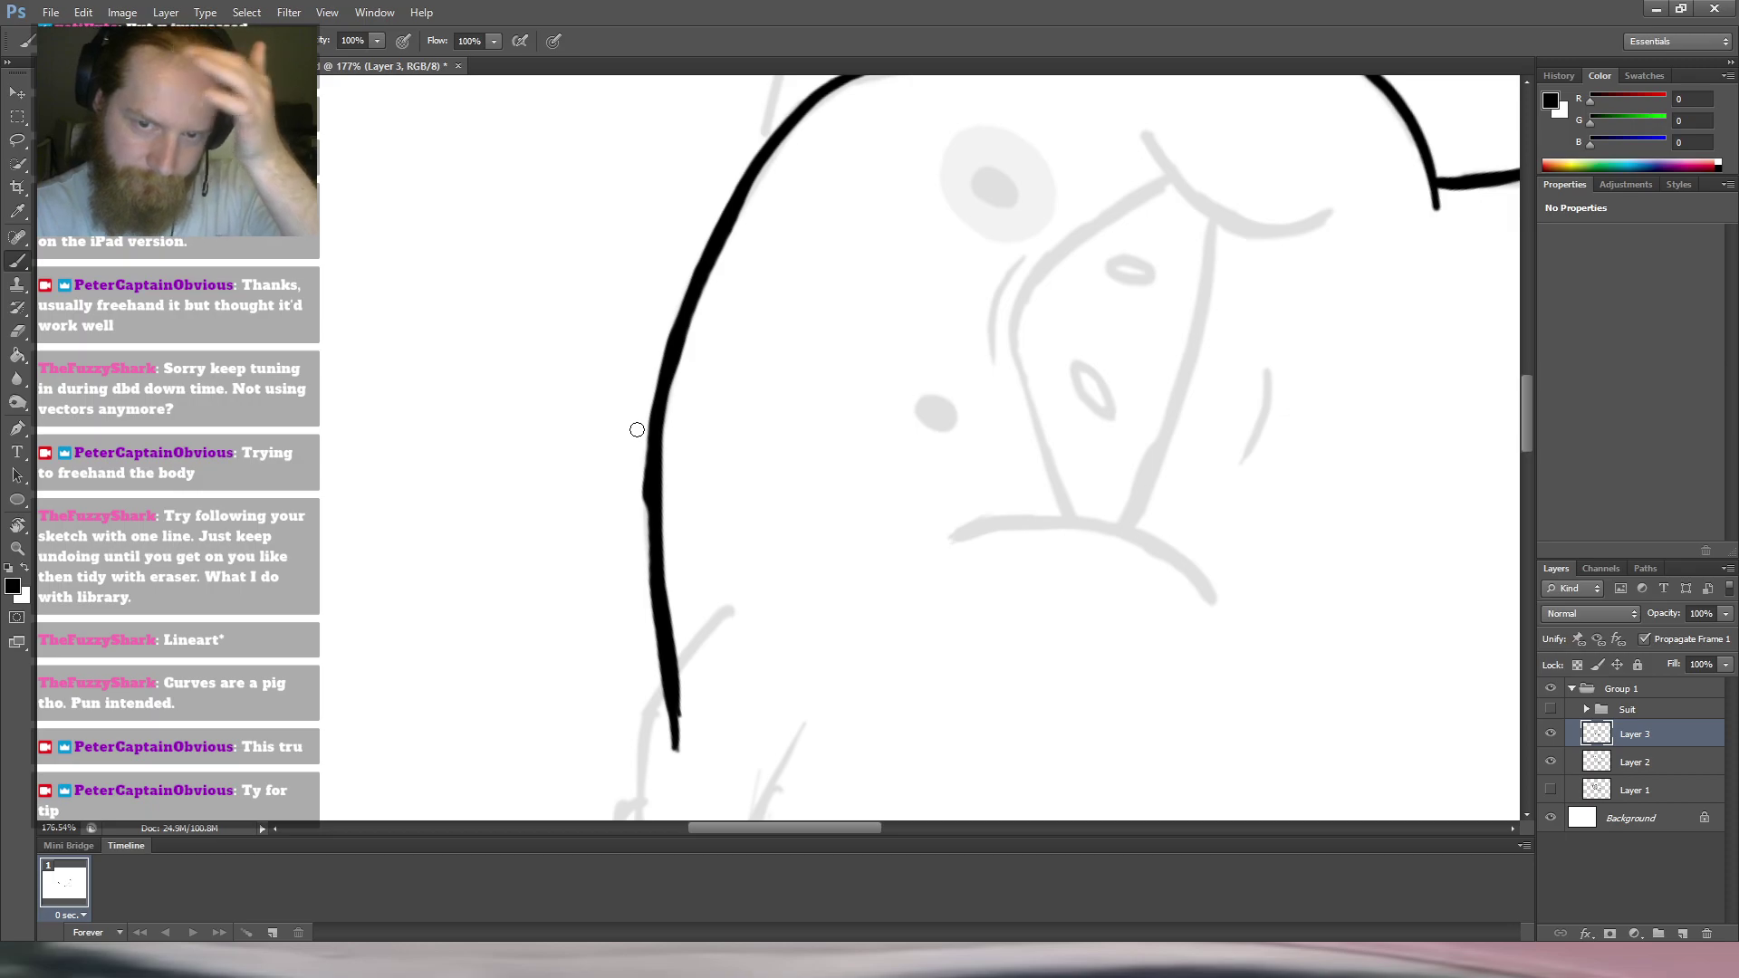
left_click_drag(623, 432, 624, 520)
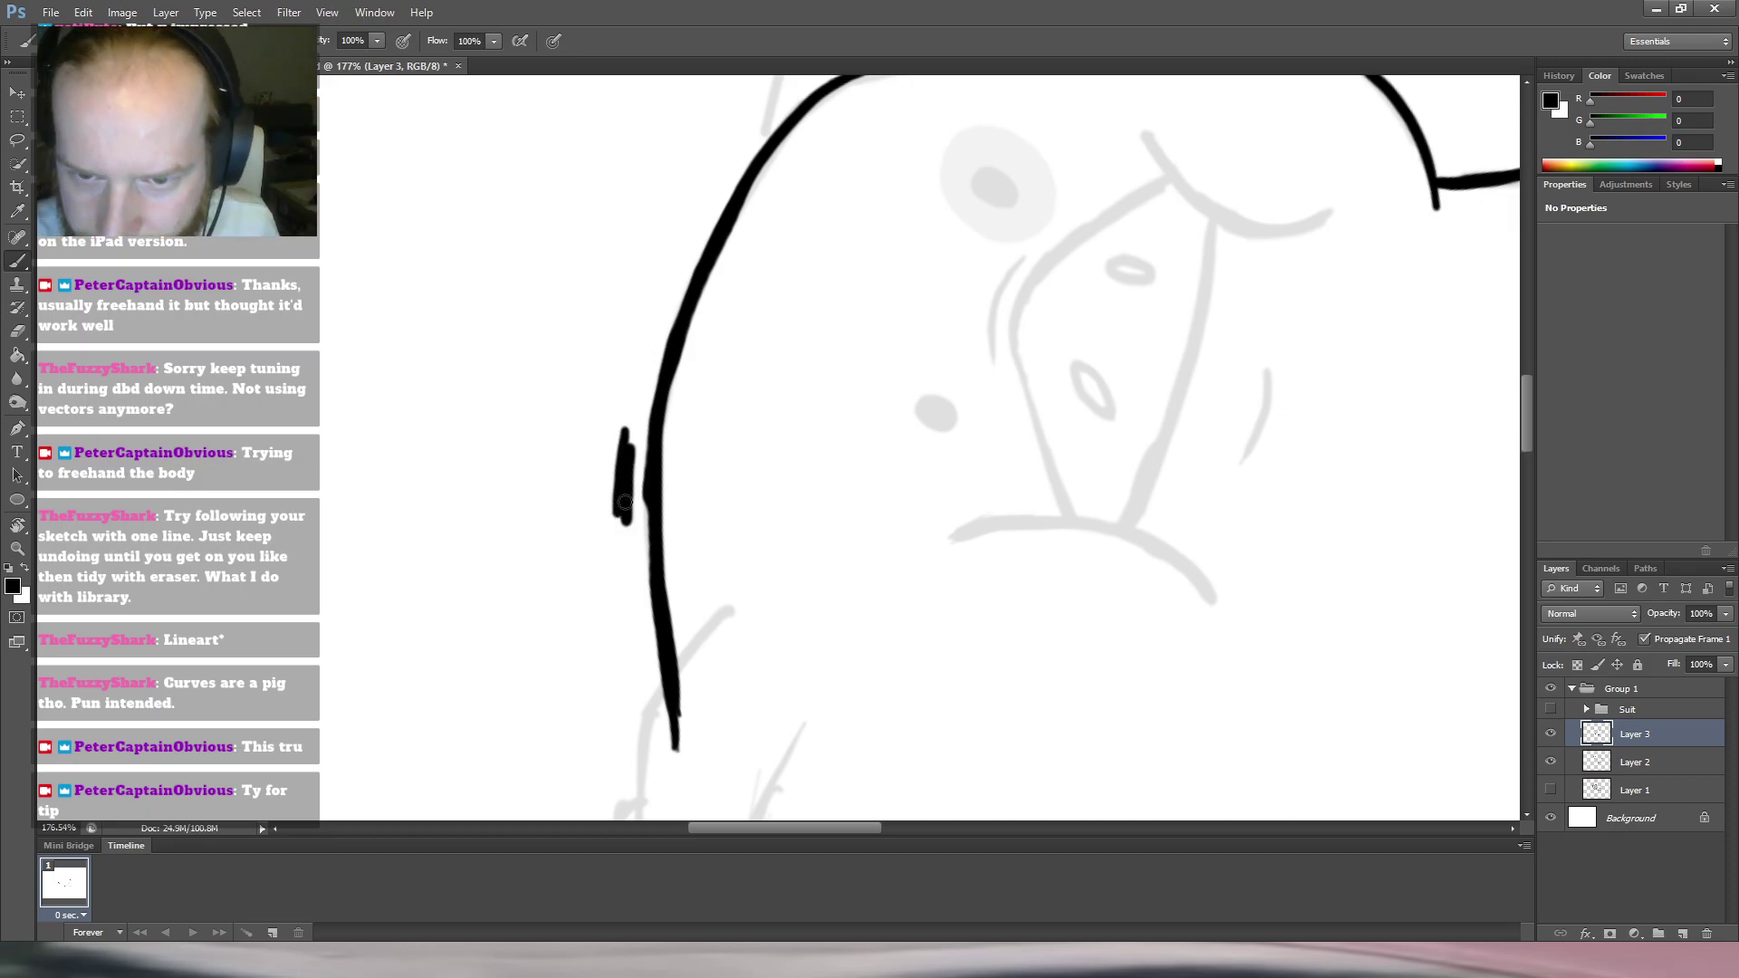
key("e")
left_click_drag(622, 456, 616, 496)
mouse_move(626, 416)
left_mouse_down()
mouse_move(635, 515)
mouse_move(638, 441)
left_mouse_up()
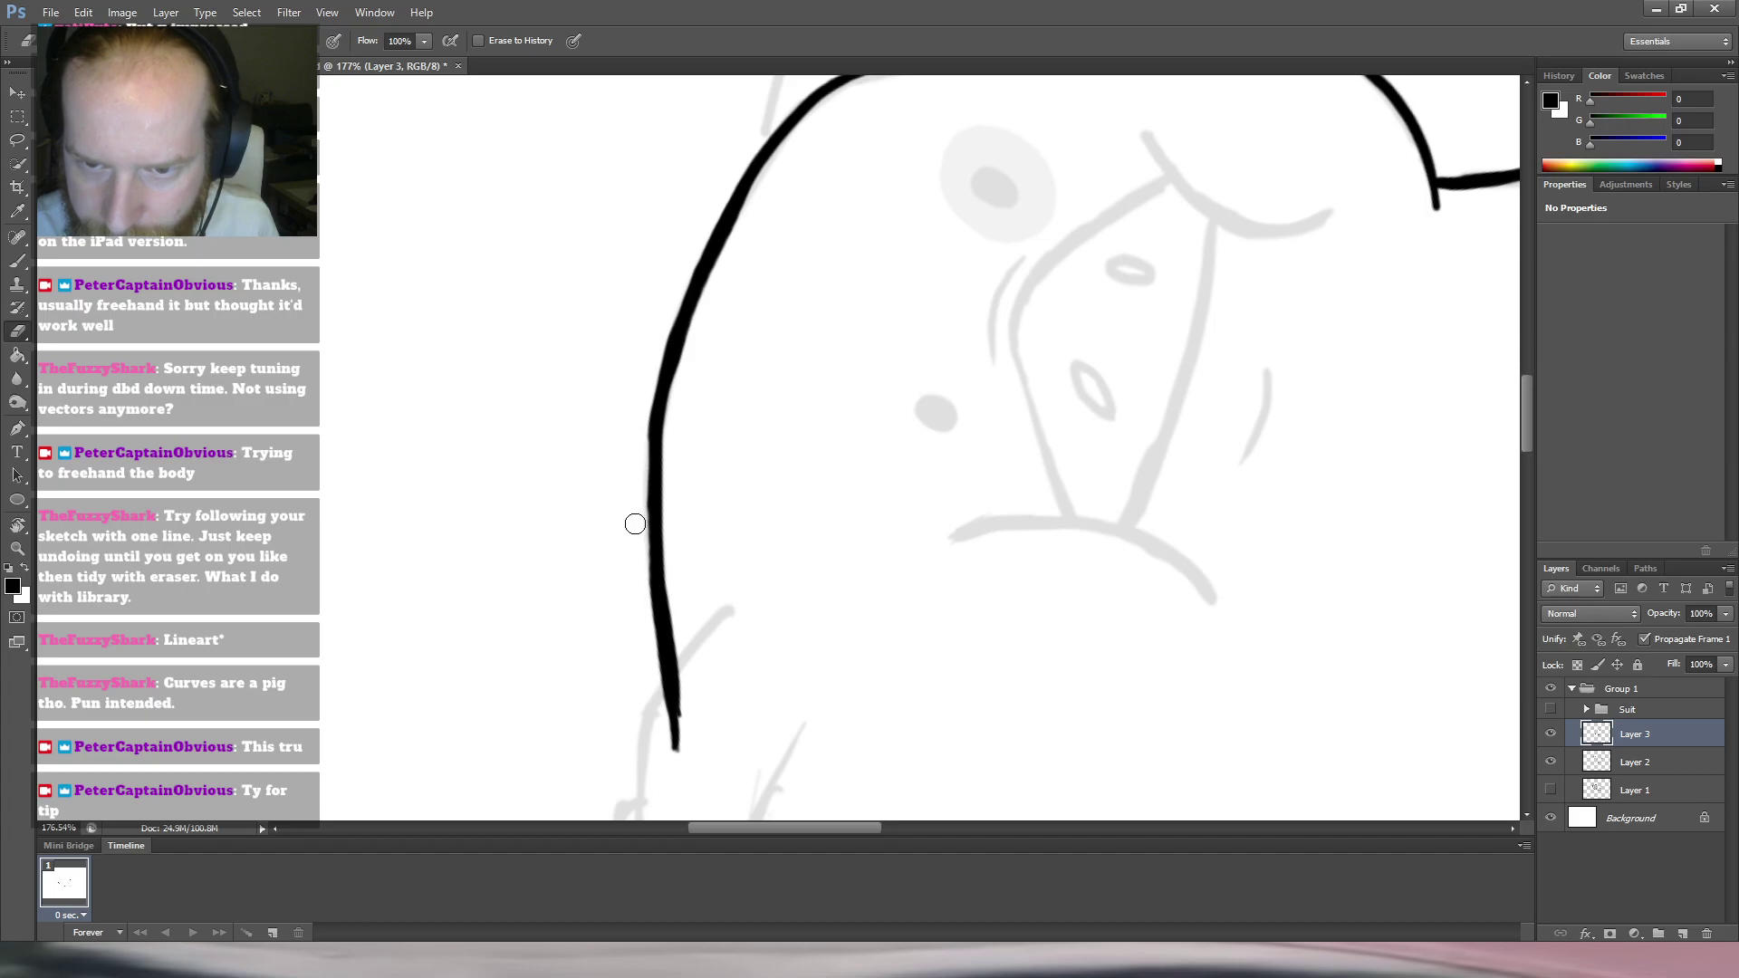
Smooth the trimmed stretch of head outline by going over it with black brush strokes.
key("b")
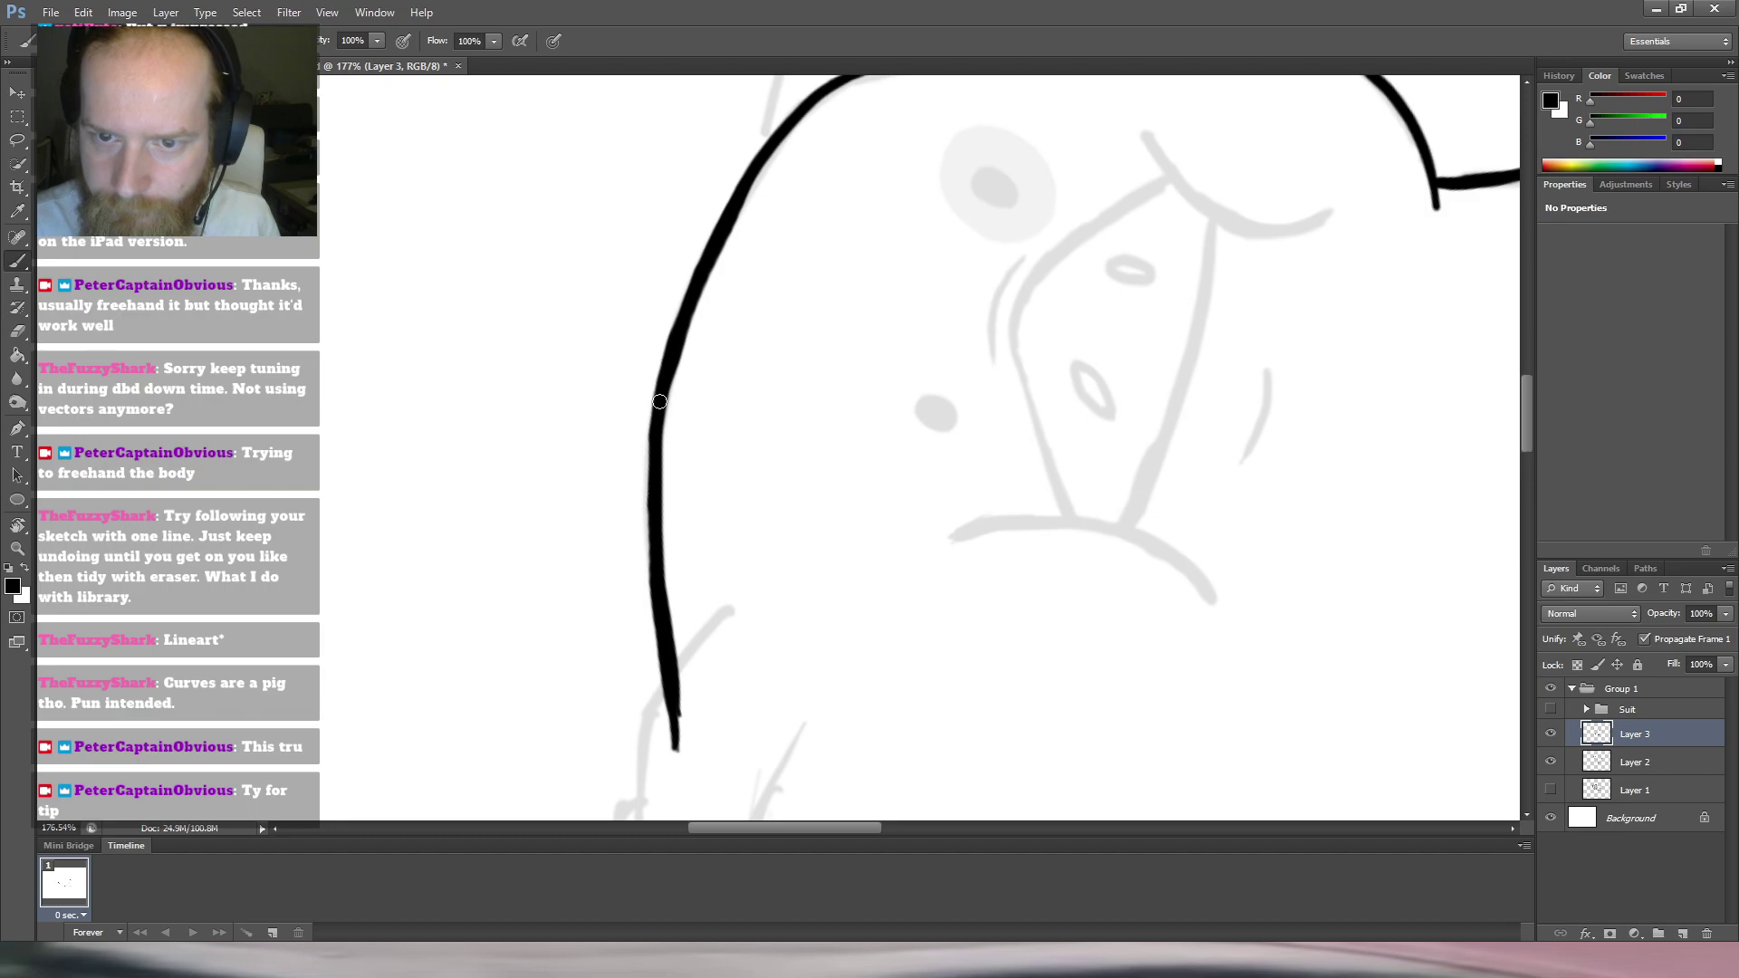
left_click_drag(655, 435, 655, 576)
left_click_drag(656, 498, 656, 565)
left_click_drag(656, 480, 662, 654)
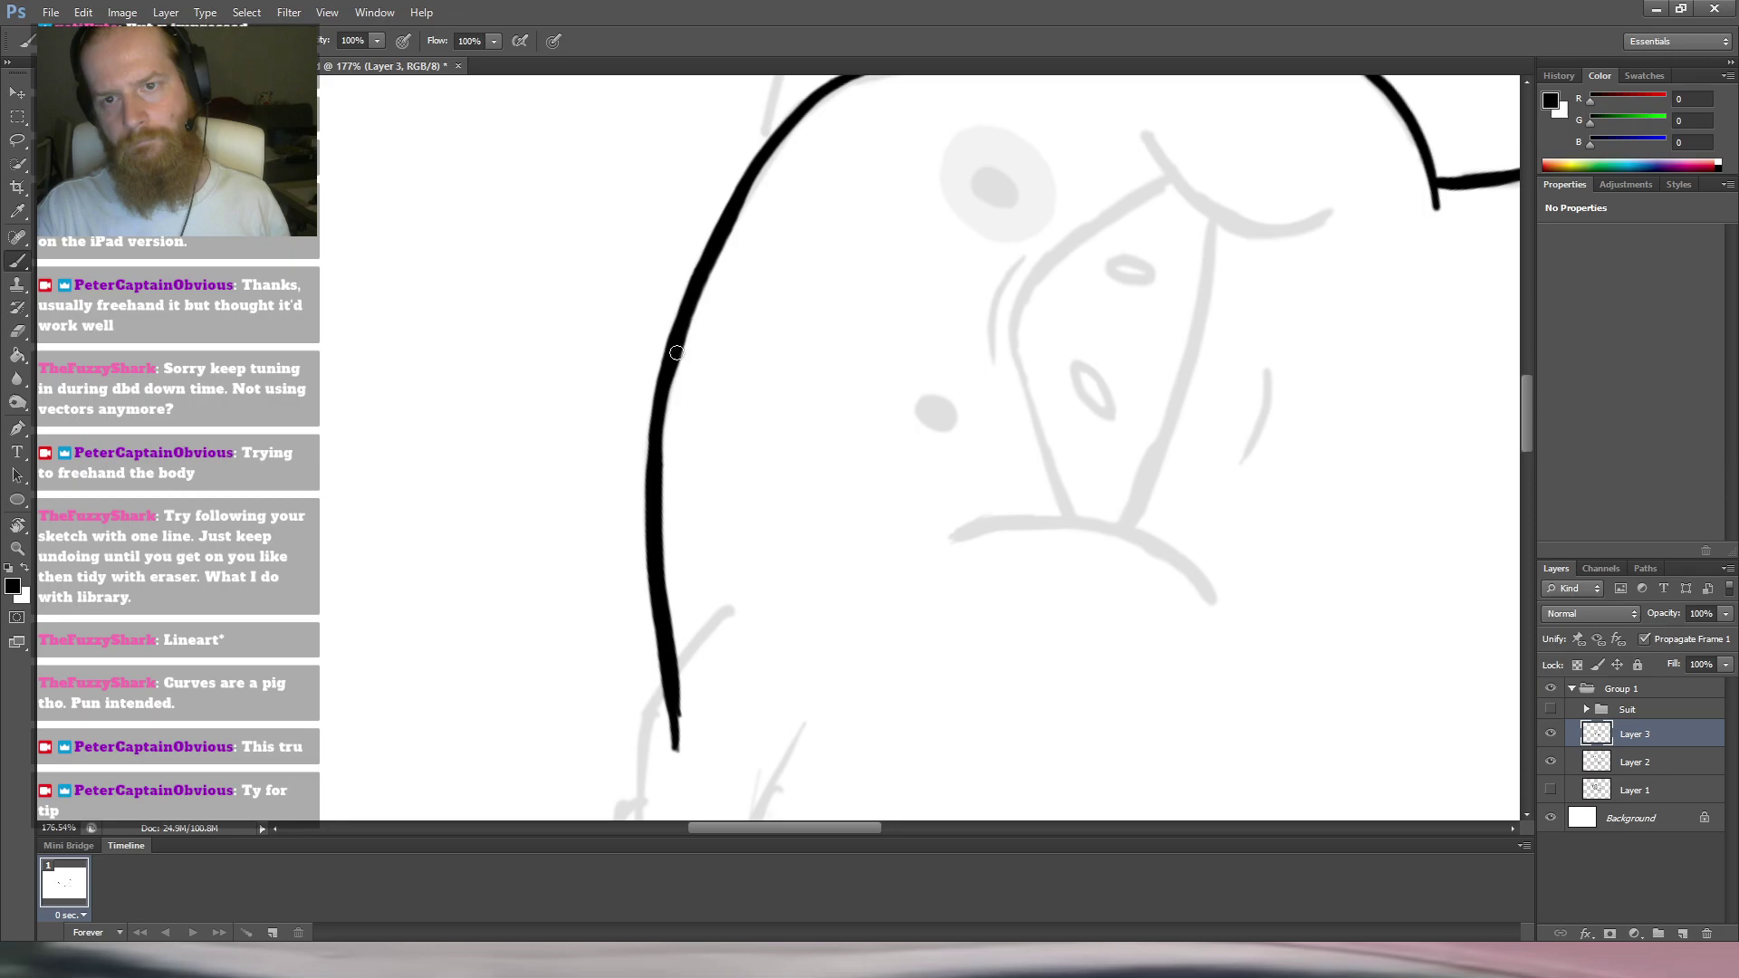
Erase the end of the head outline that overshoots the upper edge of the plain-eye-side ear.
key("r")
left_click_drag(777, 493, 1000, 562)
left_click_drag(533, 594, 731, 489)
scroll(730, 489, "up", 2)
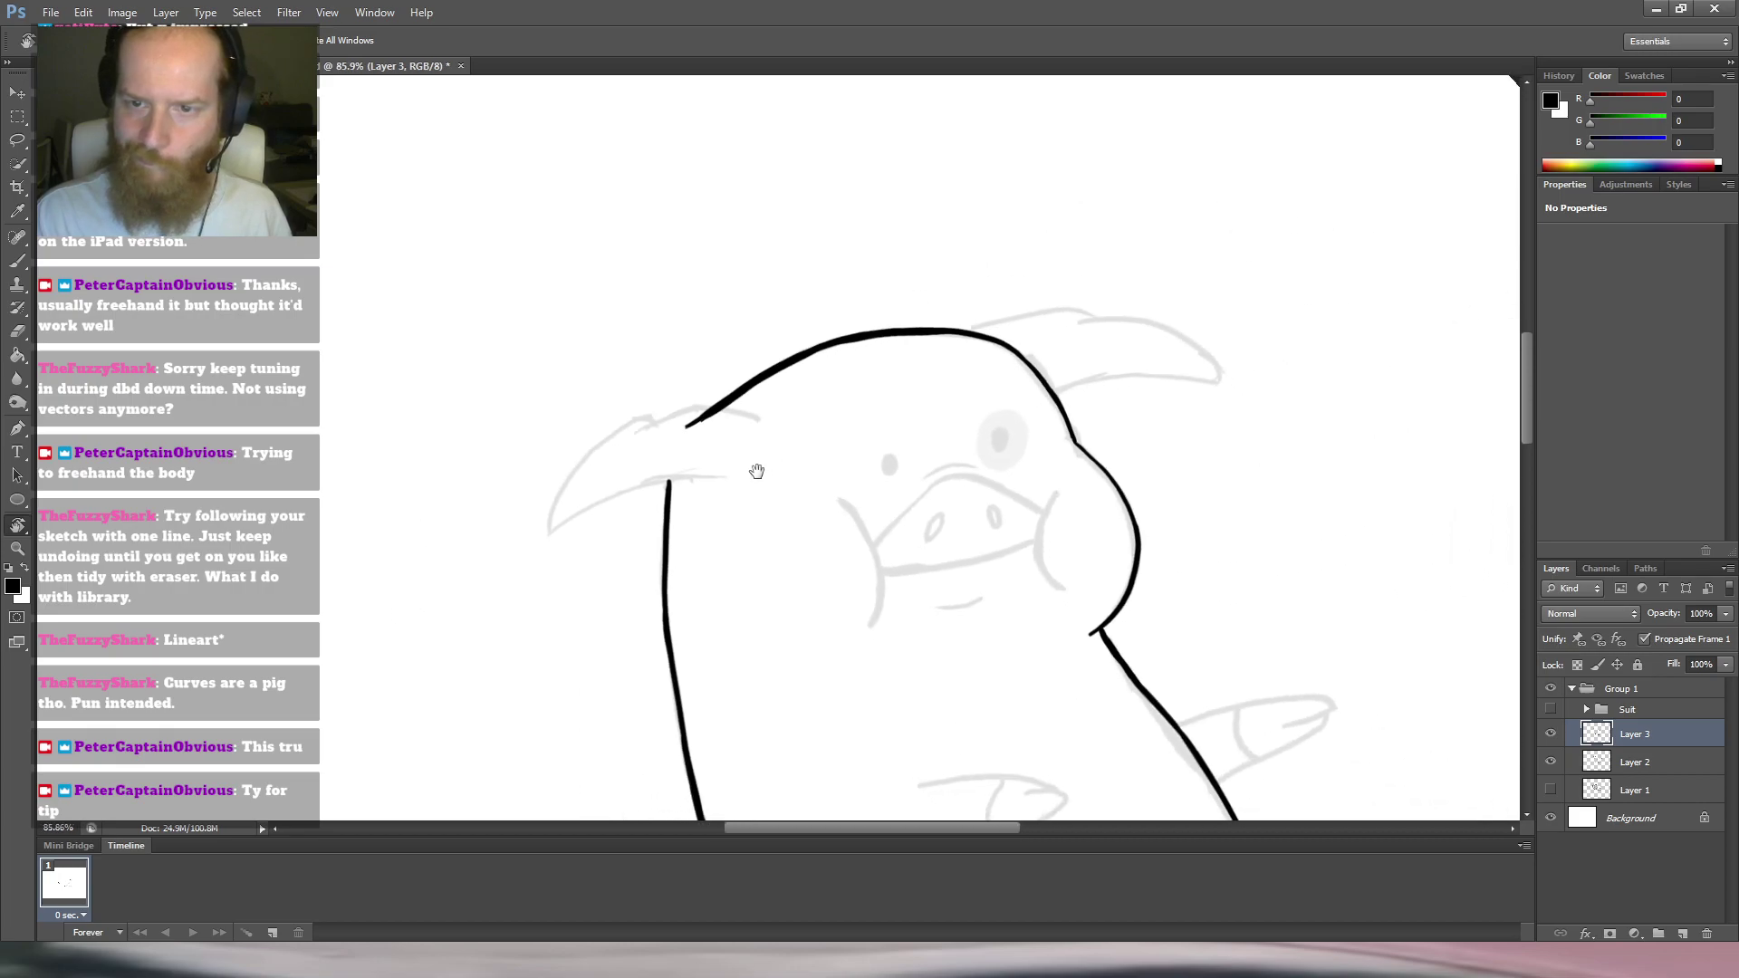
scroll(699, 474, "up", 2)
key("e")
left_click_drag(616, 357, 752, 353)
mouse_move(553, 316)
left_mouse_down()
mouse_move(663, 321)
mouse_move(814, 360)
left_mouse_up()
Add a new layer above Layer 3 and draw a folded-down ear on the plain-eye side of the head.
key("r")
mouse_move(982, 324)
left_mouse_down()
mouse_move(792, 268)
mouse_move(970, 341)
left_mouse_up()
left_click_drag(1107, 481, 672, 445)
left_click_drag(1026, 455, 866, 350)
left_click_drag(936, 423, 960, 404)
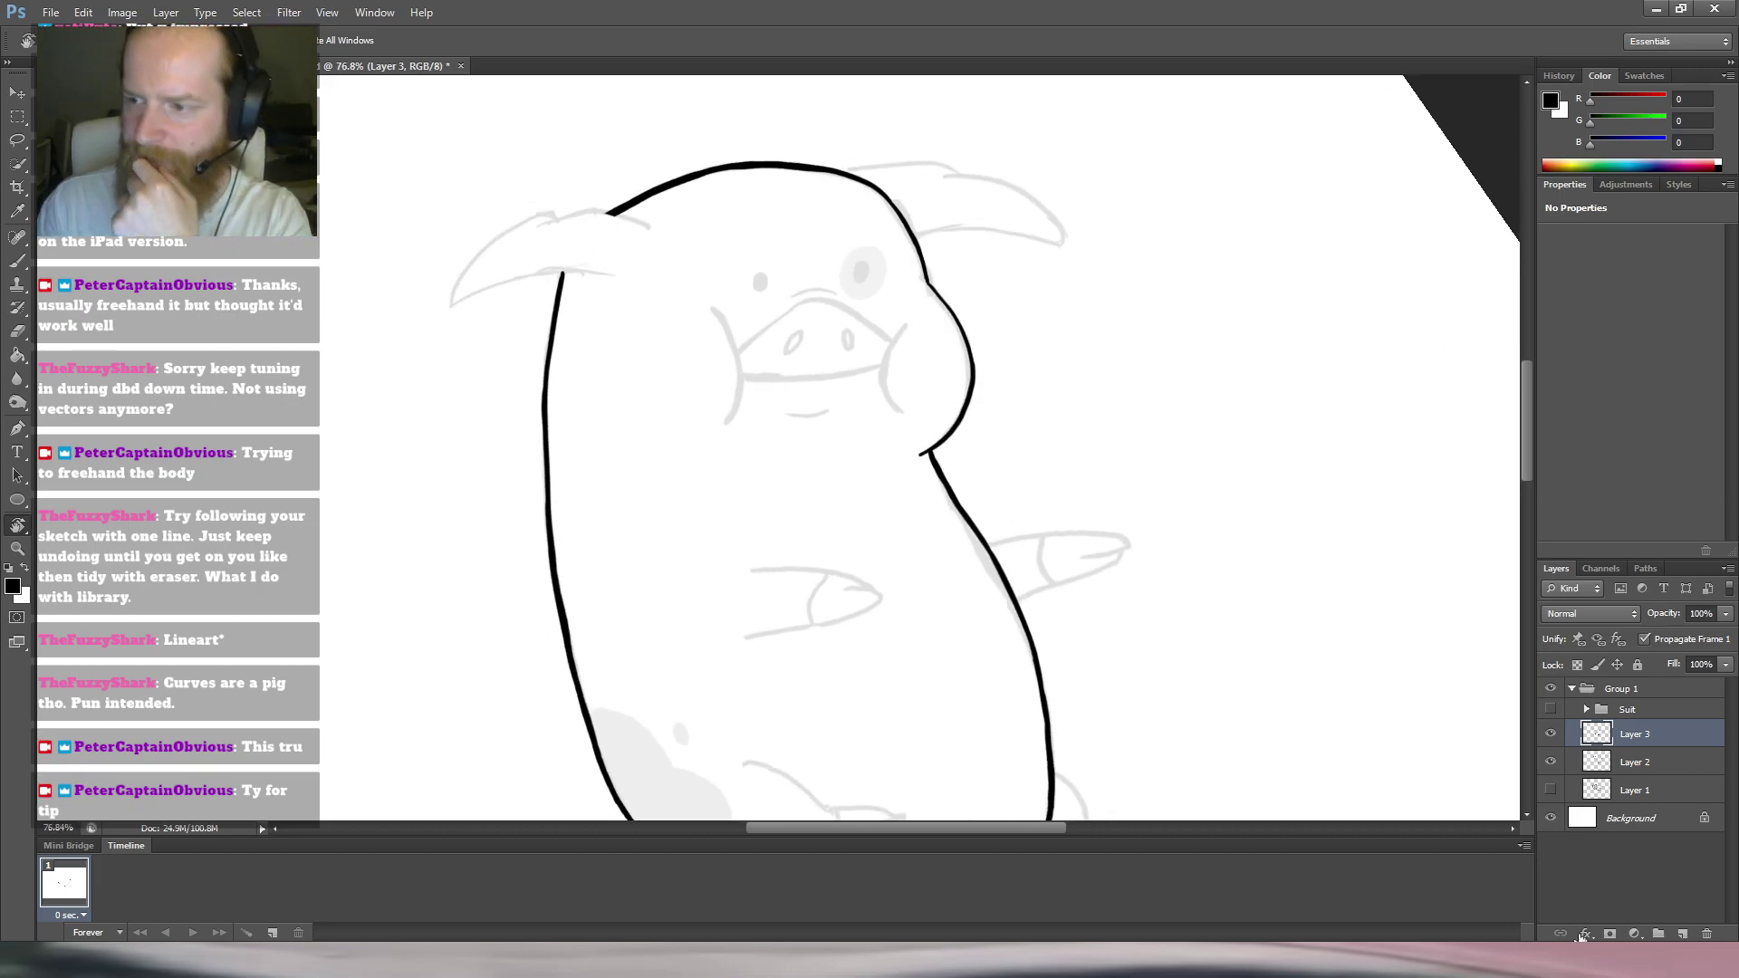
left_click(1683, 934)
key("b")
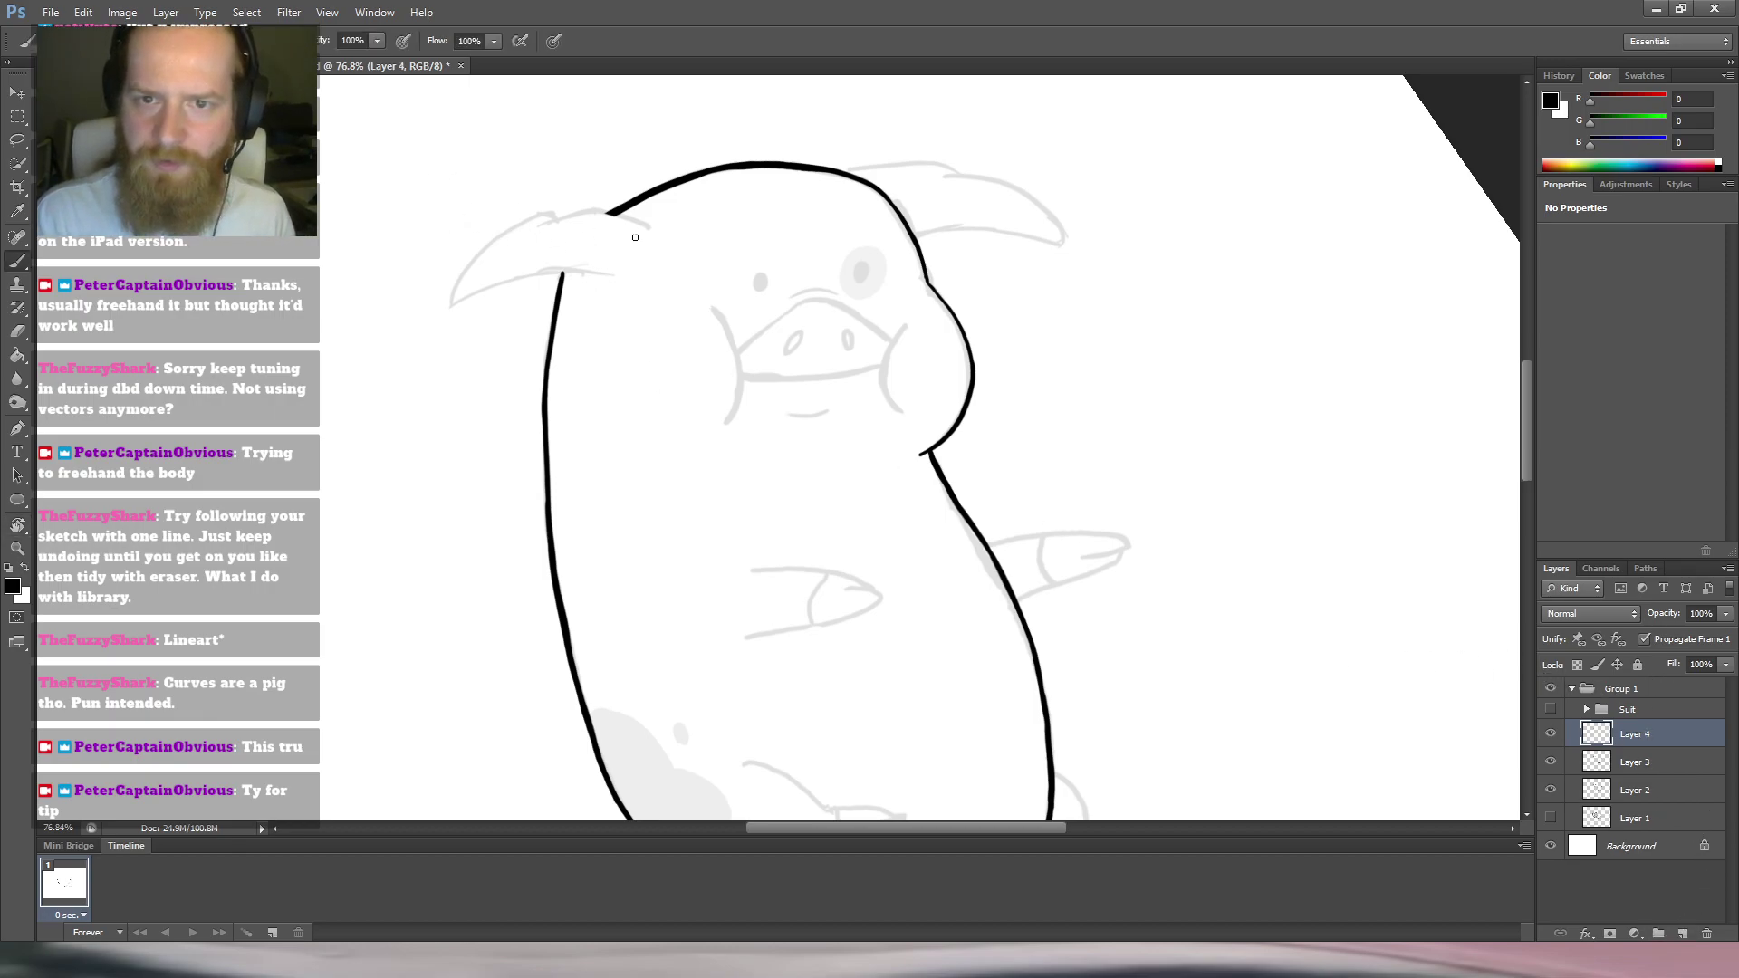
left_click_drag(657, 228, 556, 217)
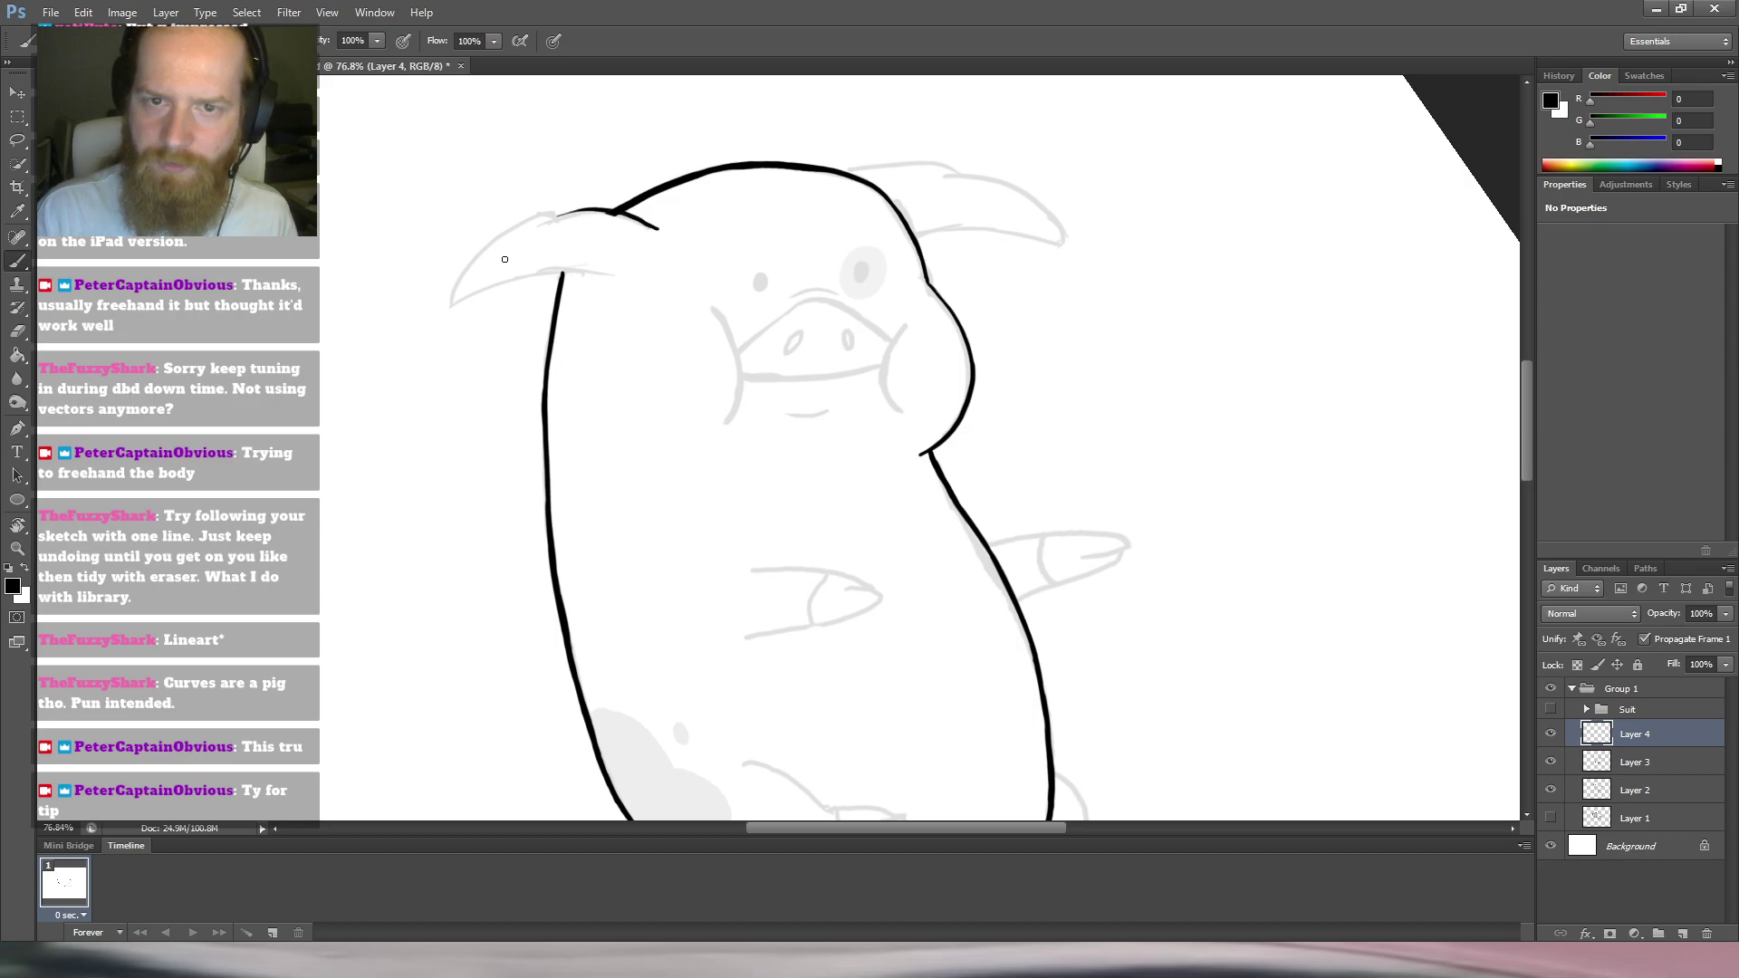
left_click_drag(547, 210, 577, 341)
left_click_drag(576, 222, 569, 344)
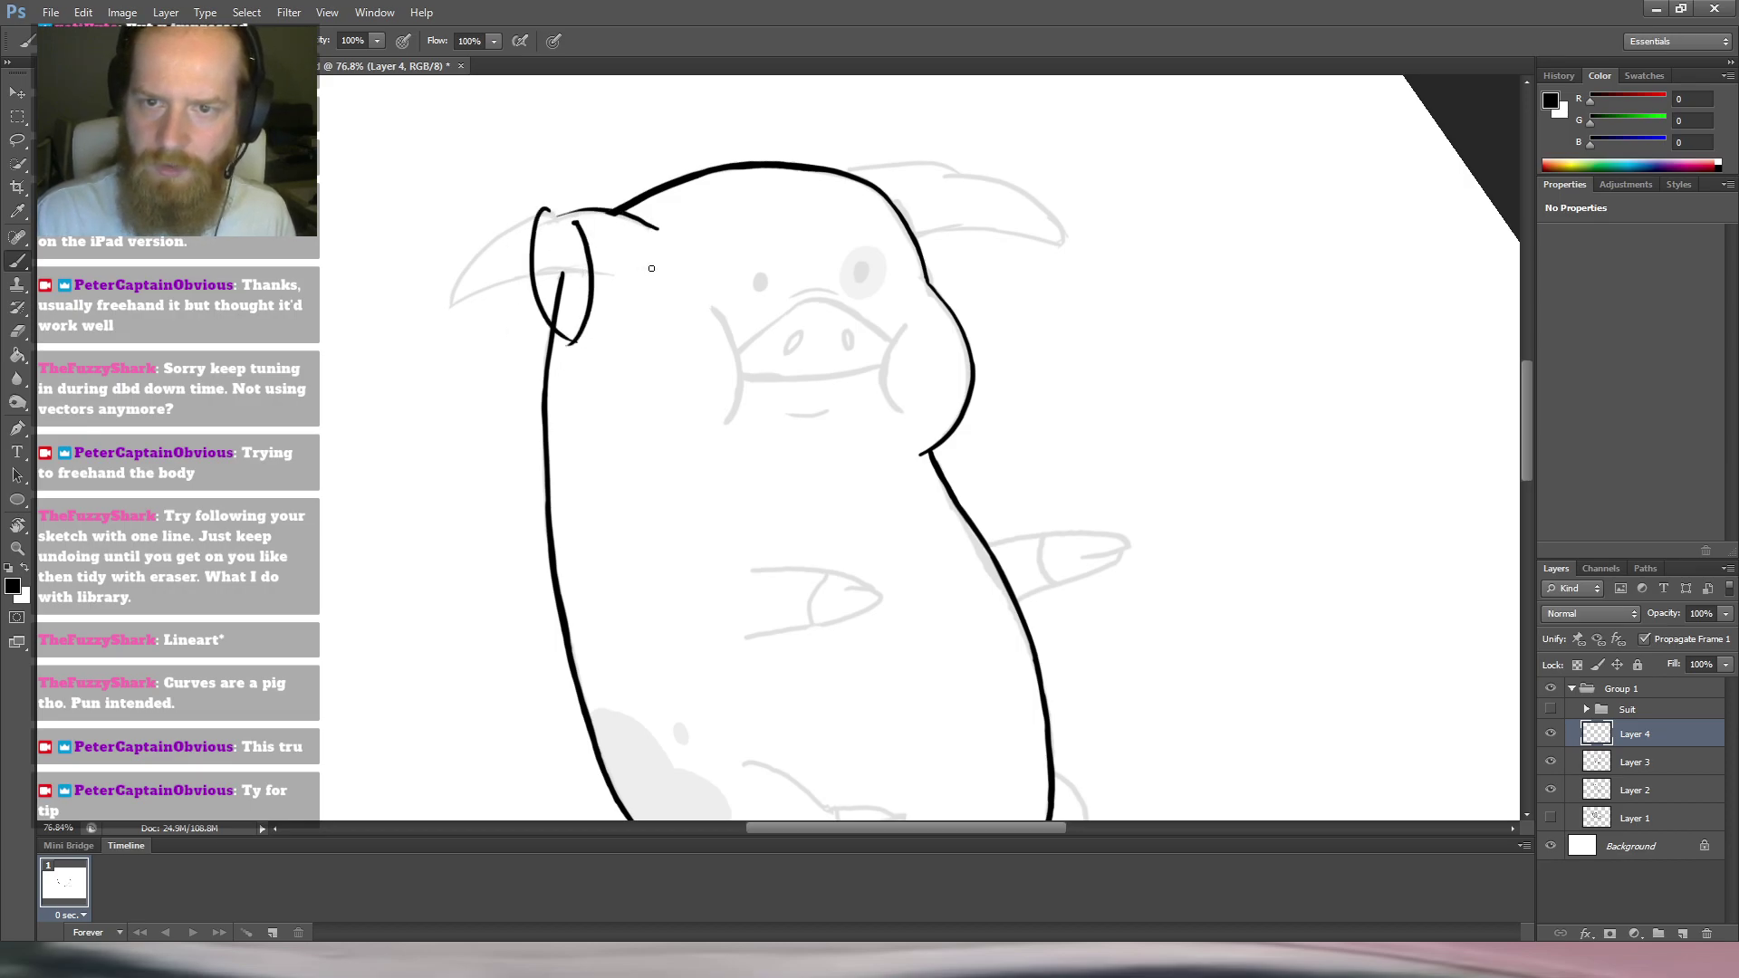
Try a folded-down ear on the eye-patch side of the head, and undo its strokes.
mouse_move(824, 180)
left_mouse_down()
mouse_move(924, 216)
mouse_move(898, 327)
left_mouse_up()
left_click_drag(883, 204, 913, 342)
left_click_drag(903, 244, 928, 270)
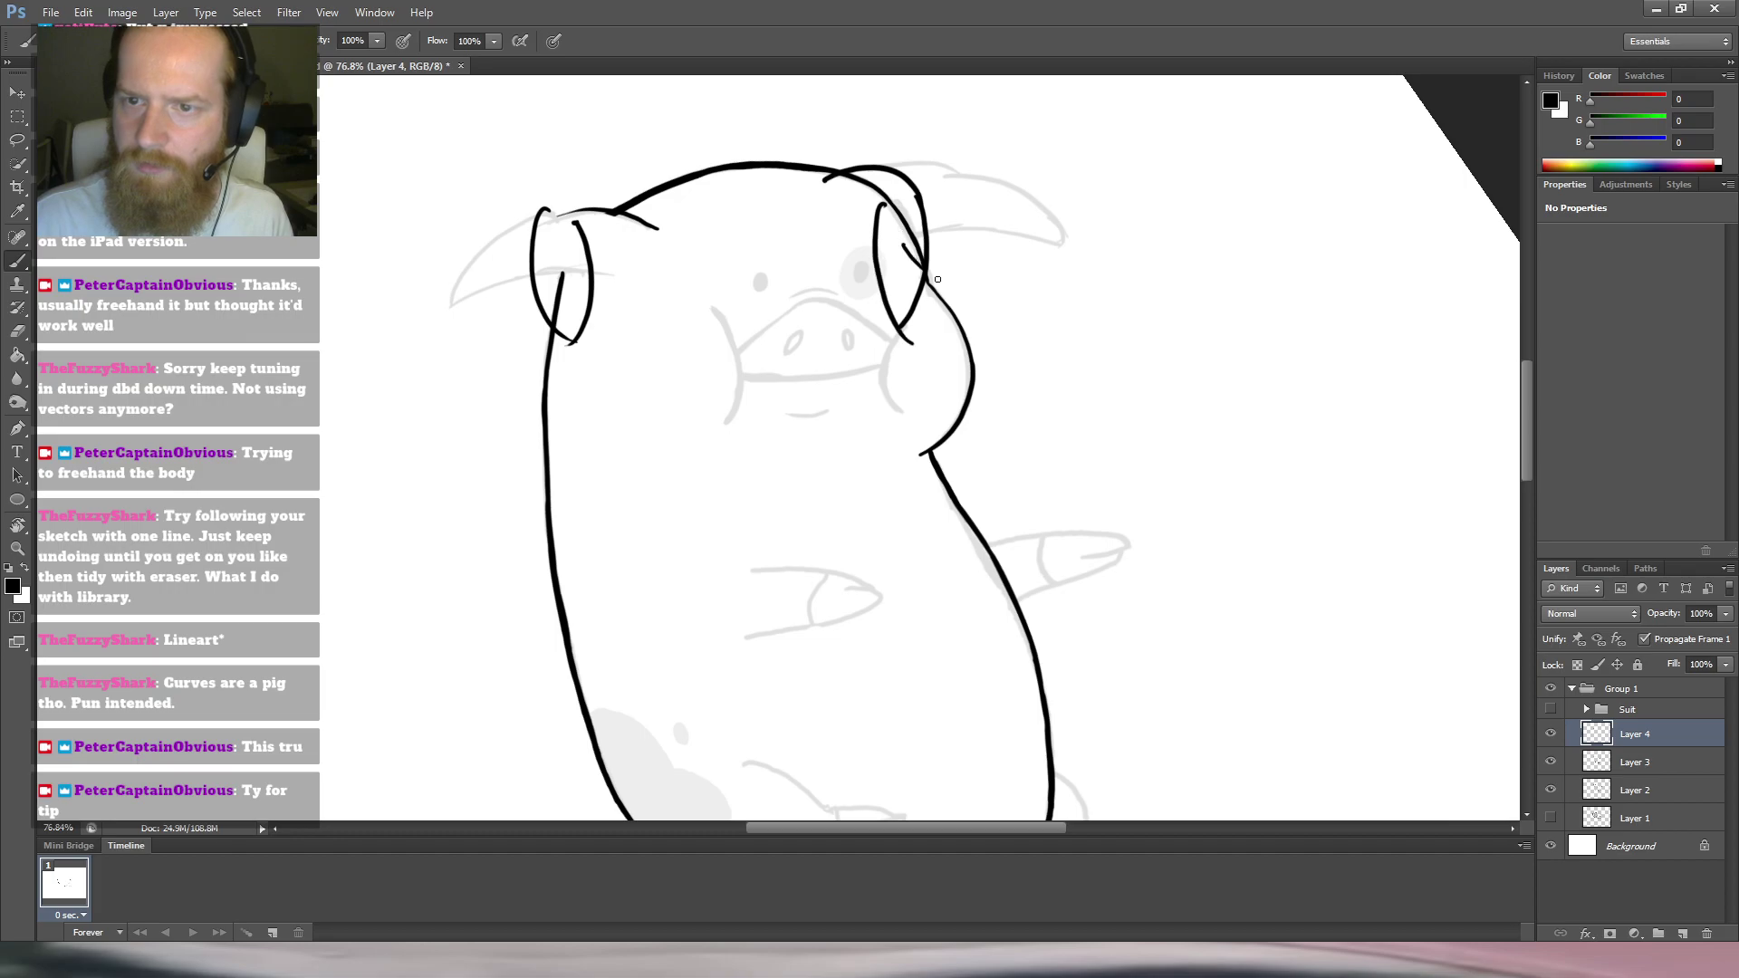
key("ctrl+alt+z")
key("ctrl+alt+z")
key("ctrl+alt+z")
key("ctrl+alt+z")
Draw the upper fold of the ear on the eye-patch side as one short curve, redrawing it until it fits.
left_click_drag(840, 172, 947, 188)
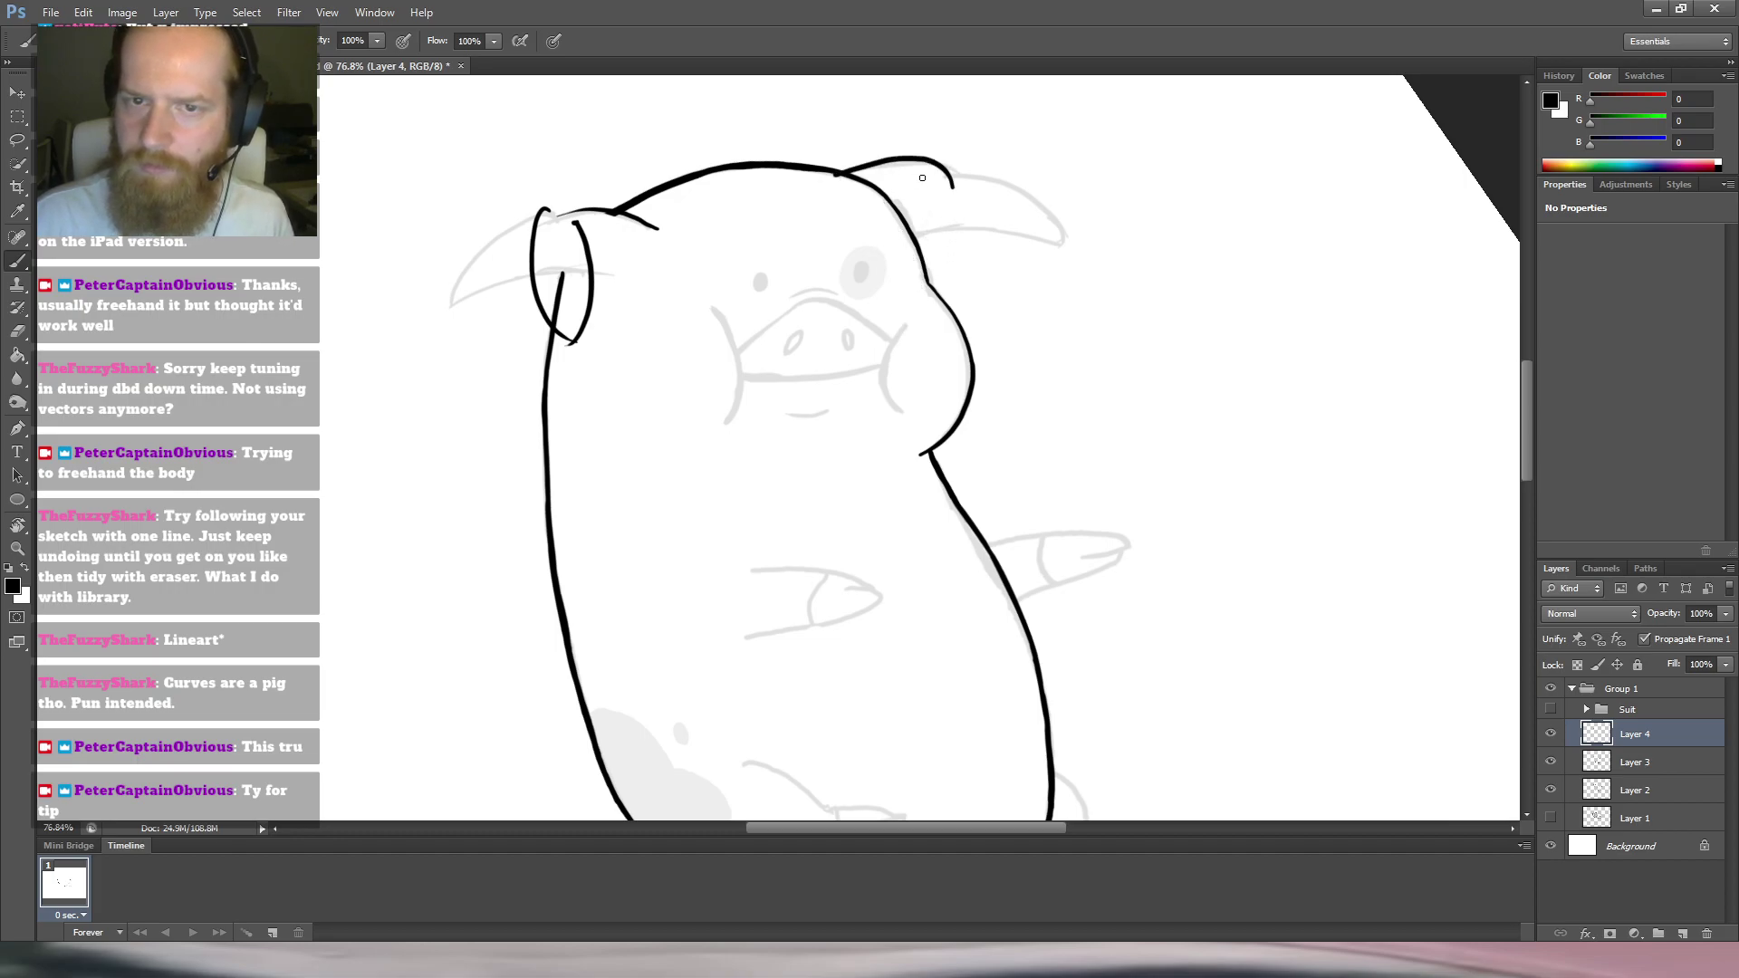
key("ctrl+alt+z")
left_click_drag(835, 181, 972, 172)
key("ctrl+alt+z")
left_click_drag(825, 189, 925, 189)
Show the Suit group and erase the part of the plain-eye-side ear that sticks out past the helmet.
left_click(1551, 710)
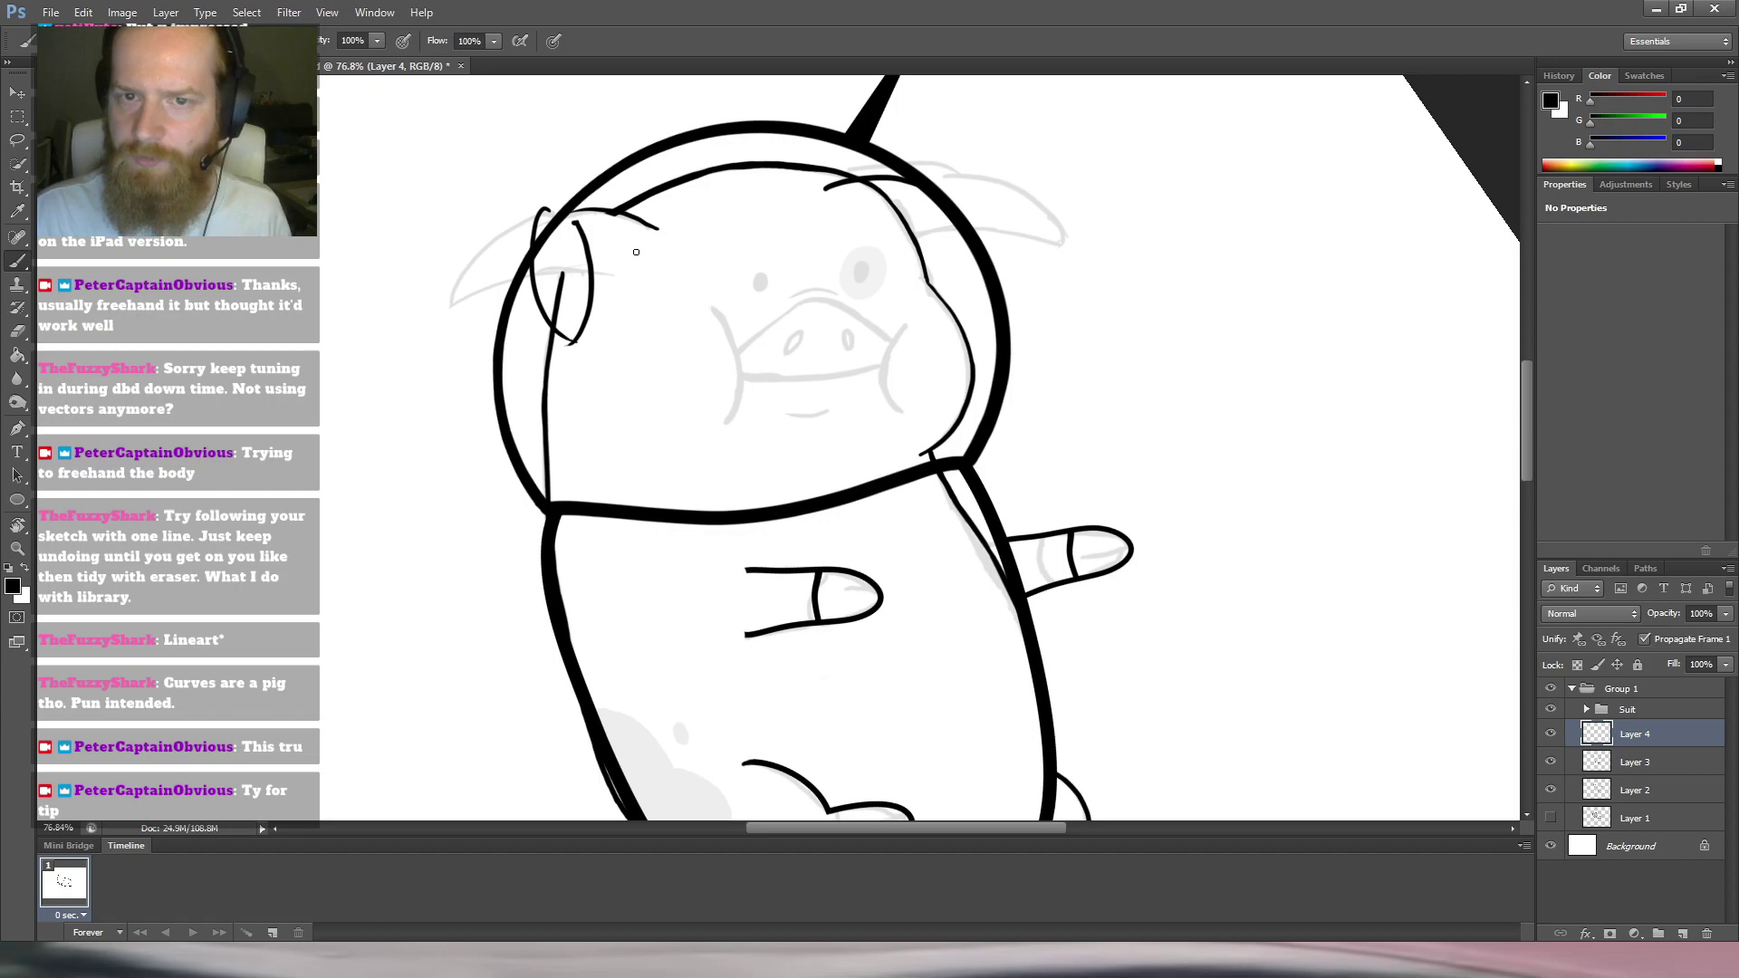
key("e")
left_click_drag(546, 206, 531, 229)
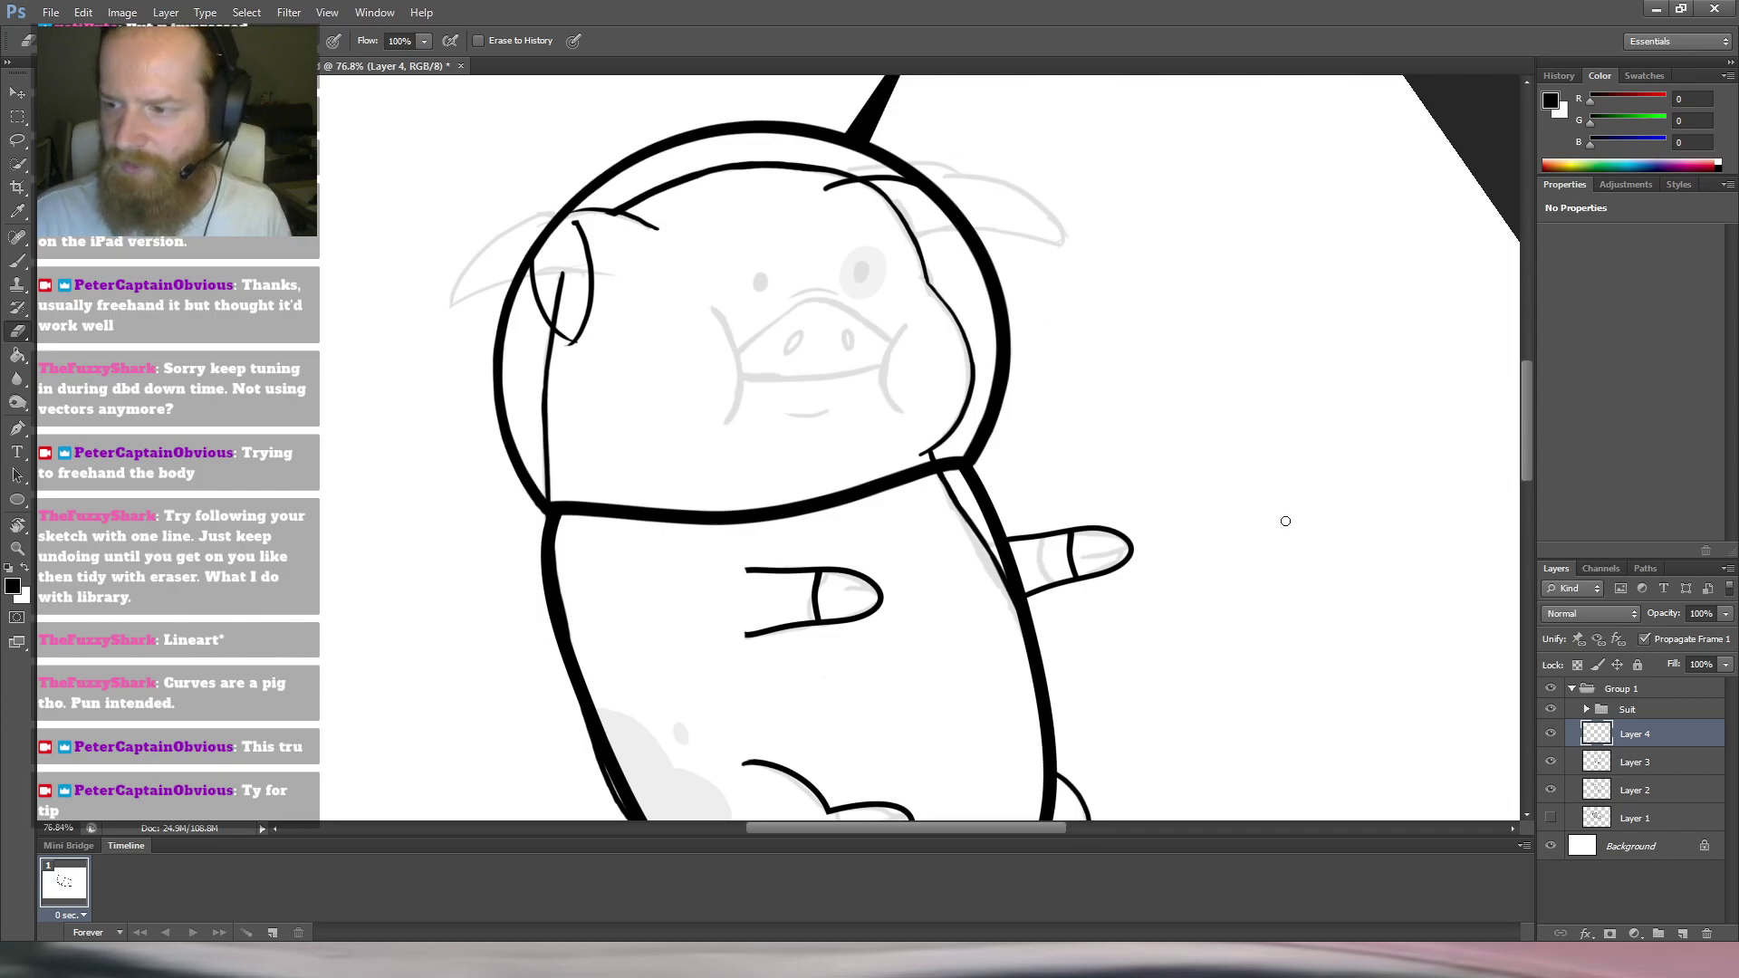
Draw the hanging sides of the eye-patch-side ear inside the helmet outline, and hide the Suit group.
key("b")
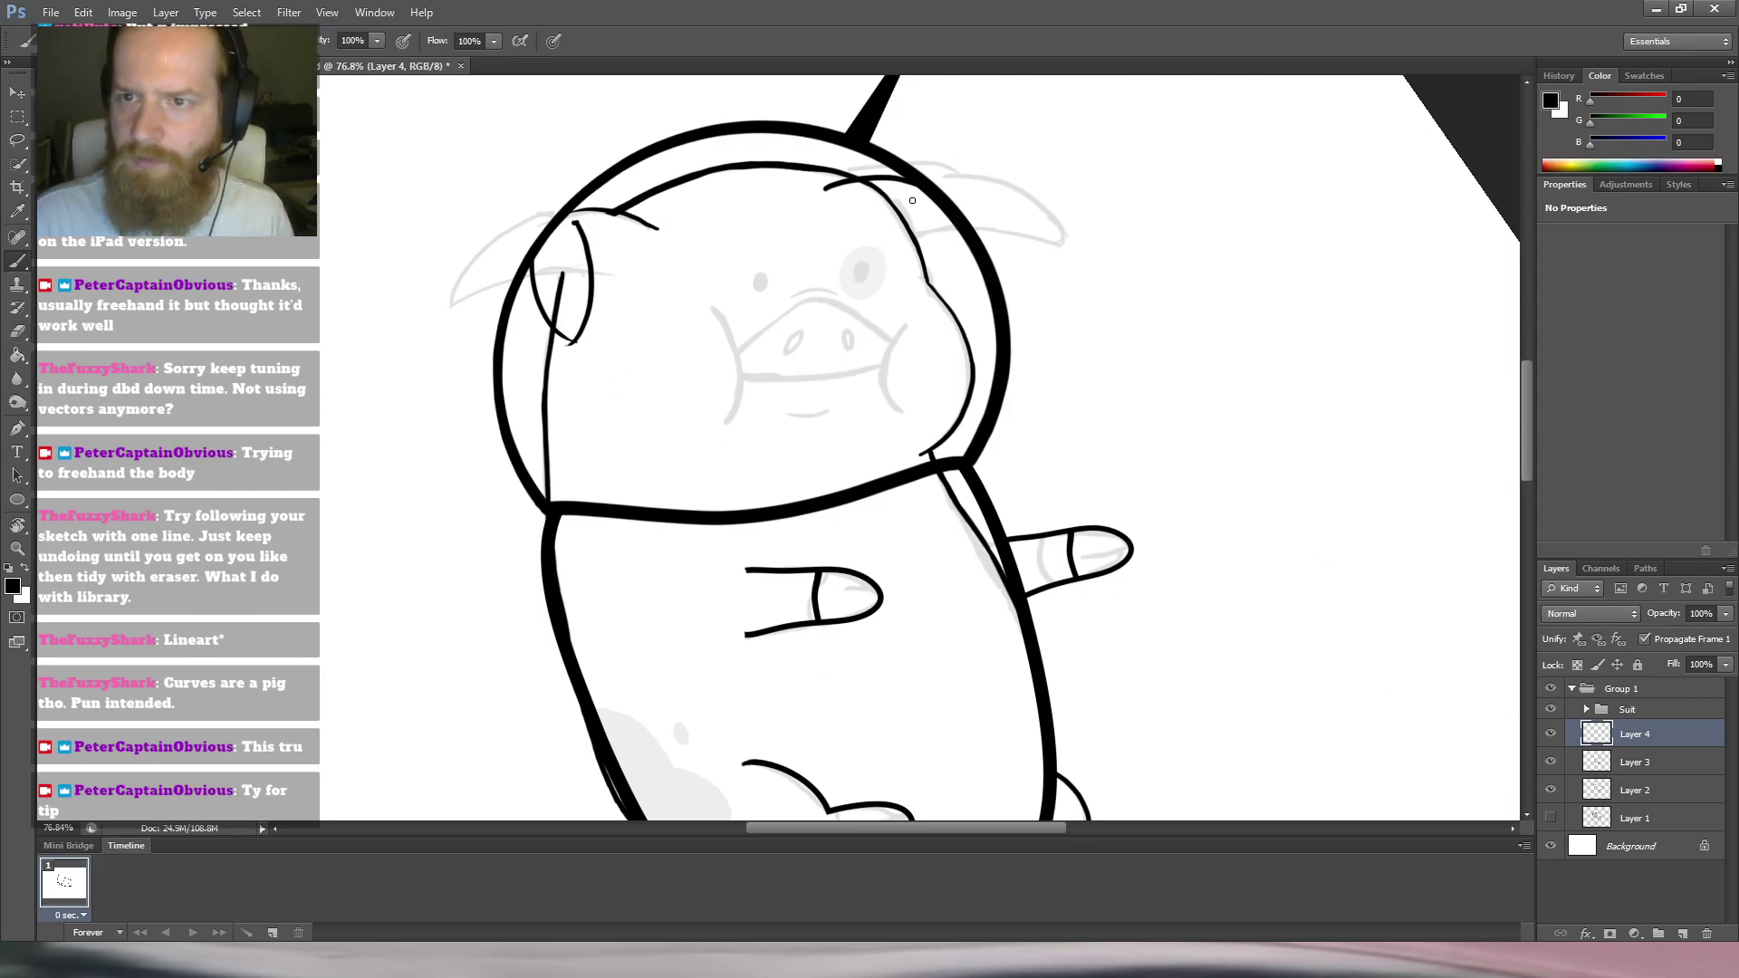
left_click_drag(913, 196, 936, 327)
key("e")
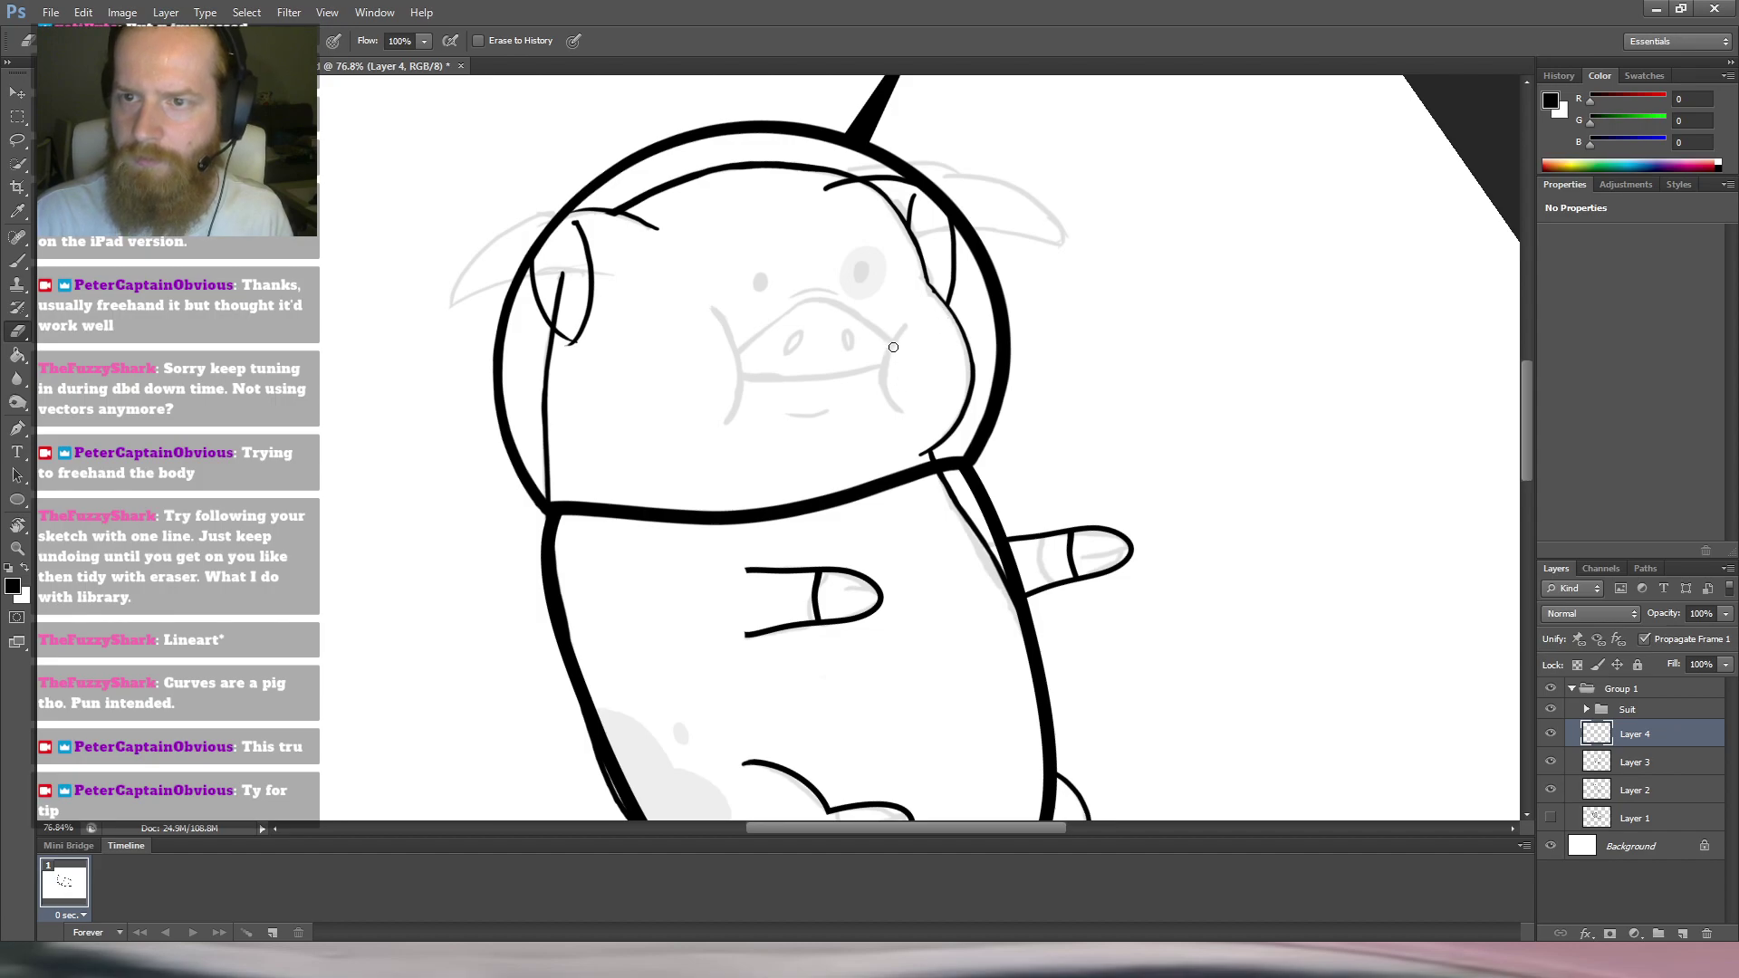
left_click_drag(1038, 301, 956, 309)
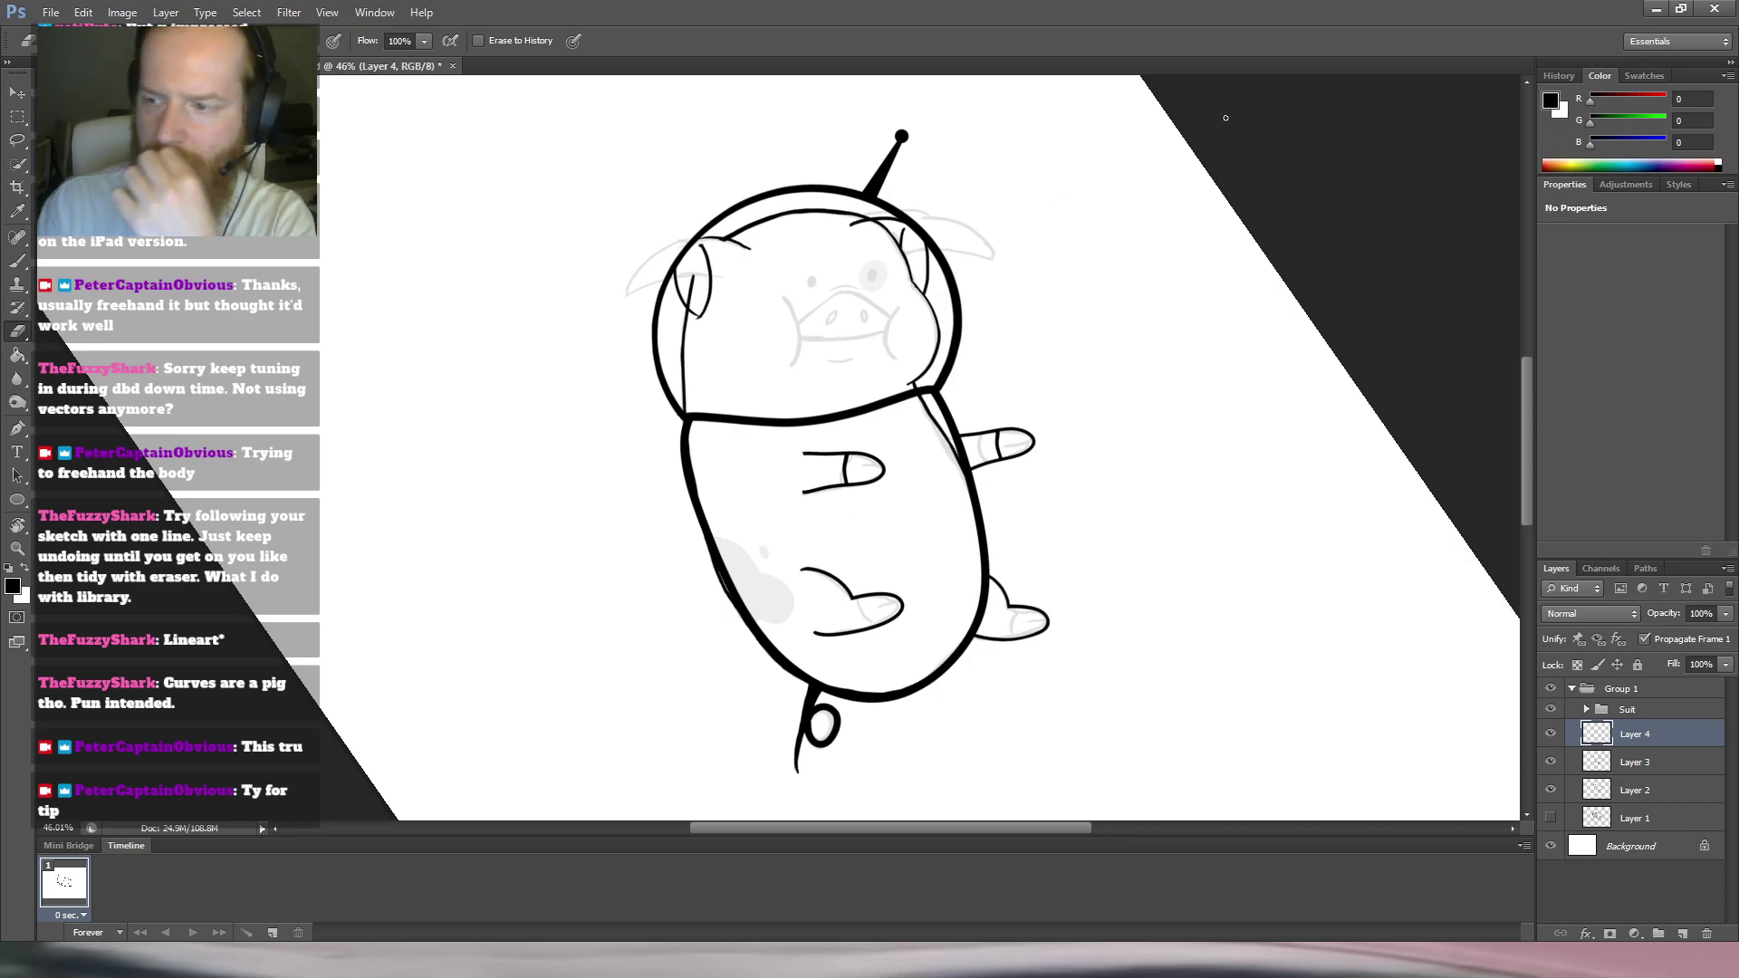
left_click(1551, 710)
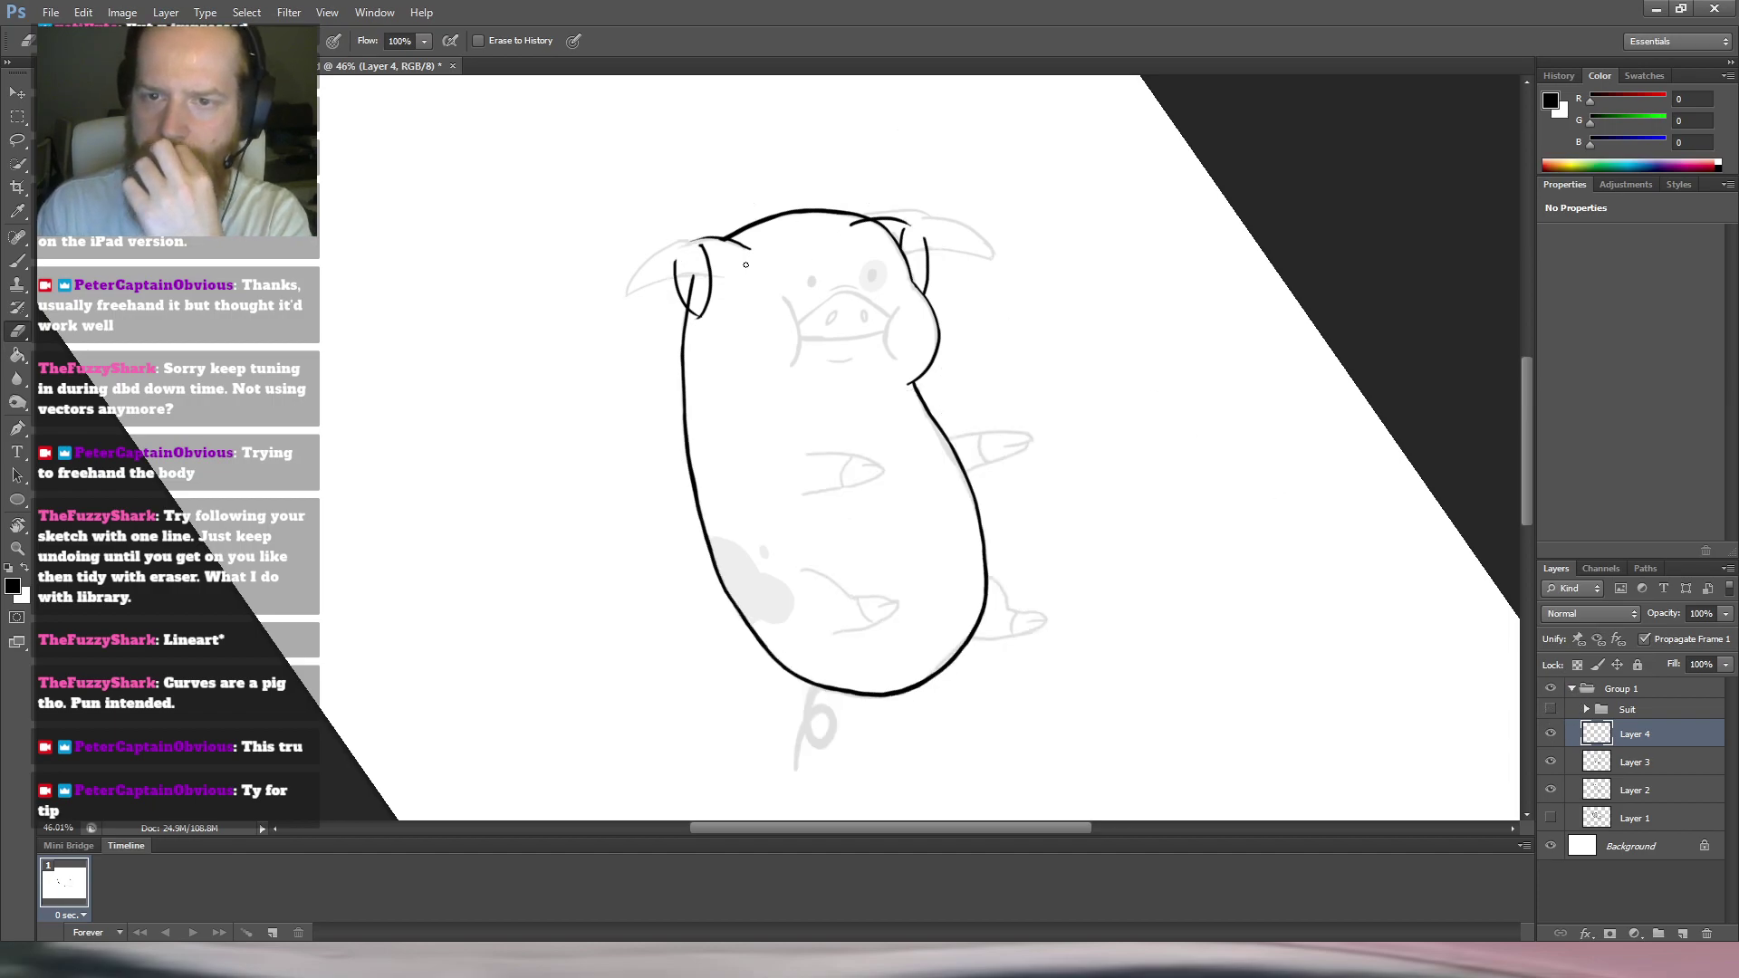
Lower Layer 4's opacity to 21% and hide the grey sketch on Layer 2.
scroll(680, 321, "up", 4)
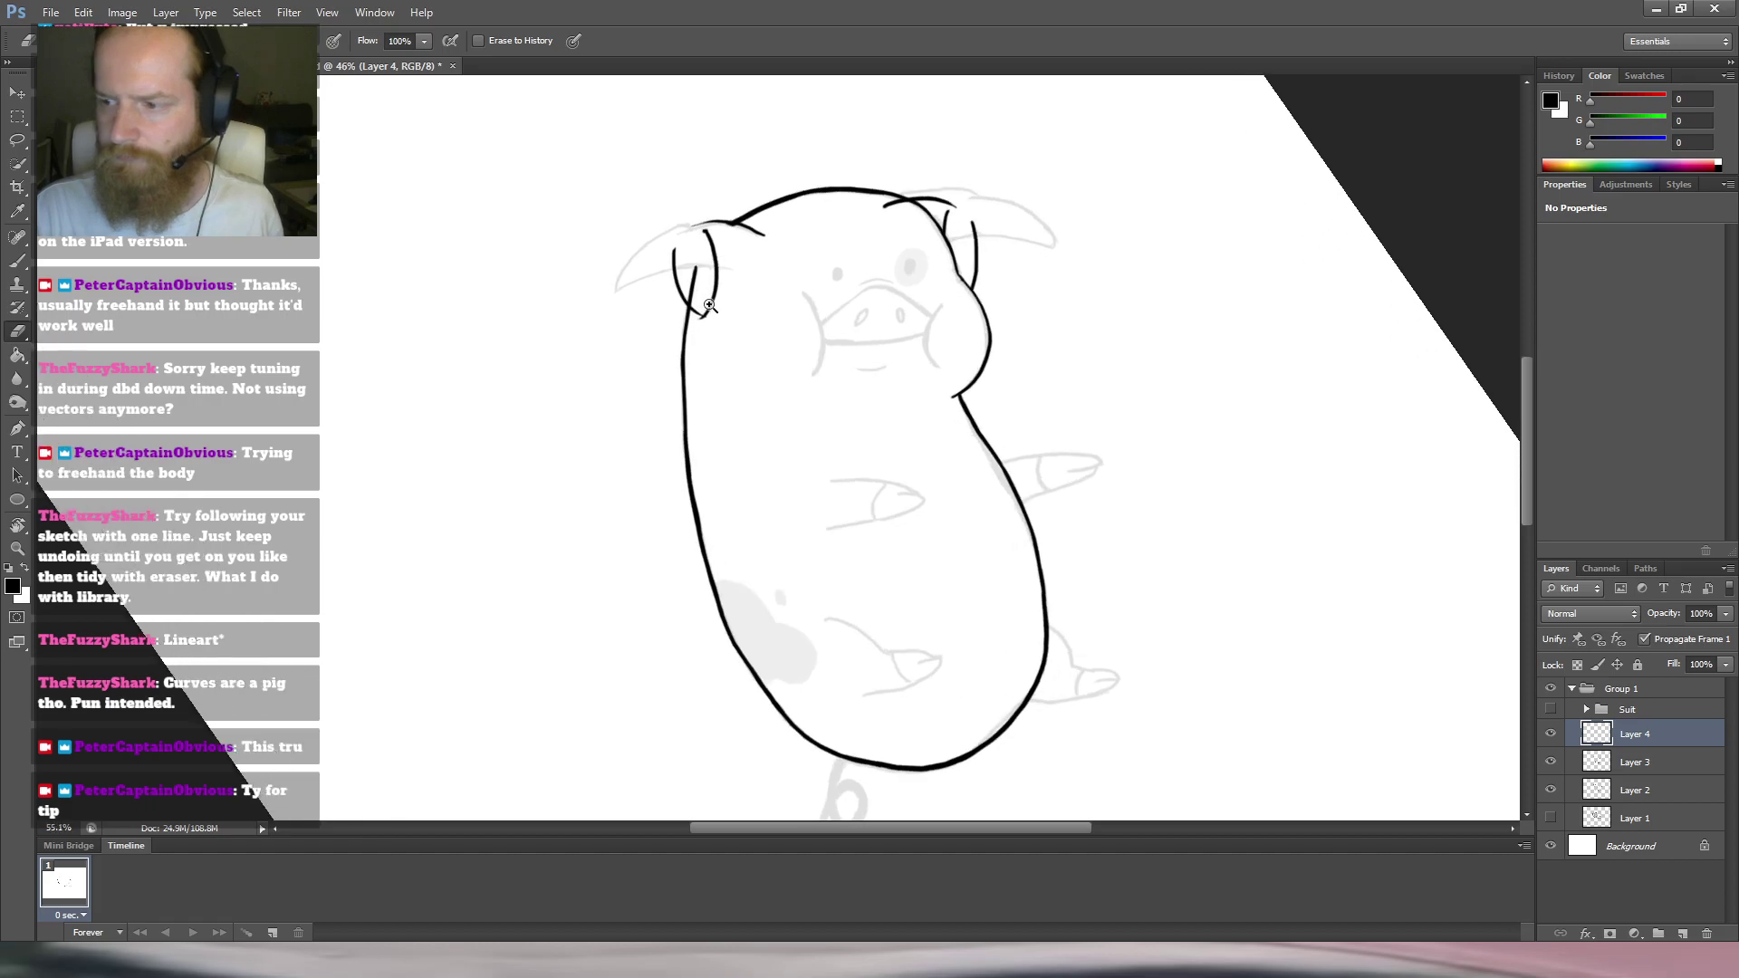
left_click_drag(786, 294, 674, 373)
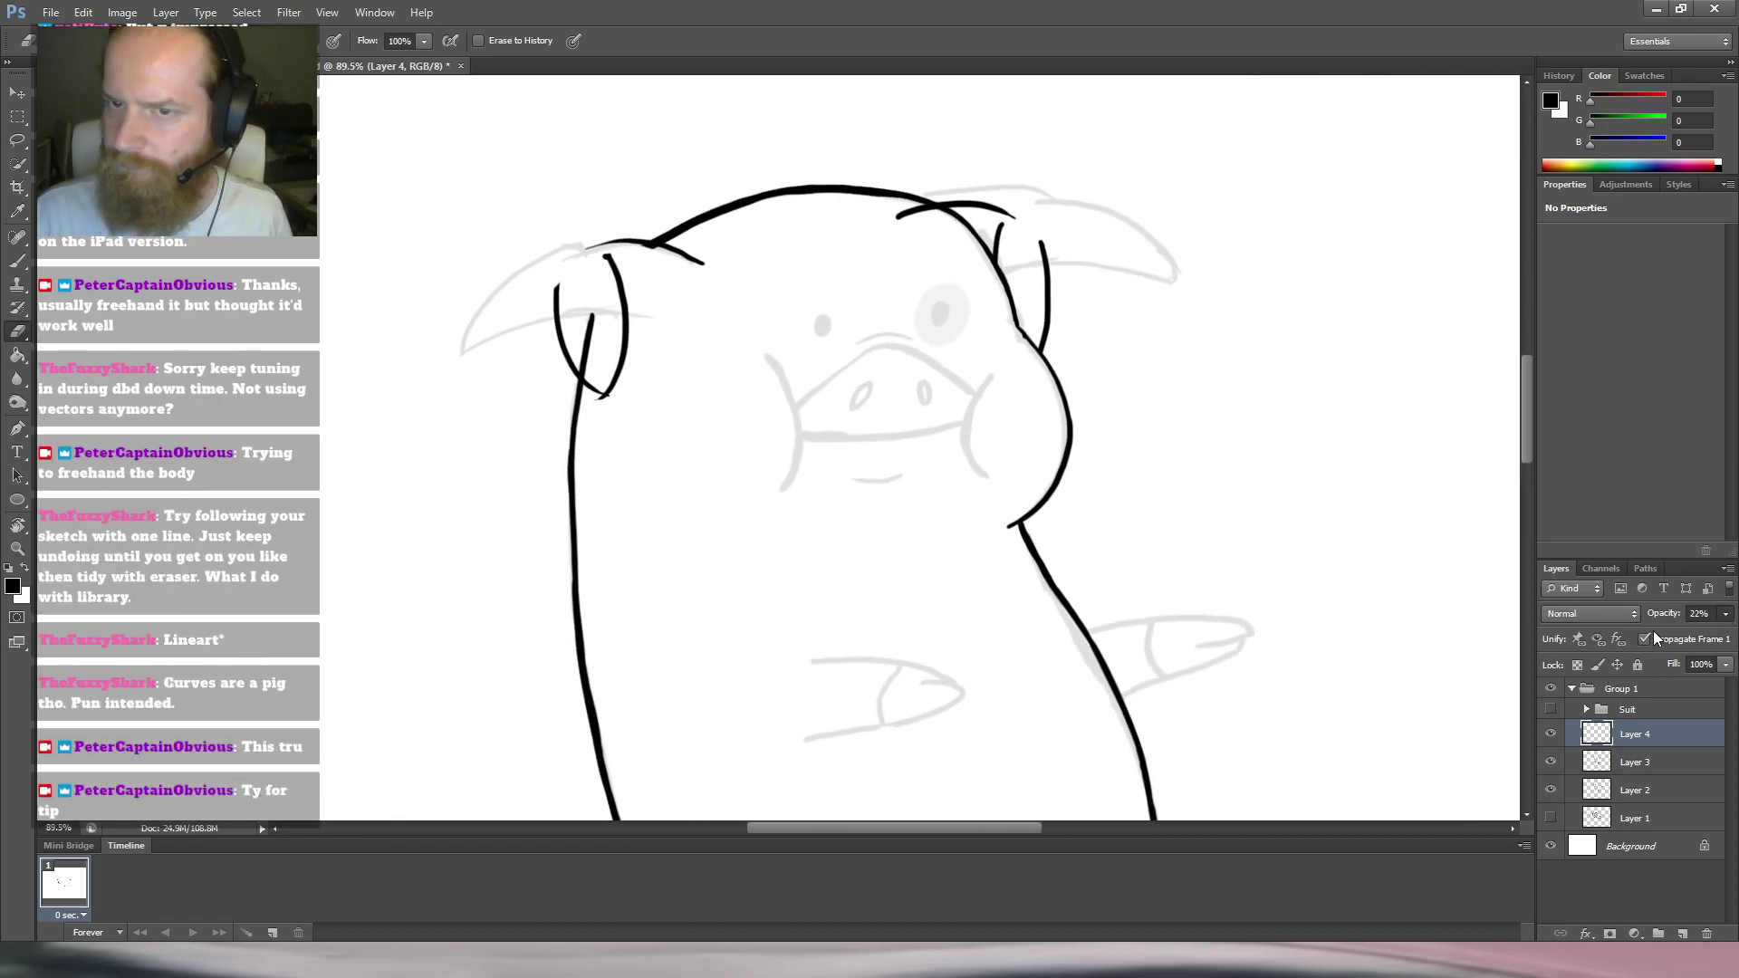
left_click_drag(1654, 631, 1650, 636)
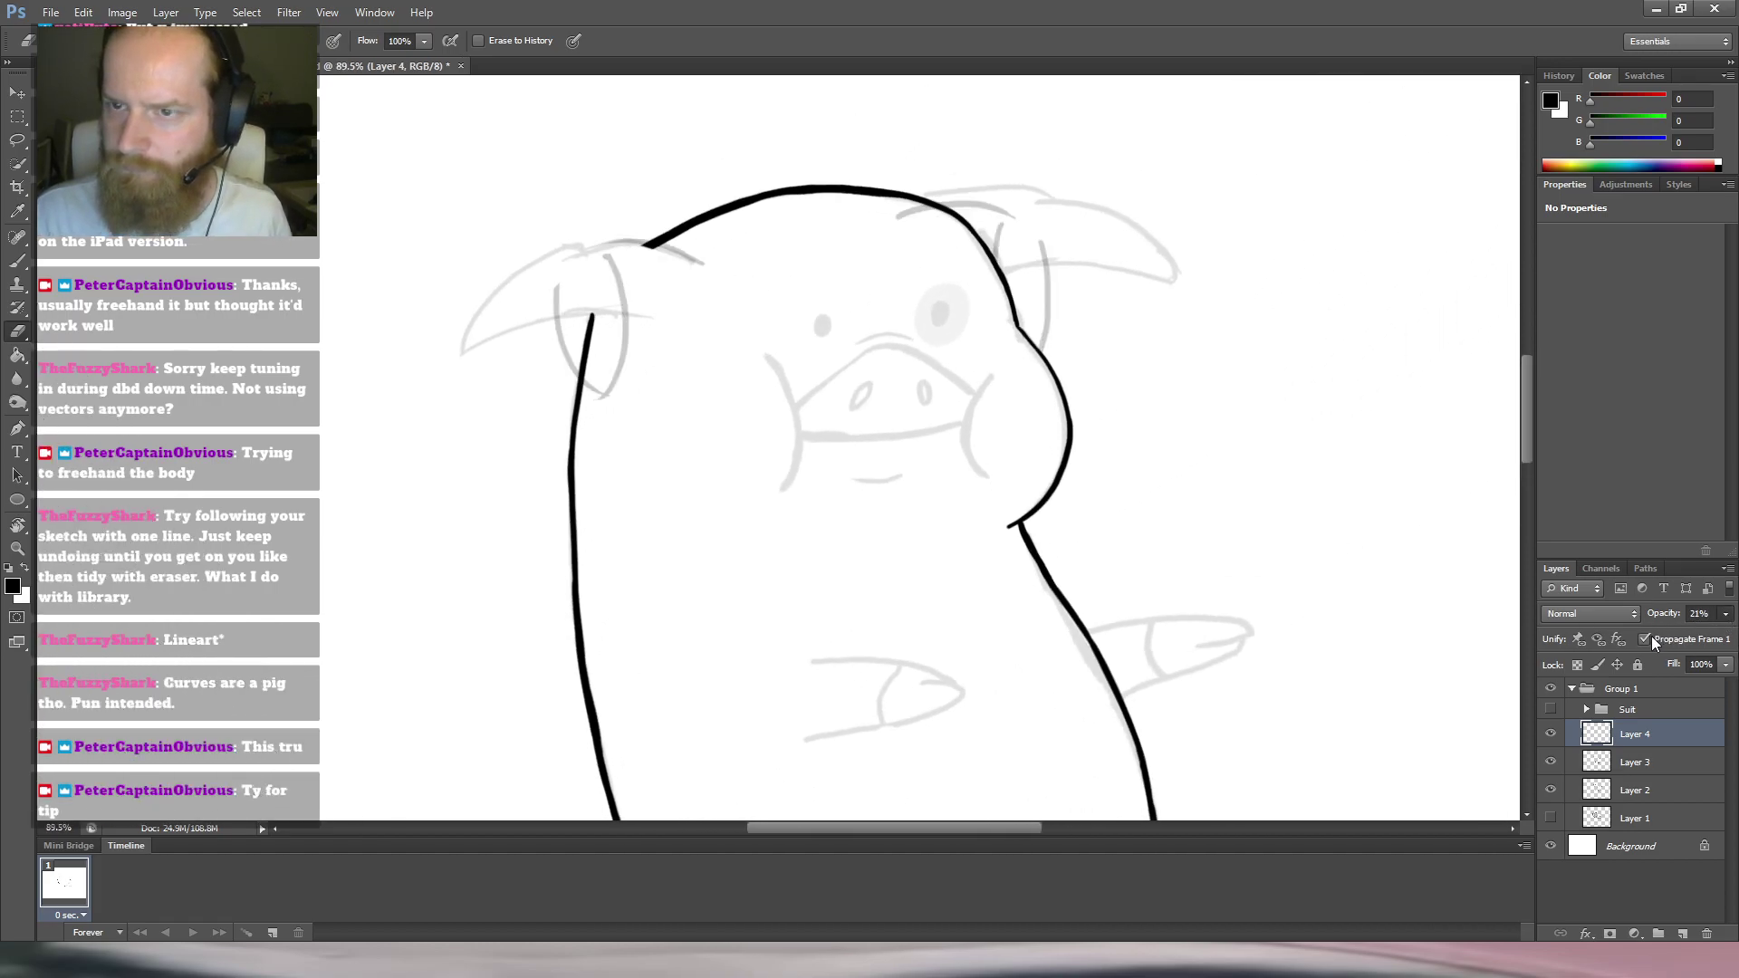
left_click(1552, 791)
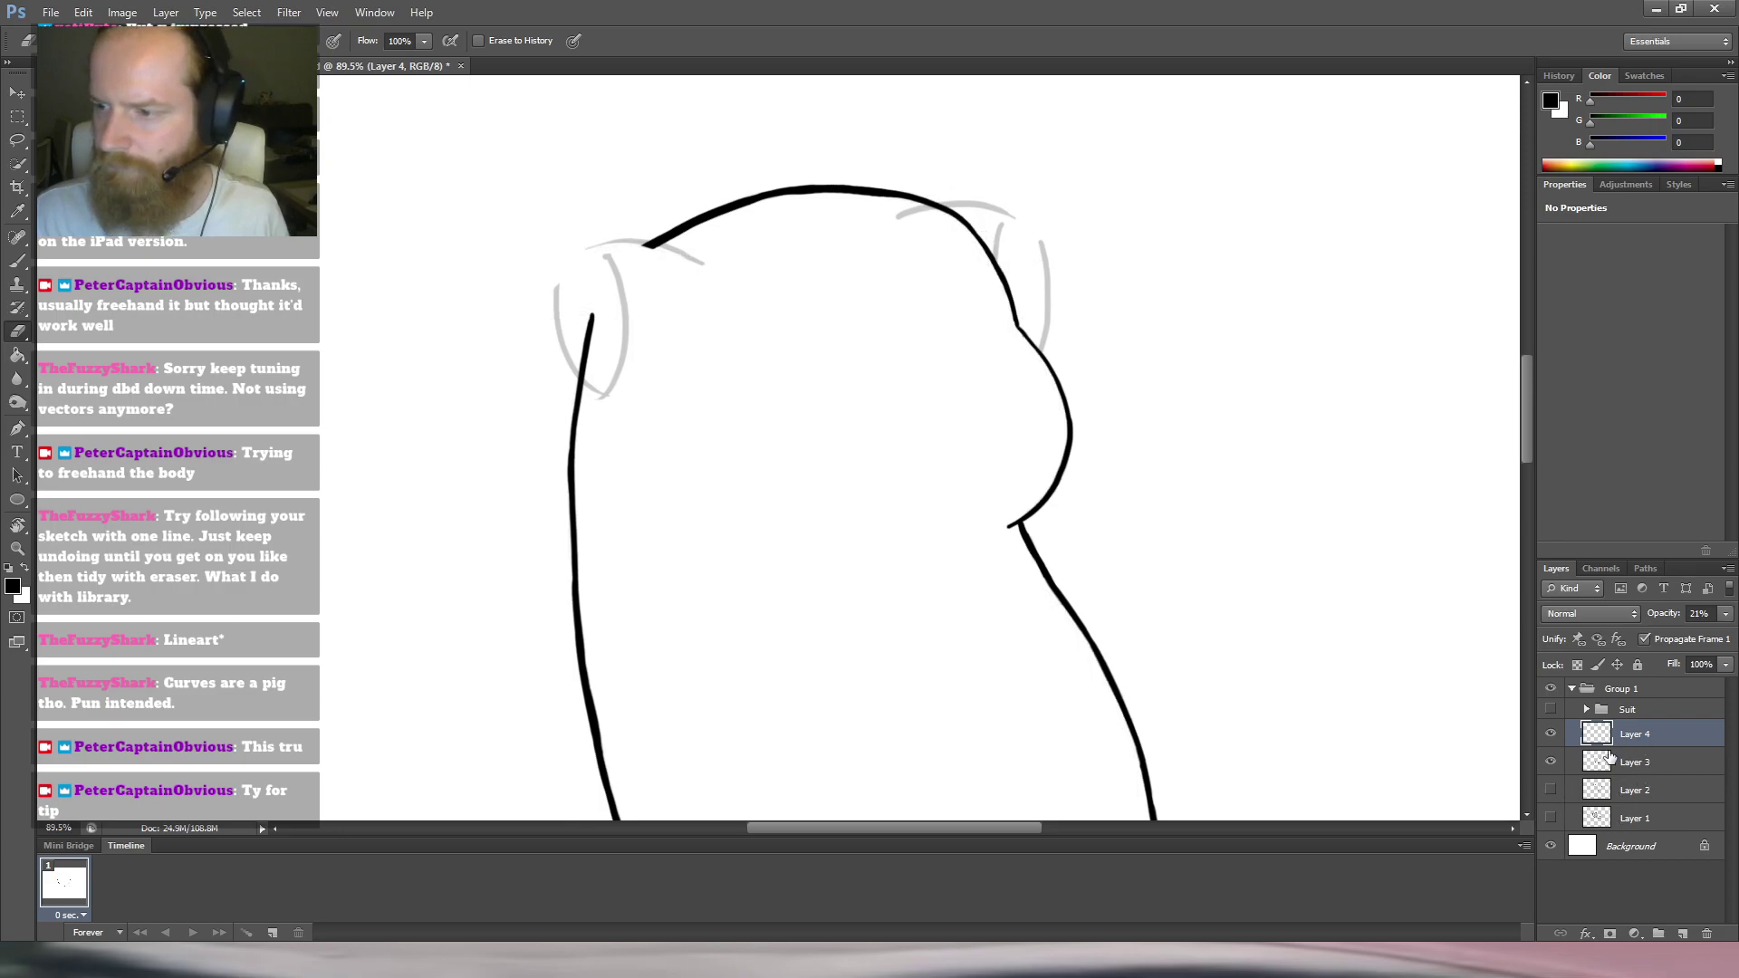
On Layer 3, ink the upper fold of the left ear in black, following the faint guide sketch.
left_click(1551, 734)
left_click(1552, 736)
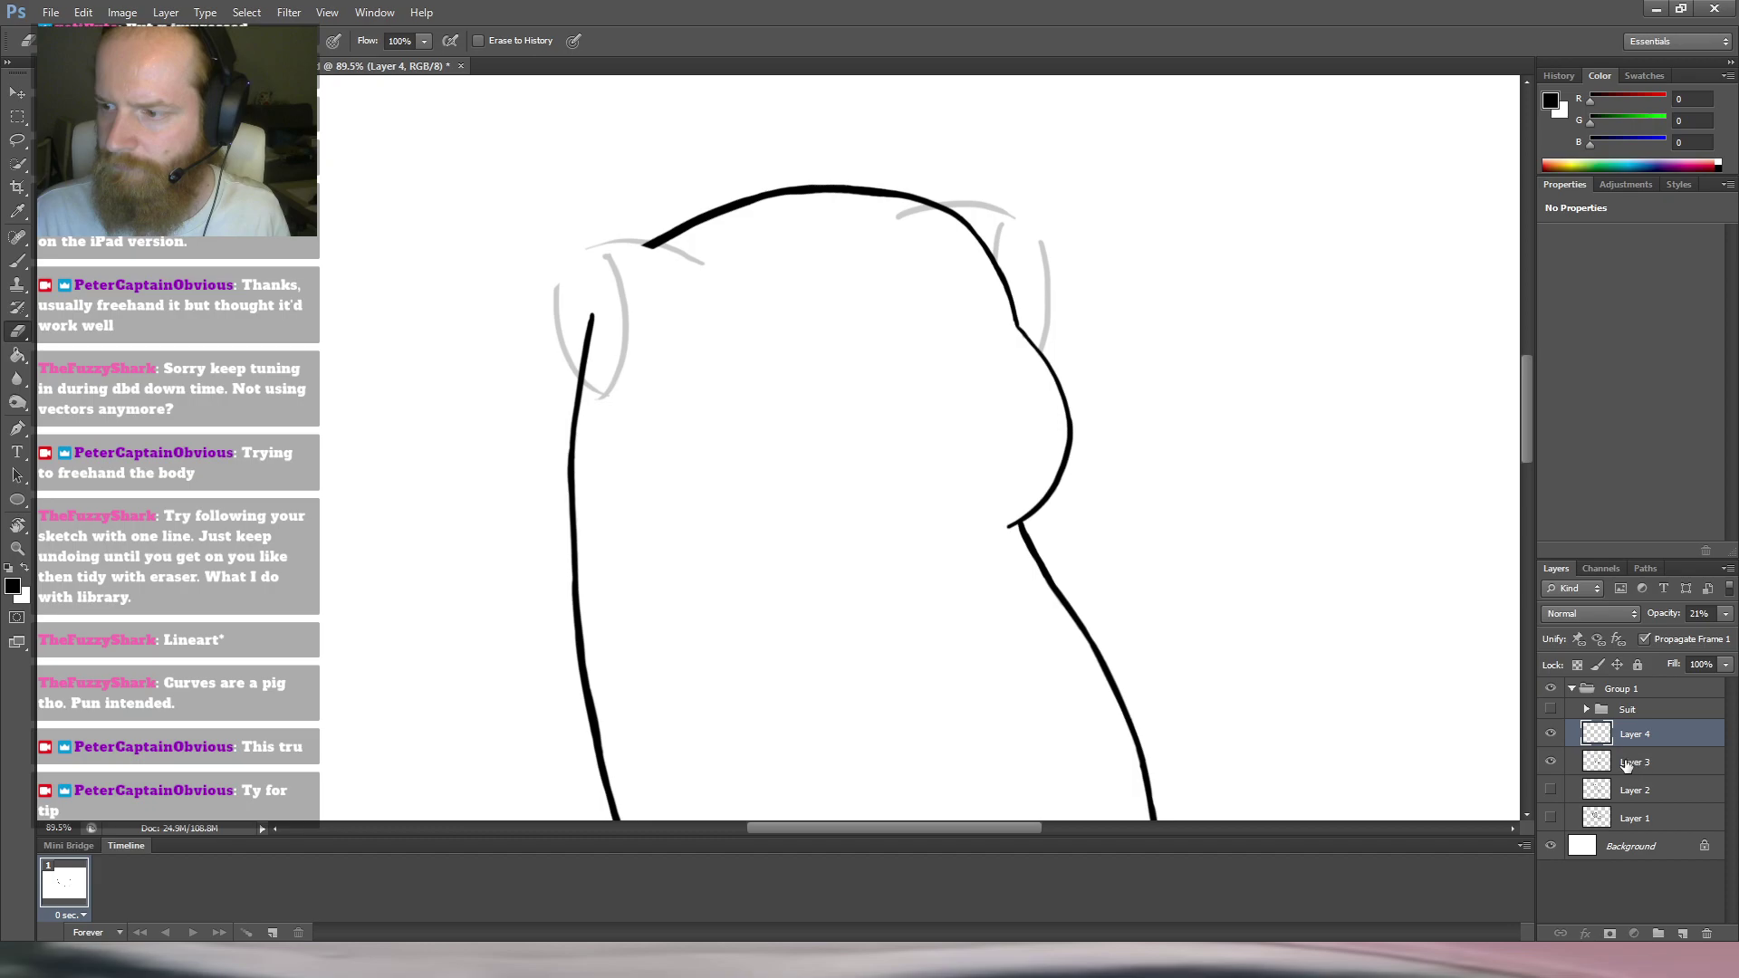
left_click(1629, 764)
left_click_drag(580, 354, 630, 323)
key("r")
mouse_move(827, 186)
left_mouse_down()
mouse_move(547, 167)
mouse_move(528, 187)
left_mouse_up()
key("b")
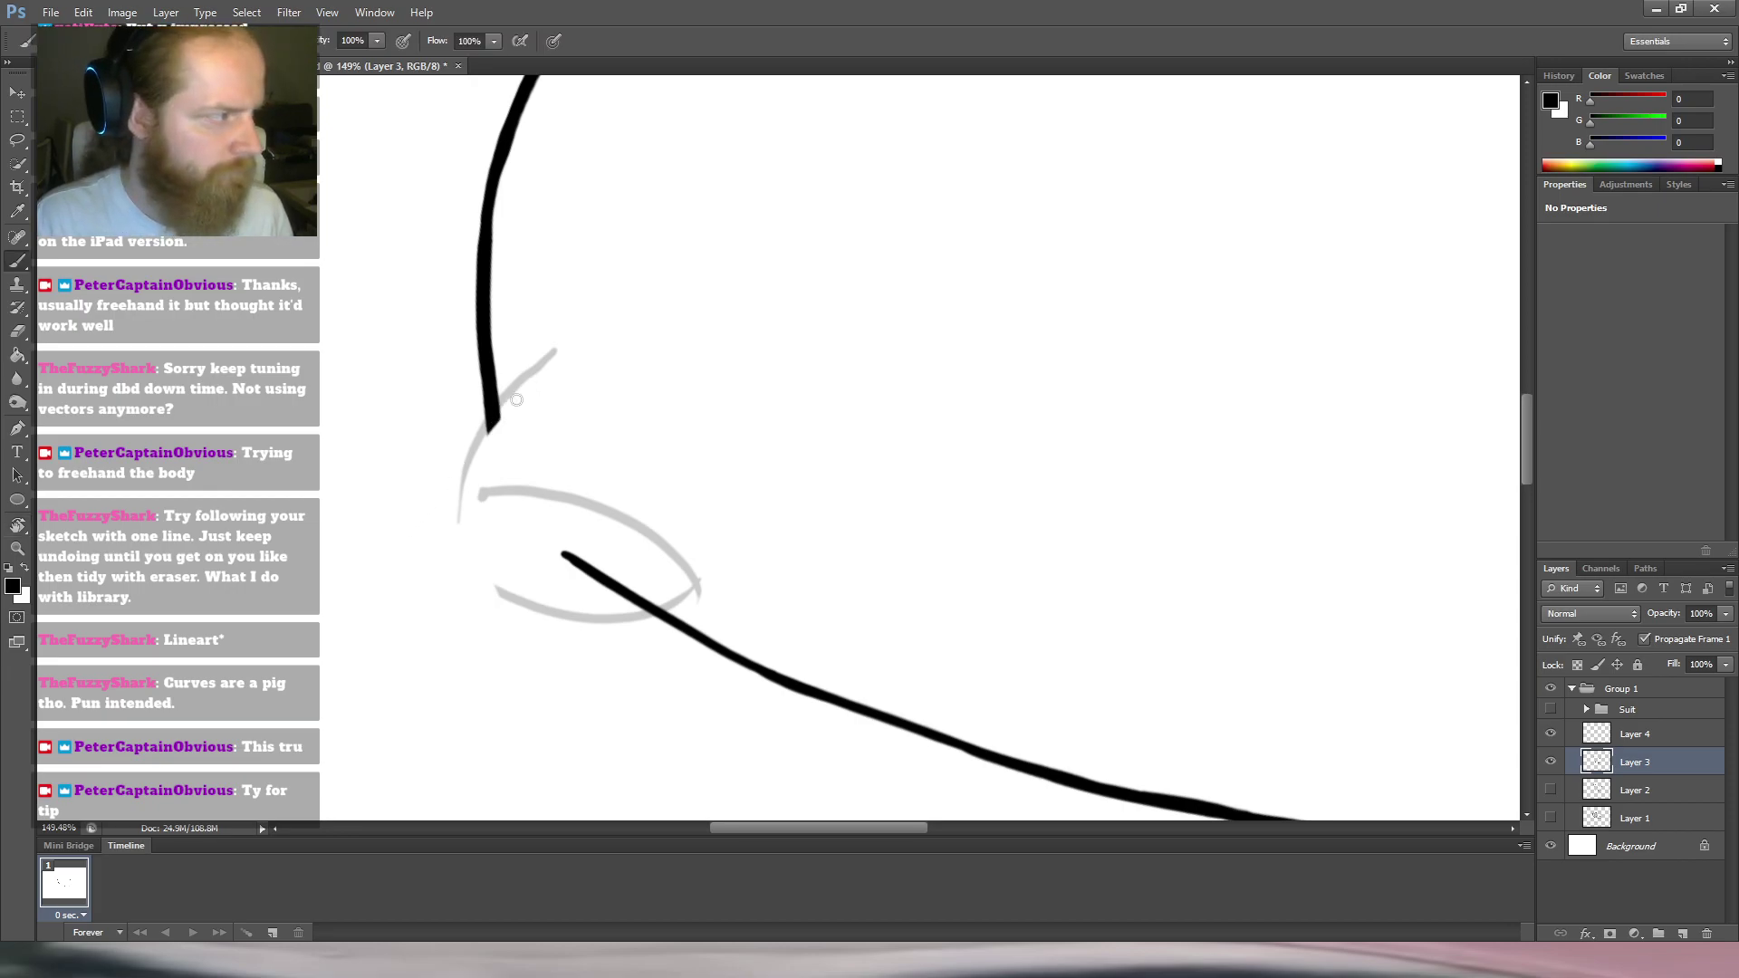
left_click_drag(545, 373, 456, 477)
mouse_move(490, 420)
left_mouse_down()
mouse_move(493, 479)
mouse_move(472, 444)
mouse_move(494, 467)
mouse_move(453, 545)
left_mouse_up()
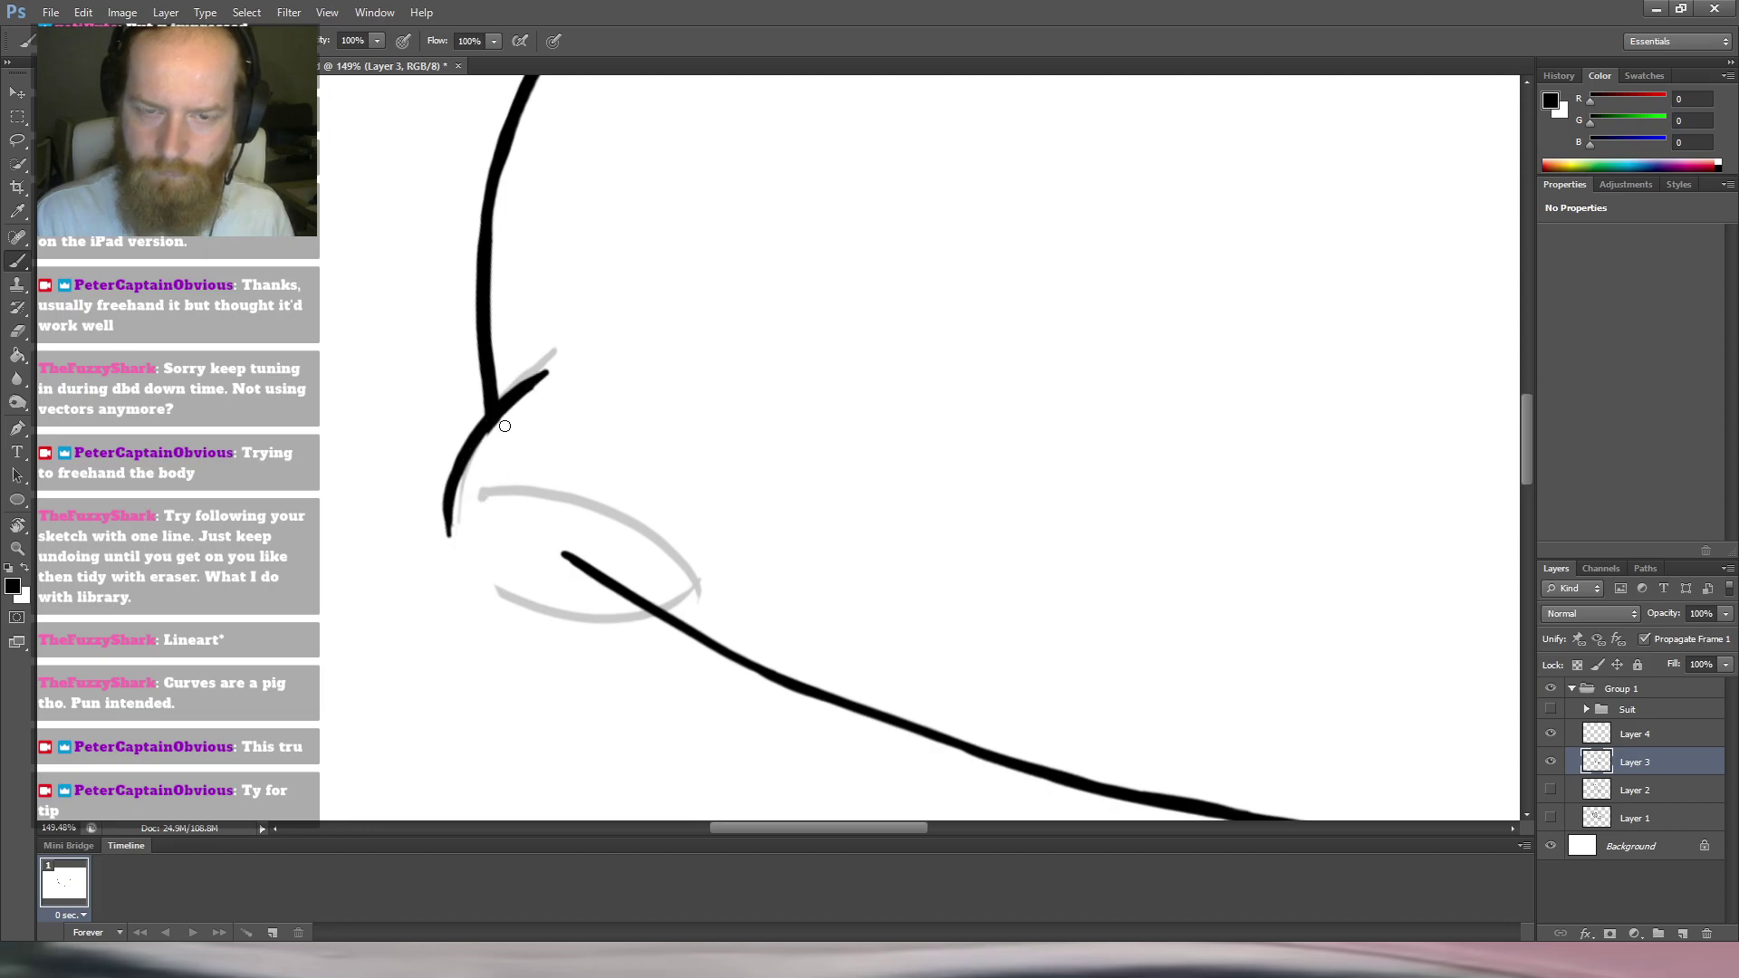
Erase the outer end of the fold line, redraw it along the guide and extend it to the ear's outer corner.
key("e")
mouse_move(435, 453)
left_mouse_down()
mouse_move(435, 547)
mouse_move(460, 455)
mouse_move(454, 519)
left_mouse_up()
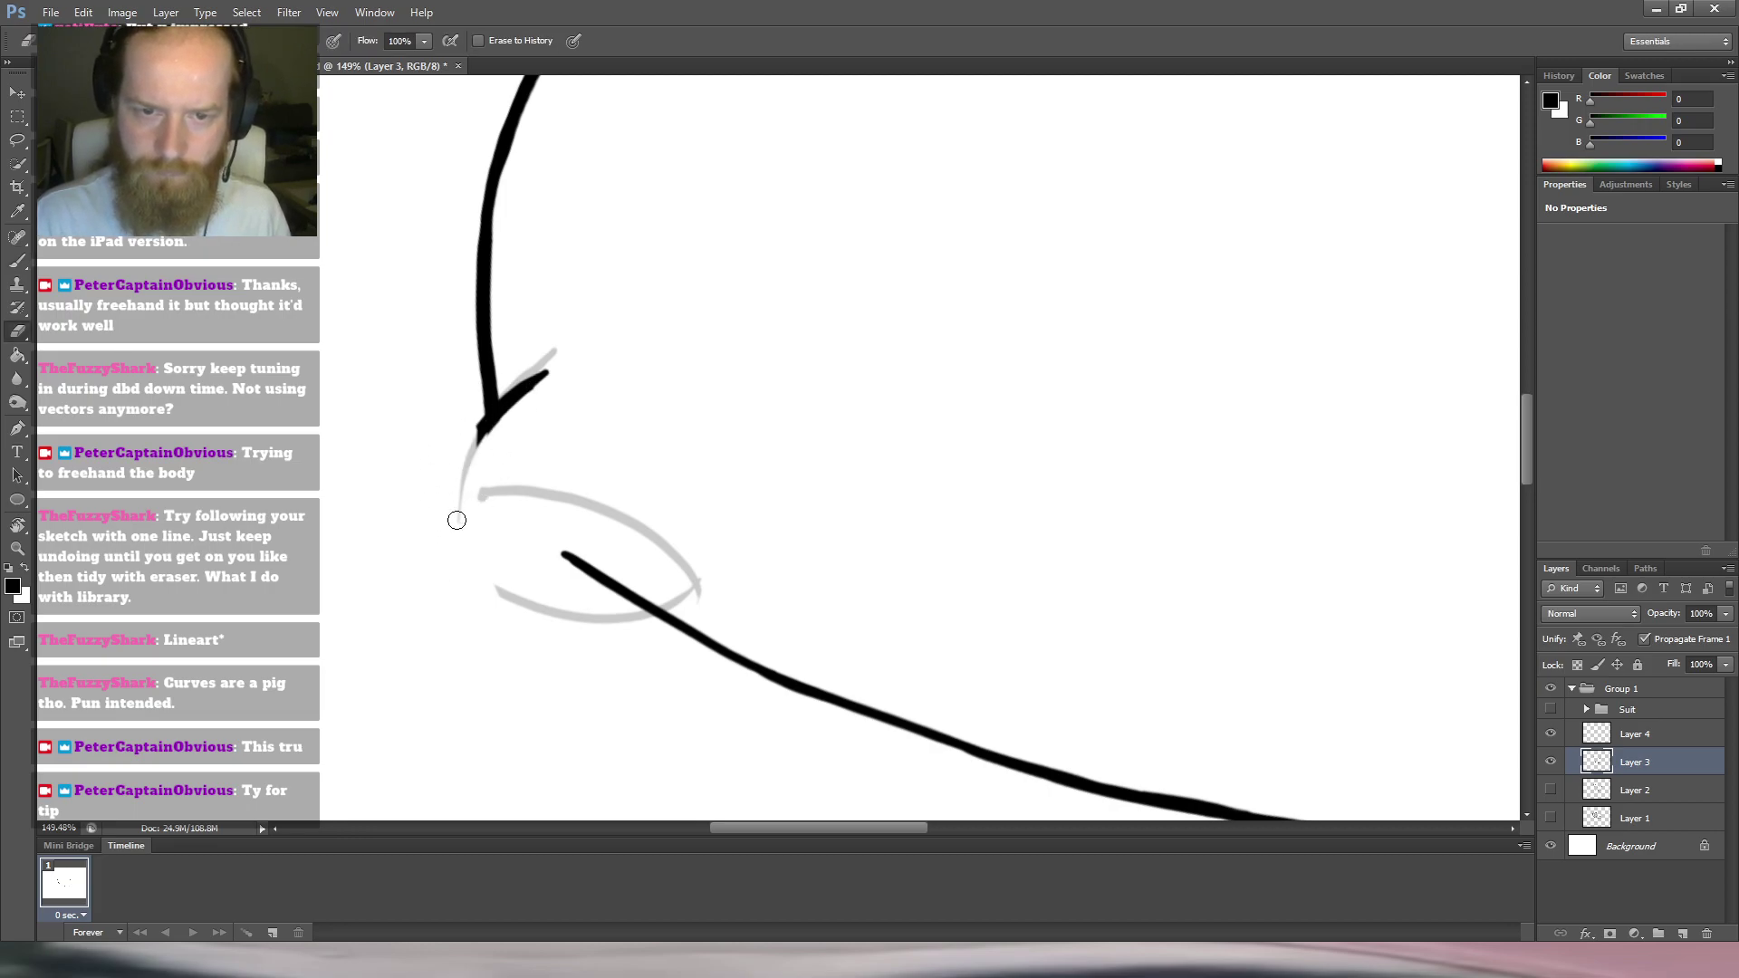
key("b")
left_click_drag(492, 416, 455, 503)
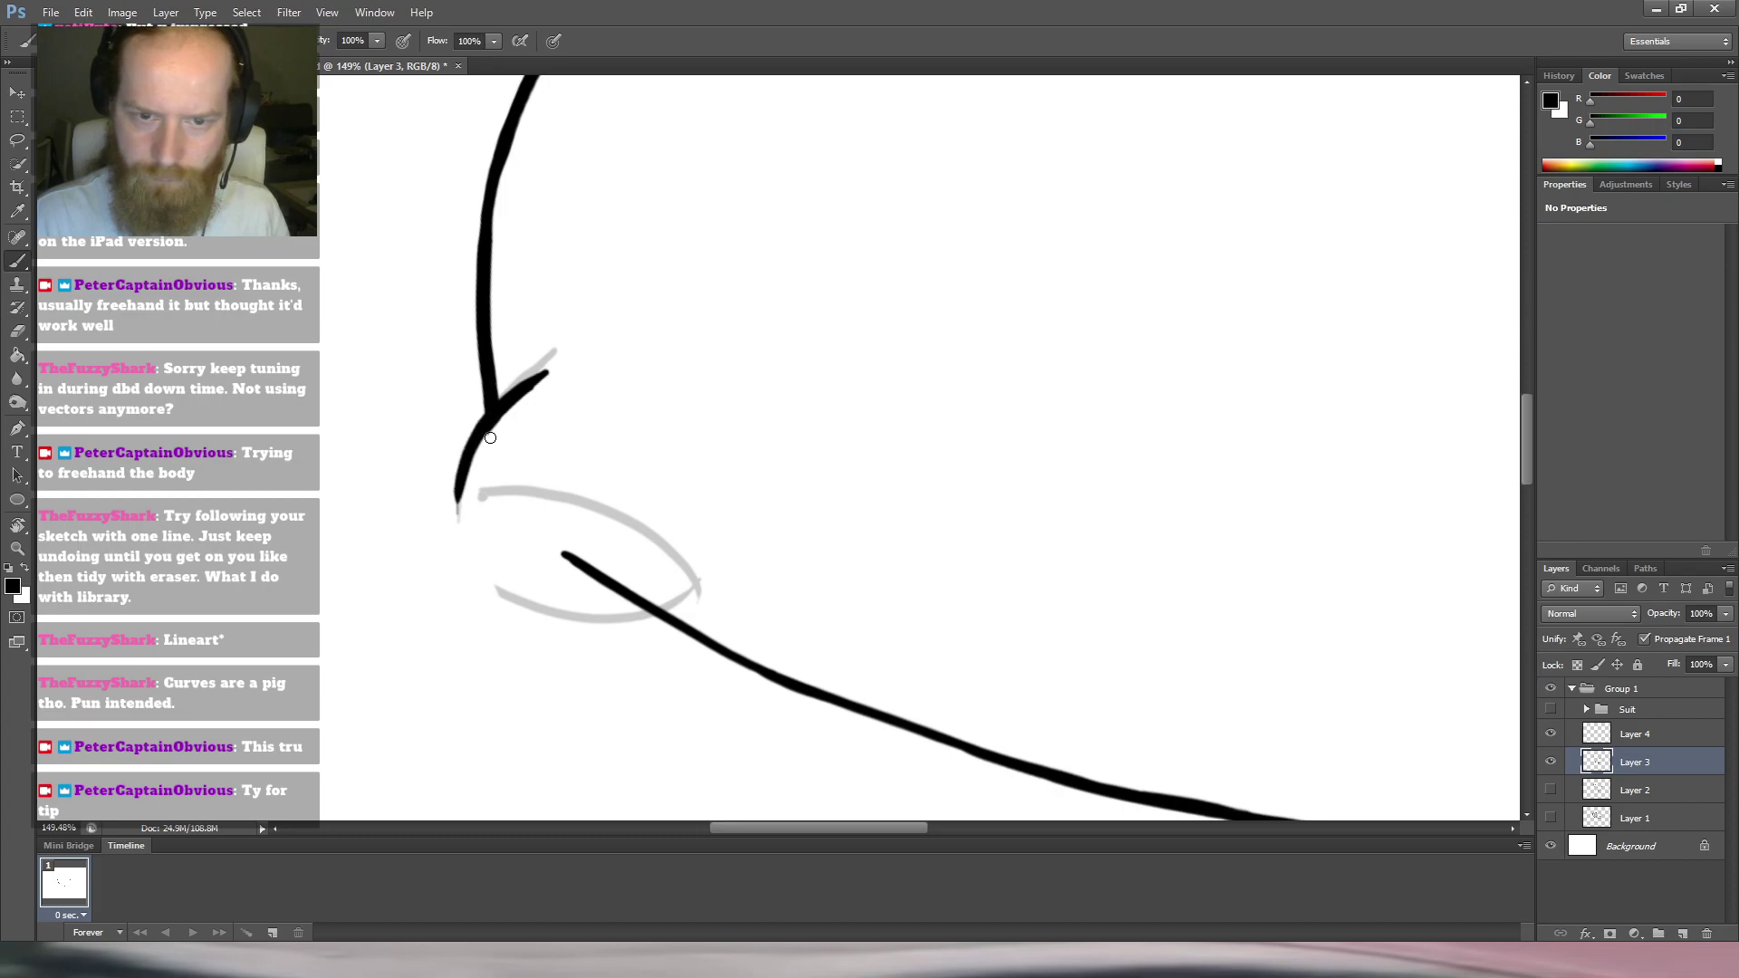
key("r")
mouse_move(668, 291)
left_mouse_down()
mouse_move(921, 399)
mouse_move(909, 335)
left_mouse_up()
left_click_drag(780, 334, 797, 444)
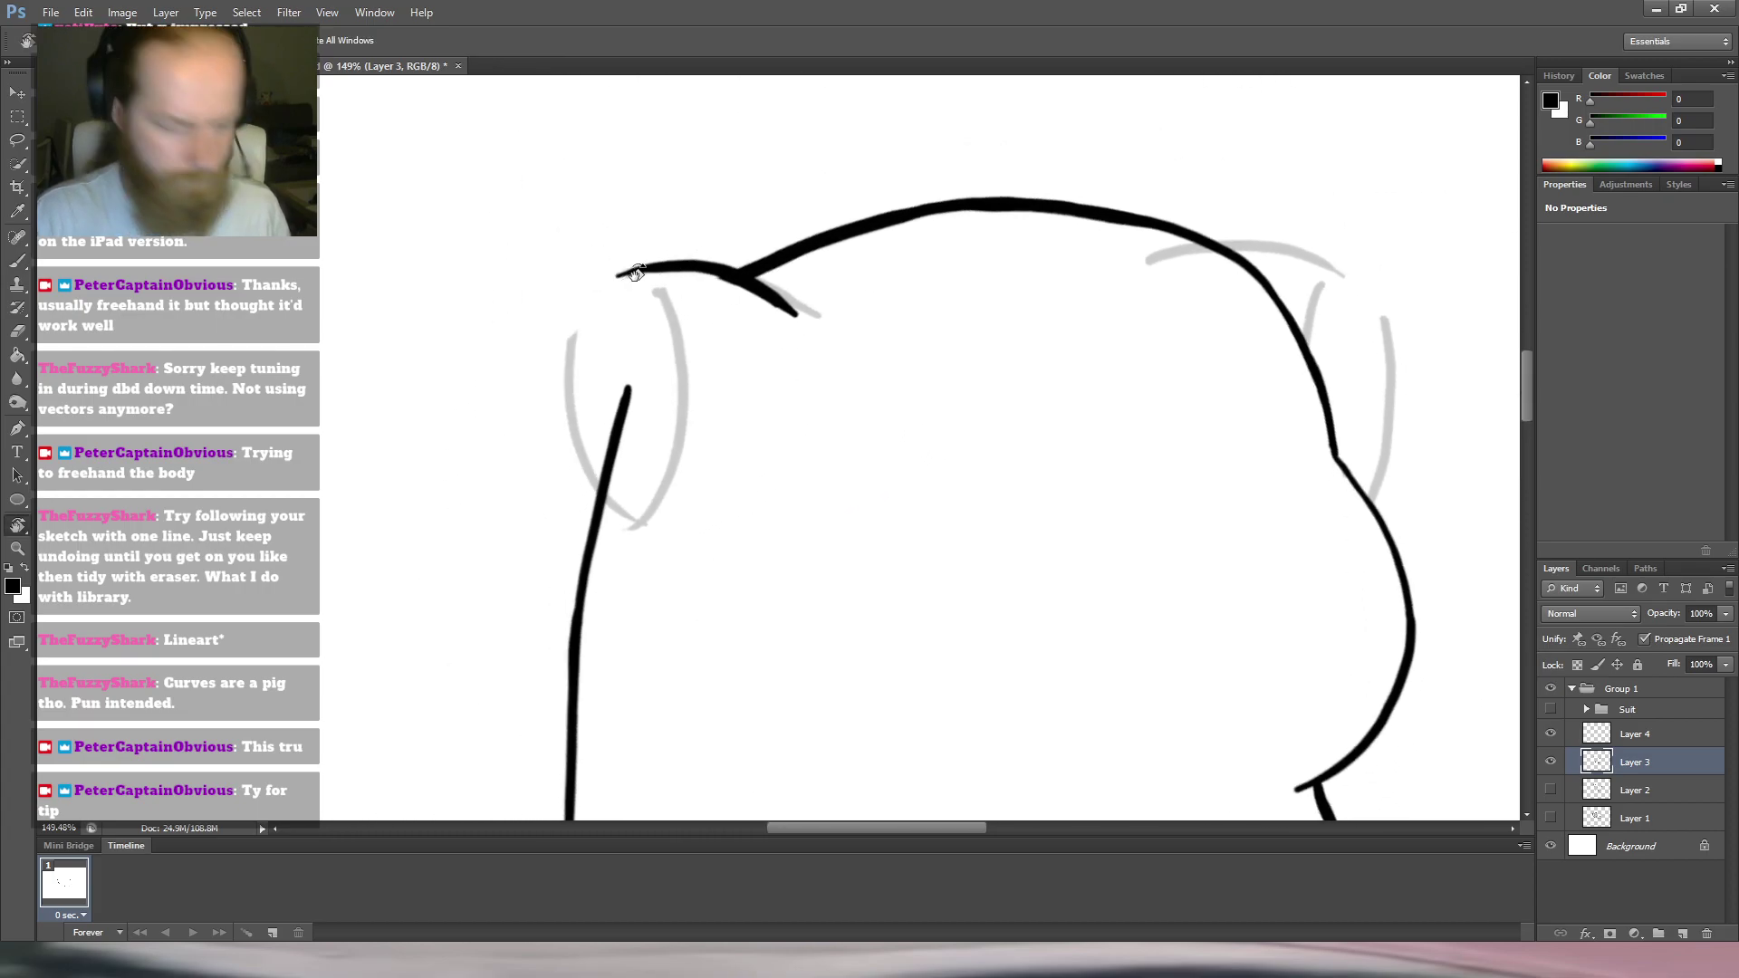
key("b")
left_click_drag(658, 265, 576, 288)
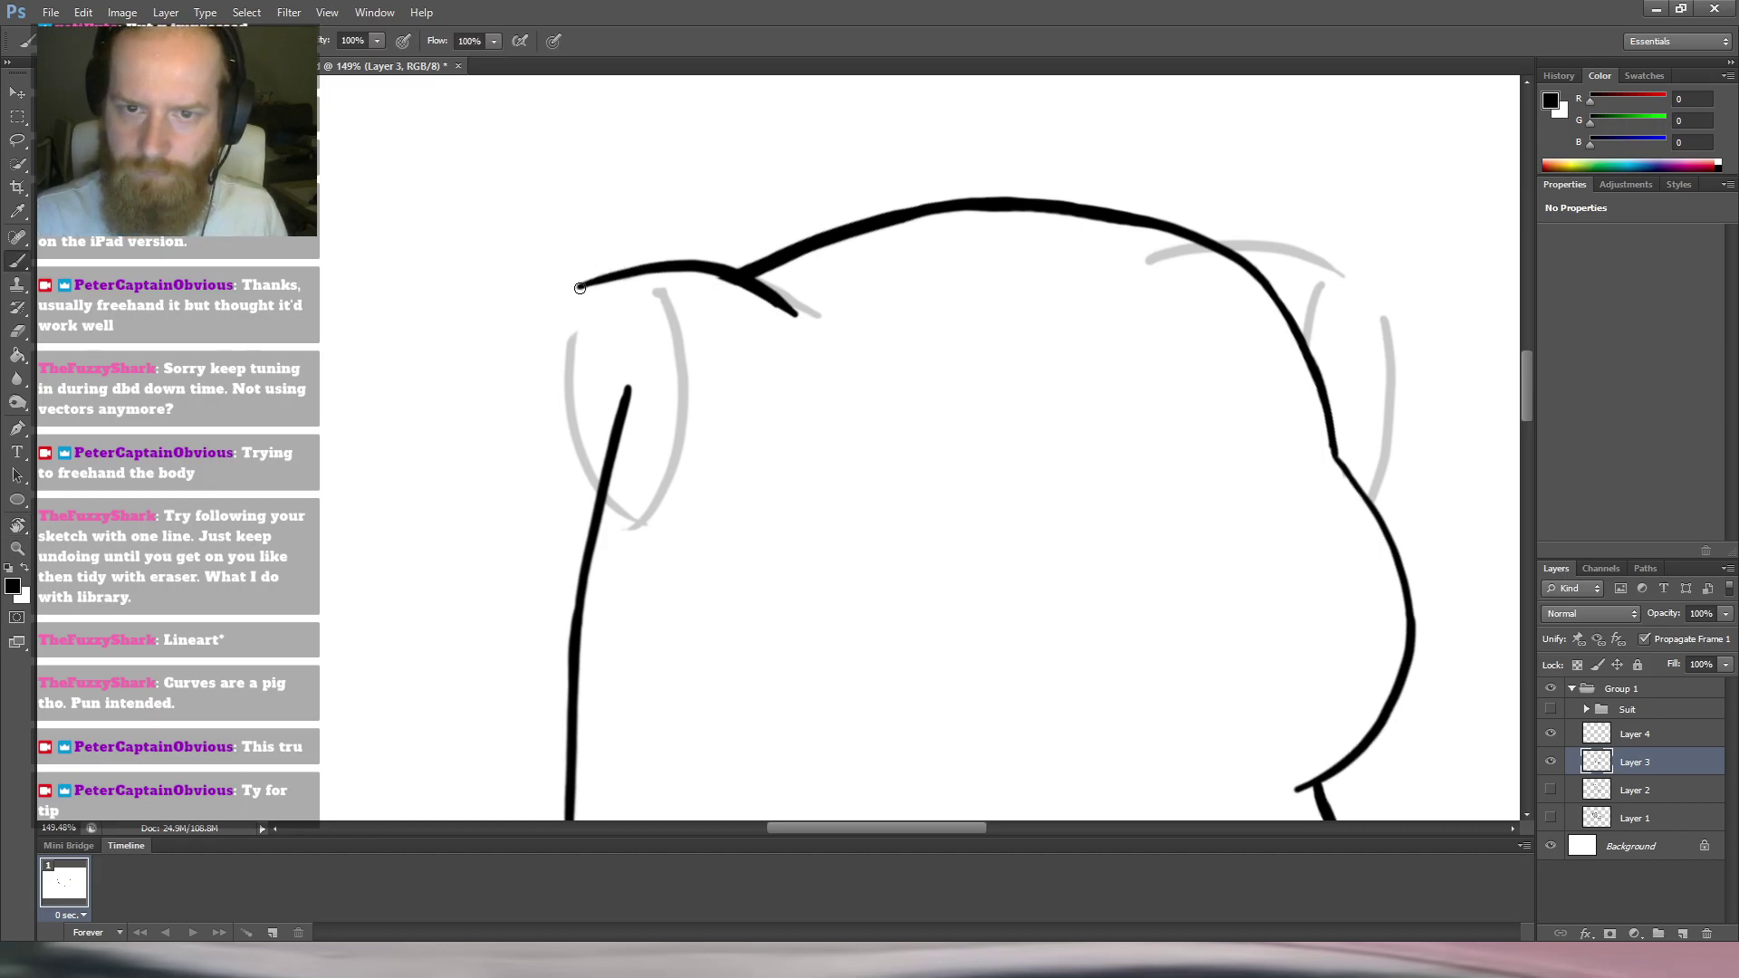
Ink the outer side of the left ear from its upper corner towards the tip, trimming the bump midway with the eraser.
mouse_move(583, 285)
left_mouse_down()
mouse_move(576, 457)
mouse_move(639, 534)
left_mouse_up()
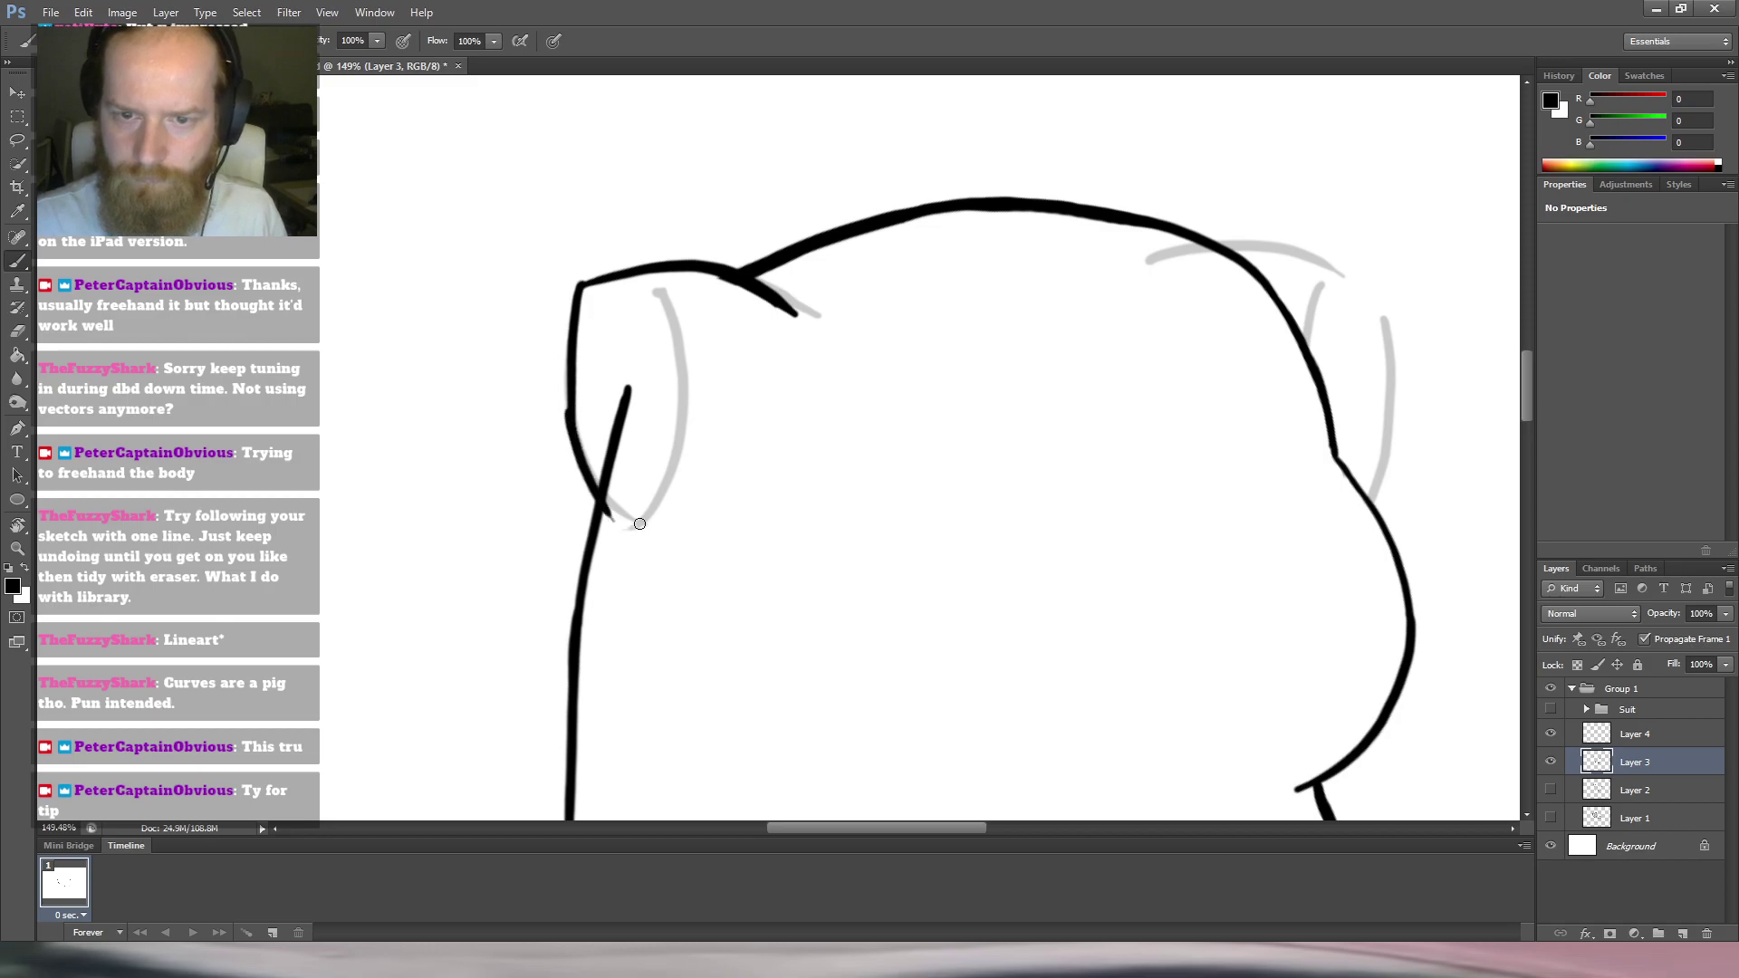
key("e")
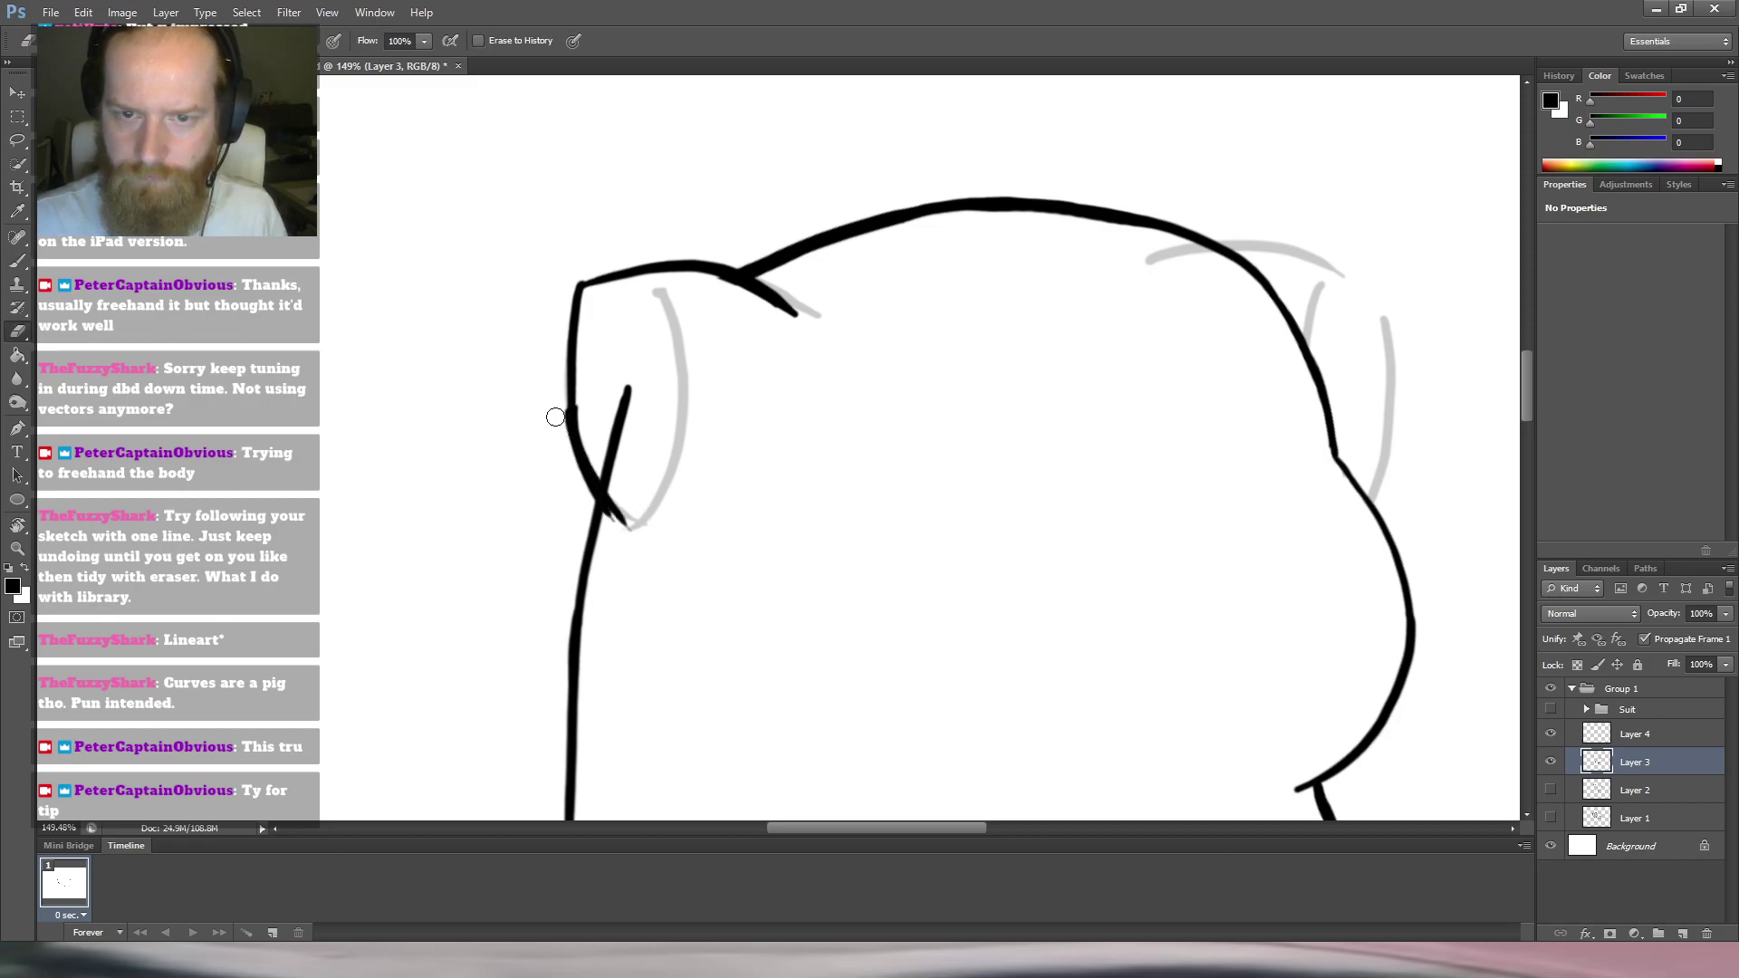
mouse_move(561, 410)
left_mouse_down()
mouse_move(559, 454)
mouse_move(560, 393)
left_mouse_up()
Undo the lower part of the ear's outer side and redraw it as a smooth curve down to the tip.
key("space")
key("r")
mouse_move(746, 227)
left_mouse_down()
mouse_move(807, 194)
mouse_move(795, 214)
left_mouse_up()
key("b")
key("ctrl+alt+z")
key("ctrl+alt+z")
key("ctrl+alt+z")
key("ctrl+alt+z")
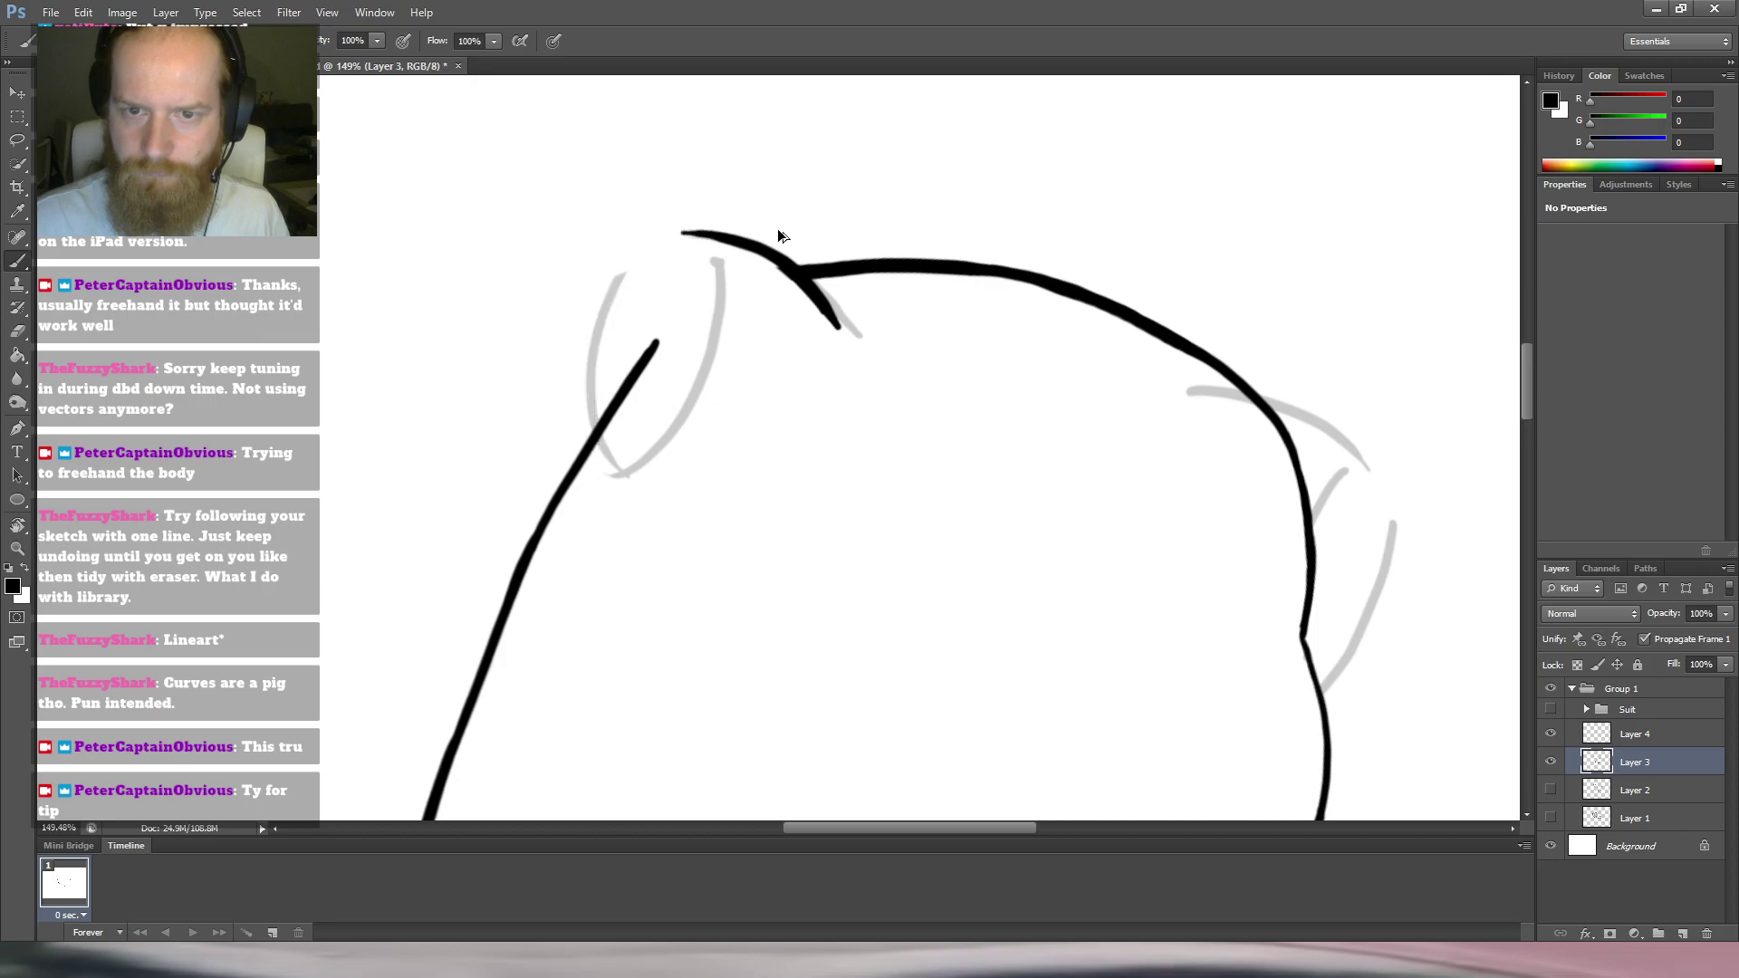
key("ctrl+shift+z")
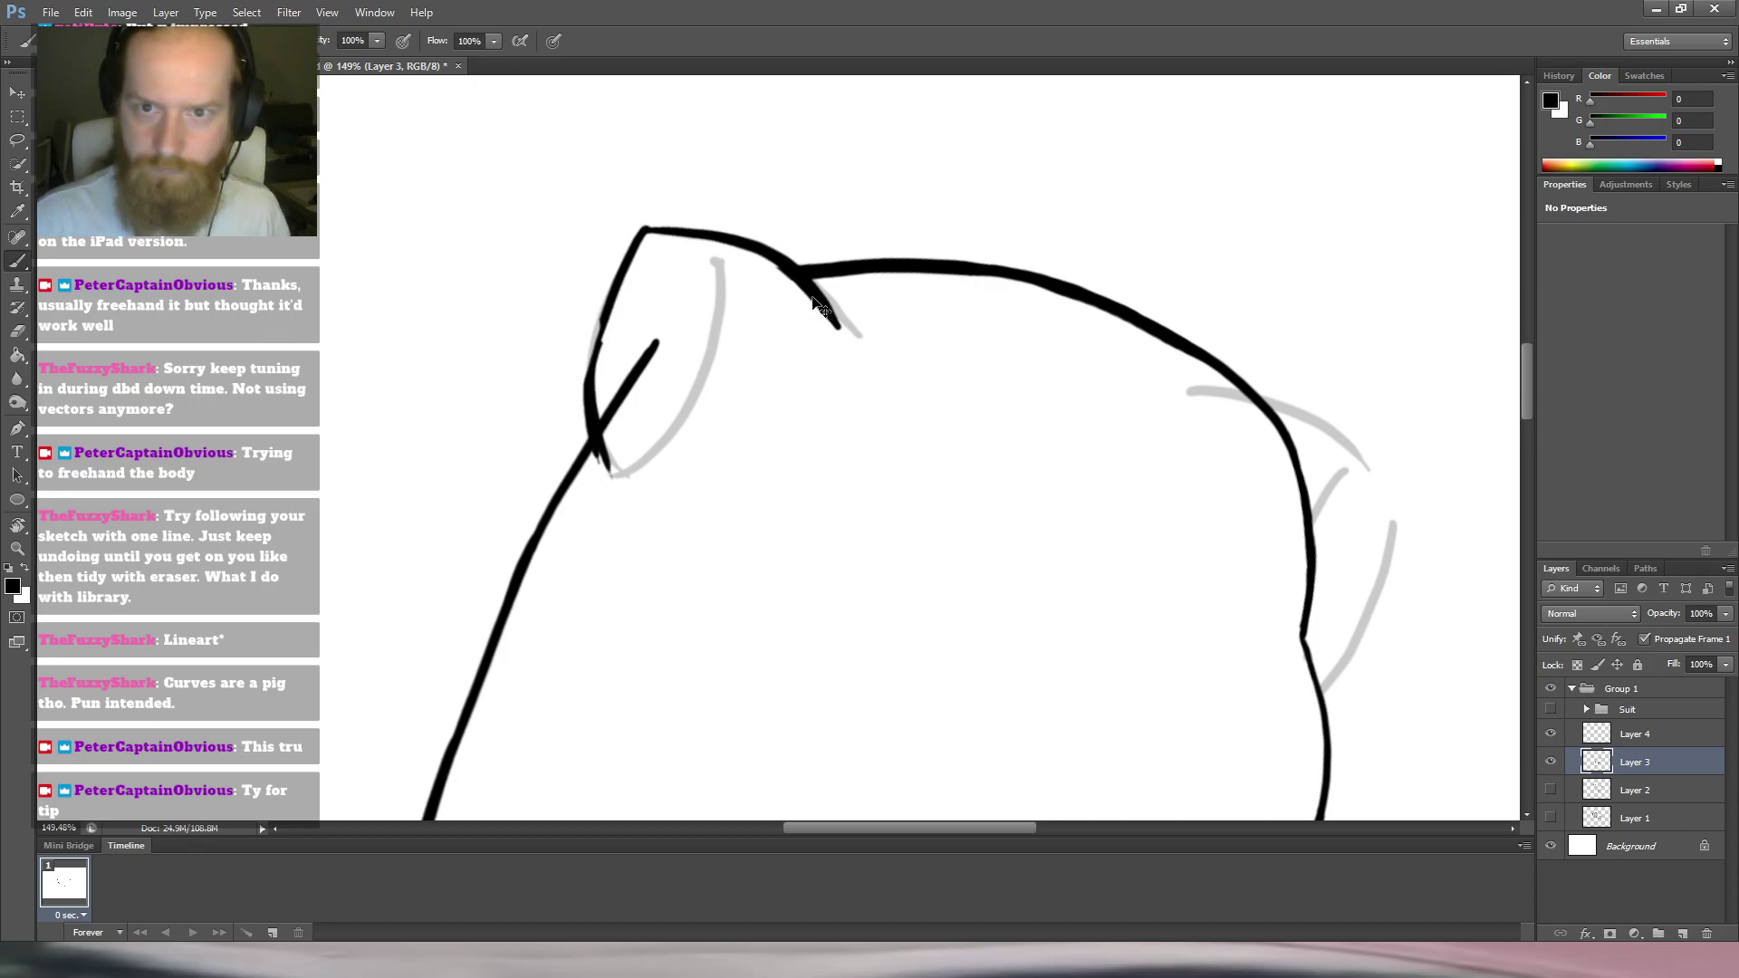
key("ctrl+alt+z")
key("ctrl+alt+z")
key("r")
left_click_drag(861, 250, 935, 229)
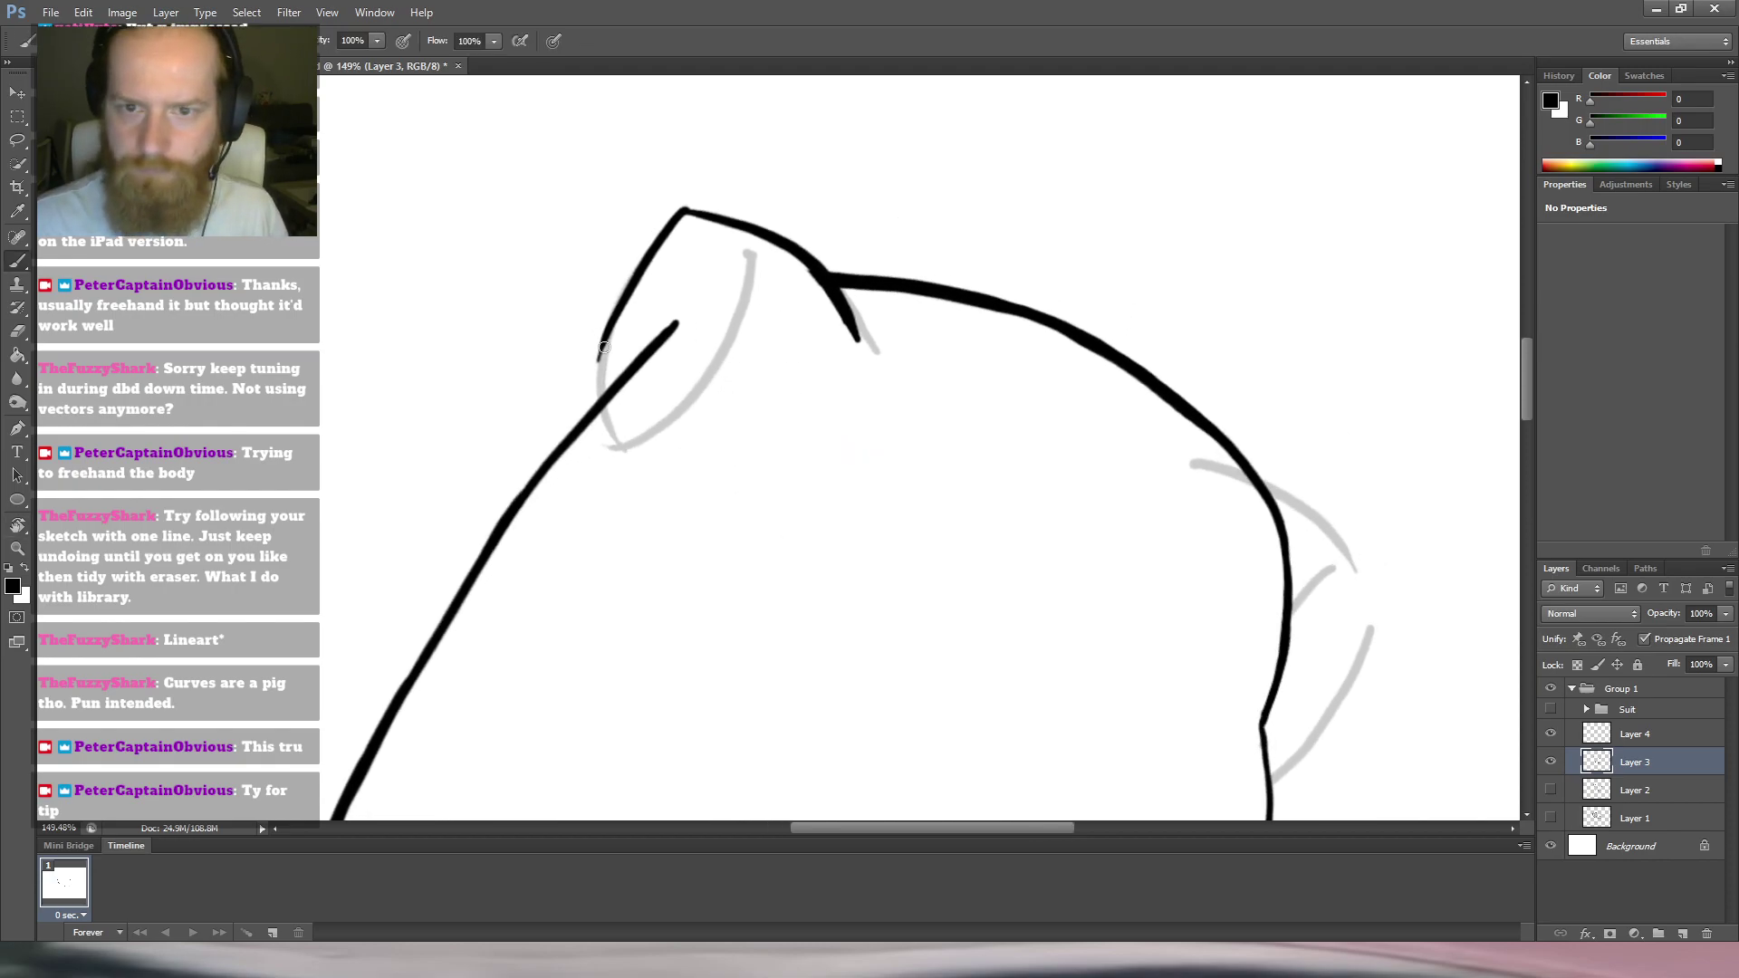
left_click_drag(599, 356, 601, 393)
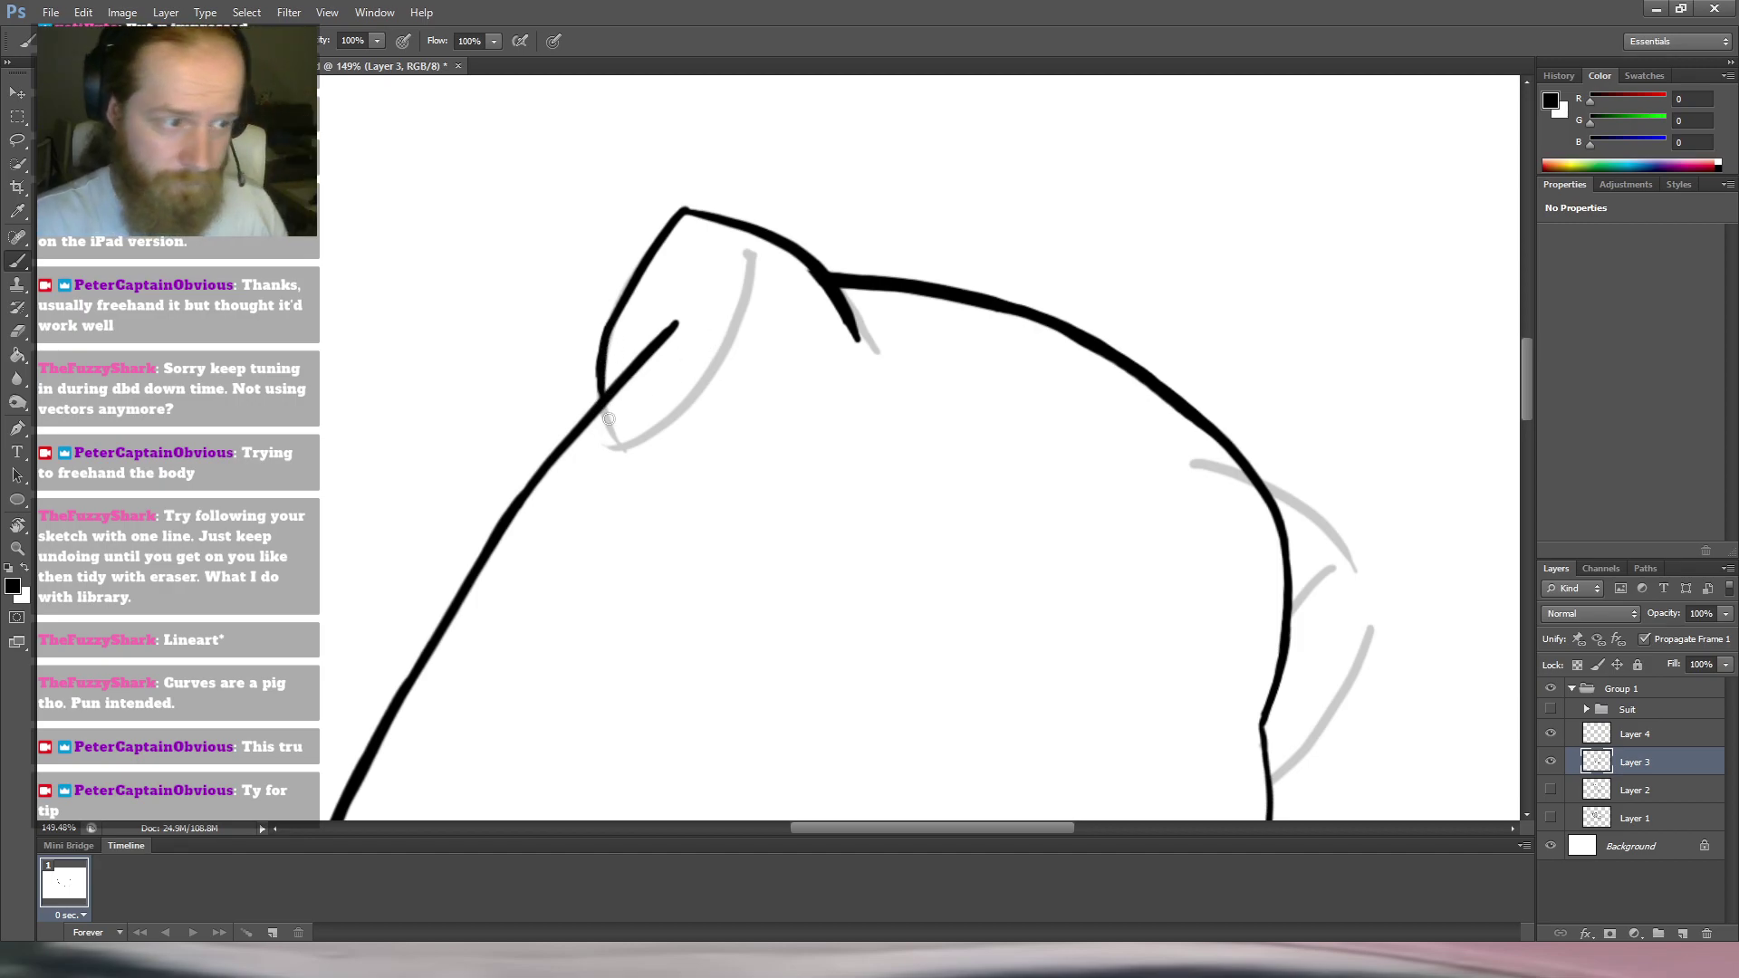
mouse_move(602, 358)
left_mouse_down()
mouse_move(615, 433)
mouse_move(606, 357)
mouse_move(618, 448)
left_mouse_up()
Ink the inner side of the left ear from under the fold to the tip, undoing and redrawing the first stroke.
key("r")
left_click_drag(740, 335, 642, 344)
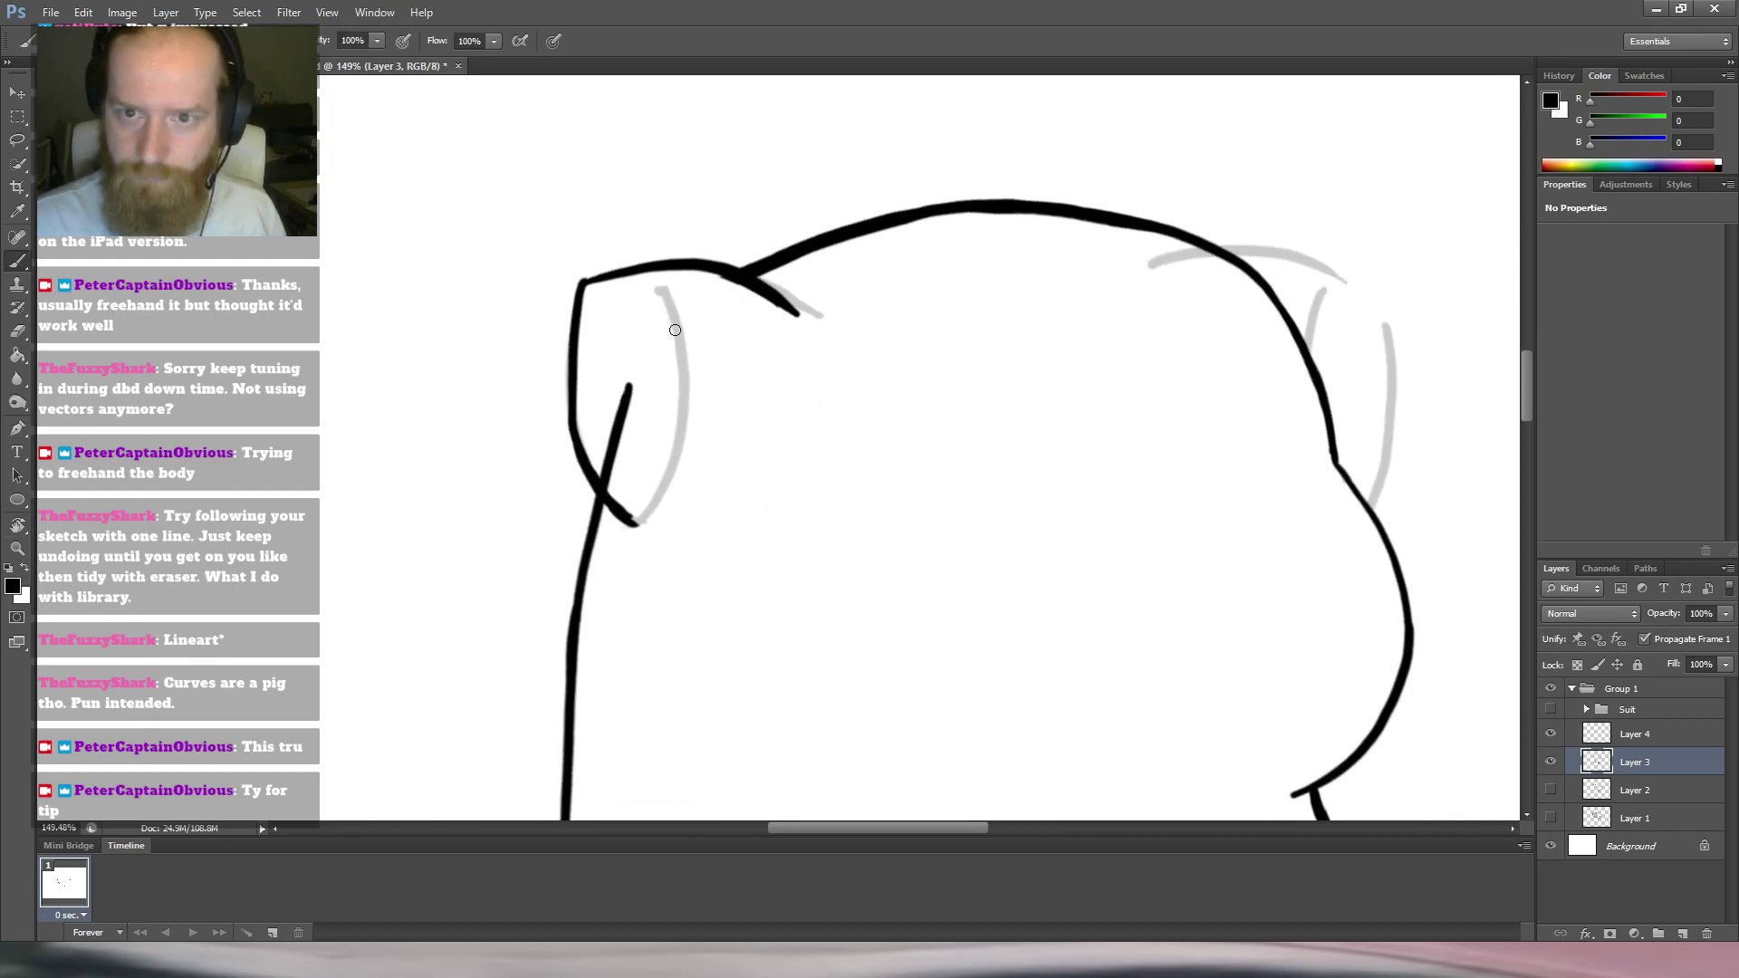
left_click_drag(660, 304, 688, 405)
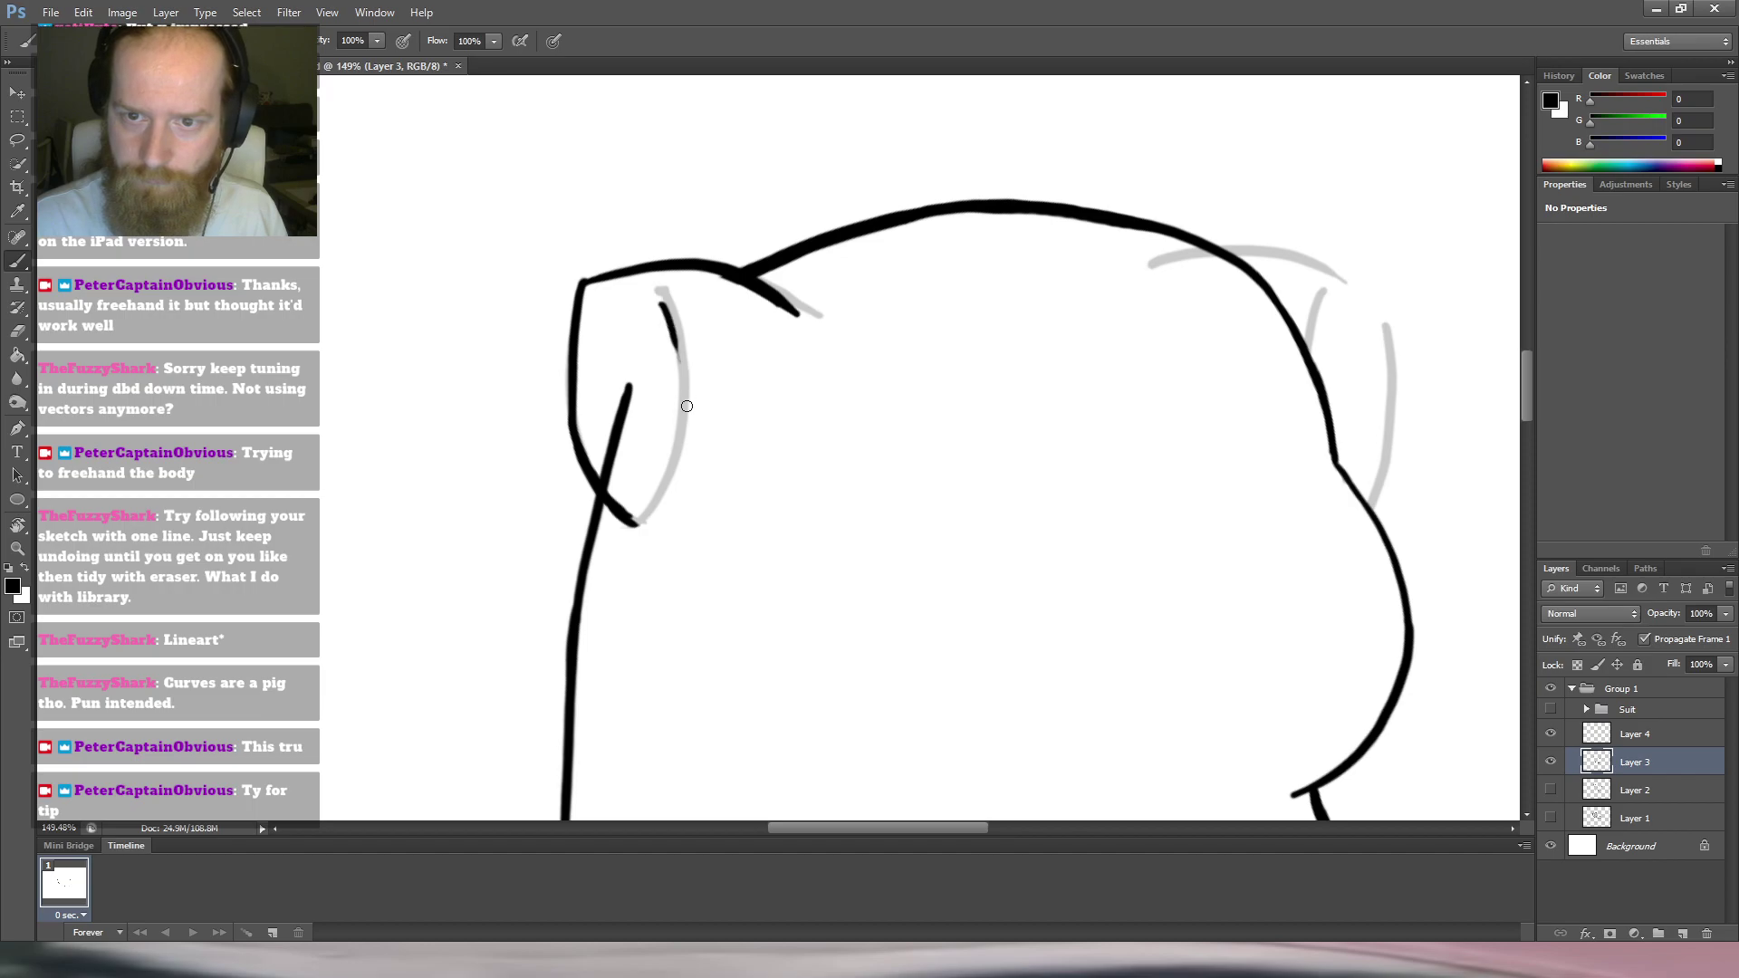
left_click_drag(667, 314, 690, 397)
key("ctrl+z")
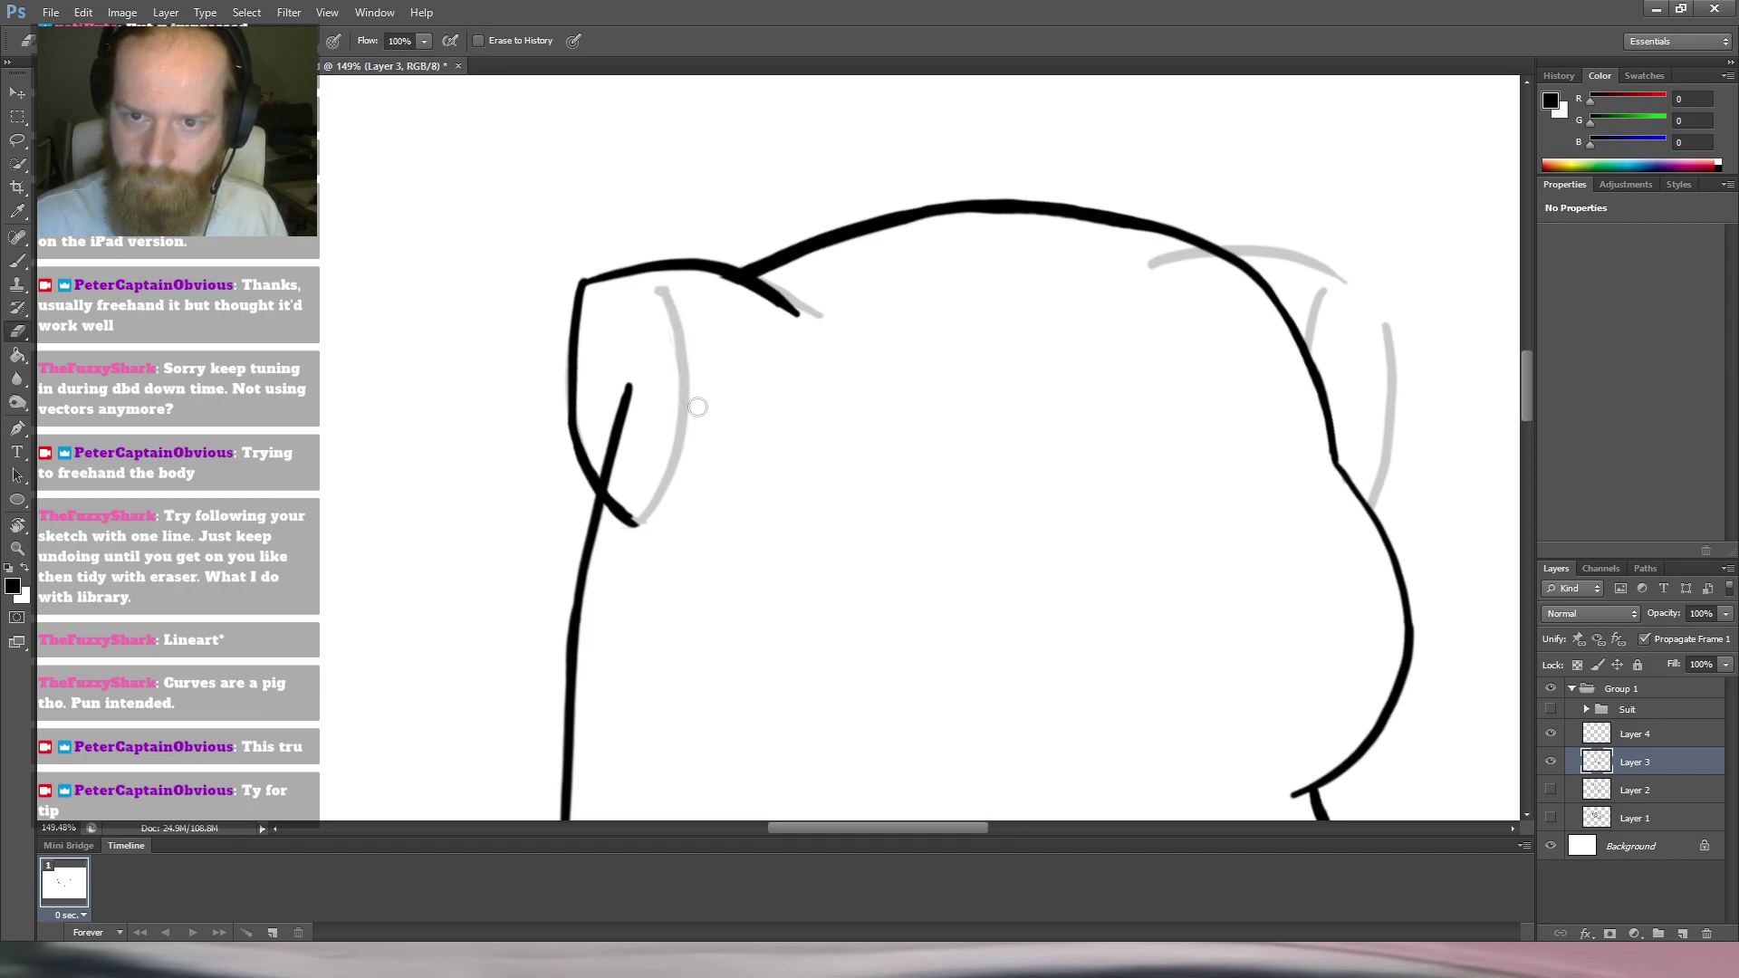
left_click_drag(660, 308, 677, 464)
left_click_drag(664, 308, 672, 366)
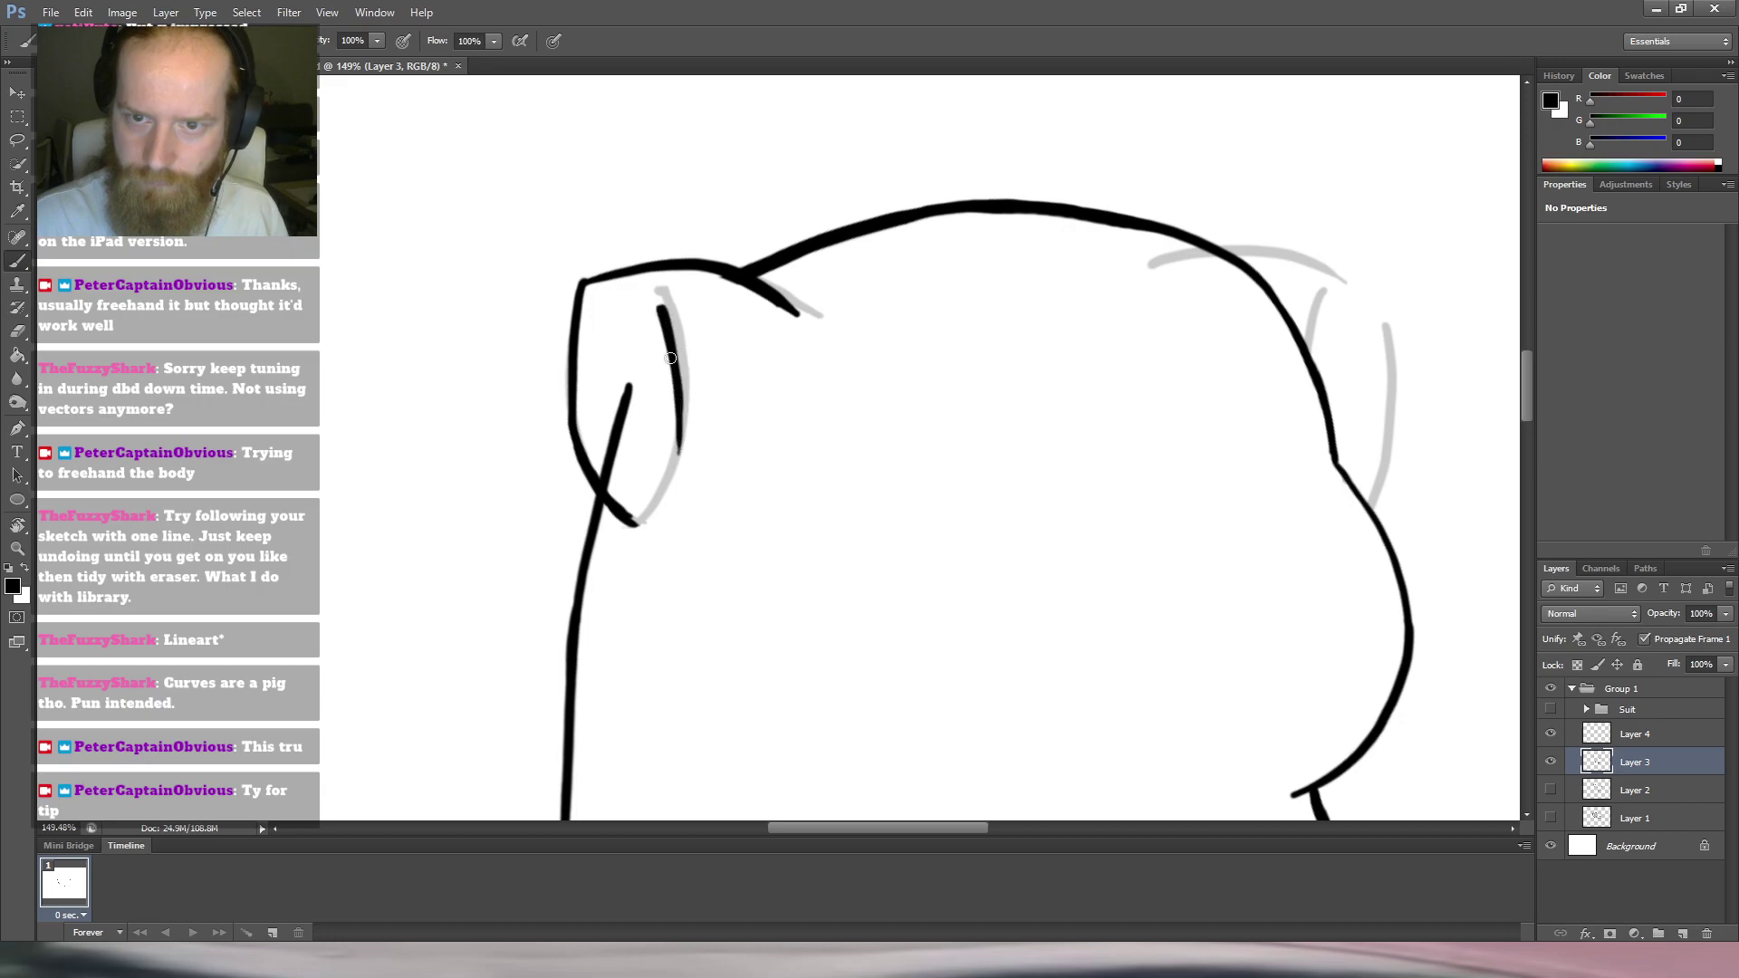
mouse_move(675, 459)
left_mouse_down()
mouse_move(681, 409)
mouse_move(669, 498)
mouse_move(677, 469)
mouse_move(624, 519)
mouse_move(663, 510)
mouse_move(647, 517)
mouse_move(672, 458)
left_mouse_up()
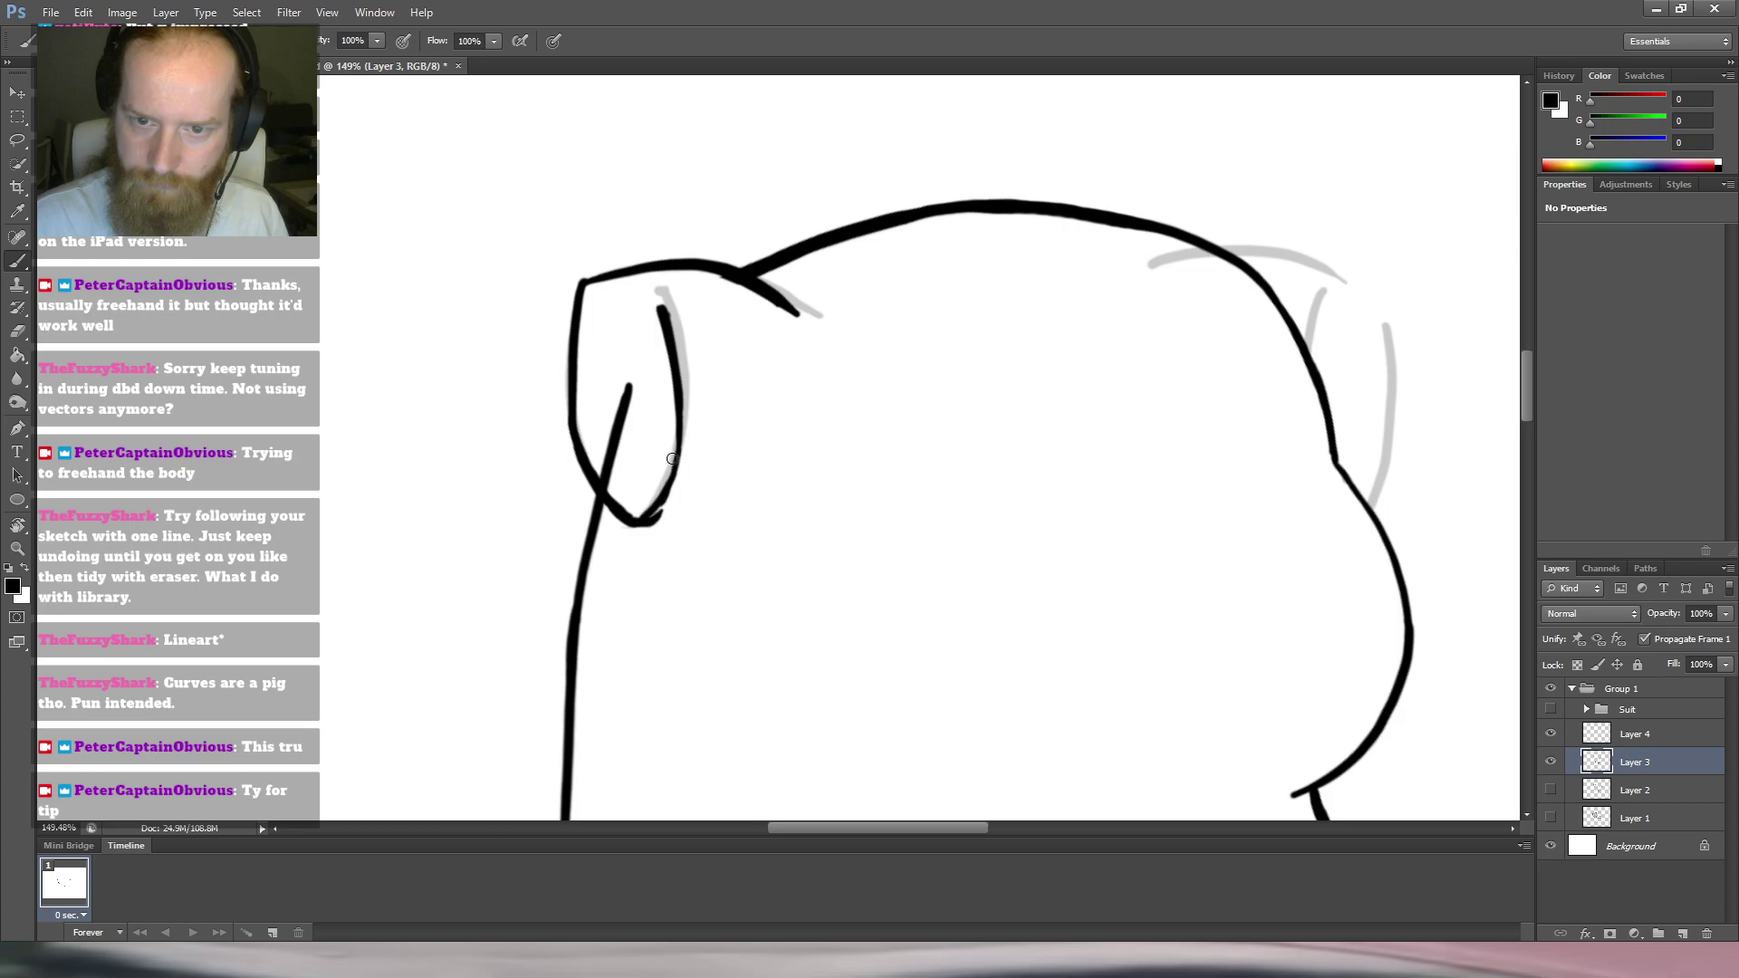
Clean up and thicken the line at the ear's tip, and erase the head outline that runs through the ear.
key("e")
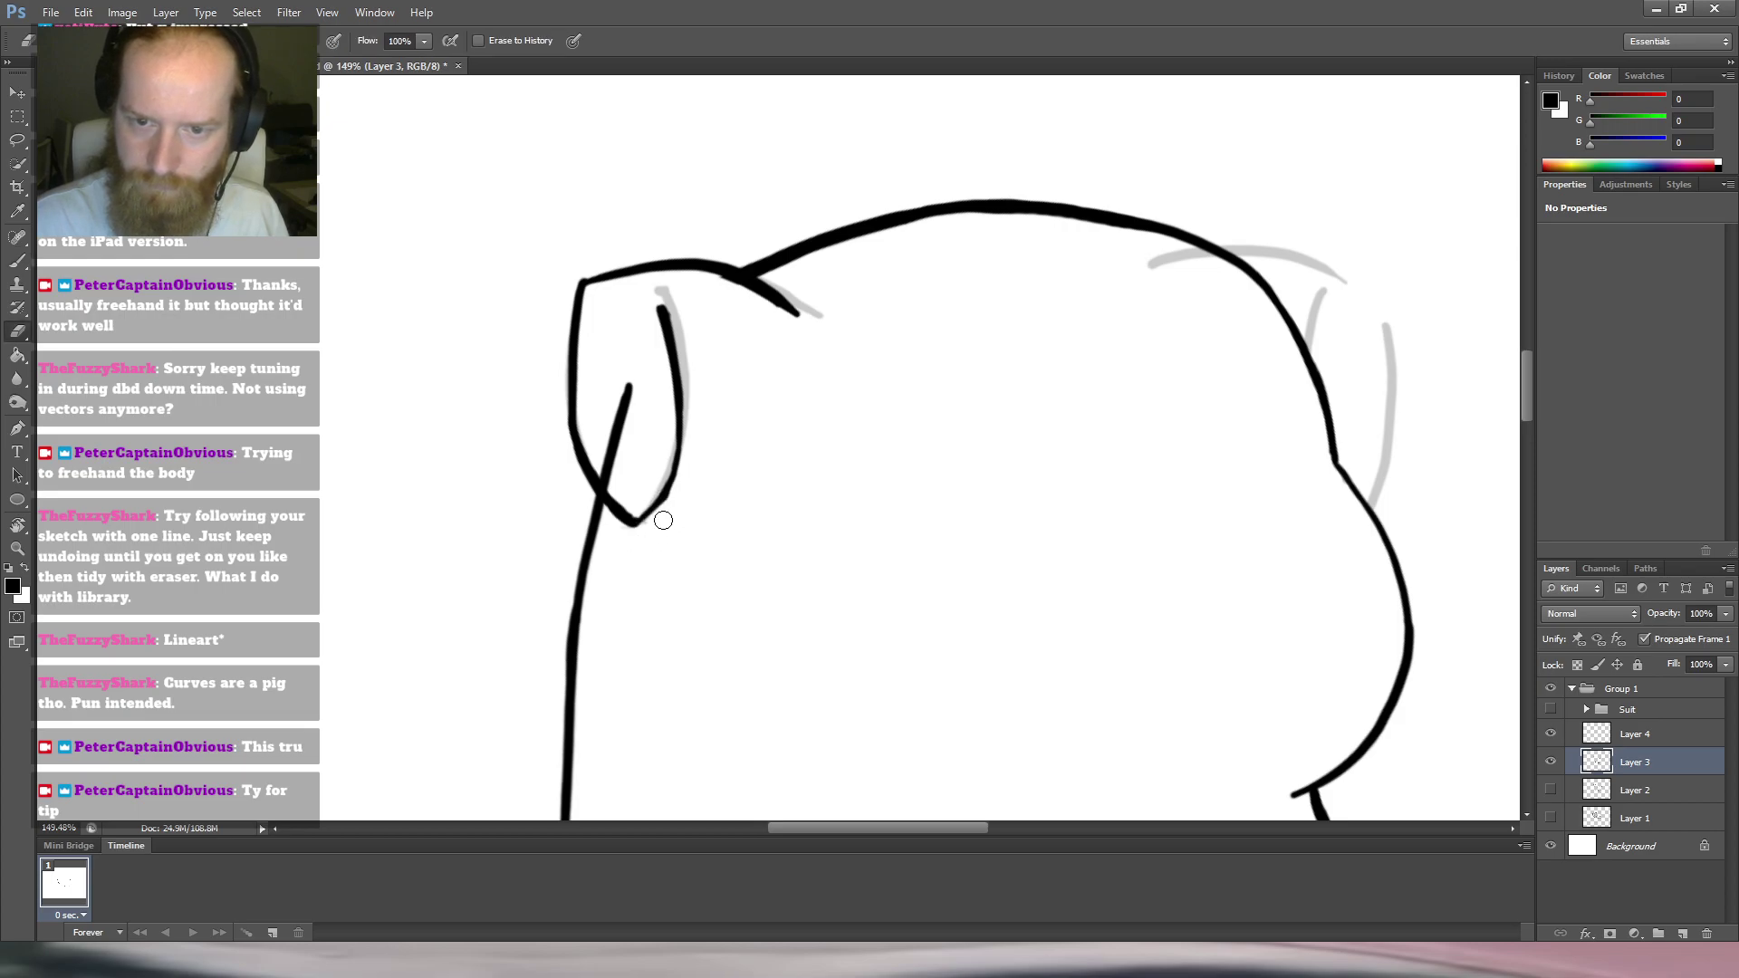
key("b")
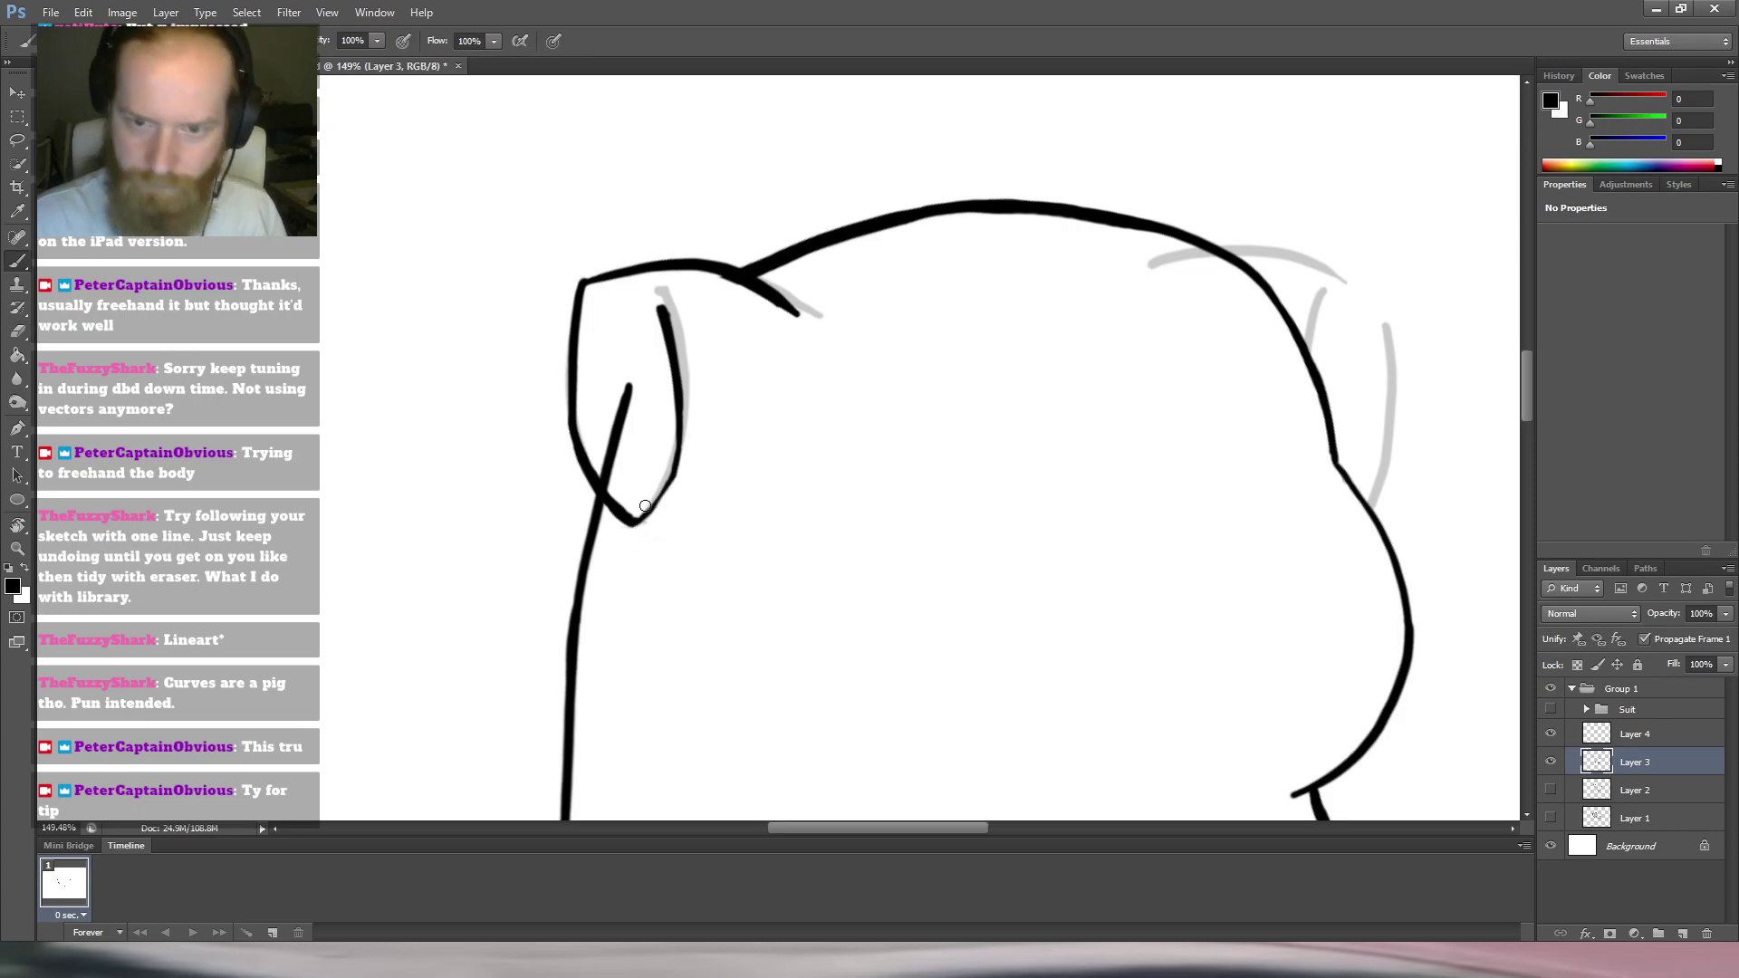
mouse_move(625, 518)
left_mouse_down()
mouse_move(650, 520)
mouse_move(675, 478)
mouse_move(681, 409)
mouse_move(632, 412)
mouse_move(617, 480)
mouse_move(601, 478)
mouse_move(625, 478)
left_mouse_up()
key("e")
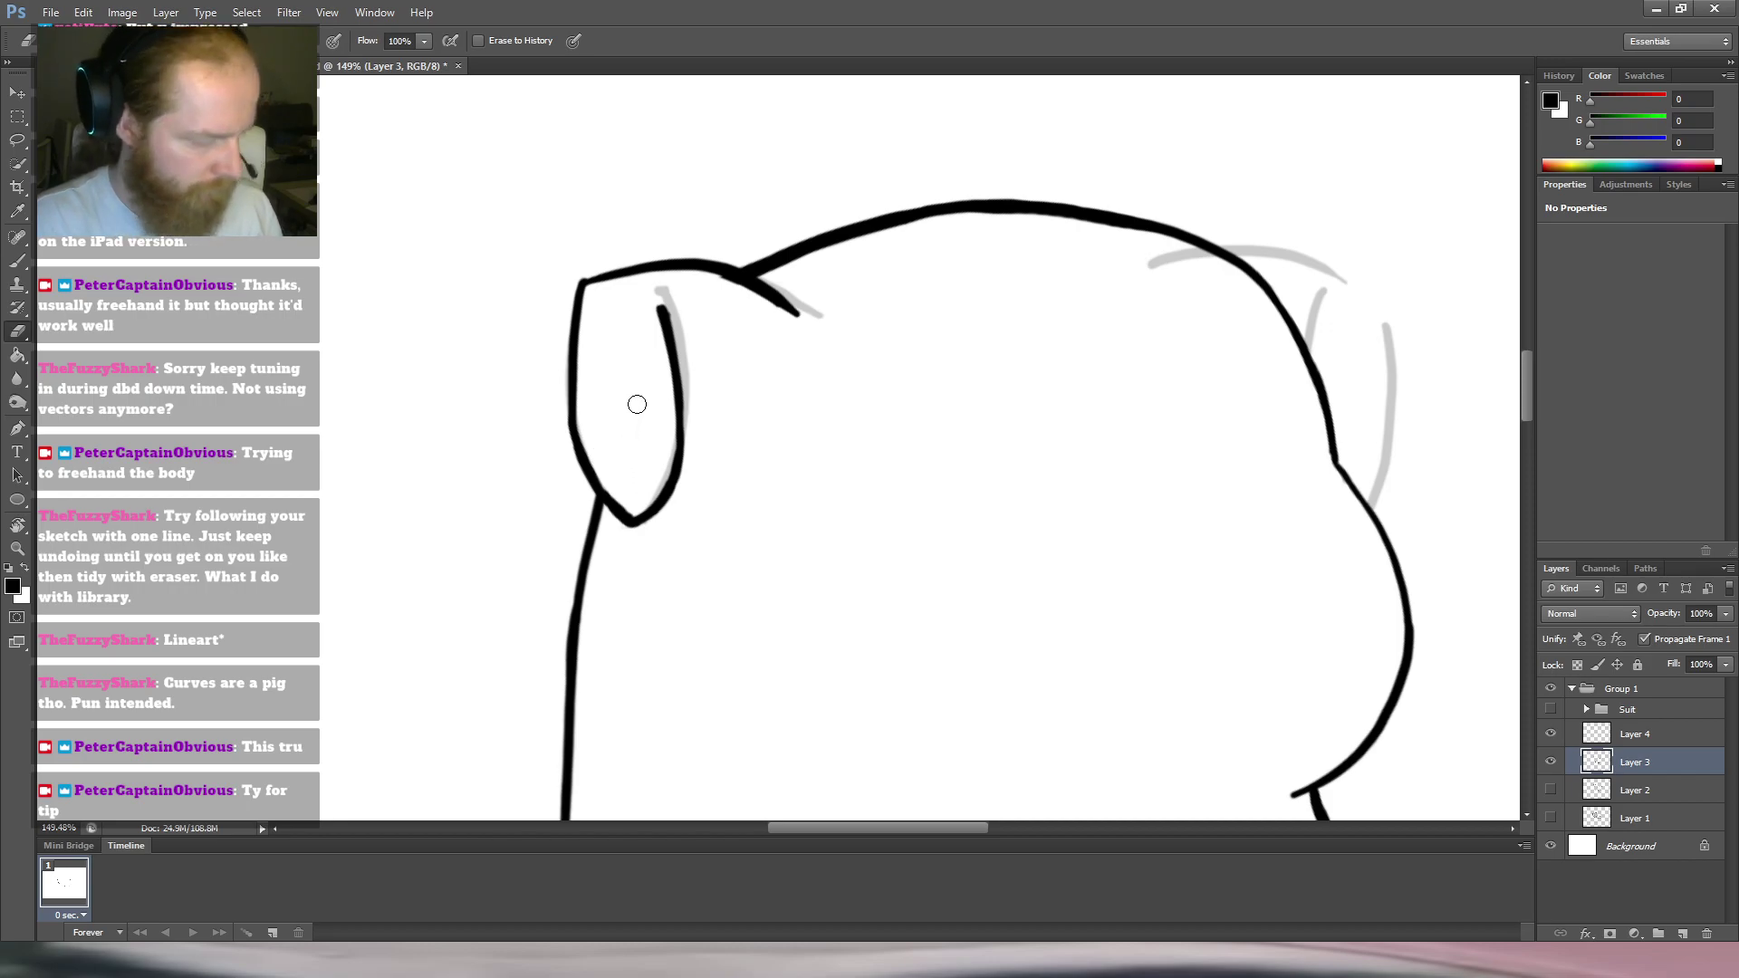
key("b")
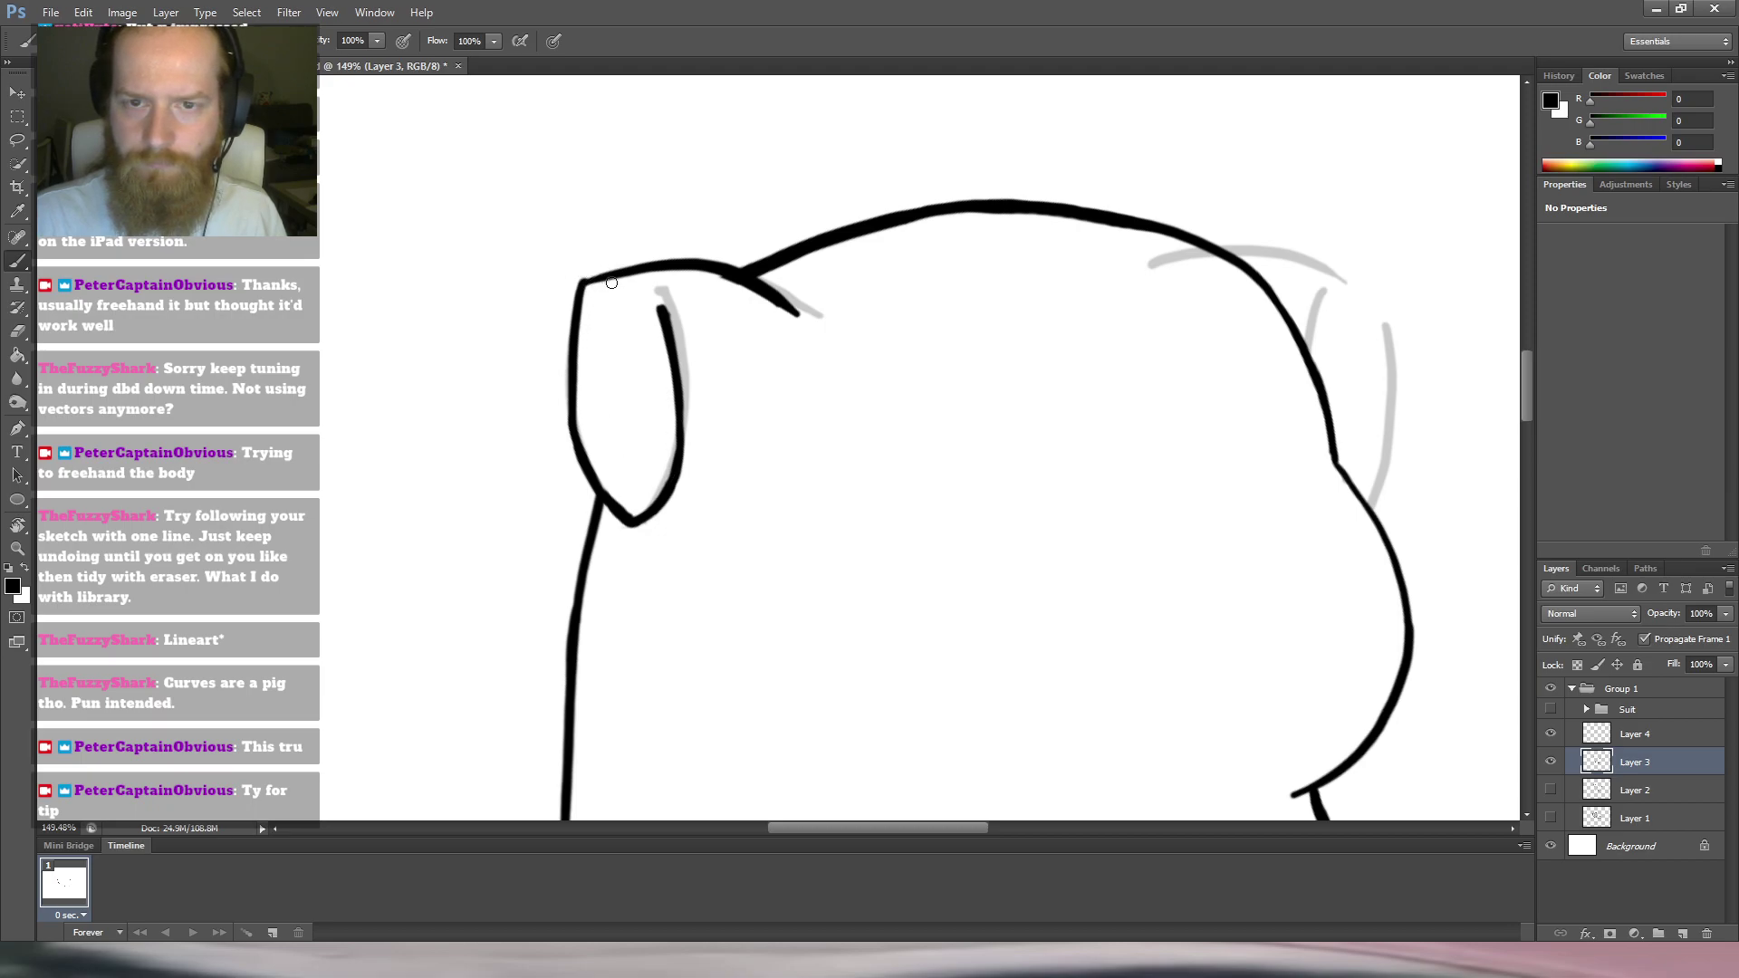
left_click_drag(1024, 283, 1011, 284)
mouse_move(877, 298)
left_mouse_down()
mouse_move(788, 350)
mouse_move(758, 335)
left_mouse_up()
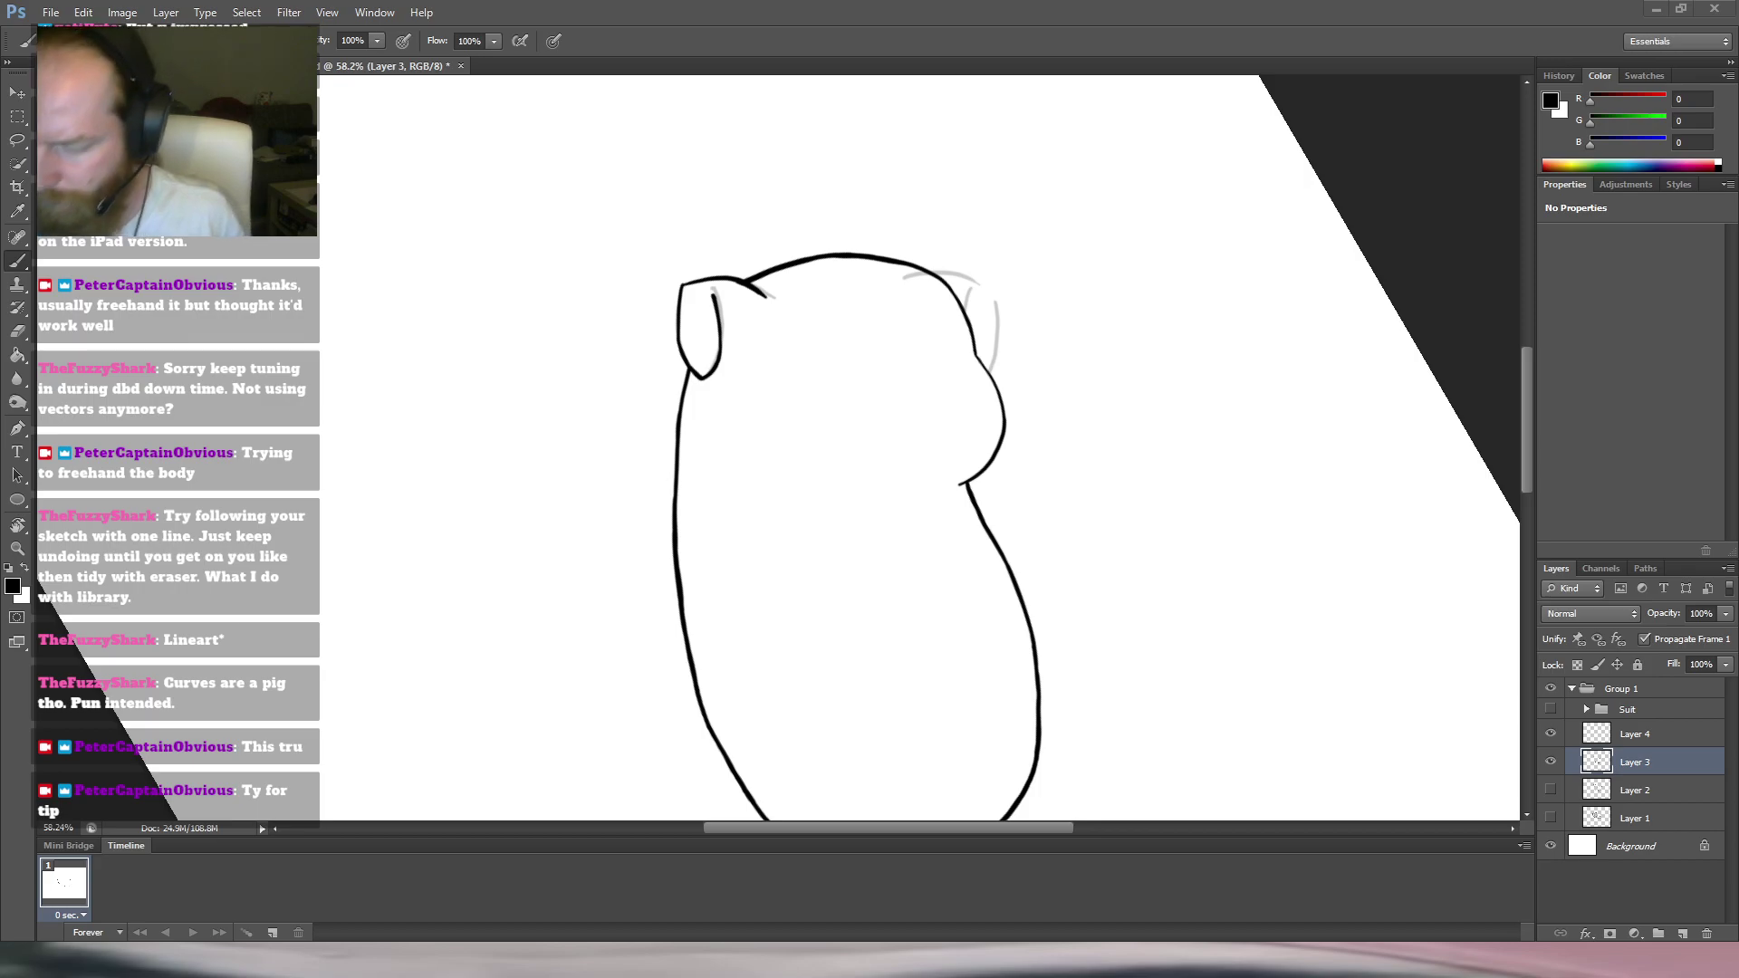
left_click(1329, 400)
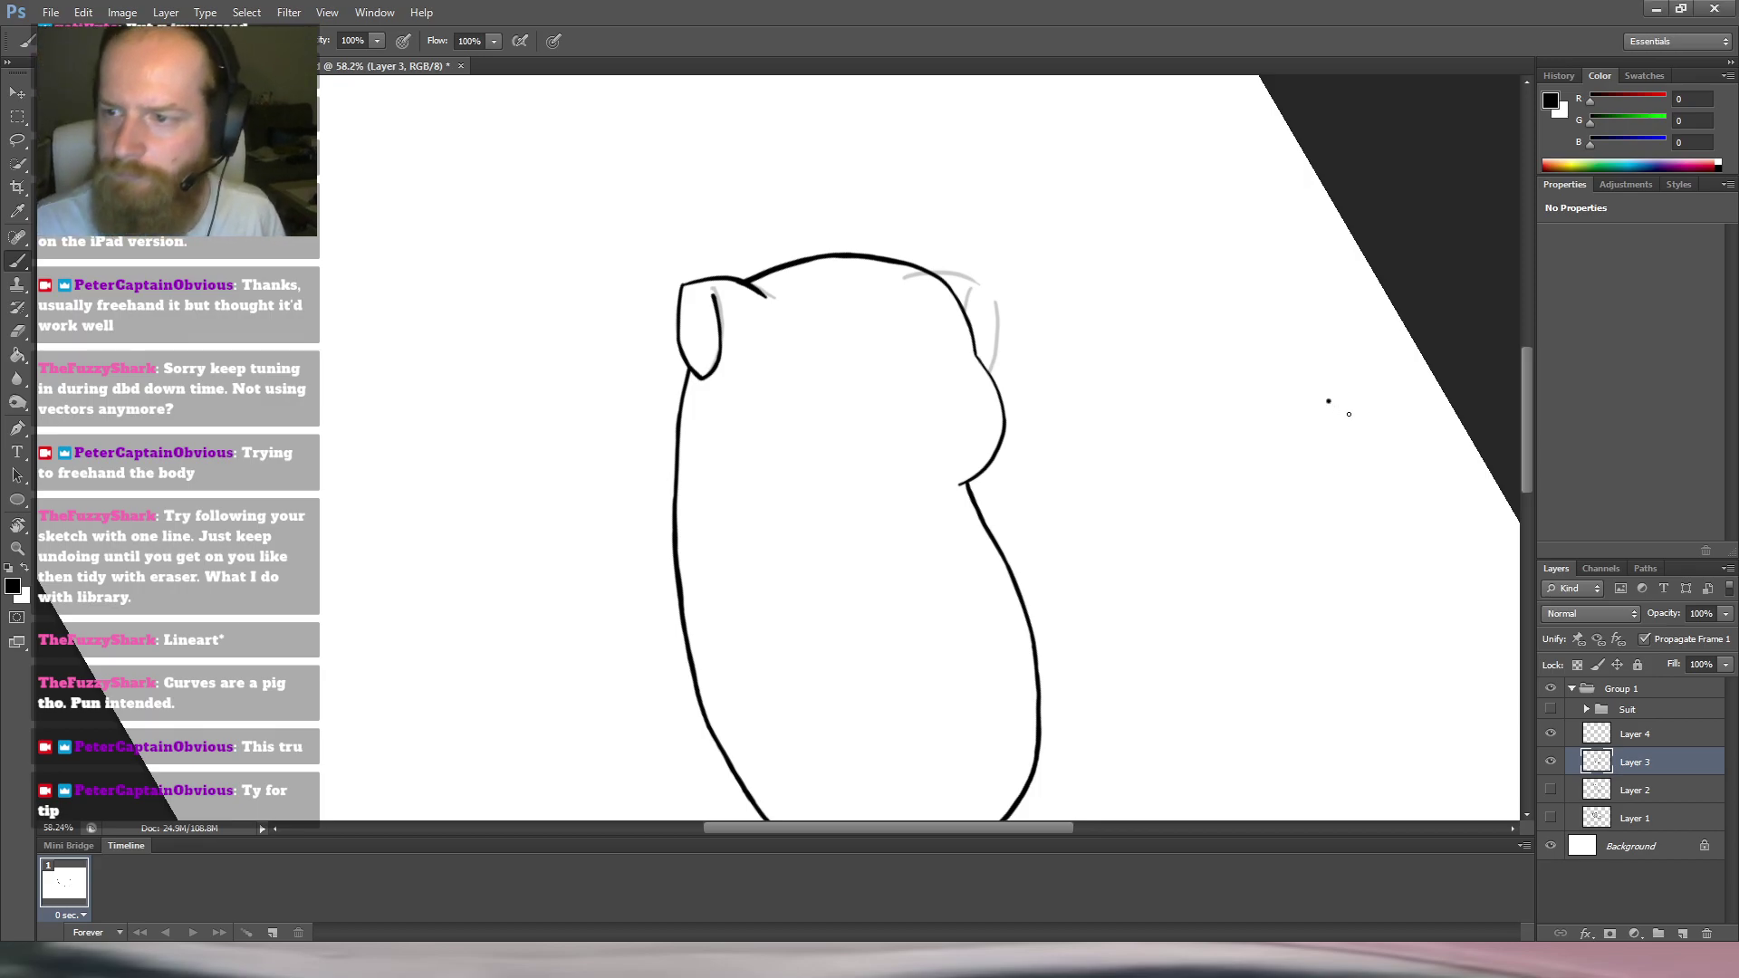
scroll(1242, 397, "up", 4)
key("e")
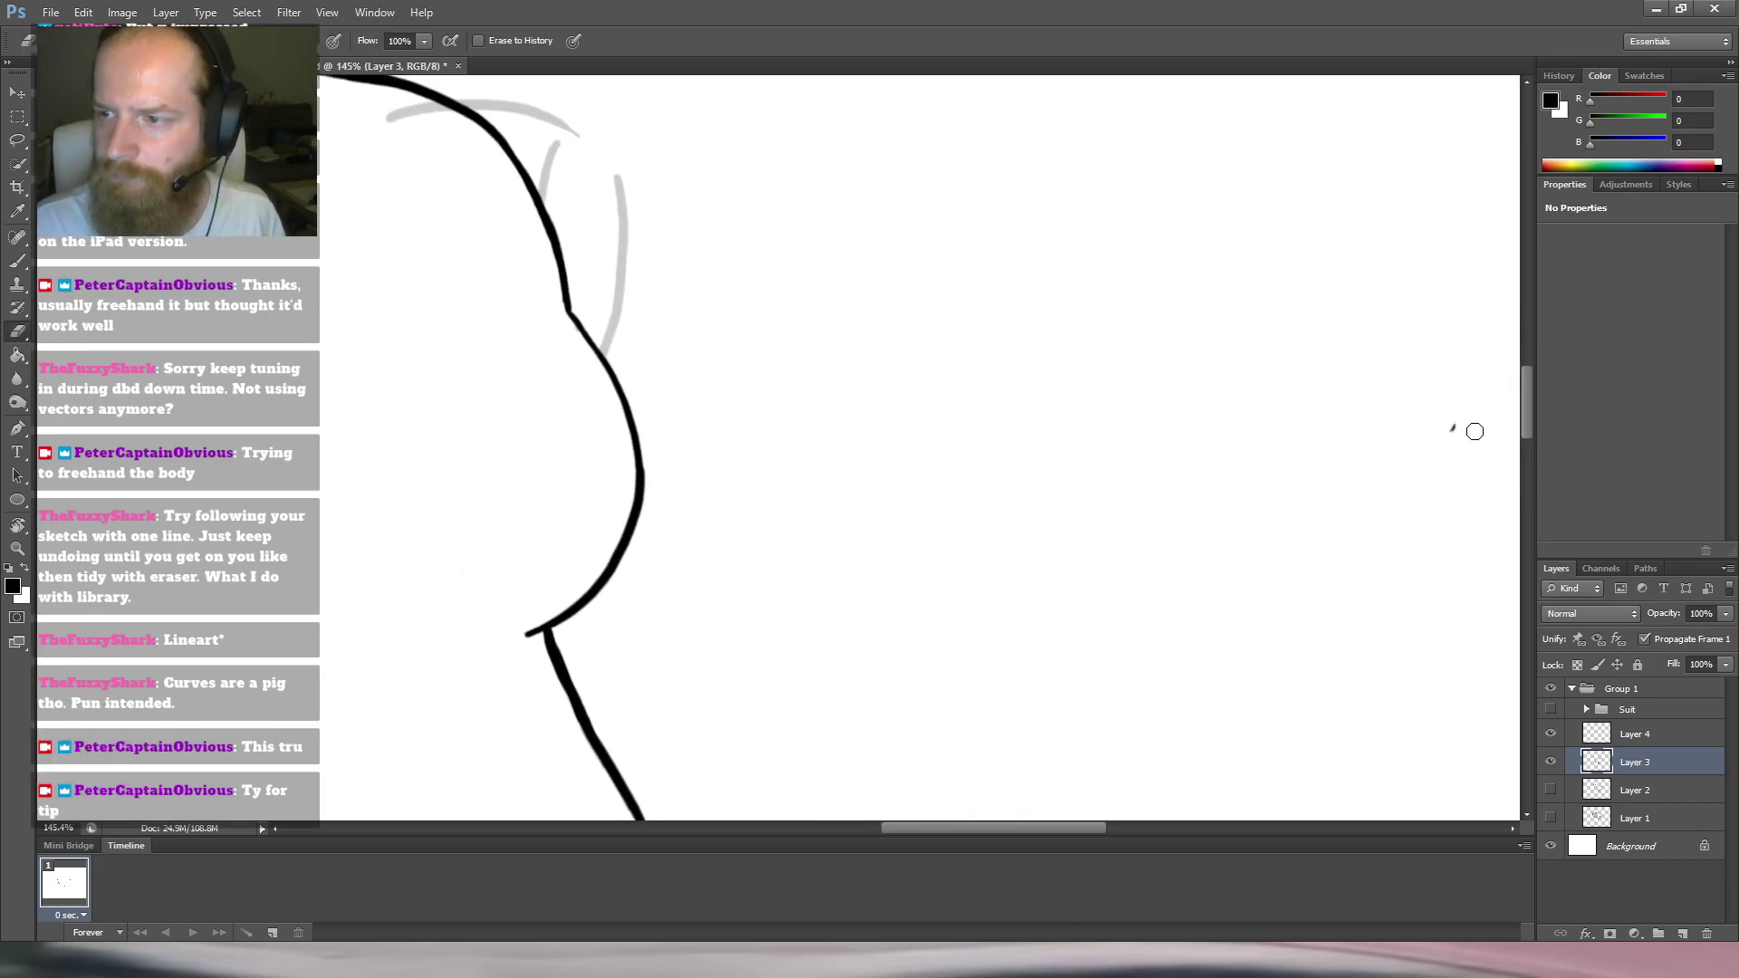
mouse_move(990, 281)
left_mouse_down()
mouse_move(1133, 381)
mouse_move(1425, 377)
left_mouse_up()
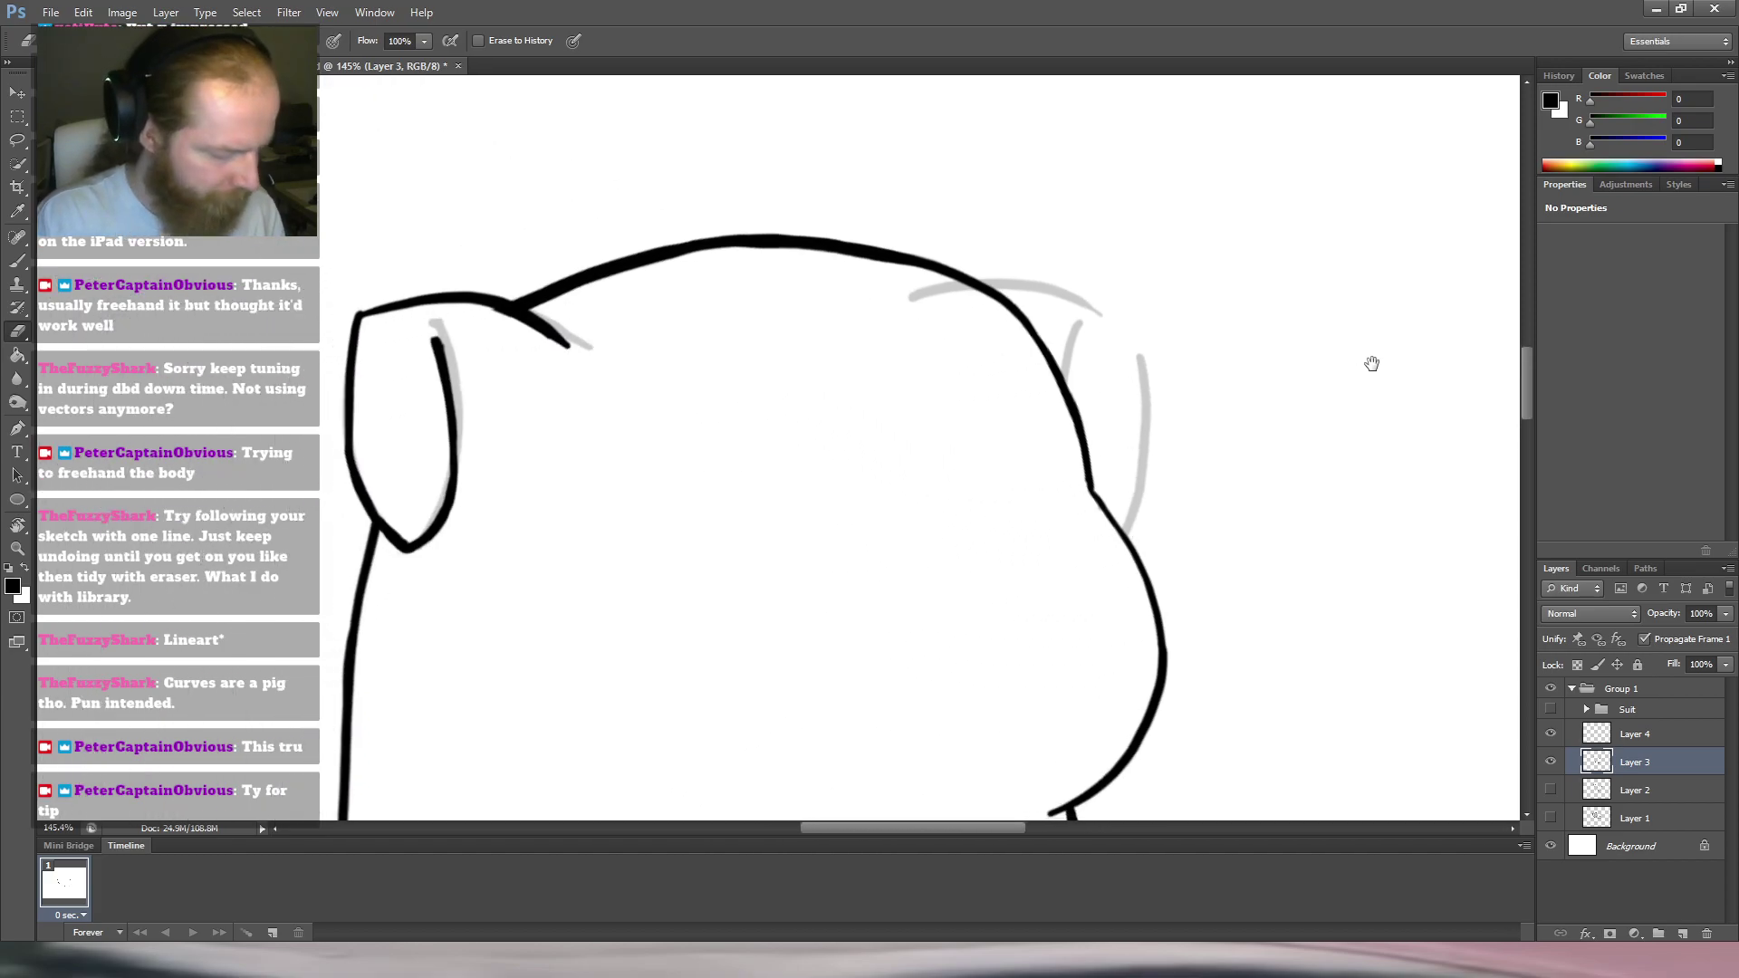
Draw a short line branching off the middle of the left ear's inner side, erasing the first try and redrawing it.
key("b")
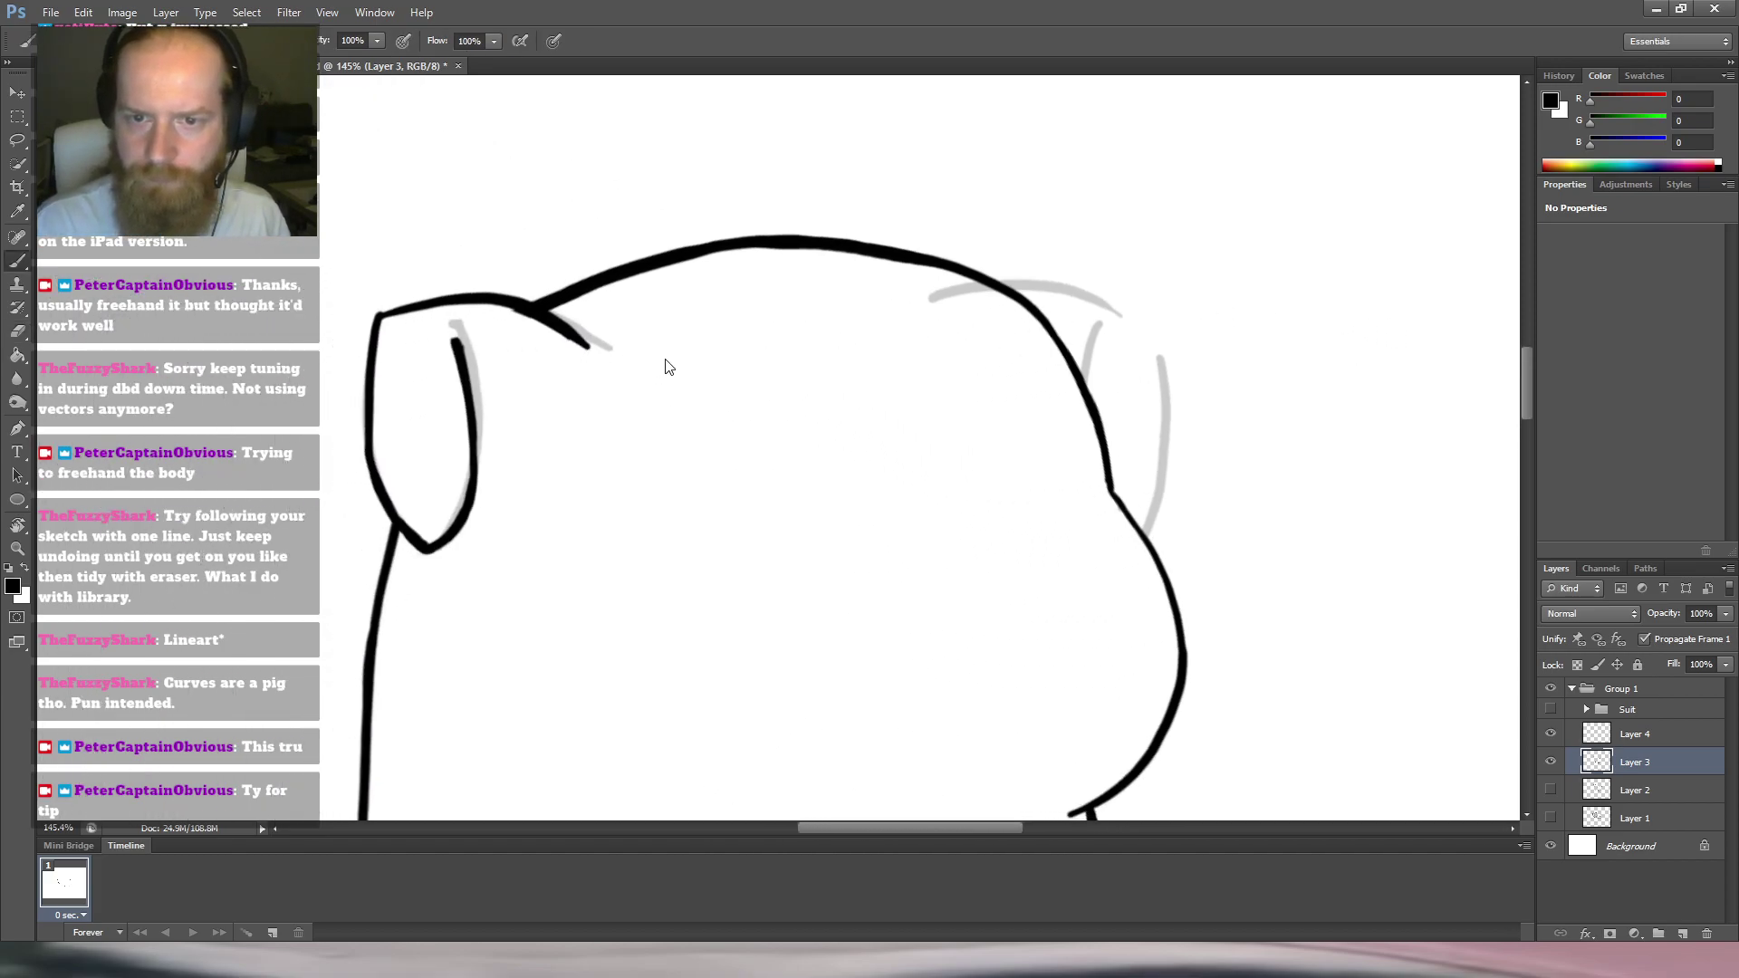
scroll(657, 376, "down", 3)
left_click_drag(602, 400, 667, 408)
scroll(668, 408, "up", 3)
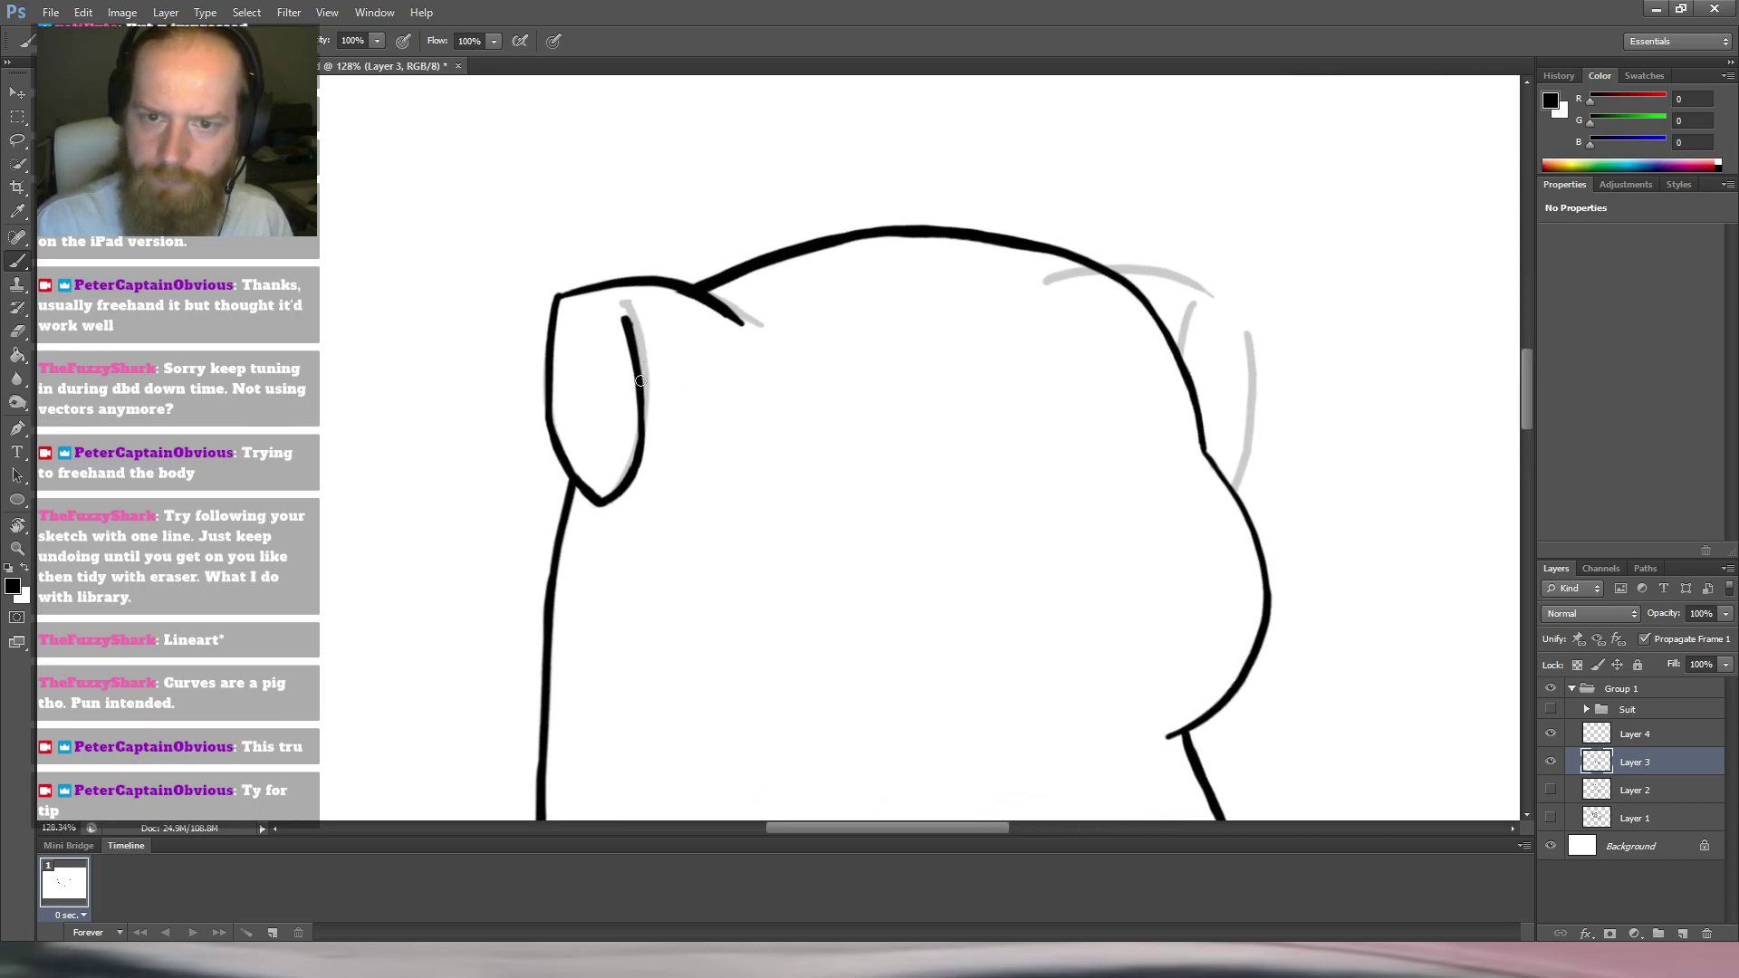
left_click_drag(643, 382, 653, 394)
key("e")
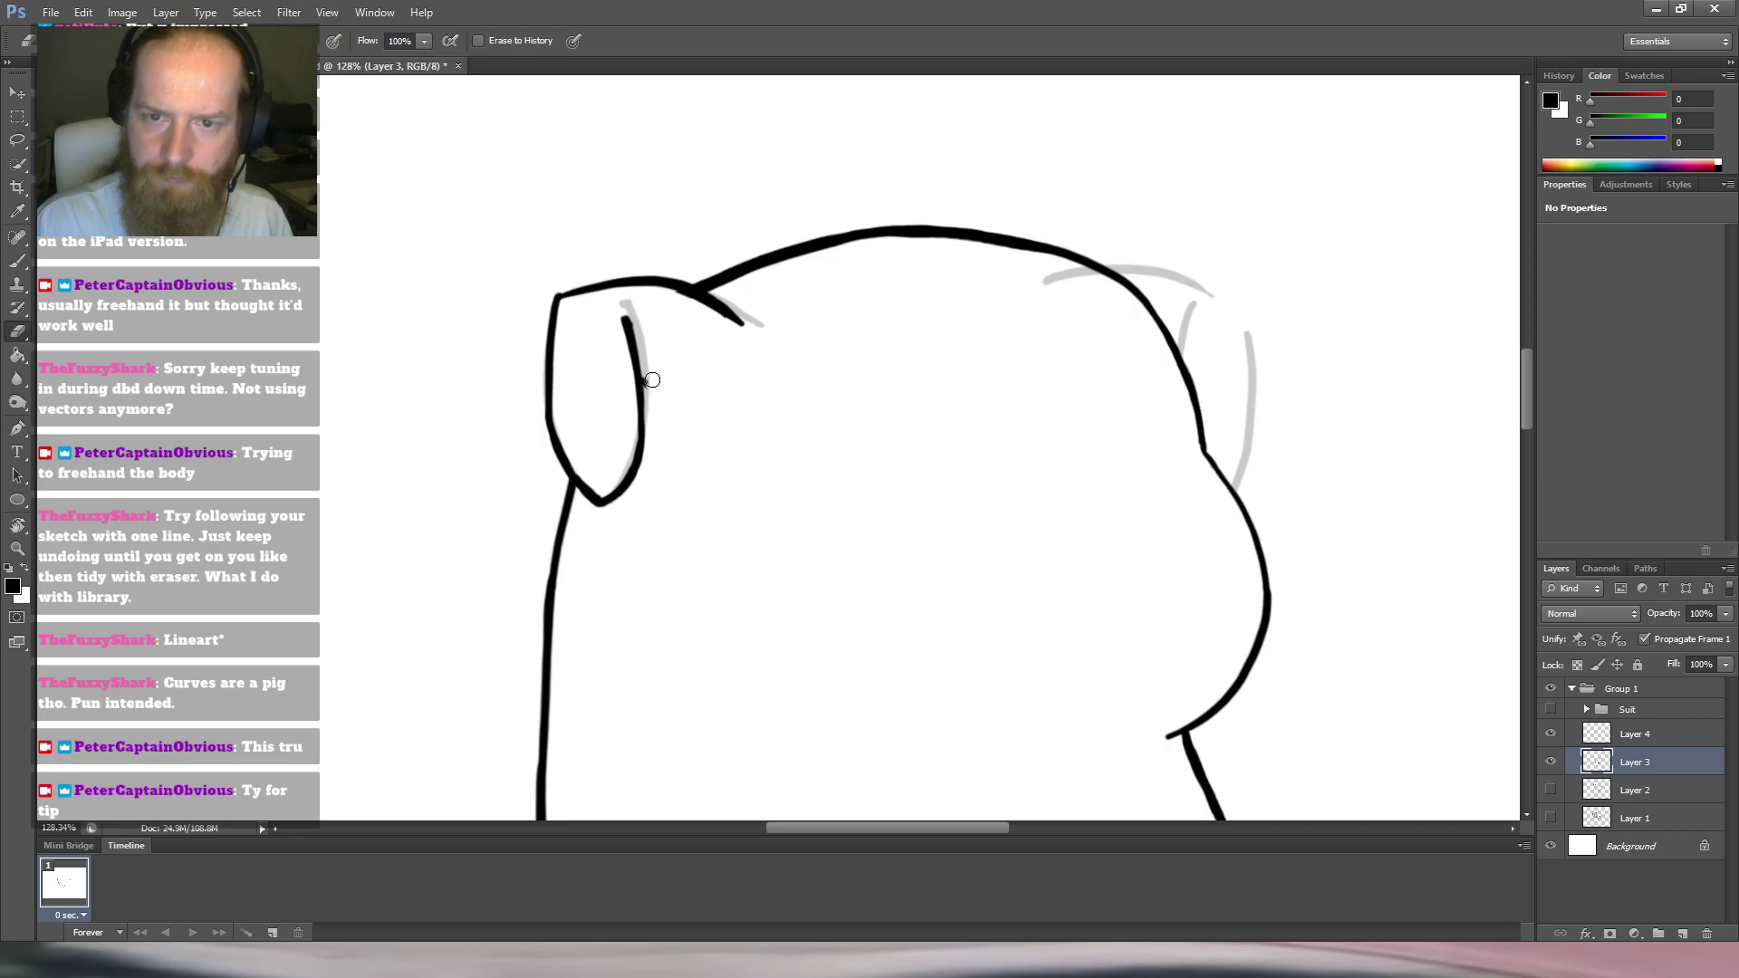
key("b")
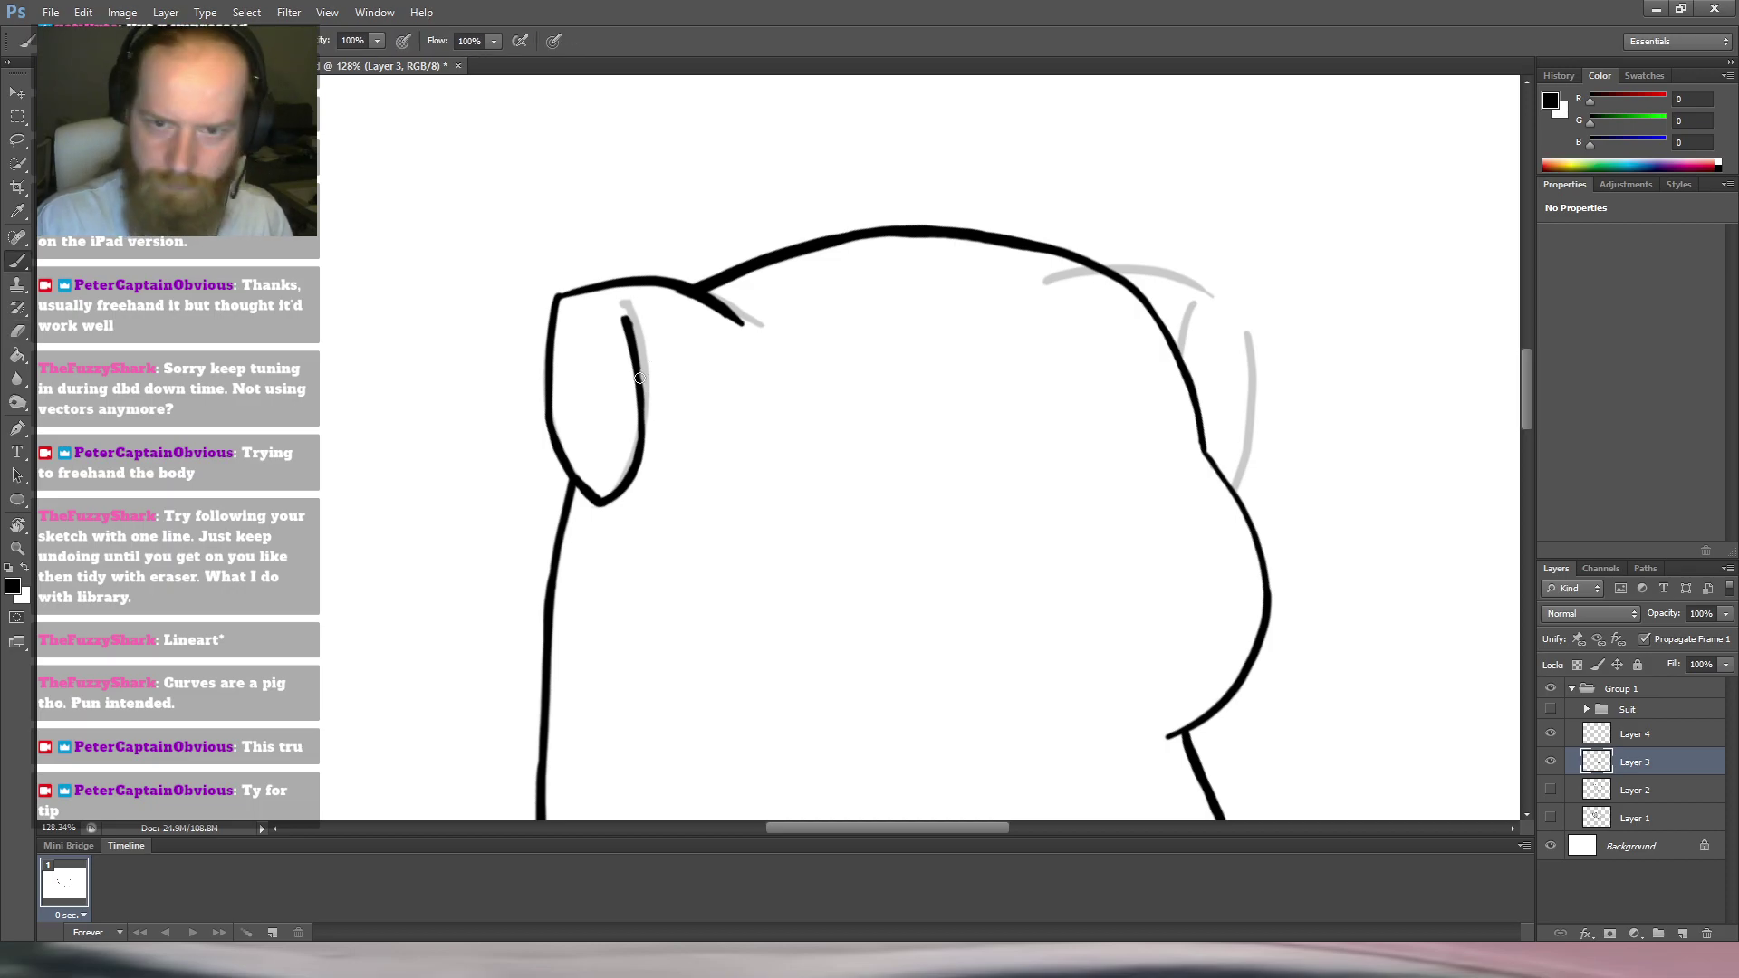
left_click_drag(636, 359, 652, 391)
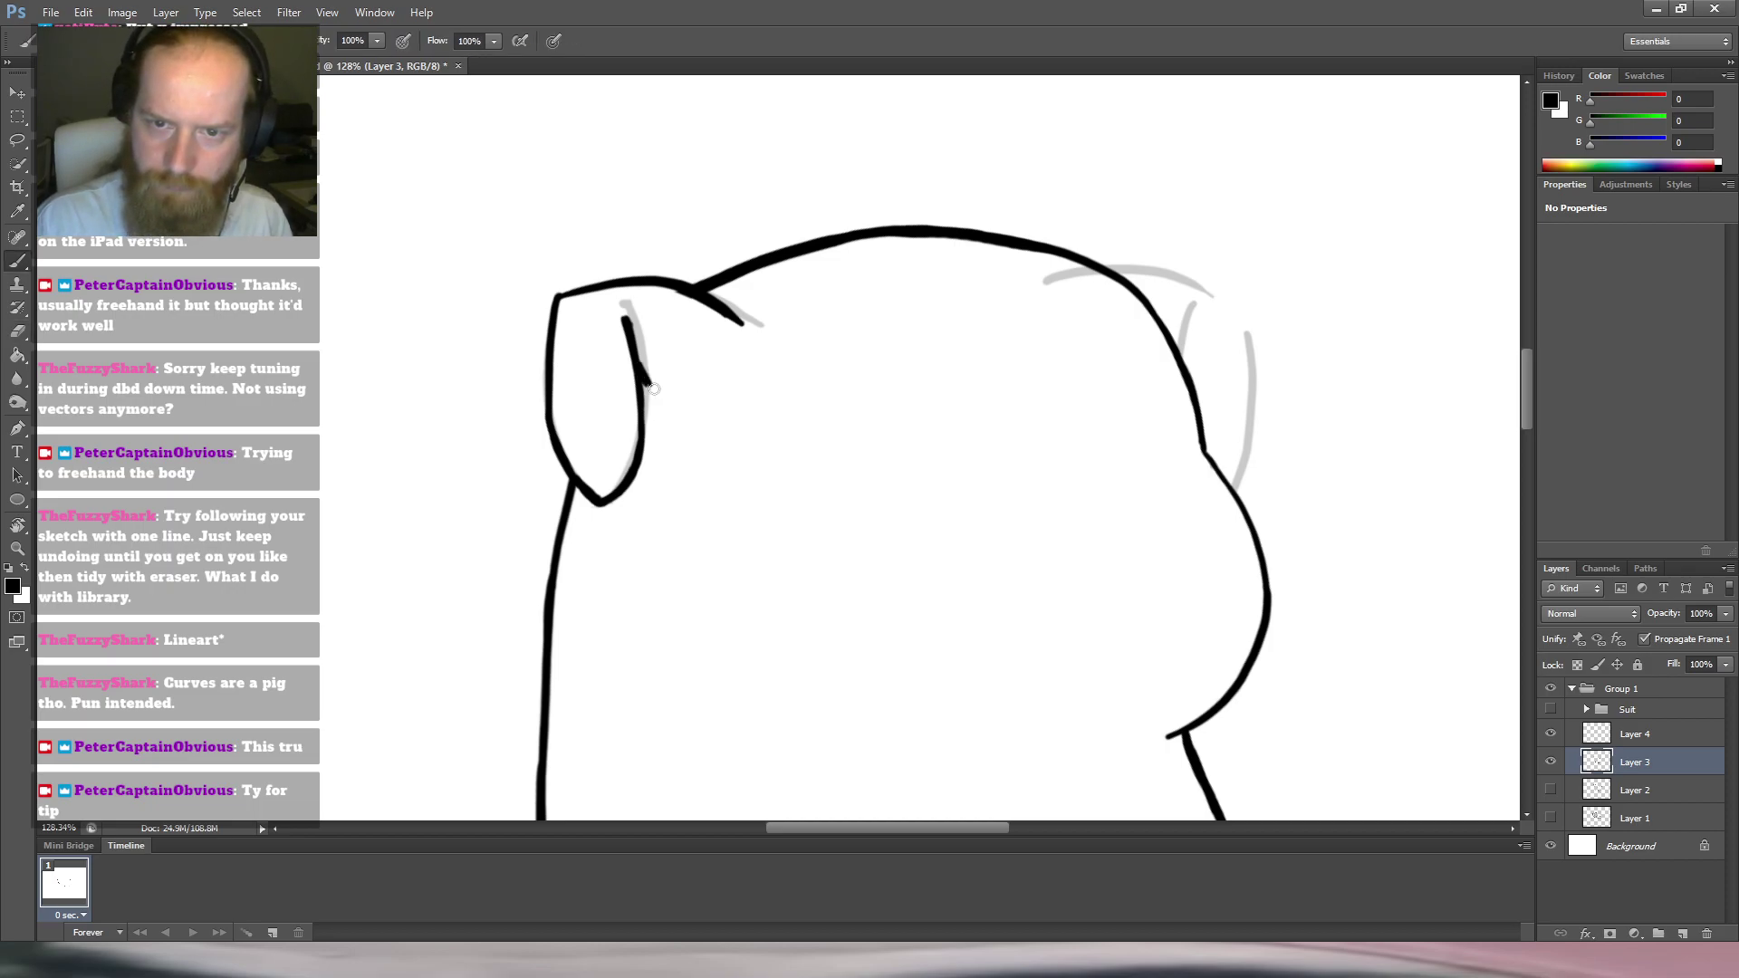
Lengthen and thicken the short line branching off the middle of the left ear's inner side.
key("r")
left_click_drag(690, 321, 805, 342)
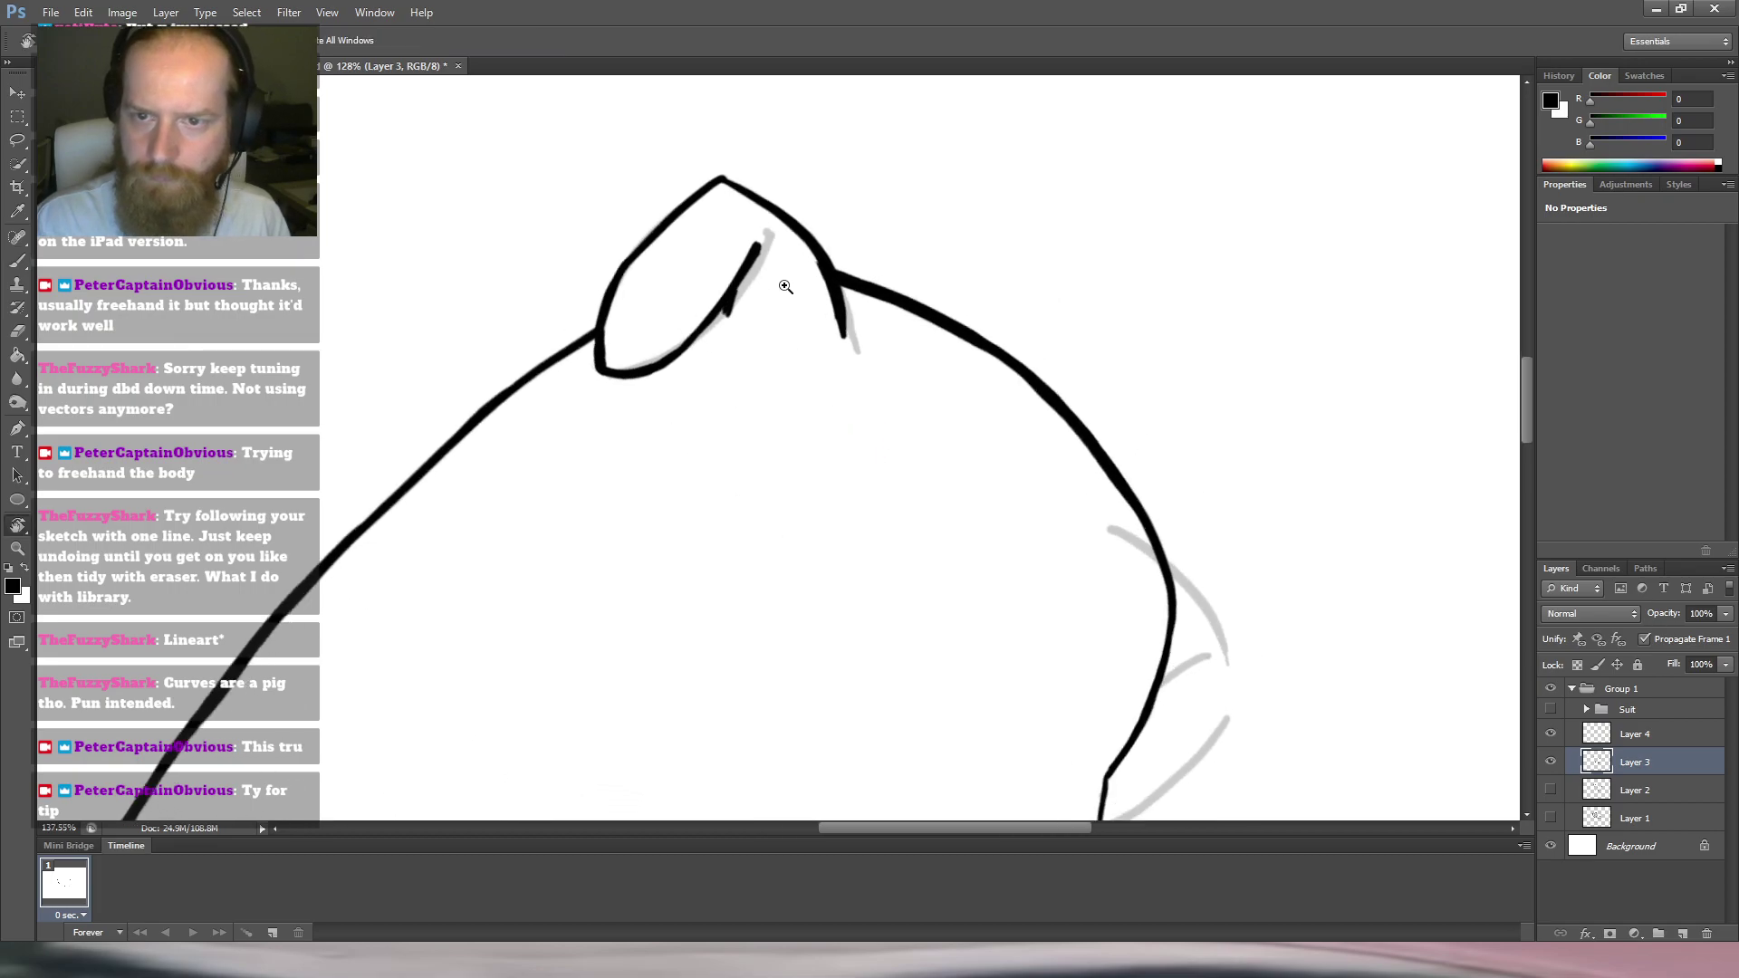
scroll(769, 291, "up", 6)
key("b")
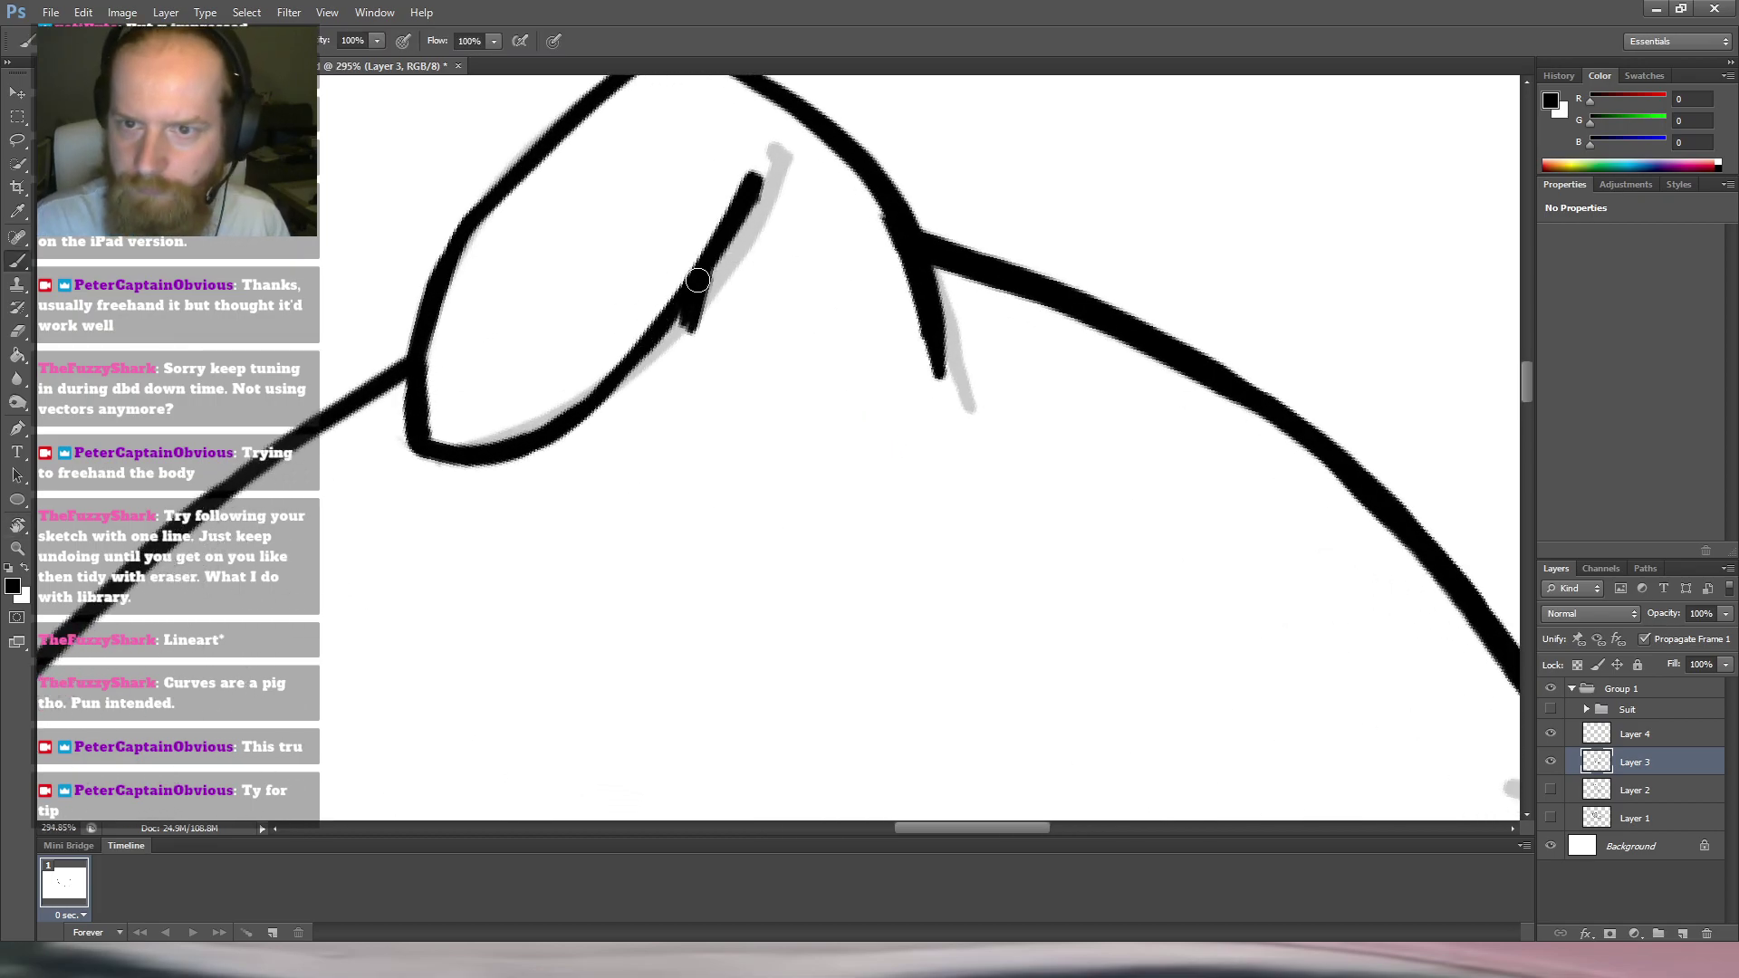
mouse_move(702, 274)
left_mouse_down()
mouse_move(675, 348)
mouse_move(688, 343)
left_mouse_up()
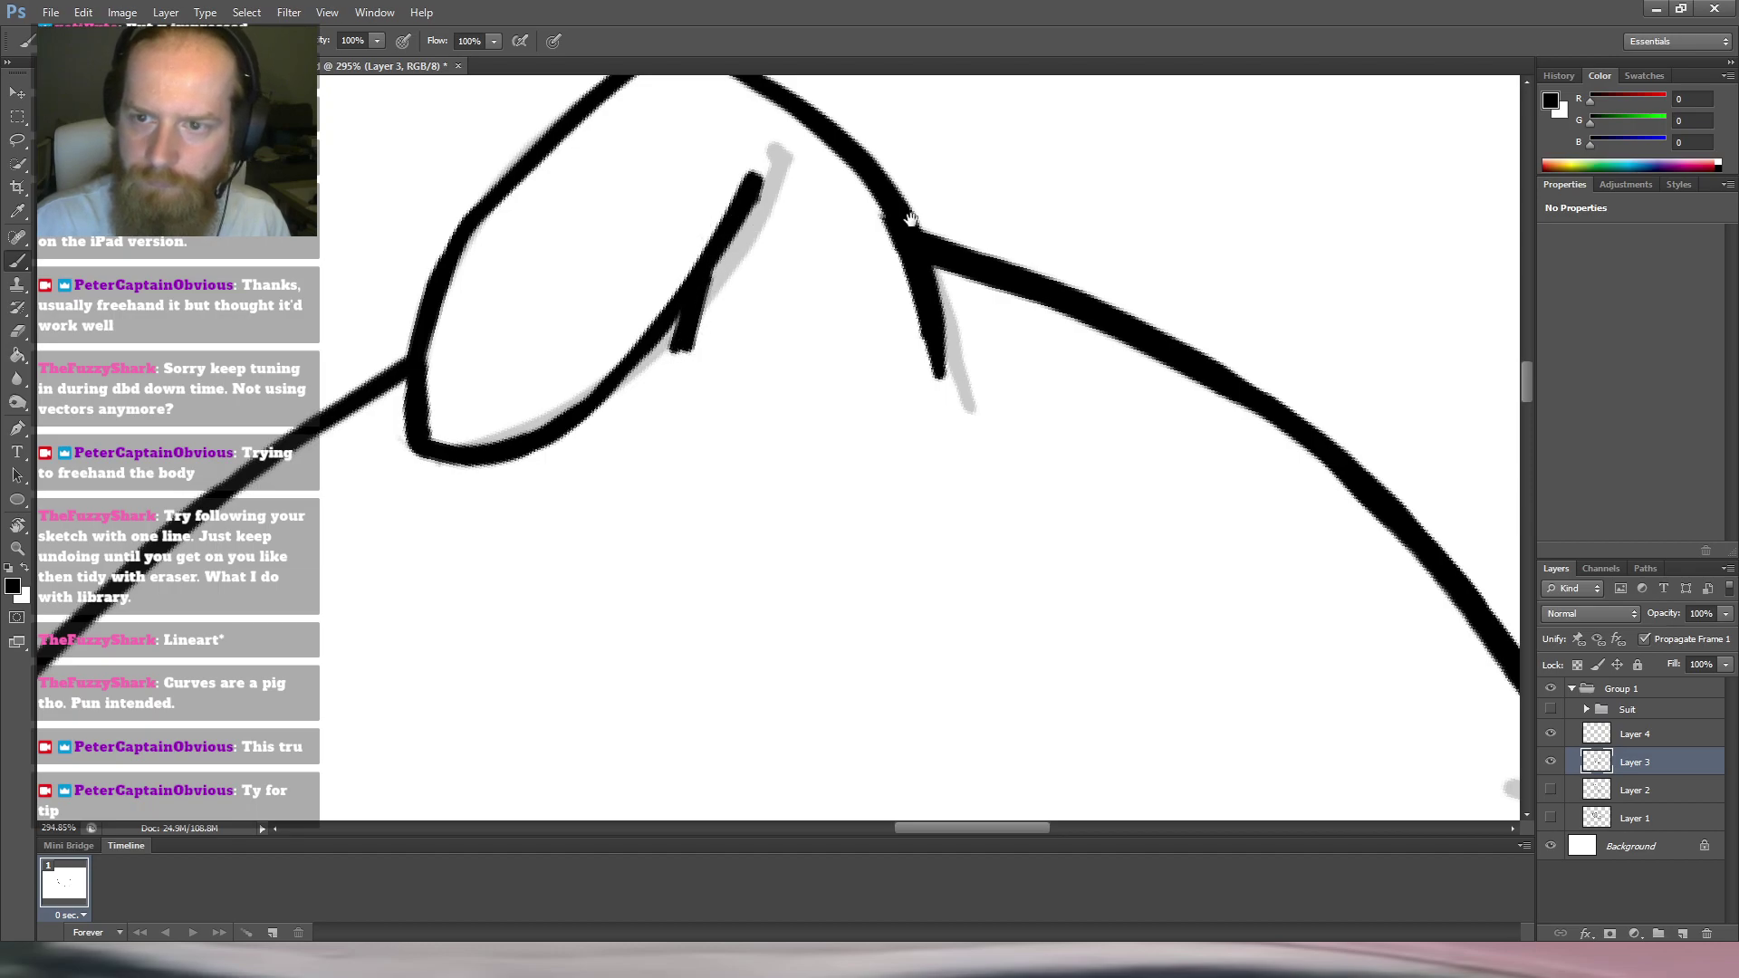
left_click(681, 346)
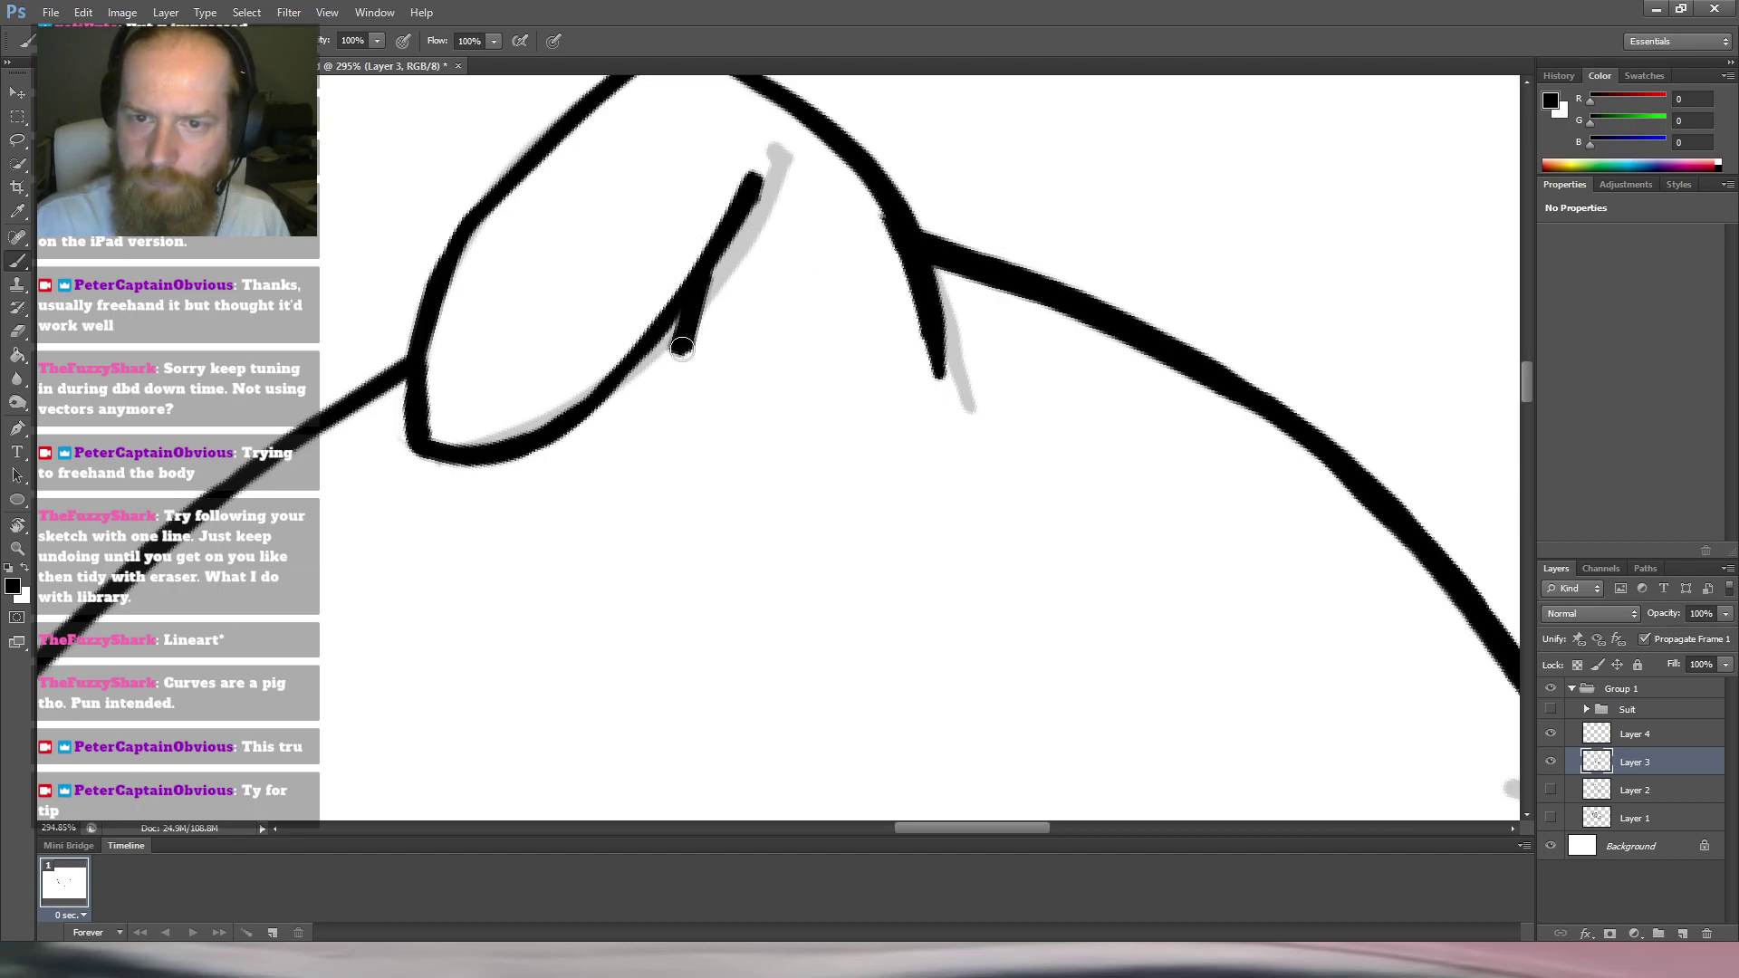
Fill out the end of the left ear's fold line where it runs into the head.
key("r")
mouse_move(1122, 244)
left_mouse_down()
mouse_move(1130, 377)
mouse_move(1041, 505)
mouse_move(1015, 426)
left_mouse_up()
key("e")
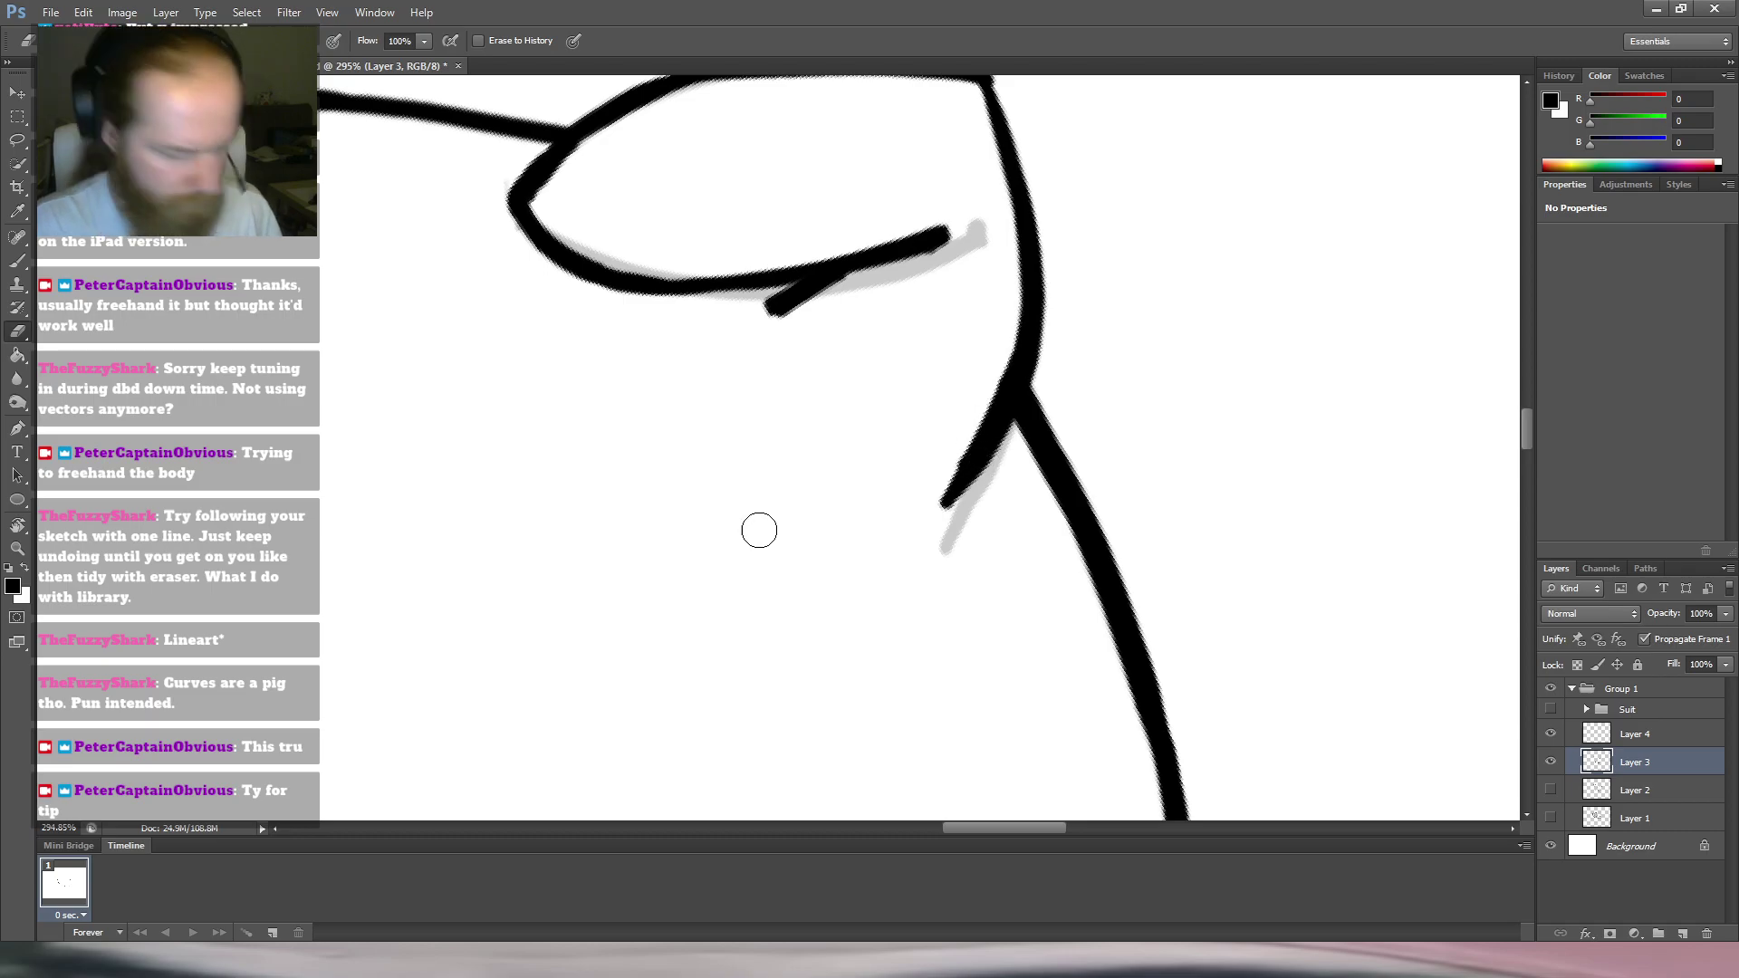
key("b")
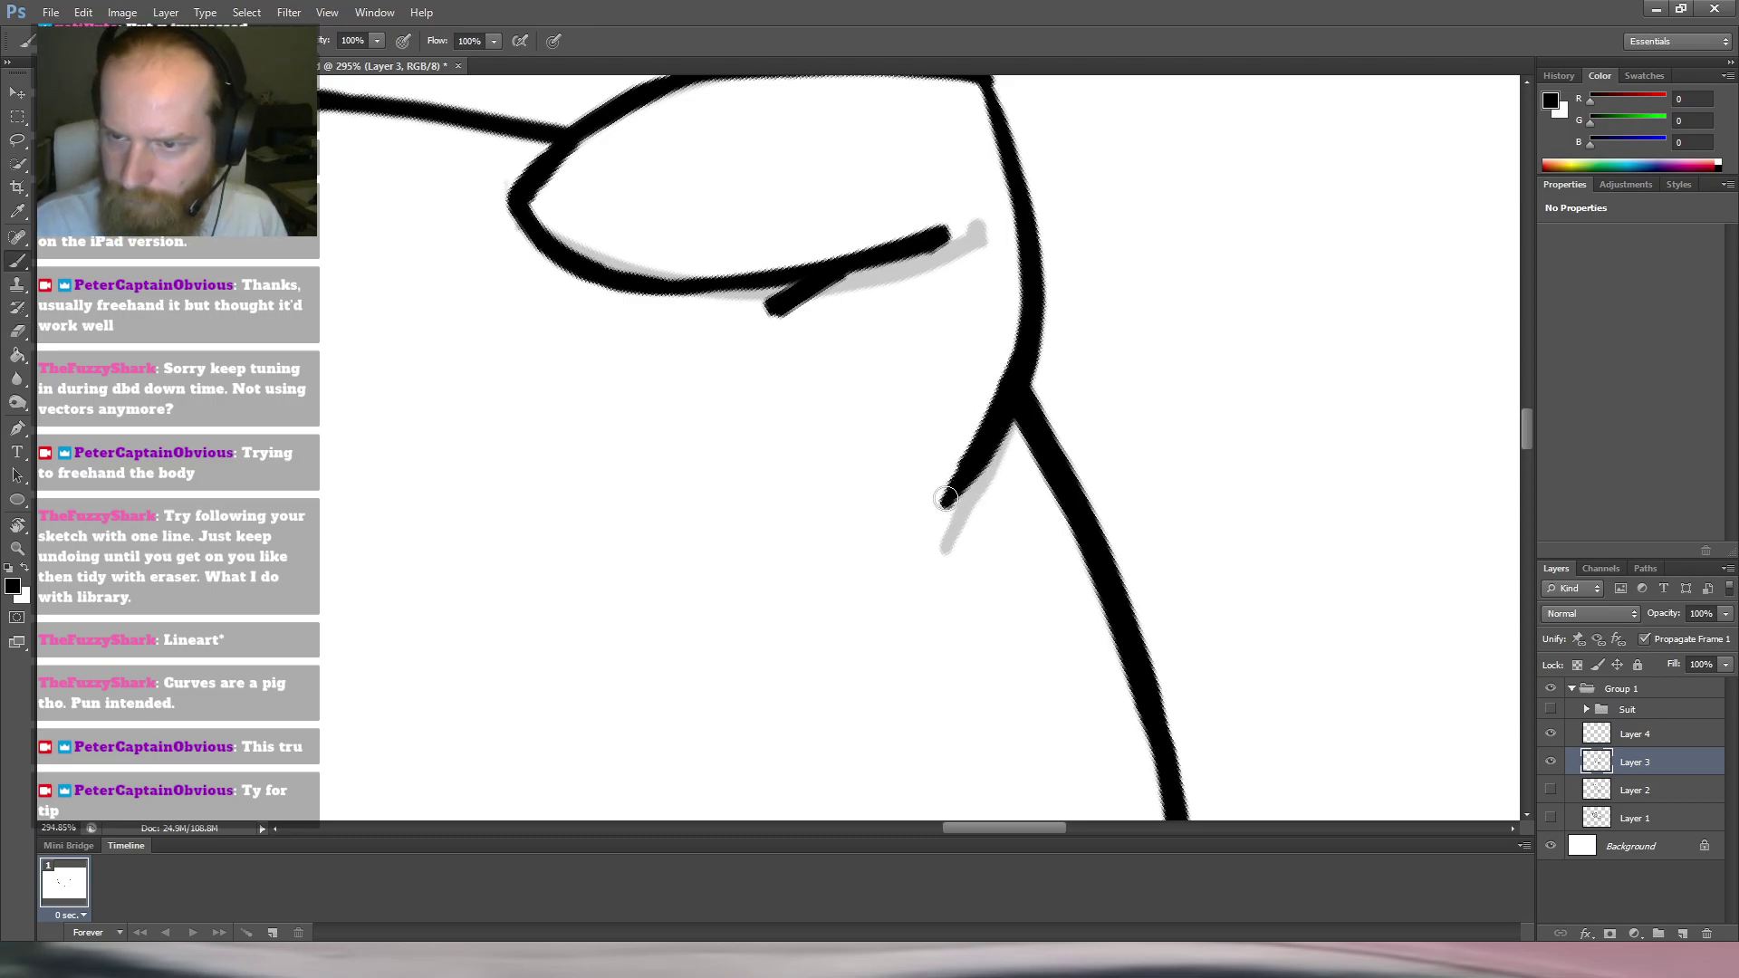
left_click_drag(951, 498, 939, 511)
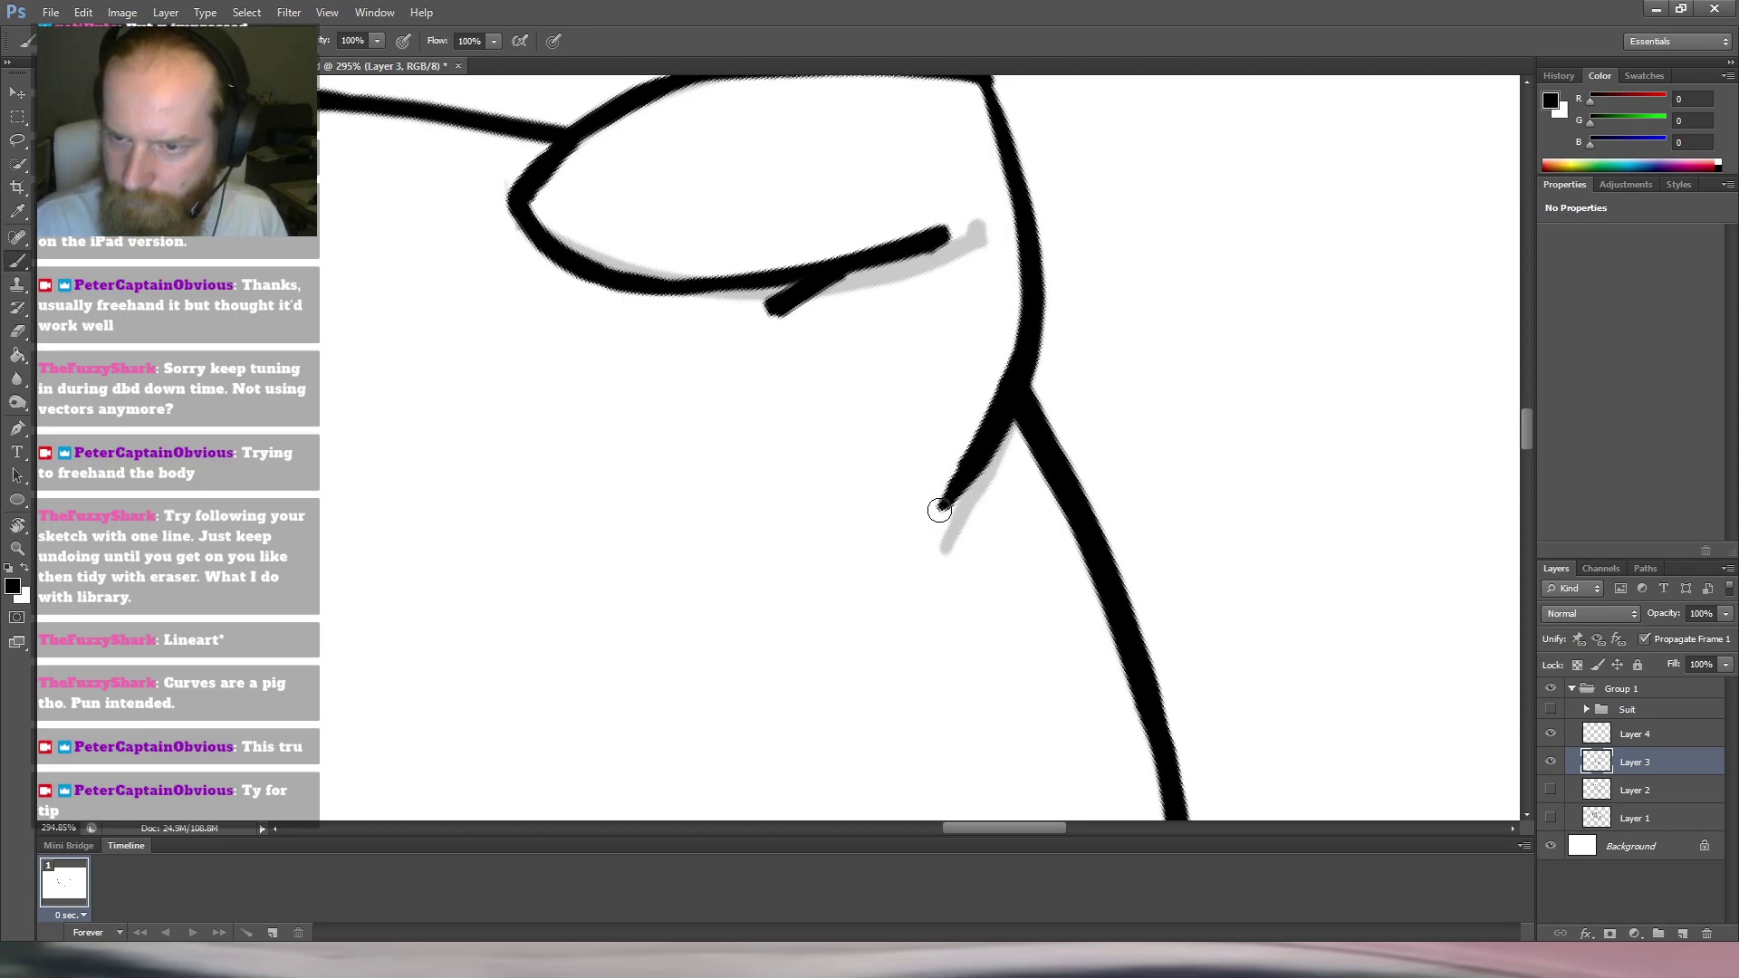
Draw a short crease mark inside the left ear, just above its tip.
key("r")
left_click_drag(1242, 303, 754, 181)
mouse_move(1100, 312)
left_mouse_down()
mouse_move(1060, 357)
mouse_move(831, 361)
mouse_move(981, 338)
left_mouse_up()
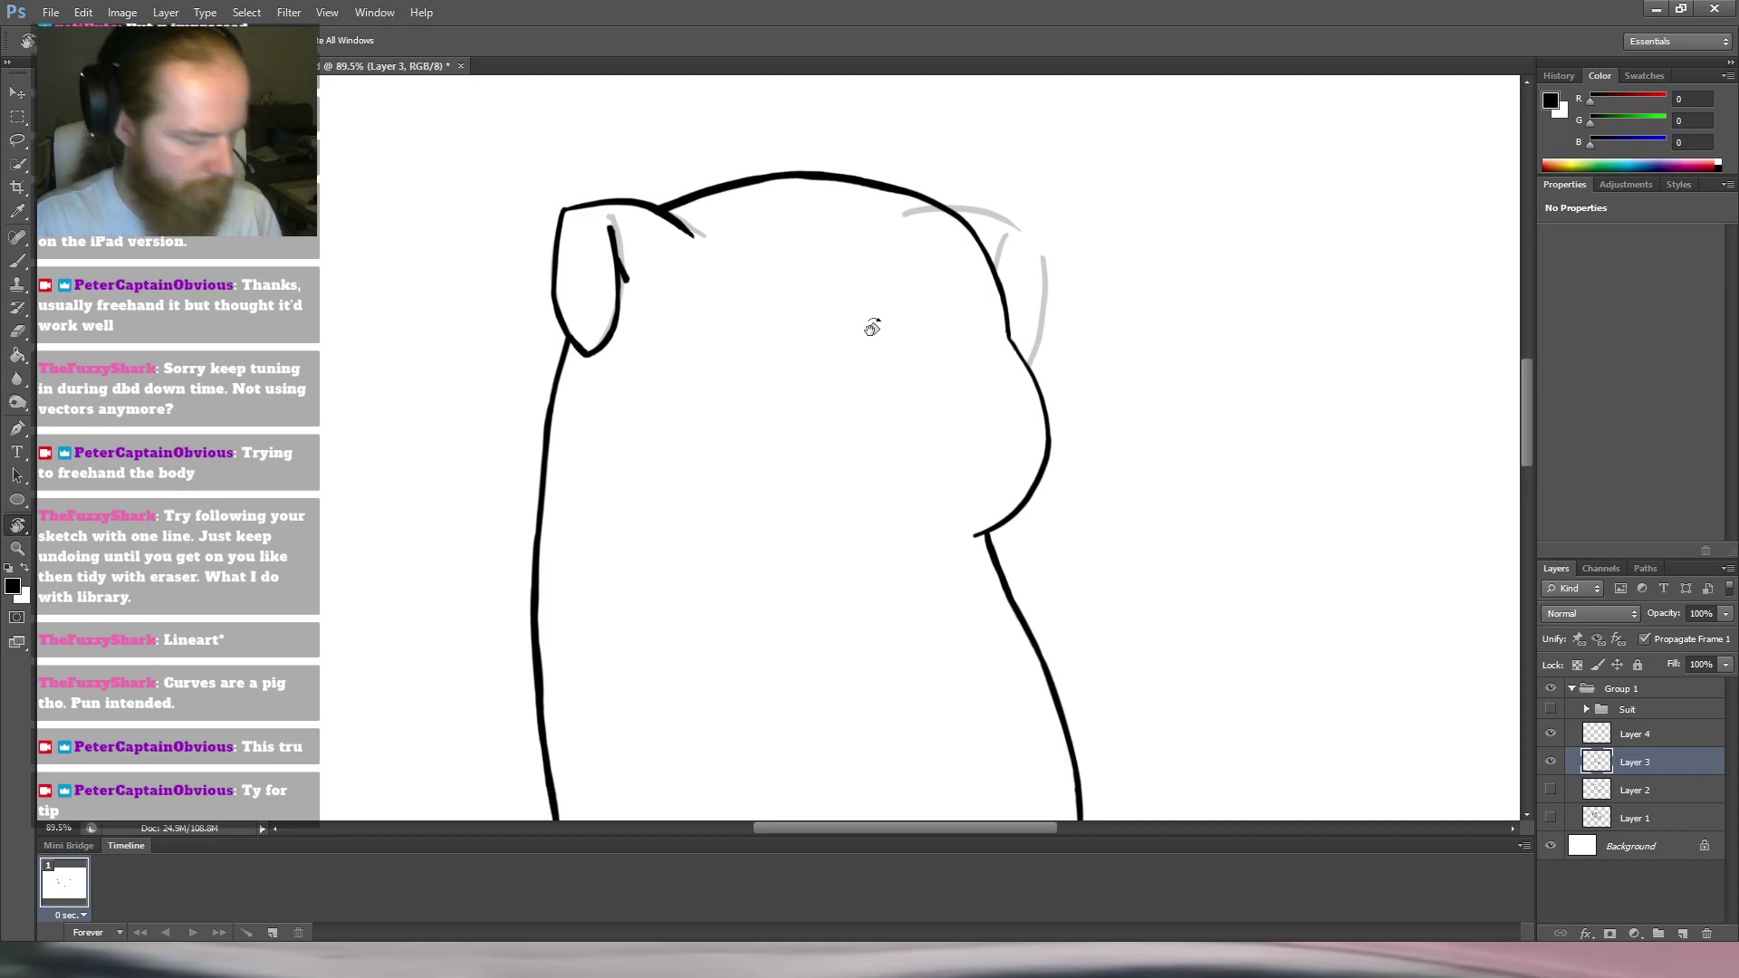
key("b")
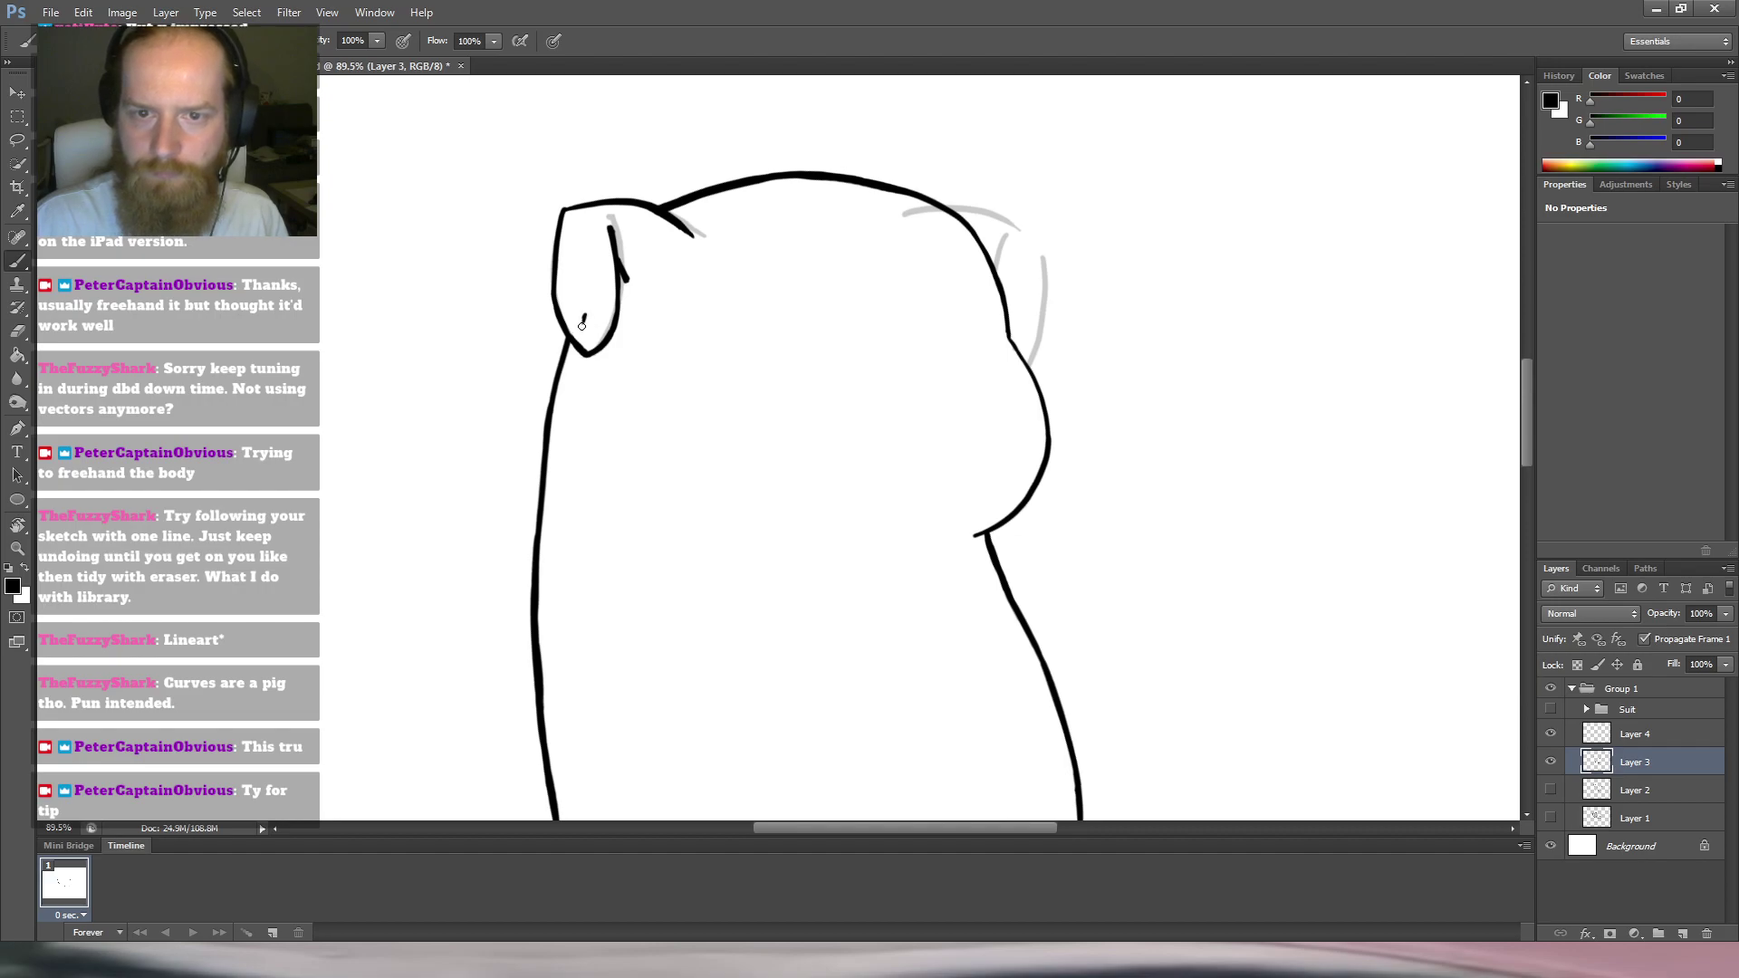
key("r")
left_click_drag(633, 377, 1048, 354)
key("r")
left_click_drag(1126, 248, 1036, 323)
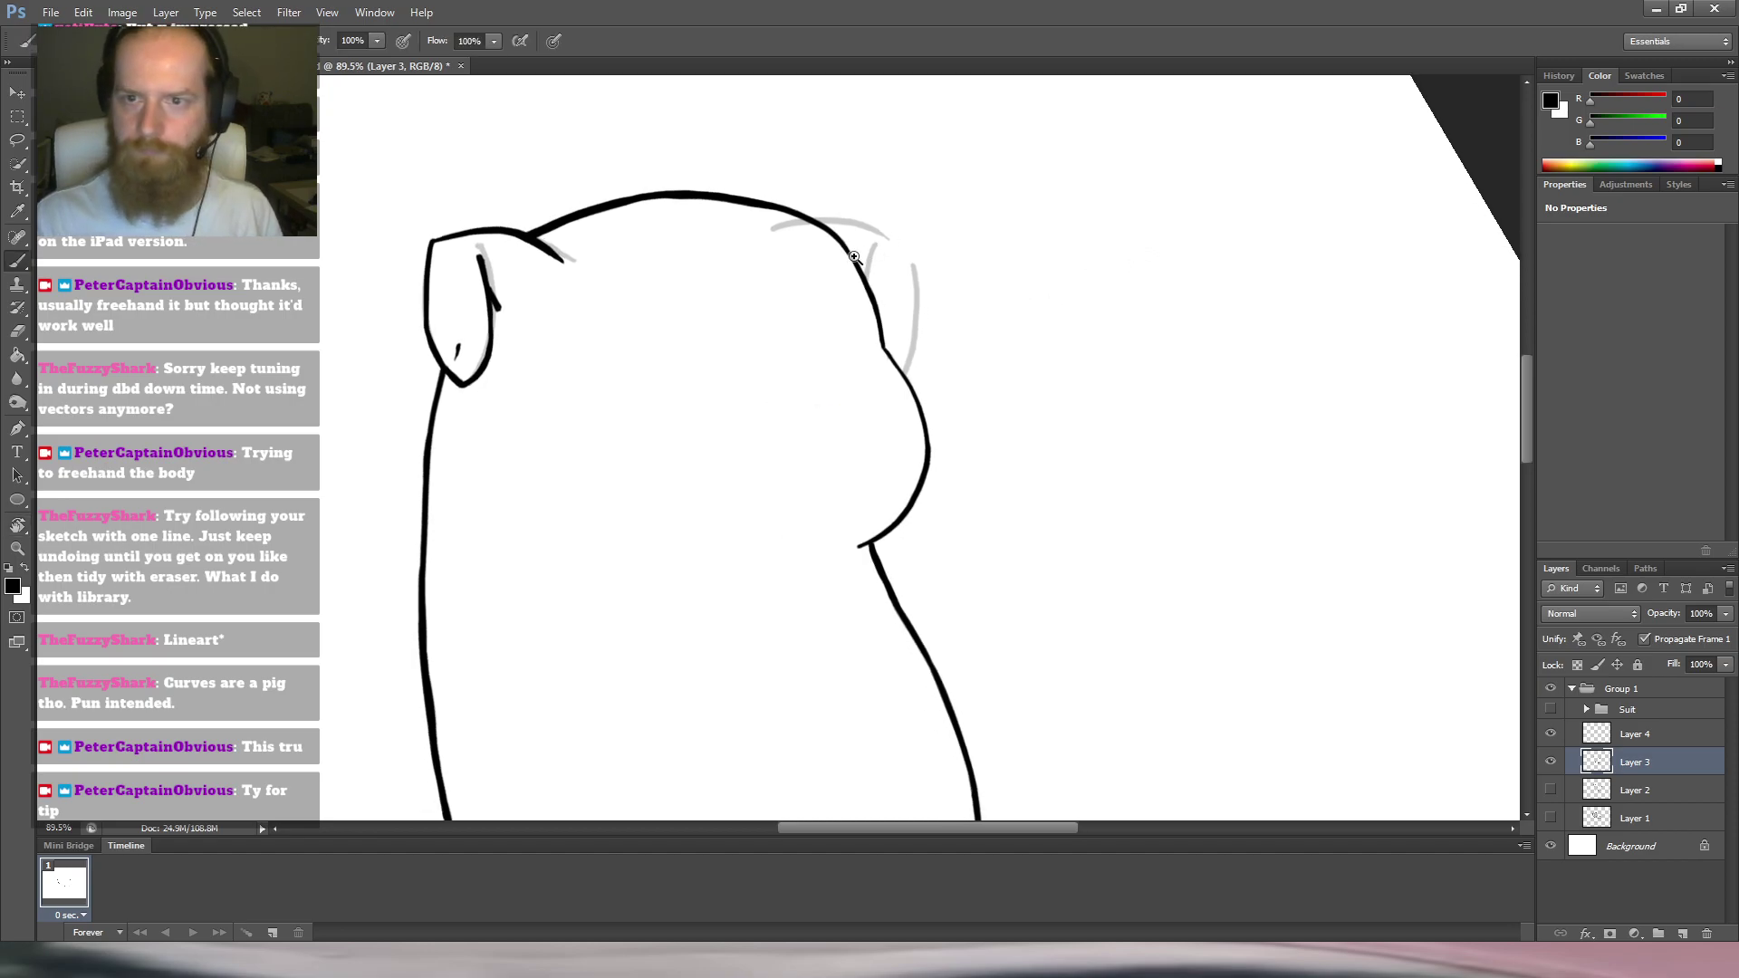
Ink the top edge of the right ear from the head outline out to its fold corner, tracing the sketch.
key("ctrl+space")
left_click_drag(856, 261, 924, 204)
key("r")
mouse_move(1078, 191)
left_mouse_down()
mouse_move(1137, 244)
mouse_move(1028, 629)
mouse_move(971, 590)
left_mouse_up()
key("b")
scroll(963, 474, "down", 5)
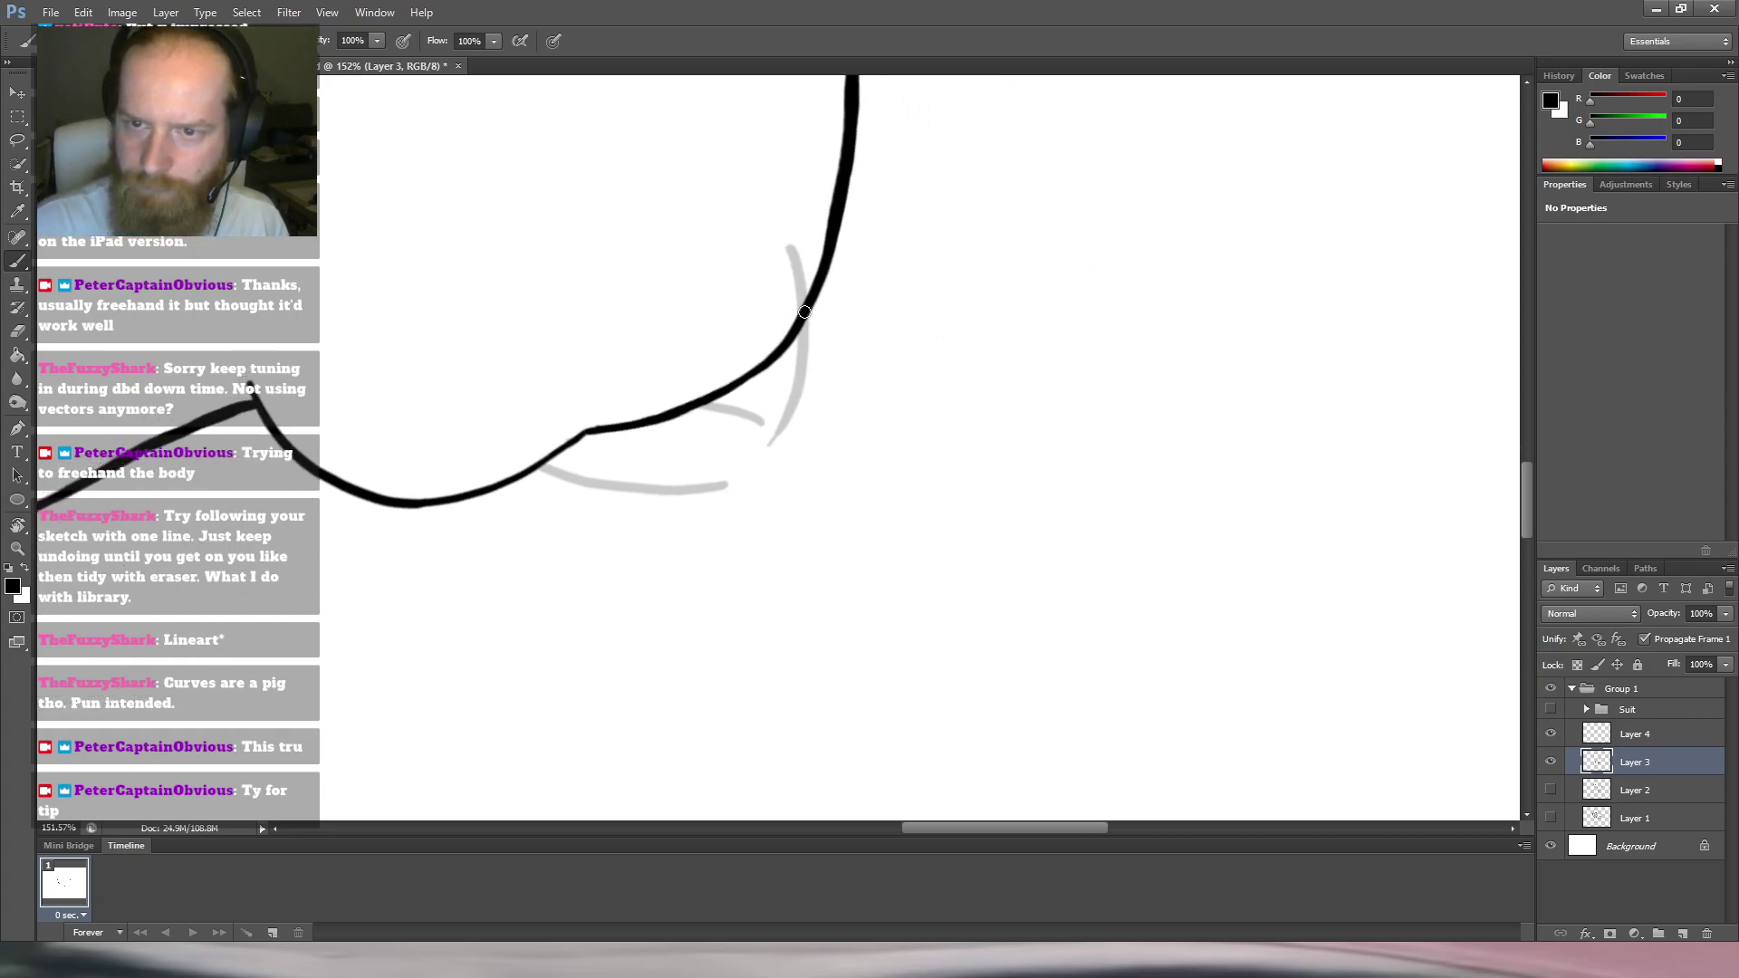
mouse_move(806, 321)
left_mouse_down()
mouse_move(782, 431)
mouse_move(794, 420)
mouse_move(754, 474)
mouse_move(878, 191)
mouse_move(851, 205)
left_mouse_up()
key("r")
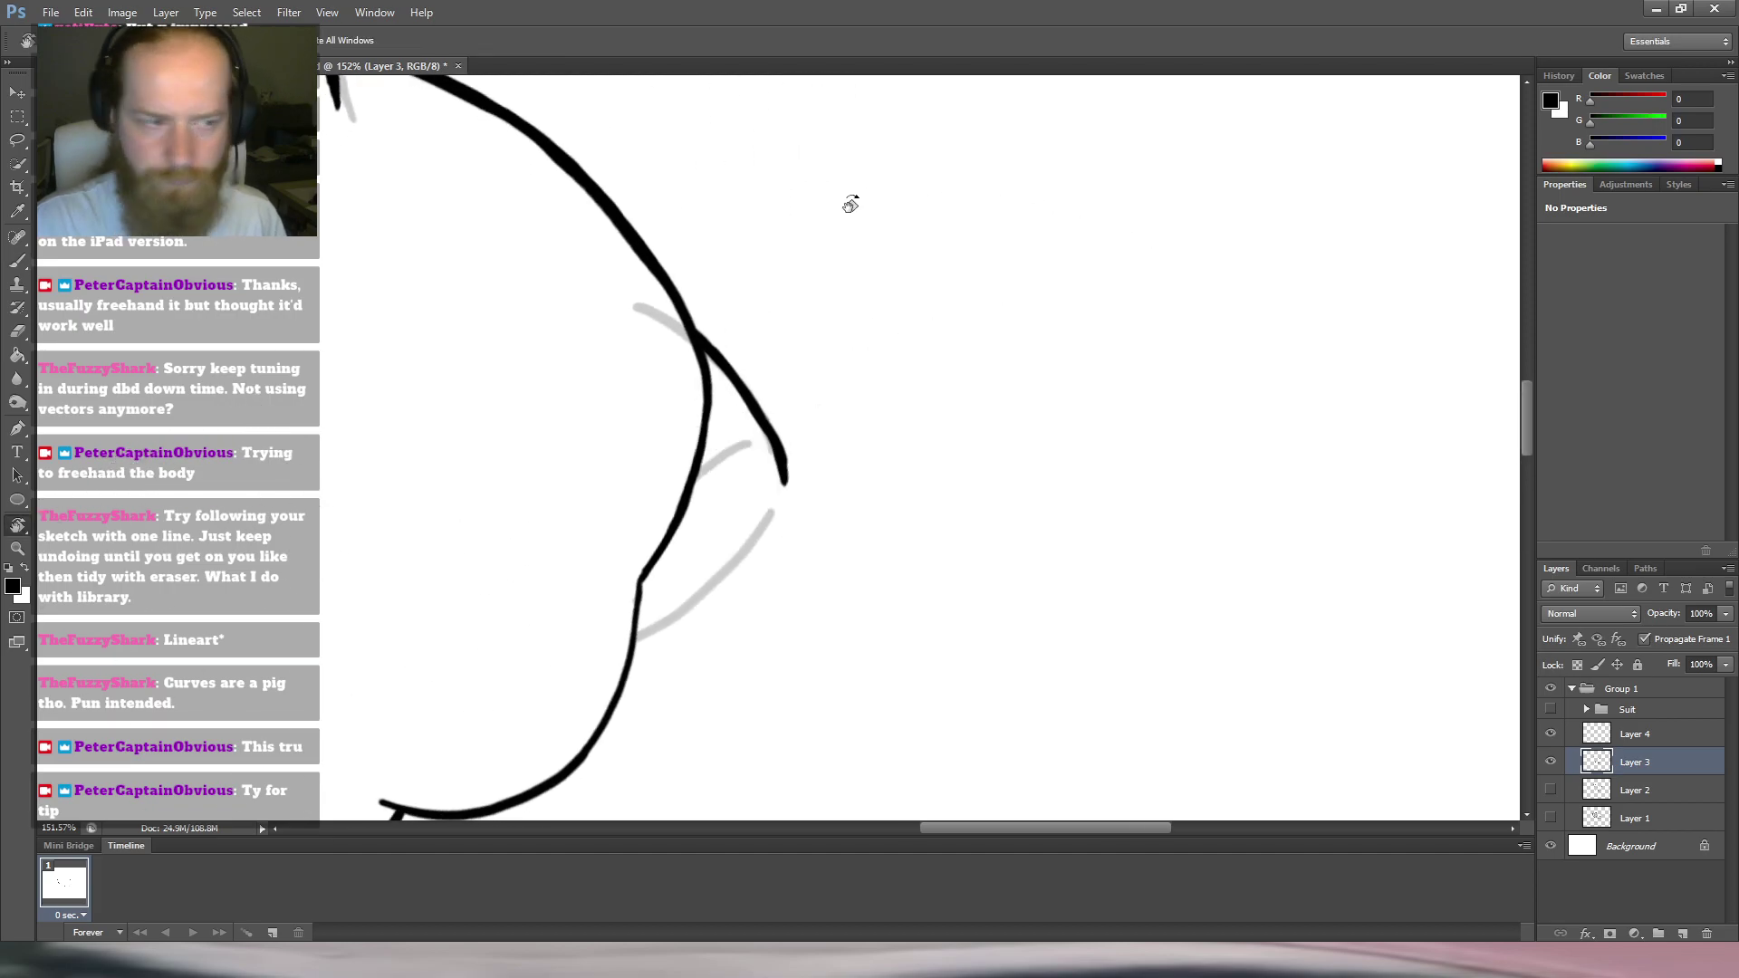
Ink the right ear's short inner line and its outer side down to the head outline, undoing and redrawing the outer stroke until smooth.
key("b")
mouse_move(859, 452)
left_mouse_down()
mouse_move(845, 416)
mouse_move(954, 248)
mouse_move(905, 252)
left_mouse_up()
key("r")
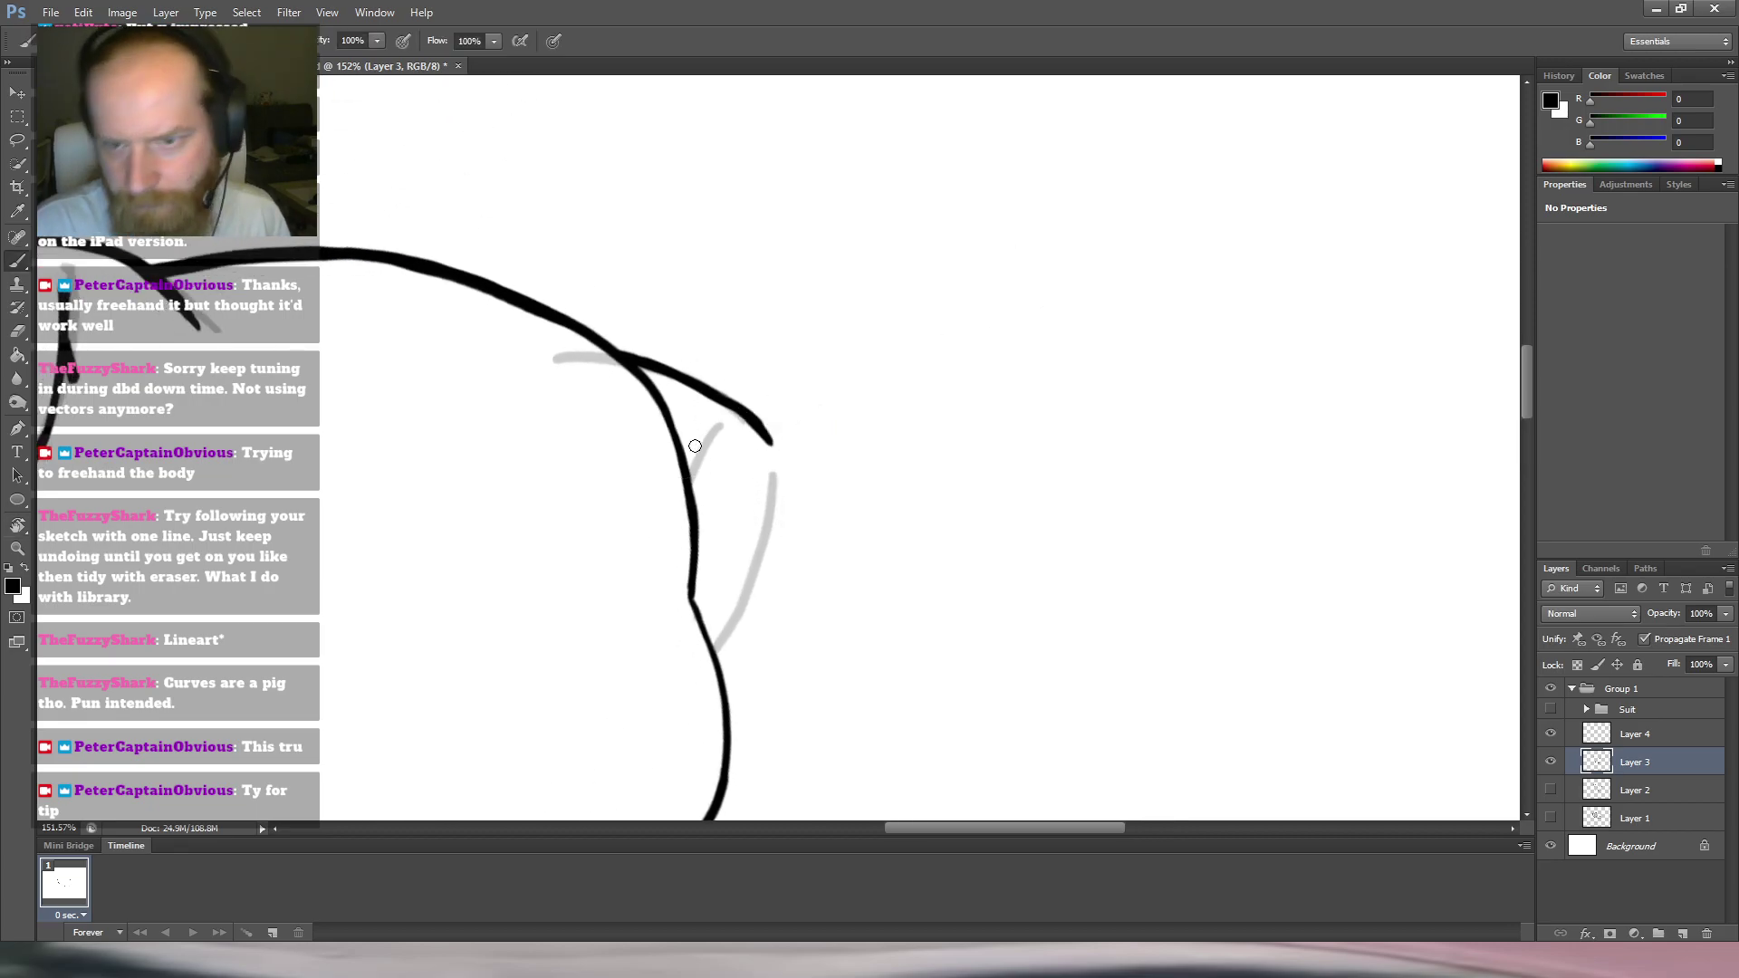
mouse_move(702, 433)
left_mouse_down()
mouse_move(689, 475)
mouse_move(754, 554)
left_mouse_up()
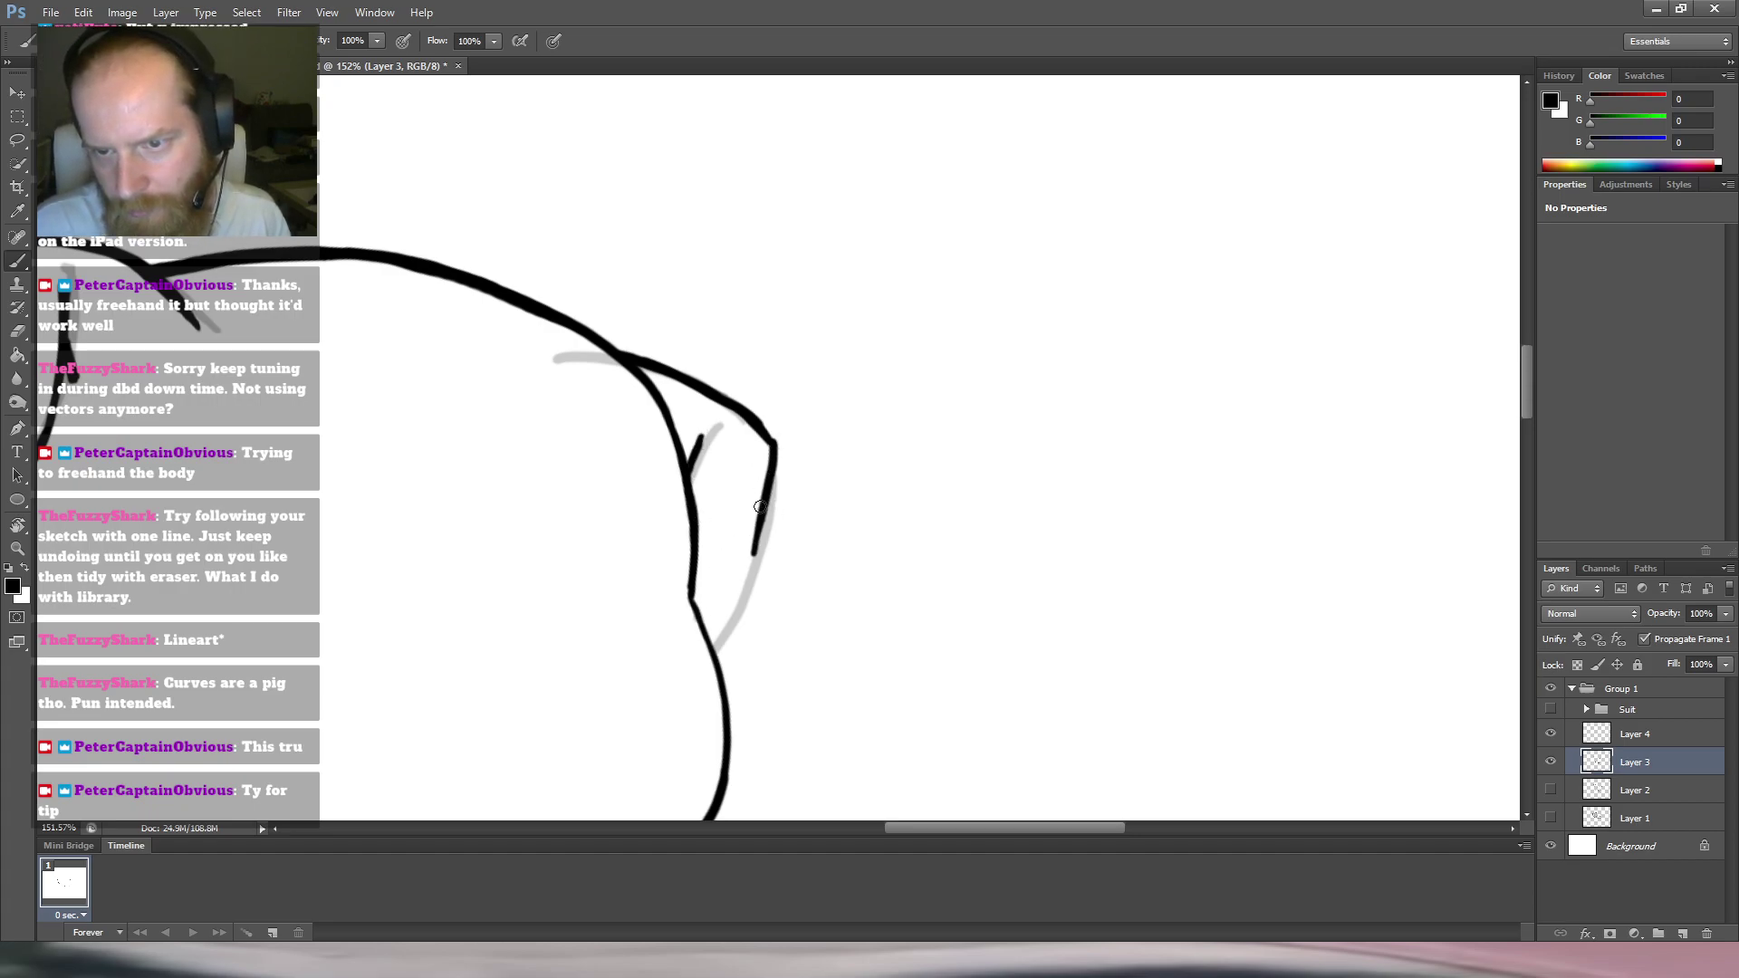
key("ctrl+z")
left_click_drag(769, 439, 759, 573)
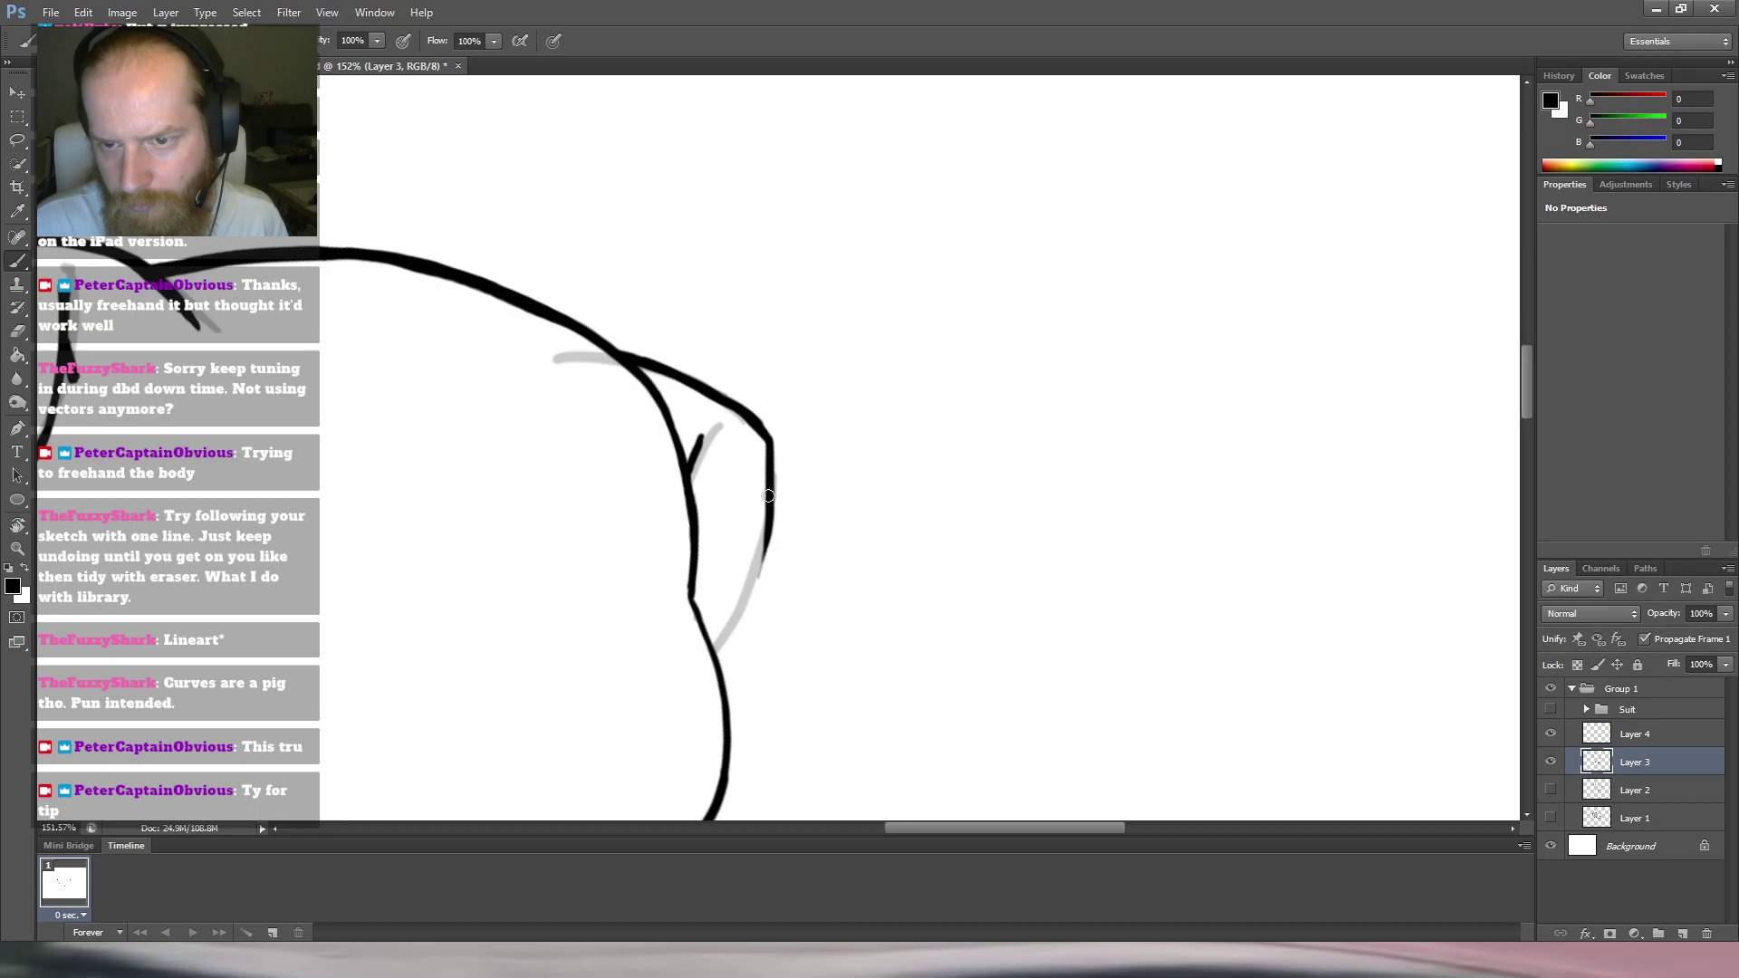
key("ctrl+z")
left_click_drag(772, 449, 759, 584)
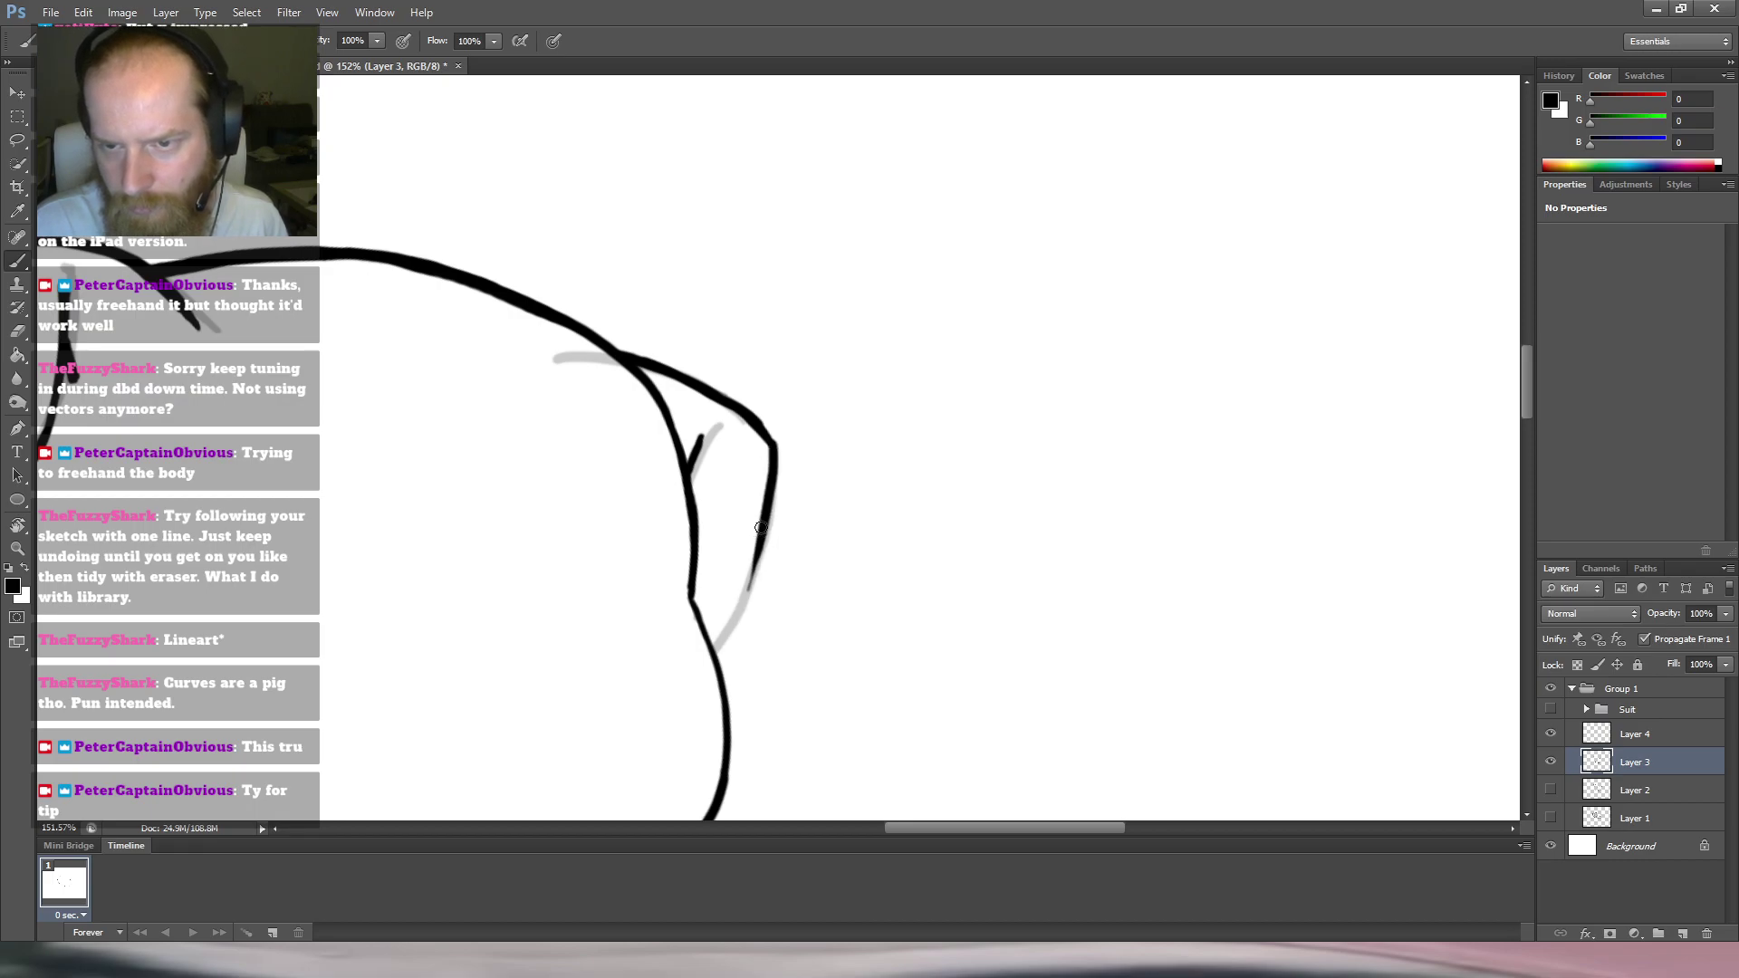
key("ctrl+z")
left_click_drag(768, 435, 757, 549)
mouse_move(767, 471)
left_mouse_down()
mouse_move(715, 645)
mouse_move(761, 551)
left_mouse_up()
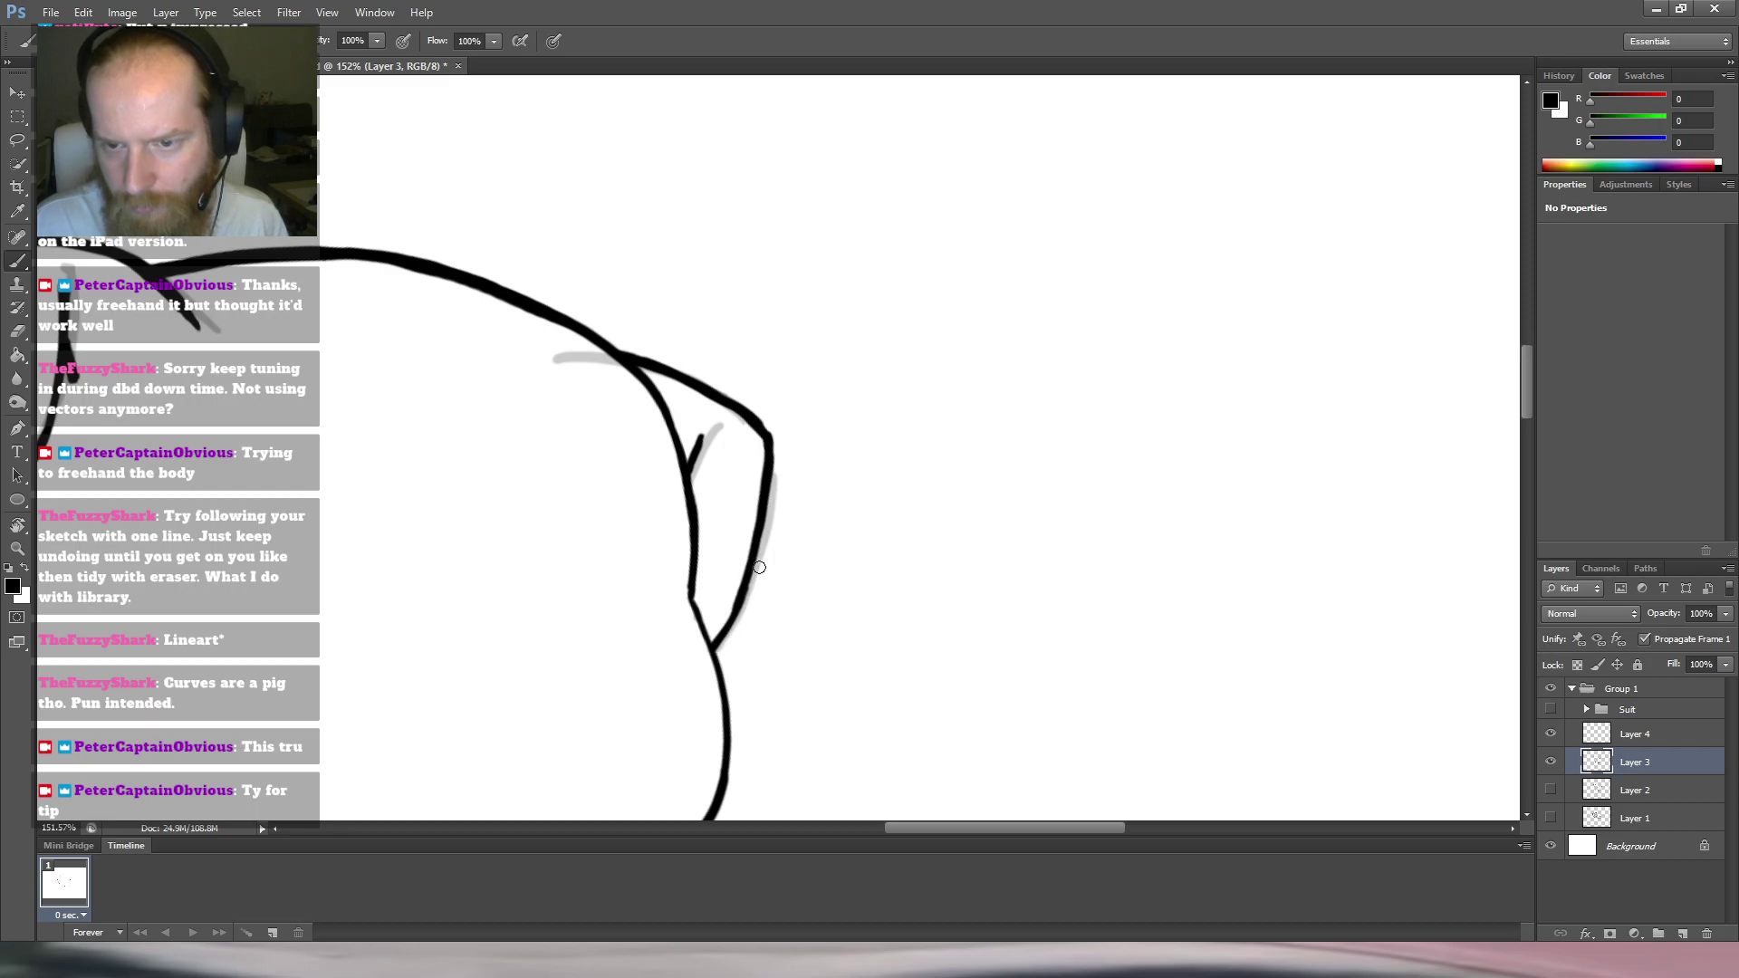
left_click_drag(714, 643, 761, 526)
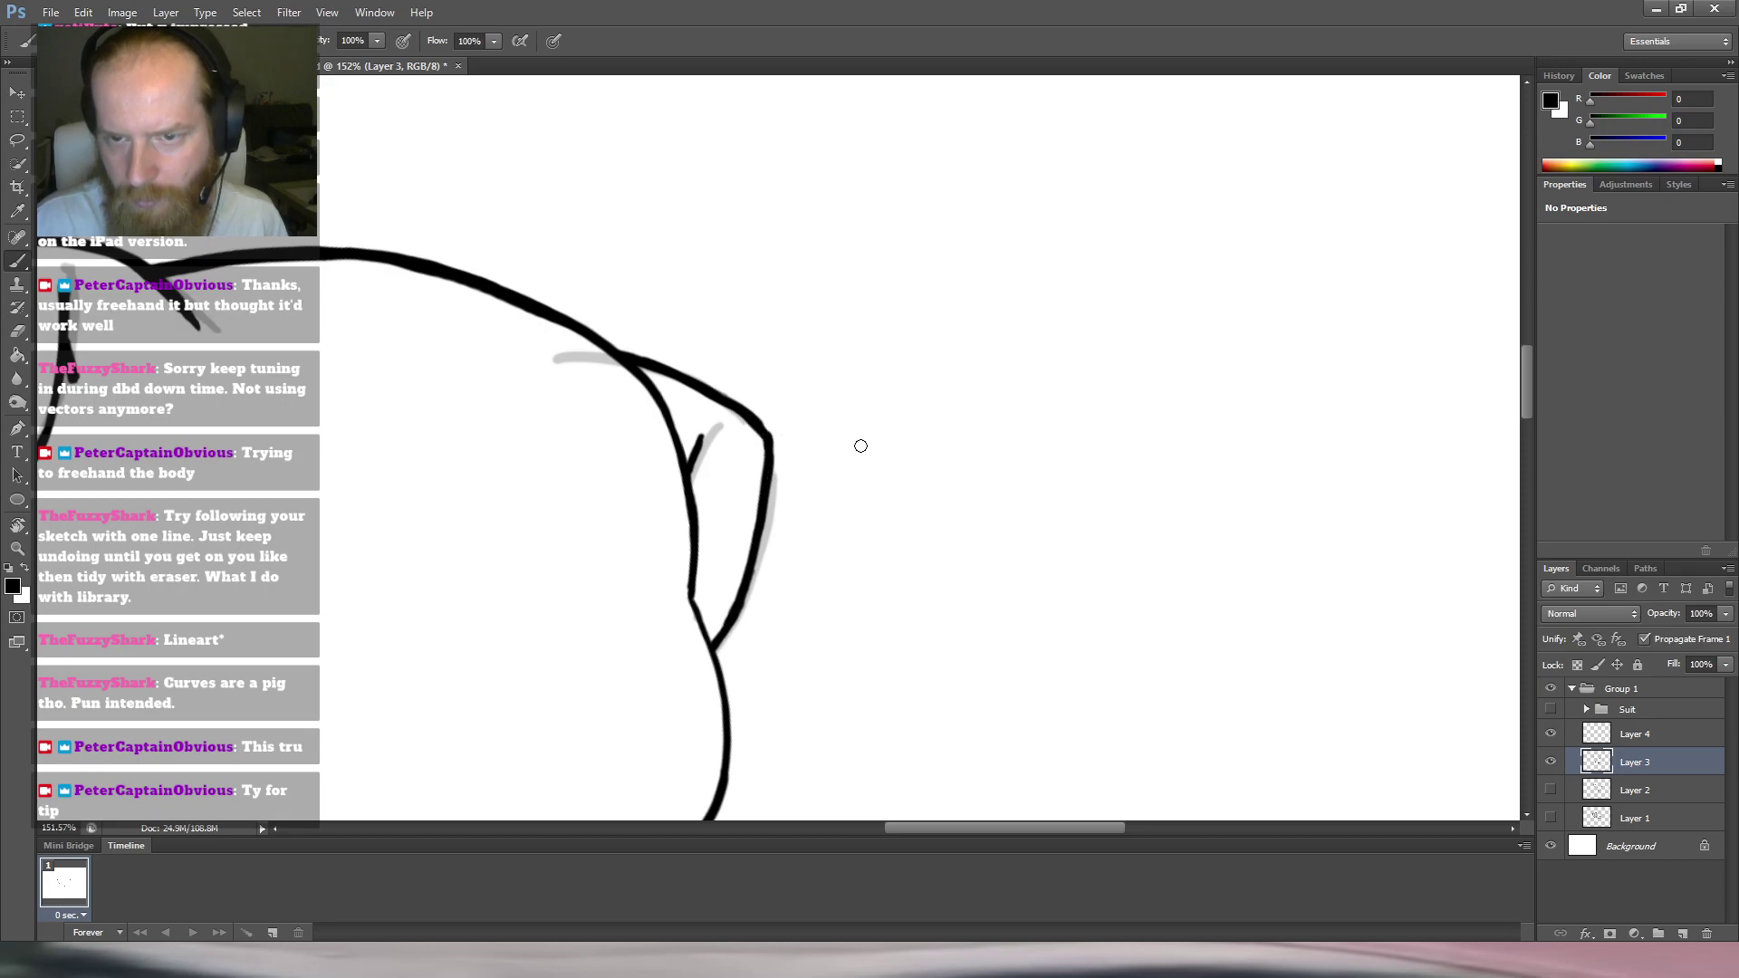
Hide and delete the Layer 4 ear sketch, and show the full pig sketch on Layer 2.
left_click_drag(938, 440, 936, 389)
key("r")
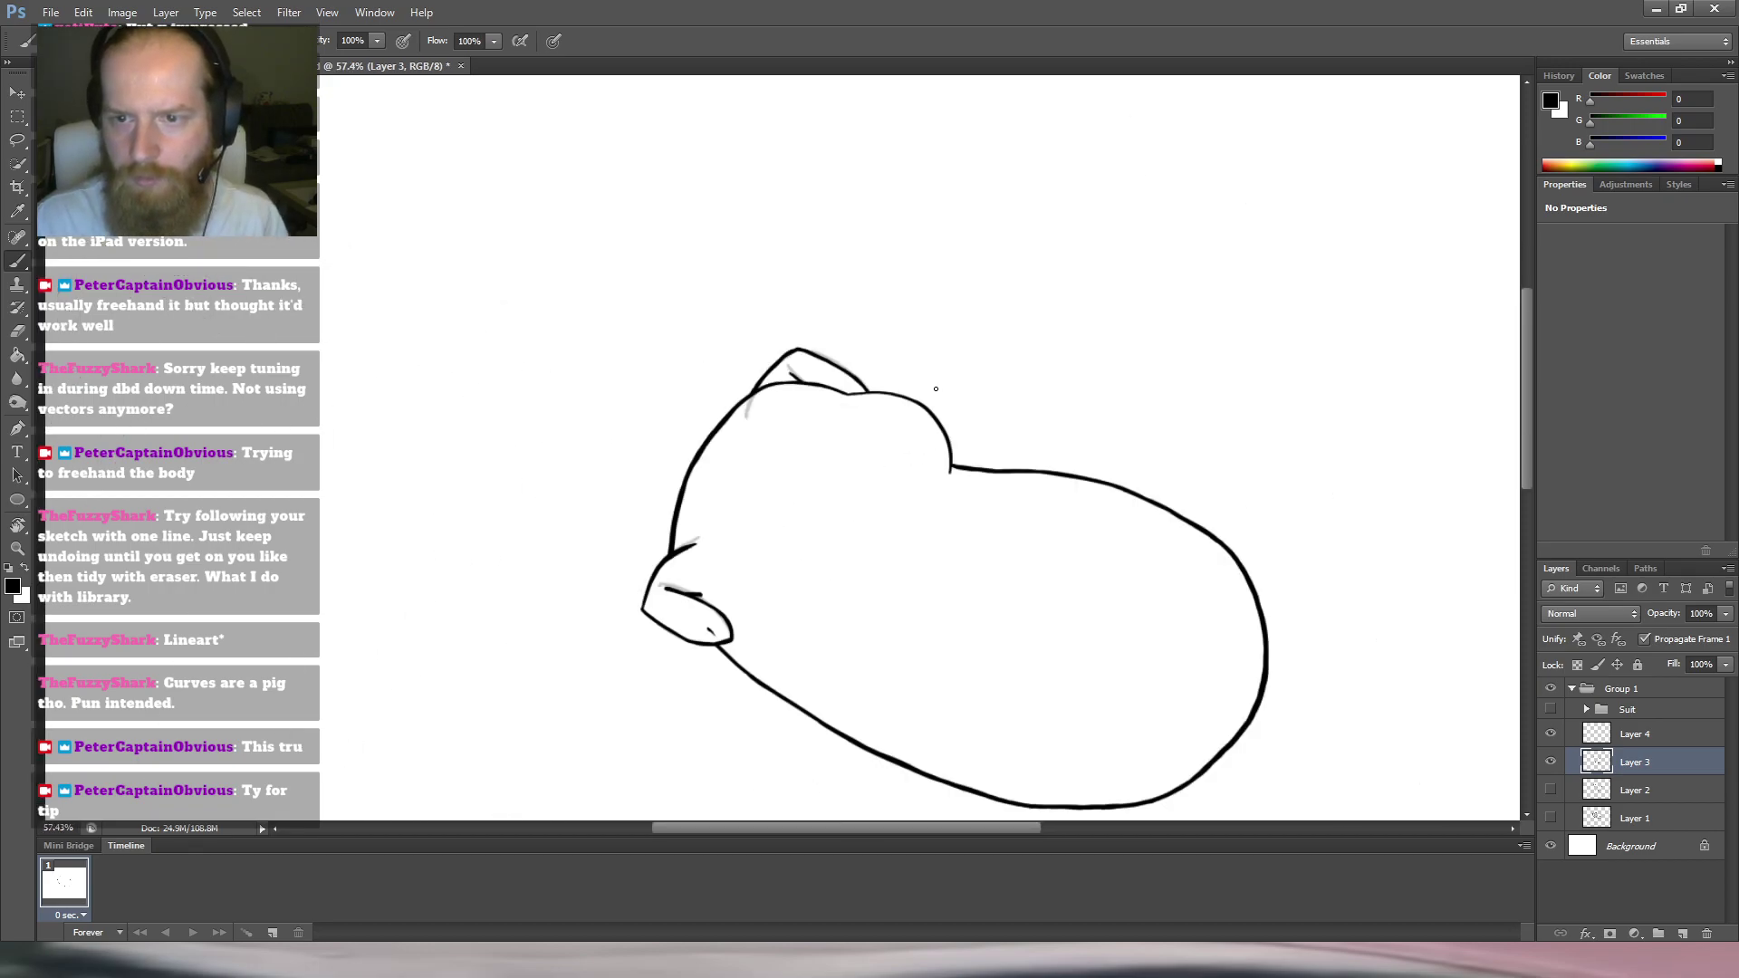
left_click_drag(816, 438, 756, 402)
left_click_drag(906, 480, 819, 426)
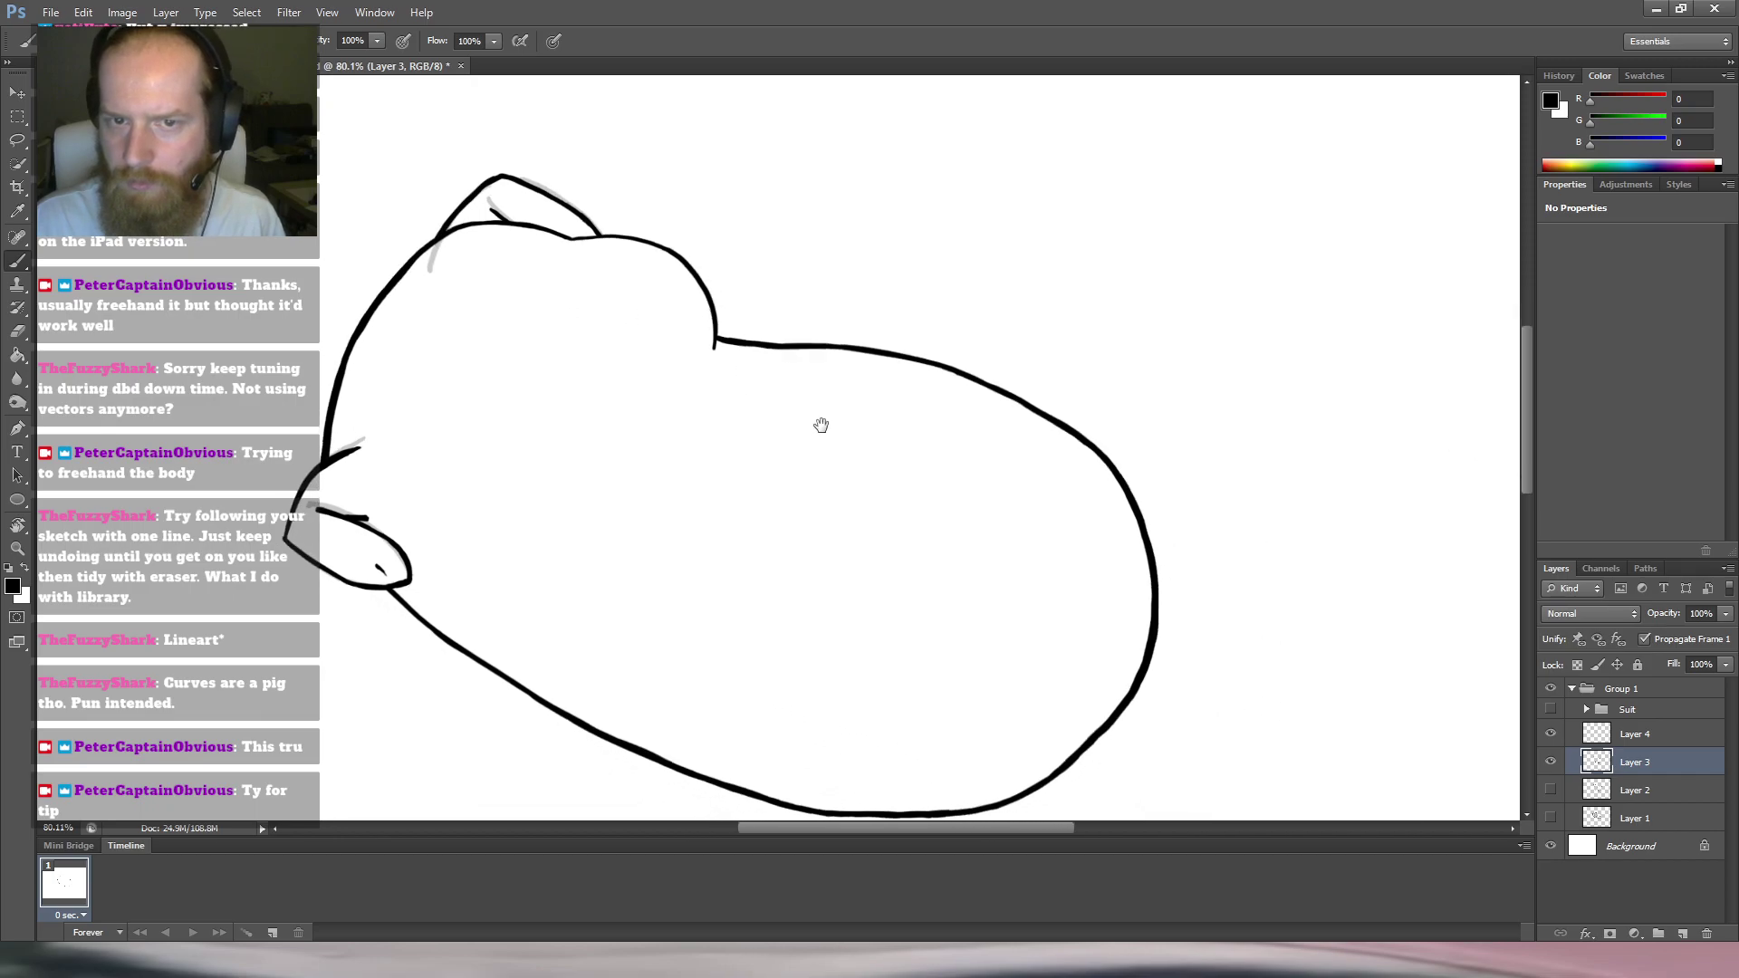
scroll(819, 426, "down", 2)
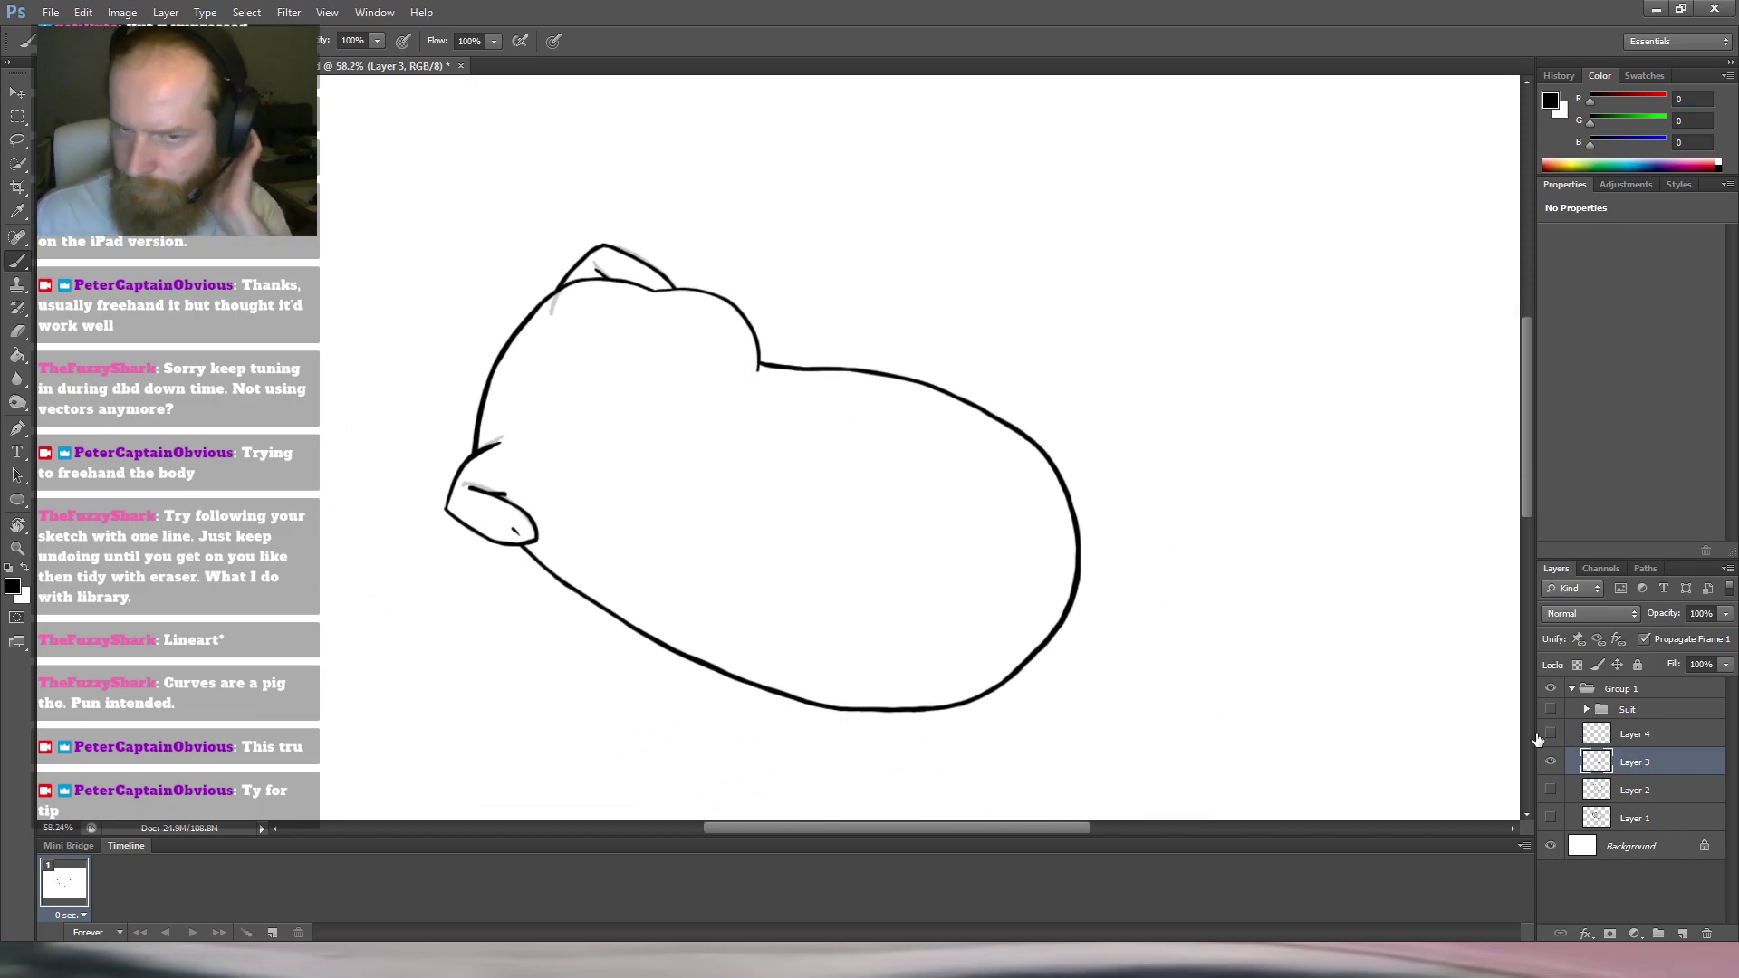
left_click(1669, 739)
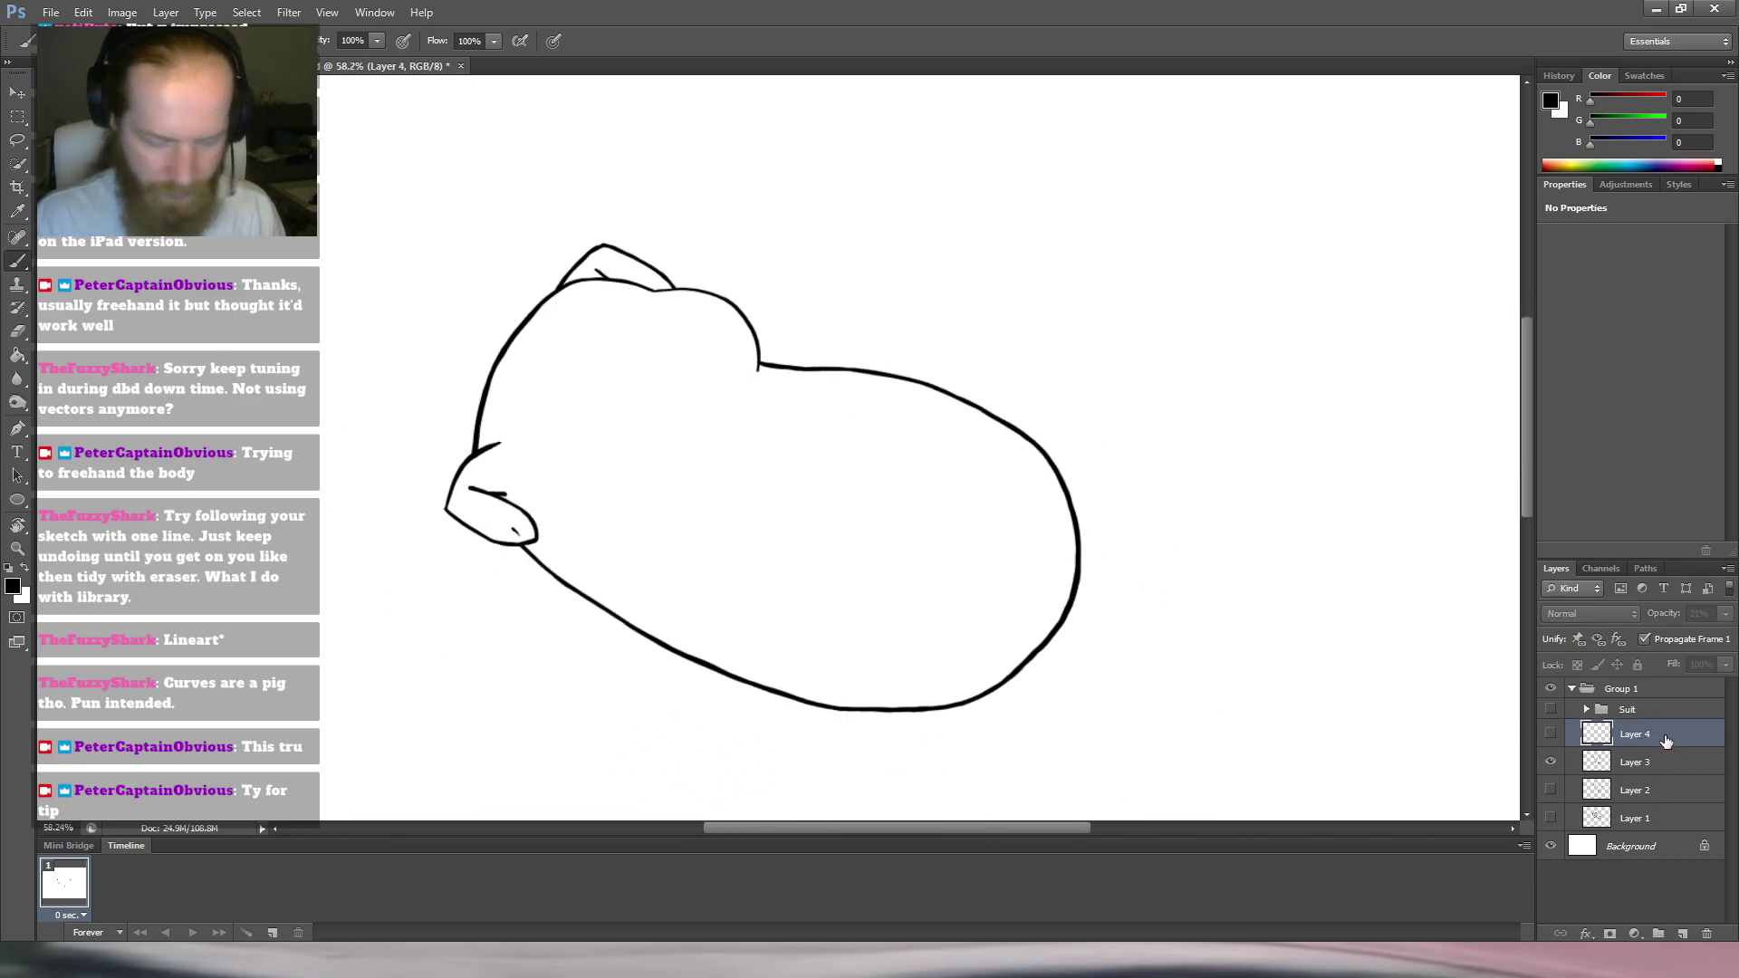
key("Delete")
left_click(1552, 763)
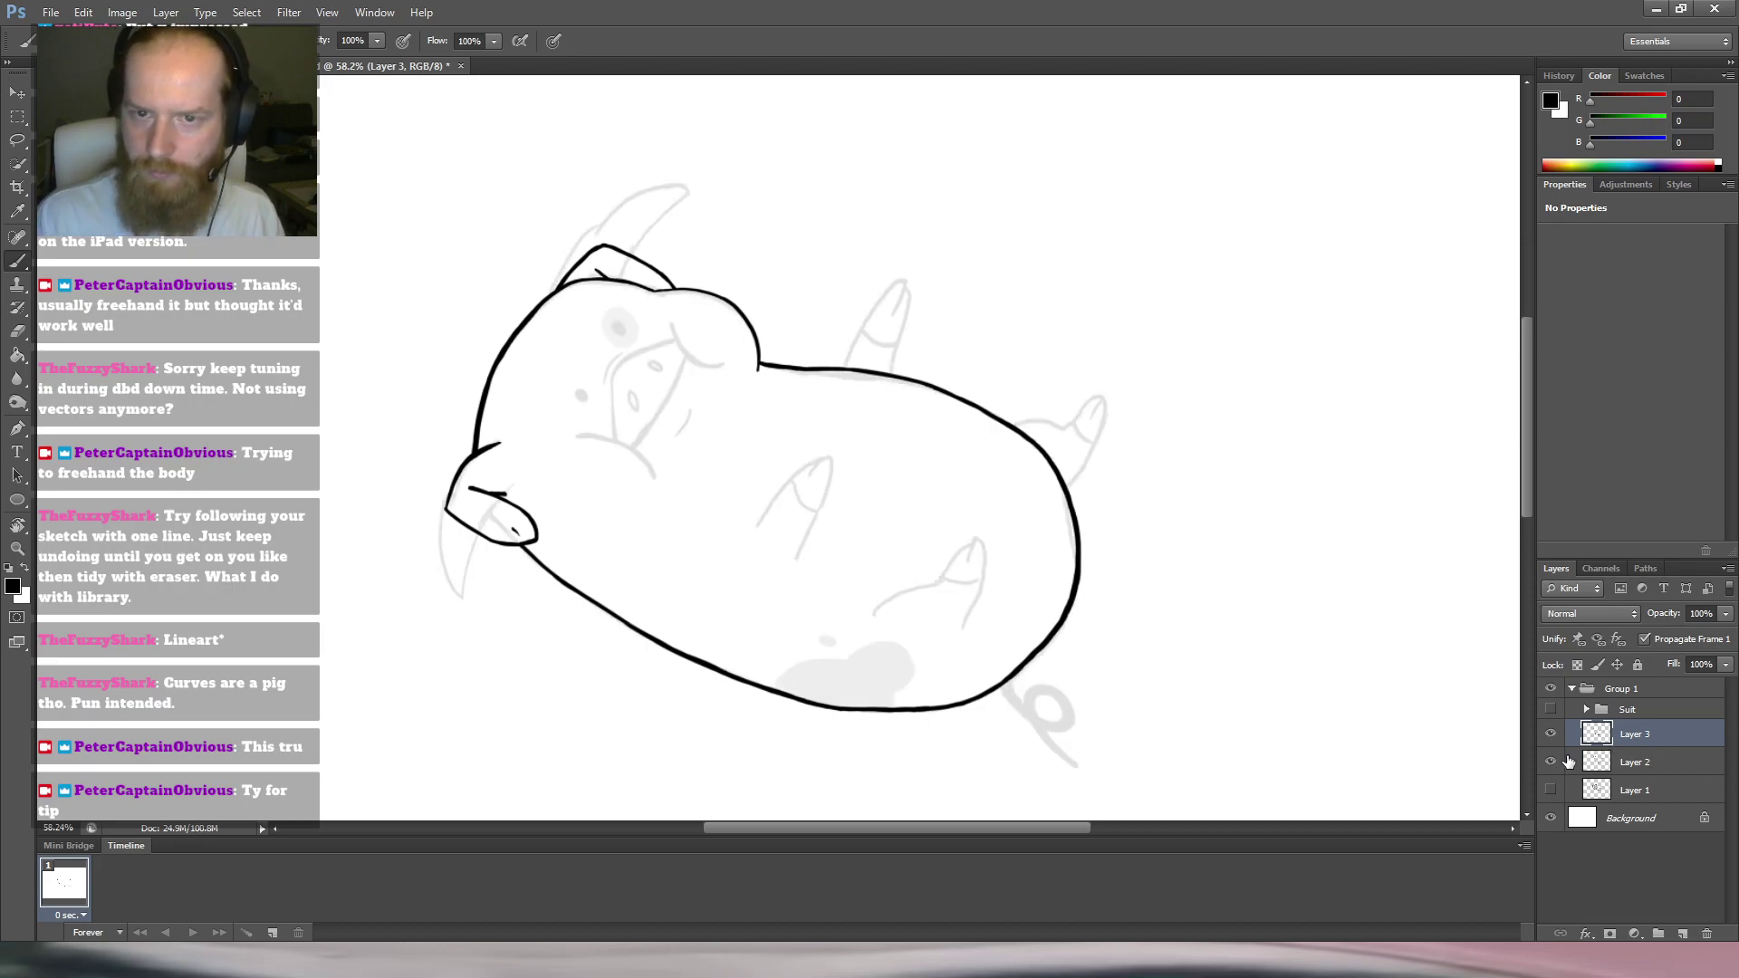
Ink the curved cheek line between the snout and the right cheek, undoing the first strokes and redrawing it in one curve.
key("r")
left_click_drag(770, 247, 745, 345)
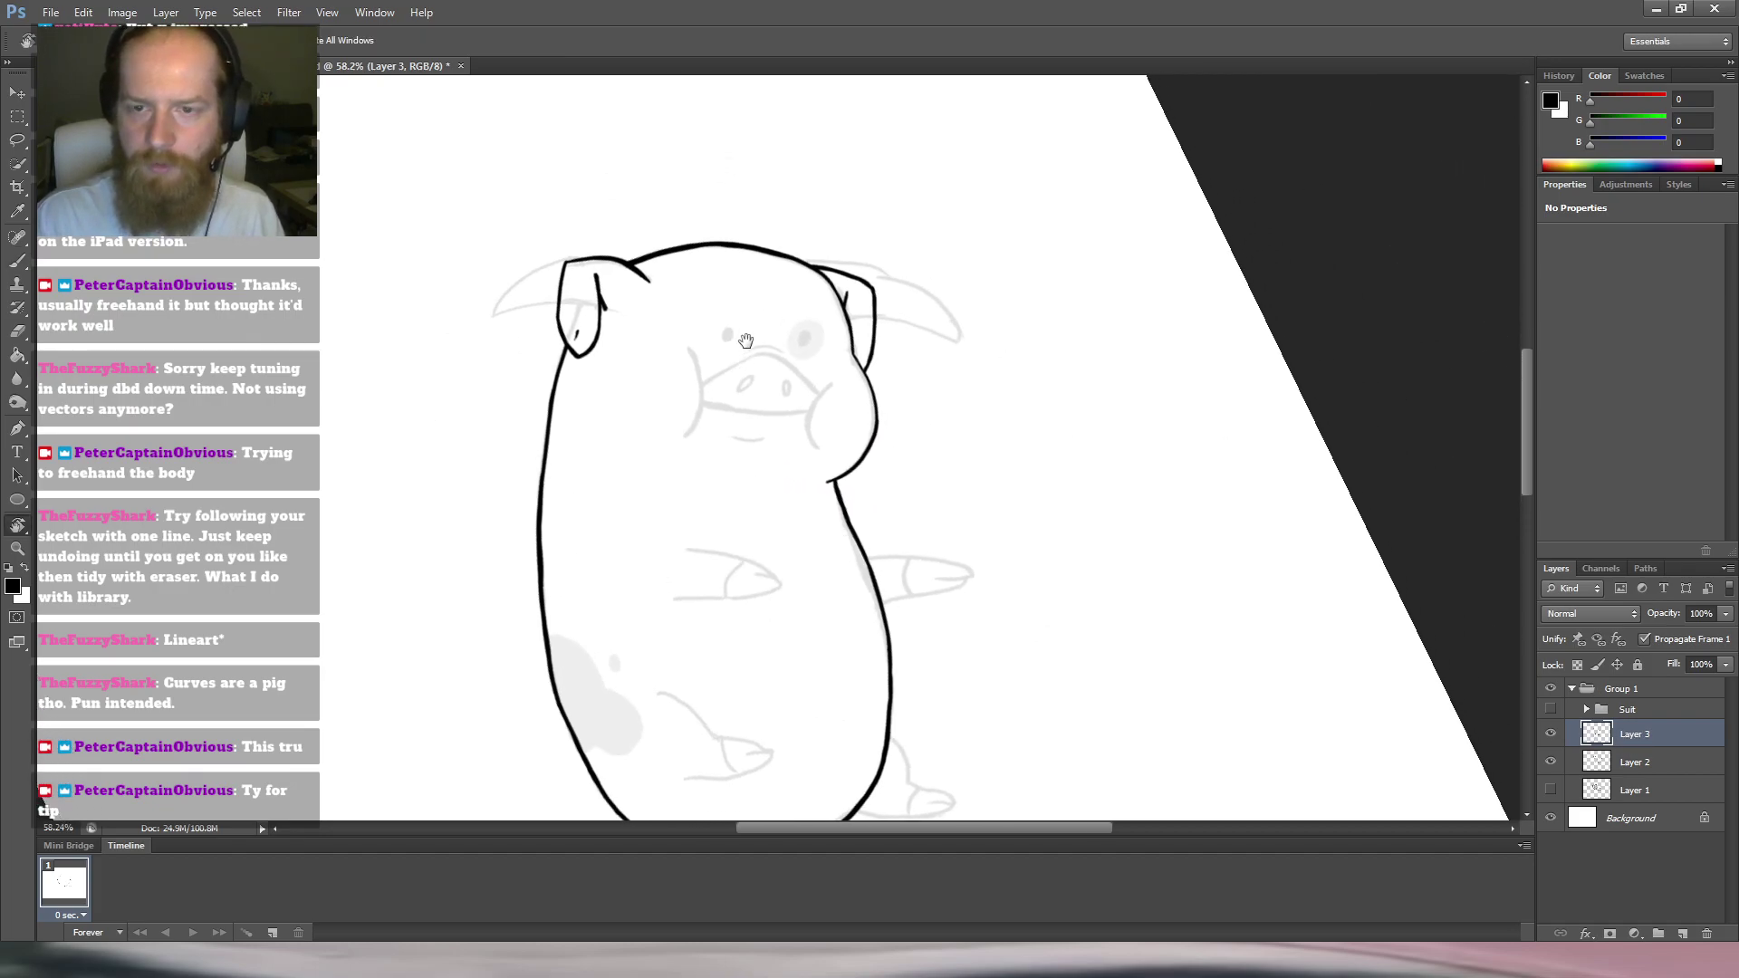
scroll(746, 344, "up", 5)
key("b")
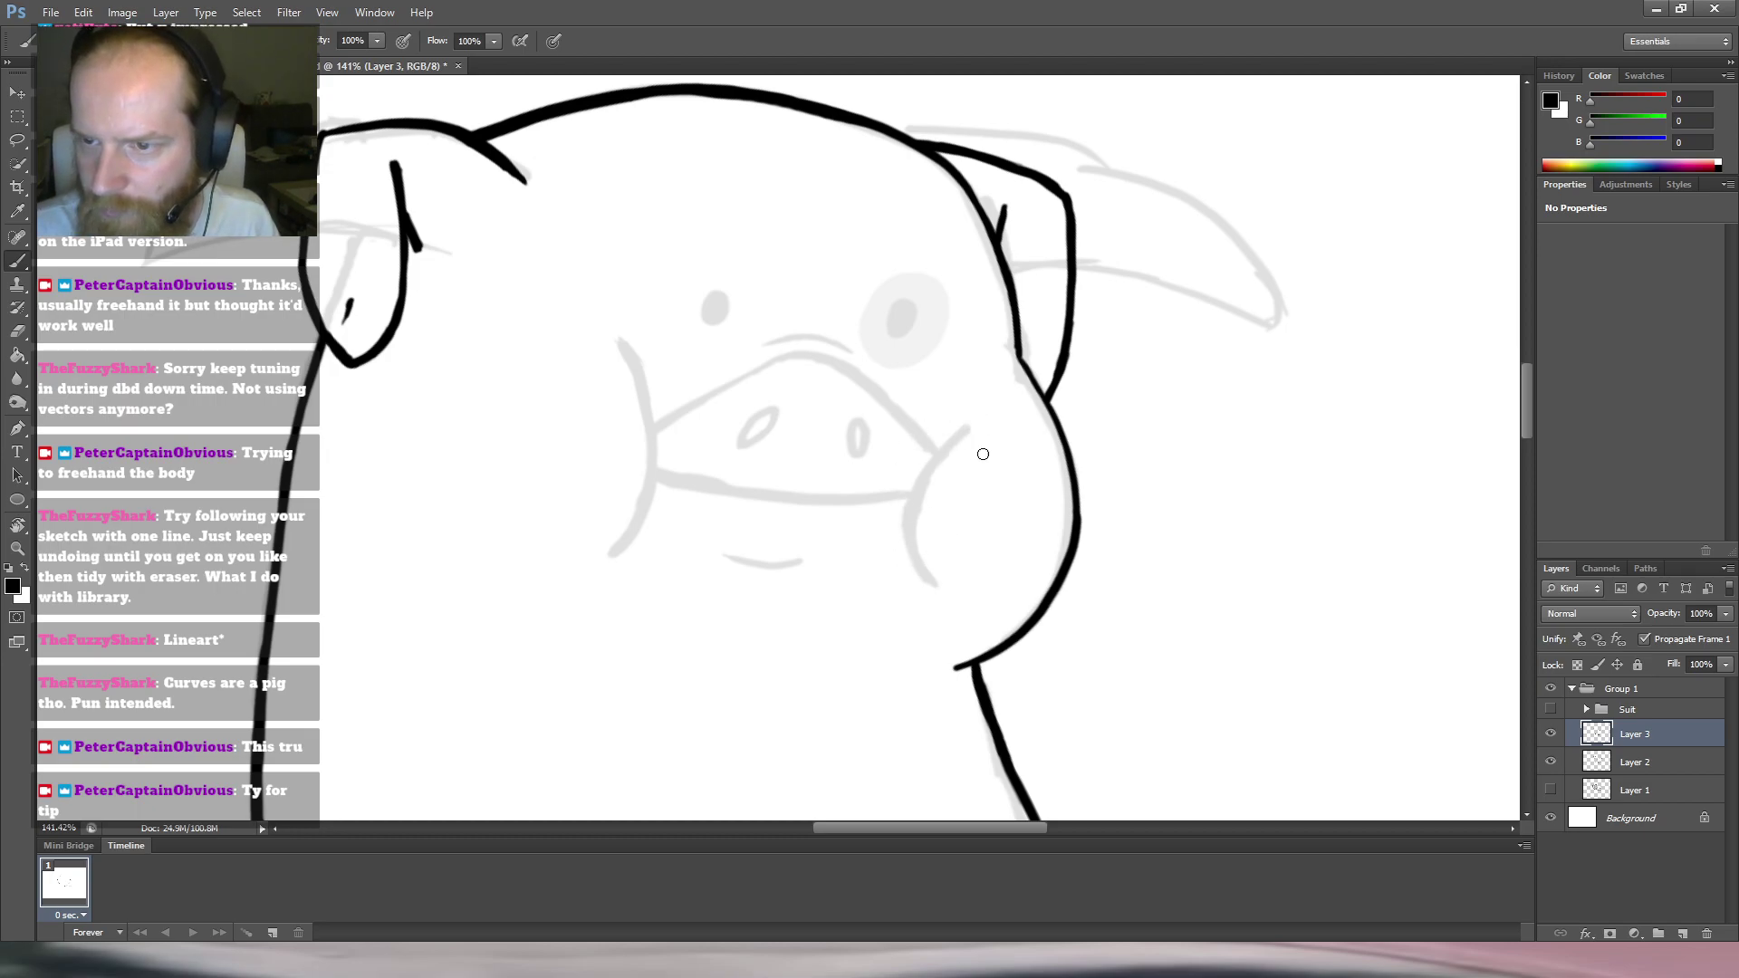
left_click_drag(984, 419, 905, 496)
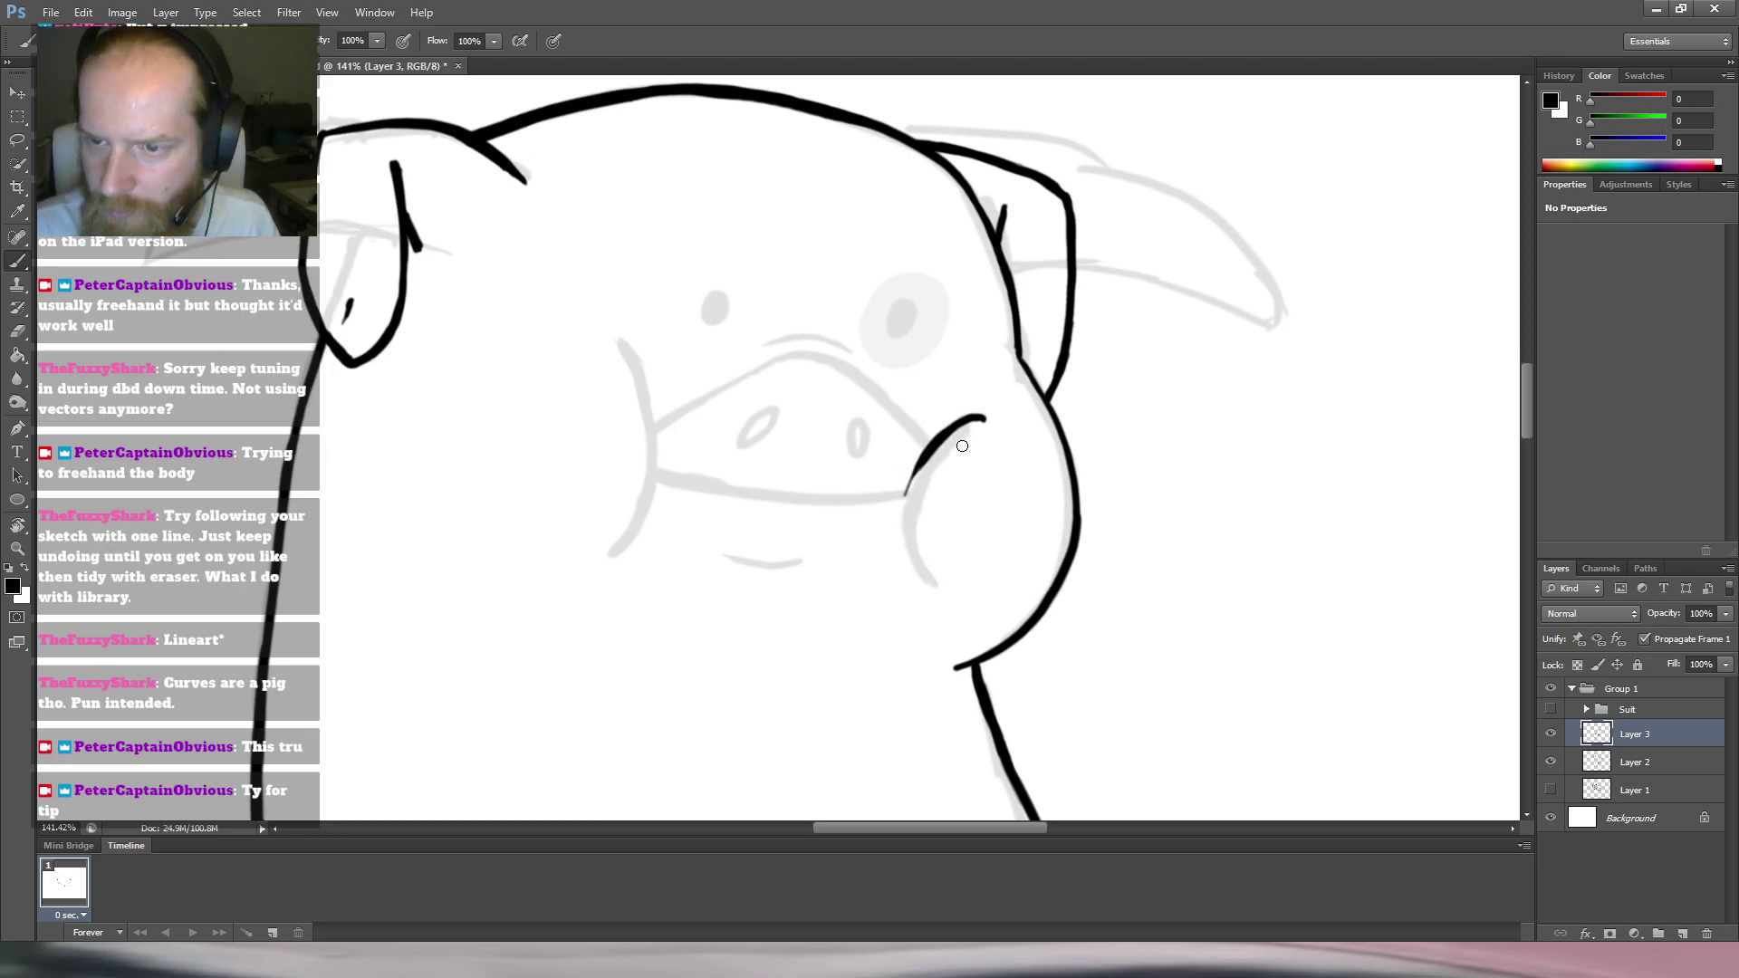
key("ctrl+z")
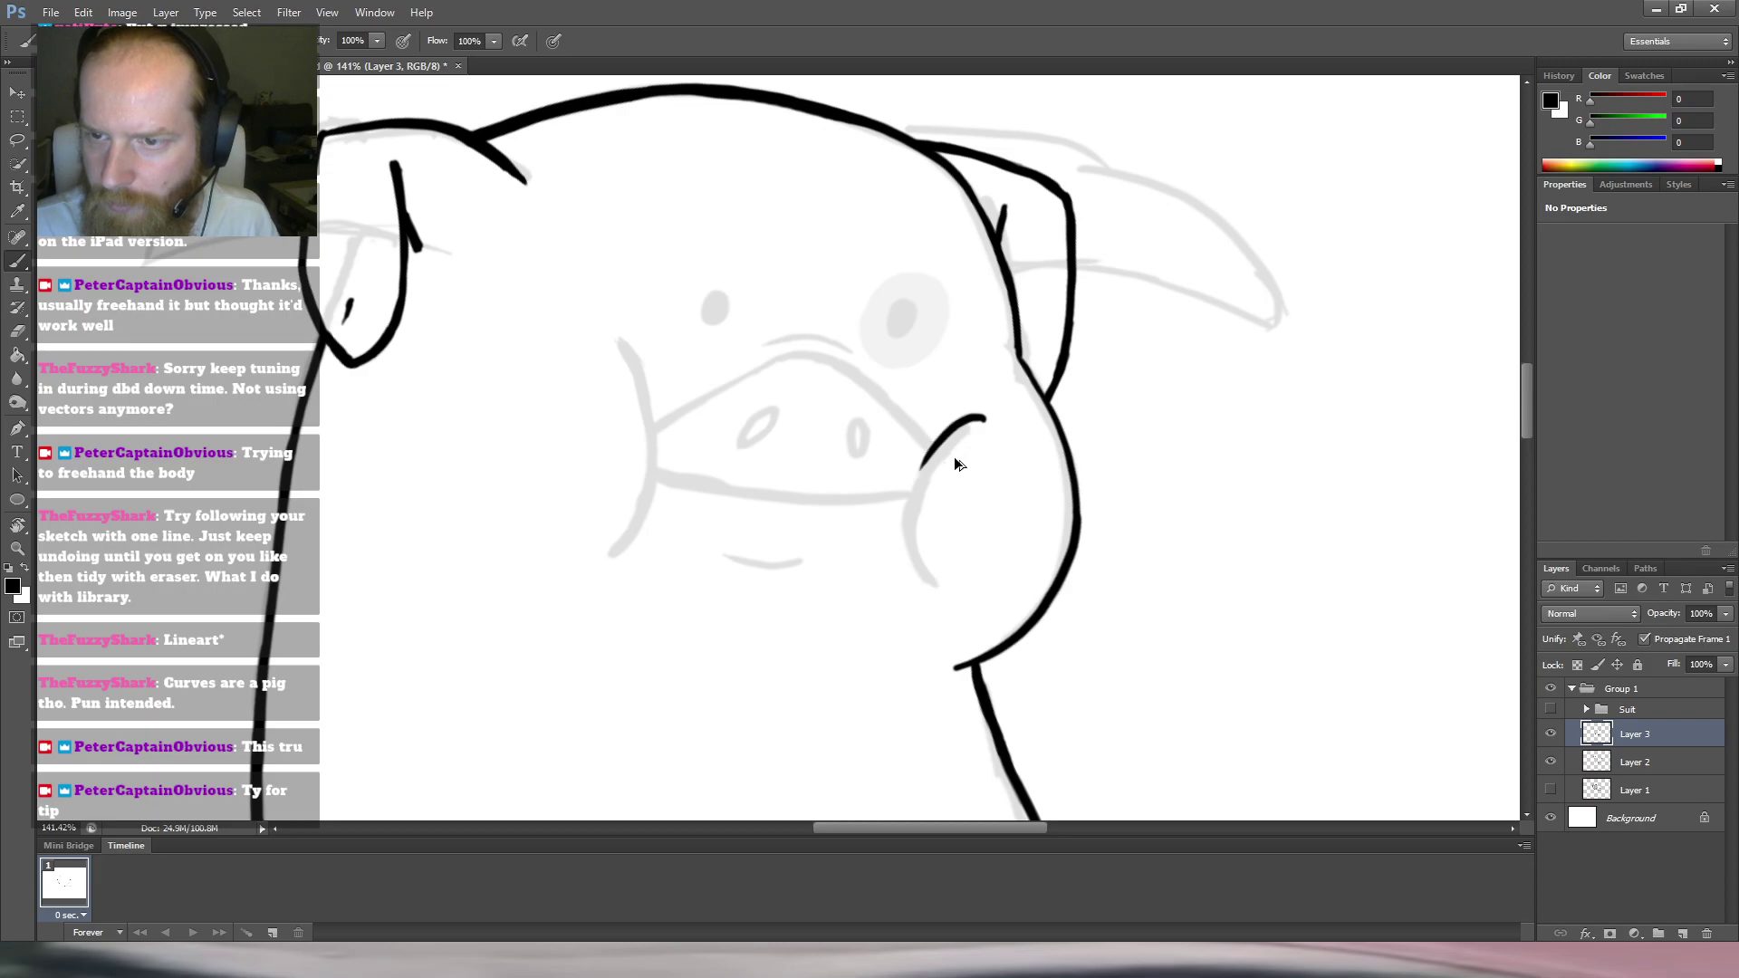
key("ctrl+z")
left_click_drag(977, 422, 909, 569)
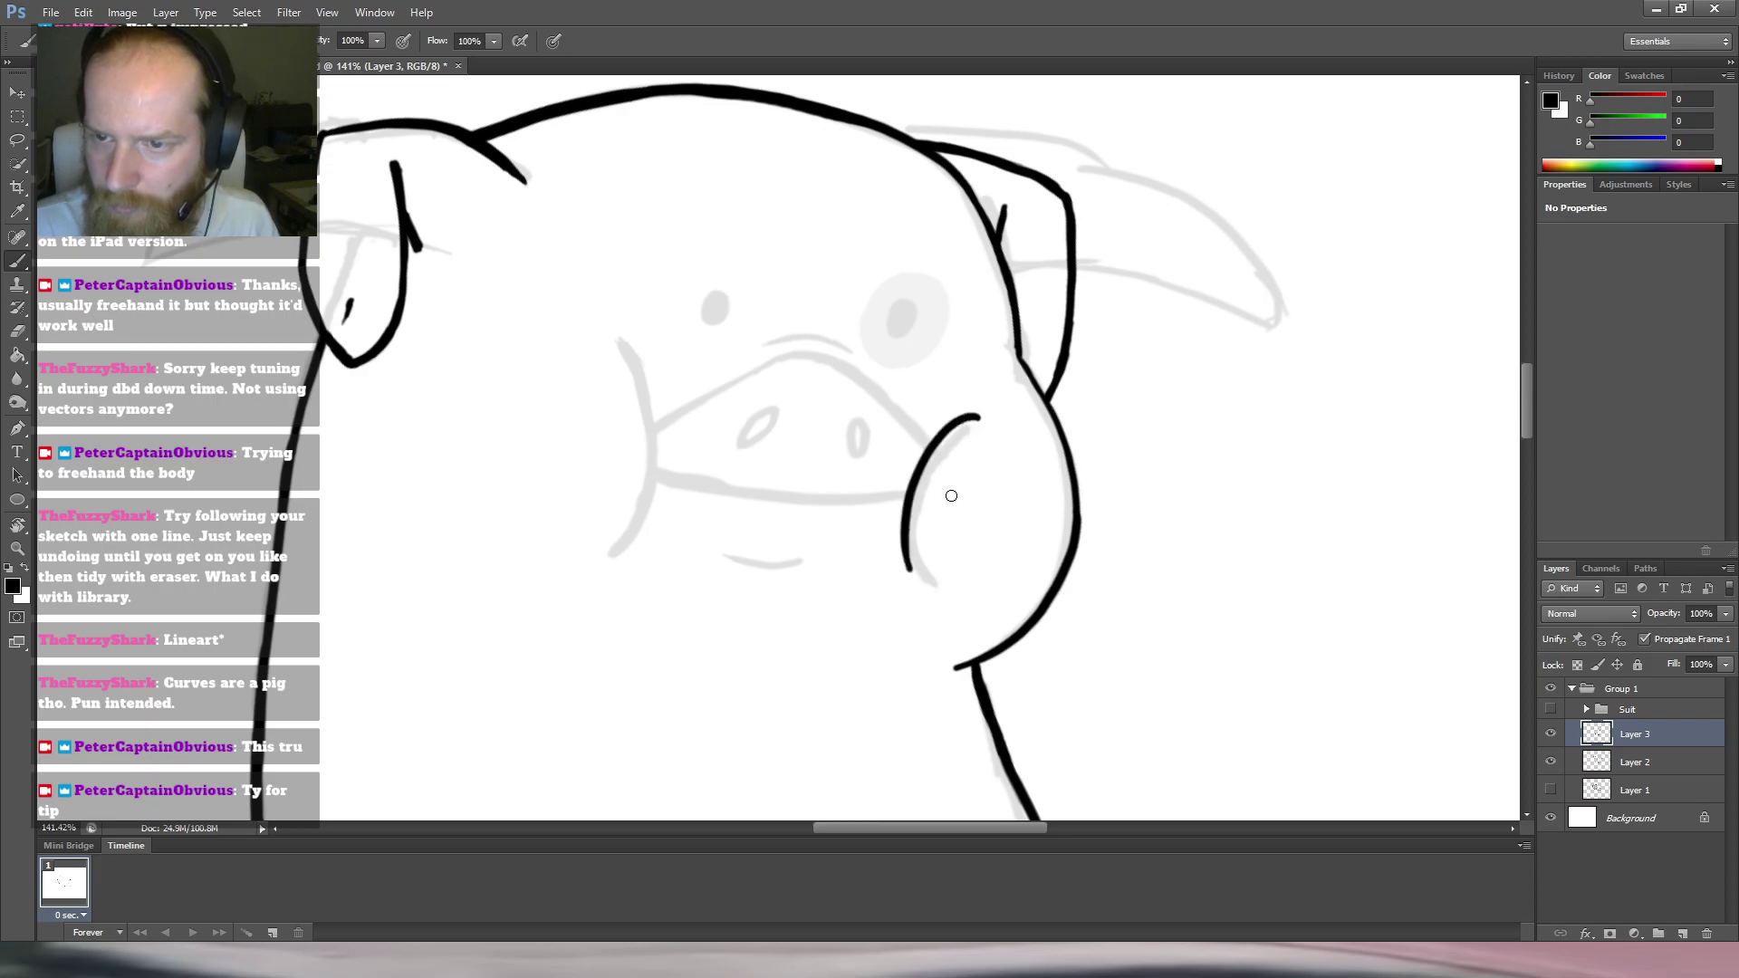
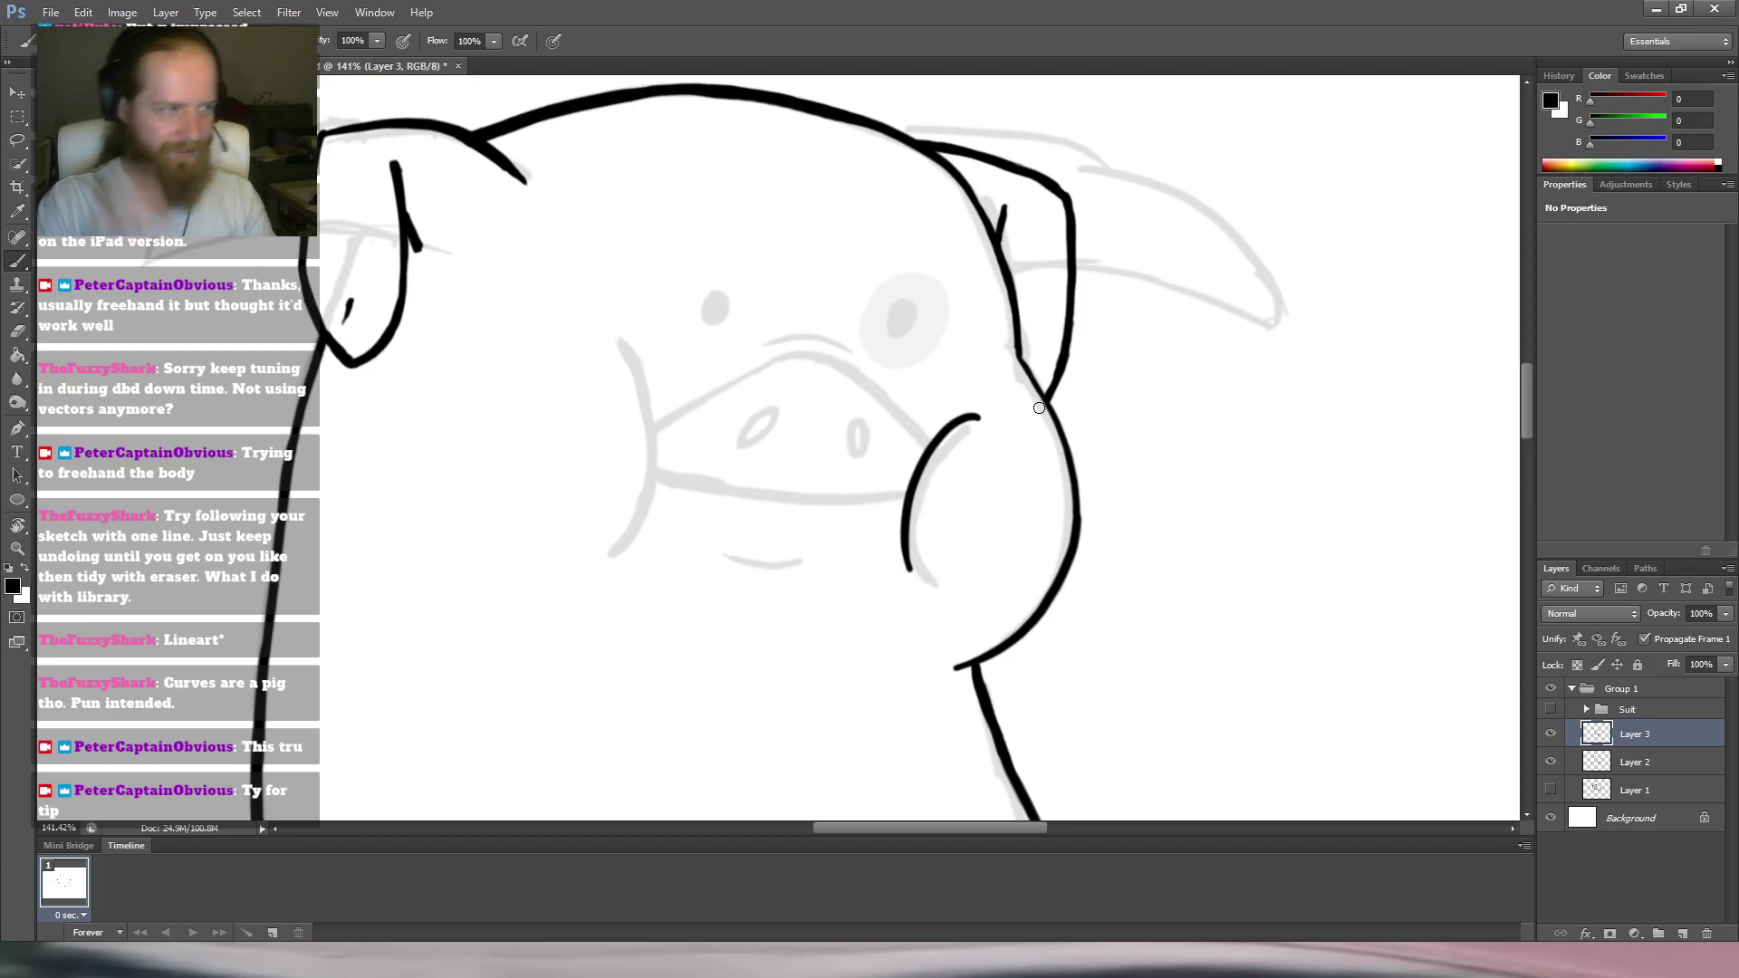
Turn the canvas upside down and lasso the newly inked cheek line.
key("r")
left_click_drag(1028, 421, 487, 391)
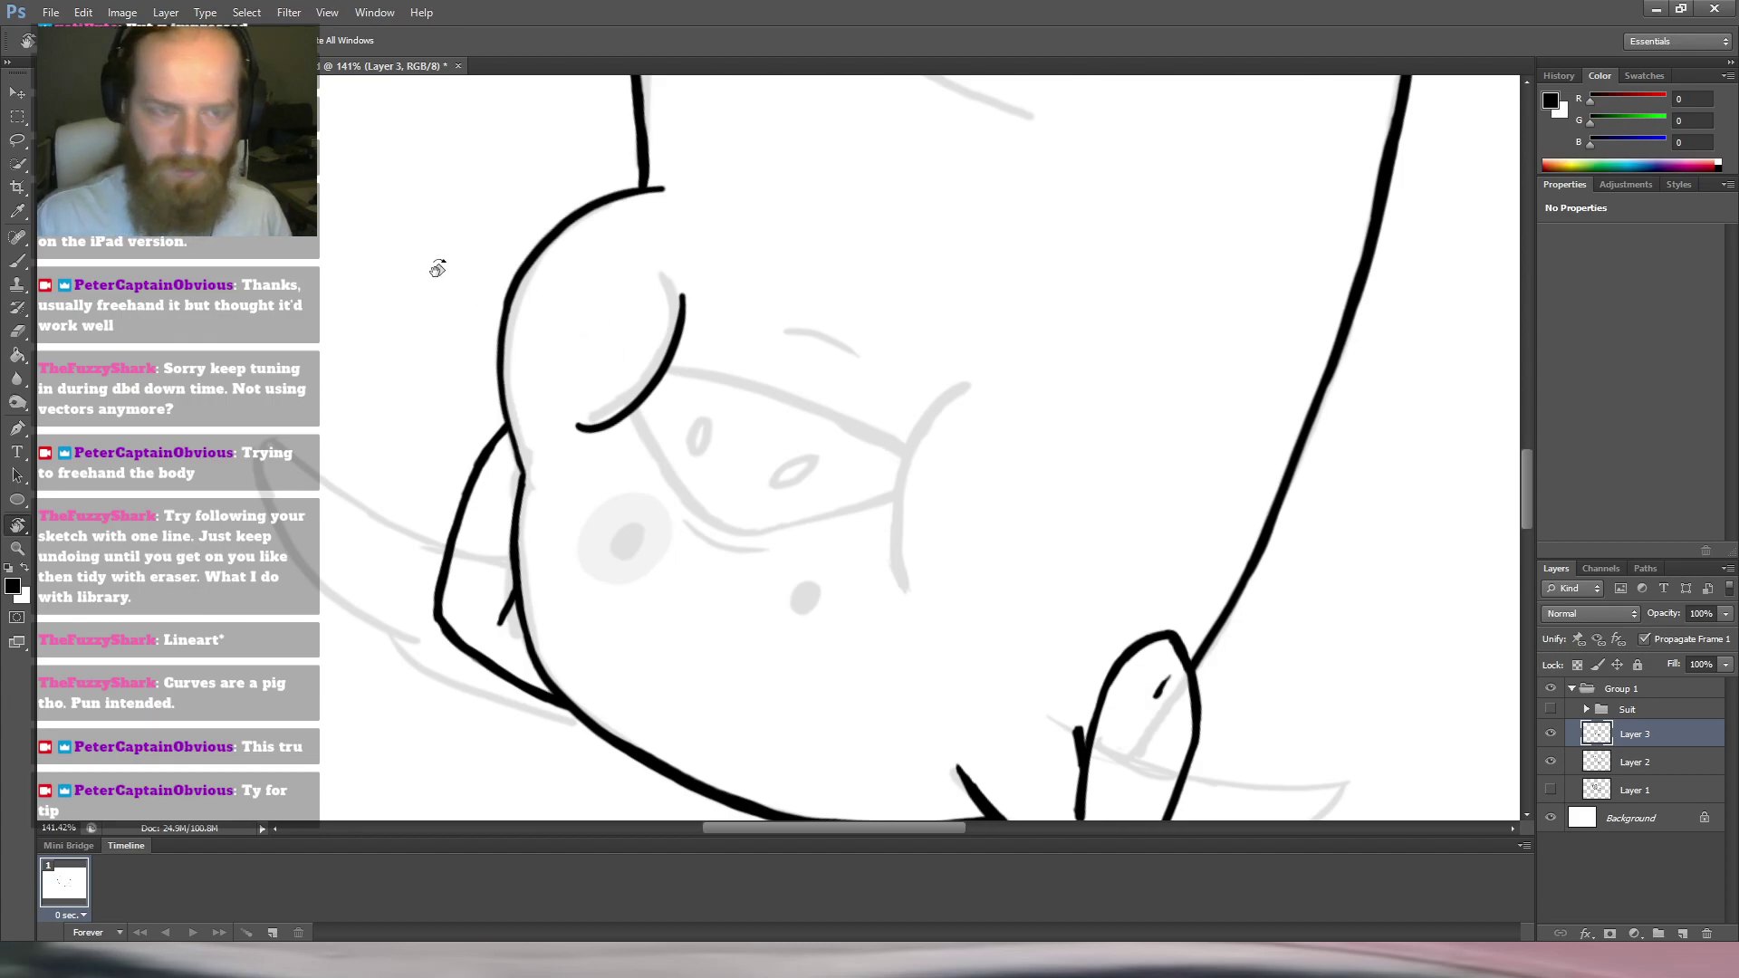
key("l")
mouse_move(732, 270)
left_mouse_down()
mouse_move(664, 259)
mouse_move(514, 399)
mouse_move(688, 500)
mouse_move(784, 319)
mouse_move(677, 257)
left_mouse_up()
mouse_move(665, 383)
left_mouse_down()
mouse_move(746, 417)
mouse_move(670, 344)
mouse_move(575, 329)
mouse_move(634, 328)
left_mouse_up()
key("Escape")
key("r")
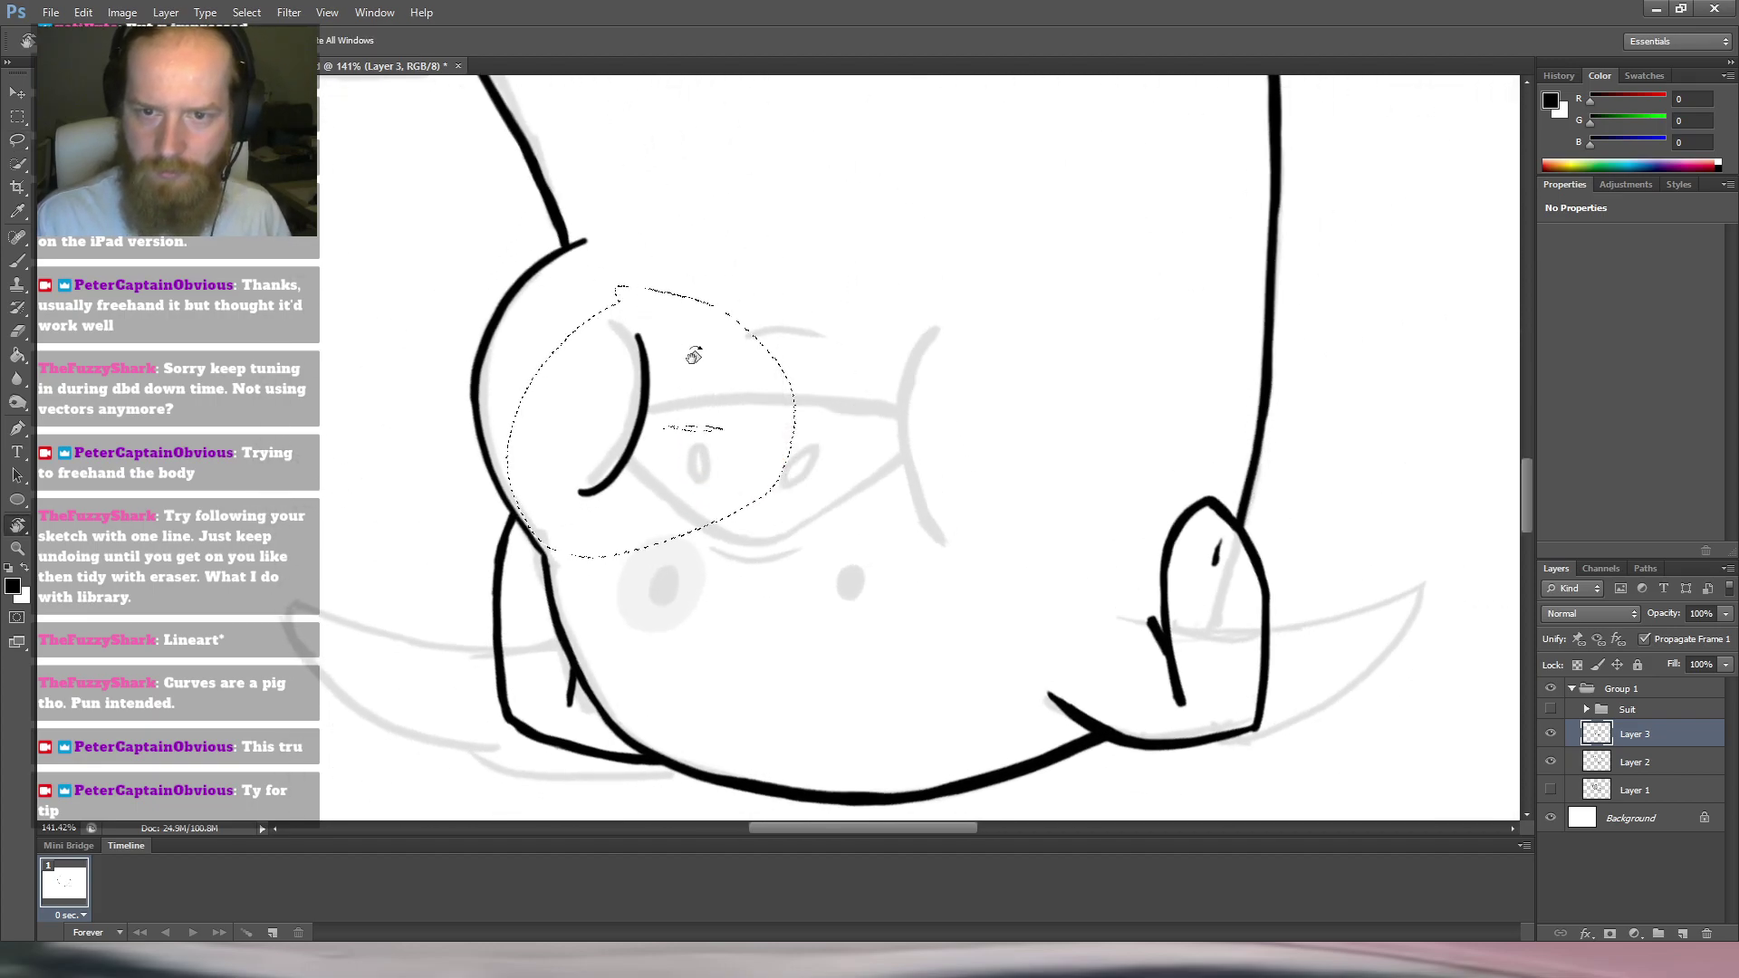
mouse_move(647, 391)
left_mouse_down()
mouse_move(699, 382)
mouse_move(647, 381)
left_mouse_up()
key("ctrl+z")
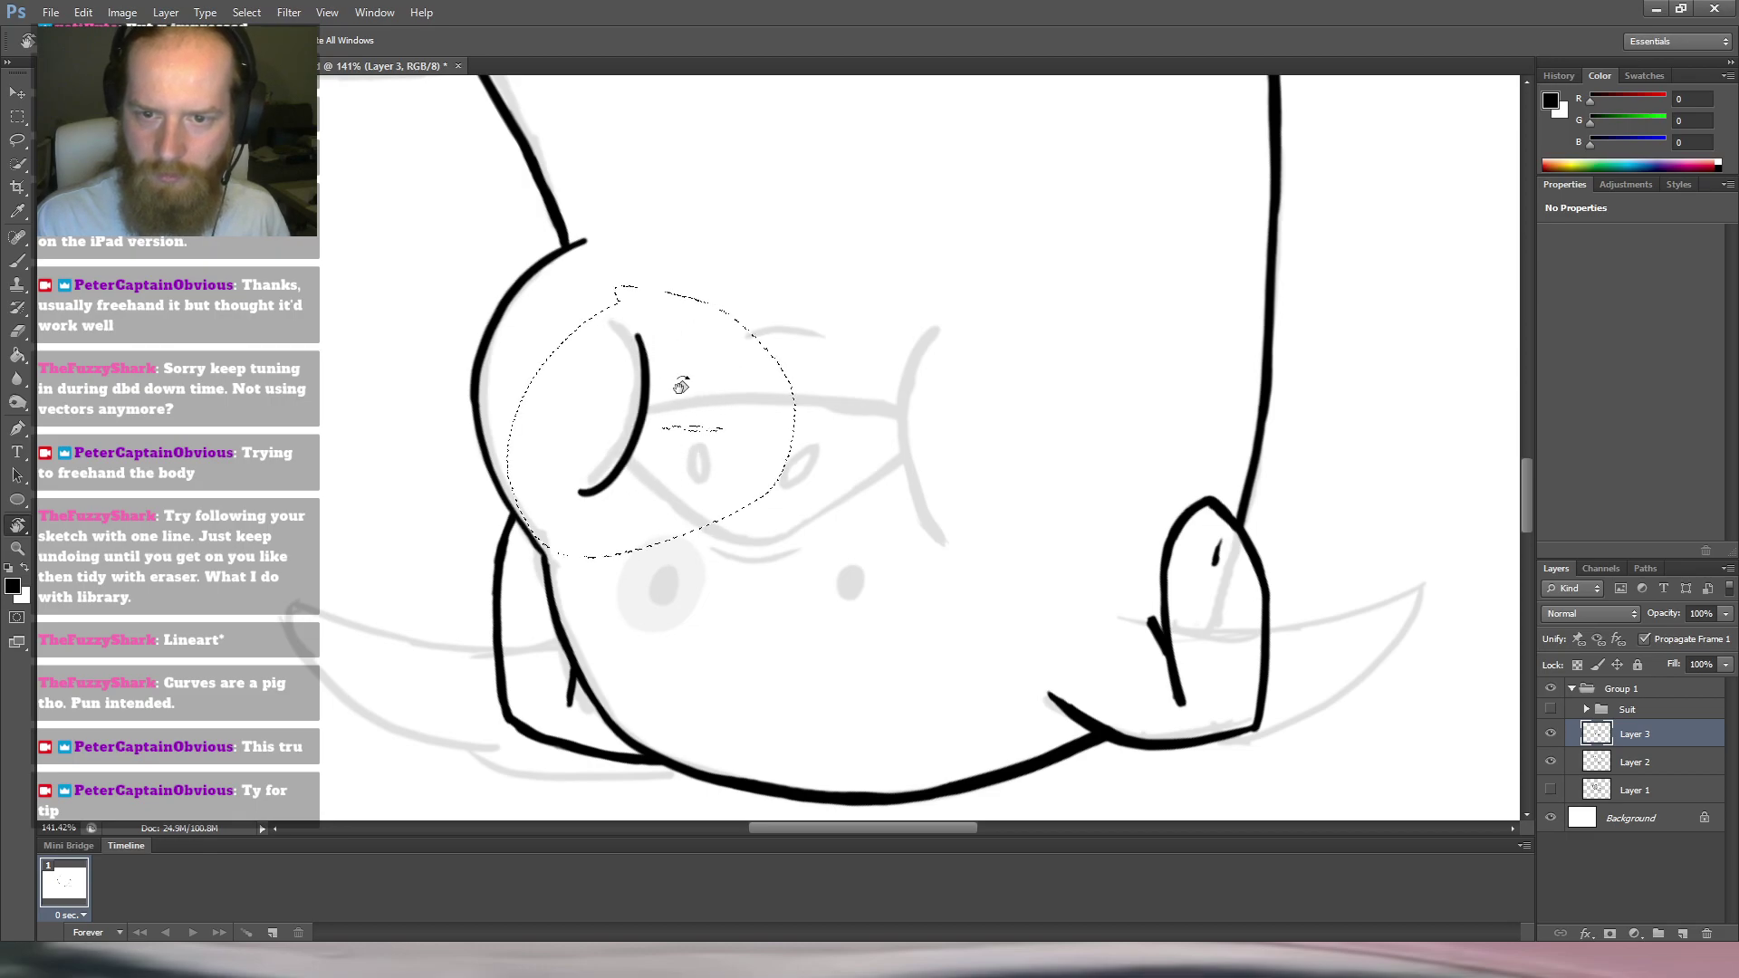
key("l")
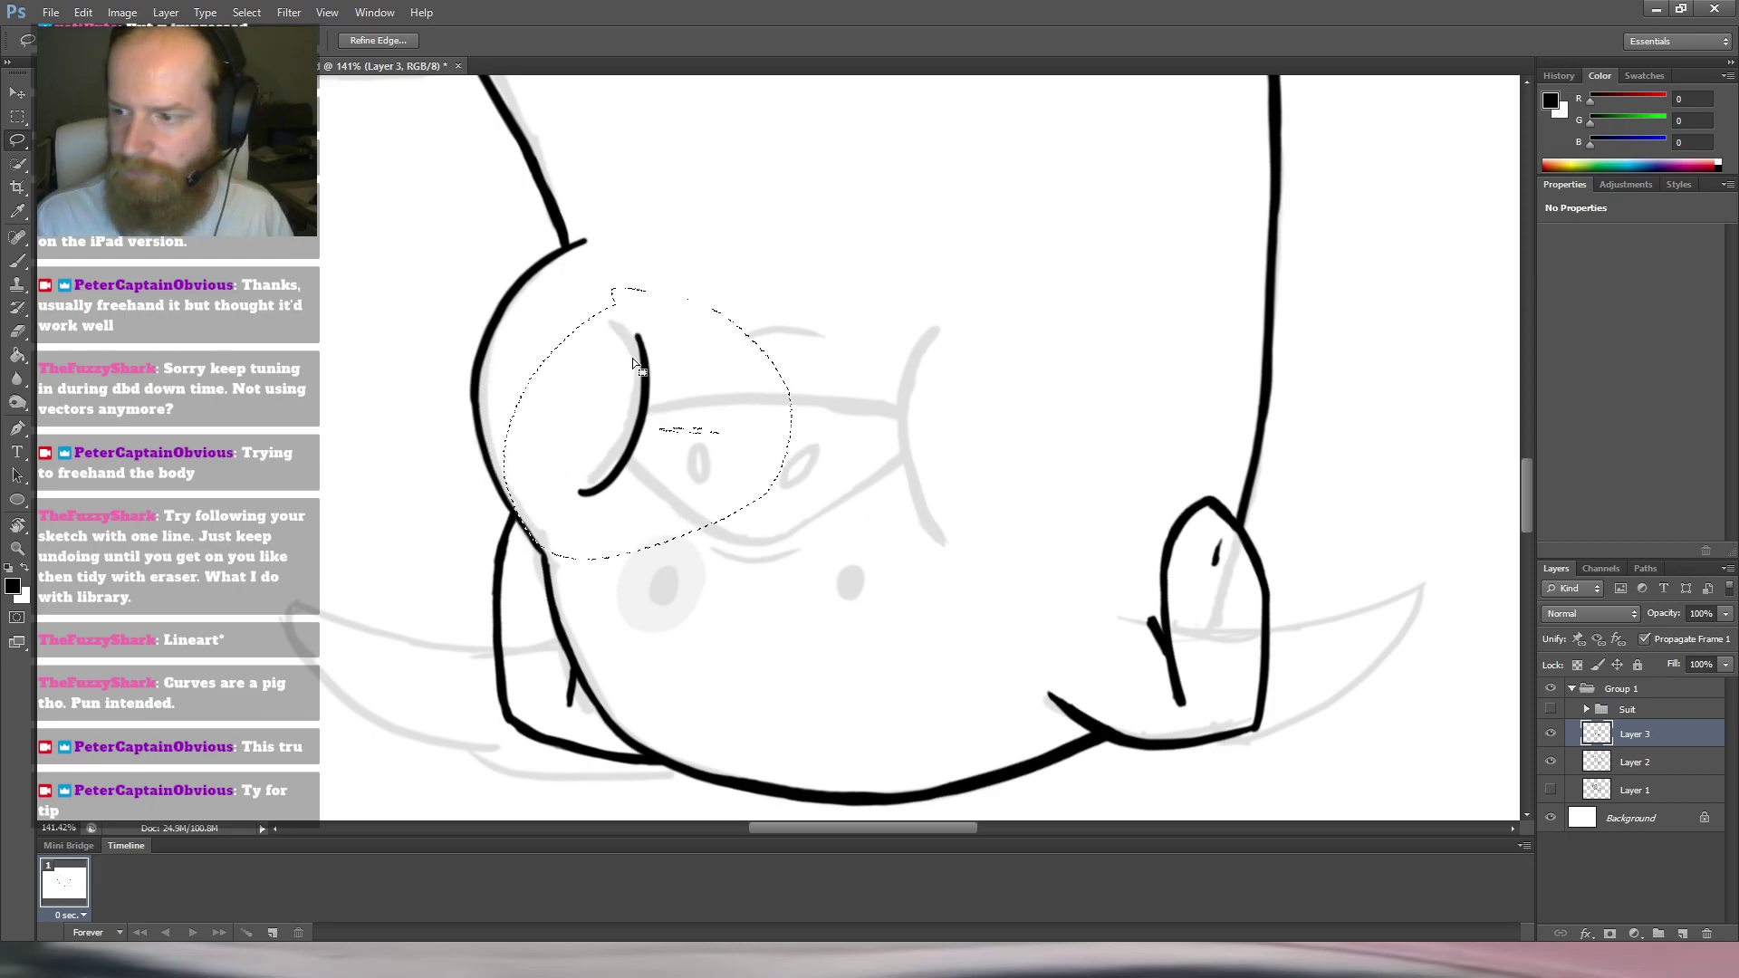
left_click(25, 98)
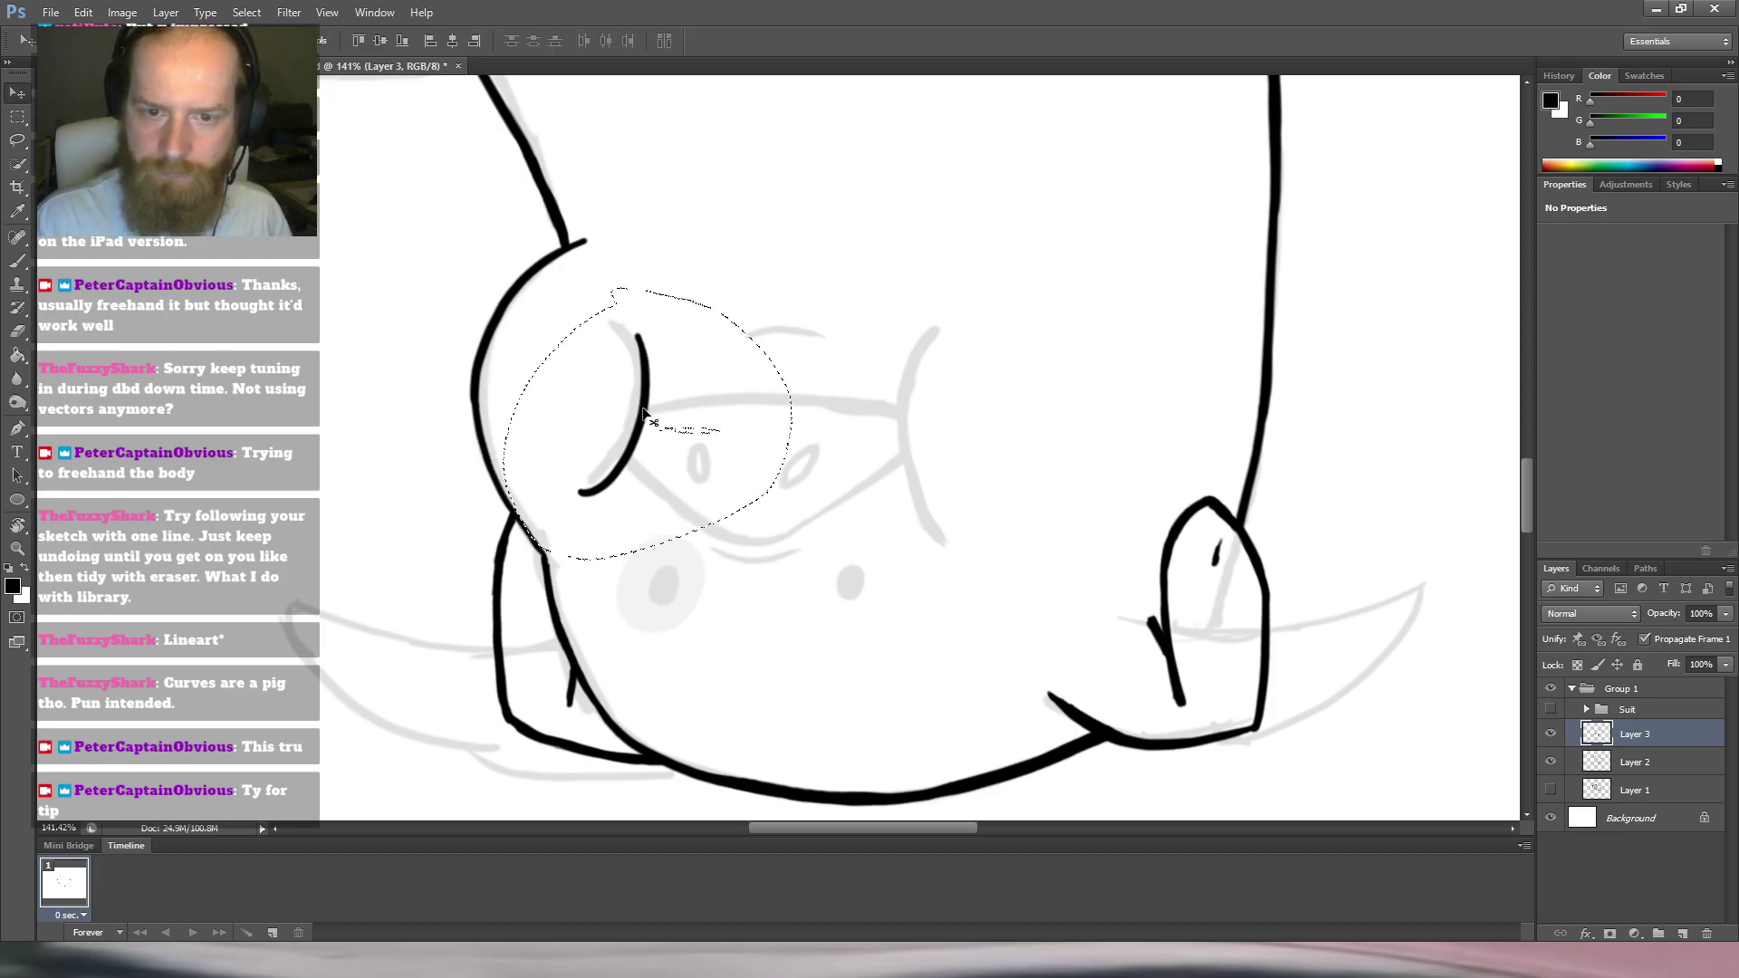
key("alt")
mouse_move(704, 492)
left_mouse_down()
mouse_move(703, 462)
mouse_move(629, 431)
left_mouse_up()
key("ctrl+z")
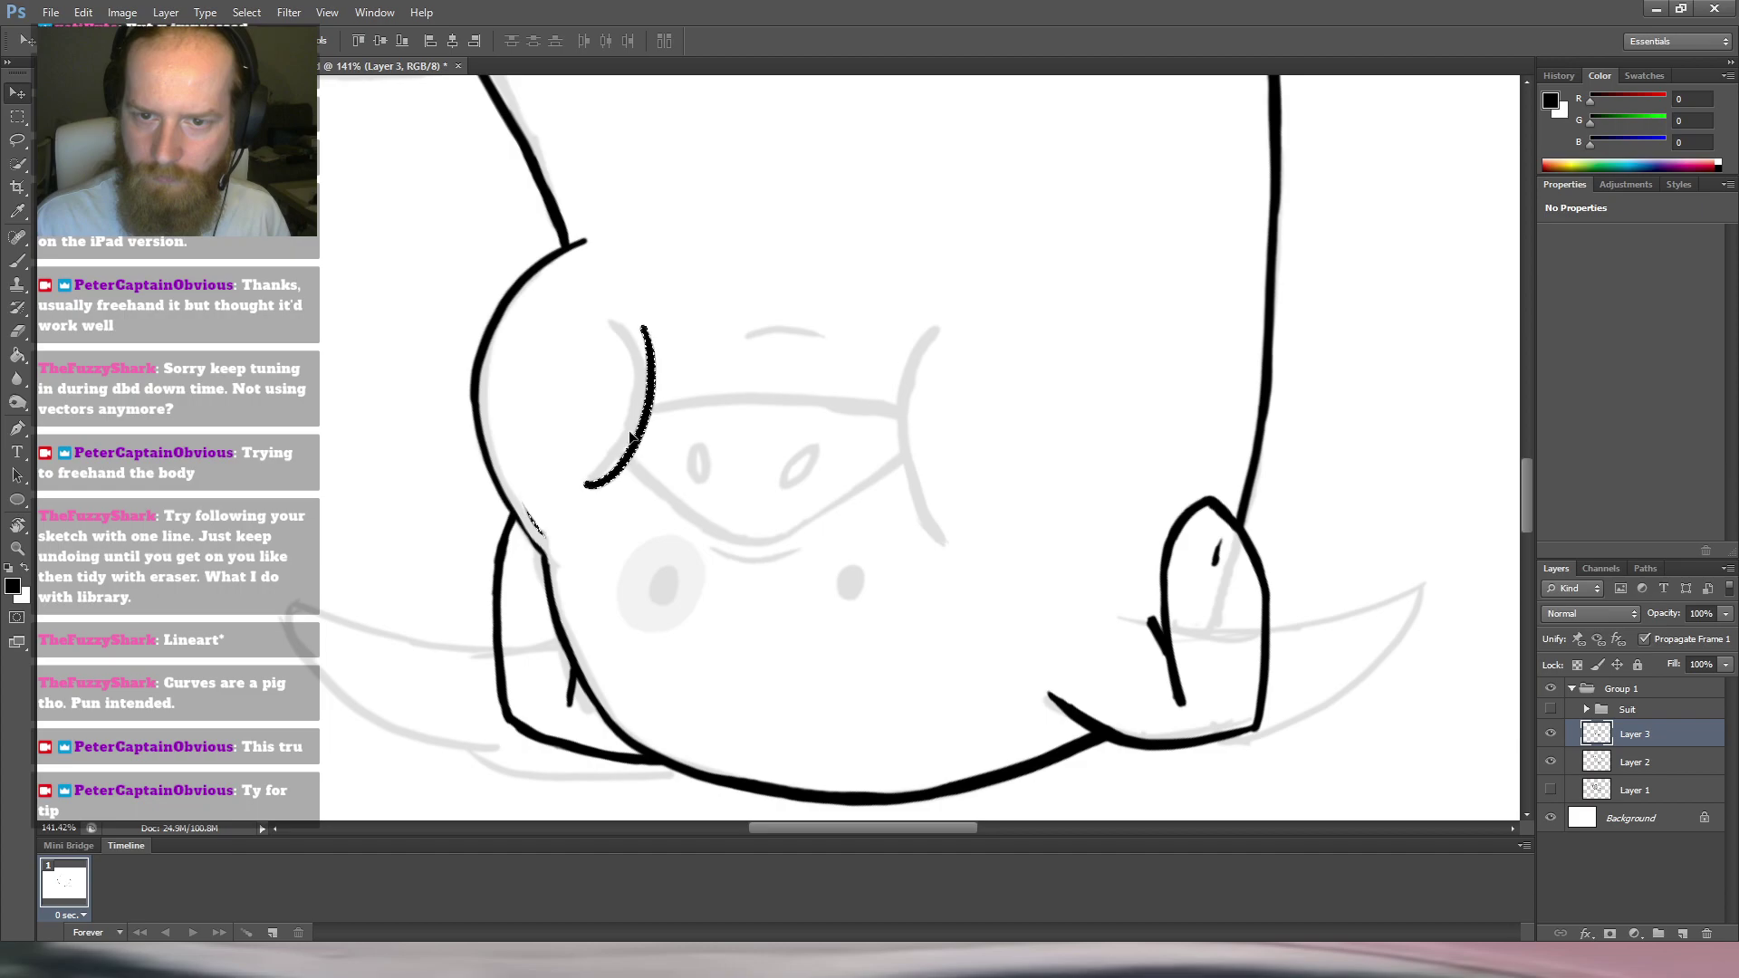
key("ctrl+shift+z")
key("m")
left_click(720, 433)
key("l")
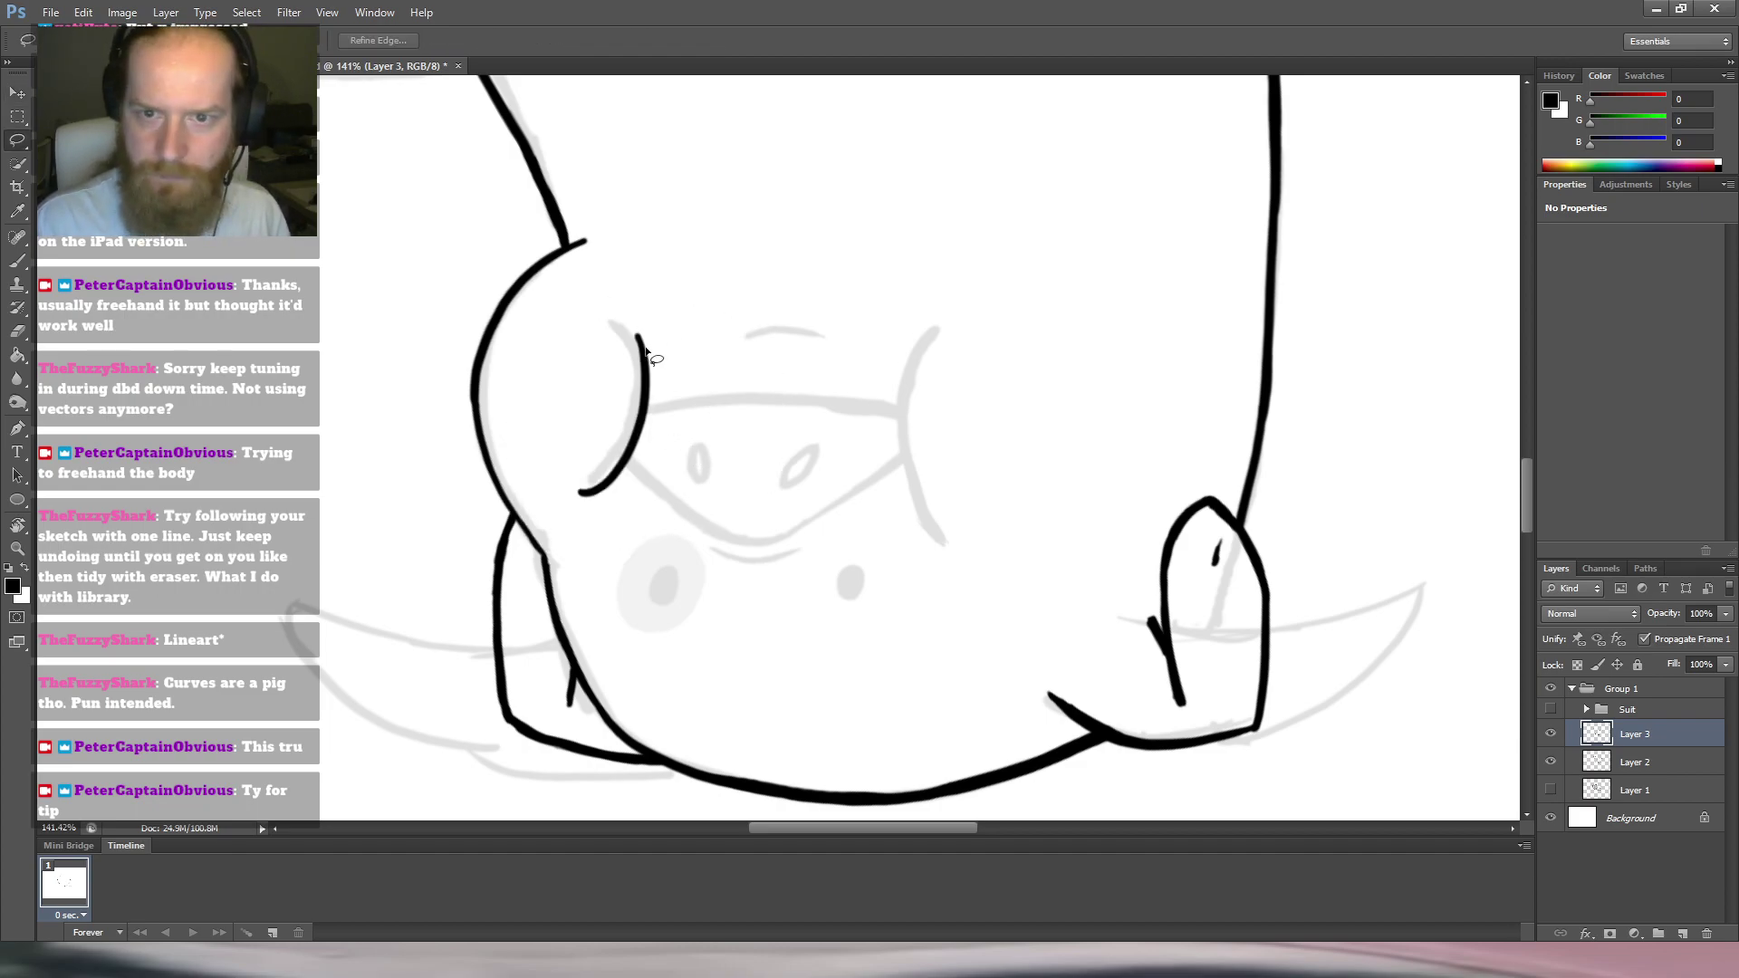
Lasso the inked right cheek line and place a copy of it by the sketched cheek line across the snout.
mouse_move(652, 337)
left_mouse_down()
mouse_move(578, 363)
mouse_move(562, 500)
mouse_move(681, 493)
mouse_move(664, 308)
left_mouse_up()
left_click(24, 94)
left_click_drag(664, 472, 941, 505)
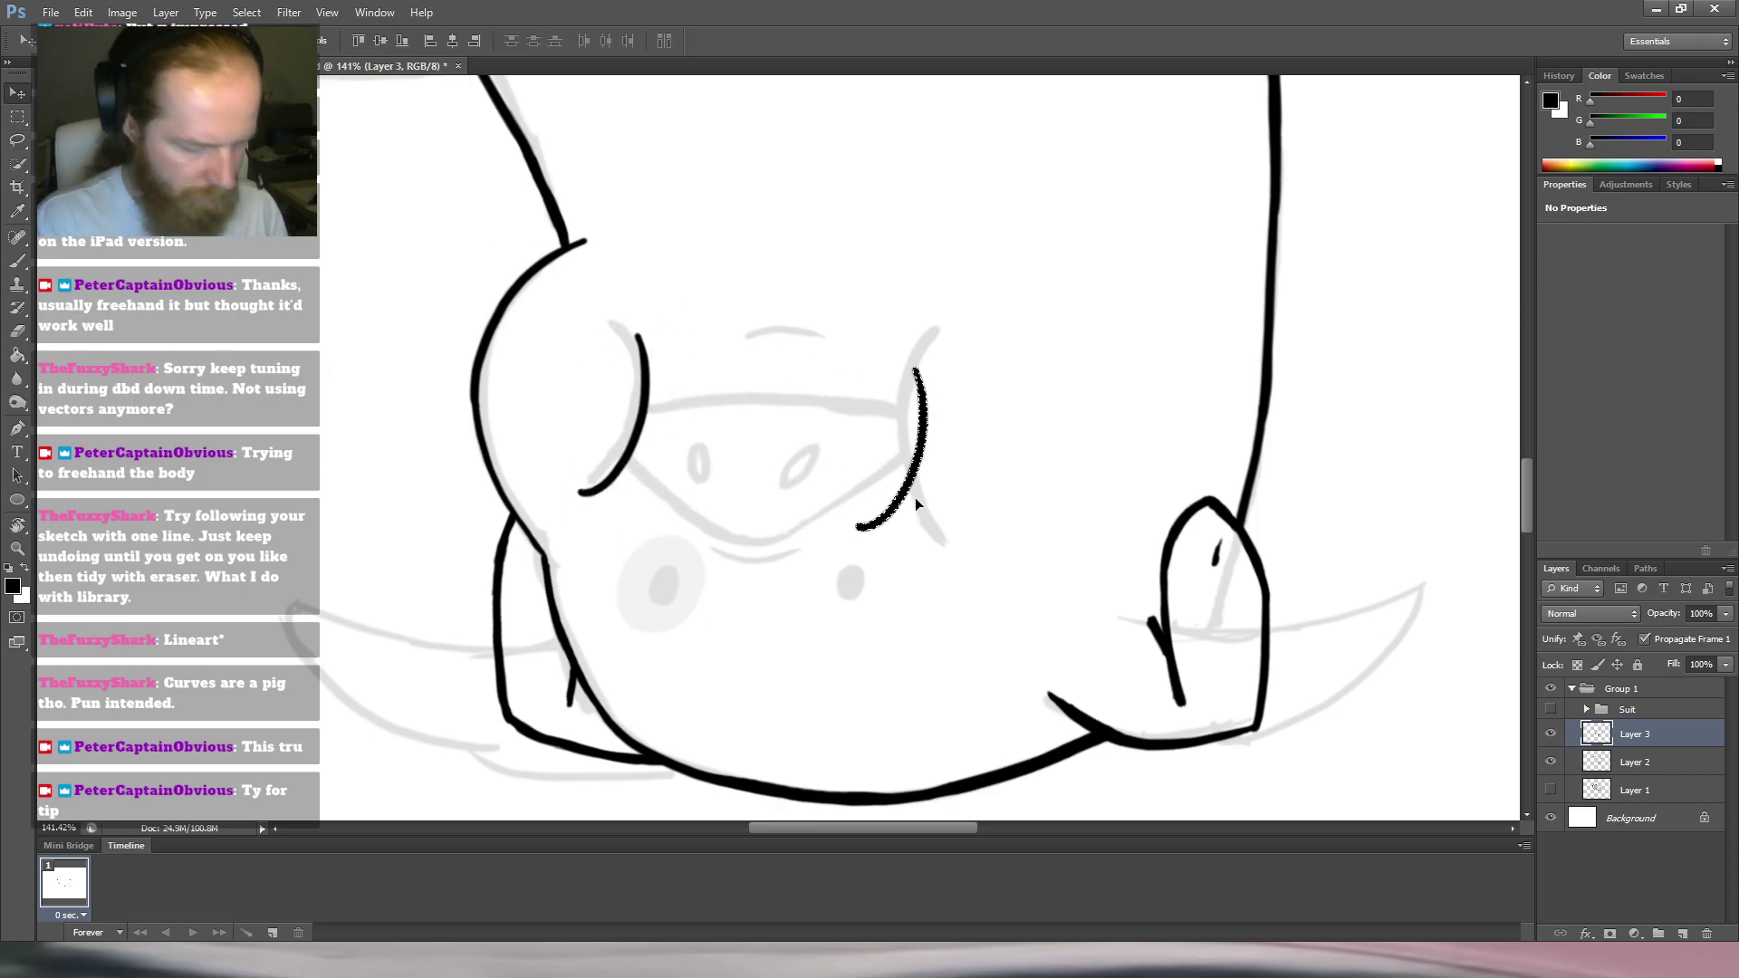
Free-transform the copied cheek line: mirror it horizontally, rotate it and enlarge it to about 121% to match the sketched left cheek.
key("ctrl+t")
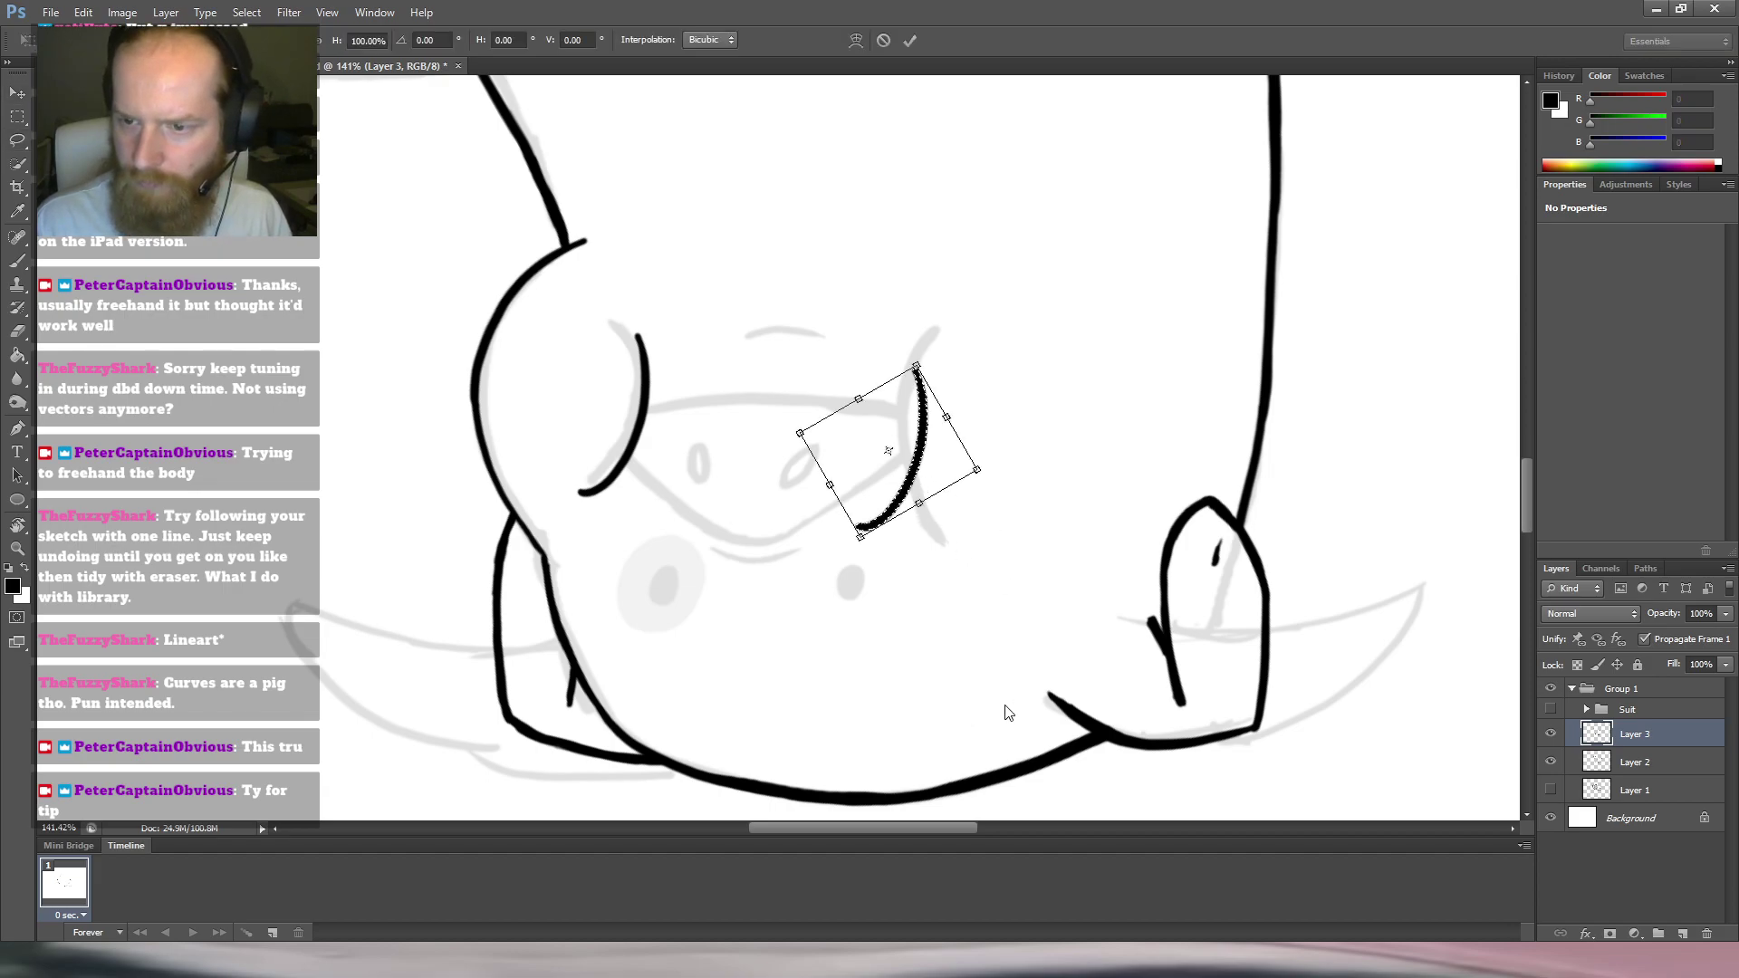
left_click(1005, 755)
mouse_move(974, 343)
left_mouse_down()
mouse_move(924, 283)
mouse_move(688, 342)
left_mouse_up()
left_click_drag(924, 447, 969, 440)
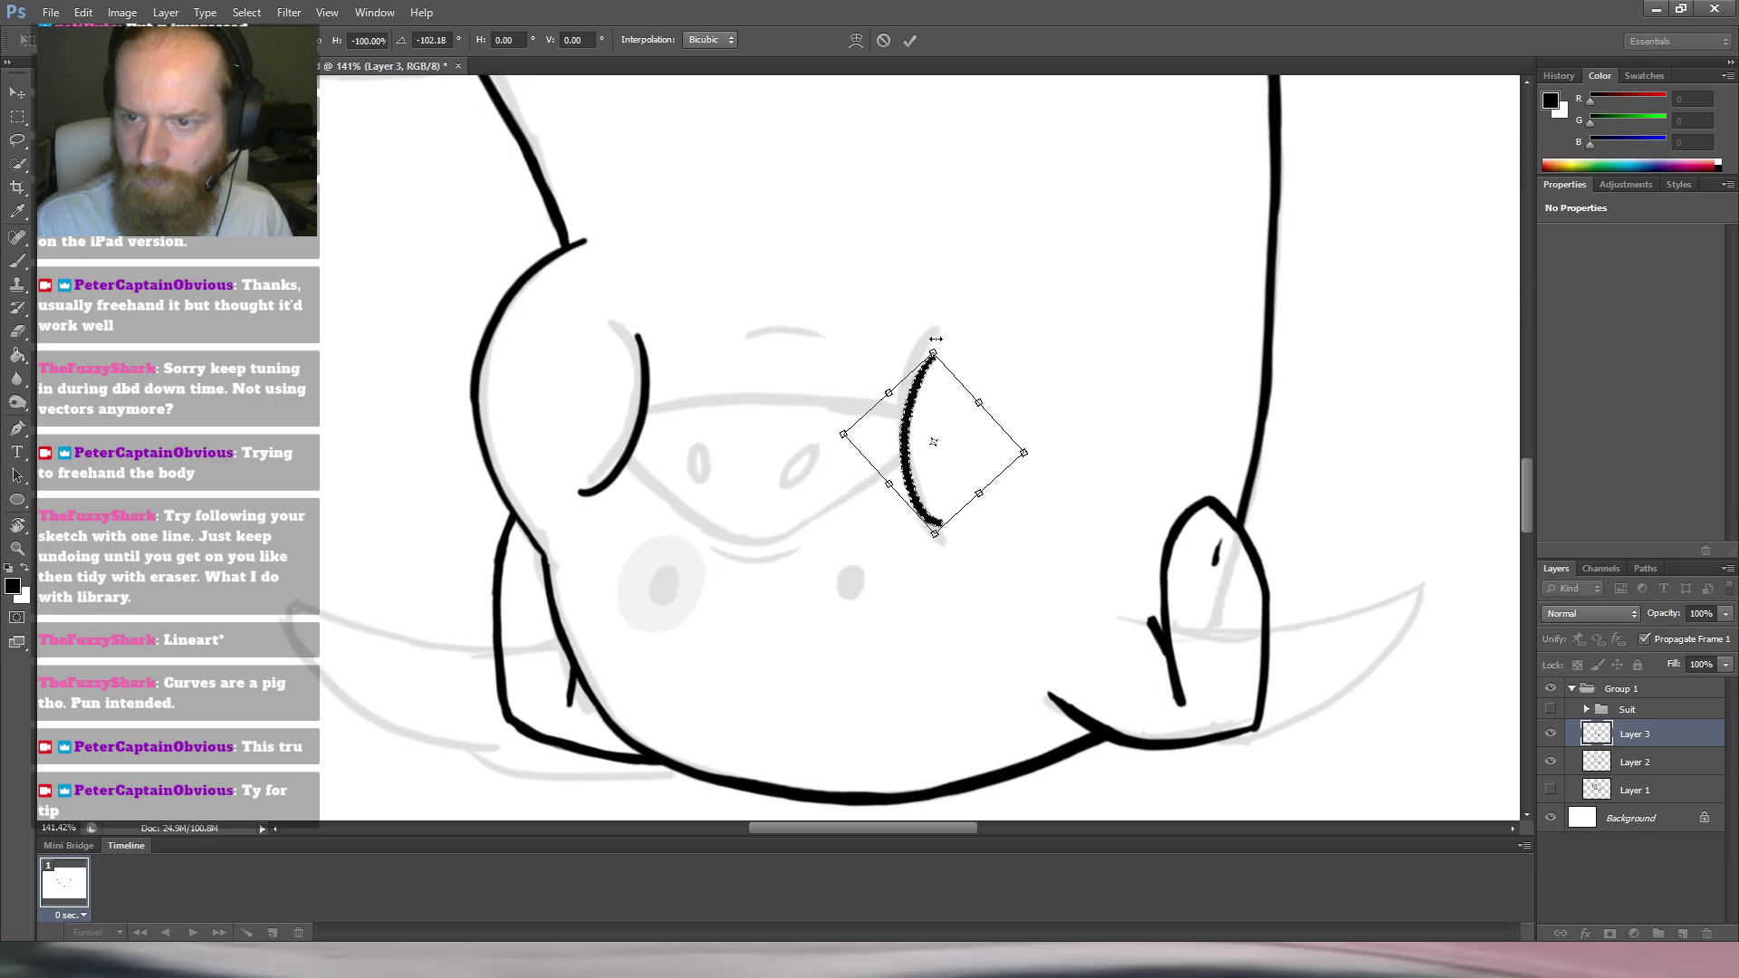
left_click_drag(937, 338, 940, 304)
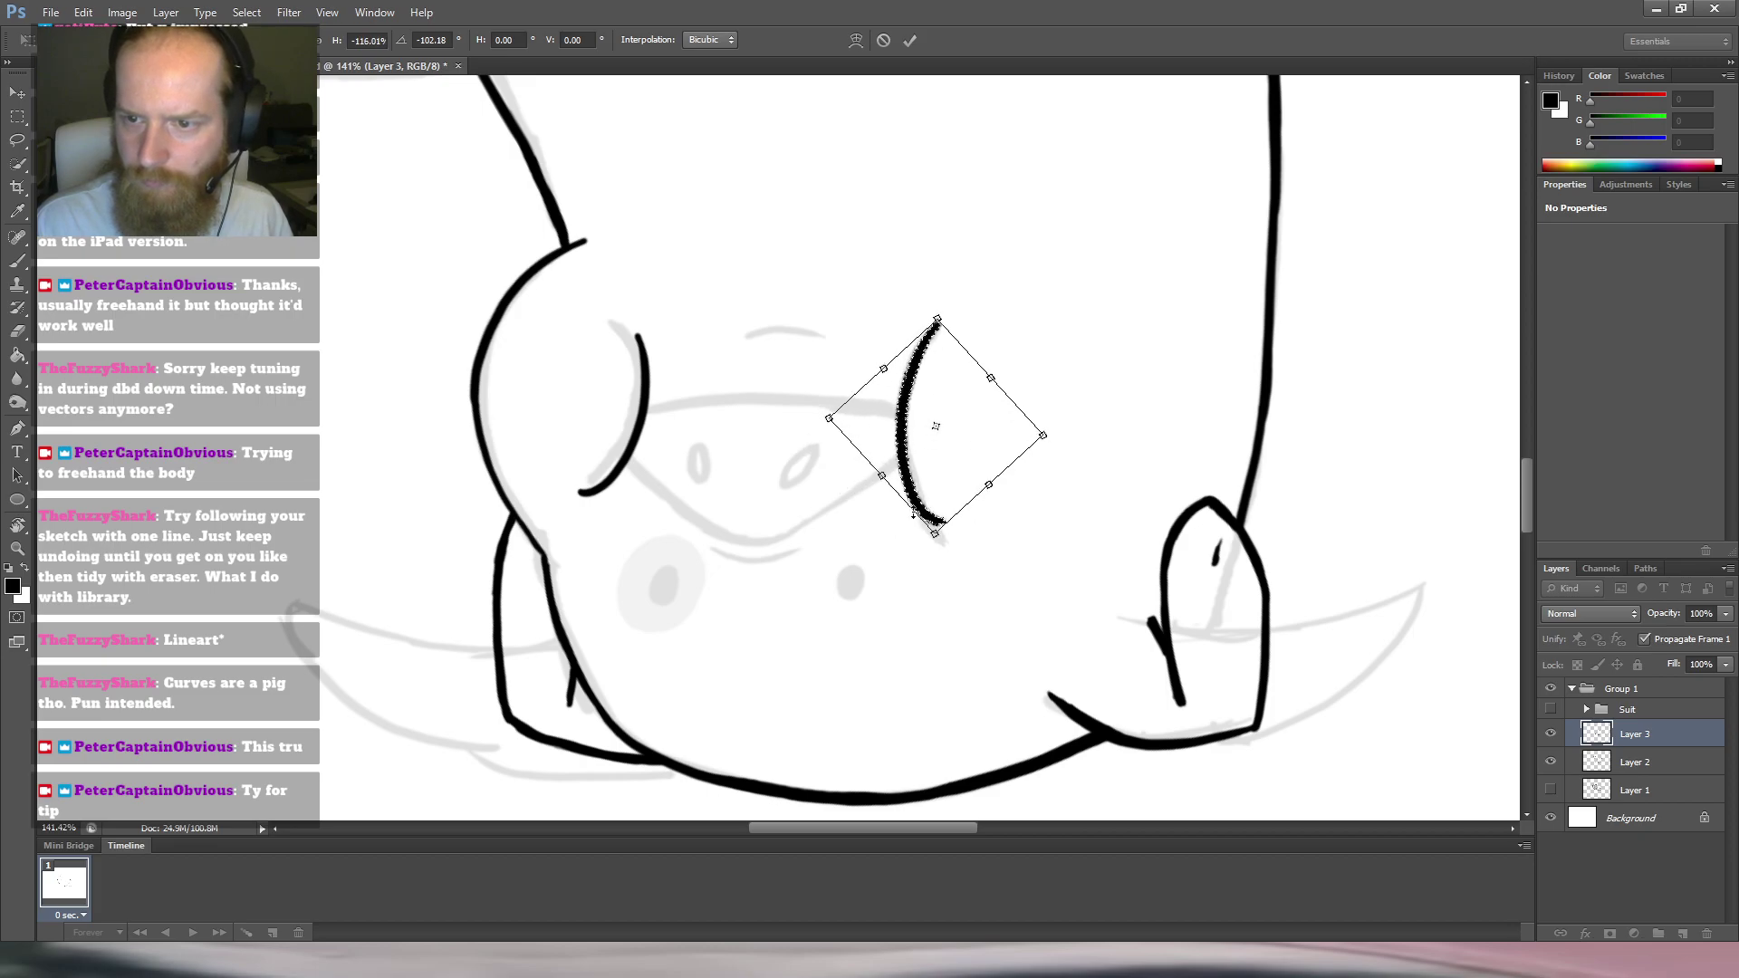
left_click_drag(934, 534, 951, 556)
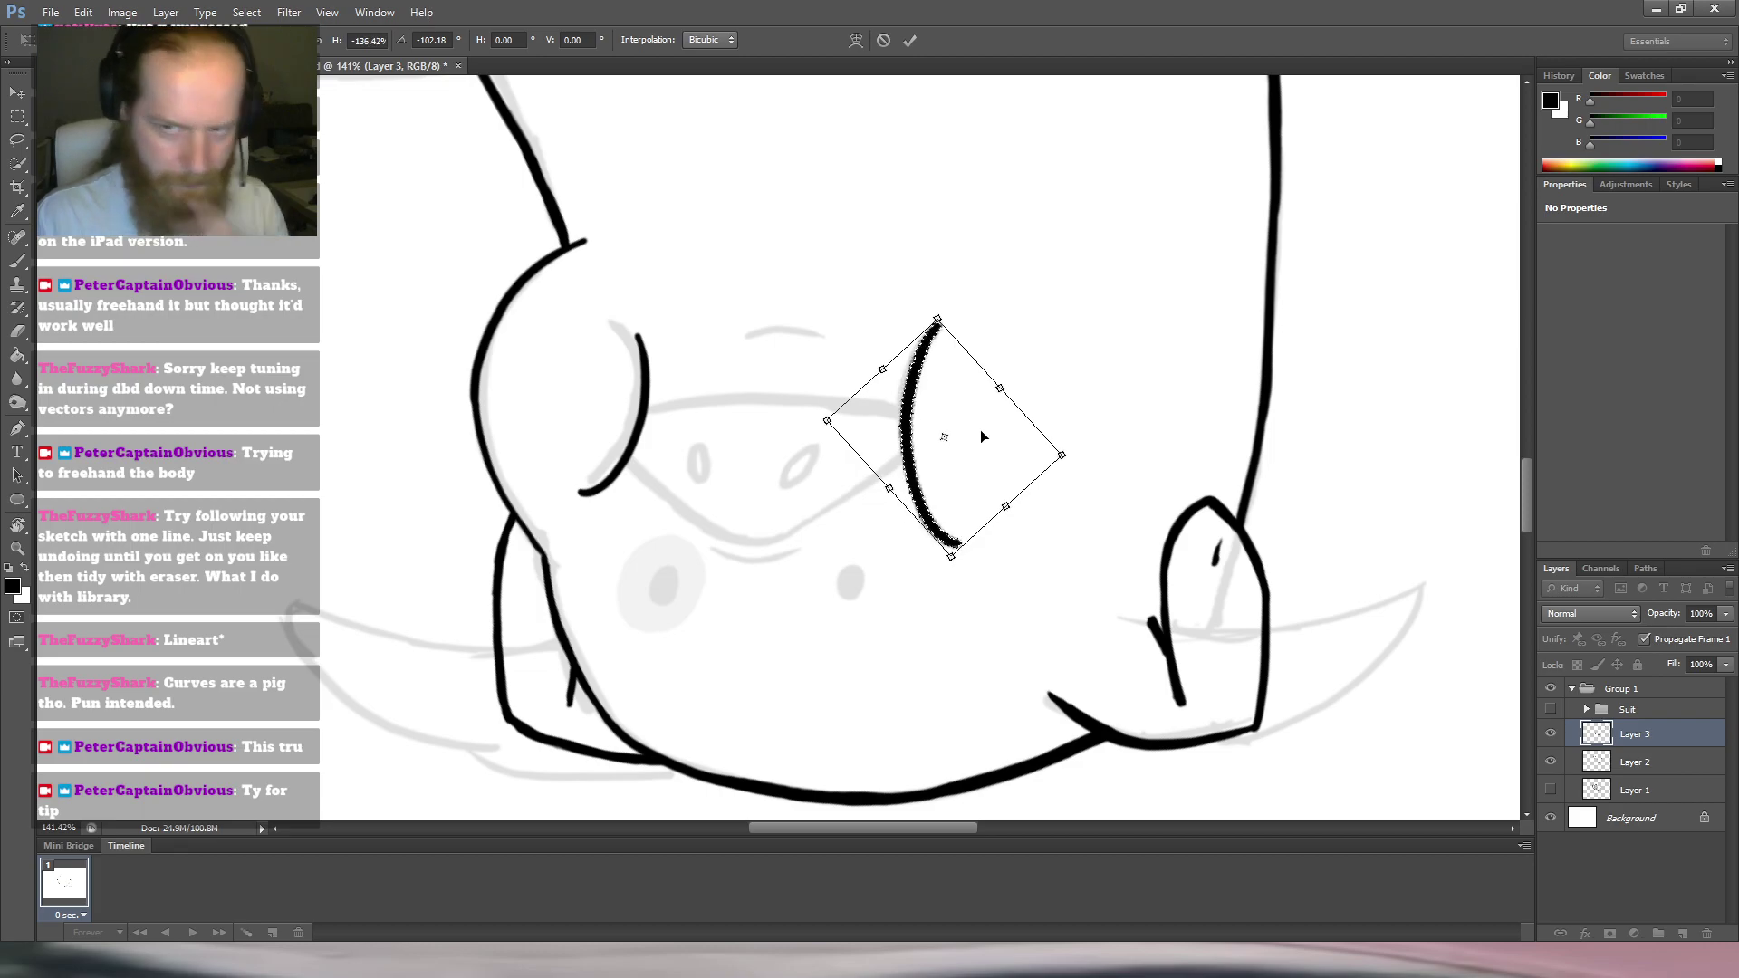
left_click_drag(938, 318, 935, 366)
left_click_drag(1084, 434, 1083, 426)
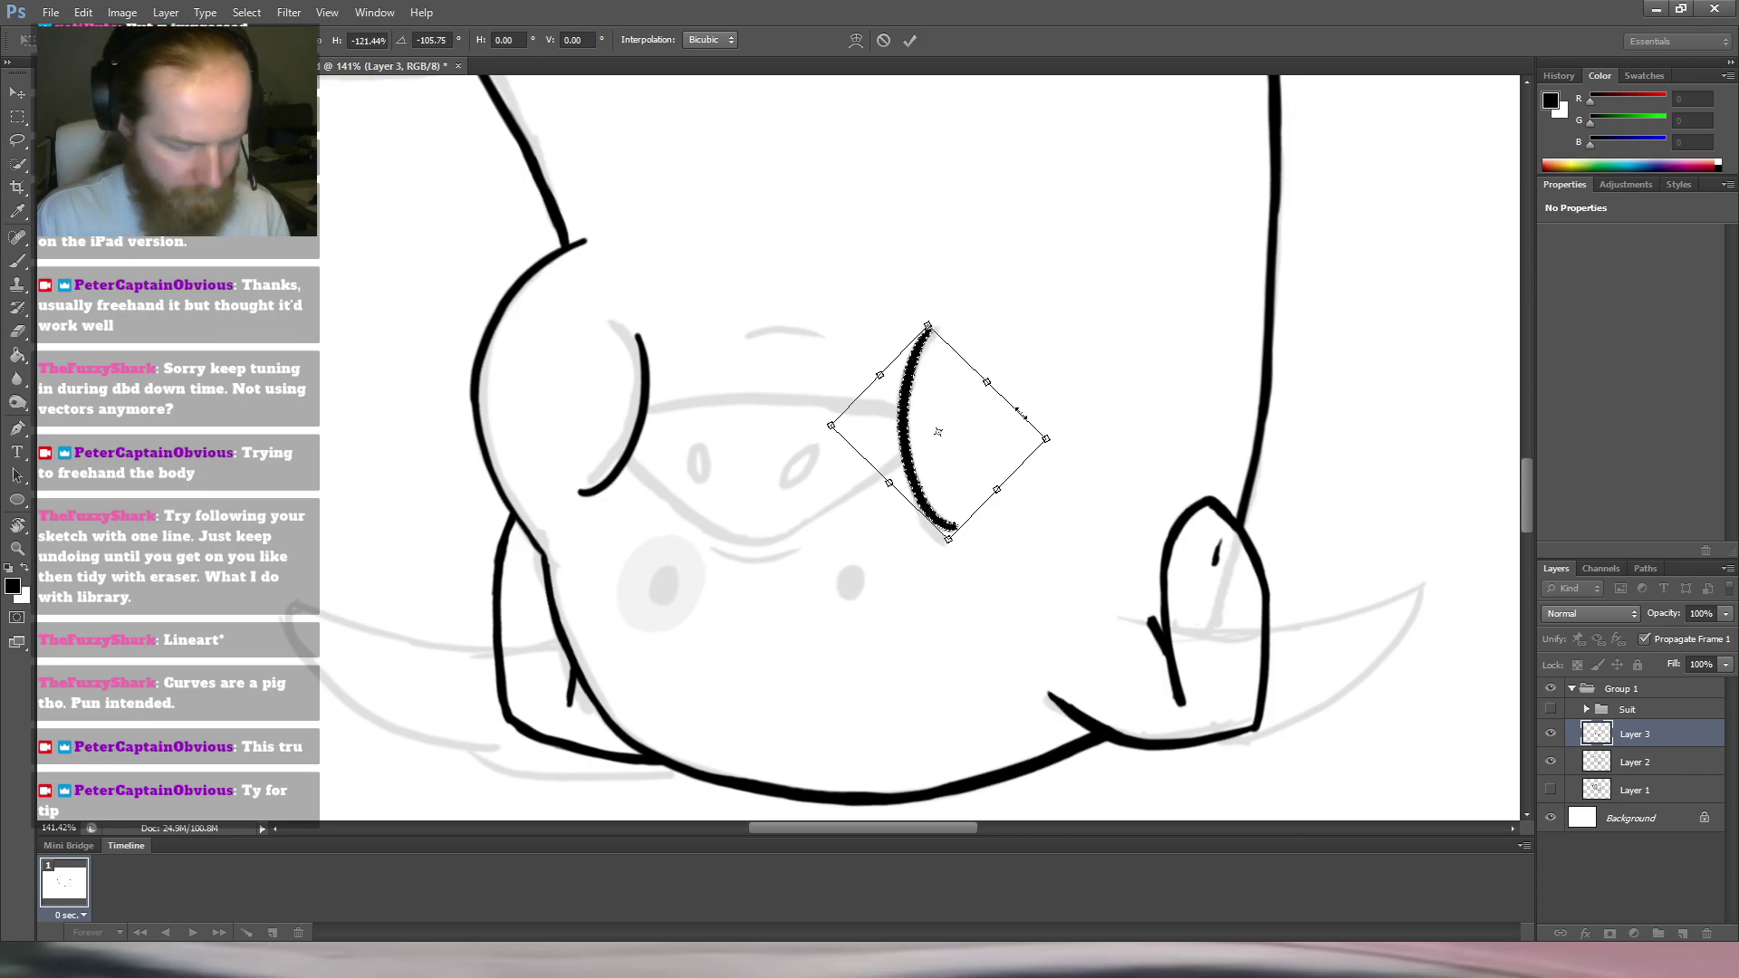
key("Return")
key("Escape")
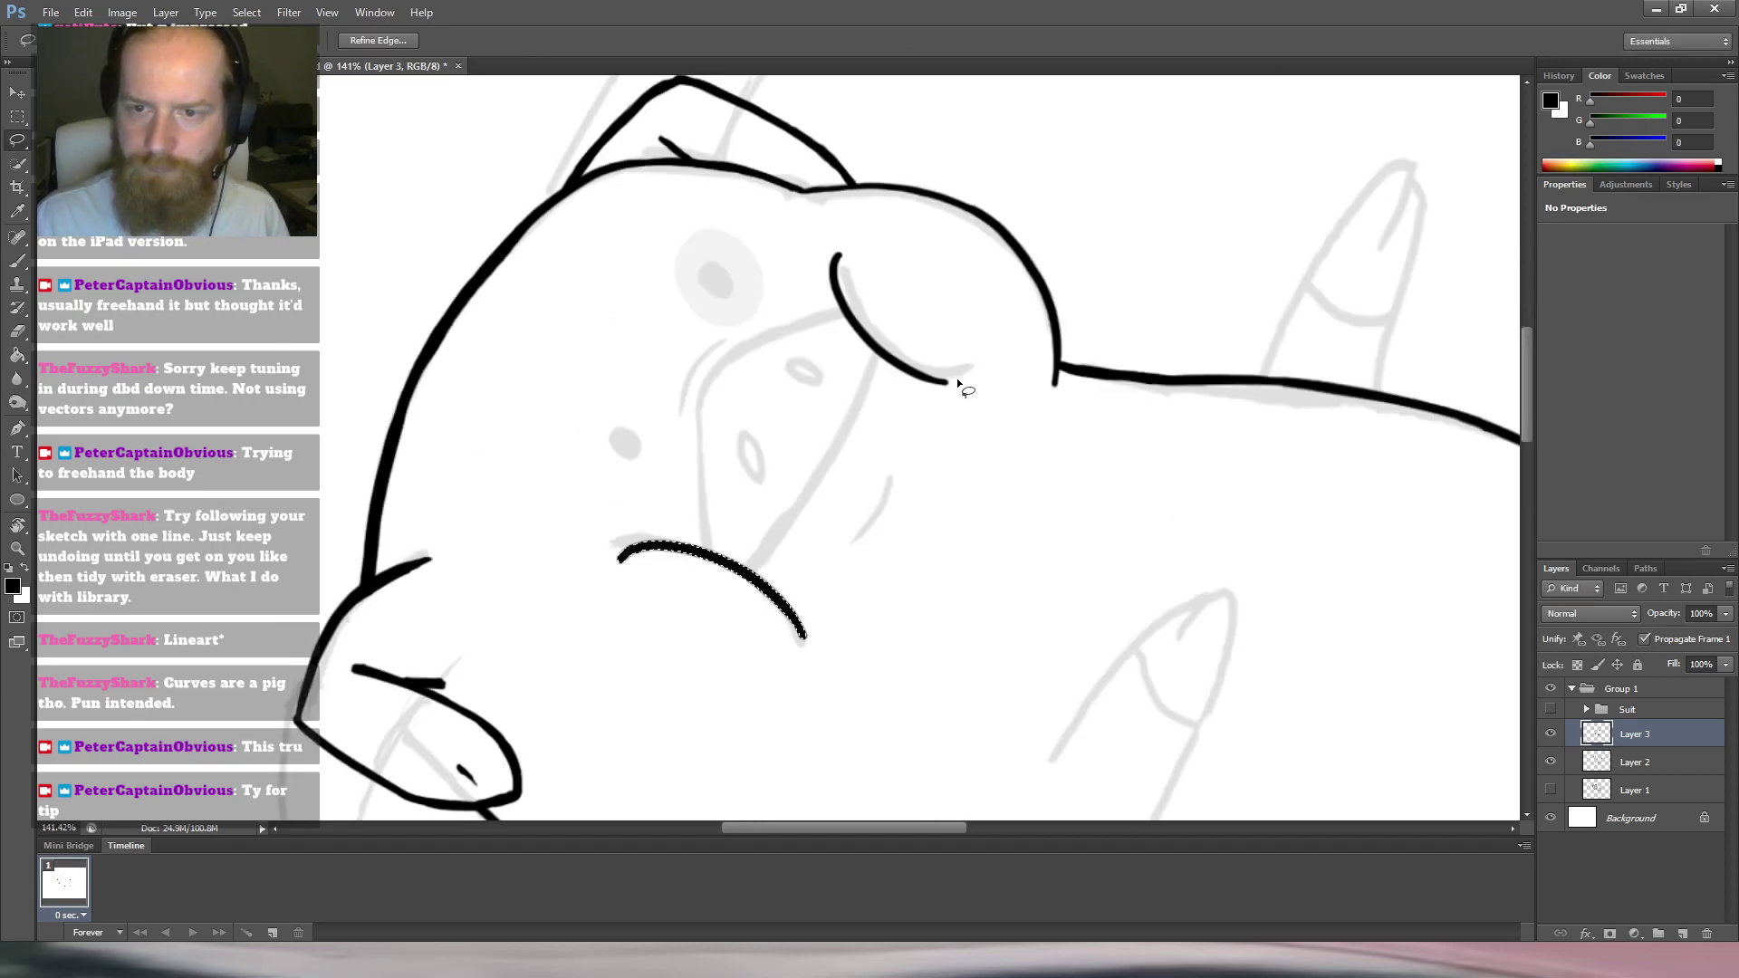
Stretch the copied left cheek line to about 110% at its lower end, deselect it, and compare by hiding and reshowing Layer 3.
key("r")
left_click_drag(932, 342, 1108, 520)
scroll(938, 410, "down", 1)
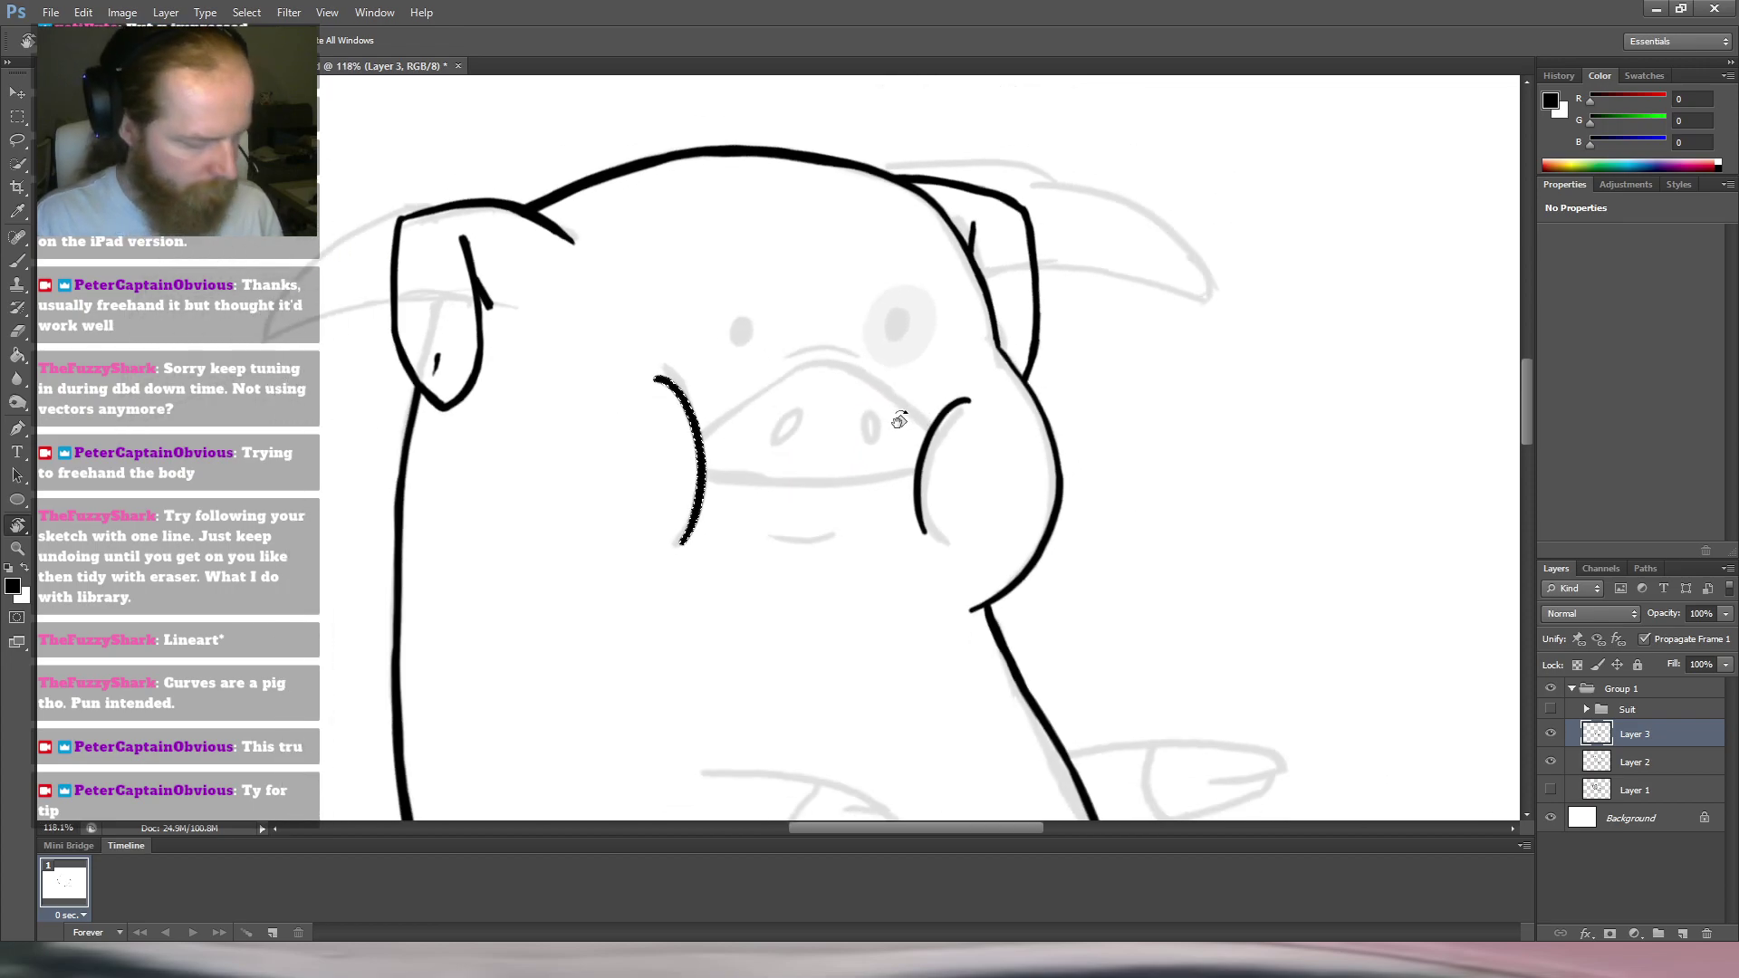
key("b")
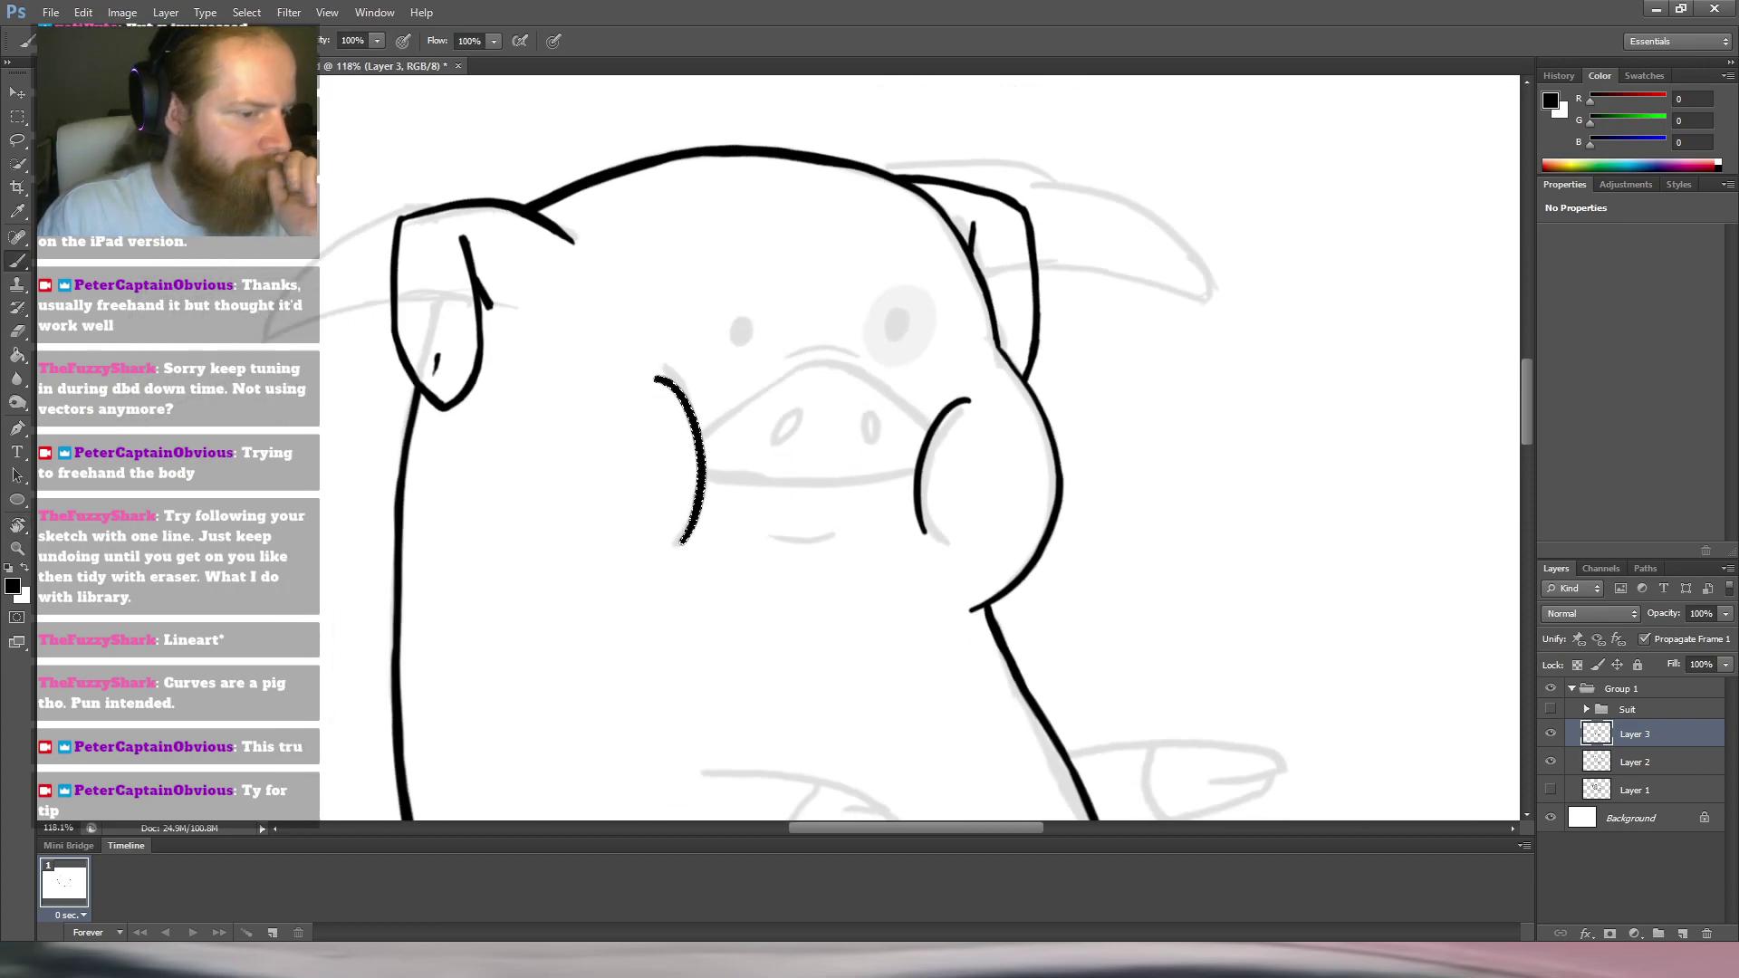
key("ctrl+d")
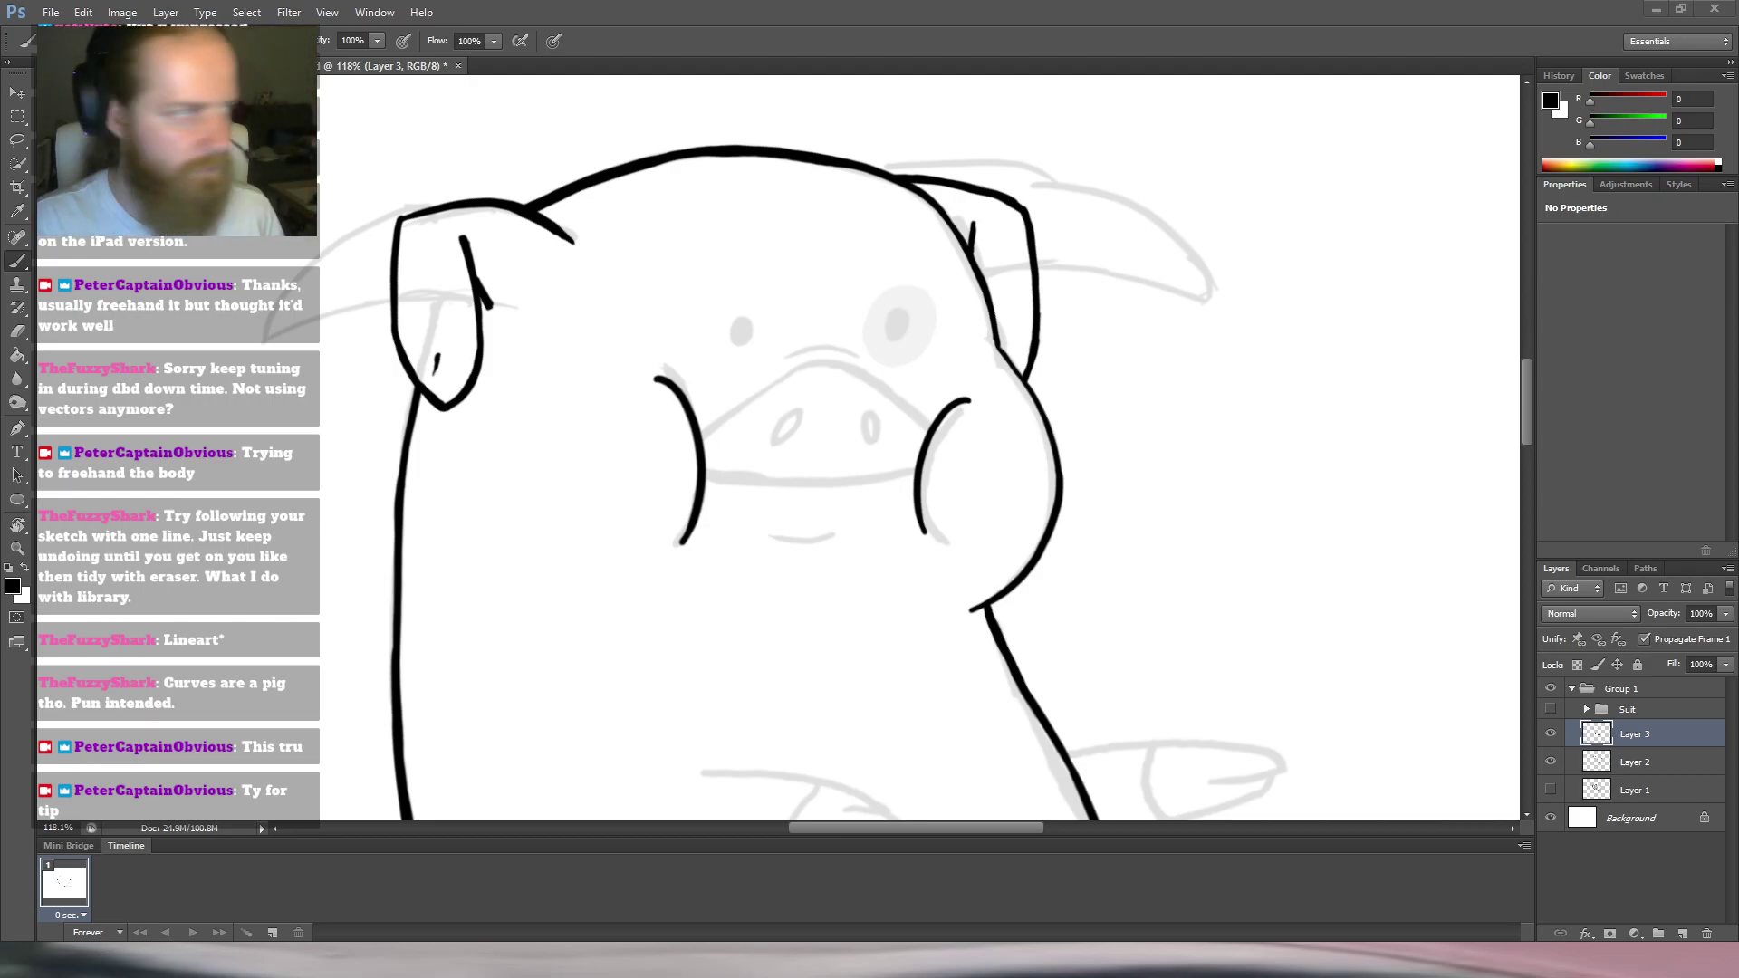
key("r")
left_click_drag(1041, 376, 1216, 513)
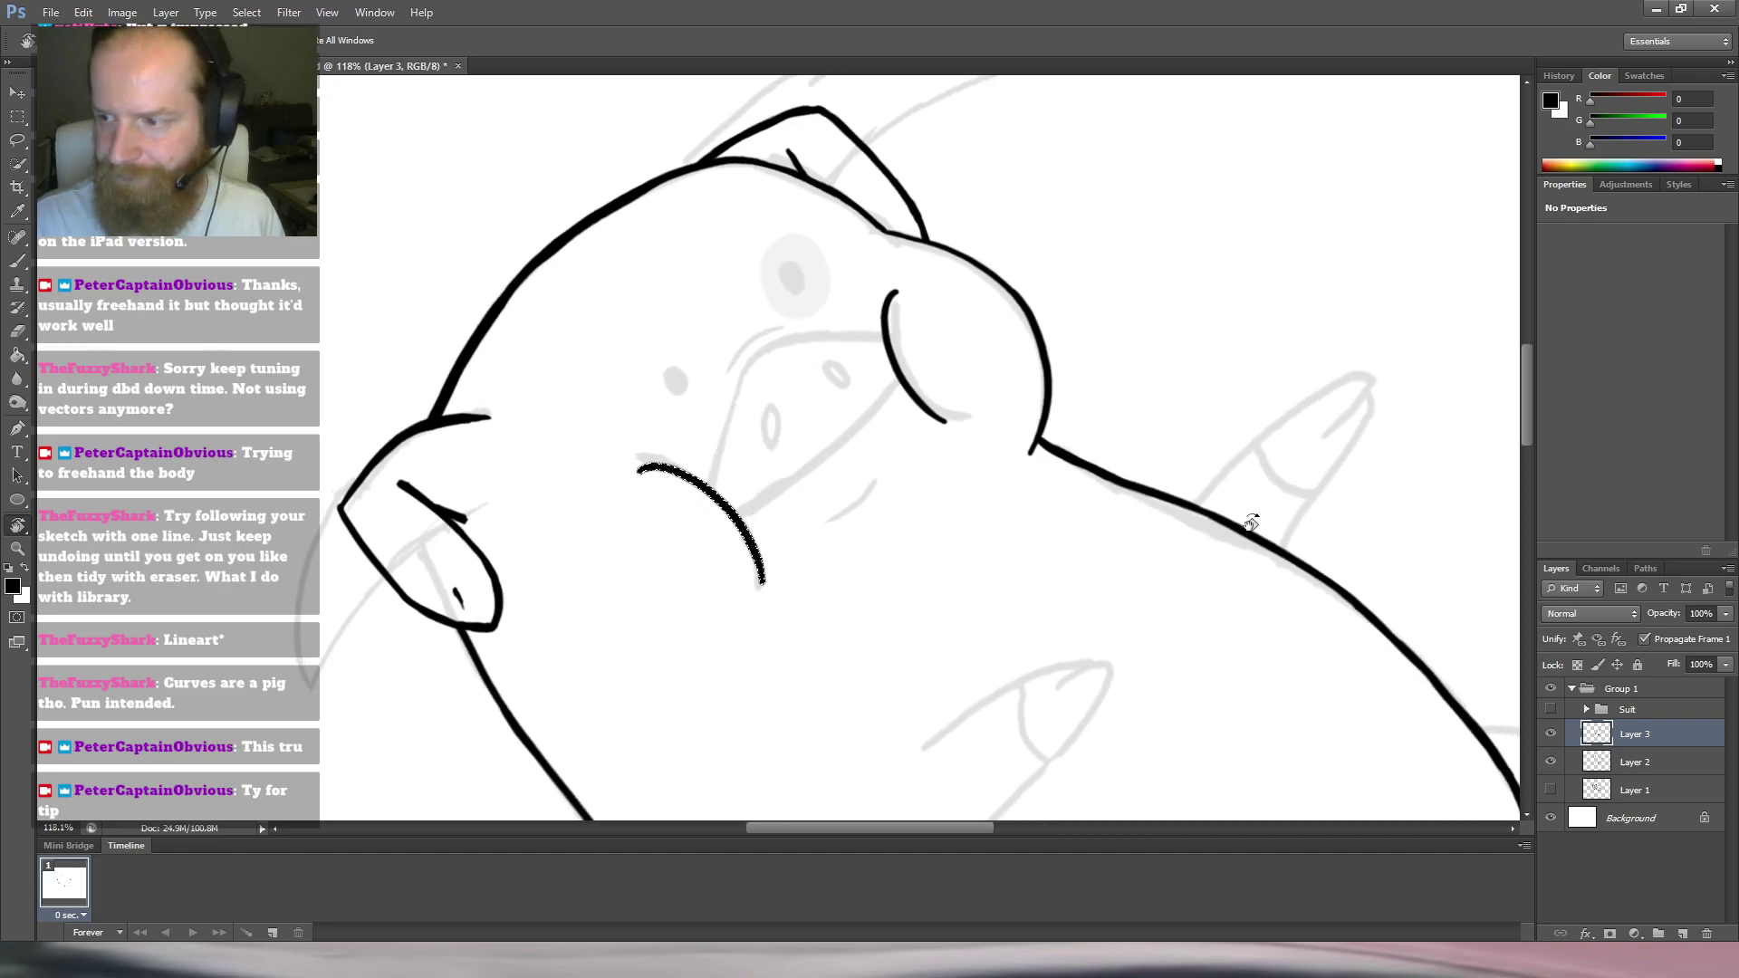
key("m")
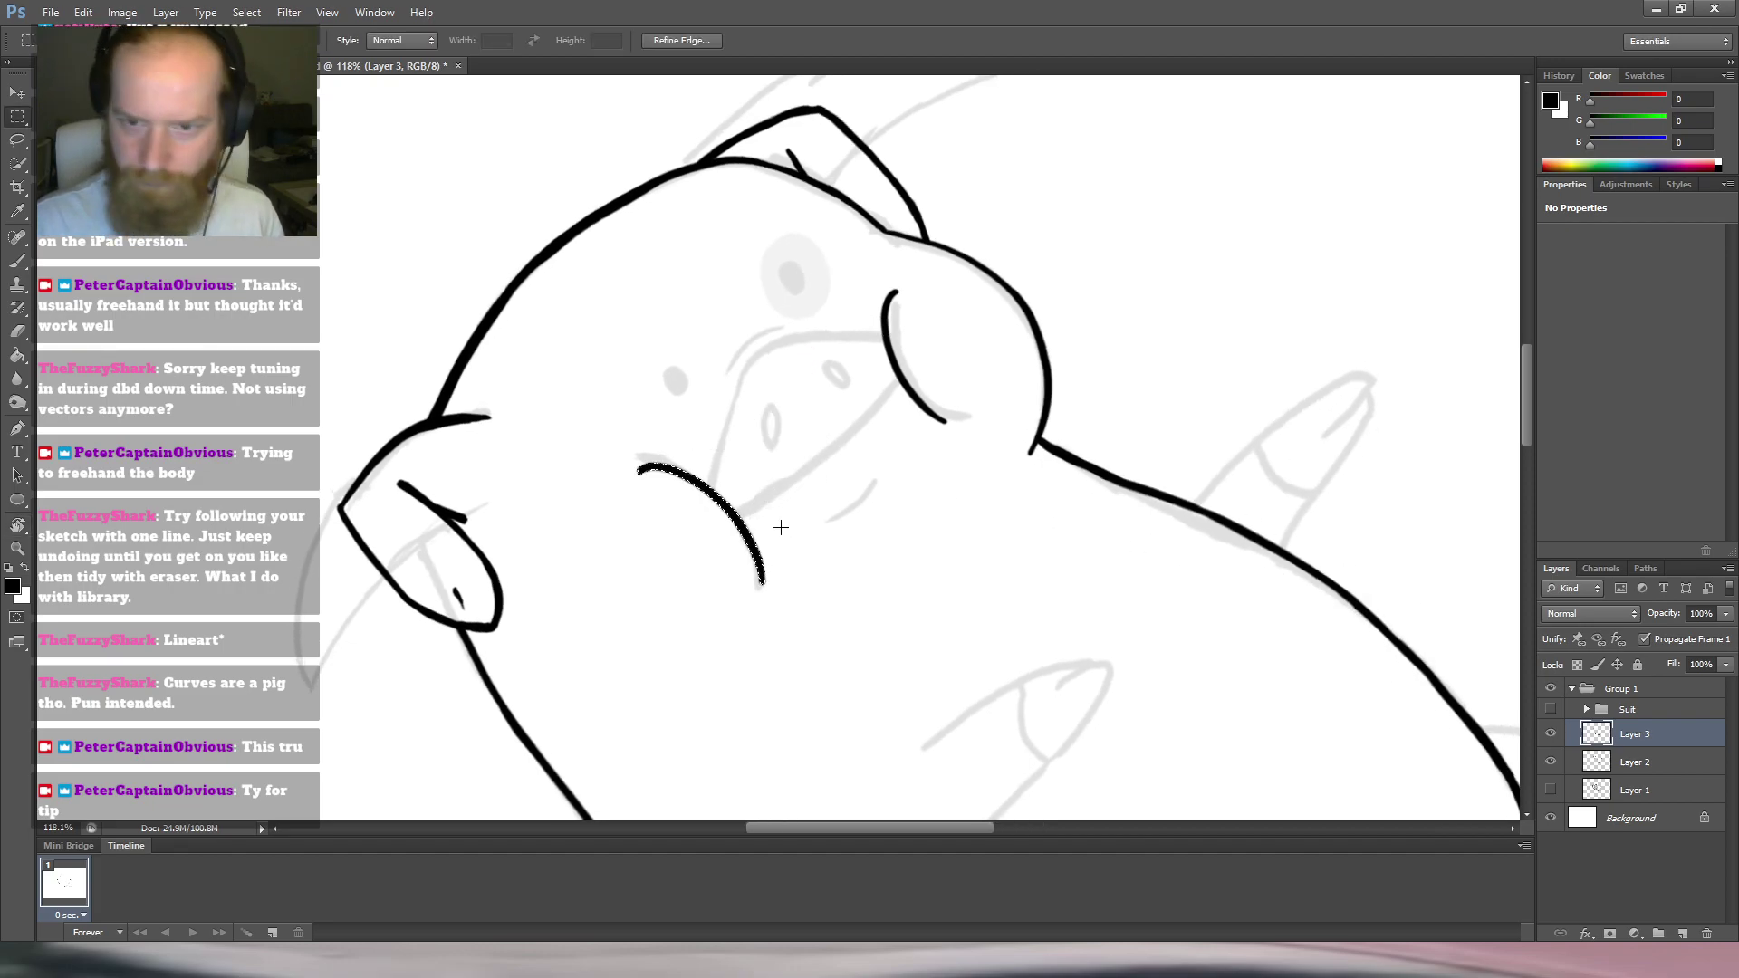
key("ctrl+t")
left_click_drag(771, 590, 783, 604)
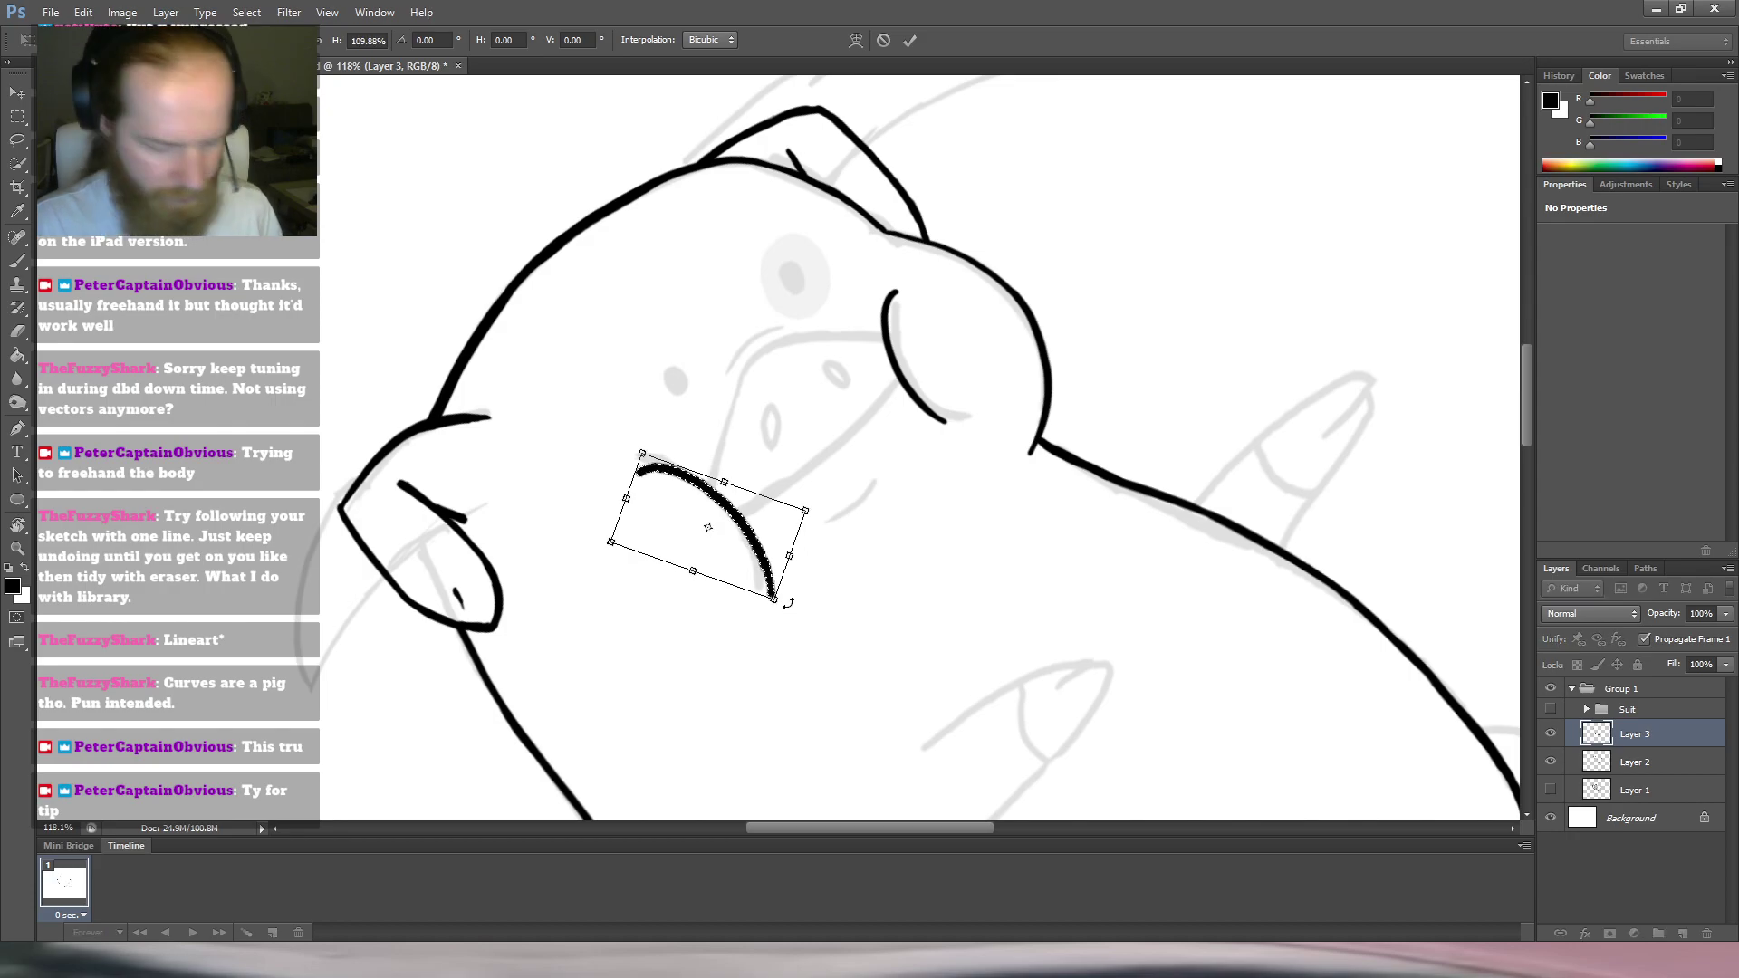
key("Return")
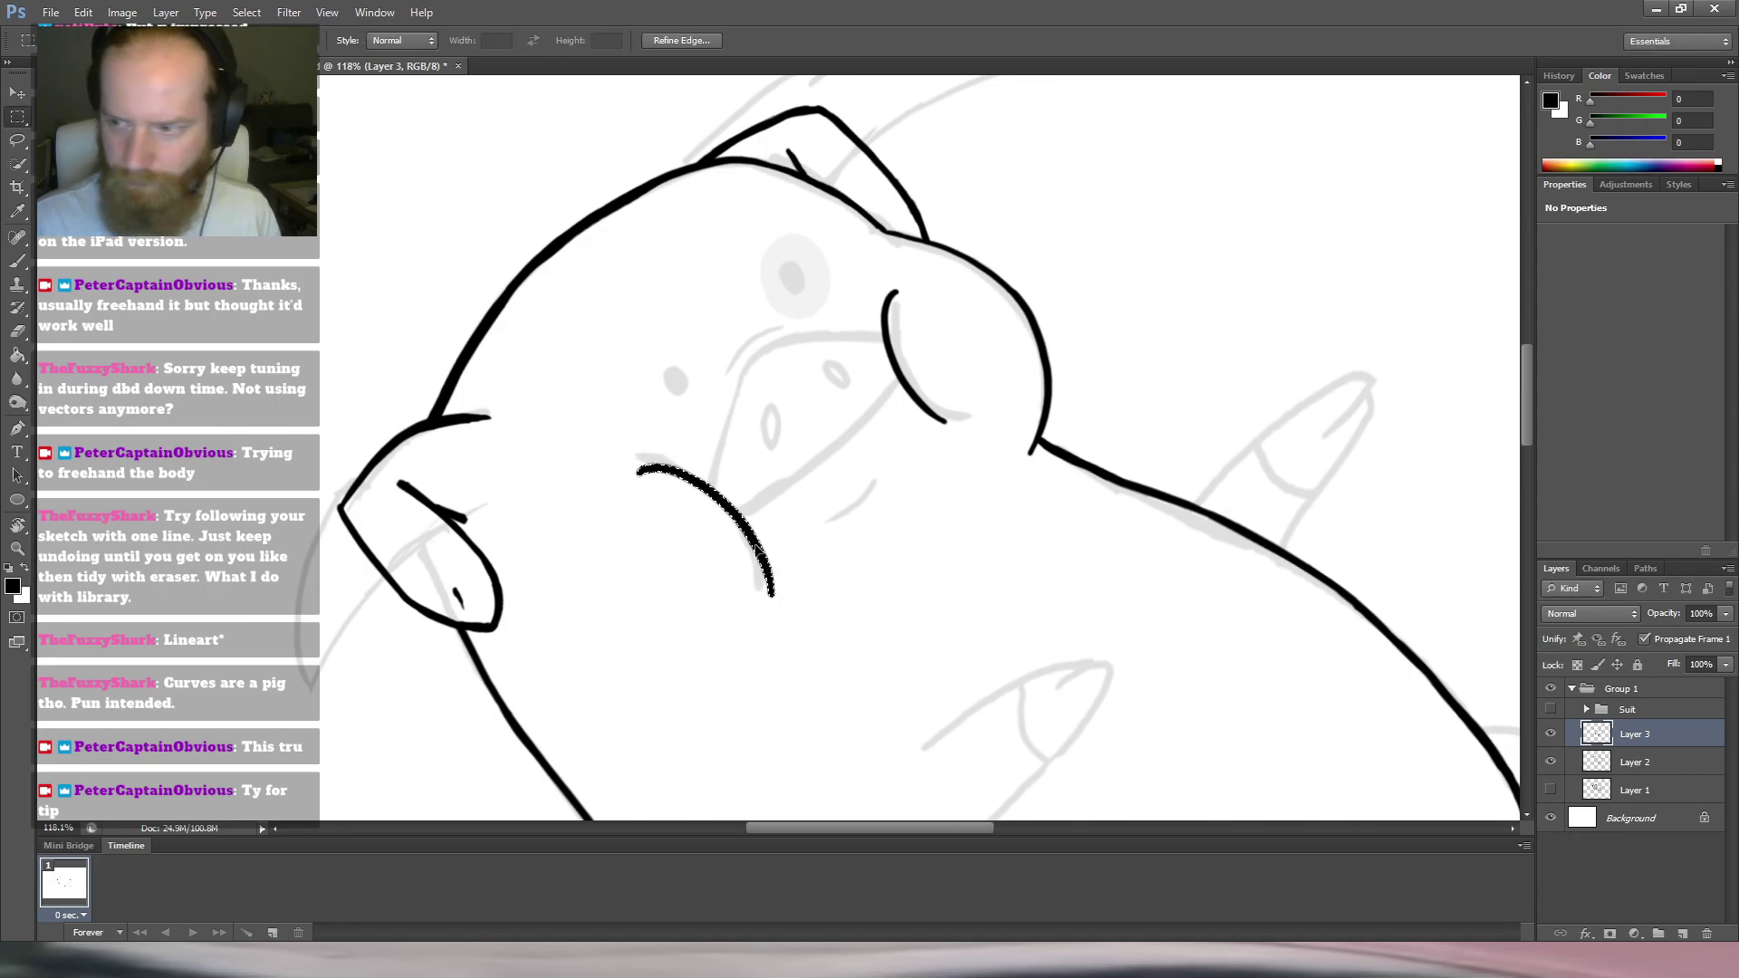
key("ctrl+d")
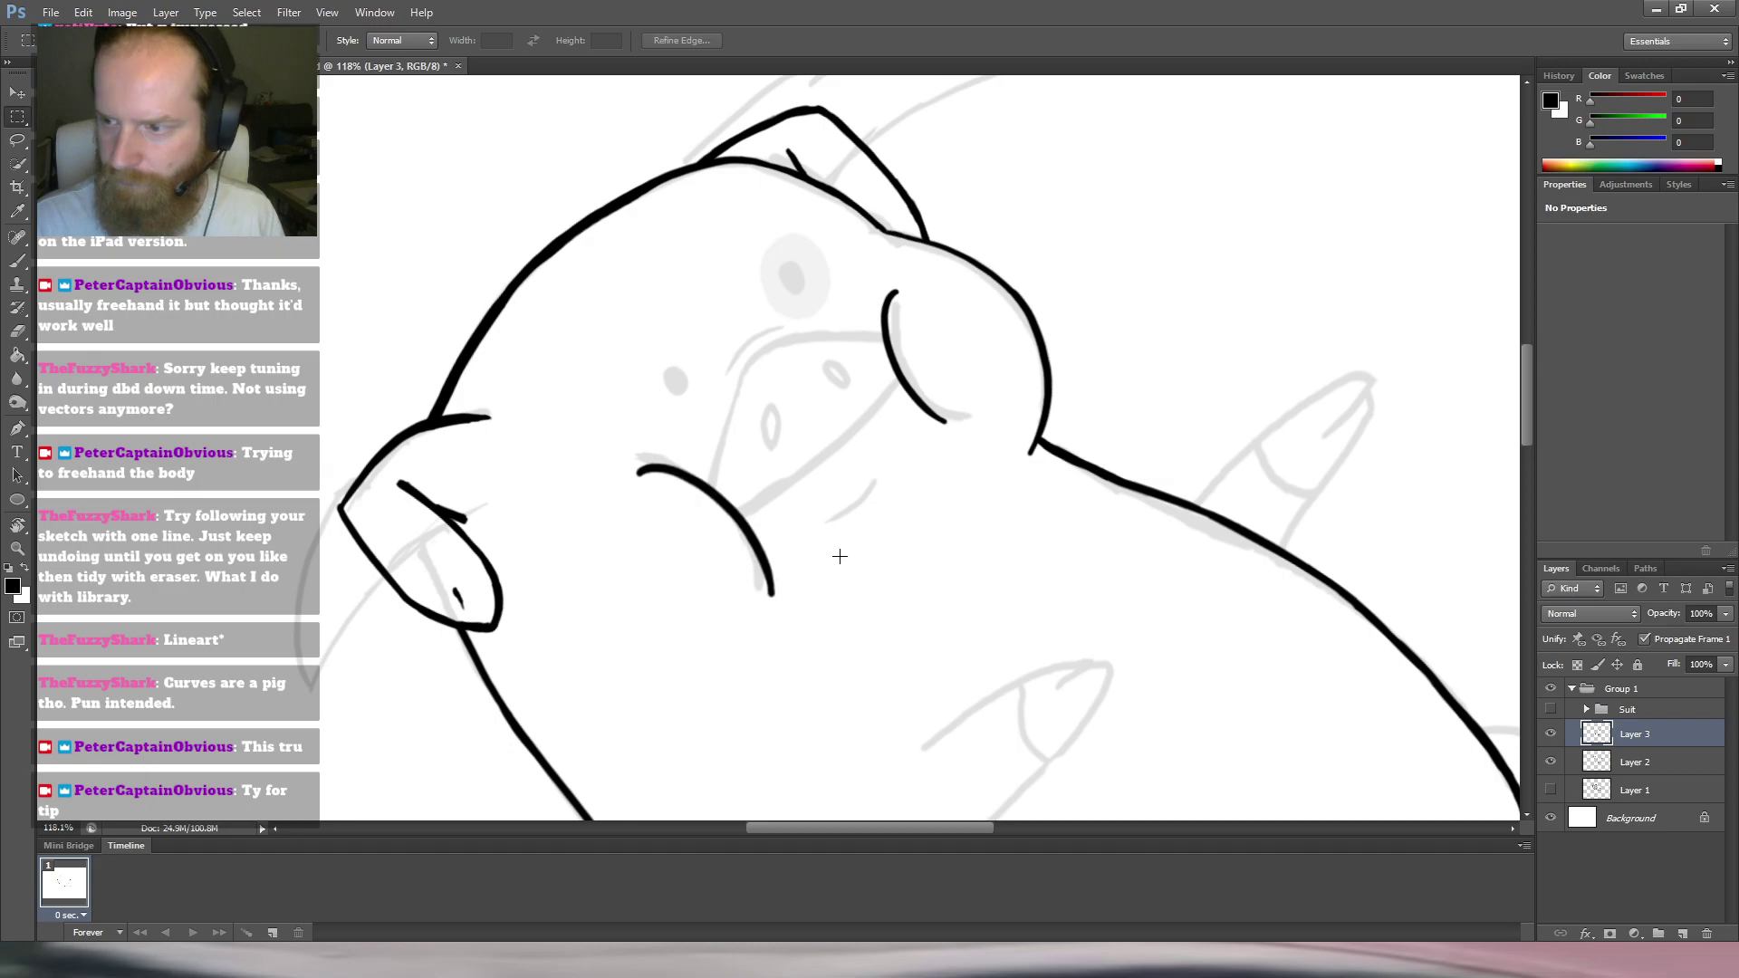
left_click(1551, 734)
left_click(1550, 734)
Ink the start of the snout's lower edge from the right cheek line, and erase it back to a short stub.
key("b")
key("r")
left_click_drag(901, 327, 879, 254)
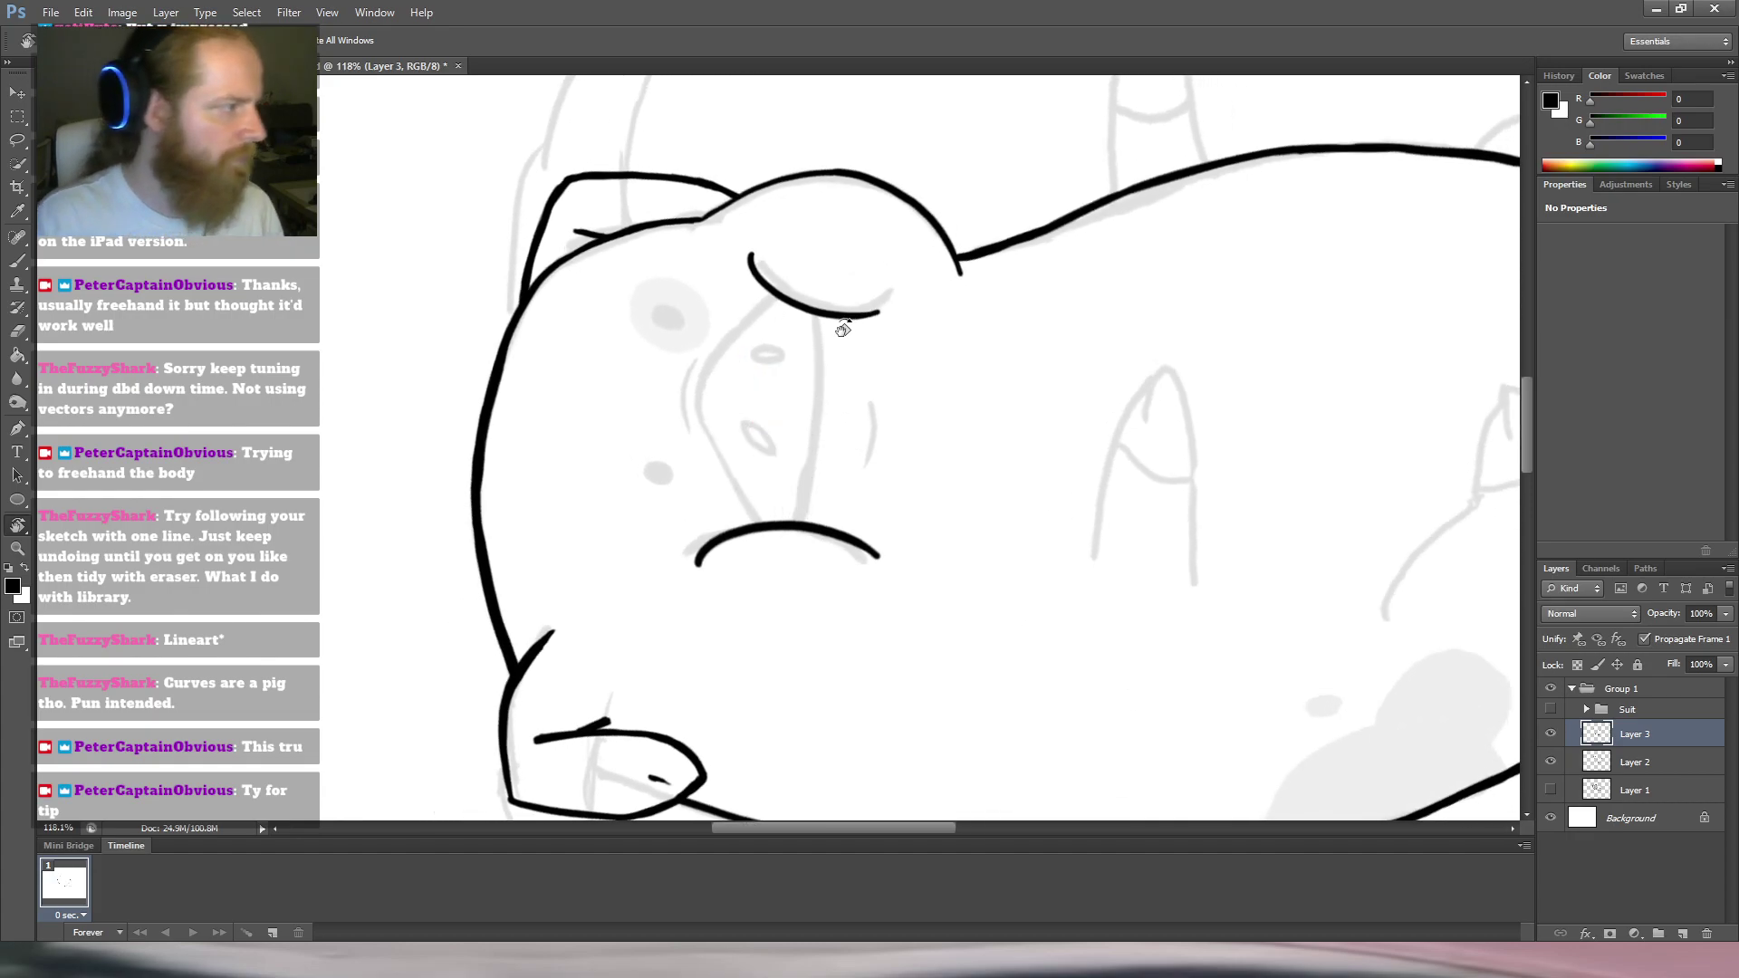
key("b")
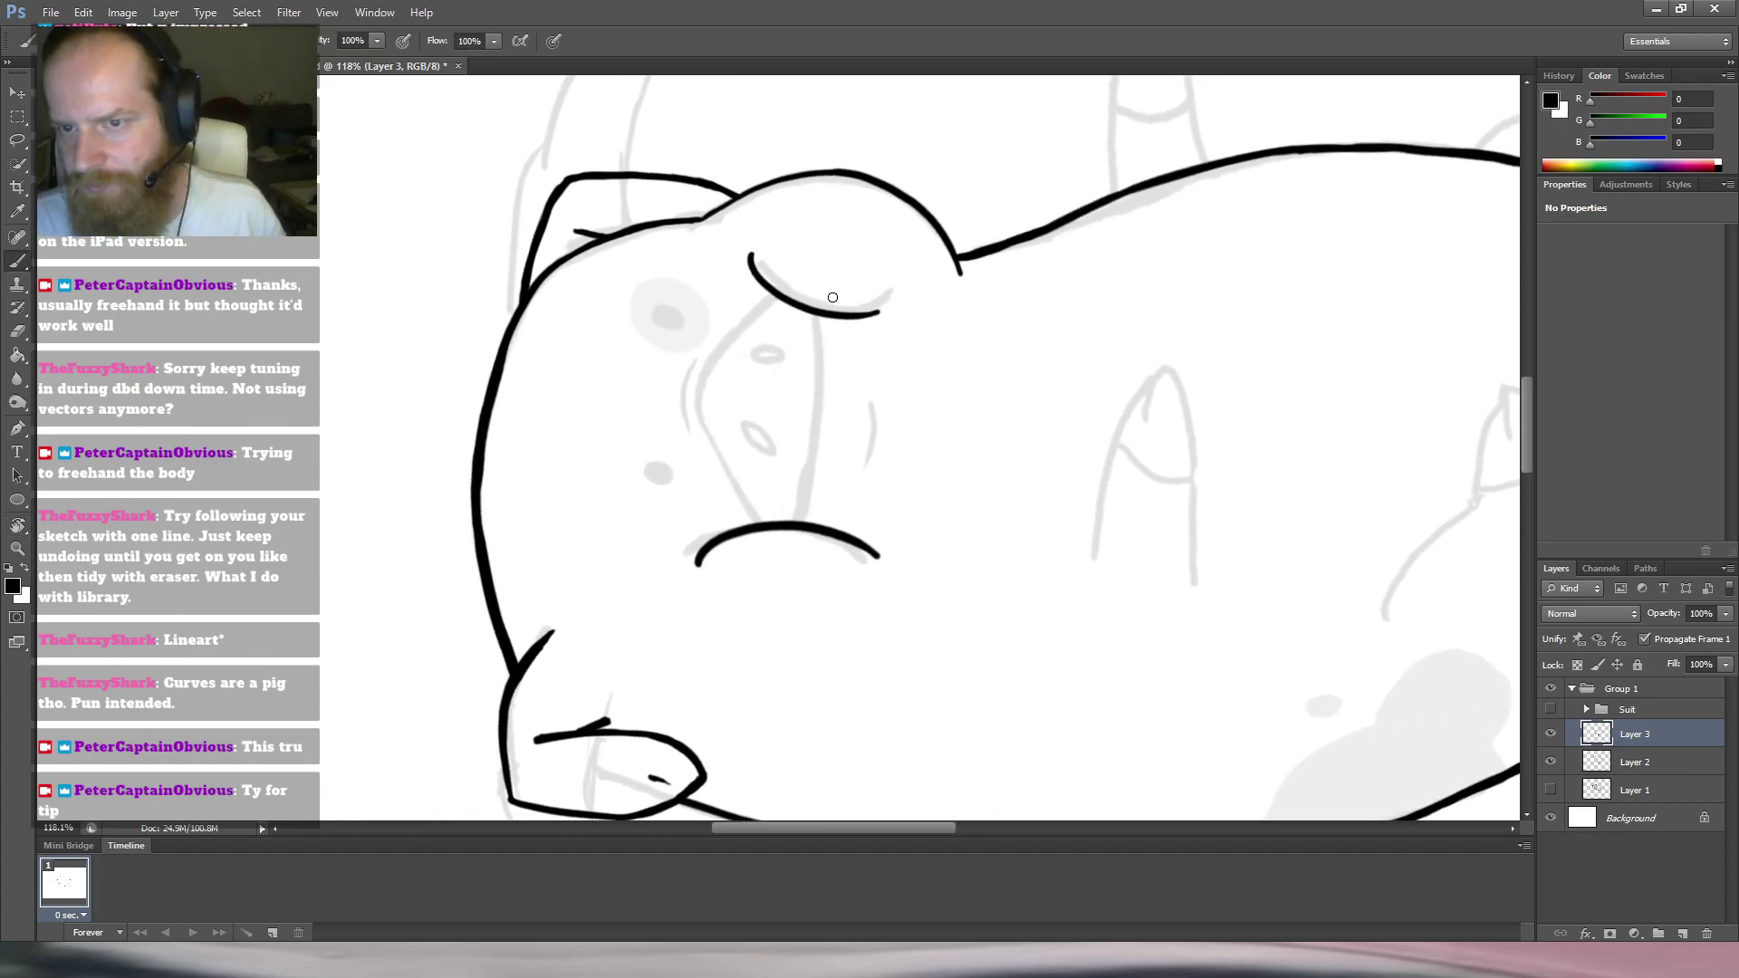
left_click_drag(818, 313, 820, 425)
left_click_drag(822, 356, 819, 425)
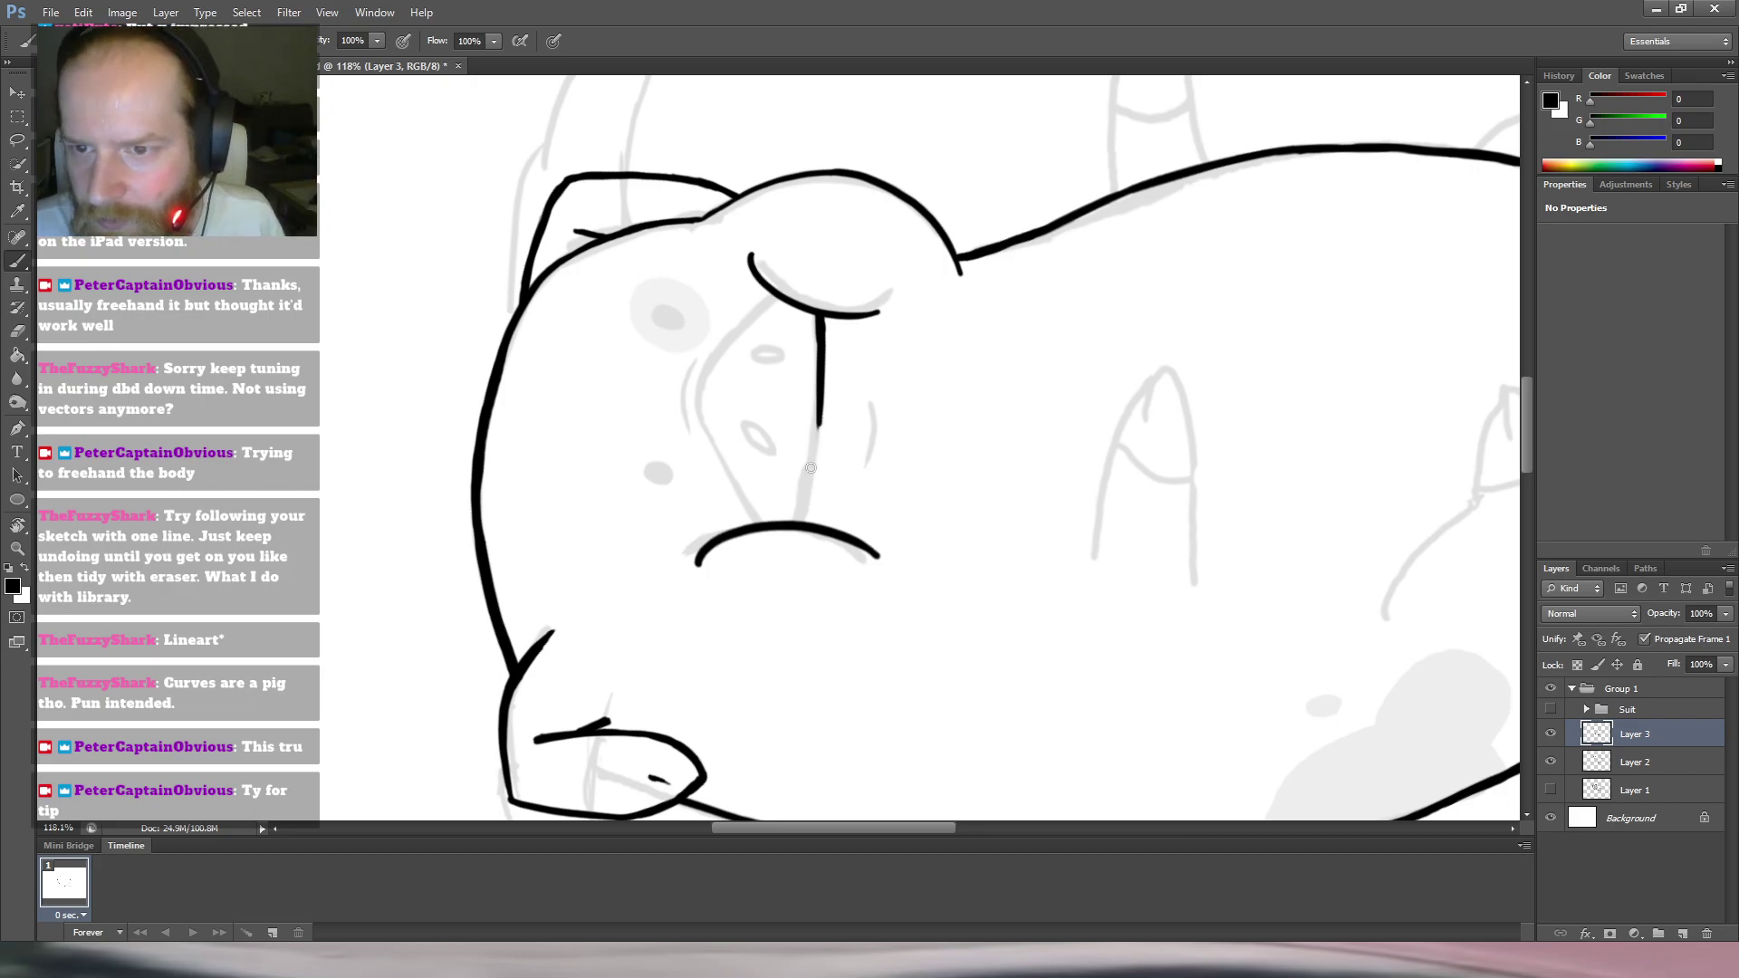
left_click_drag(819, 400, 808, 472)
key("e")
mouse_move(821, 399)
left_mouse_down()
mouse_move(815, 417)
mouse_move(823, 364)
left_mouse_up()
Ink the snout's lower edge from the left cheek line to the stub at the right cheek, thickening it with repeated strokes.
key("r")
mouse_move(1305, 275)
left_mouse_down()
mouse_move(936, 159)
mouse_move(563, 540)
mouse_move(585, 497)
left_mouse_up()
key("b")
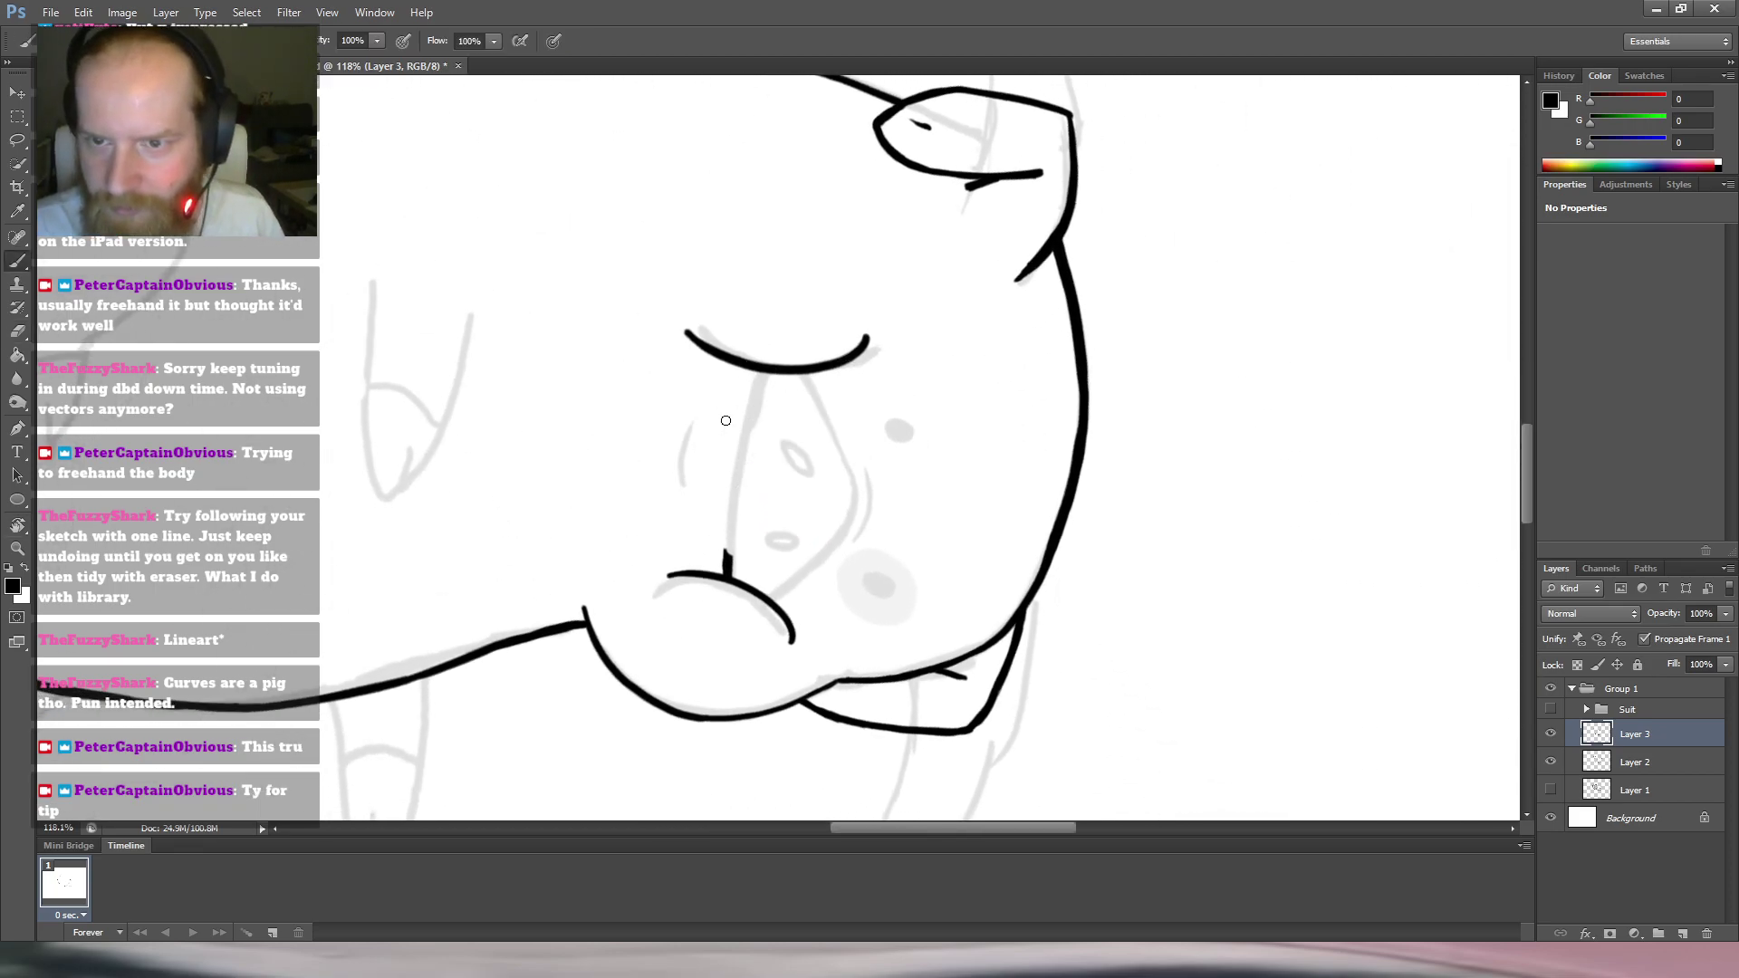
left_click_drag(762, 371, 735, 468)
left_click_drag(757, 381, 727, 555)
mouse_move(745, 435)
left_mouse_down()
mouse_move(726, 572)
mouse_move(738, 466)
left_mouse_up()
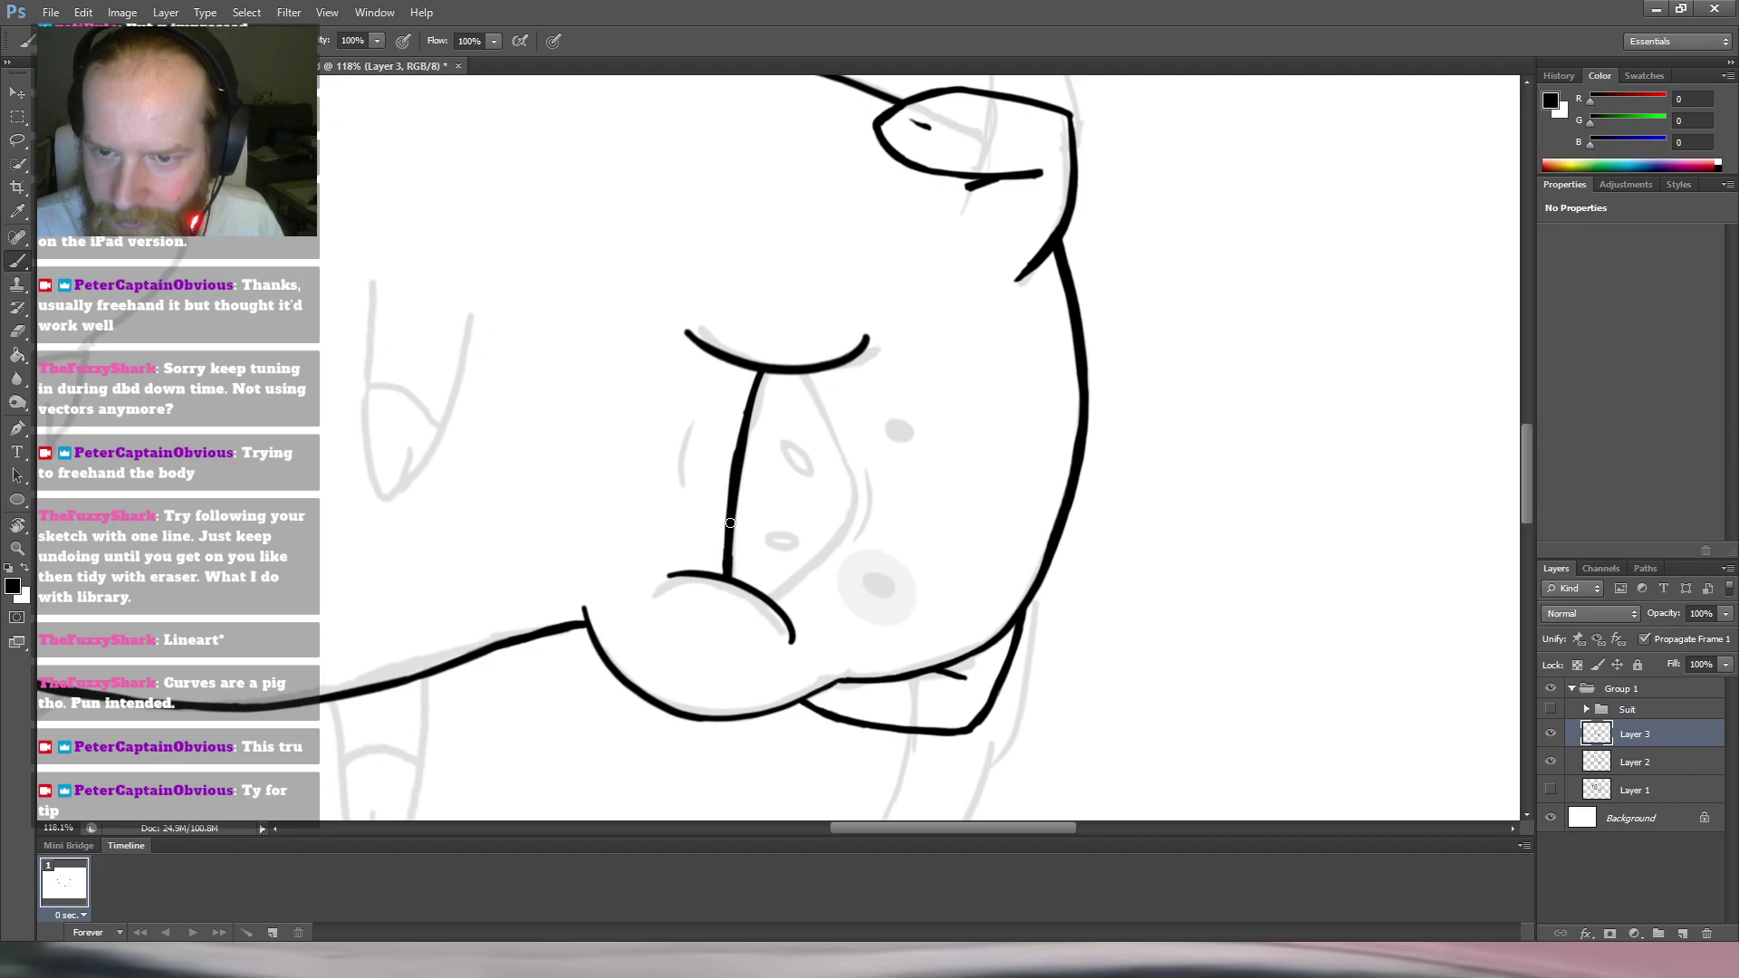
key("e")
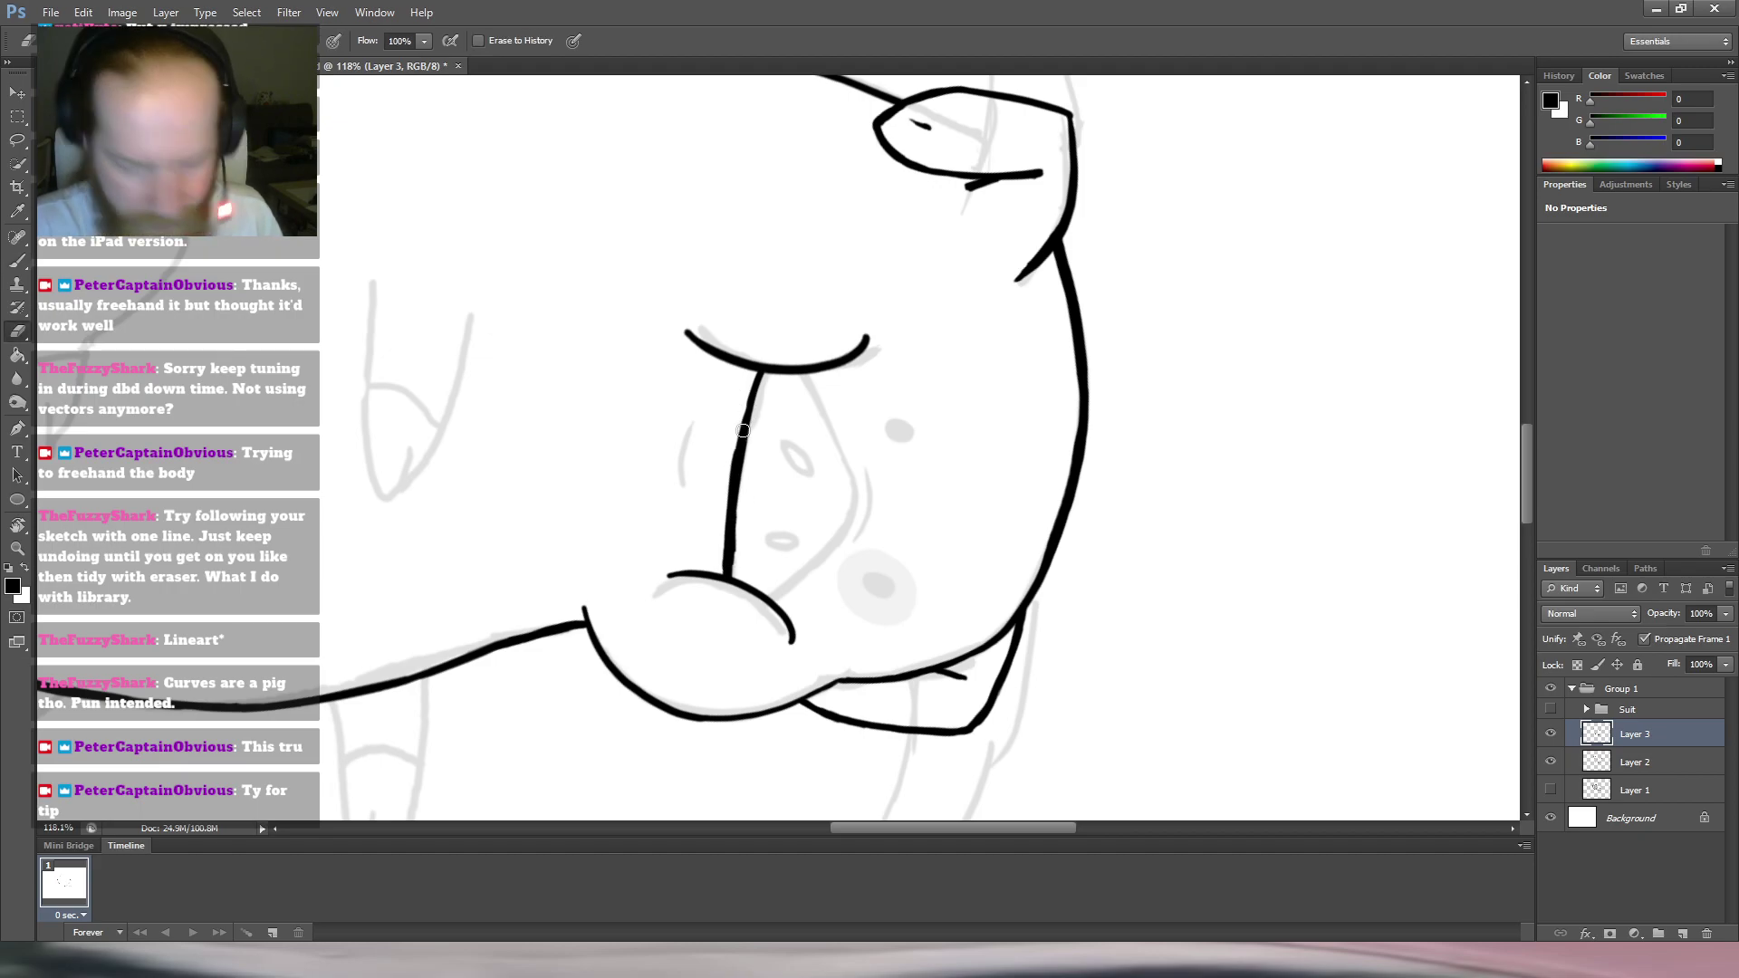
key("b")
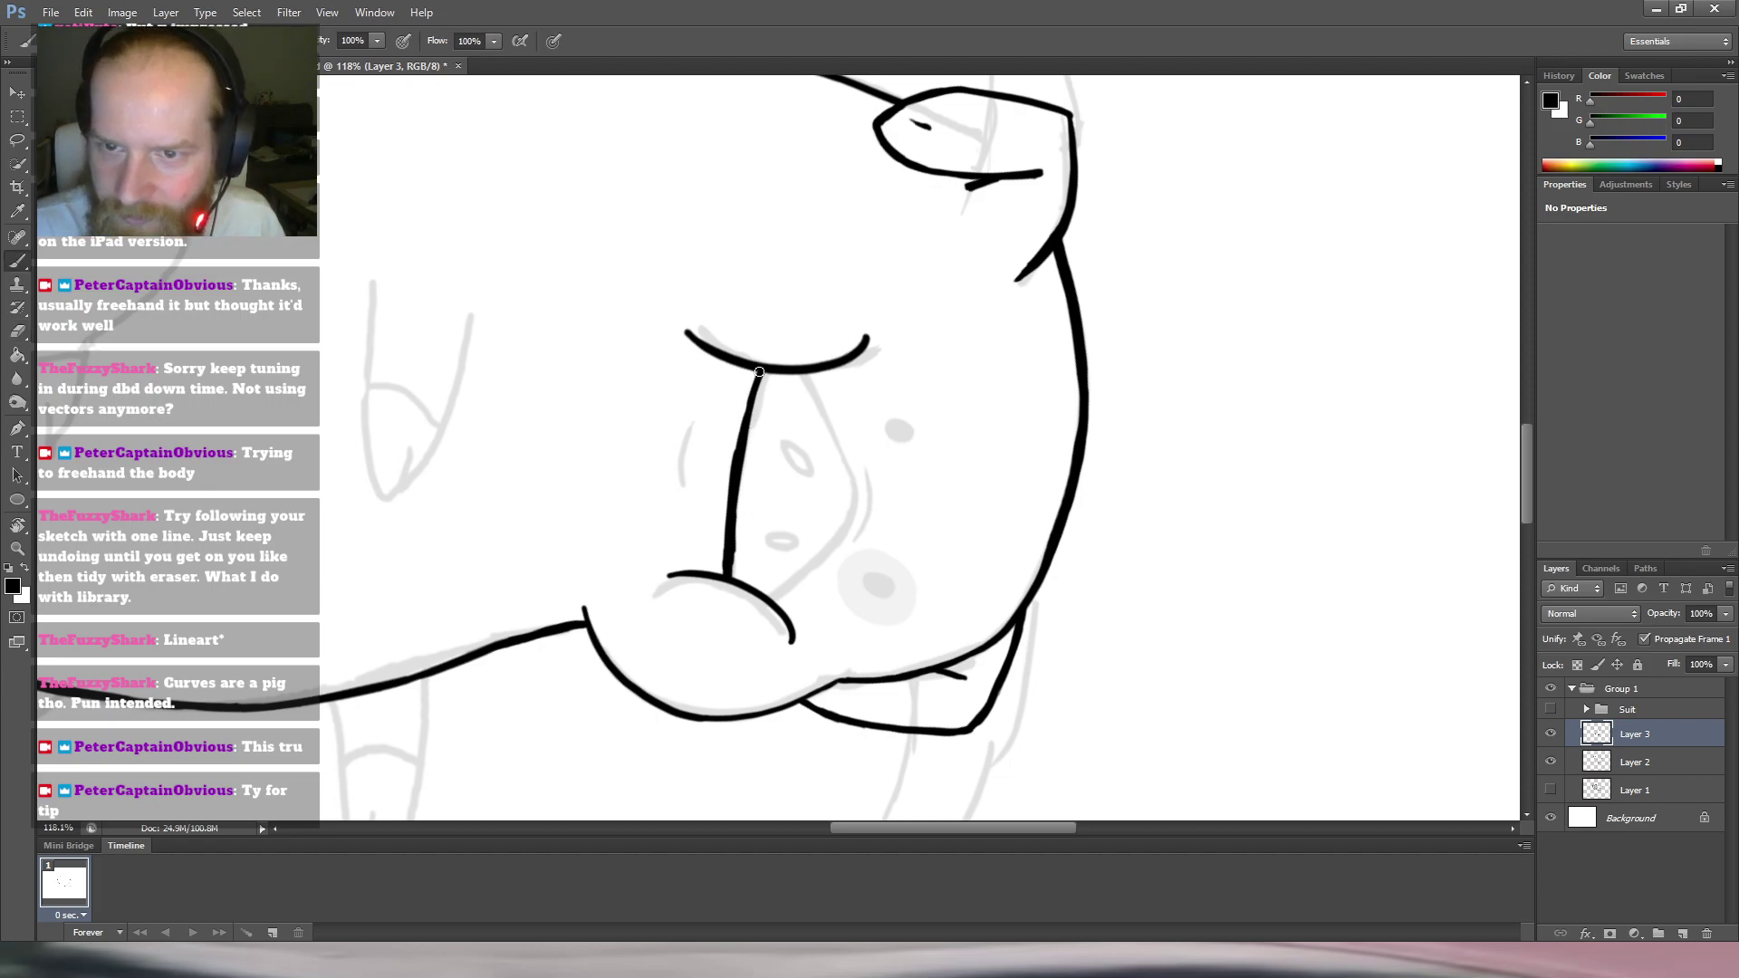
left_click_drag(747, 412, 742, 434)
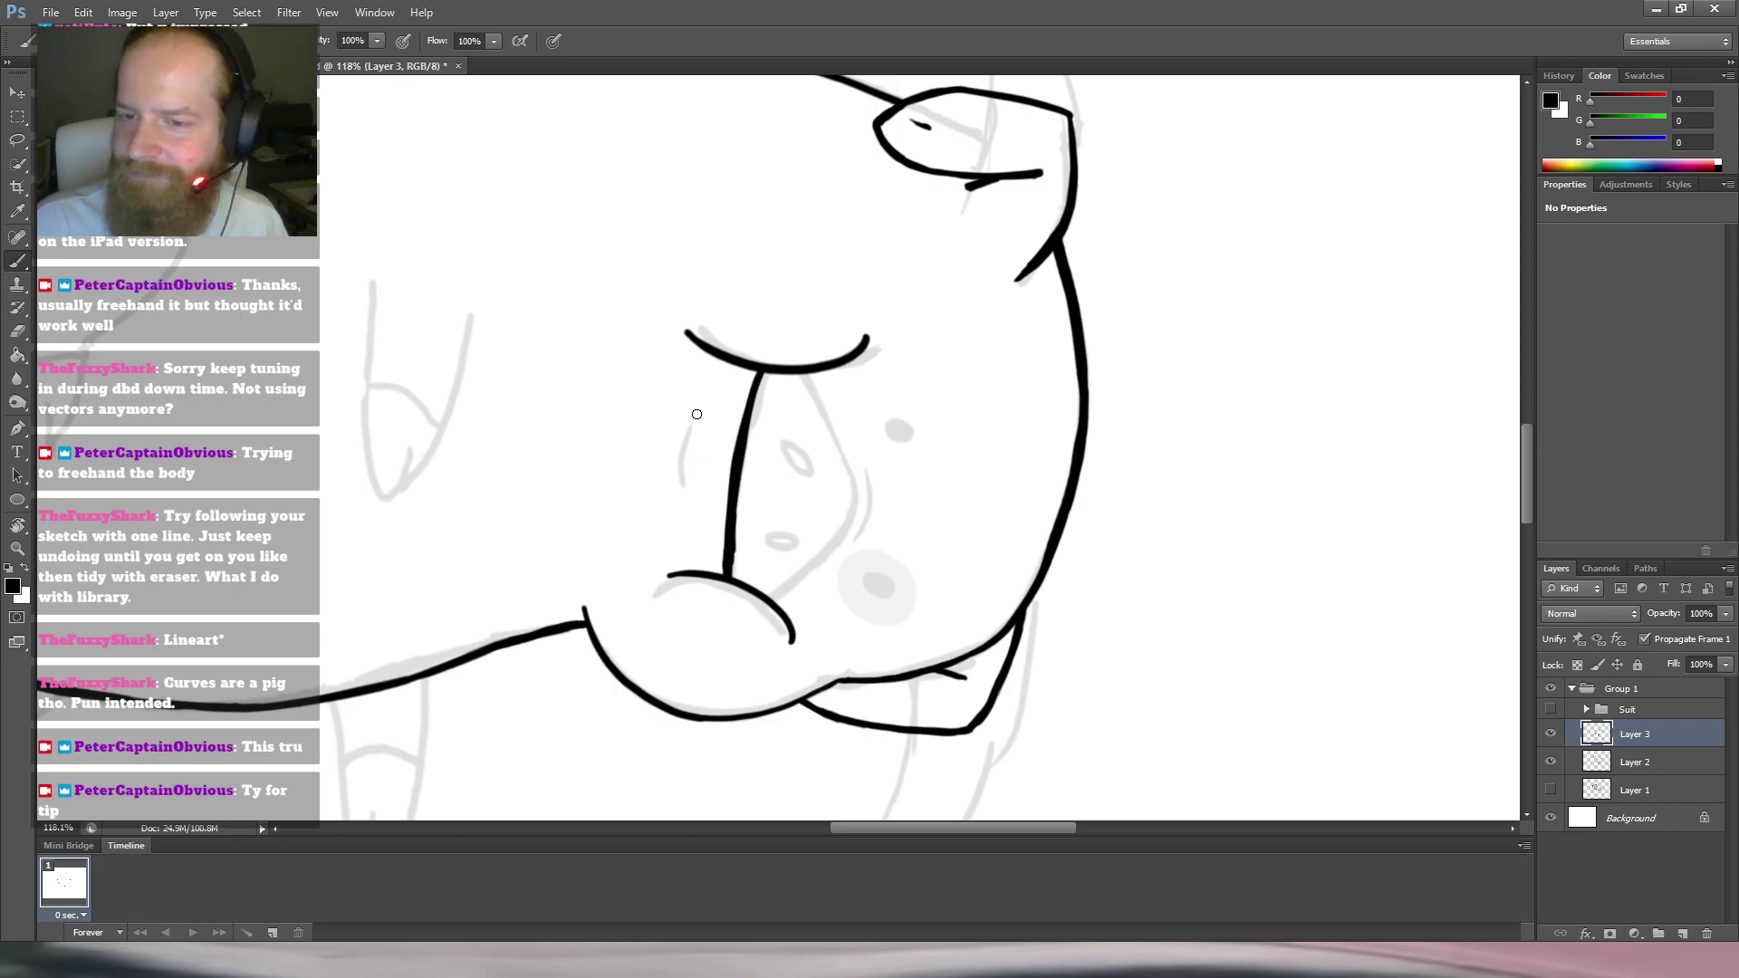
key("e")
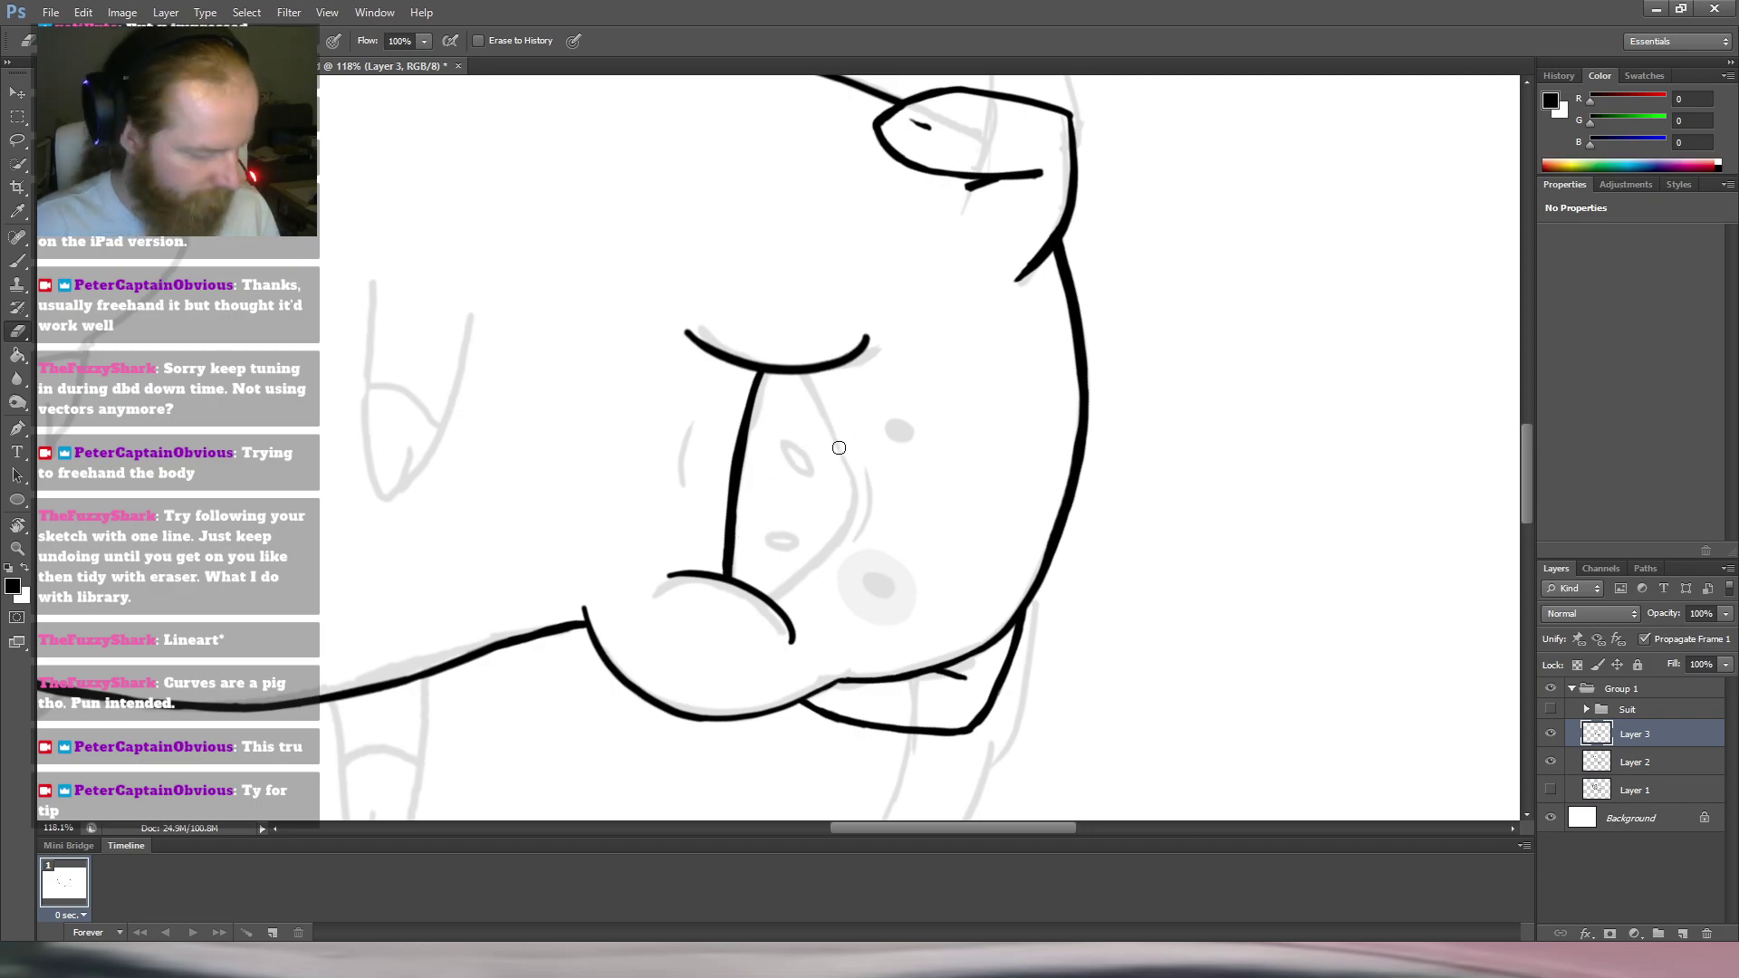
key("b")
Ink the snout's rounded upper outline from the right cheek line over the peak to the left cheek line.
key("r")
mouse_move(1074, 390)
left_mouse_down()
mouse_move(1177, 338)
mouse_move(625, 288)
mouse_move(574, 400)
mouse_move(586, 571)
mouse_move(621, 613)
mouse_move(617, 589)
left_mouse_up()
key("b")
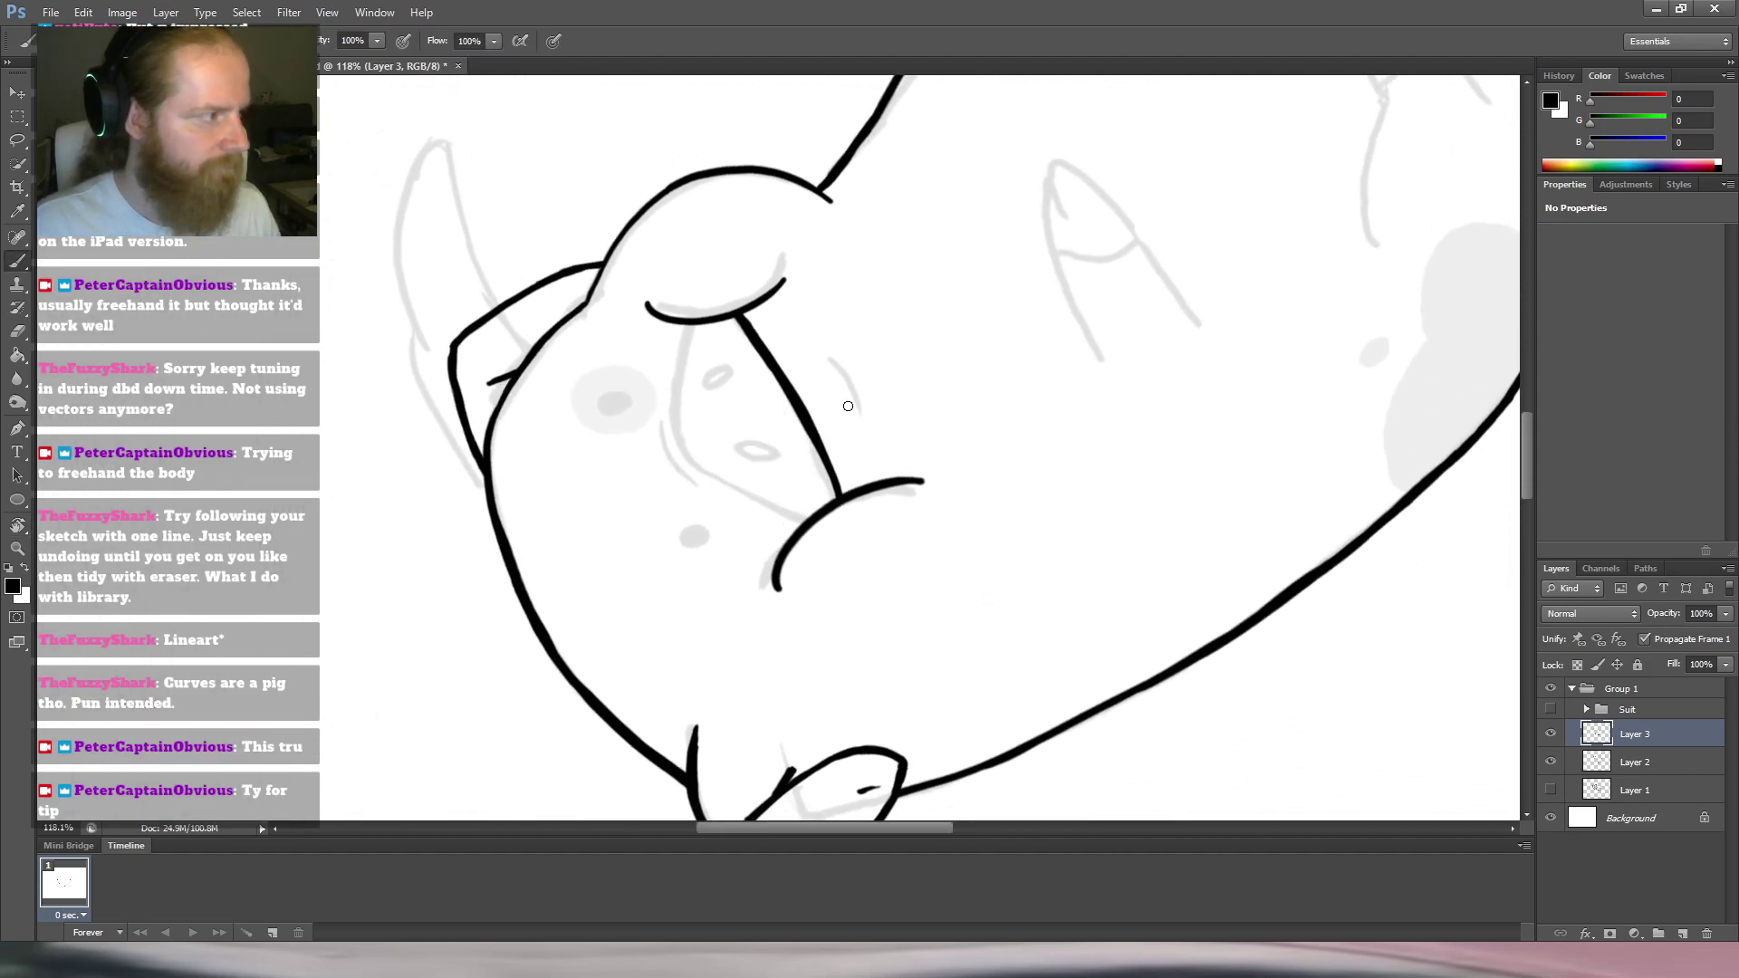
scroll(738, 387, "up", 1)
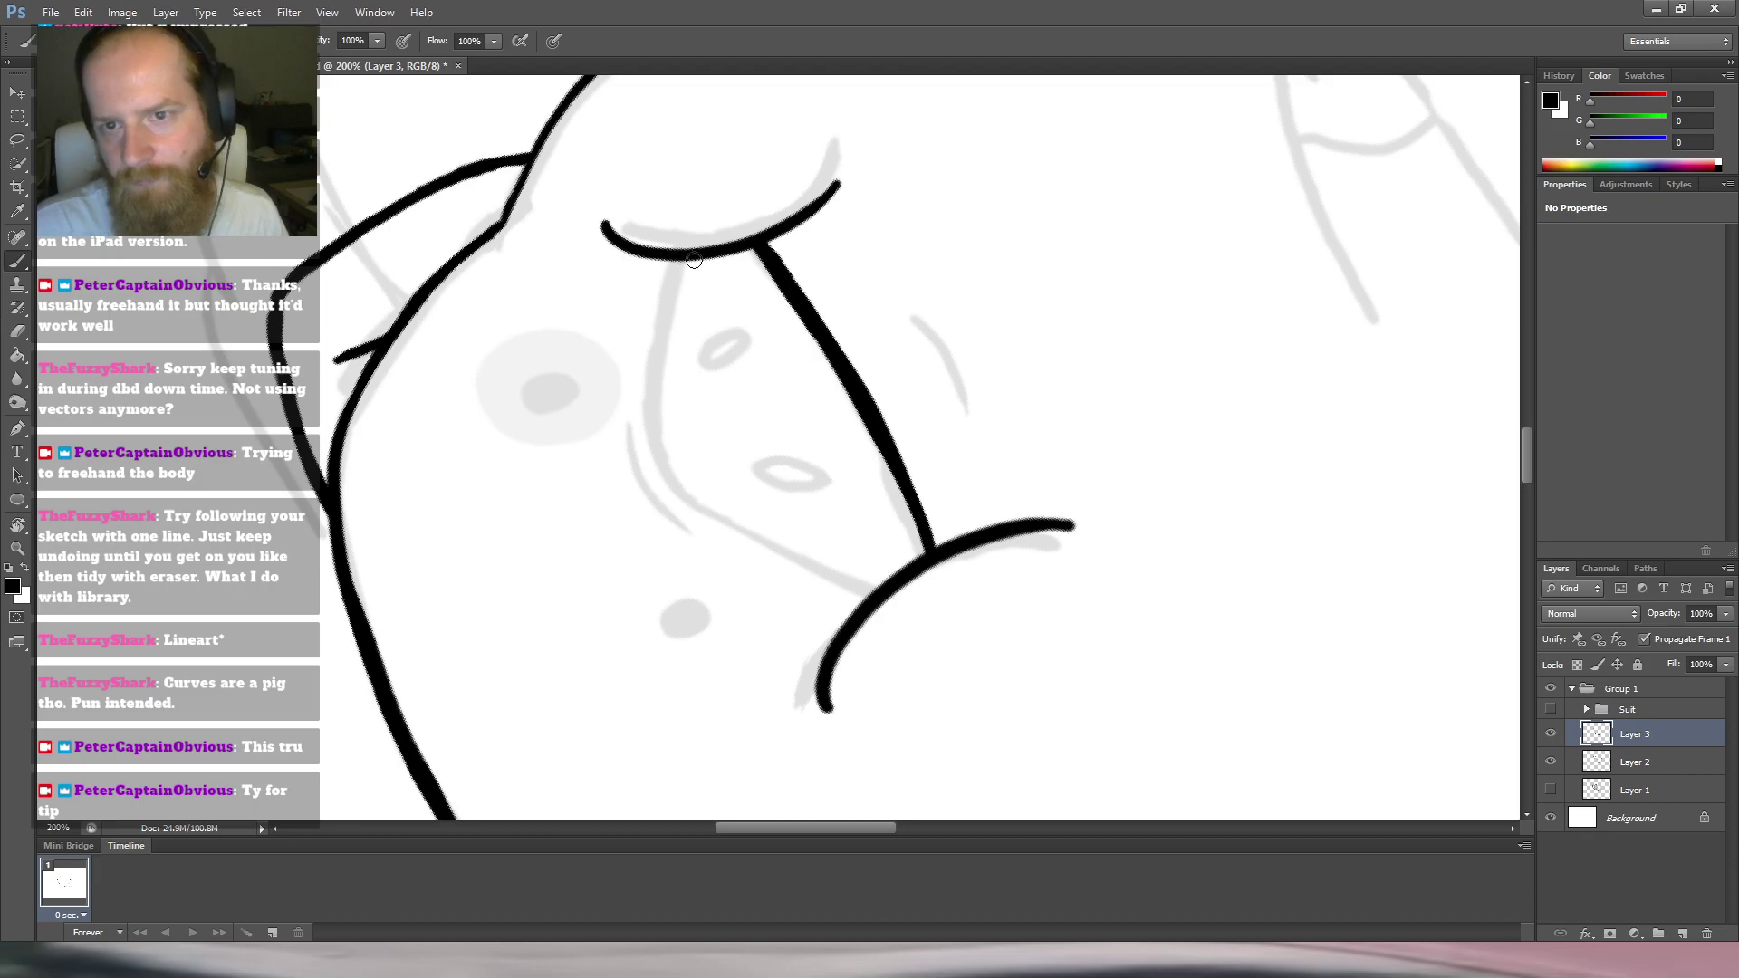
mouse_move(696, 258)
left_mouse_down()
mouse_move(665, 350)
mouse_move(697, 266)
mouse_move(654, 408)
left_mouse_up()
left_click_drag(666, 339, 652, 423)
key("r")
left_click_drag(938, 236, 1048, 399)
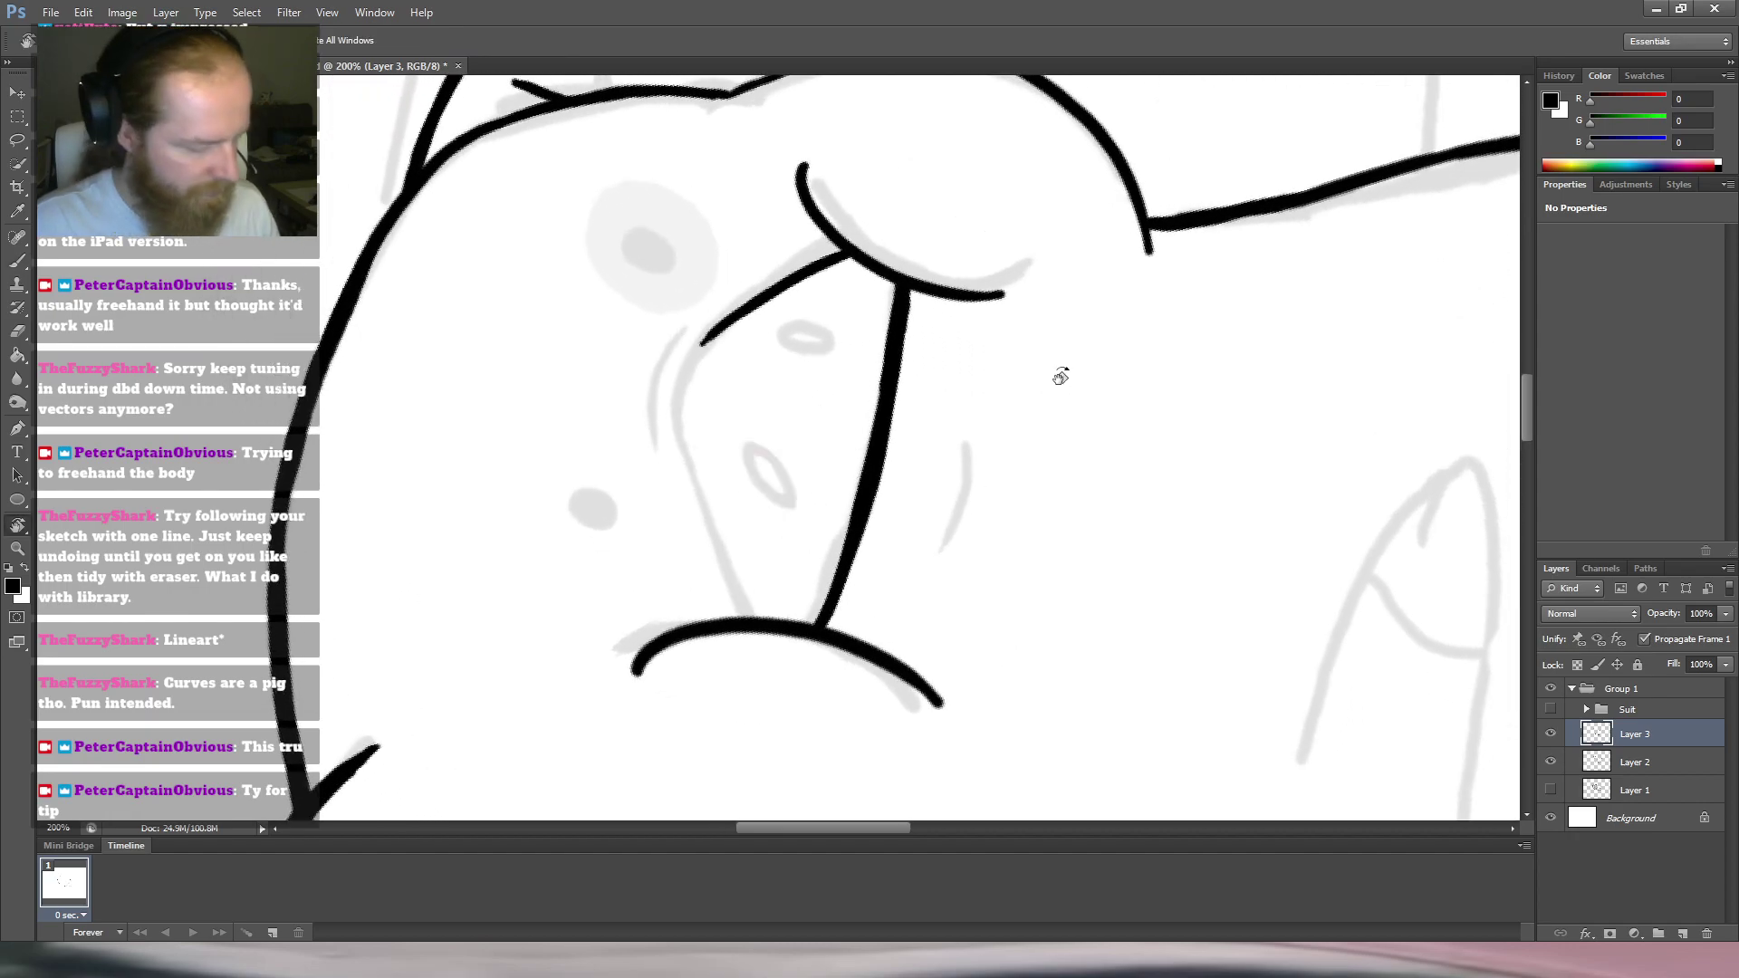
key("b")
mouse_move(730, 320)
left_mouse_down()
mouse_move(678, 395)
mouse_move(683, 426)
mouse_move(743, 390)
mouse_move(690, 412)
mouse_move(675, 583)
left_mouse_up()
key("r")
key("b")
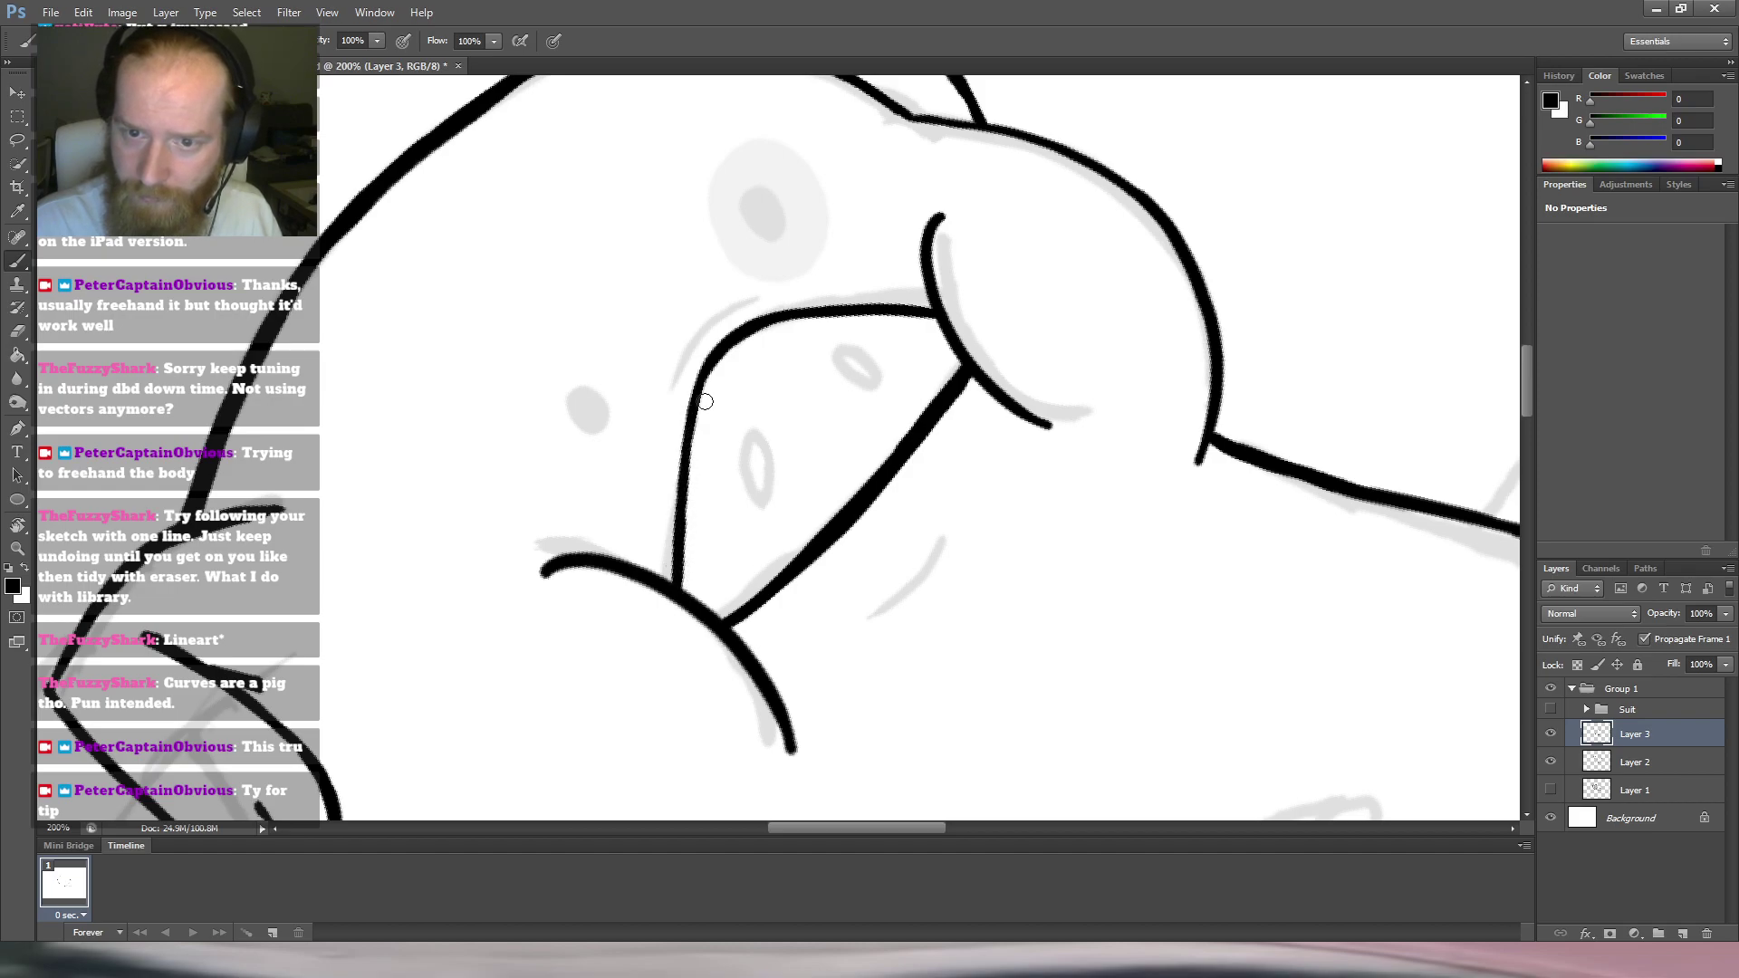
Ink the left nostril as a narrow slanted oval over the sketch inside the snout.
key("r")
left_click_drag(959, 223, 1093, 413)
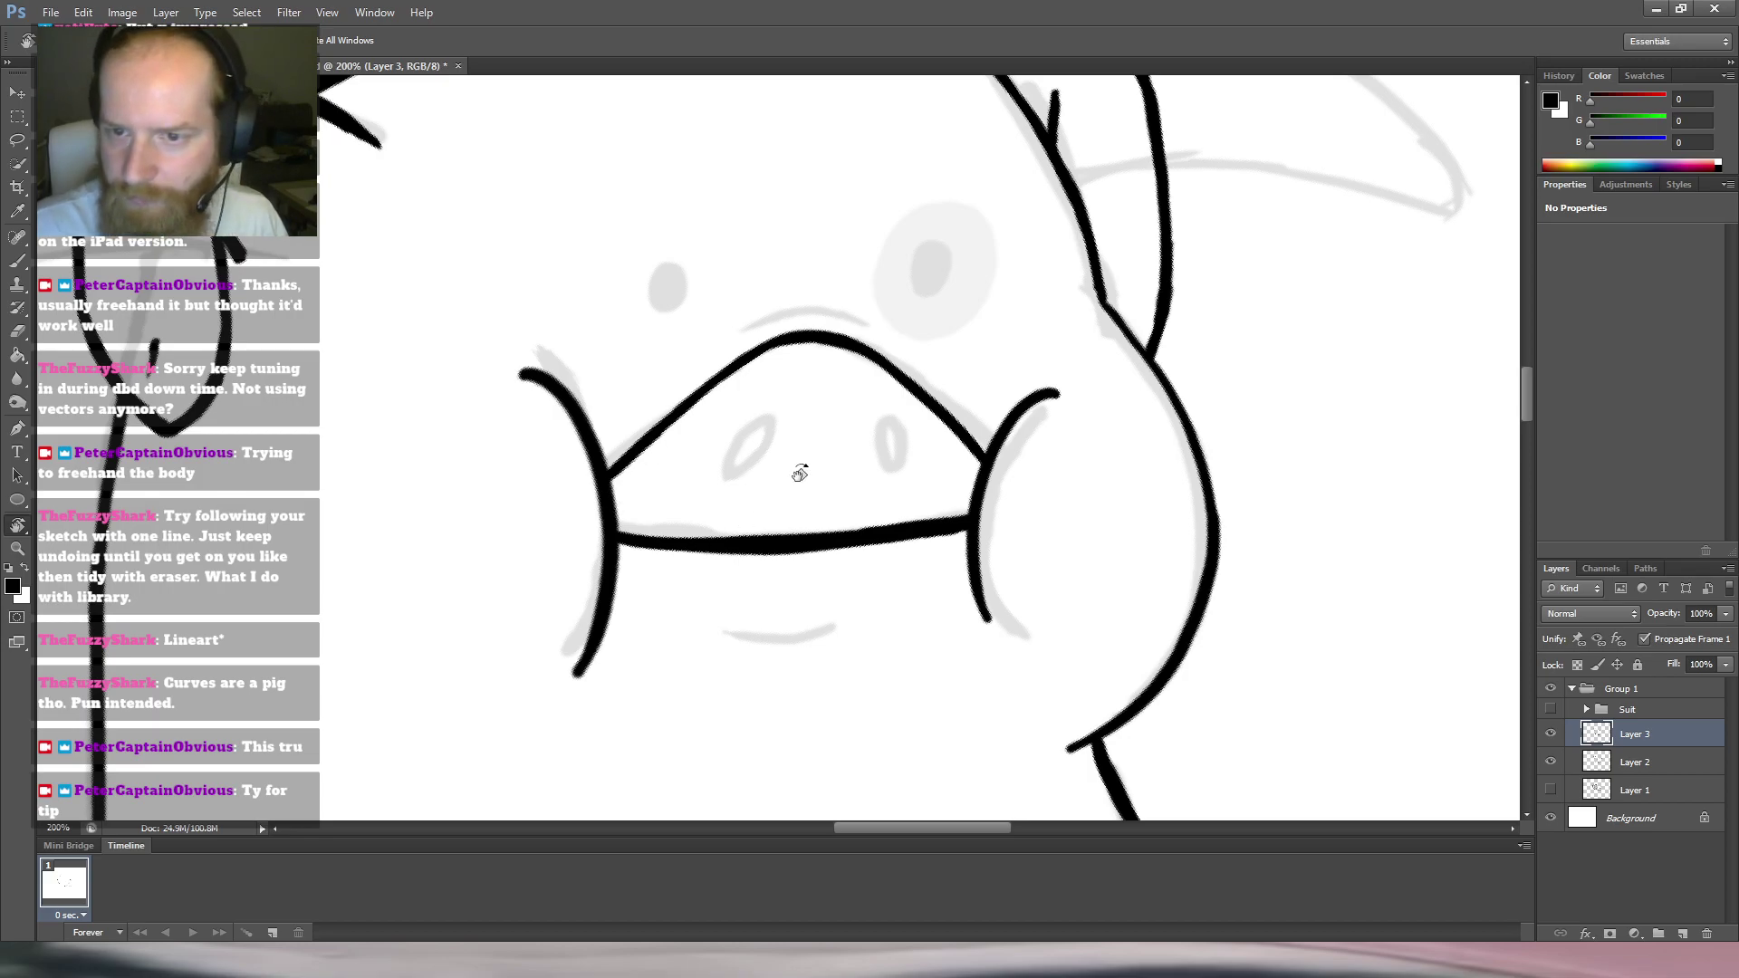
key("b")
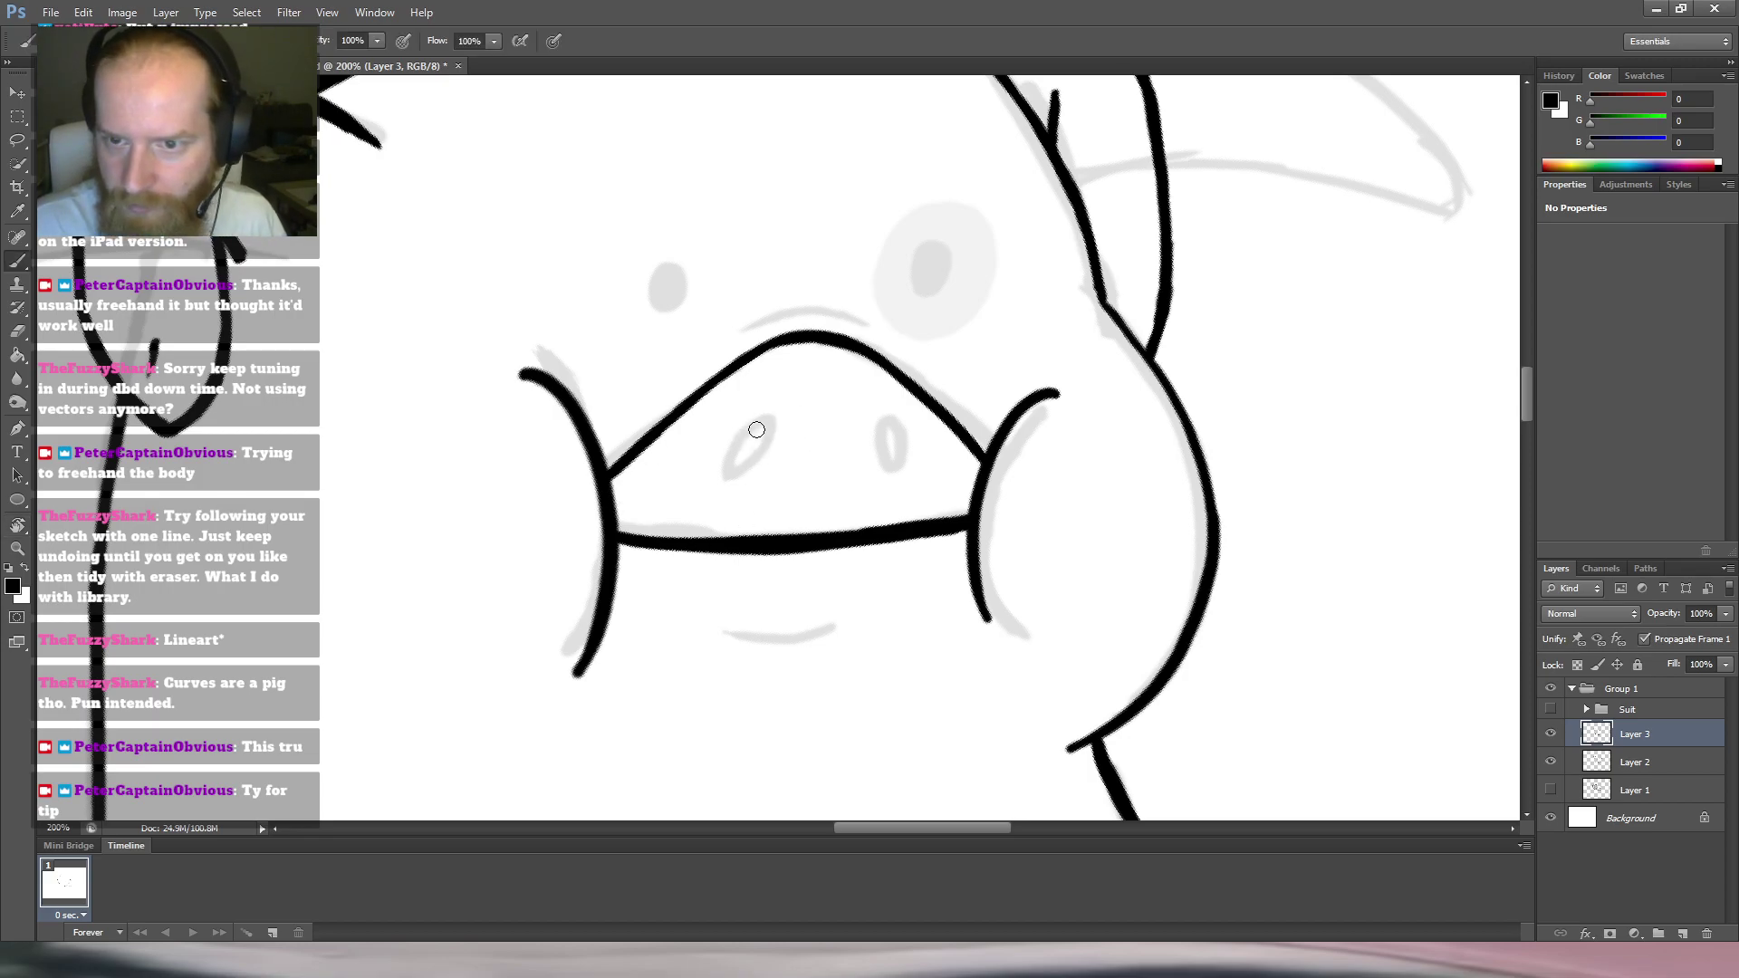
mouse_move(751, 427)
left_mouse_down()
mouse_move(731, 472)
mouse_move(764, 452)
mouse_move(770, 418)
mouse_move(763, 450)
left_mouse_up()
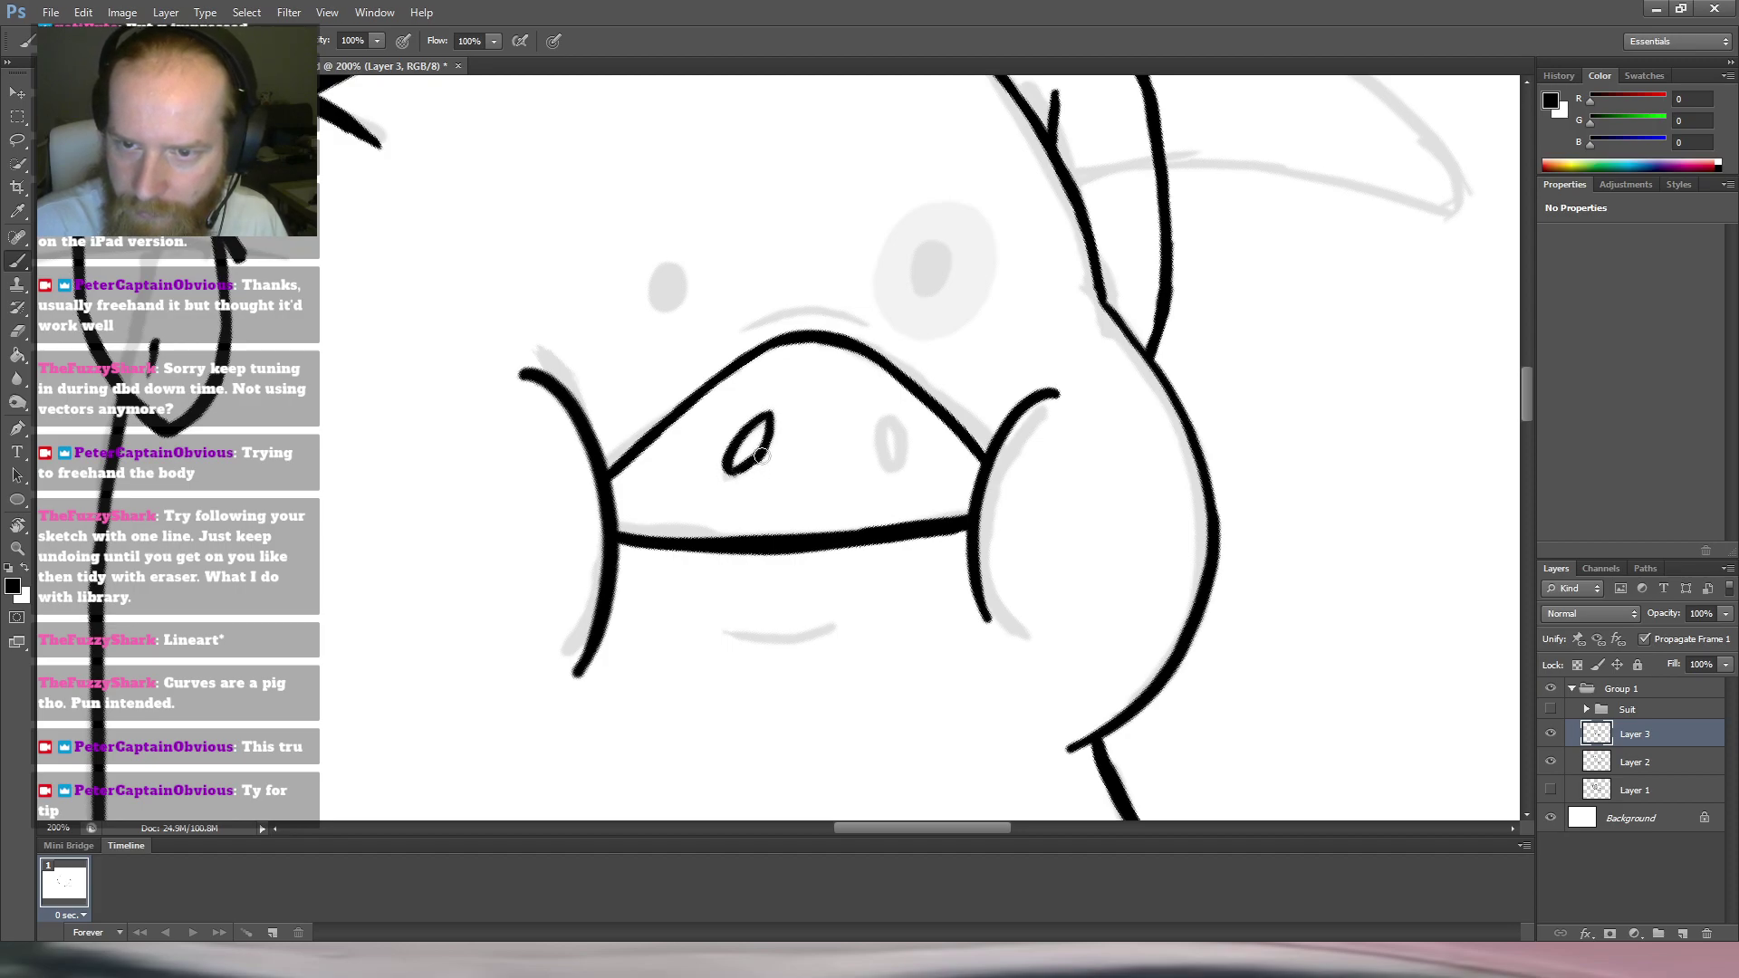
Ink the right nostril as a narrow upright oval beside its sketch mark inside the snout.
key("r")
left_click_drag(1062, 280, 1090, 375)
key("b")
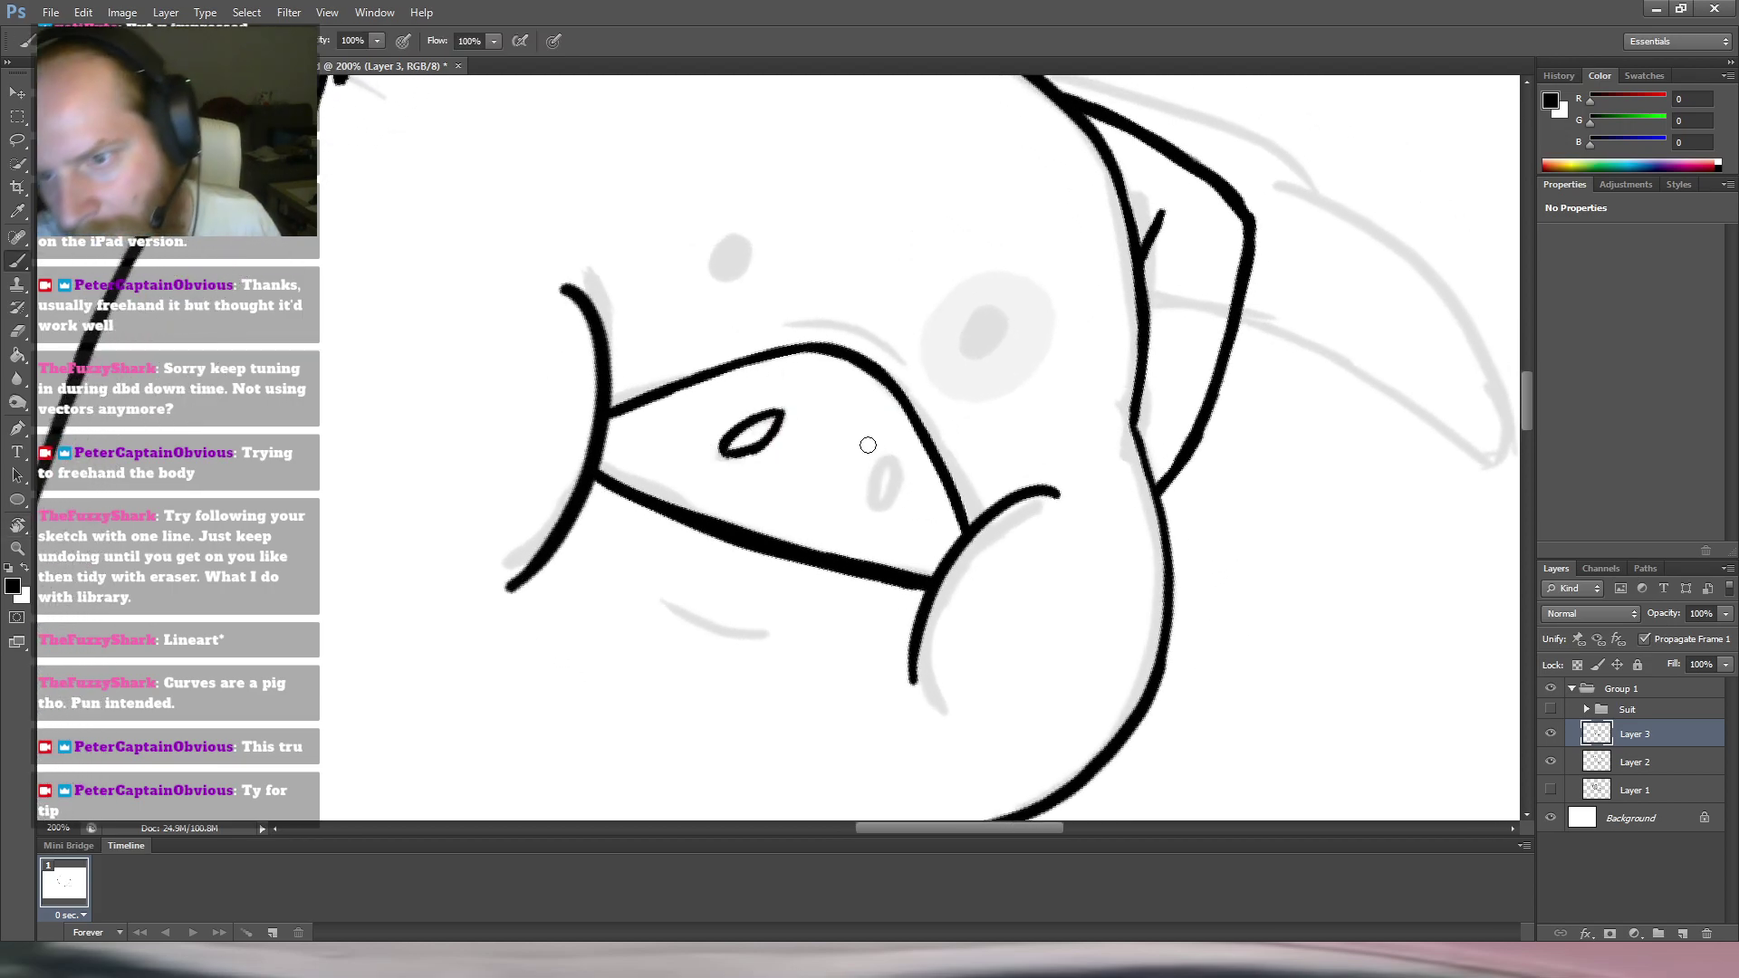
mouse_move(870, 437)
left_mouse_down()
mouse_move(853, 480)
mouse_move(883, 453)
mouse_move(856, 453)
mouse_move(871, 482)
mouse_move(878, 453)
mouse_move(874, 481)
left_mouse_up()
key("ctrl+z")
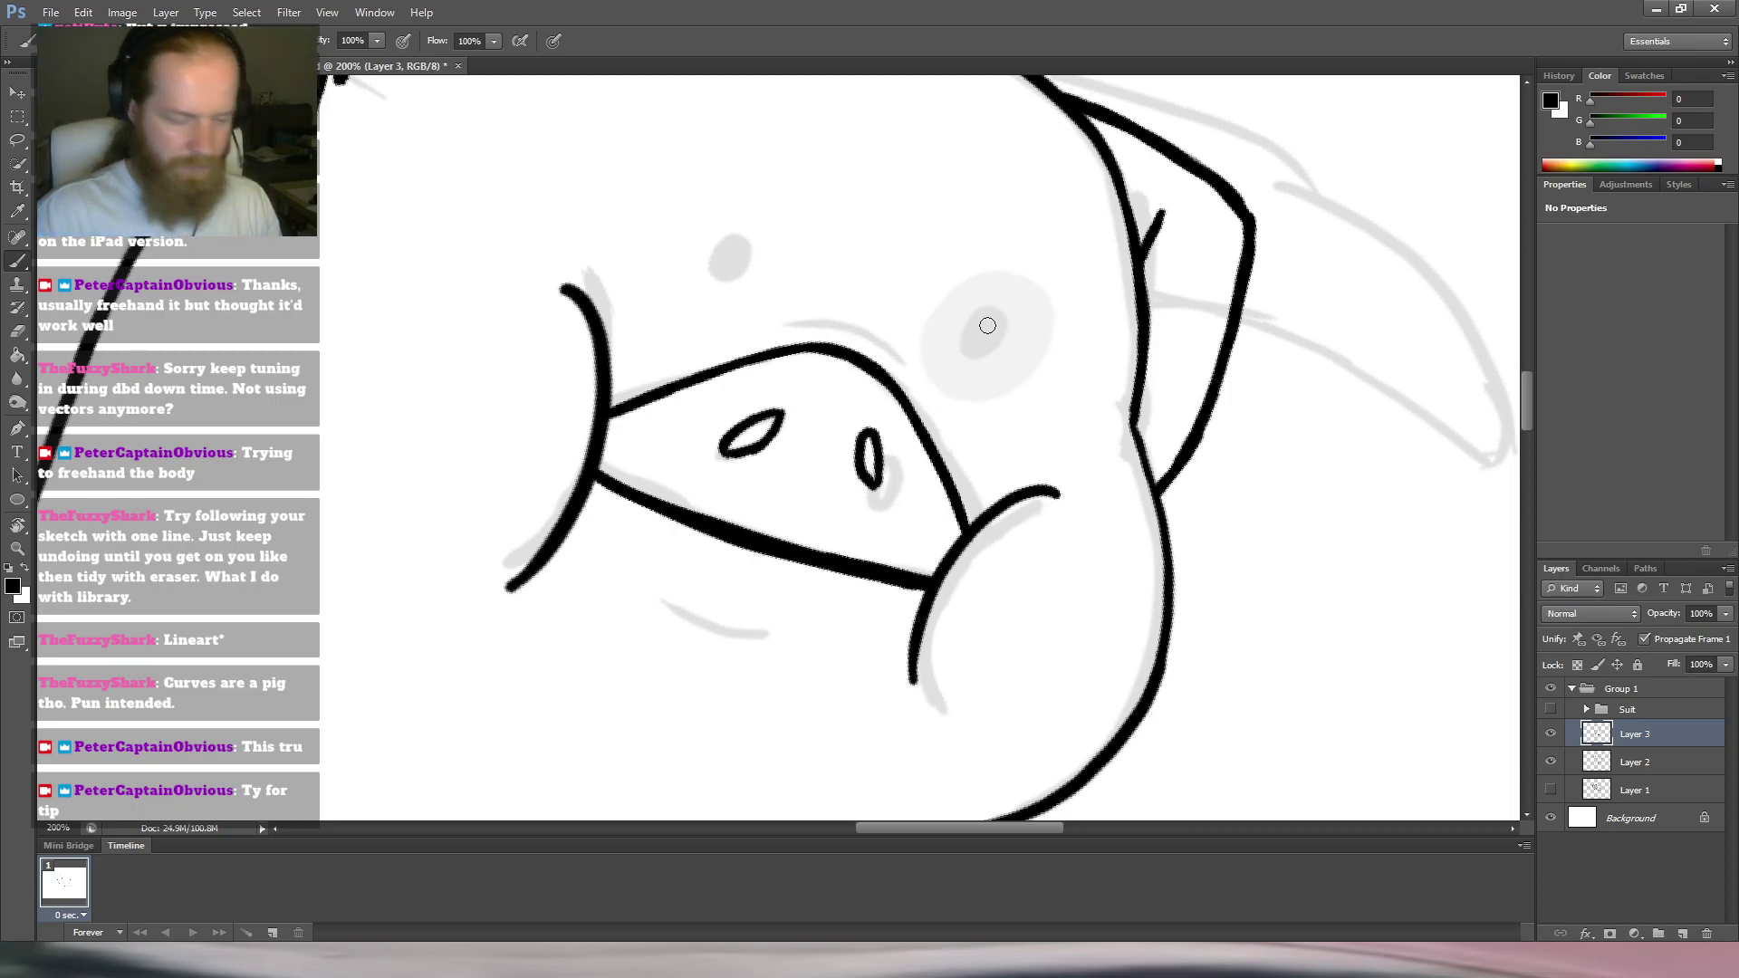
Select the right nostril with the Lasso, rotate it slightly and shift it towards its sketch mark, and deselect it.
key("l")
mouse_move(893, 420)
left_mouse_down()
mouse_move(899, 497)
mouse_move(901, 425)
left_mouse_up()
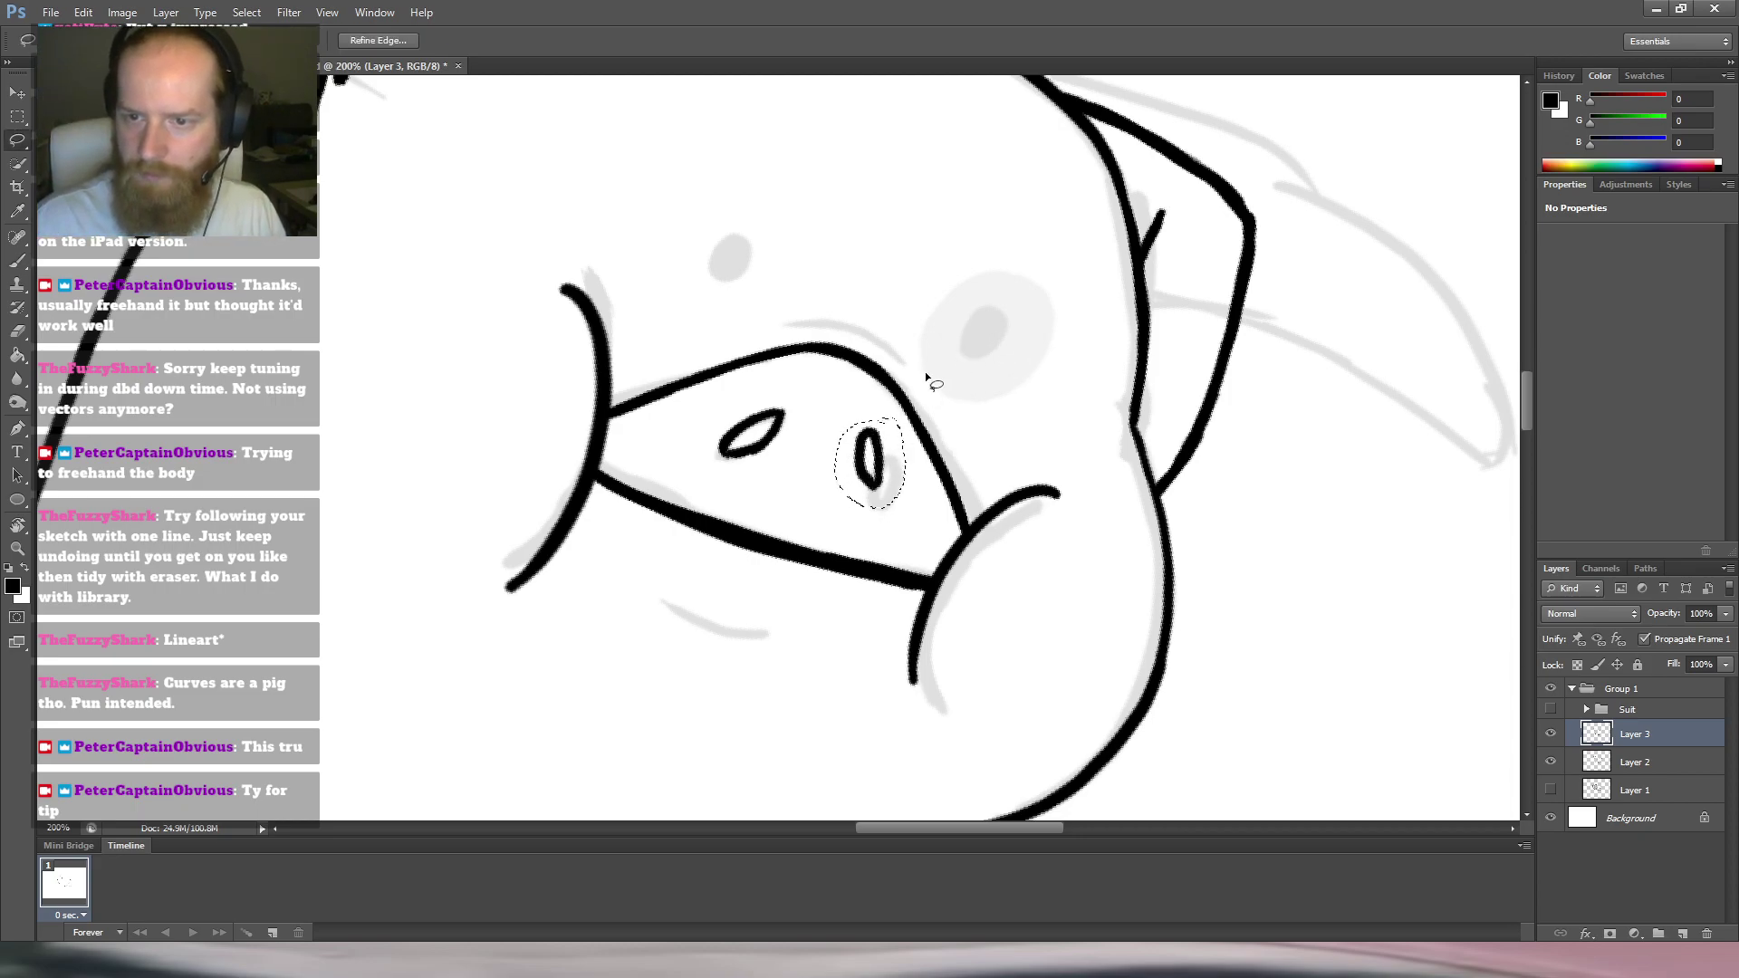
key("m")
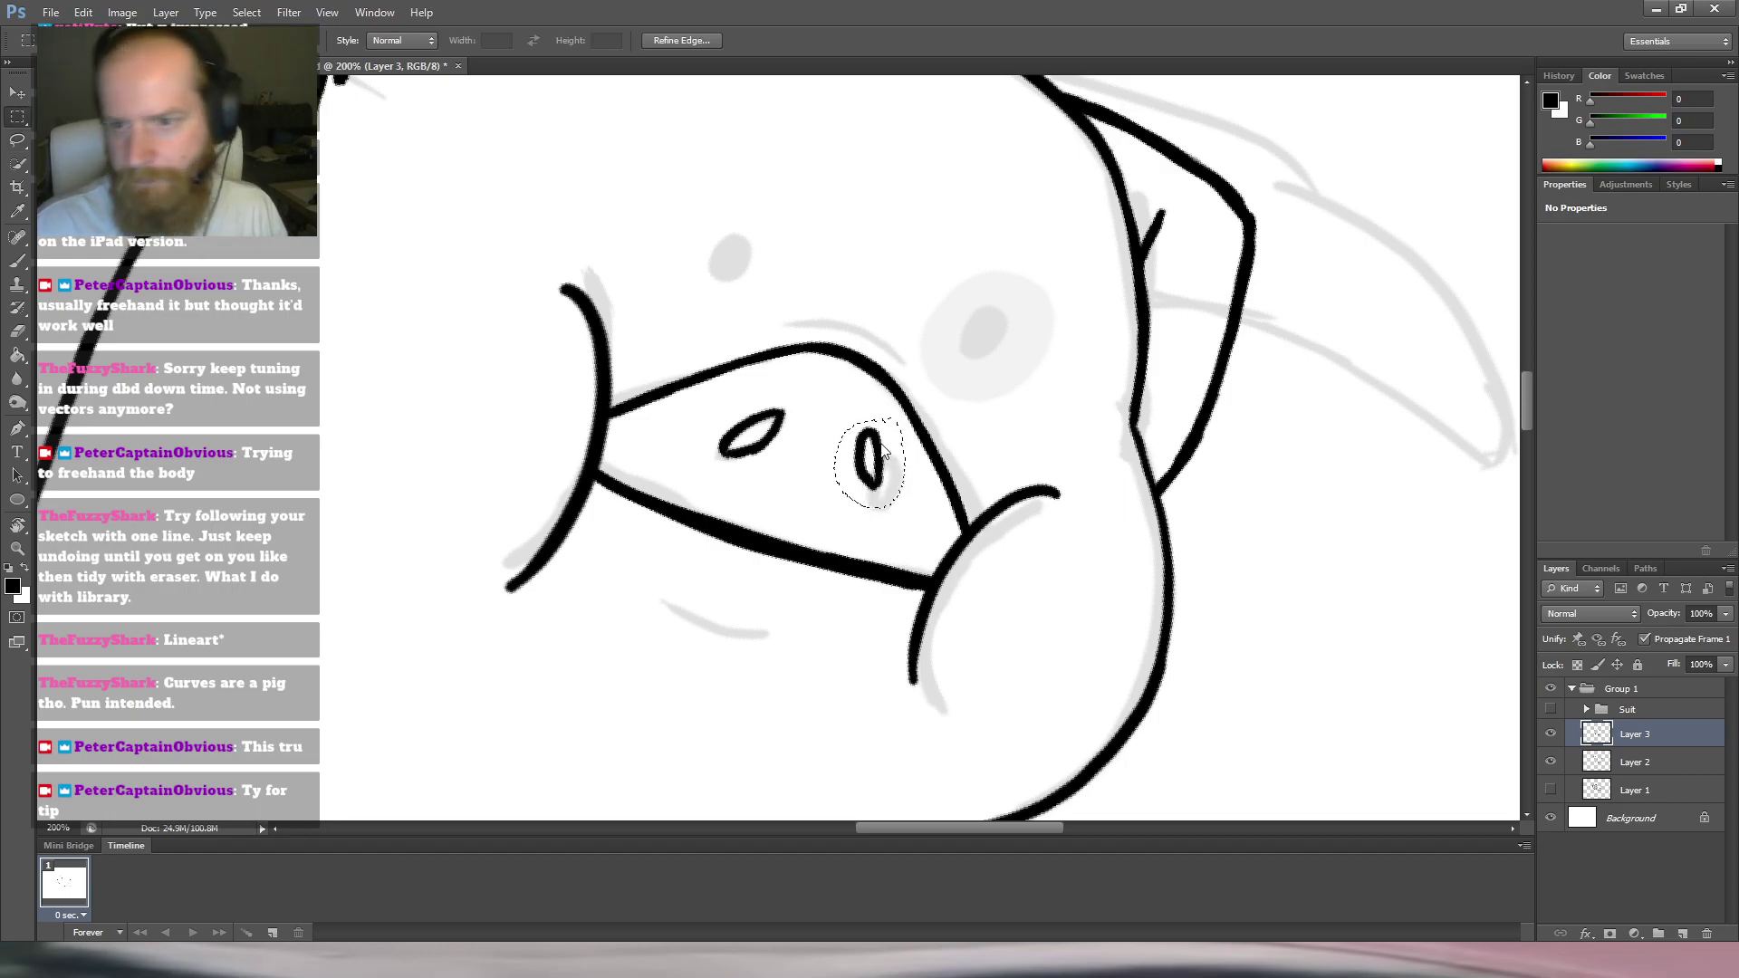
key("ctrl+t")
left_click_drag(906, 399, 901, 396)
left_click_drag(891, 462, 887, 473)
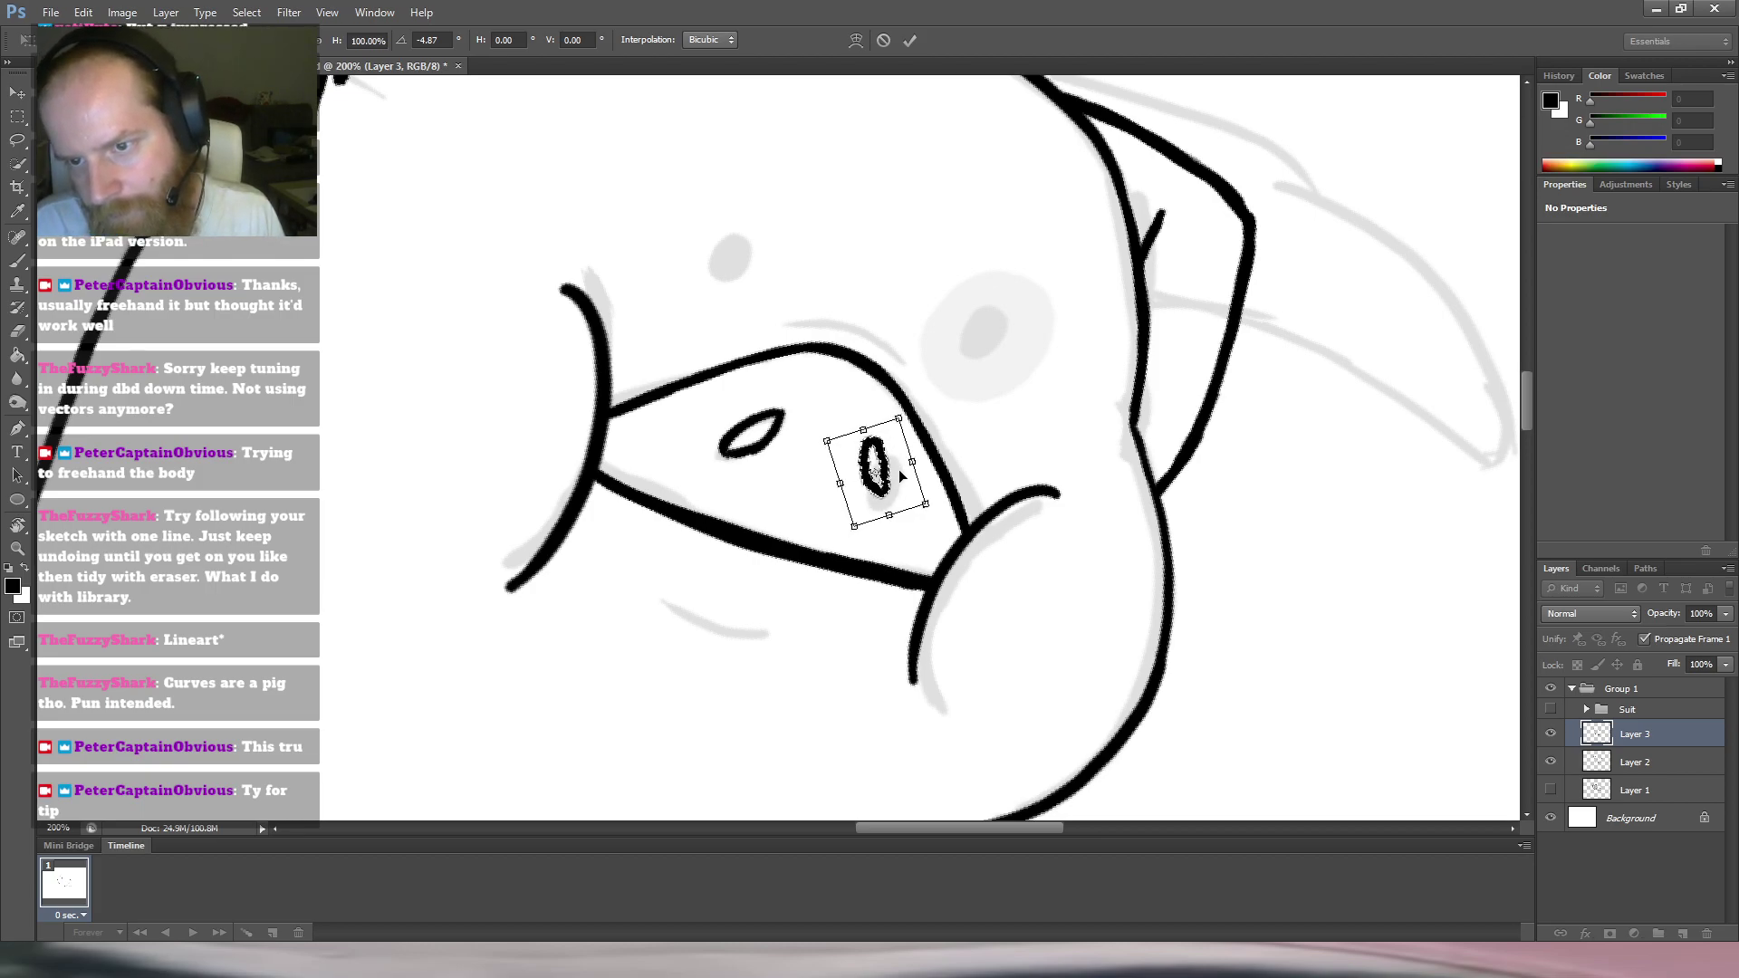
key("Return")
key("ctrl+d")
key("m")
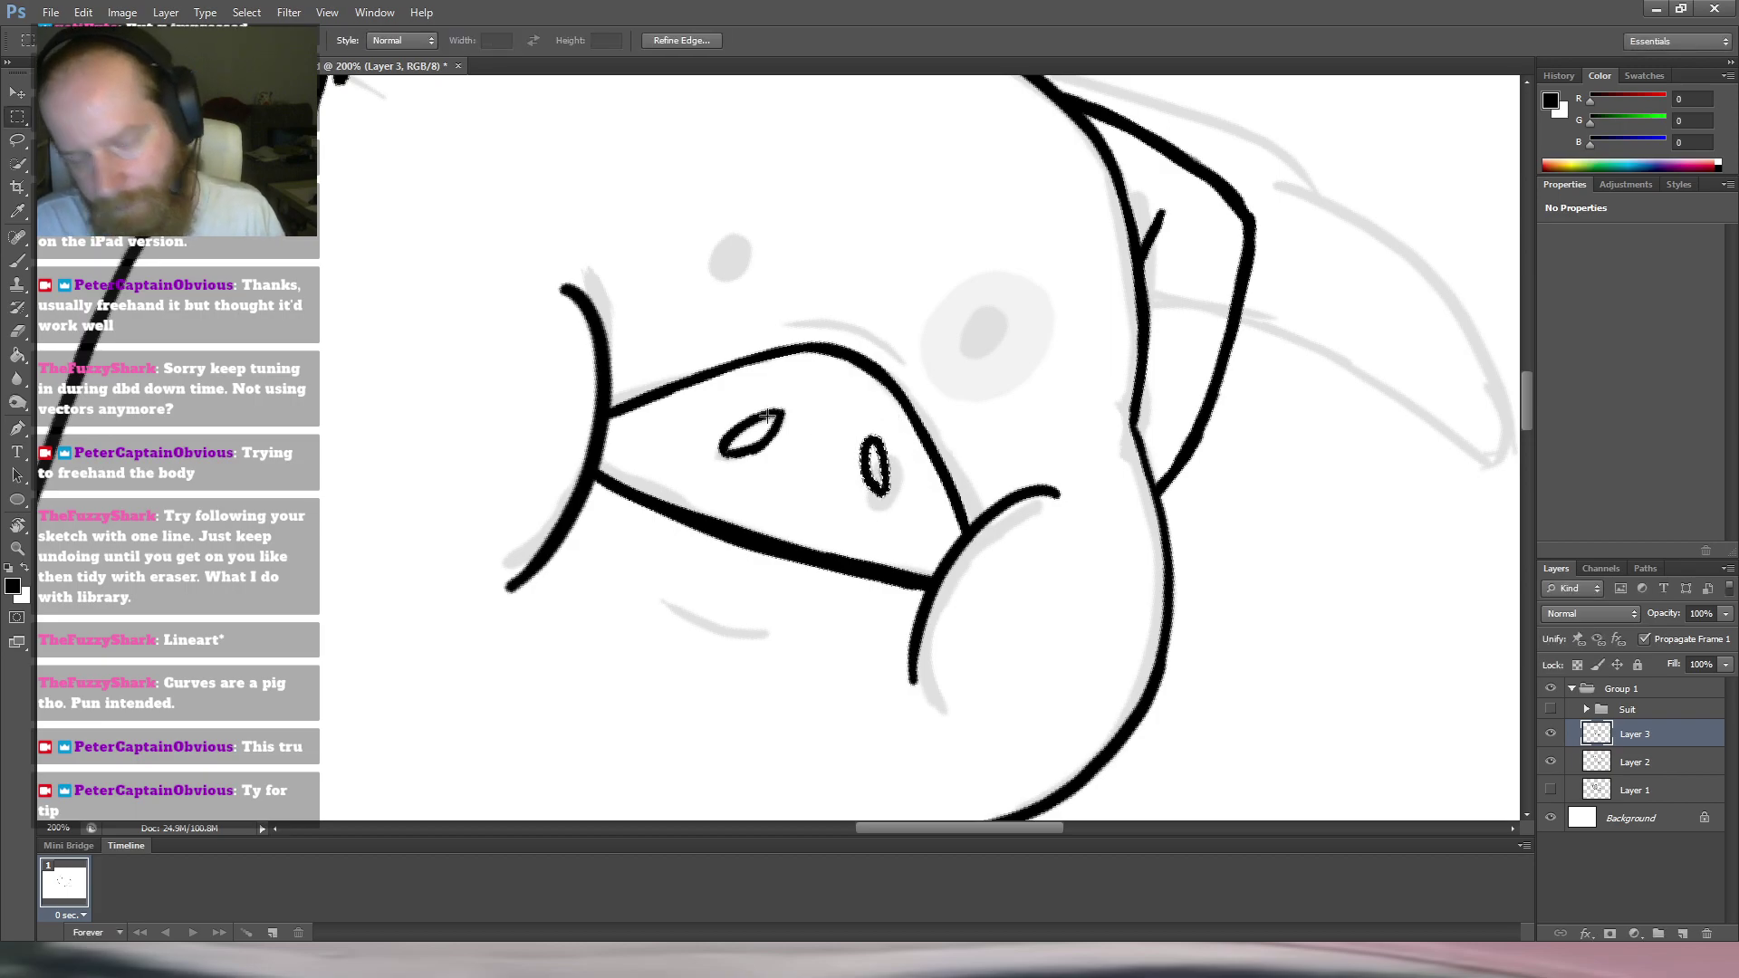
Select the left nostril with the Lasso, nudge it slightly towards the right nostril, and deselect it.
key("l")
mouse_move(784, 396)
left_mouse_down()
mouse_move(738, 405)
mouse_move(700, 456)
mouse_move(783, 464)
mouse_move(785, 398)
left_mouse_up()
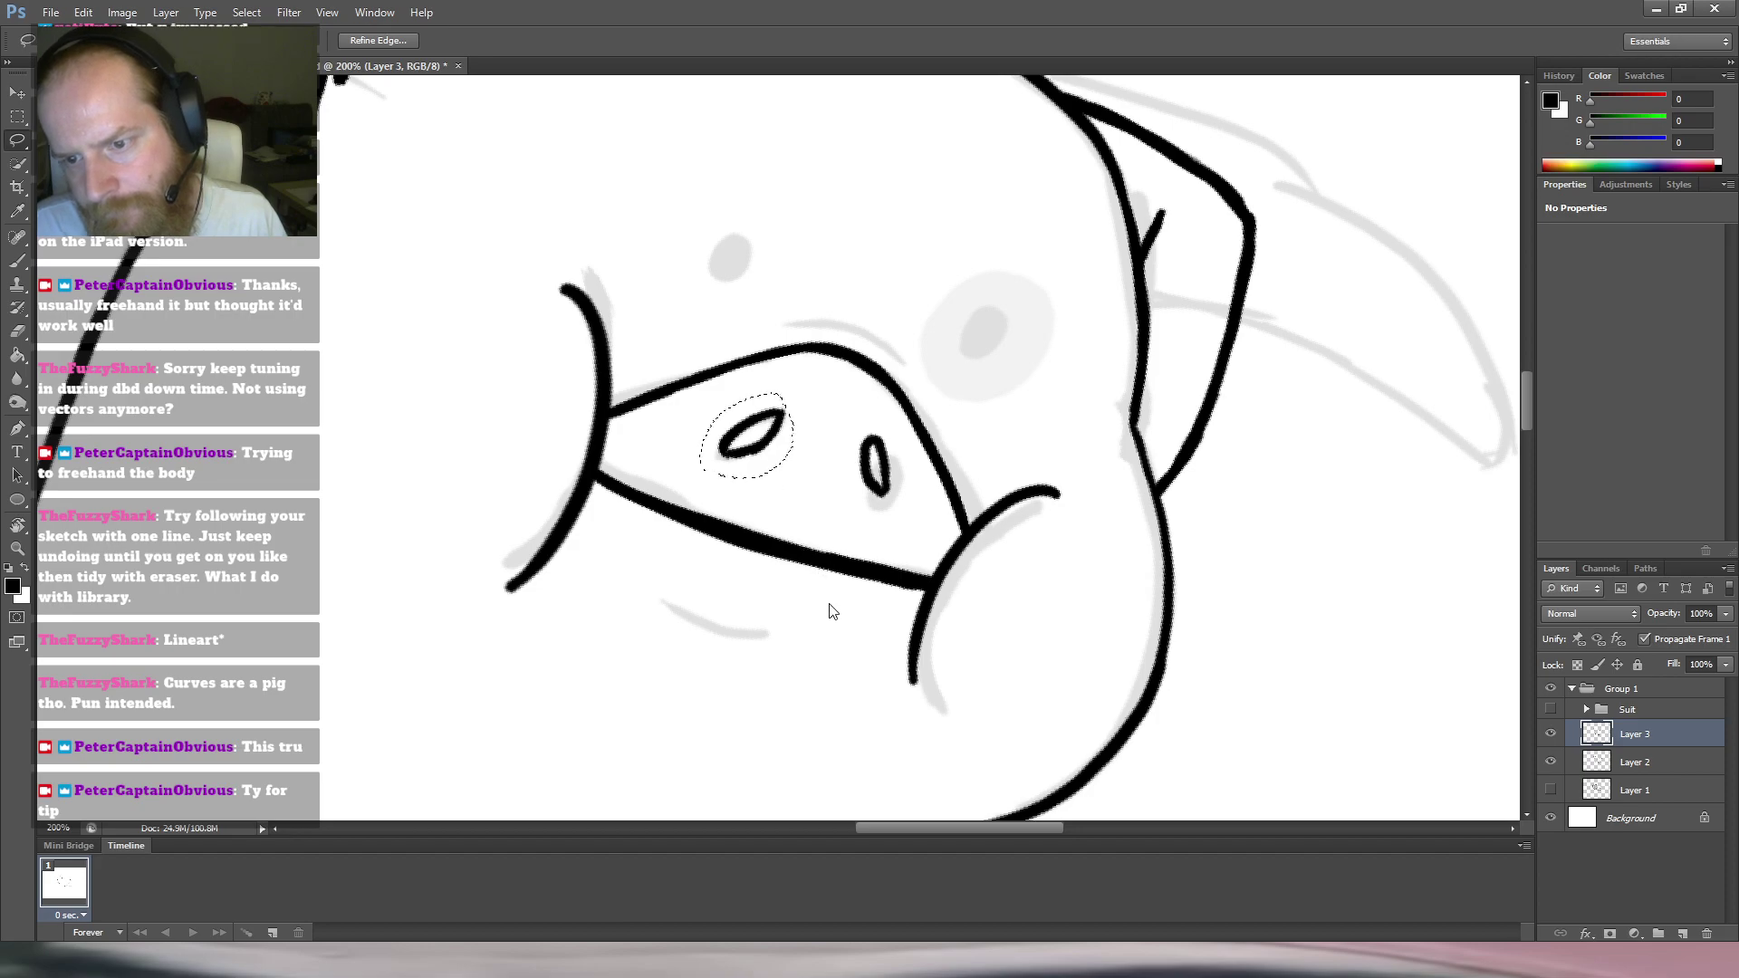
key("ctrl+t")
left_click_drag(787, 450, 795, 449)
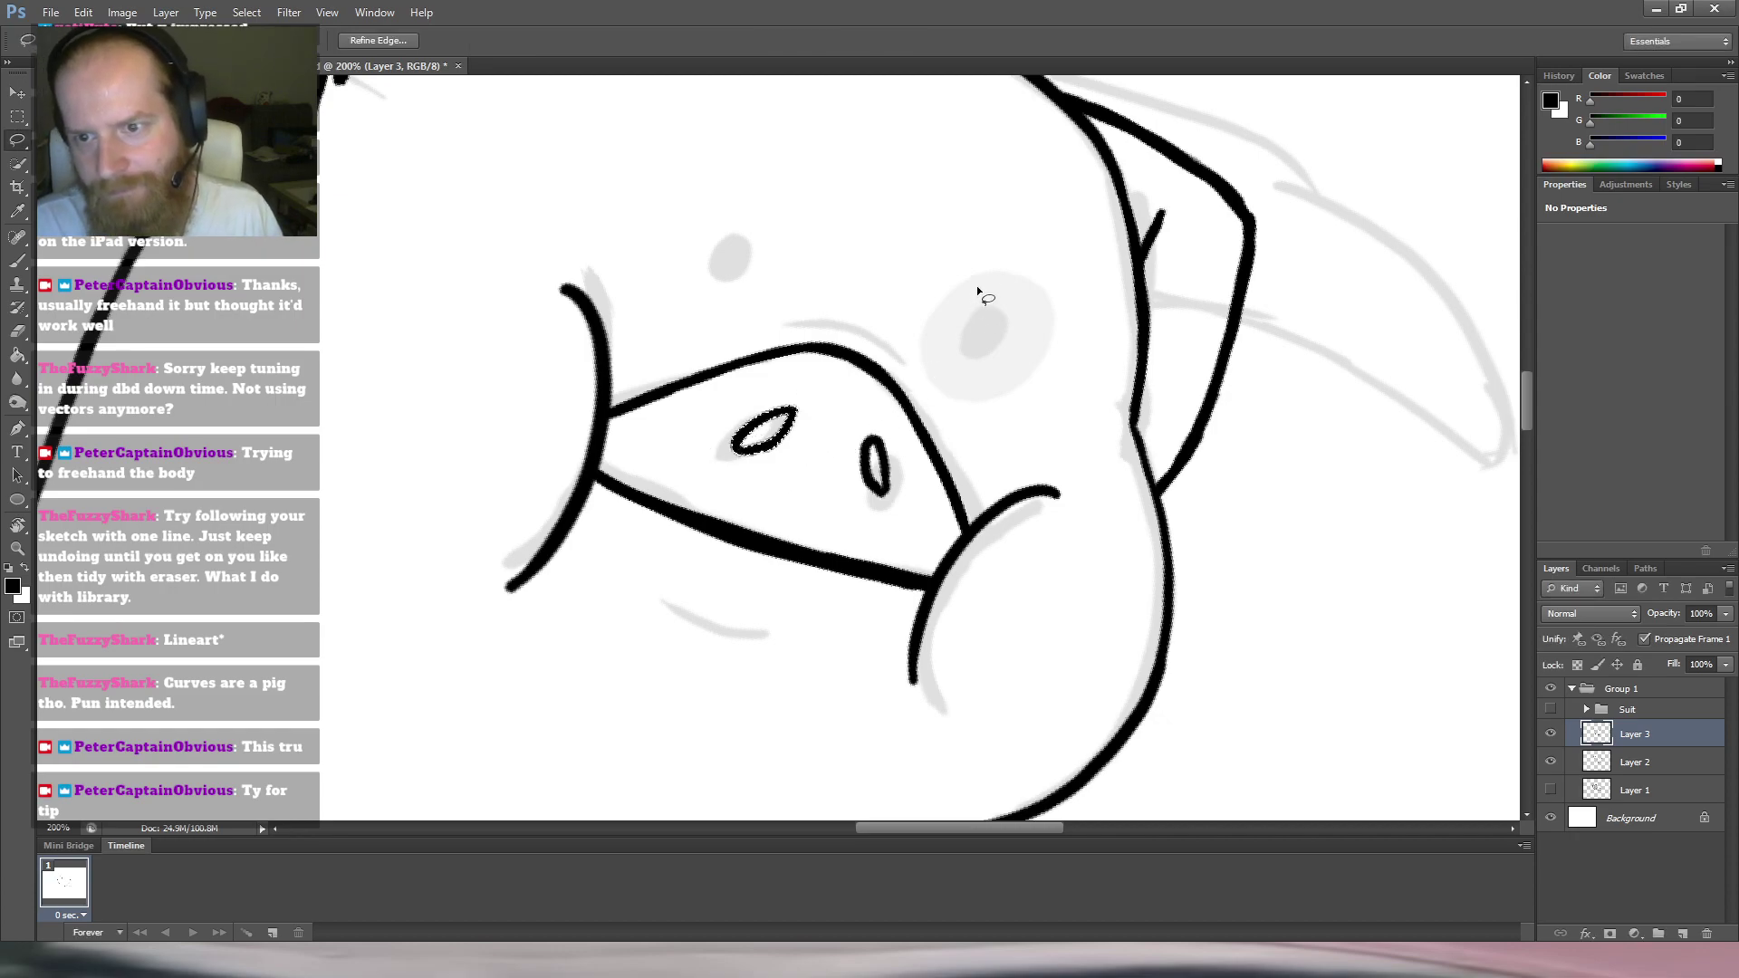
key("r")
left_click_drag(992, 331, 800, 194)
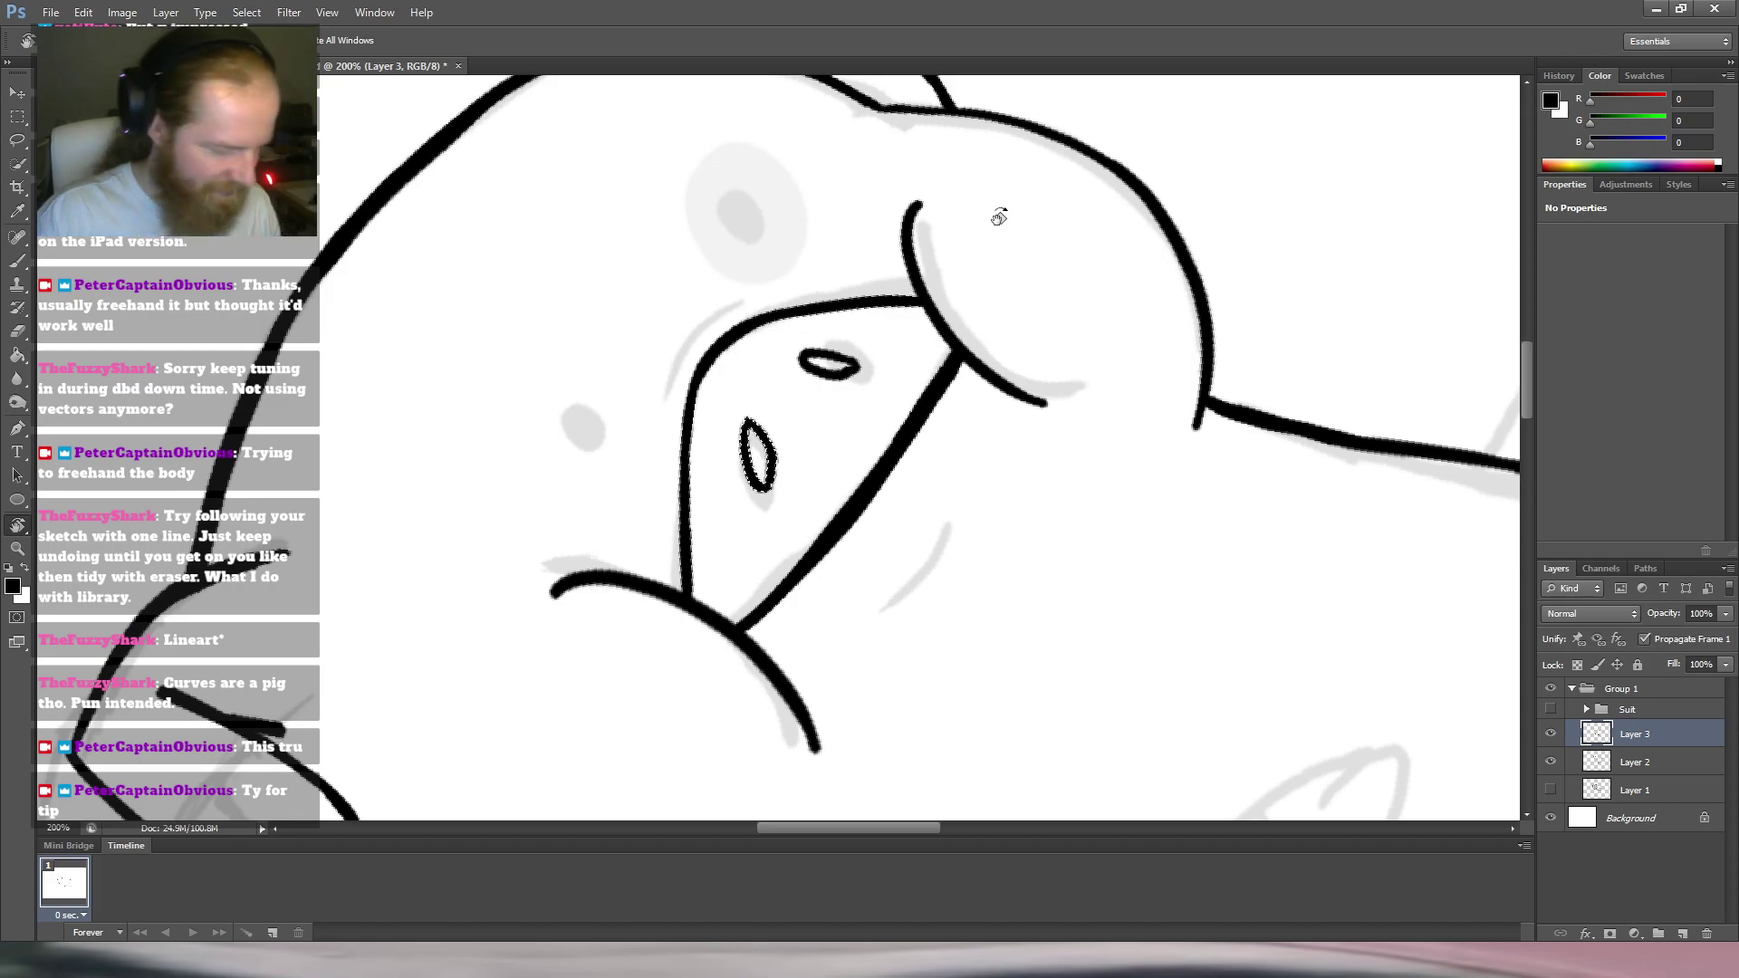
key("l")
key("ctrl+d")
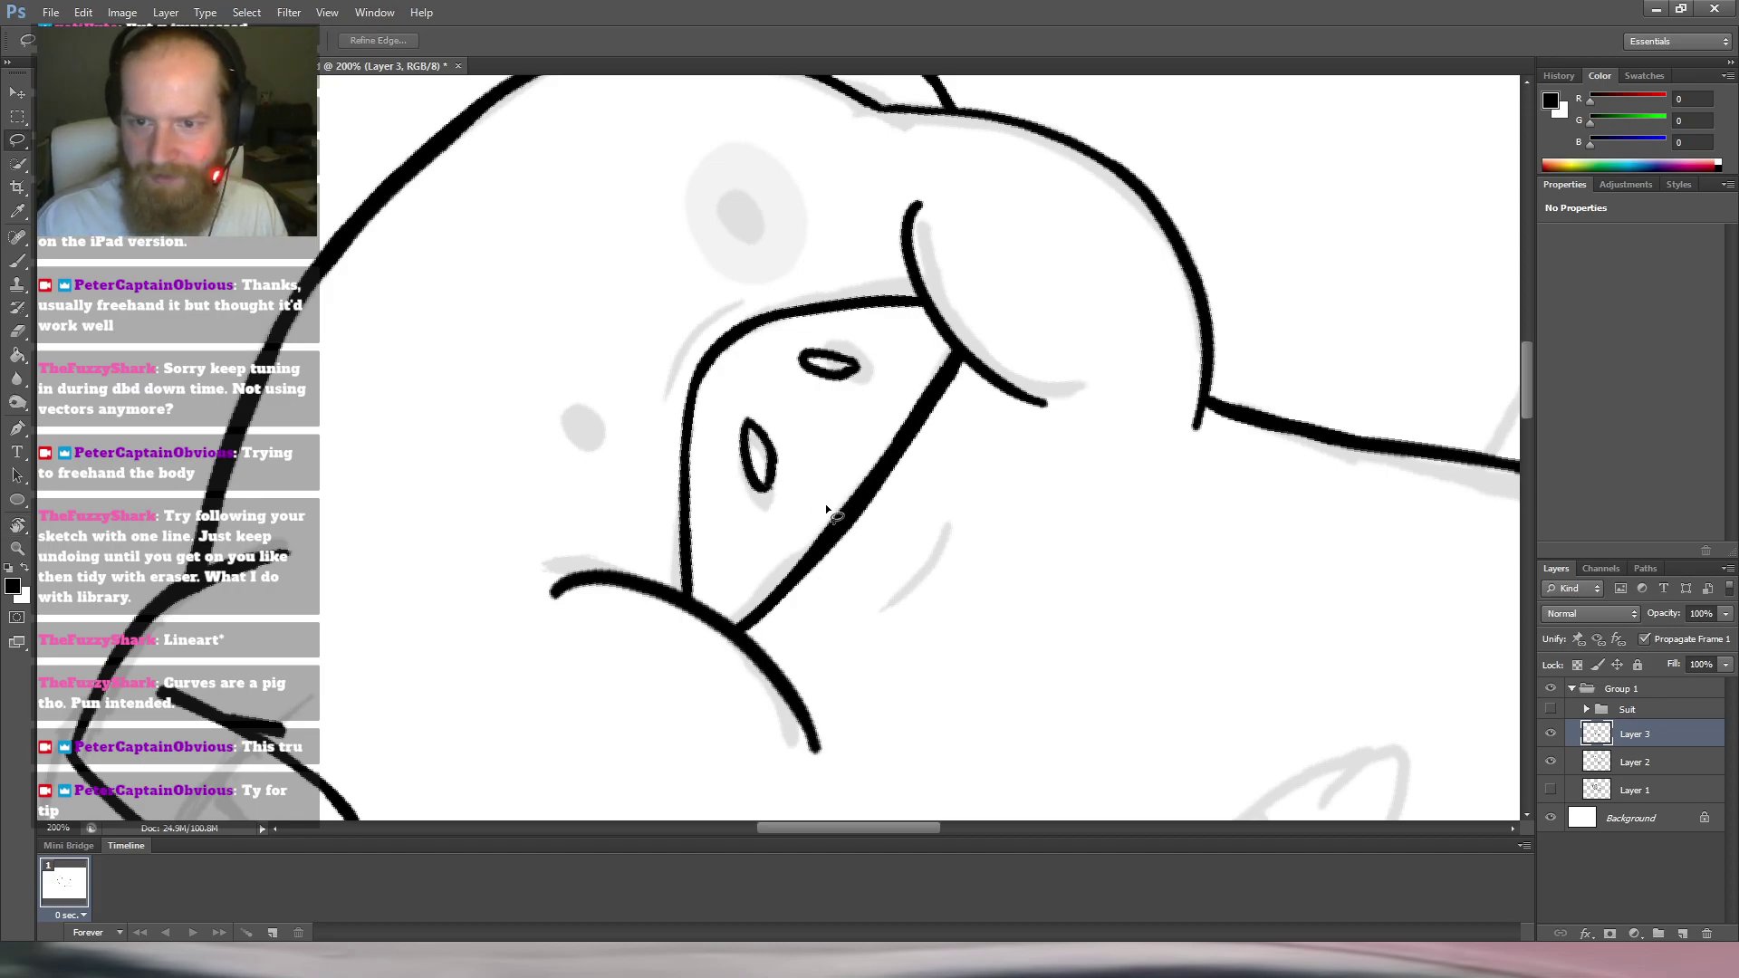
Ink a short, thin curved crease just above the peak of the snout, extending it along the arc.
key("b")
key("r")
left_click_drag(836, 452, 829, 486)
key("b")
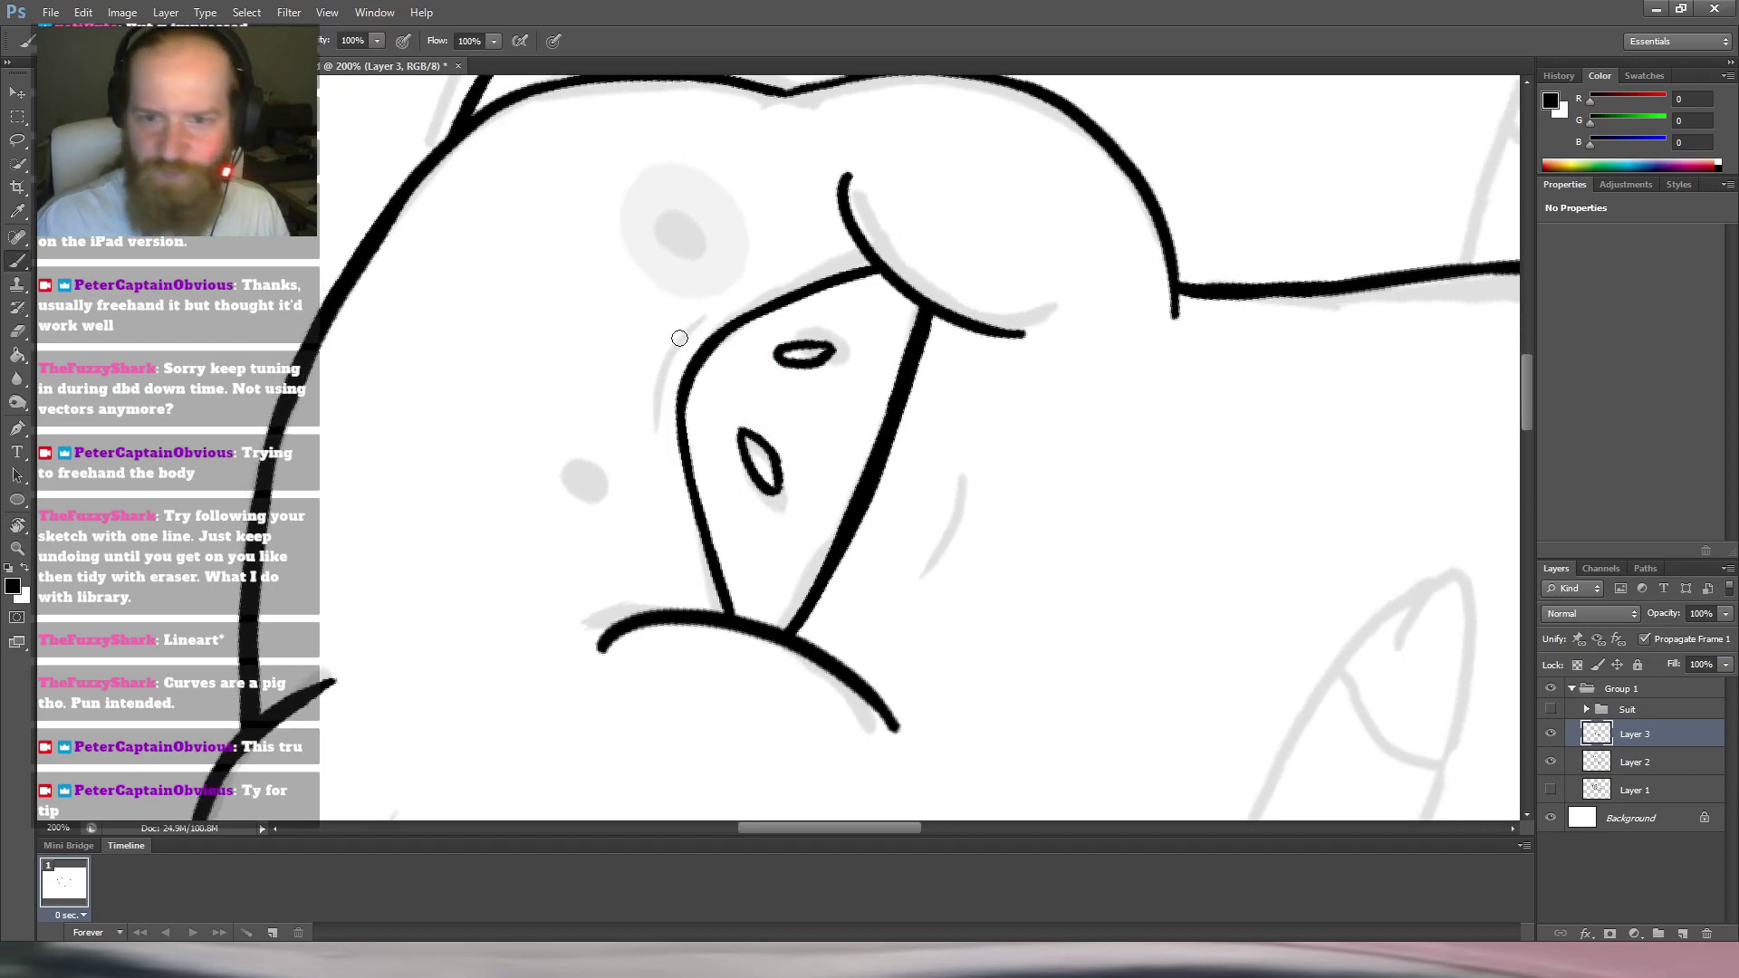
left_click_drag(634, 355, 671, 338)
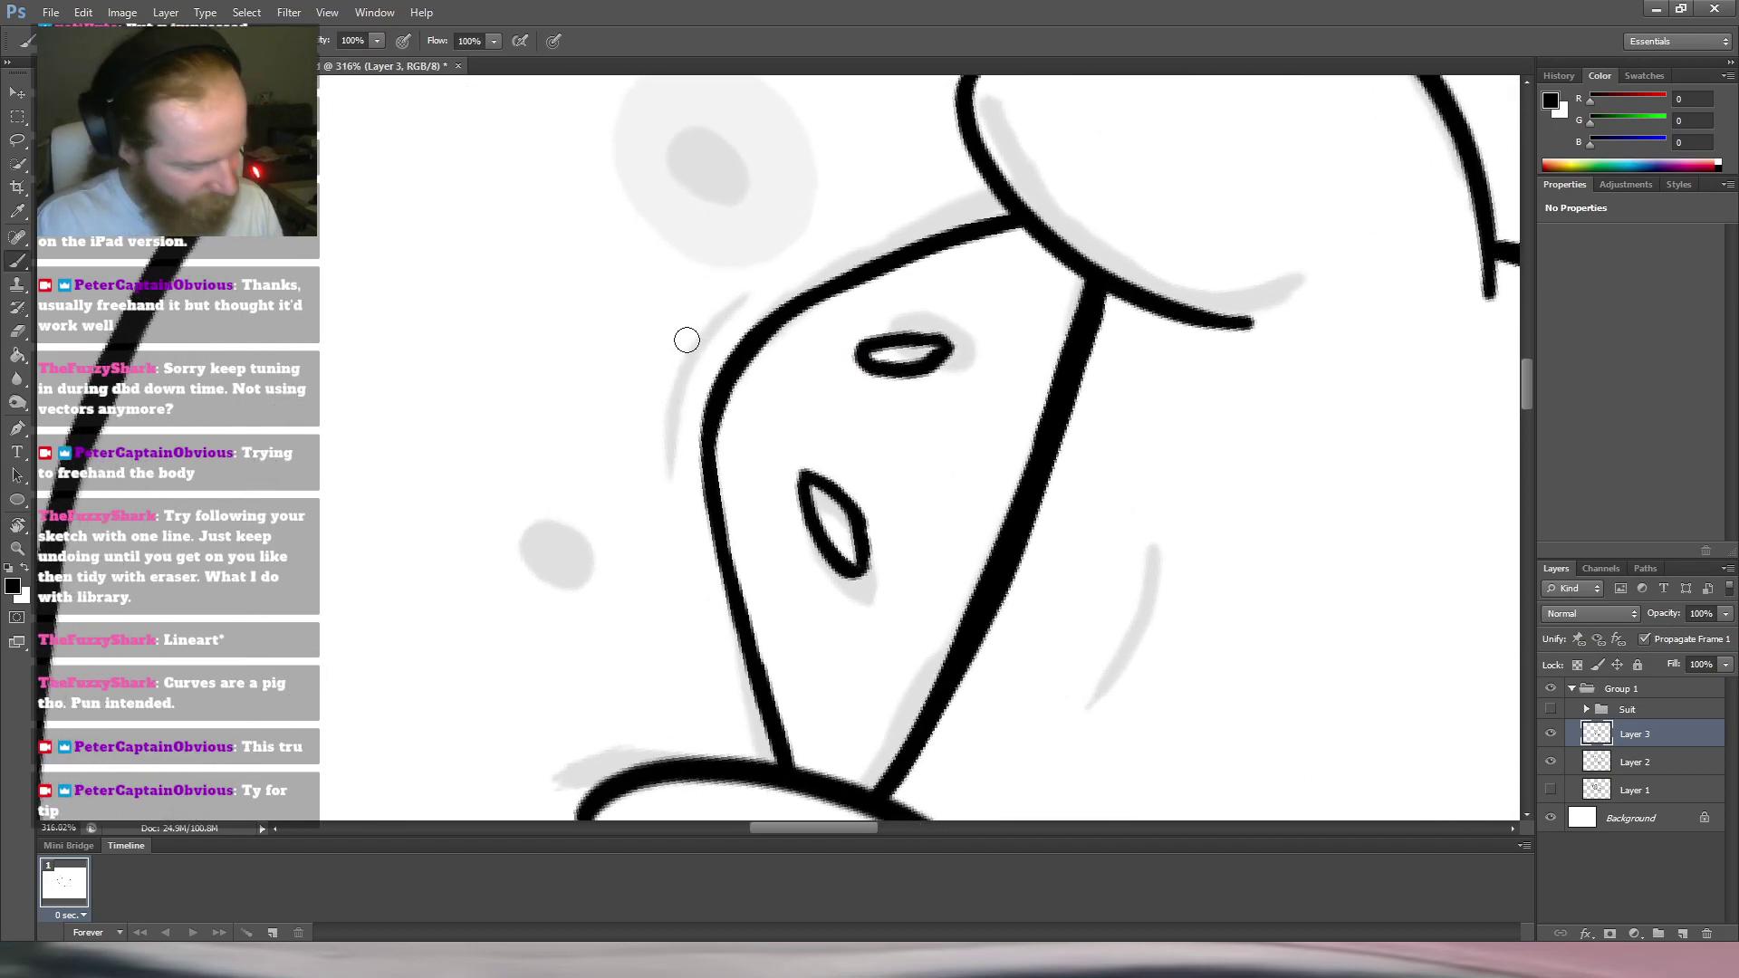
key("r")
mouse_move(809, 299)
left_mouse_down()
mouse_move(803, 233)
mouse_move(788, 232)
left_mouse_up()
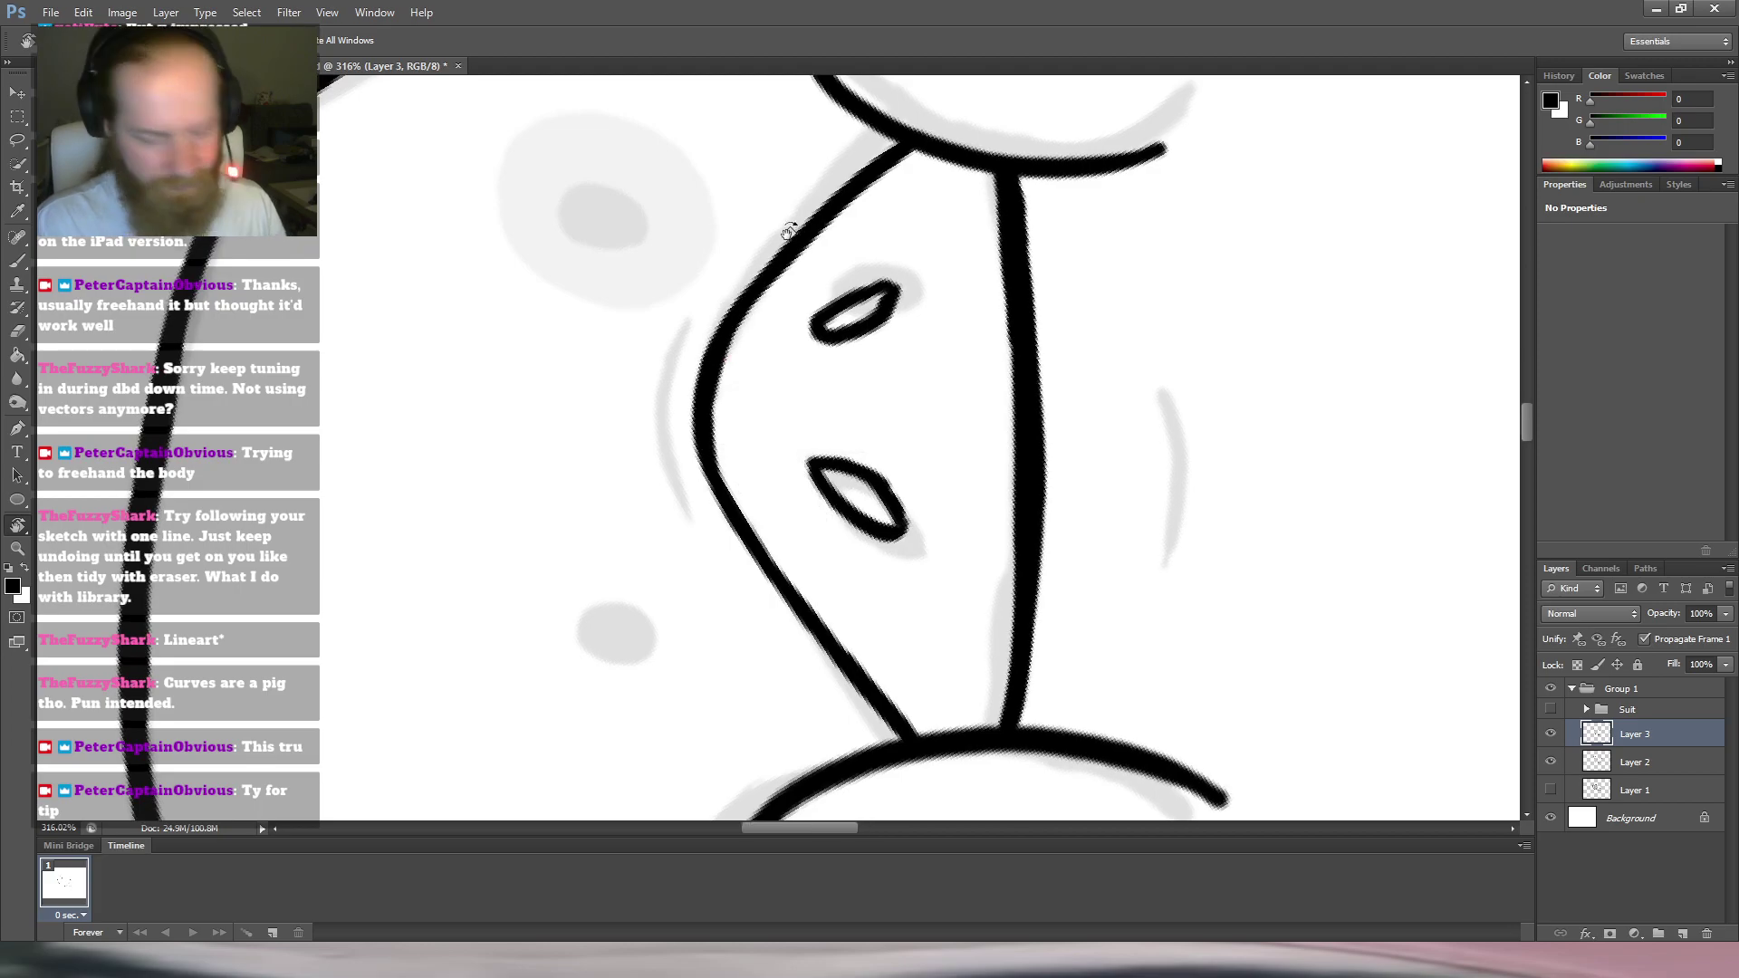
key("b")
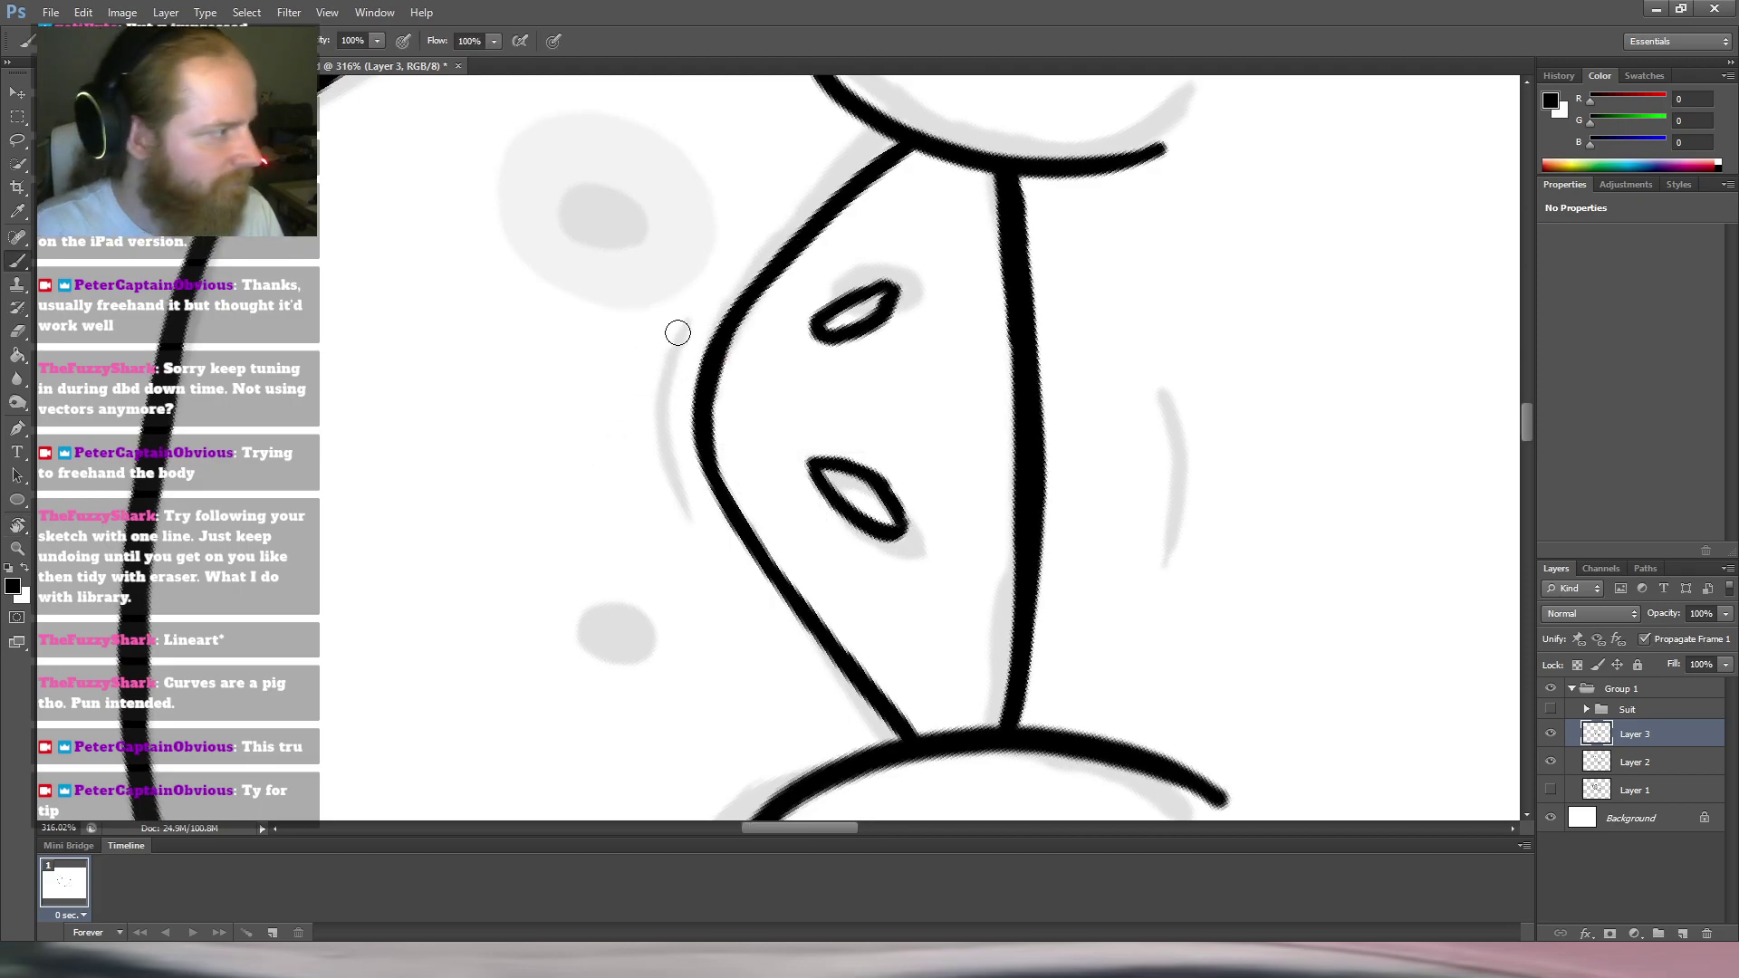
left_click_drag(690, 319, 647, 467)
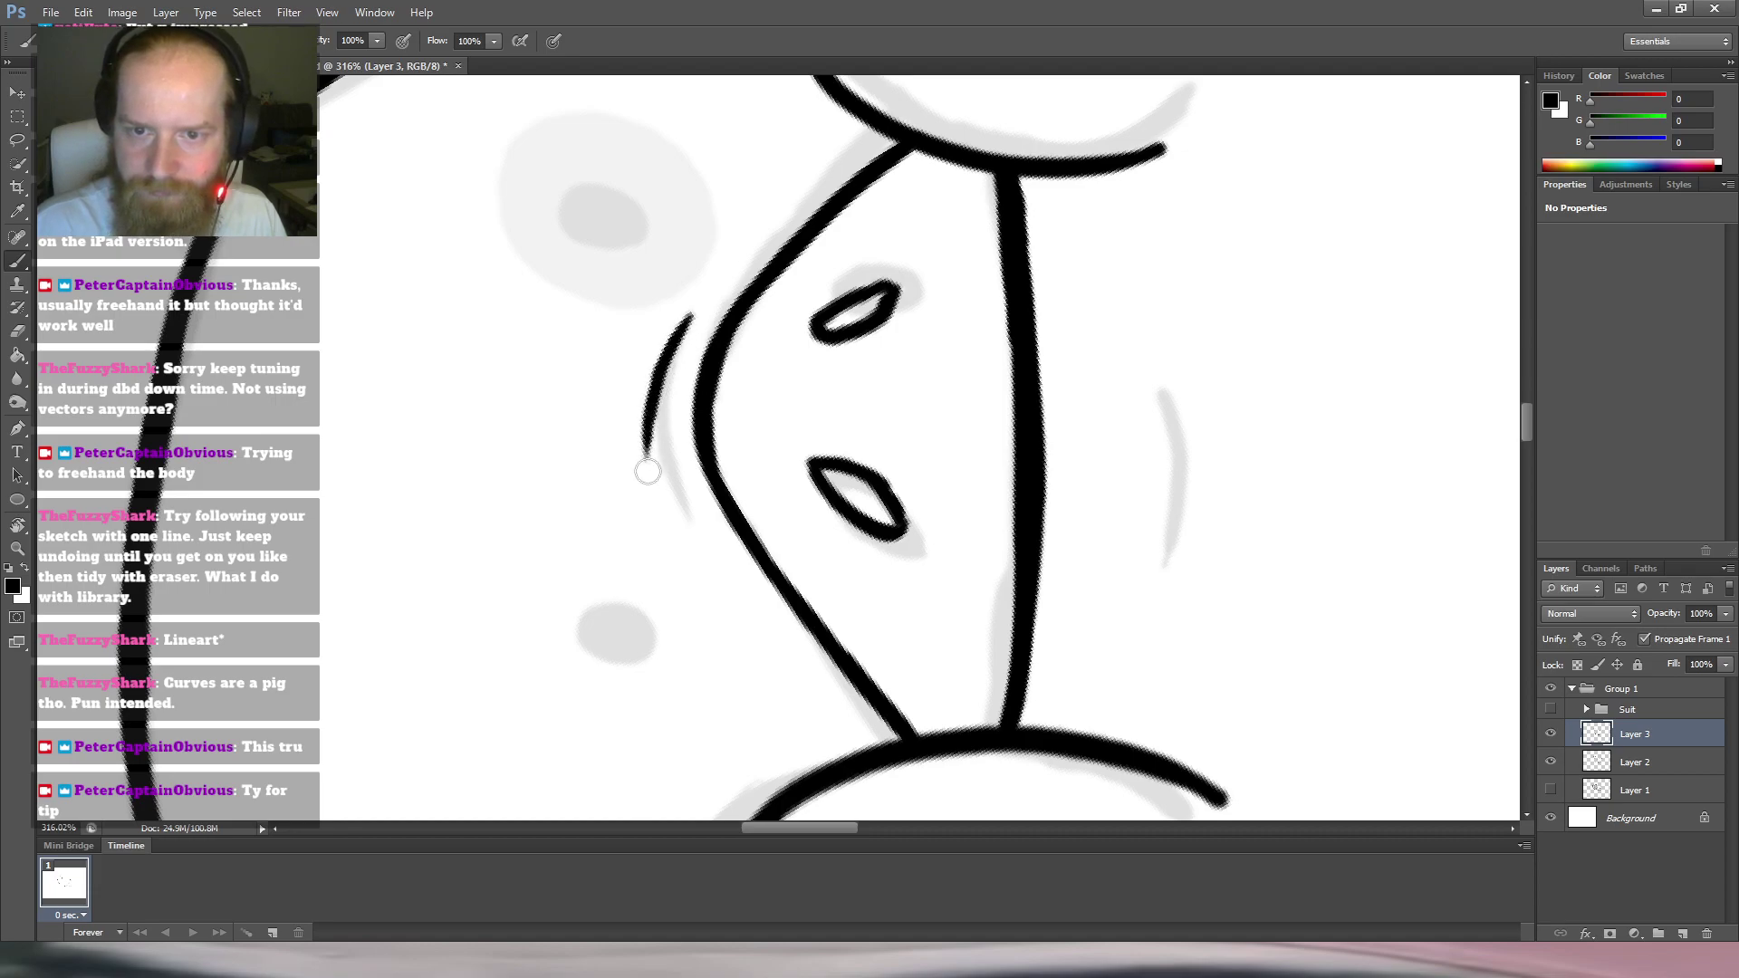
key("ctrl+z")
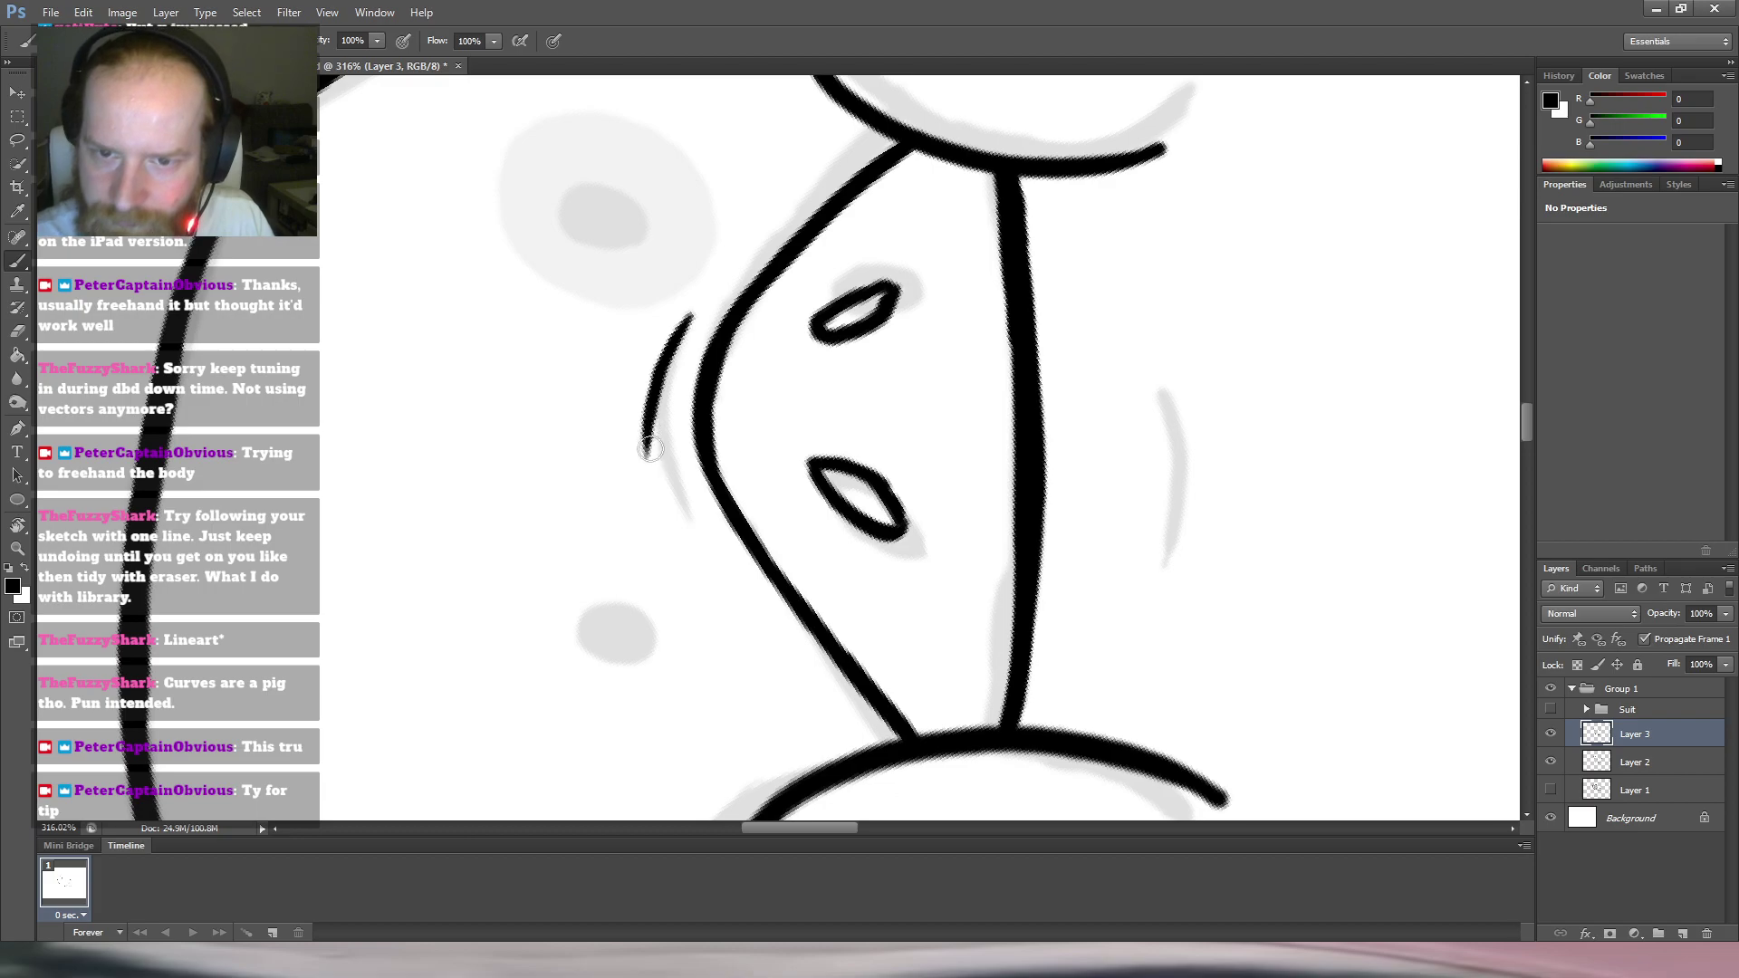
mouse_move(652, 399)
left_mouse_down()
mouse_move(650, 469)
mouse_move(655, 475)
left_mouse_up()
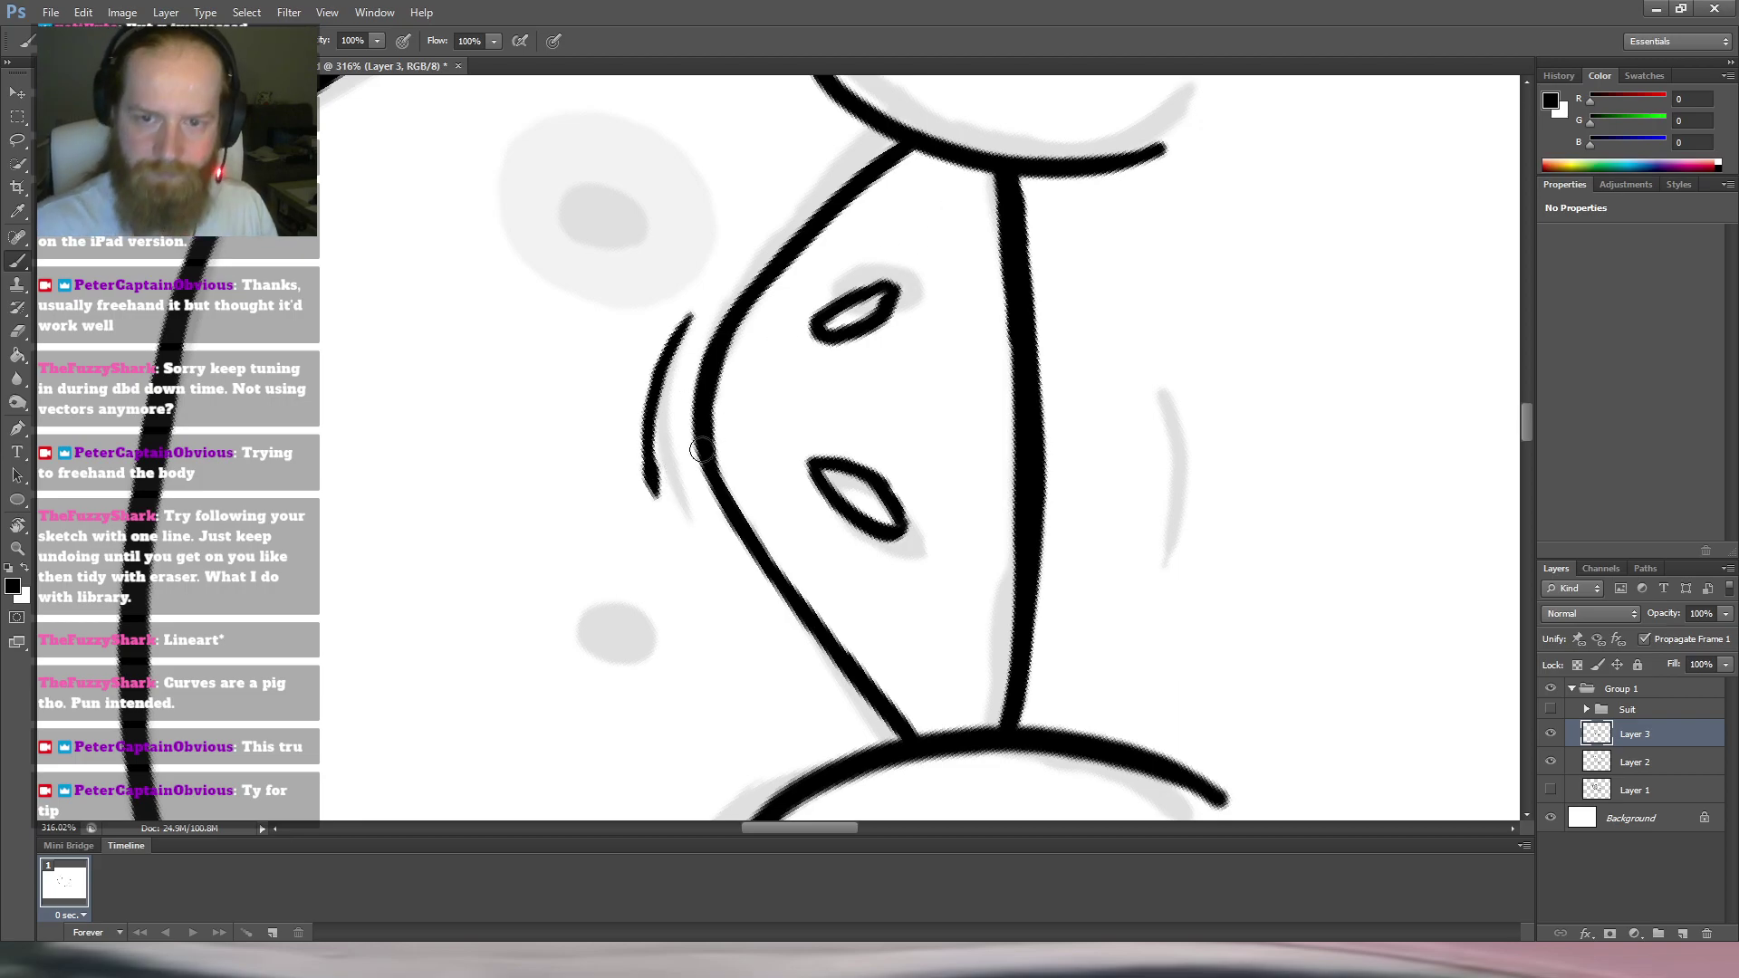
key("e")
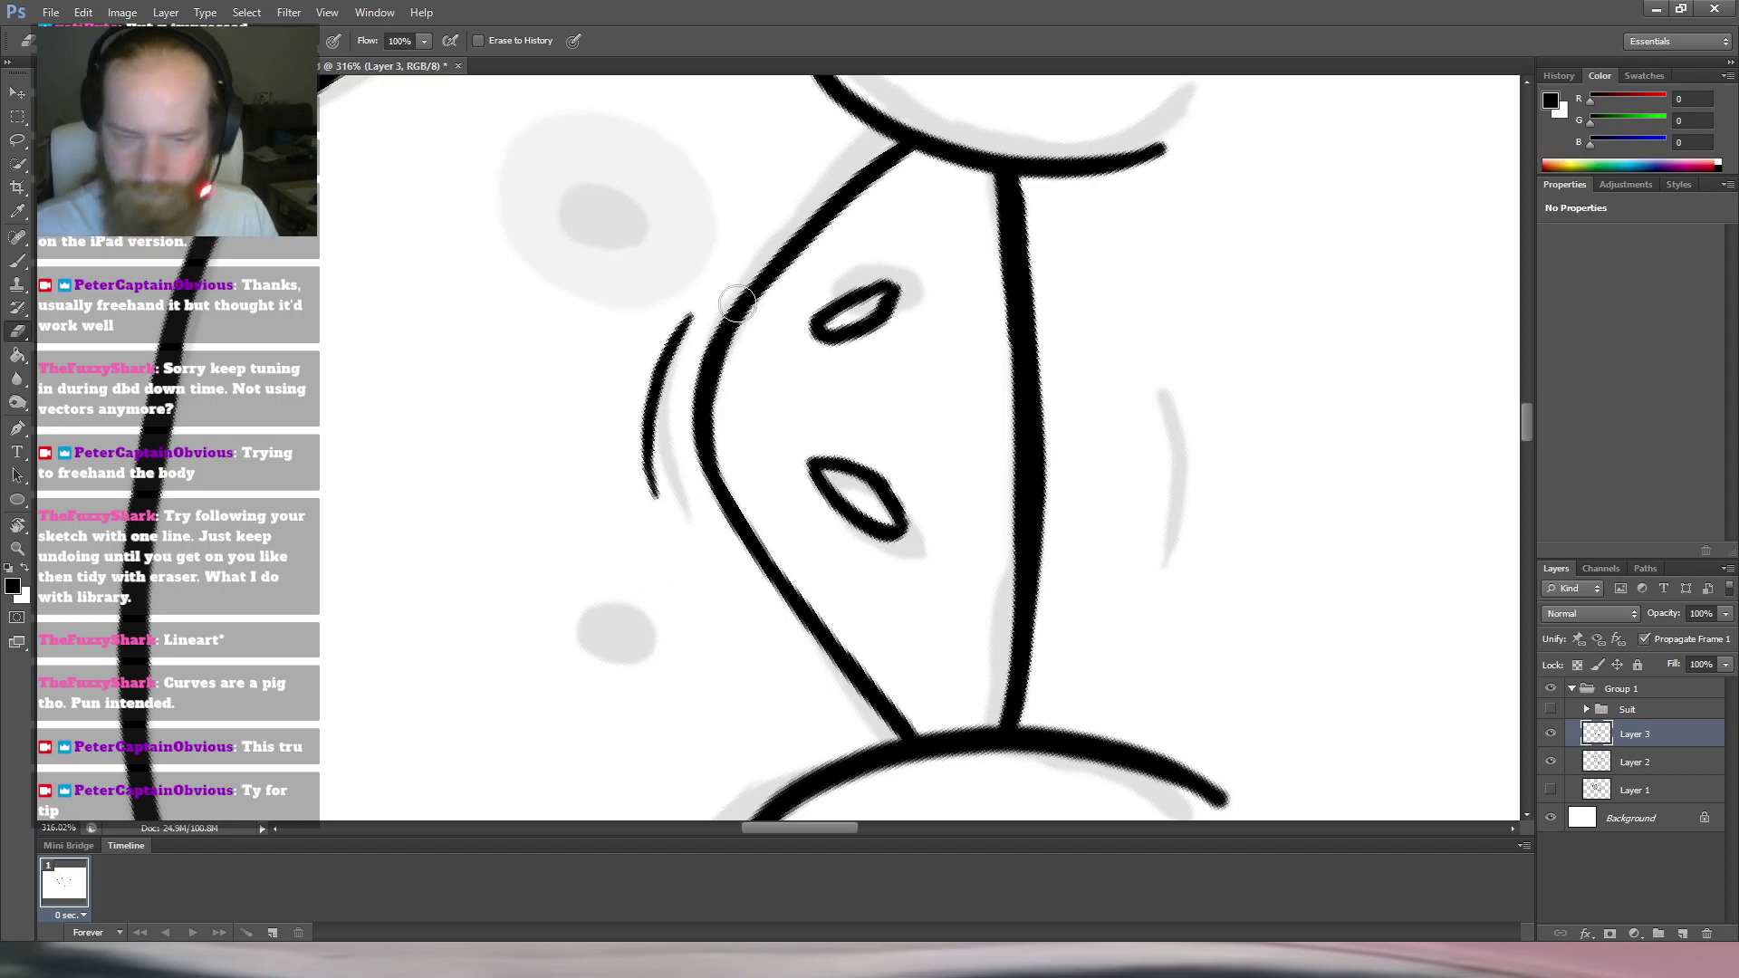
key("b")
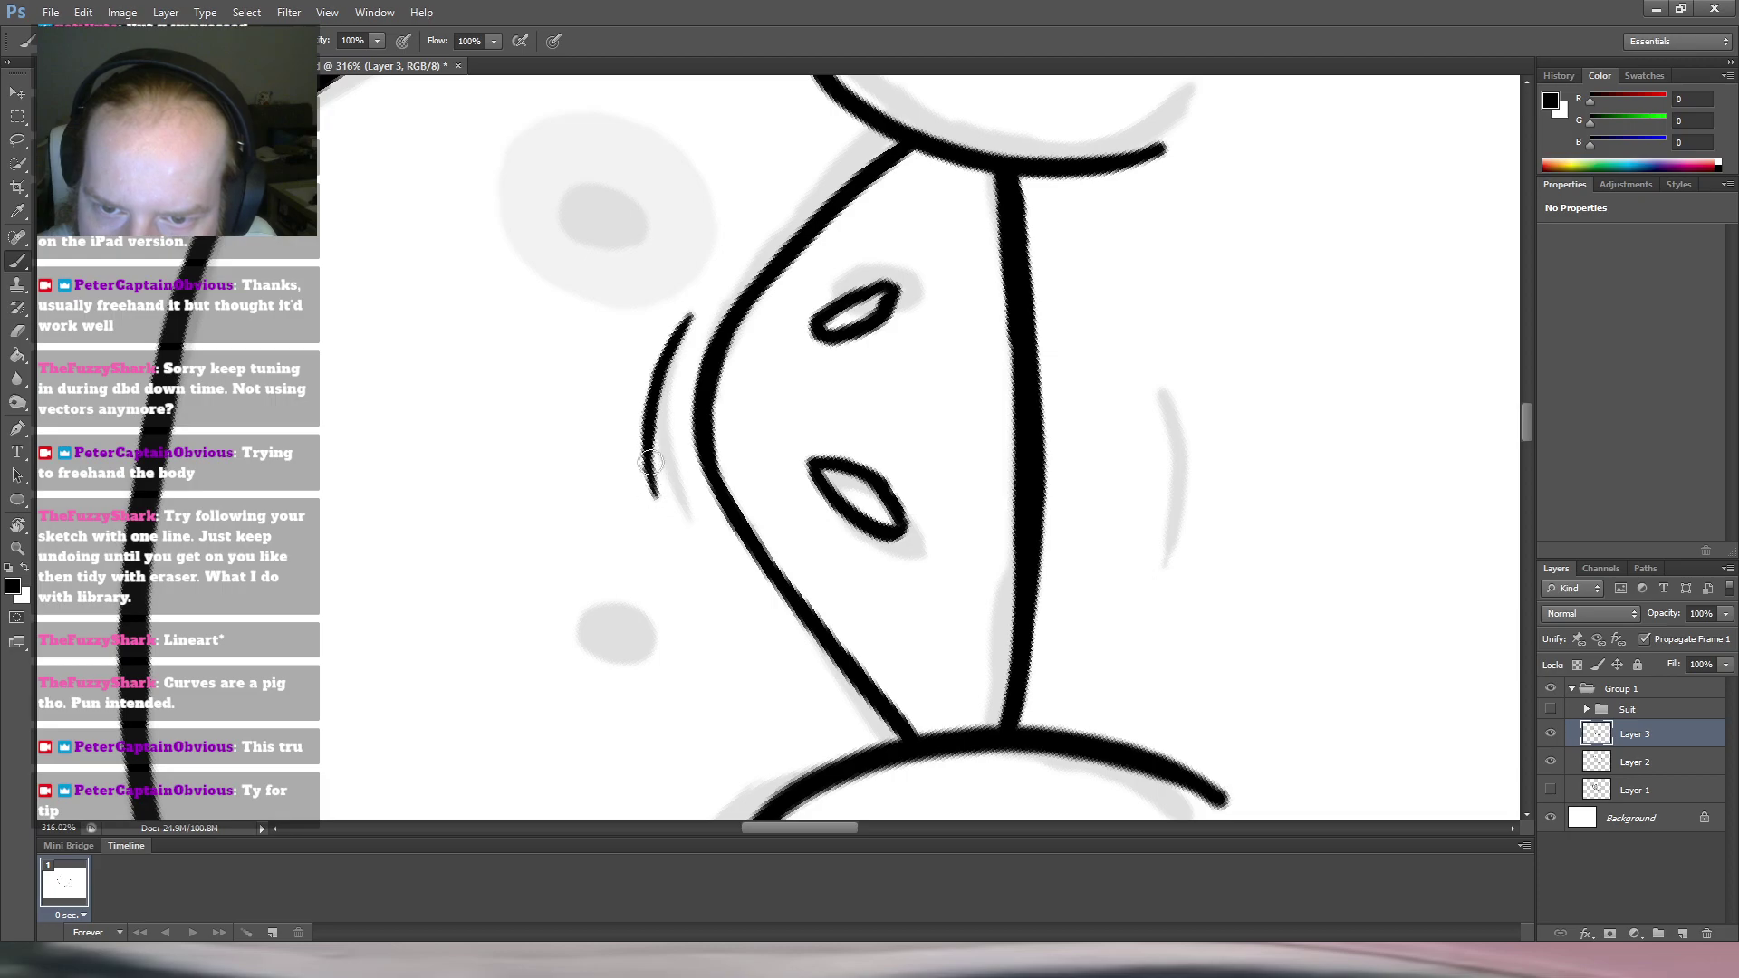
Try to ink the short curve below the snout over the sketch, and erase the stroke.
key("r")
mouse_move(683, 384)
left_mouse_down()
mouse_move(544, 362)
mouse_move(454, 396)
mouse_move(602, 621)
mouse_move(915, 710)
mouse_move(888, 706)
left_mouse_up()
left_click_drag(1035, 471, 1002, 487)
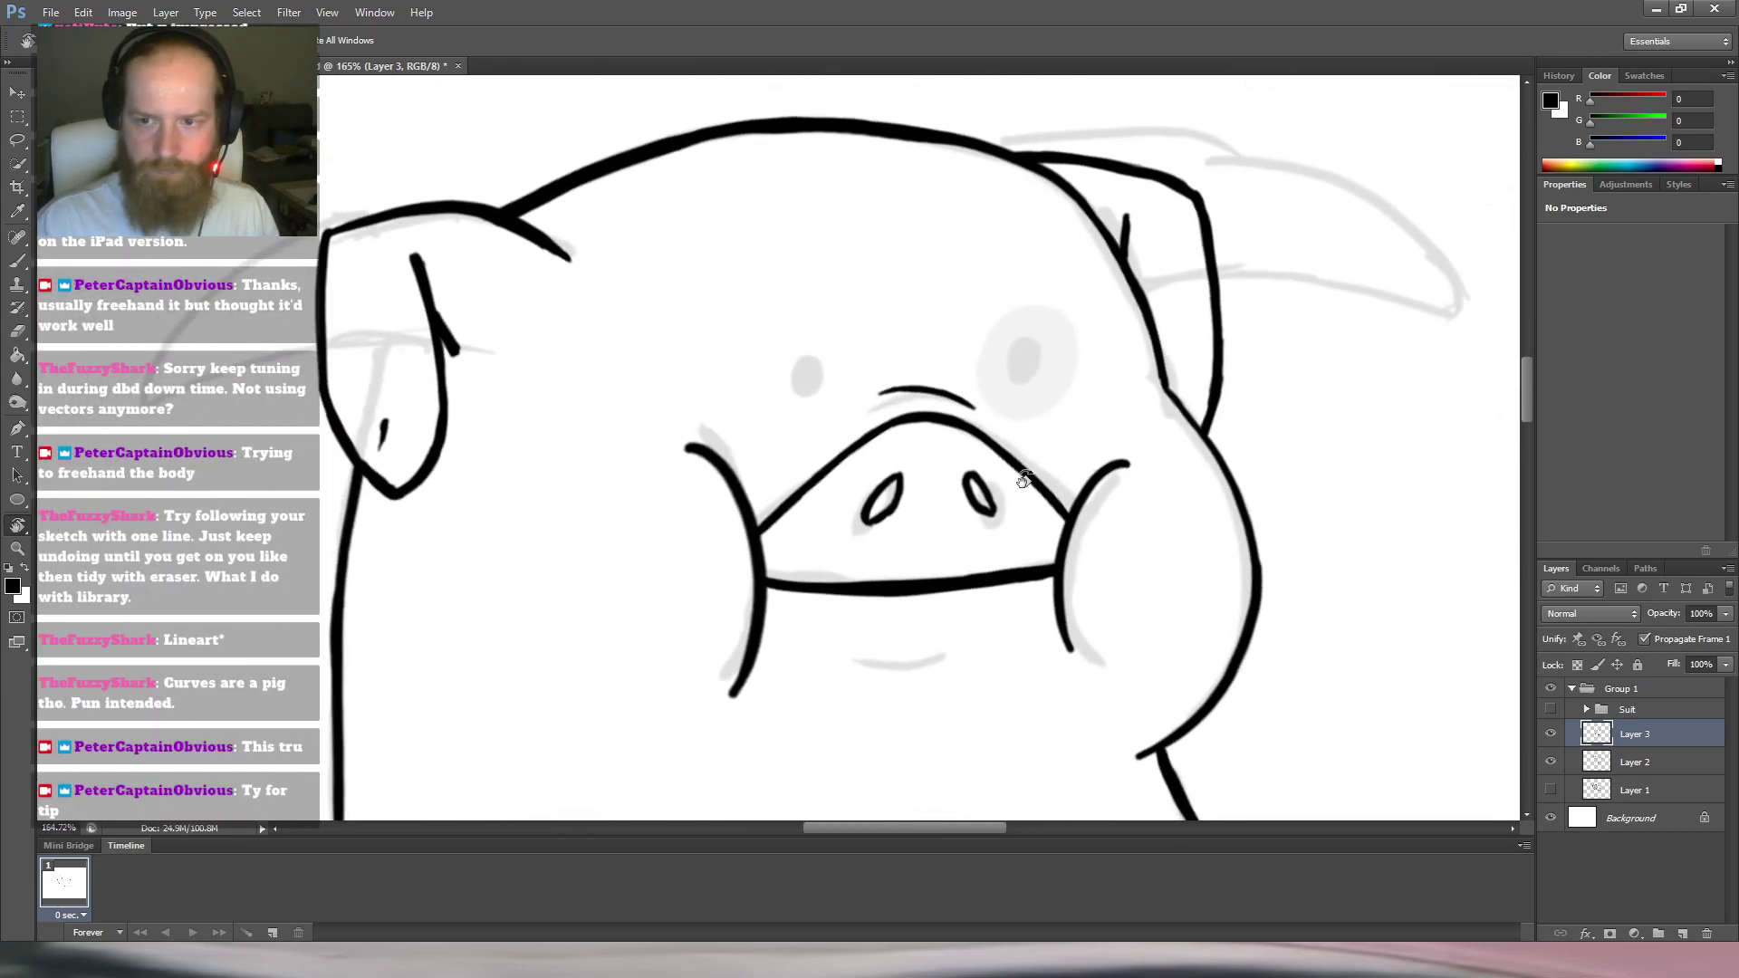
mouse_move(1132, 421)
left_mouse_down()
mouse_move(951, 598)
mouse_move(818, 671)
mouse_move(739, 673)
left_mouse_up()
key("b")
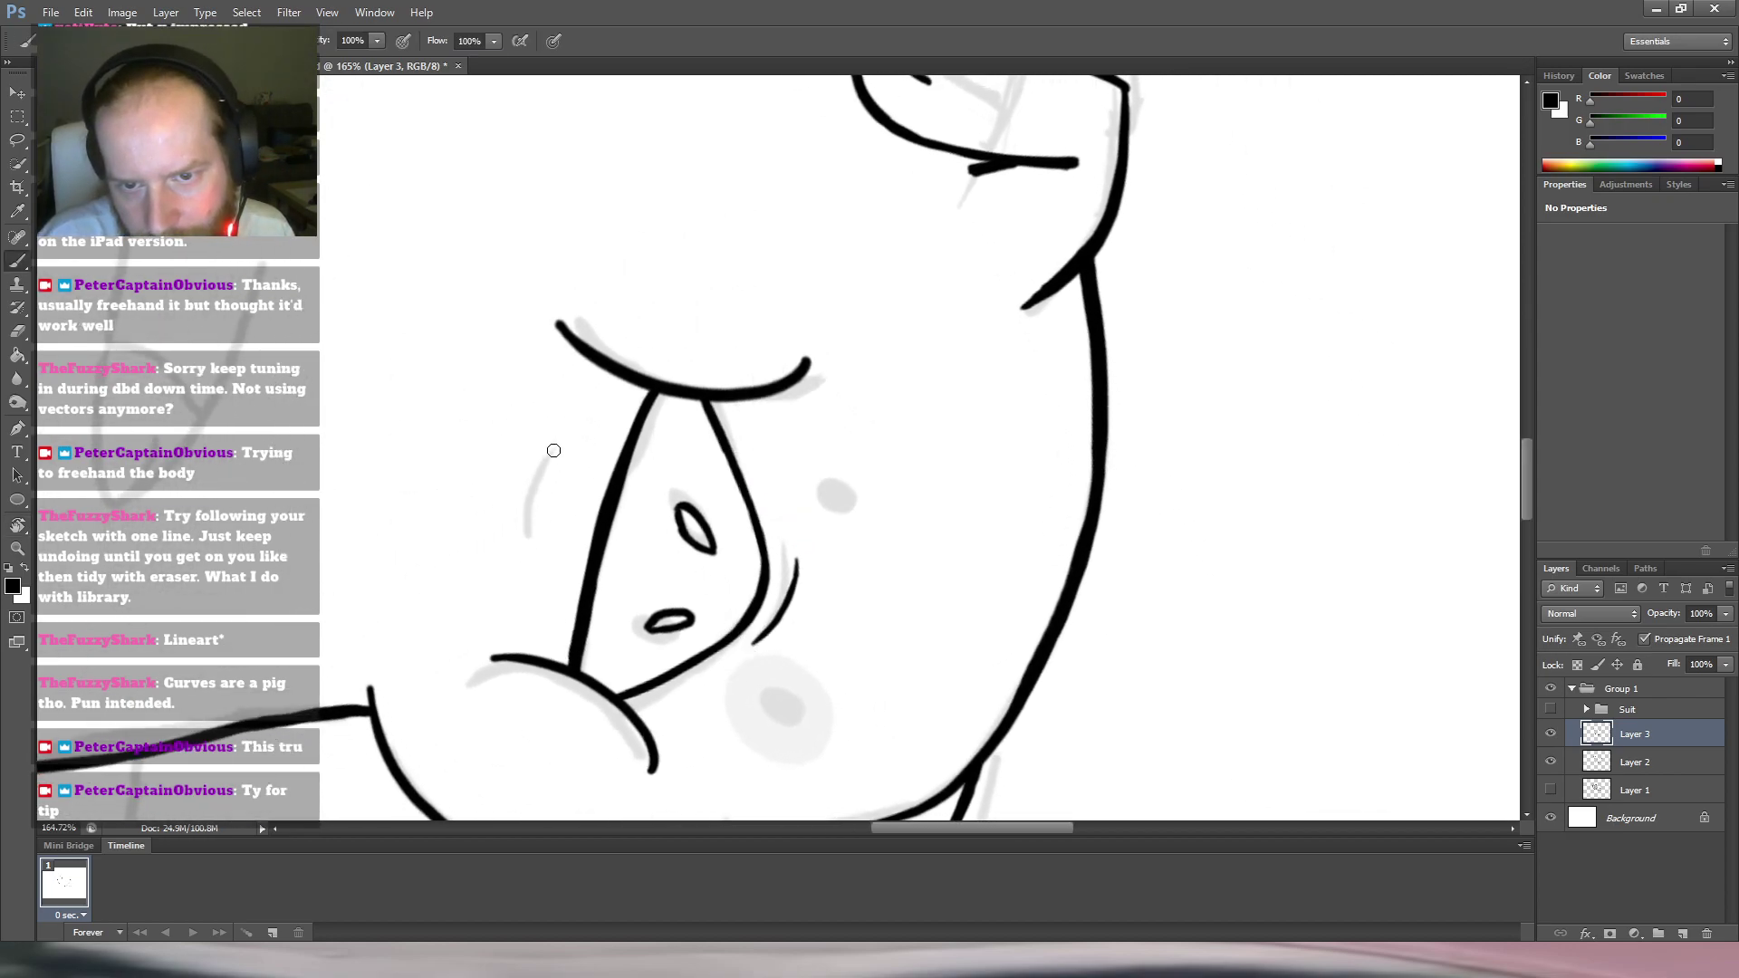
left_click_drag(549, 452, 532, 517)
key("e")
left_click_drag(555, 451, 530, 527)
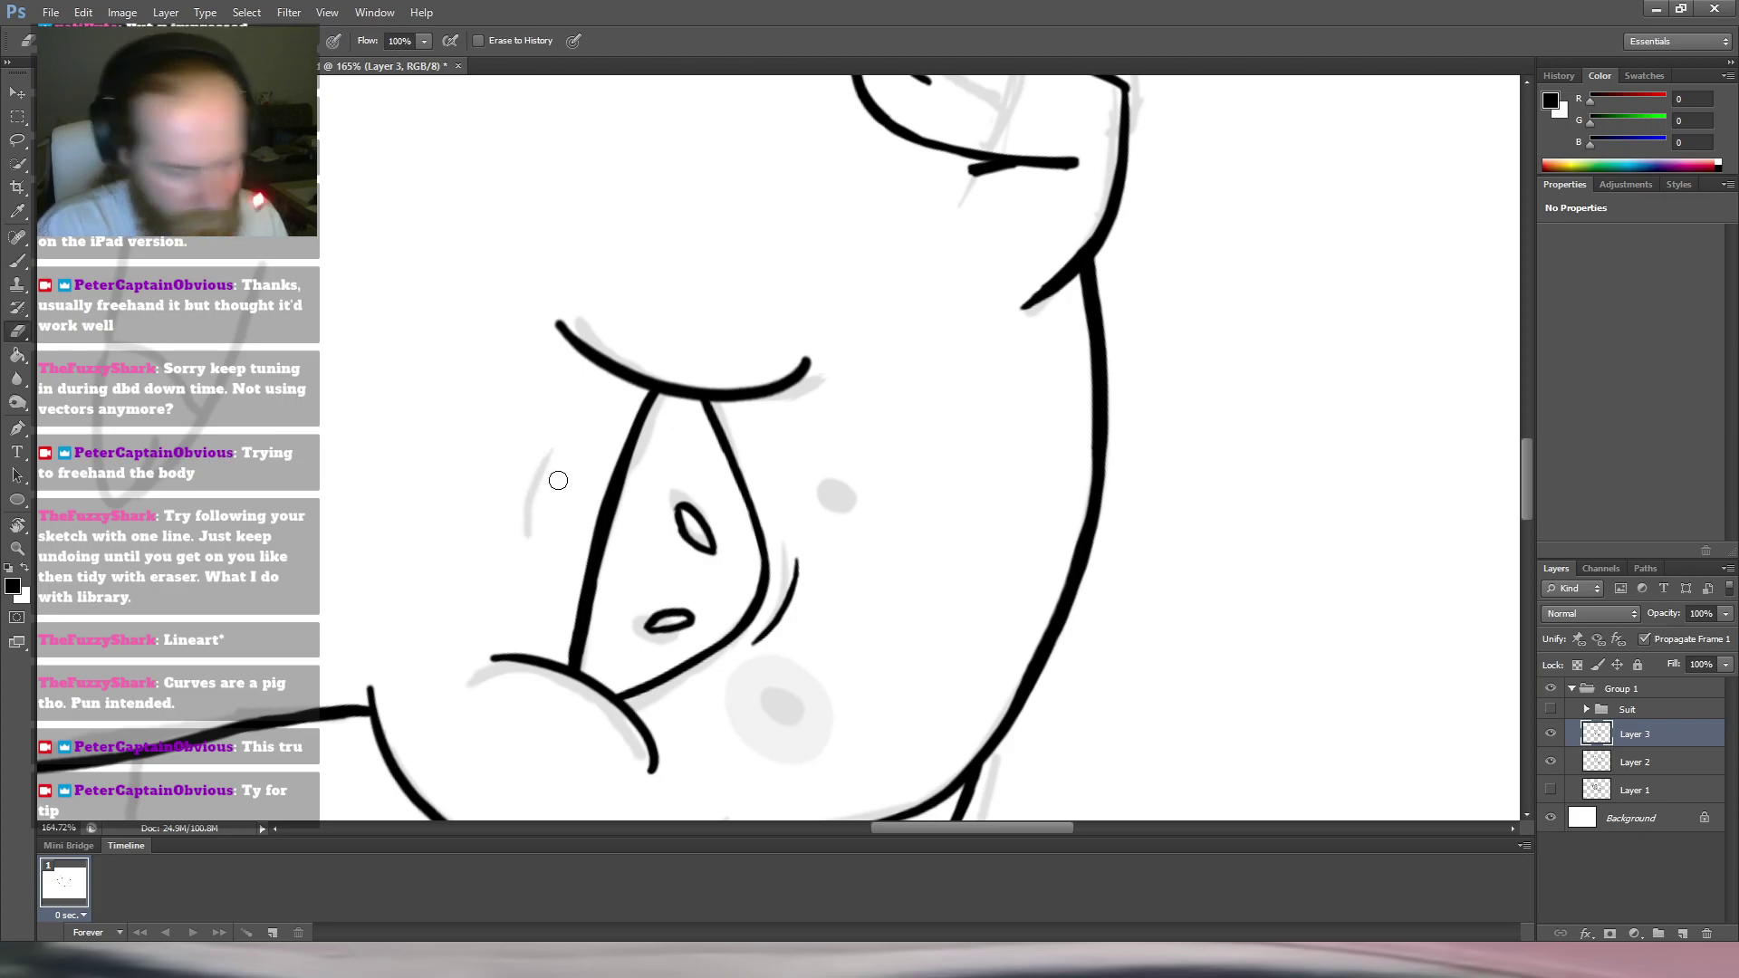
key("b")
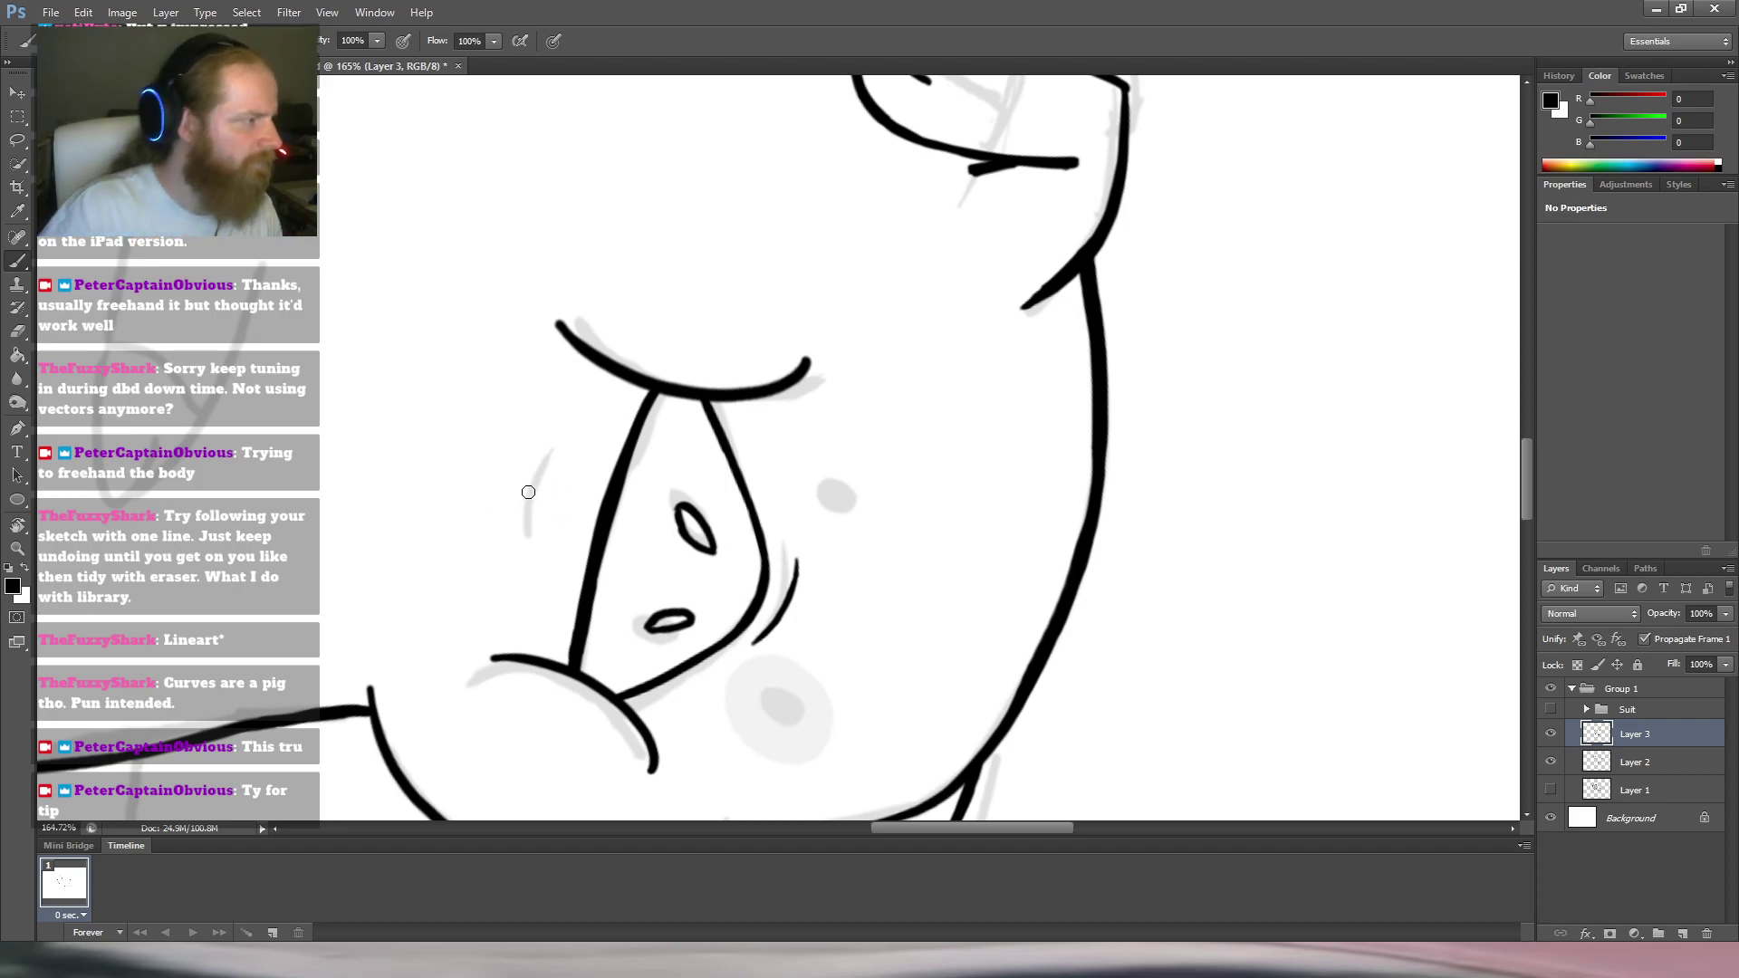
Select the crease above the snout with the Lasso and place a copy of it over the sketched curve below the snout.
key("l")
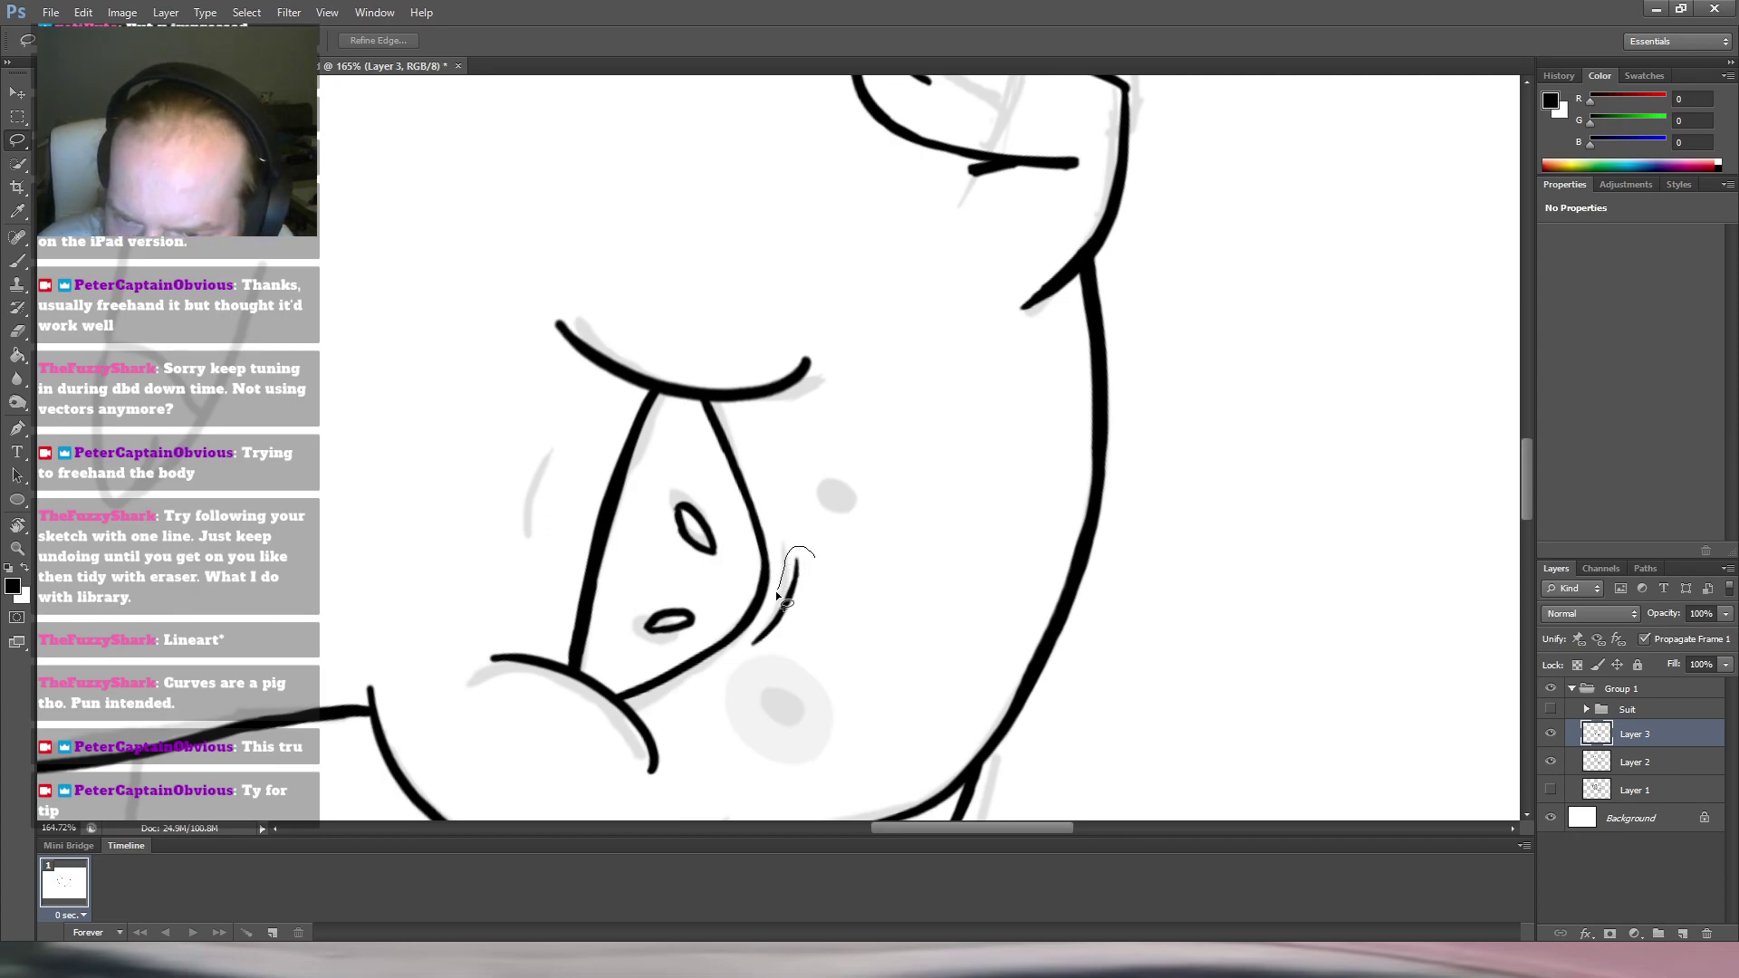
mouse_move(748, 640)
left_mouse_down()
mouse_move(781, 653)
mouse_move(814, 553)
left_mouse_up()
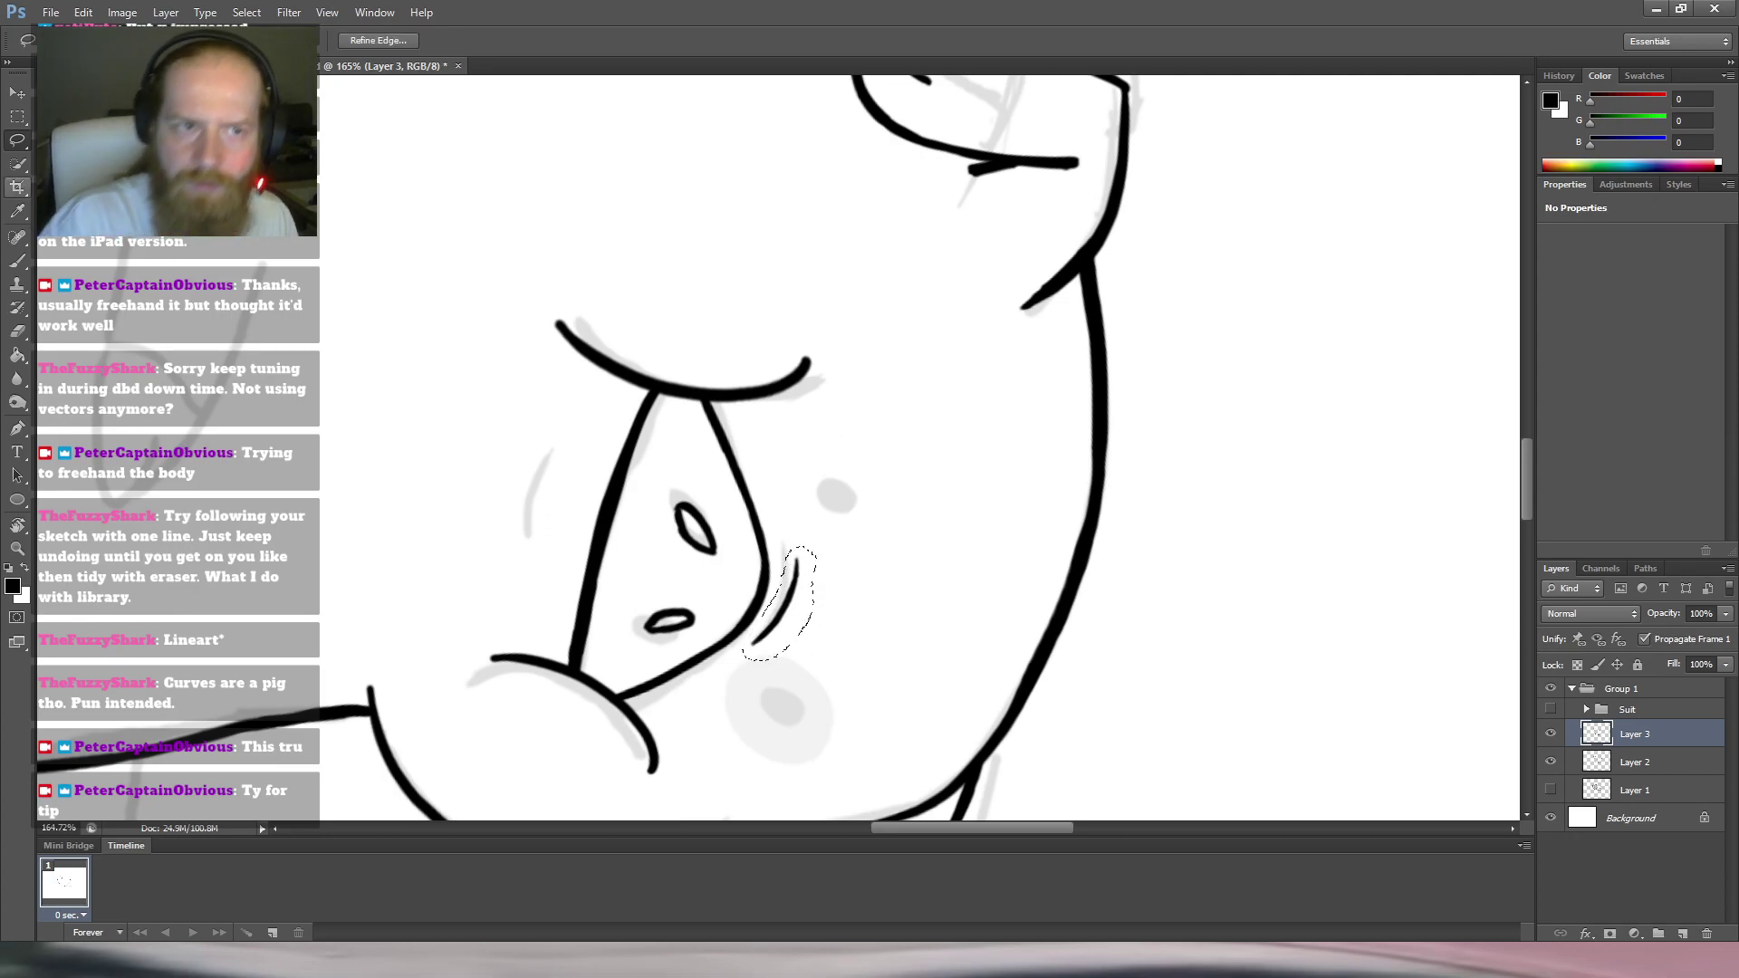
left_click(17, 93)
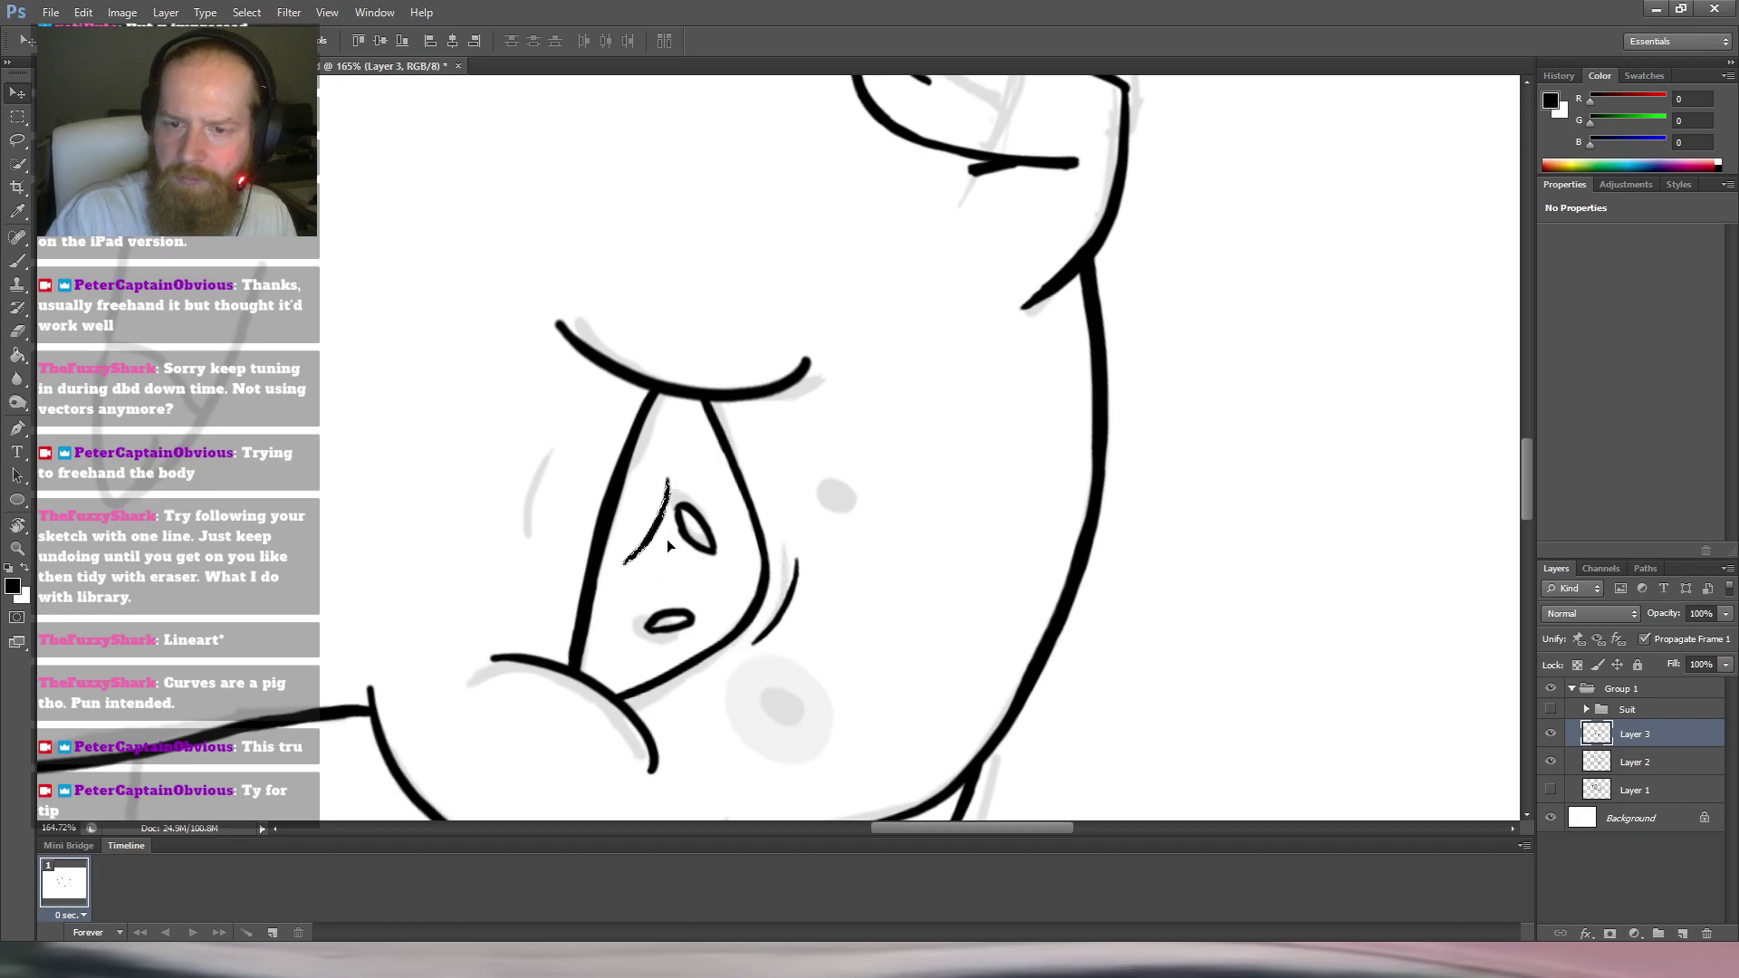
key("m")
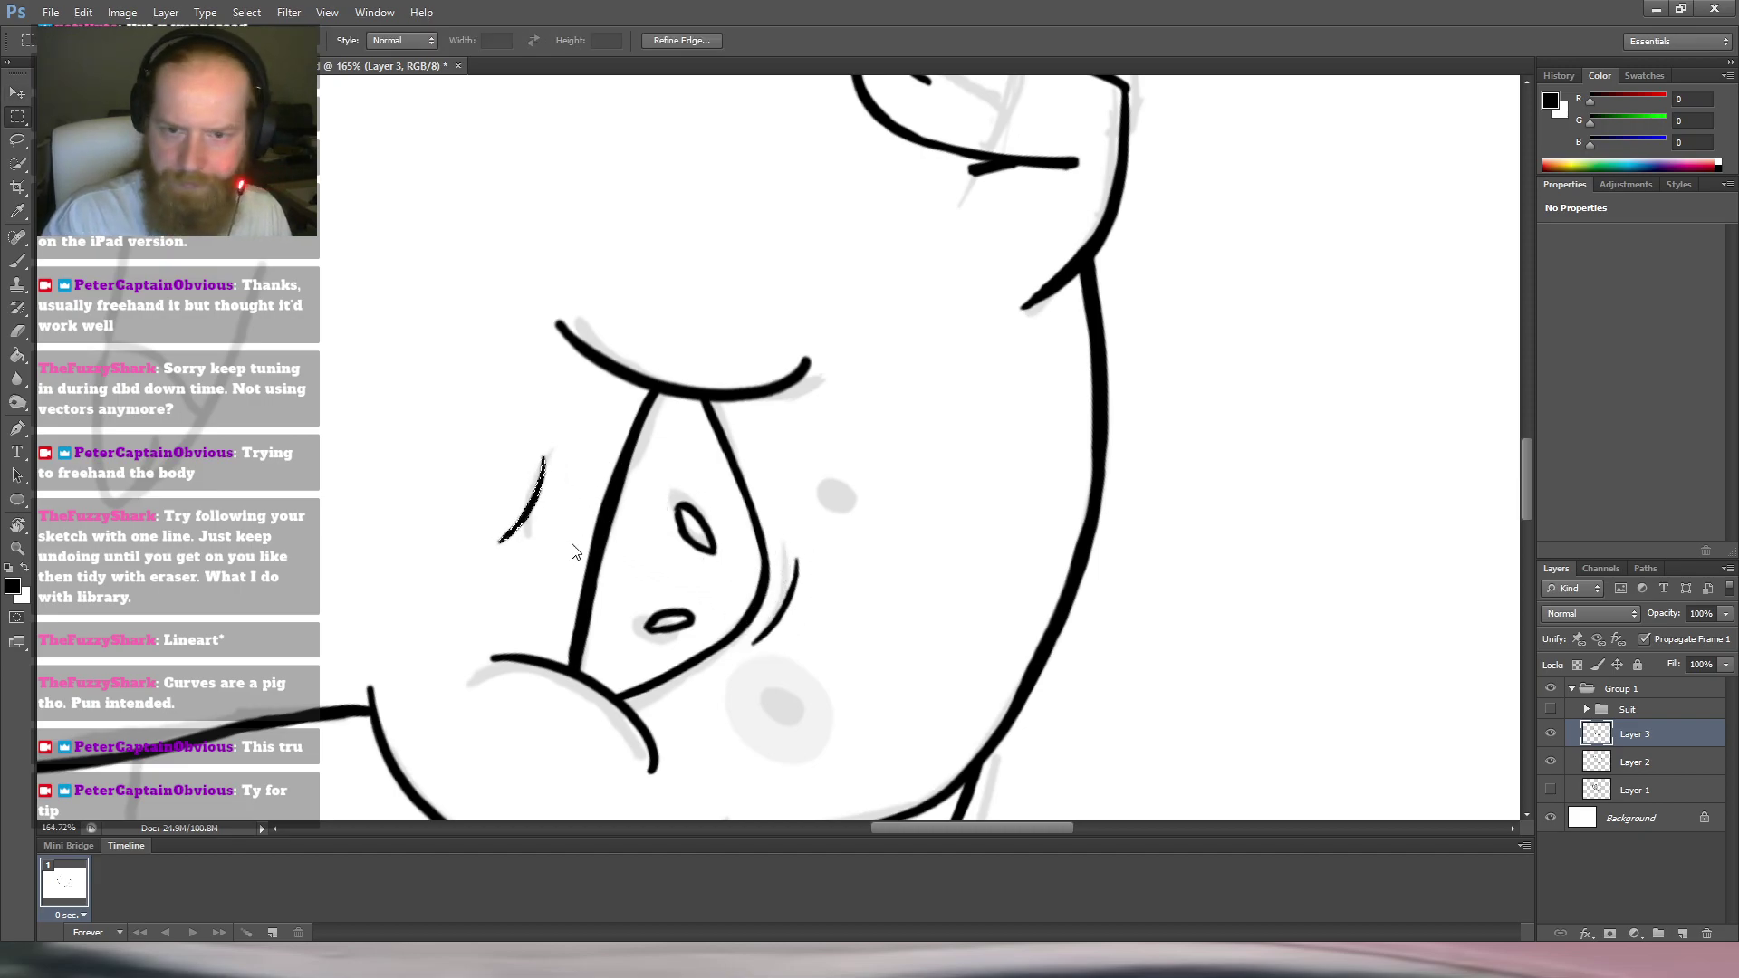
Rotate the copied crease to curve upward at its ends, reposition it along the sketched line below the snout, and deselect it.
key("ctrl+t")
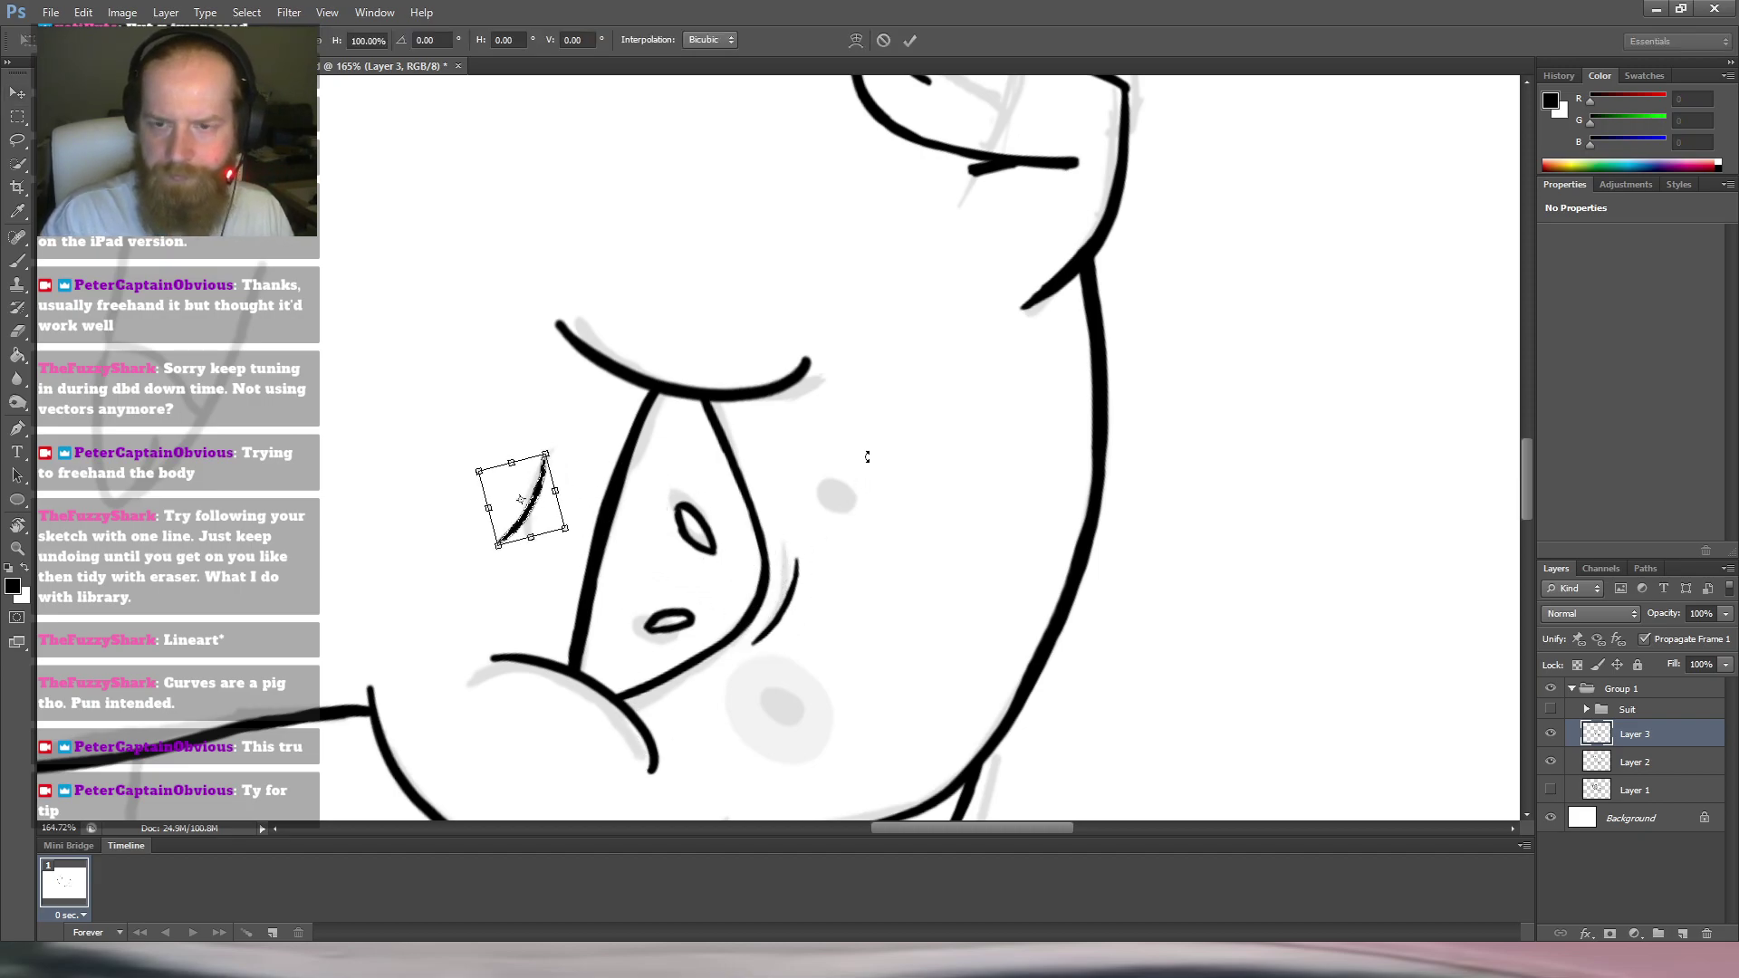
mouse_move(559, 395)
left_mouse_down()
mouse_move(350, 459)
mouse_move(493, 611)
left_mouse_up()
left_click_drag(554, 508, 561, 547)
key("Return")
key("m")
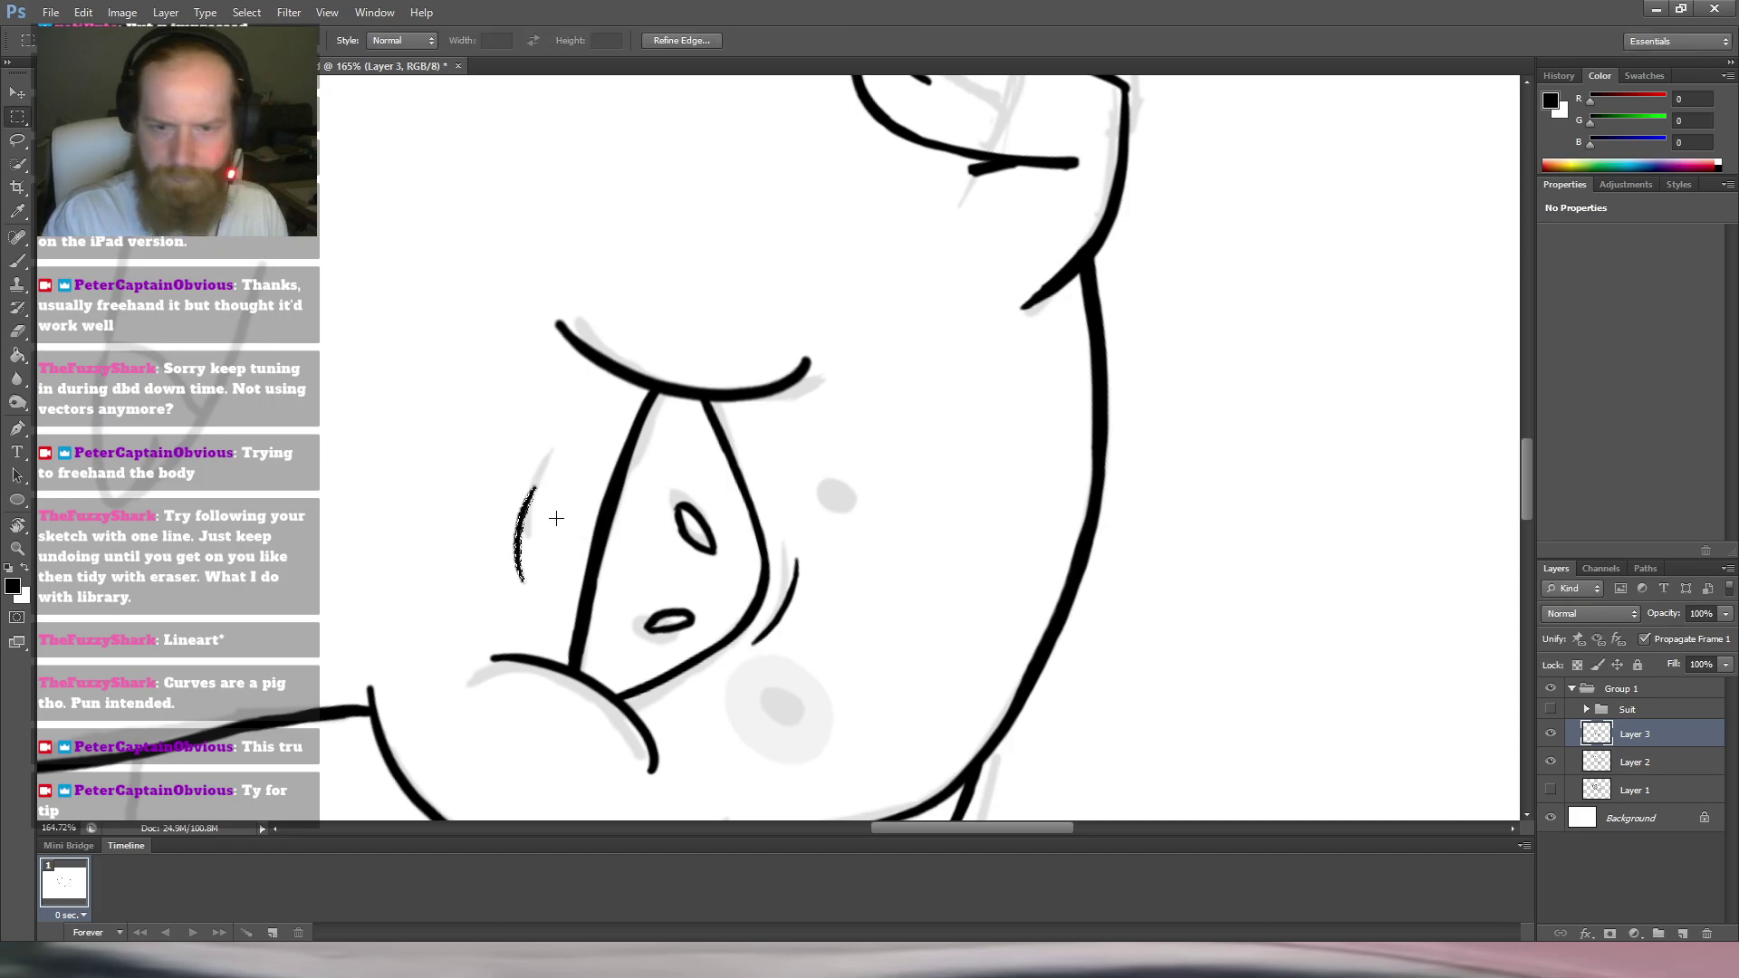
key("Escape")
left_click_drag(1140, 365, 1087, 575)
key("r")
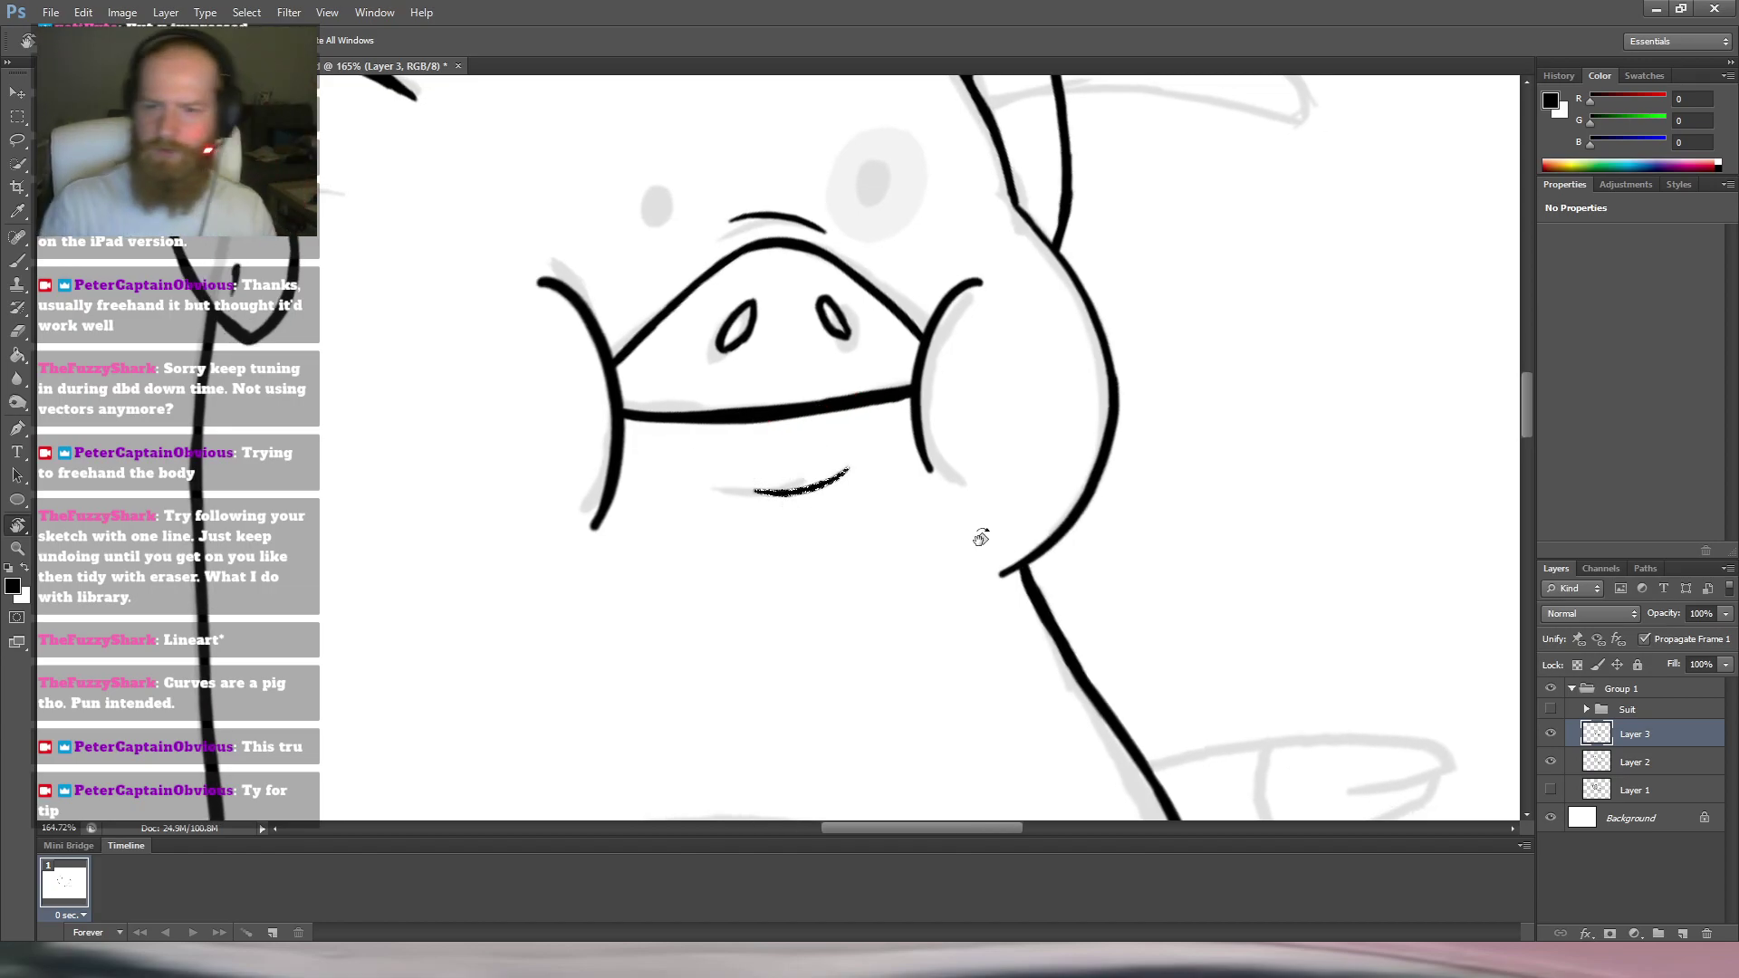
key("m")
key("ctrl+d")
key("Escape")
Draw a filled black ellipse about 31 px by 29 px beside the sketched left pupil.
left_click_drag(1008, 359, 906, 362)
left_click_drag(1013, 429, 835, 365)
key("r")
left_click_drag(959, 280, 953, 499)
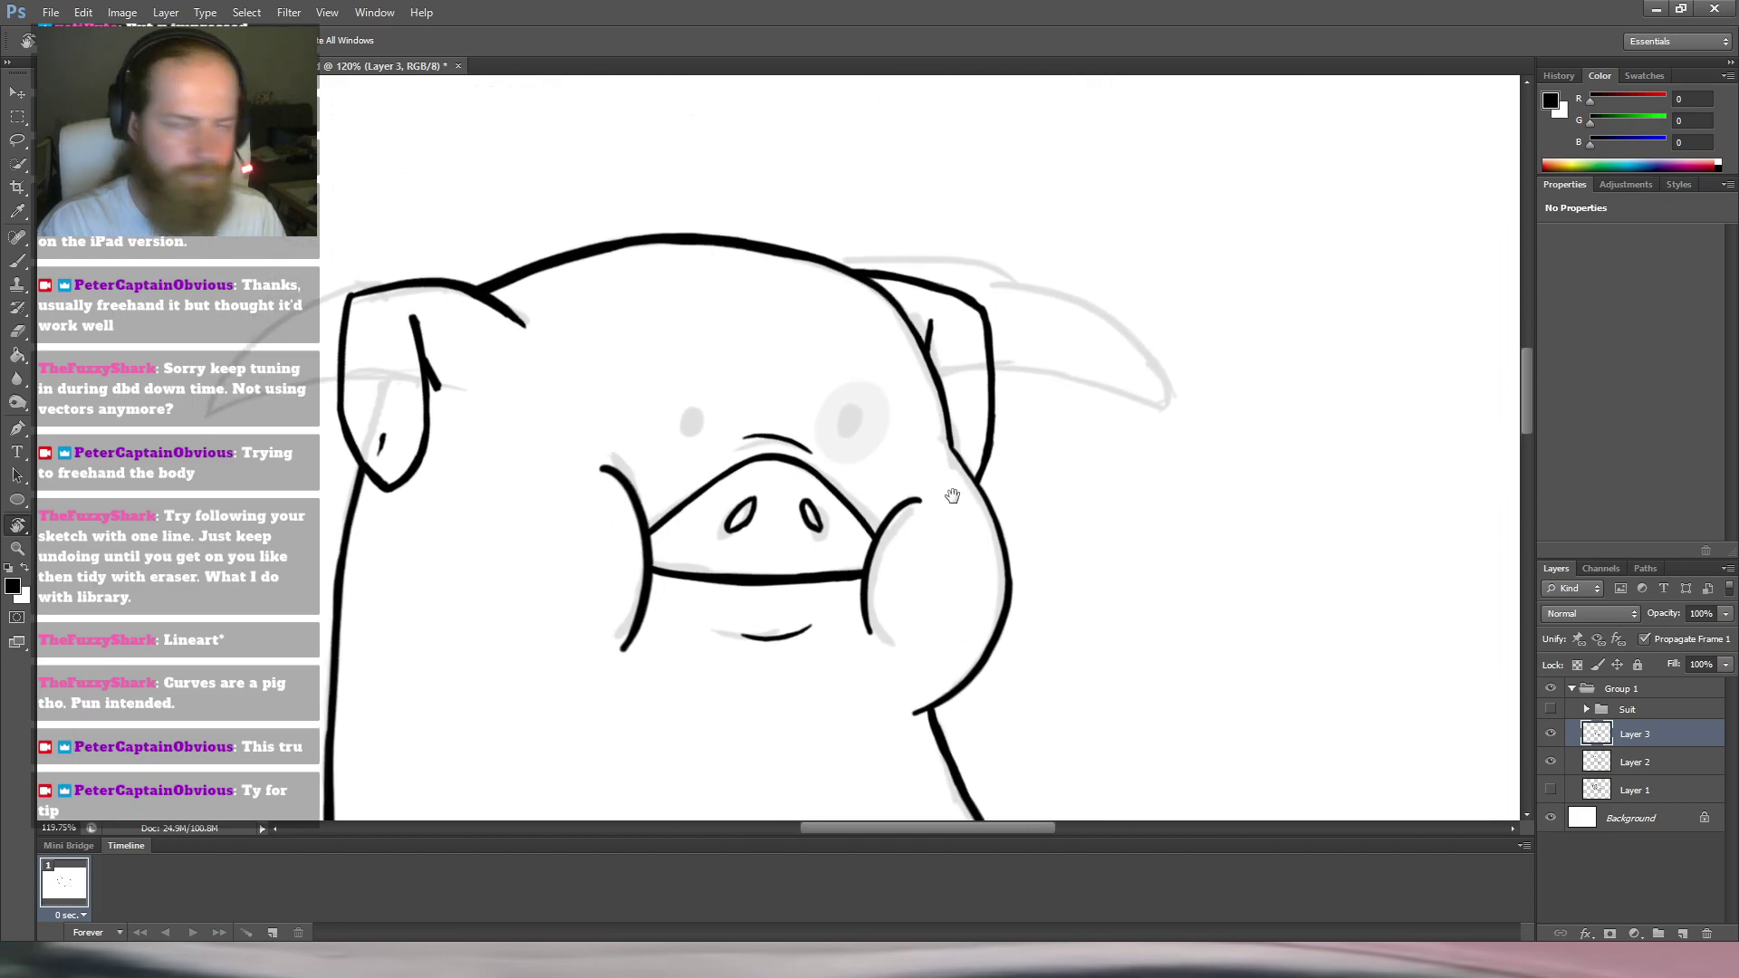
left_click_drag(831, 477, 868, 444)
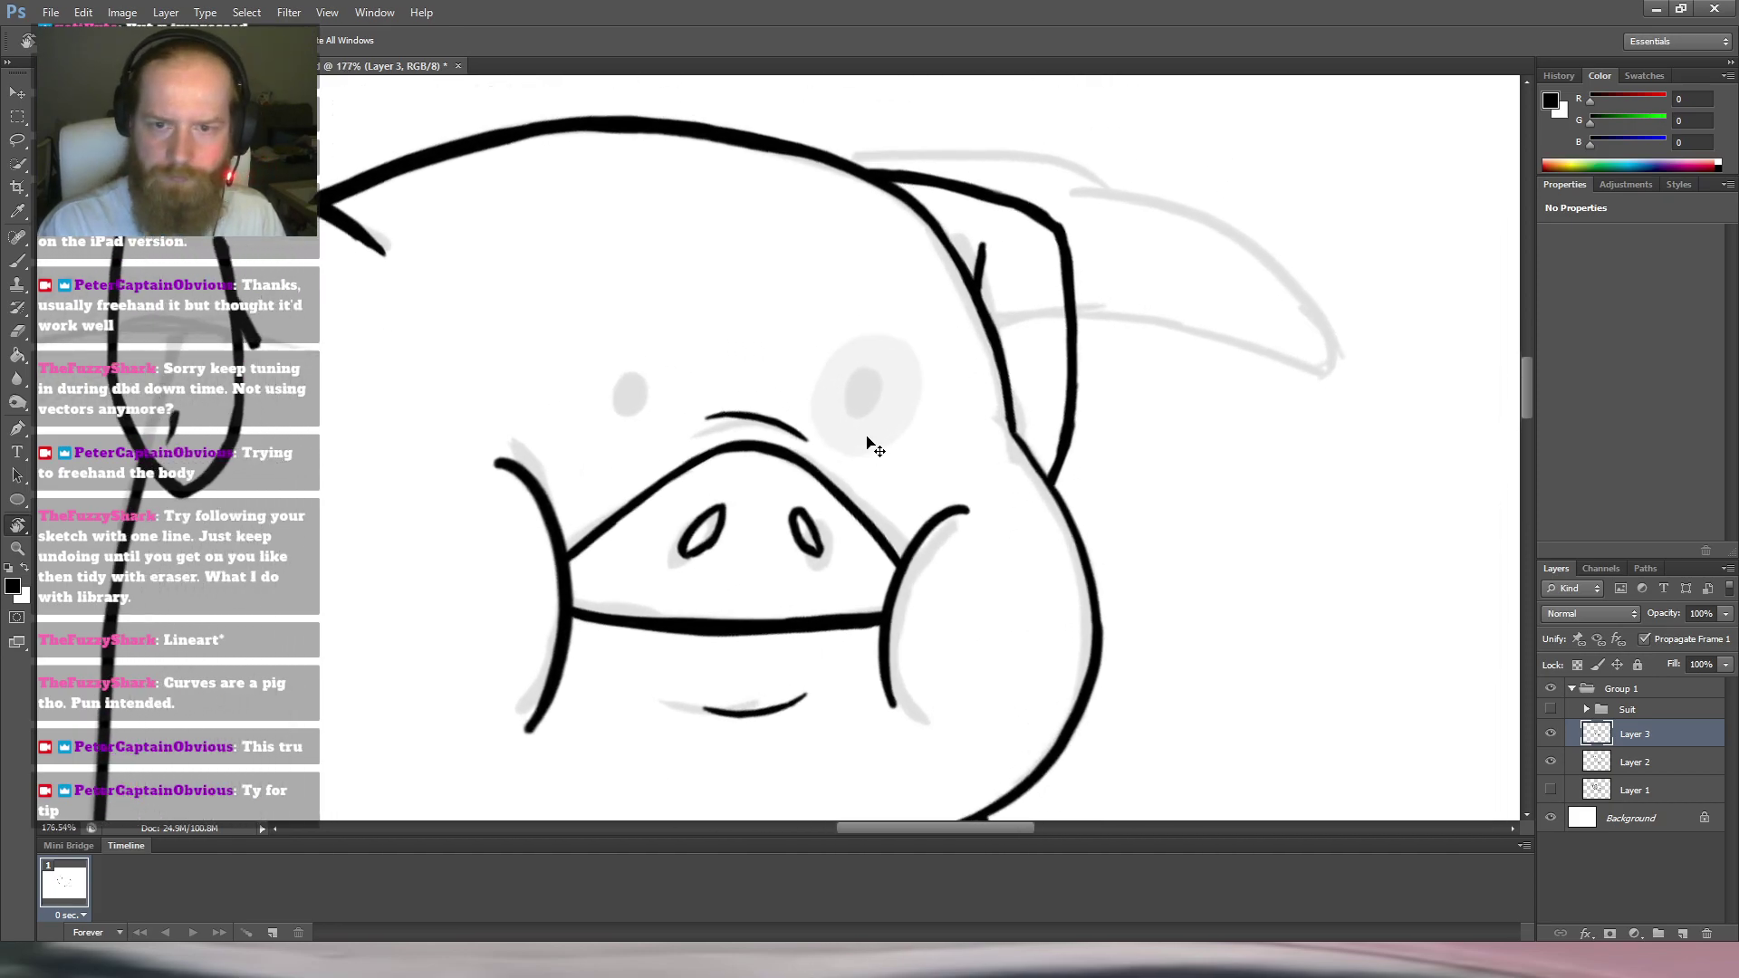
key("b")
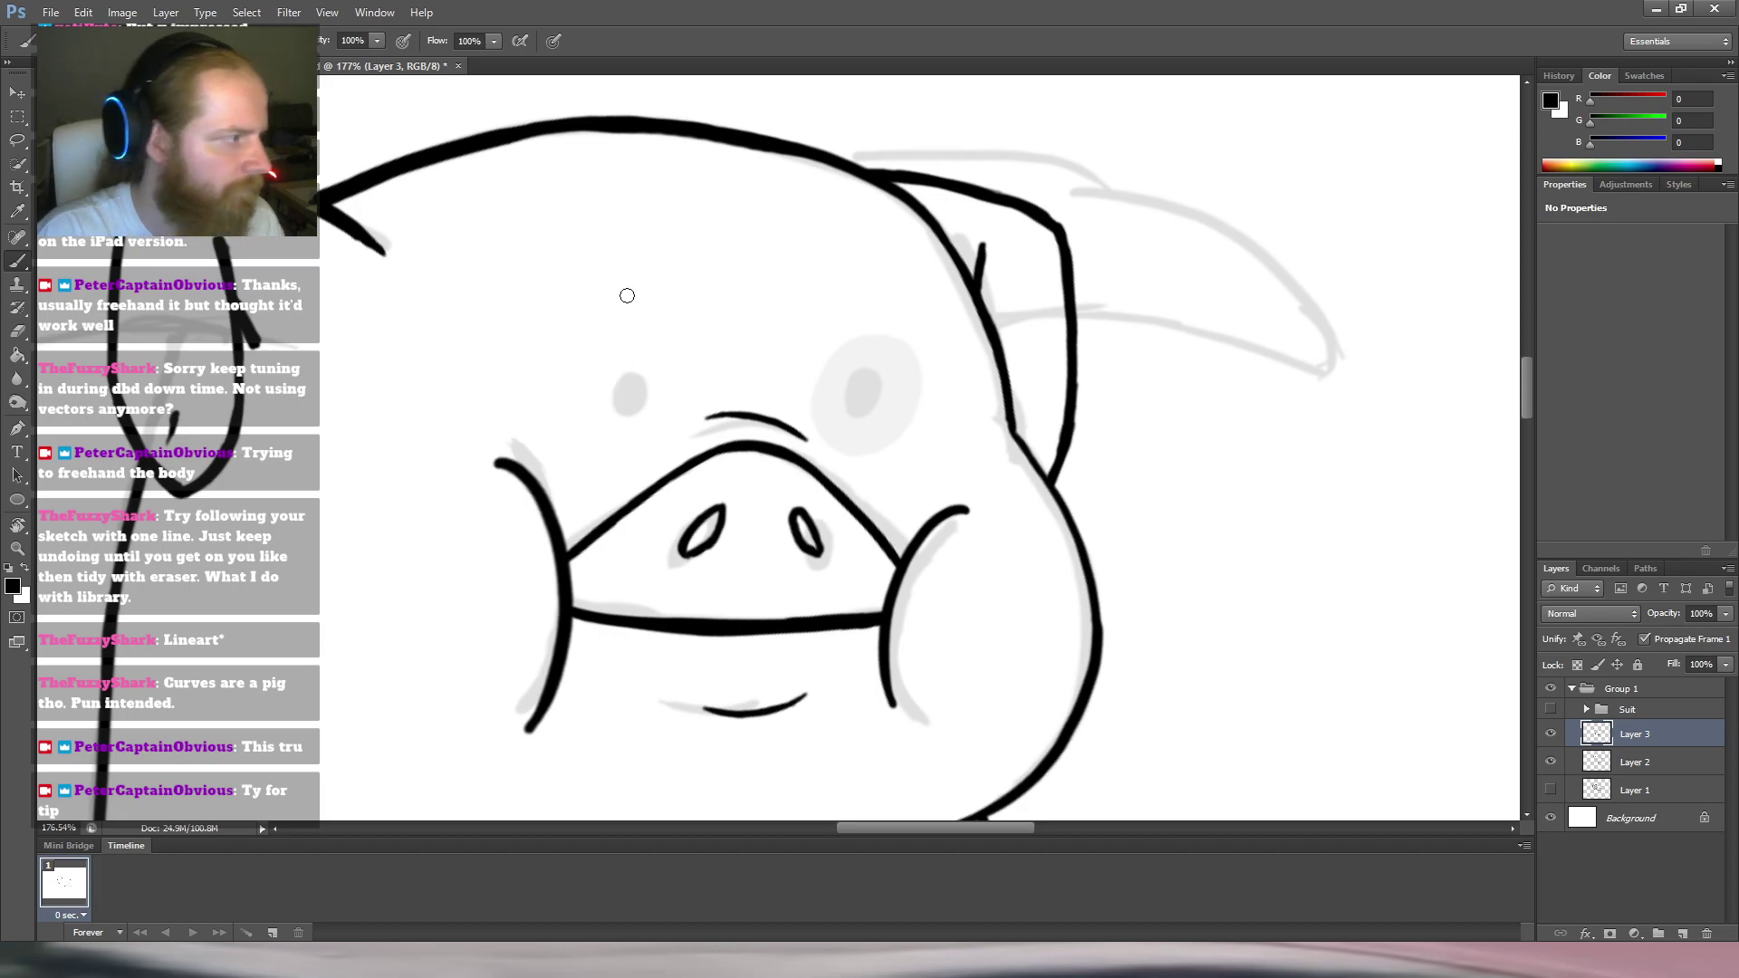
left_click_drag(570, 362, 629, 310)
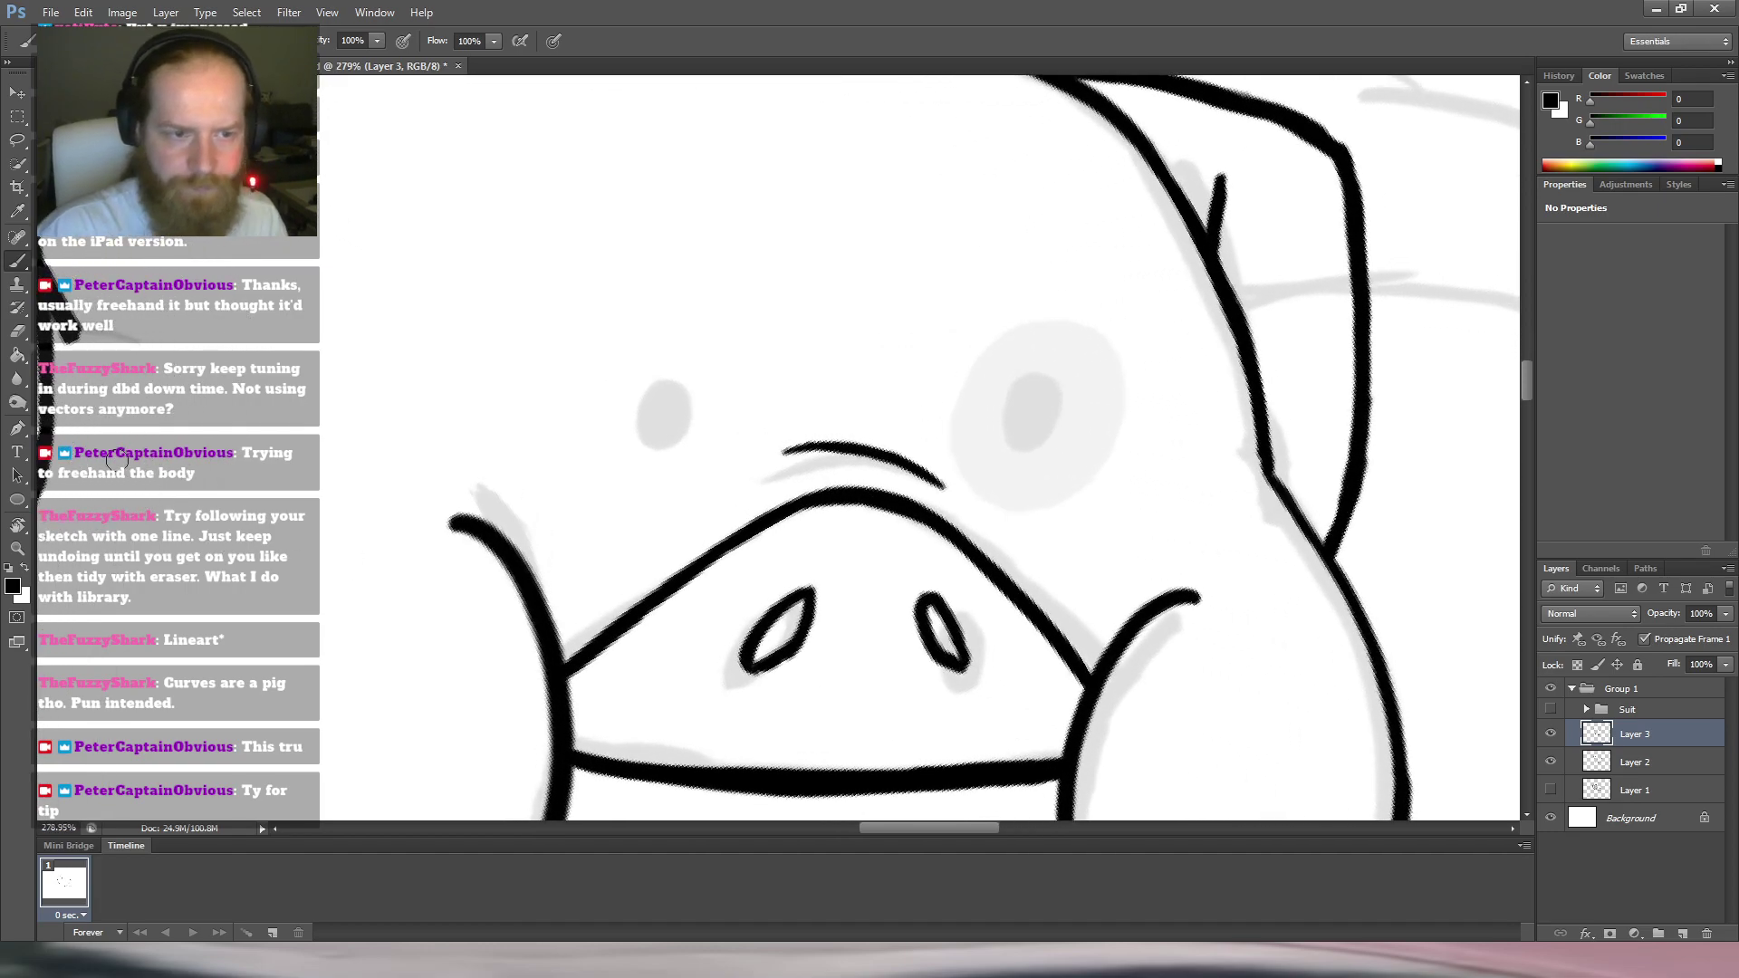
left_click(18, 499)
left_click_drag(643, 408, 607, 470)
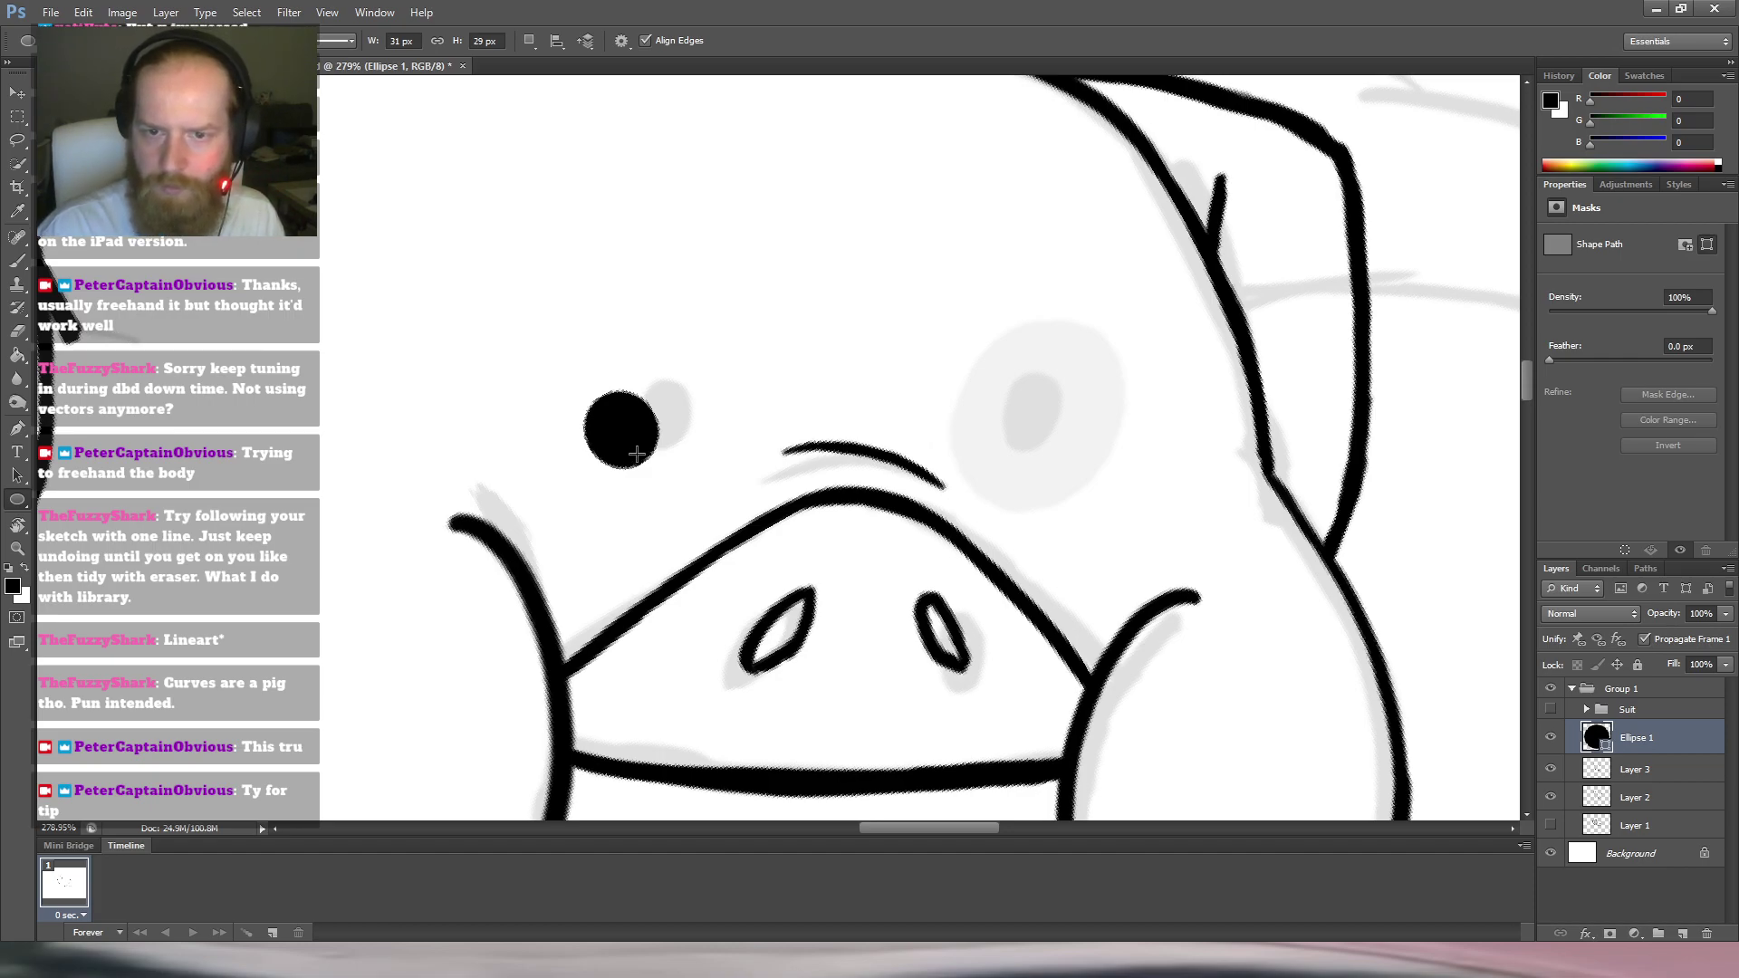
Rotate the black ellipse, narrow it into an upright oval, and place it over the sketched left pupil.
key("m")
key("ctrl+t")
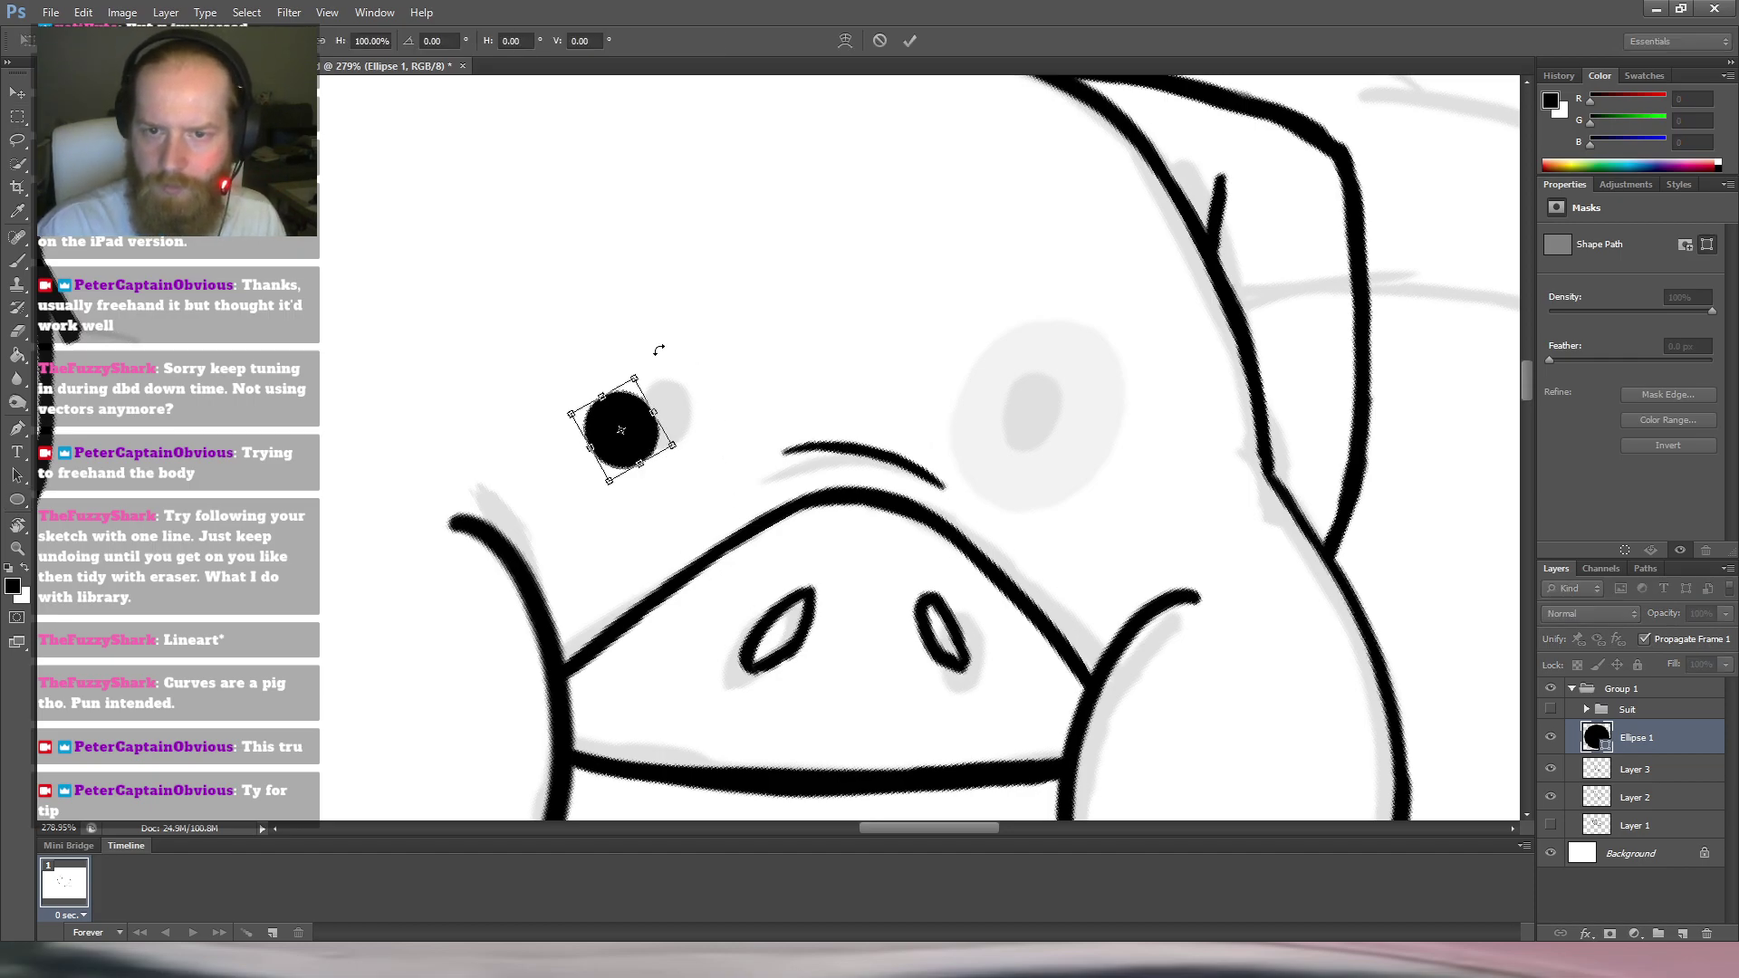
left_click_drag(644, 379, 692, 380)
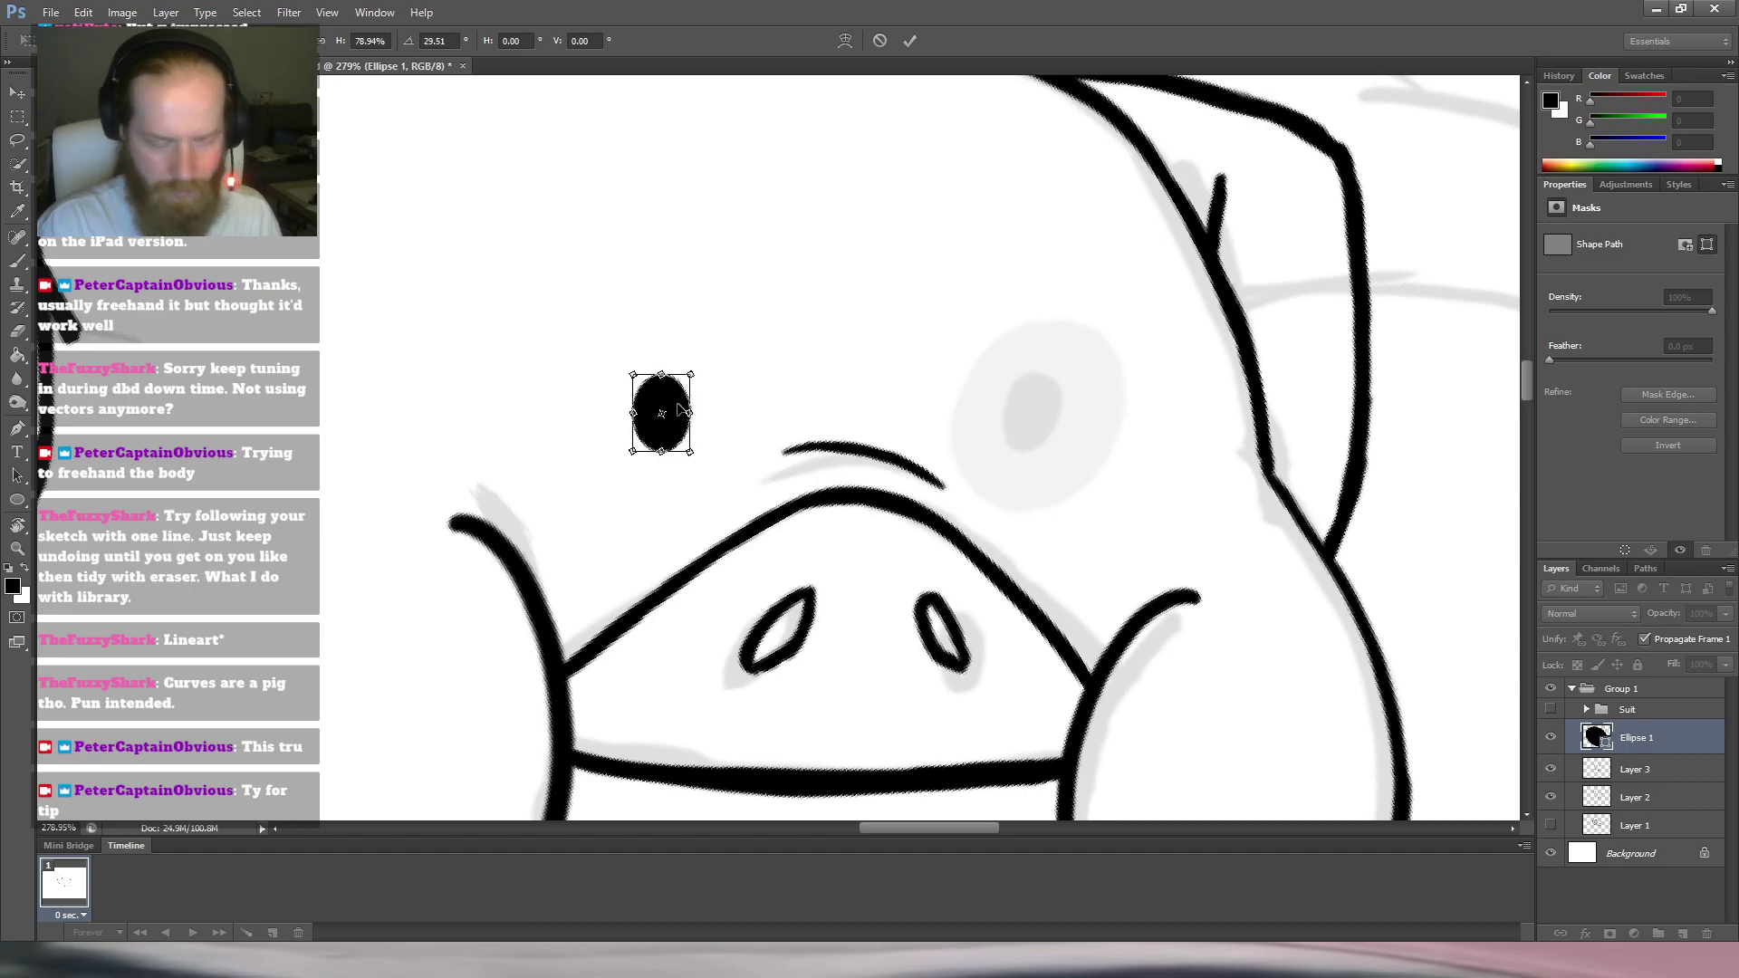
left_click_drag(695, 453, 663, 405)
key("Return")
key("m")
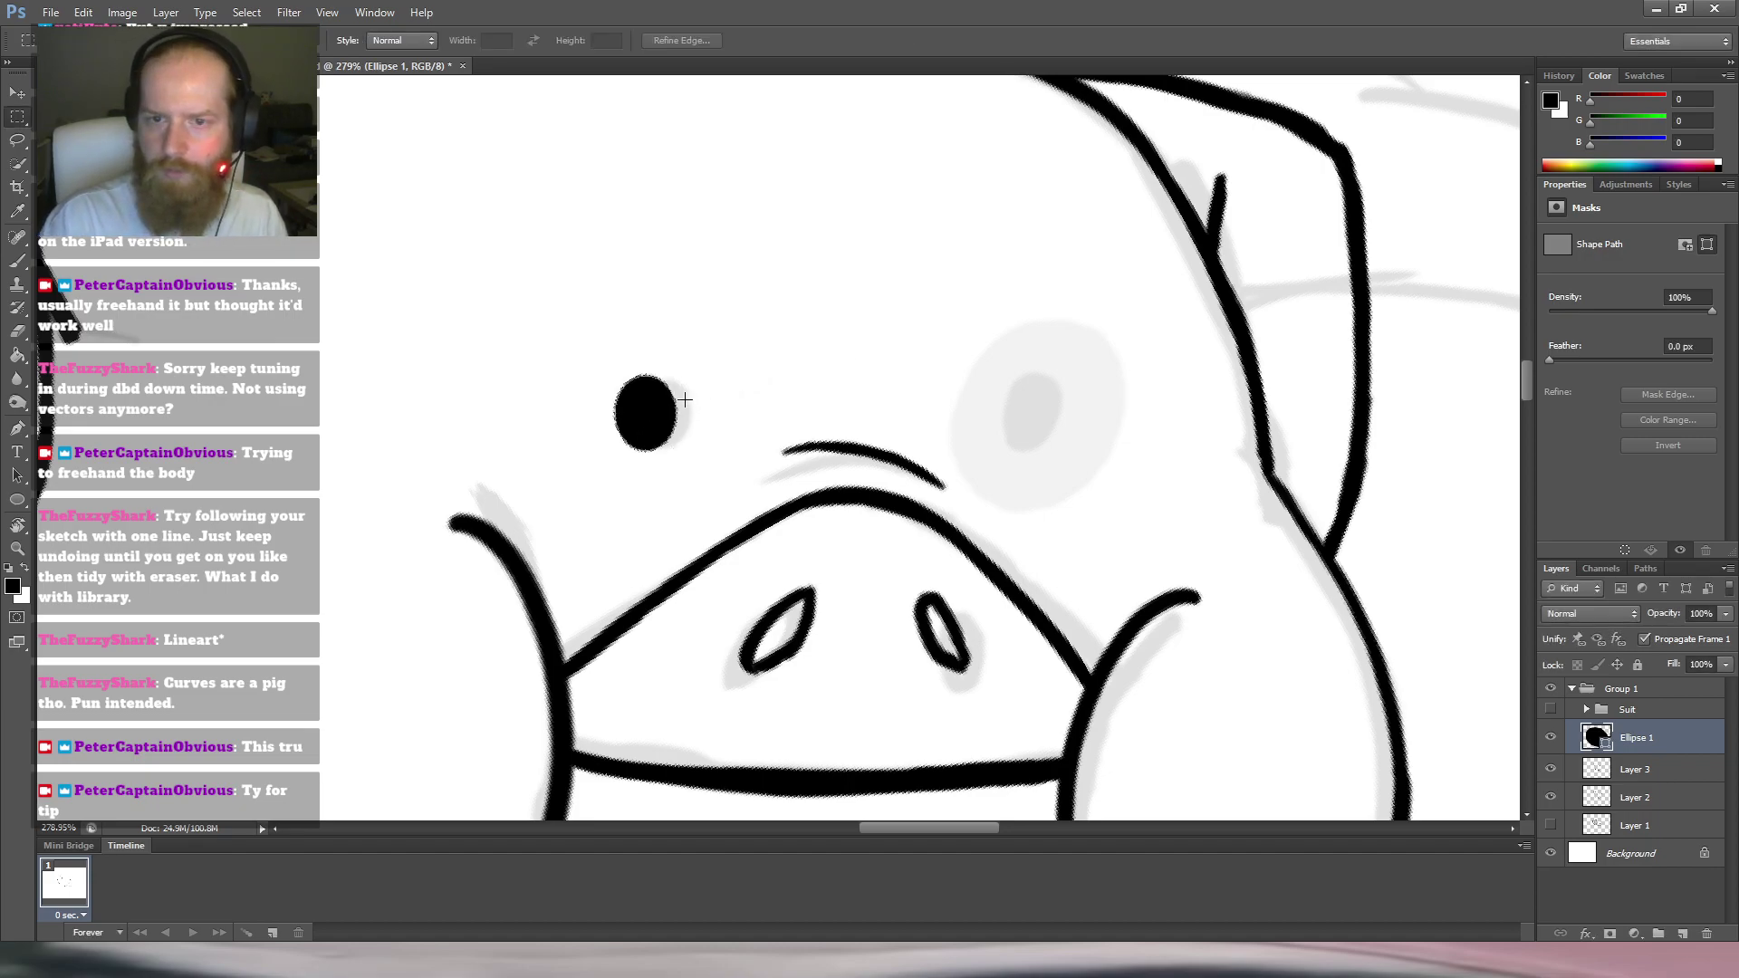
Place a copy of the left pupil over the sketched right pupil and rotate the copy slightly clockwise.
key("v")
left_click_drag(656, 436, 1046, 440)
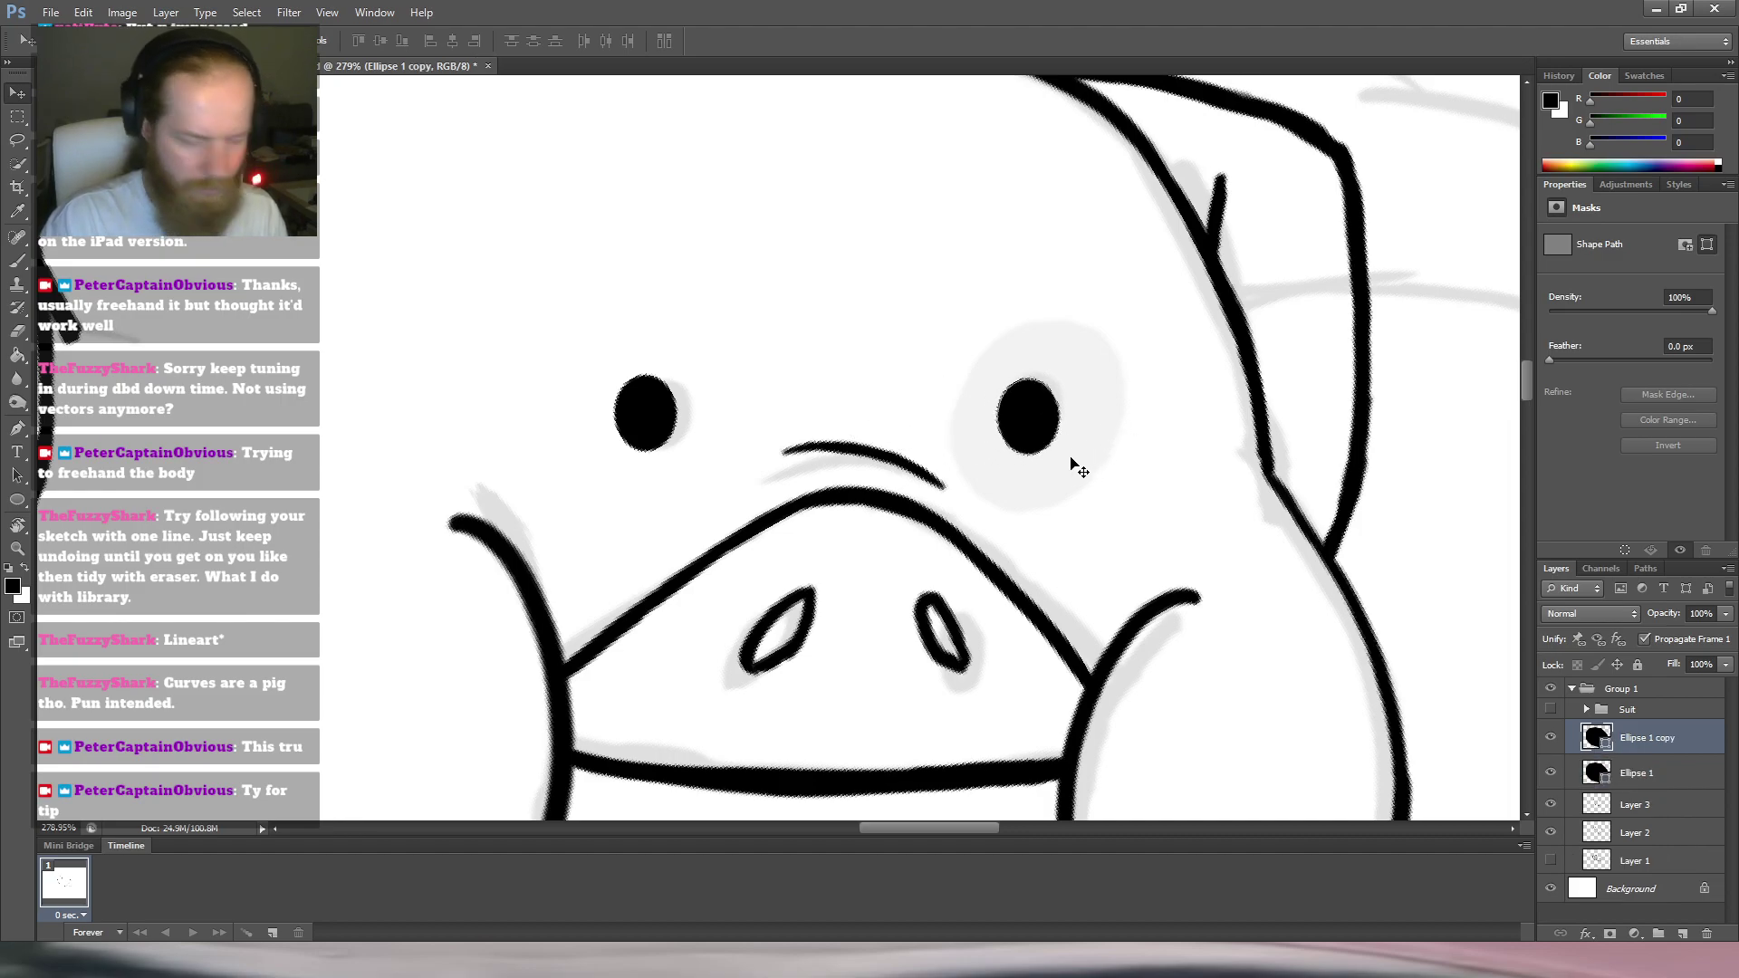
key("m")
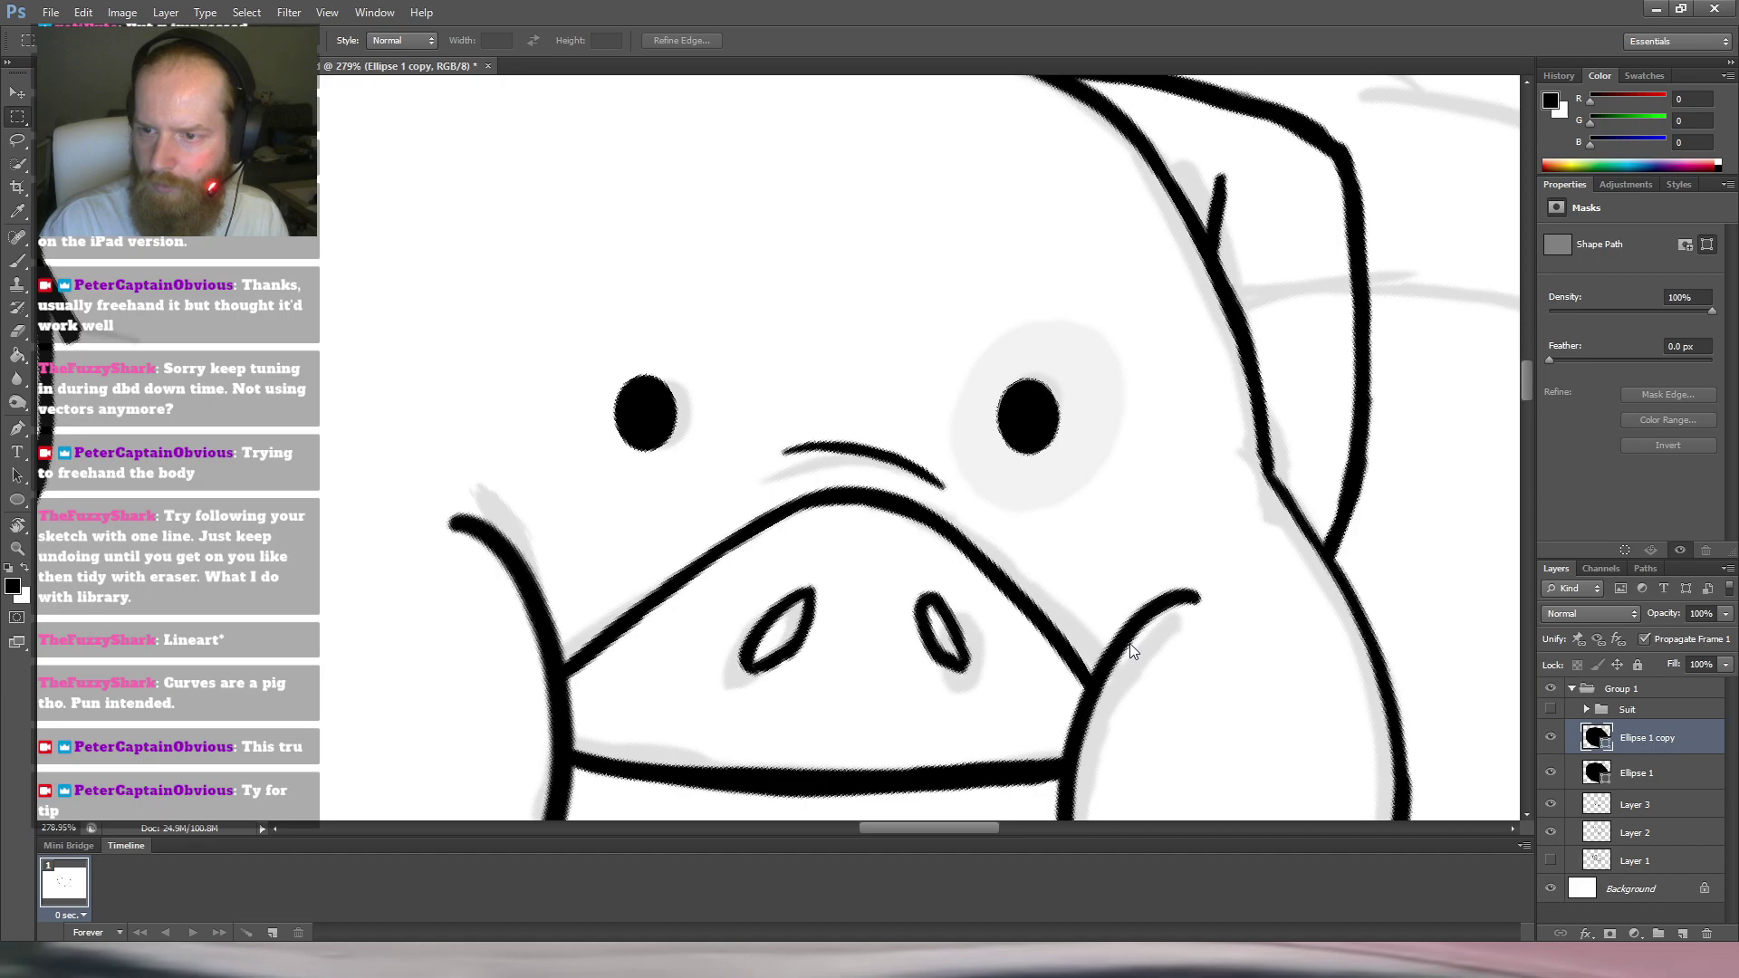
key("ctrl+t")
left_click_drag(1061, 337, 1069, 343)
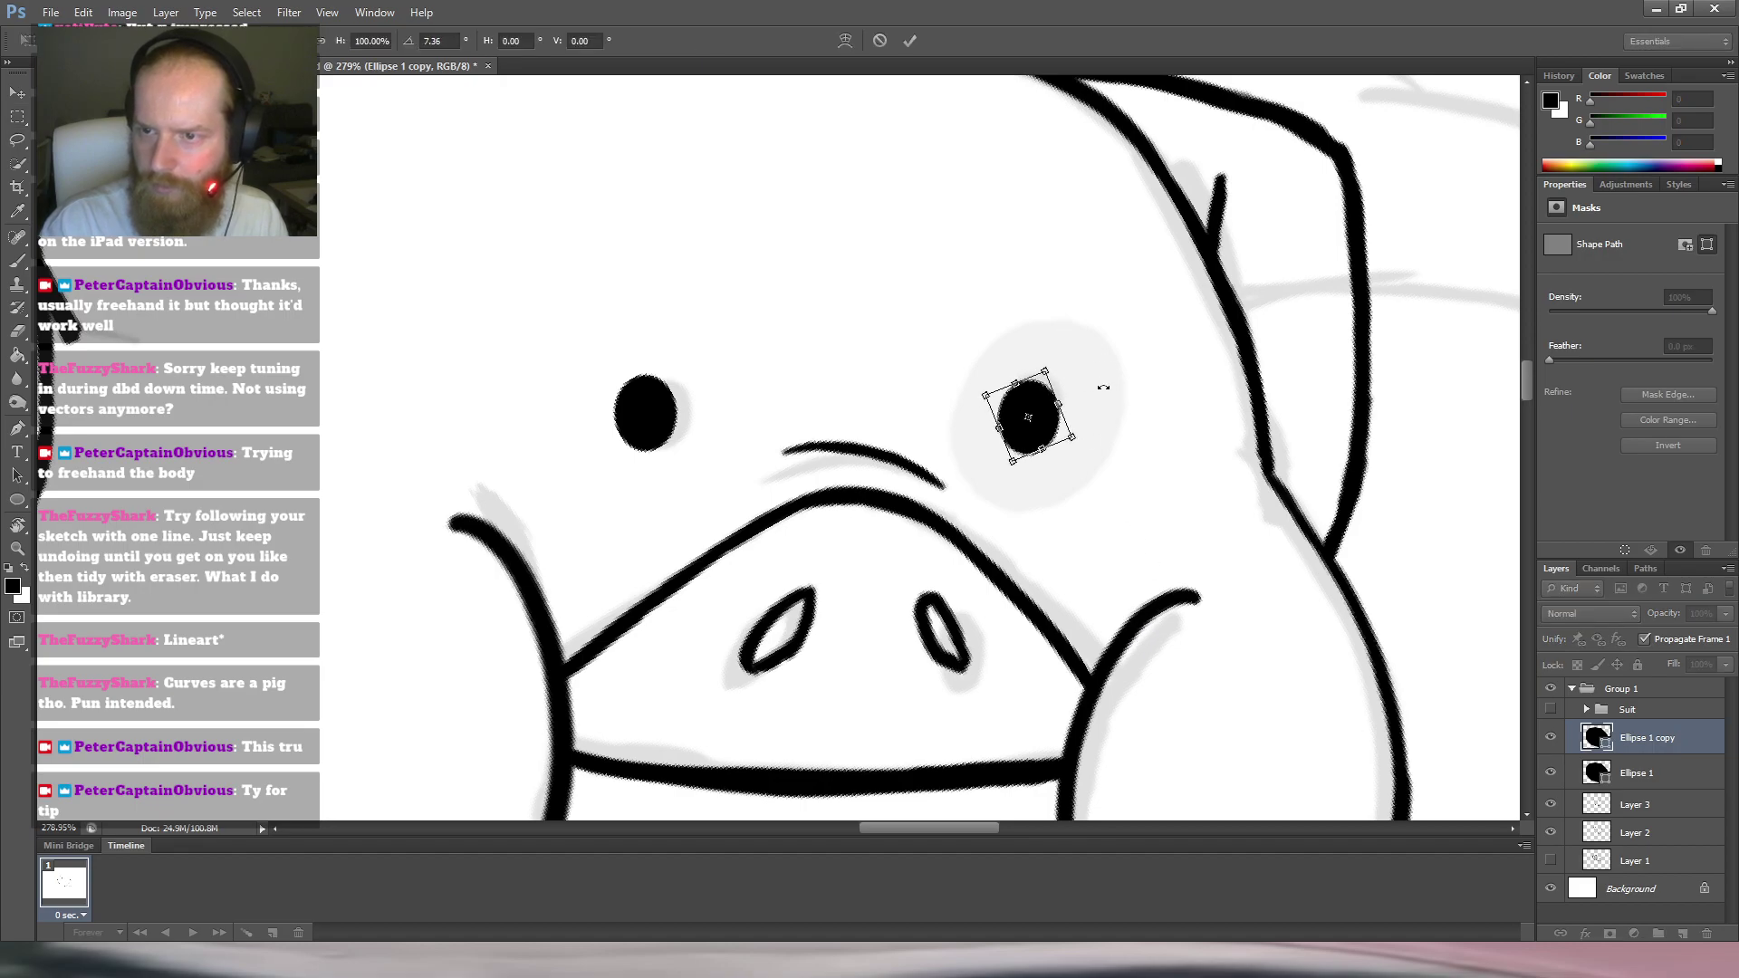
key("Return")
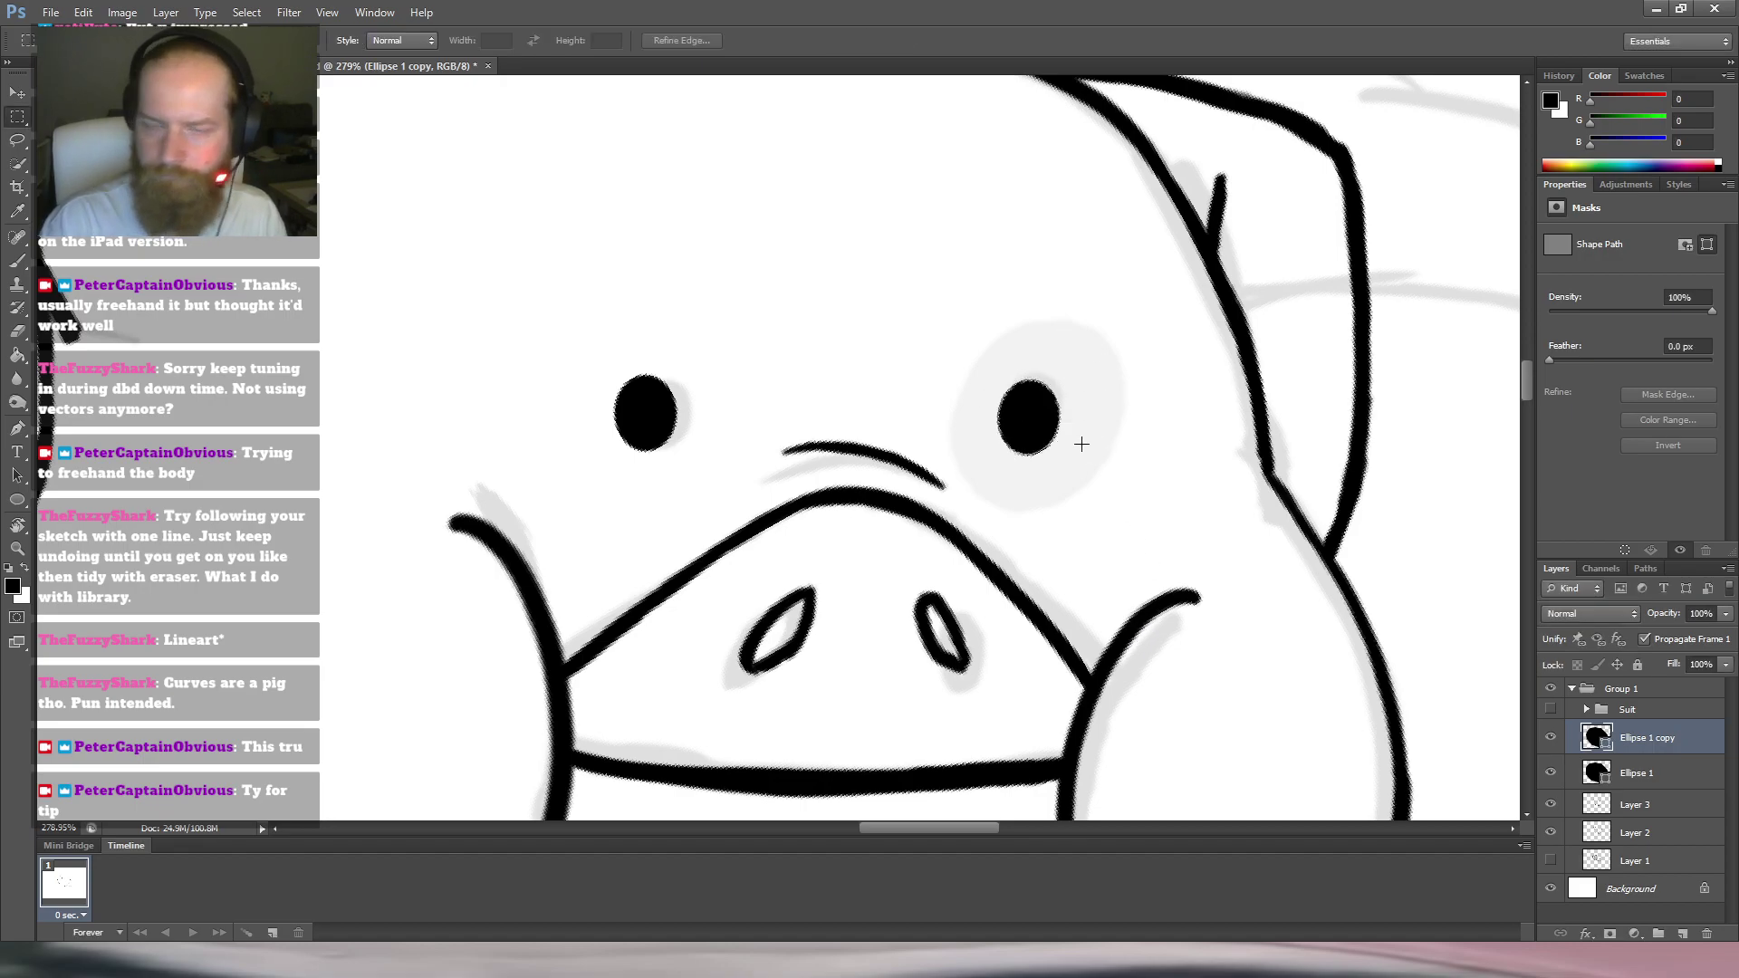
Try outlining the right eye with a thick ellipse ring about 67 px by 80 px, rotated over the sketch, and delete it.
left_click(19, 501)
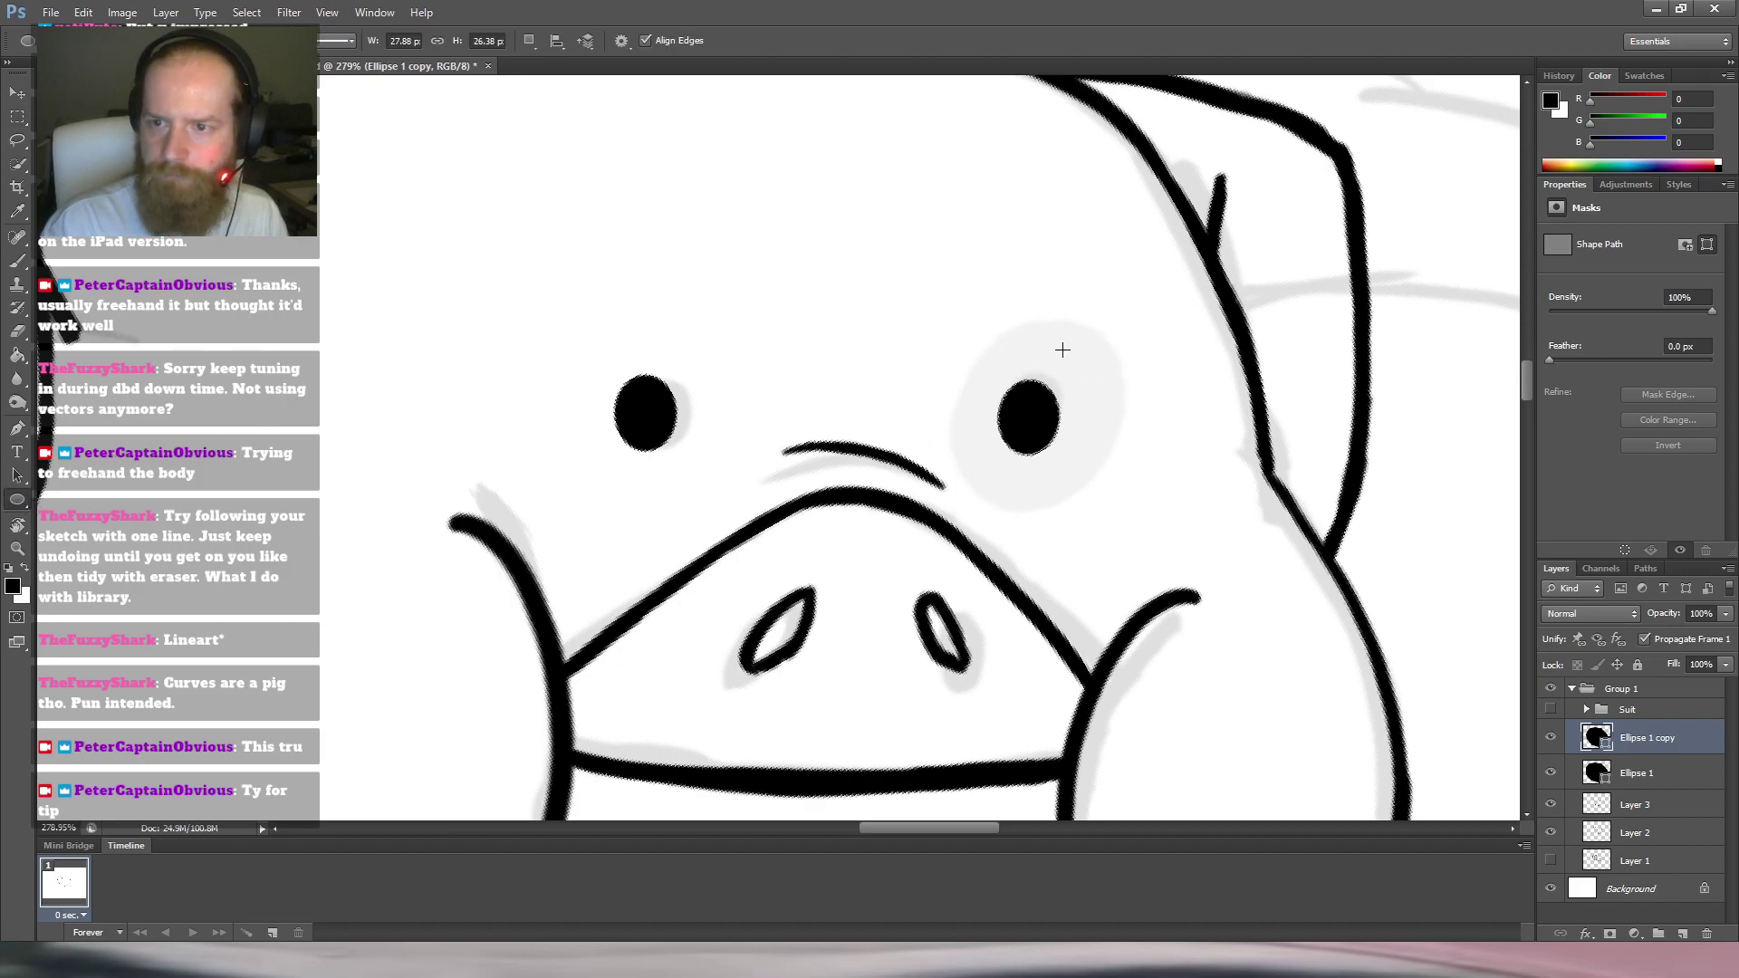
left_click_drag(1116, 336, 1023, 577)
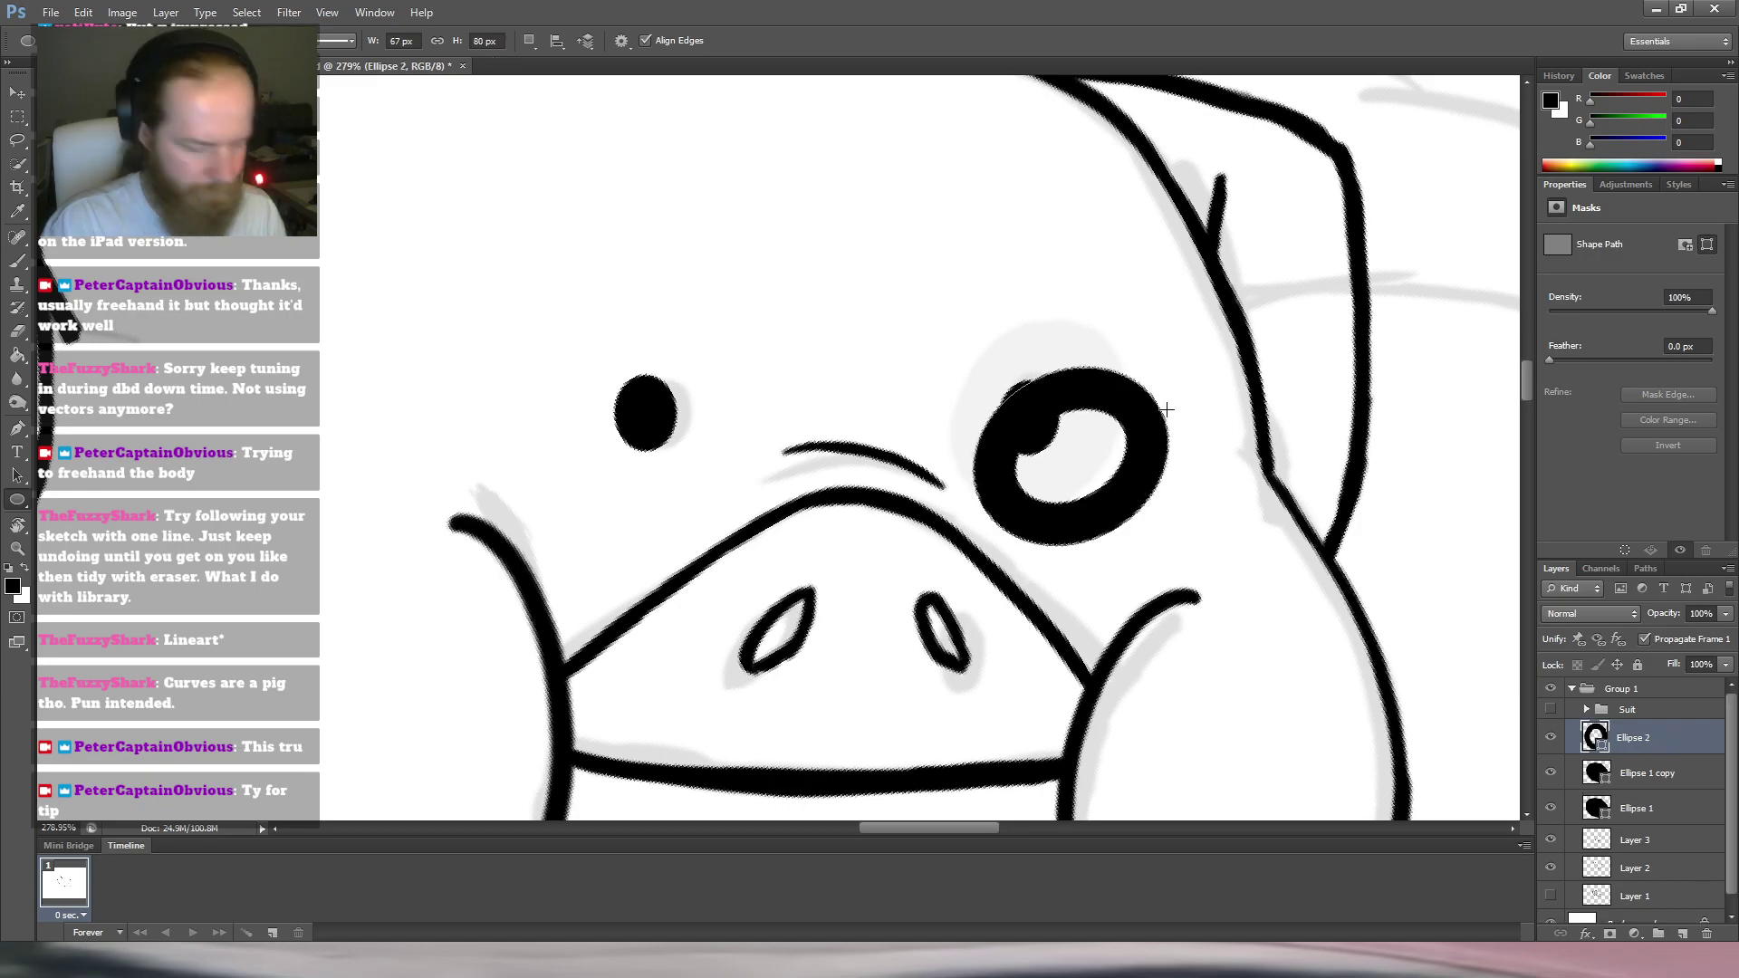
key("m")
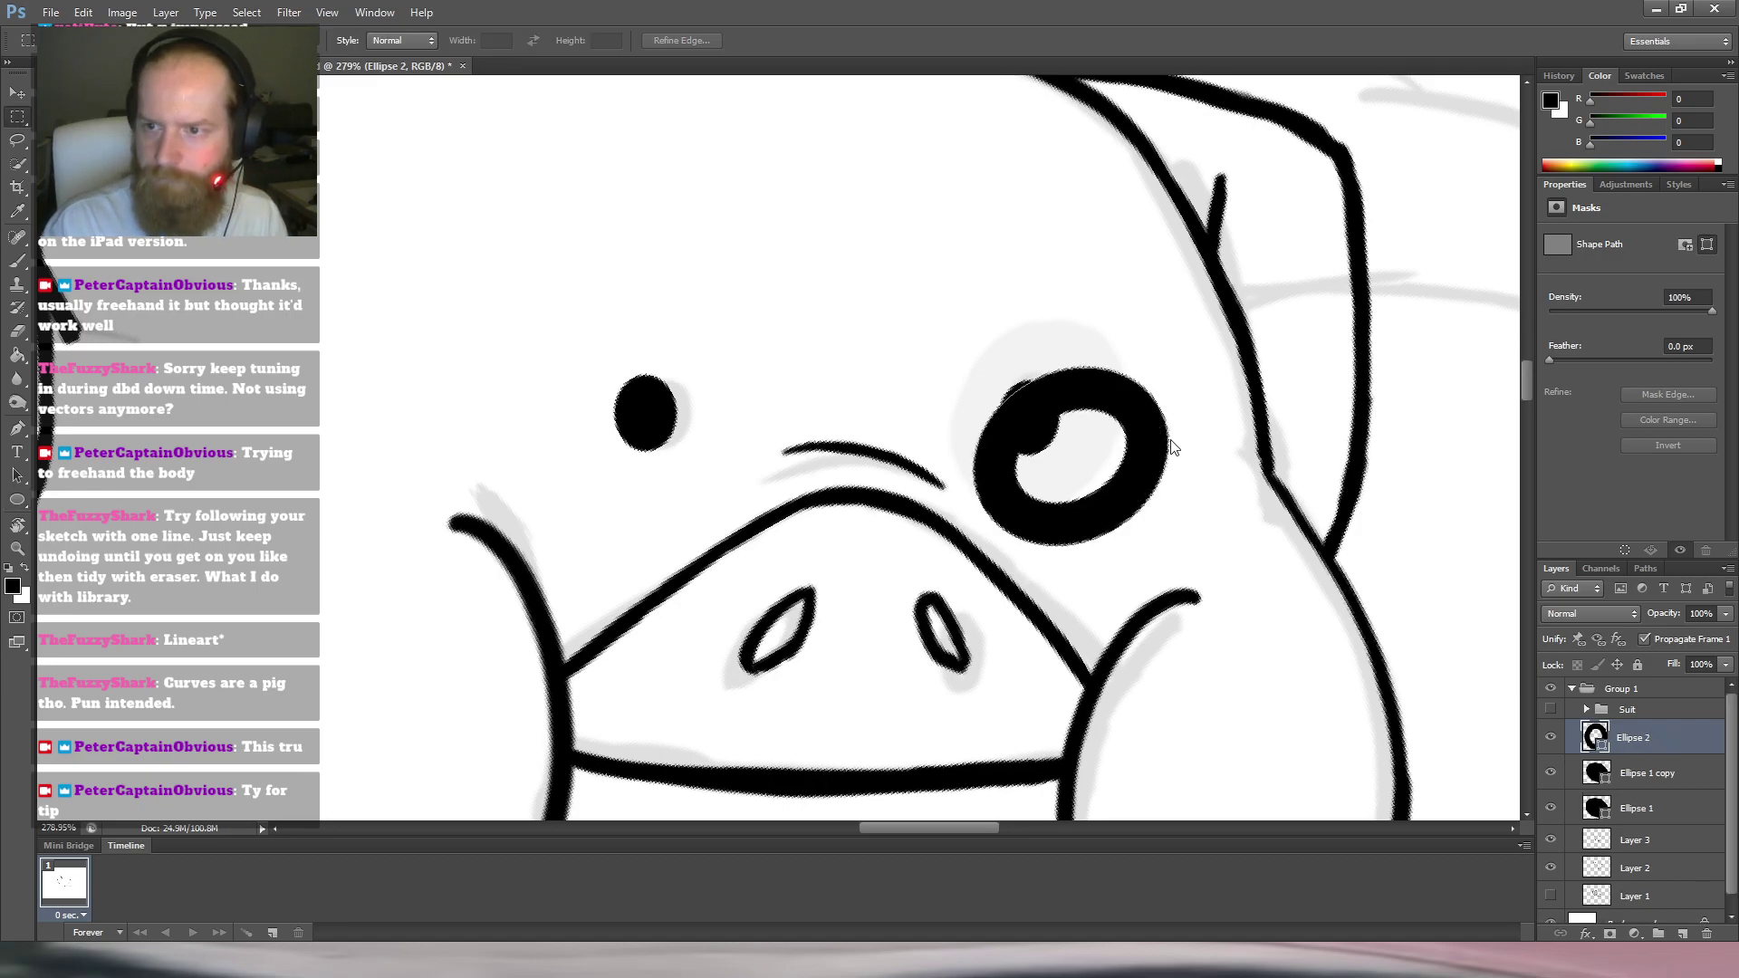
key("ctrl+t")
left_click_drag(1111, 260, 1022, 249)
left_click_drag(1122, 433, 1097, 397)
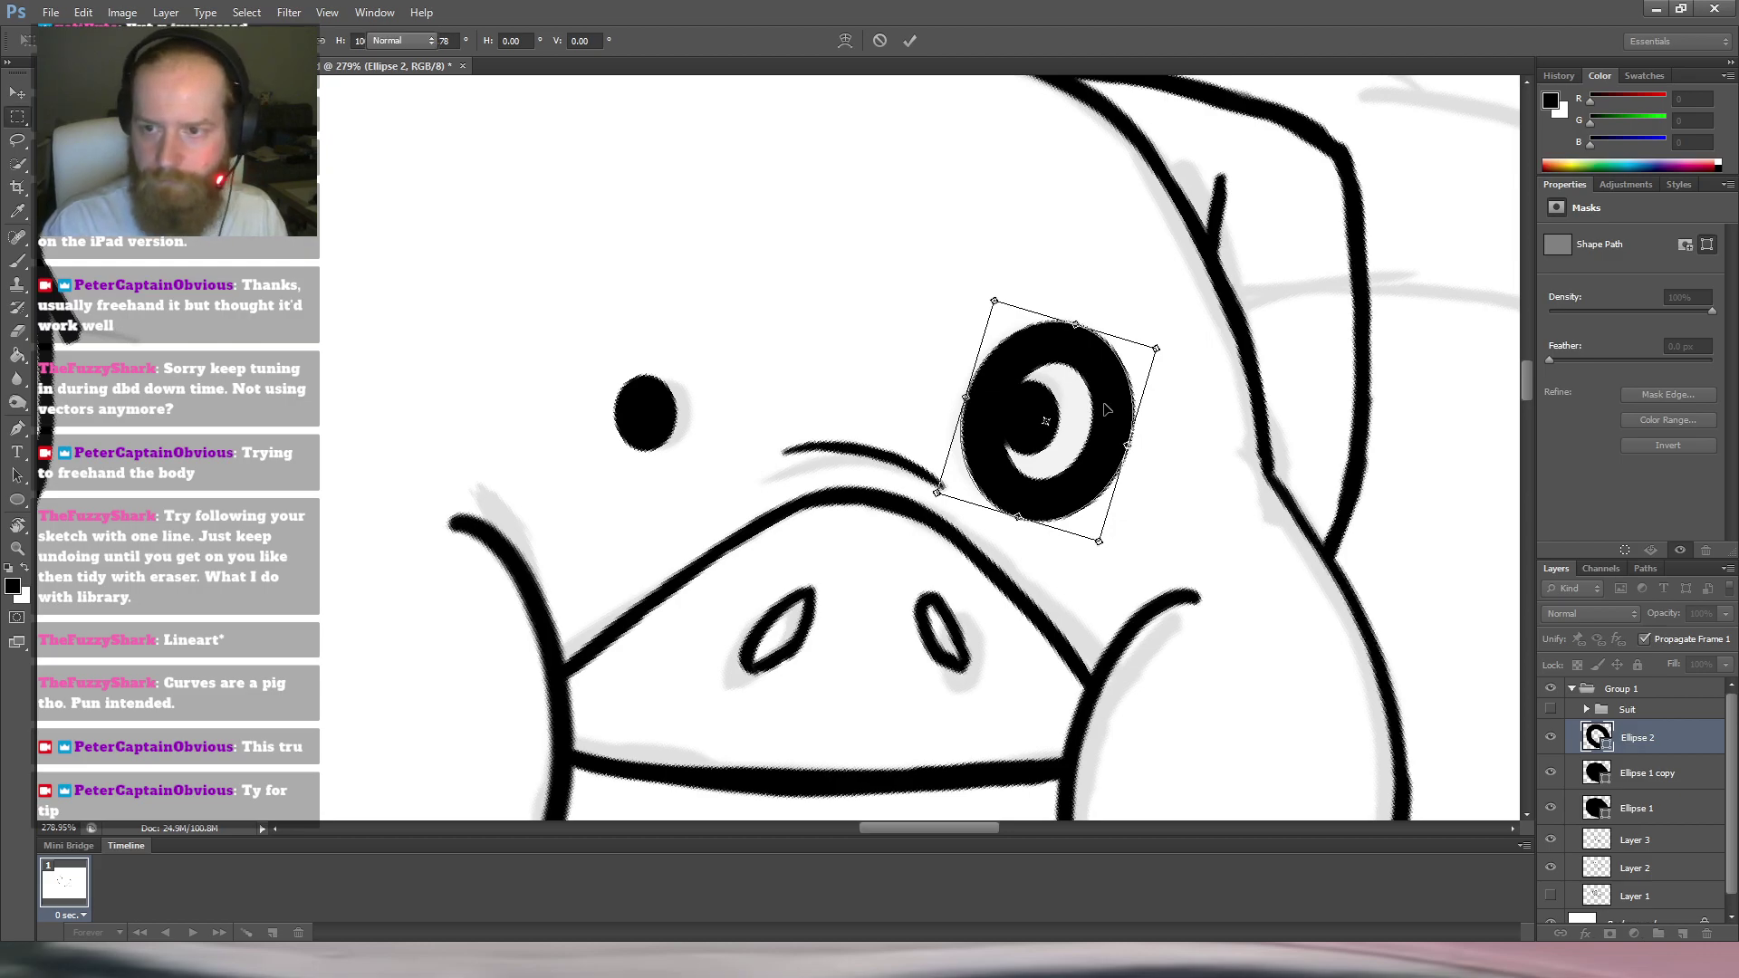
key("Return")
key("Delete")
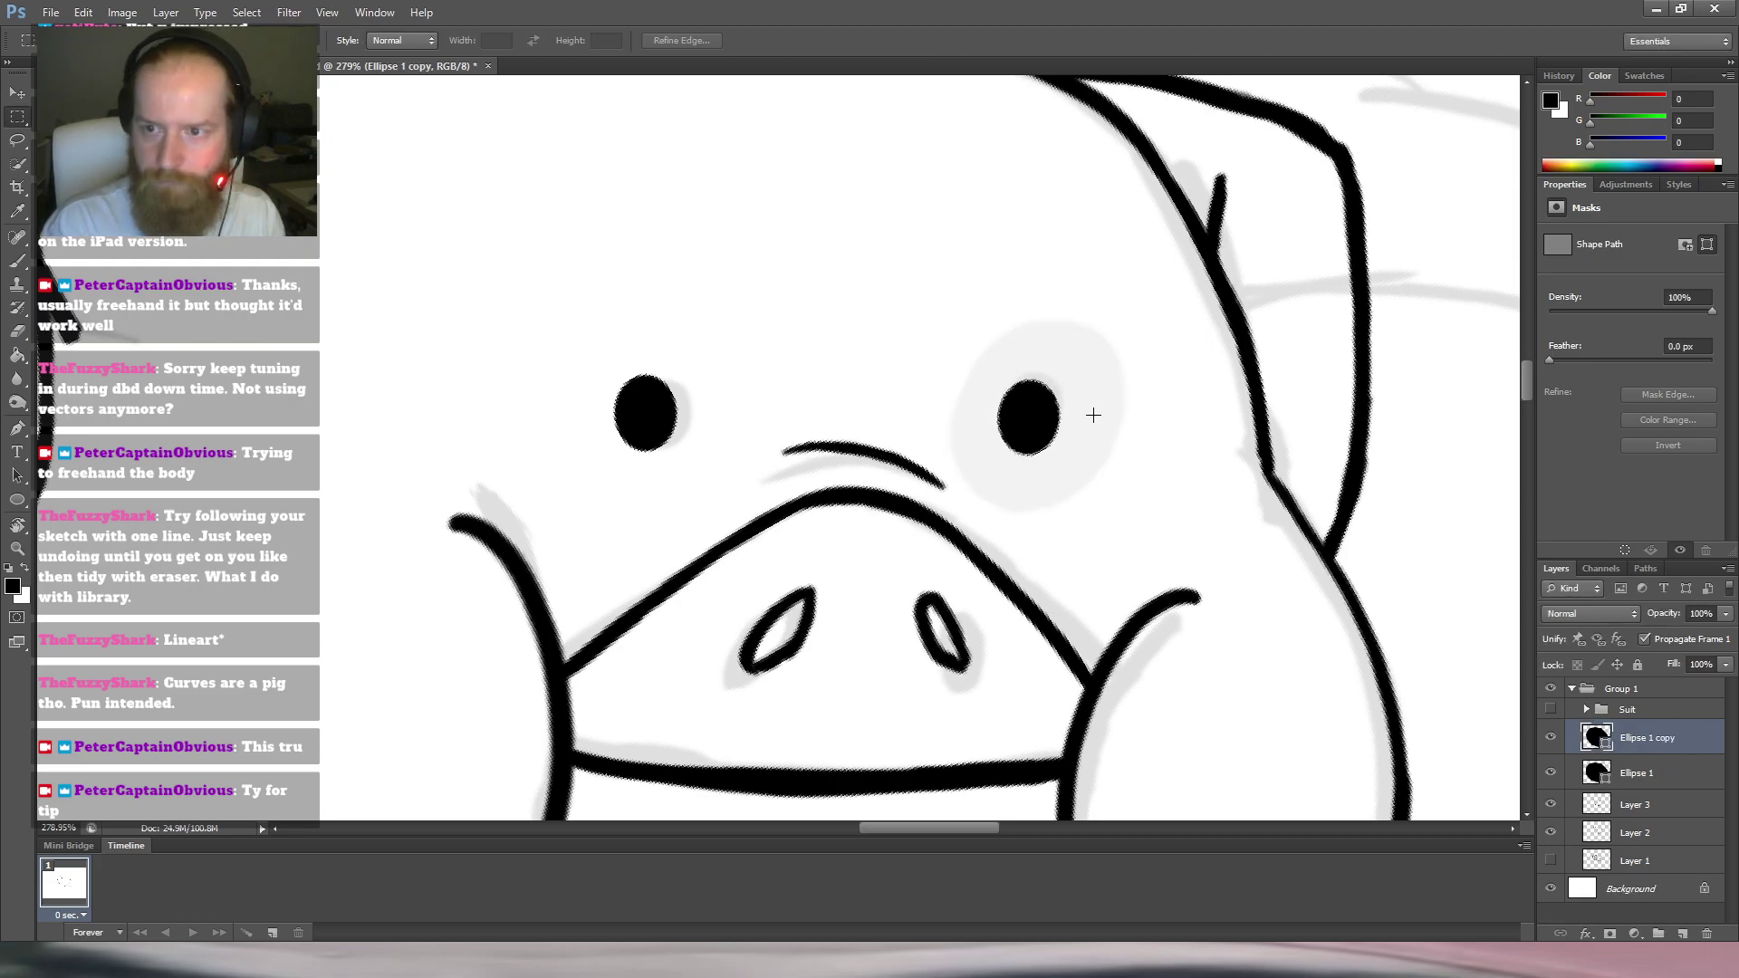
Draw a filled black ellipse about 69 px by 67 px beside the sketched right eye.
left_click(29, 493)
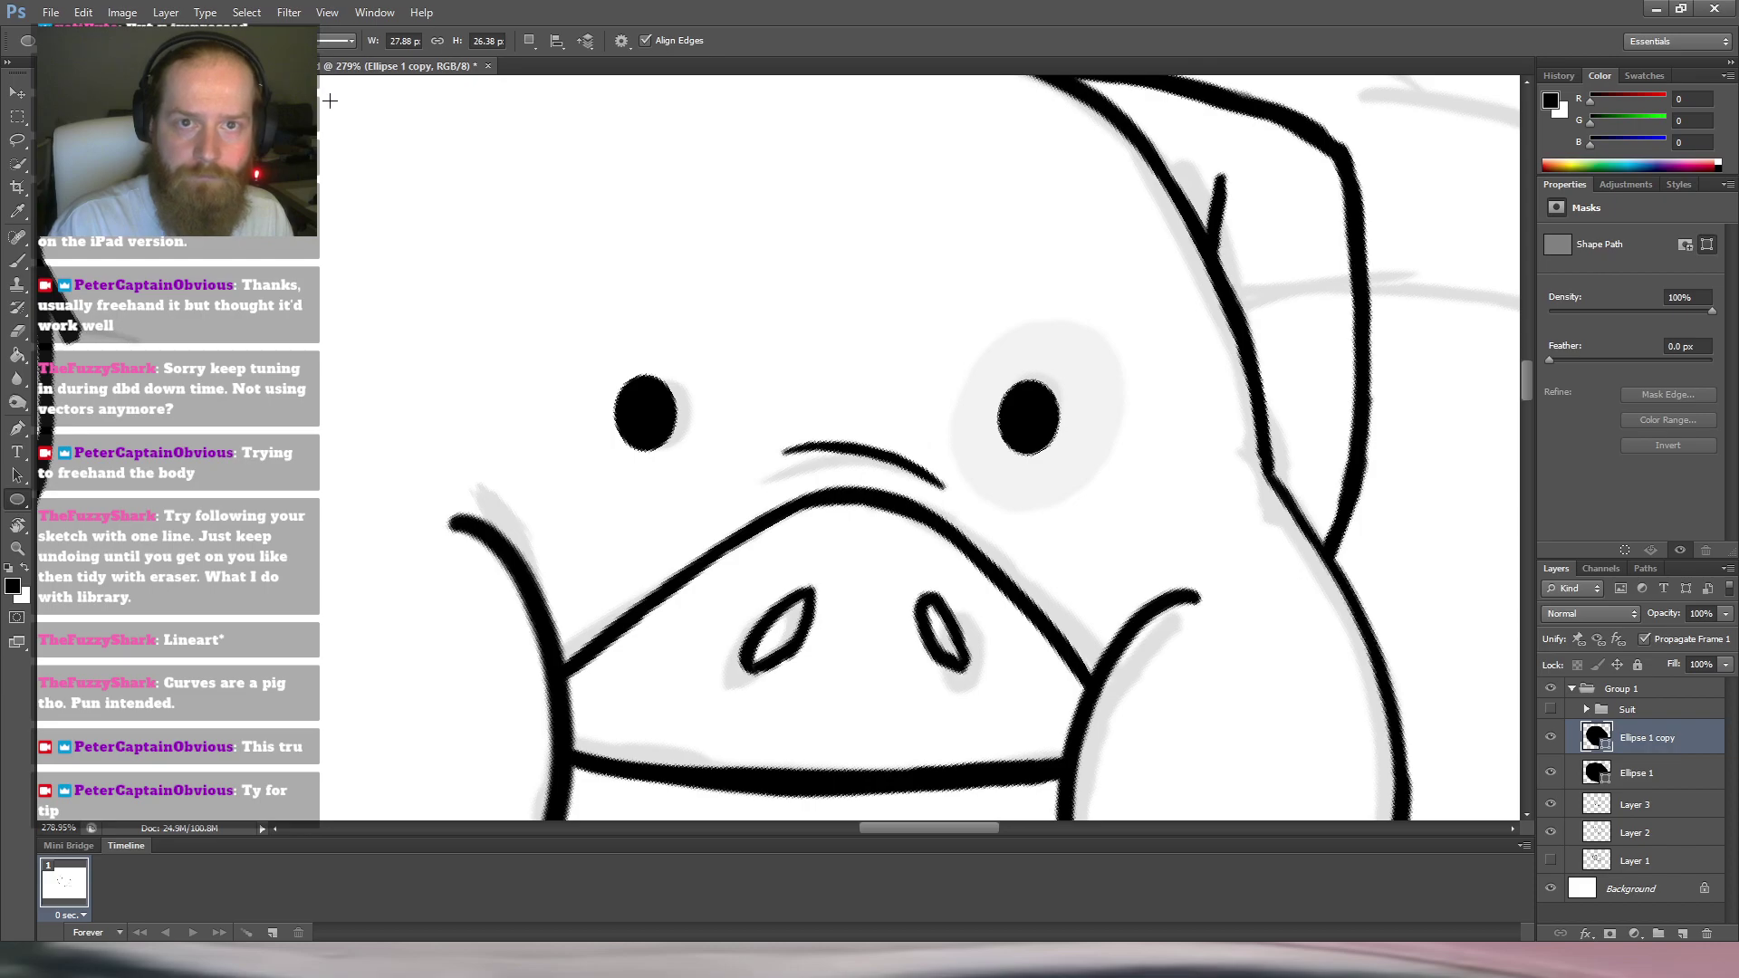
left_click_drag(985, 319, 962, 544)
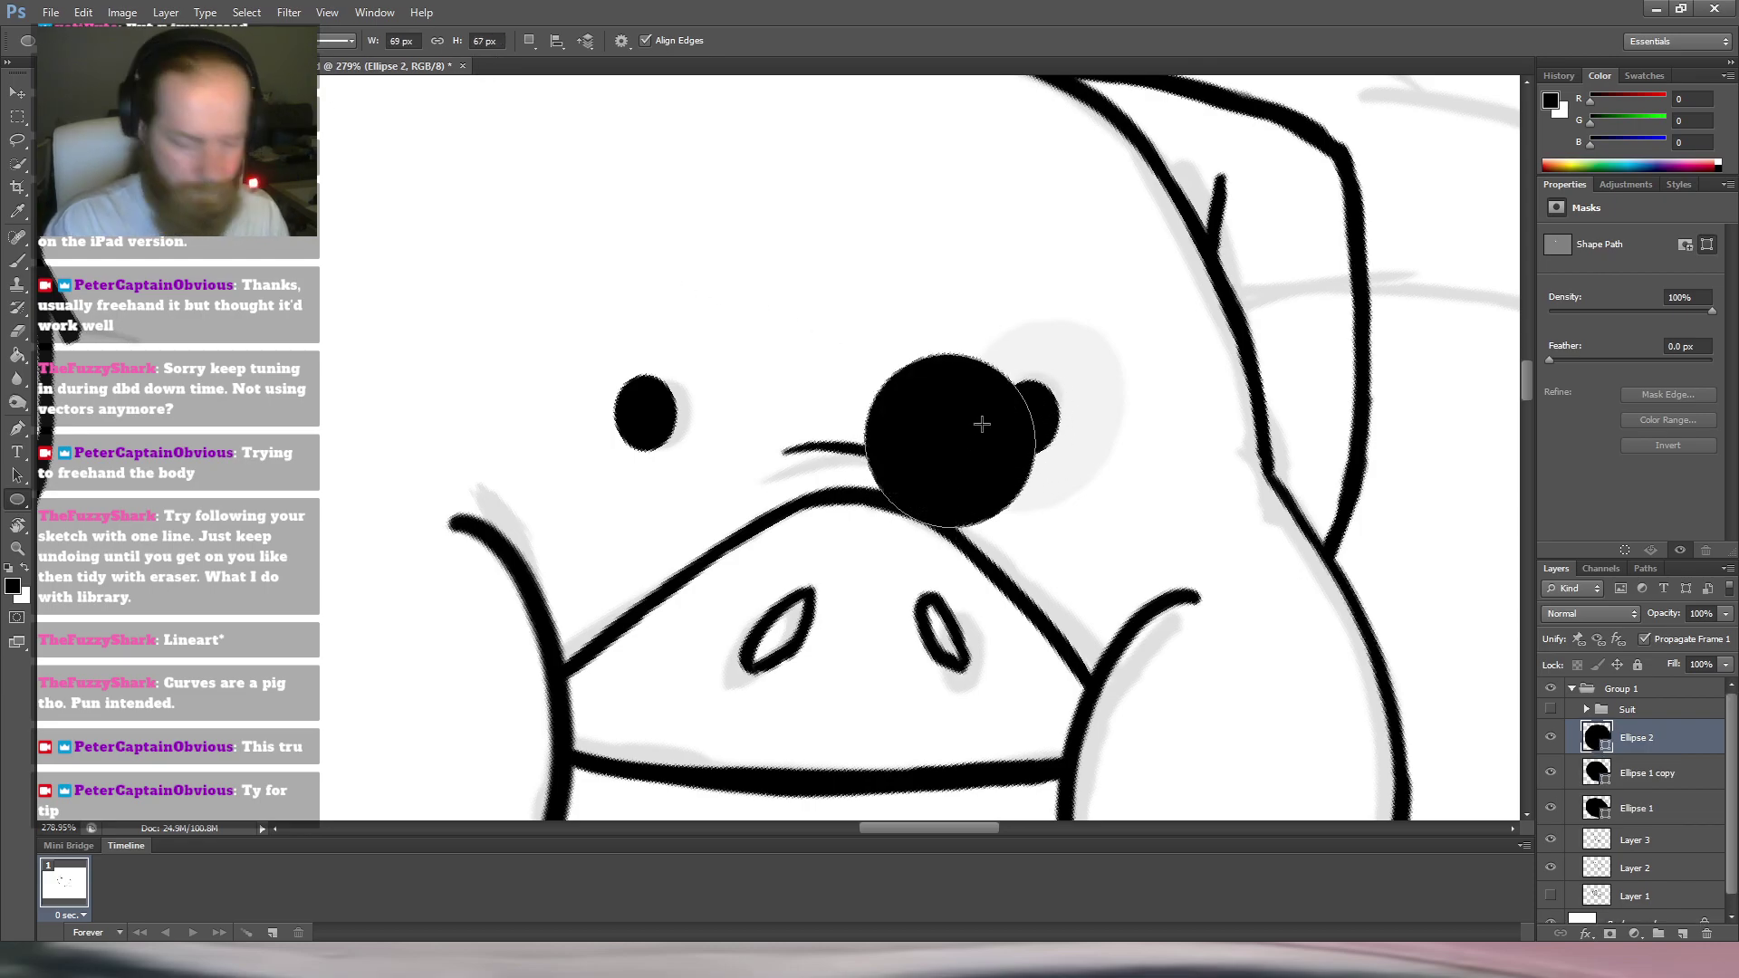
key("m")
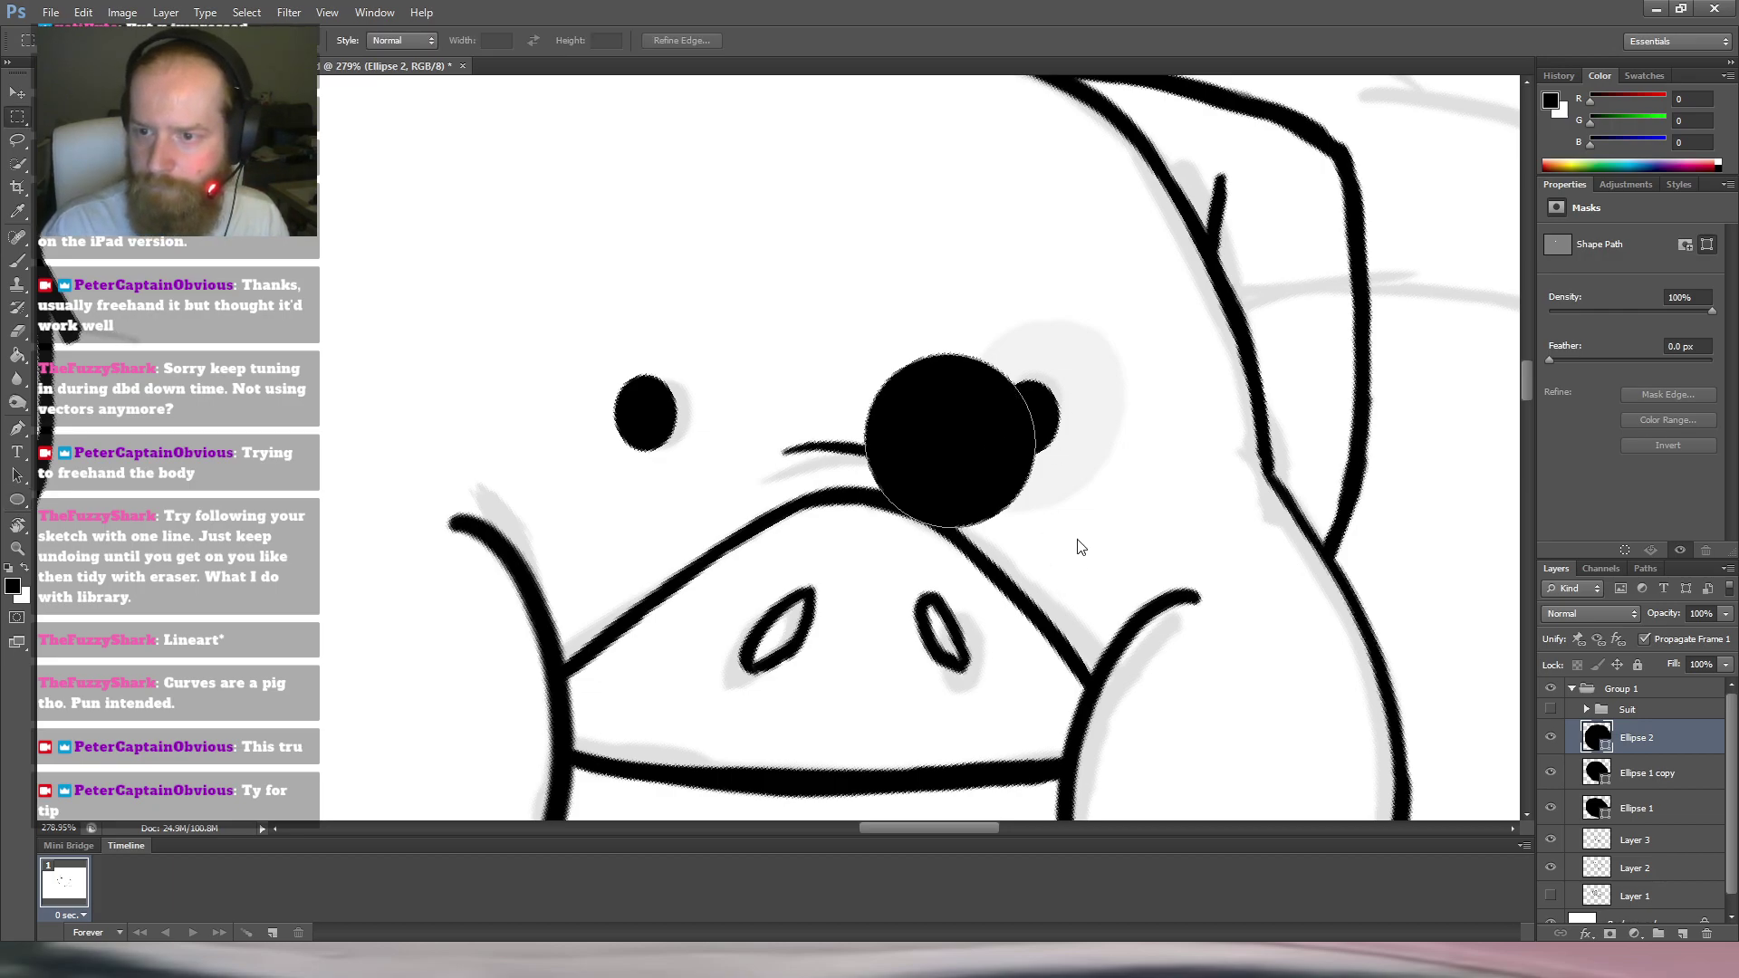
Move, rotate and resize the large ellipse over the sketched right eye, and set its layer opacity to 49%.
key("ctrl+t")
left_click_drag(1021, 420, 1107, 392)
left_click_drag(1067, 295, 1084, 282)
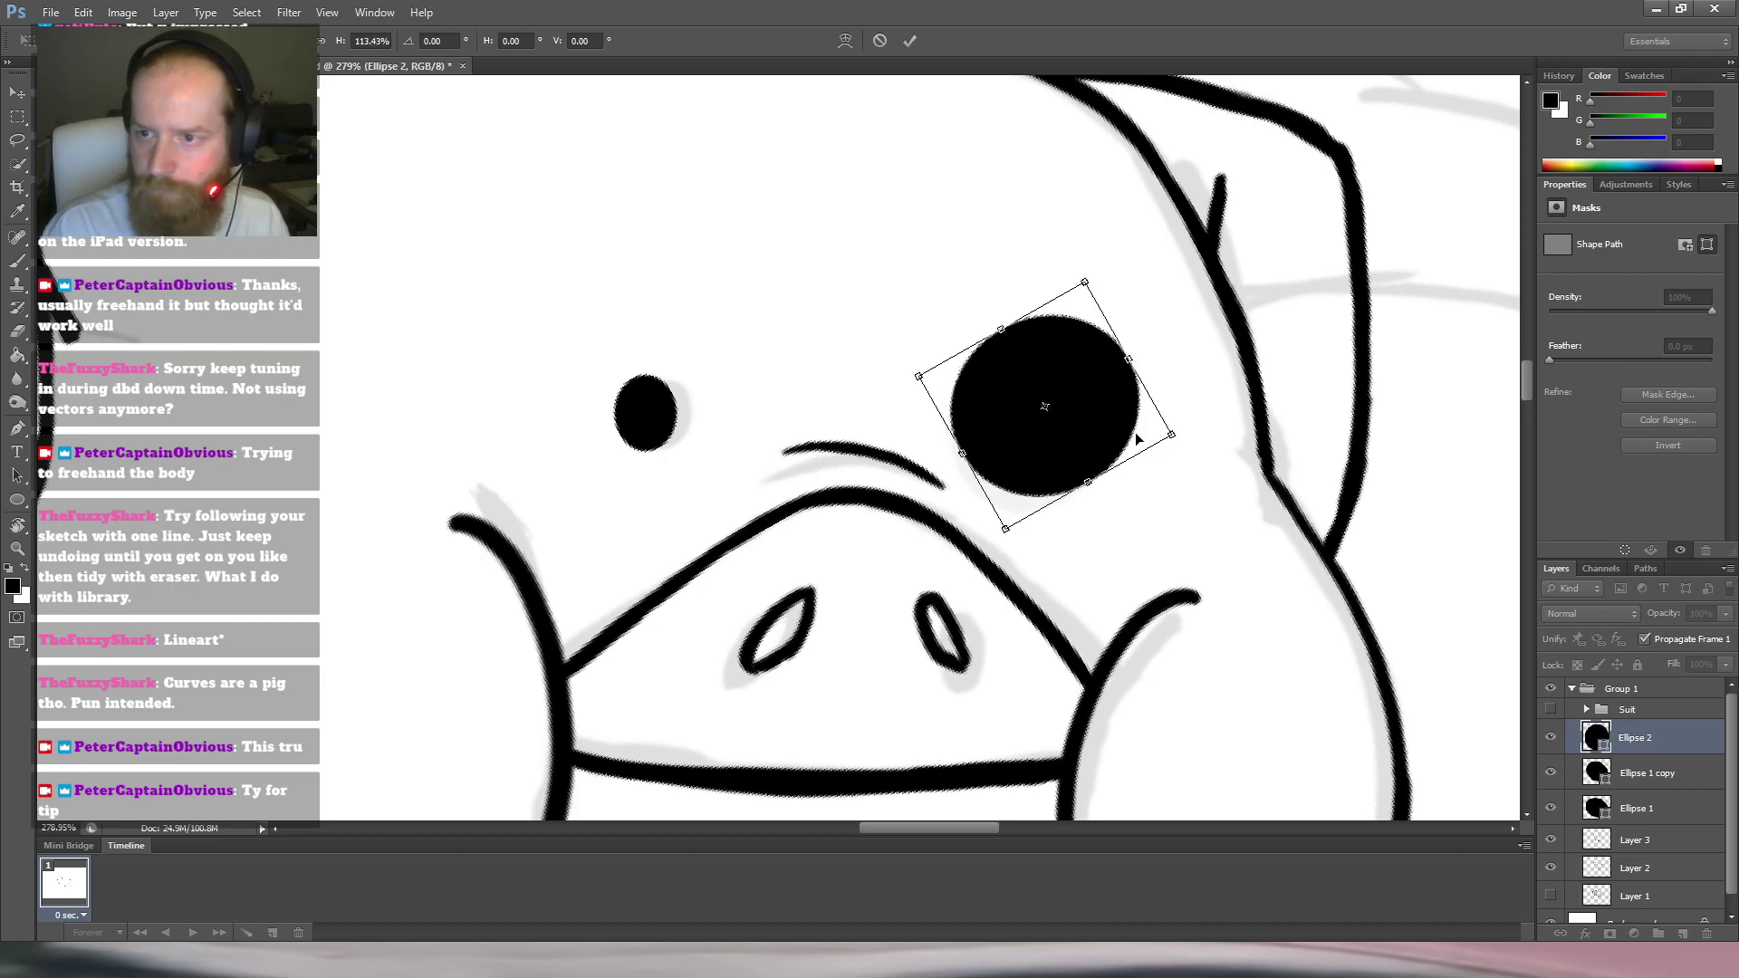
left_click_drag(1172, 434, 1155, 439)
left_click_drag(1075, 482, 1083, 435)
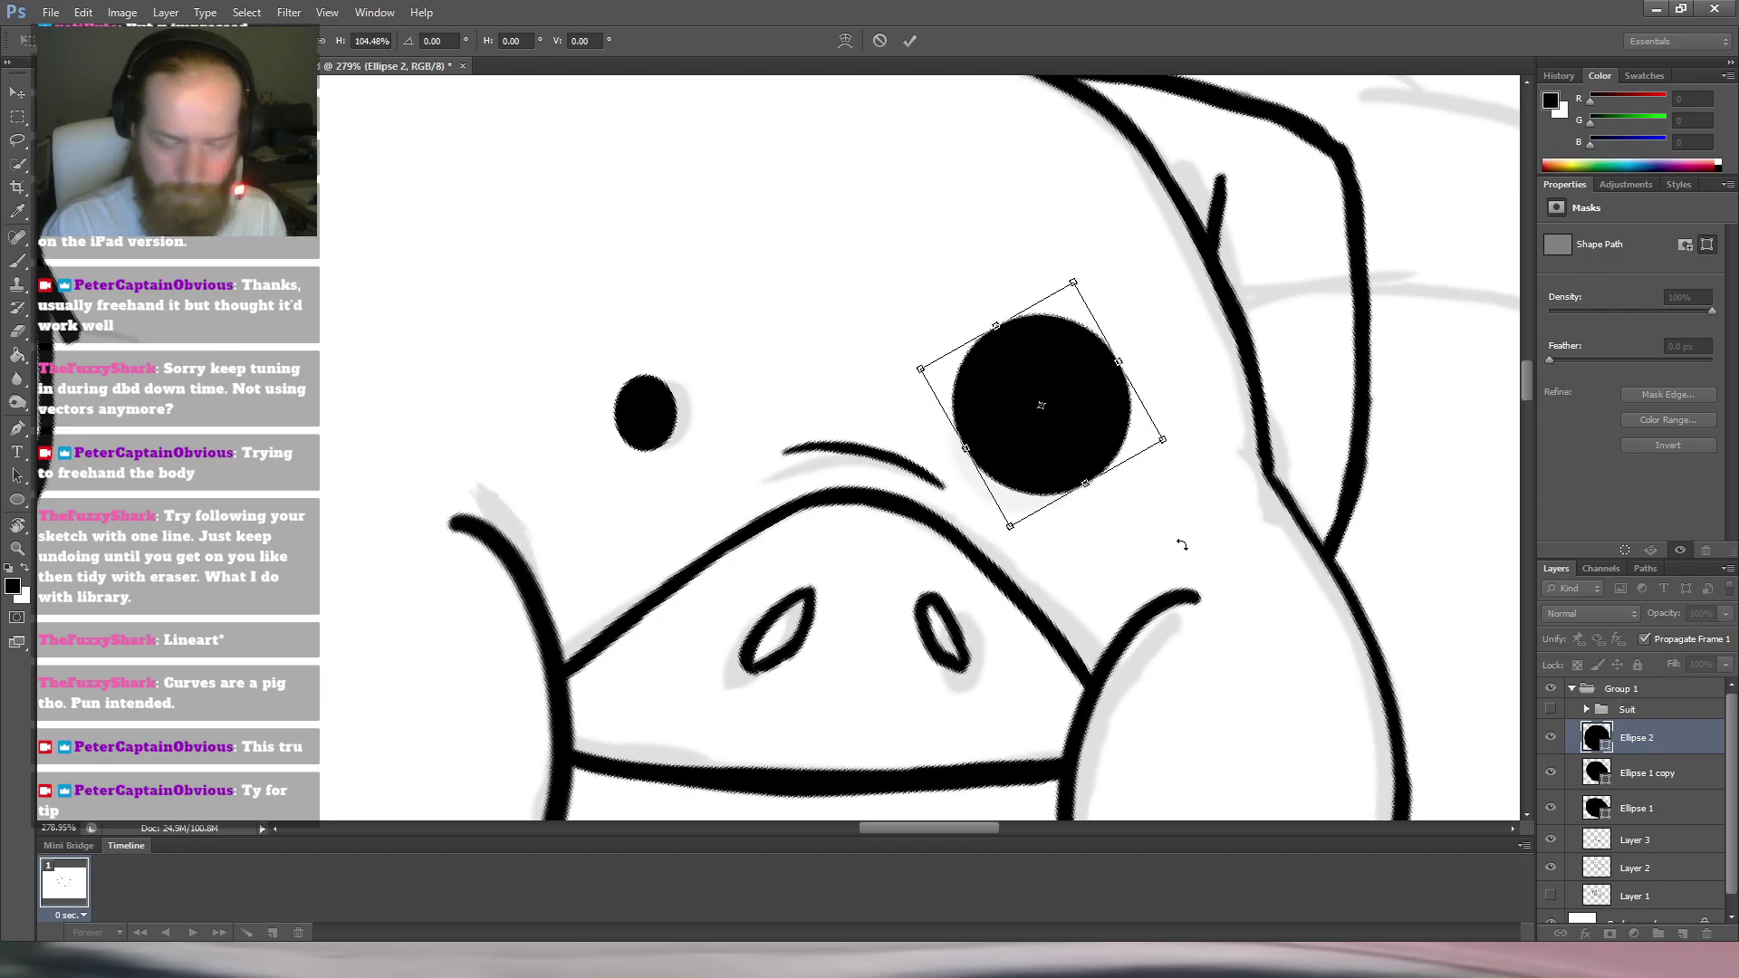
key("Return")
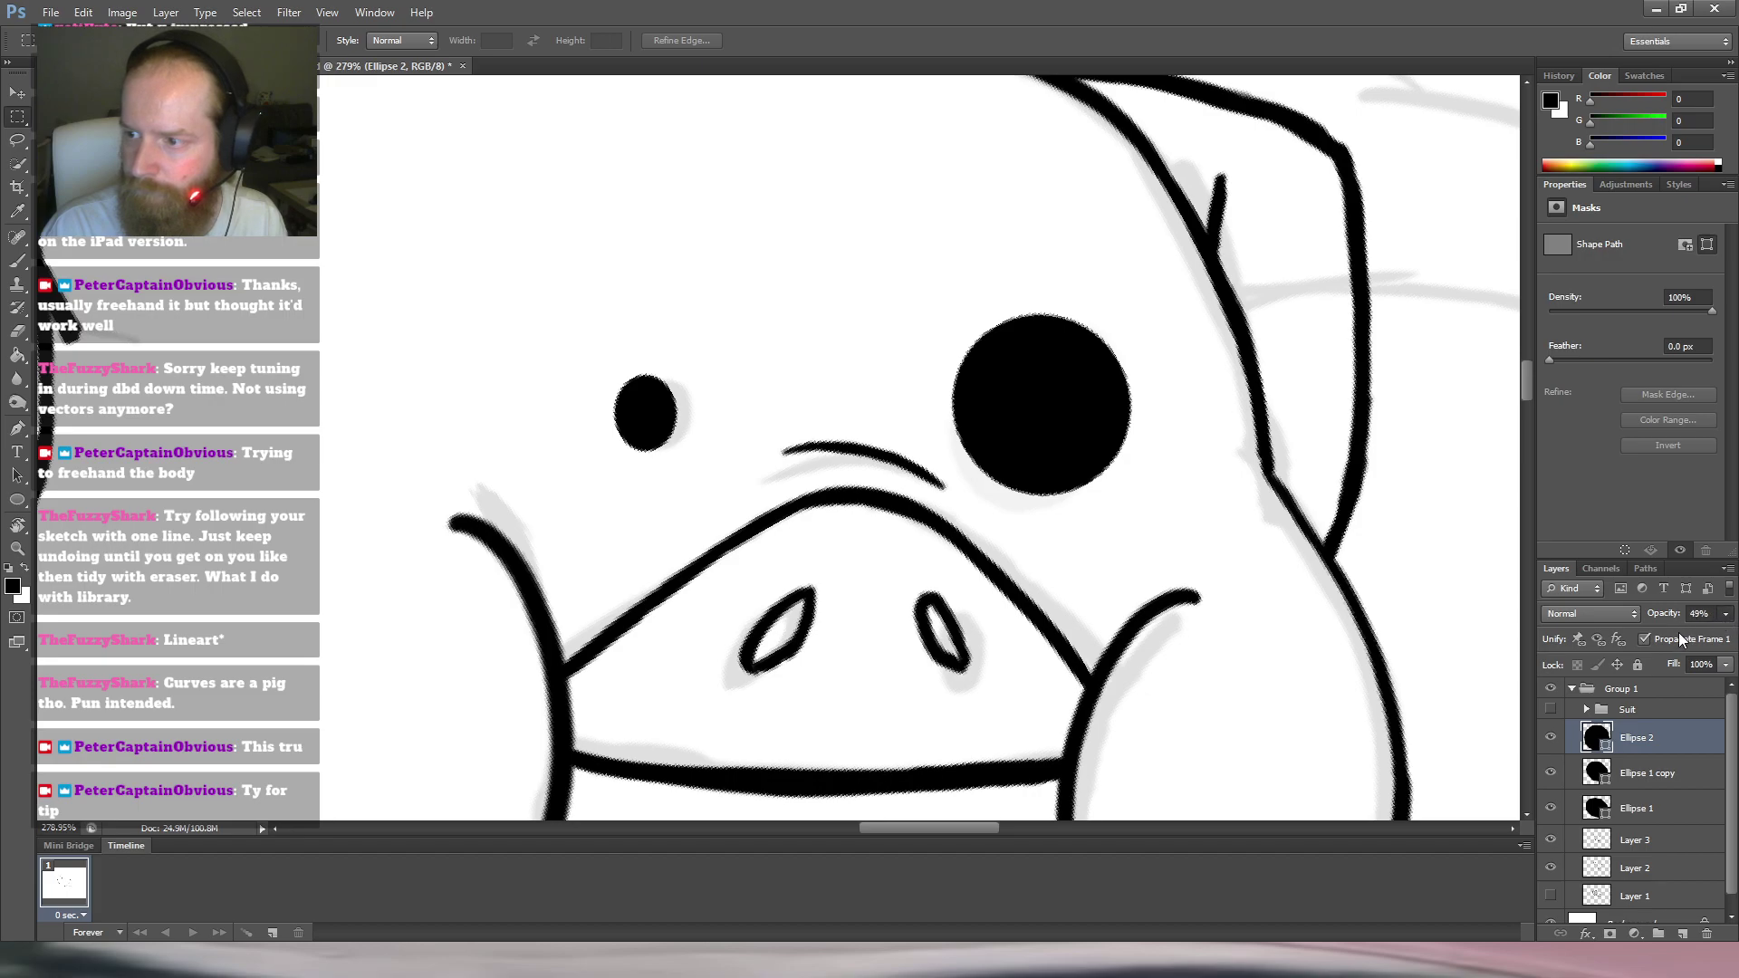
left_click(1644, 637)
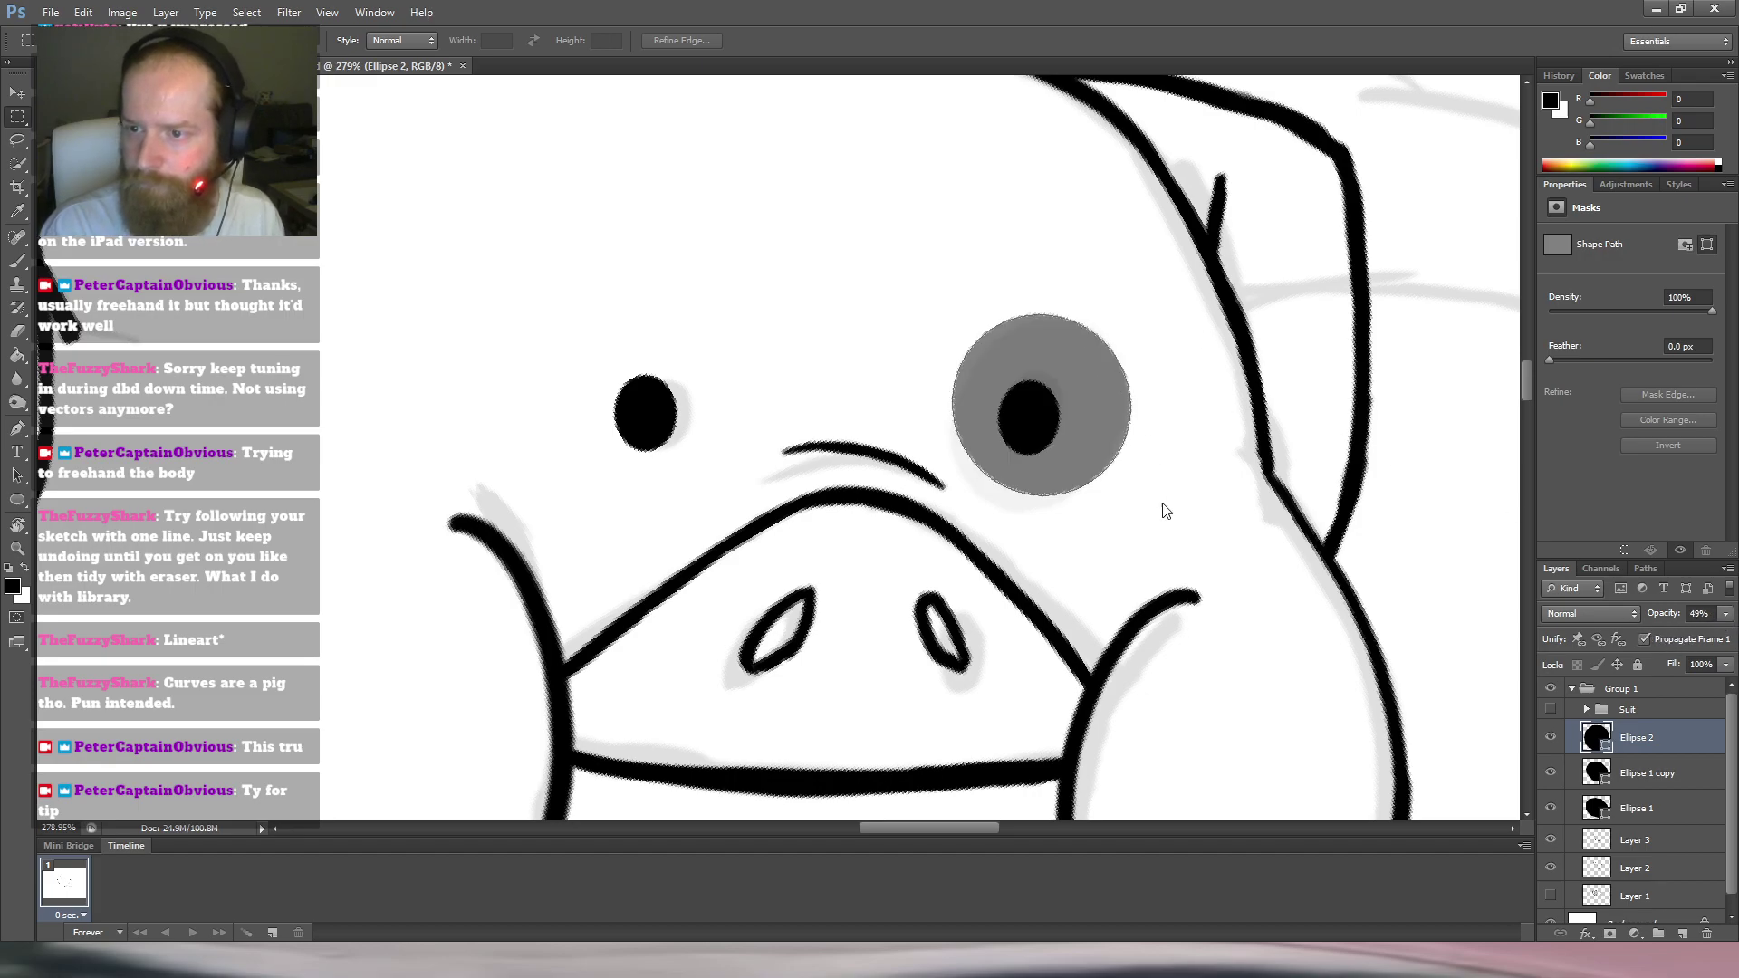
Try to warp the large ellipse's lower edge toward the sketched right eye, and undo the warp.
key("ctrl+t")
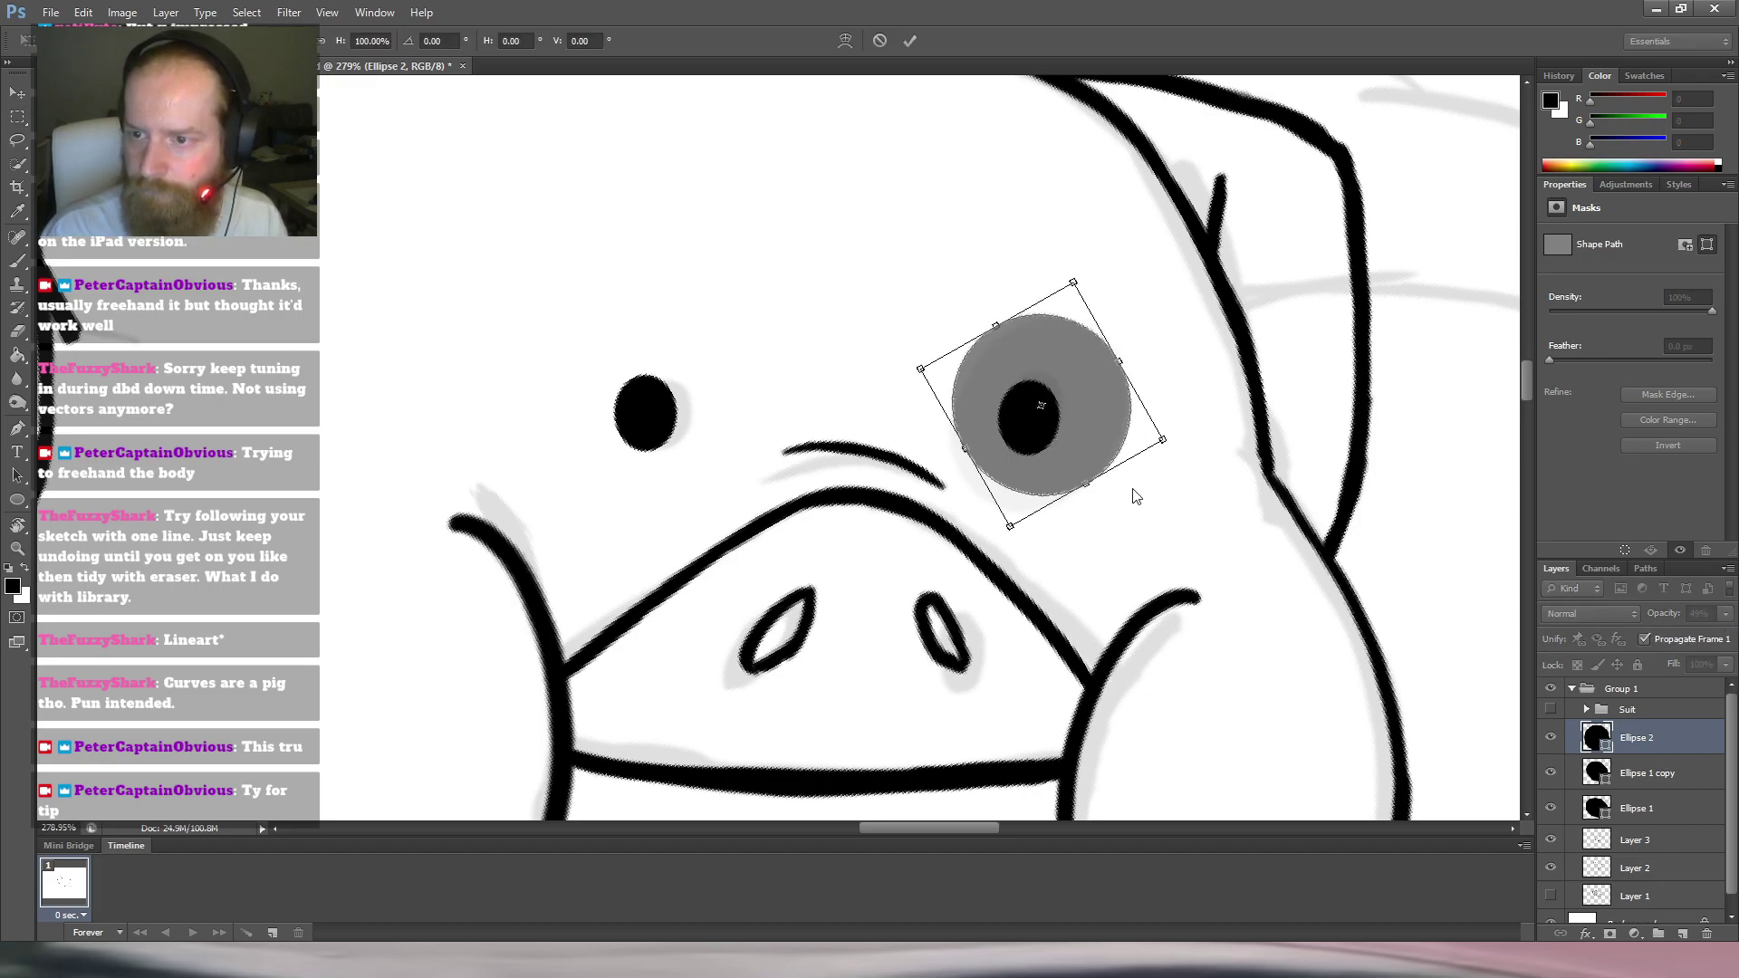
left_click(1139, 541)
left_click_drag(1025, 457, 1060, 462)
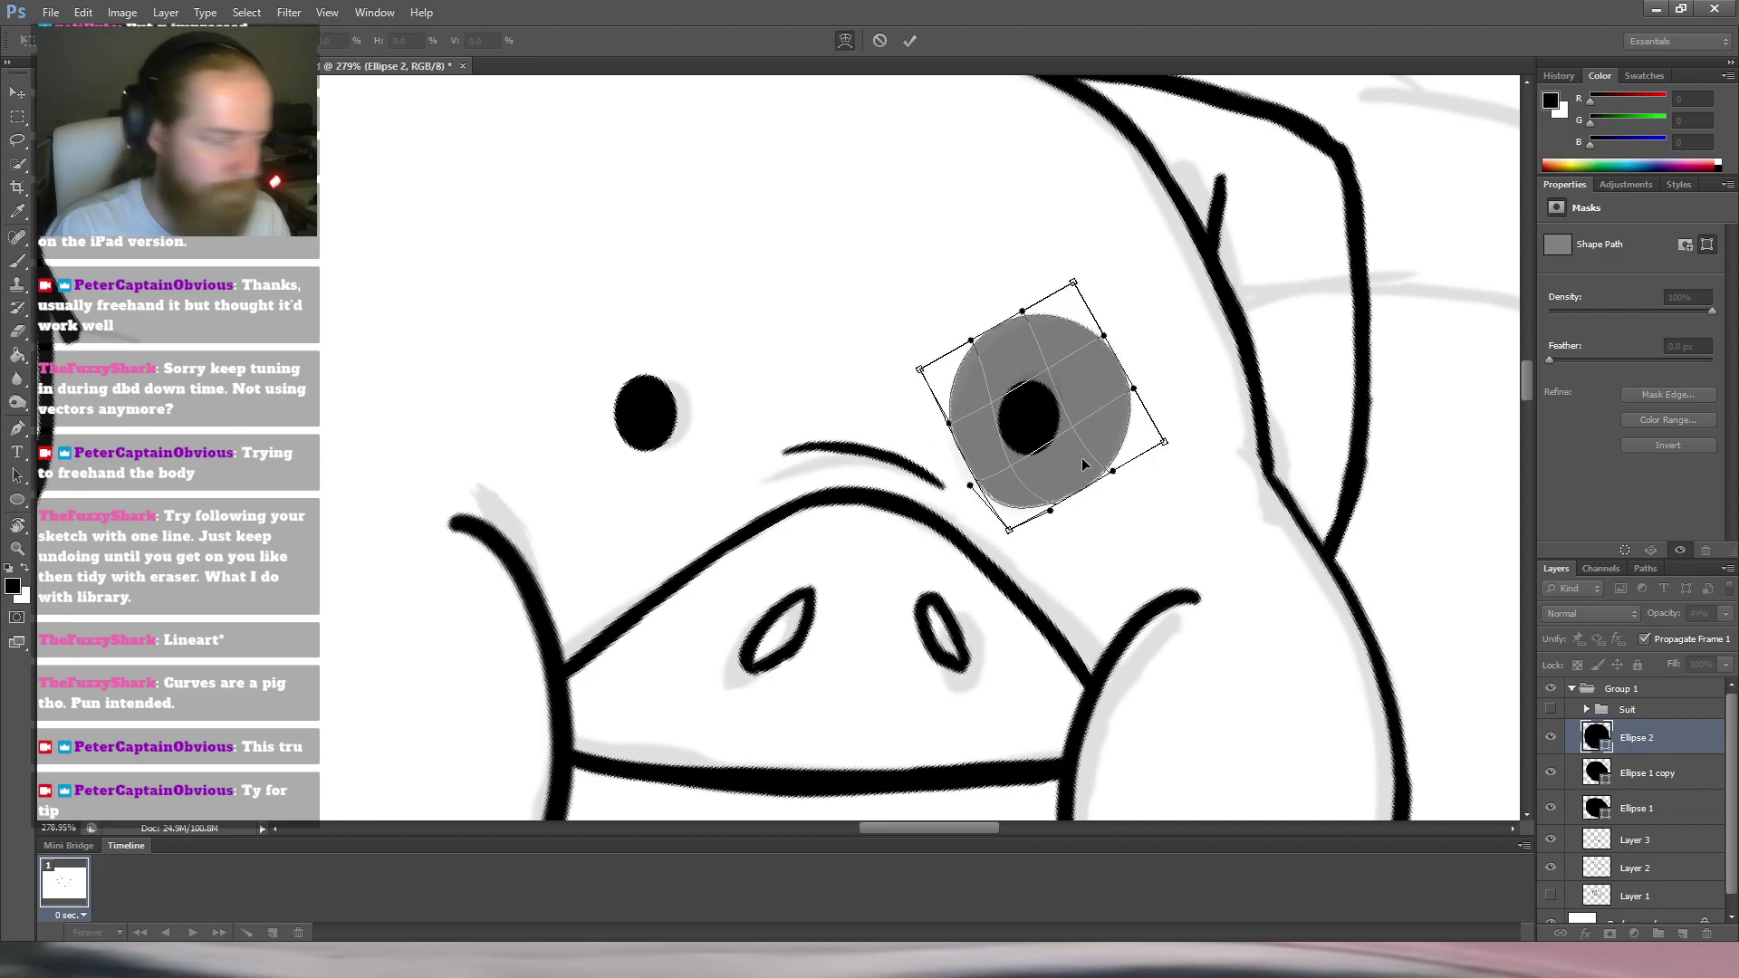
key("ctrl+z")
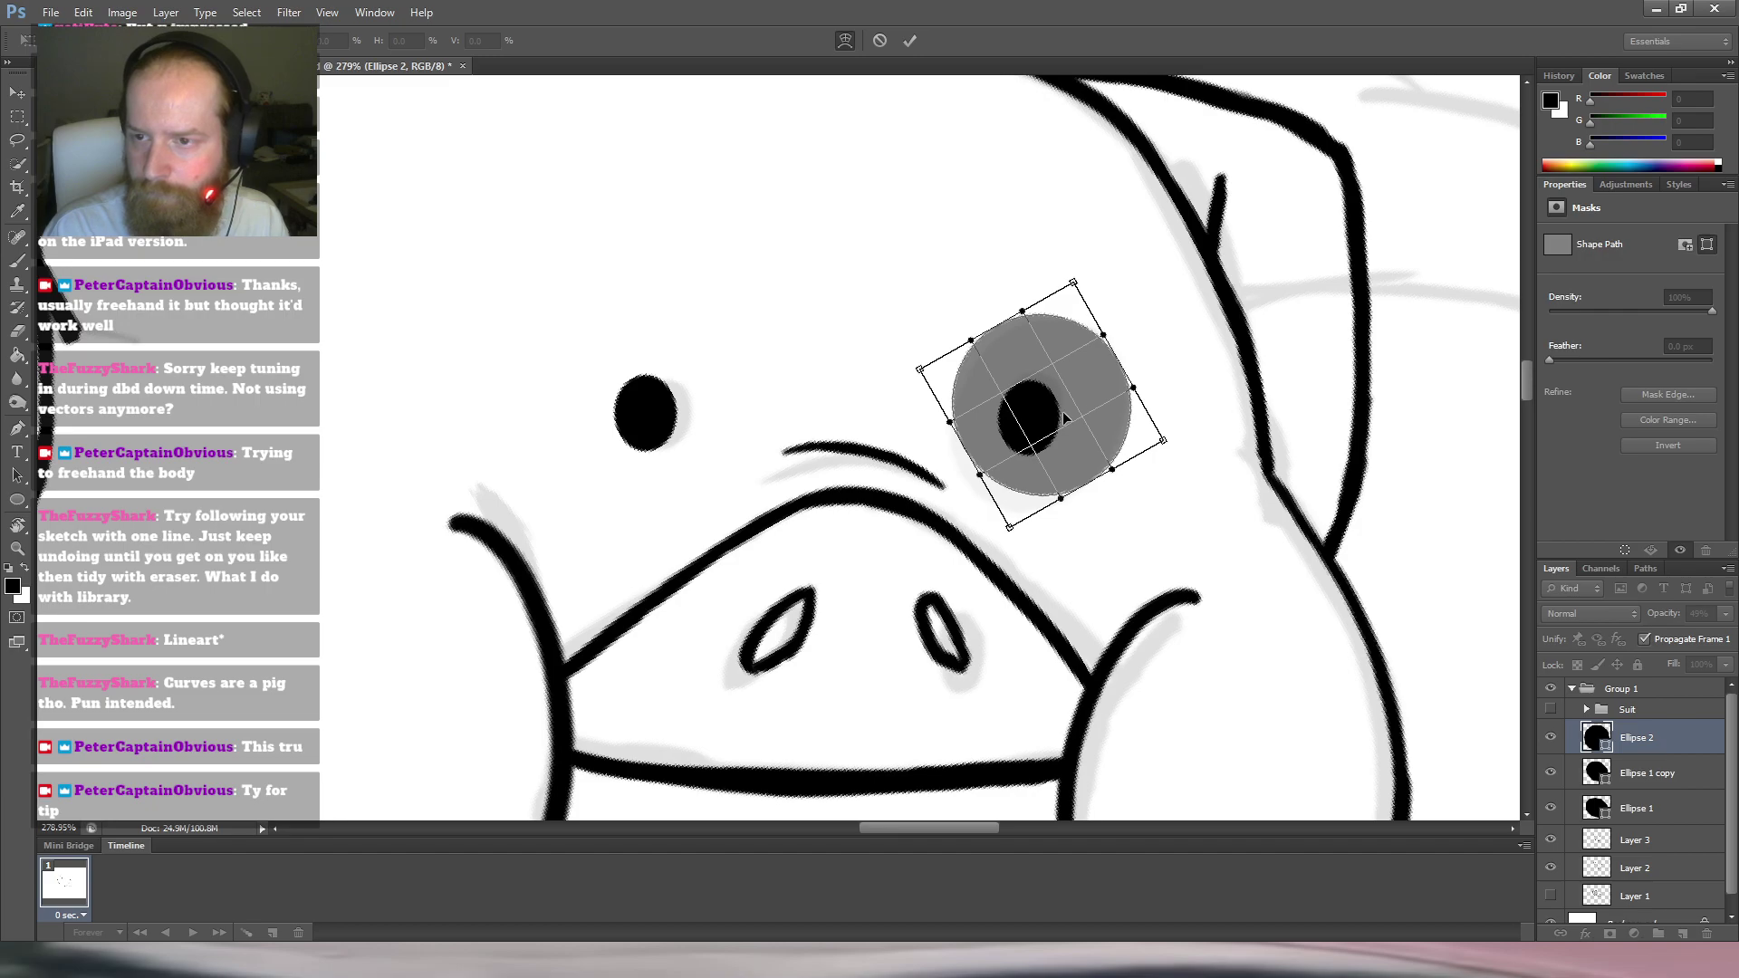
key("ctrl+z")
Adjust the size and position of the semi-transparent ellipse to match the outline of the sketched right eye.
left_click_drag(1001, 461, 998, 465)
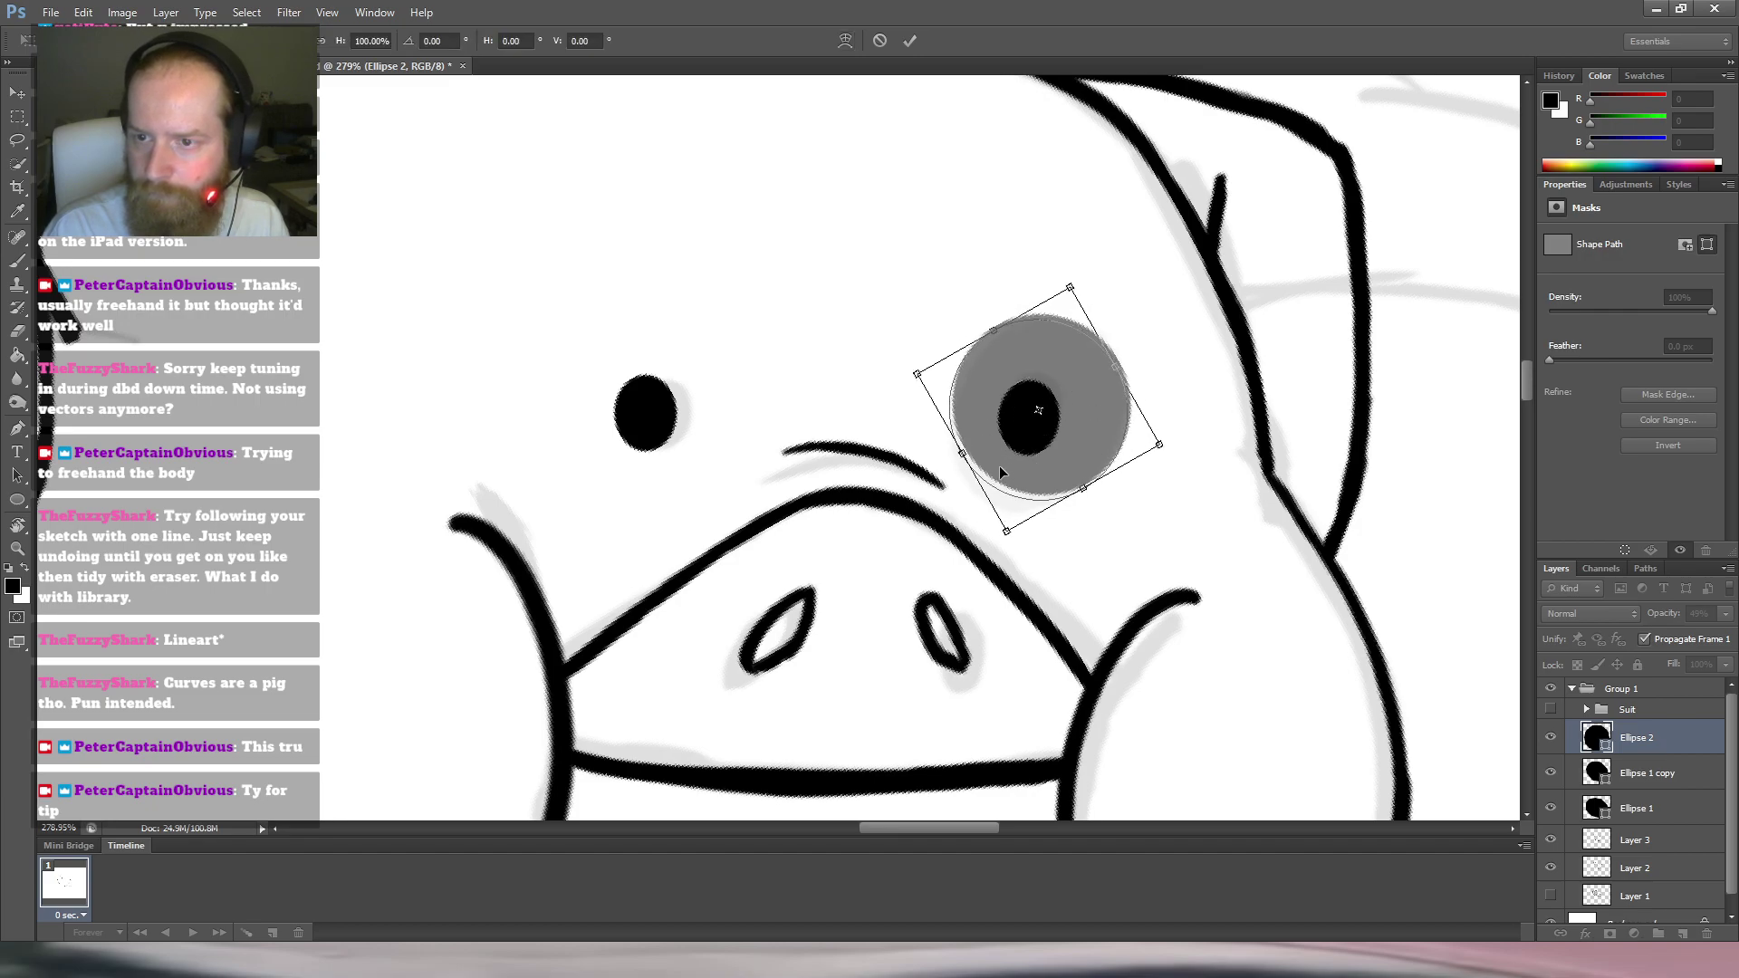
left_click_drag(917, 373, 927, 372)
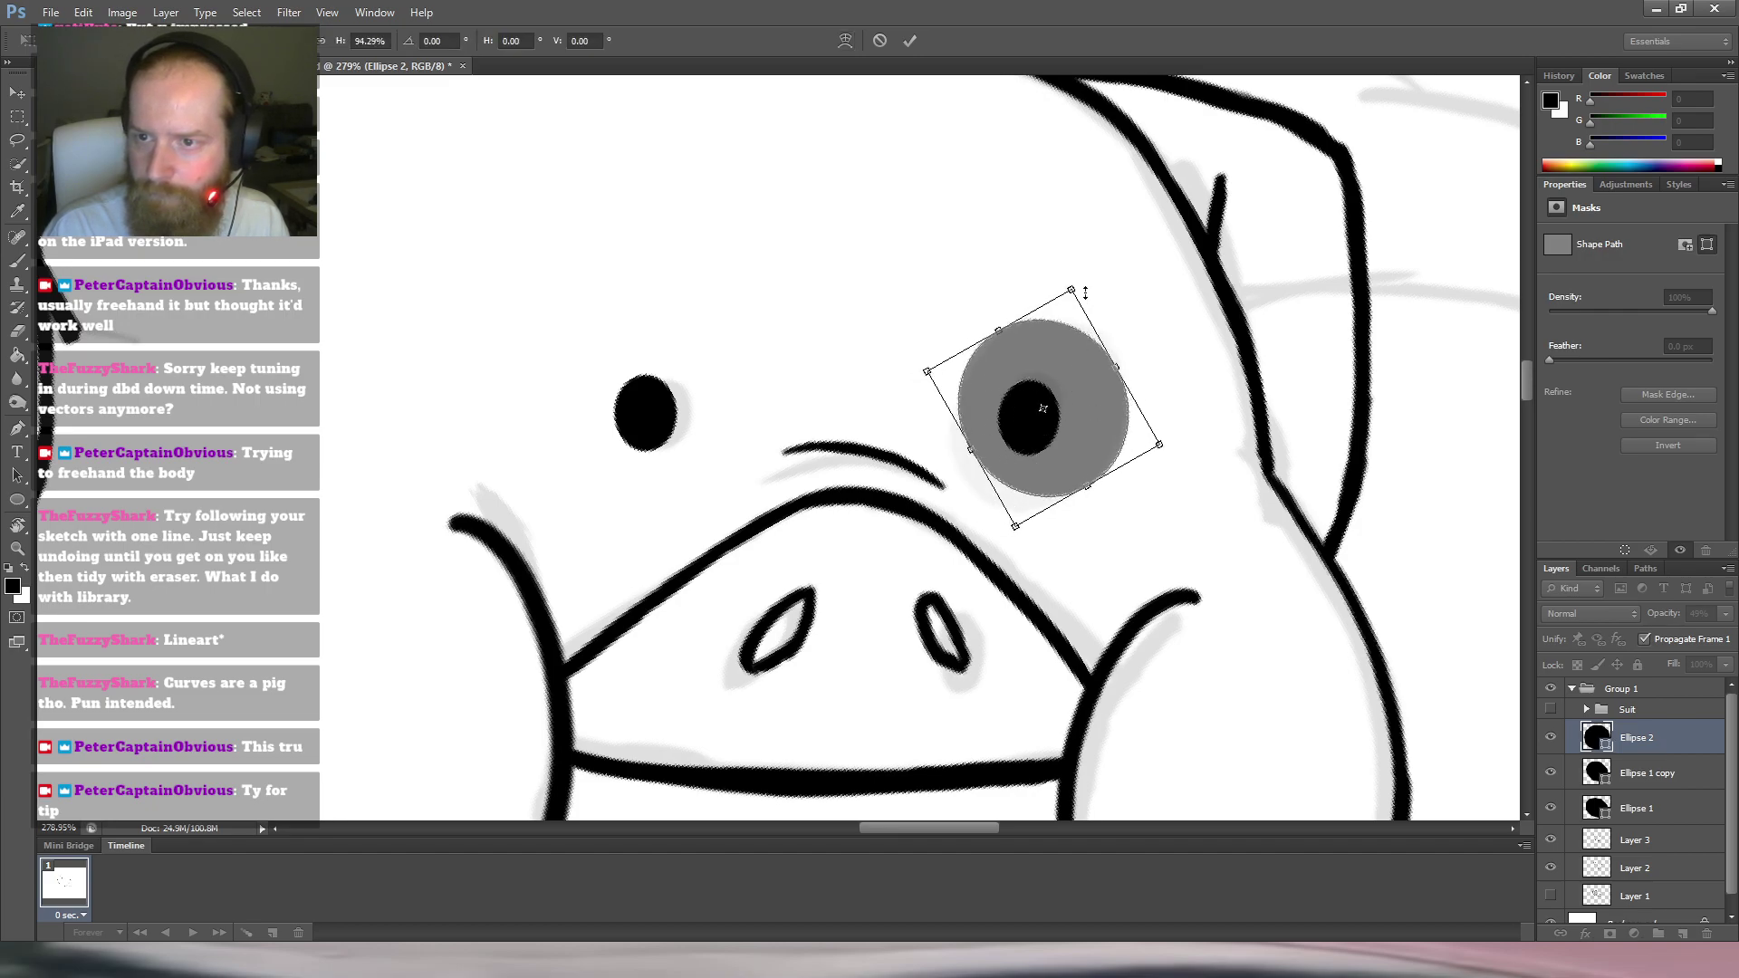
left_click_drag(1072, 288, 1076, 275)
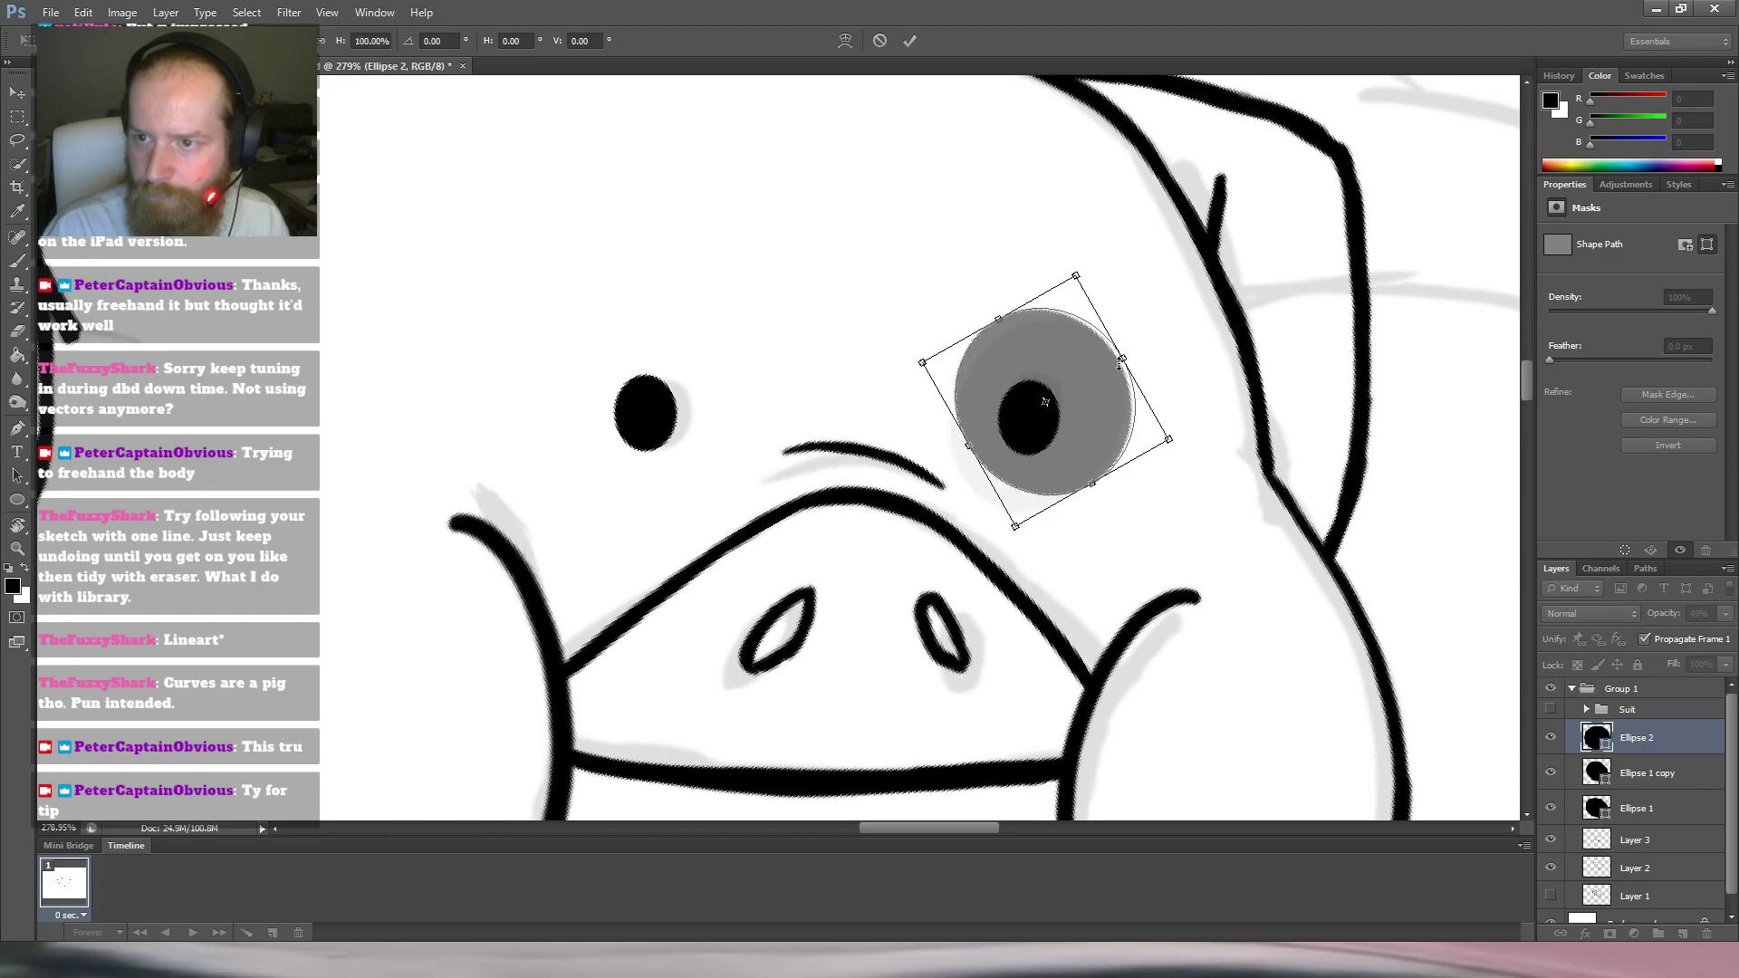
left_click_drag(1087, 389, 1090, 393)
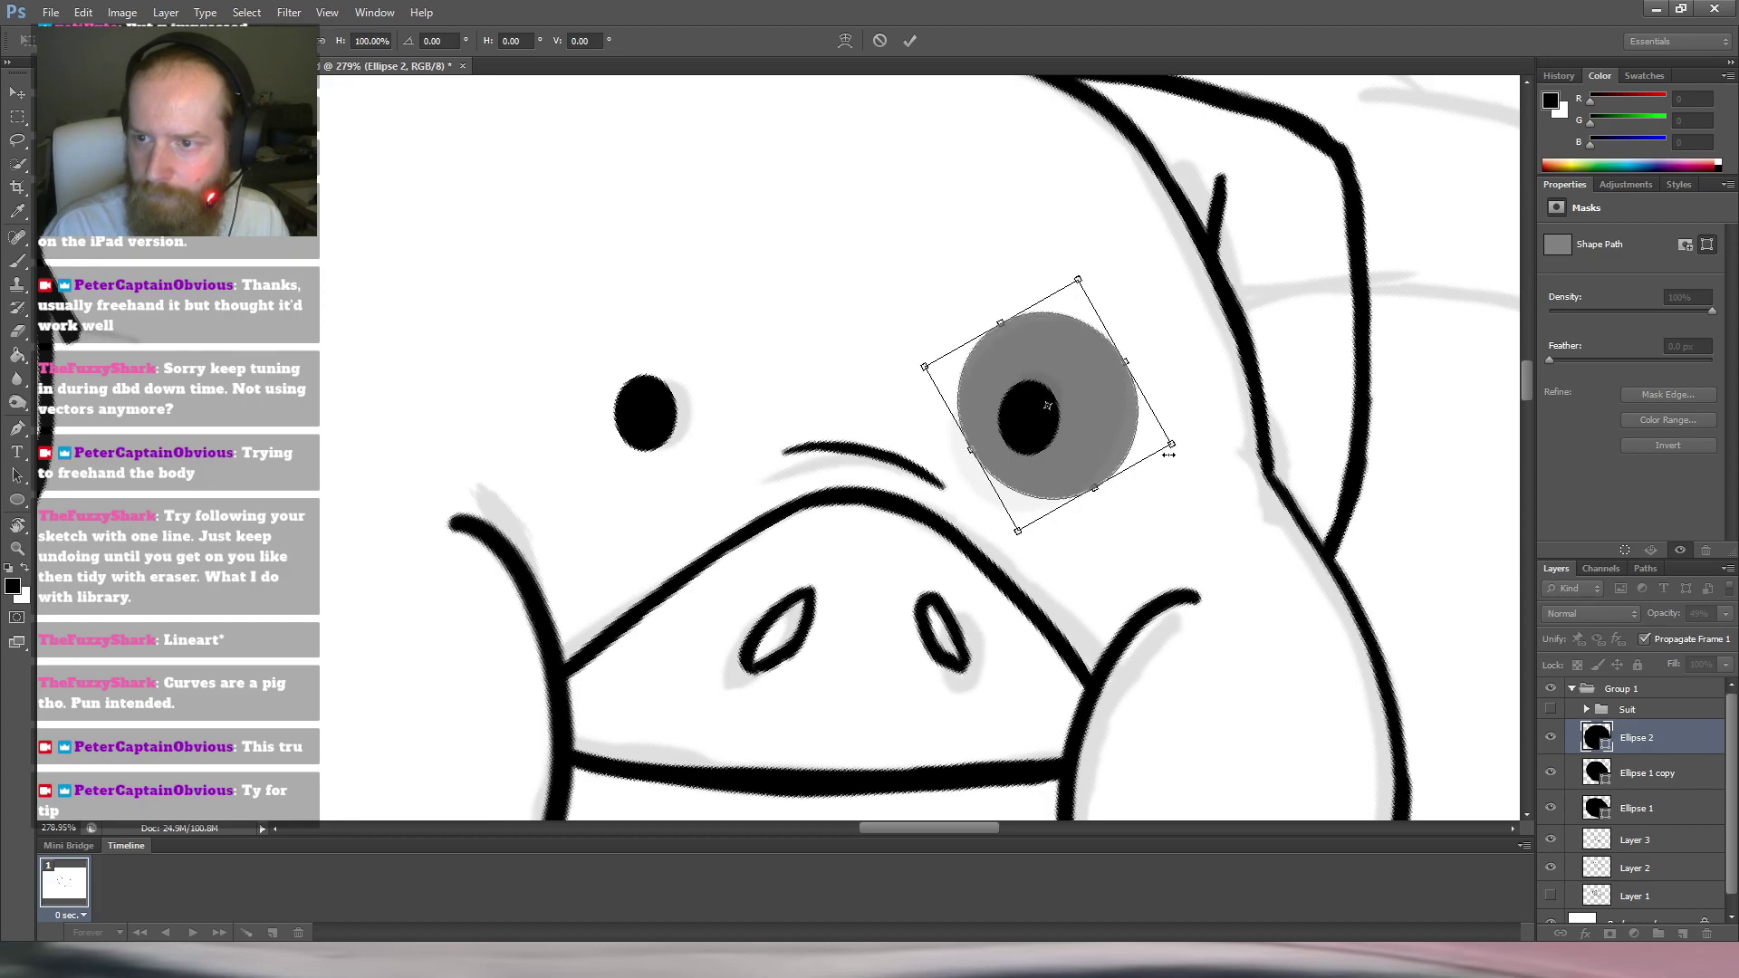
Rotate the grey eye-patch ellipse about 29.3° around the pig's eye and scale its height to about 91.4%.
left_click_drag(1171, 444, 1151, 441)
left_click_drag(1065, 246, 1130, 264)
left_click_drag(1072, 372, 1079, 376)
left_click_drag(1136, 267, 1147, 272)
left_click_drag(1073, 367, 1076, 356)
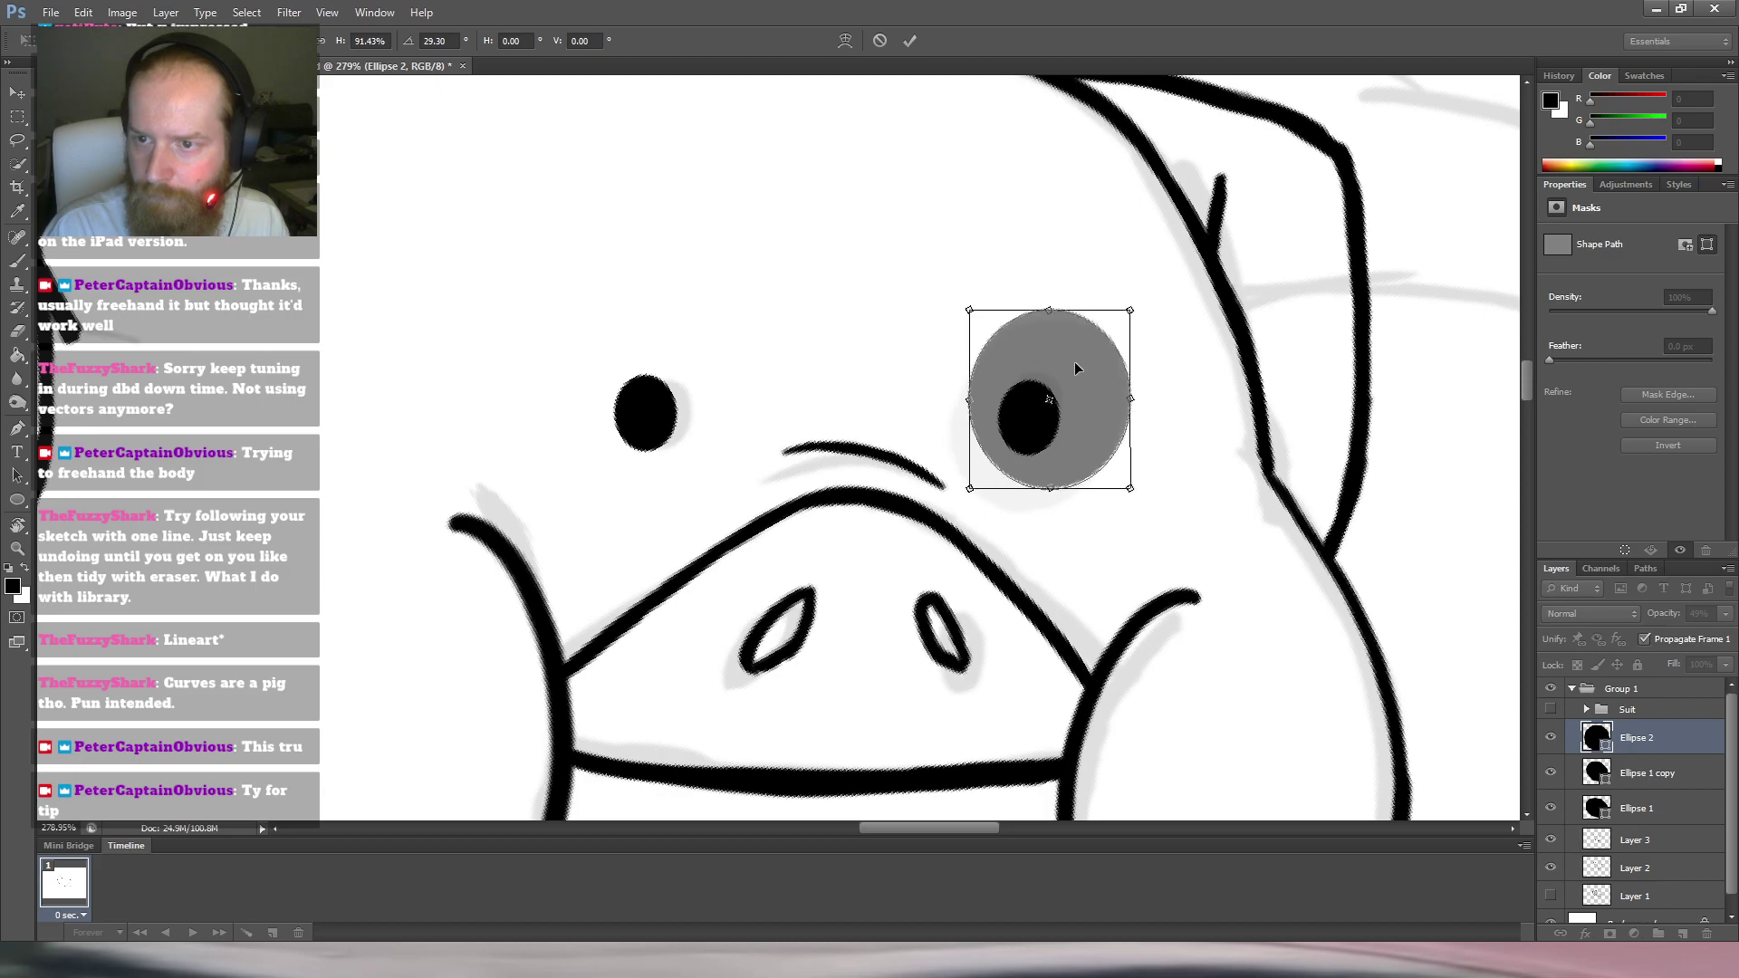
Nudge the grey eye-patch ellipse over the sketched patch, scale its height to about 90.4% and apply the transform.
key("Left")
key("Left")
key("Left")
key("Down")
key("Right")
key("Right")
key("Up")
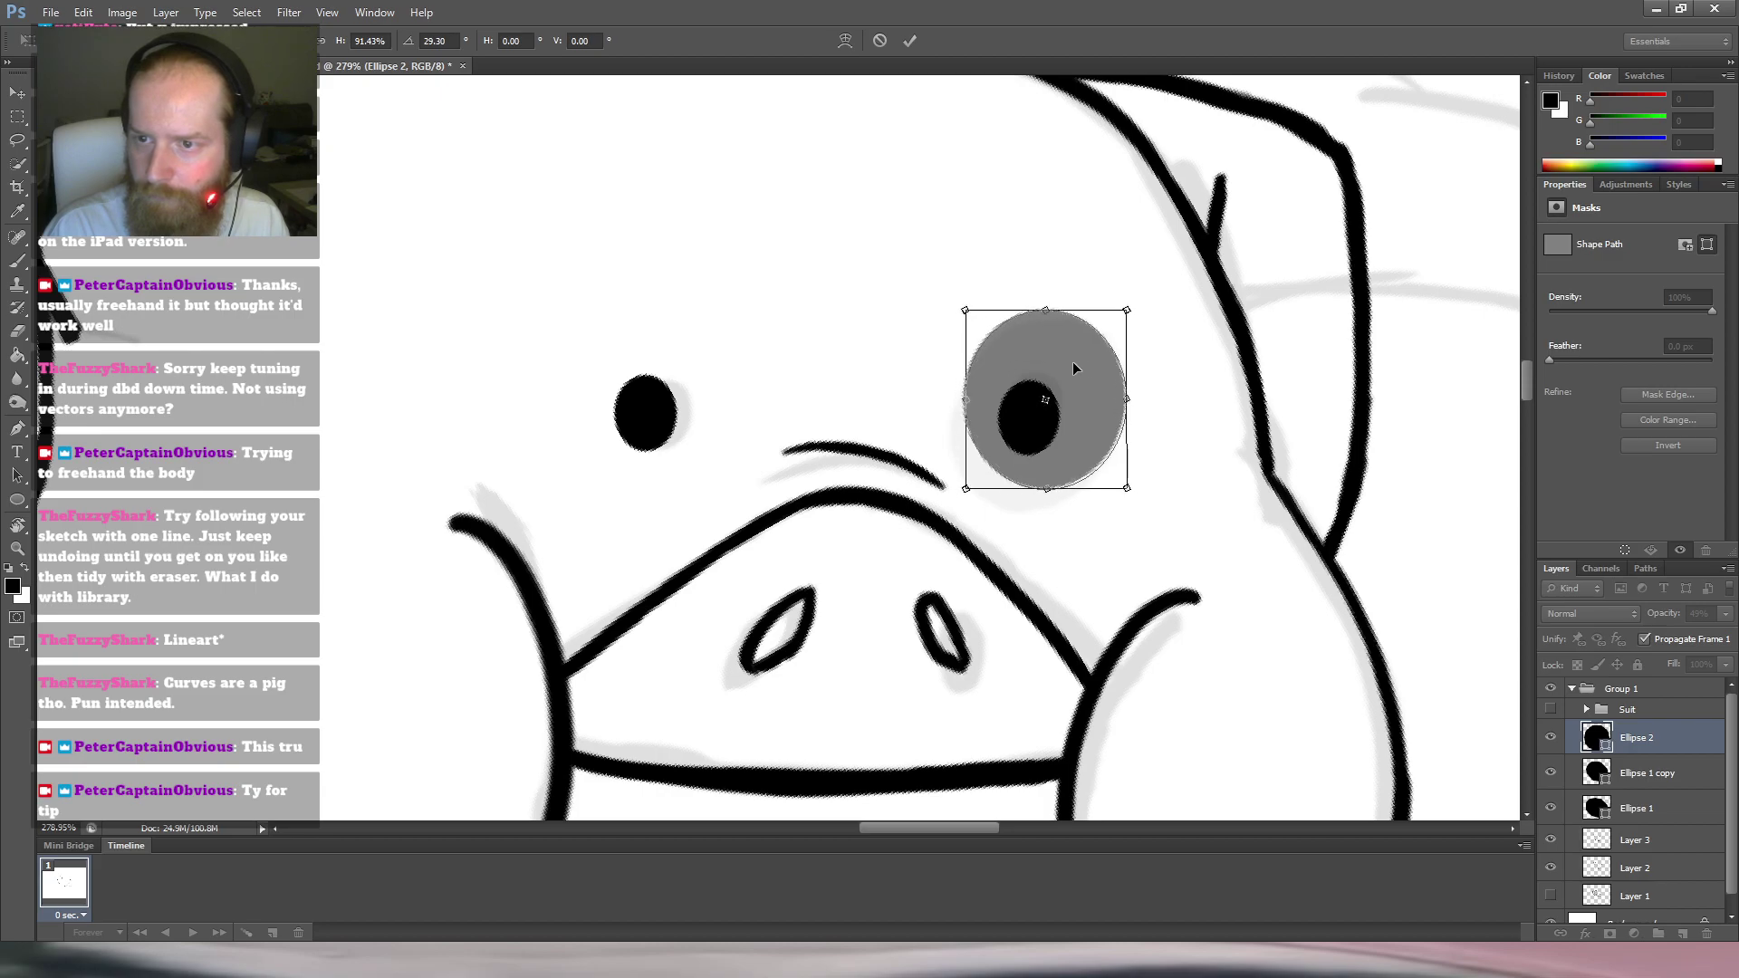
left_click_drag(1134, 304, 1125, 313)
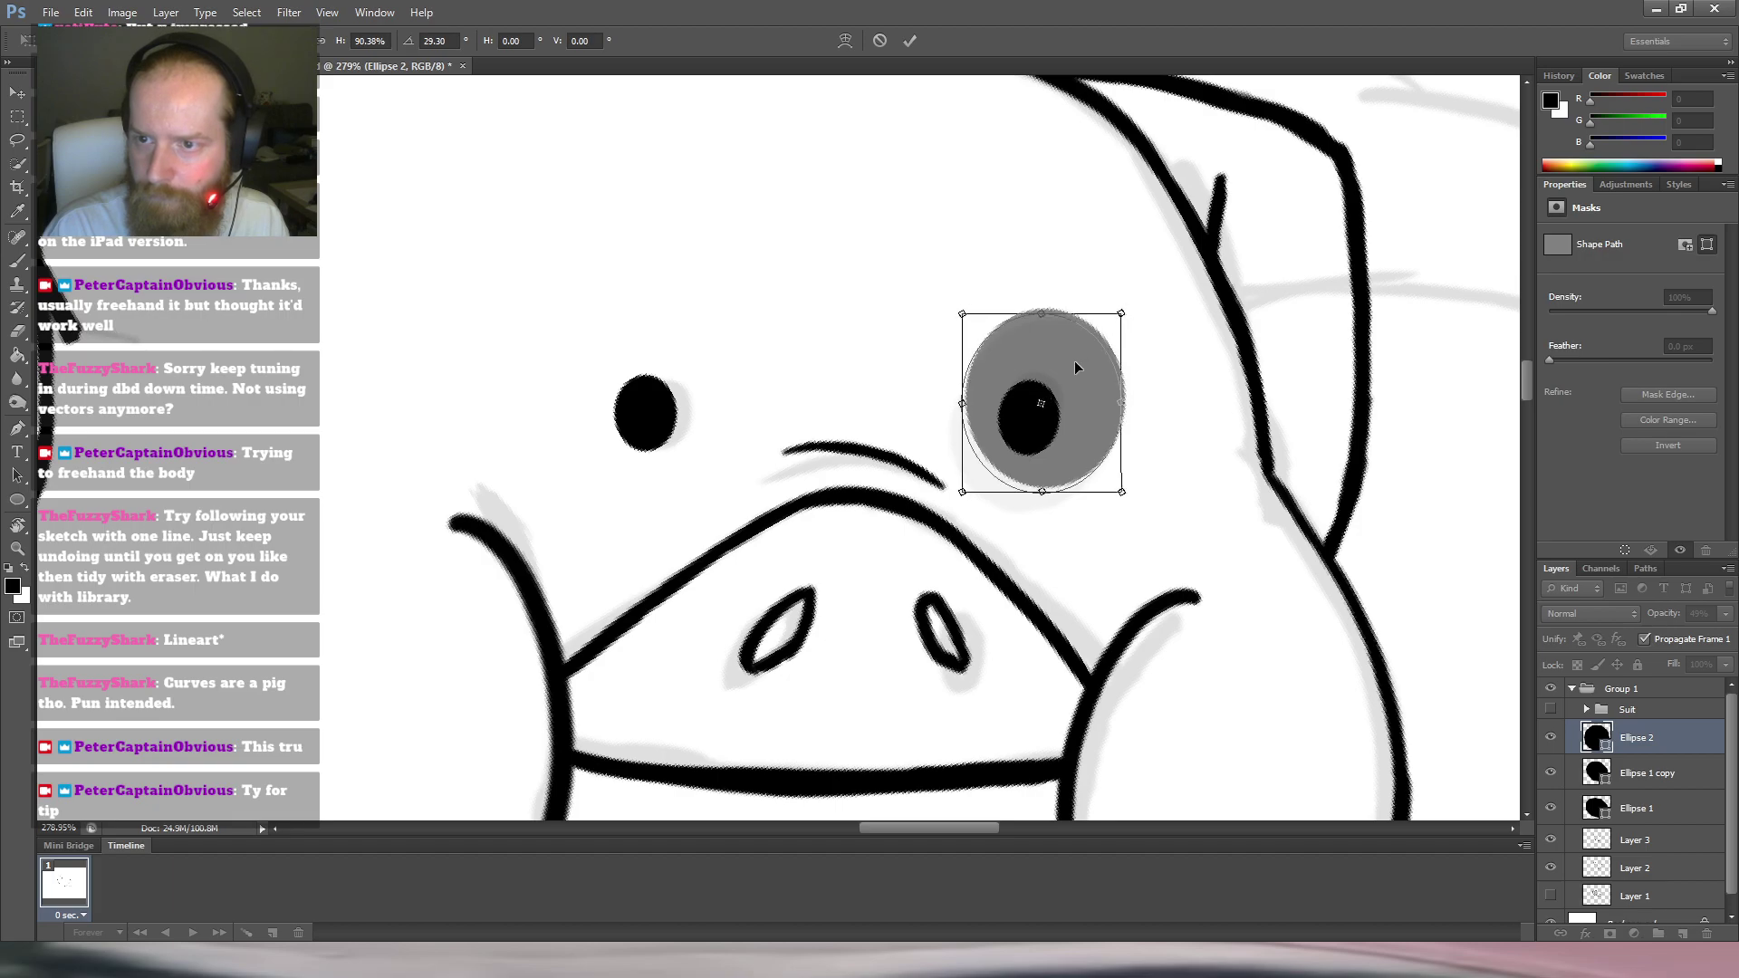
key("Return")
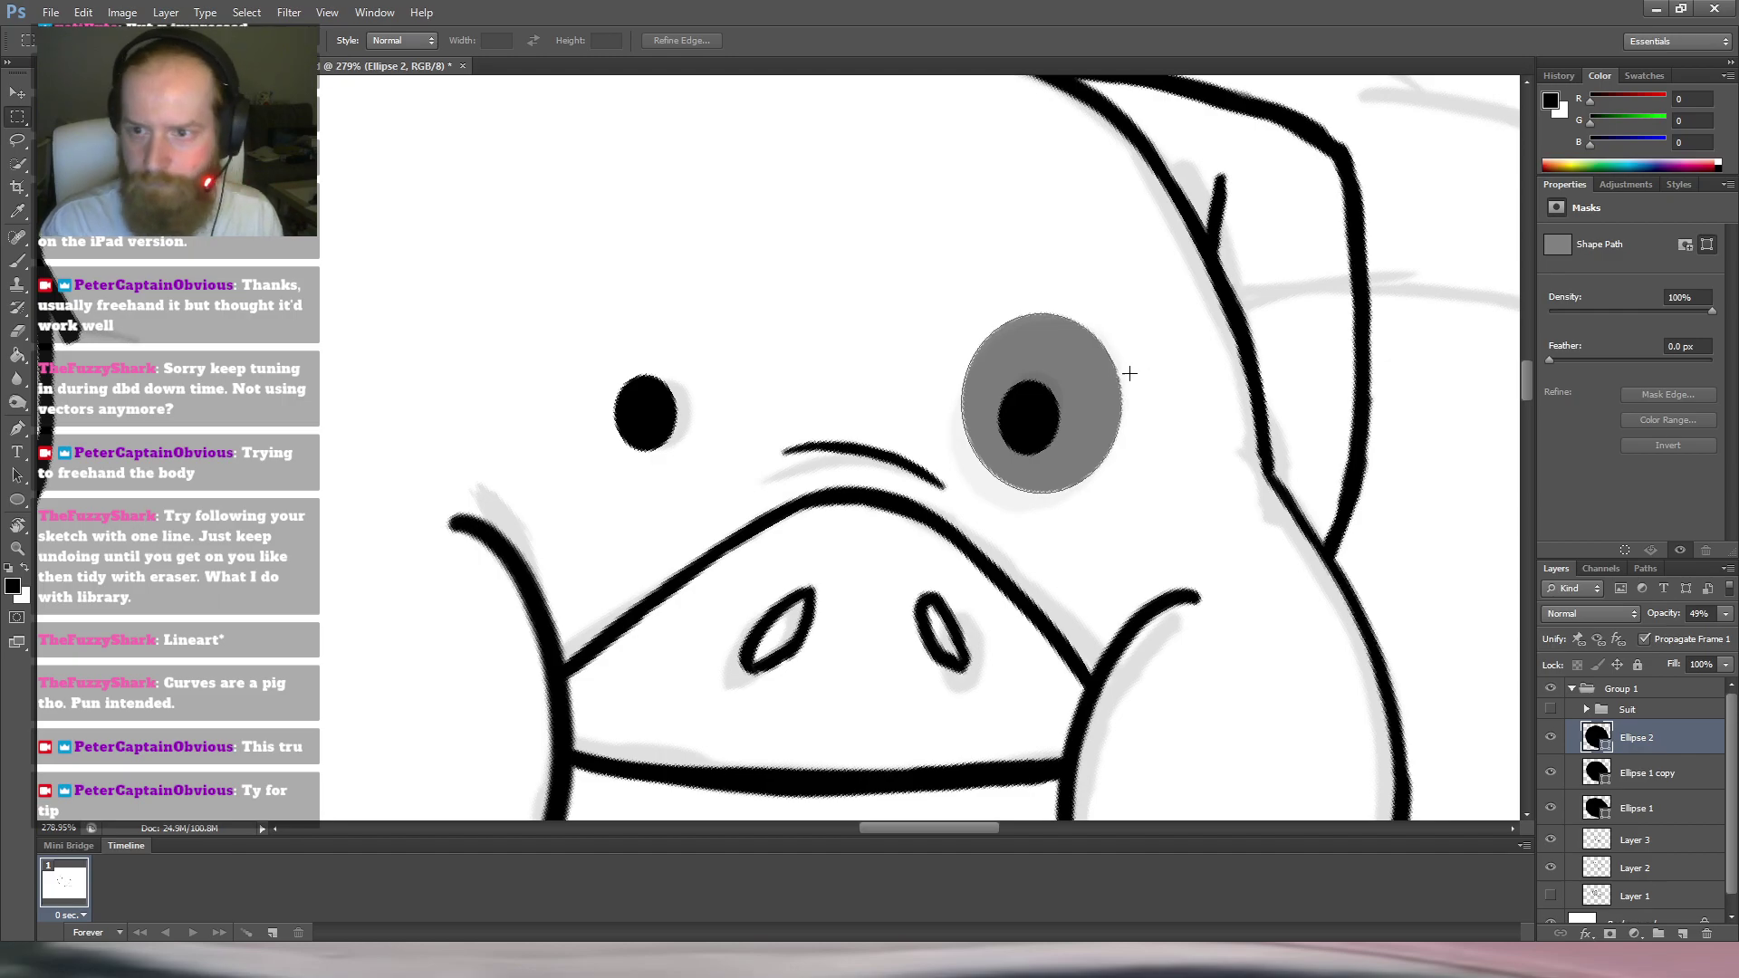
Rasterize the Ellipse 2, Ellipse 1 copy and Ellipse 1 shape layers.
scroll(1180, 371, "down", 7)
left_click_drag(1270, 418, 1178, 336)
key("r")
left_click_drag(1224, 391, 1025, 299)
left_click(18, 95)
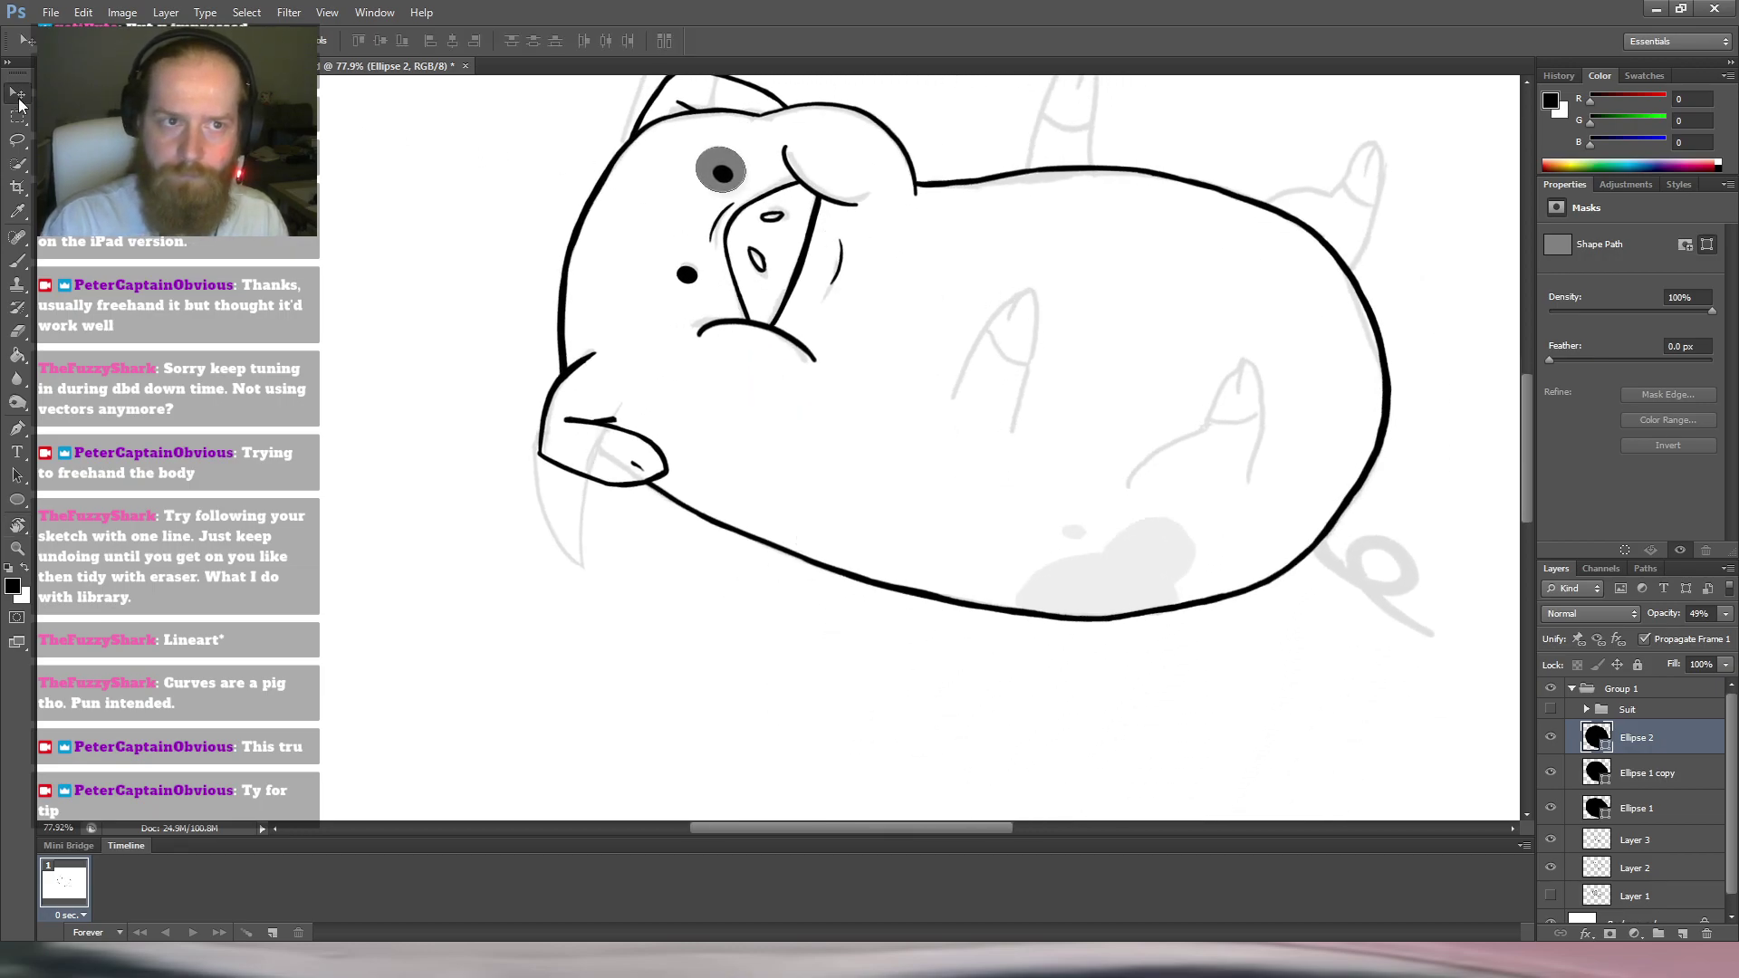
left_click_drag(1093, 245, 842, 365)
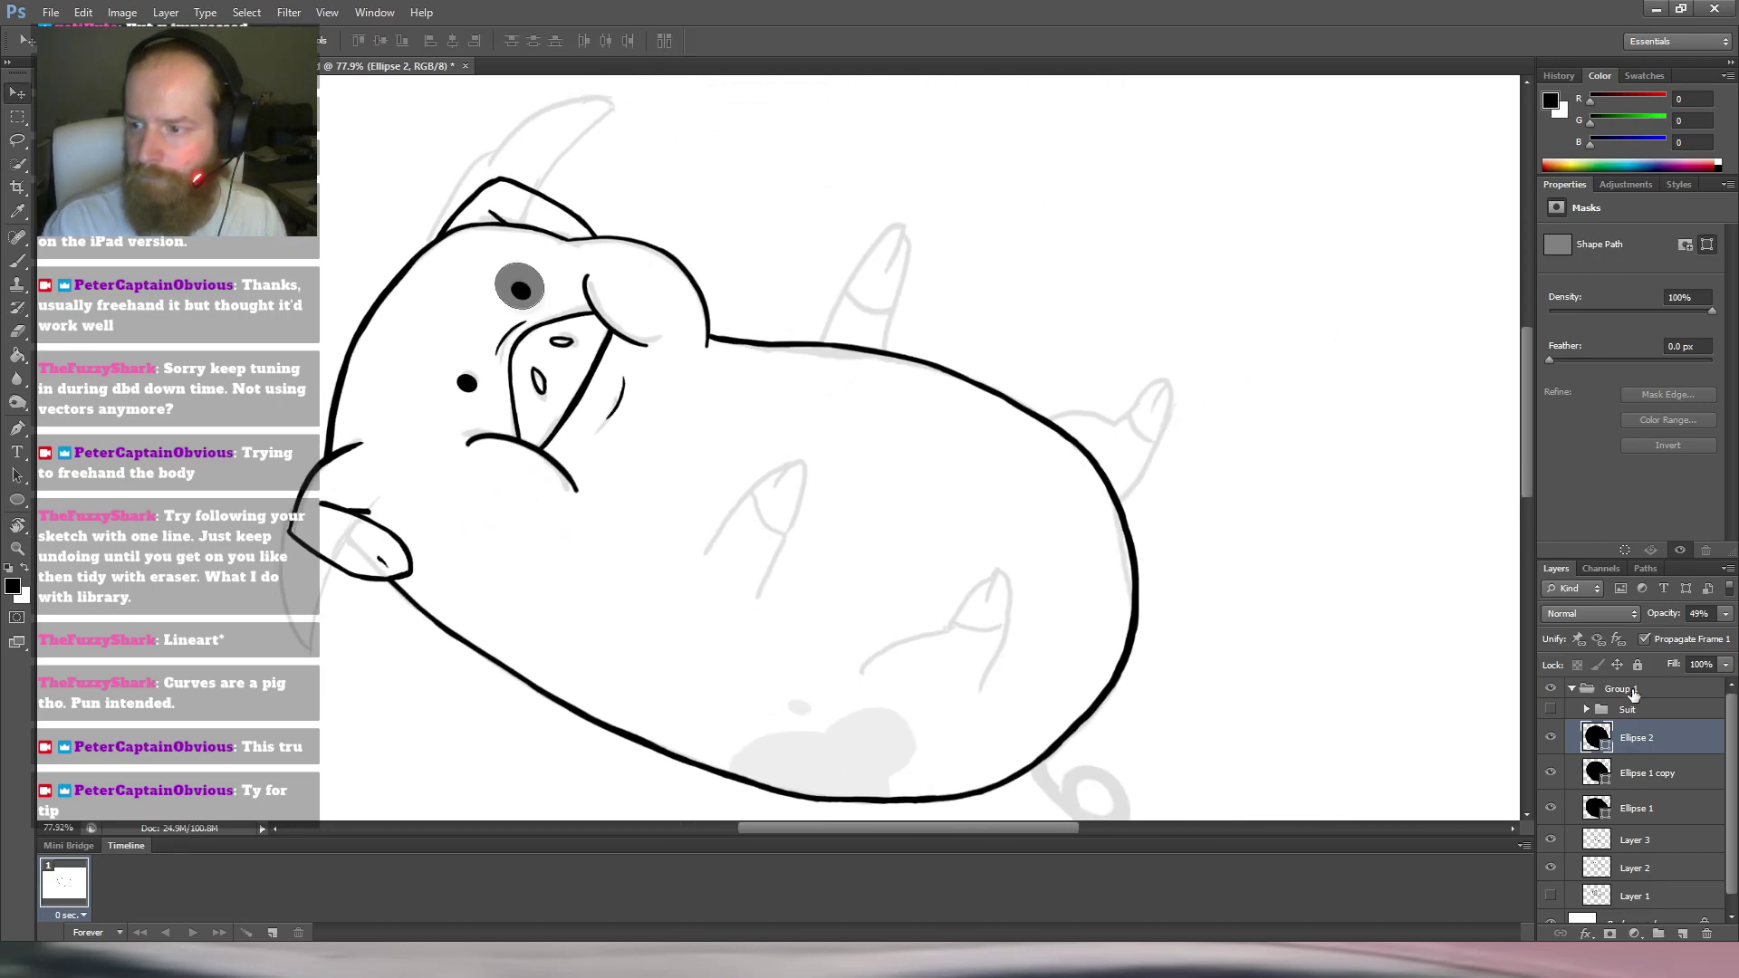
left_click(1652, 808, "shift")
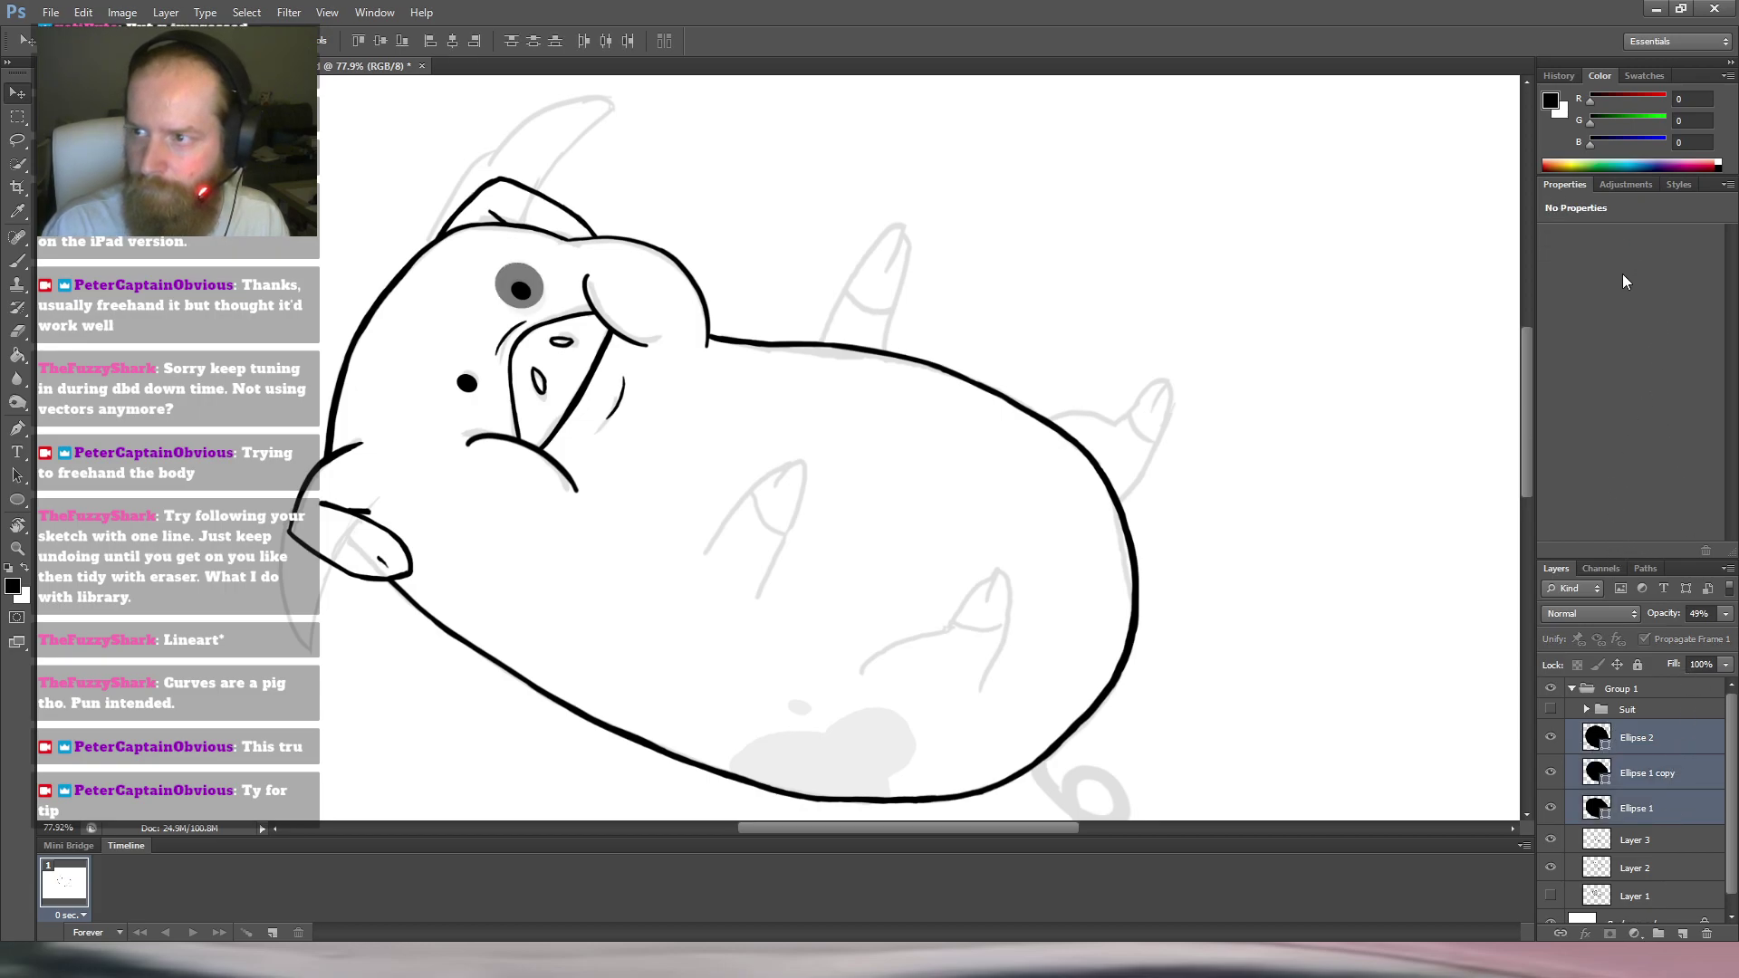
Set the opacity of the eye patch on the Ellipse 2 layer to 25%.
left_click(1658, 741)
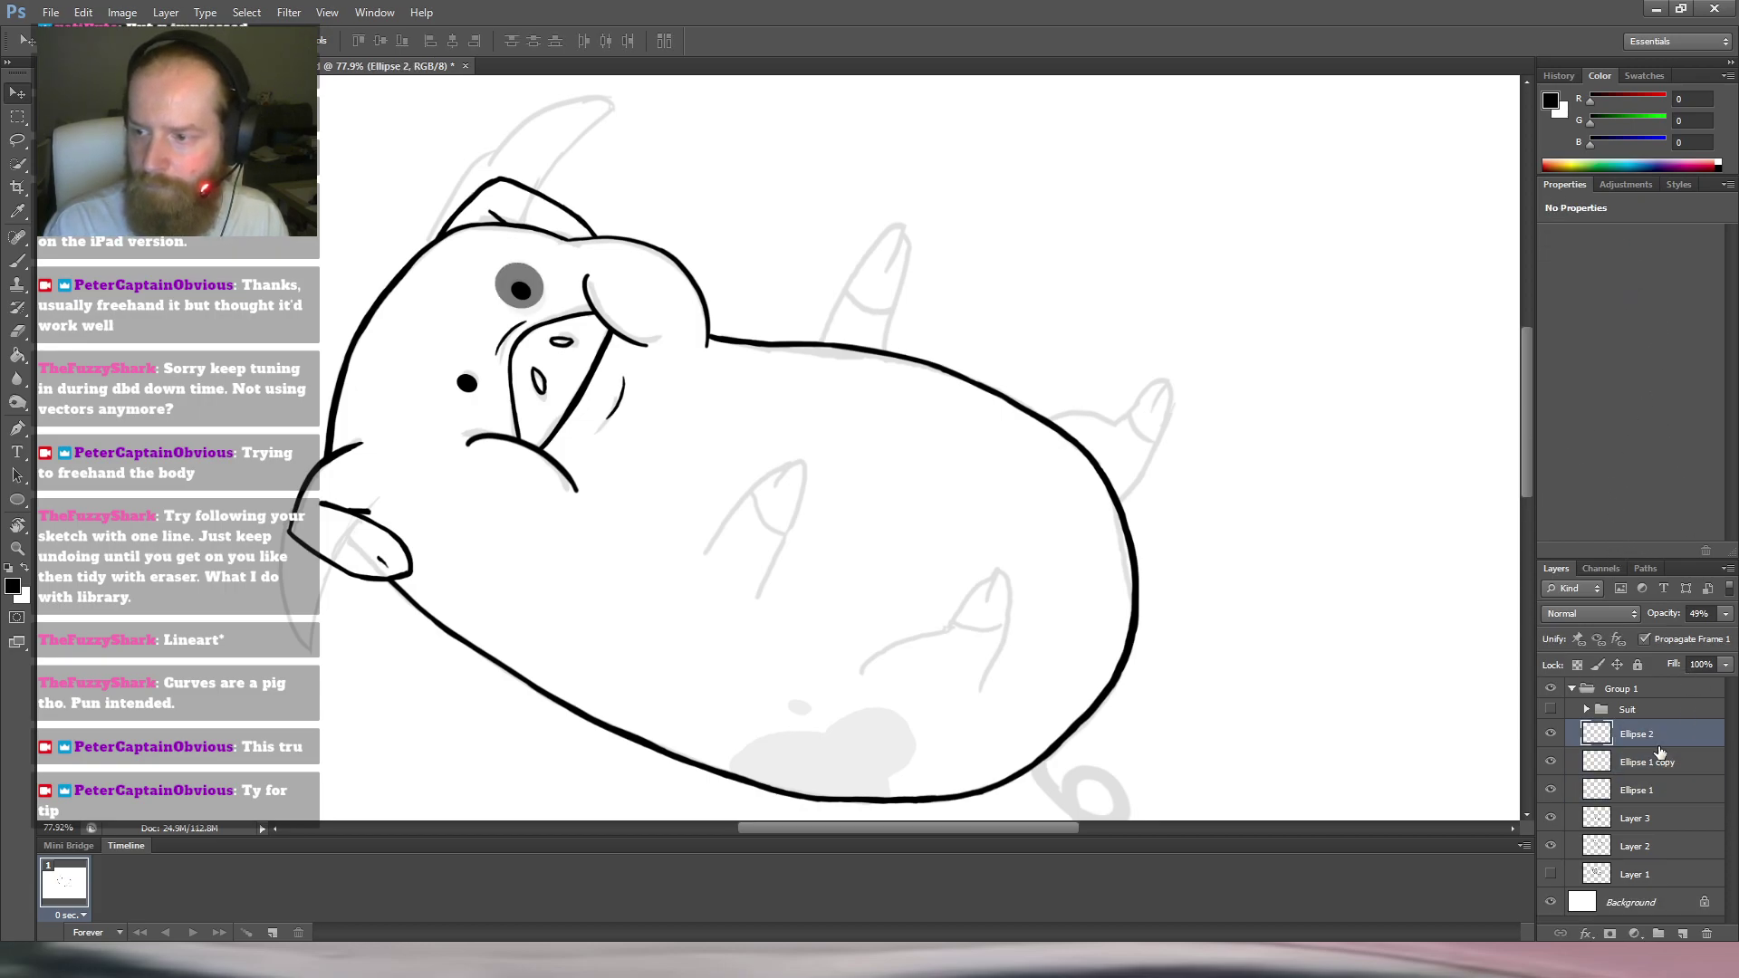
left_click(1551, 819)
left_click(1553, 820)
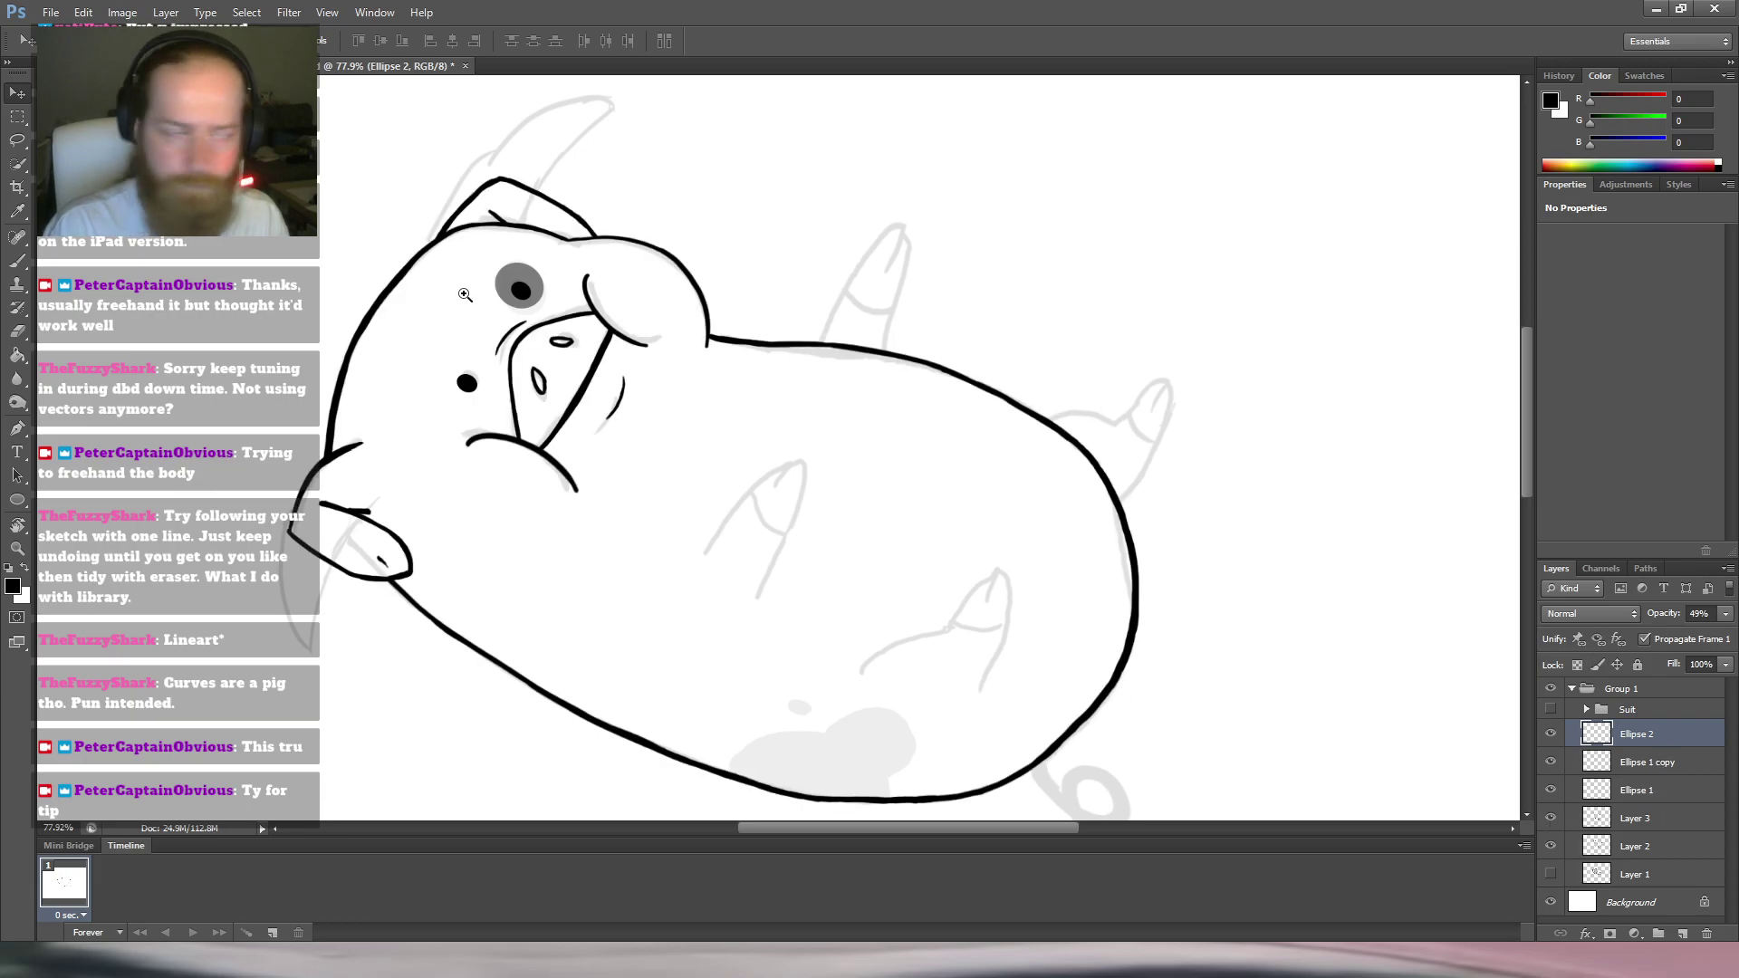
left_click_drag(472, 311, 612, 340)
left_click_drag(1726, 613, 1658, 636)
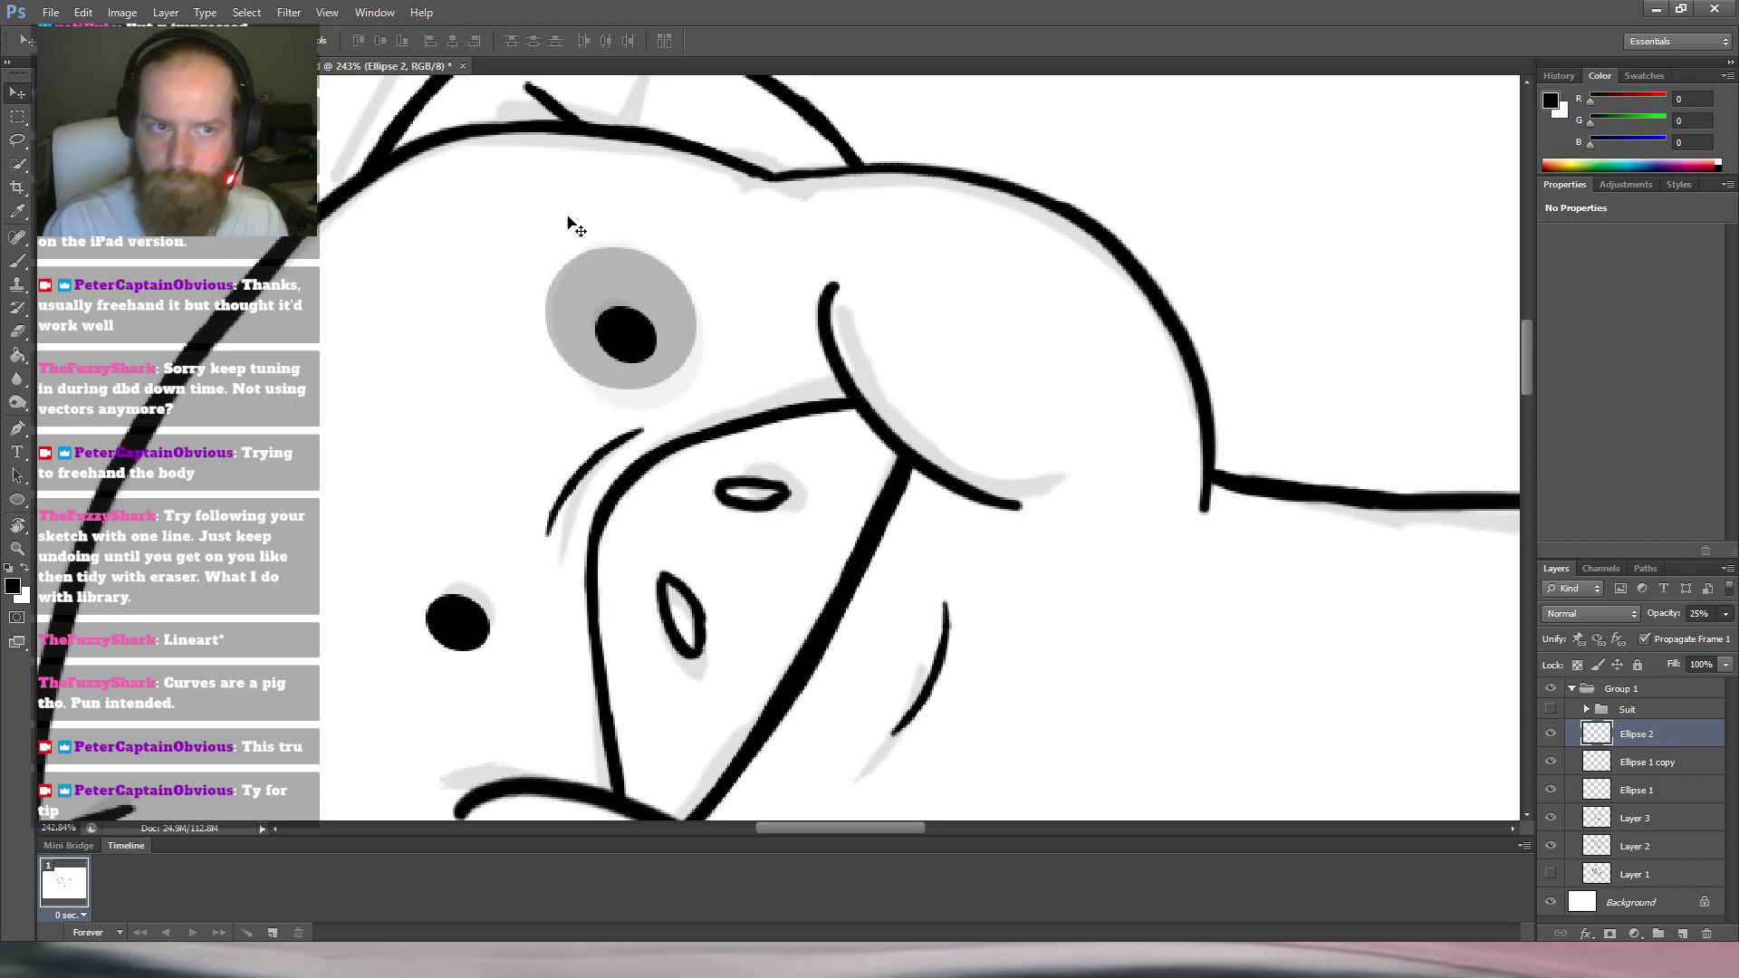
left_click_drag(1020, 346, 824, 354)
left_click_drag(998, 446, 744, 386)
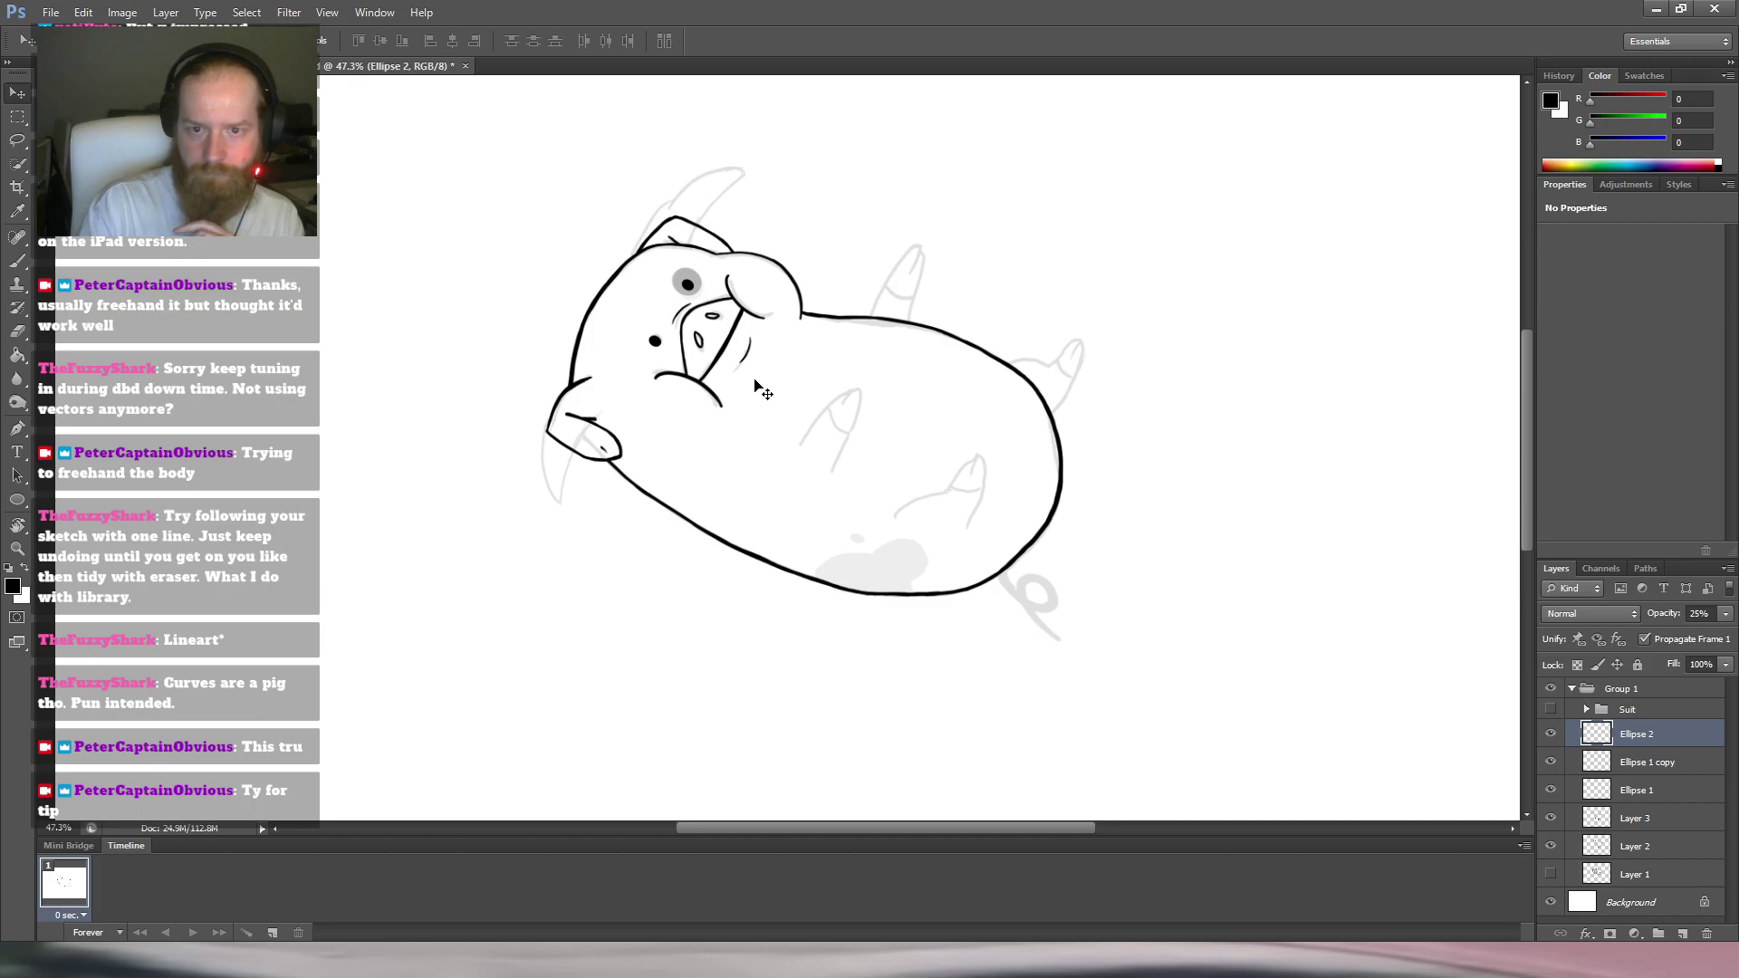
Show the Suit group and create a new layer group named Outline below it.
left_click(1550, 711)
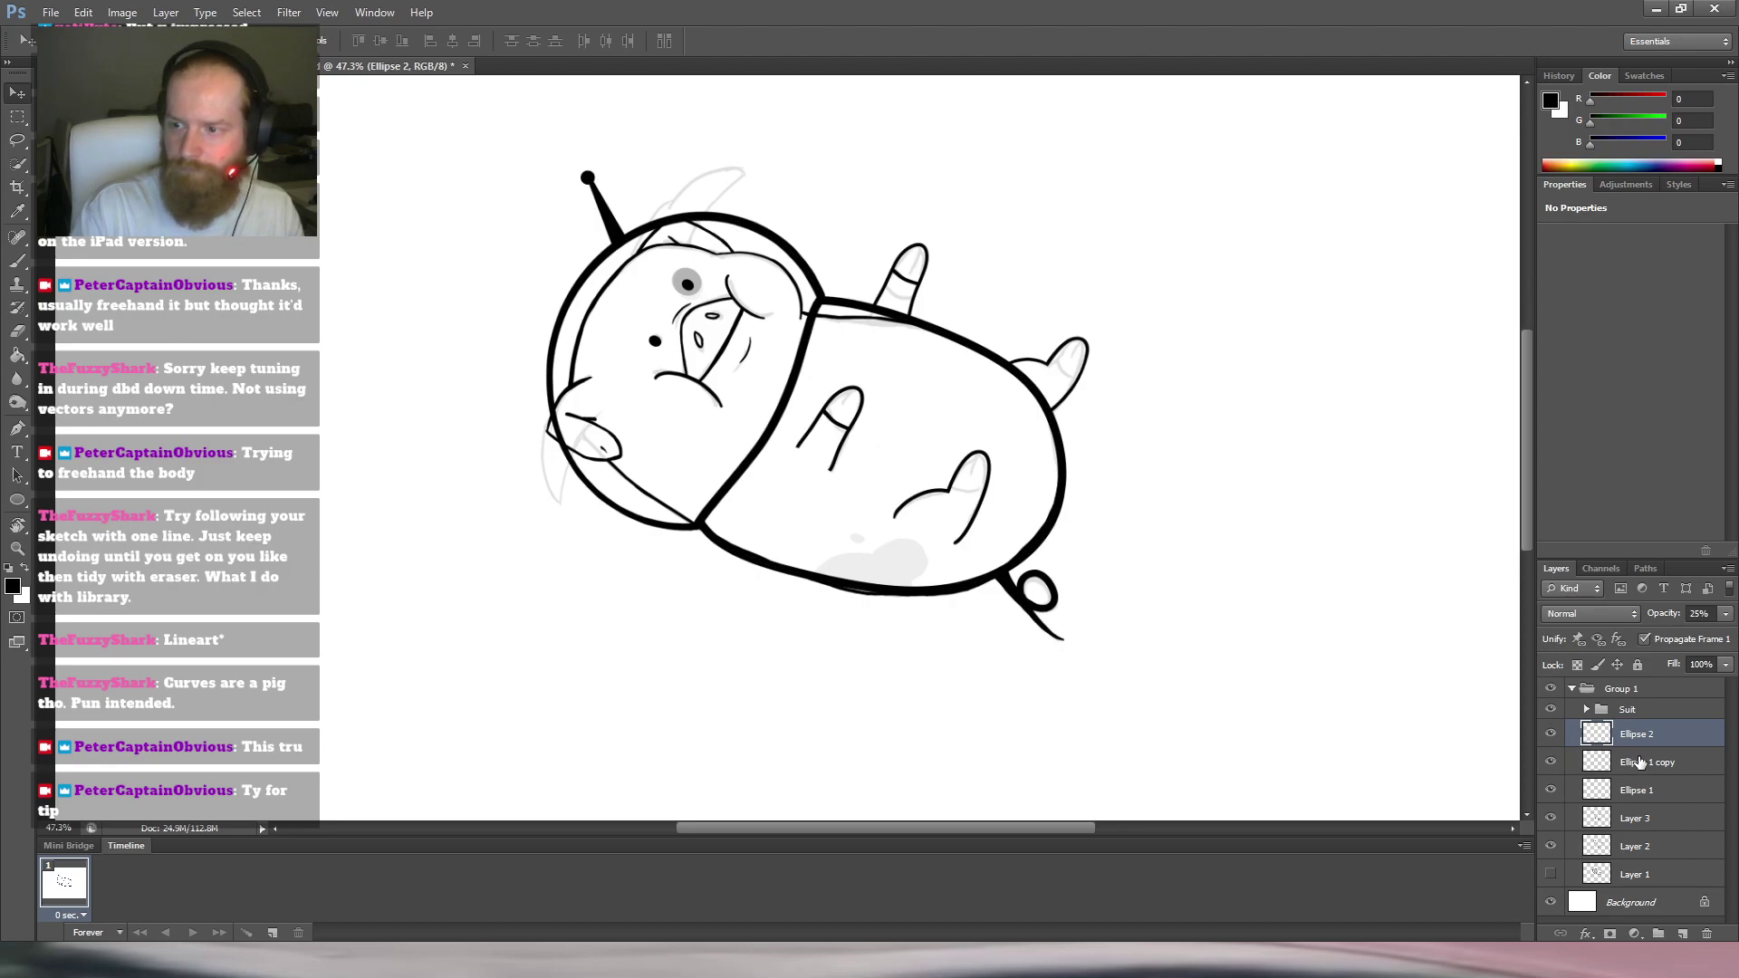
left_click(1657, 934)
double_click(1638, 730)
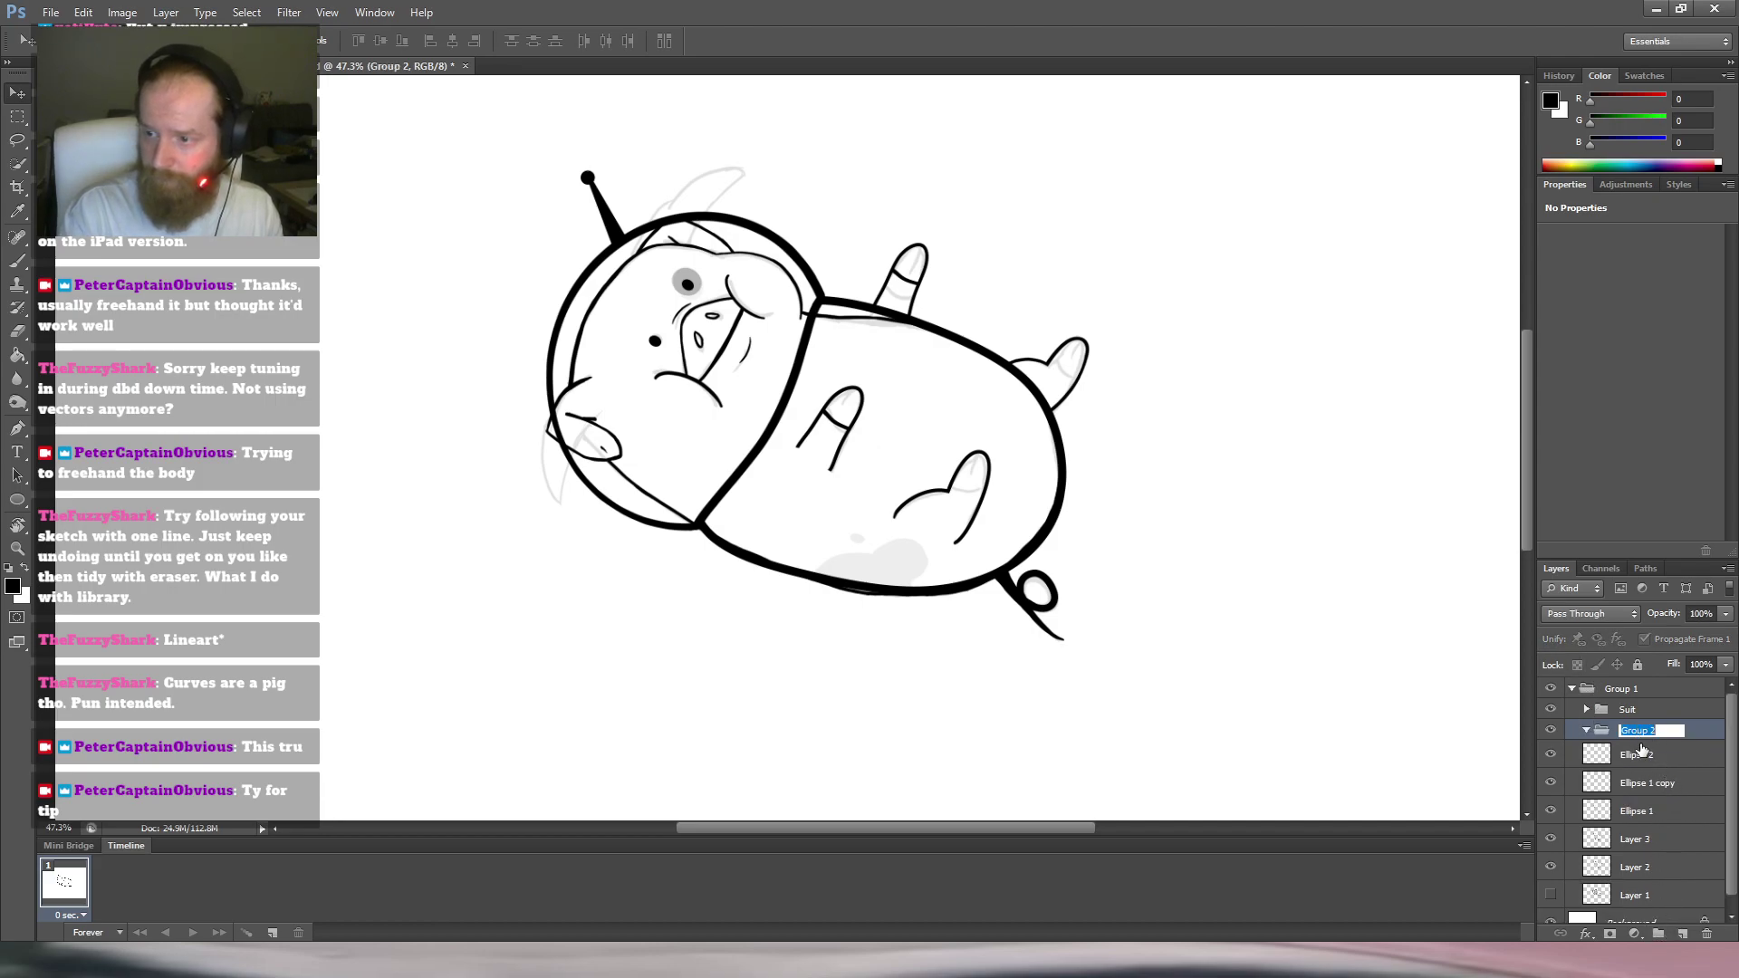
type("Ou")
key("Return")
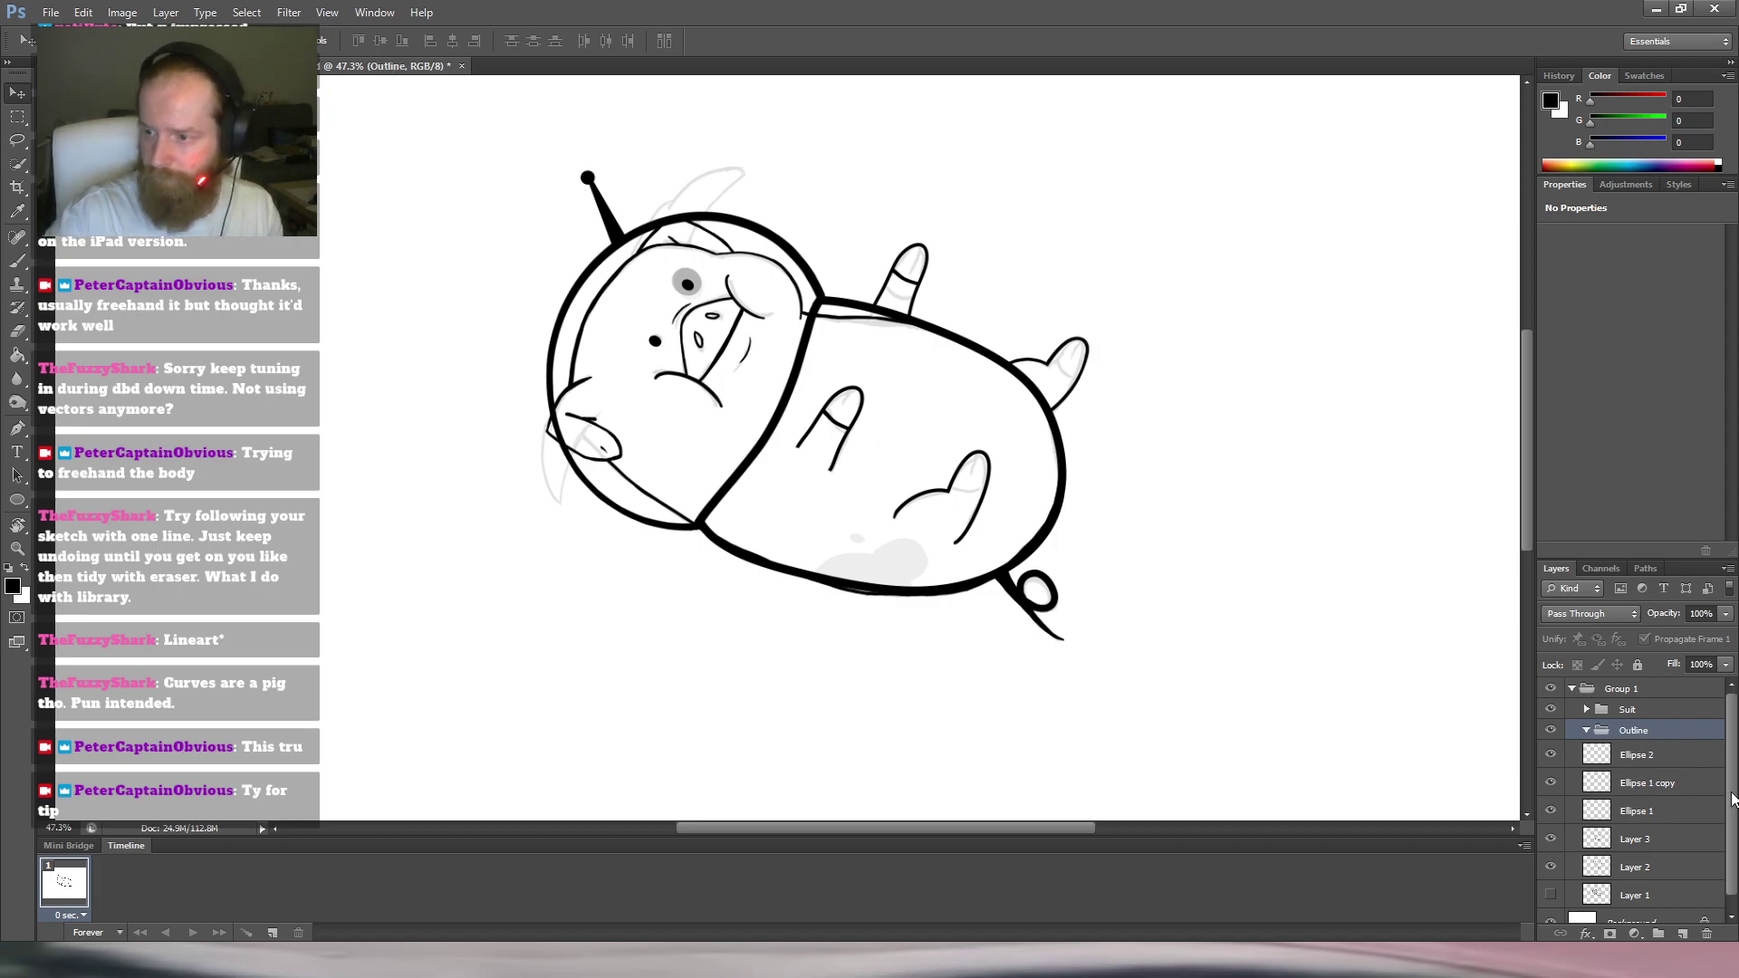
Move the three ellipse layers and Layers 1, 2 and 3 into the Outline group and collapse it.
scroll(1705, 867, "down", 1)
left_click(1681, 881)
left_click(1667, 741, "shift")
left_click_drag(1667, 741, 1662, 717)
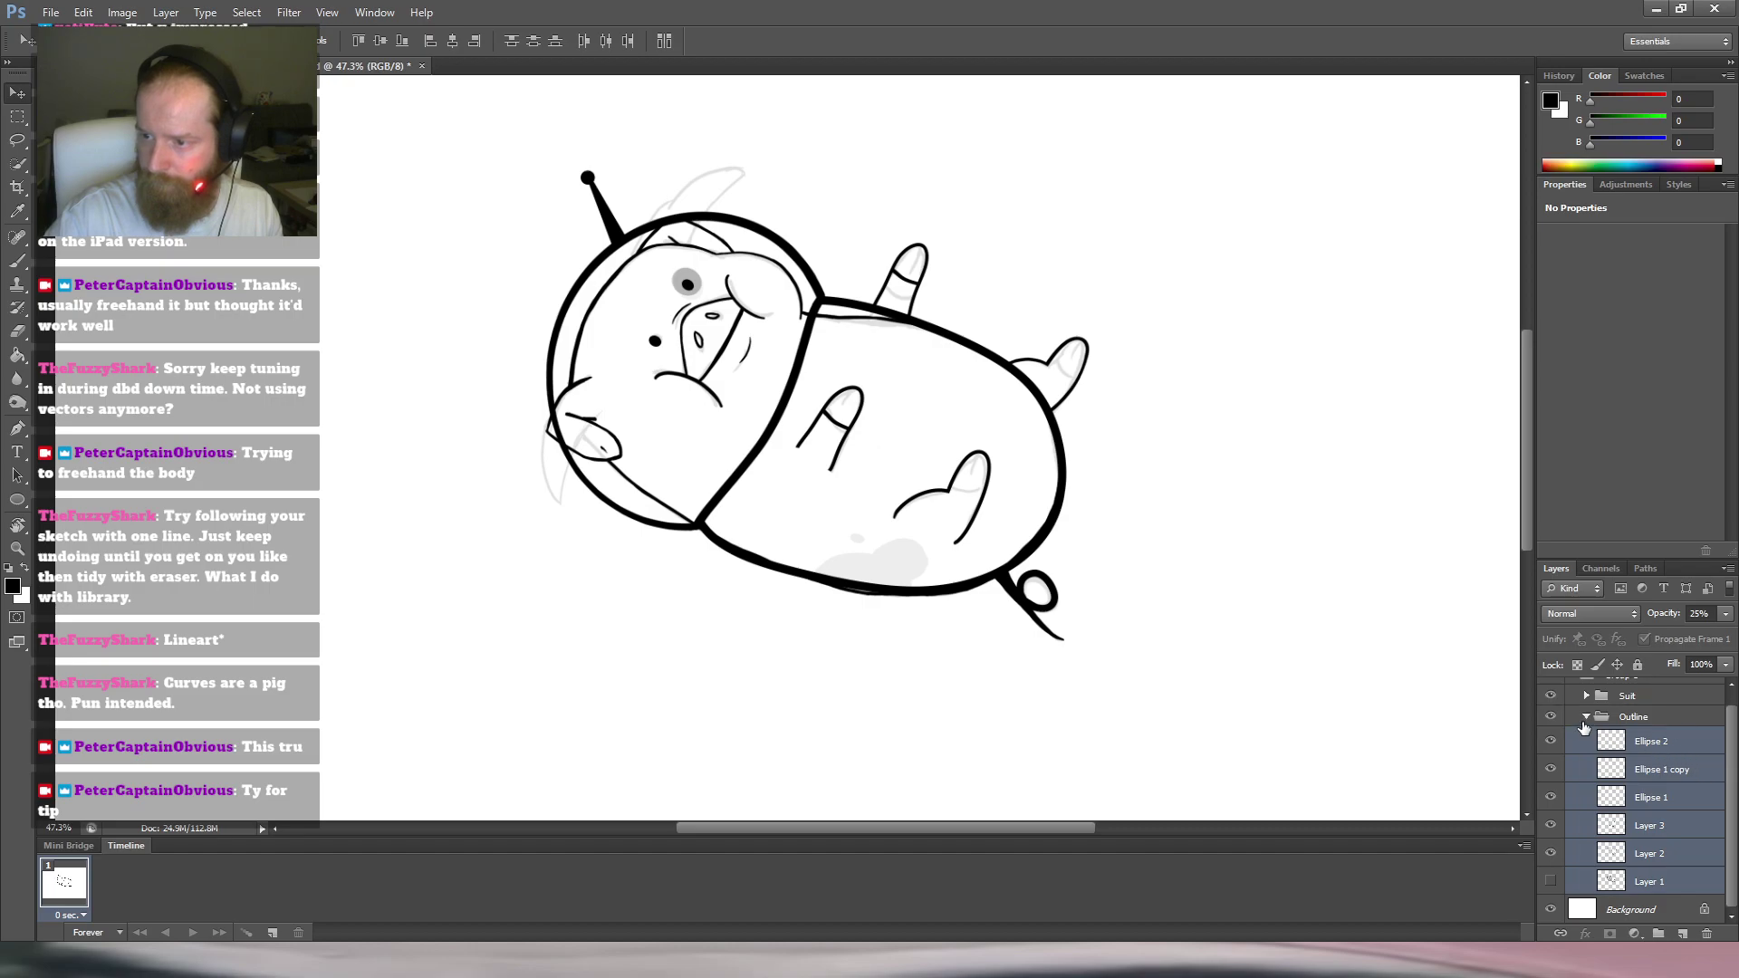
left_click(1586, 718)
Compare the drawing with the Outline group hidden and shown.
left_click(1550, 732)
left_click(1550, 731)
left_click(1549, 733)
left_click(1550, 732)
left_click(1550, 732)
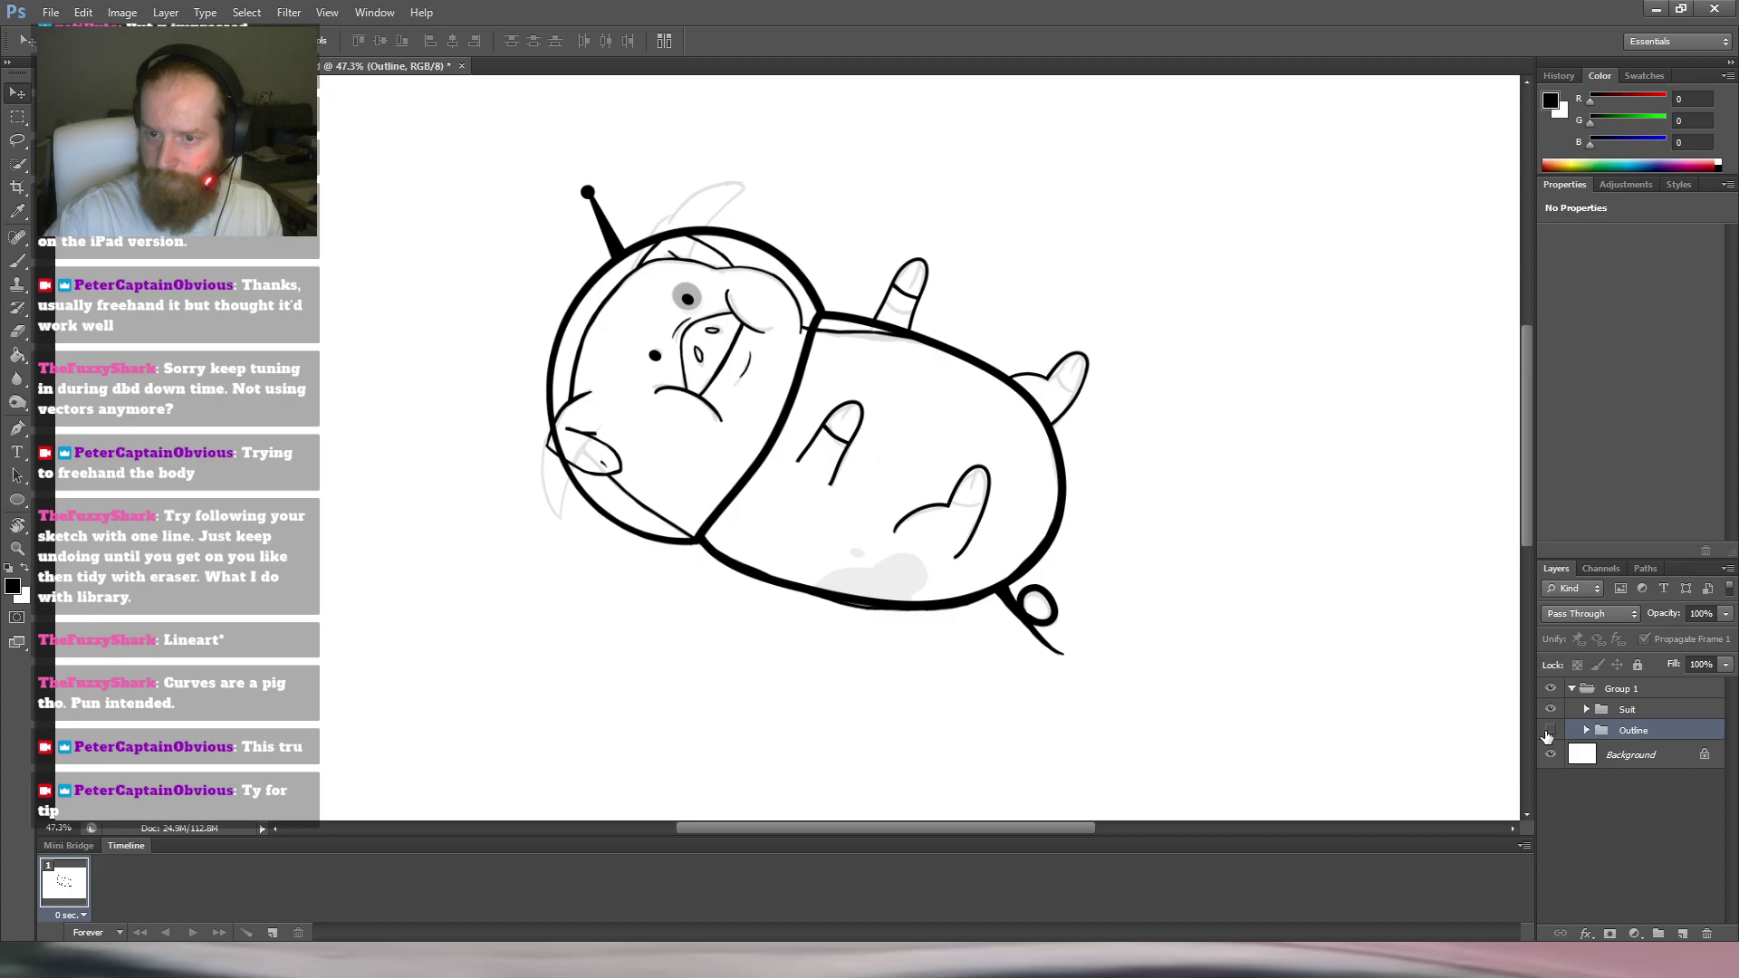
left_click(1550, 732)
left_click(1550, 732)
left_click(1550, 732)
Expand the Outline group and compare the drawing with the Layer 2 sketch hidden and shown.
left_click(1586, 731)
left_click(1552, 870)
left_click(1552, 869)
left_click(1552, 870)
left_click(1552, 870)
left_click(1552, 869)
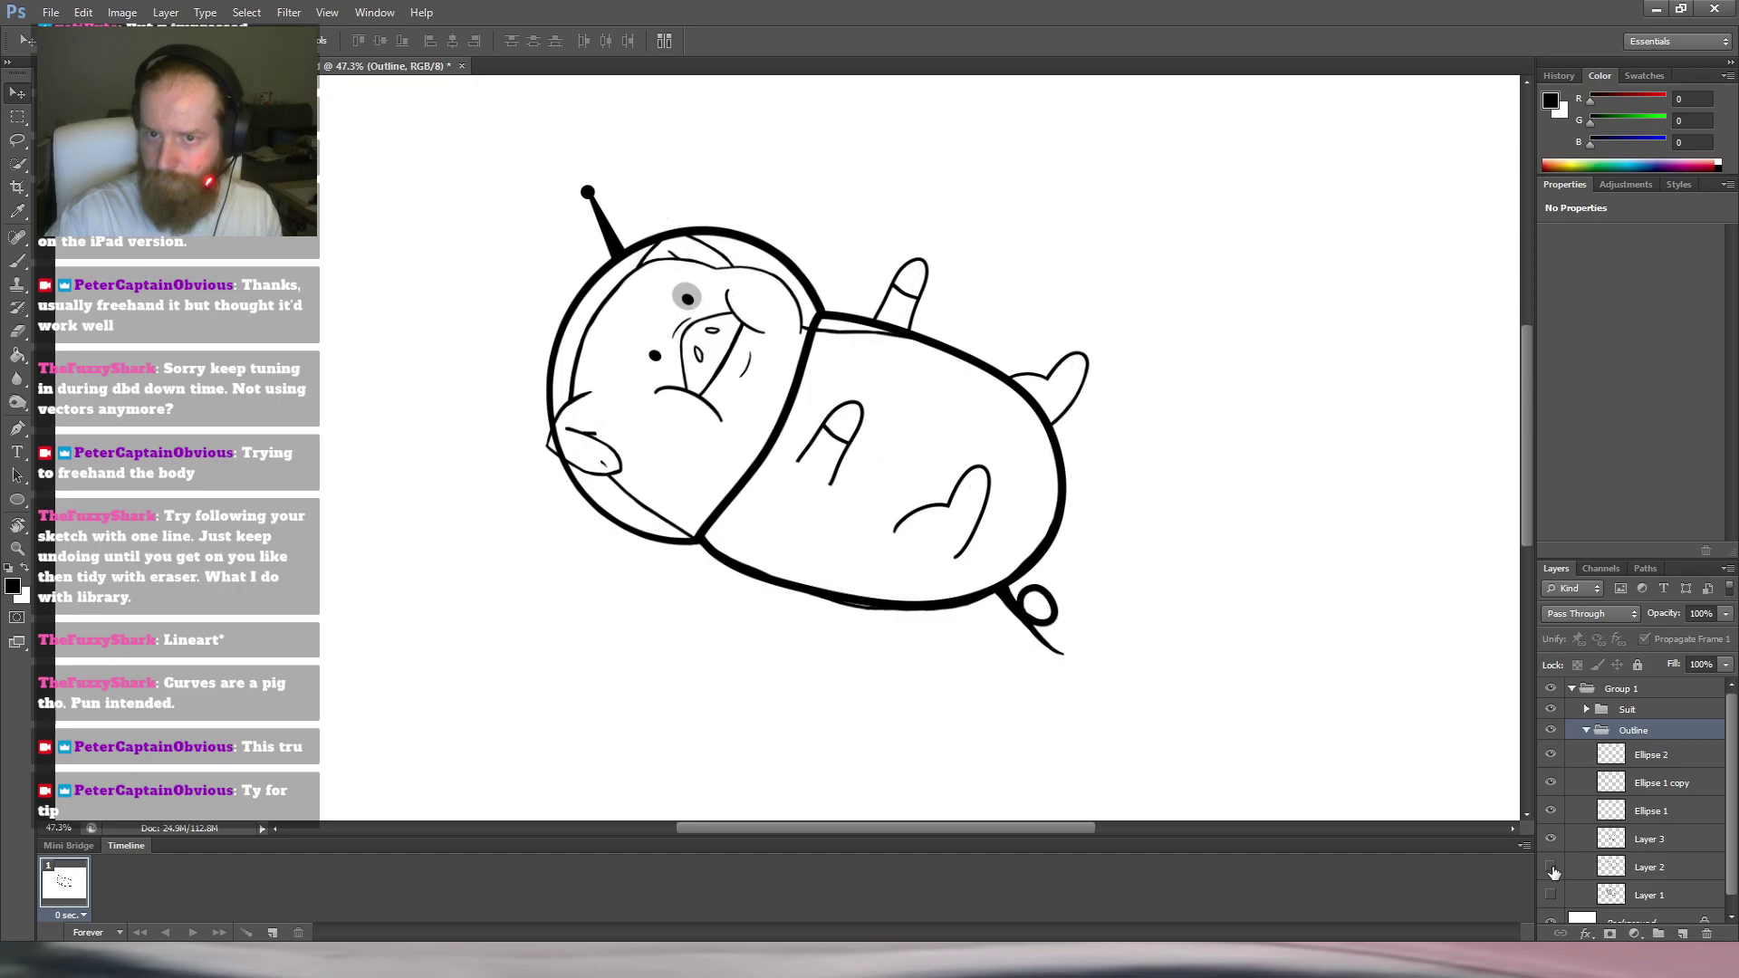
left_click(1552, 870)
left_click(1551, 869)
left_click(1552, 870)
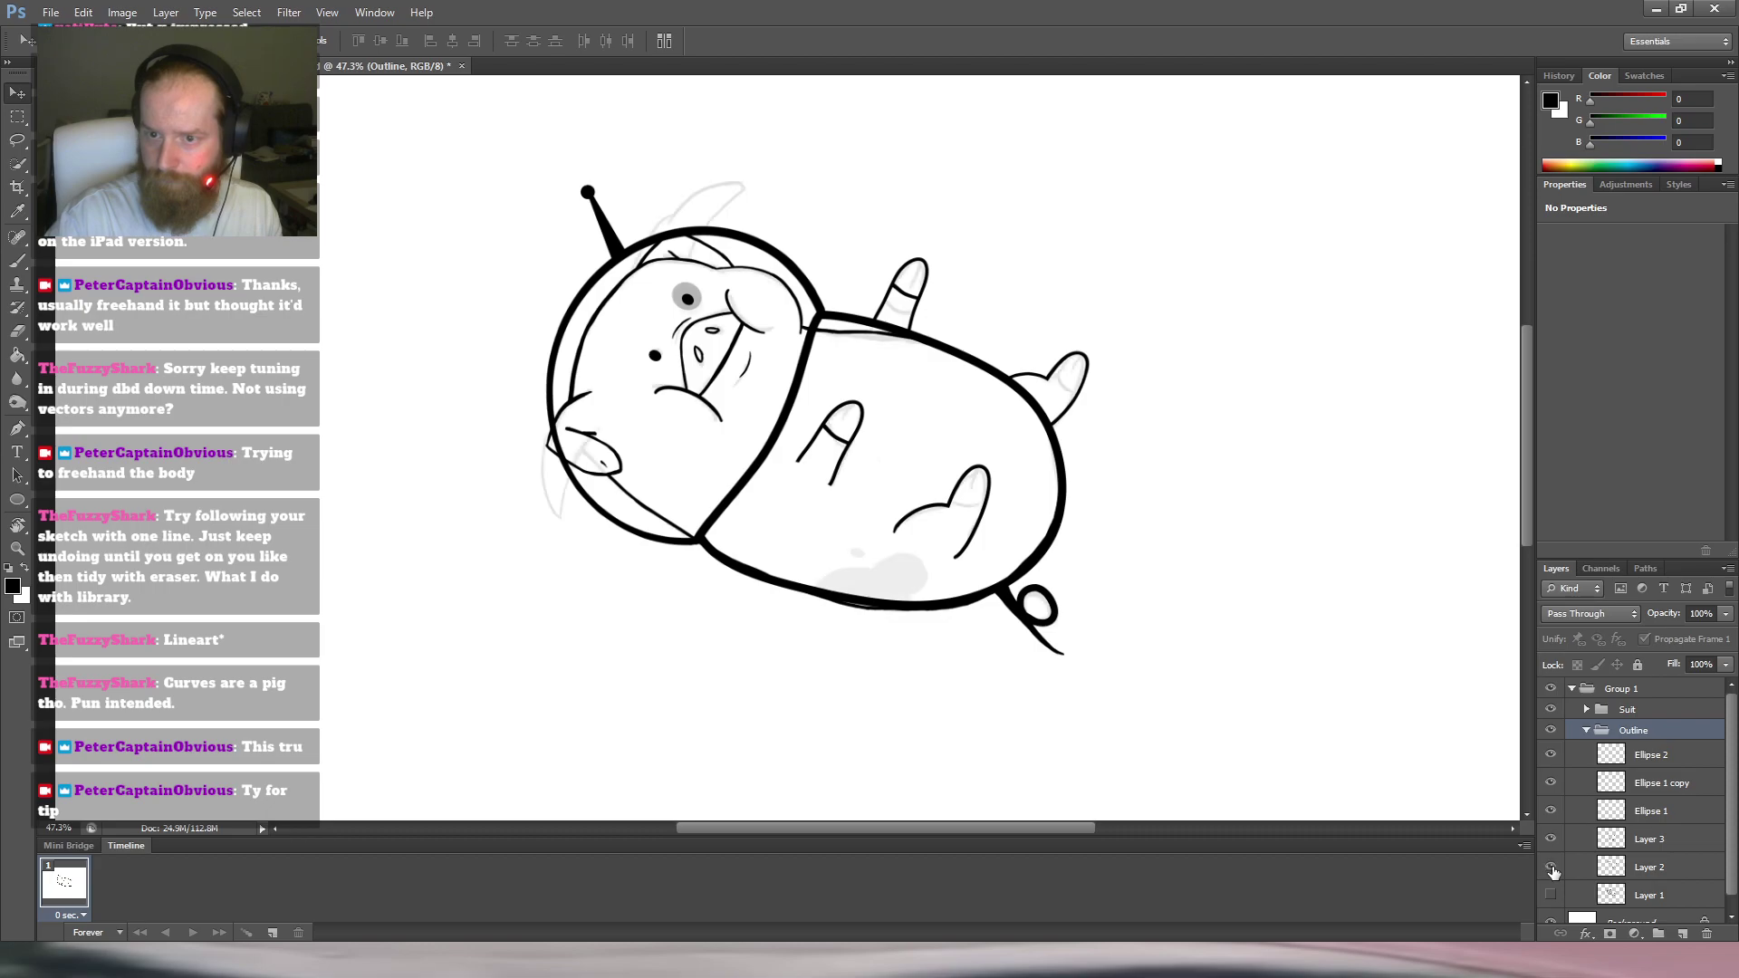
Set the opacity of the Layer 2 sketch to 100%.
left_click(1647, 870)
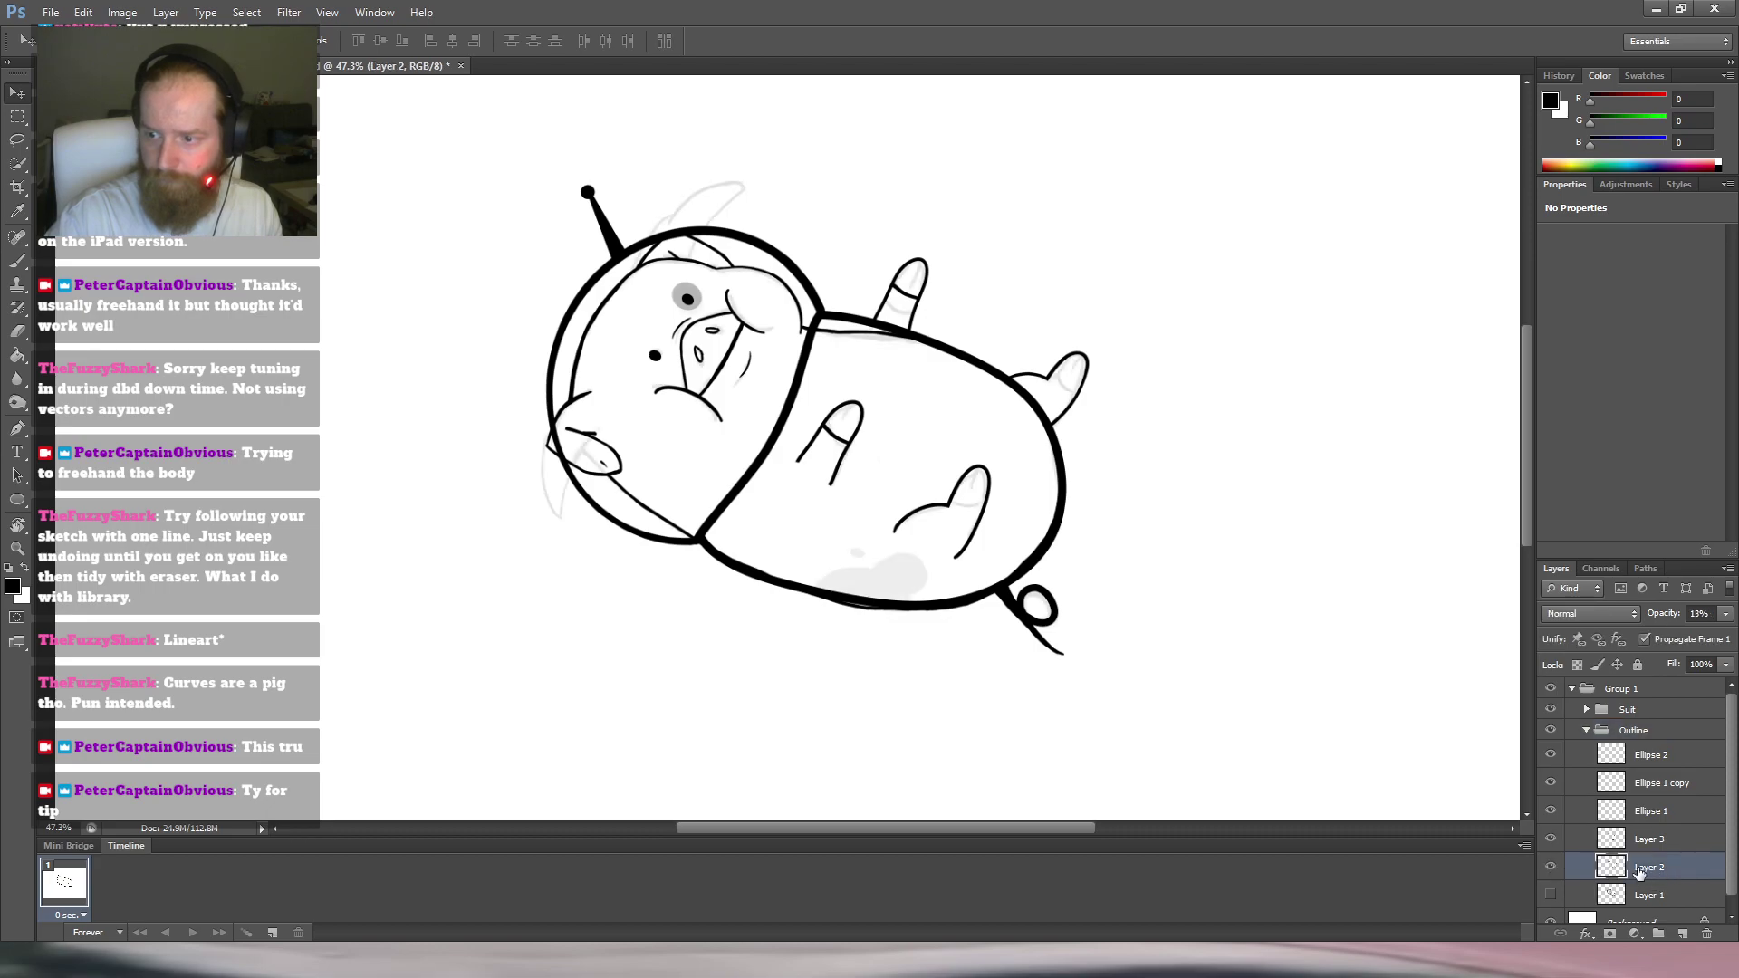
left_click(1550, 868)
left_click(1550, 868)
key("0")
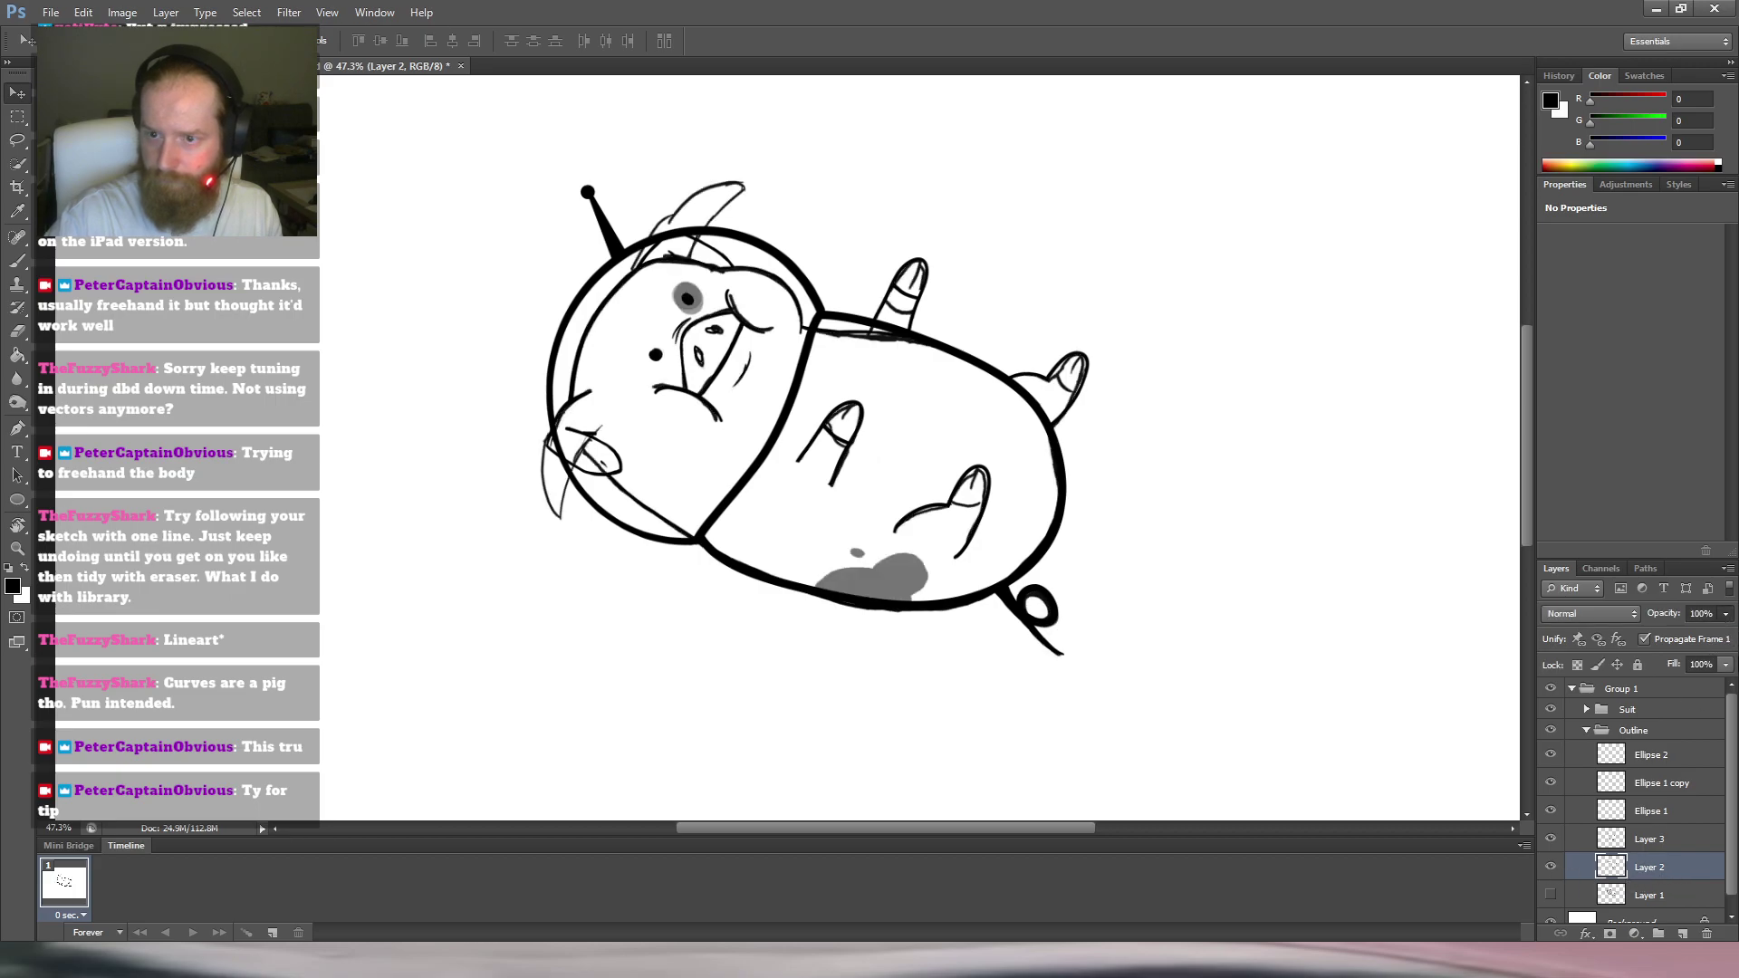
Lasso the grey belly spots on the Layer 2 sketch and copy them onto a new layer.
scroll(906, 661, "up", 5)
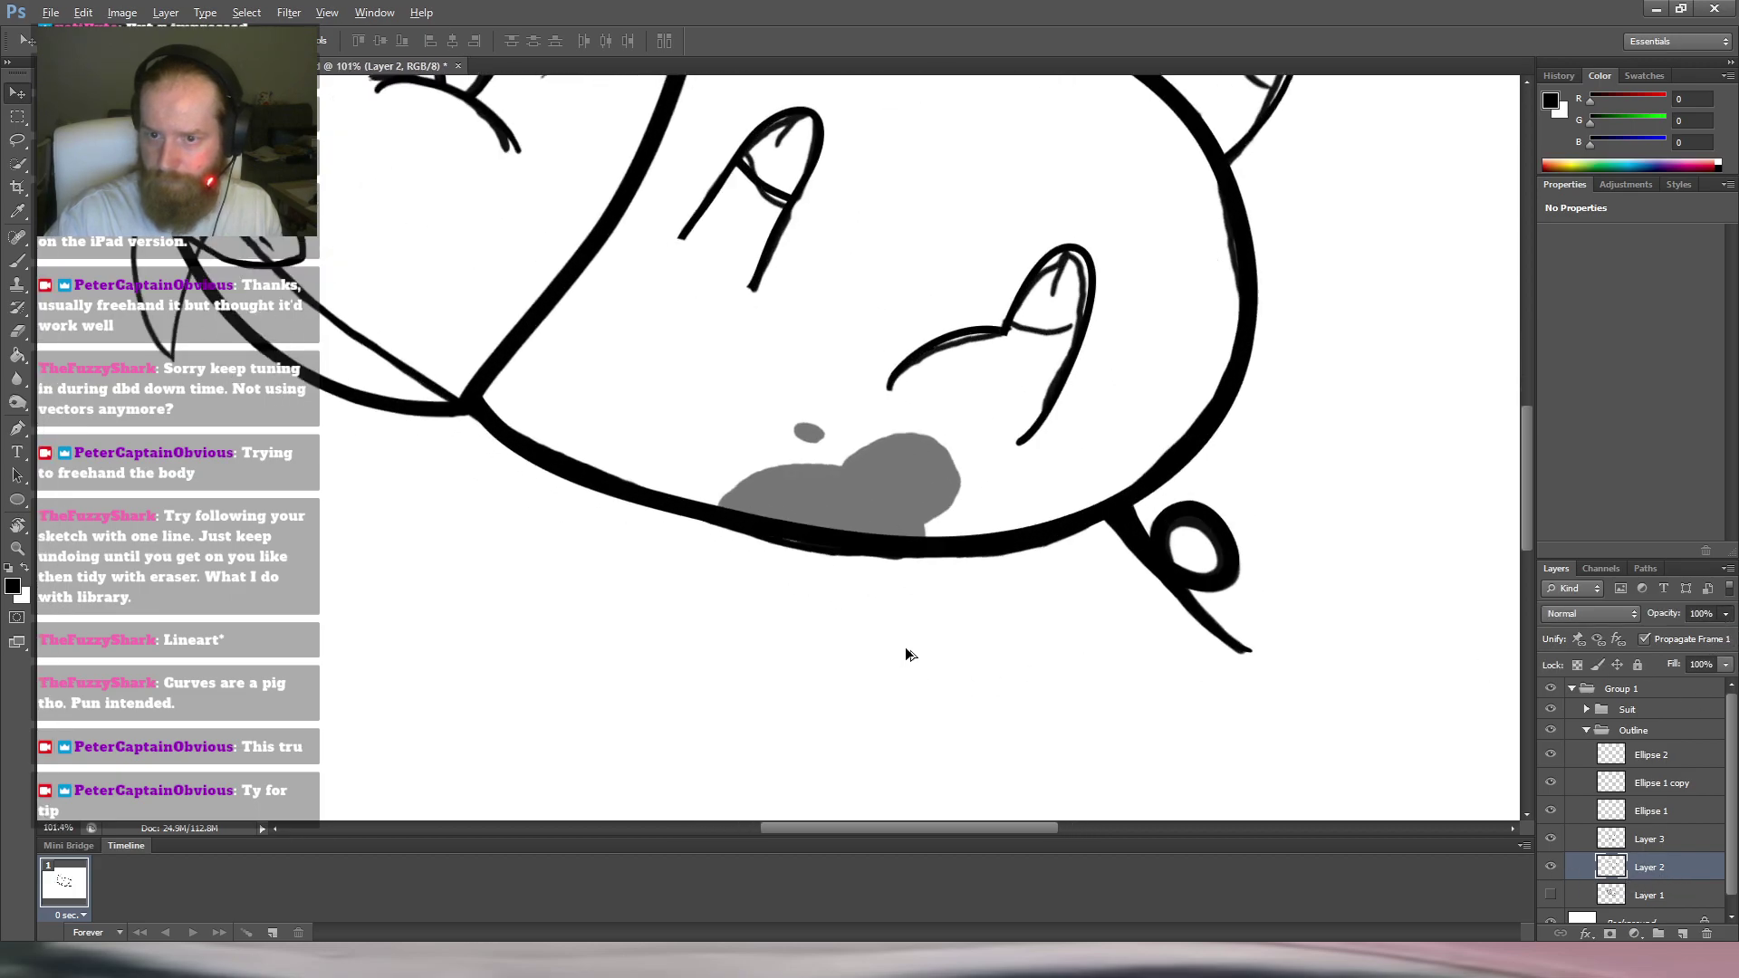
key("l")
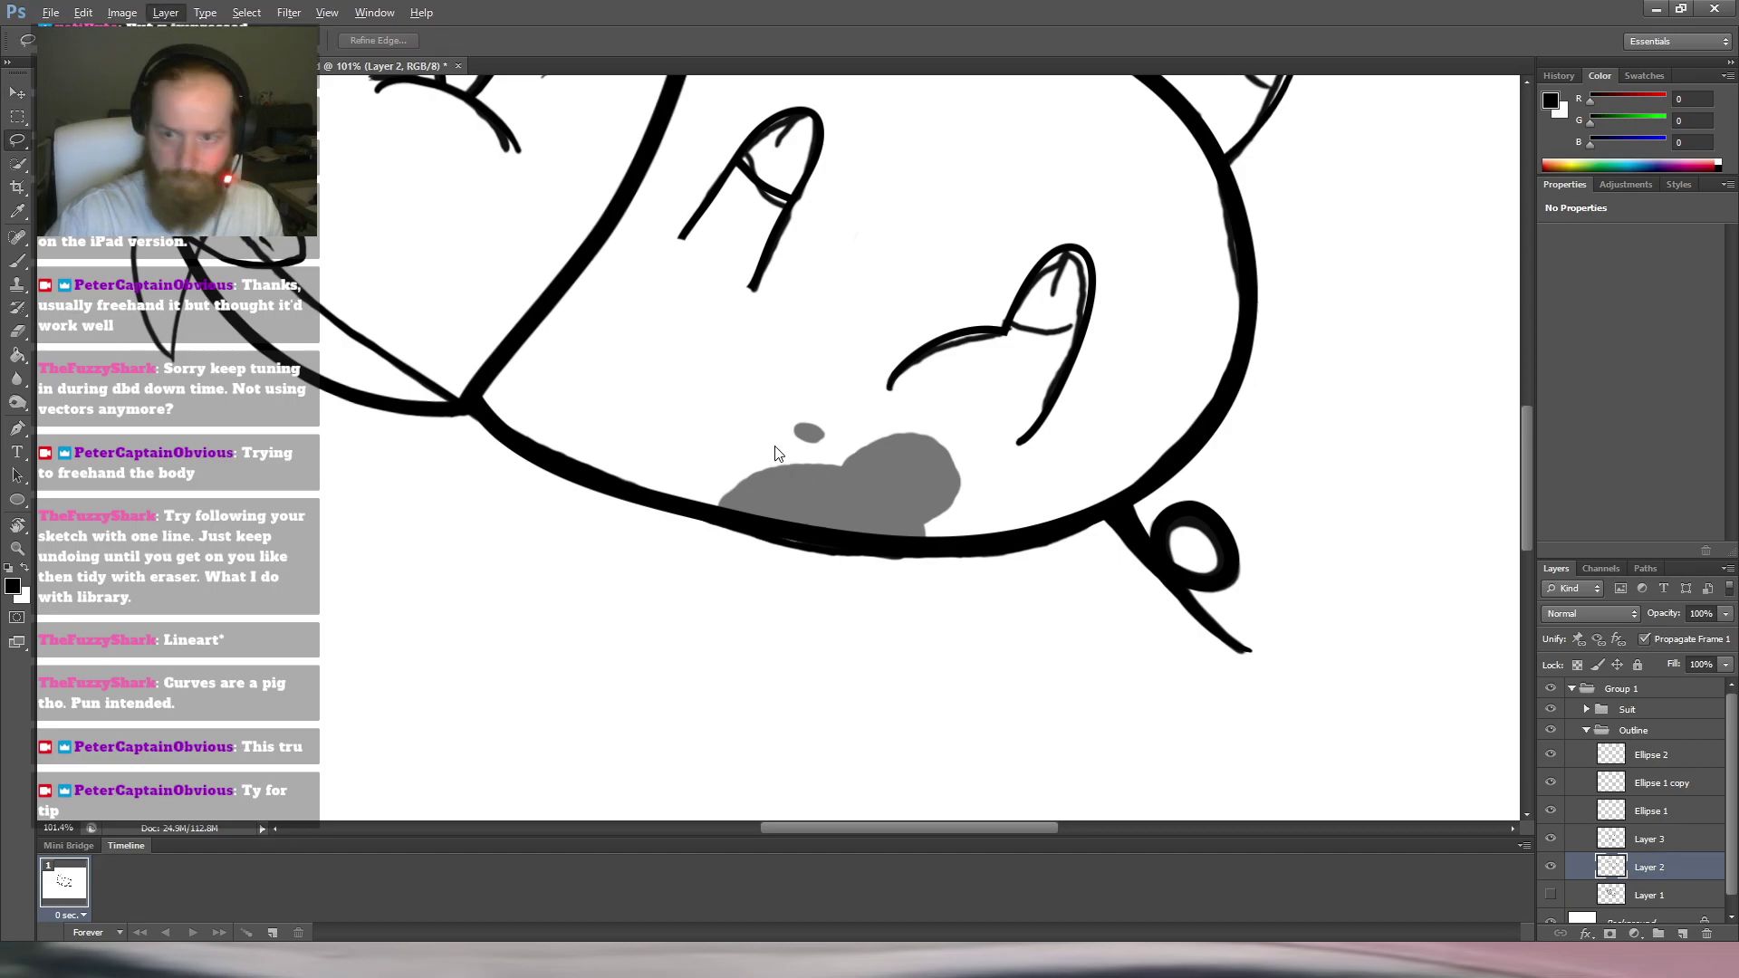
mouse_move(756, 417)
left_mouse_down()
mouse_move(945, 413)
mouse_move(992, 455)
left_mouse_up()
mouse_move(980, 525)
left_mouse_down()
mouse_move(814, 543)
mouse_move(713, 518)
mouse_move(689, 449)
mouse_move(757, 417)
left_mouse_up()
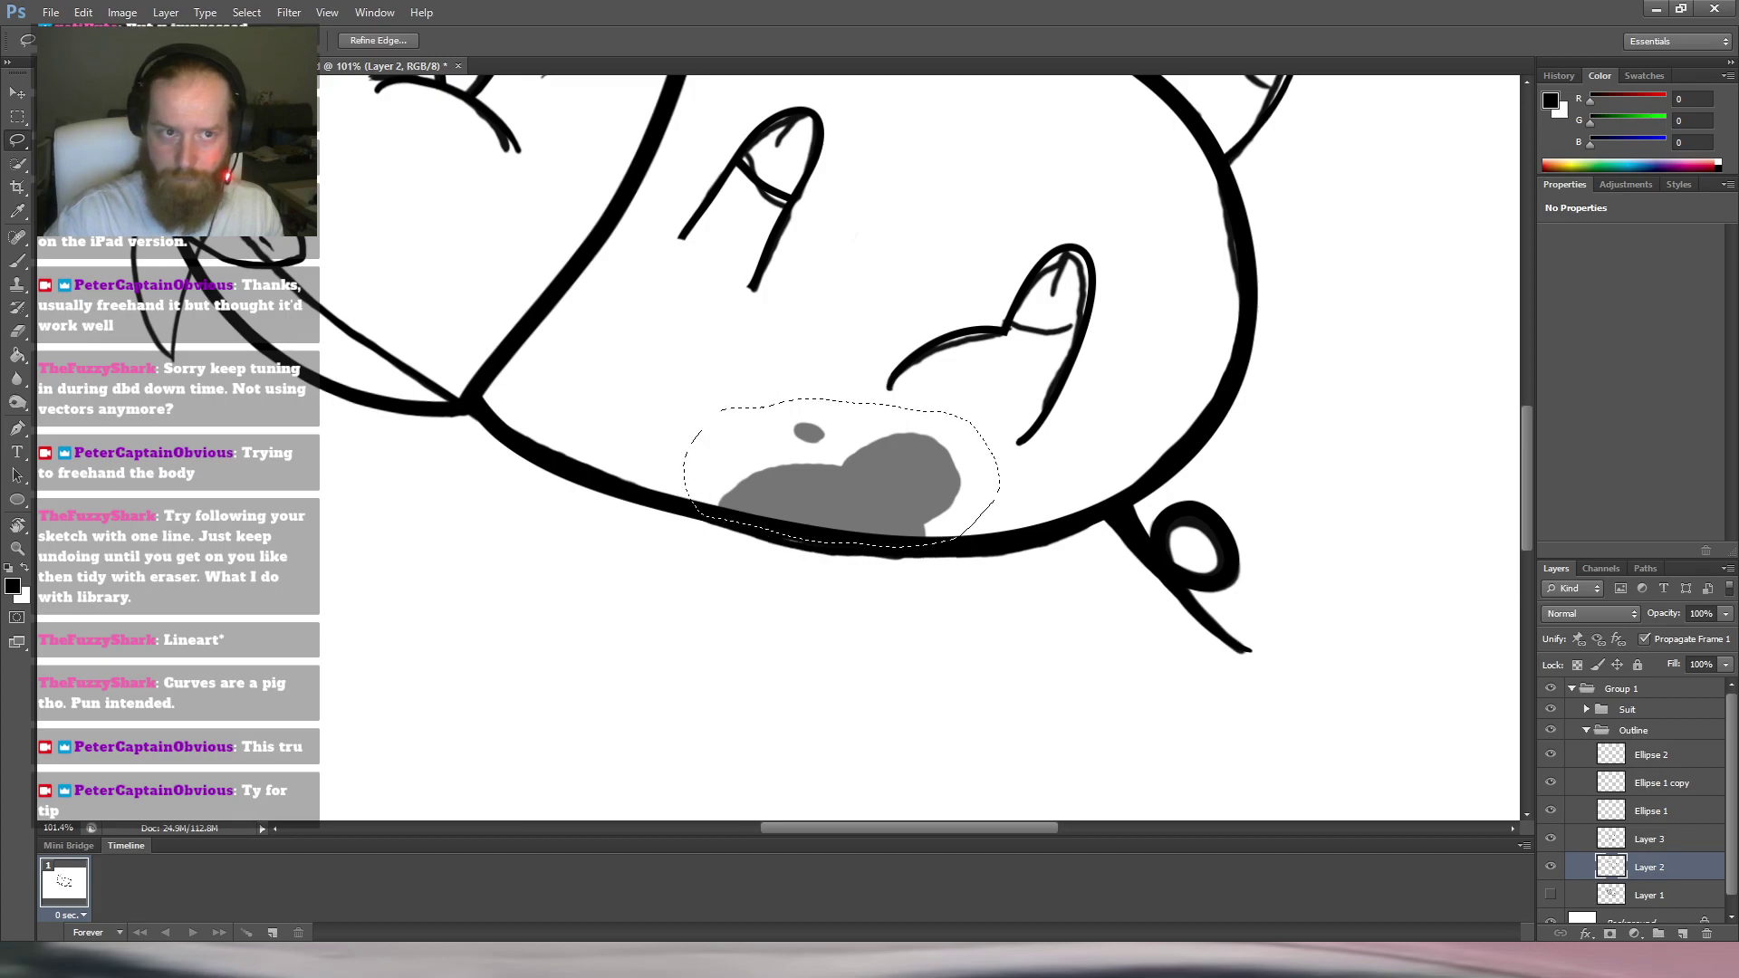
key("v")
key("ctrl+c")
key("ctrl+v")
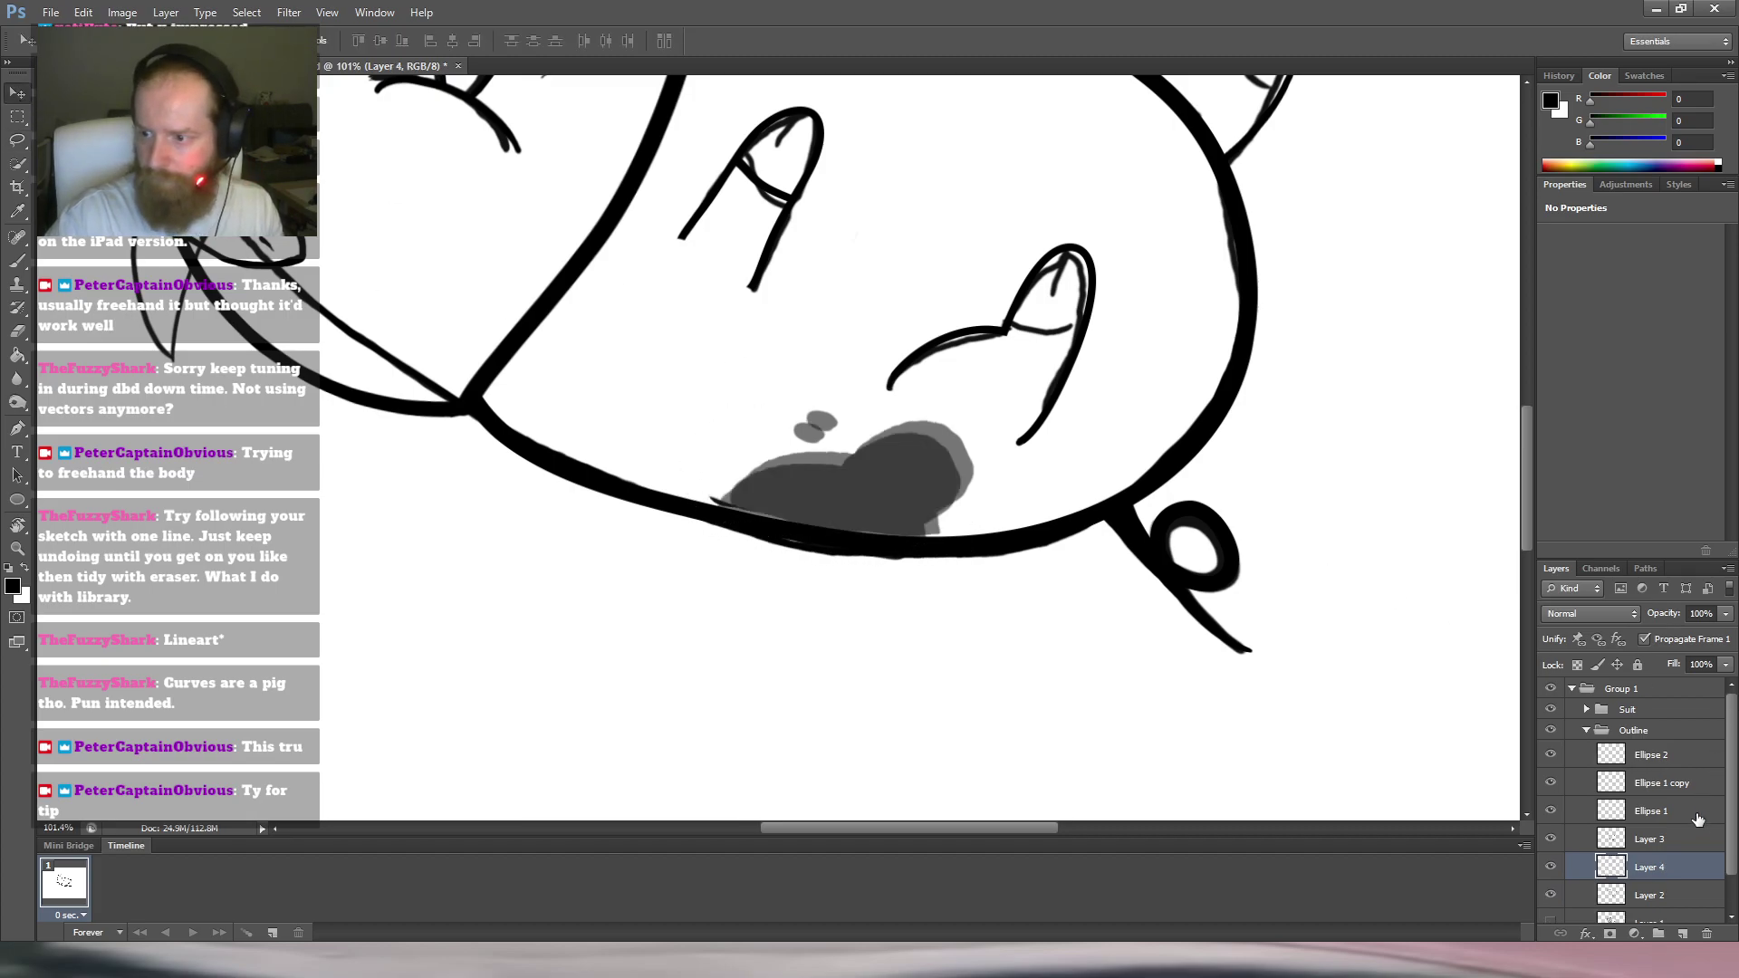
Move the copied spots layer to the top of the Outline group, hide Layer 2 and align the spots with the belly line.
left_click_drag(1688, 870, 1679, 757)
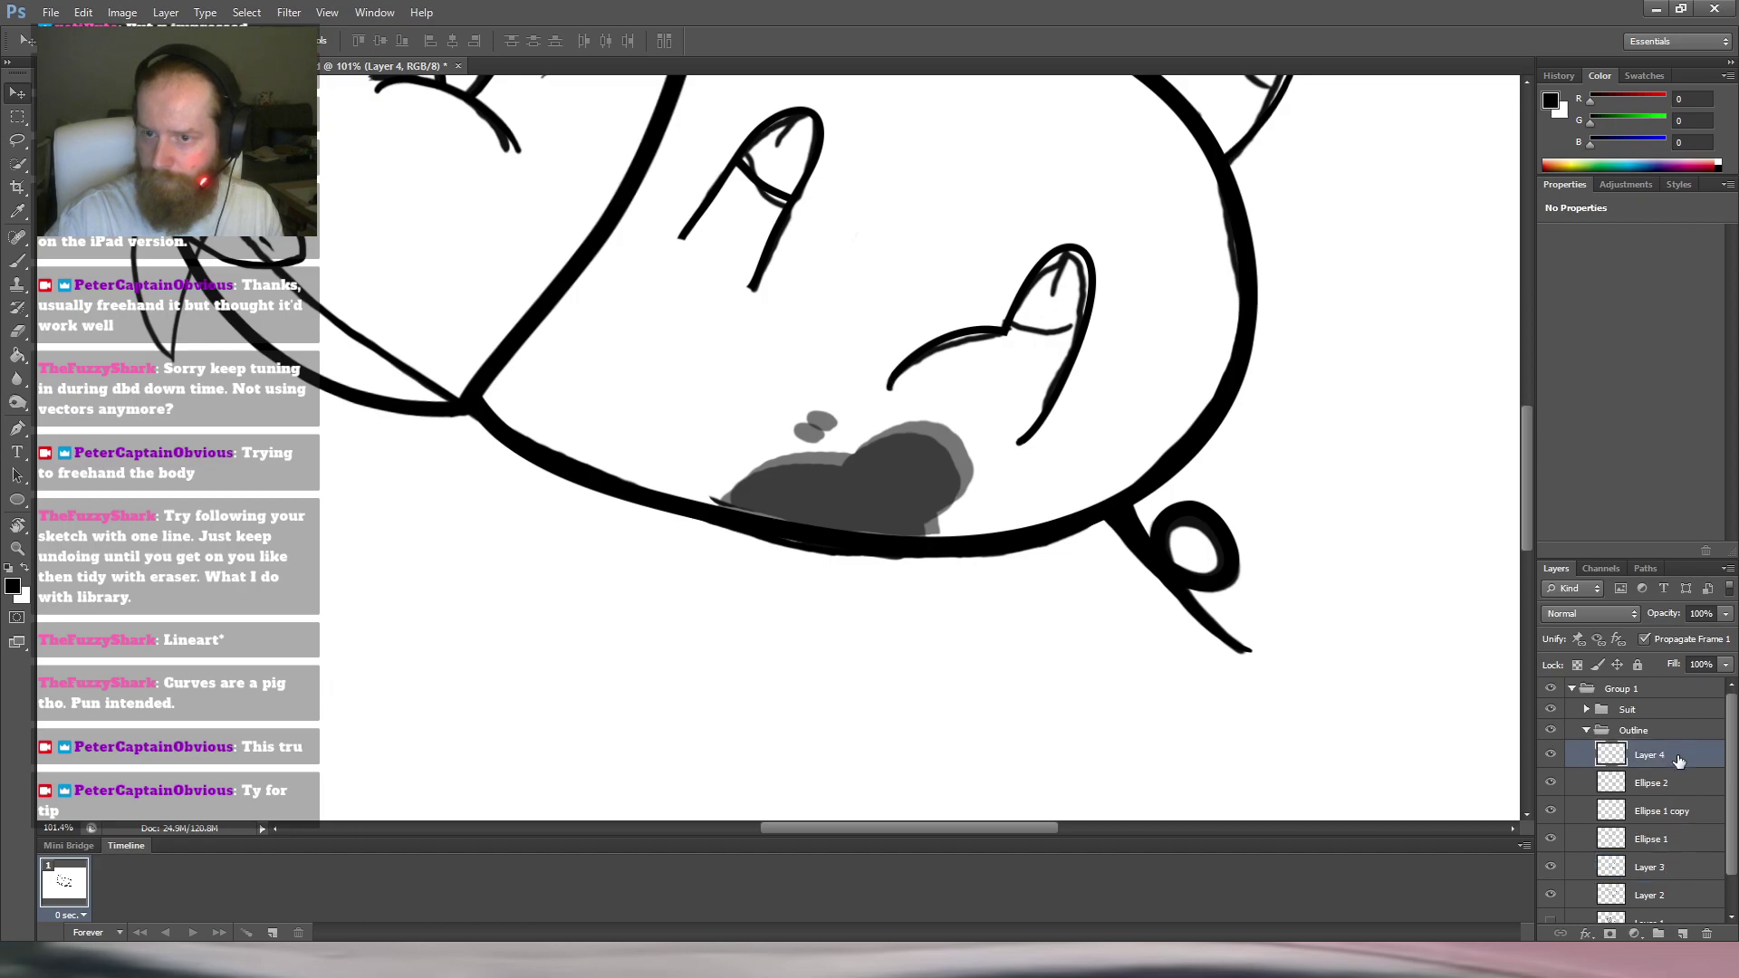
left_click(1551, 895)
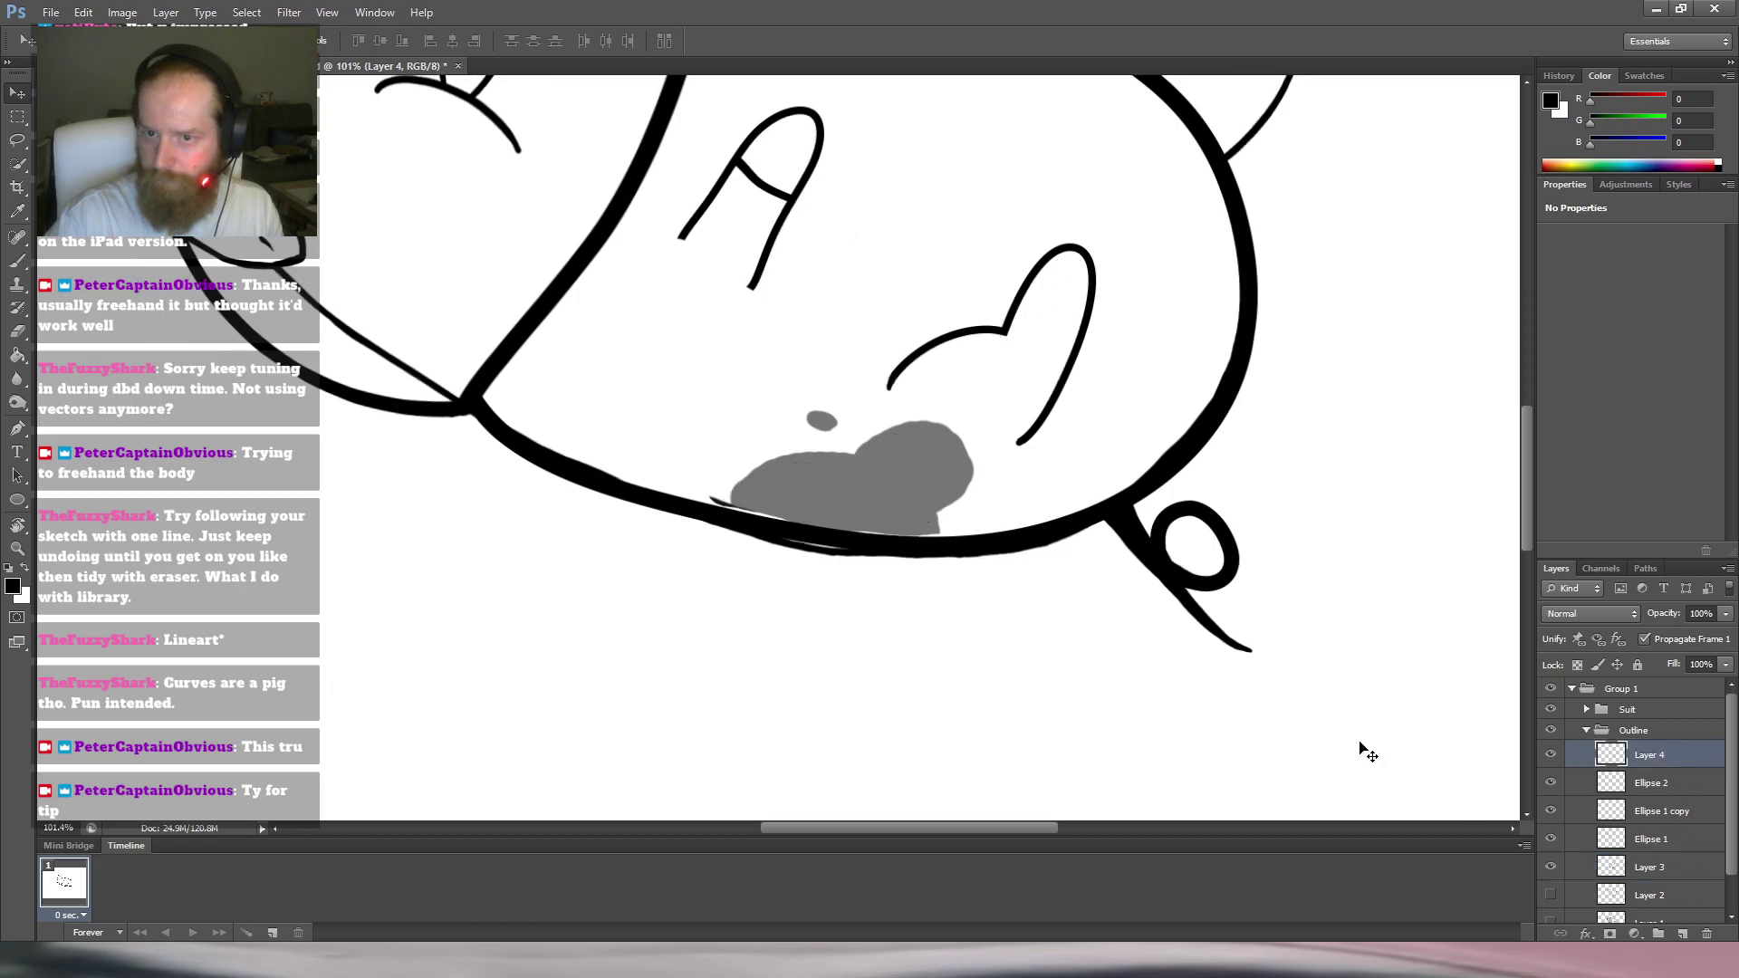
left_click_drag(906, 480, 899, 492)
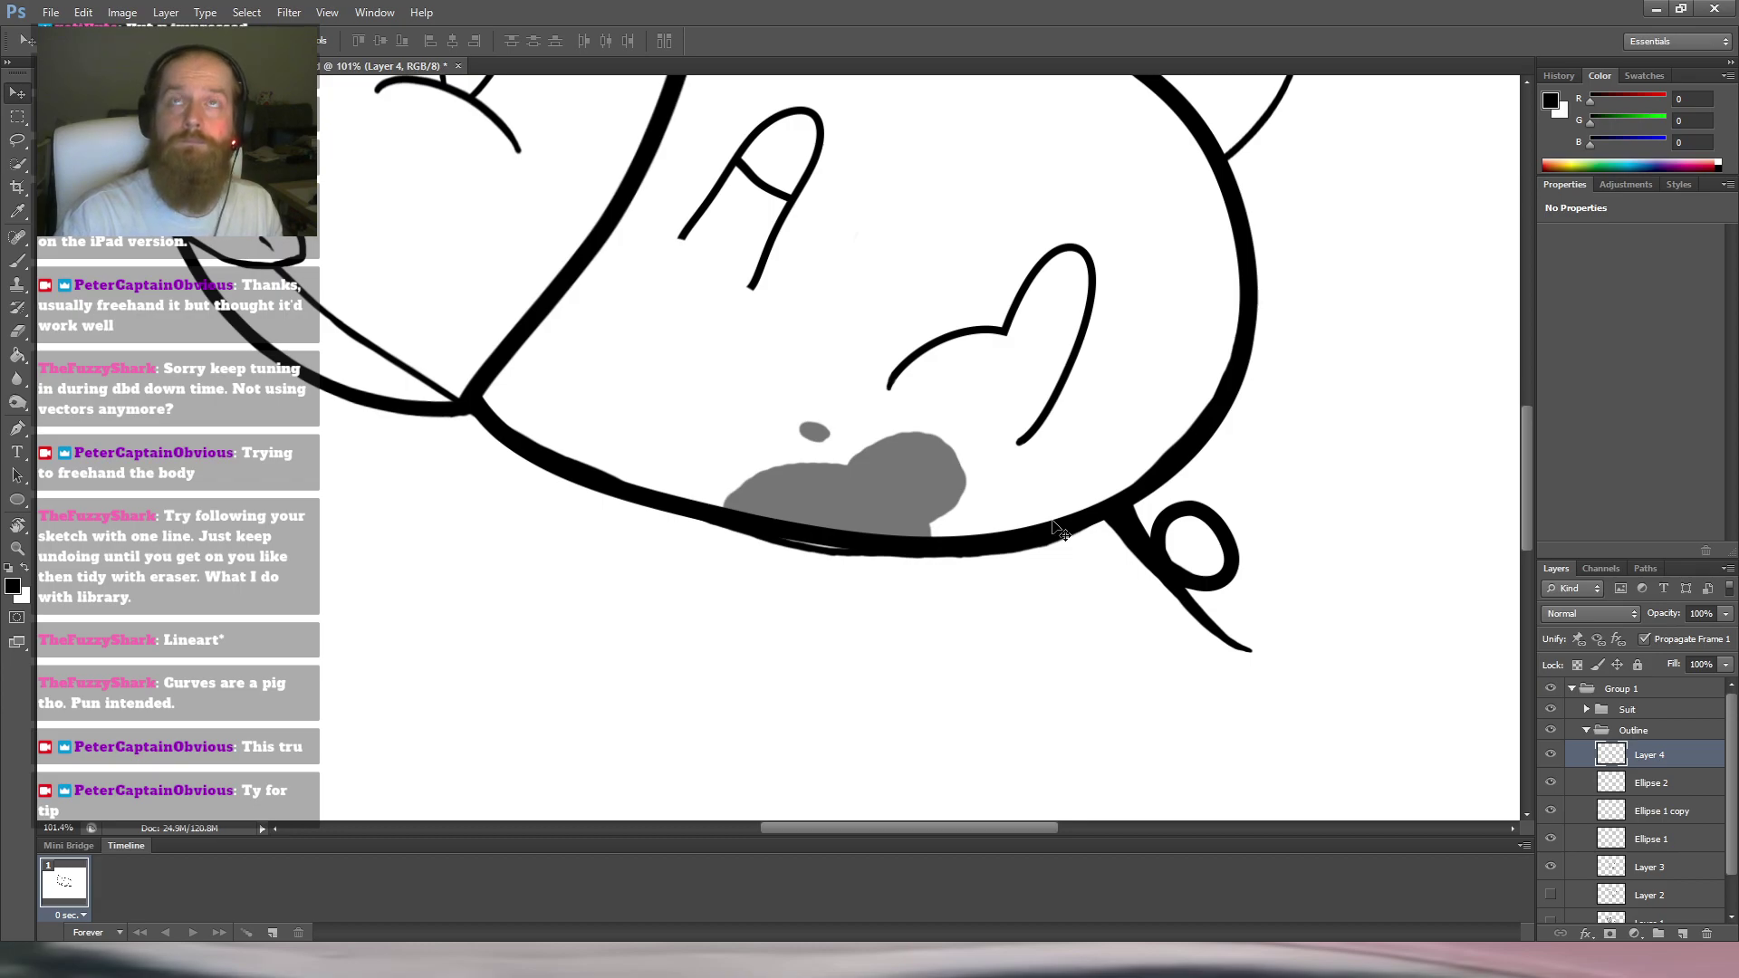
Erase along the upper and outer edges of the large belly spot to smooth its shape, and undo the last small-spot erasure.
key("b")
key("e")
left_click_drag(905, 480, 968, 457)
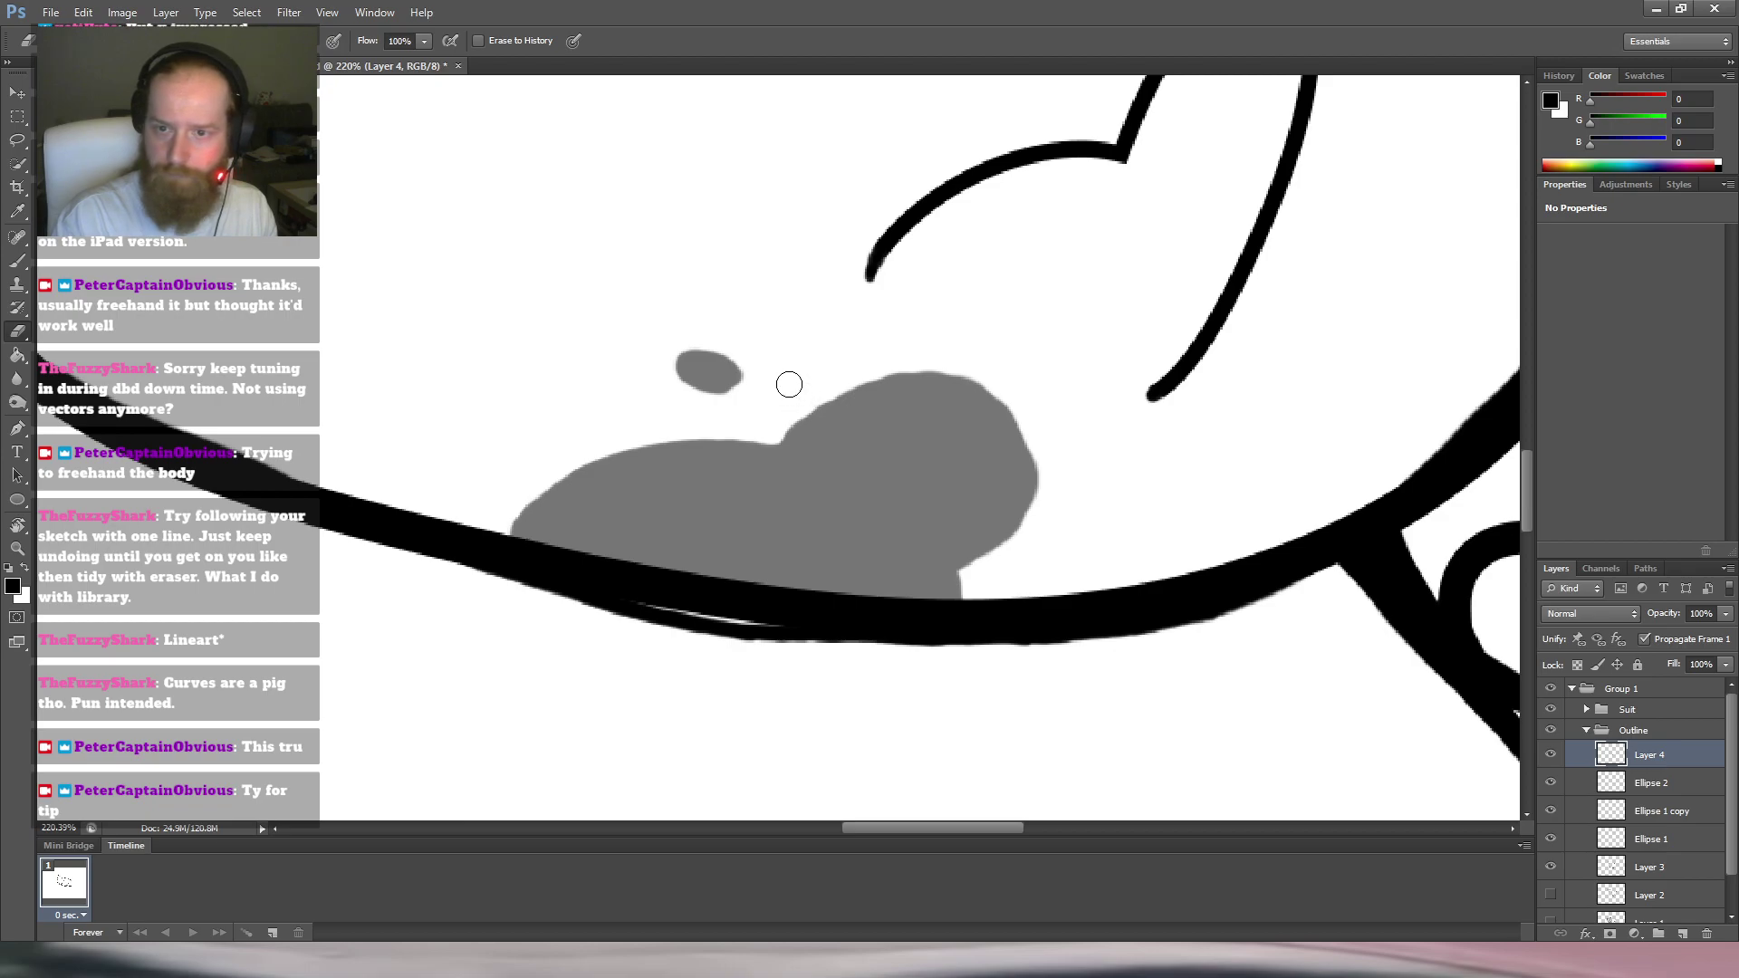
mouse_move(779, 408)
left_mouse_down()
mouse_move(880, 375)
mouse_move(1007, 391)
left_mouse_up()
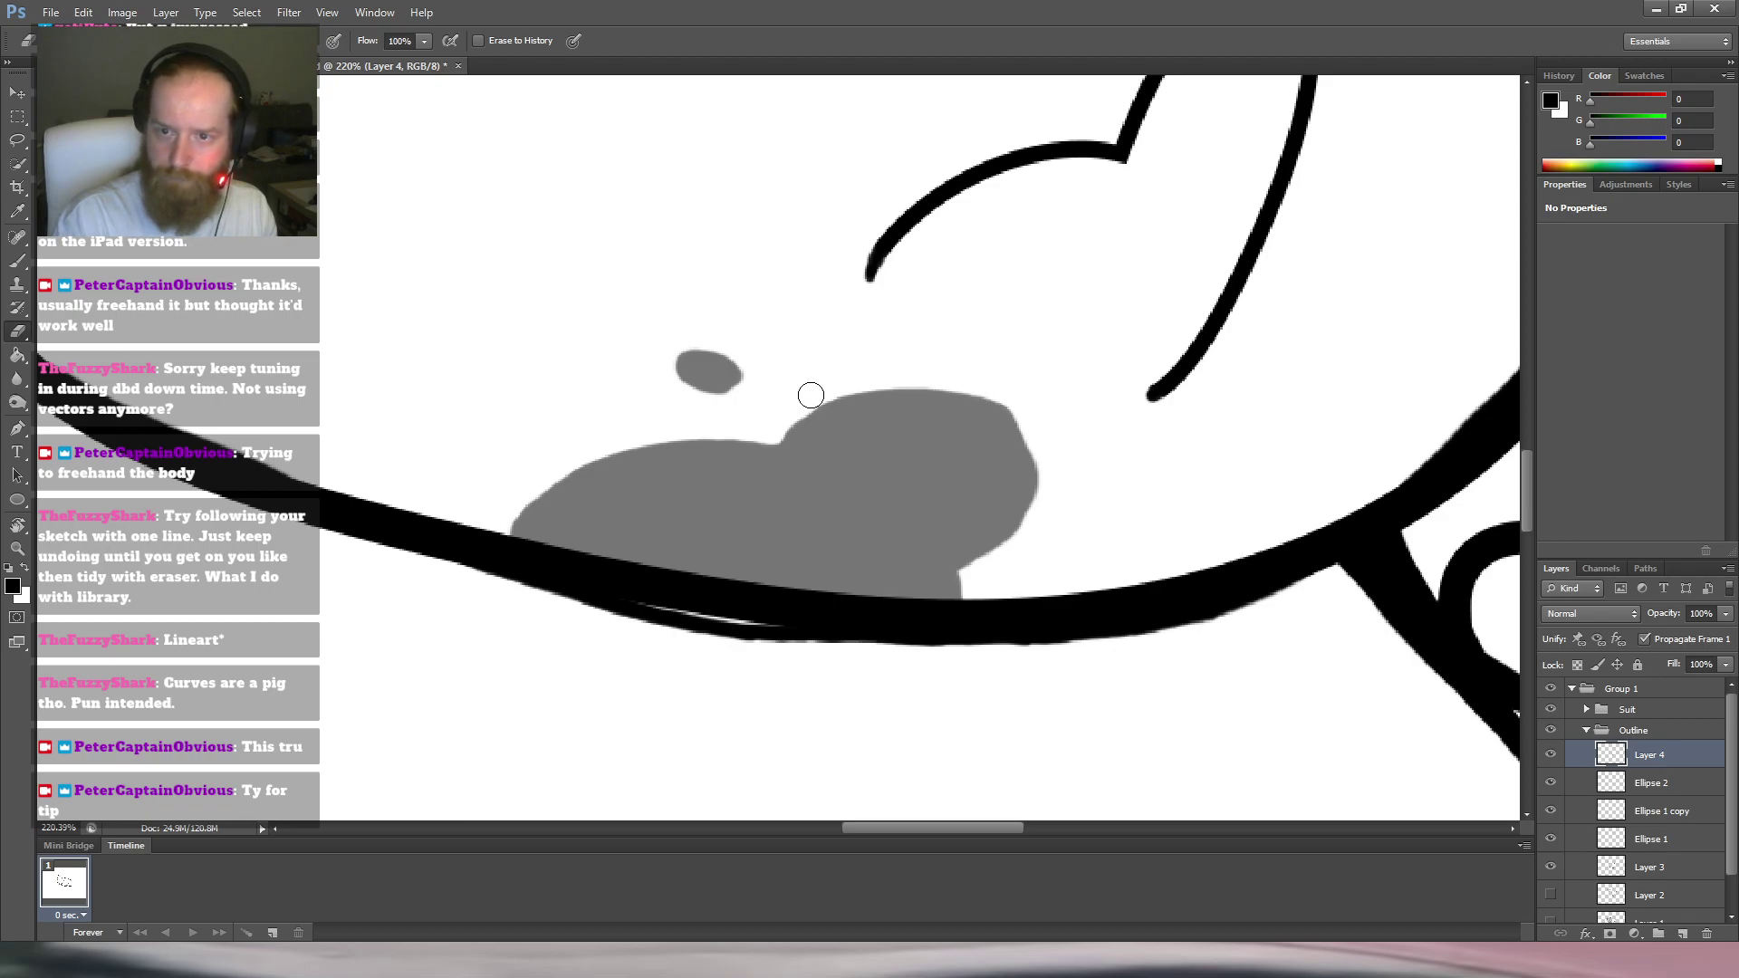
mouse_move(776, 414)
left_mouse_down()
mouse_move(882, 386)
mouse_move(1012, 409)
mouse_move(1036, 473)
mouse_move(966, 580)
mouse_move(1002, 606)
left_mouse_up()
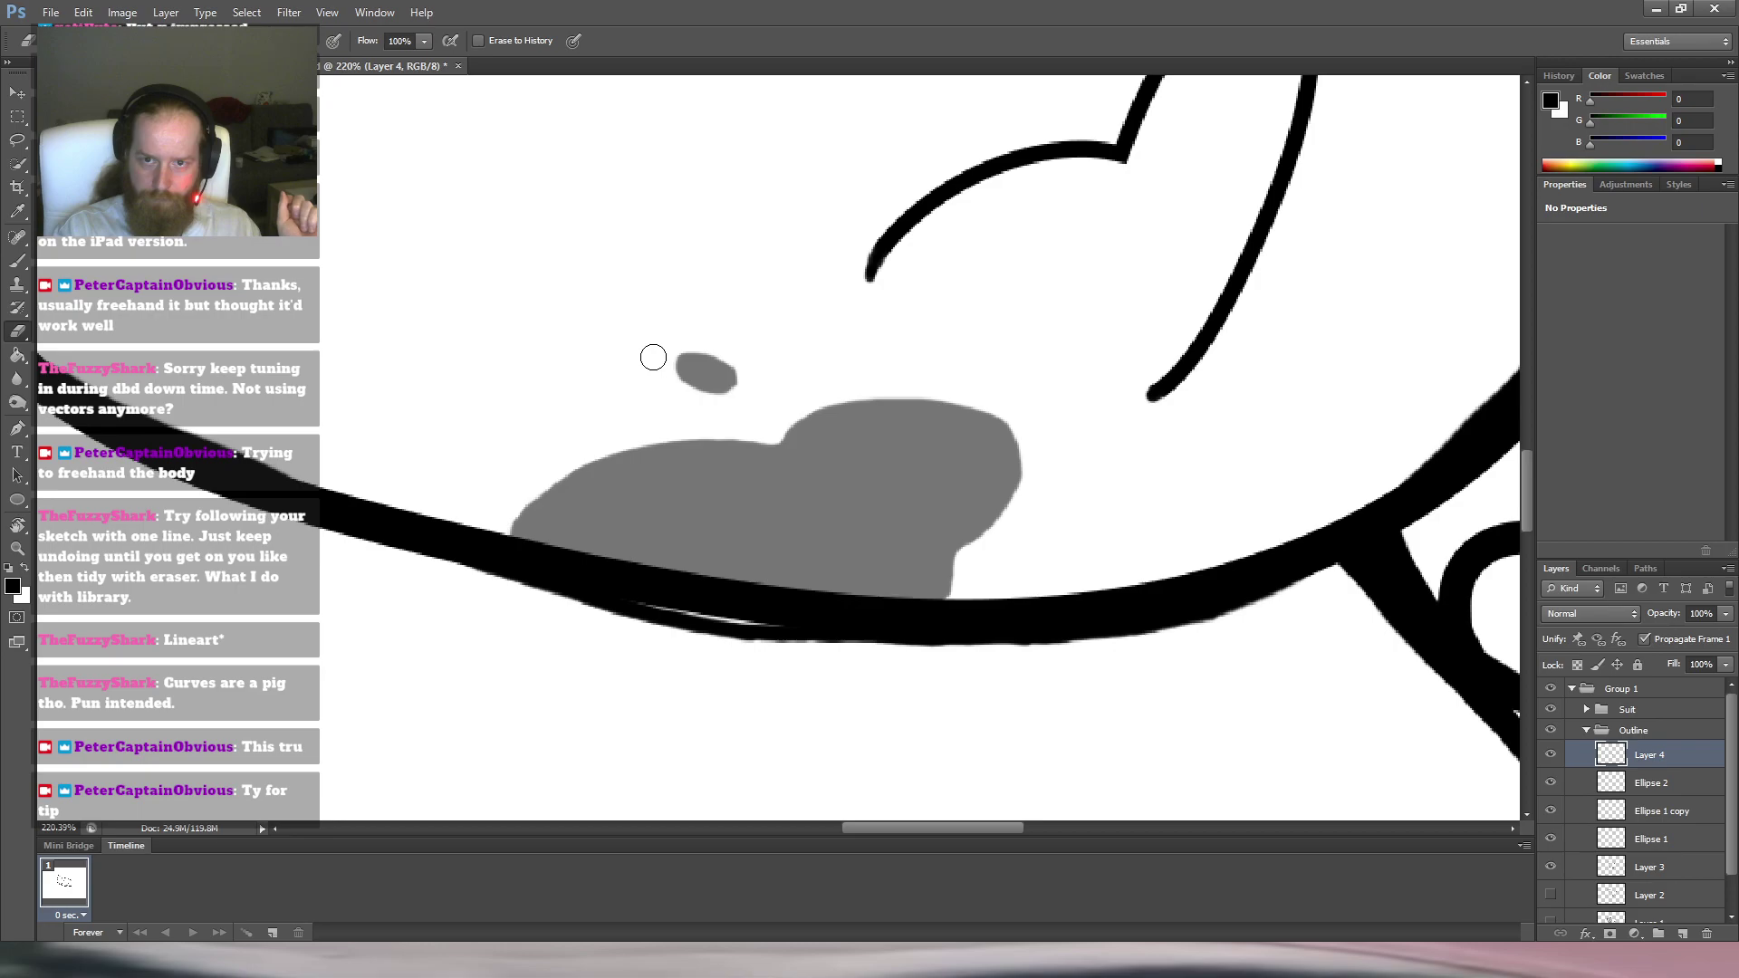
key("ctrl+z")
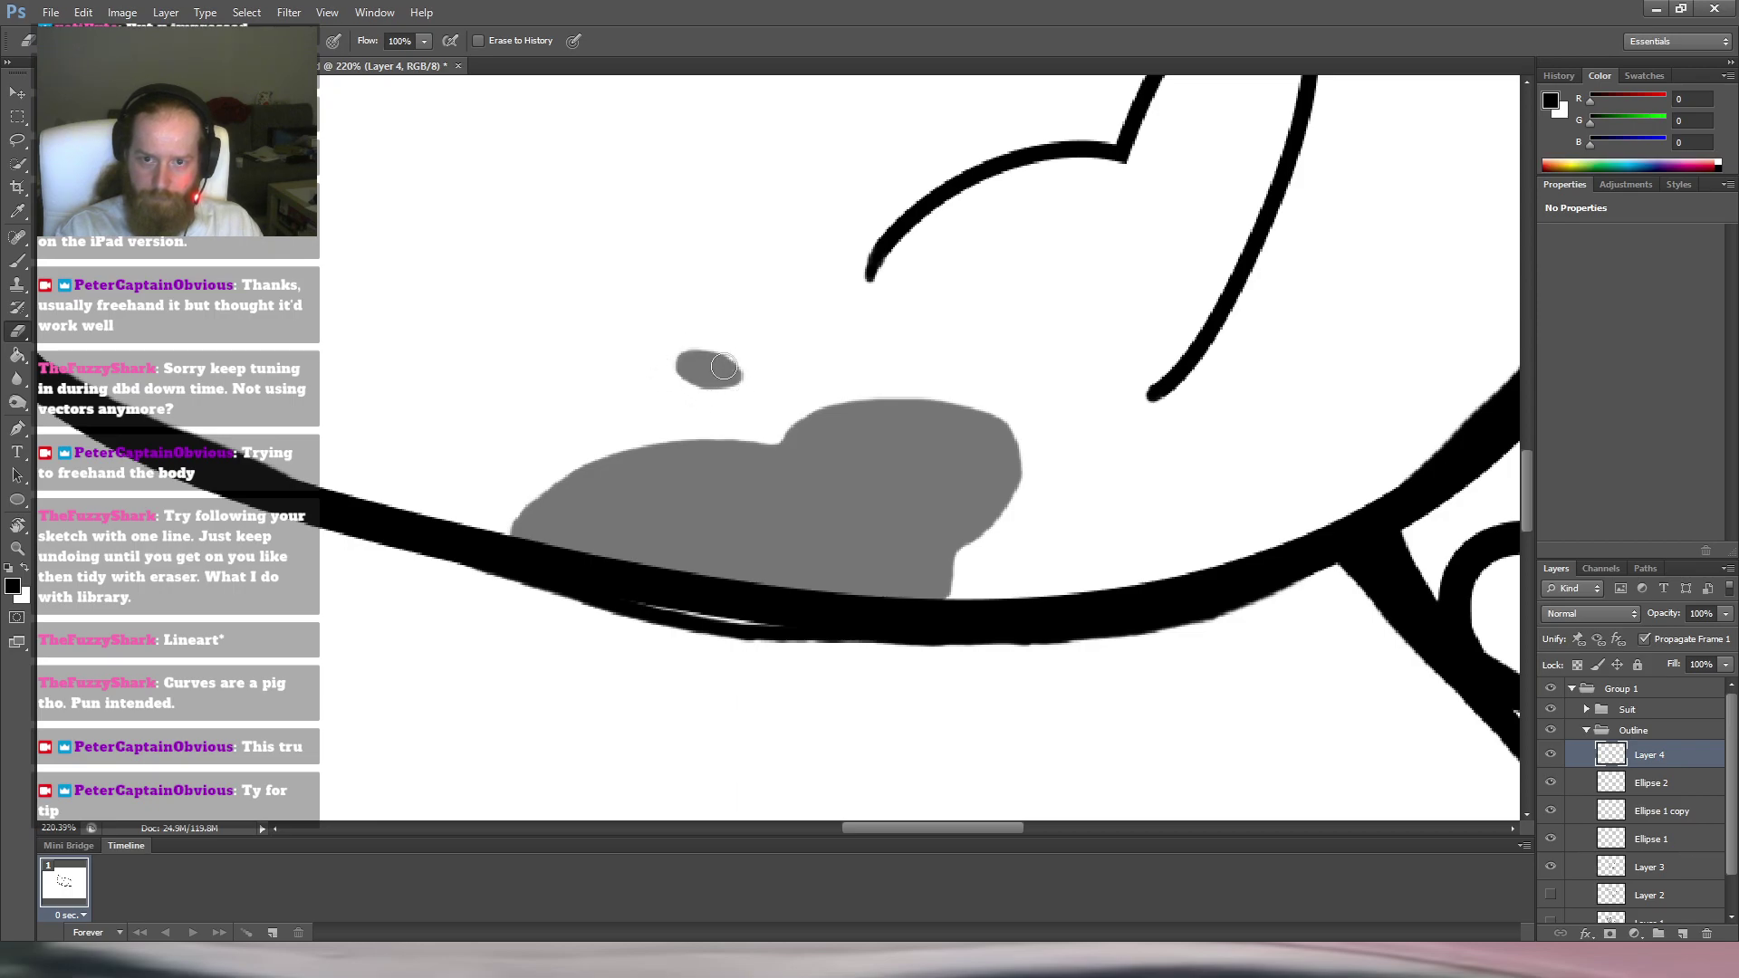
Merge the Ellipse 2, Ellipse 1 copy and Ellipse 1 layers into one layer.
scroll(851, 369, "down", 8)
left_click_drag(812, 360, 733, 544)
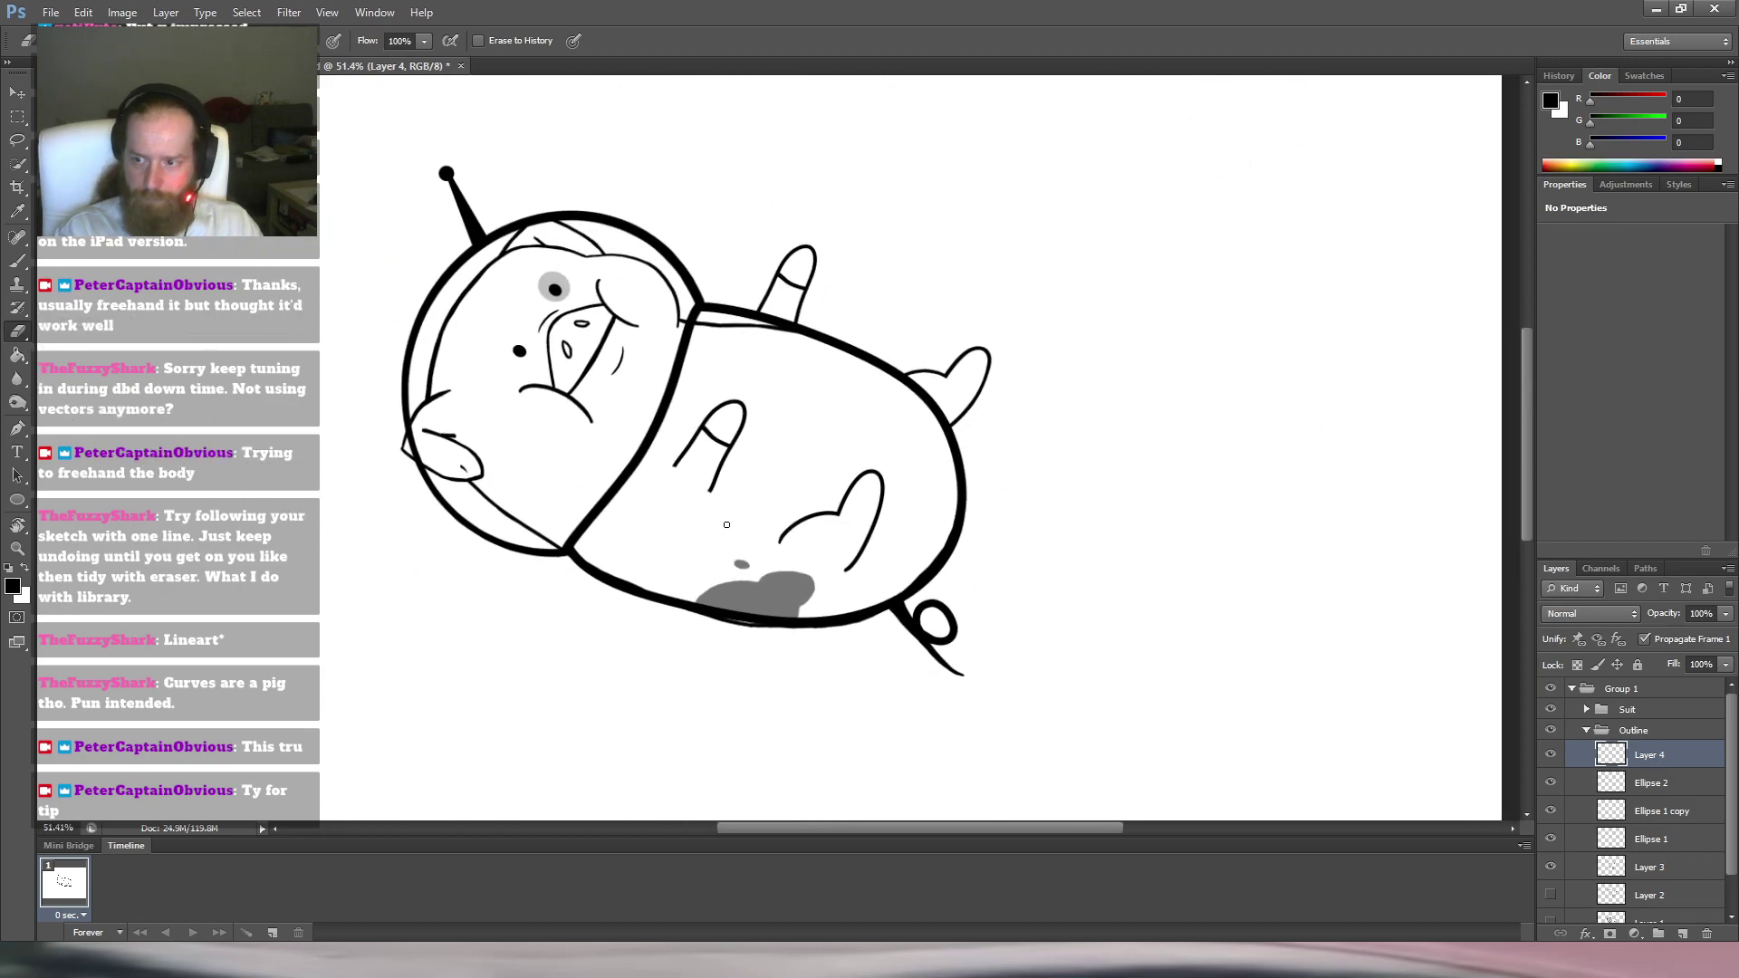
left_click(1550, 785)
left_click(1550, 784)
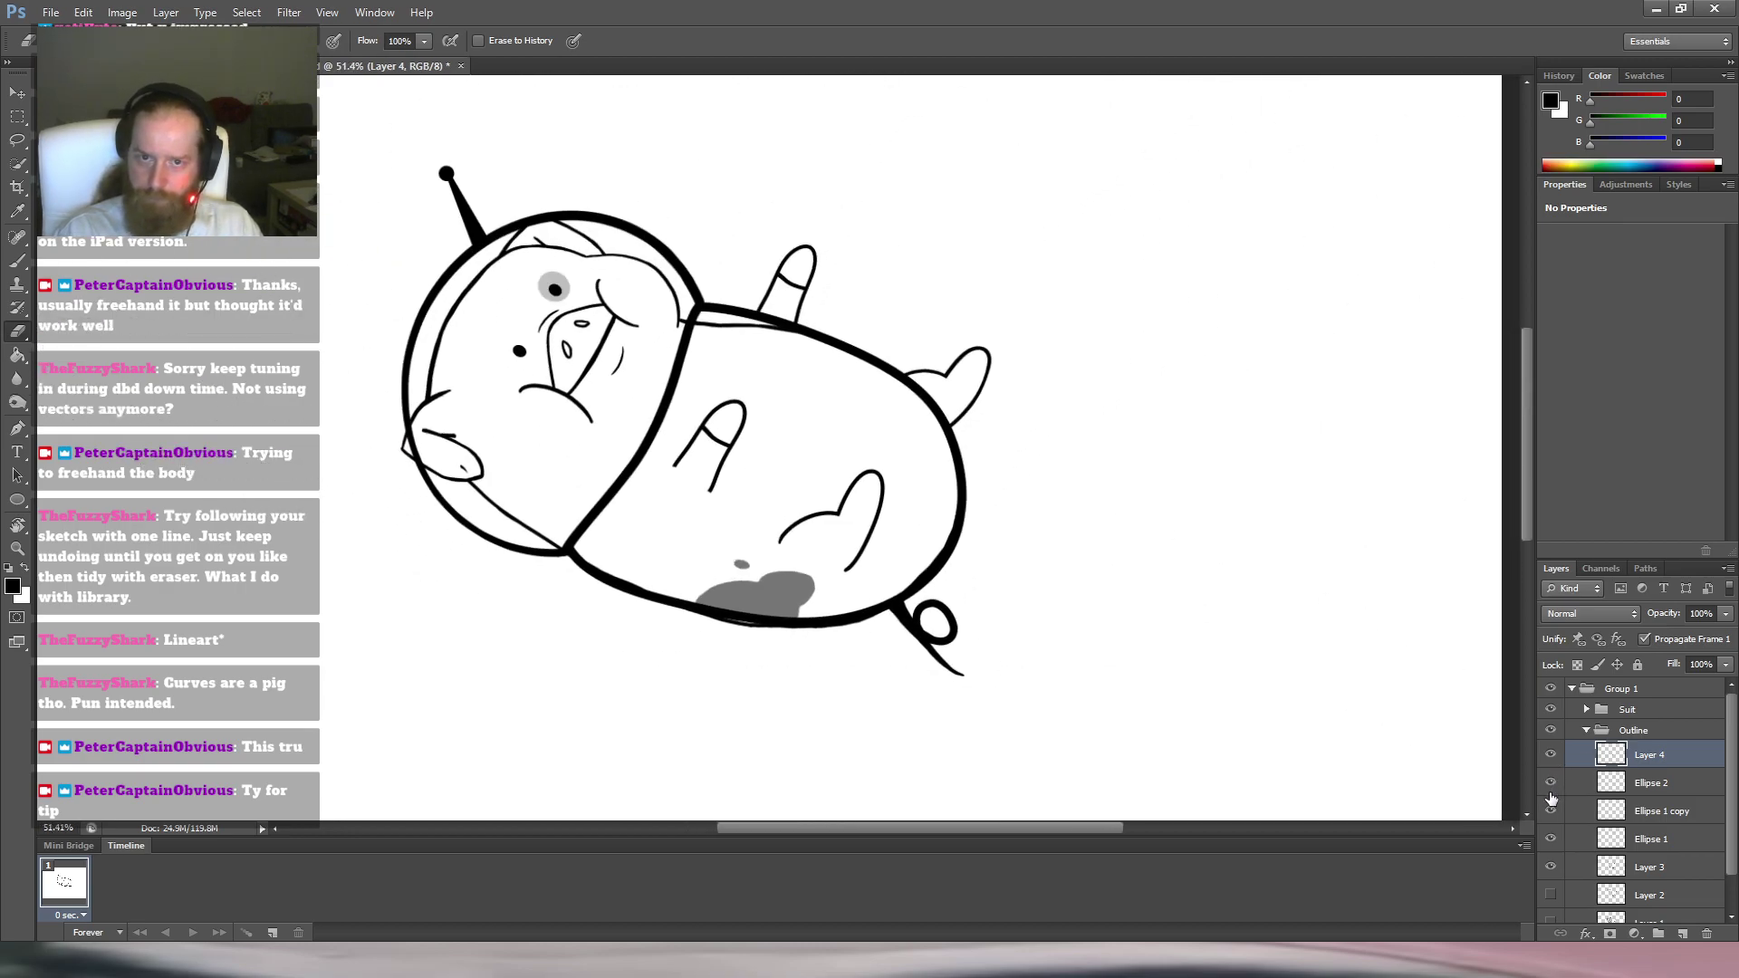
left_click(1667, 787)
left_click(1549, 814)
left_click(1550, 813)
left_click(1672, 812, "ctrl")
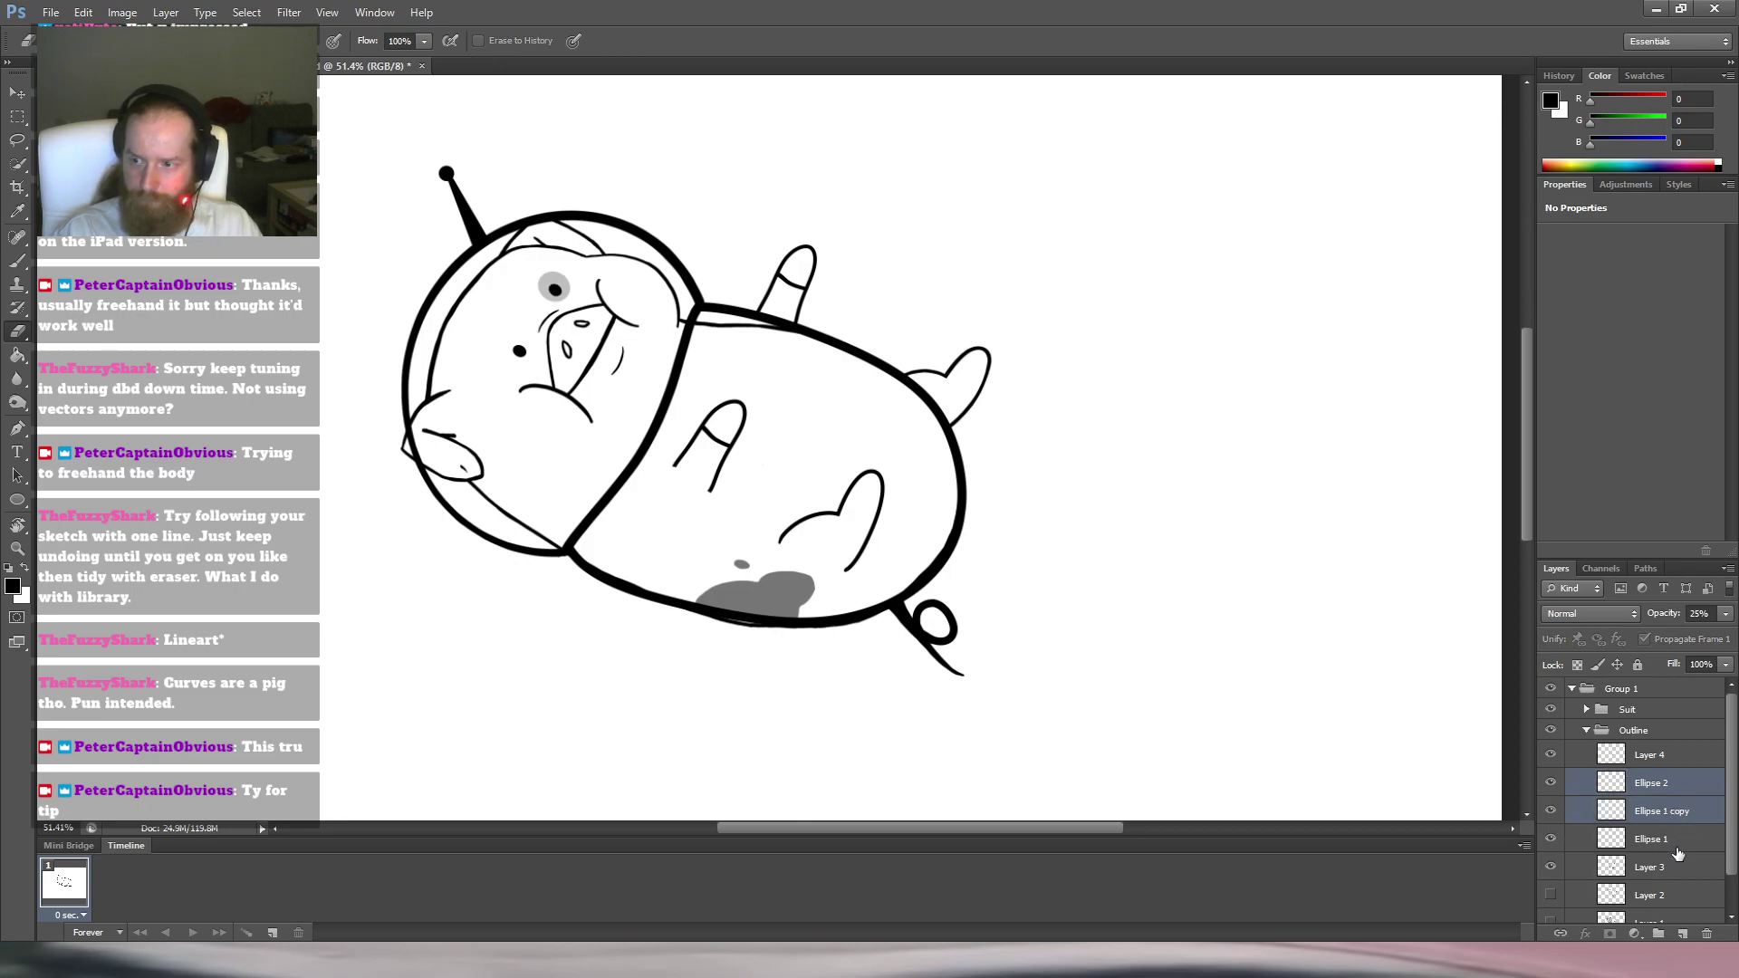
left_click(1669, 842, "ctrl")
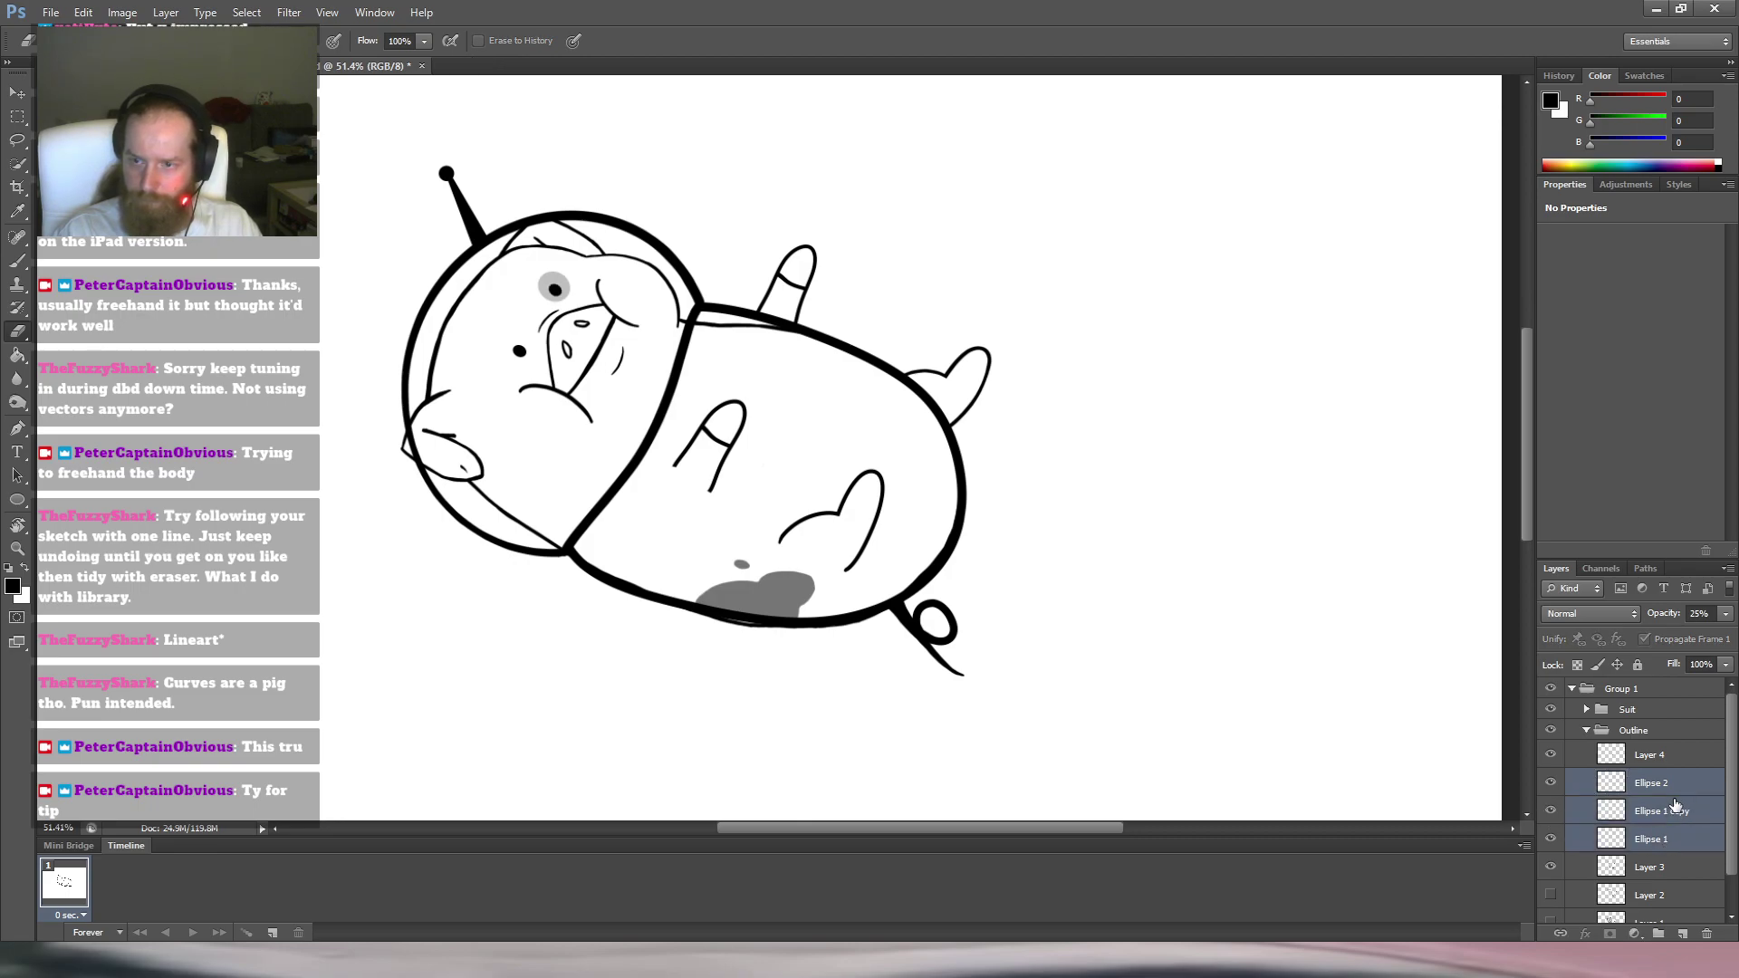
key("ctrl+e")
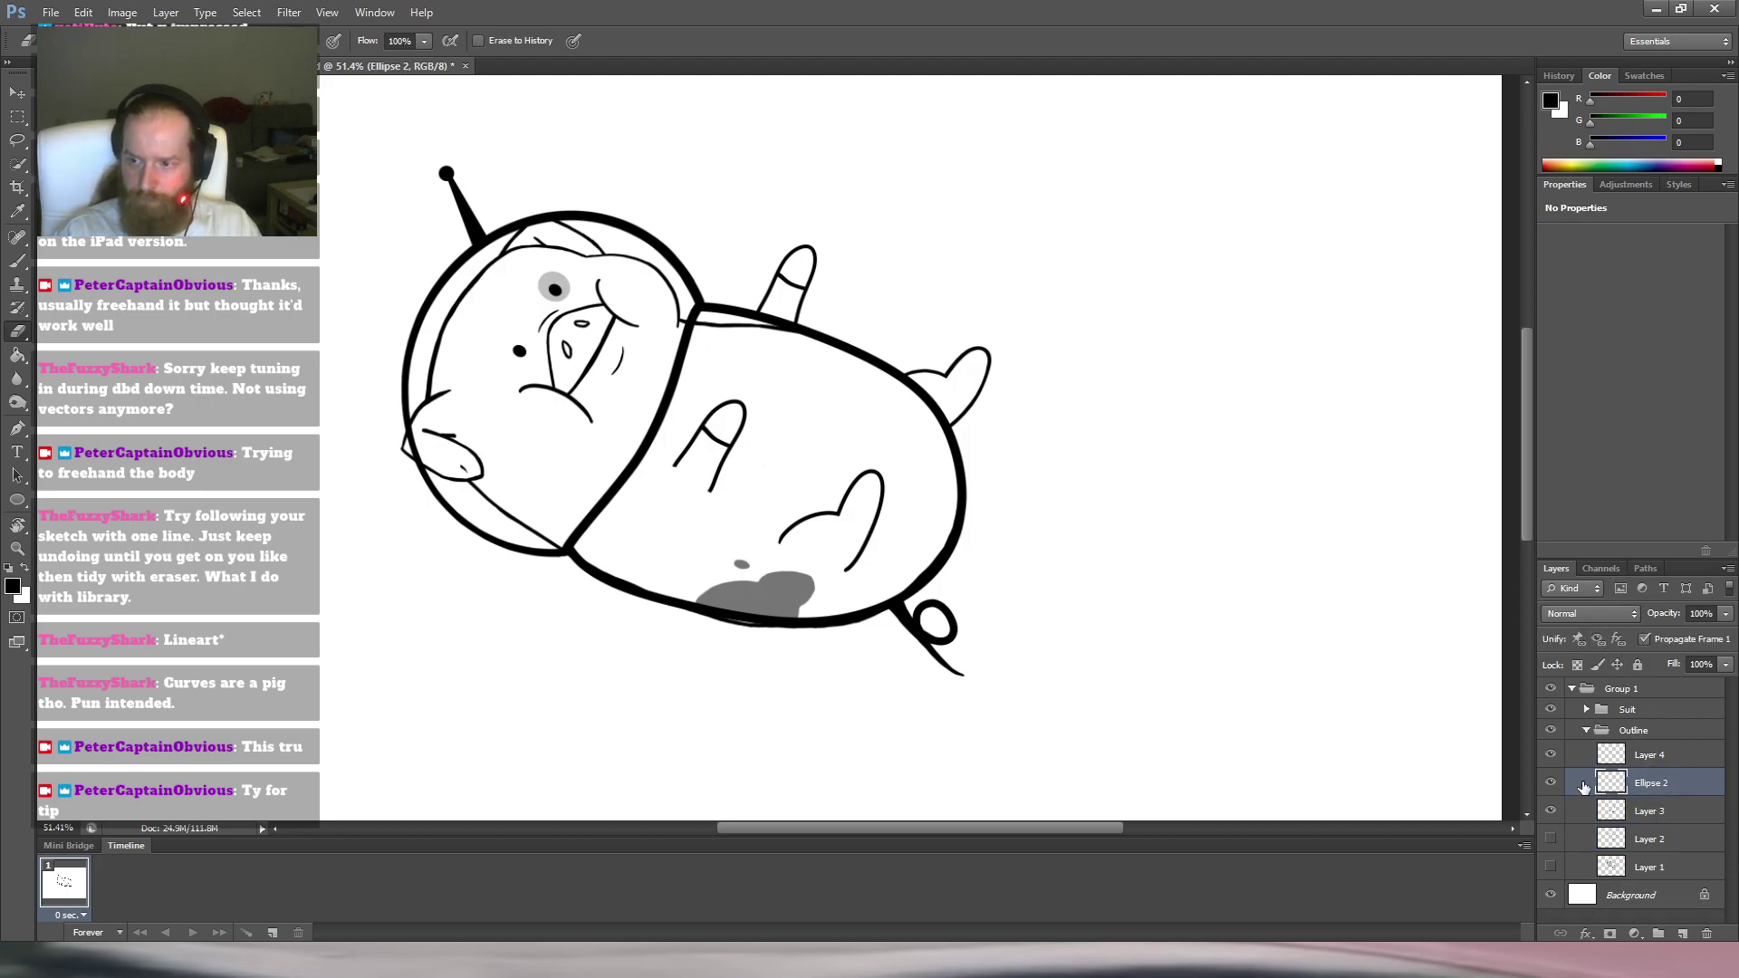
Rename the merged ellipse layer as Eyes.
double_click(1653, 784)
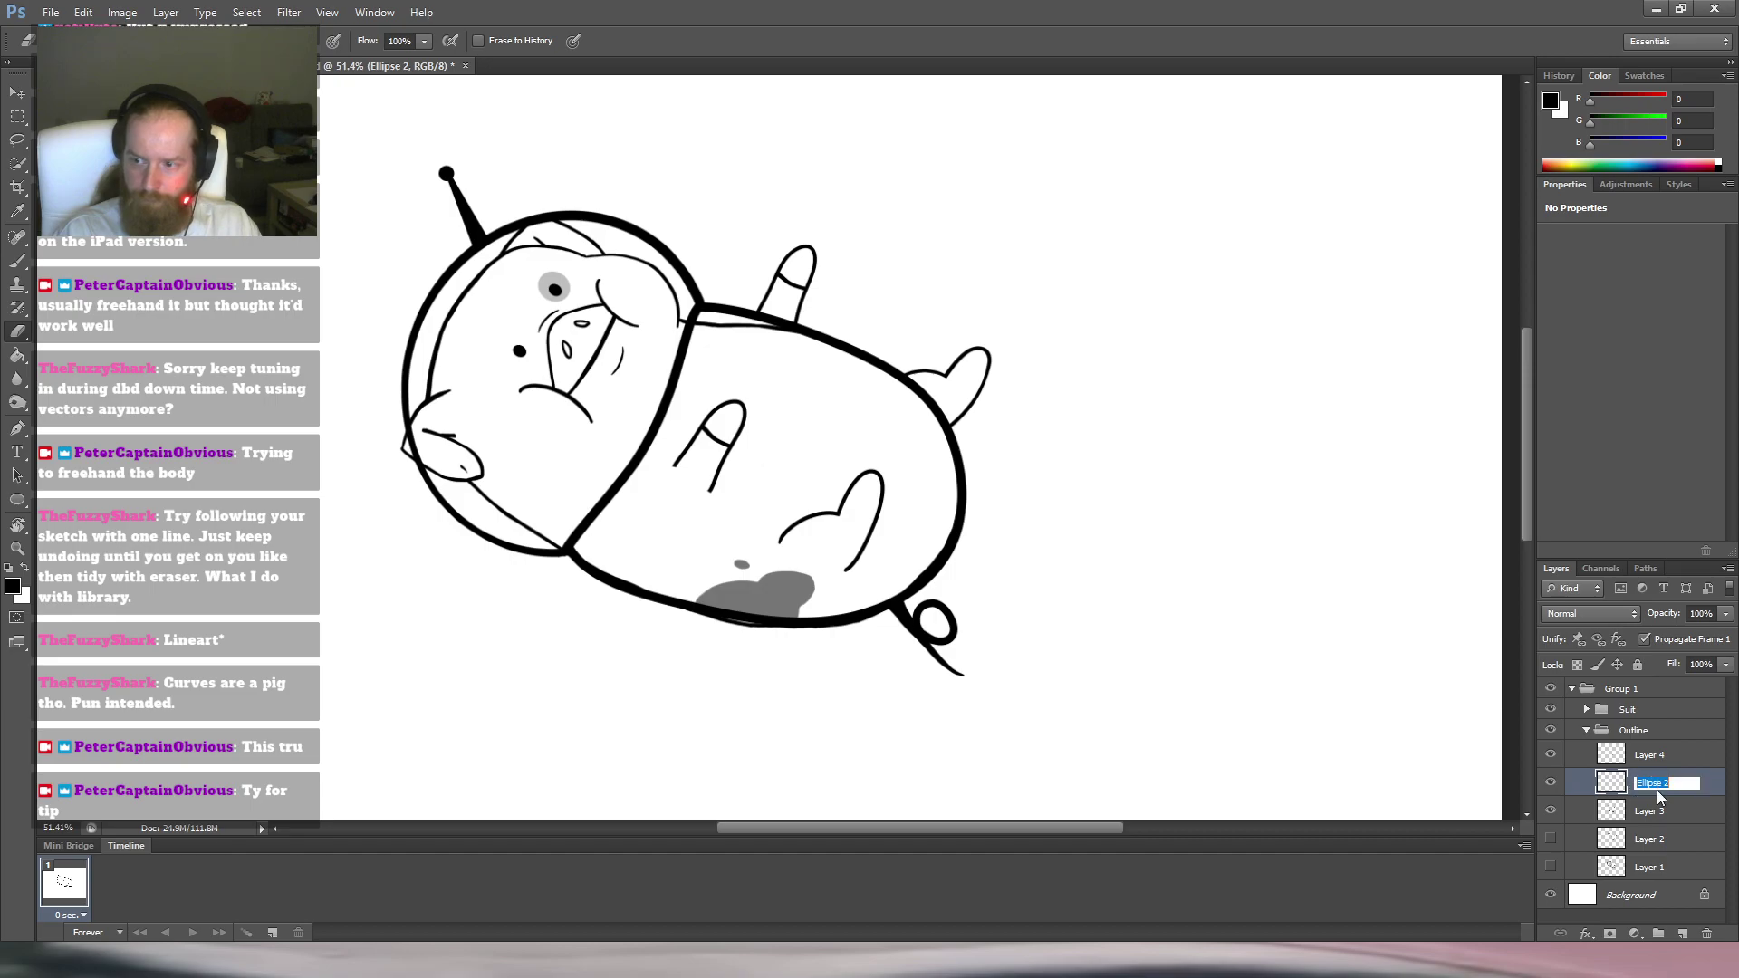
type("Eyes")
key("Return")
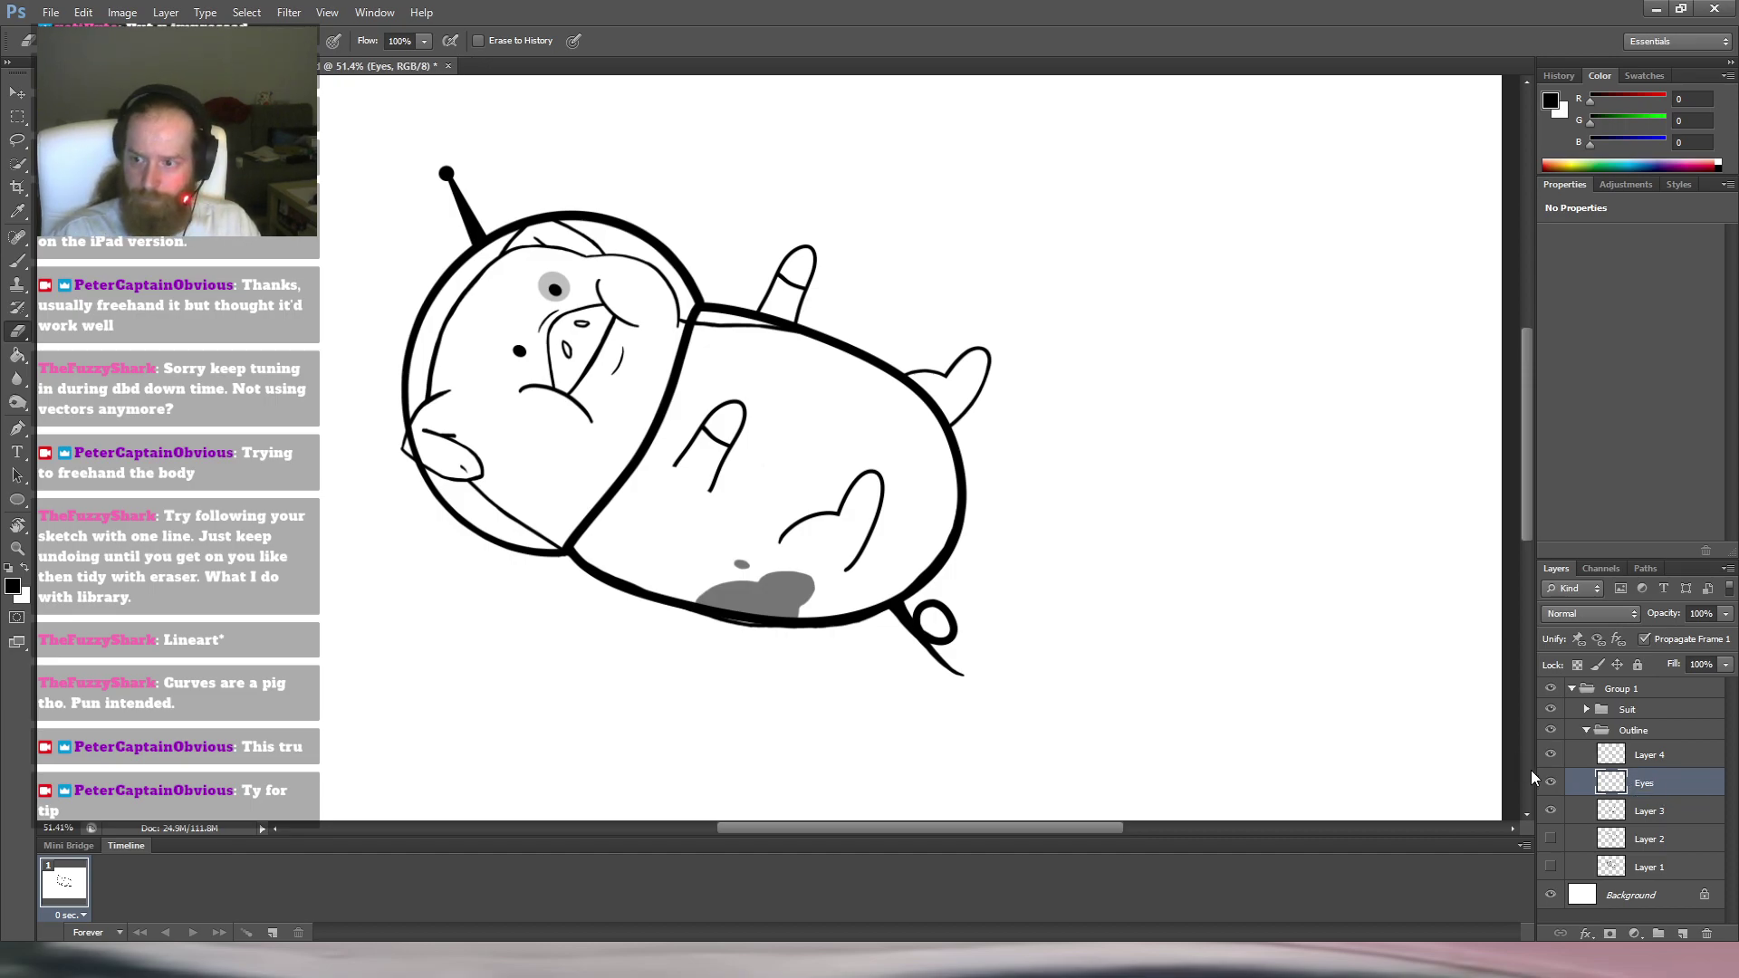
Rename Layer 3 as Outline and merge it with the Eyes layer.
left_click(1550, 815)
left_click(1551, 814)
double_click(1650, 812)
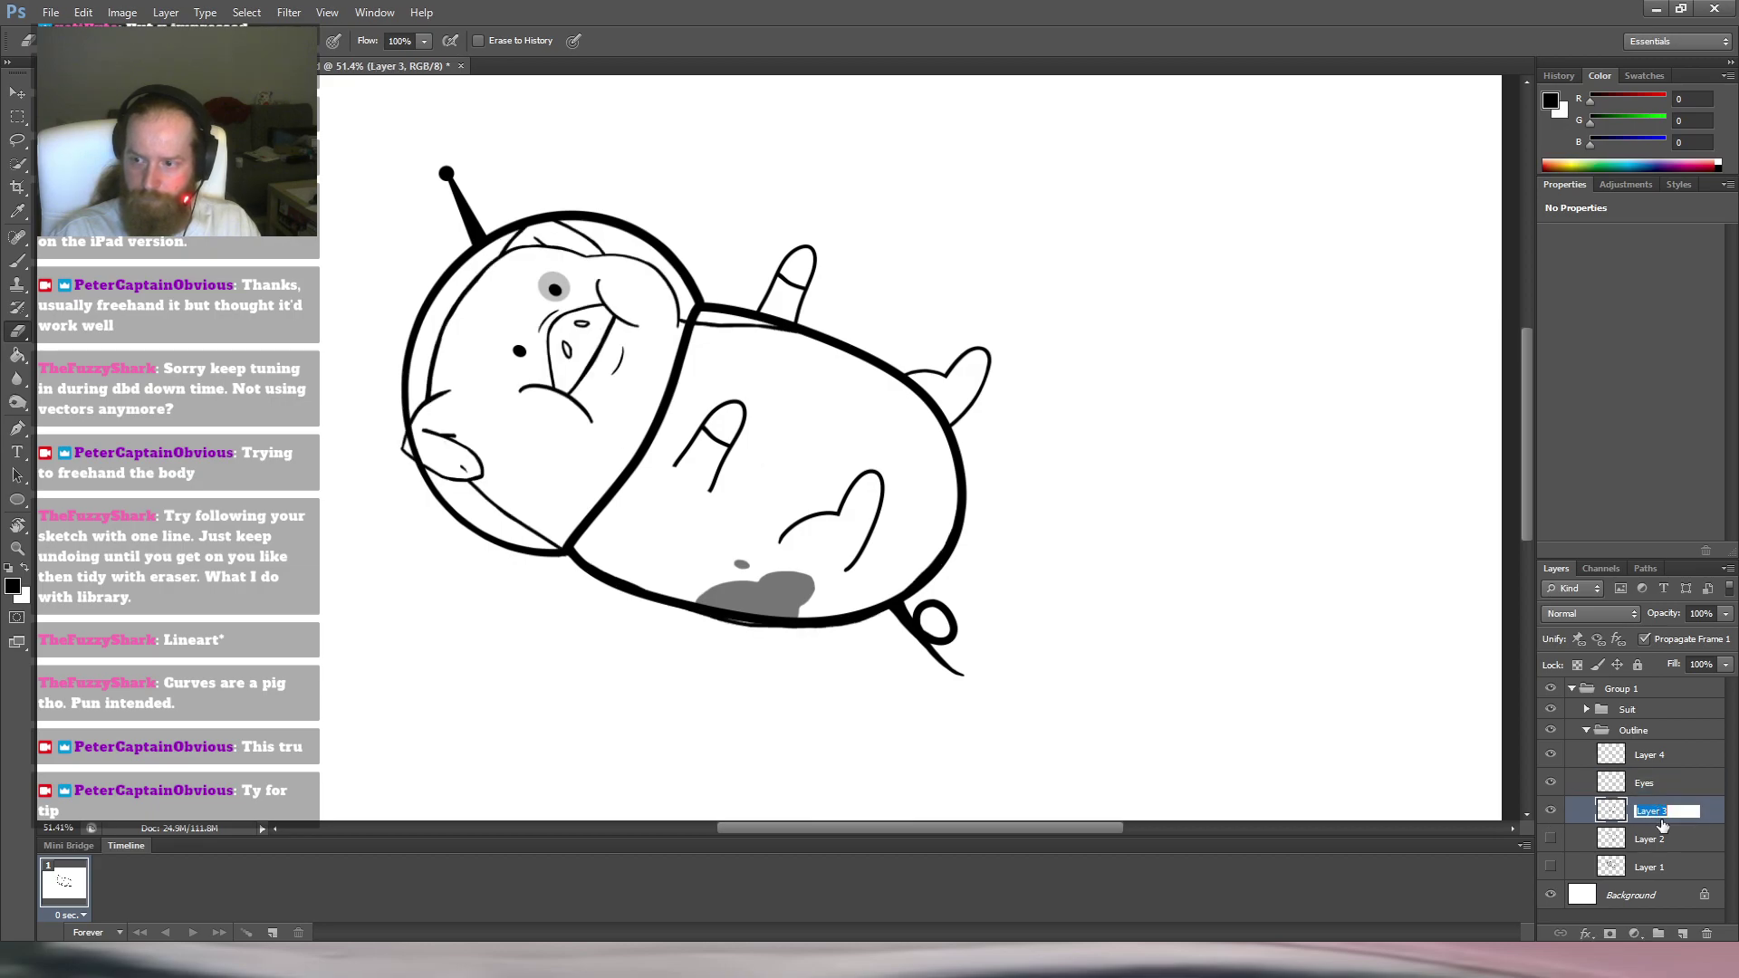
type("Outline")
key("Return")
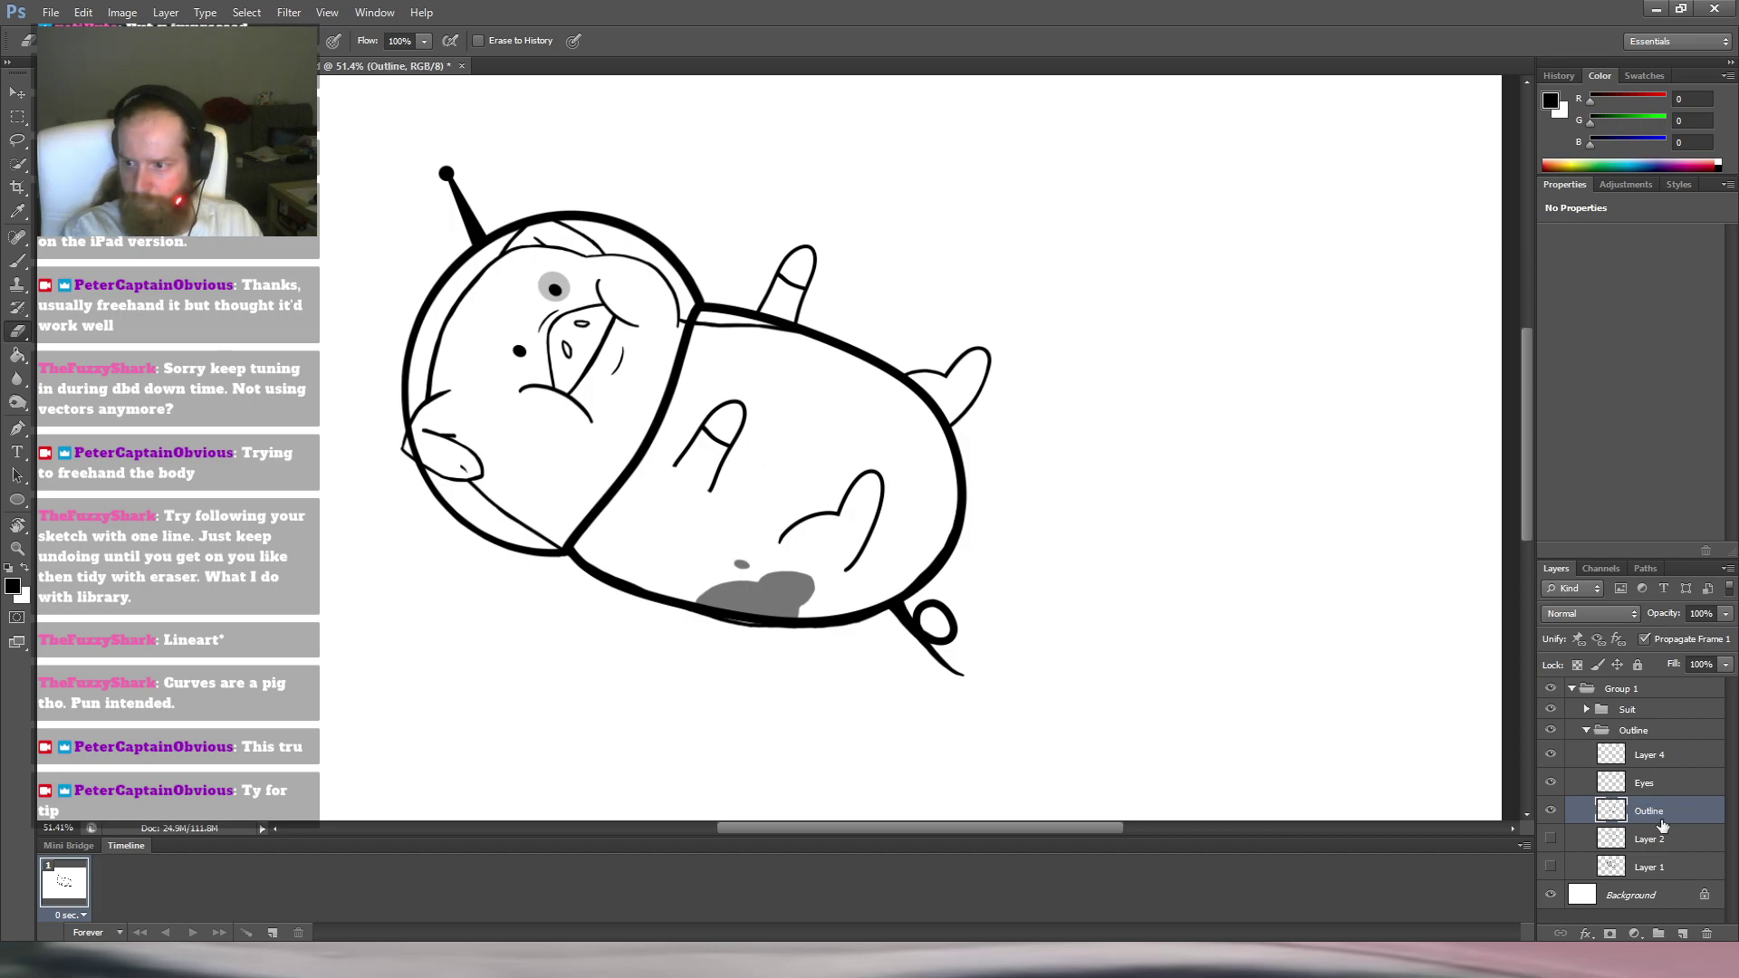
left_click(1660, 788, "shift")
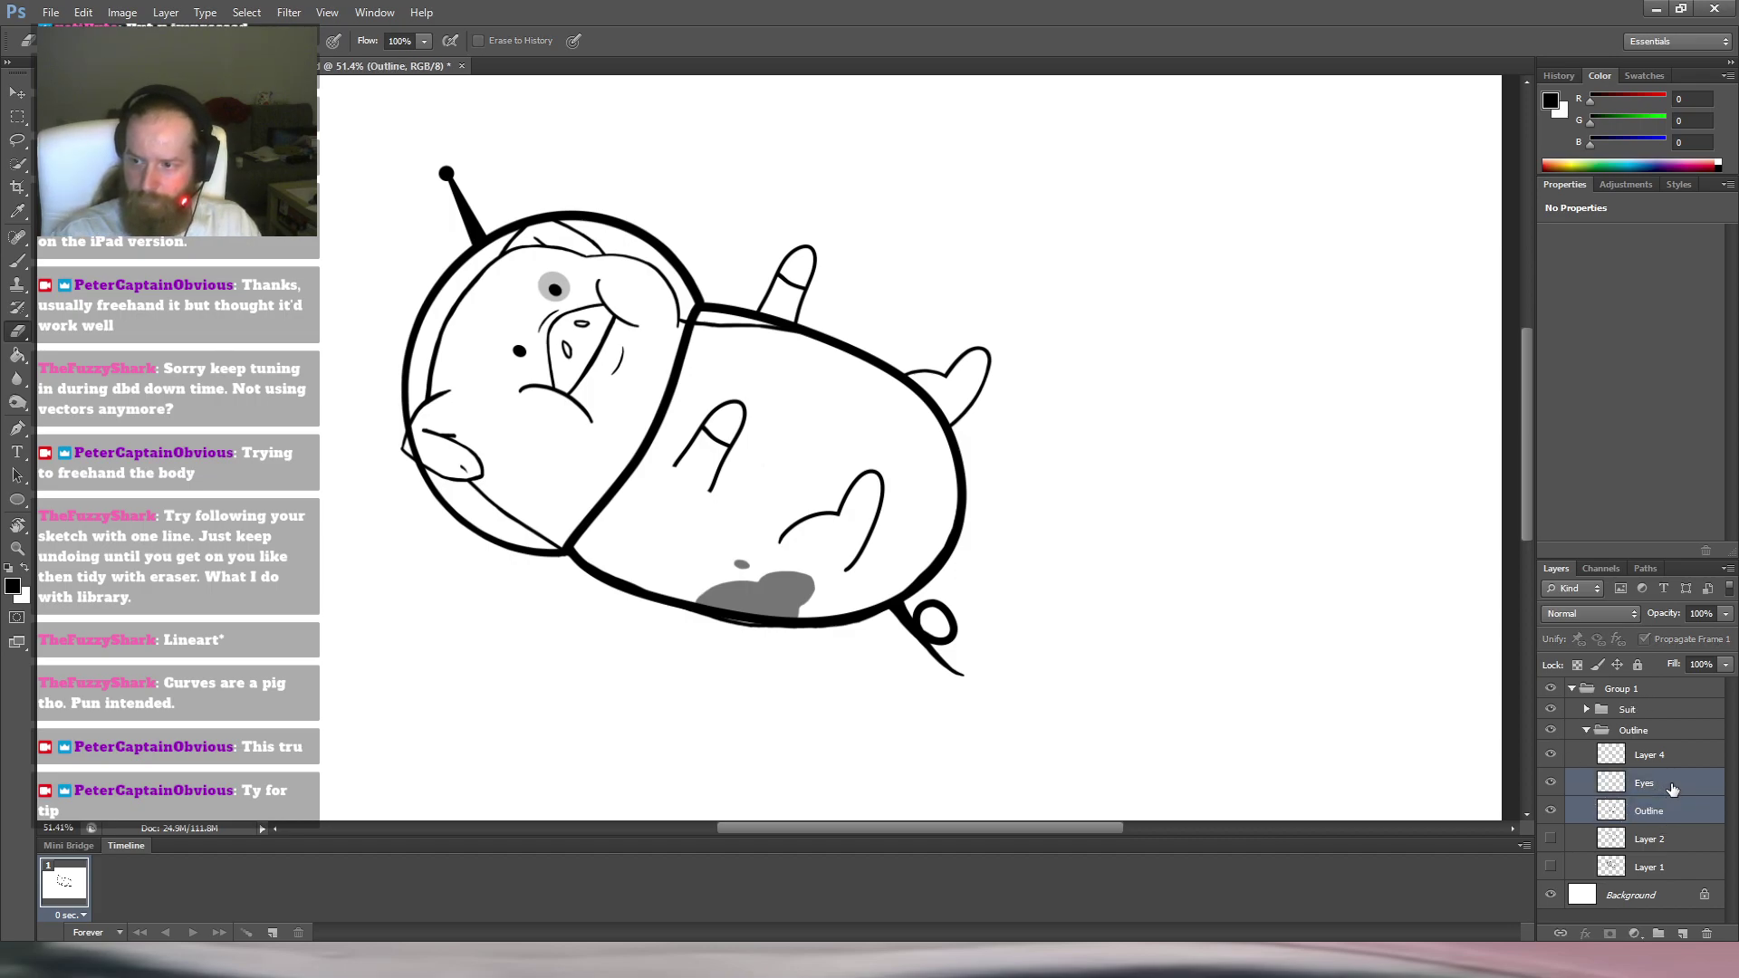
key("ctrl+e")
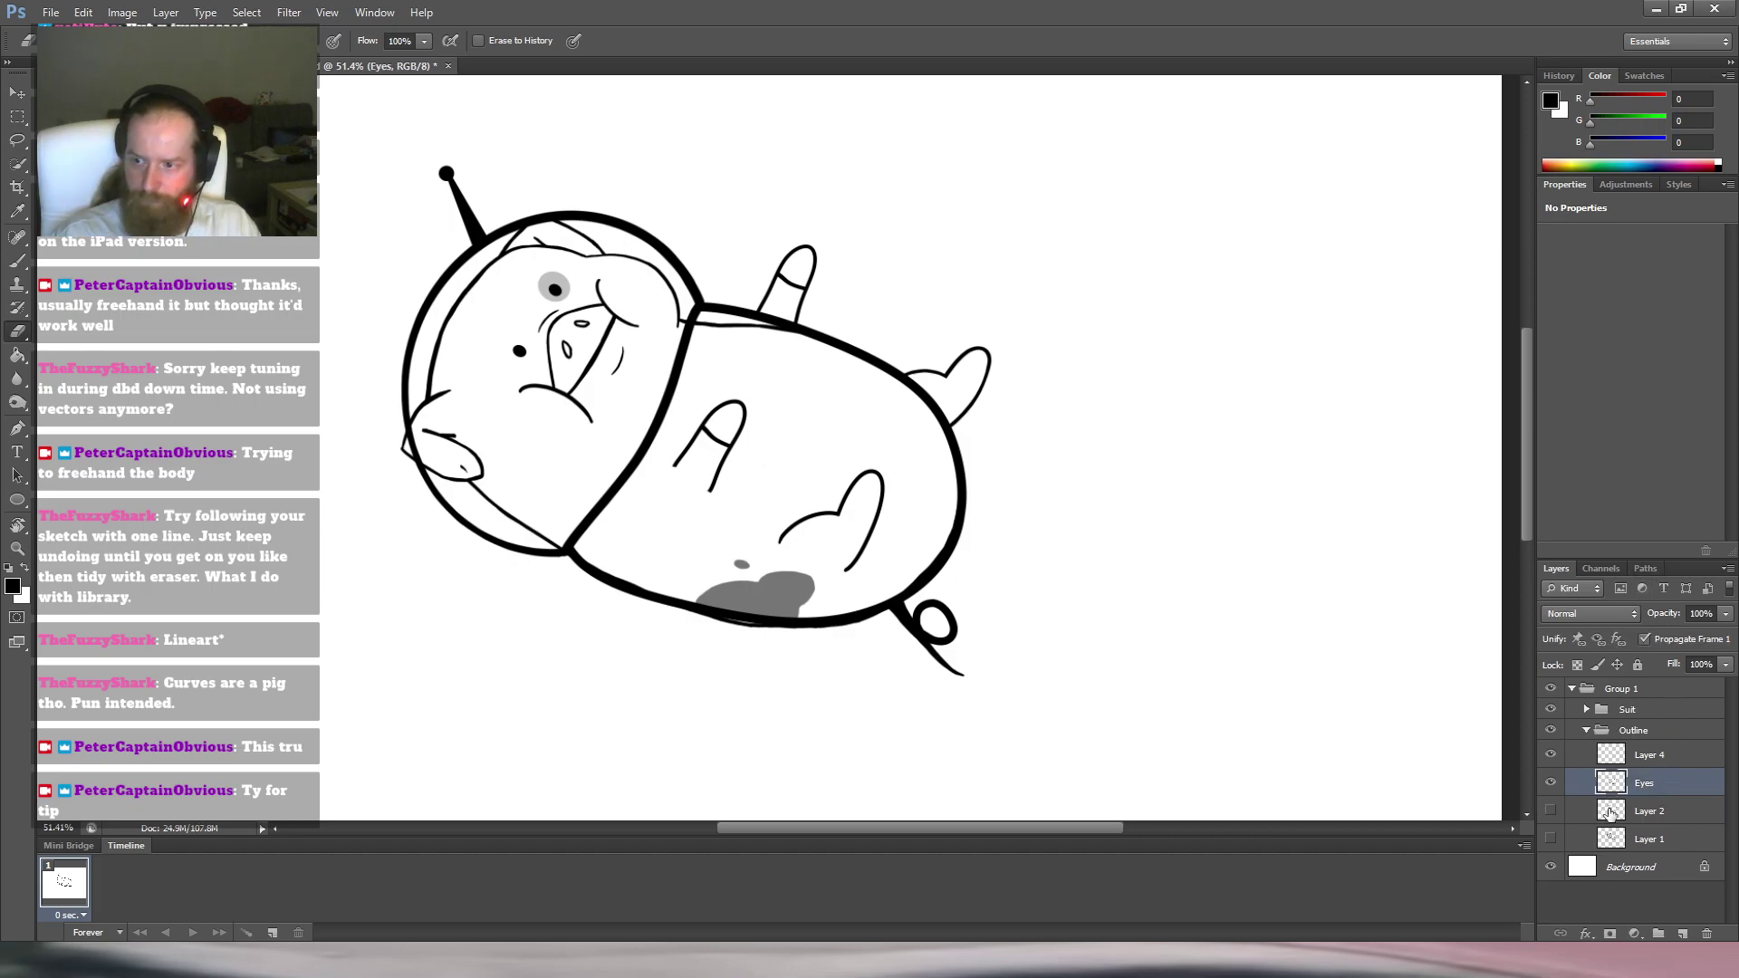
Temporarily hide the Suit group and Layer 4 to examine how the belly spots meet the pig's body line.
left_click(1552, 712)
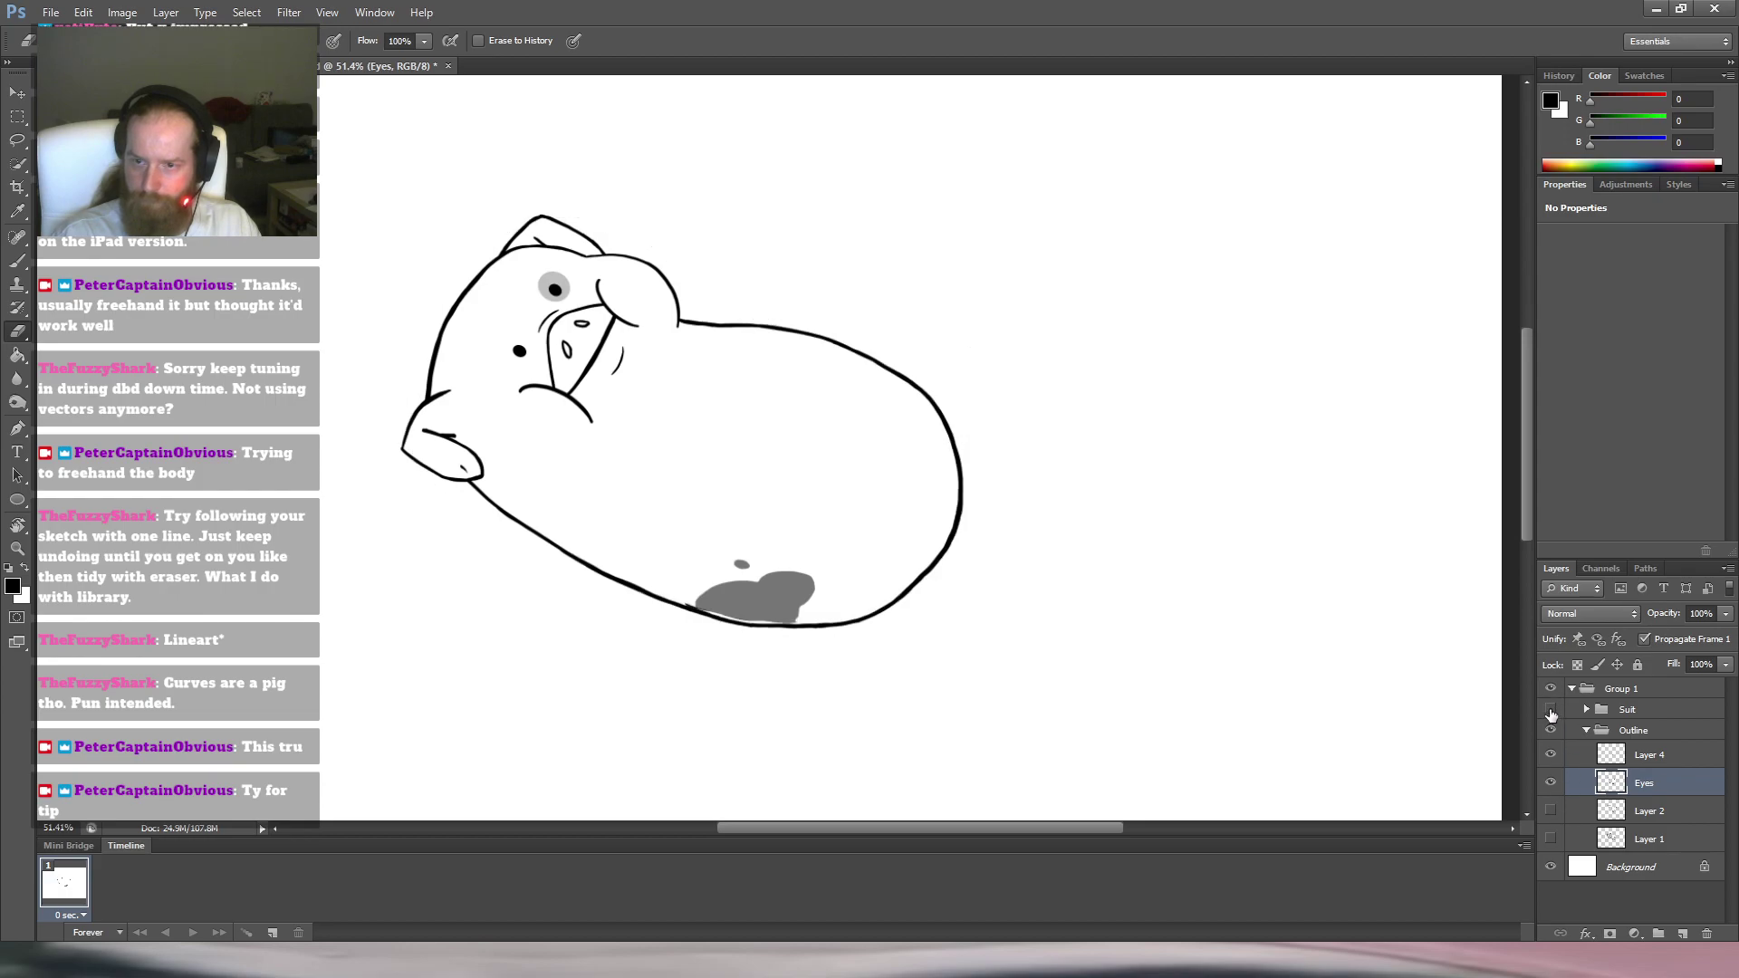
left_click(1553, 757)
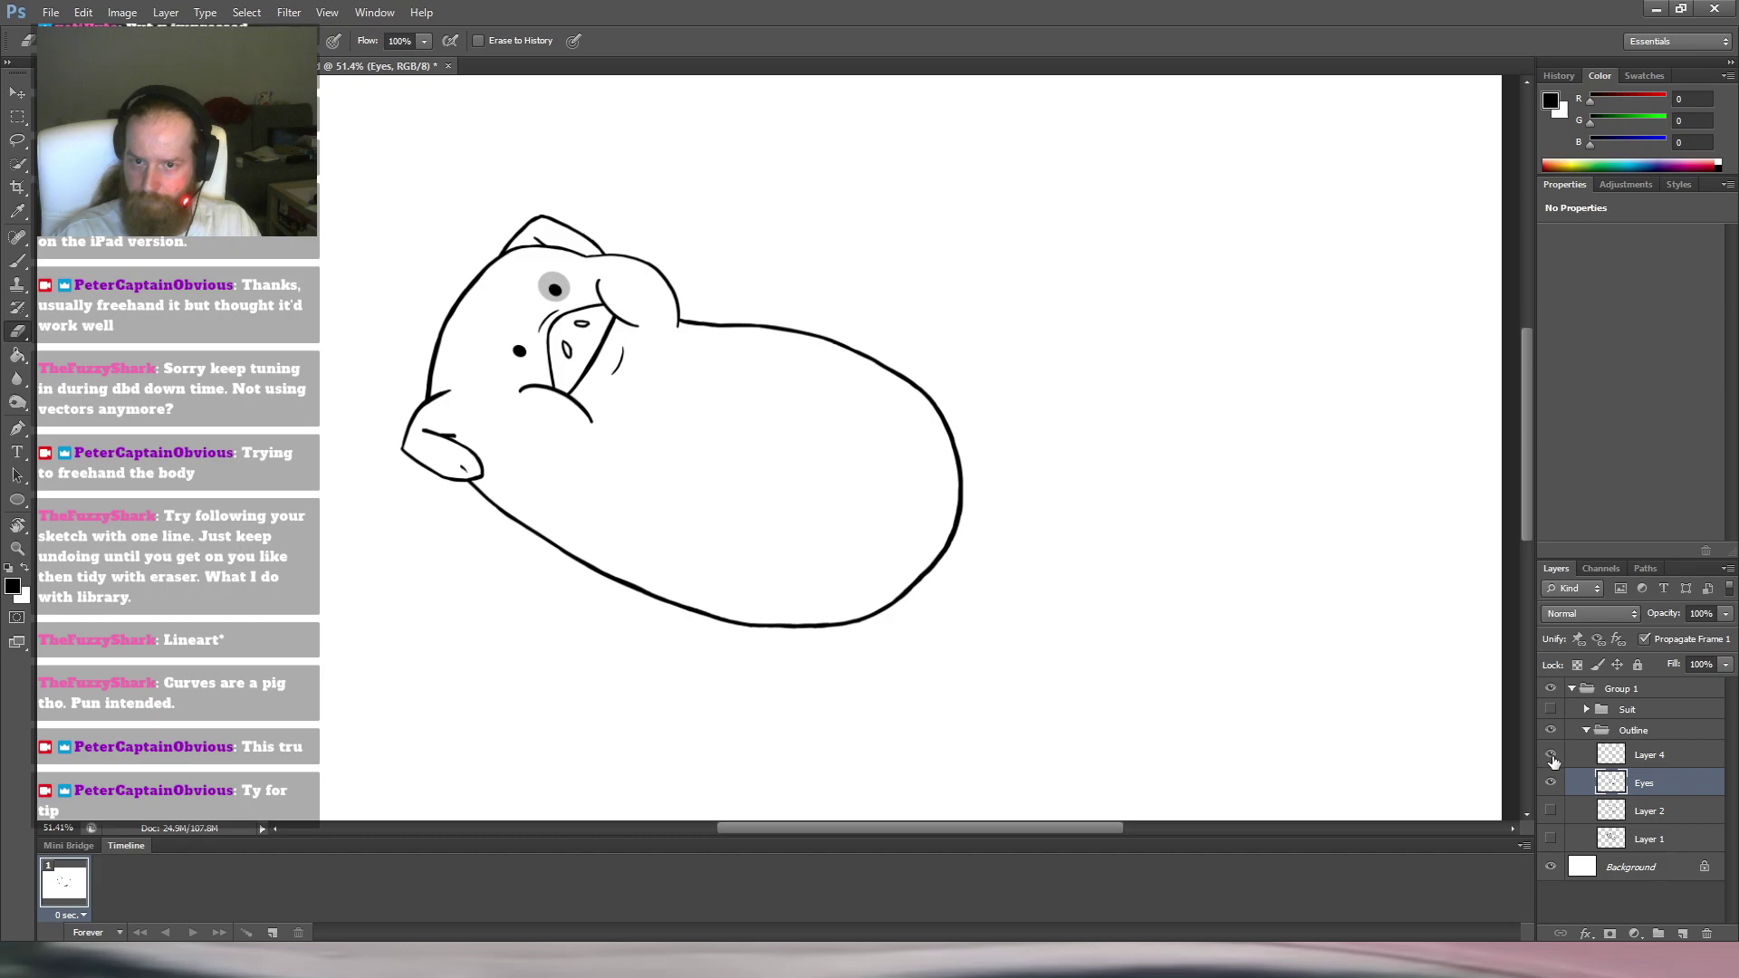
left_click(1645, 757)
mouse_move(762, 630)
left_mouse_down()
mouse_move(853, 608)
mouse_move(816, 593)
left_mouse_up()
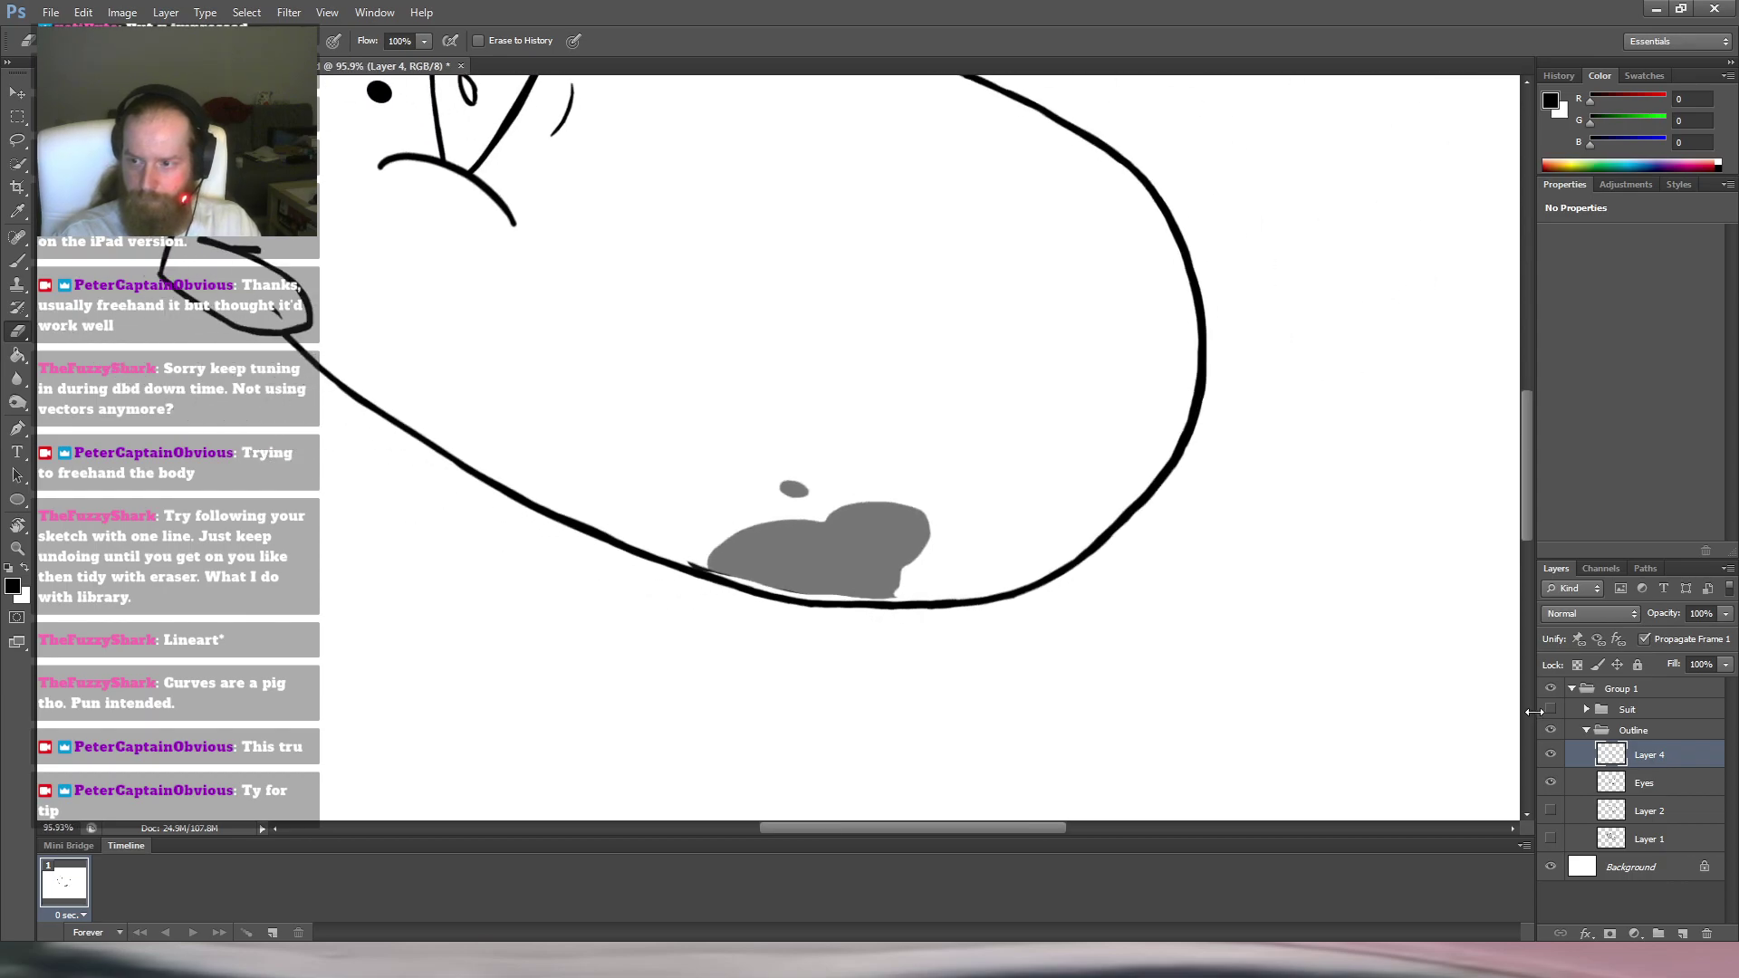
left_click(1551, 710)
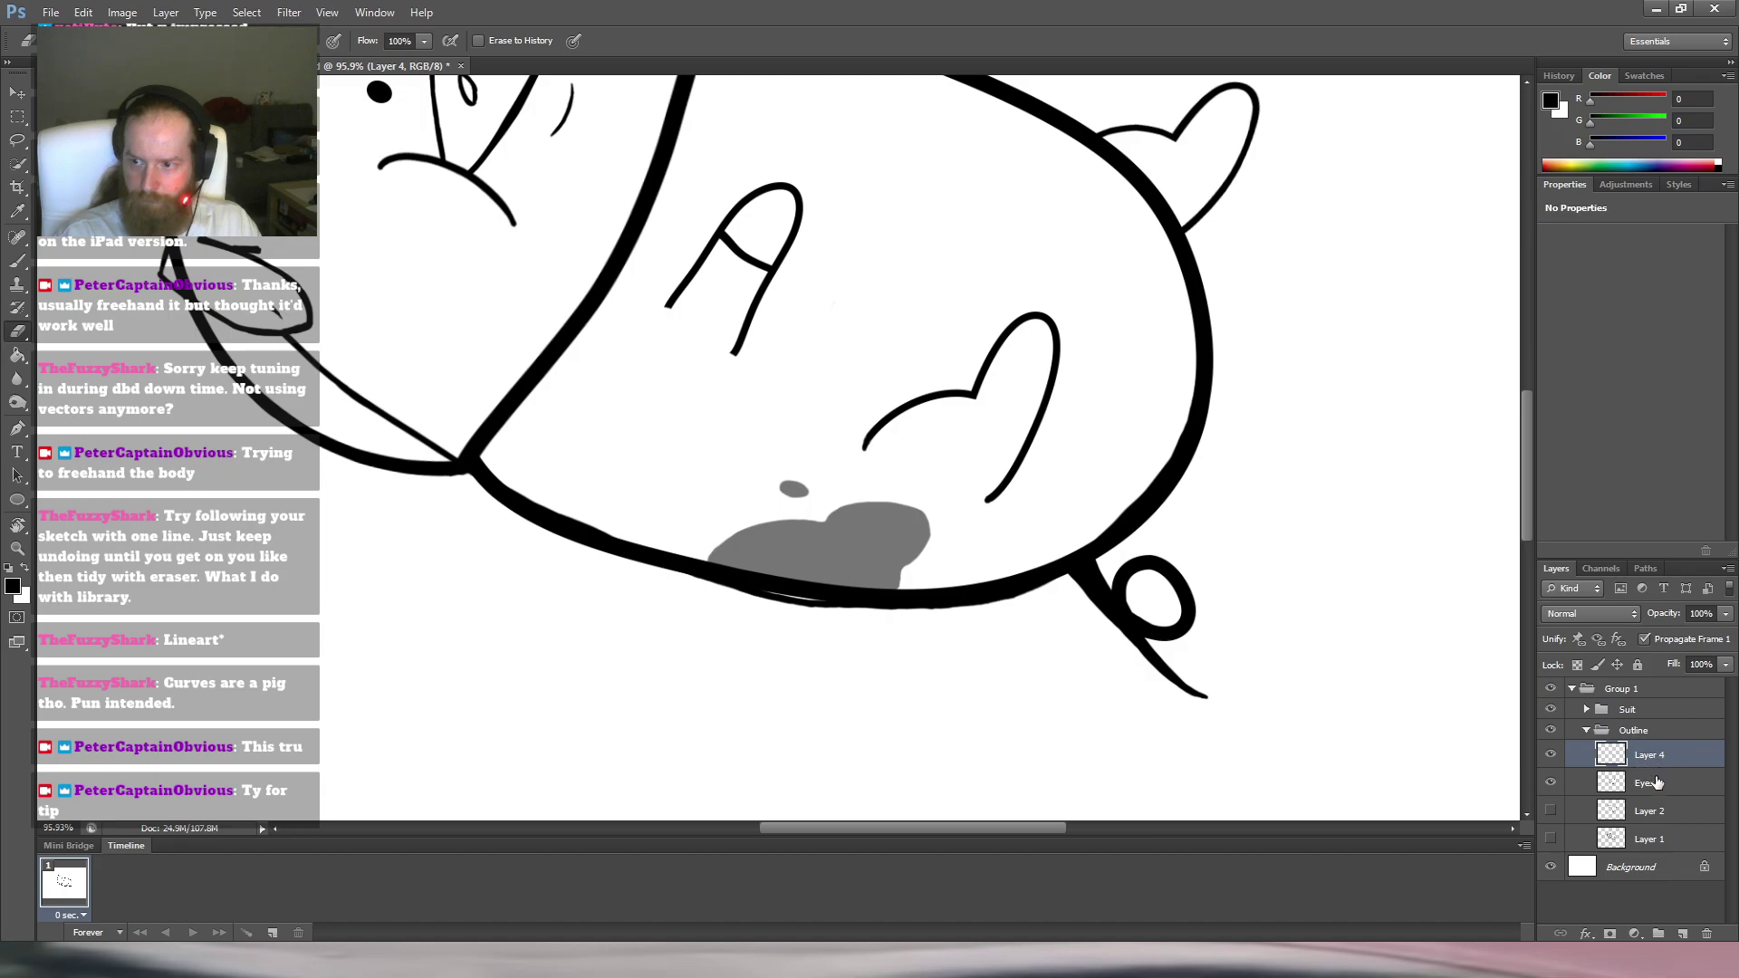
Rename the merged Eyes layer as Outline.
left_click(1553, 757)
left_click(1553, 756)
double_click(1662, 793)
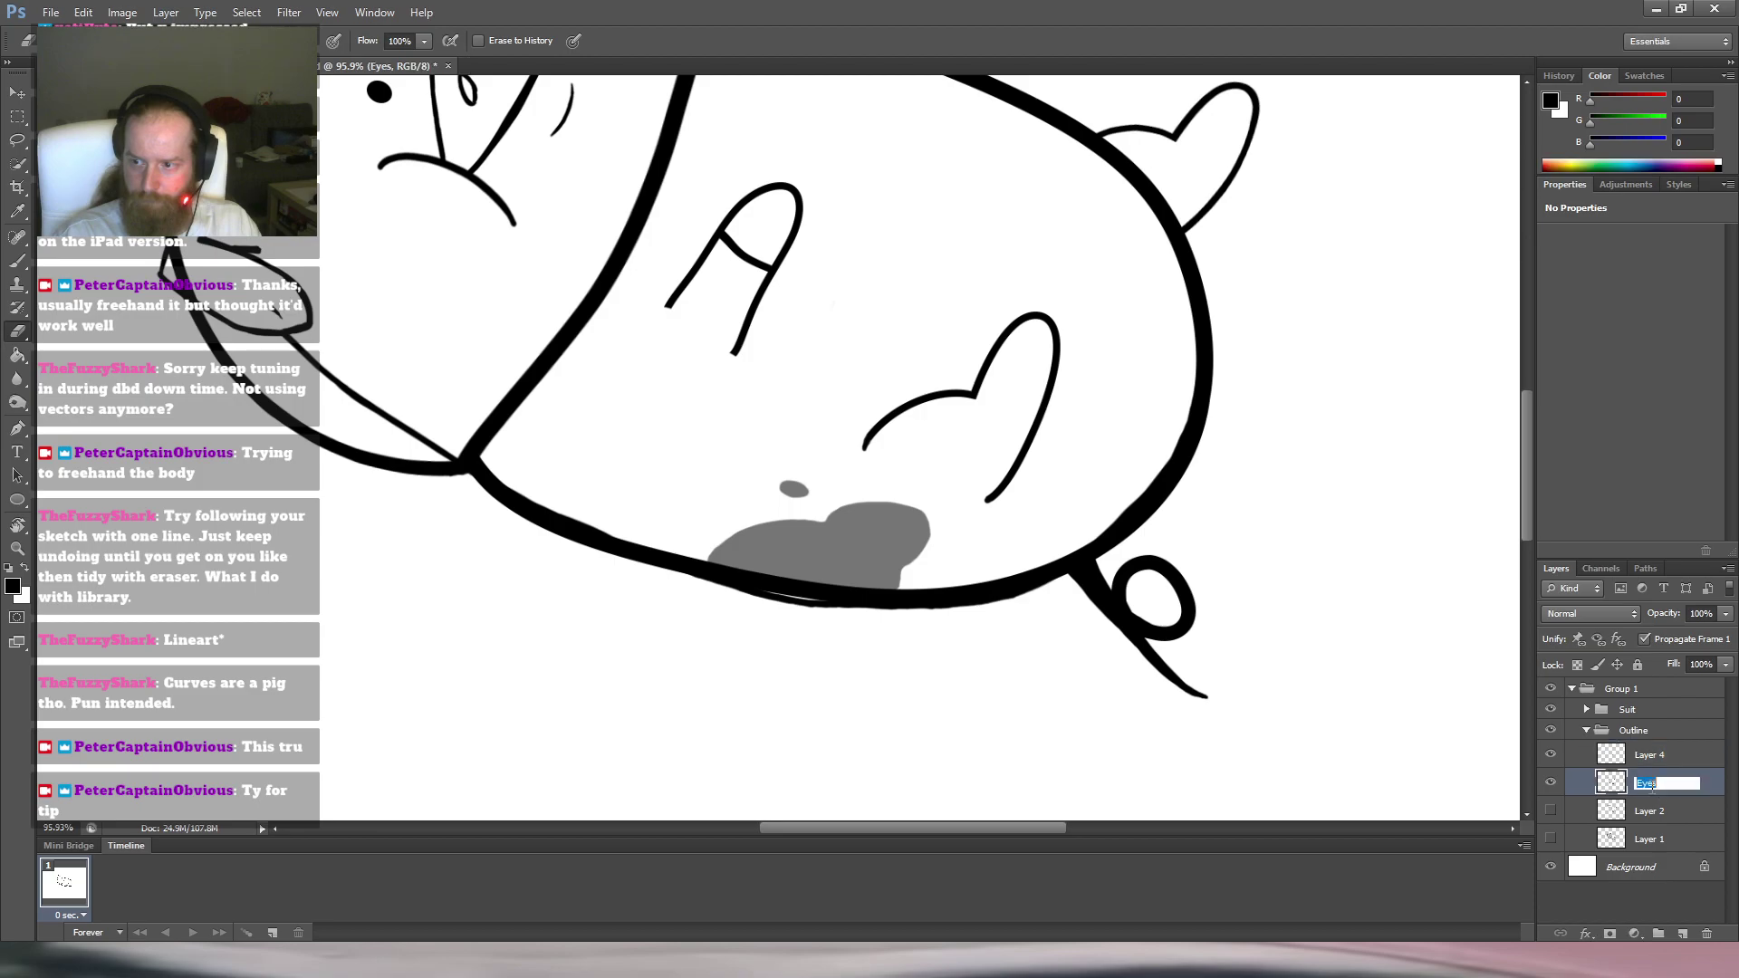
type("Ou")
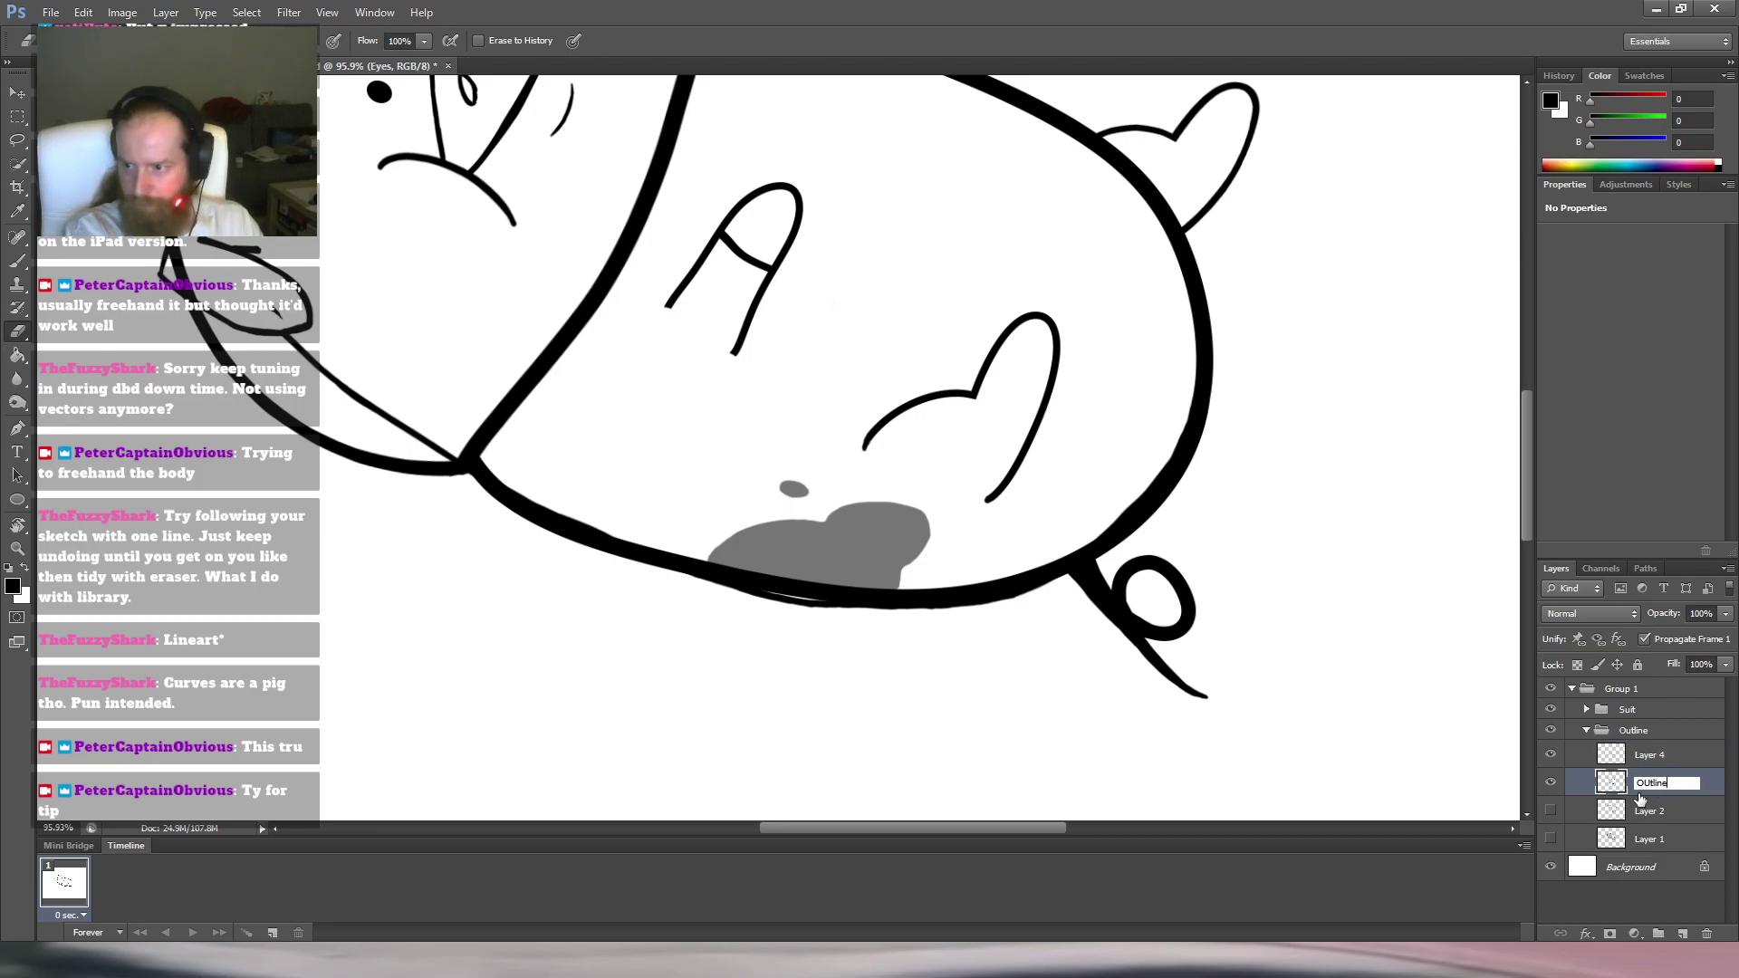
type("tline")
key("Return")
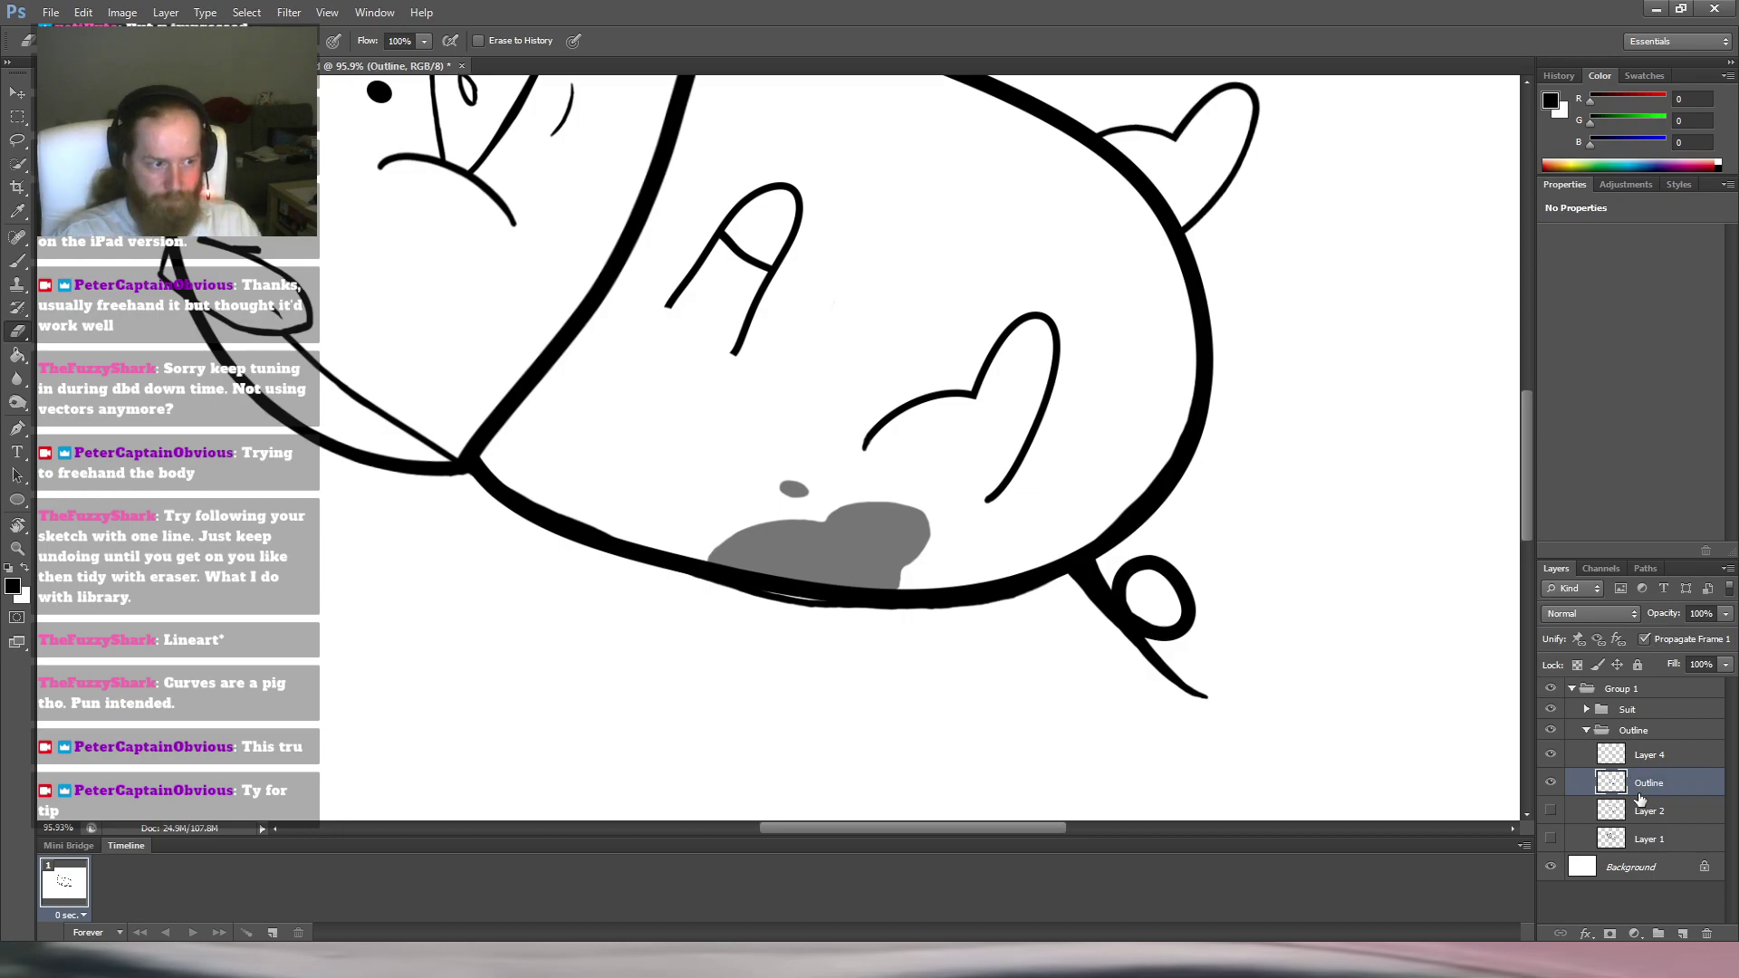
Rotate the canvas to bring the belly upright and compare the body line with the suit by toggling the Suit group's visibility.
key("r")
mouse_move(708, 416)
left_mouse_down()
mouse_move(1281, 691)
mouse_move(874, 847)
mouse_move(942, 724)
left_mouse_up()
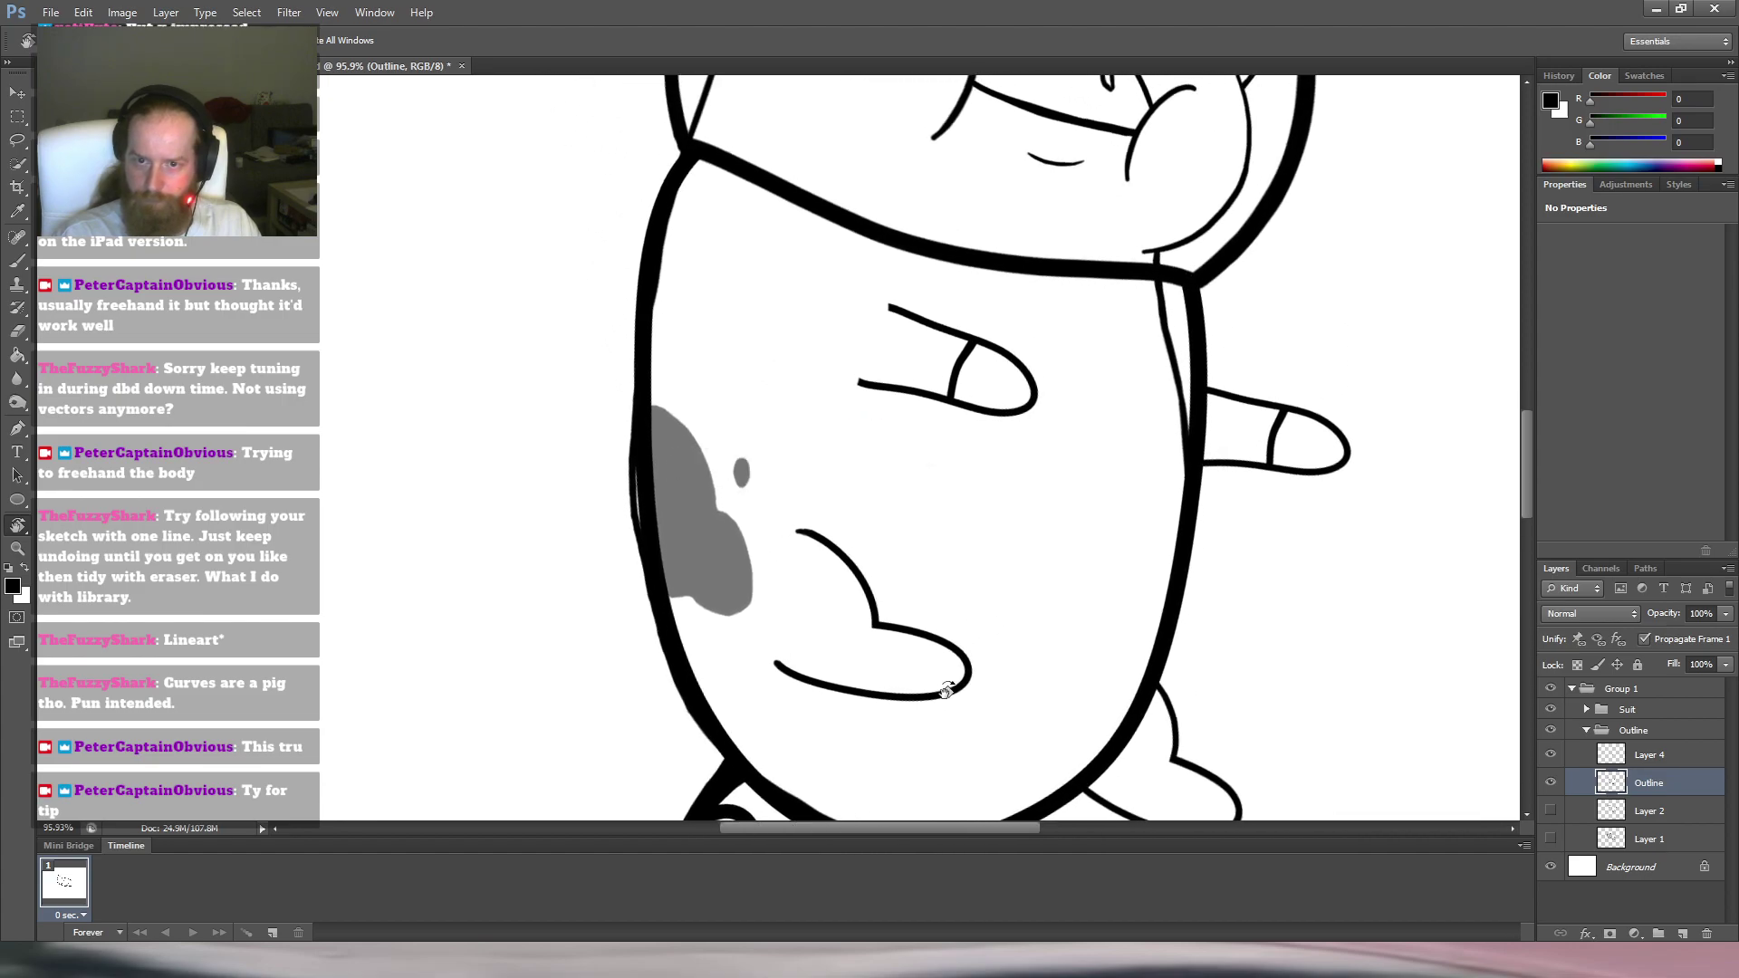
key("e")
key("r")
left_click_drag(752, 337, 880, 297)
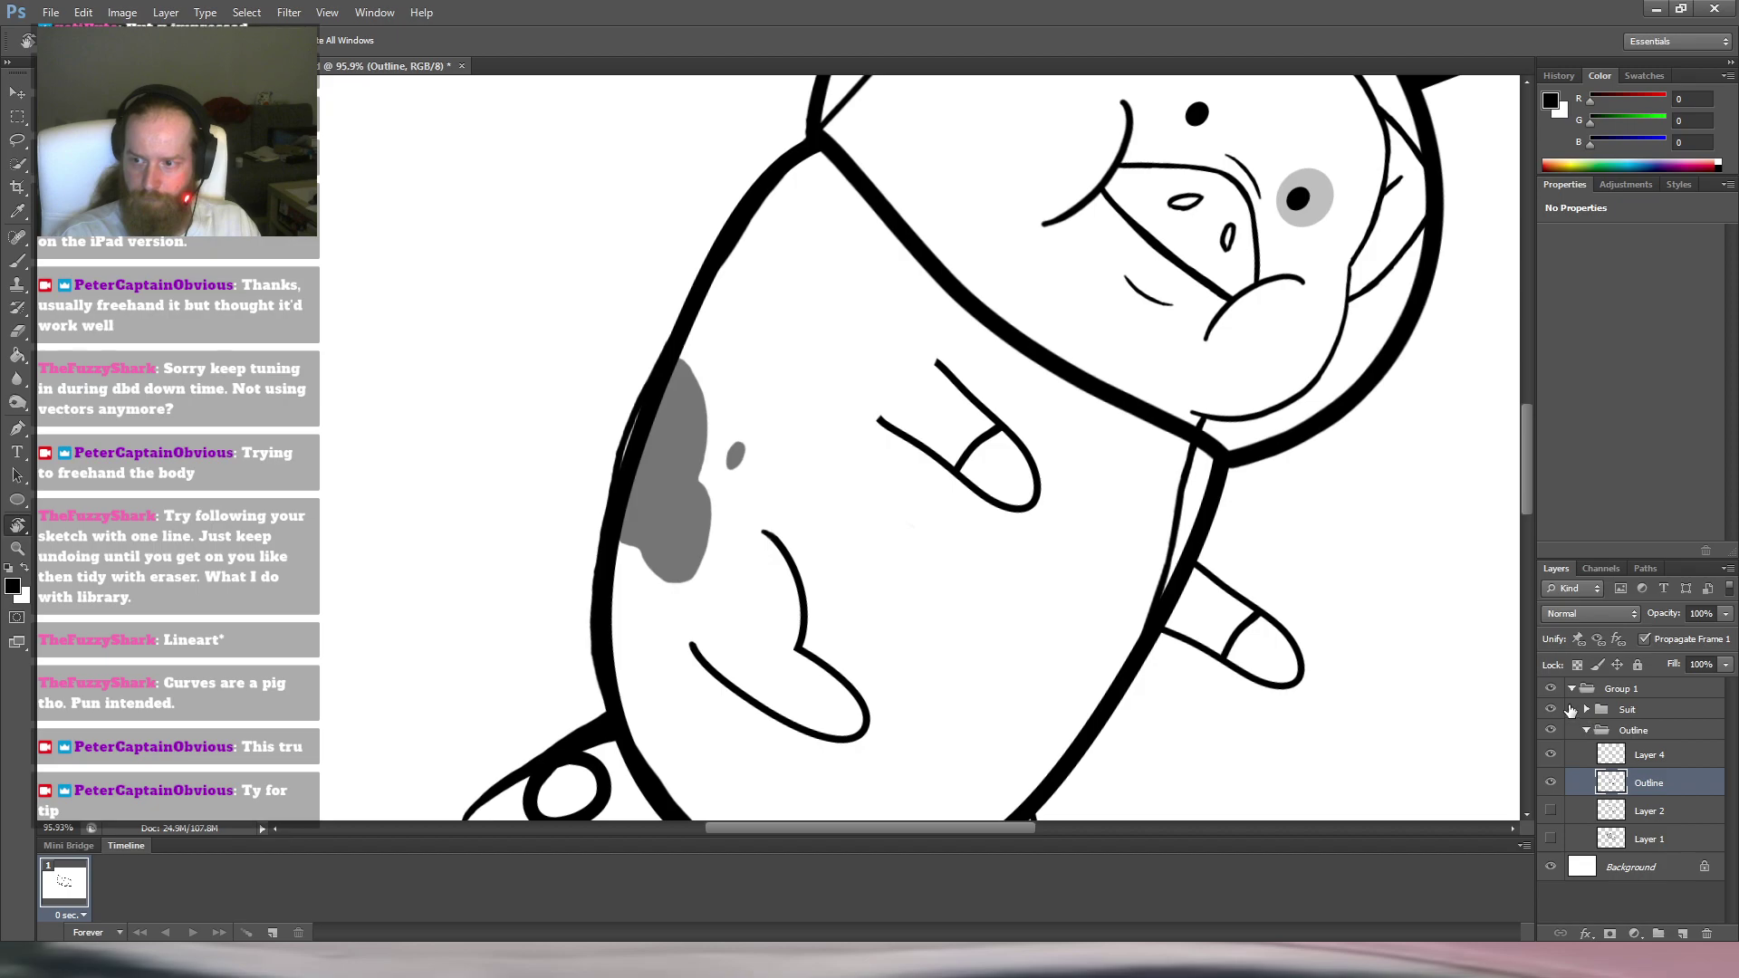
left_click(1551, 709)
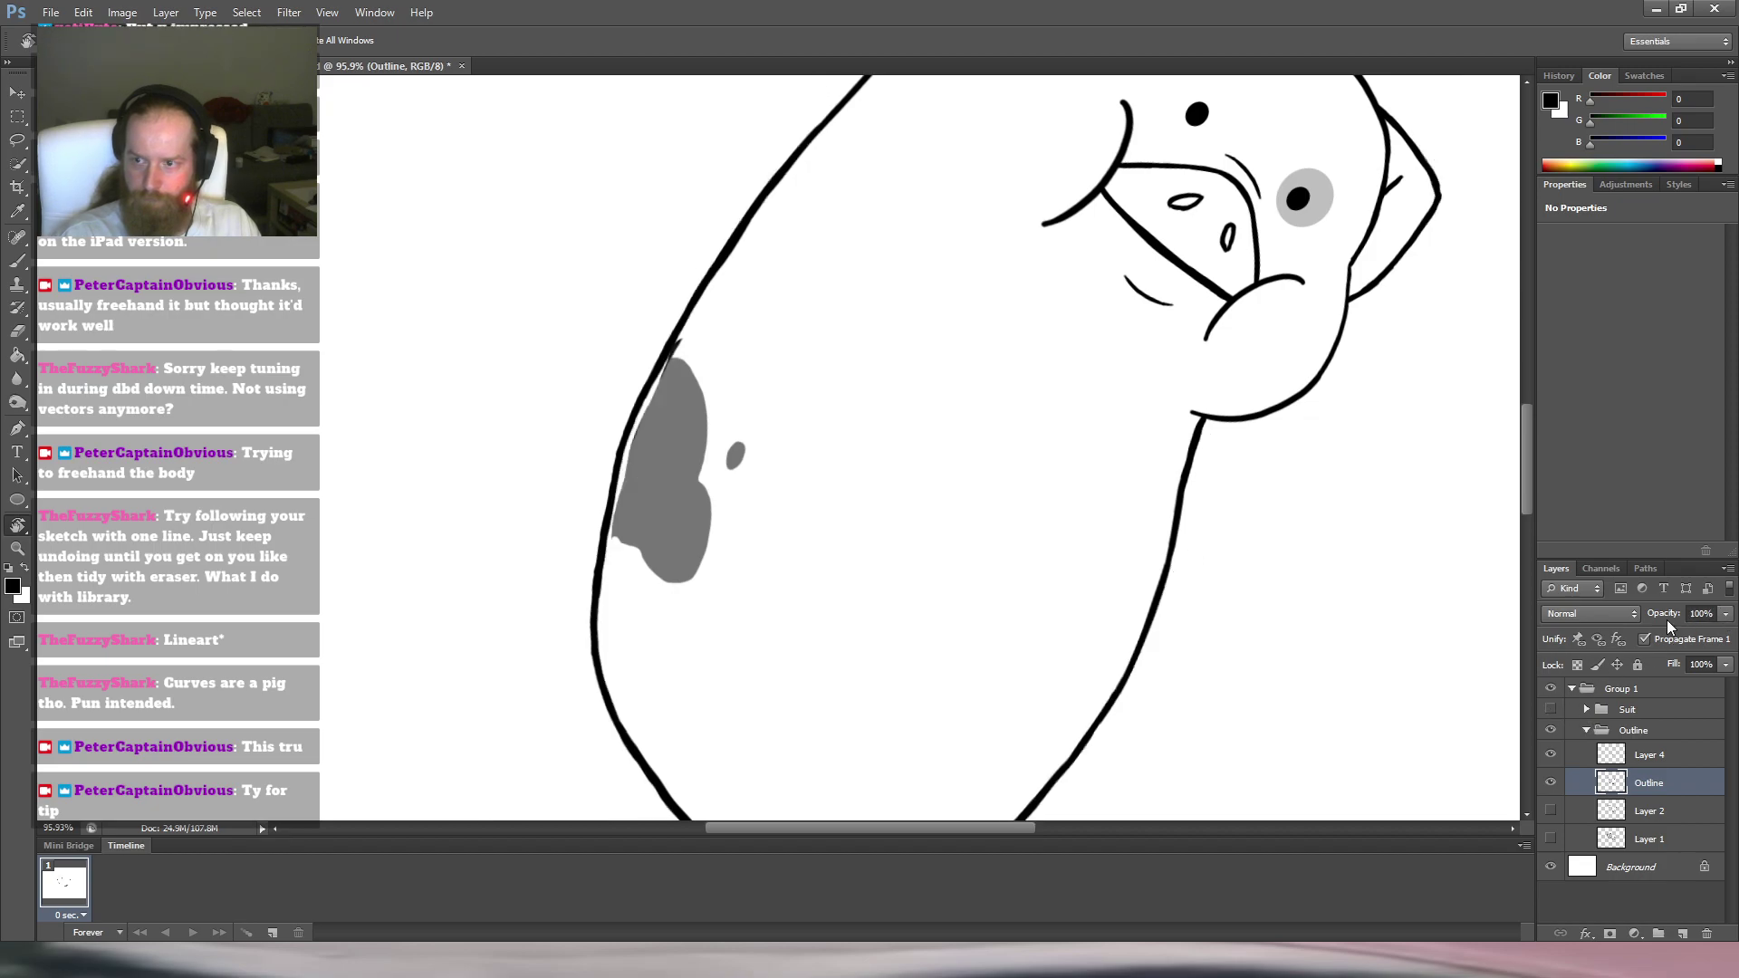
left_click(1551, 709)
Keep the Outline layer at 100% opacity and lower the Suit group's opacity to 40%.
left_click_drag(1724, 616, 1676, 642)
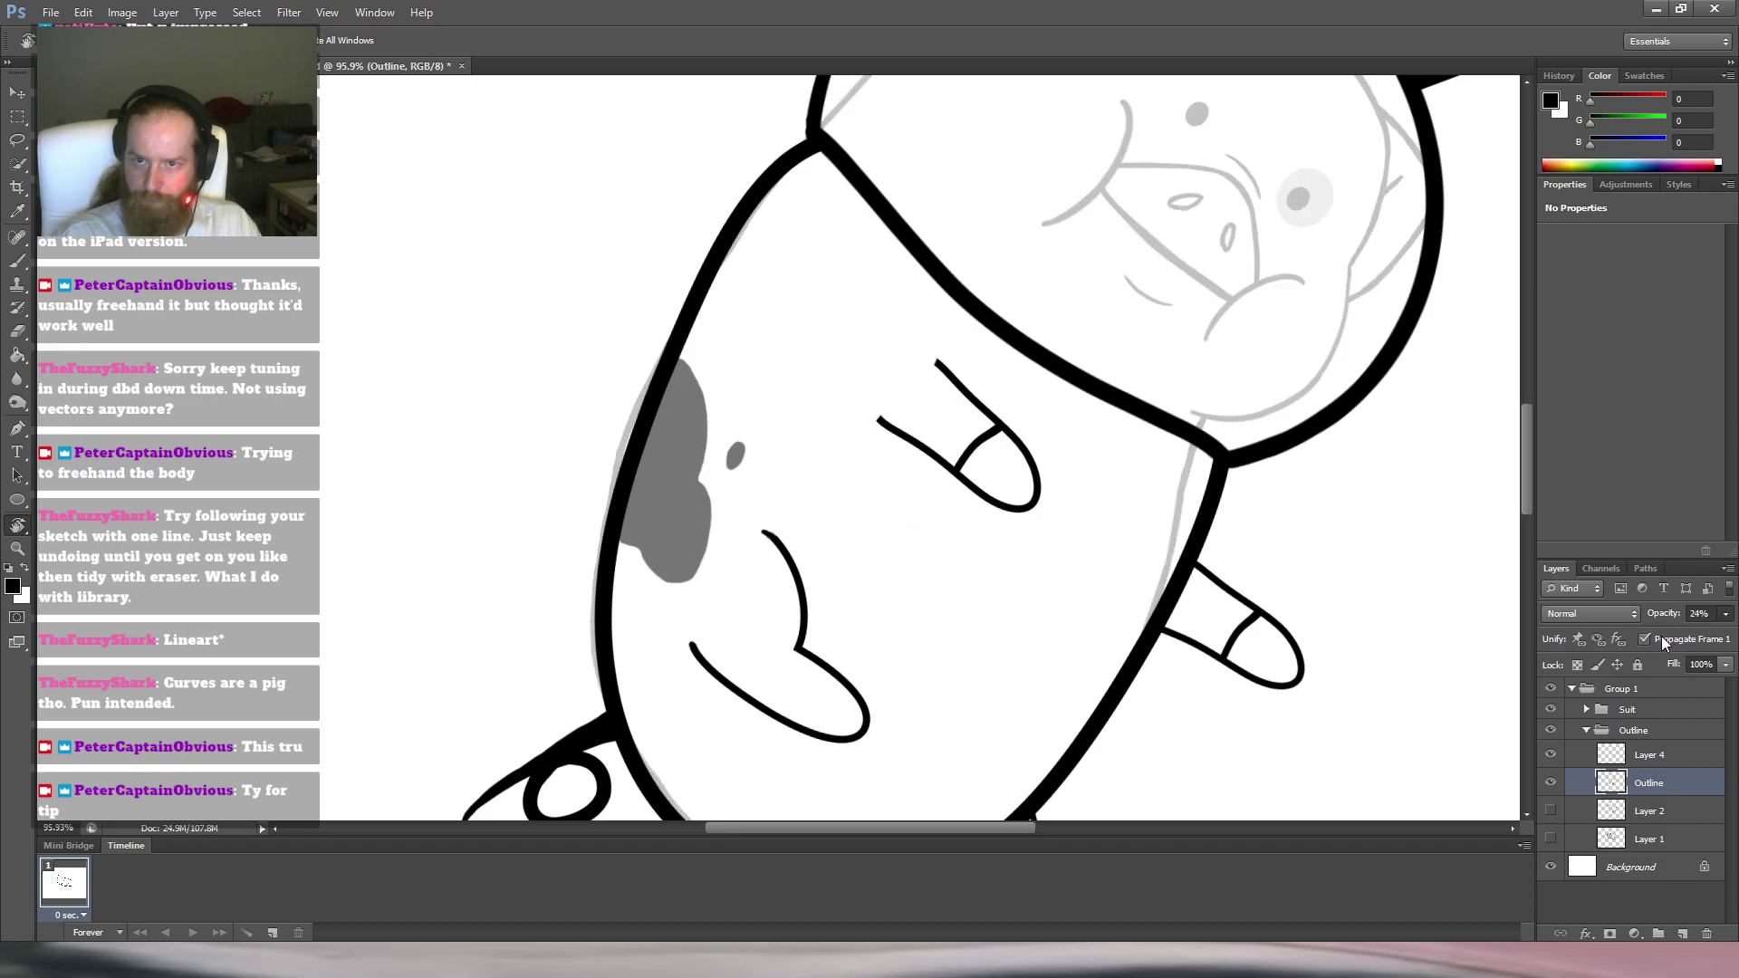
left_click(1633, 710)
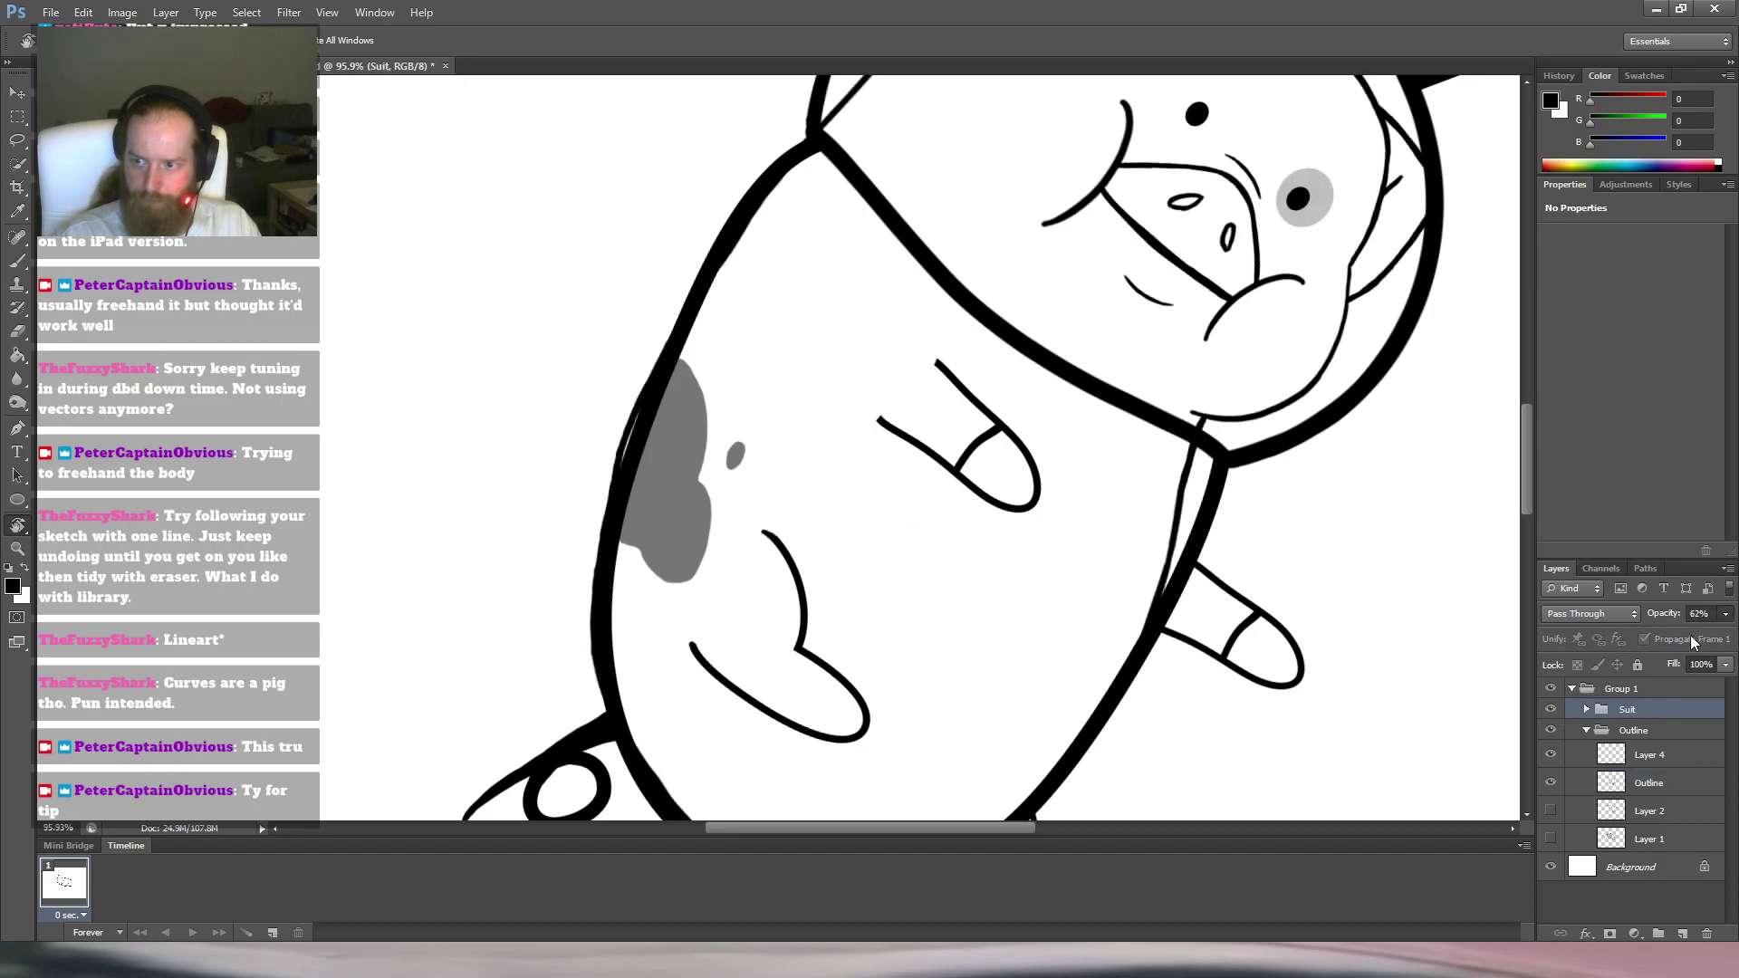
key("3")
key("3")
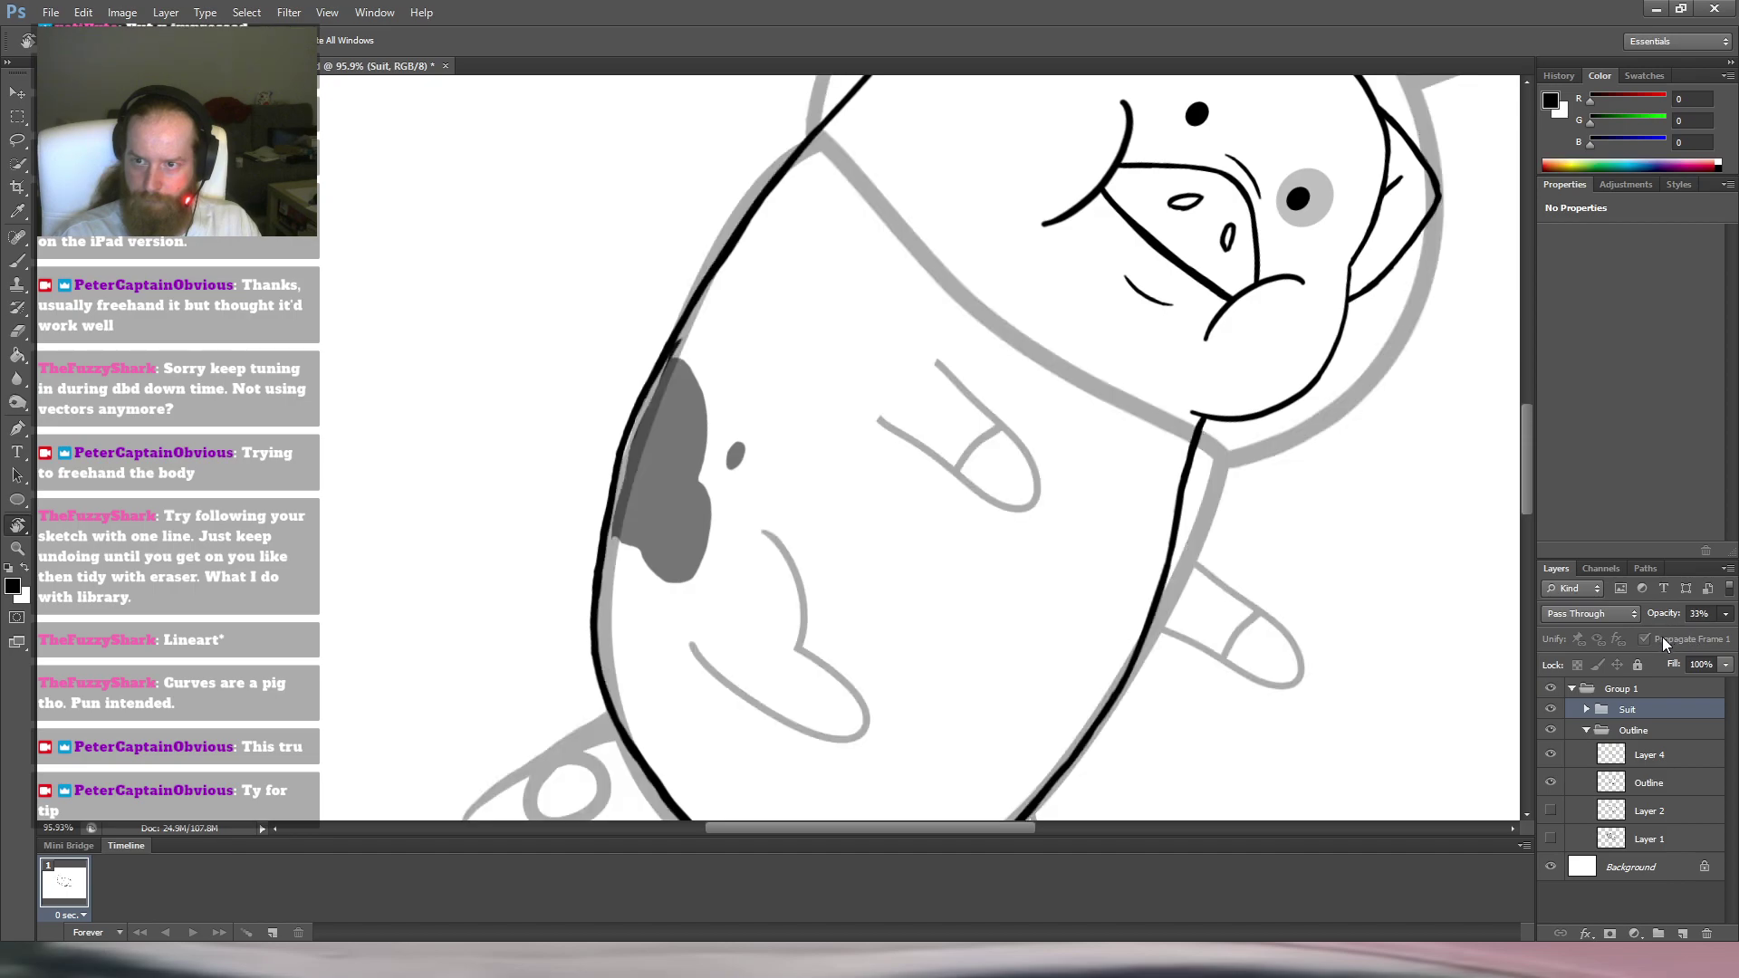
key("4")
key("5")
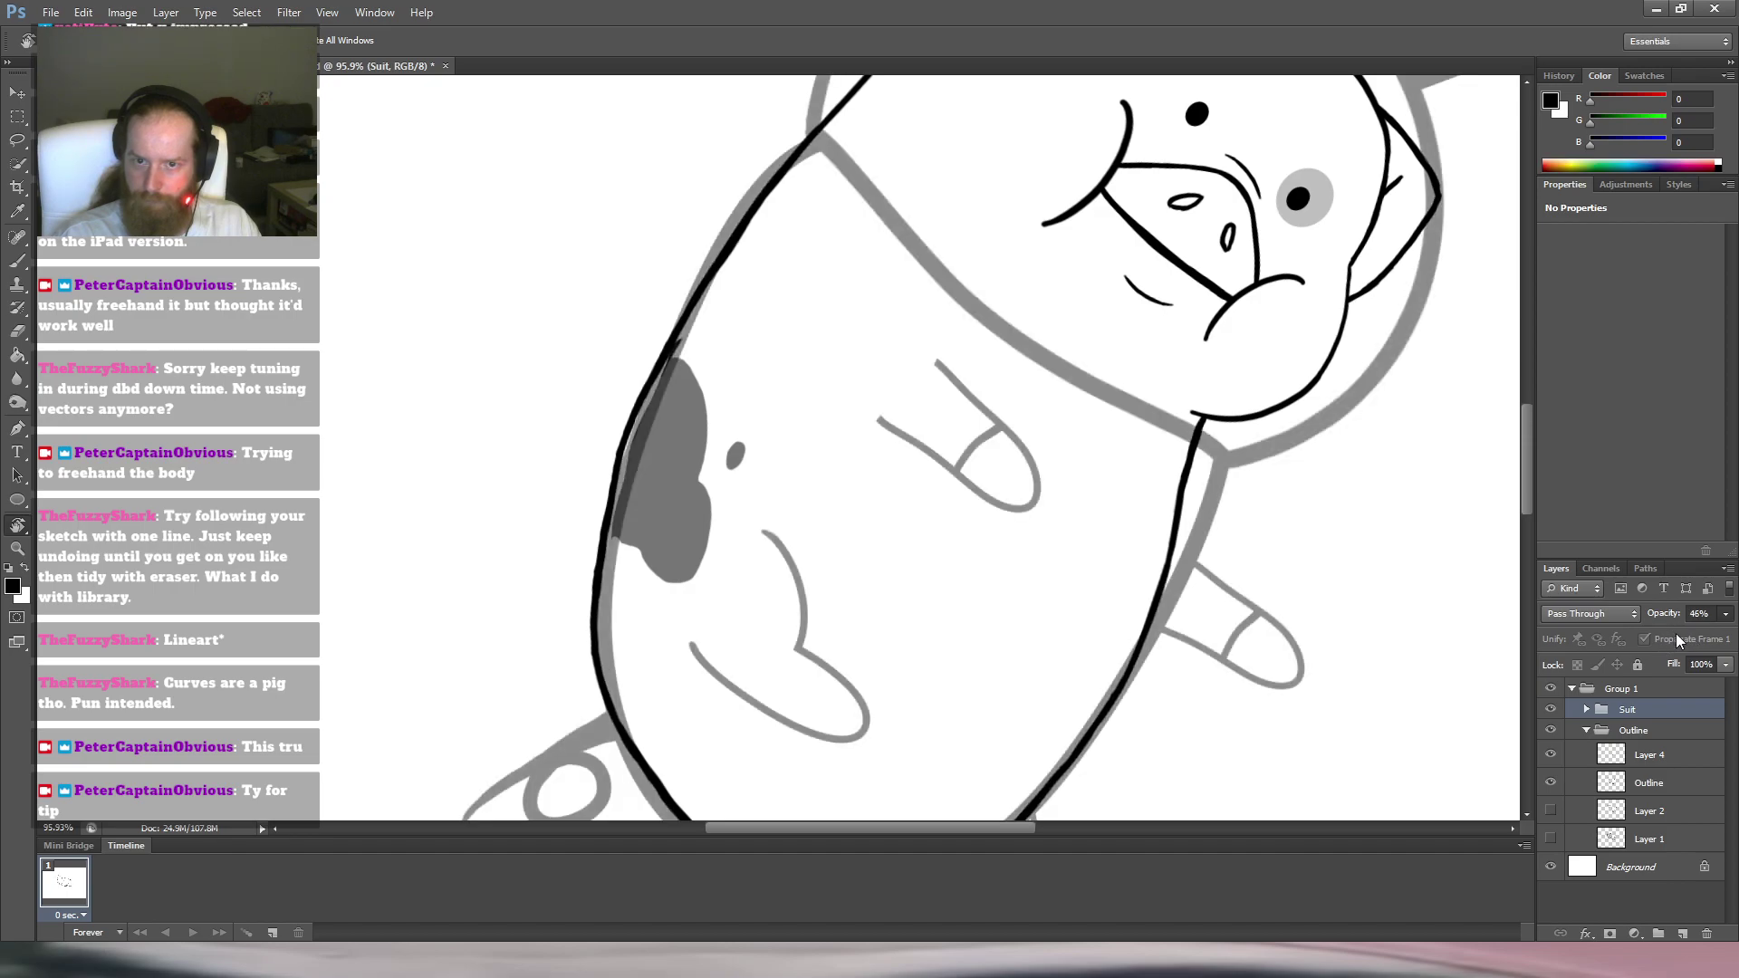
left_click_drag(1080, 479, 1015, 528)
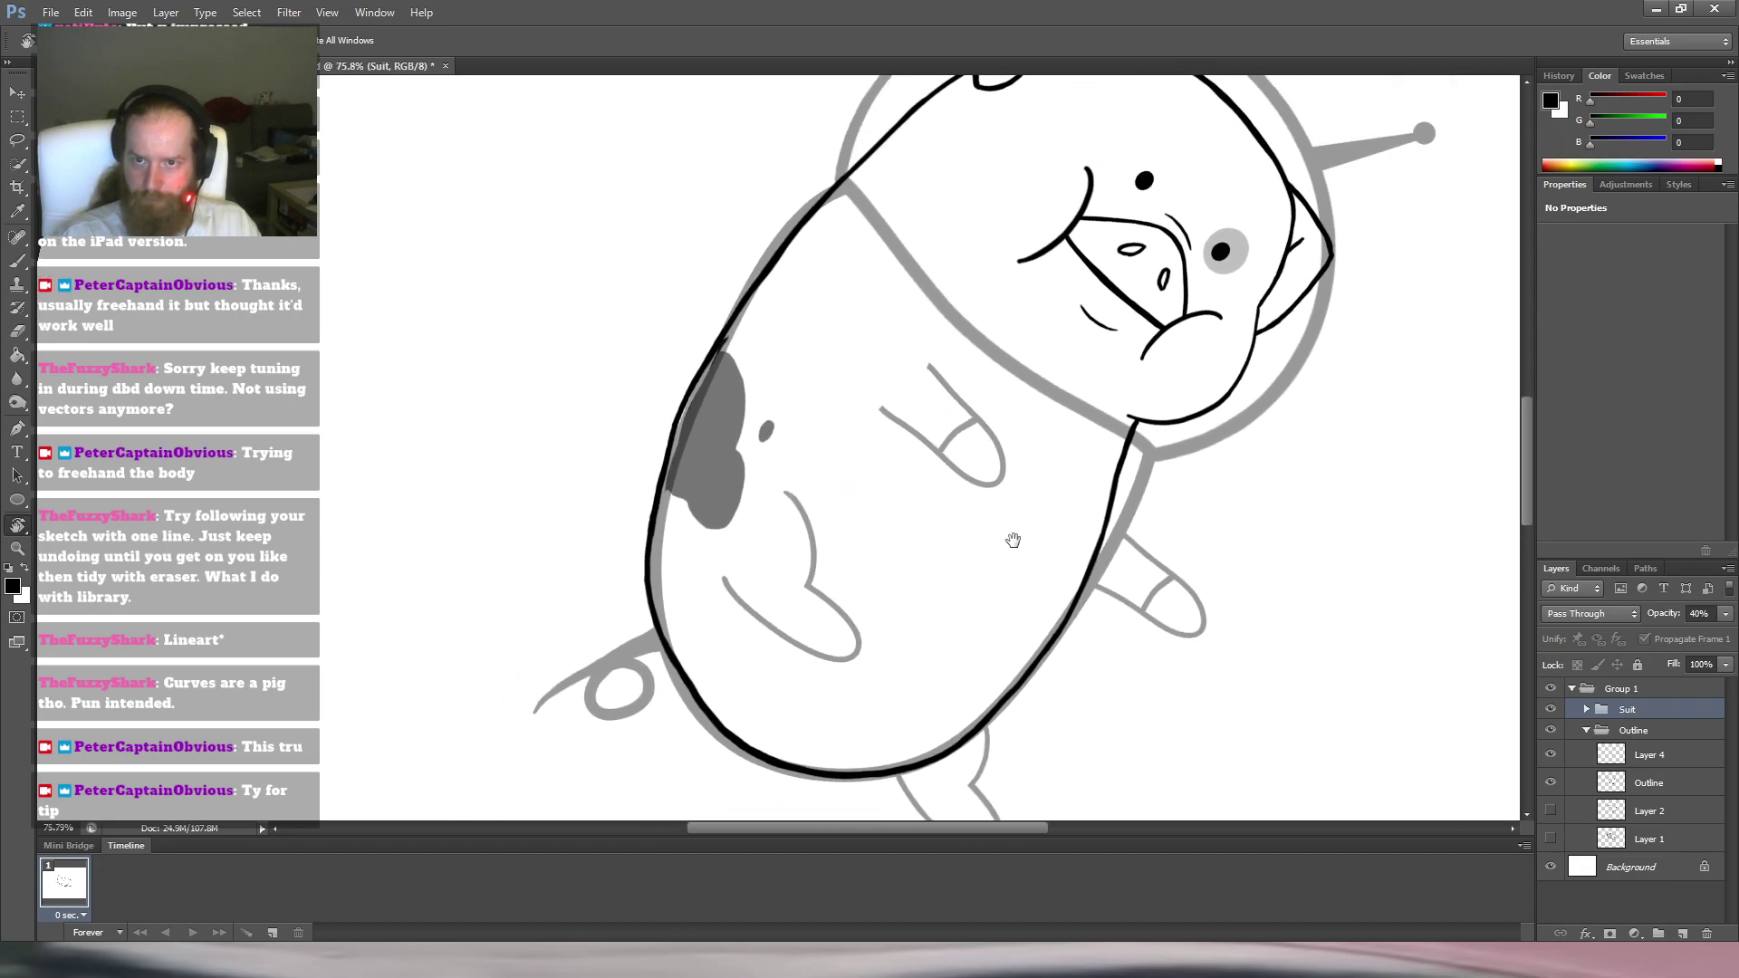
Warp the Outline layer to pull the belly line beside the large spot and the lower body curve closer to the suit line.
left_click(1662, 791)
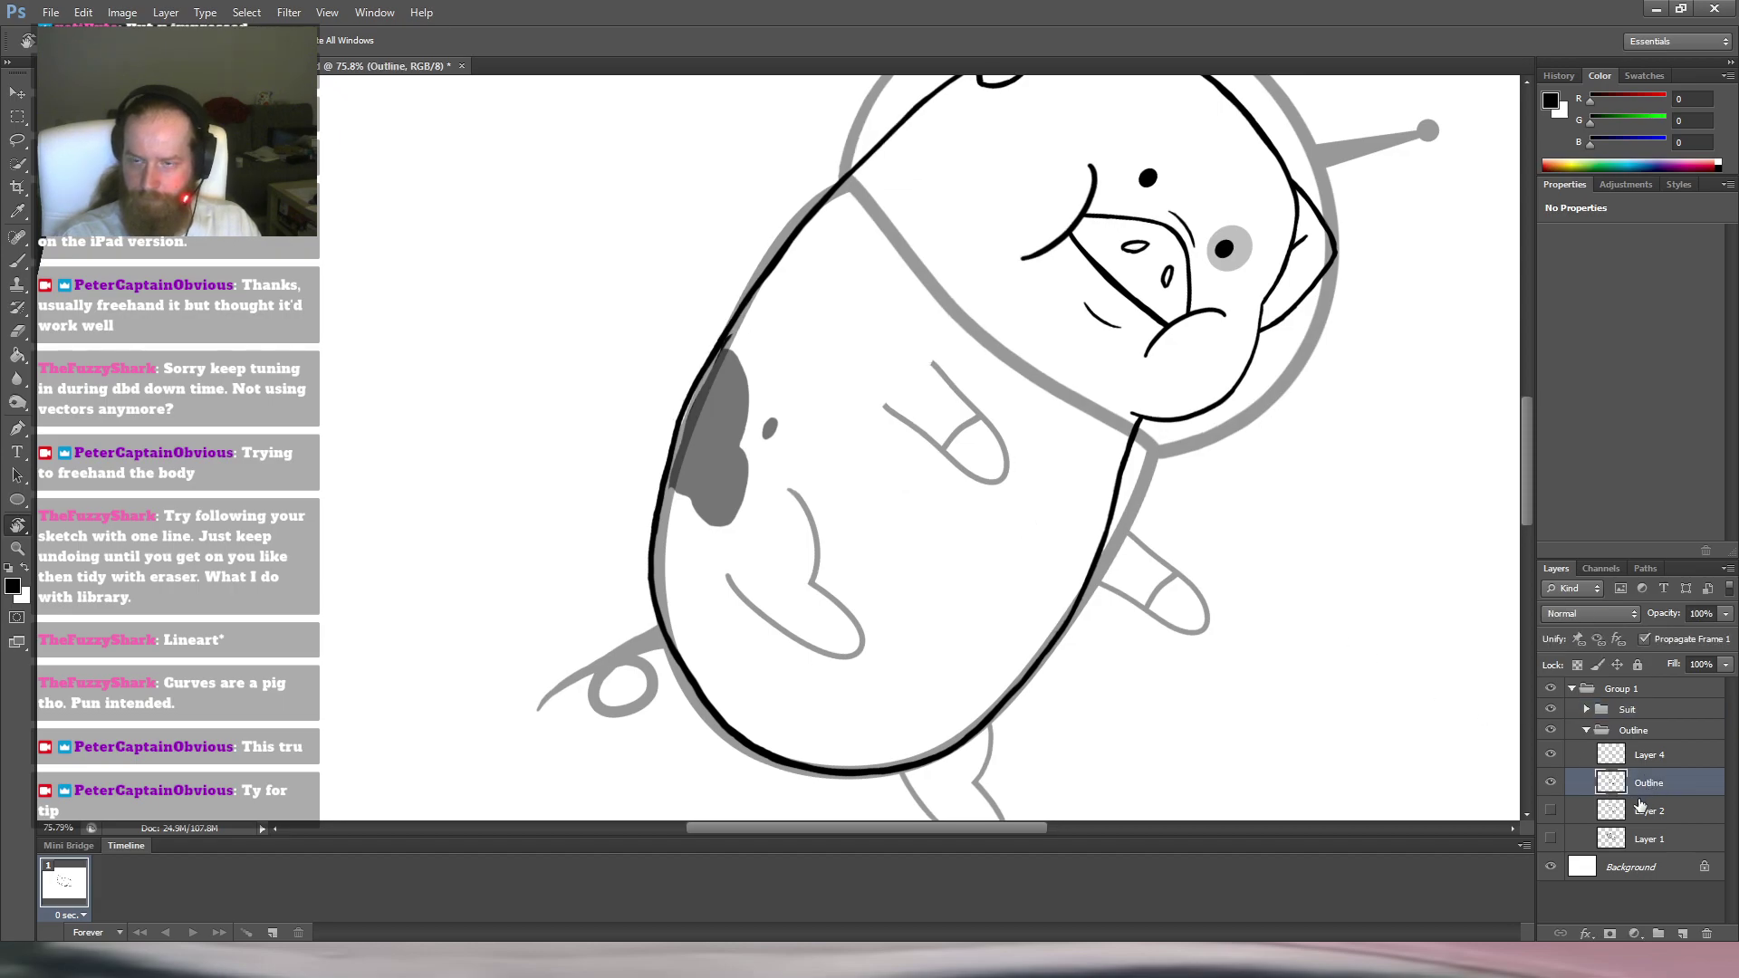
left_click_drag(852, 351, 894, 351)
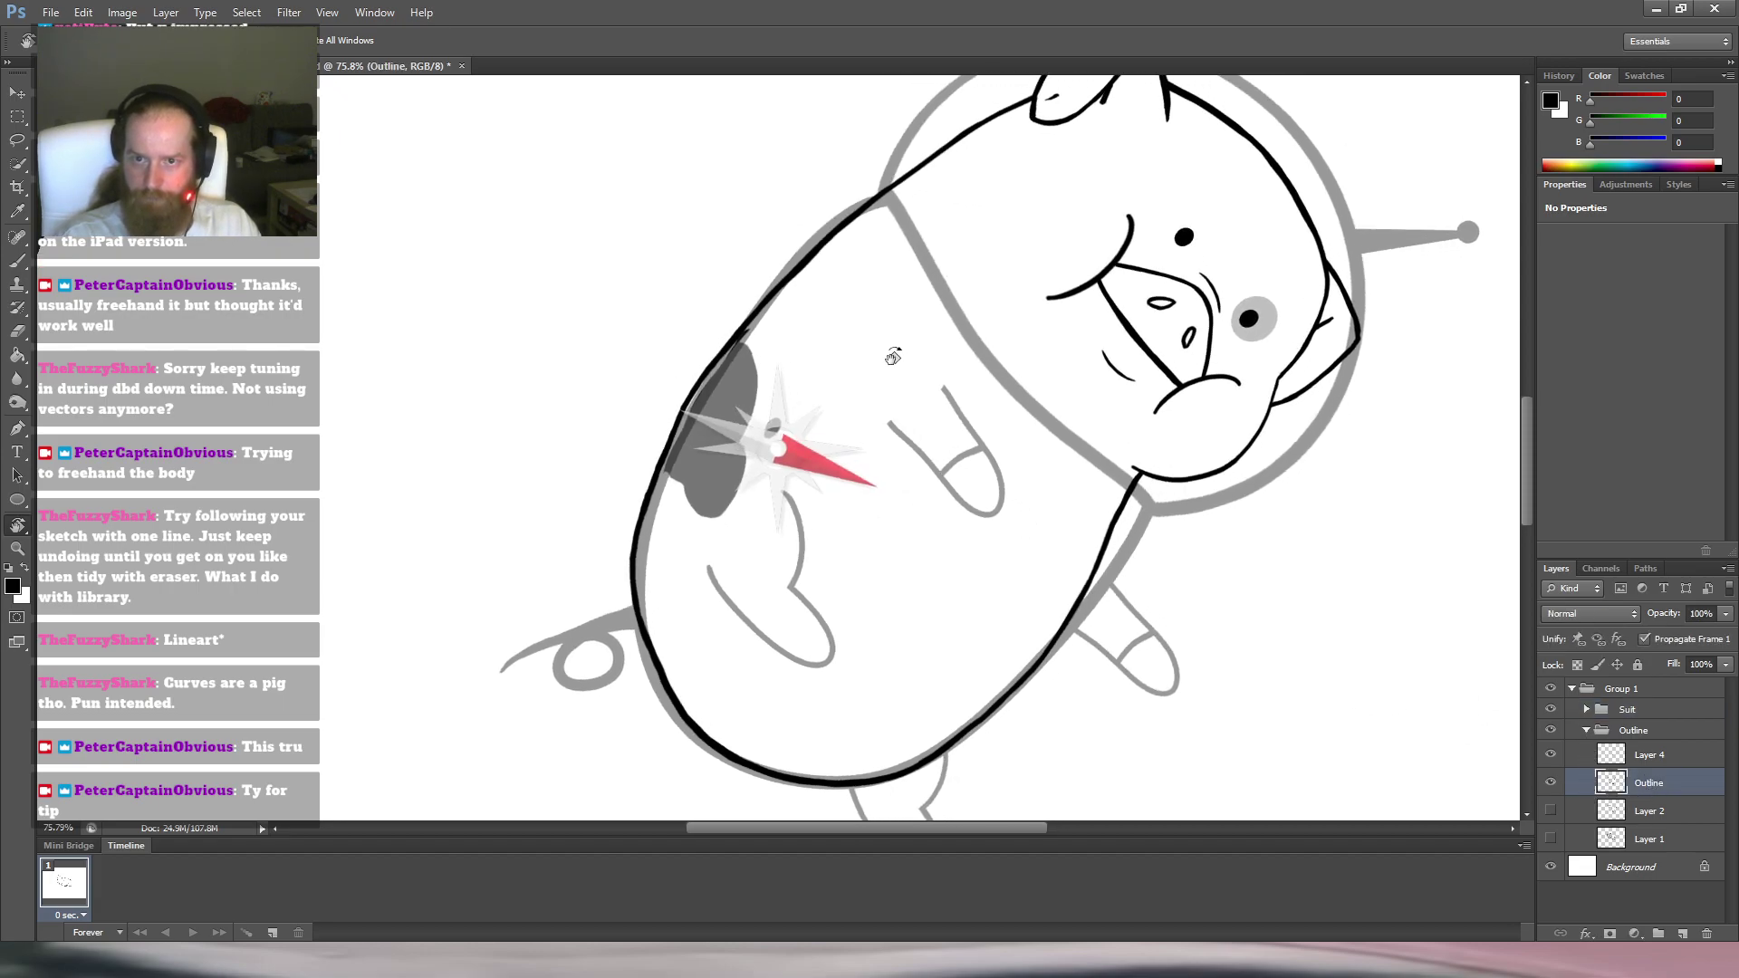
mouse_move(697, 410)
left_mouse_down()
mouse_move(750, 369)
mouse_move(700, 398)
mouse_move(720, 397)
left_mouse_up()
key("m")
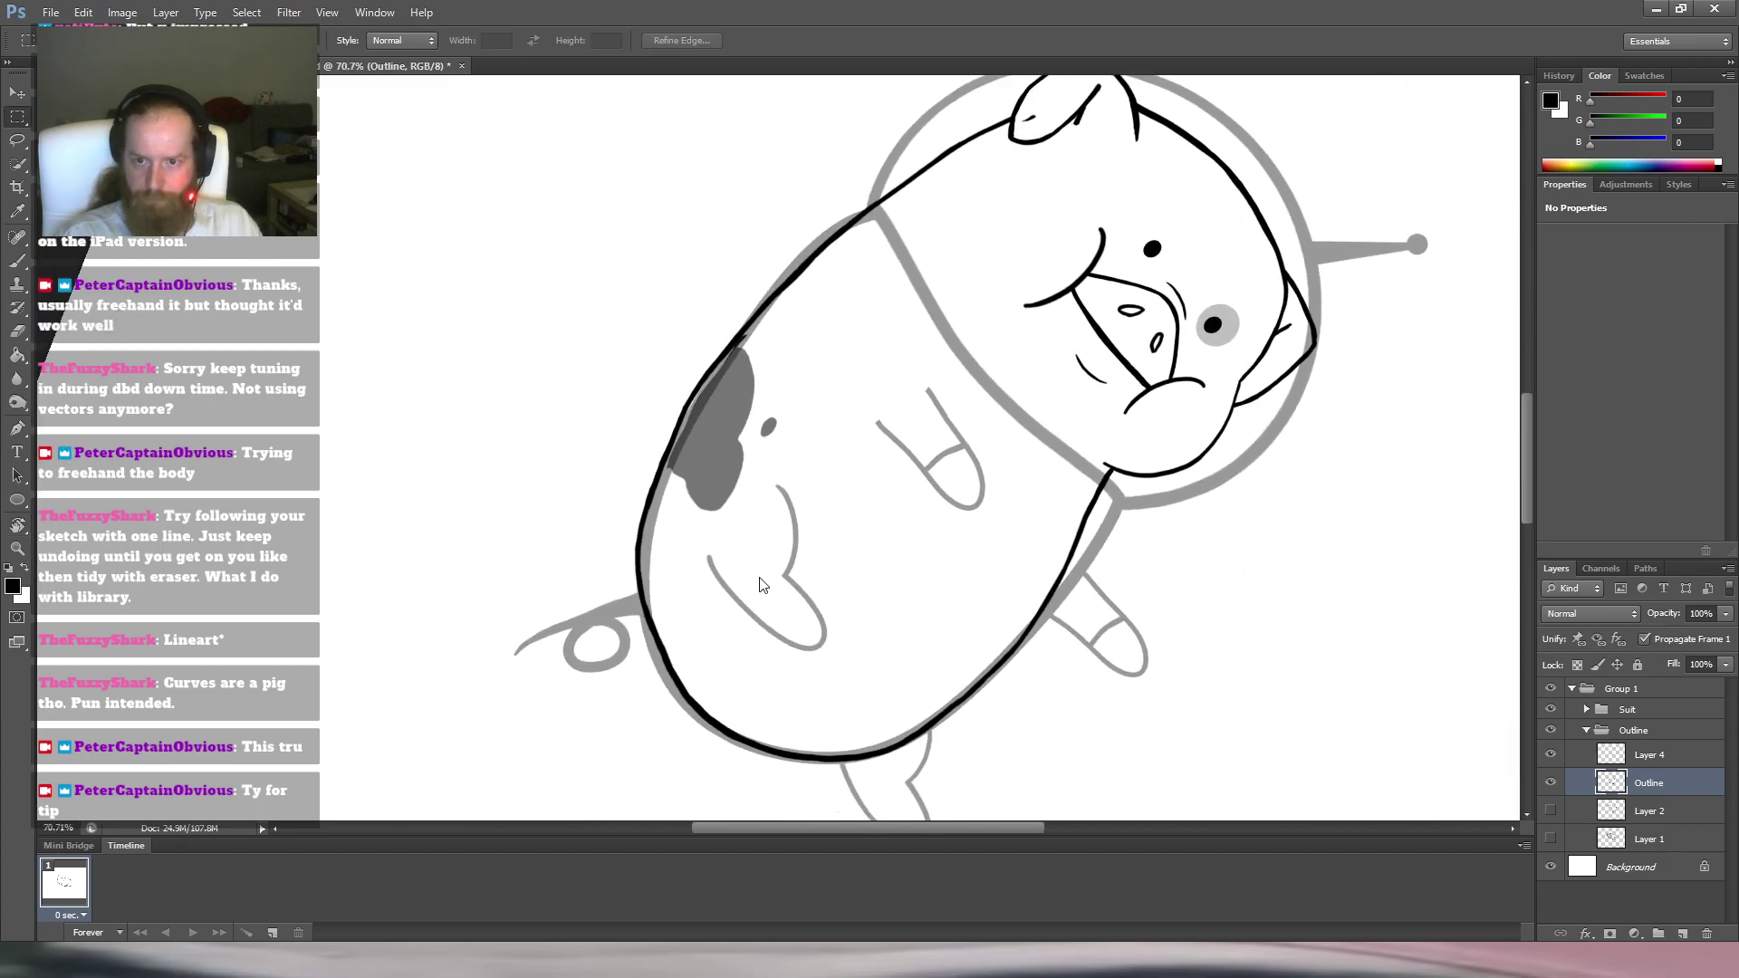
key("ctrl+t")
key("alt+e")
key("a")
key("w")
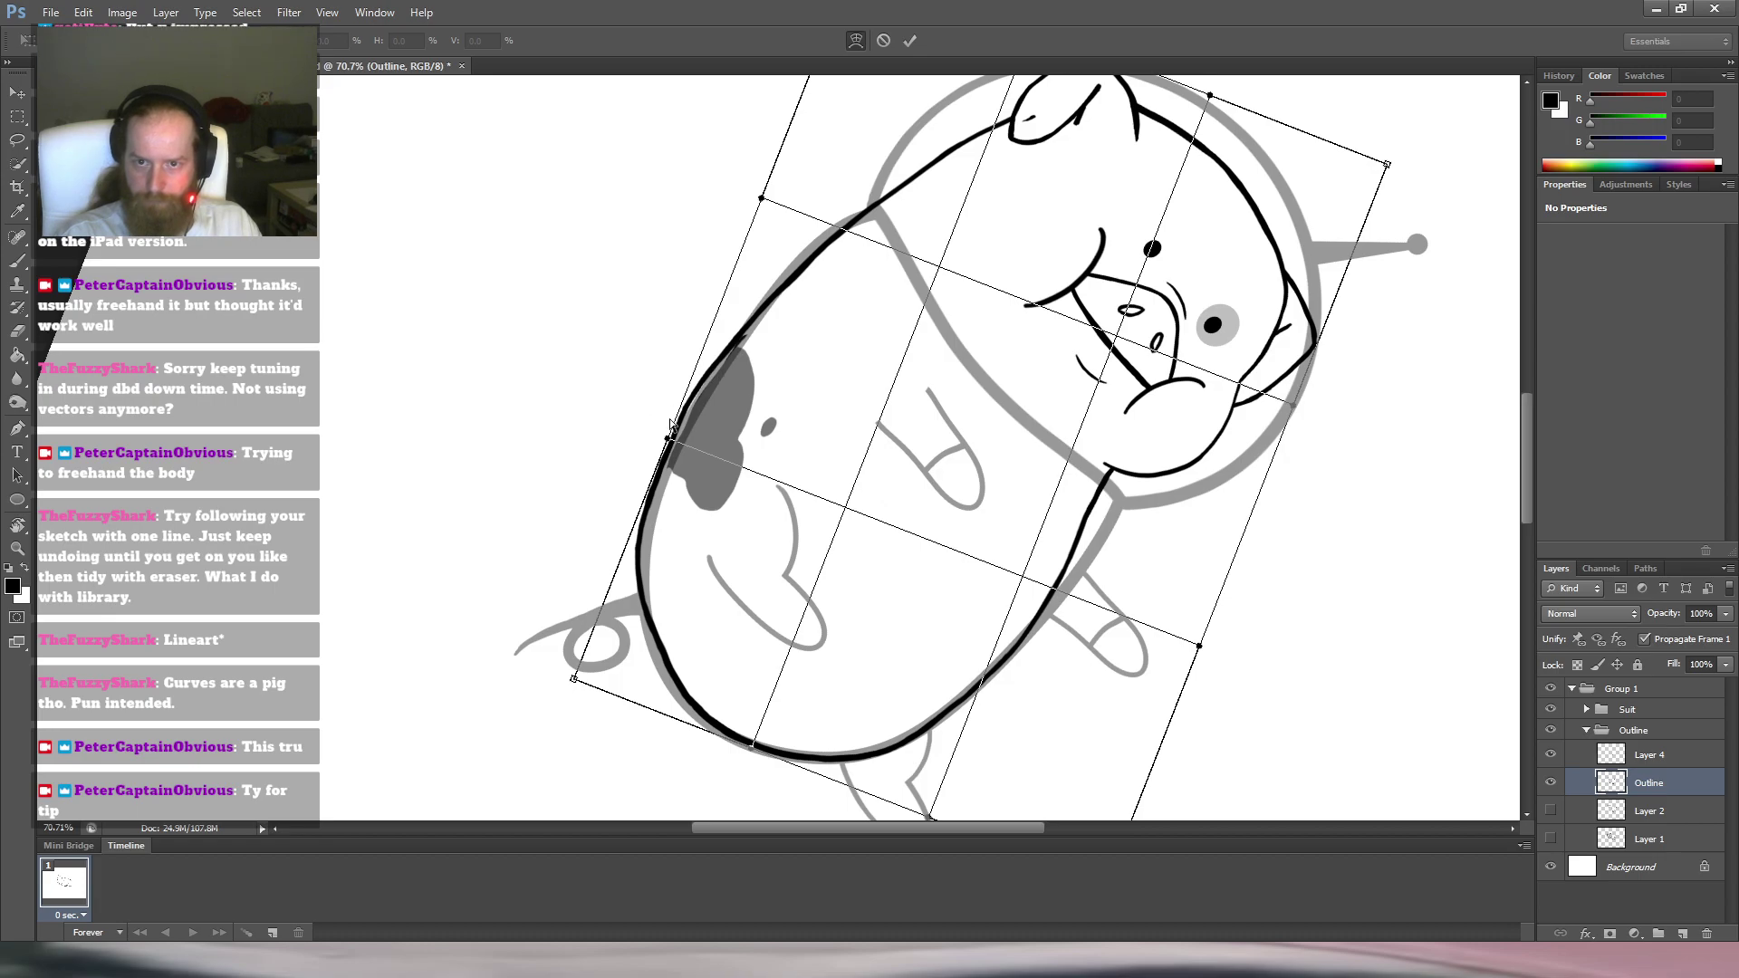
left_click_drag(671, 441, 677, 451)
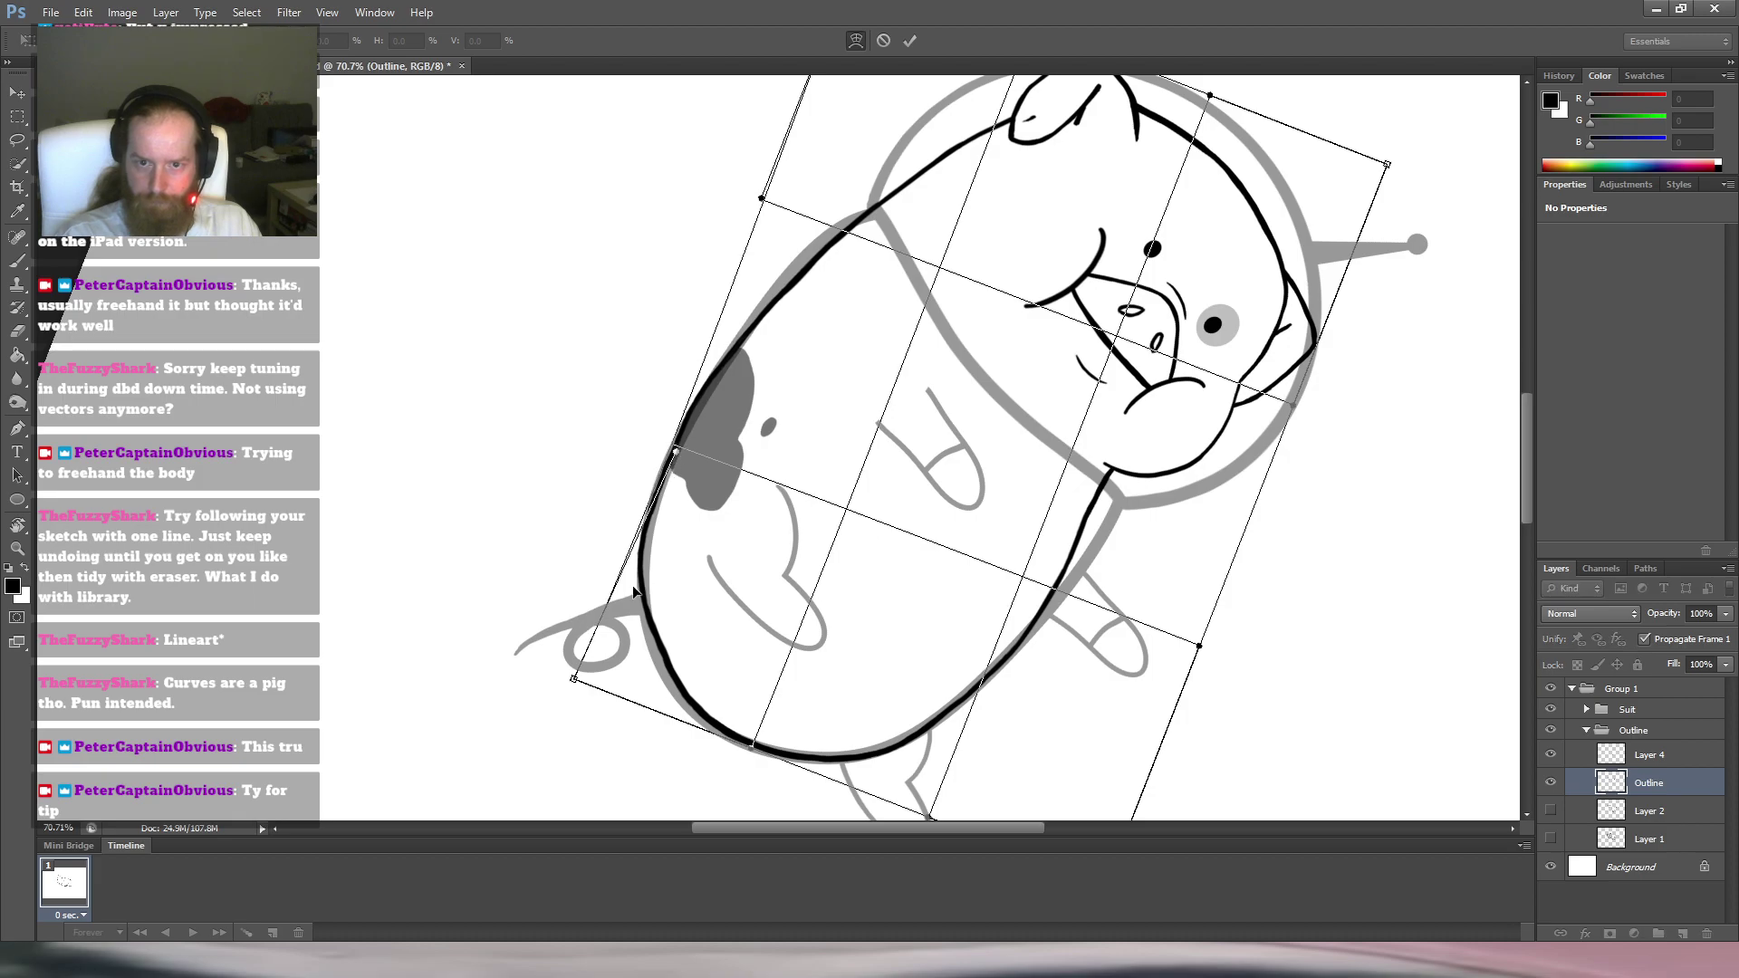
mouse_move(573, 681)
left_mouse_down()
mouse_move(583, 715)
mouse_move(579, 696)
left_mouse_up()
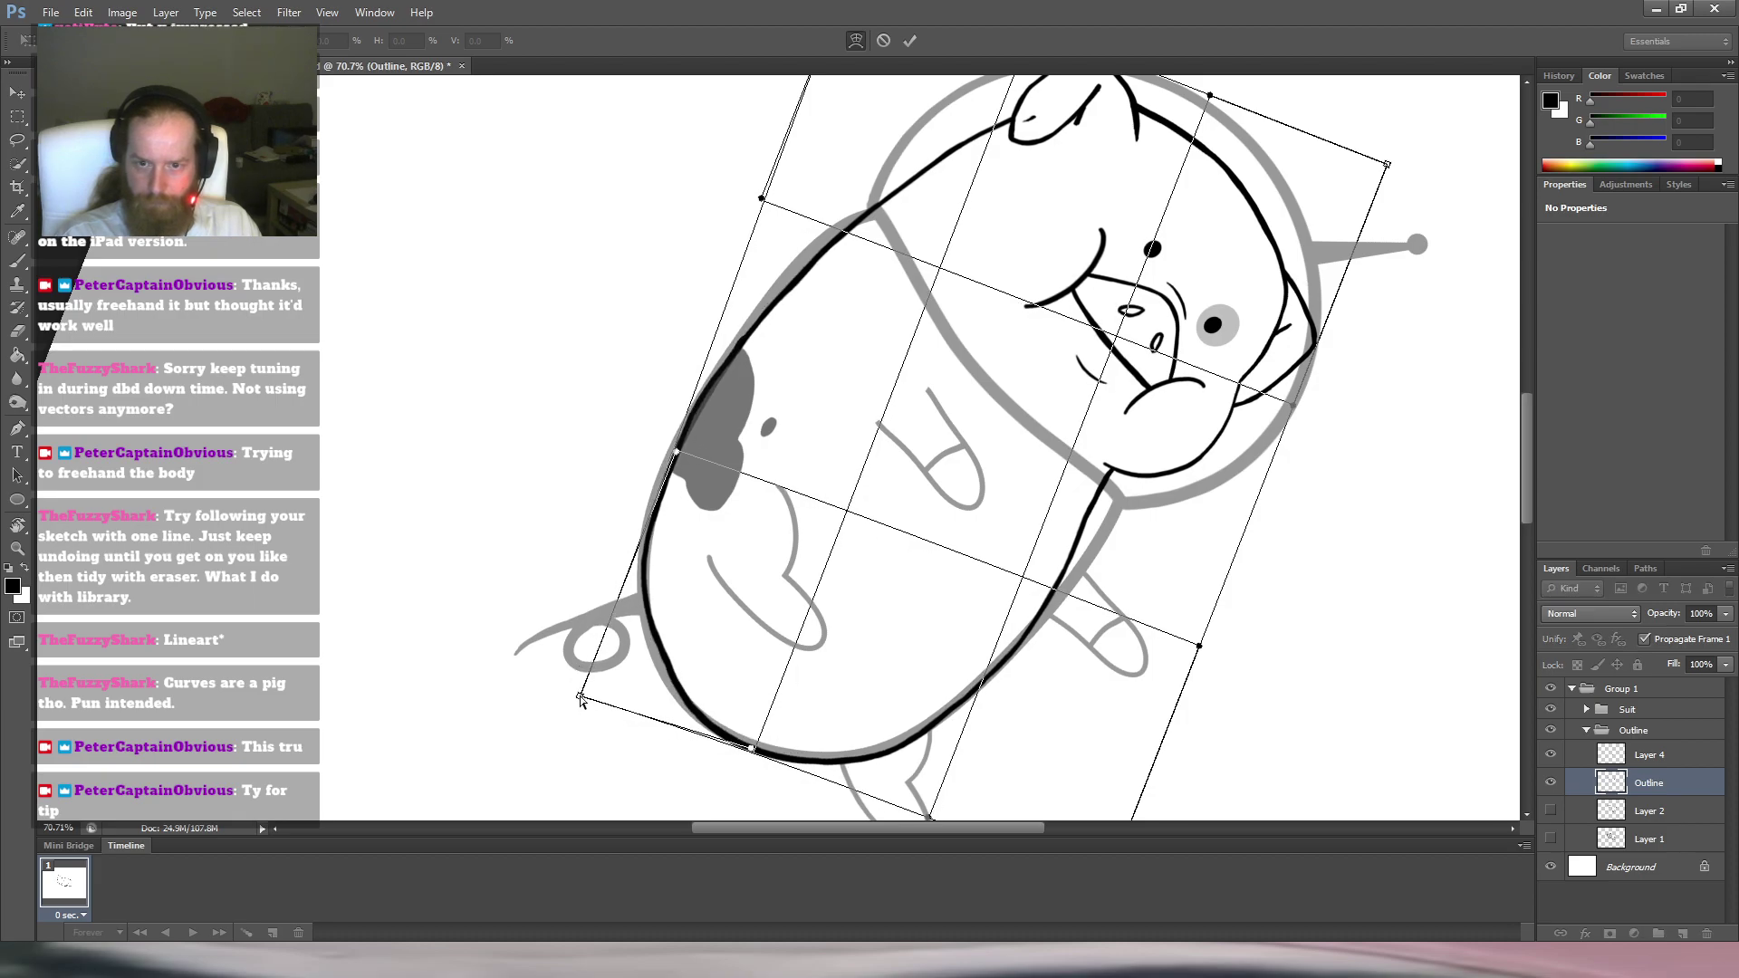
Fine-tune the warp along the belly and lower body of the Outline layer and apply the transform.
left_click_drag(679, 455, 664, 475)
left_click_drag(580, 697, 576, 704)
left_click_drag(637, 581, 651, 583)
left_click_drag(672, 469, 676, 455)
left_click_drag(761, 196, 753, 214)
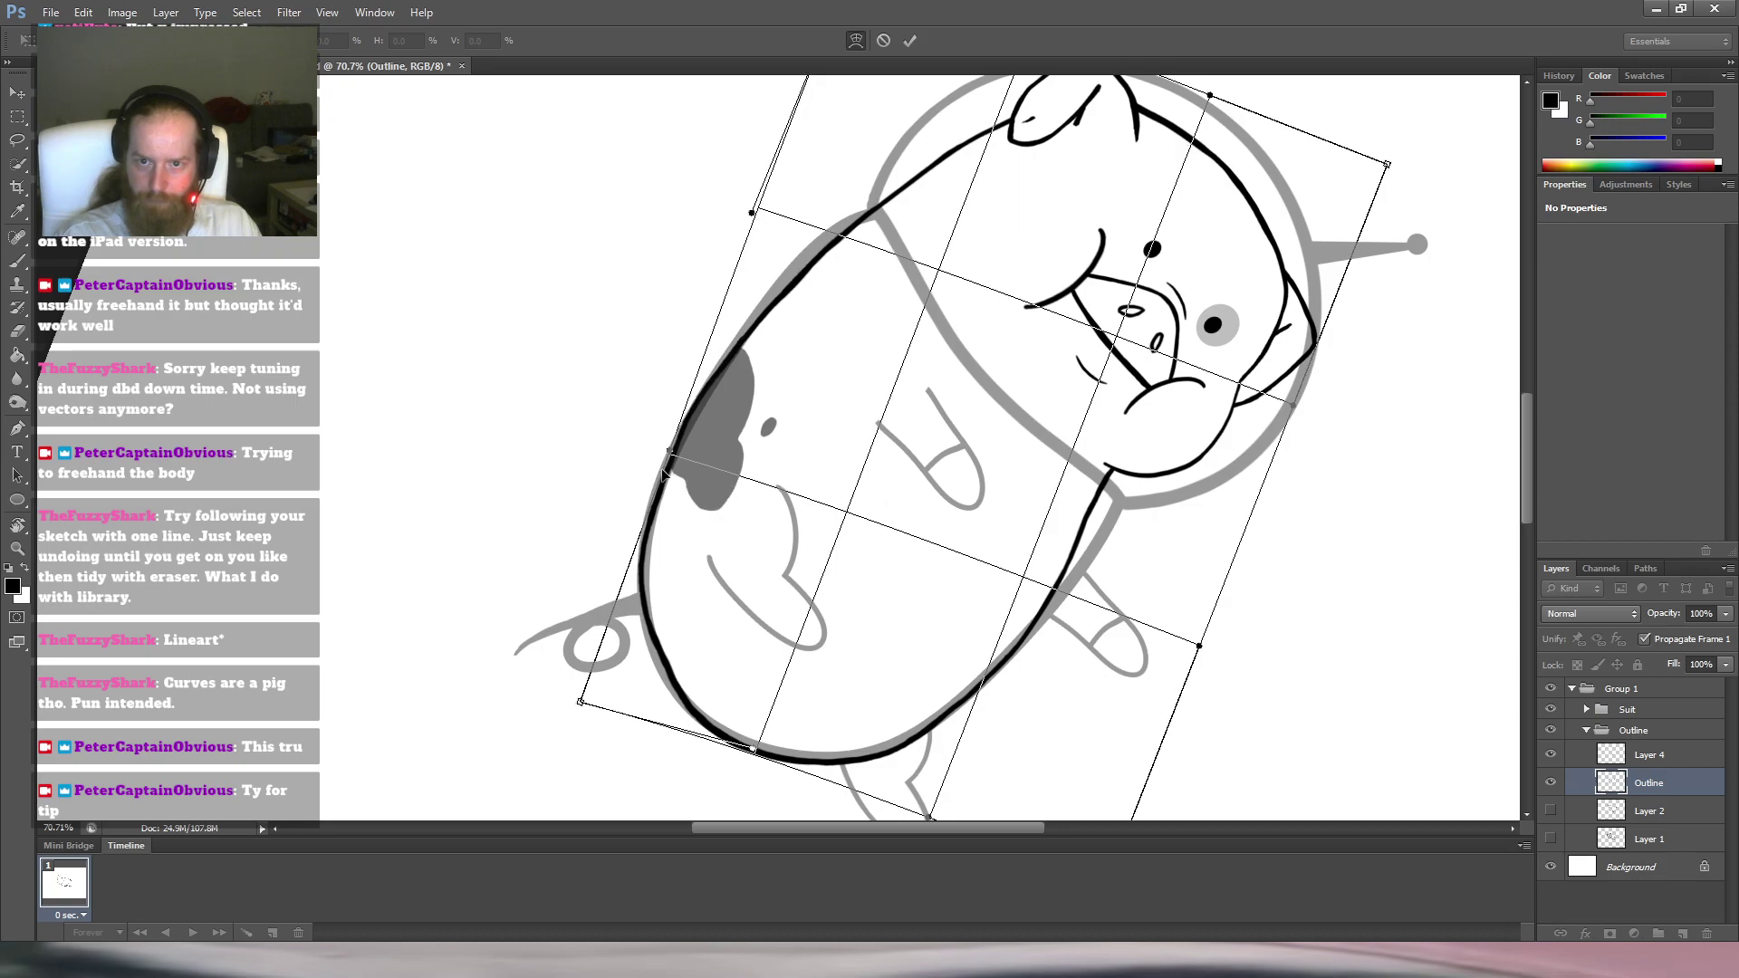
left_click_drag(672, 457, 672, 466)
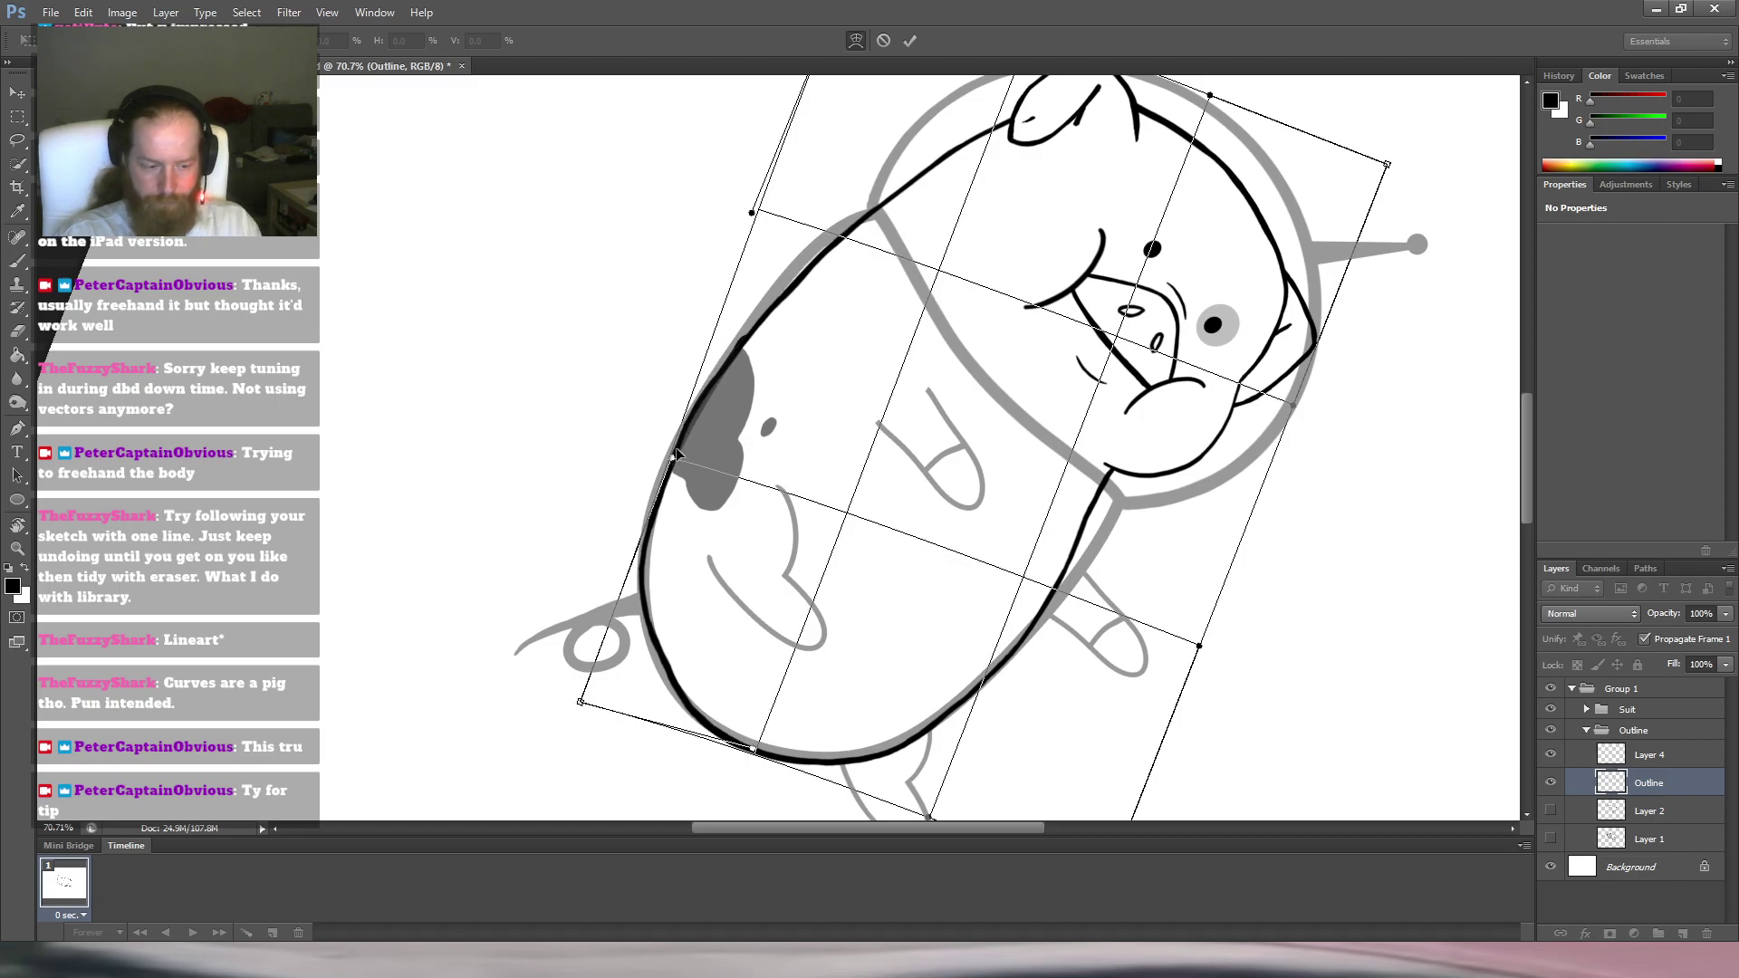
key("Return")
key("space")
left_click_drag(982, 276, 602, 240)
left_click_drag(739, 231, 702, 367)
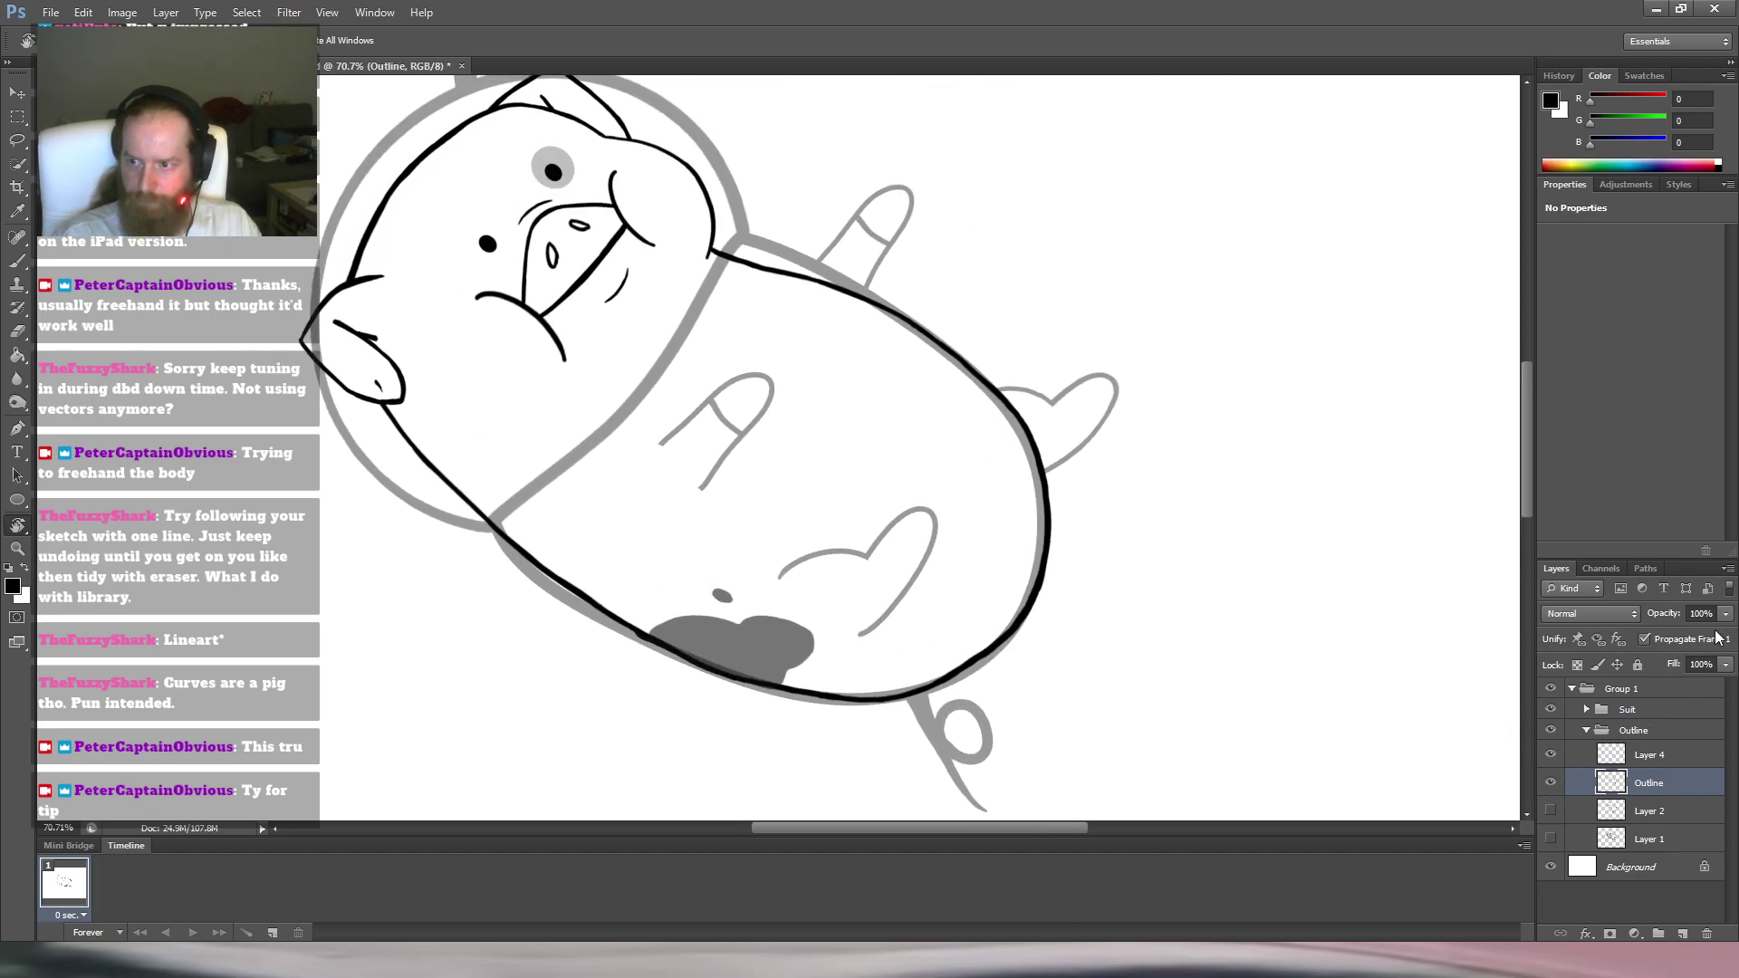
Restore the Suit group to 100% opacity and toggle the Outline layer's visibility to compare the body line with the suit.
left_click(1665, 712)
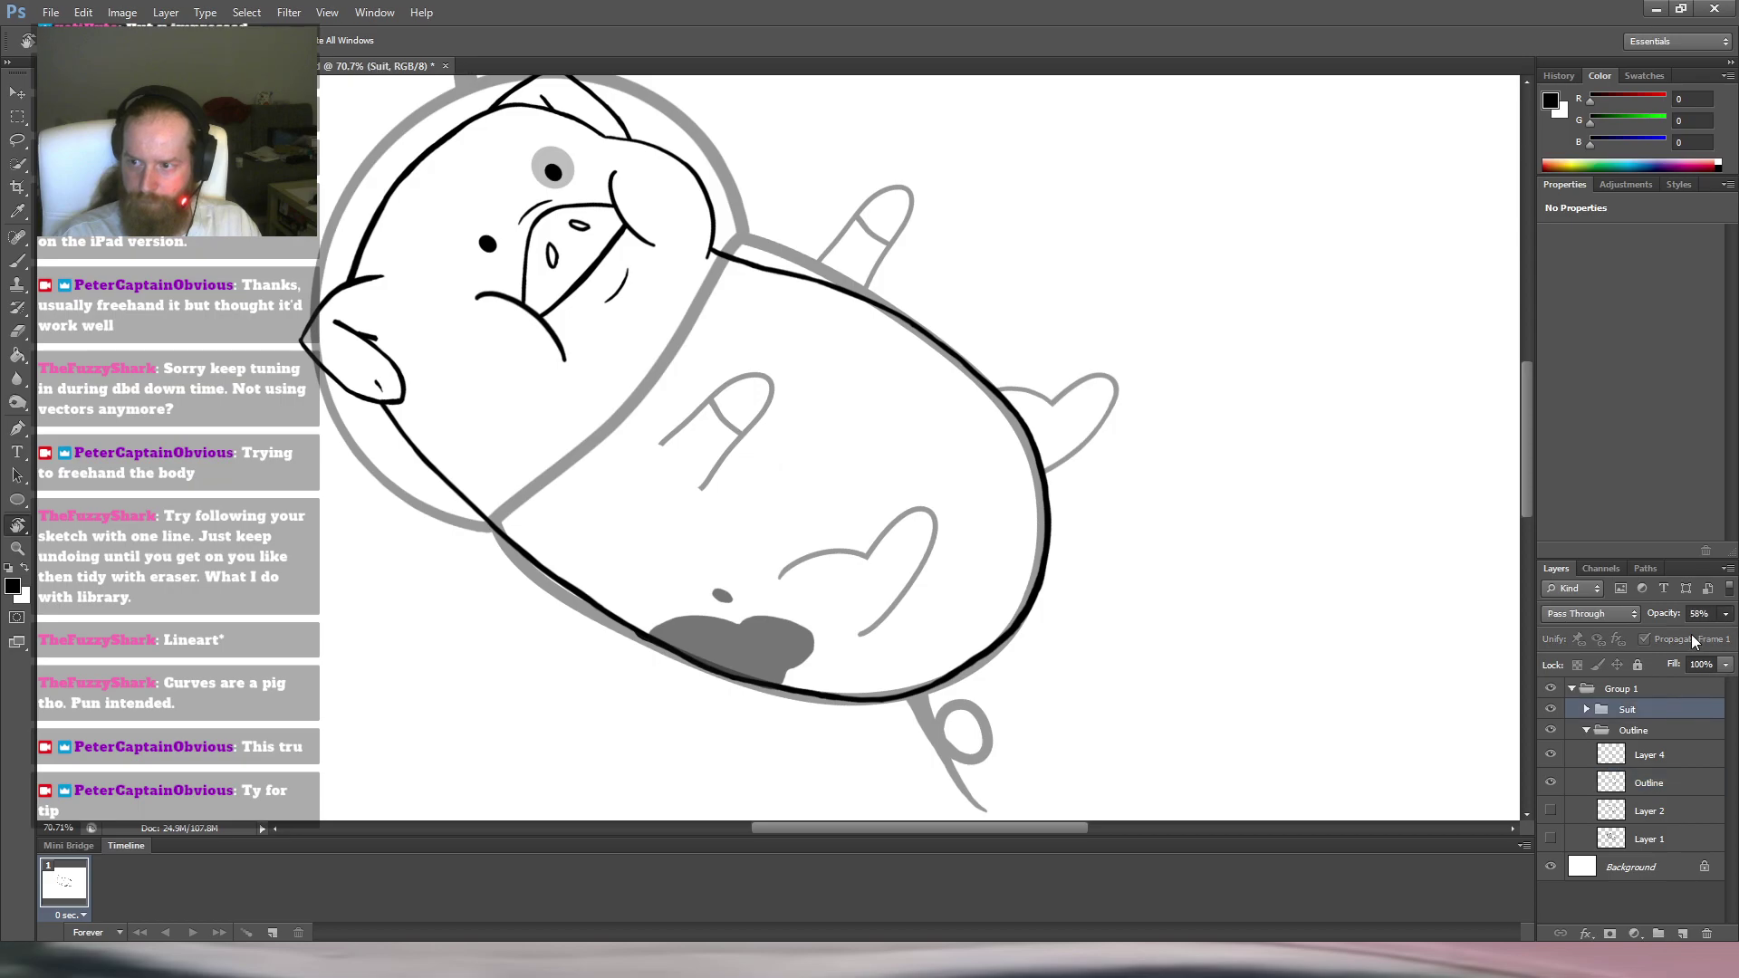
left_click_drag(1694, 642, 1735, 641)
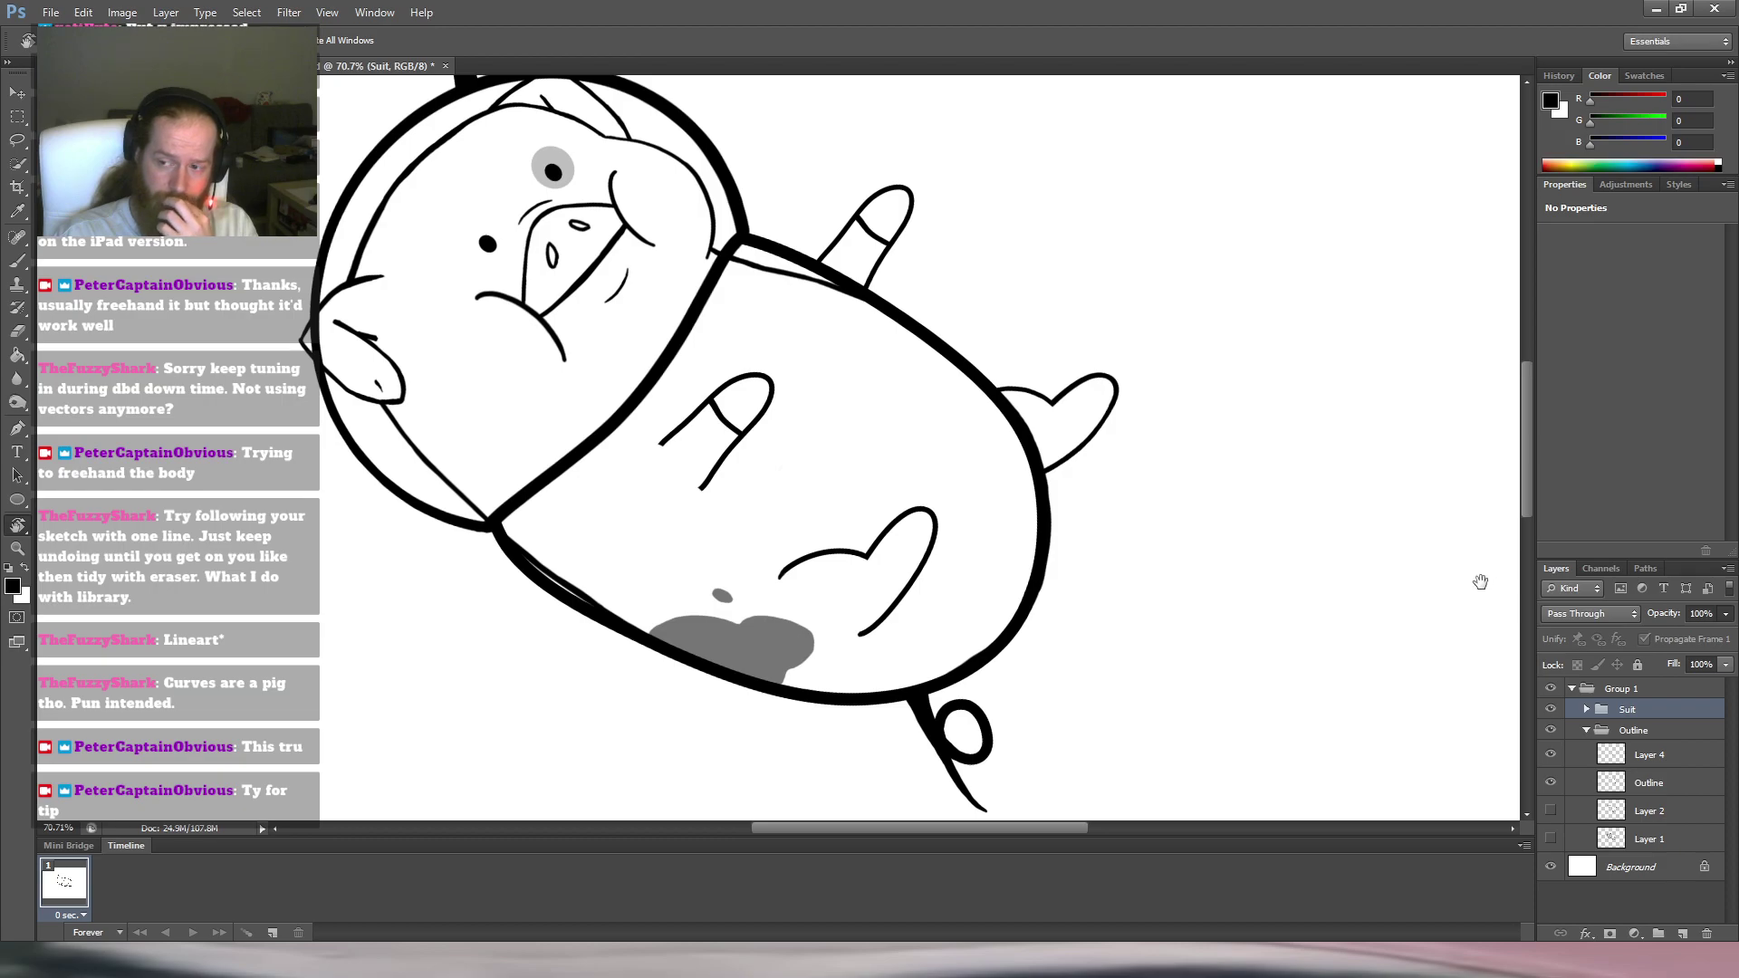
left_click(1550, 783)
left_click(1550, 783)
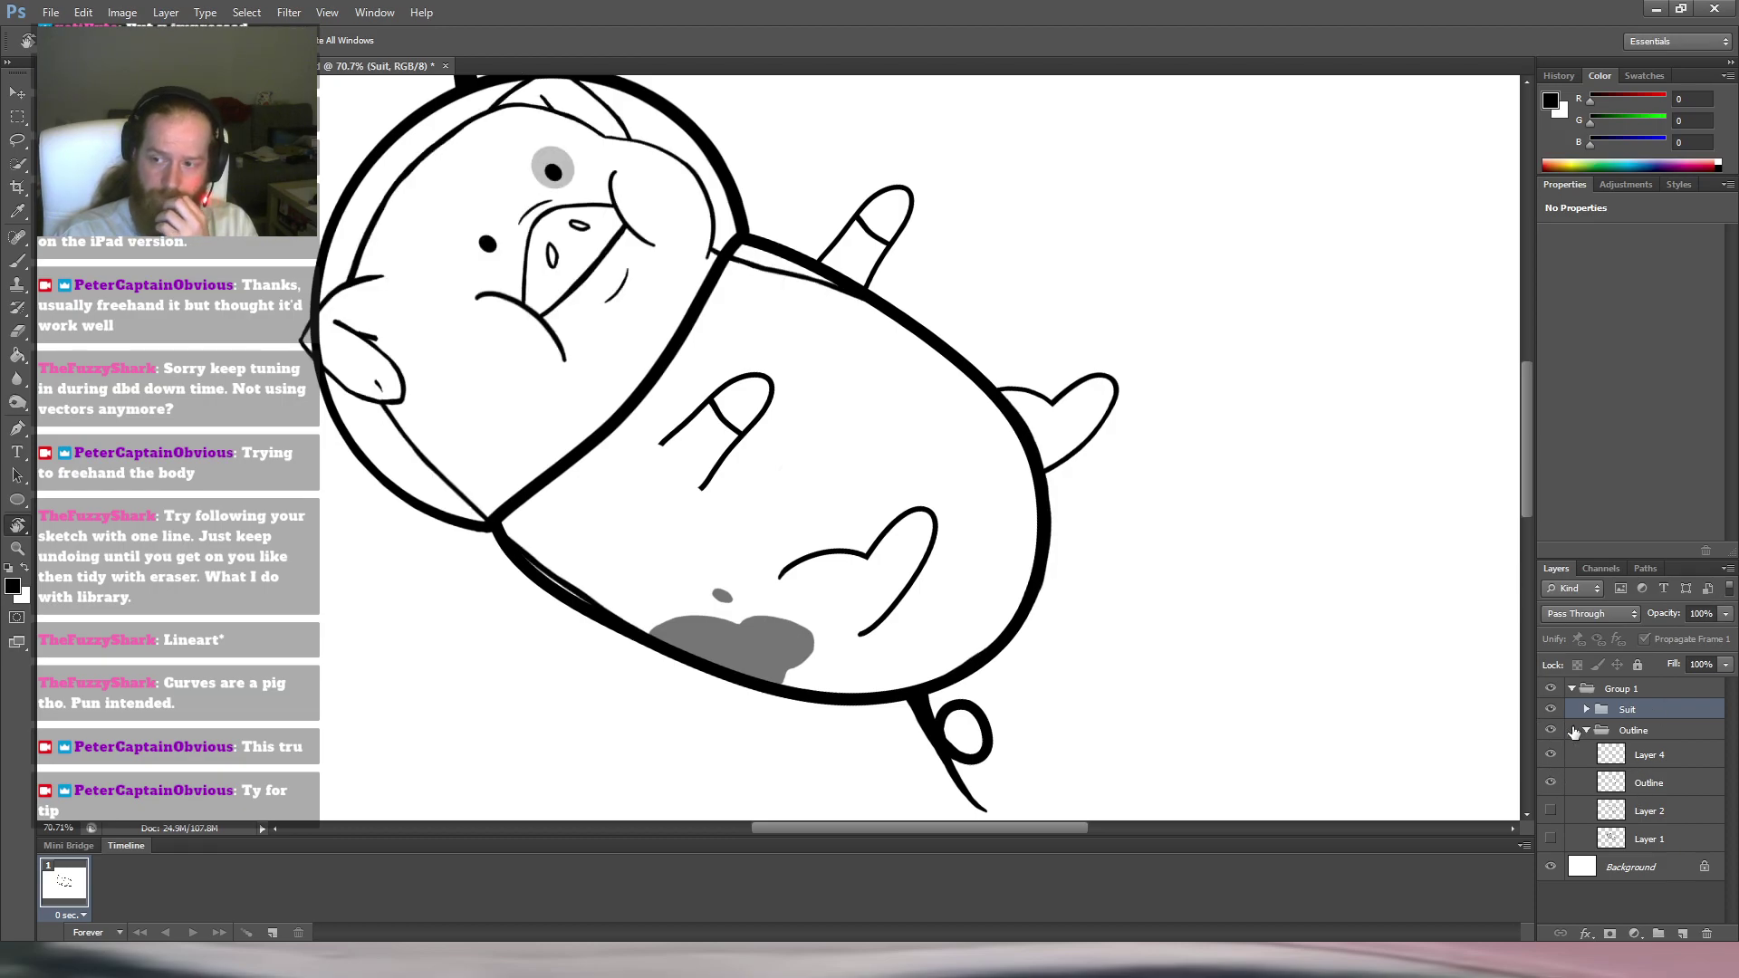
left_click(1643, 737)
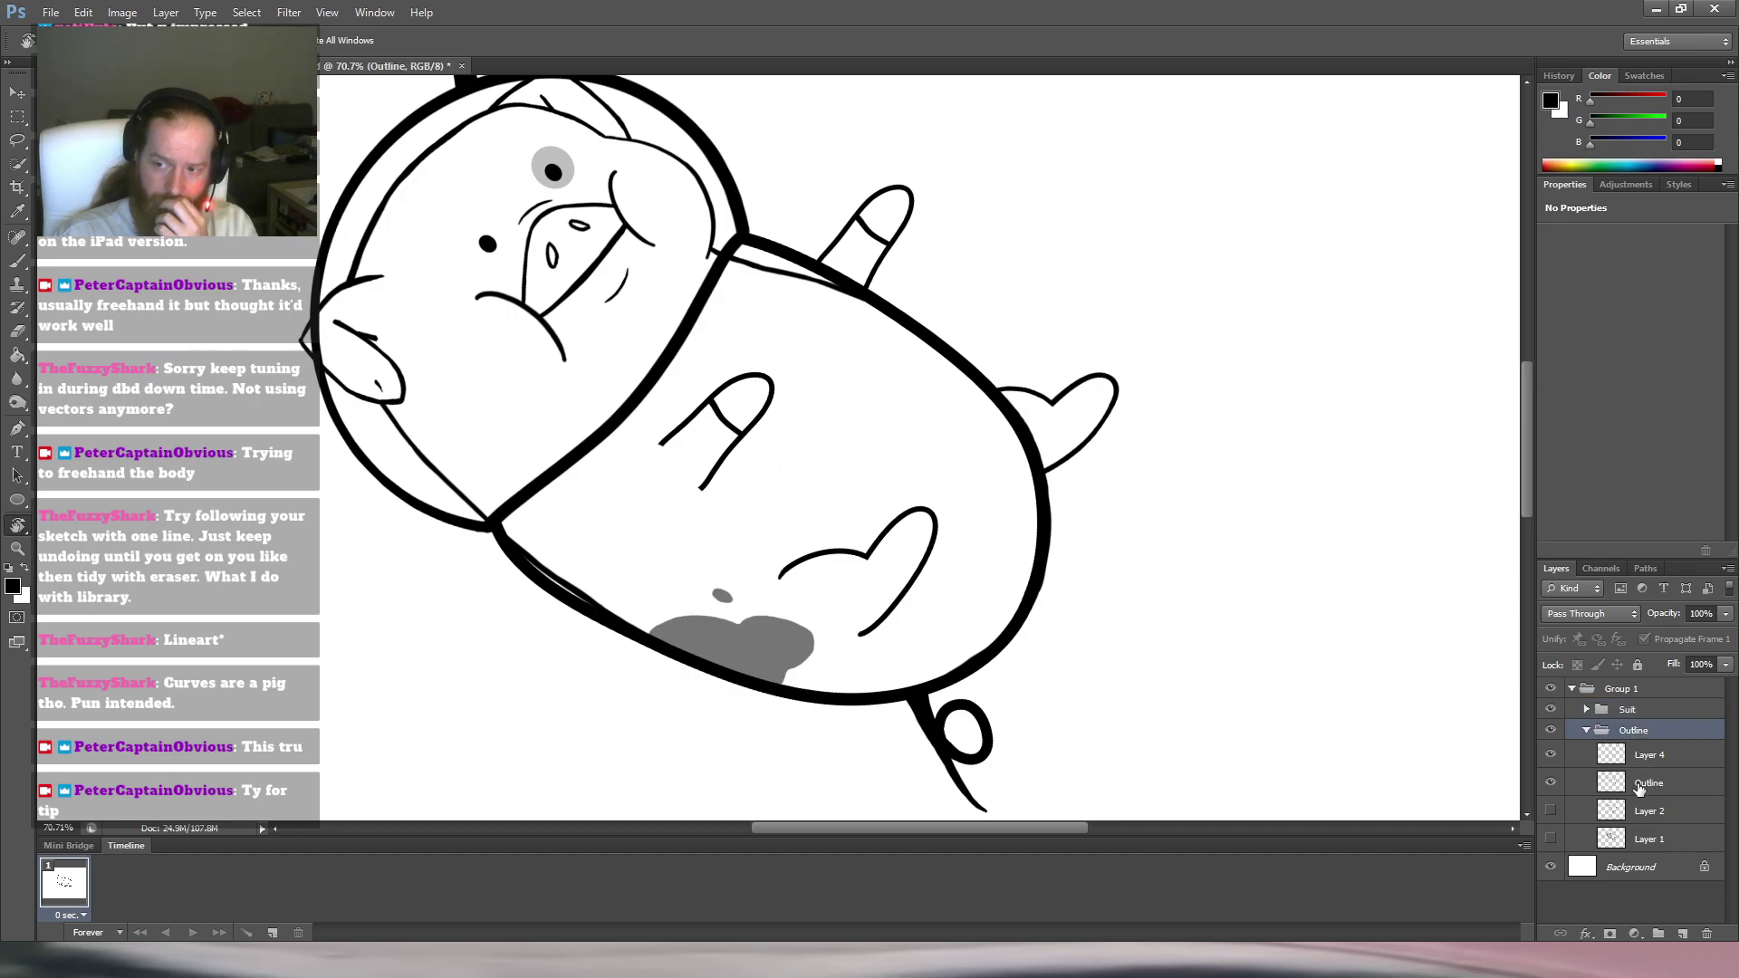
Erase the ear tip that sticks out past the helmet ring on the Outline layer.
left_click(1636, 784)
left_click(1550, 783)
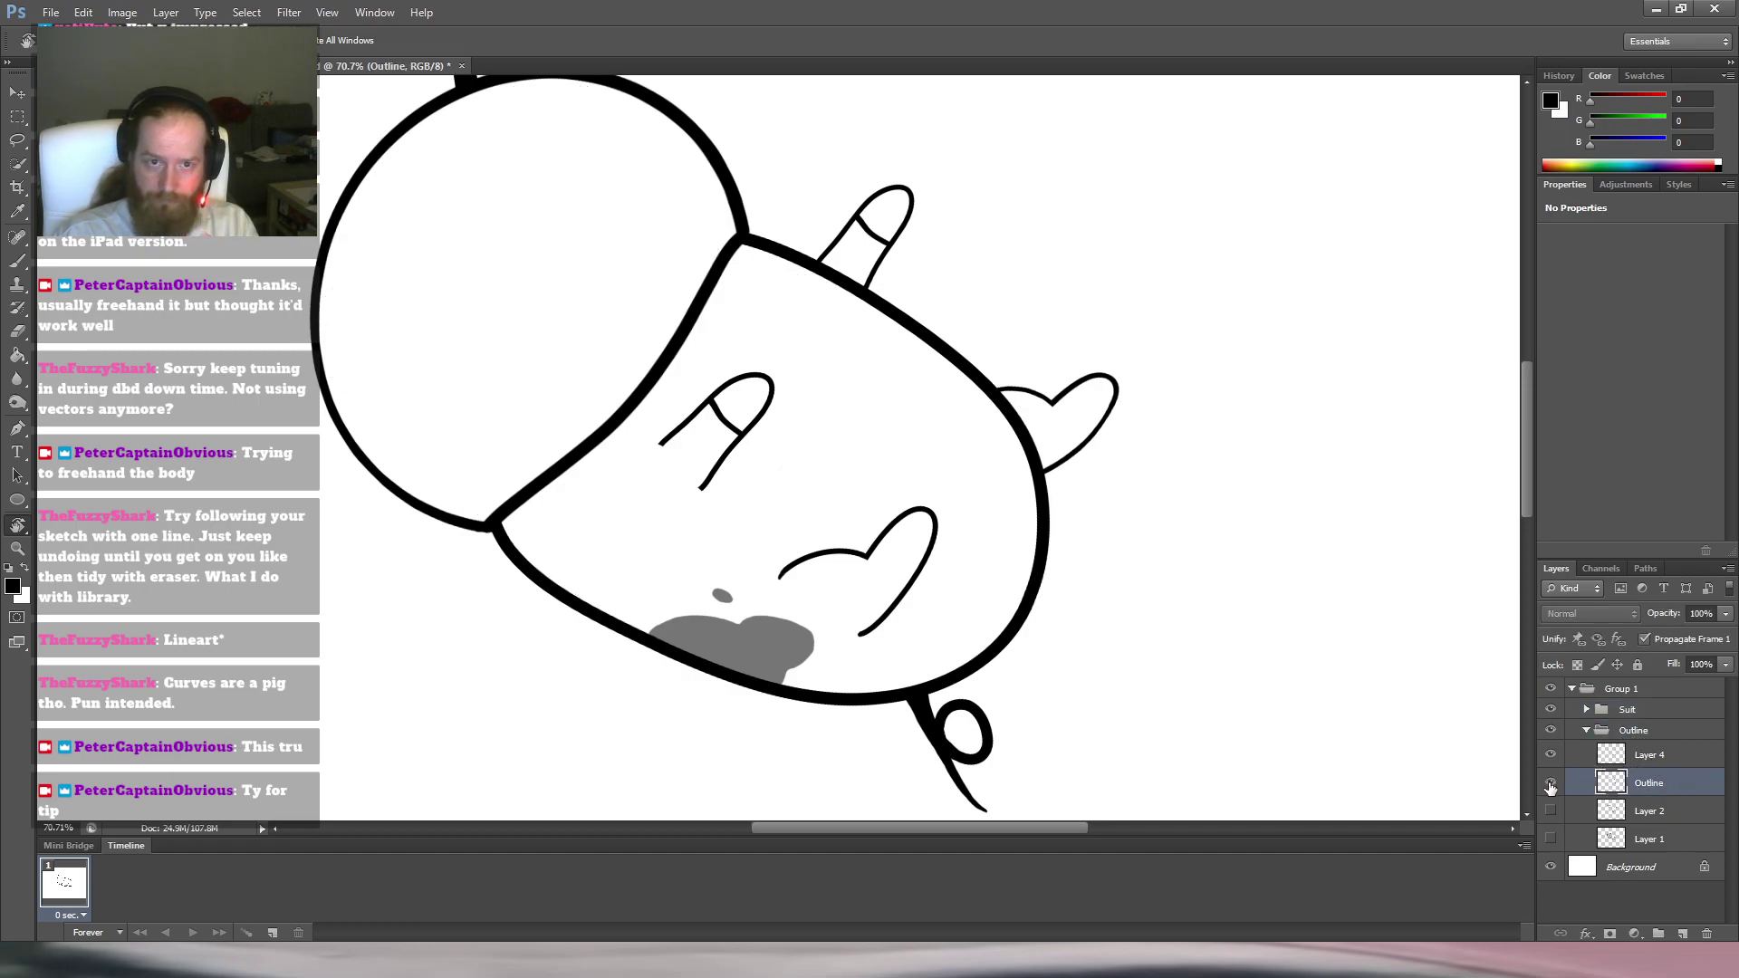
left_click(1550, 783)
left_click_drag(678, 197, 830, 273)
left_click_drag(749, 83, 750, 425)
left_click_drag(518, 399, 555, 367)
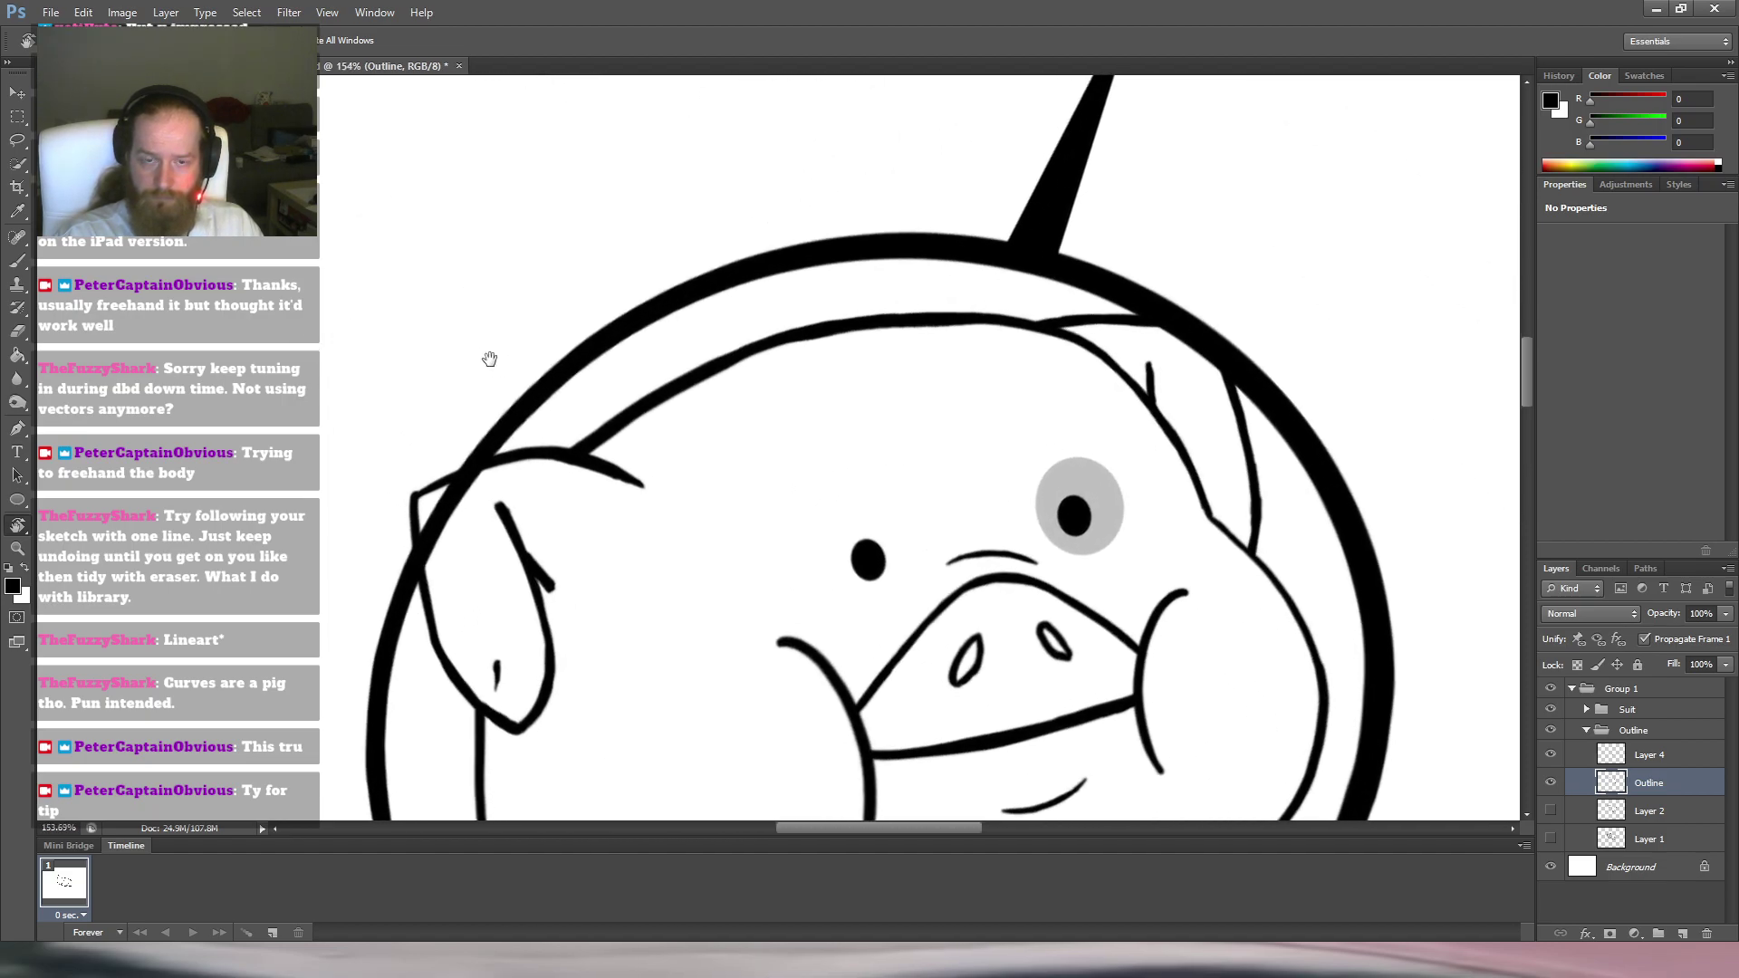
left_click_drag(471, 431, 583, 353)
key("e")
mouse_move(485, 450)
left_mouse_down()
mouse_move(543, 377)
mouse_move(569, 378)
left_mouse_up()
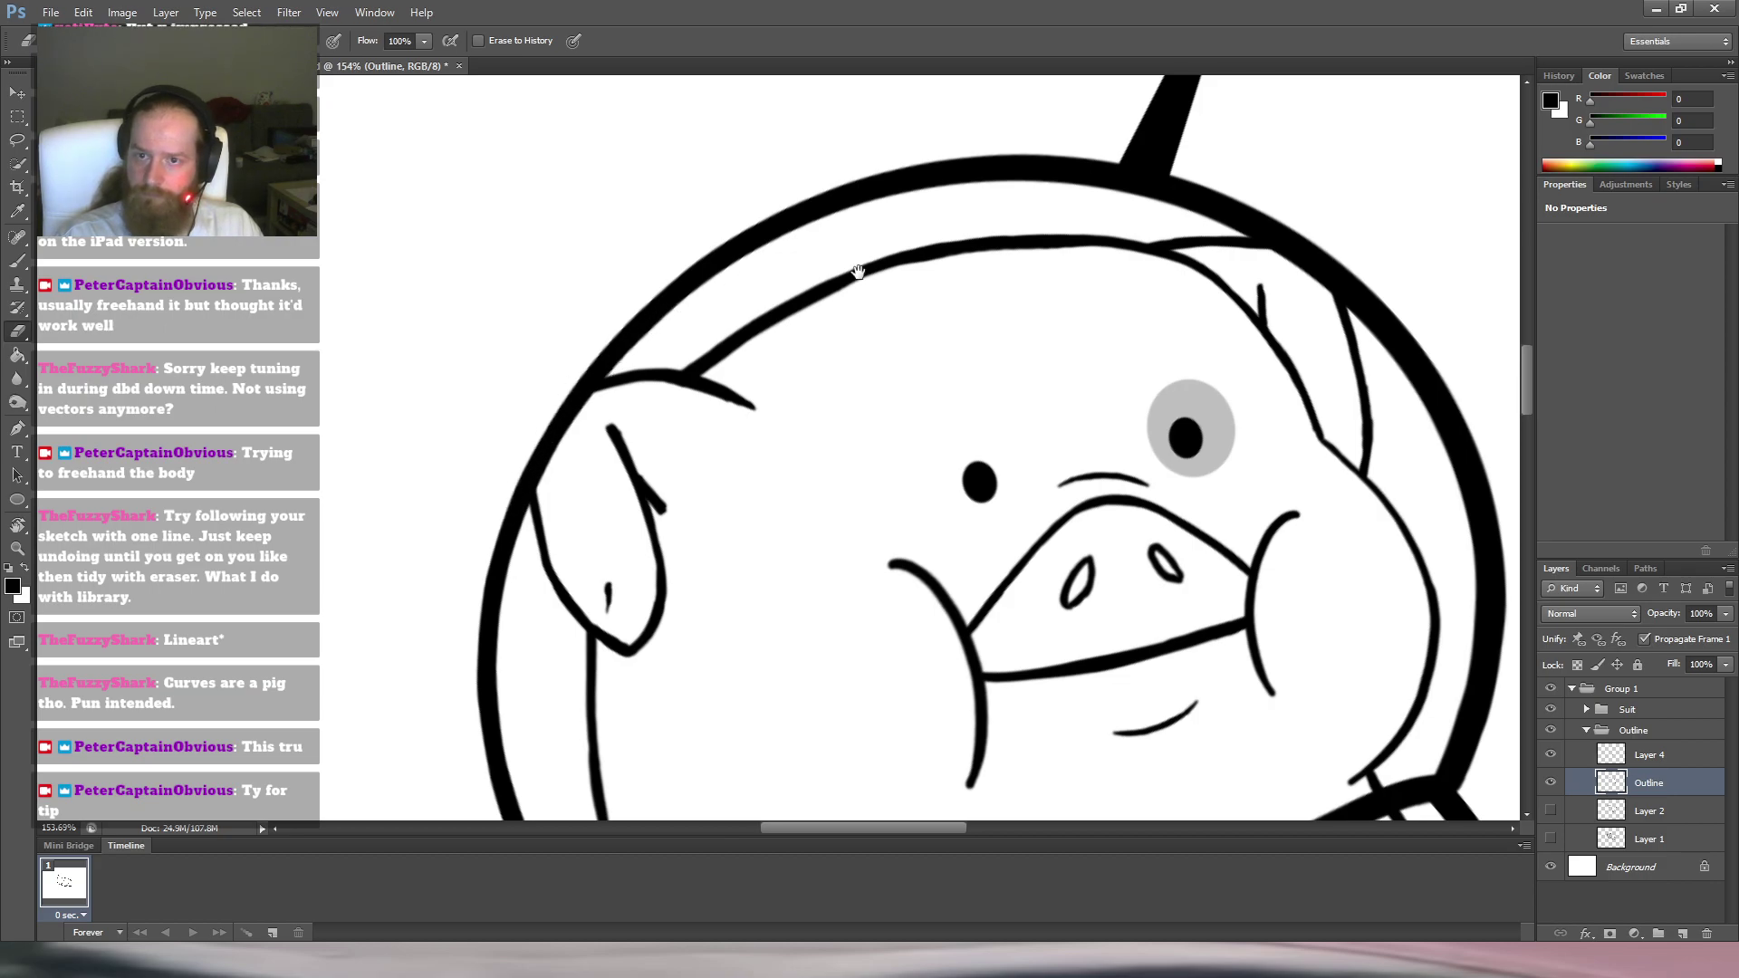
left_click_drag(858, 331, 710, 345)
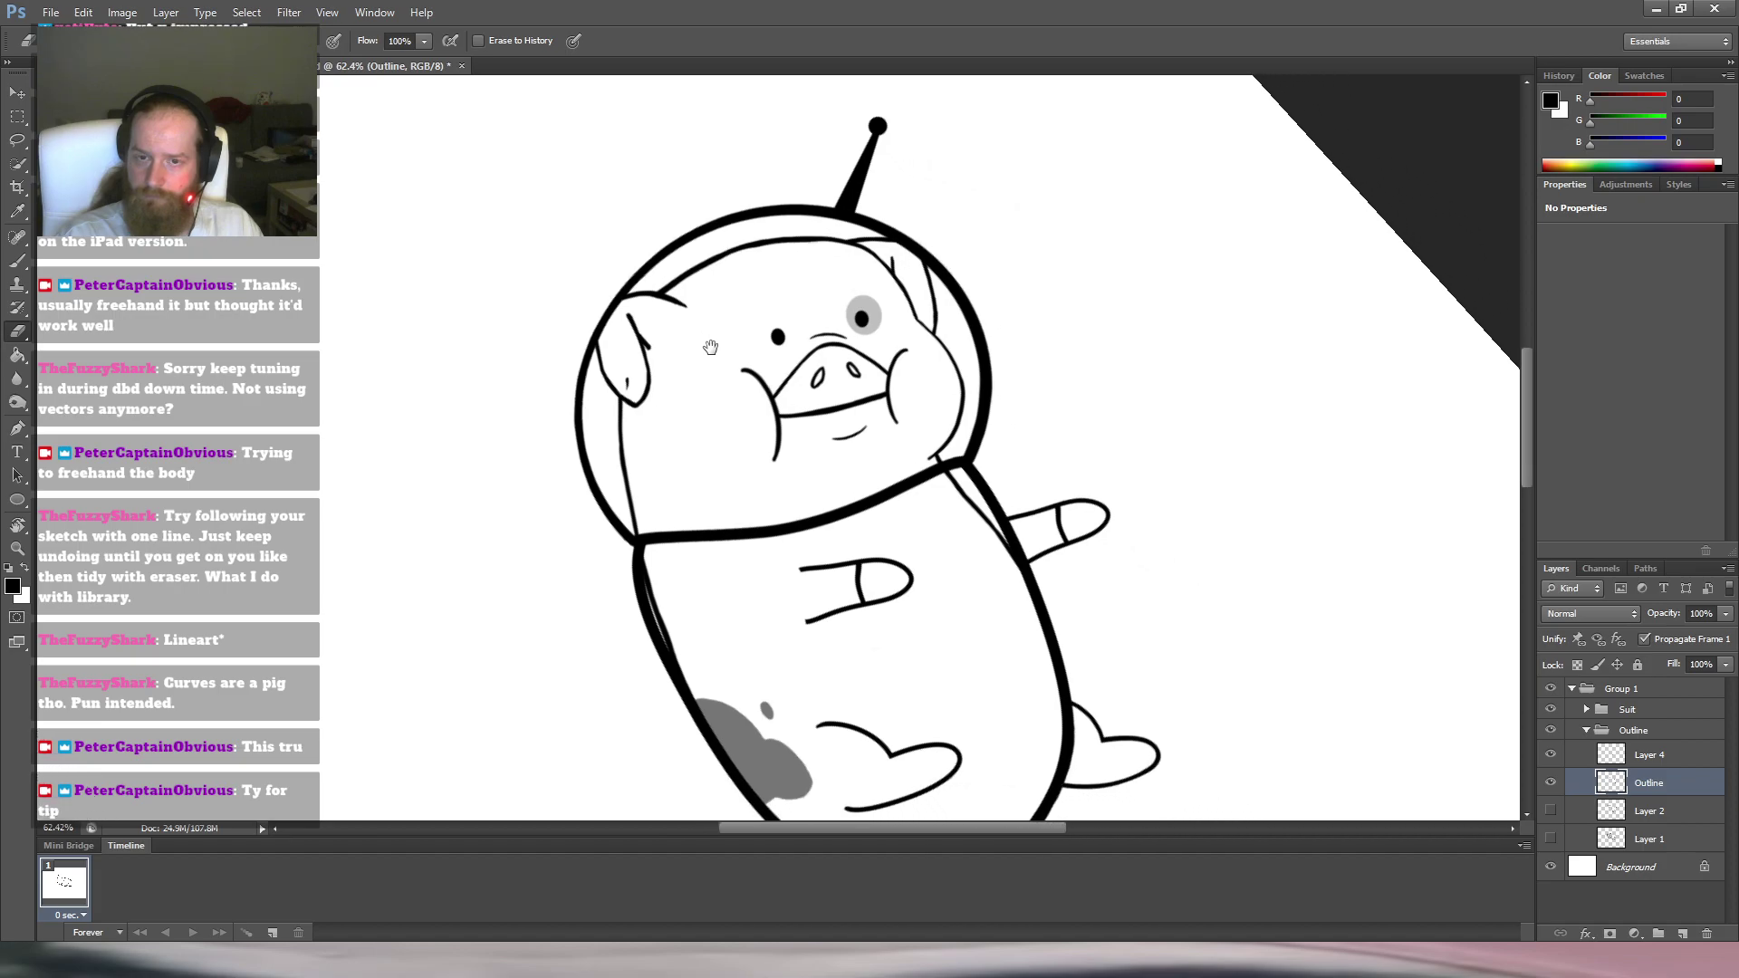
Review the whole figure and check what Layer 4 contains by toggling its visibility.
left_click_drag(817, 382, 809, 363)
key("r")
left_click_drag(893, 284, 991, 295)
left_click_drag(882, 326, 824, 346)
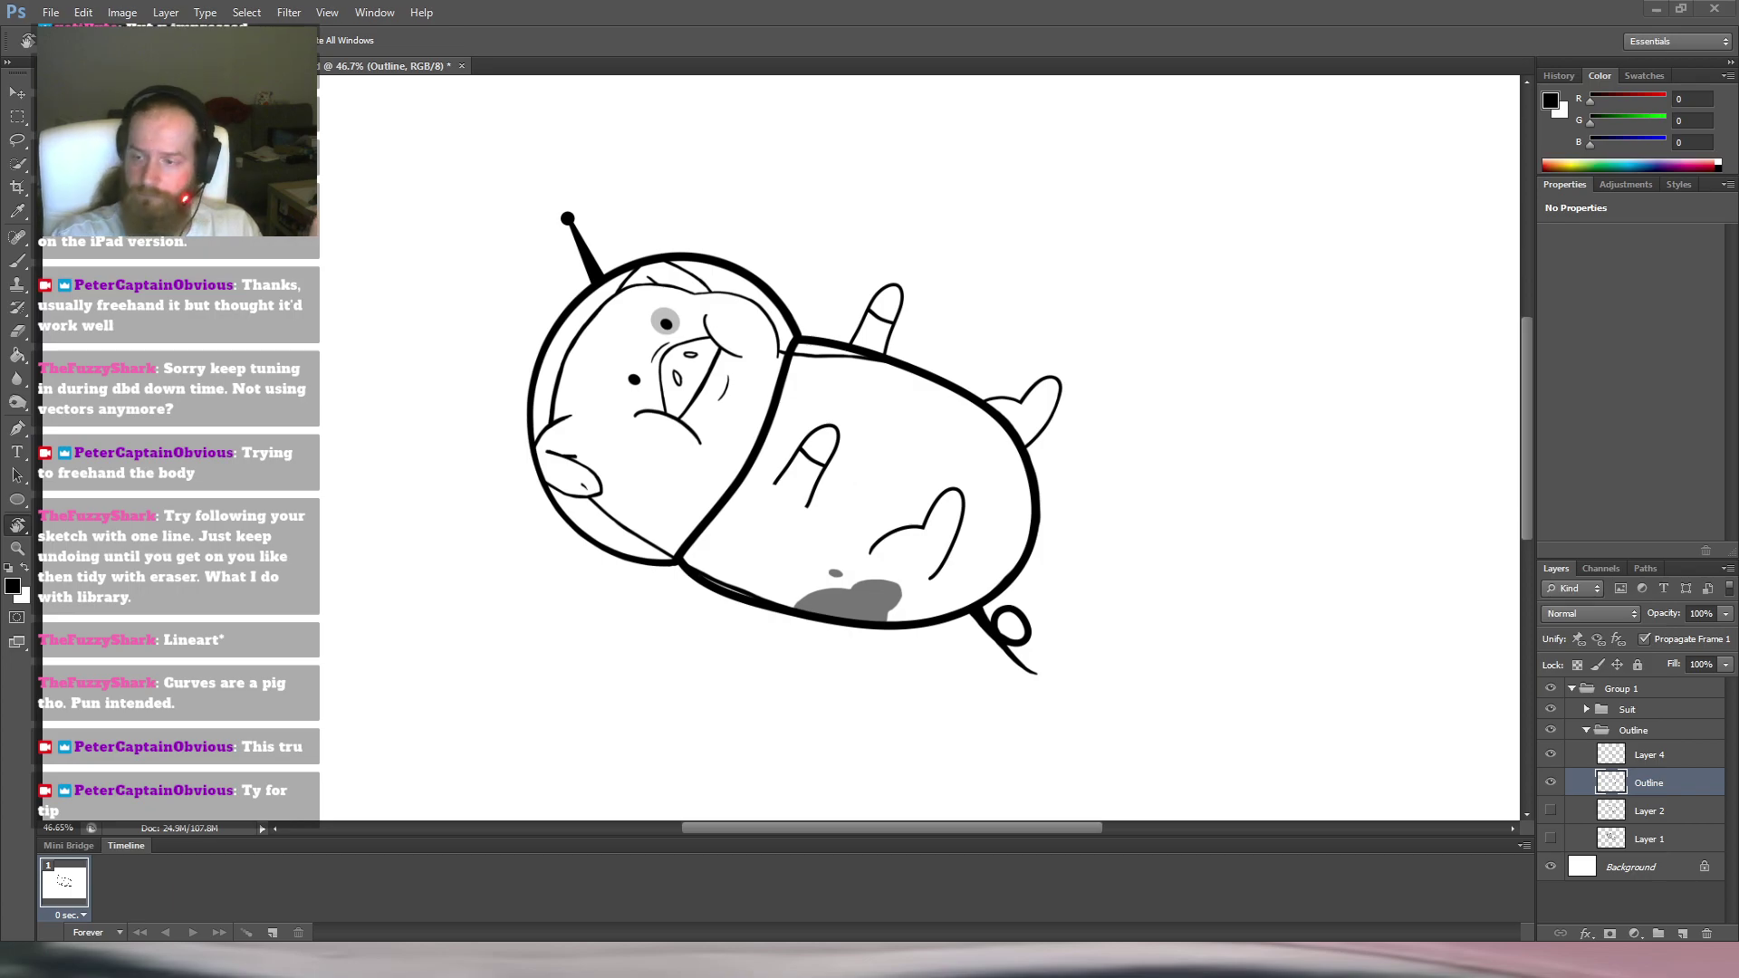
left_click_drag(1188, 400, 1165, 354)
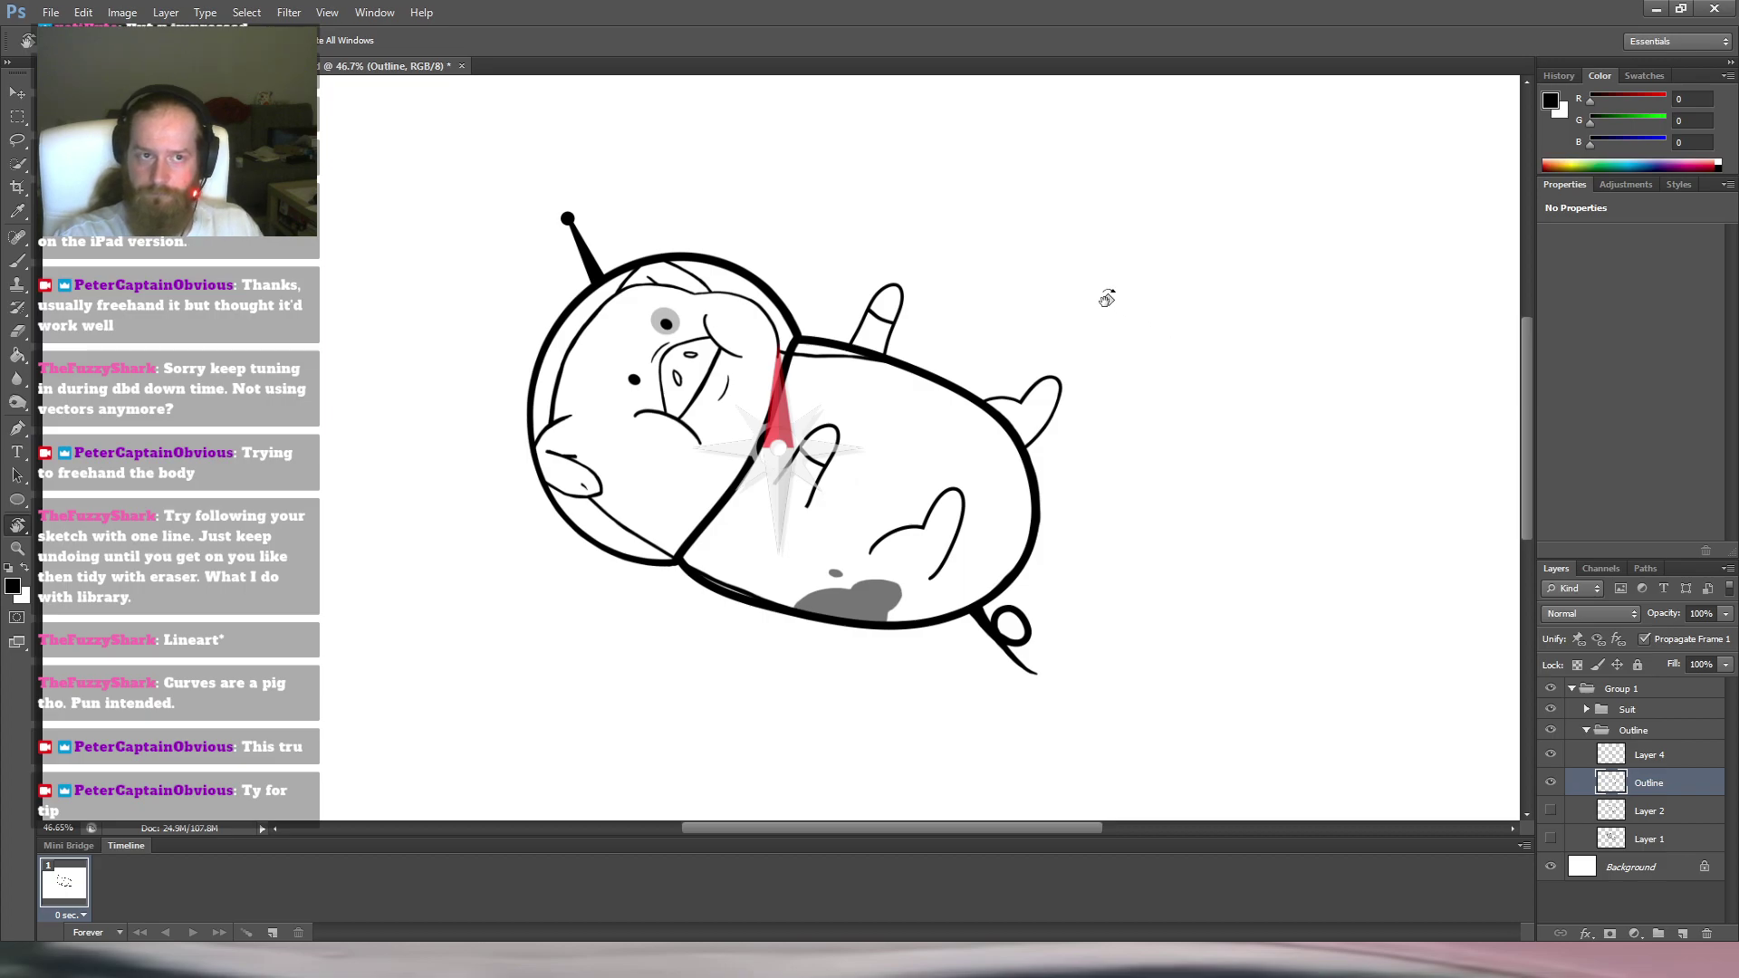
left_click(15, 99)
left_click_drag(938, 372, 946, 463)
left_click(1550, 753)
left_click(1552, 757)
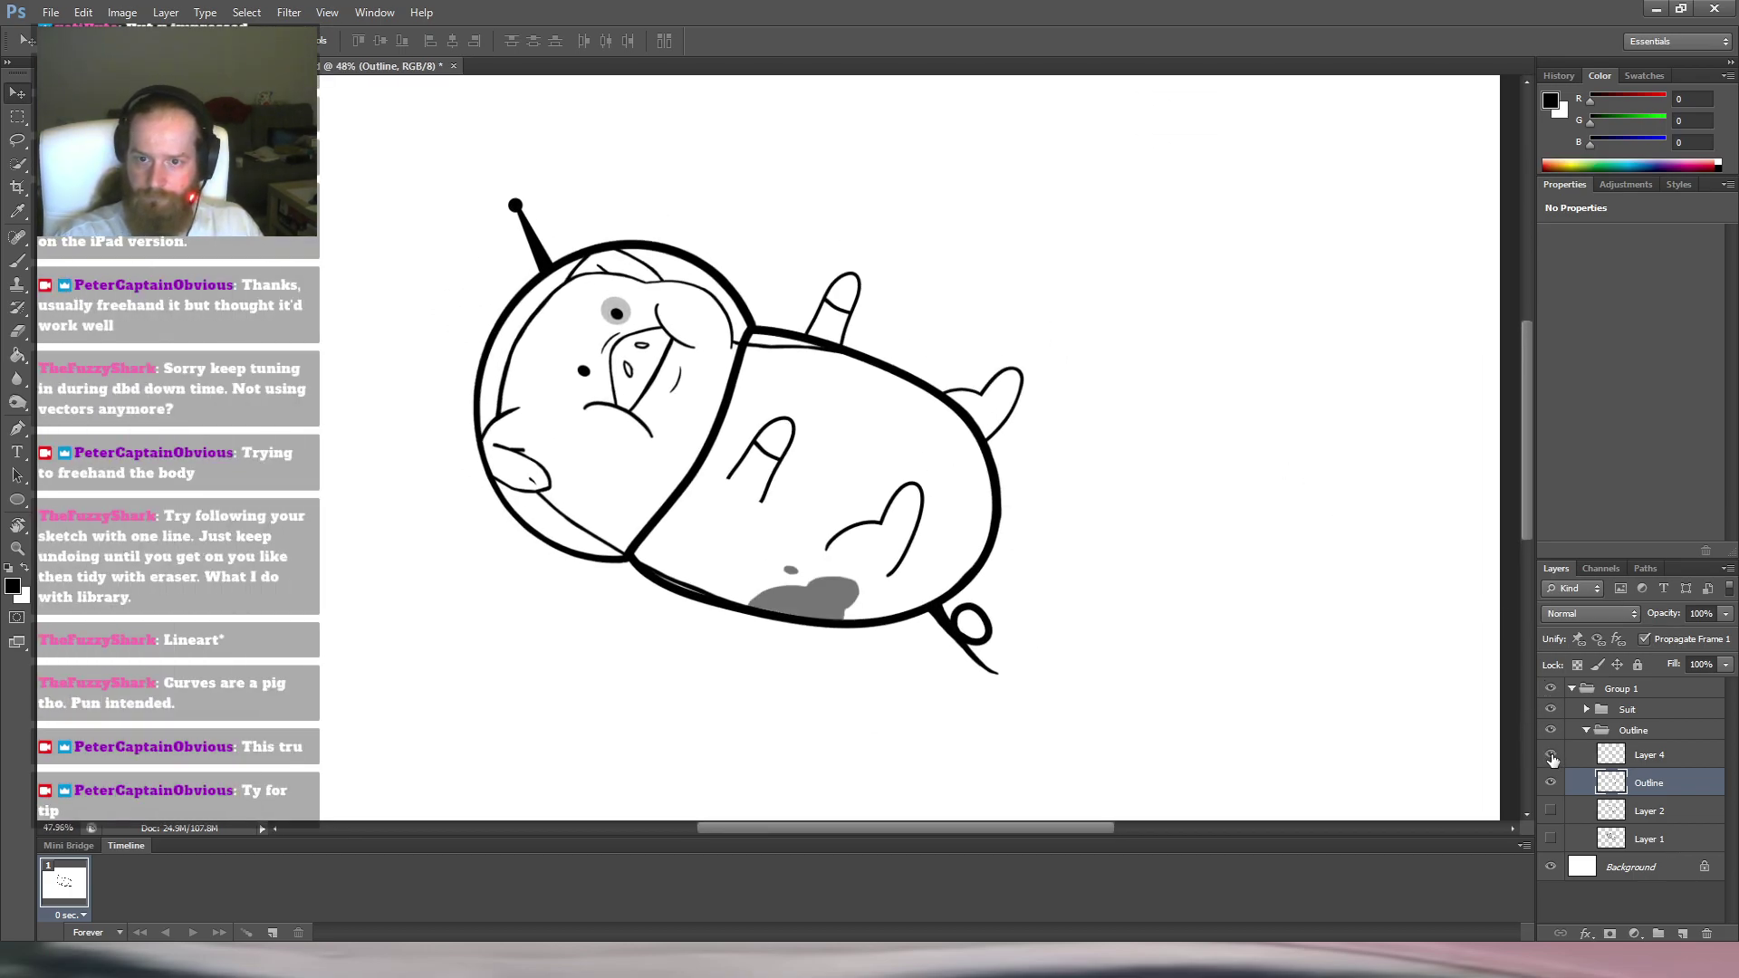
Merge Layer 4 with the Outline layer and name the merged layer Outline.
left_click(1602, 763)
left_click(1672, 784, "shift")
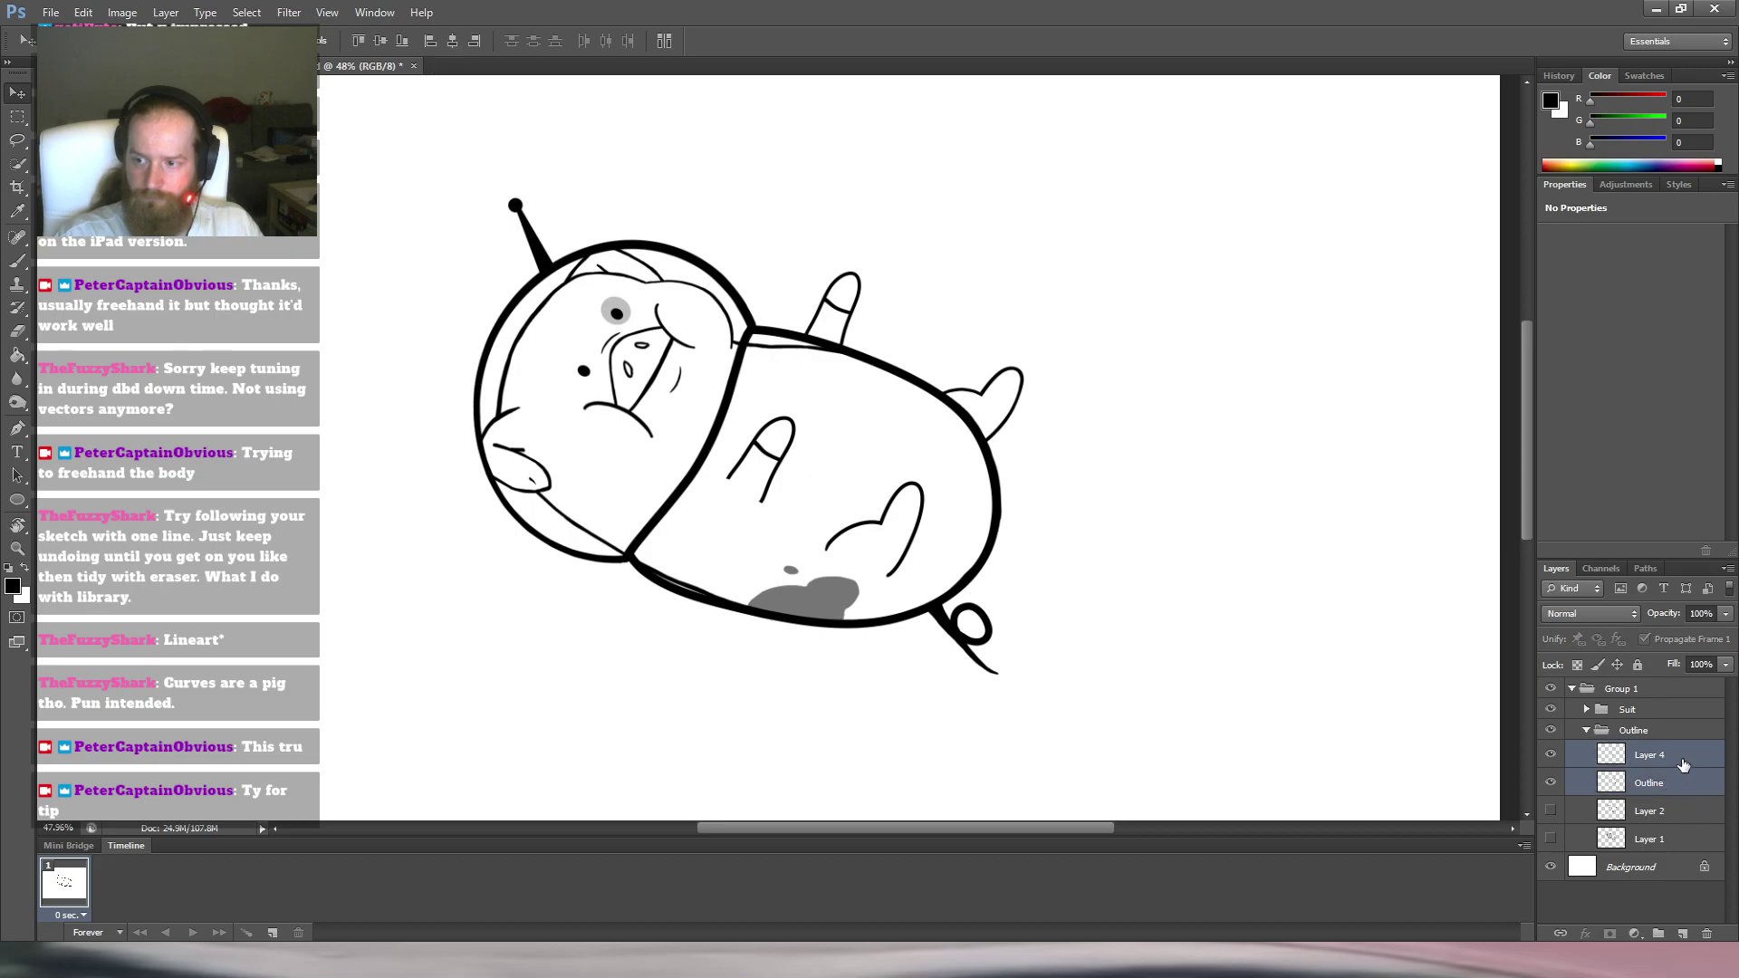
left_click(1674, 788)
left_click(1676, 759, "shift")
key("ctrl+e")
double_click(1659, 759)
type("OUtline")
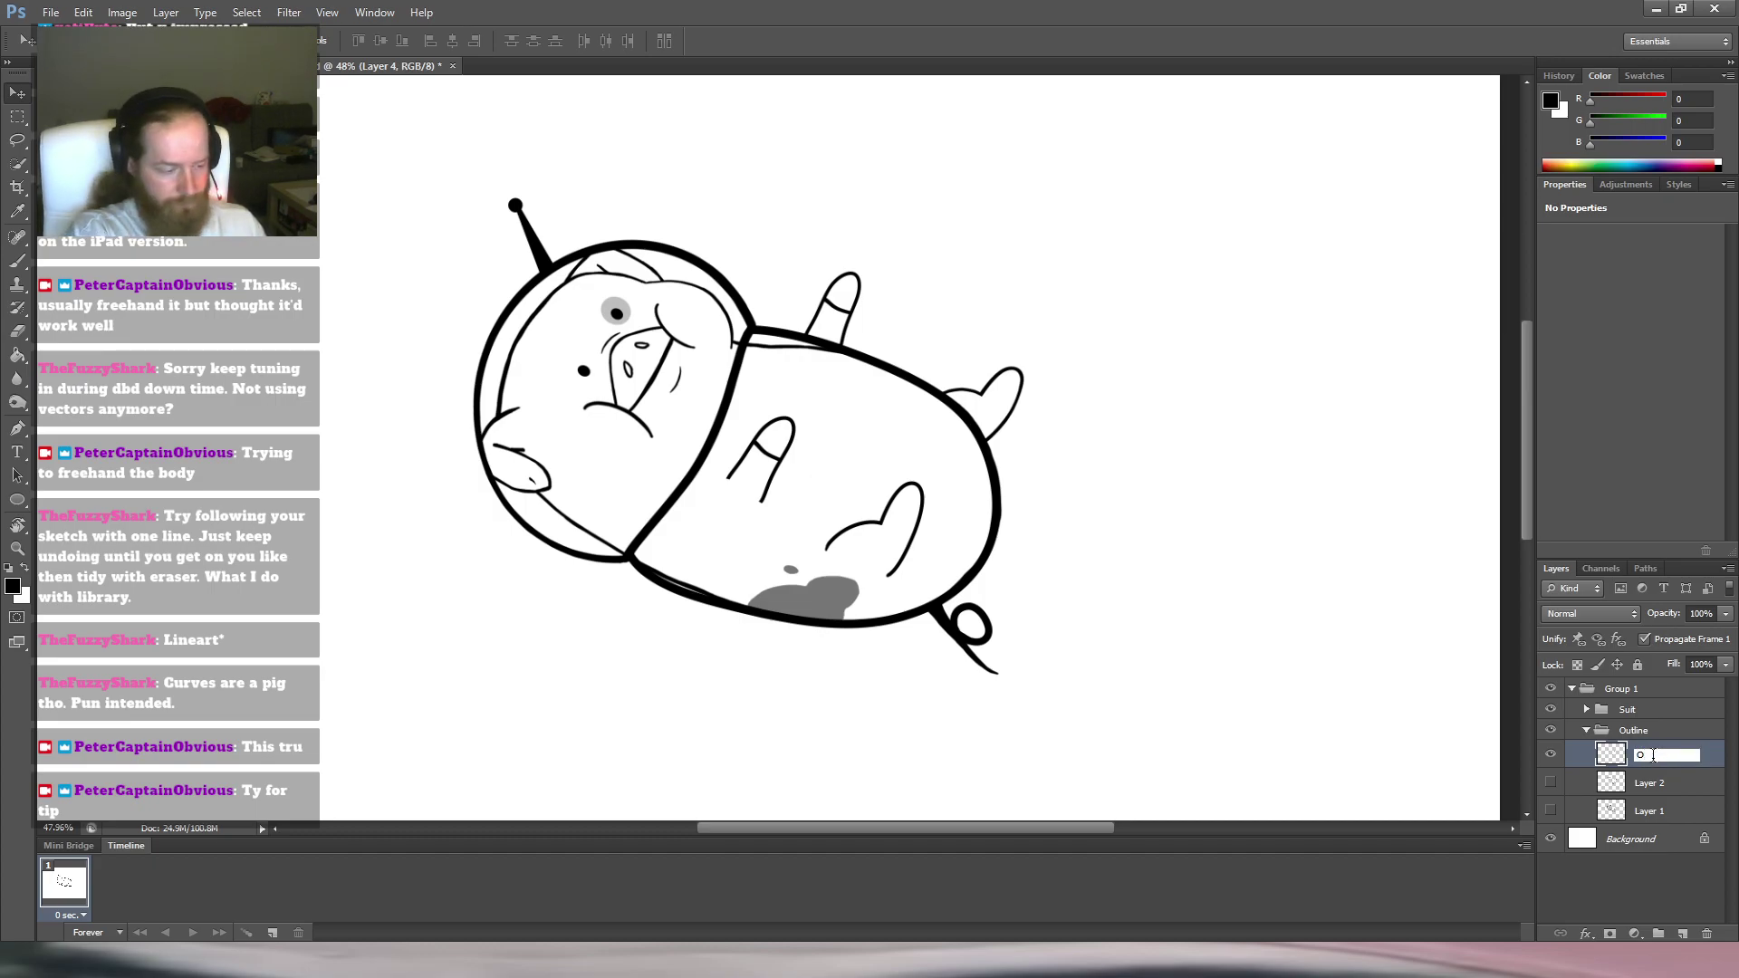
key("Return")
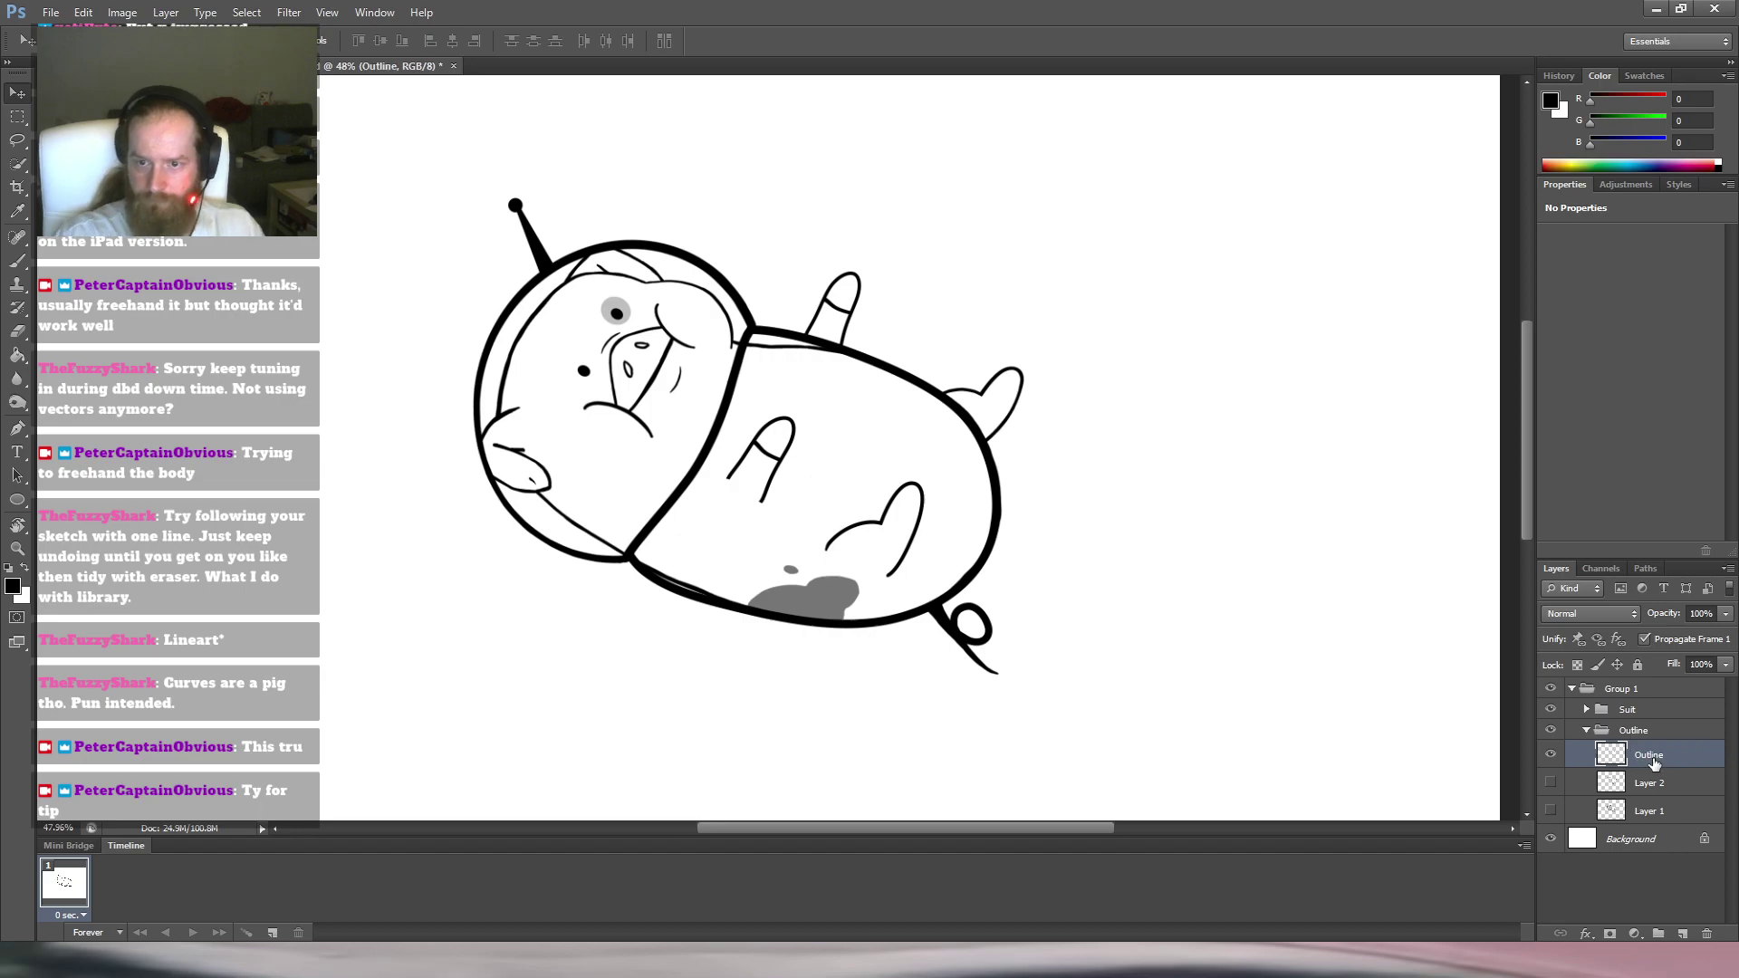
Examine the line work around the large spot and the near hind foot up close.
left_click_drag(846, 596, 978, 571)
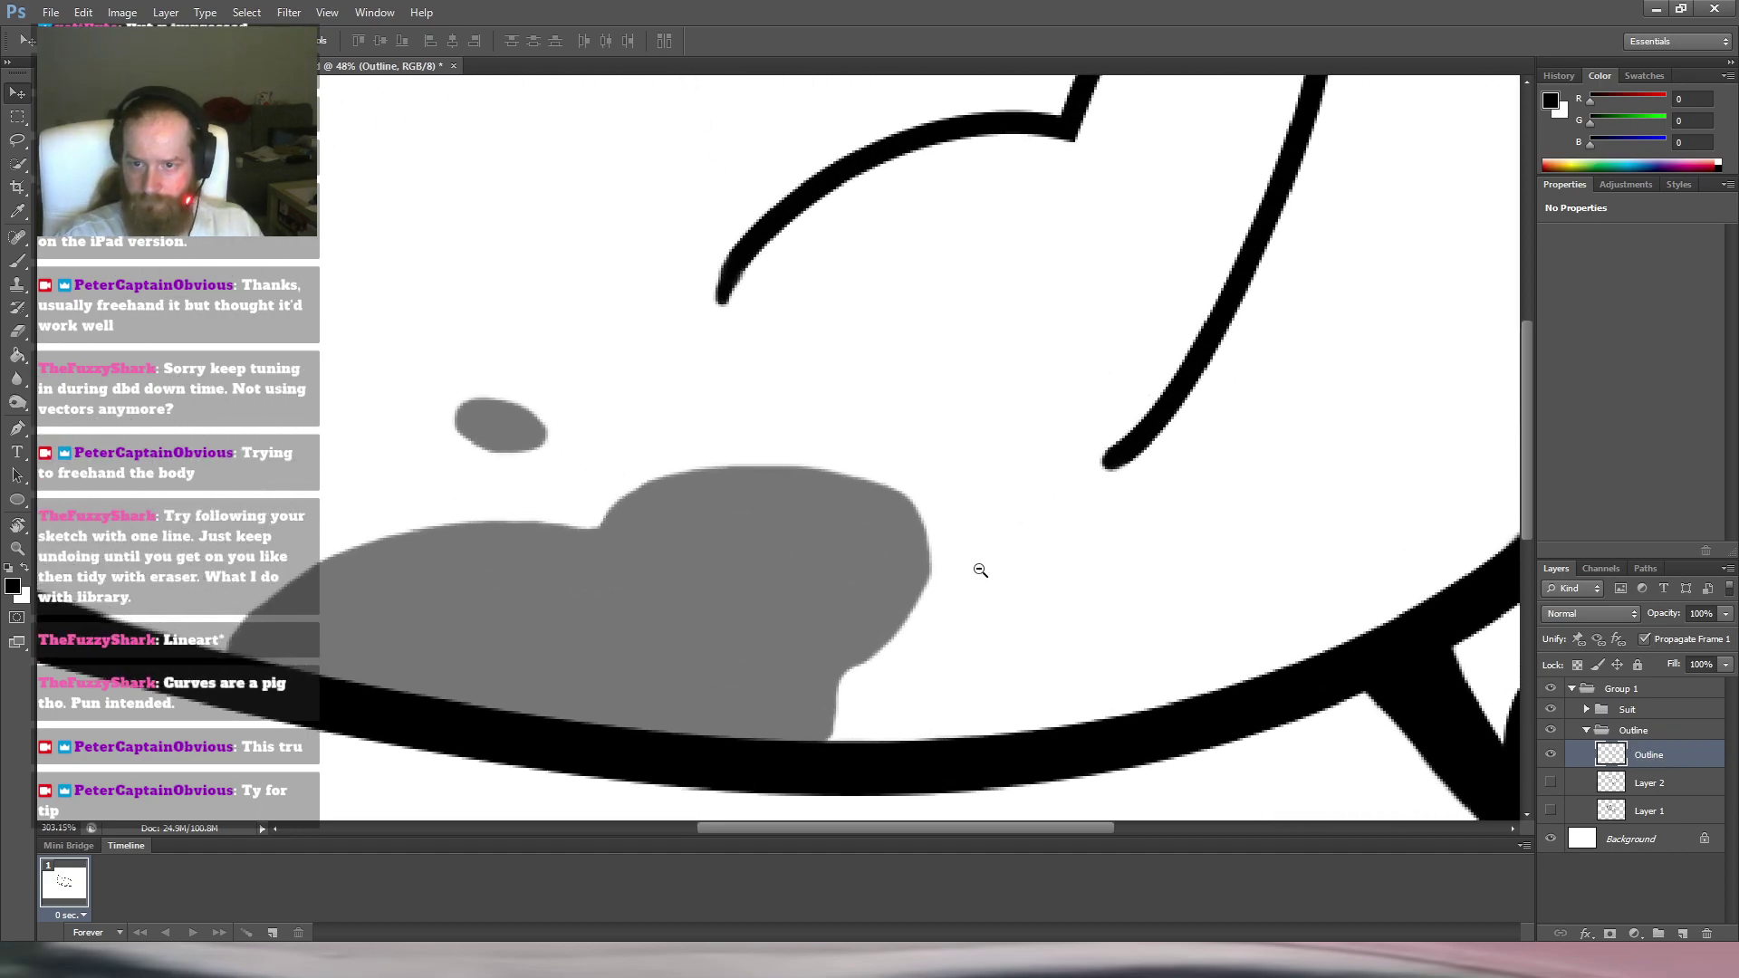
key("e")
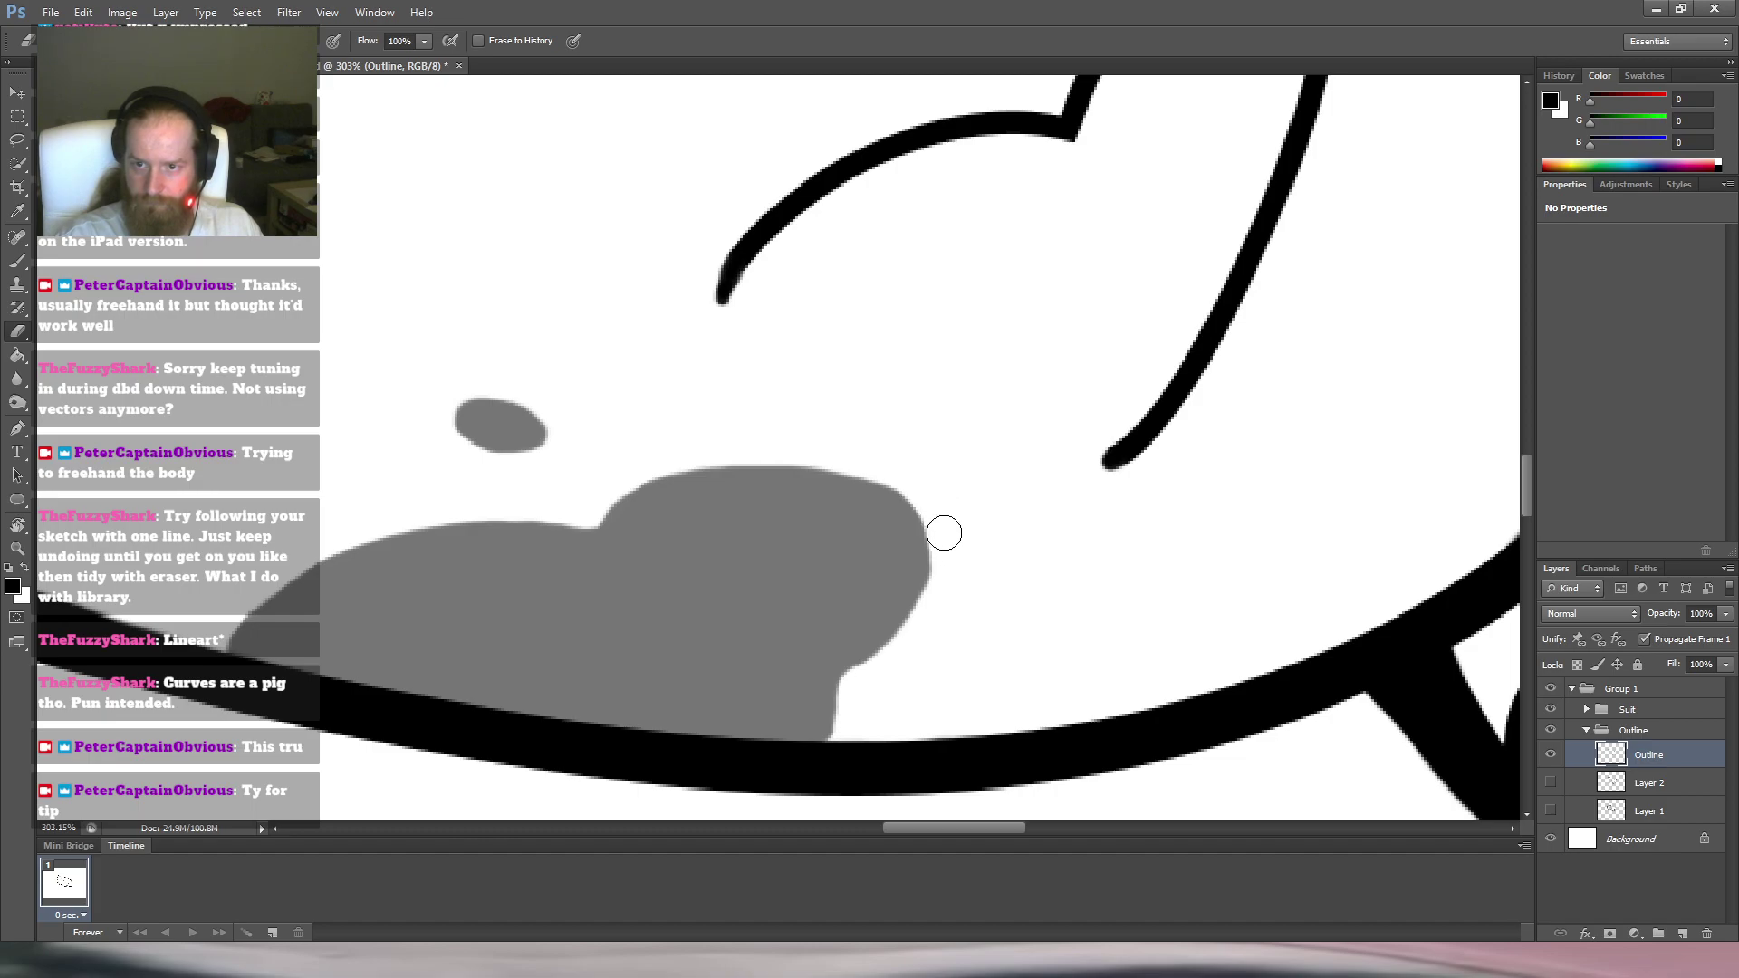
left_click_drag(951, 548, 942, 584)
left_click_drag(1056, 424, 962, 426)
mouse_move(1059, 364)
left_mouse_down()
mouse_move(952, 594)
mouse_move(925, 571)
left_mouse_up()
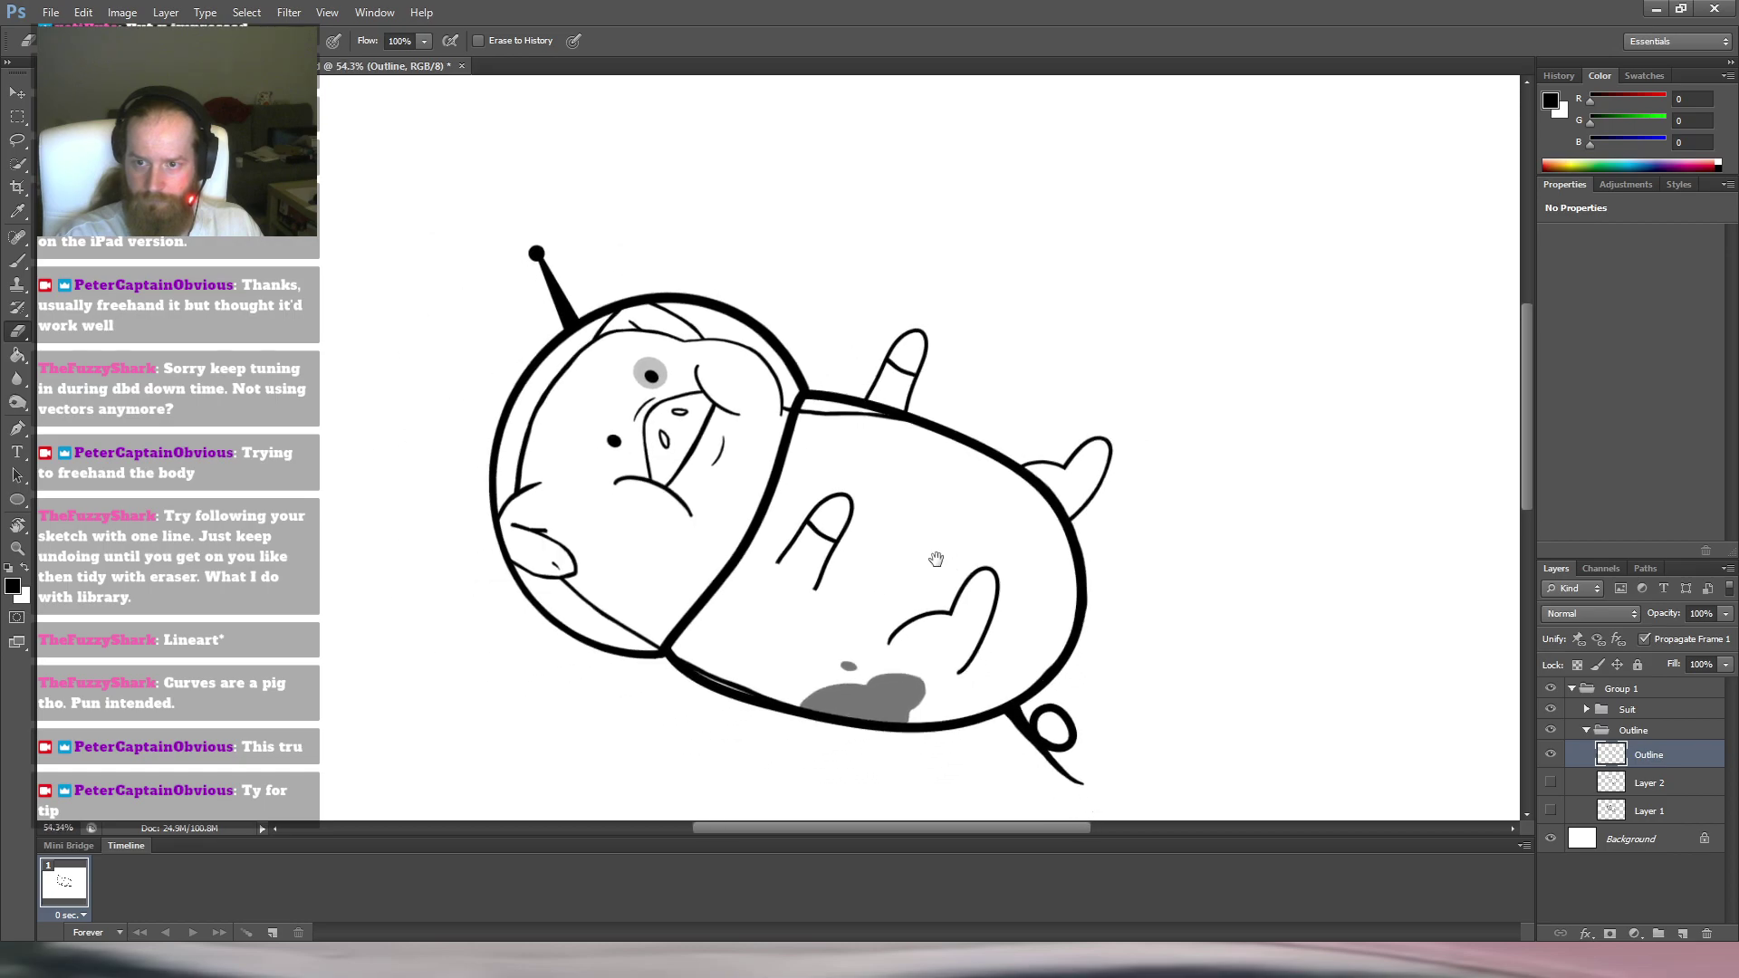
key("r")
left_click_drag(997, 389, 1048, 580)
left_click_drag(884, 554, 1073, 535)
key("b")
left_click_drag(692, 591, 749, 549)
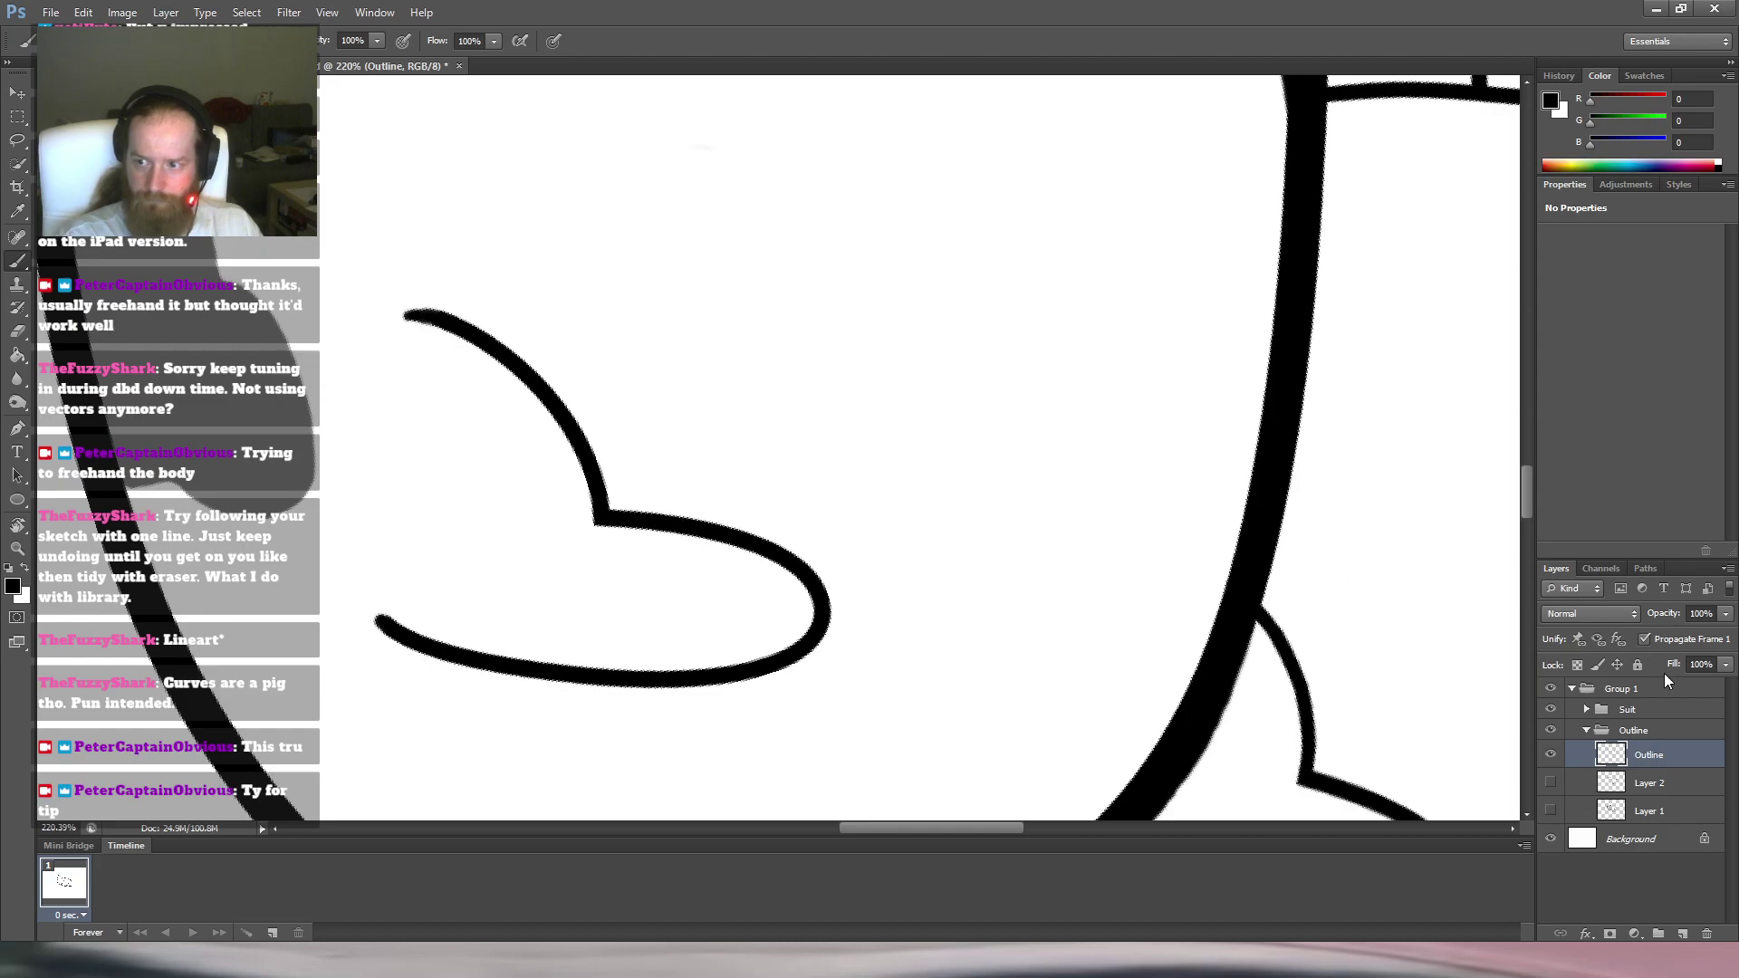
Expand the Suit group, check the hind foot layers by toggling visibility, and select the Hind Foot 1 layer.
left_click(1590, 711)
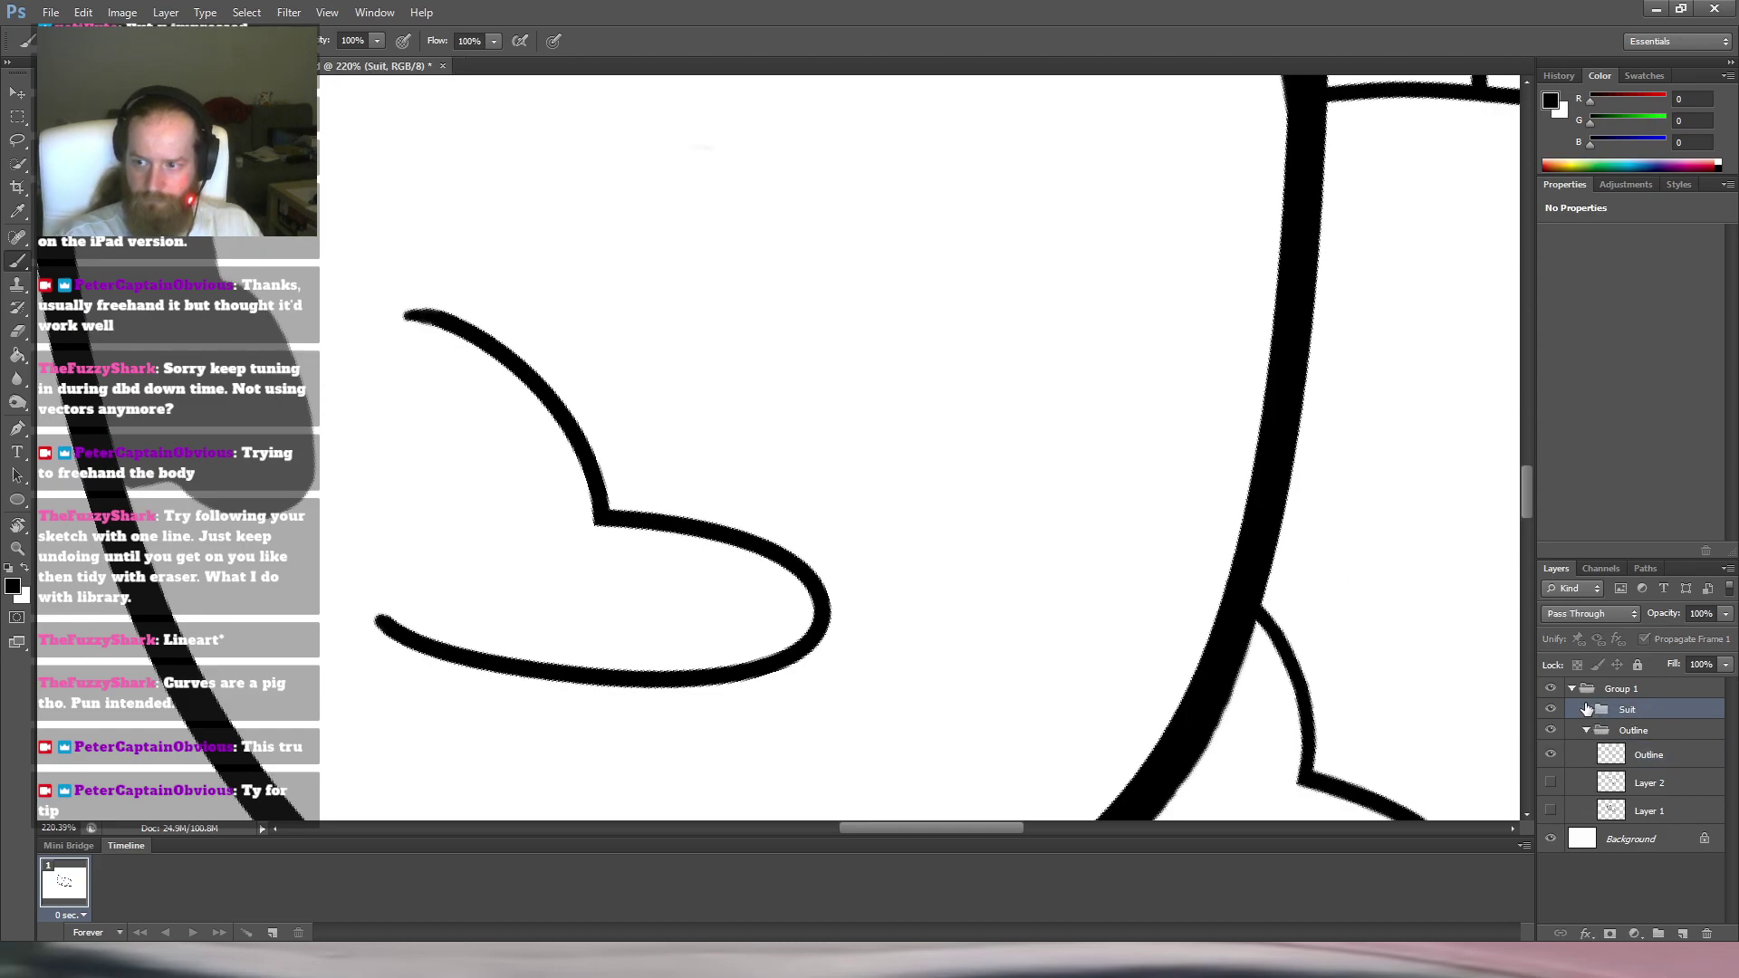
left_click(1586, 709)
left_click(1550, 792)
left_click(1550, 819)
left_click(1550, 819)
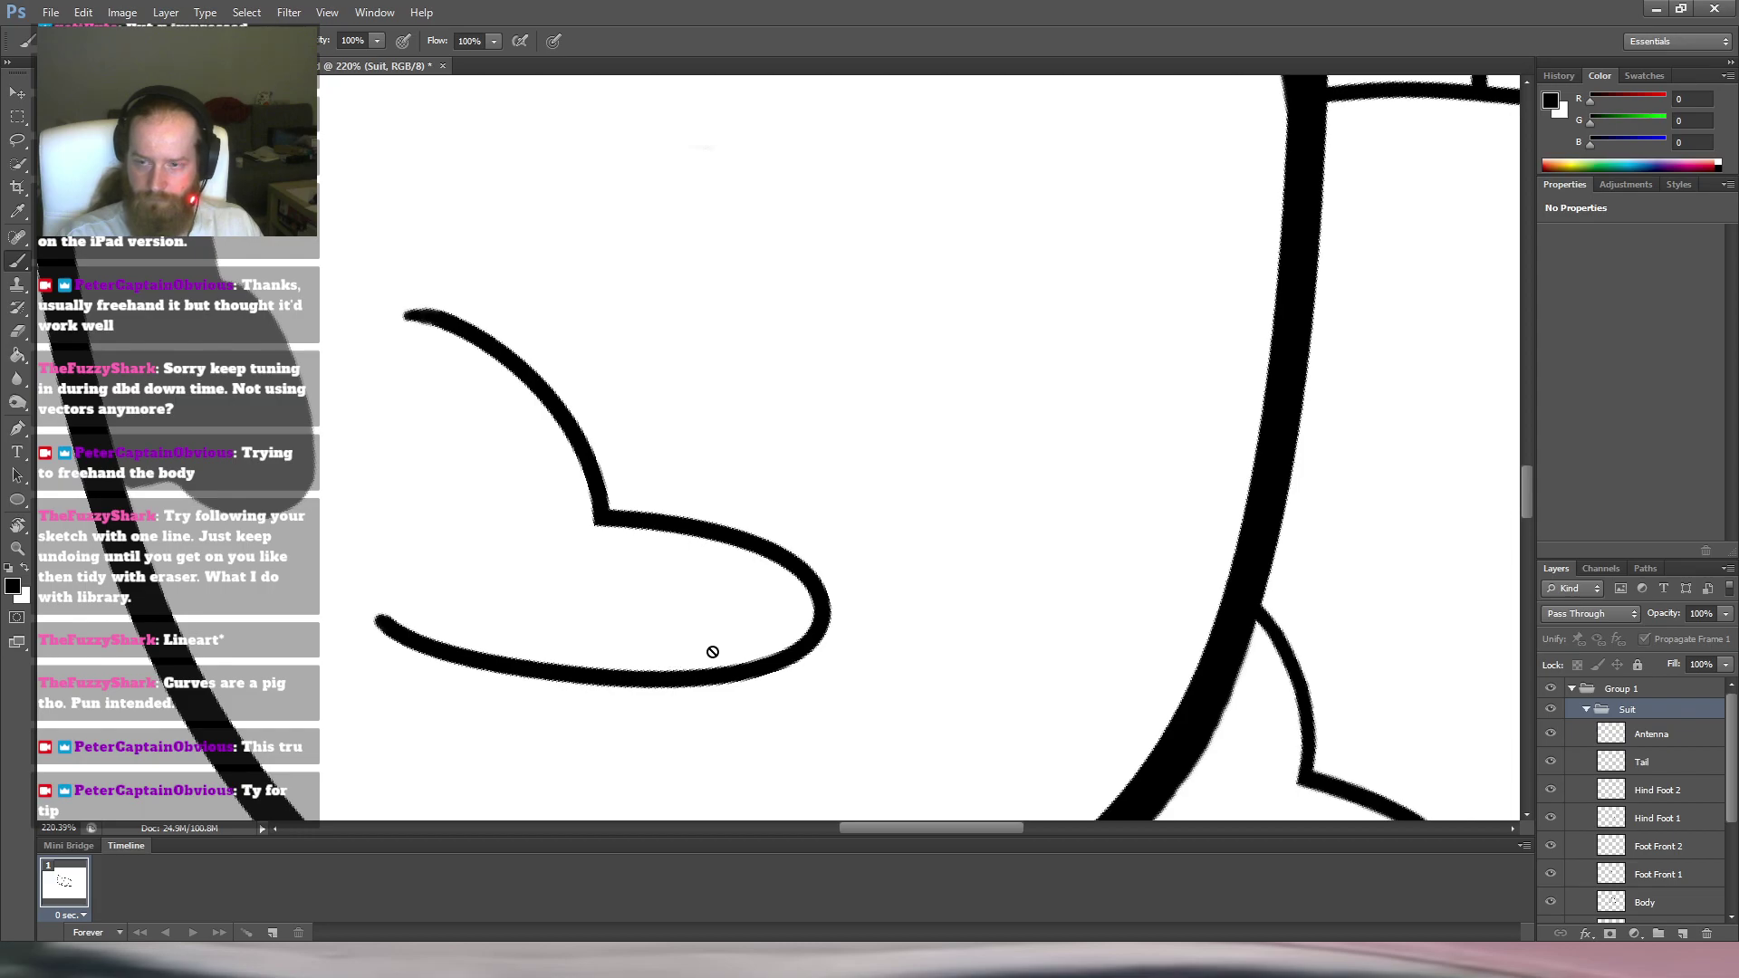
left_click(1683, 820)
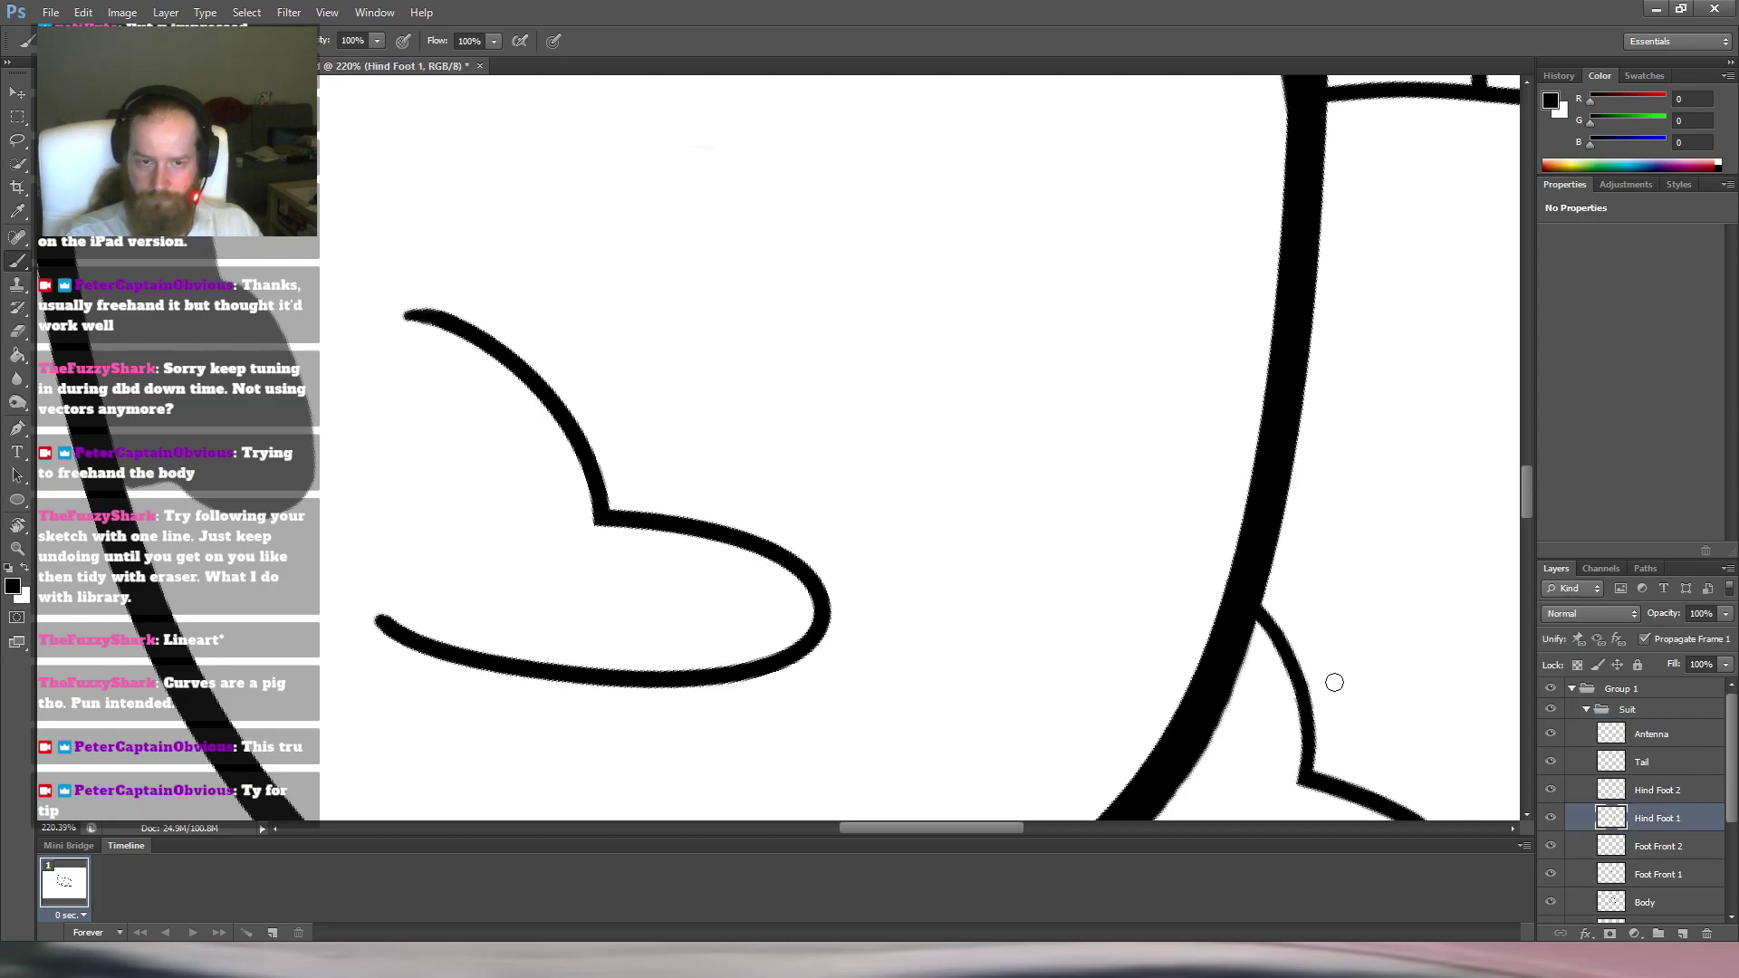
Draw a straight 10 px line across the near hind foot with the Line tool to mark off the hoof.
key("r")
left_click_drag(765, 373, 813, 376)
left_click_drag(754, 454, 737, 450)
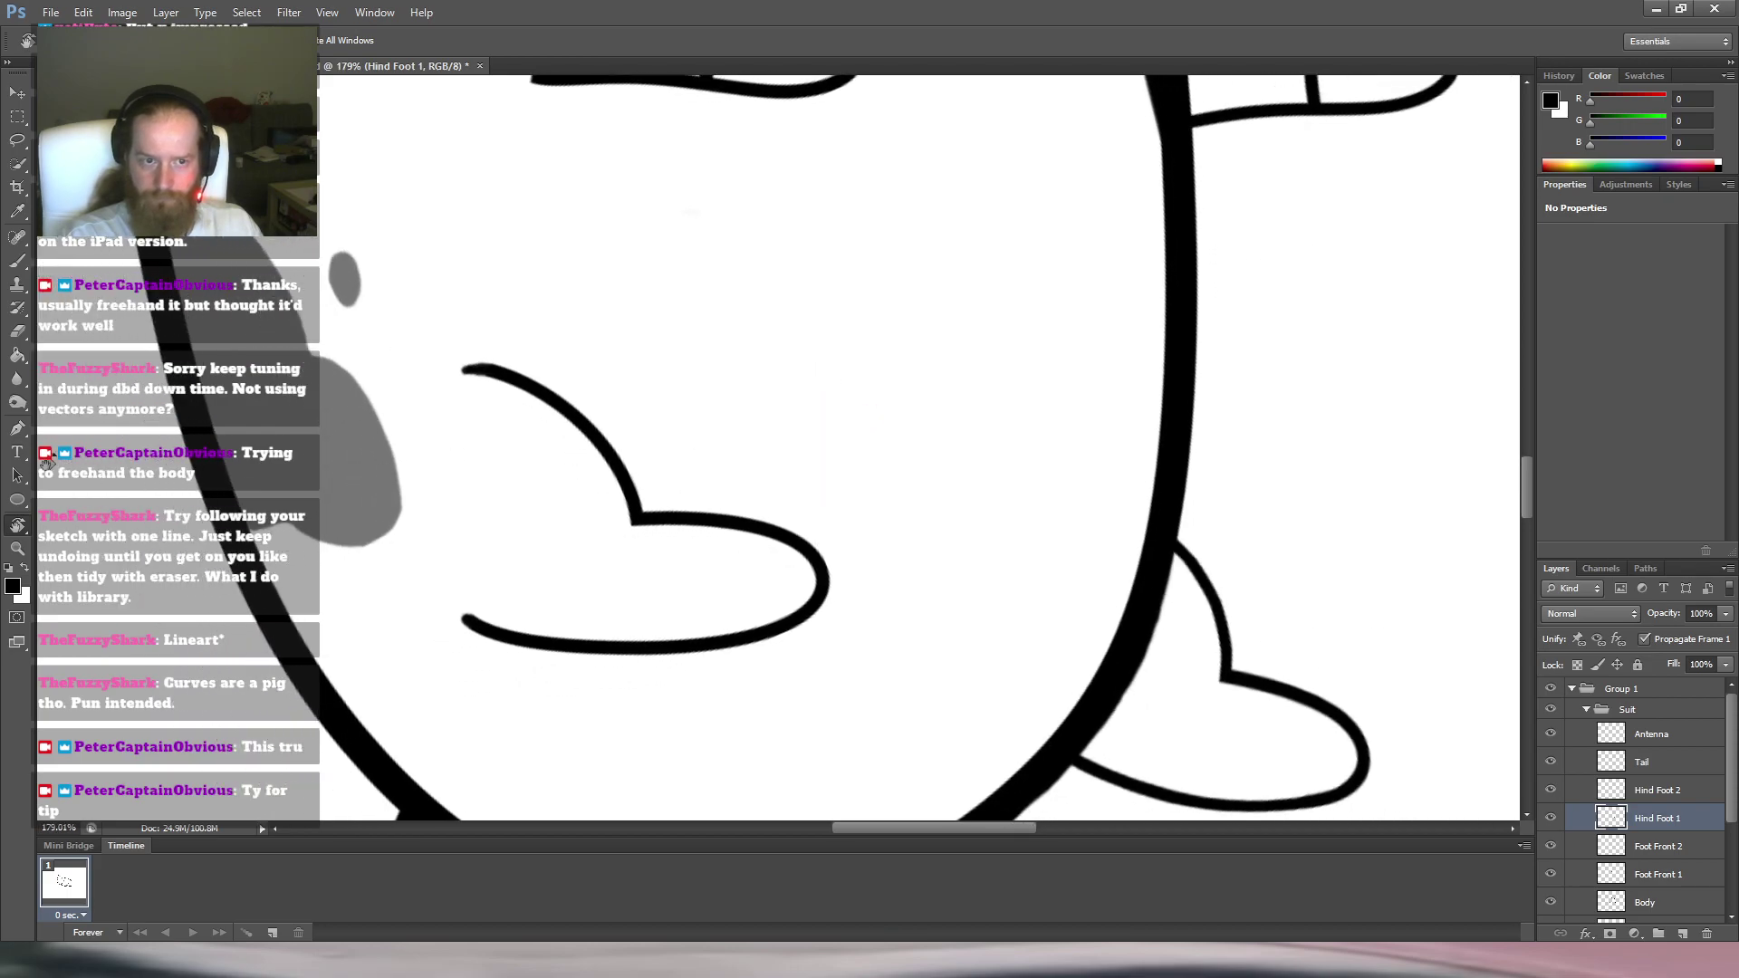
left_click(18, 499)
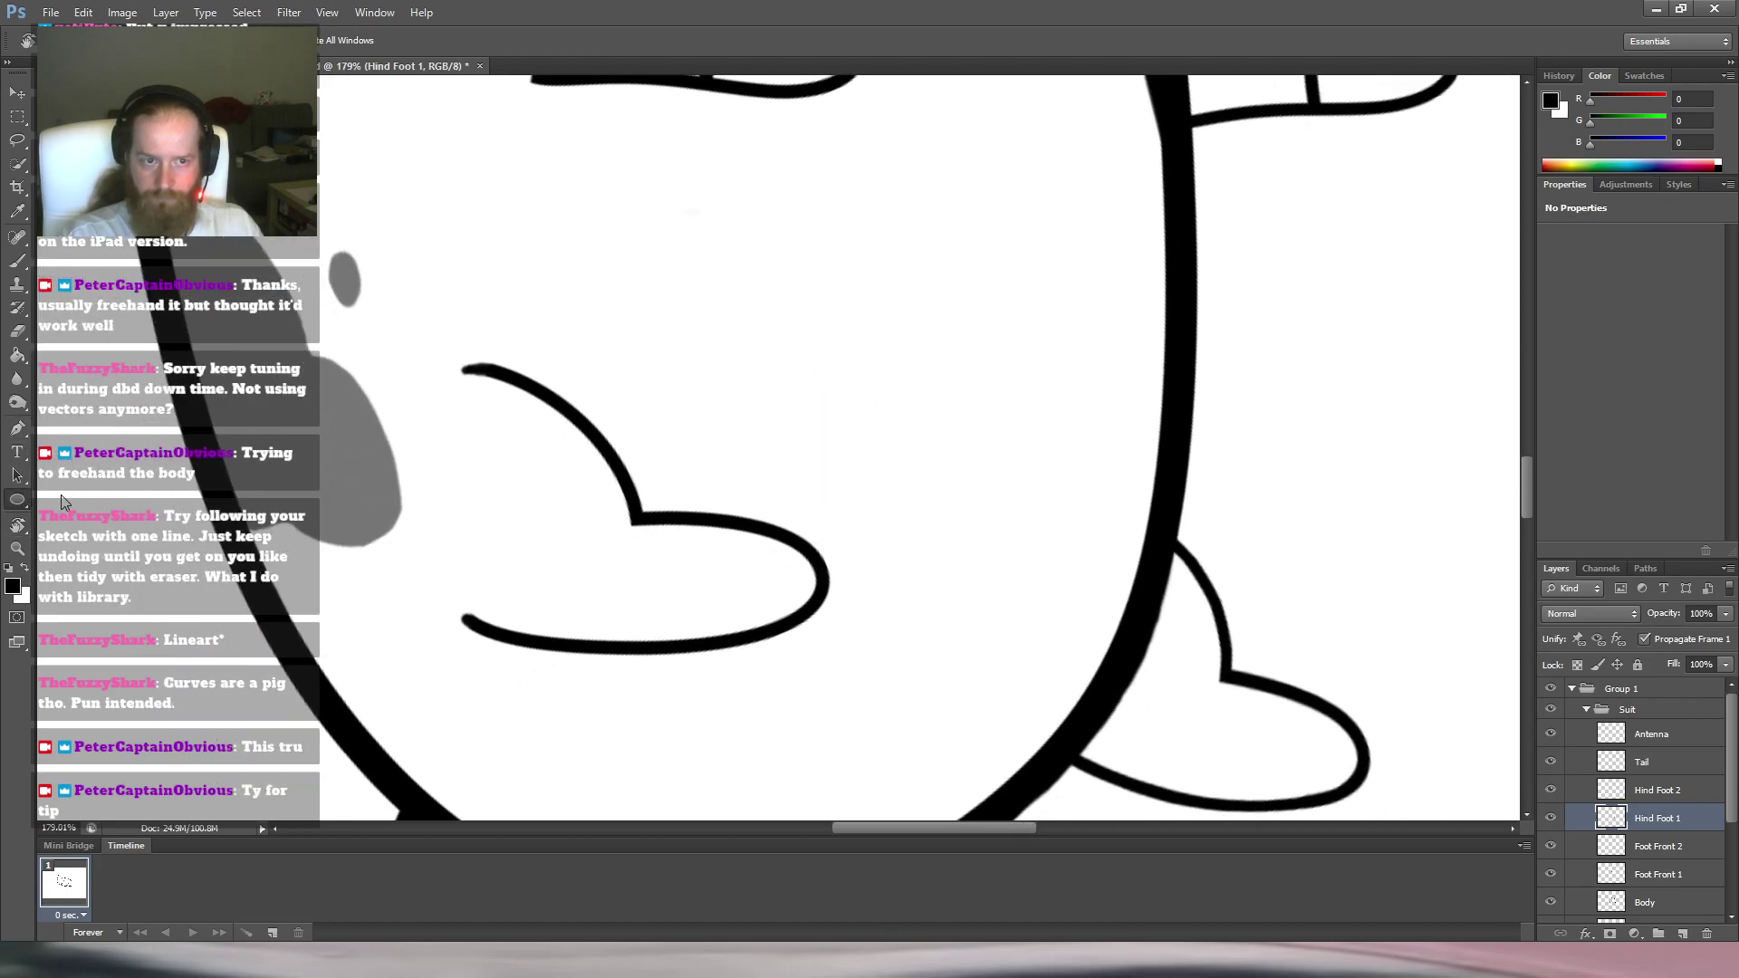
left_click(73, 576)
left_click_drag(676, 524, 684, 645)
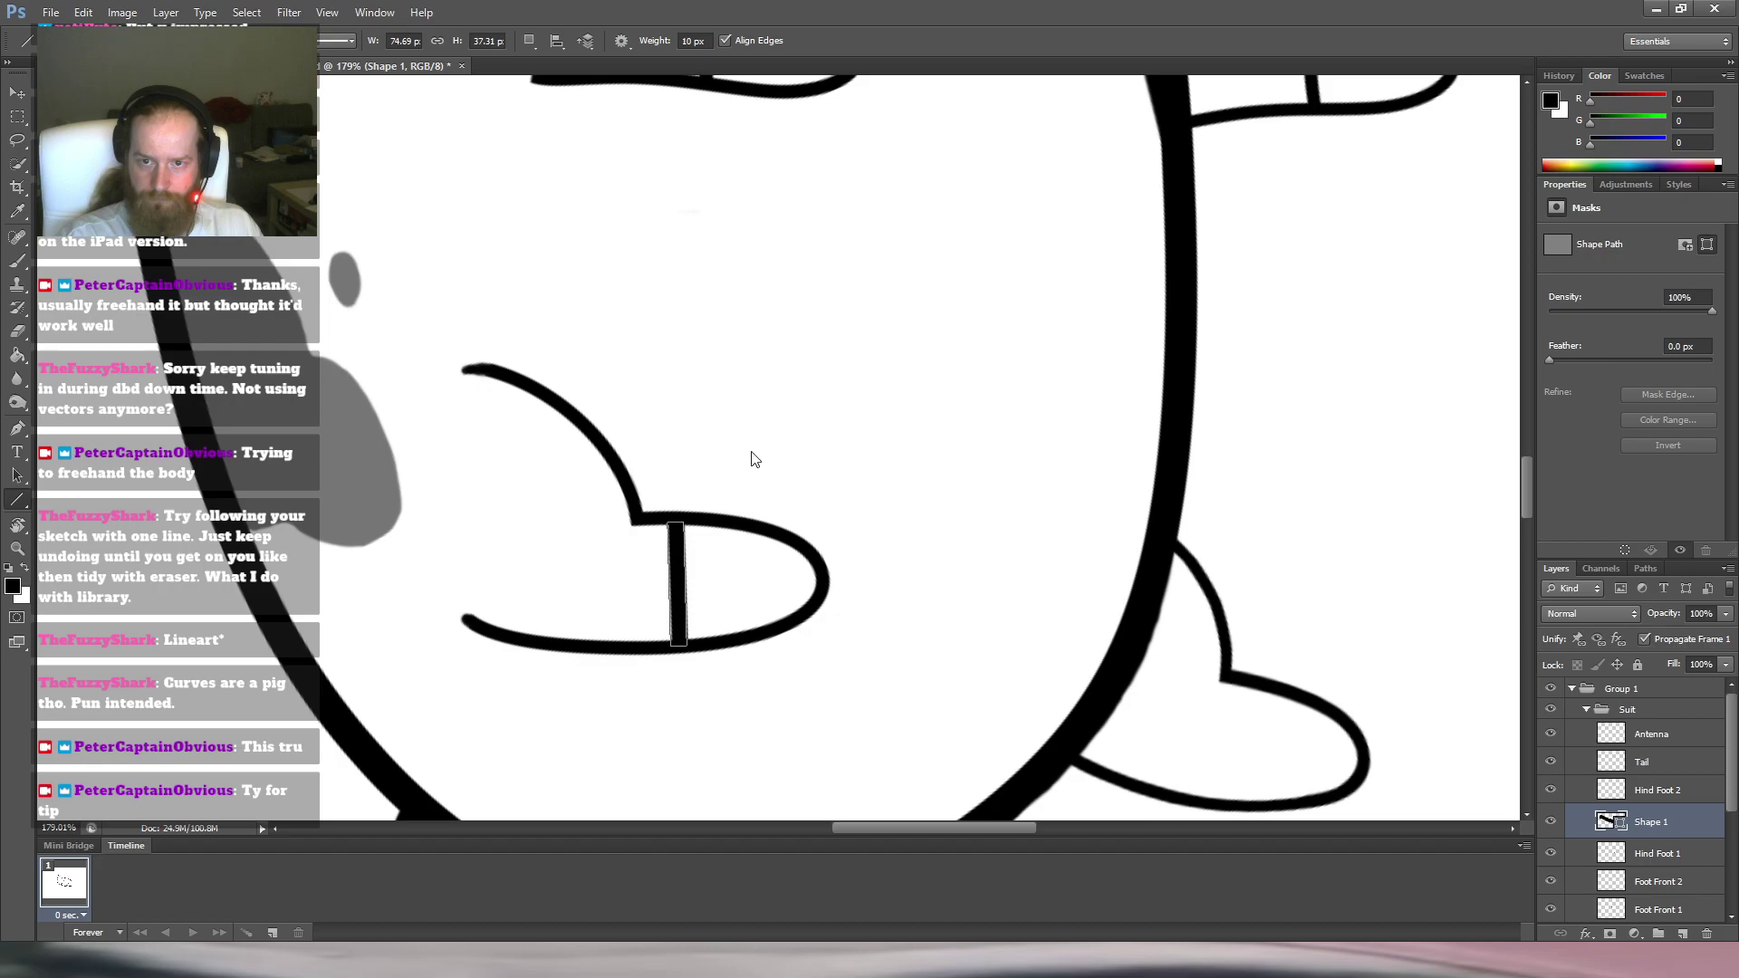
Try to warp the near hind foot's hoof line into a curve, and undo the warp.
key("ctrl+t")
left_click_drag(684, 555, 686, 638)
left_click(761, 696)
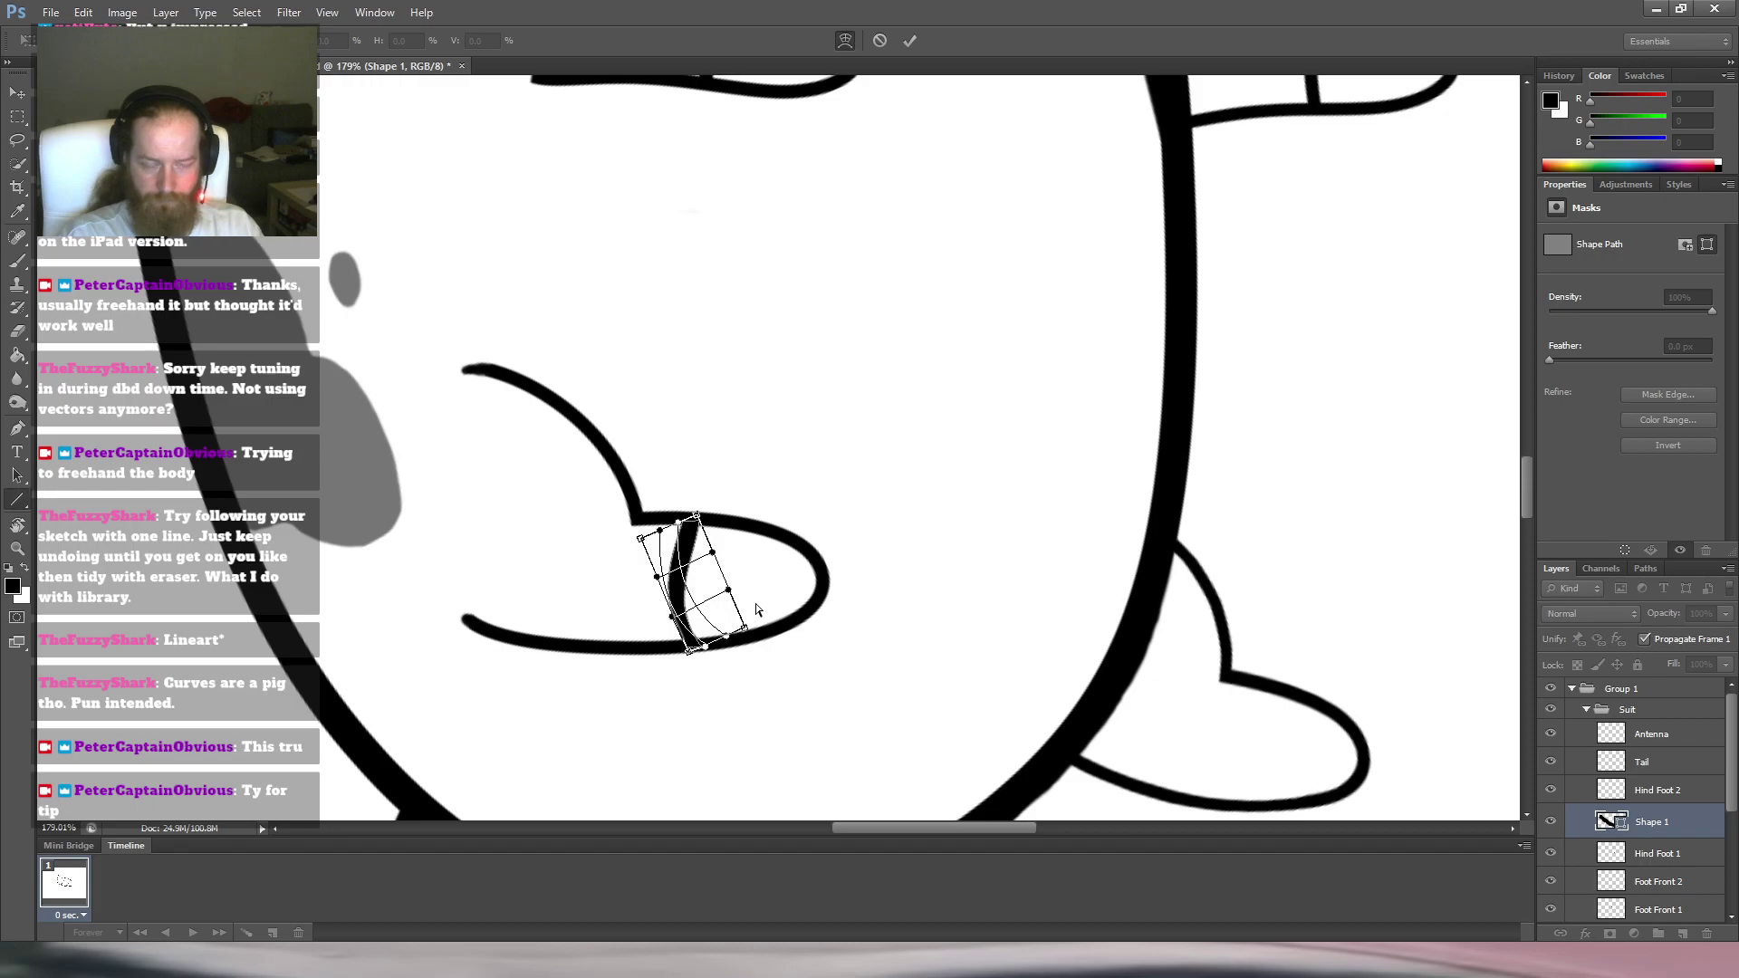
key("Return")
key("ctrl+z")
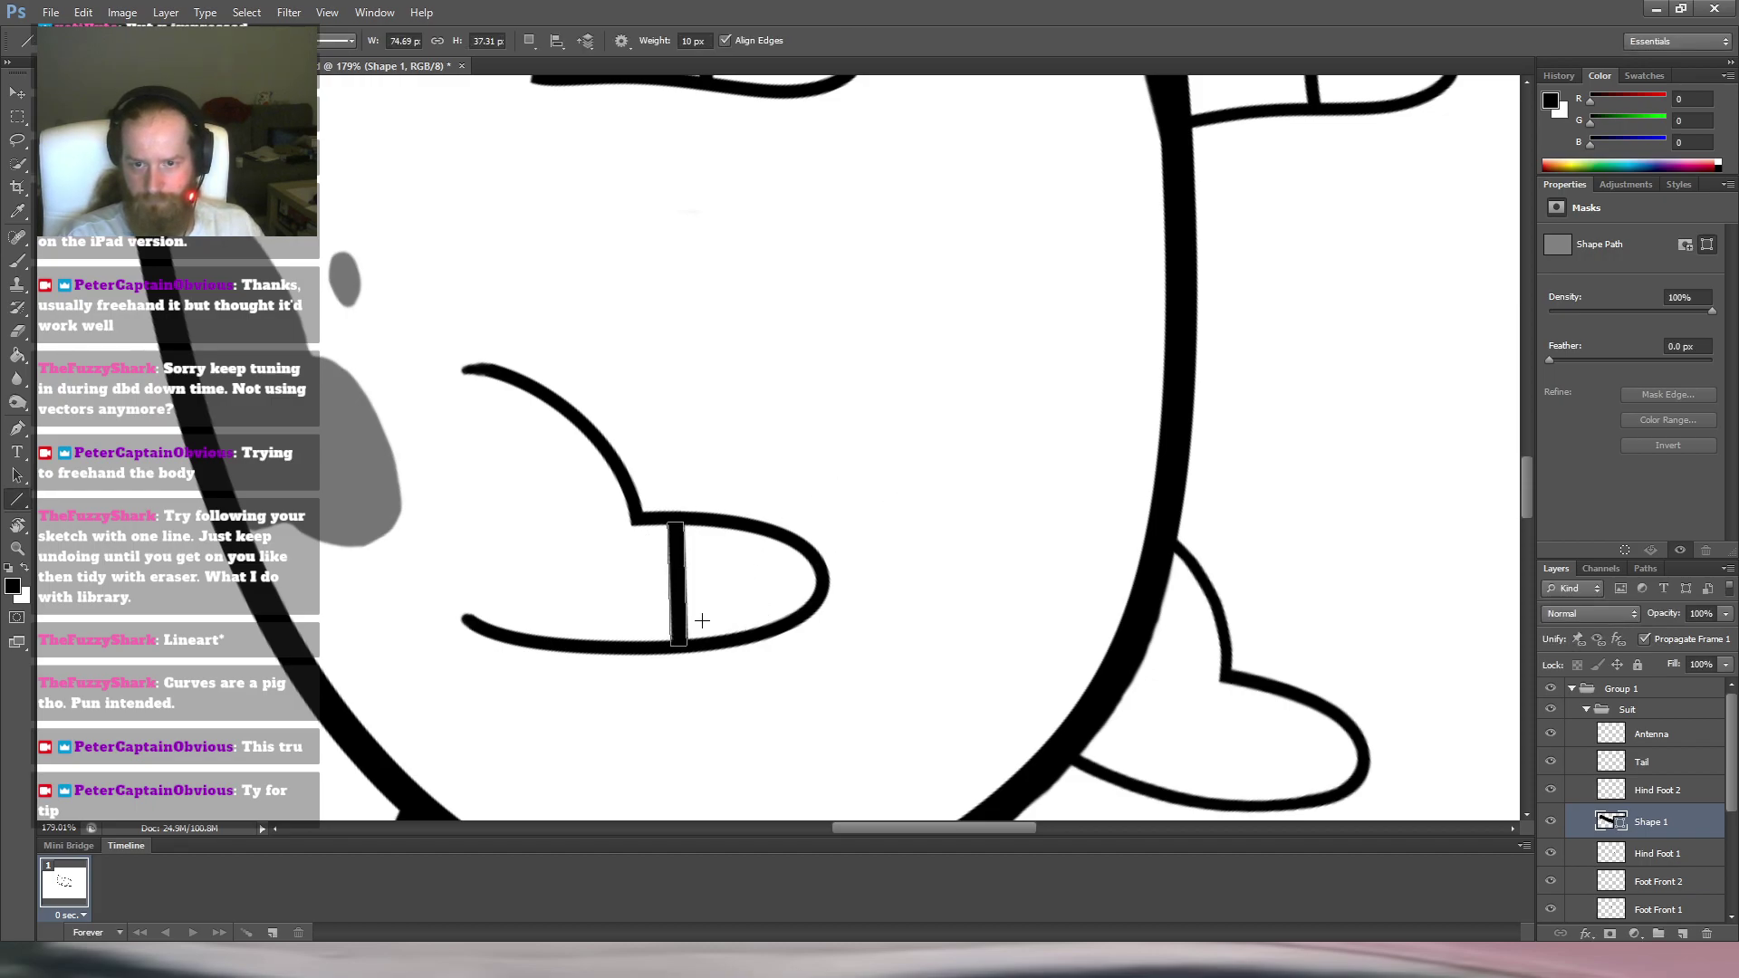
Shift the near hind foot's hoof line slightly toward the tip, warp it into a slight curve, and apply the transform.
key("ctrl+t")
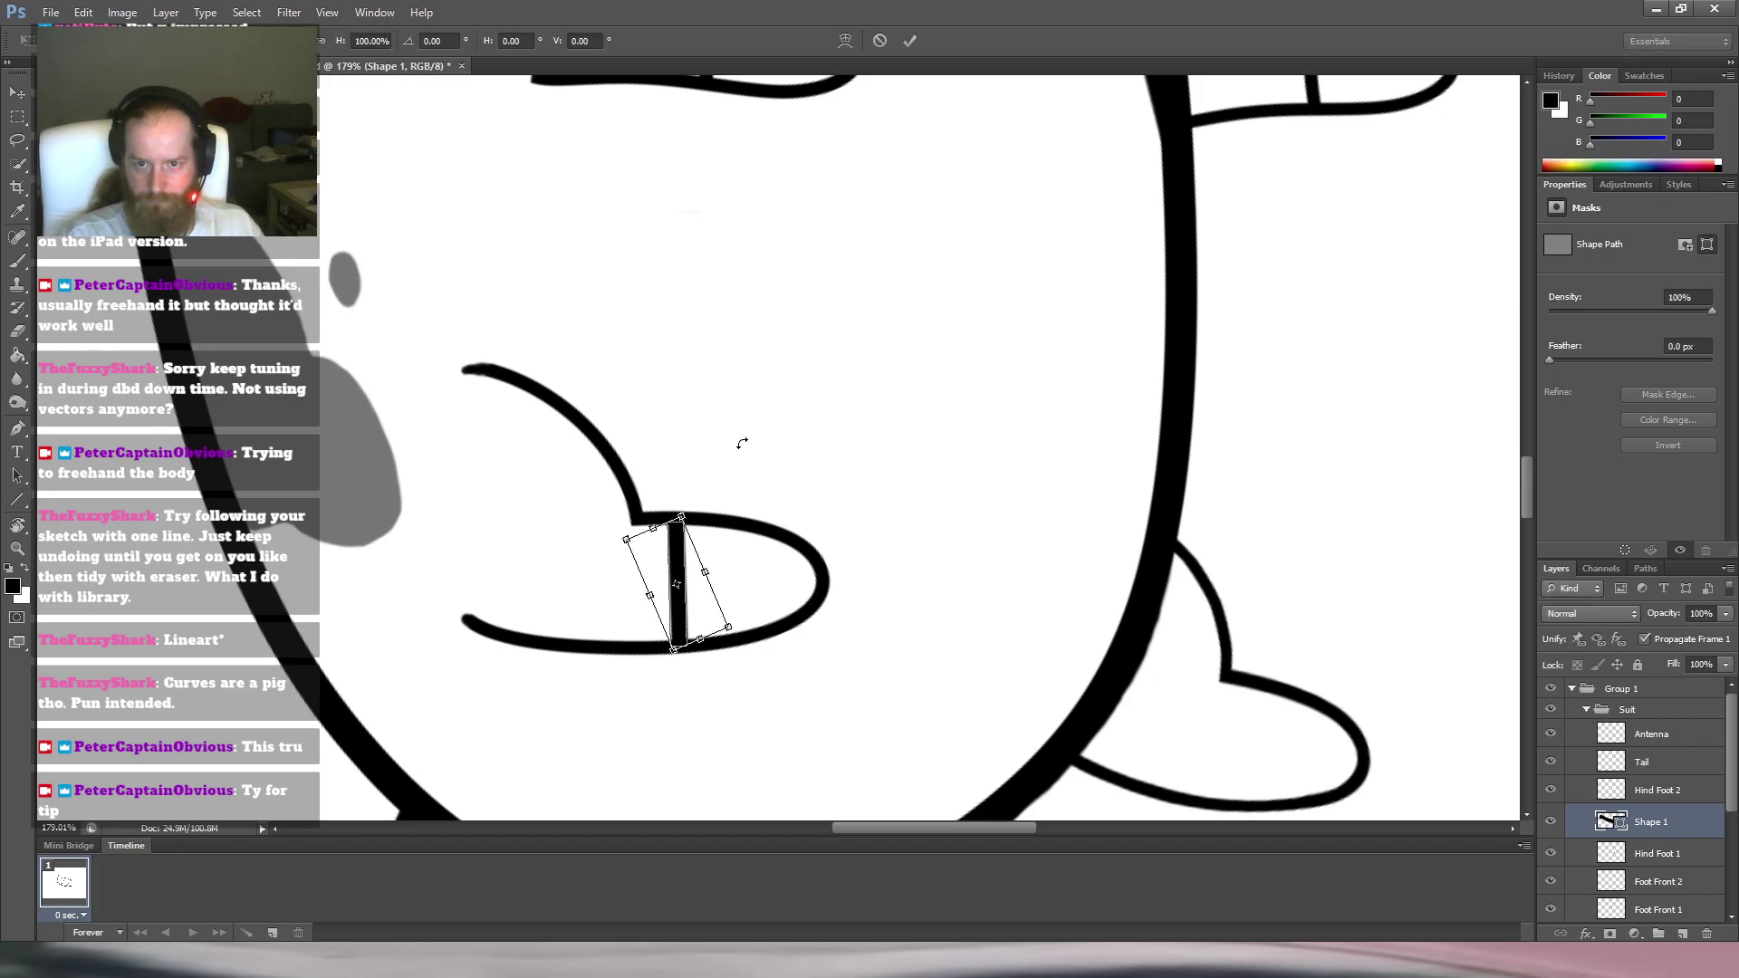
left_click_drag(683, 556, 710, 556)
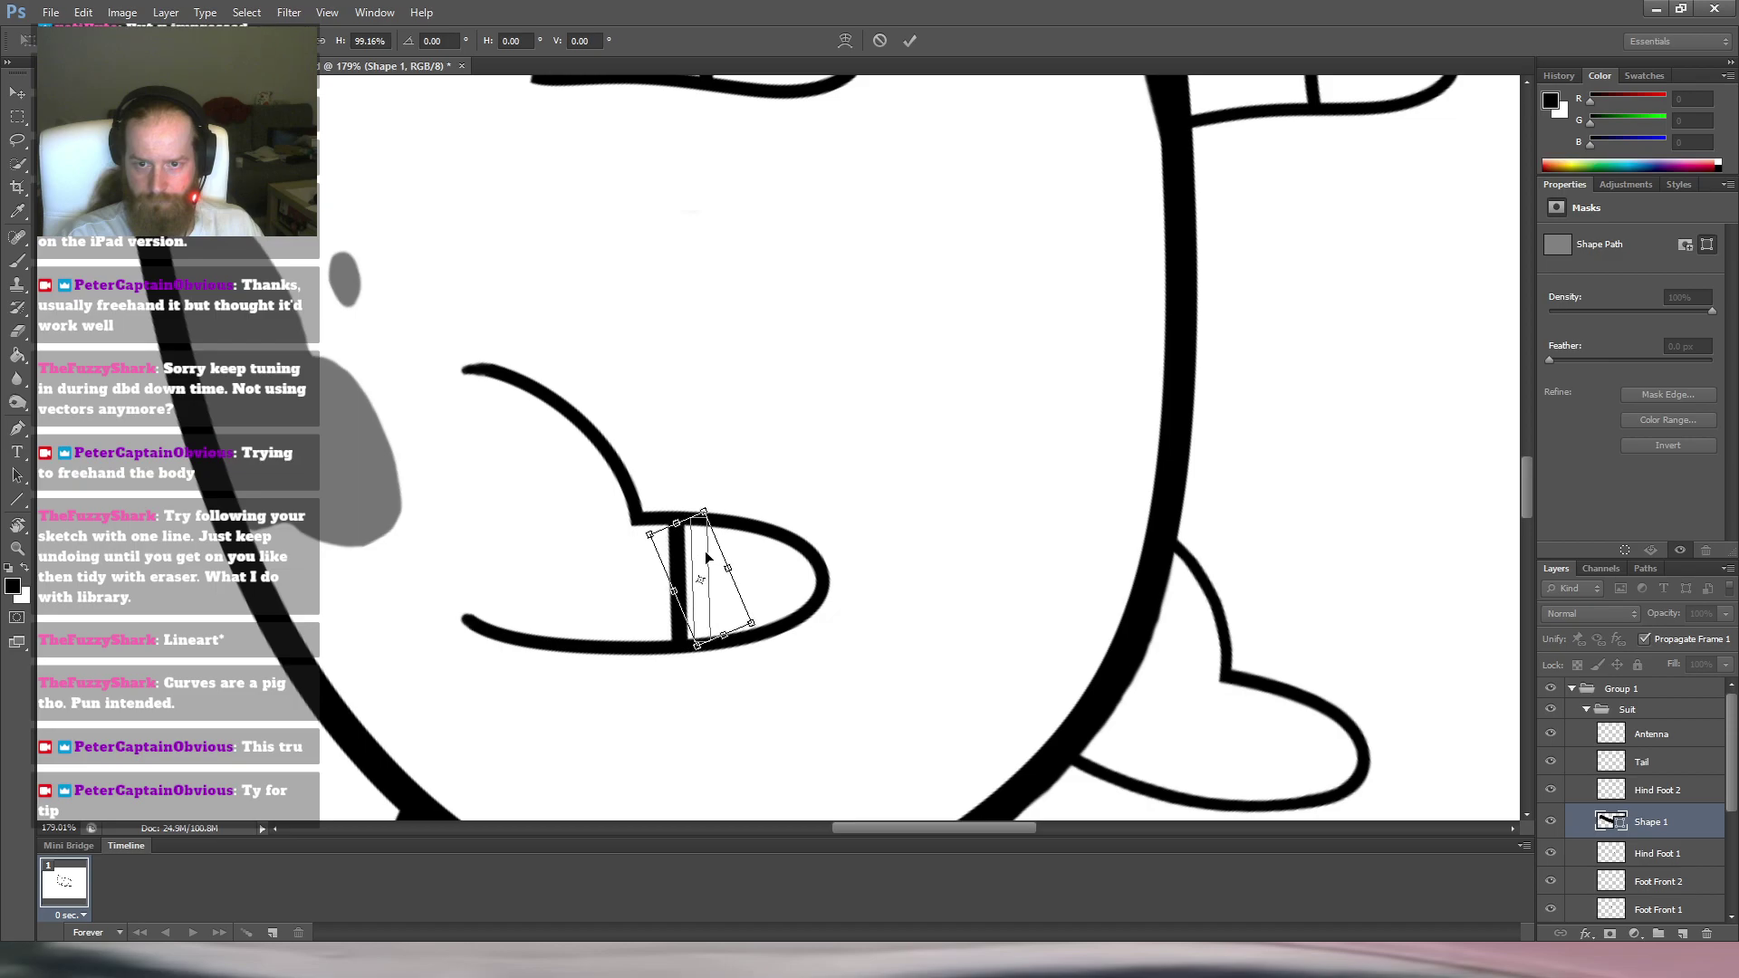
left_click(778, 706)
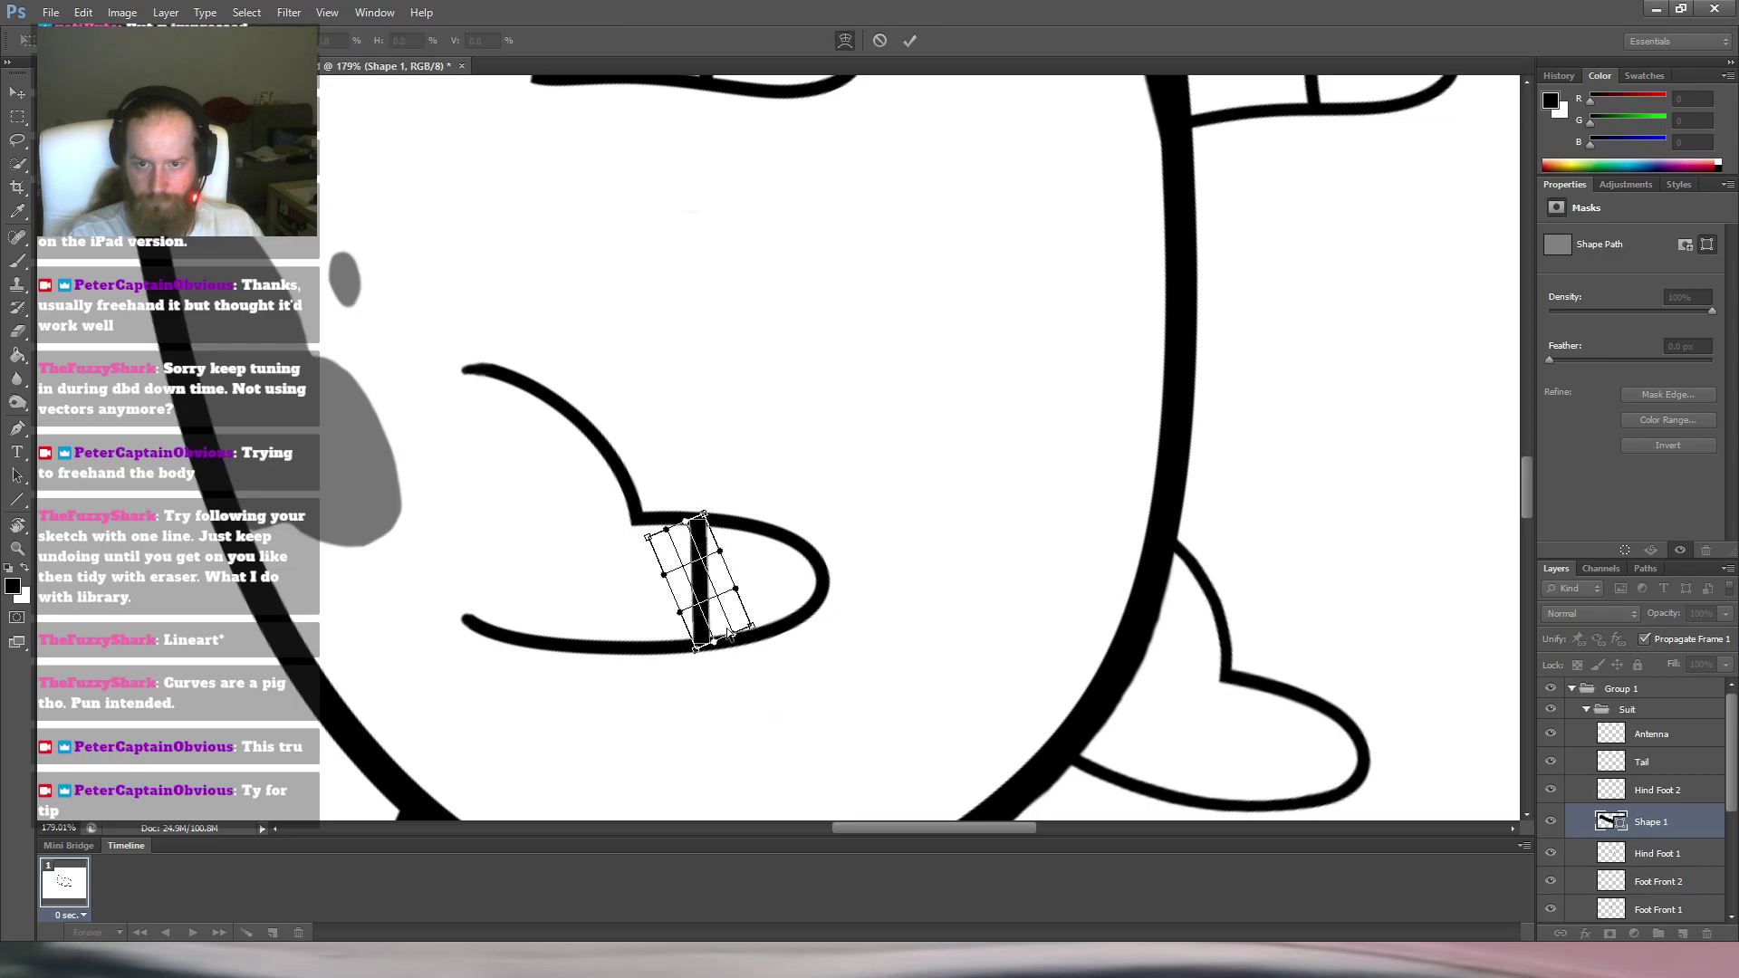
left_click_drag(697, 583, 687, 582)
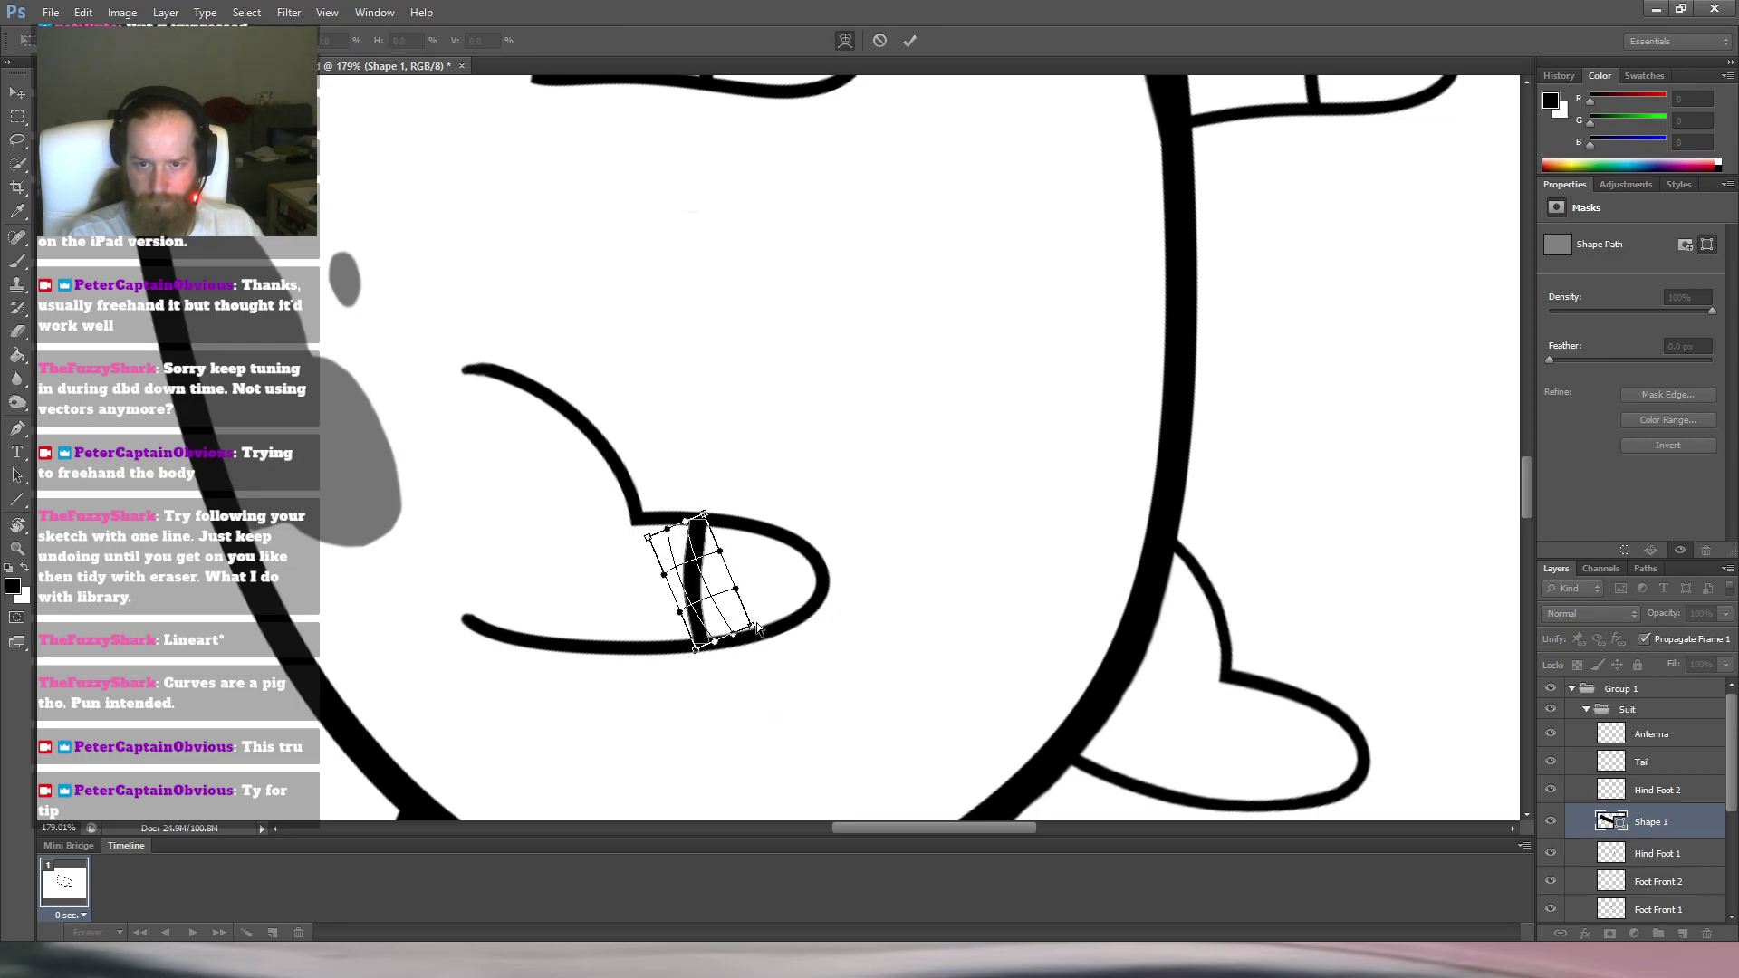
key("Return")
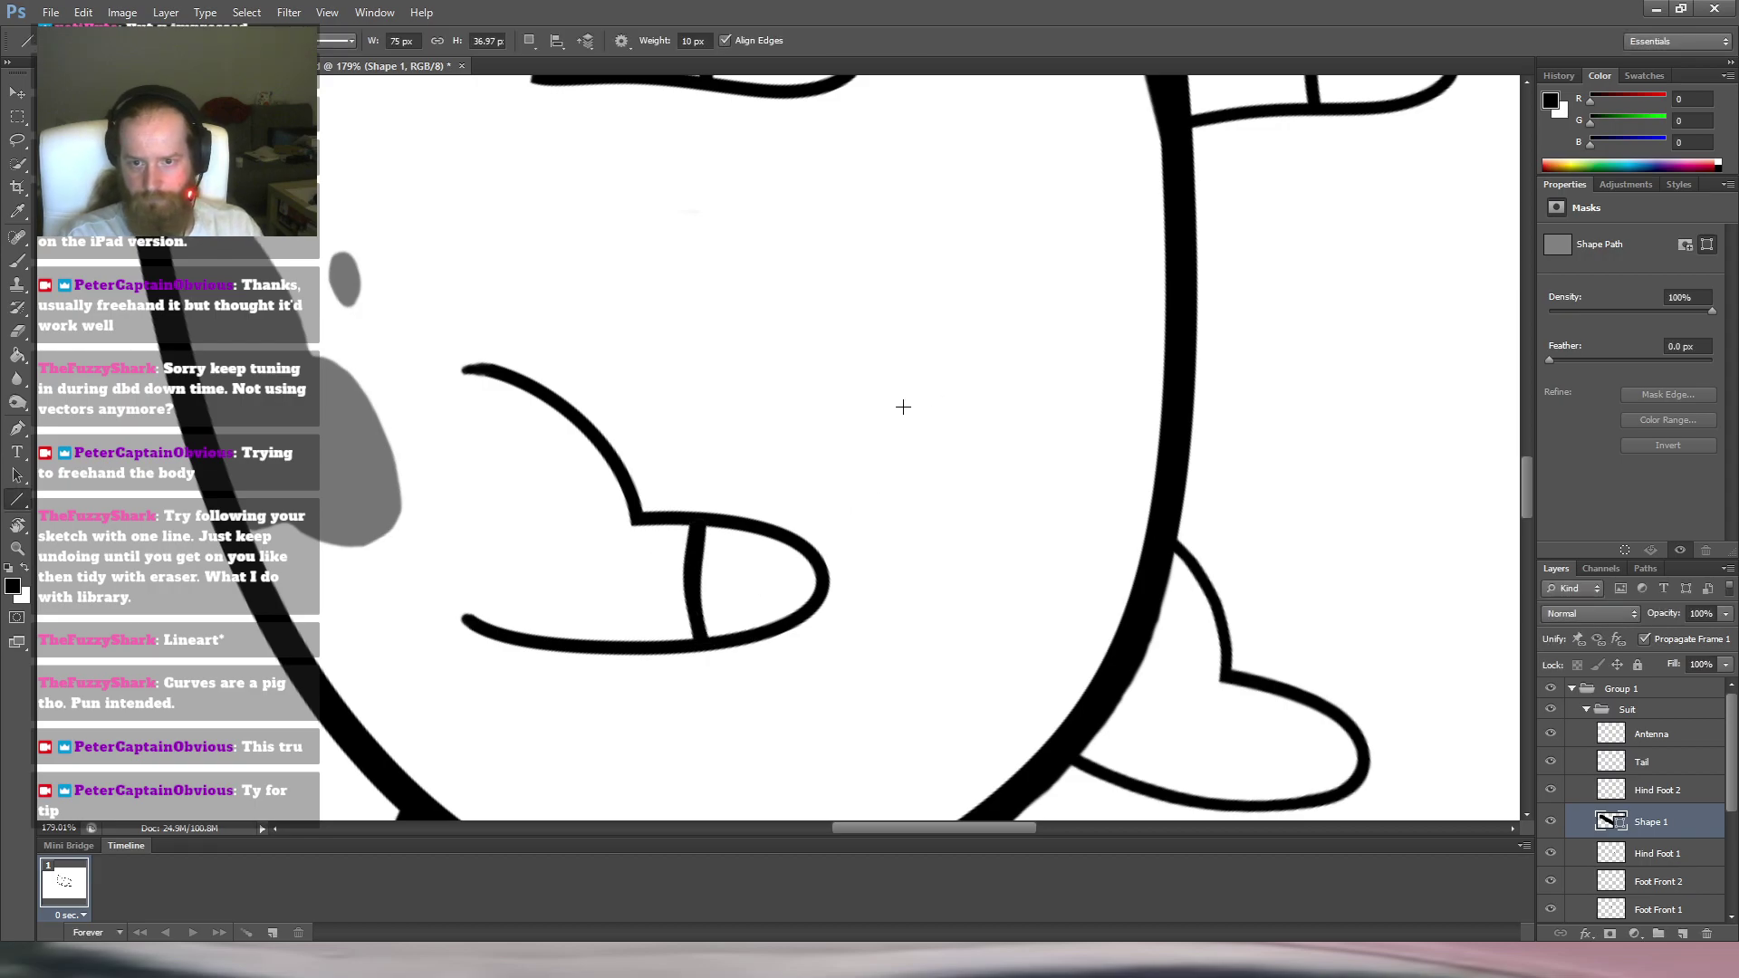
key("Escape")
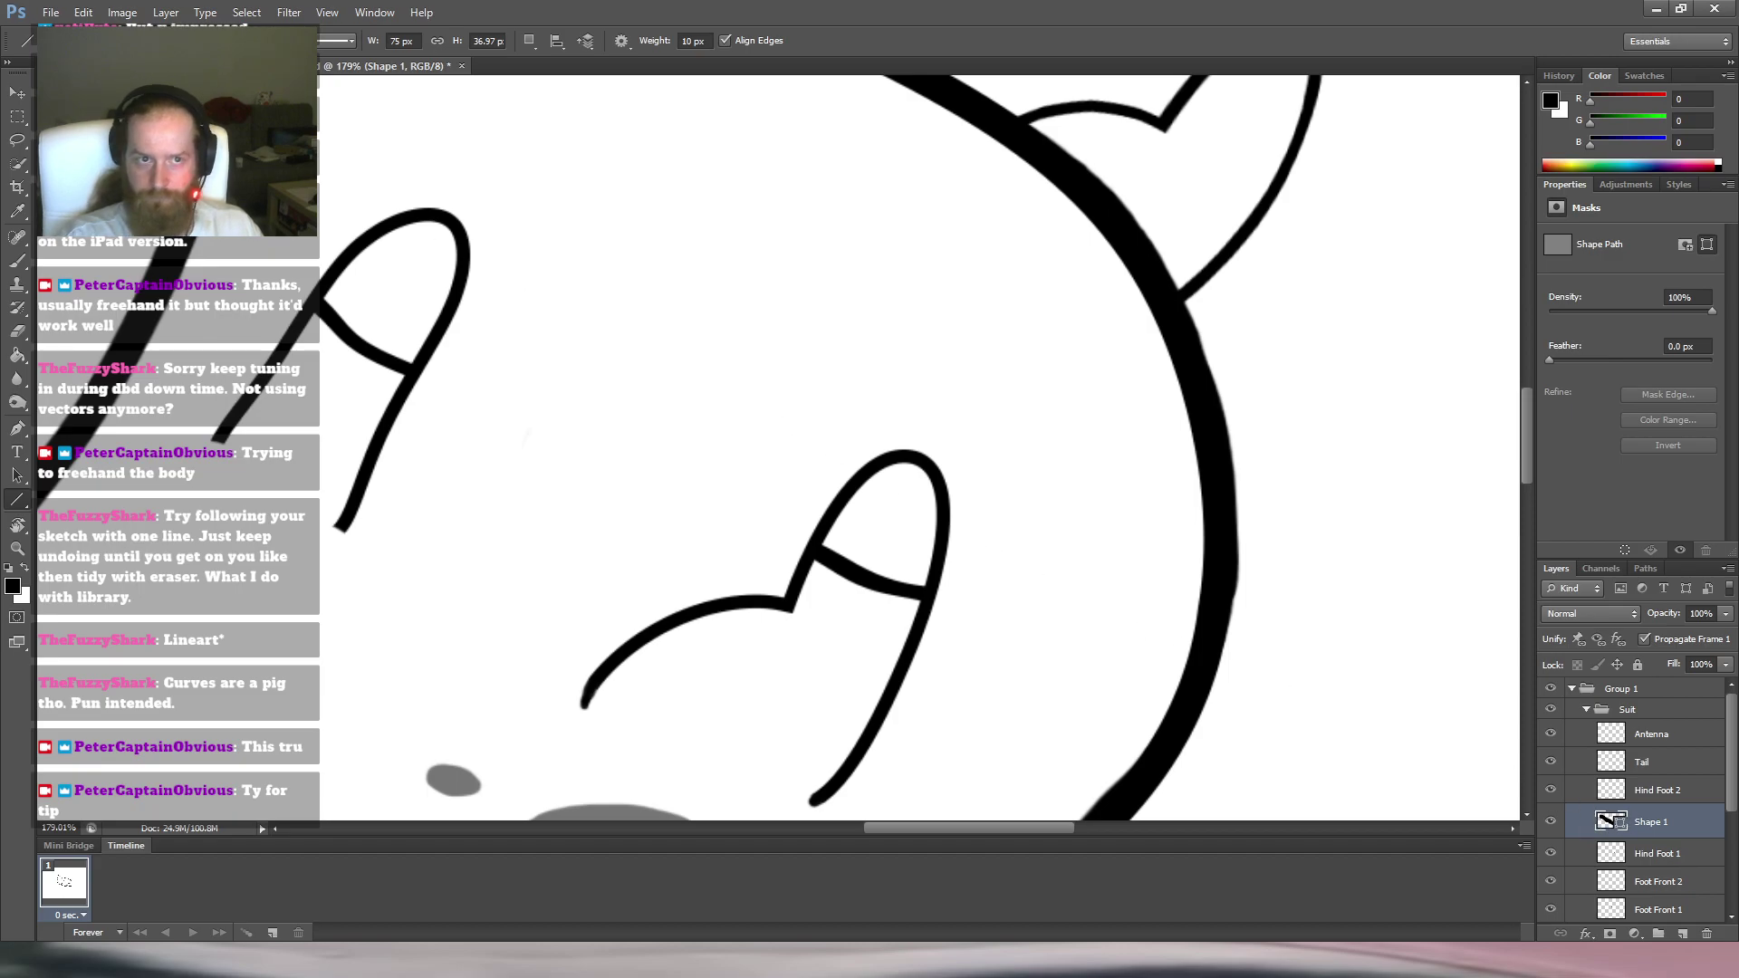
Duplicate the curved hoof line onto the far hind foot and rotate the copy about 6.4 degrees to fit.
left_click(18, 94)
left_click_drag(946, 265, 810, 395)
mouse_move(720, 713)
left_mouse_down("alt")
mouse_move(1103, 348)
mouse_move(1085, 260)
mouse_move(1104, 262)
left_mouse_up("alt")
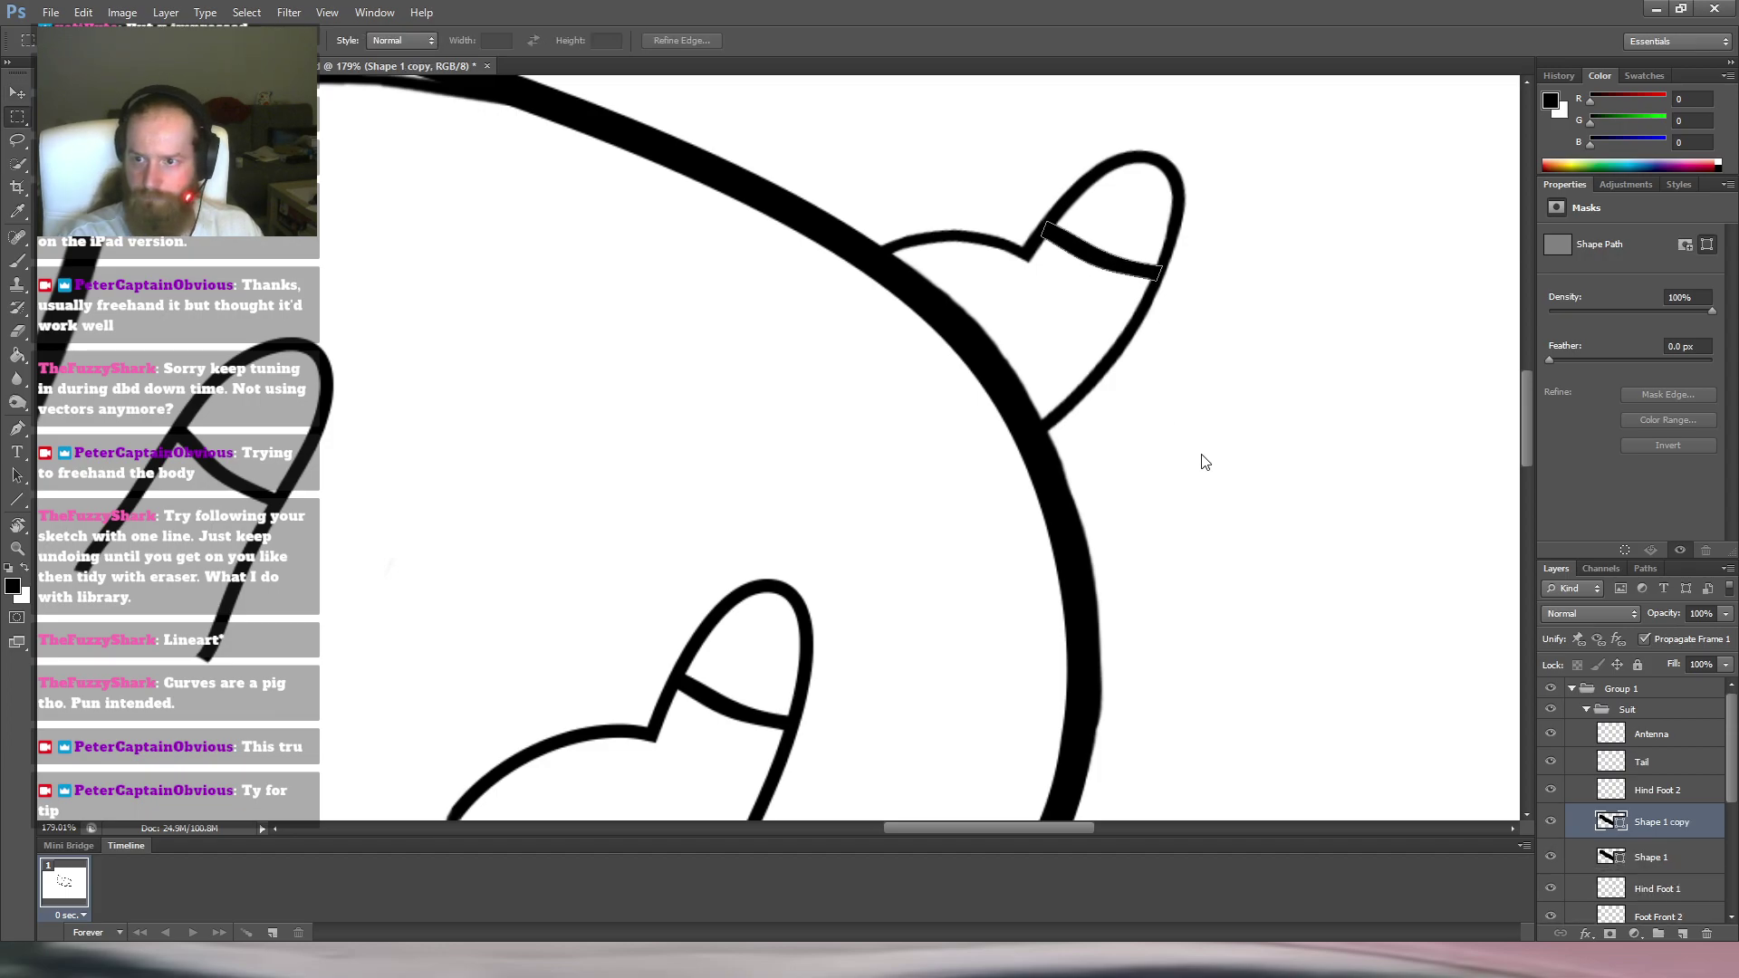
key("ctrl+t")
mouse_move(1234, 225)
left_mouse_down()
mouse_move(1230, 240)
mouse_move(1137, 243)
left_mouse_up()
key("Return")
key("m")
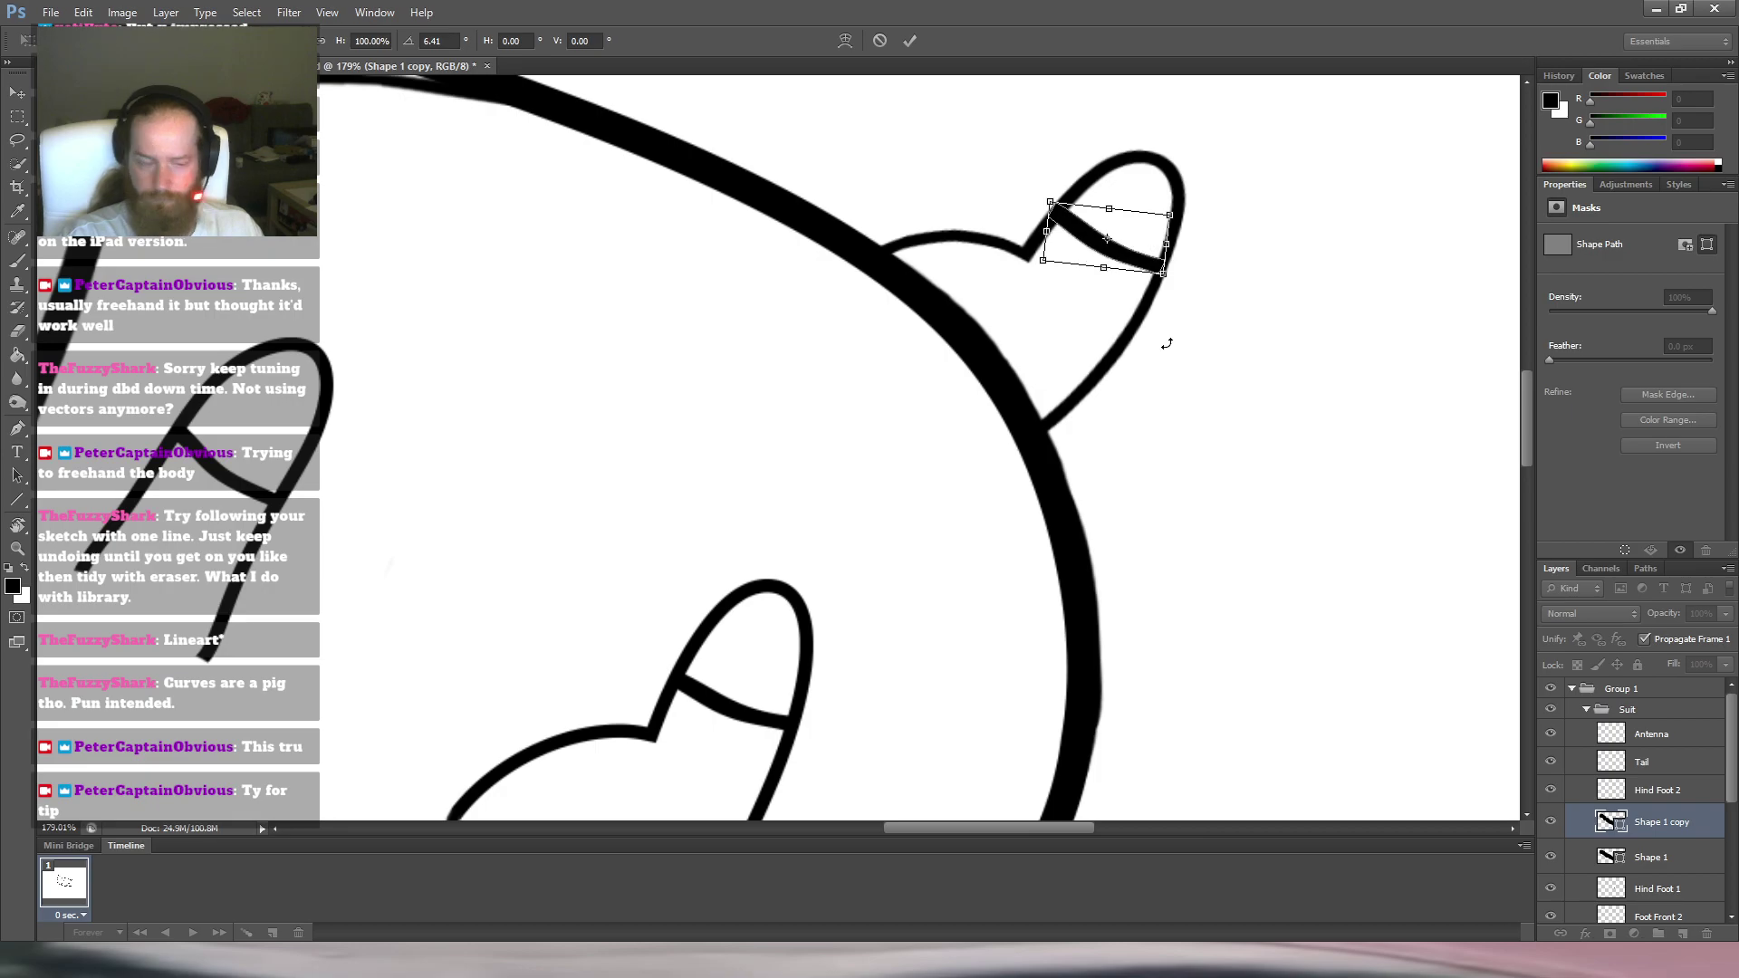
key("v")
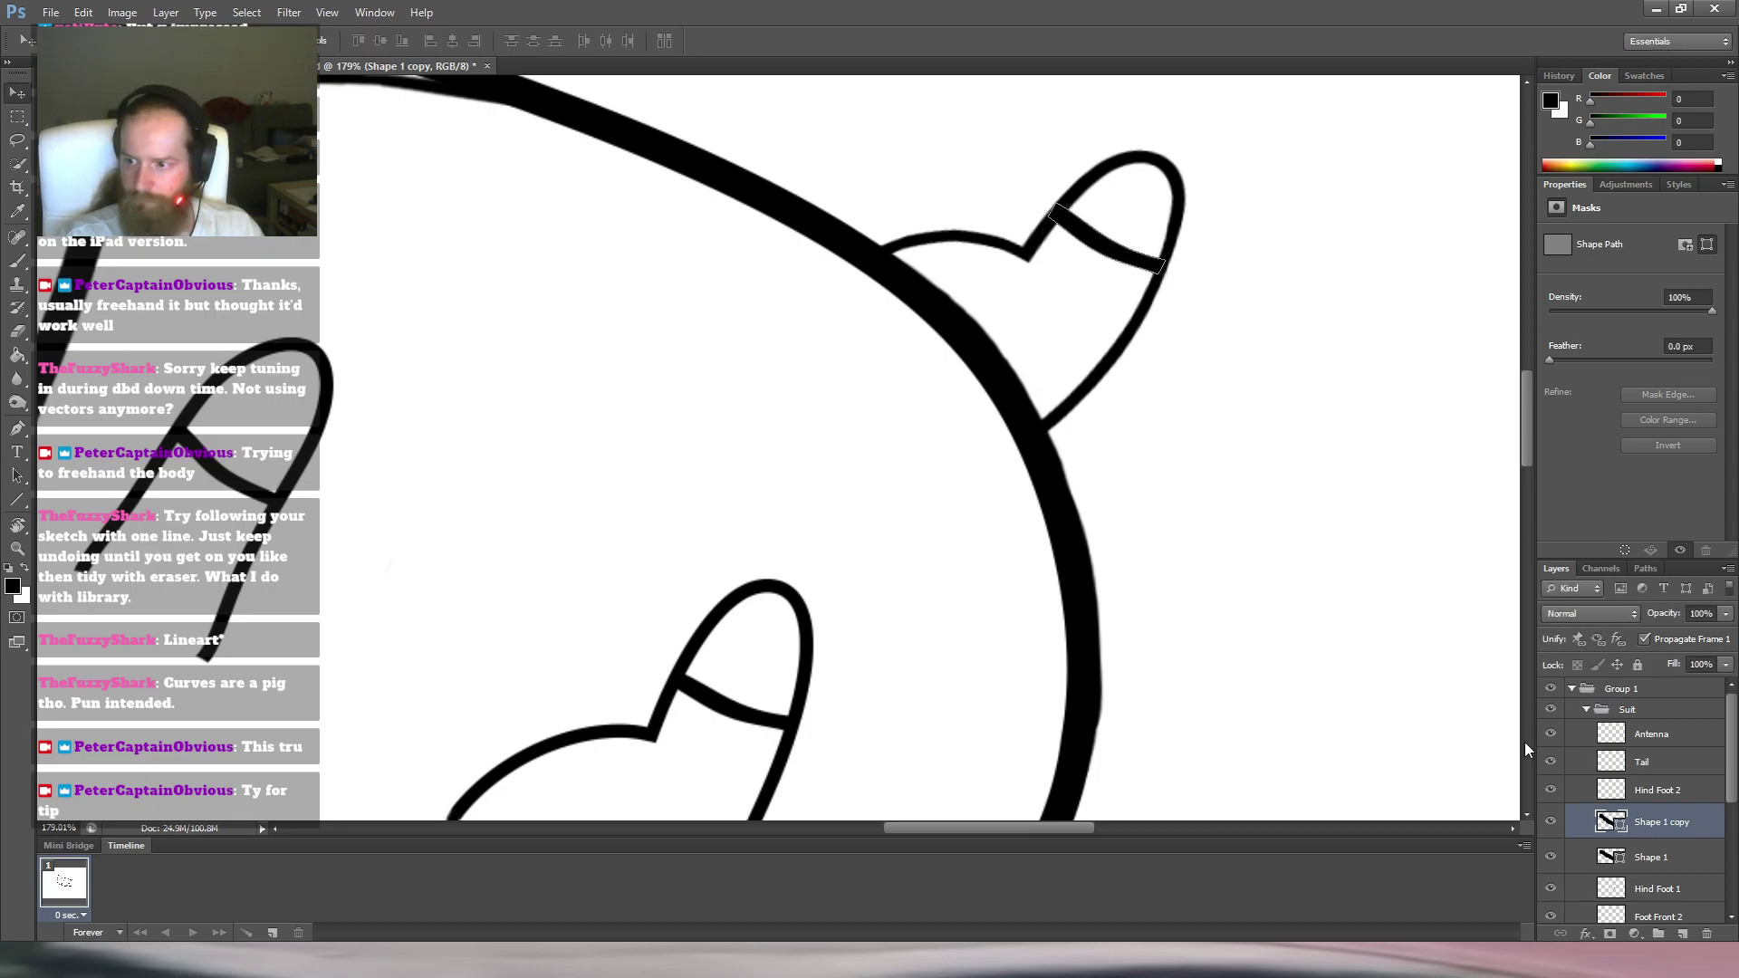
Rasterize the two hoof line shape layers, Shape 1 and Shape 1 copy.
left_click(1683, 844, "shift")
left_click(1627, 346)
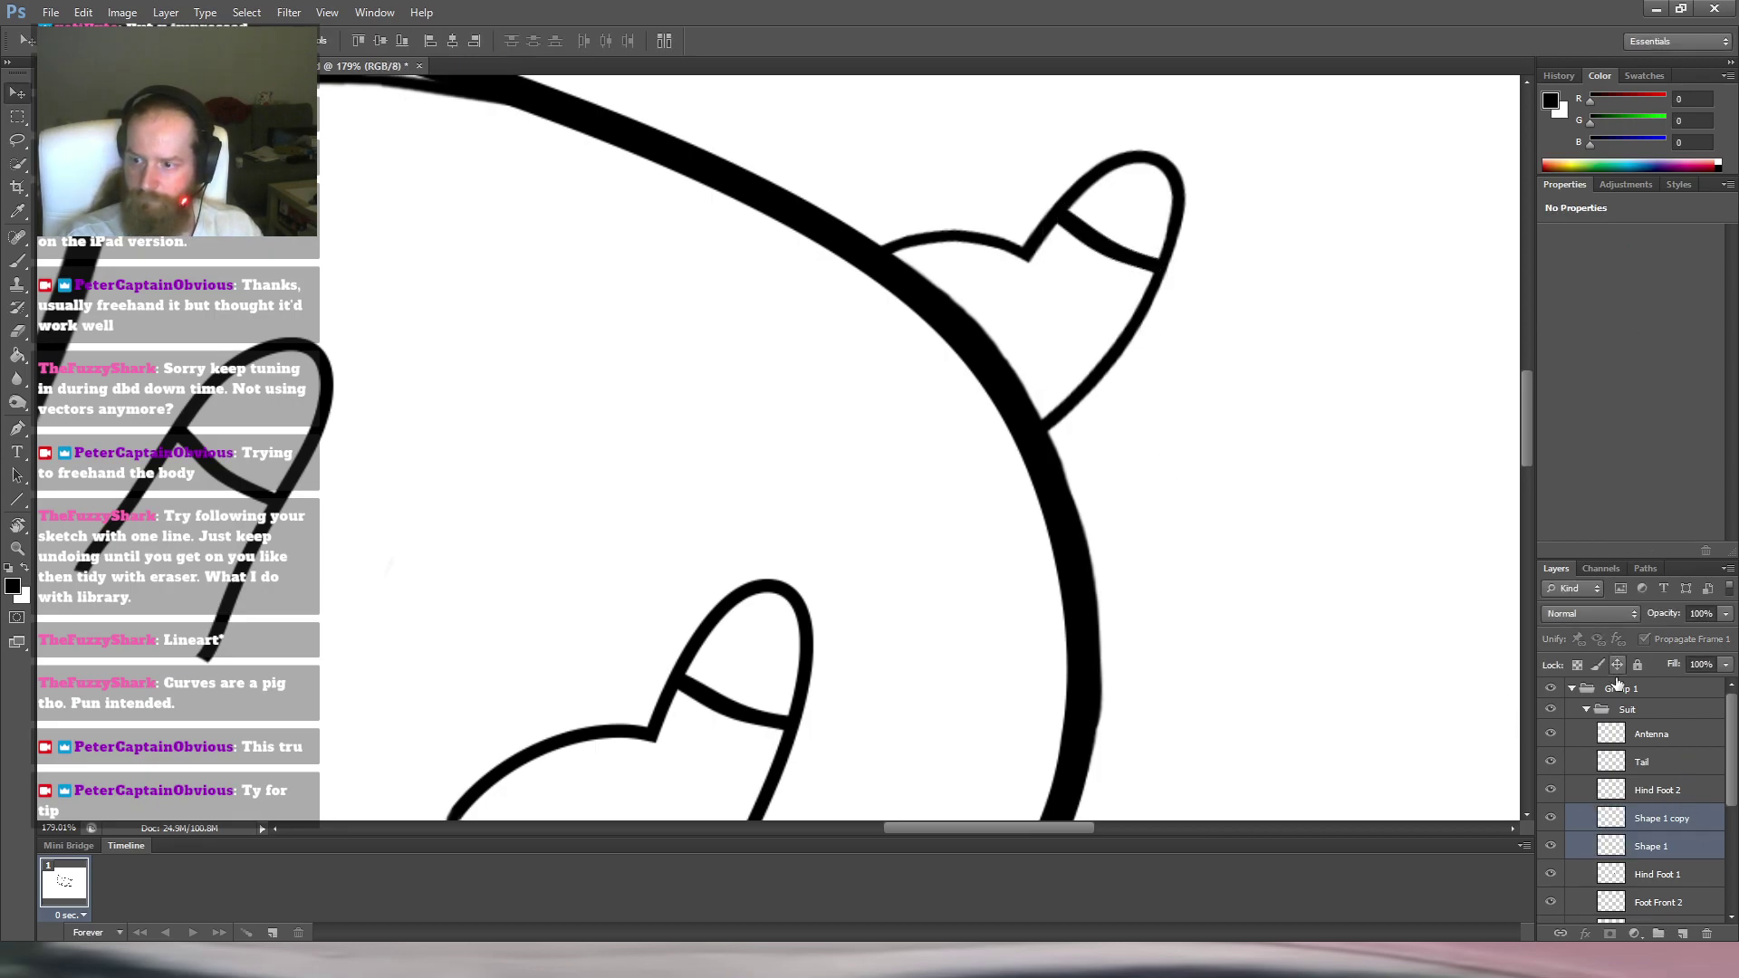
scroll(1696, 785, "down", 2)
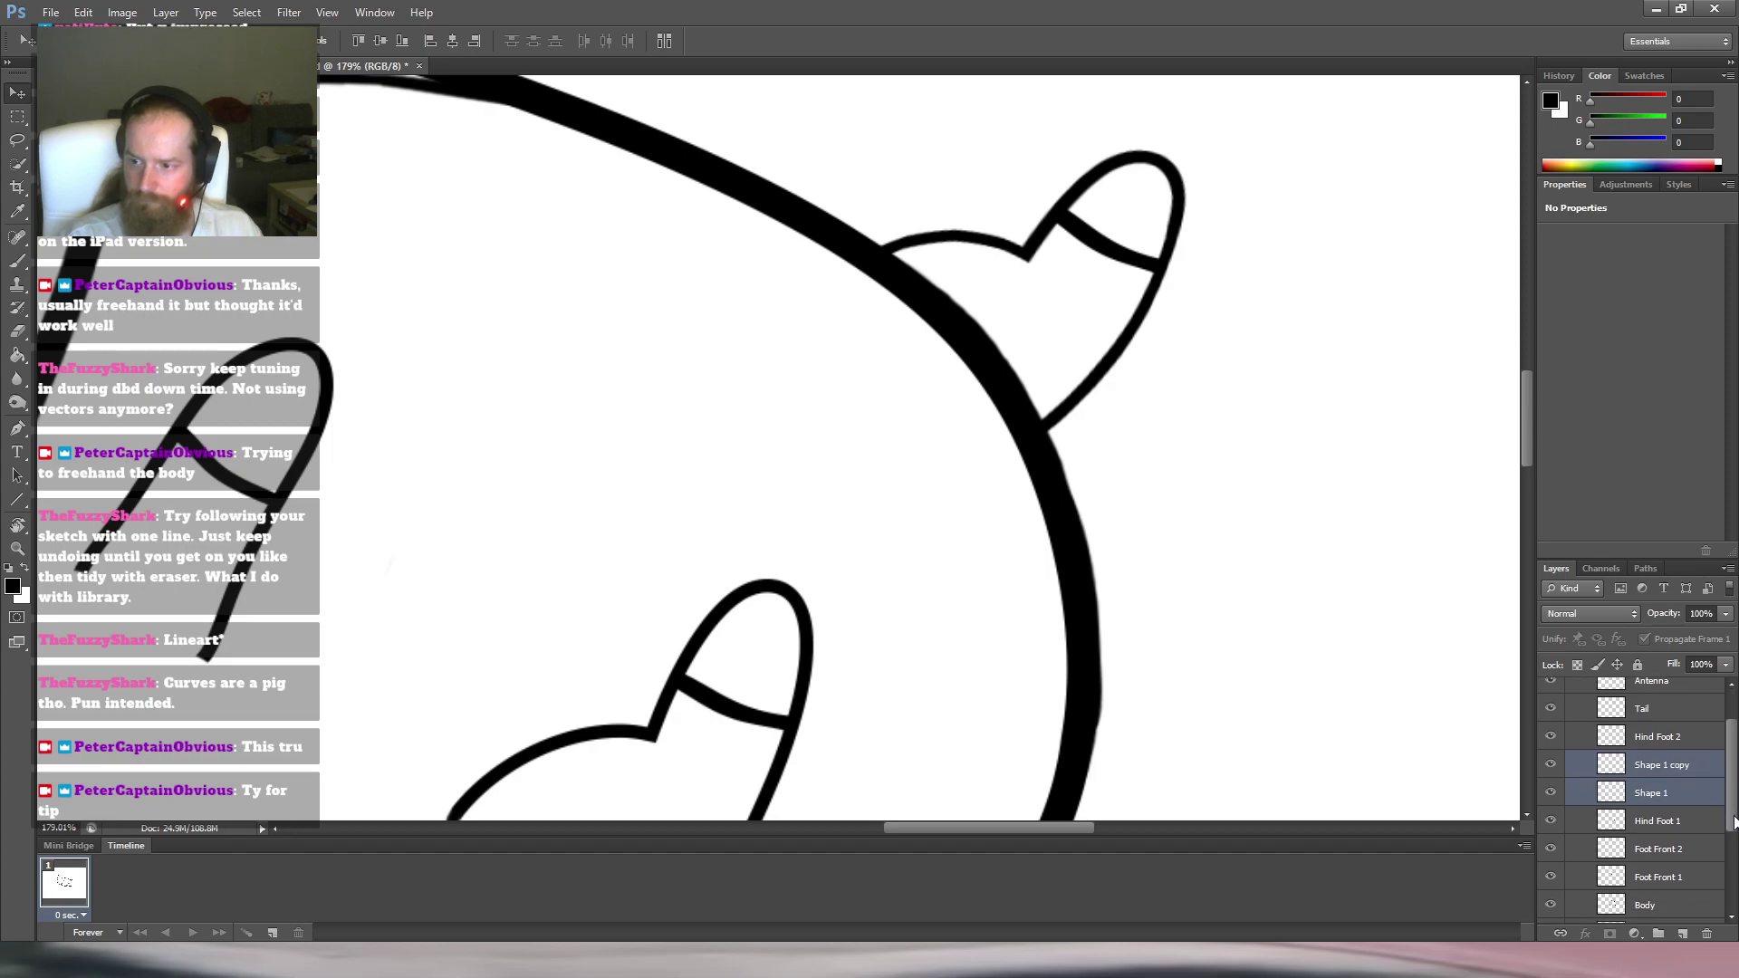
left_click(1682, 797)
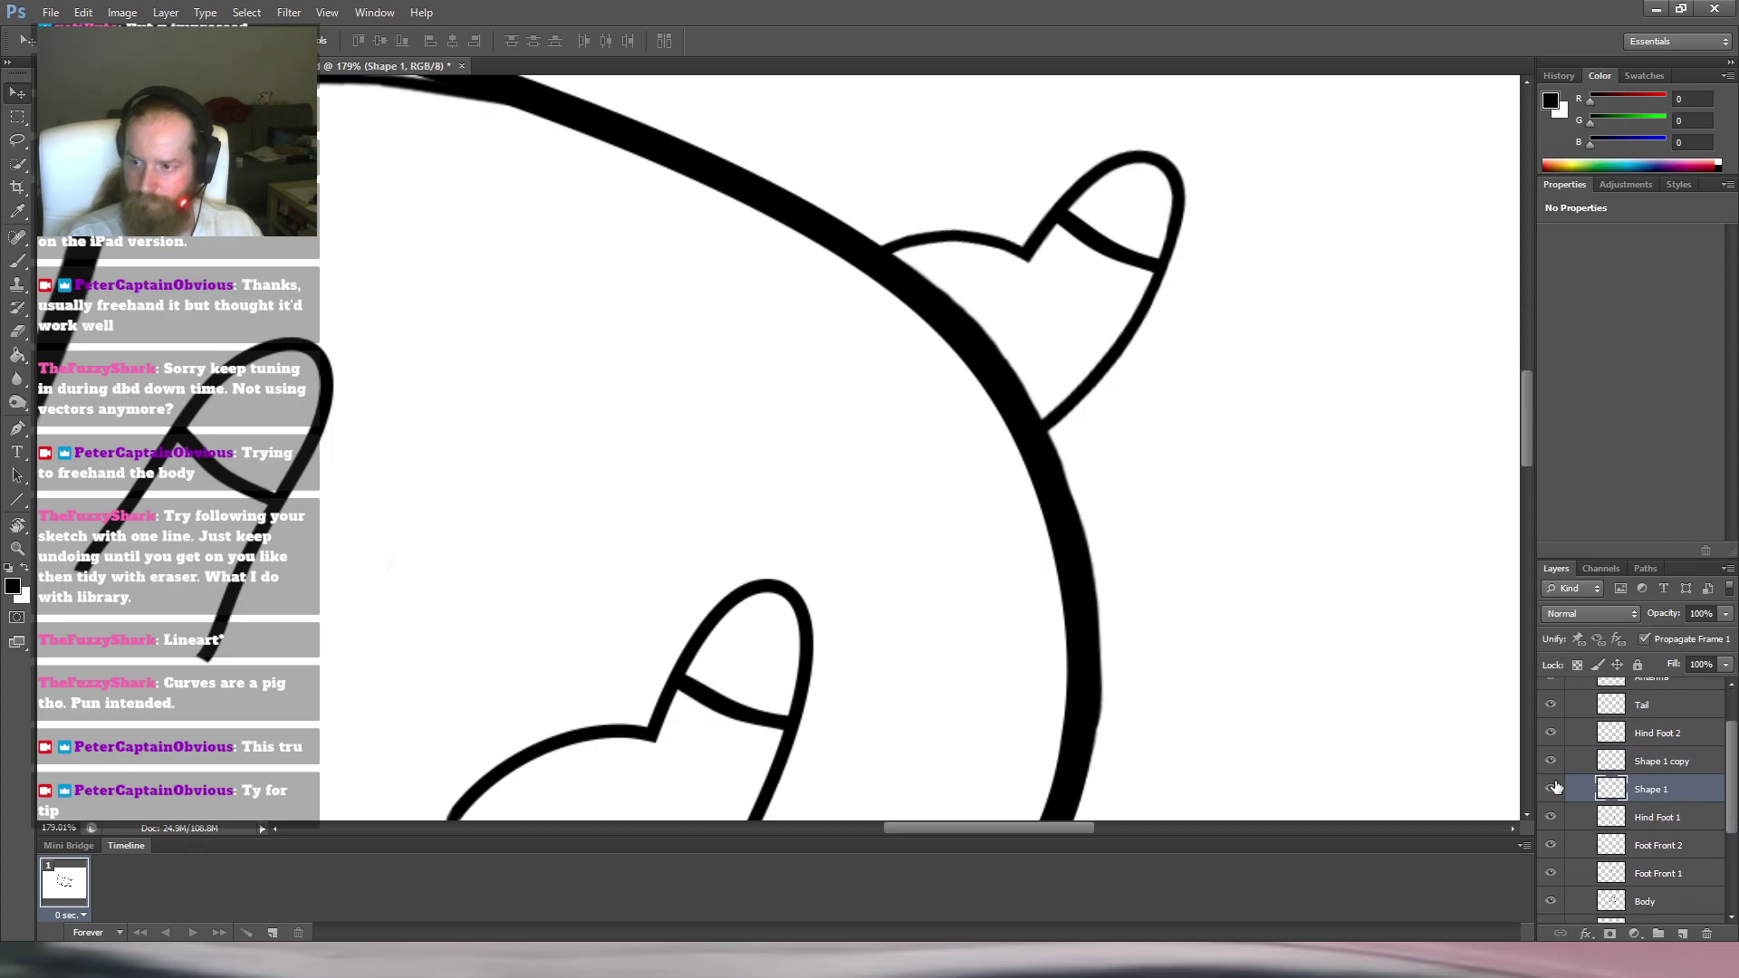
Move the Shape 1 hoof line layer beneath Hind Foot 1, merge the two layers, and check the merged foot.
left_click(1672, 813)
left_click(1685, 797, "shift")
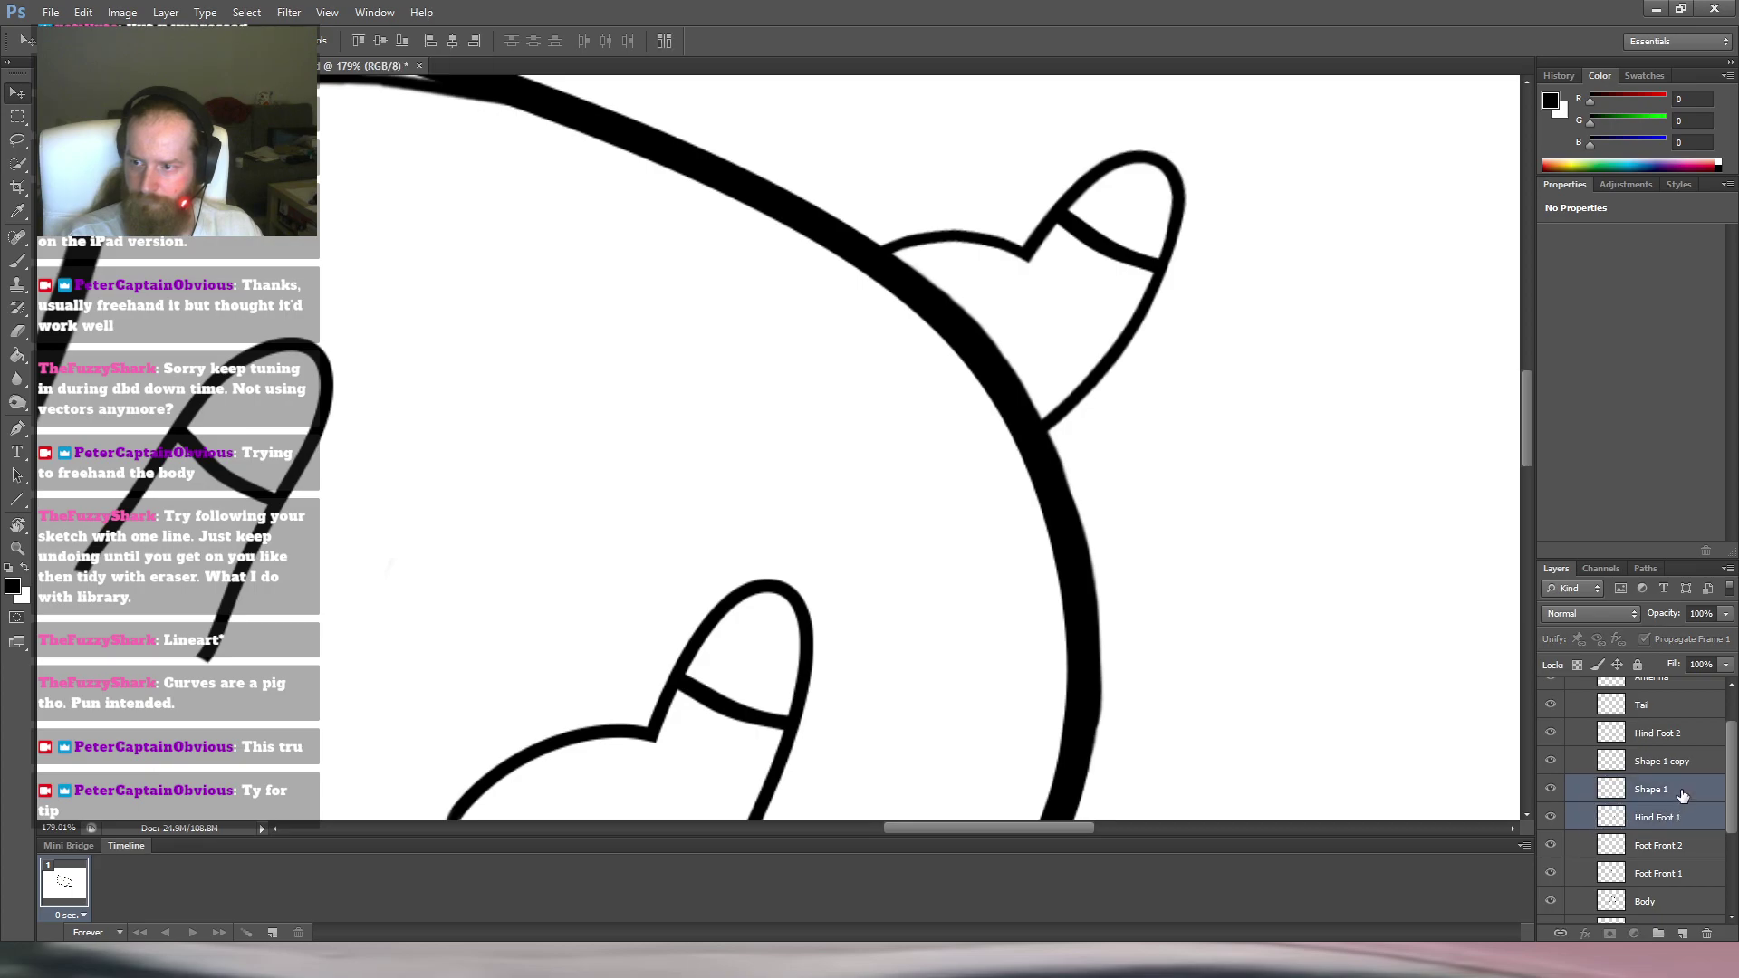
left_click(1683, 795)
key("space")
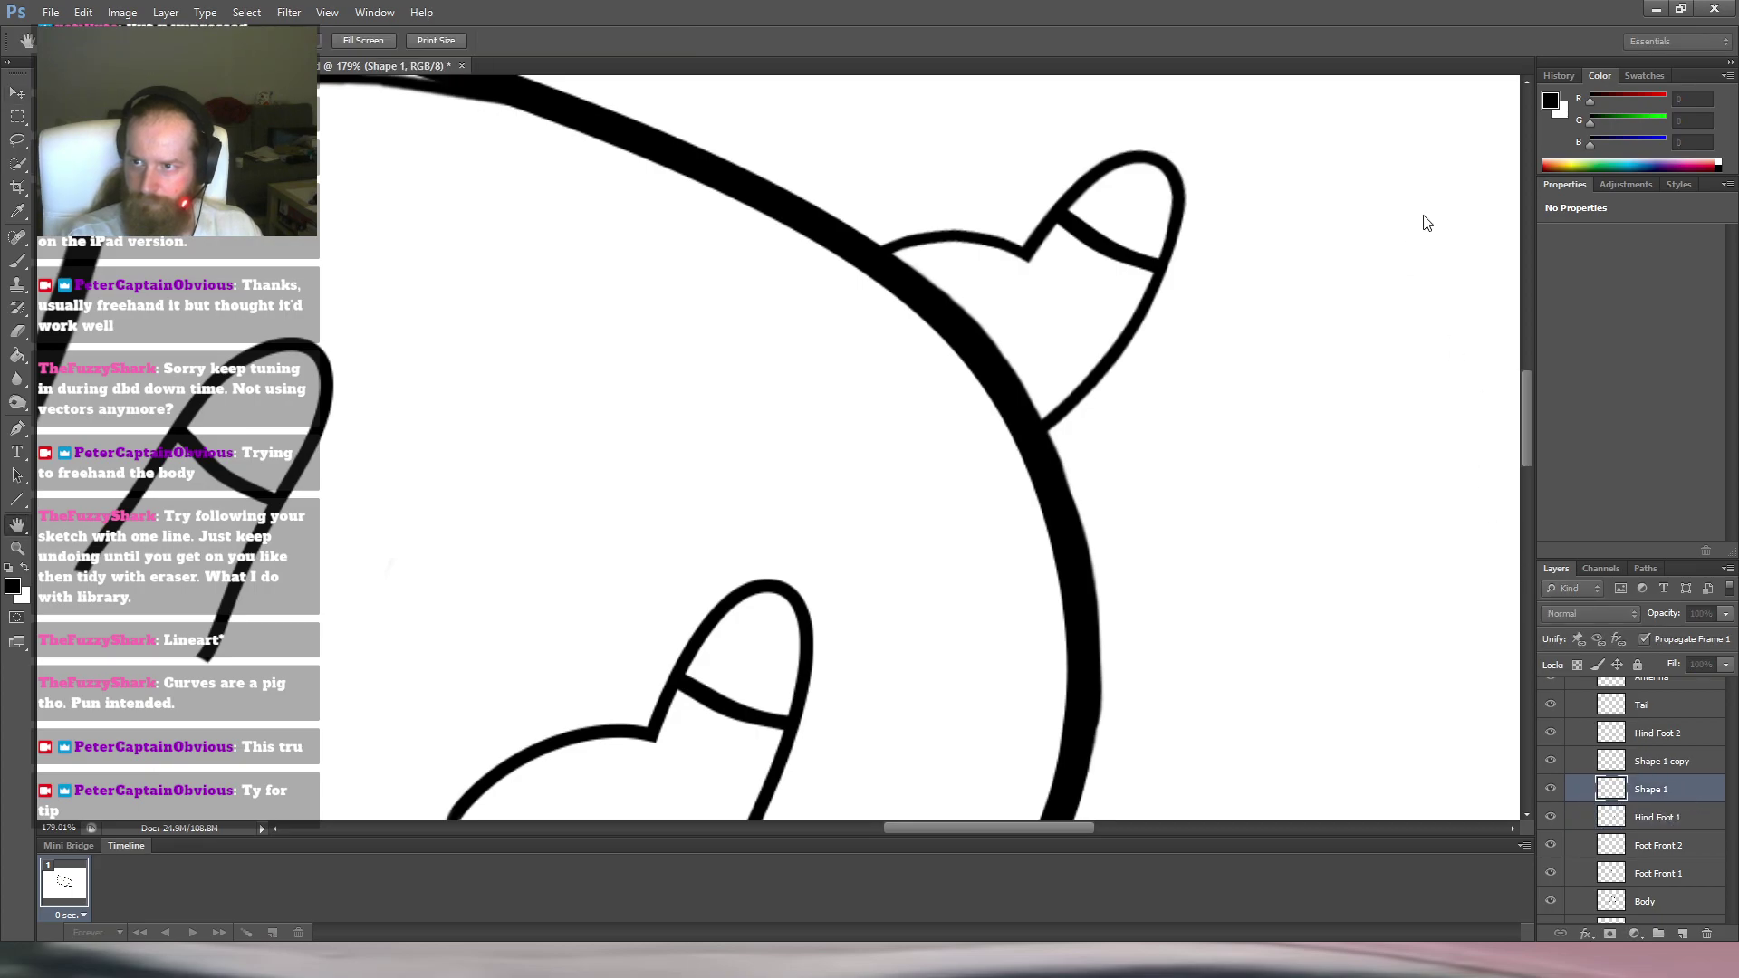
key("v")
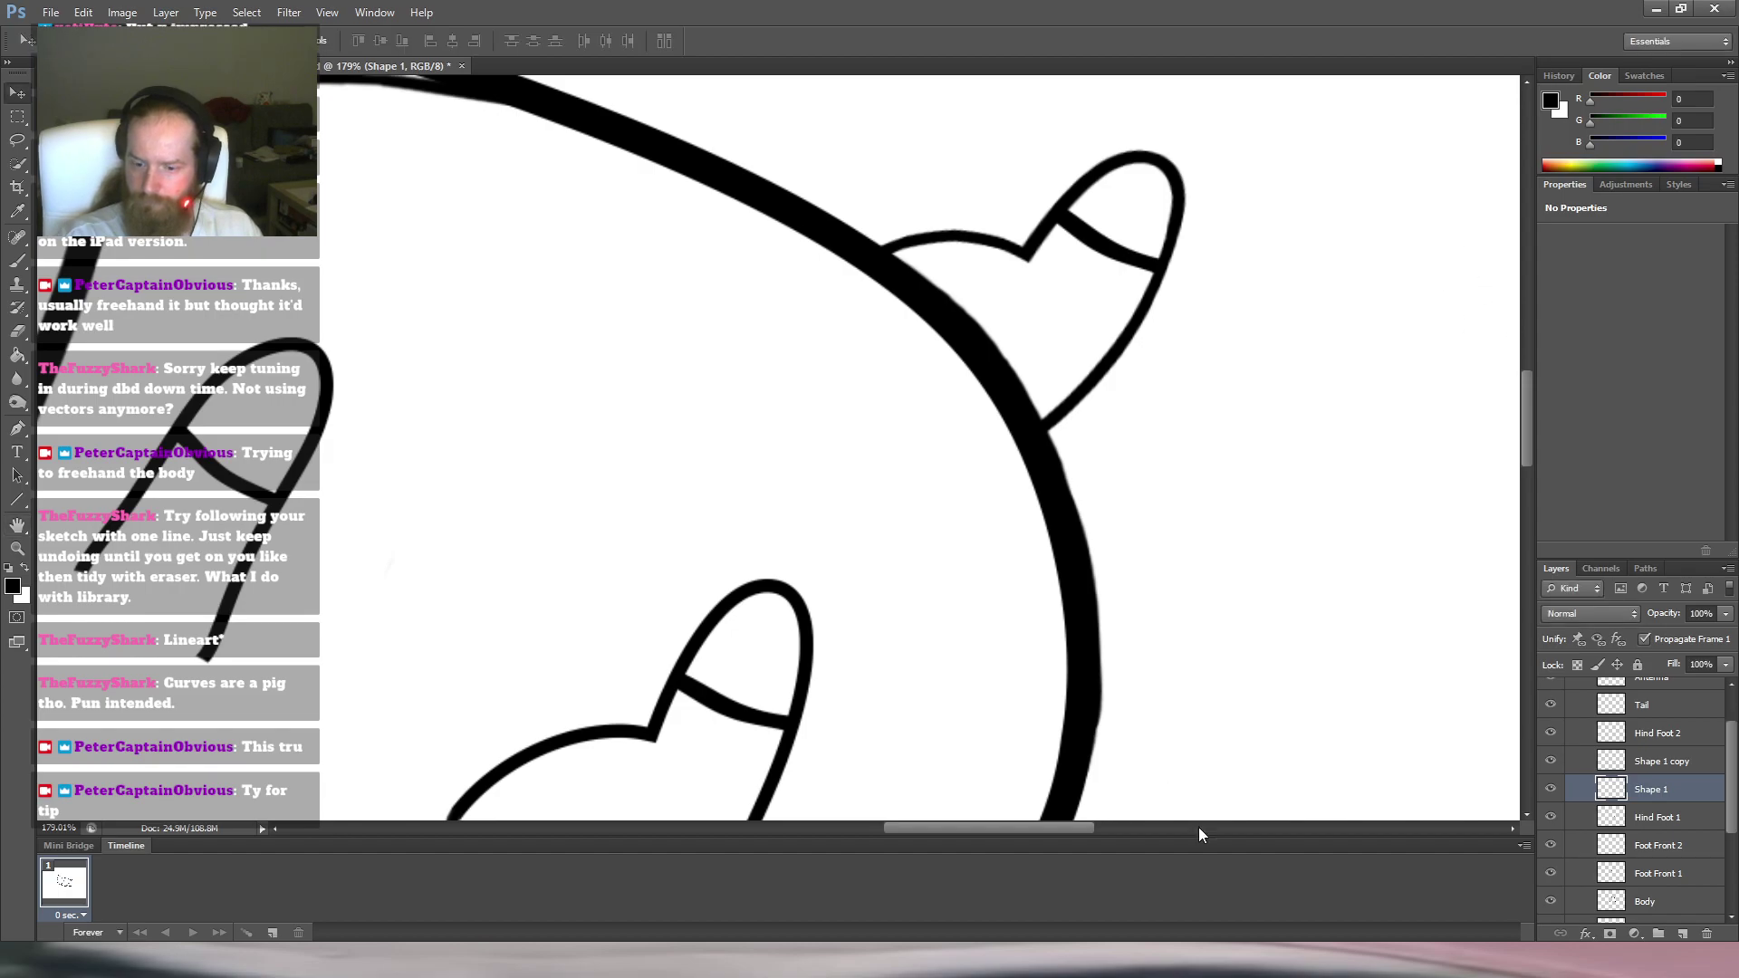
left_click_drag(1658, 797, 1669, 826)
left_click(1682, 797)
left_click(1677, 816, "shift")
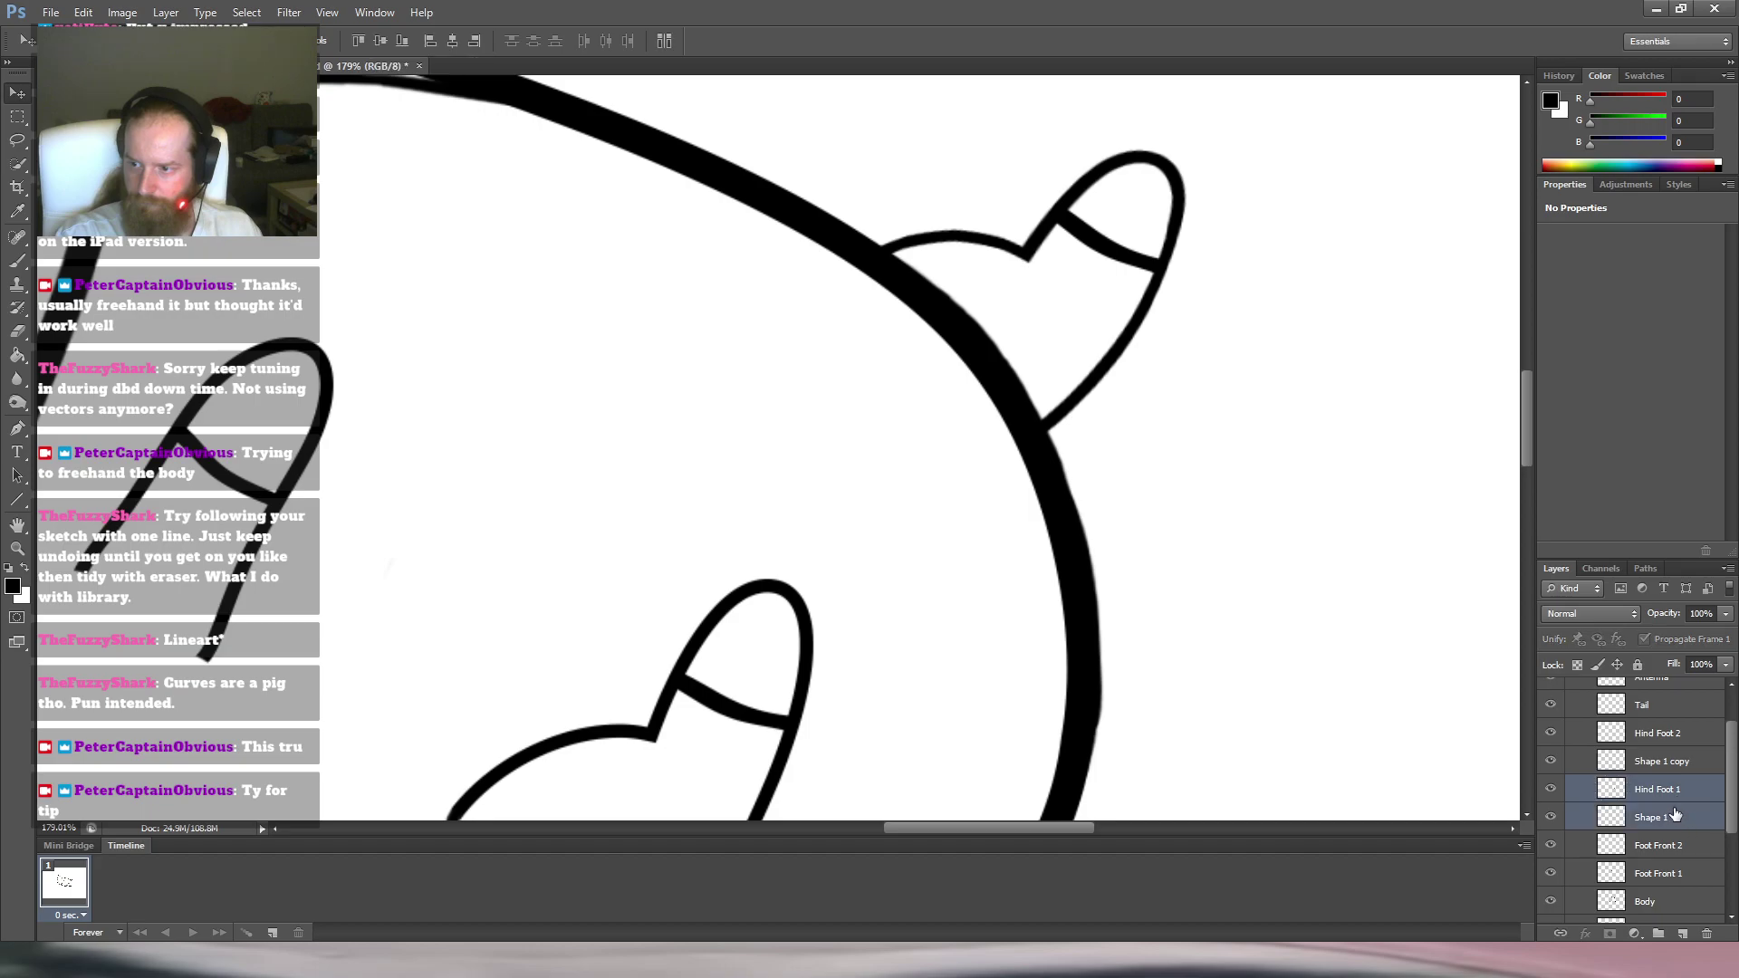
key("ctrl+e")
left_click(1549, 789)
left_click(1549, 789)
Merge the Shape 1 copy hoof line with the Hind Foot 2 layer and check the merged foot.
mouse_move(1671, 732)
left_mouse_down()
mouse_move(1696, 773)
mouse_move(1685, 743)
left_mouse_up()
left_click(1680, 764, "ctrl")
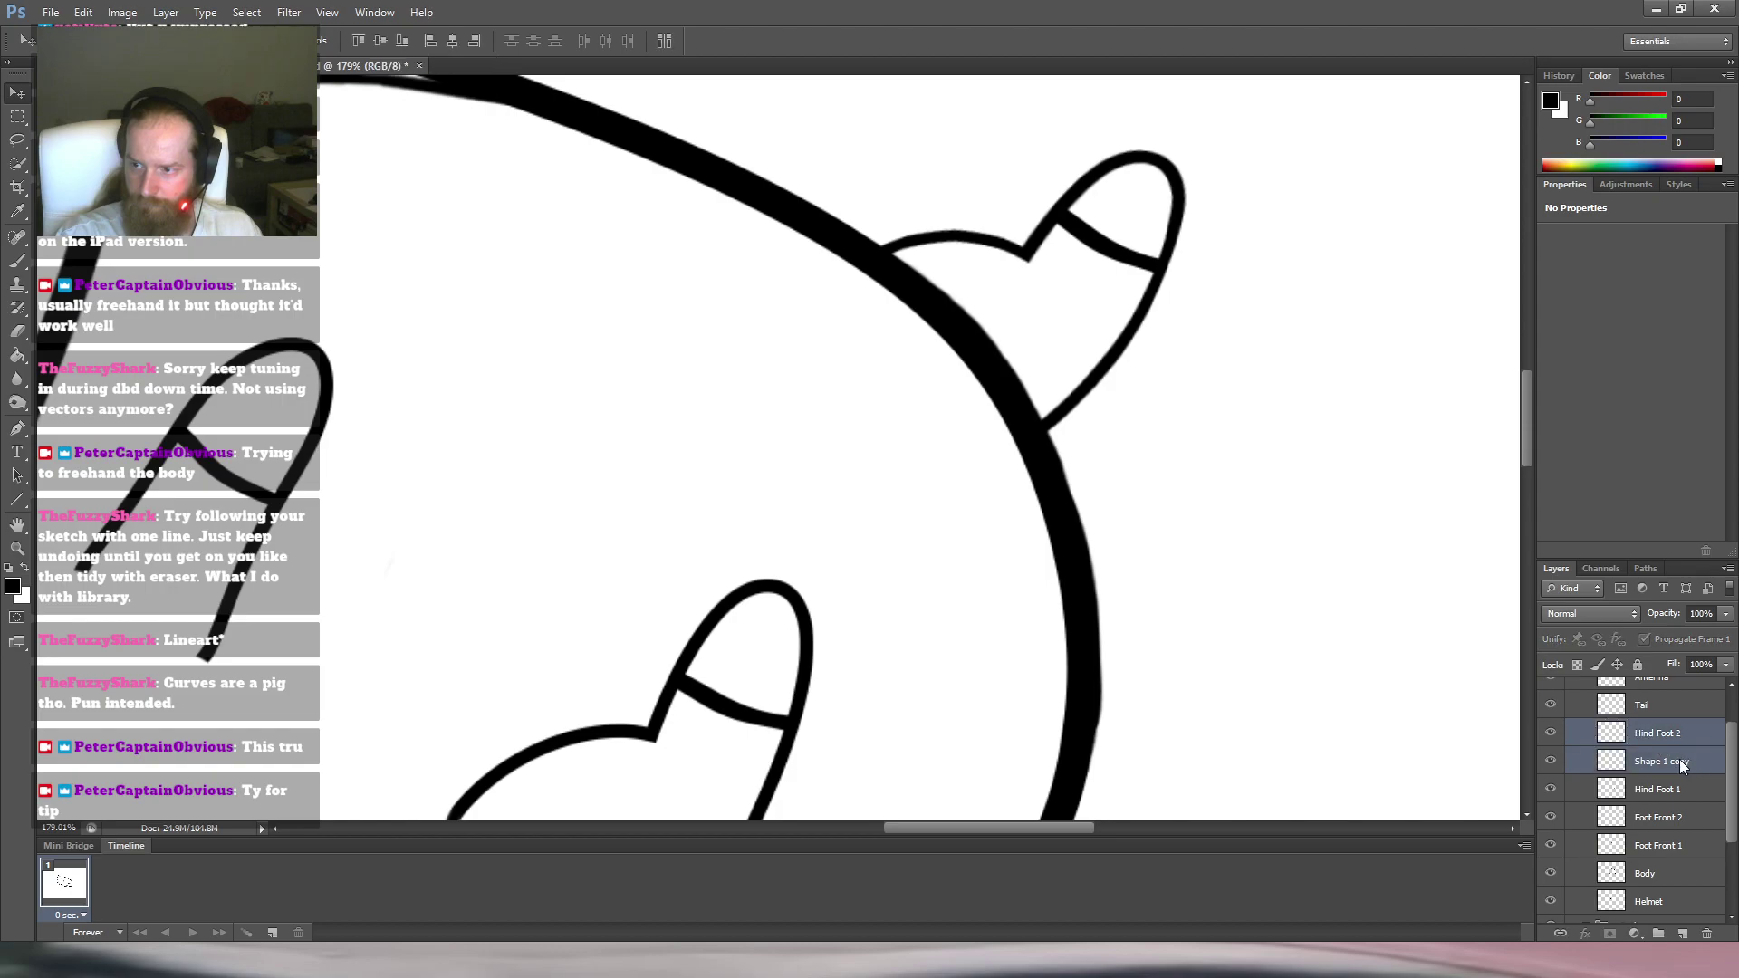
key("ctrl+e")
left_click(1550, 734)
left_click(1550, 734)
scroll(982, 540, "down", 6)
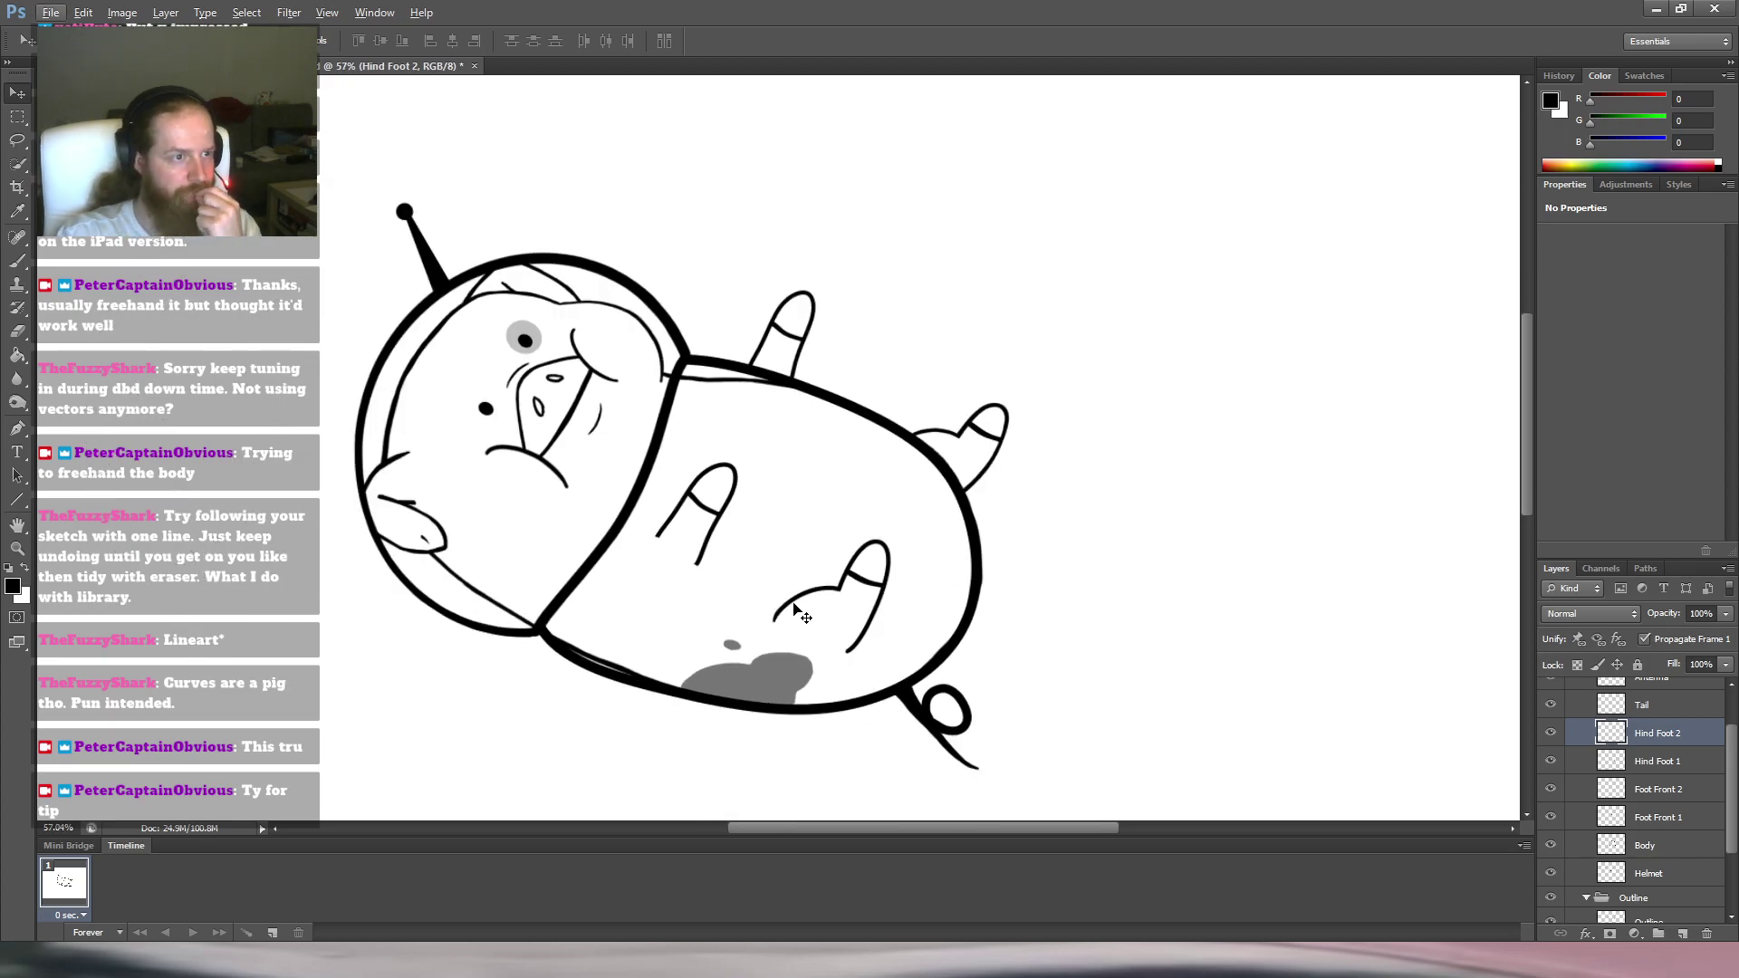
Collapse the Suit and Outline layer groups and check what each one contains on the canvas.
key("alt+Tab")
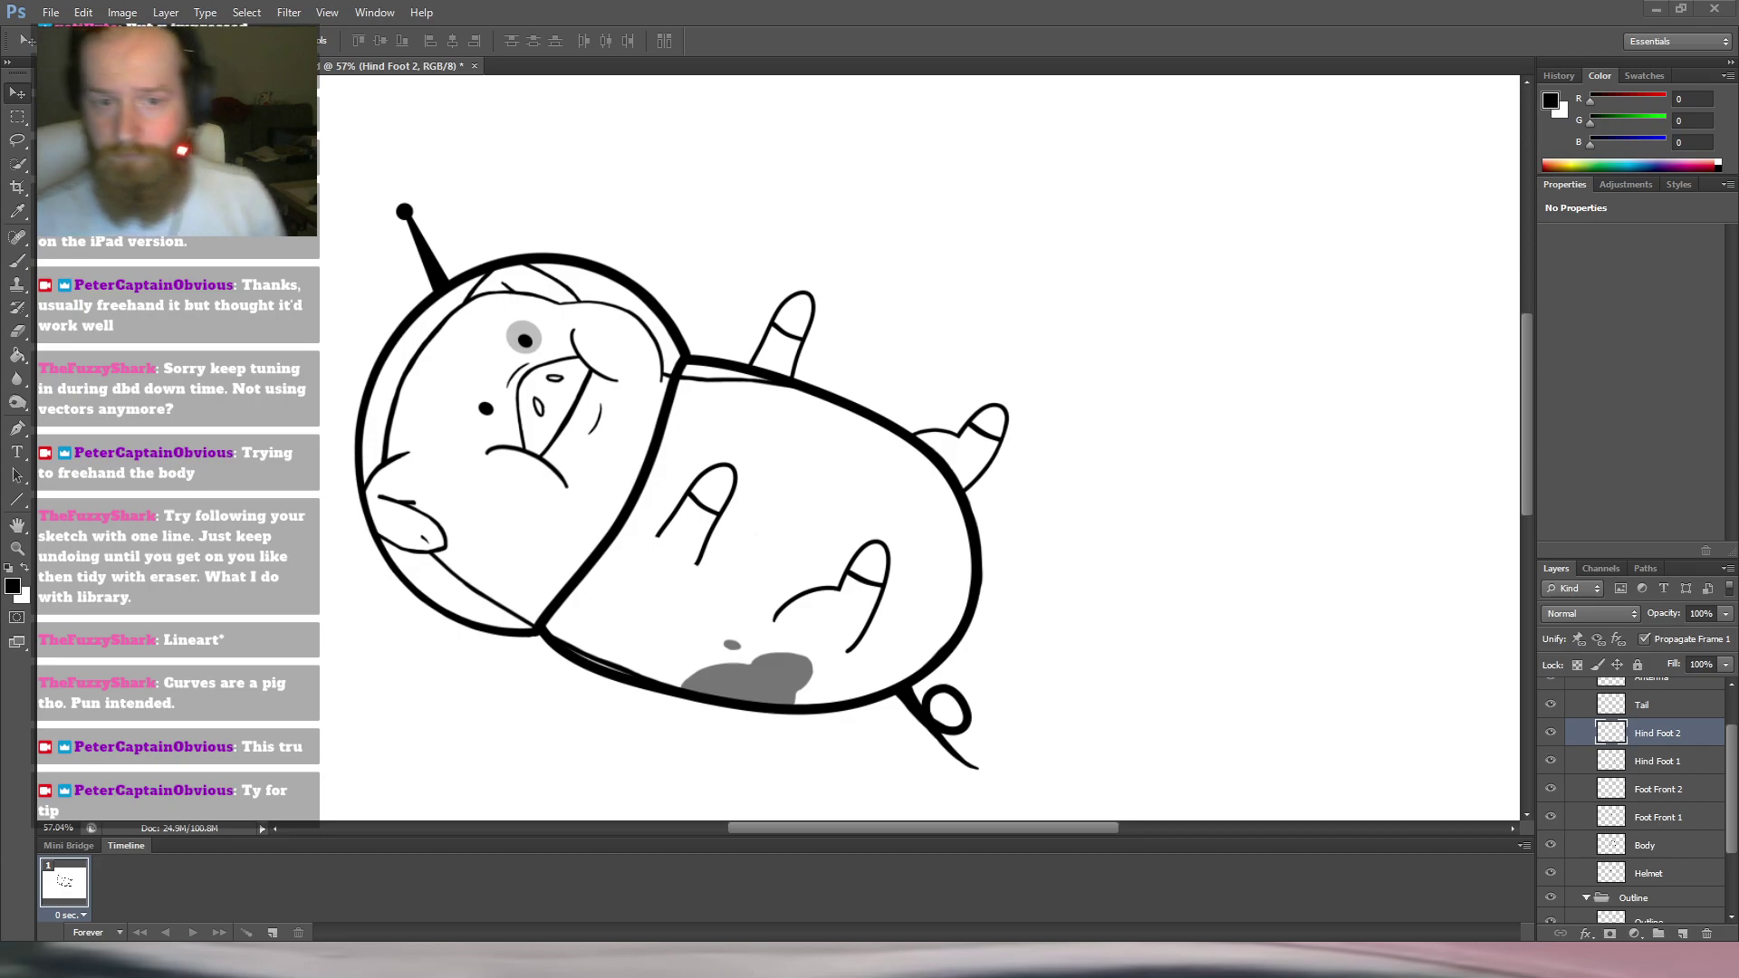
left_click_drag(1734, 770, 1736, 740)
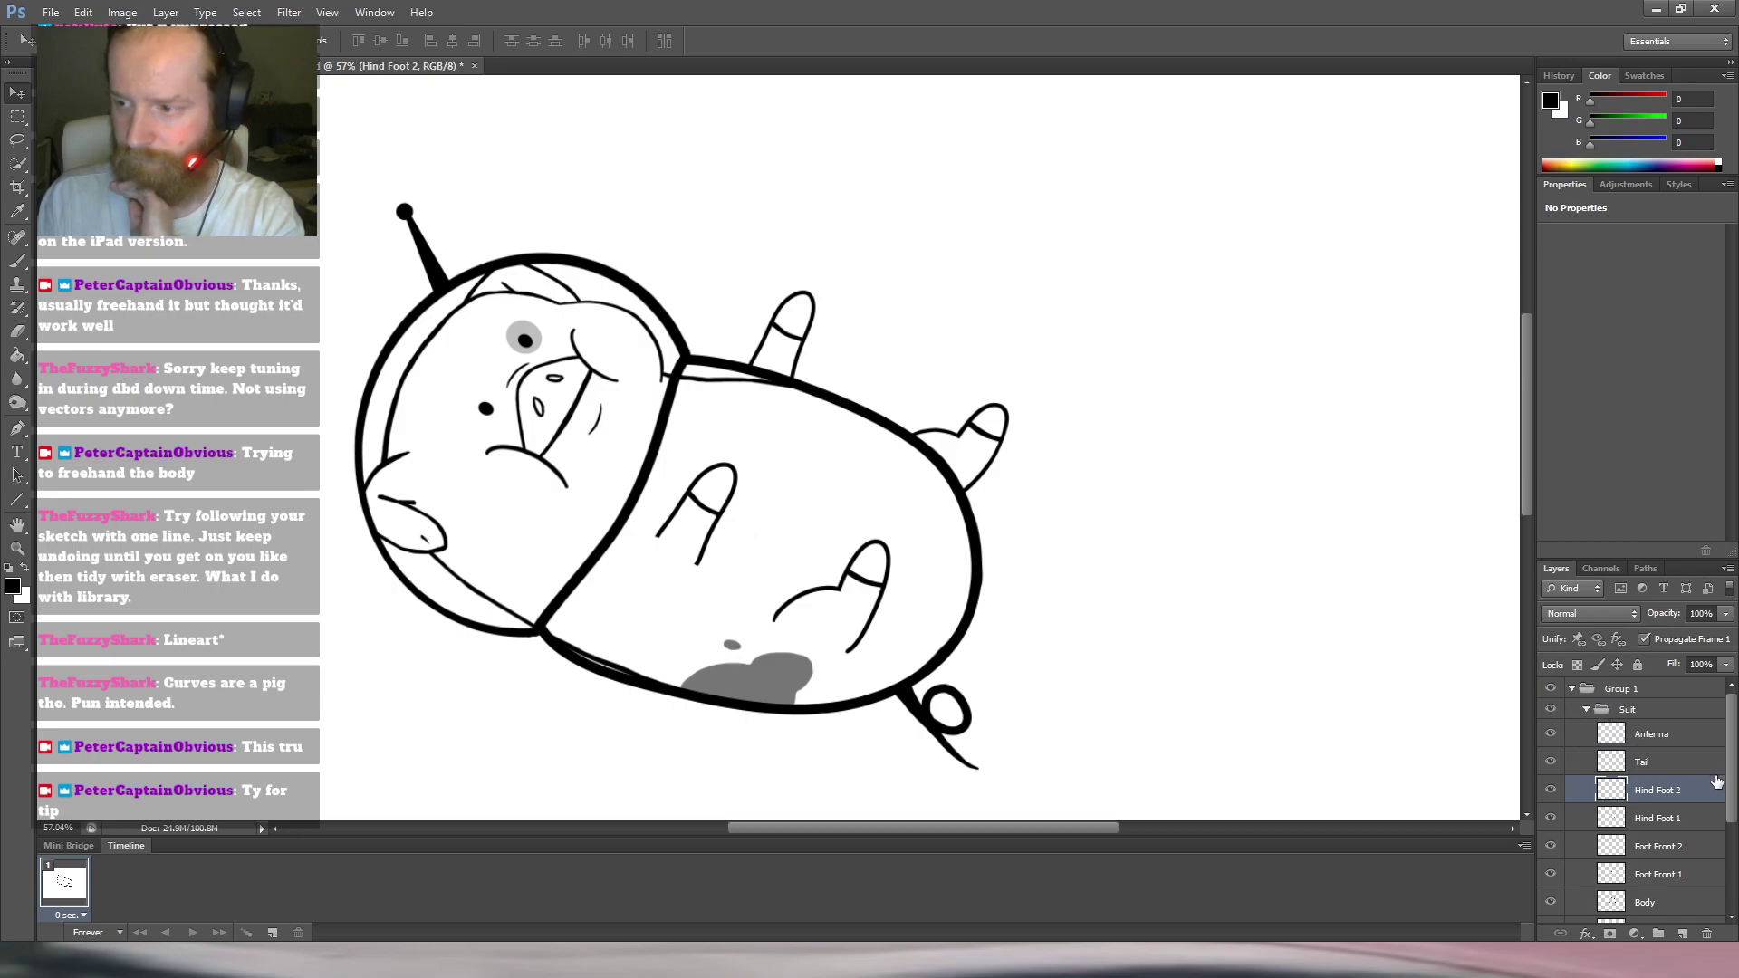
left_click_drag(1733, 800, 1734, 819)
scroll(1682, 732, "up", 3)
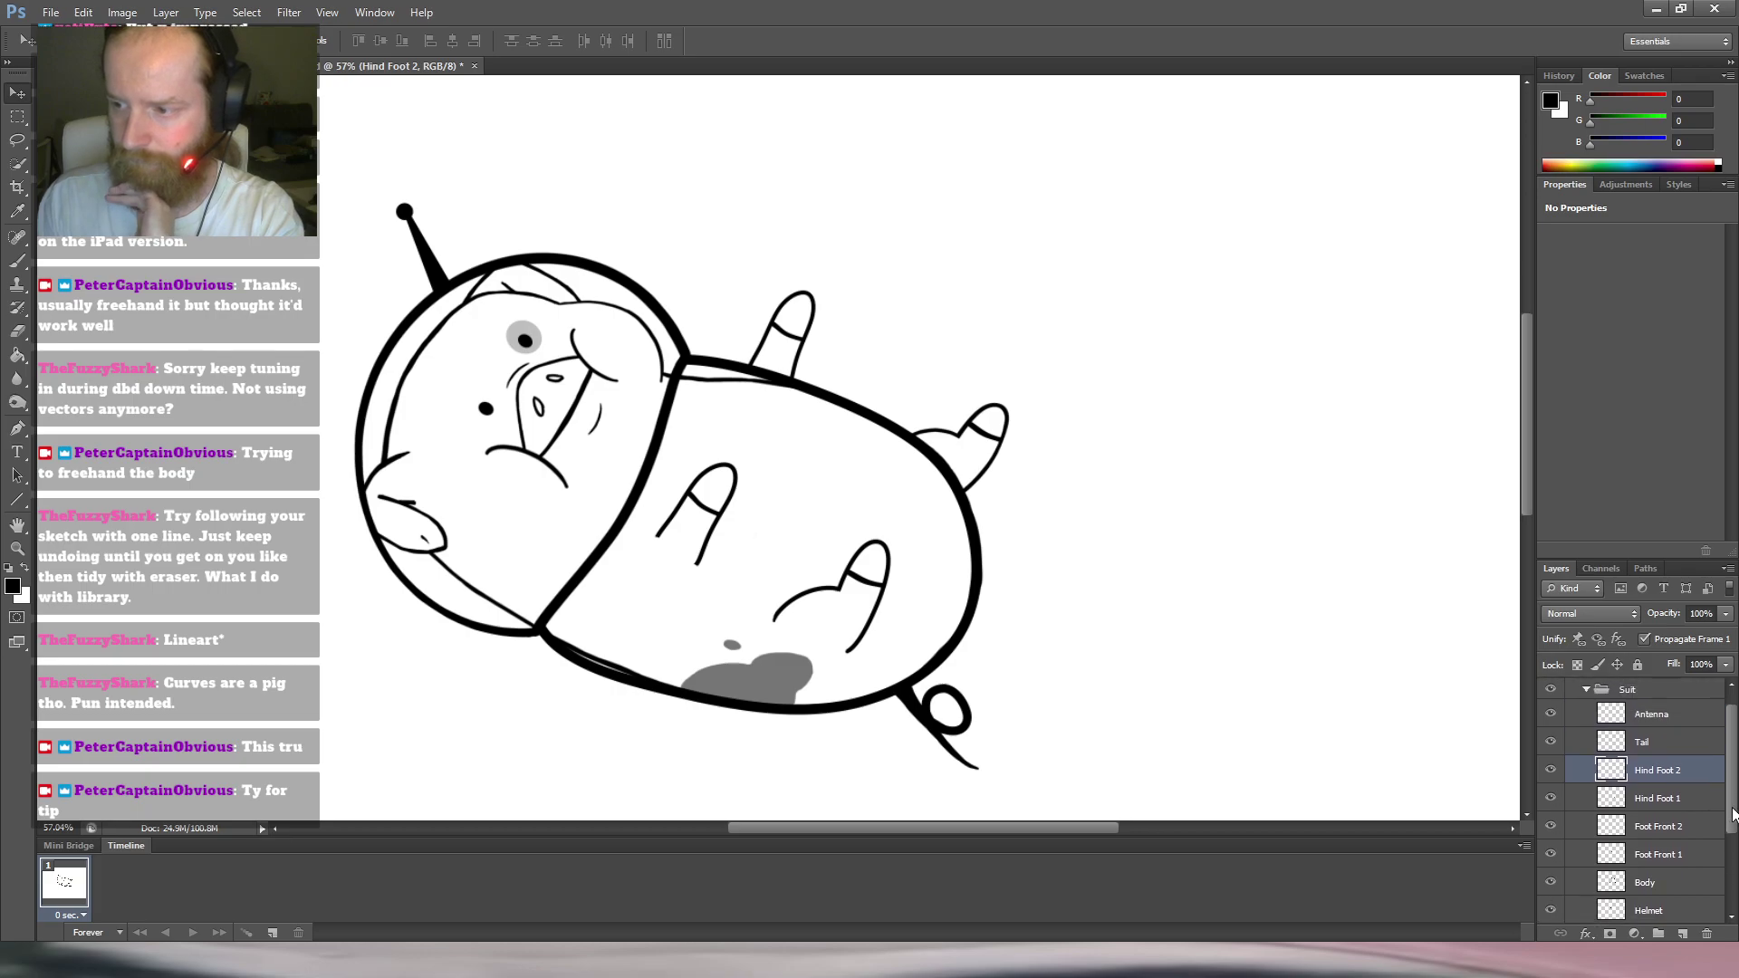
left_click(1587, 692)
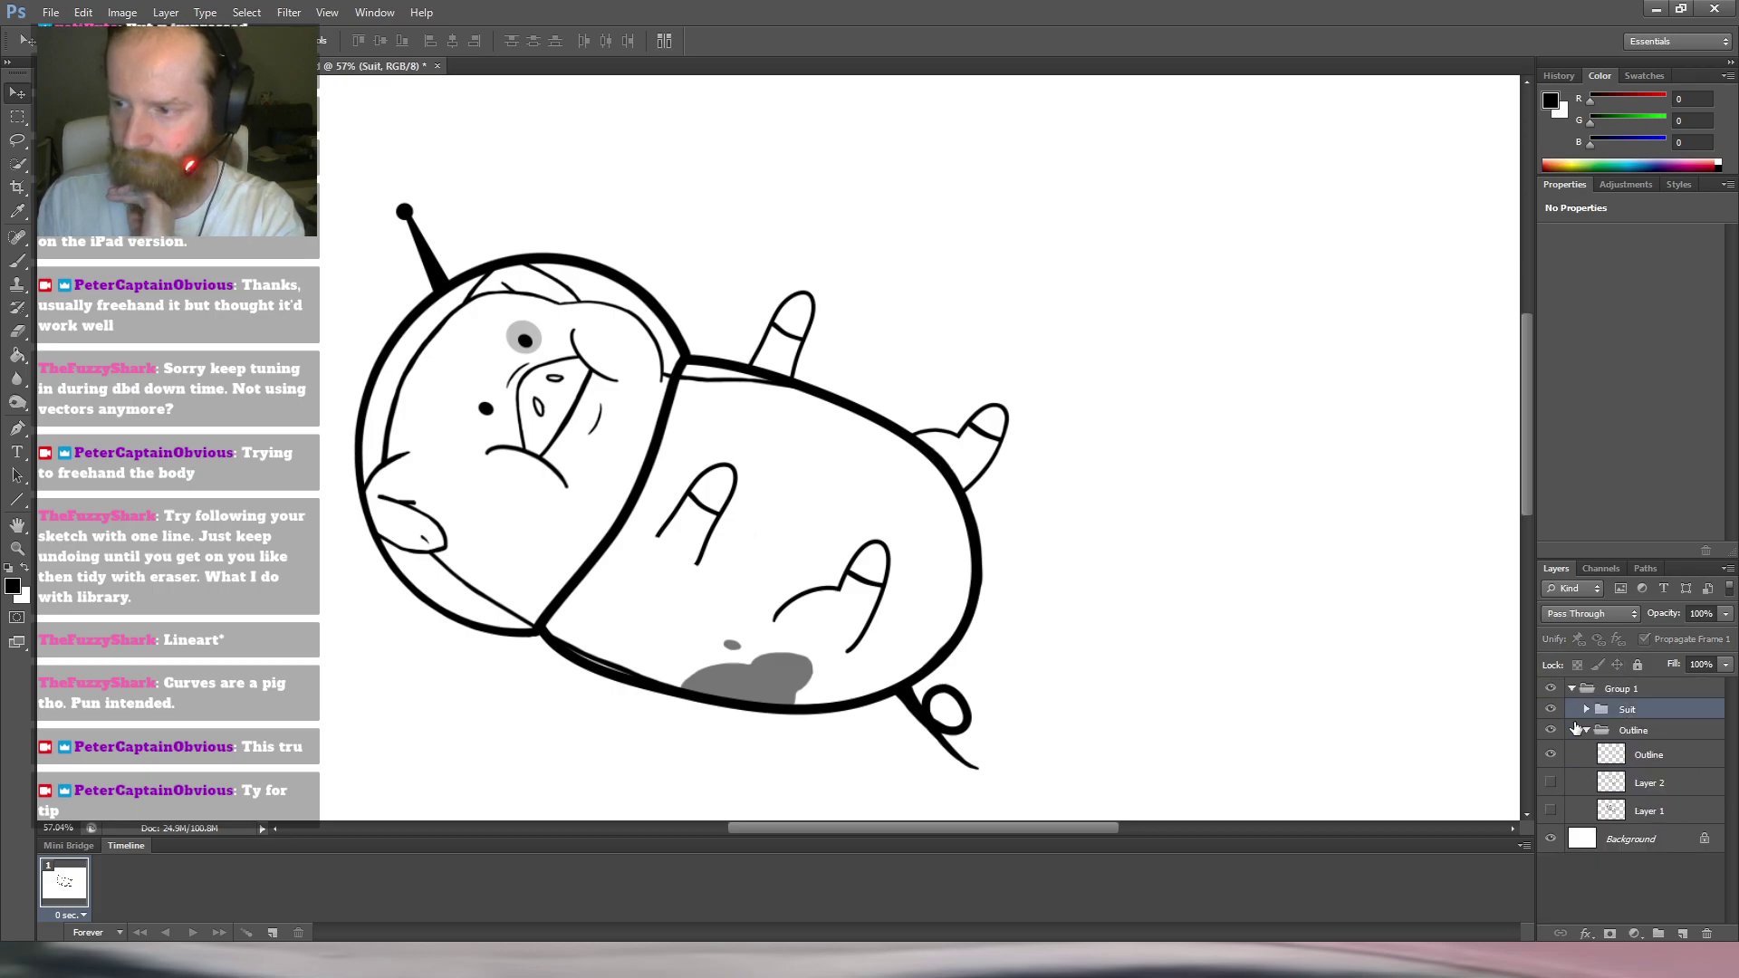
left_click(1585, 730)
left_click(1551, 730)
left_click(1551, 730)
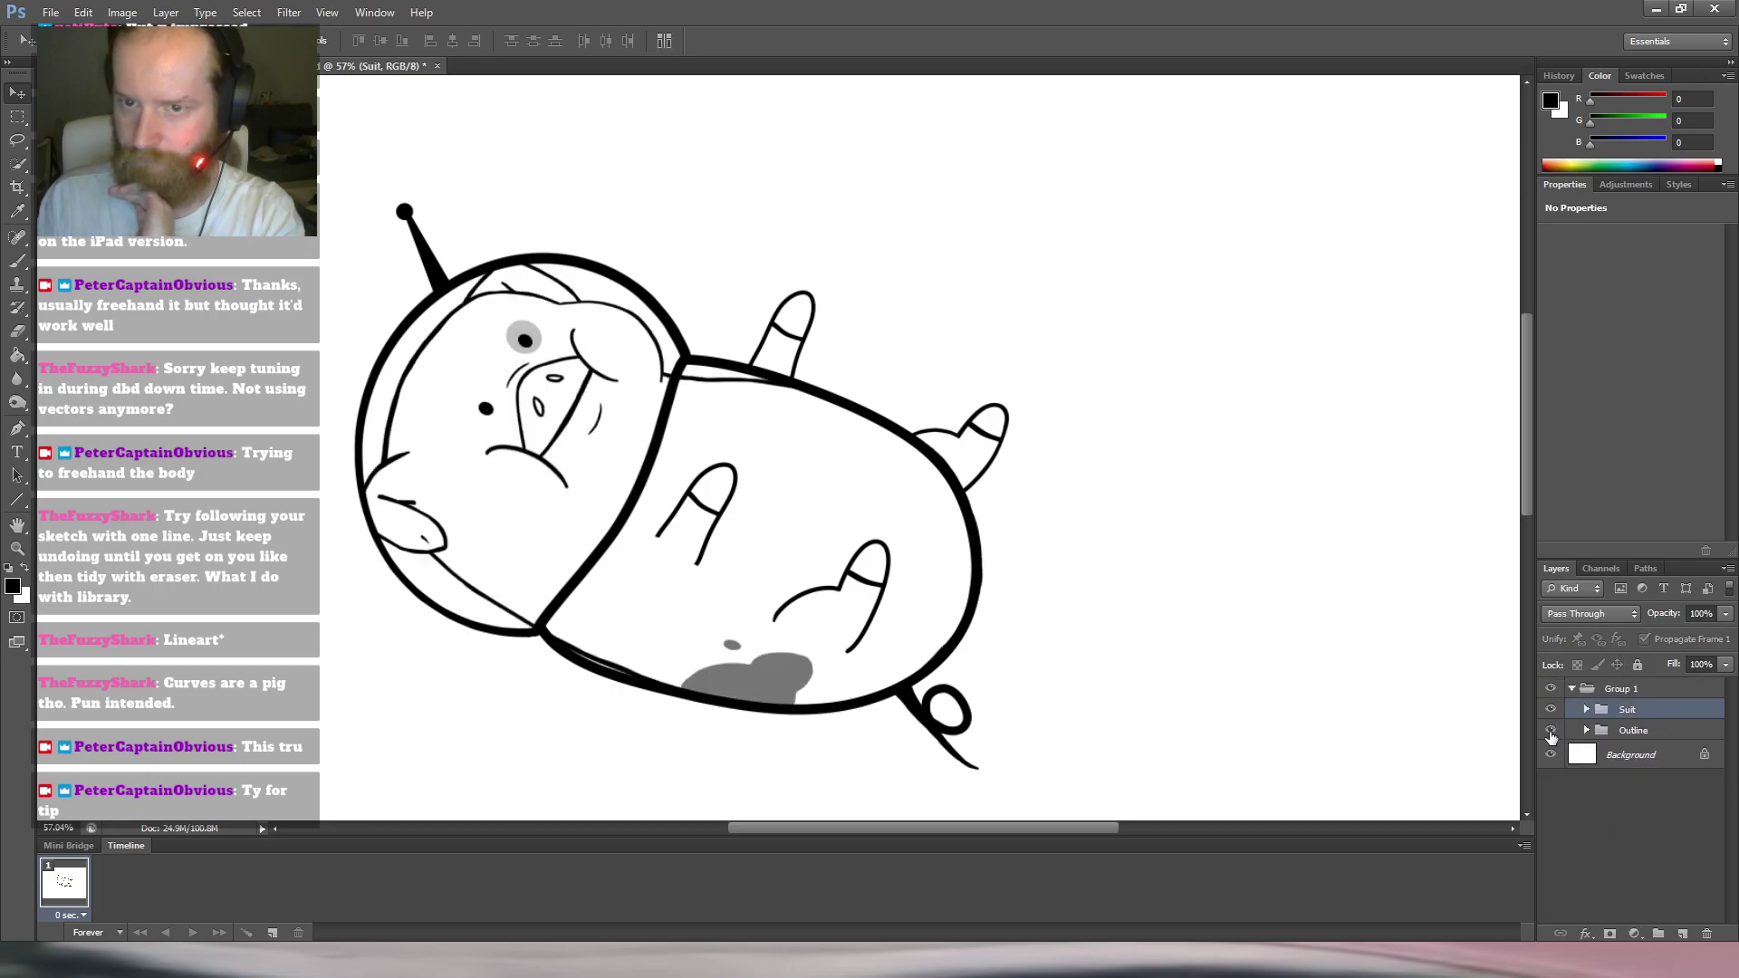
left_click(1551, 711)
left_click(1551, 711)
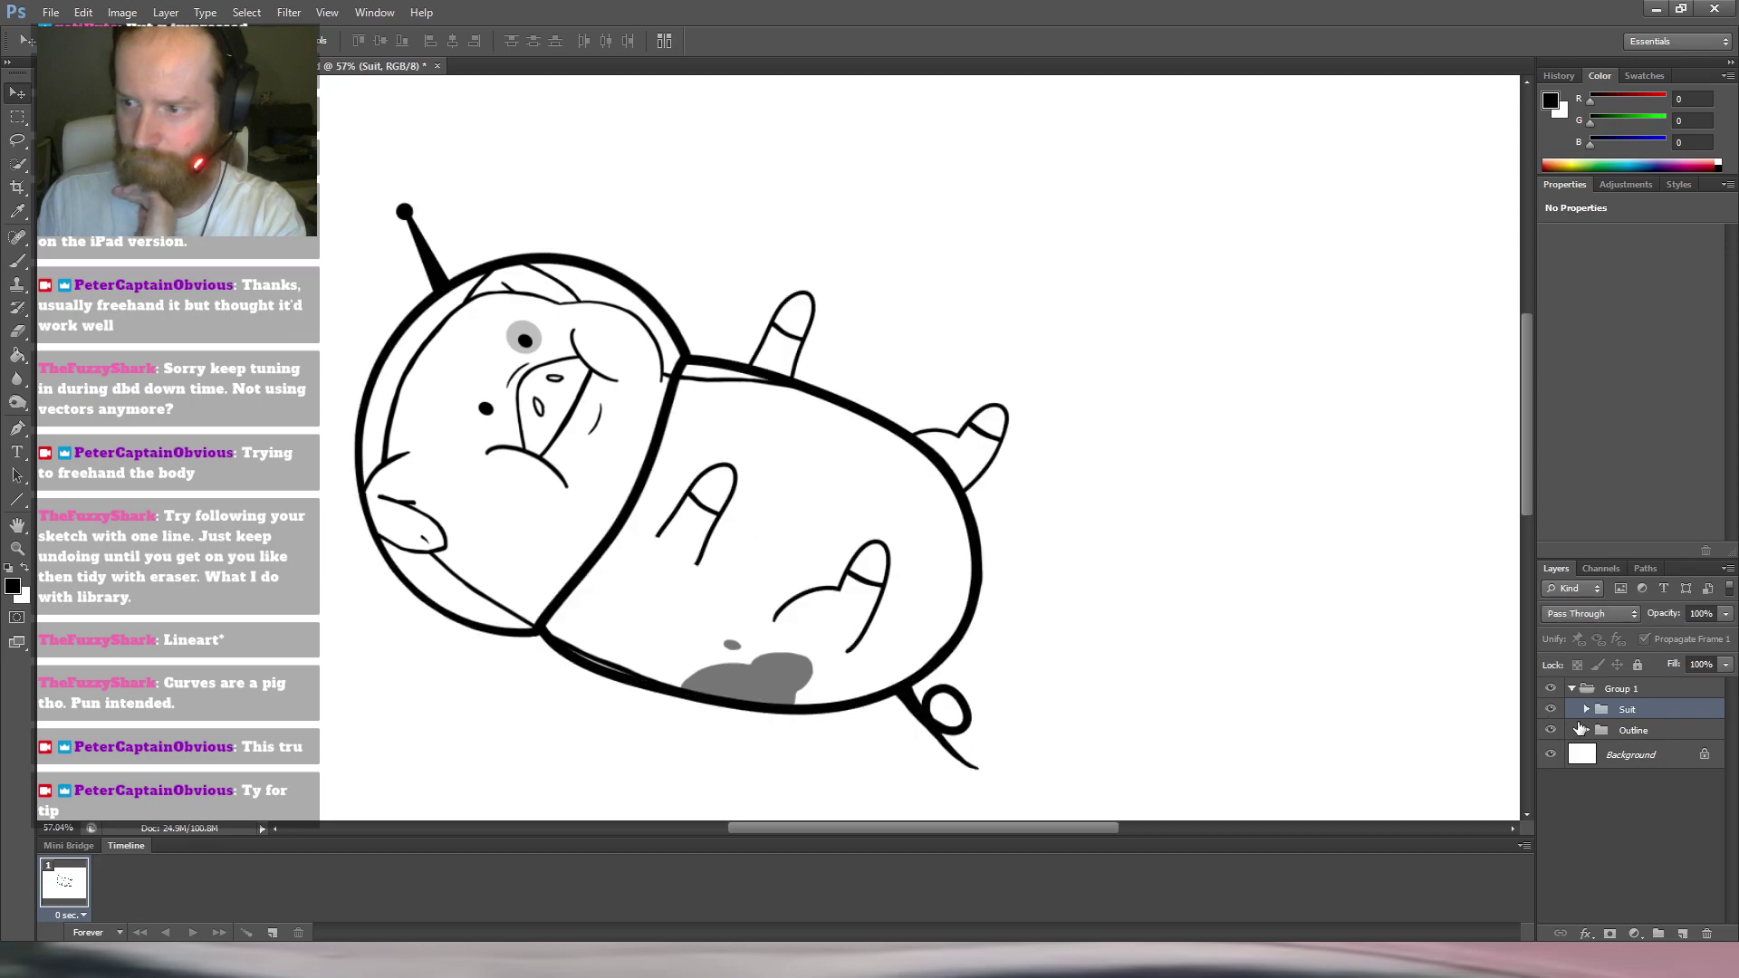
Create a new layer group between Suit and Outline and name it Colour.
left_click(1659, 933)
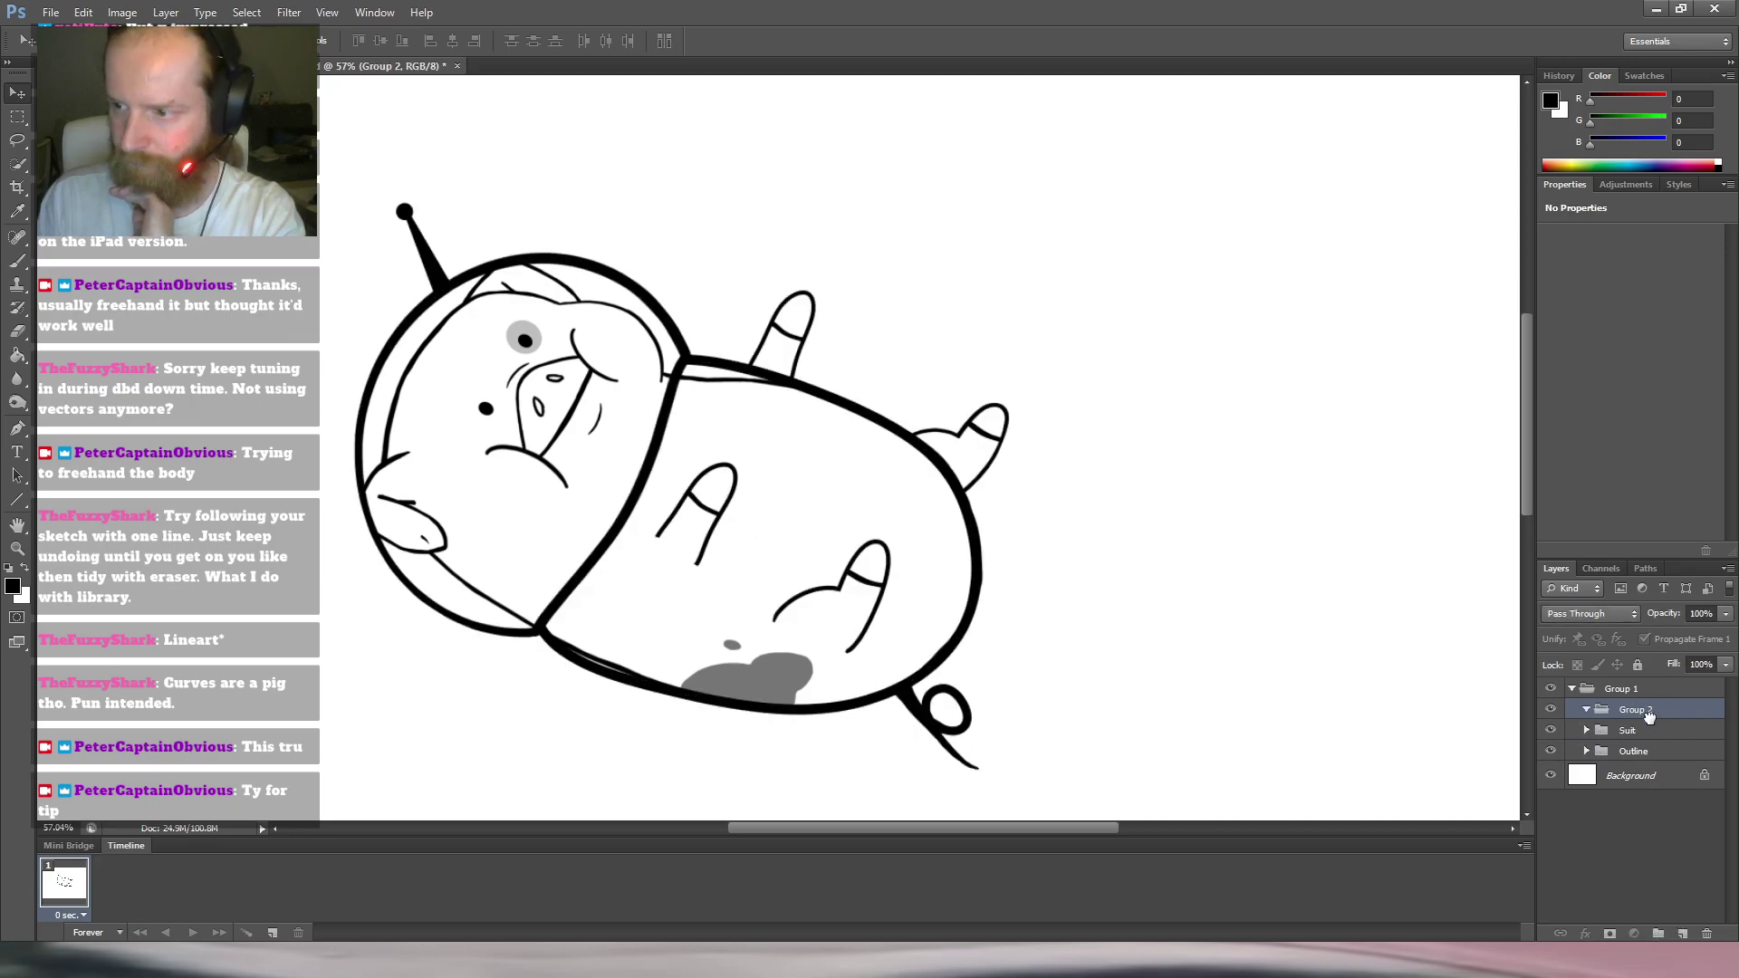
left_click_drag(1650, 735, 1657, 742)
double_click(1639, 732)
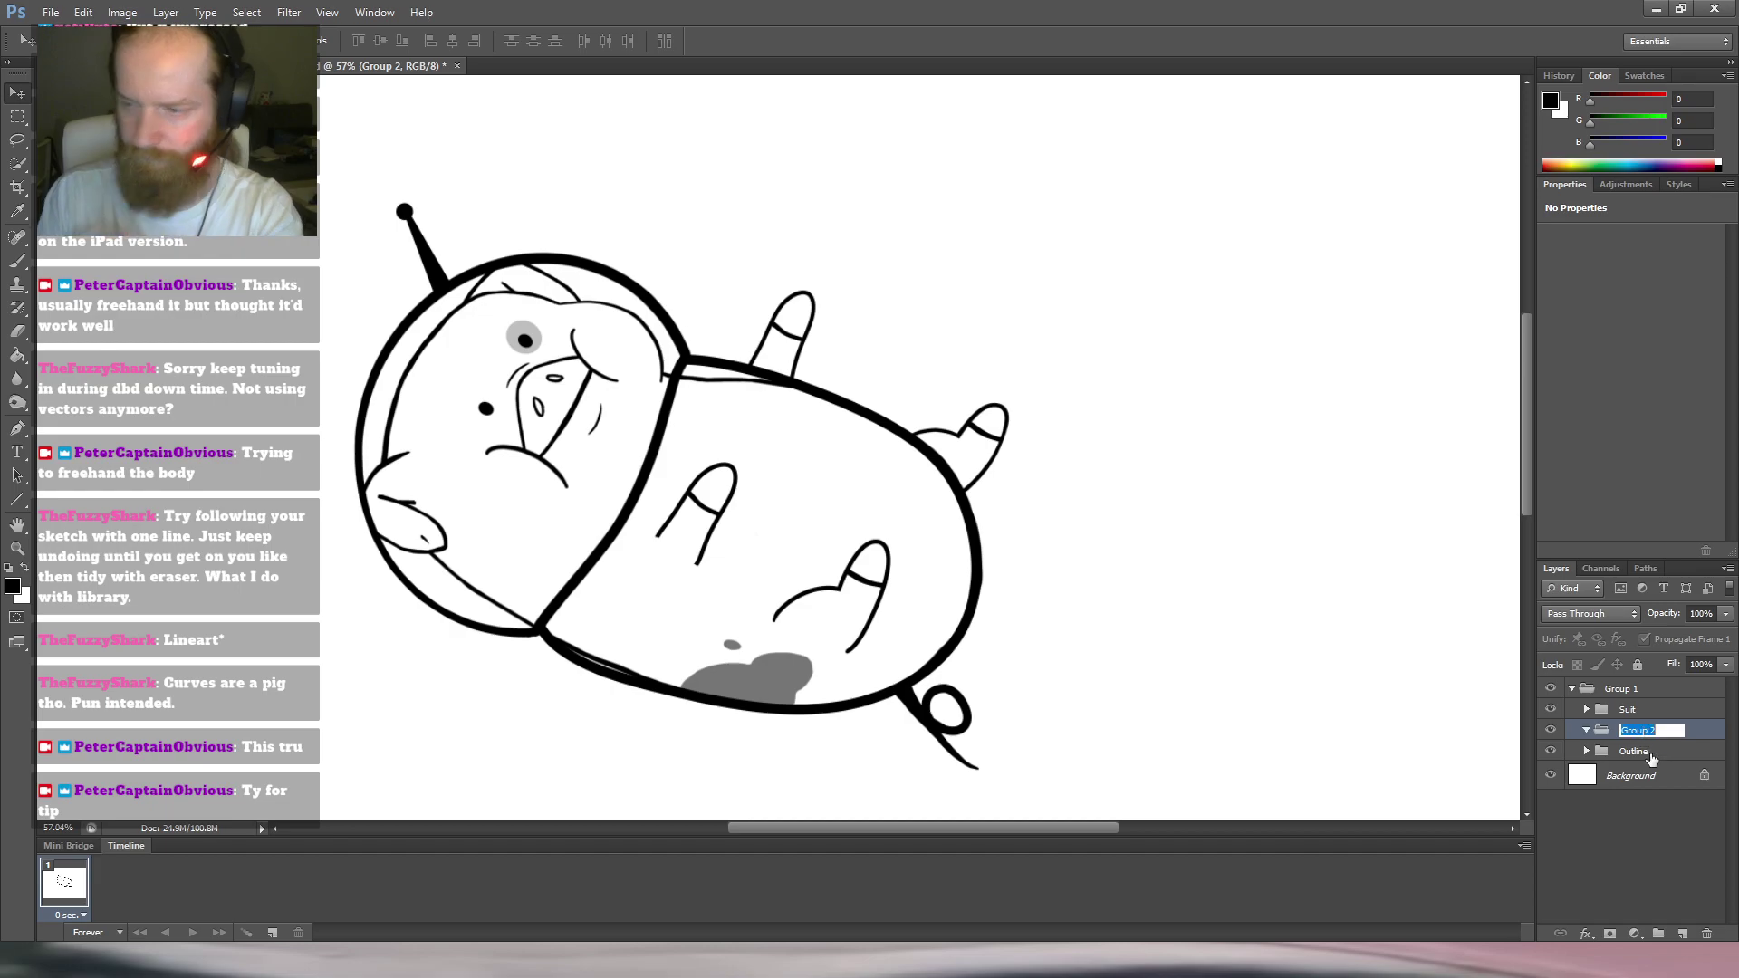
type("COlour")
key("Return")
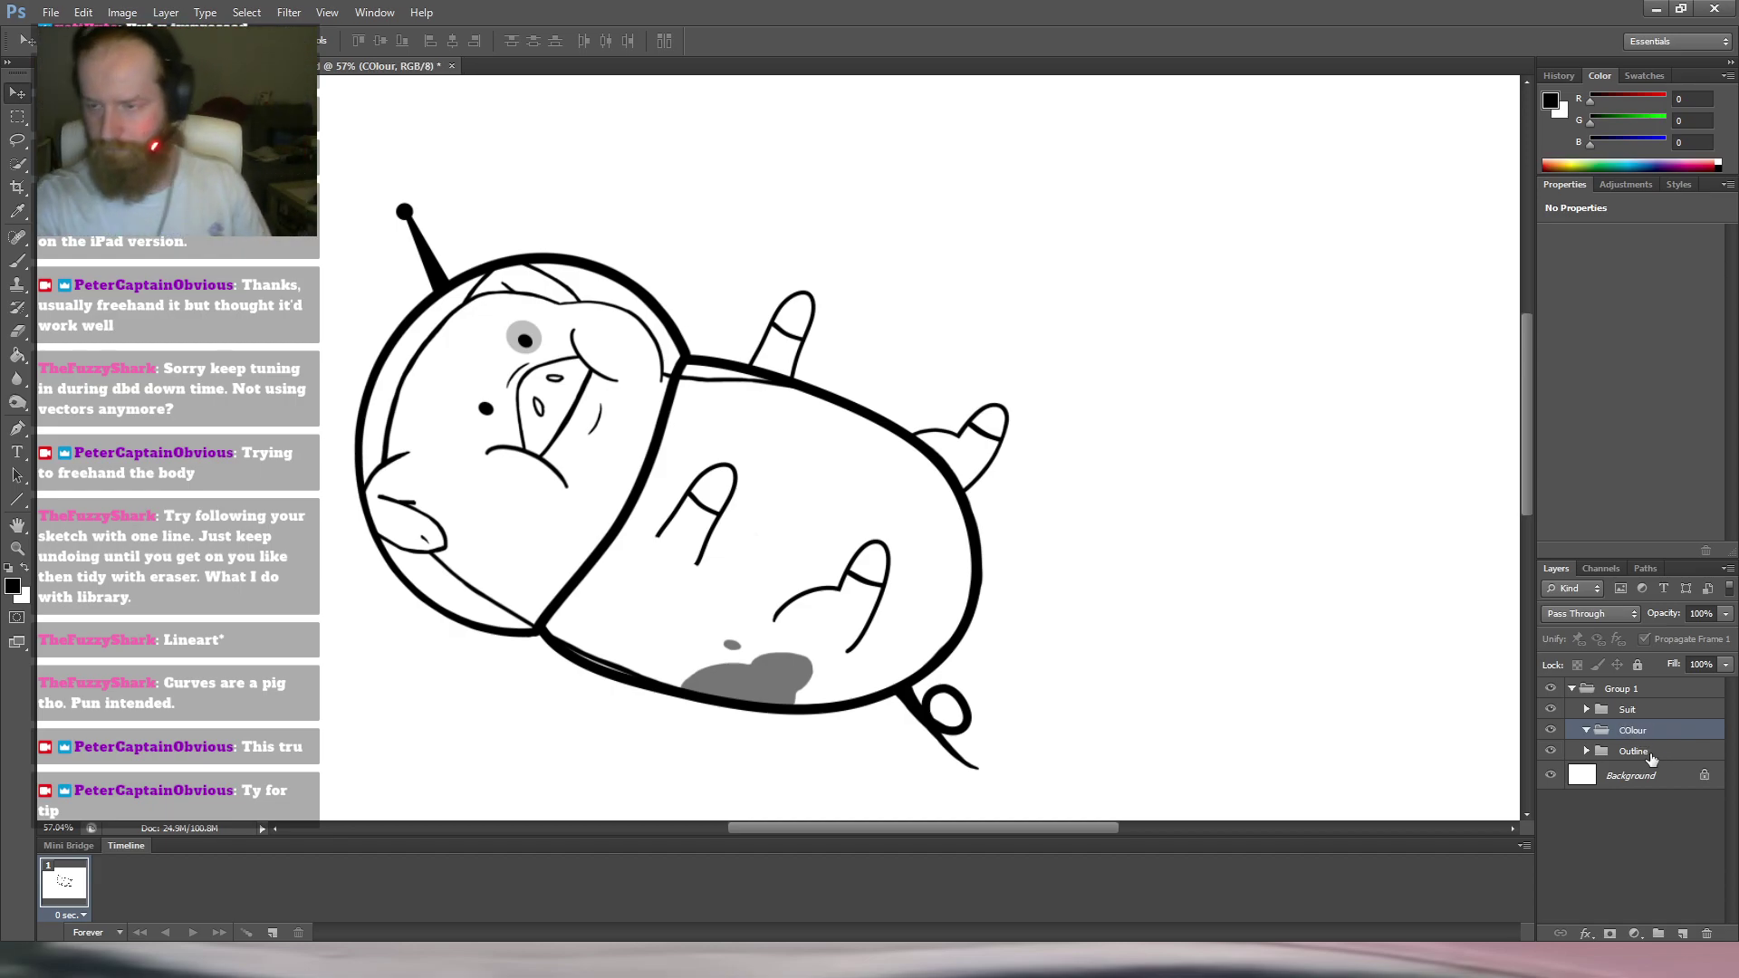
double_click(1645, 732)
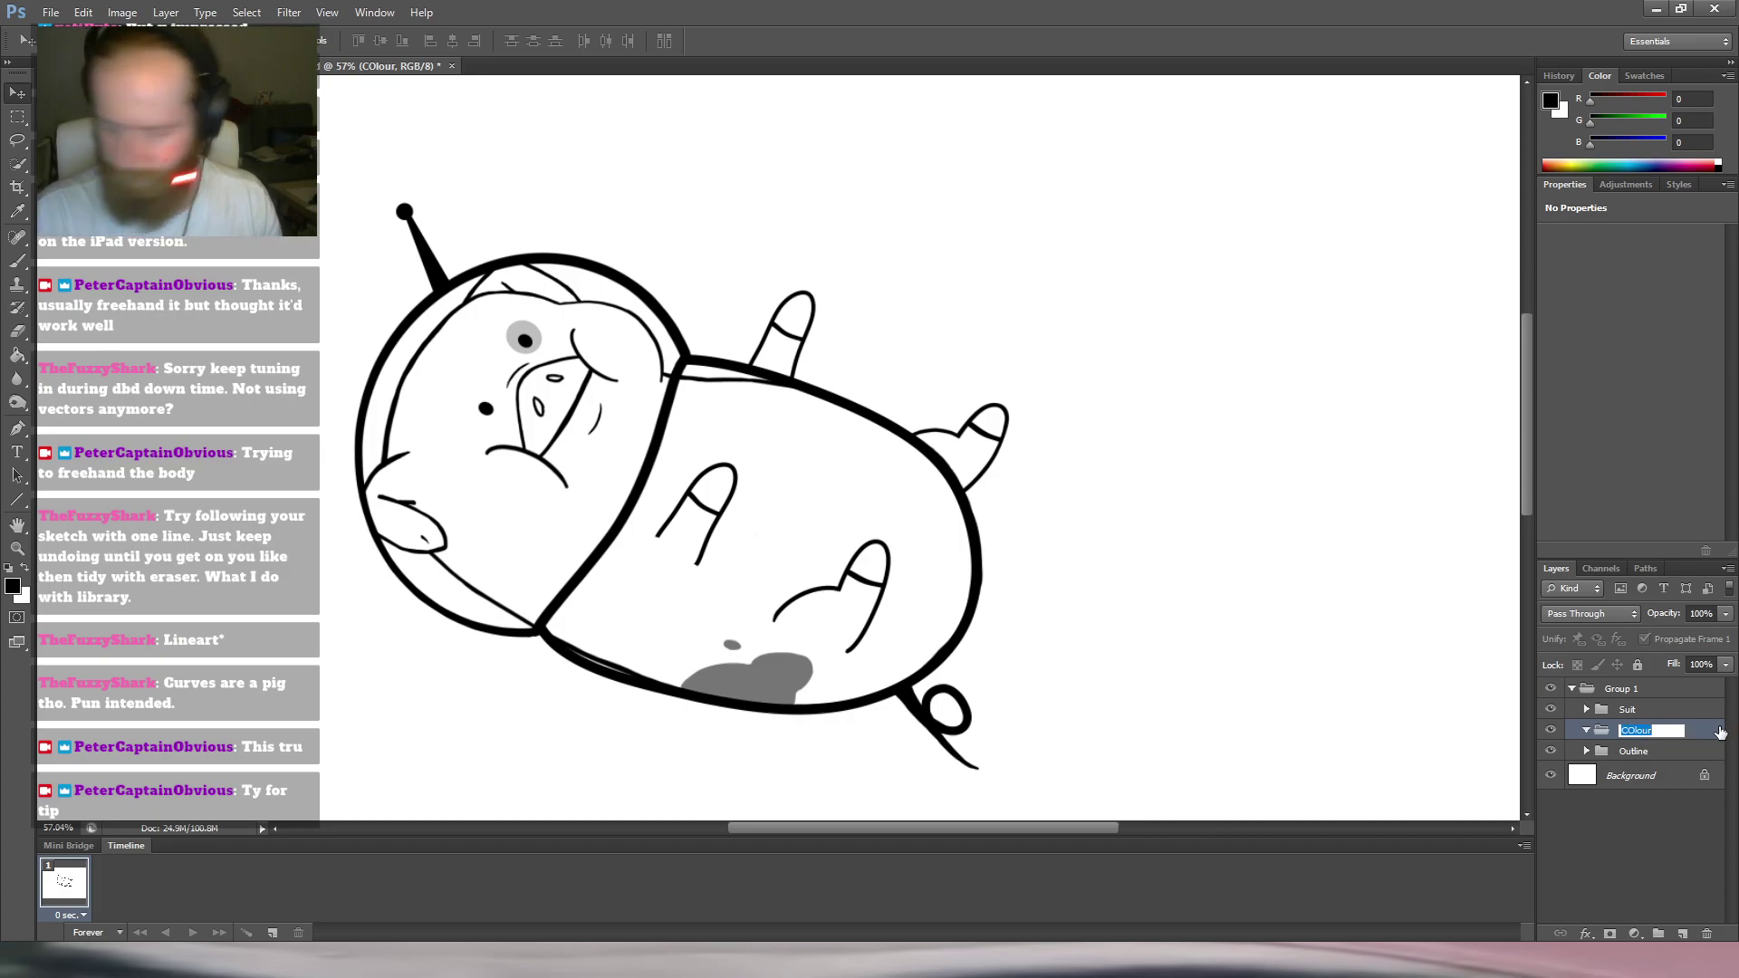
type("C")
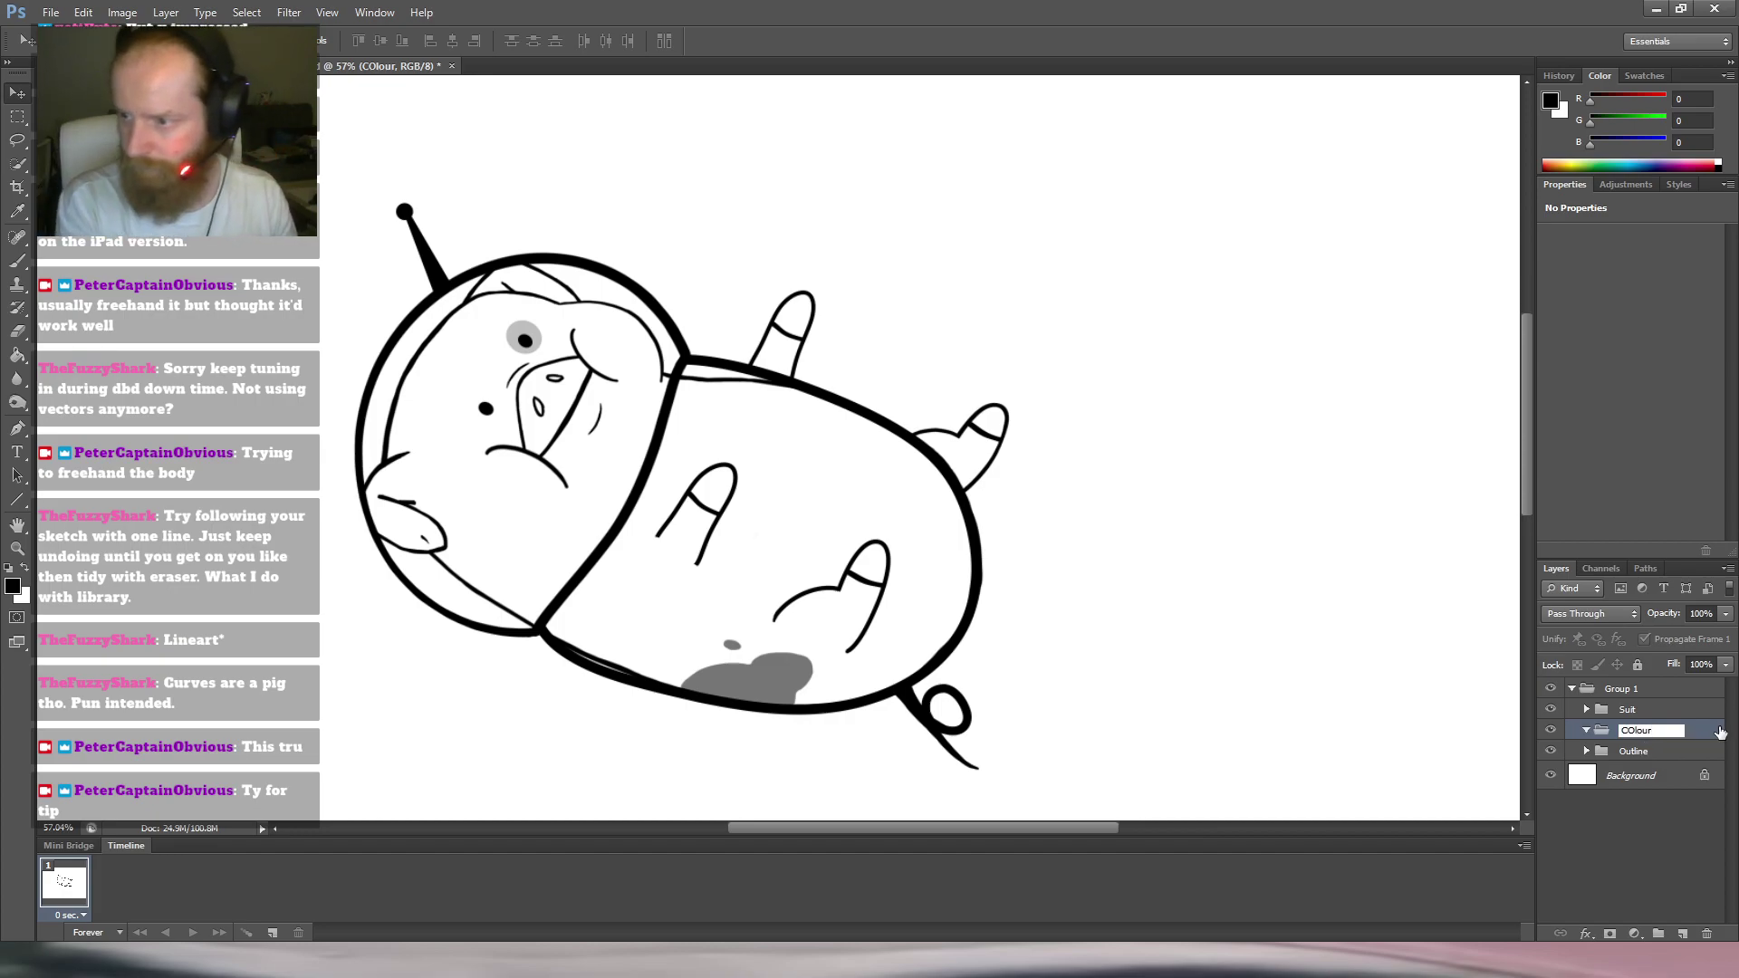
type("olour")
key("Return")
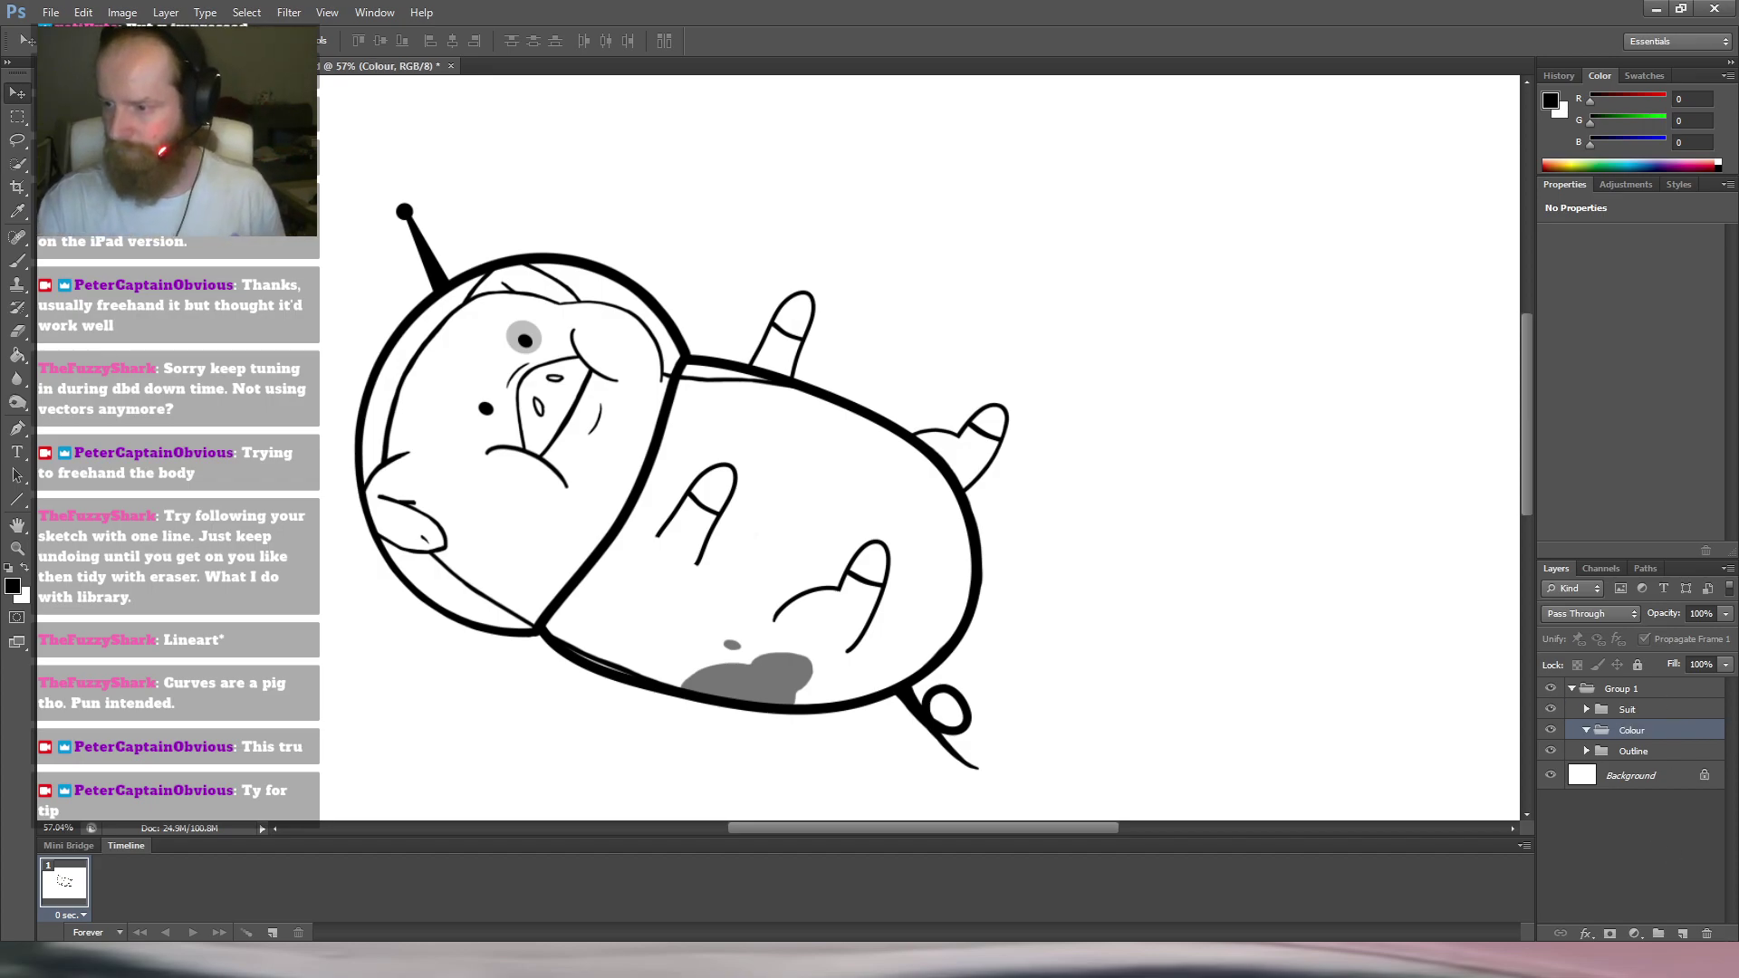
Add an empty layer inside the Colour group and collapse the group.
left_click(1683, 934)
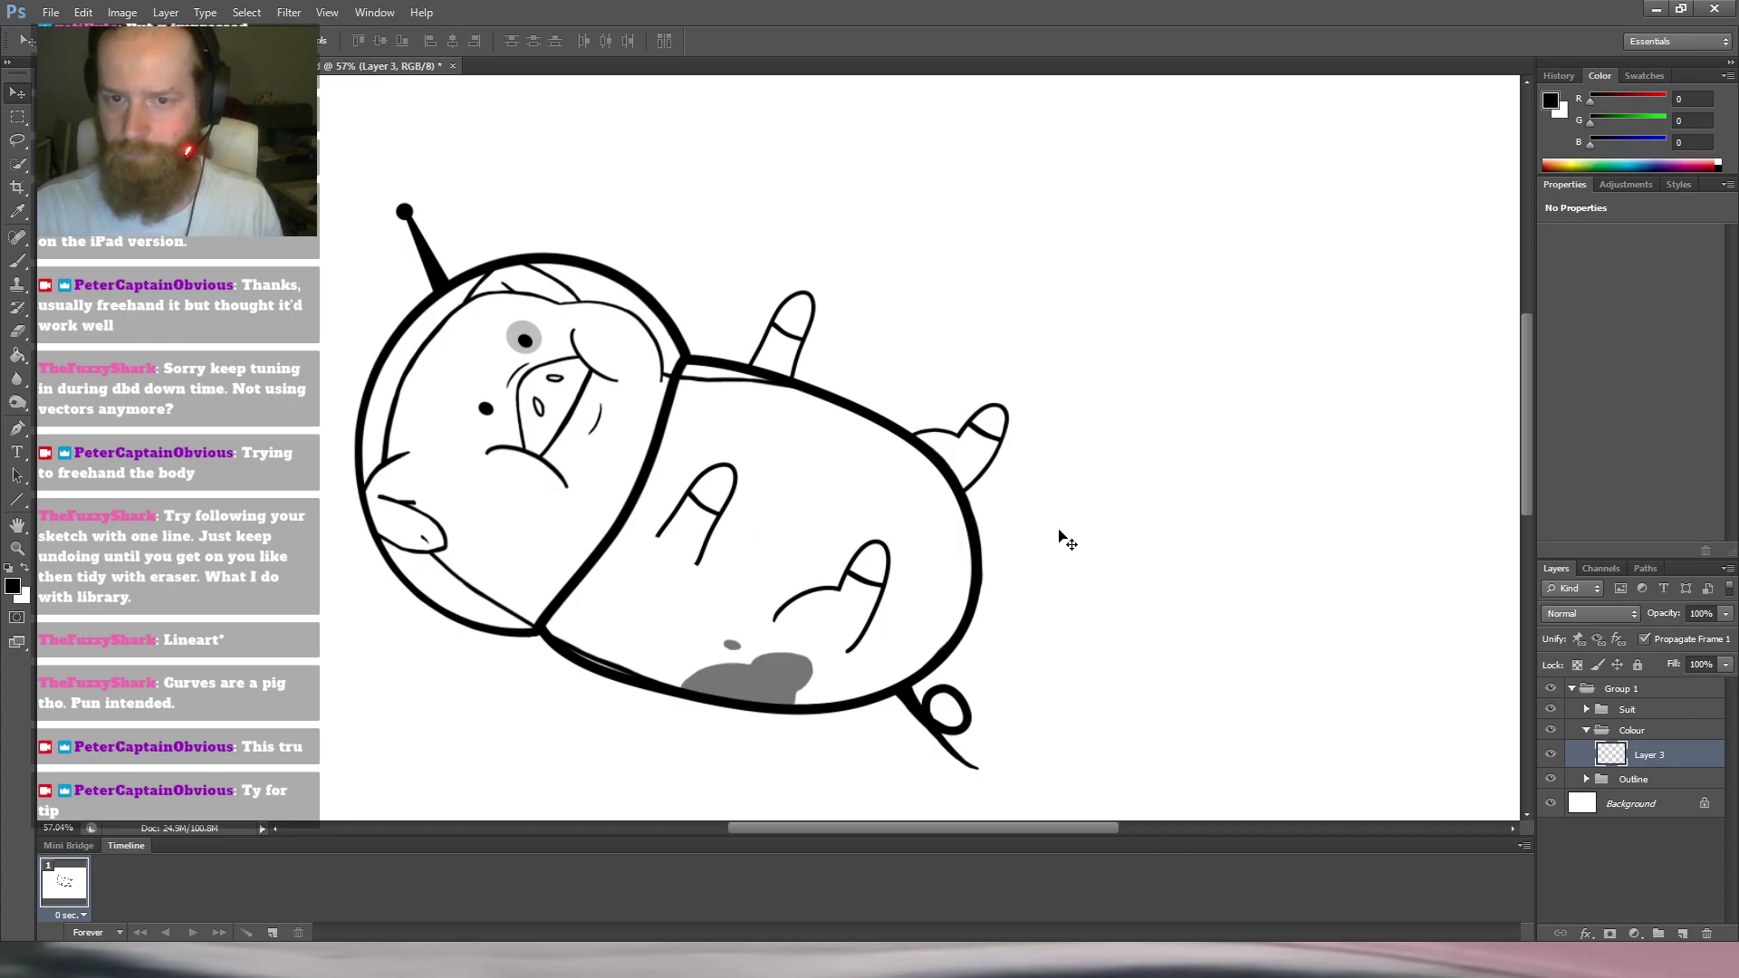
scroll(1056, 536, "down", 5)
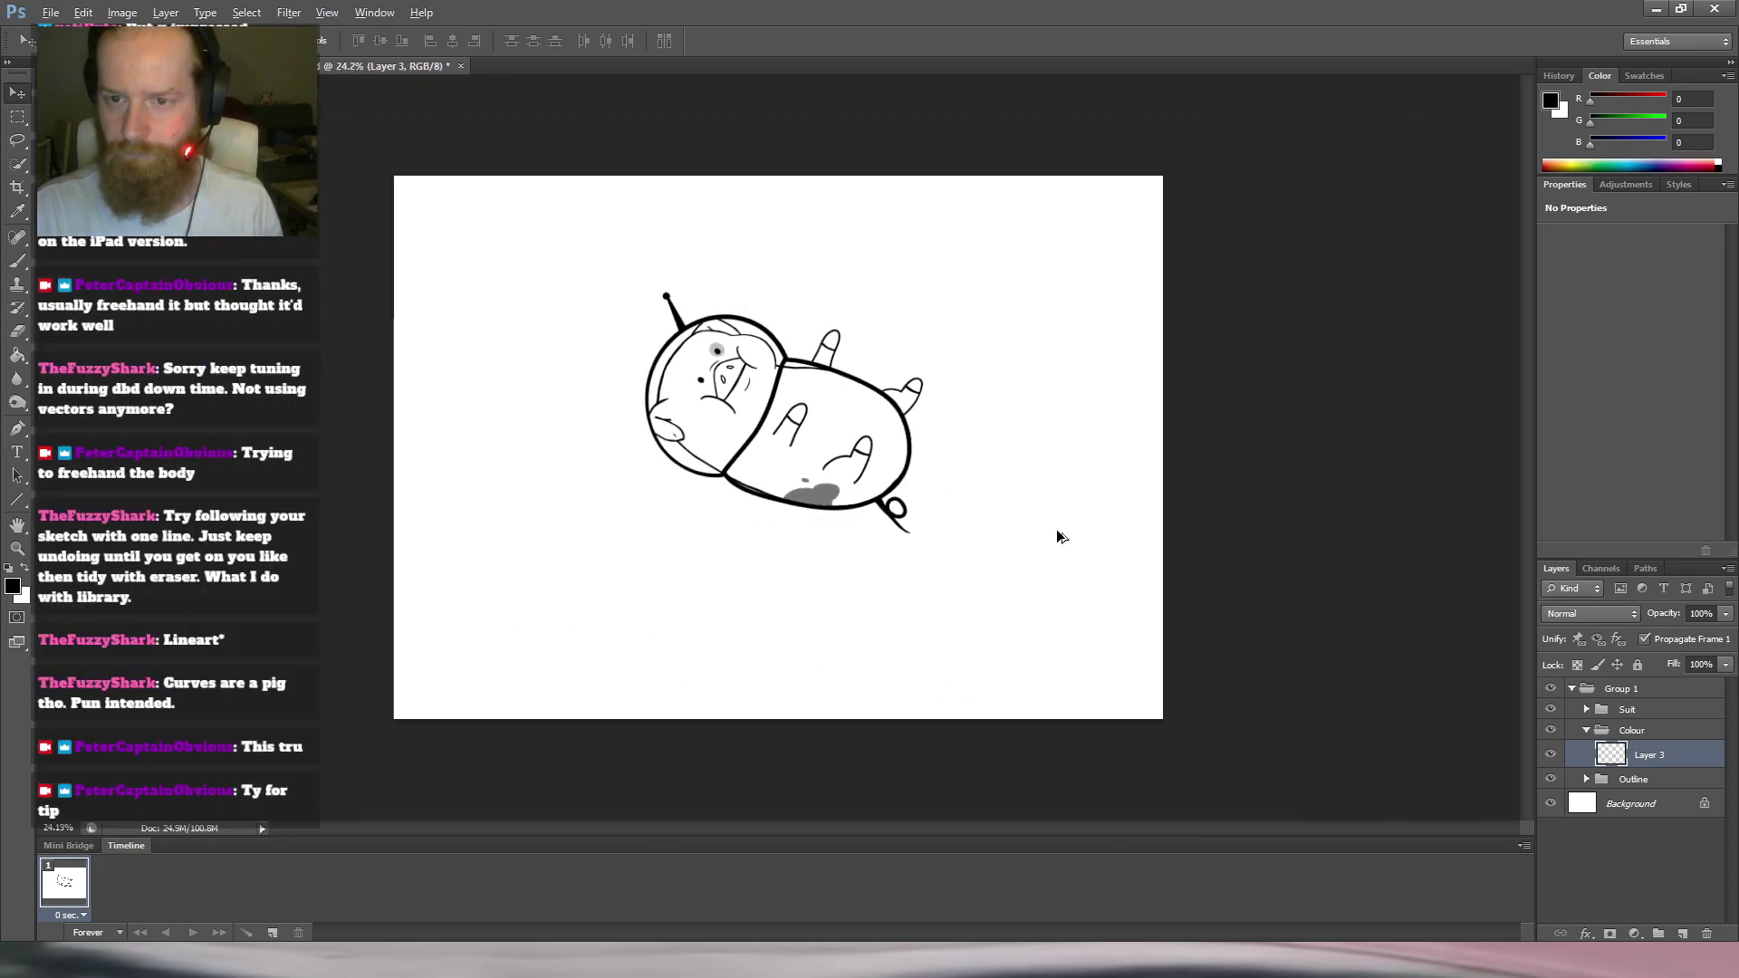
left_click(1587, 730)
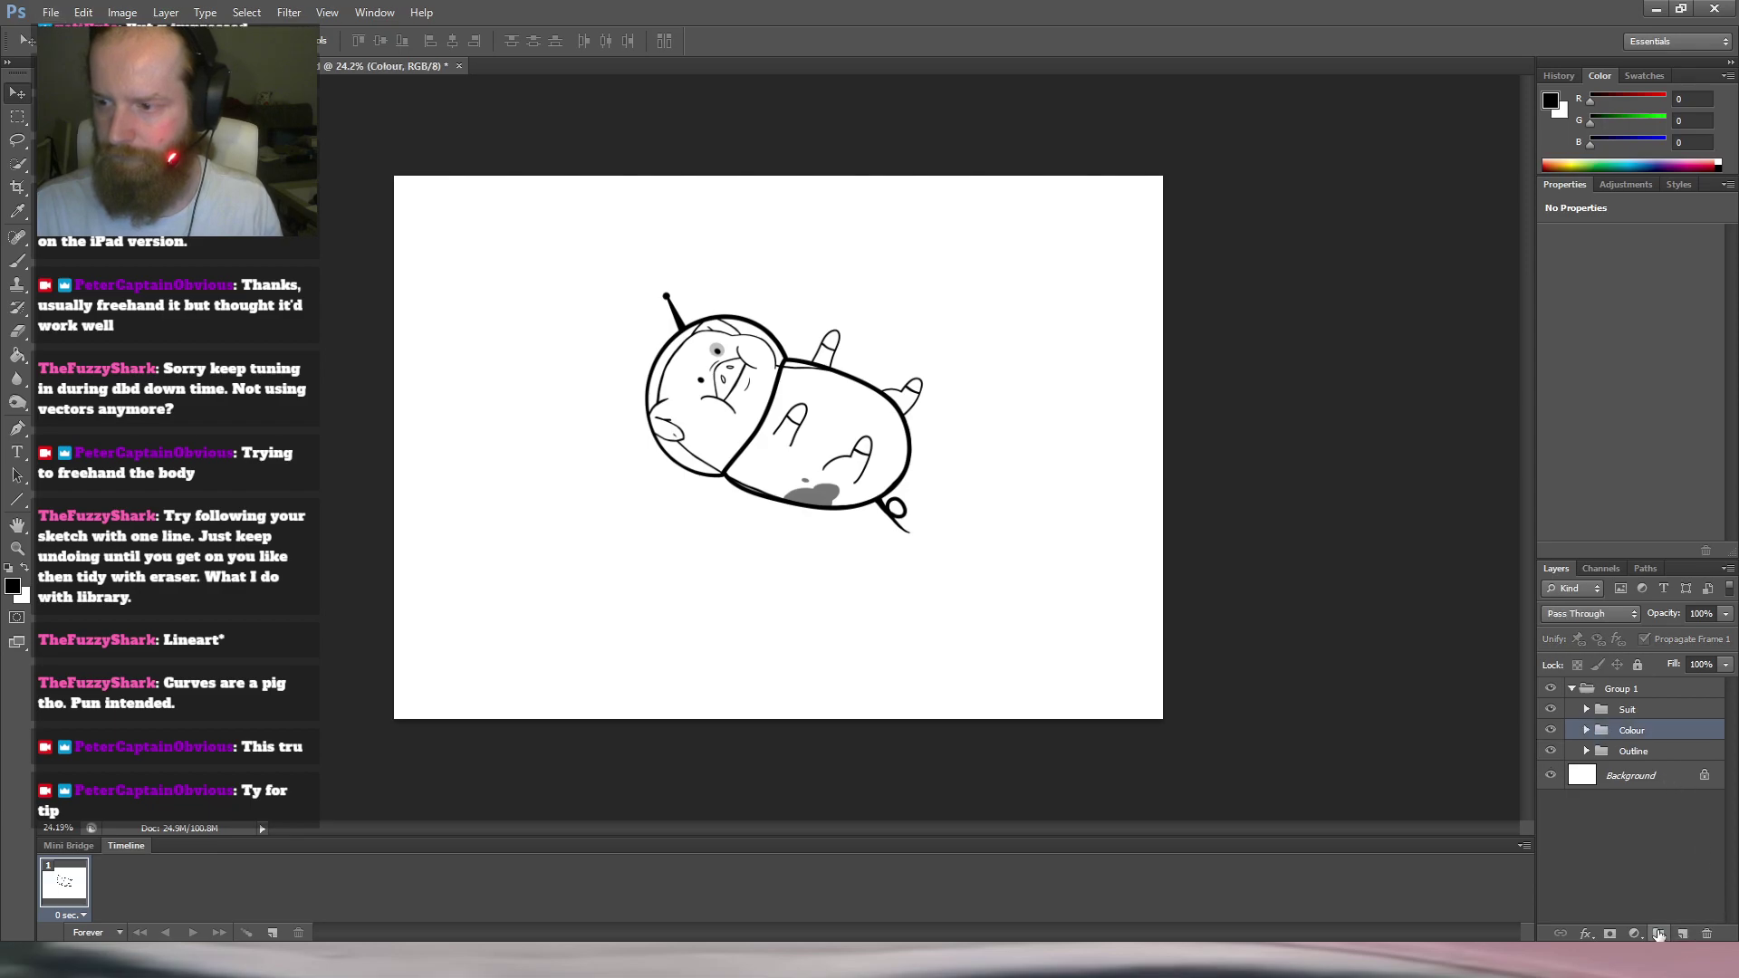
Create another layer group beneath Outline and name it Background.
left_click(1659, 933)
left_click_drag(1656, 750, 1667, 779)
double_click(1654, 773)
type("Background")
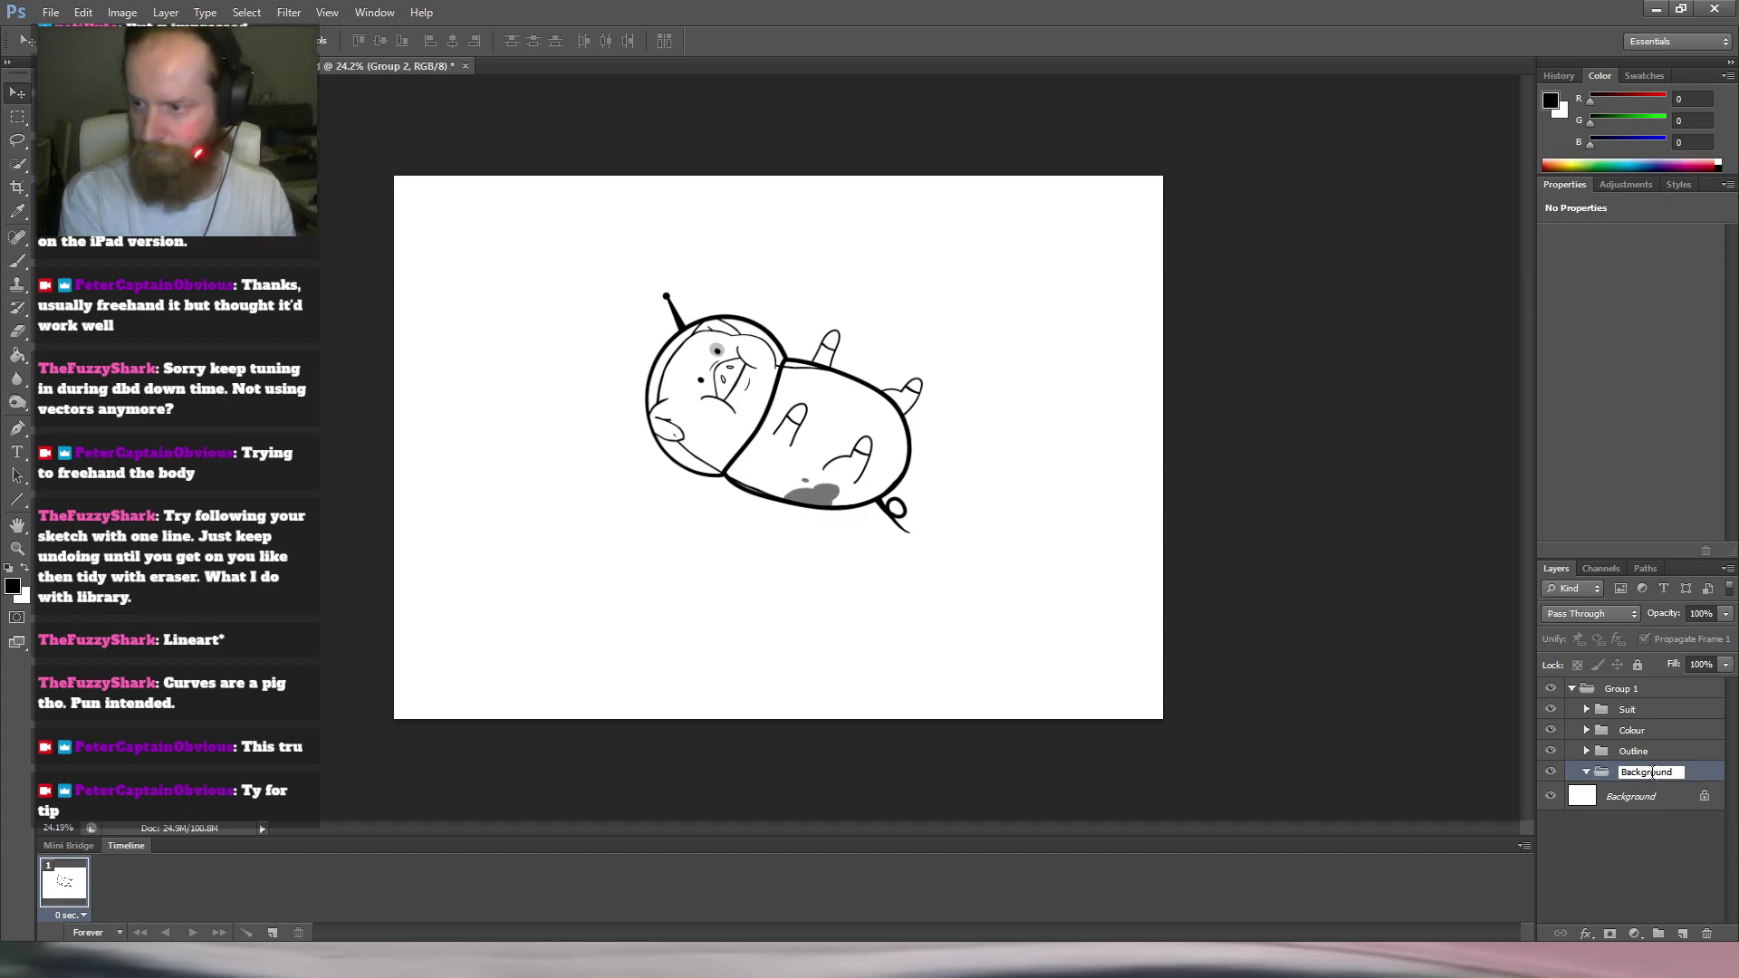
key("Return")
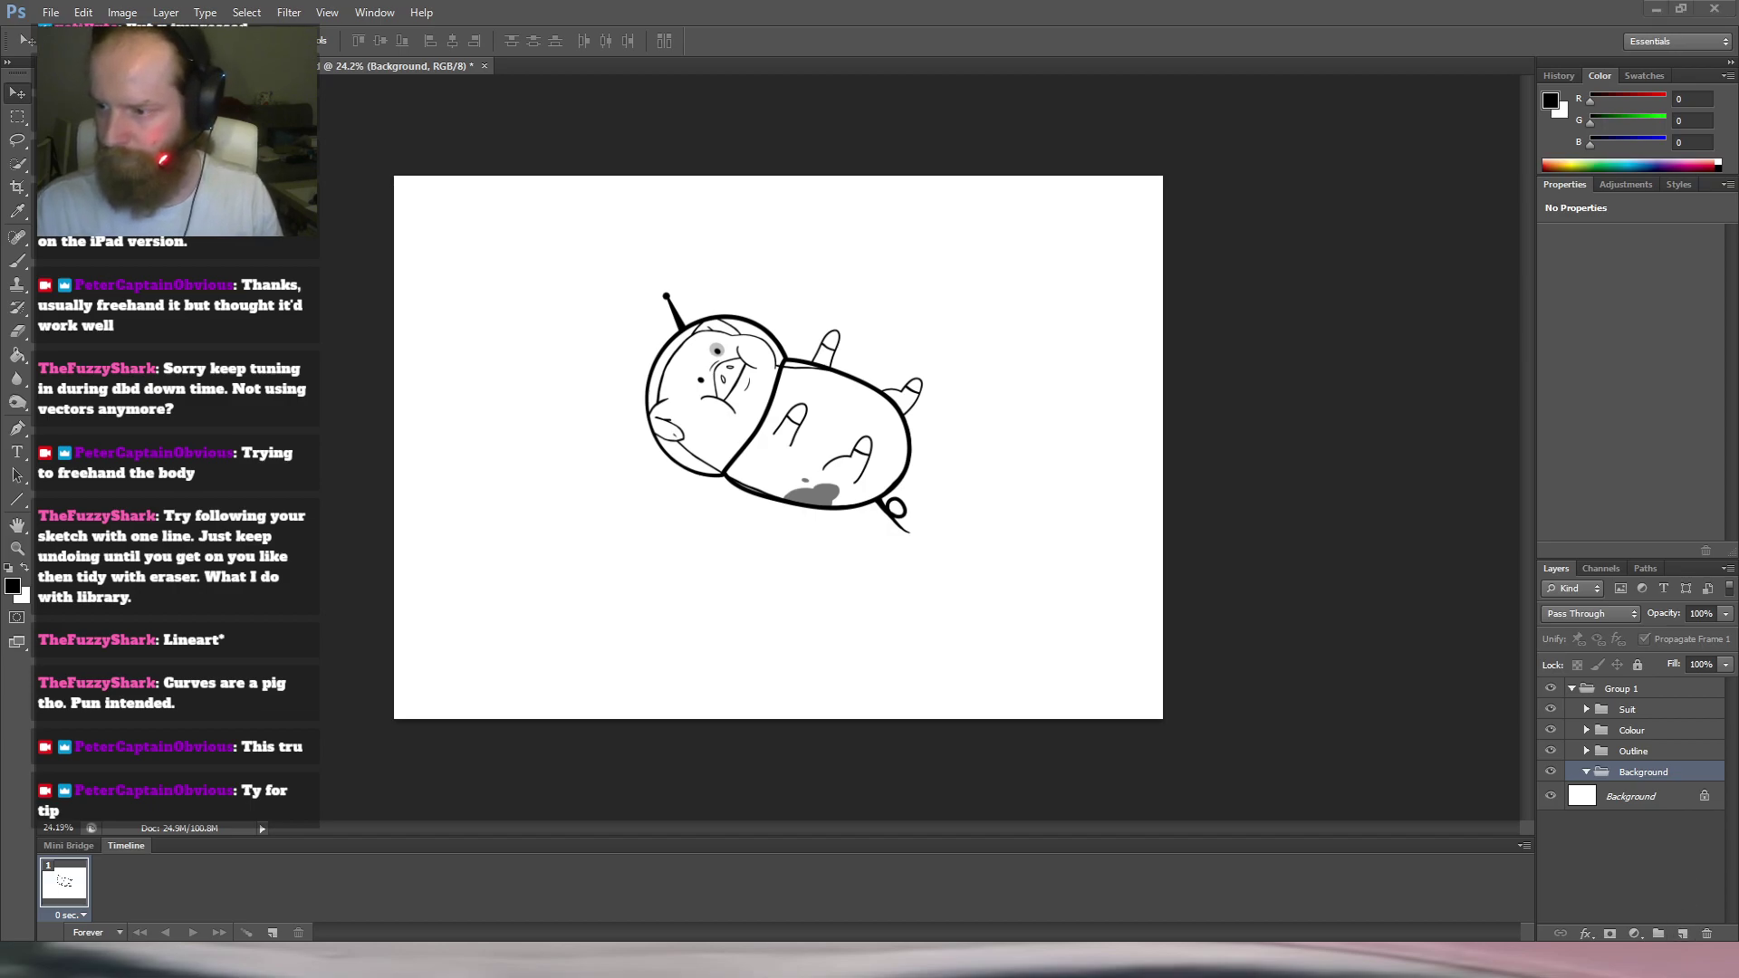
Add a new layer in the Background group and fill it with dark navy (RGB 0, 2, 33) using the Paint Bucket.
left_click(1683, 934)
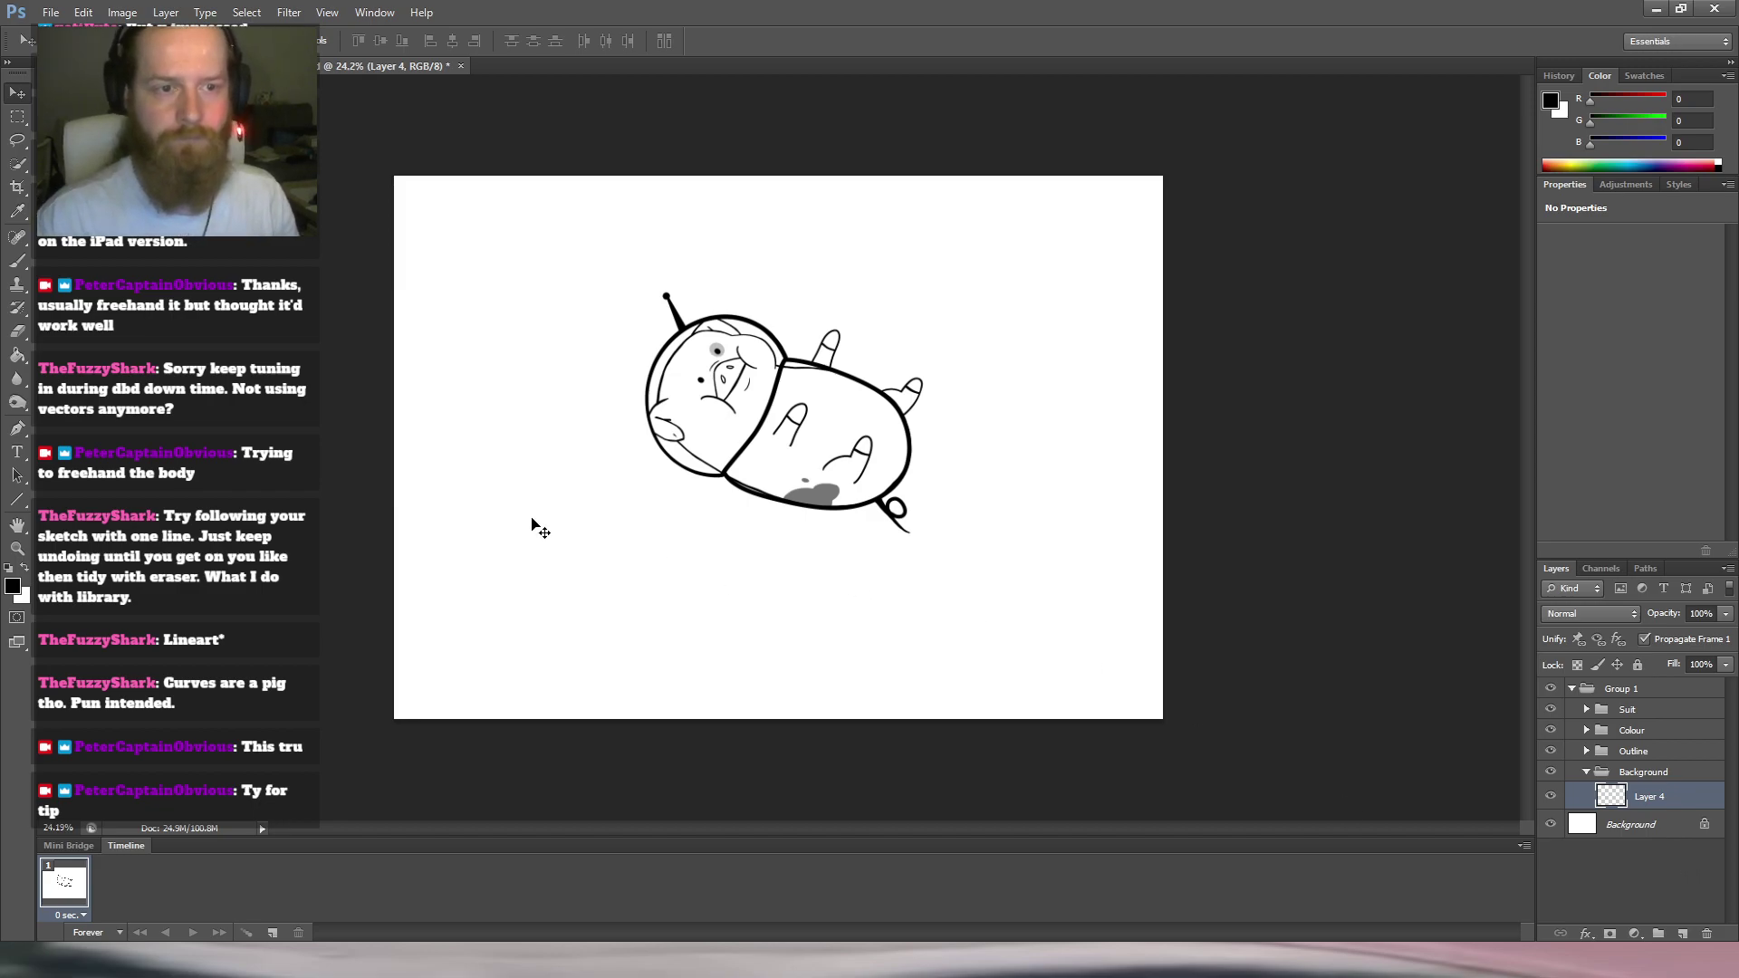
left_click(25, 358)
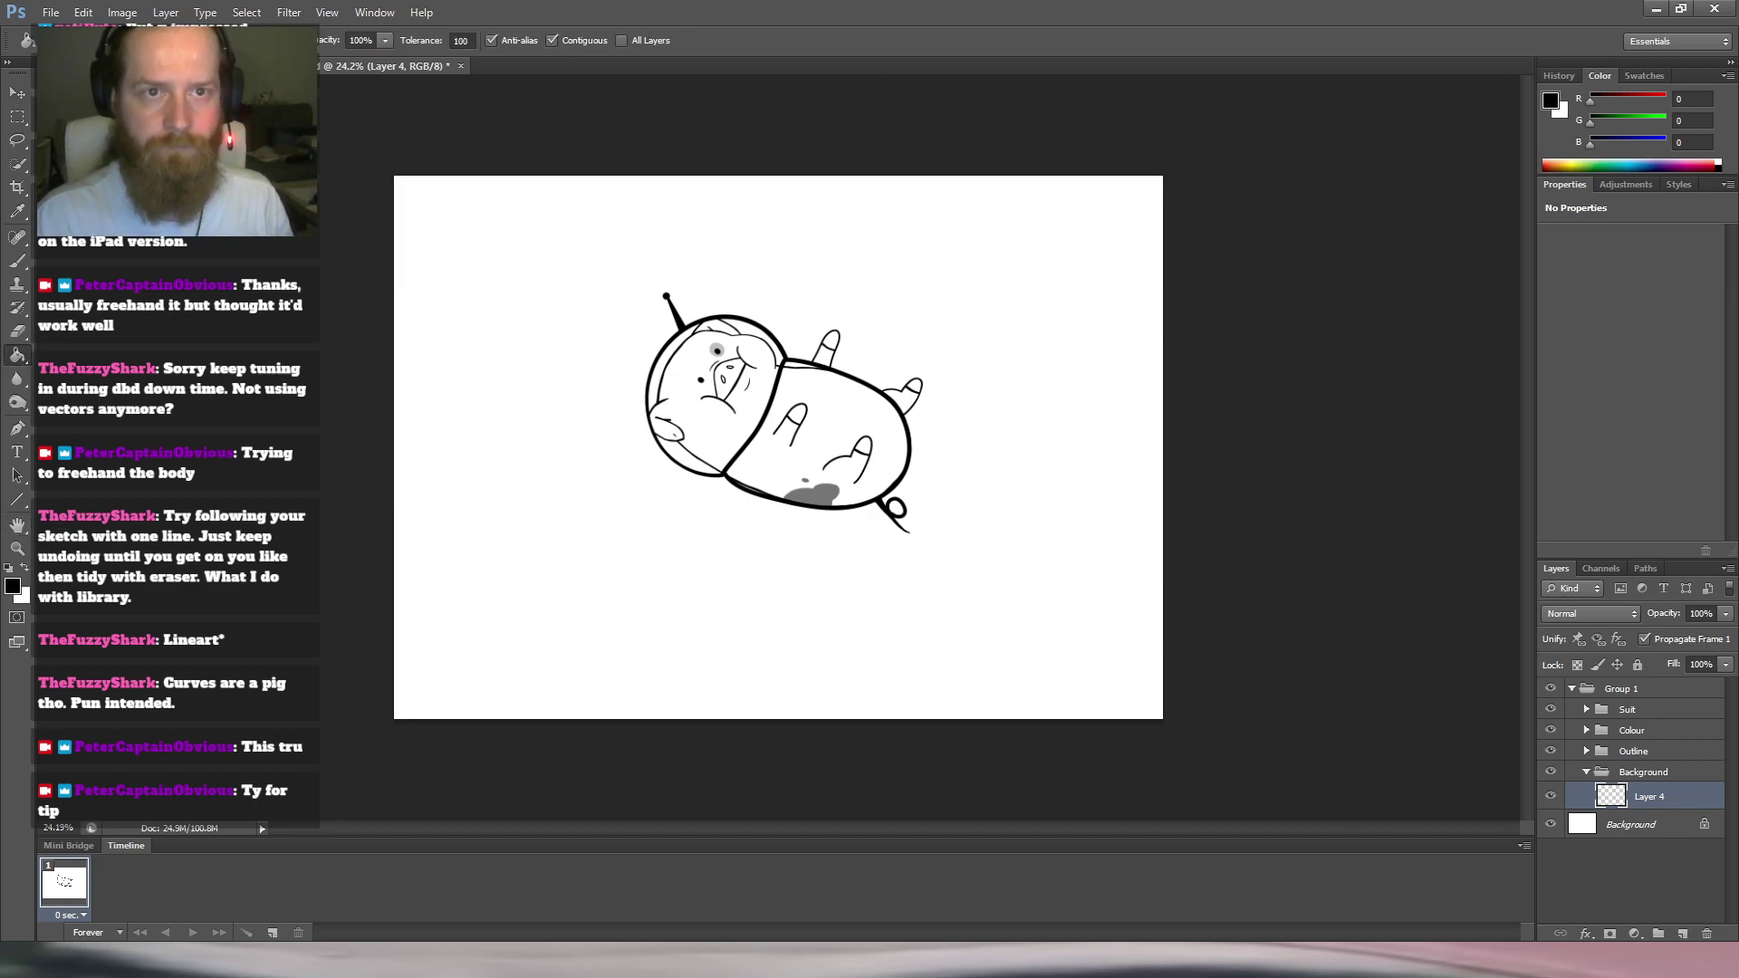
left_click(25, 569)
left_click(14, 587)
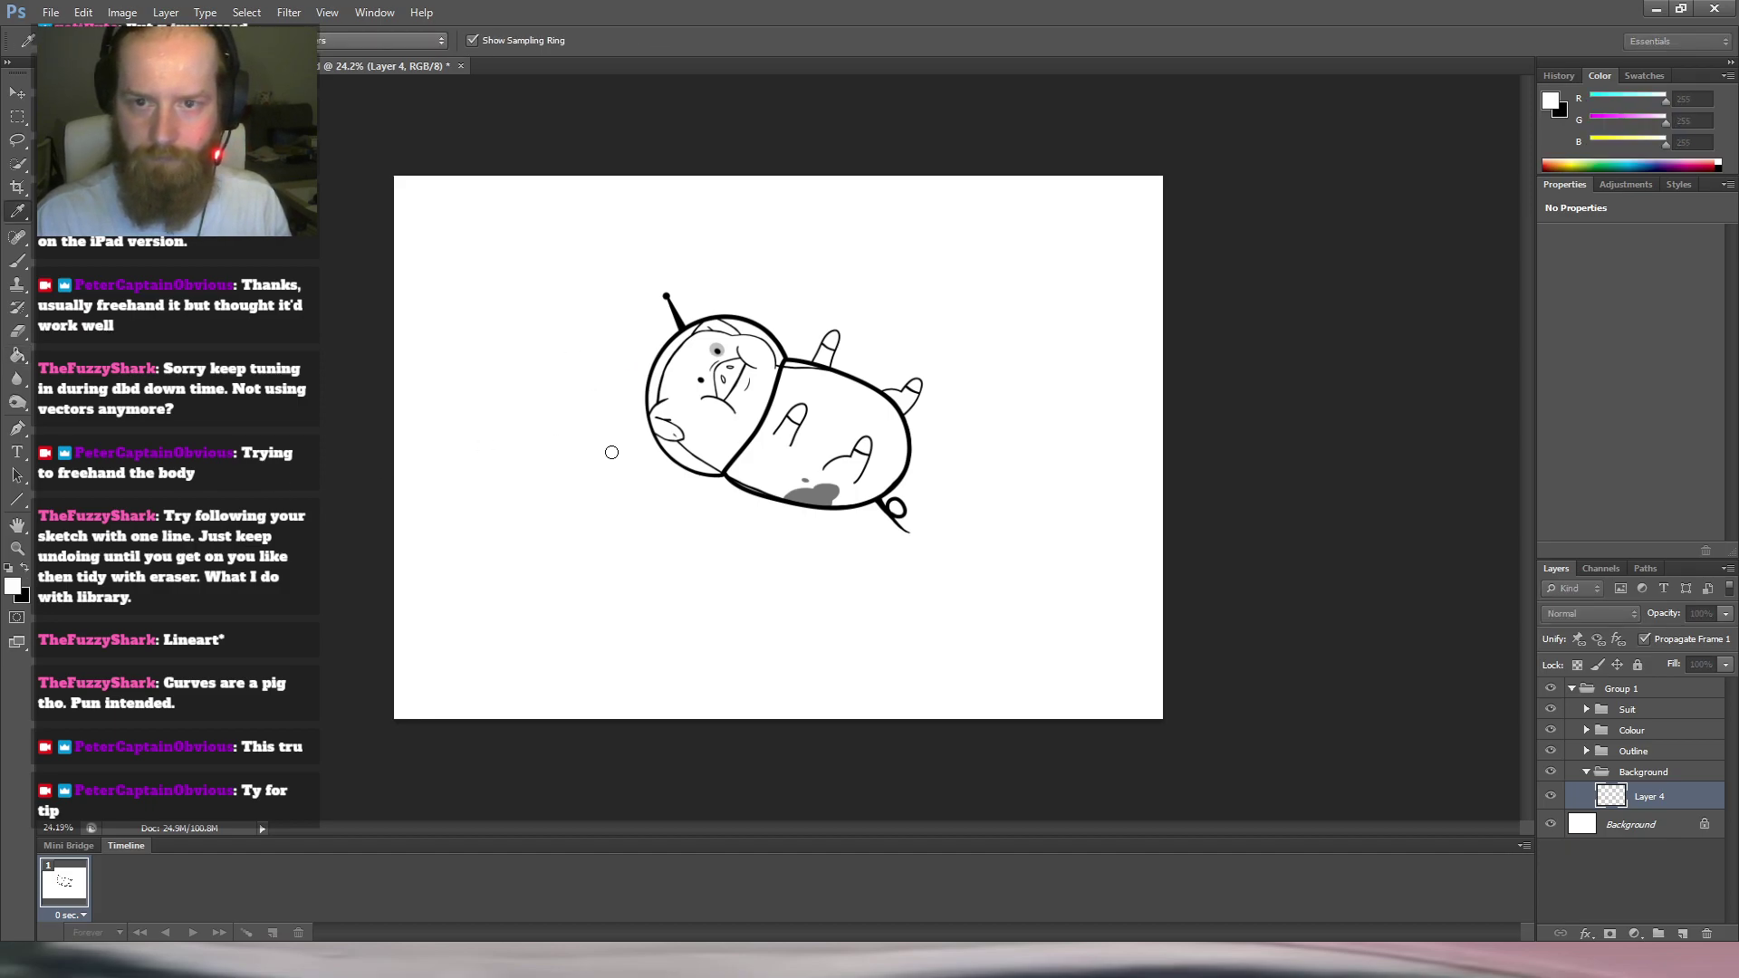
key("x")
key("g")
left_click(1033, 486)
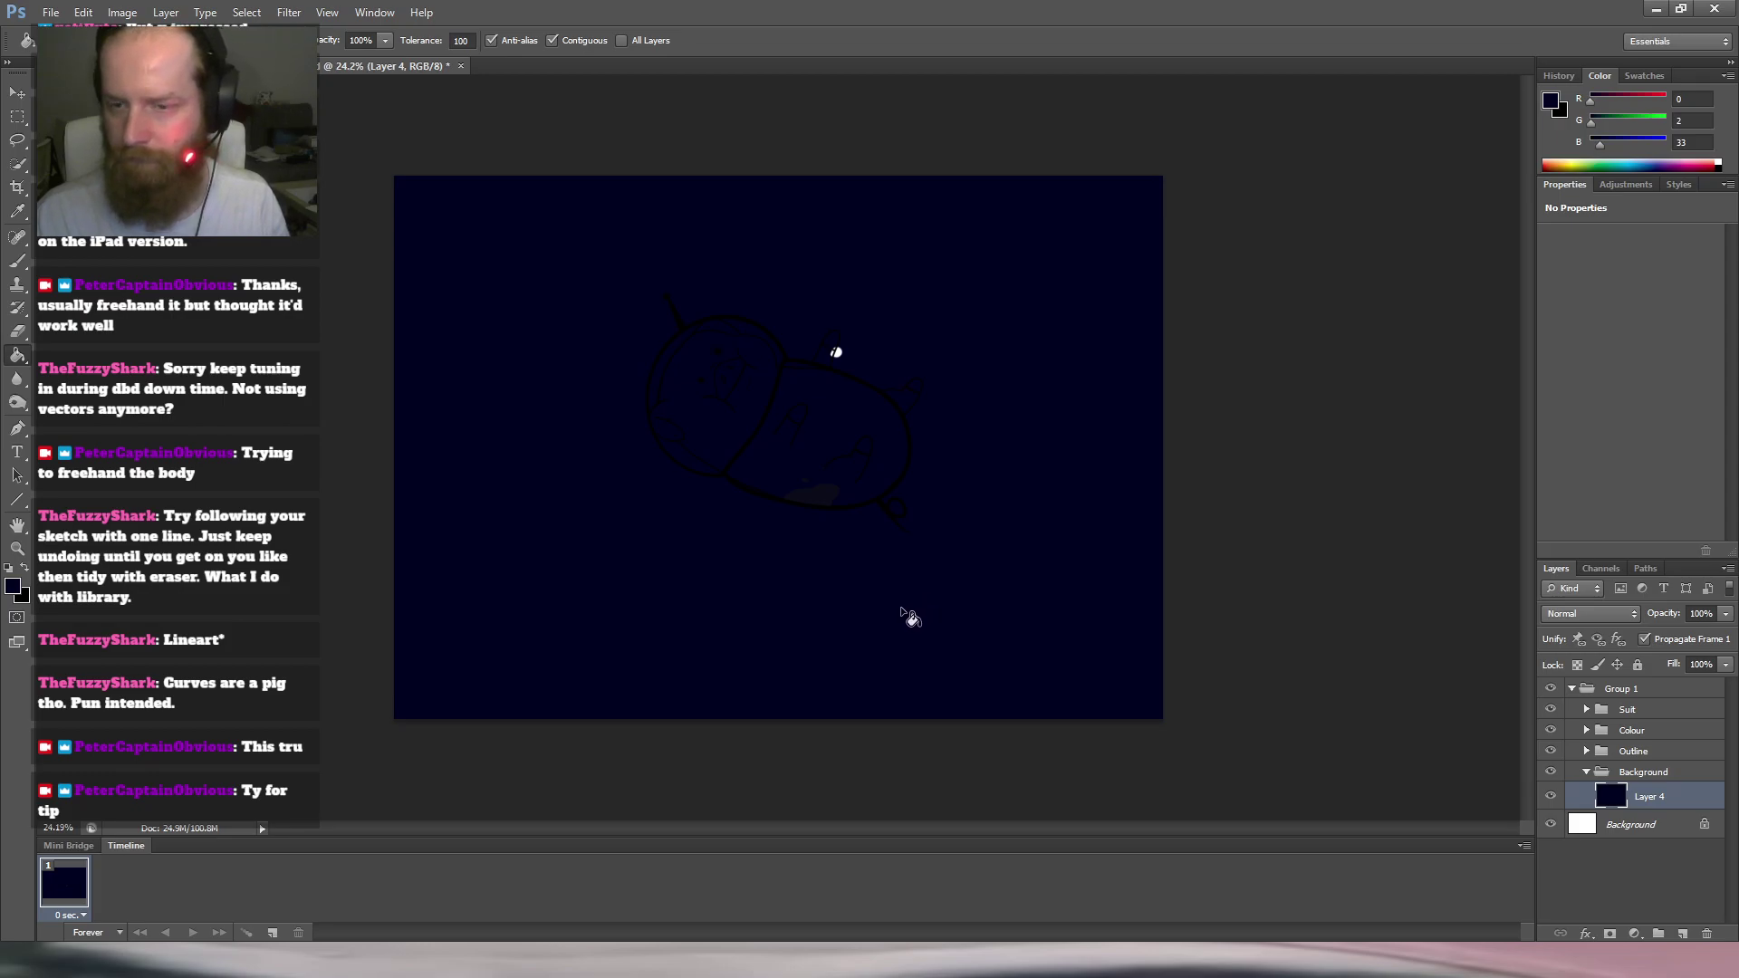
Toggle the visibility of the background layers and the layer groups to find which one holds the stray white spot.
scroll(951, 521, "up", 8)
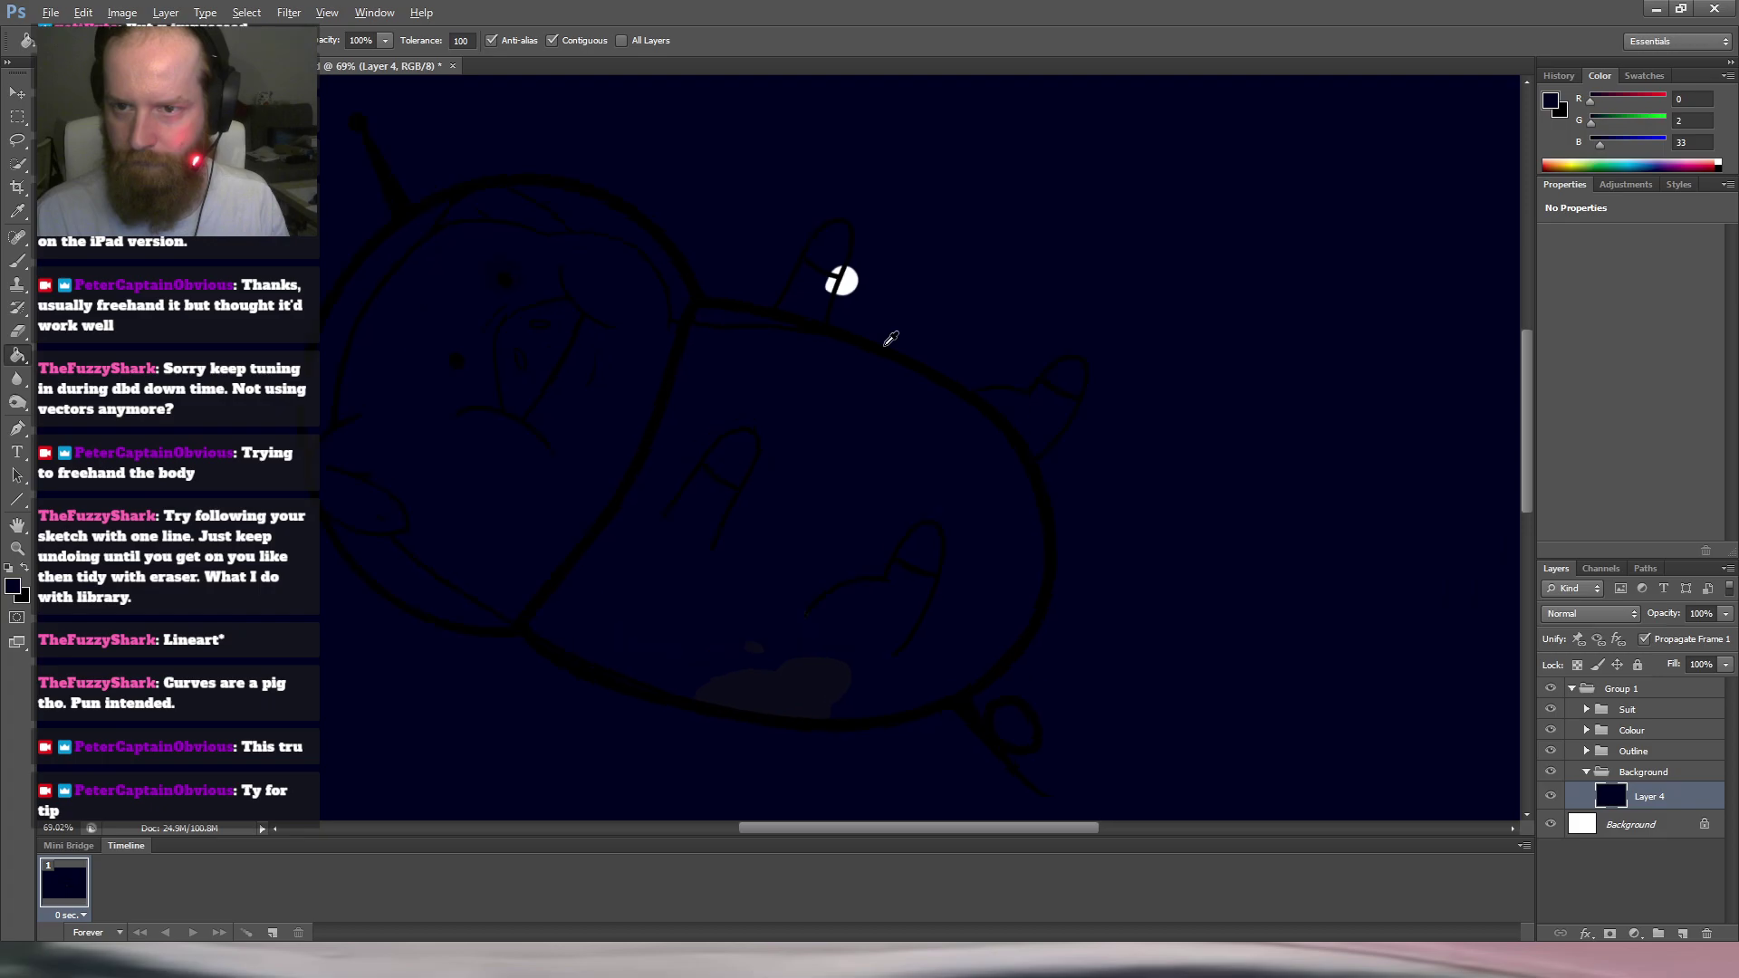
key("alt")
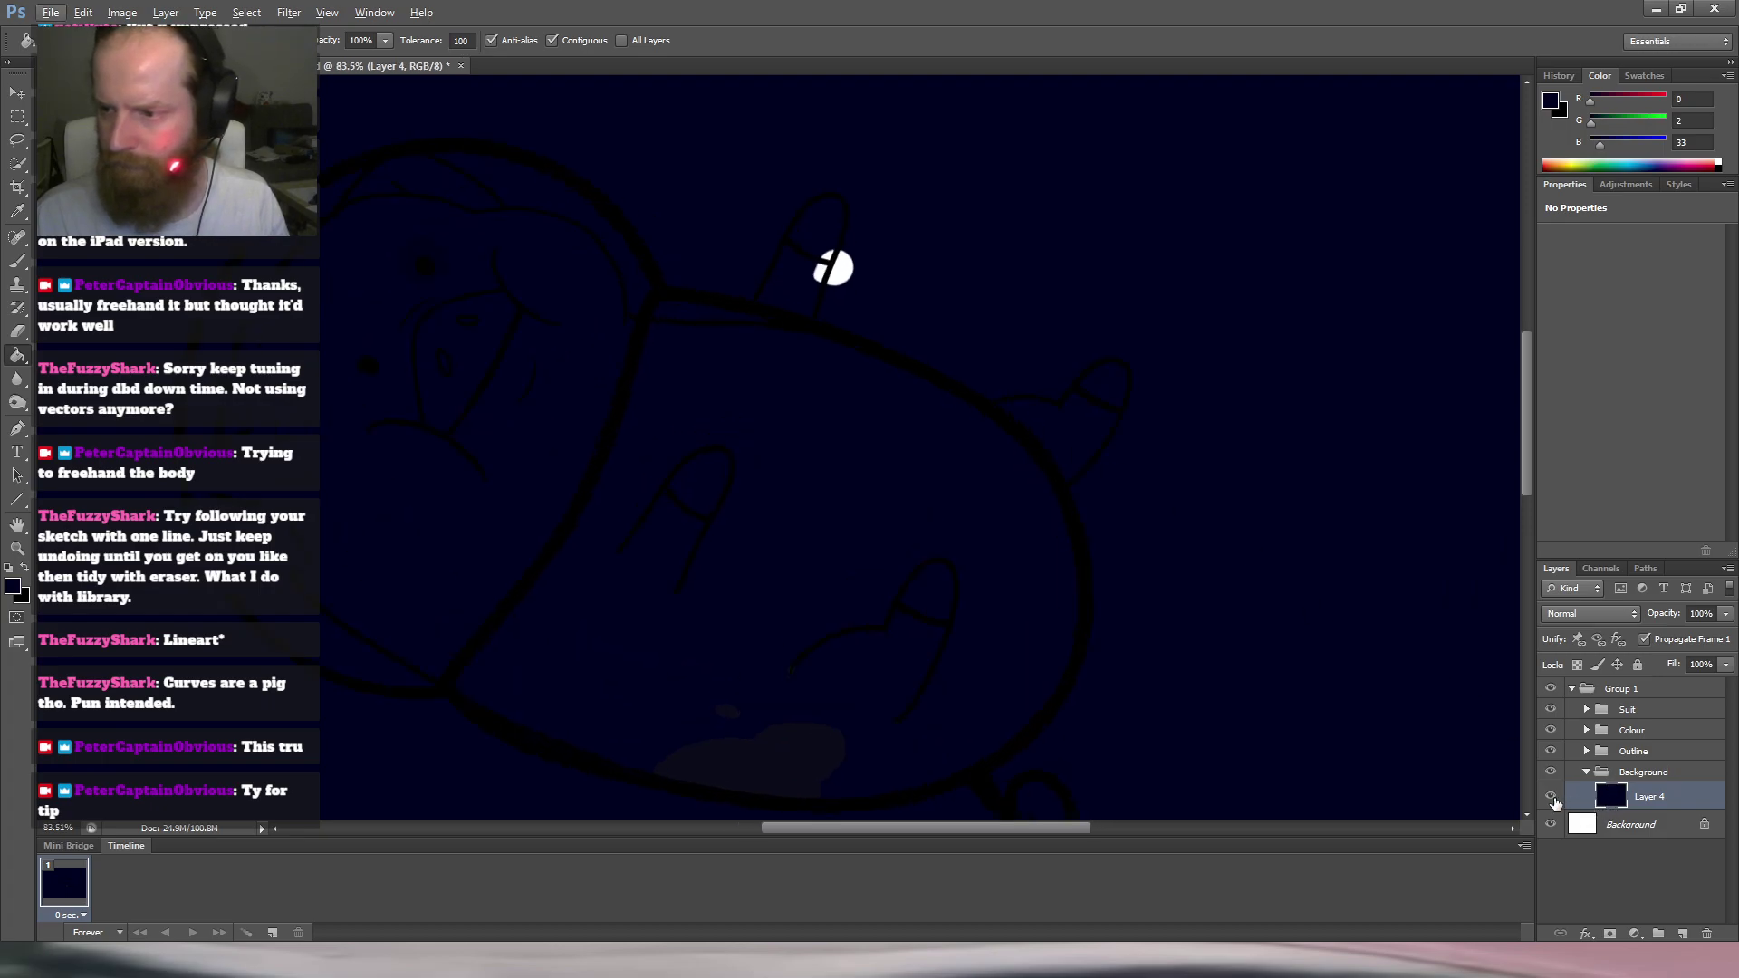
left_click(1550, 829)
left_click(1550, 797)
left_click(1550, 797)
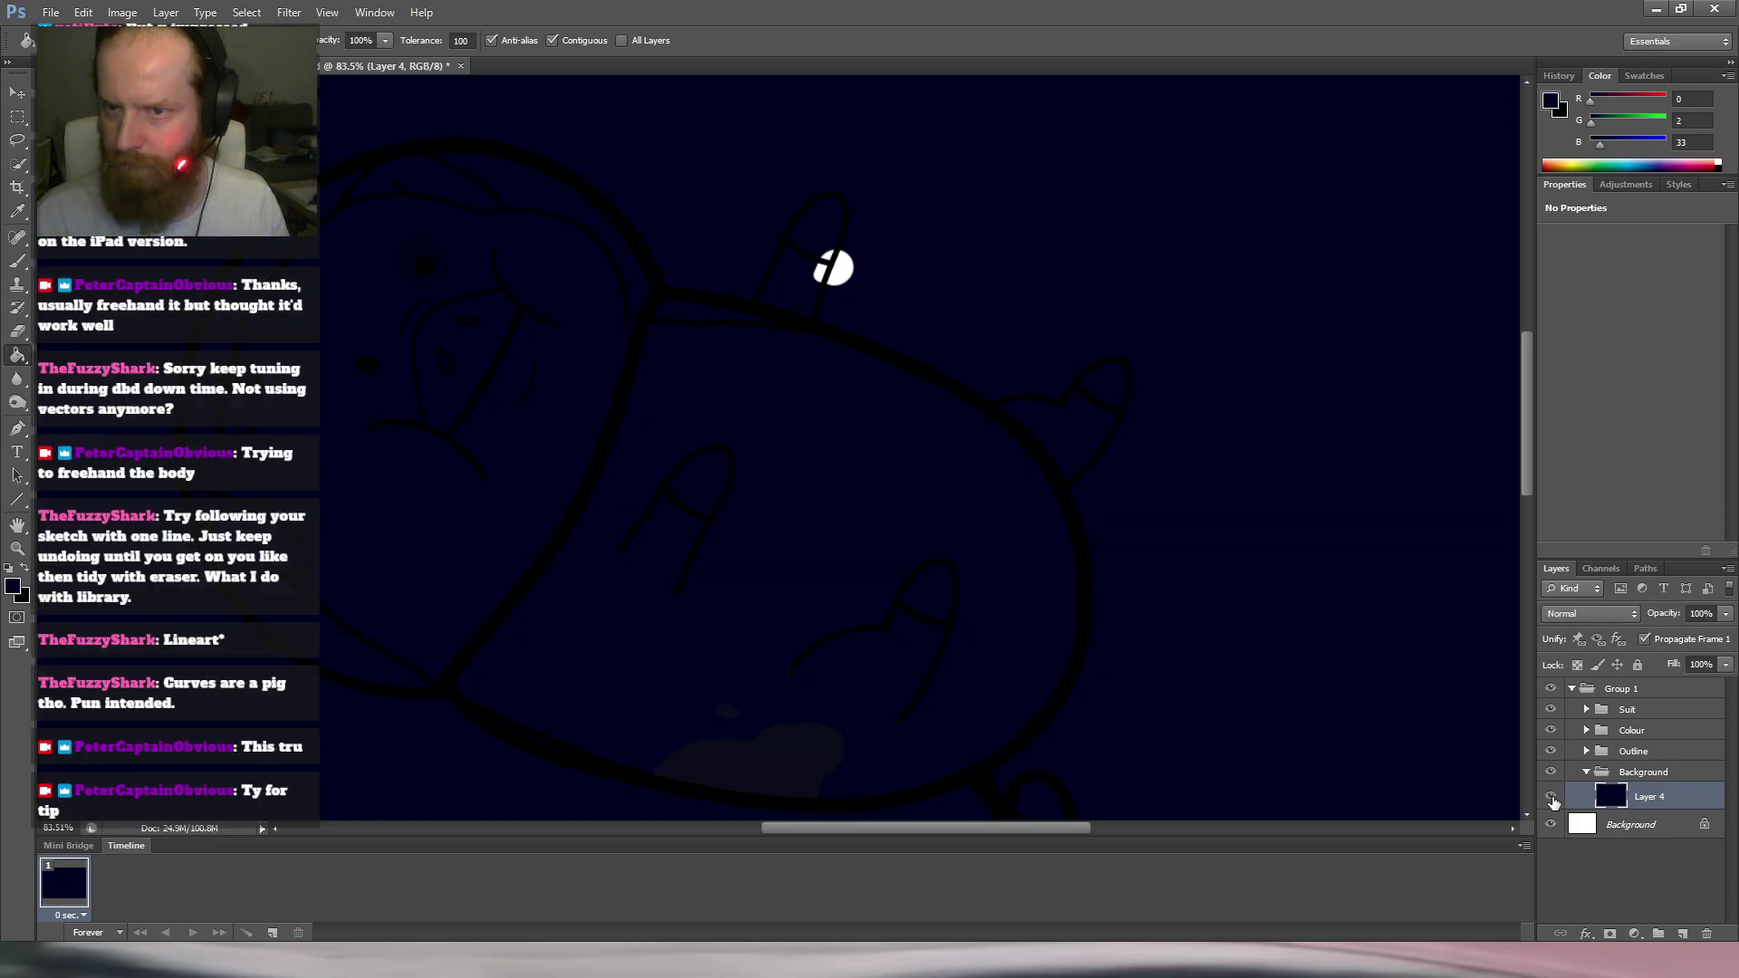
scroll(804, 500, "down", 3, "alt")
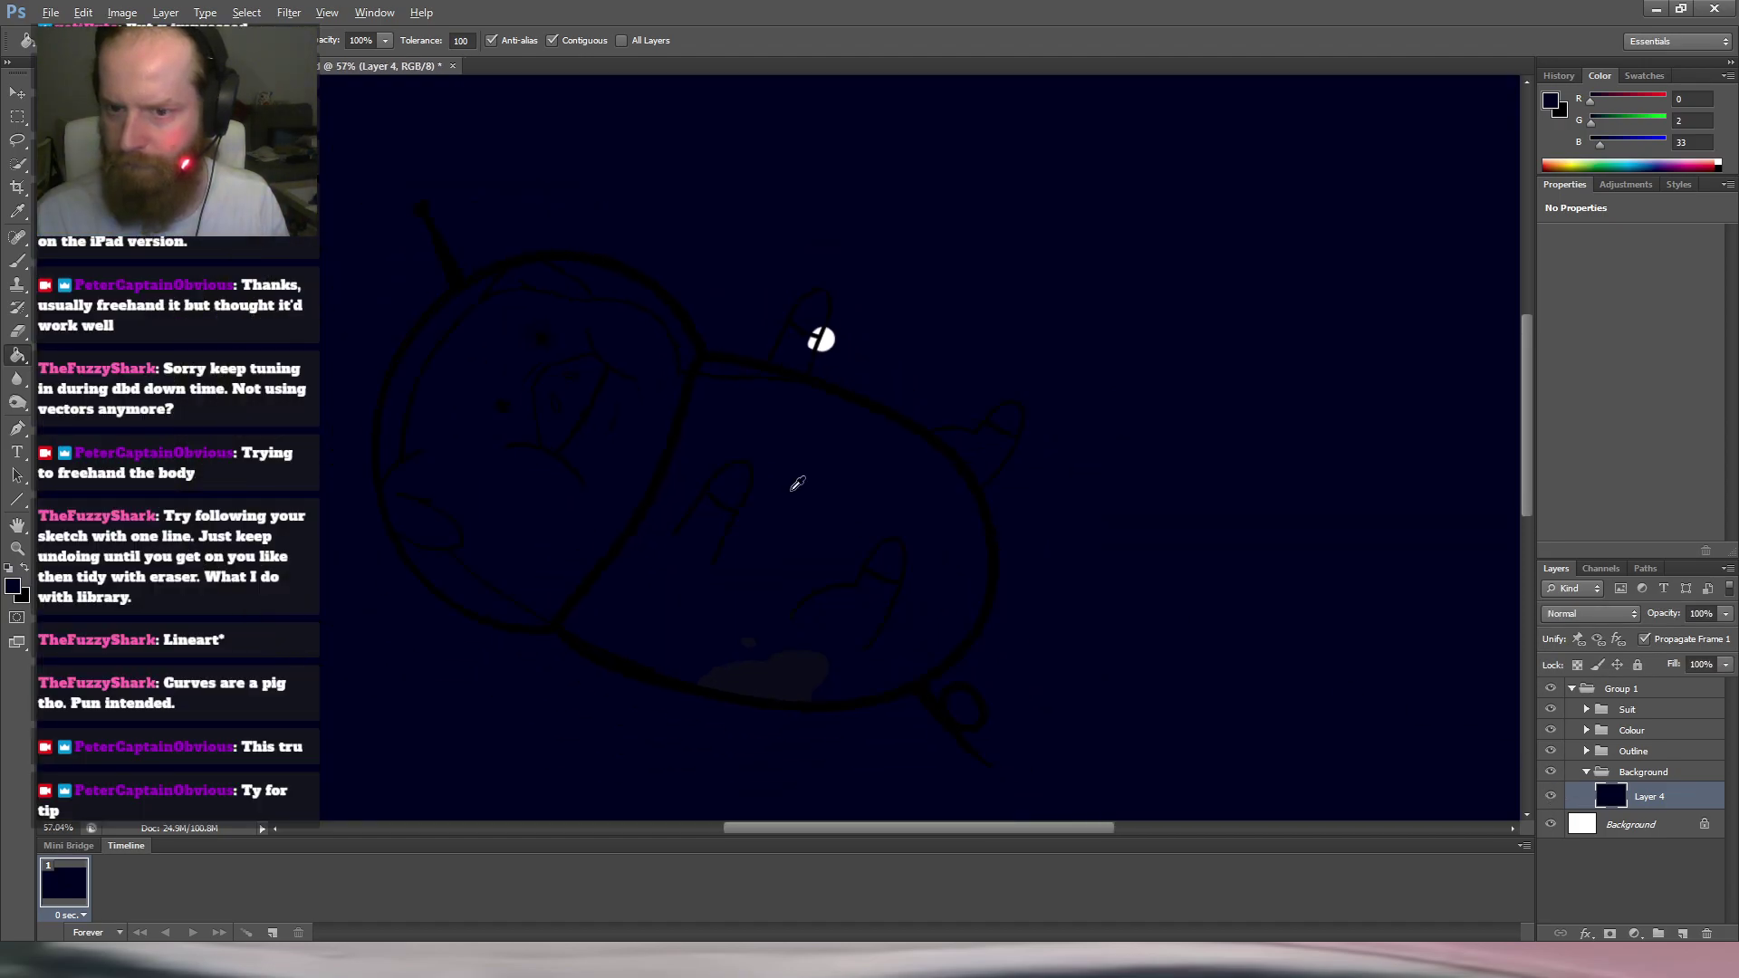
key("alt")
left_click(1550, 772)
left_click(1551, 772)
left_click(1551, 751)
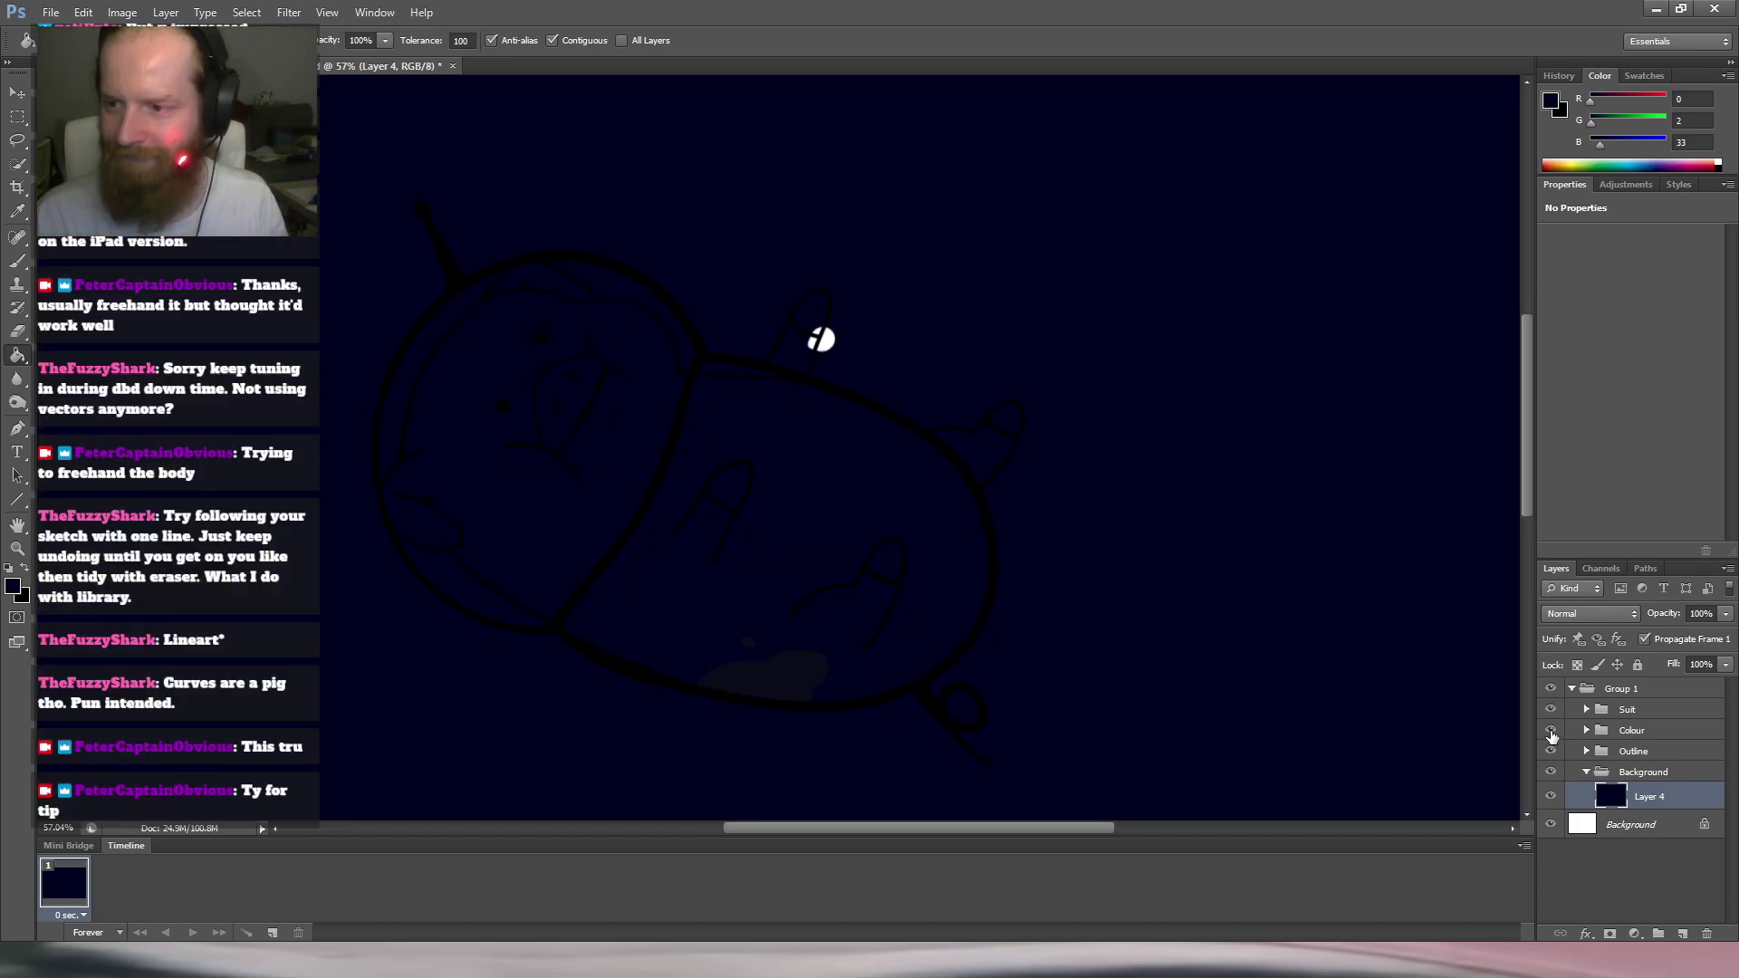
left_click(1551, 709)
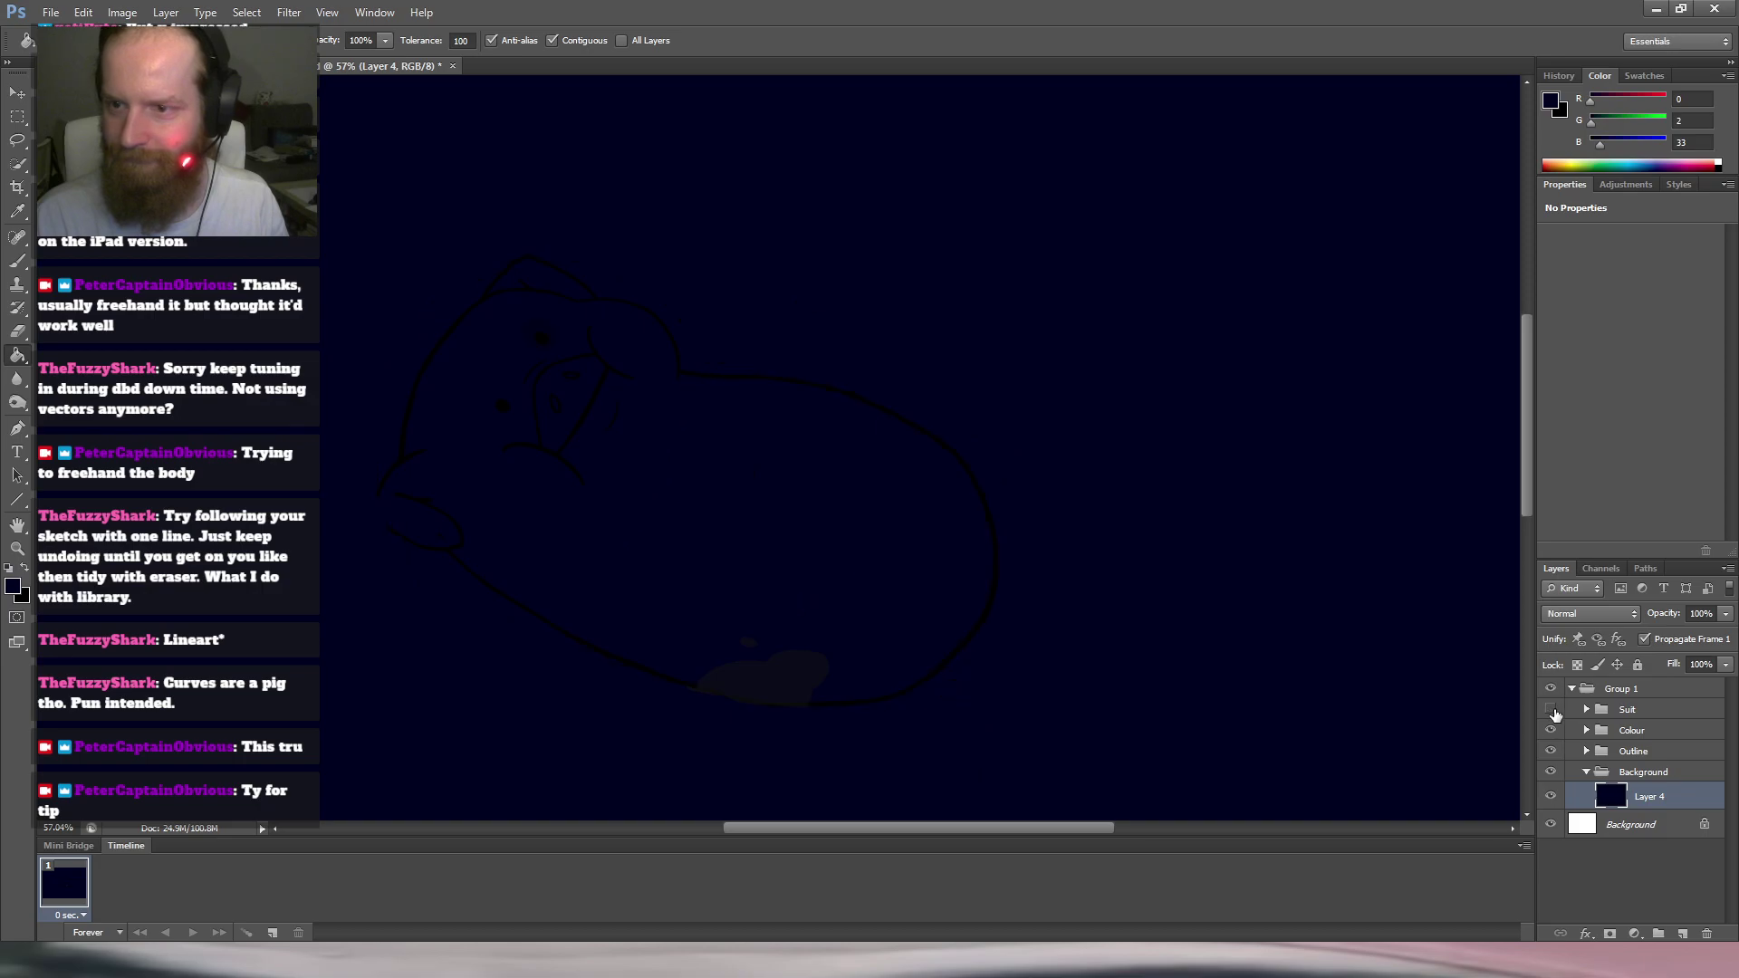
Expand the Suit group and toggle its layers' visibility, including Foot Front 2 and Helmet, to trace the white spot.
left_click(1587, 711)
left_click(1587, 710)
left_click(1551, 735)
left_click(1551, 734)
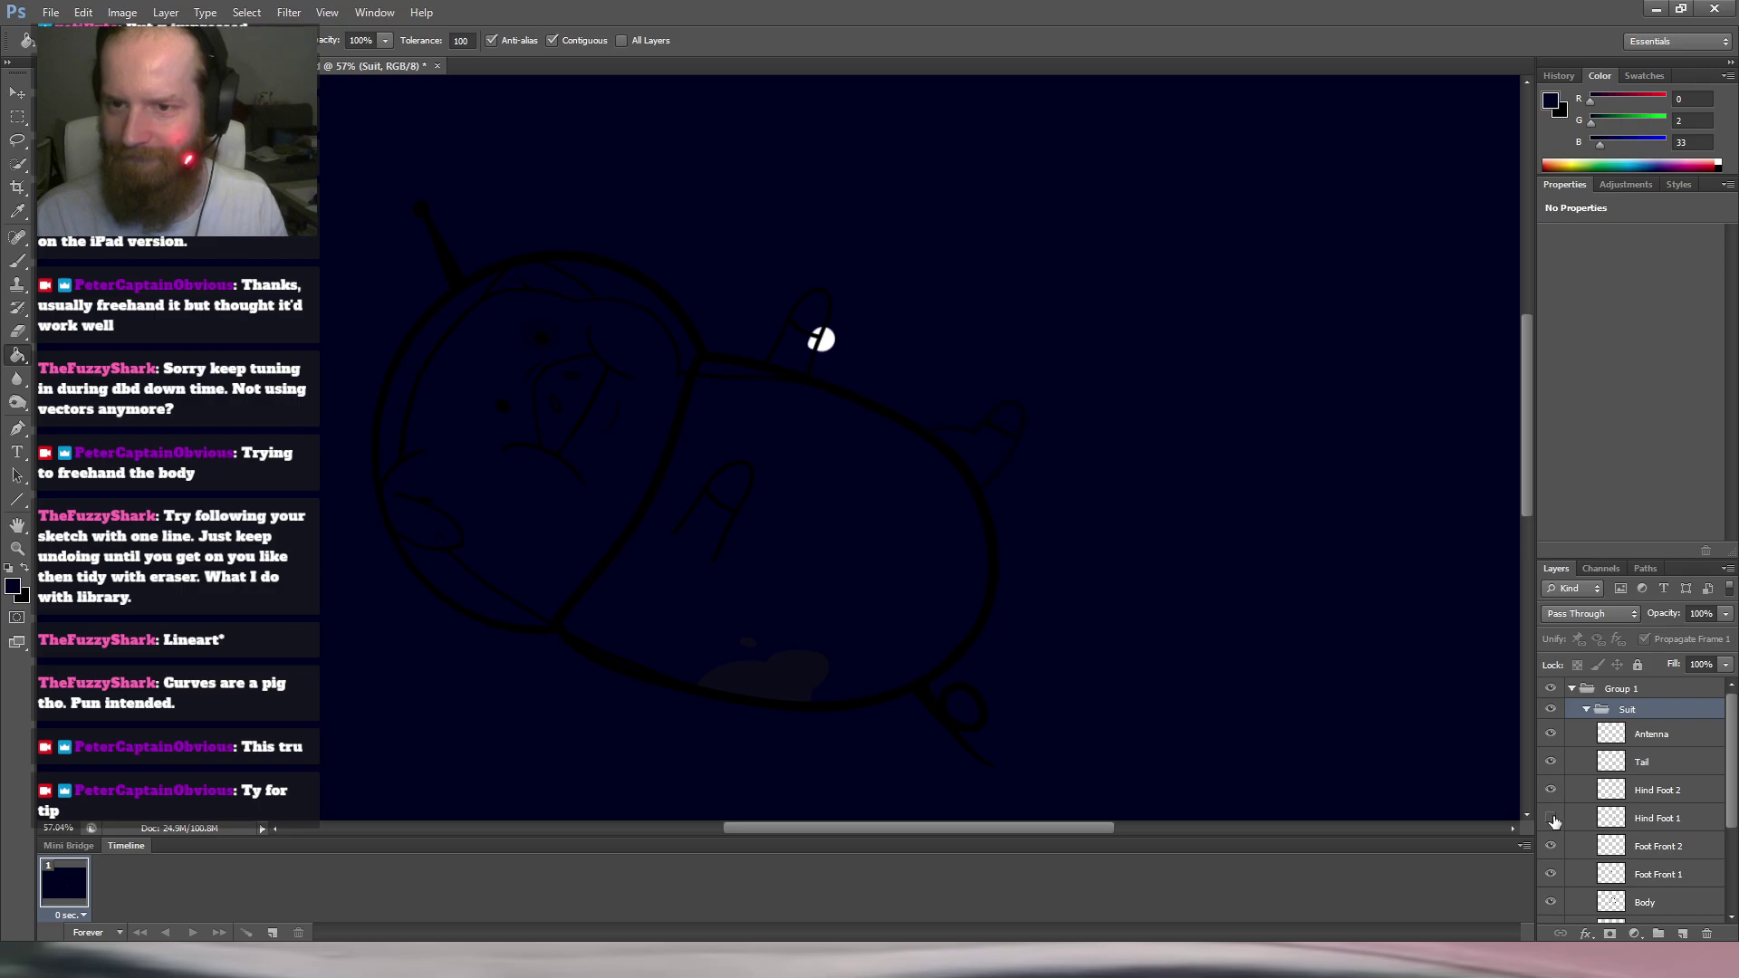
left_click(1551, 846)
left_click(1551, 848)
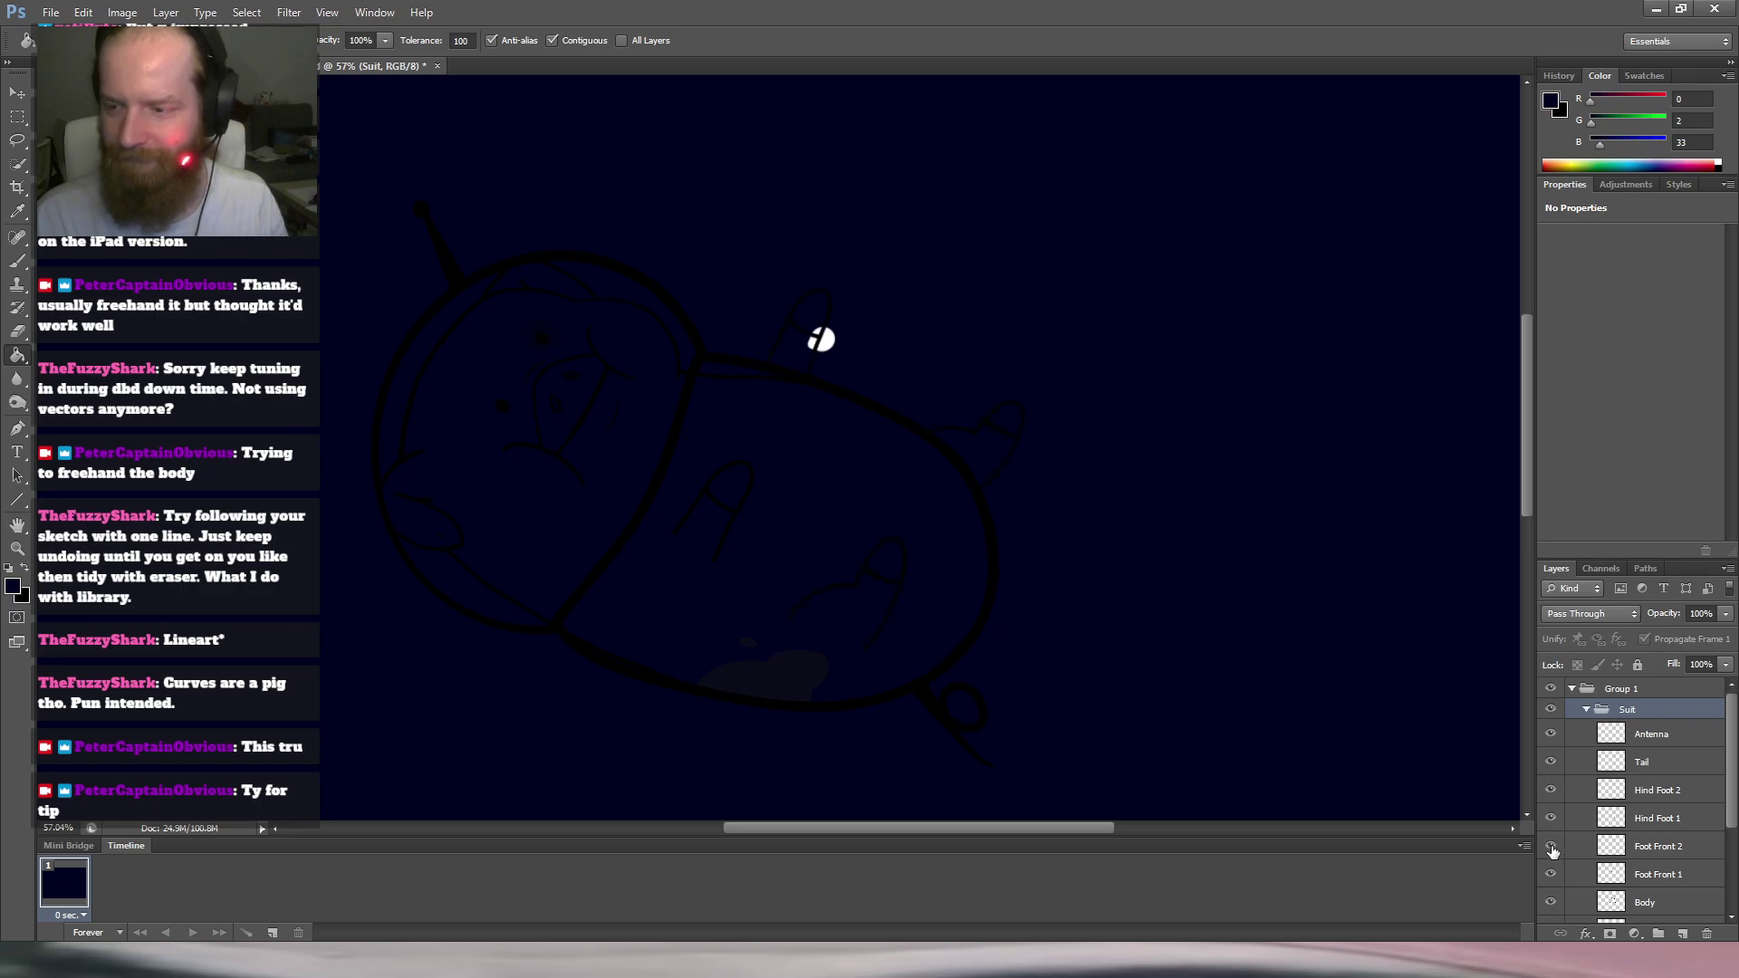
left_click(1551, 875)
scroll(1554, 891, "down", 1)
scroll(1554, 890, "down", 1)
left_click(1553, 872)
left_click(1552, 870)
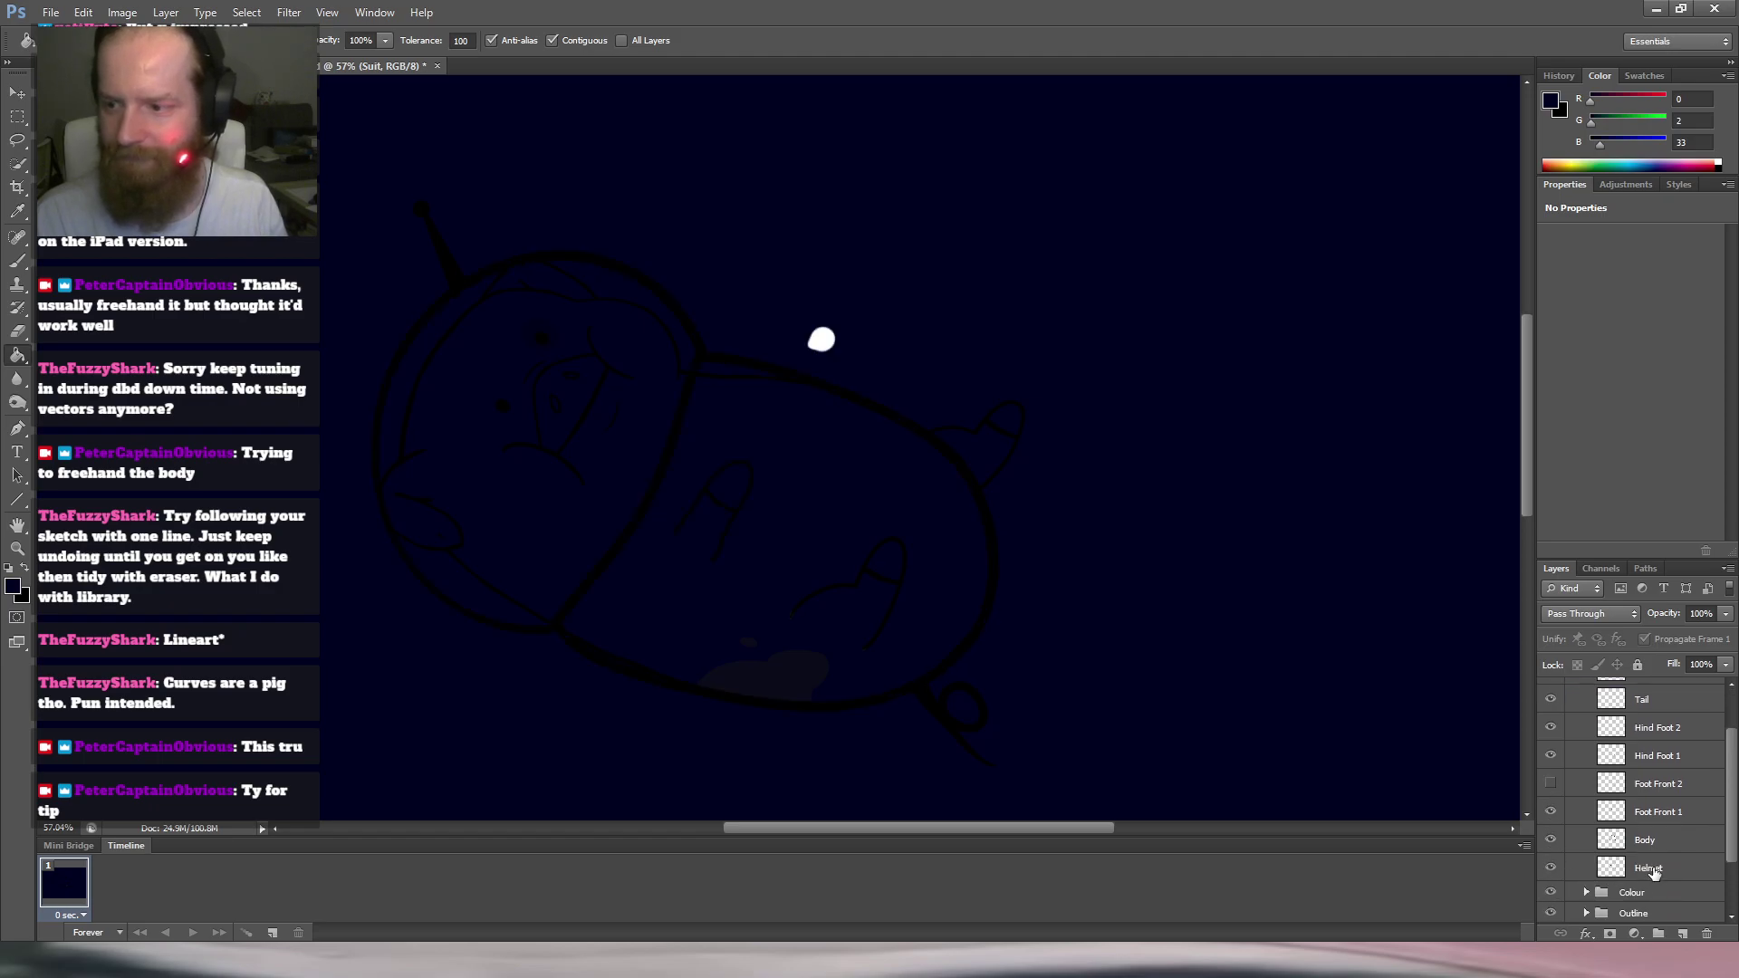
Erase the stray white spot from the Helmet layer, show Foot Front 2 again and collapse the Suit group.
left_click(1654, 868)
key("e")
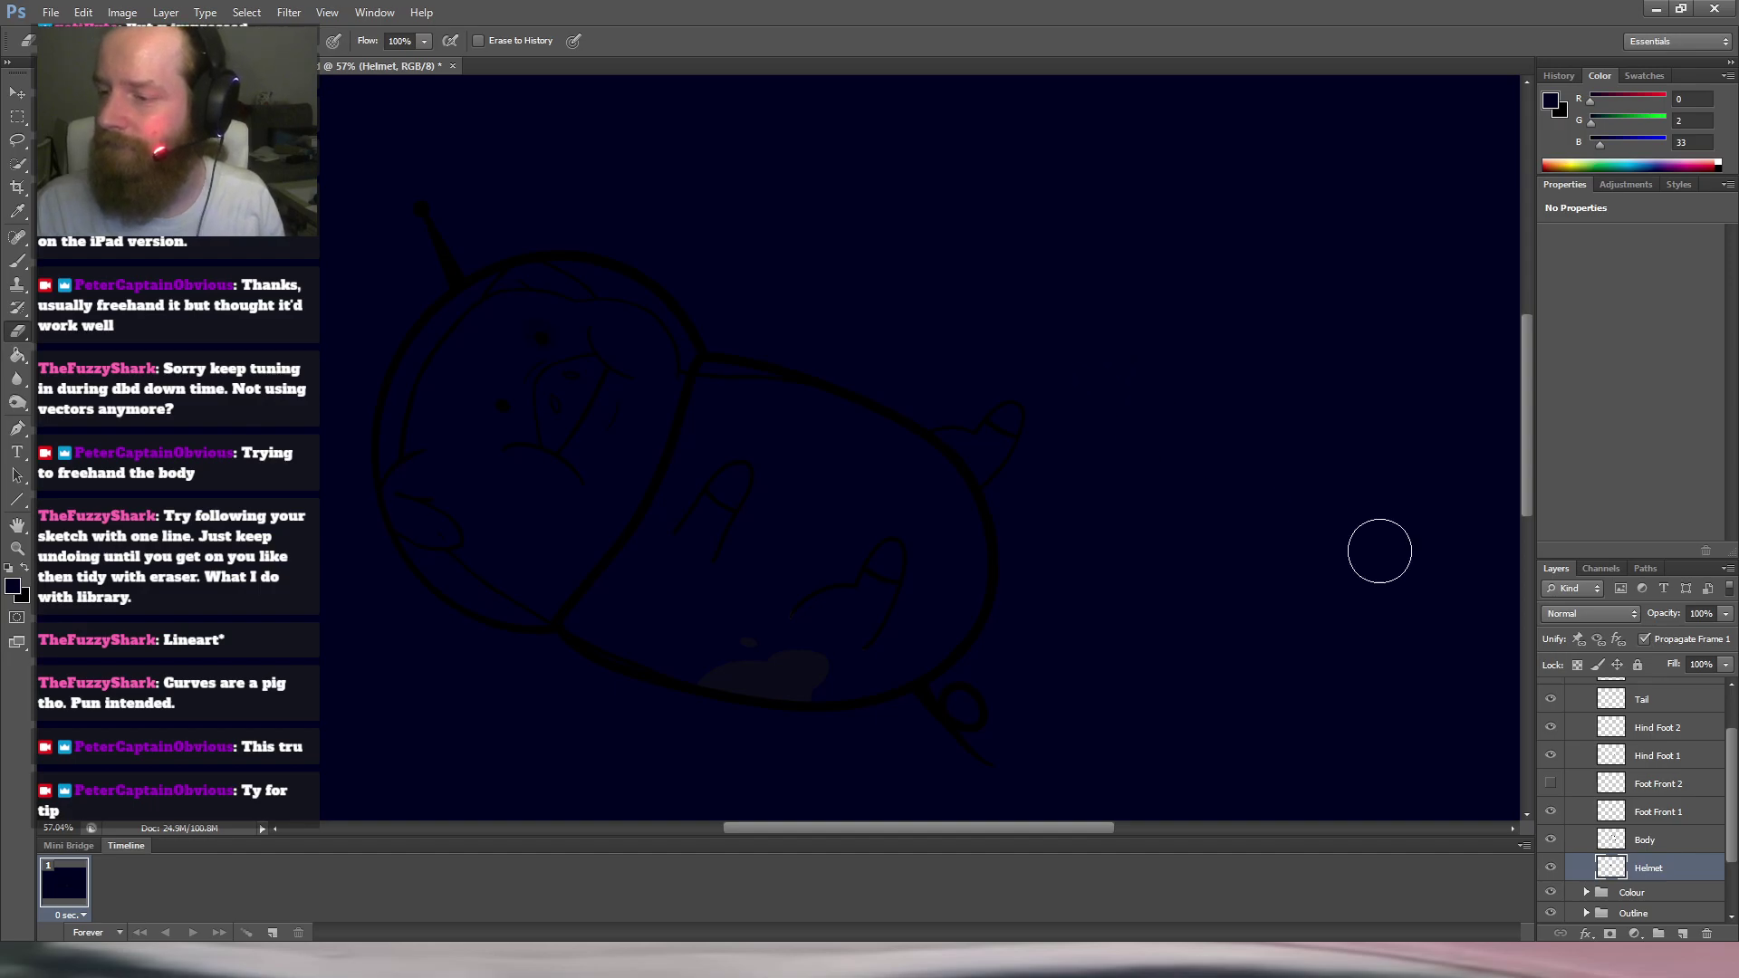
left_click(1551, 784)
scroll(1594, 790, "up", 2)
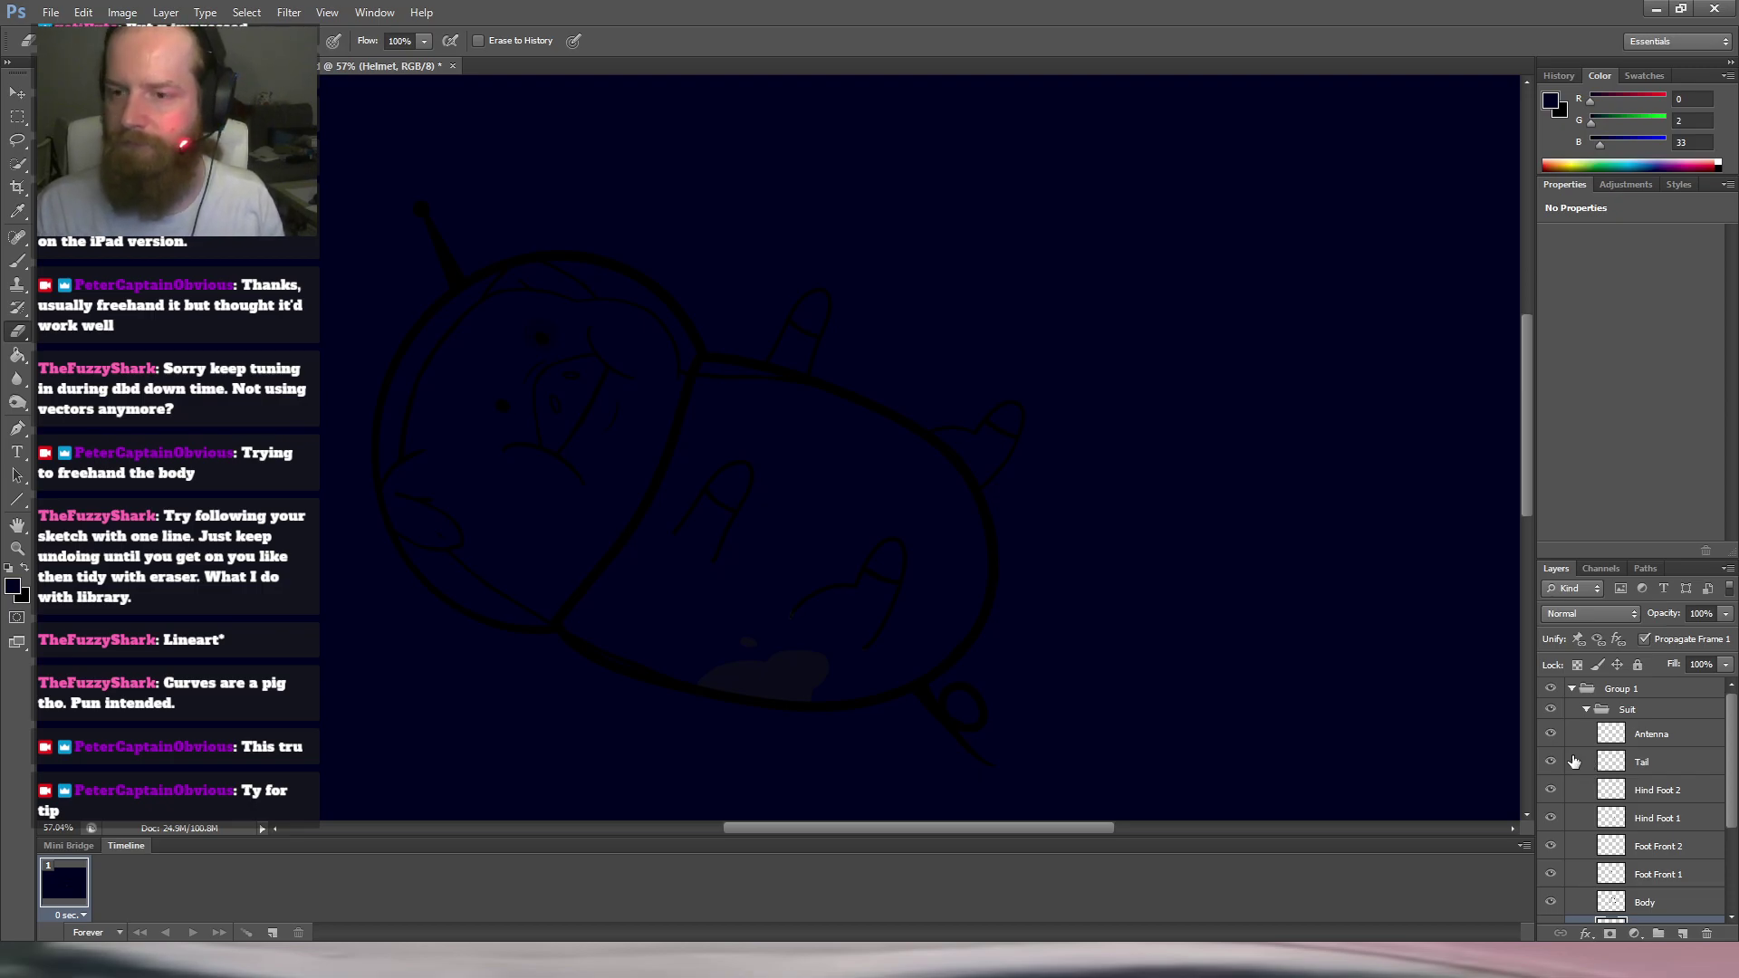
left_click(1585, 709)
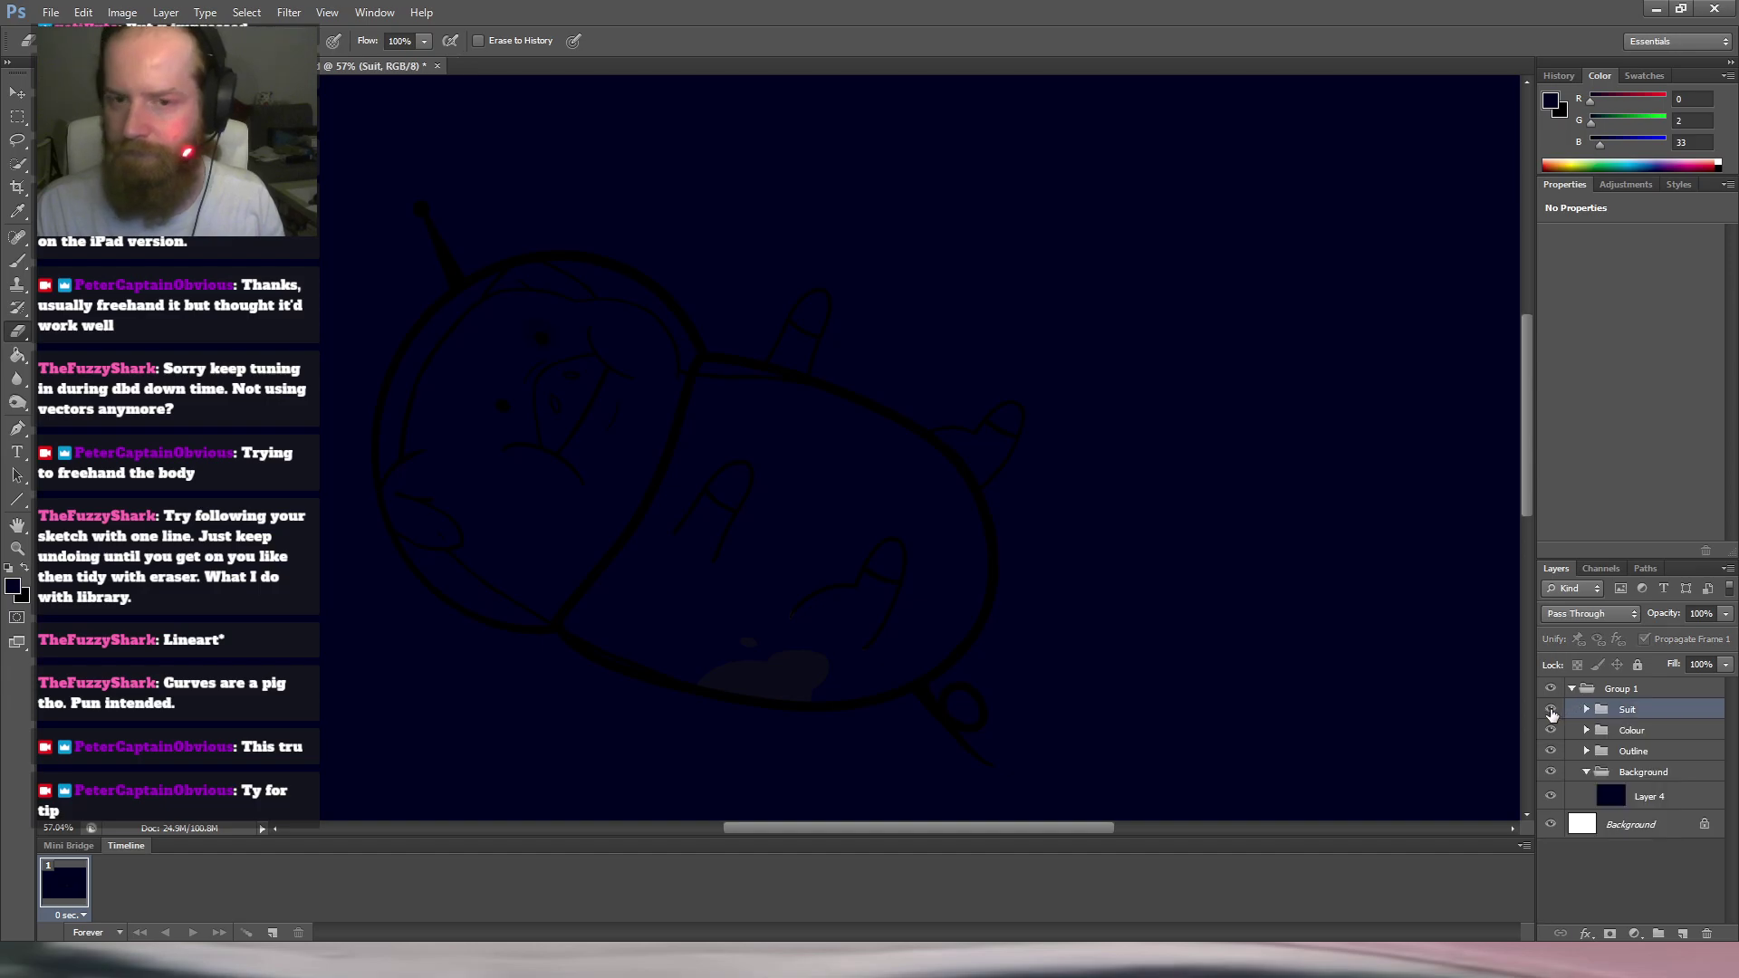
Paste a copied cartoon Earth picture as a new layer above the navy fill in the Background group.
left_click(1653, 801)
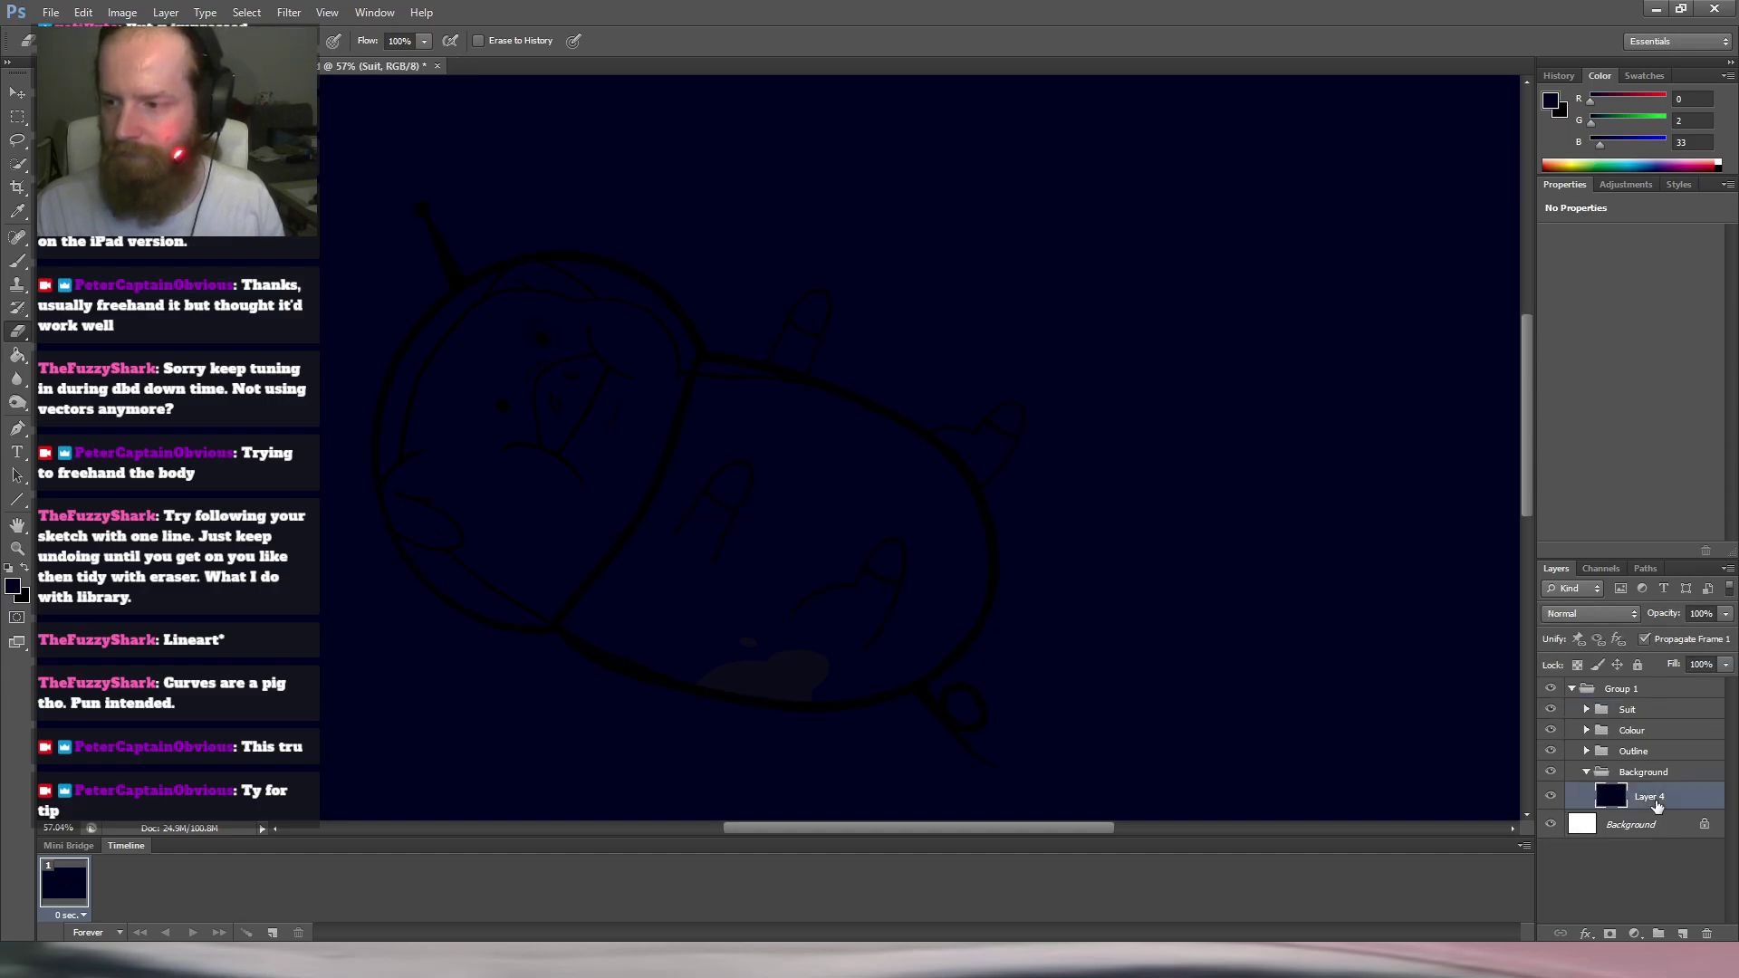
scroll(783, 441, "down", 9)
scroll(827, 485, "up", 3)
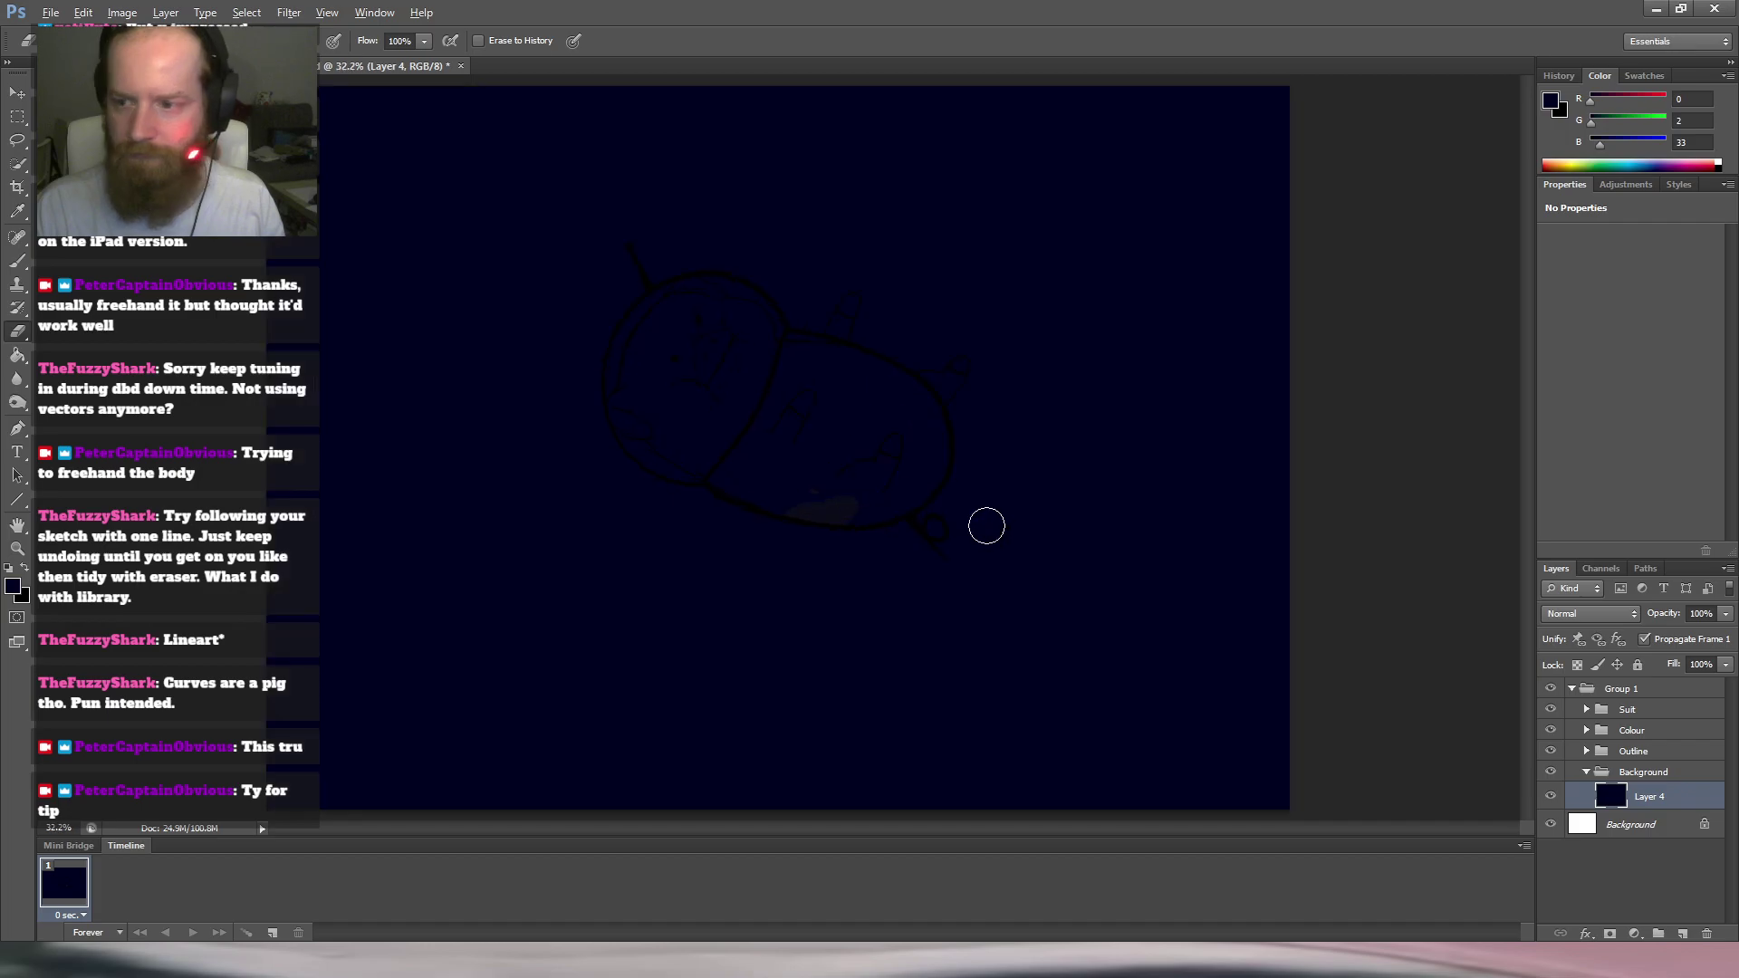
key("alt")
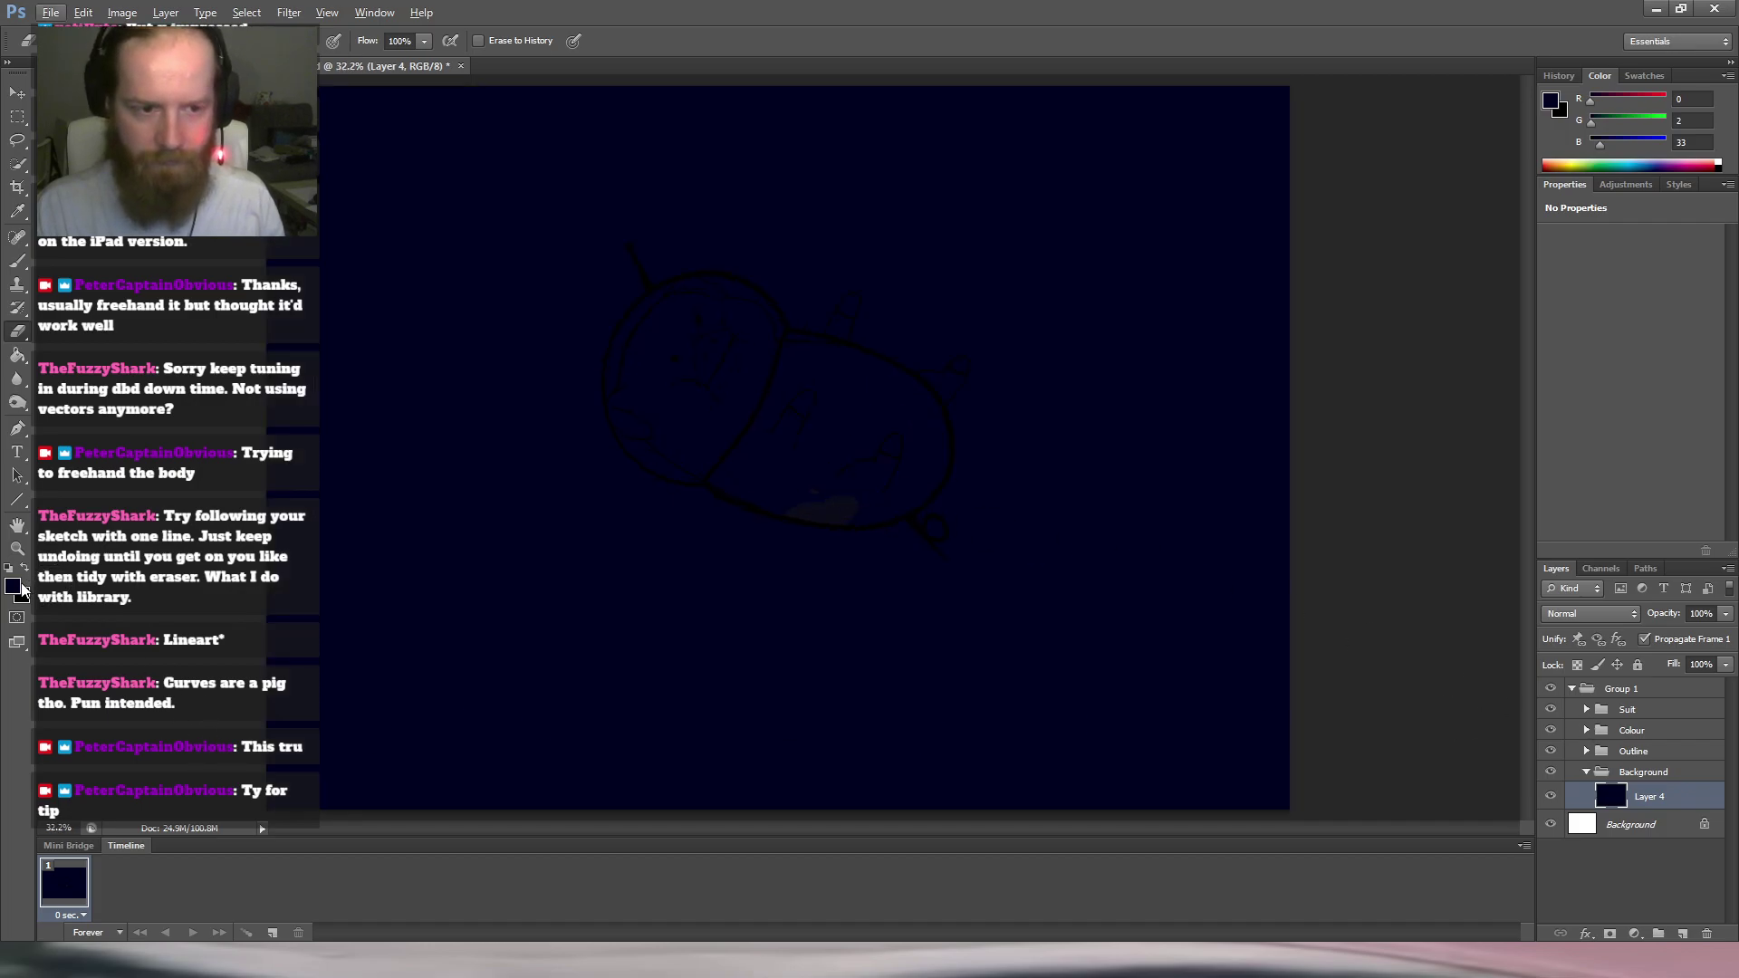
key("i")
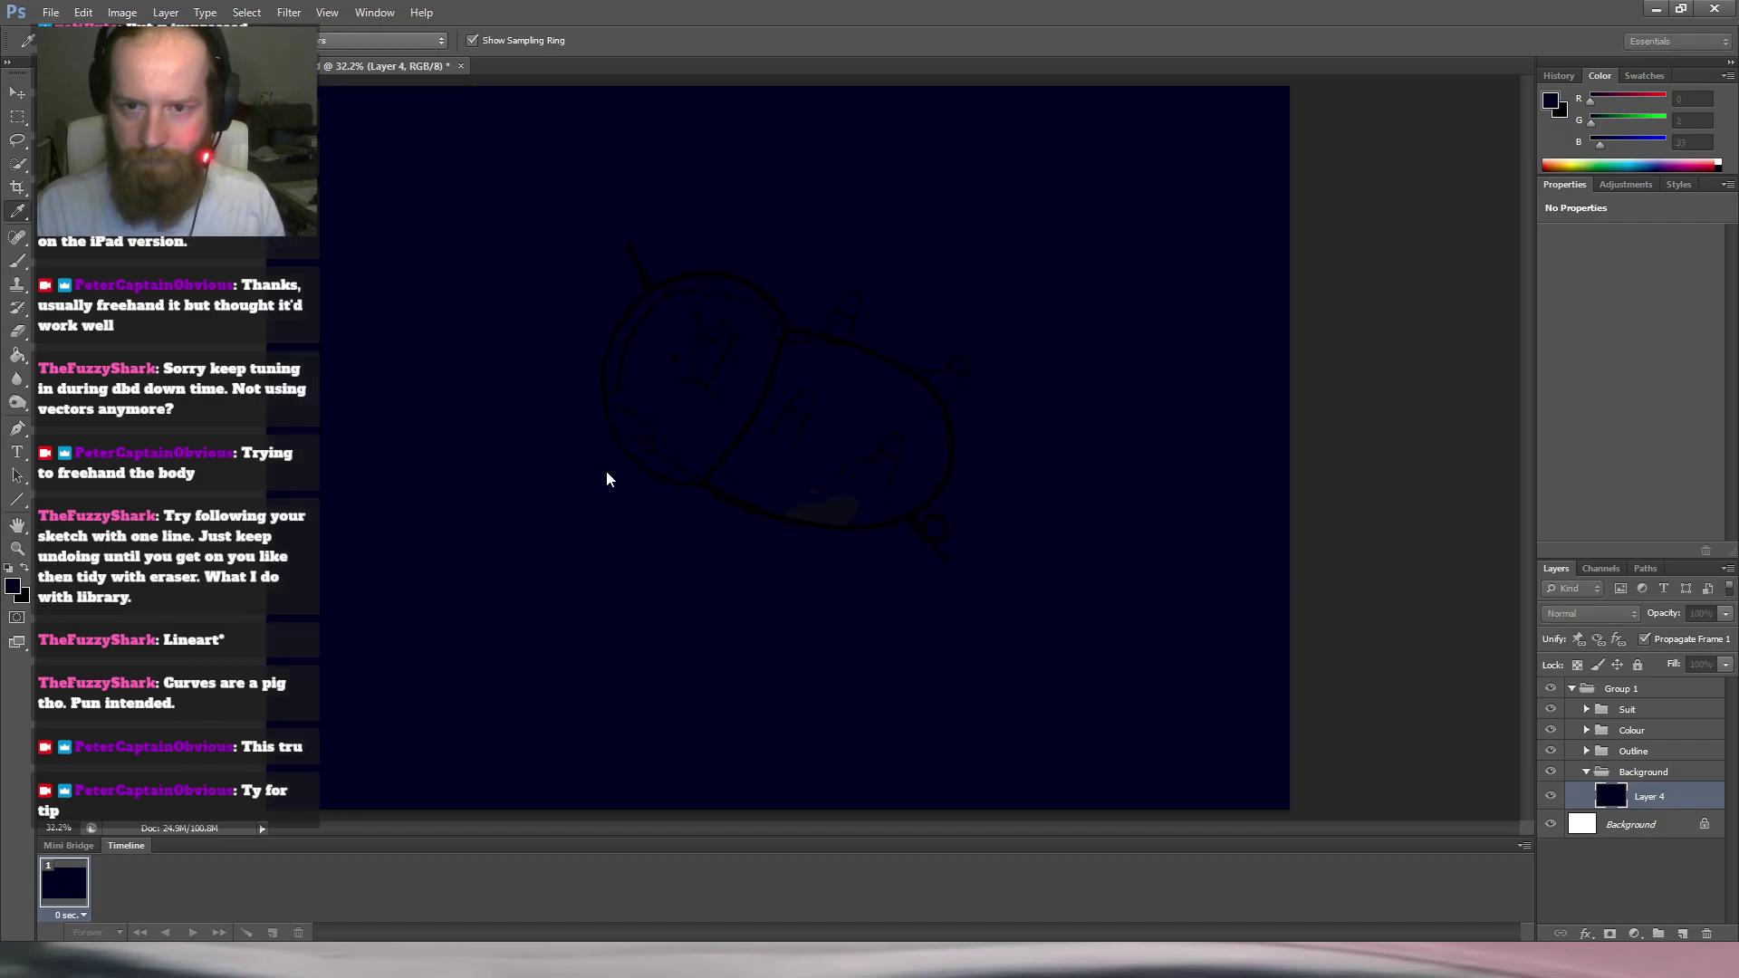
key("e")
key("g")
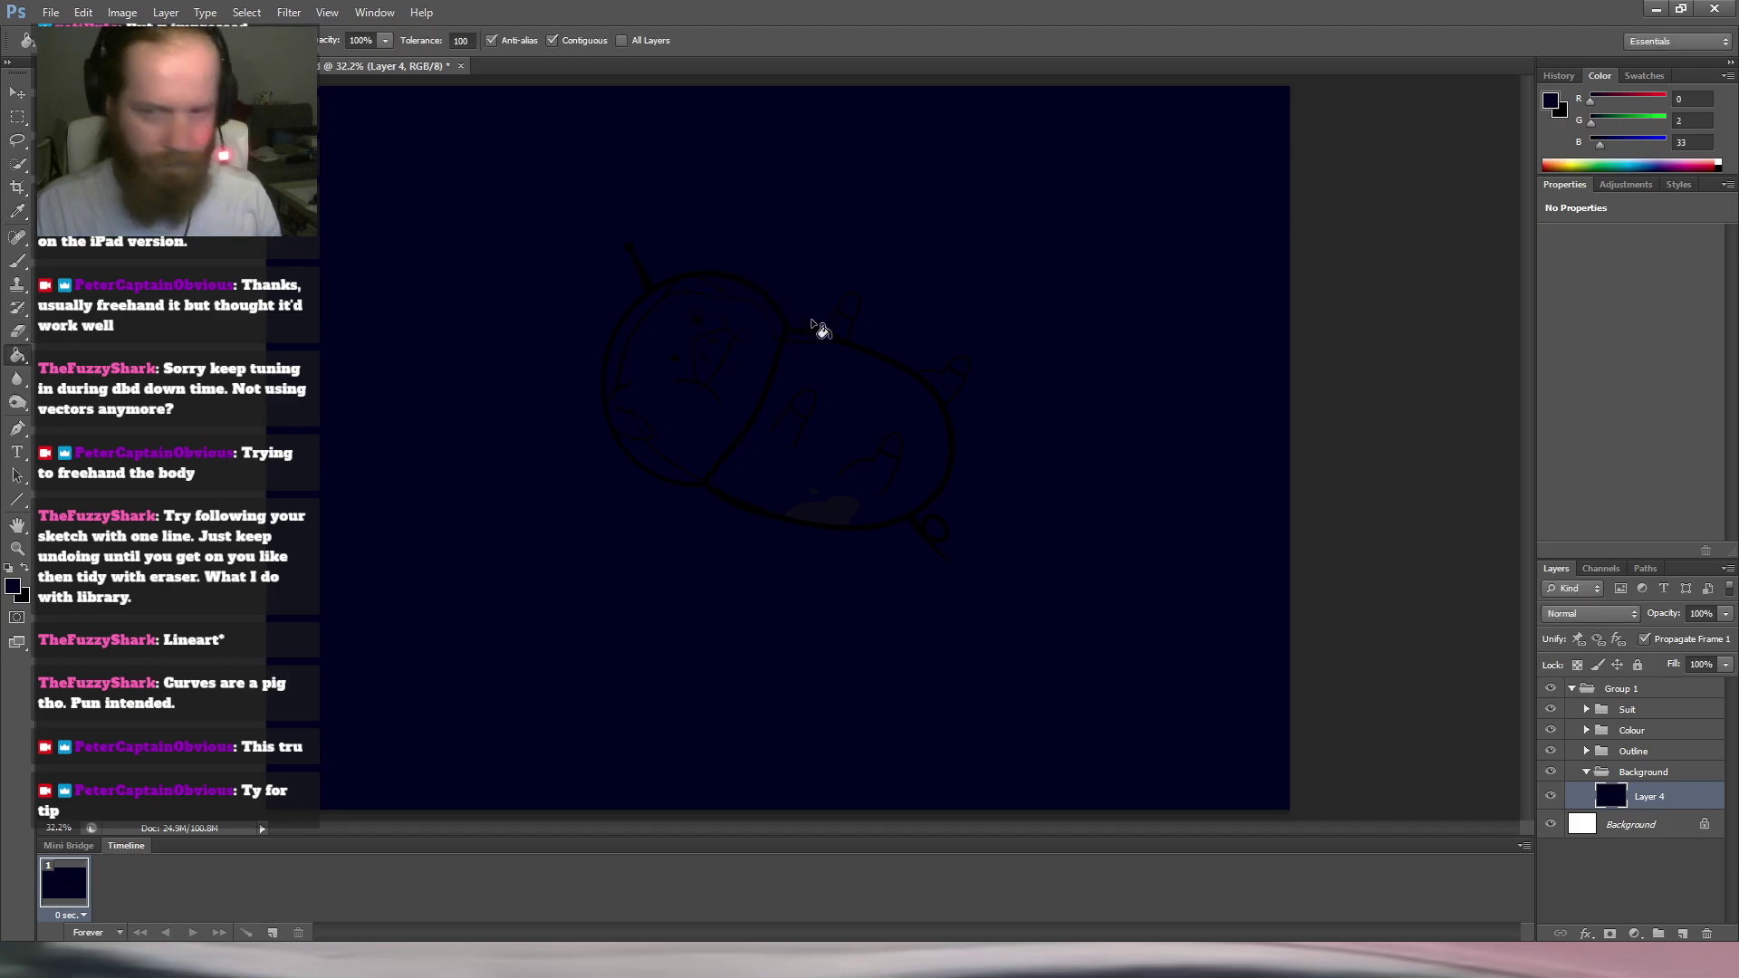
scroll(983, 391, "down", 1)
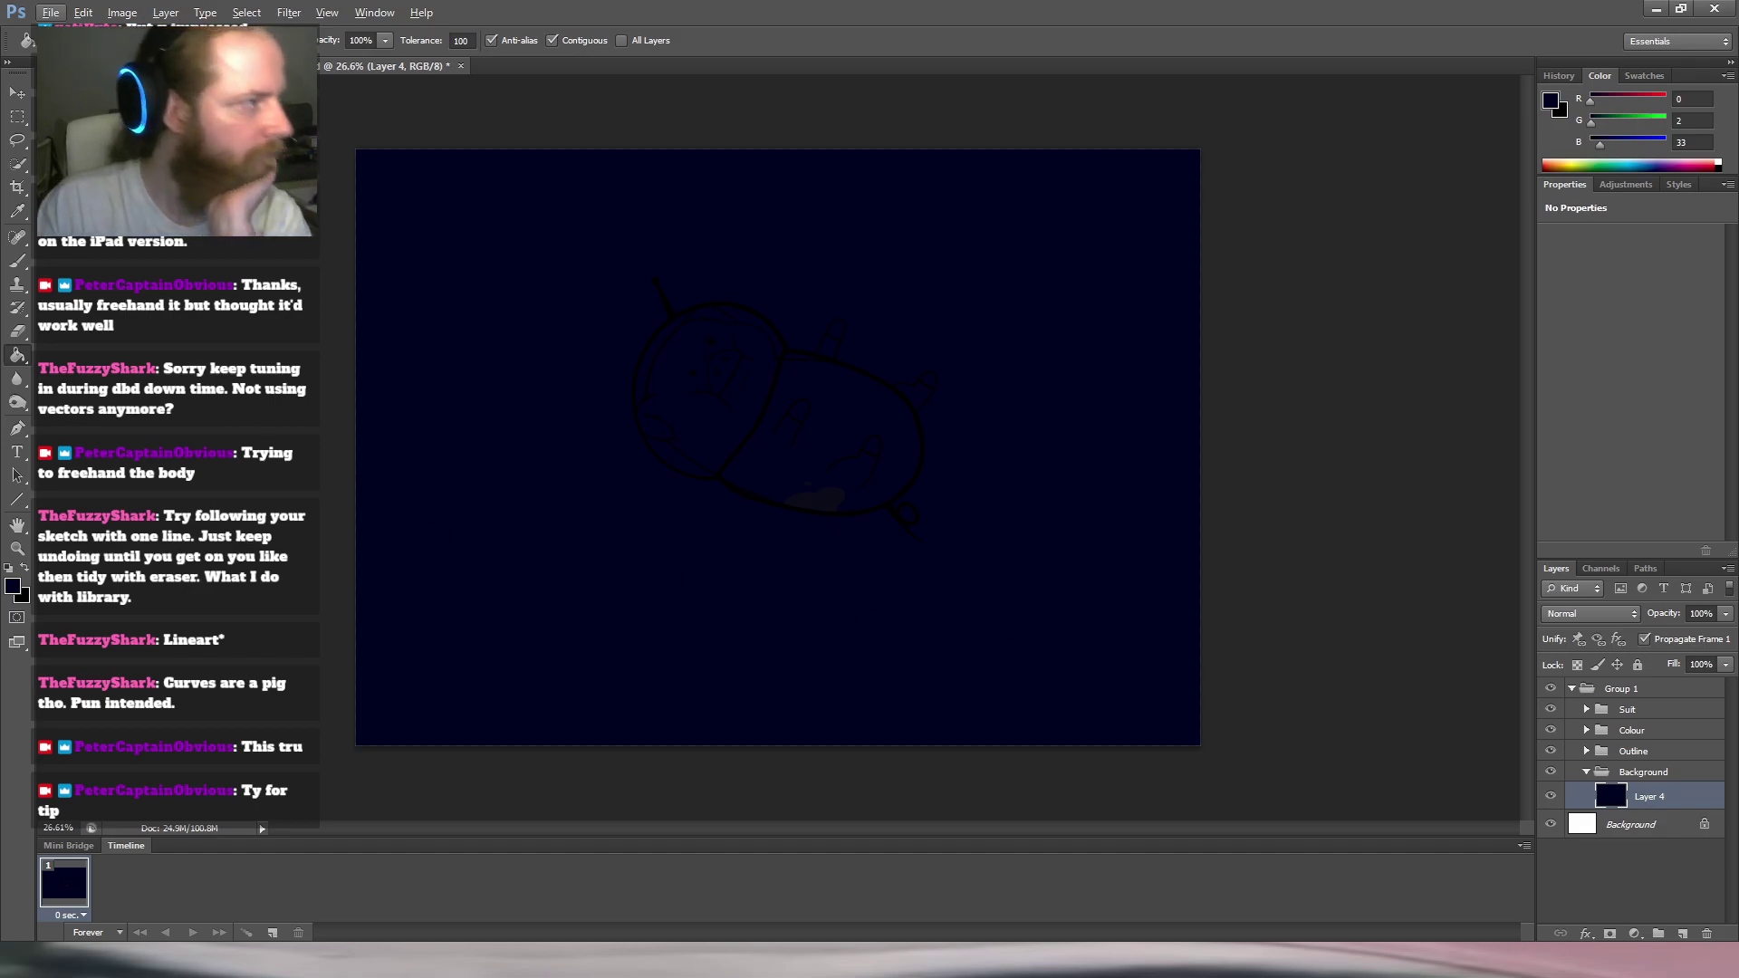
key("alt+Tab")
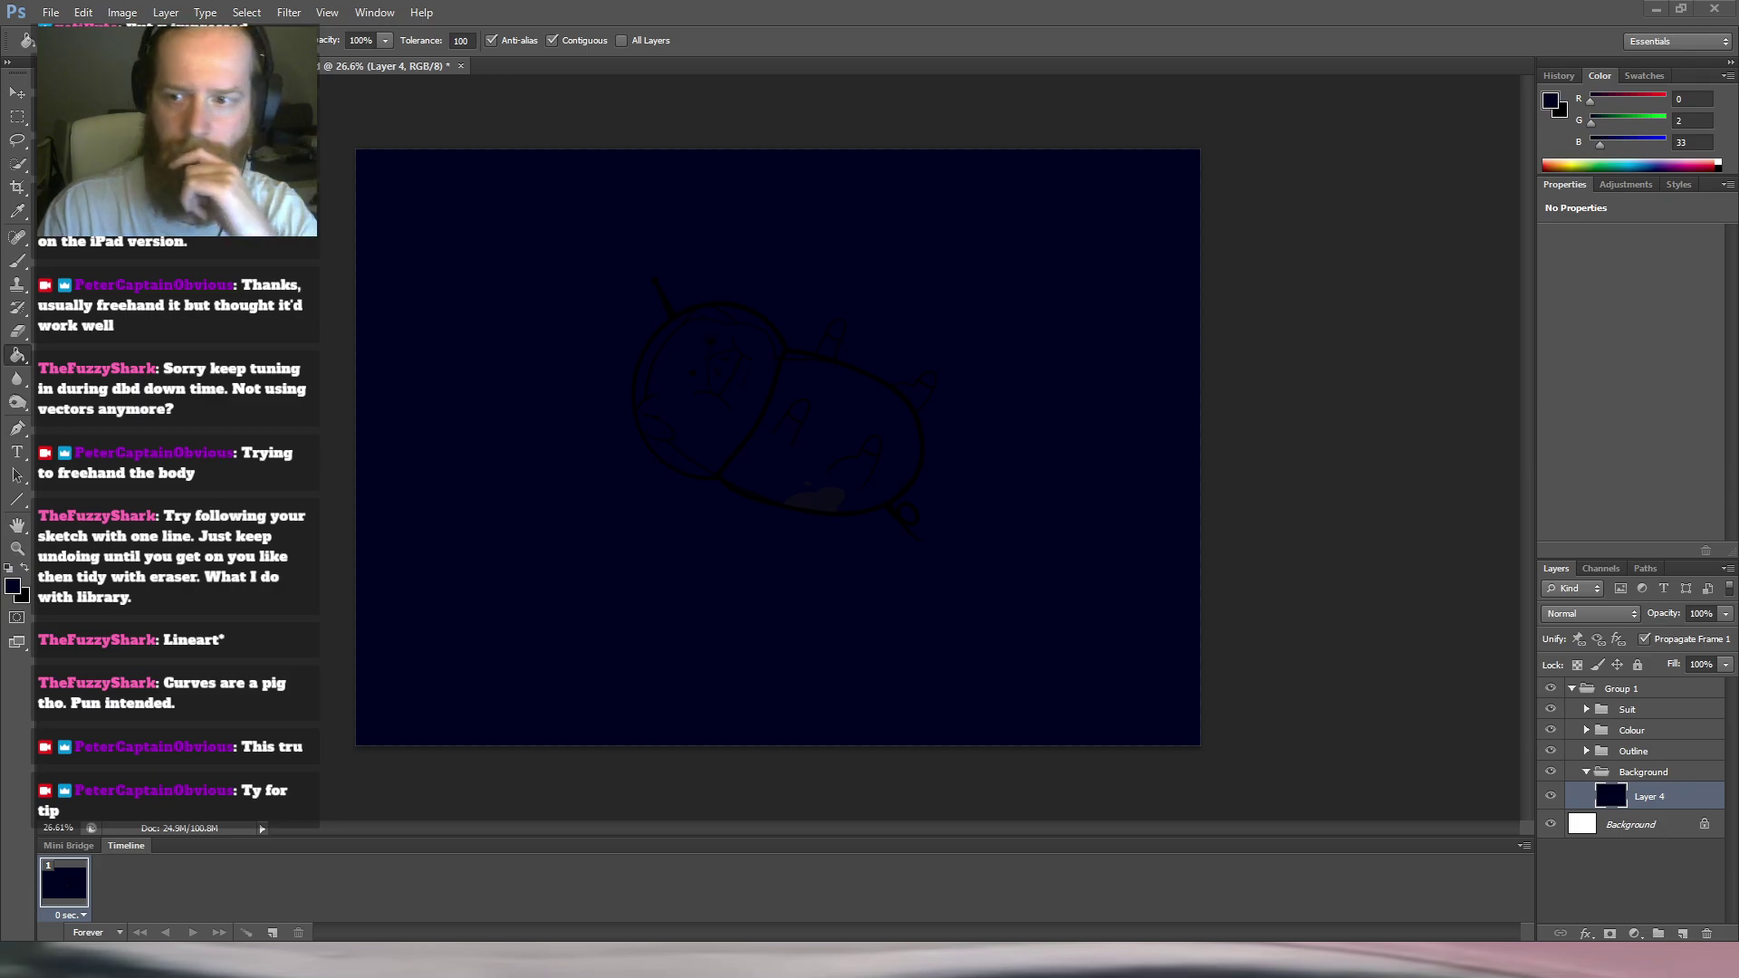
key("ctrl+v")
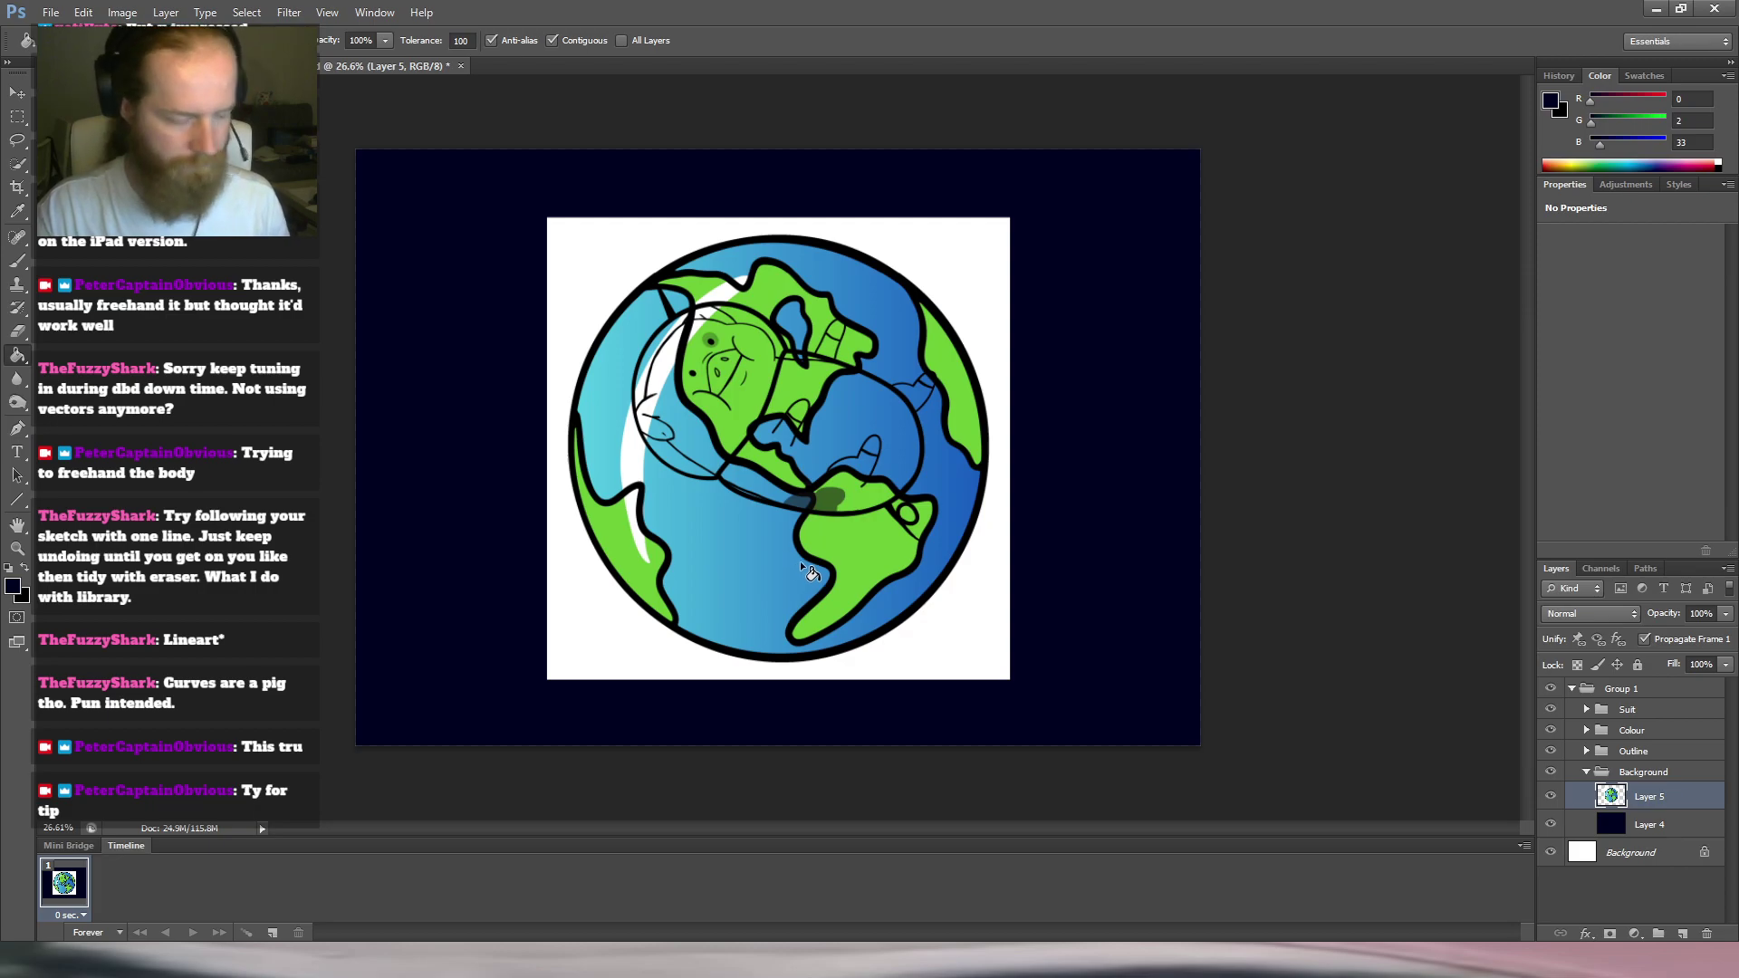
Remove the white surround of the Earth picture with the Magic Eraser.
key("m")
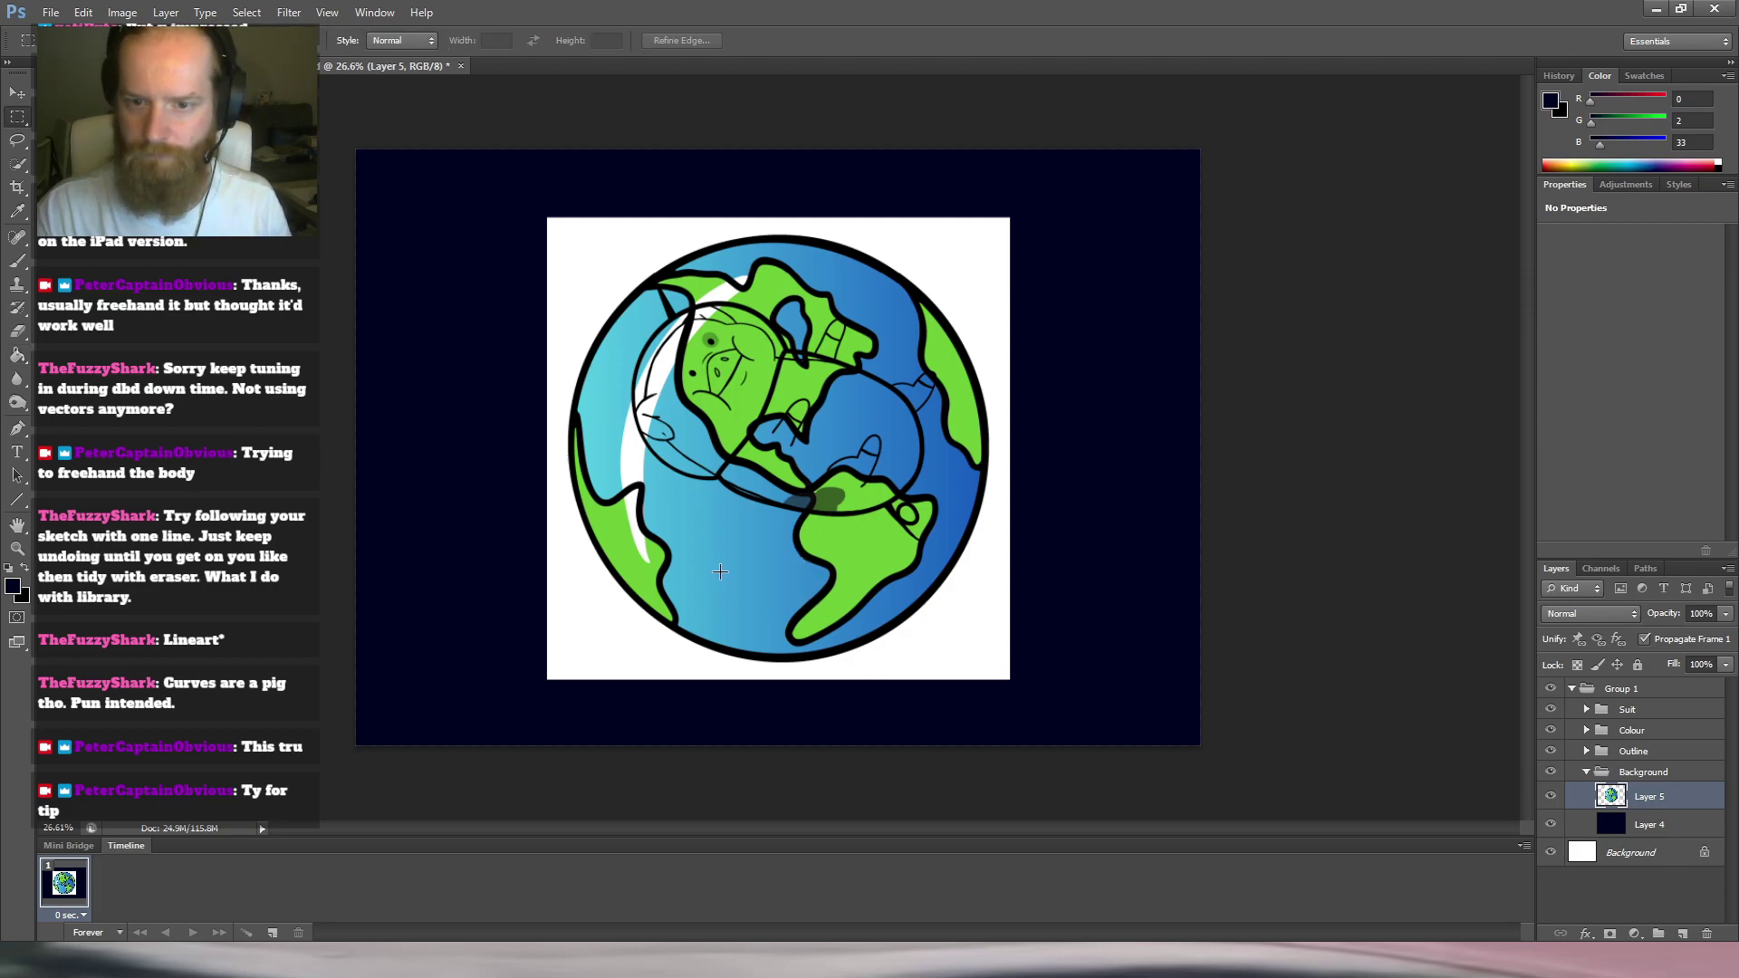
key("e")
key("shift+e")
key("shift+e")
left_click(603, 604)
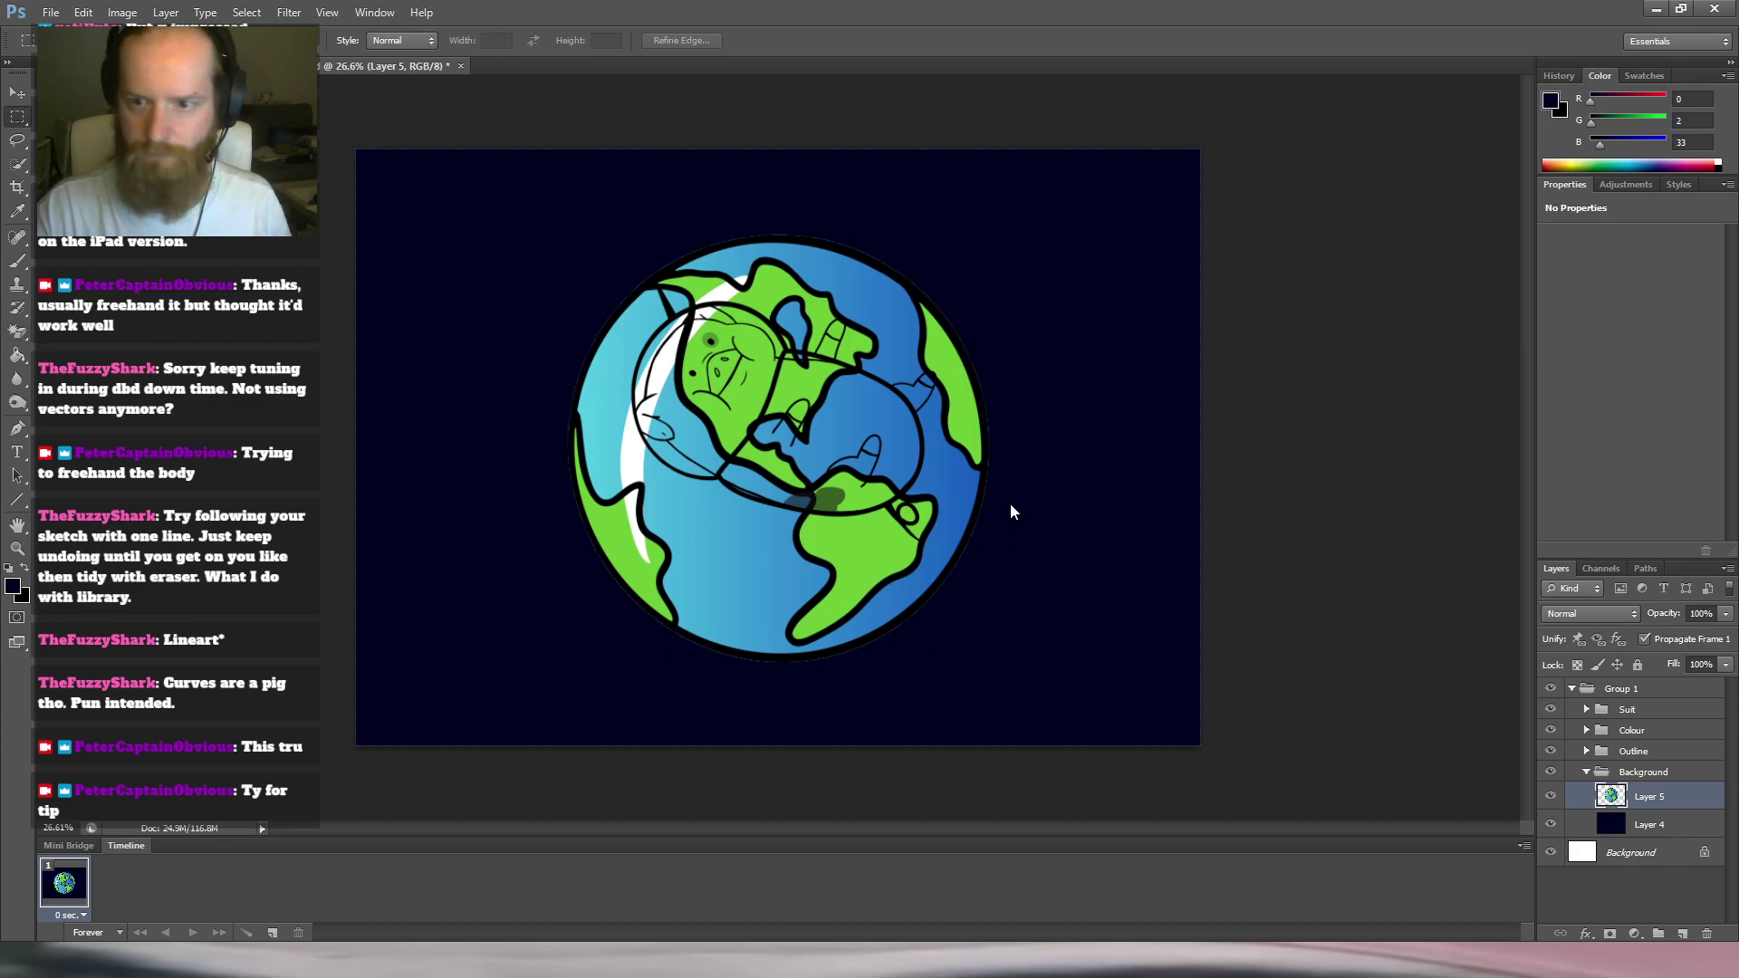
Enlarge the Earth to about 176% with Free Transform and move it over the canvas's upper-right corner.
key("ctrl+t")
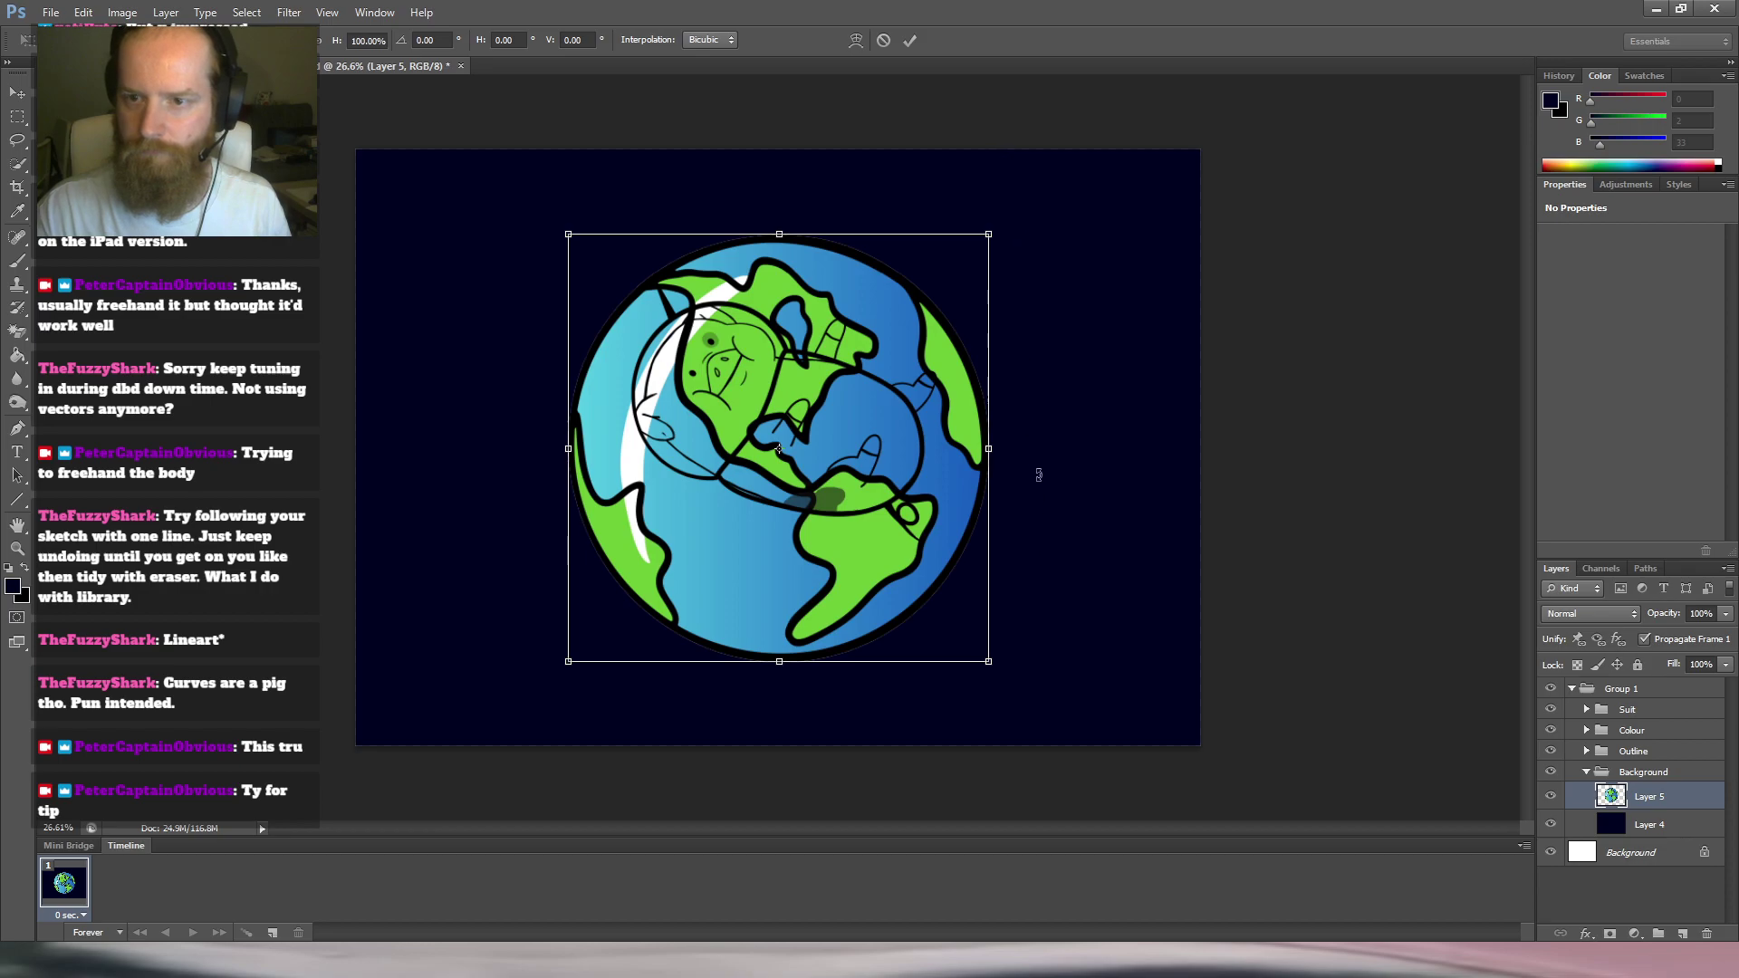
scroll(1036, 462, "down", 3)
left_click_drag(897, 327, 1100, 275)
scroll(1259, 249, "down", 1)
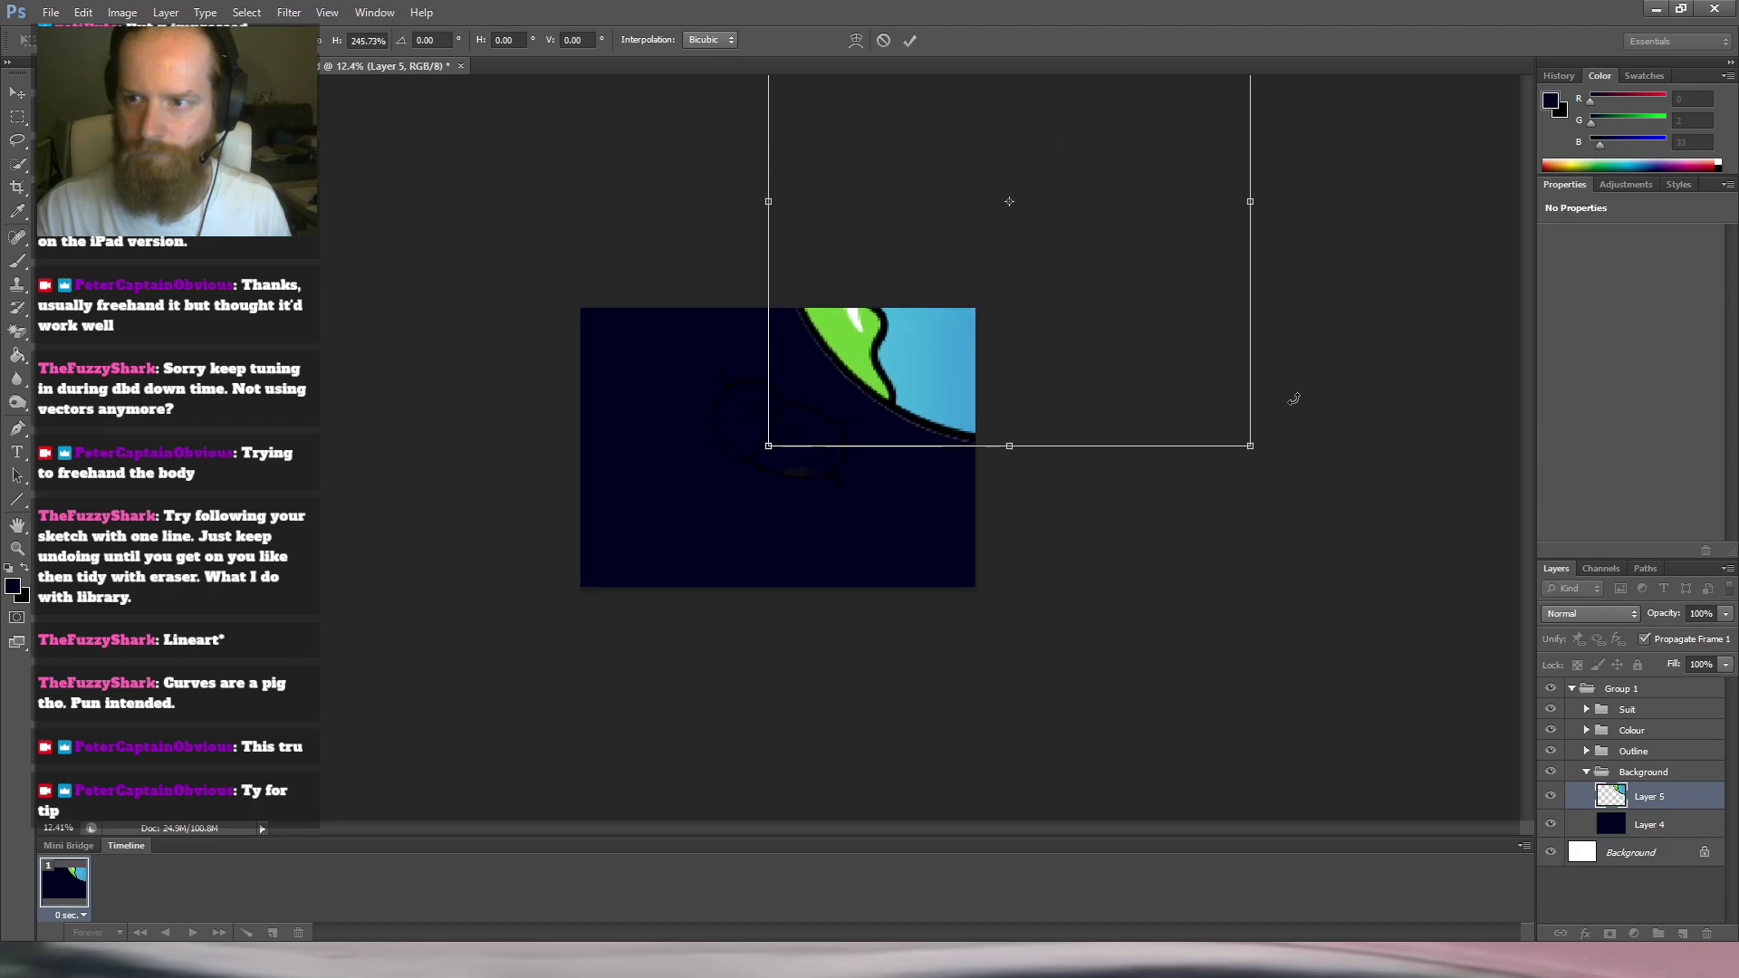
left_click_drag(1000, 366, 930, 521)
left_click_drag(1182, 109, 1046, 252)
left_click_drag(880, 390, 1001, 220)
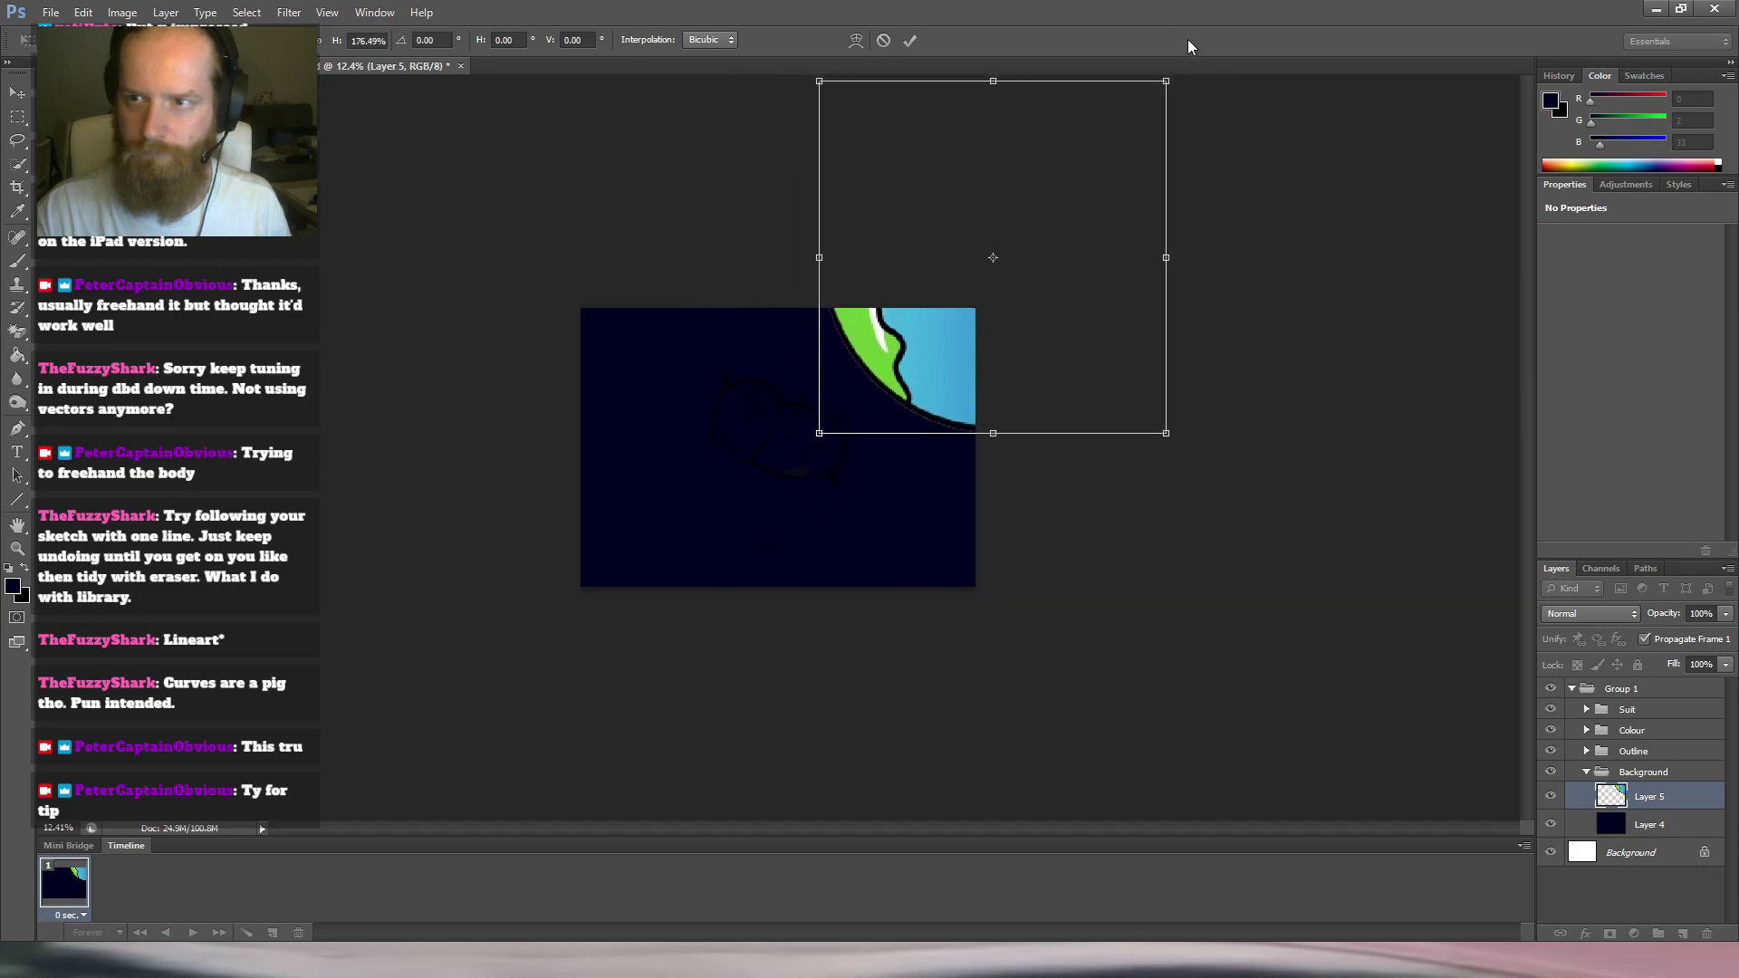
Rotate the Earth to about -29°, enlarge it to about 210% and apply the transform across the canvas's upper-right corner.
left_click_drag(1235, 466, 1265, 367)
left_click_drag(1258, 402, 1091, 330)
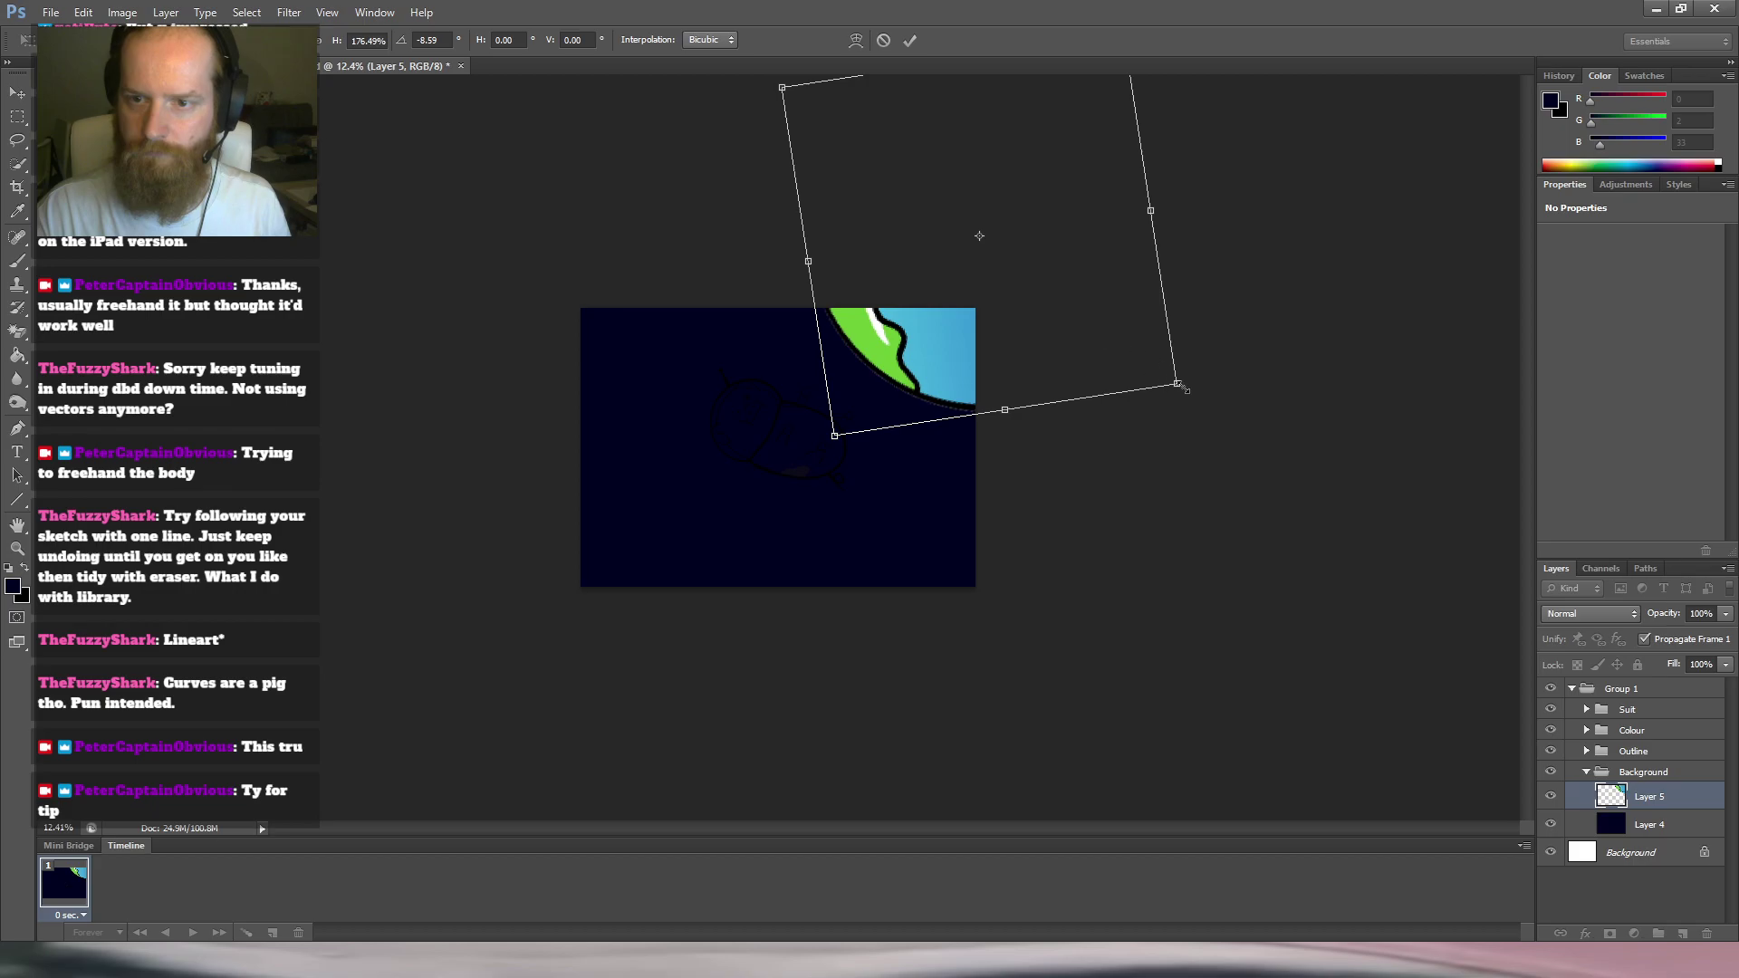
left_click_drag(1177, 383, 1289, 307)
left_click_drag(1146, 307, 1114, 292)
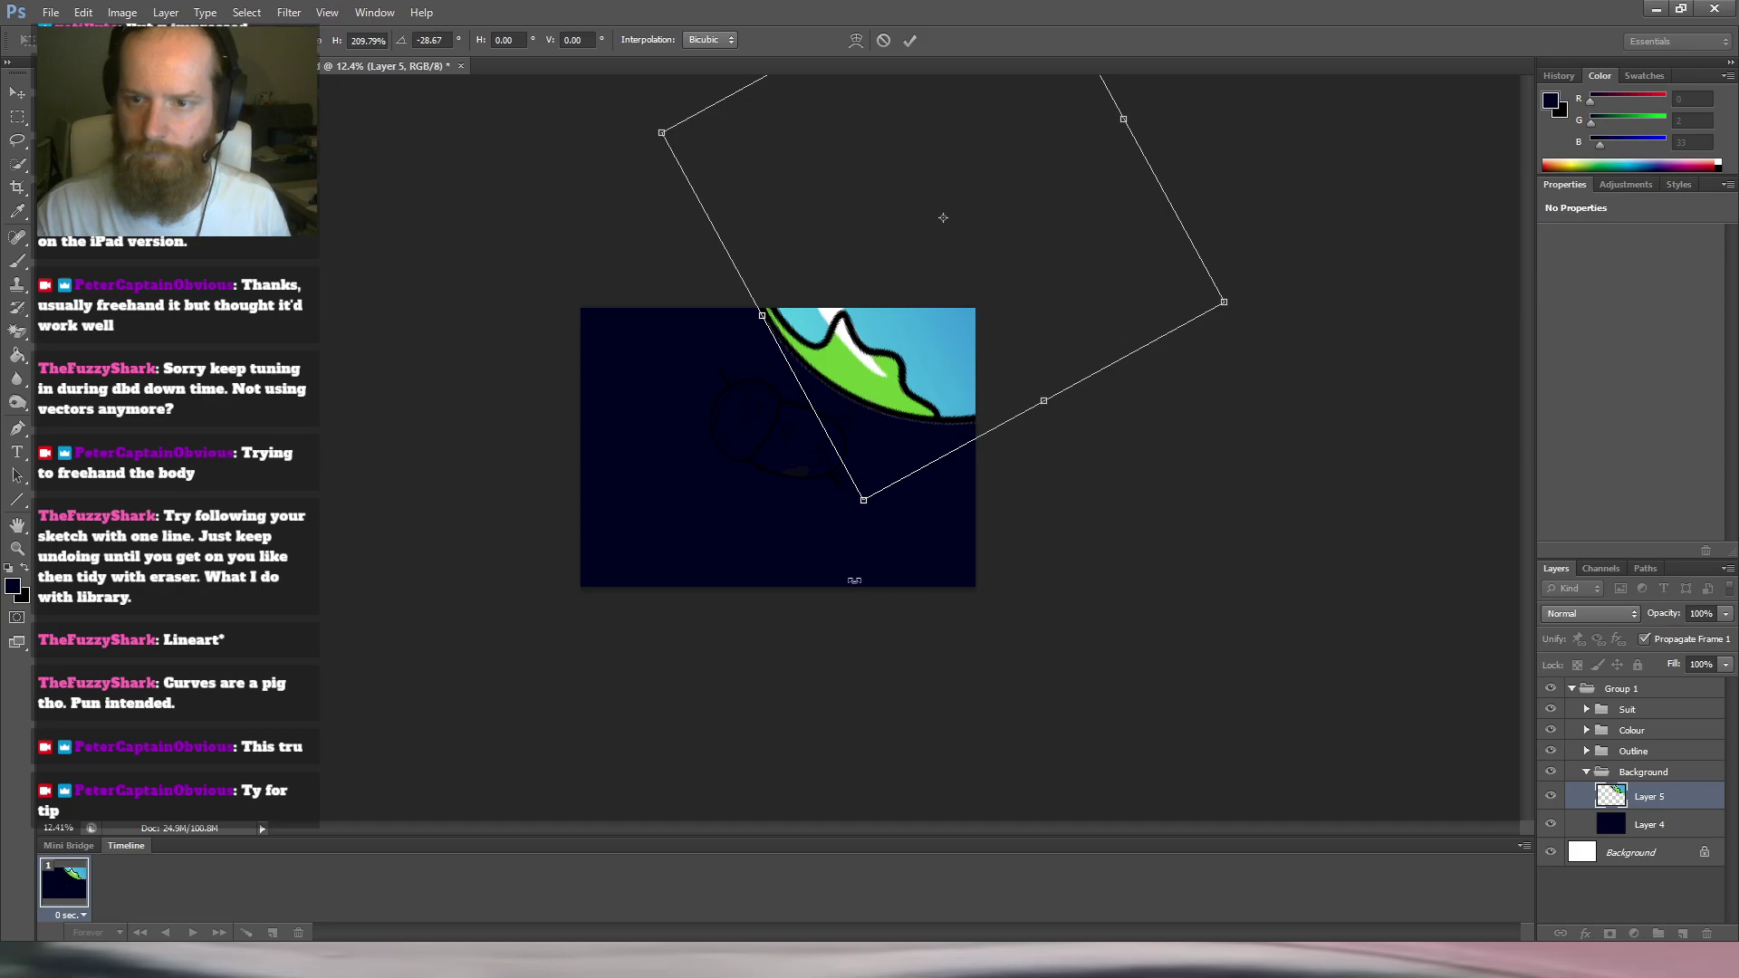
key("Return")
Try a pasted moon-and-stars picture, enlarged and moved to the lower left of the pig's helmet, and delete its layer.
scroll(871, 593, "up", 2)
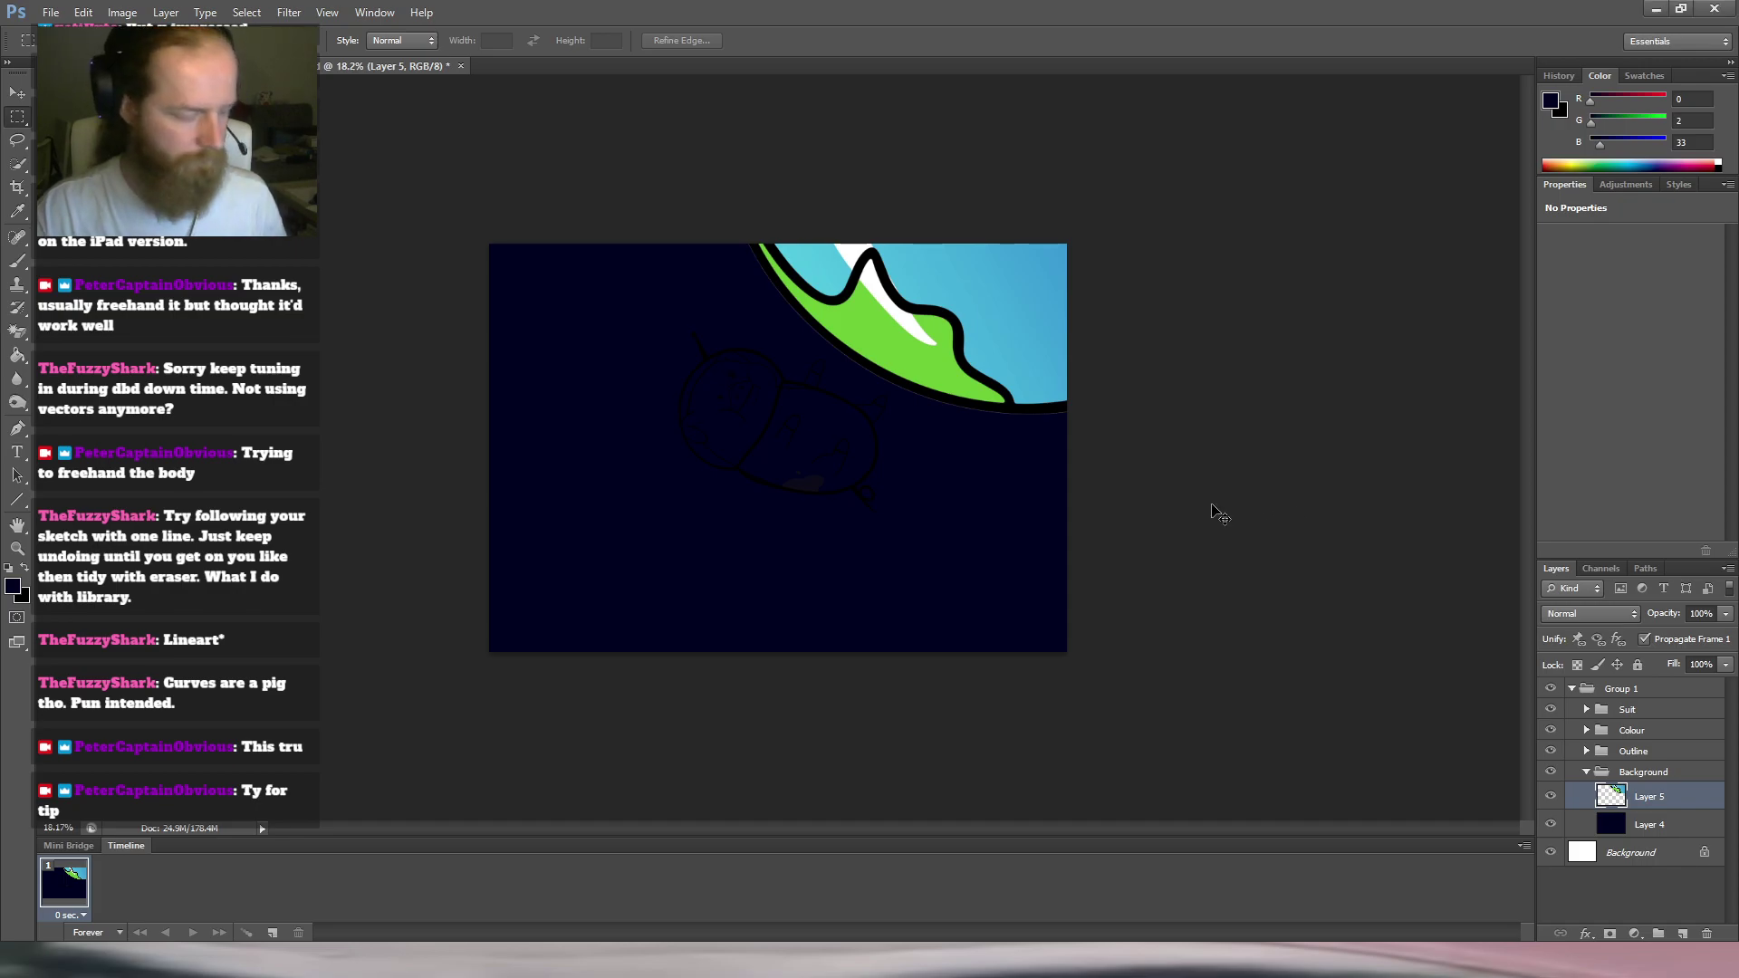
key("ctrl+v")
scroll(784, 462, "up", 5)
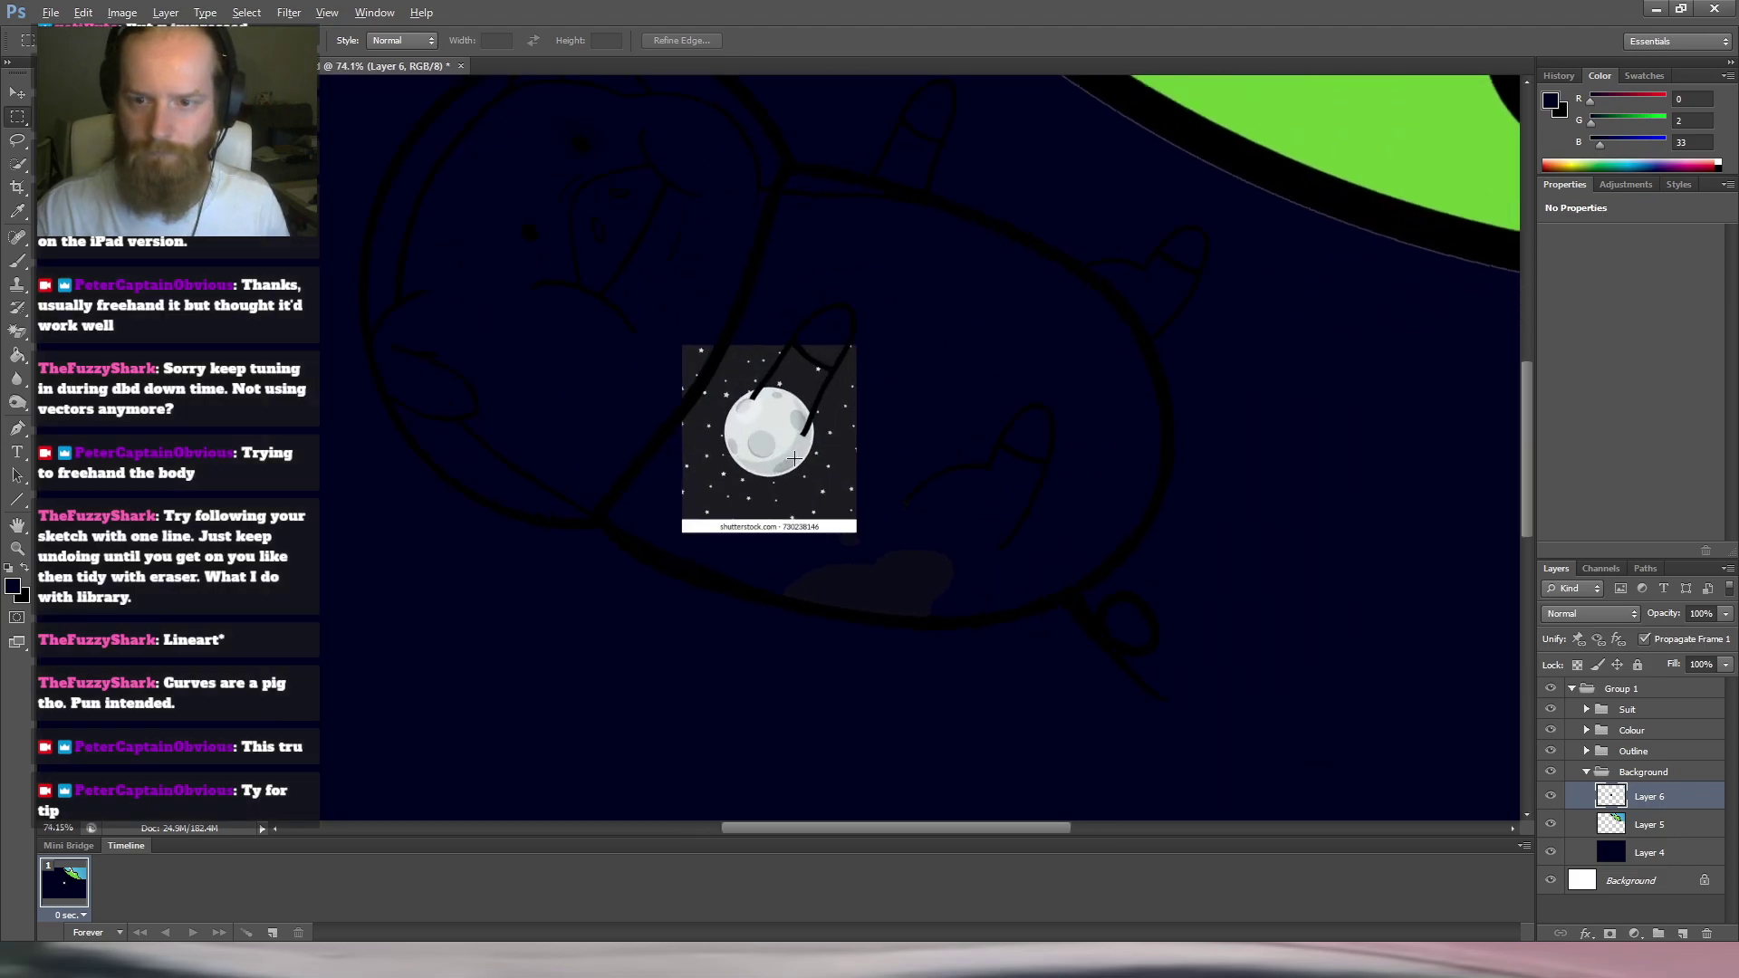
key("alt")
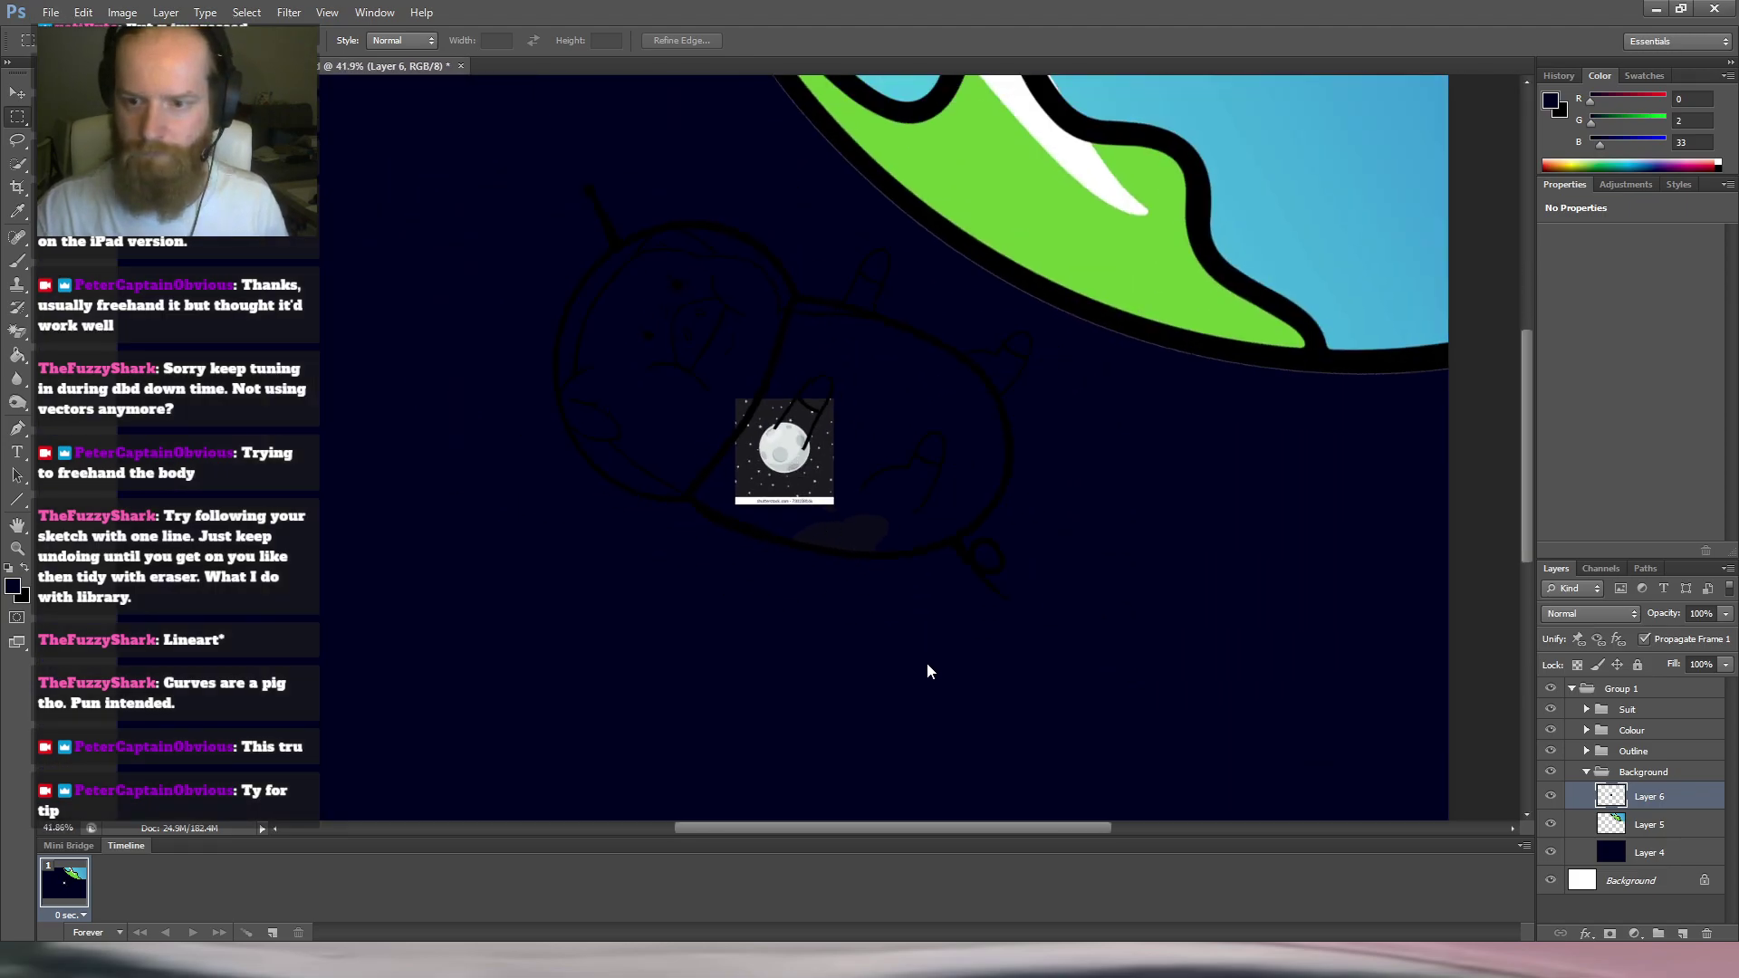
key("ctrl+t")
left_click_drag(833, 505, 1100, 792)
left_click_drag(1033, 680, 707, 600)
key("Return")
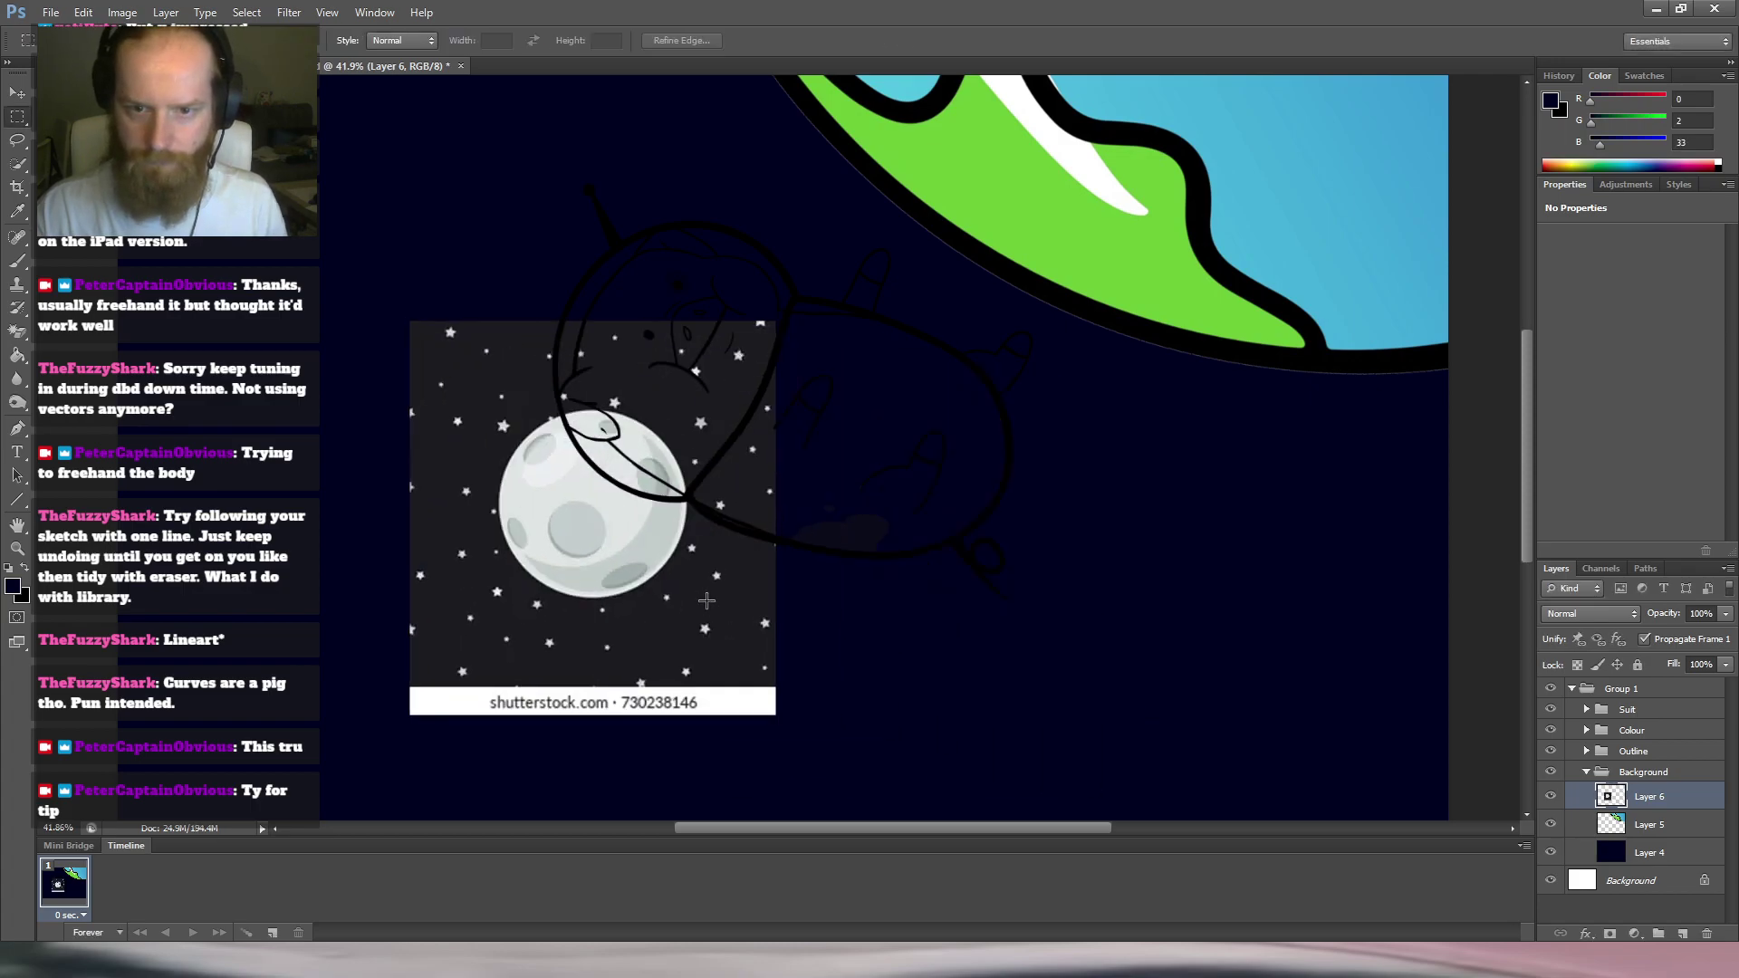
scroll(710, 580, "down", 3)
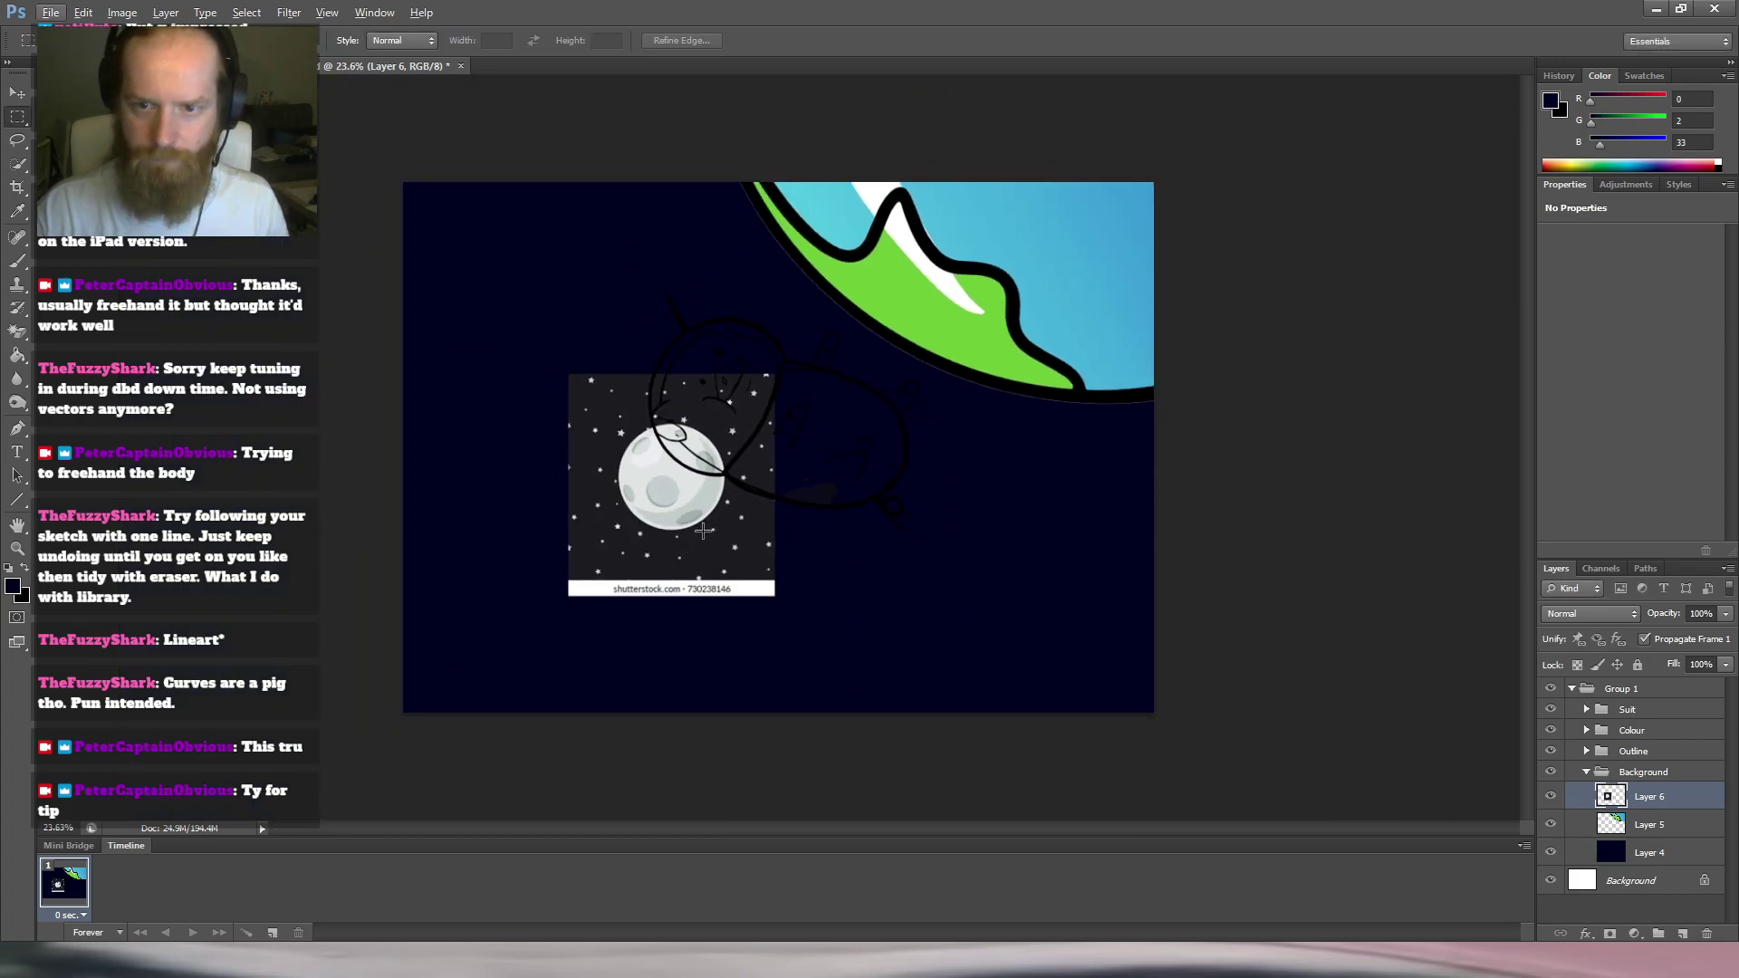
key("Delete")
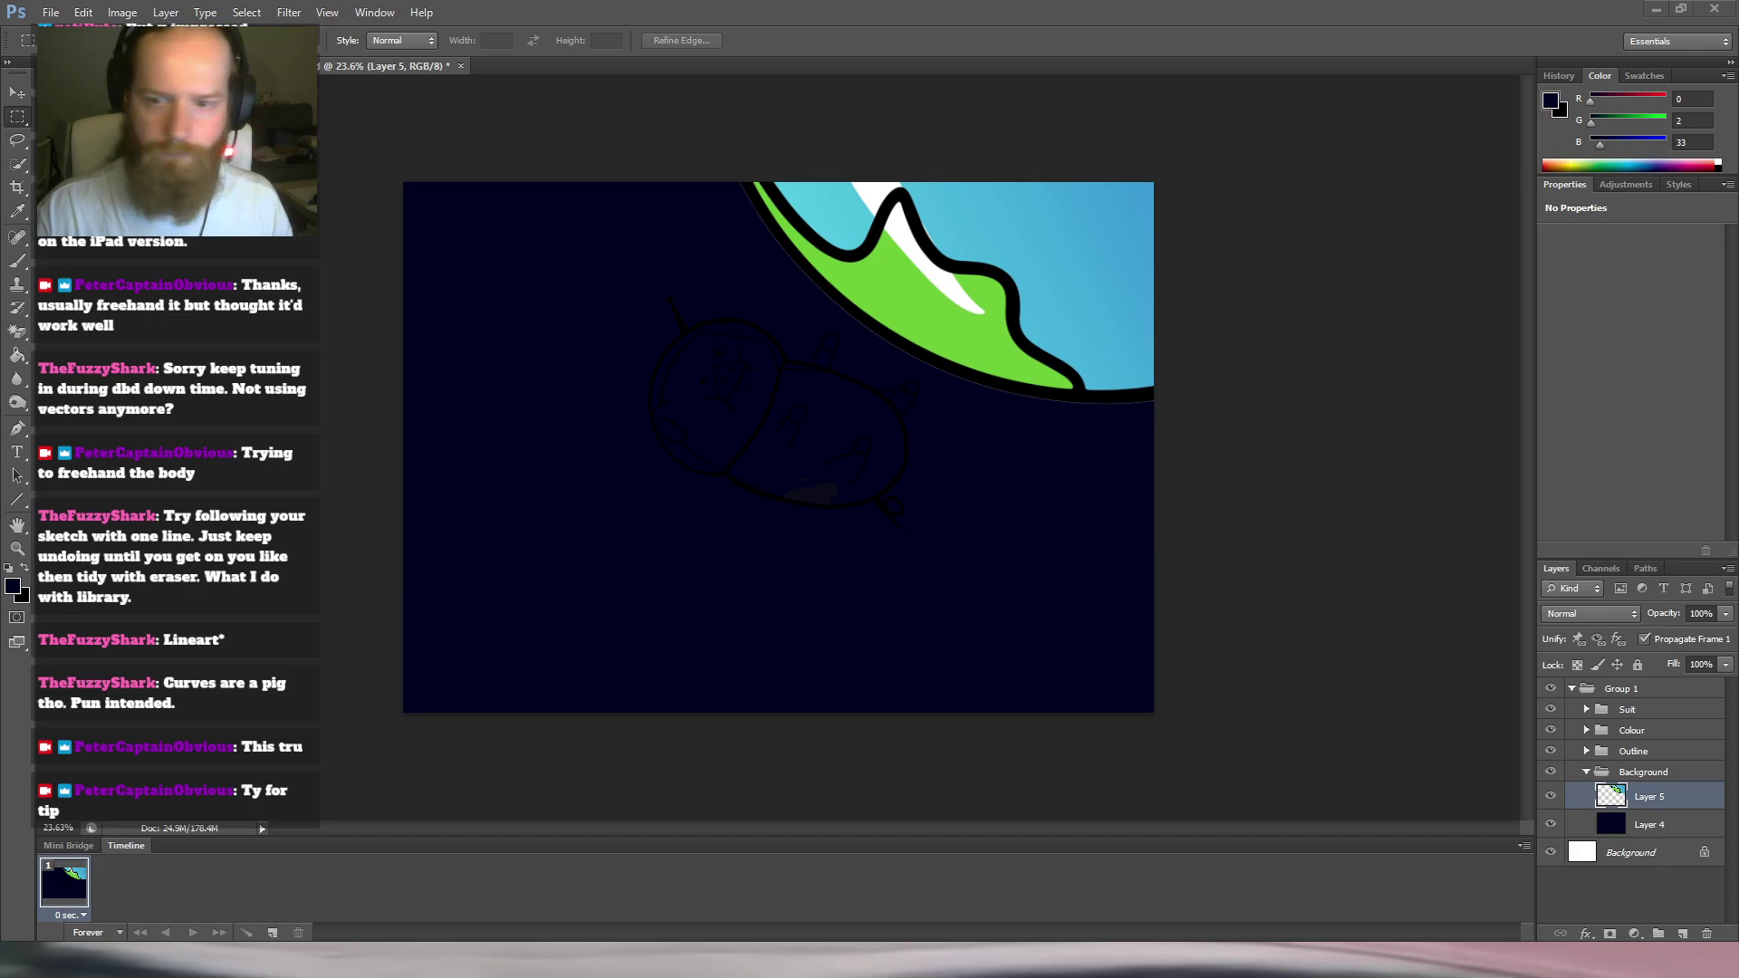
Paste a grey cratered moon picture as a new layer and move it to the lower left of the pig's helmet.
key("ctrl+v")
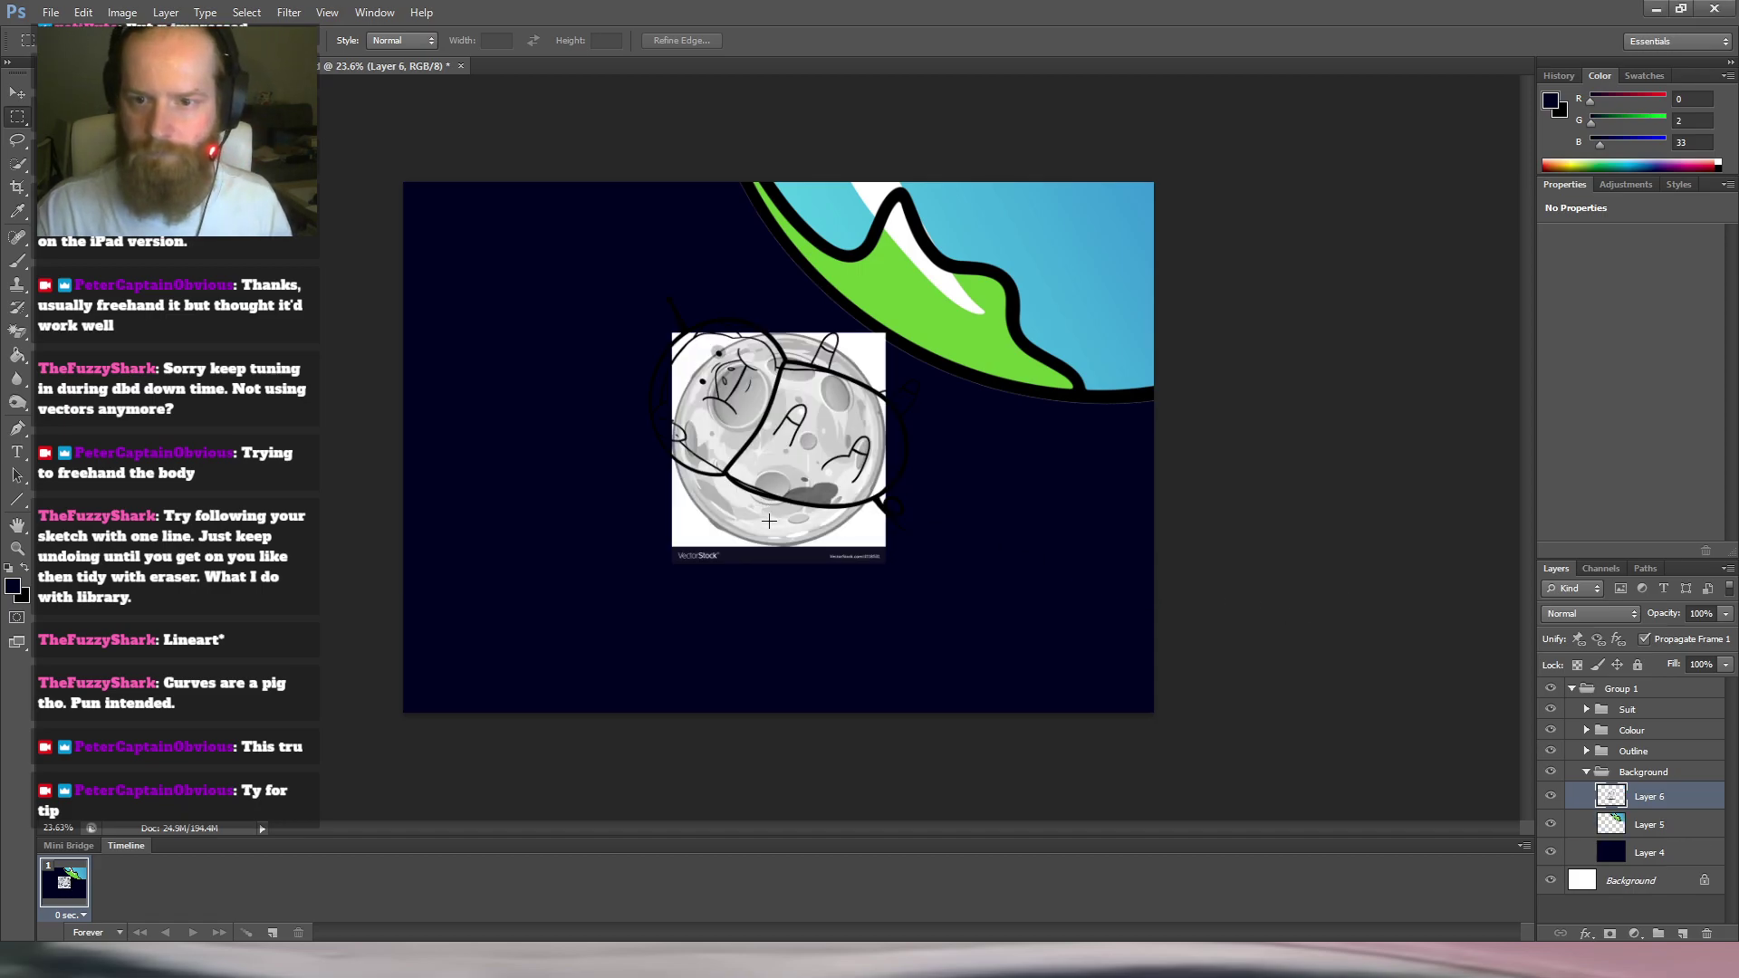
mouse_move(772, 509)
left_mouse_down()
mouse_move(753, 542)
mouse_move(598, 562)
left_mouse_up()
scroll(598, 562, "up", 5)
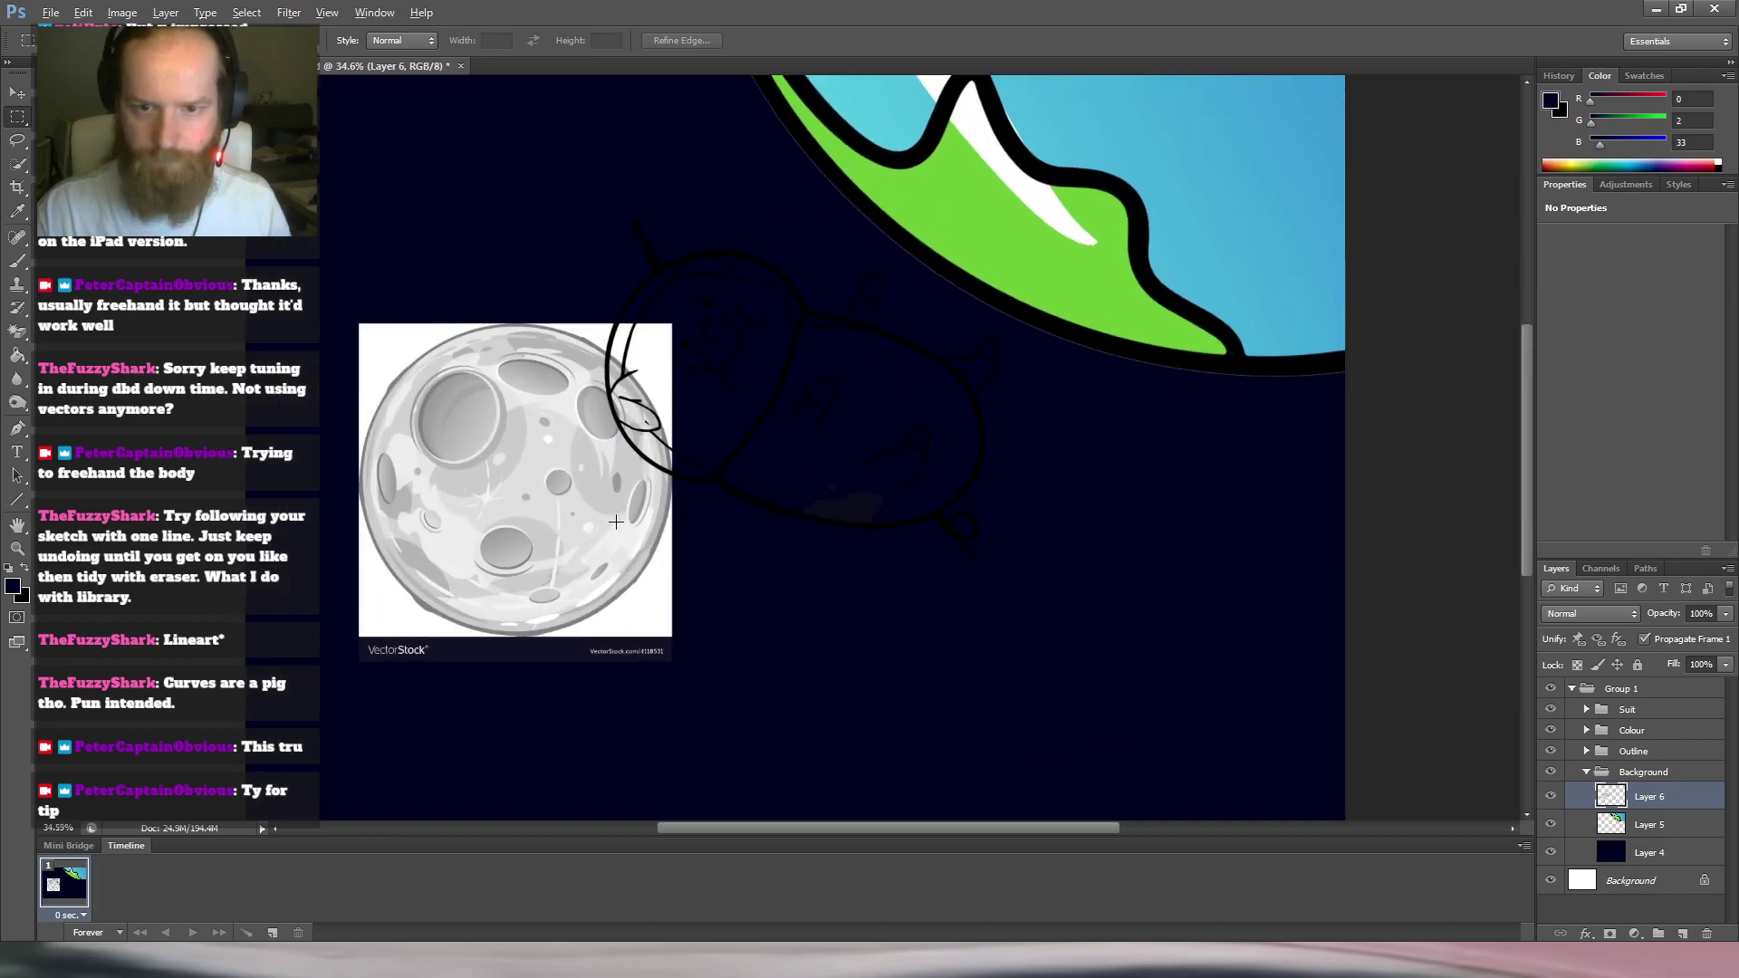
Erase the white background at all four corners around the grey moon with the Magic Eraser.
key("e")
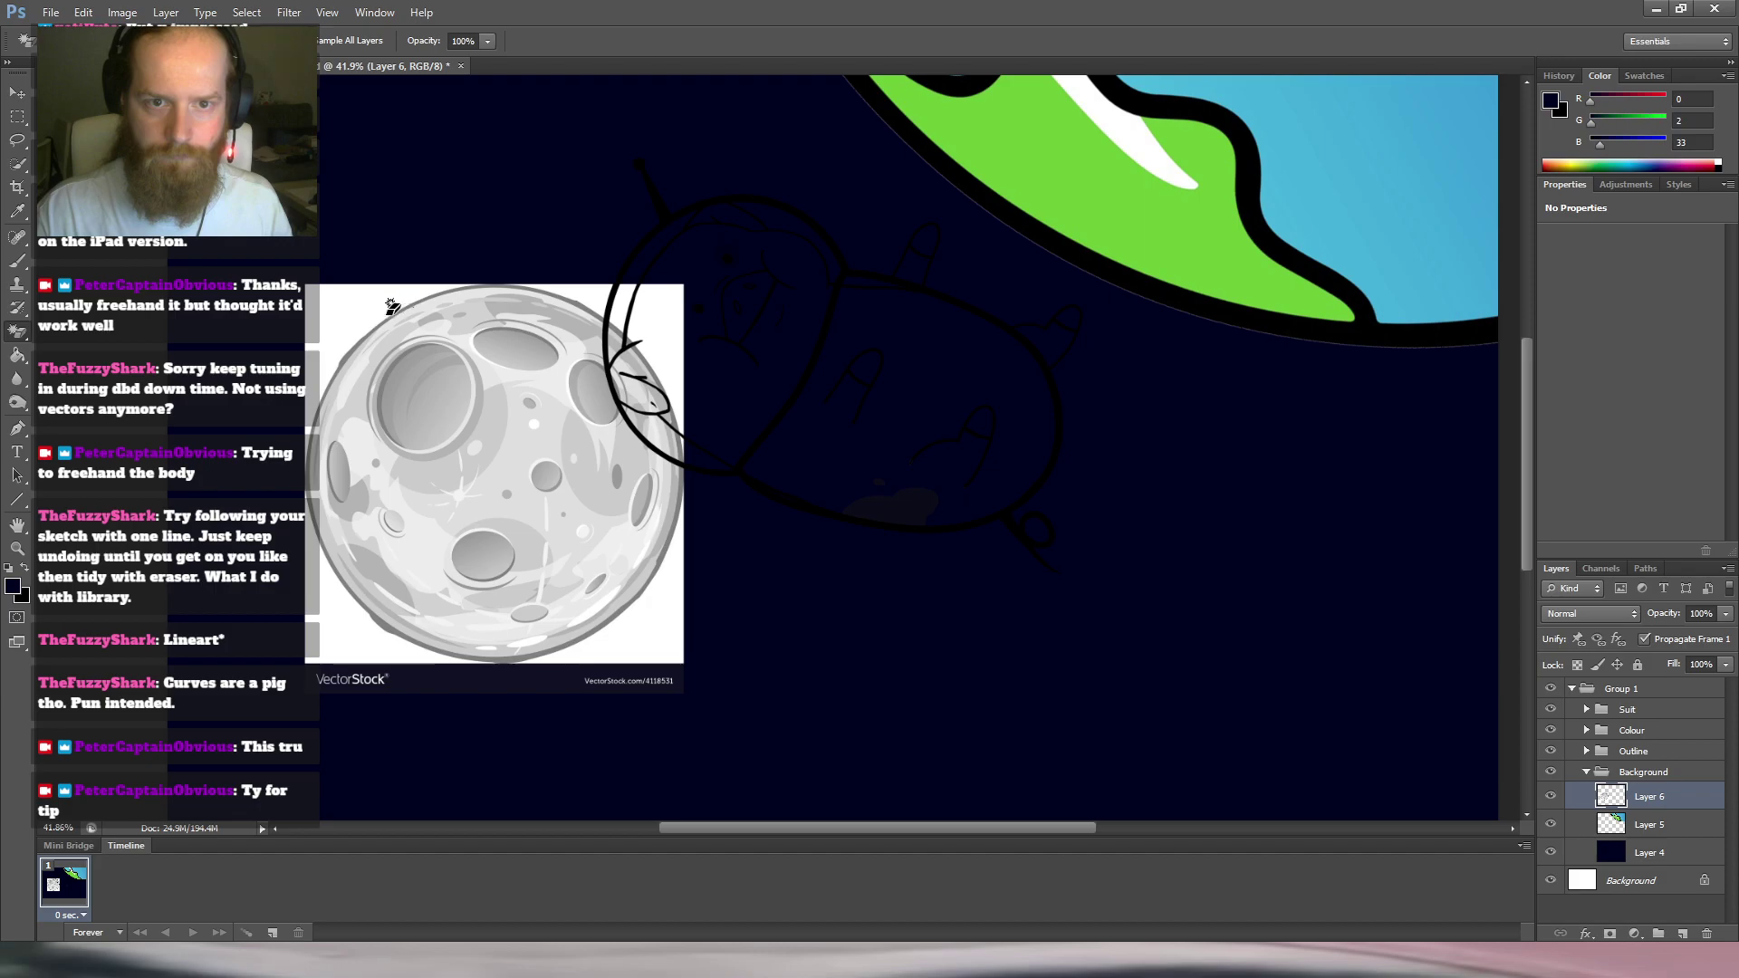
left_click(349, 325)
left_click(657, 322)
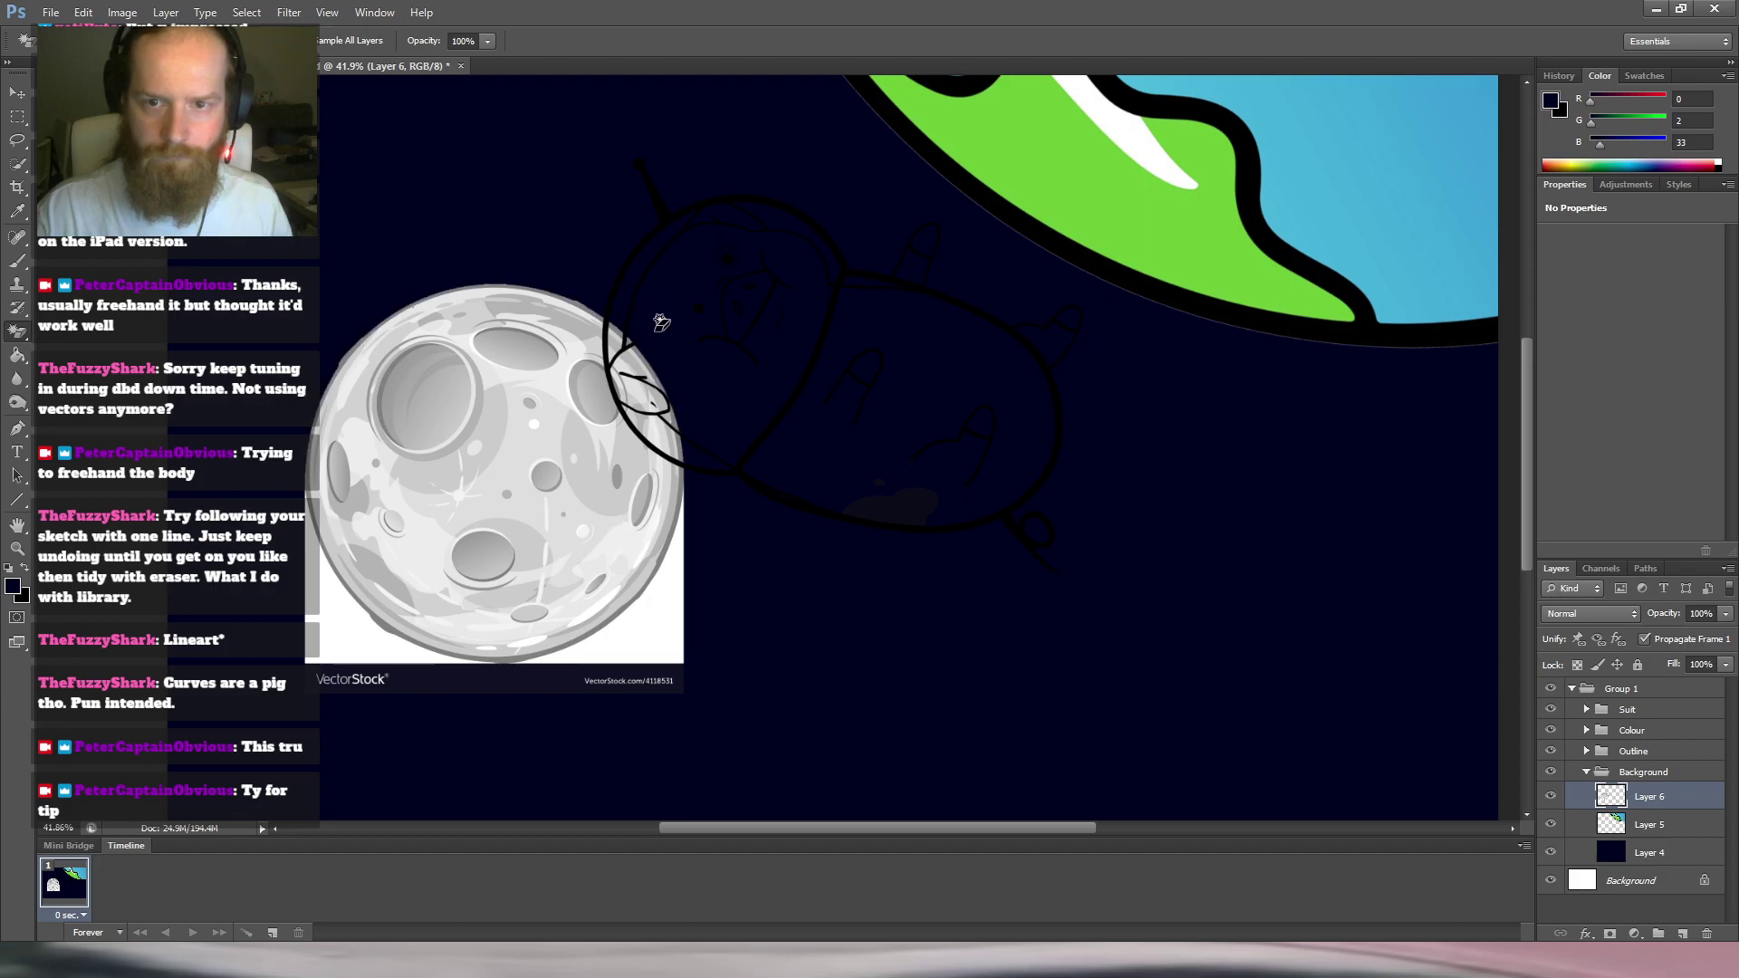
left_click(678, 624)
left_click(360, 628)
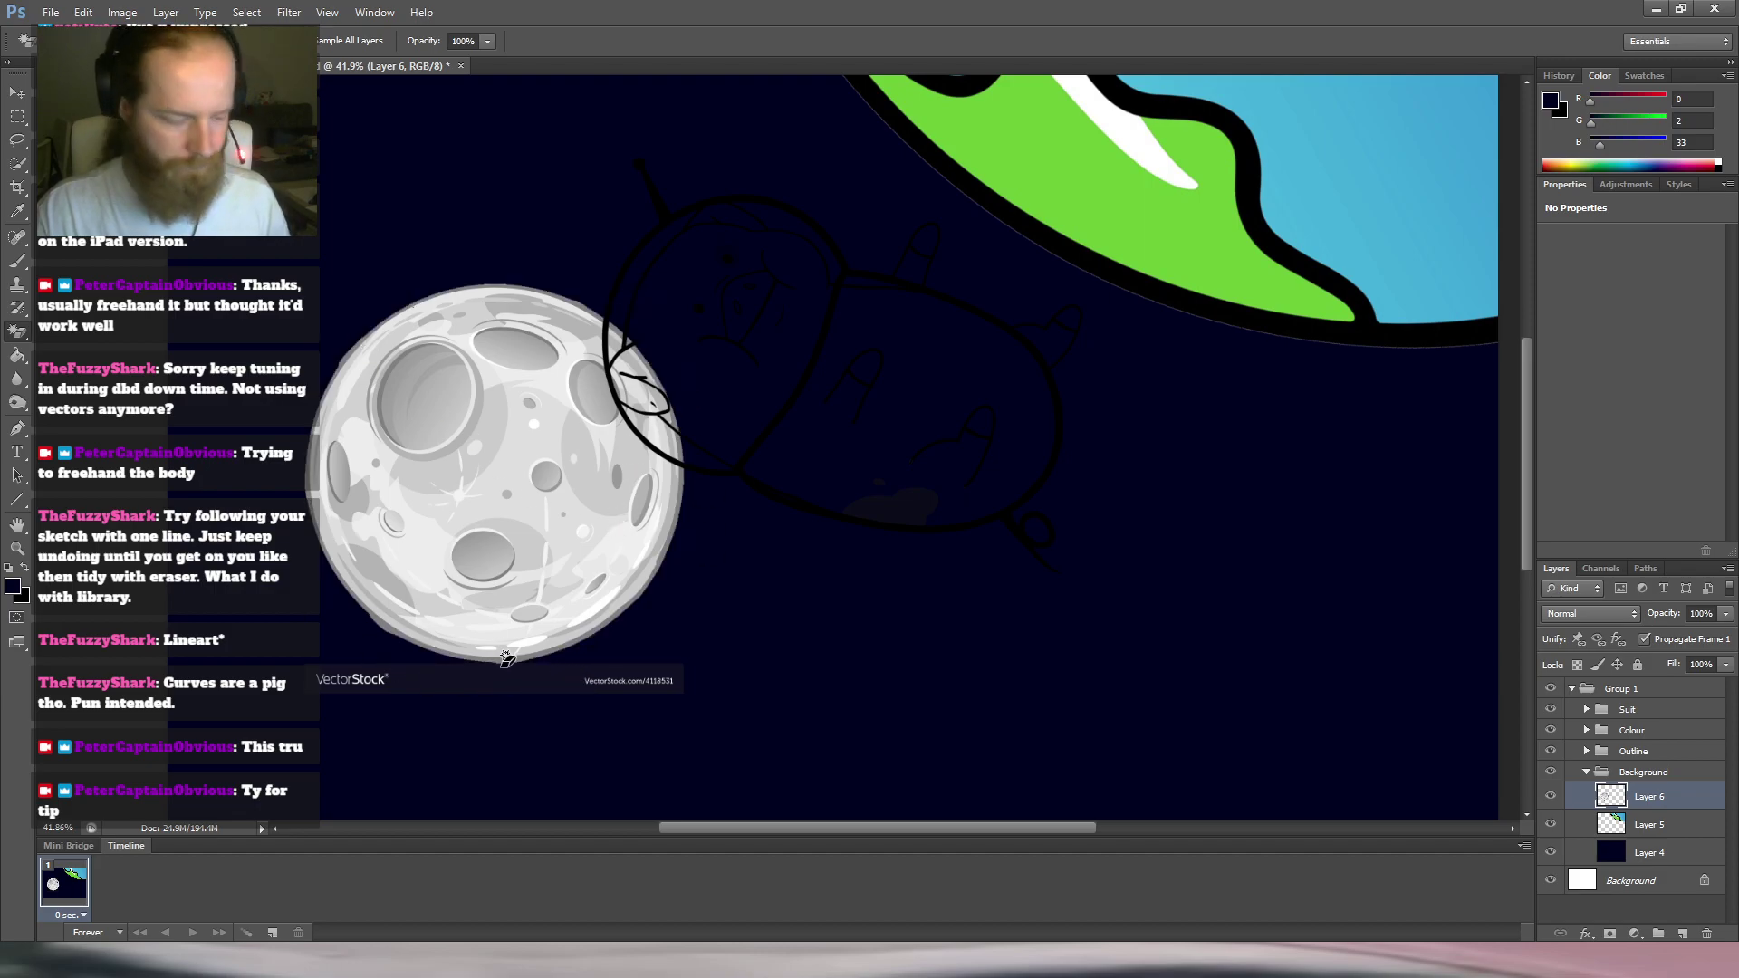
Select the VectorStock watermark strip below the moon with a rectangular marquee, delete it and clear the selection.
key("m")
mouse_move(268, 661)
left_mouse_down()
mouse_move(381, 698)
mouse_move(532, 703)
mouse_move(495, 708)
left_mouse_up()
left_click(634, 707)
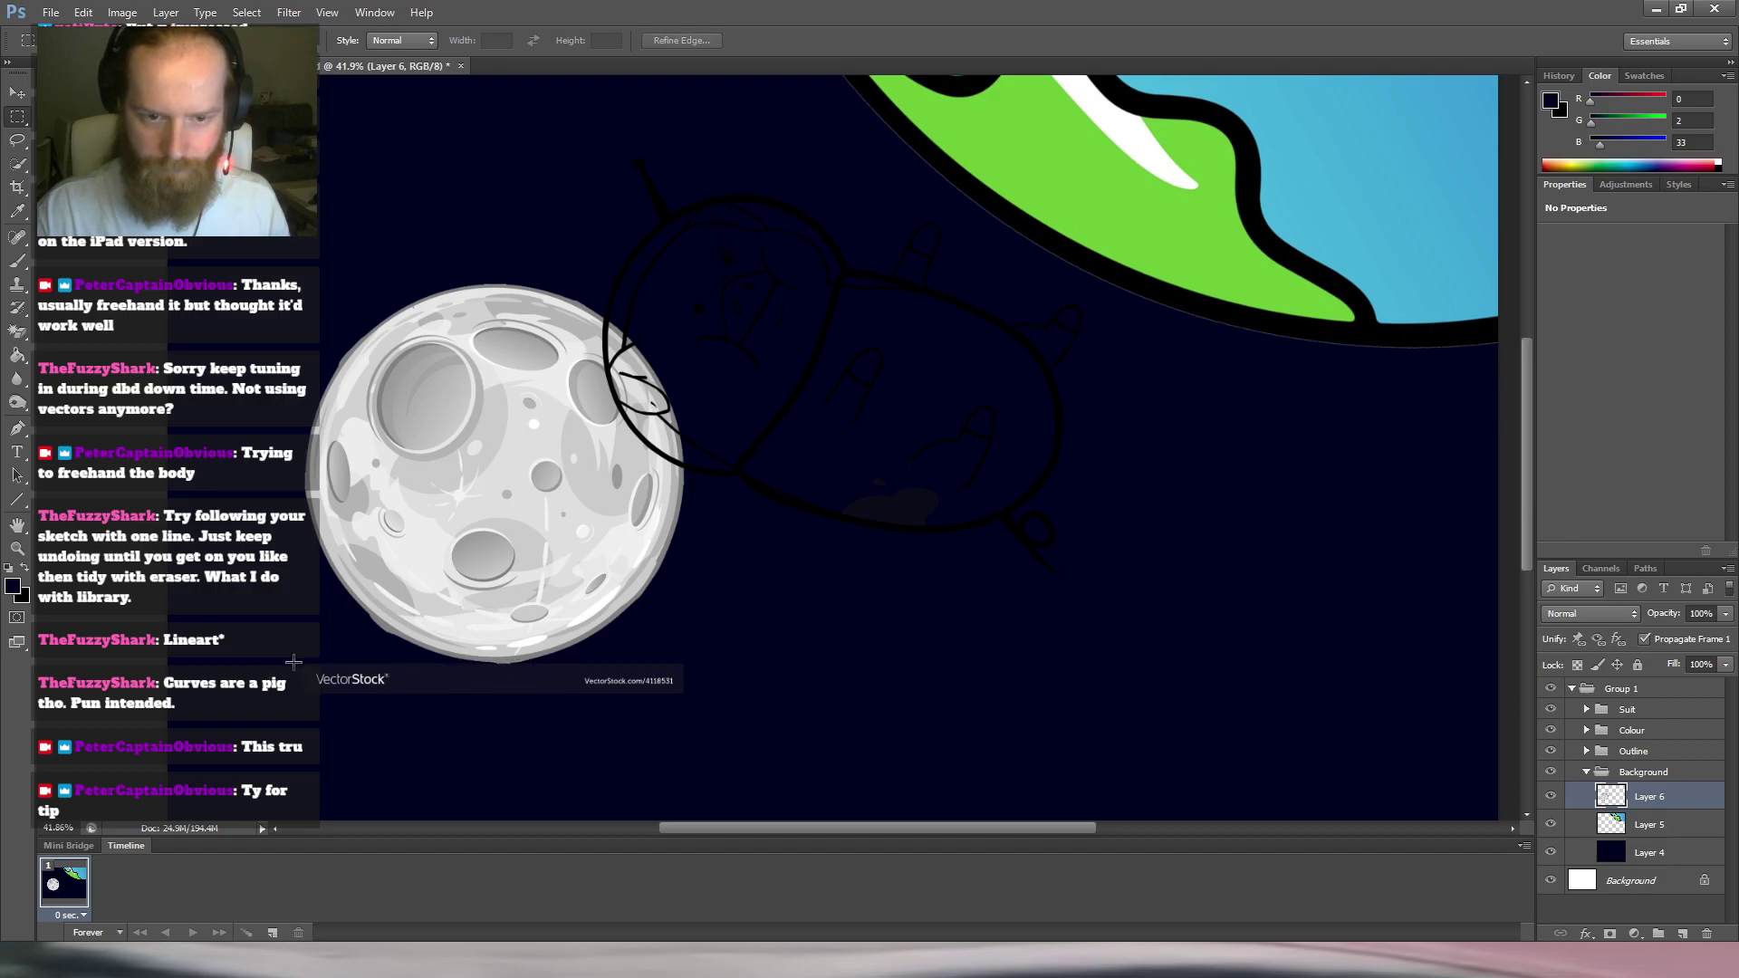
left_click_drag(293, 664, 783, 719)
key("Delete")
key("ctrl+d")
scroll(699, 444, "down", 3)
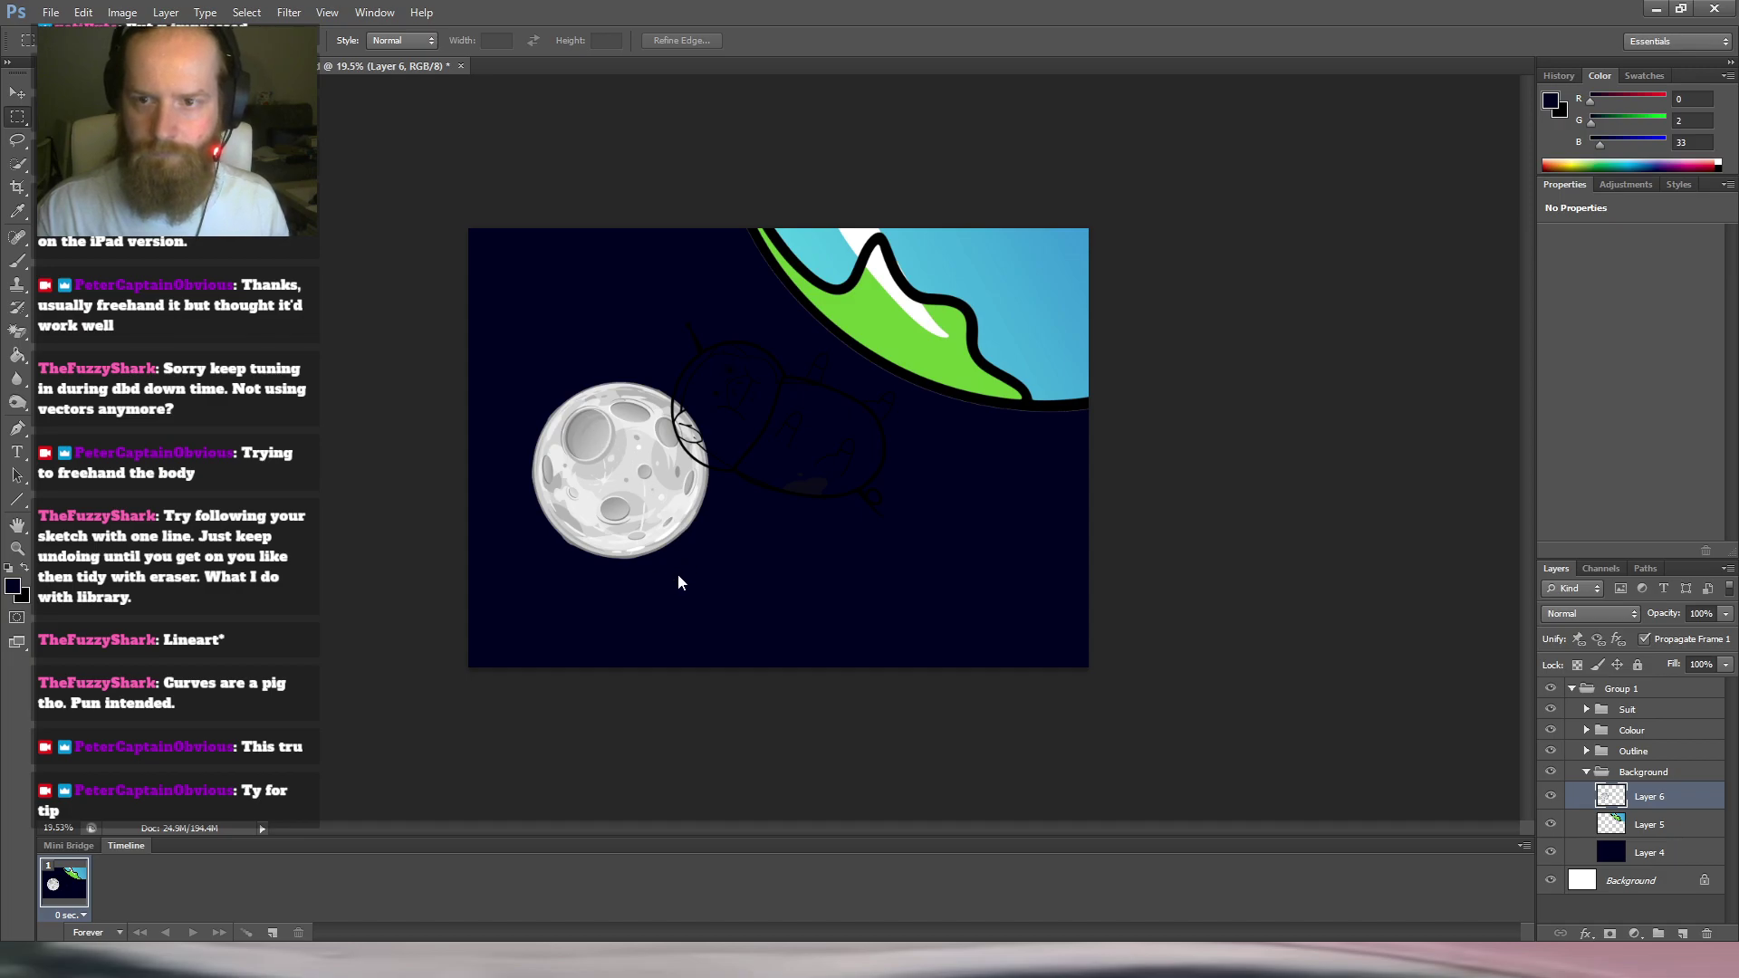
Enlarge the moon to about 137% with Free Transform and place it partly outside the canvas's upper-left corner.
key("ctrl+t")
left_click_drag(709, 558, 475, 257)
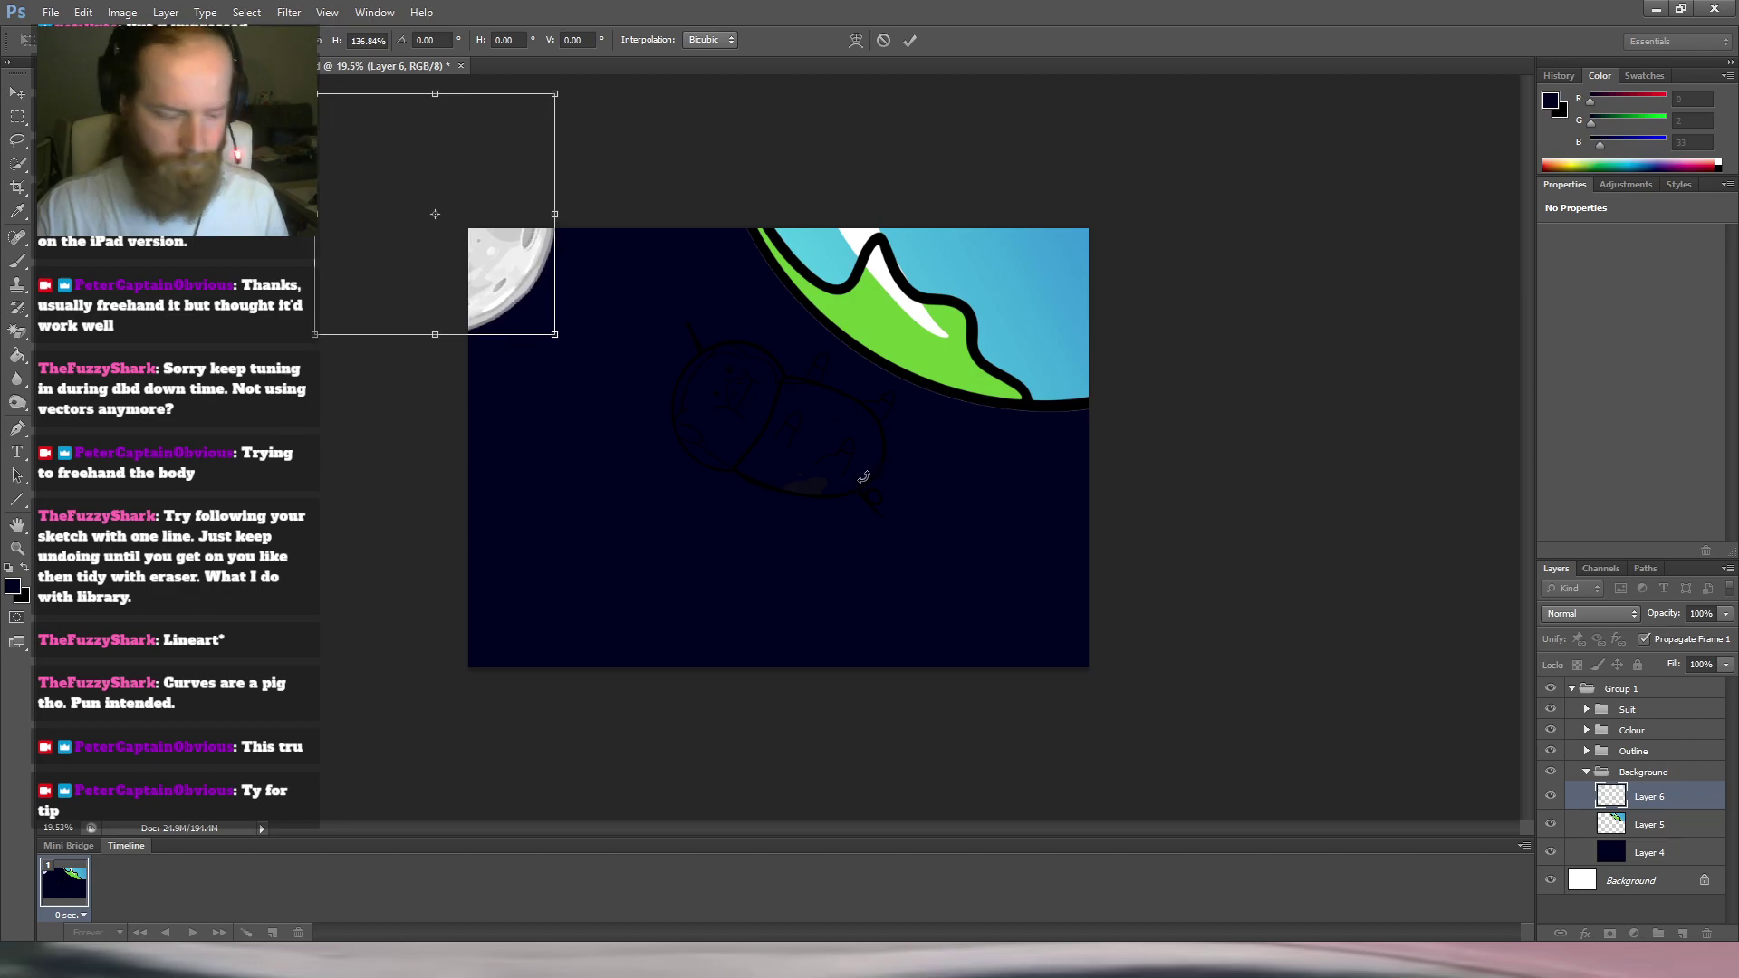
key("Return")
key("m")
scroll(869, 537, "up", 1)
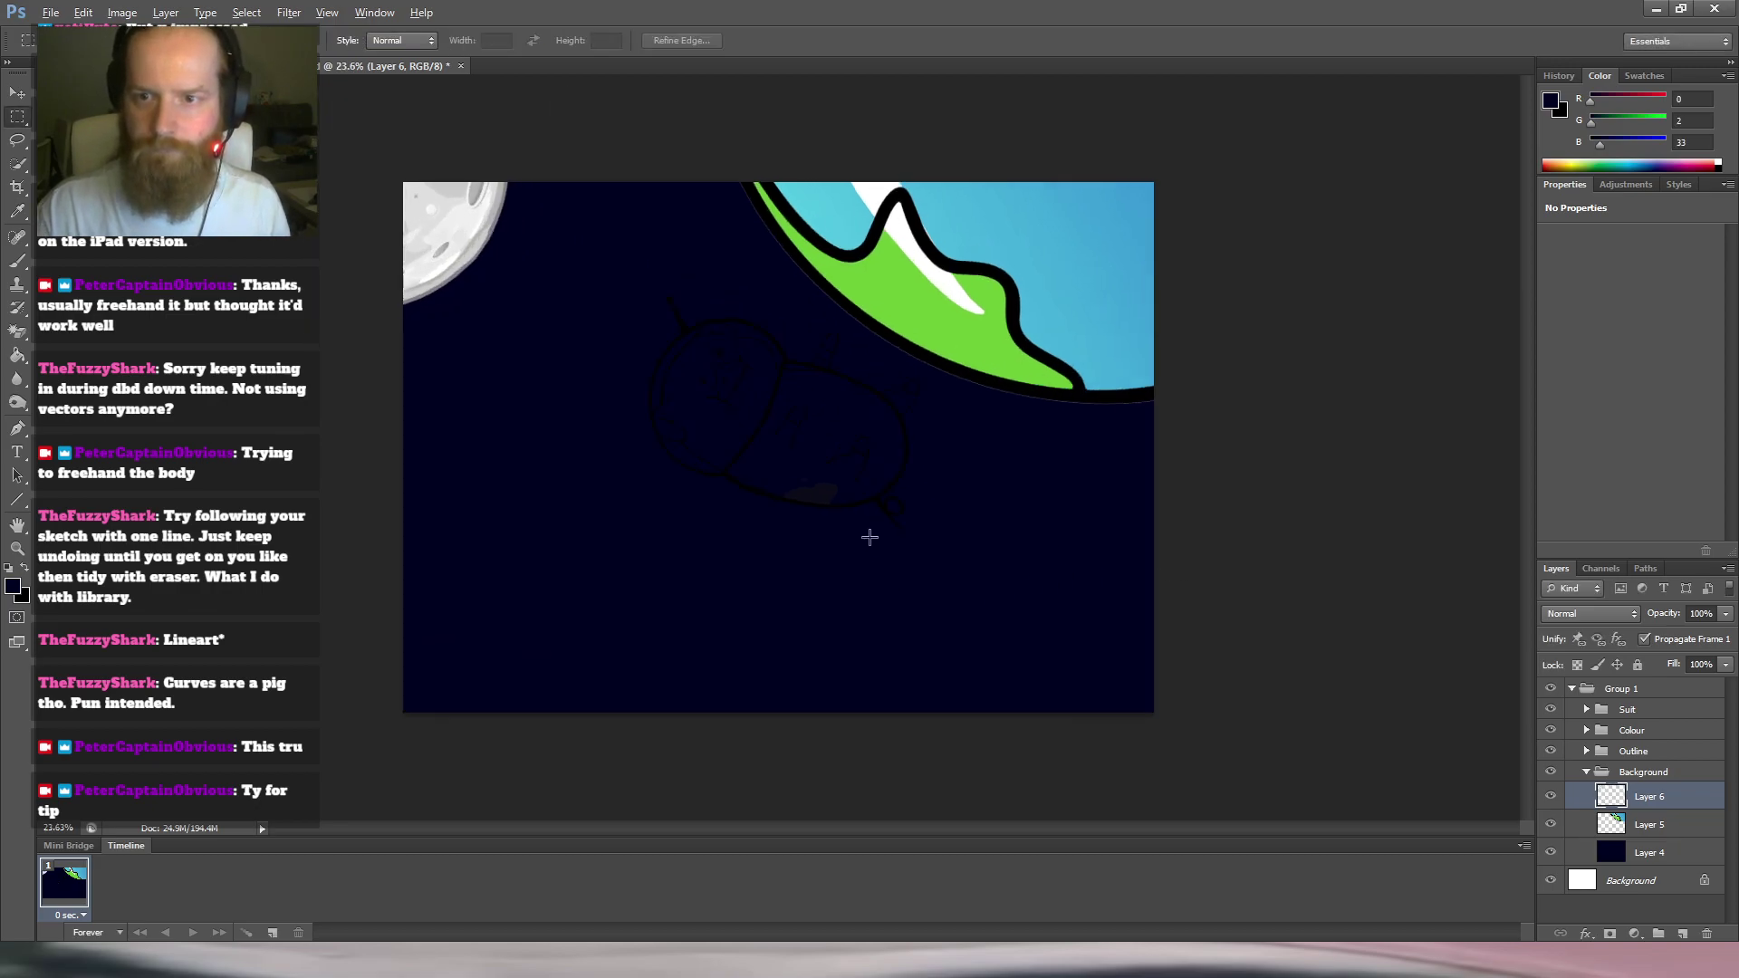
Collapse the Background group, select the Suit, Colour and Outline groups together and move the pig slightly down and left.
key("alt")
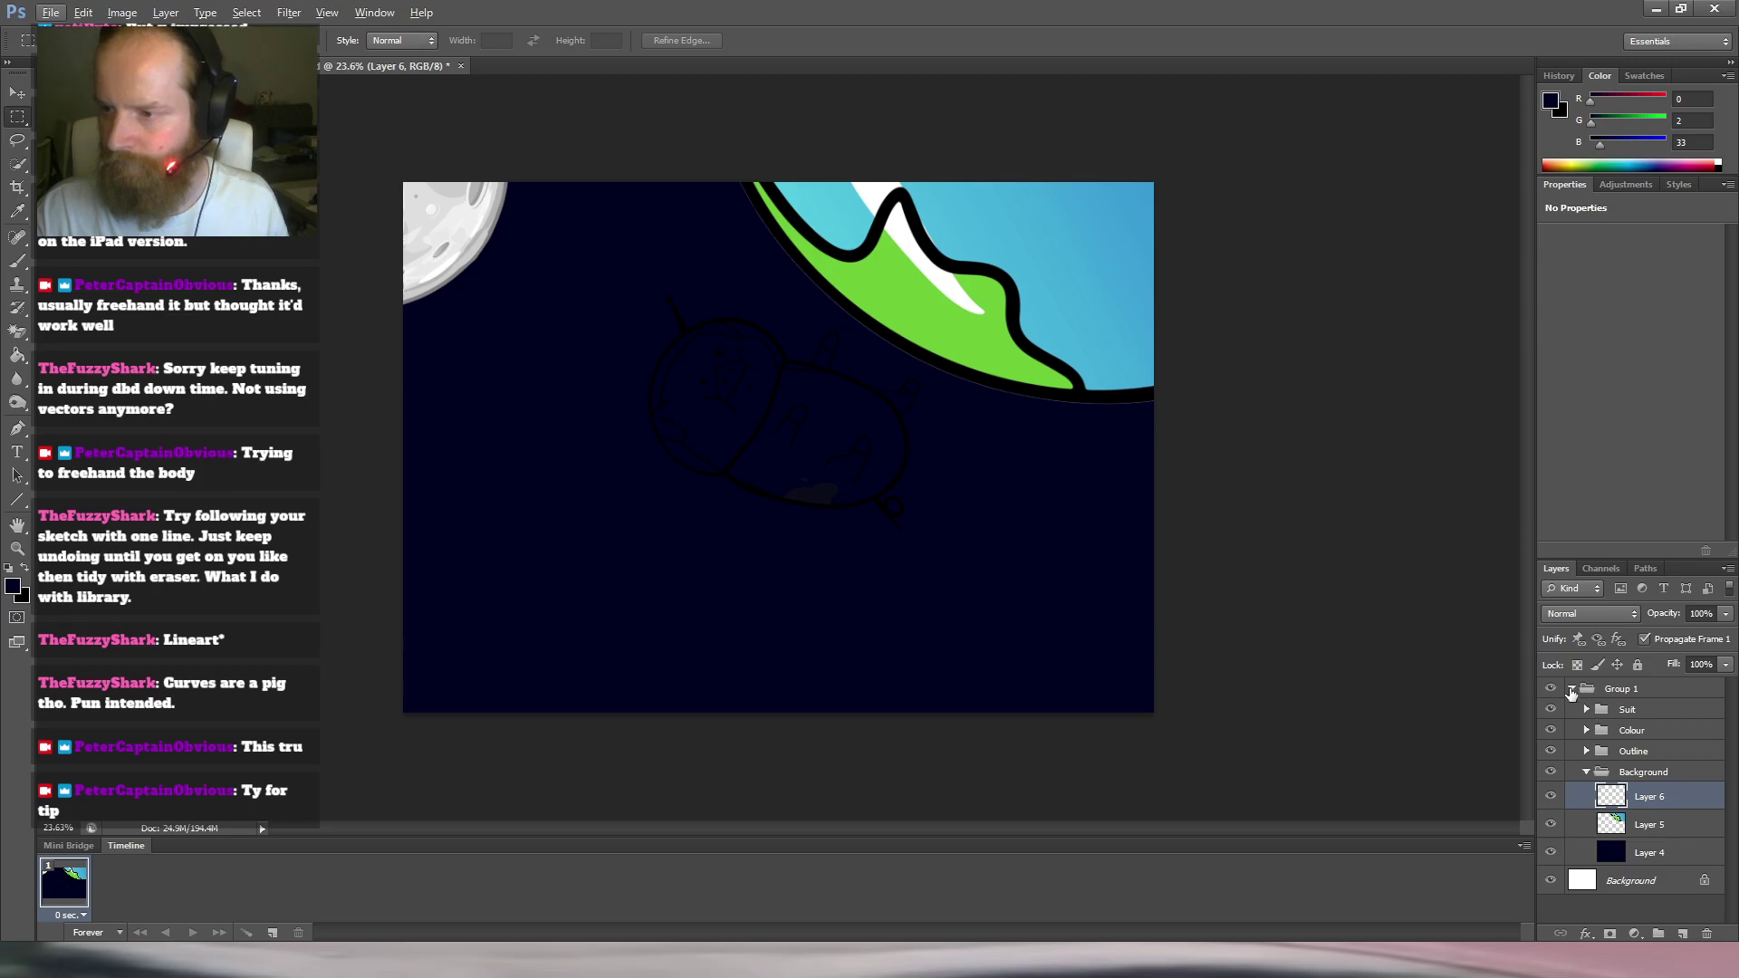
left_click(1571, 690)
left_click(1571, 689)
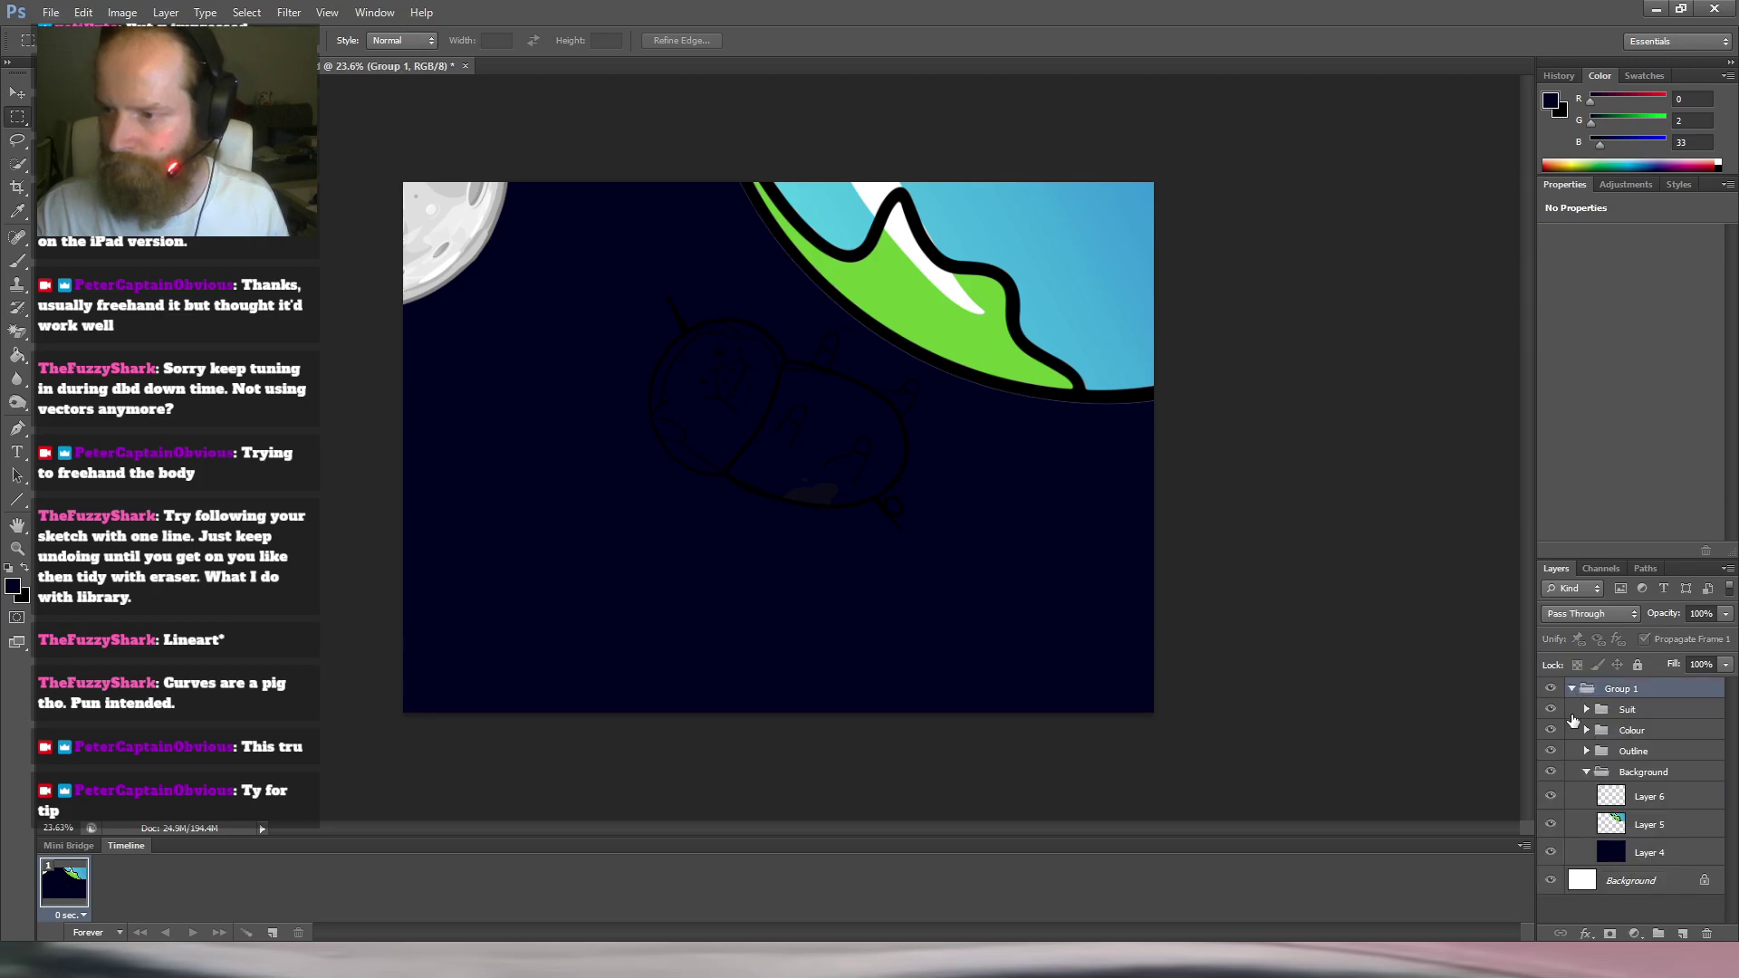
left_click(1586, 772)
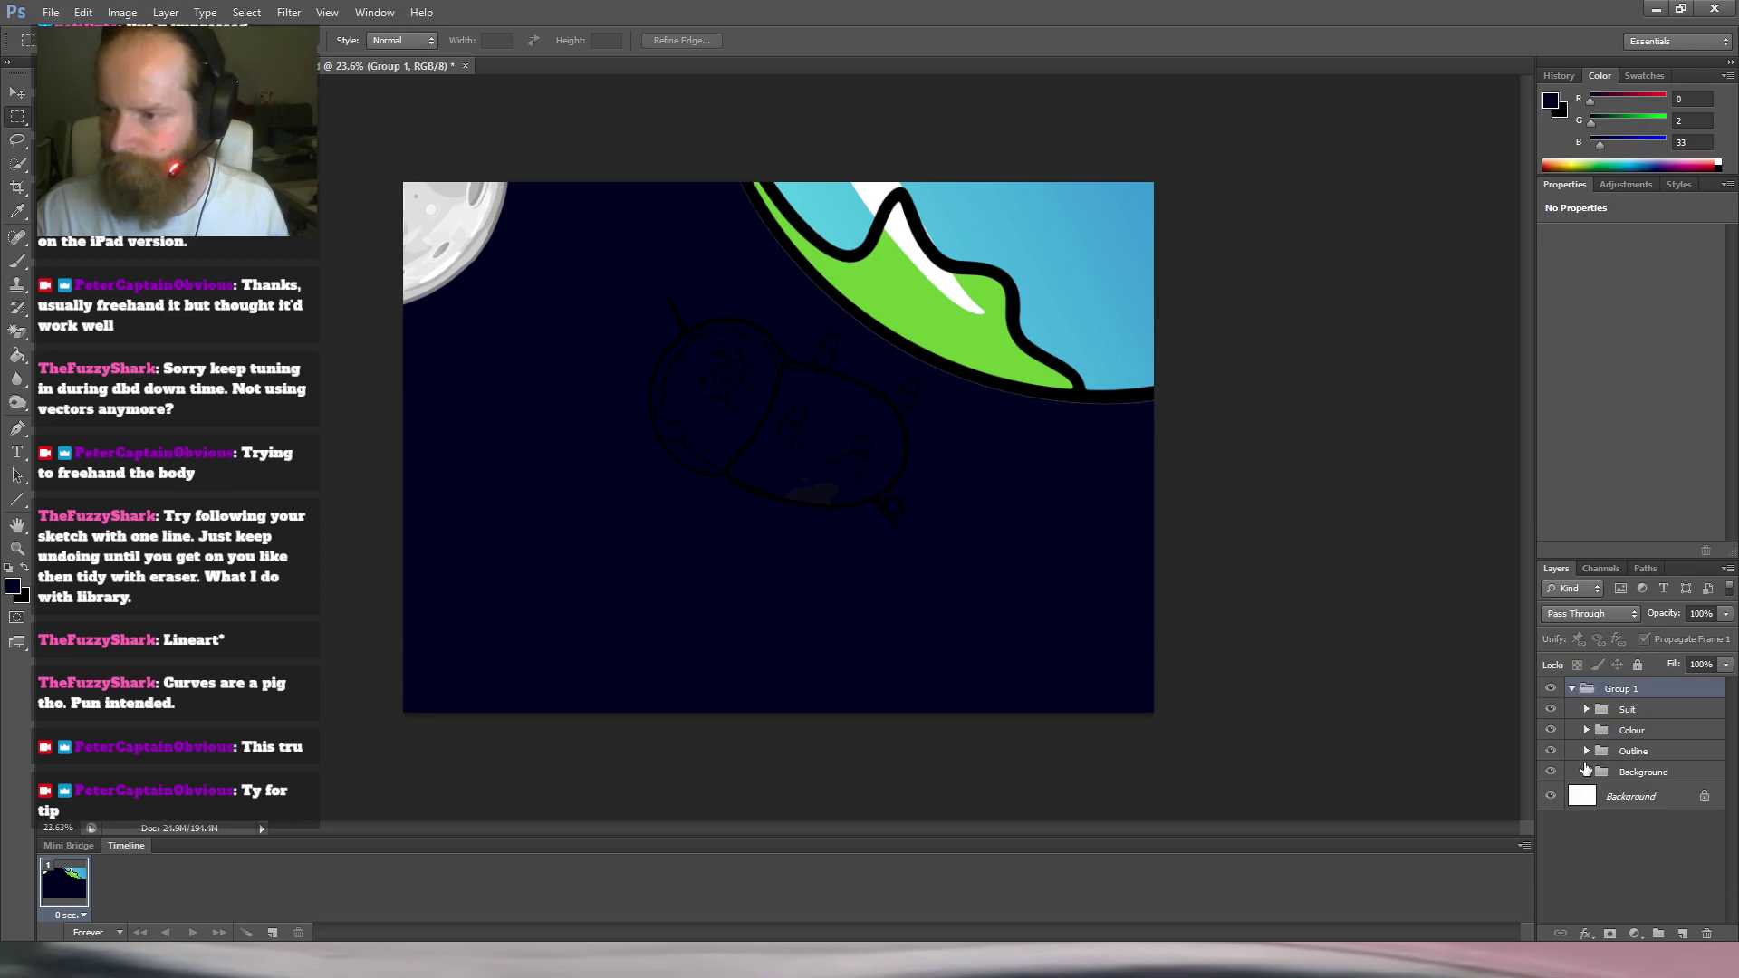
left_click(1661, 714)
left_click(1661, 751, "shift")
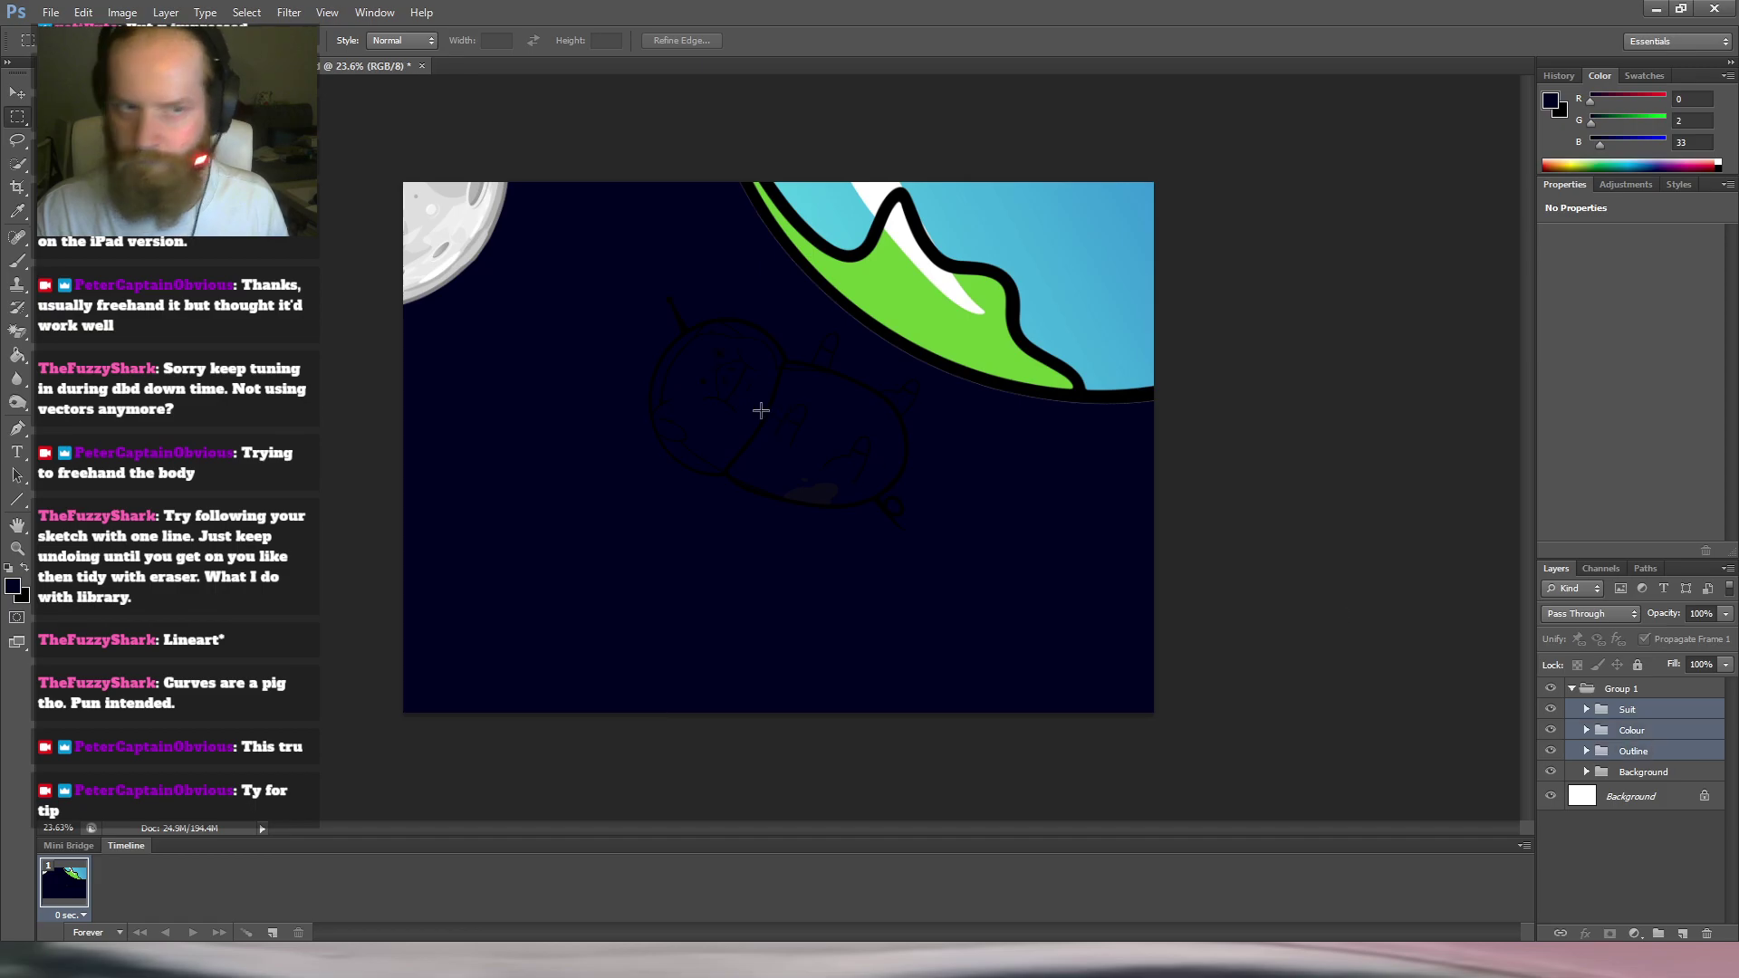
left_click(19, 94)
left_click_drag(819, 454, 786, 475)
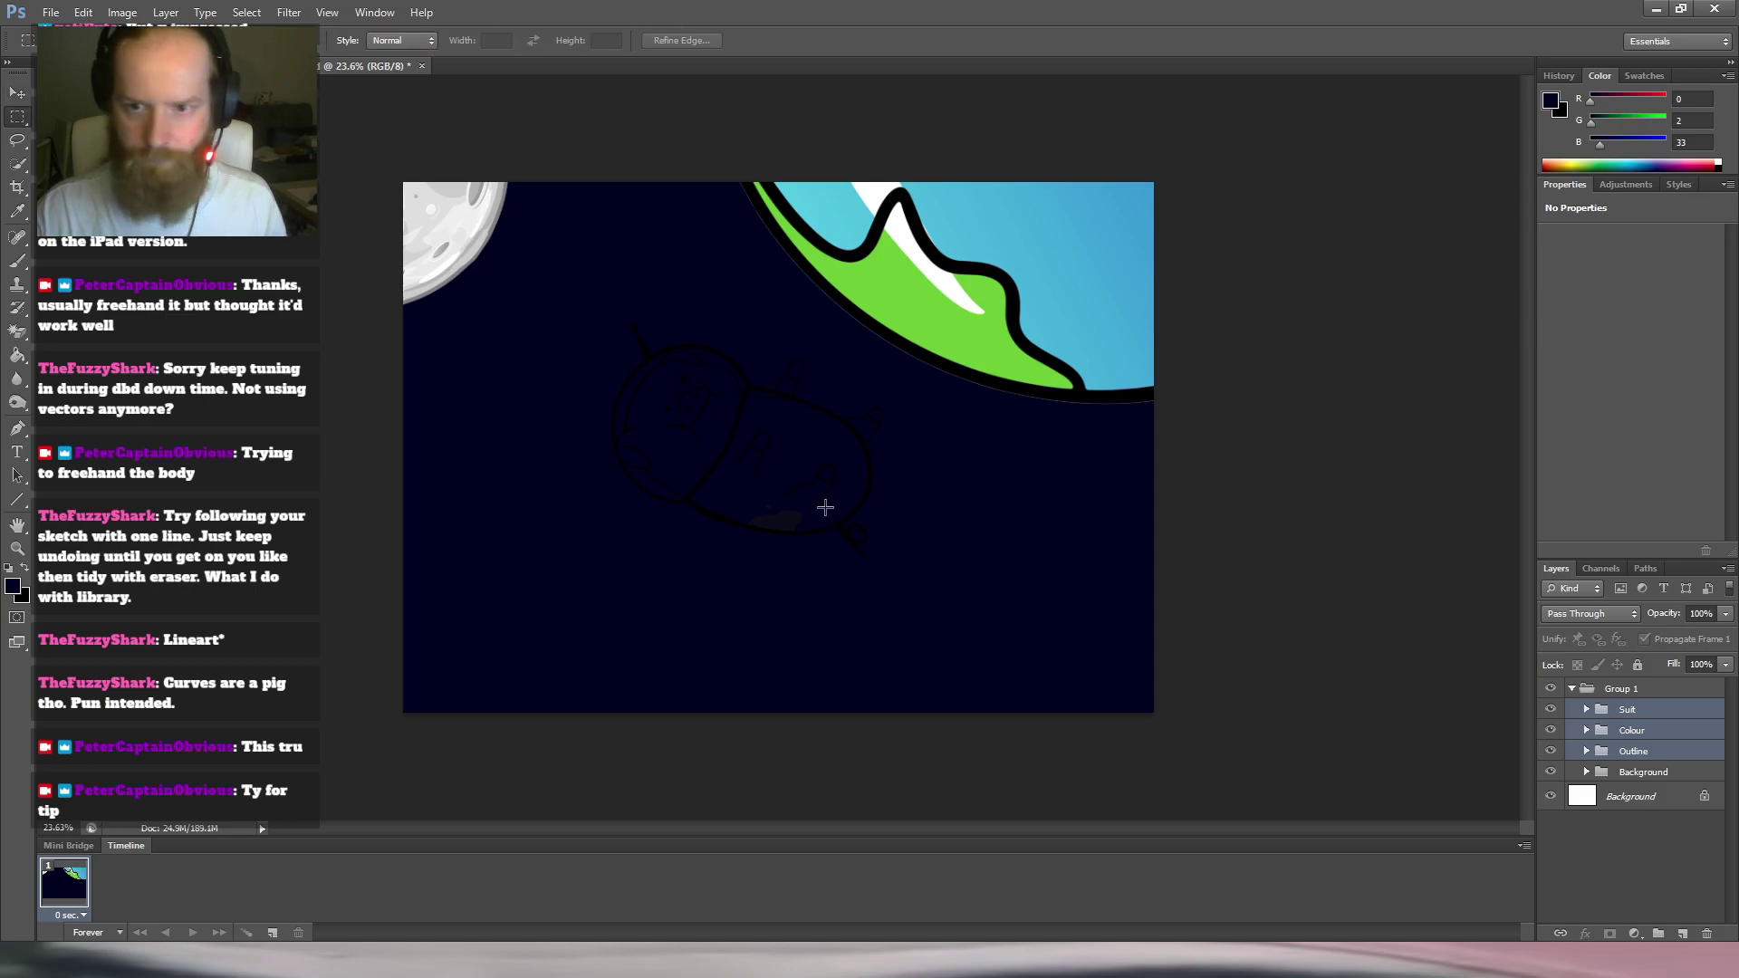
Enlarge the pig's three selected groups to about 115% with Free Transform and apply it near the canvas centre.
key("ctrl+t")
mouse_move(884, 557)
left_mouse_down()
mouse_move(916, 577)
mouse_move(885, 585)
left_mouse_up()
left_click_drag(848, 513, 845, 524)
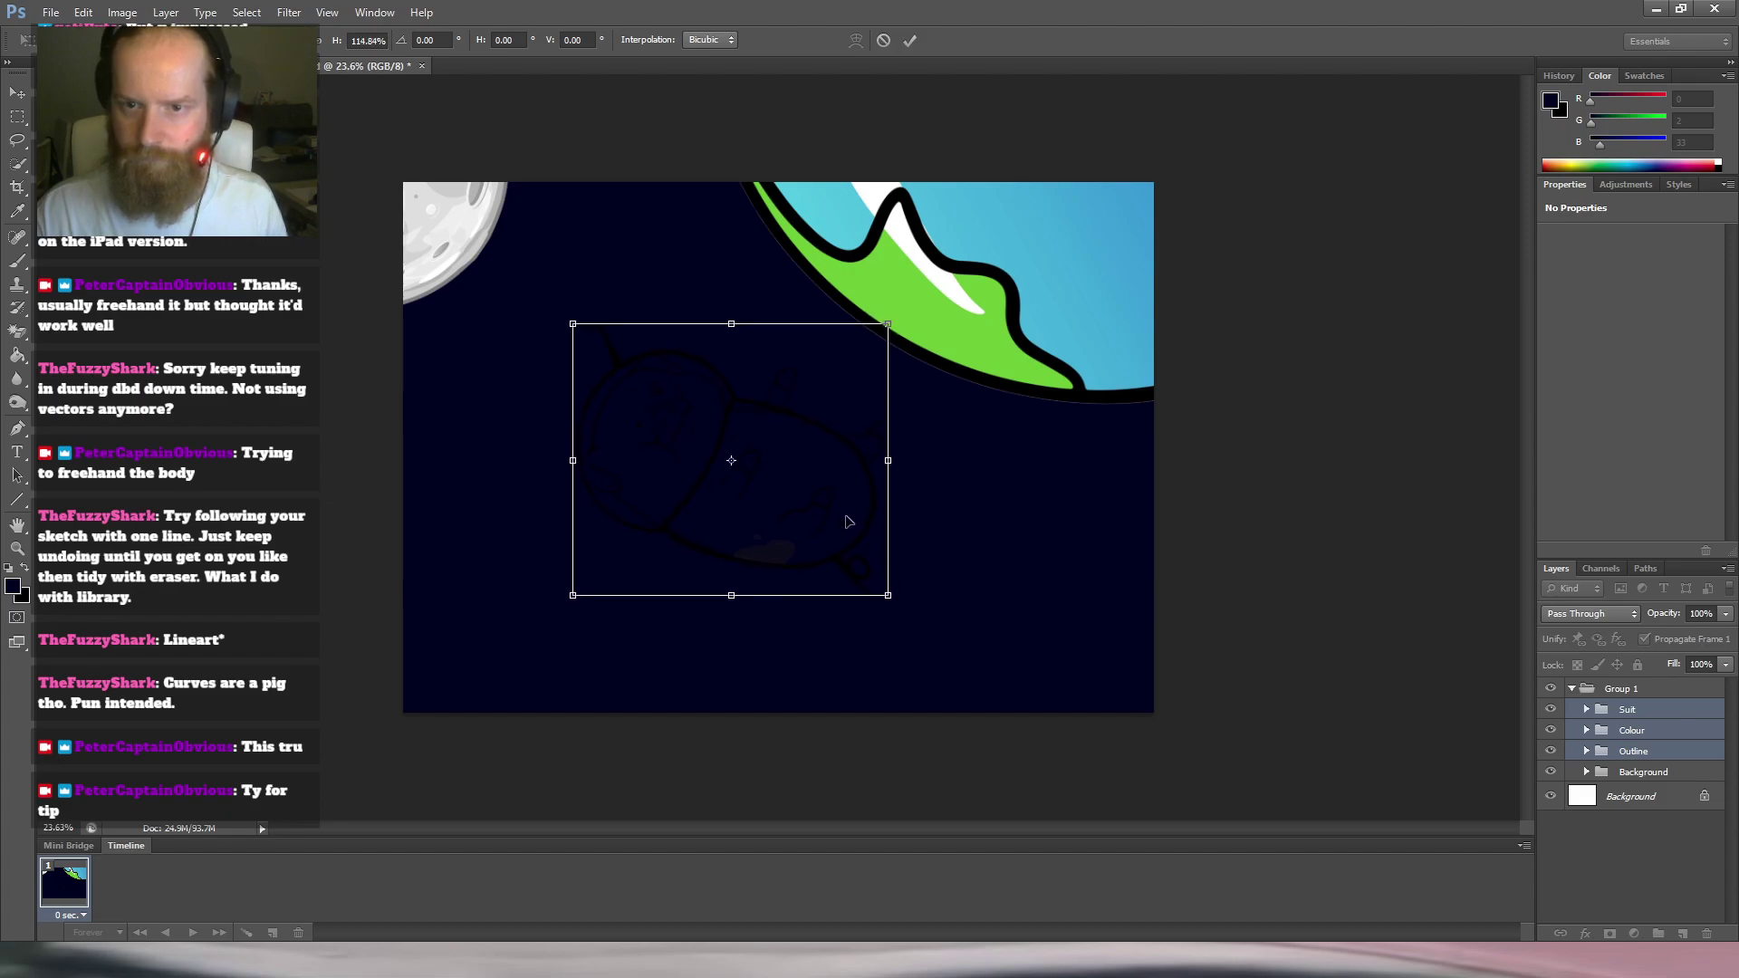
key("Return")
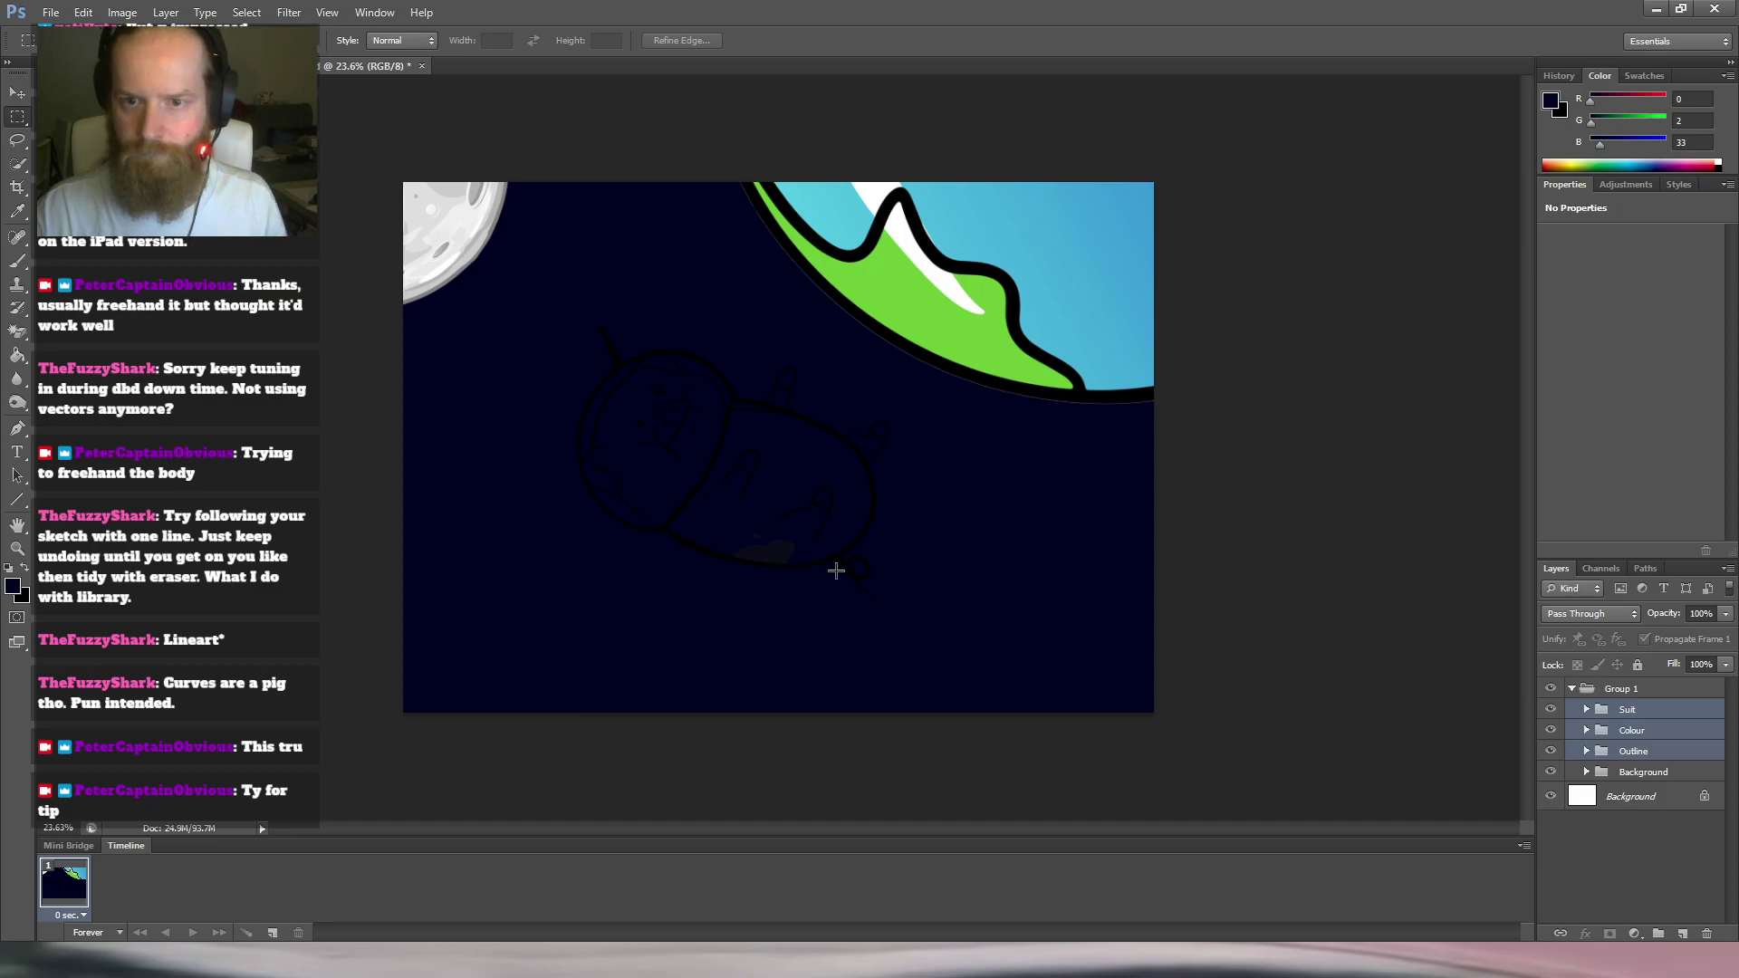
scroll(857, 574, "up", 1)
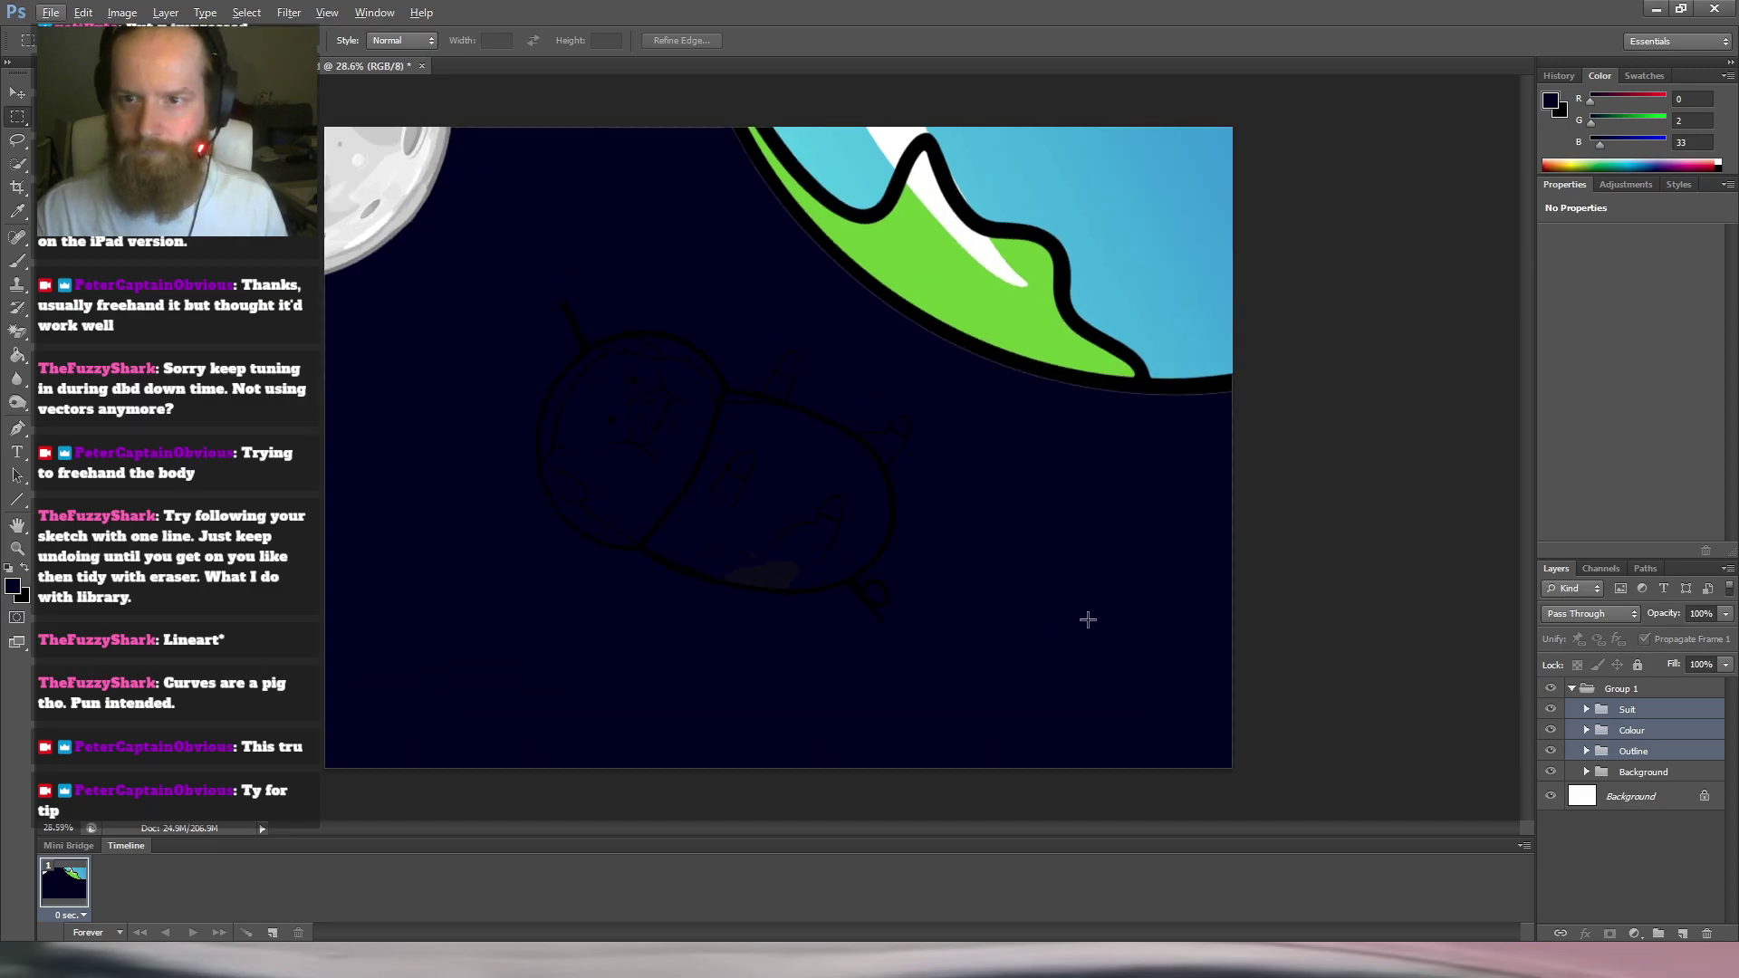
scroll(1150, 586, "down", 1)
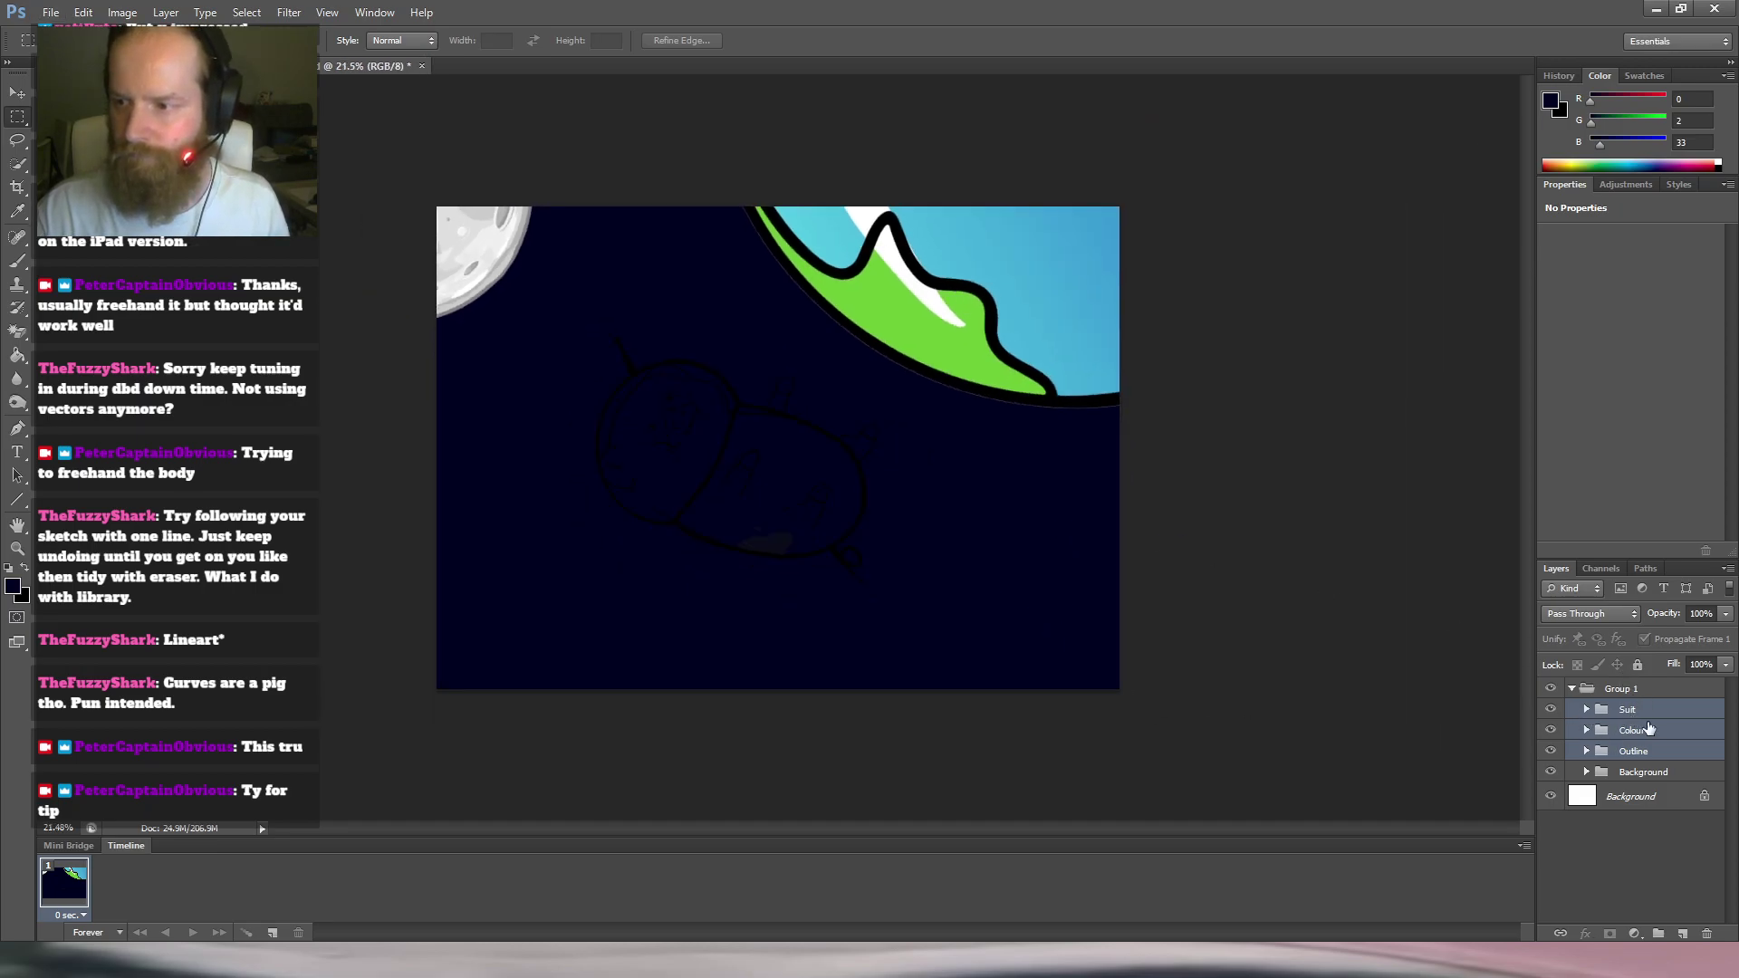
Expand the Background group, select the Earth's Layer 5 and give it a wide, soft white outer glow.
left_click(1632, 730)
left_click(1586, 772)
left_click(1651, 827)
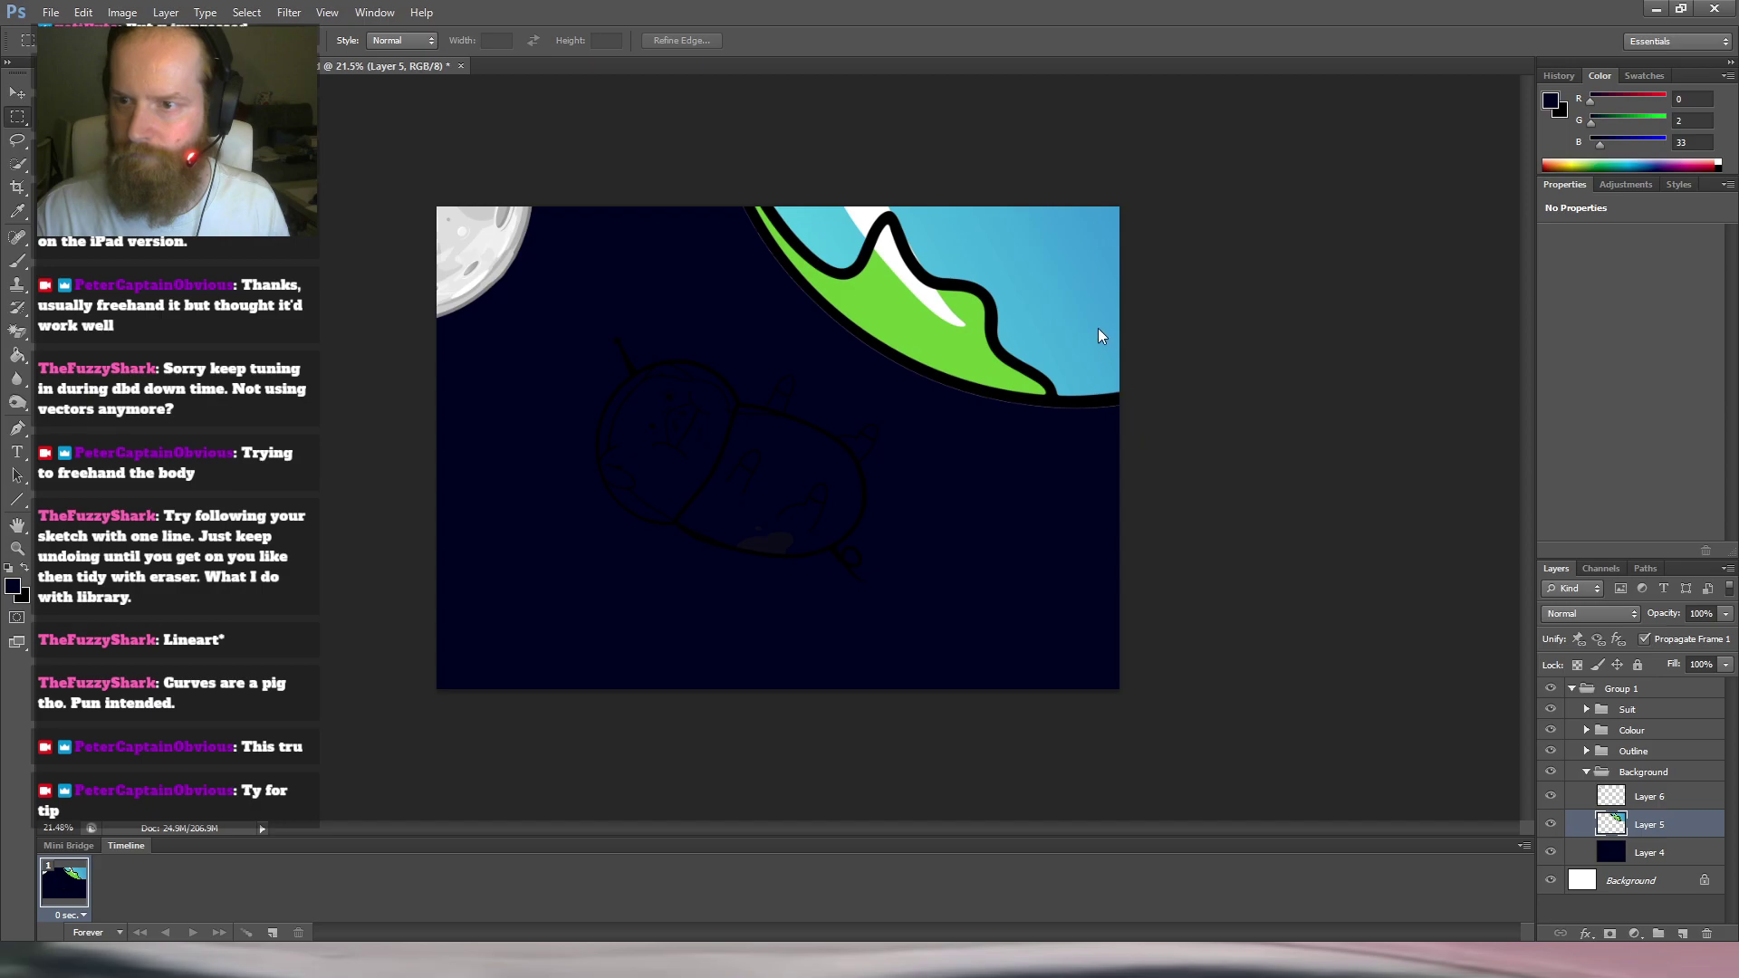
key("space")
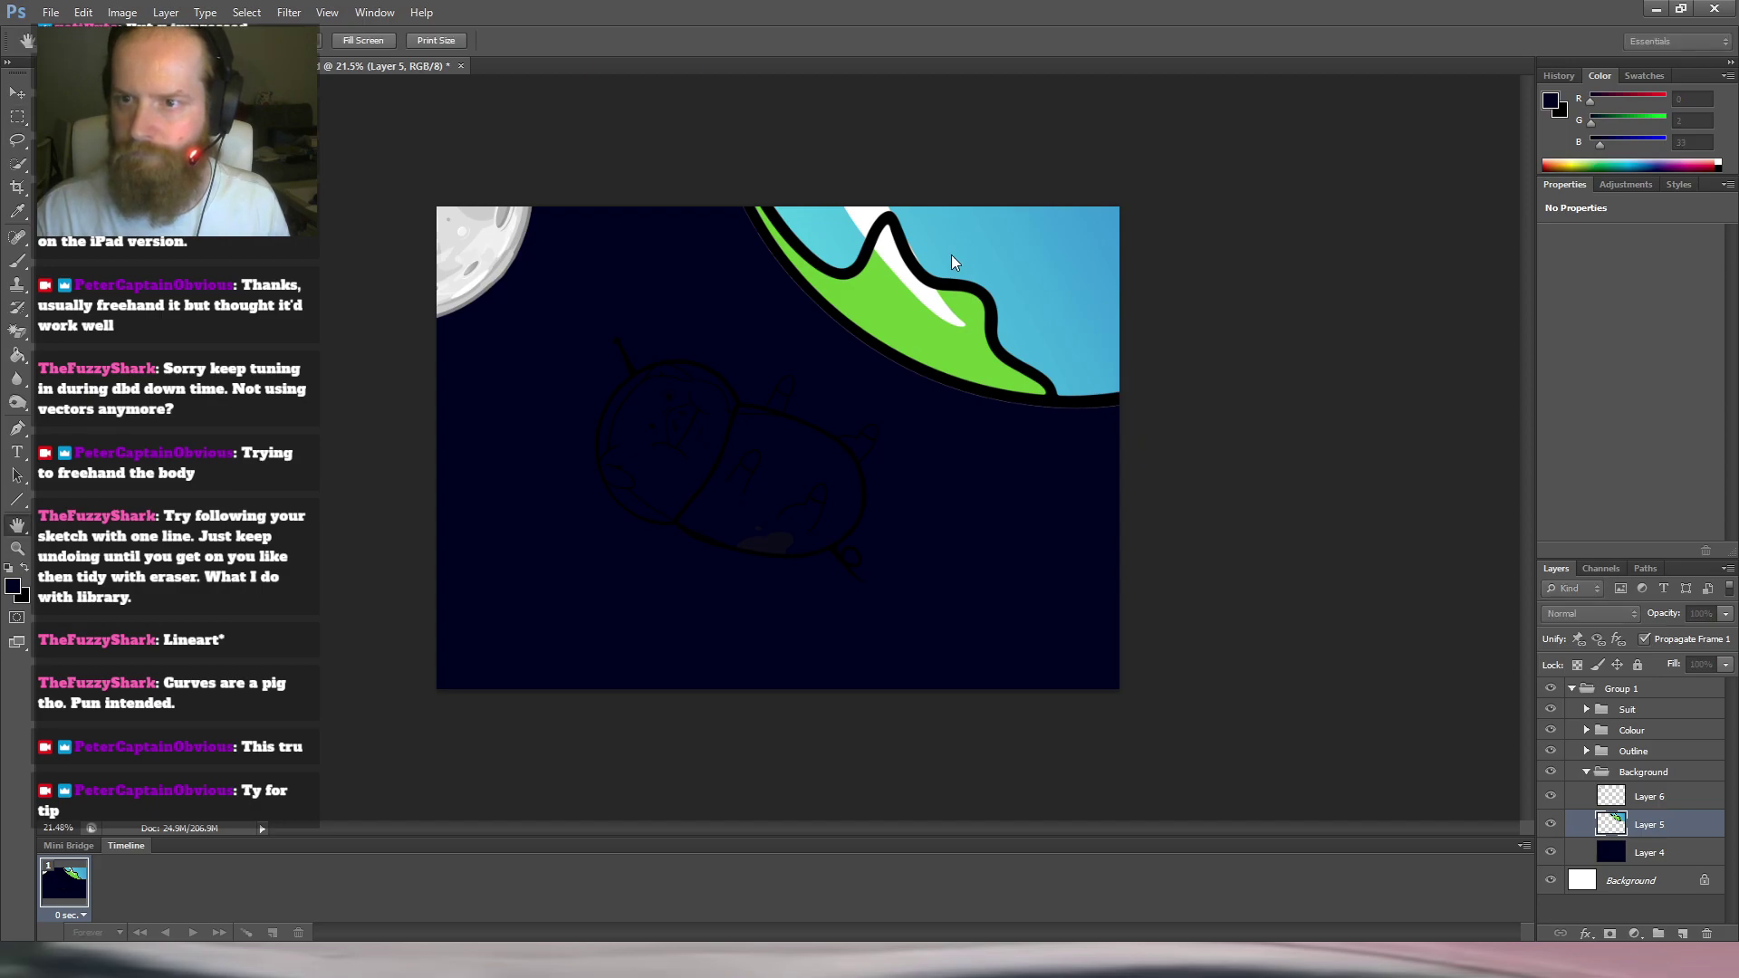
left_click(937, 446)
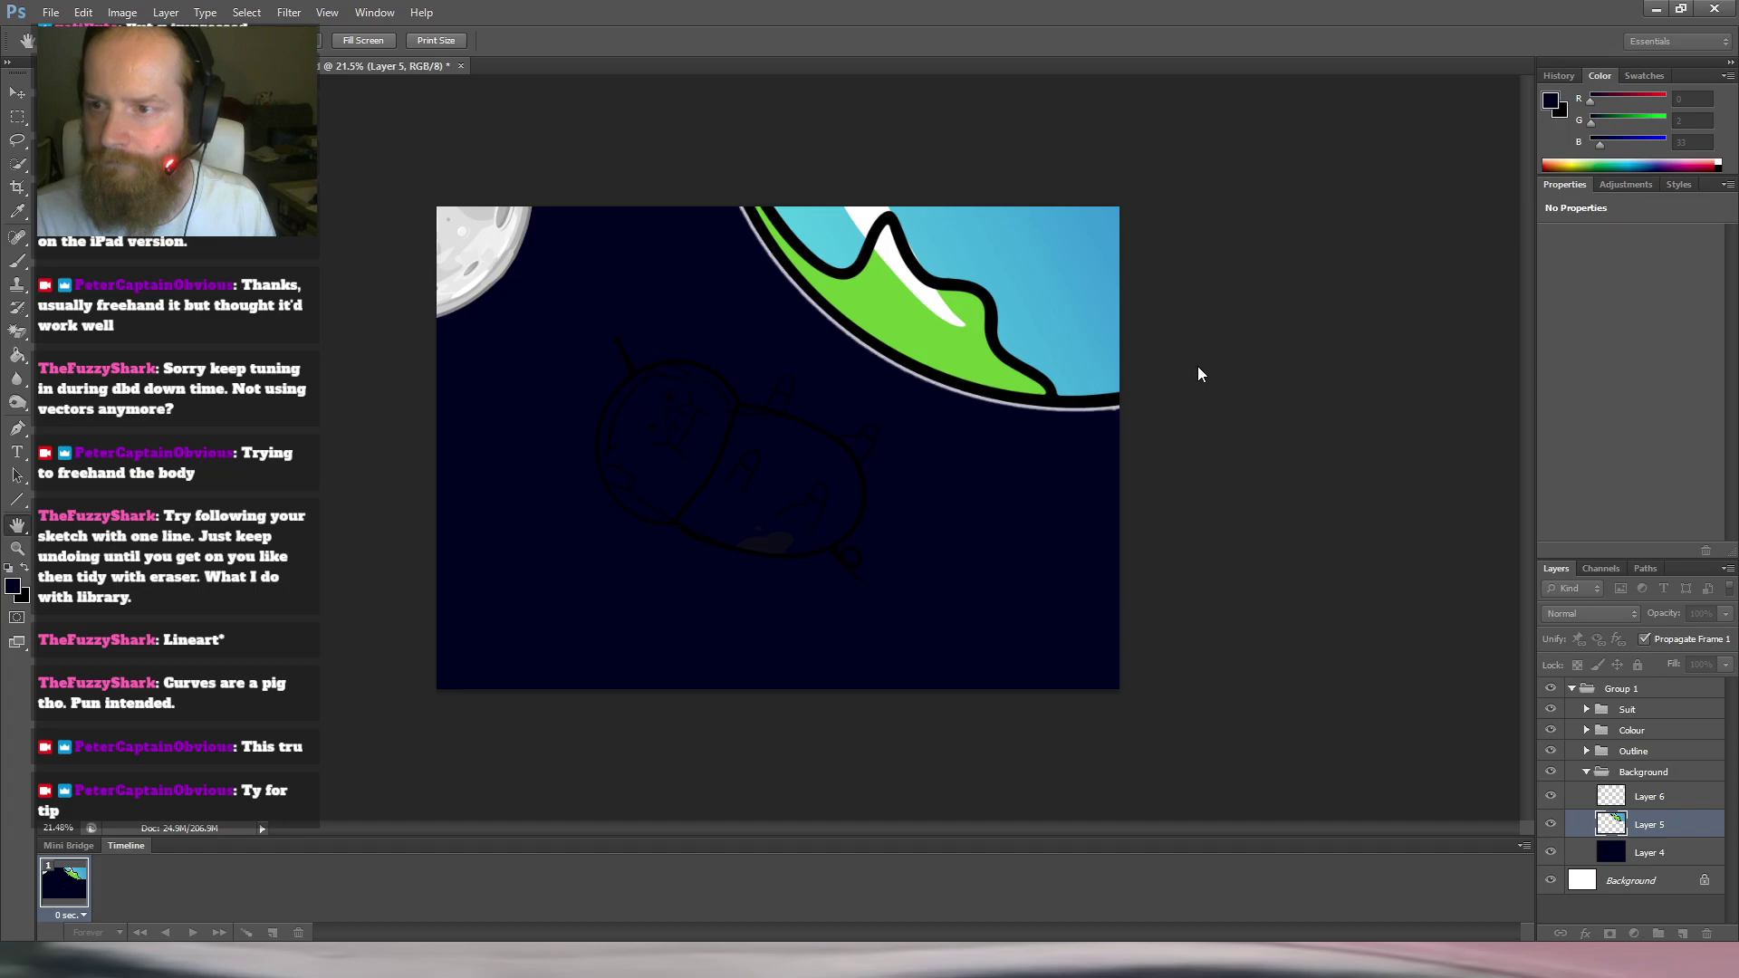
left_click_drag(1169, 387, 1239, 390)
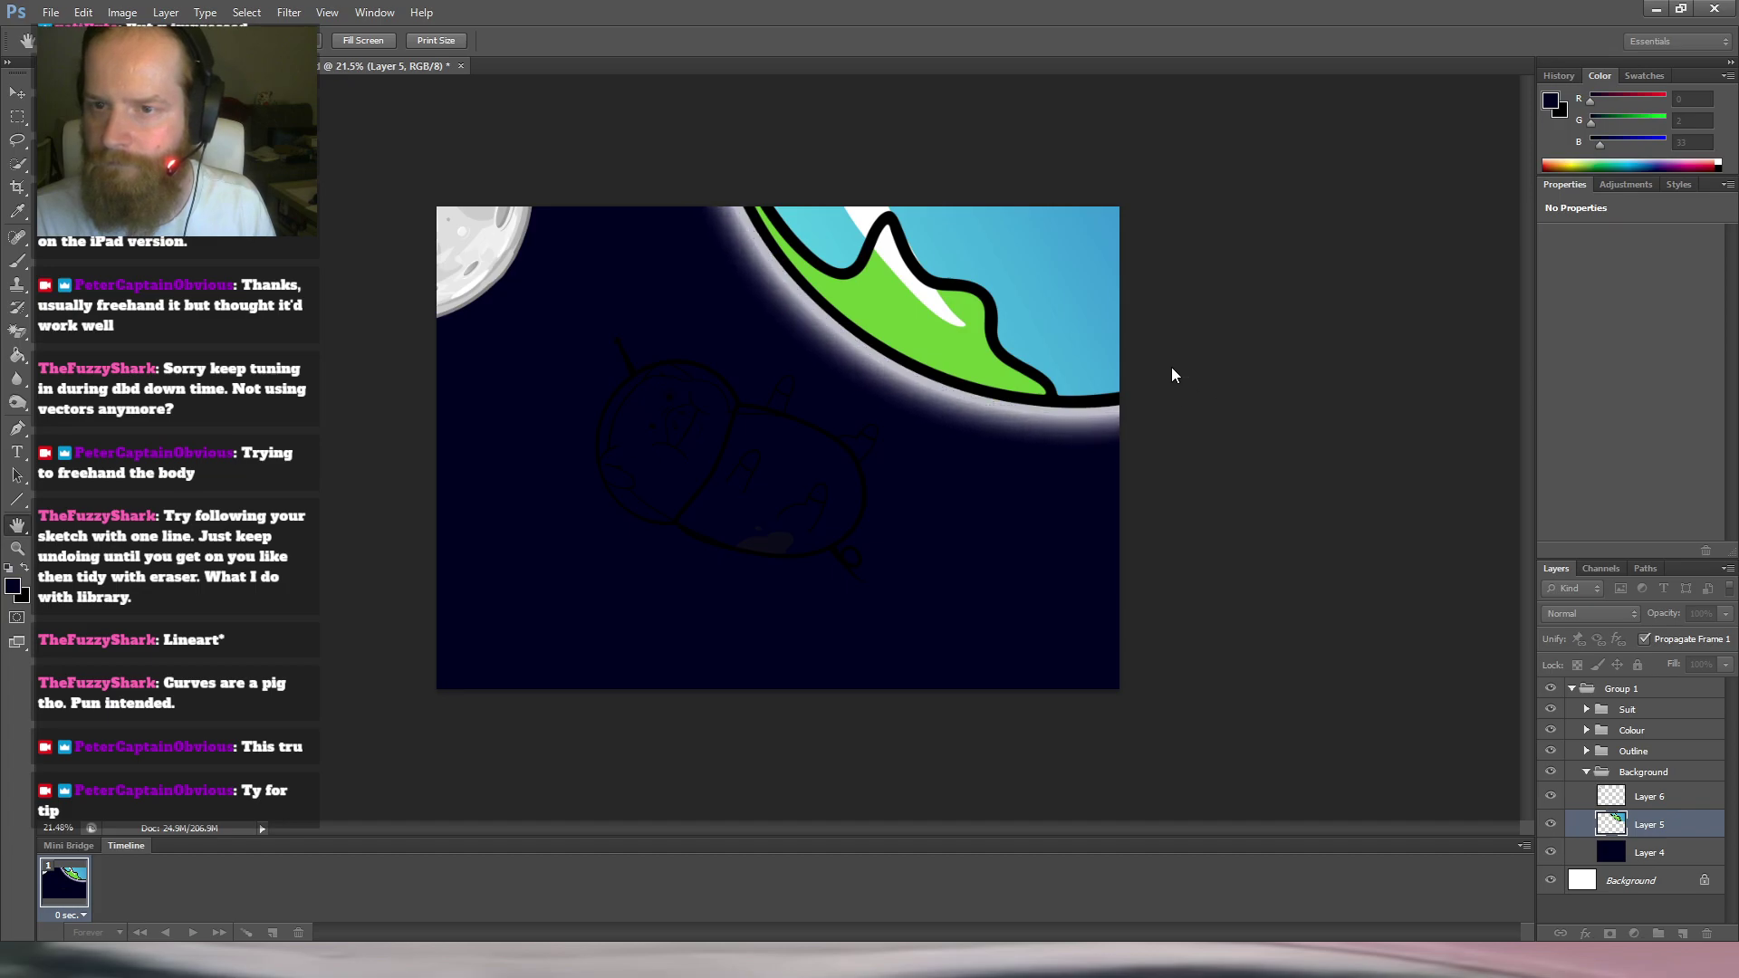
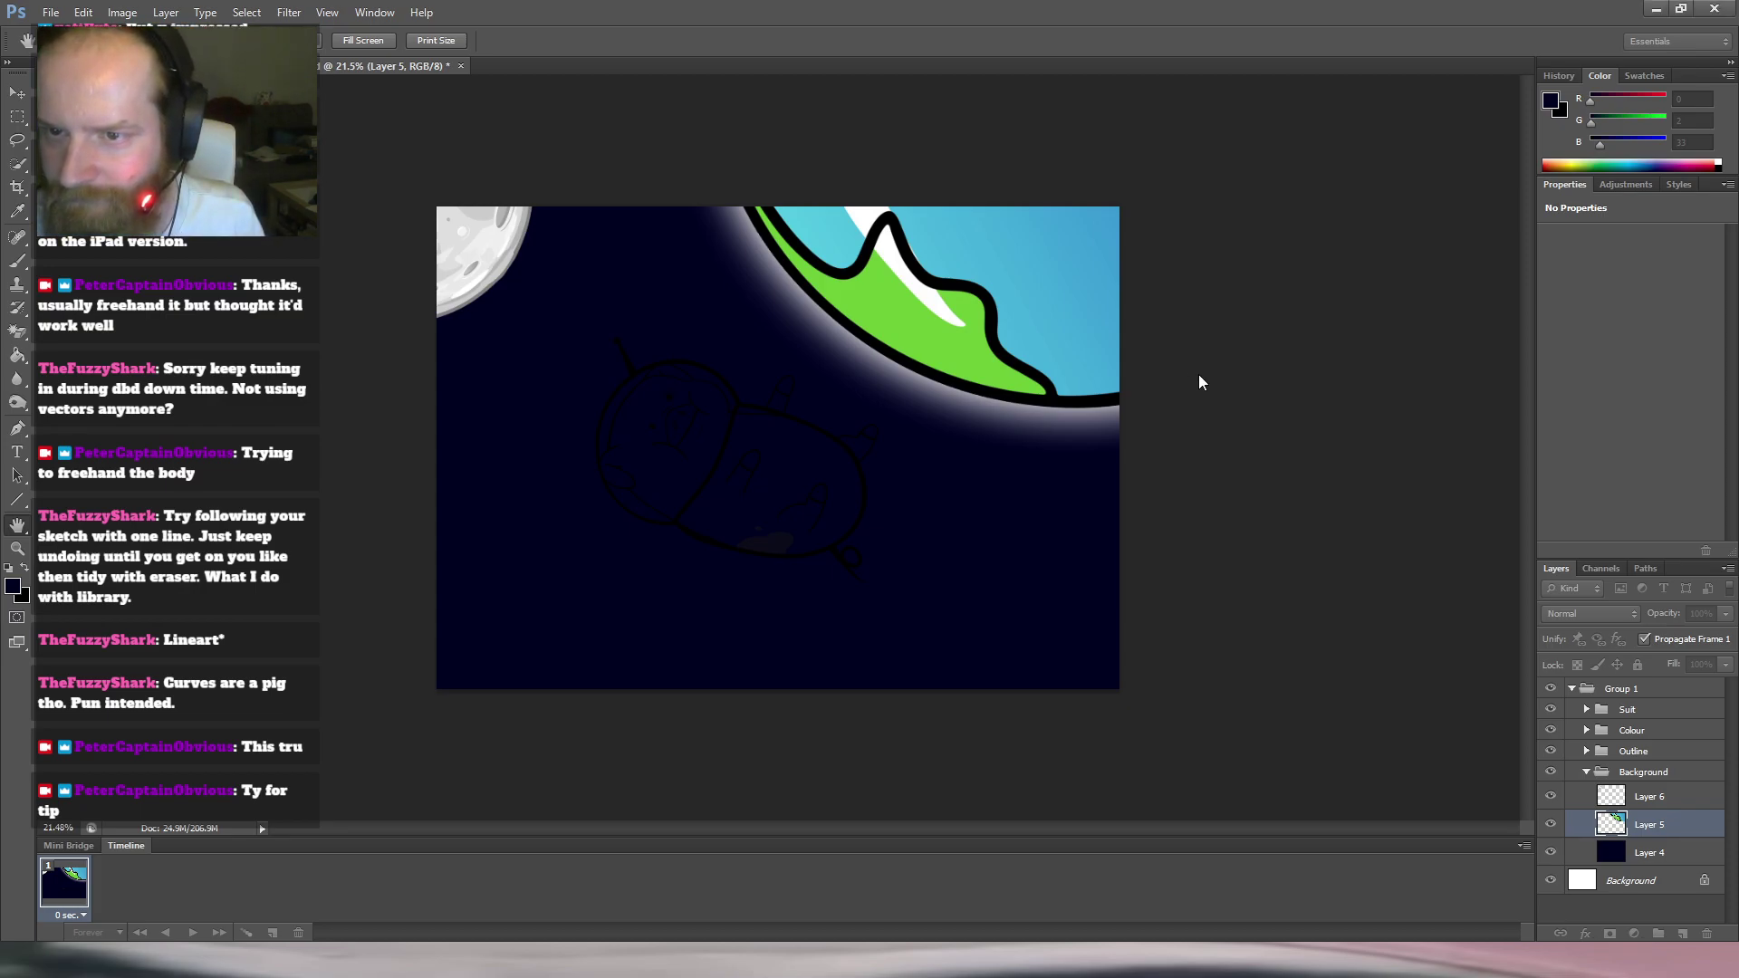
left_click_drag(1160, 367, 1211, 373)
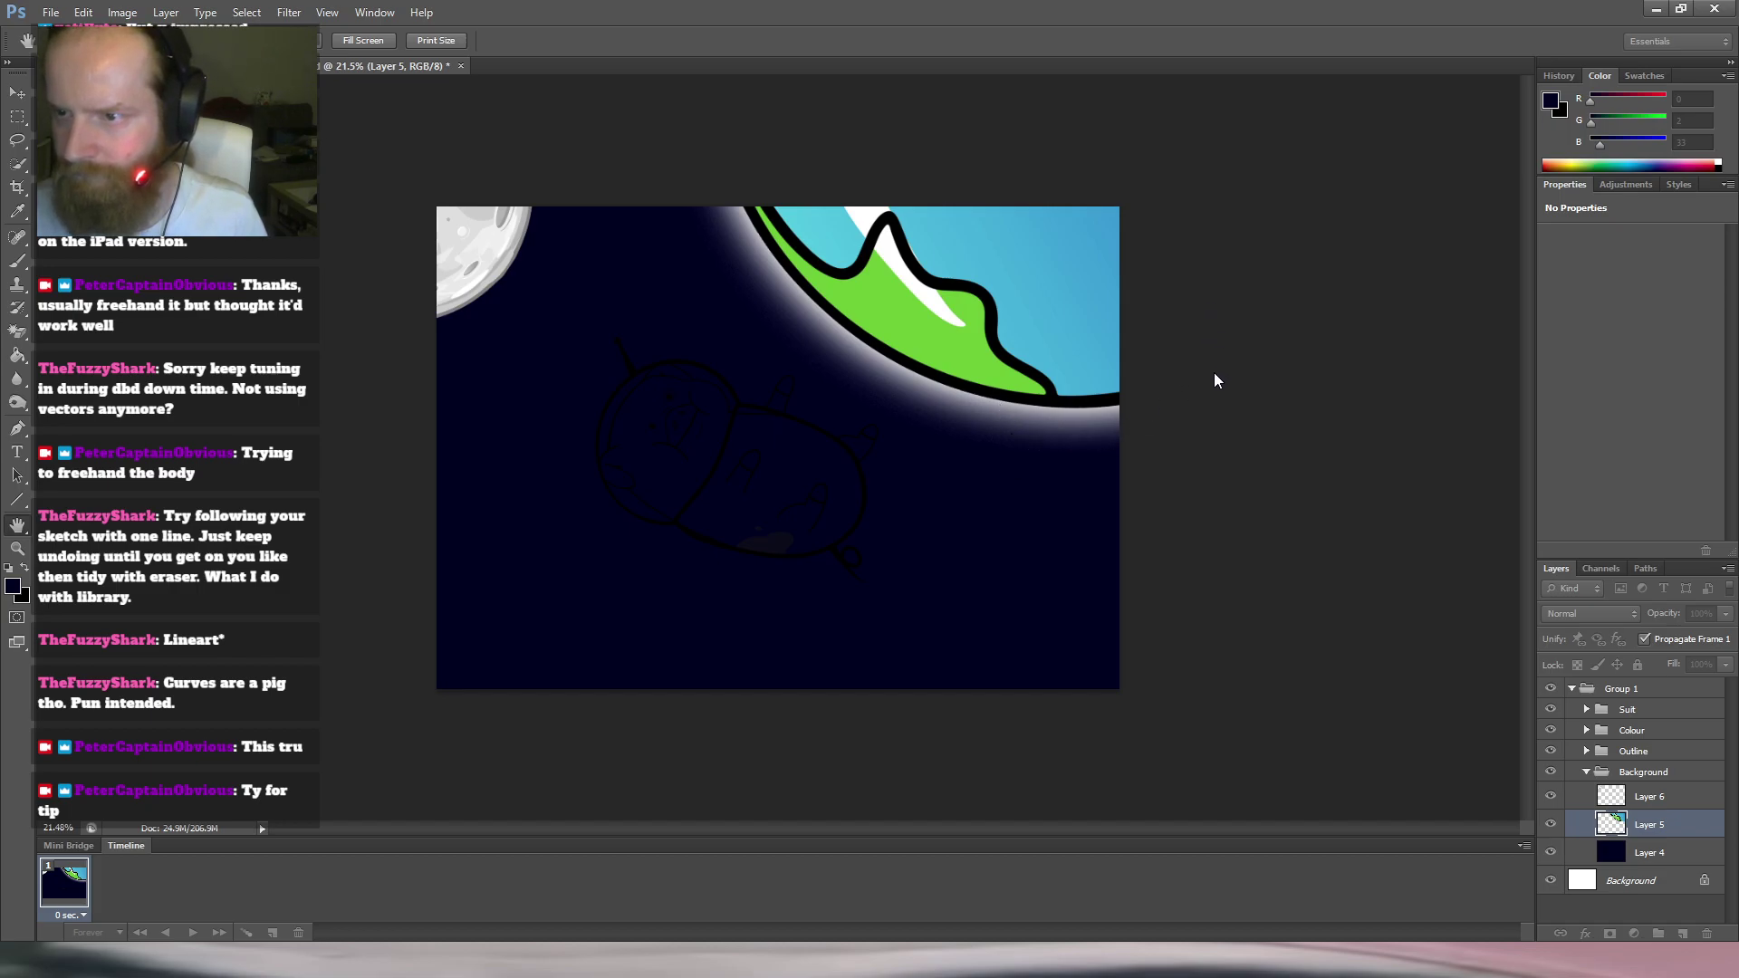
Compare the Earth with and without its glow and try a dark blue glow before returning to white.
key("ctrl+z")
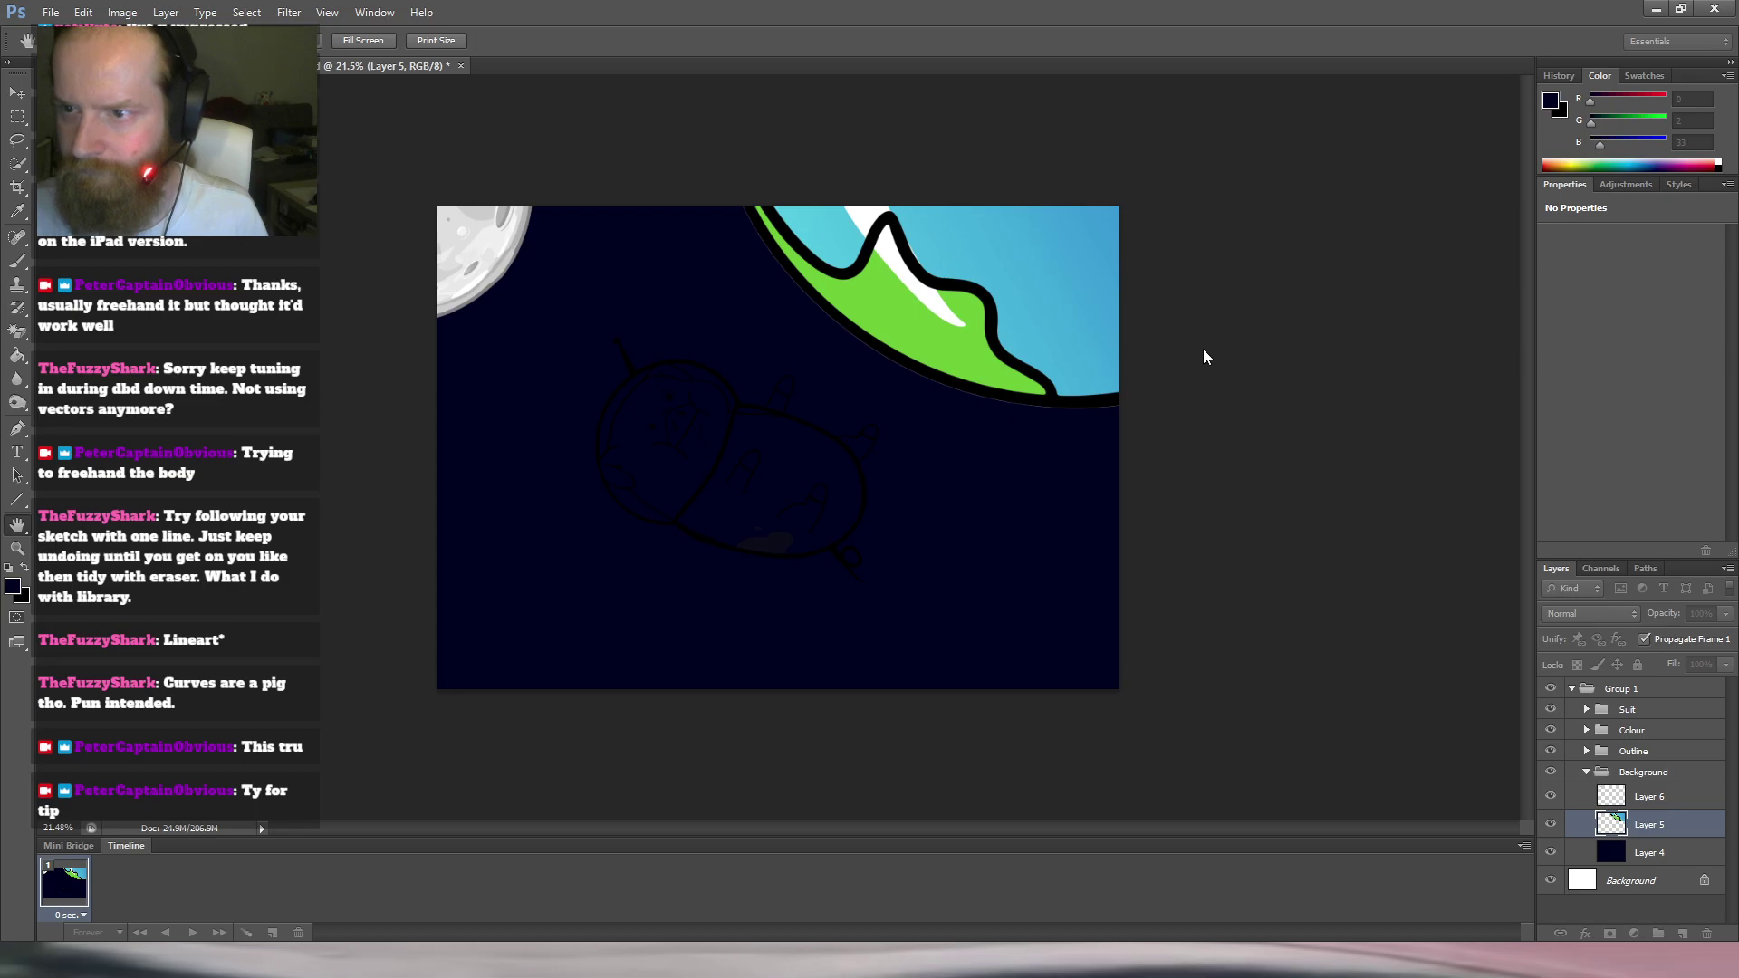
key("ctrl+z")
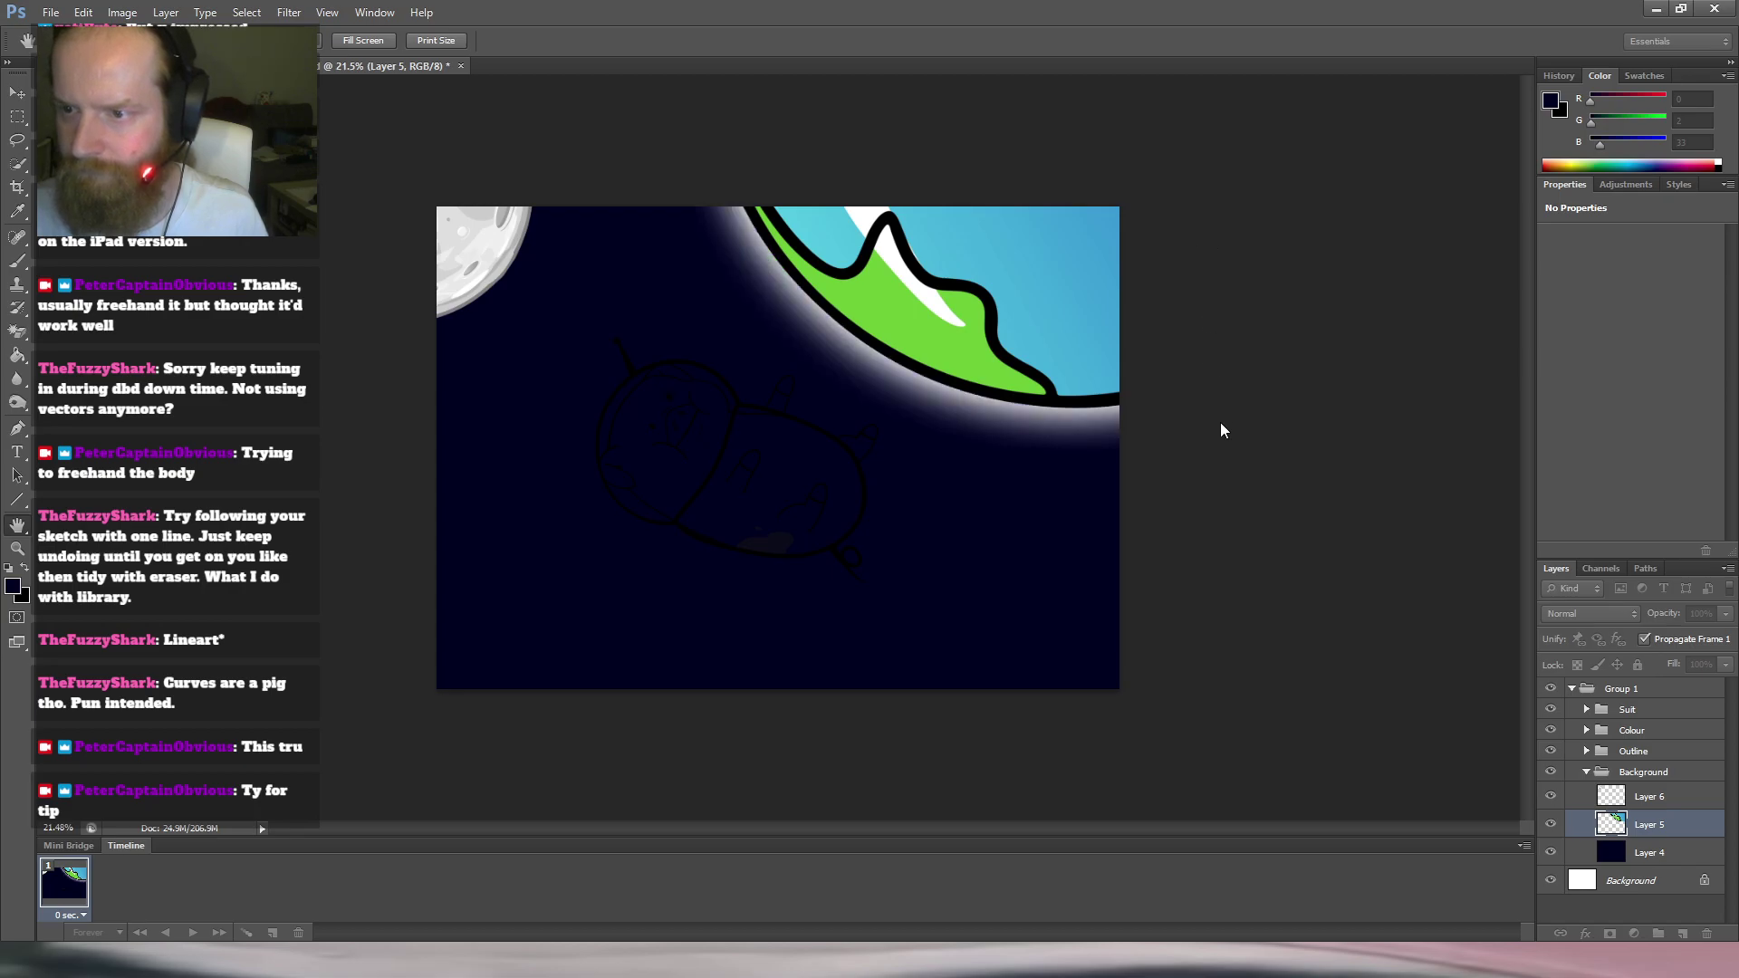
key("ctrl+z")
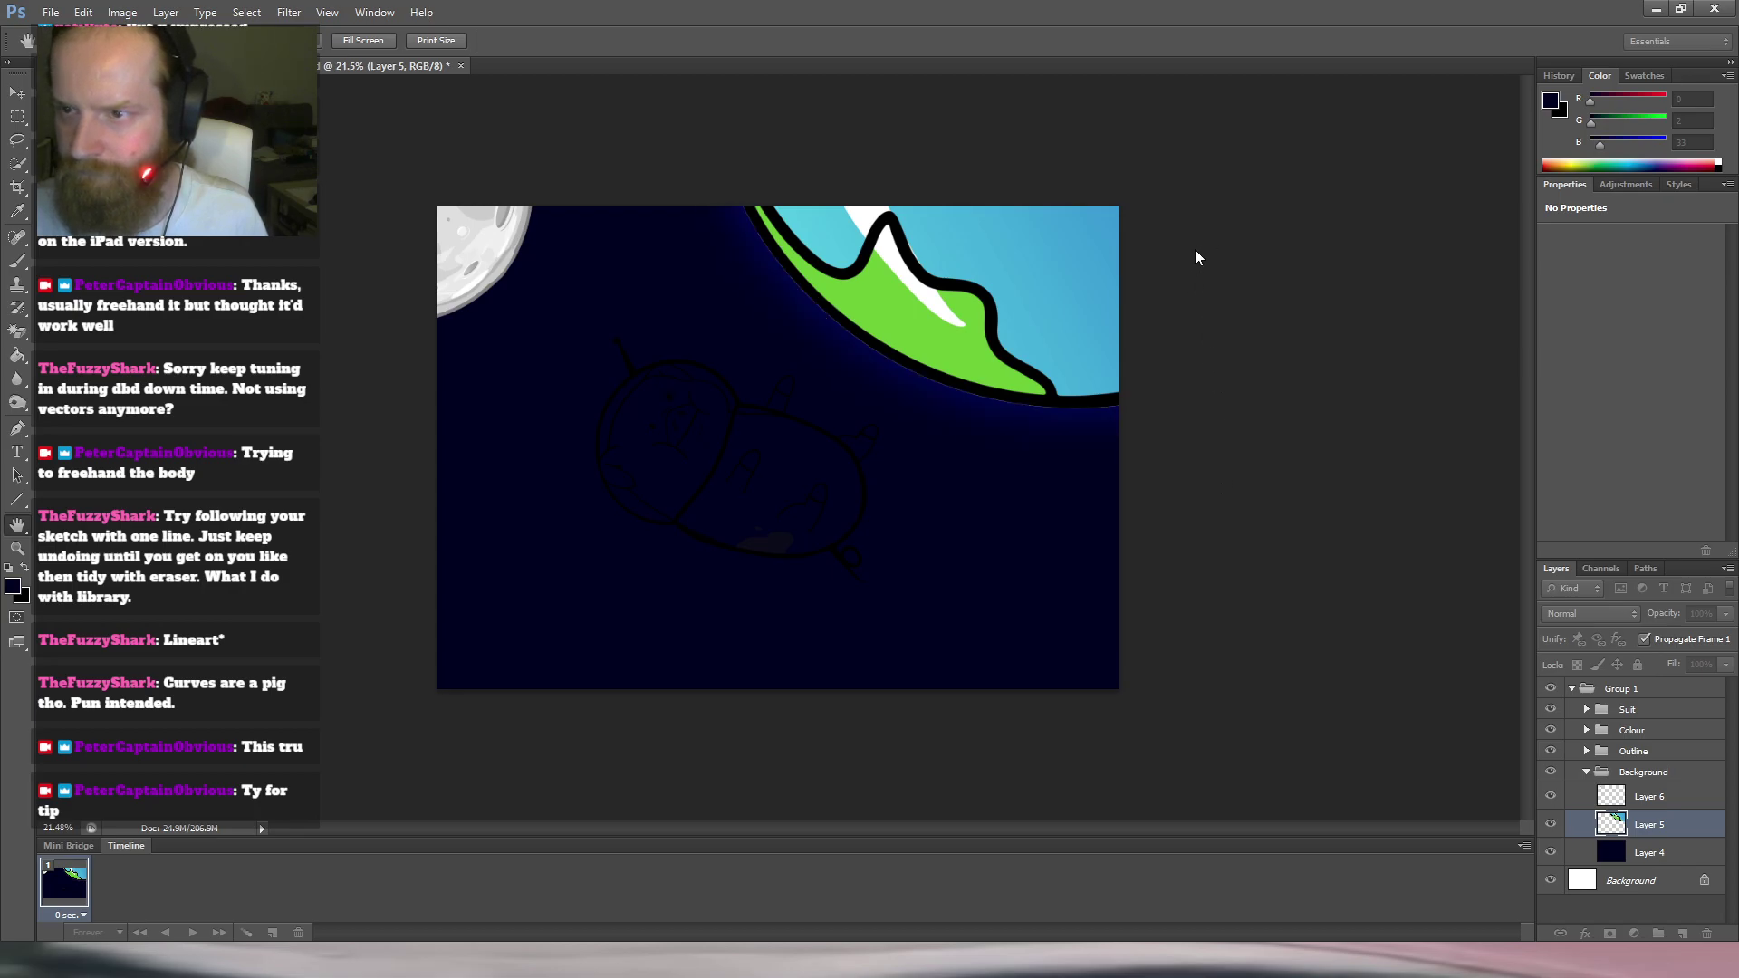
key("ctrl+z")
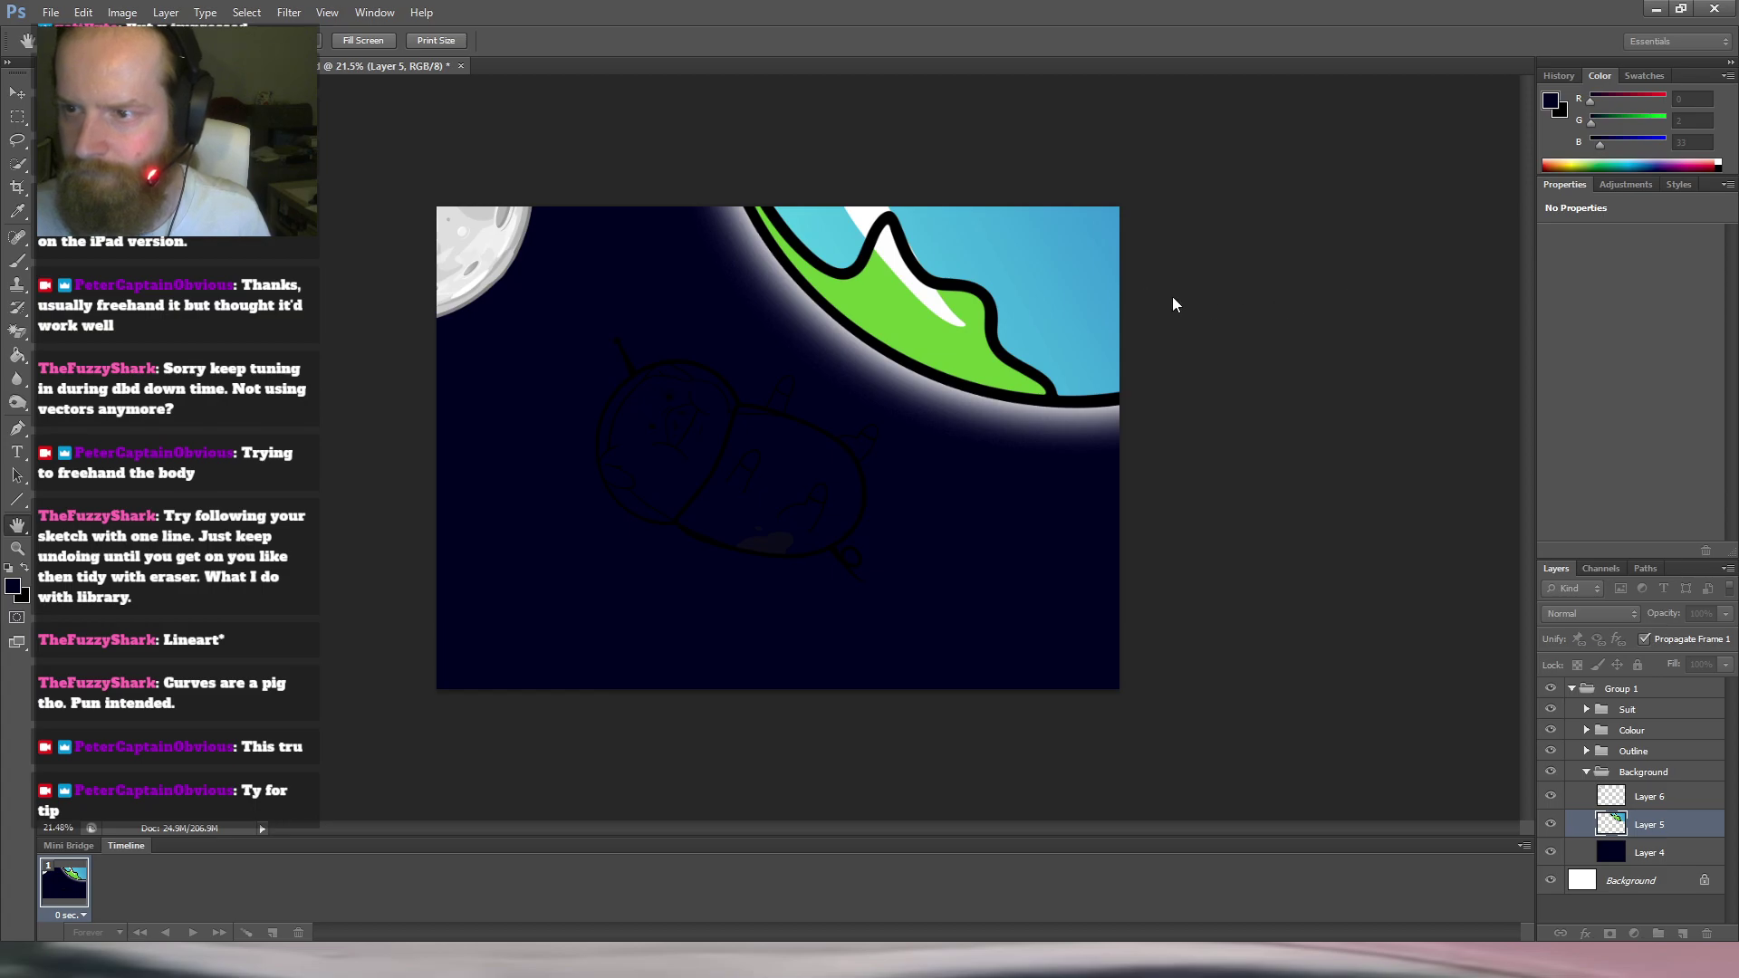
Recolour the Earth's outer glow to a pale bluish white with the Eyedropper, after testing a stronger light blue.
key("i")
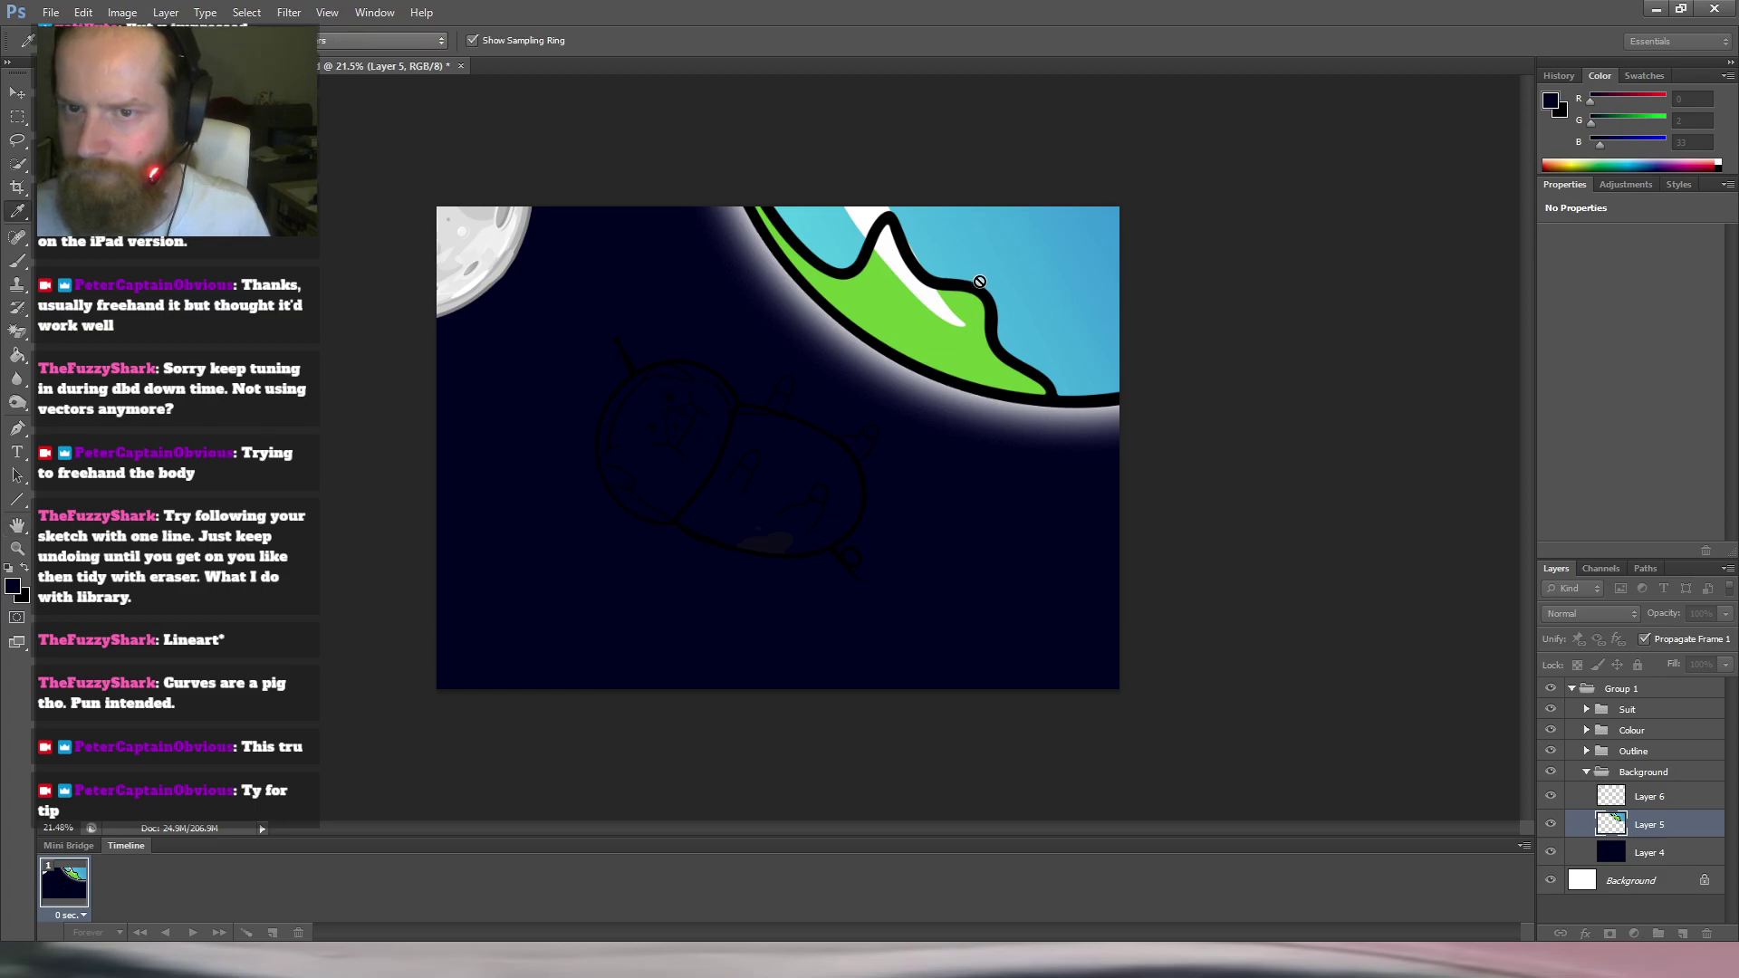
key("h")
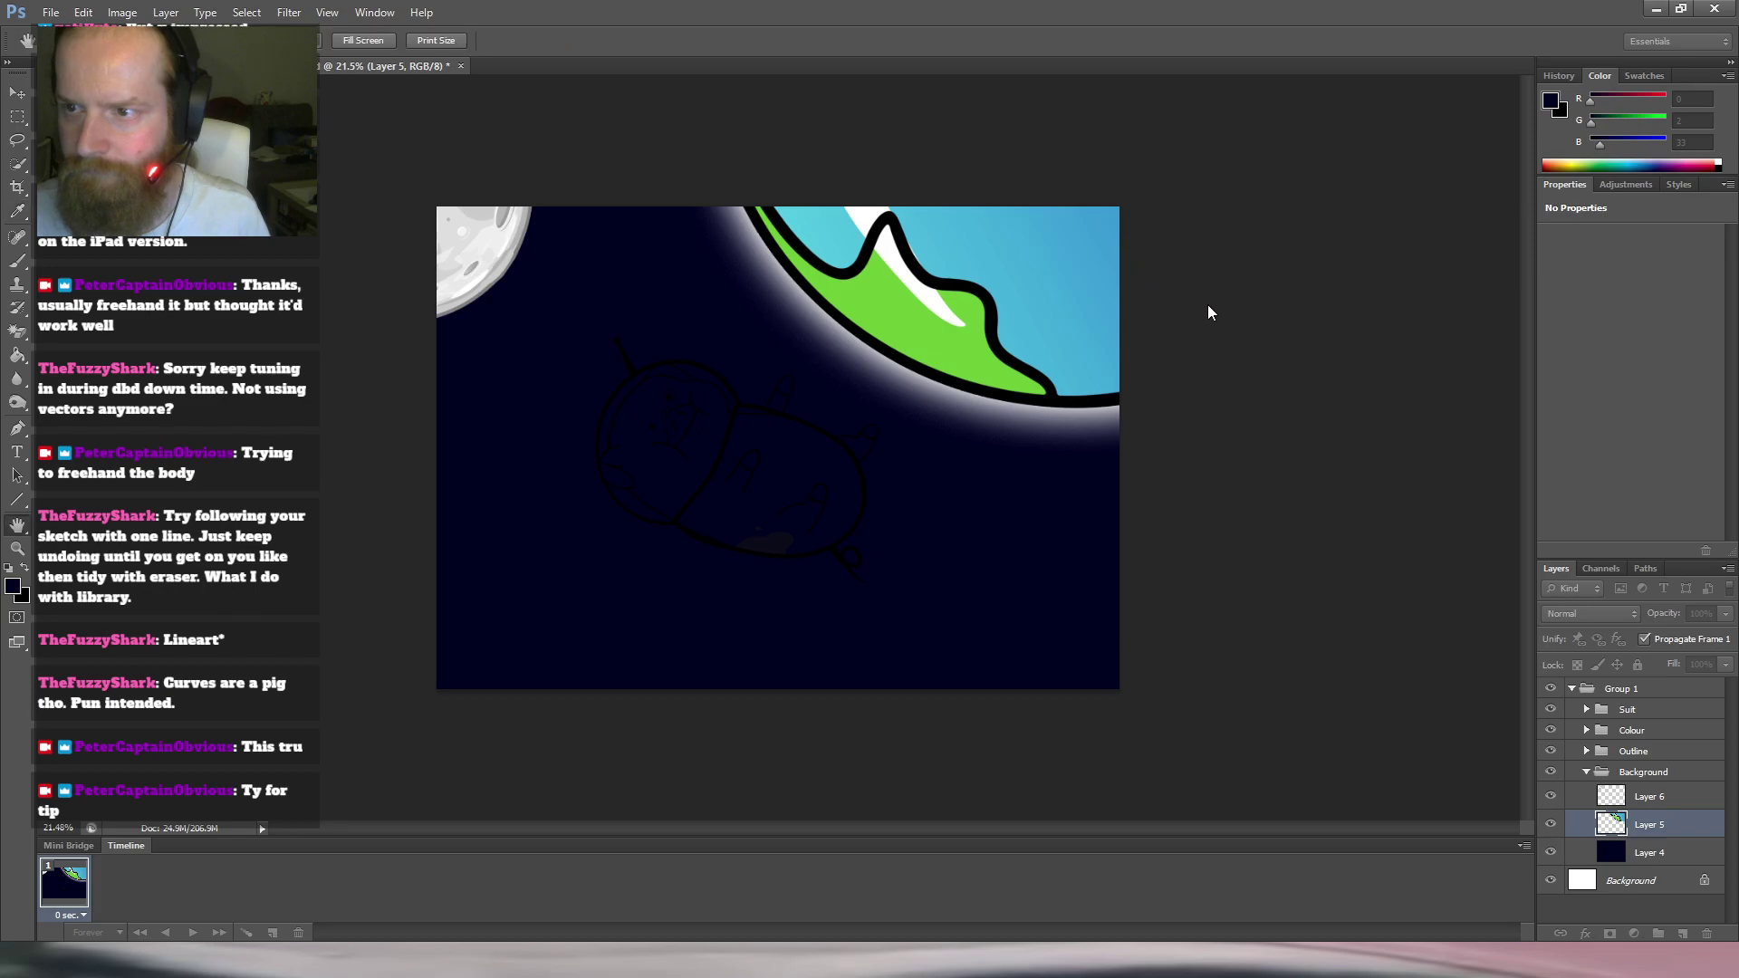
key("i")
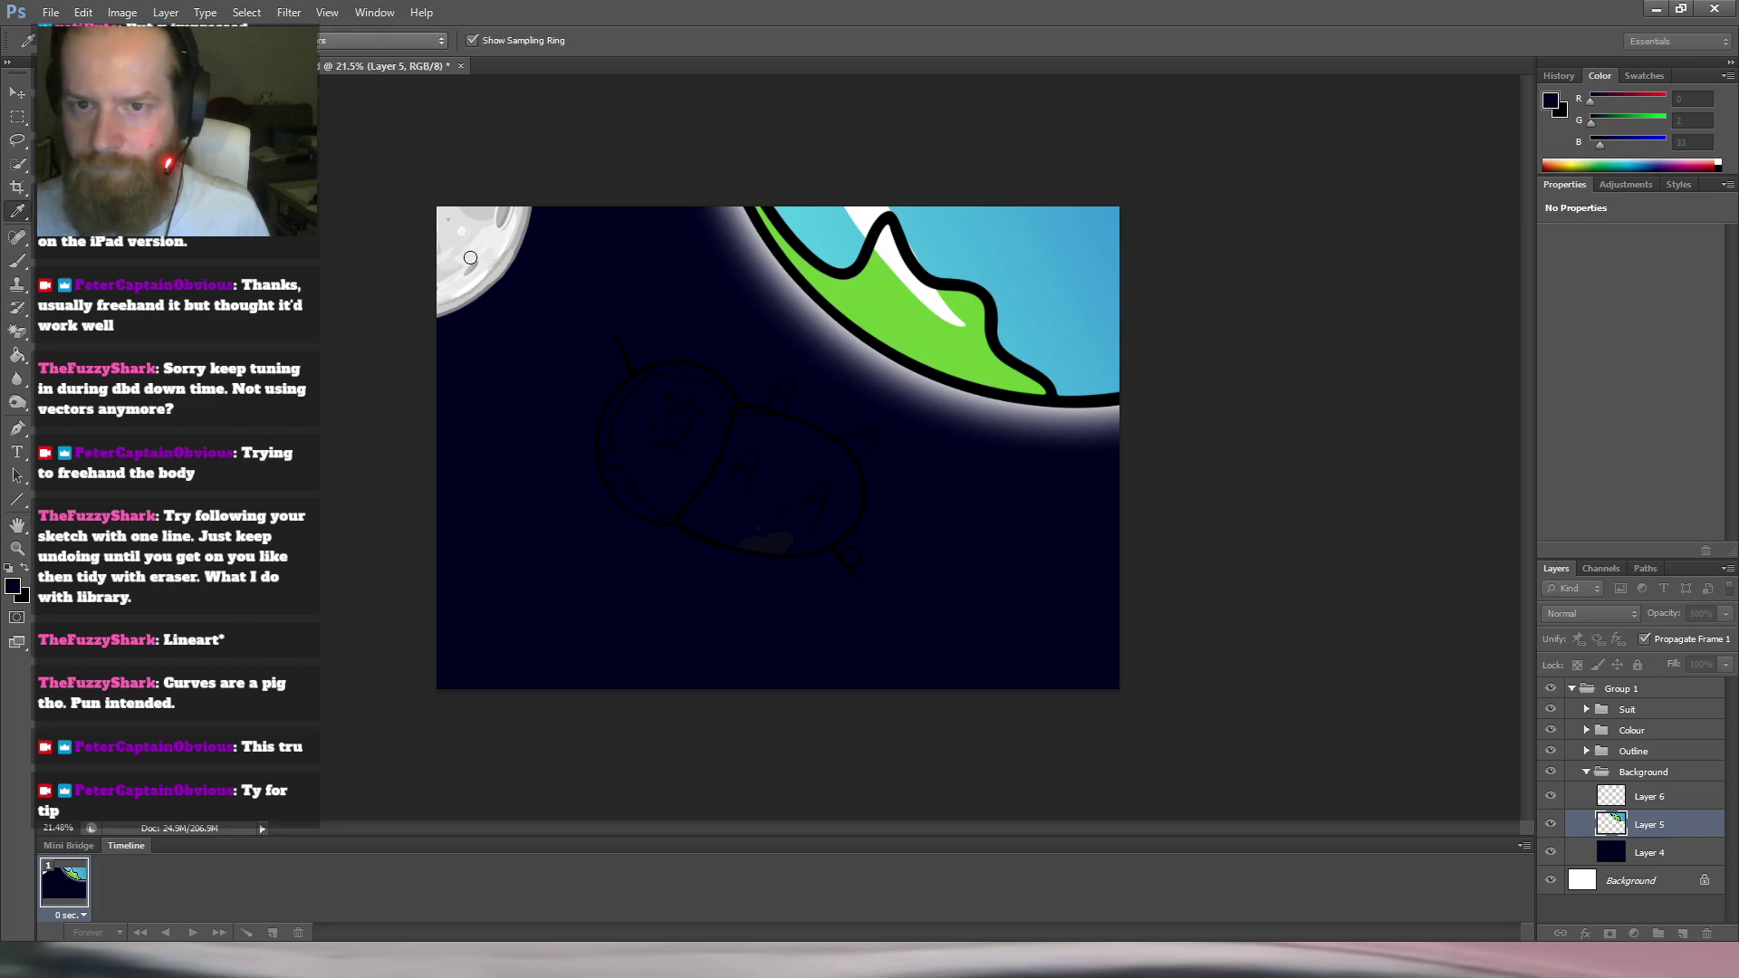
key("ctrl+z")
key("h")
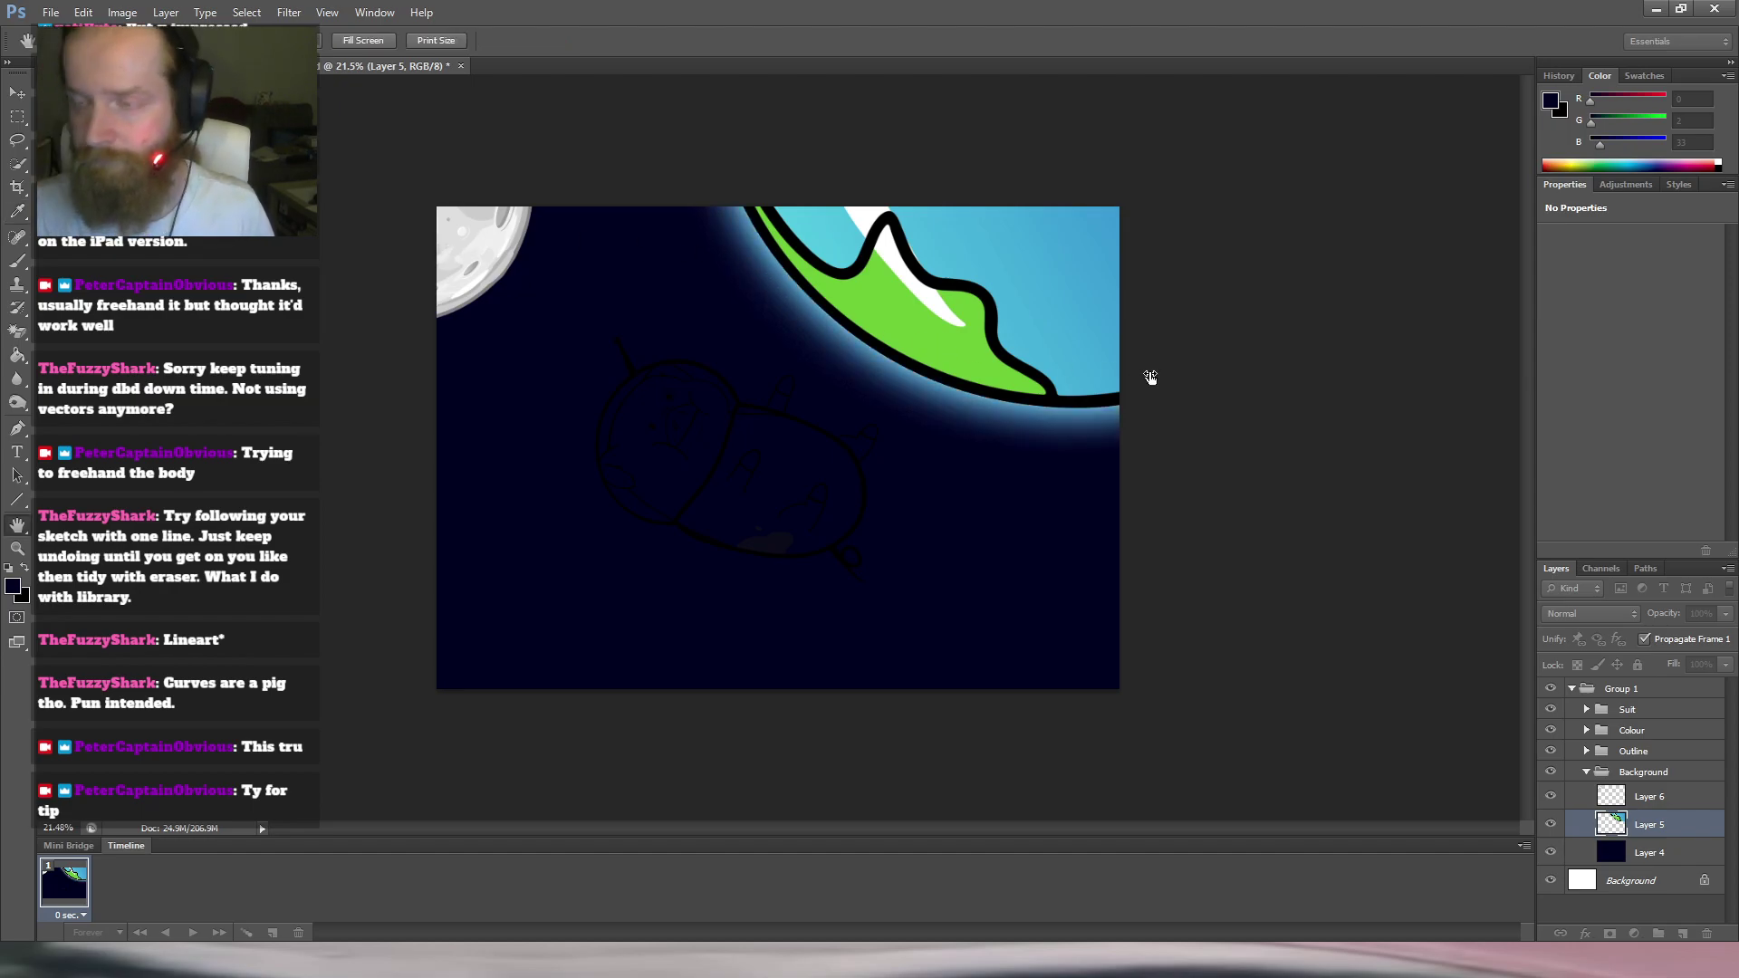
key("i")
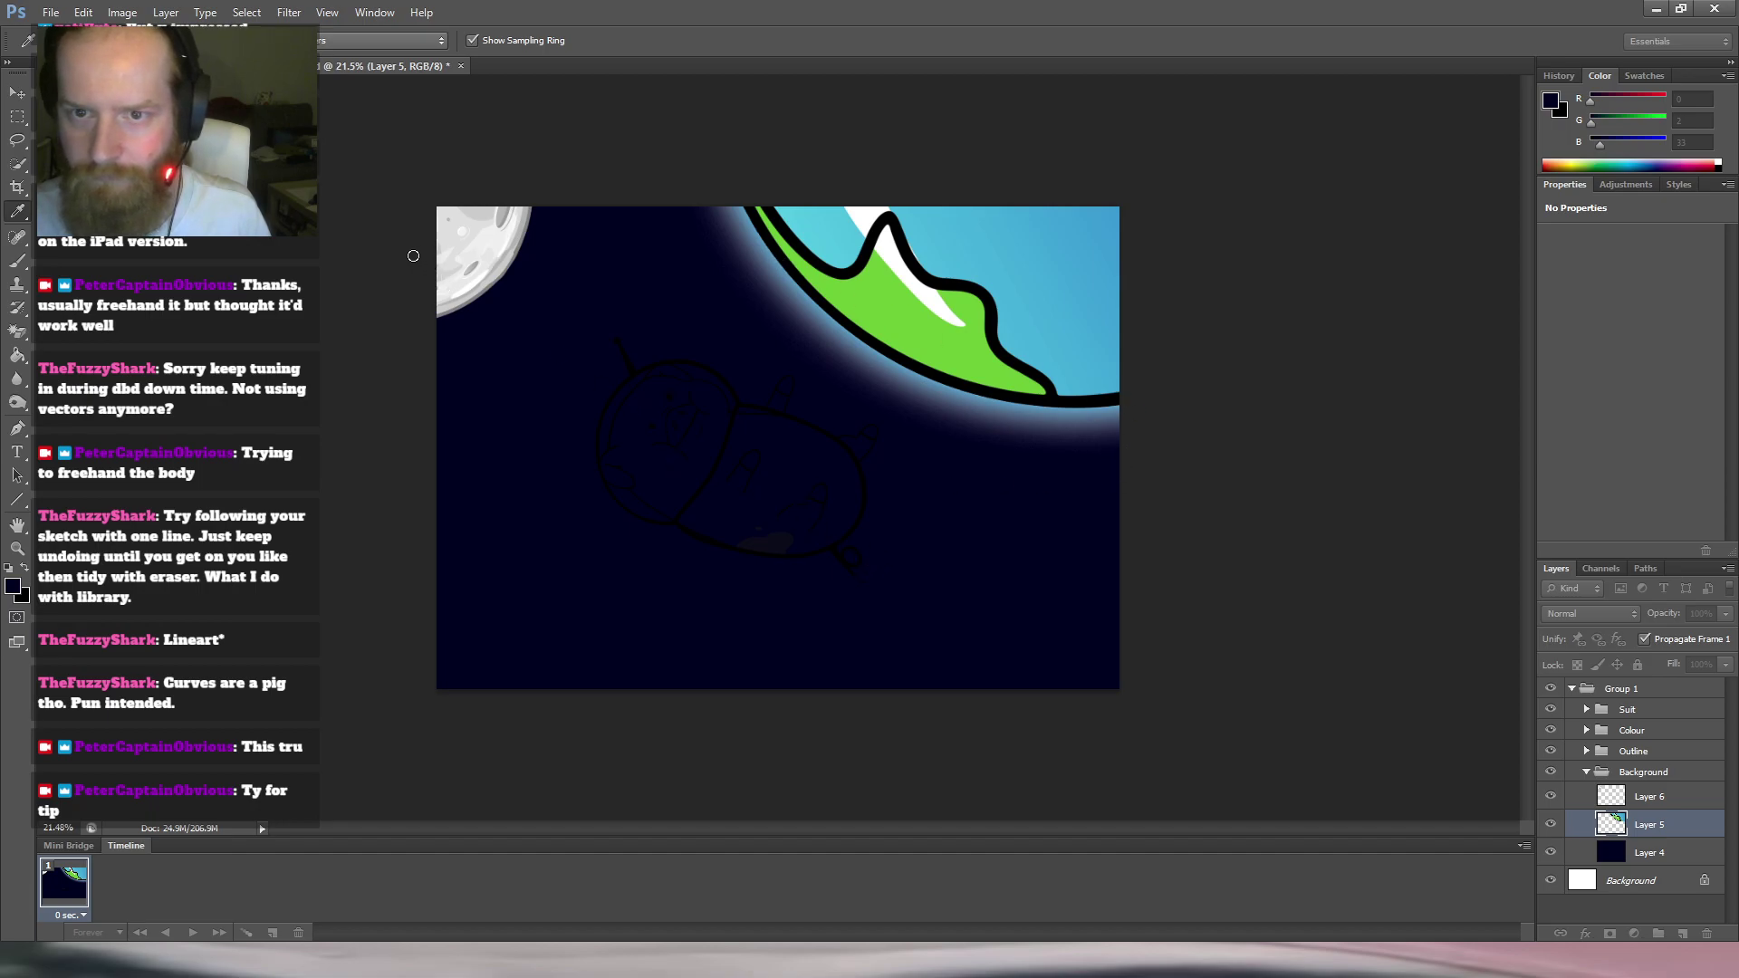
key("h")
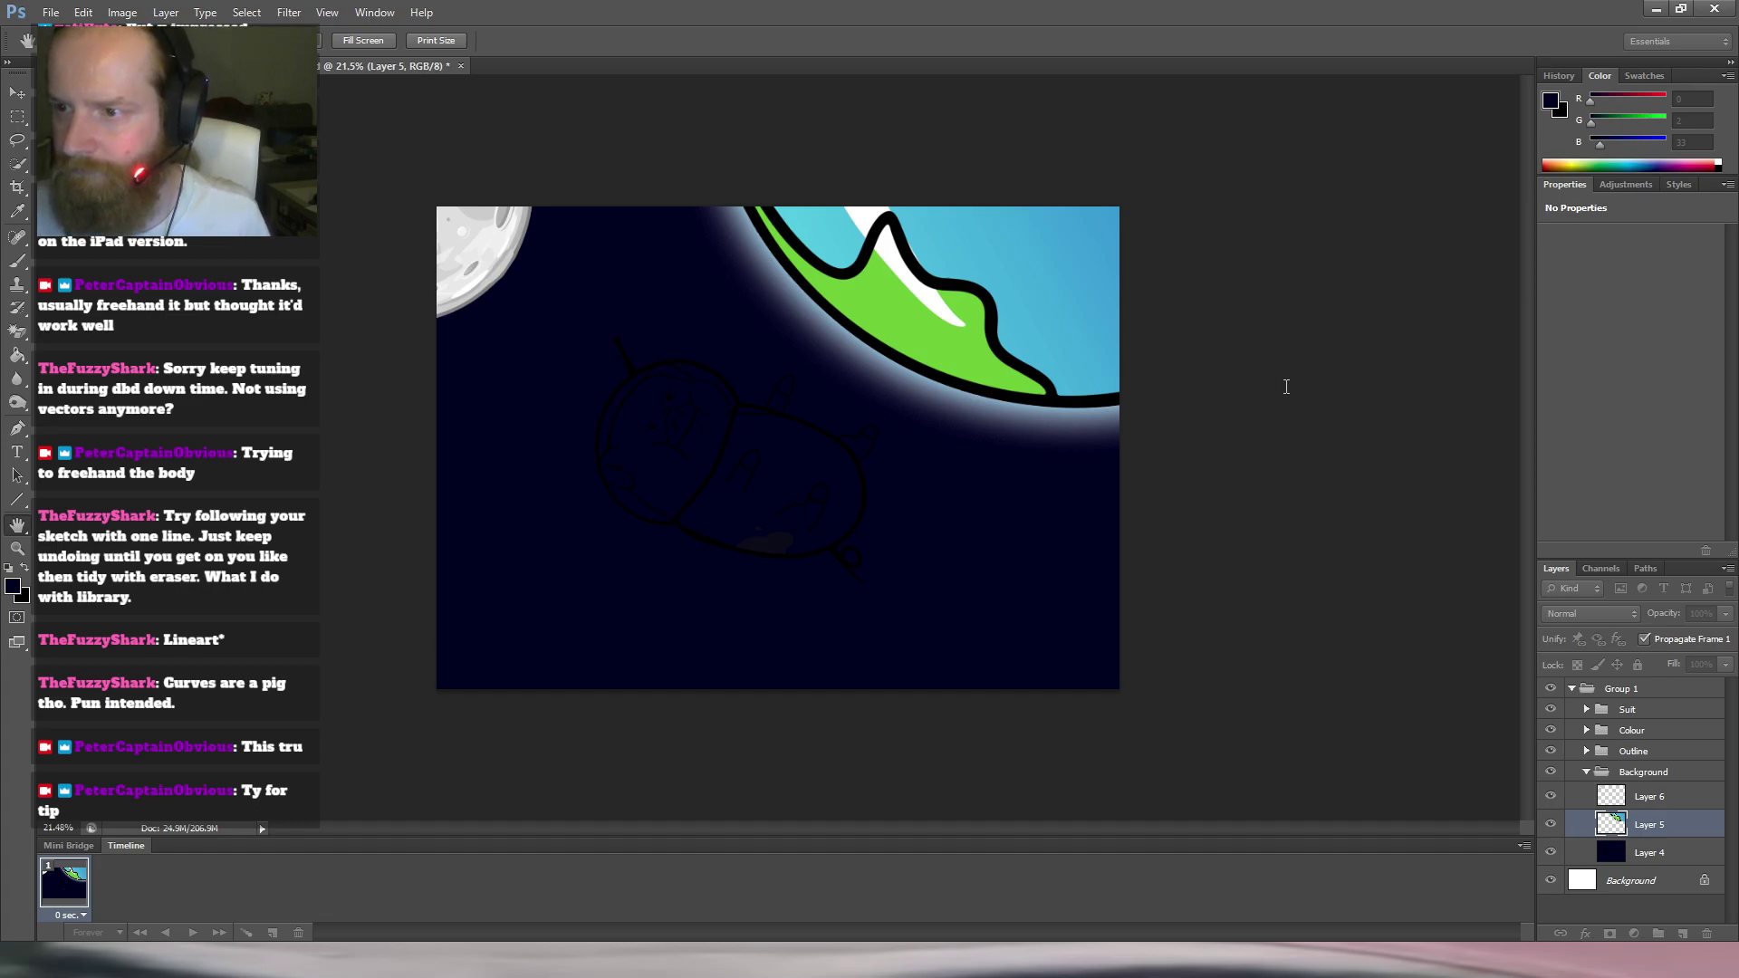
Try a thin glow close to the Earth's edge and return to the wide, soft pale blue glow.
type("30")
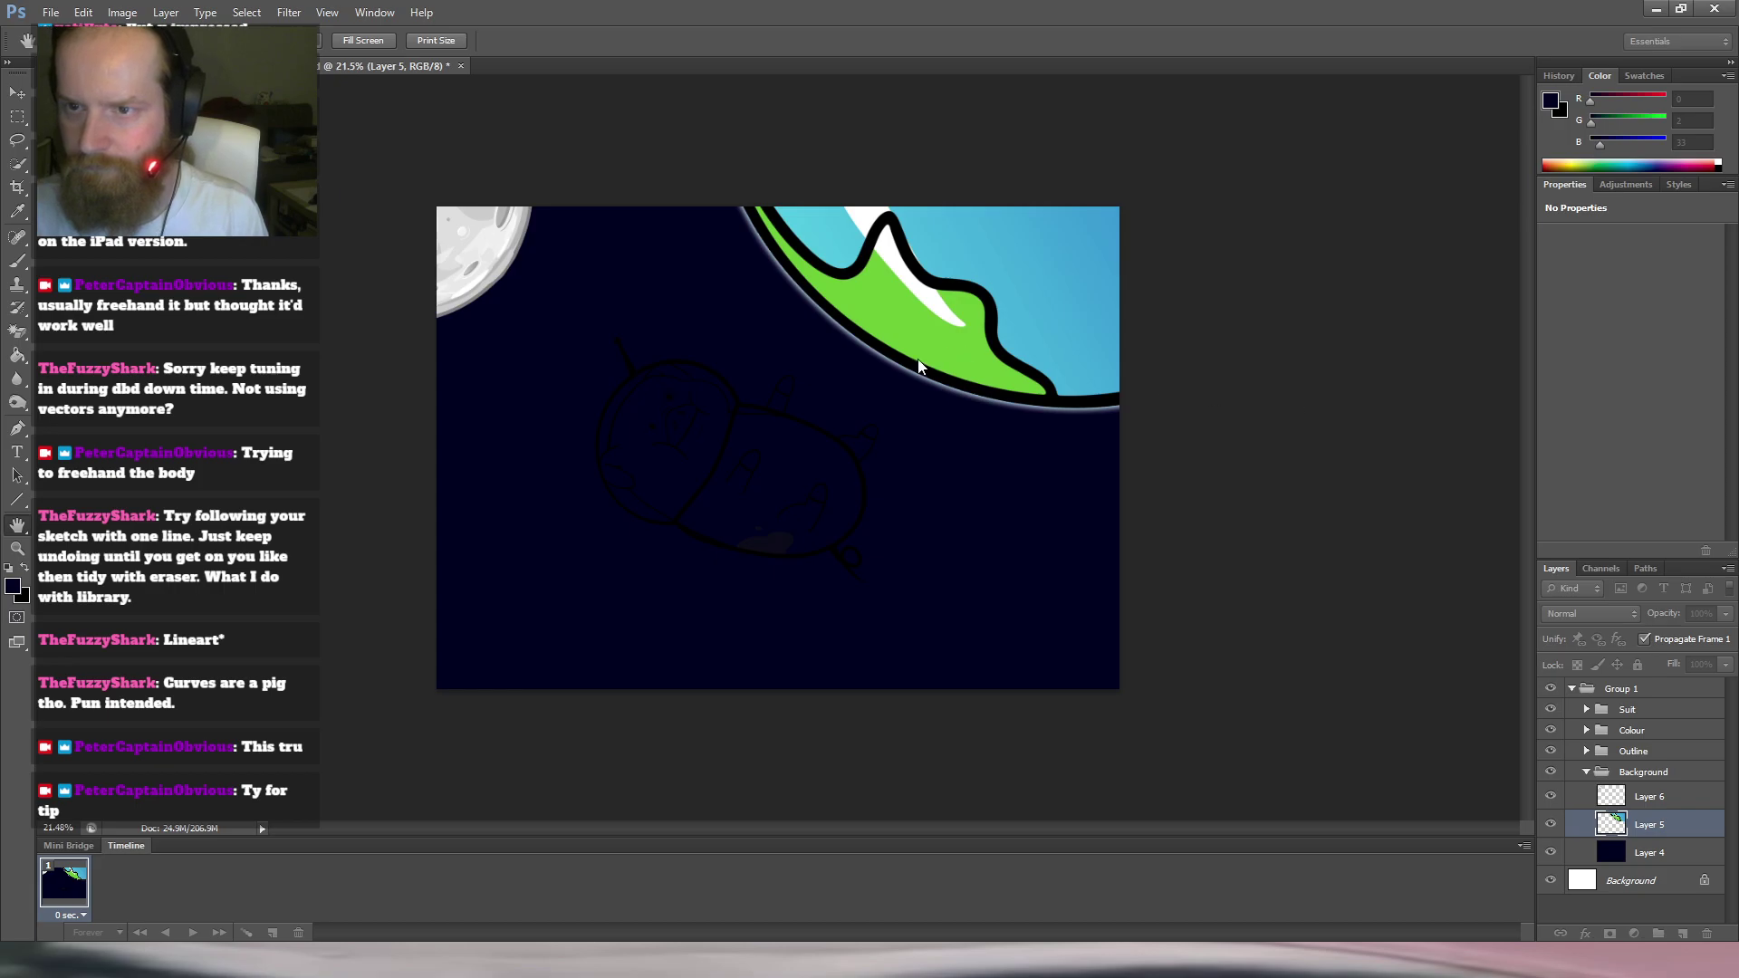
key("ctrl+z")
key("ctrl+z")
key("ctrl+z")
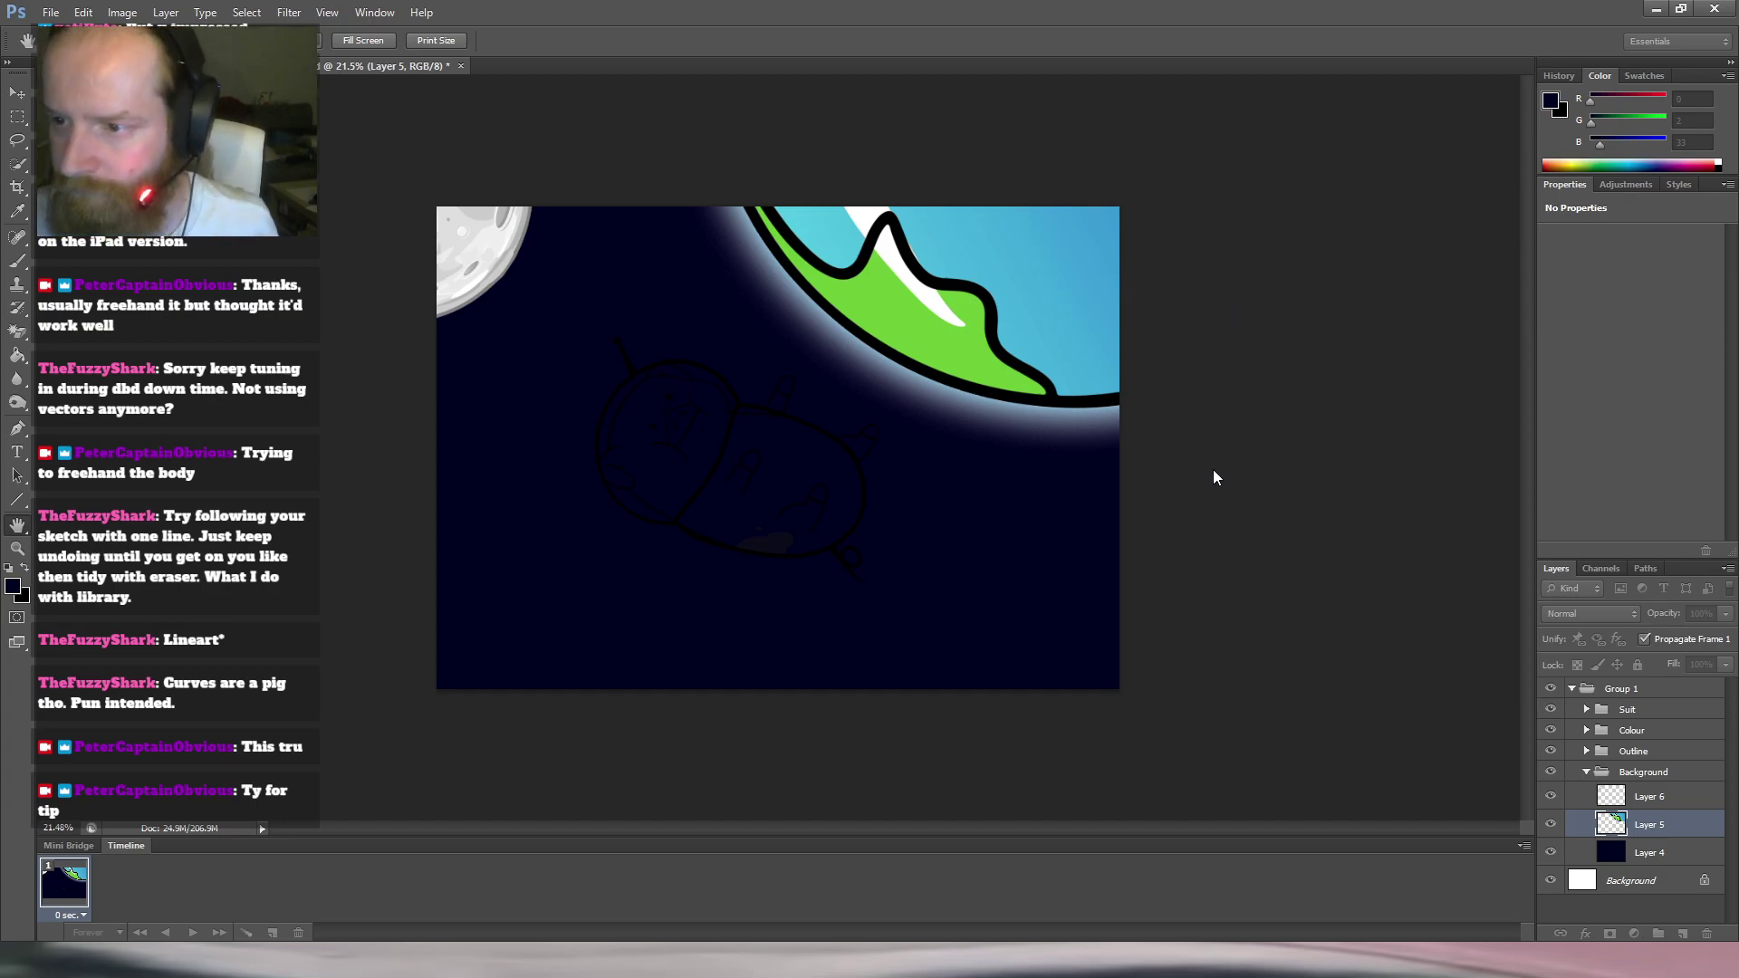
mouse_move(1208, 465)
left_mouse_down()
mouse_move(1184, 464)
mouse_move(1203, 465)
left_mouse_up()
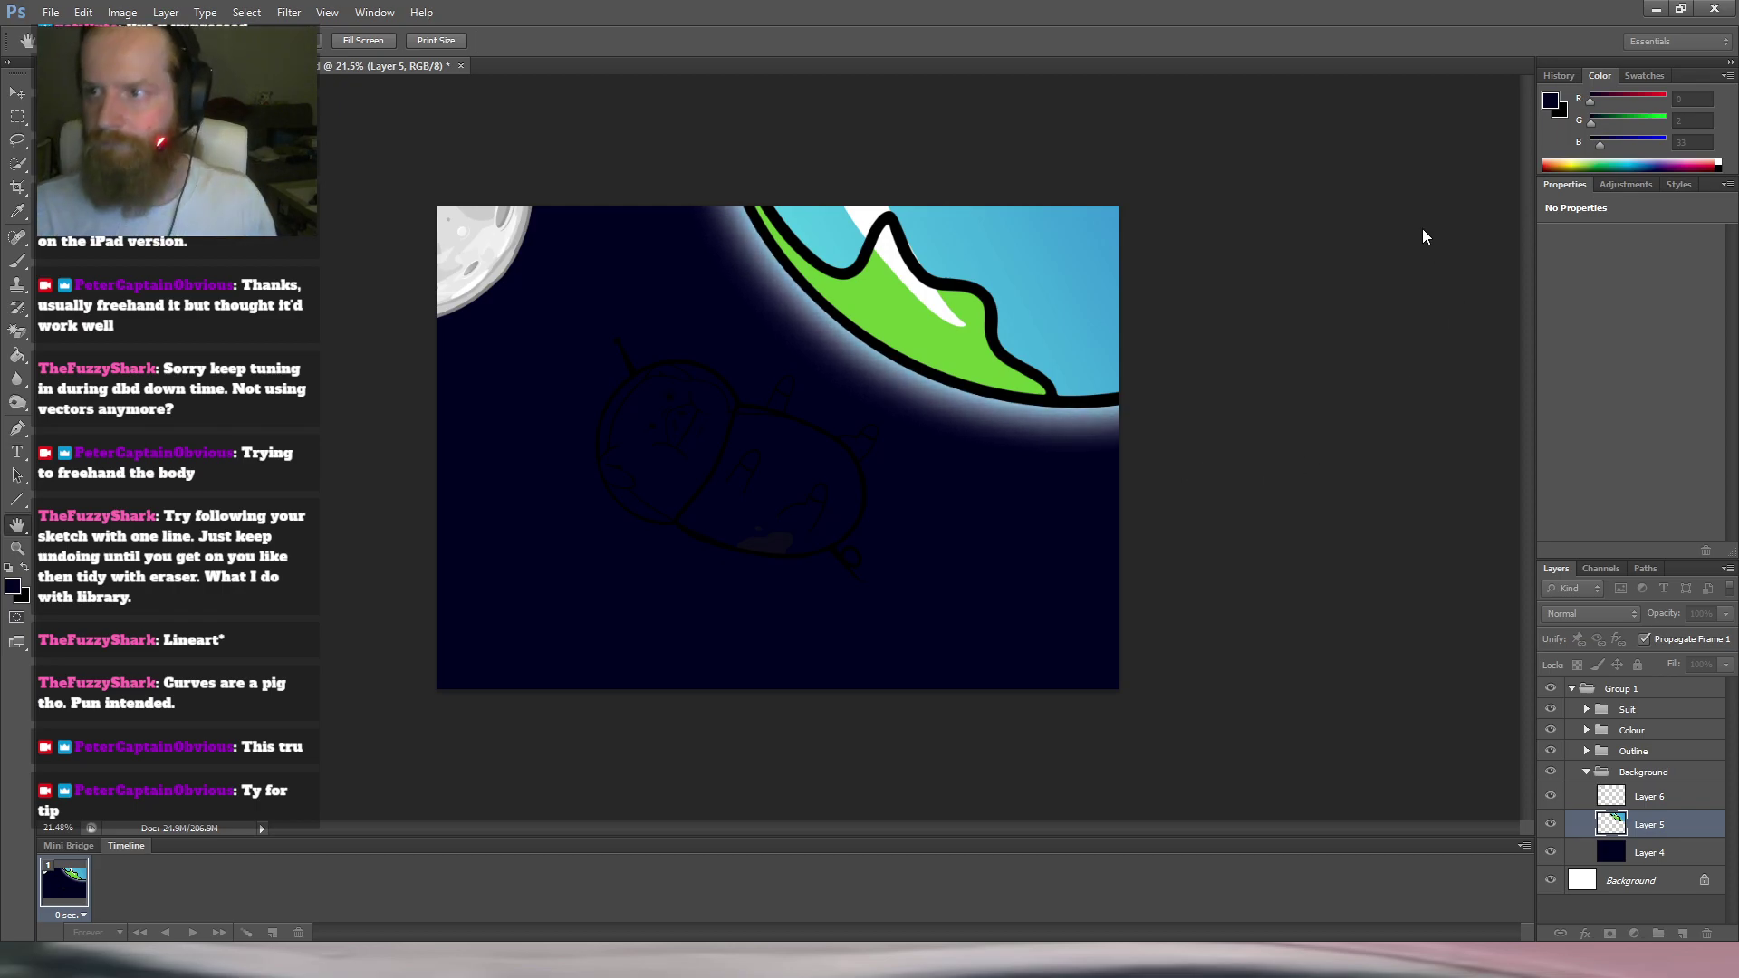
Accept the Earth's glow and give the moon on Layer 6 a wide, soft white outer glow.
left_click(1415, 198)
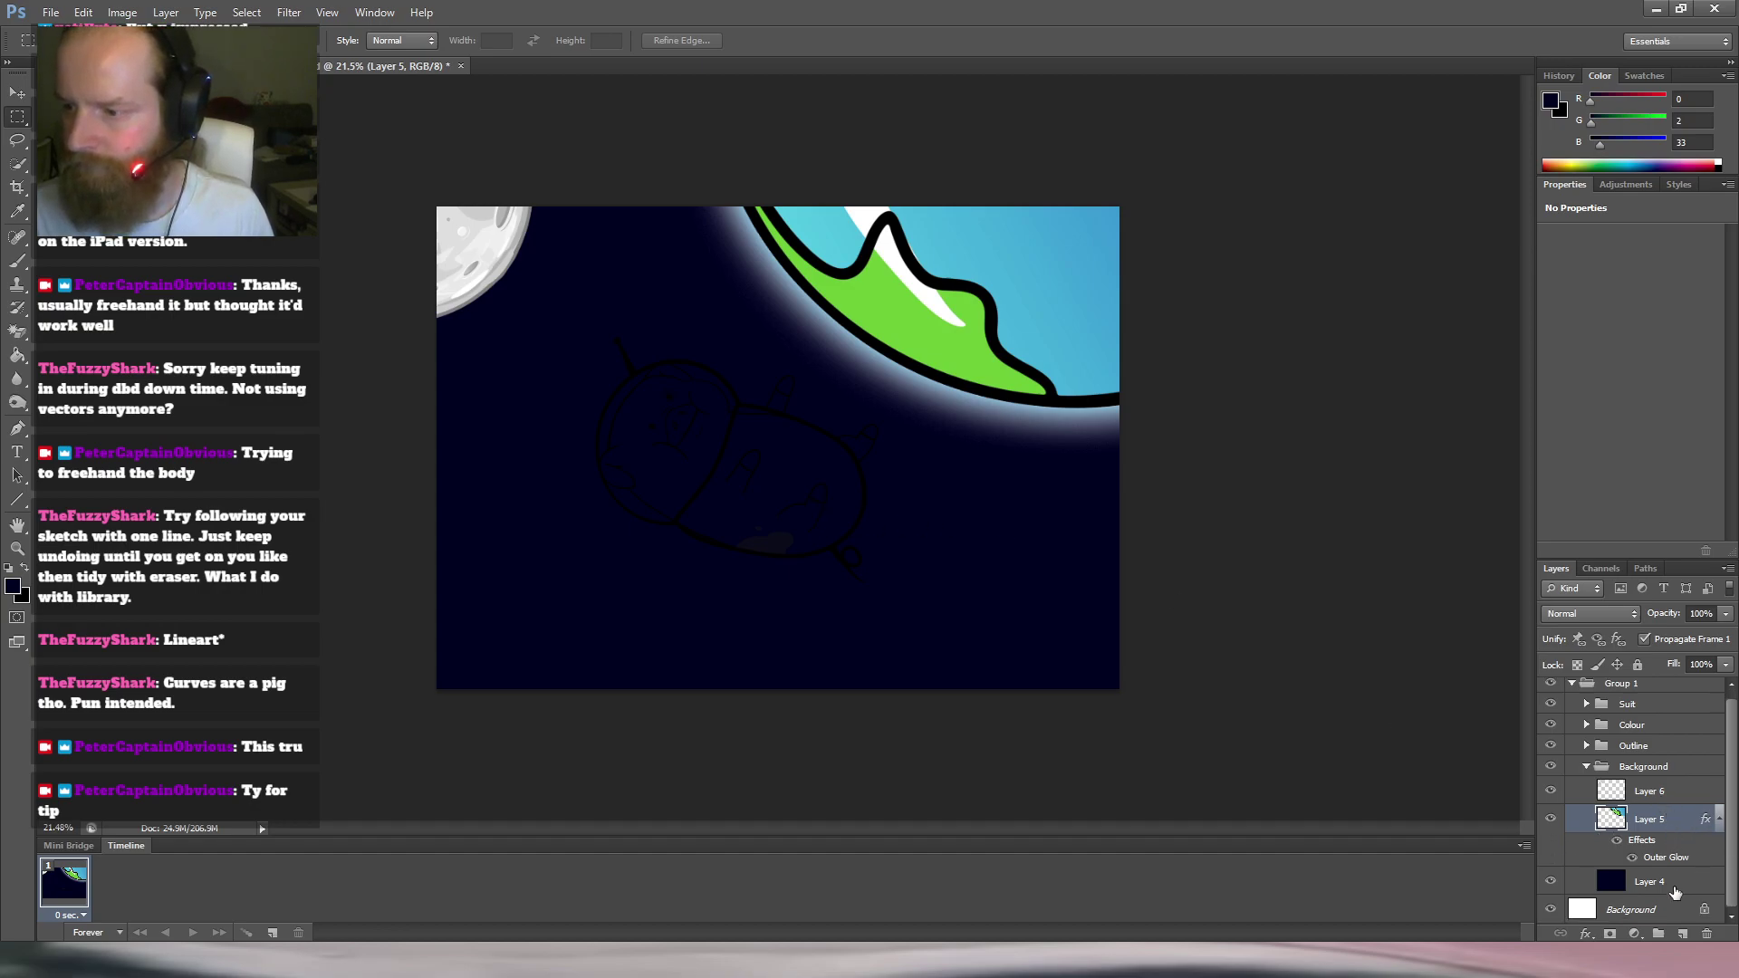
left_click(1651, 786)
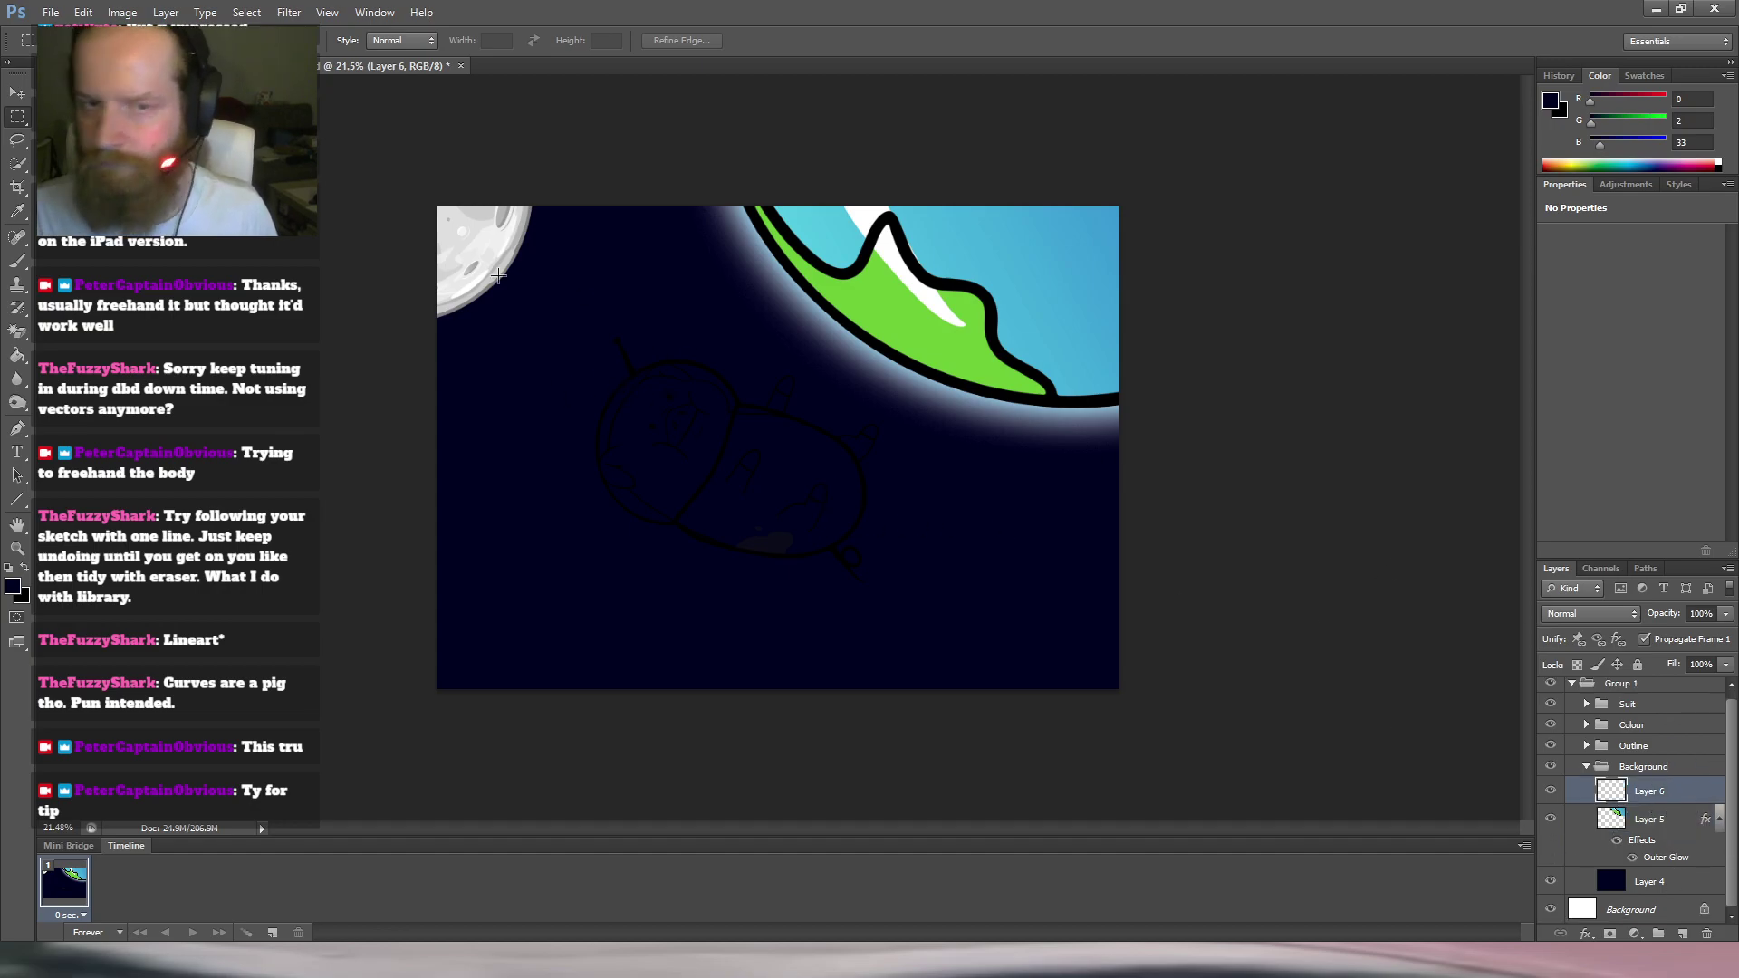
key("space")
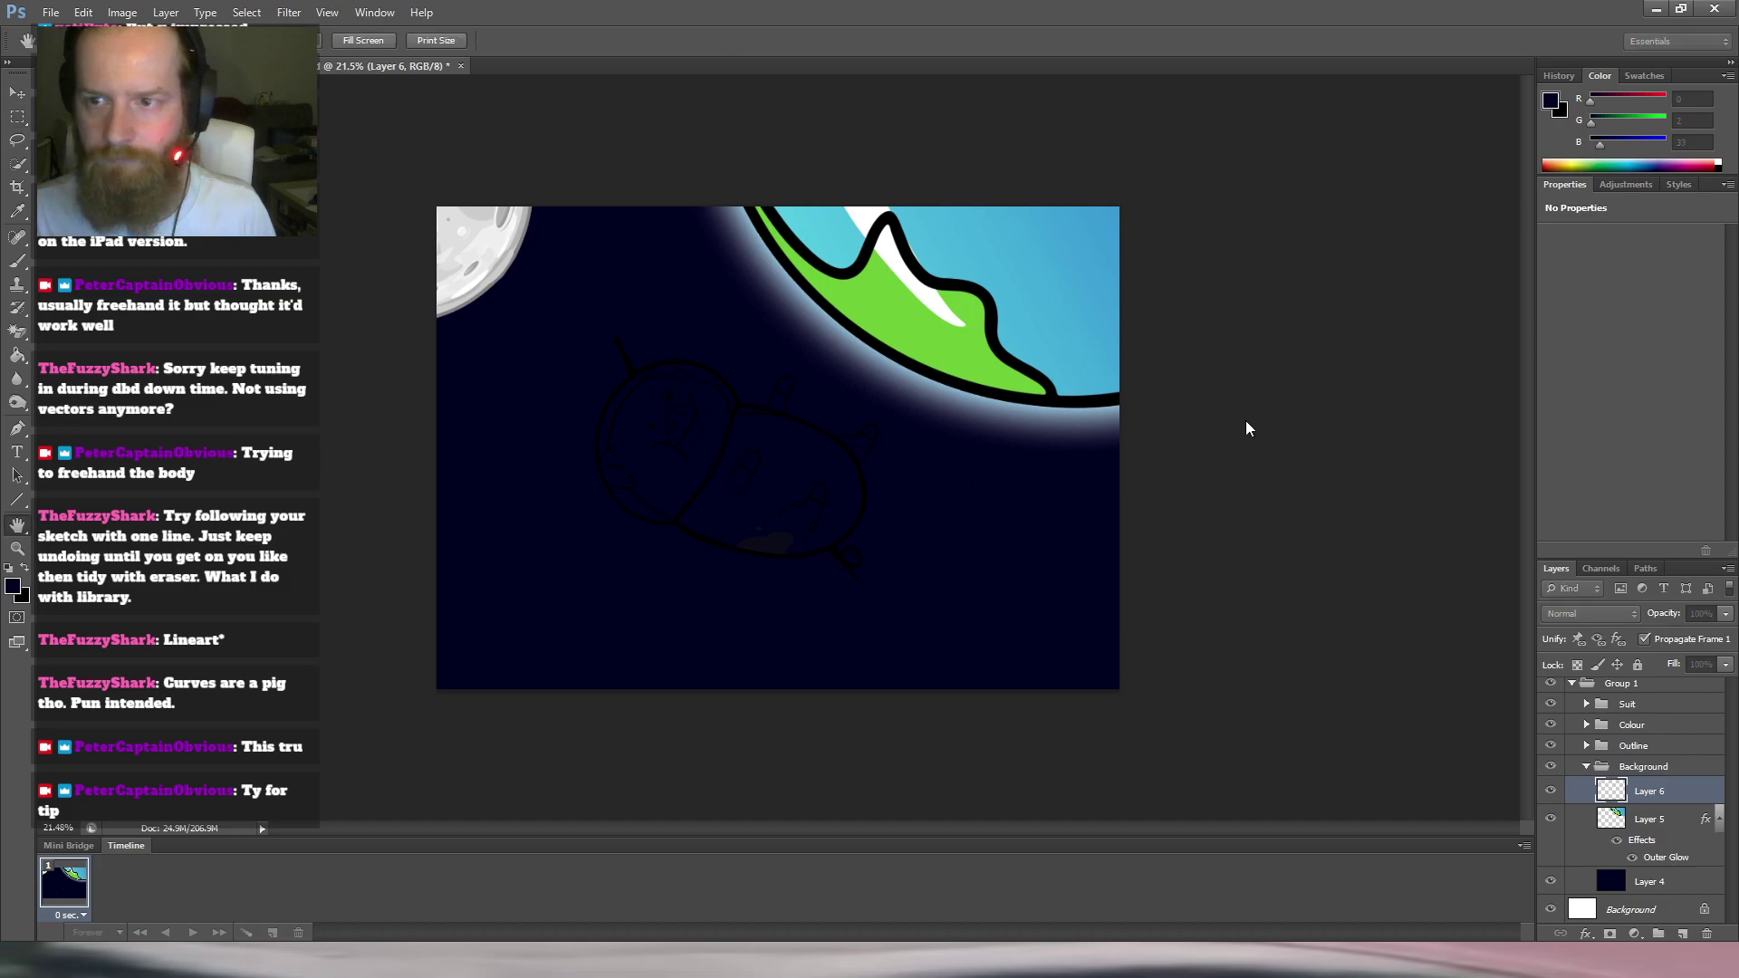
left_click(949, 465)
key("space")
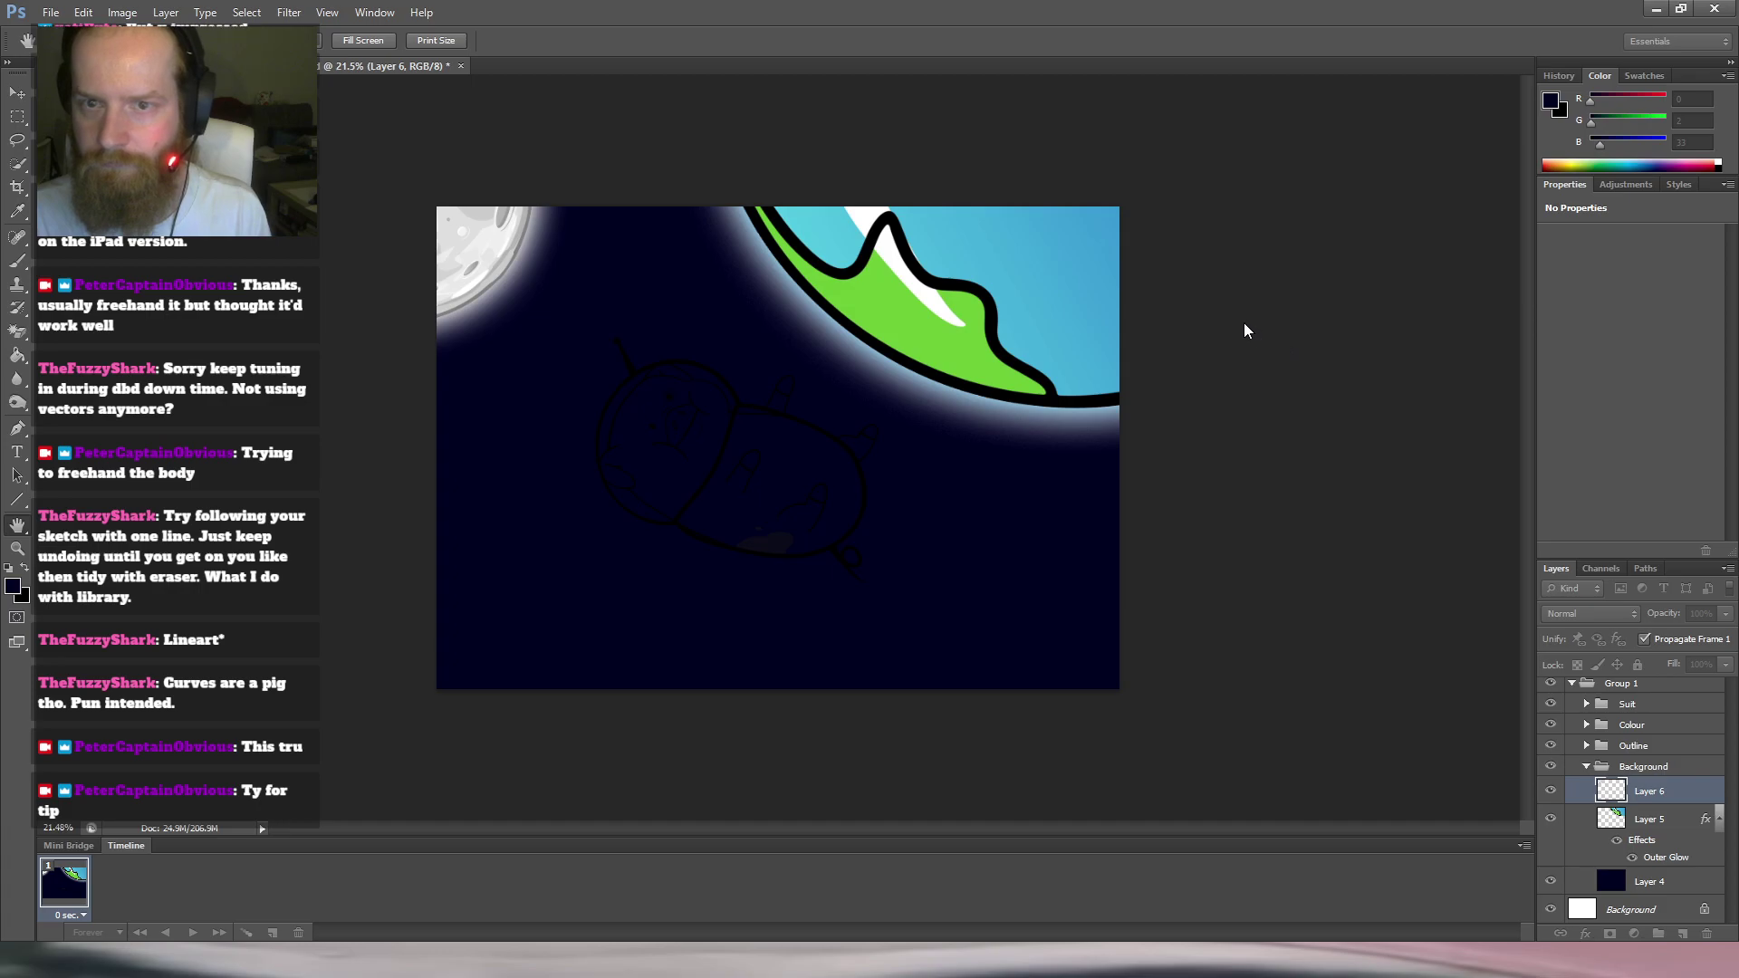
Adjust the colour of the moon's outer glow and apply the layer style.
key("i")
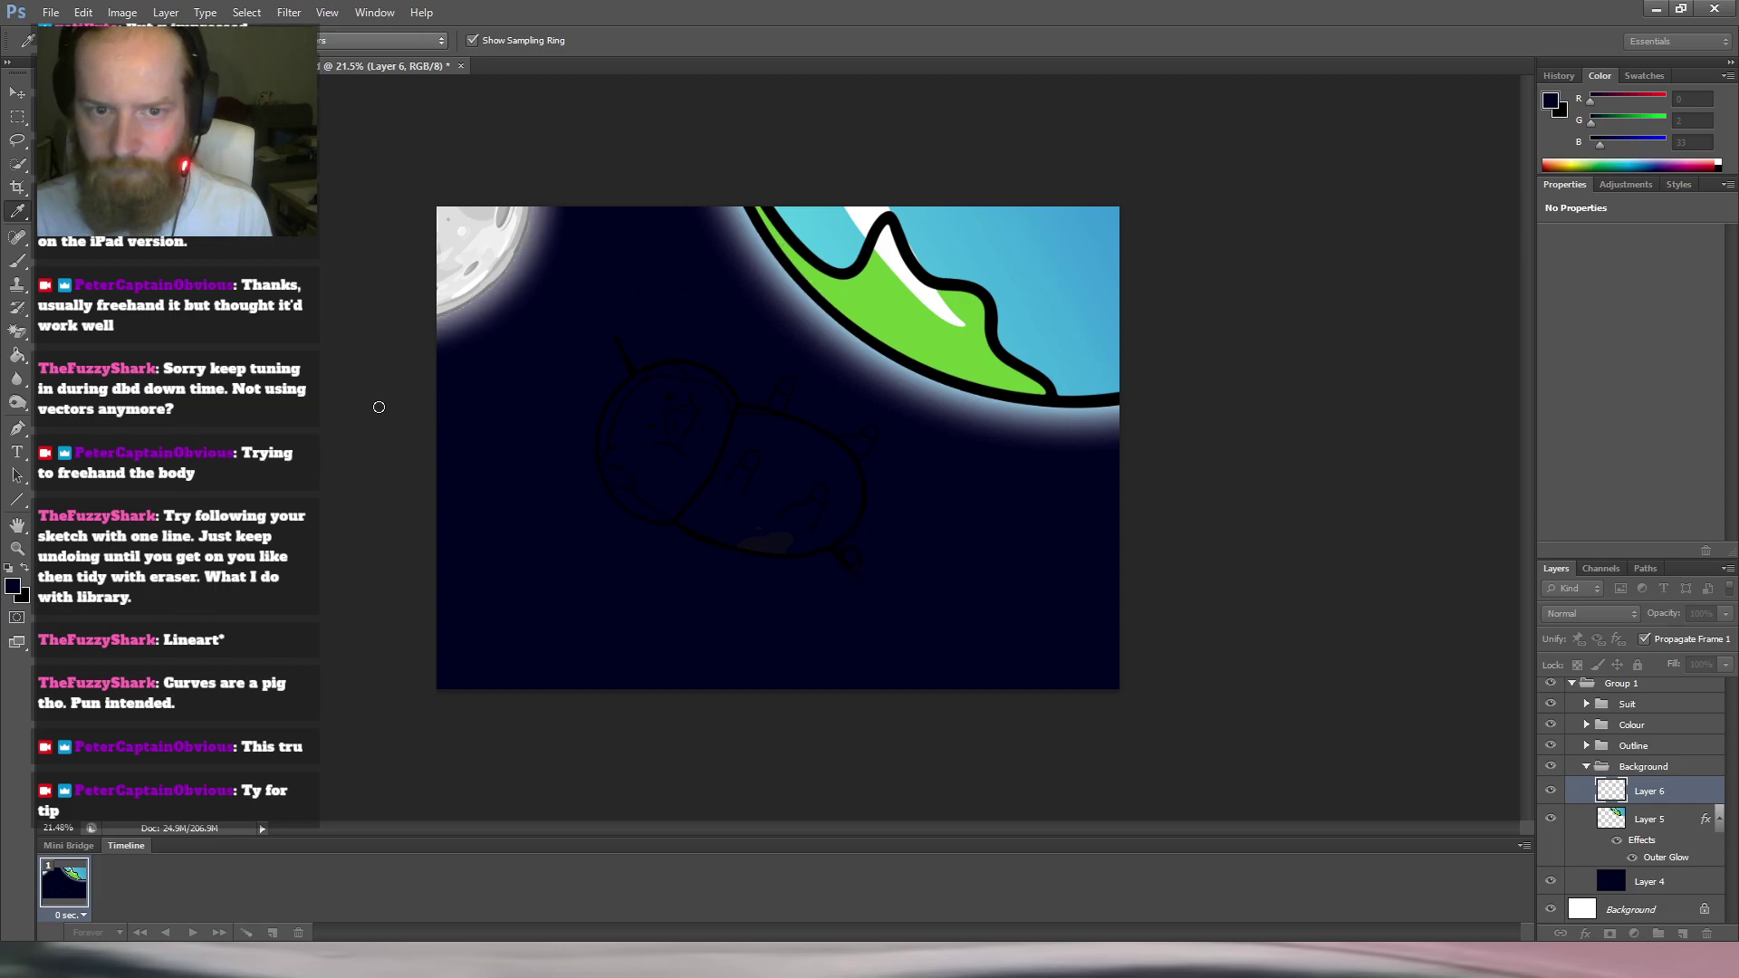
left_click(340, 431)
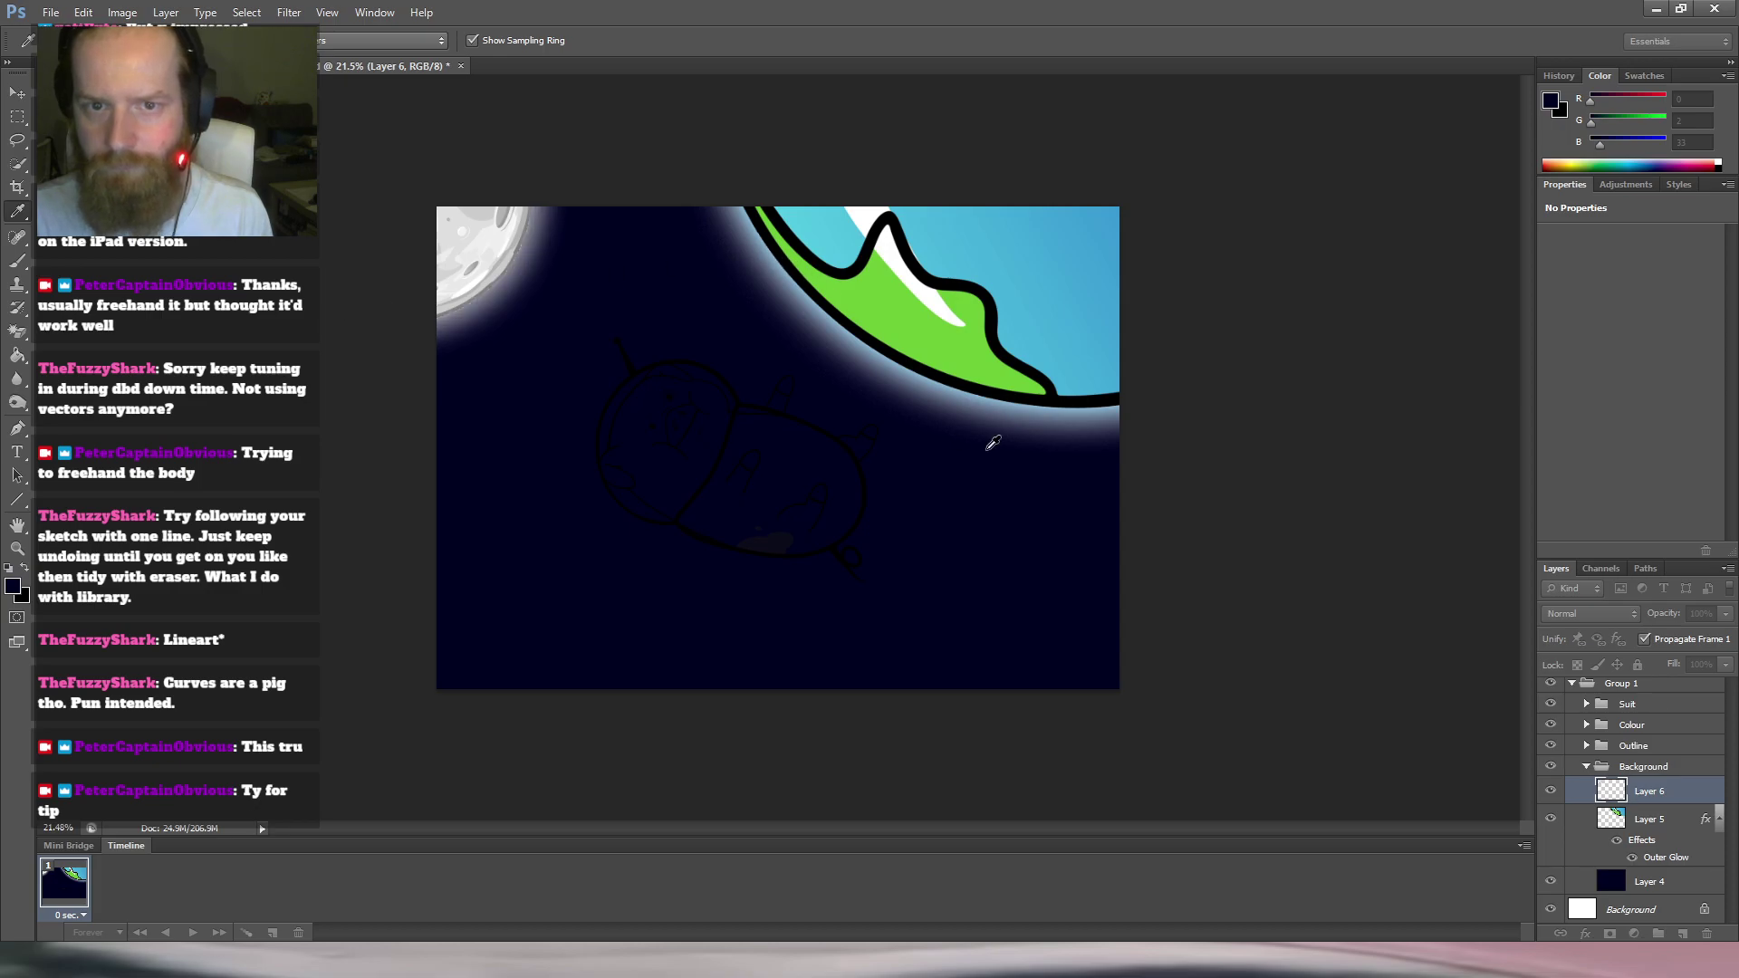
key("h")
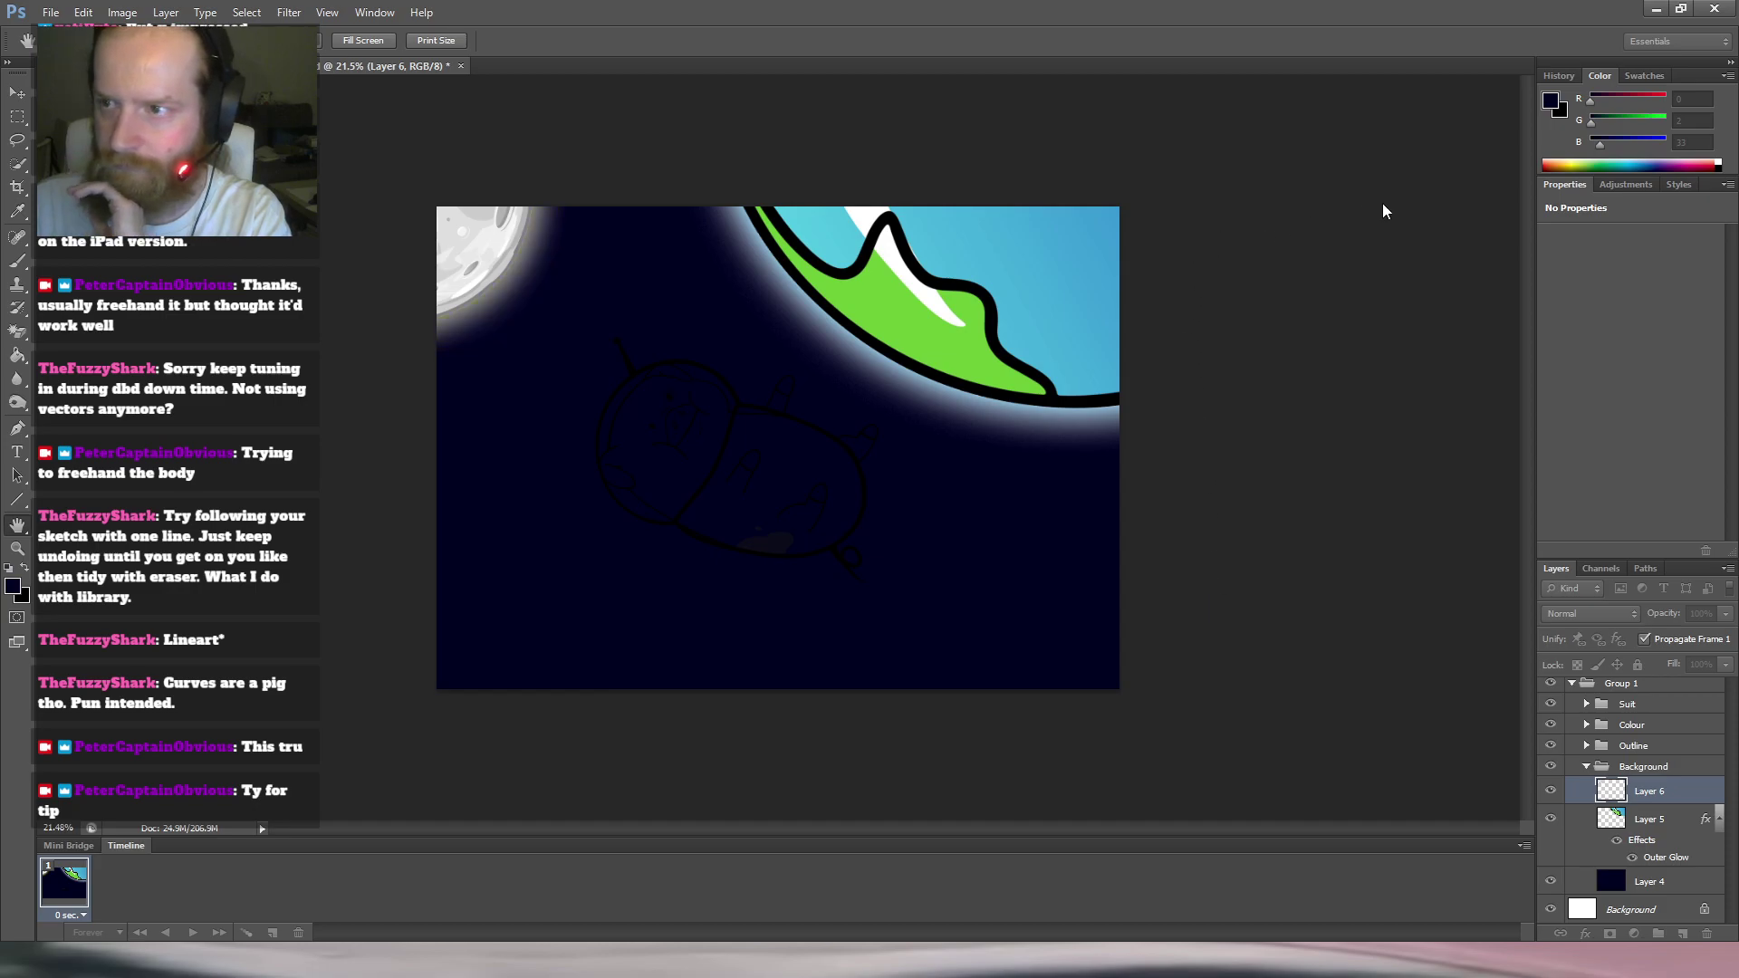
left_click(1438, 203)
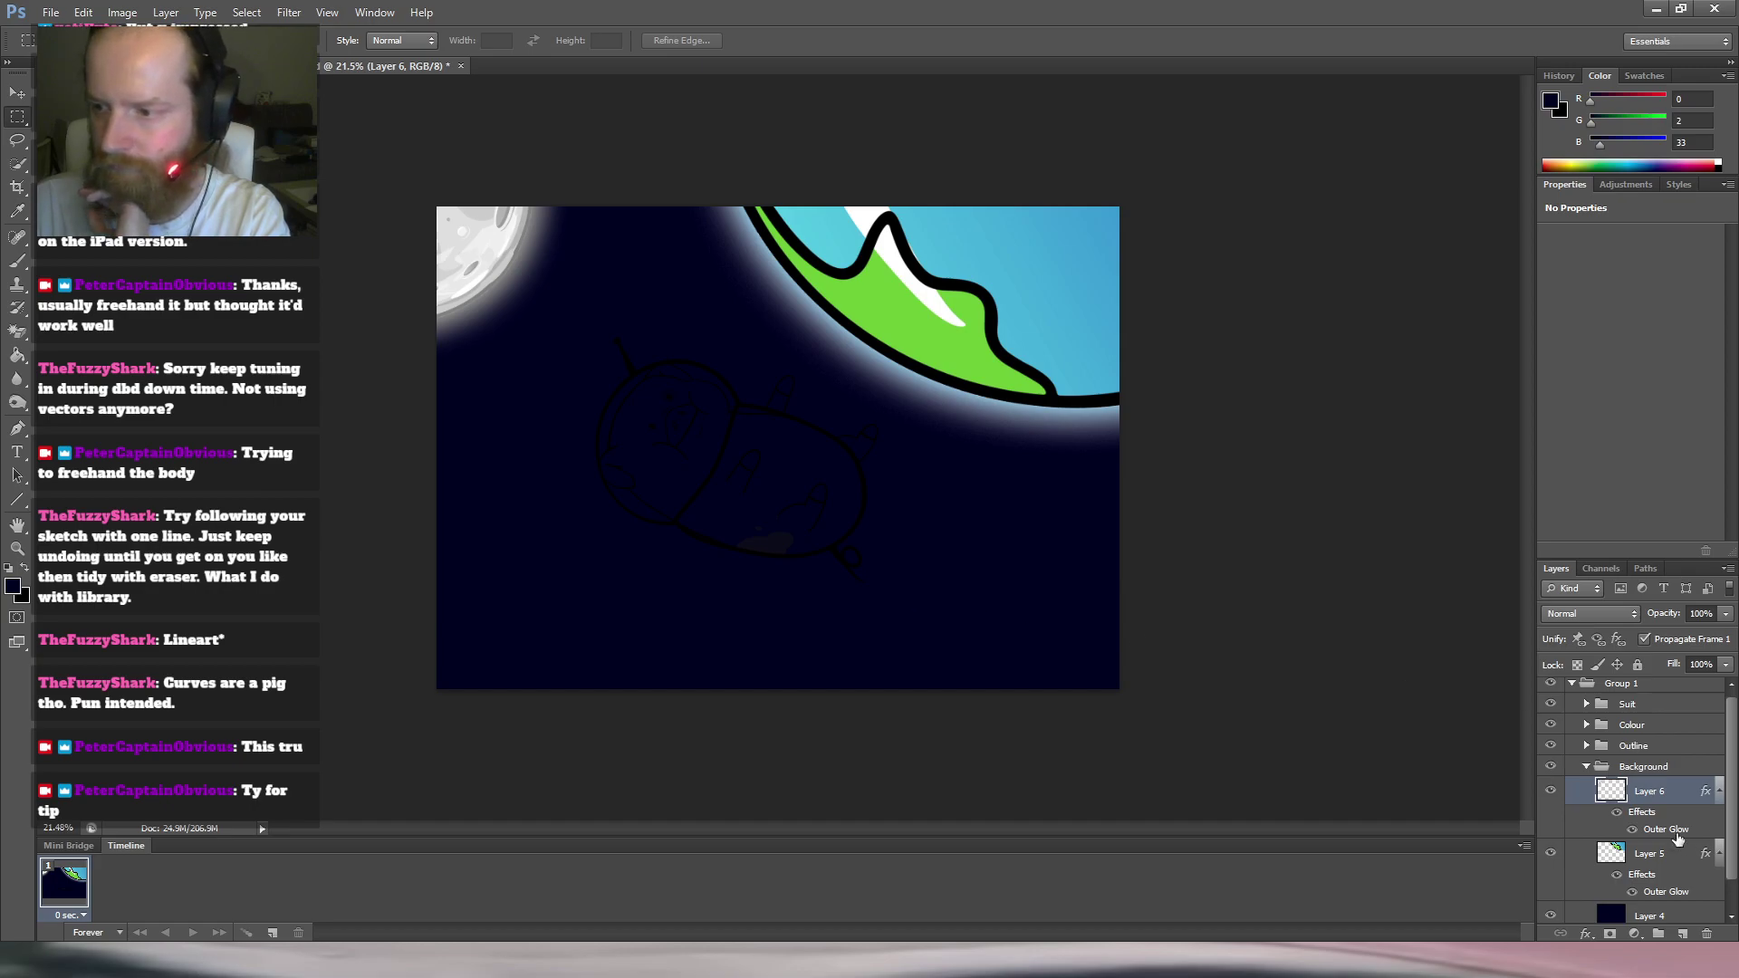
Create a new layer and move it to the front of the Background group, above the moon's Layer 6.
scroll(1709, 804, "down", 1)
left_click(1678, 886)
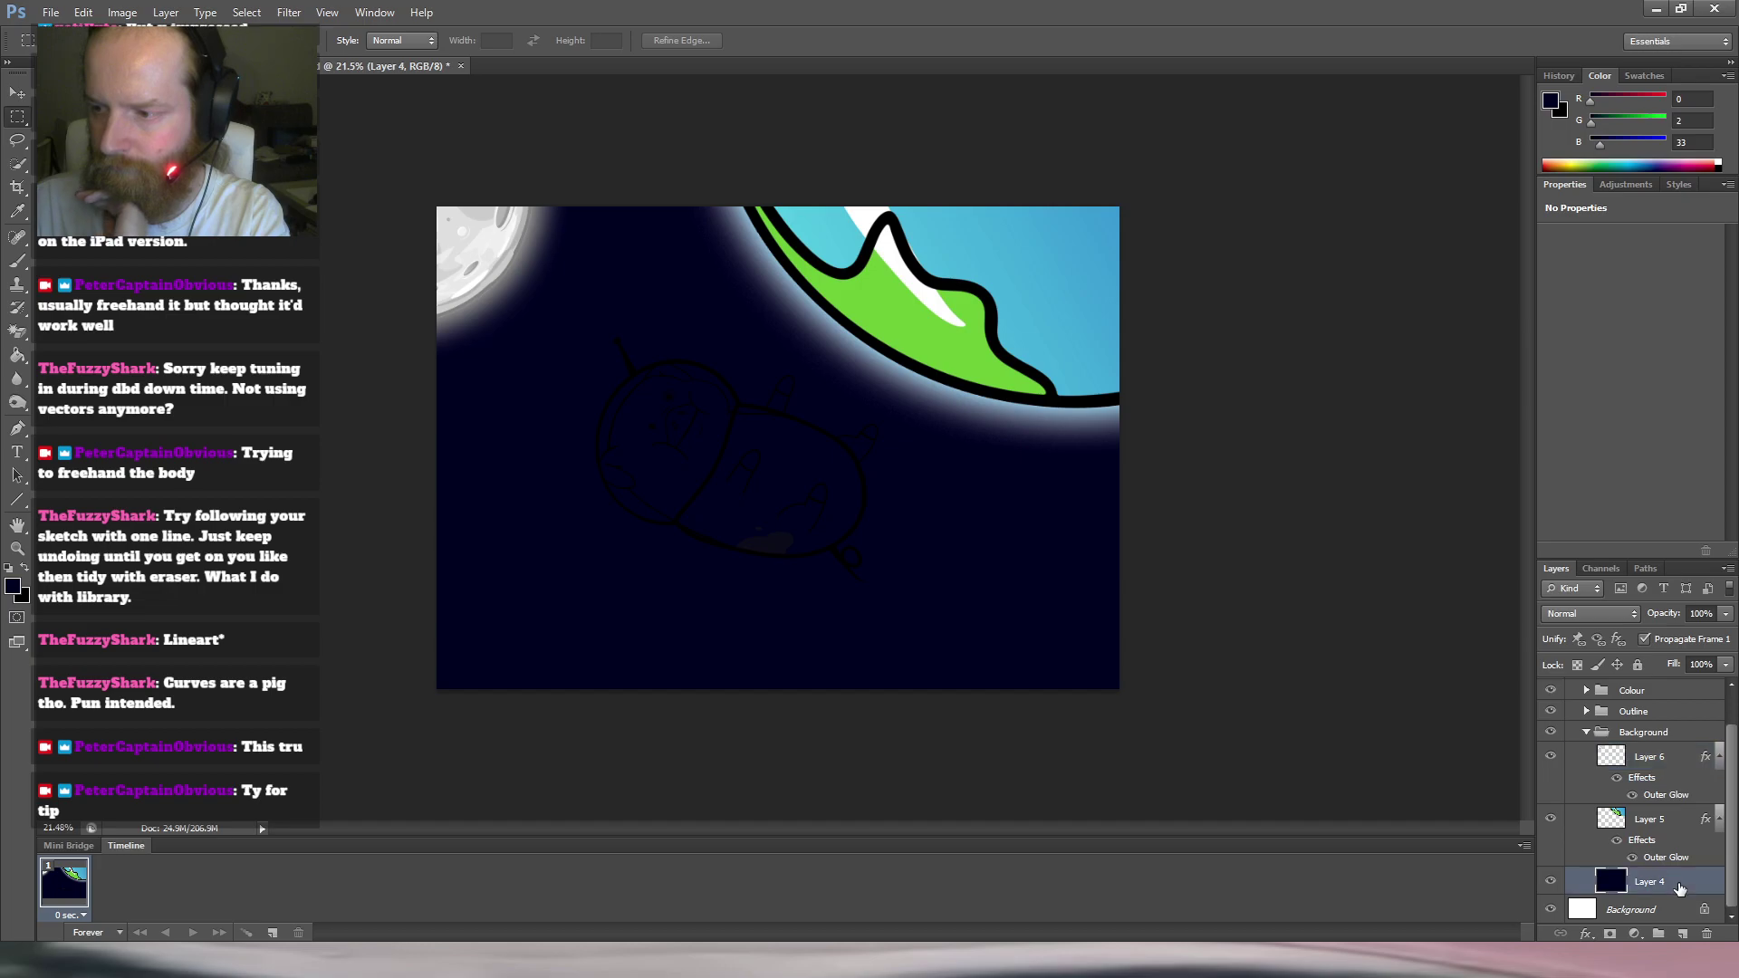
left_click(1683, 934)
left_click_drag(1669, 892, 1642, 750)
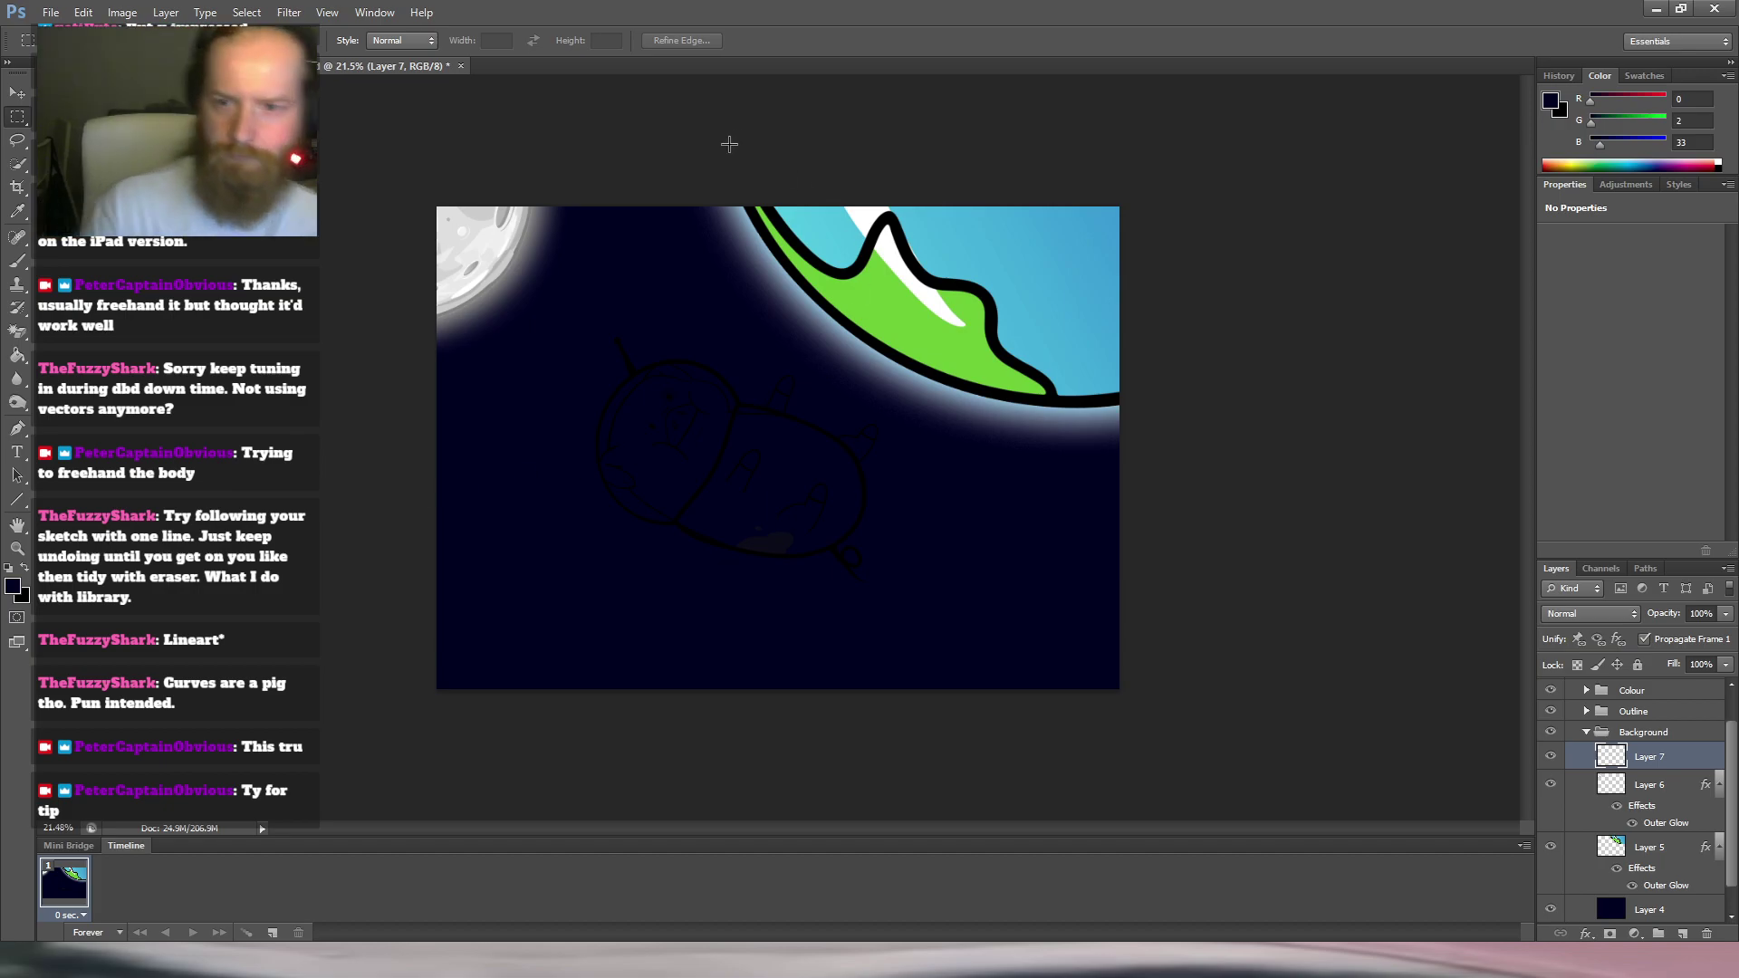
Enlarge the soft brush and set the foreground colour to white (RGB 255, 255, 255).
key("b")
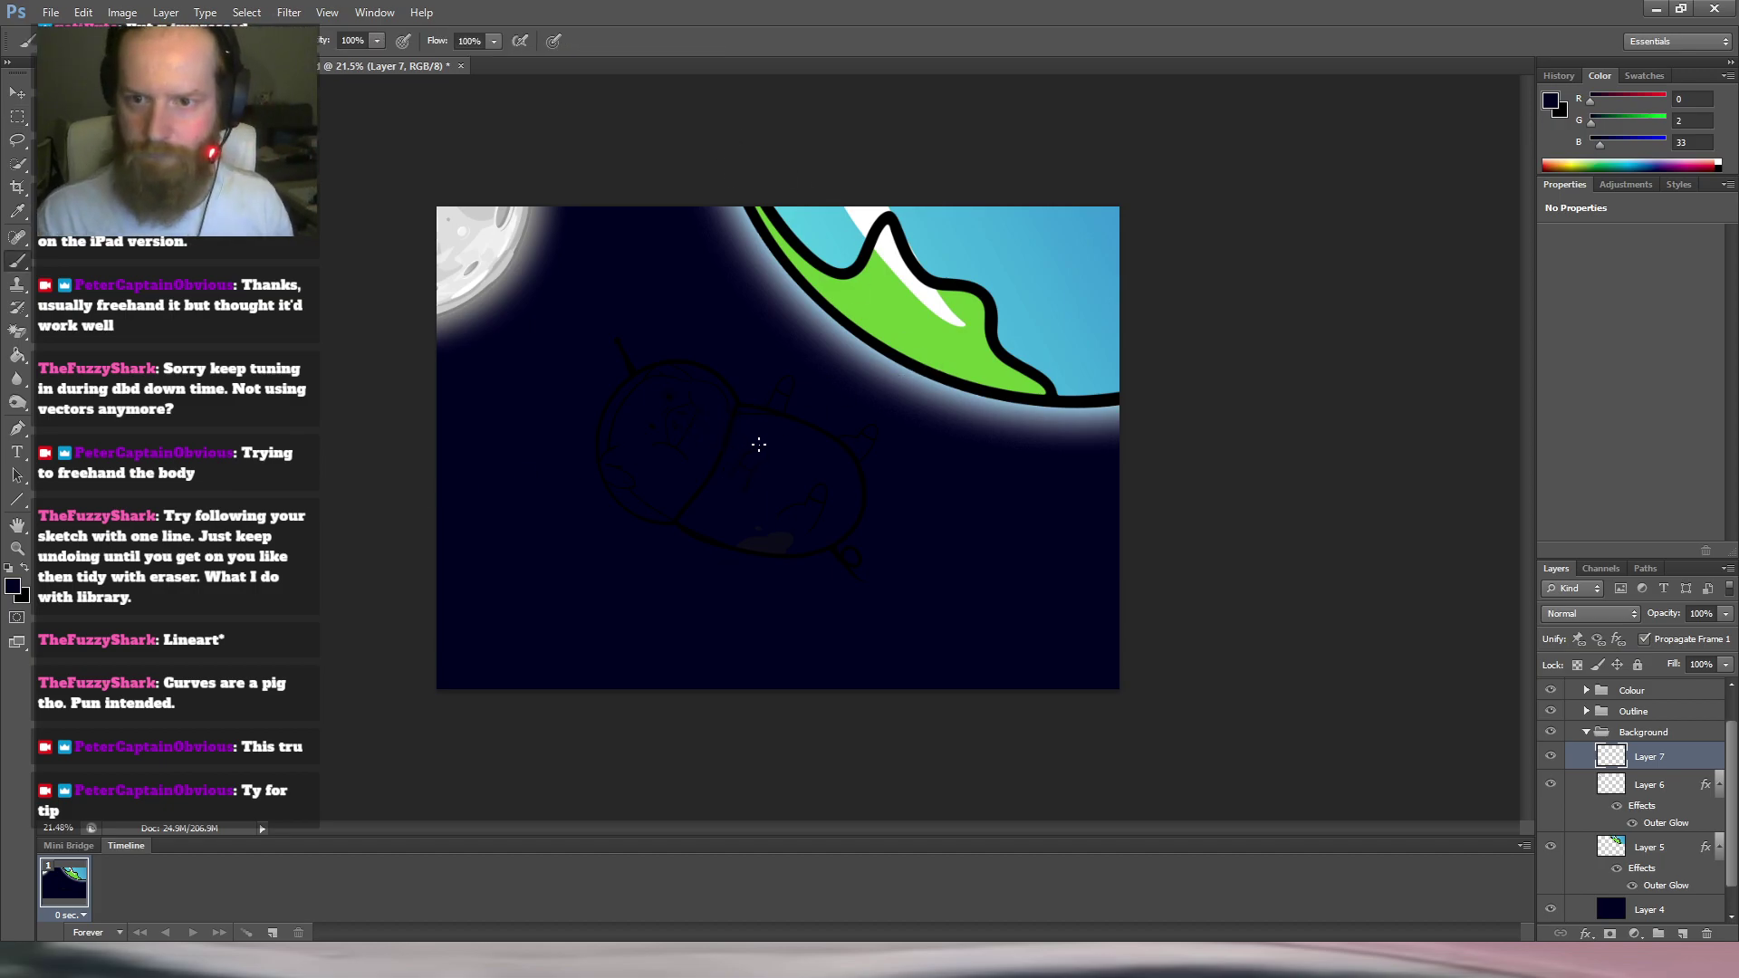
left_click_drag(721, 487, 786, 480)
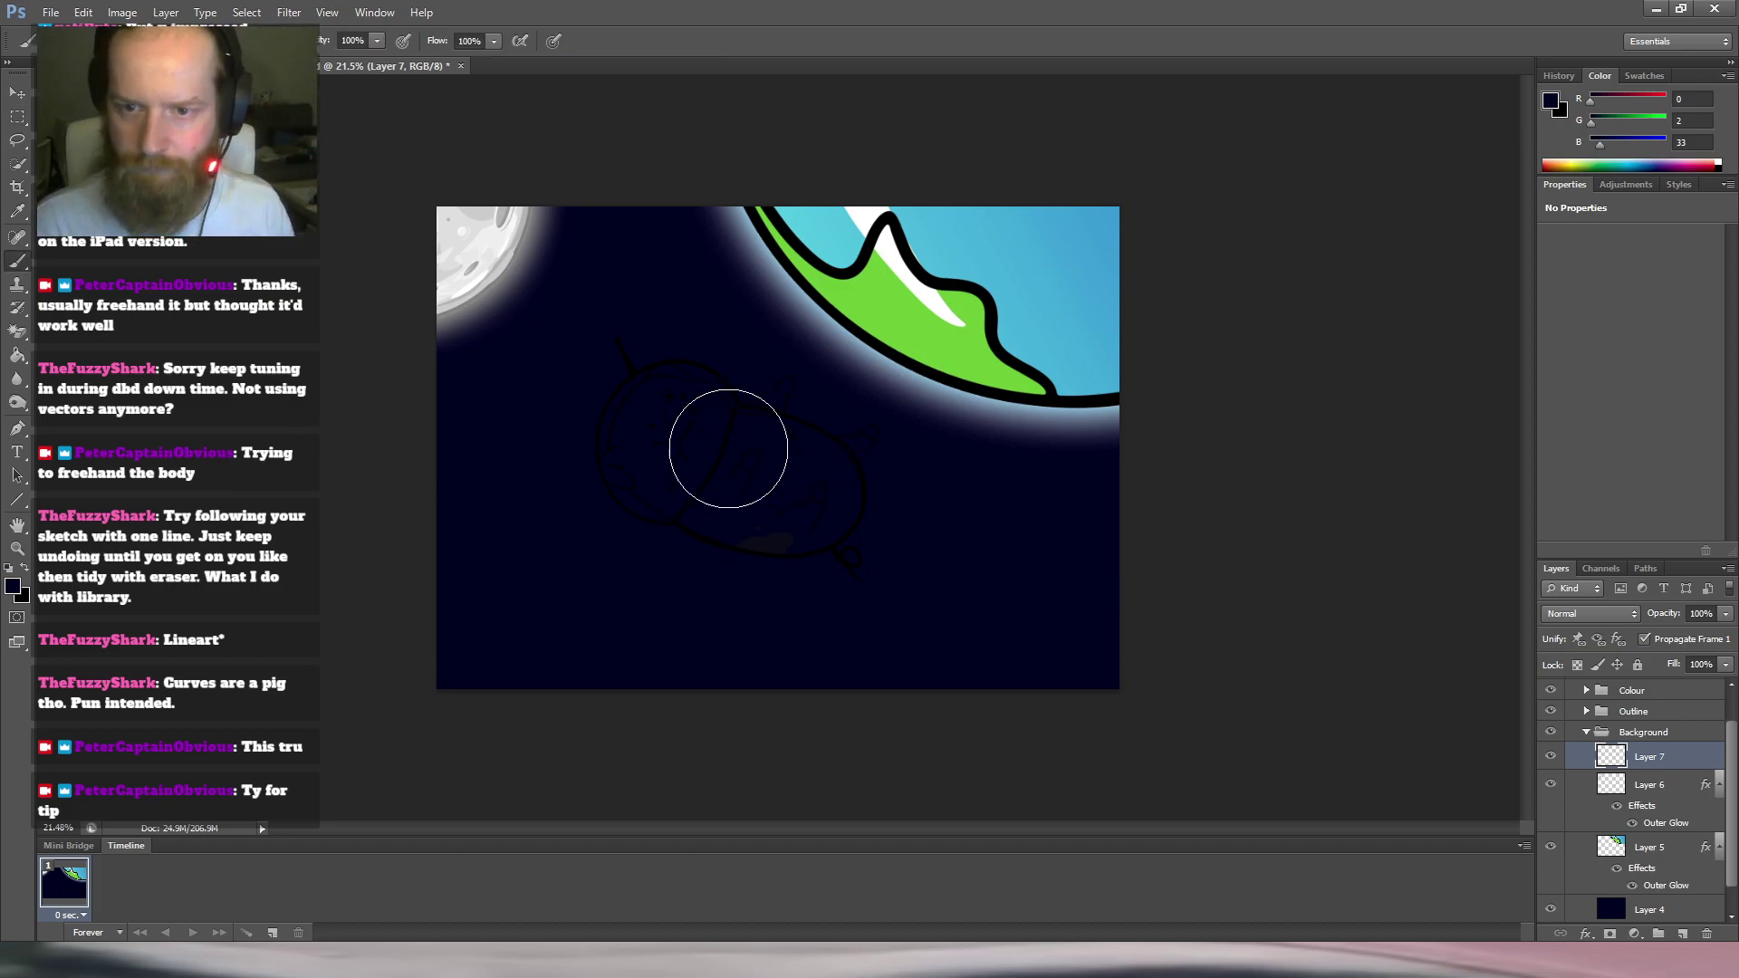
left_click(11, 588)
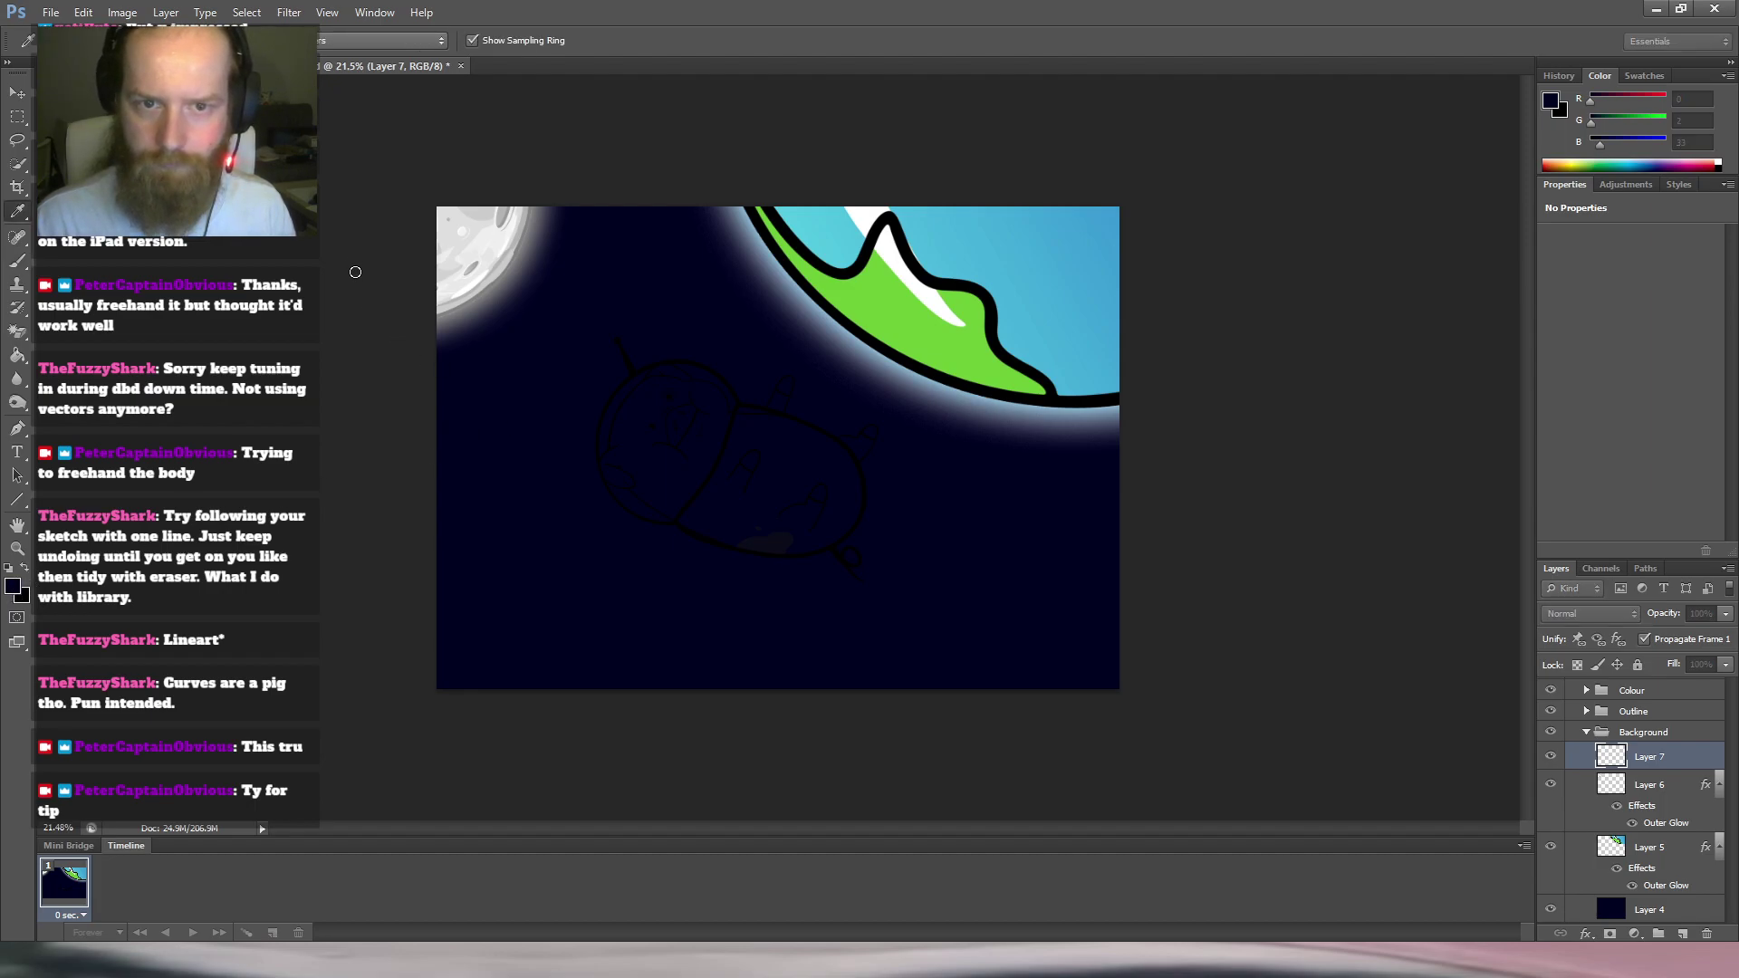
left_click(788, 250)
Try painting a soft white glow behind the pig with test strokes and a changed layer opacity, and undo it.
left_click(672, 391)
key("ctrl+z")
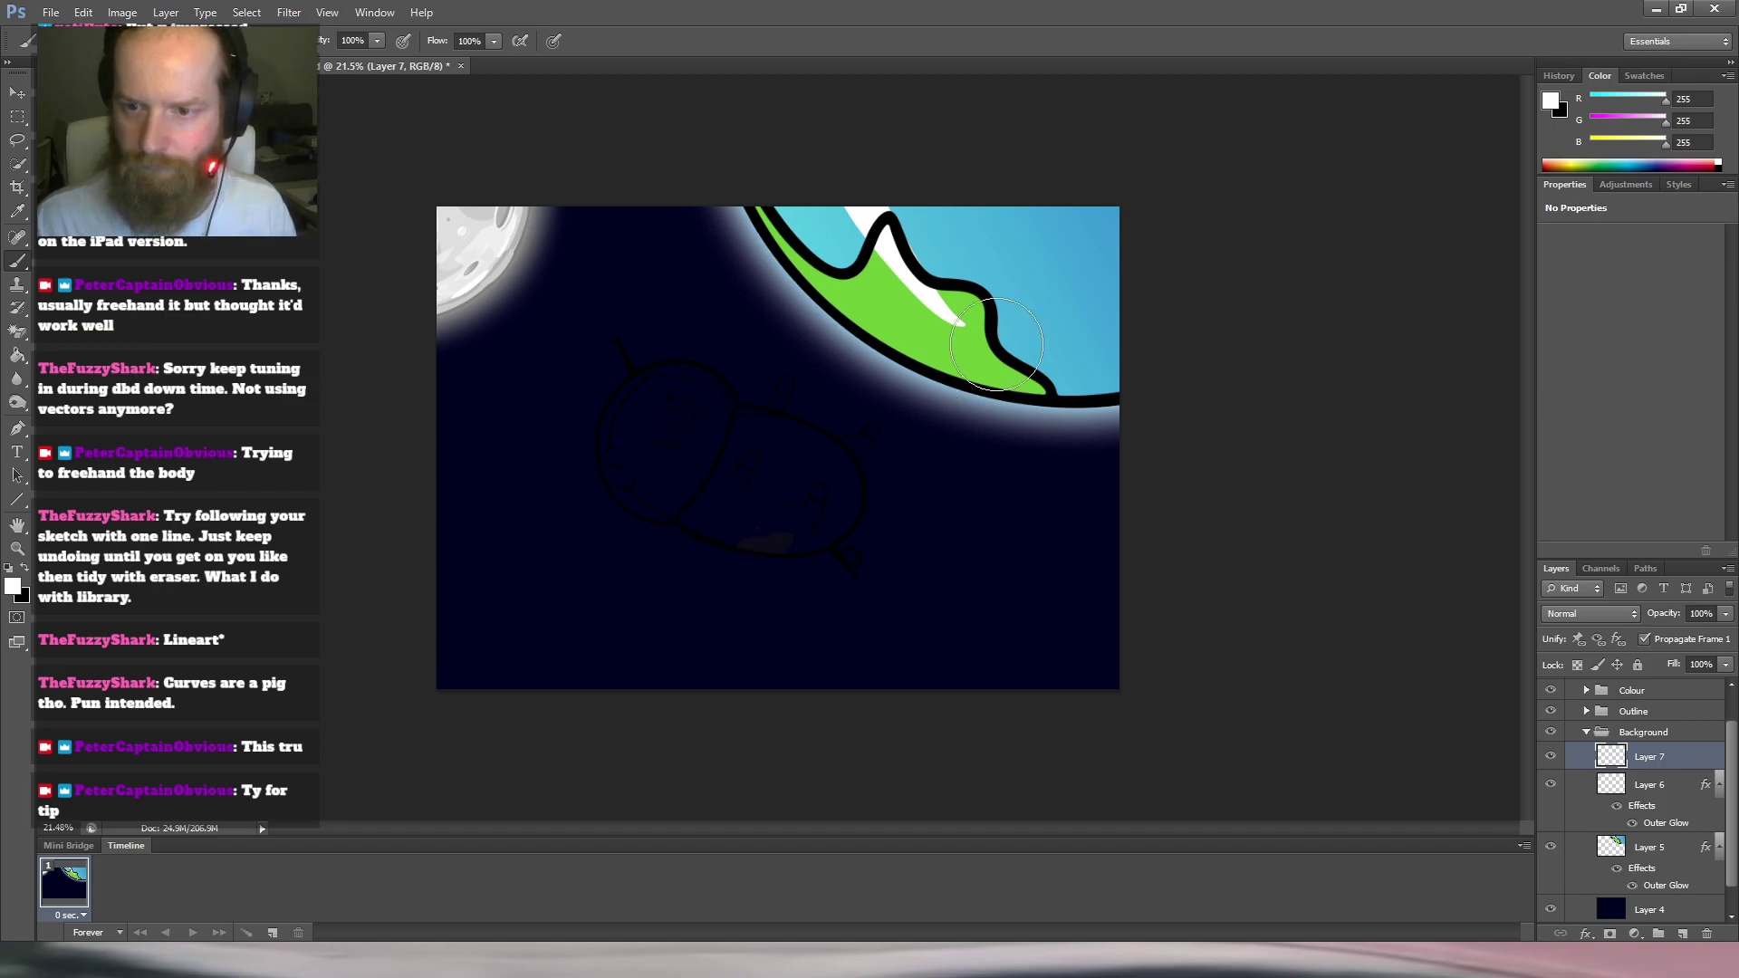
mouse_move(652, 392)
left_mouse_down()
mouse_move(735, 409)
mouse_move(785, 408)
mouse_move(823, 455)
mouse_move(894, 487)
left_mouse_up()
key("ctrl+z")
mouse_move(715, 456)
left_mouse_down()
mouse_move(782, 452)
mouse_move(656, 398)
mouse_move(781, 441)
mouse_move(833, 477)
mouse_move(827, 506)
mouse_move(659, 438)
mouse_move(685, 379)
left_mouse_up()
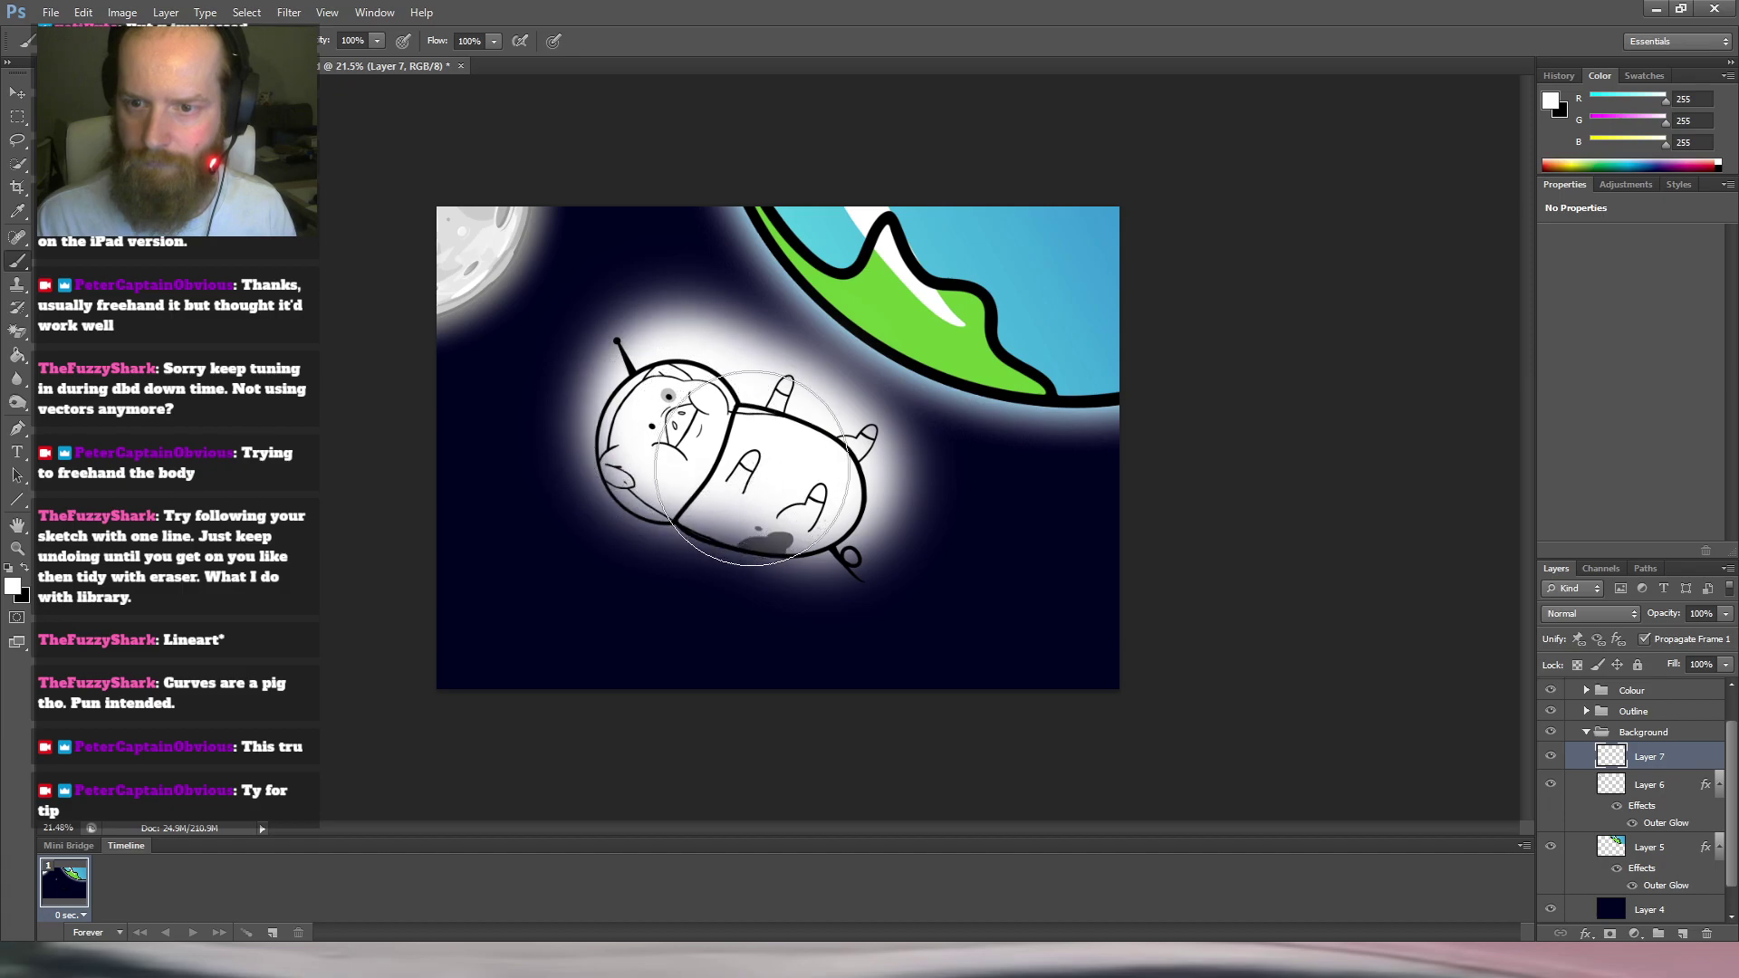
left_click_drag(796, 482, 866, 492)
left_click(1724, 616)
mouse_move(1720, 636)
left_mouse_down()
mouse_move(1683, 641)
mouse_move(1708, 642)
left_mouse_up()
mouse_move(952, 470)
left_mouse_down()
mouse_move(924, 451)
mouse_move(884, 461)
mouse_move(904, 456)
left_mouse_up()
key("ctrl+alt+z")
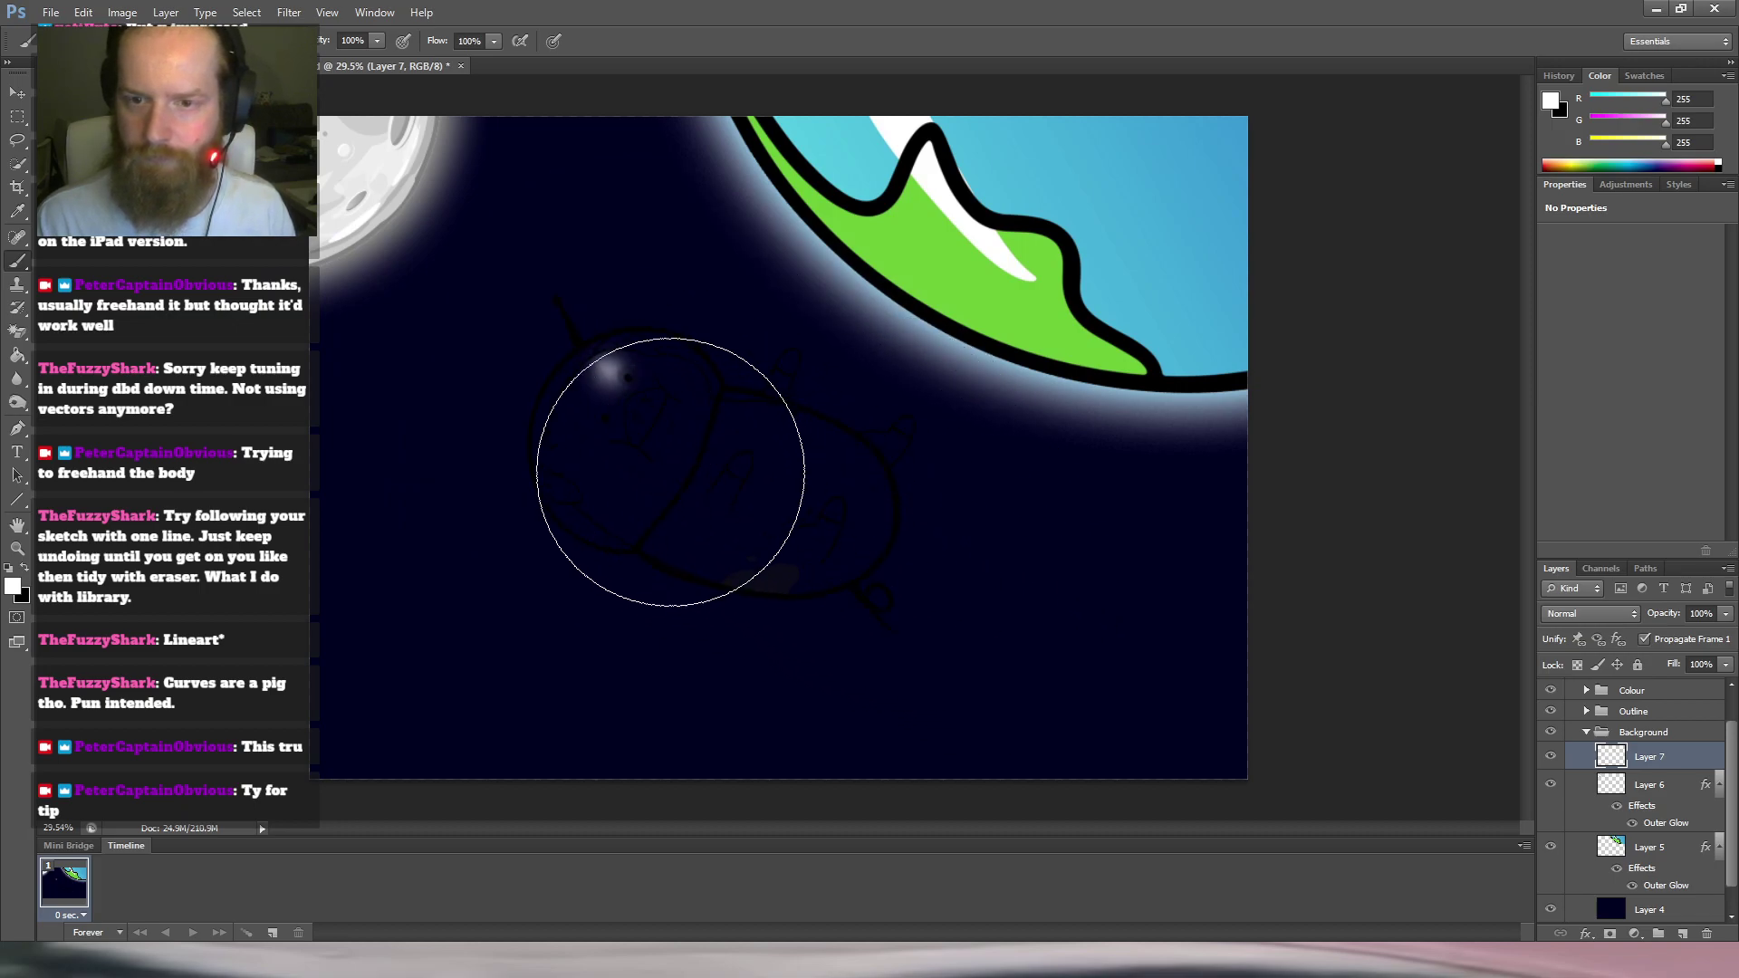
Paint a broad, soft white glow behind the whole pig on Layer 7.
mouse_move(601, 372)
left_mouse_down()
mouse_move(641, 388)
mouse_move(606, 434)
mouse_move(624, 414)
mouse_move(621, 435)
mouse_move(698, 419)
mouse_move(730, 467)
mouse_move(796, 470)
mouse_move(807, 520)
mouse_move(712, 470)
mouse_move(671, 481)
mouse_move(645, 451)
mouse_move(617, 460)
mouse_move(621, 415)
mouse_move(710, 461)
mouse_move(776, 465)
mouse_move(808, 541)
mouse_move(856, 490)
left_mouse_up()
scroll(856, 490, "down", 4)
scroll(838, 466, "up", 3)
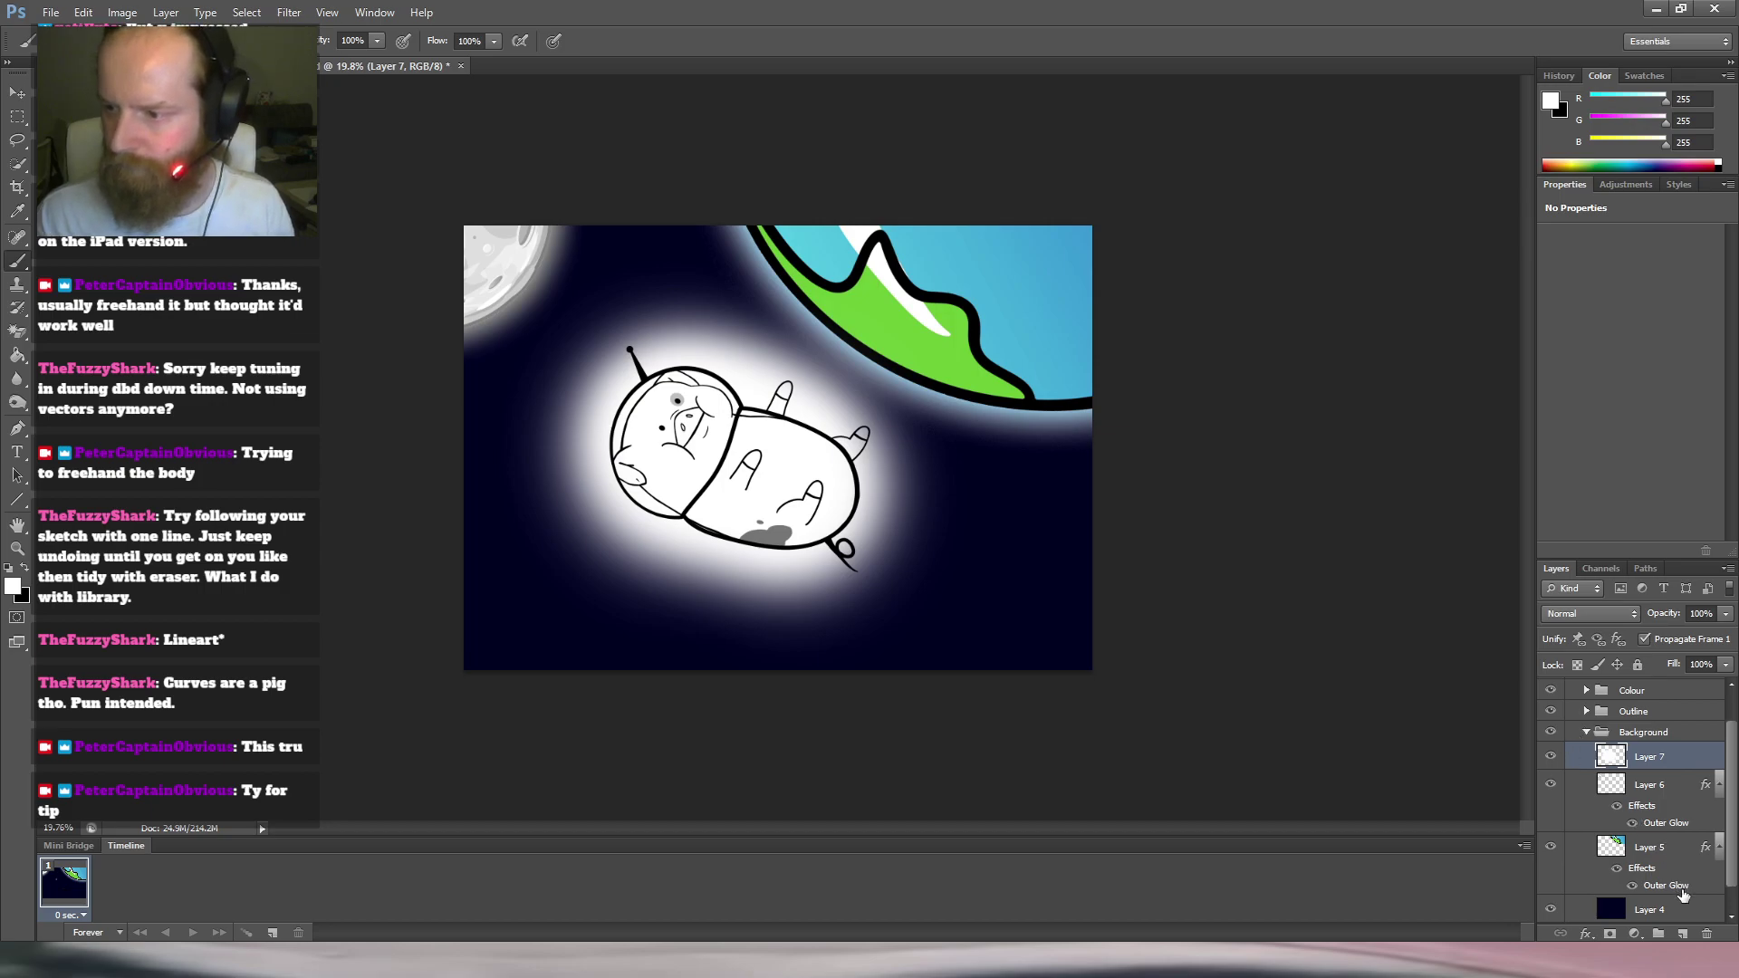
Add a new layer directly above the navy Layer 4 in the Background group.
left_click_drag(1732, 877, 1732, 904)
left_click(1688, 886)
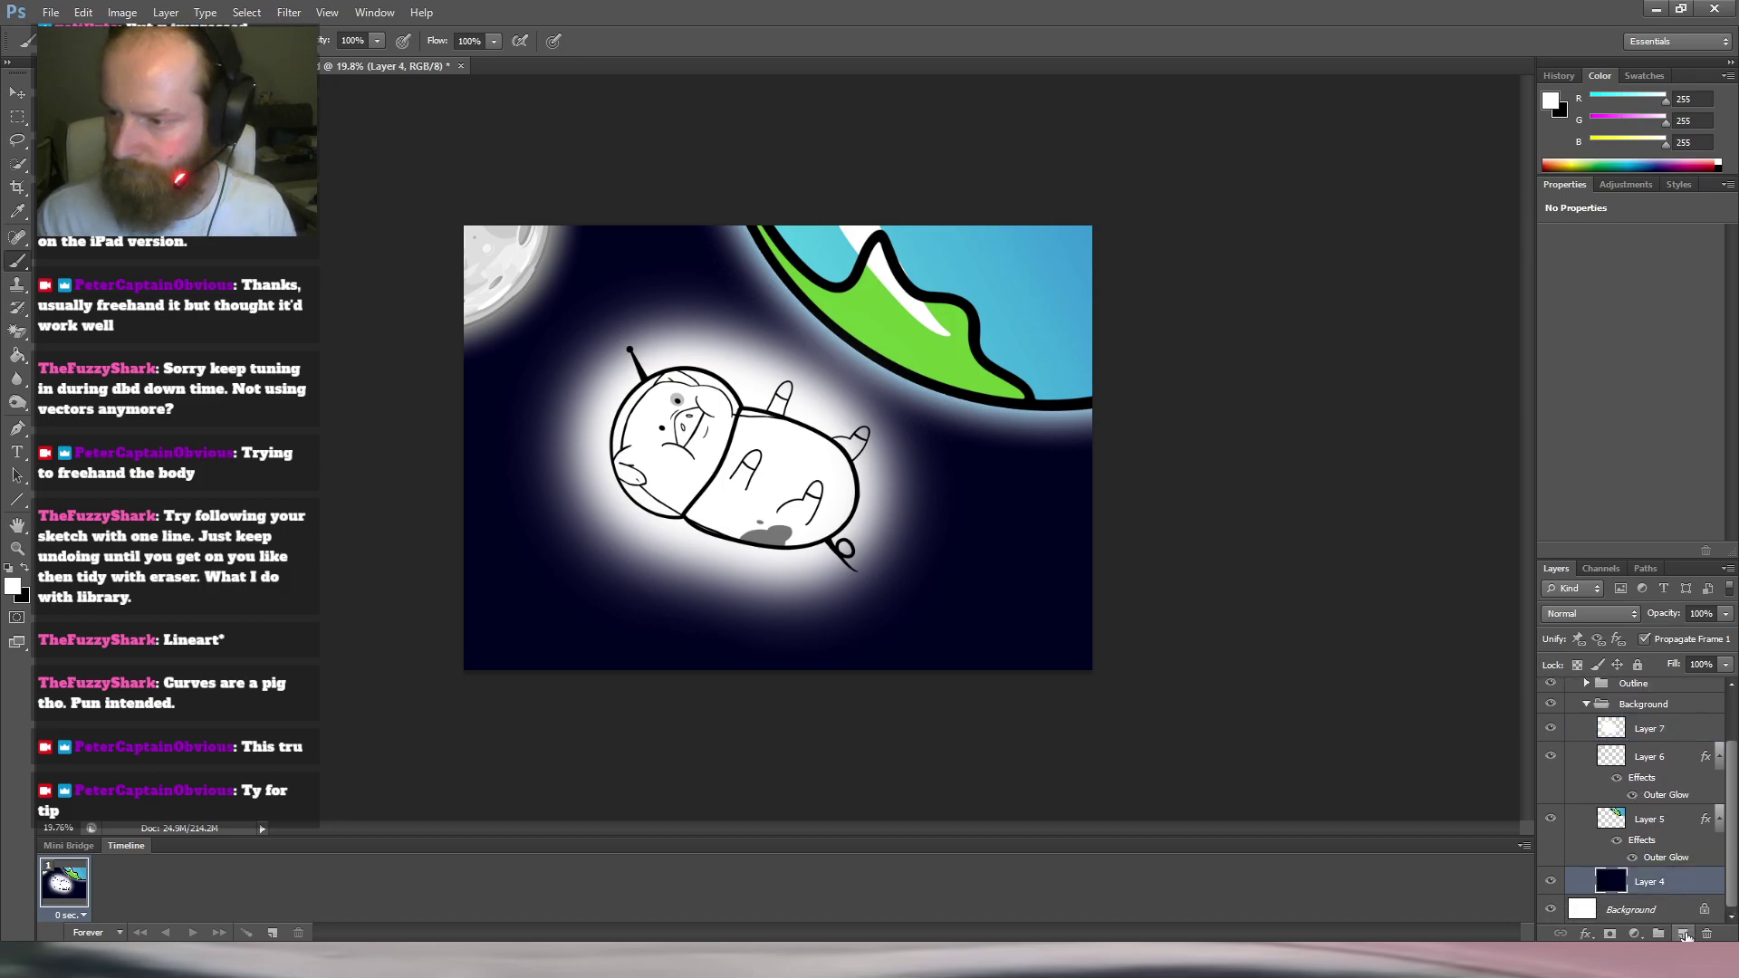
left_click(1682, 934)
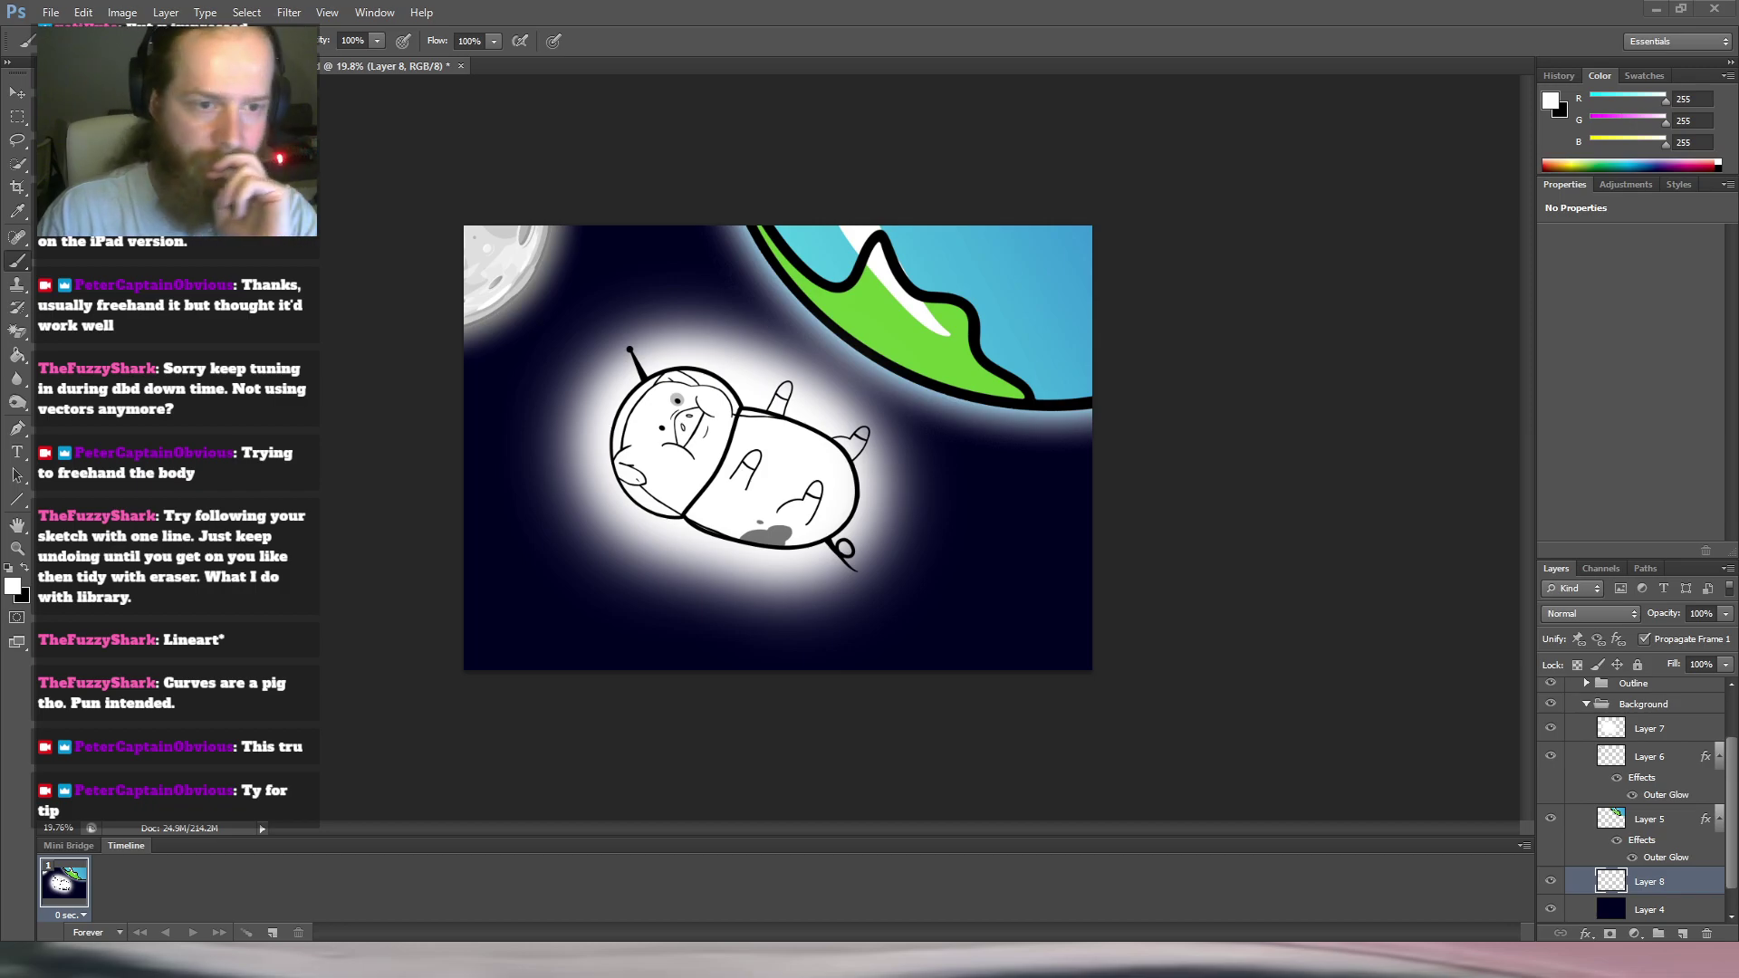
key("shift+u")
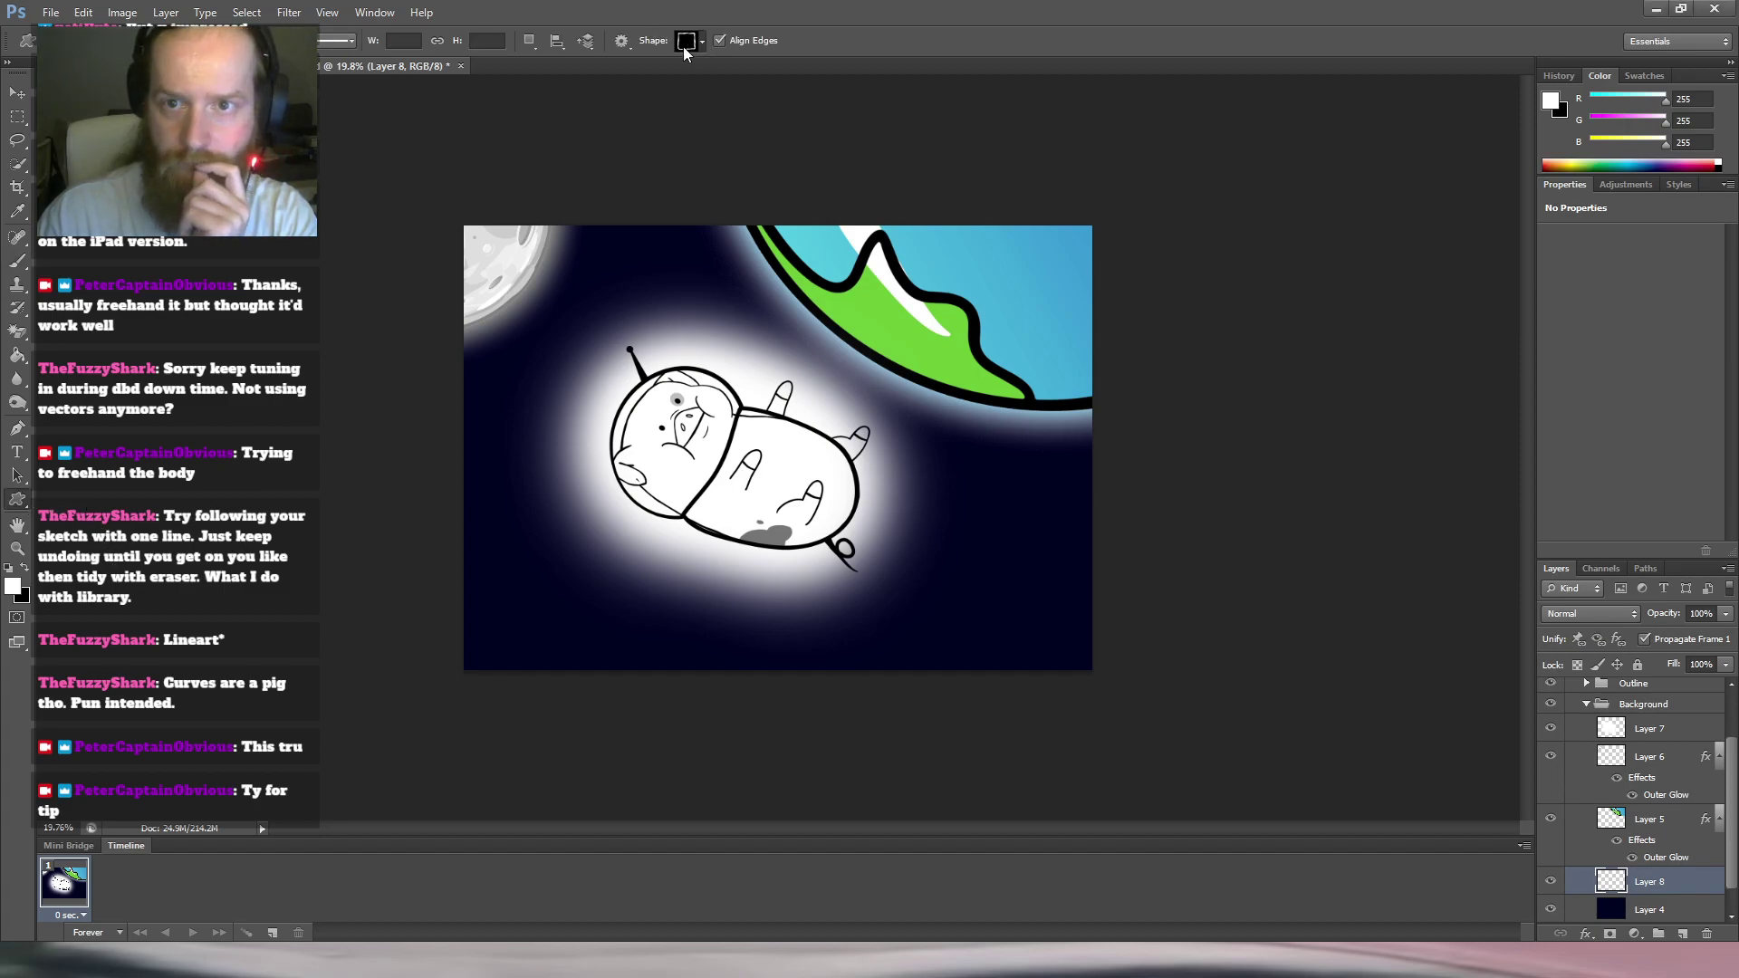
left_click(756, 82)
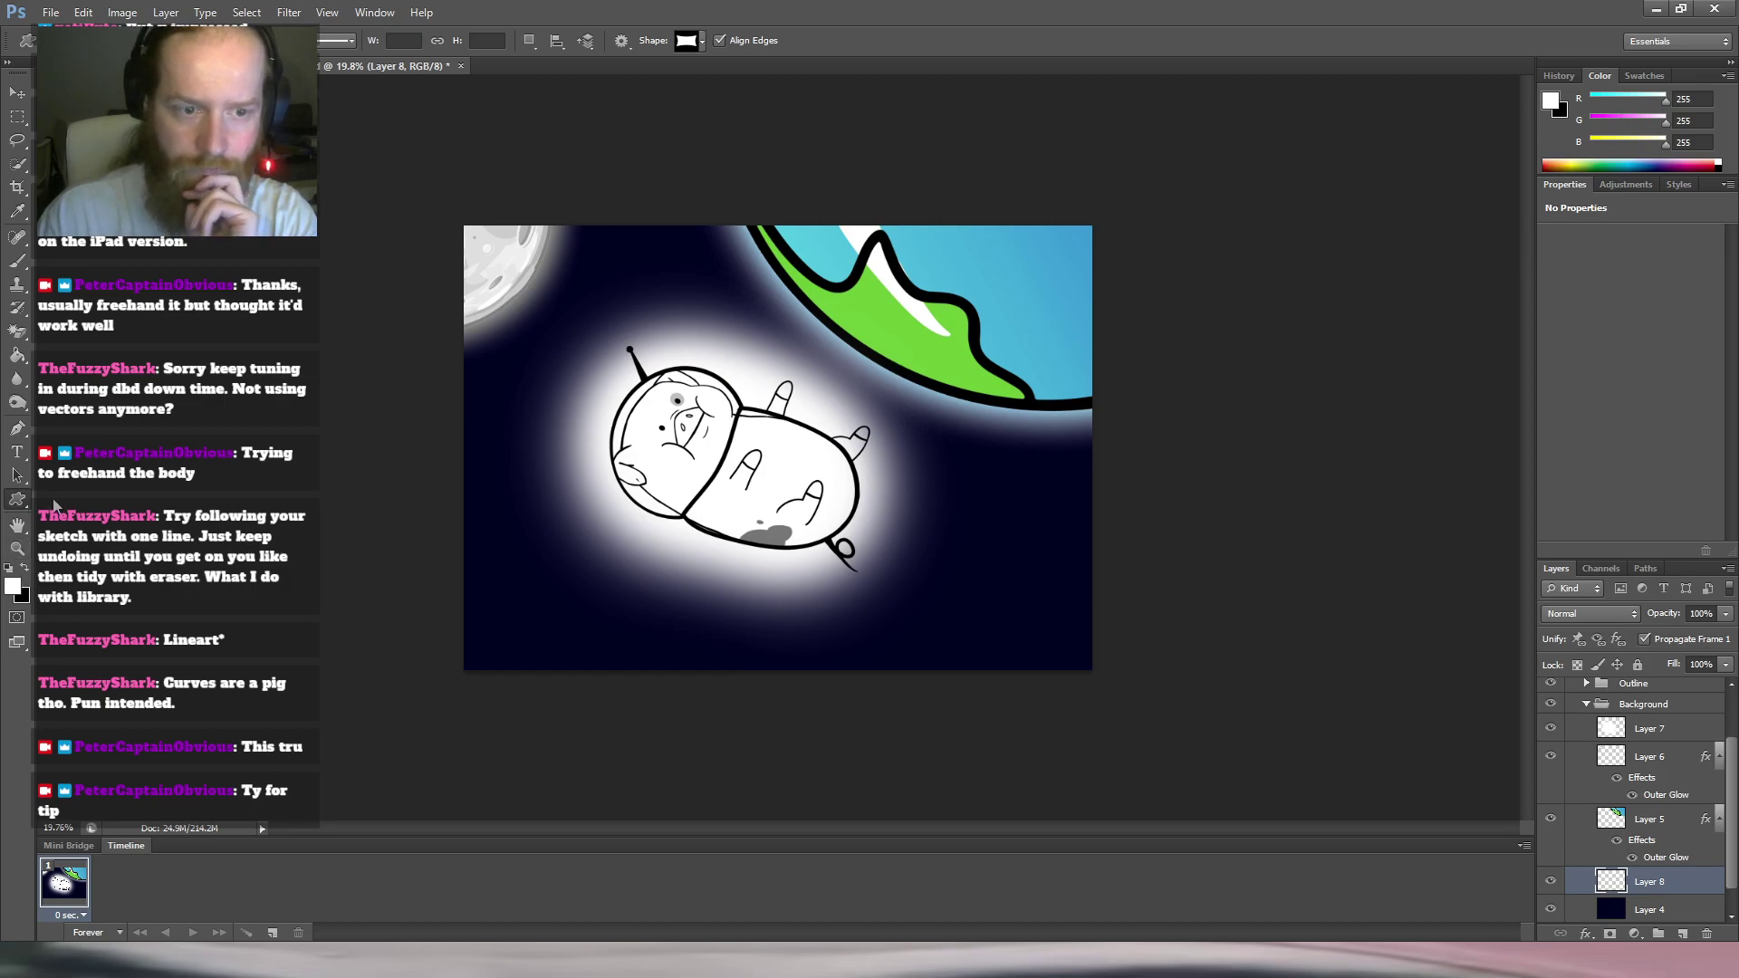
key("shift+u")
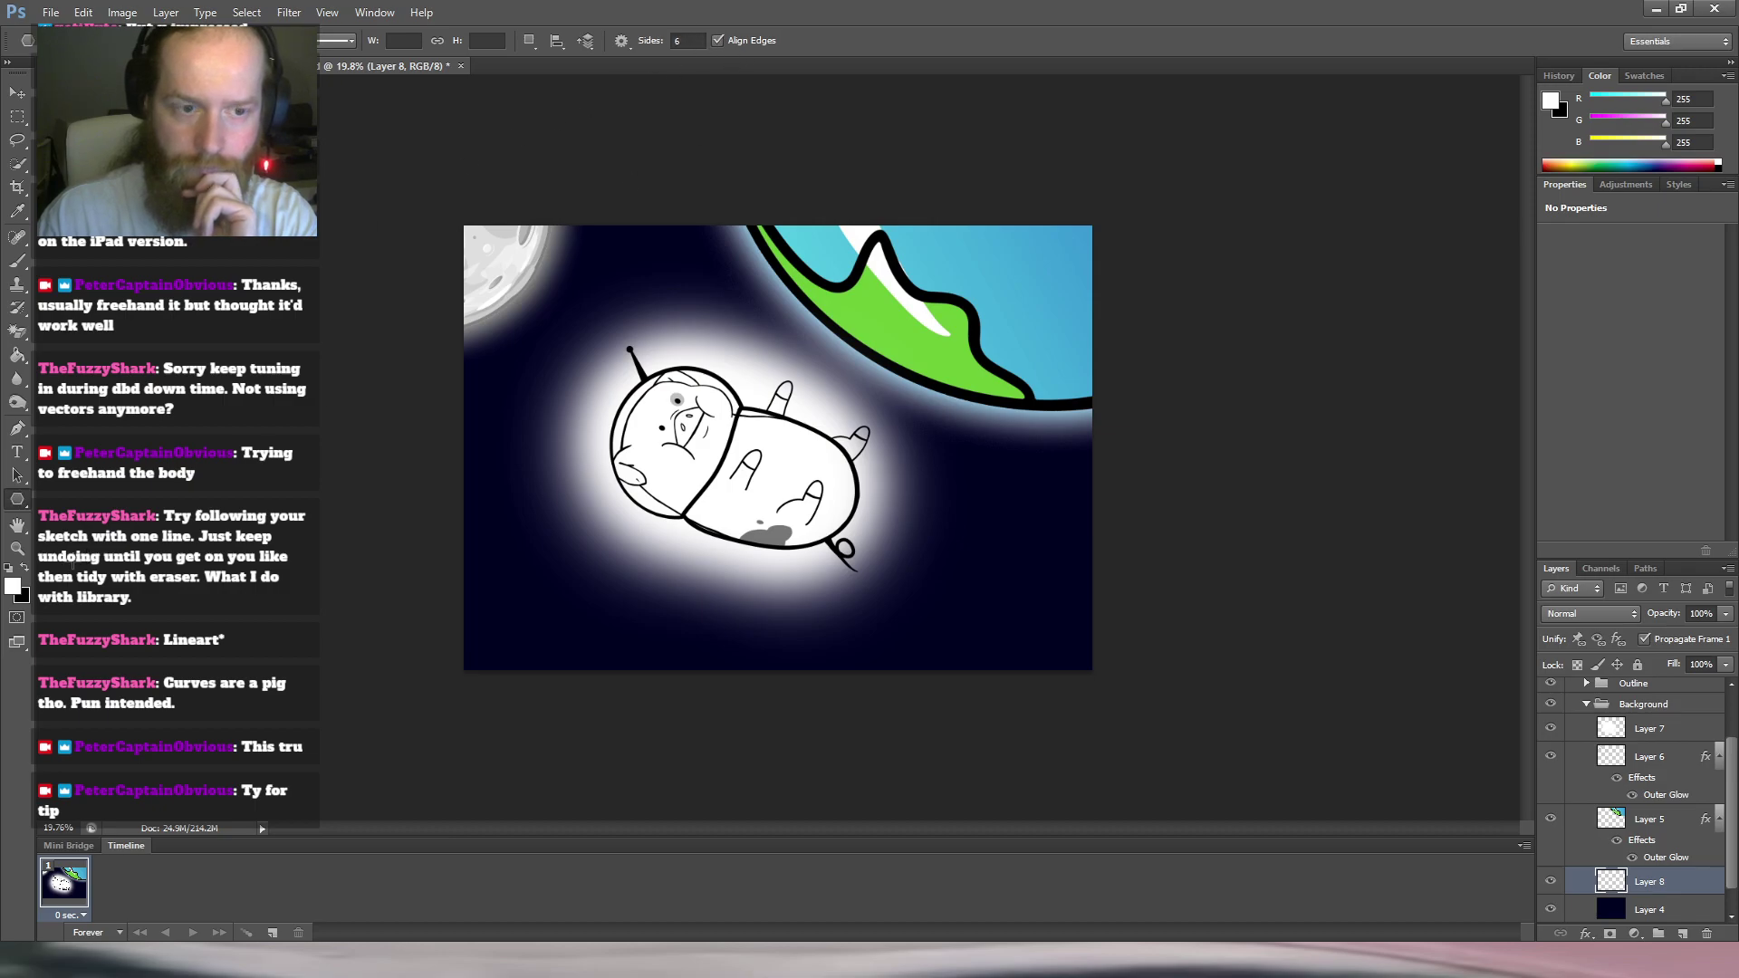
Reduce the soft white brush and paint one large glowing star in the sky's lower-left corner on Layer 8.
left_click(16, 262)
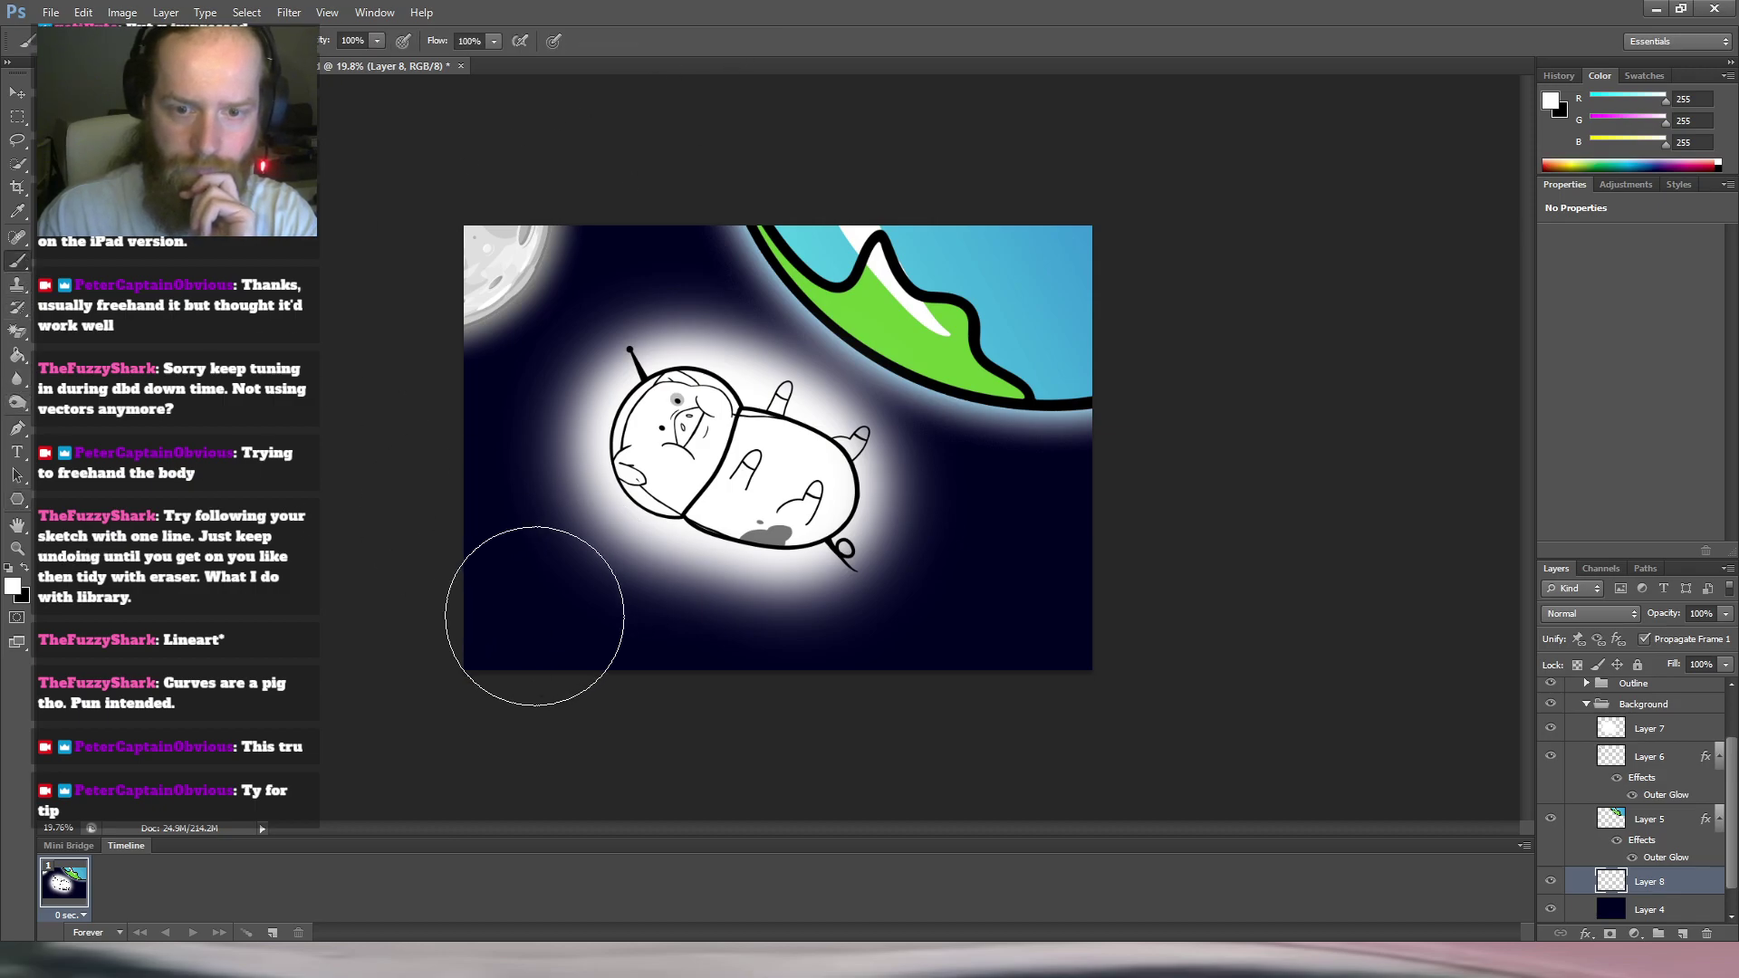
left_click_drag(572, 554, 426, 621)
left_click(500, 649)
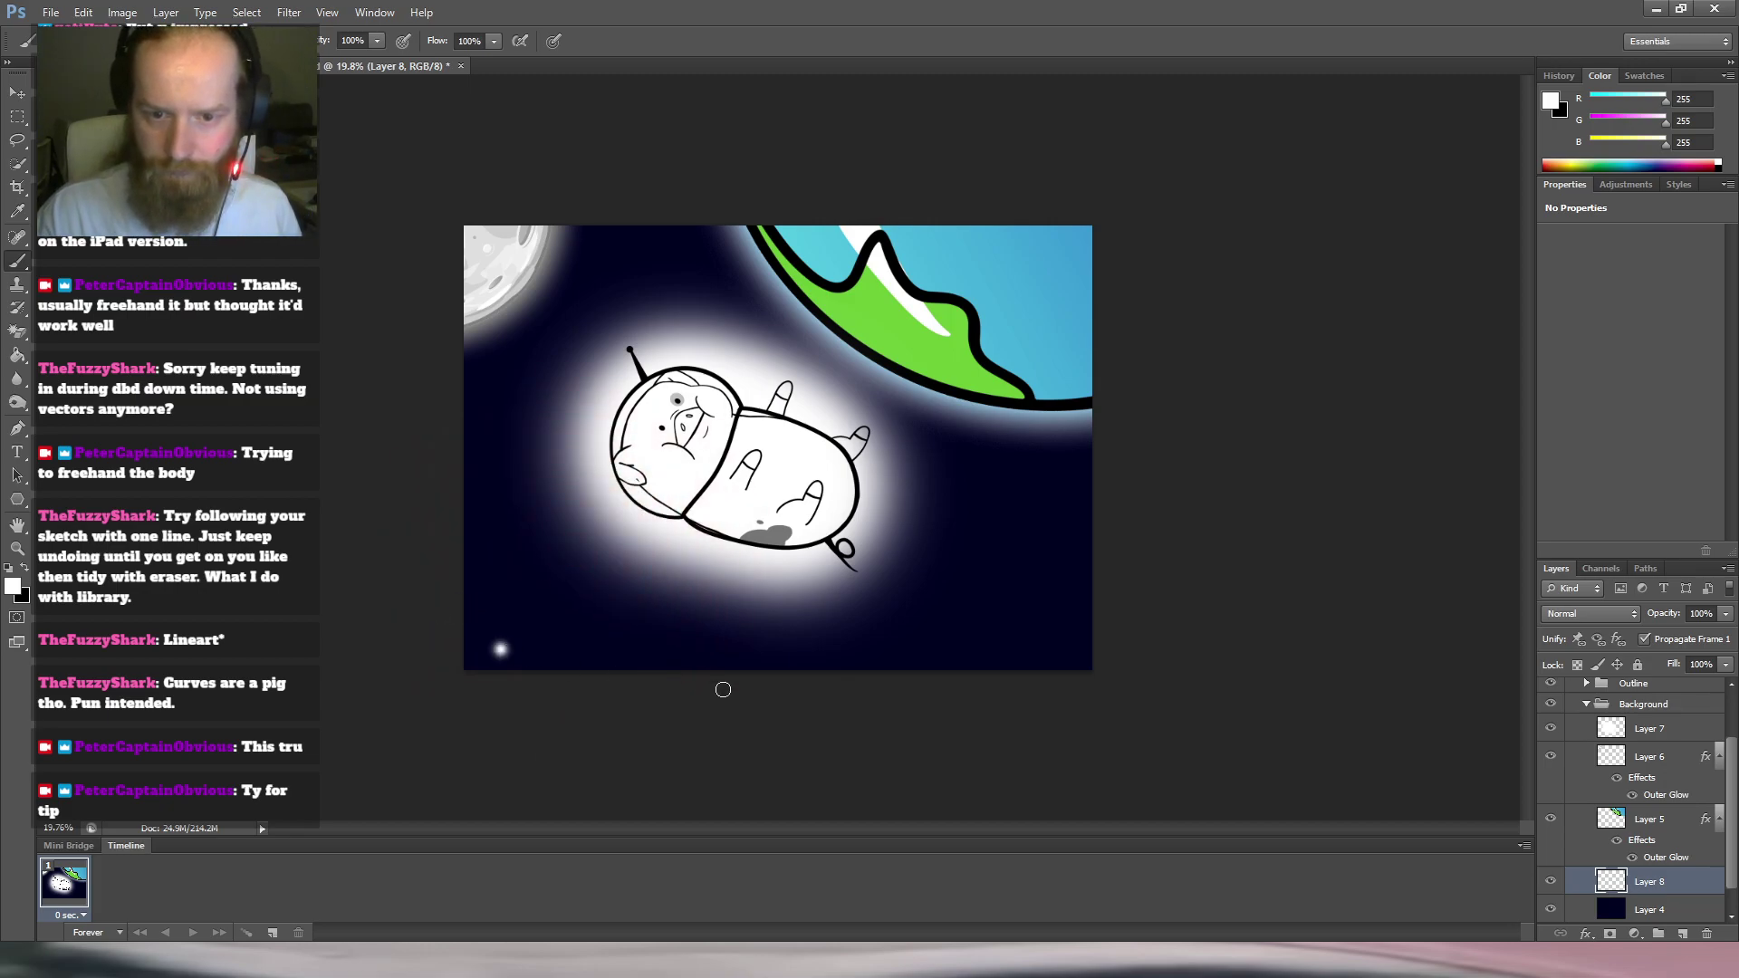
Paint small white stars with a smaller brush across the navy sky on both sides of the pig.
left_click_drag(974, 641, 968, 648)
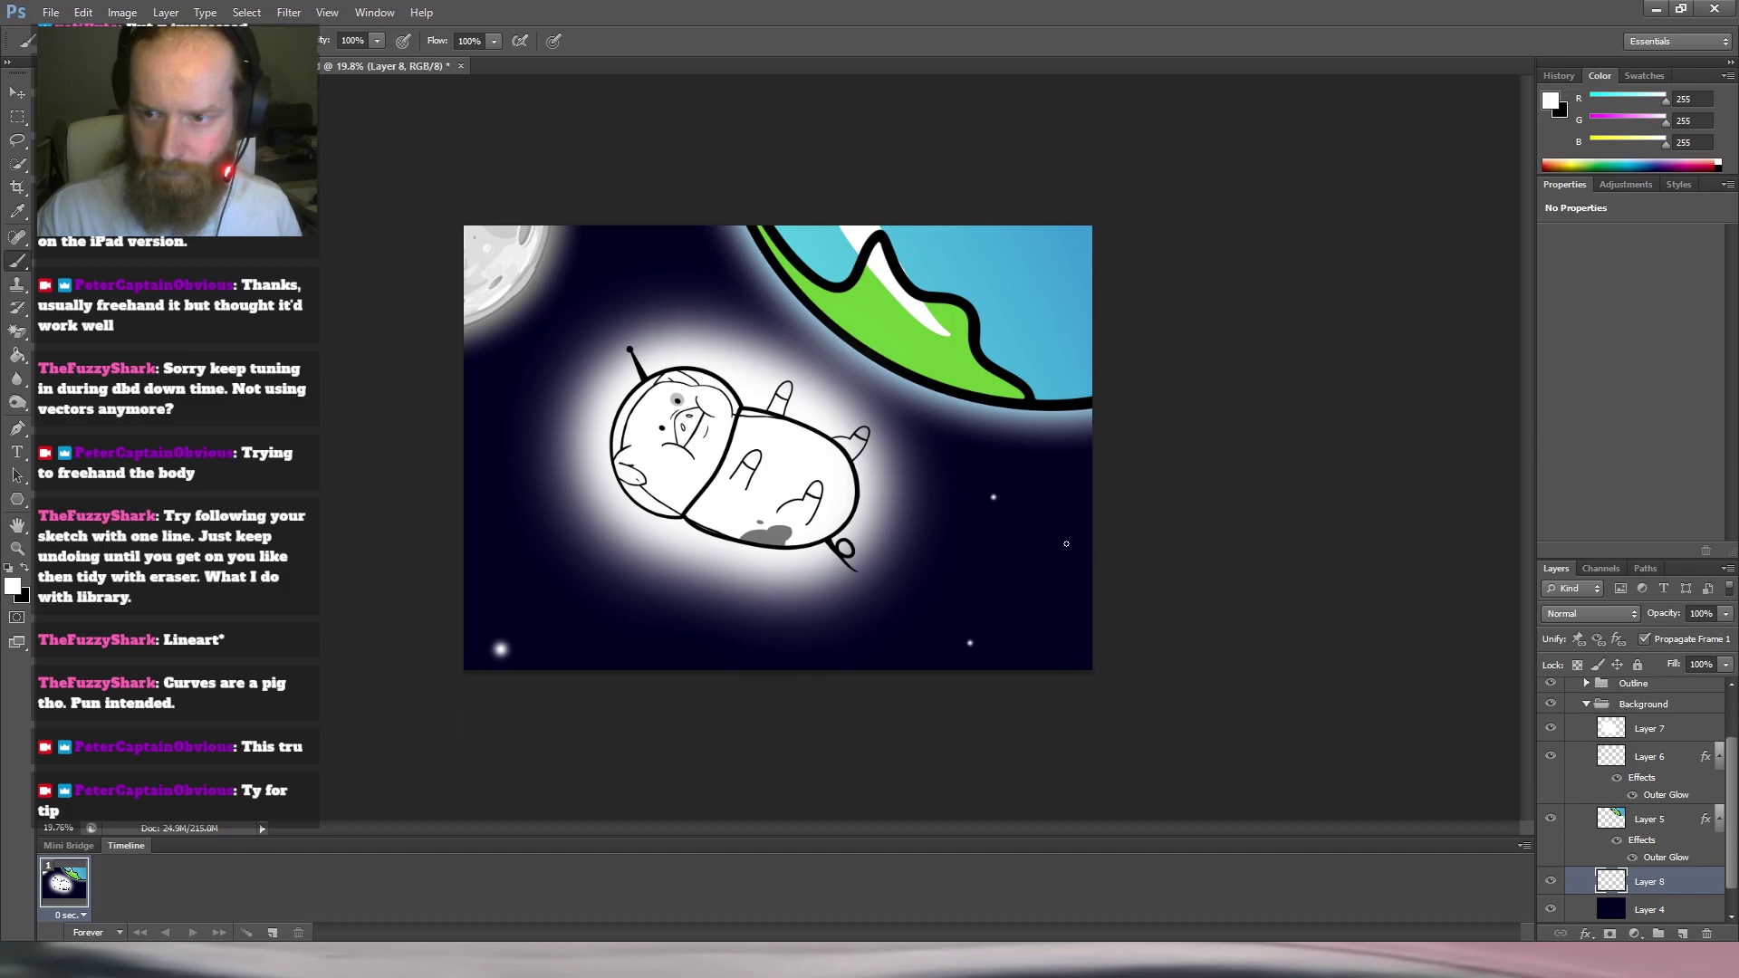
left_click(636, 261)
left_click(523, 401)
left_click(553, 451)
left_click_drag(533, 594, 535, 594)
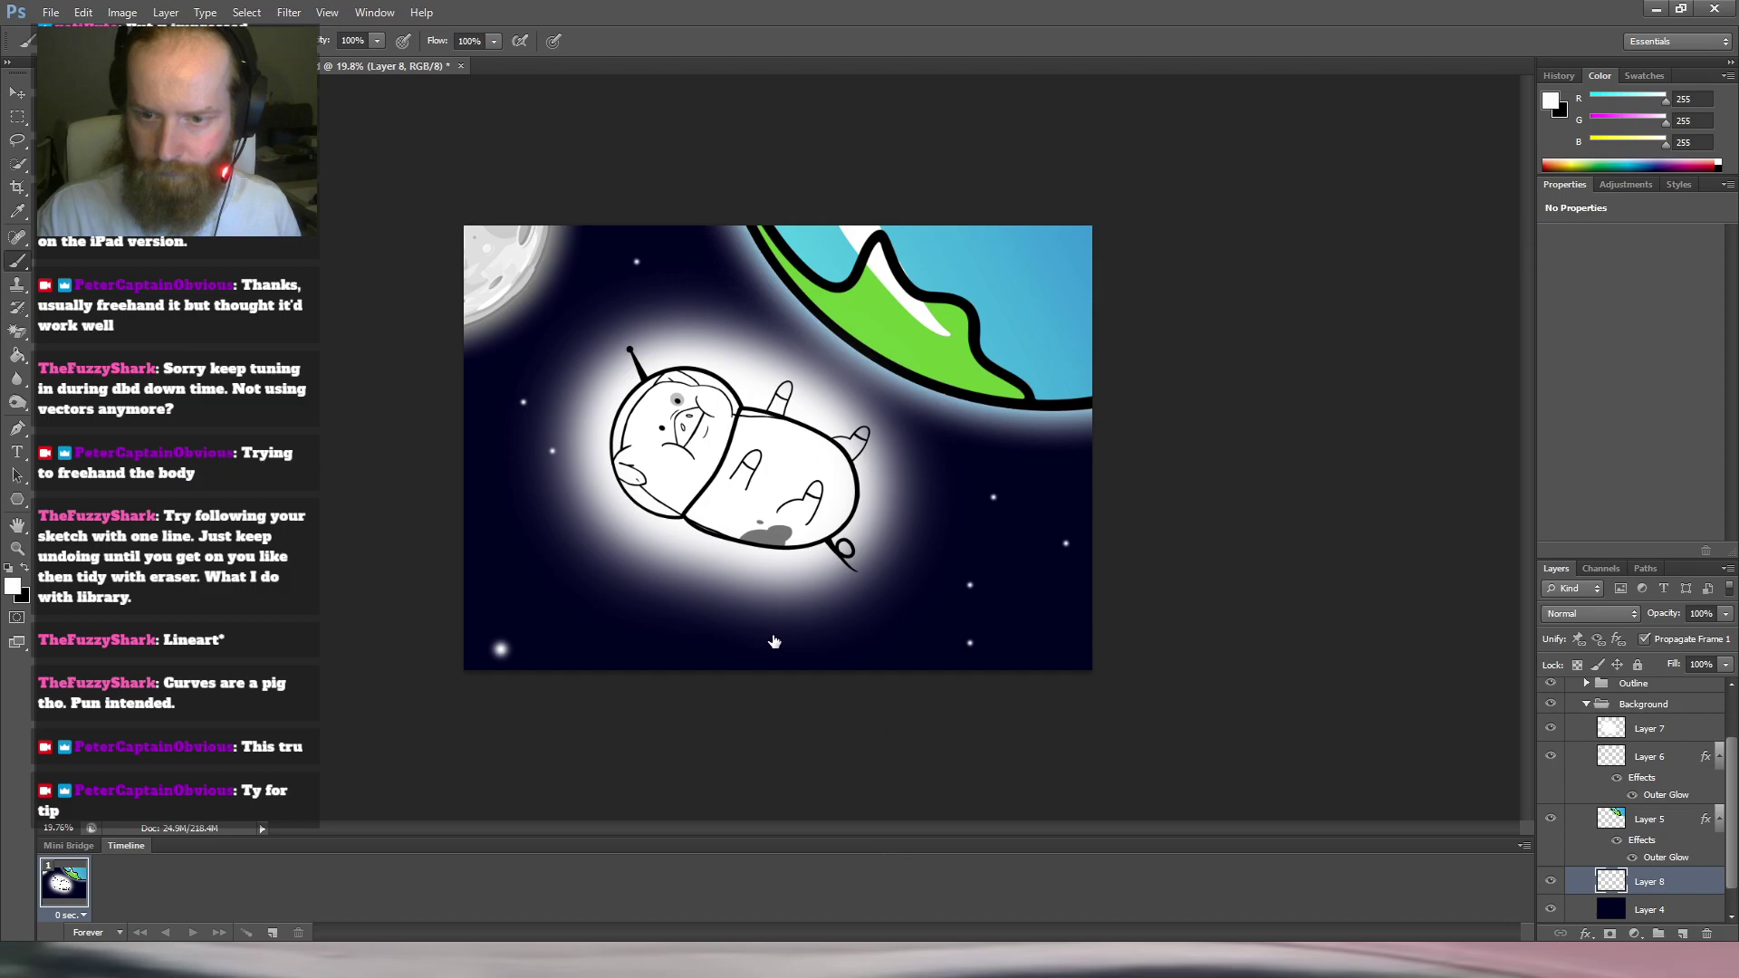
Scatter tiny white stars between the larger ones with an even smaller brush, undoing one oversized dab.
left_click(575, 640)
key("ctrl+z")
left_click_drag(656, 631, 658, 632)
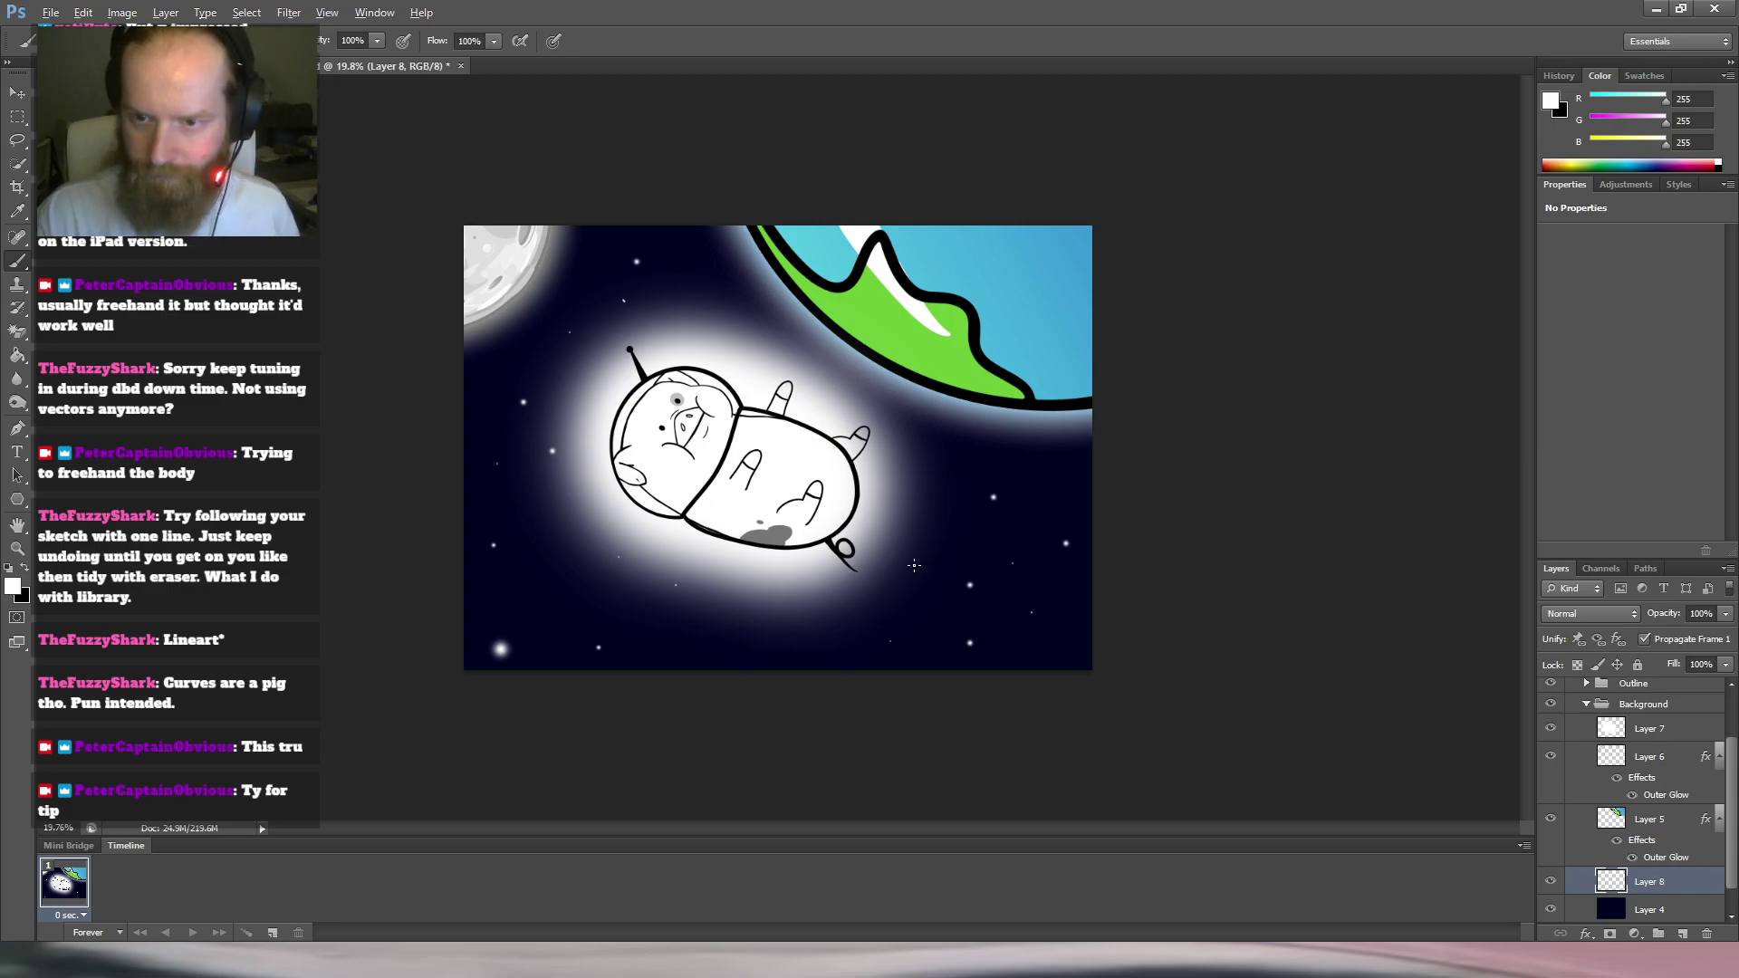
scroll(914, 565, "up", 2)
left_click(660, 736)
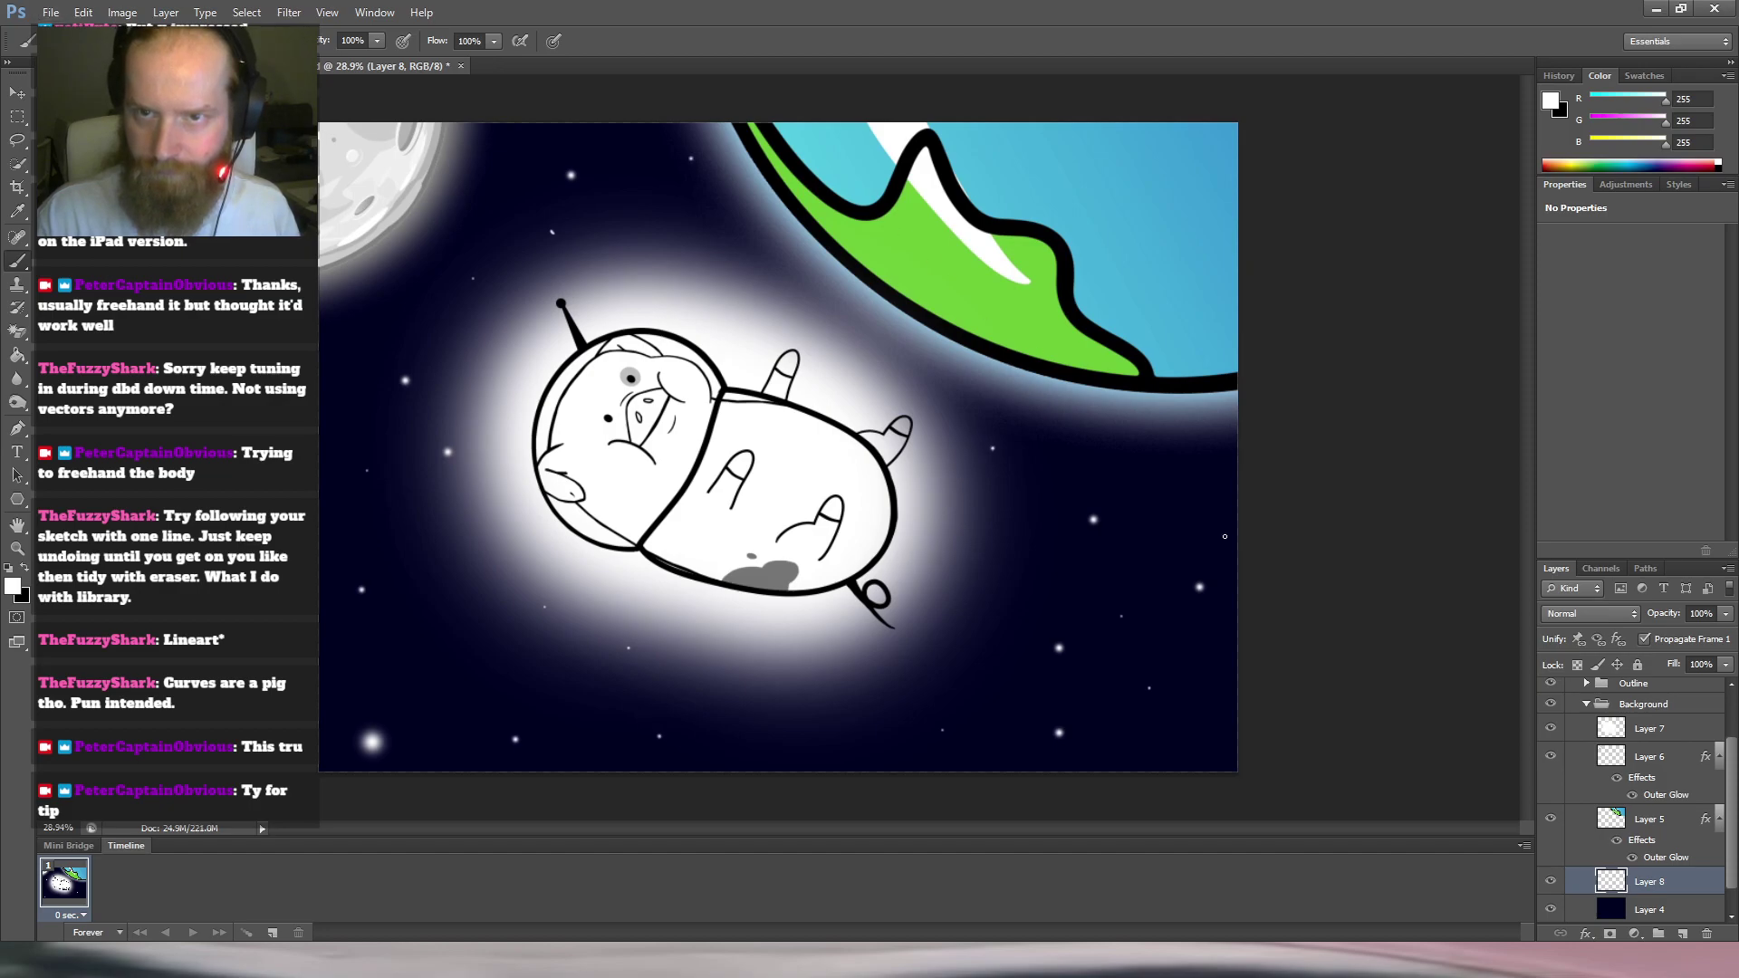
scroll(1132, 571, "down", 2)
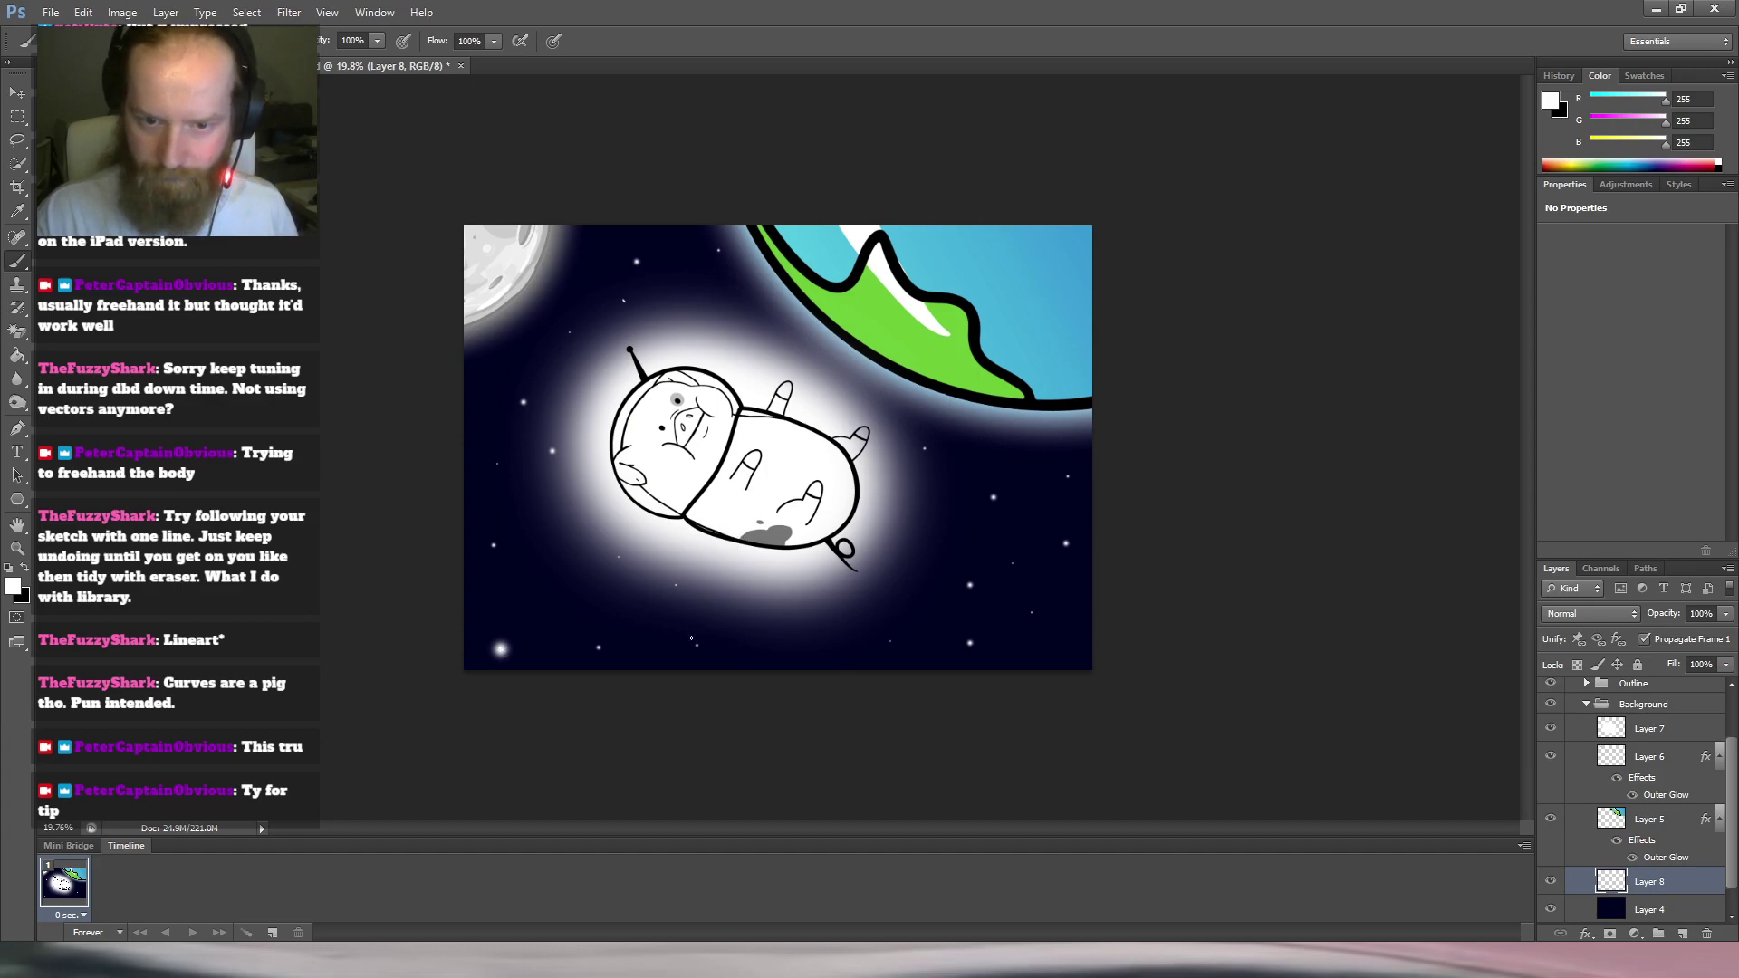
Set the brush's foreground colour to a pale yellow, RGB 255, 252, 224.
scroll(652, 630, "up", 2)
key("i")
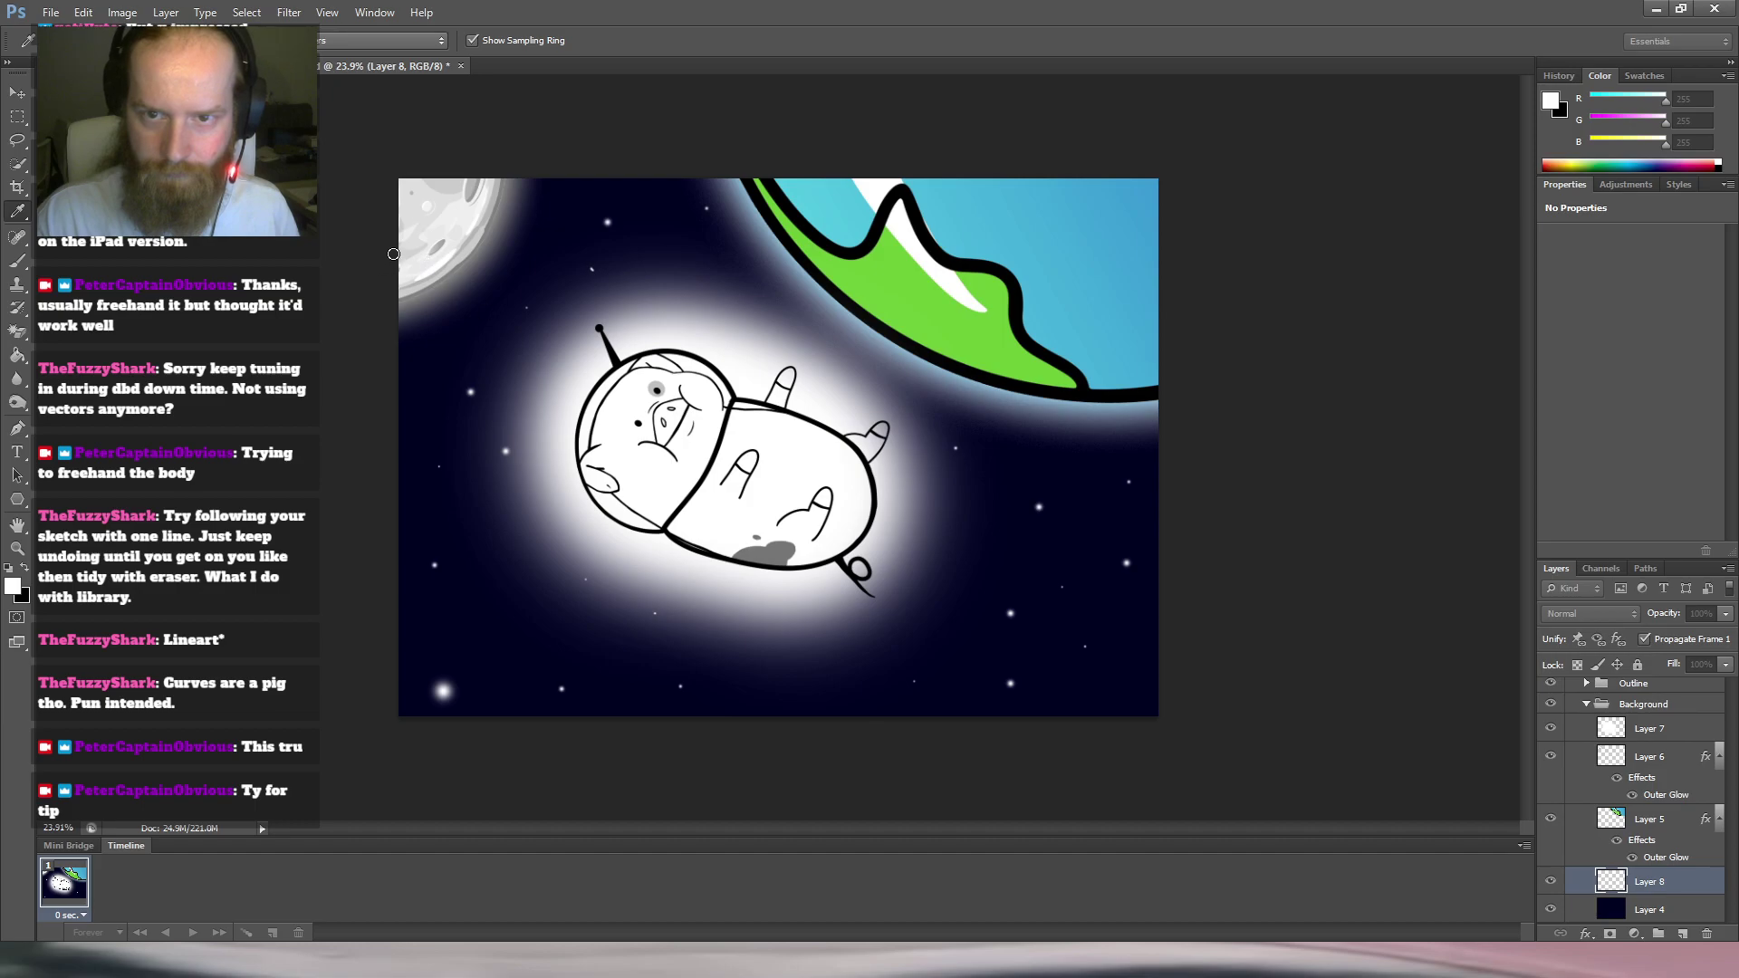
left_click(439, 692)
key("b")
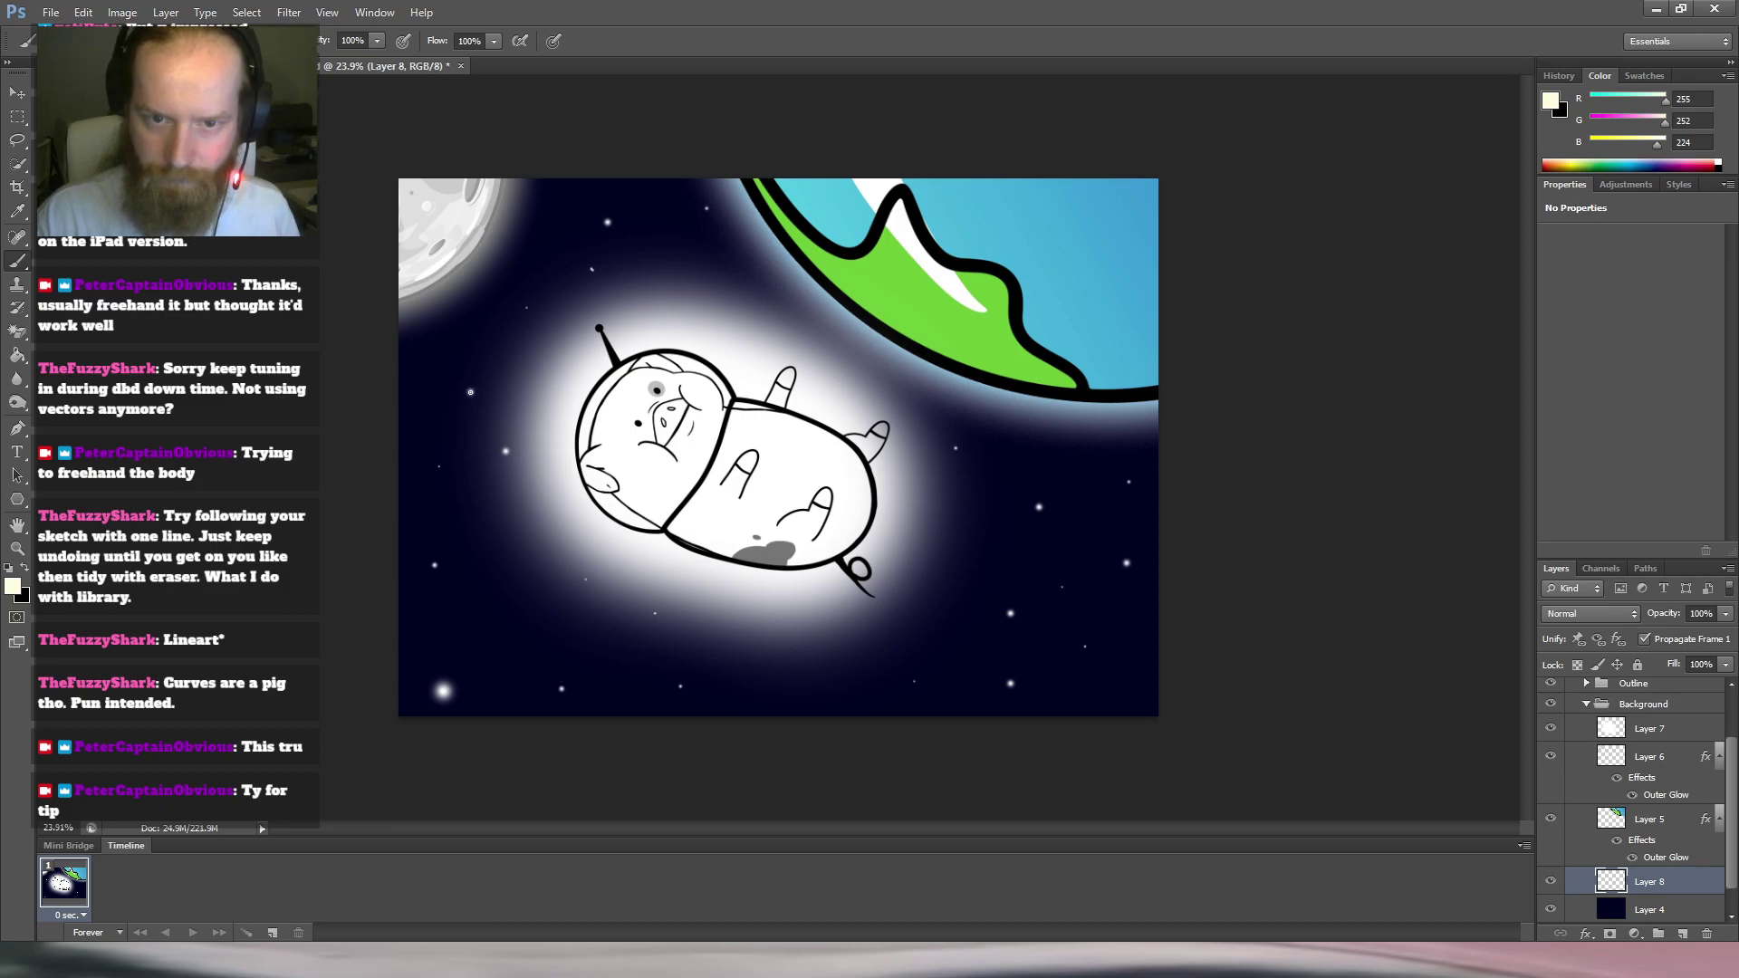
Set the foreground colour to a stronger yellow, RGB 255, 248, 164, and dab it into the centres of stars beside the pig's rear.
scroll(470, 391, "up", 5)
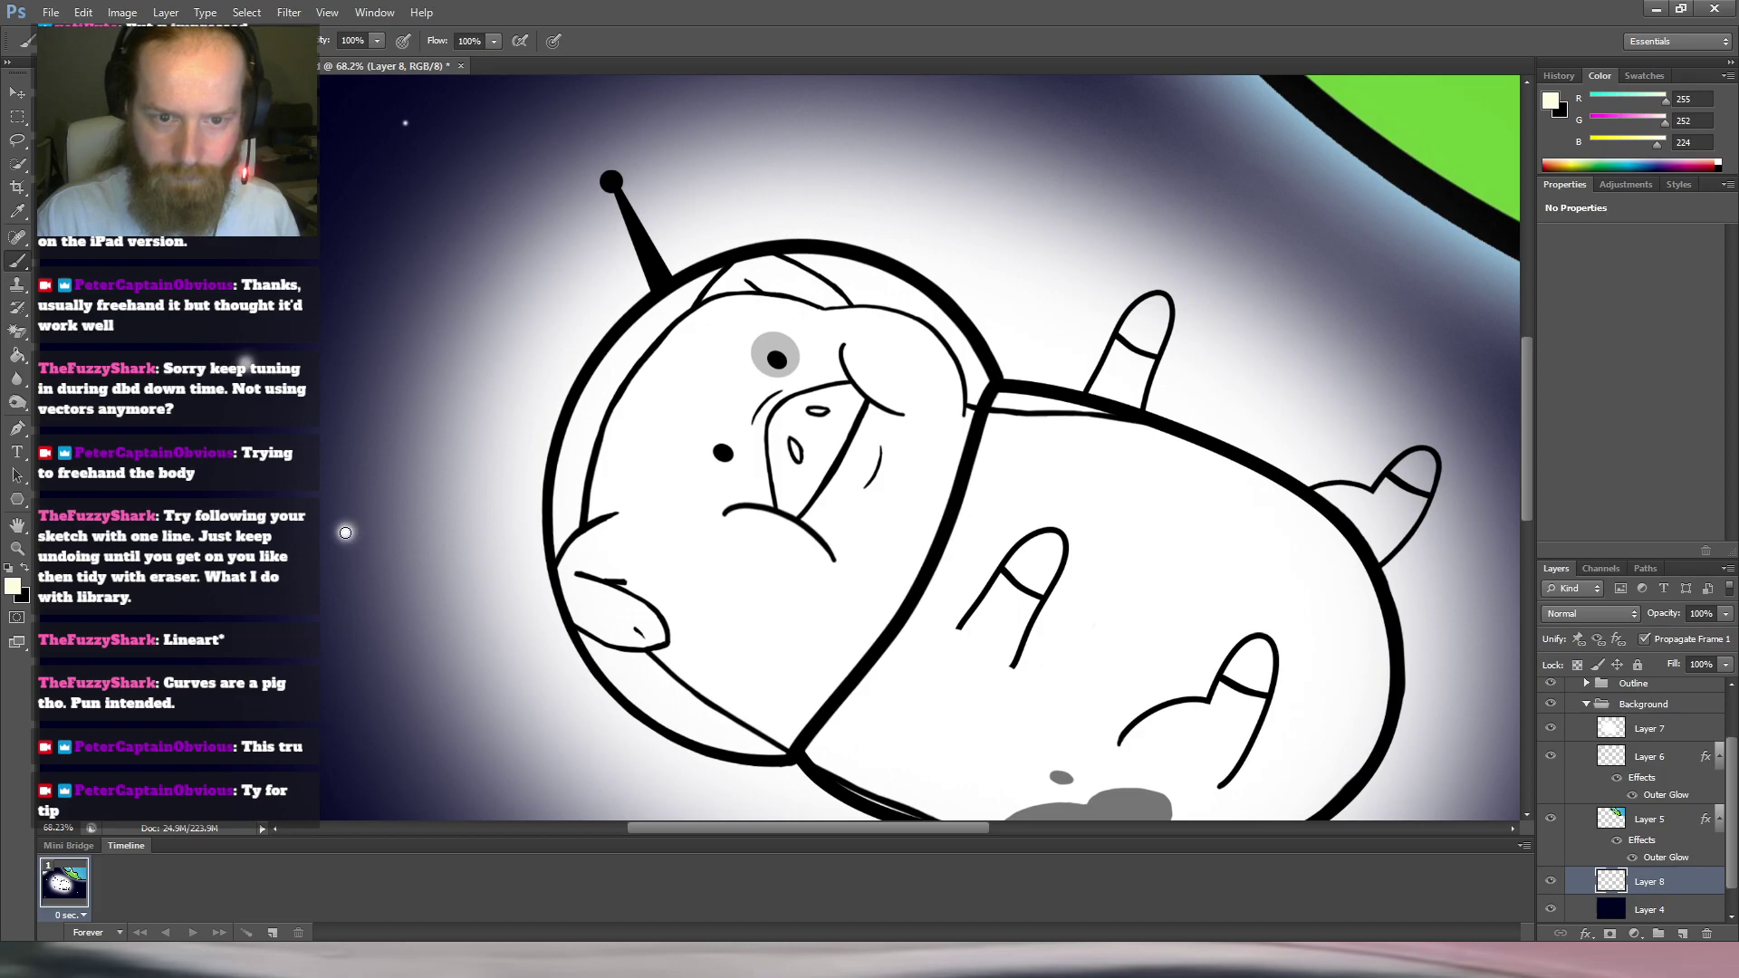
scroll(577, 530, "down", 4)
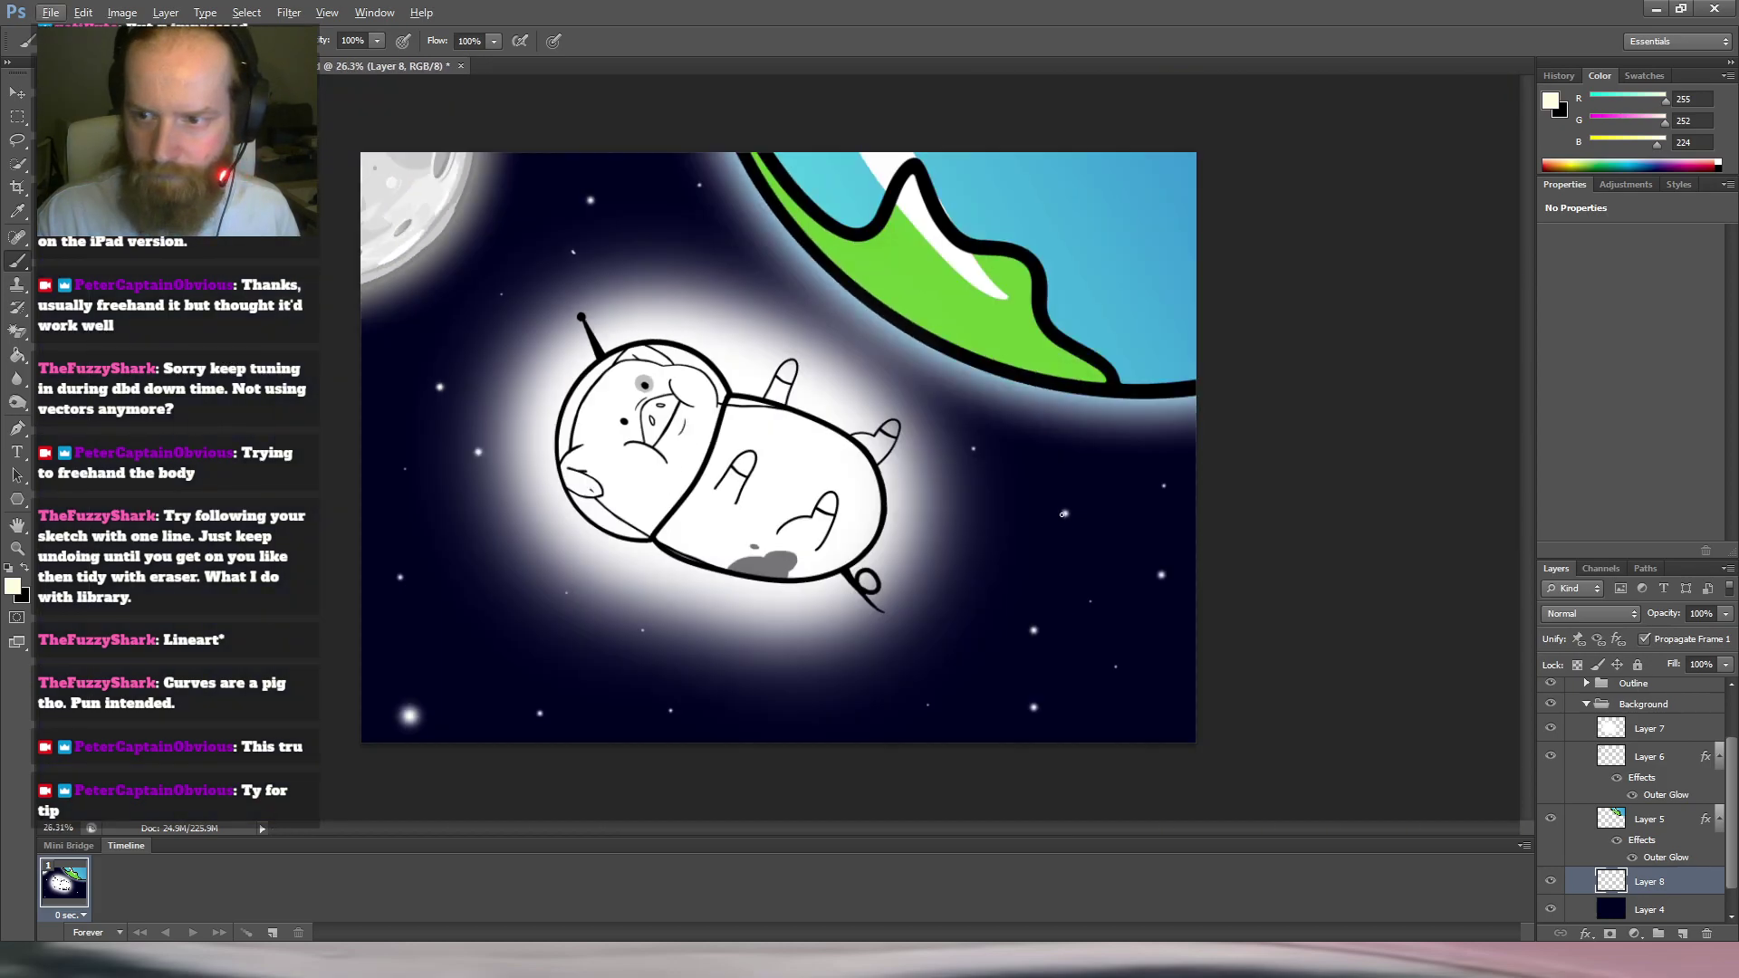
scroll(1066, 514, "up", 5)
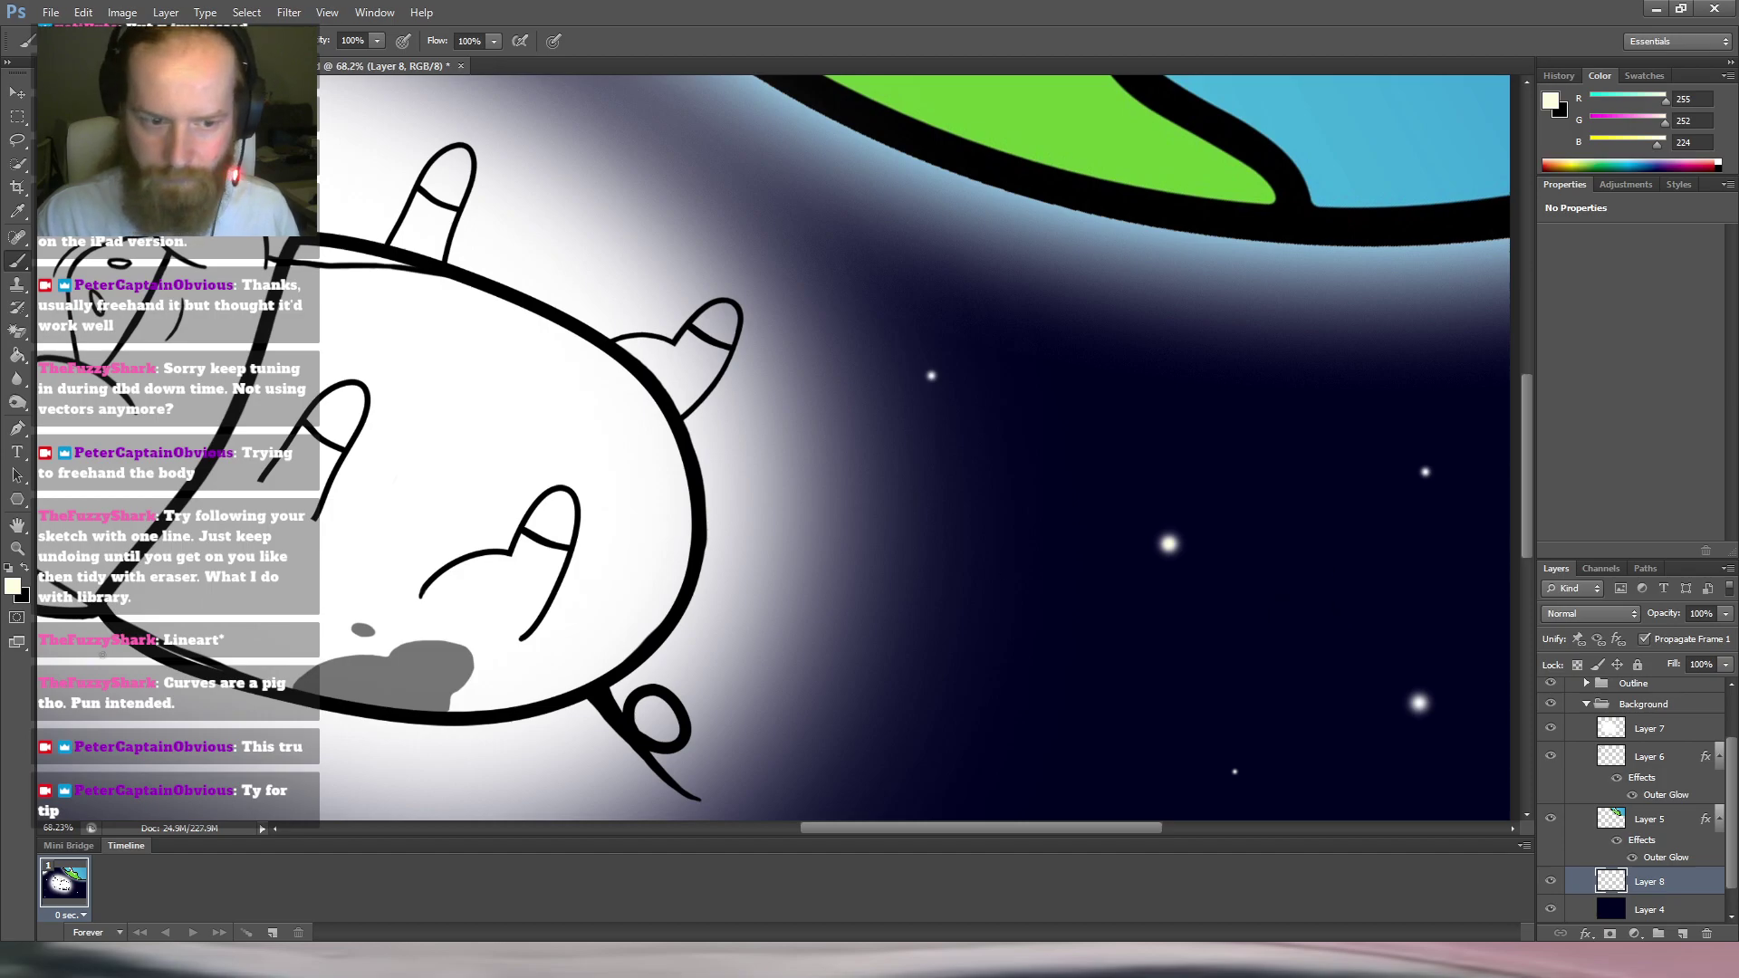
key("i")
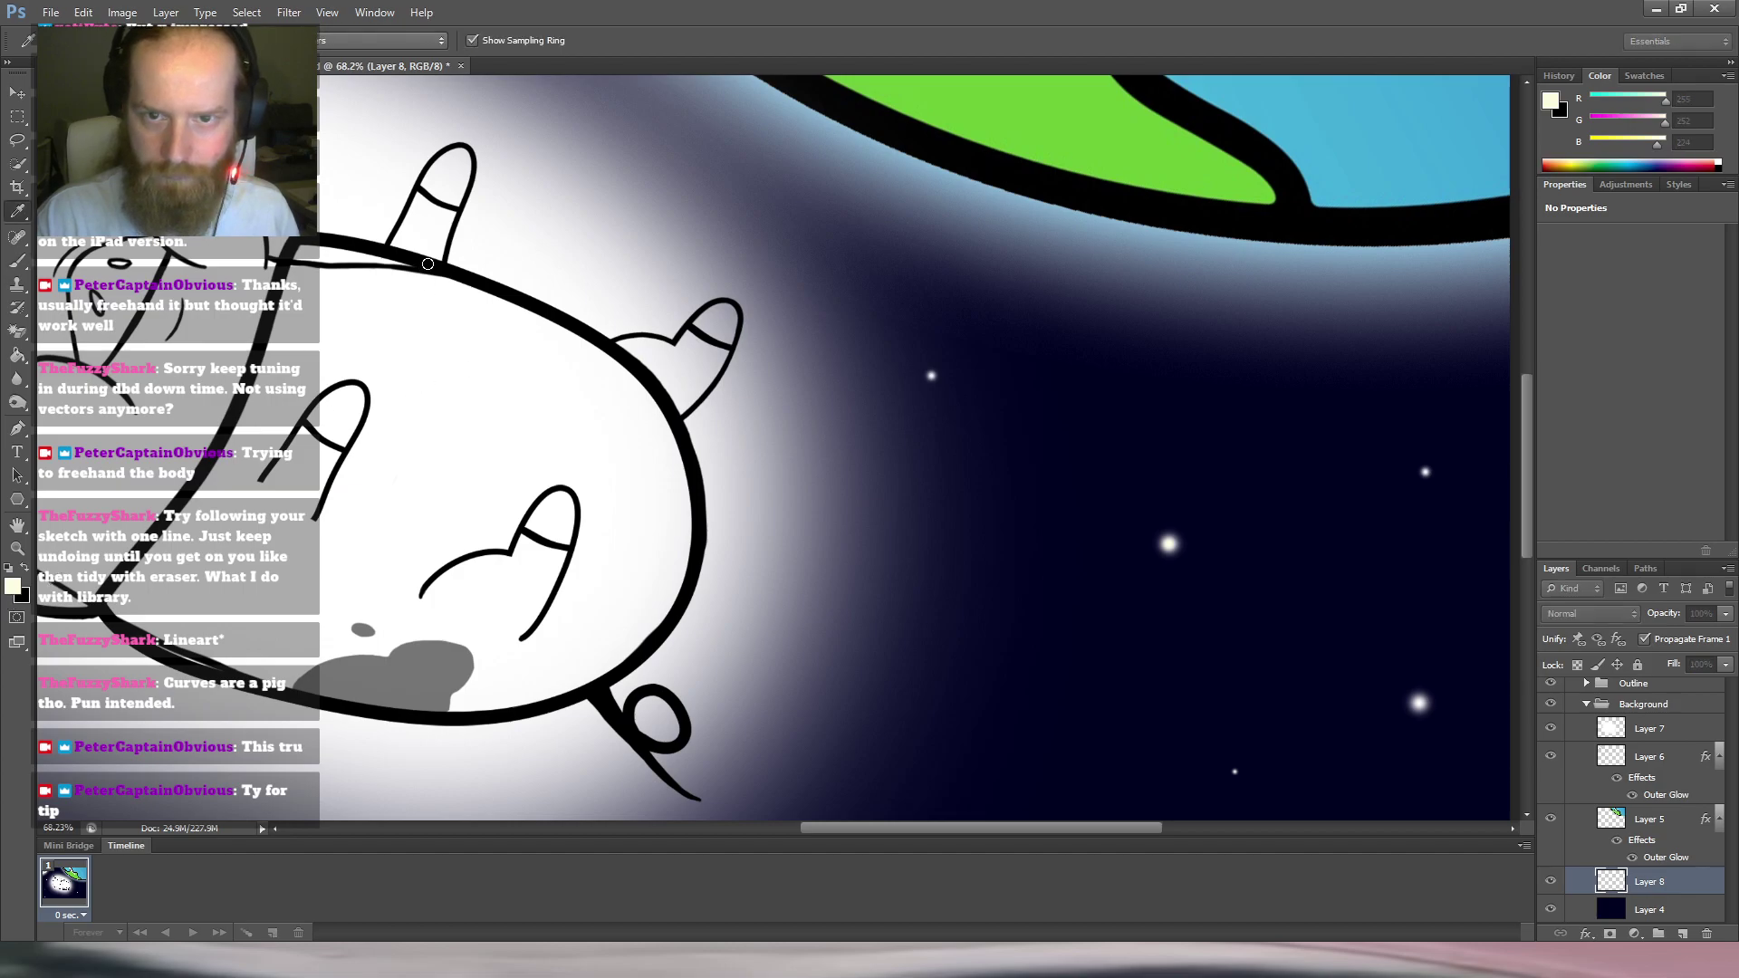
key("b")
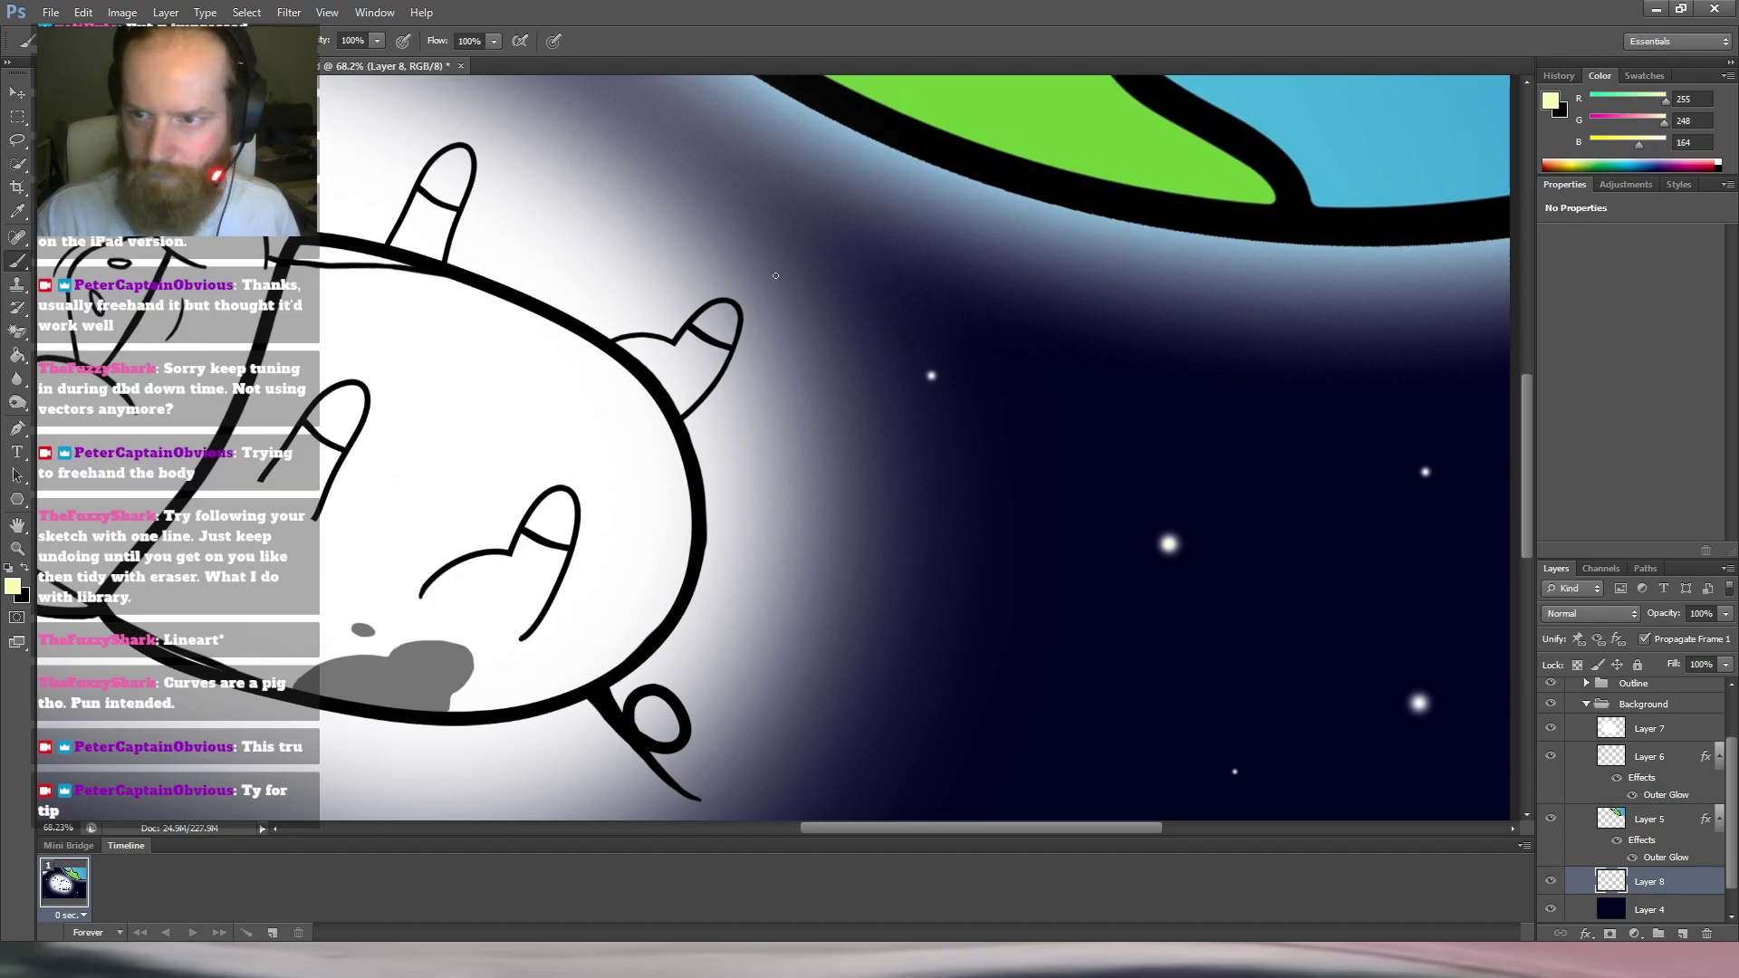
left_click(1168, 544, "alt")
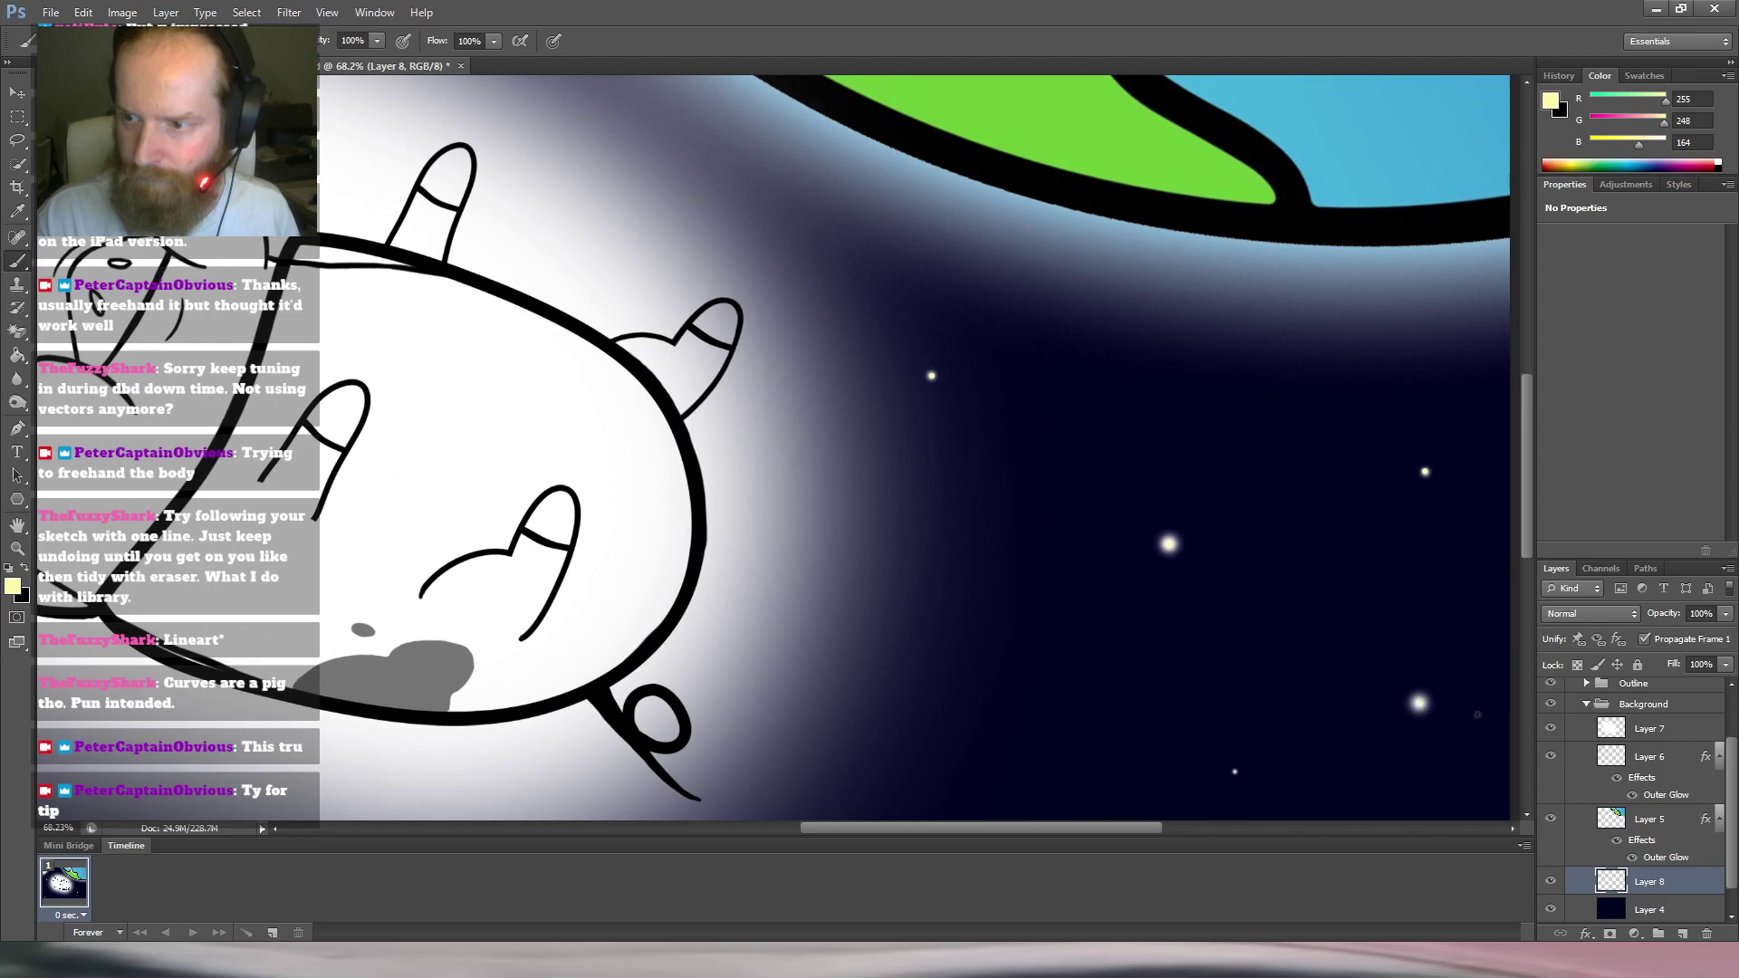
Dab the yellow into the centre of the large glowing star in the sky's lower-left corner.
scroll(1449, 707, "down", 4)
scroll(1329, 637, "up", 4)
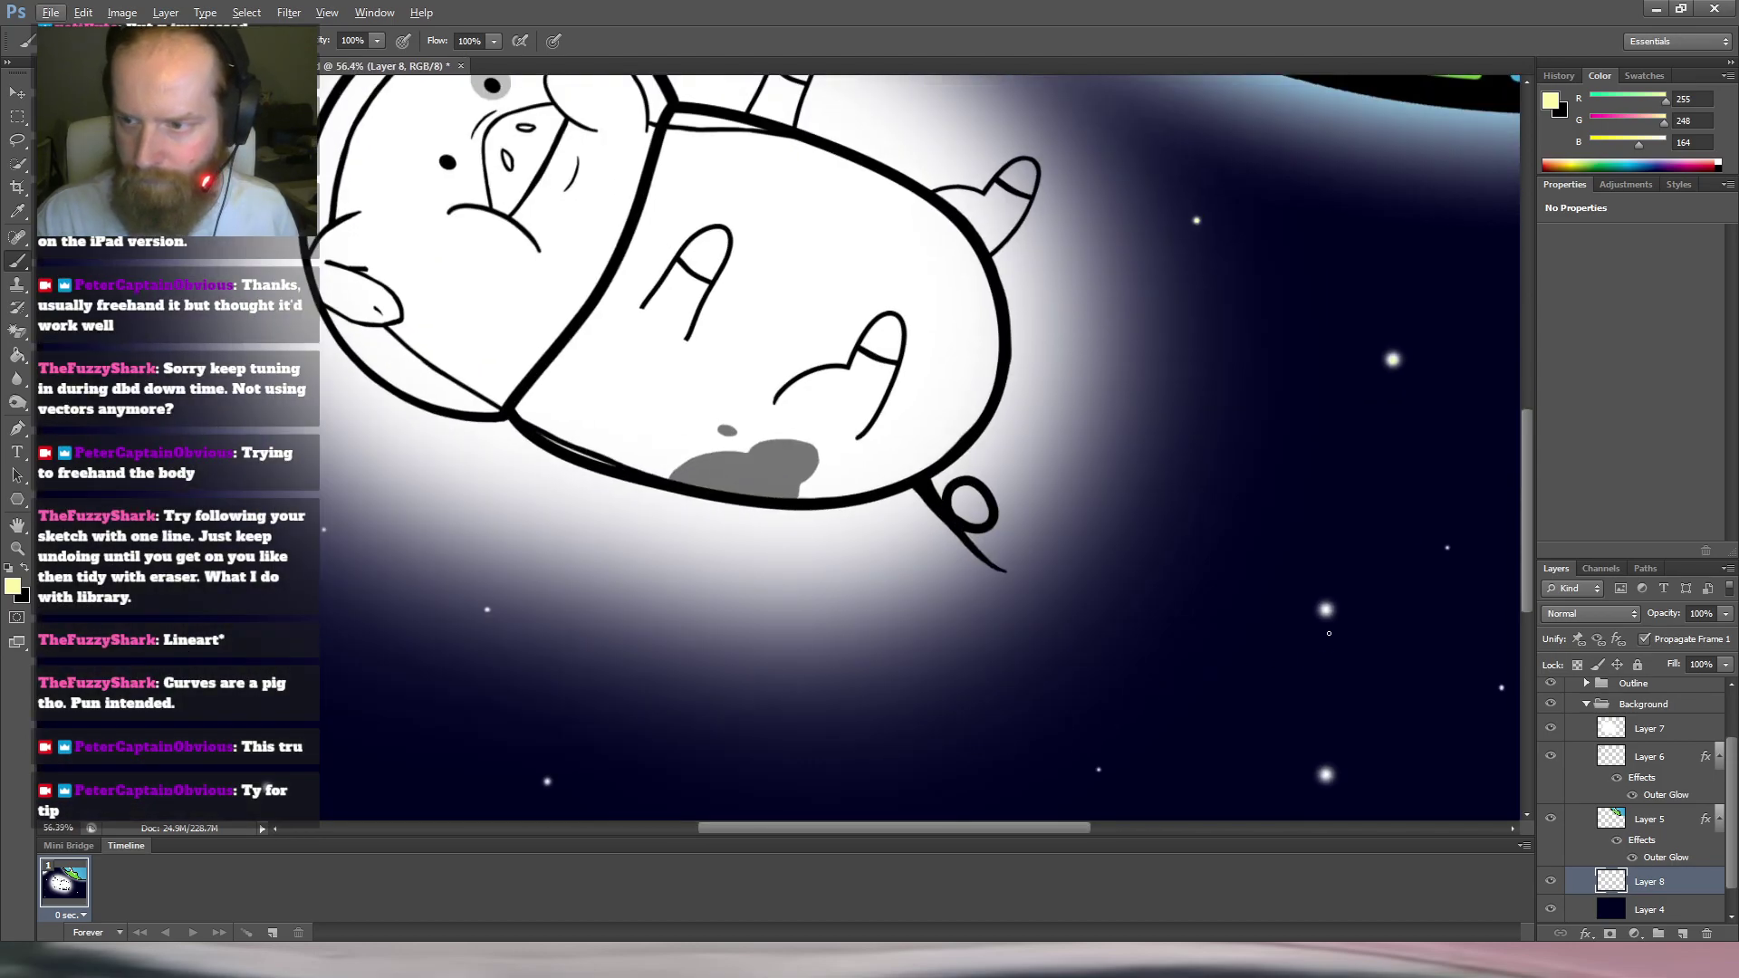
scroll(738, 652, "down", 3)
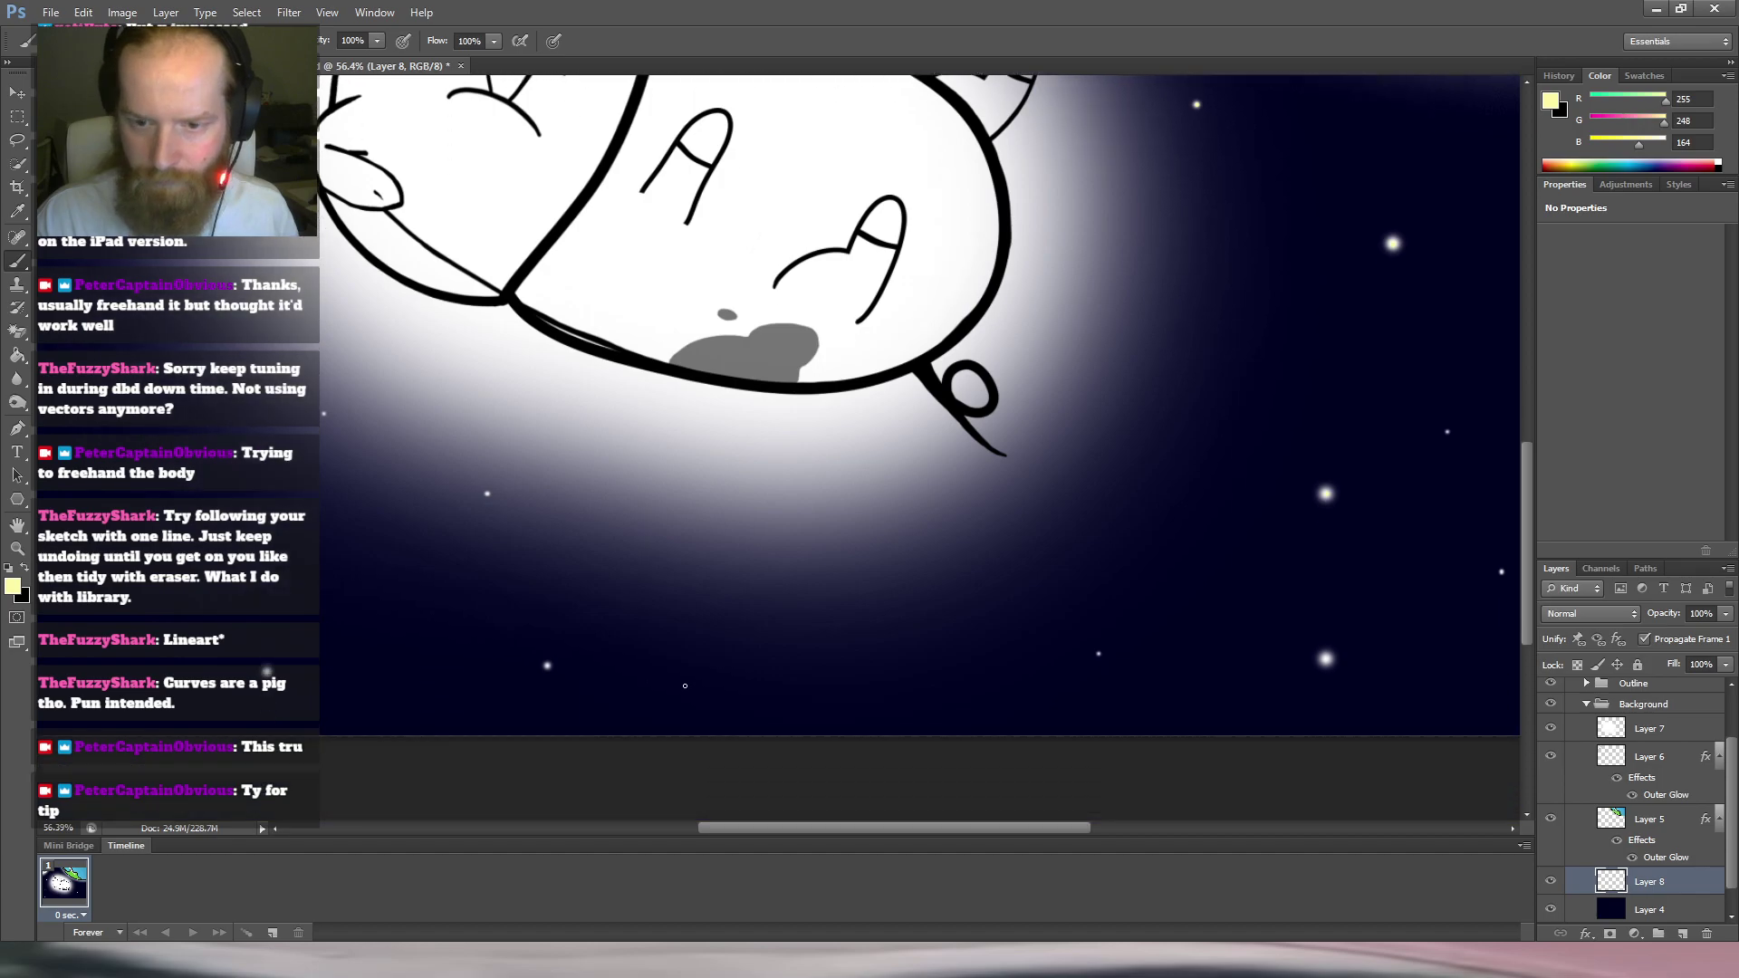
scroll(752, 652, "left", 3)
scroll(381, 629, "left", 1)
scroll(353, 680, "left", 3)
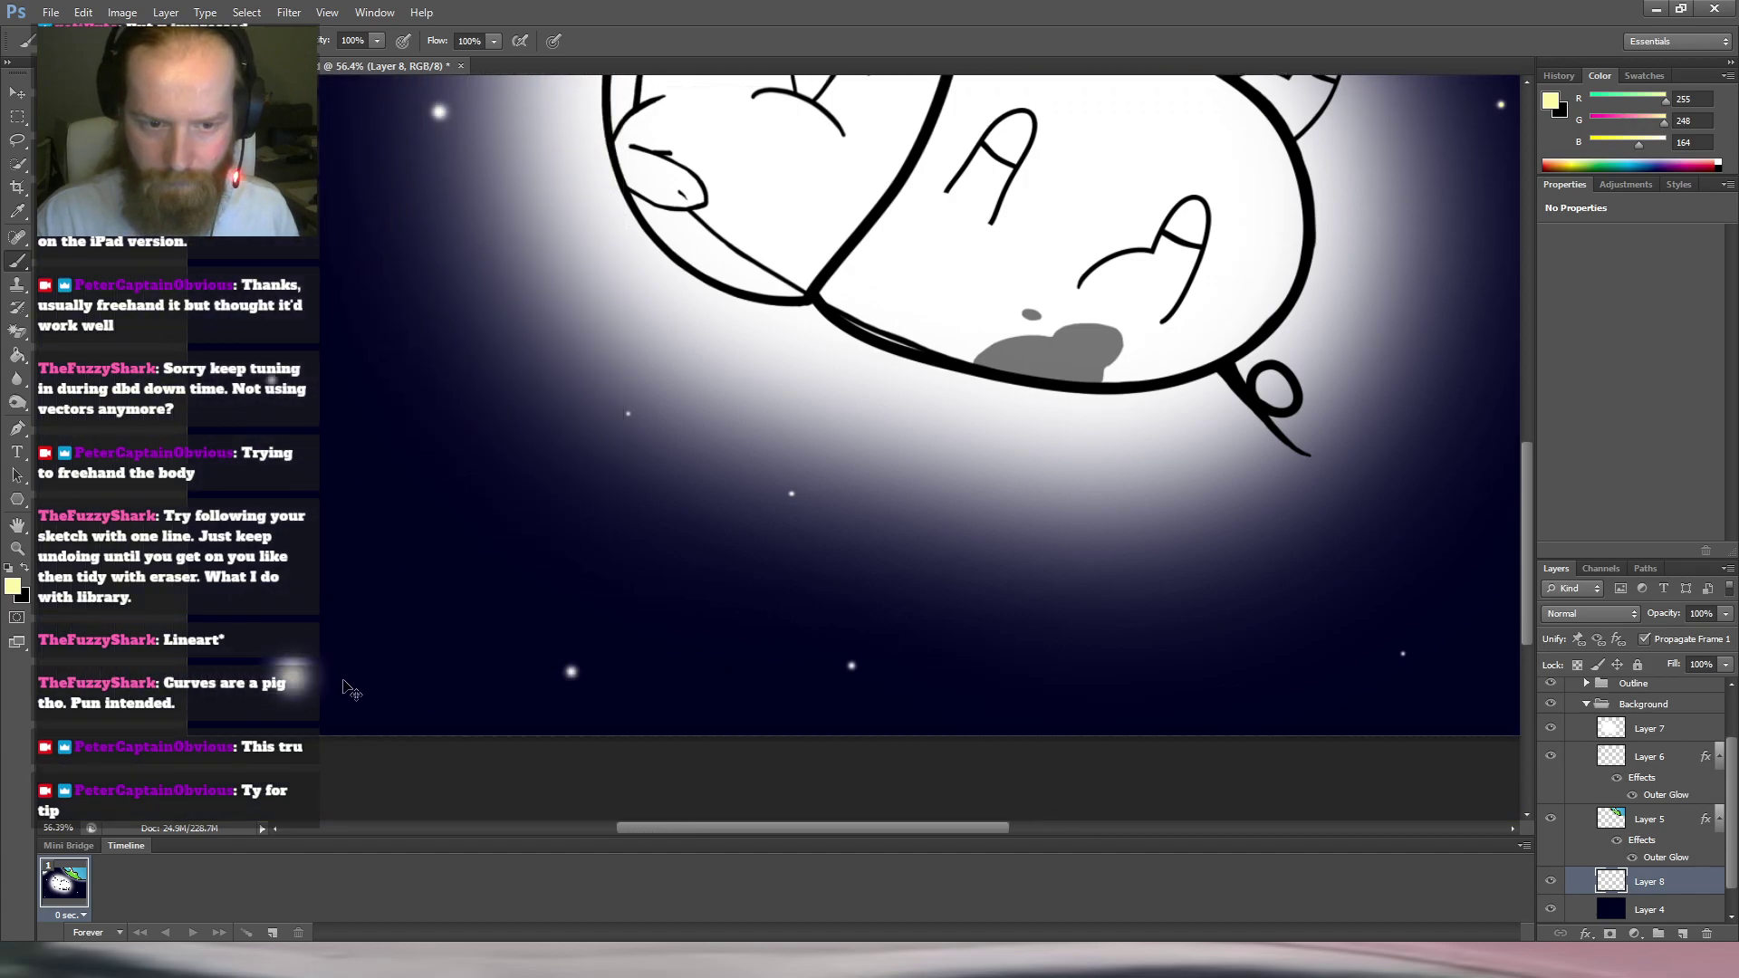
left_click(363, 677)
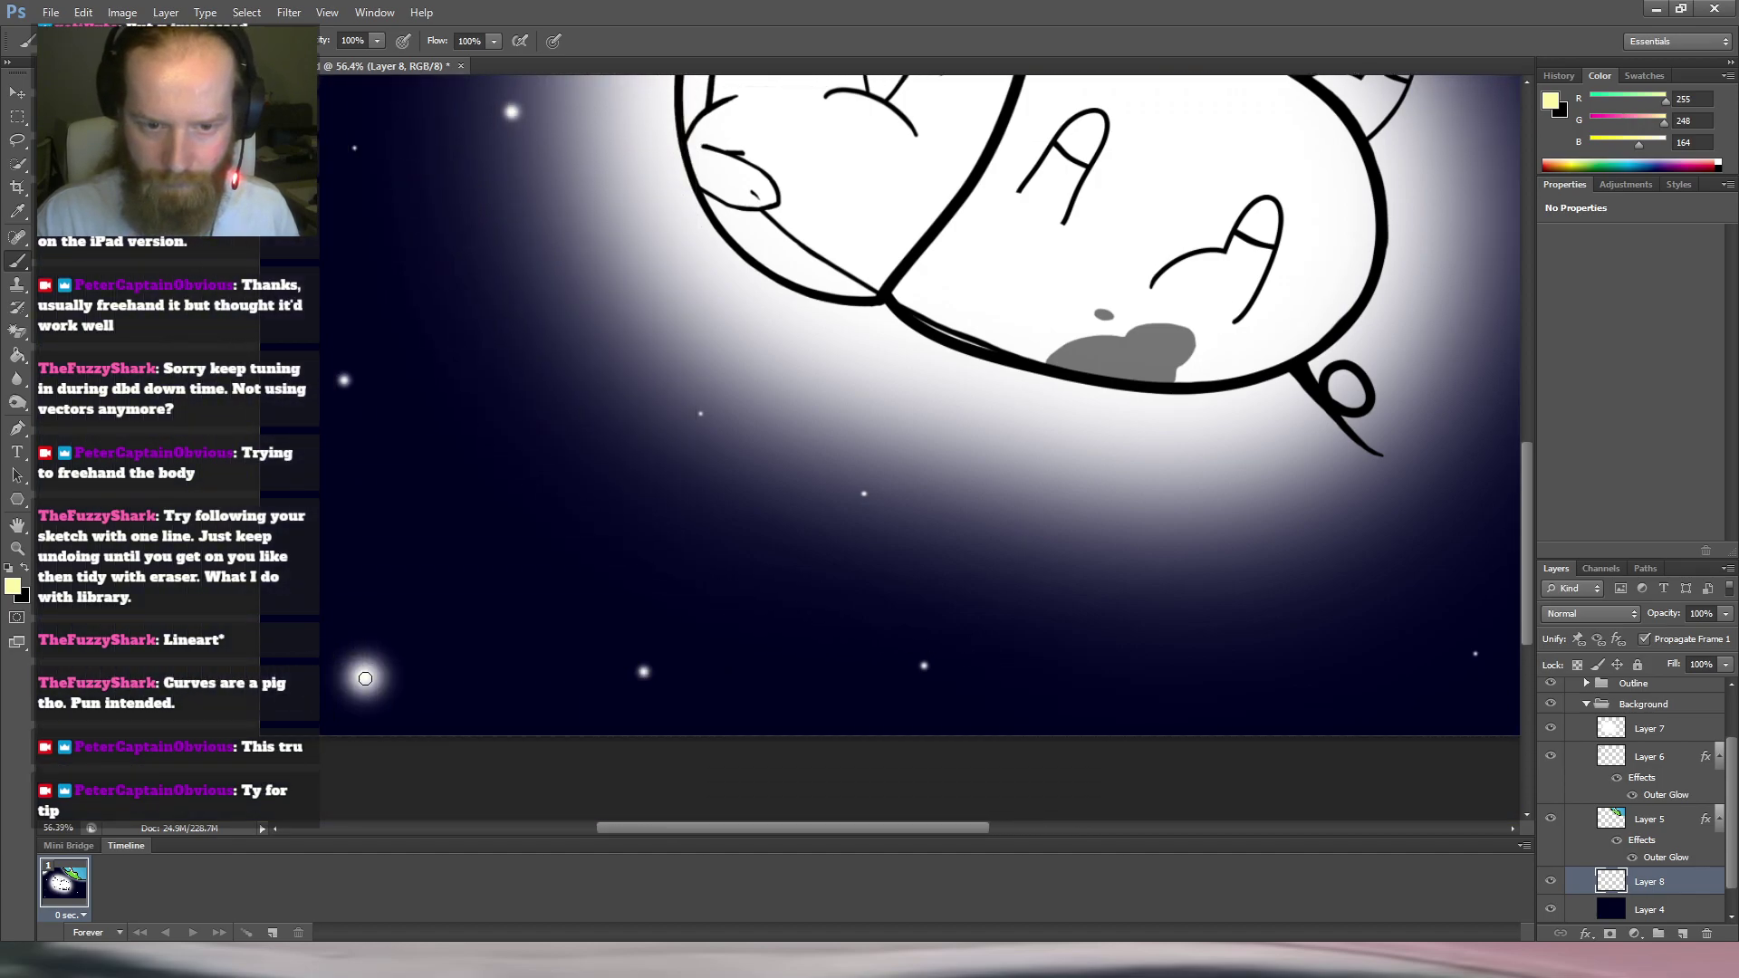
scroll(652, 716, "down", 5)
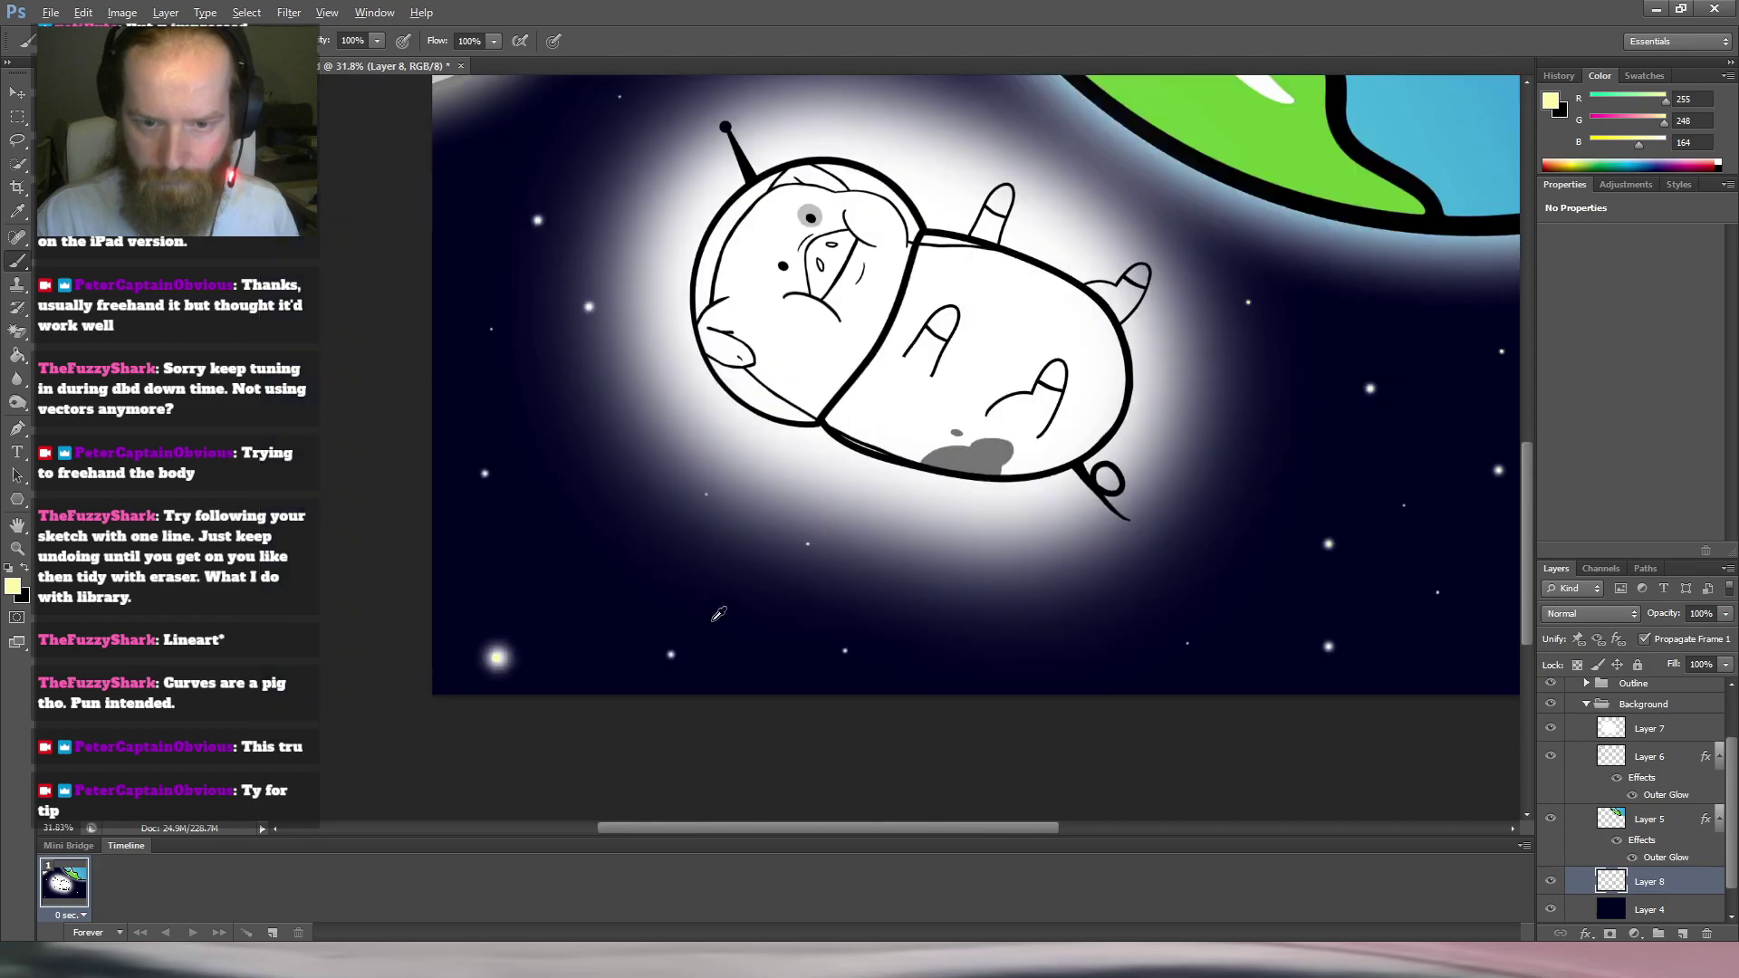
scroll(667, 663, "up", 5)
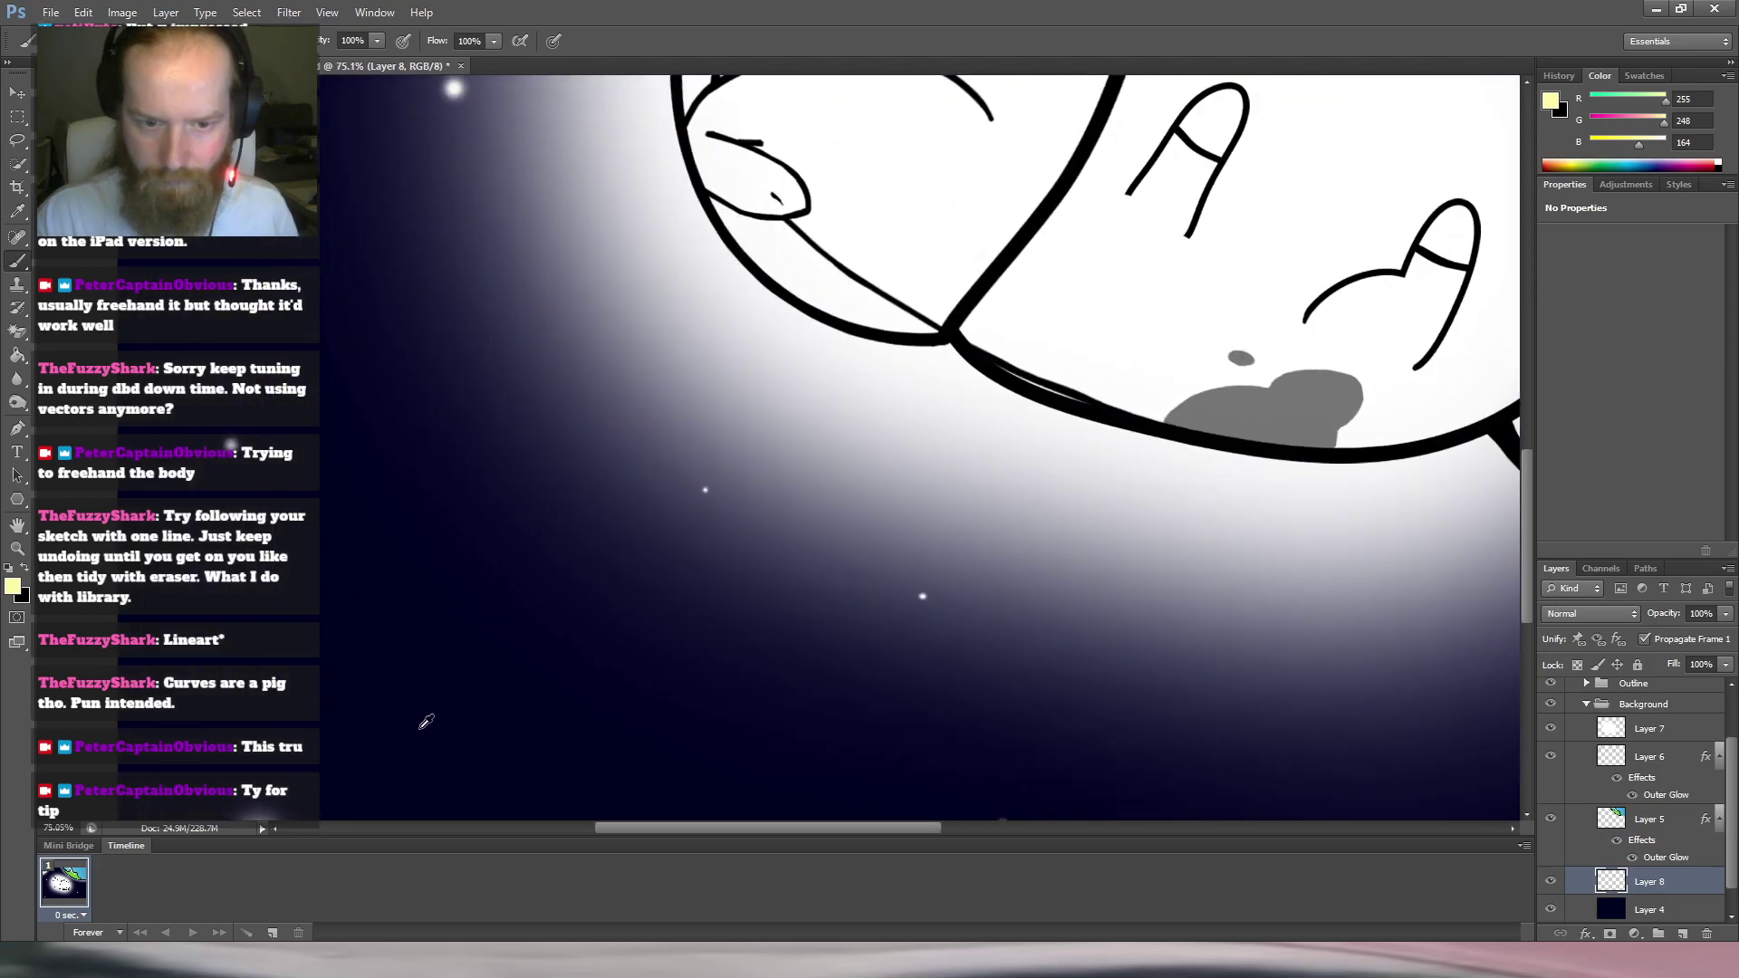
scroll(396, 725, "down", 3)
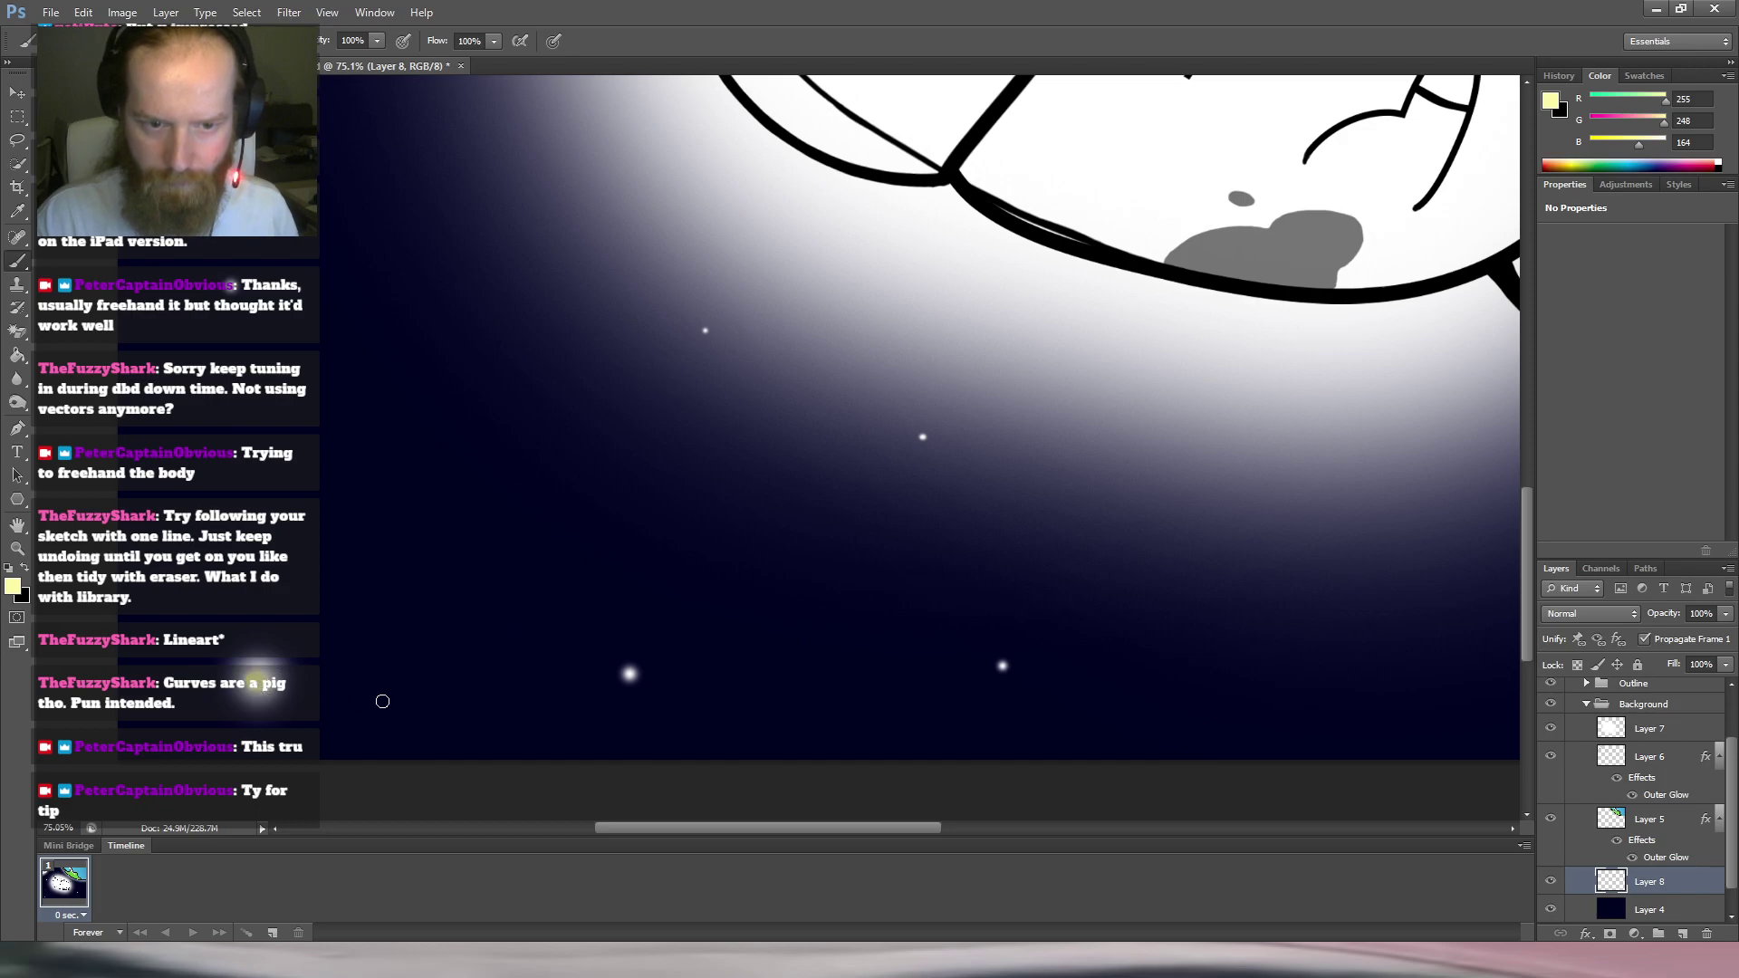
Erase the large yellow-centred star from the sky's lower-left corner with the Eraser tool.
key("e")
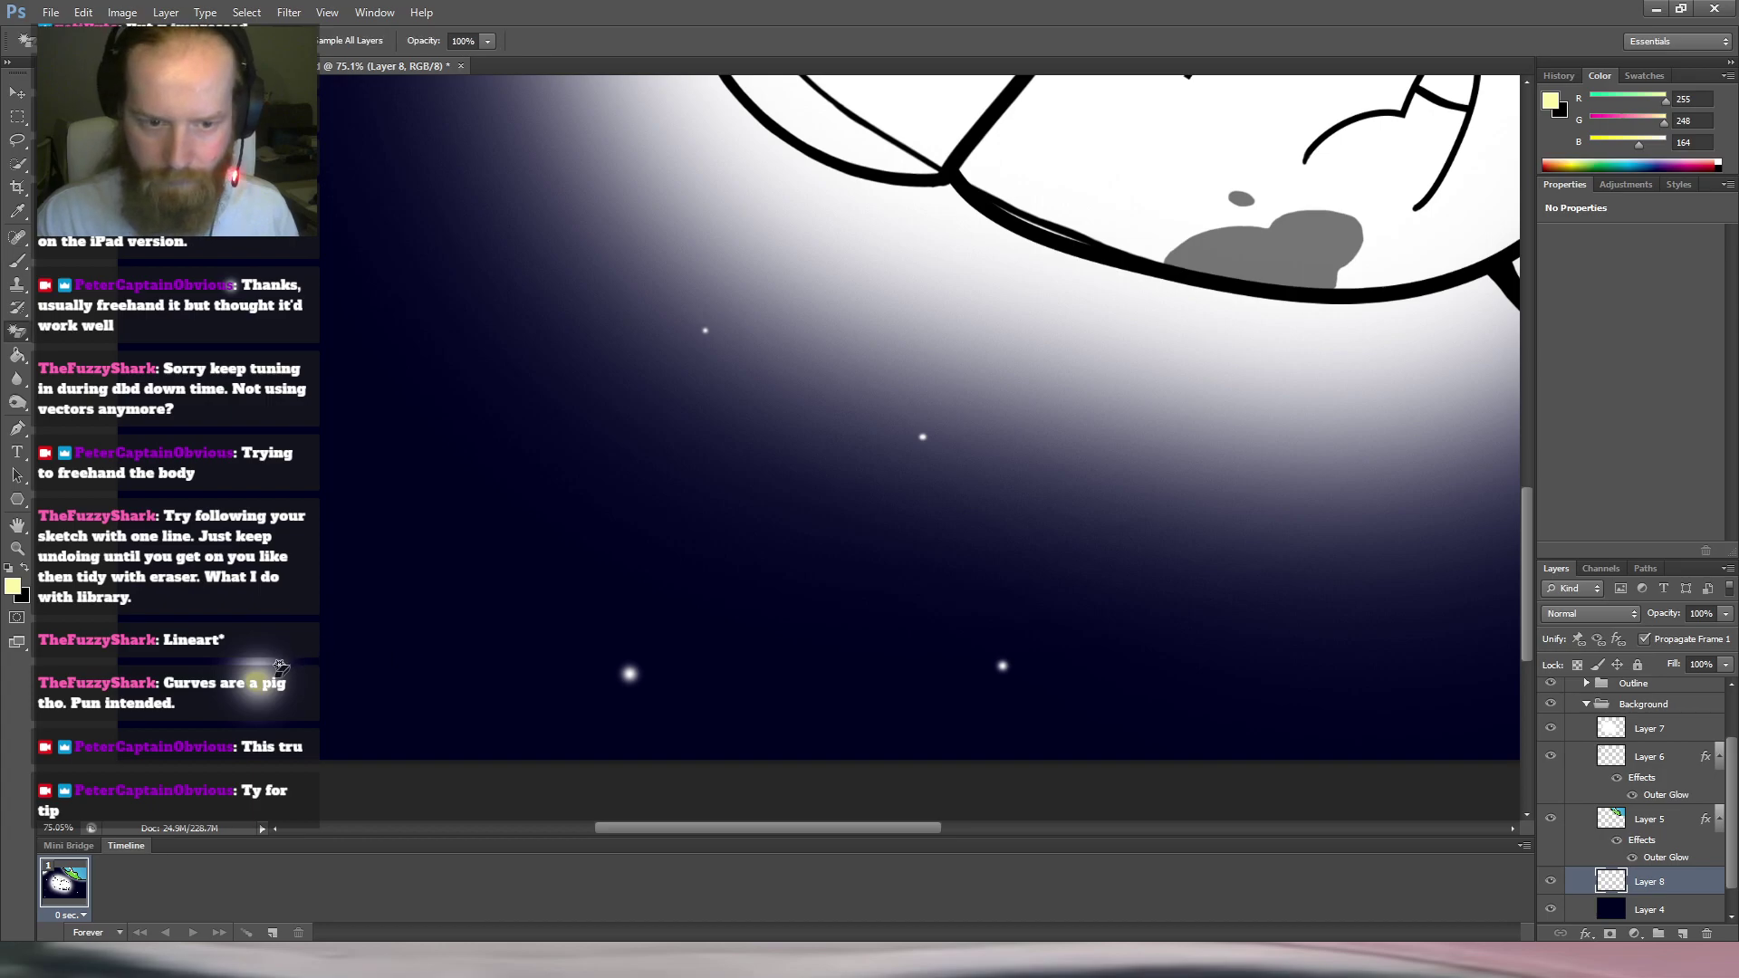
key("shift+e")
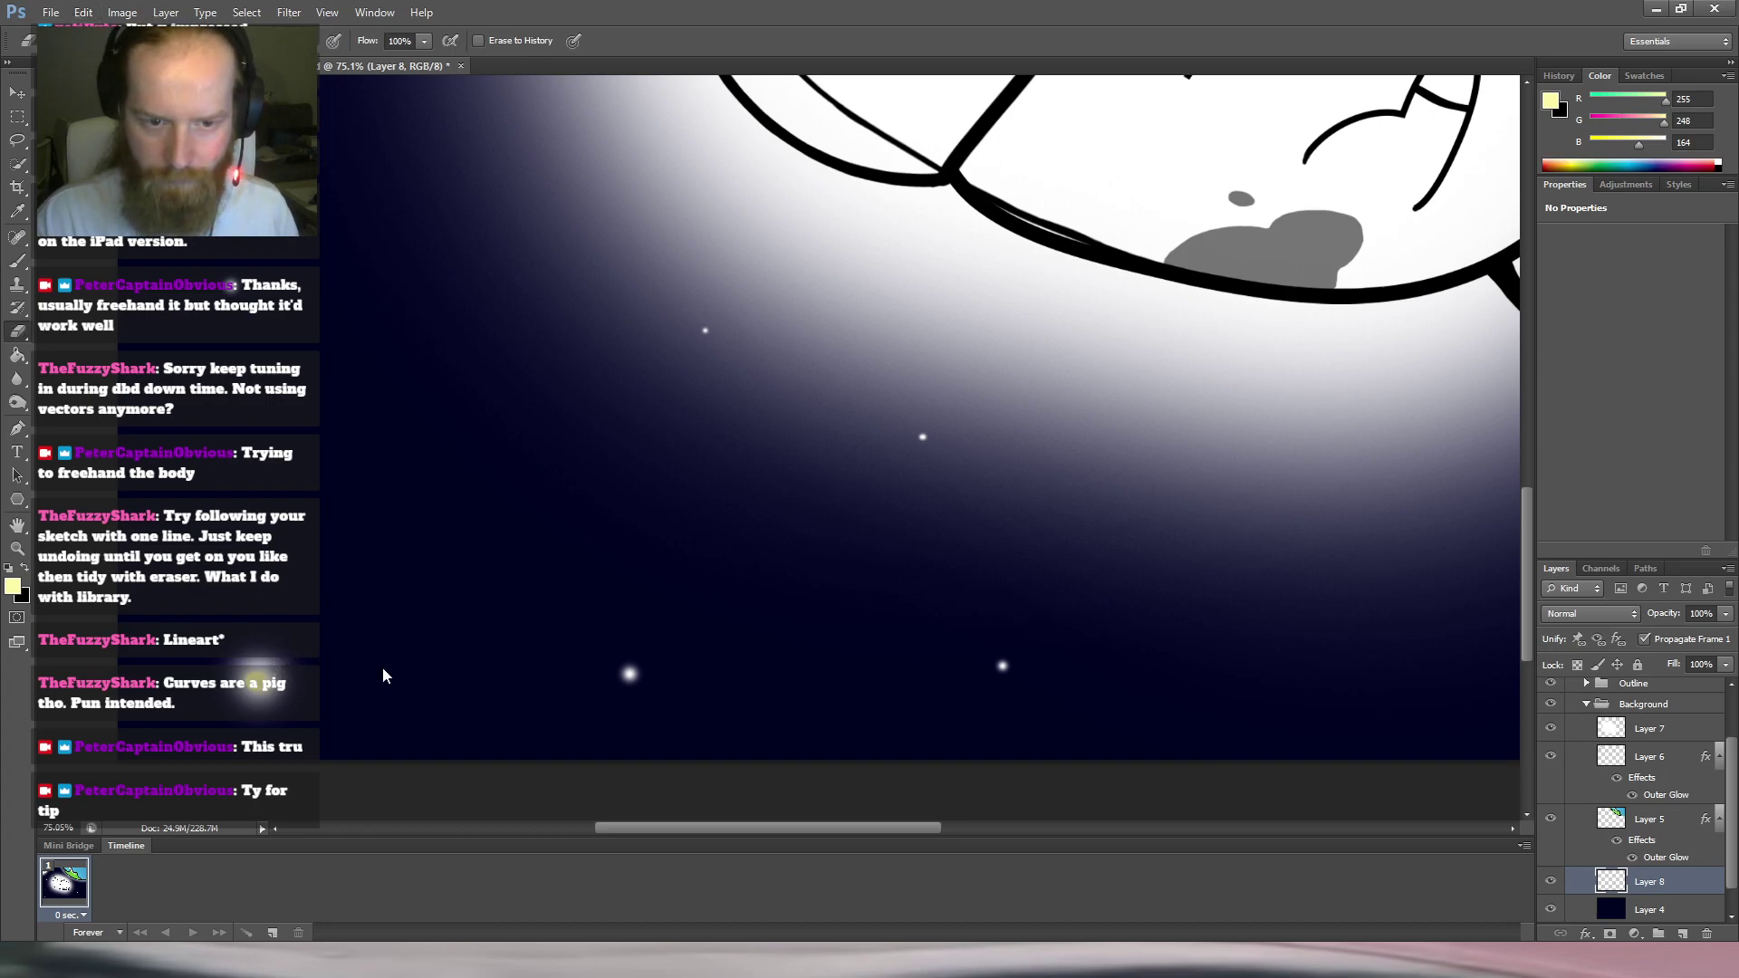
key("shift+e")
key("shift+e")
key("shift+e")
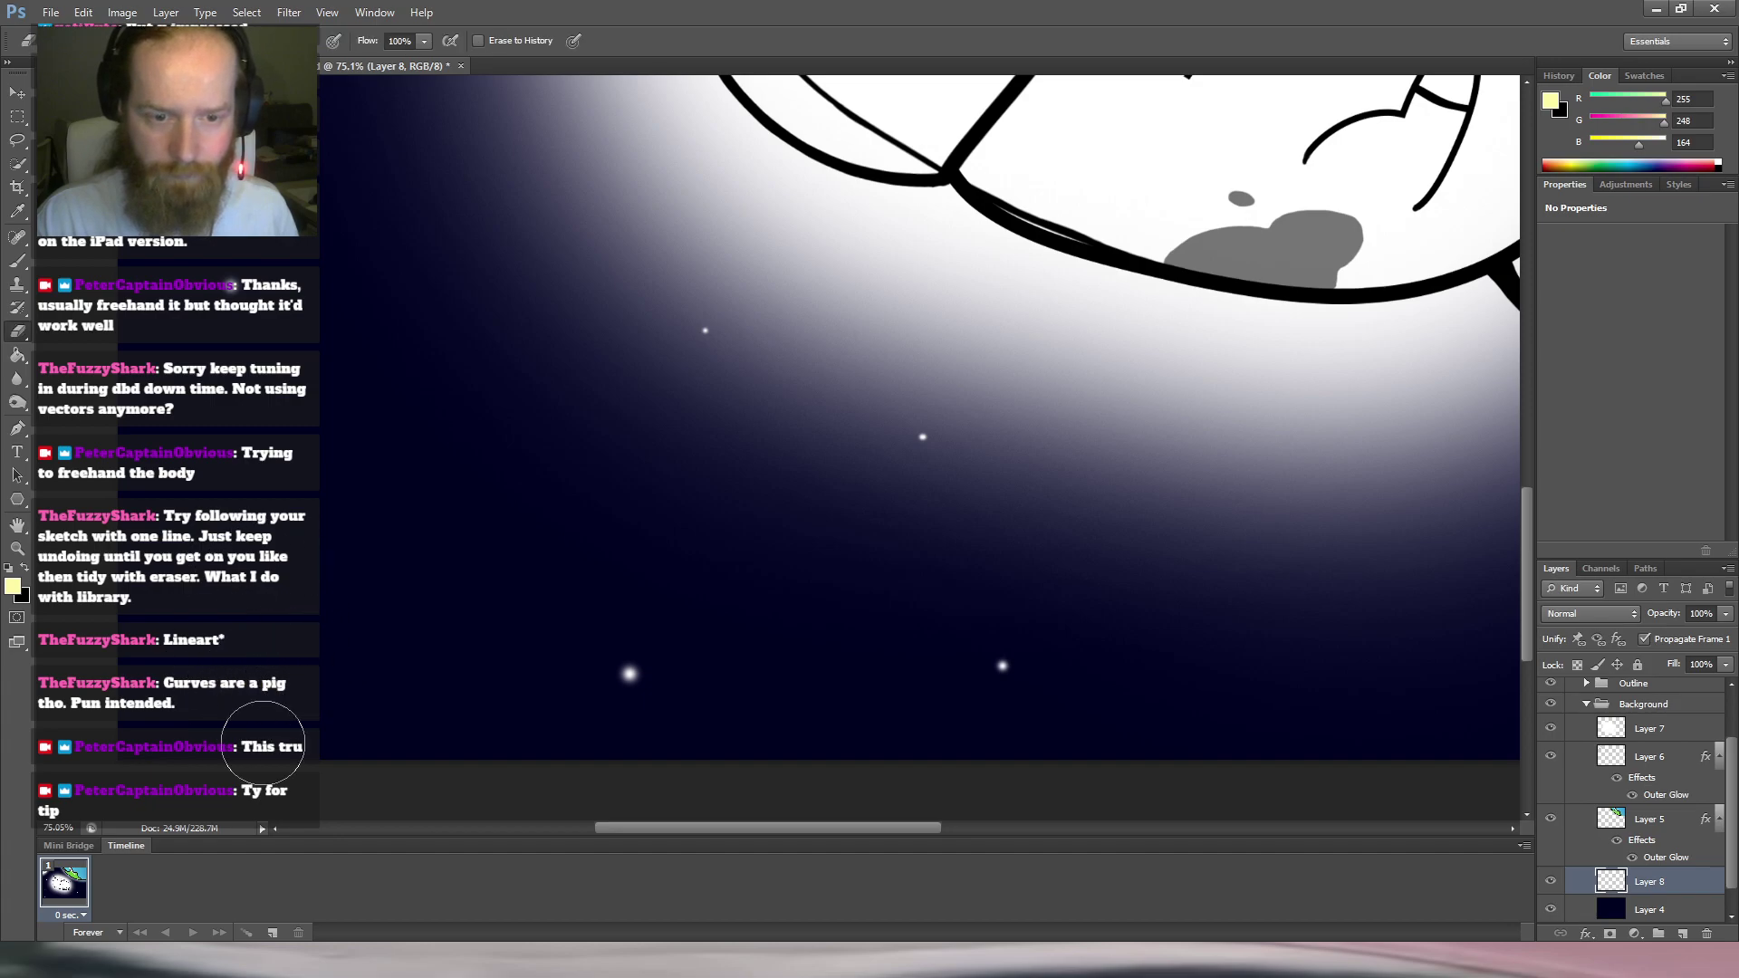
Sample white from the glow around the pig and repaint the star in the sky's lower-left corner with the soft brush.
key("b")
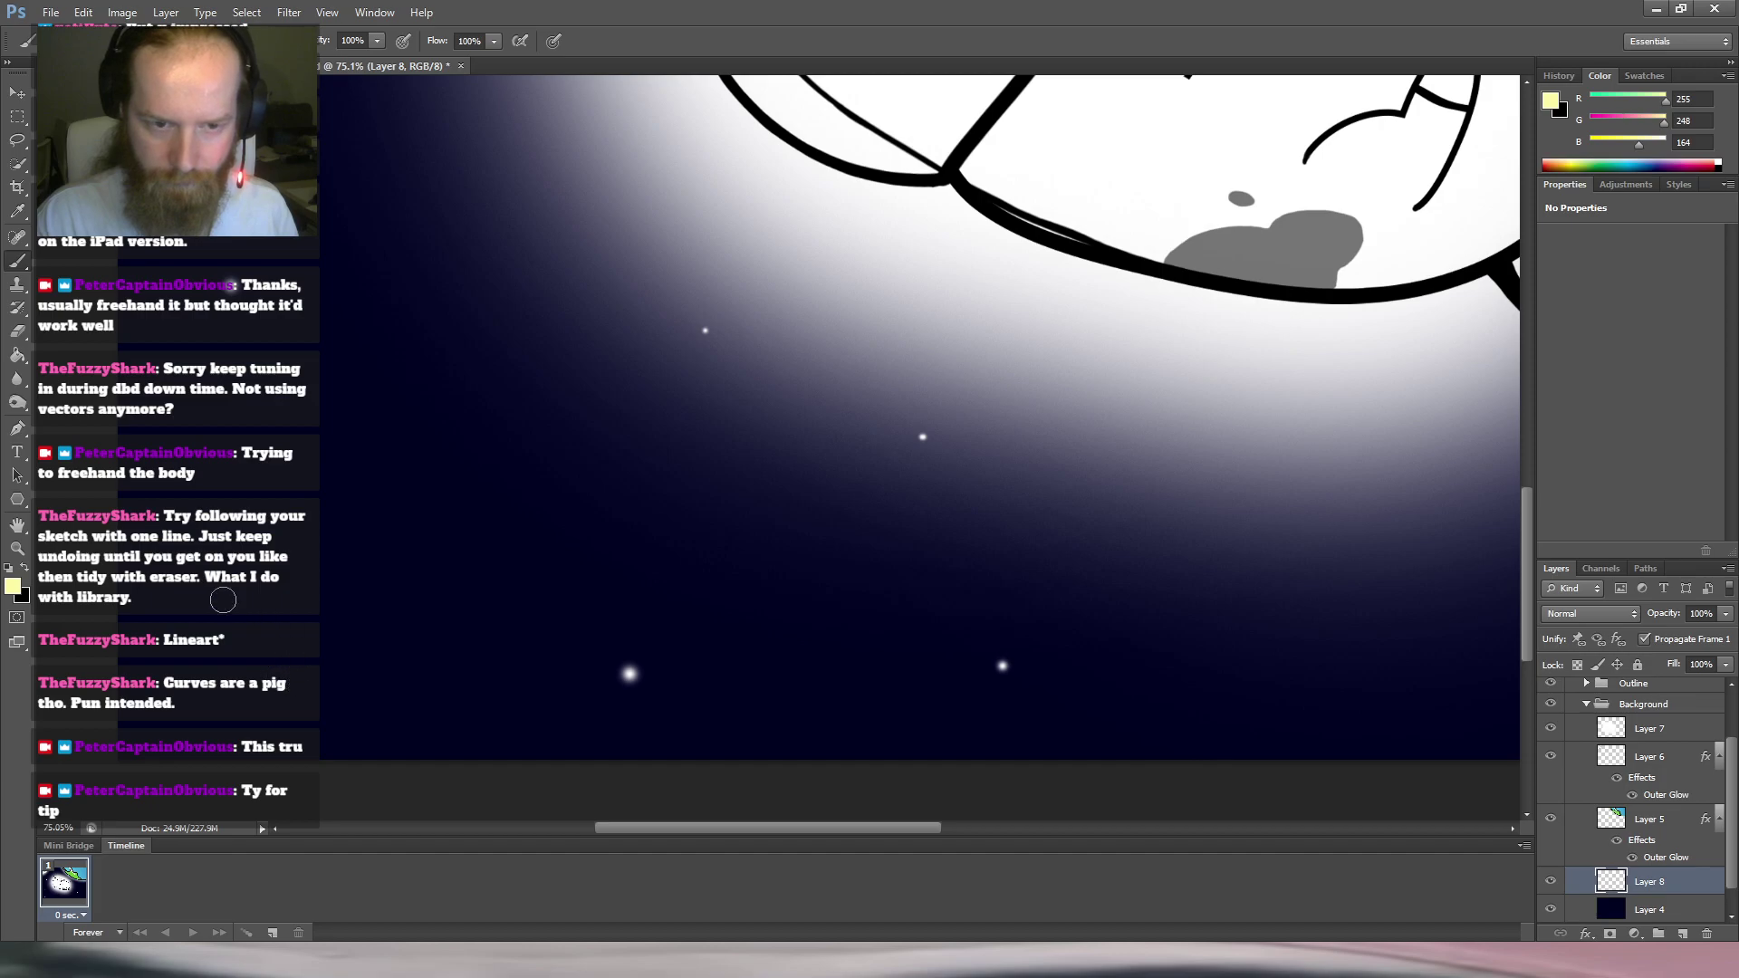
key("i")
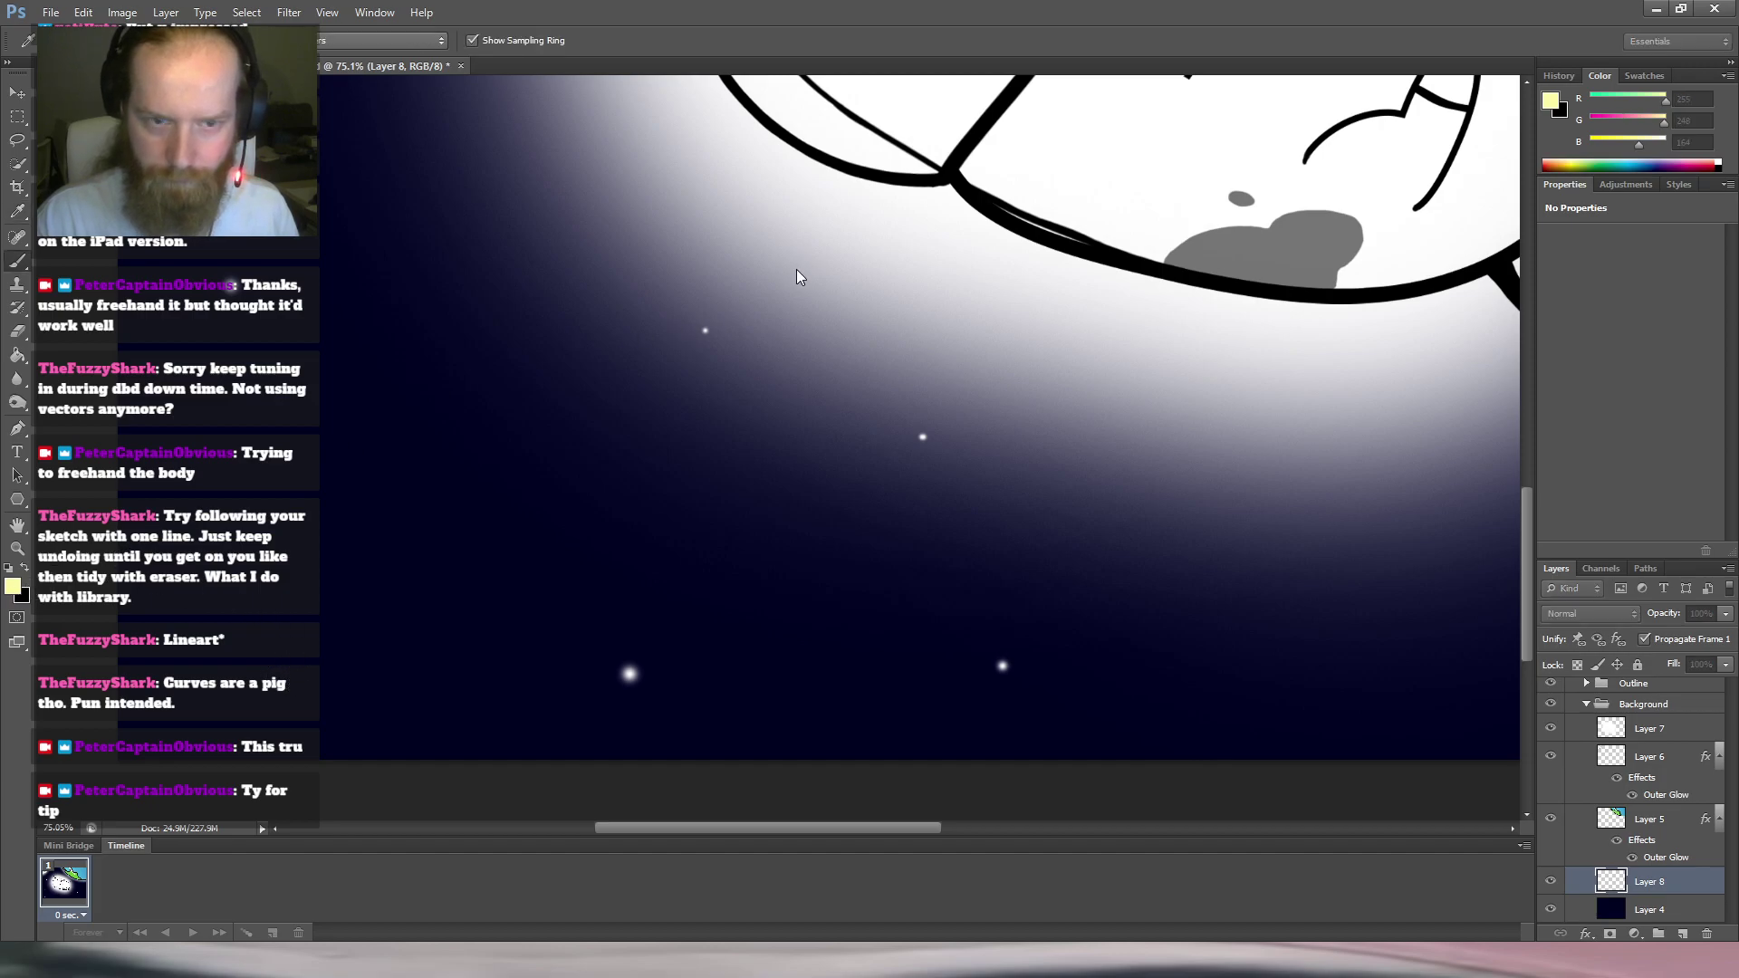
key("b")
key("x")
key("i")
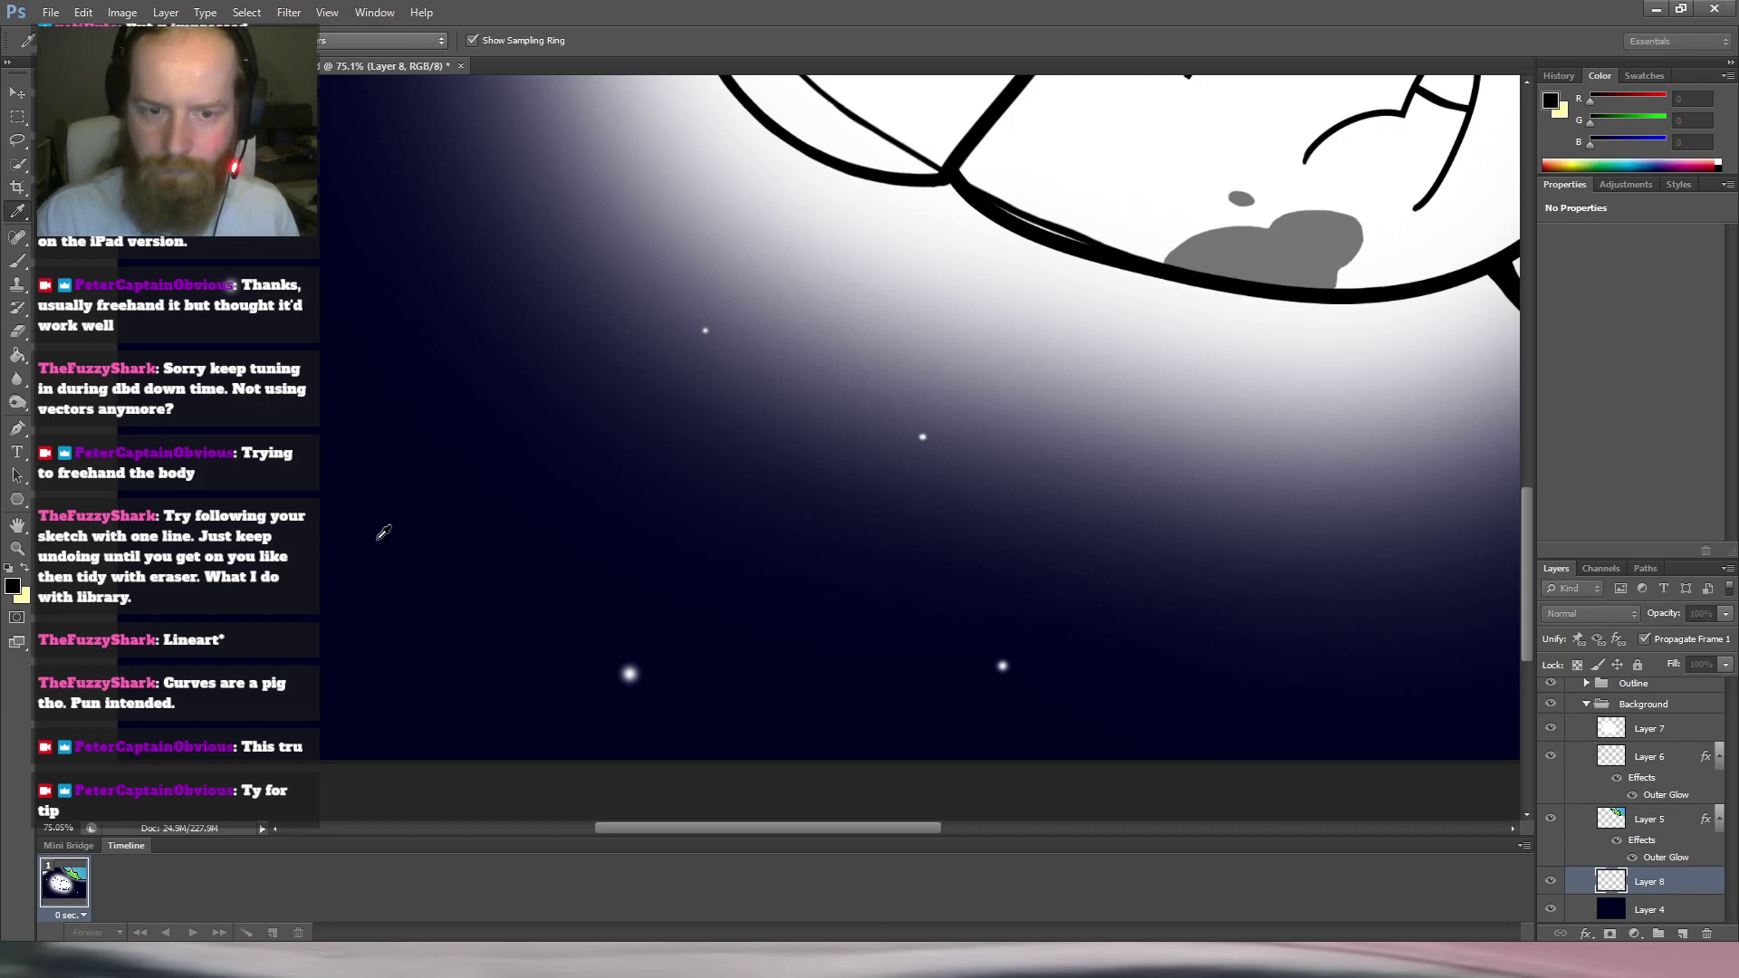
left_click(787, 254)
key("b")
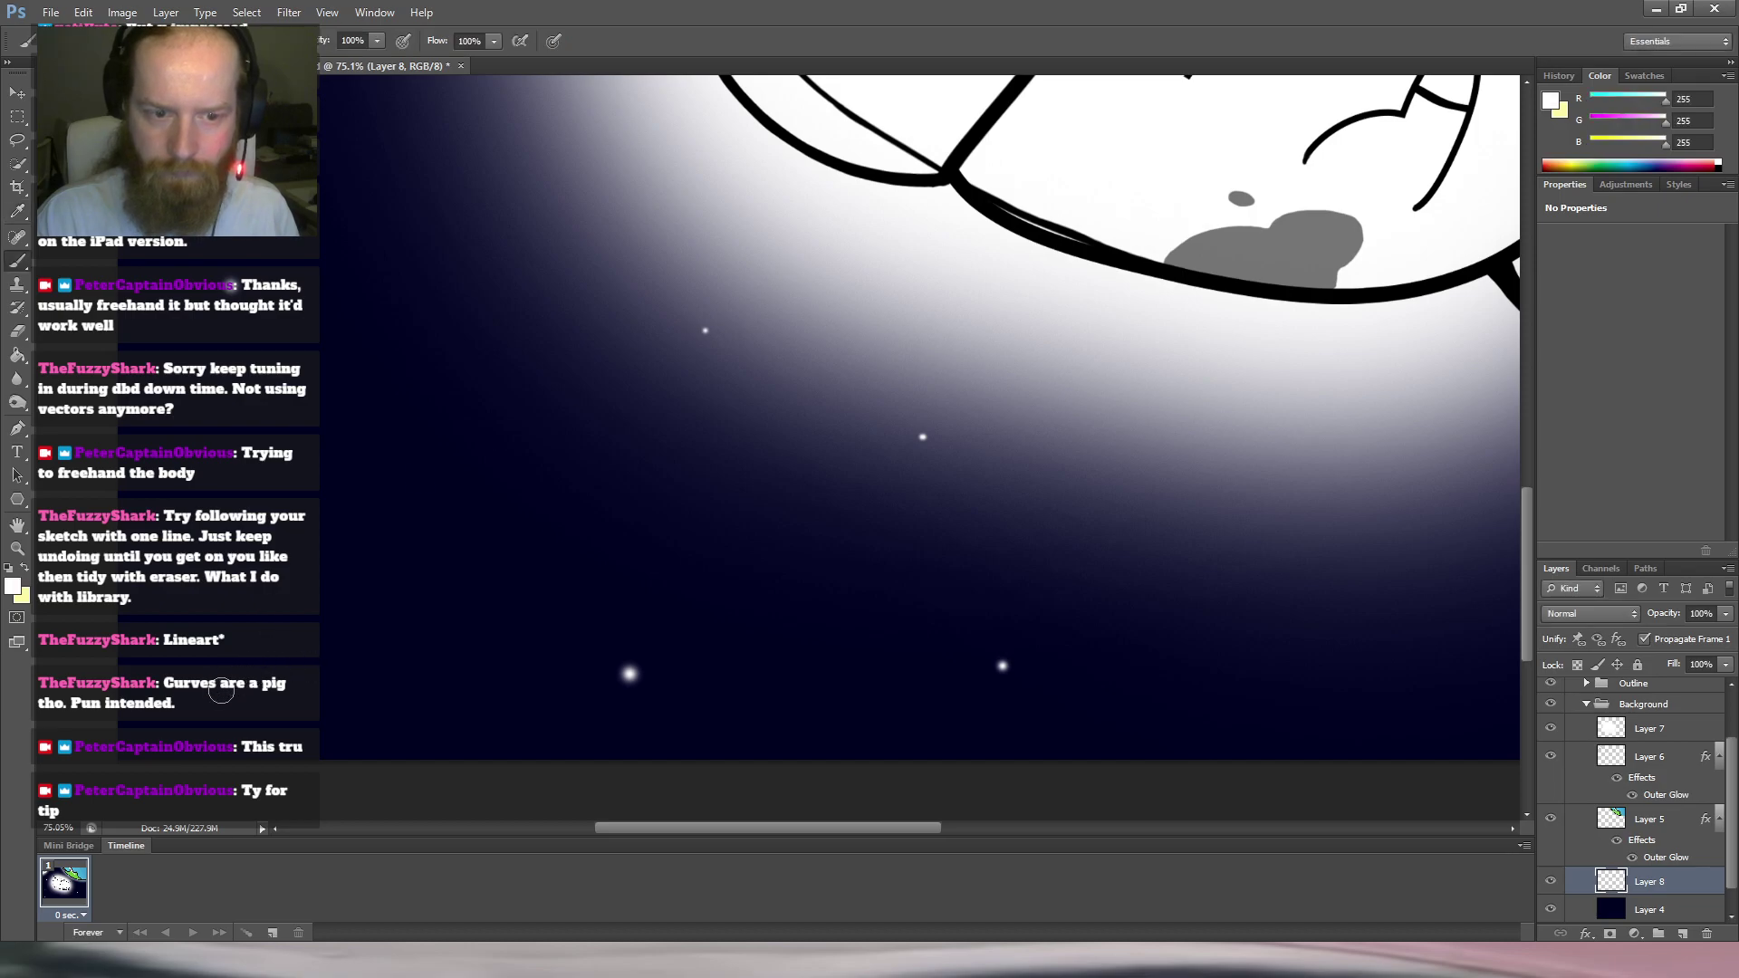
Scale the Earth on Layer 5 down to about 95.7% and shift it upward, farther from the pig.
scroll(463, 581, "down", 5)
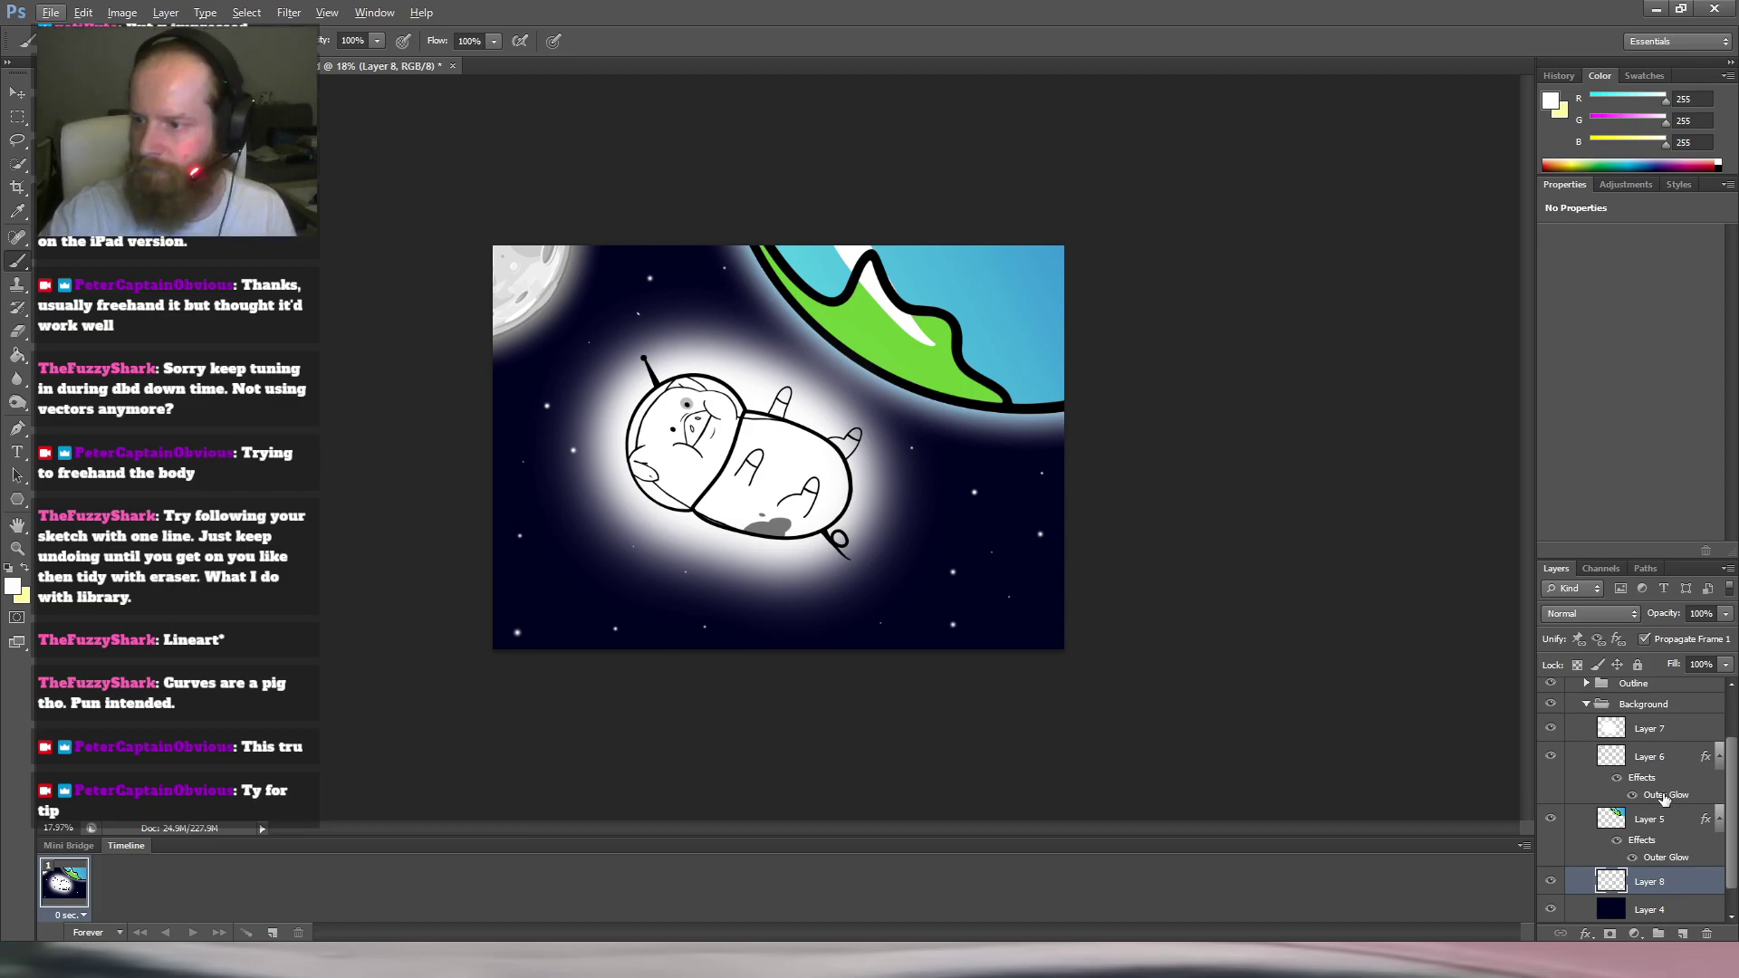
left_click(1642, 809)
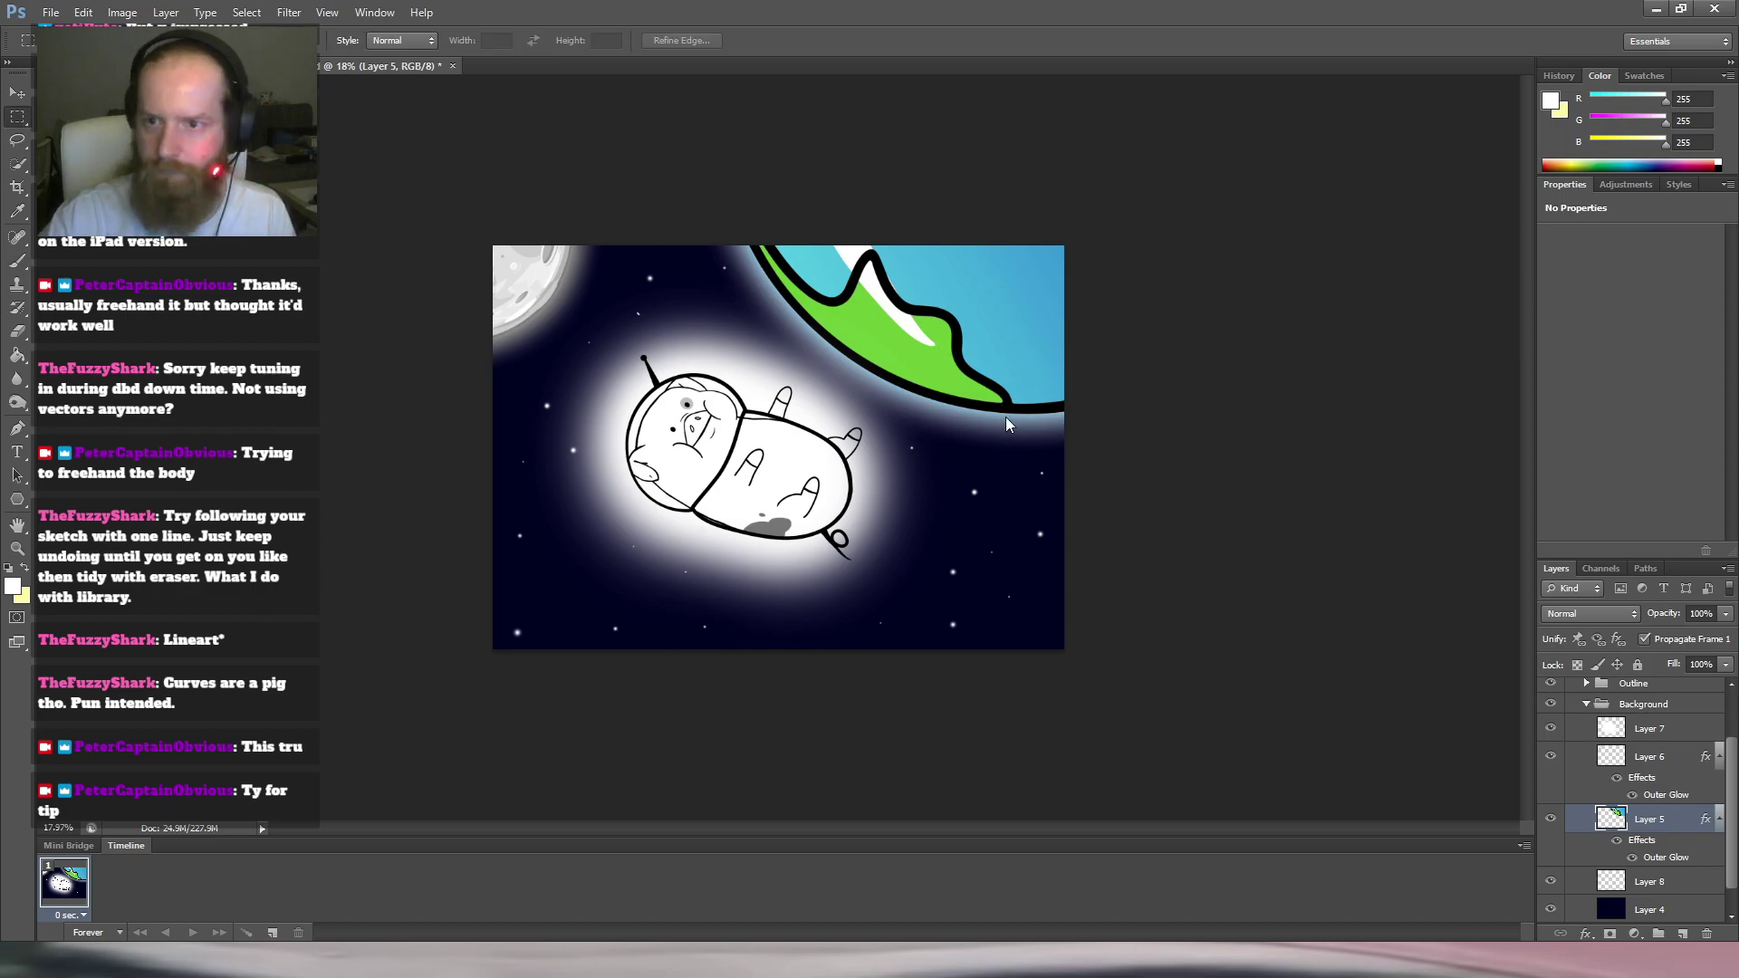
key("ctrl+t")
left_click_drag(717, 415, 742, 388)
left_click_drag(1023, 323, 1020, 315)
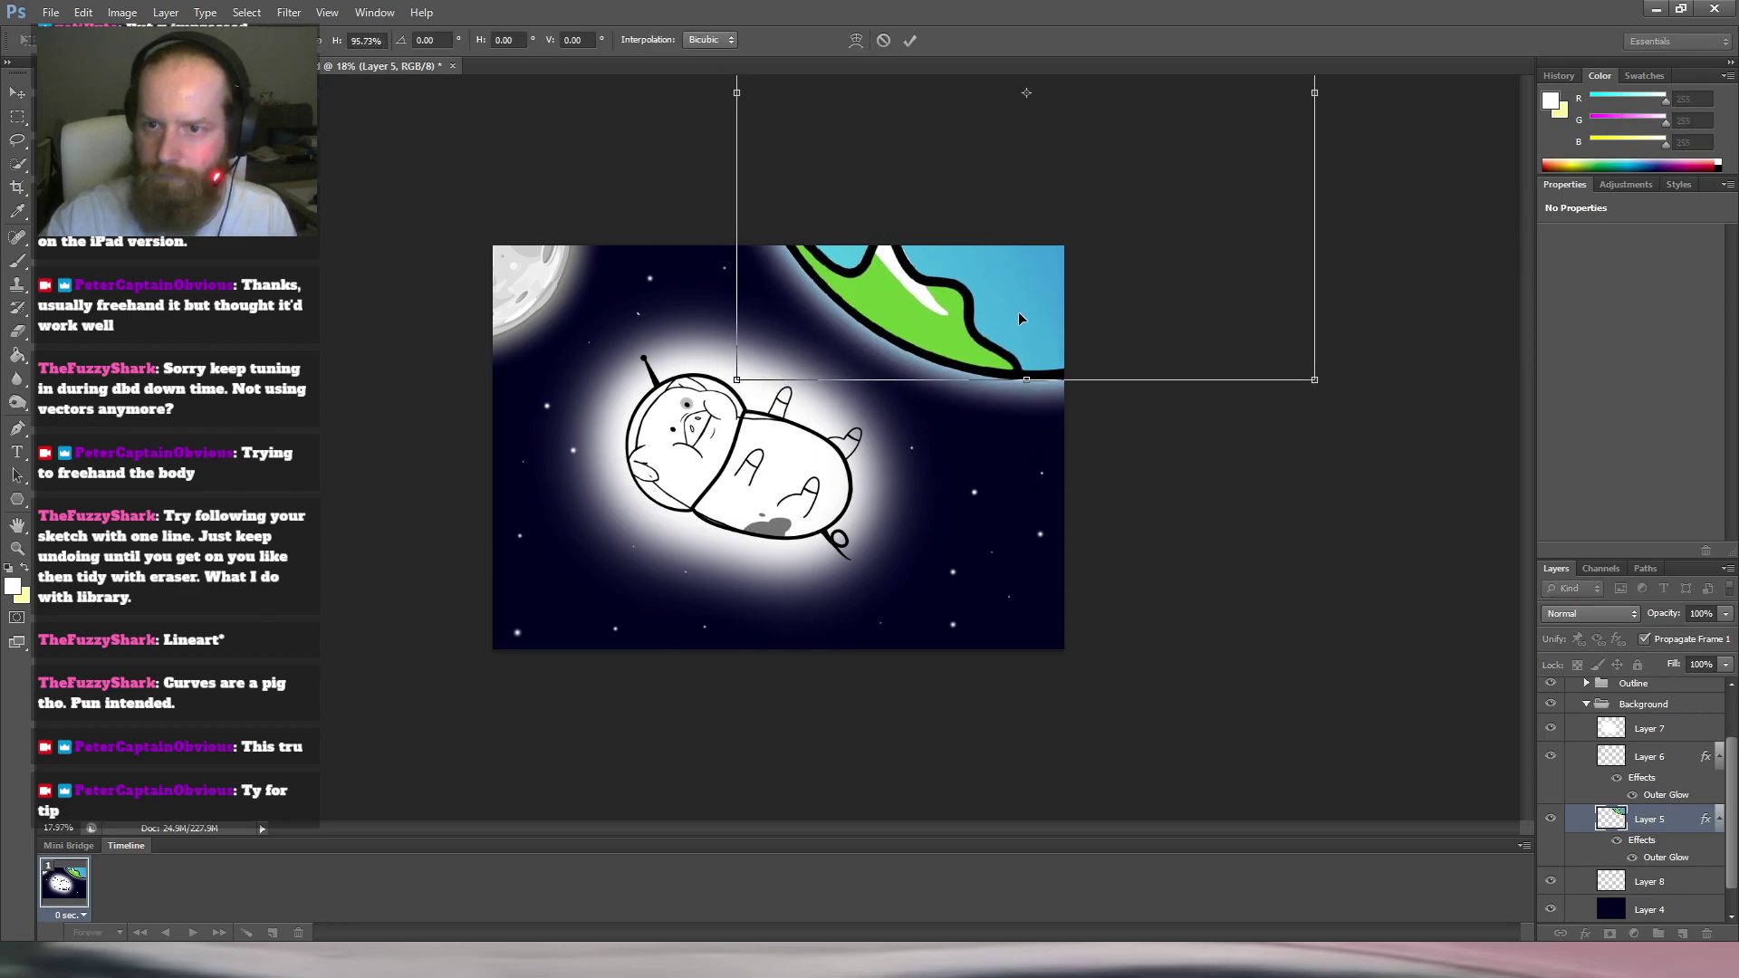
key("Return")
key("m")
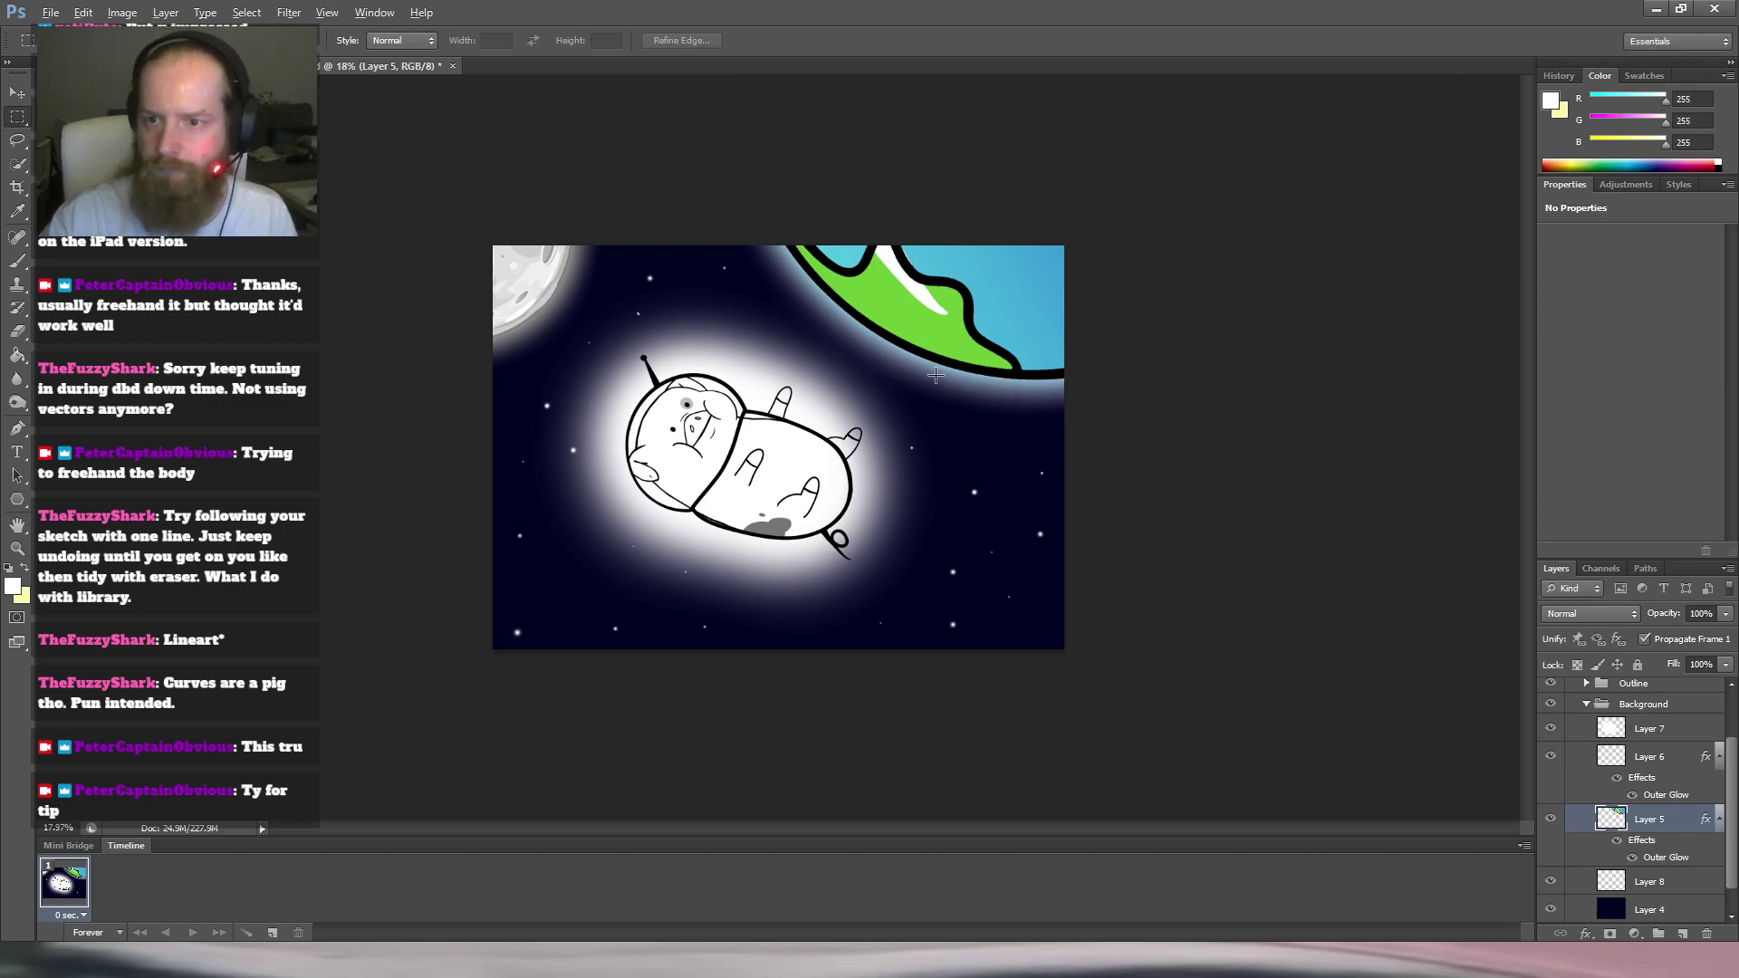
Add an Inner Glow effect to the Earth on Layer 5 alongside its existing Outer Glow.
key("ctrl+0")
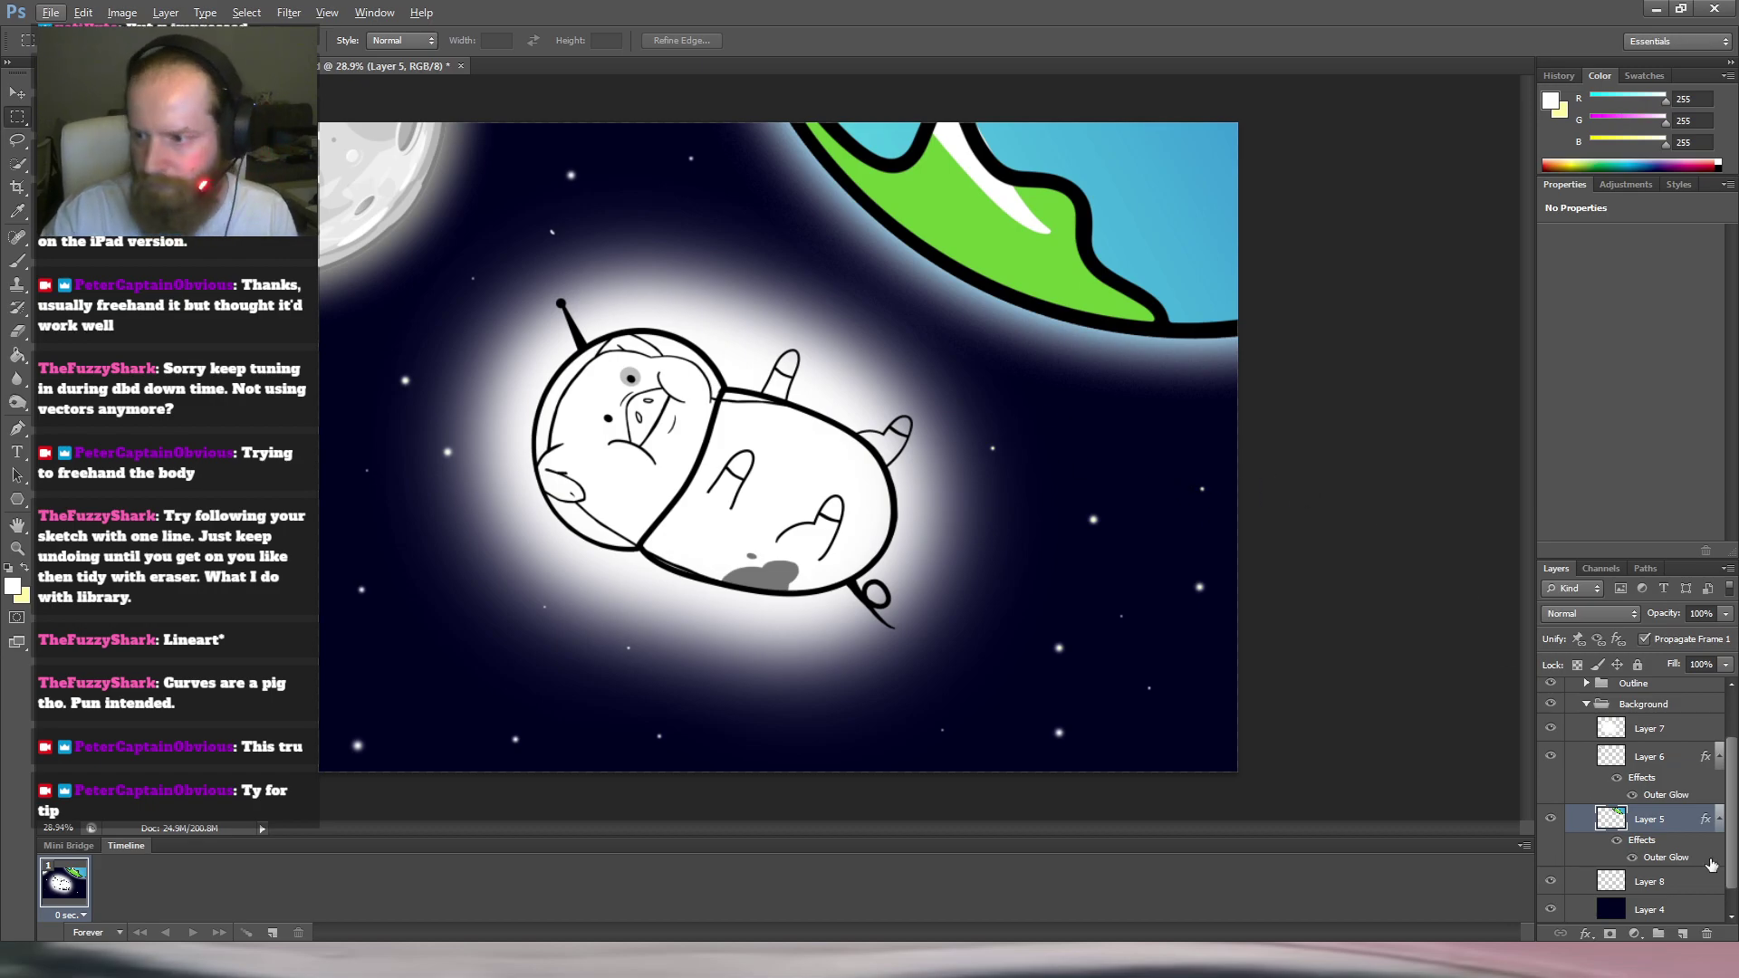
key("space")
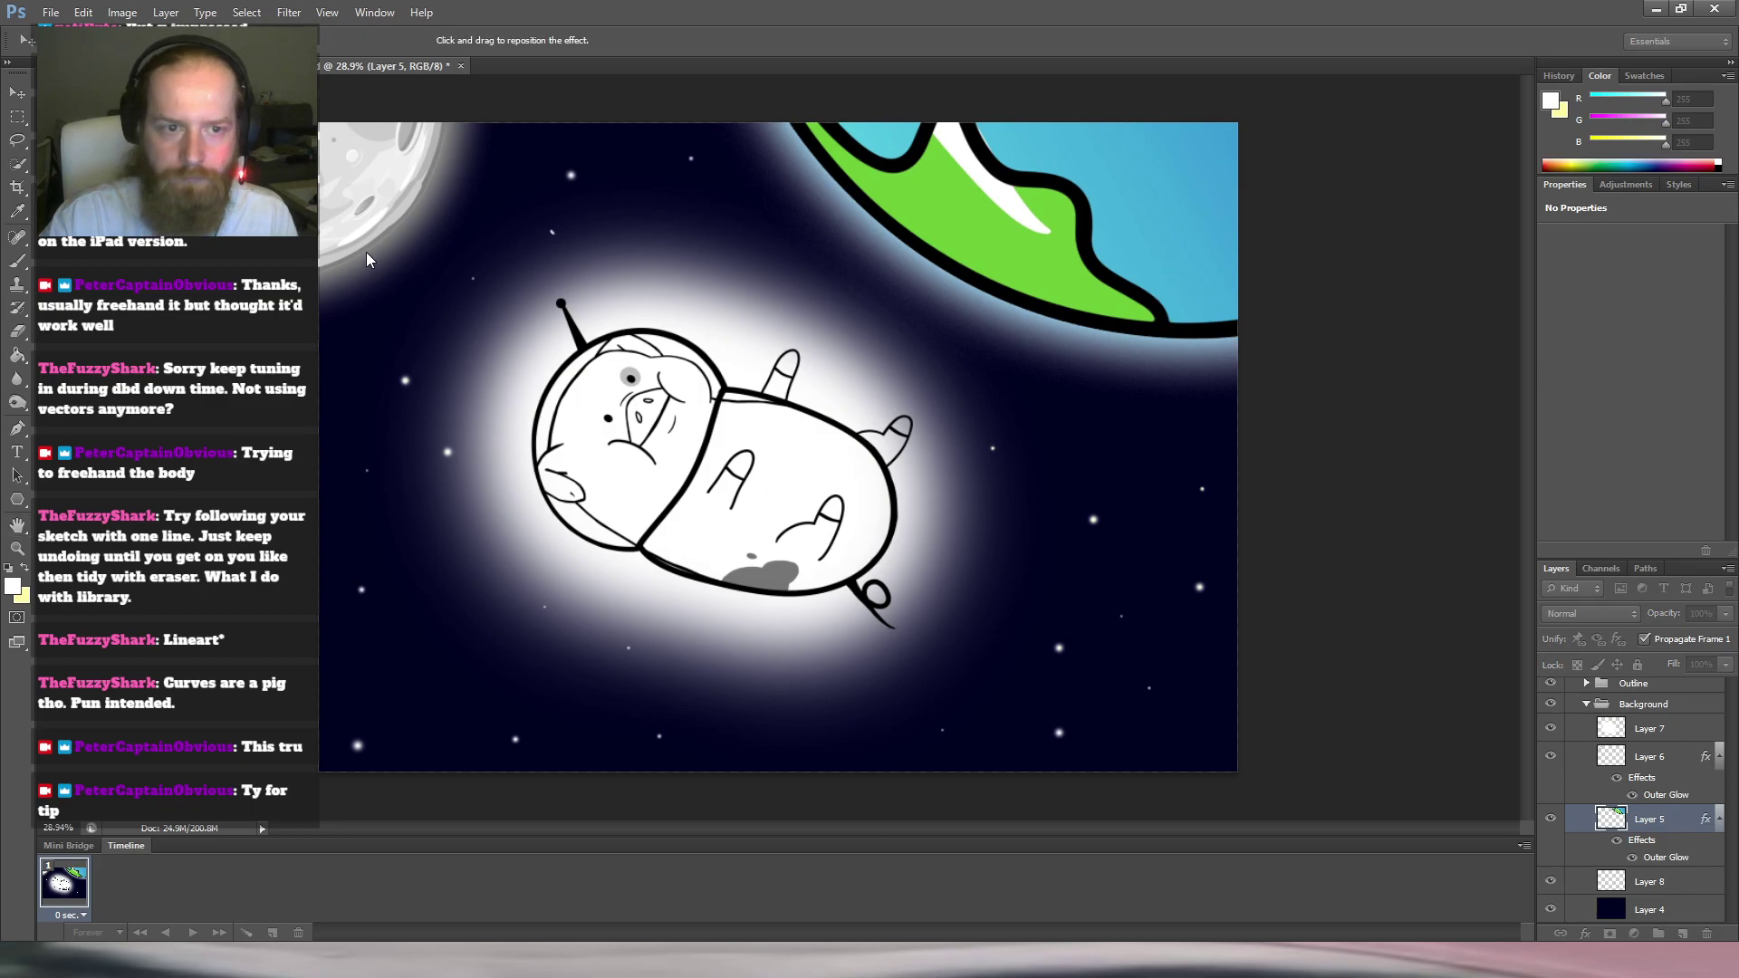
left_click(78, 410)
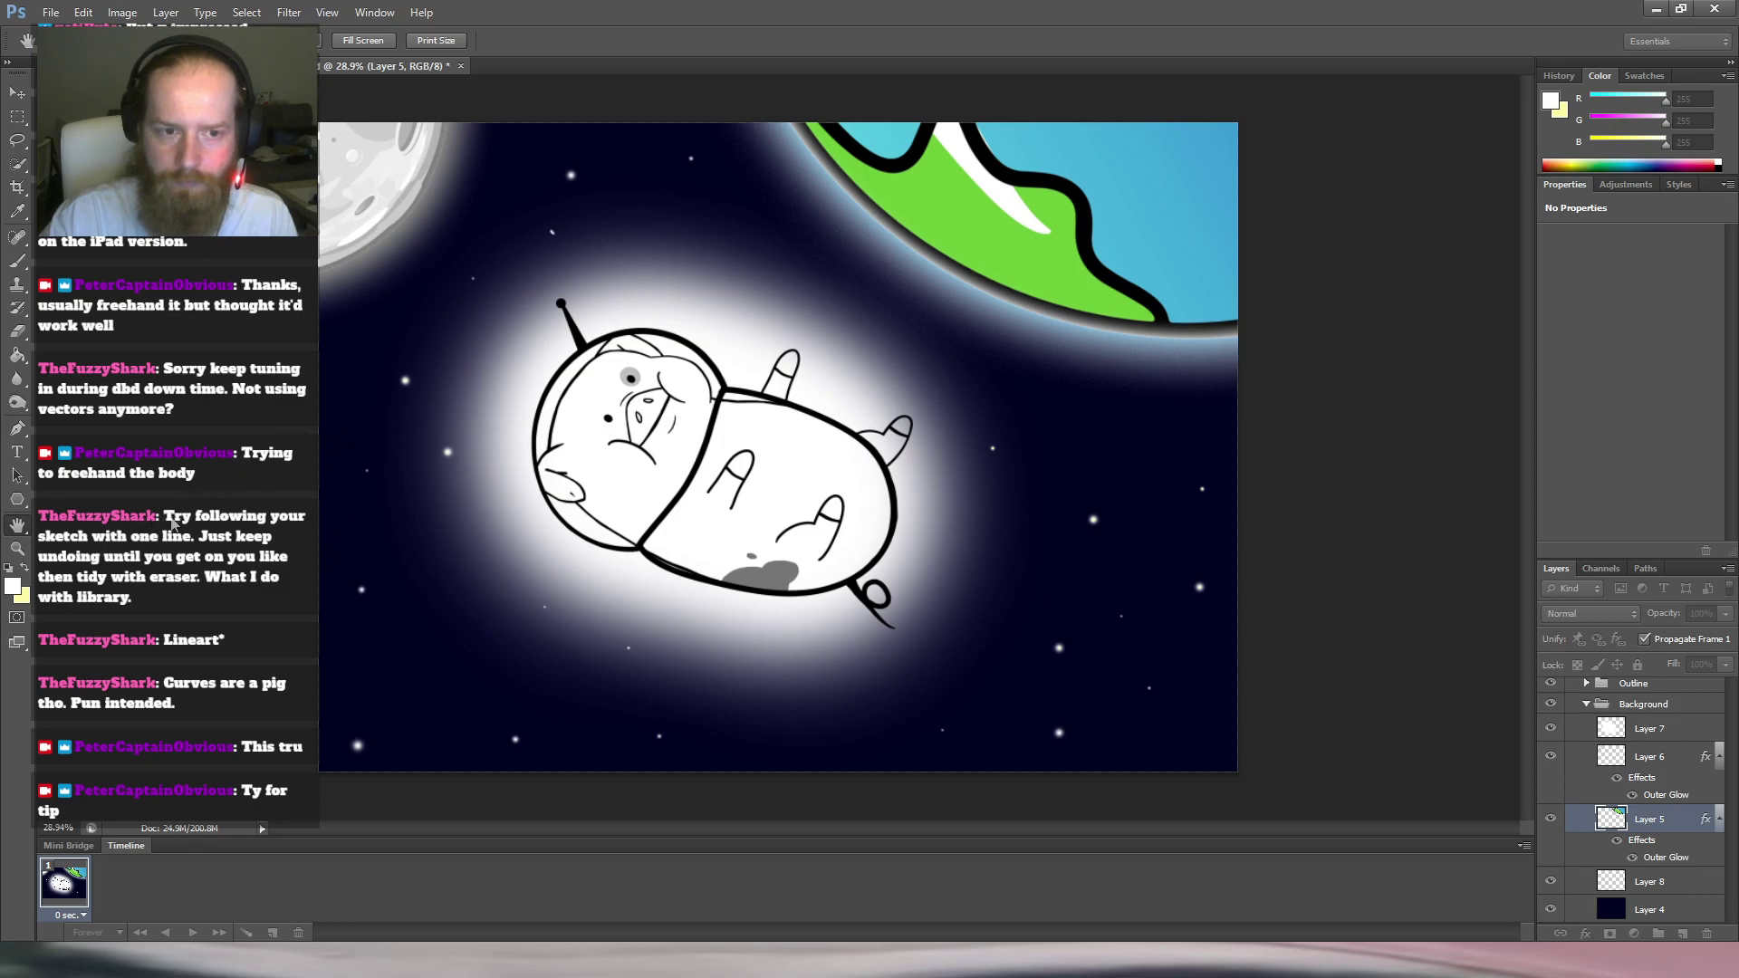
key("i")
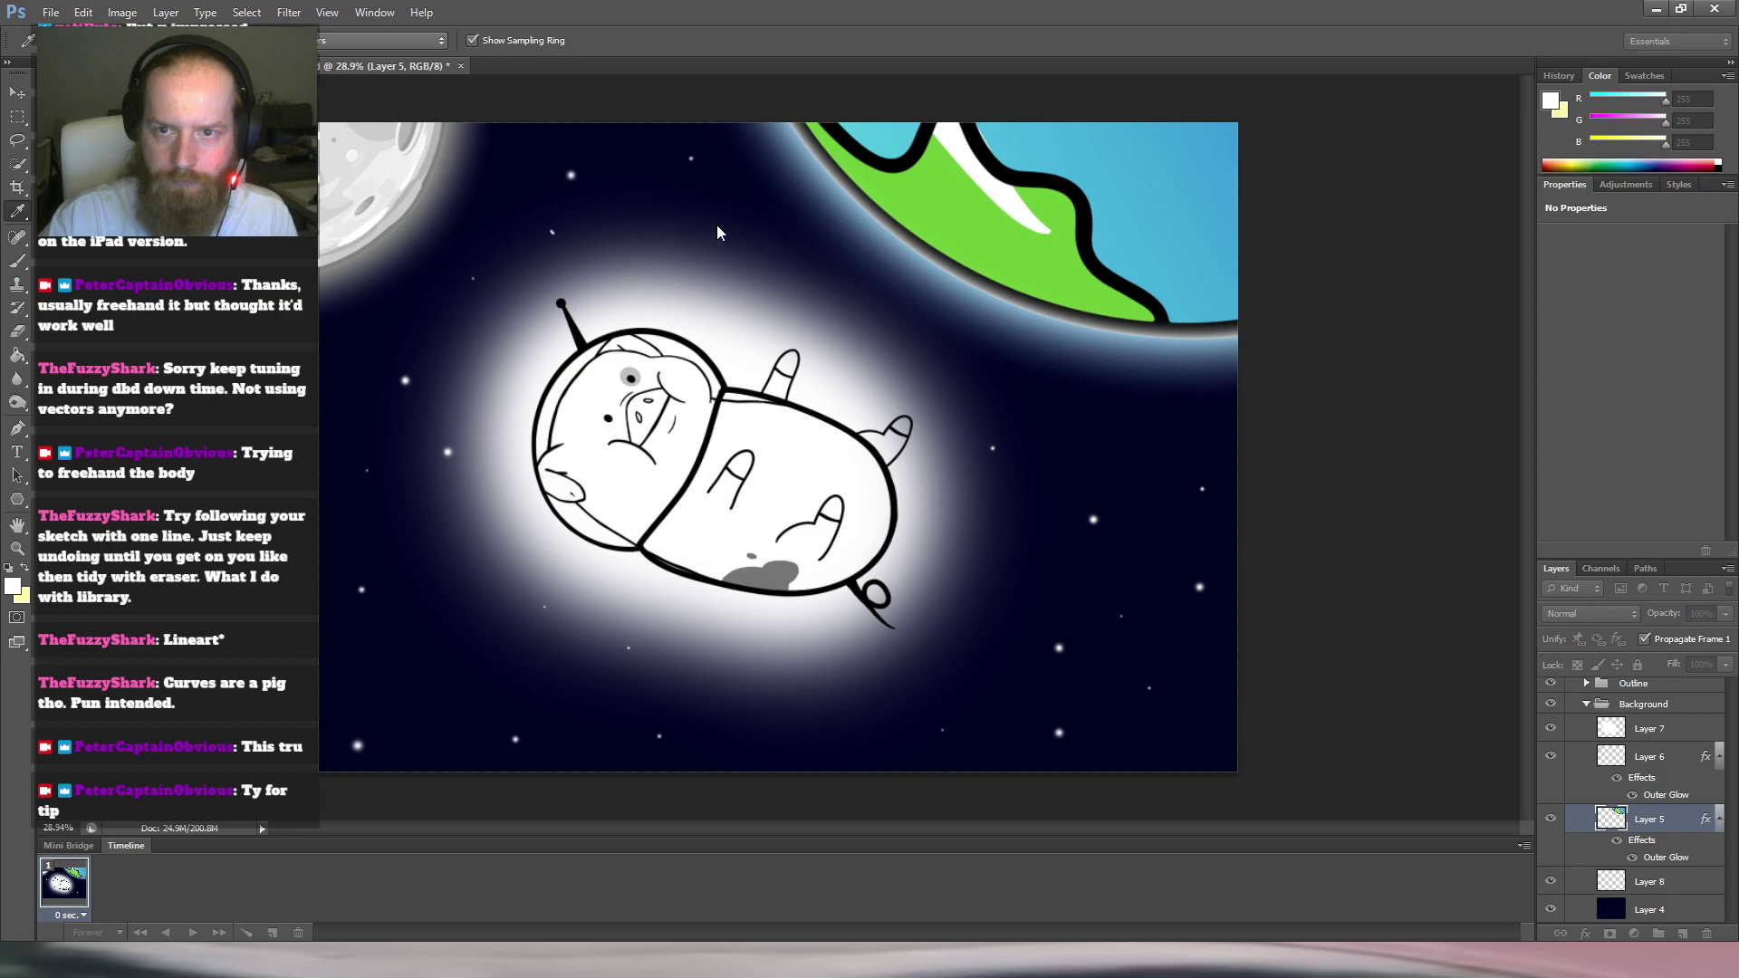
key("h")
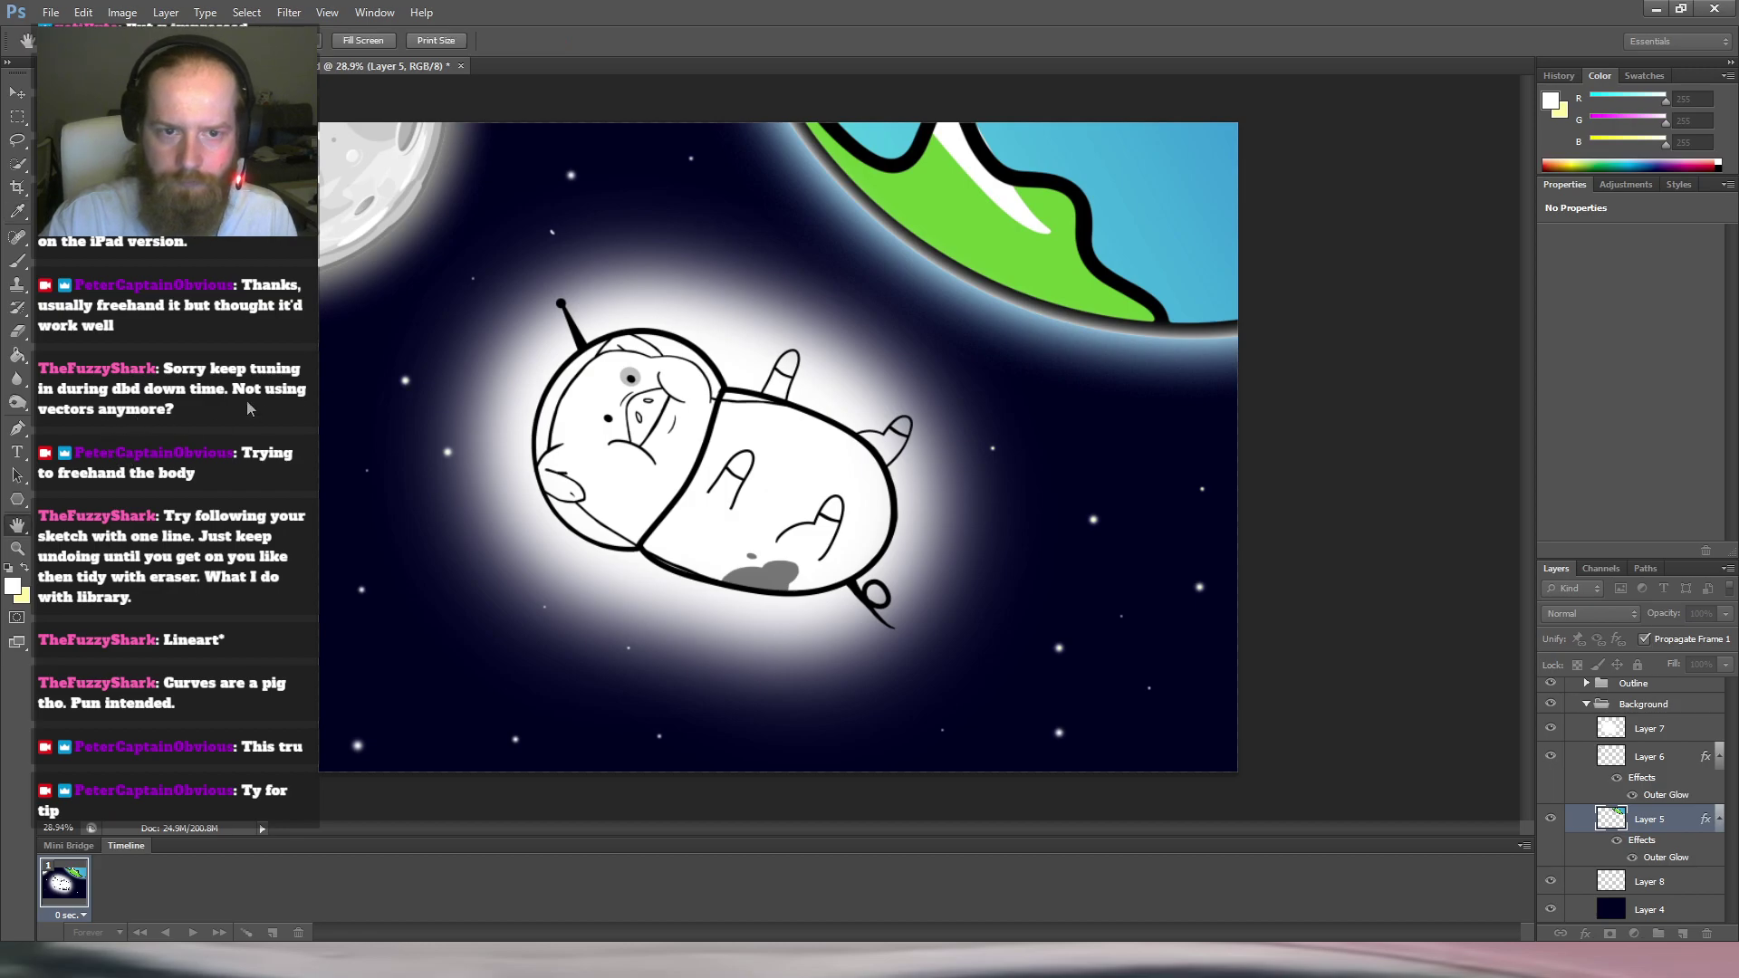
key("i")
key("h")
key("i")
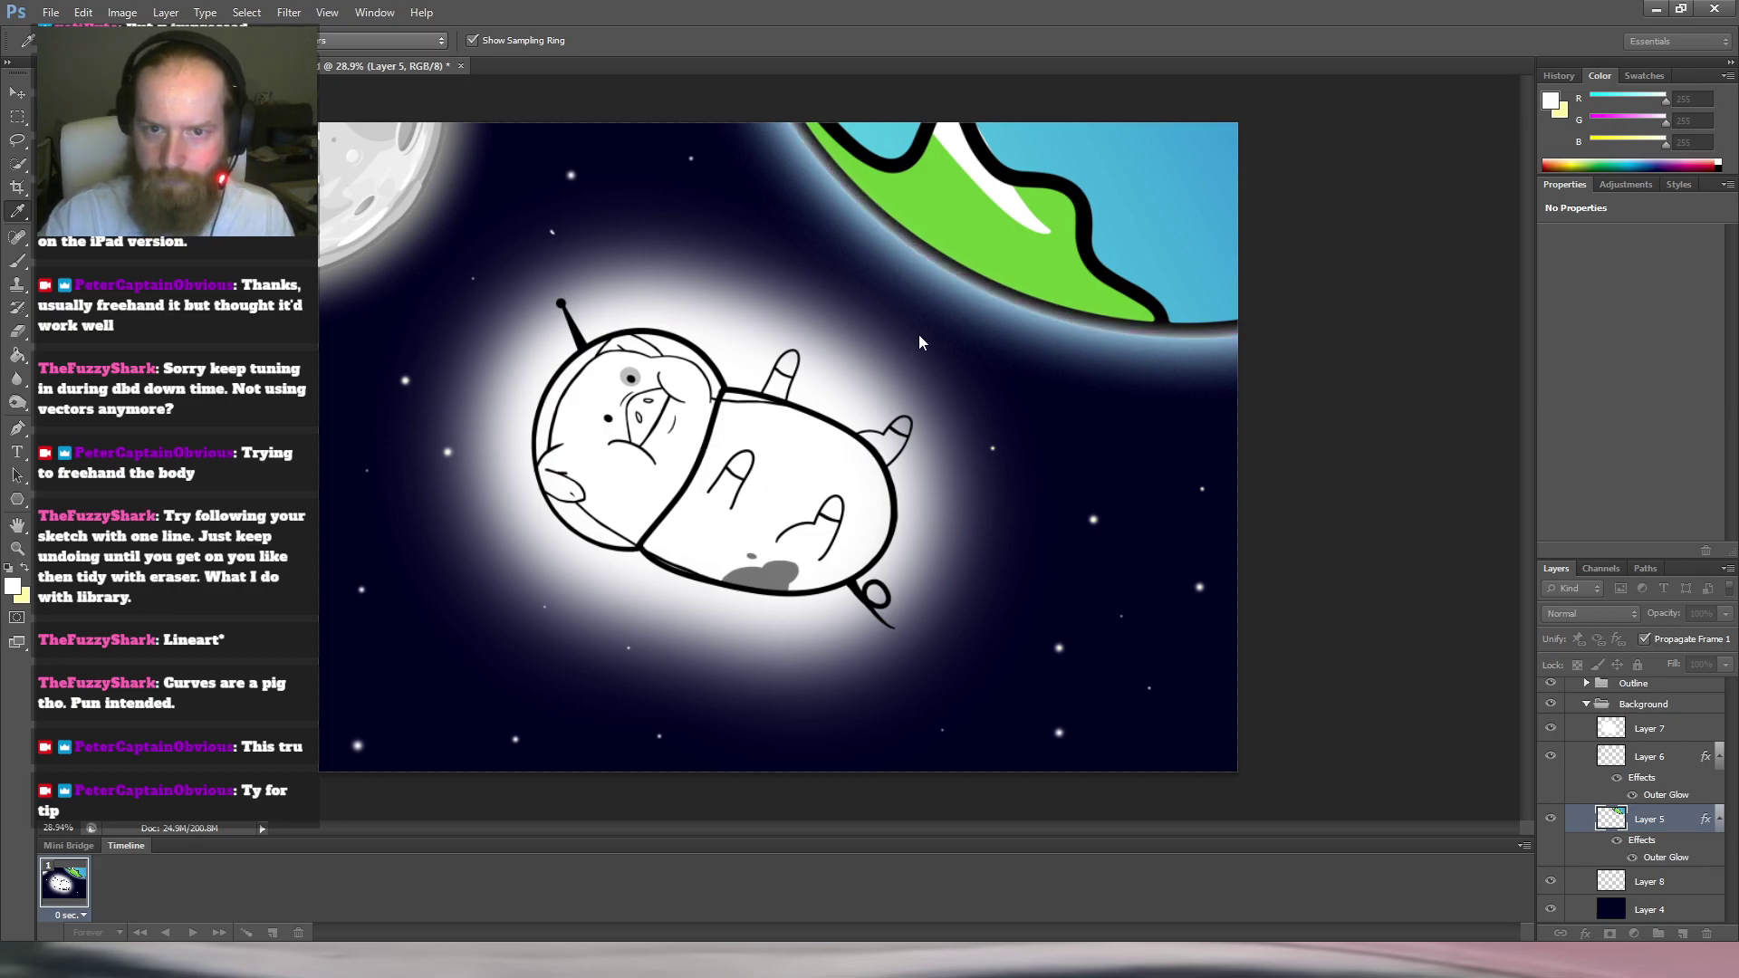
key("h")
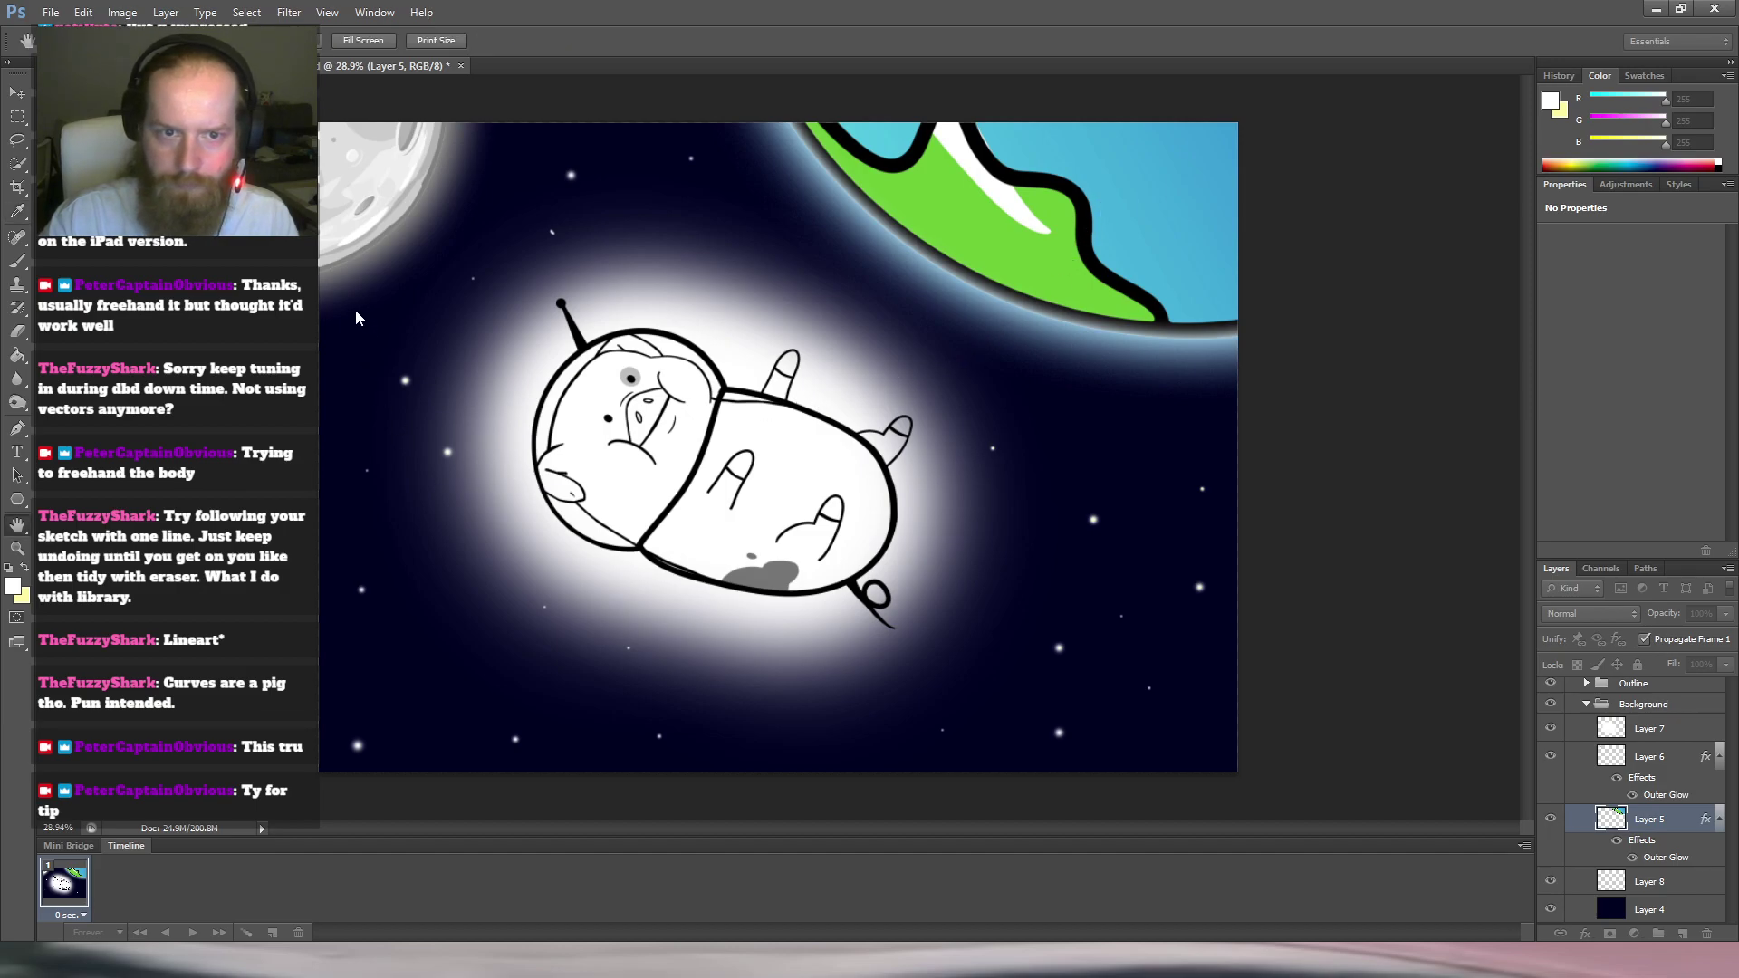
left_click(341, 535)
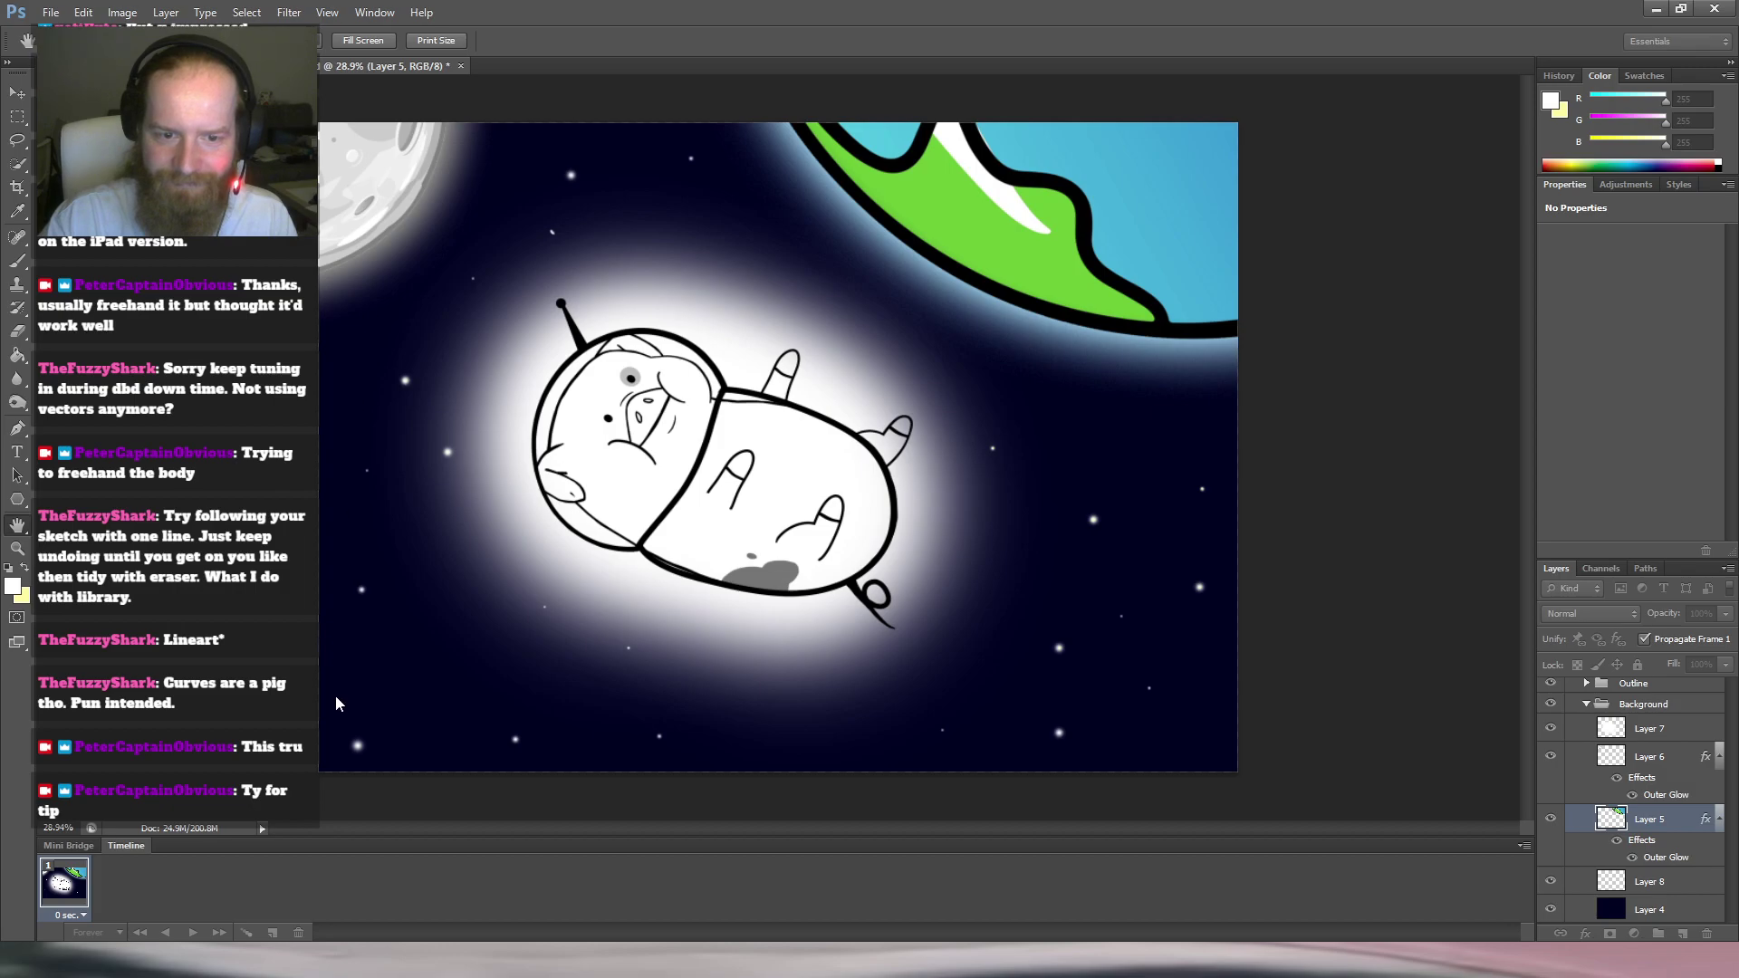
left_click(352, 503)
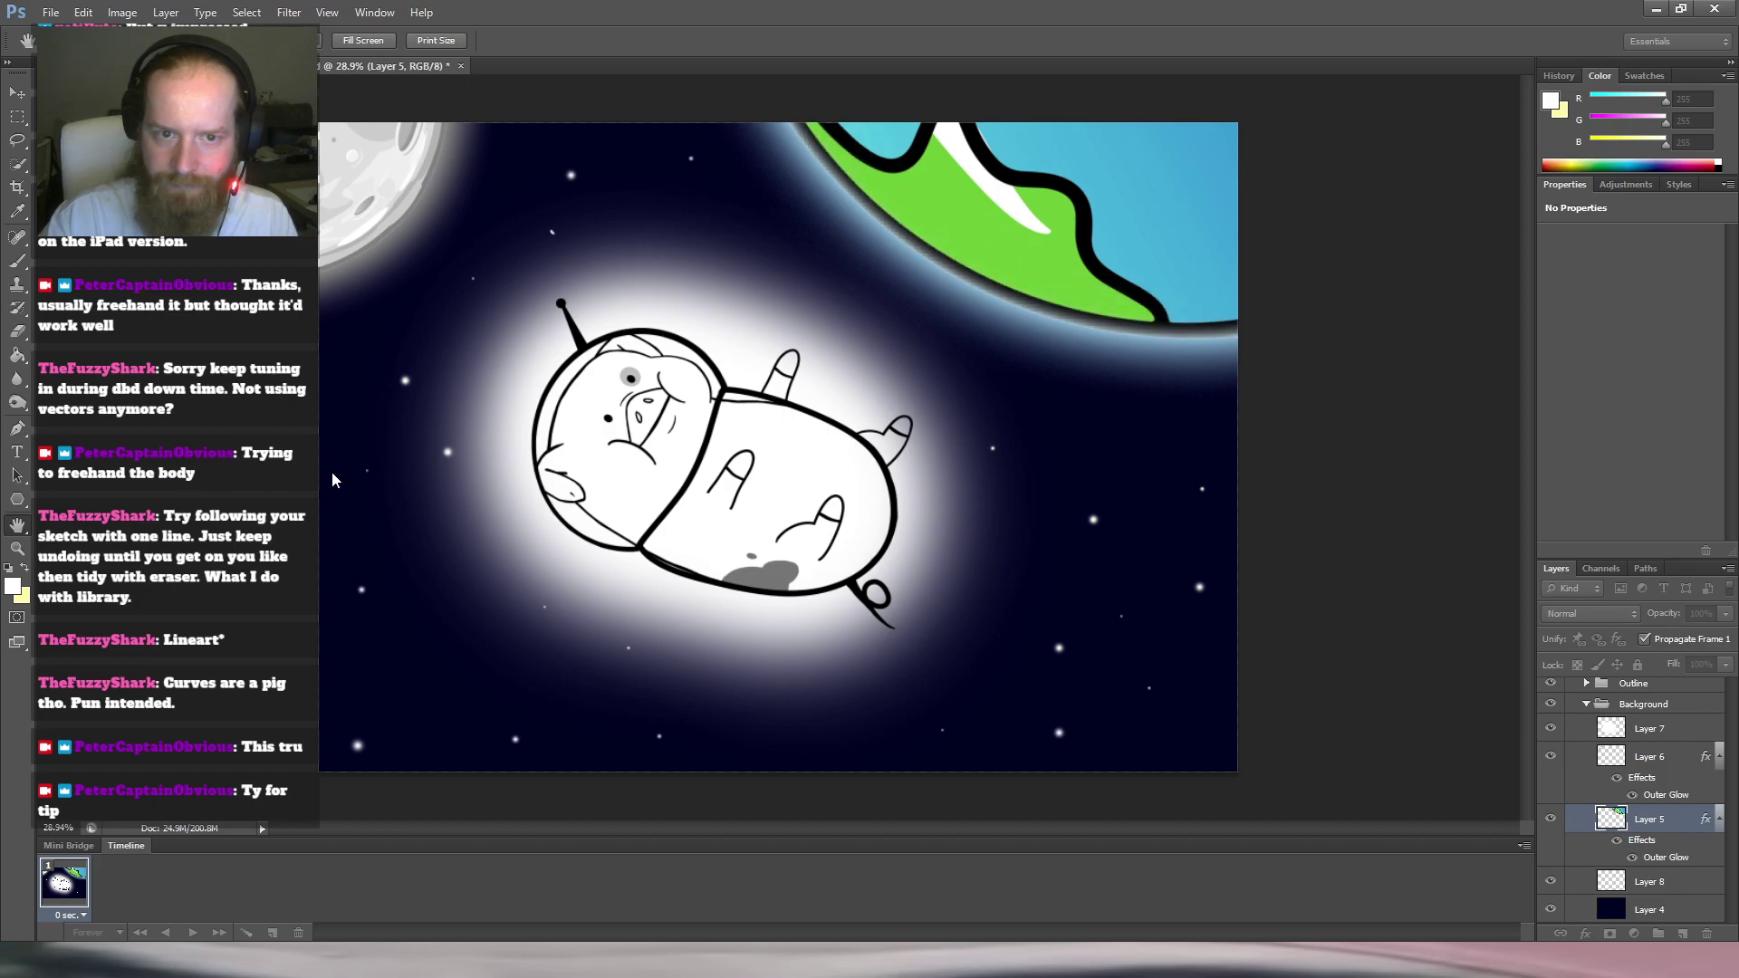
key("i")
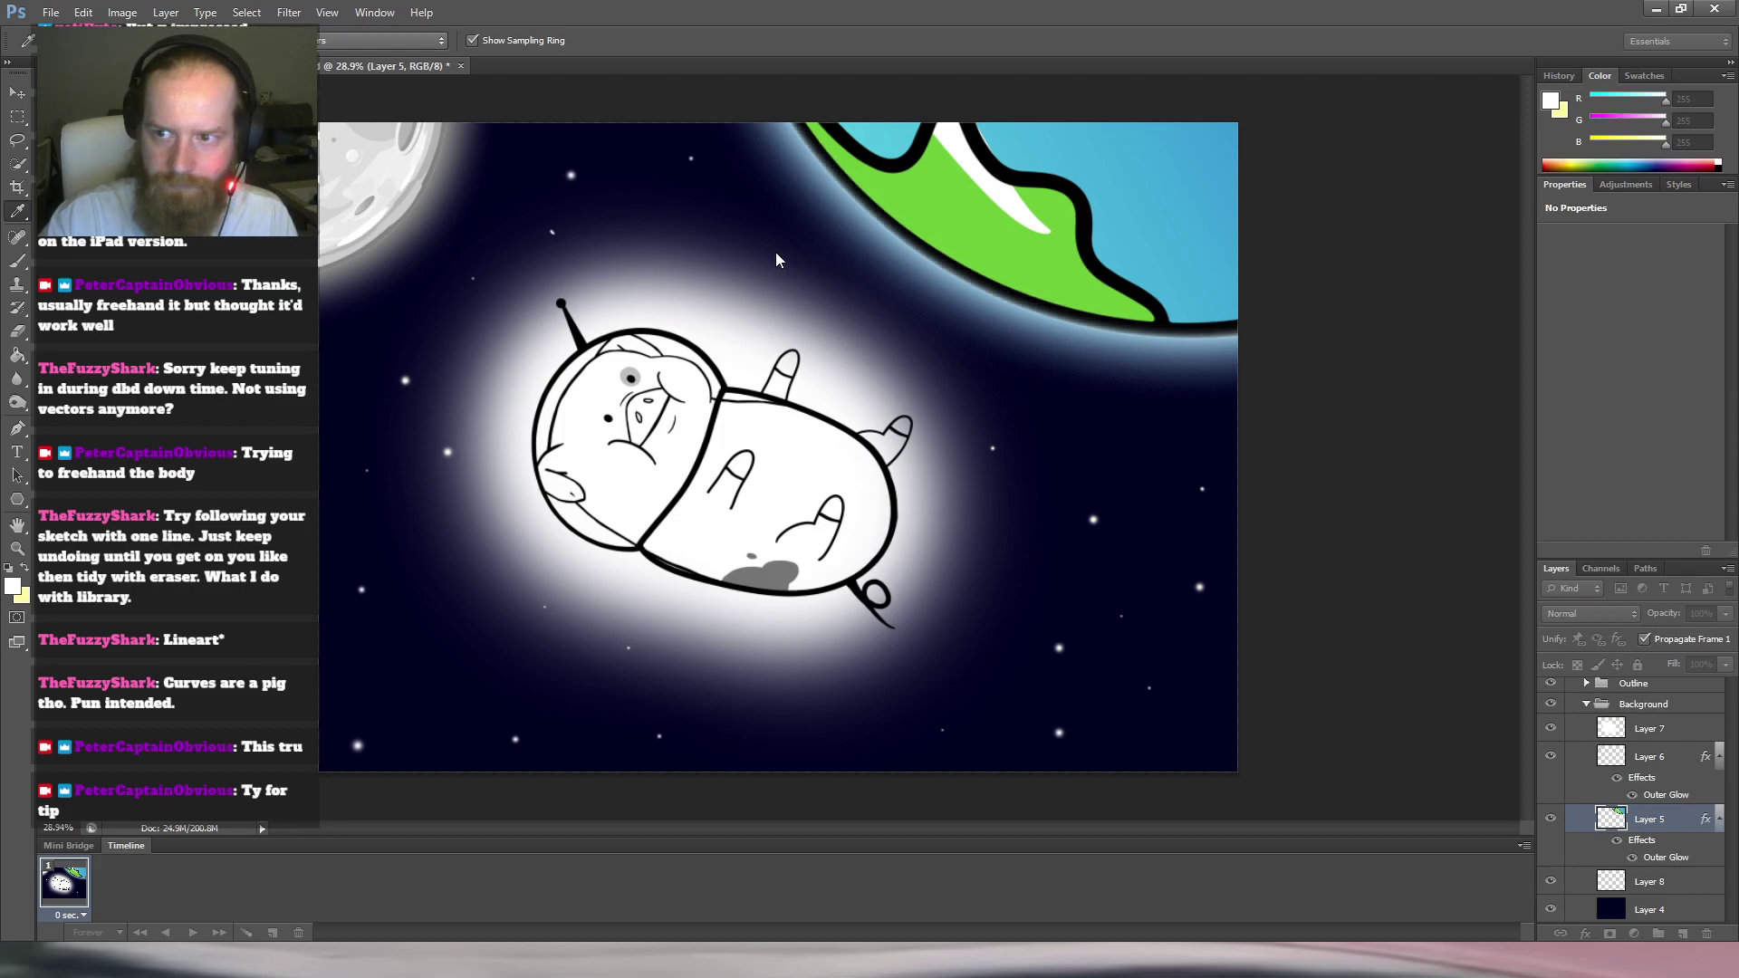
key("h")
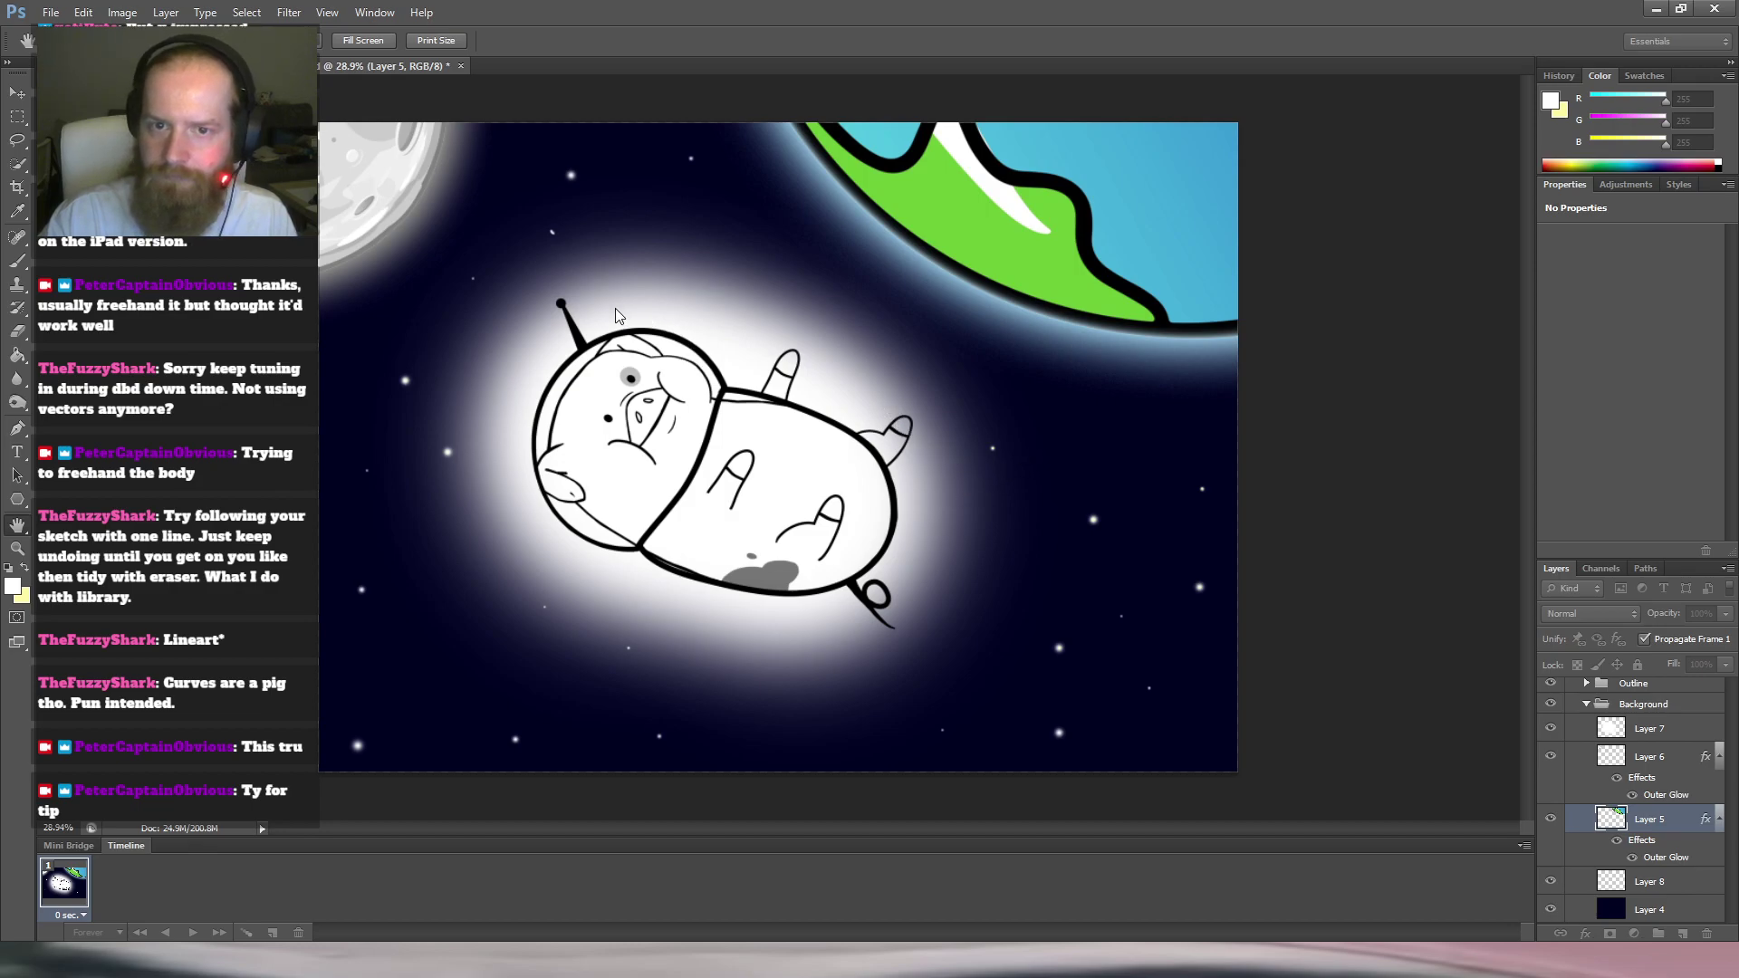
left_click(589, 283)
scroll(918, 391, "down", 3)
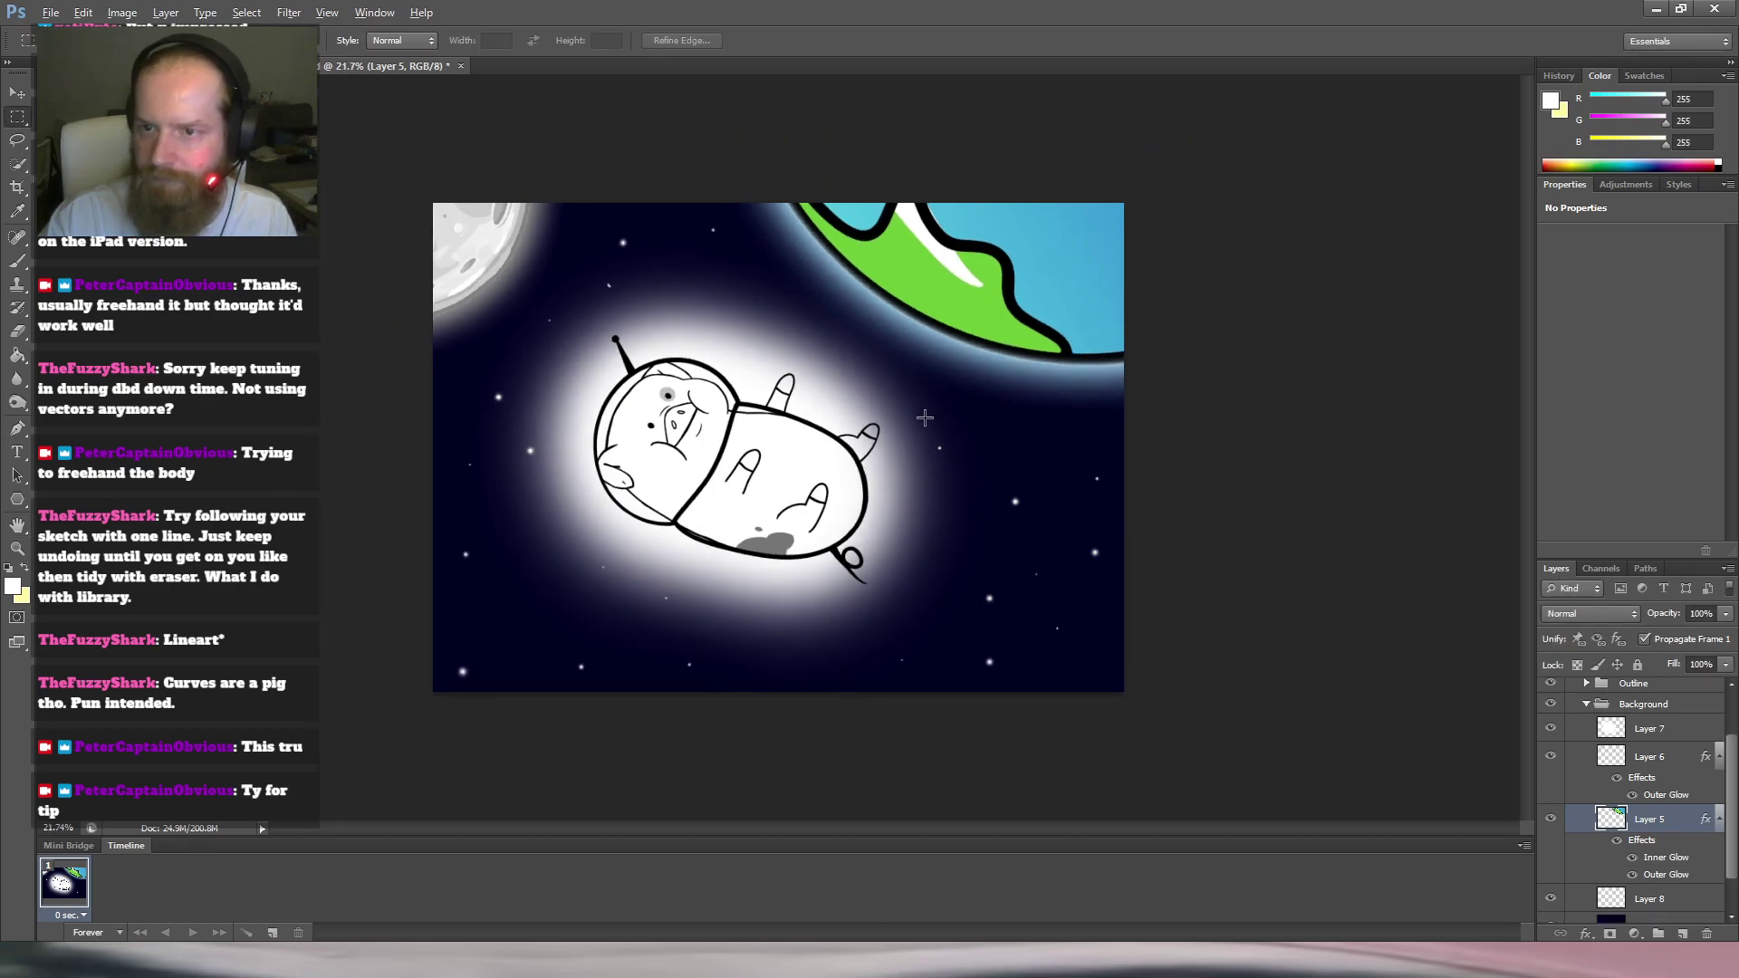
scroll(897, 430, "up", 2)
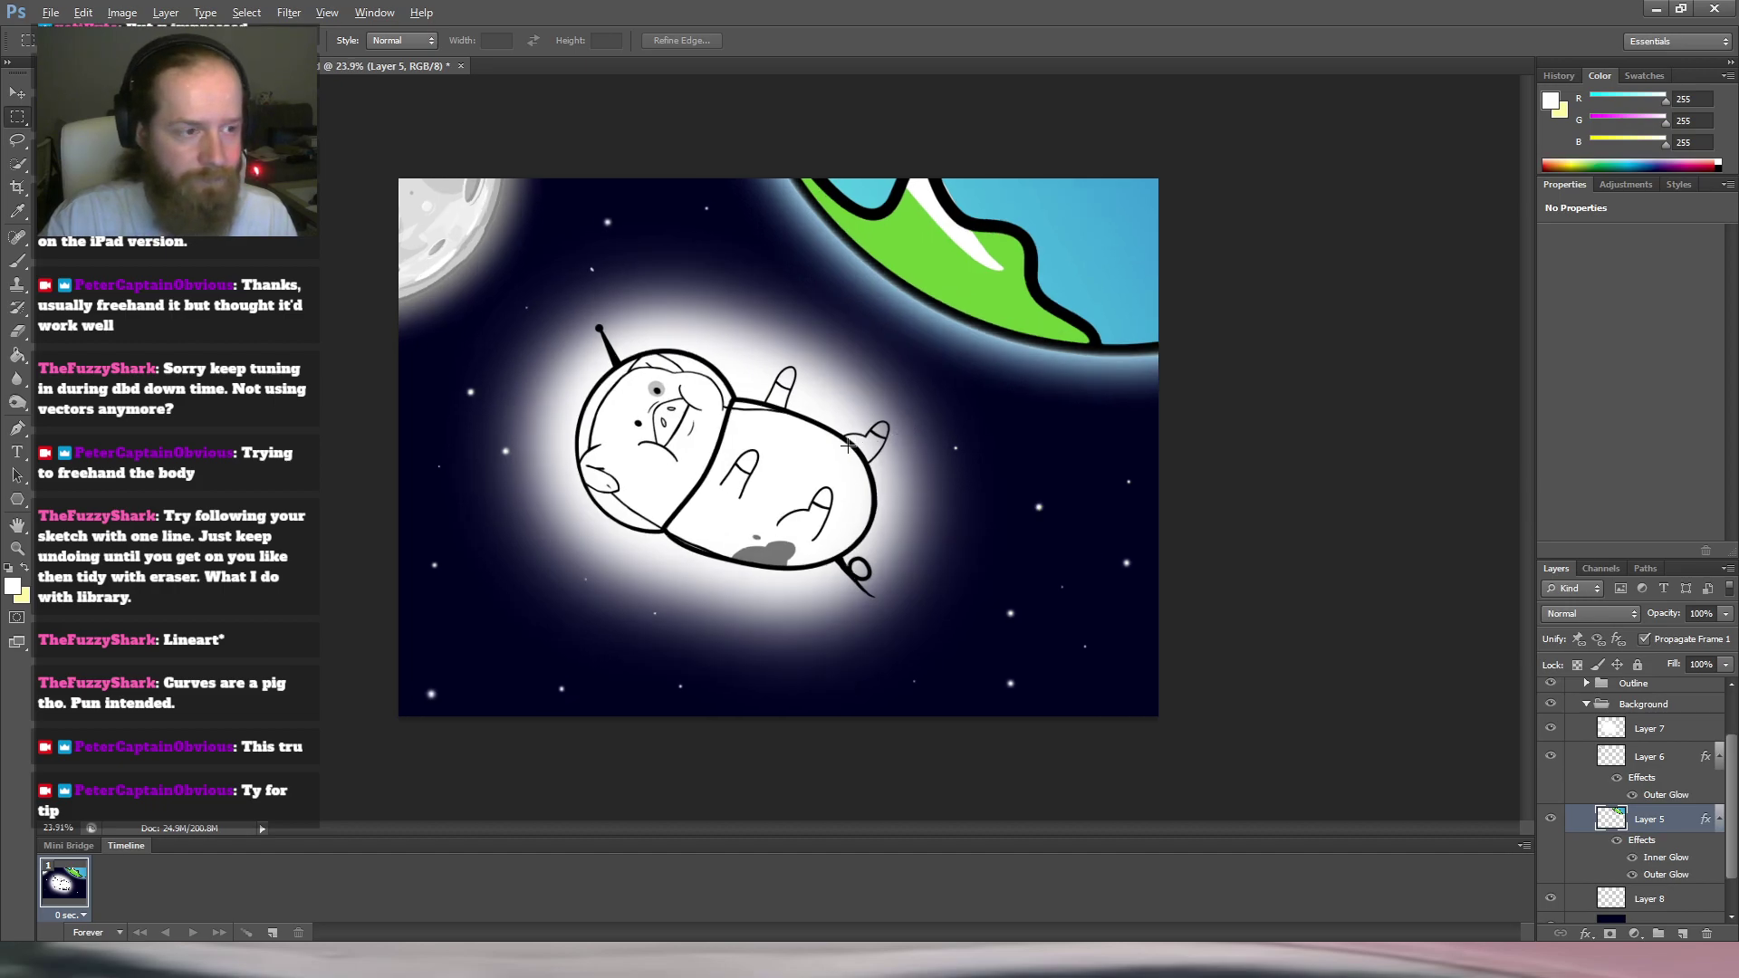
scroll(840, 446, "up", 1)
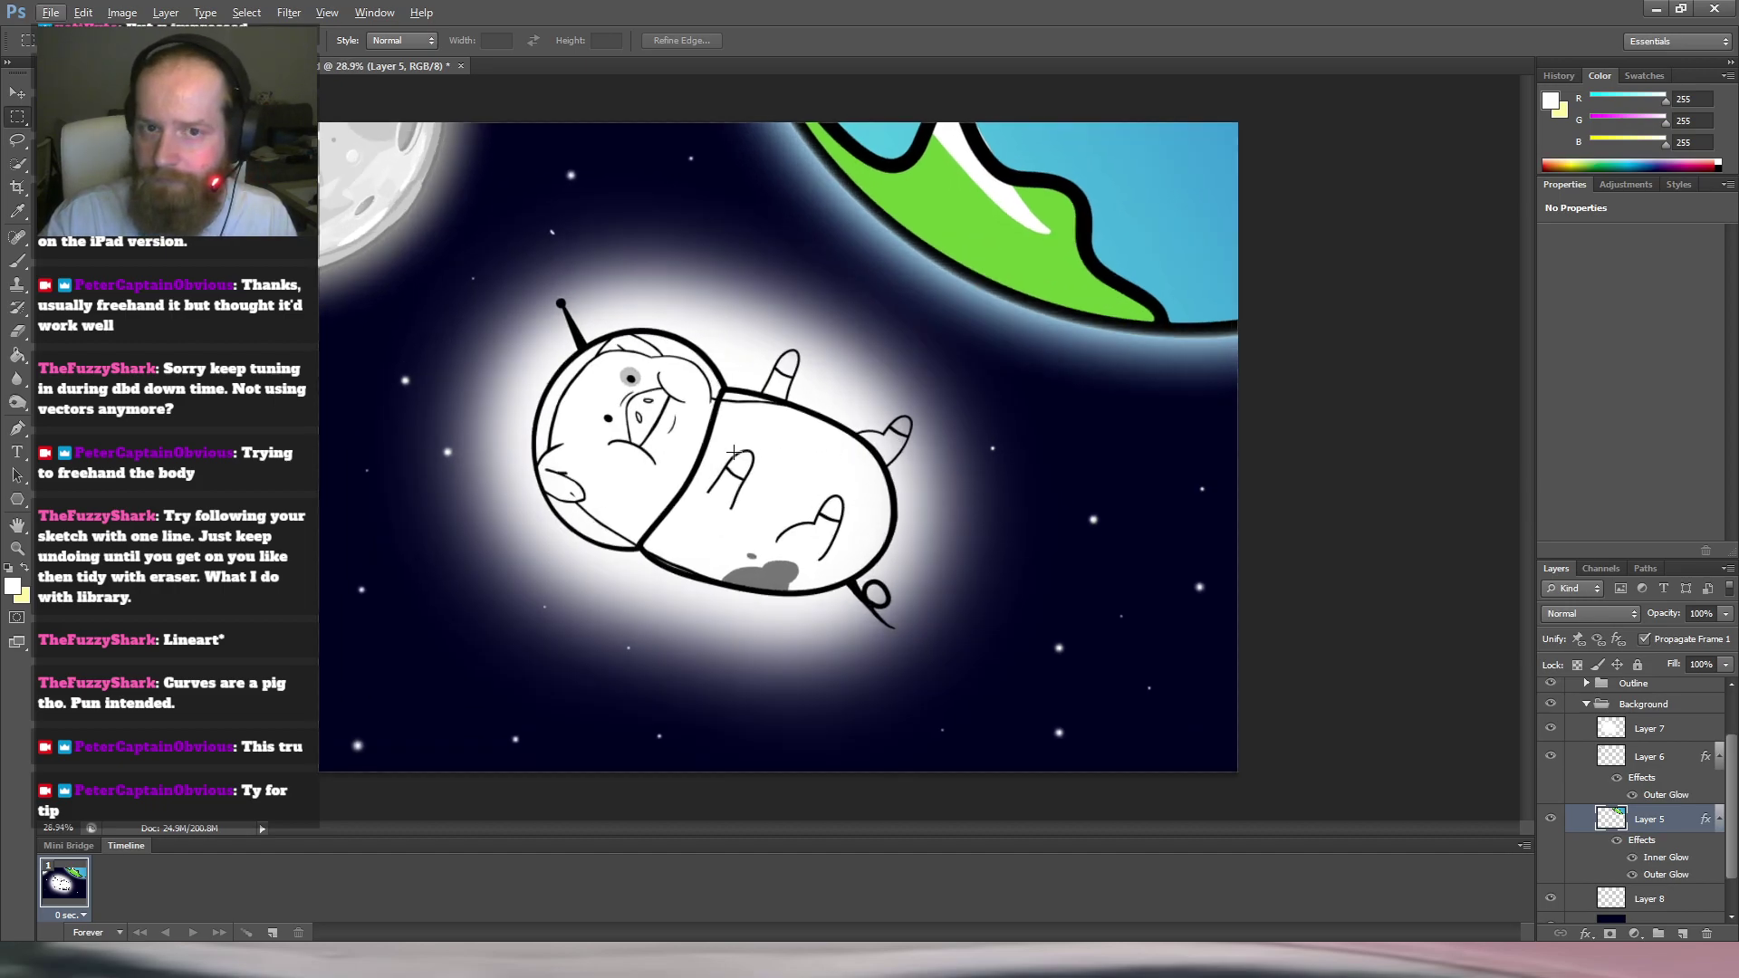
Try out layer style settings on the moon on Layer 6.
scroll(1642, 805, "down", 1)
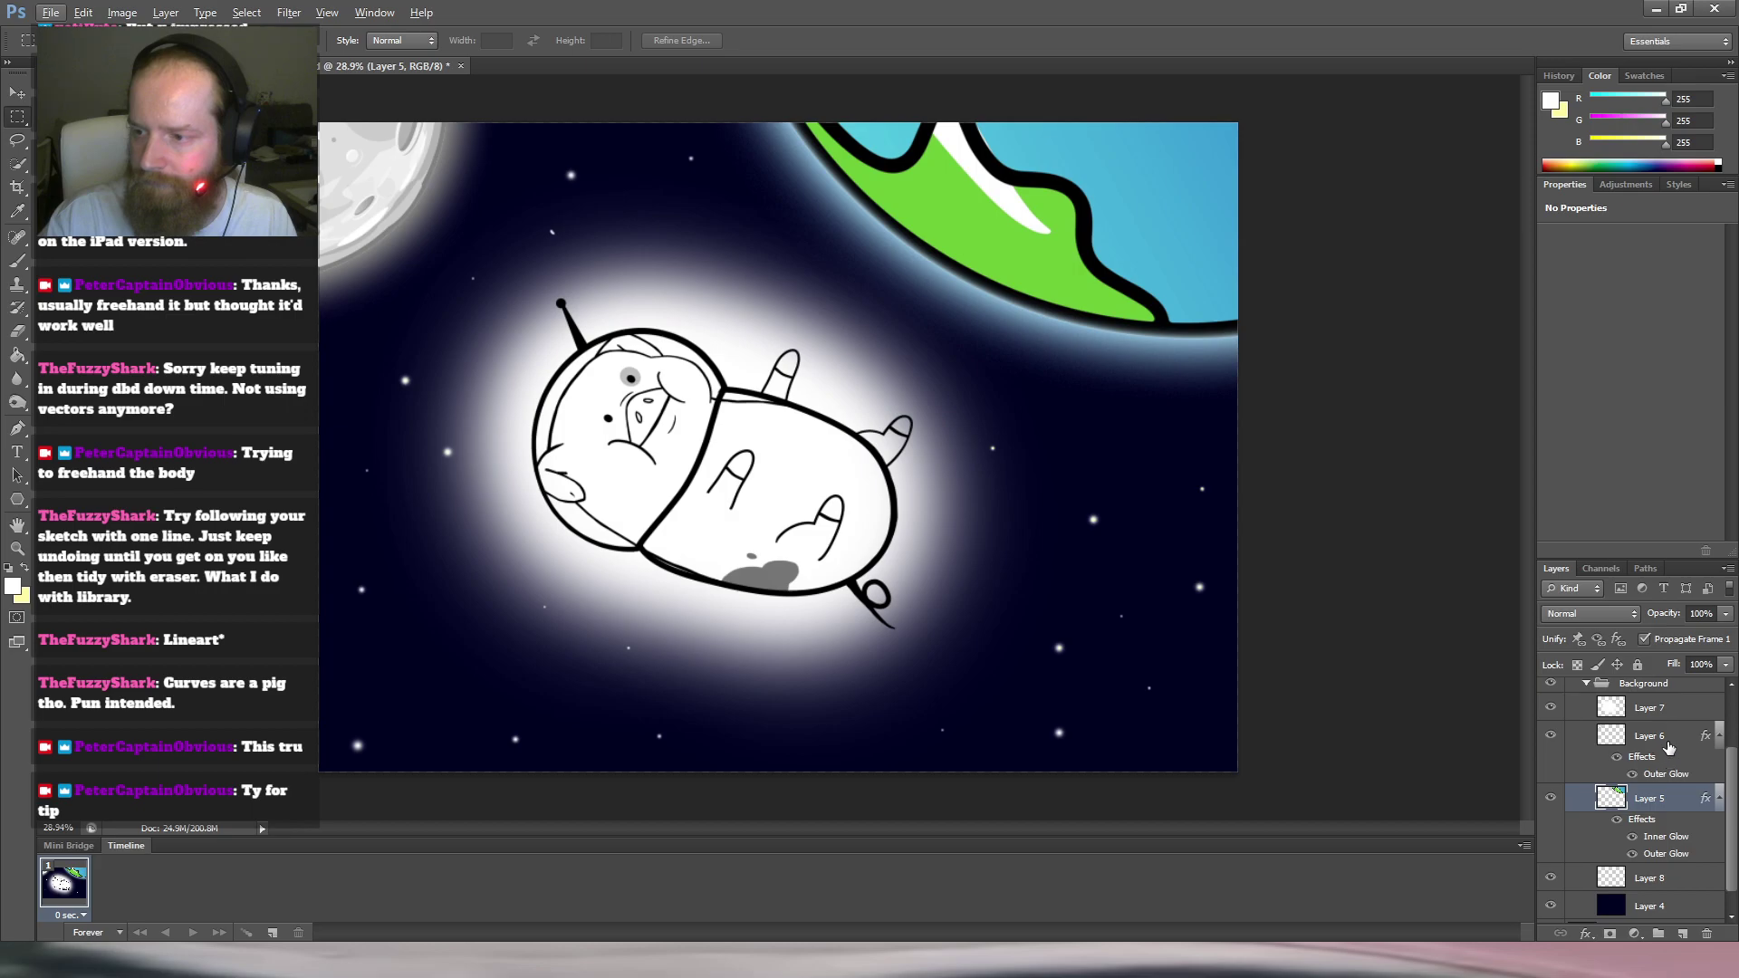
left_click(1669, 748)
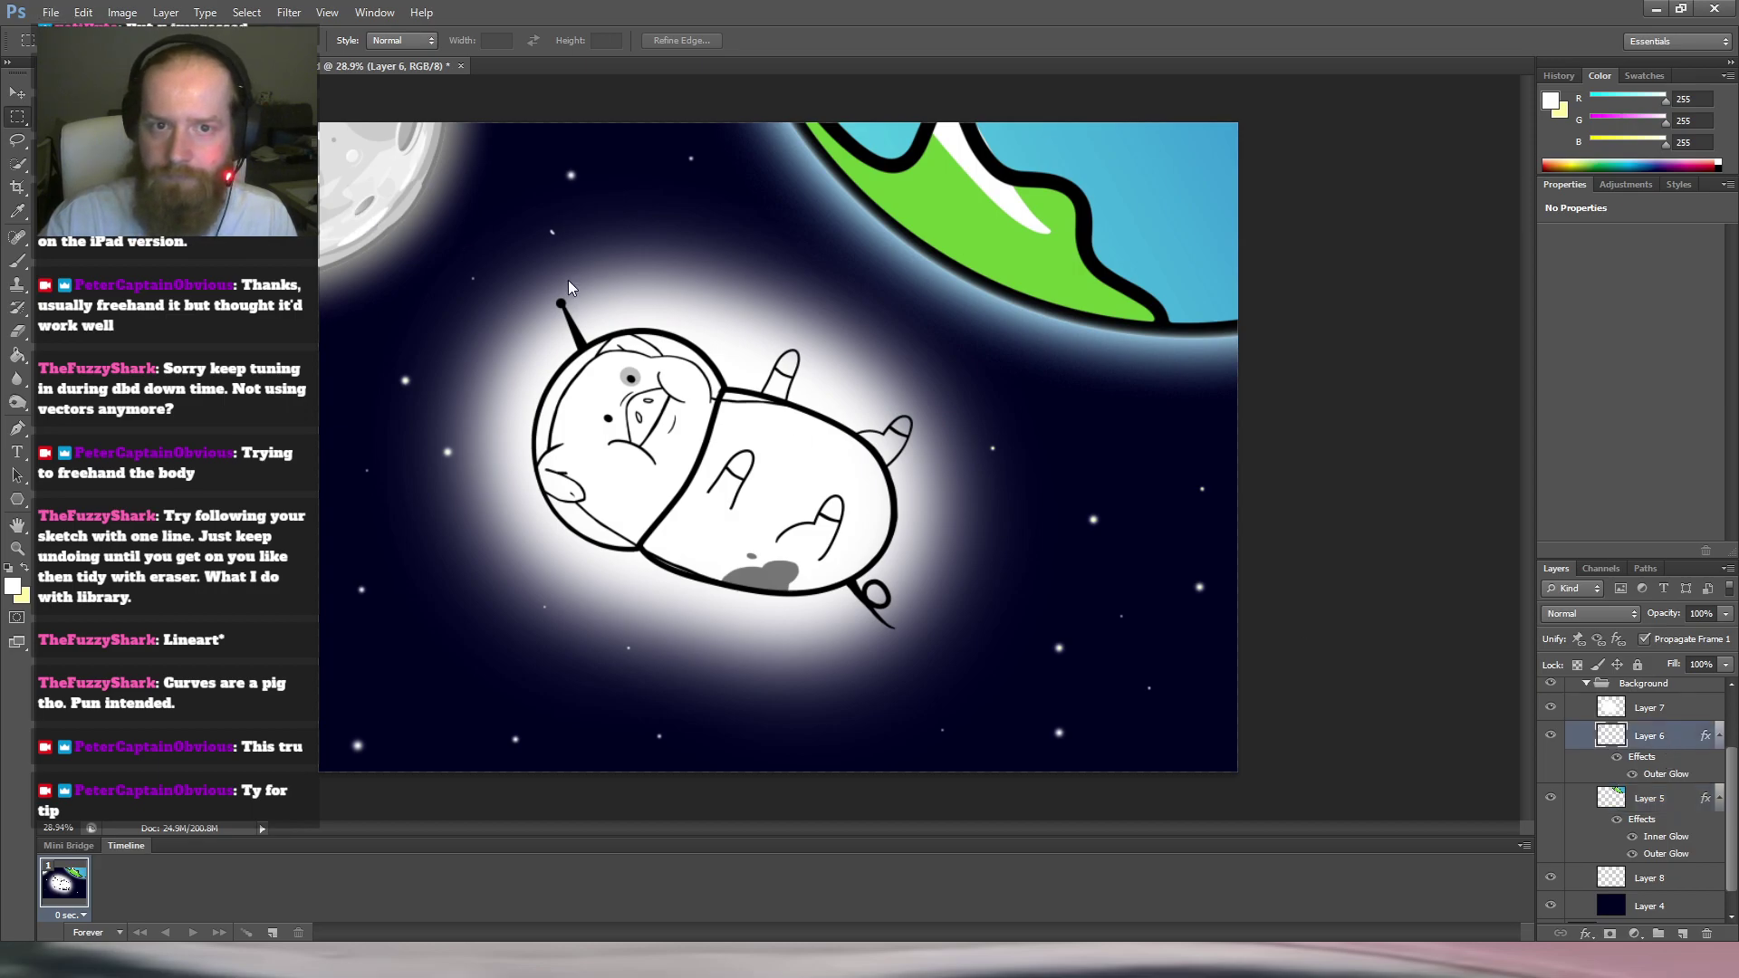
key("space")
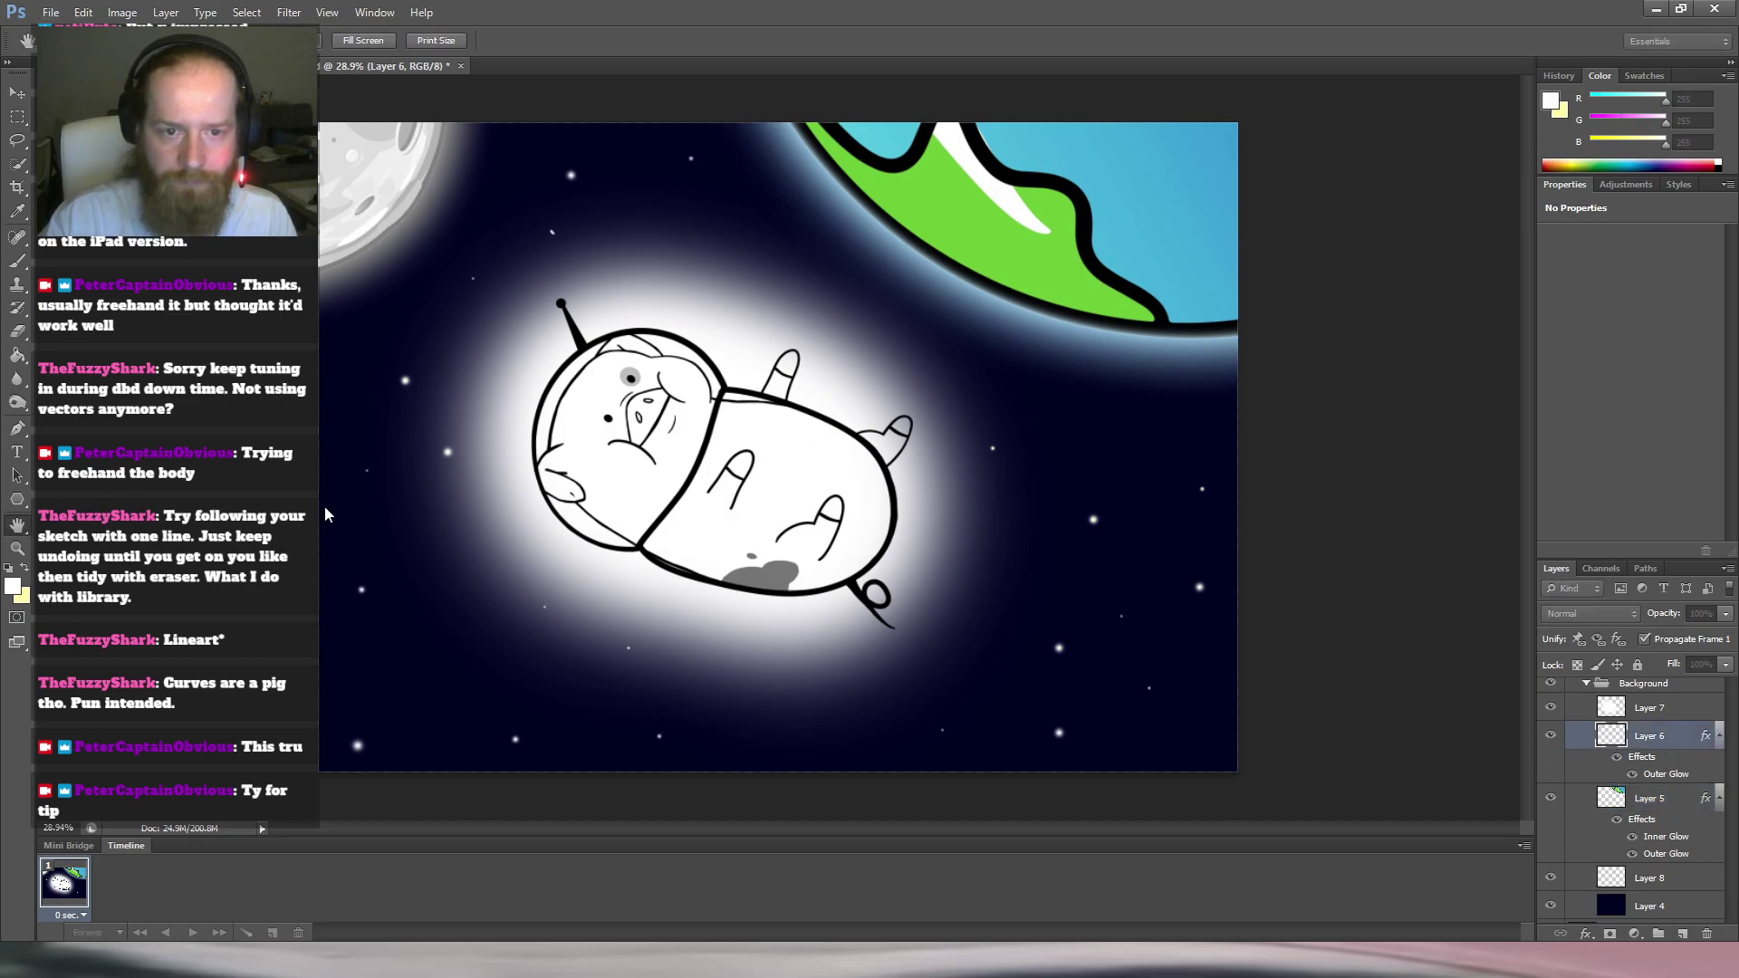
key("alt")
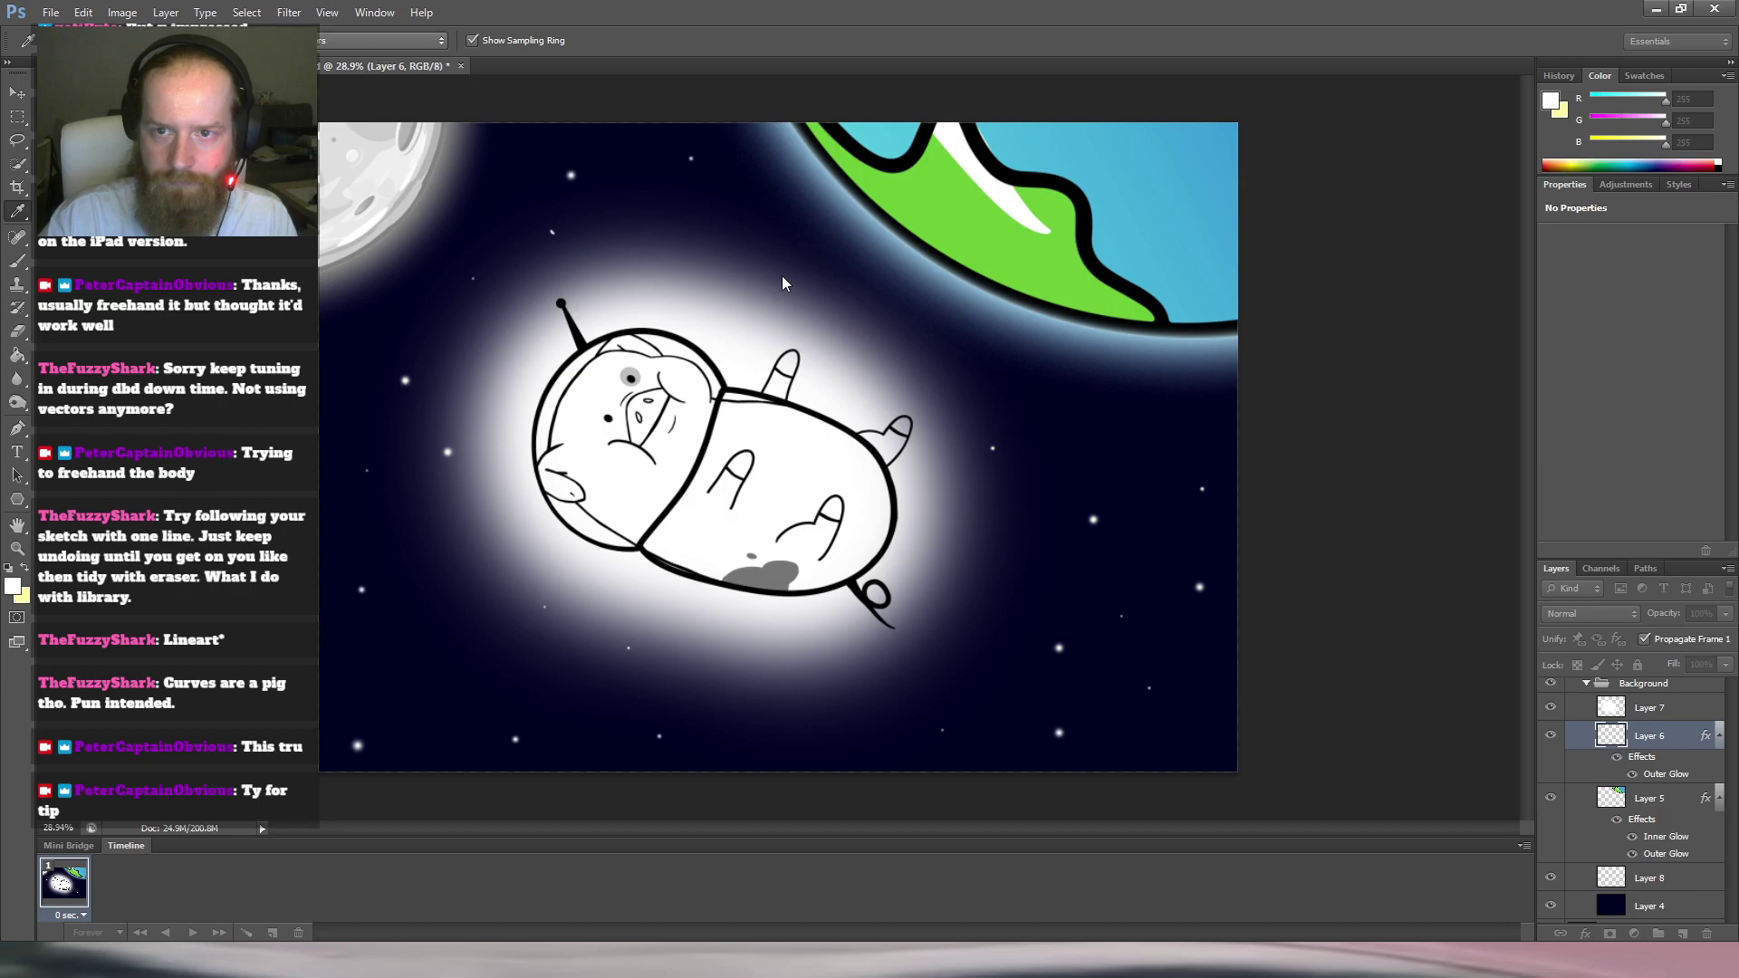
key("space")
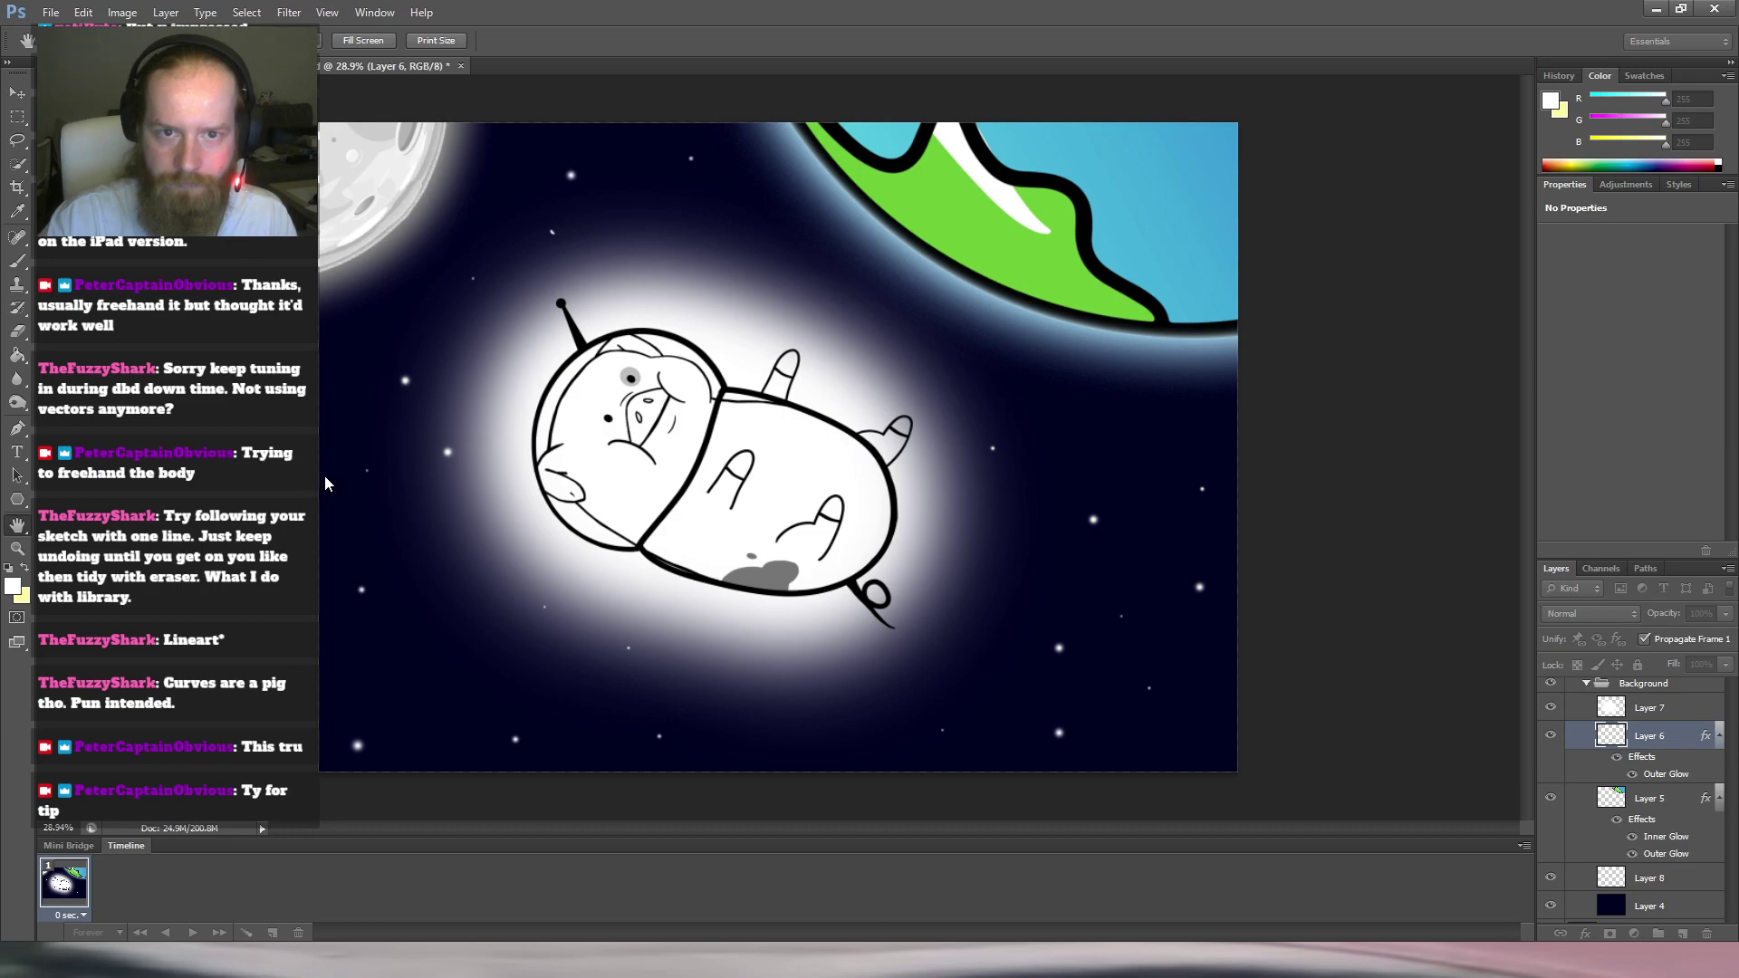
key("i")
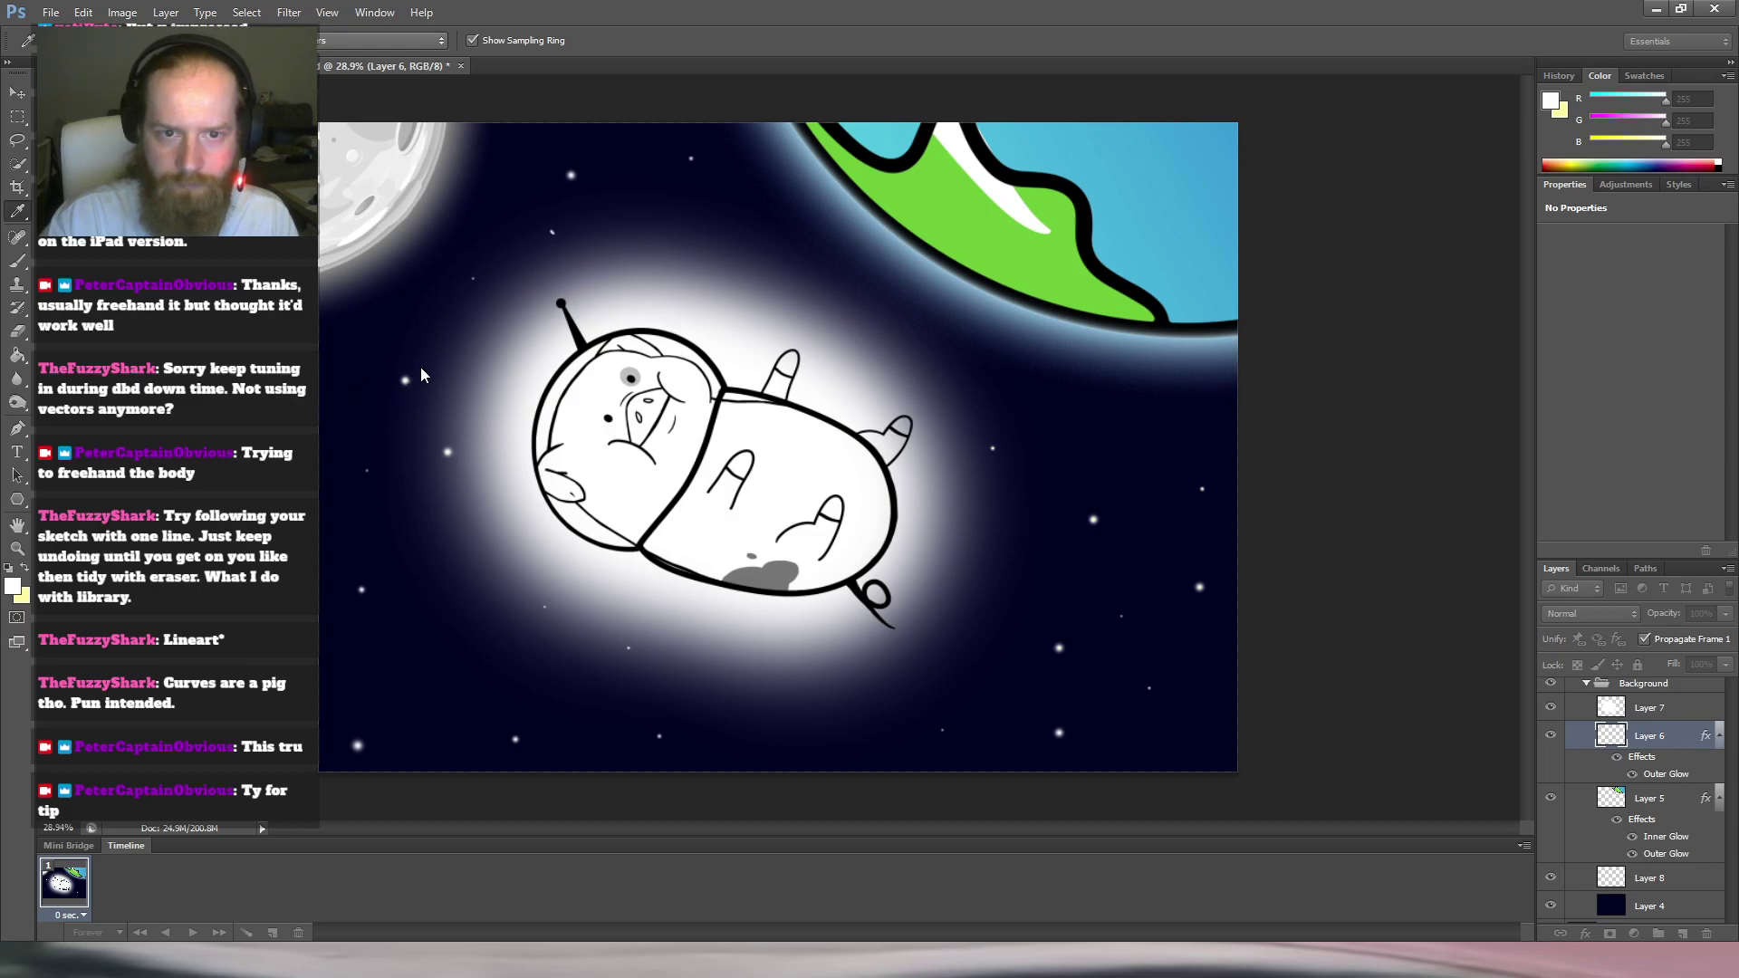
key("h")
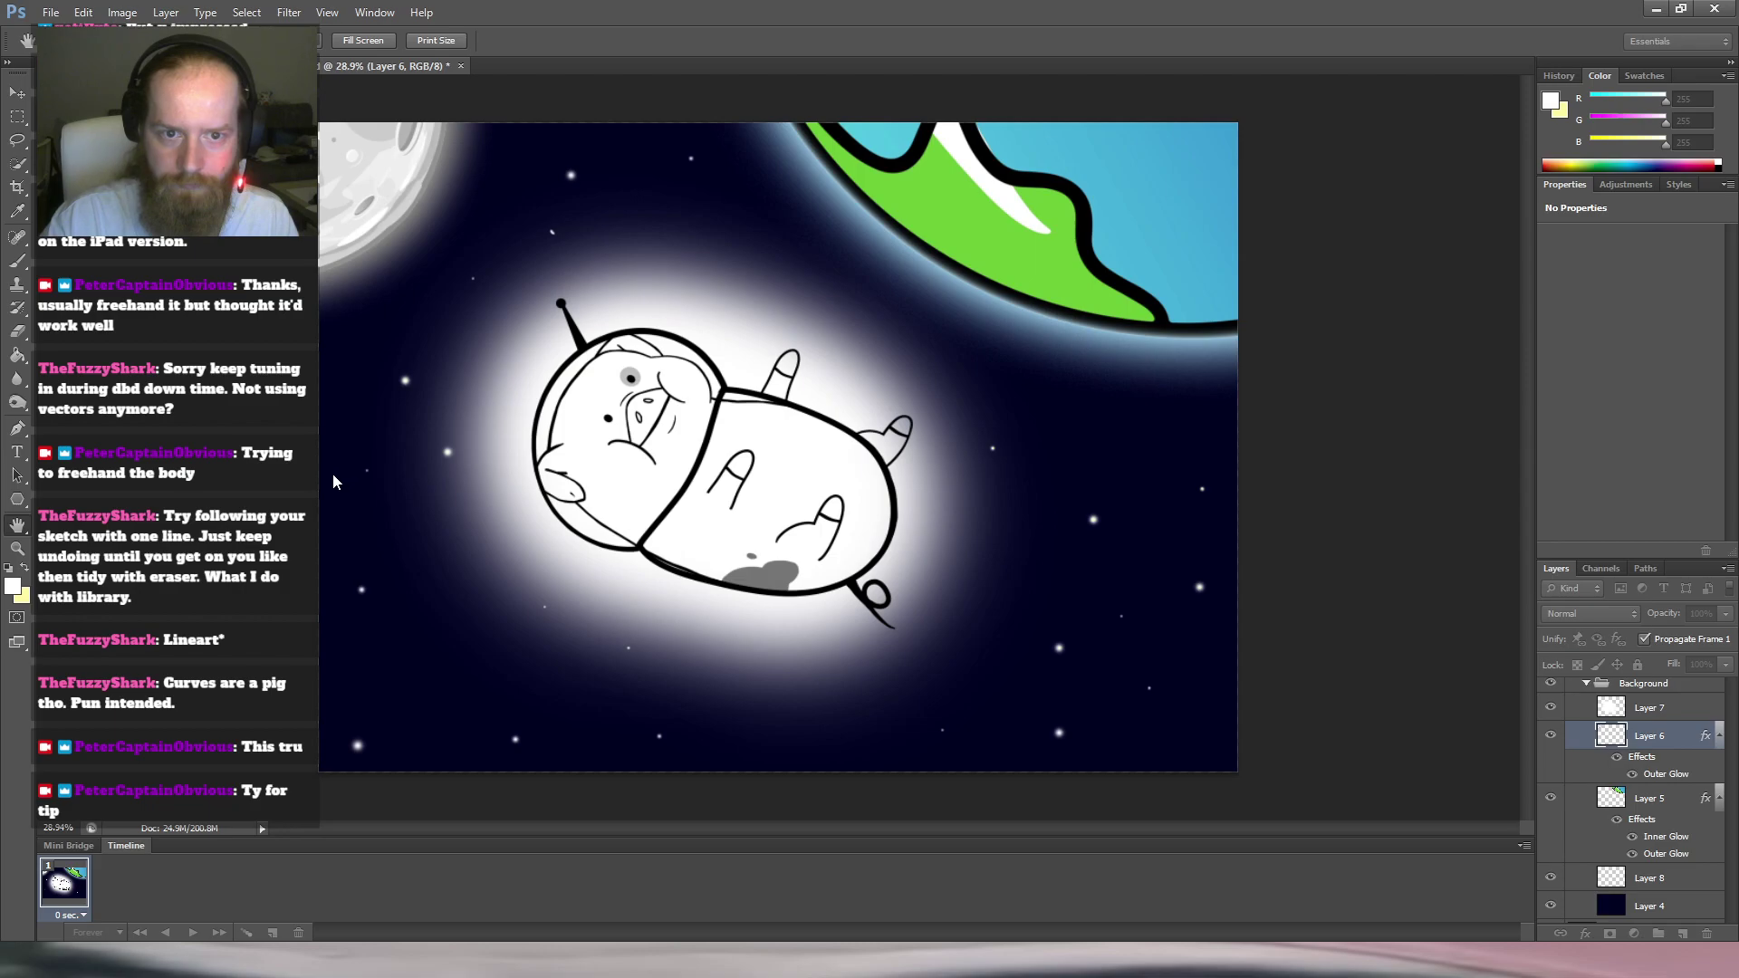
key("i")
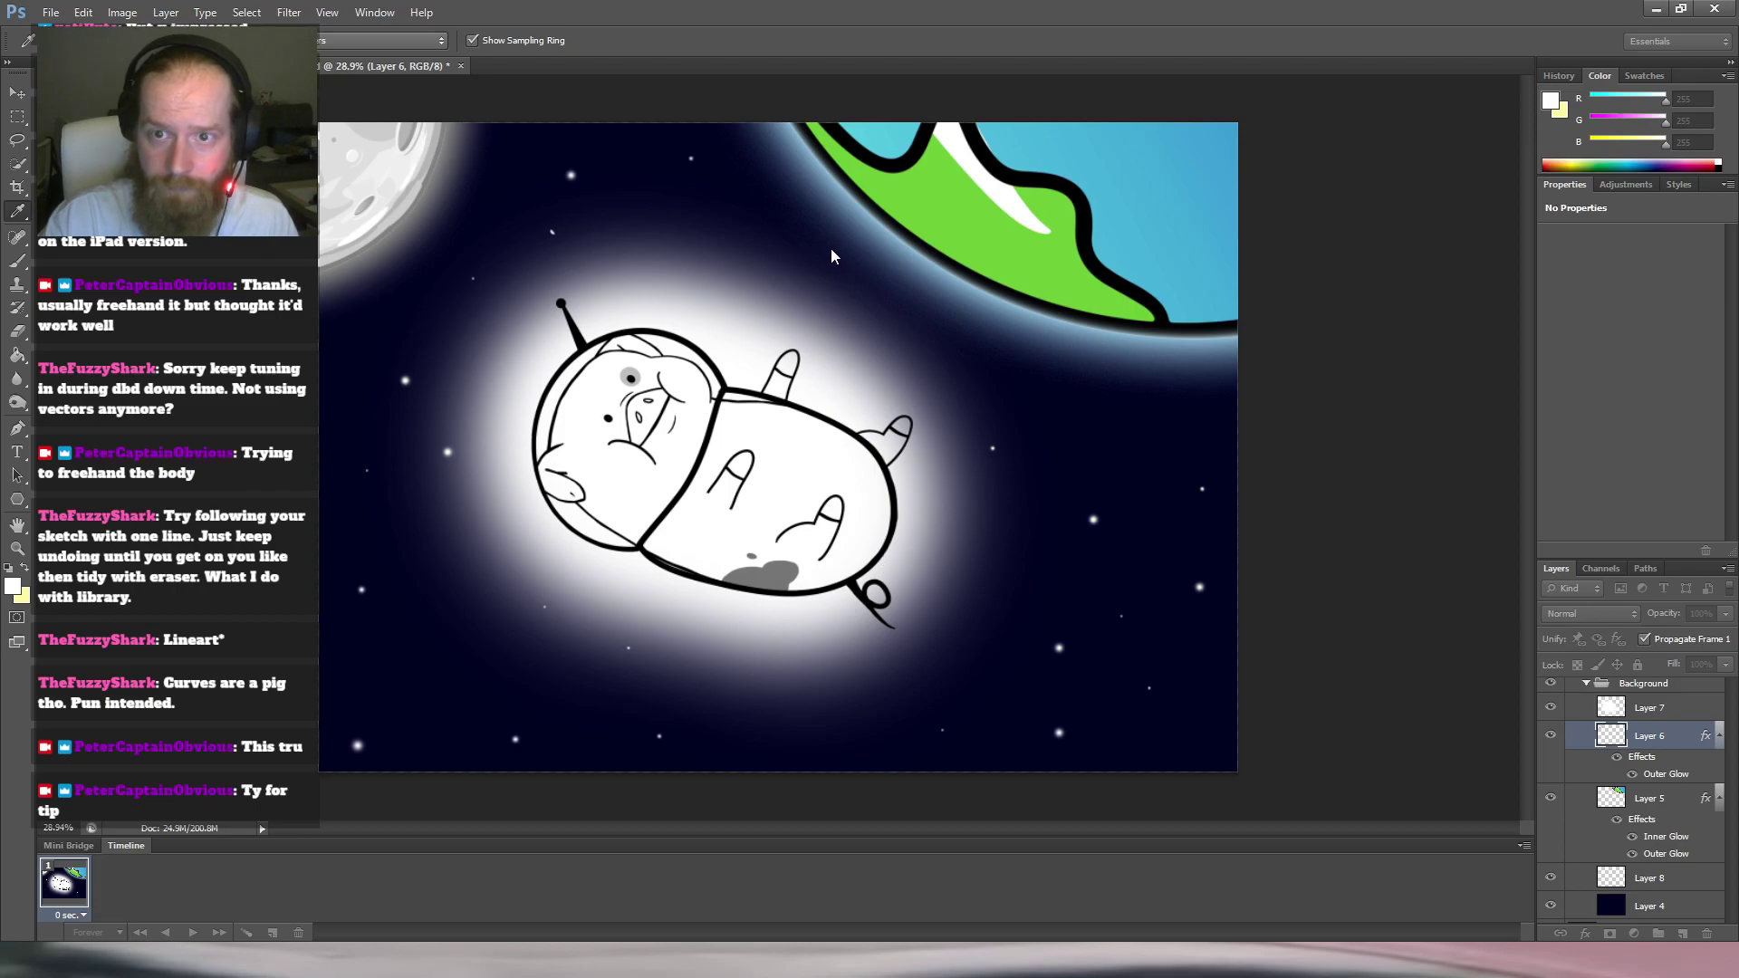
key("h")
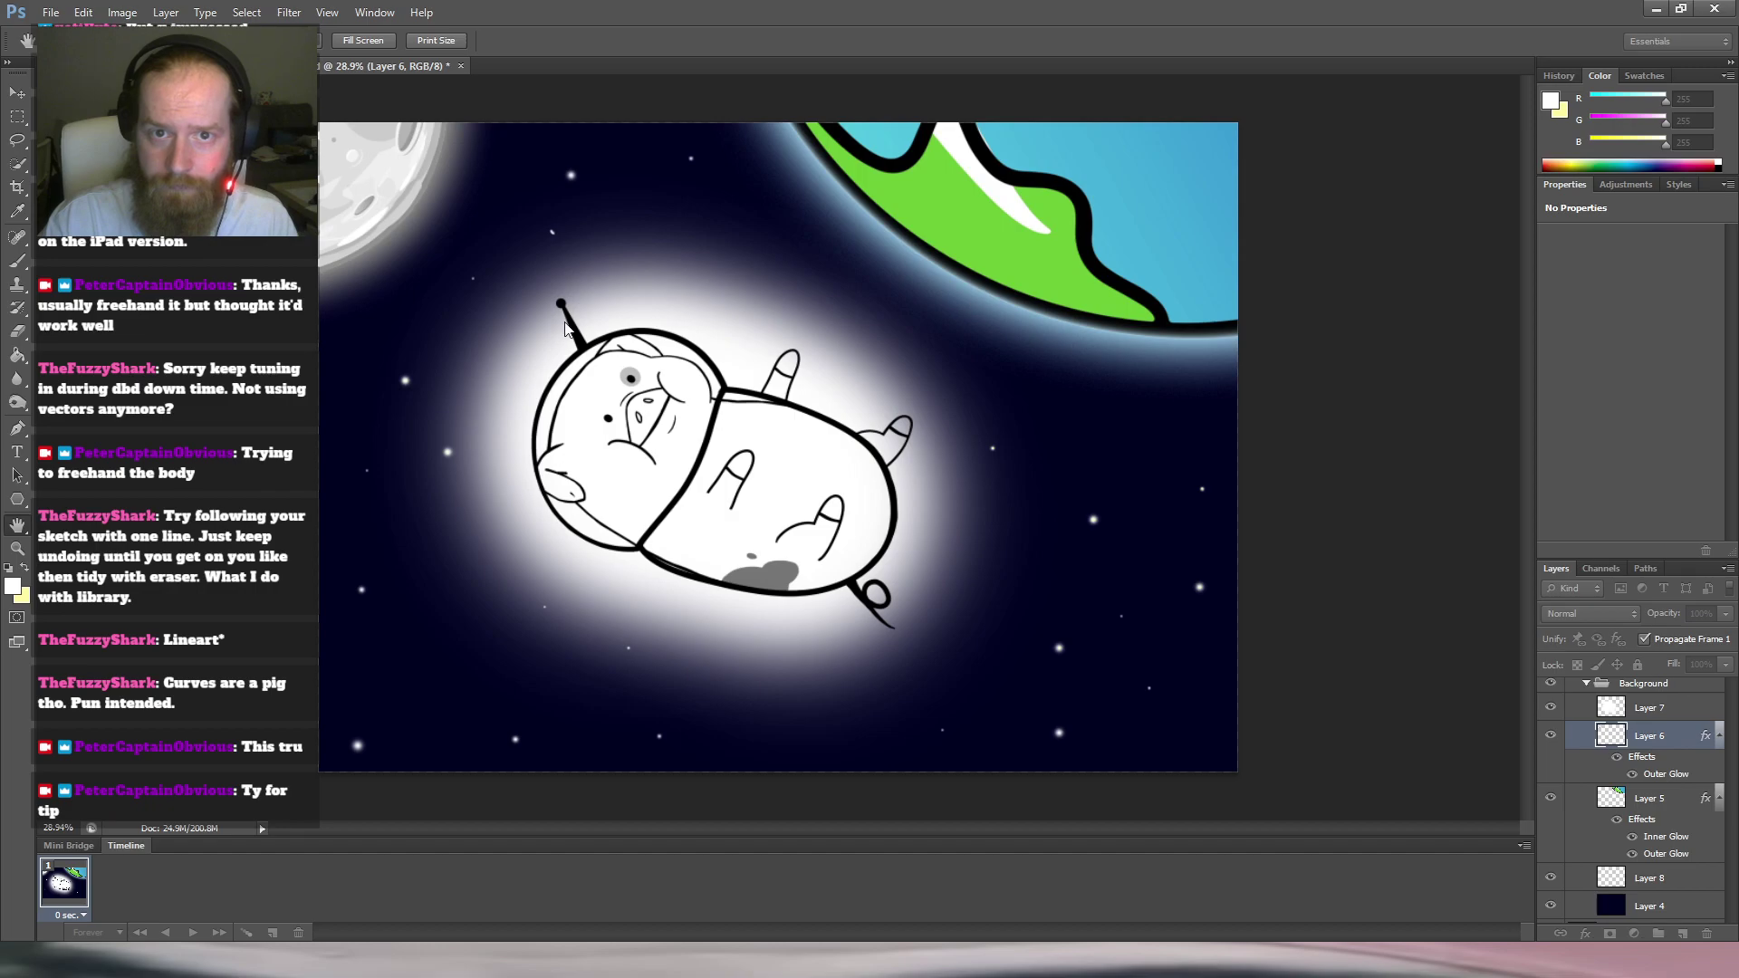
key("m")
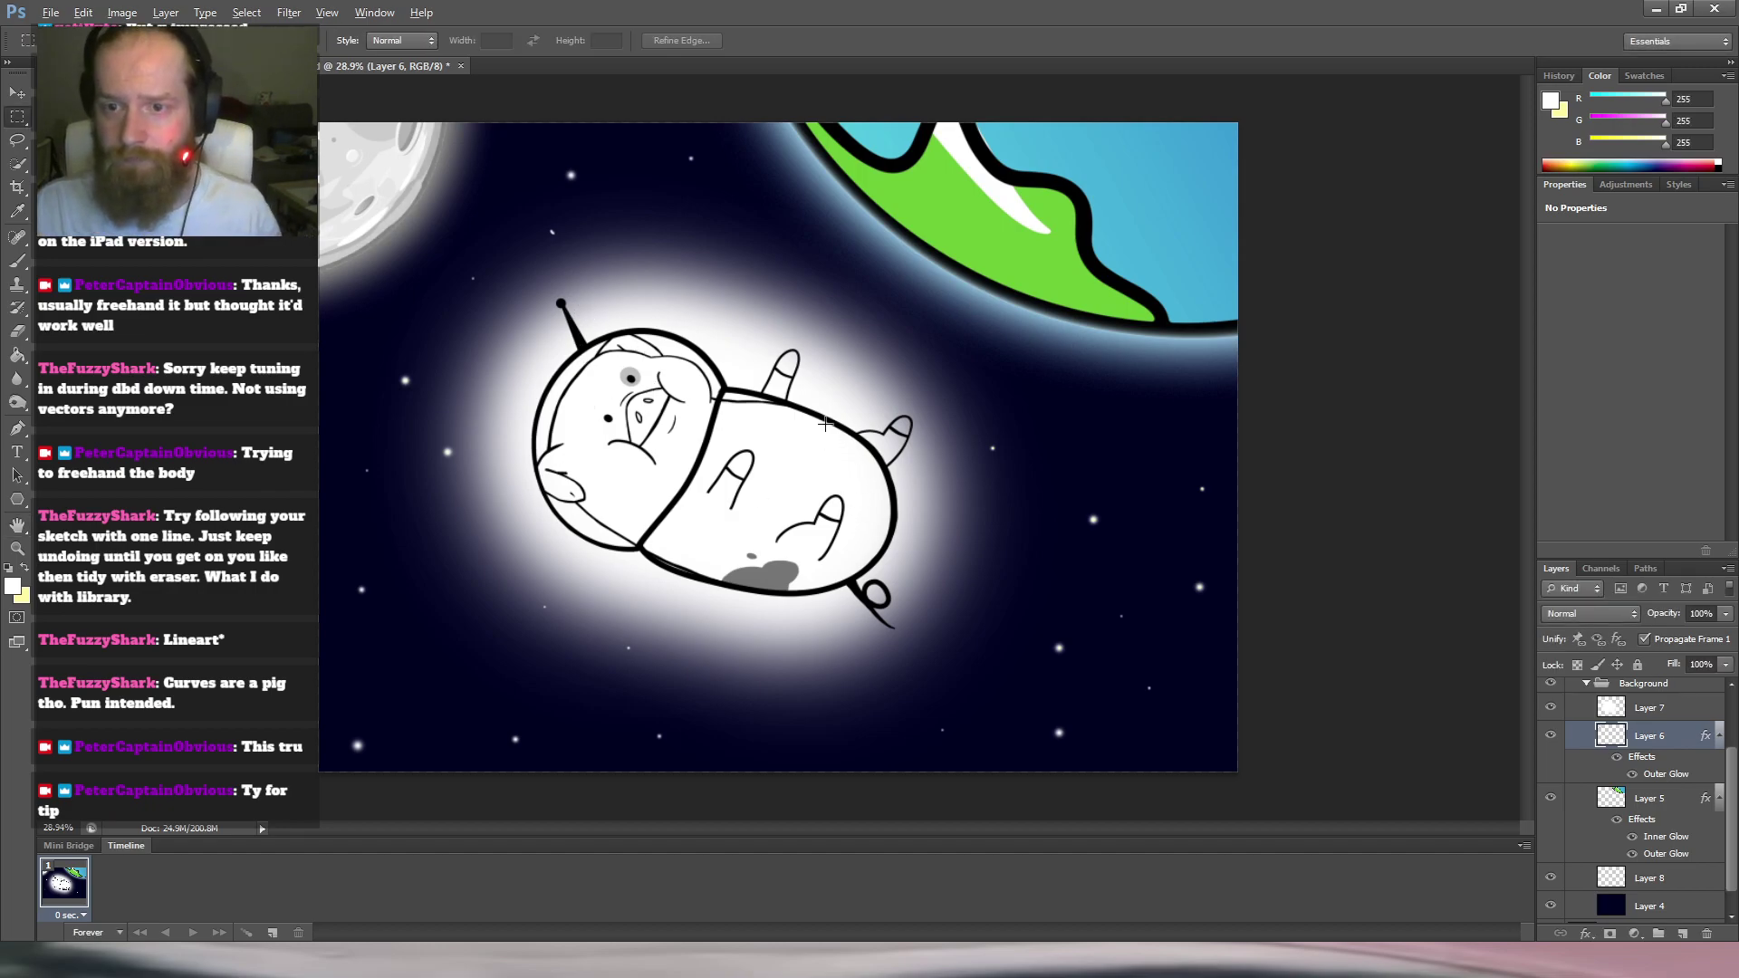
Rename Layer 8, which holds the small white stars, to "Stars".
scroll(828, 435, "down", 2)
key("alt")
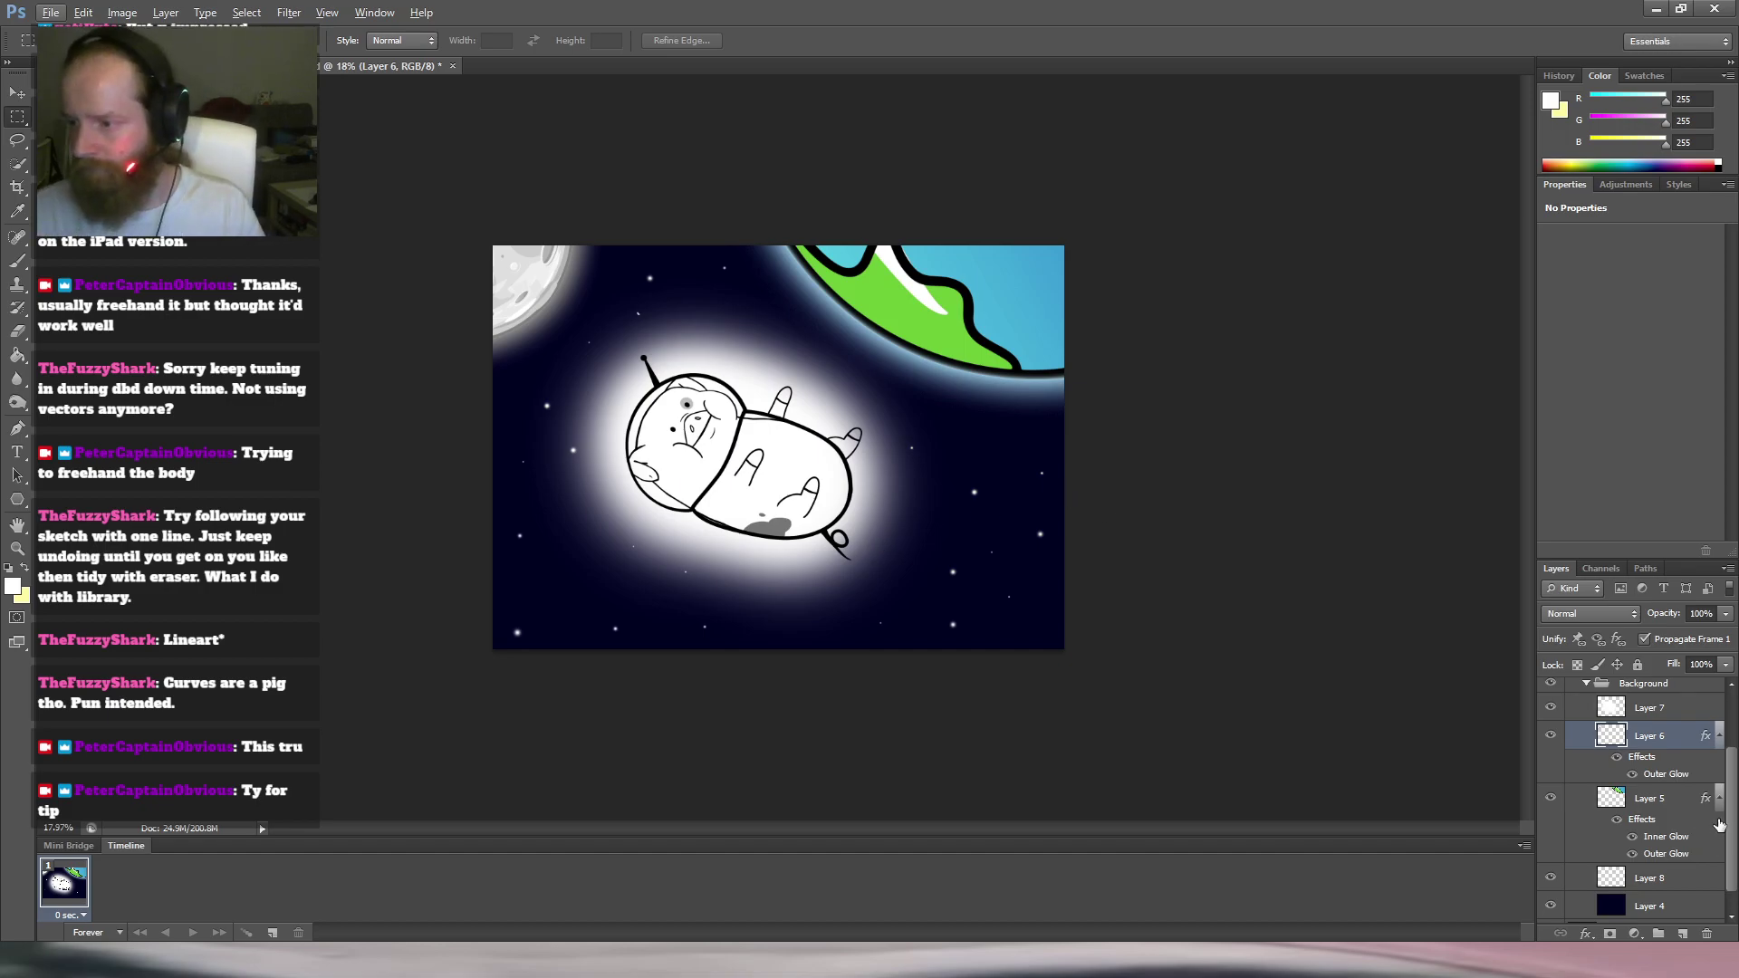
left_click_drag(1732, 834, 1736, 885)
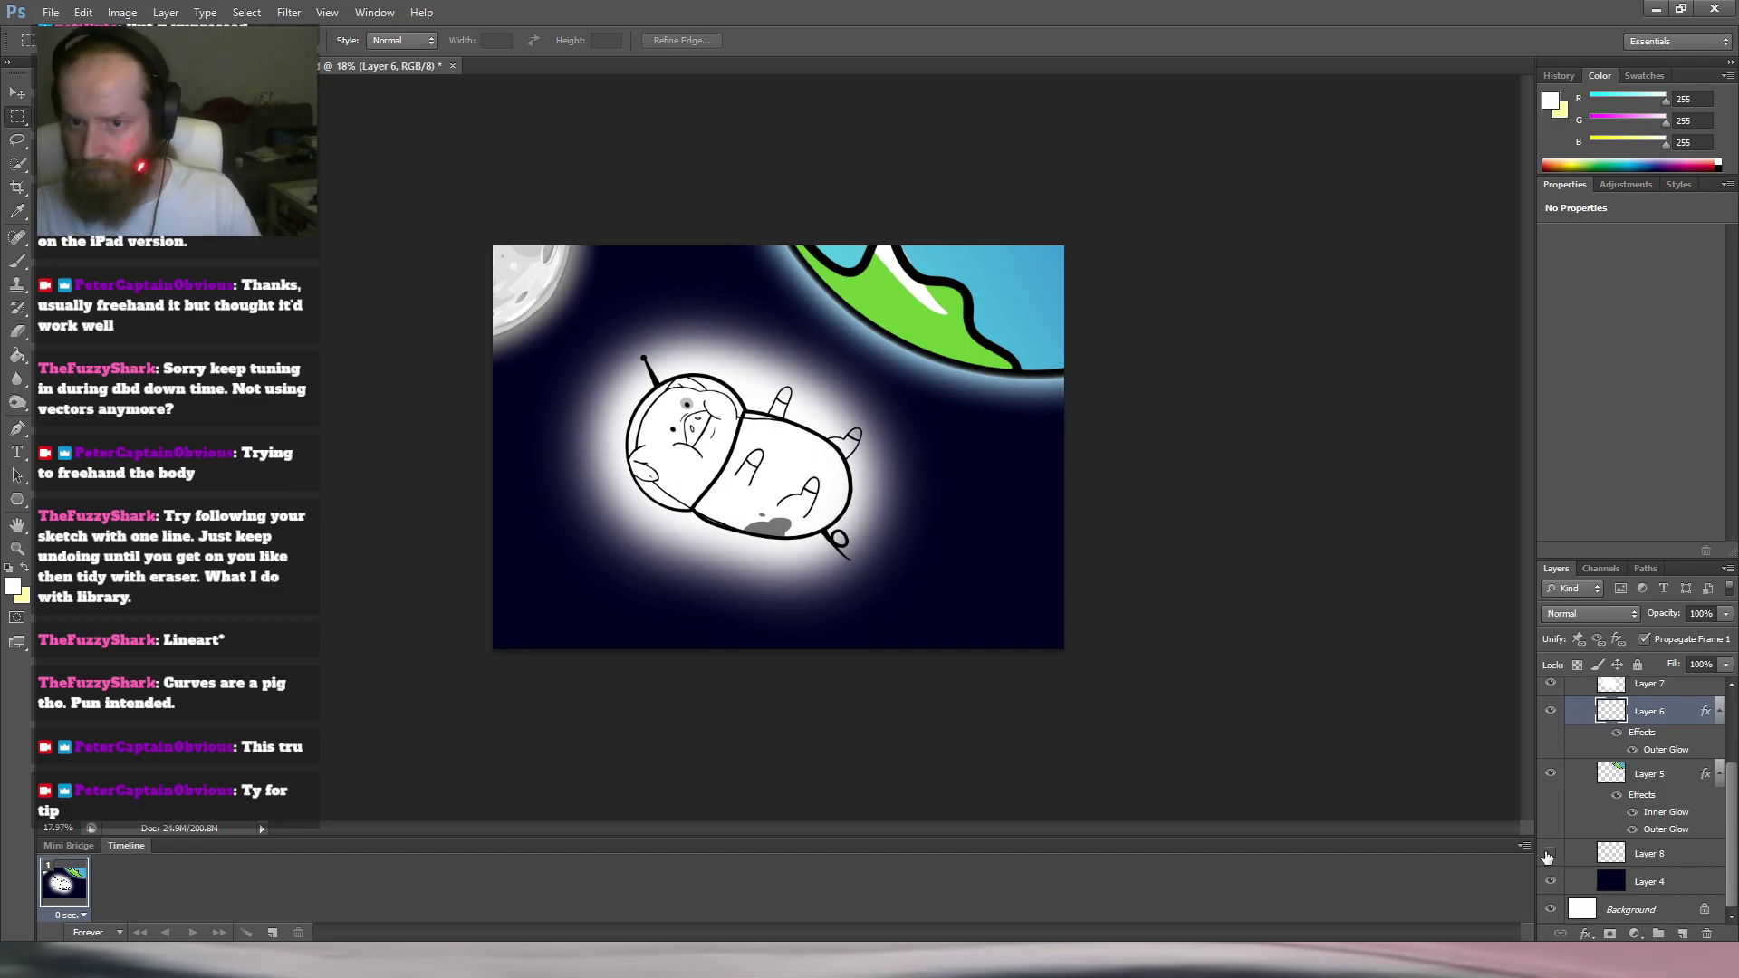
double_click(1650, 853)
type("Stars")
key("Return")
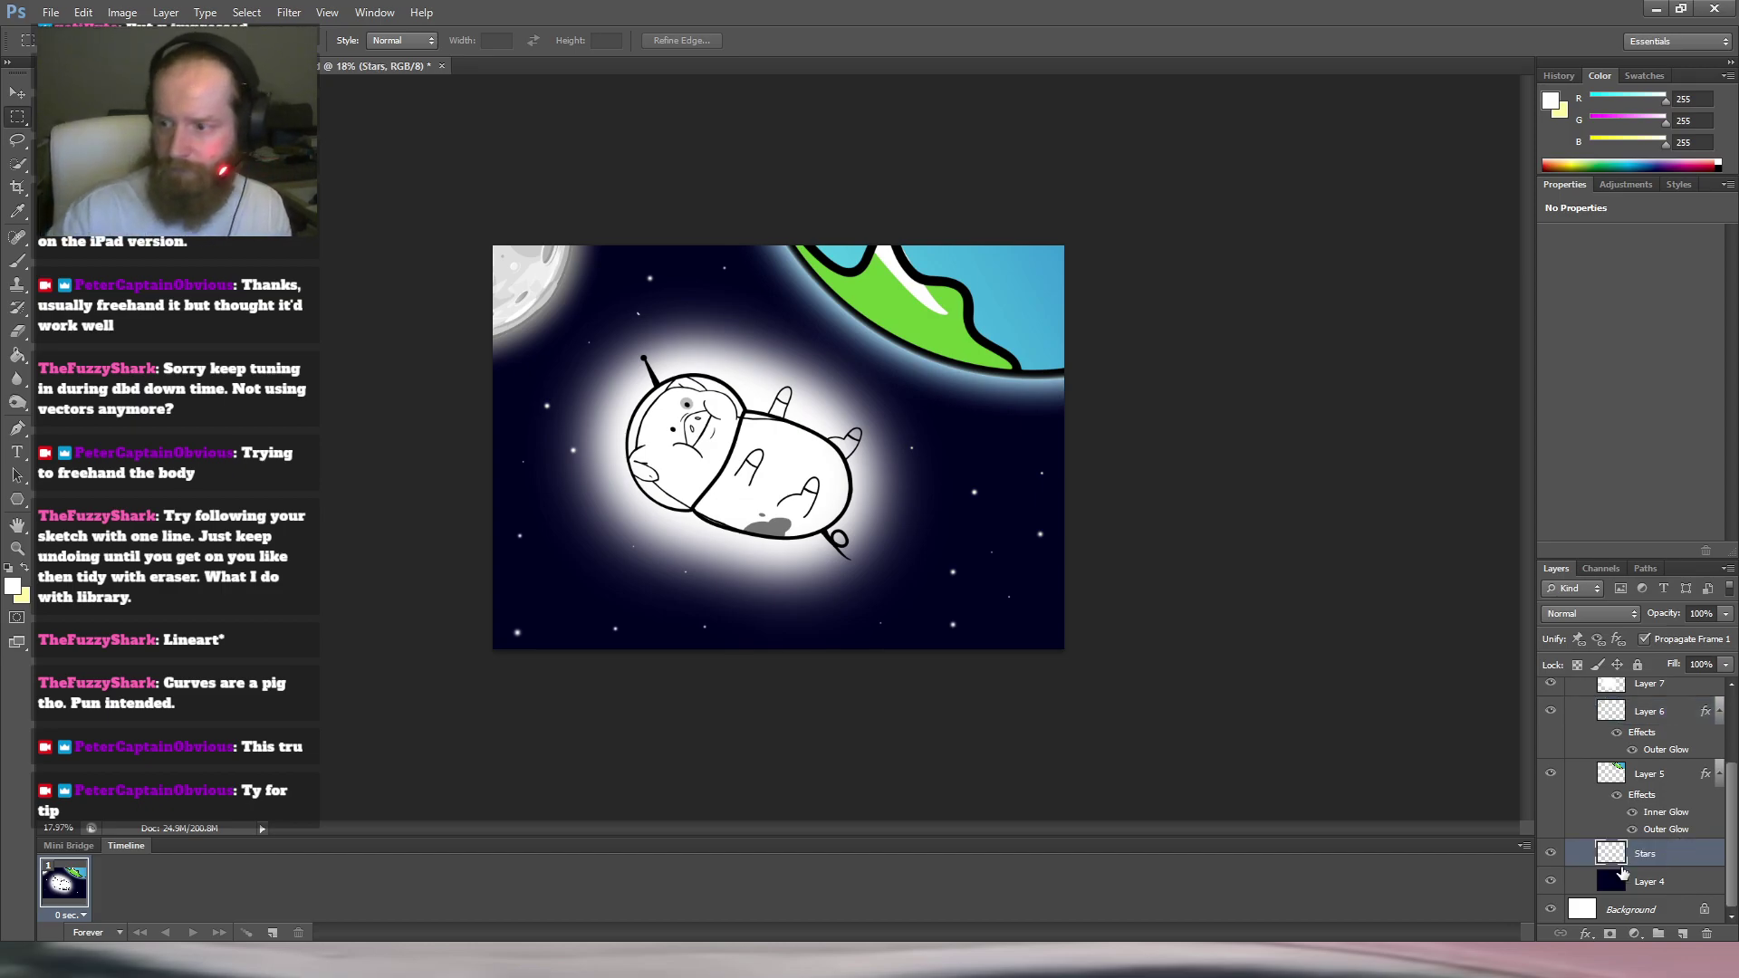
Set the brush colour to black and softly darken the sky's lower-right corner on Layer 4 with a large soft brush.
left_click(1676, 886)
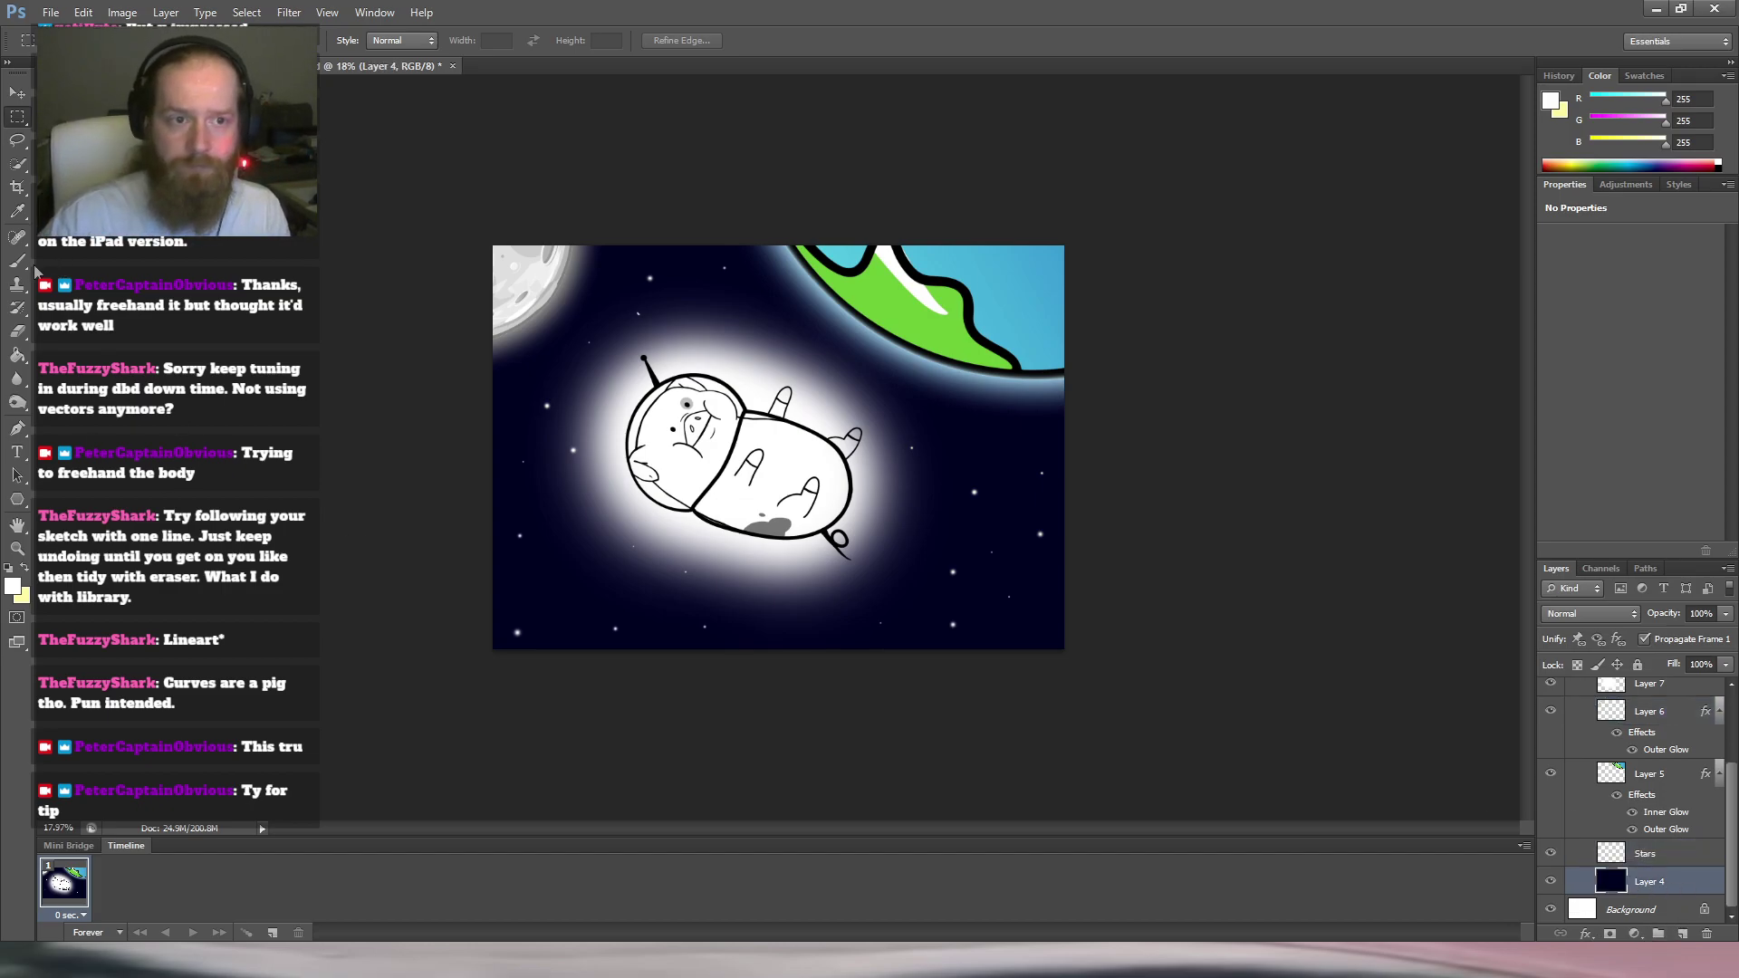
left_click(17, 261)
key("i")
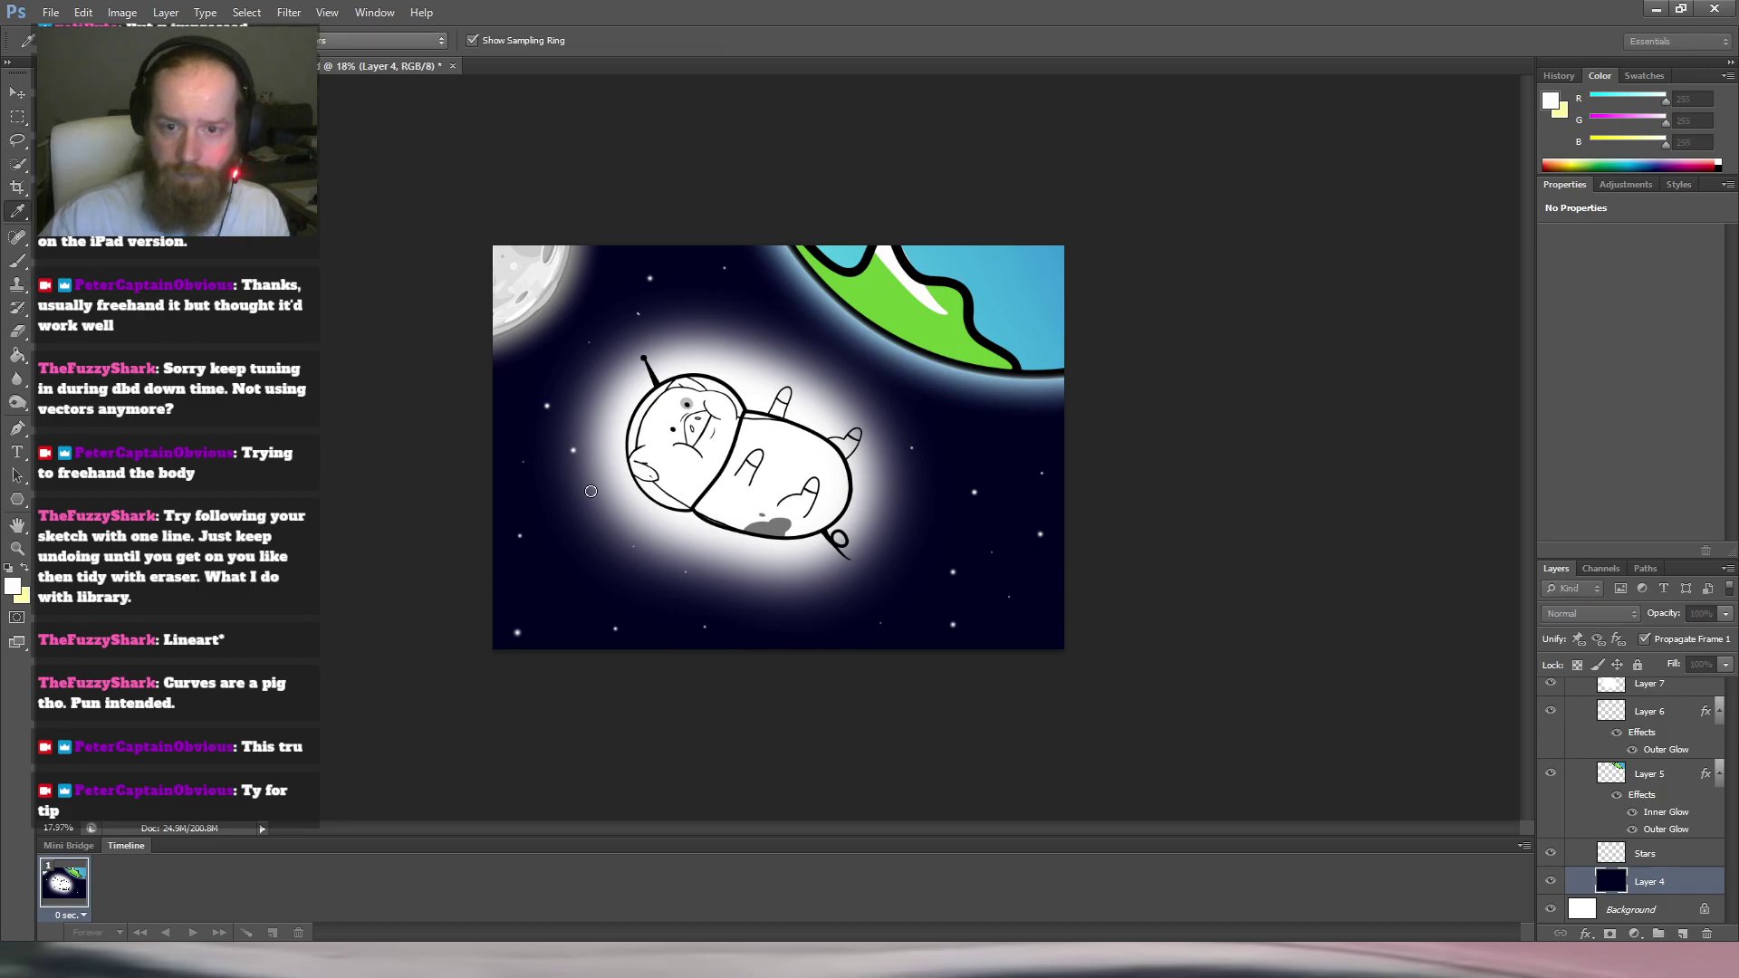
left_click(776, 219)
mouse_move(1018, 608)
left_mouse_down()
mouse_move(1189, 578)
mouse_move(1165, 585)
left_mouse_up()
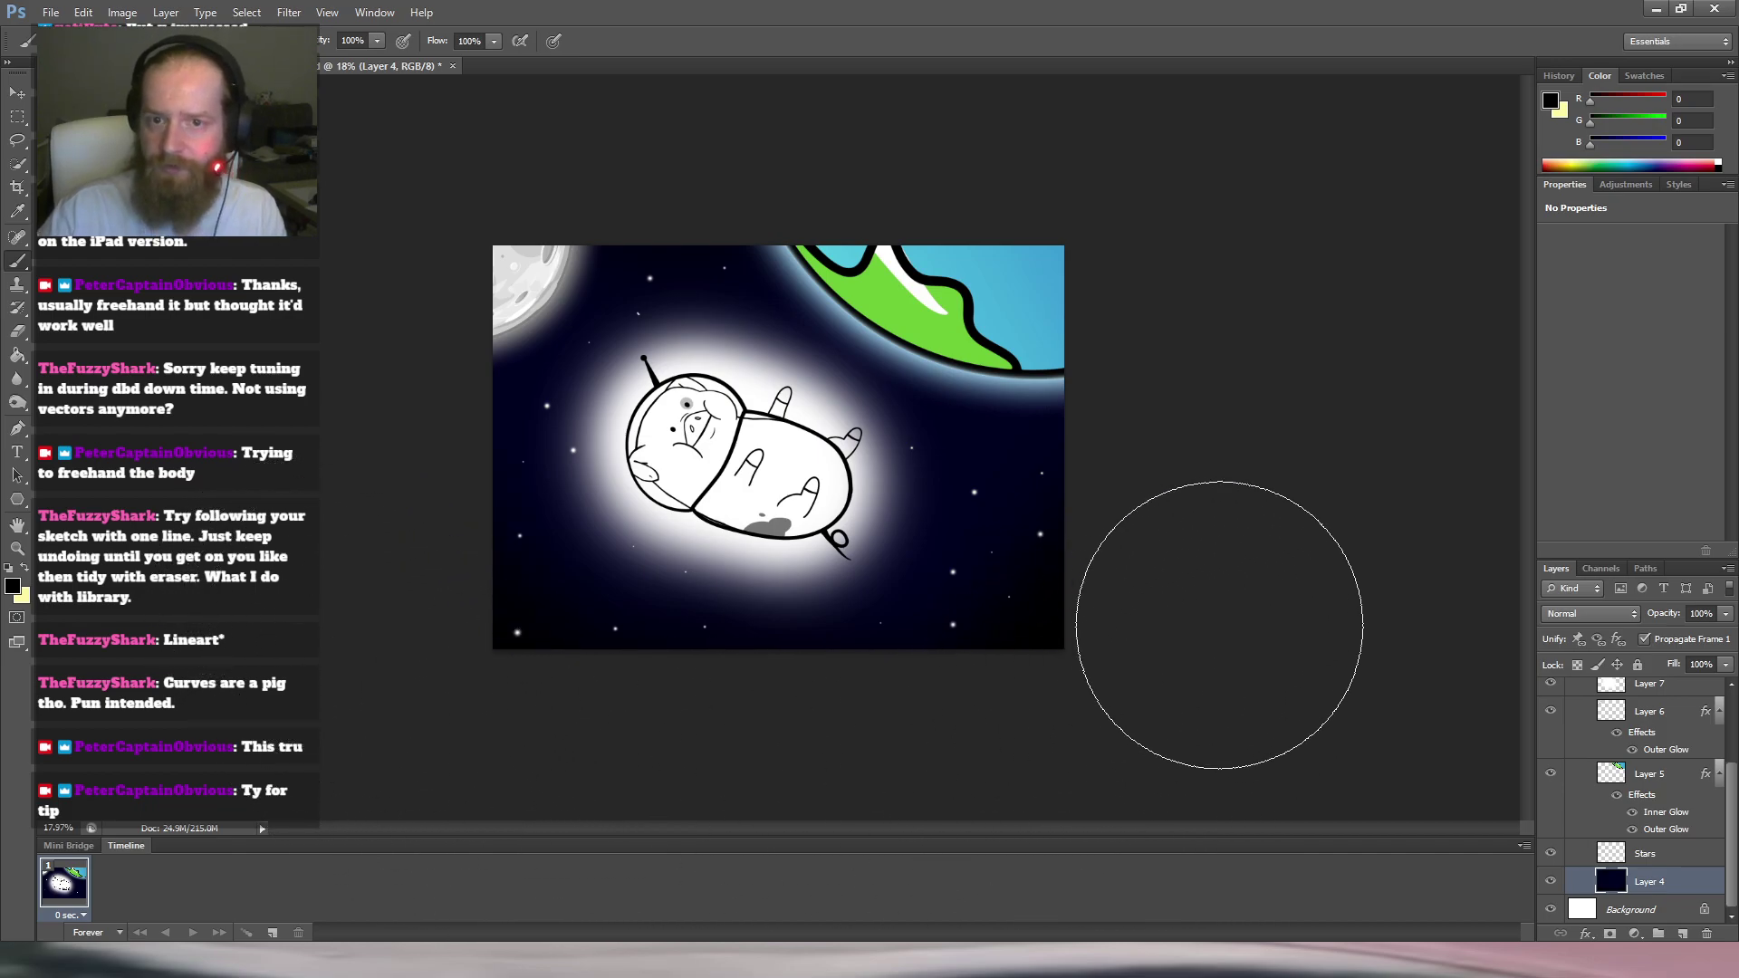
Set the brush colour to white and brush a soft highlight over the Earth's upper-right area on Layer 5.
left_click(1679, 777)
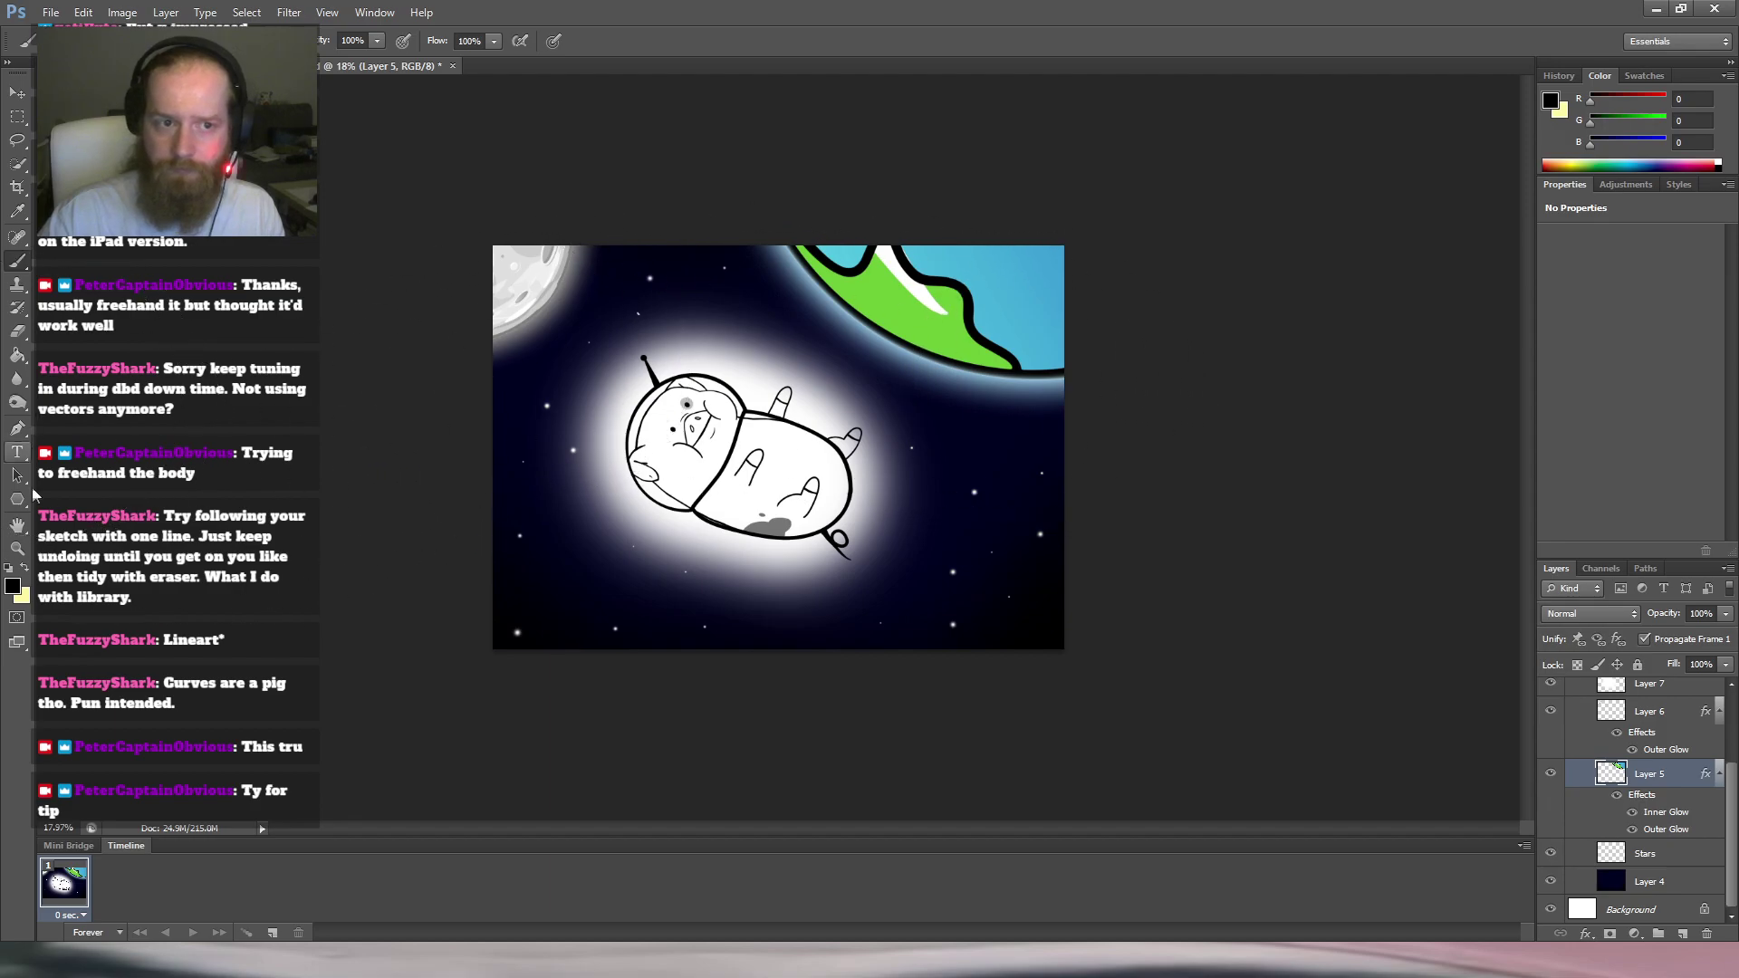
key("i")
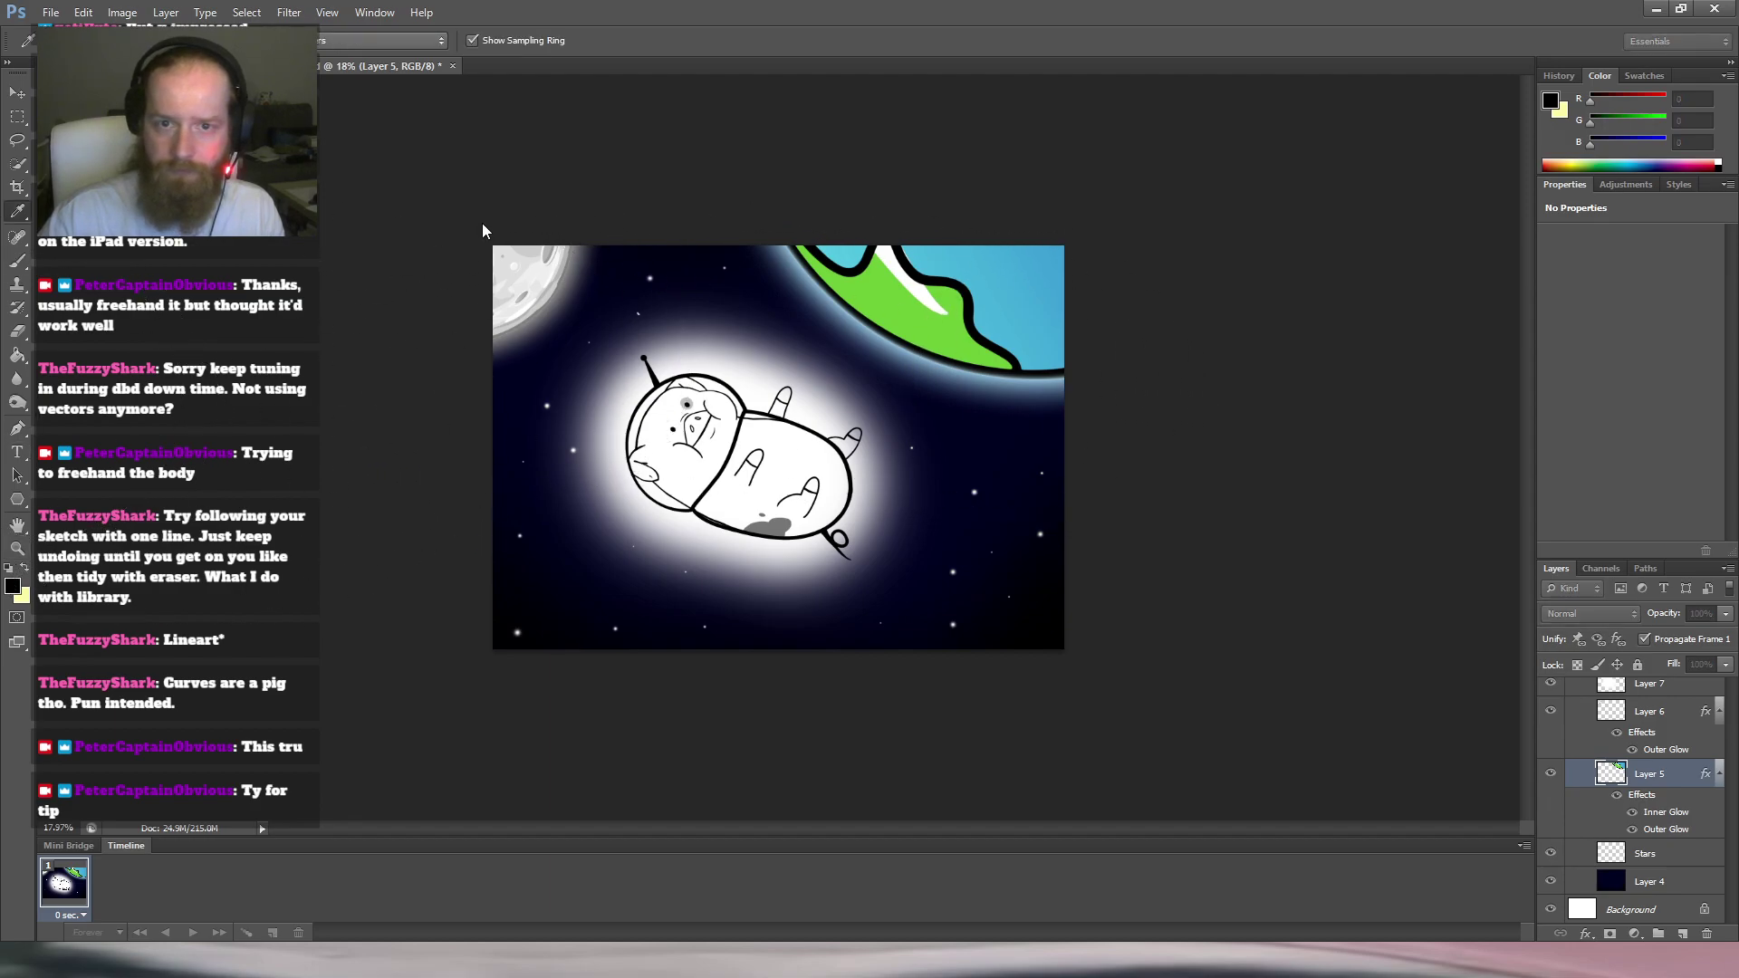
left_click(880, 252)
key("b")
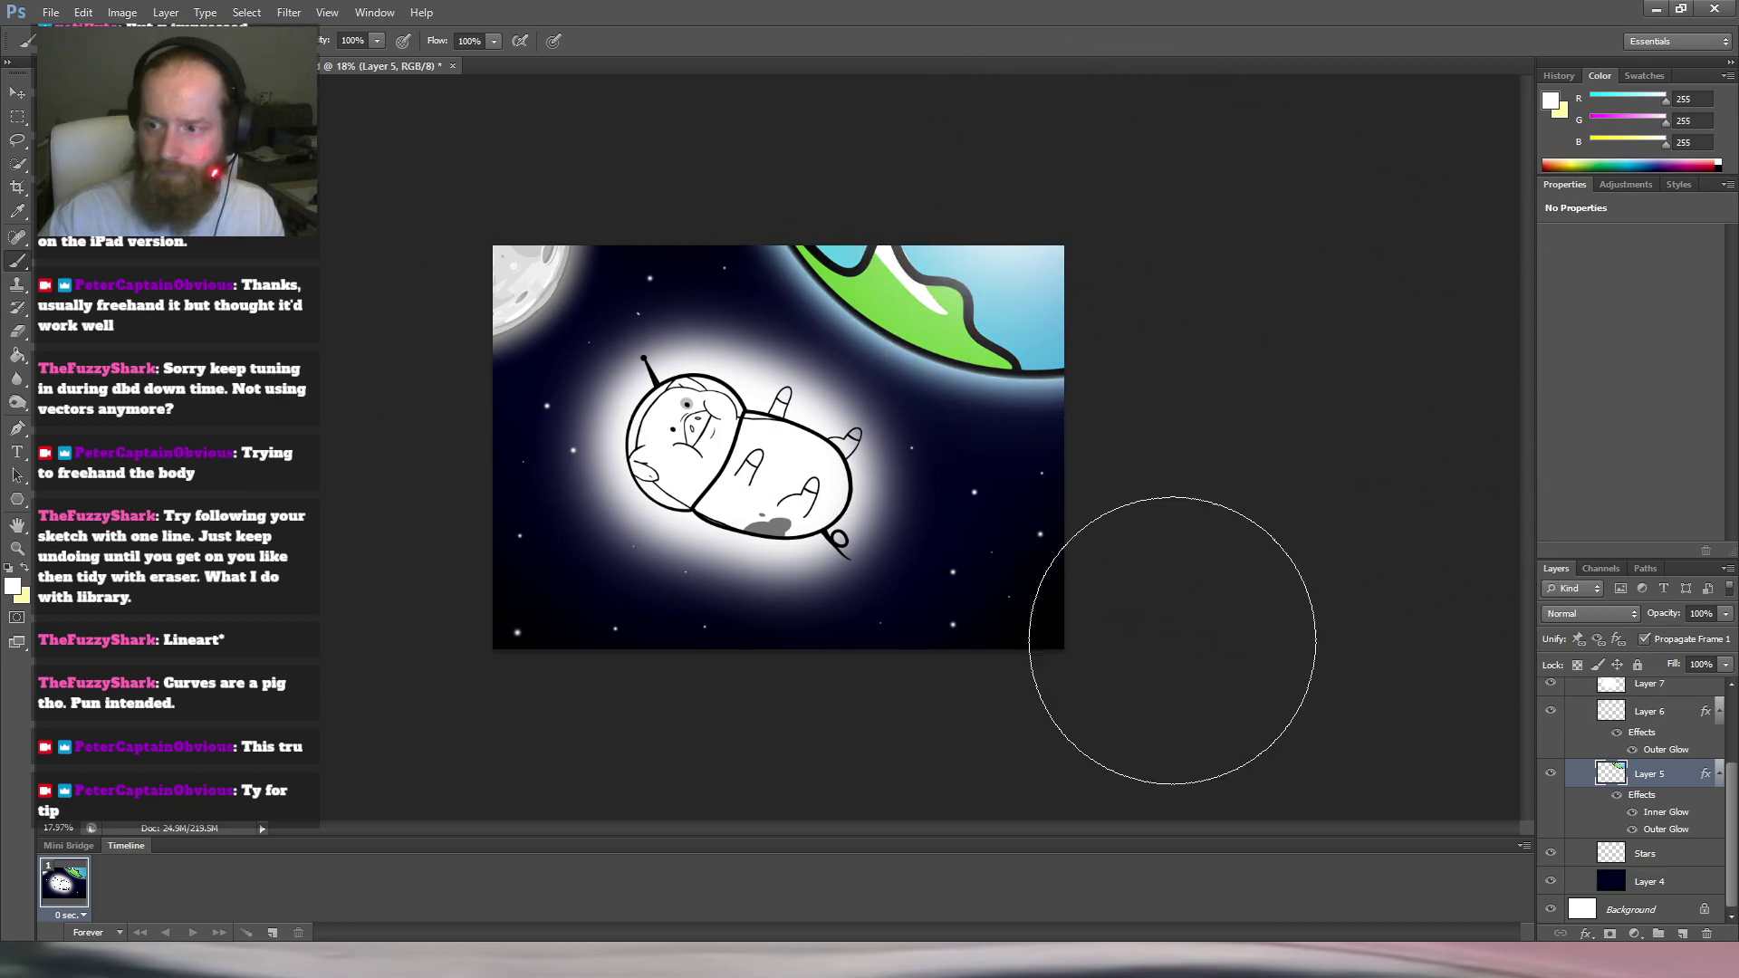
Brush a soft white highlight over the moon's upper-left area on Layer 6 with a smaller soft brush.
left_click(1678, 722)
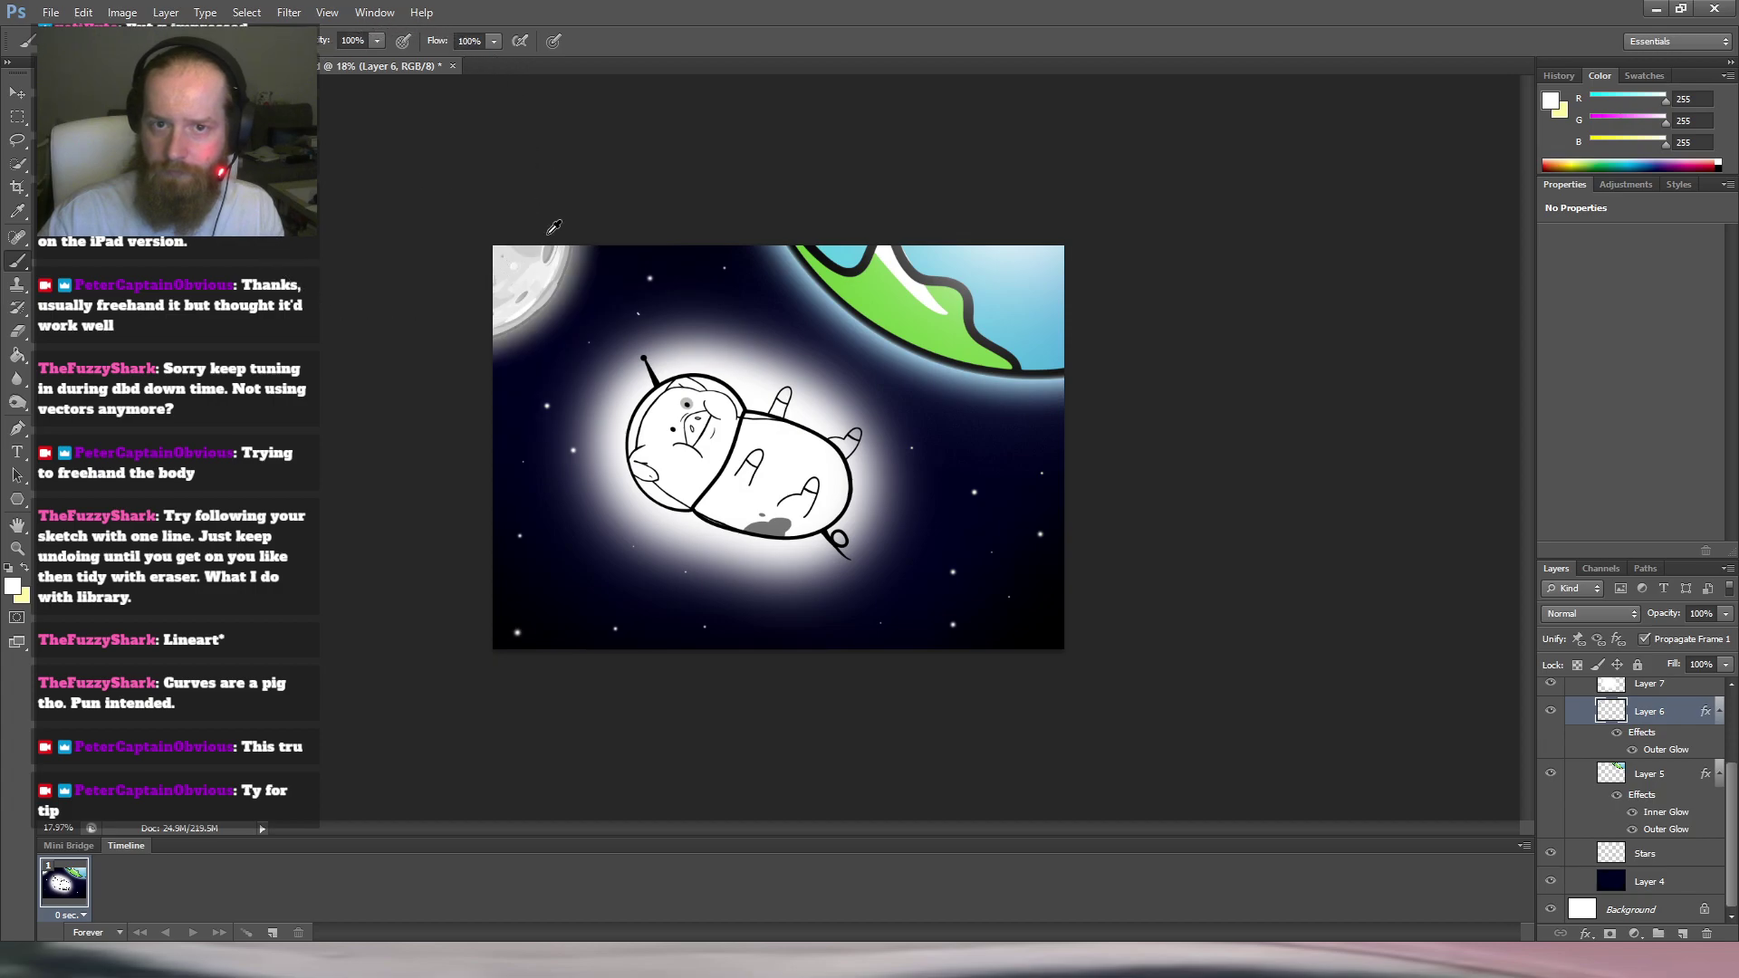
left_click_drag(522, 269, 459, 262)
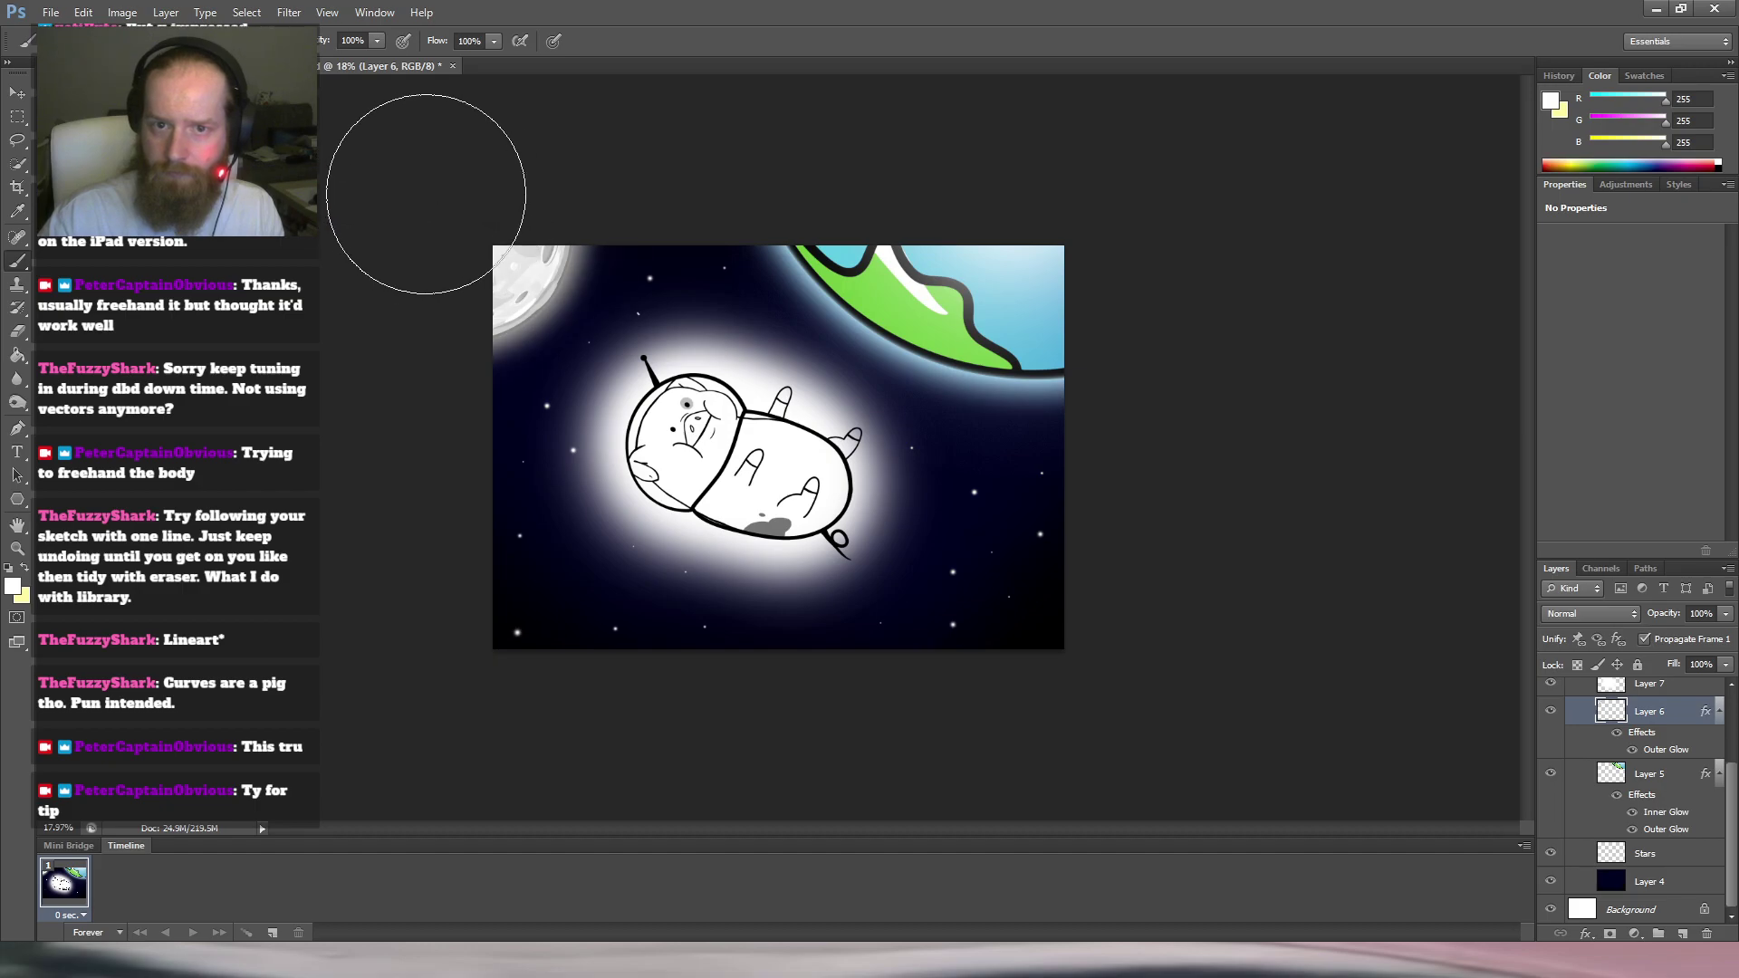
Collapse the Background group and hide and show it again to compare the pig drawing with and without the background.
scroll(1181, 560, "down", 2)
scroll(1175, 562, "up", 2)
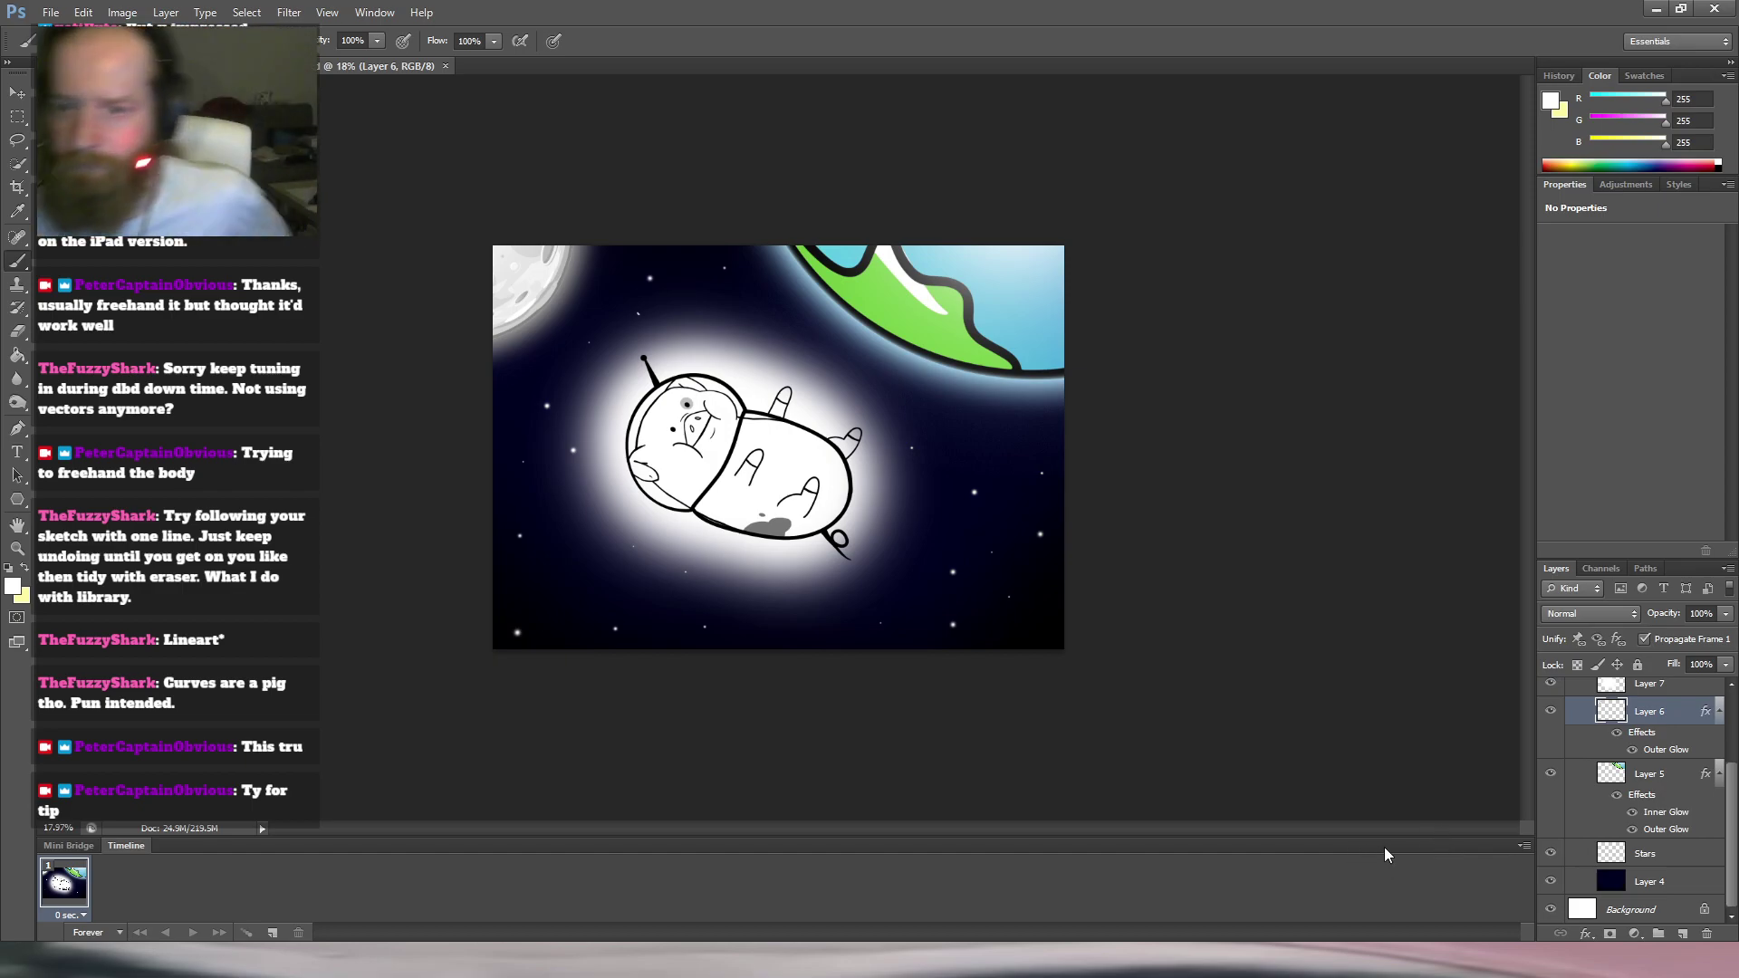
scroll(1649, 752, "up", 3)
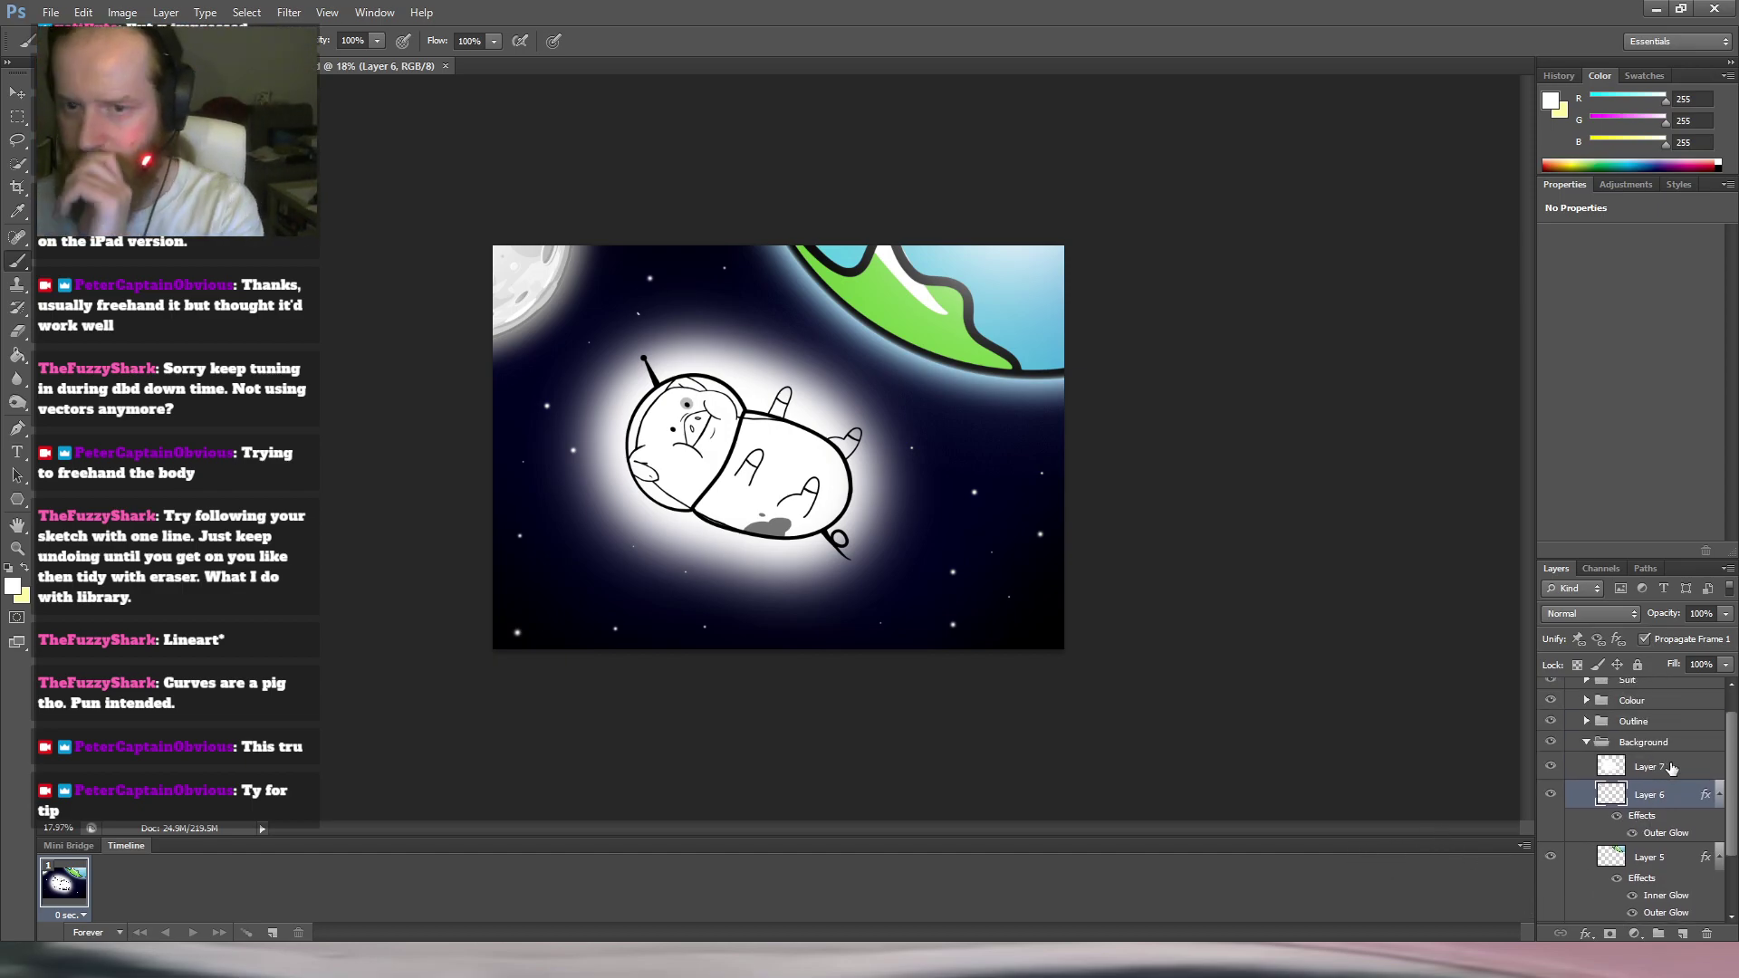
left_click(1586, 742)
left_click(1552, 771)
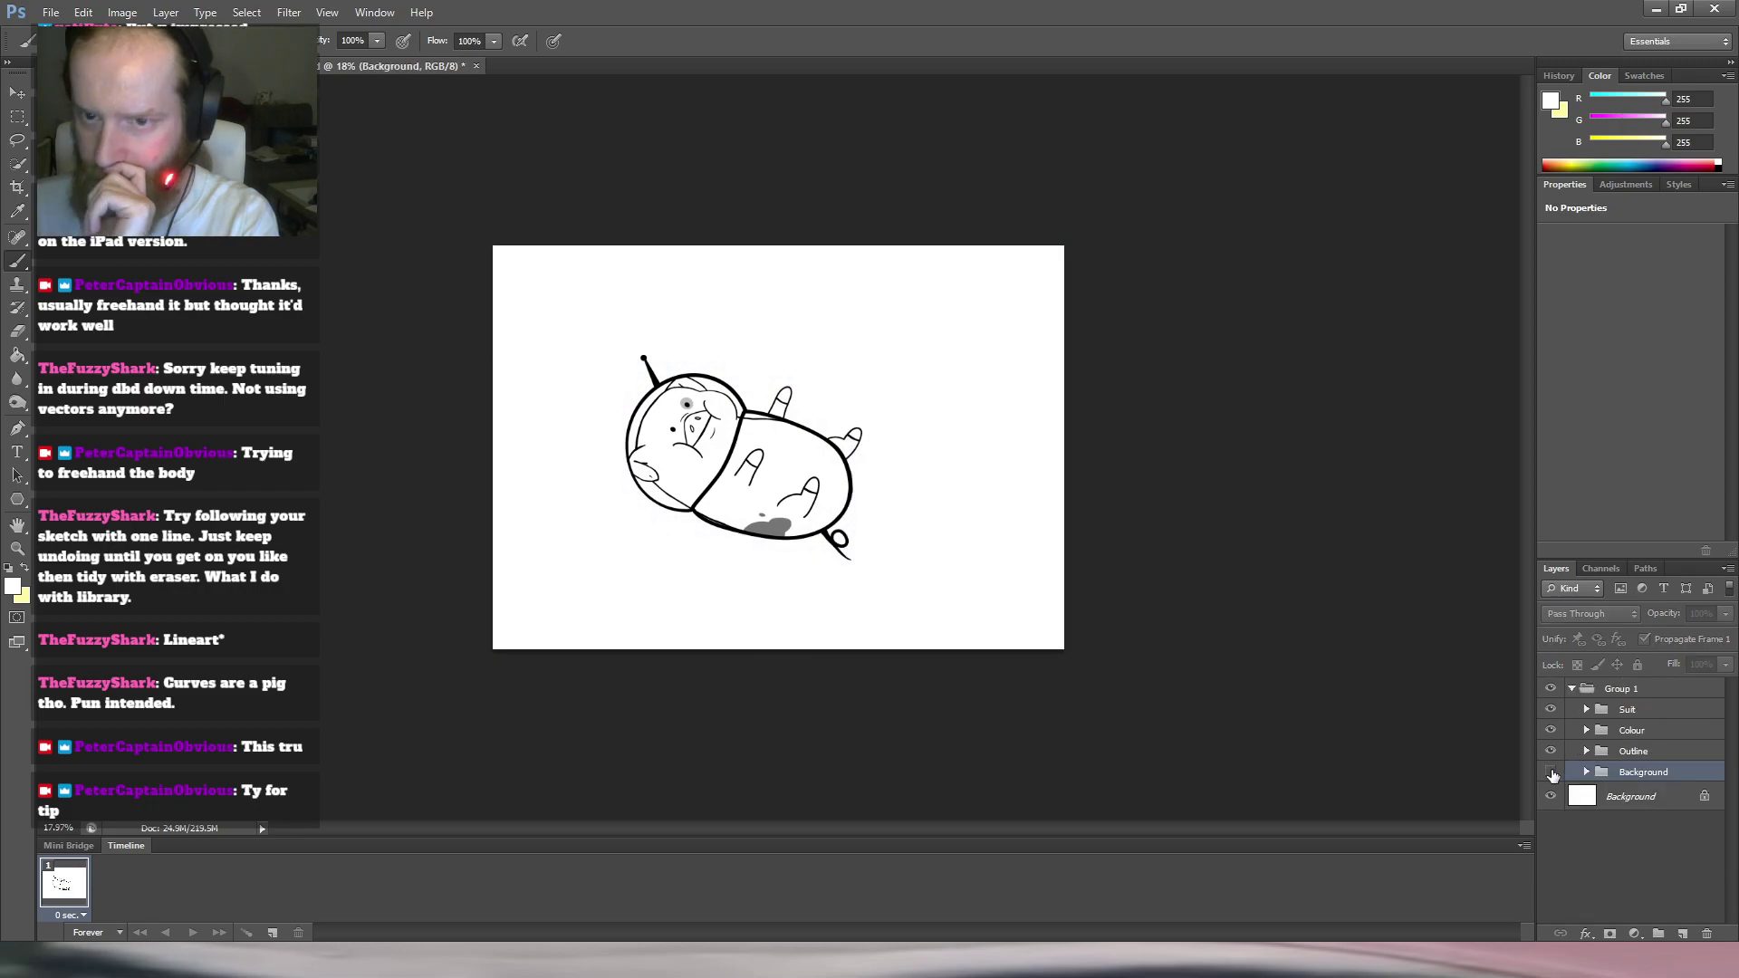
left_click(1551, 771)
left_click(1552, 771)
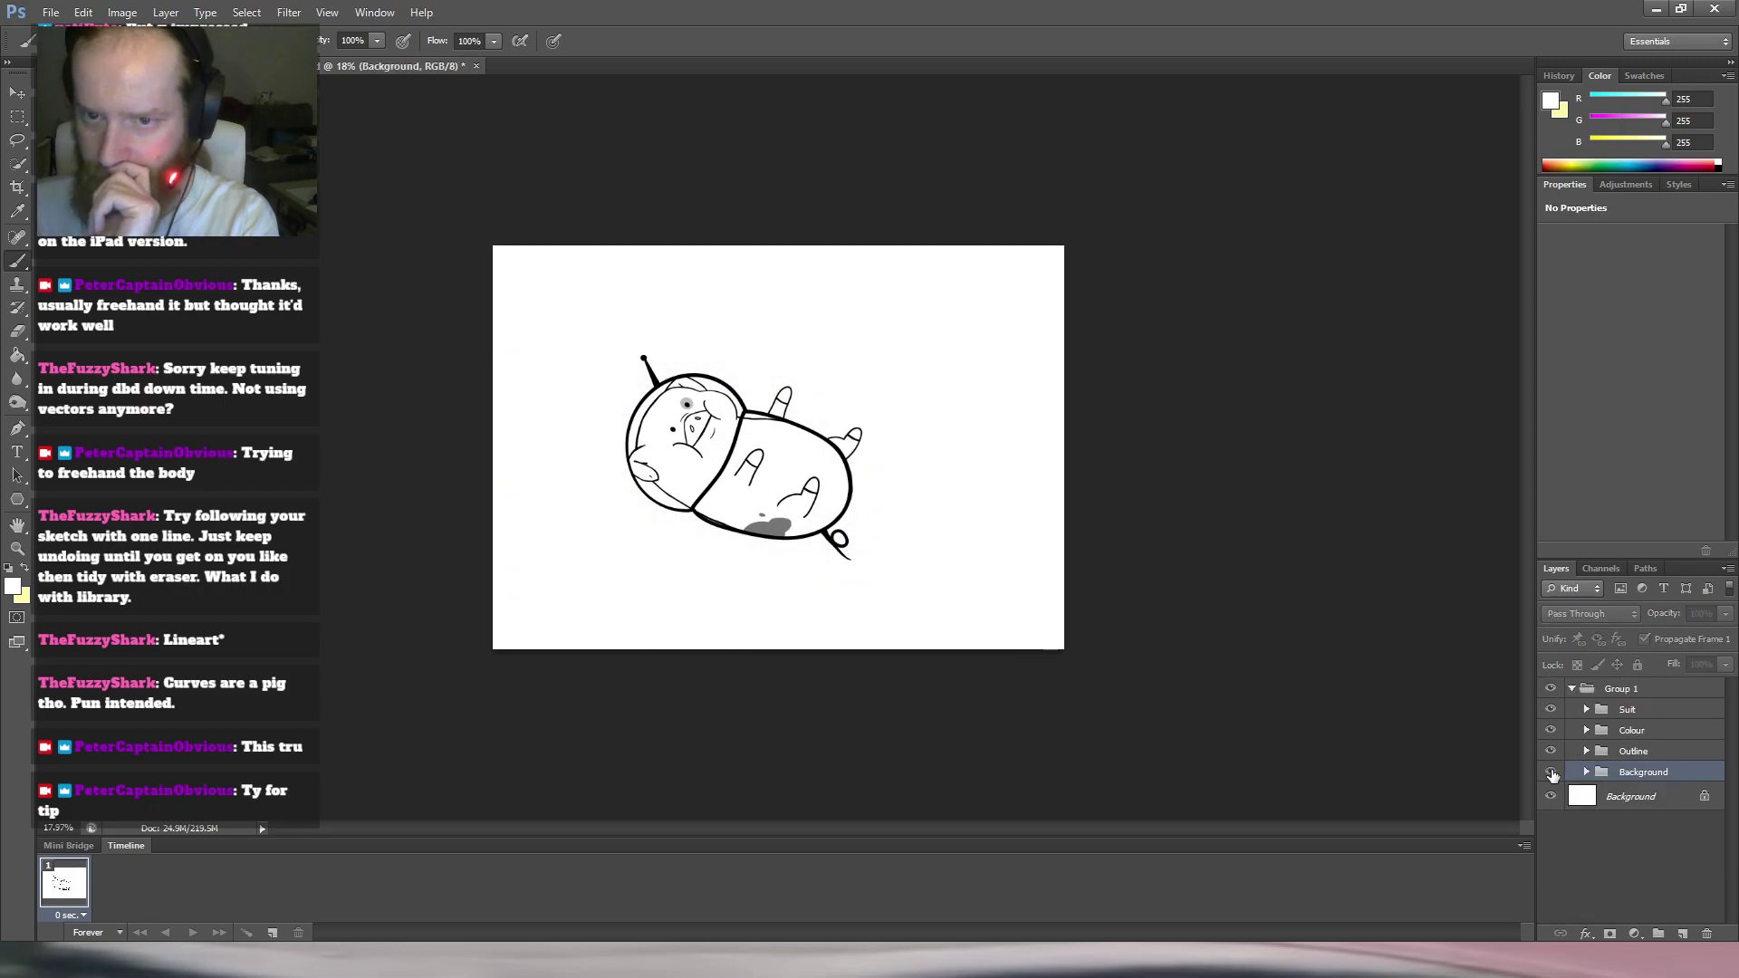
left_click(1551, 771)
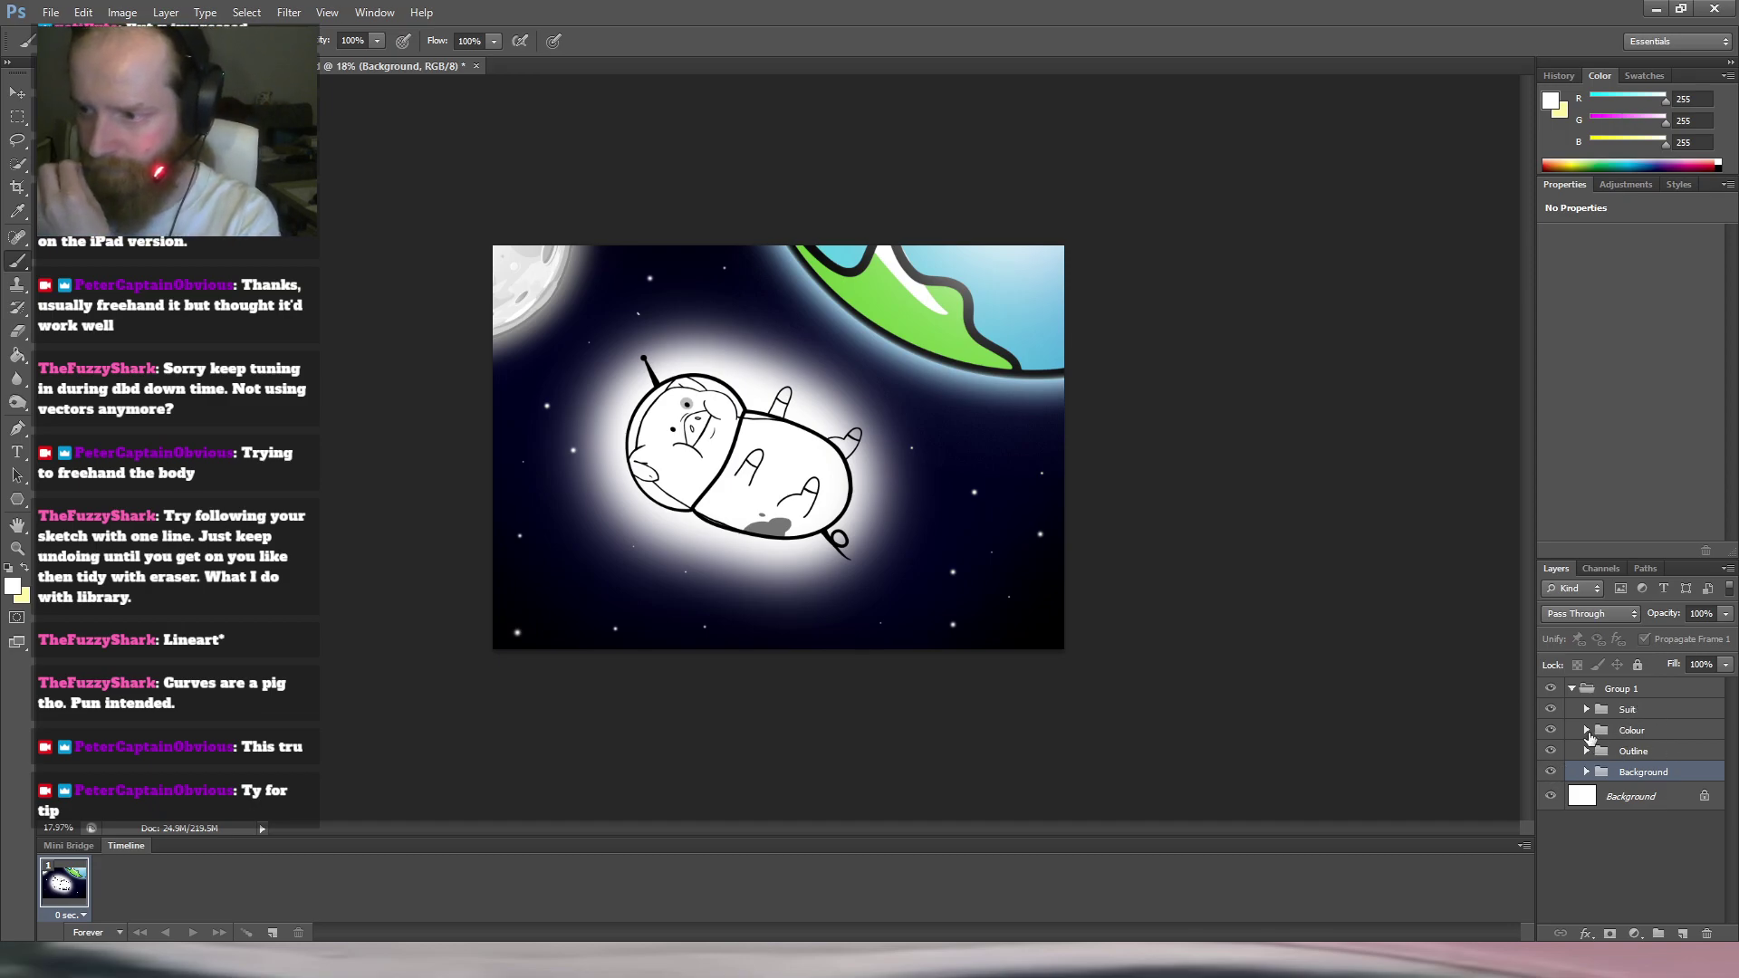
Rename Layer 3 in the Colour group to "Helmet".
left_click(1587, 731)
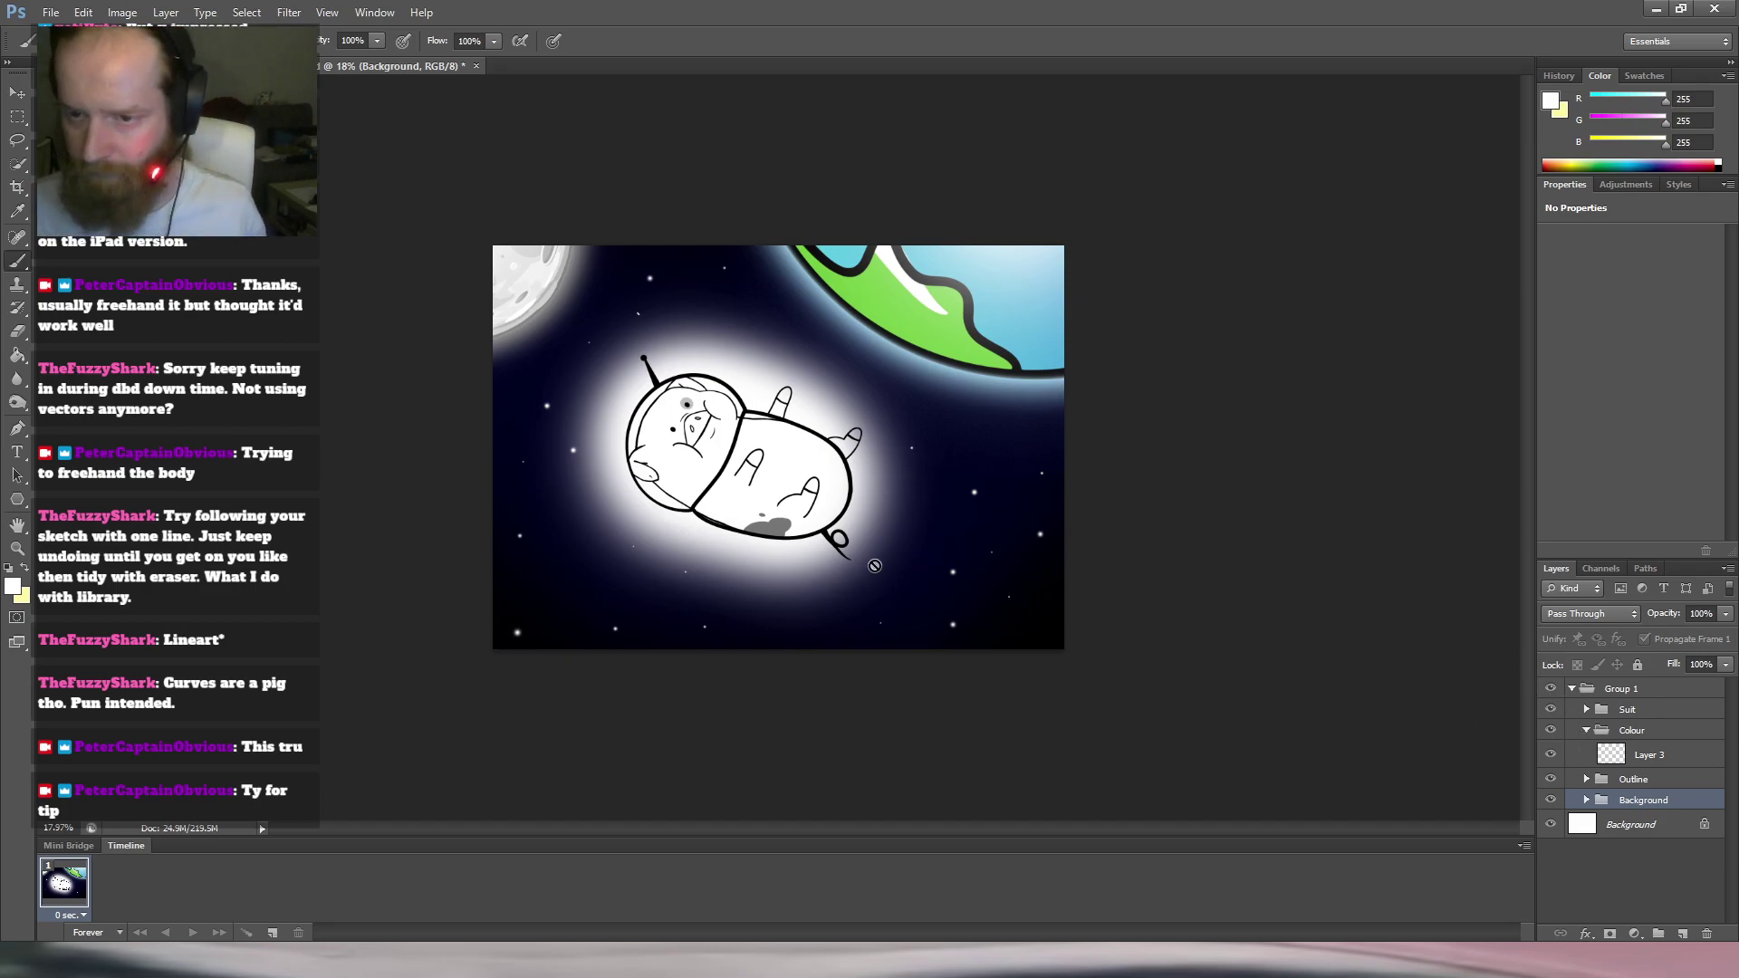
scroll(870, 570, "up", 6)
left_click(1671, 761)
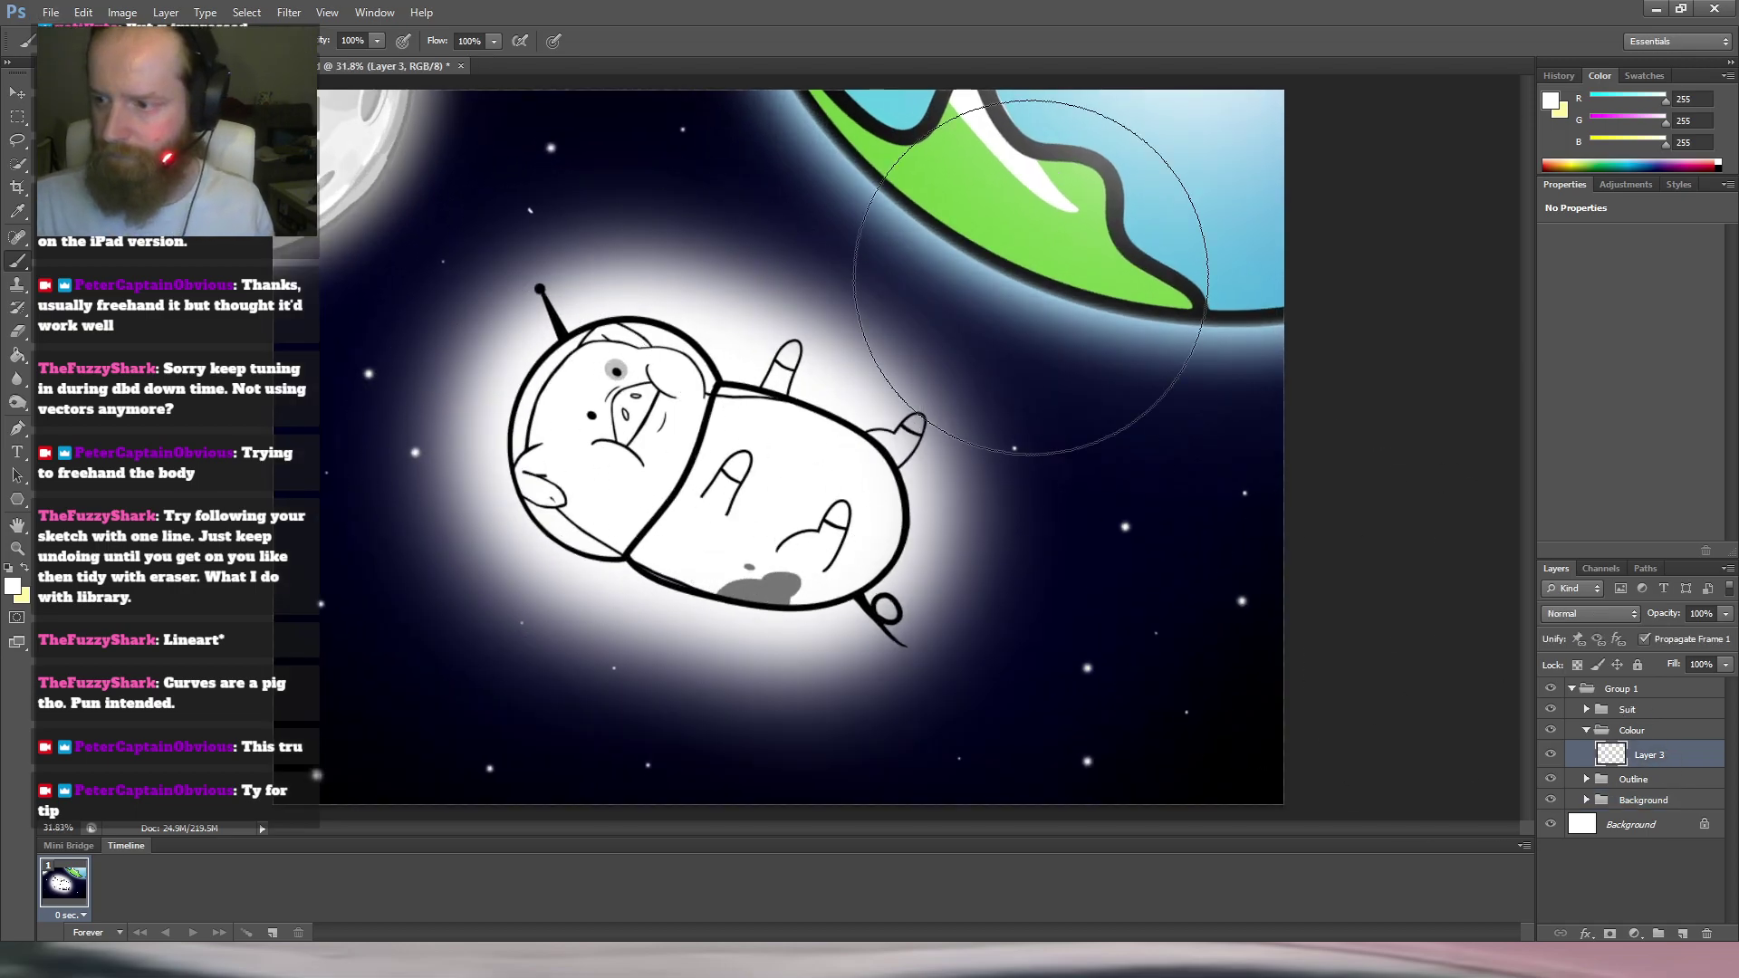
double_click(1671, 755)
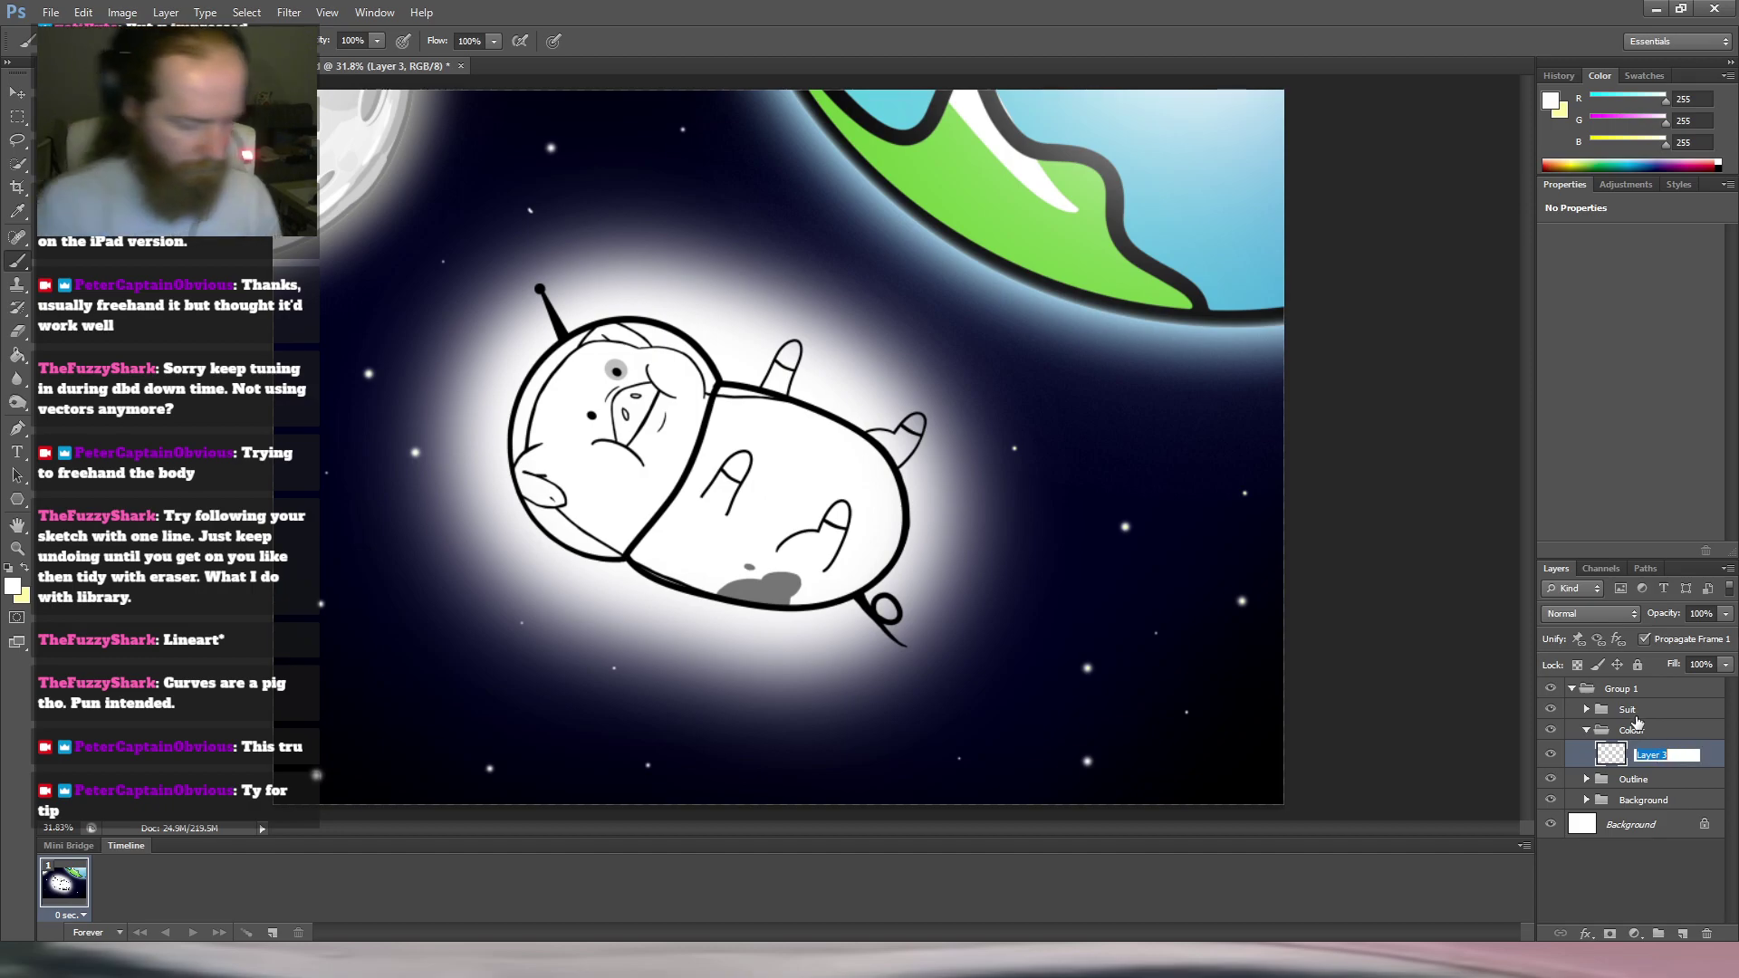
type("Helmet")
key("Return")
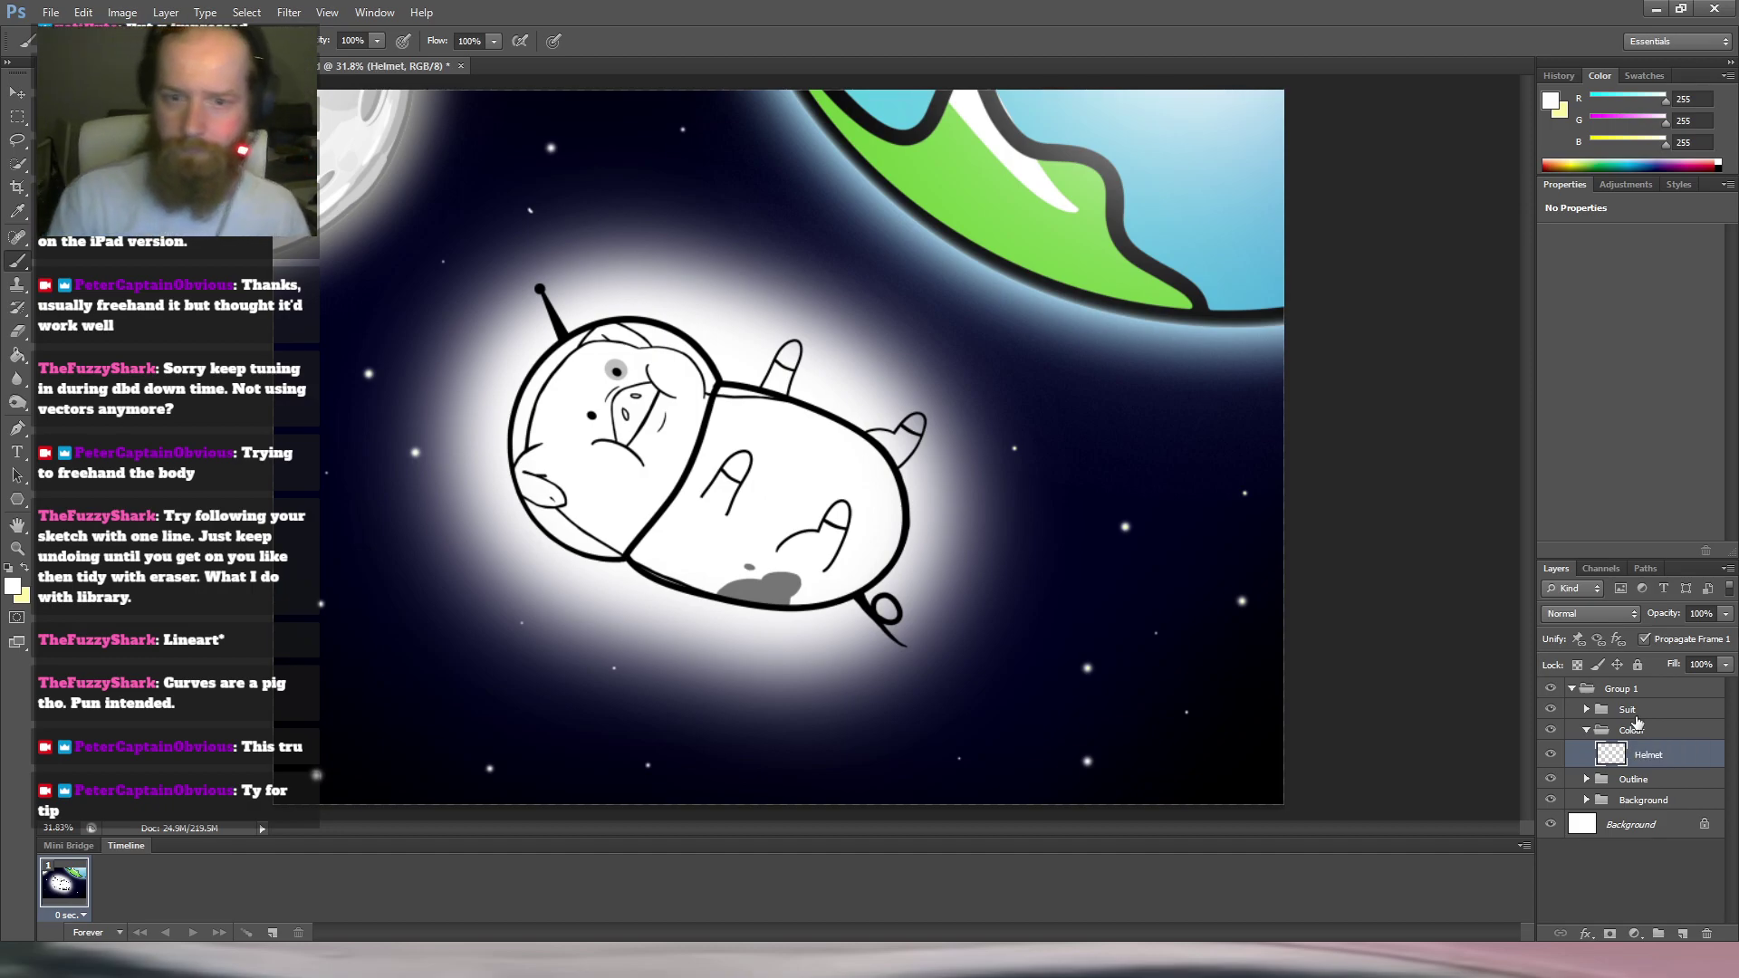
Try to select the helmet by tracing along its black outline with the Polygonal Lasso, and check the selection edge up close.
scroll(536, 431, "up", 5)
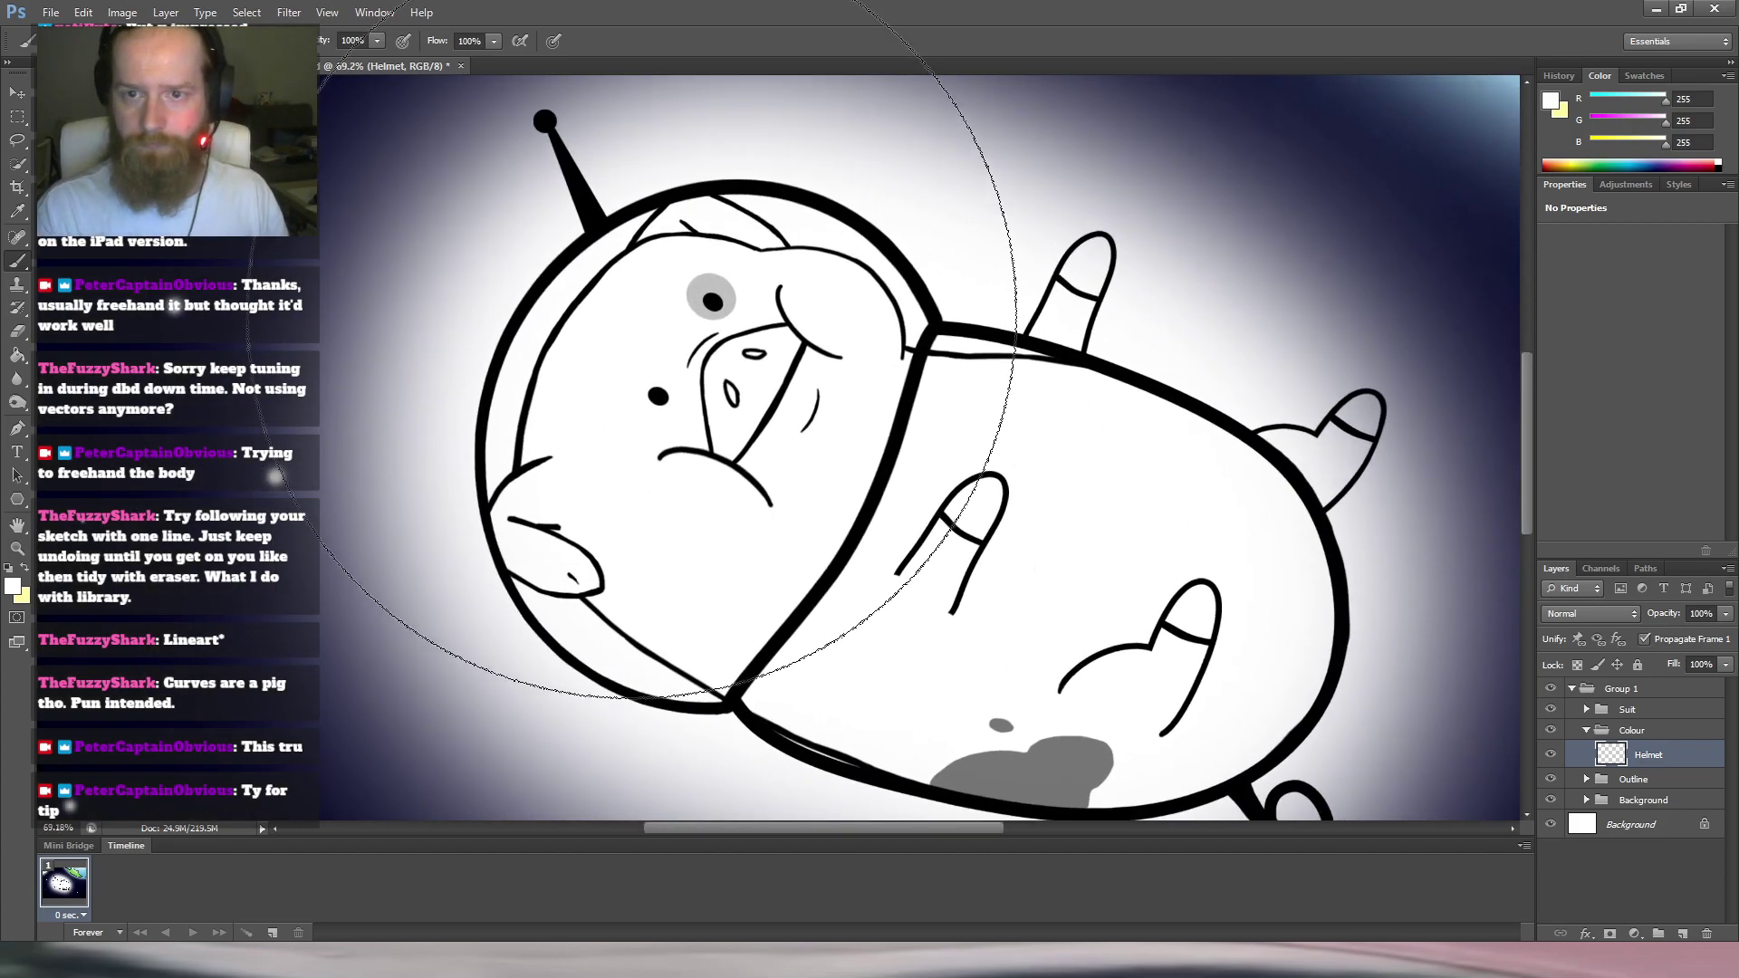
key("l")
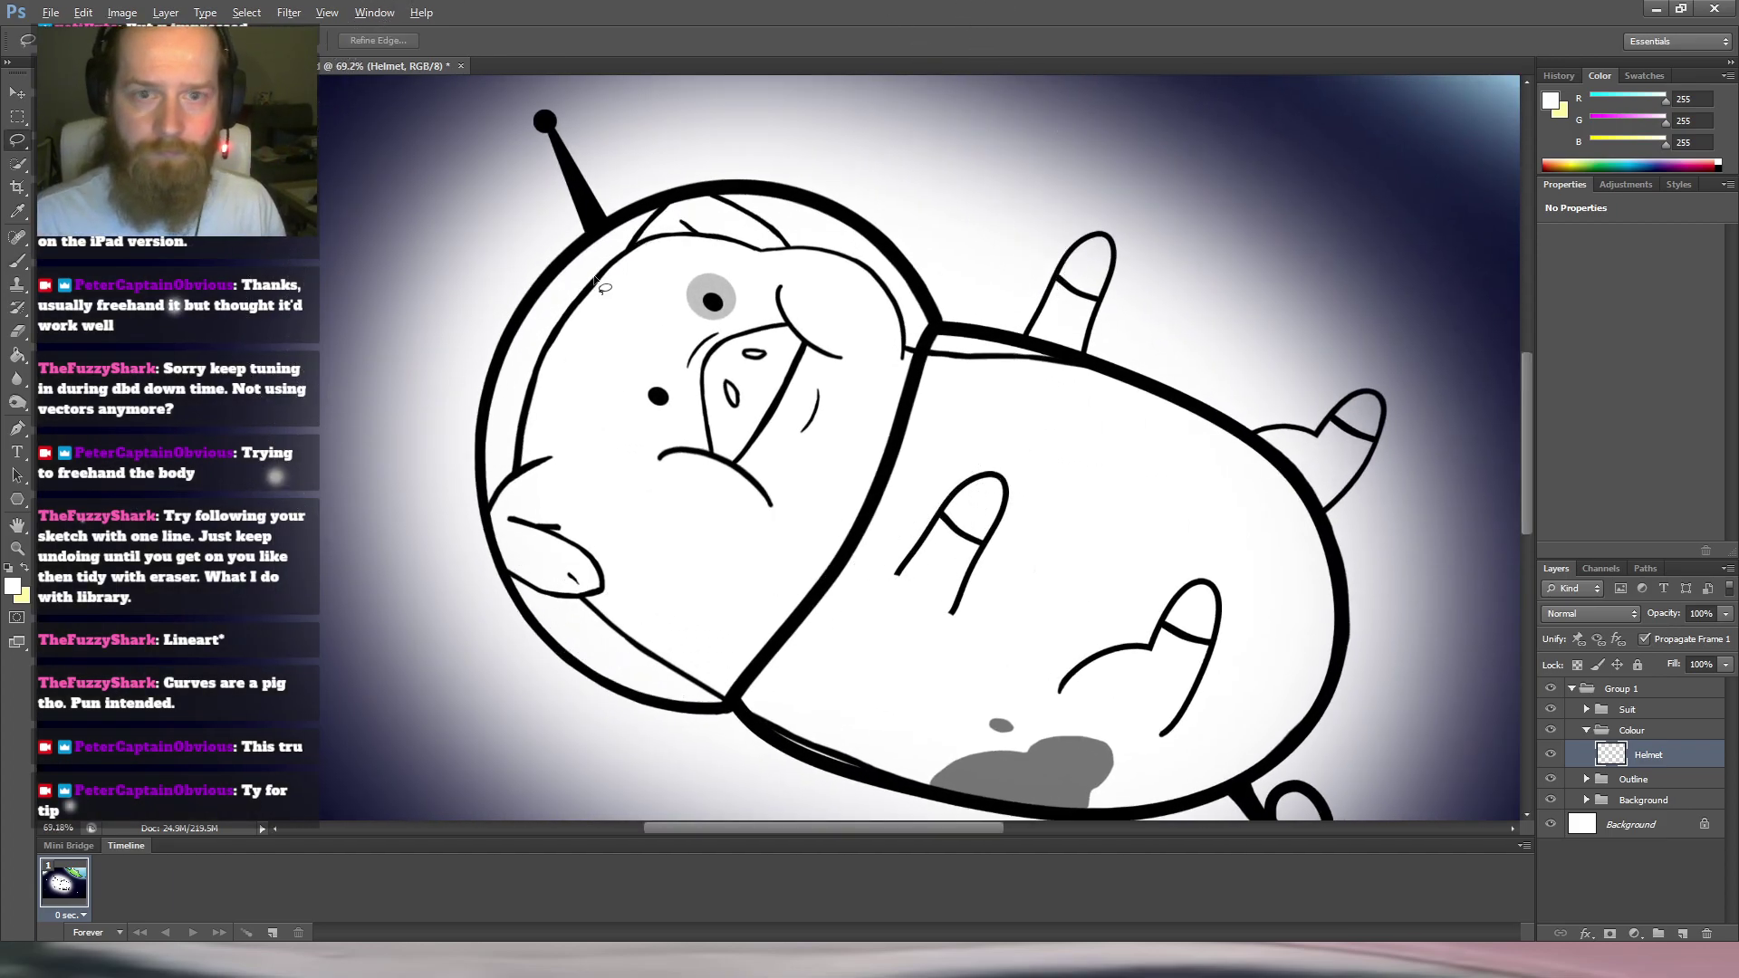
scroll(596, 287, "down", 2)
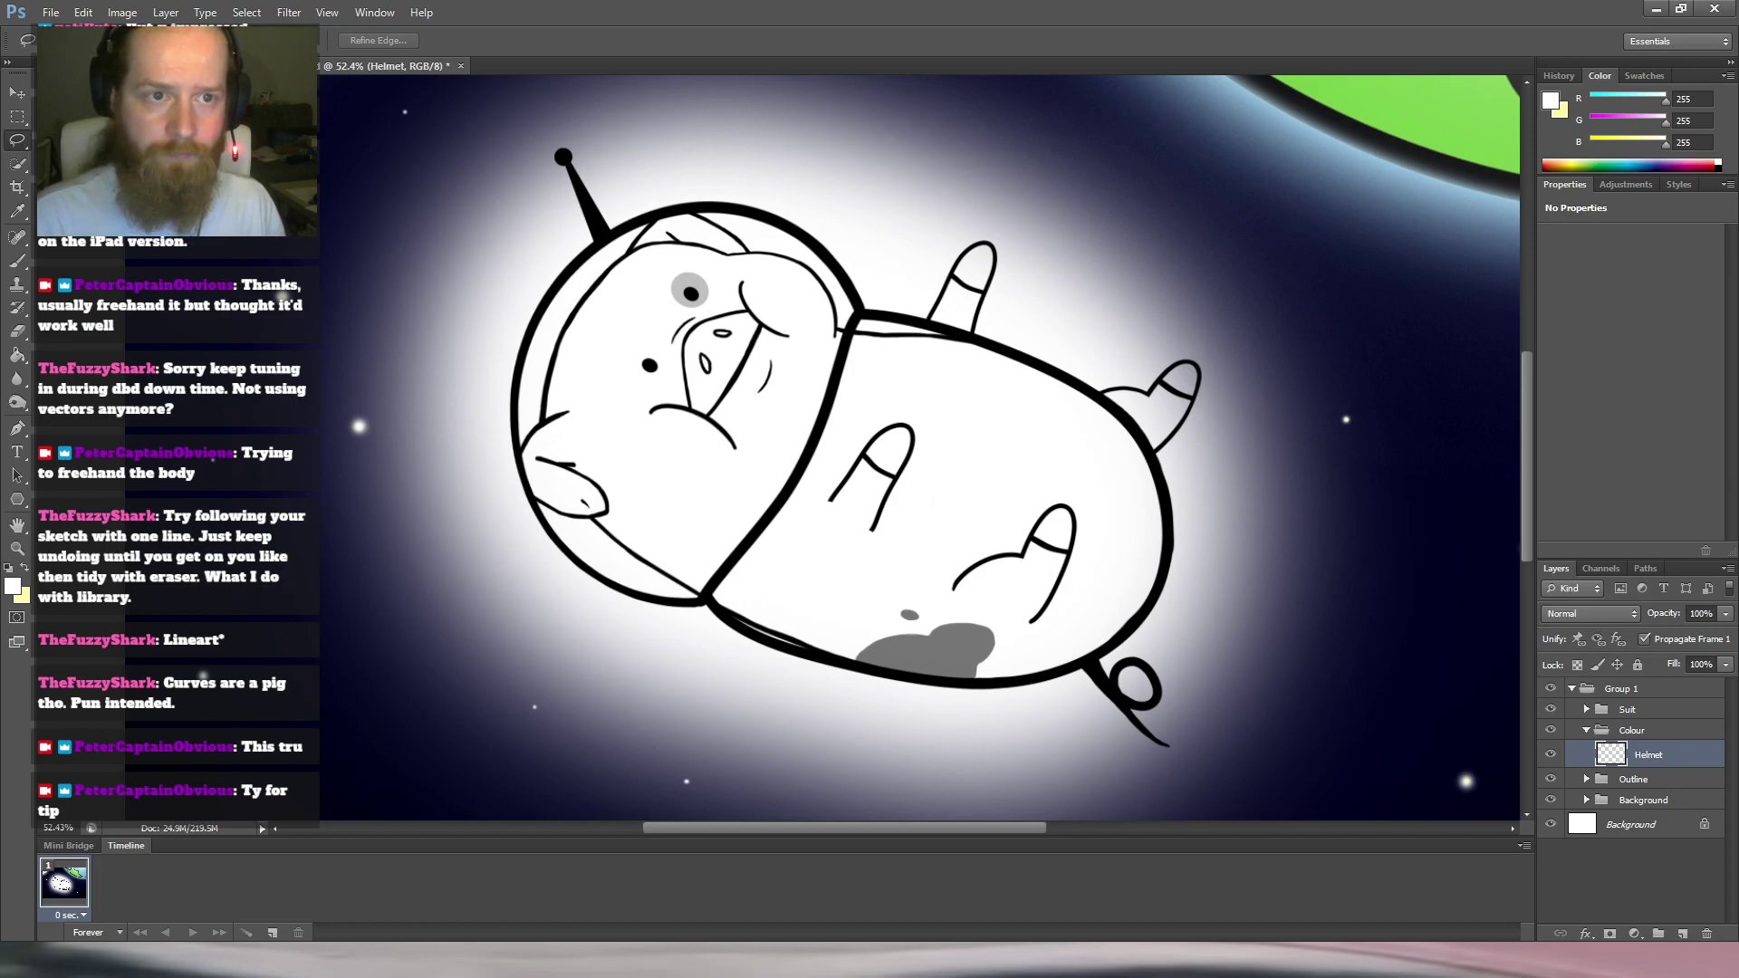
left_click(574, 265)
mouse_move(689, 207)
left_mouse_down()
mouse_move(832, 252)
mouse_move(866, 315)
mouse_move(808, 462)
mouse_move(700, 604)
mouse_move(607, 587)
mouse_move(539, 544)
mouse_move(571, 557)
mouse_move(509, 428)
mouse_move(535, 323)
left_mouse_up()
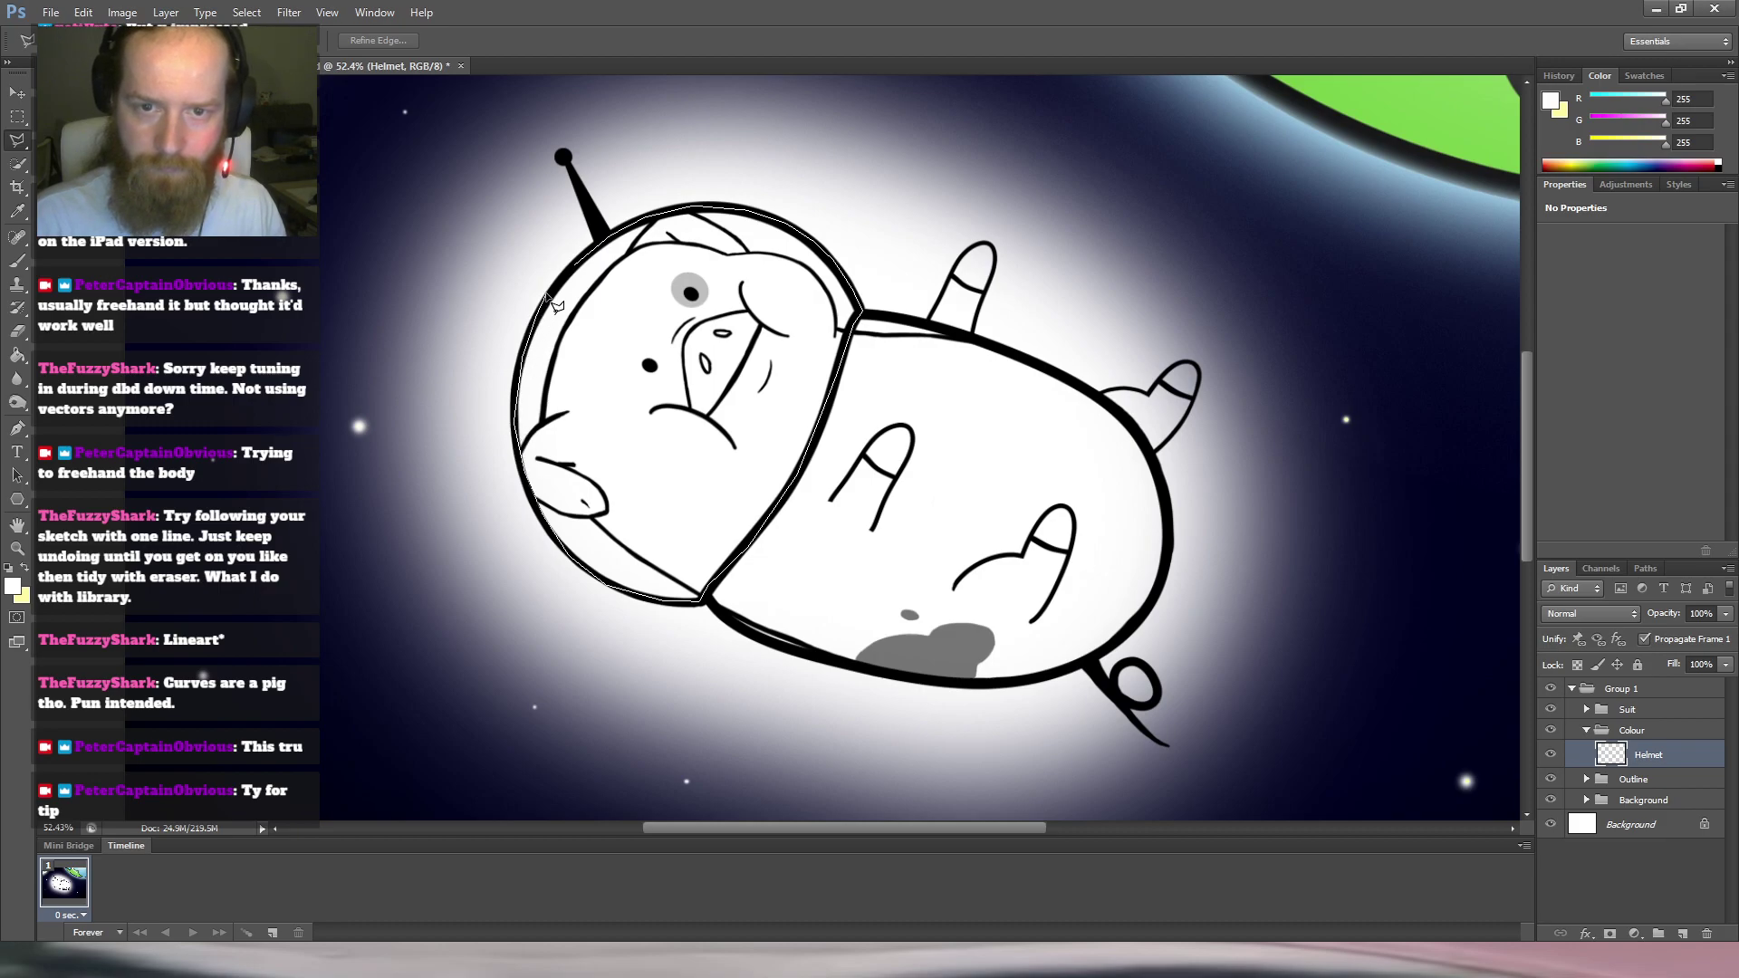
left_click(574, 265)
left_click_drag(505, 412, 621, 364)
left_click_drag(707, 459, 717, 308)
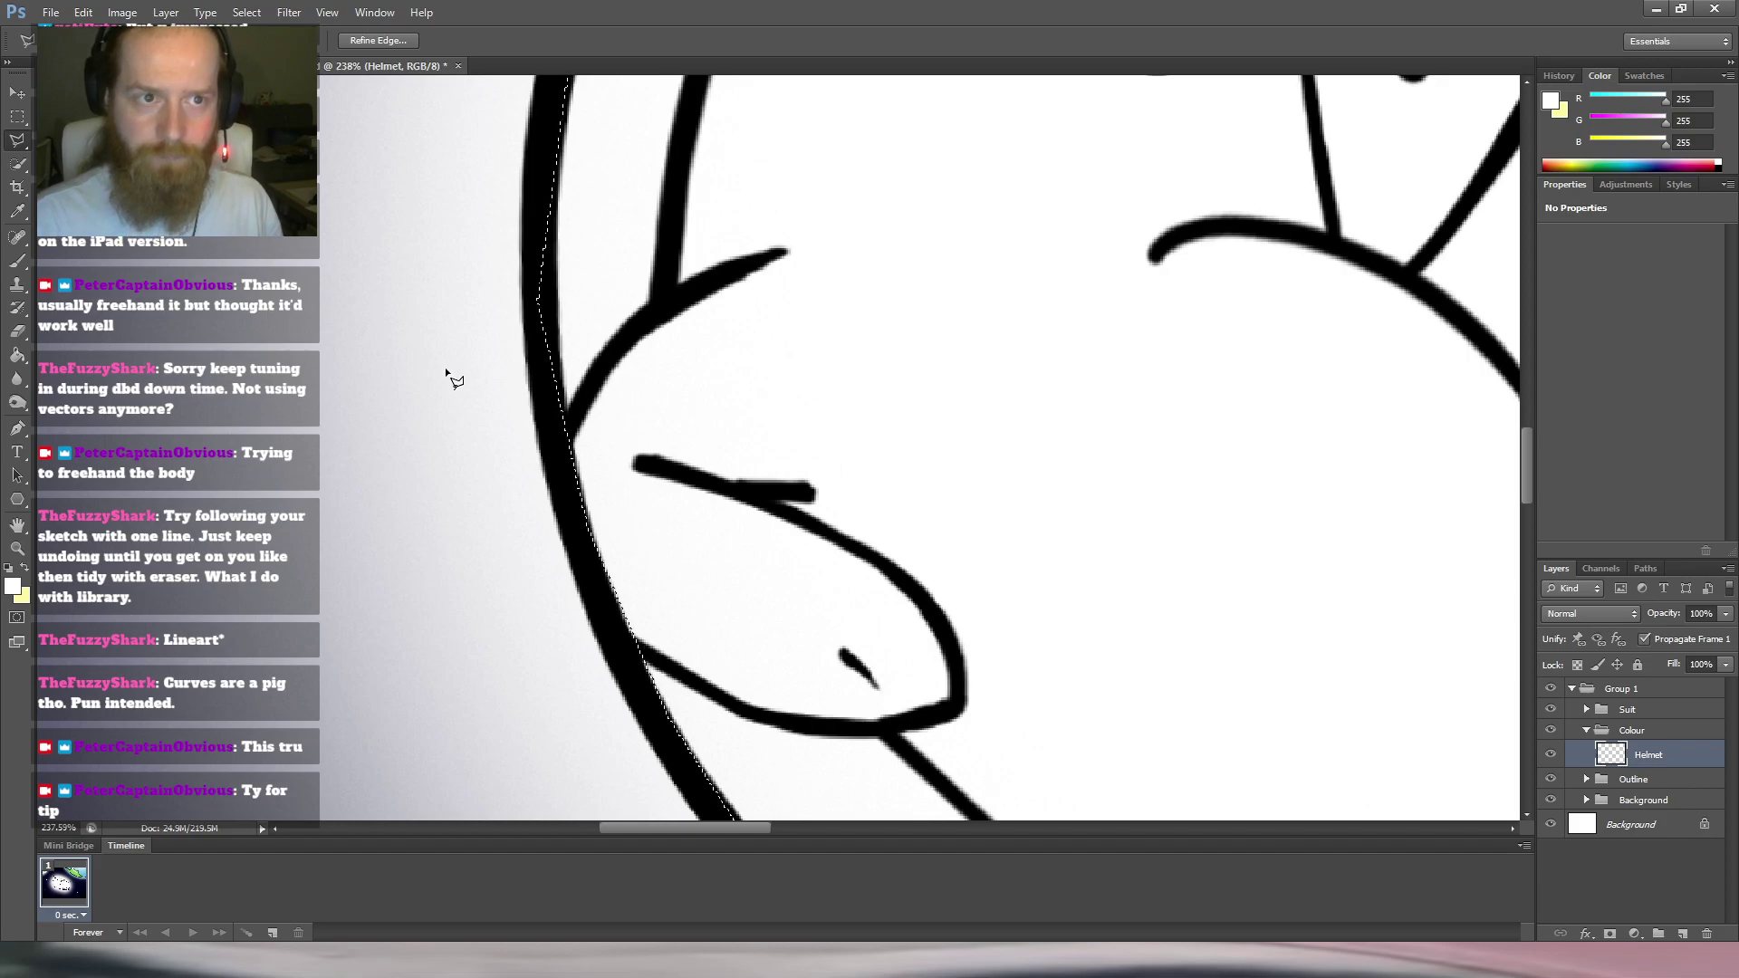
mouse_move(994, 295)
left_mouse_down()
mouse_move(739, 372)
mouse_move(777, 362)
left_mouse_up()
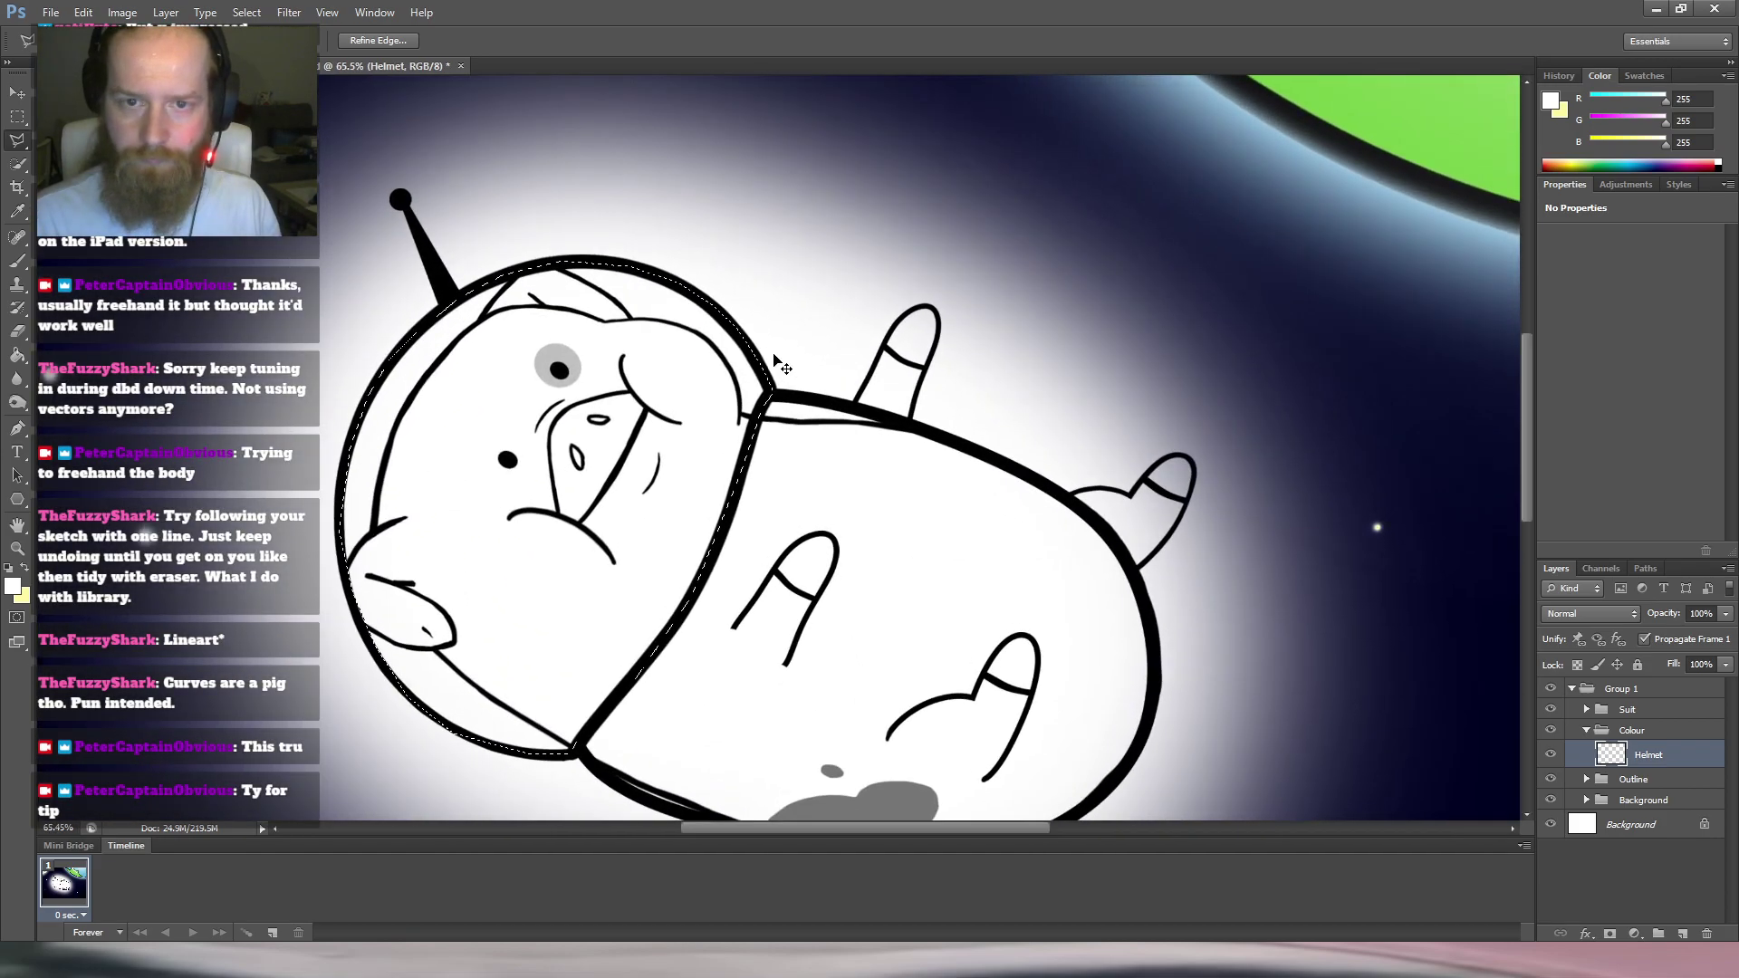
Discard the old selection and trace the whole helmet again along its black outline with the Polygonal Lasso.
left_click(437, 312)
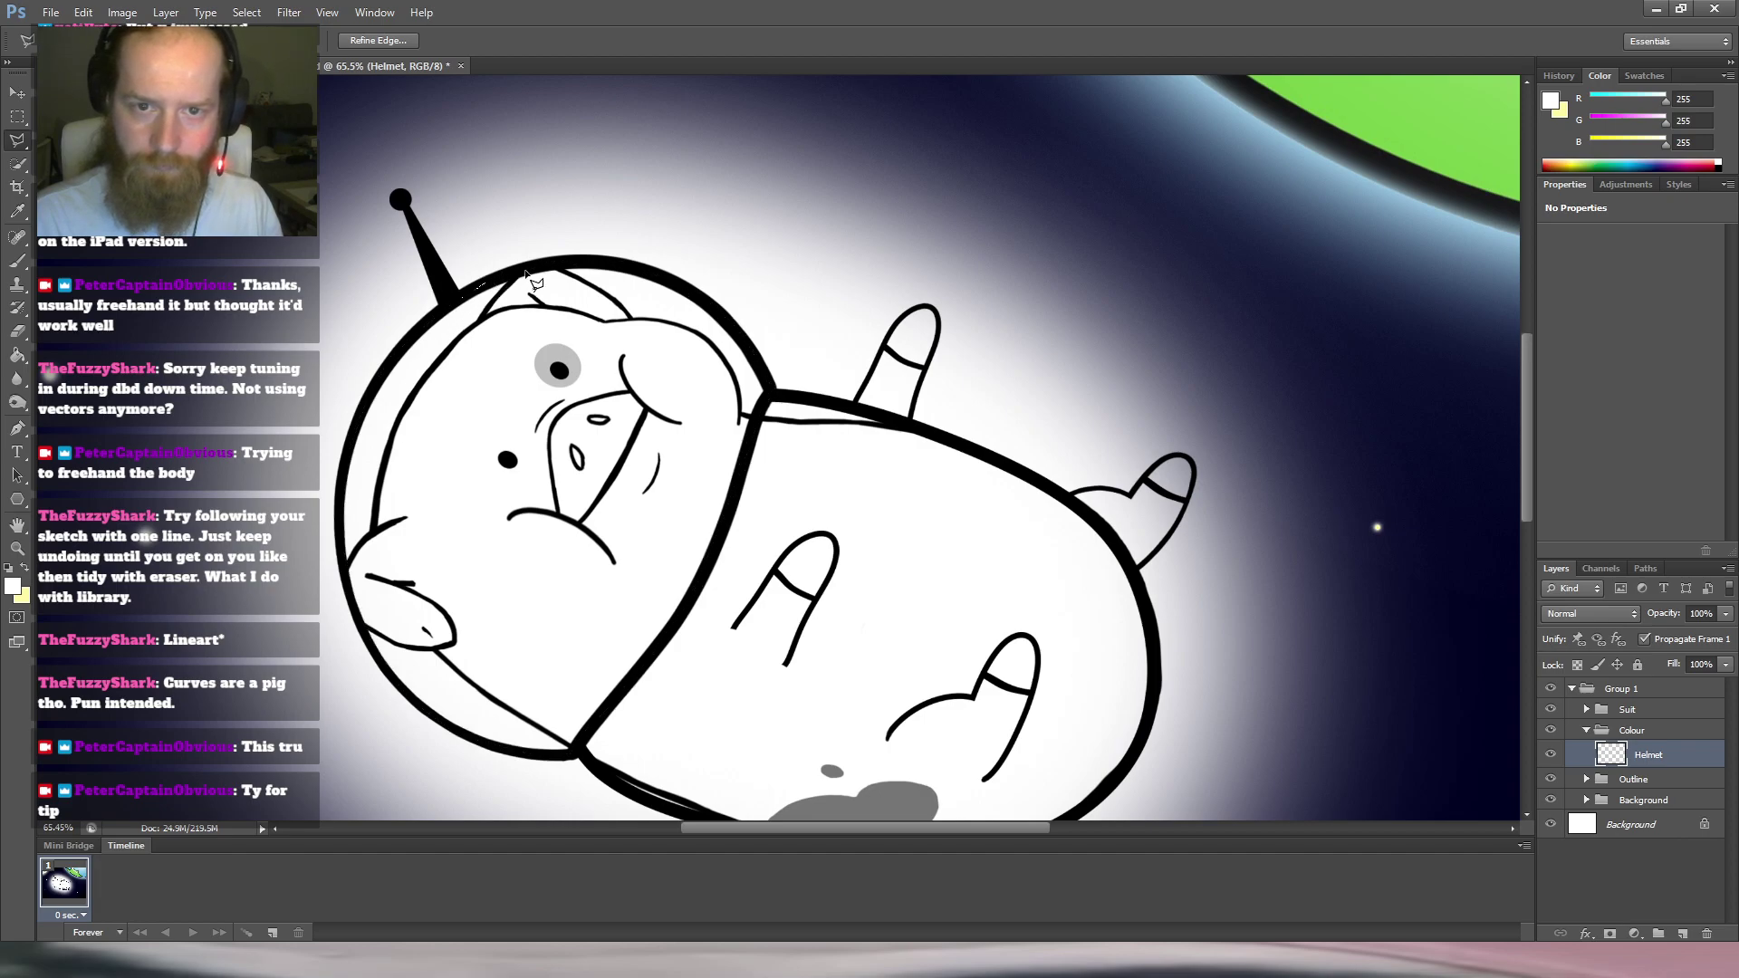
mouse_move(544, 277)
left_mouse_down()
mouse_move(645, 272)
mouse_move(741, 333)
left_mouse_up()
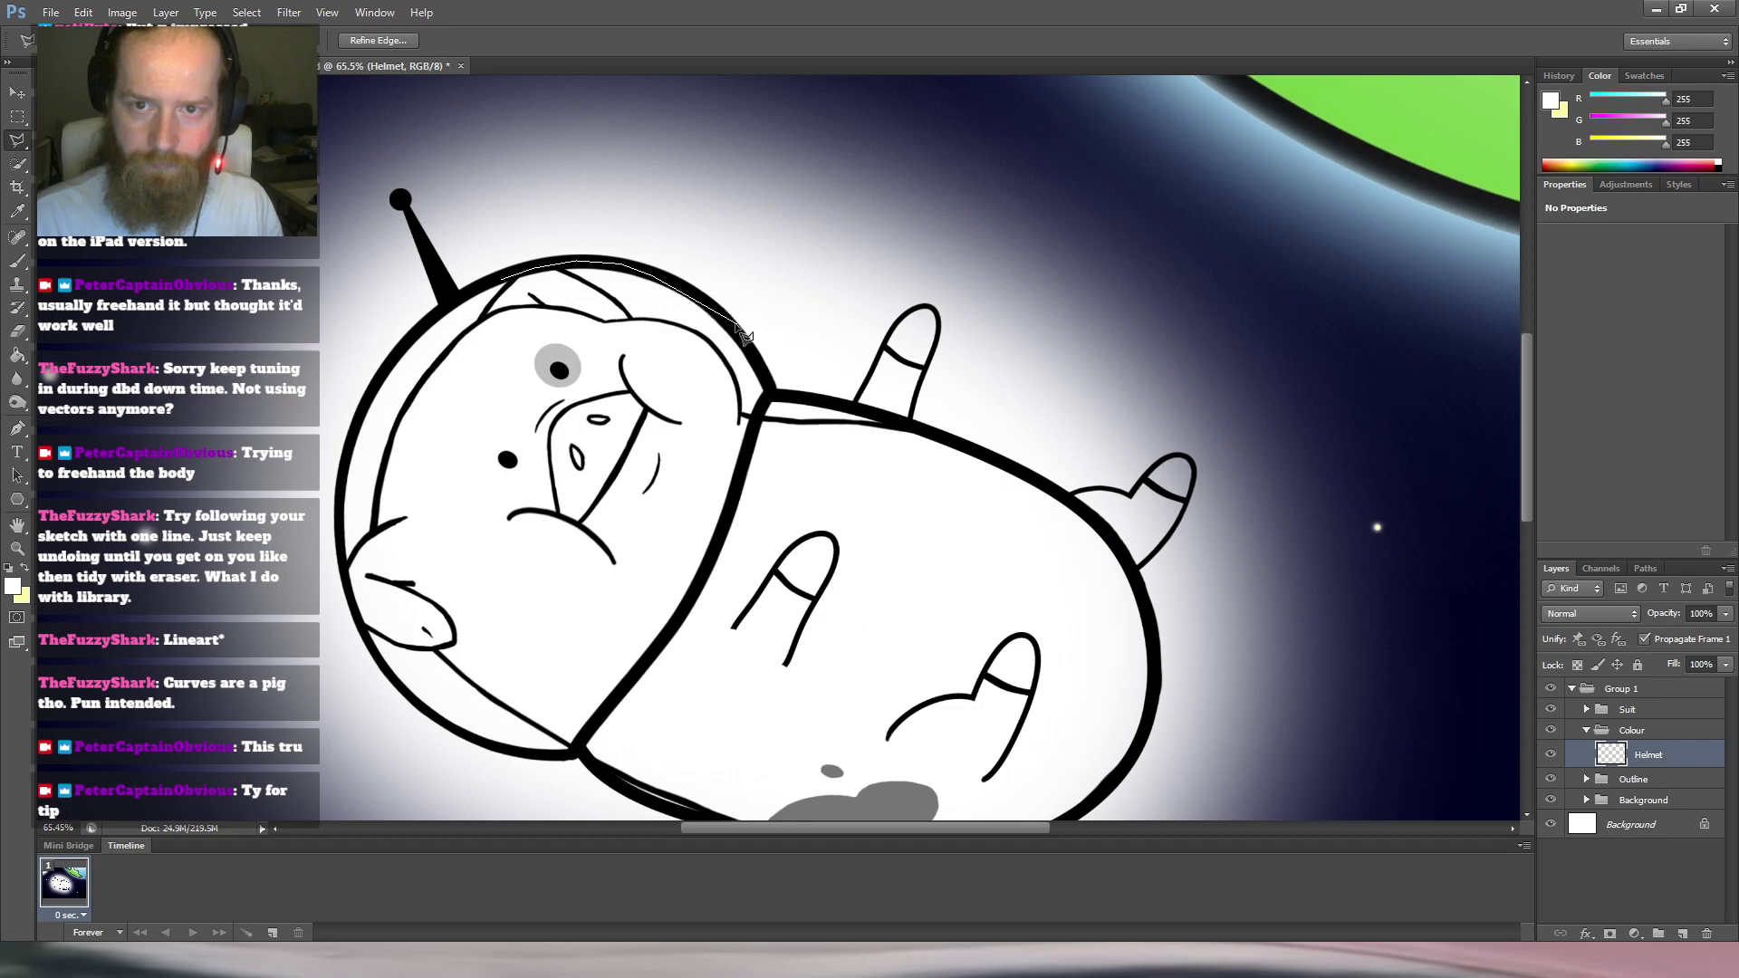
left_click(699, 292)
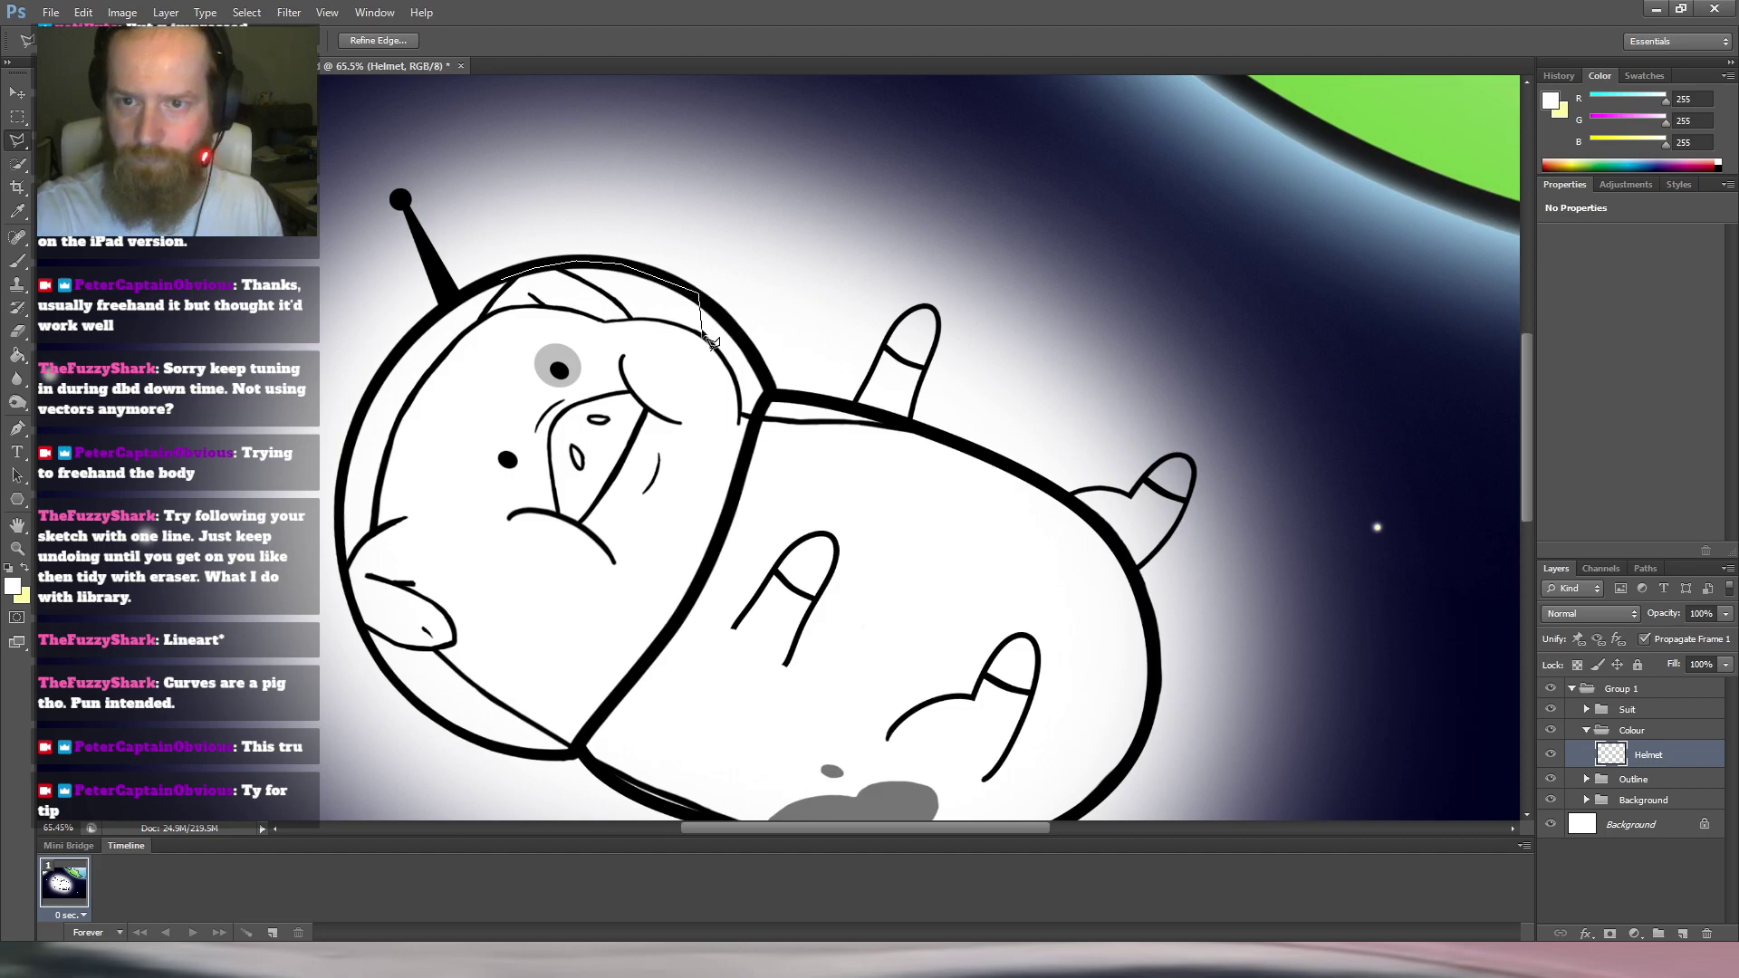
mouse_move(759, 340)
left_mouse_down()
mouse_move(720, 324)
mouse_move(779, 399)
mouse_move(707, 580)
mouse_move(599, 695)
mouse_move(615, 711)
mouse_move(576, 753)
mouse_move(500, 756)
mouse_move(382, 686)
mouse_move(362, 653)
mouse_move(335, 450)
mouse_move(403, 347)
mouse_move(516, 290)
left_mouse_up()
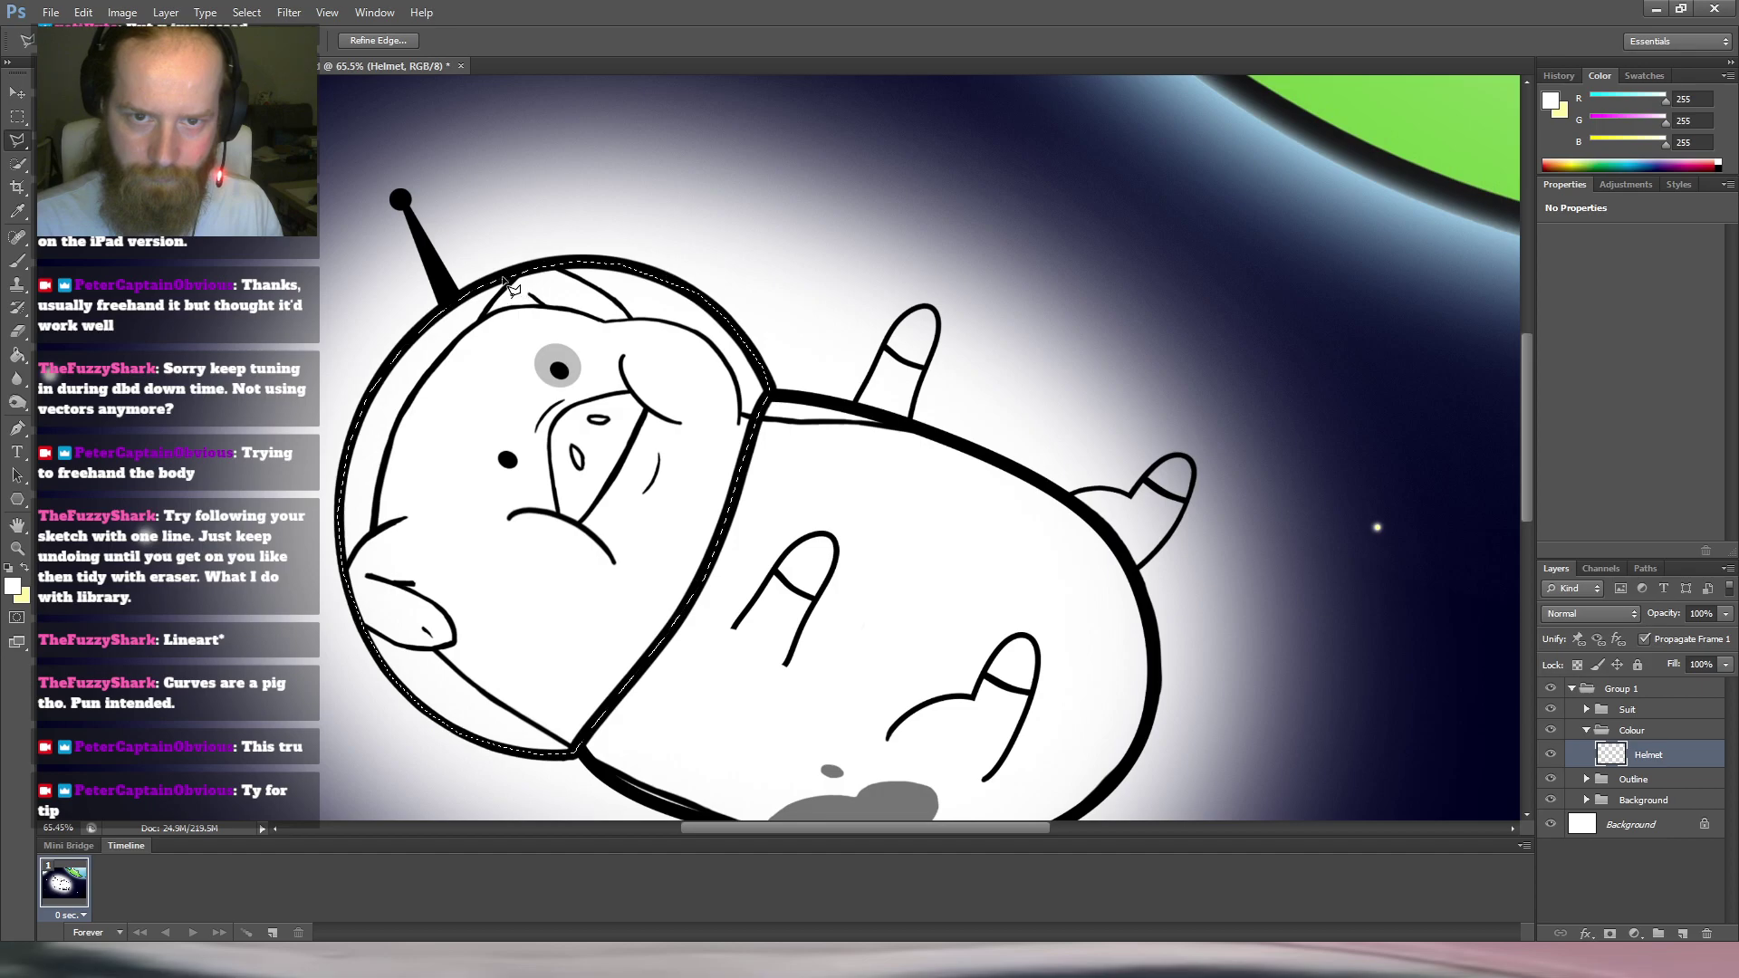
Fill the helmet selection on the Helmet layer with pale blue (RGB 218, 252, 255) using the Paint Bucket, and deselect it.
scroll(657, 509, "down", 2)
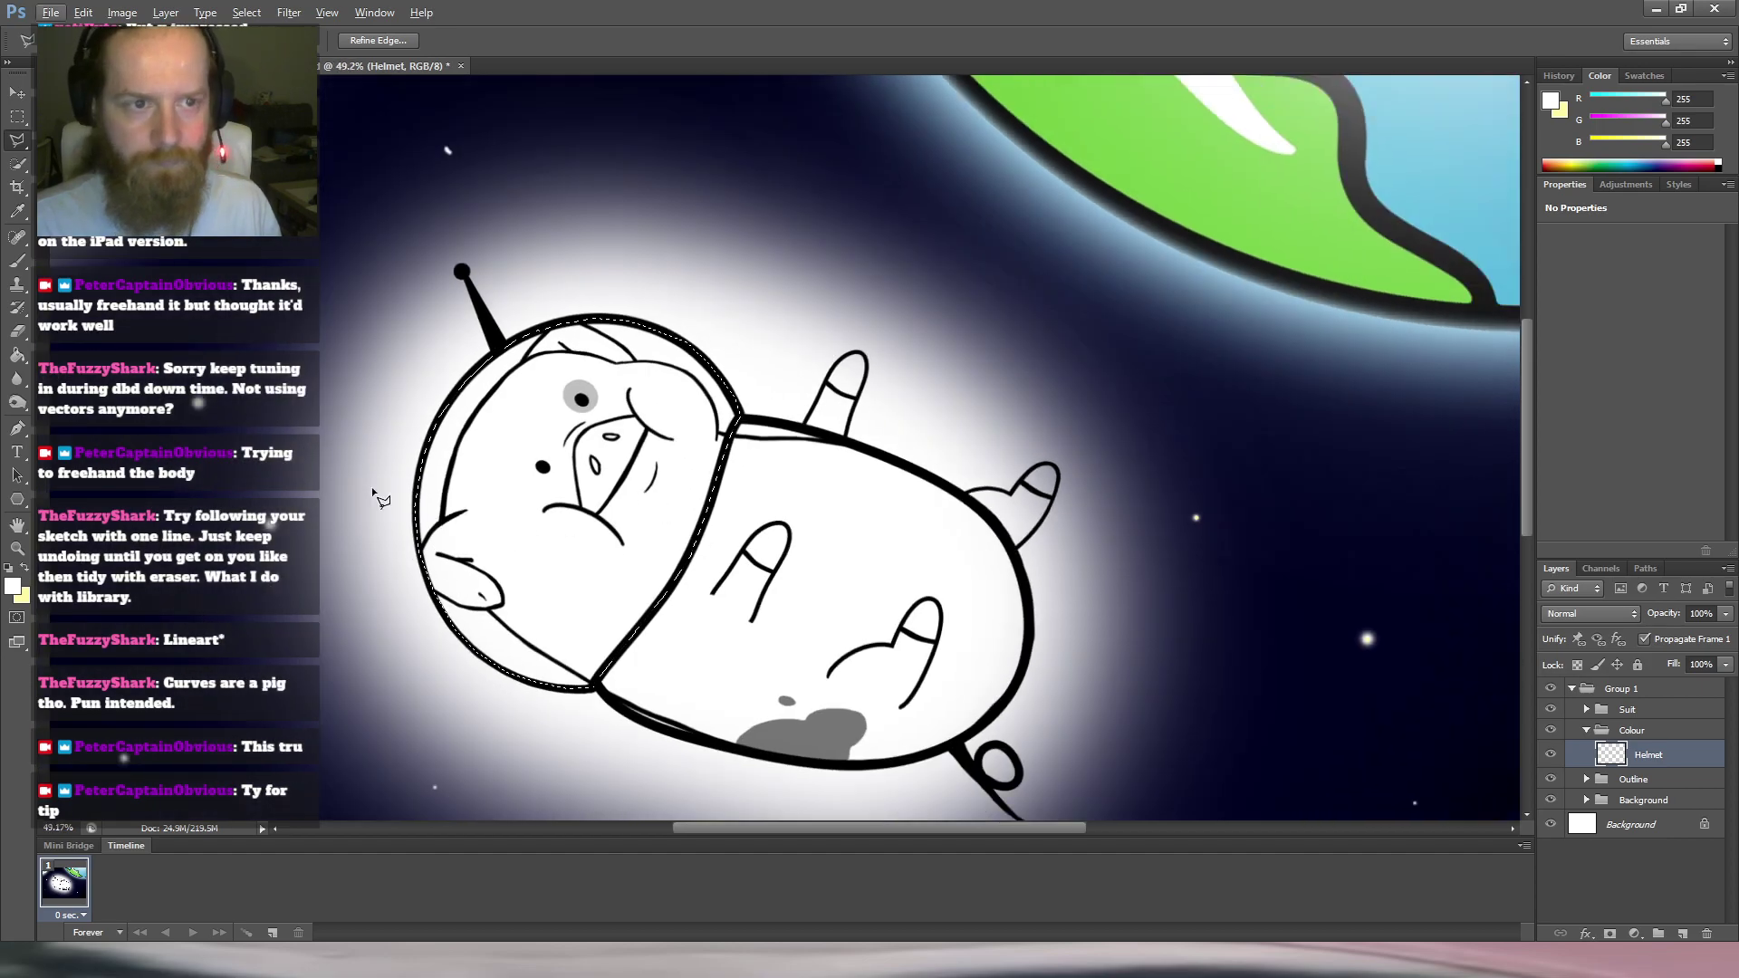
left_click(20, 360)
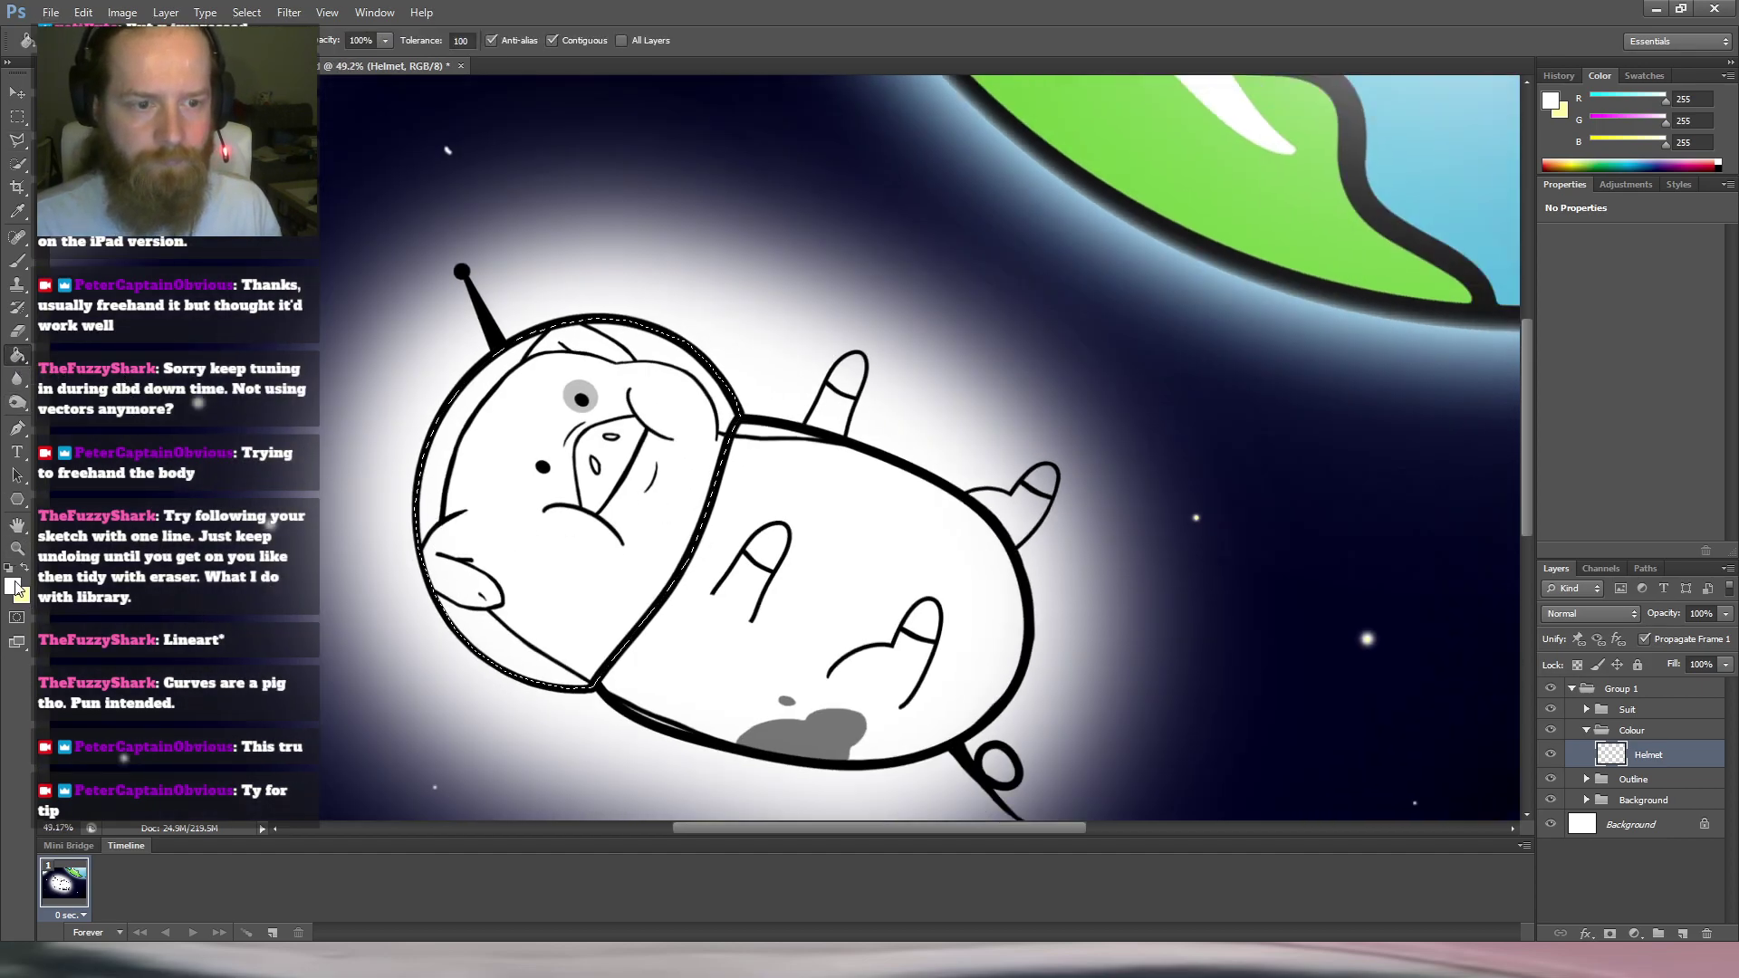
key("i")
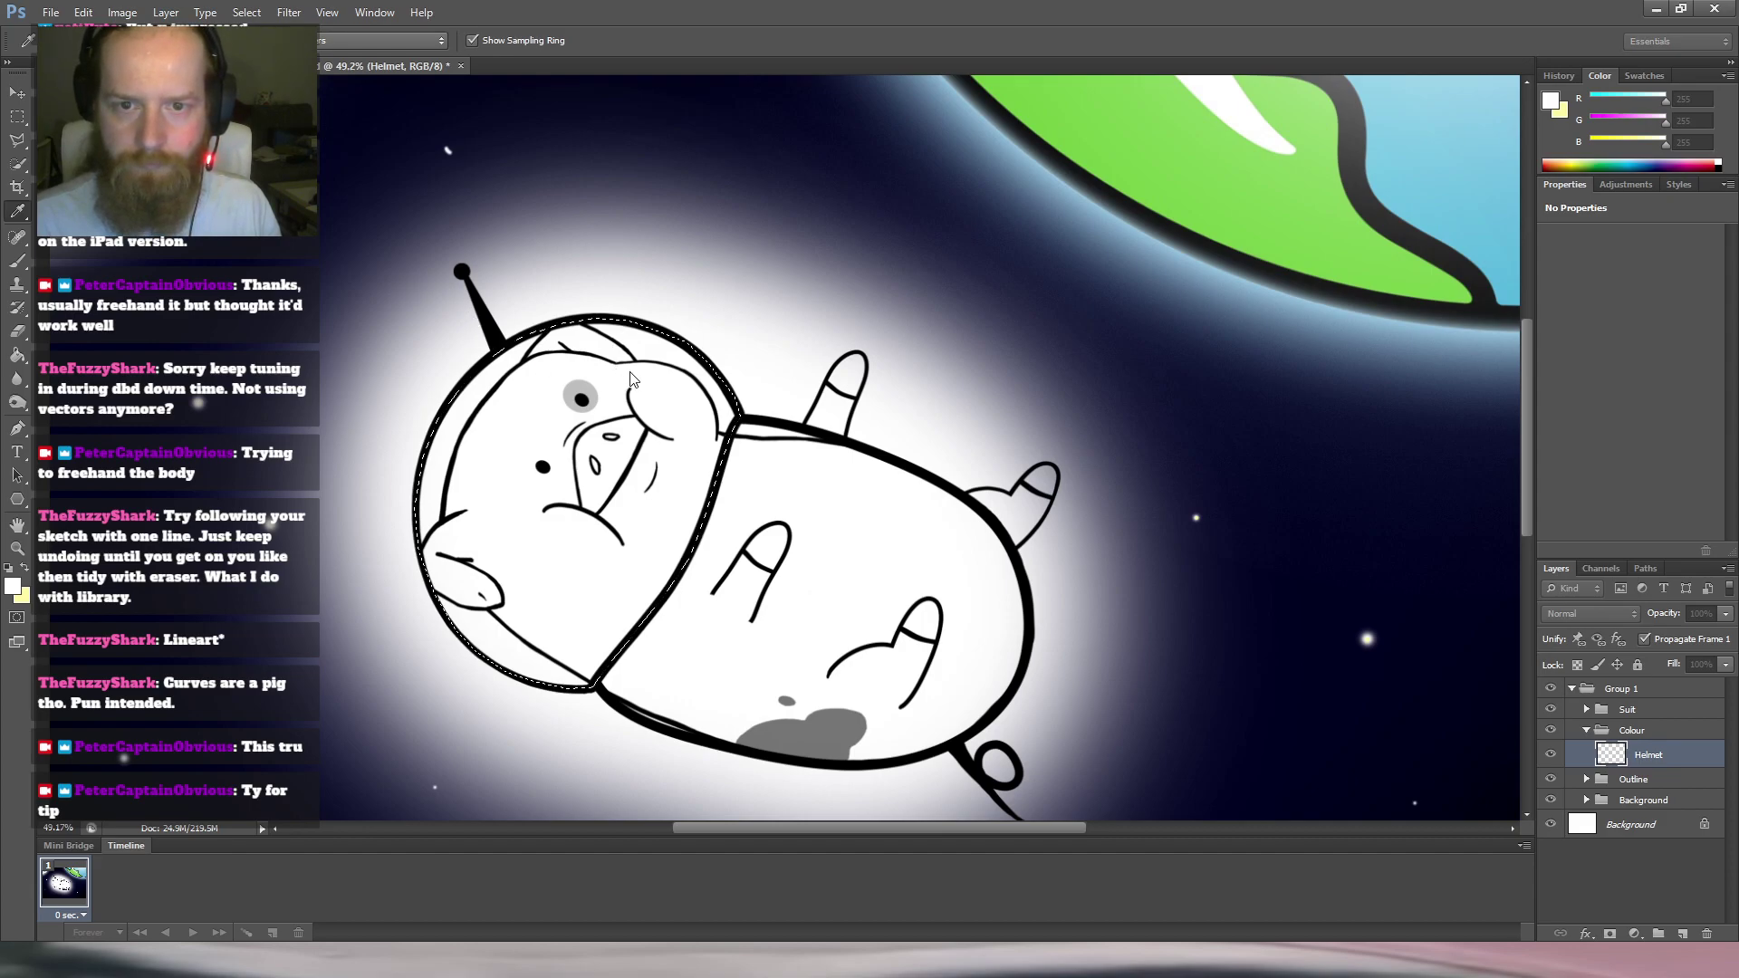
left_click(759, 243)
key("g")
left_click(634, 483)
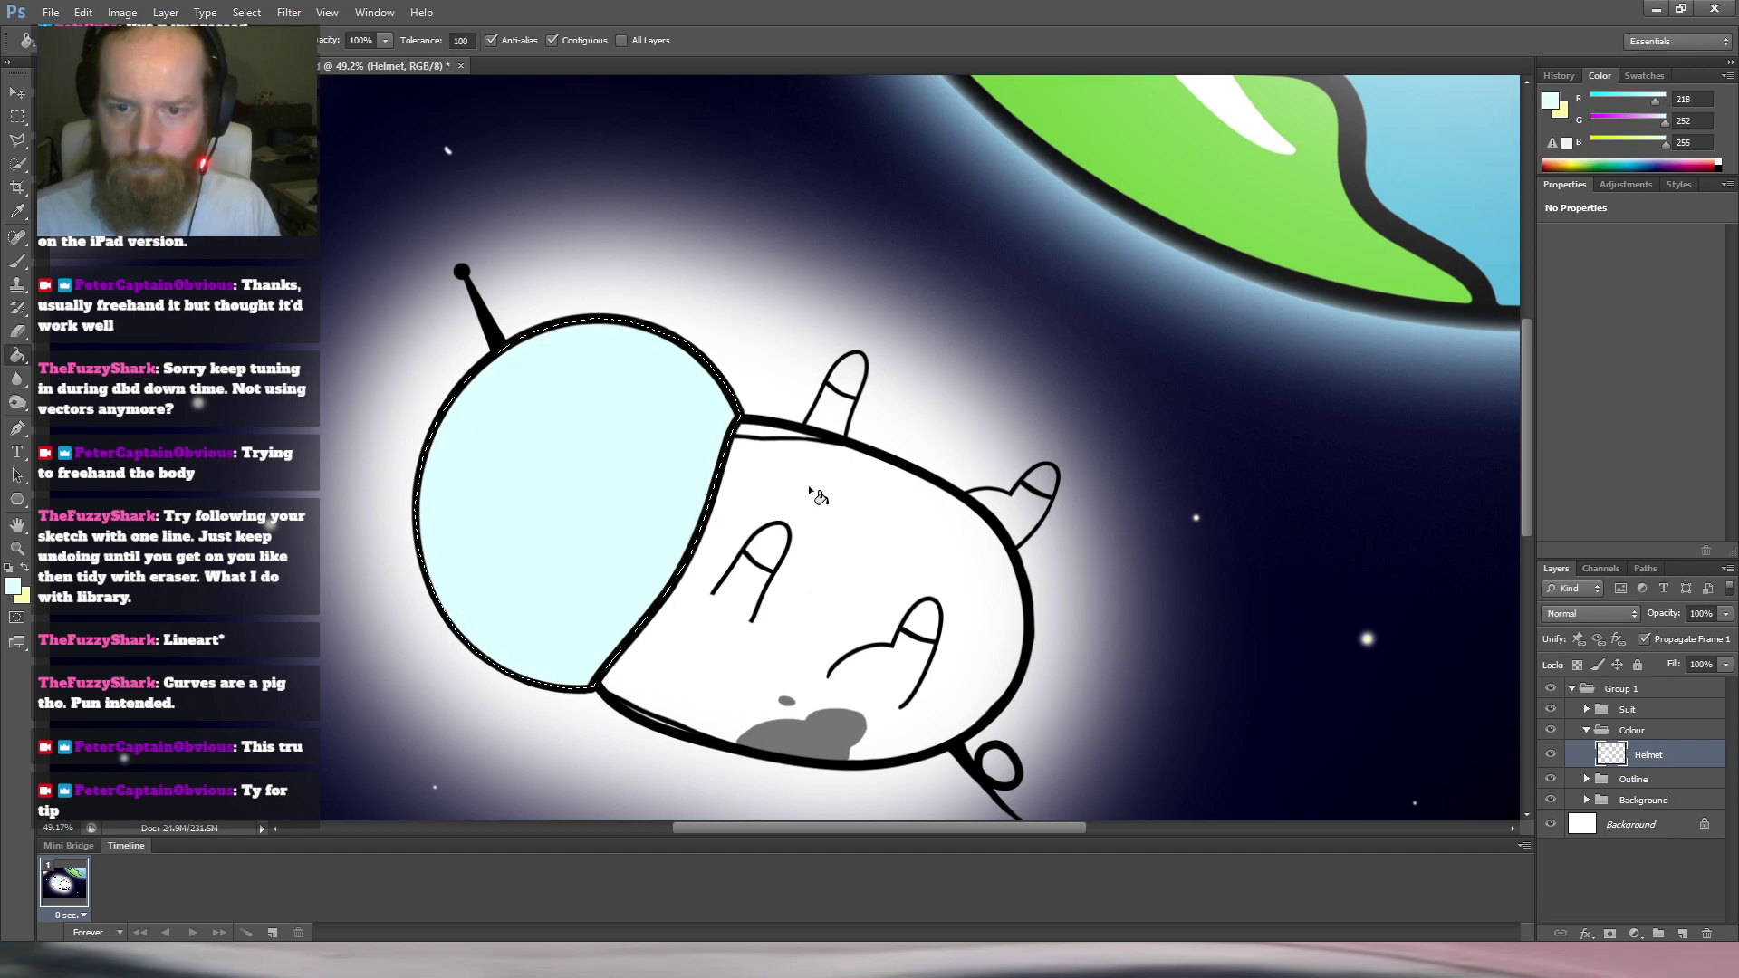
scroll(826, 511, "down", 3)
scroll(771, 449, "up", 2)
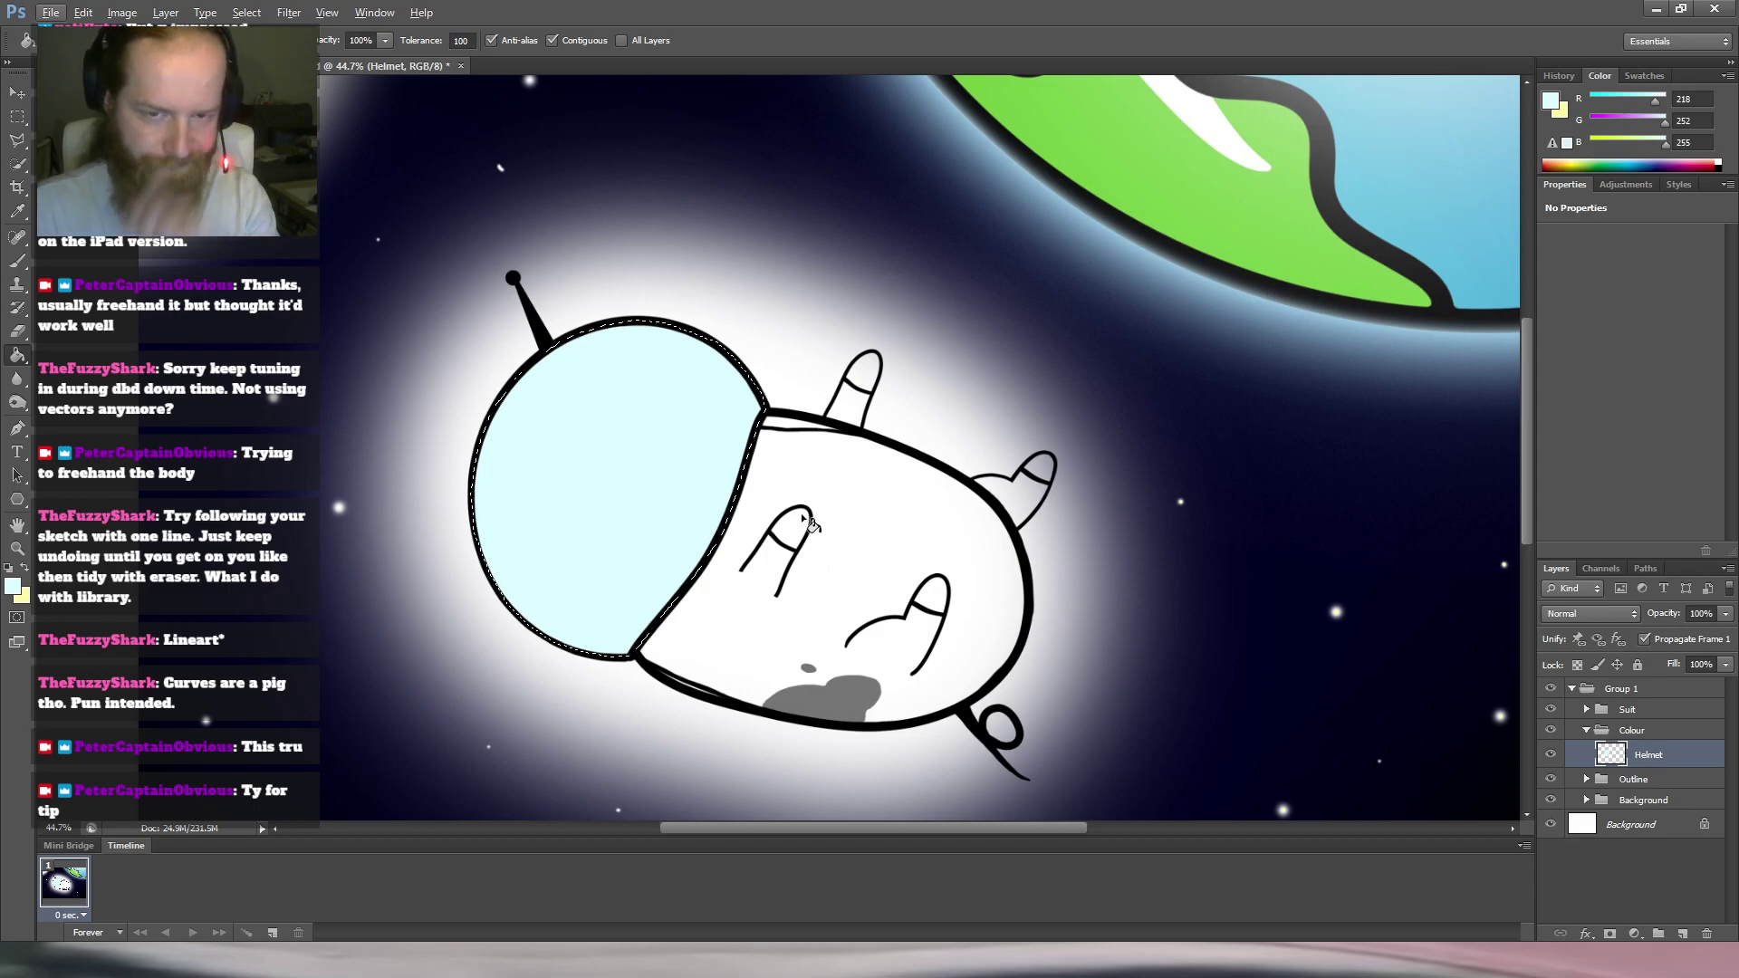
key("ctrl+d")
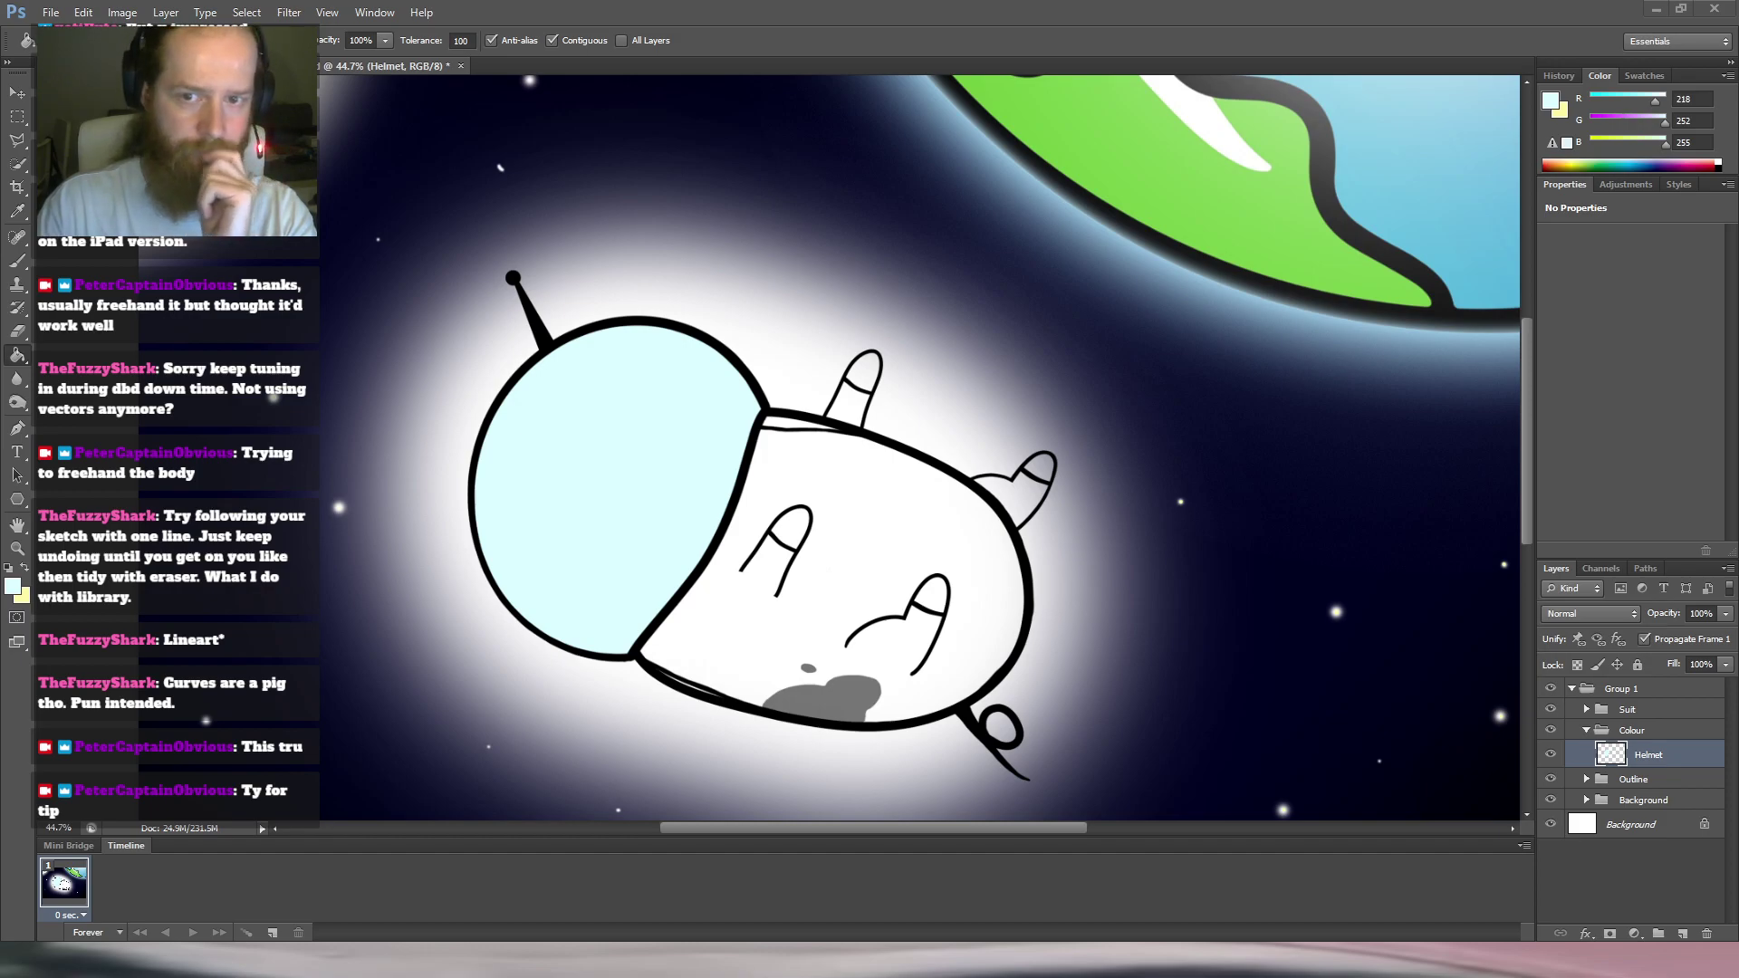
Load the Helmet layer's shape as a selection and softly brush near-white (RGB 246, 254, 255) over the helmet's upper part.
key("b")
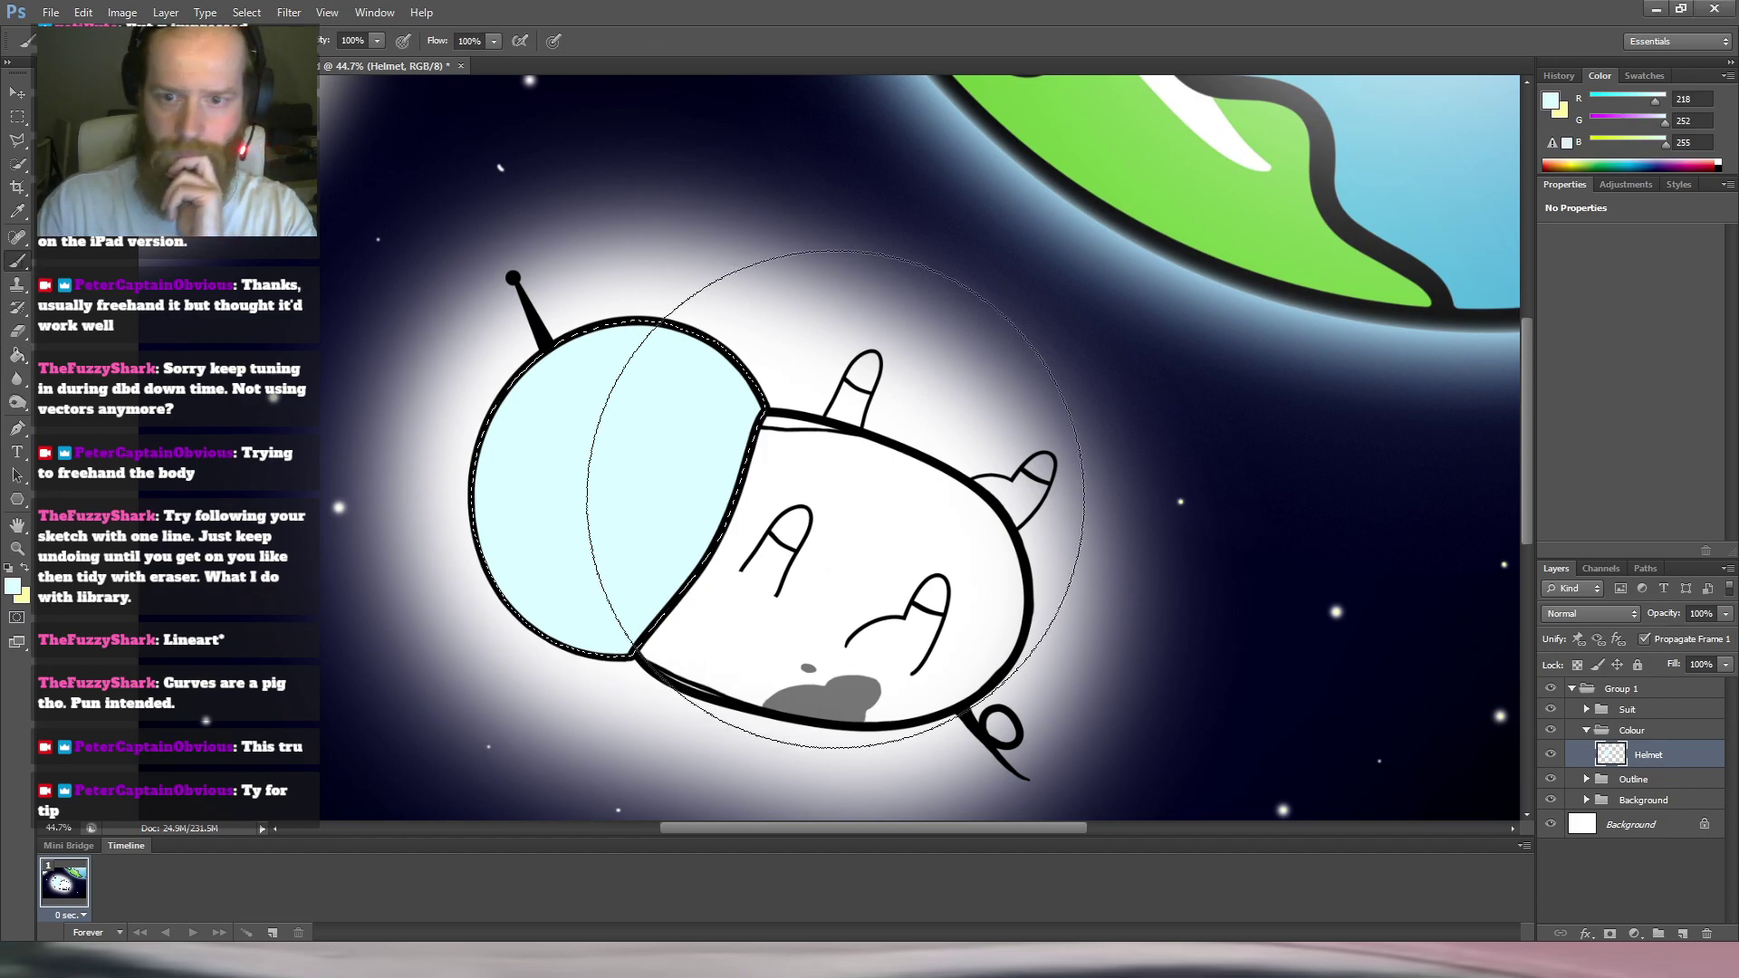
left_click(1613, 756, "ctrl")
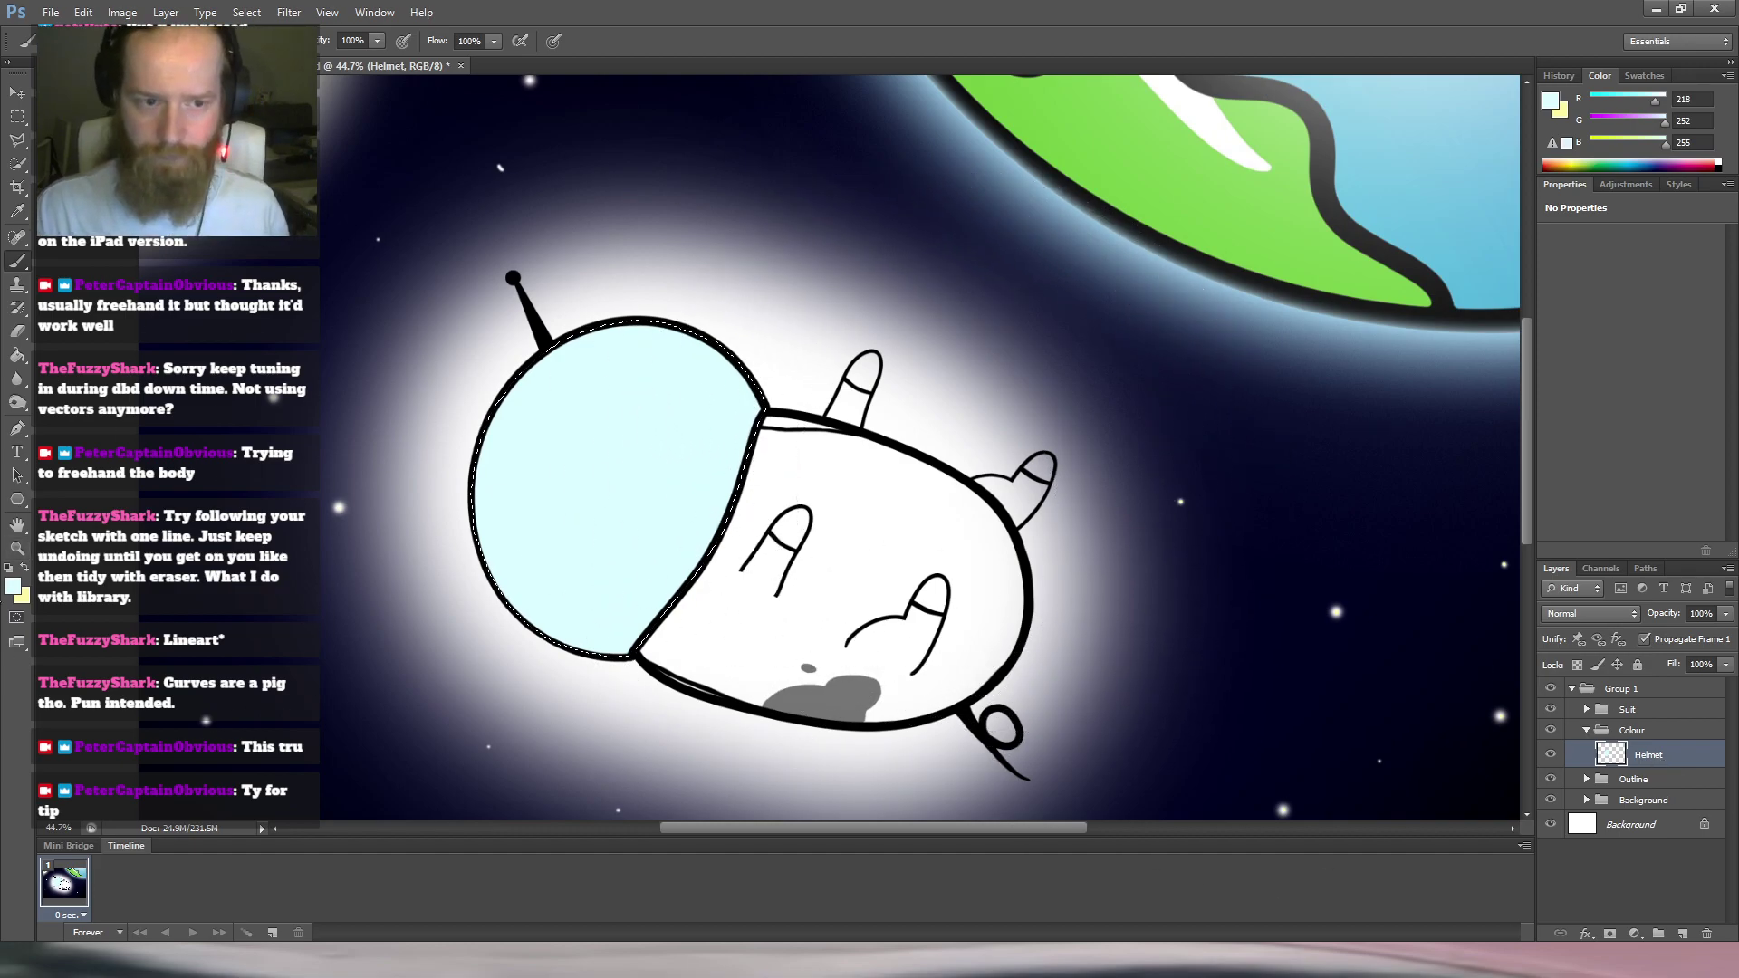
key("i")
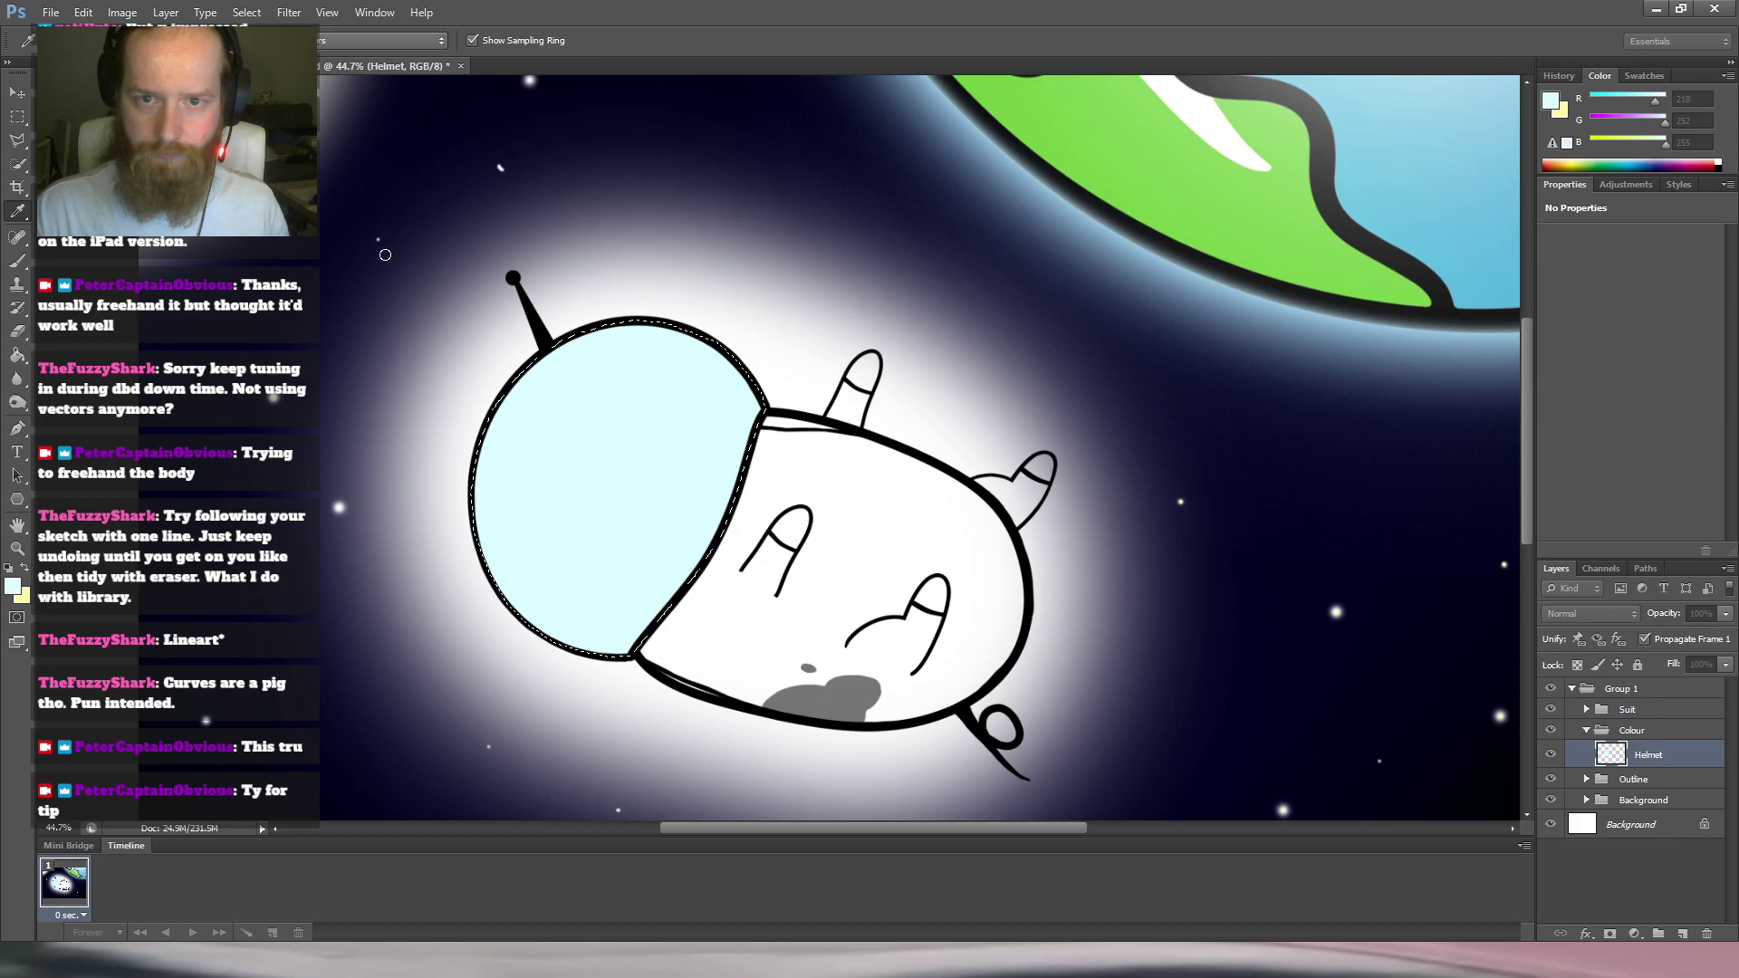
left_click(825, 244)
key("b")
left_click_drag(886, 347, 716, 367)
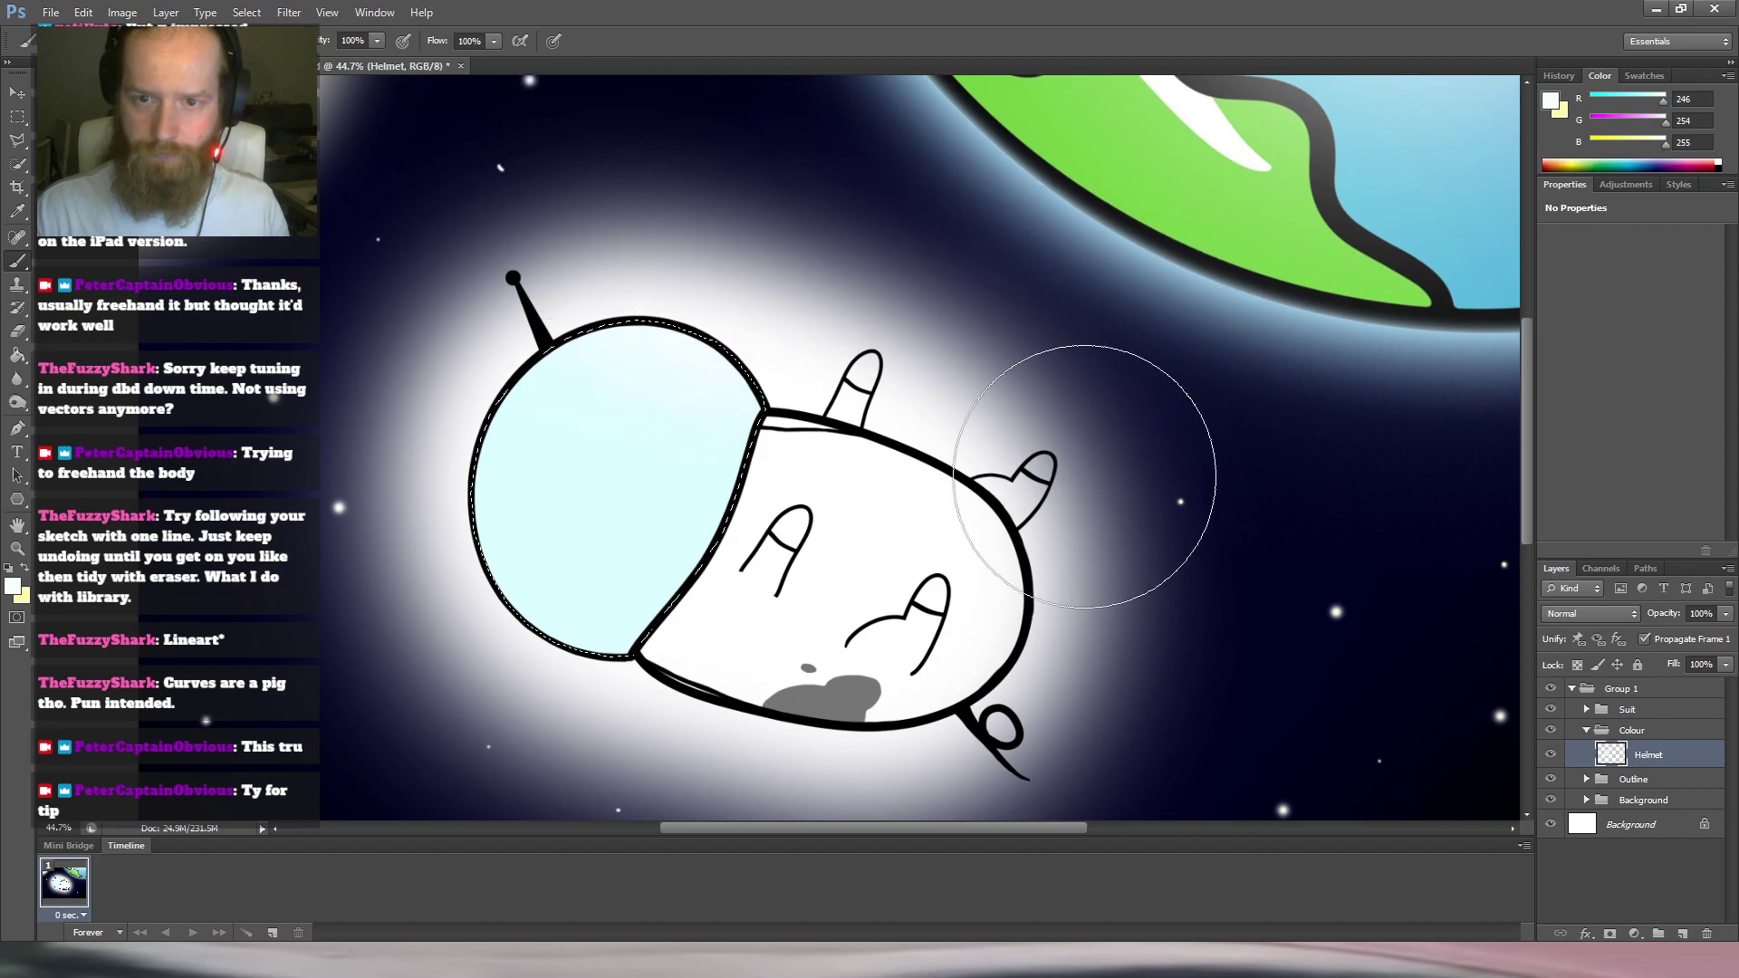
scroll(1004, 557, "down", 3)
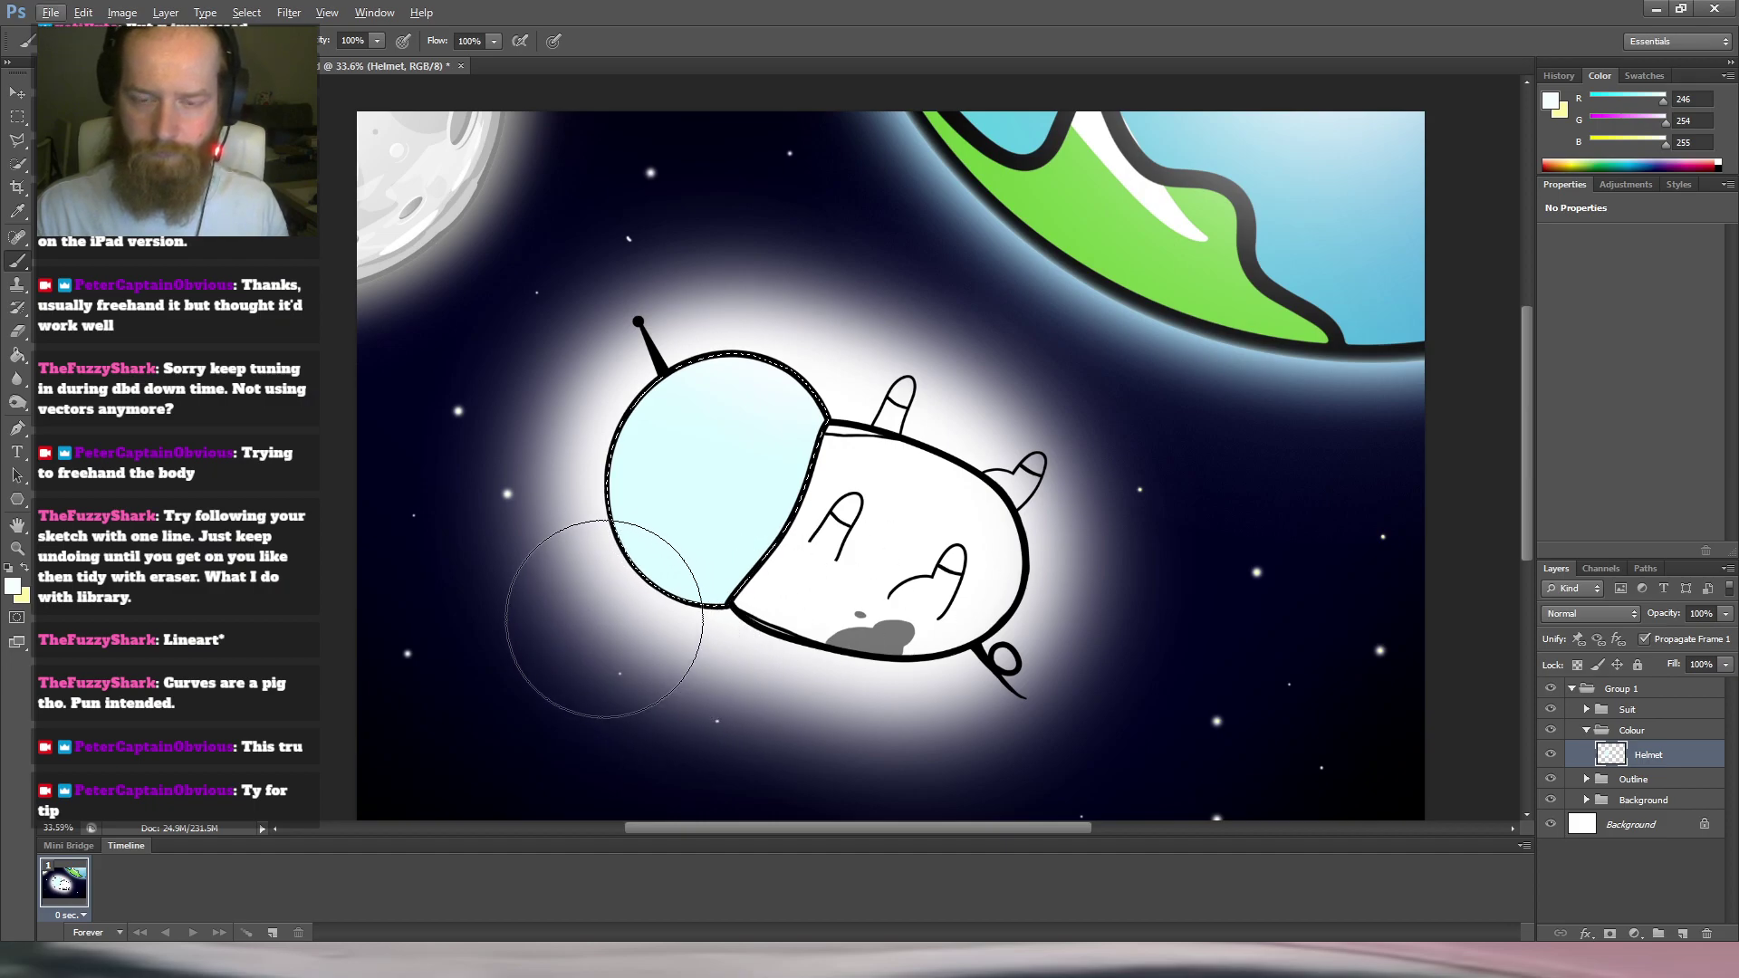
Softly brush progressively deeper cyan (RGB 201, 251, 255, and 165, 248, 255) over the helmet's lower part.
key("i")
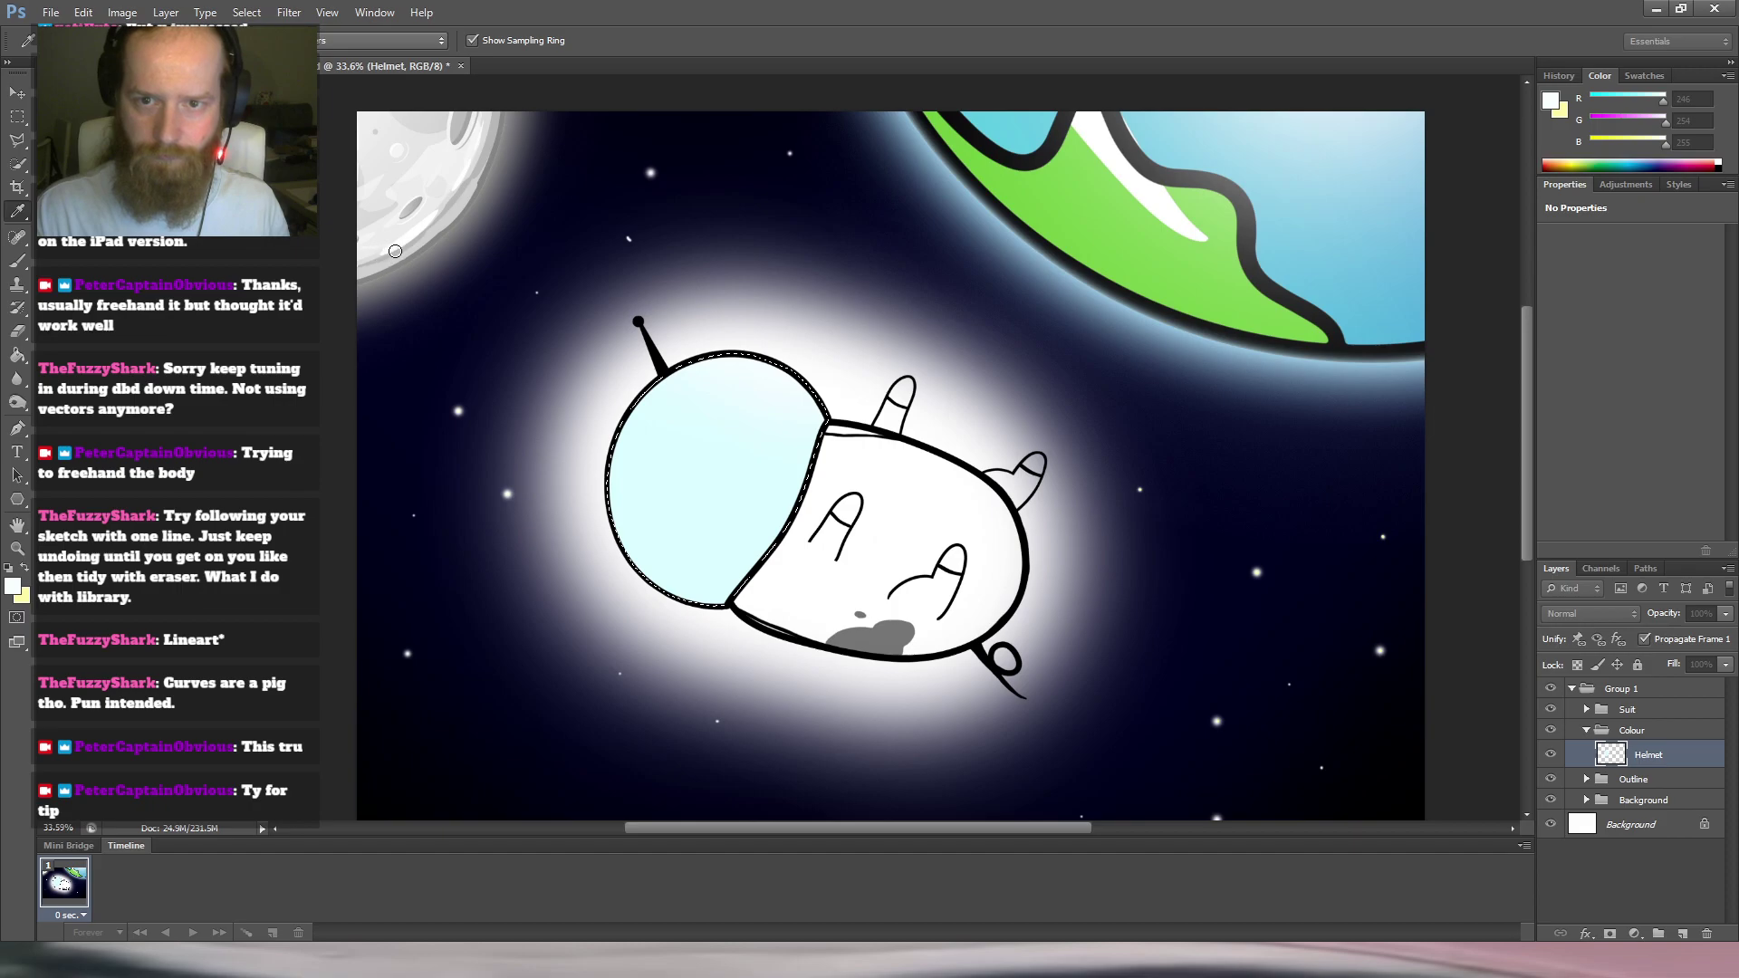
left_click(702, 449)
key("b")
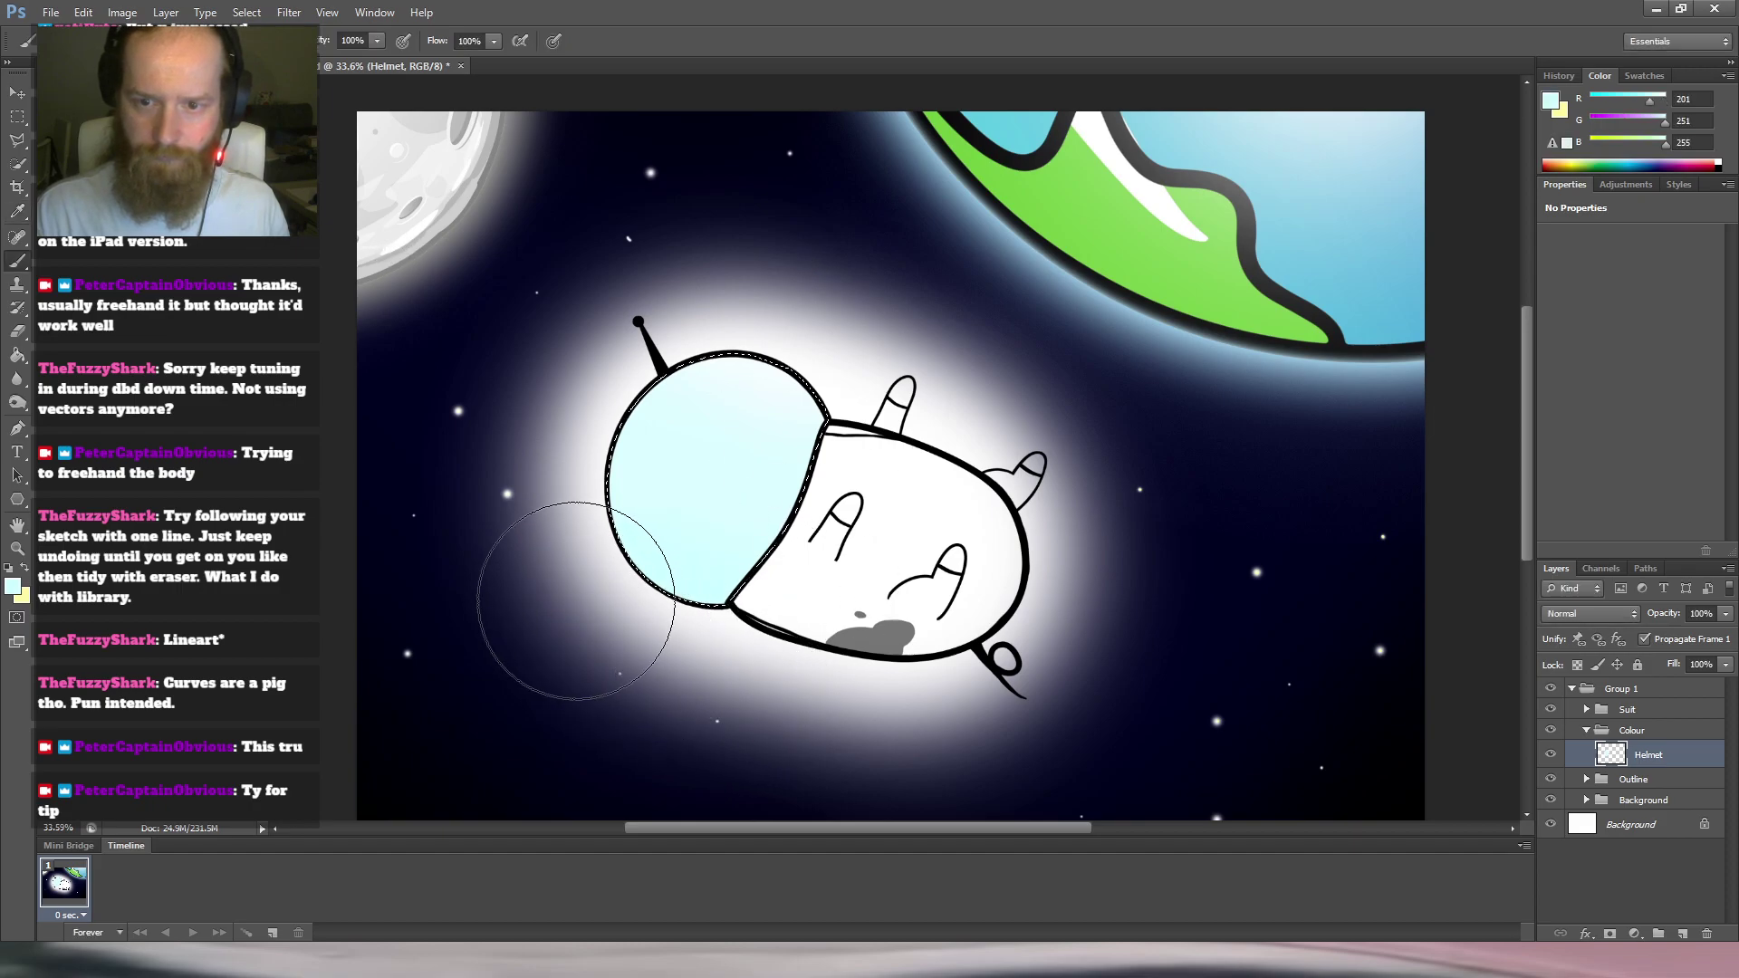
key("i")
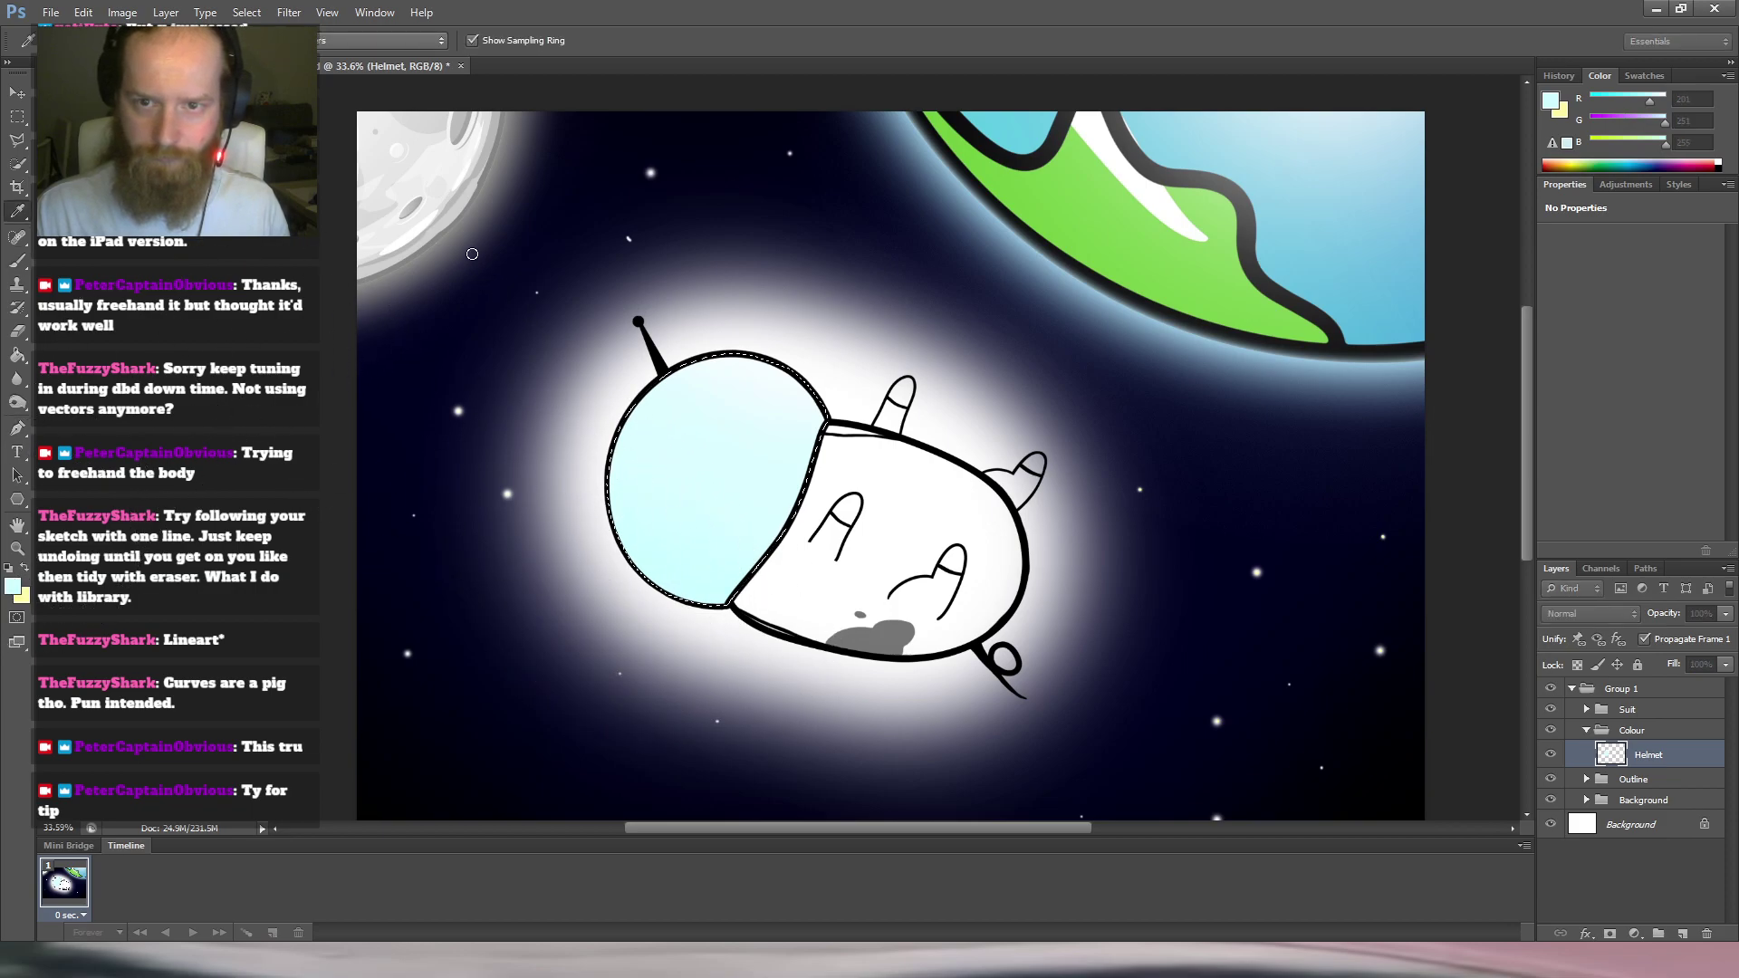
key("b")
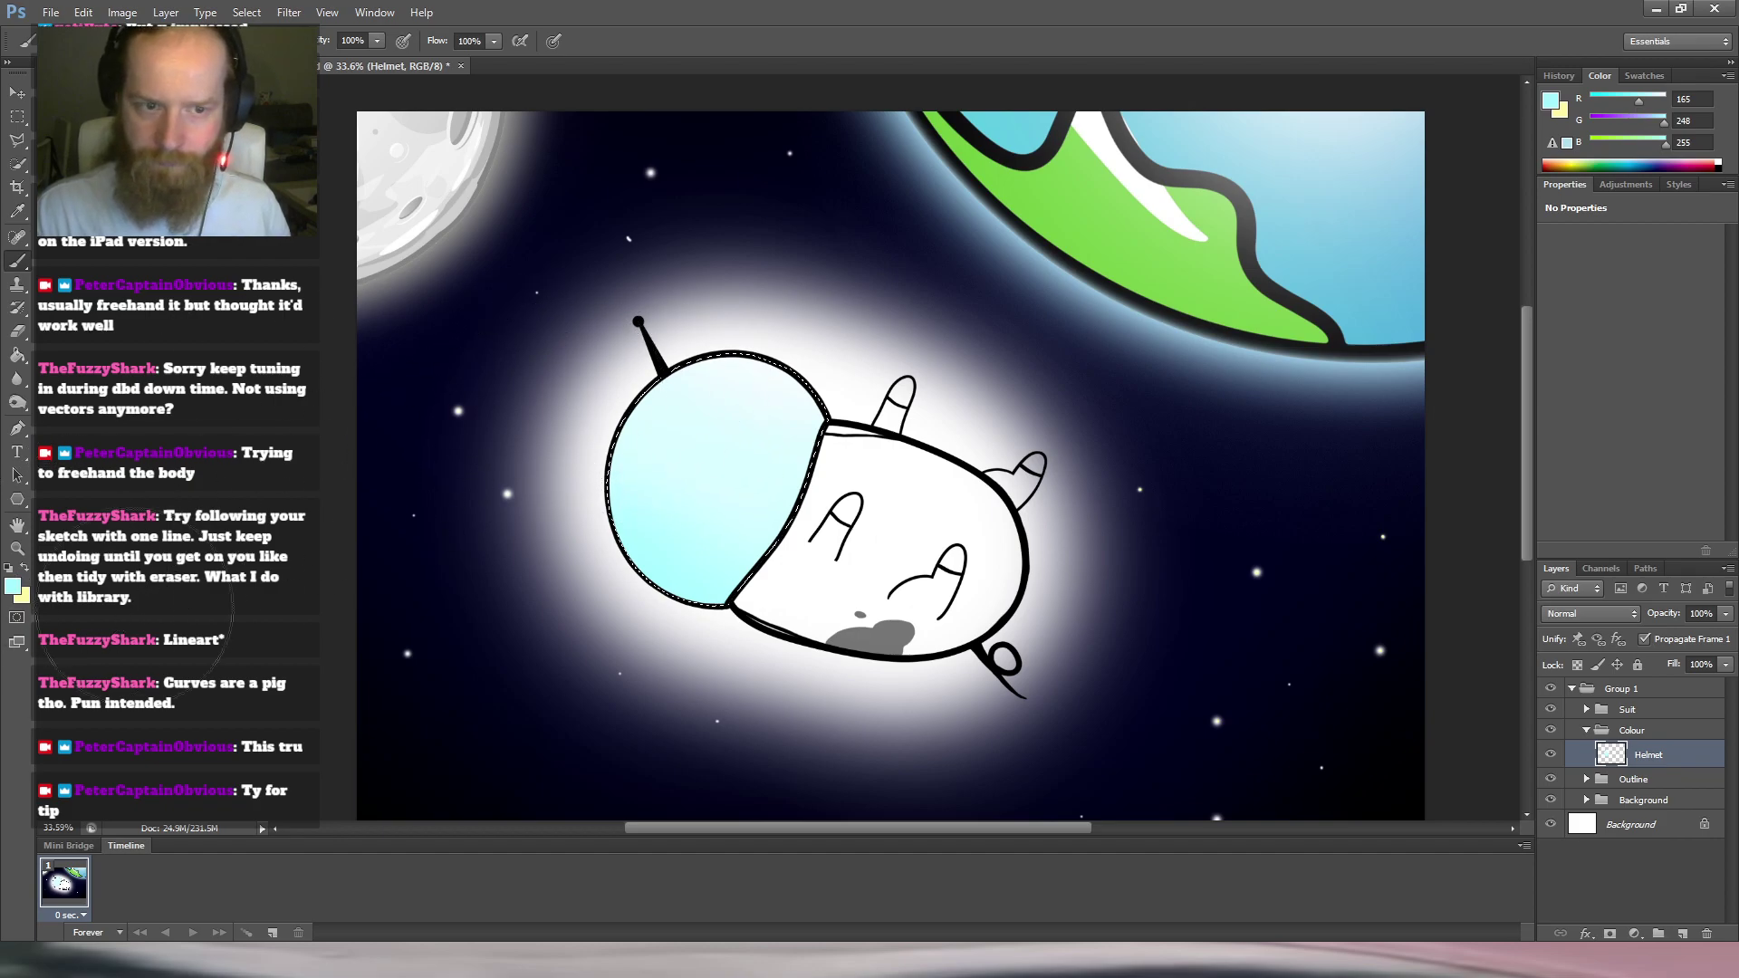
Sample very pale blue (RGB 238, 254, 255) from the helmet's upper edge as the brush colour.
key("i")
key("alt+Tab")
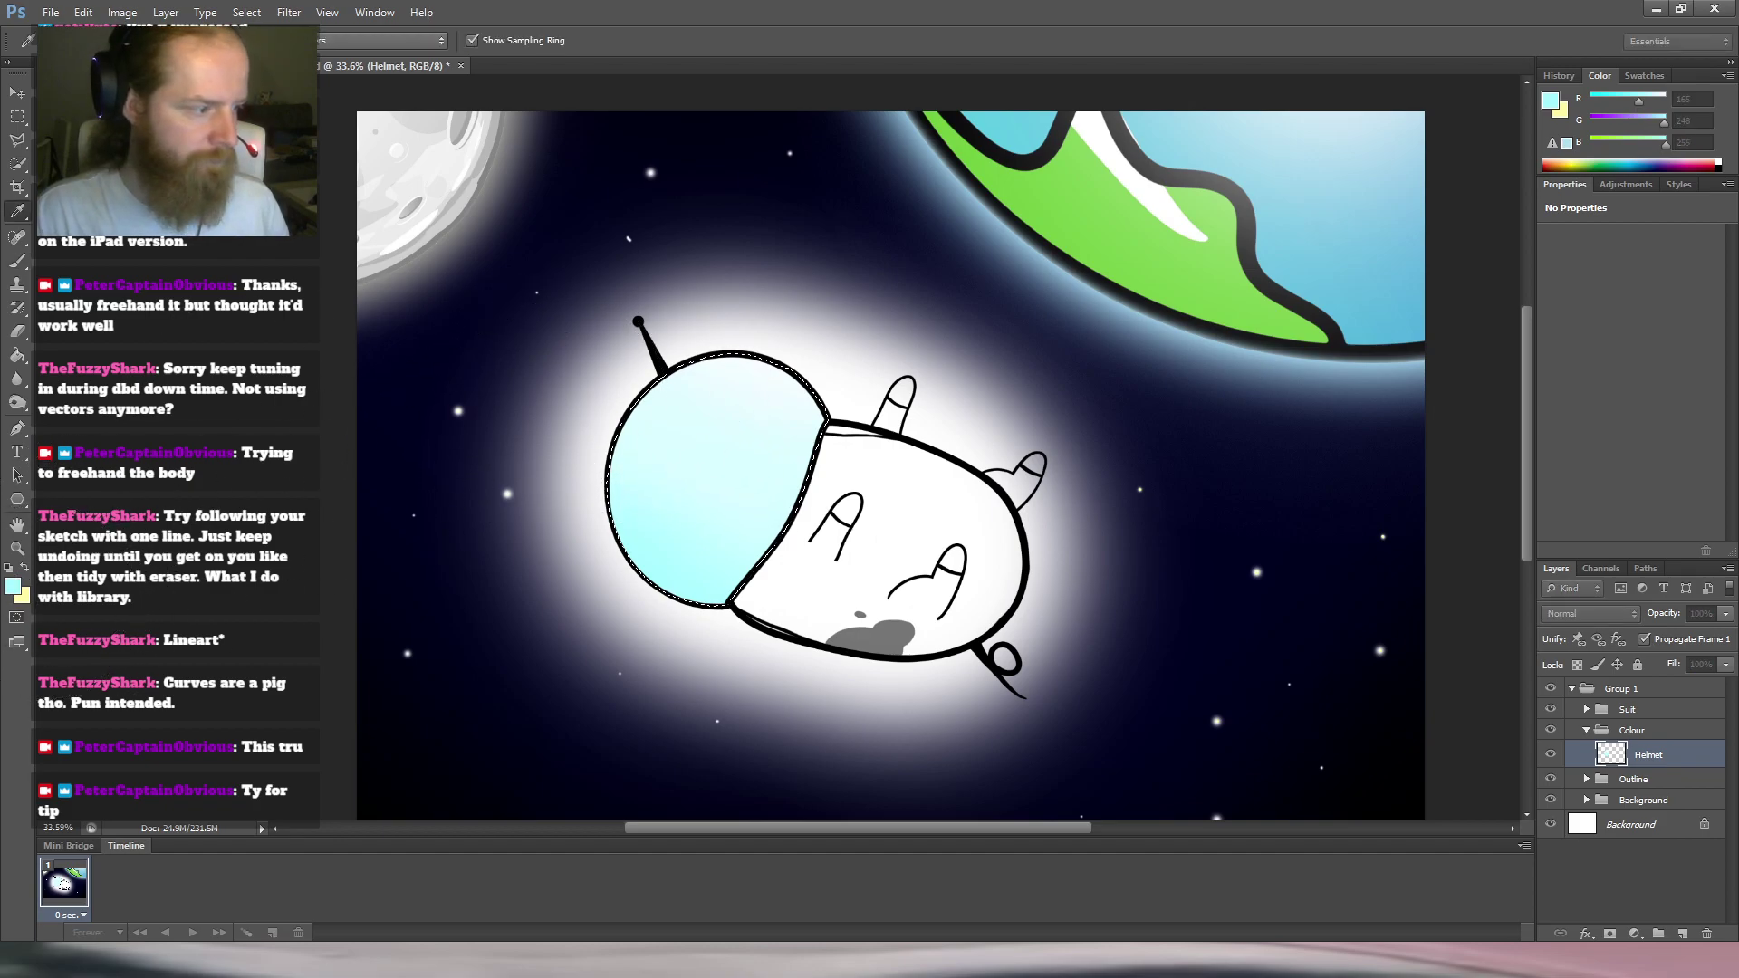
left_click(394, 264)
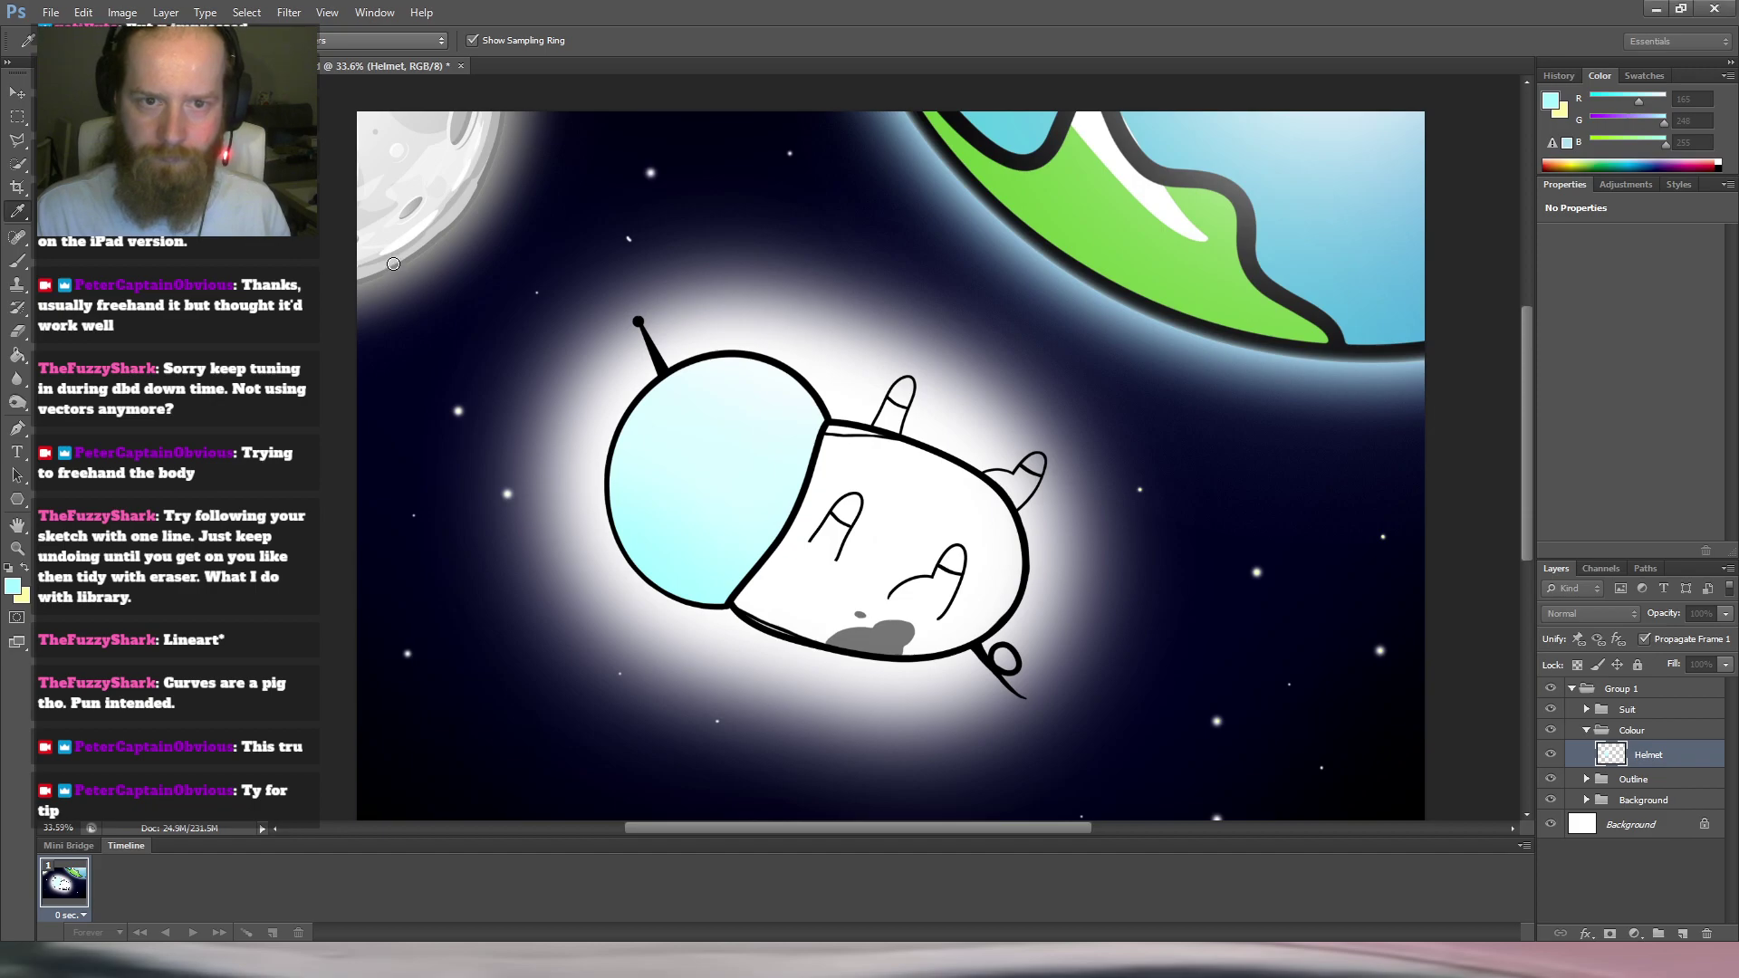
left_click(761, 361)
key("b")
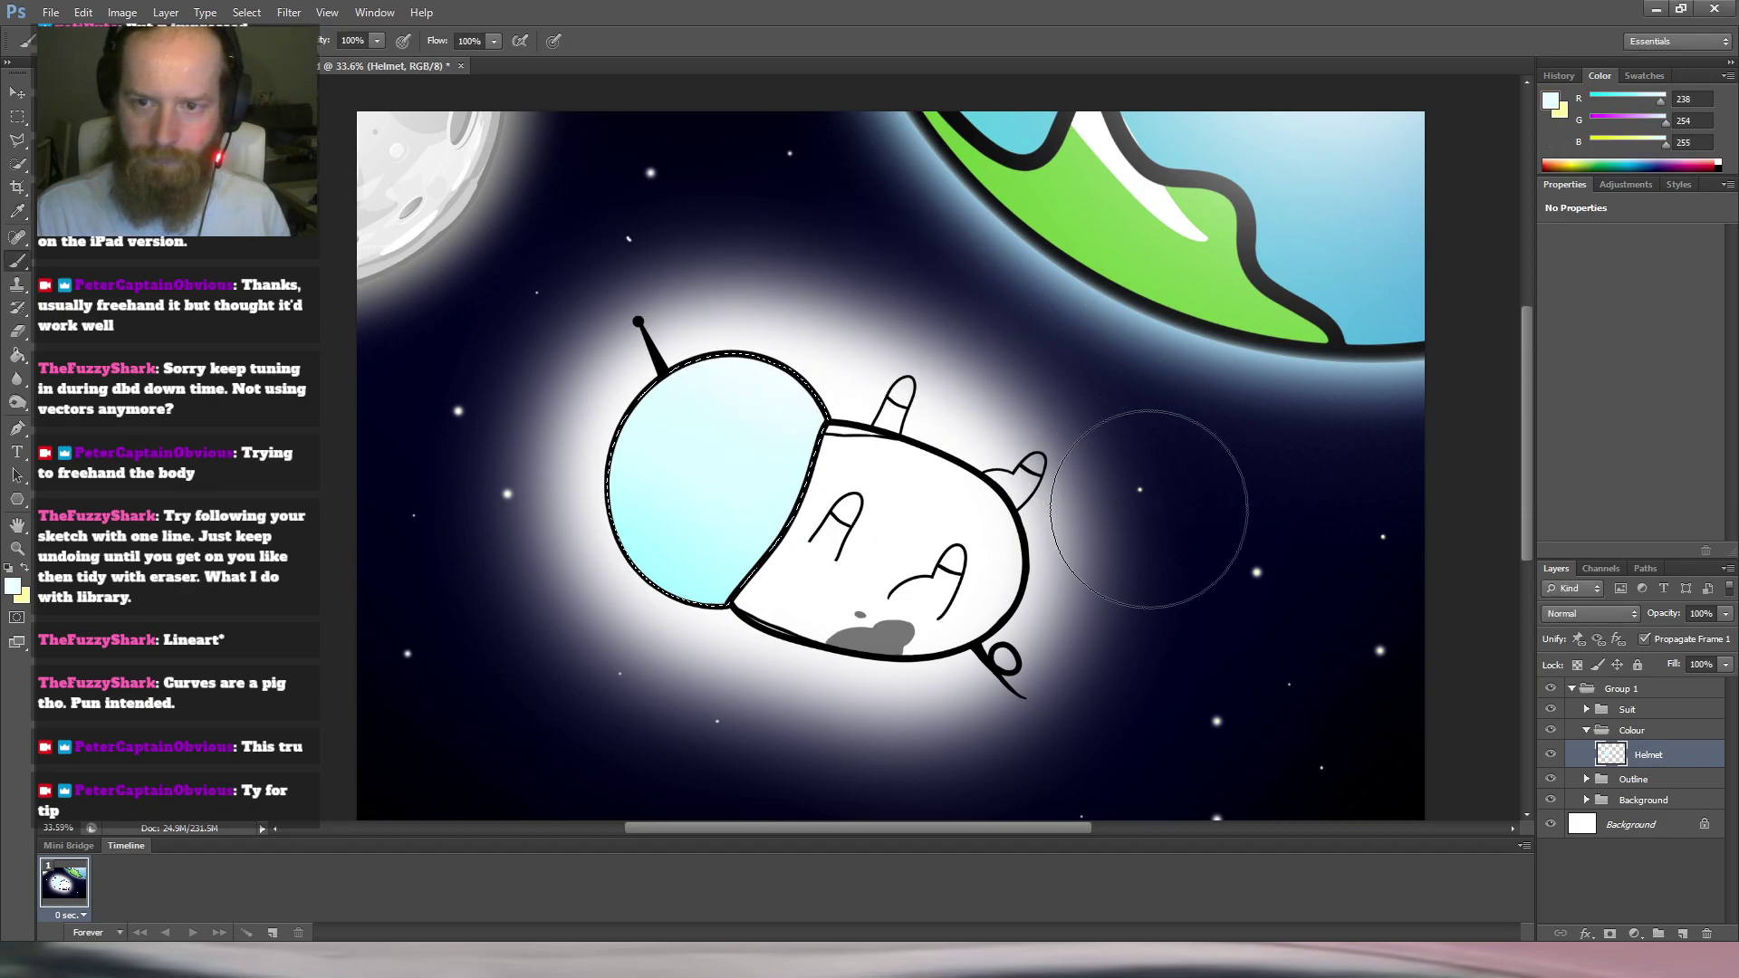
scroll(923, 489, "down", 2)
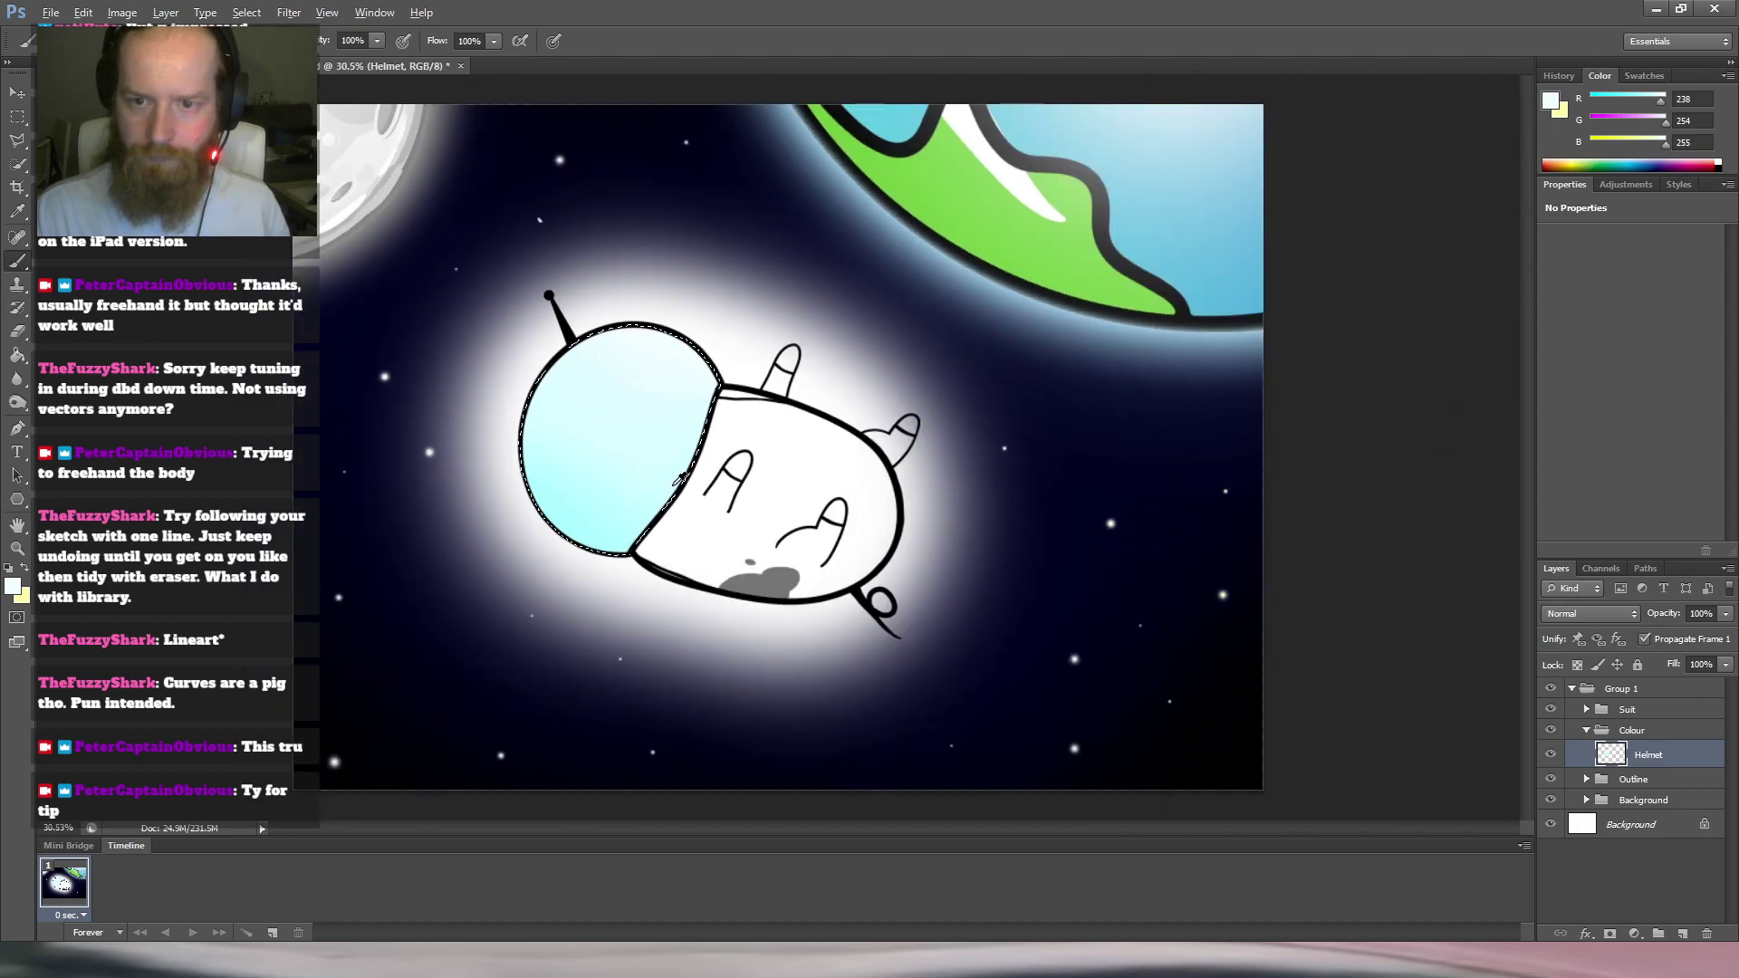
scroll(678, 486, "up", 3)
scroll(819, 476, "down", 2)
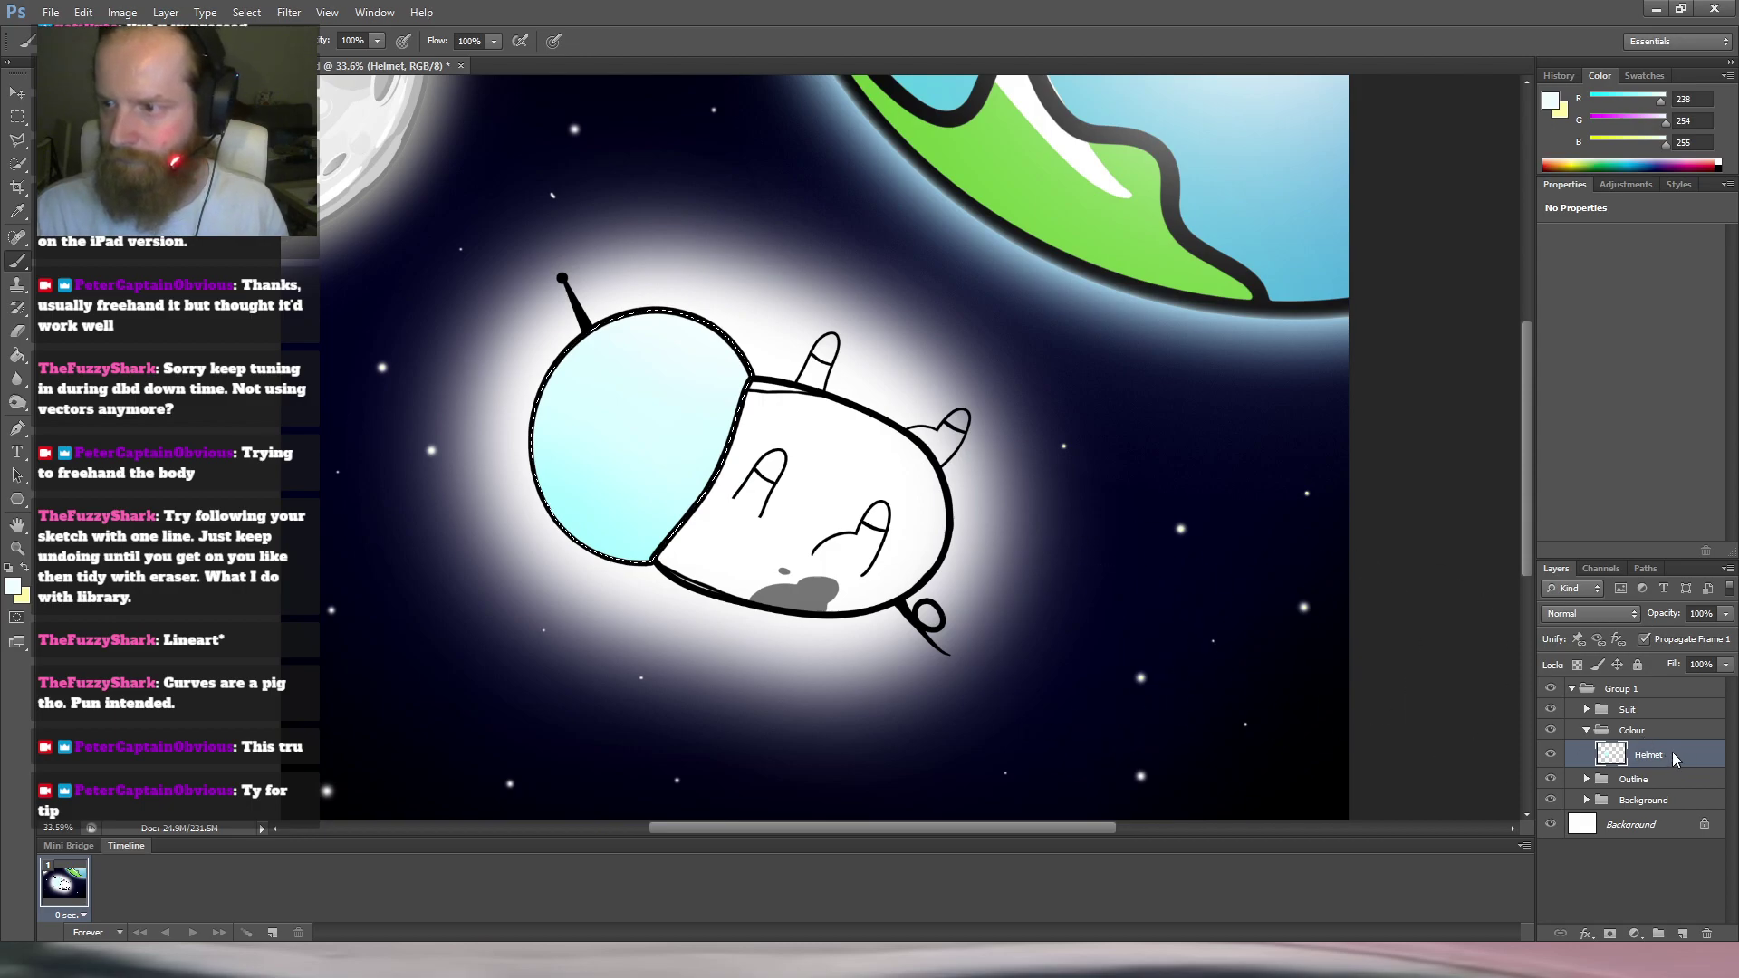
Add a new layer directly above the Helmet layer and clip it to Helmet.
left_click(1683, 933)
left_click_drag(1669, 759, 1672, 794)
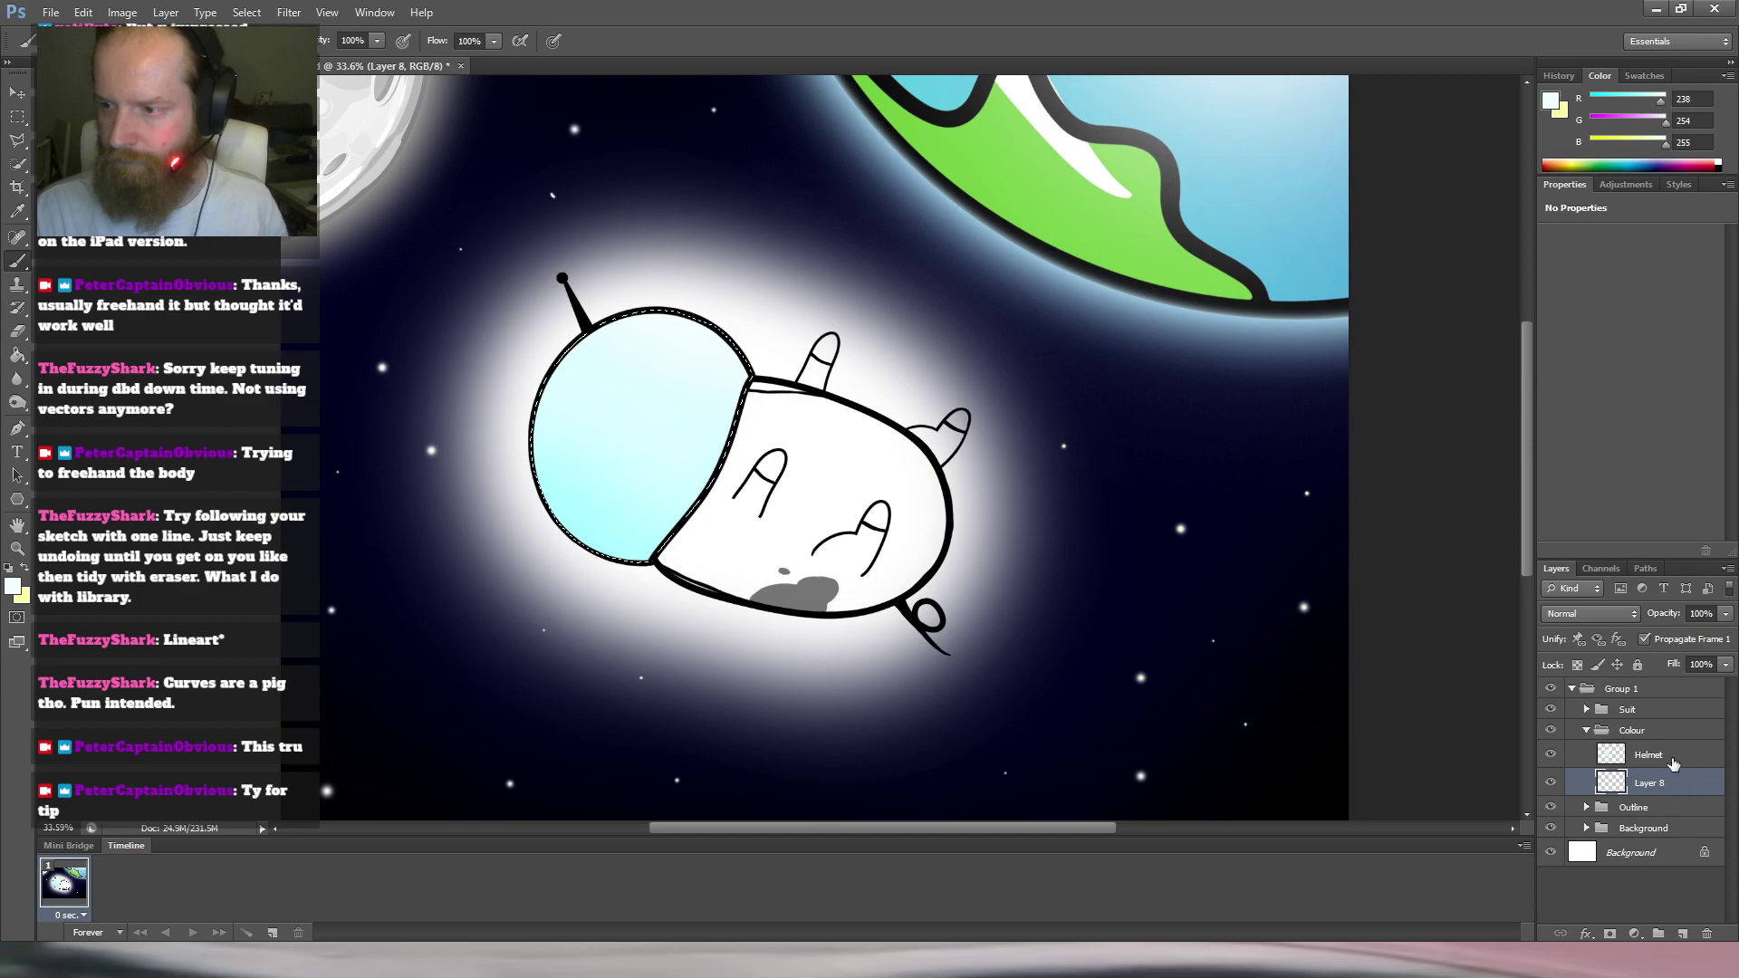
left_click(1662, 759)
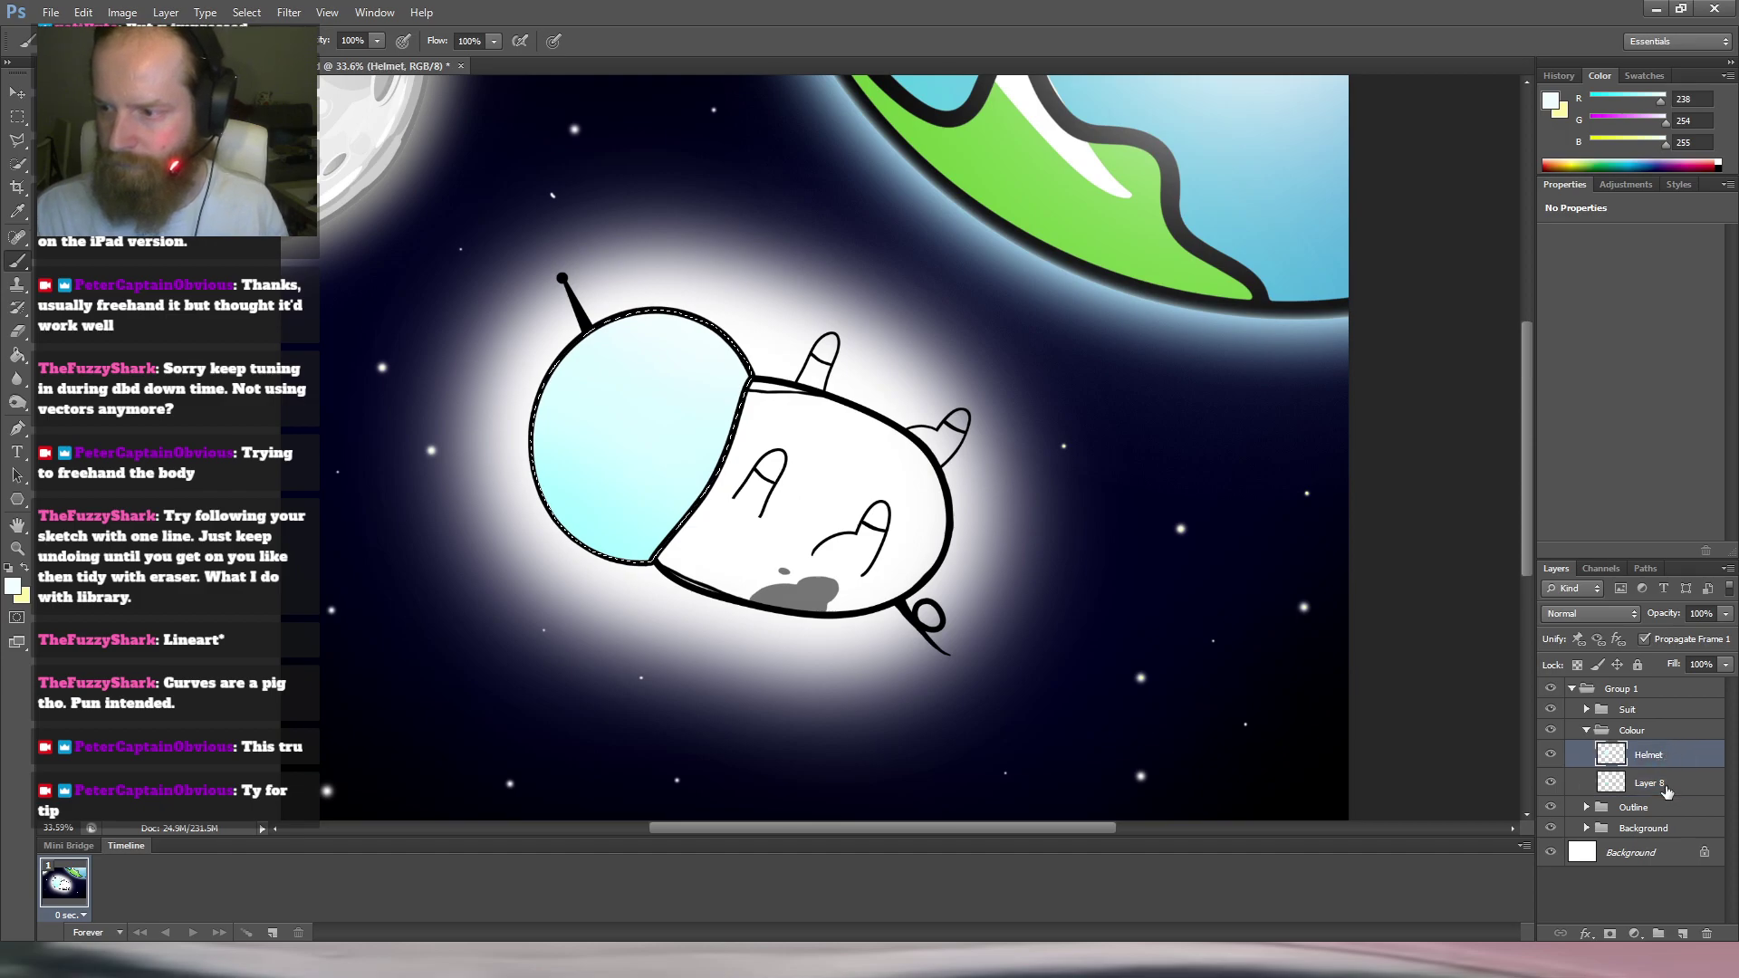
key("ctrl+z")
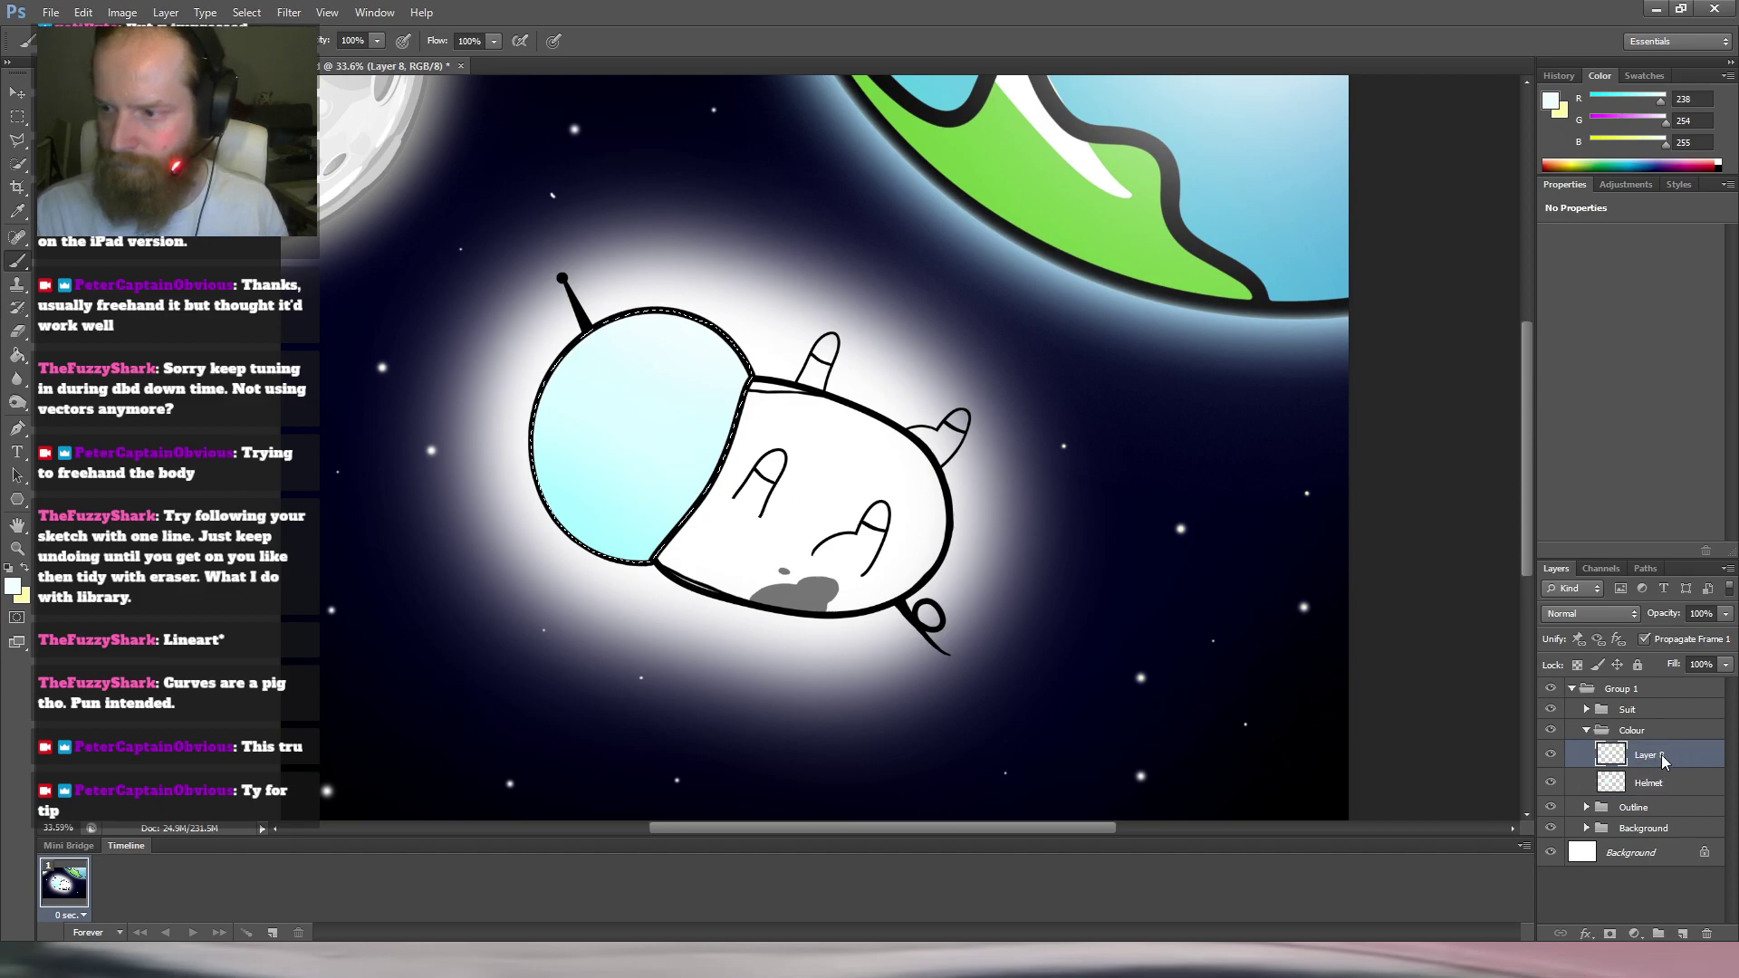
key("ctrl+alt+g")
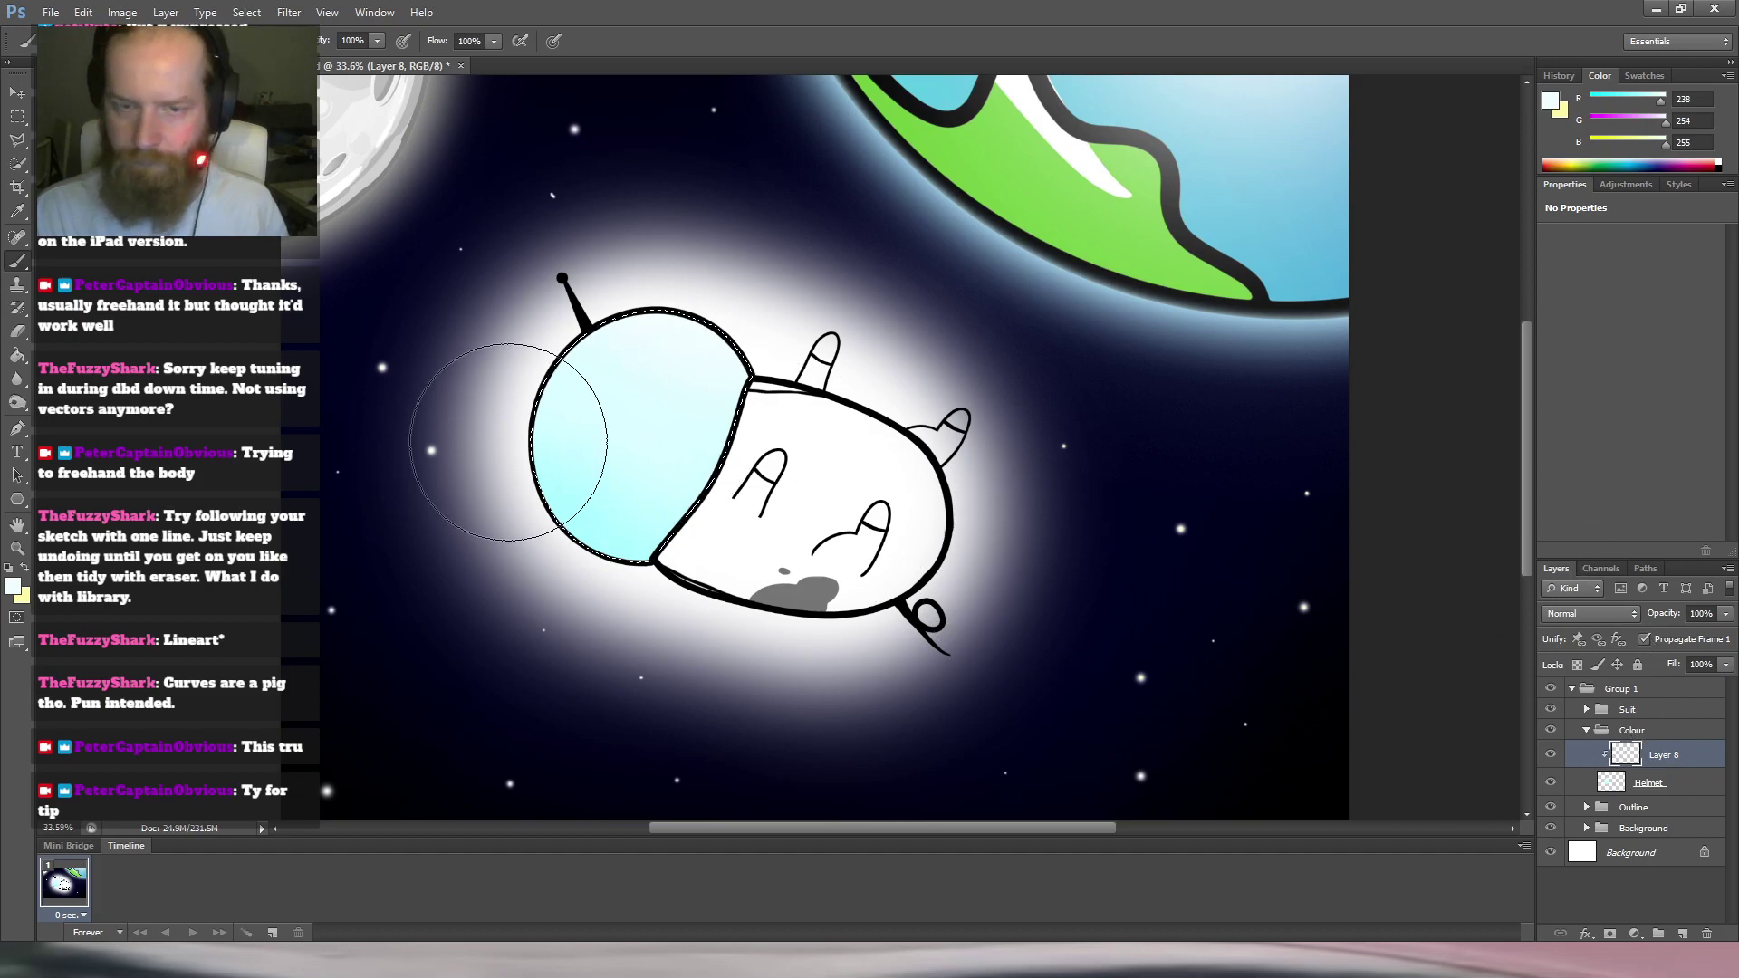
Deselect and try brushing pale yellow over the helmet on the clipped layer, undo it, and return to the pale blue foreground.
key("m")
left_click(892, 433)
key("b")
key("x")
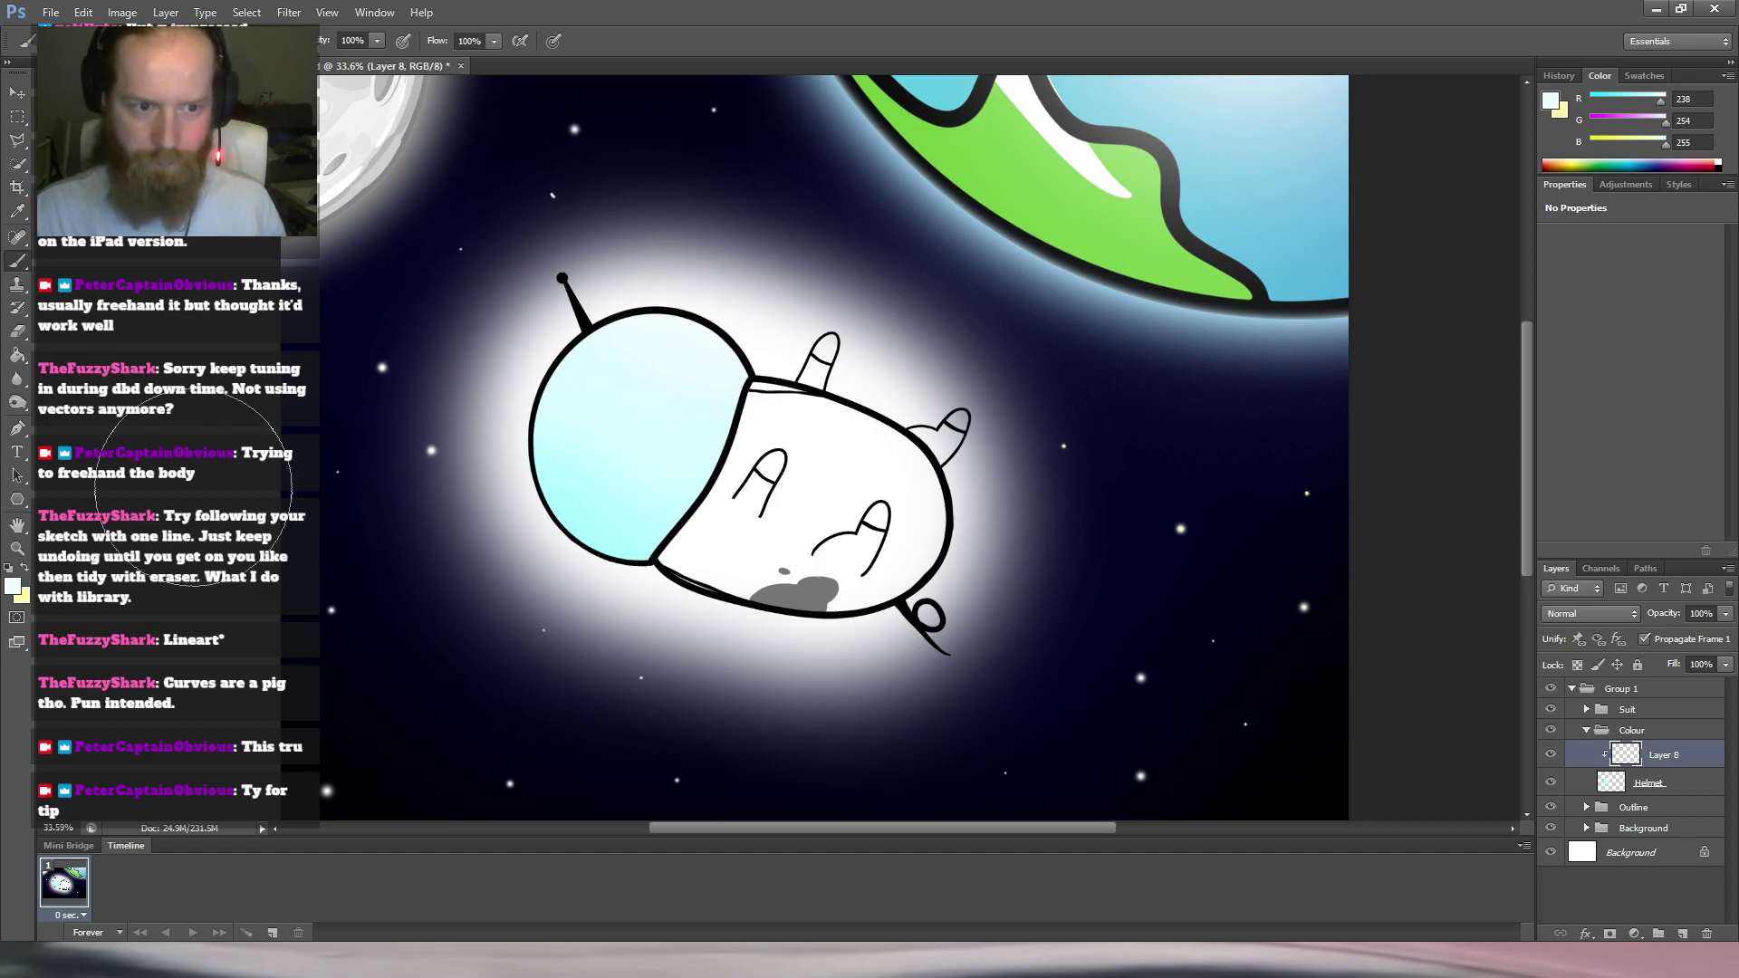
mouse_move(408, 442)
left_mouse_down()
mouse_move(645, 465)
mouse_move(719, 642)
mouse_move(495, 424)
mouse_move(632, 342)
mouse_move(857, 444)
mouse_move(790, 566)
mouse_move(829, 628)
left_mouse_up()
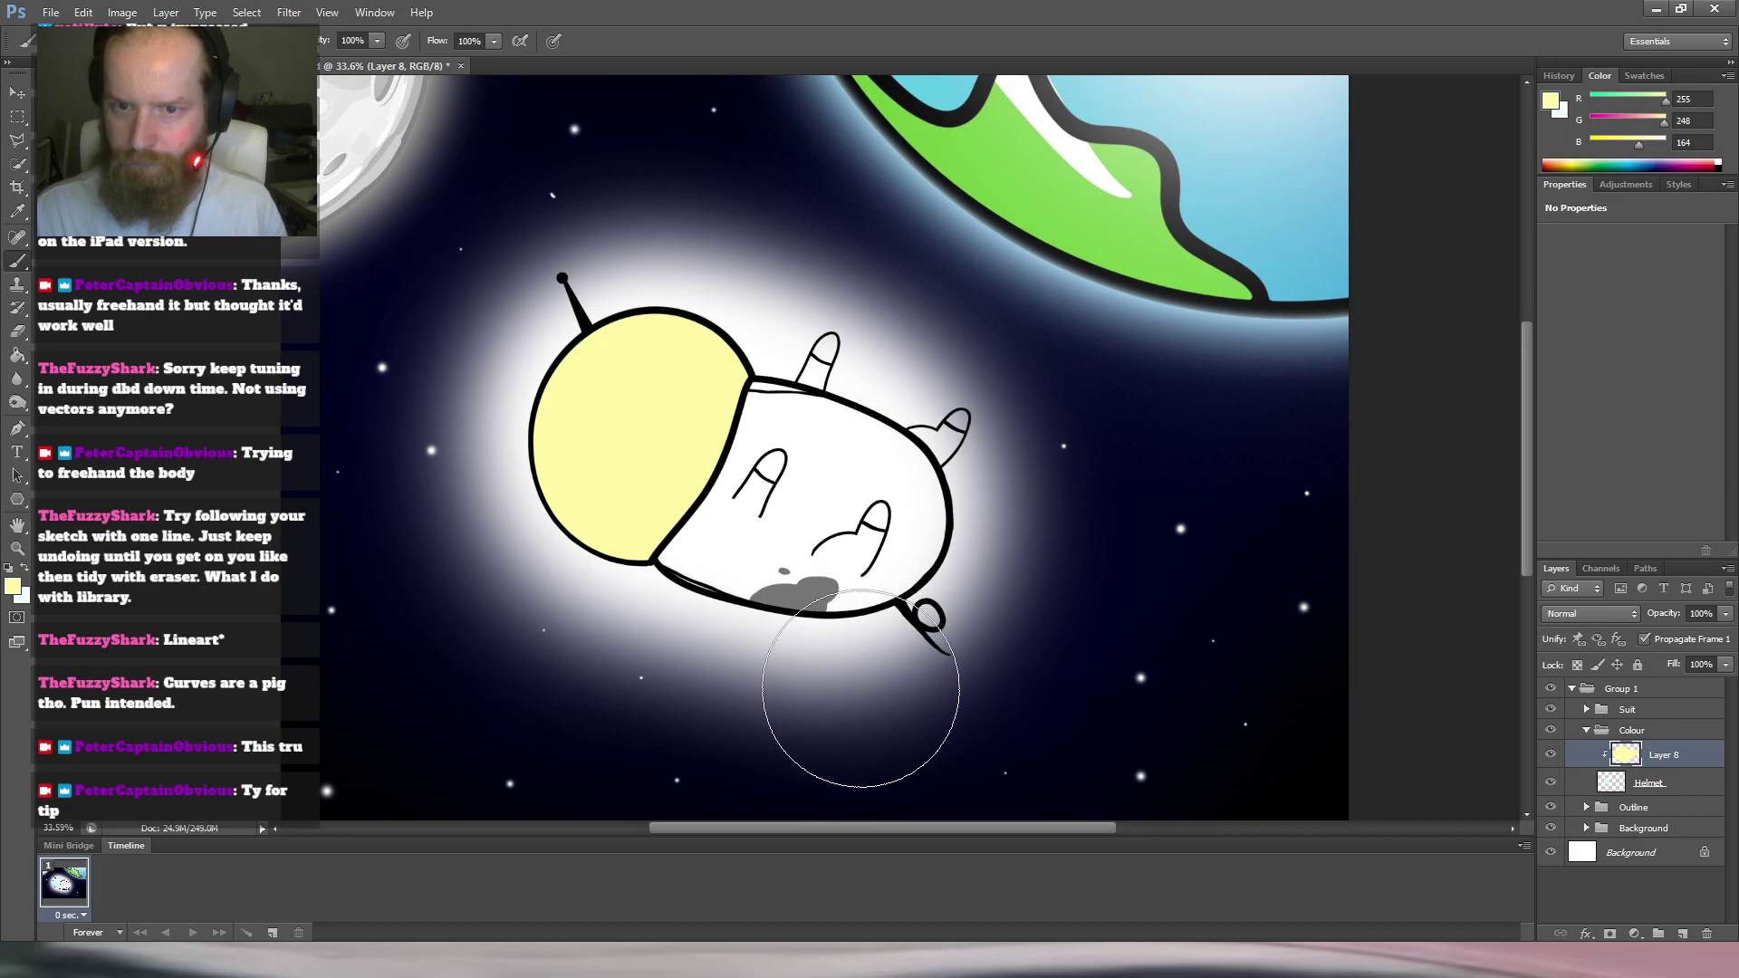
key("ctrl+z")
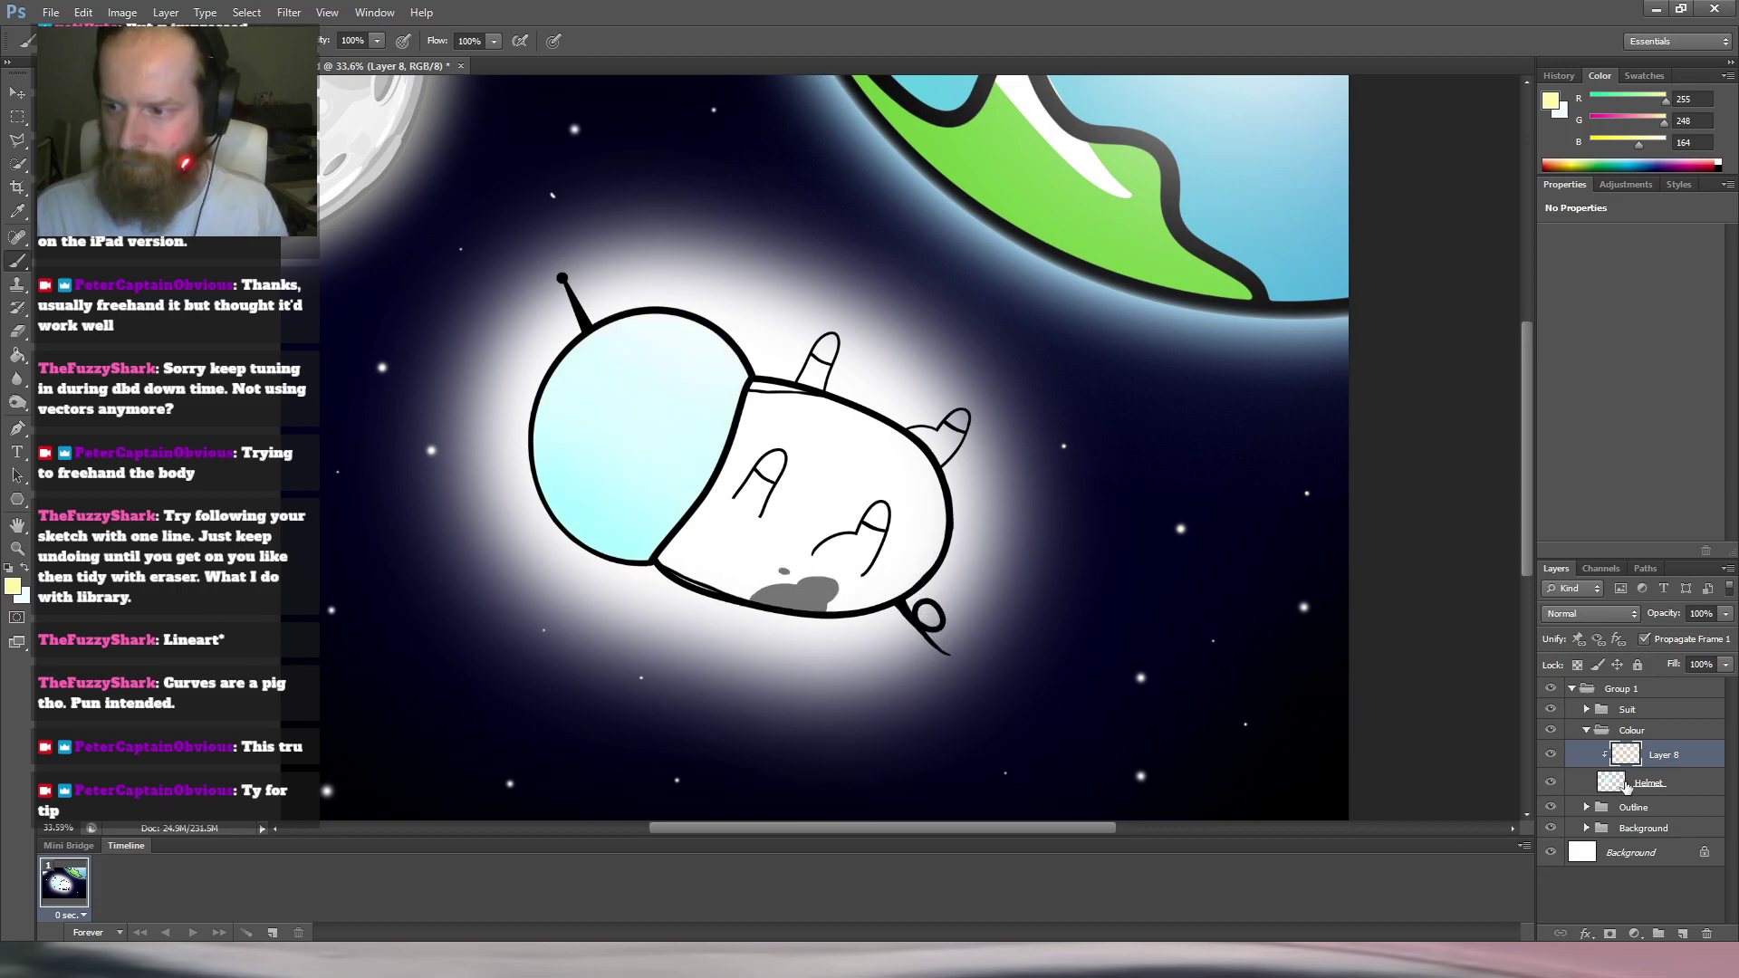
left_click(1624, 786)
key("e")
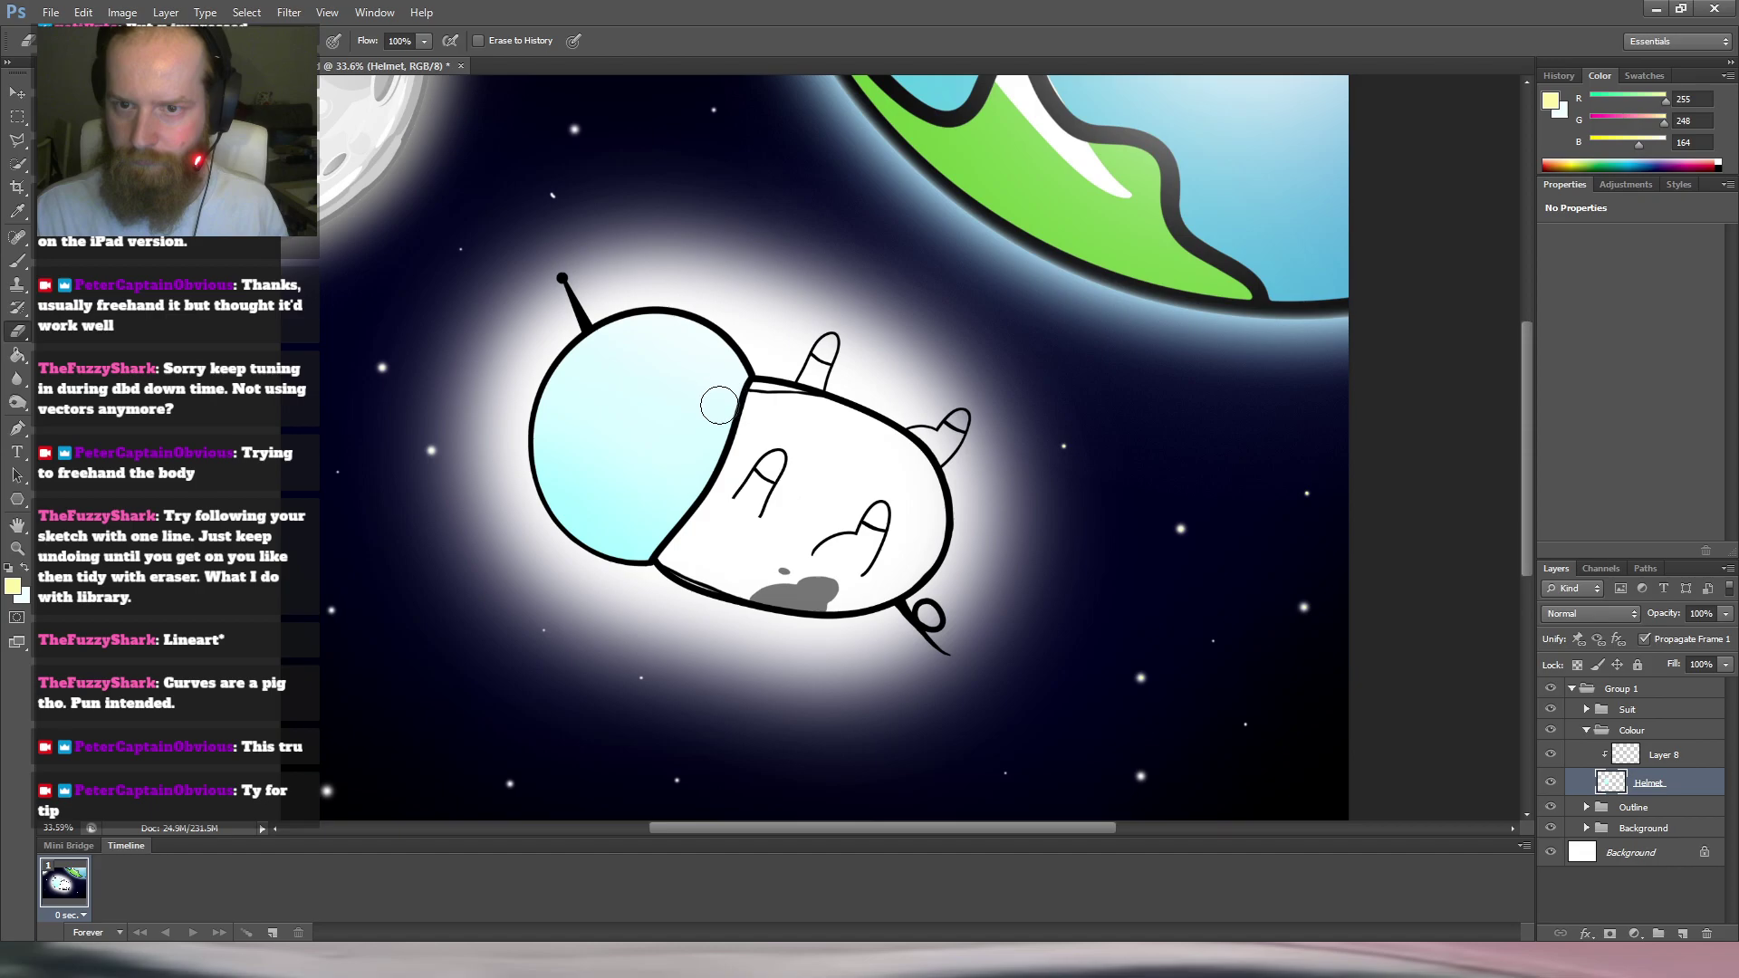
left_click(1667, 754)
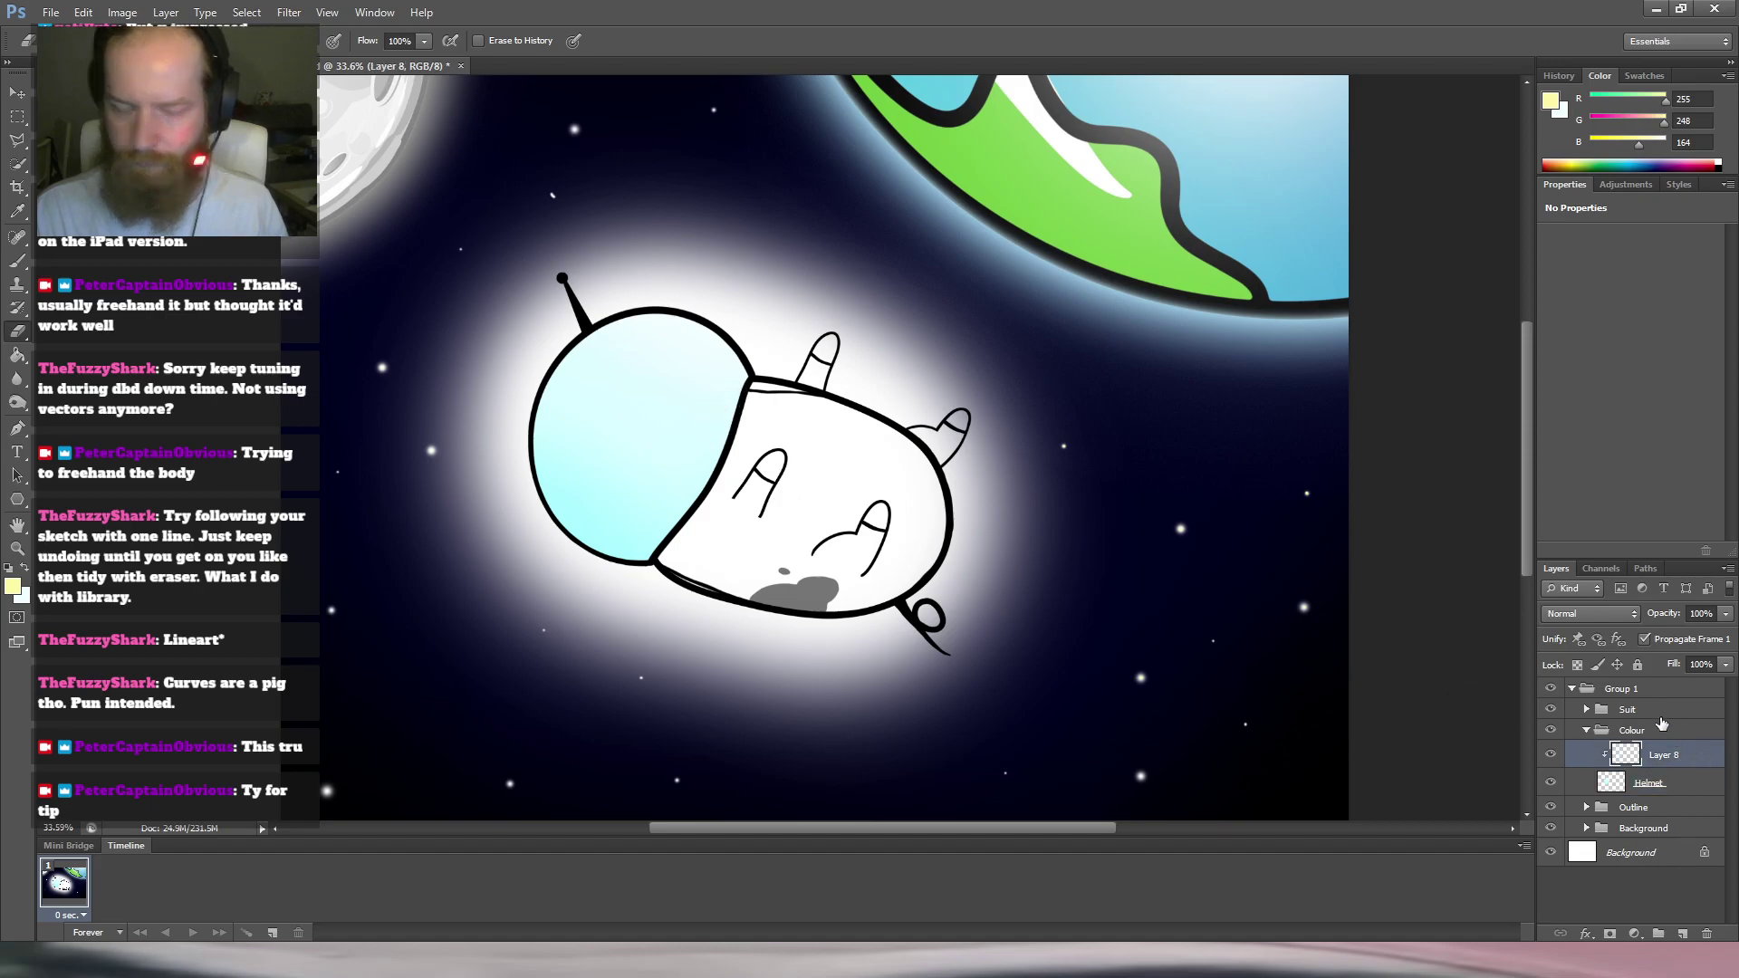
key("b")
left_click(25, 568)
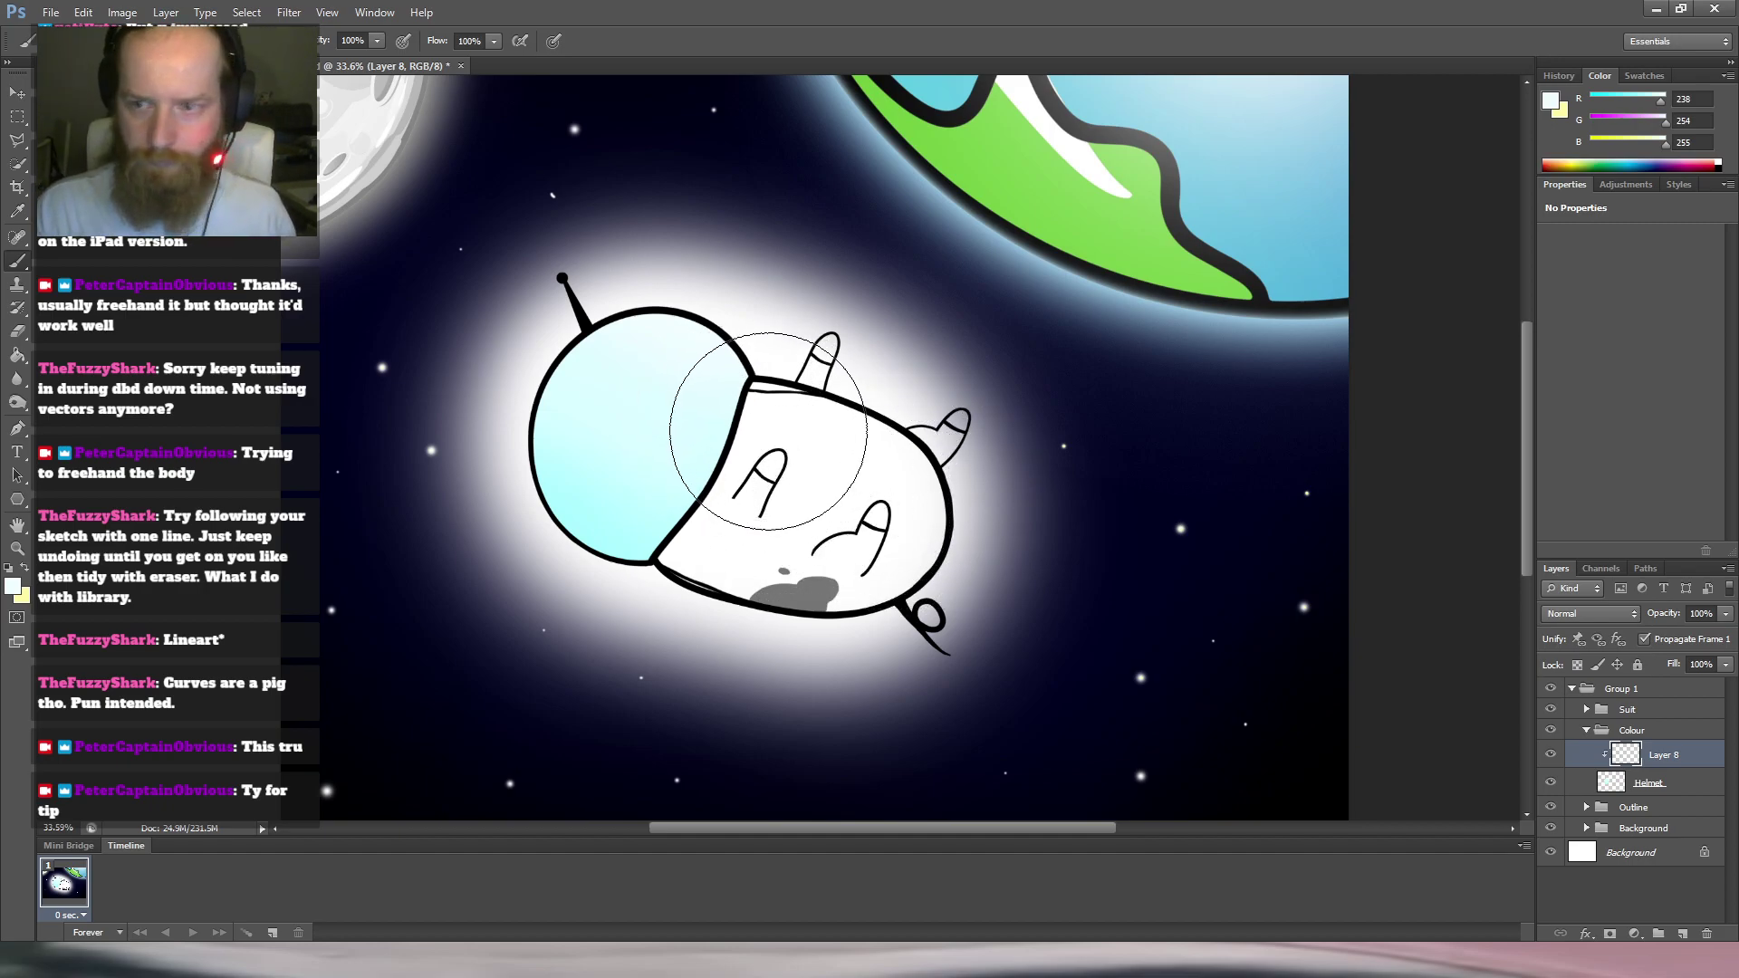
Merge the extra layer into the Helmet layer and erase all the blue shading inside the restored helmet selection.
key("e")
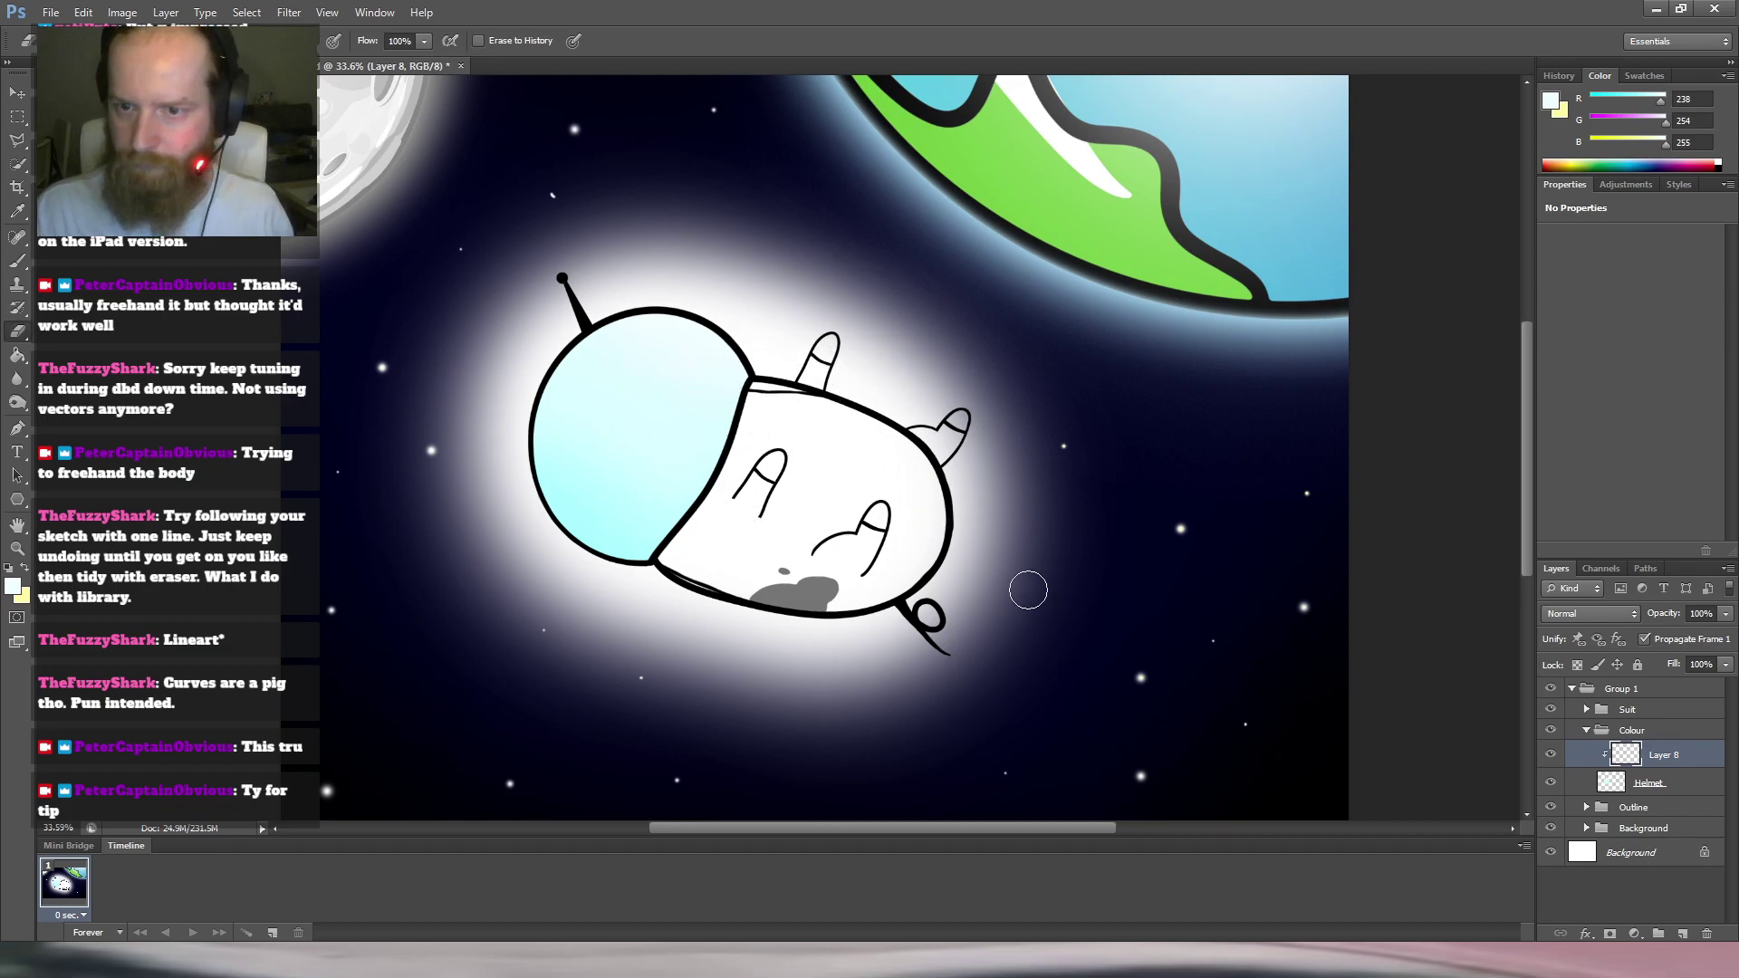
left_click(1691, 778)
key("ctrl+shift+d")
left_click(1685, 758)
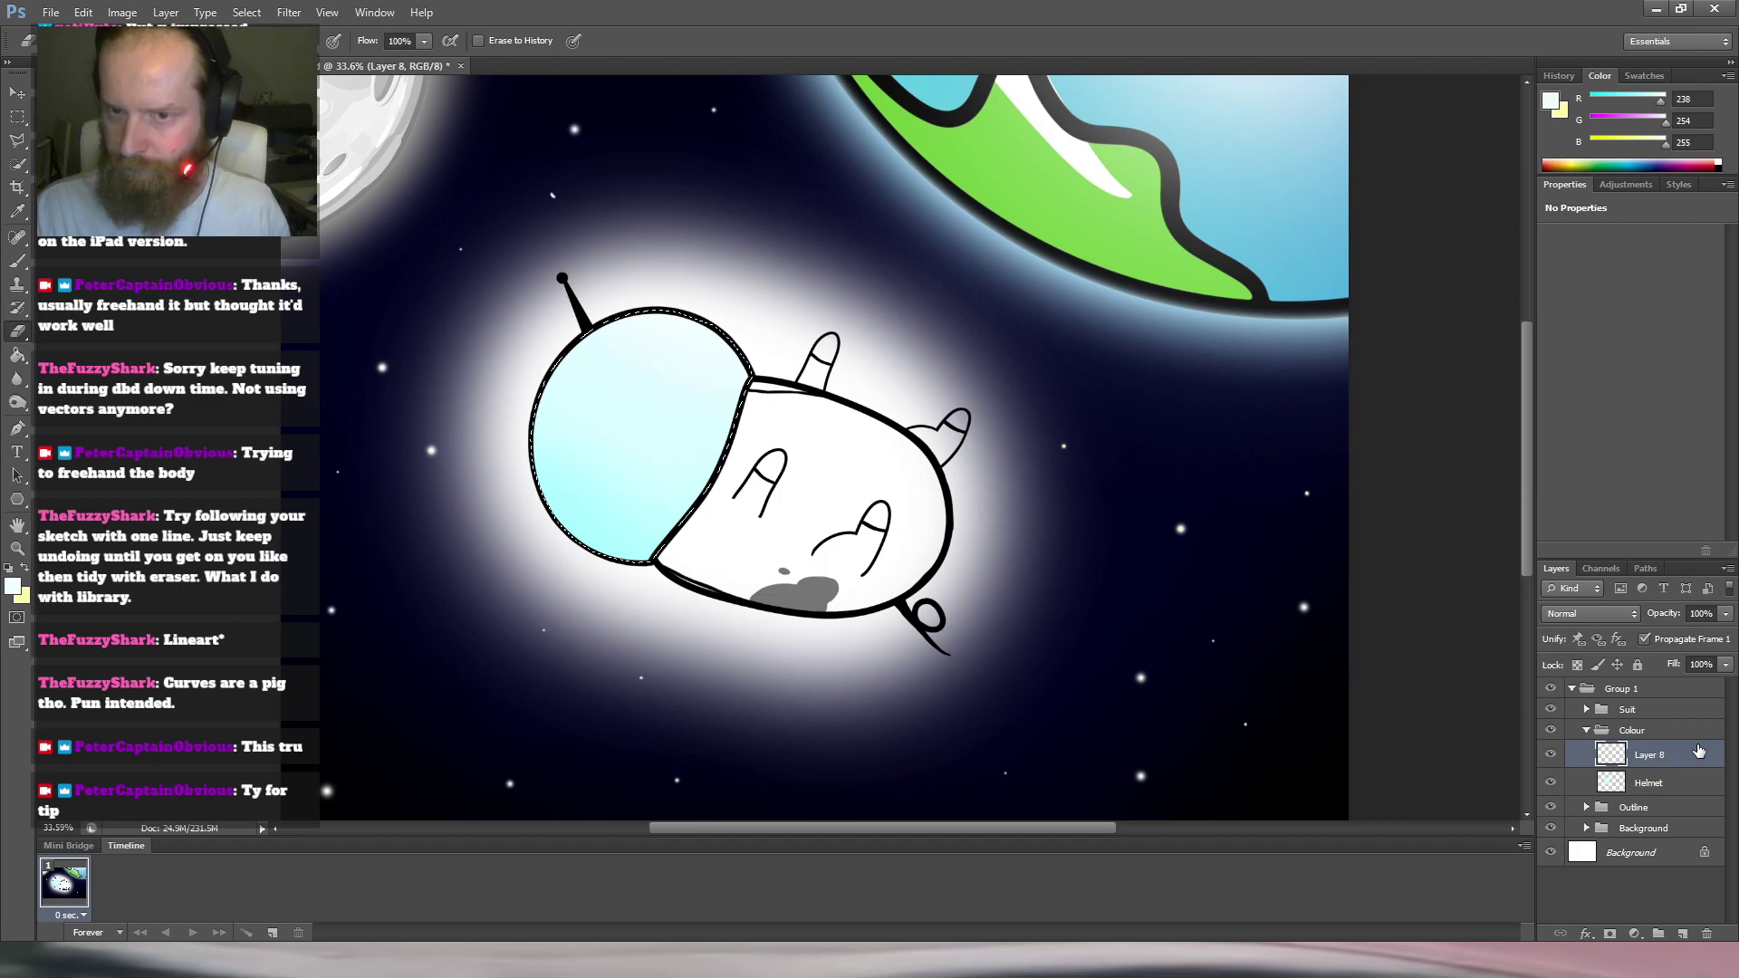
key("ctrl+e")
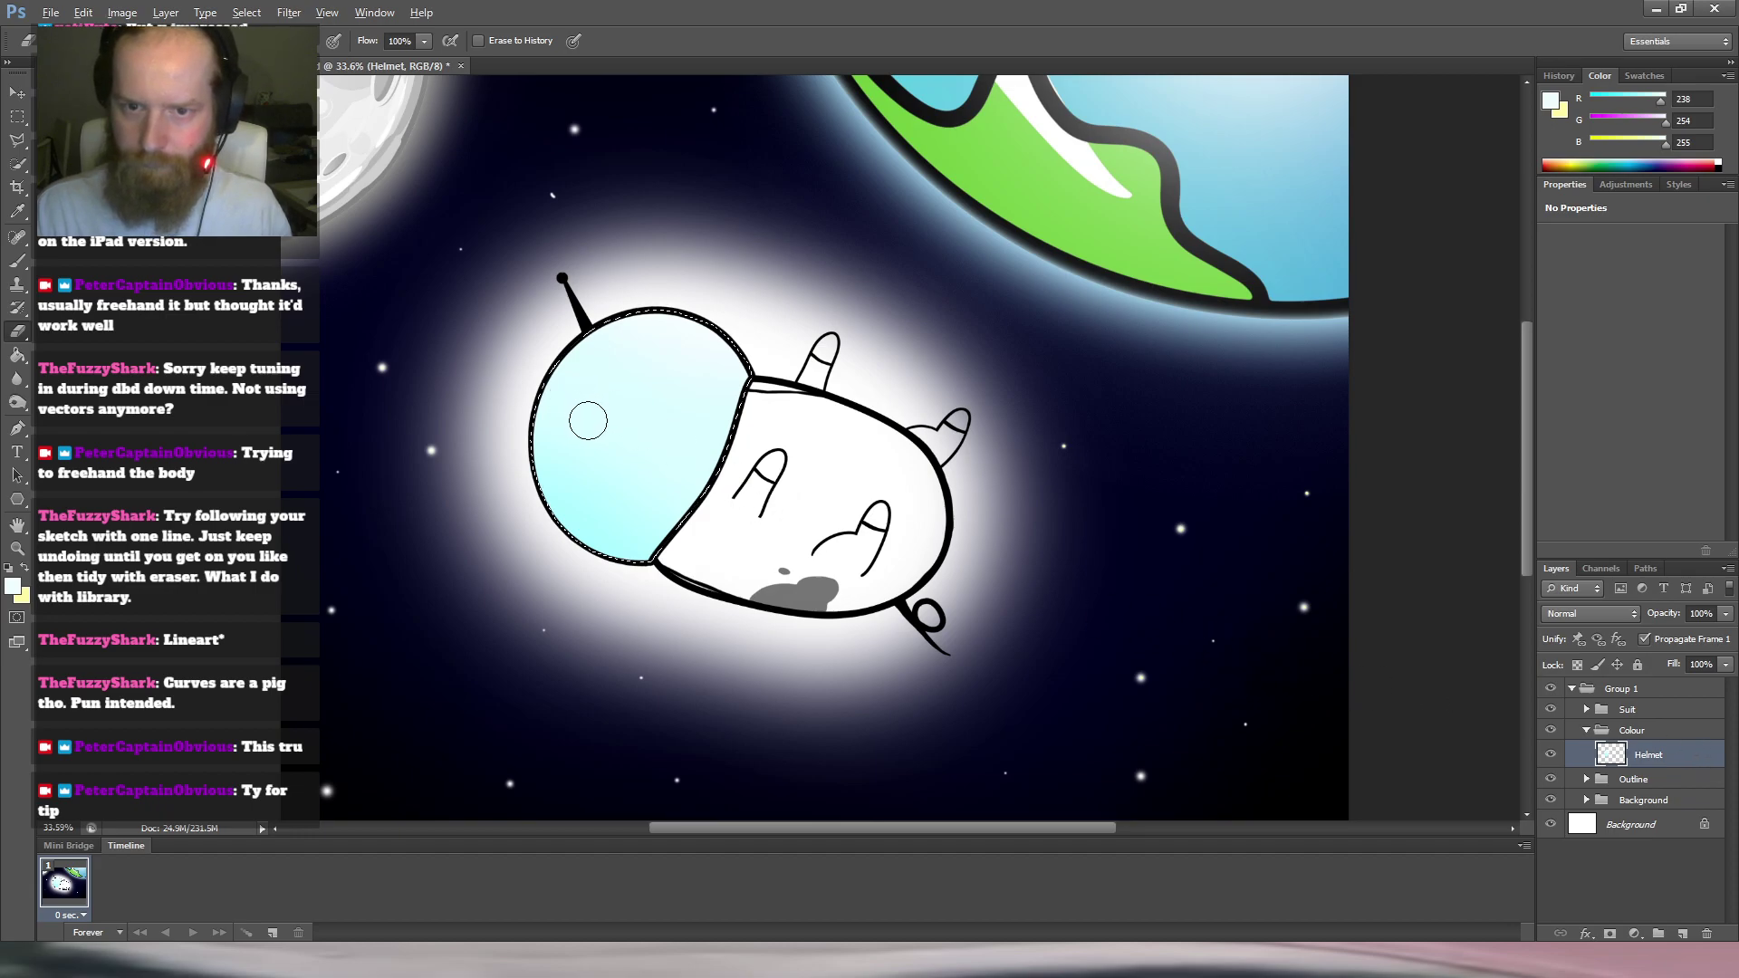
mouse_move(591, 363)
left_mouse_down()
mouse_move(579, 403)
mouse_move(814, 377)
mouse_move(747, 389)
left_mouse_up()
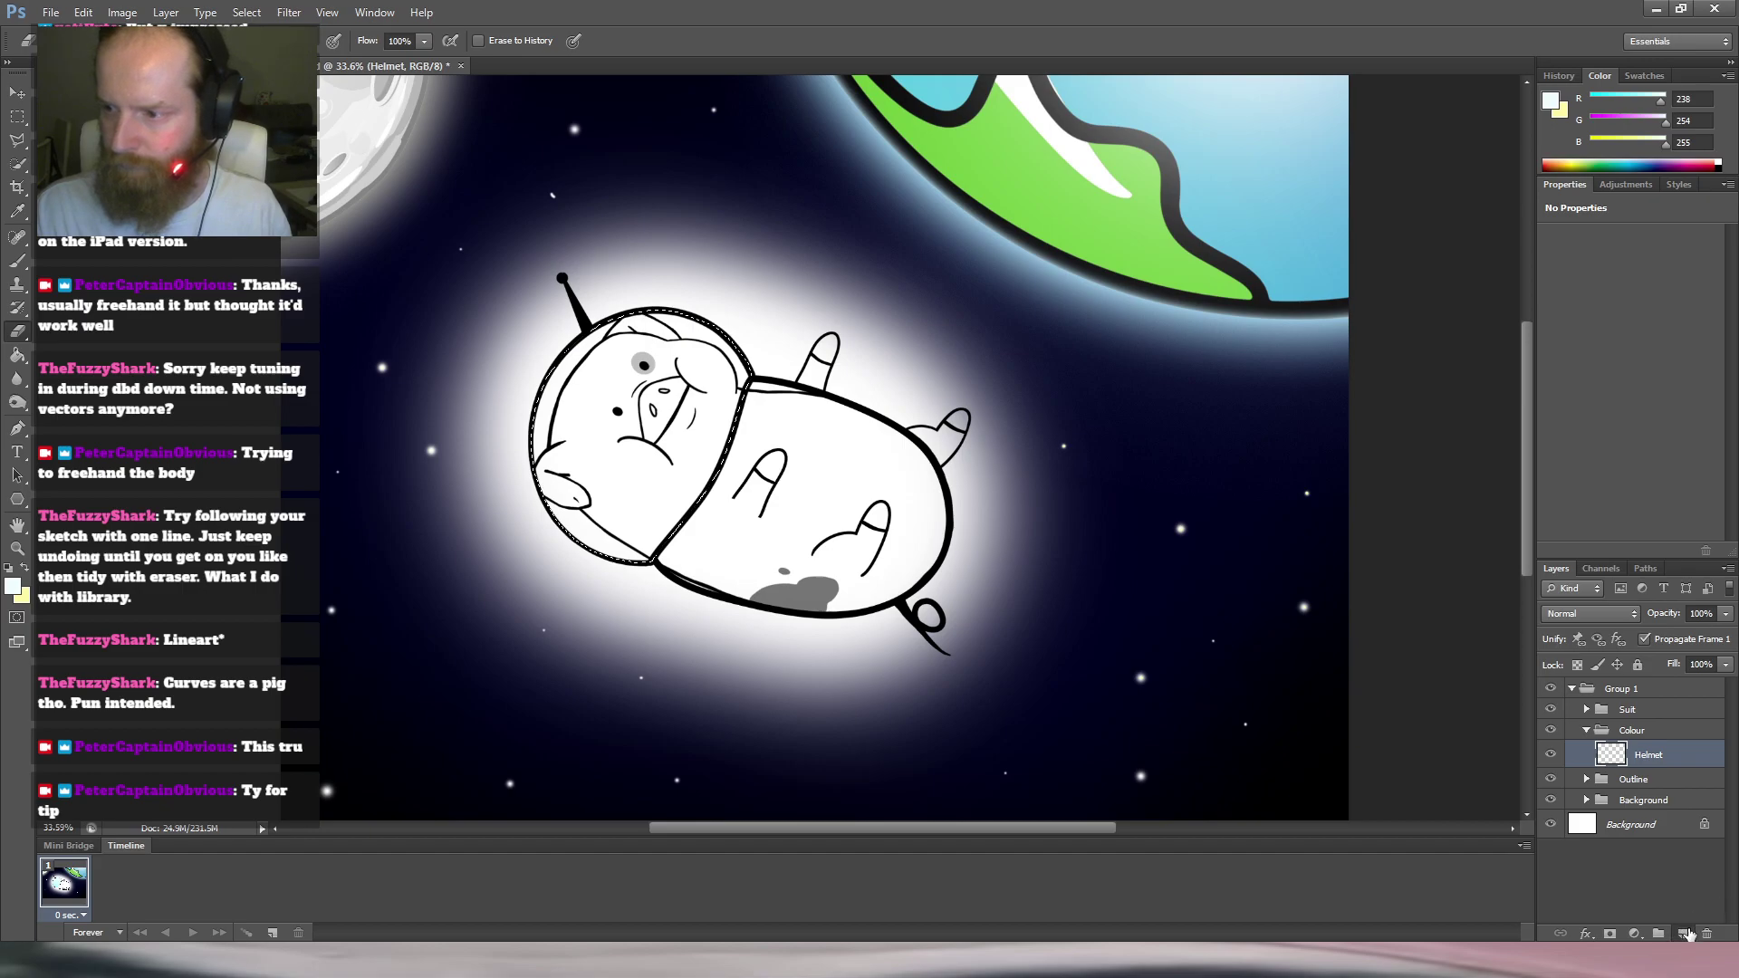
Add a fresh layer clipped to the erased Helmet layer and clear the helmet selection.
left_click(1685, 933)
key("ctrl+alt+g")
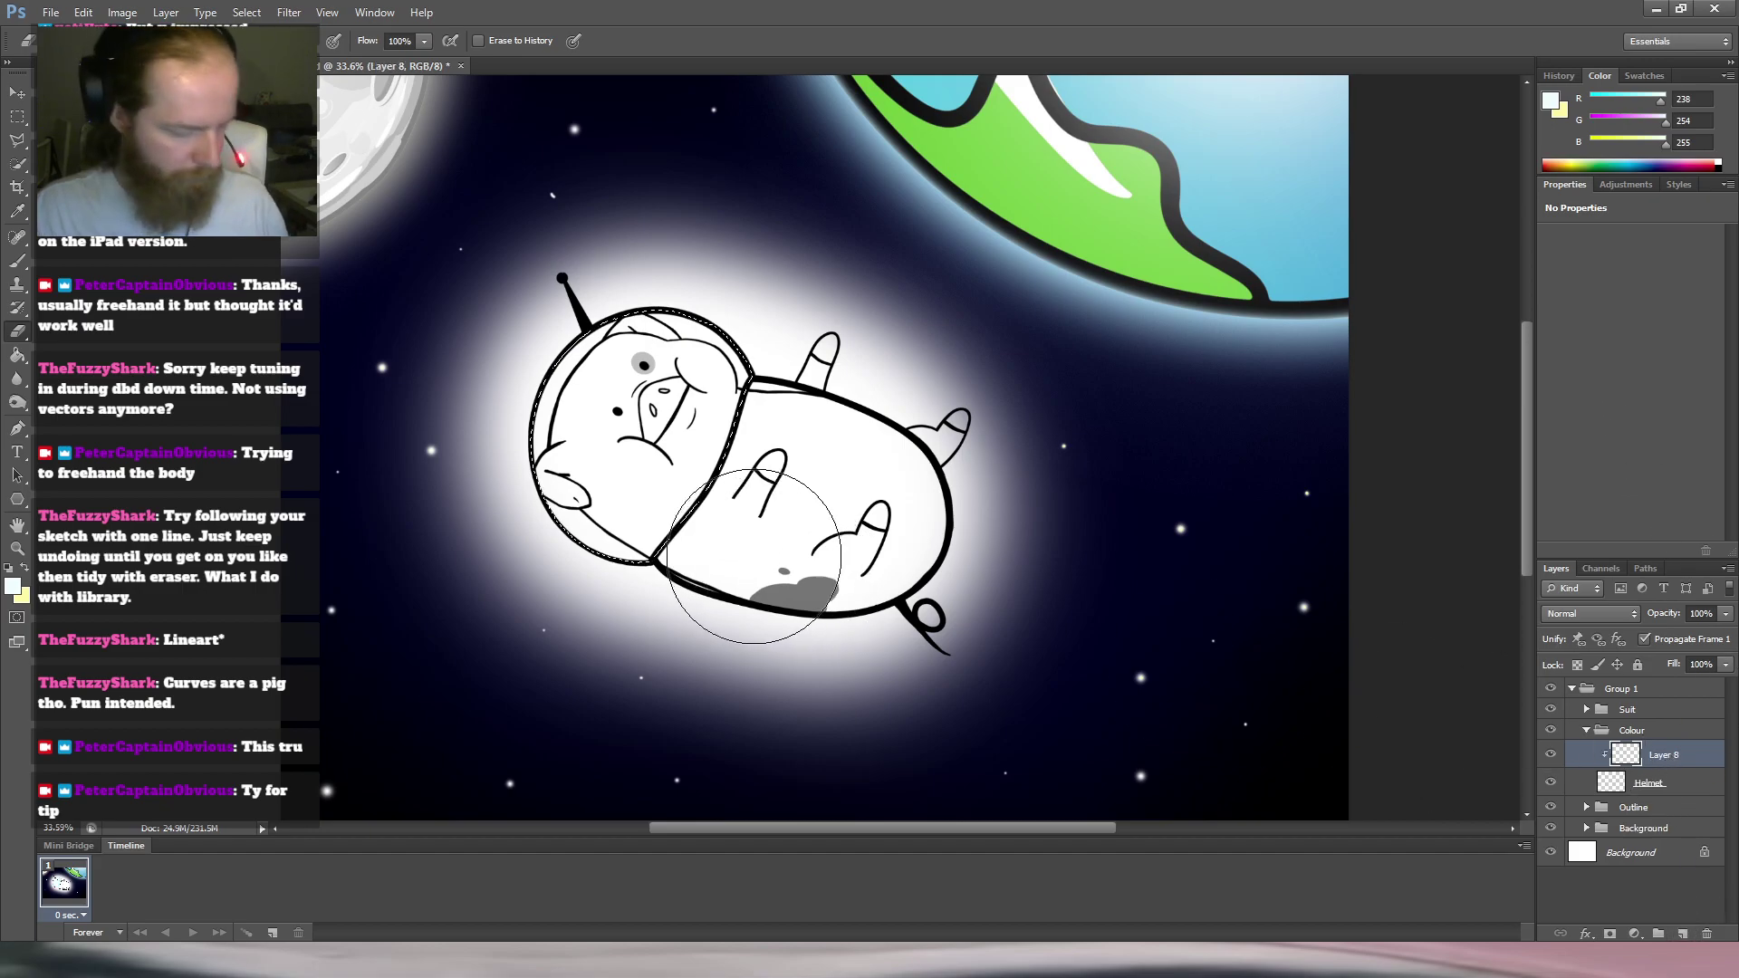
key("b")
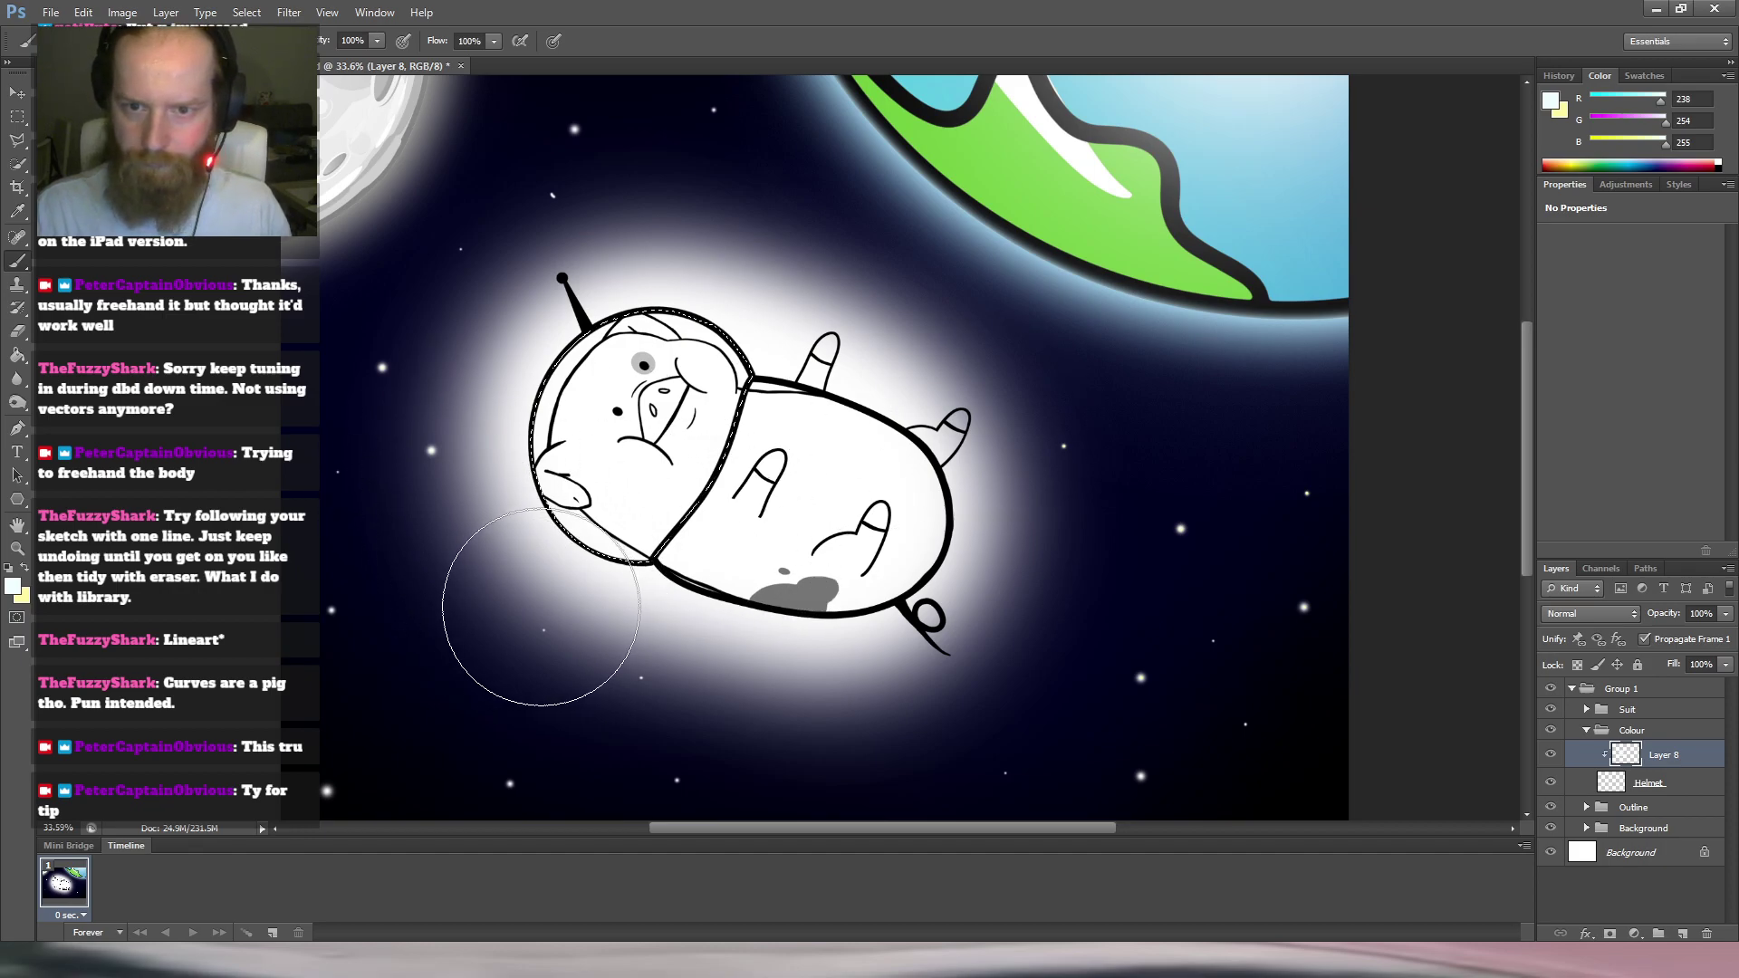
key("m")
key("ctrl+d")
key("b")
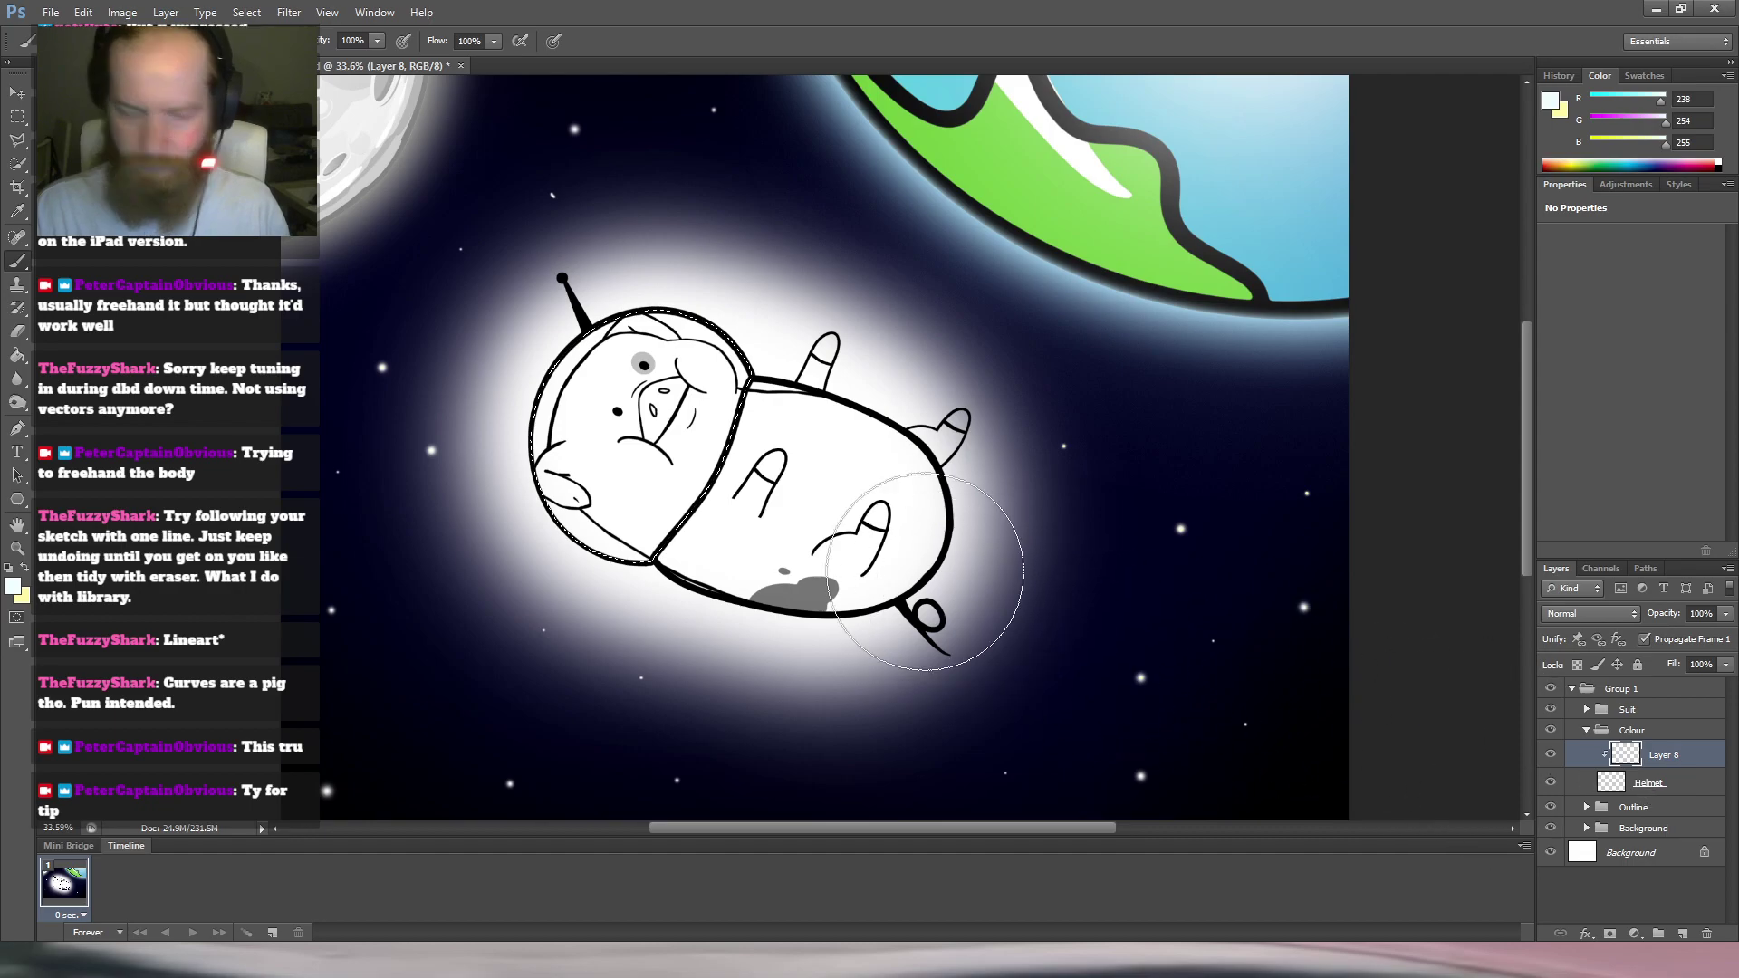
key("m")
key("ctrl+d")
Try brushing the very pale blue over the helmet on the Helmet layer without a selection, and undo the stroke.
left_click(1701, 792)
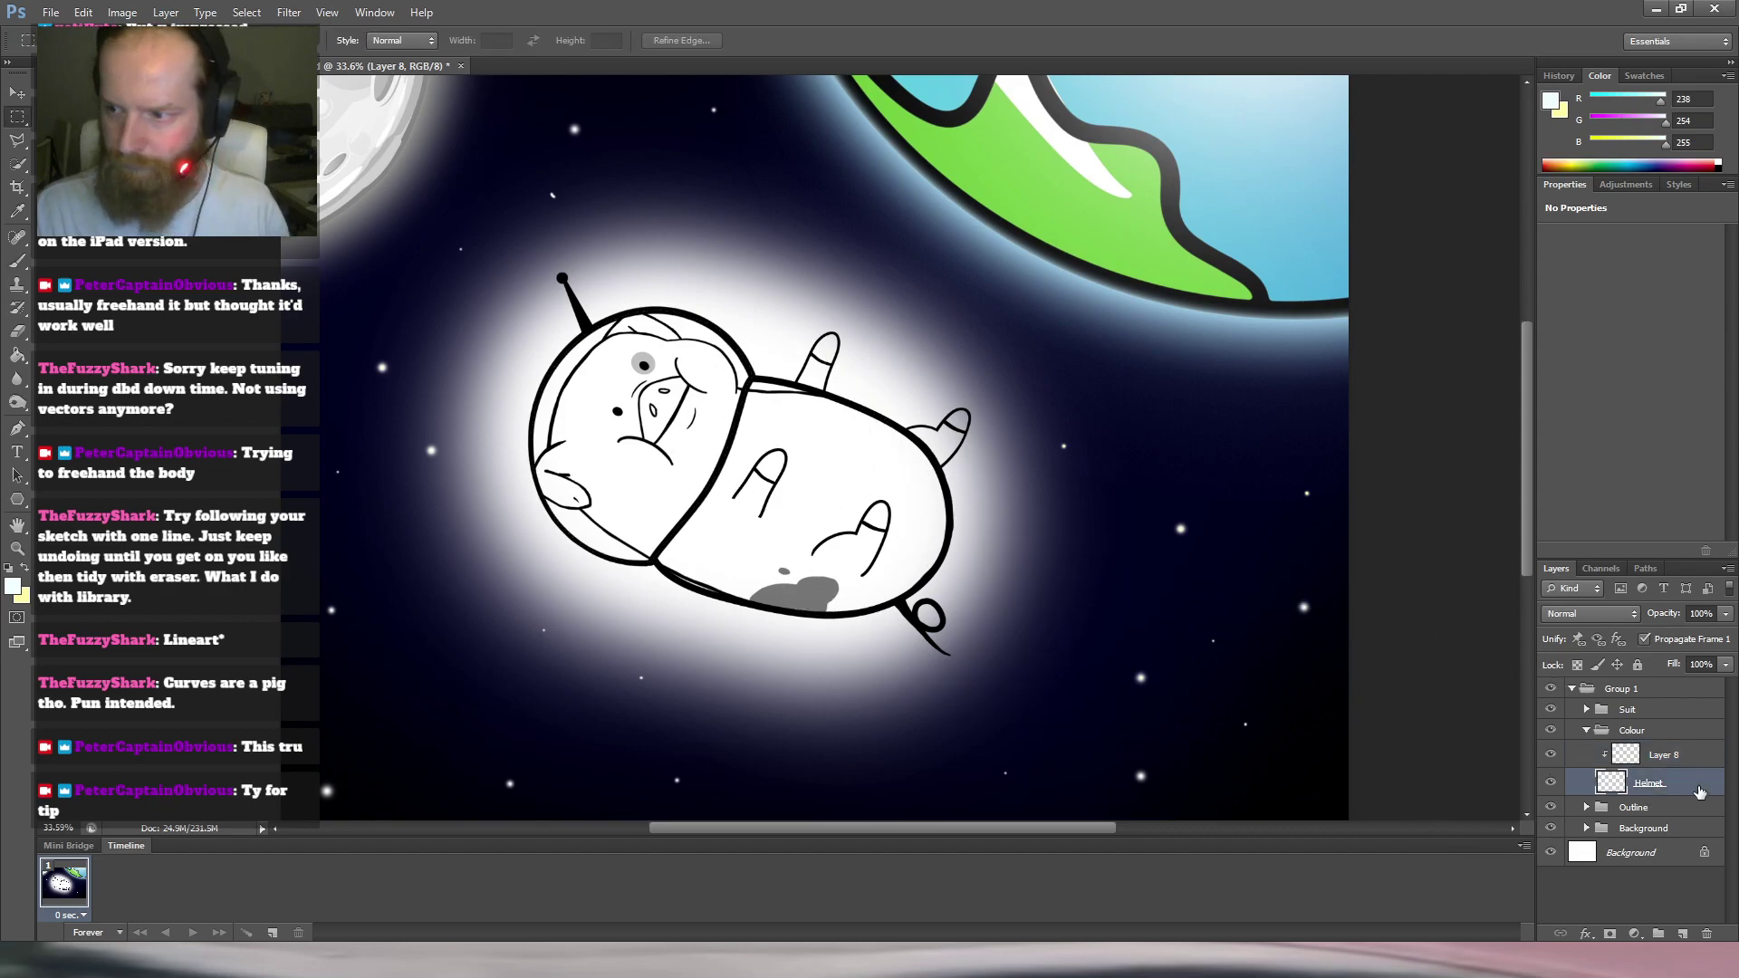
key("b")
left_click_drag(766, 394, 641, 438)
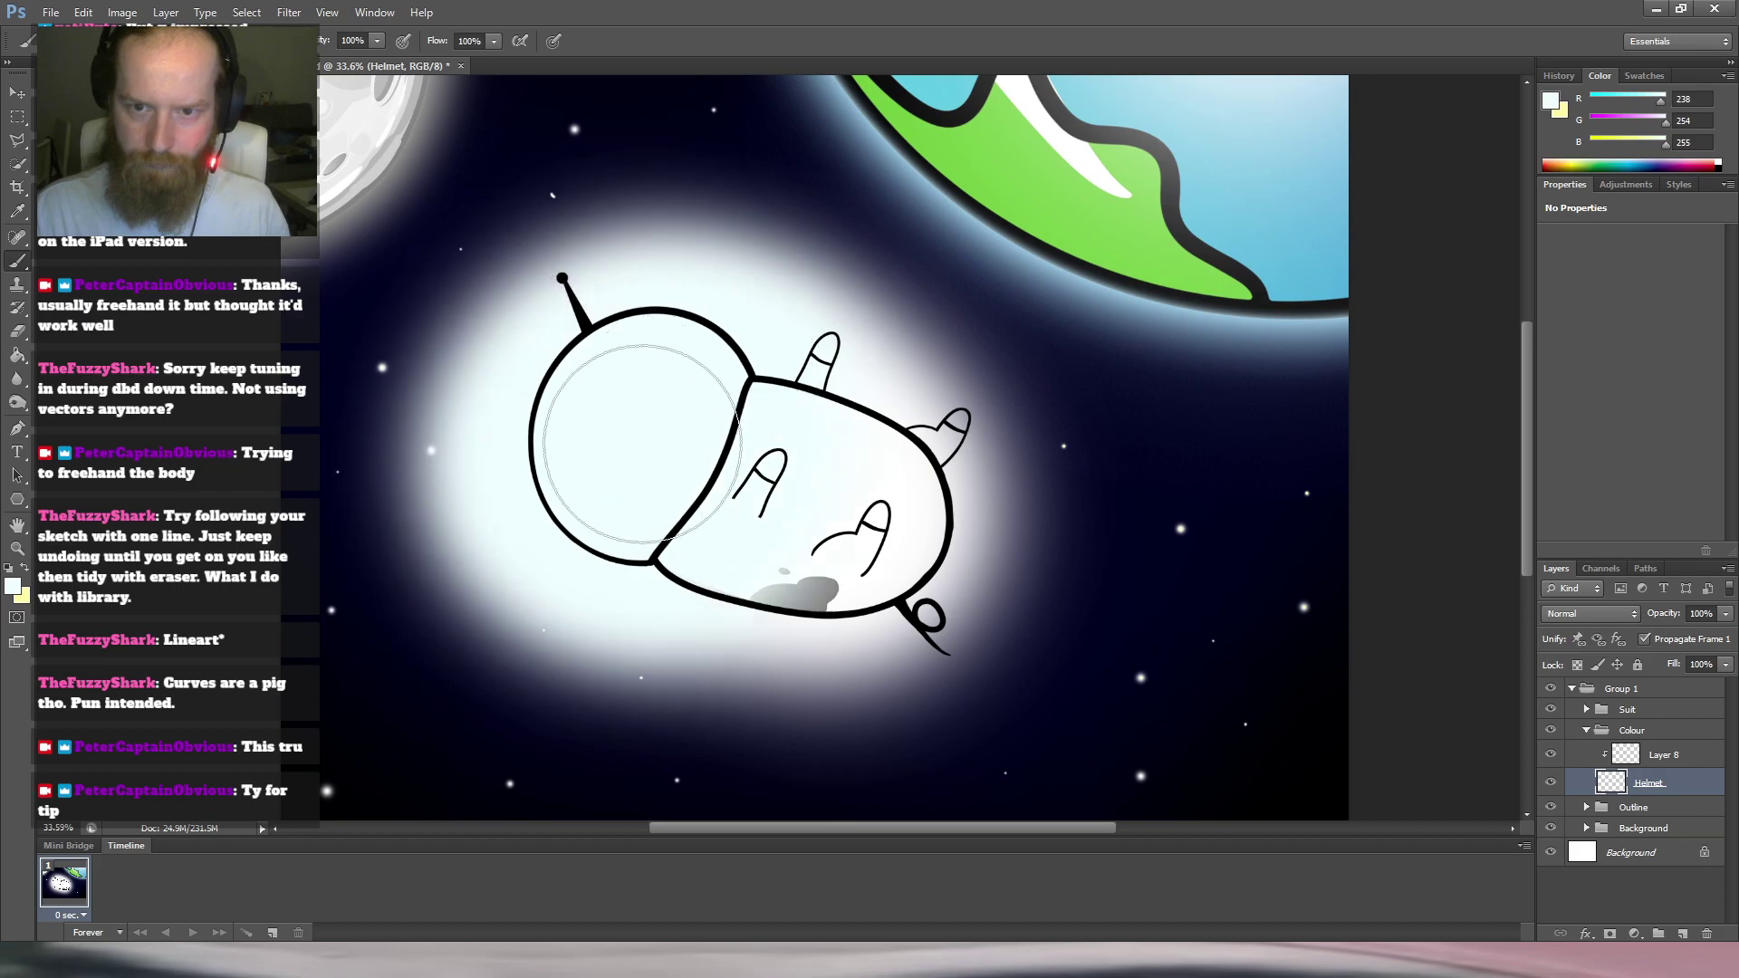
key("ctrl+z")
Restore the helmet-shaped selection, and release the clipped layer and merge it into the Helmet layer.
key("alt+bracketright")
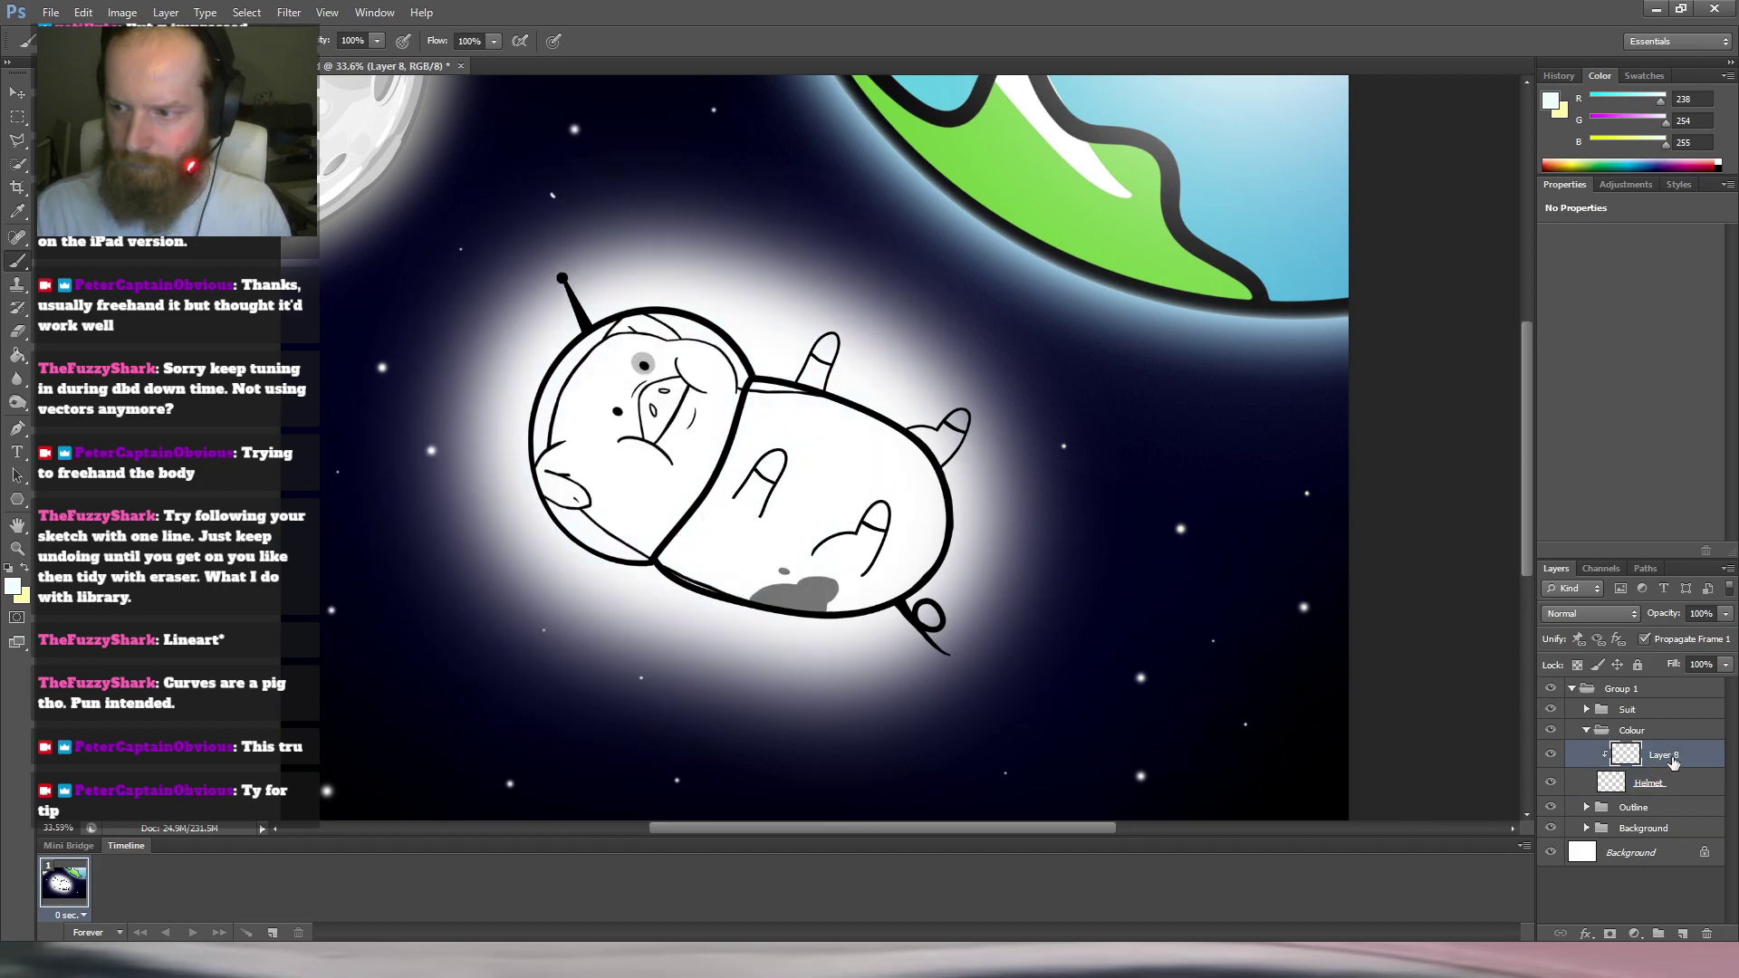
left_click(1681, 782, "ctrl")
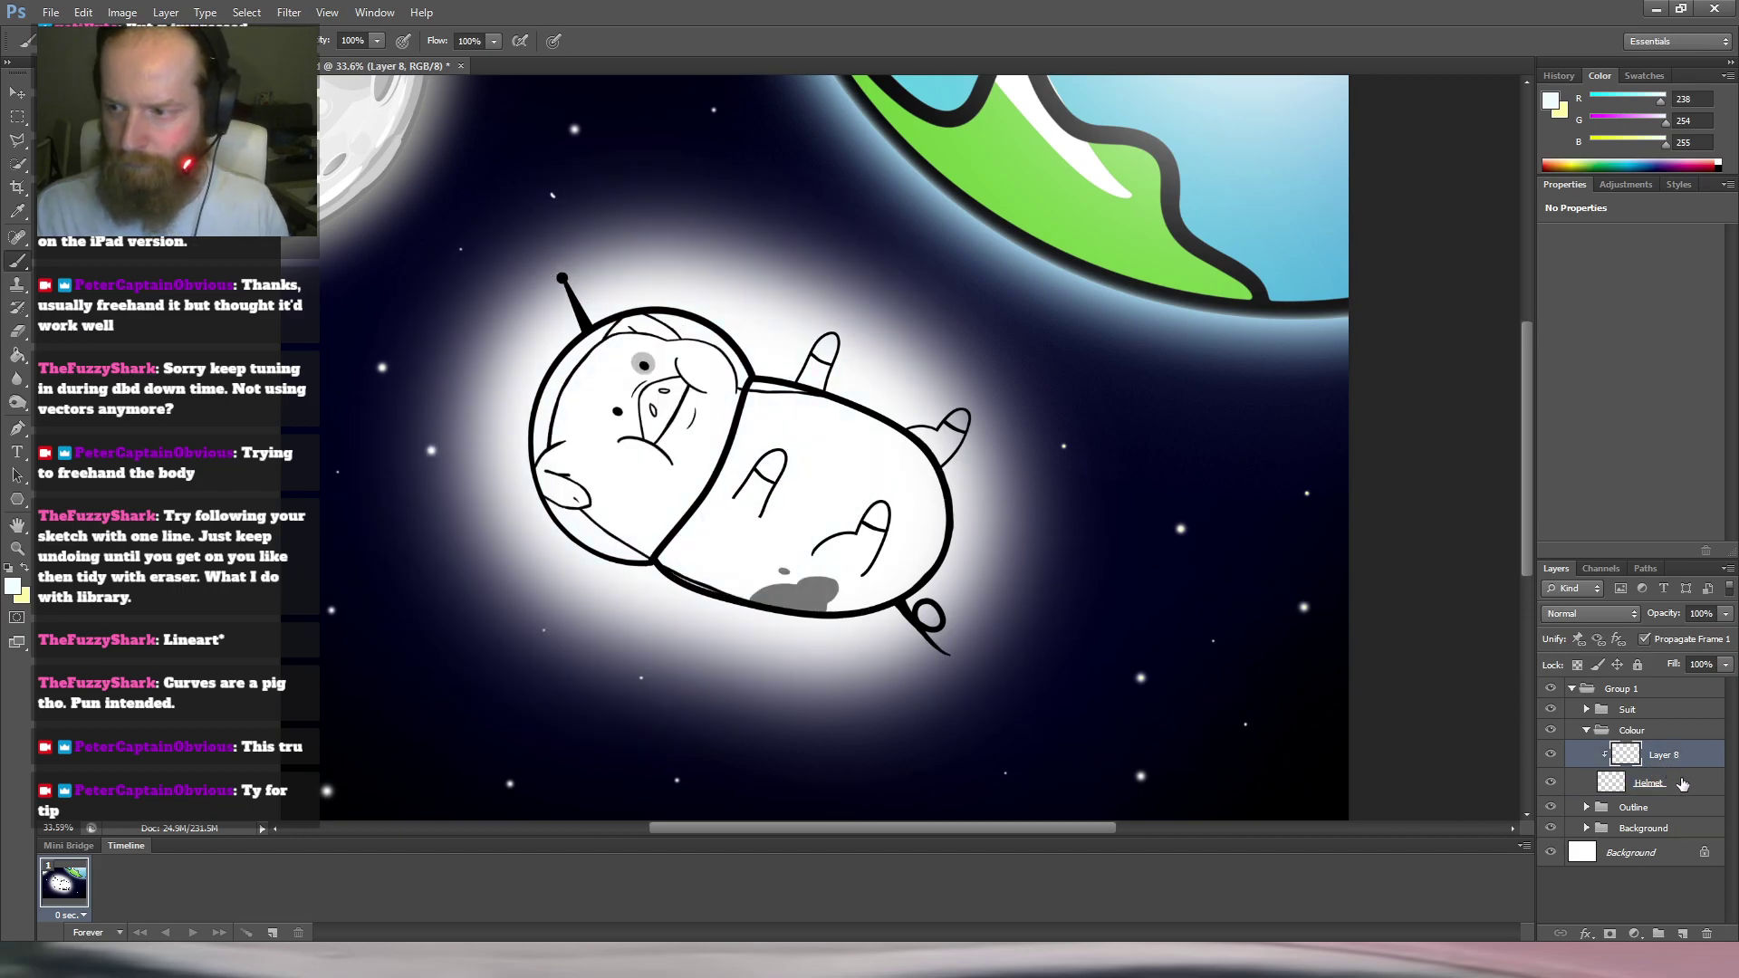
key("ctrl+alt+g")
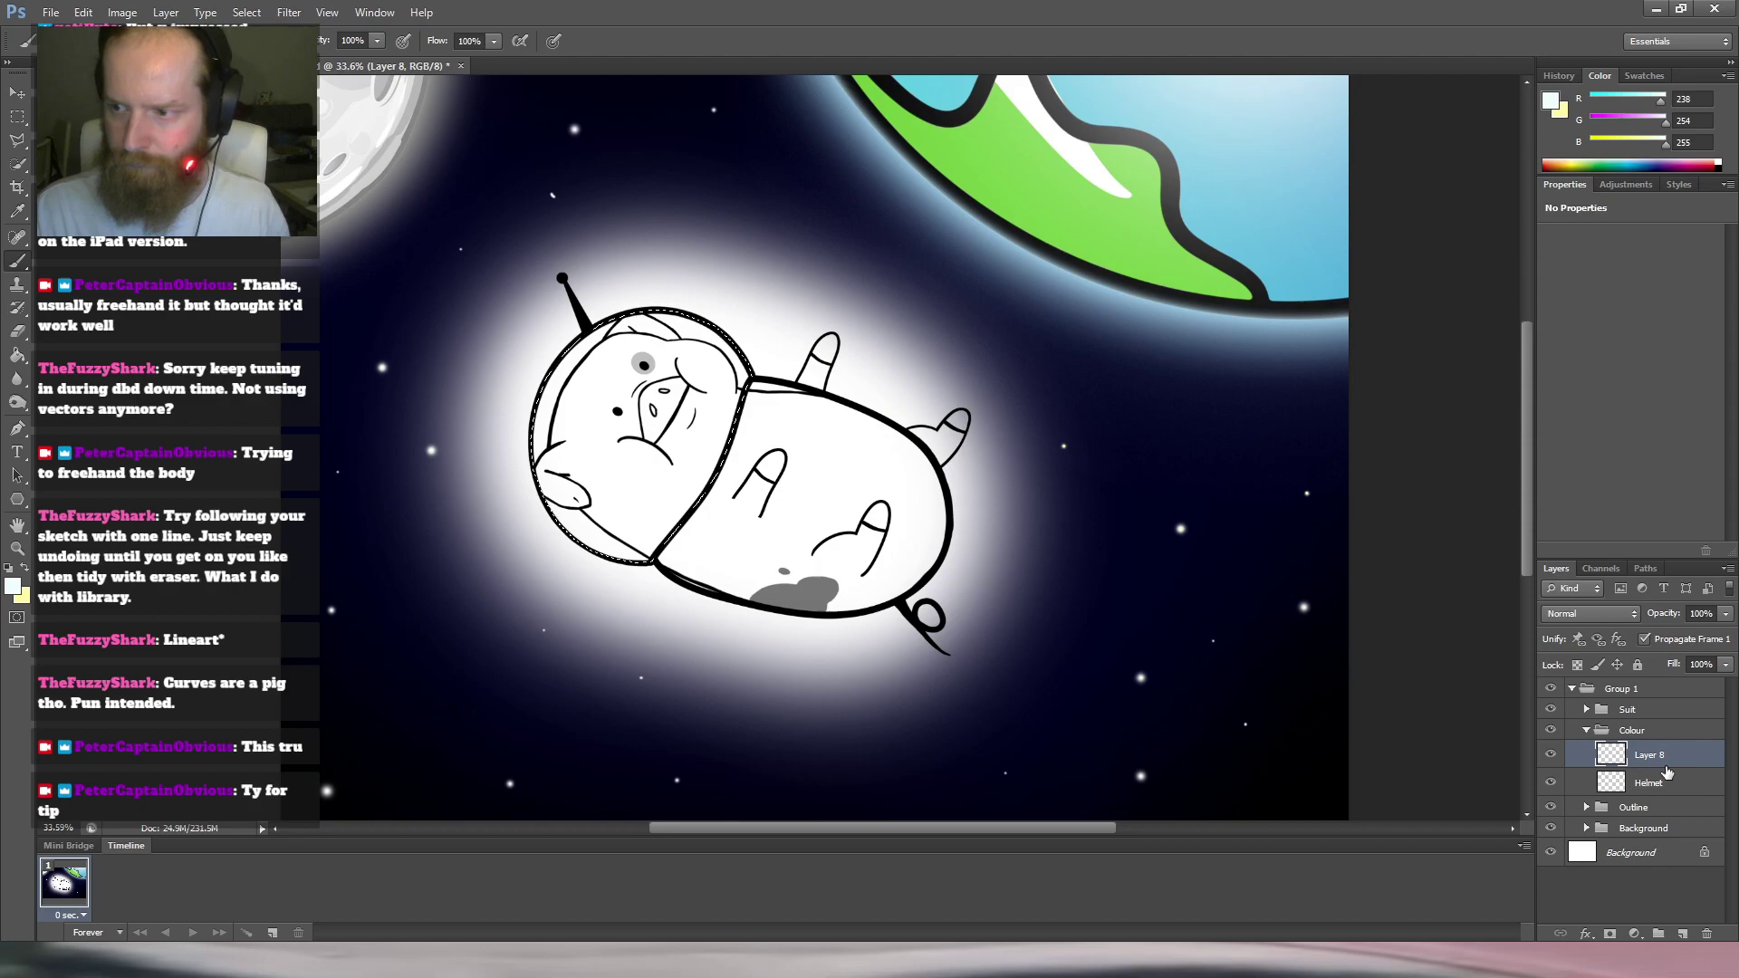
key("ctrl+e")
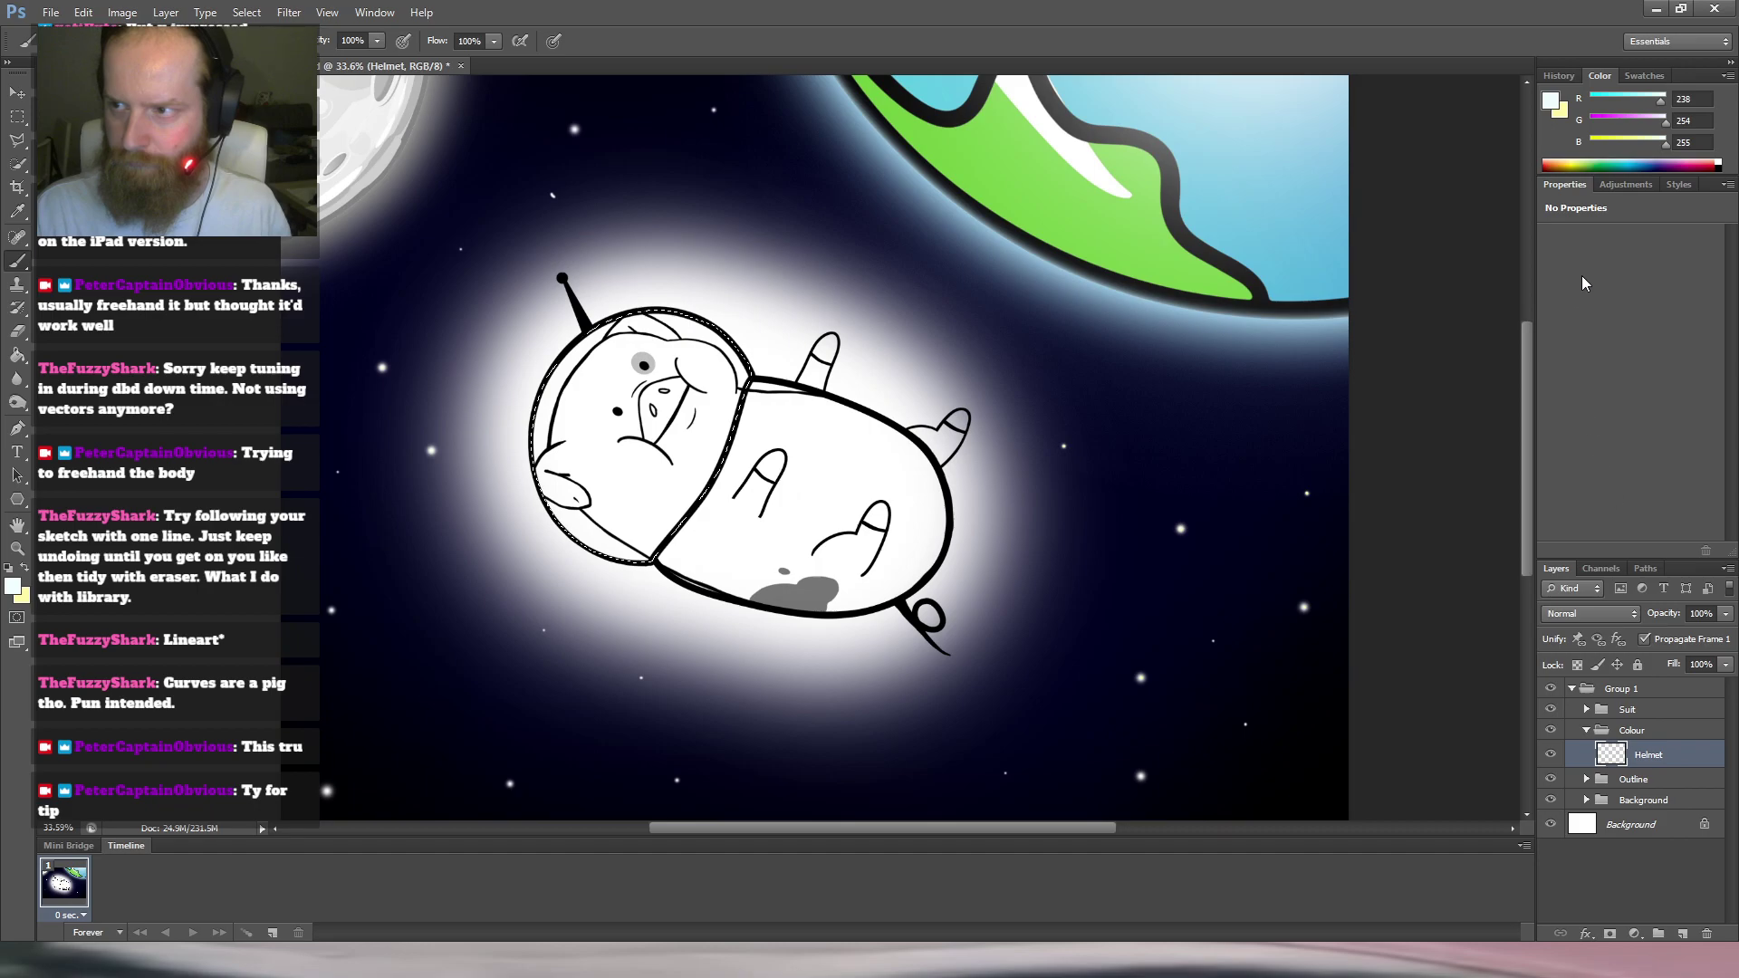
Add an empty layer above Helmet, and brush the whole selected helmet with RGB 238, 254, 255 on the Helmet layer.
left_click(1683, 934)
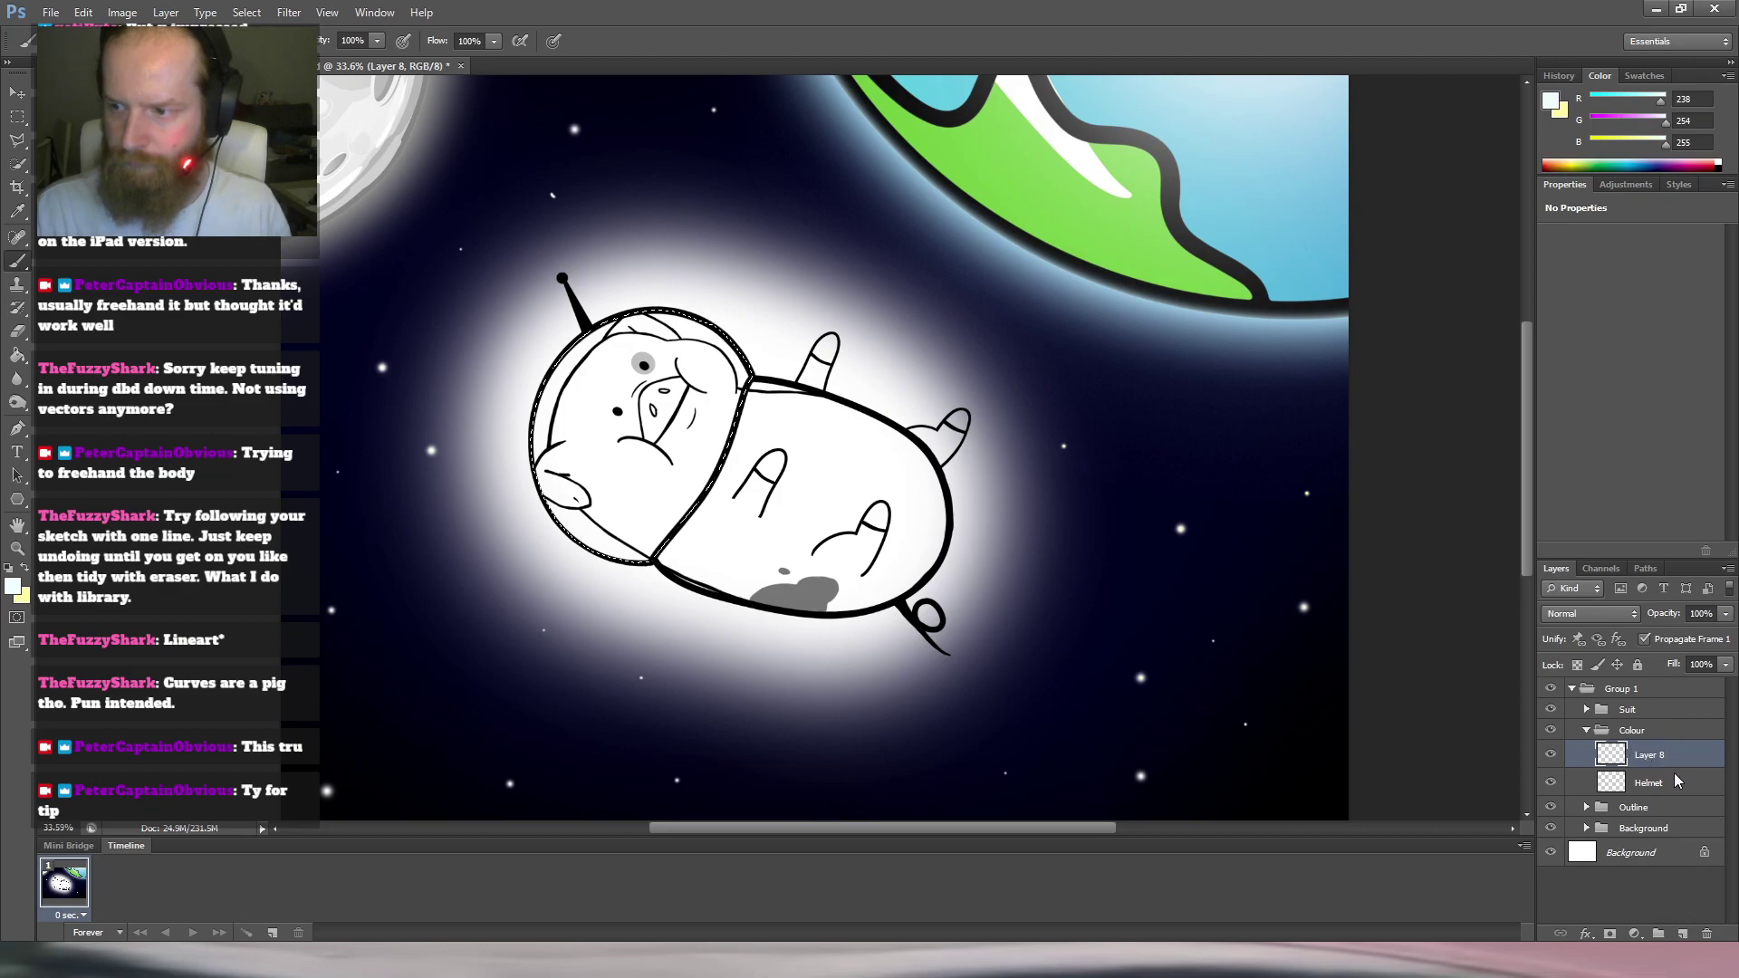
left_click(1609, 786)
left_click(1548, 784)
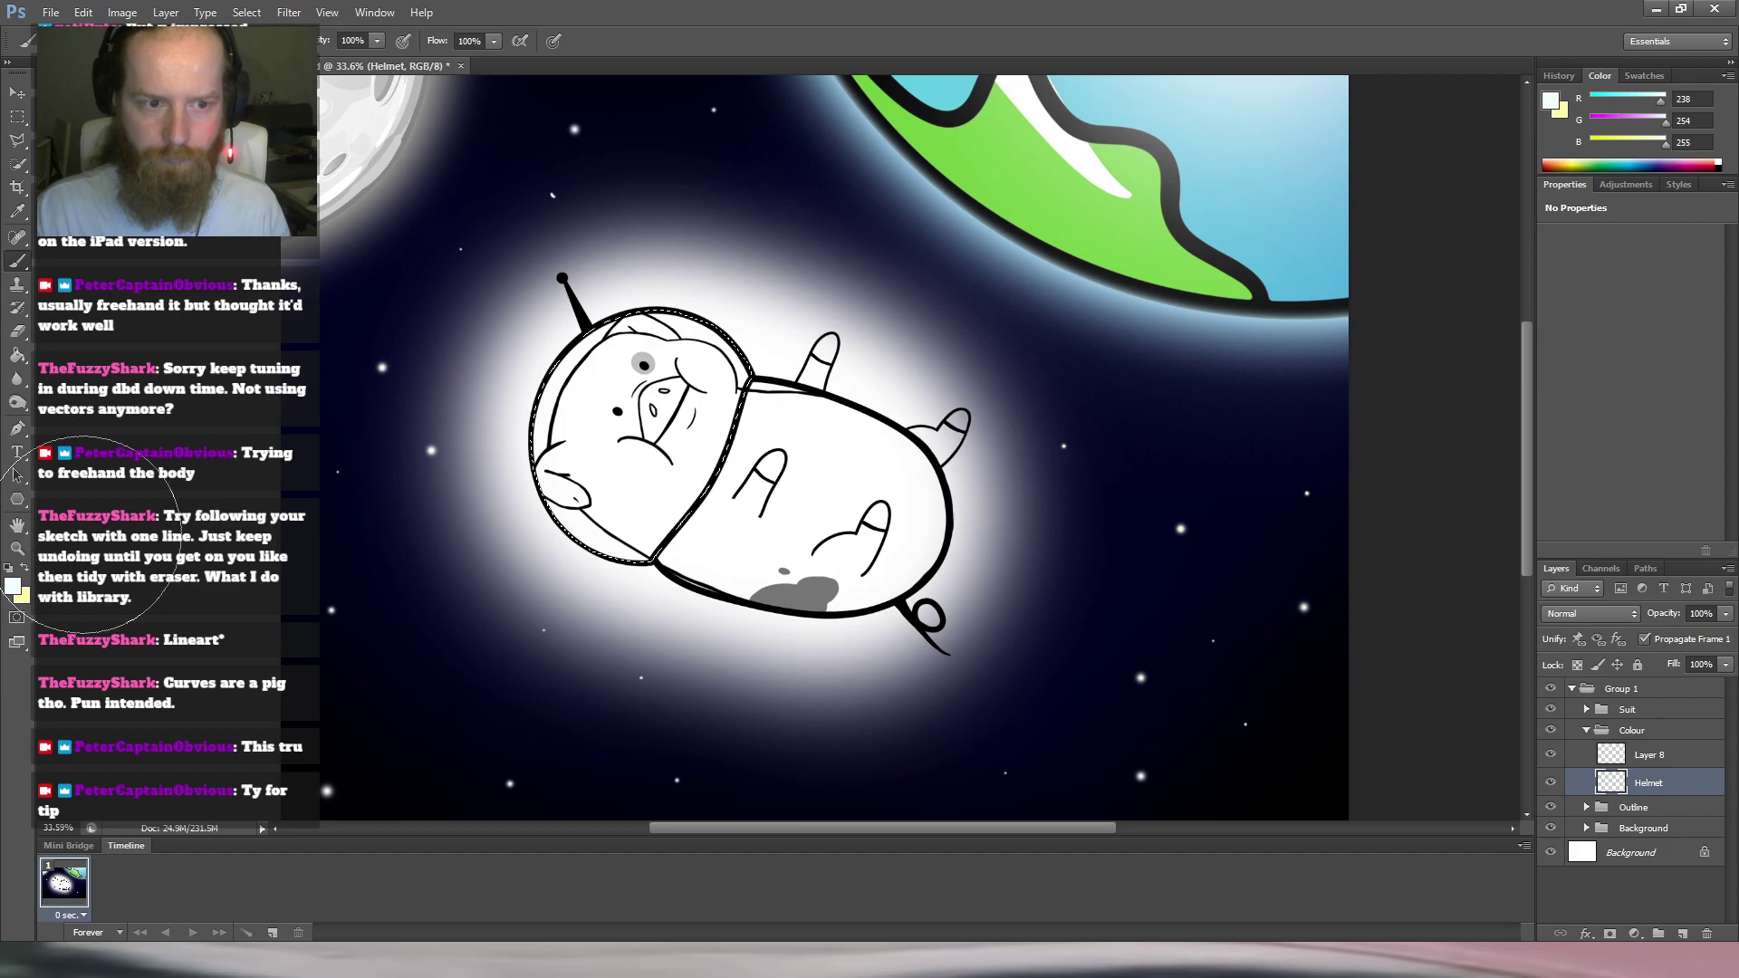
mouse_move(590, 451)
left_mouse_down()
mouse_move(660, 376)
mouse_move(715, 496)
mouse_move(601, 545)
mouse_move(594, 377)
left_mouse_up()
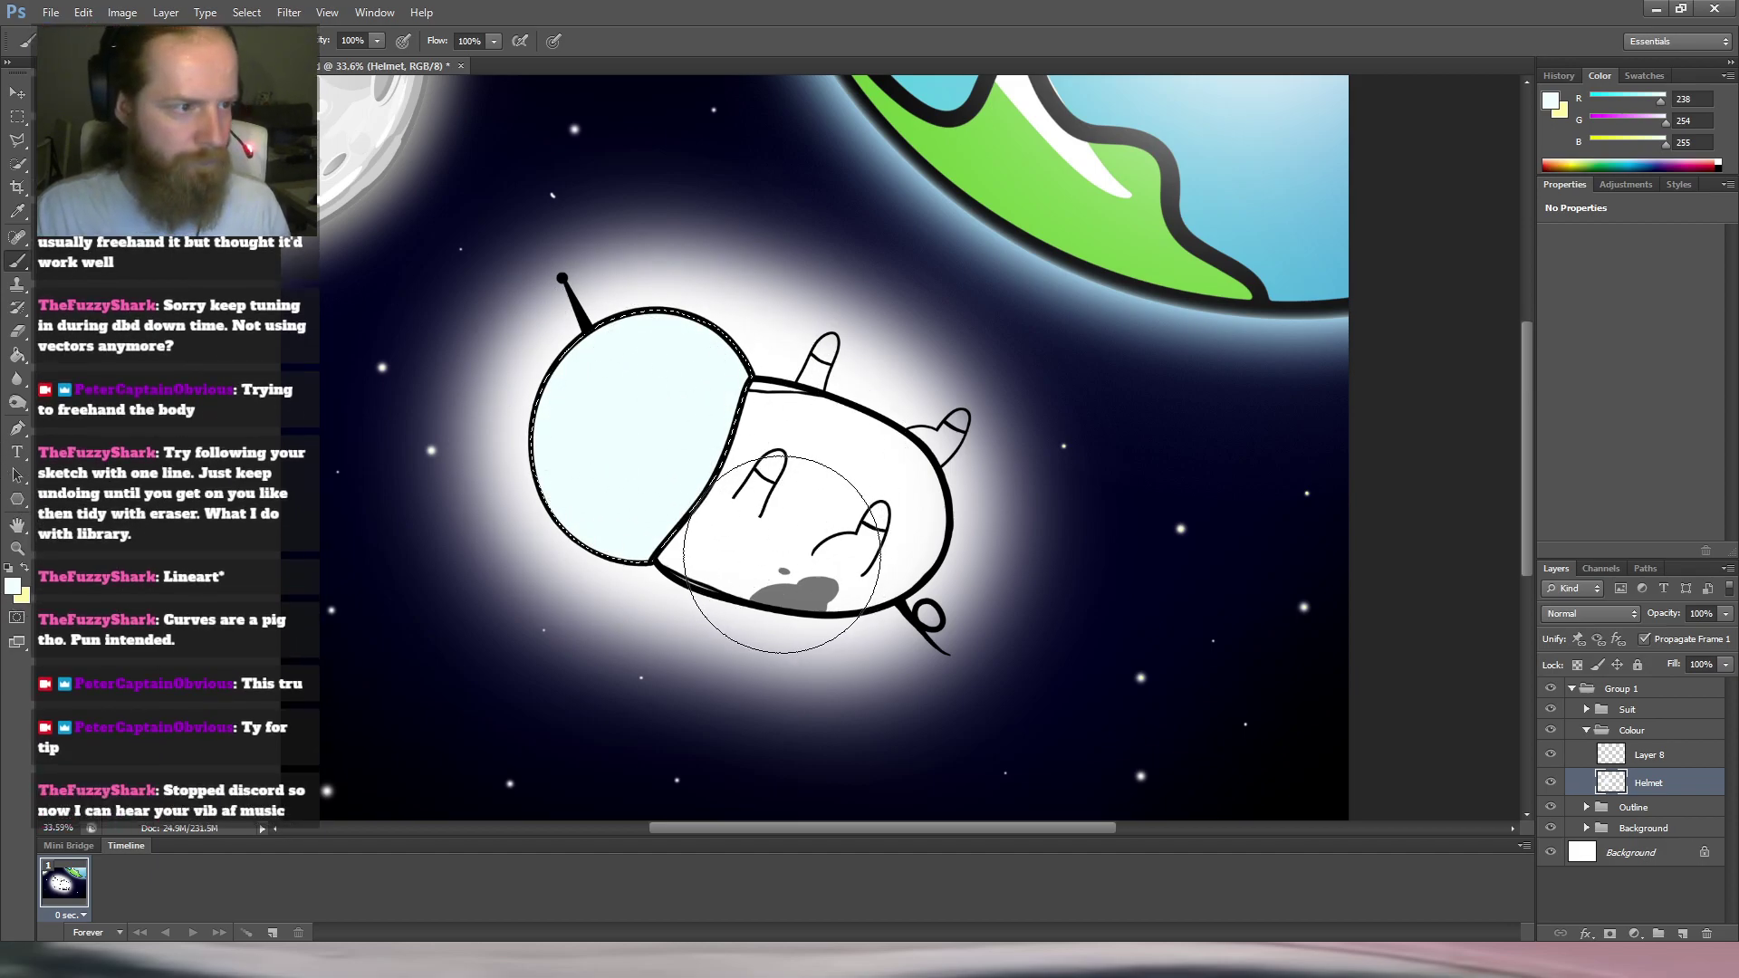
key("u")
key("ctrl+d")
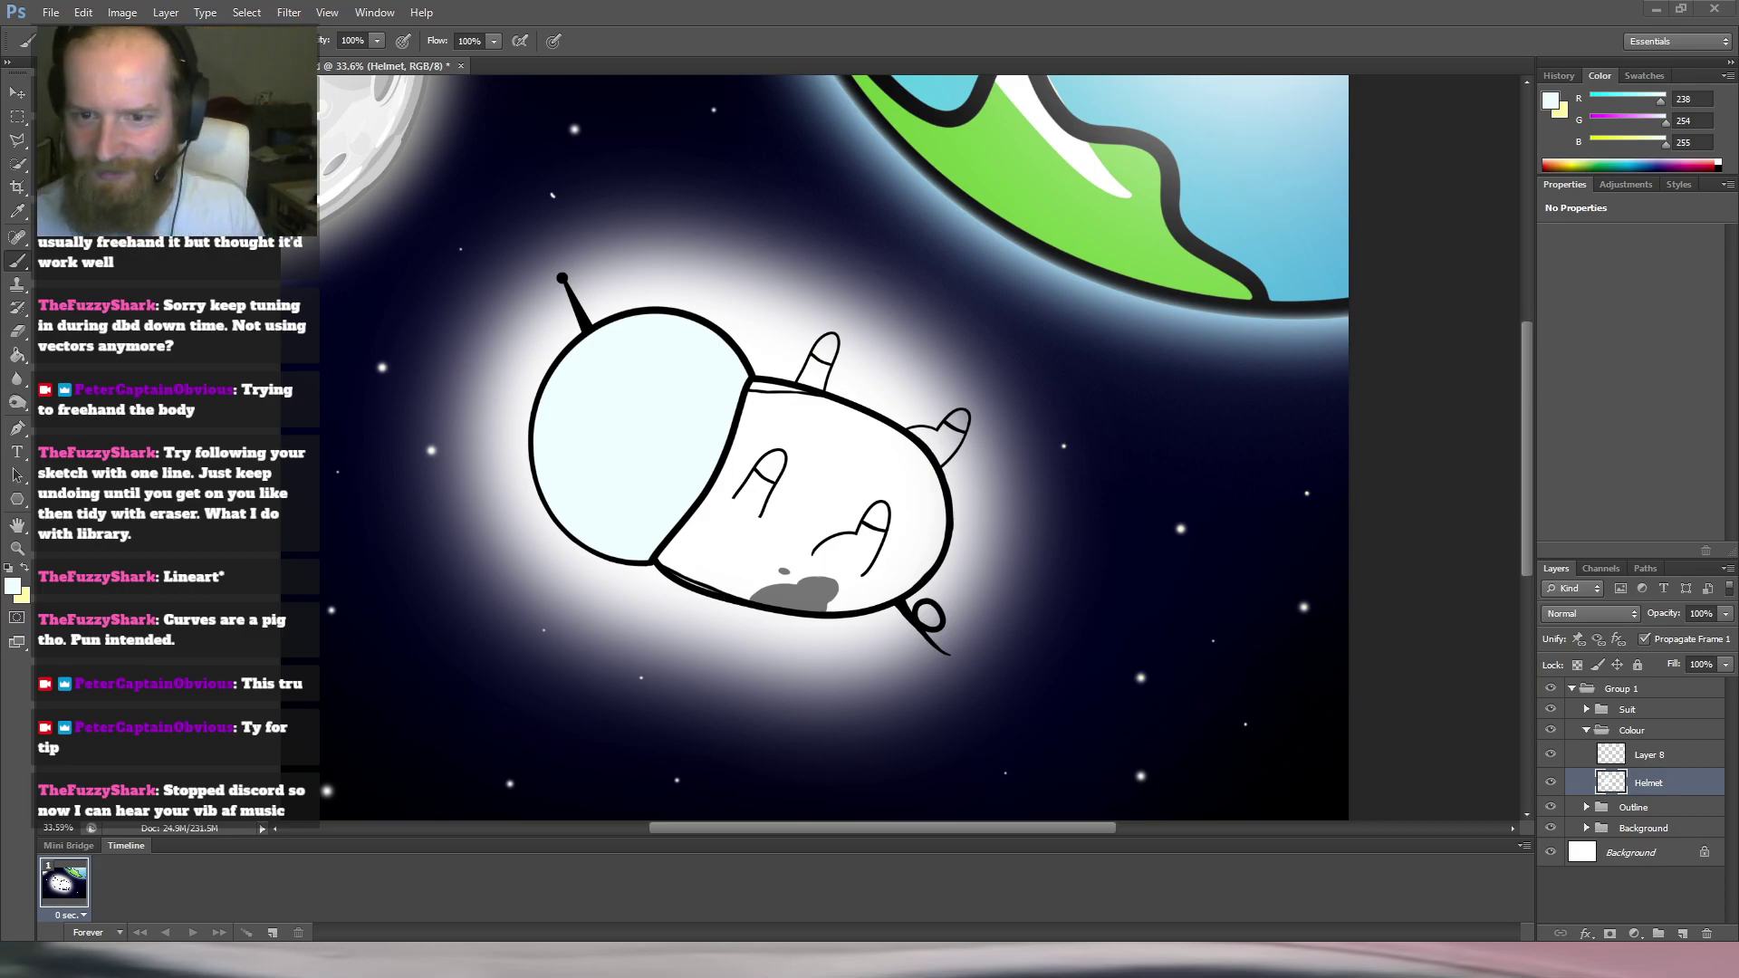
left_click(1676, 759)
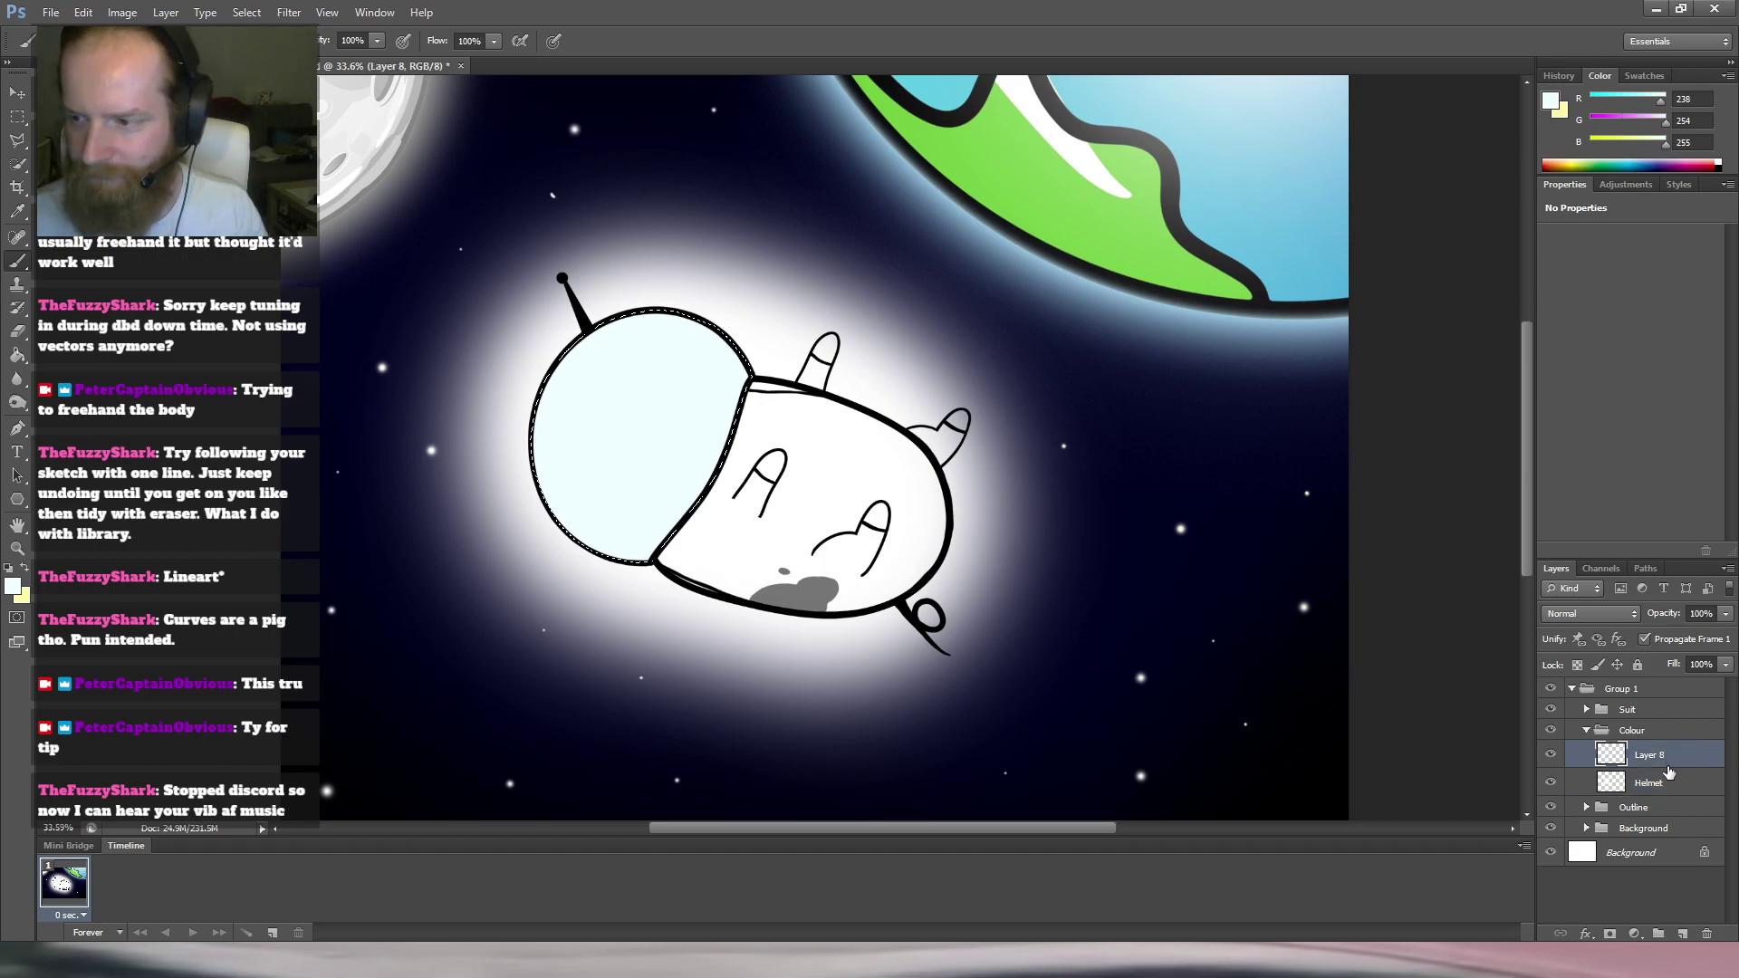
left_click(1663, 787)
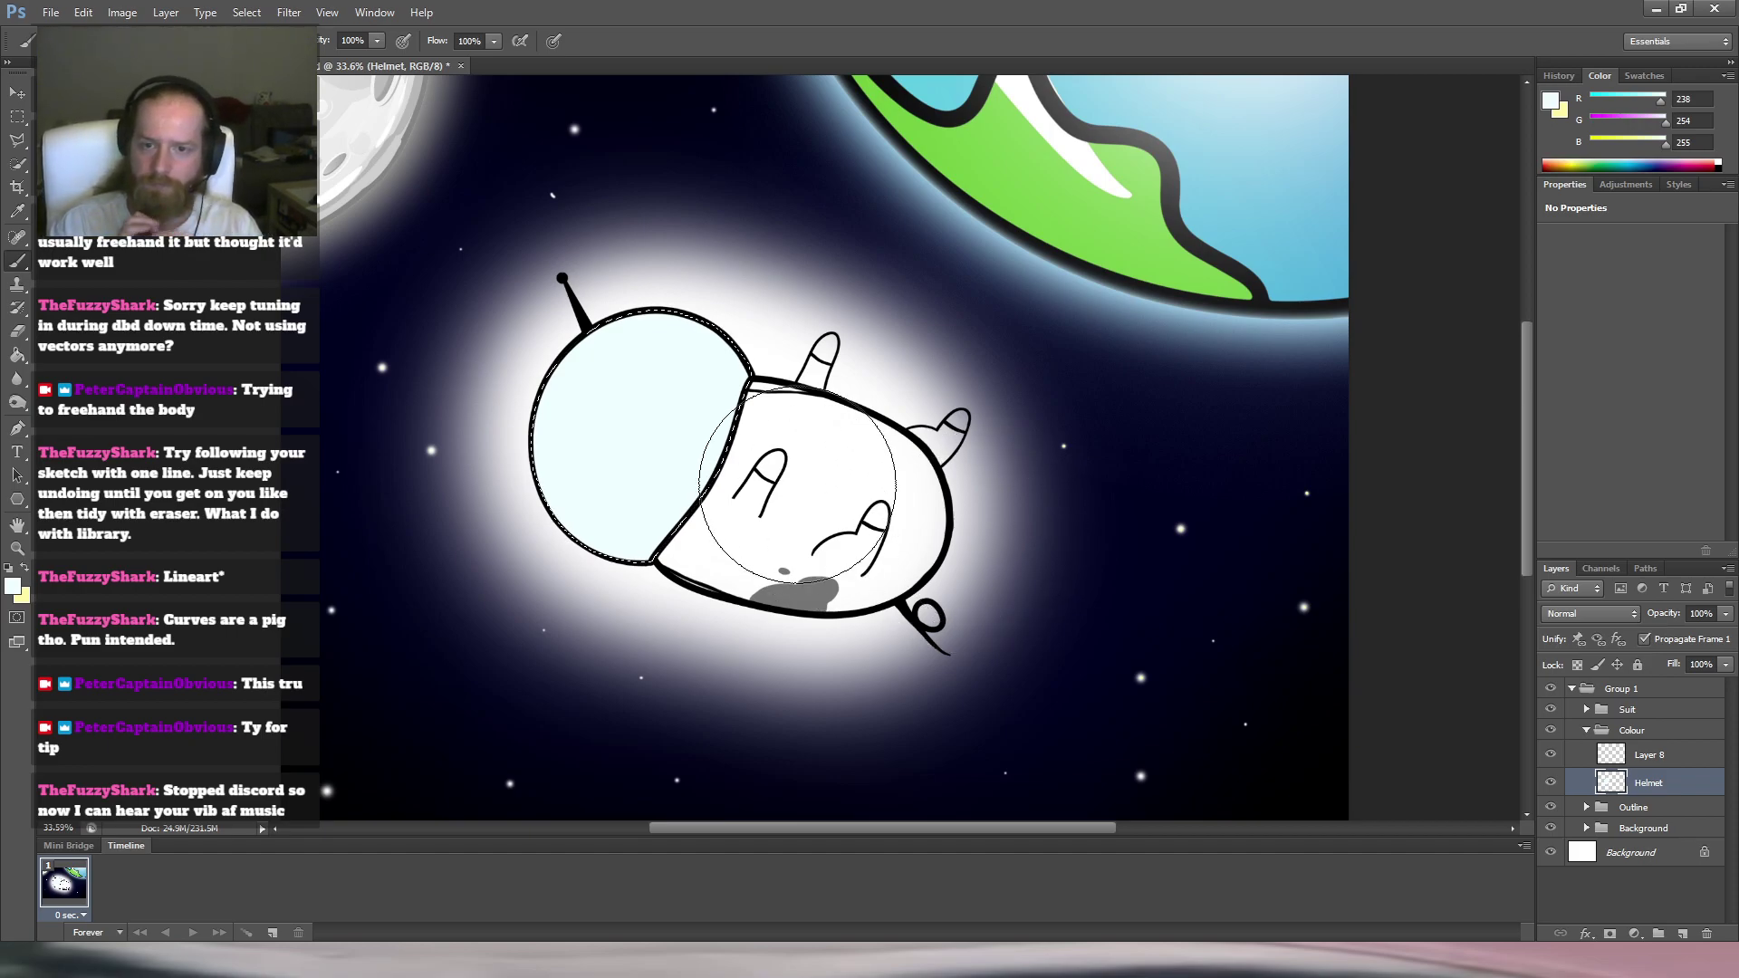
Softly shade the selected helmet's lower edge with RGB 144, 246, 255 on the Helmet layer, and change the brush colour to RGB 247, 254, 255.
key("i")
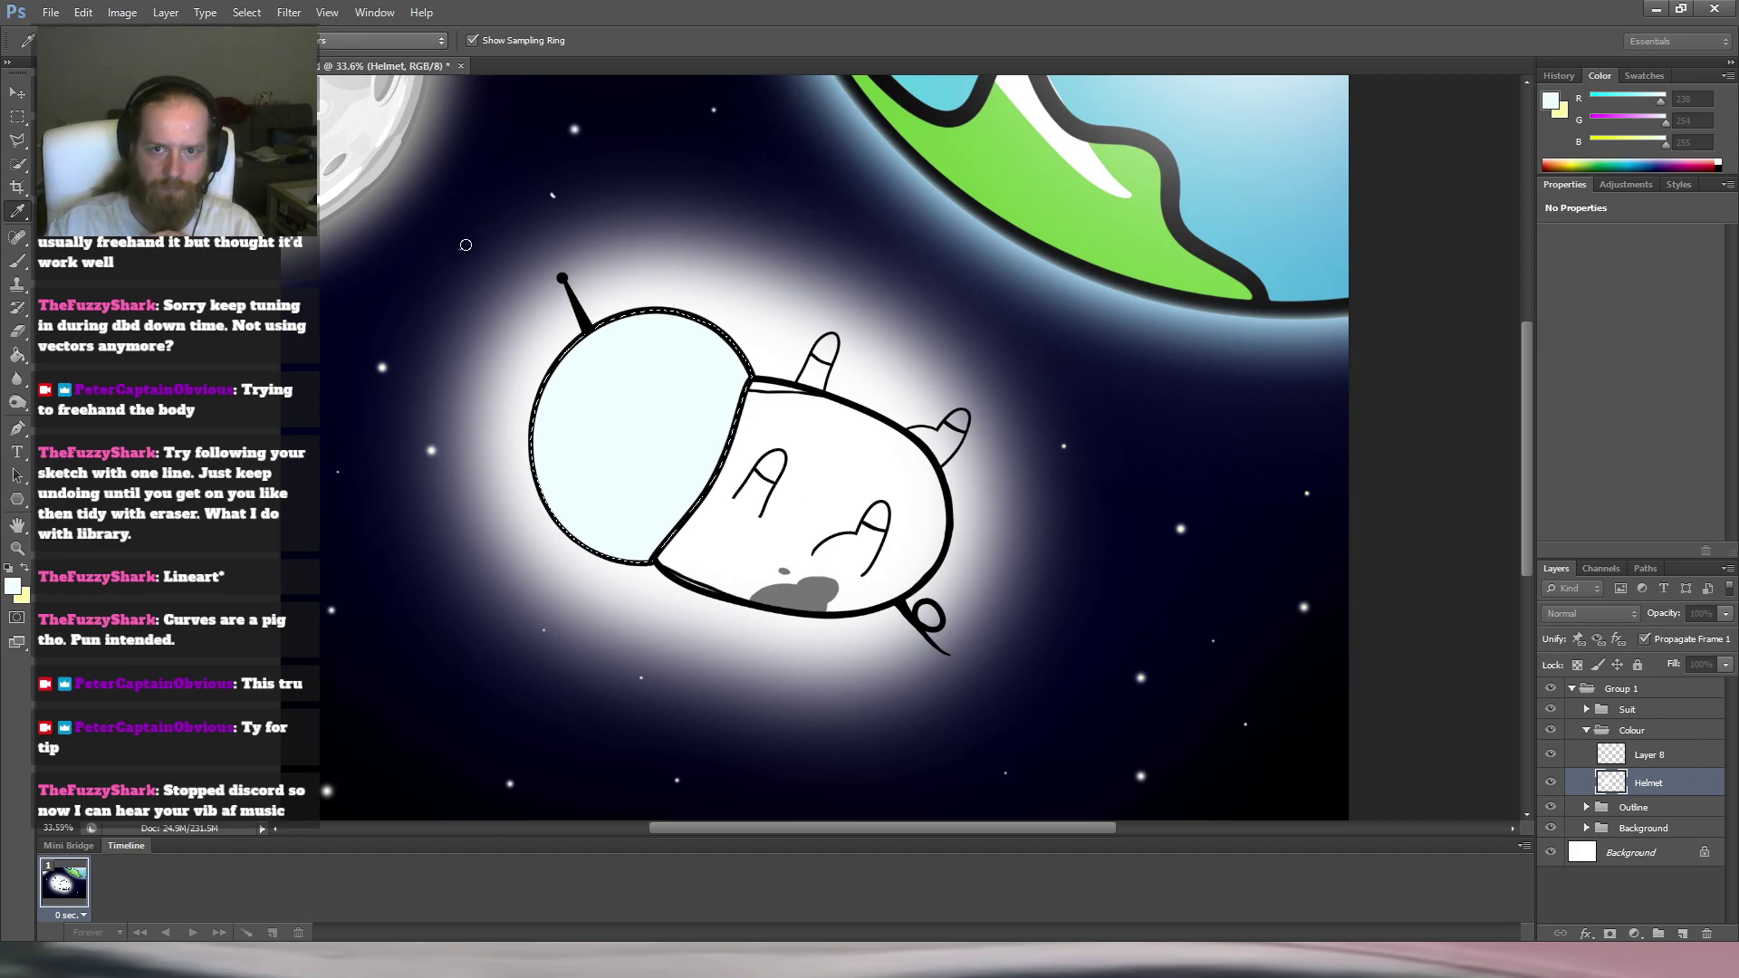
left_click(757, 250)
mouse_move(614, 630)
left_mouse_down()
mouse_move(640, 638)
mouse_move(469, 587)
left_mouse_up()
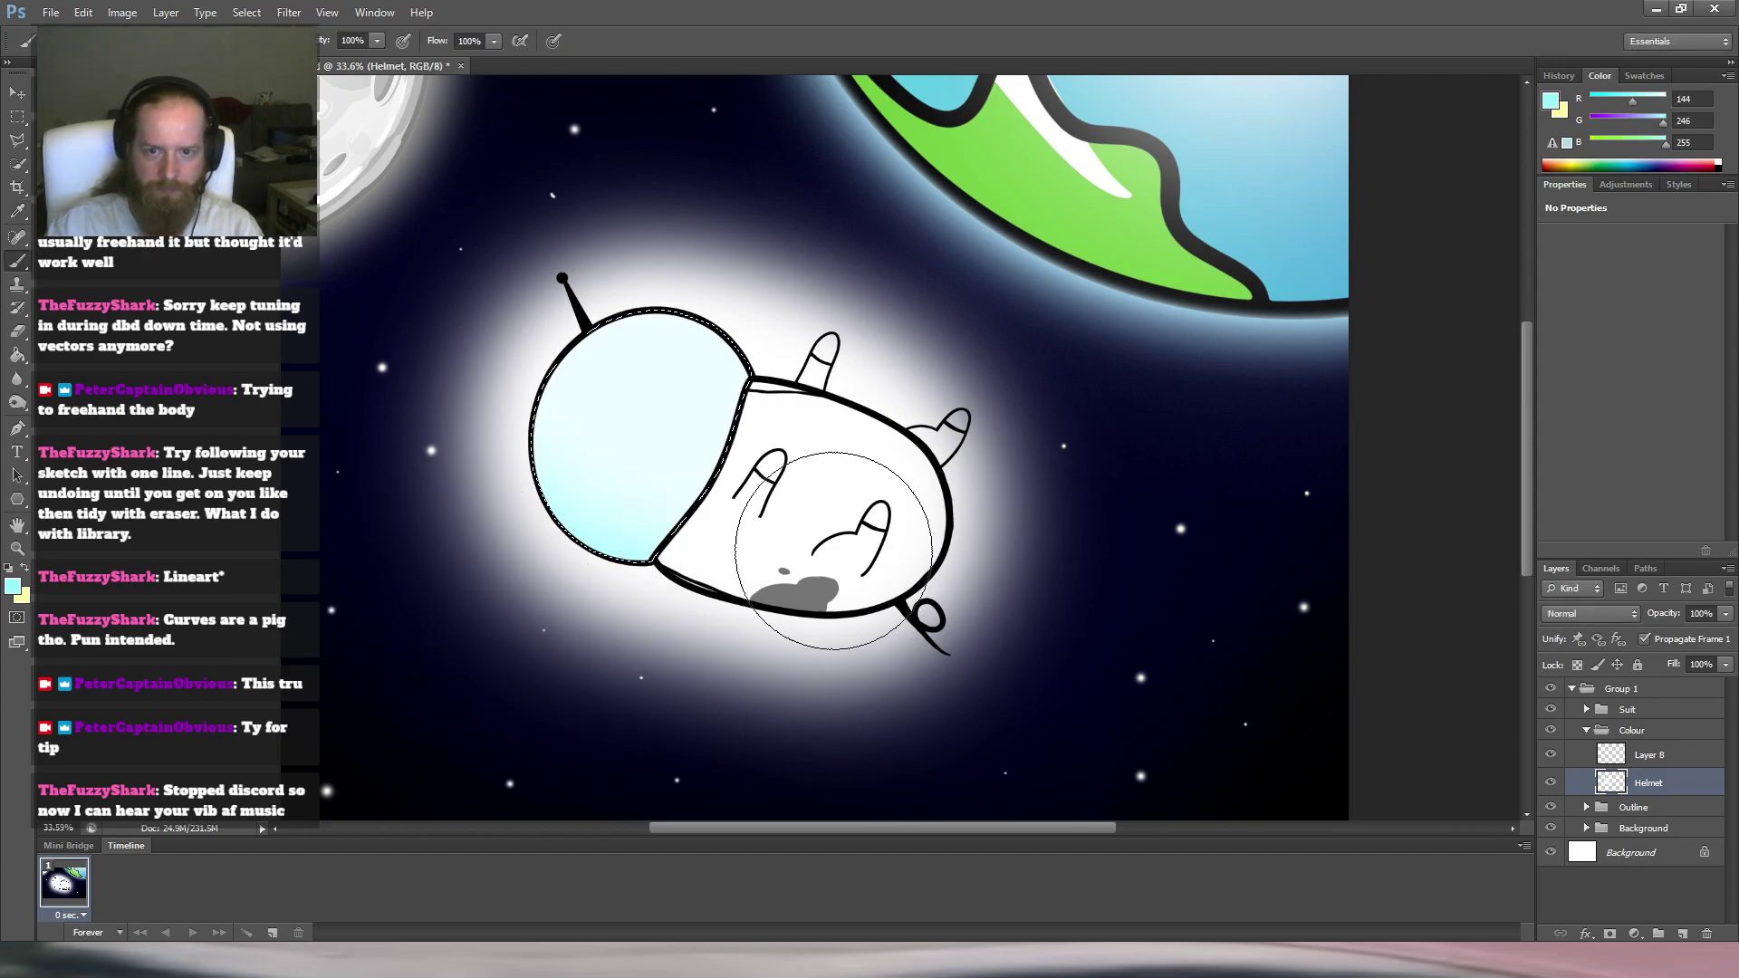
key("i")
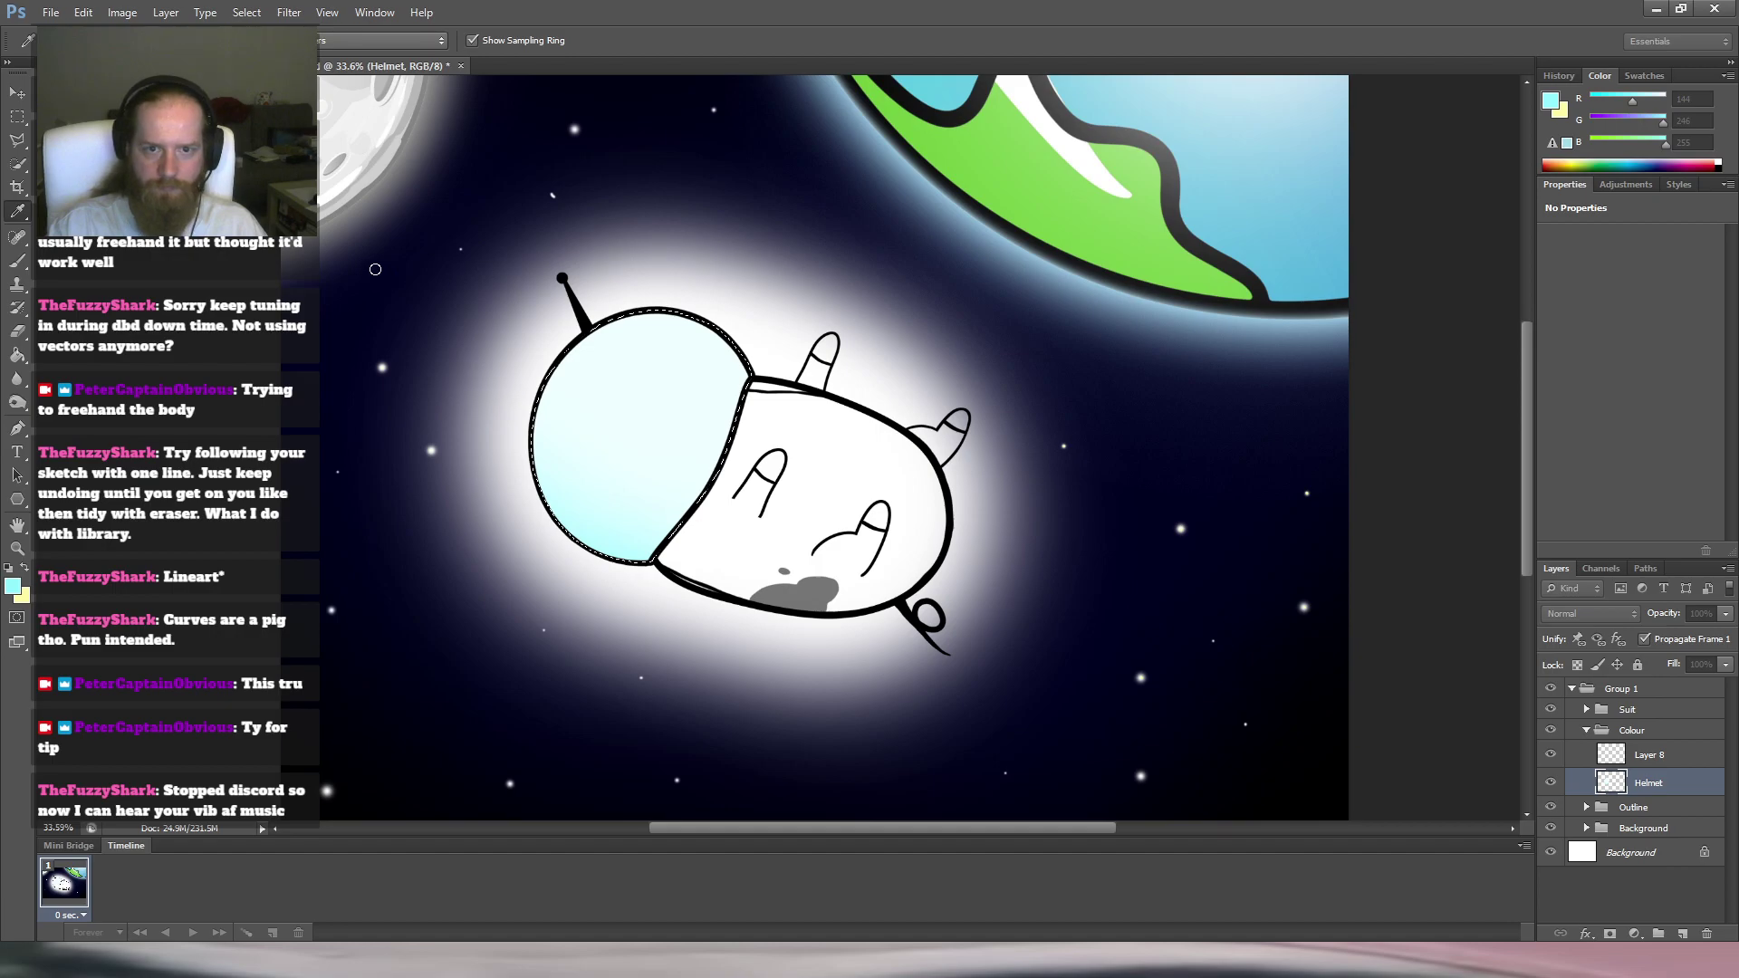
left_click(795, 251)
key("b")
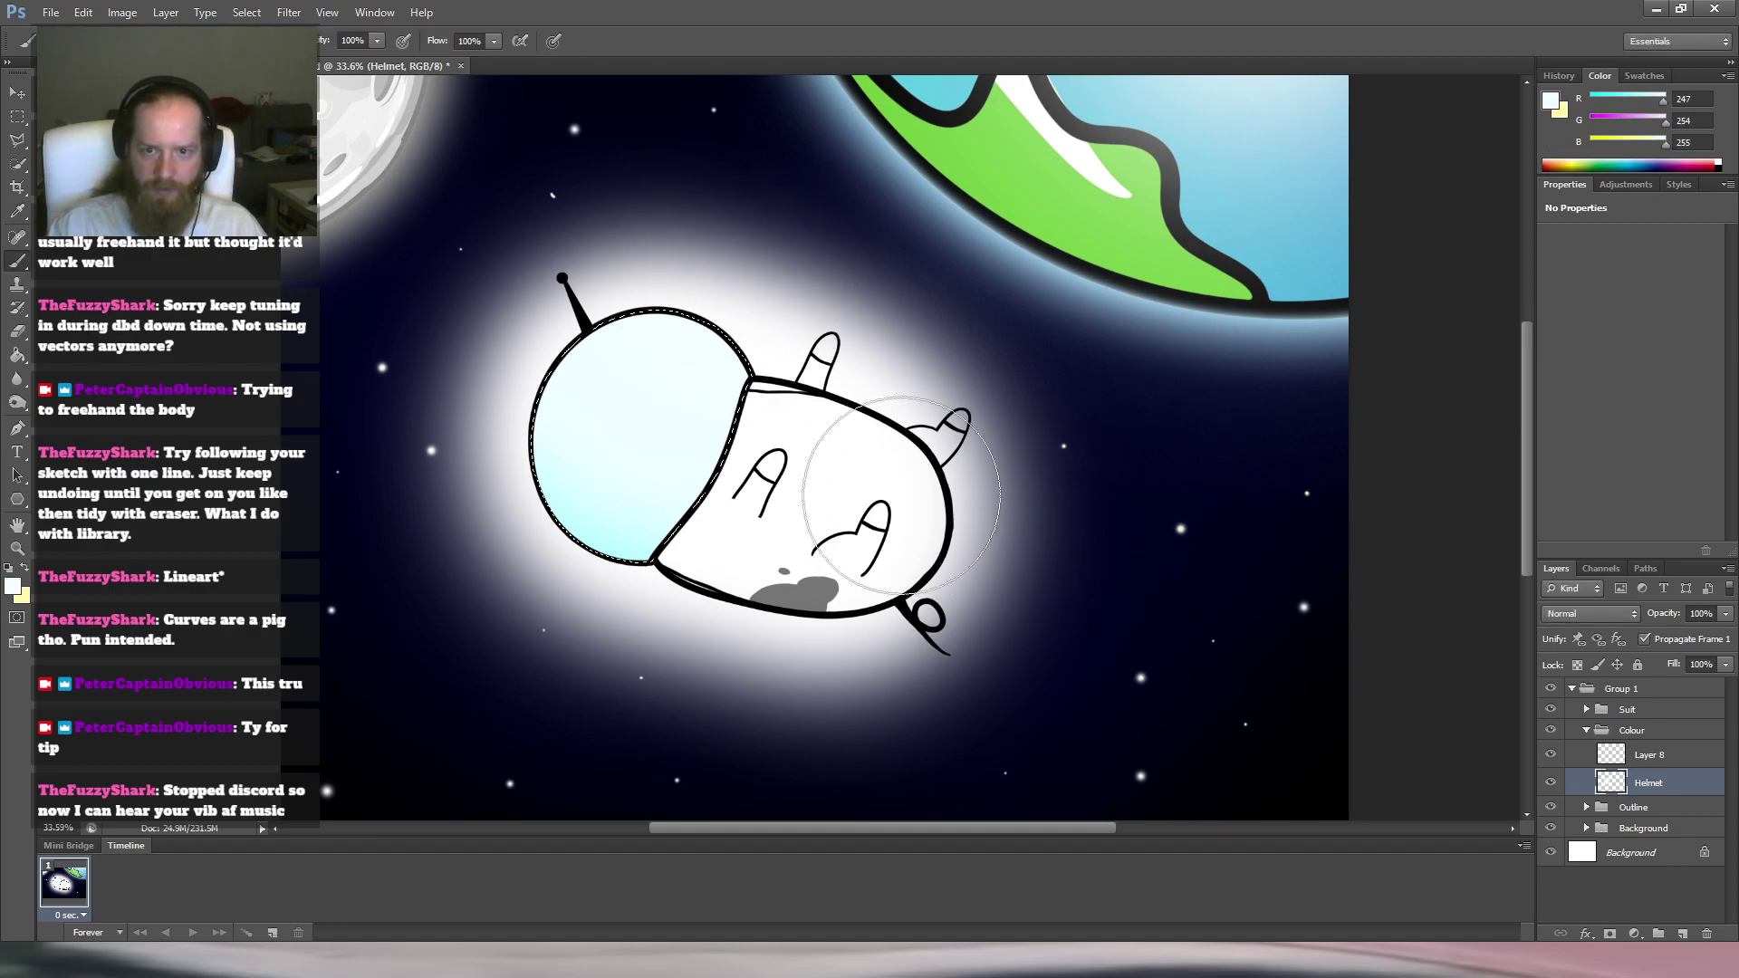
scroll(848, 471, "down", 1, "alt")
scroll(848, 471, "down", 1, "alt")
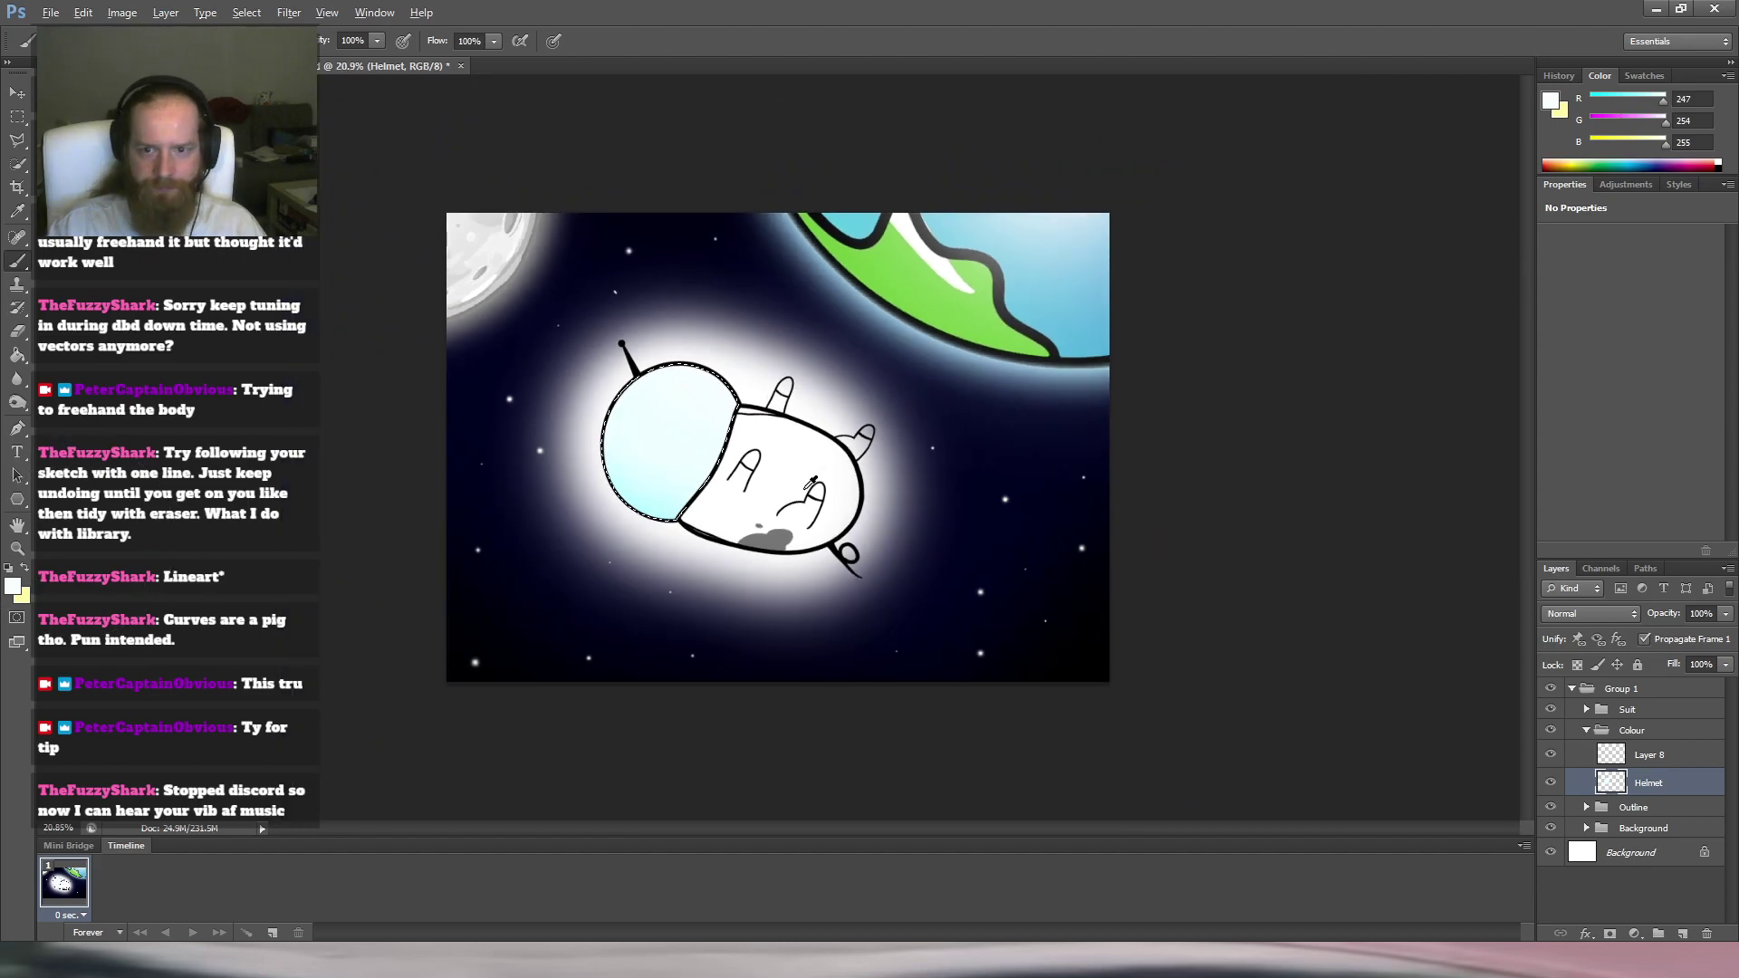
scroll(848, 471, "up", 5, "alt")
Recolour the whole selected helmet on the Helmet layer by brushing over it with RGB 210, 251, 255.
left_click(17, 586)
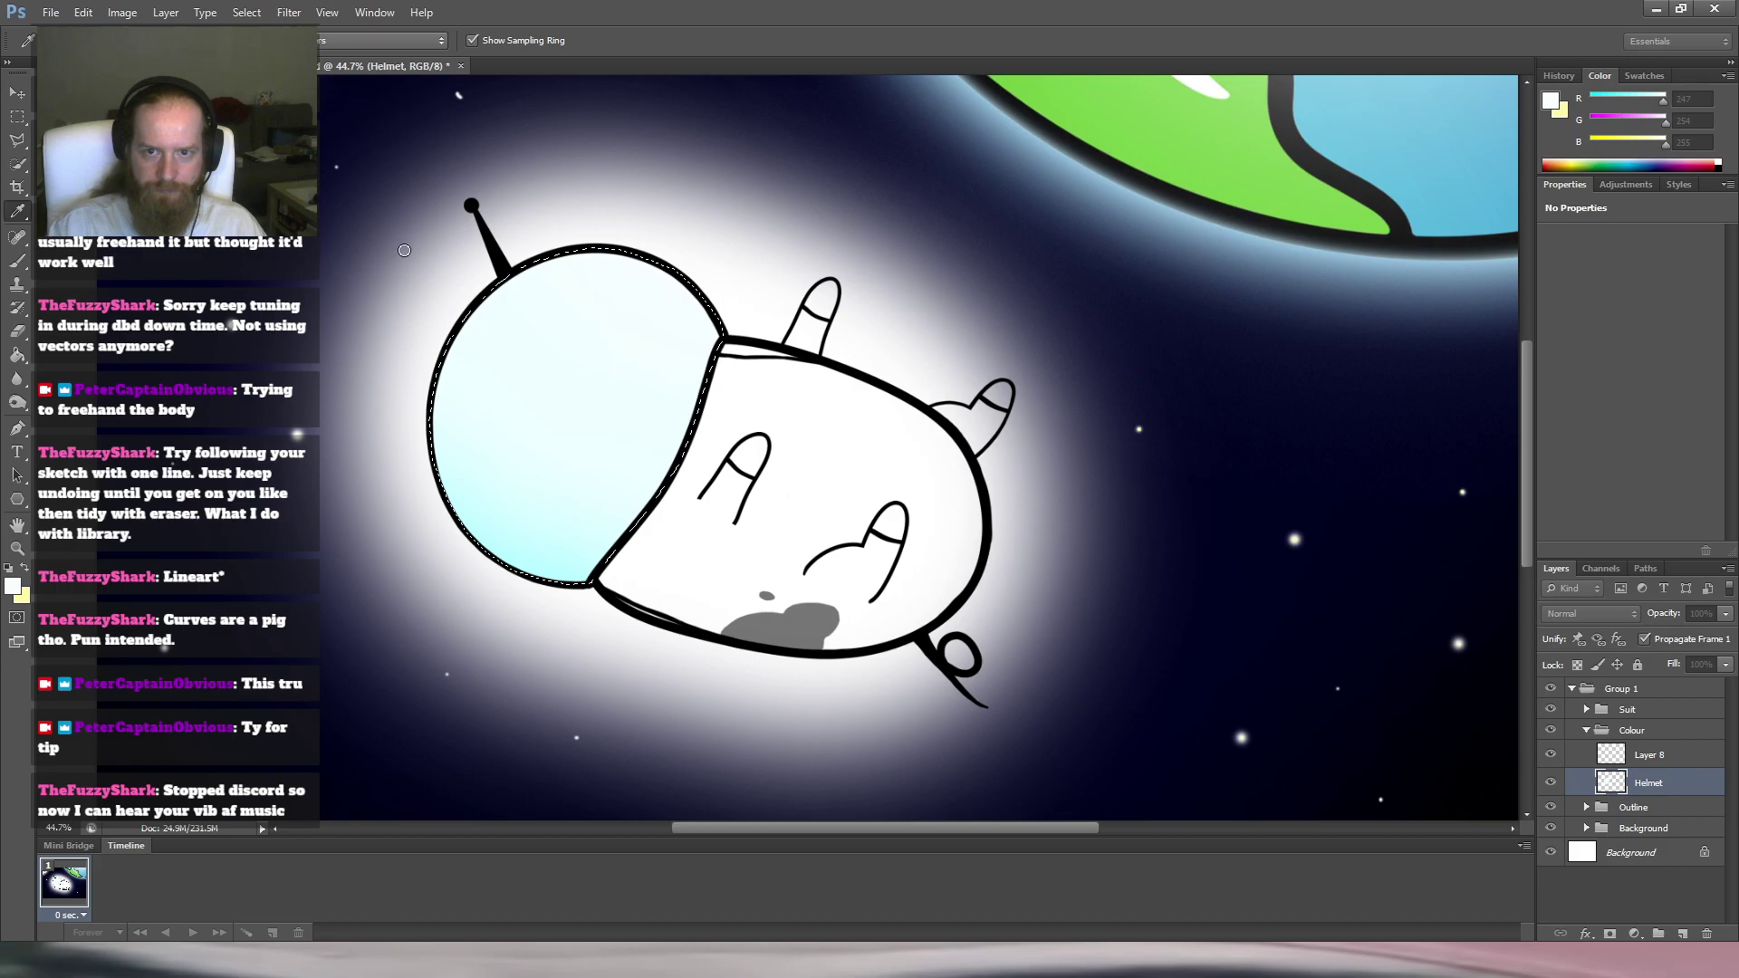
left_click(768, 251)
left_click(567, 396)
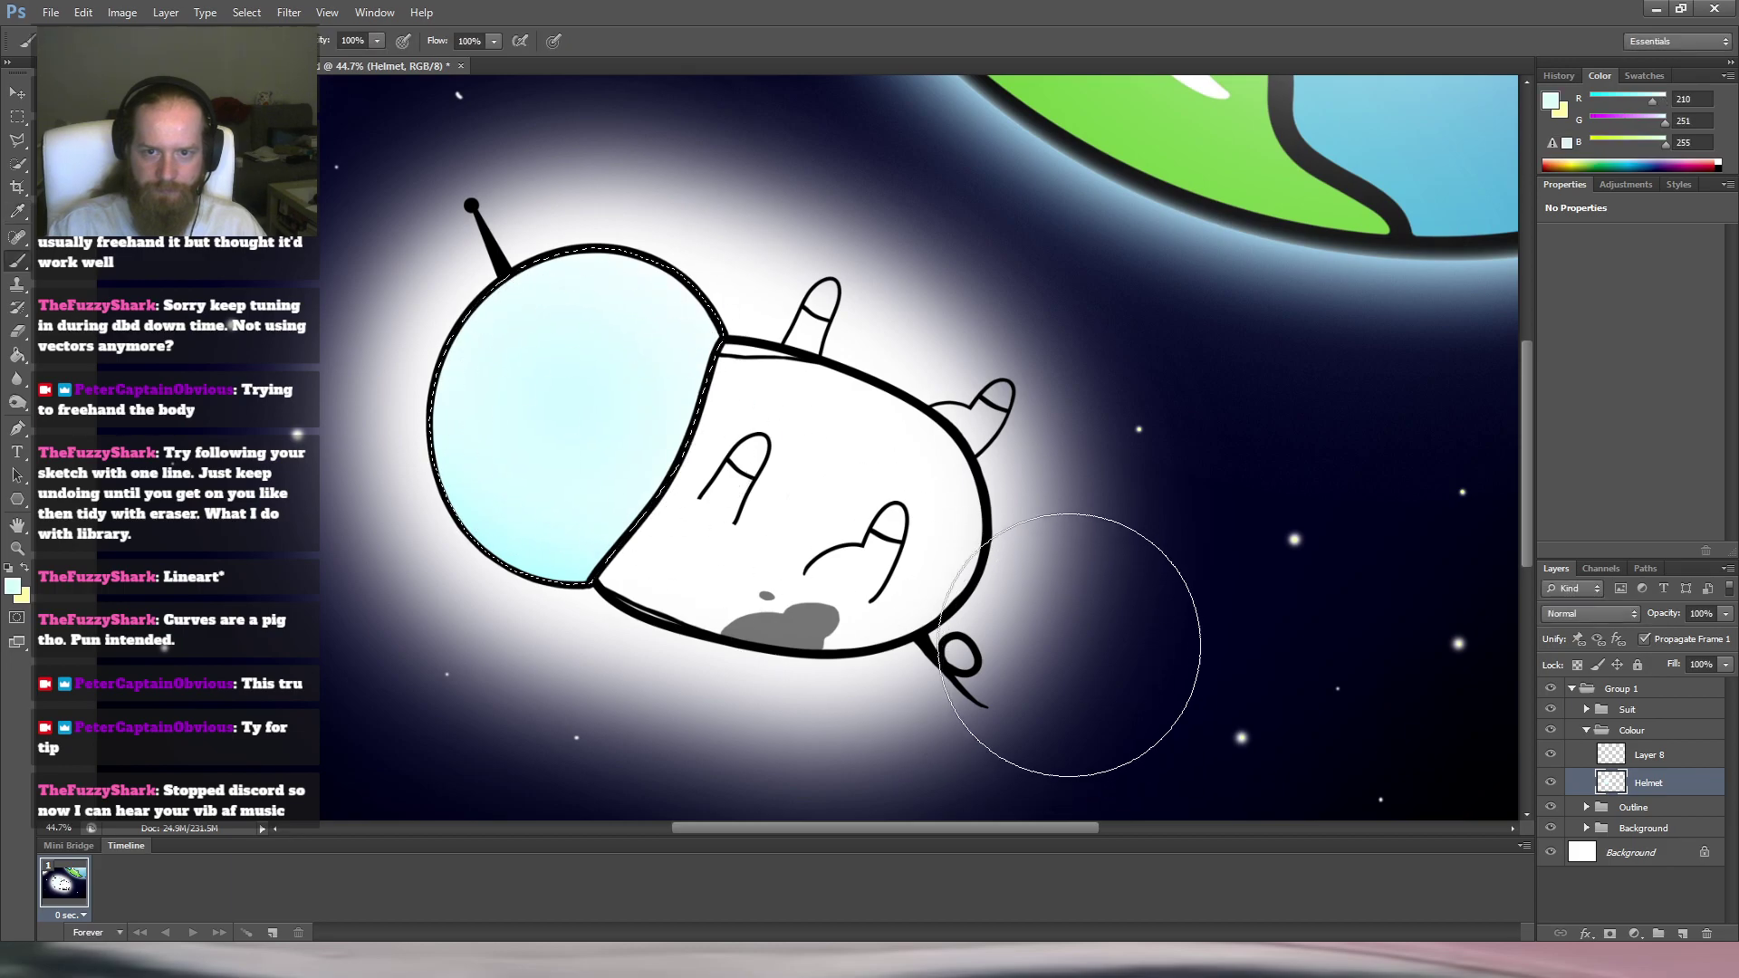
scroll(960, 555, "down", 3, "alt")
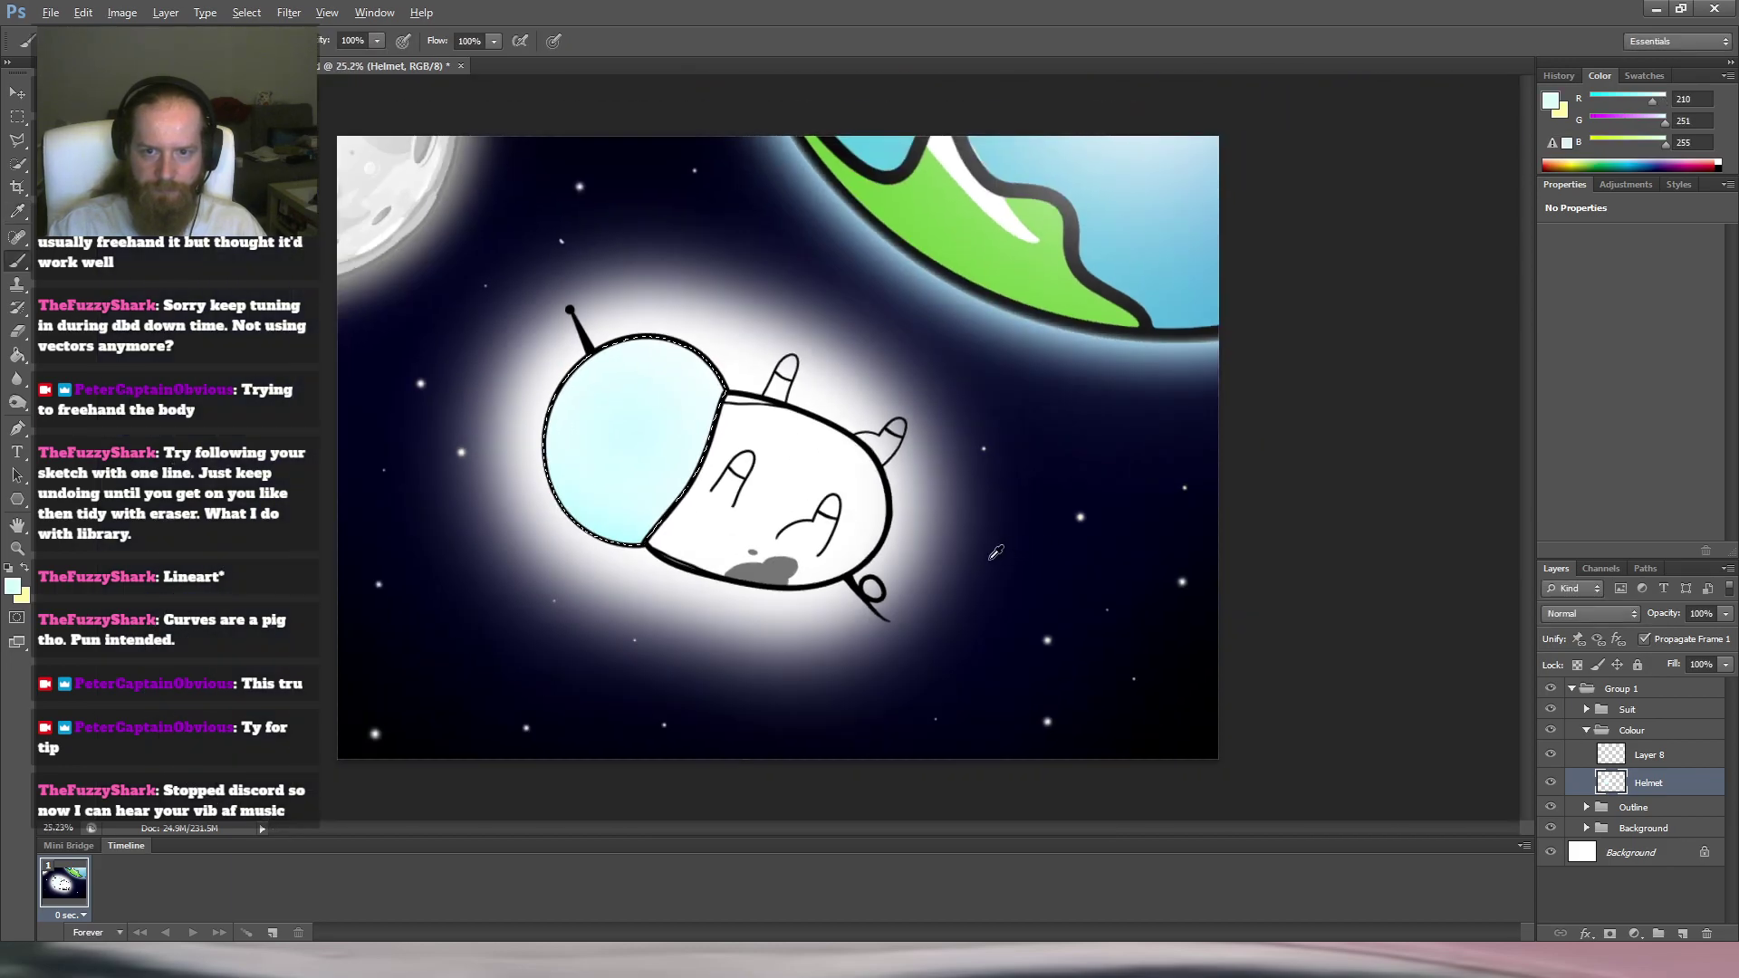
scroll(960, 554, "up", 3, "alt")
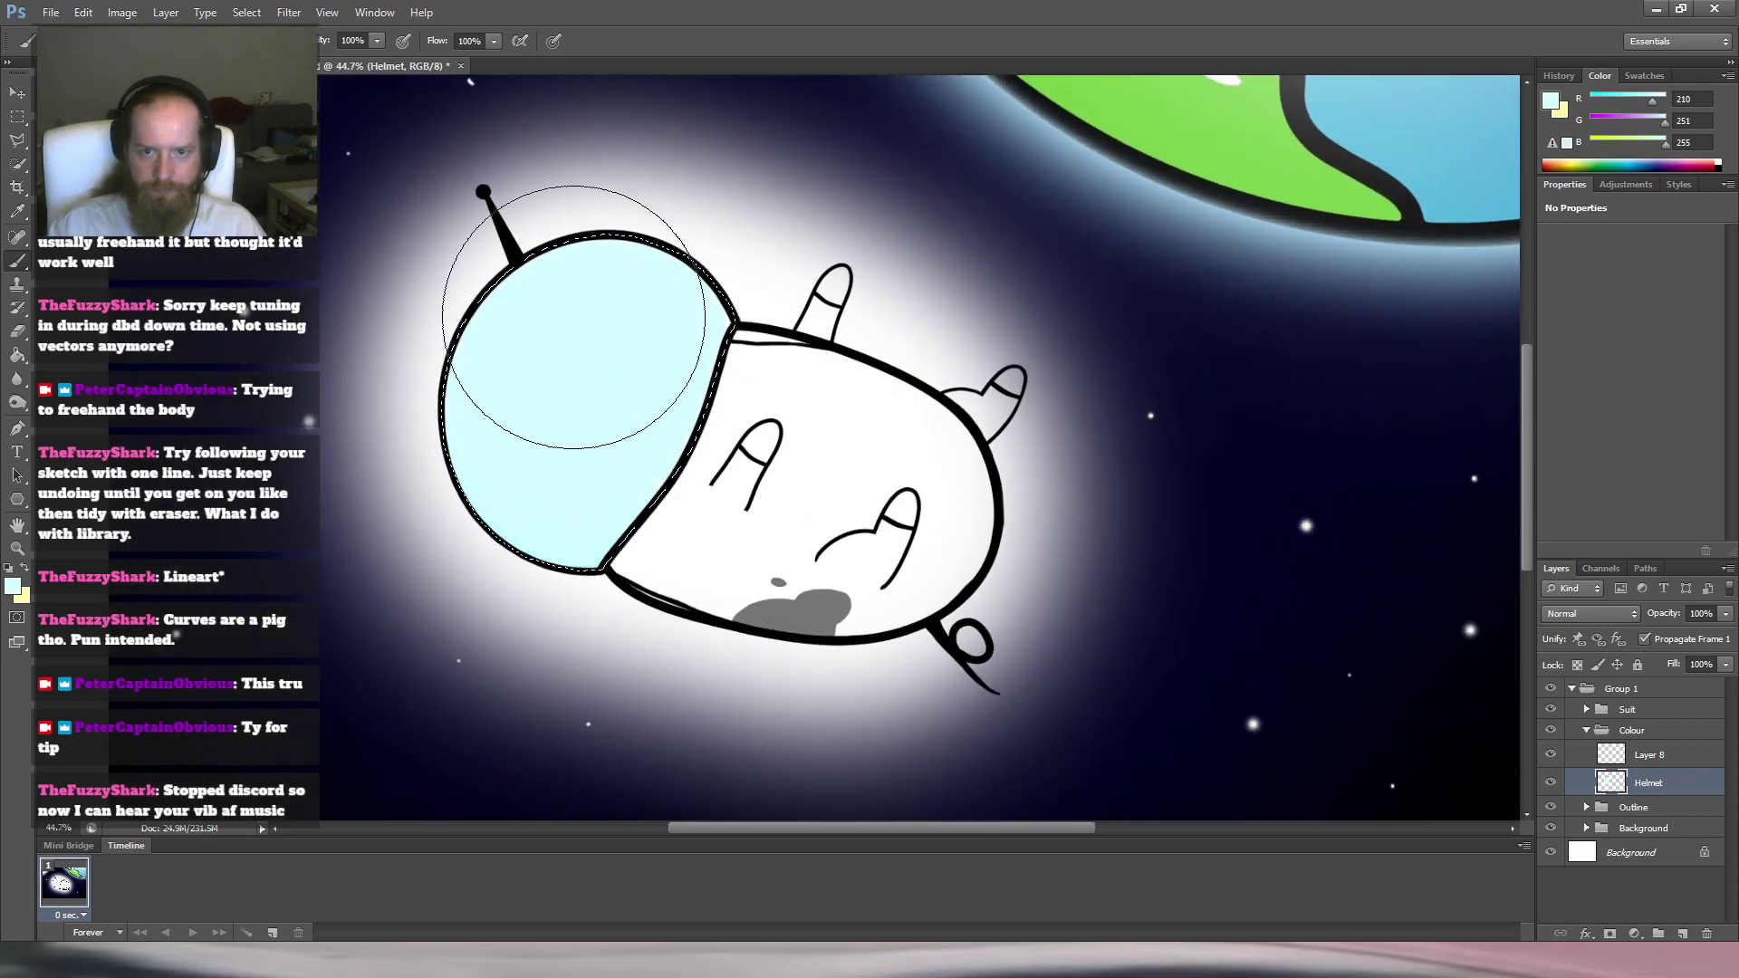
Fill the selected helmet area on the Helmet layer with a brighter light cyan, RGB 166, 248, 255.
key("i")
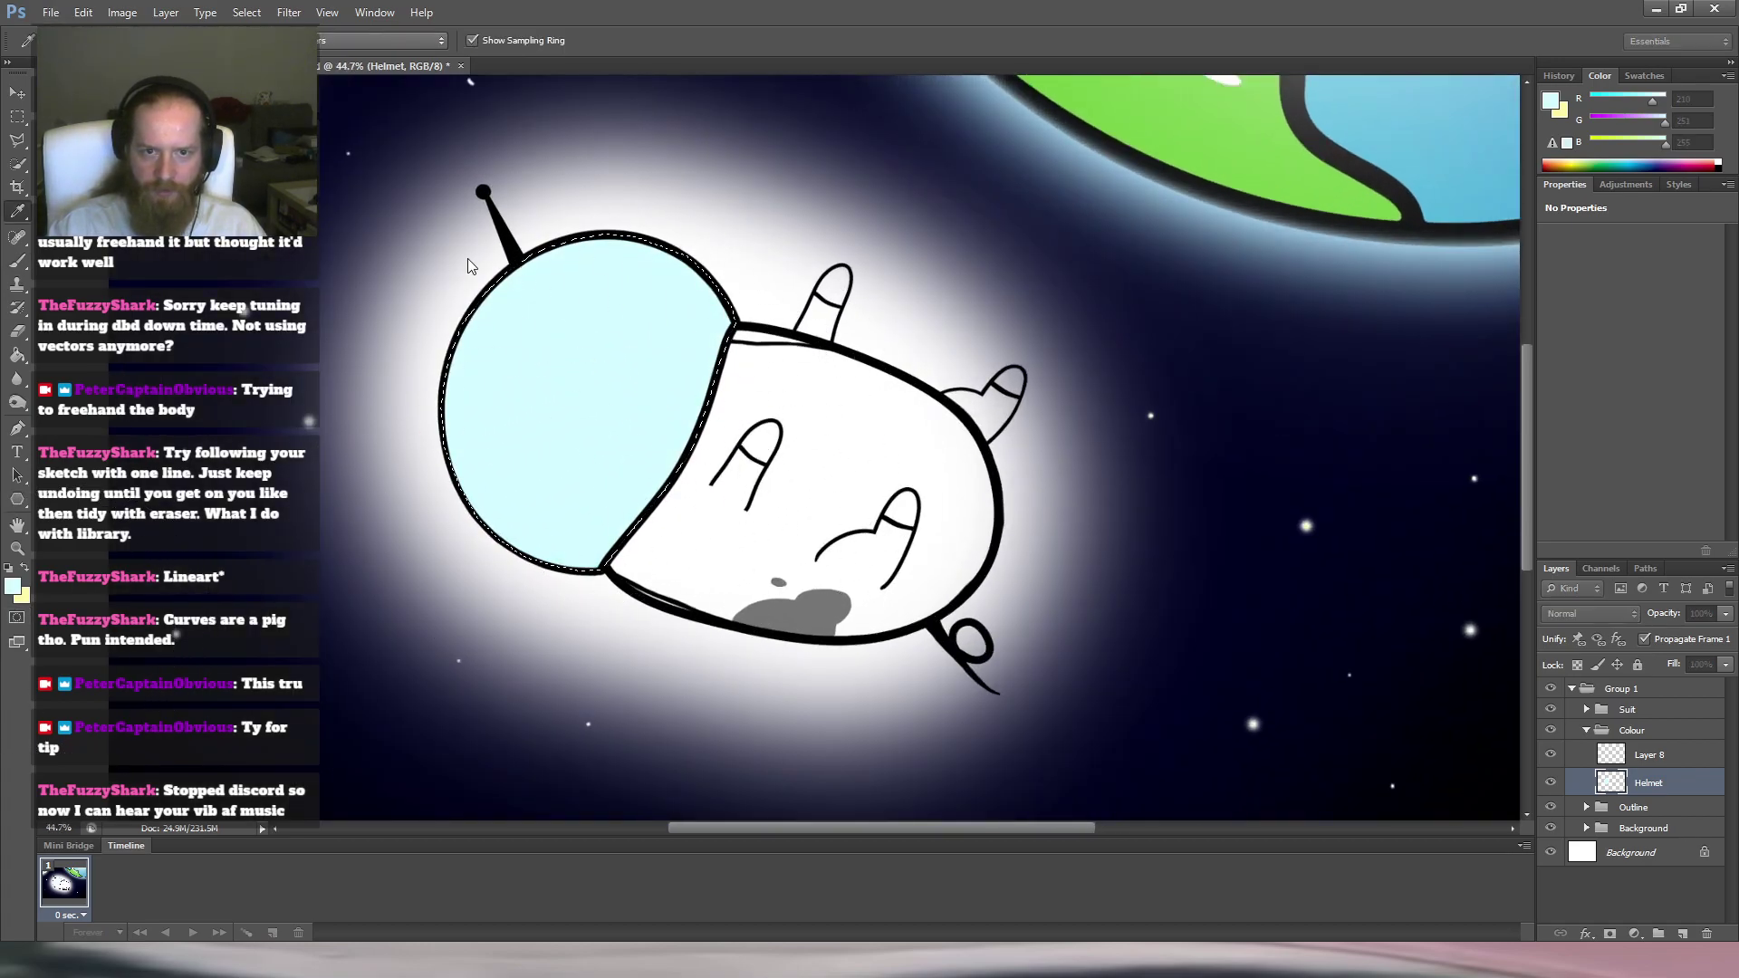
left_click(439, 257)
left_click(811, 255)
key("alt+BackSpace")
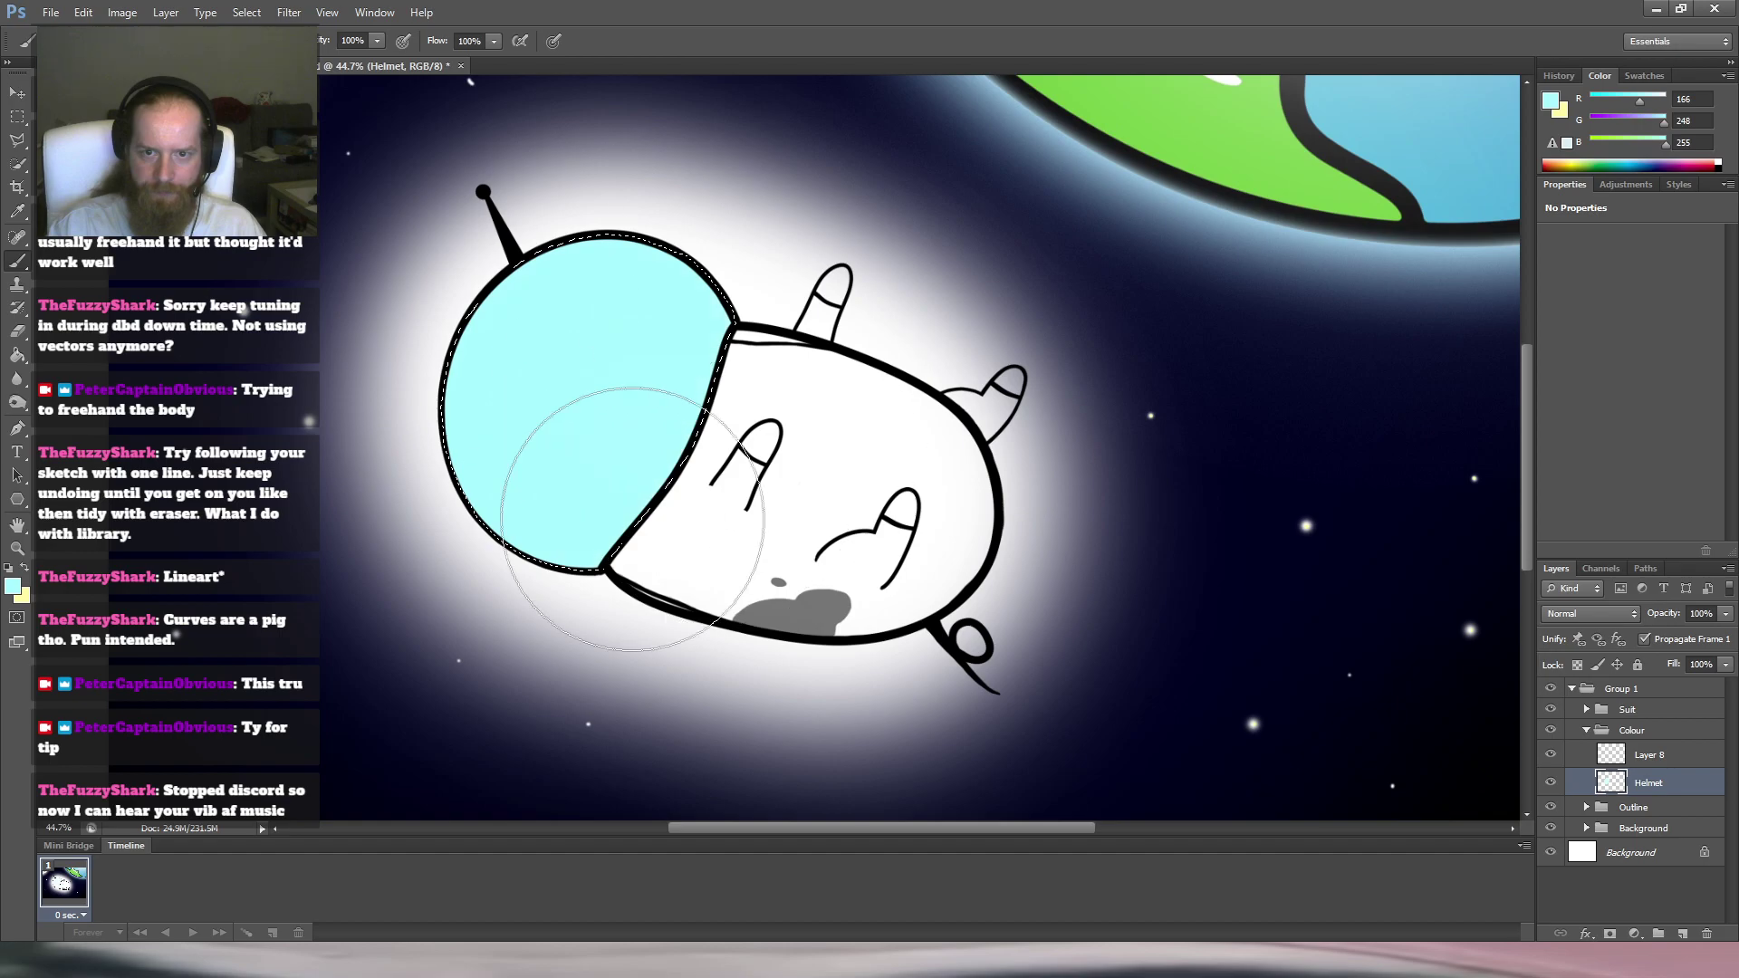
Pick a deeper cyan and shade the lower part of the helmet with a large soft brush.
key("i")
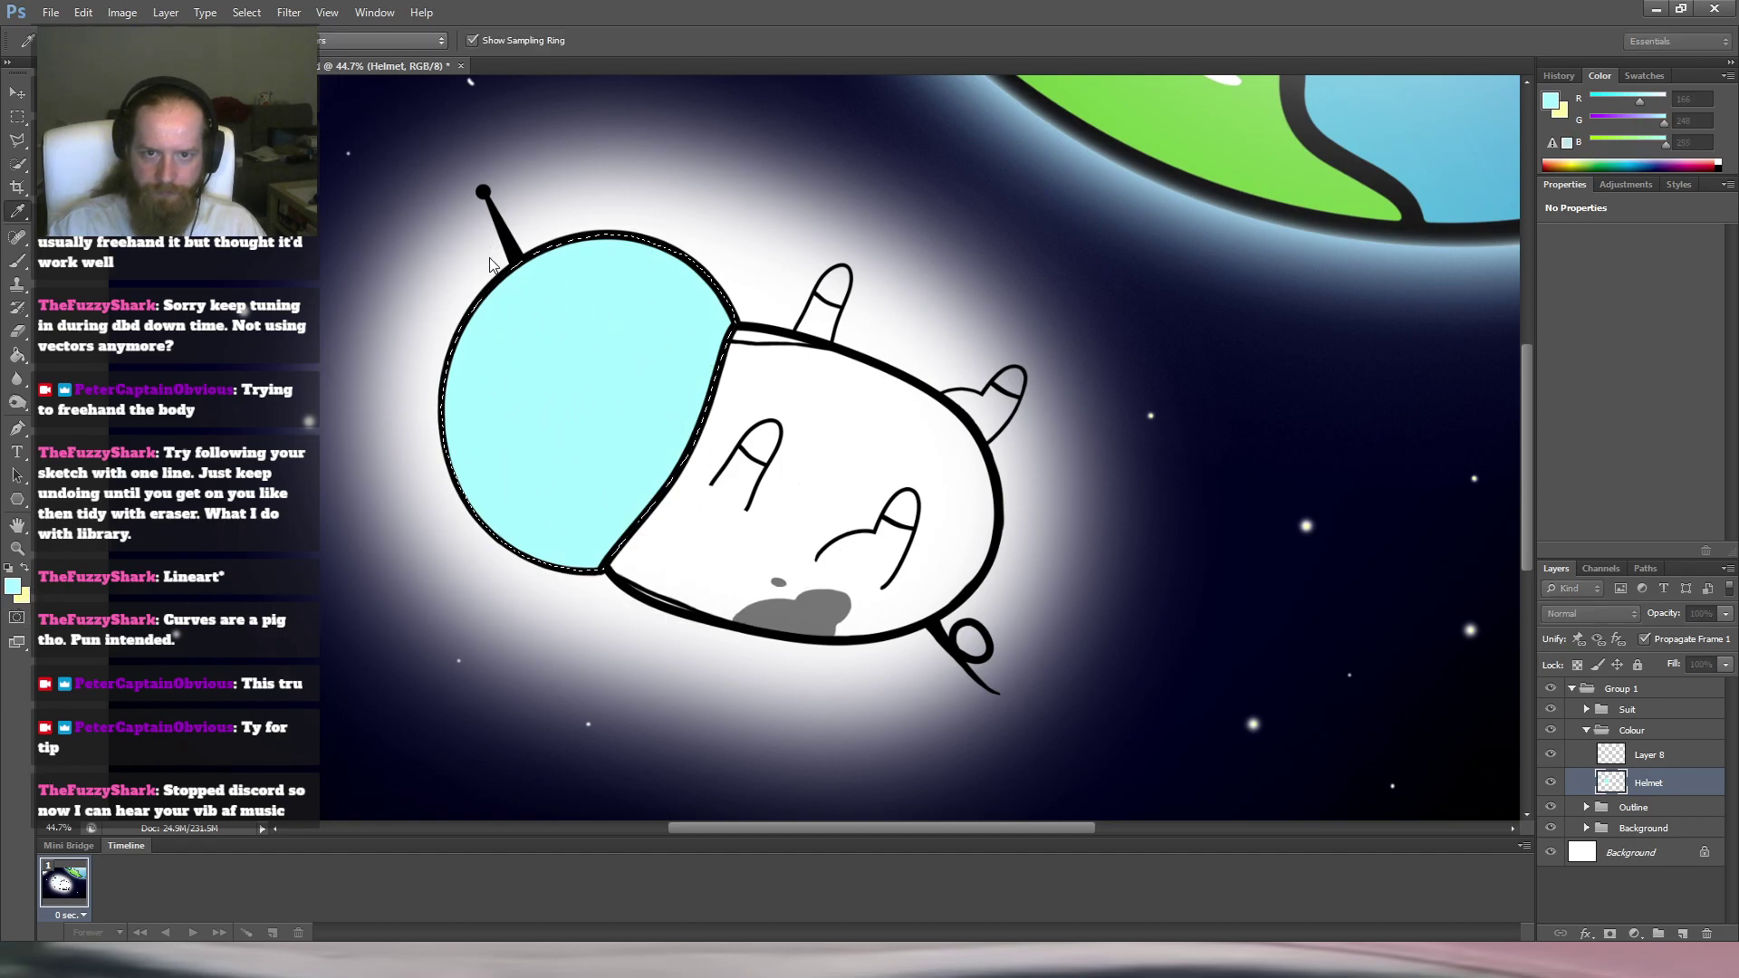
left_click(795, 257)
mouse_move(842, 661)
left_mouse_down()
mouse_move(676, 646)
mouse_move(385, 544)
mouse_move(674, 649)
mouse_move(329, 491)
mouse_move(508, 645)
mouse_move(255, 566)
left_mouse_up()
Brush pale cyan (RGB 212, 251, 255) and near-white (RGB 241, 254, 255) over the helmet's upper part as a highlight.
key("i")
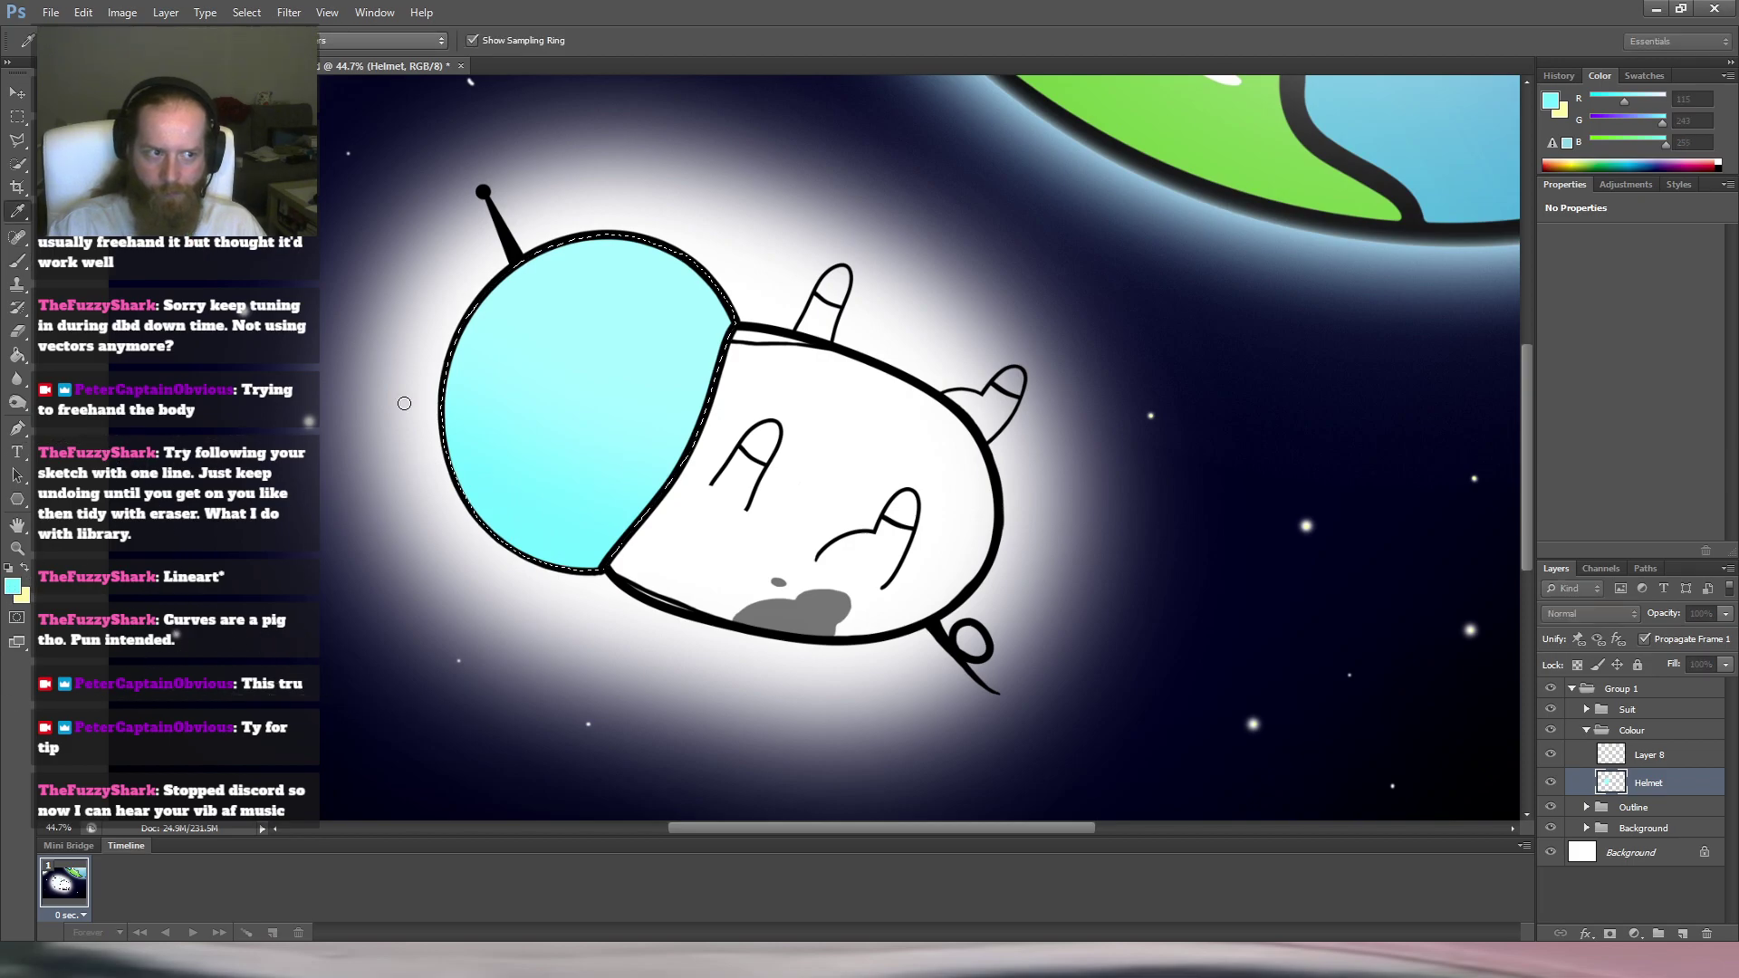
left_click(777, 254)
key("b")
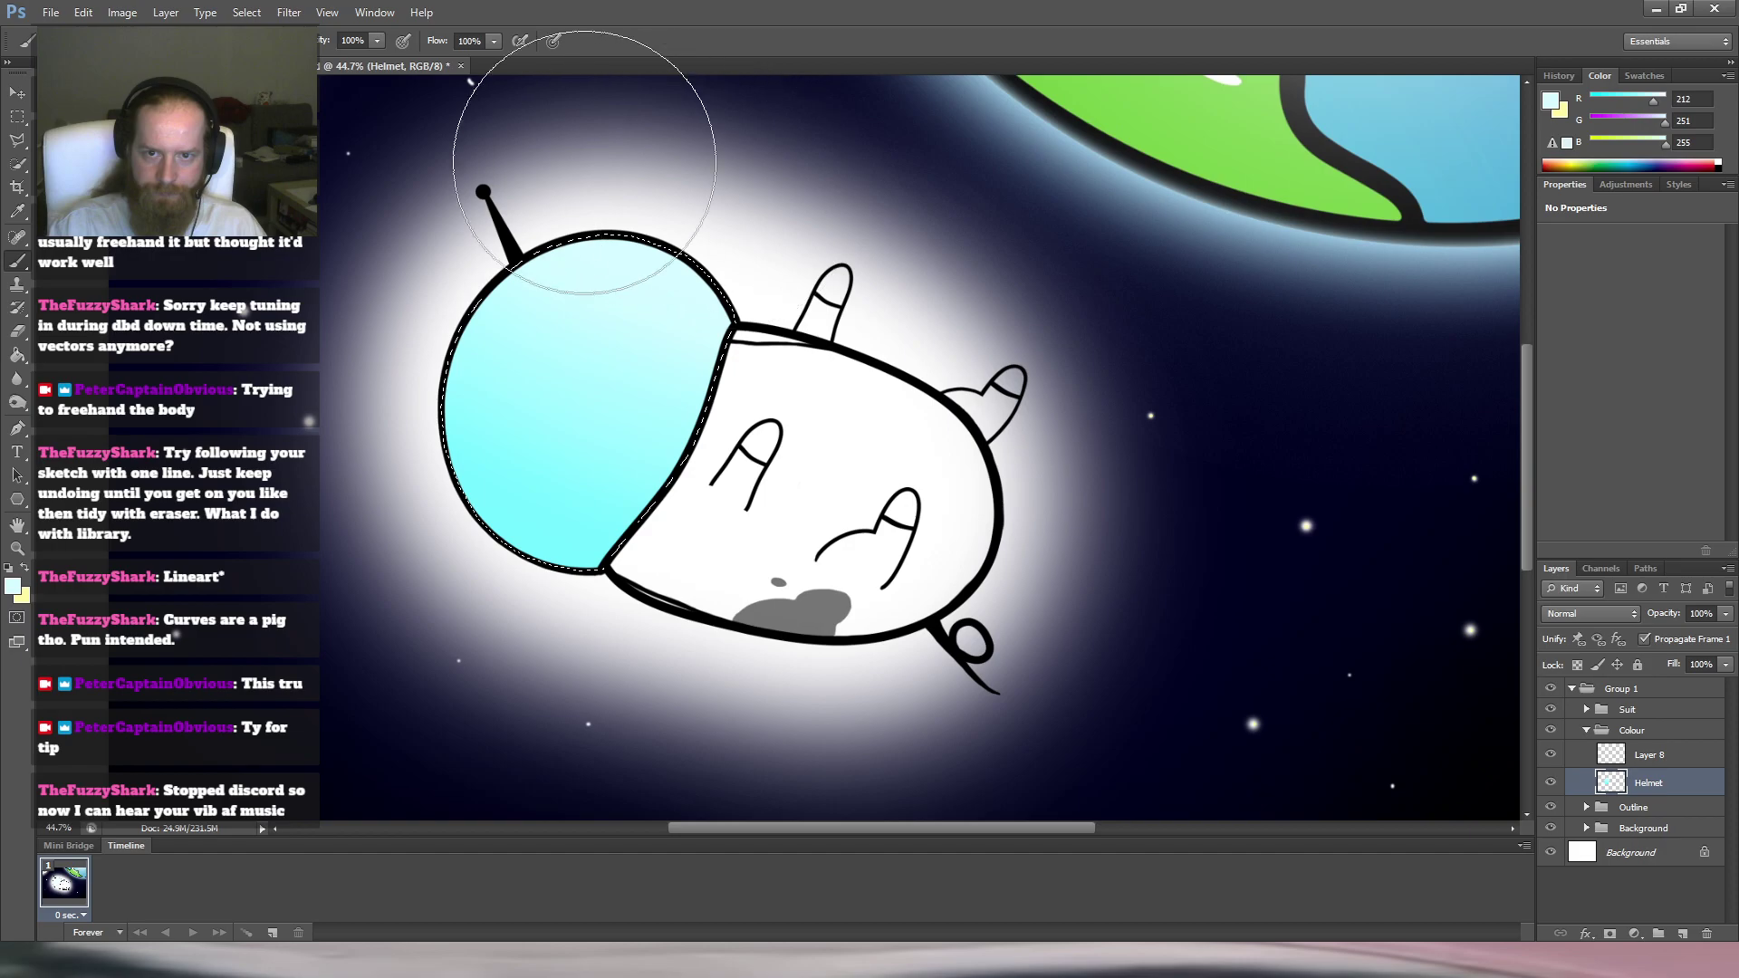
key("i")
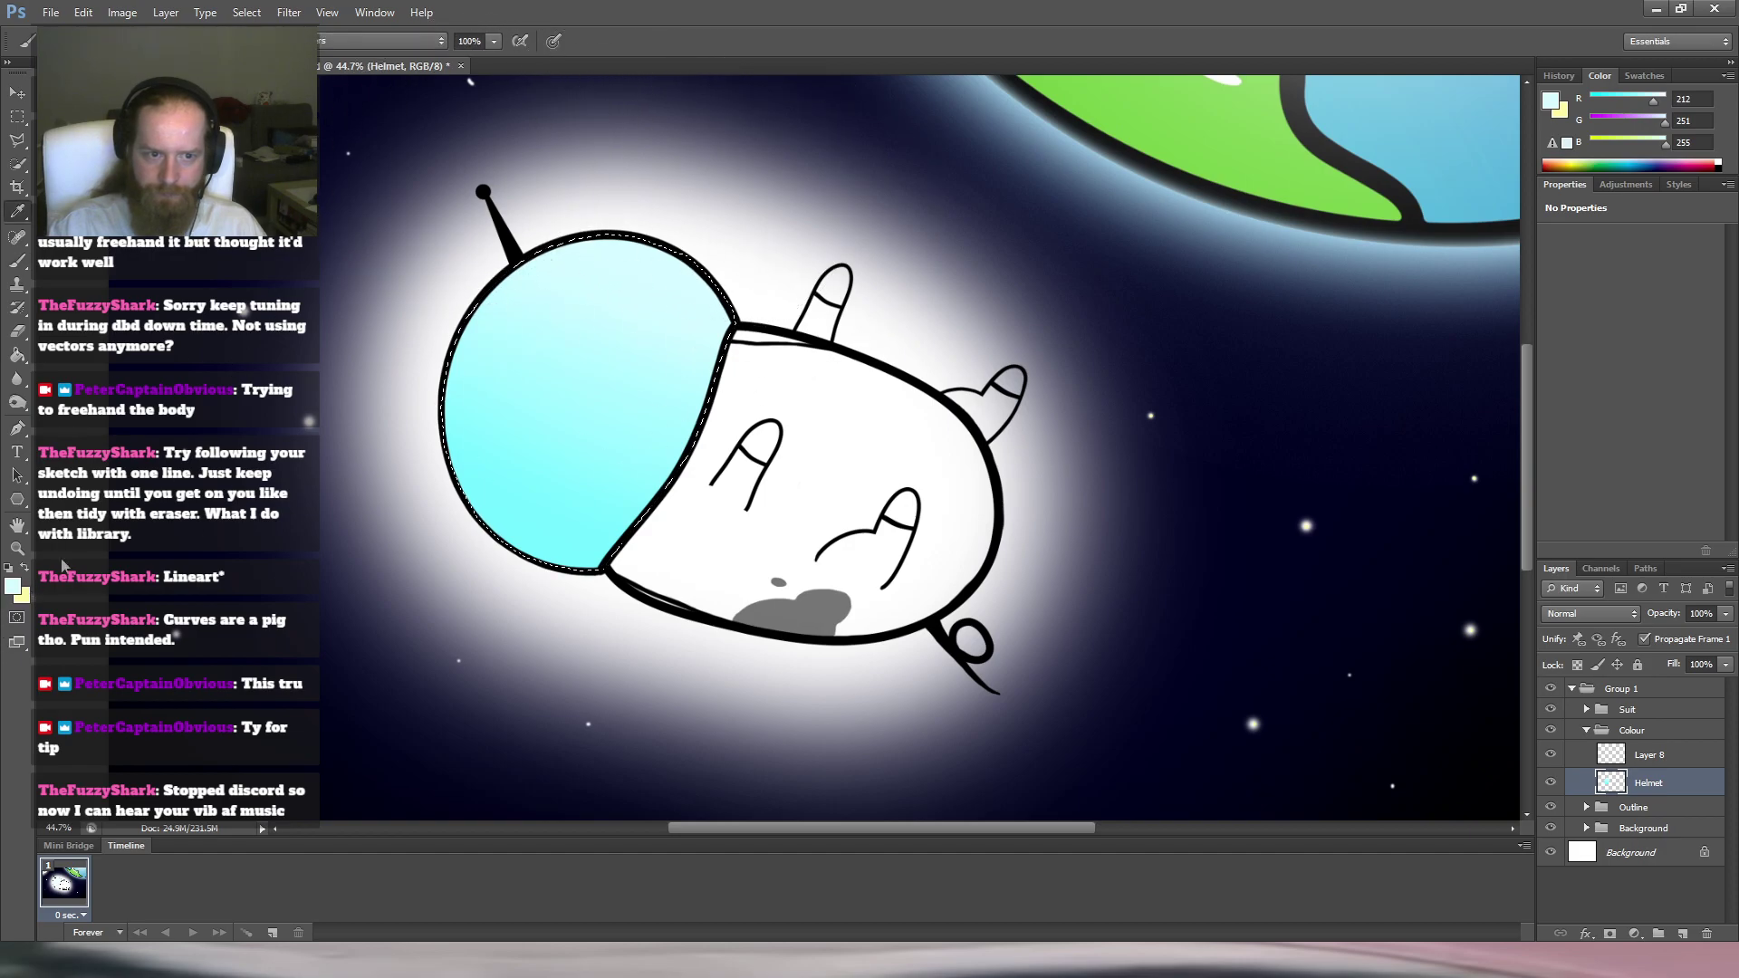
left_click(865, 222)
key("b")
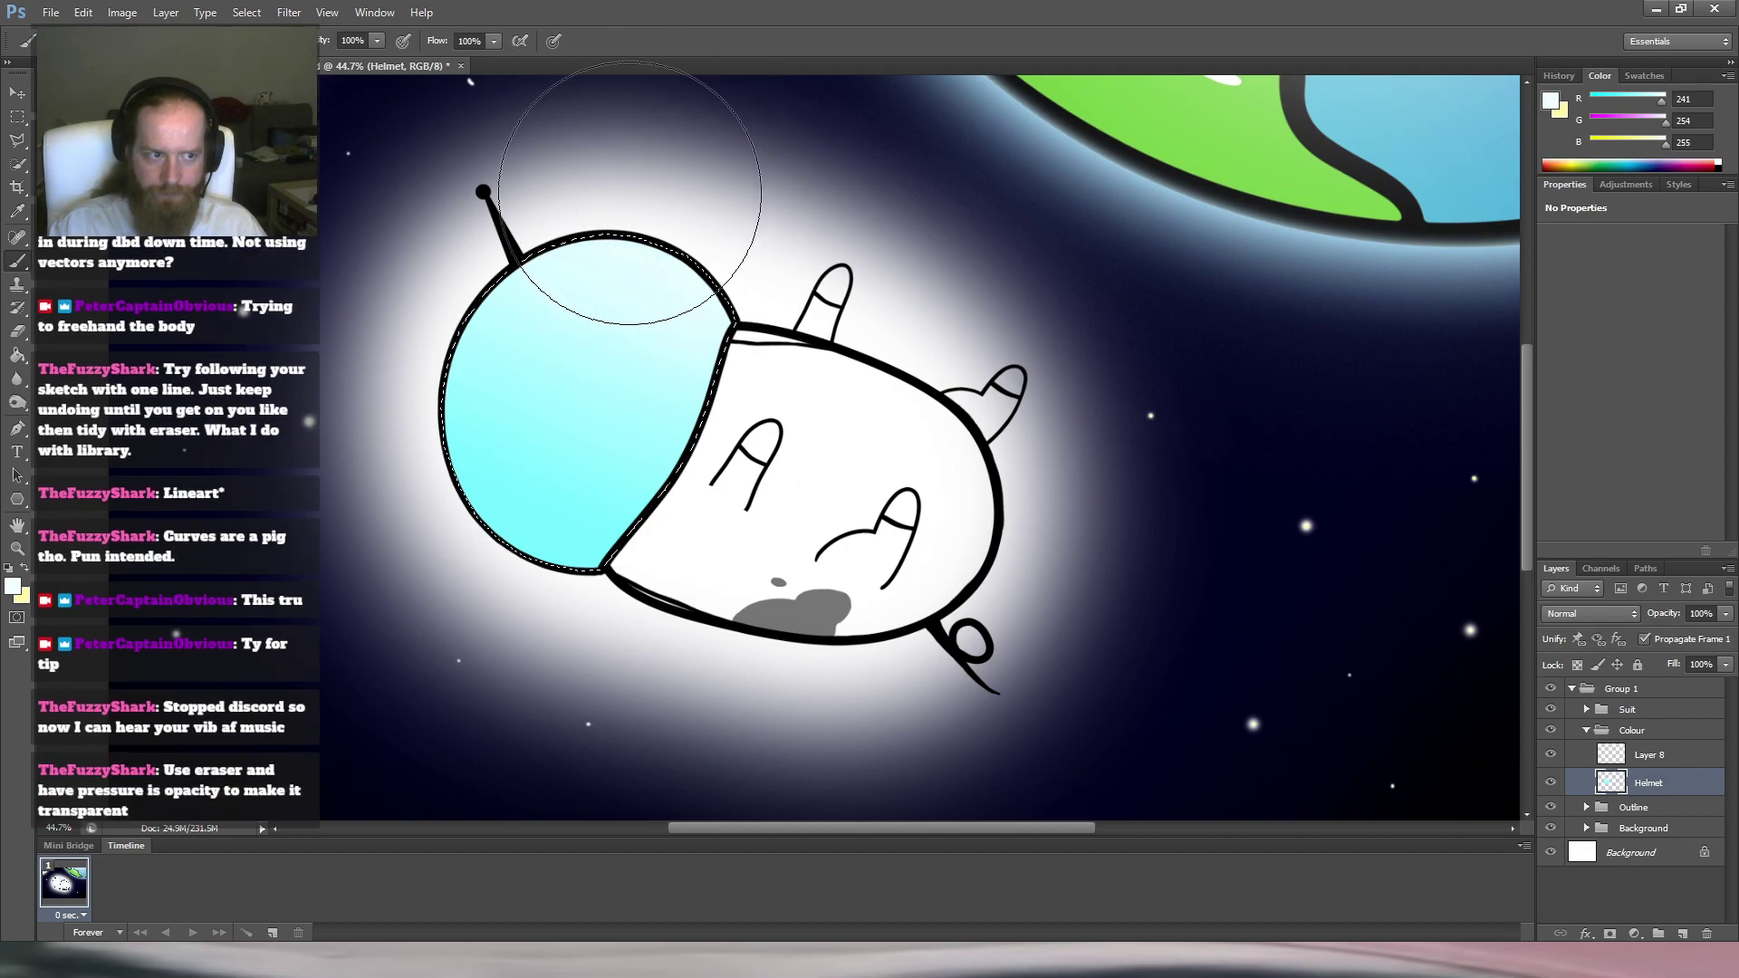
scroll(698, 248, "down", 5)
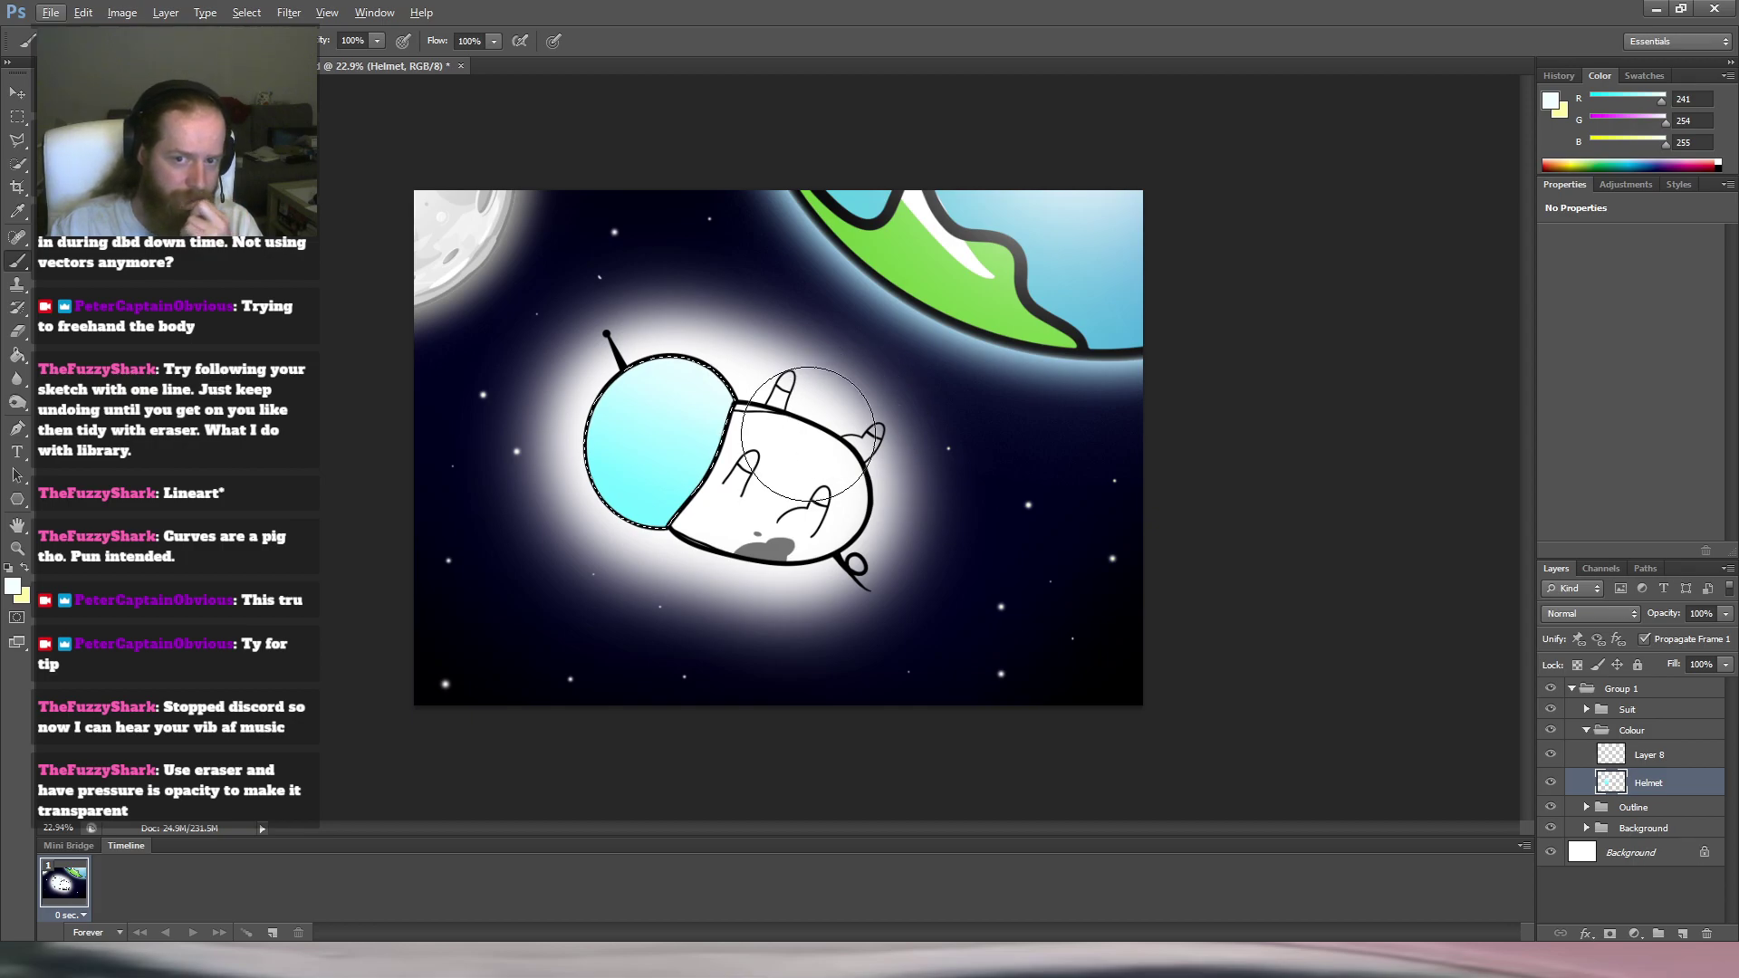
Try the Helmet layer at 40% opacity.
scroll(763, 480, "up", 3)
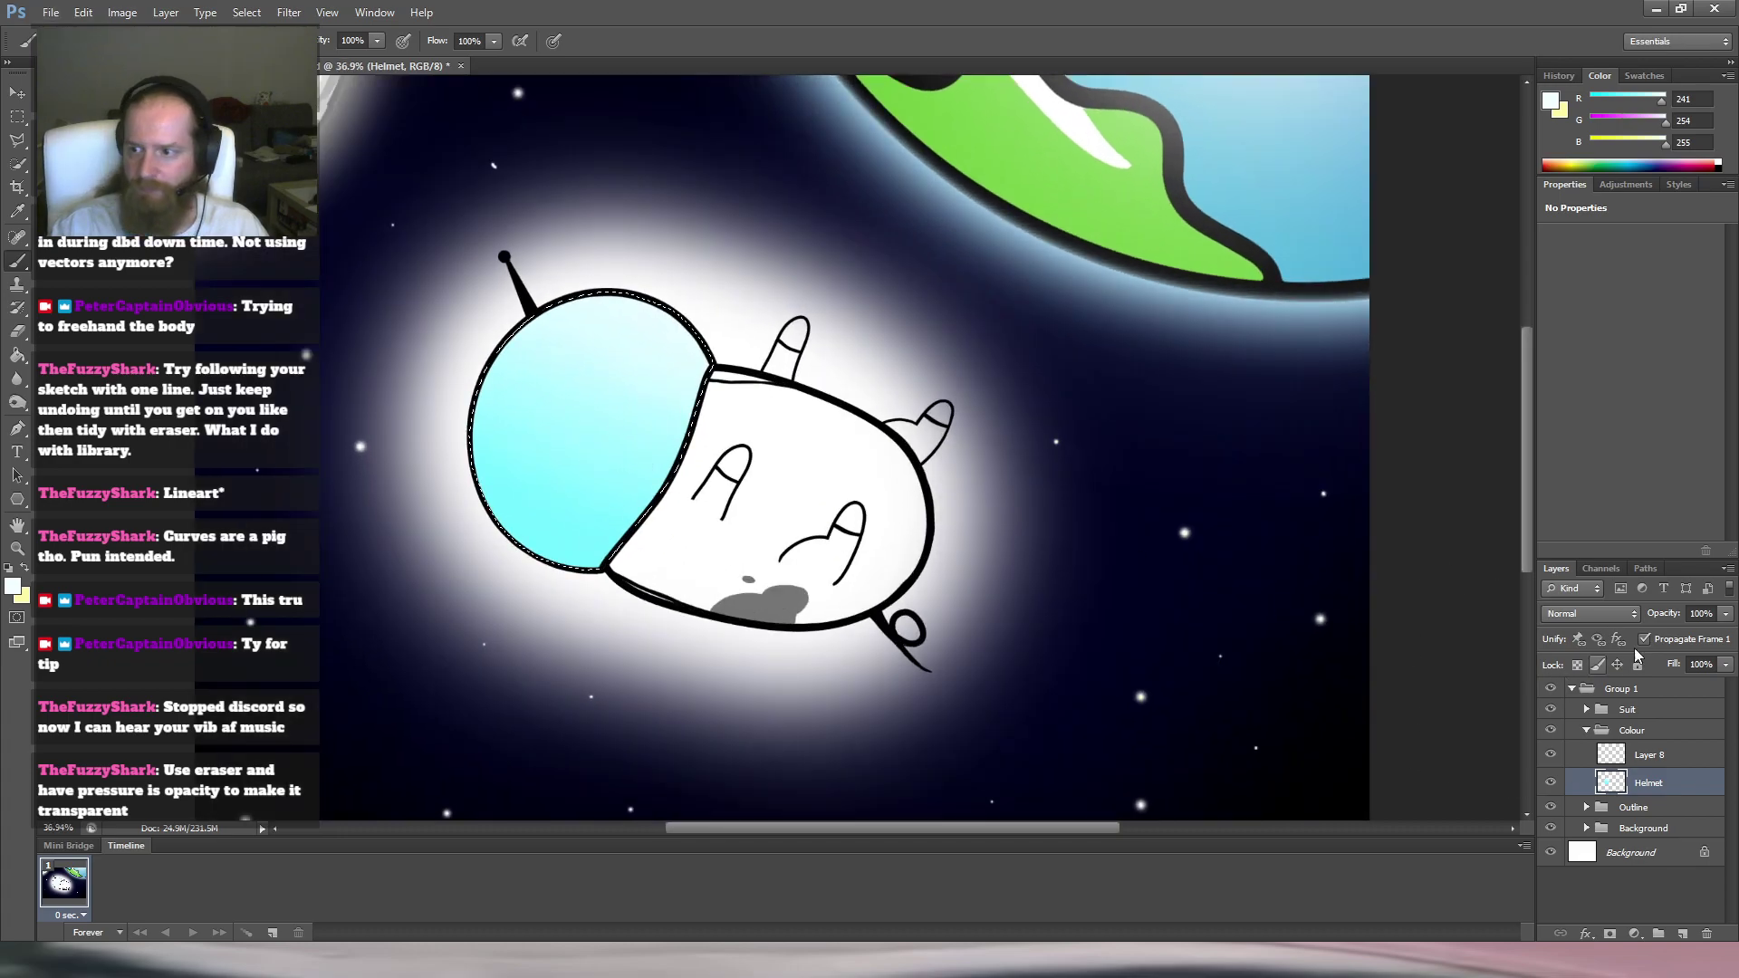
left_click_drag(1691, 632, 1695, 640)
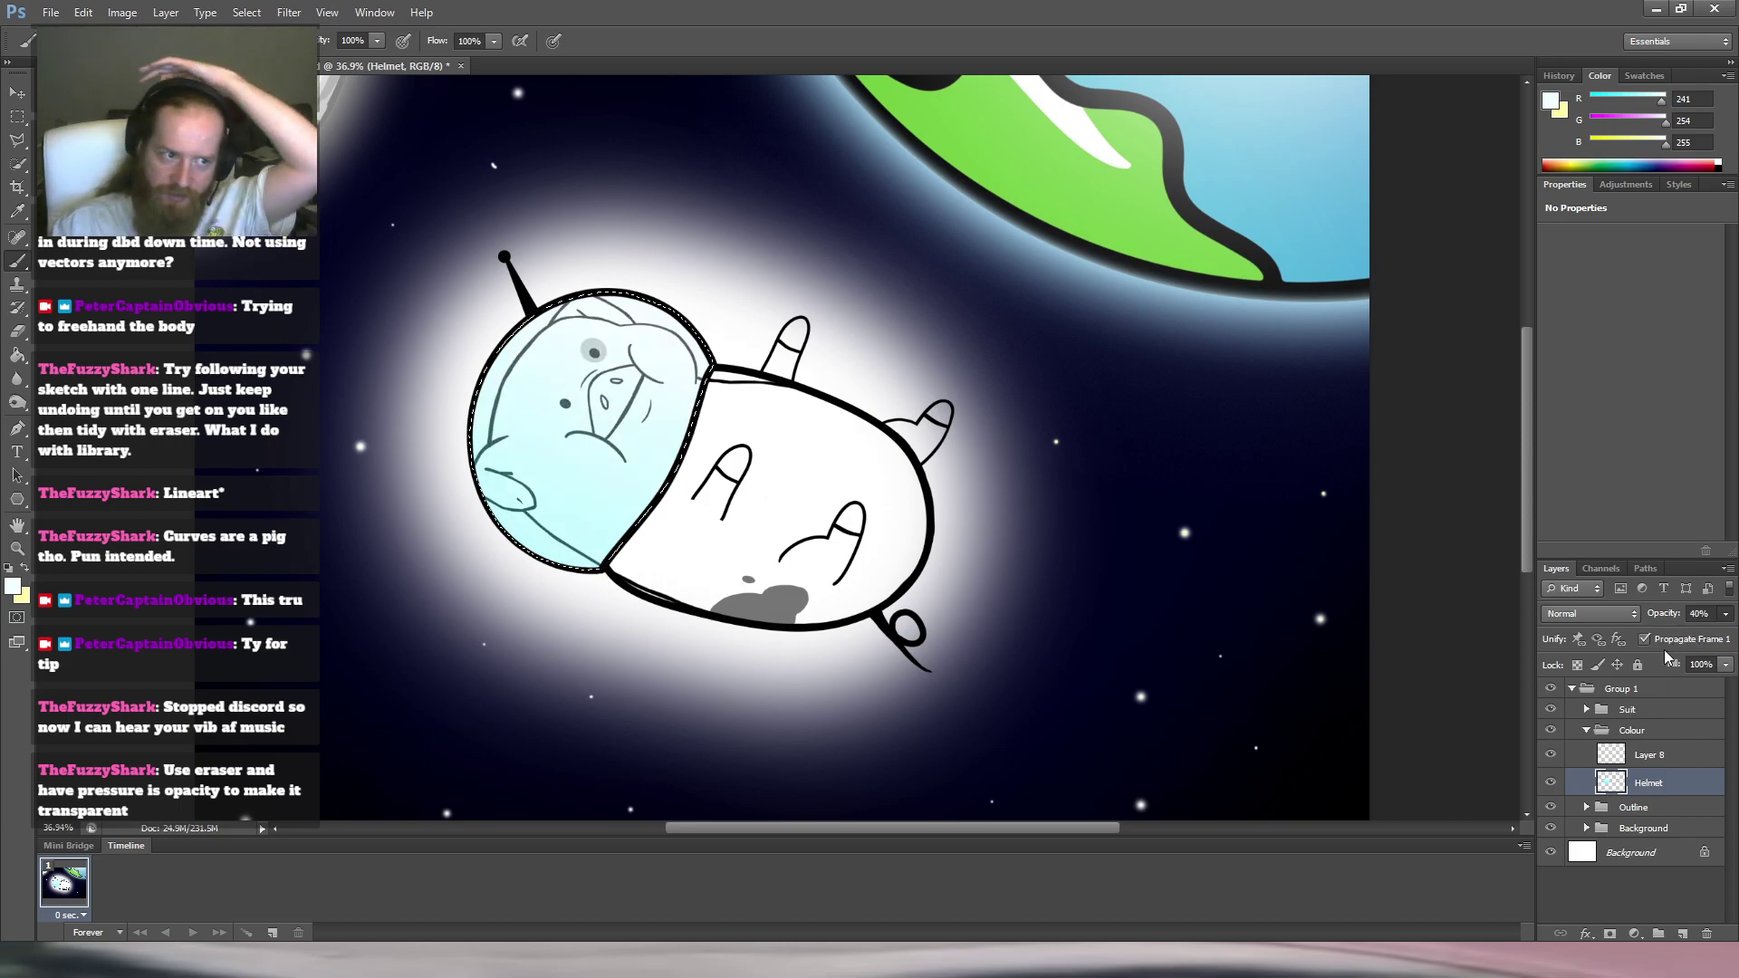
left_click_drag(1676, 644, 1732, 614)
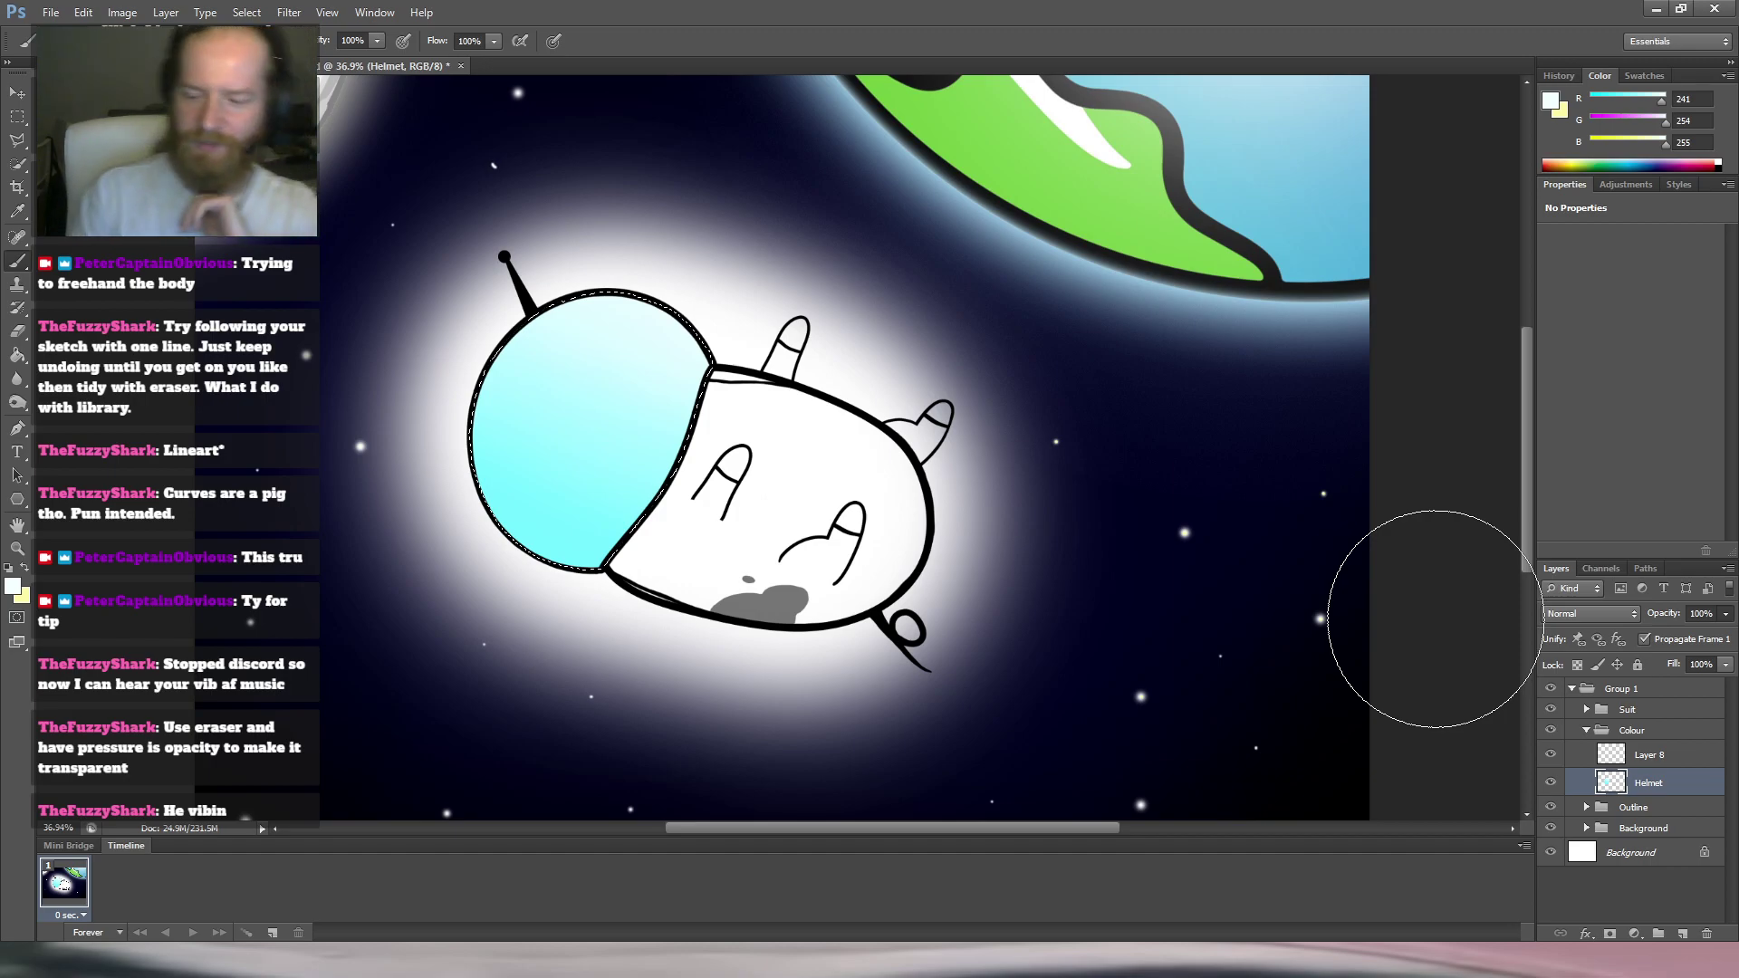
Try erasing broad semi-transparent reflection bands across the helmet.
key("e")
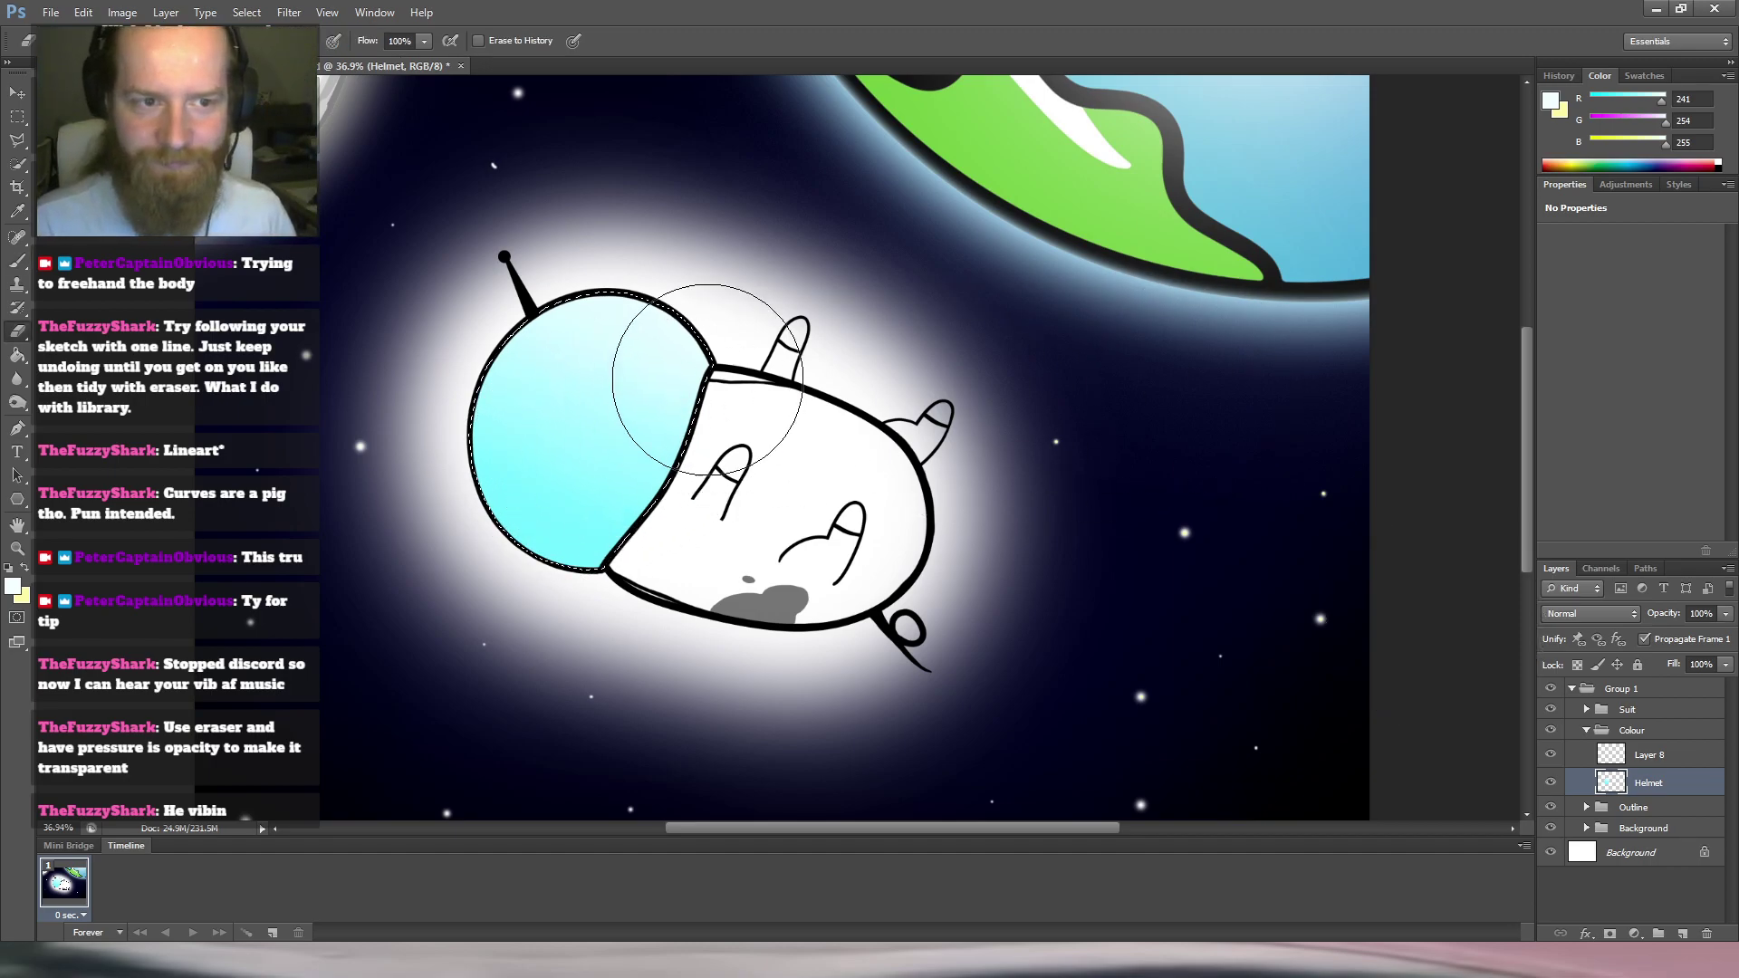
left_click_drag(647, 440, 570, 462)
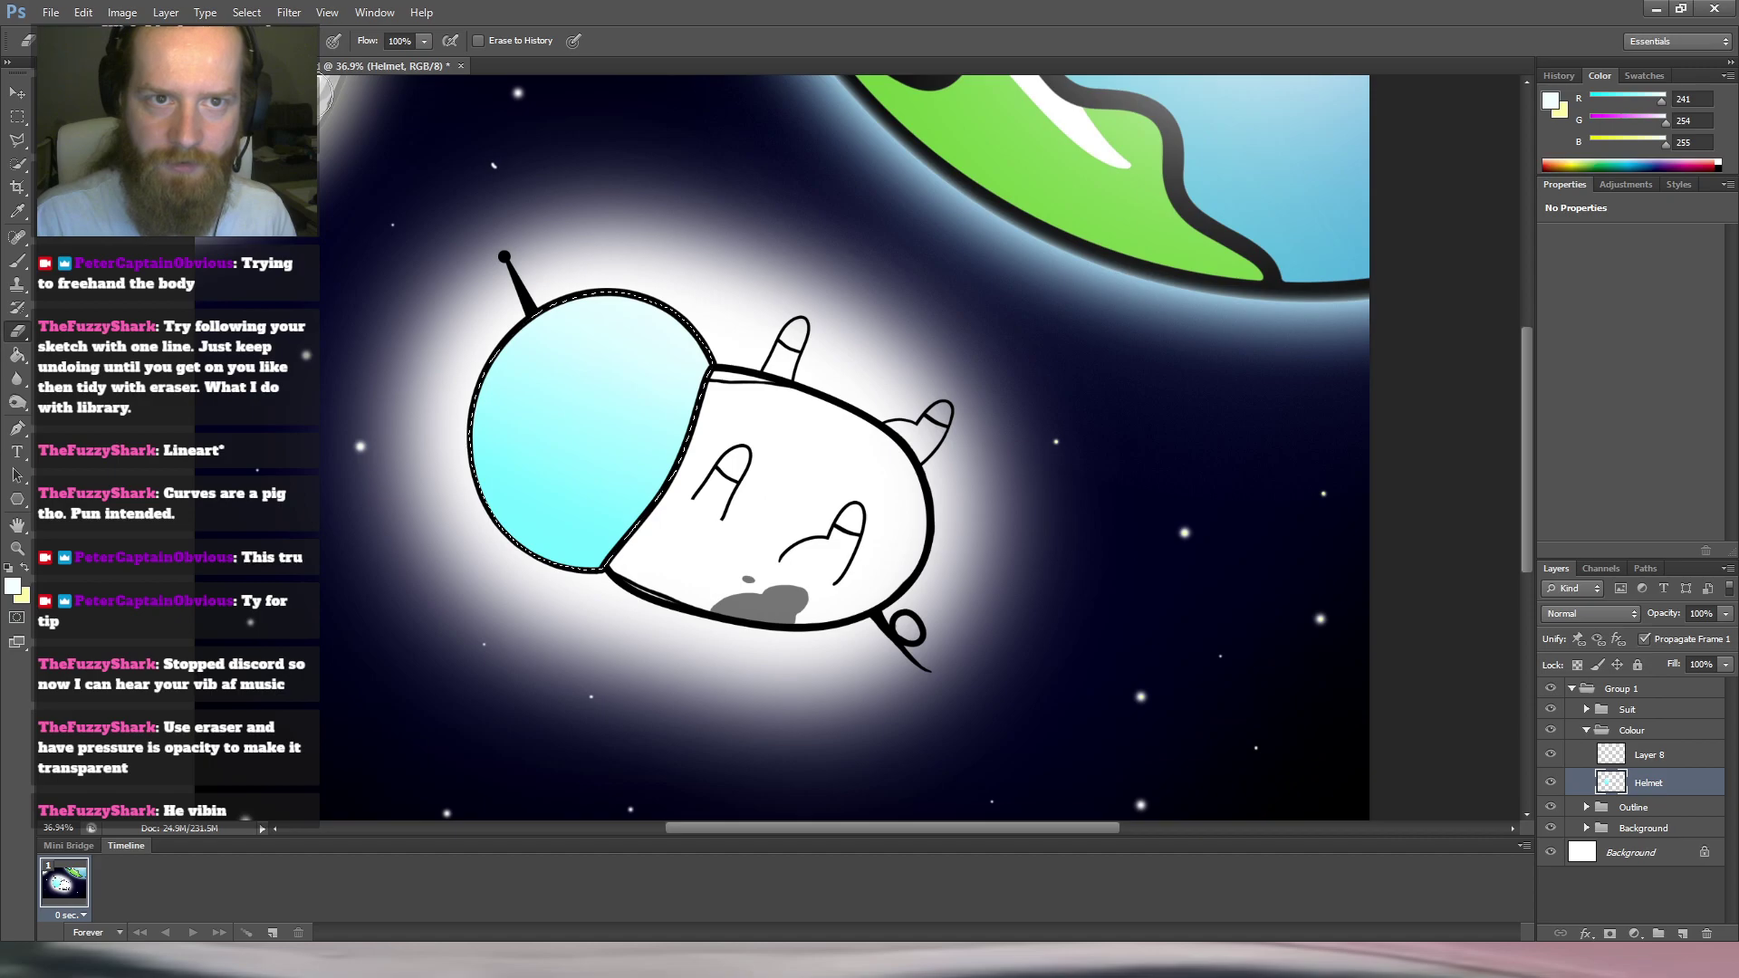
mouse_move(383, 370)
left_mouse_down()
mouse_move(761, 402)
mouse_move(436, 373)
left_mouse_up()
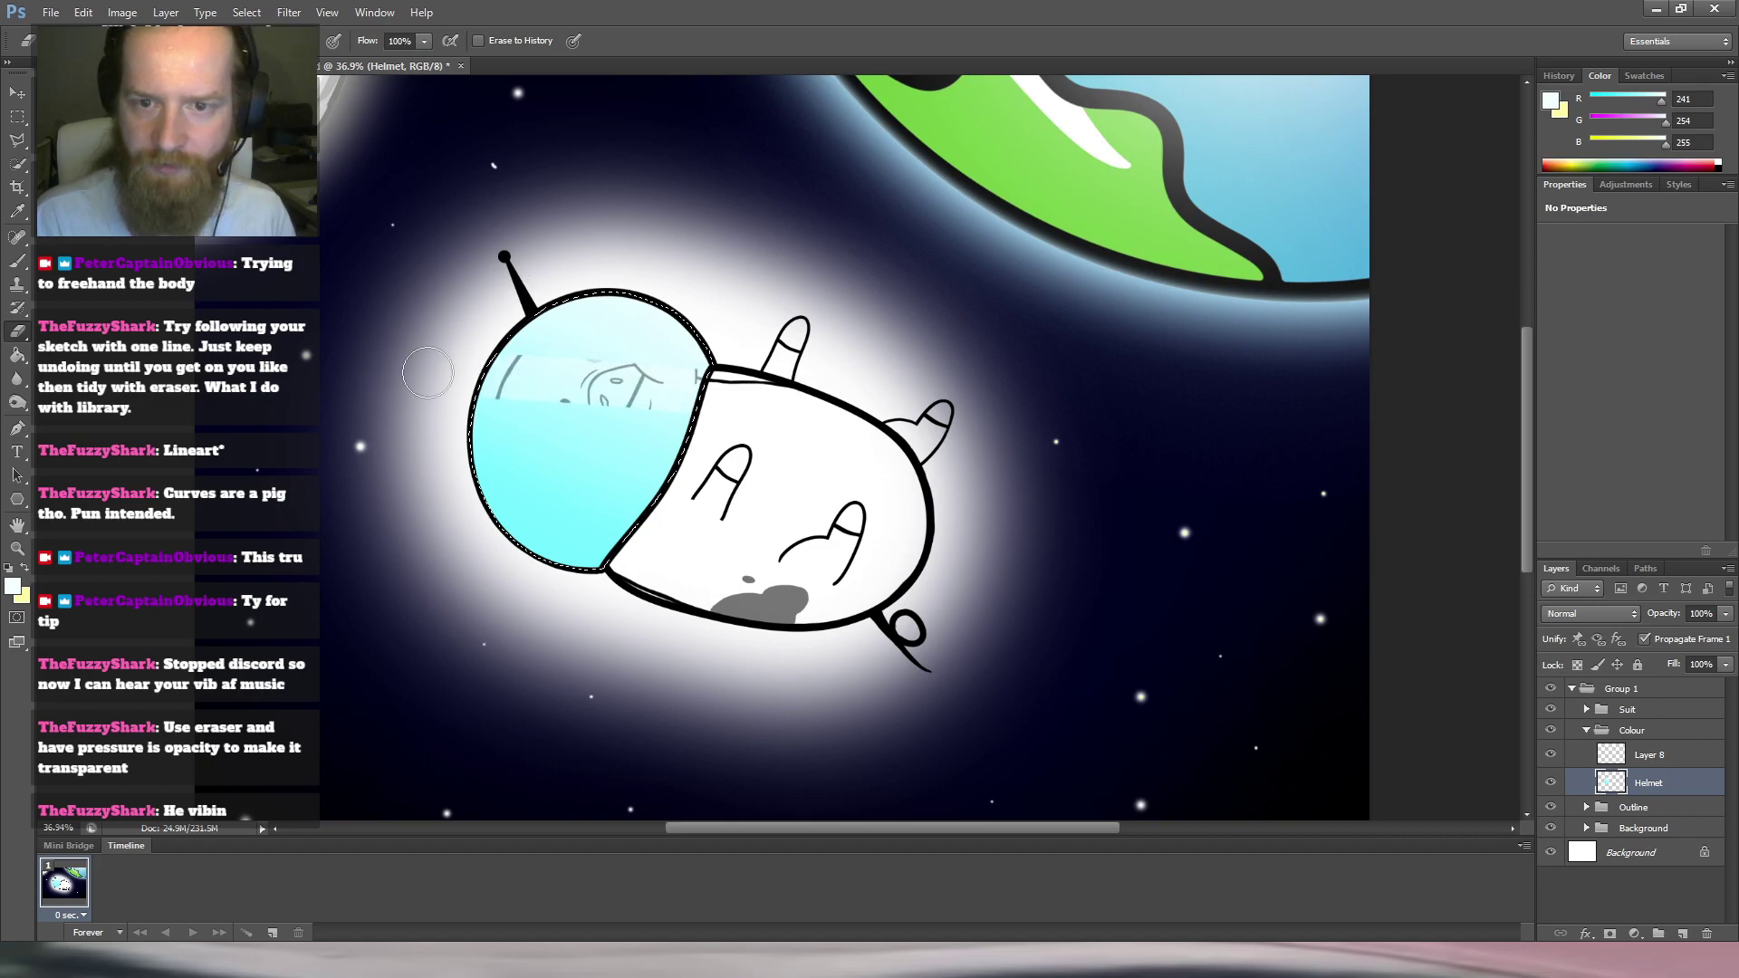
key("alt")
key("ctrl+alt+z")
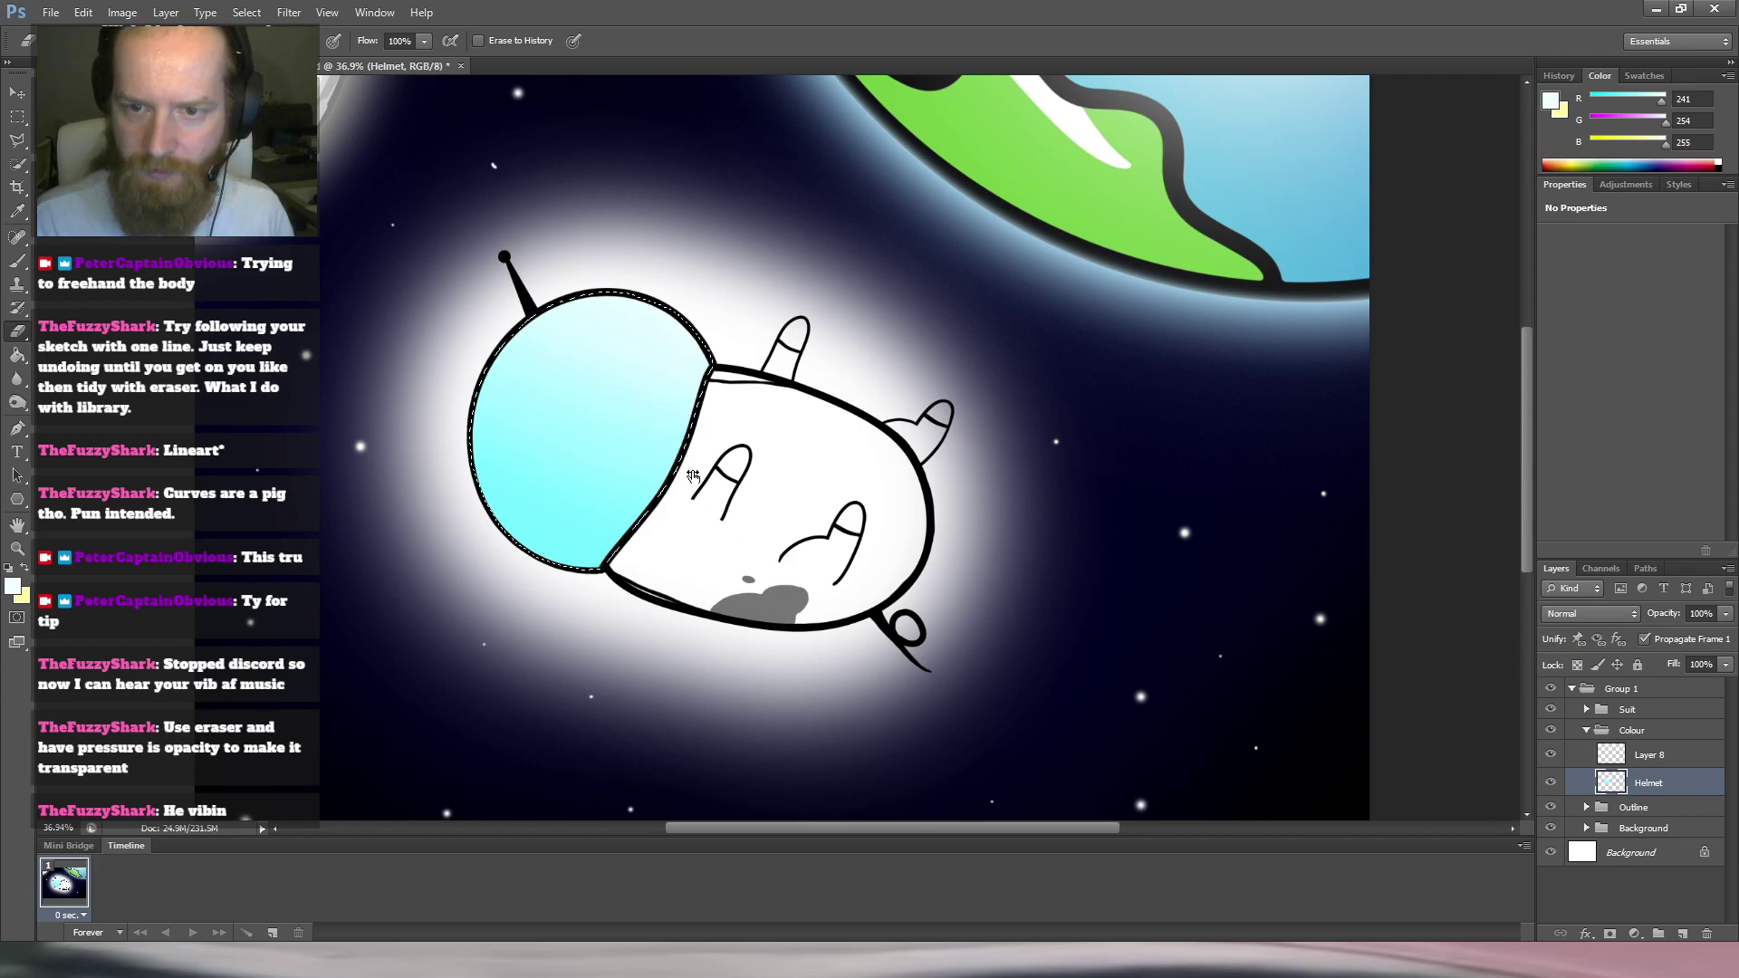
left_click_drag(343, 376, 1344, 382)
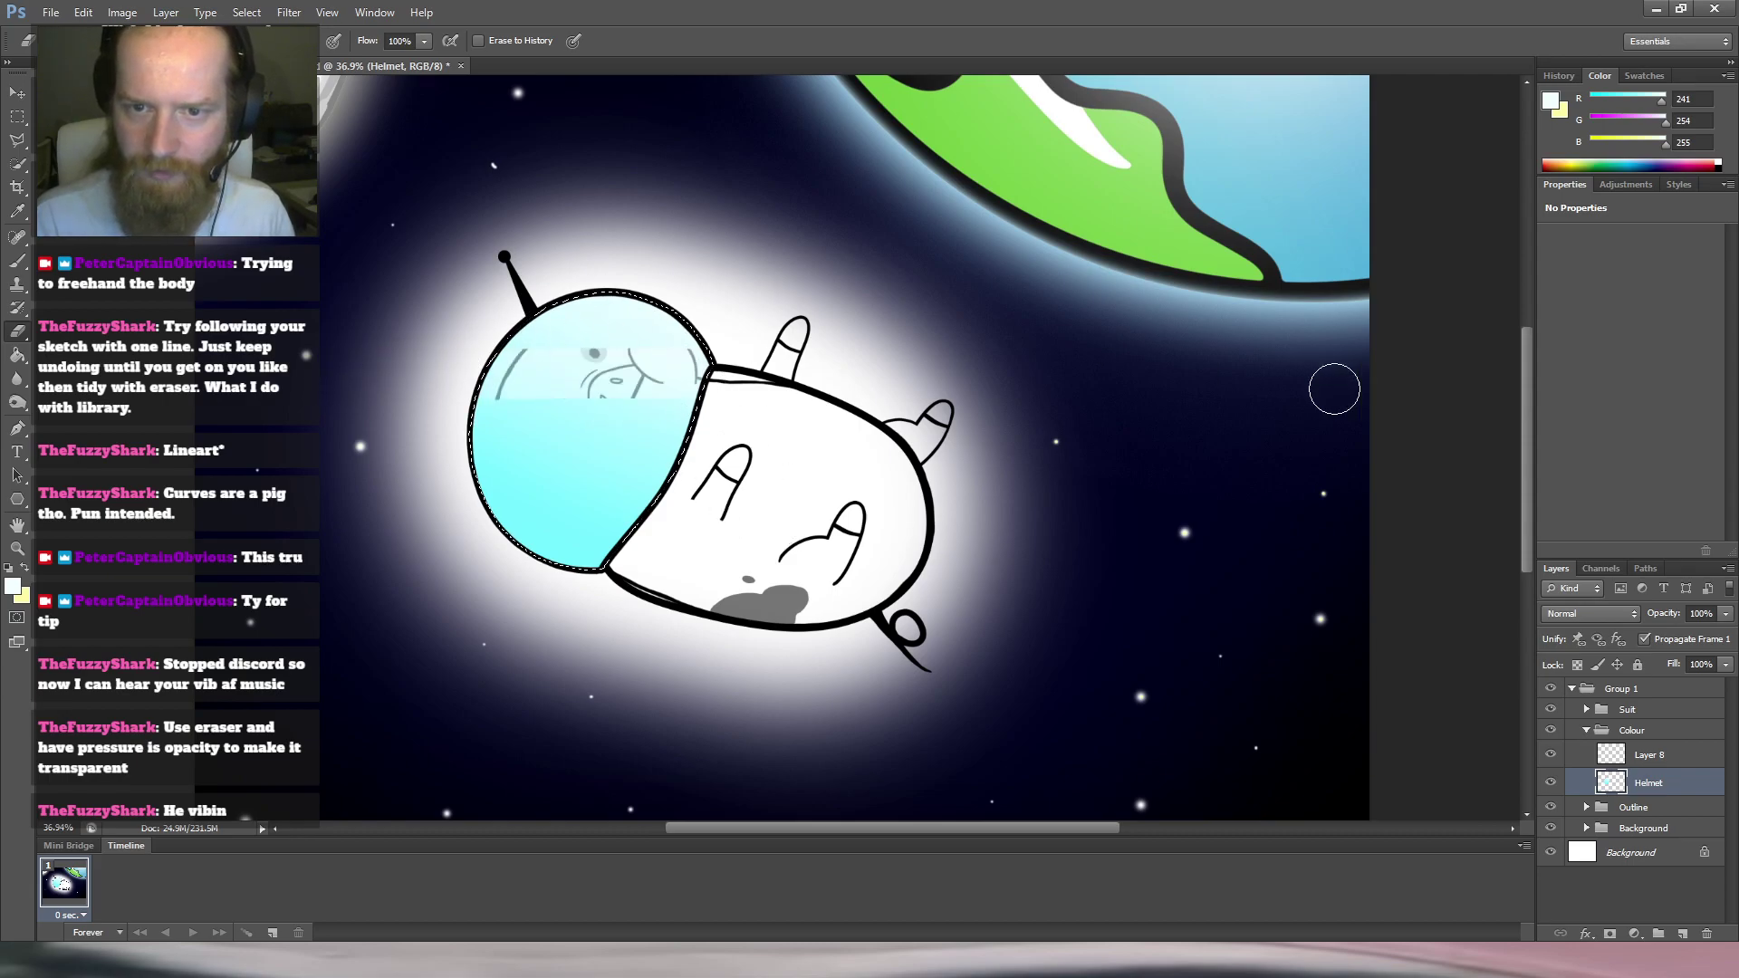
left_click_drag(452, 453, 1350, 505)
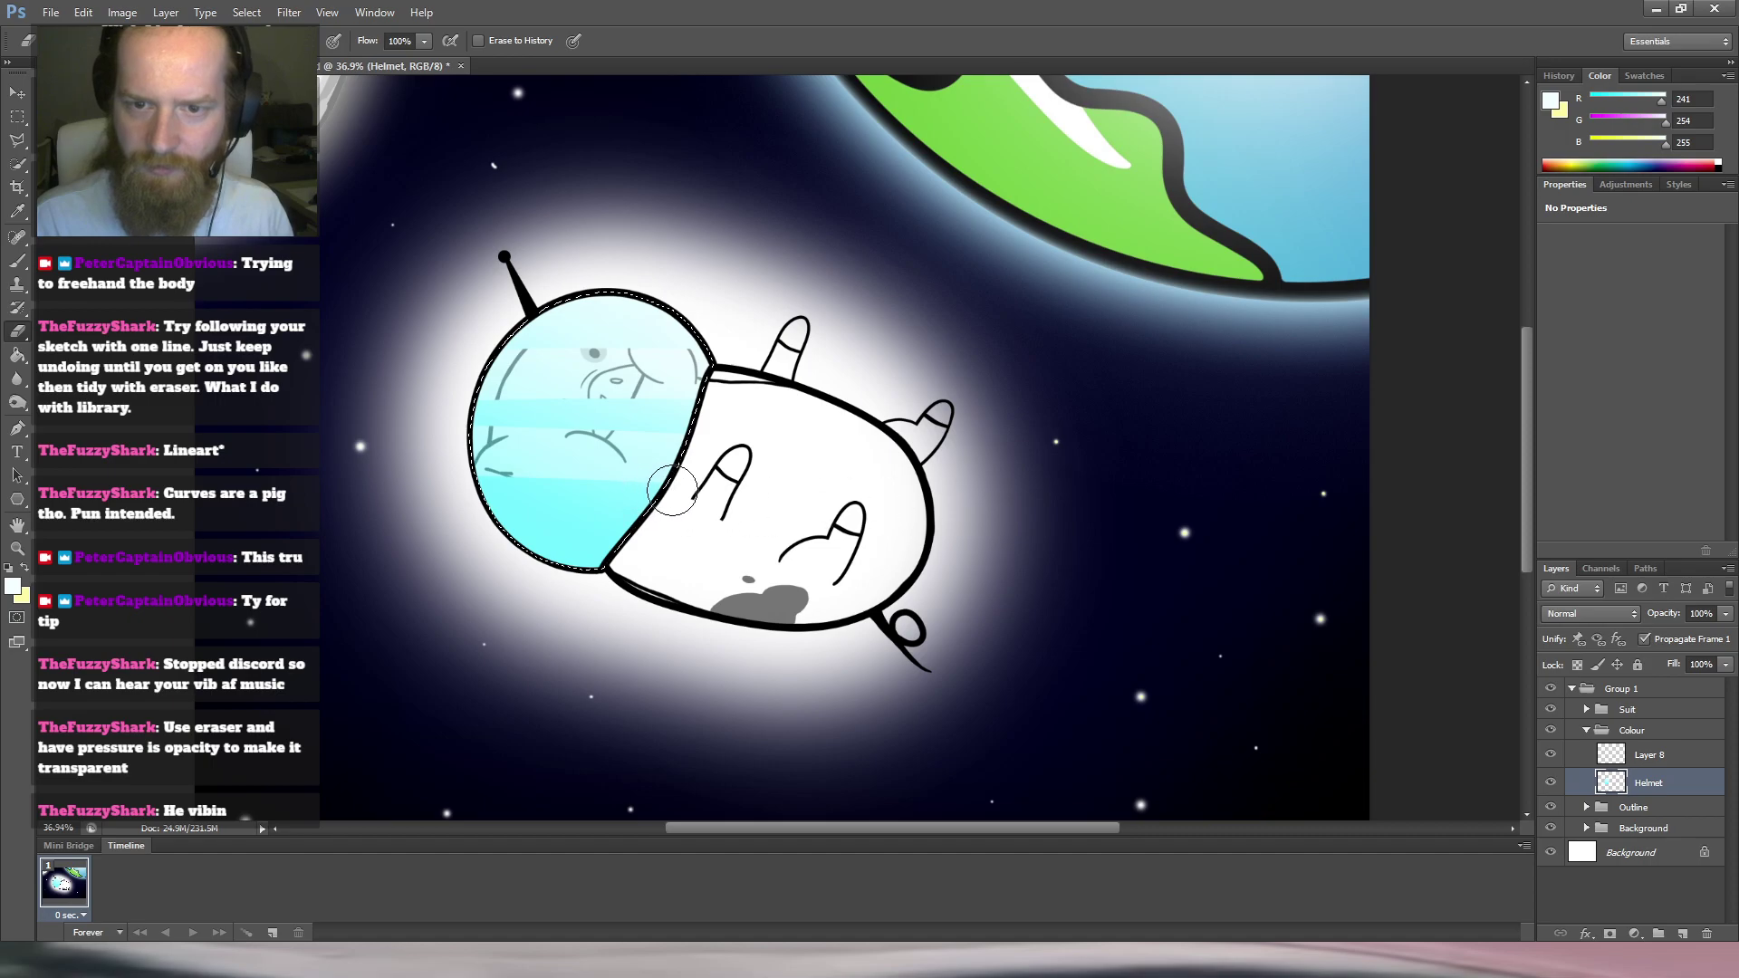
key("ctrl+alt+z")
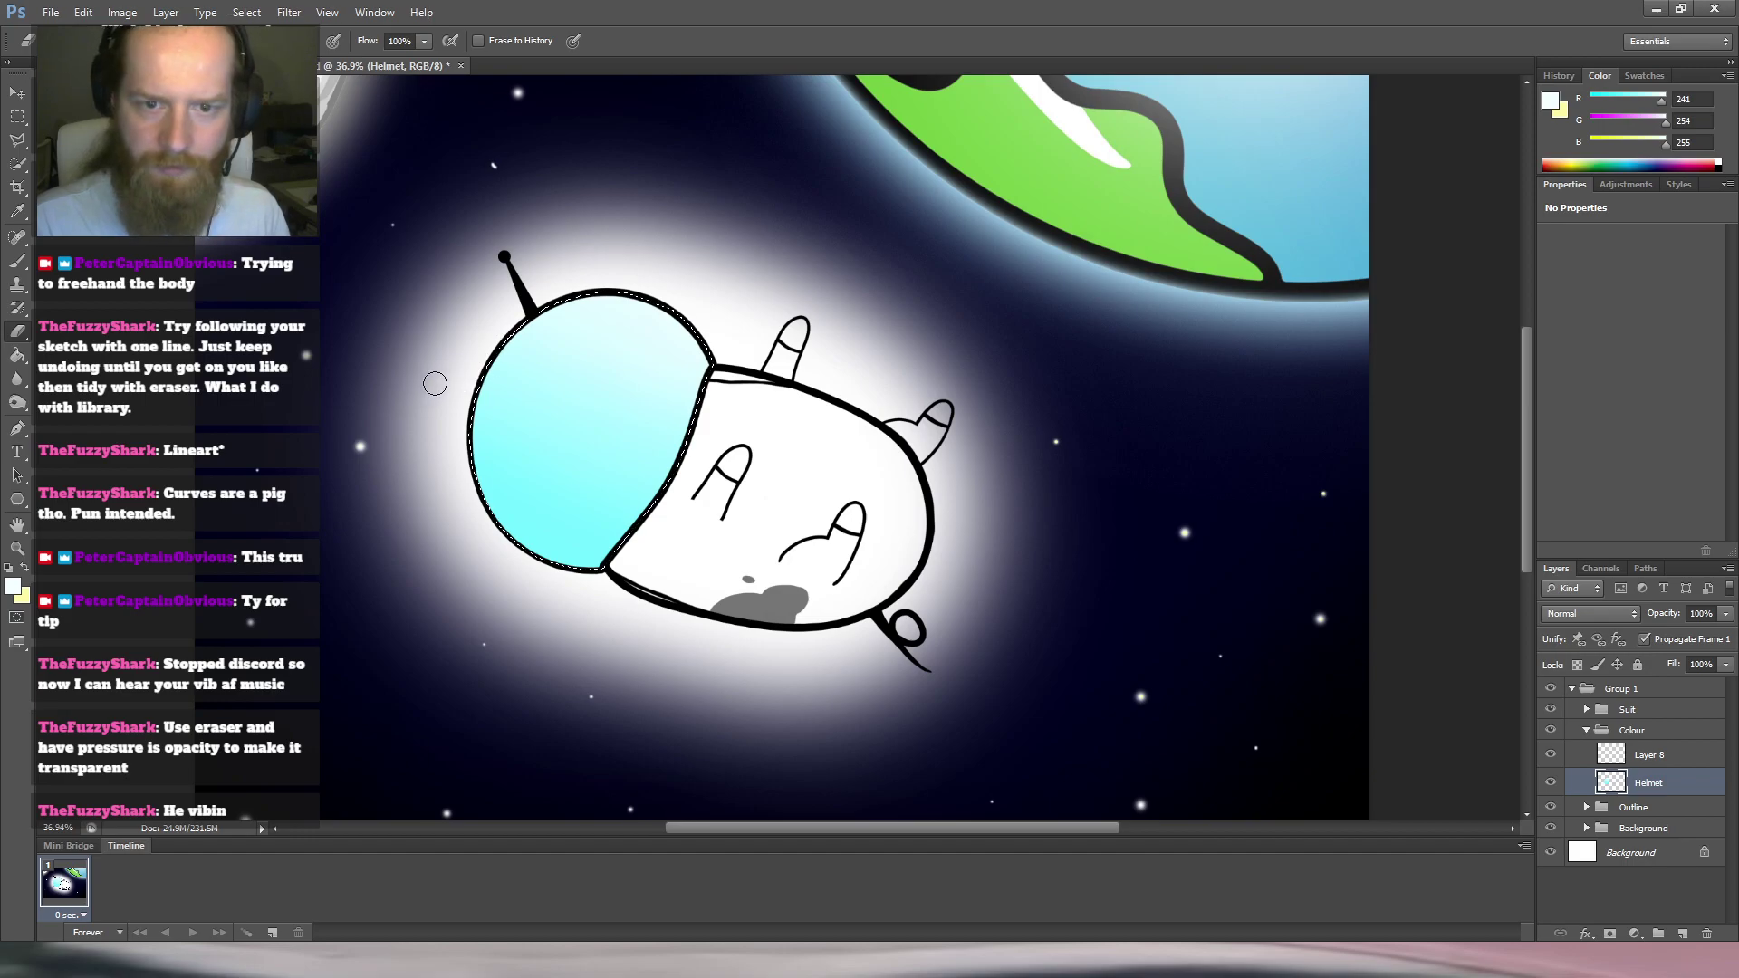
Try erasing two slanted reflection stripes across the upper helmet and lowering the Helmet layer's opacity to 71%.
left_click_drag(739, 328, 812, 329)
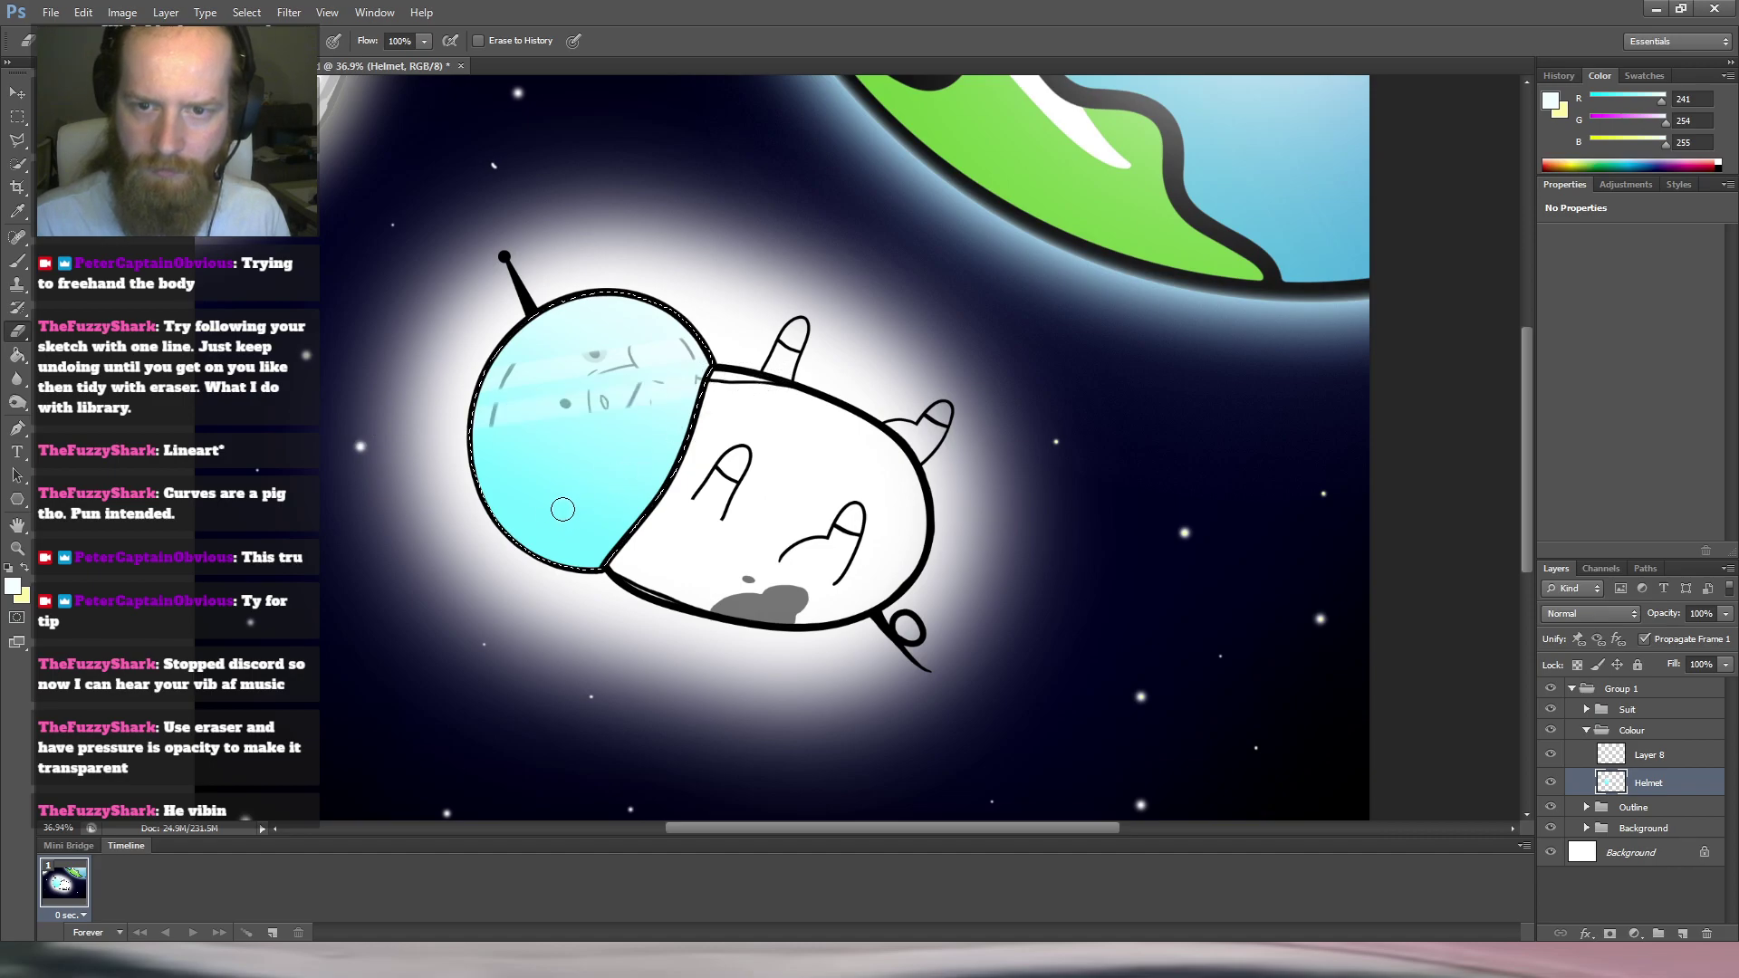
left_click_drag(1729, 623, 1679, 639)
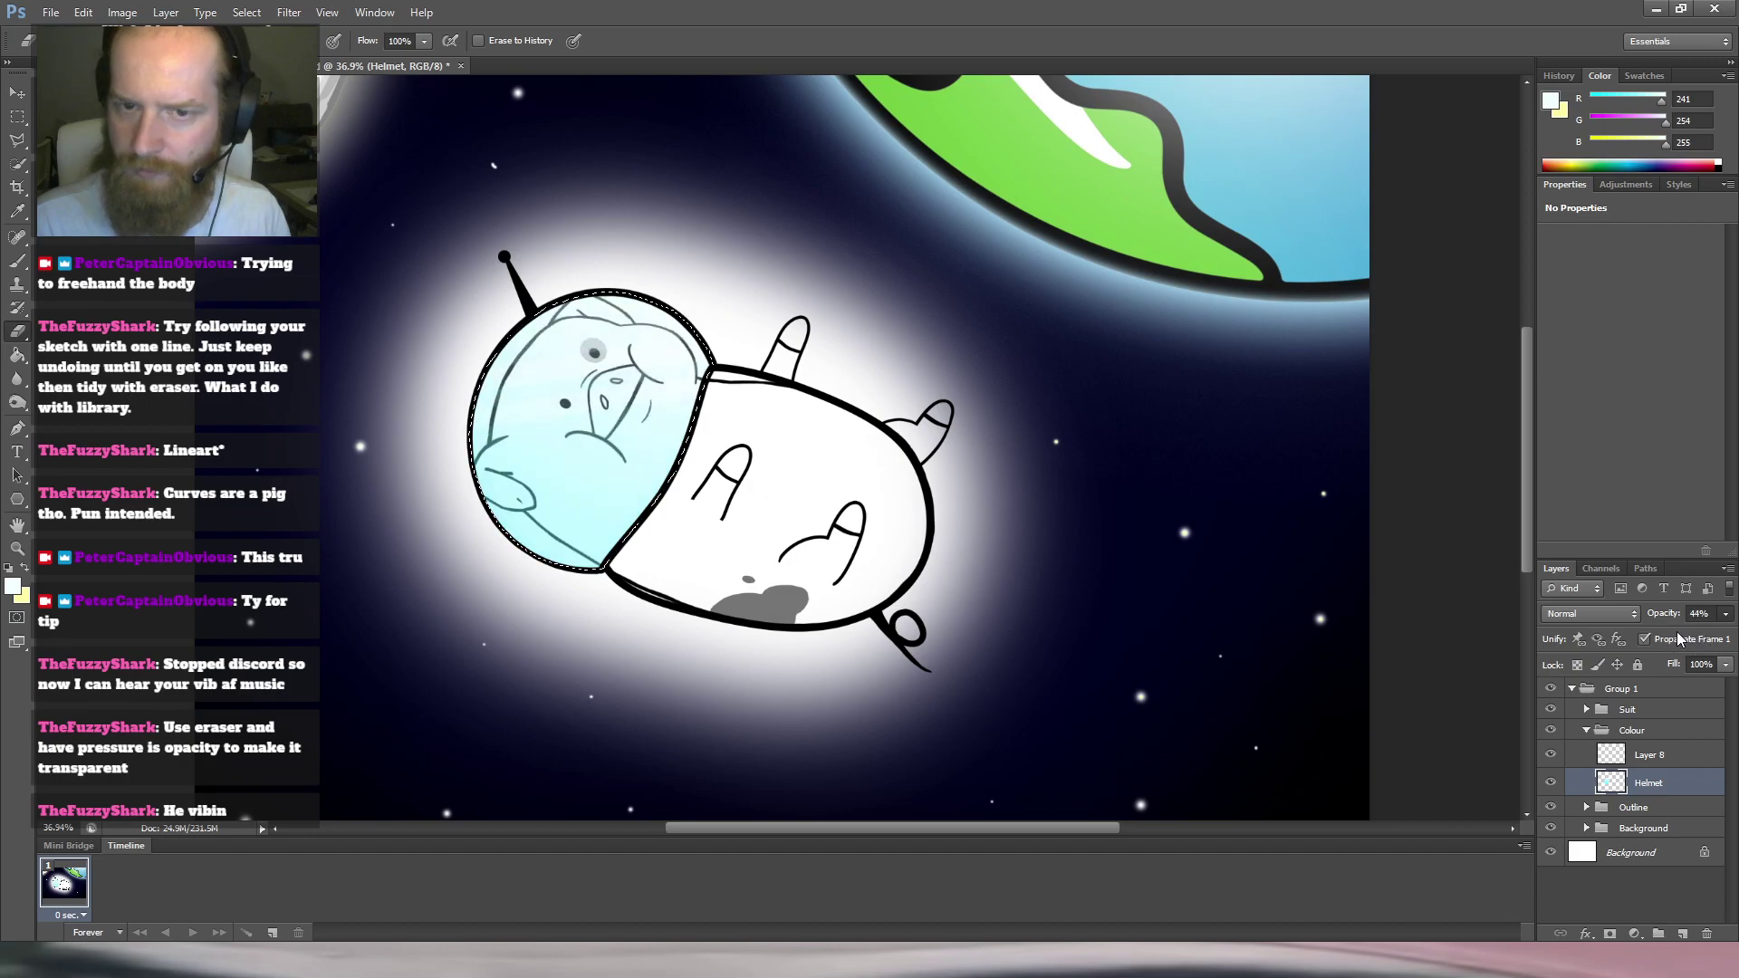
mouse_move(616, 416)
left_mouse_down()
mouse_move(693, 414)
mouse_move(611, 416)
left_mouse_up()
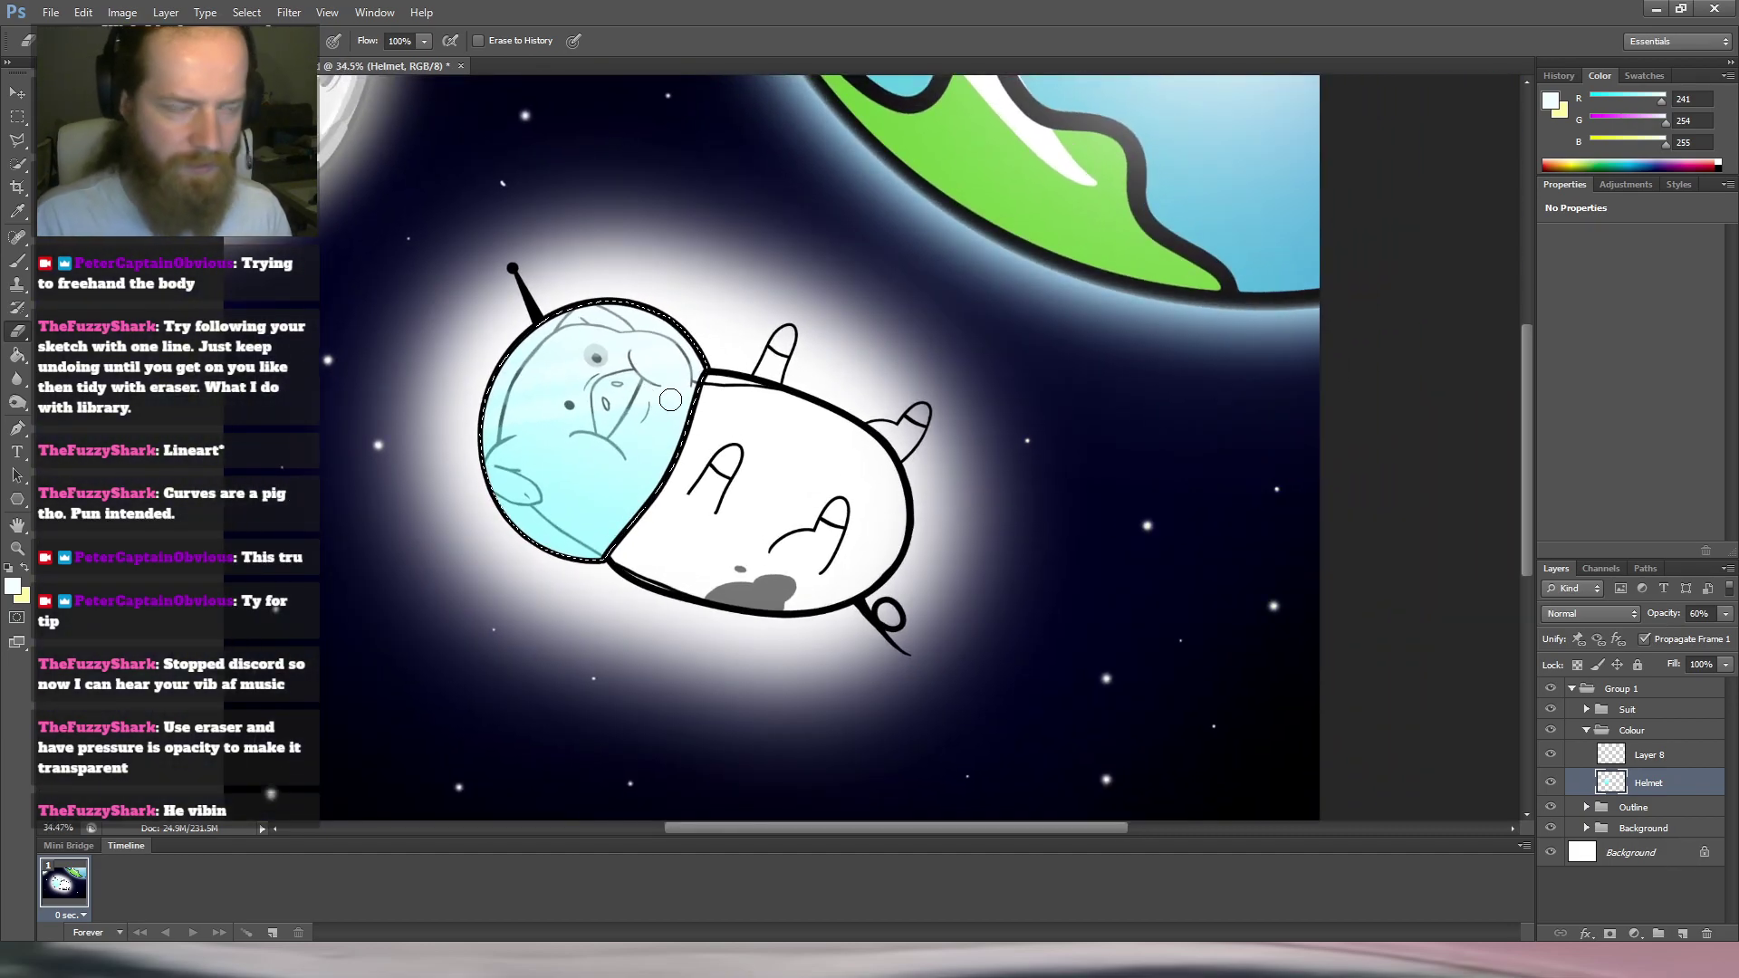
key("ctrl+z")
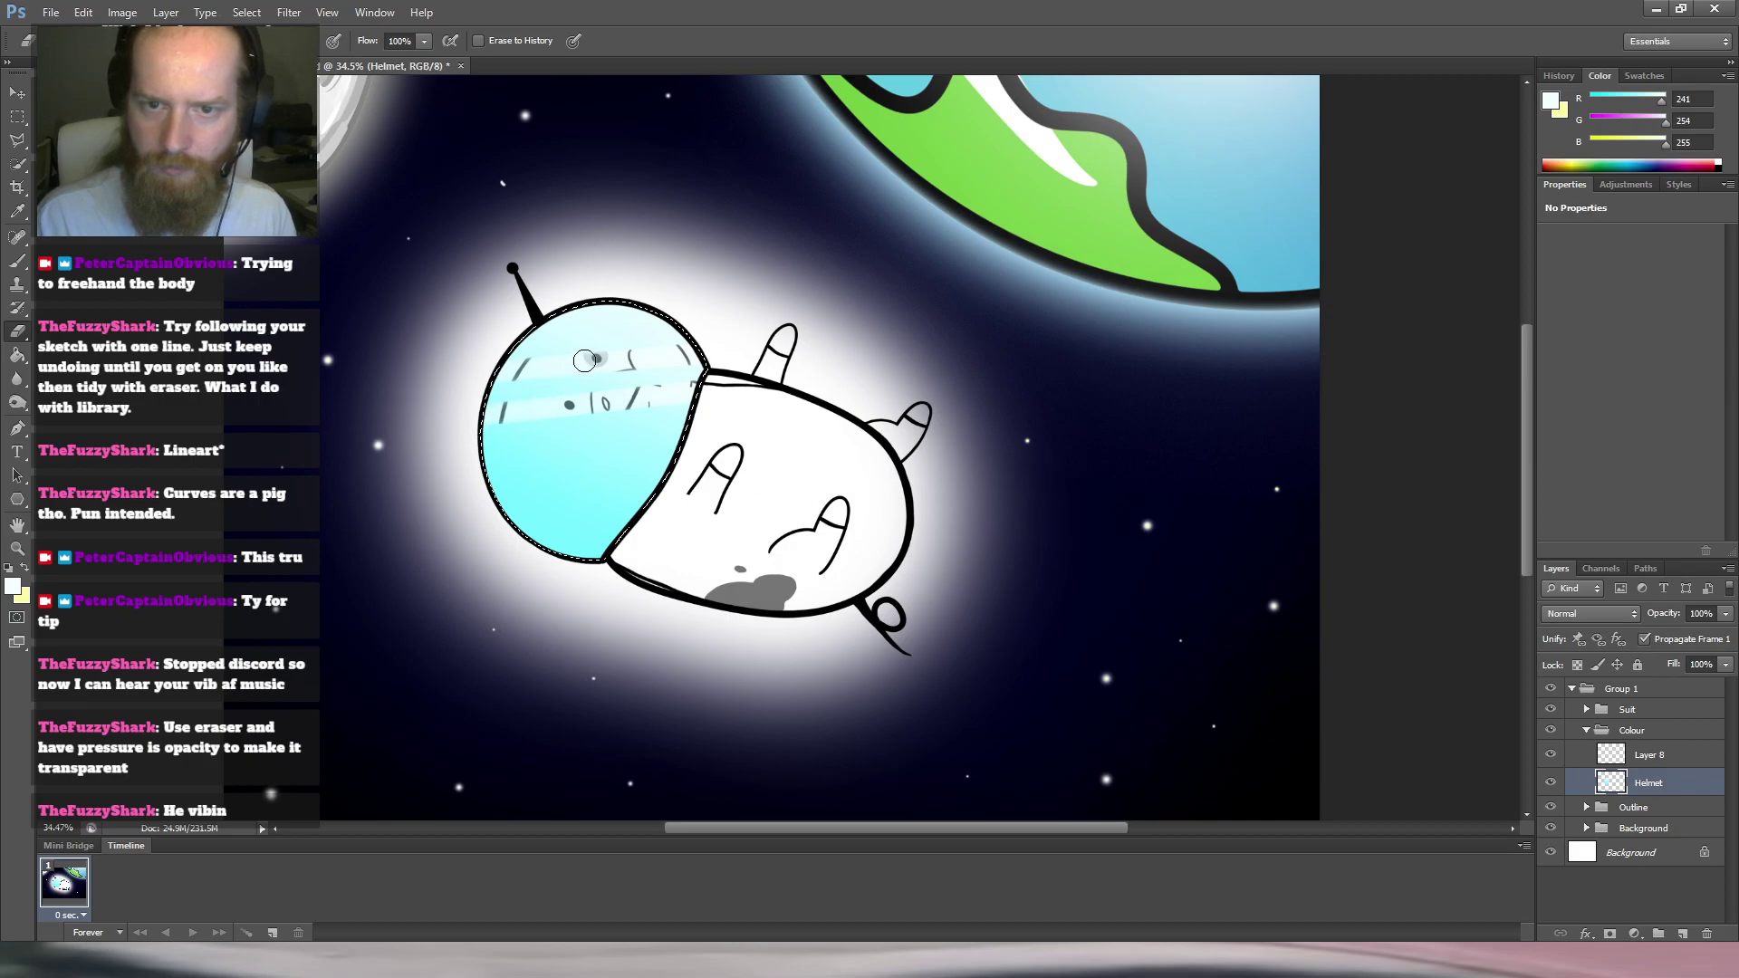
left_click_drag(1725, 614, 1687, 641)
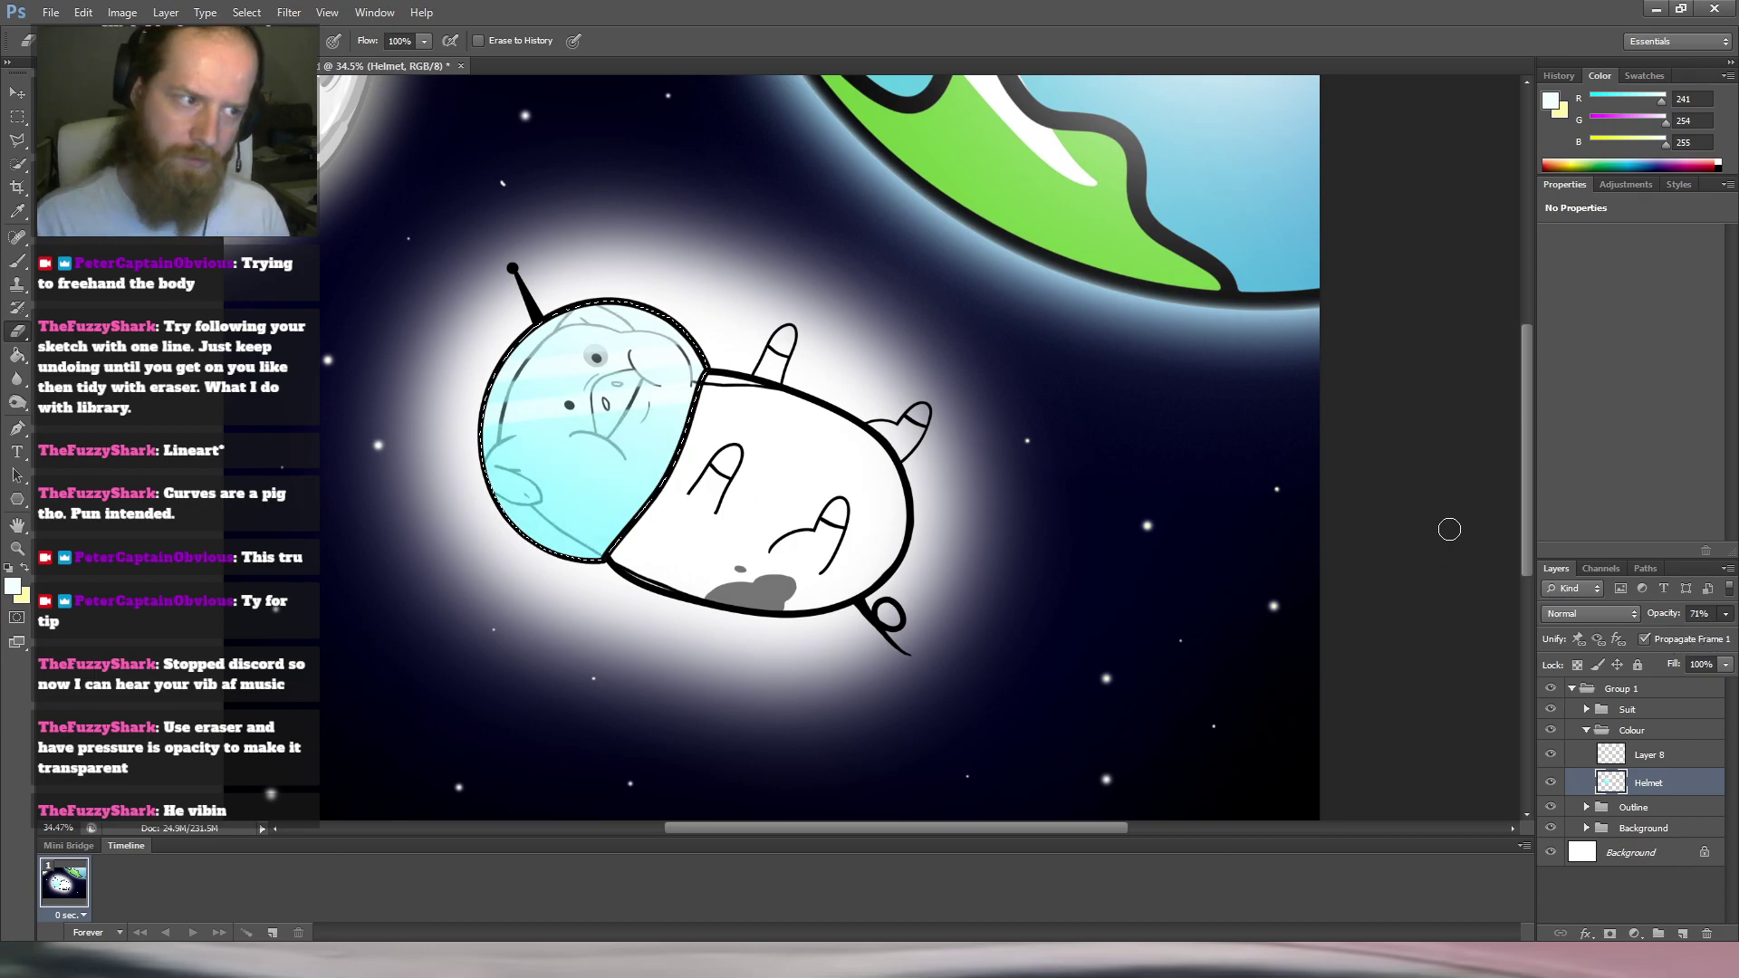
left_click_drag(667, 367, 713, 347)
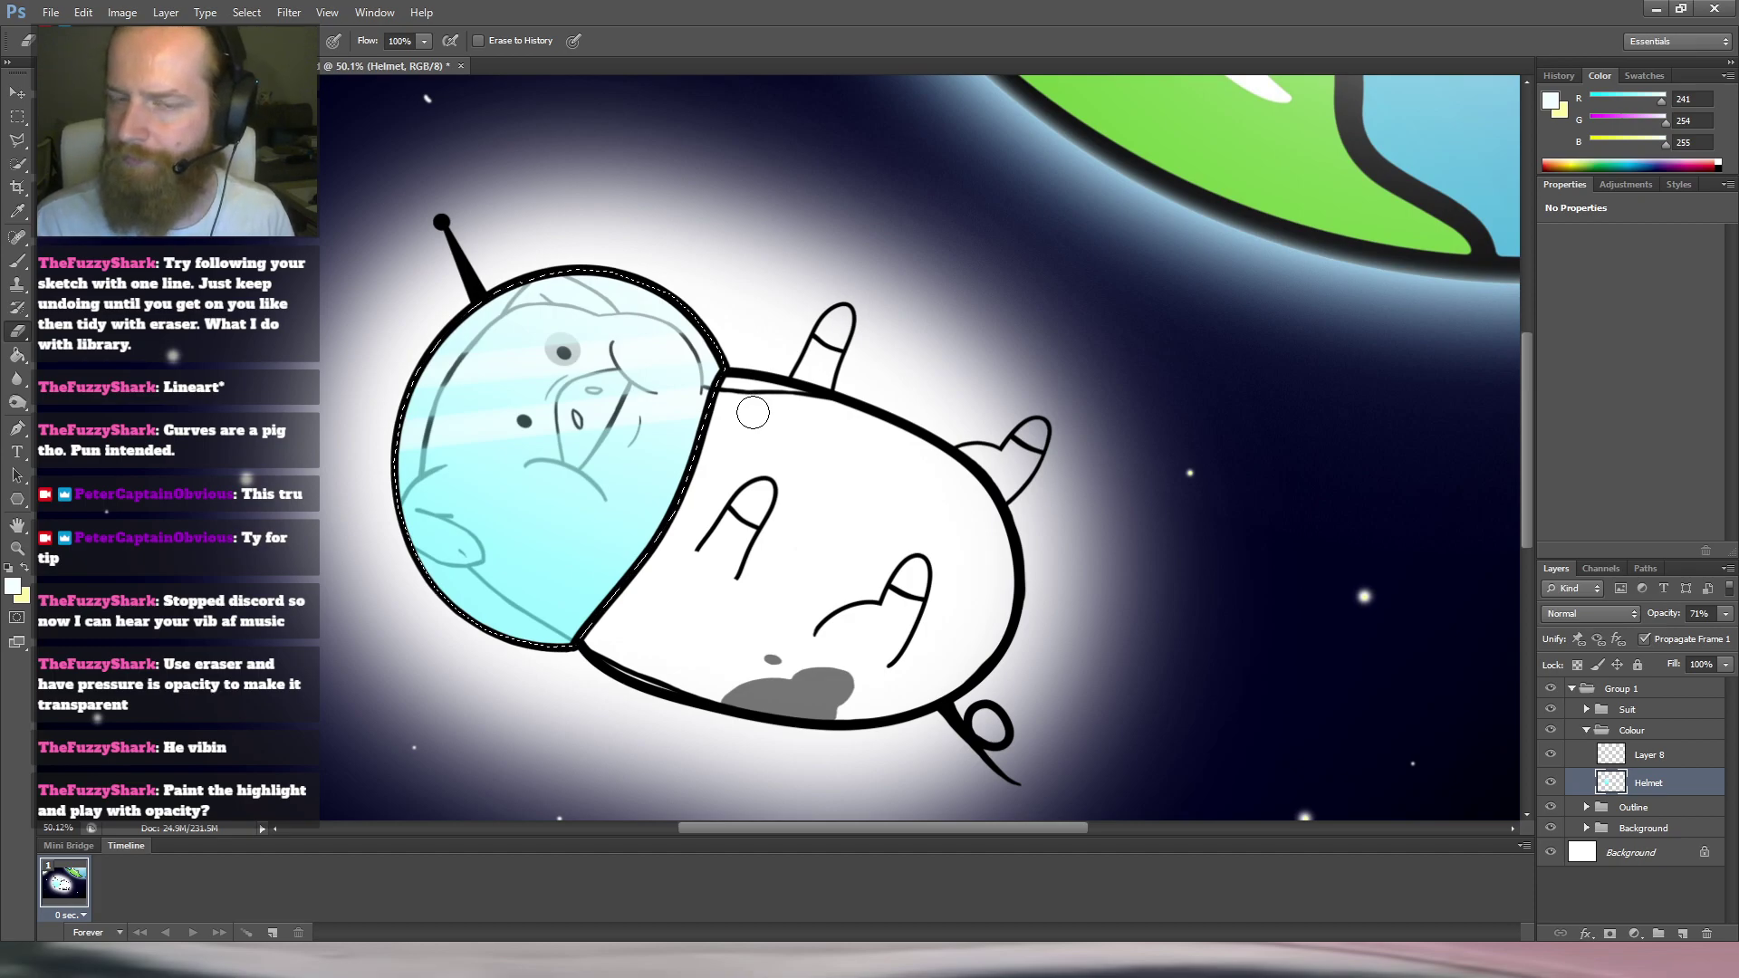
key("ctrl+alt+z")
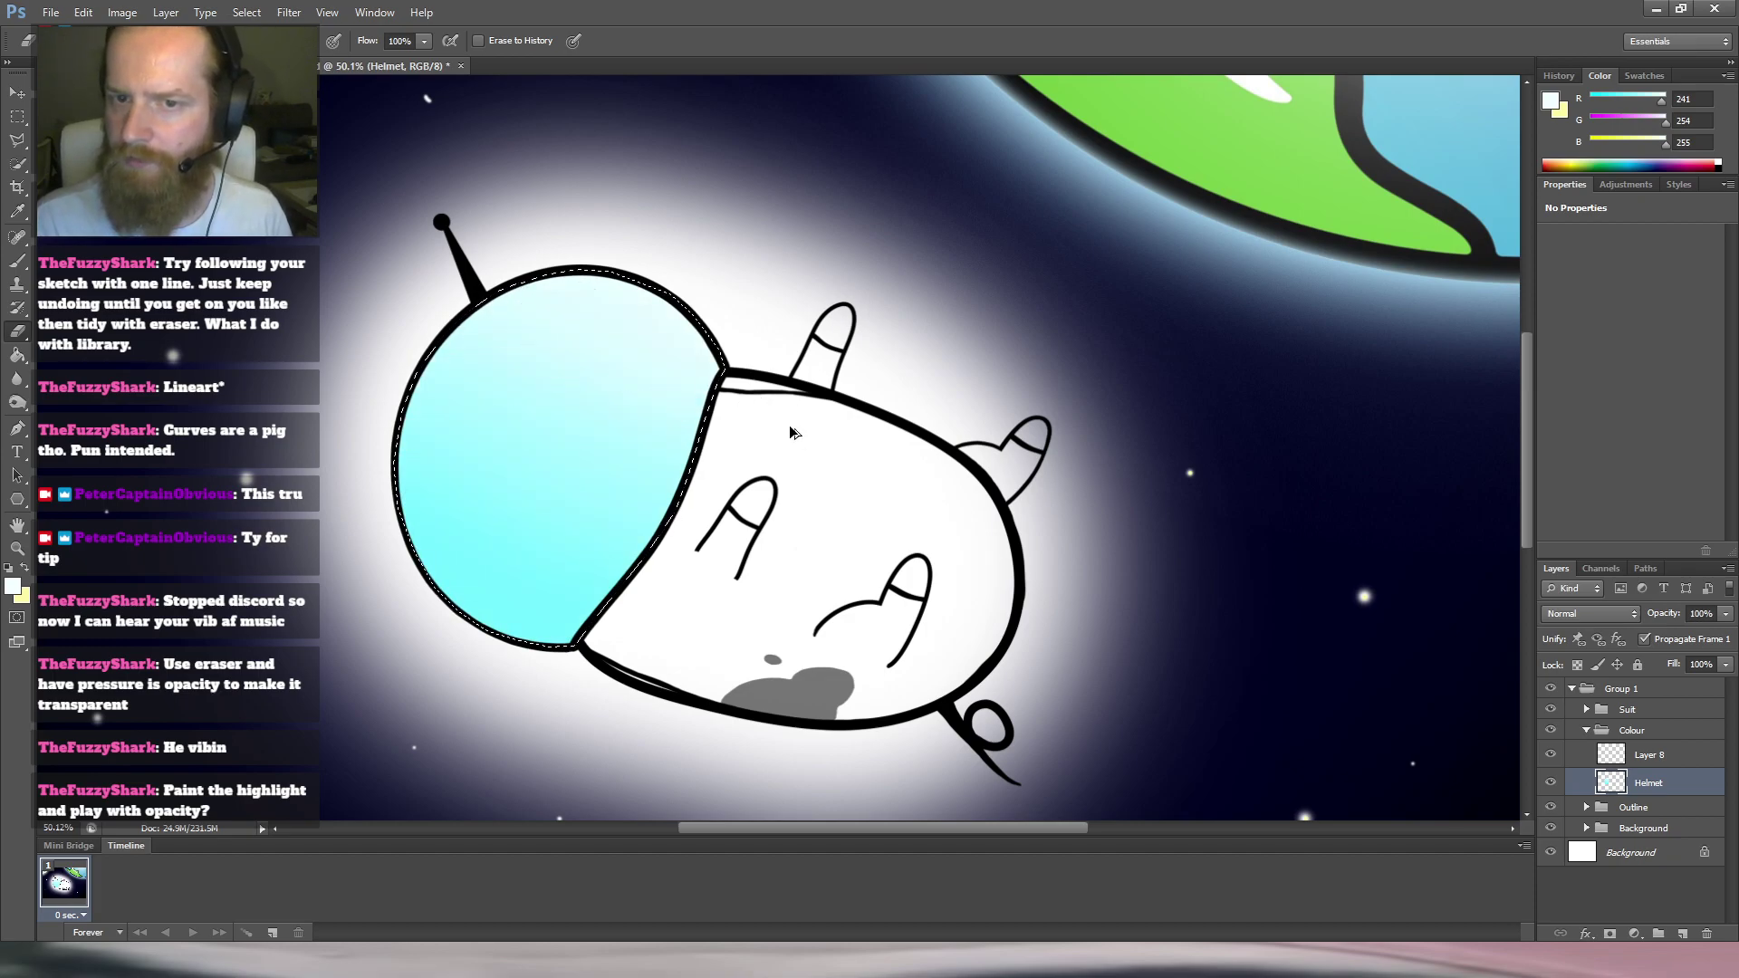
left_click(1696, 761)
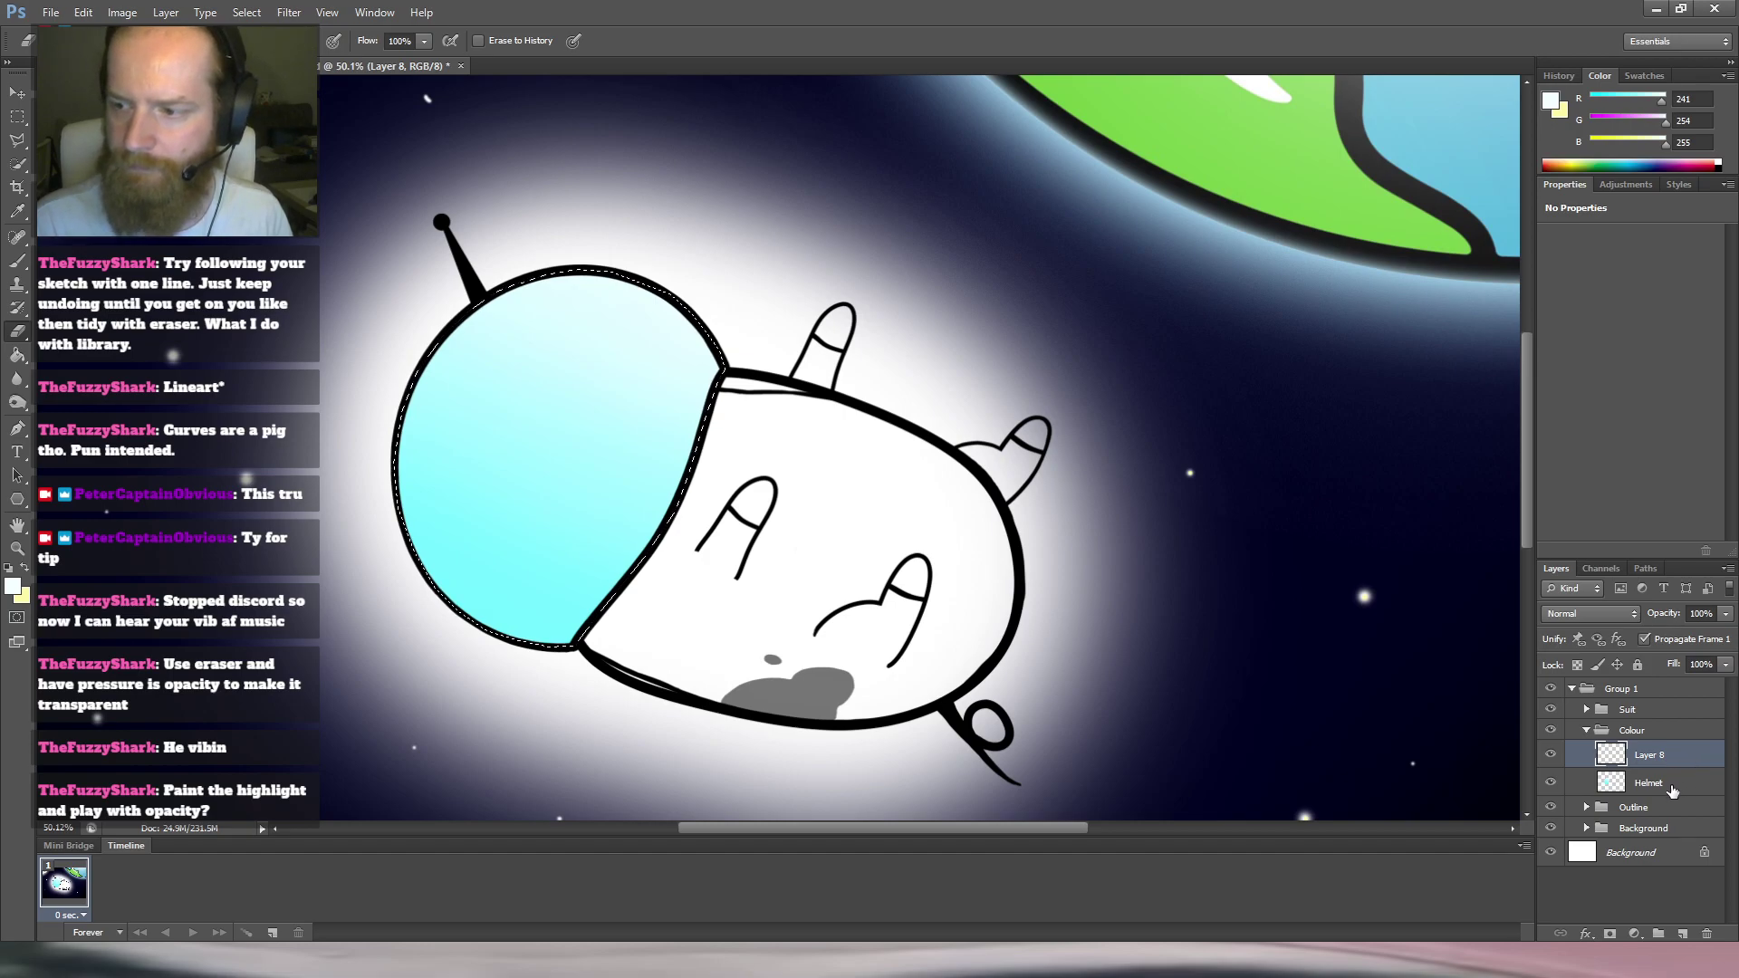
key("b")
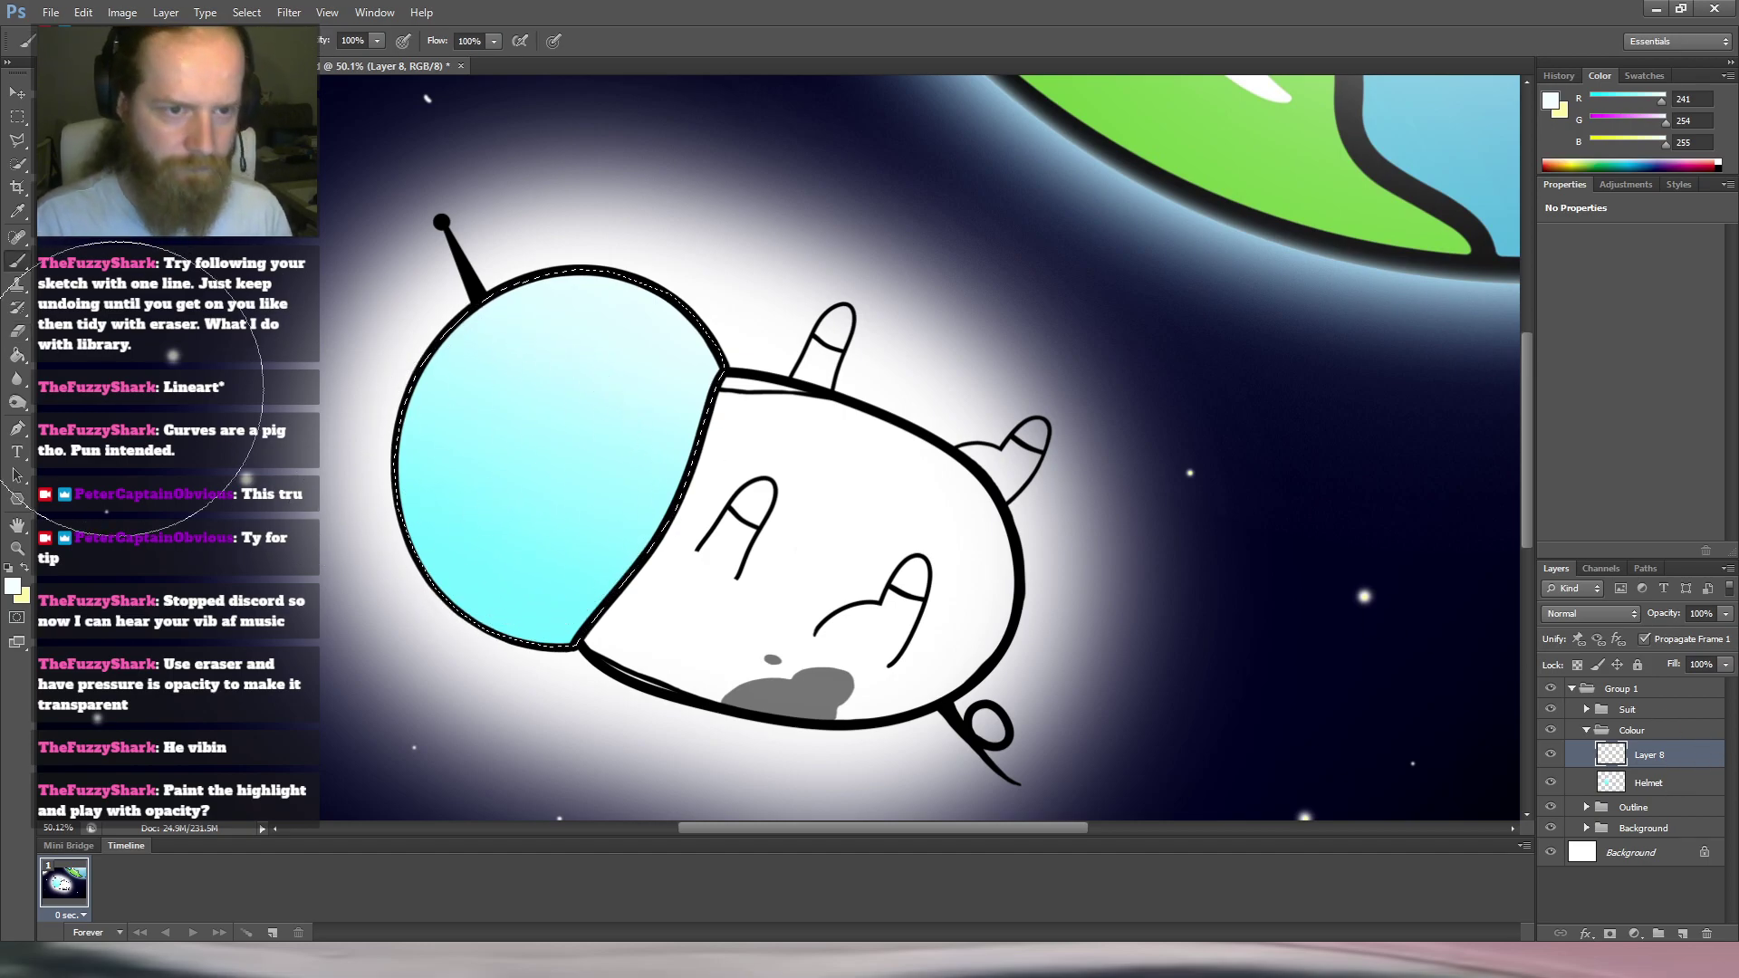
left_click_drag(341, 388, 219, 431)
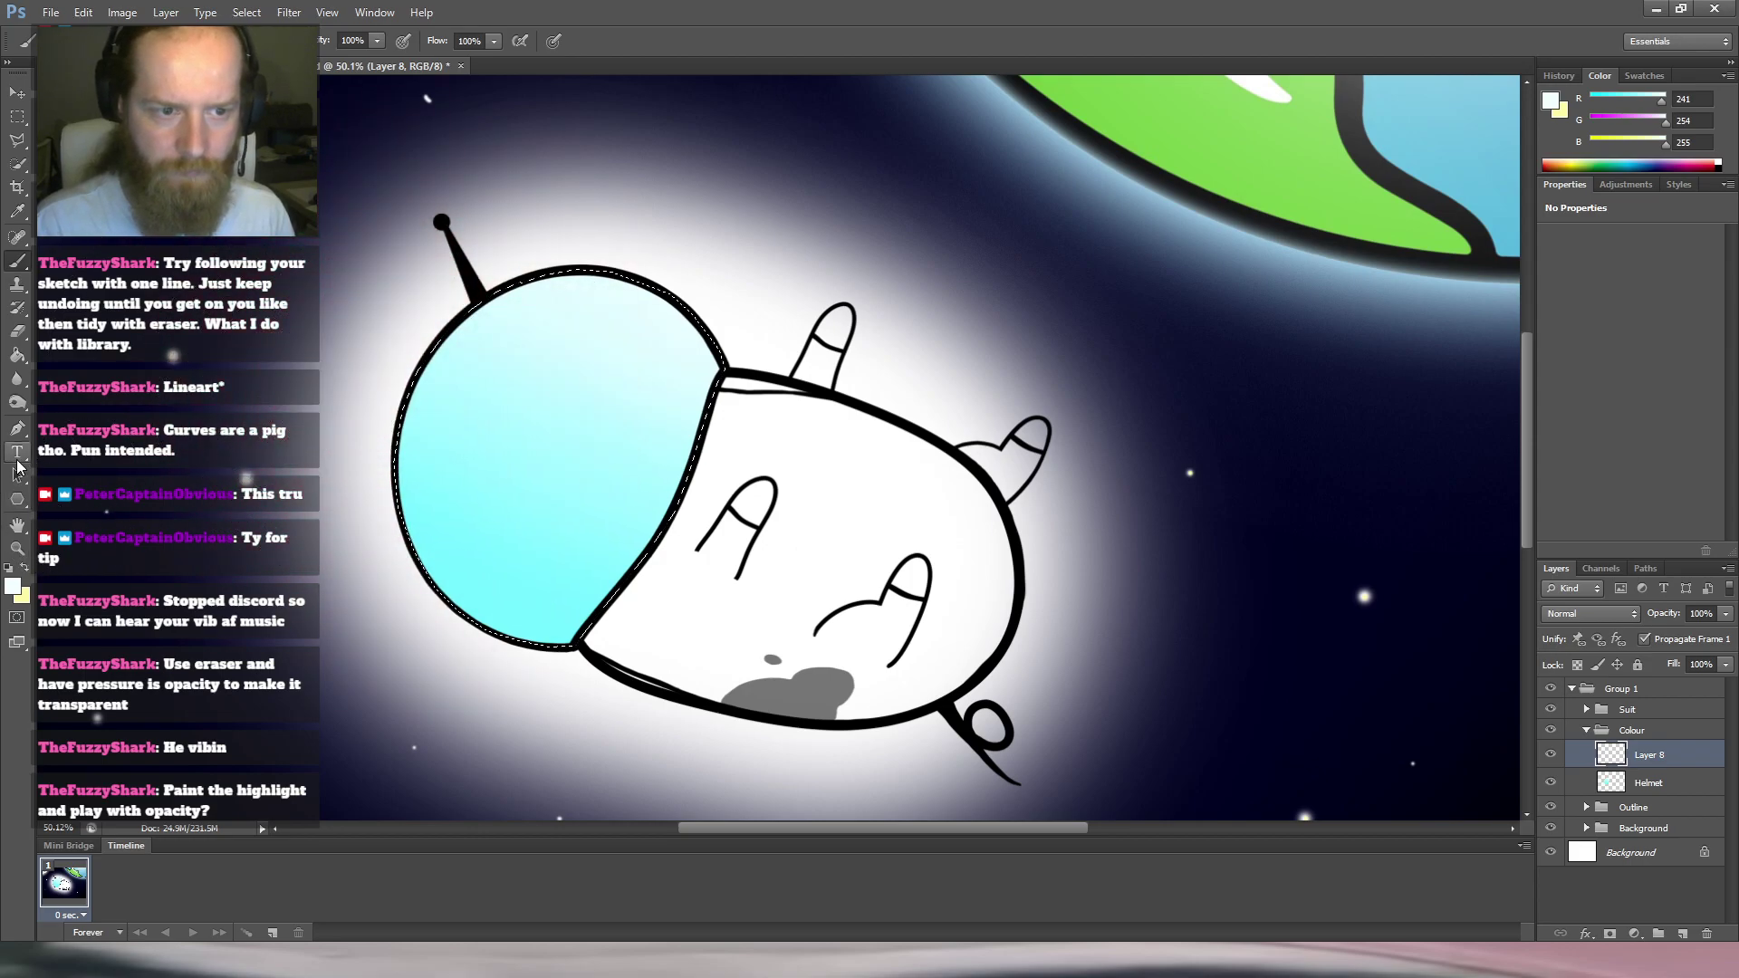
Draw a white 10 px line shape above the Helmet layer, slanting across the upper helmet, about 664 px wide and 43 px high.
key("shift+u")
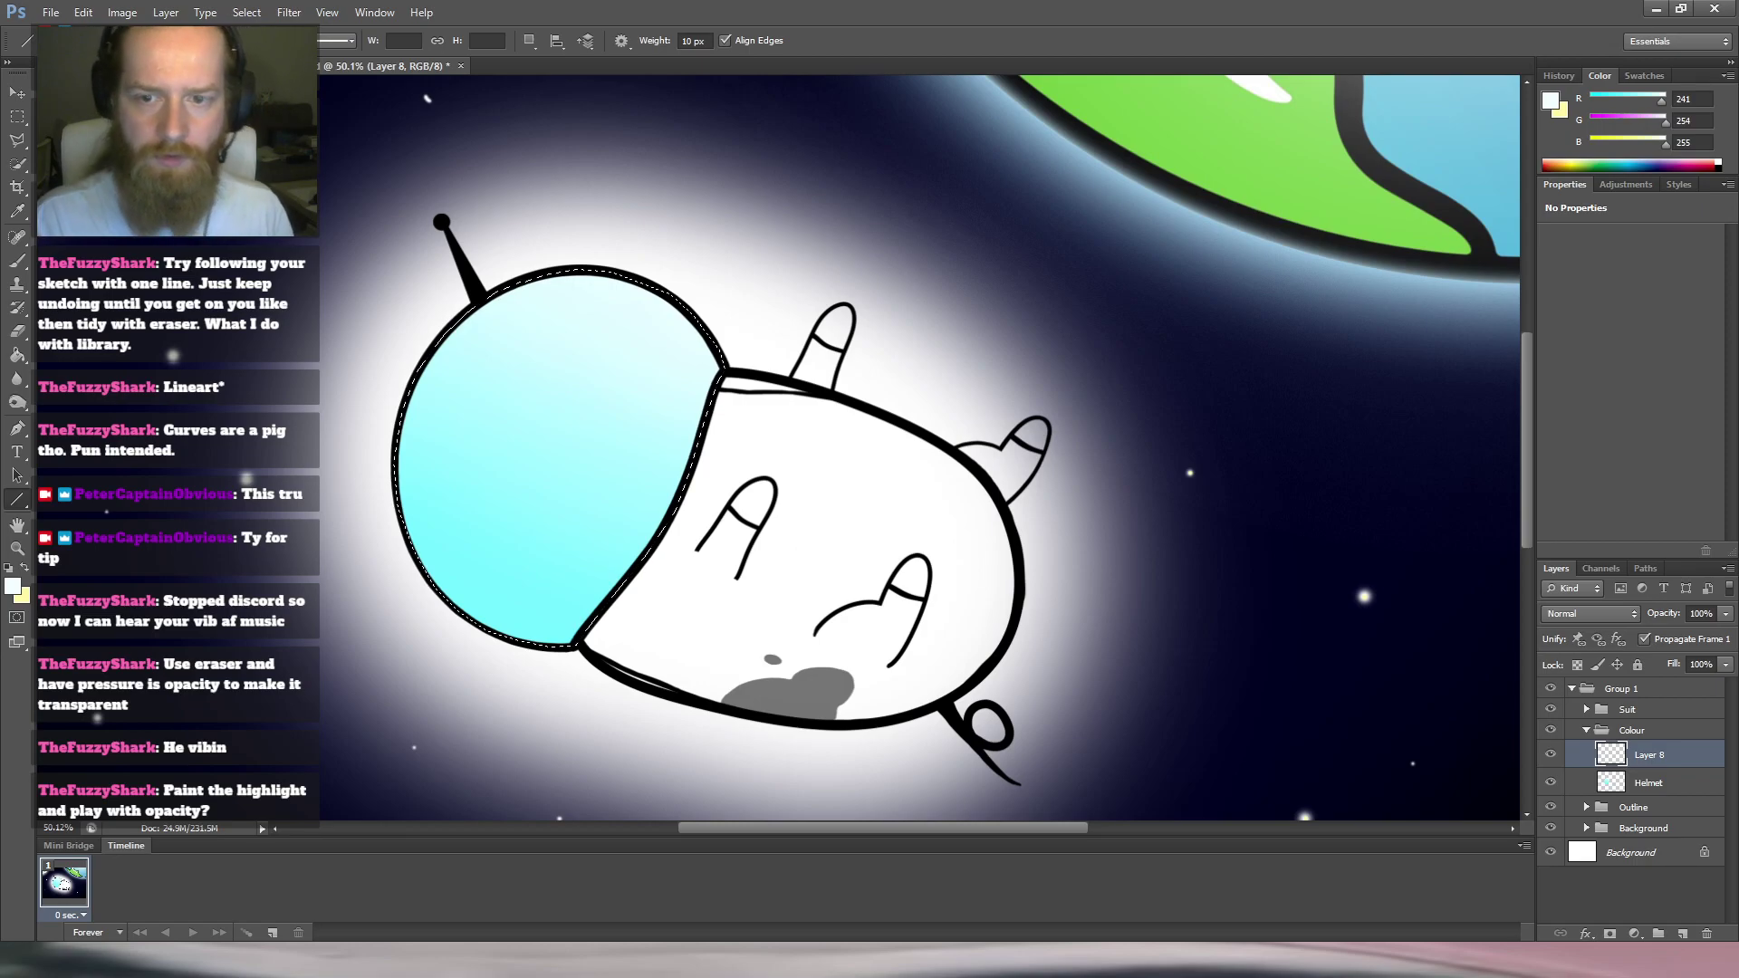
left_click_drag(755, 434, 751, 437)
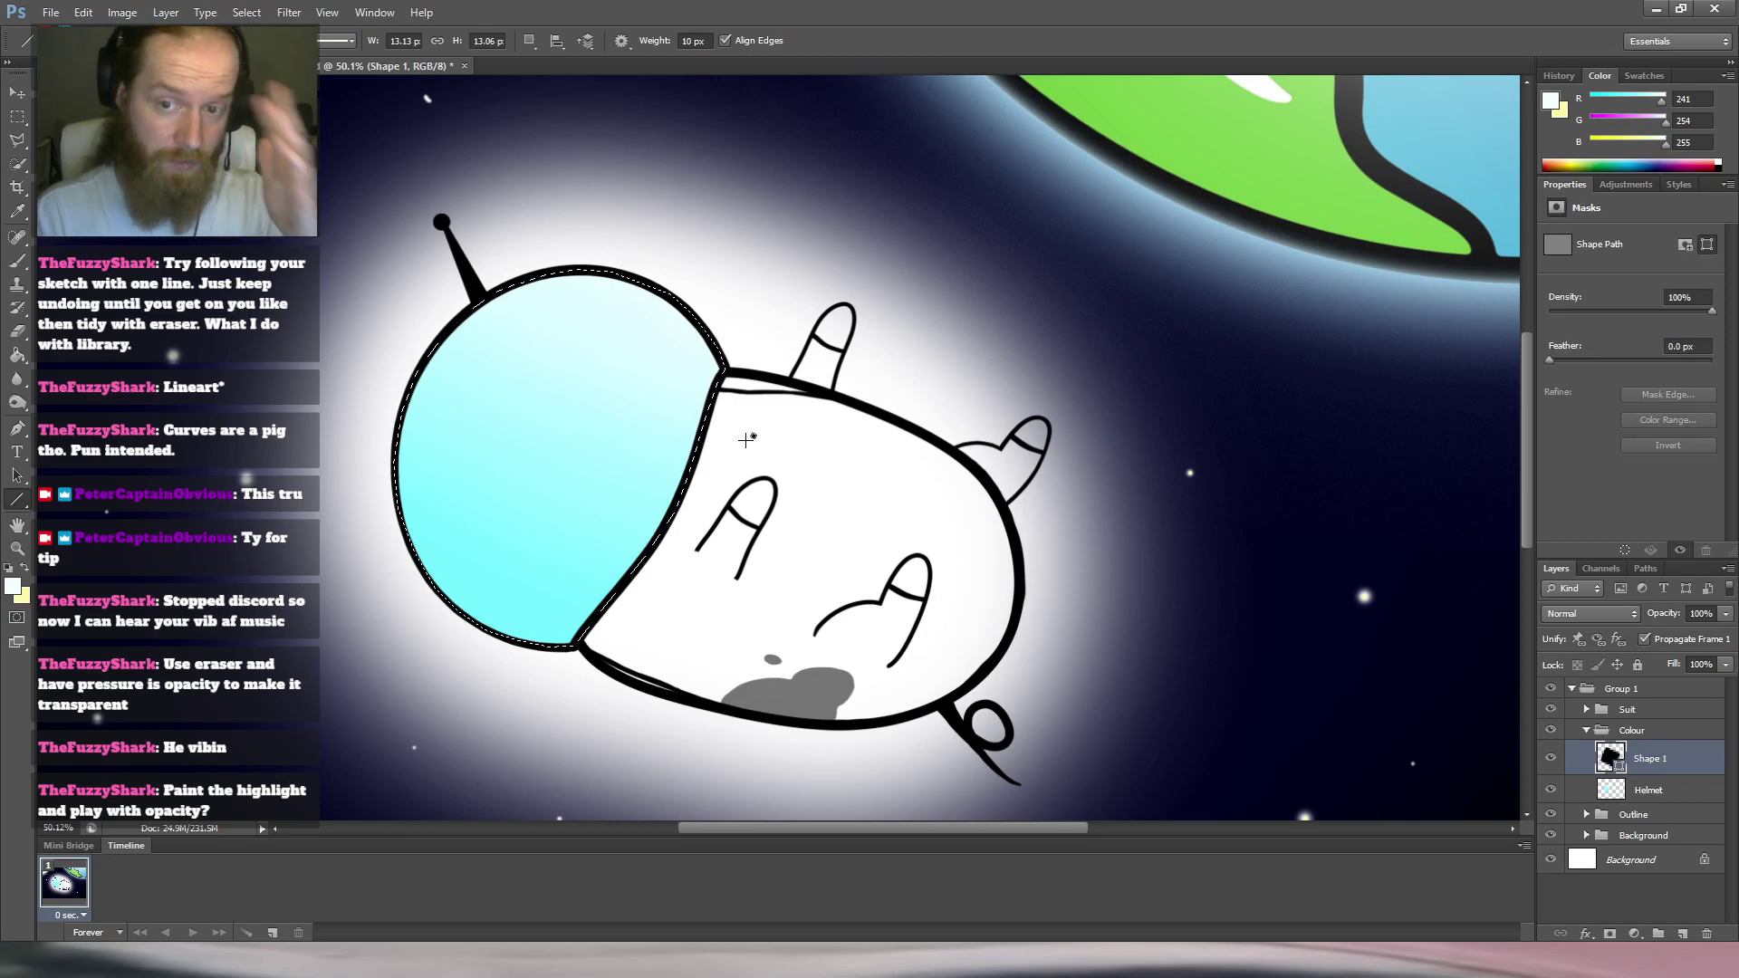
key("ctrl+z")
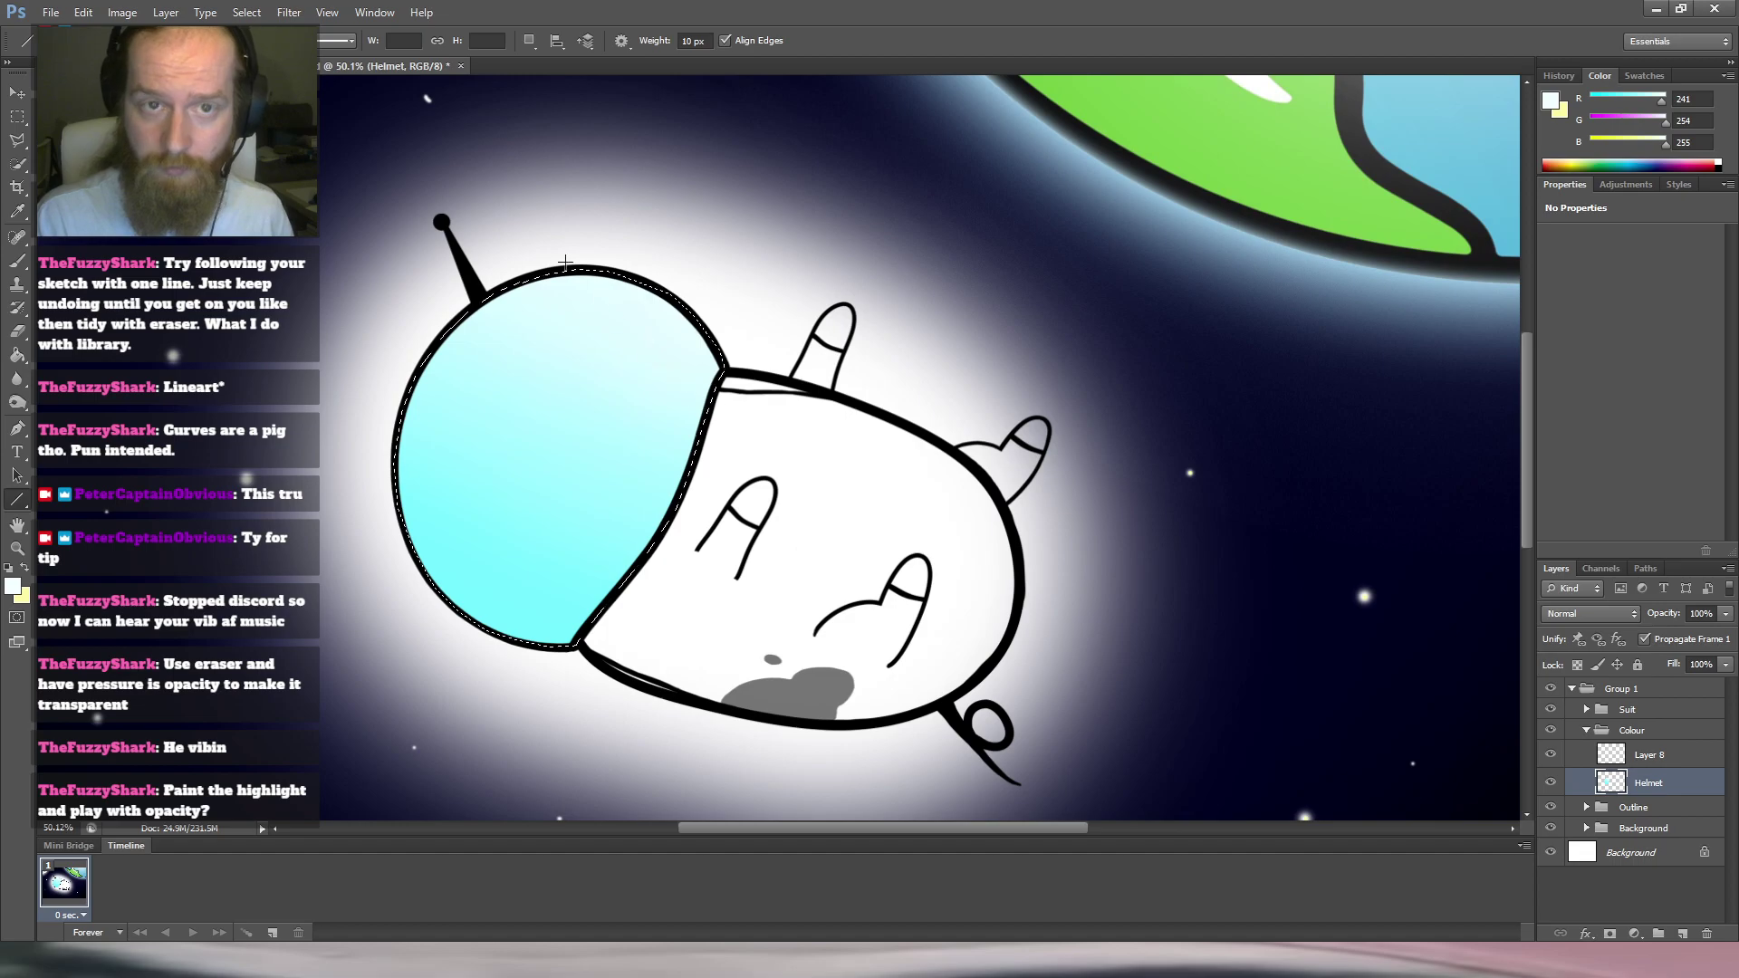
left_click(742, 444, "alt")
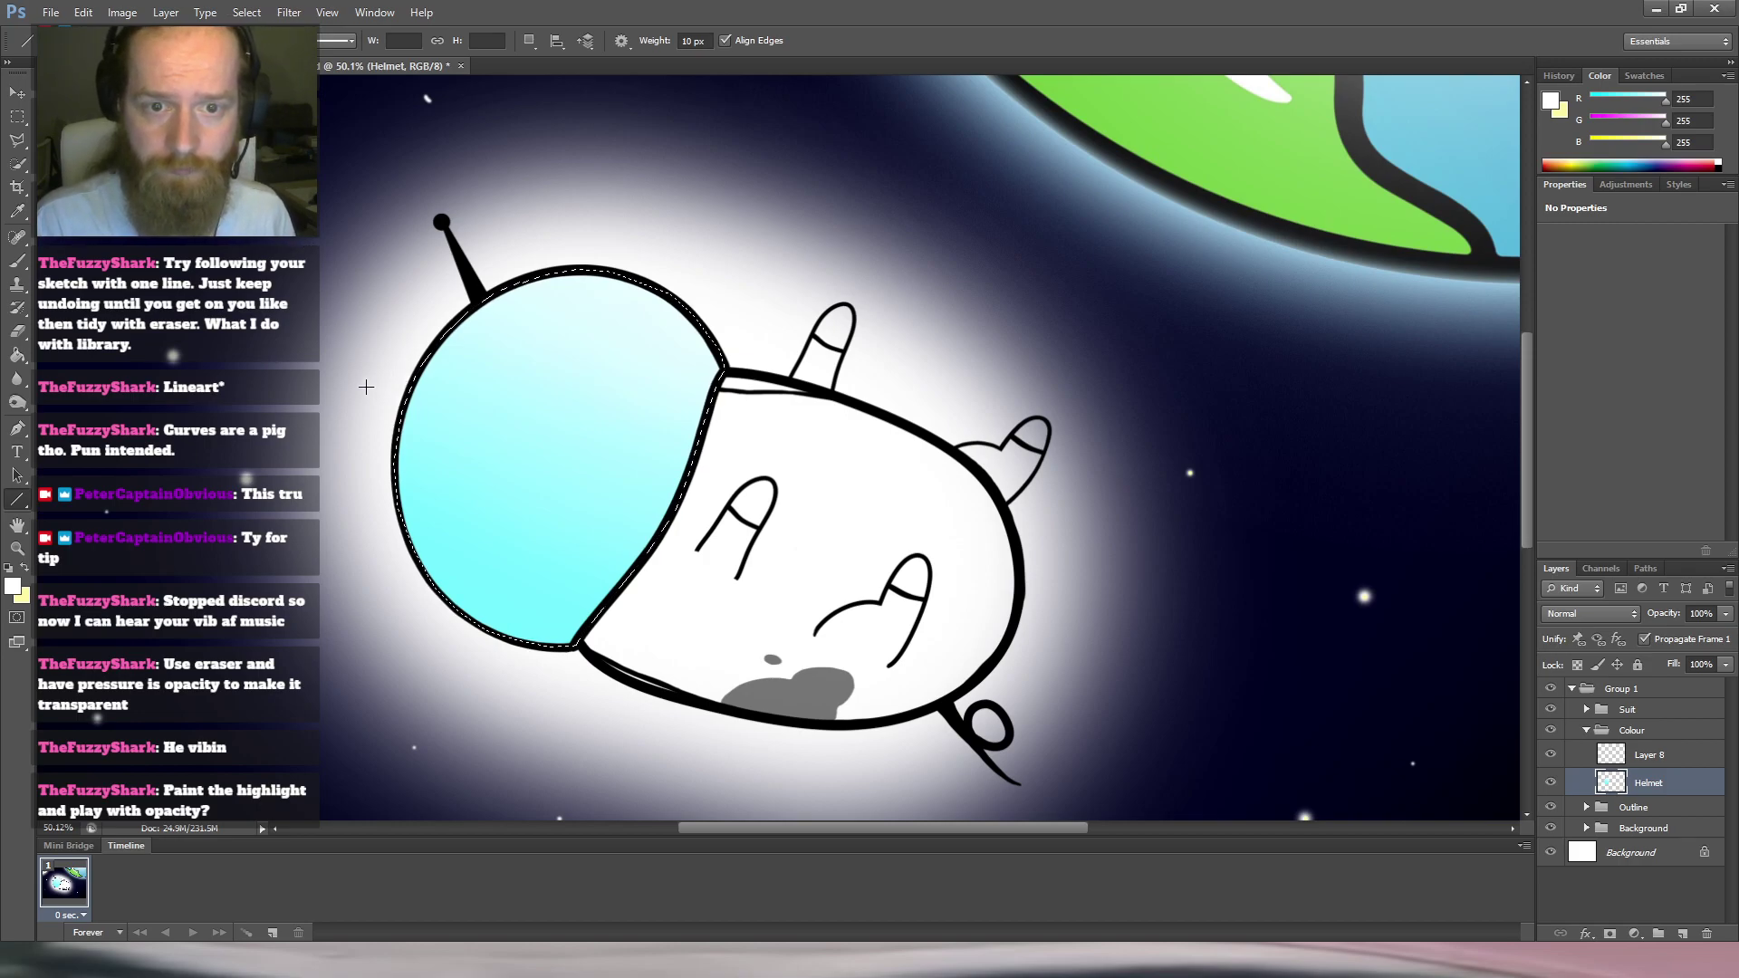
left_click_drag(699, 365, 770, 371)
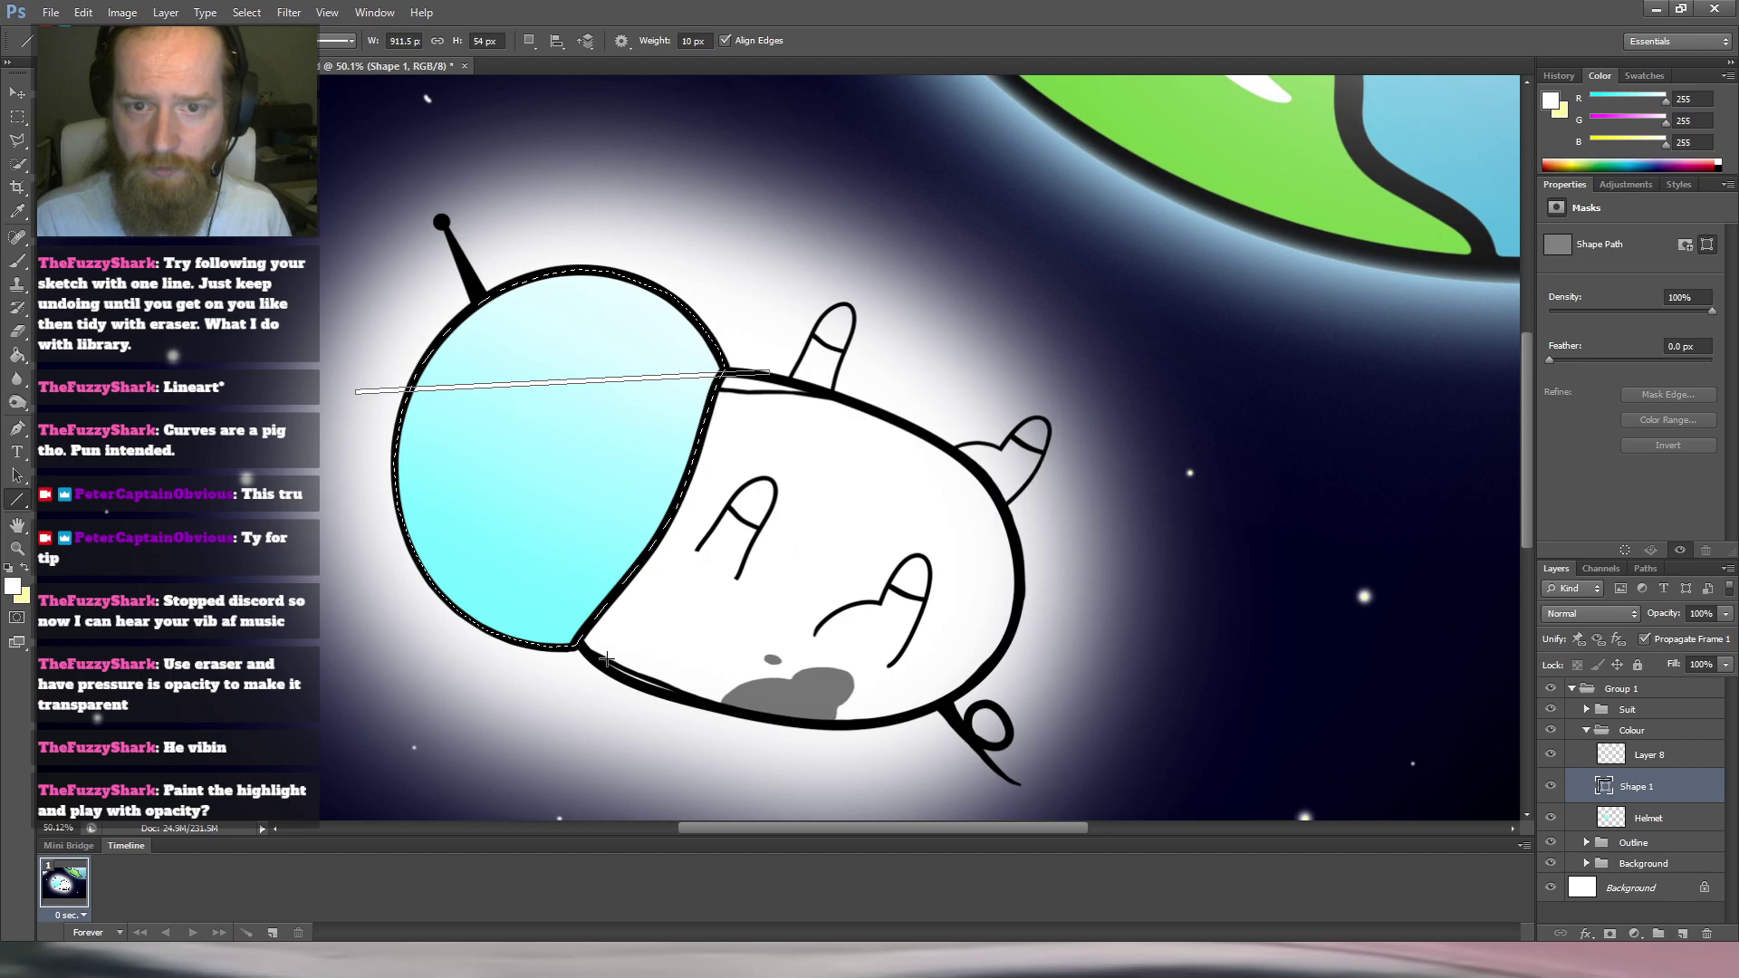
key("ctrl+z")
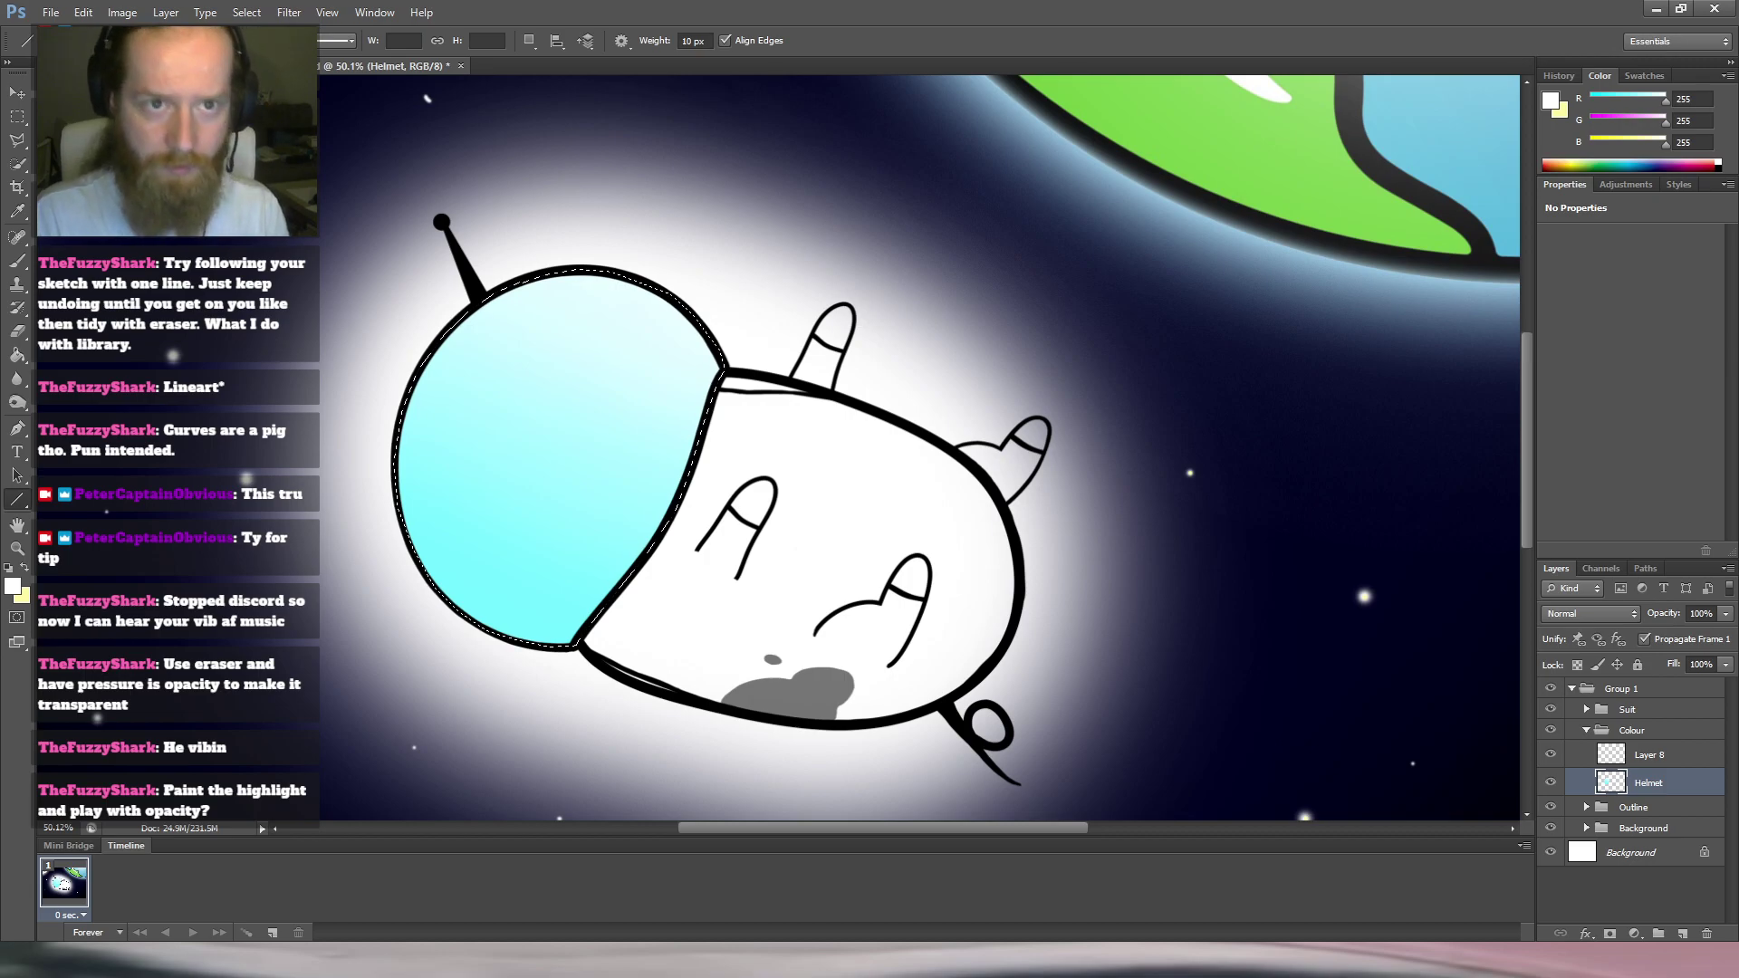
left_click_drag(419, 376, 722, 363)
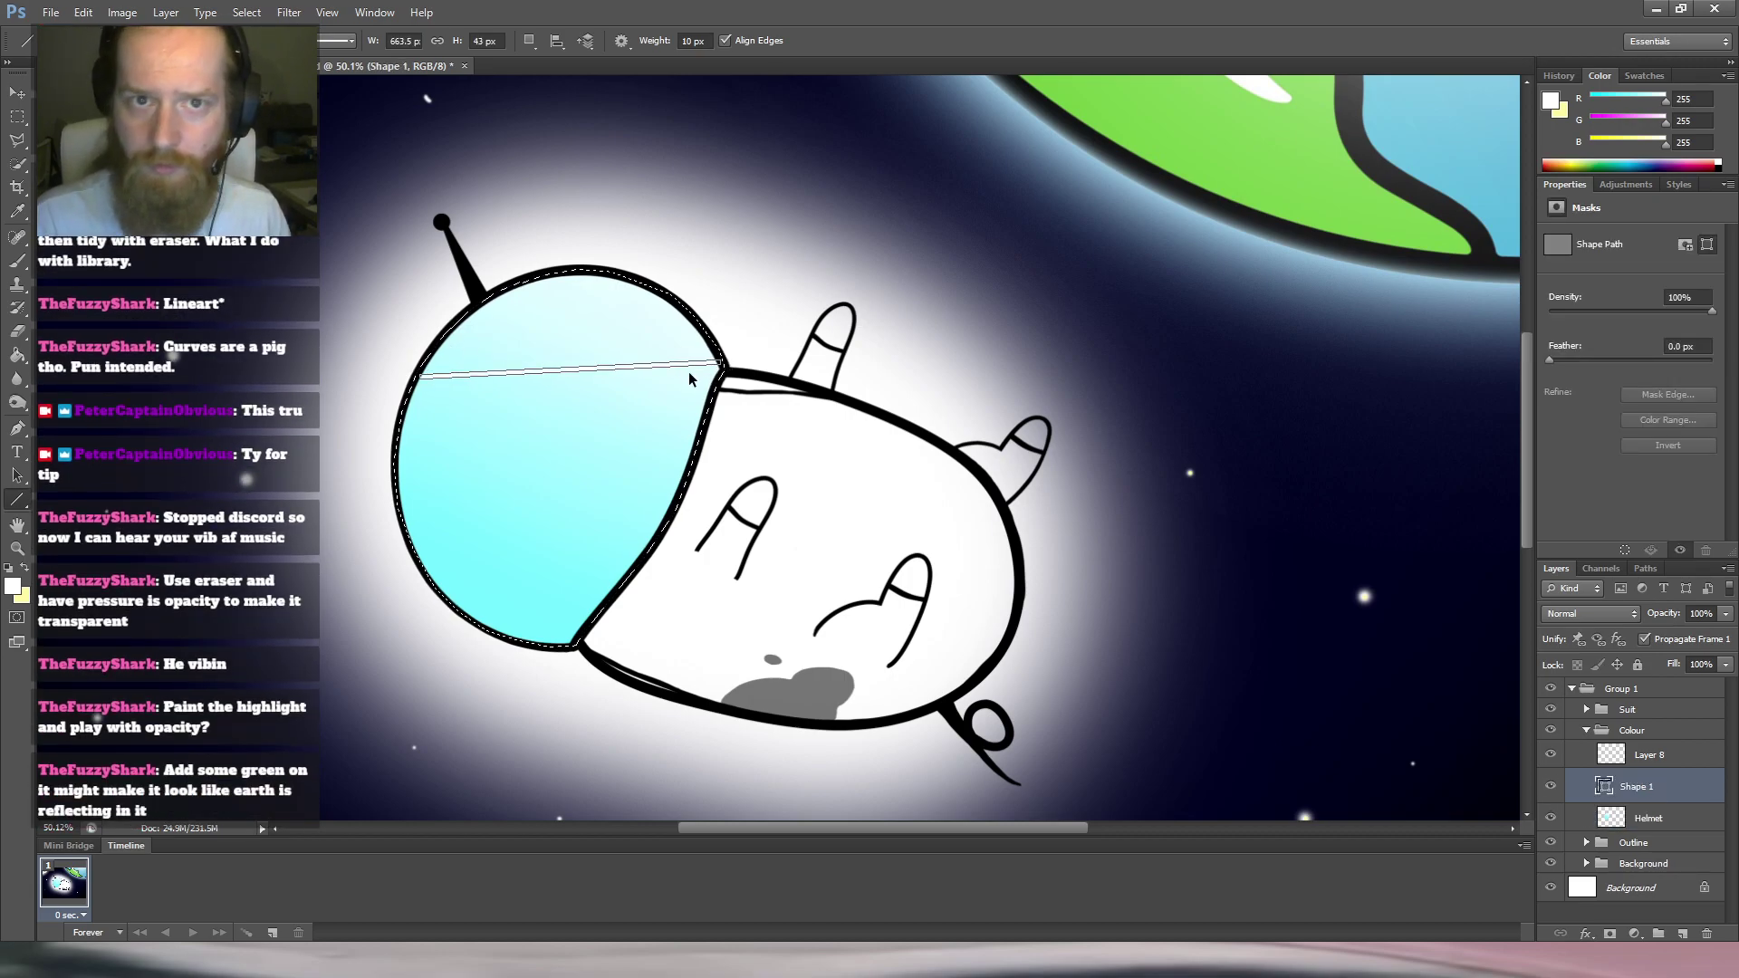
Undo the white line shape across the helmet and clear the helmet selection.
key("ctrl+z")
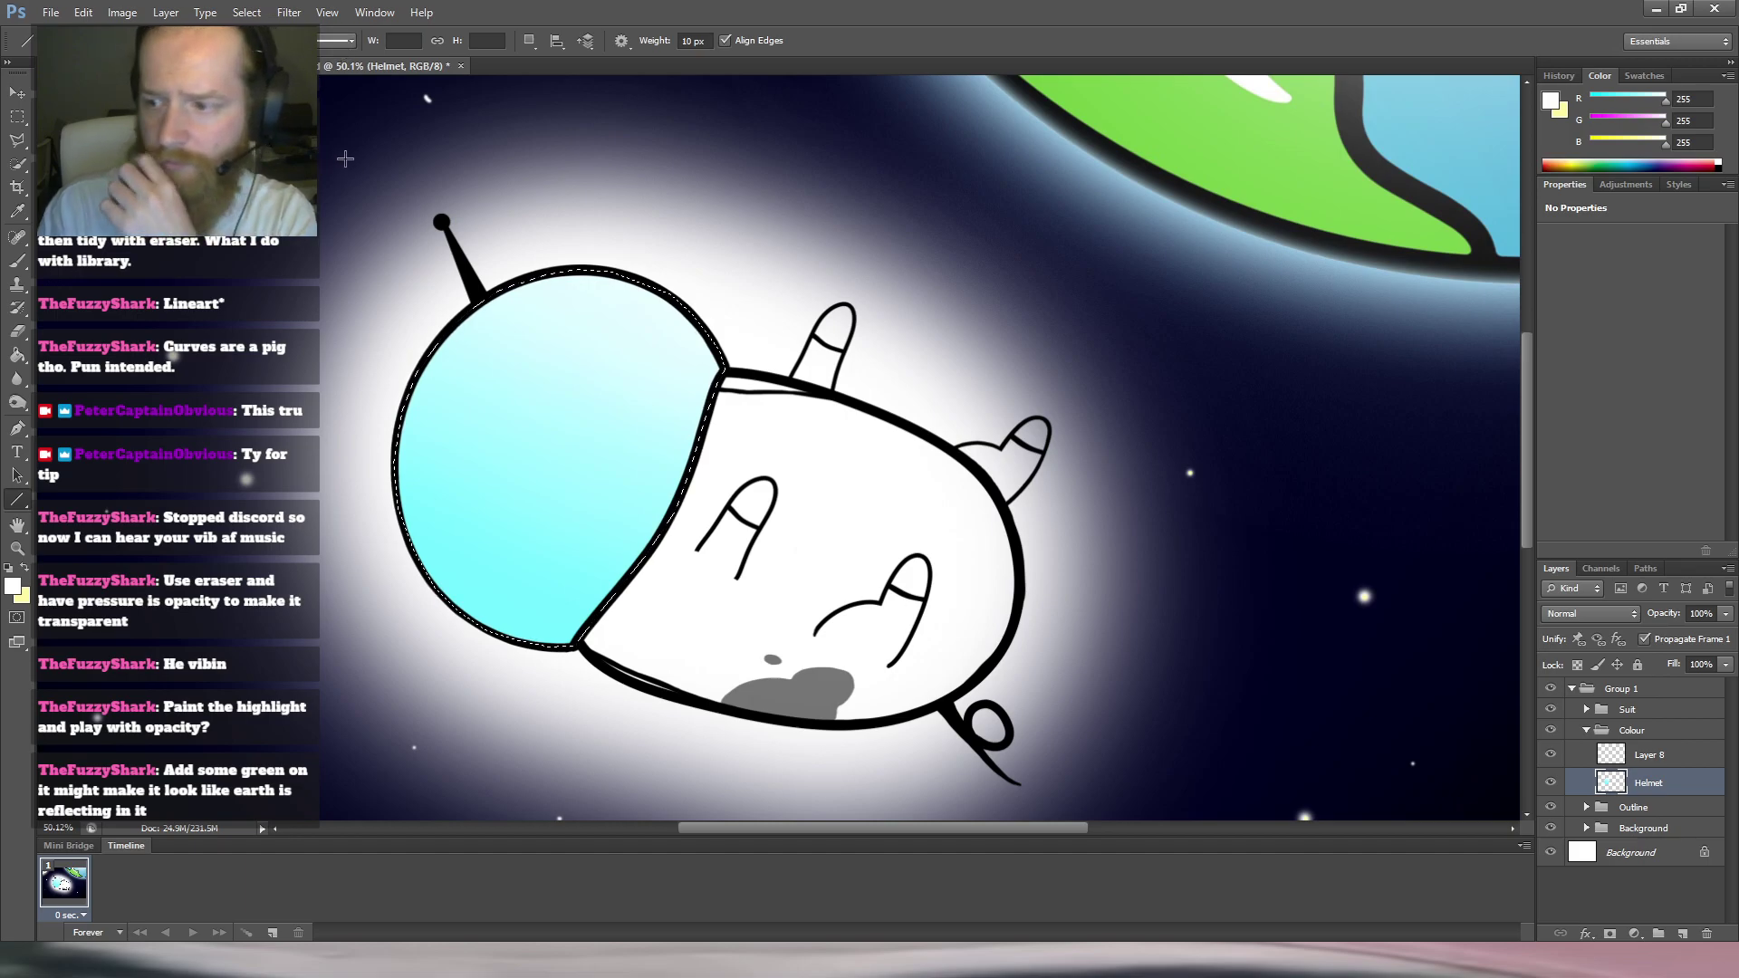
key("m")
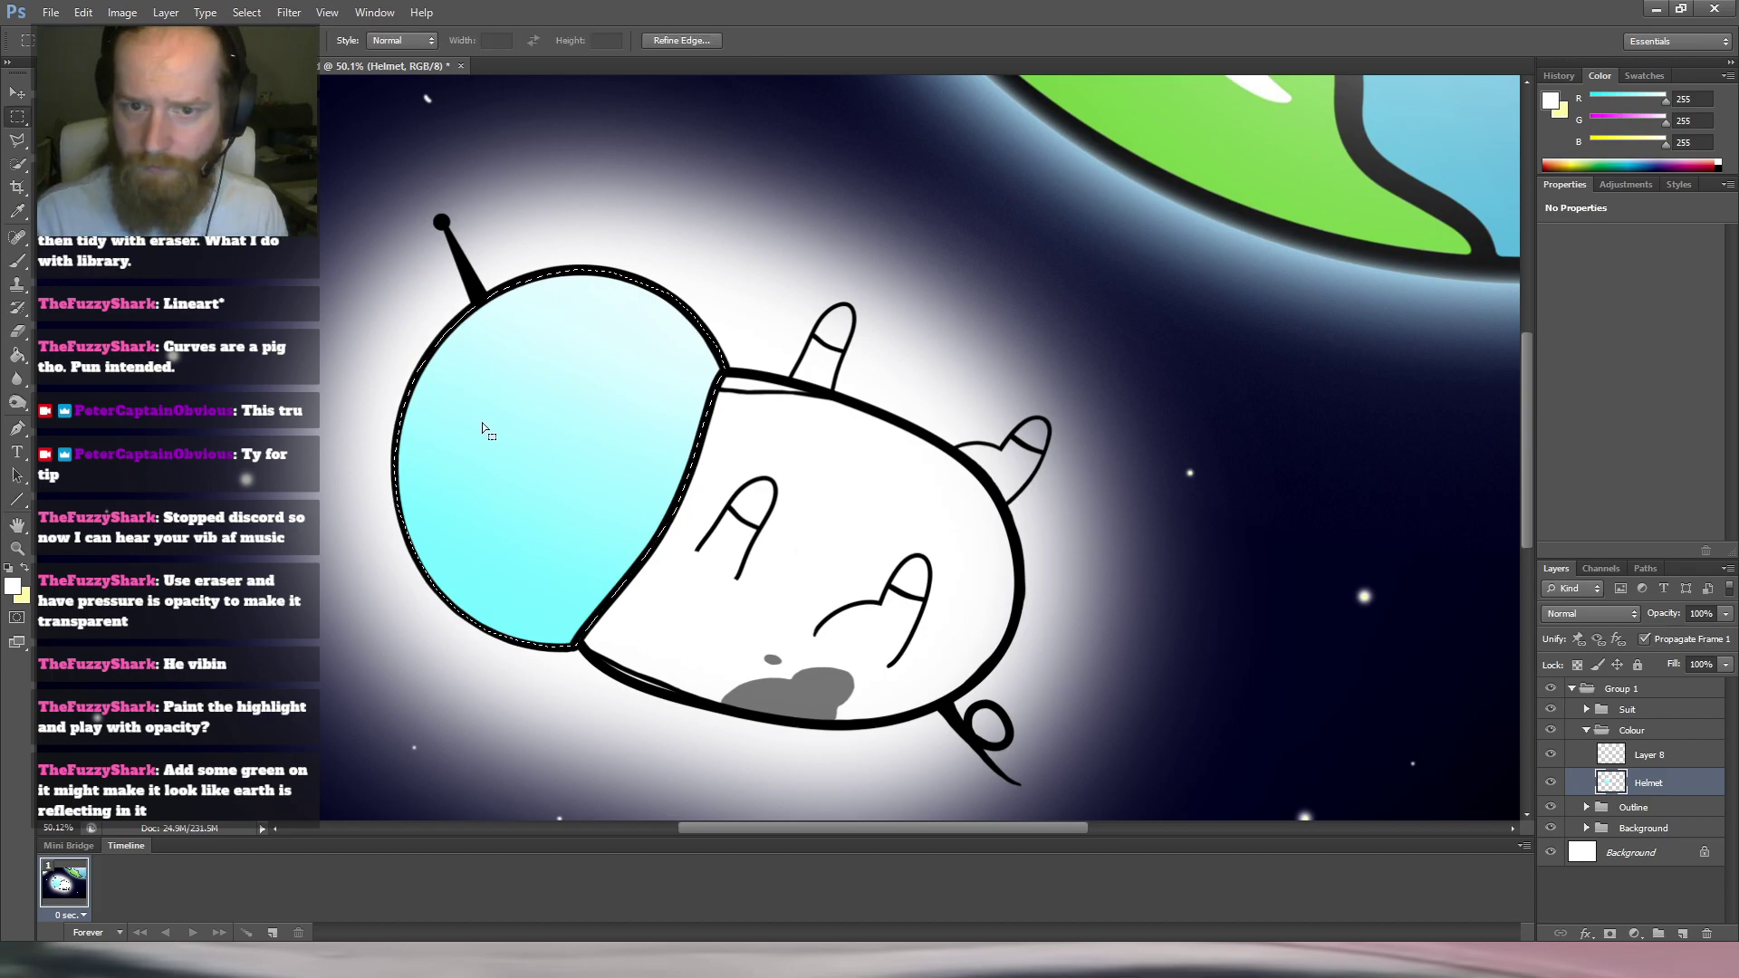
key("ctrl+d")
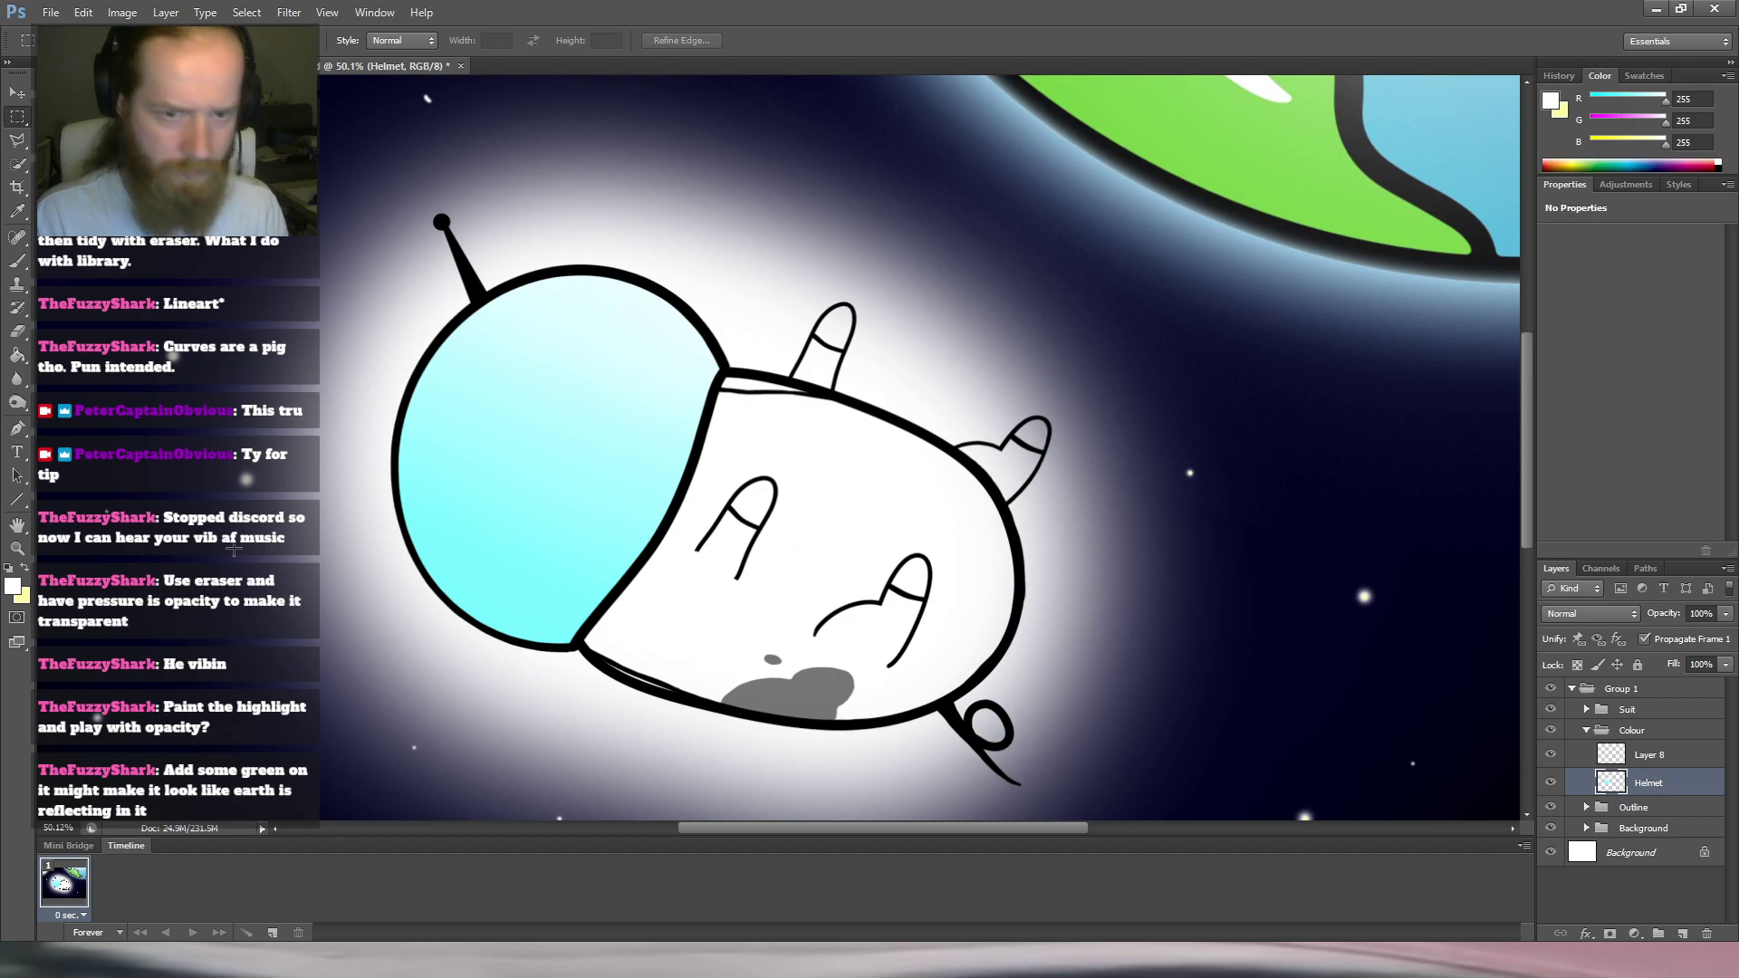
Try a white 10 px line shape slanting across the upper helmet, about 685 px wide and 49 px high.
key("u")
left_click_drag(412, 387, 720, 370)
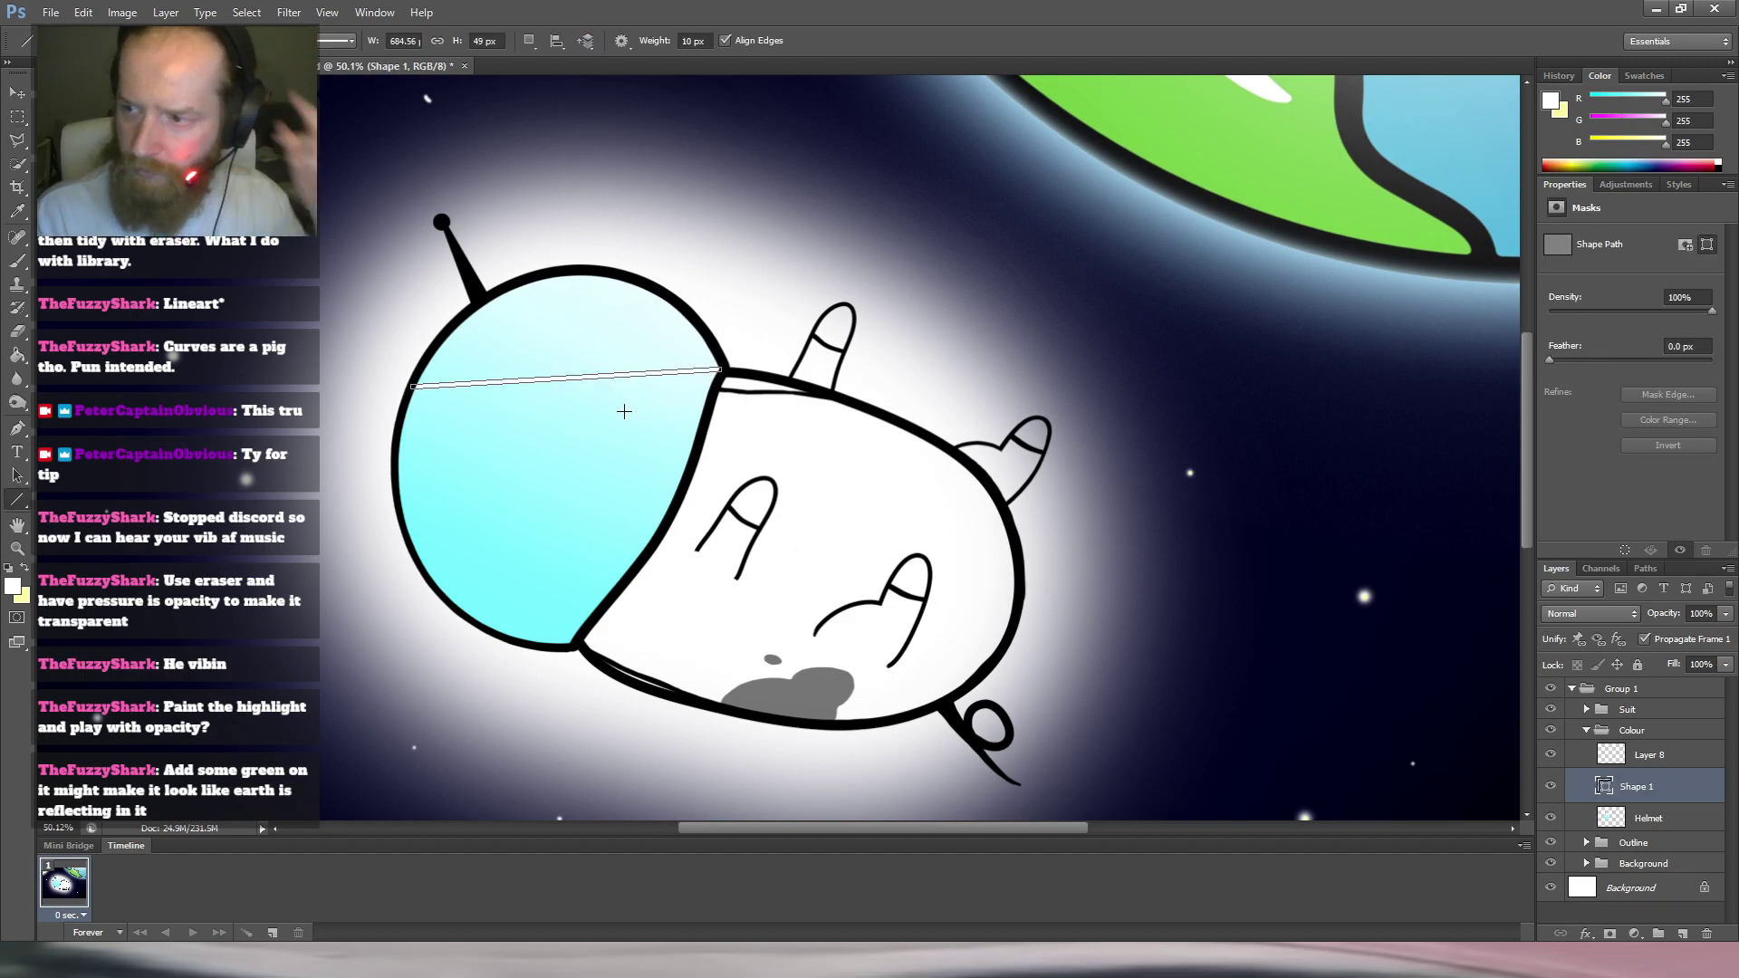
key("ctrl+z")
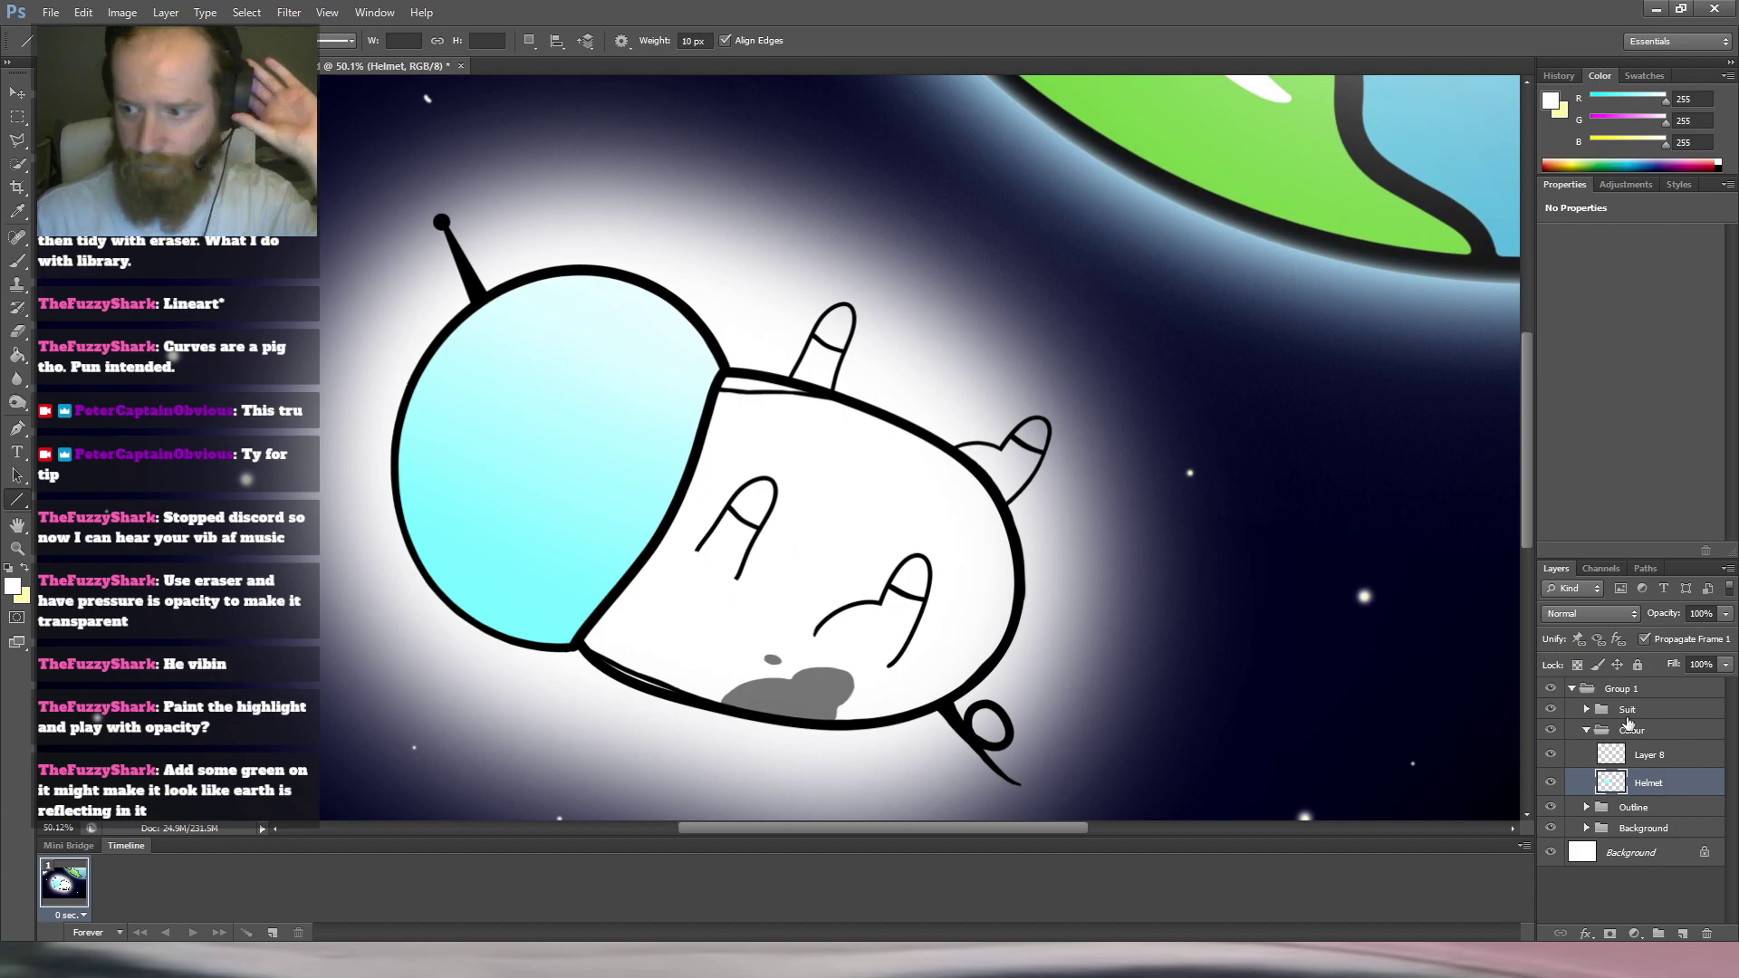
Try a white ellipse about 302 px by 348 px and two slanted 10 px line shapes beside the helmet, starting from Layer 8.
left_click(1669, 759)
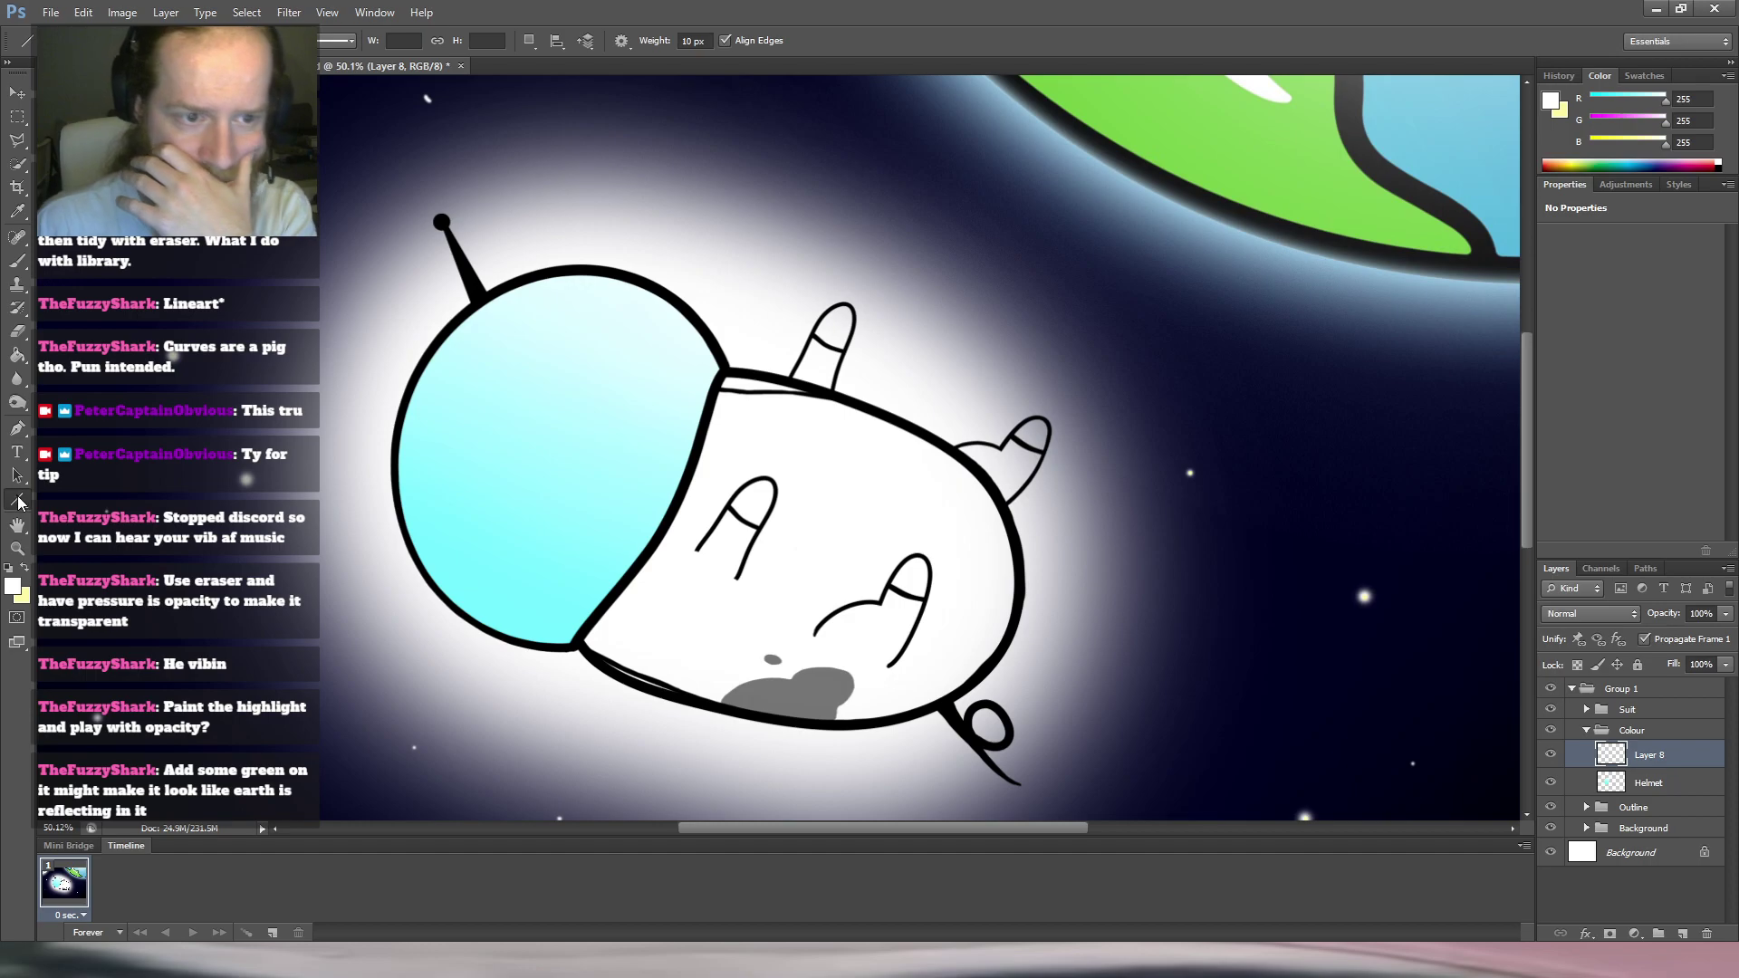
left_click(74, 522)
left_click_drag(205, 377, 343, 534)
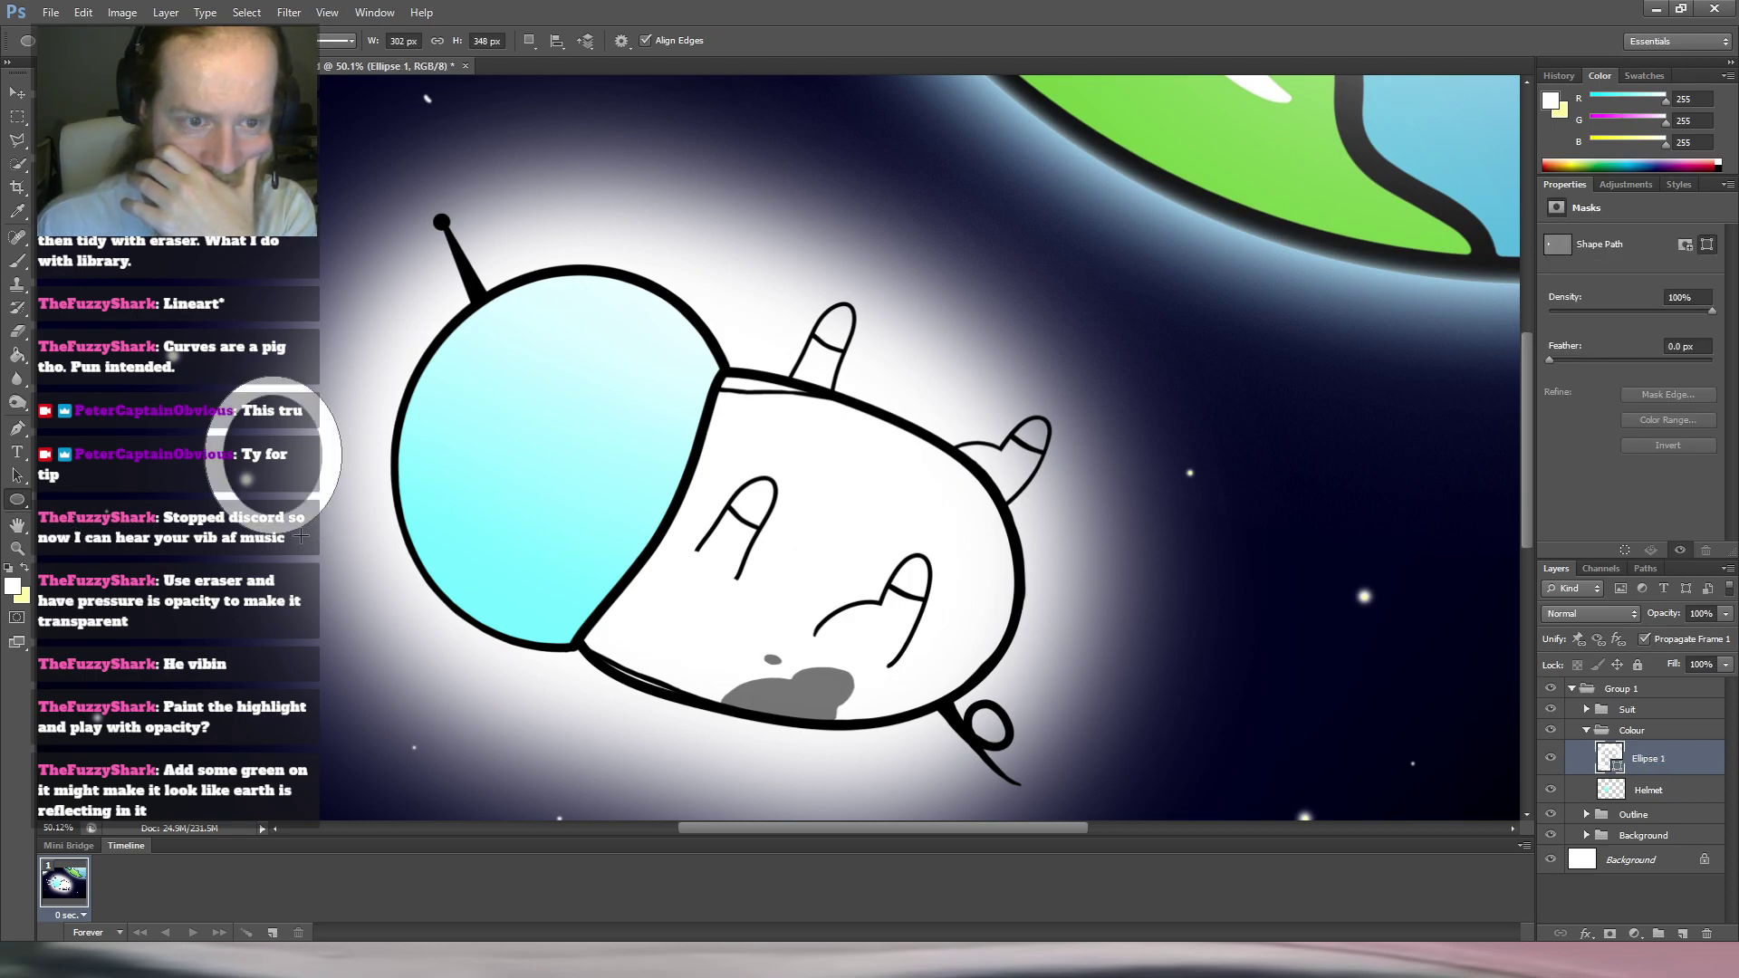
key("shift+u")
left_click_drag(91, 516, 172, 398)
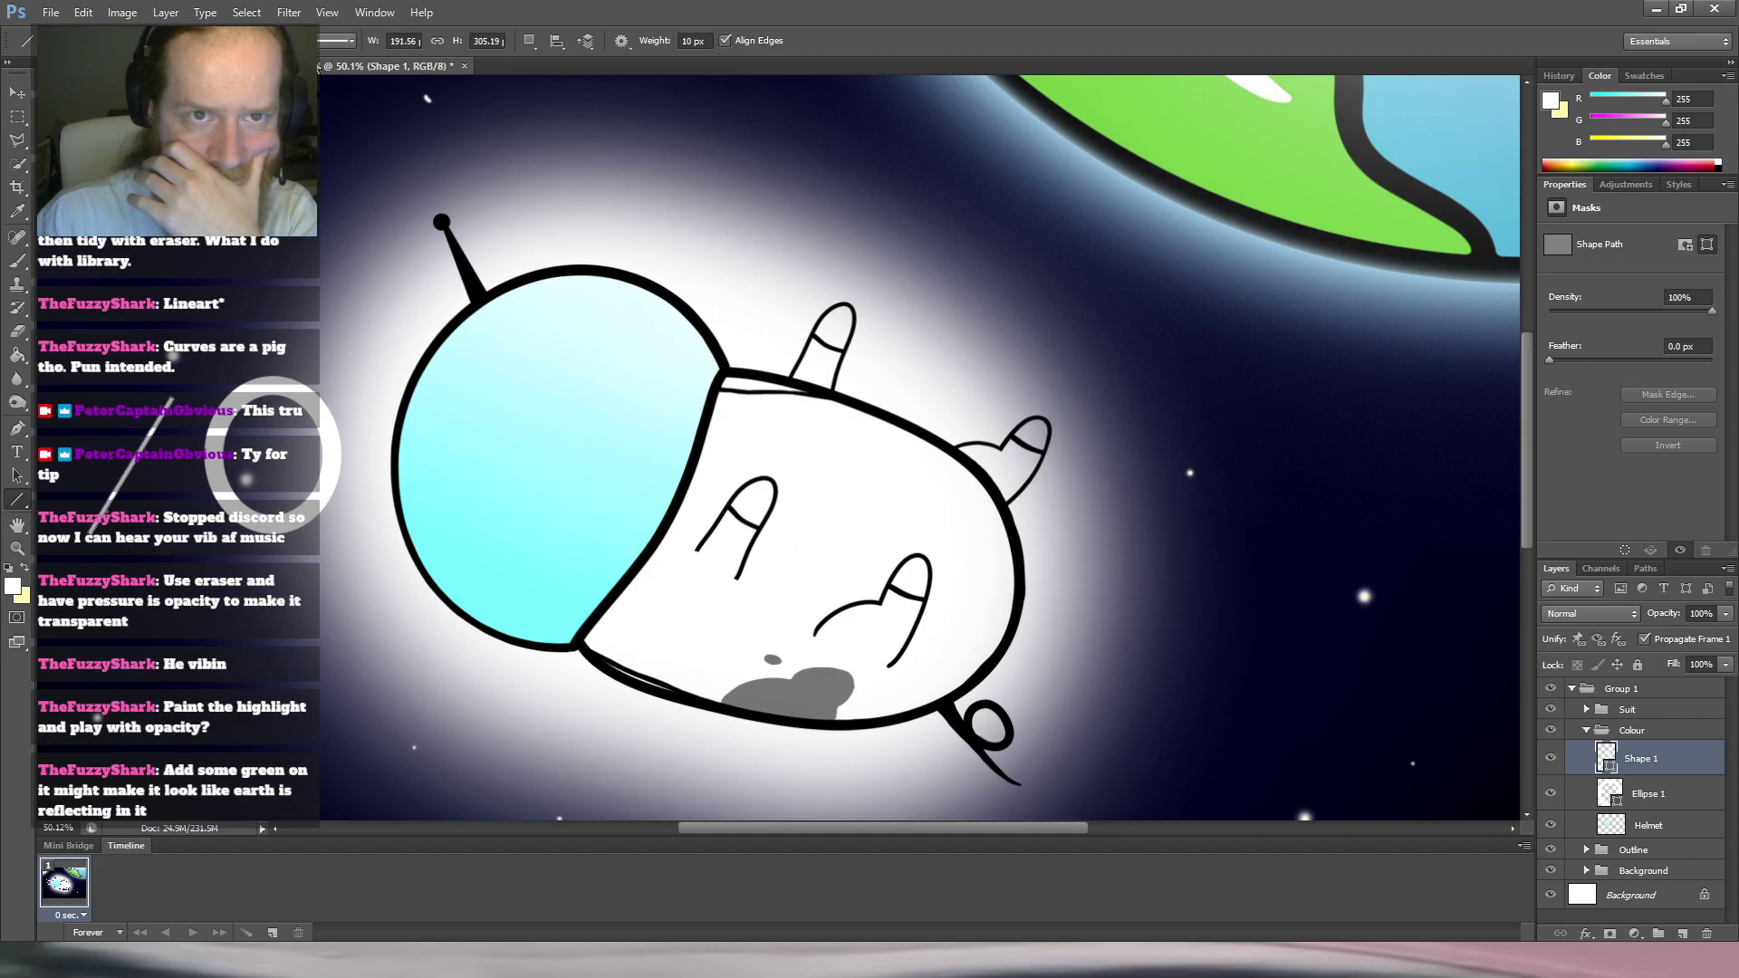
left_click_drag(253, 167, 210, 266)
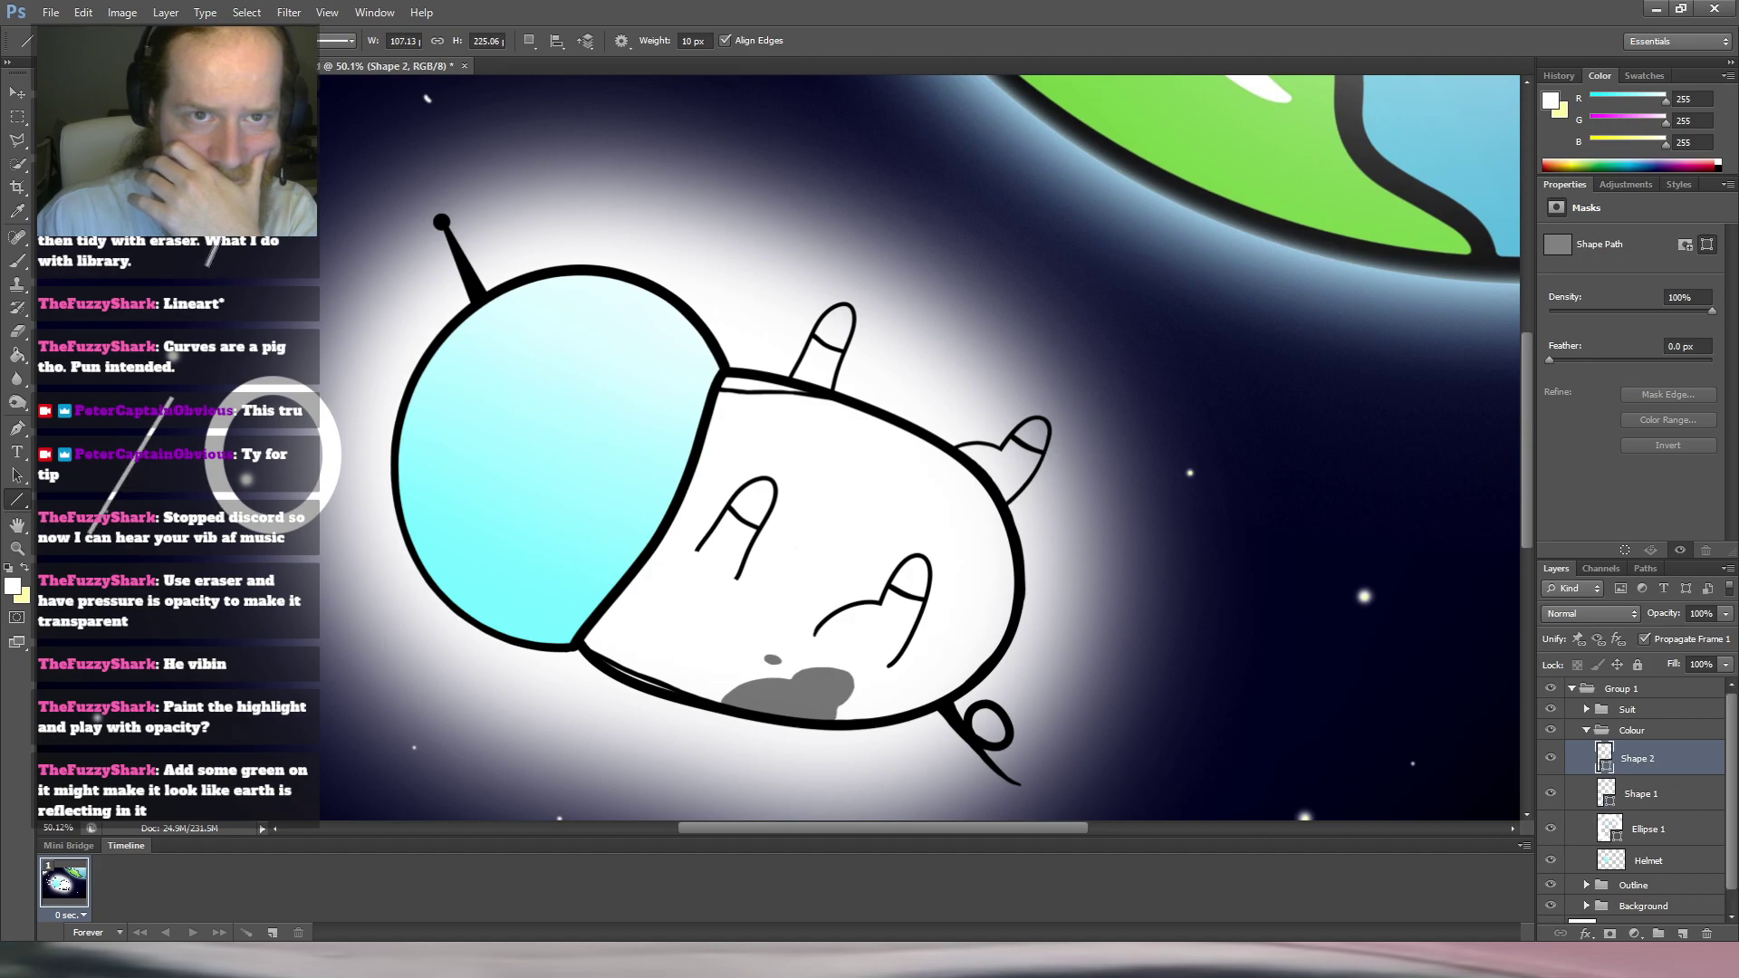
Try a thicker white line shape of 30 px weight beside the helmet, about 68 px wide and 289 px high.
left_click(695, 41)
type("30")
key("Return")
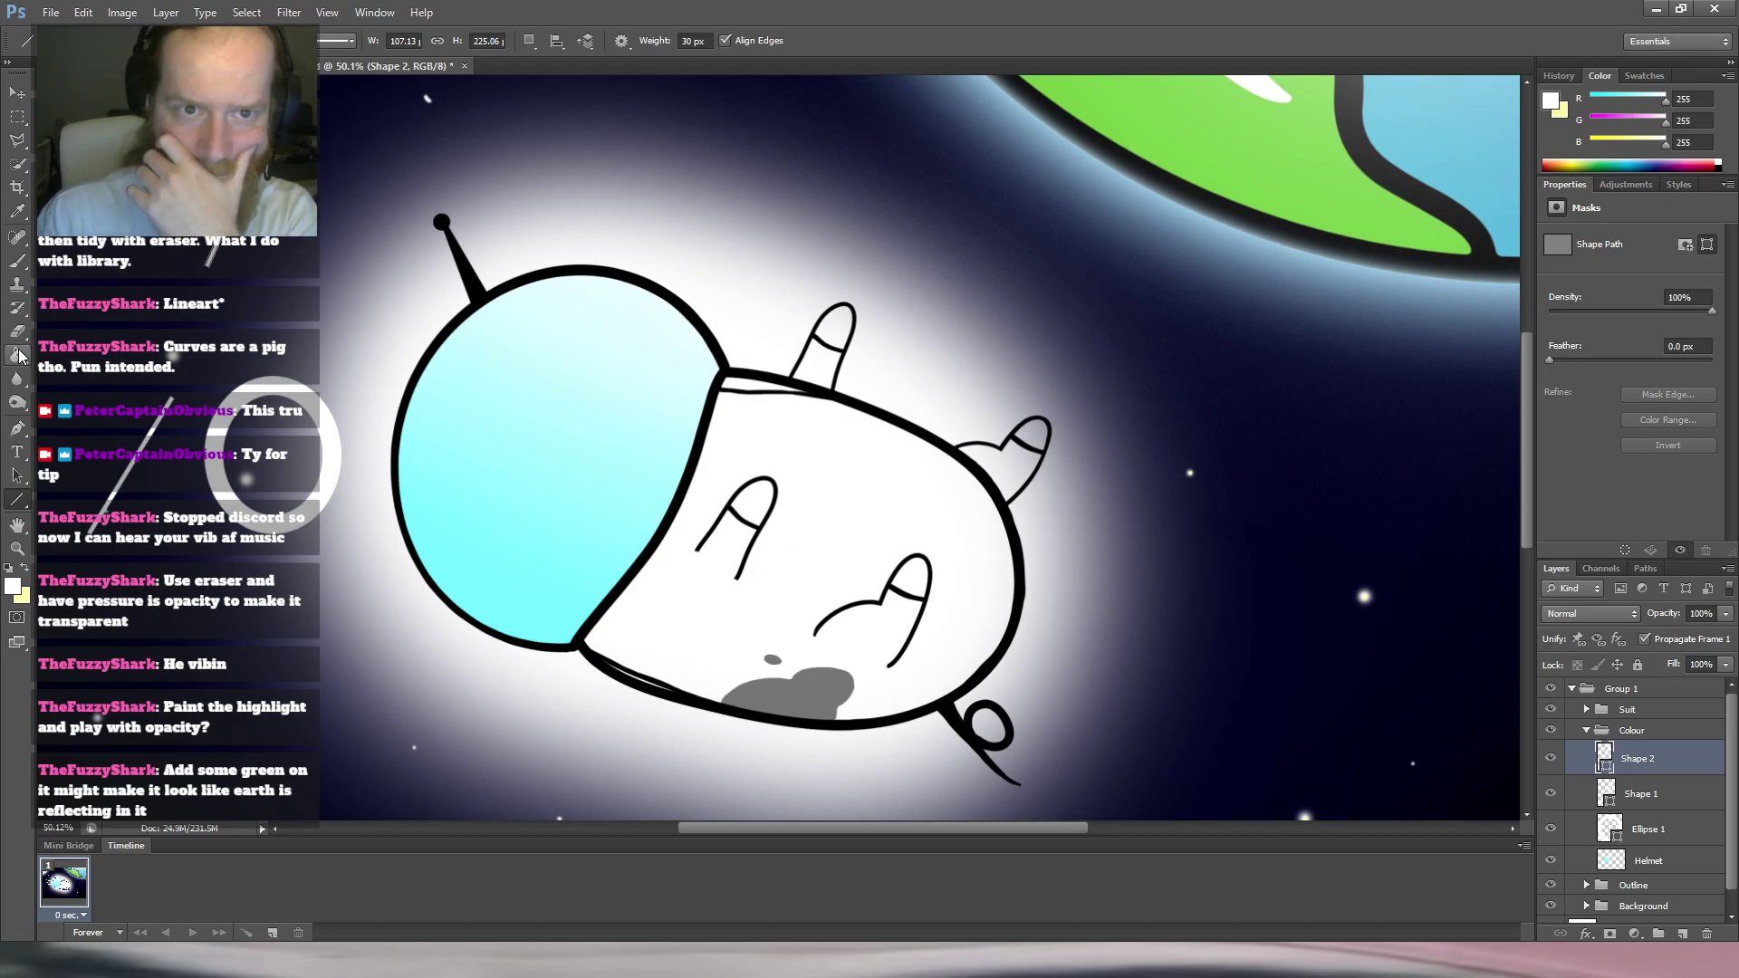
left_click_drag(333, 171, 316, 295)
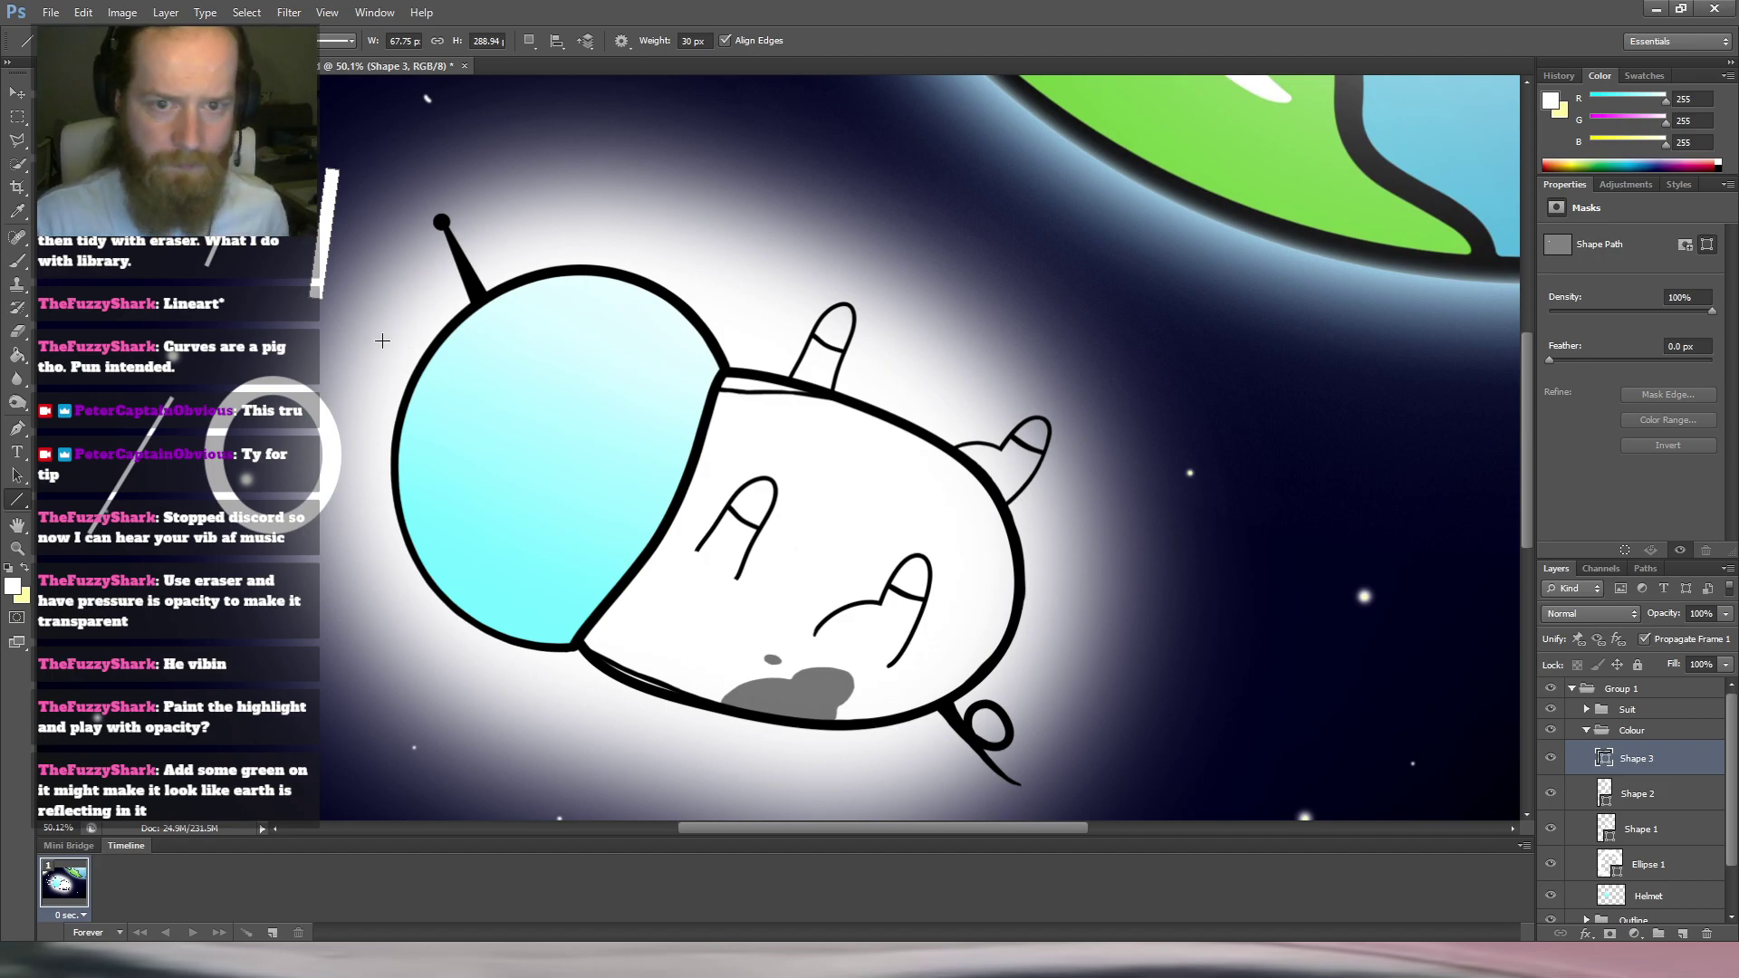
Undo the test ellipse and all the test line shapes beside the helmet.
key("ctrl+alt+z")
key("ctrl+alt+z")
key("ctrl+alt+z")
key("ctrl+alt+z")
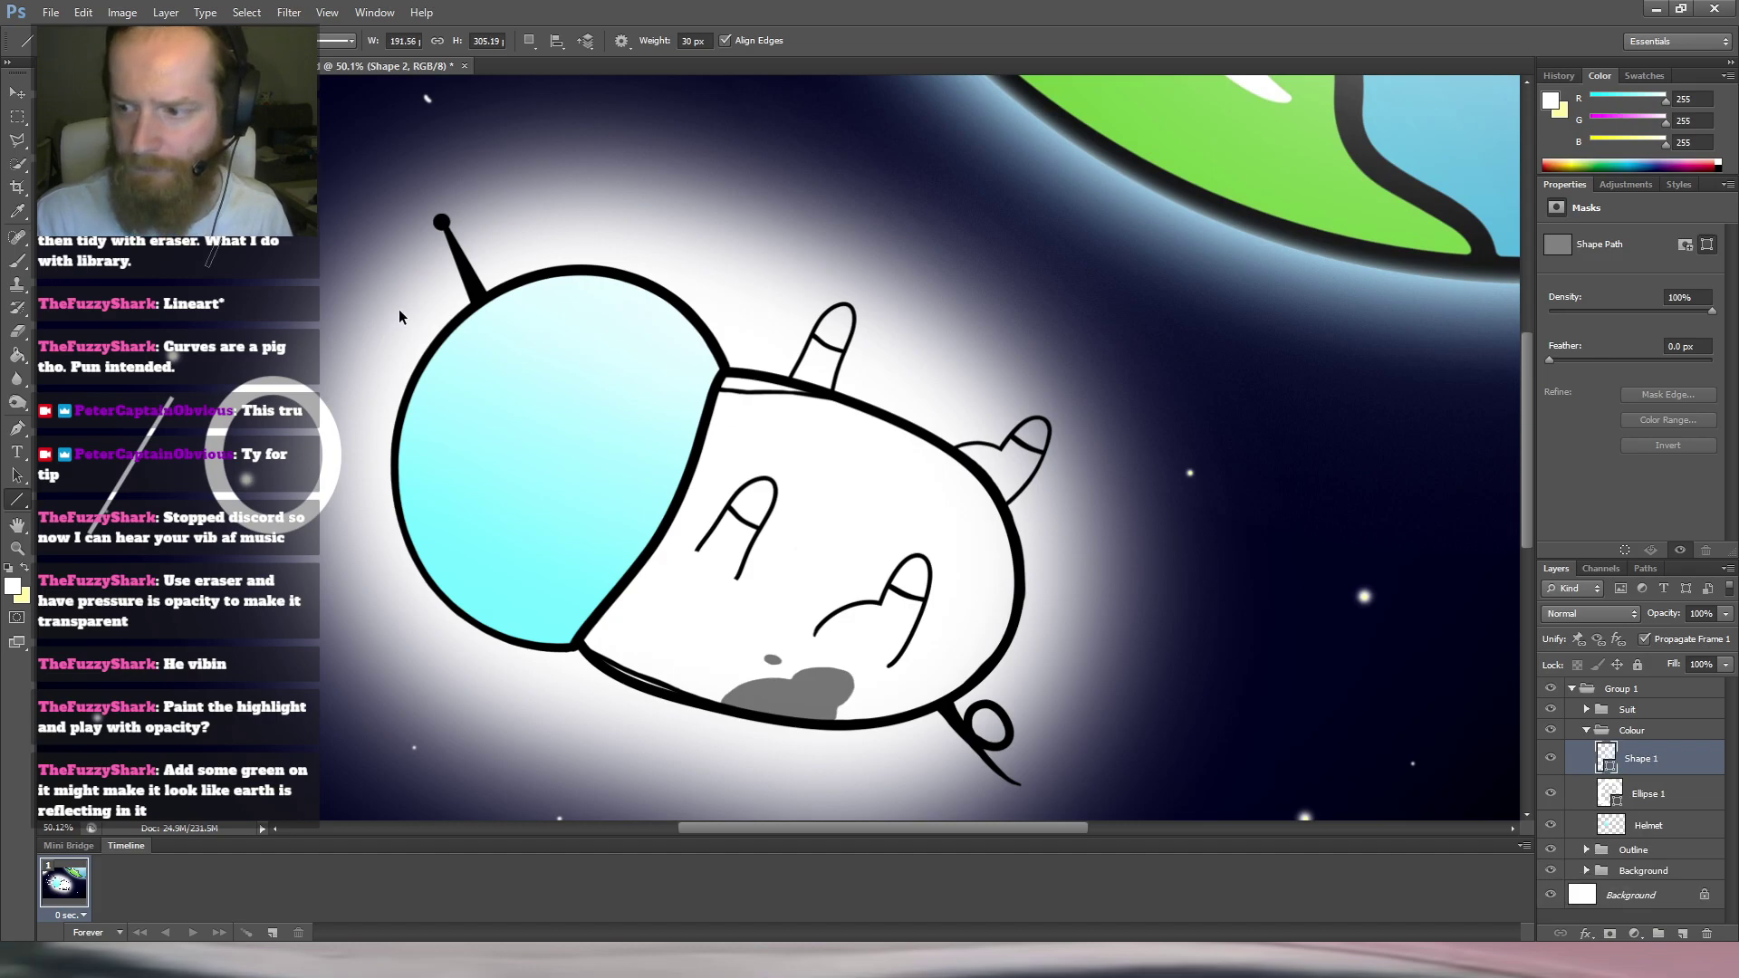
key("ctrl+alt+z")
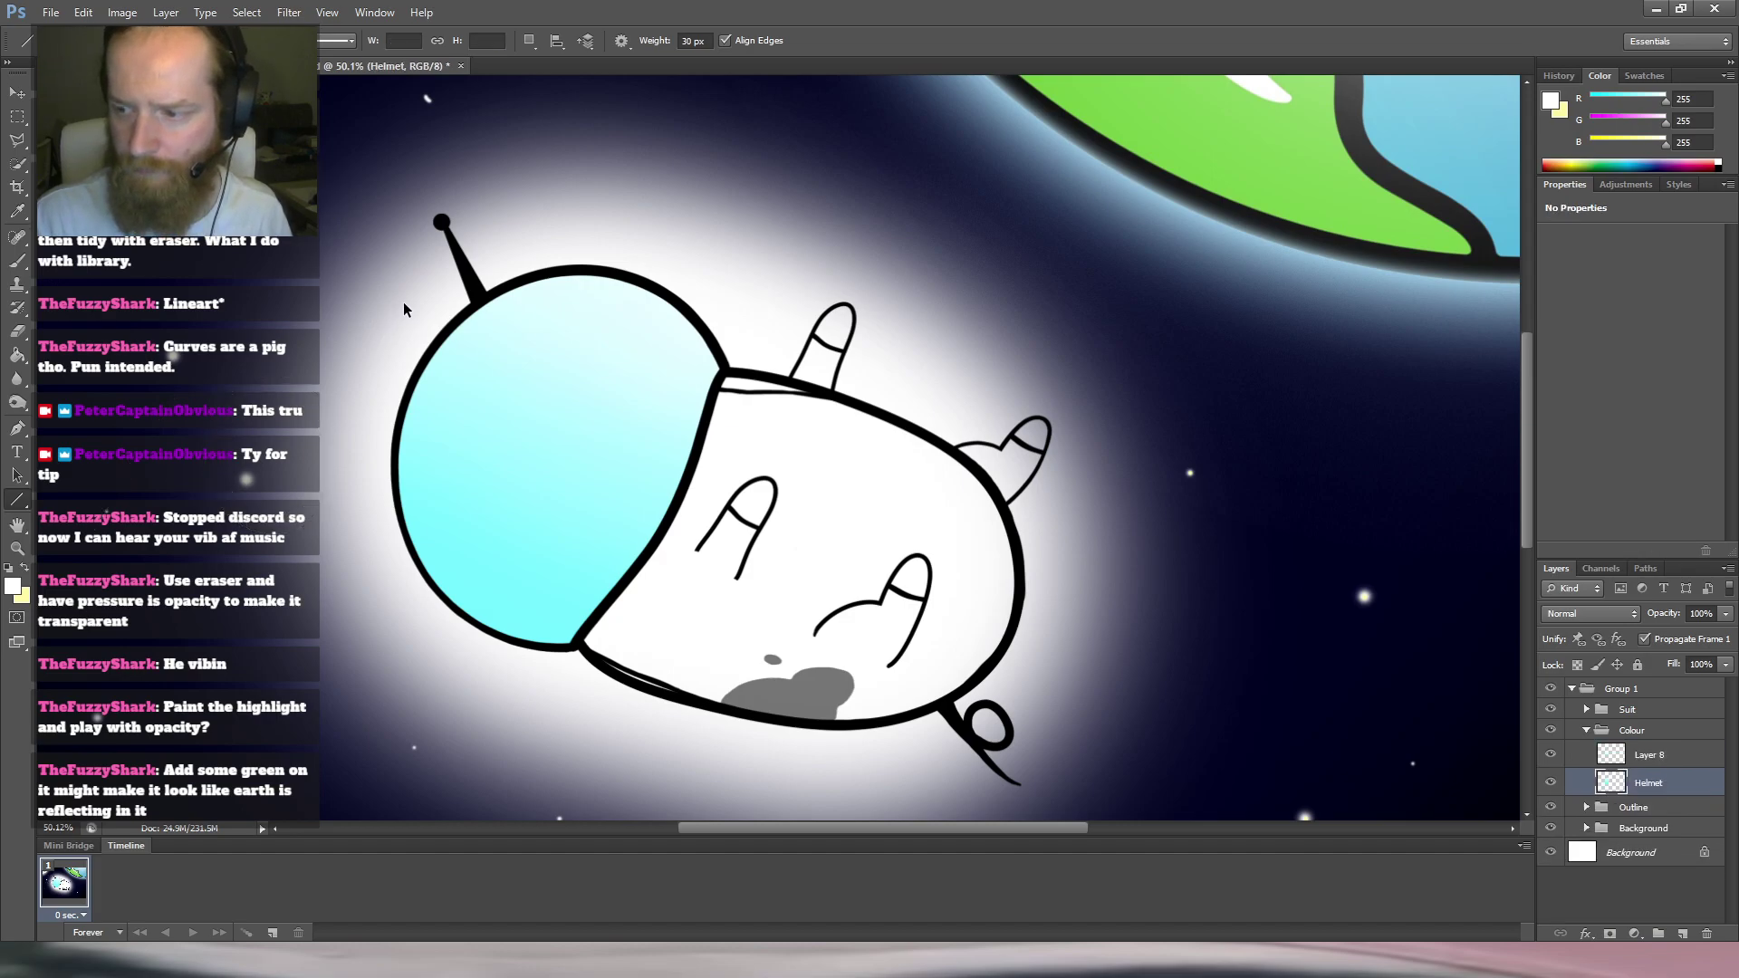
left_click(1661, 759)
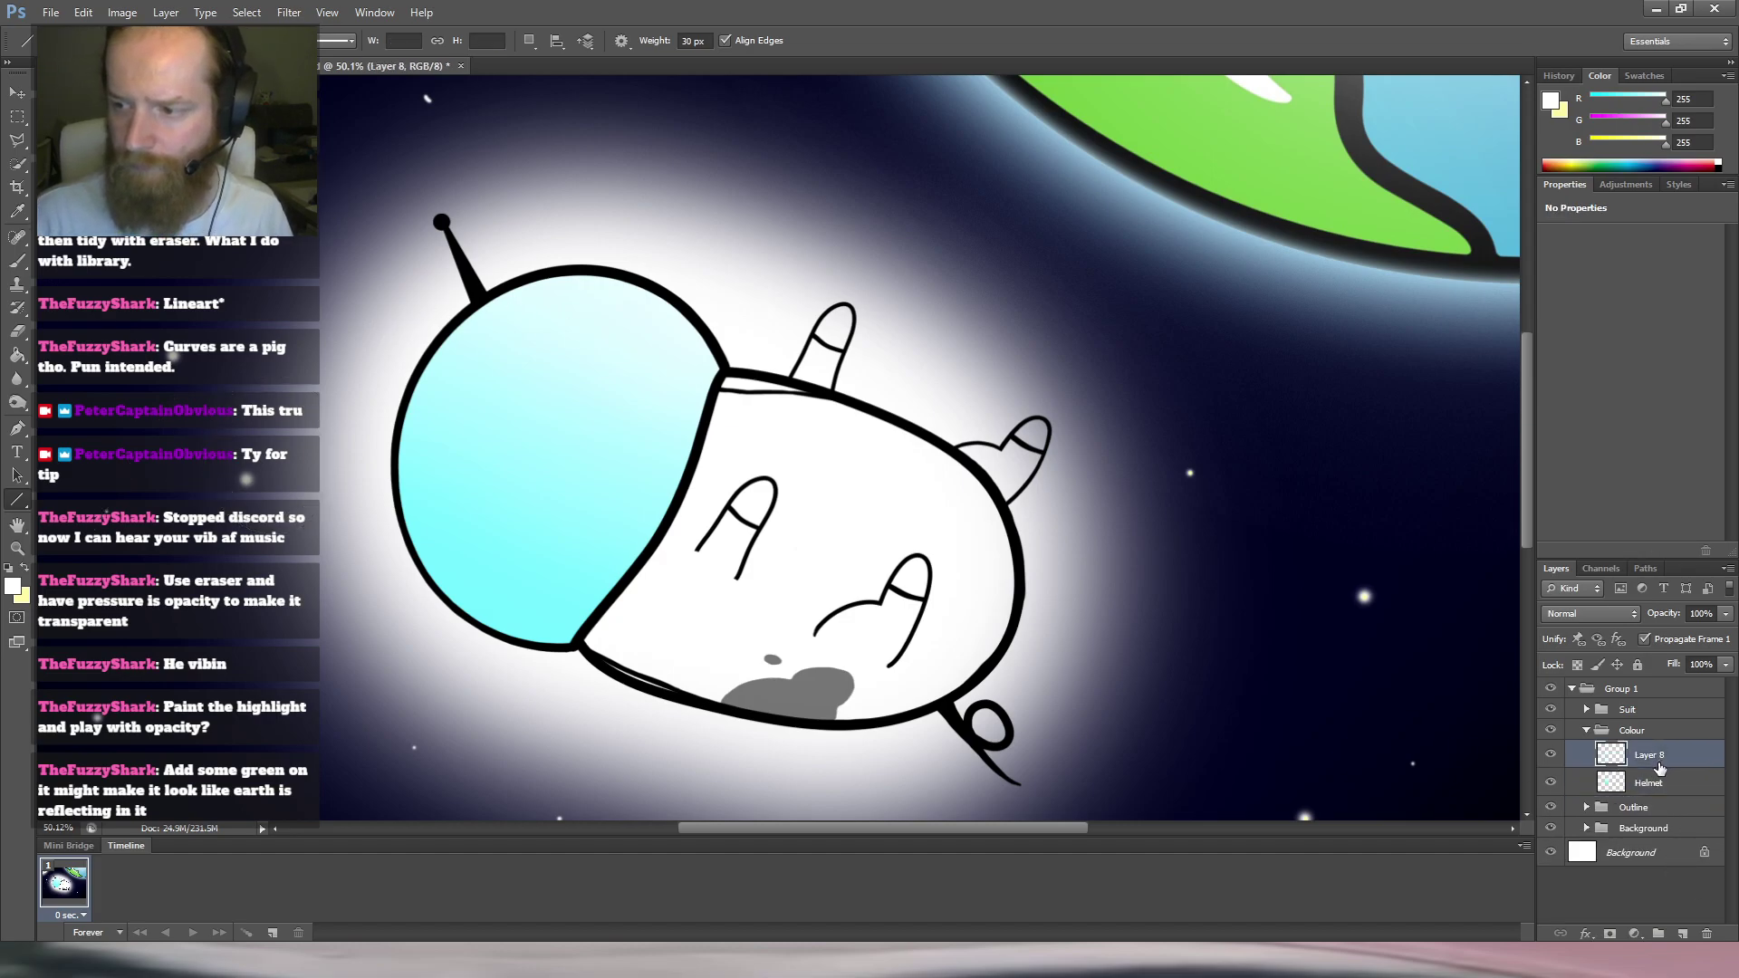
key("b")
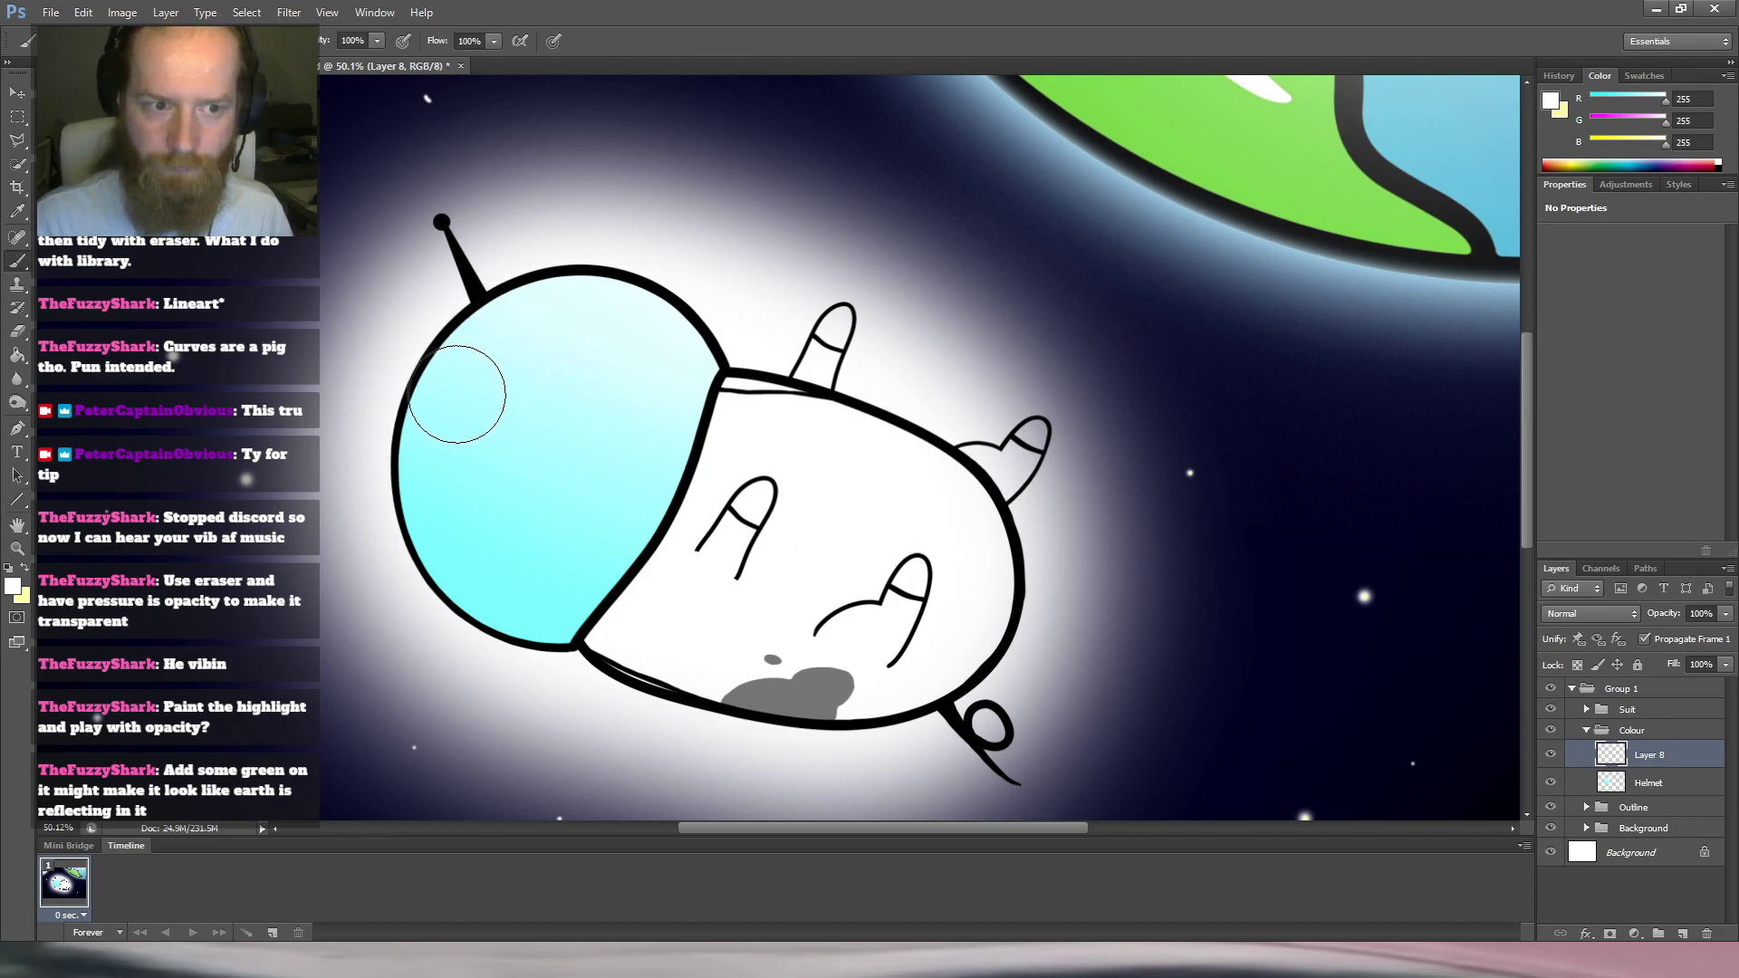
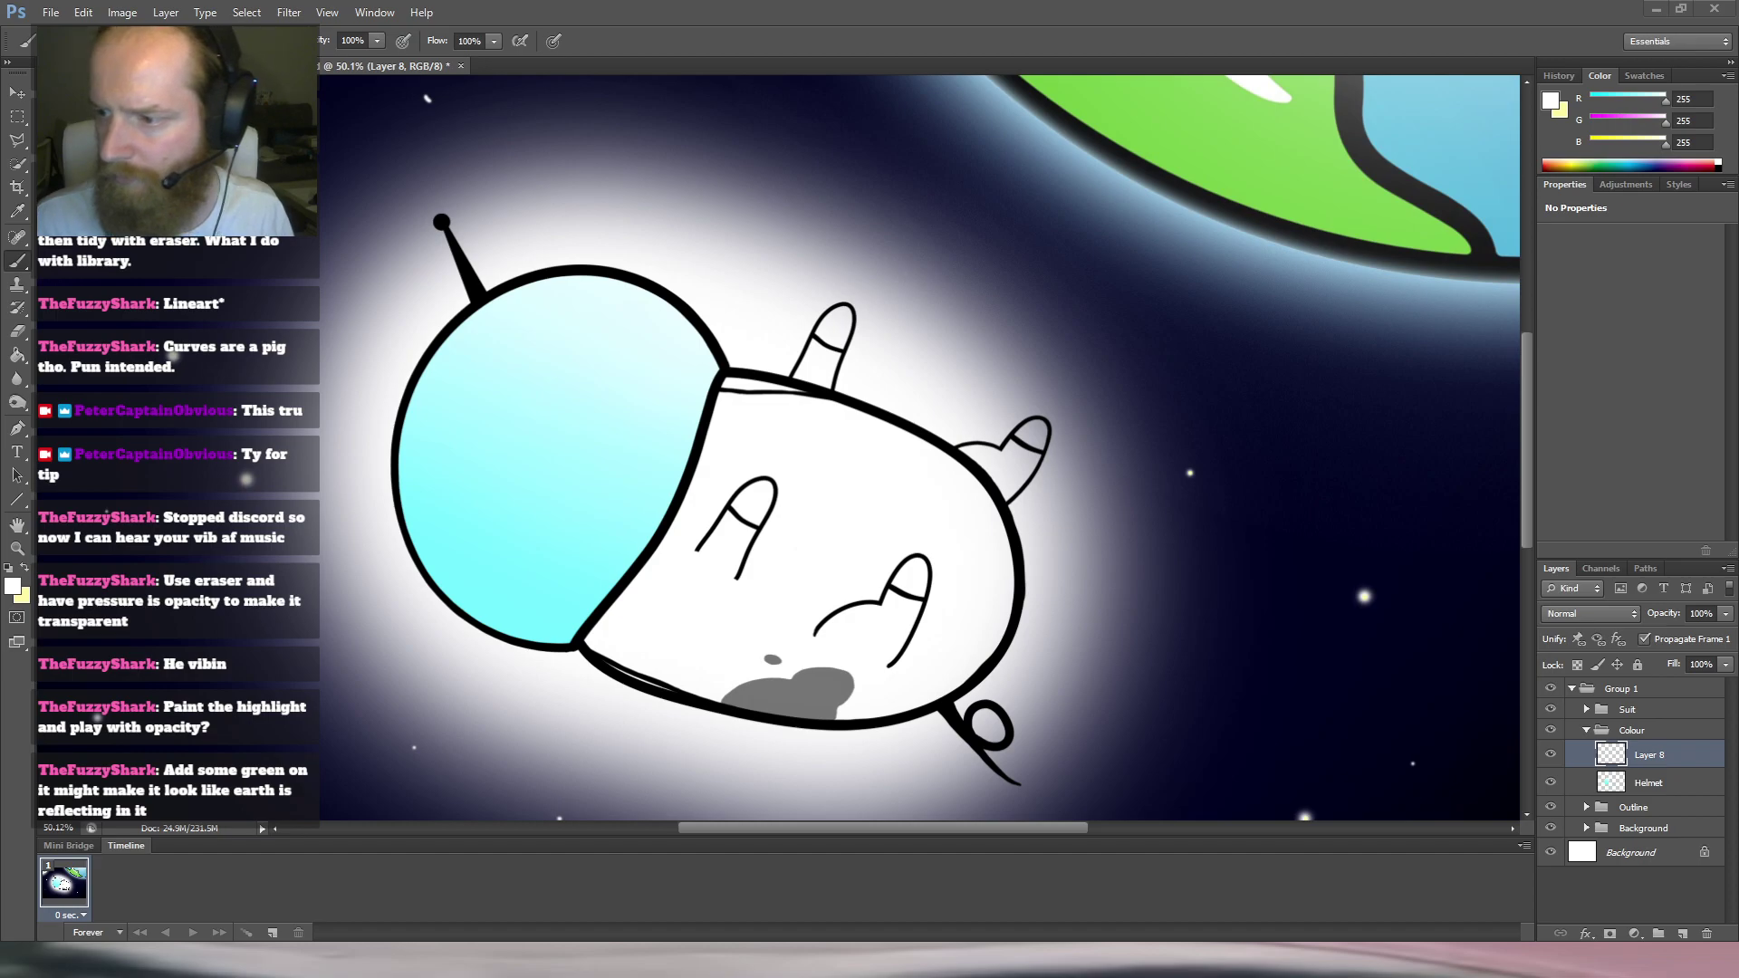
key("alt+[")
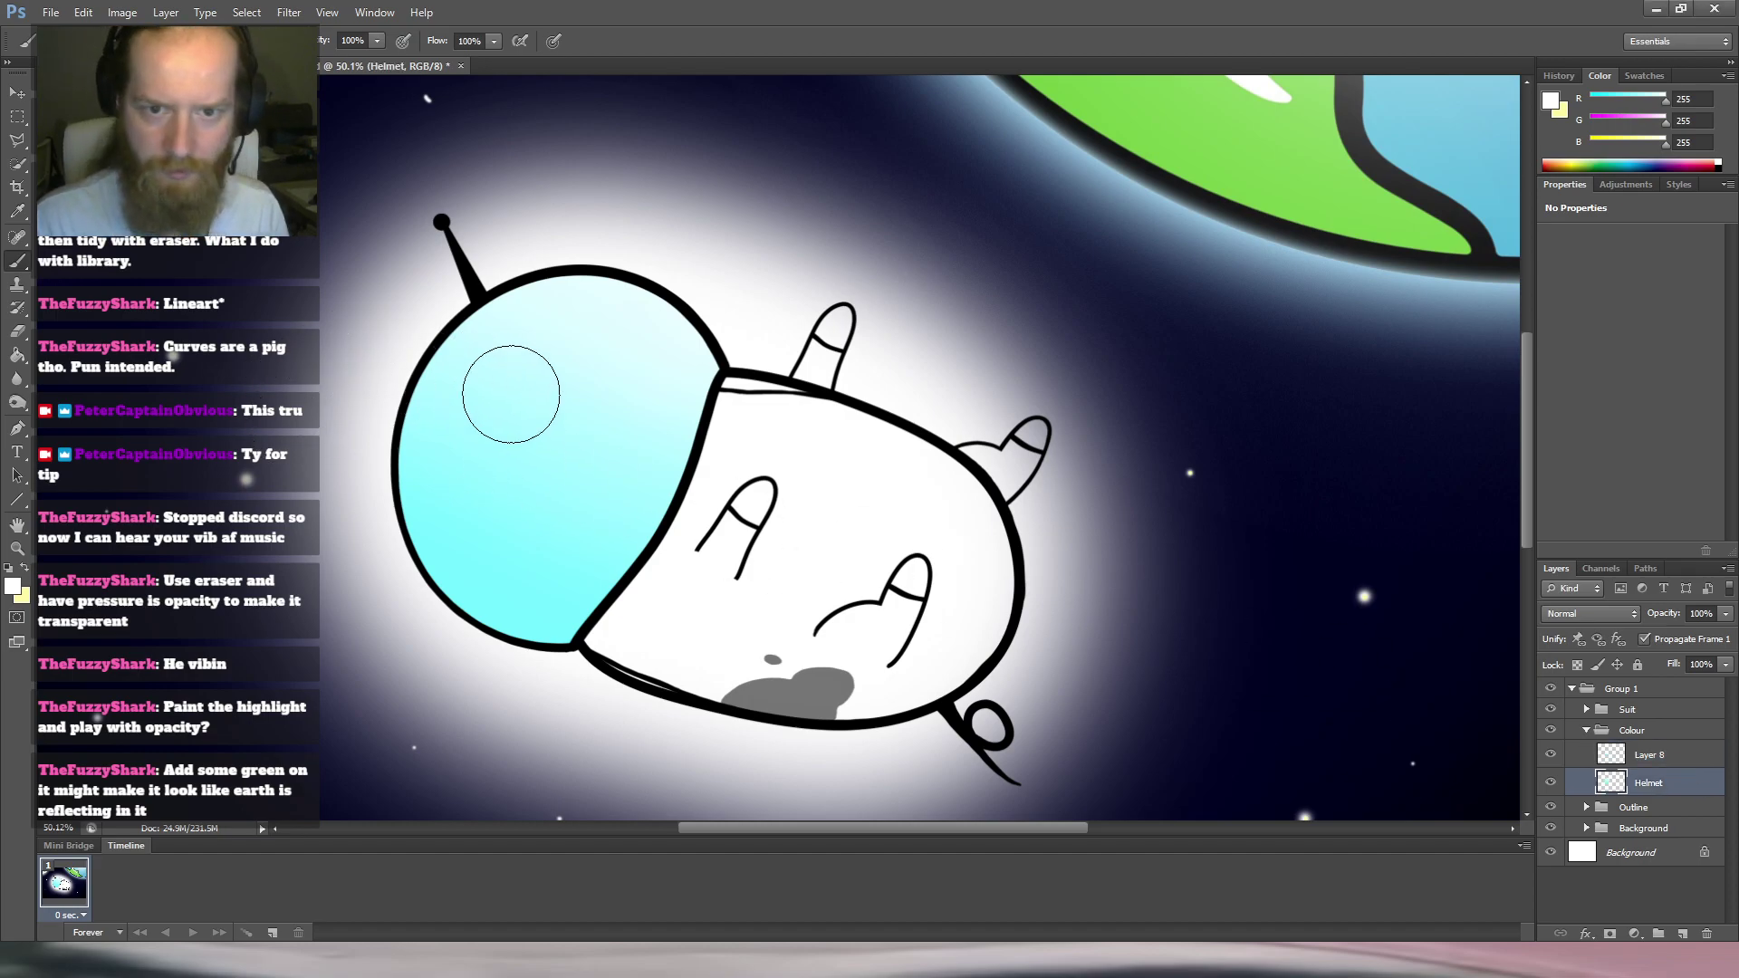
key("m")
key("ctrl+t")
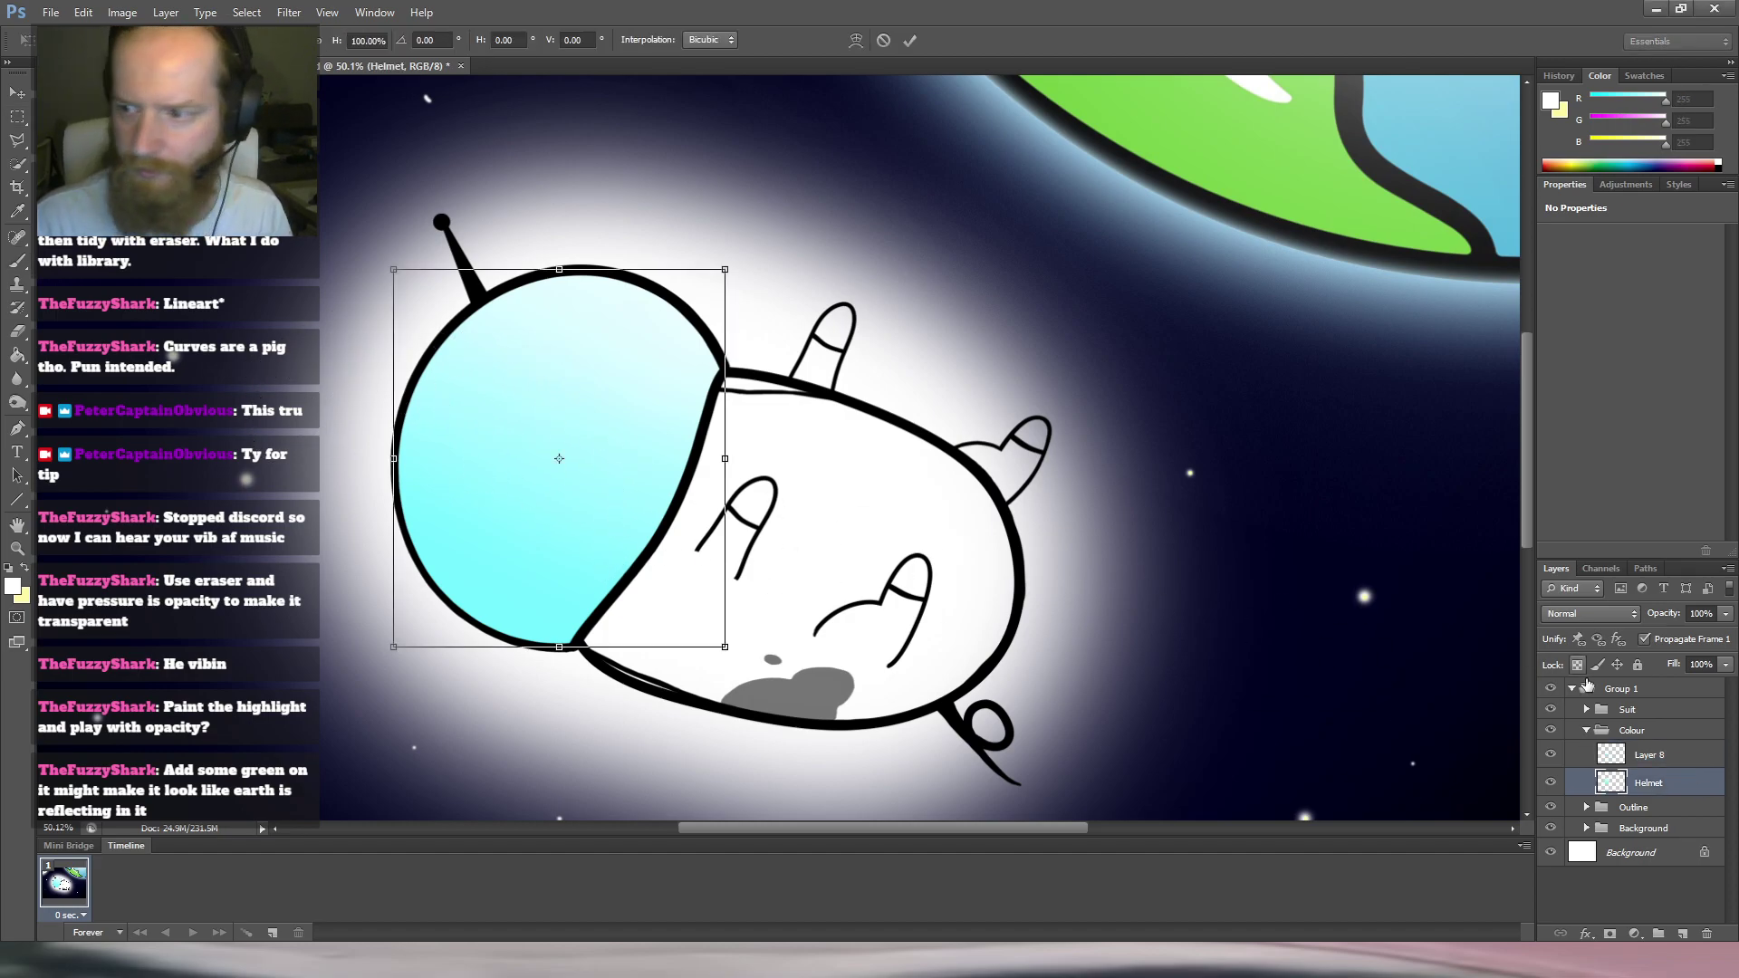
left_click(17, 93)
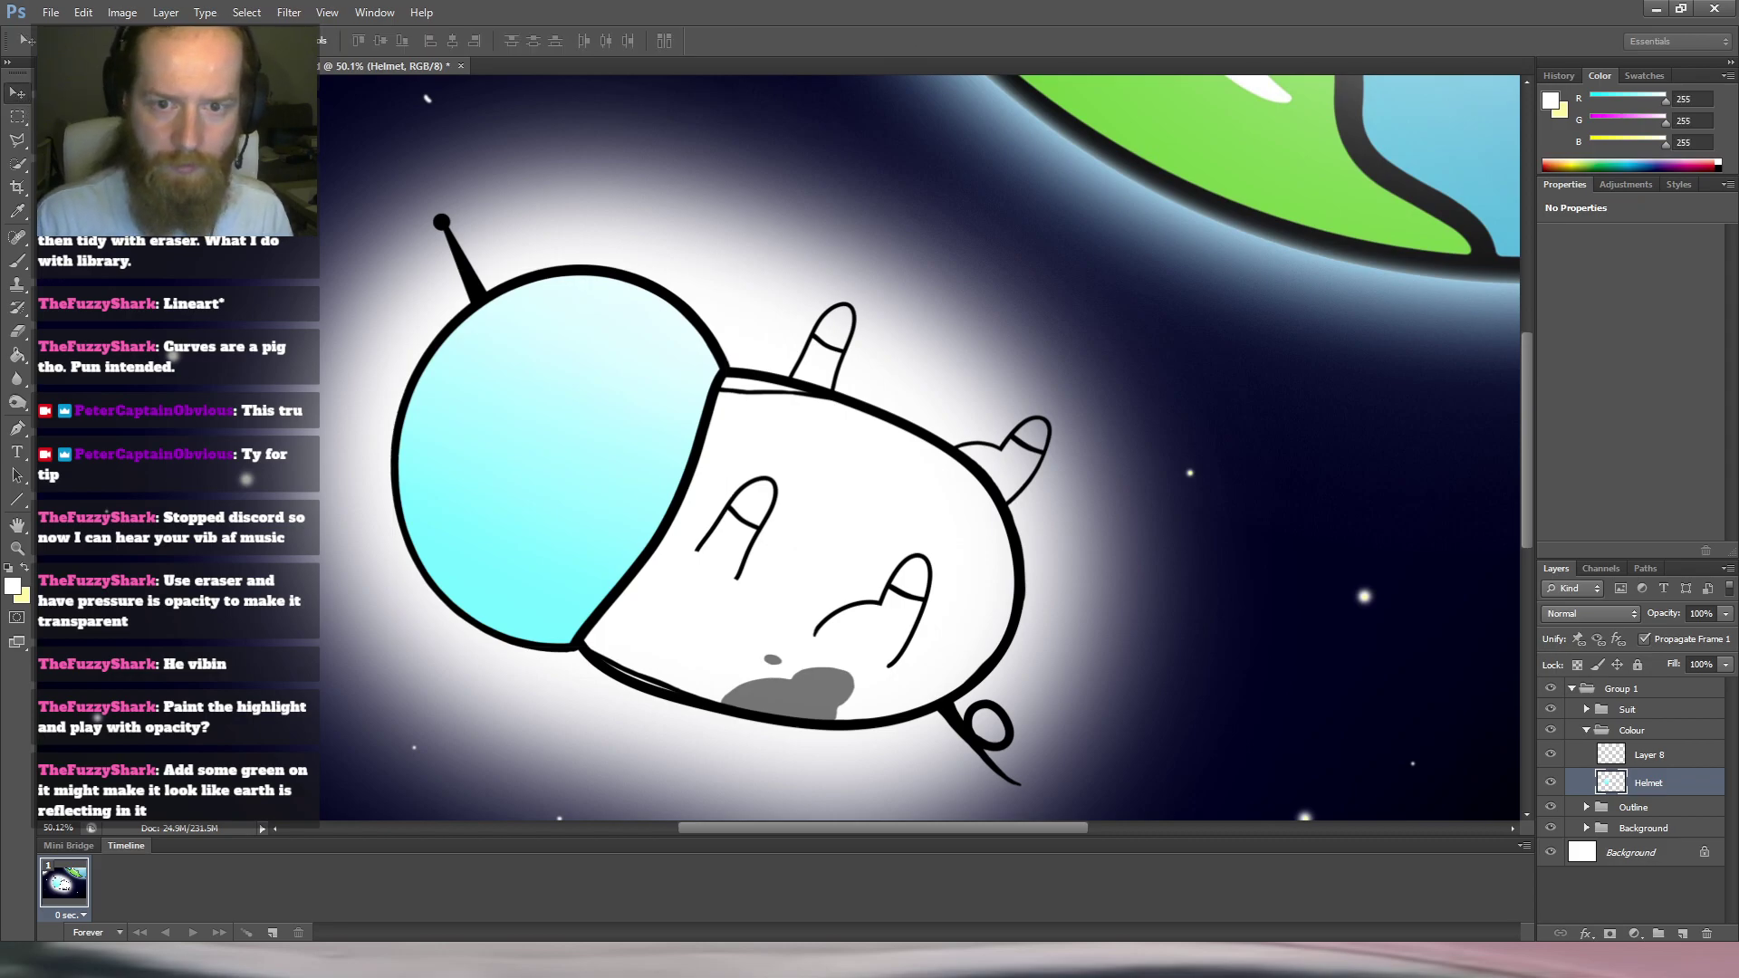
key("l")
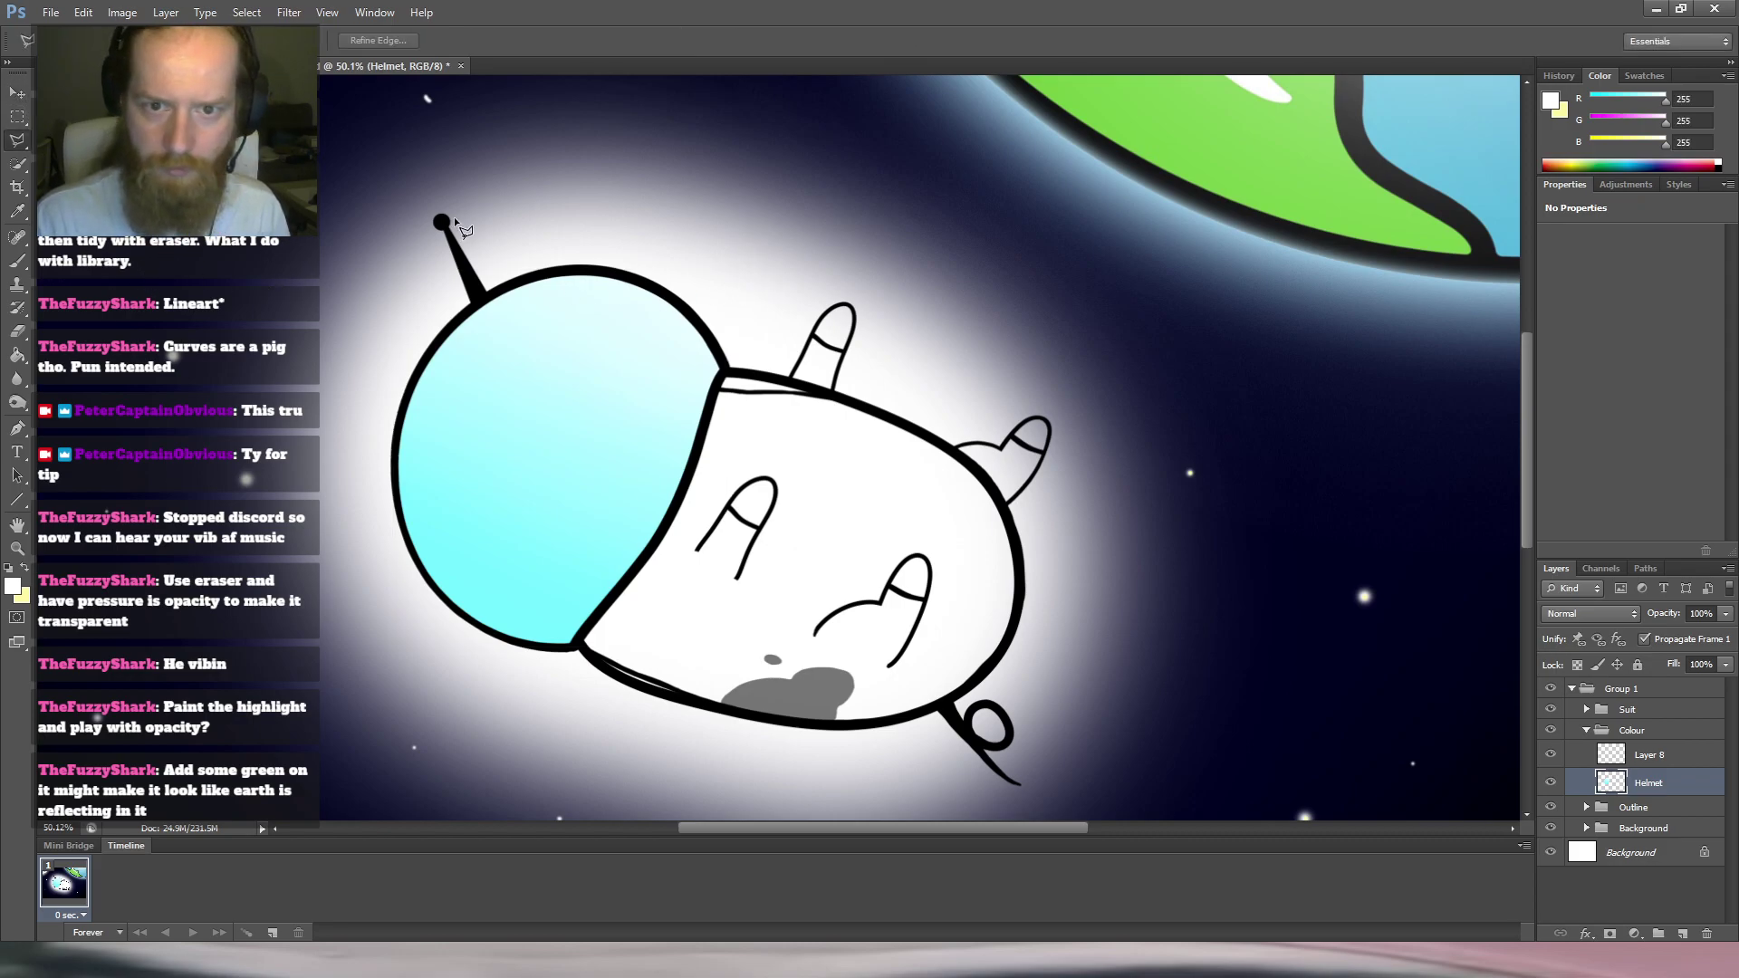
key("Escape")
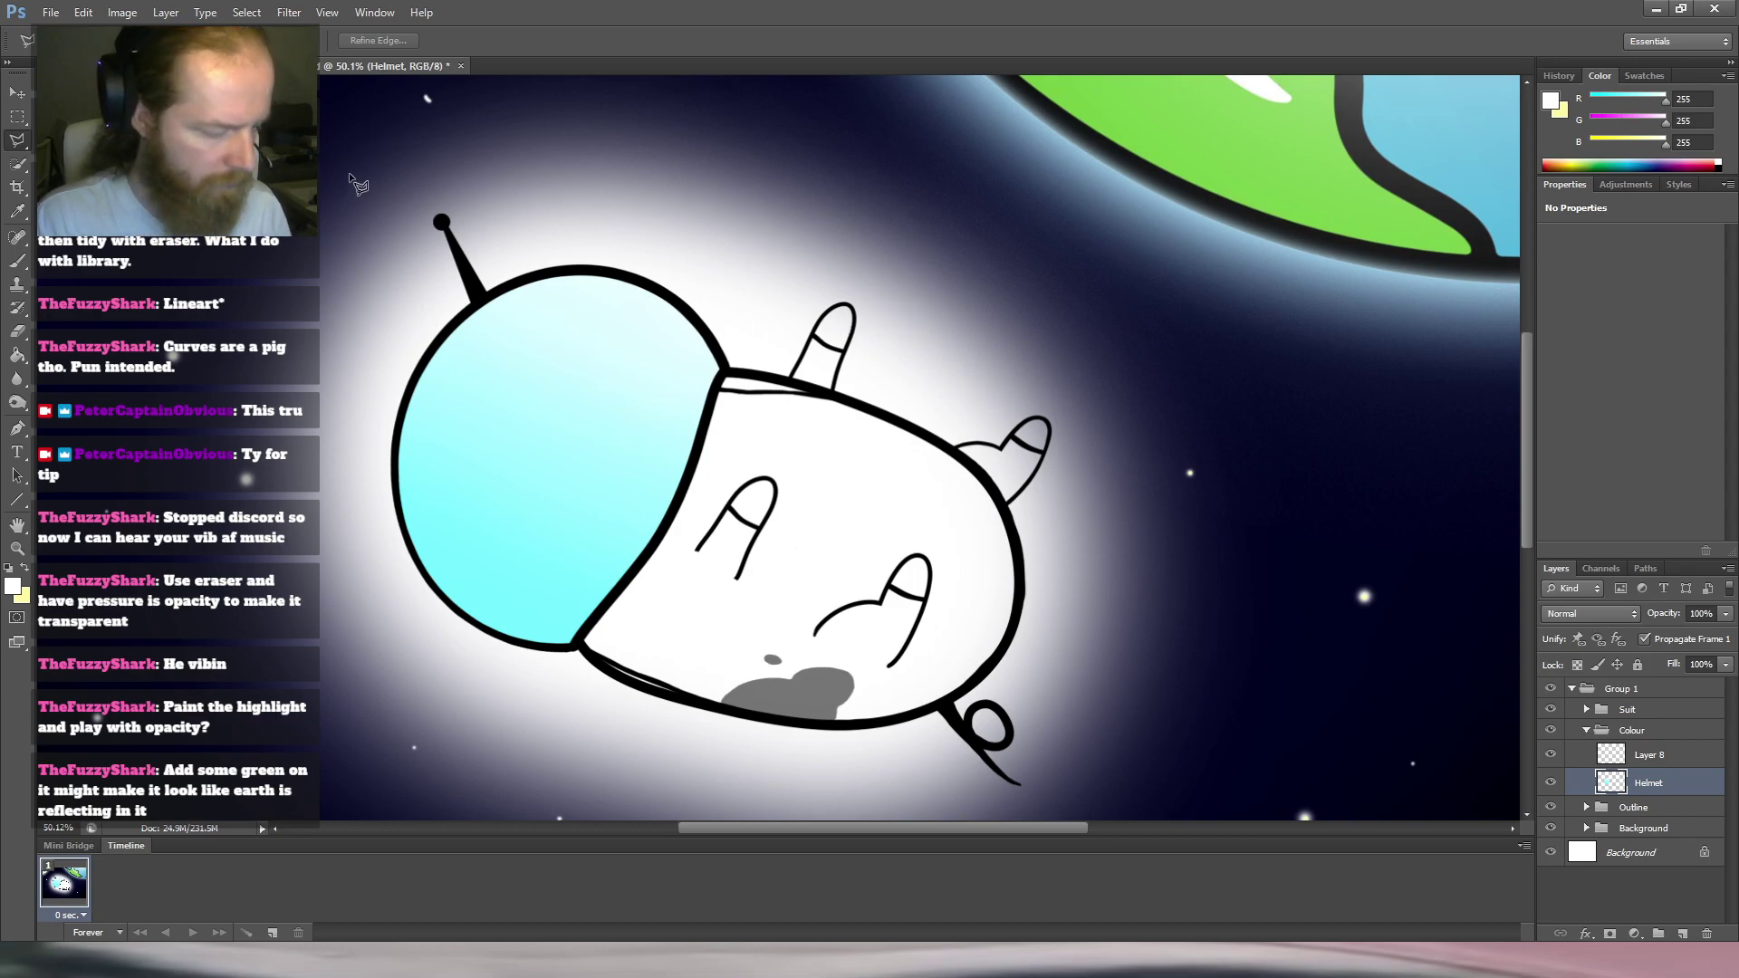
Lasso loosely around the helmet on the Helmet layer, and nudge its pixels up and back down to fit the selection to the helmet.
key("shift+l")
key("shift+l")
mouse_move(727, 258)
left_mouse_down()
mouse_move(528, 706)
mouse_move(844, 384)
mouse_move(649, 254)
left_mouse_up()
left_click(17, 94)
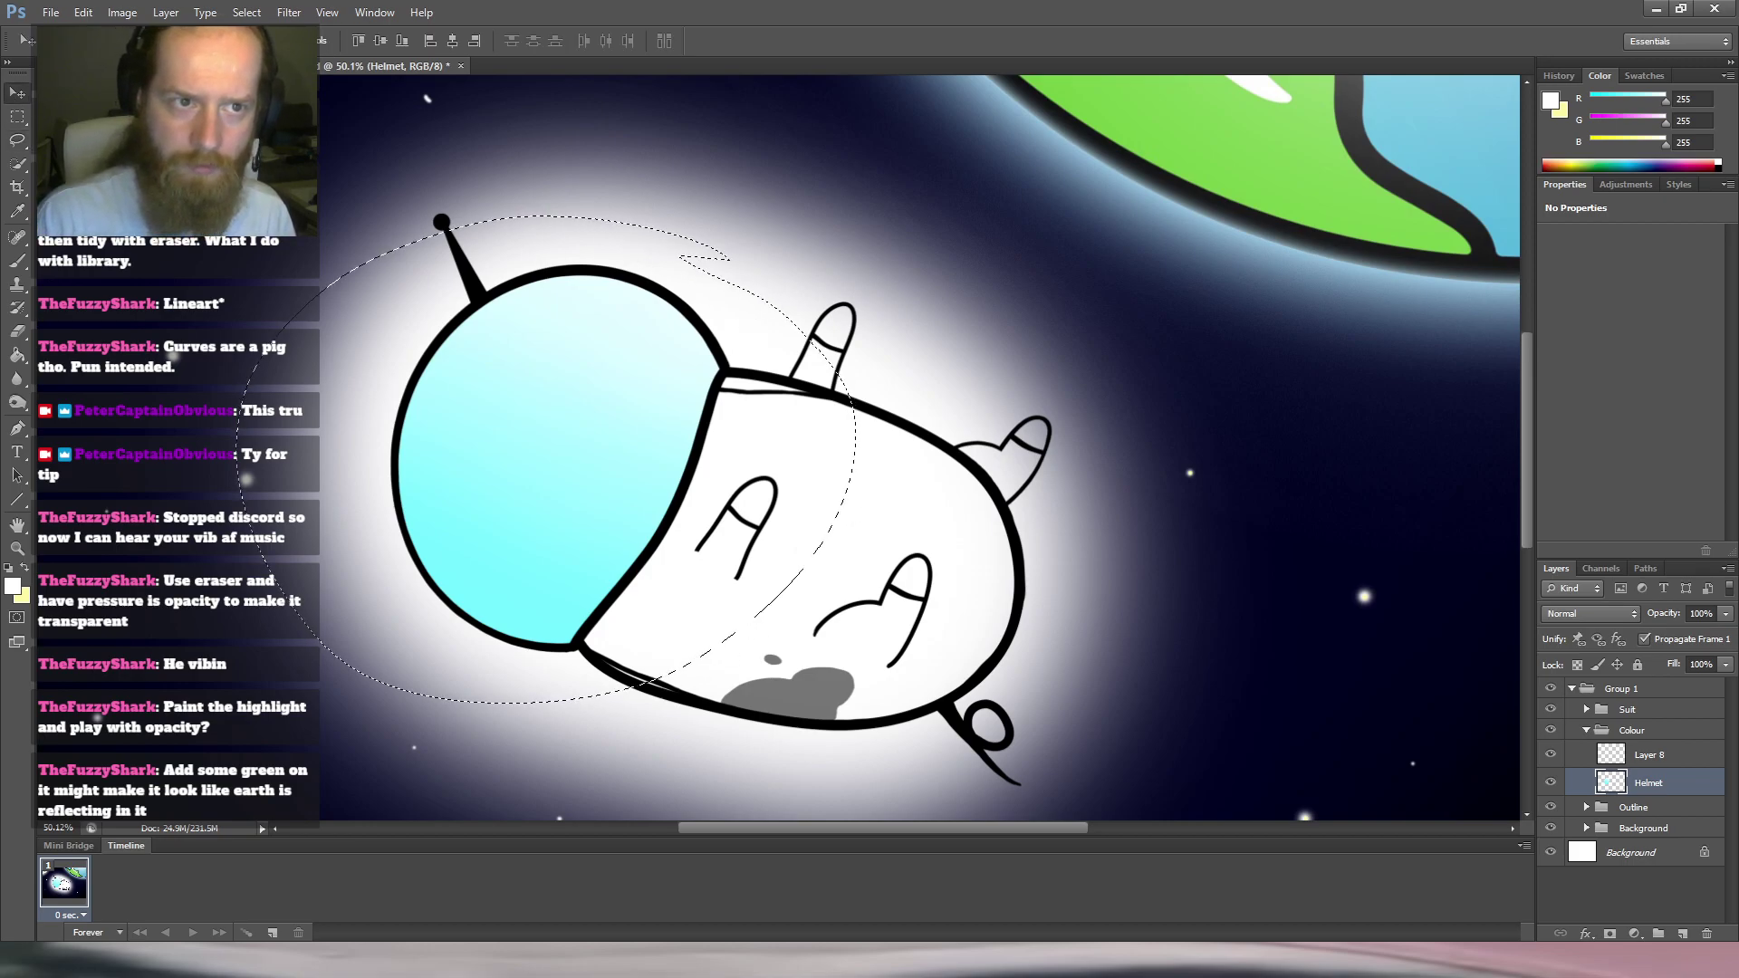
key("Up")
key("Down")
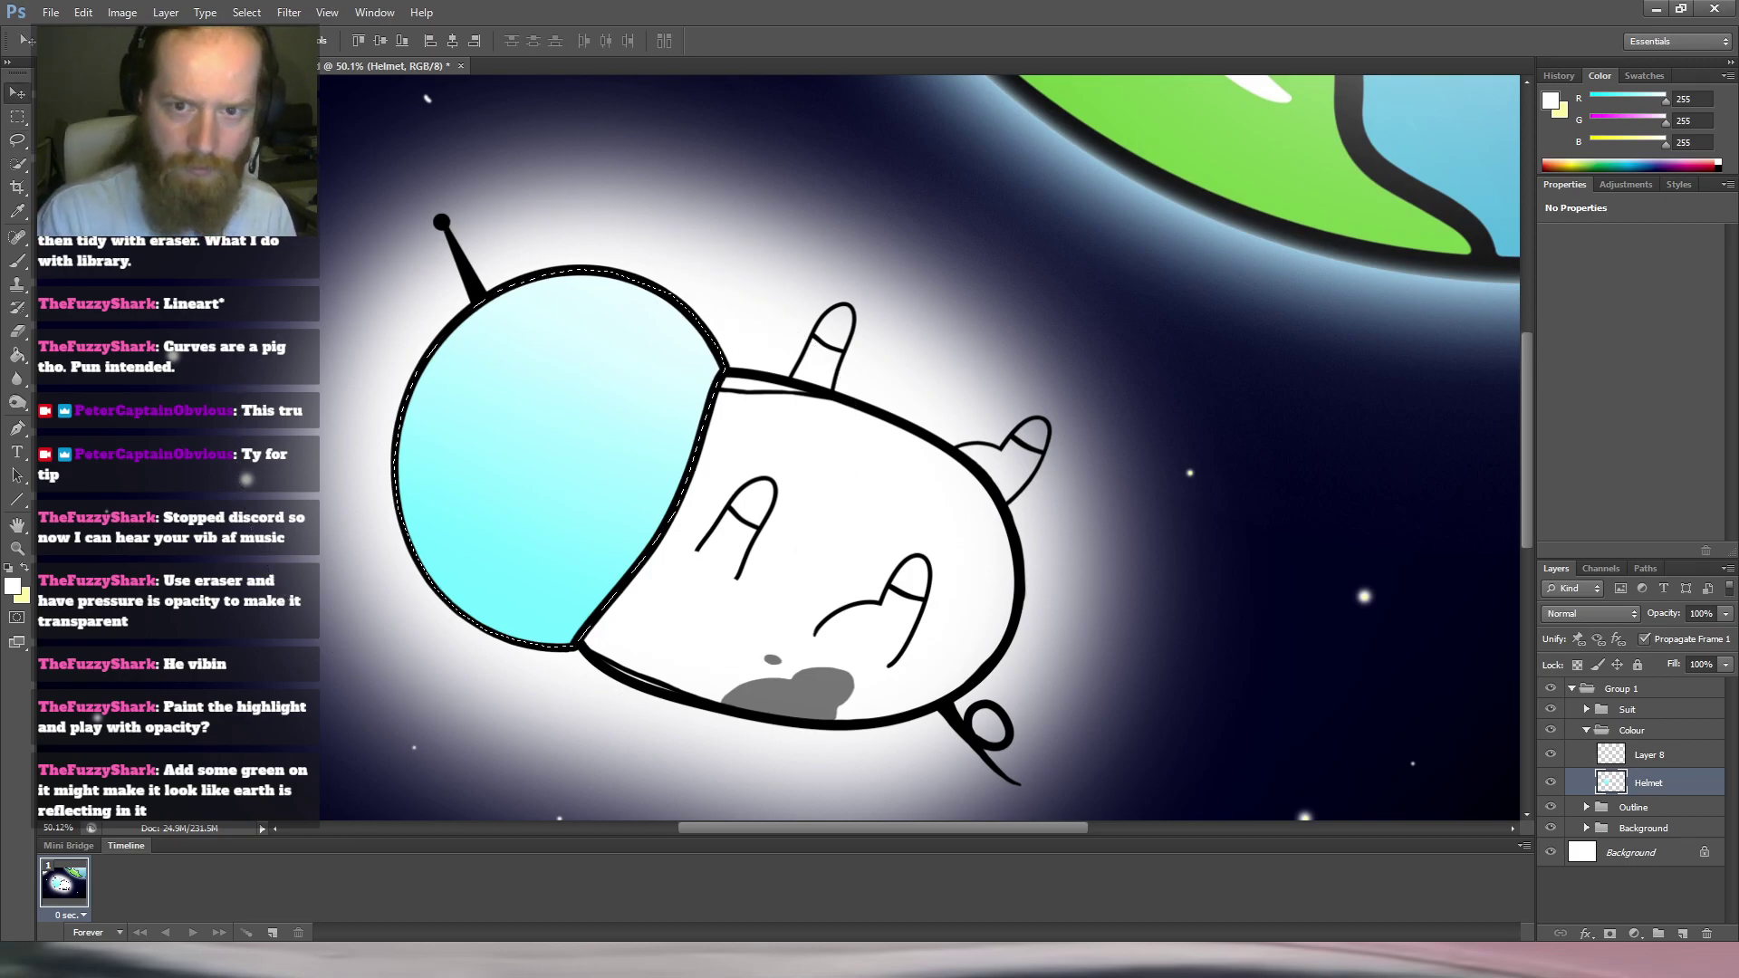
Try painting a soft white highlight over the upper helmet on Layer 8 with the Brush tool.
left_click(1648, 755)
key("b")
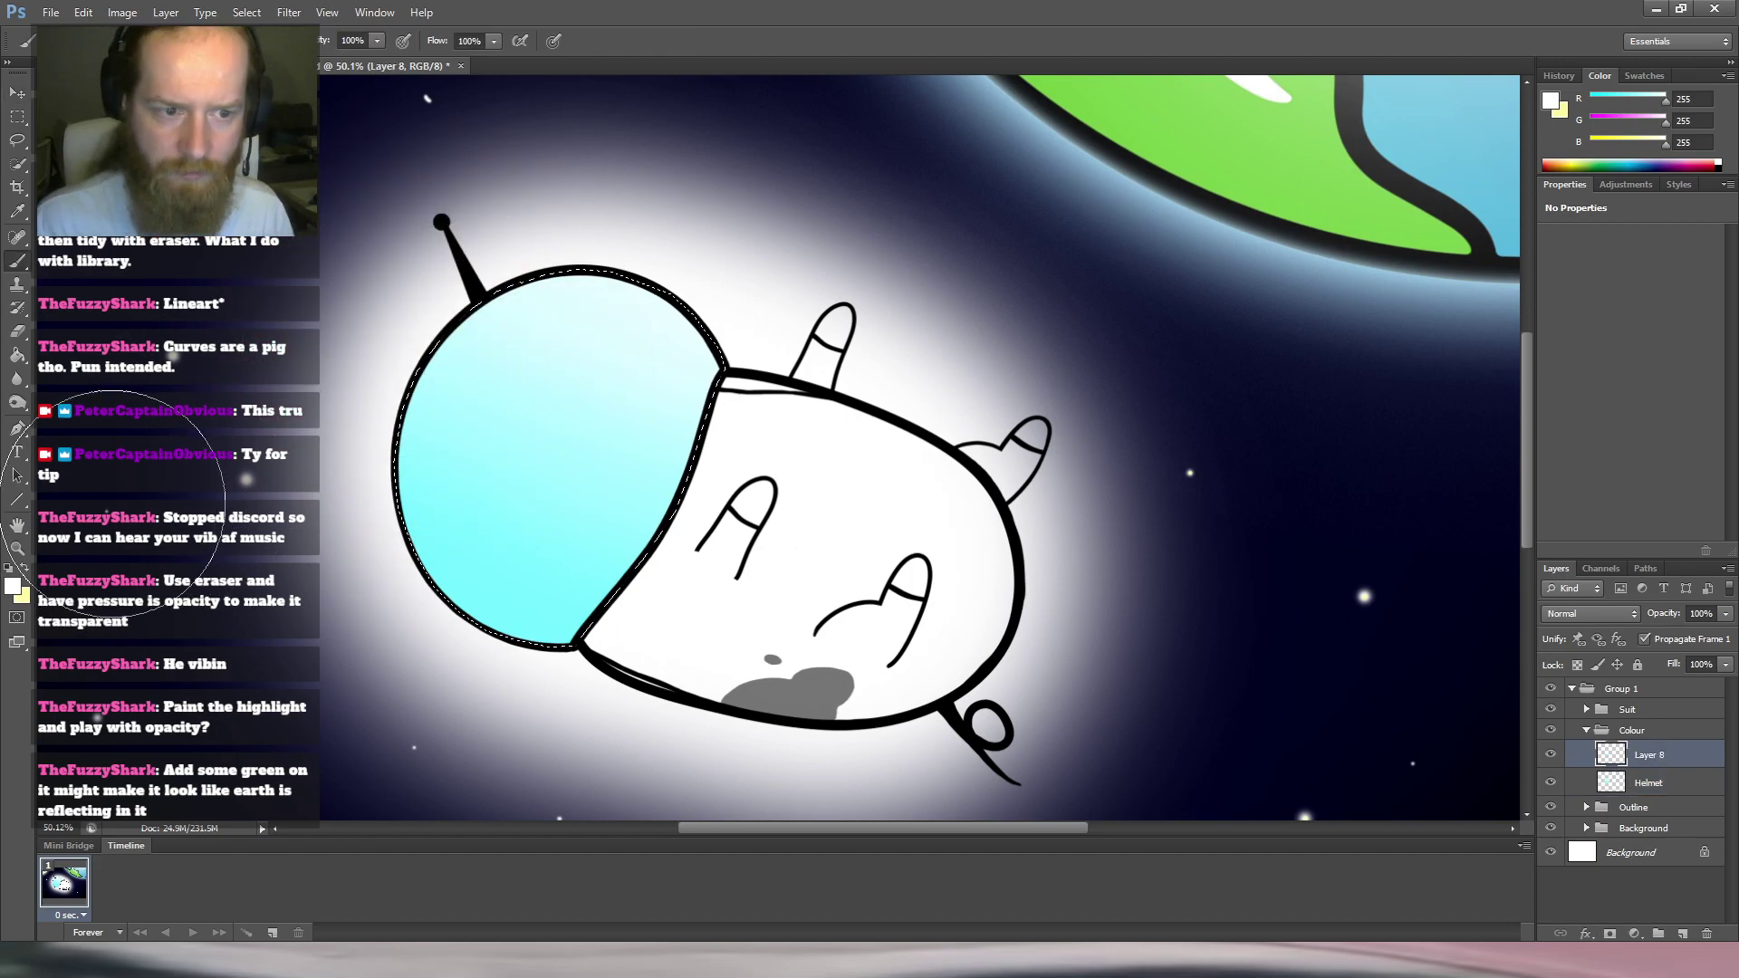
key("i")
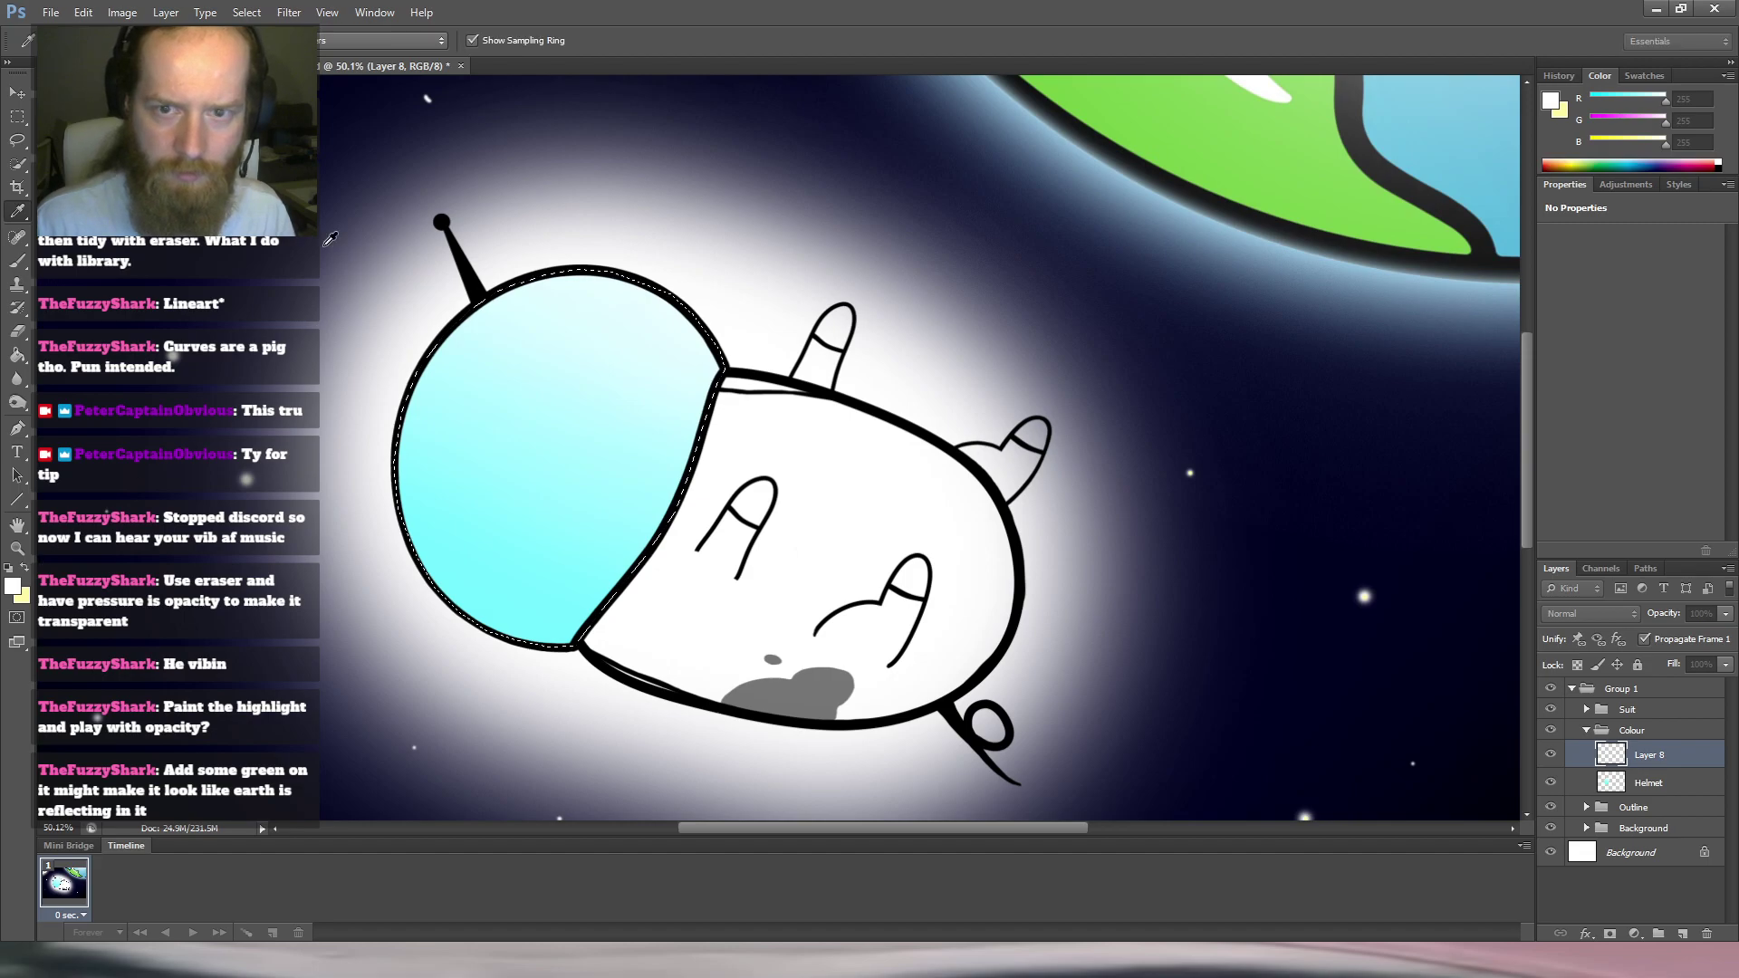
key("b")
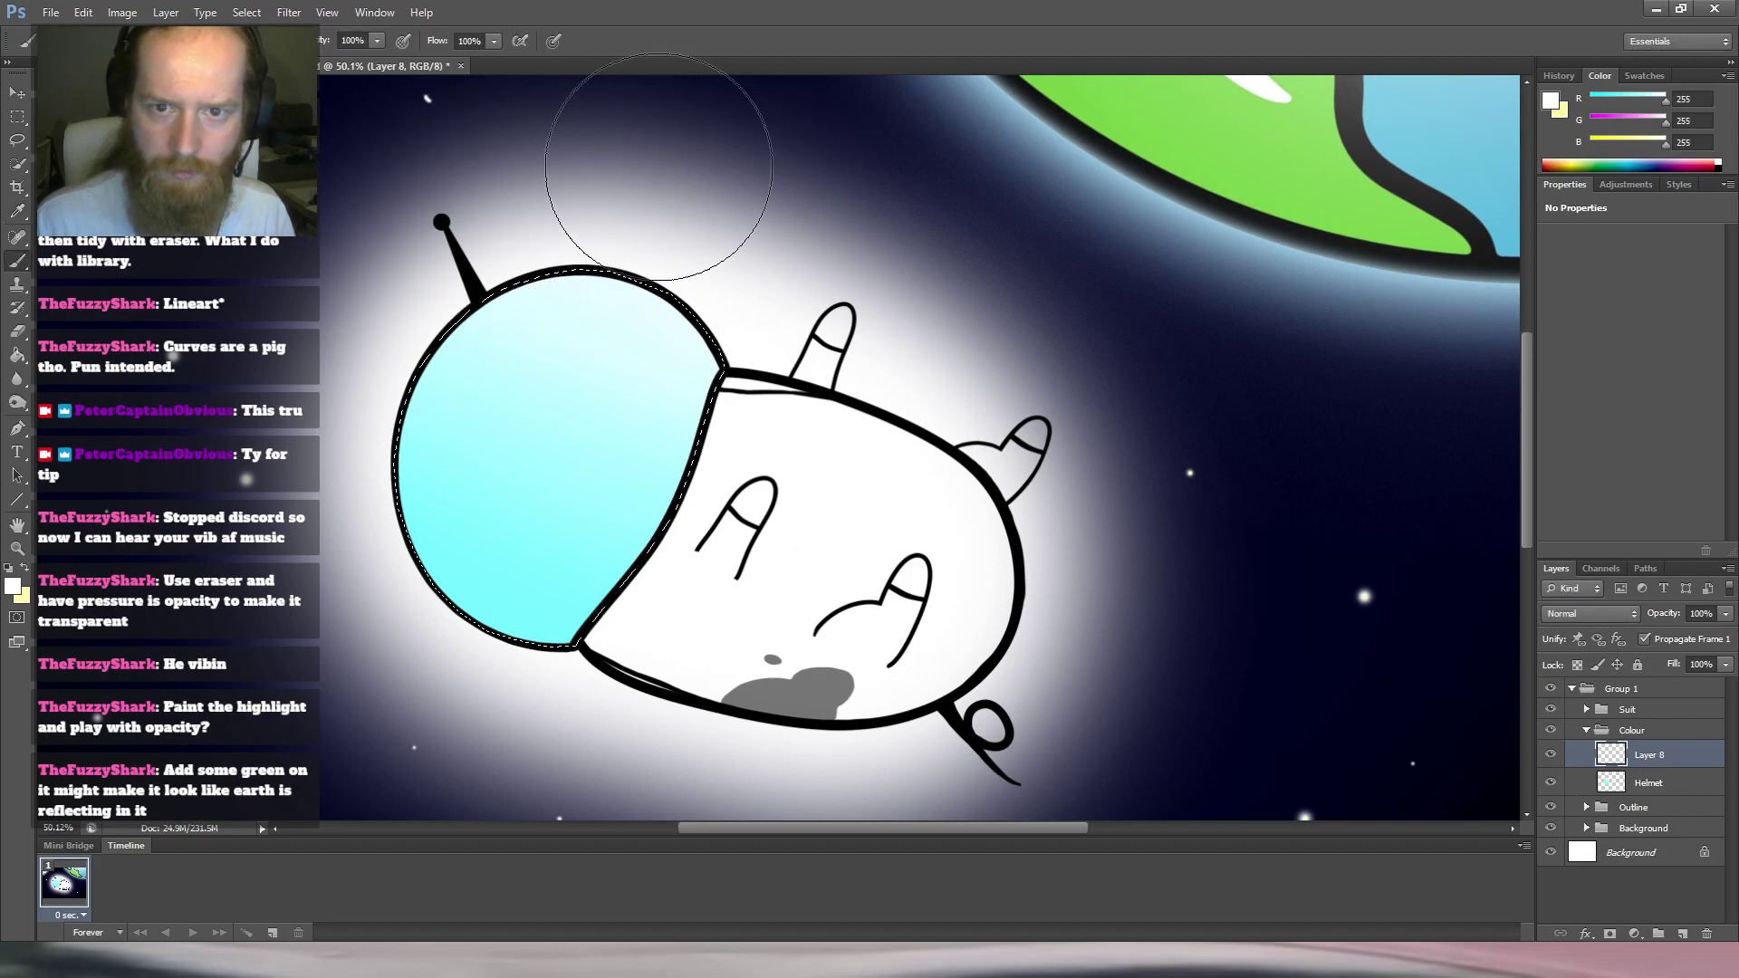
mouse_move(457, 250)
left_mouse_down()
mouse_move(312, 340)
mouse_move(504, 210)
left_mouse_up()
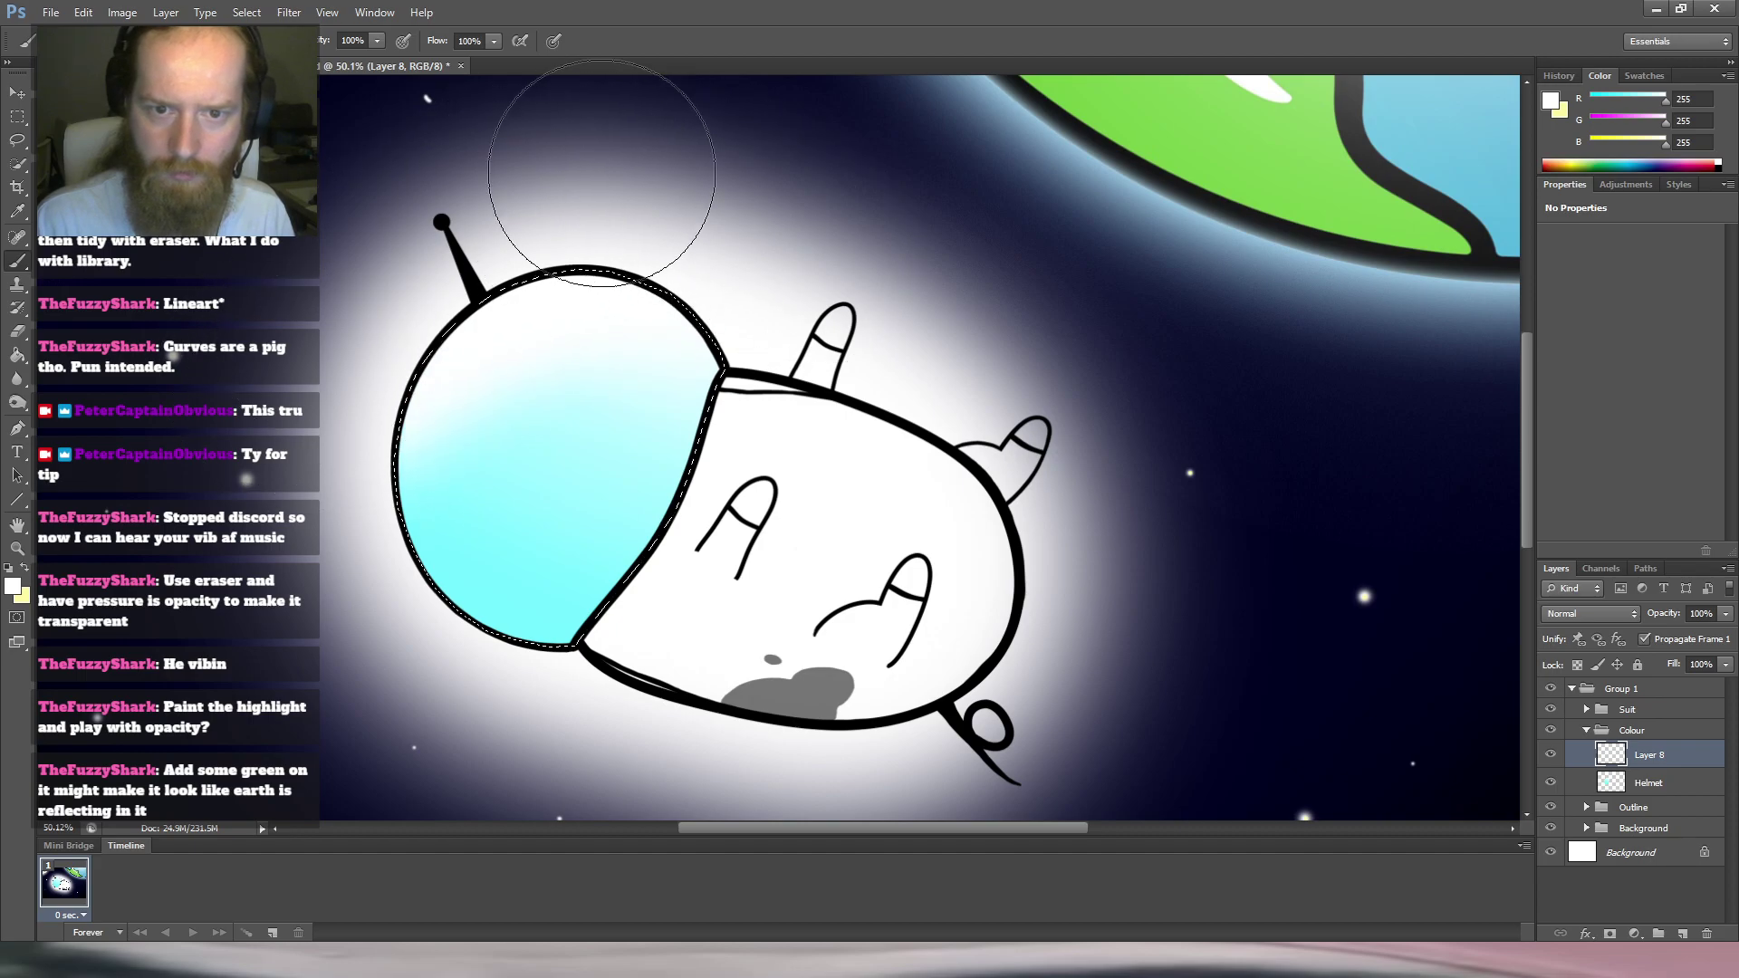
key("ctrl+z")
Try painting hard-edged white highlights across the upper helmet directly on the Helmet layer.
key("alt+bracketleft")
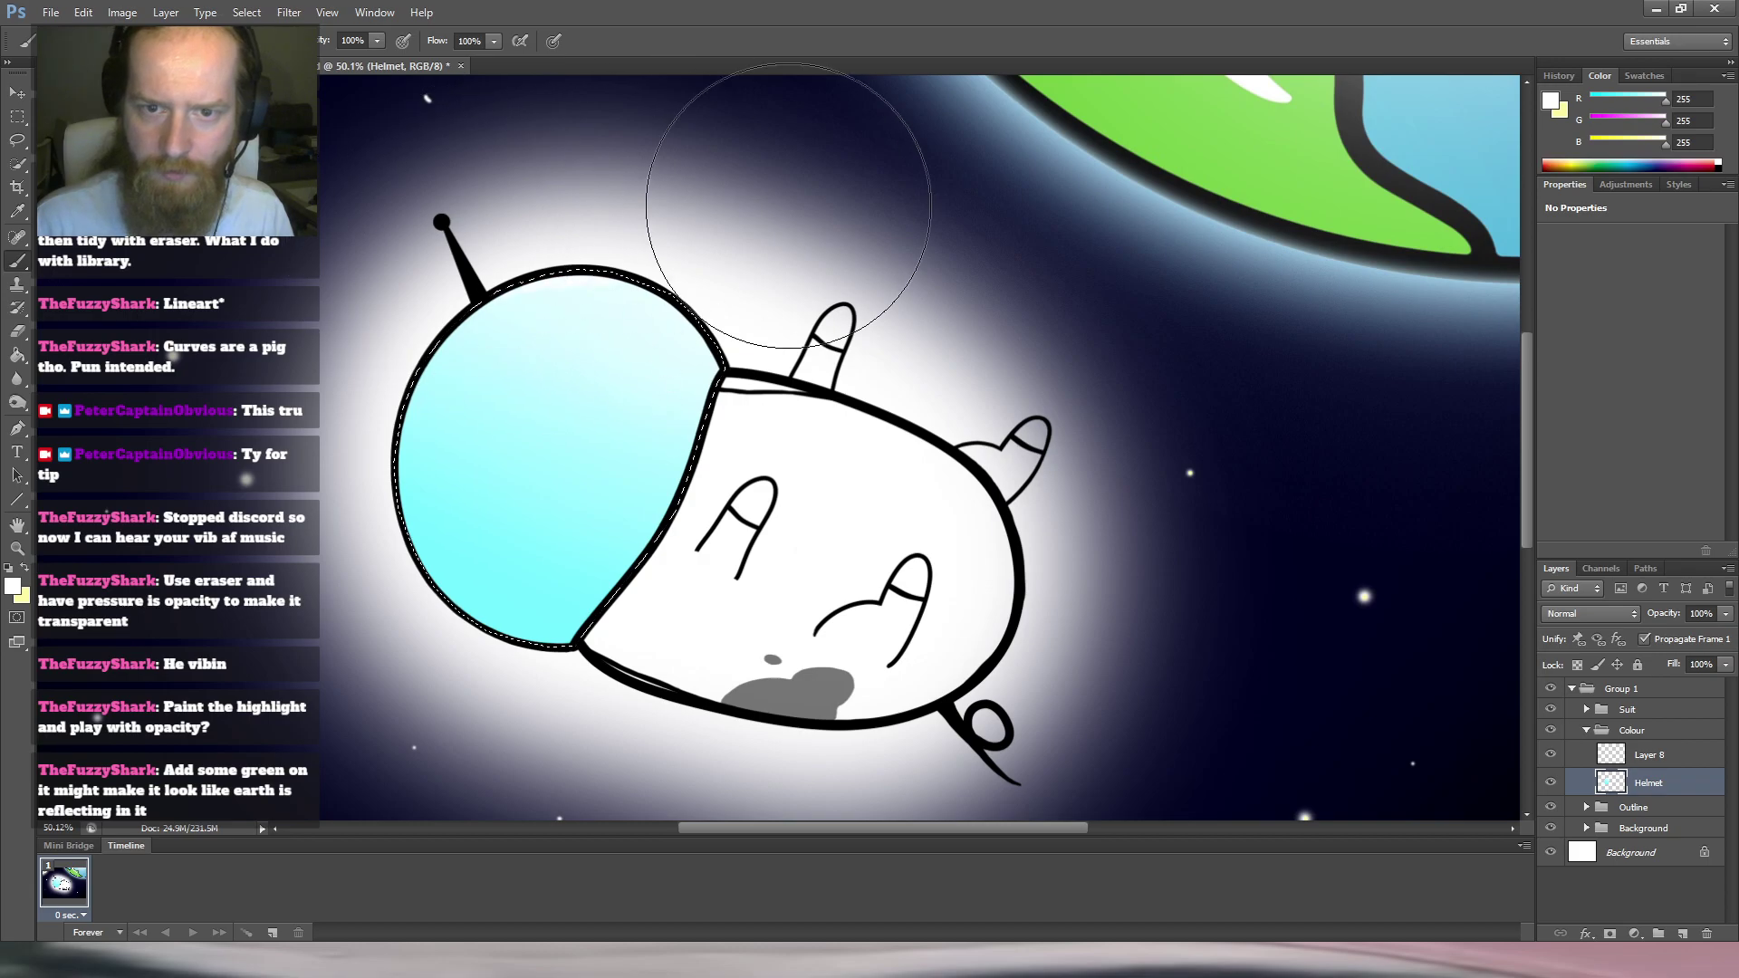
left_click_drag(634, 199, 425, 272)
mouse_move(546, 213)
left_mouse_down()
mouse_move(769, 207)
mouse_move(697, 215)
mouse_move(912, 267)
mouse_move(615, 232)
mouse_move(817, 251)
left_mouse_up()
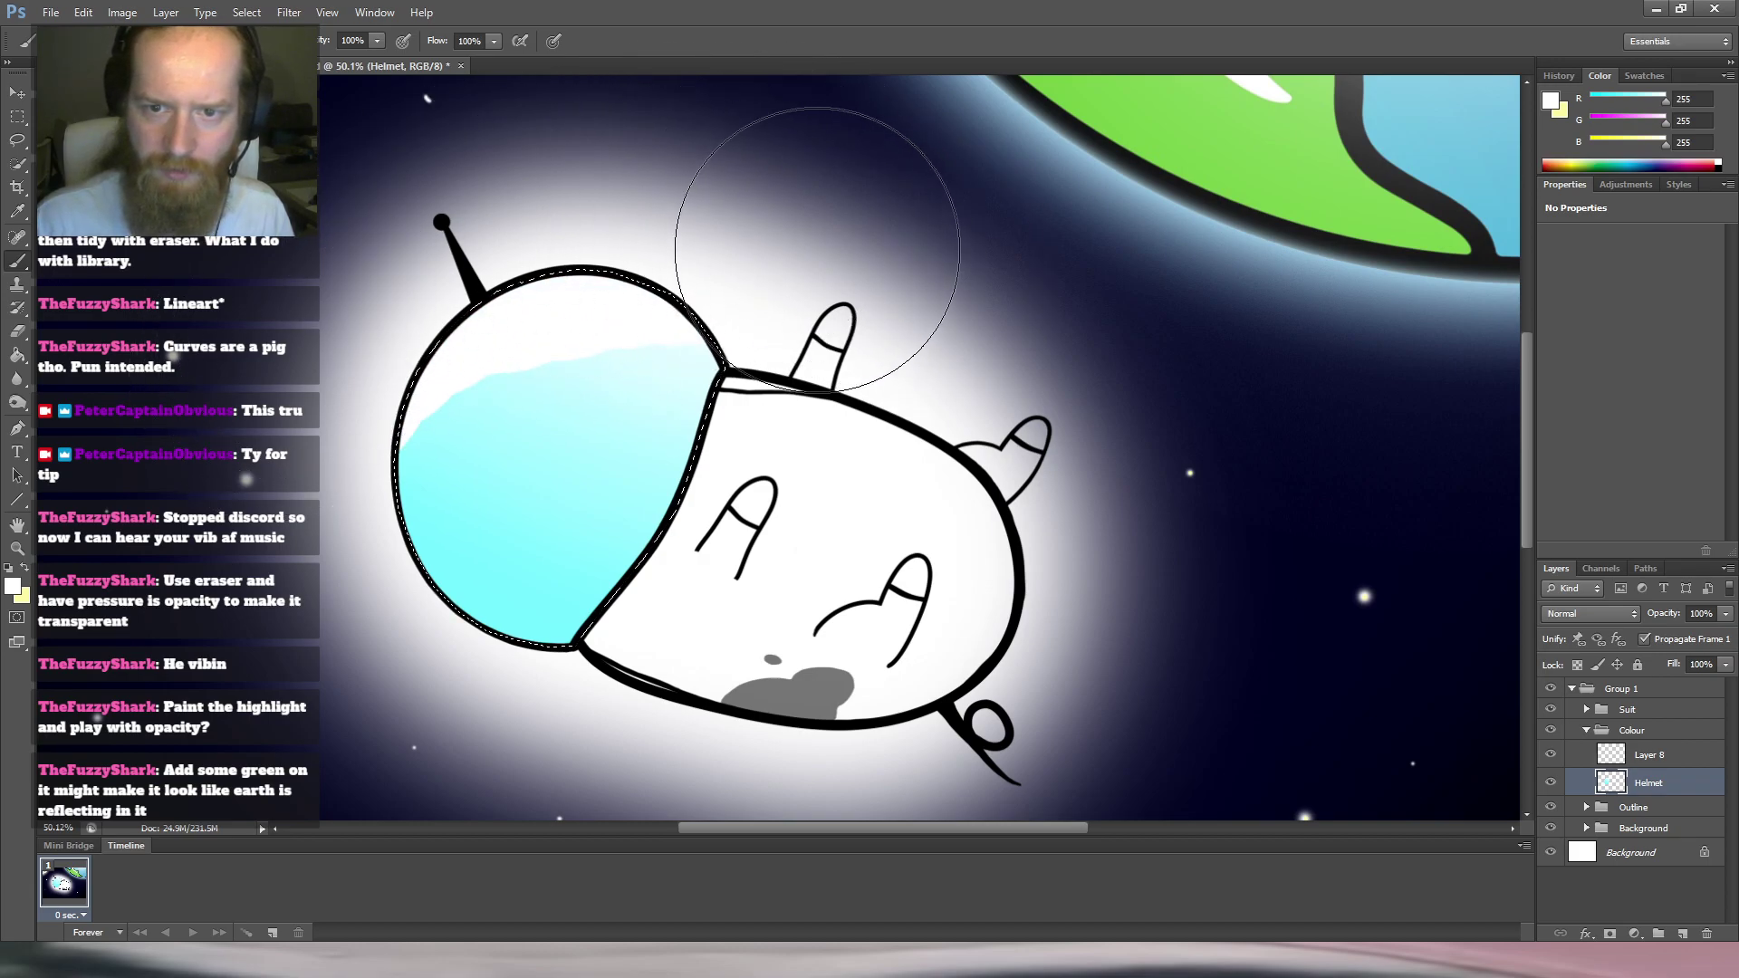
key("ctrl+z")
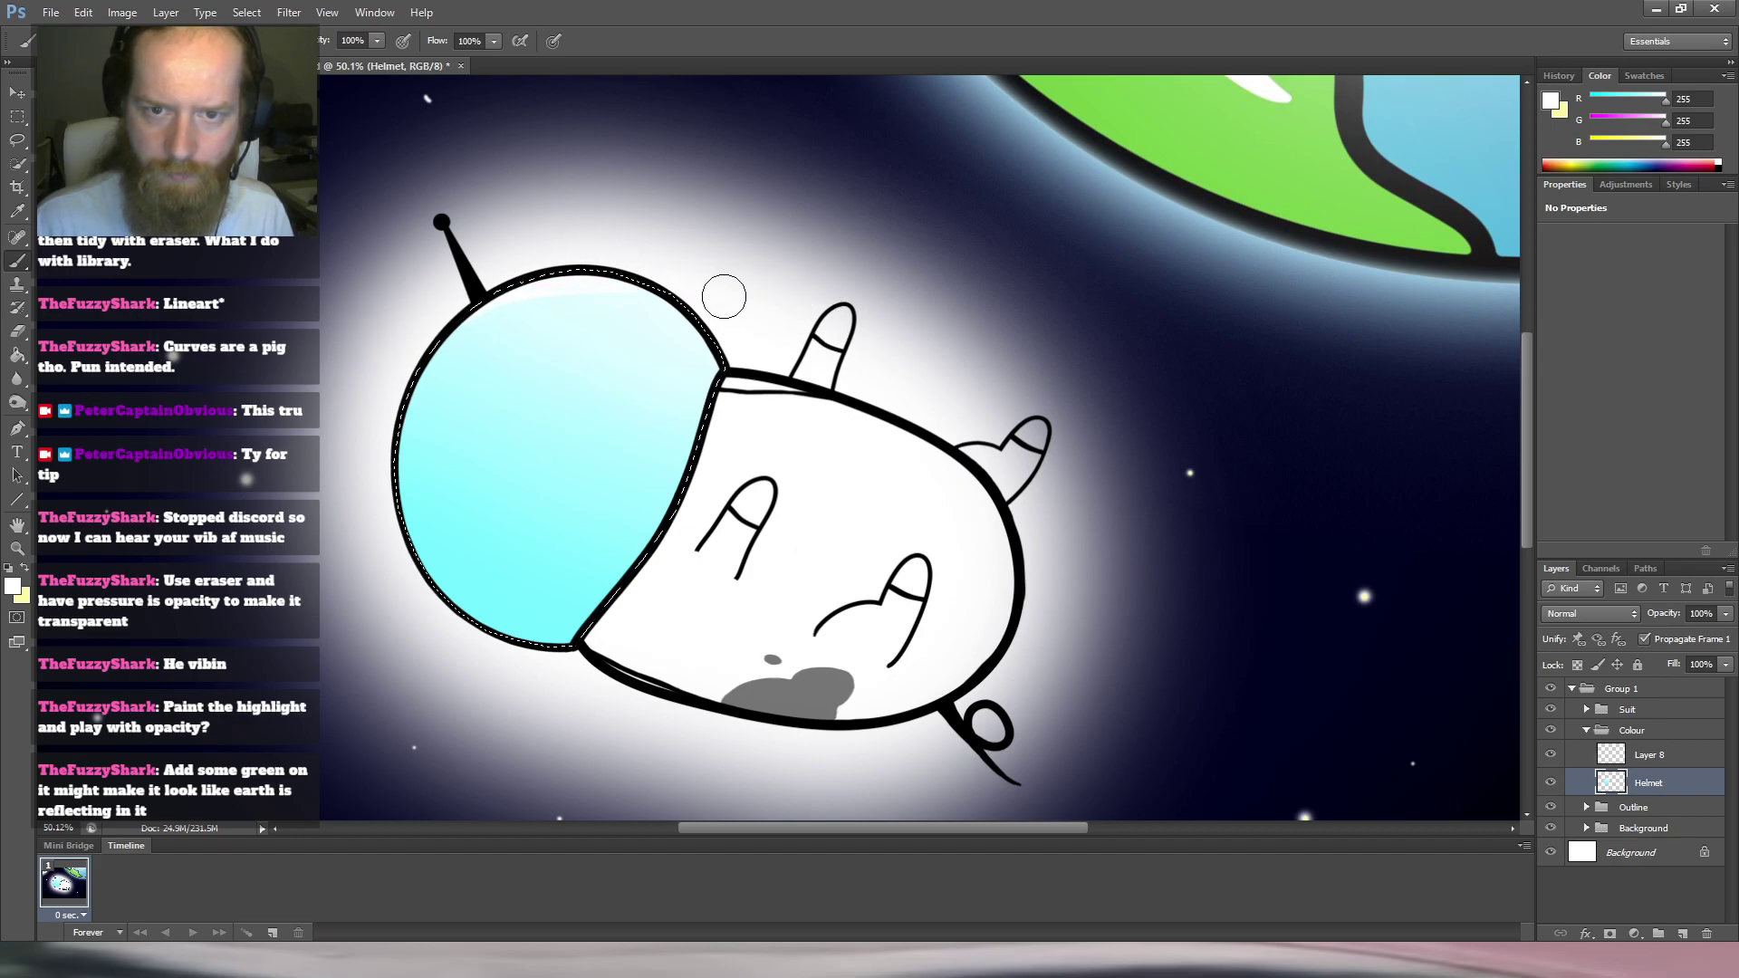
left_click_drag(357, 357, 741, 301)
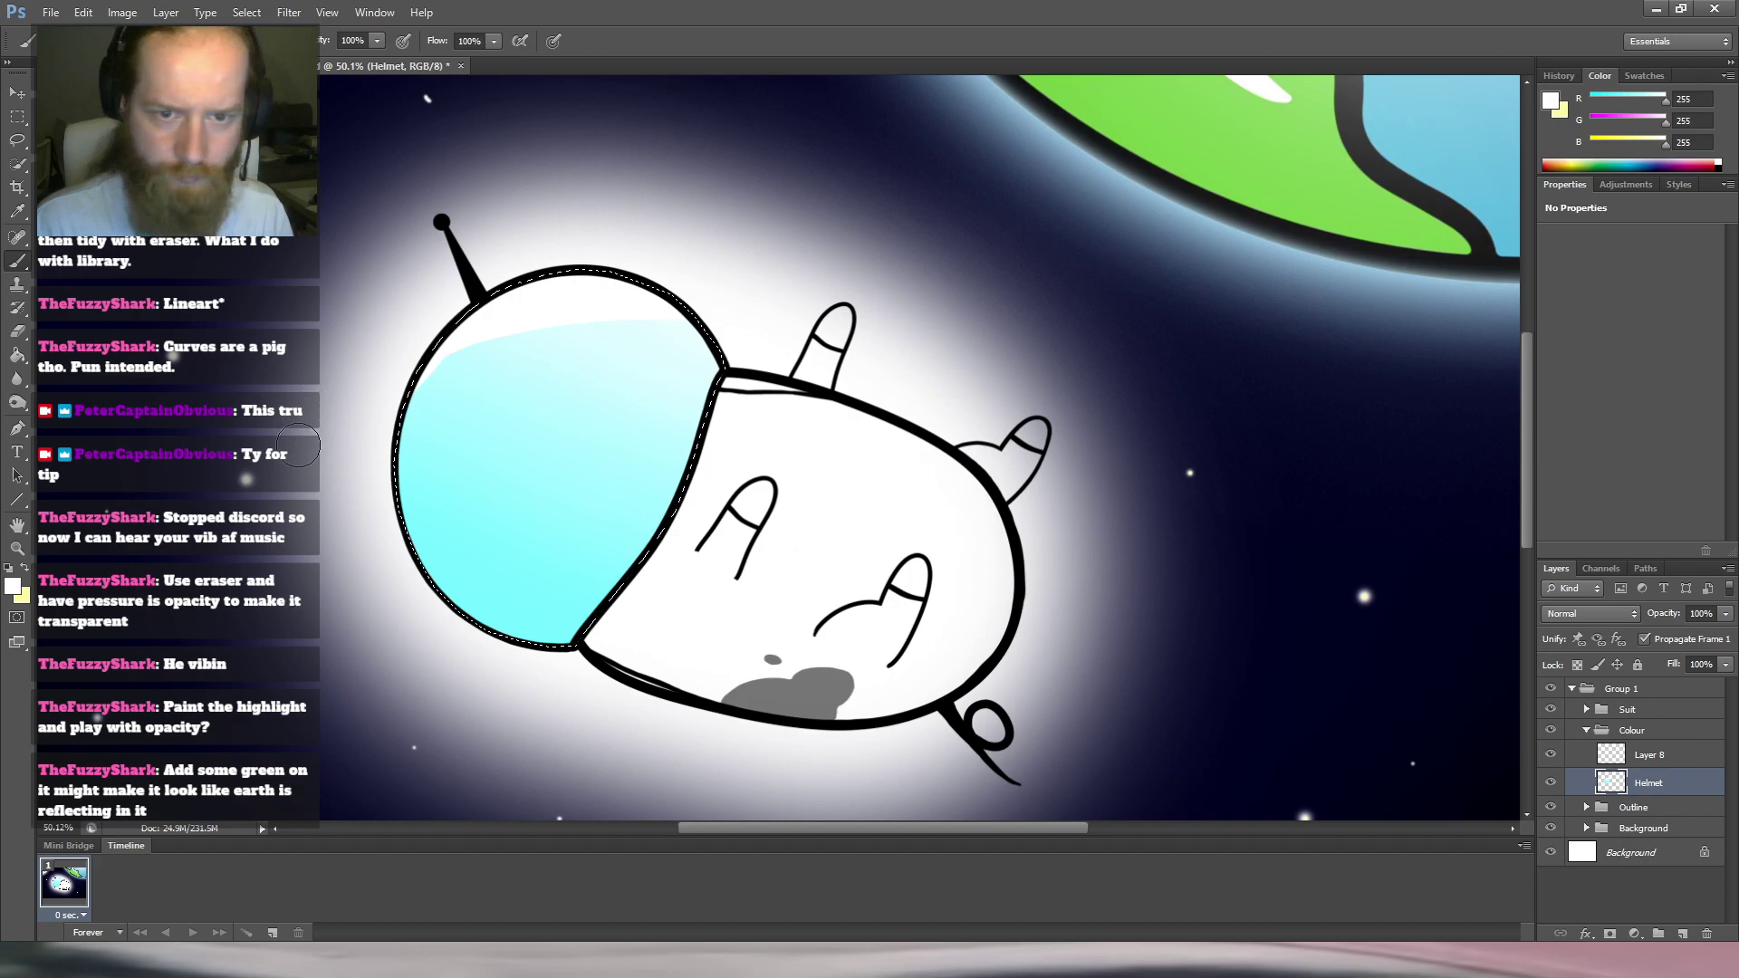
left_click_drag(485, 357, 752, 349)
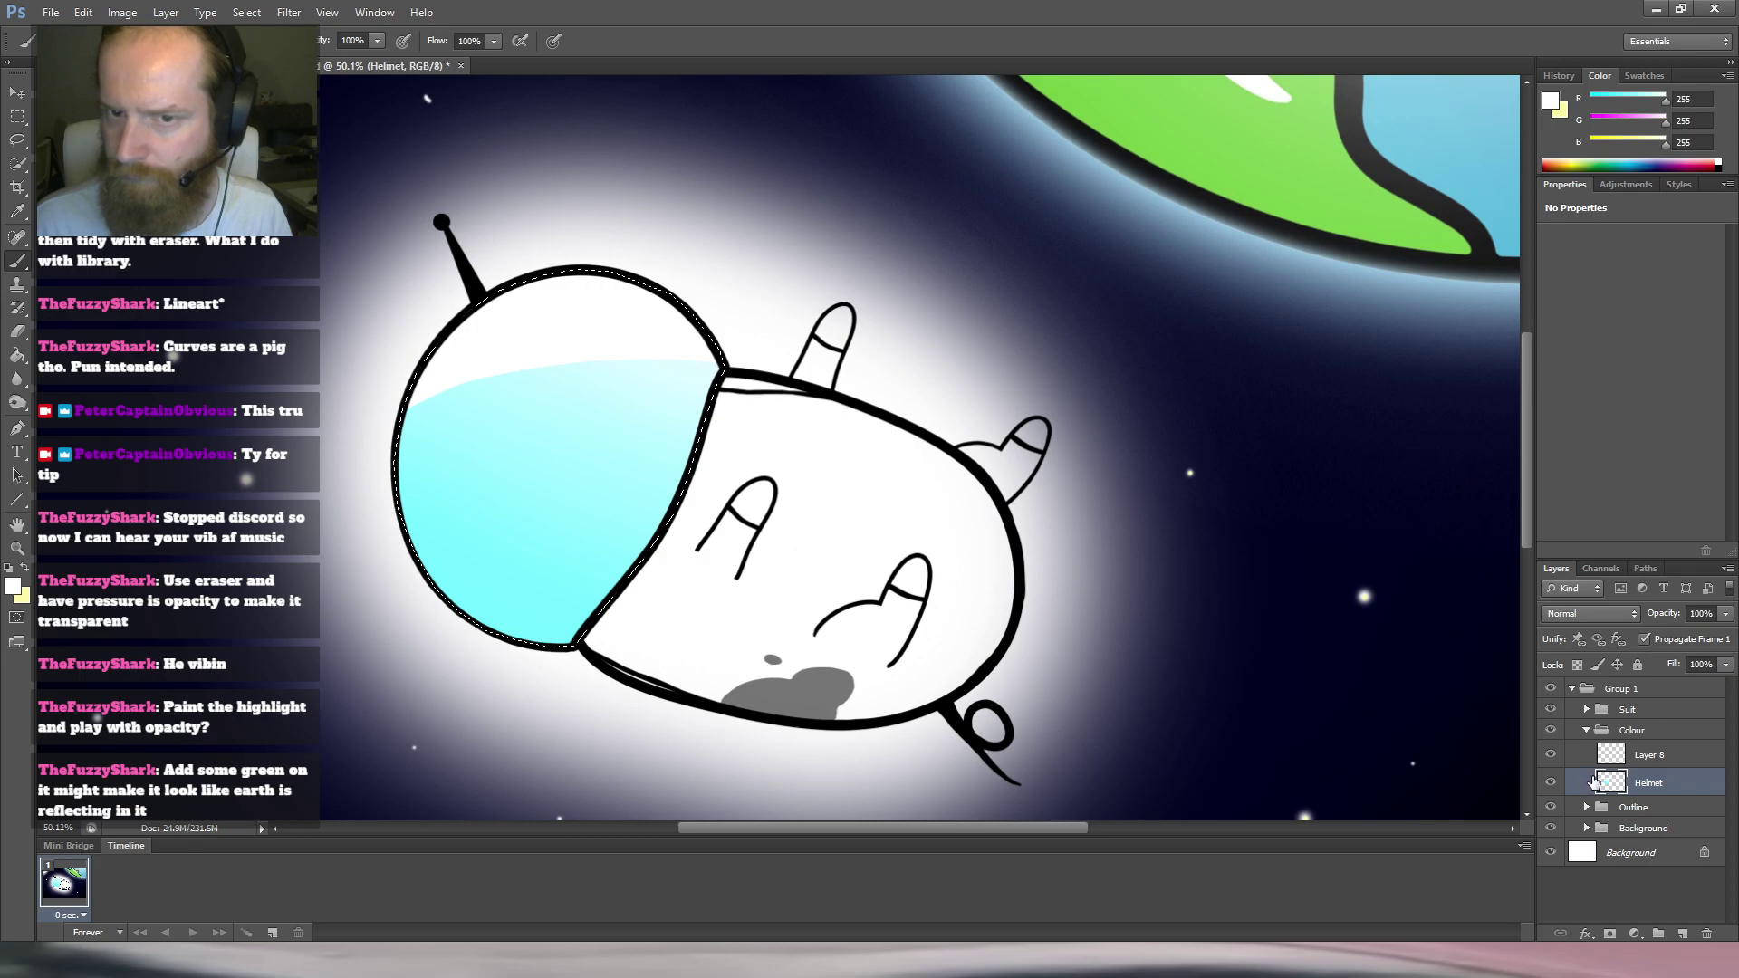
key("ctrl+alt+z")
Paint a hard-edged white highlight covering the upper part of the helmet on Layer 8, inside the helmet selection.
left_click_drag(1616, 766, 1614, 761)
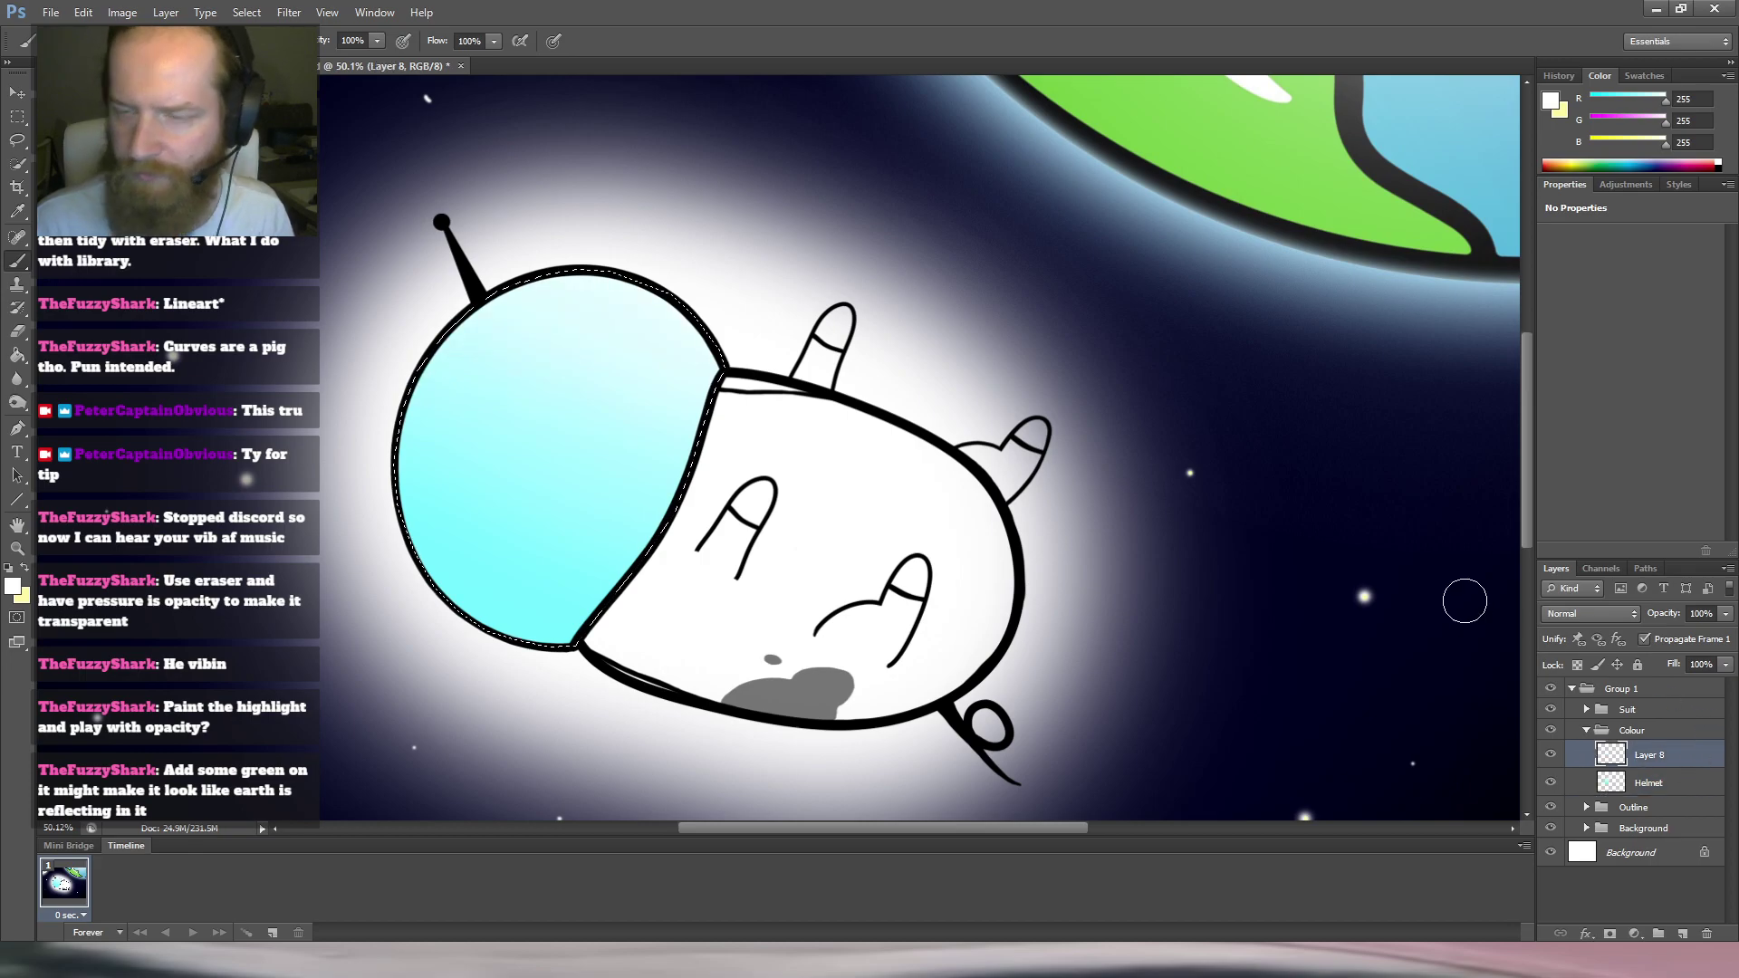
left_click_drag(734, 249, 416, 287)
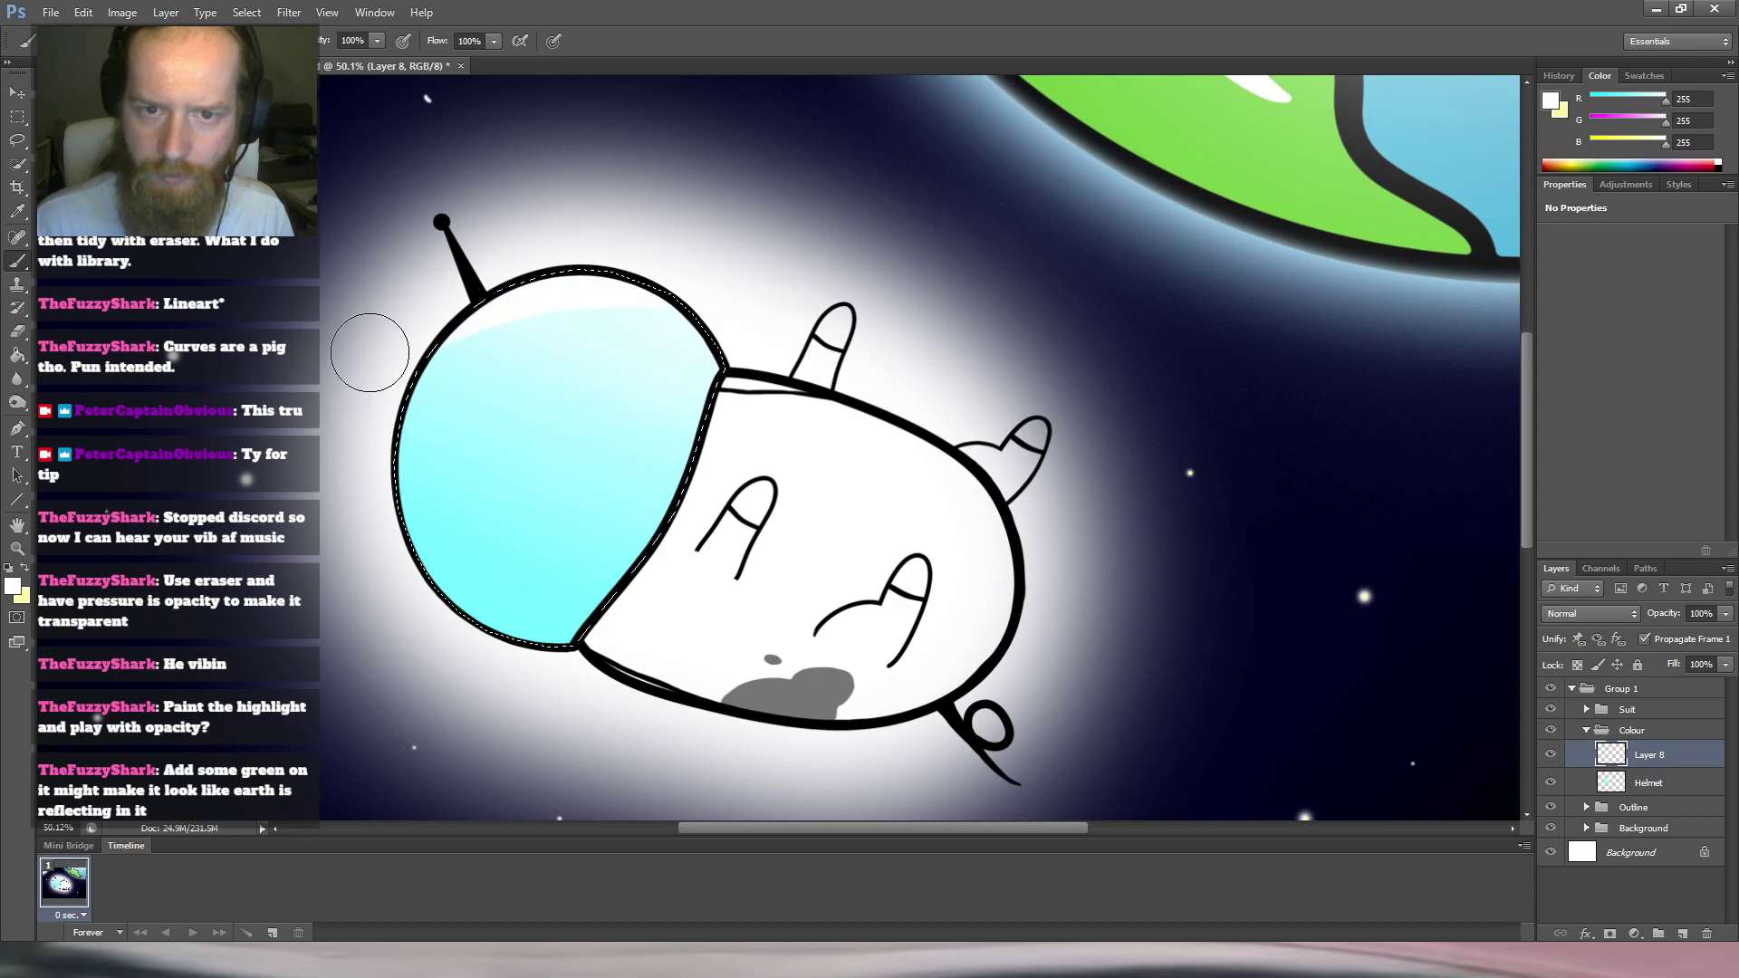
mouse_move(281, 411)
left_mouse_down()
mouse_move(649, 300)
mouse_move(809, 327)
mouse_move(314, 422)
left_mouse_up()
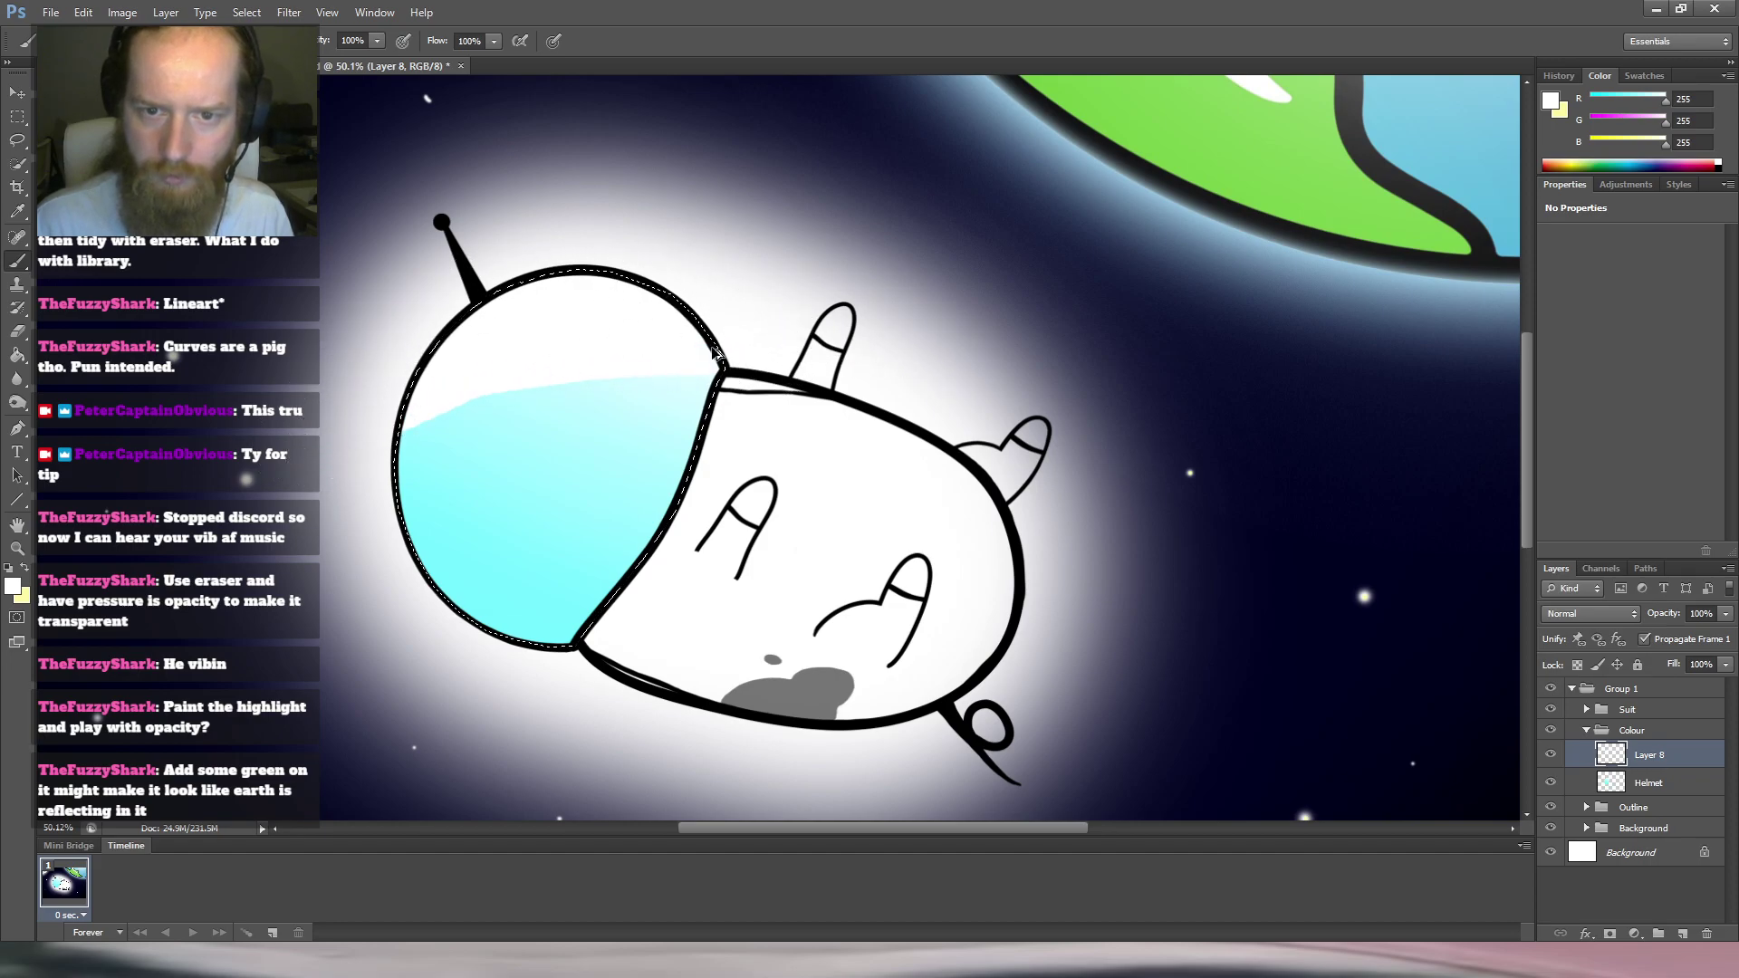
Undo the last highlight and repaint it on Layer 8 as a hard-edged, gently curved white band across the helmet's upper part.
key("ctrl+z")
left_click(1657, 767)
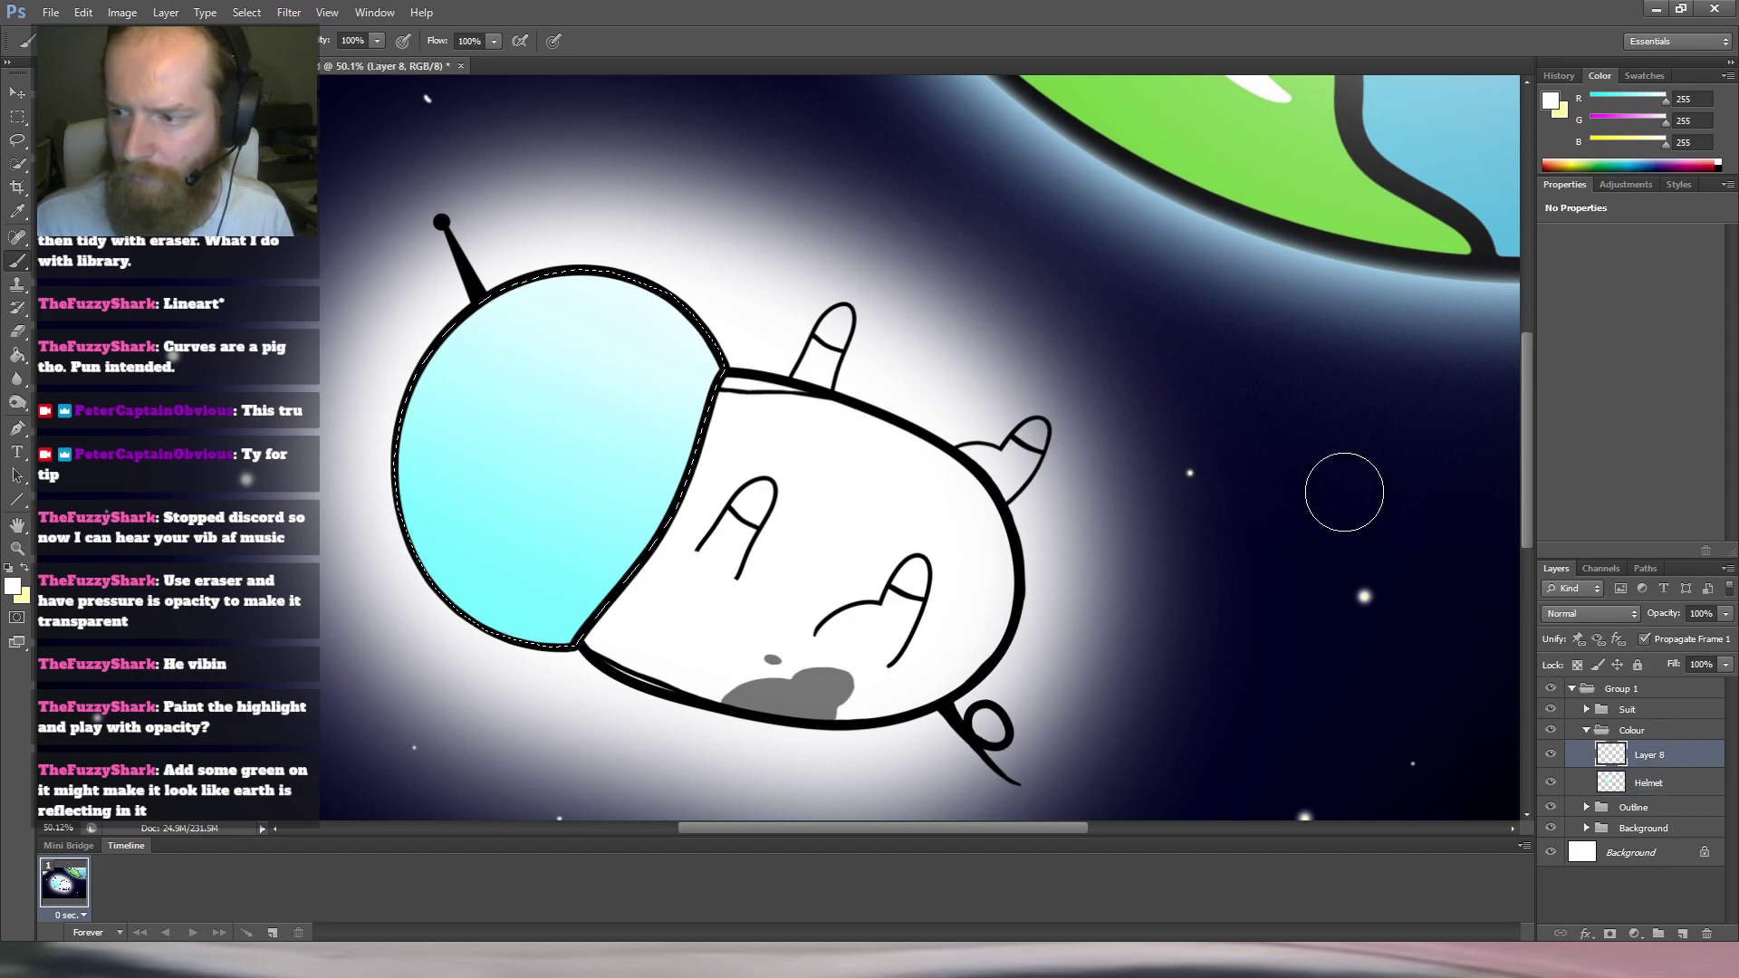
mouse_move(810, 301)
left_mouse_down()
mouse_move(463, 314)
mouse_move(660, 287)
mouse_move(812, 309)
mouse_move(825, 291)
mouse_move(365, 326)
left_mouse_up()
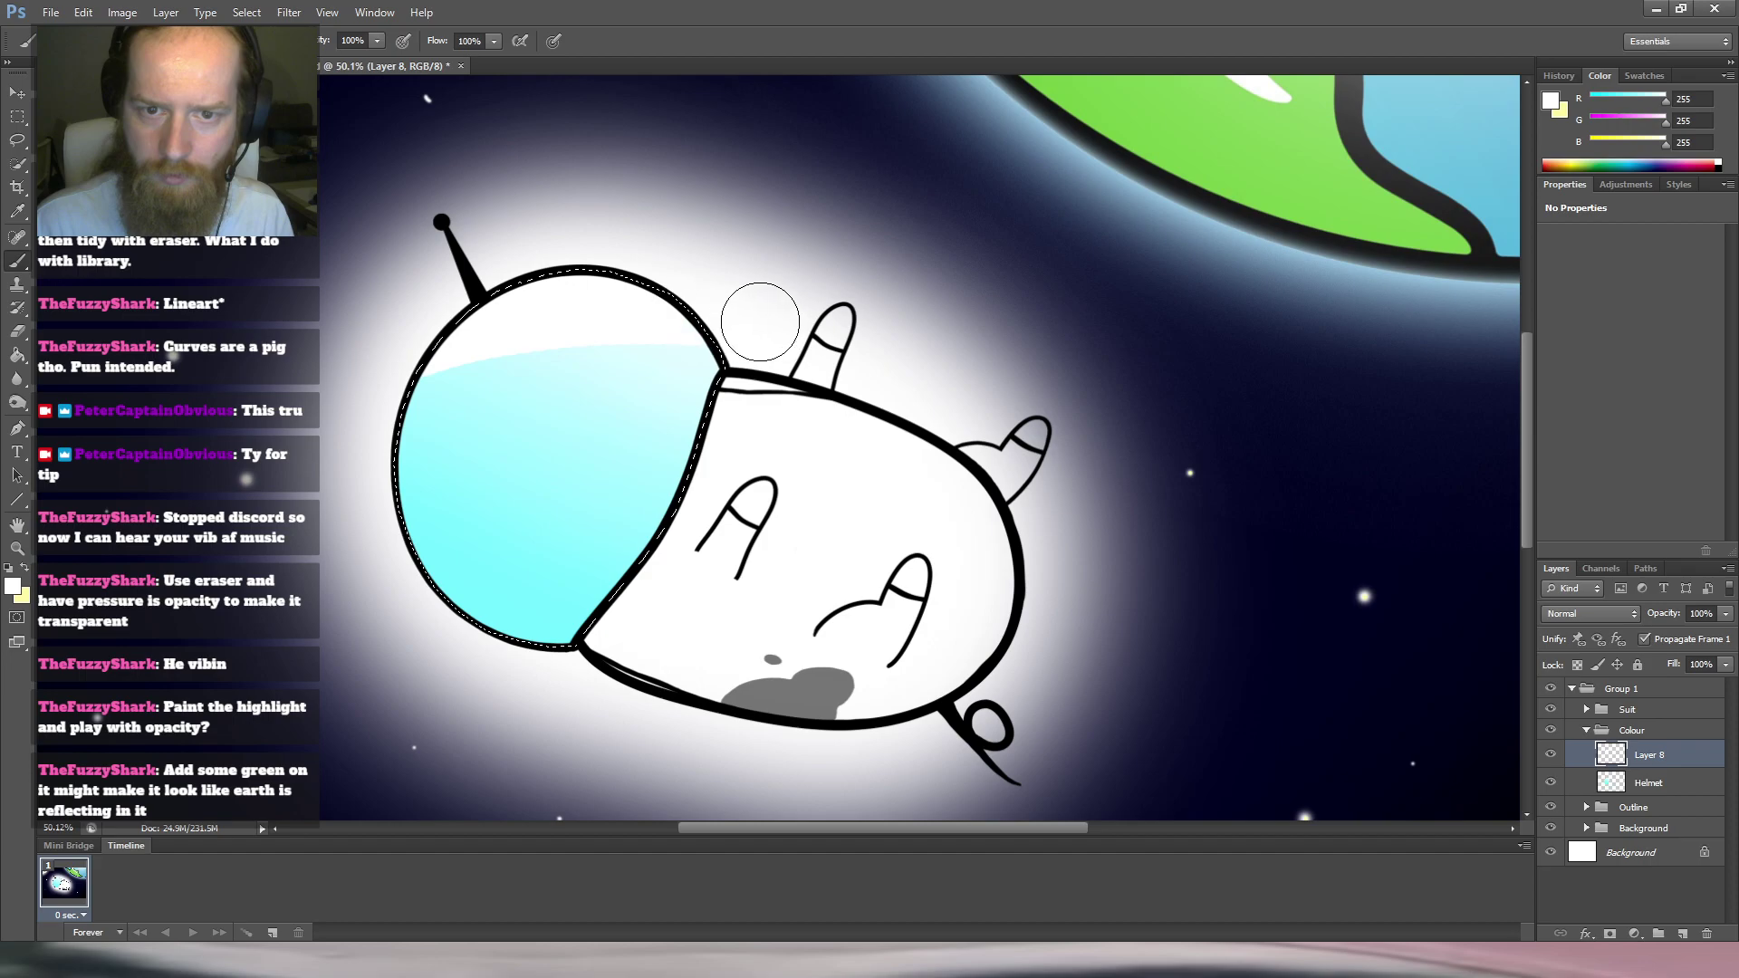
Try extending the white highlight further down the helmet with broad brush strokes, undoing the attempts.
left_click_drag(567, 354, 900, 358)
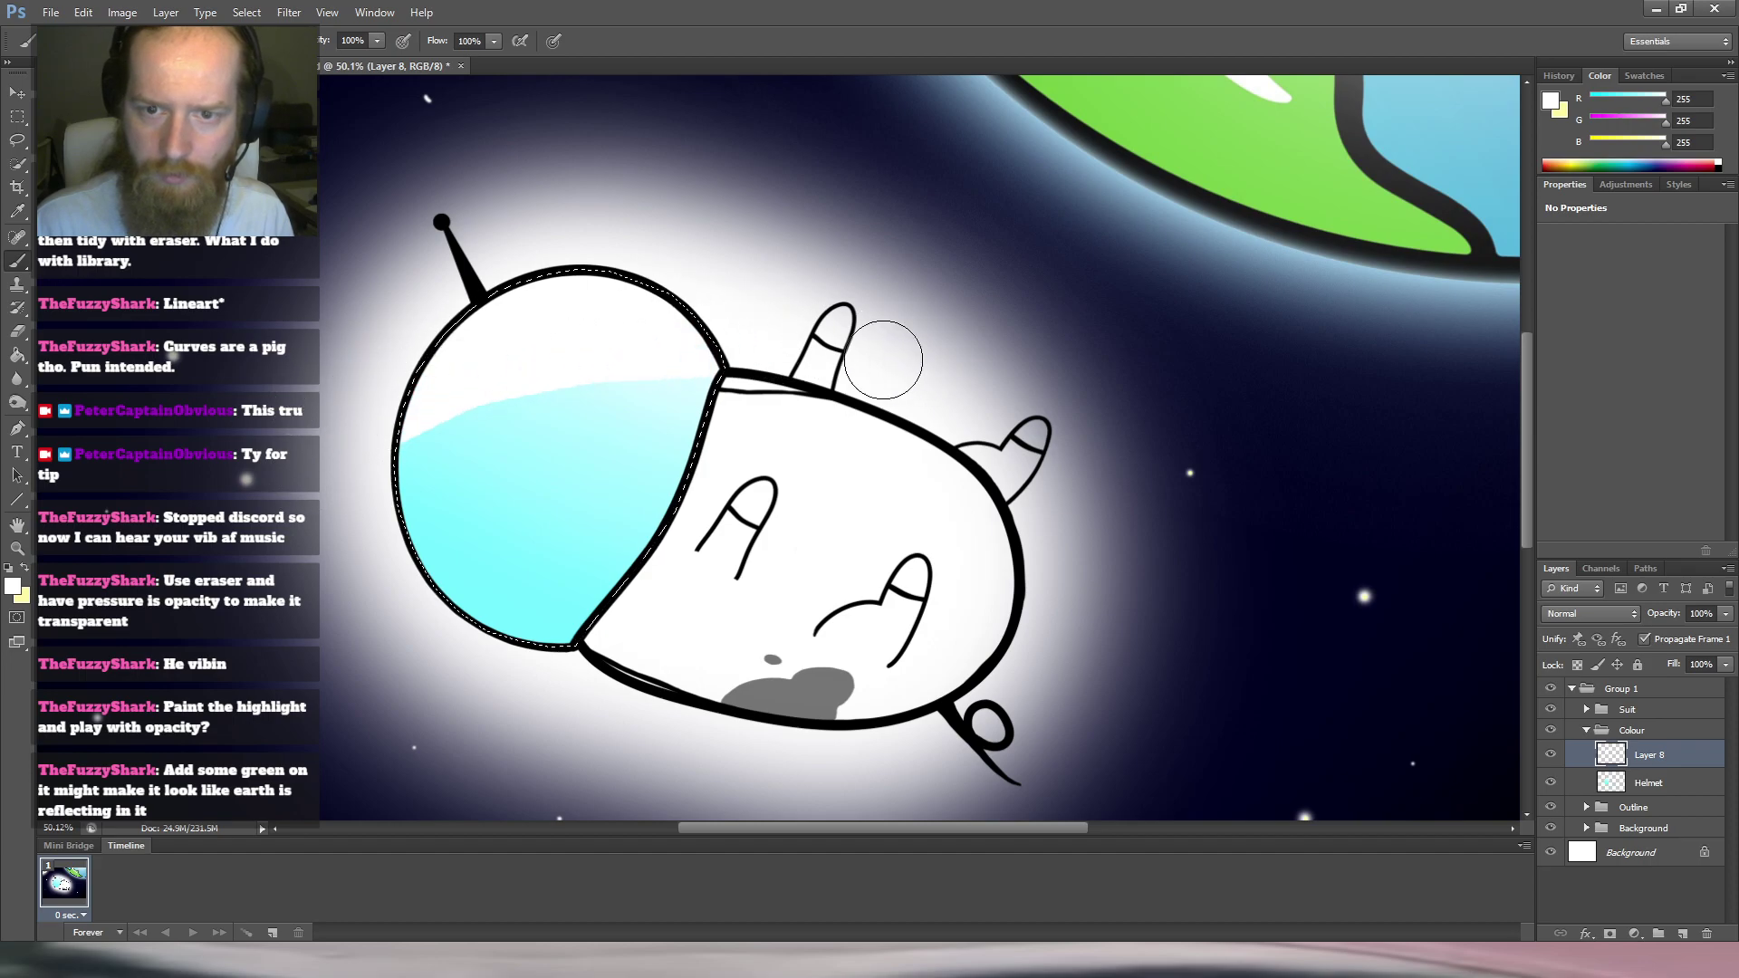
key("ctrl+z")
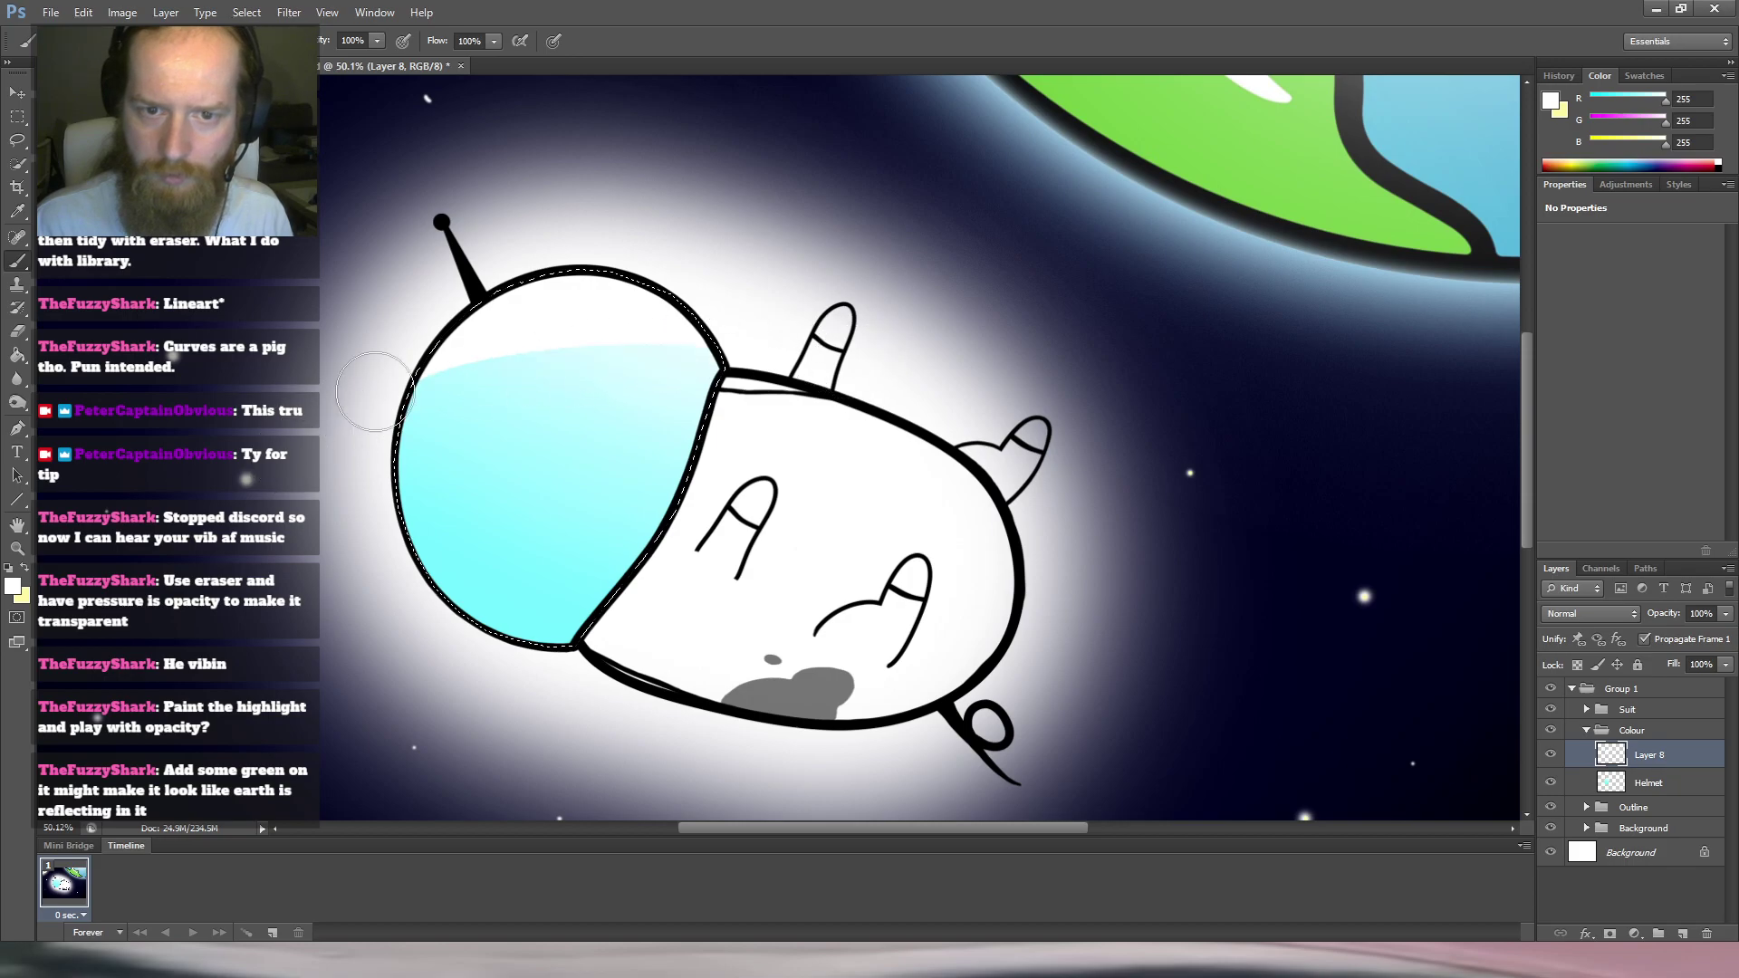
left_click_drag(355, 404, 788, 339)
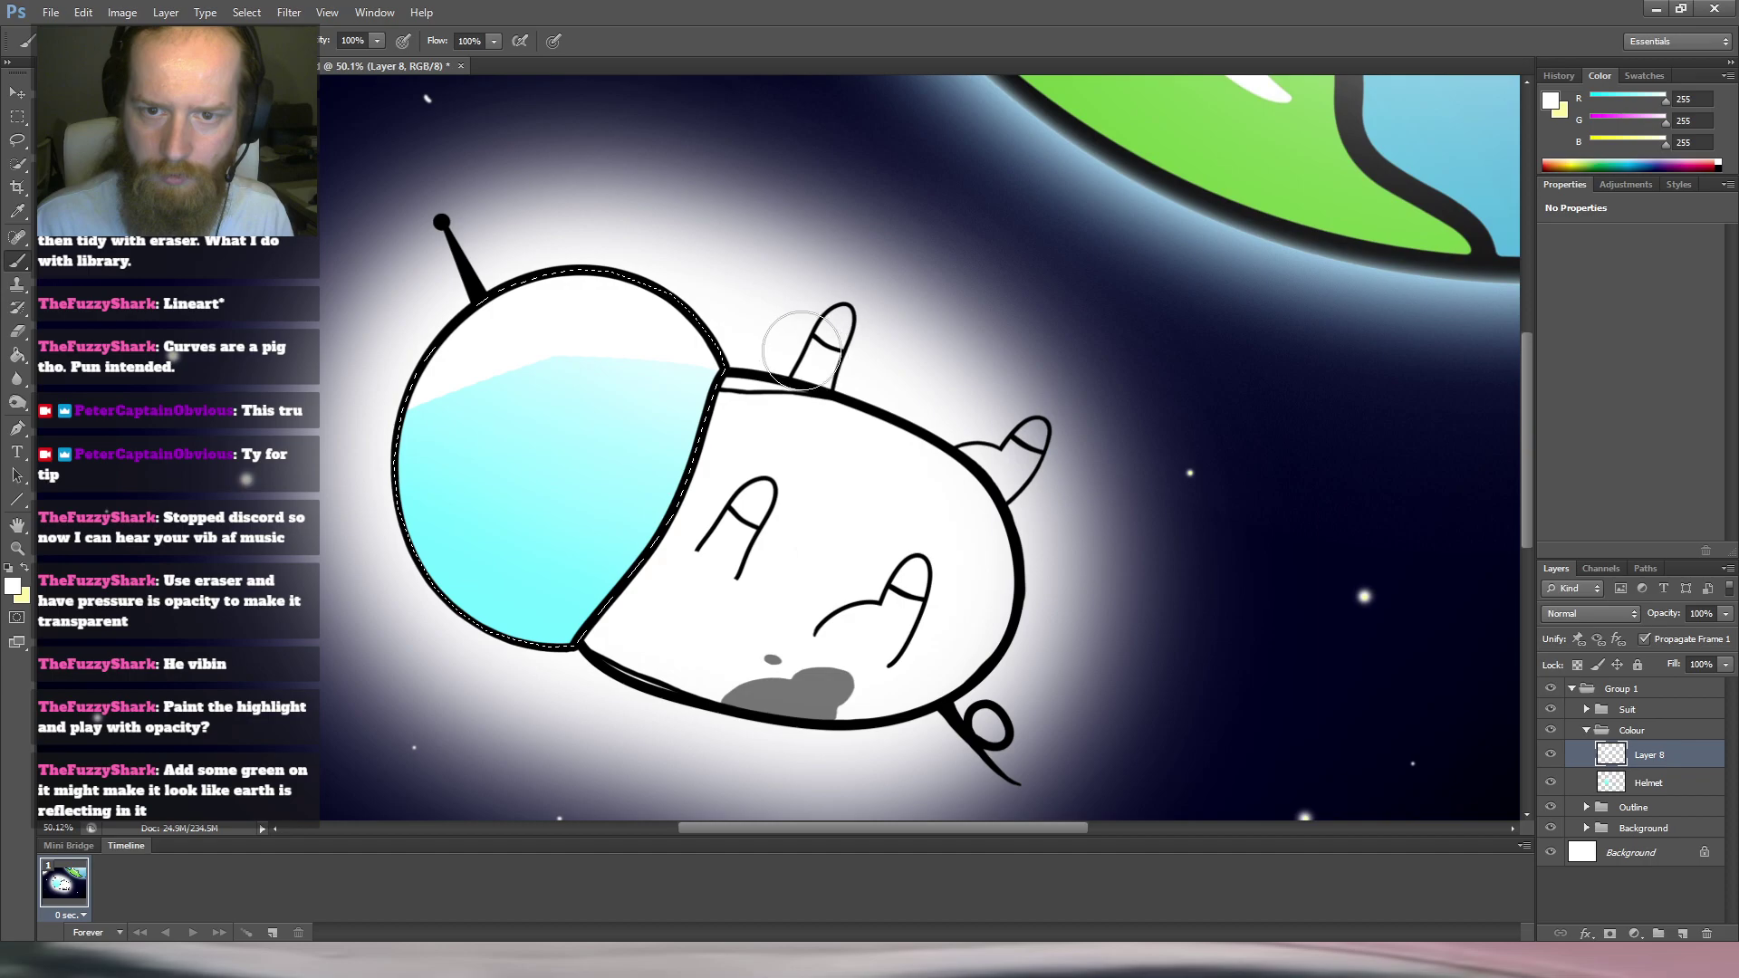
left_click_drag(421, 356, 697, 321)
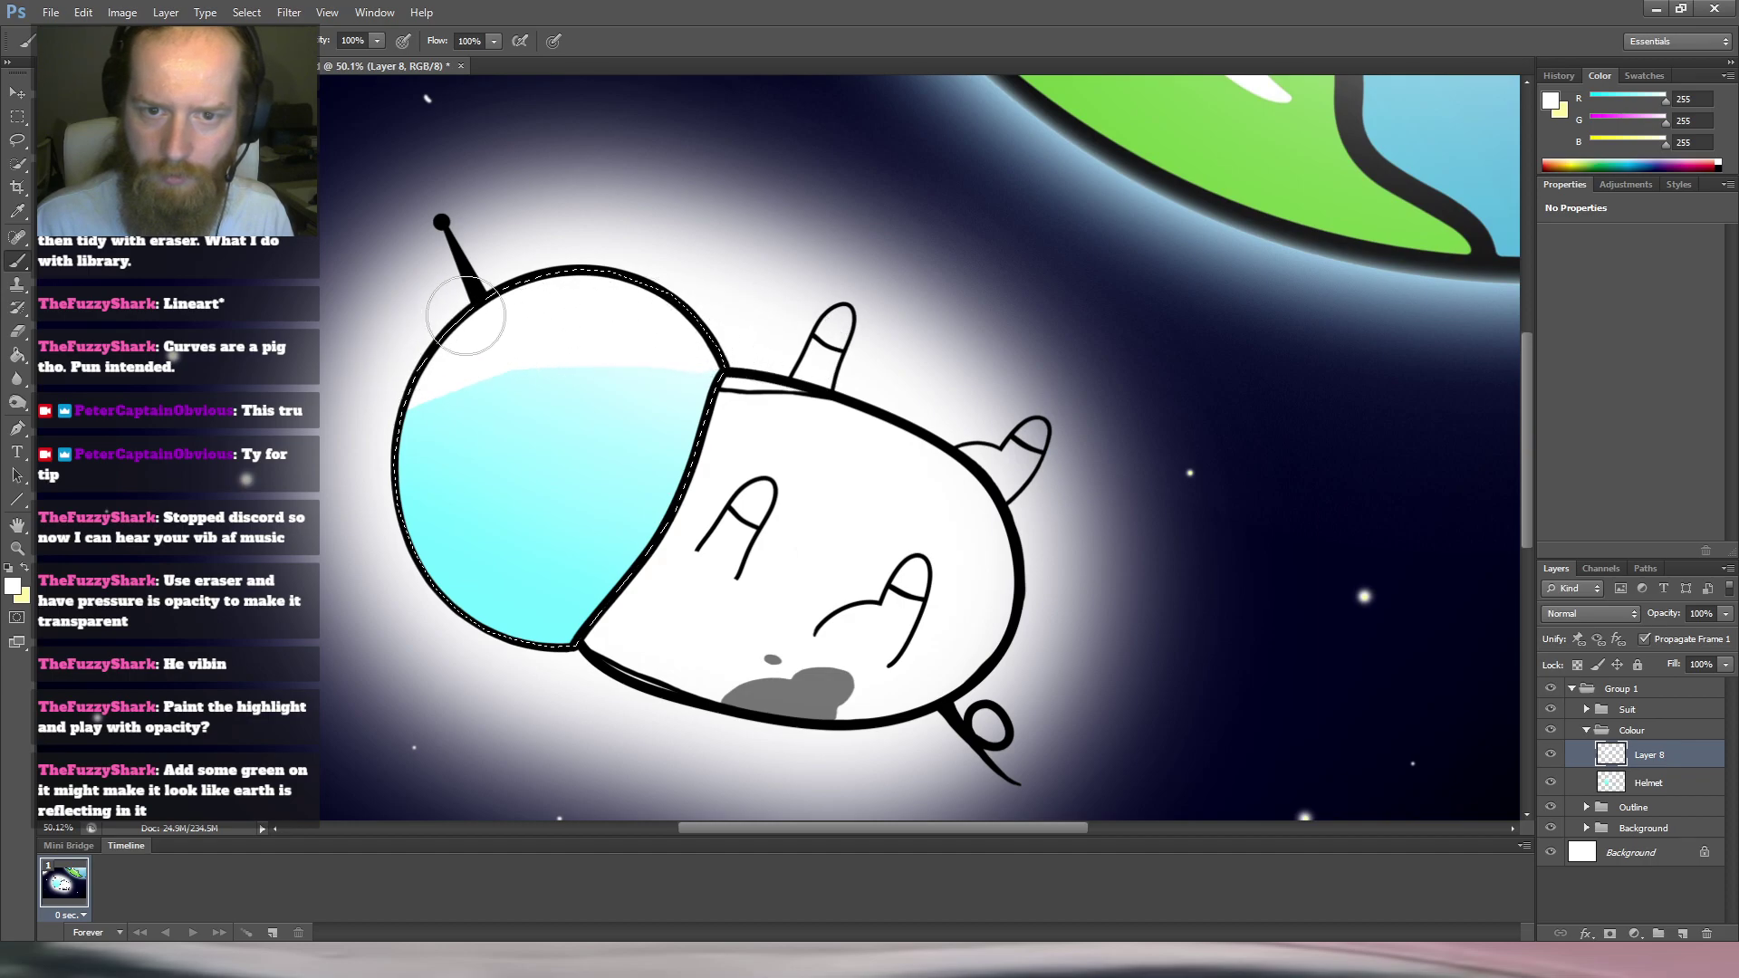
key("ctrl+z")
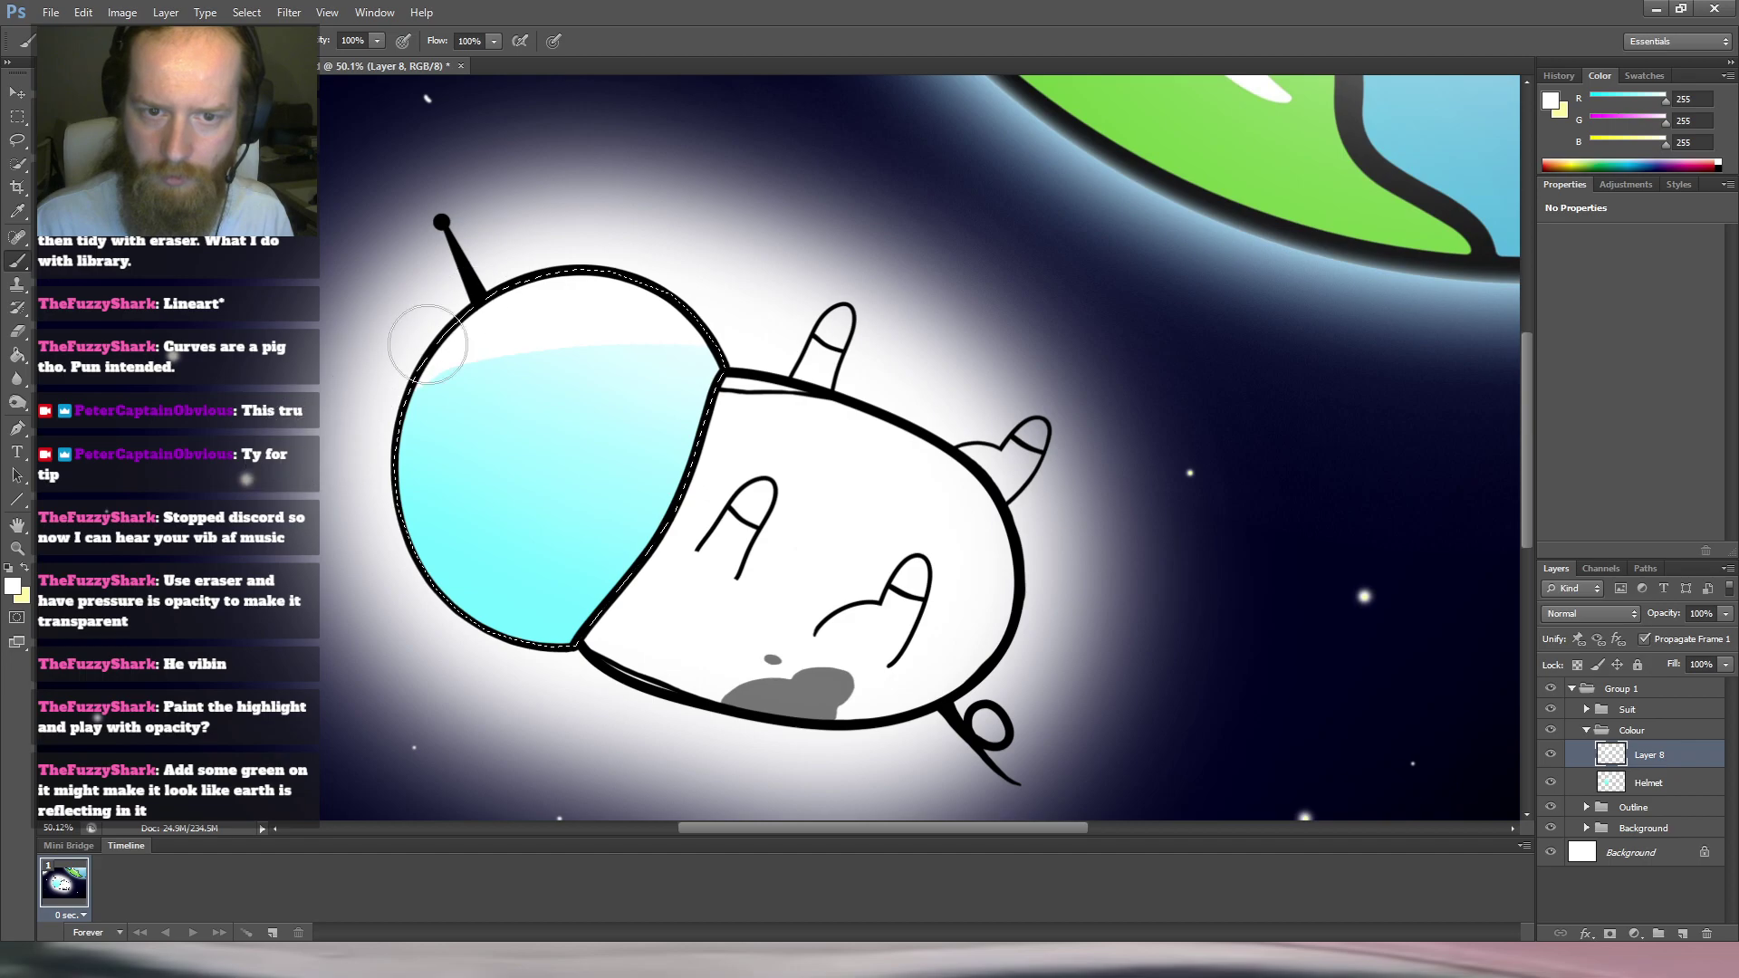
Round off the antenna-side end of the white highlight along the helmet's outline.
left_click_drag(359, 357, 383, 351)
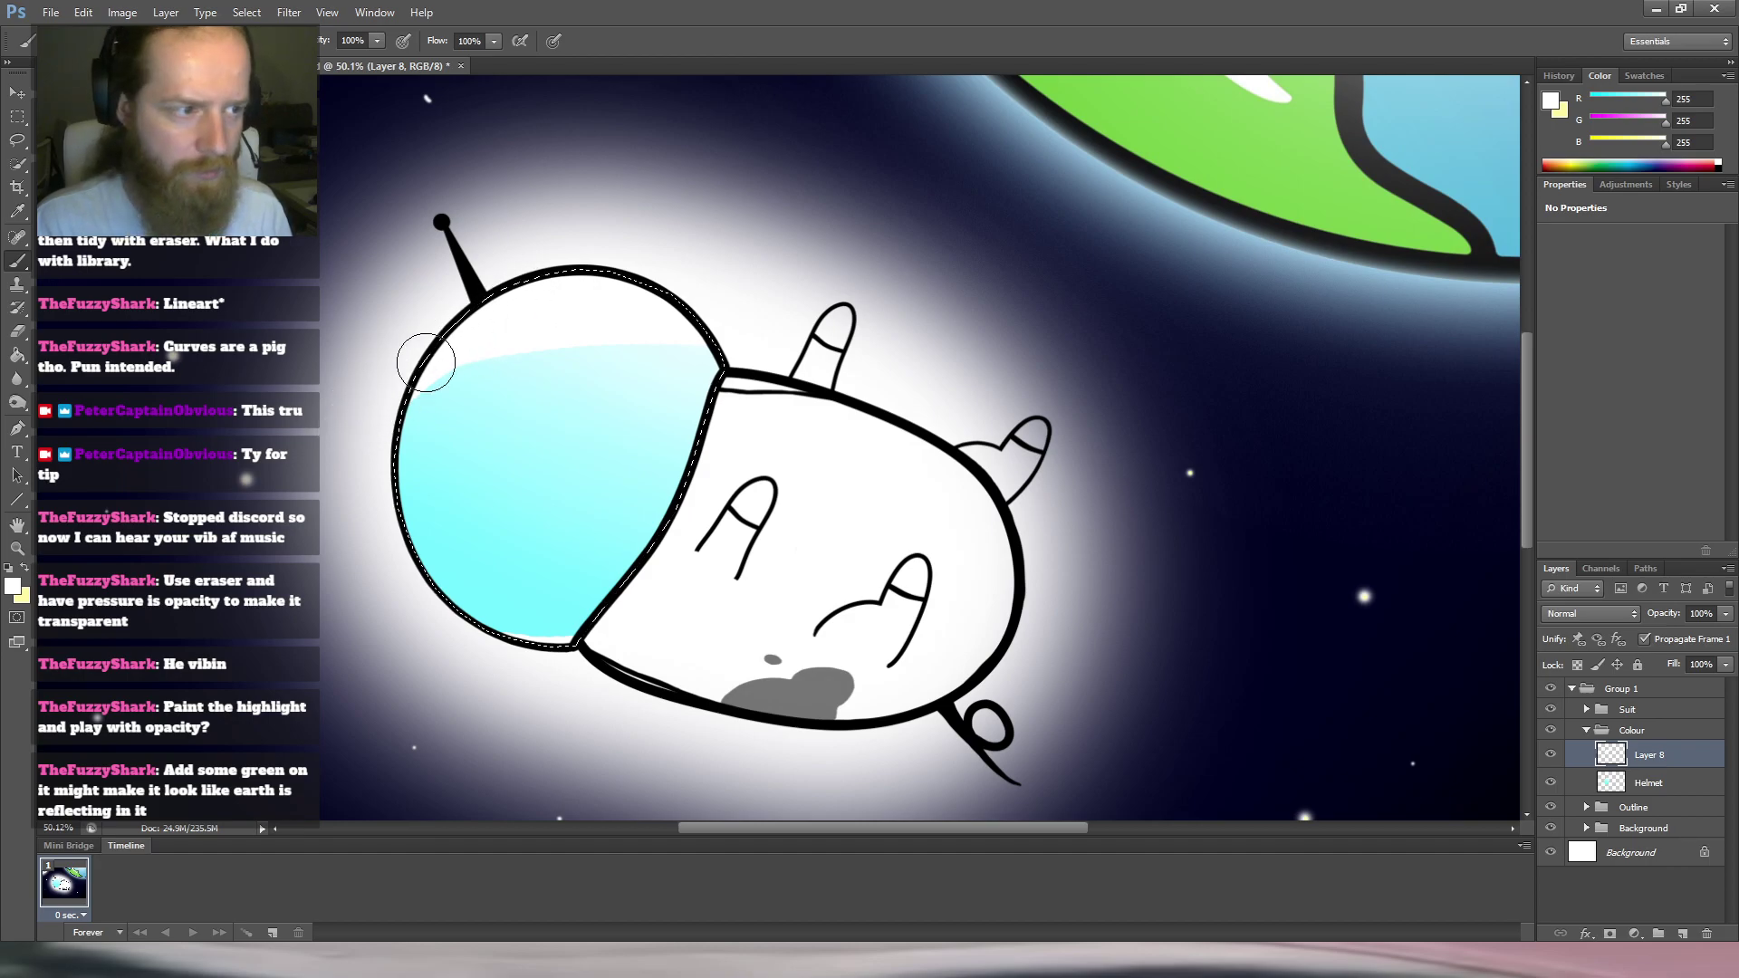
Try lowering the Helmet layer's opacity to 34% and Layer 8's opacity to 73%.
left_click(1661, 784)
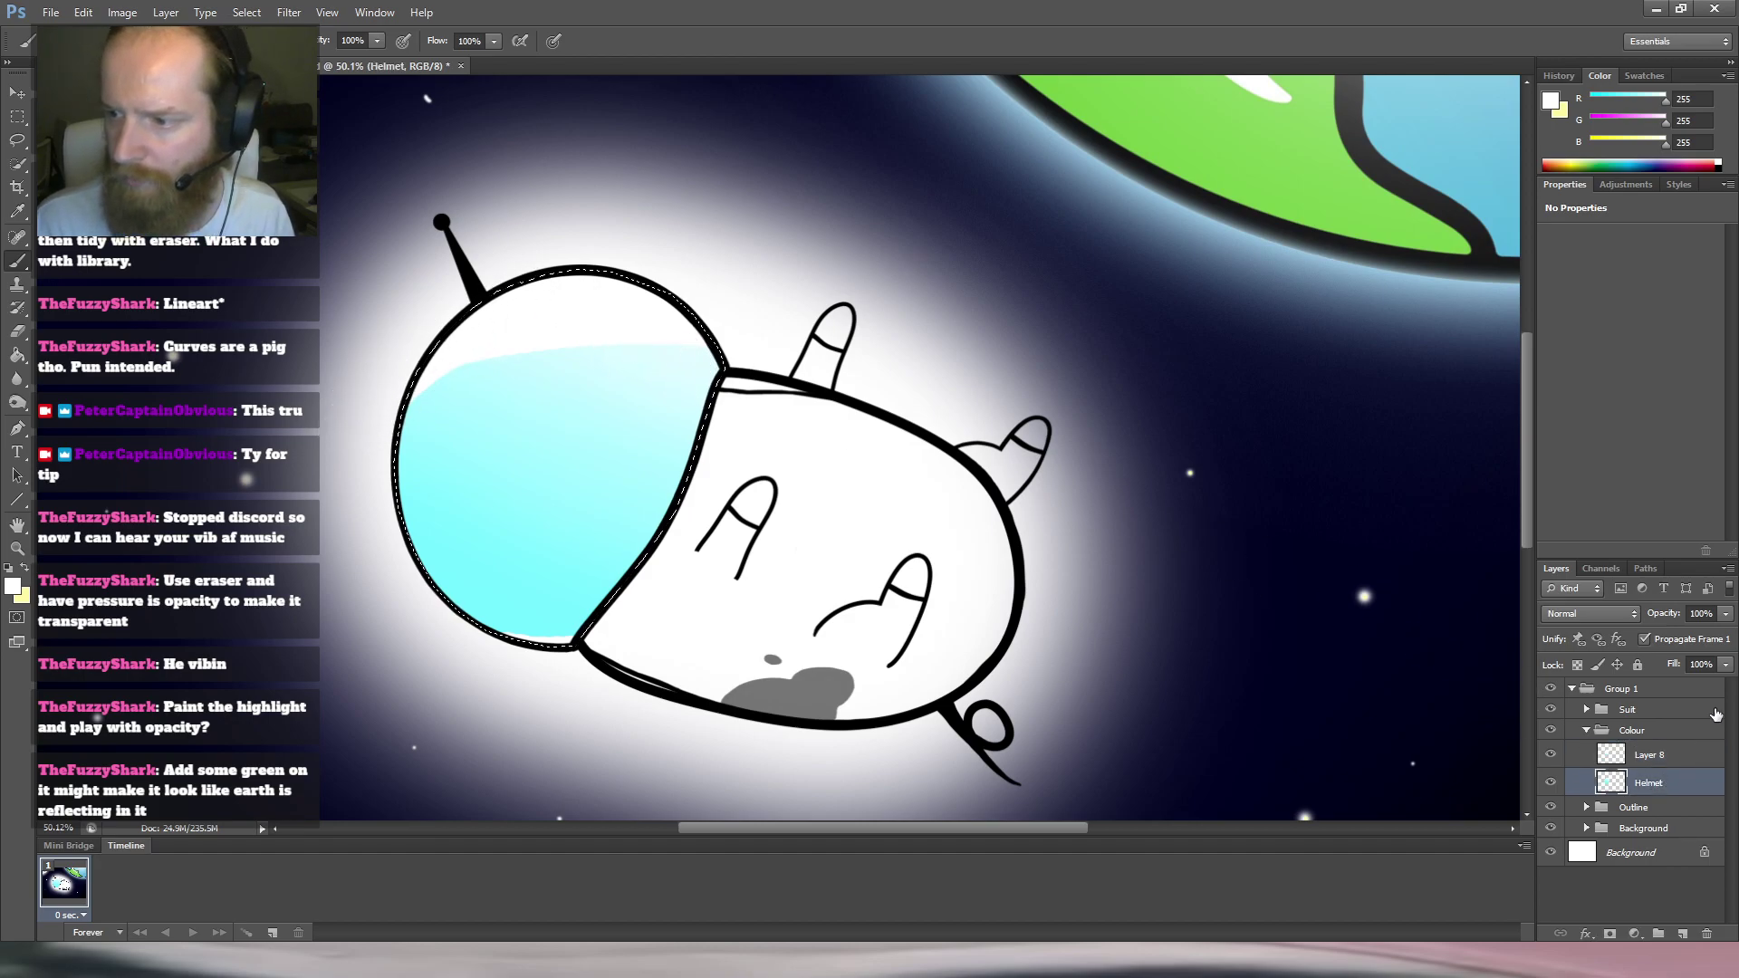
left_click_drag(1726, 614, 1693, 640)
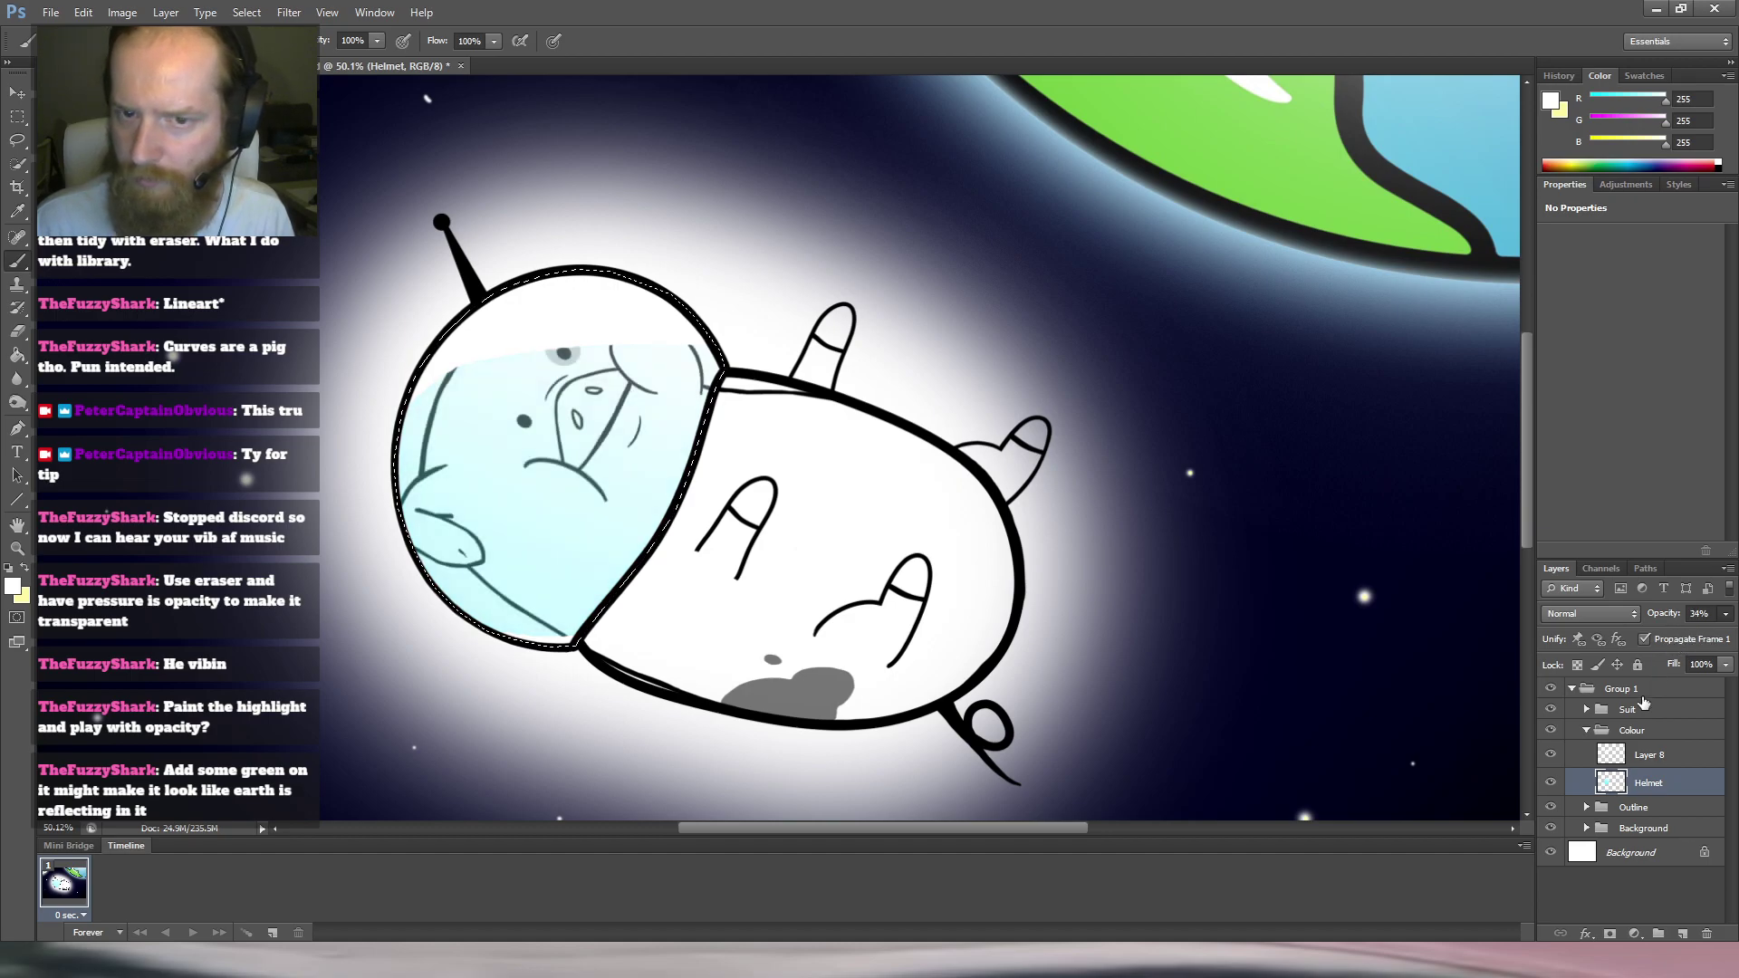
left_click(1663, 763)
left_click_drag(1726, 614, 1703, 641)
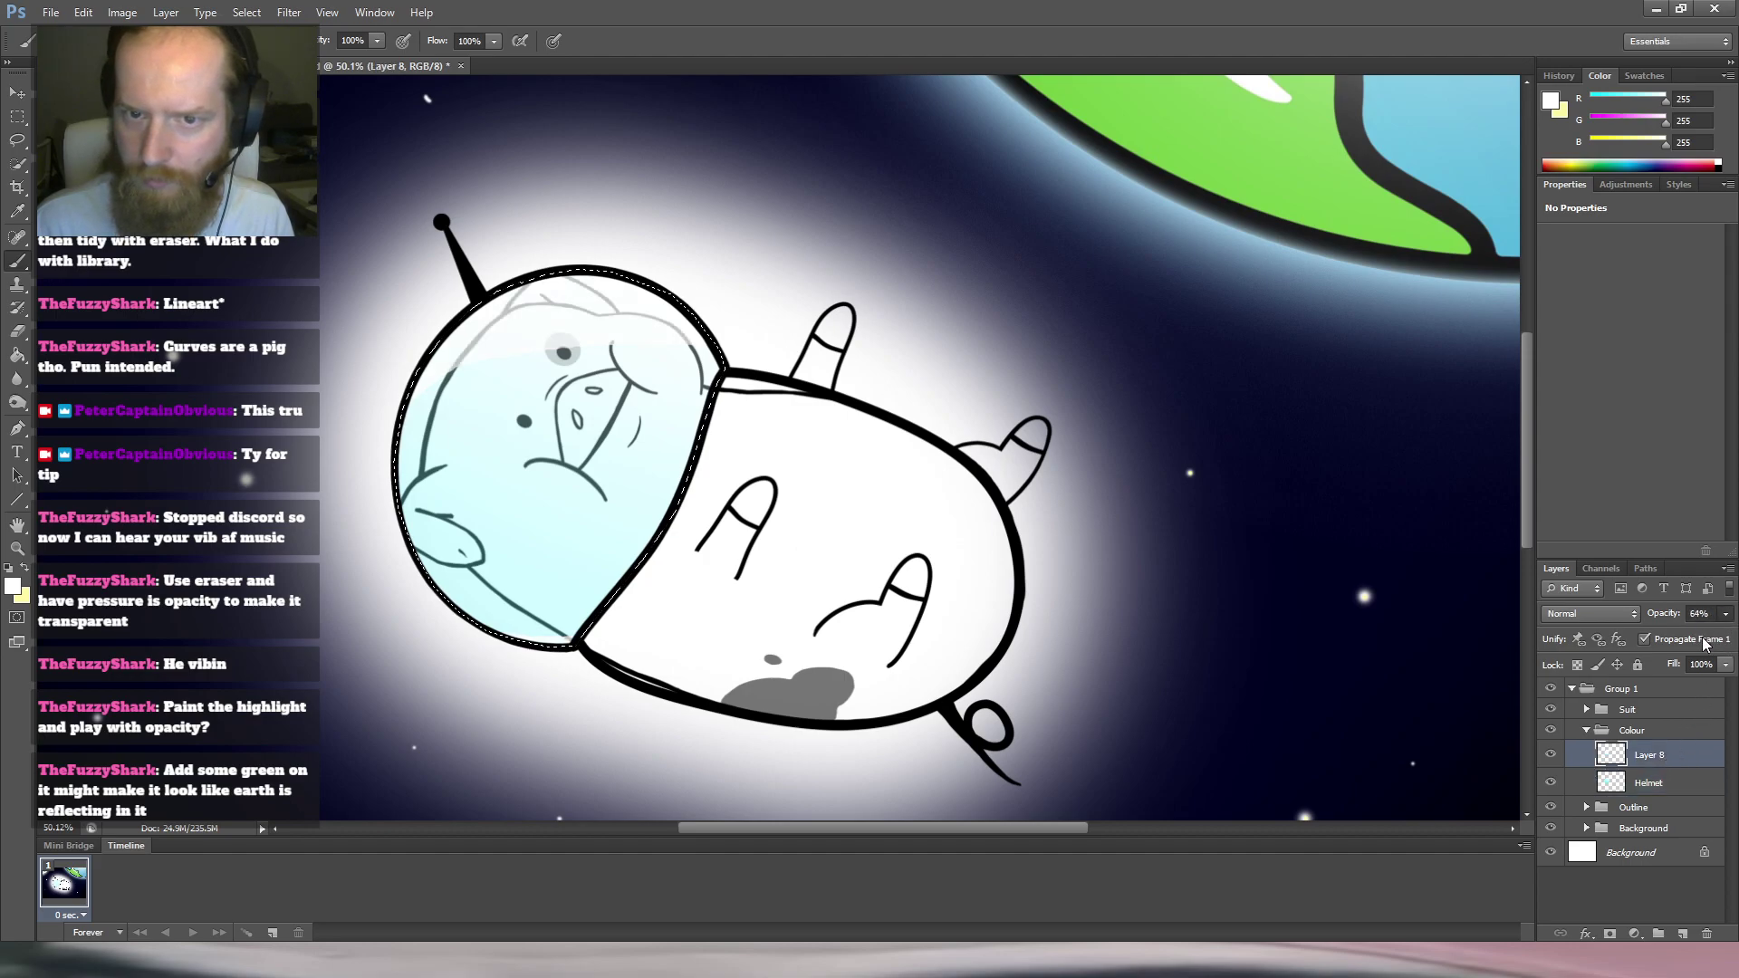
left_click_drag(1702, 638, 1709, 637)
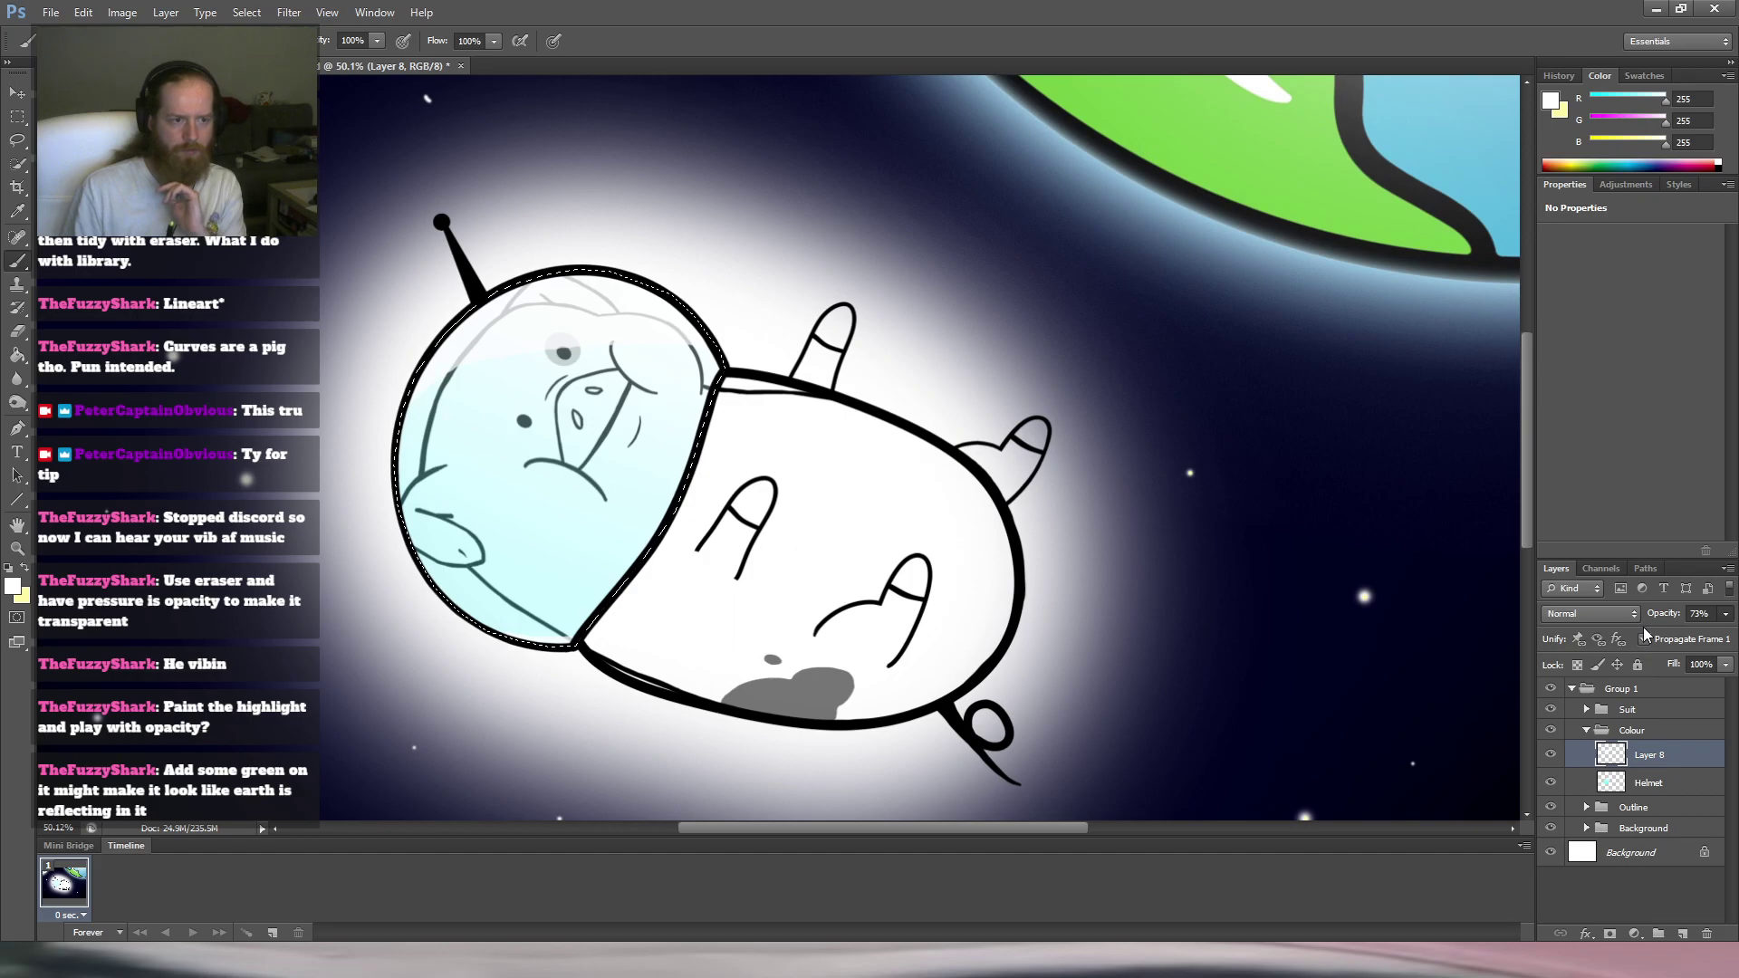
left_click(1645, 638)
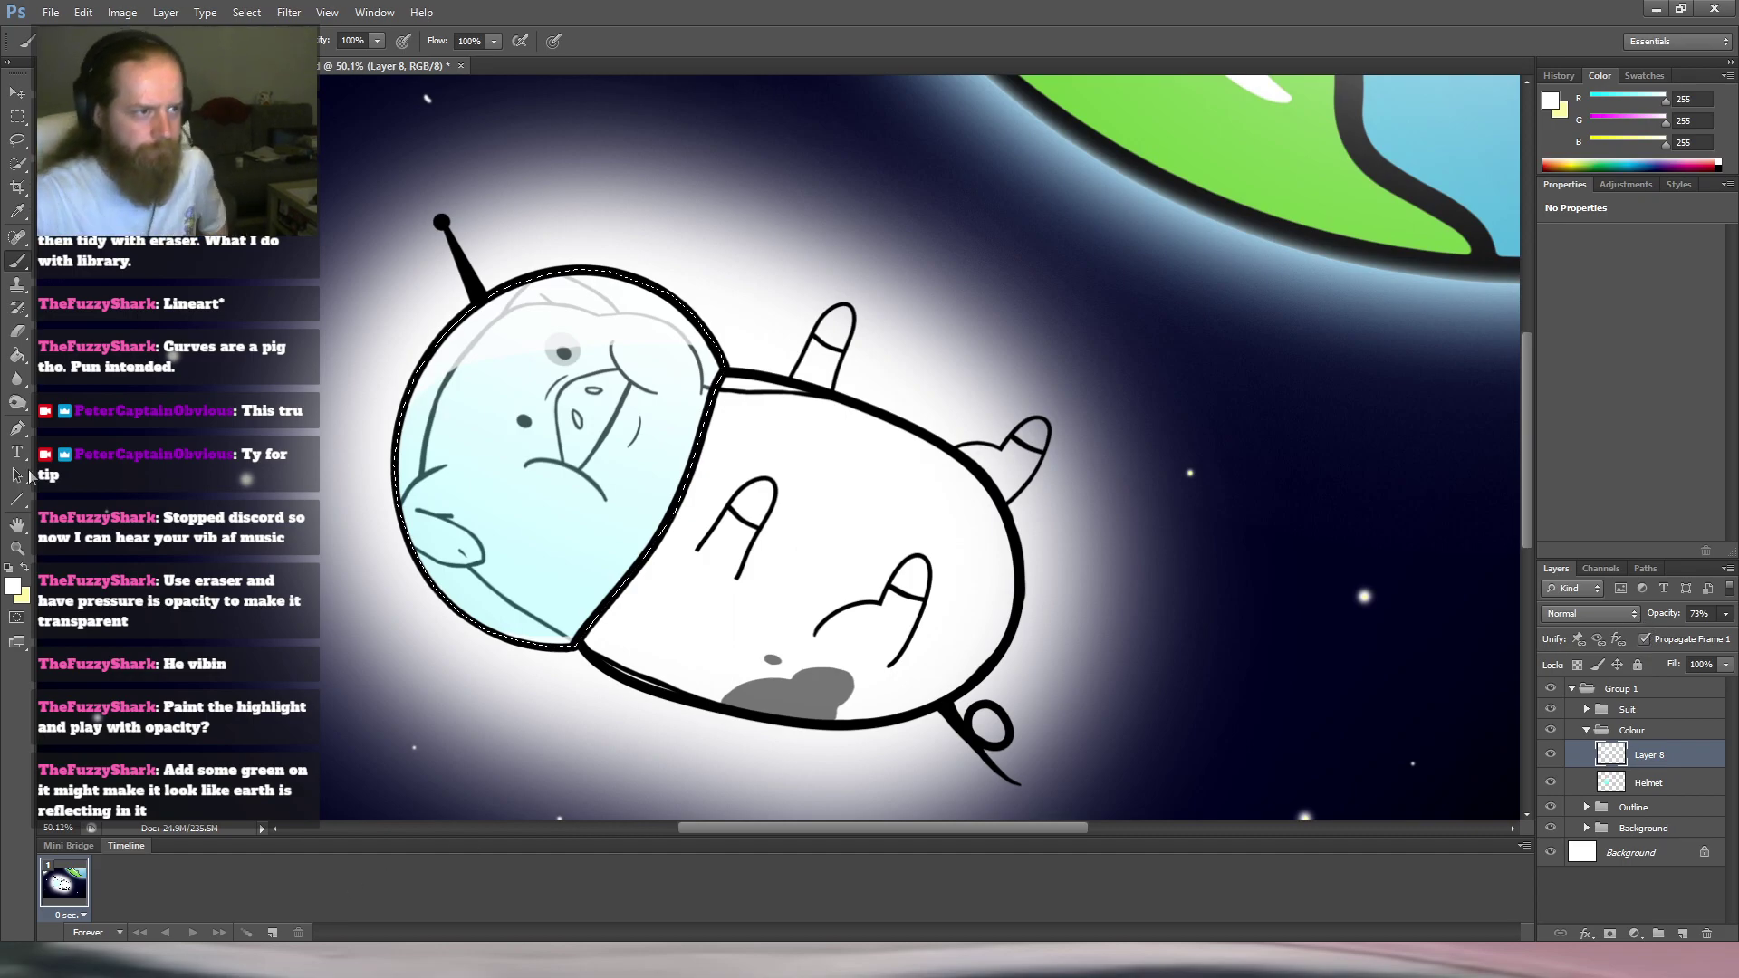
Deselect and reselect the helmet area, and restore Layer 8 and the Helmet layer to 100% opacity.
key("ctrl+d")
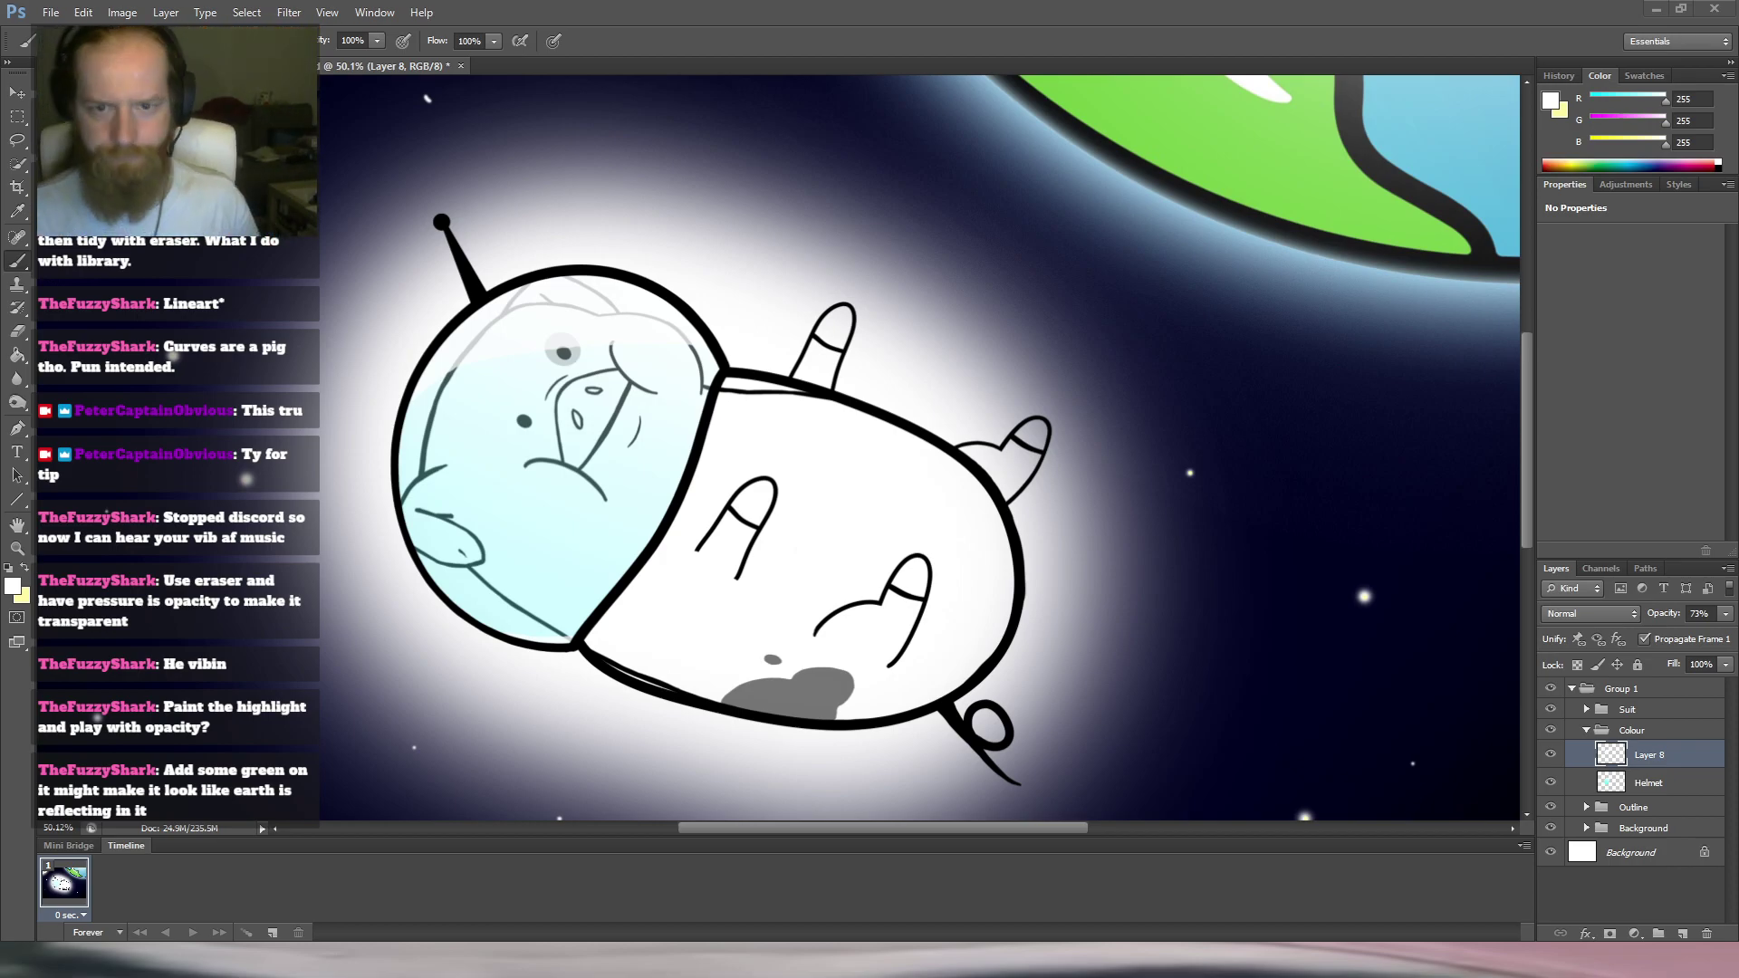
left_click(763, 444)
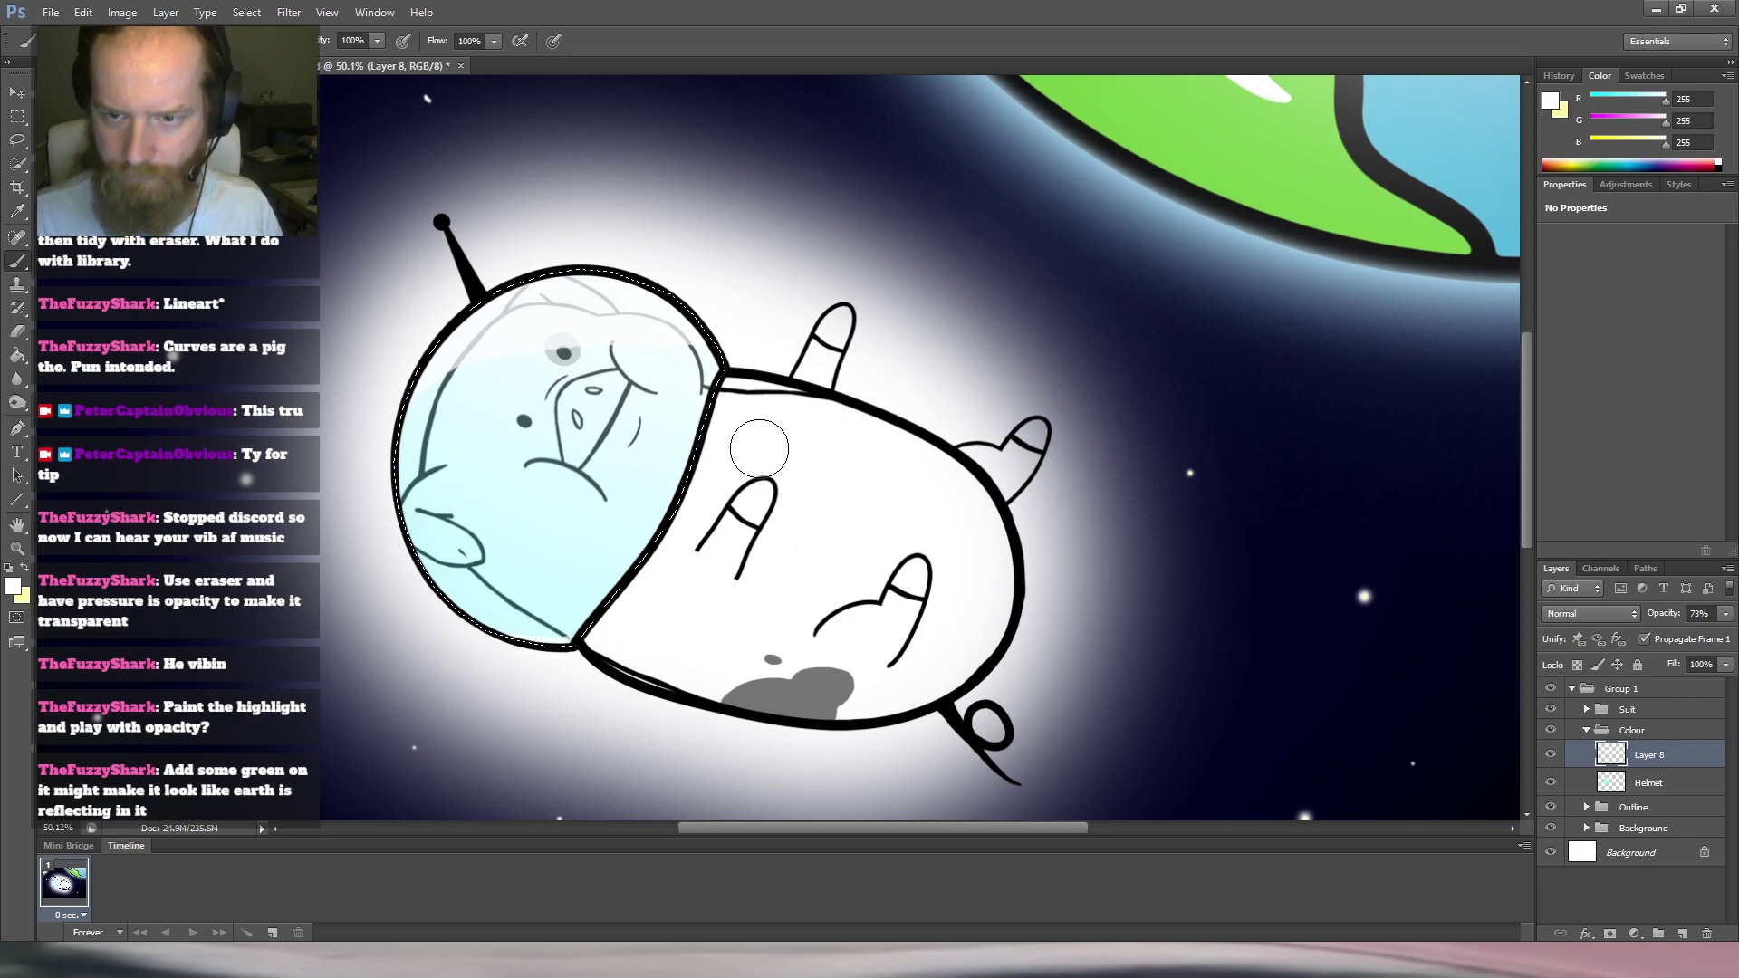
left_click_drag(1719, 633, 1731, 635)
left_click(1688, 783)
left_click(1726, 614)
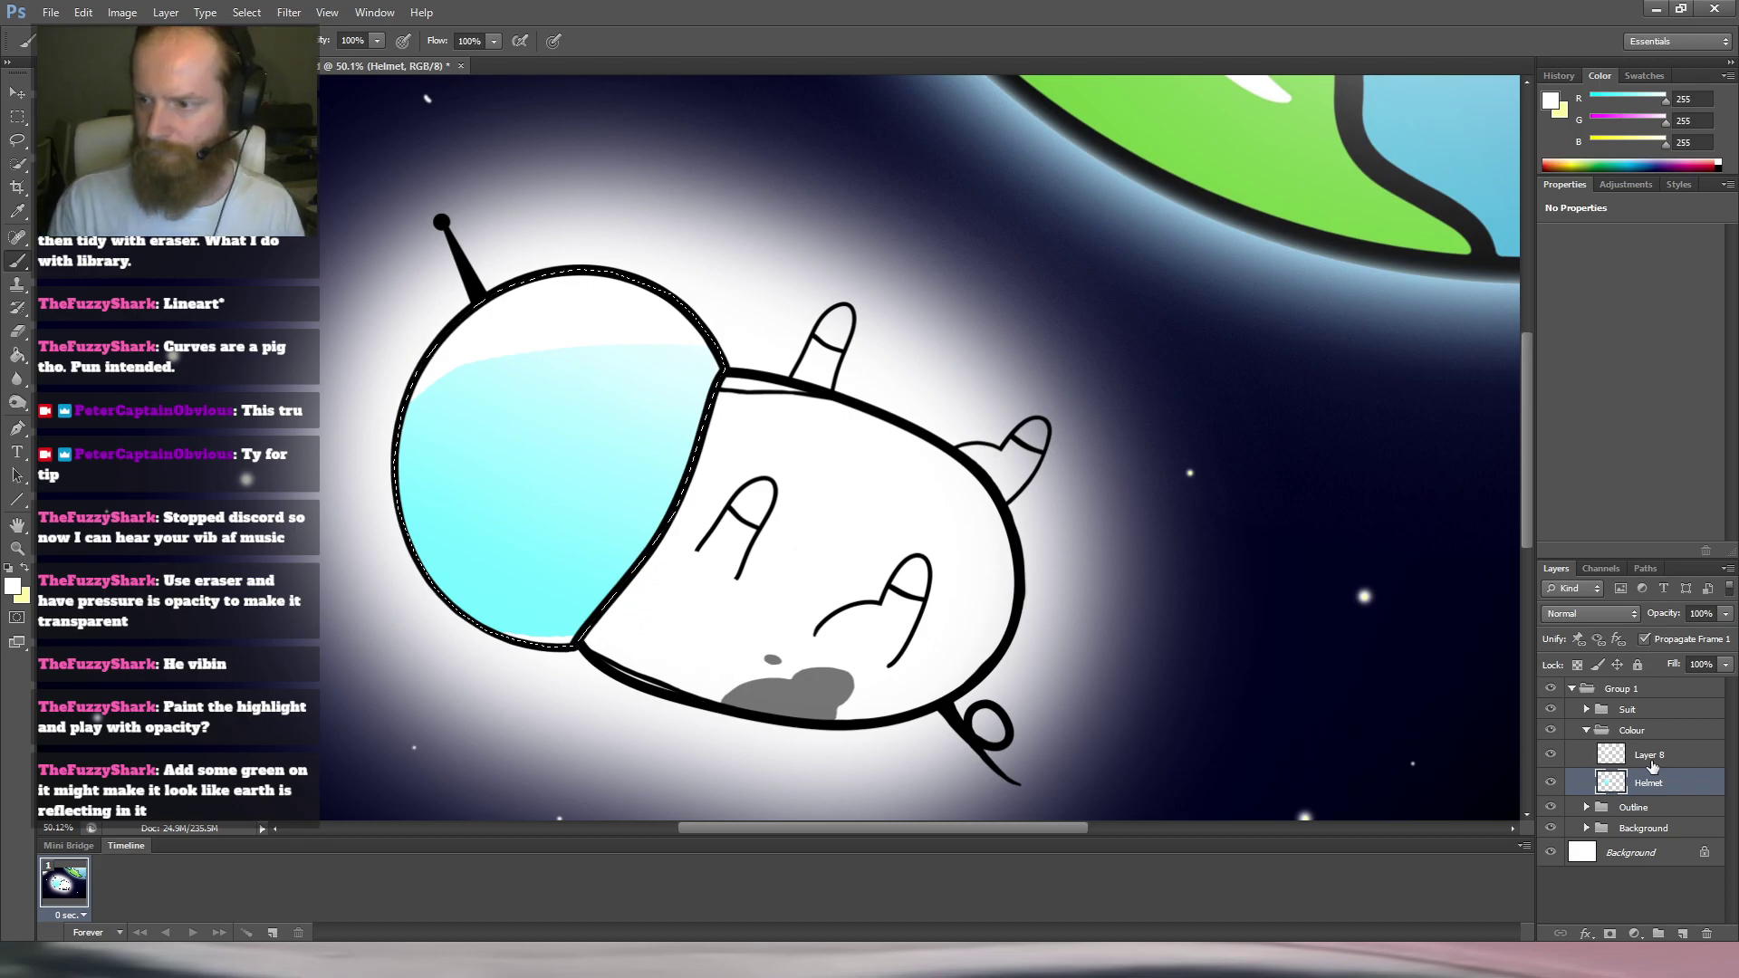
Try painting a short curved white reflection on Layer 8 opposite the large highlight with the canvas view rotated, and remove it.
left_click(1569, 759)
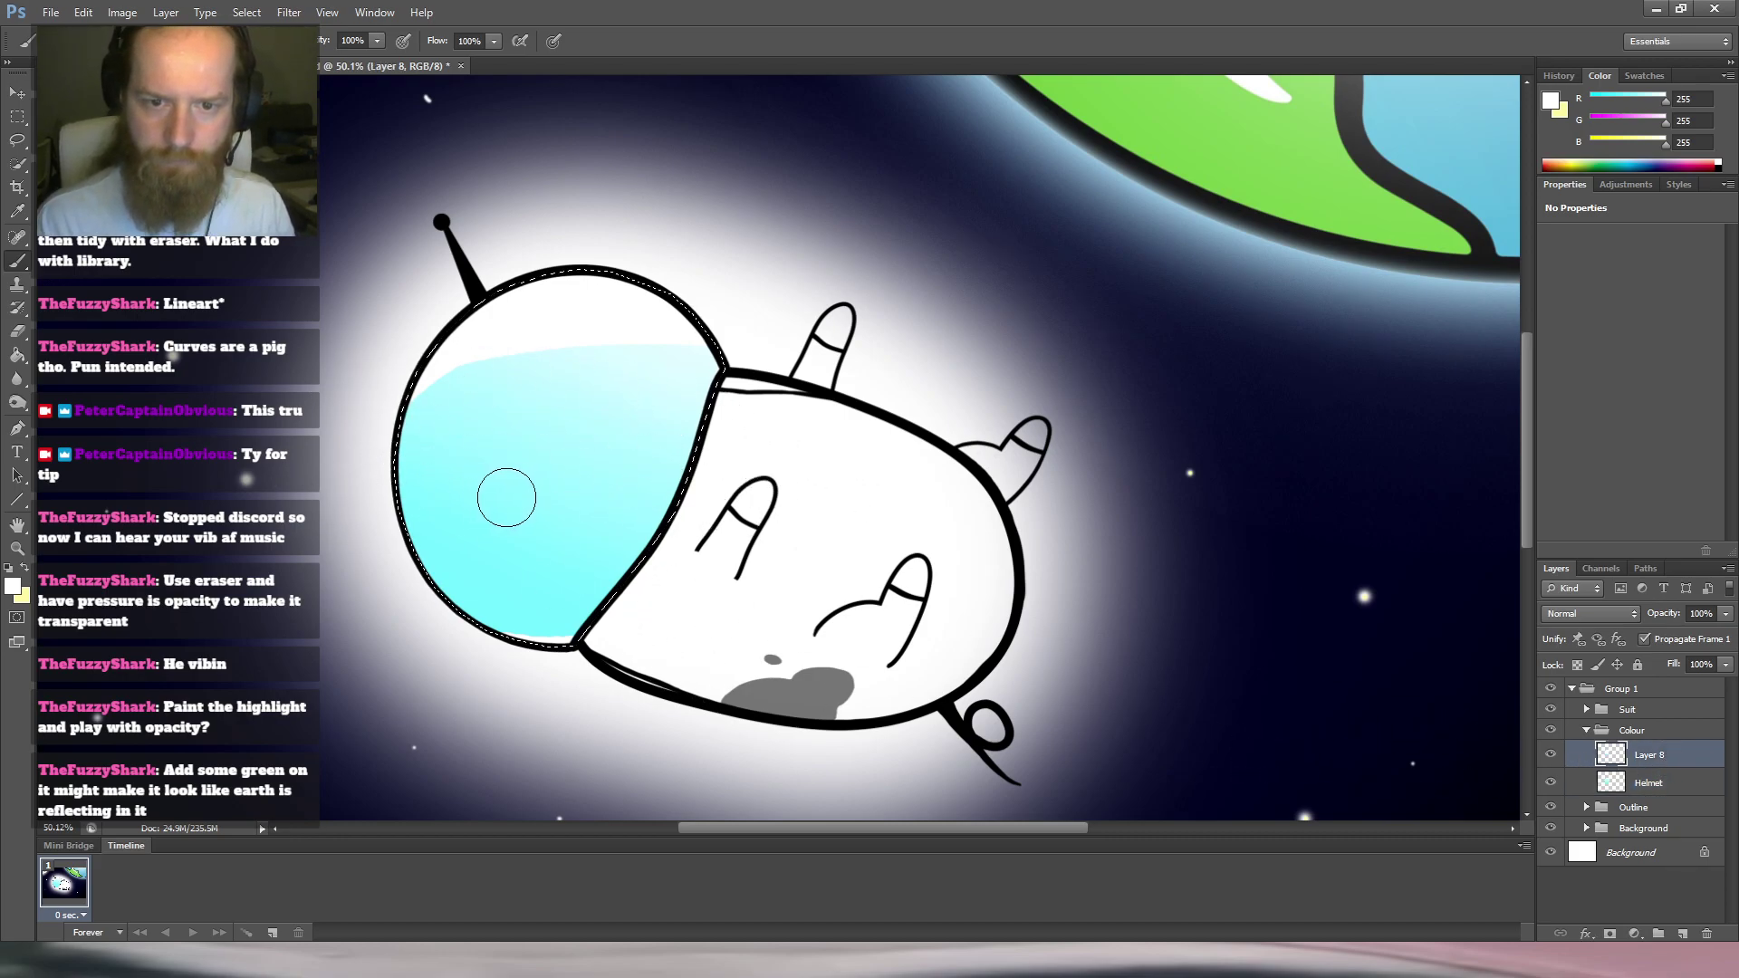
key("r")
left_click_drag(634, 328, 752, 296)
left_click_drag(643, 245, 779, 385)
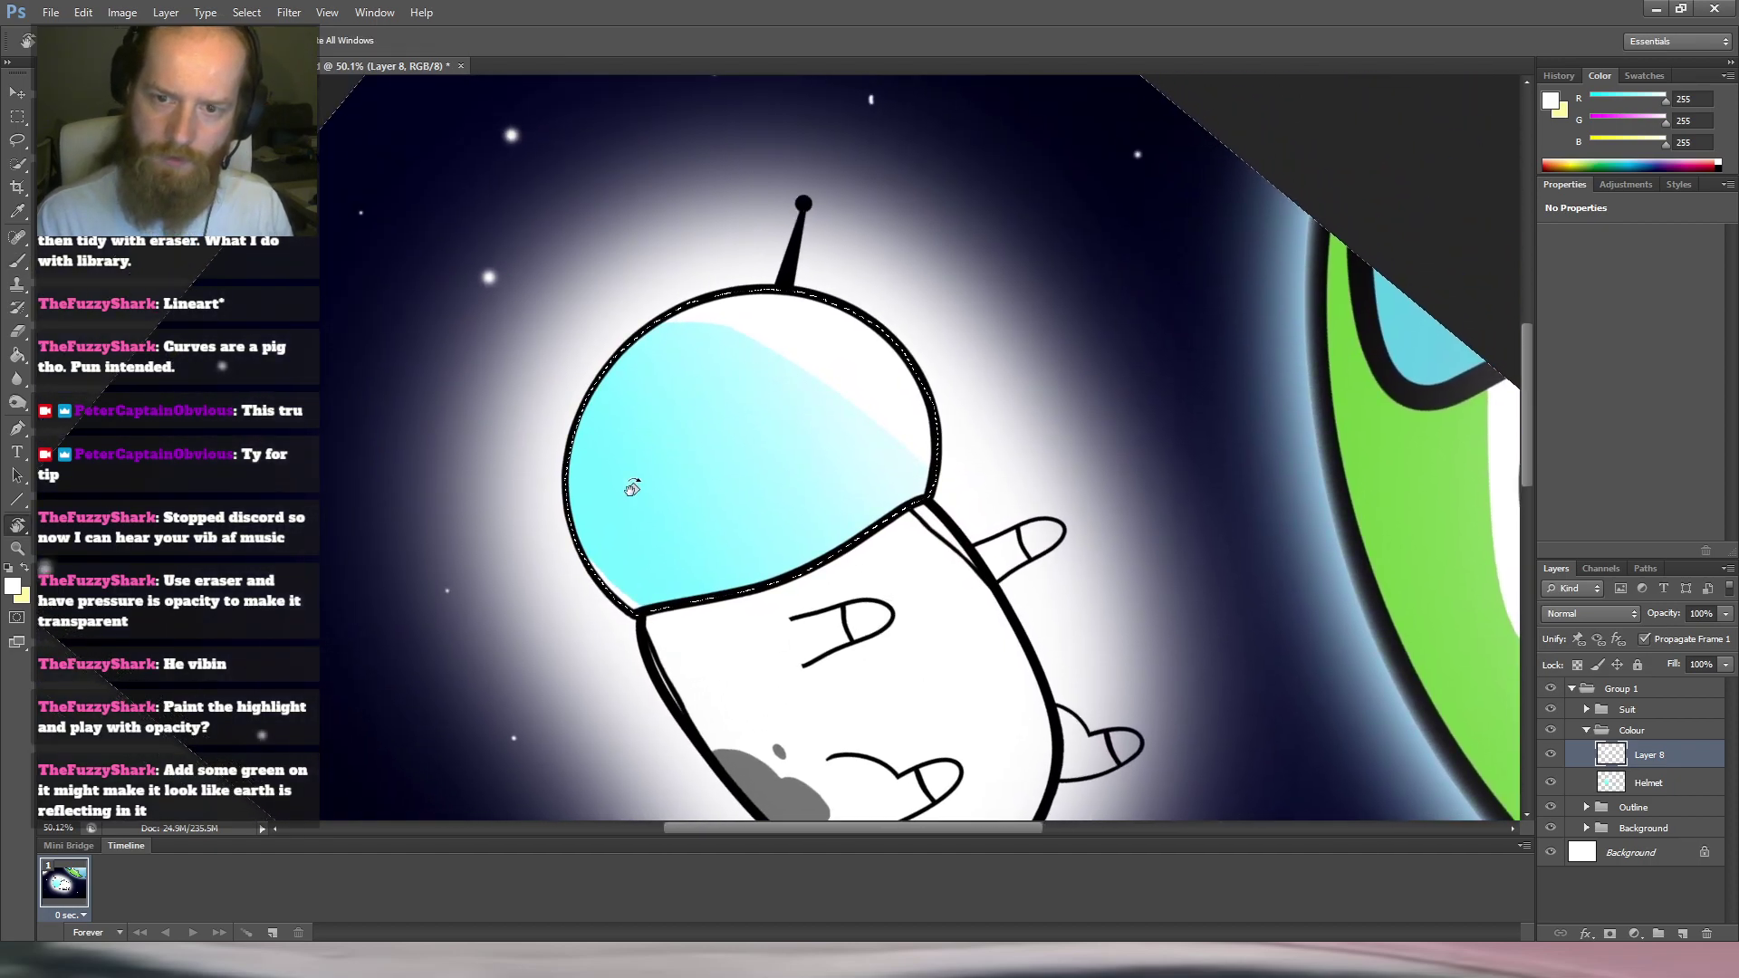
key("b")
mouse_move(657, 428)
left_mouse_down()
mouse_move(720, 407)
mouse_move(636, 432)
mouse_move(621, 458)
mouse_move(643, 548)
left_mouse_up()
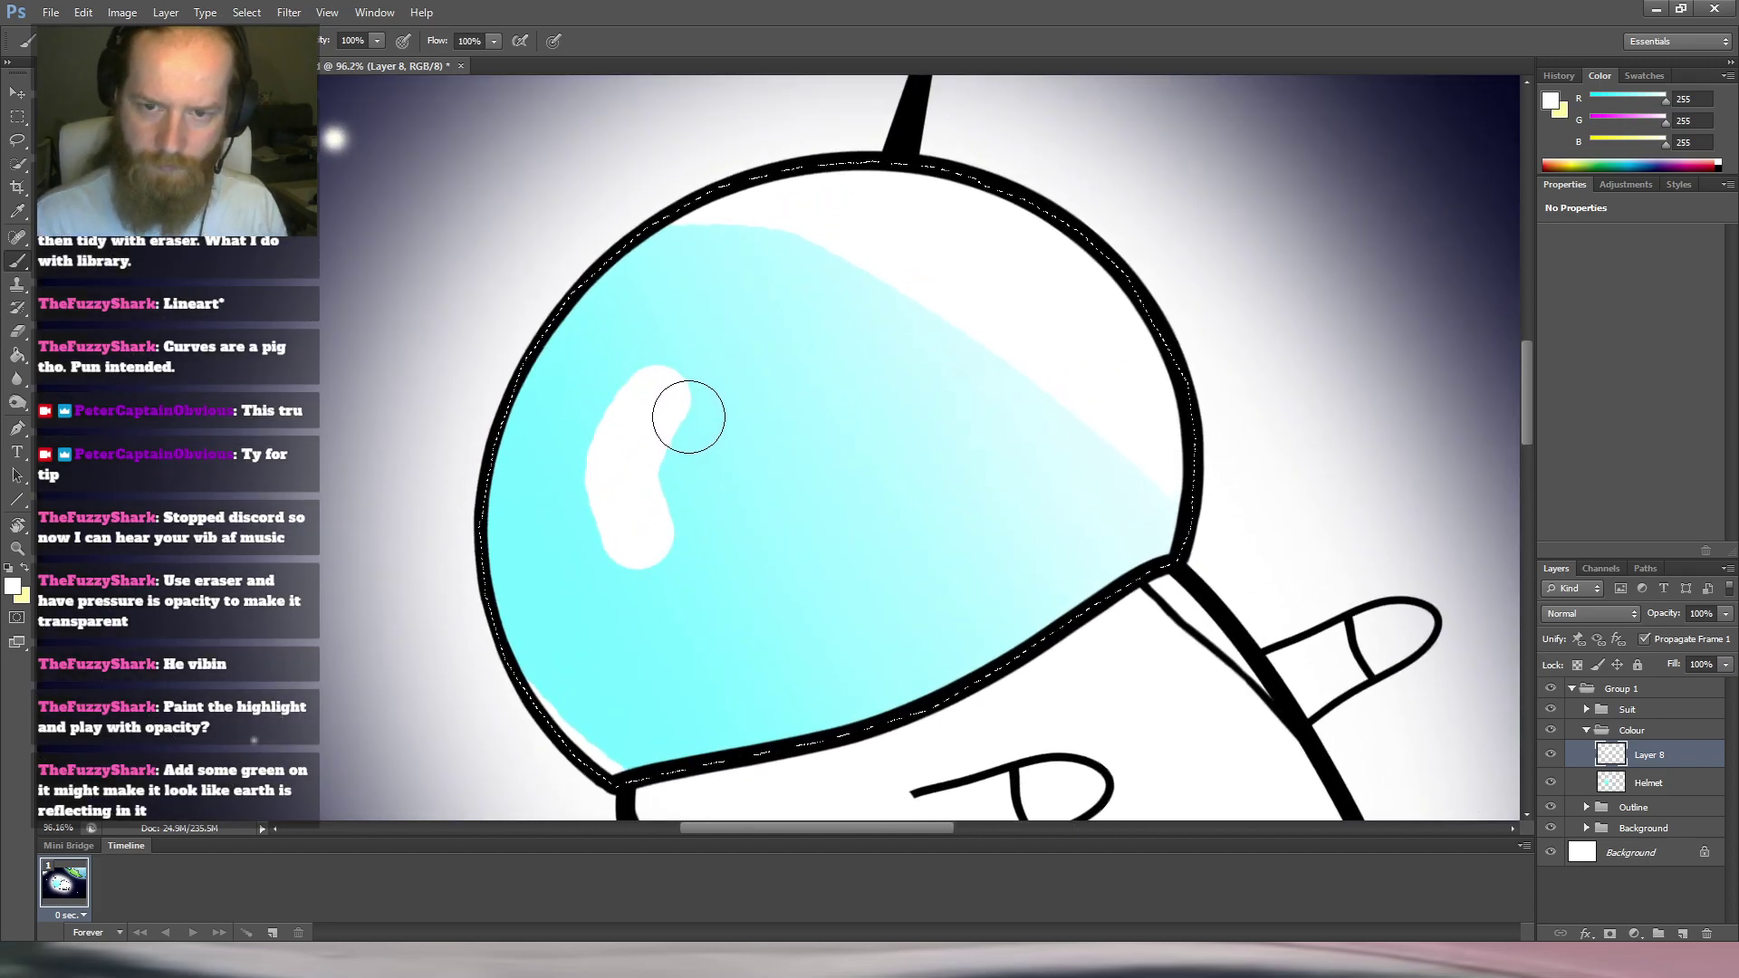
key("e")
mouse_move(702, 383)
left_mouse_down()
mouse_move(653, 582)
mouse_move(641, 376)
mouse_move(599, 496)
left_mouse_up()
Rotate the canvas view until the helmet is upright, try a second small white reflection near its outer edge, and remove it.
key("b")
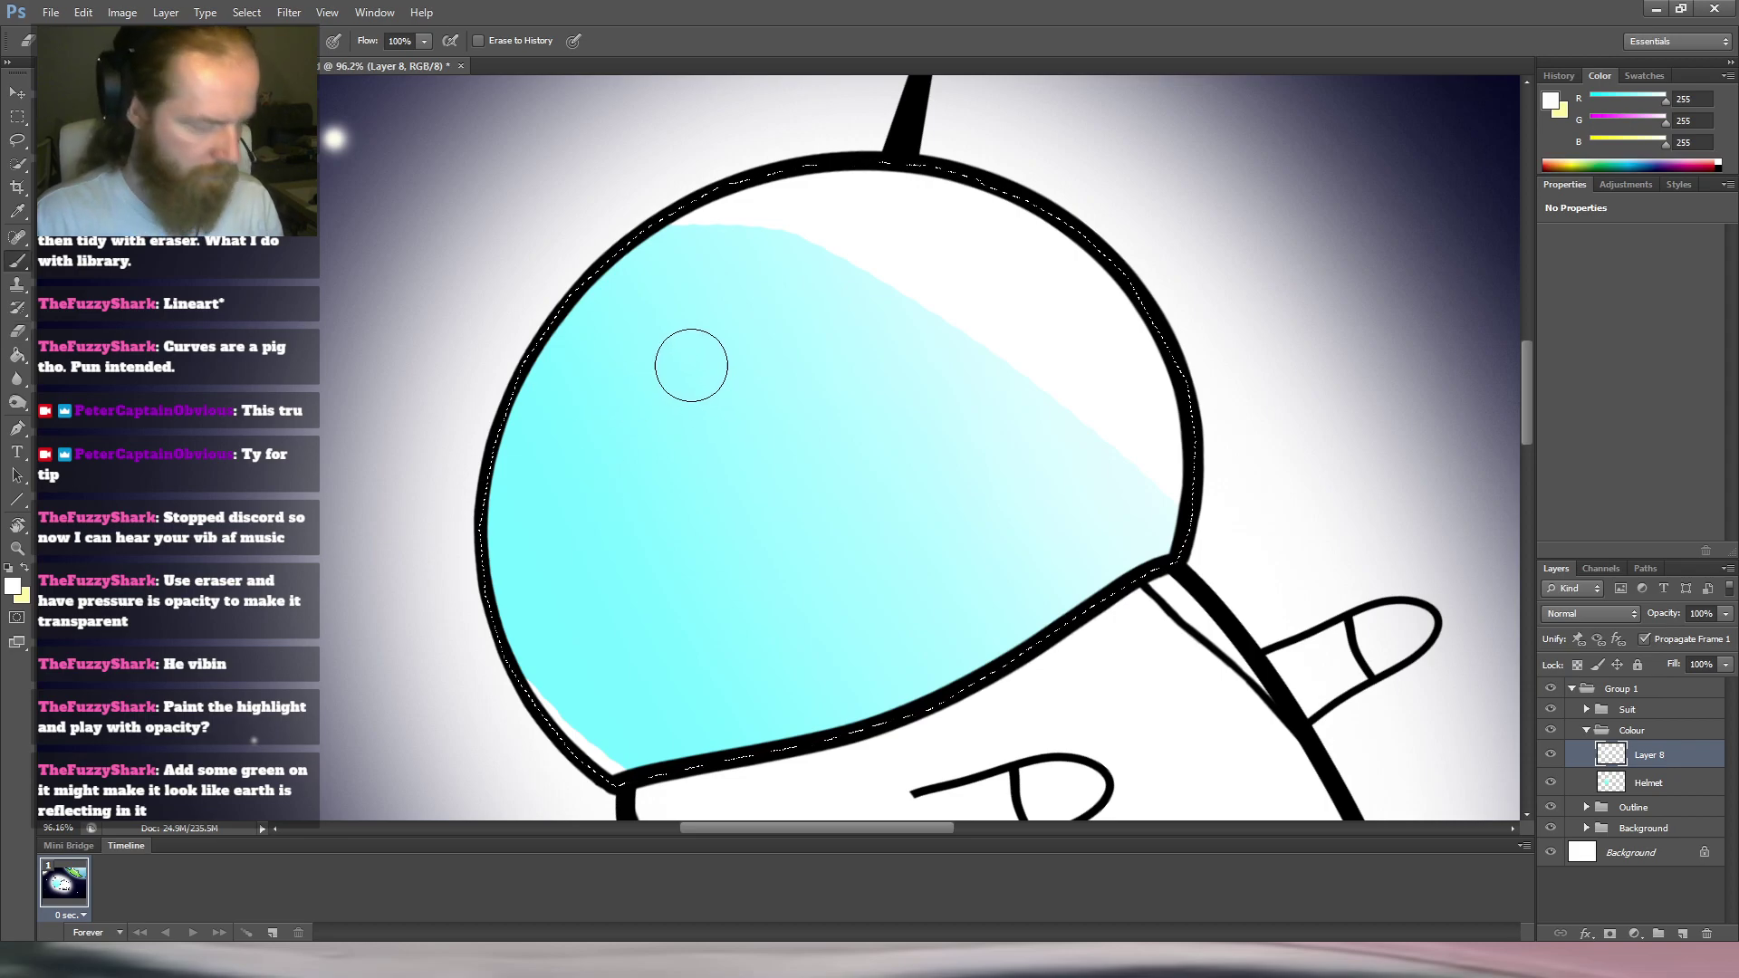
mouse_move(696, 319)
left_mouse_down()
mouse_move(758, 320)
mouse_move(699, 345)
left_mouse_up()
key("r")
left_click_drag(728, 286, 786, 272)
key("b")
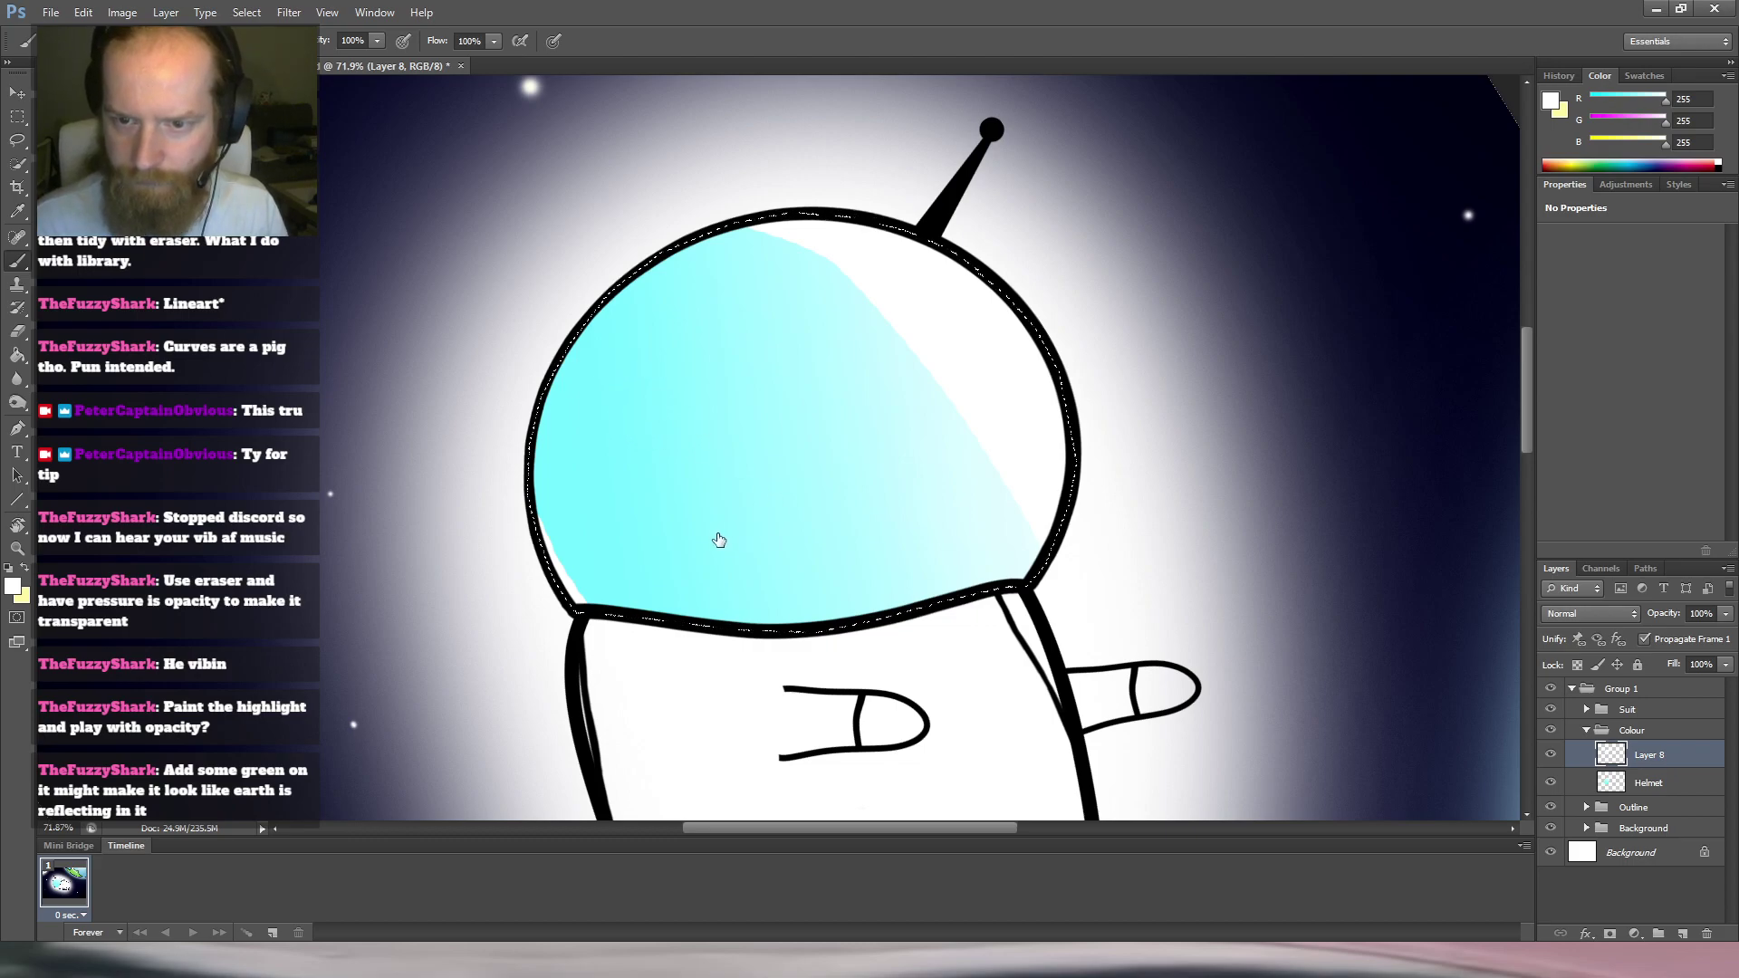
left_click_drag(626, 453, 630, 476)
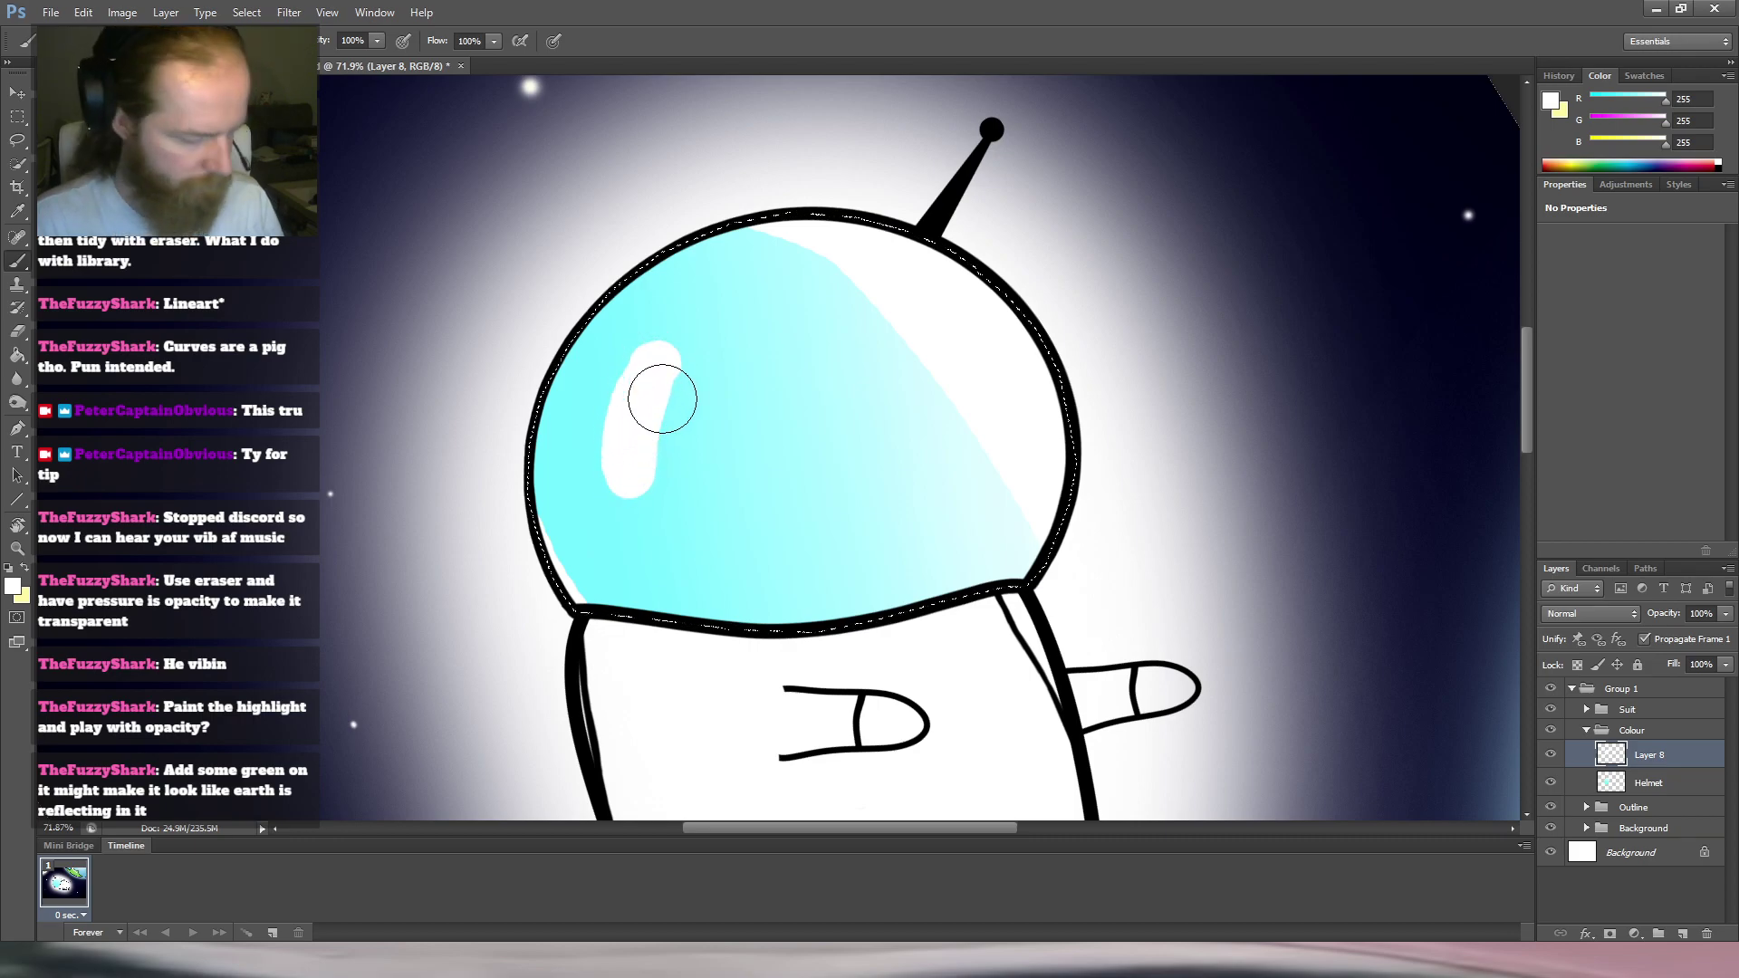
key("e")
left_click_drag(662, 353, 627, 446)
Paint a slim, curved white reflection with a smaller brush on Layer 8 near the helmet edge opposite the large highlight.
key("b")
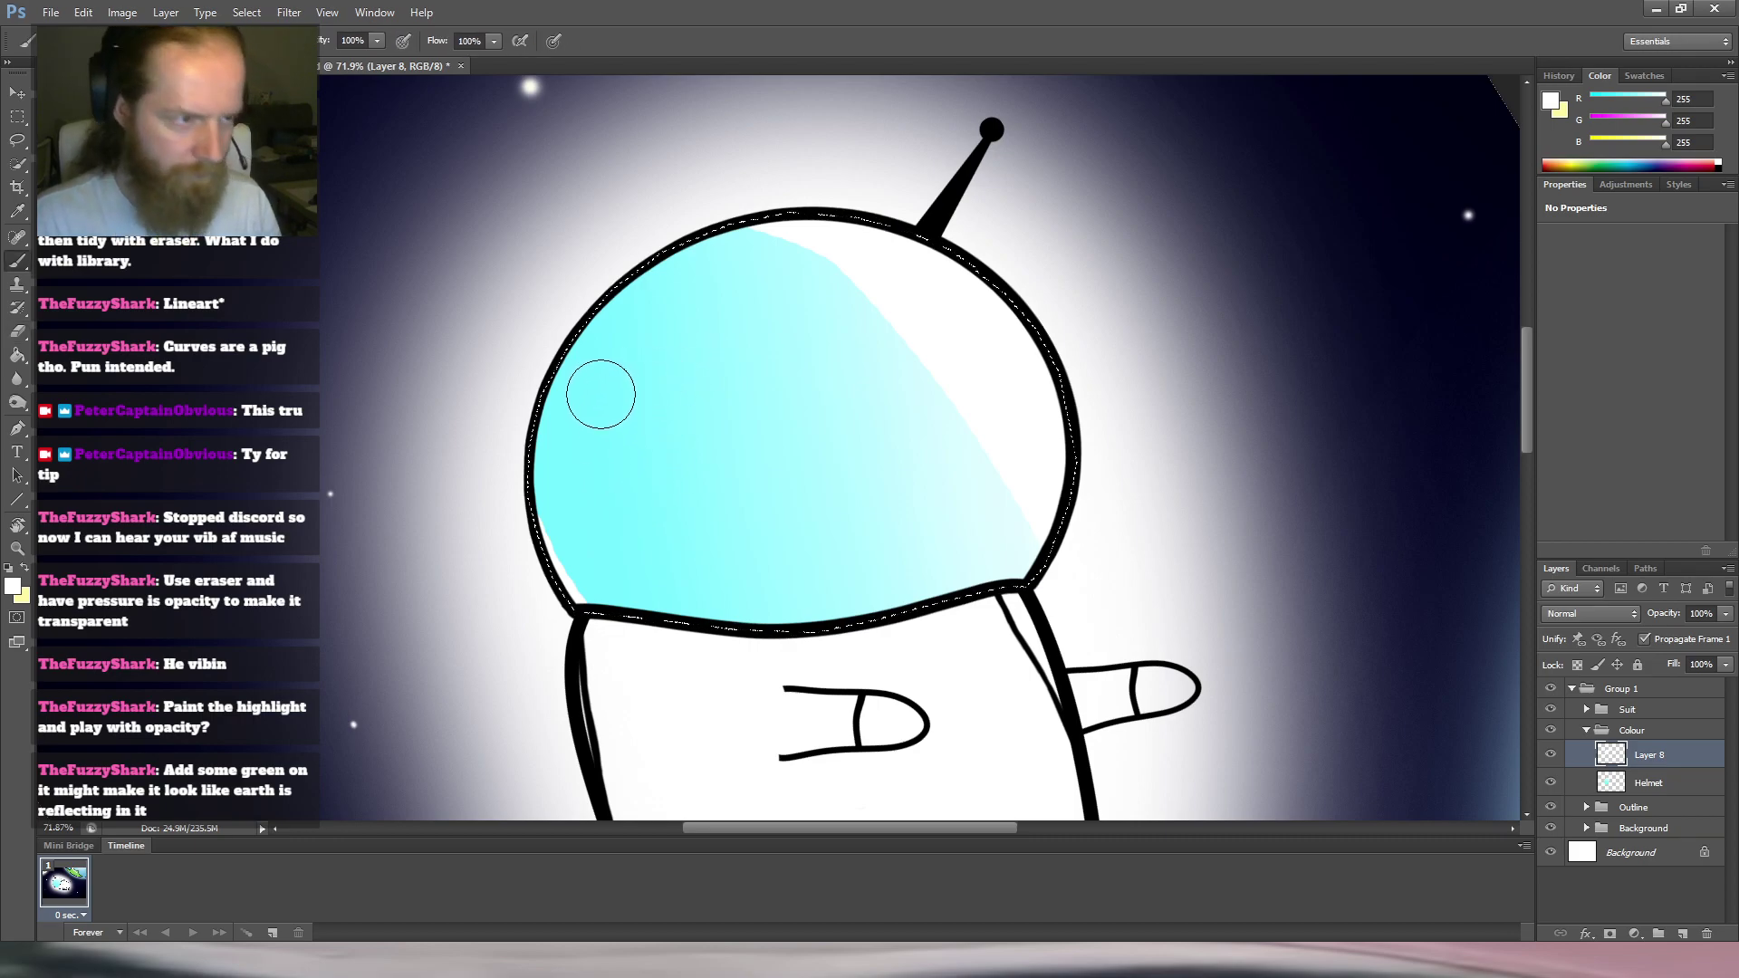
left_click(612, 407)
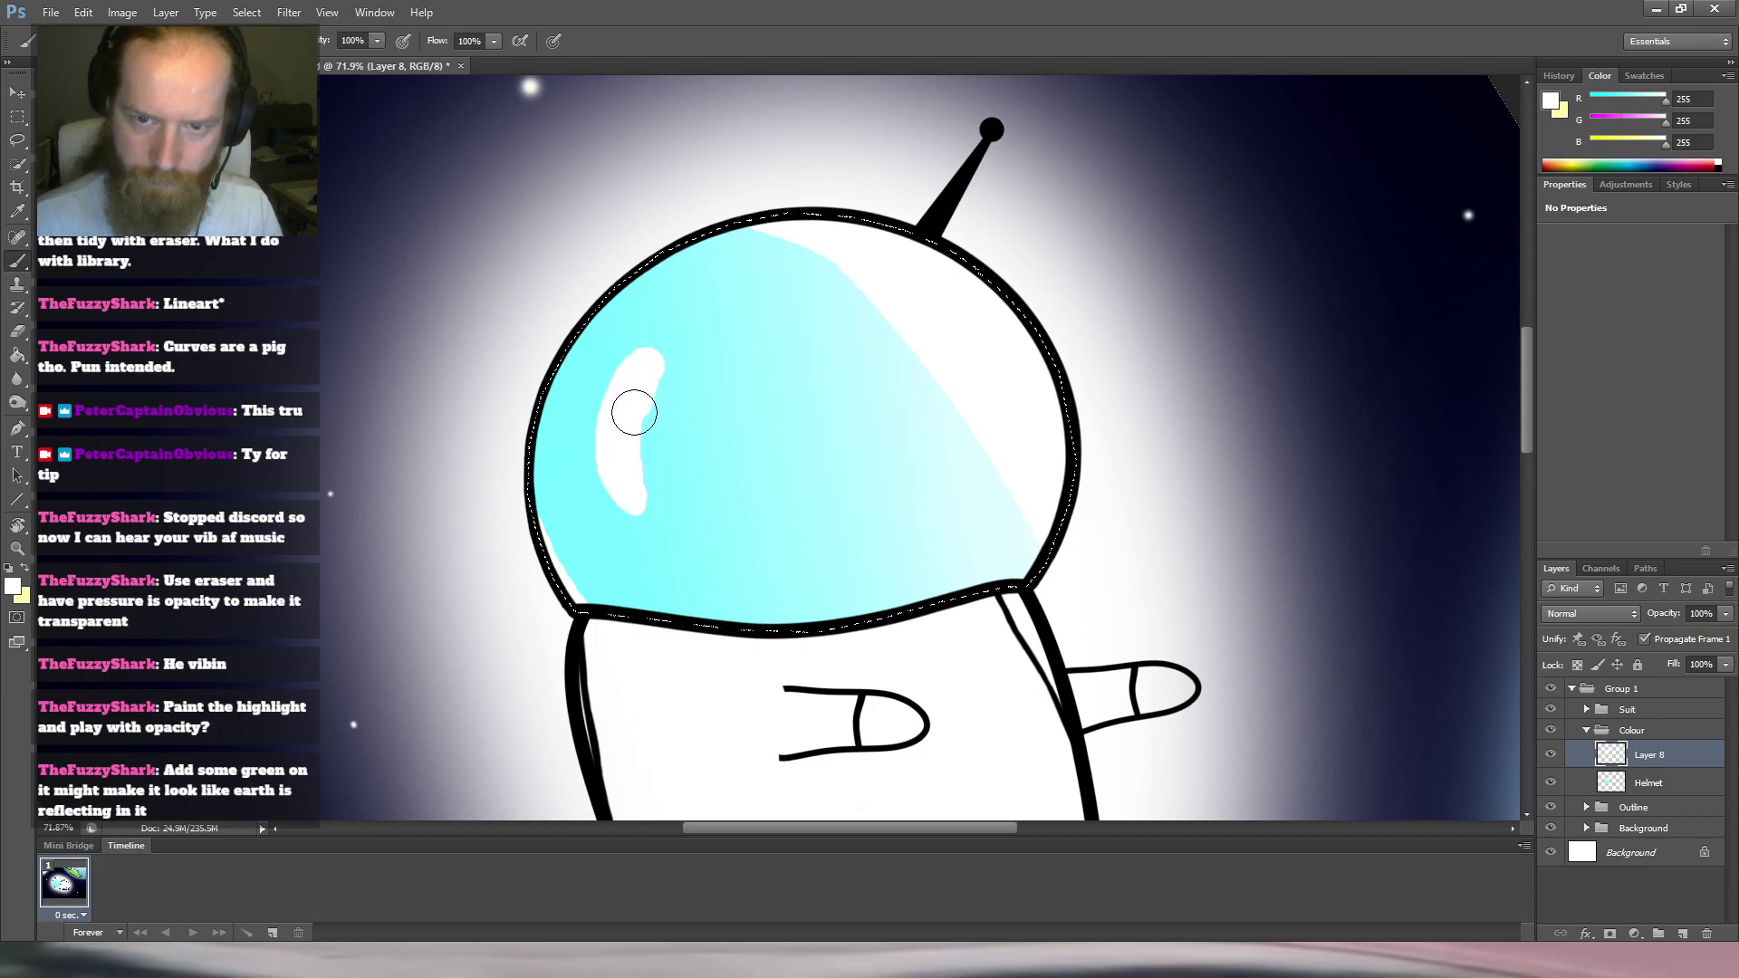
left_click_drag(629, 454, 640, 512)
Rotate the canvas view back and smooth the lower edge of the large white highlight with the Brush tool.
key("r")
left_click_drag(1017, 256, 788, 169)
scroll(982, 276, "down", 4)
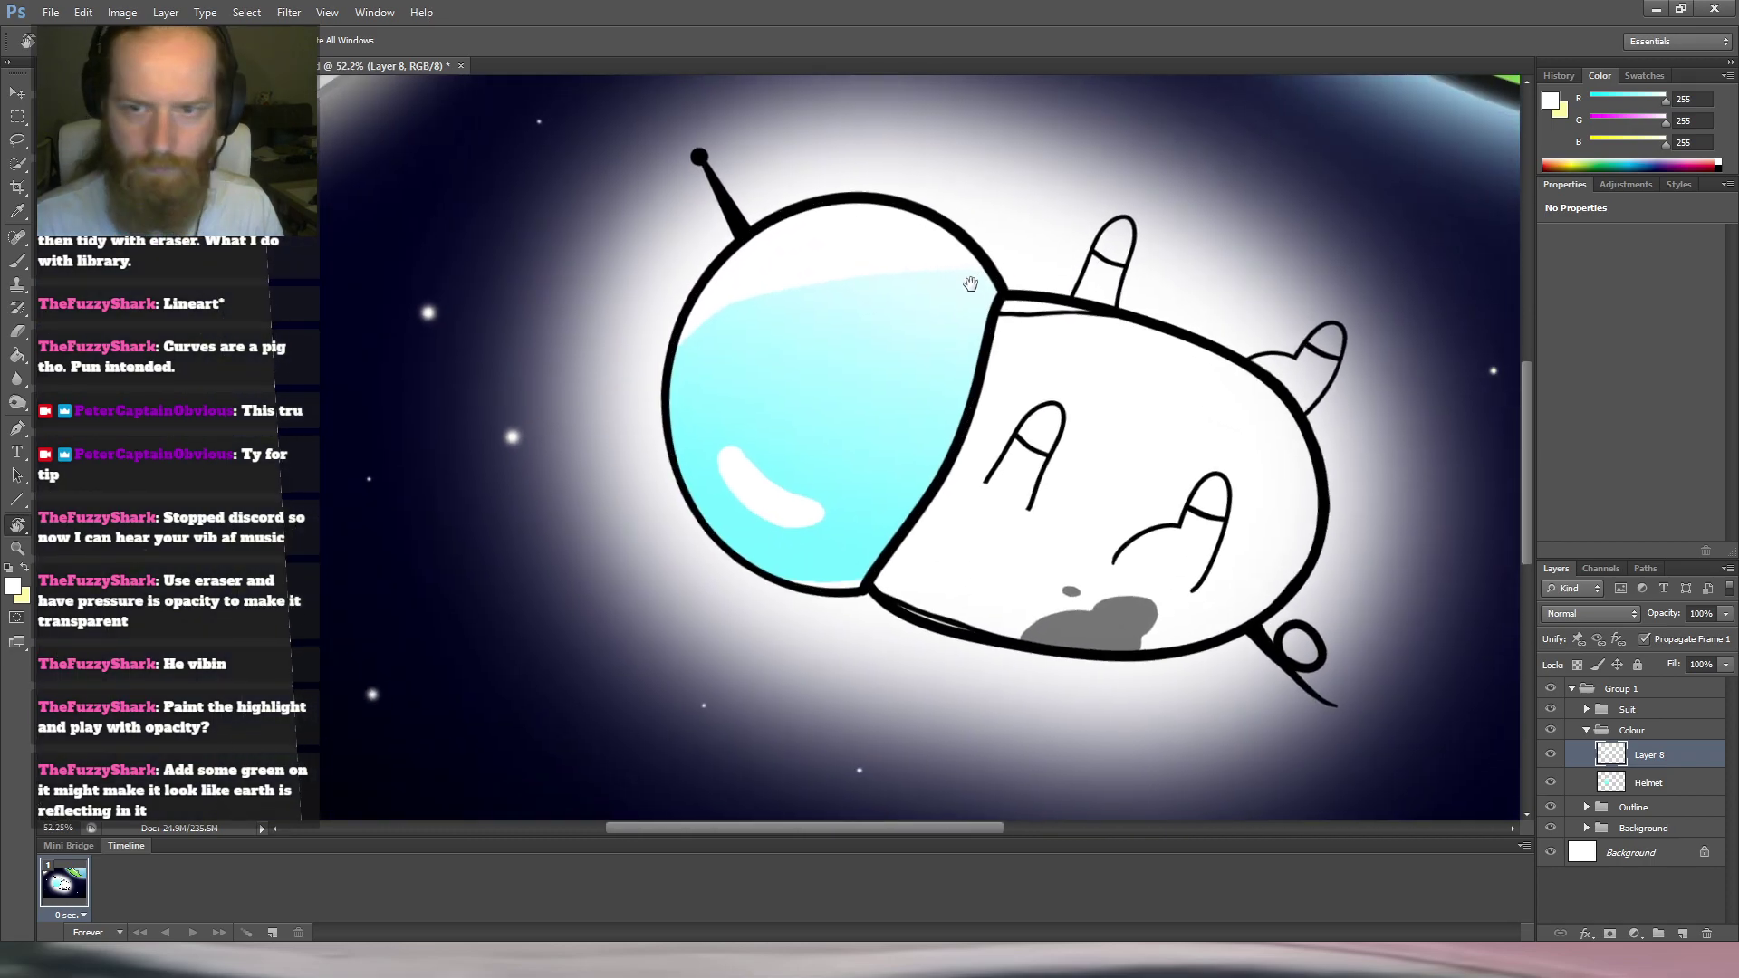
left_click_drag(980, 284, 899, 308)
scroll(899, 308, "up", 2)
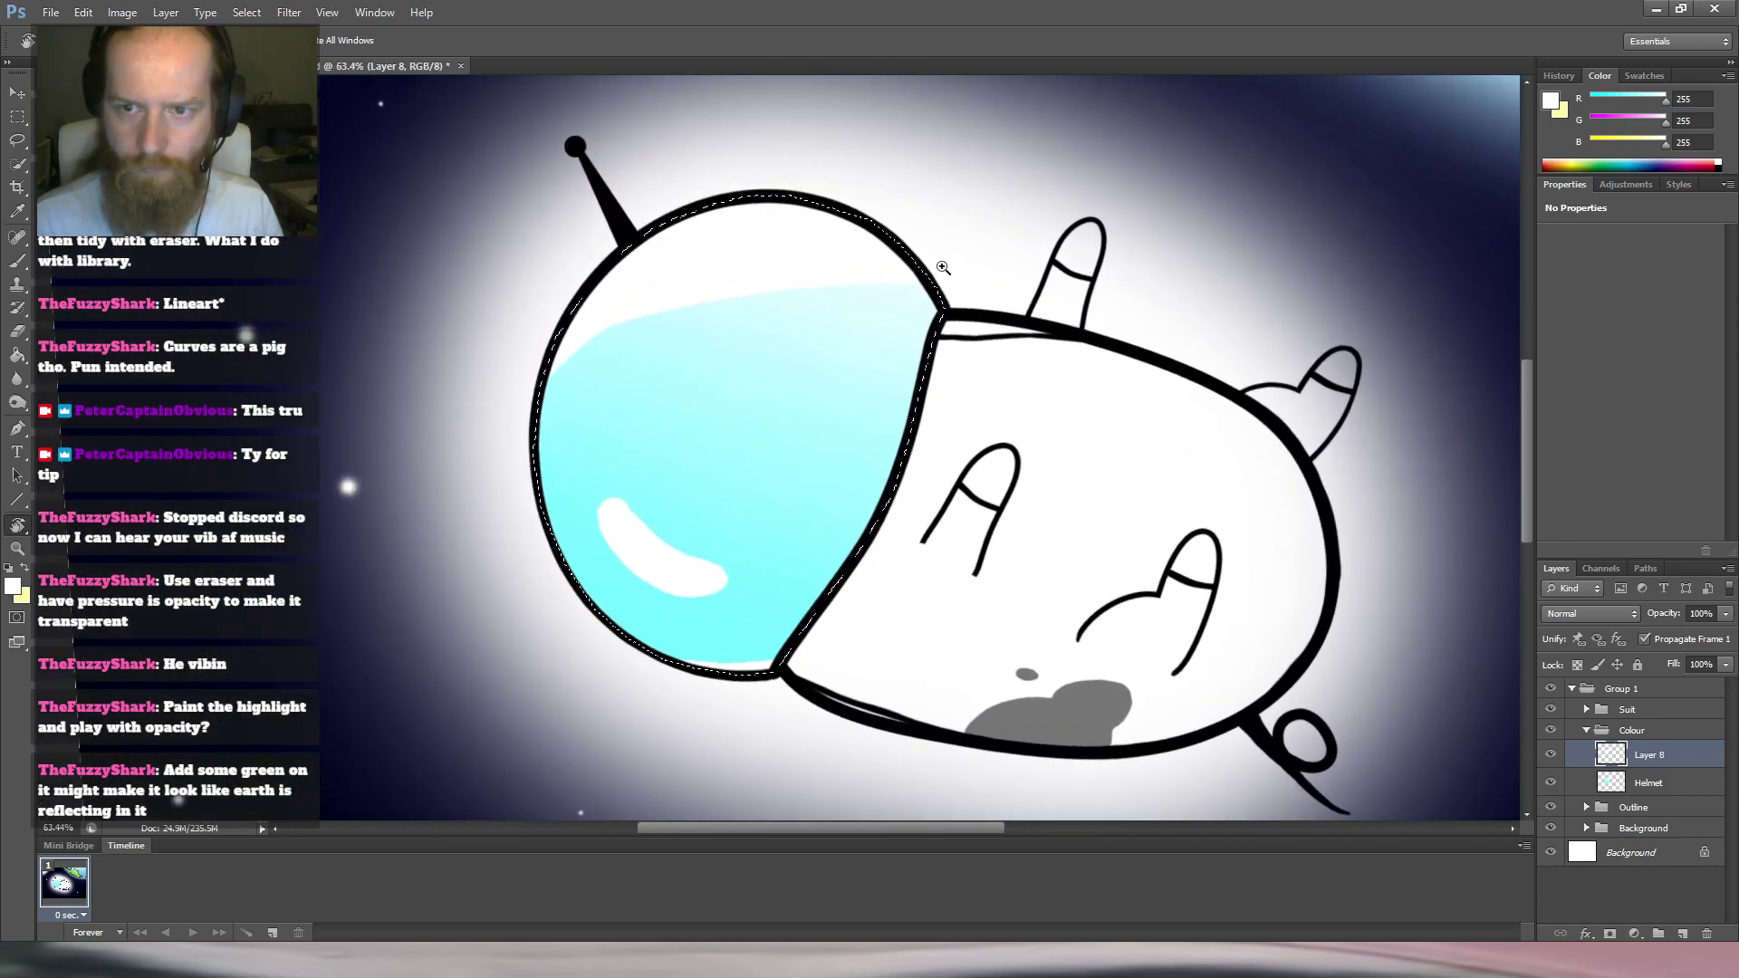
key("b")
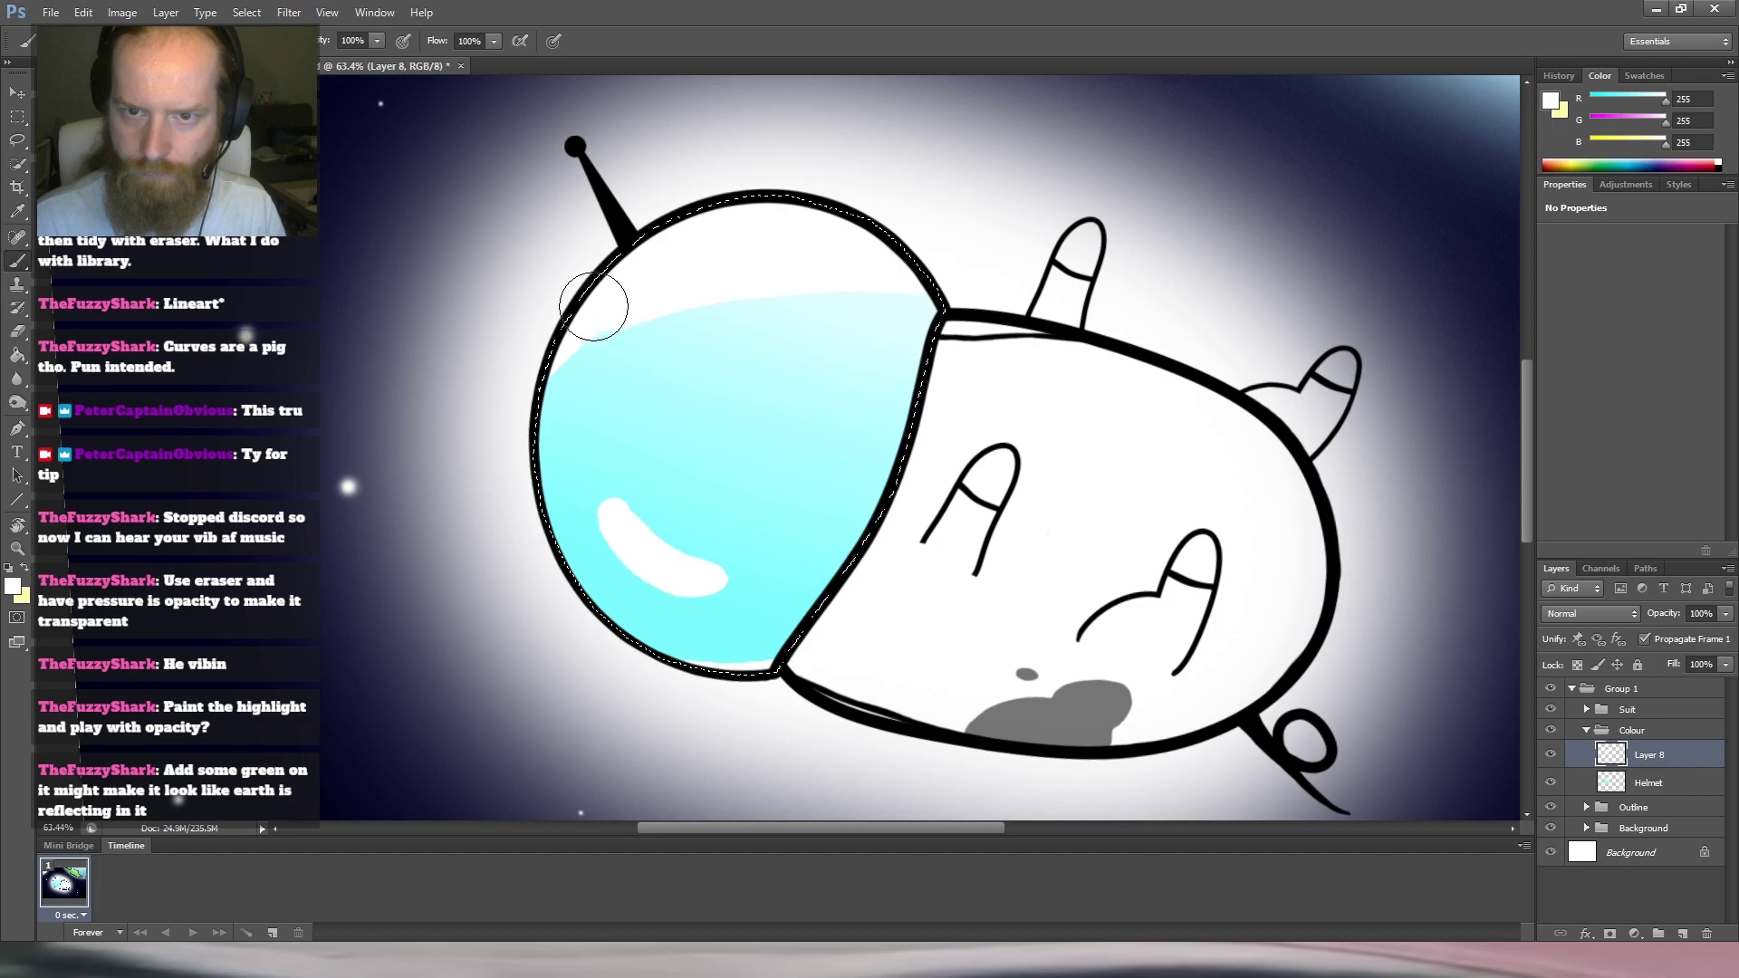
left_click_drag(987, 271, 753, 299)
left_click_drag(847, 353, 882, 349)
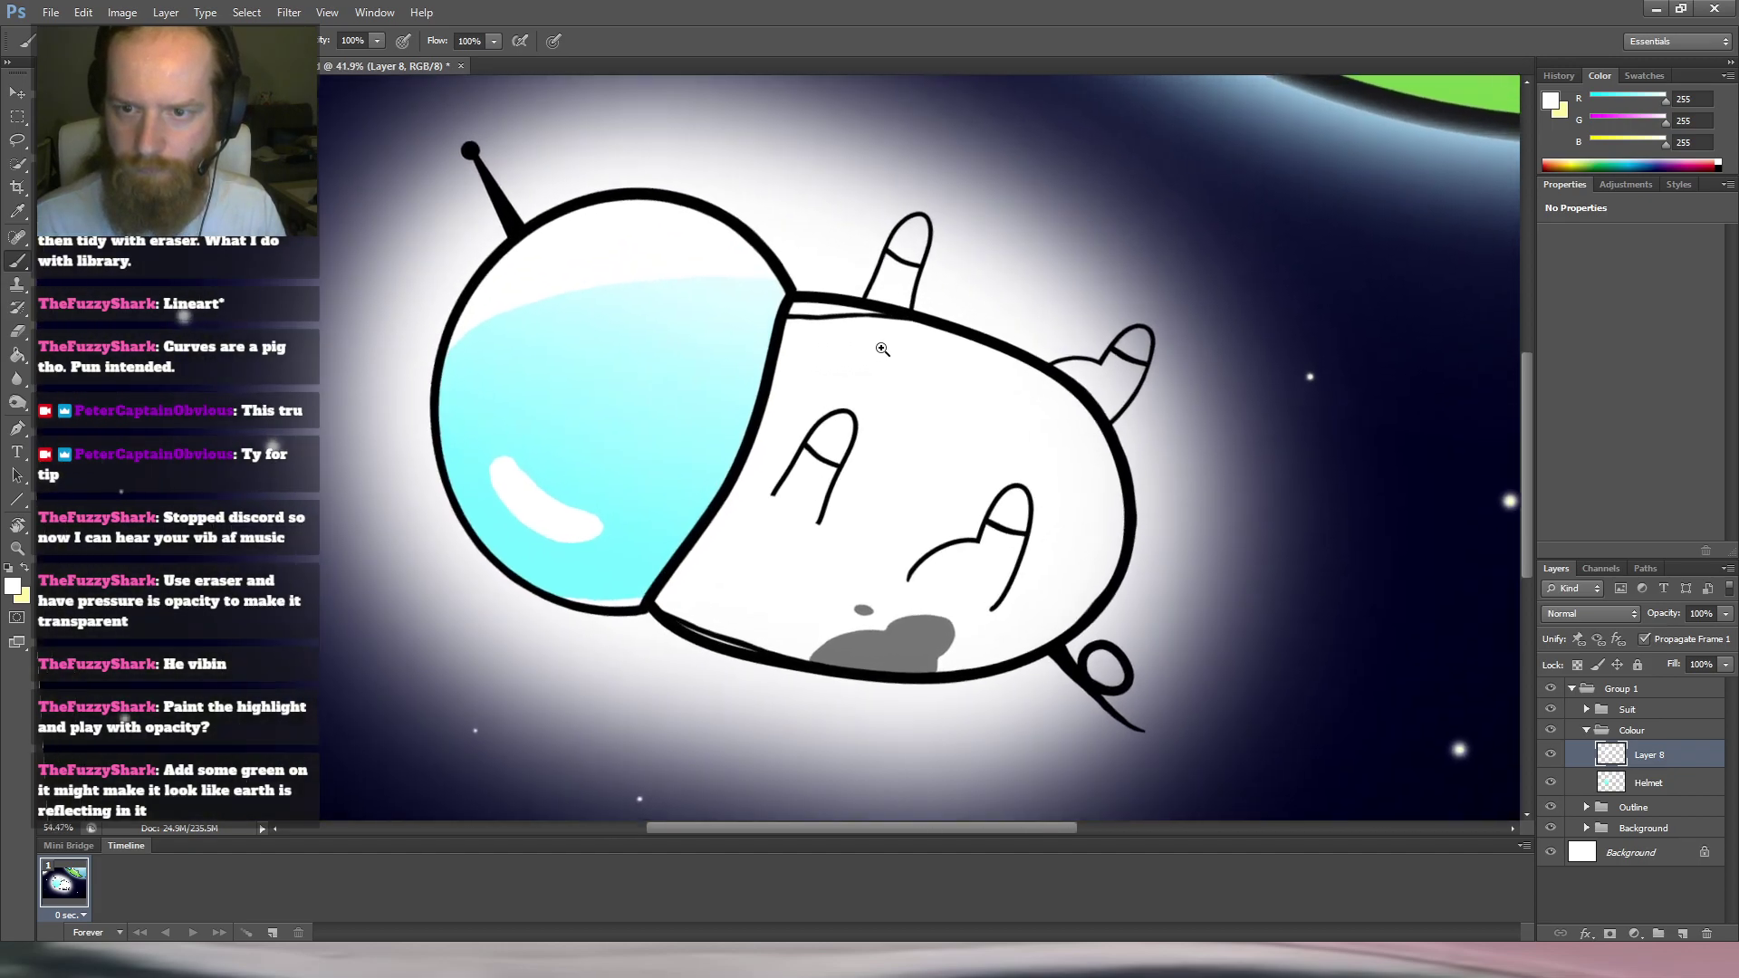
scroll(882, 350, "up", 2)
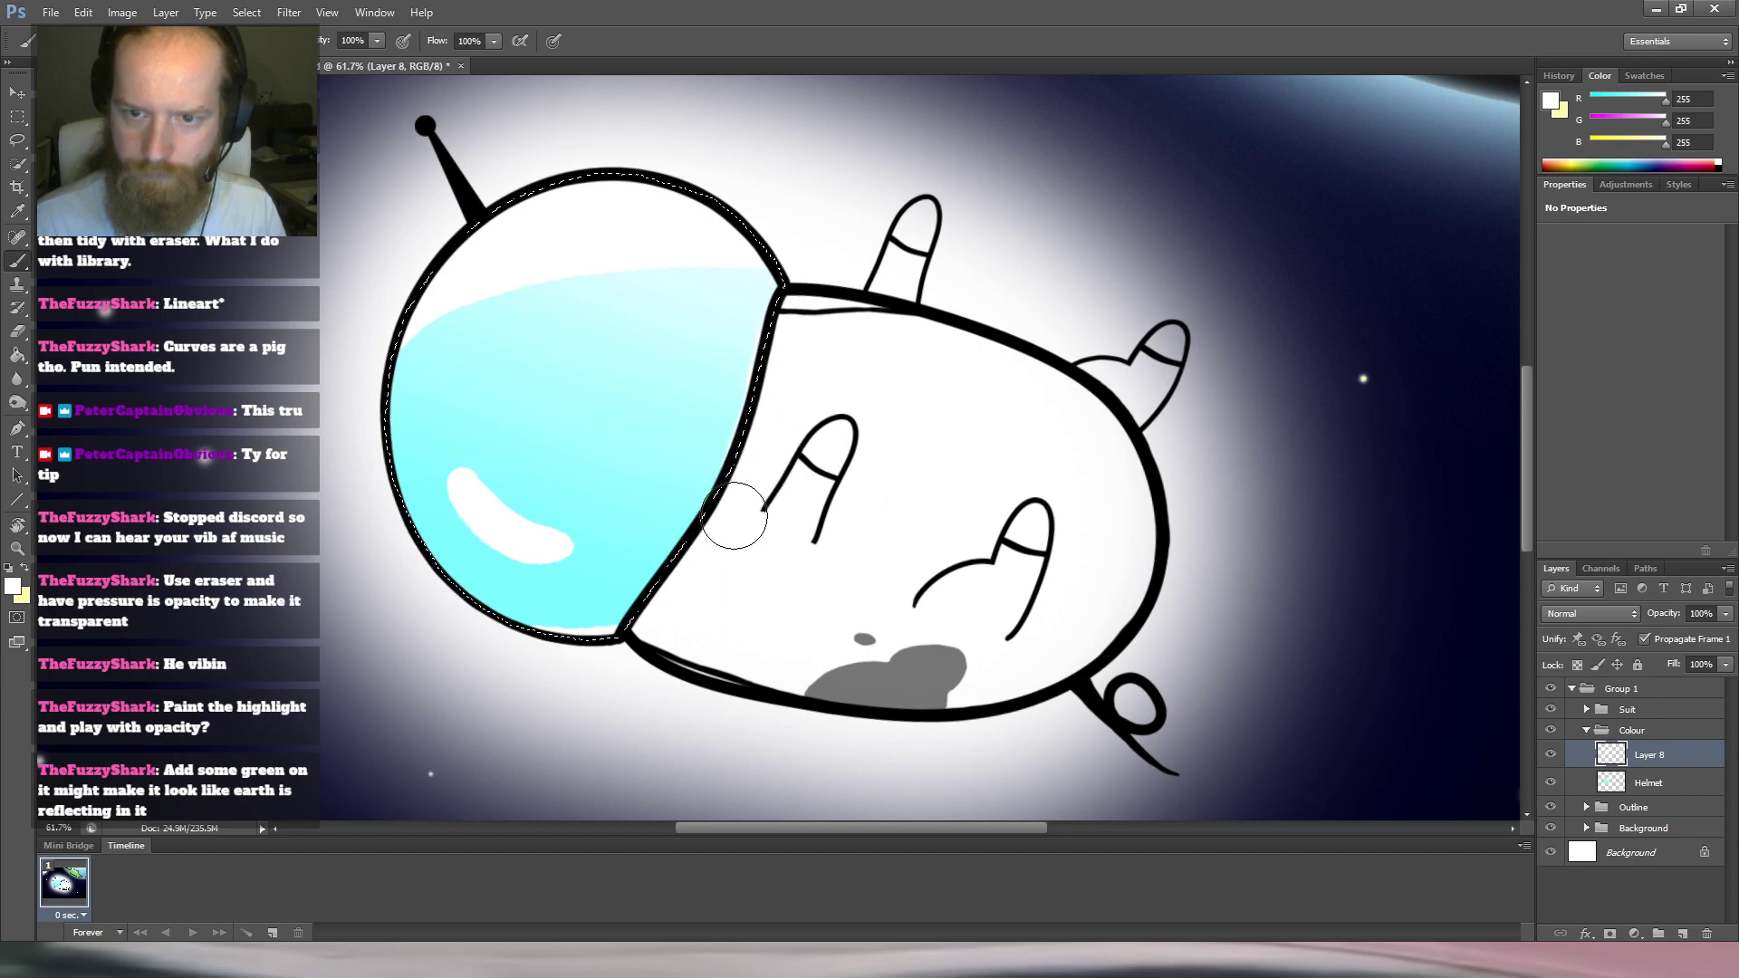
scroll(890, 331, "down", 2)
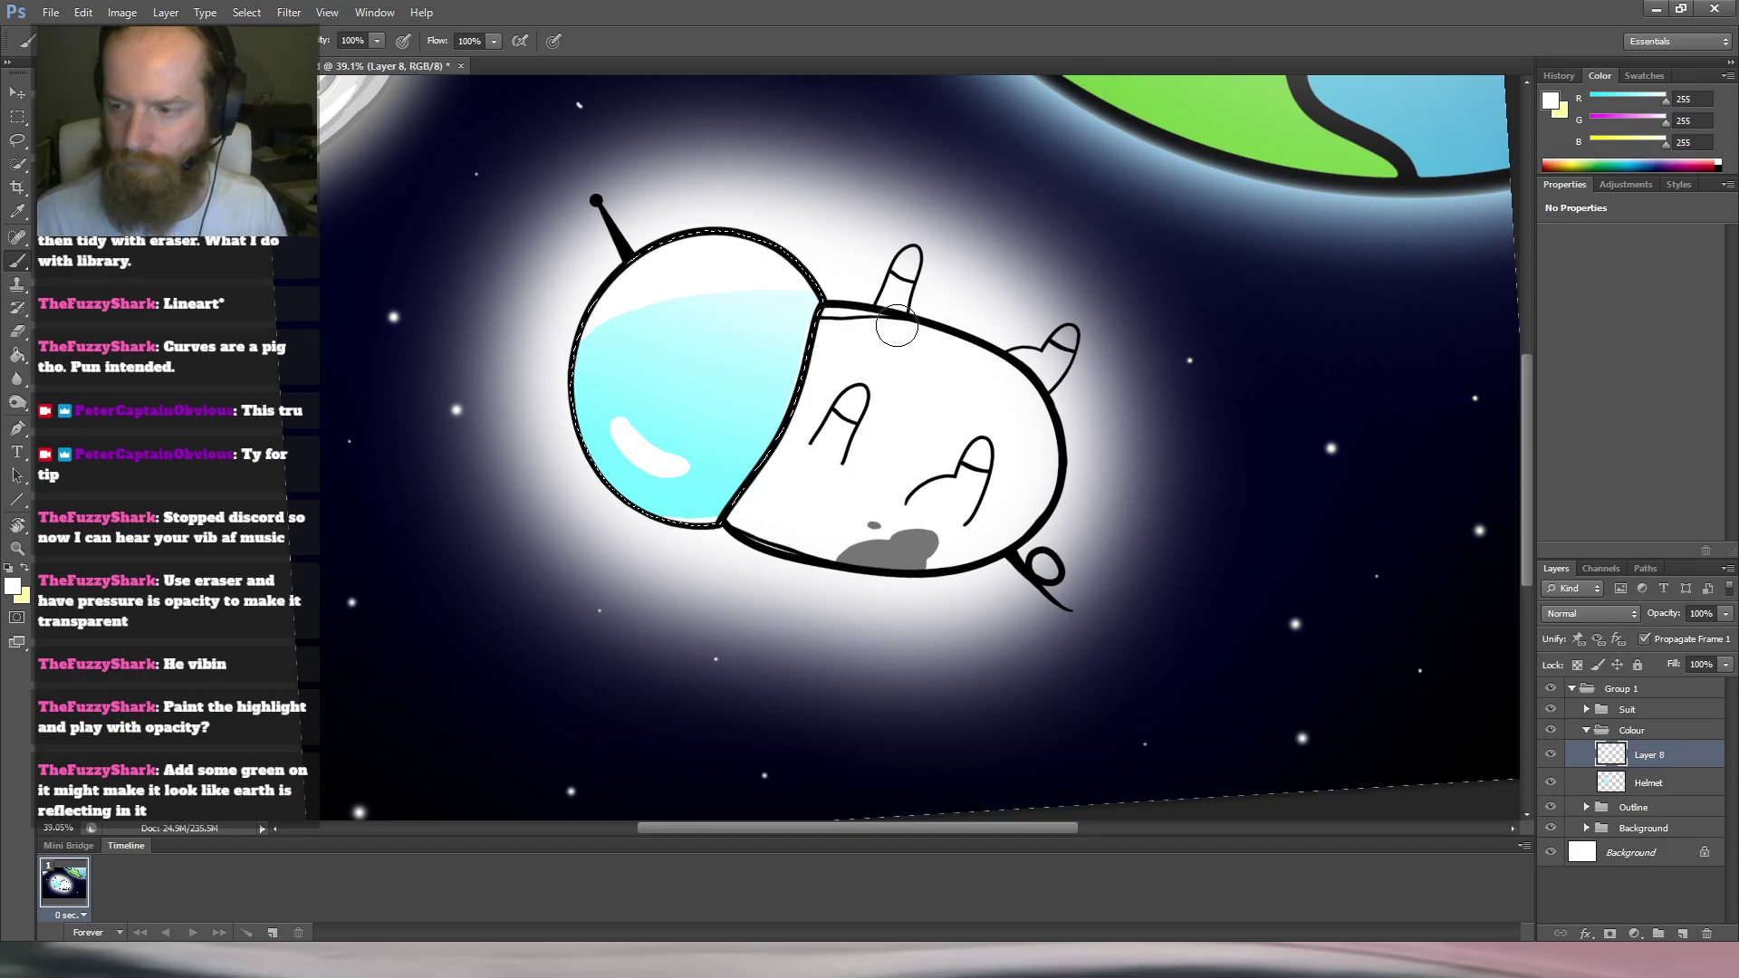
Lower the Helmet layer's opacity so the pig's face shows through, and set Layer 8's opacity to 65%.
left_click(1675, 787)
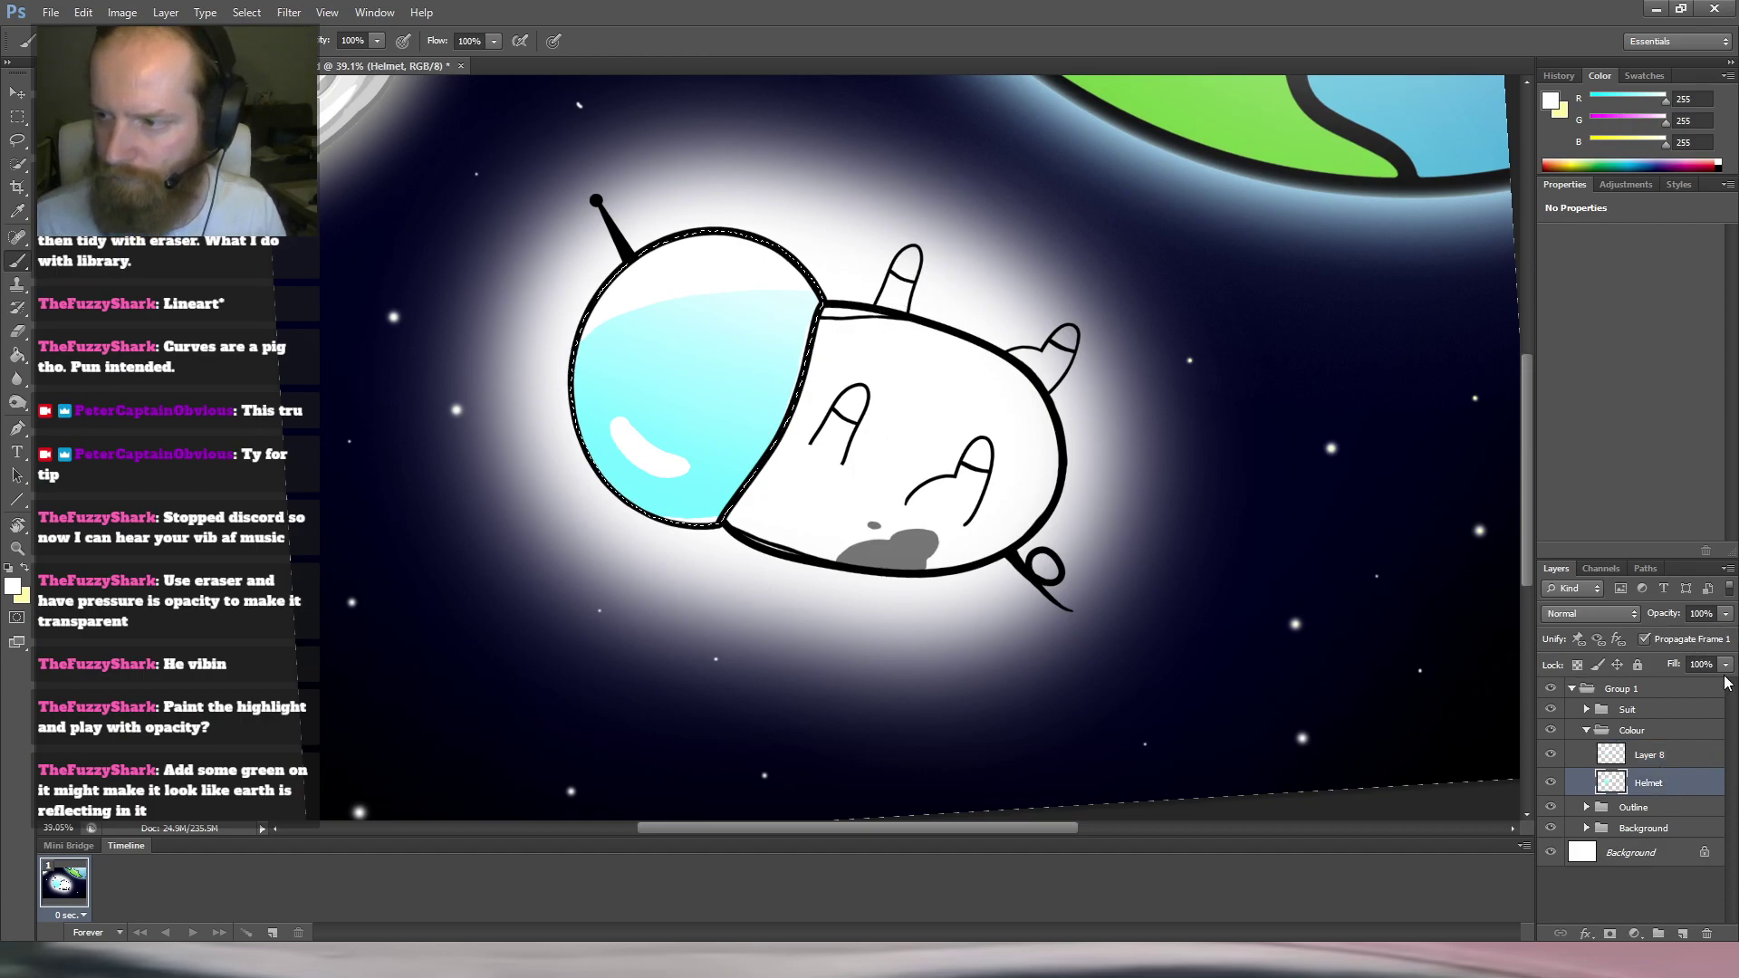
mouse_move(1726, 621)
left_mouse_down()
mouse_move(1663, 640)
mouse_move(1711, 632)
mouse_move(1698, 641)
left_mouse_up()
left_click(1683, 759)
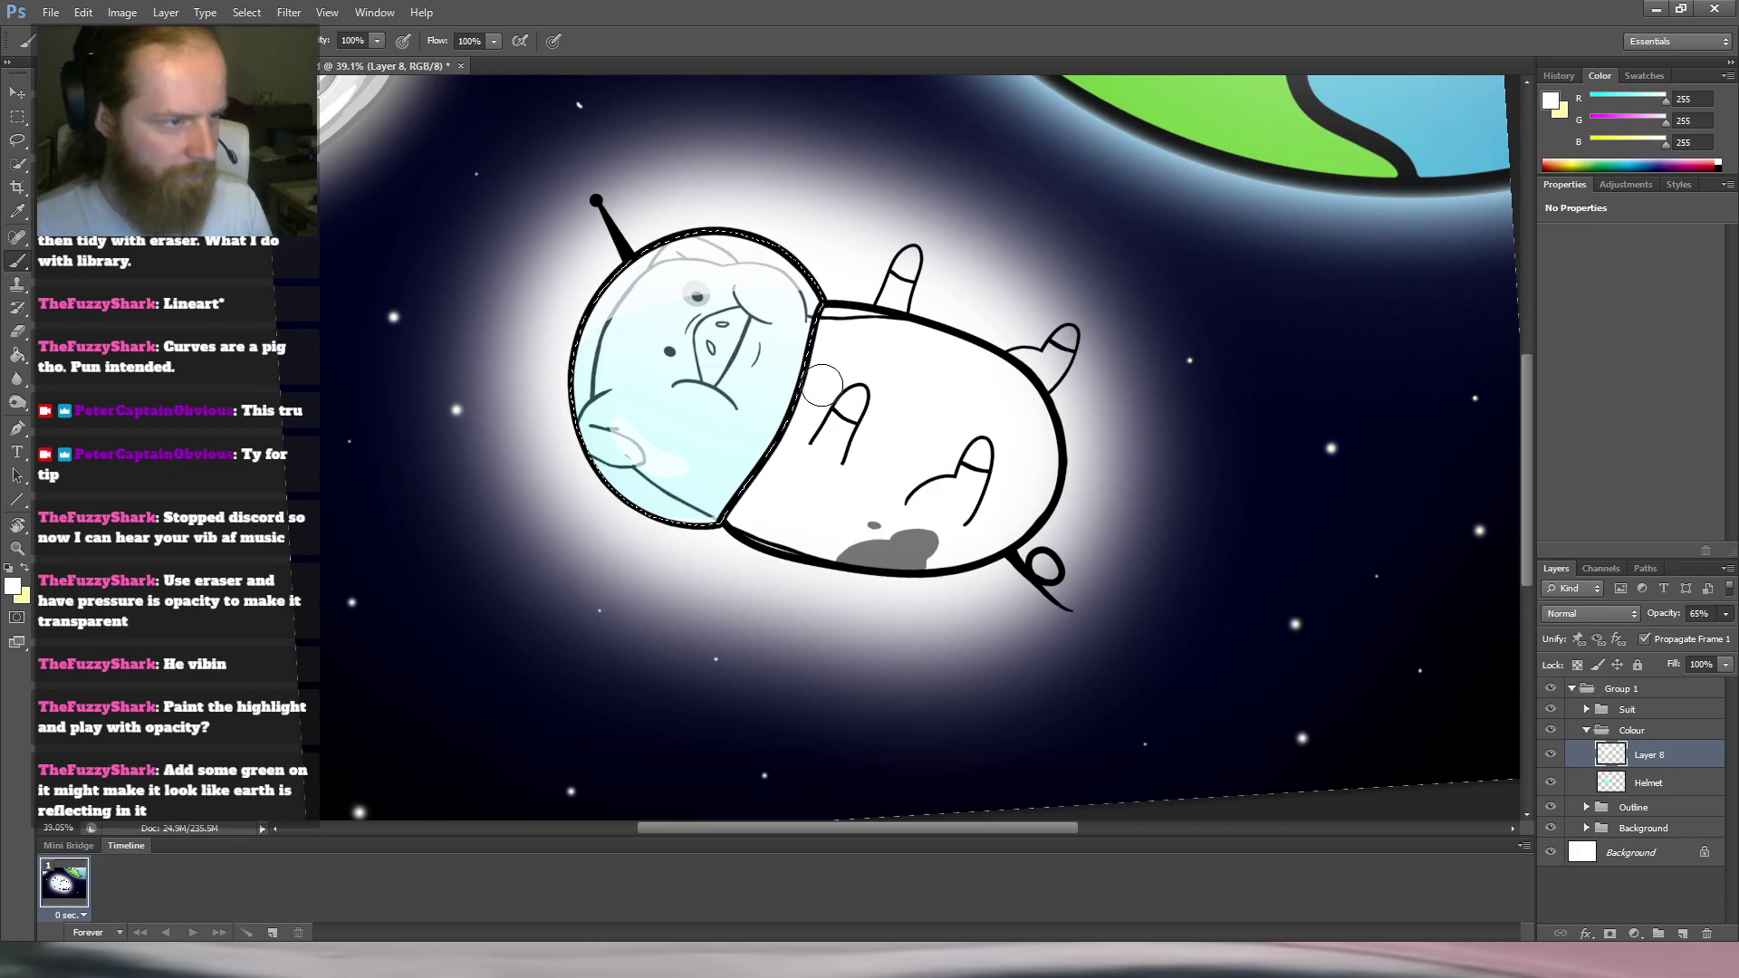
Clear the helmet selection with the Marquee tool.
key("m")
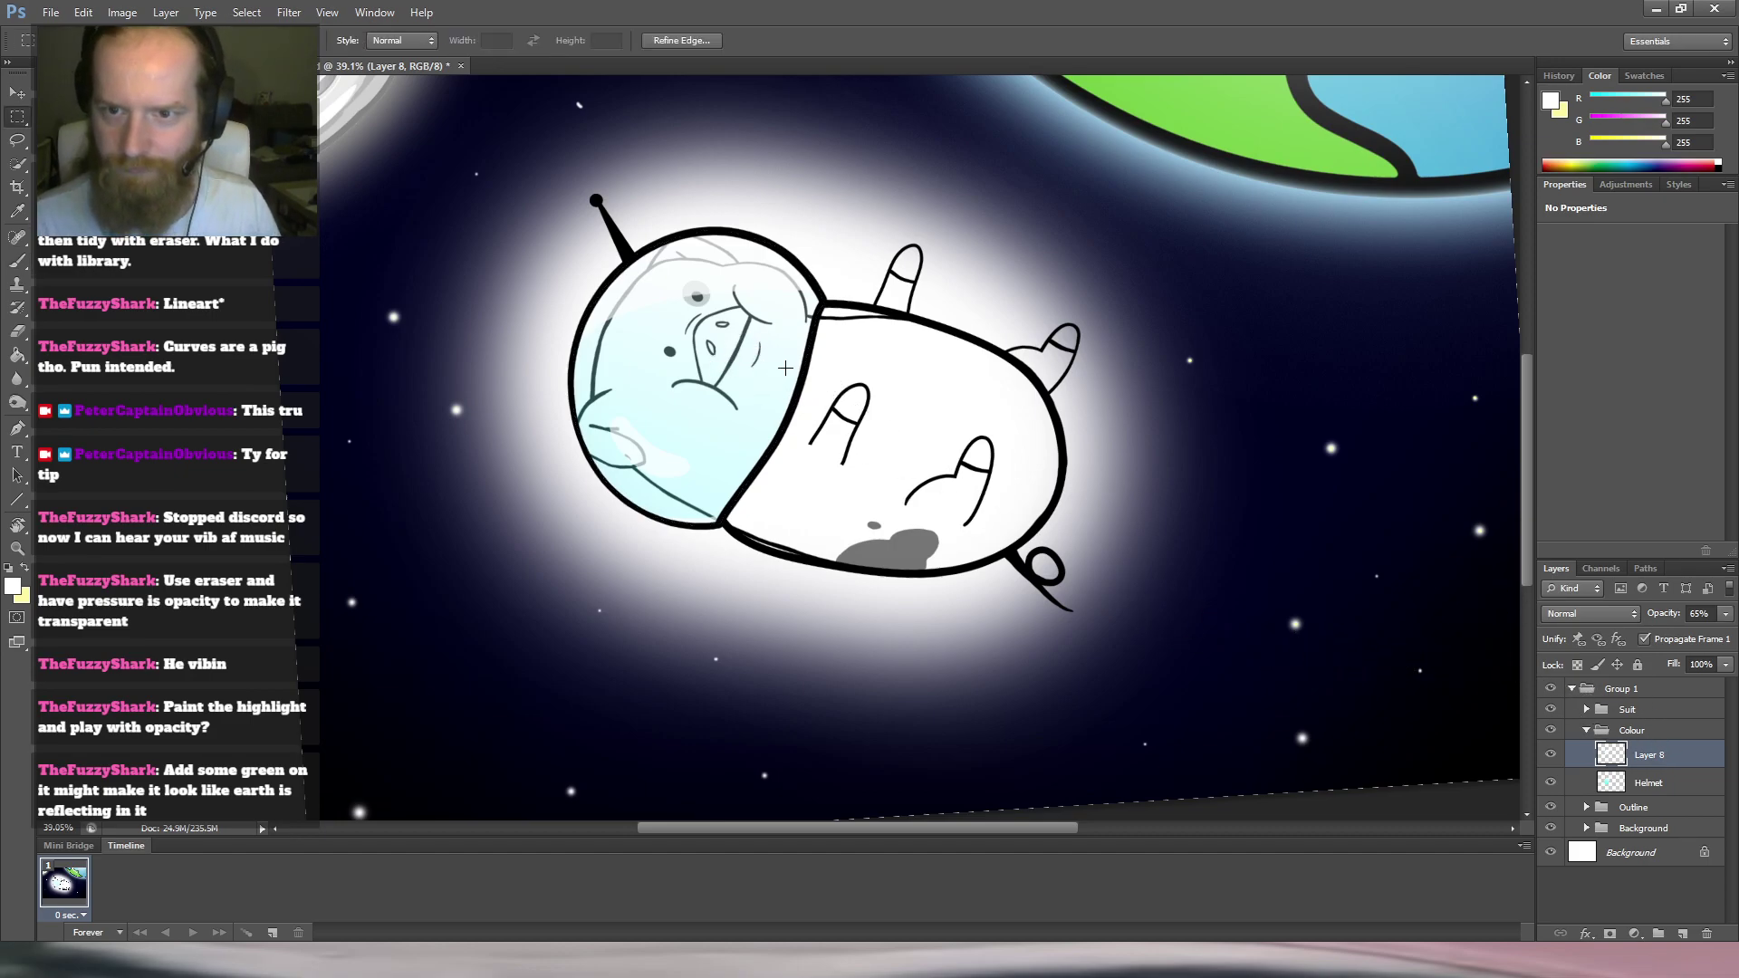
left_click(865, 358)
key("Escape")
left_click_drag(853, 362, 930, 344)
left_click_drag(718, 399, 775, 359)
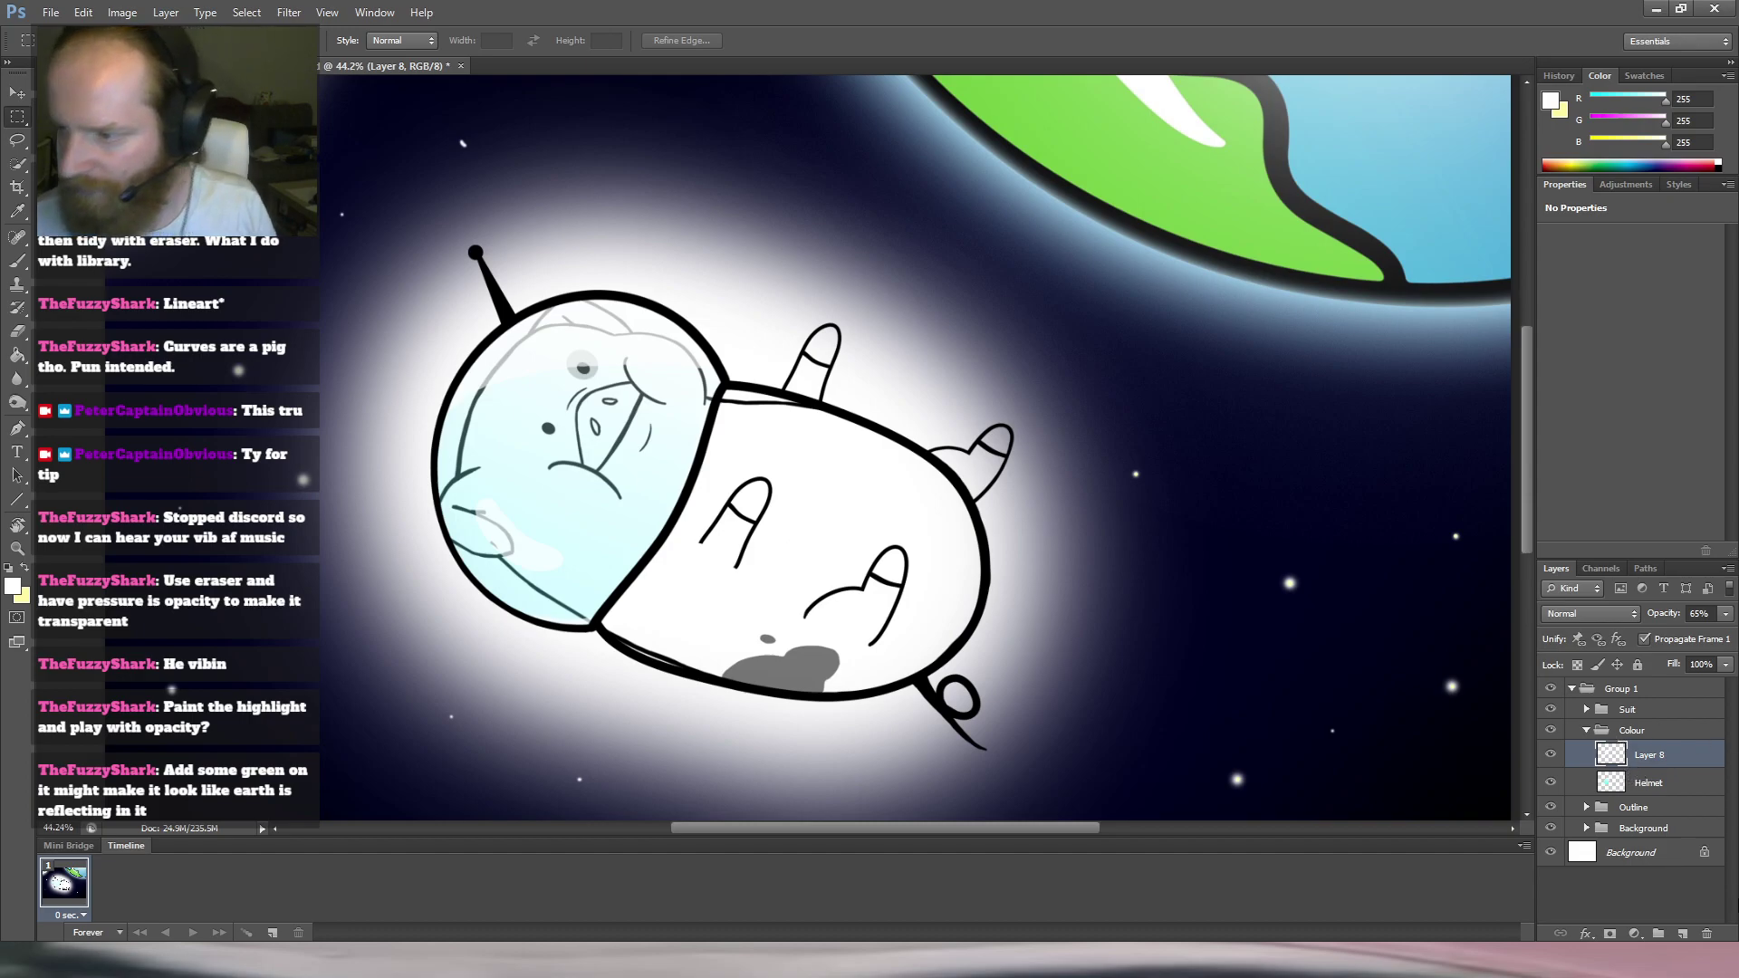
Set Layer 8's opacity to 100%.
mouse_move(1725, 614)
left_mouse_down()
mouse_move(1715, 633)
mouse_move(1735, 641)
left_mouse_up()
left_click(1673, 764)
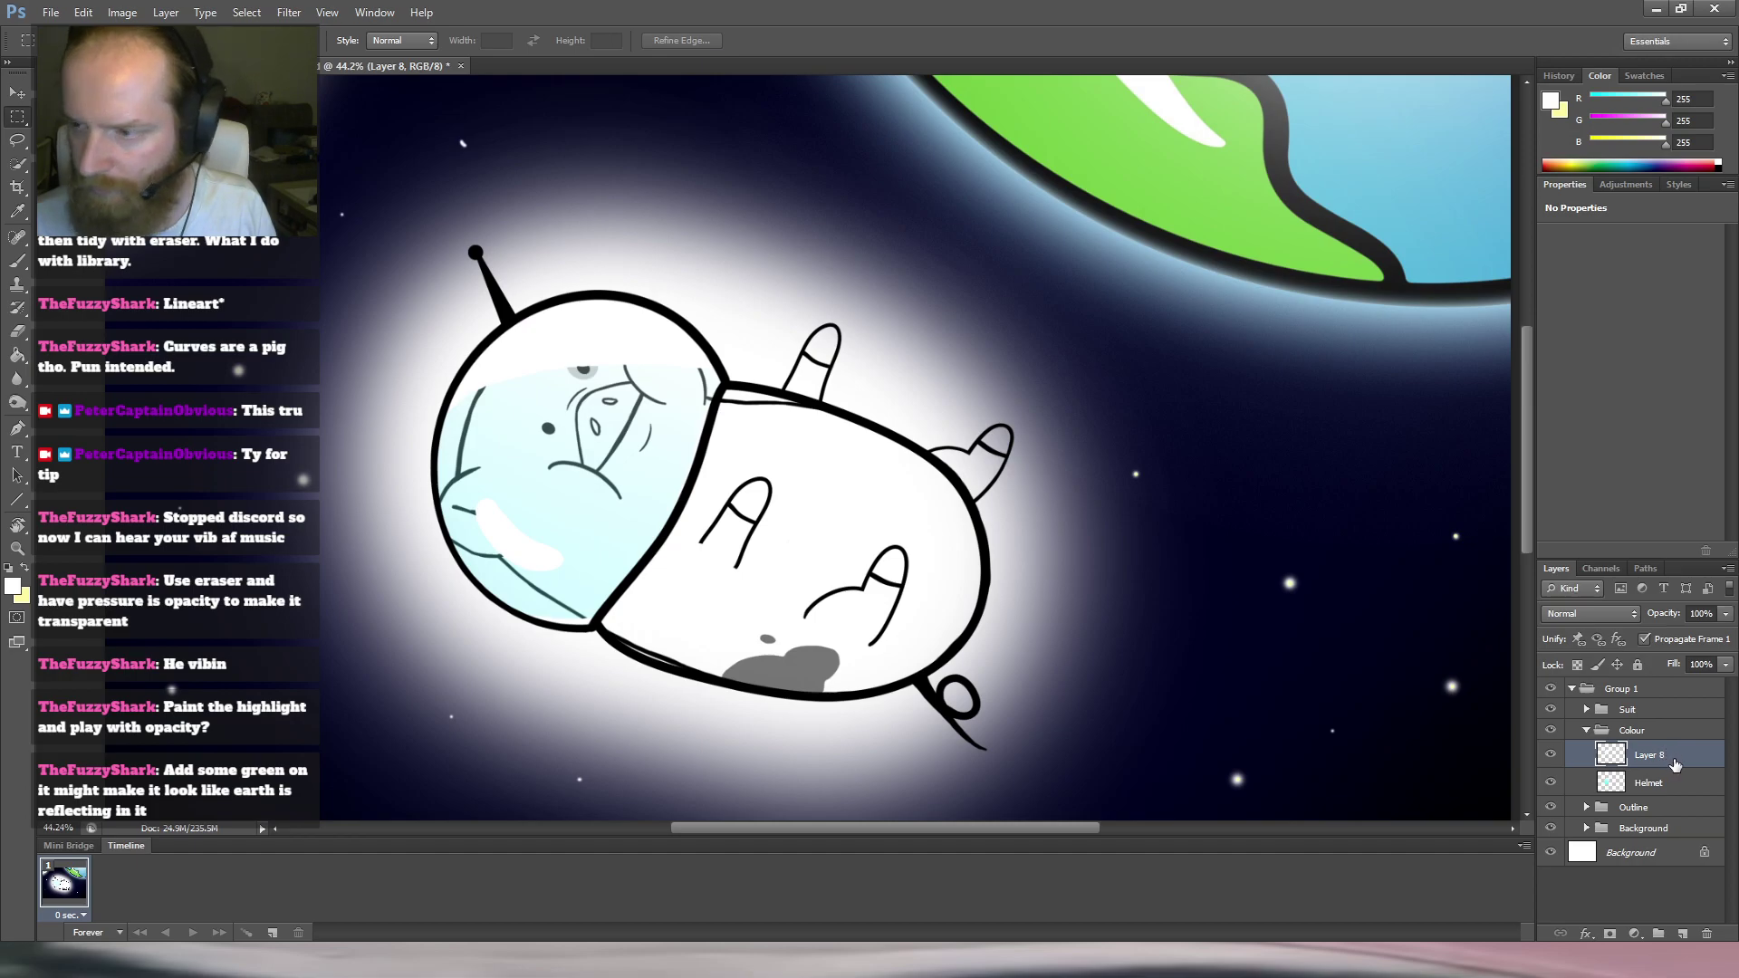
Duplicate Layer 8 and, with the copy hidden, set the original Layer 8's opacity to 69%.
key("alt+Tab")
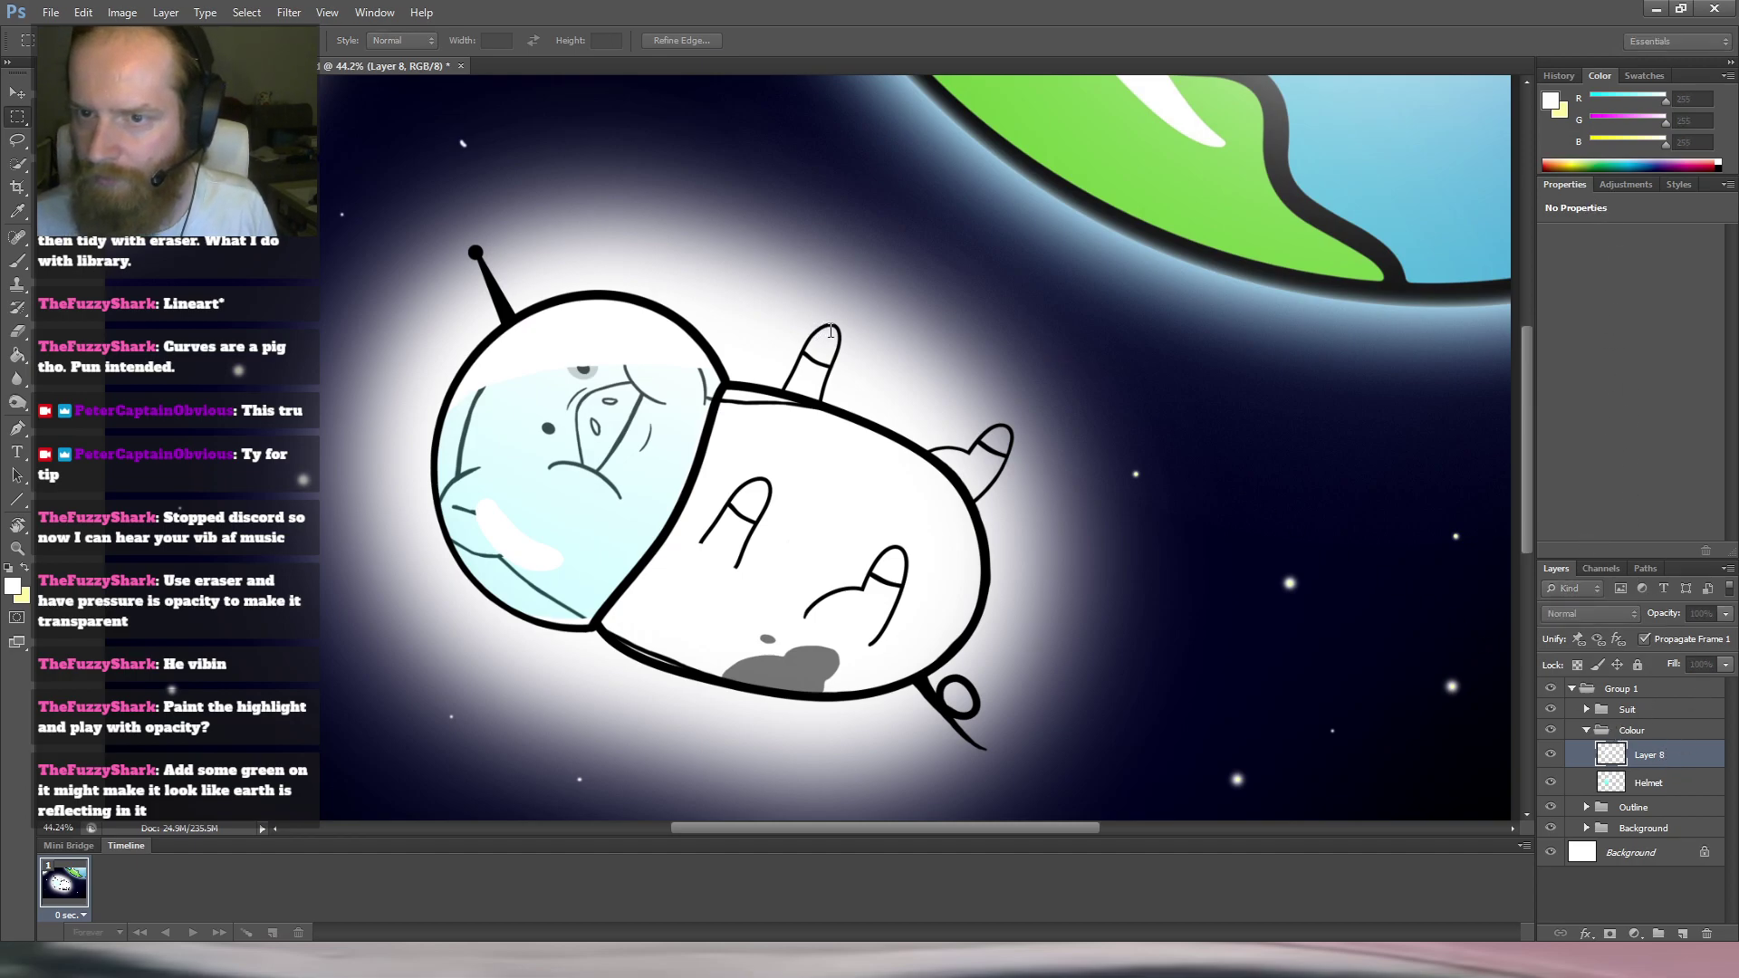
key("ctrl+j")
left_click(1644, 784)
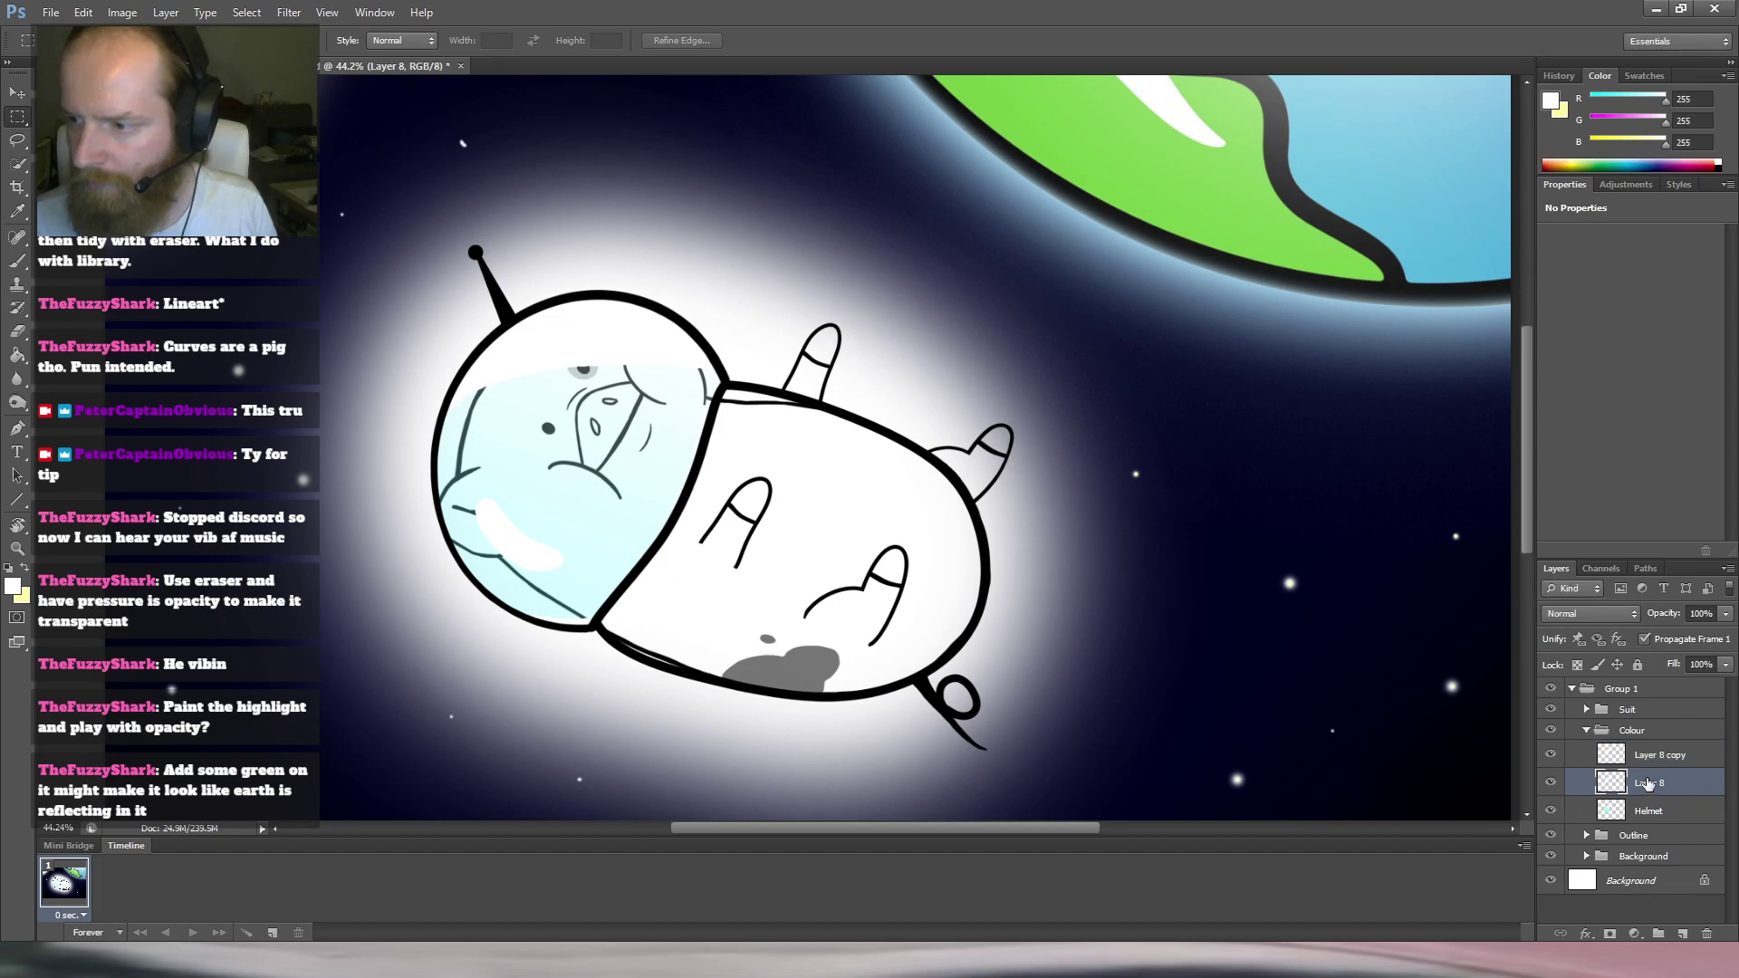
left_click(1696, 614)
type("75")
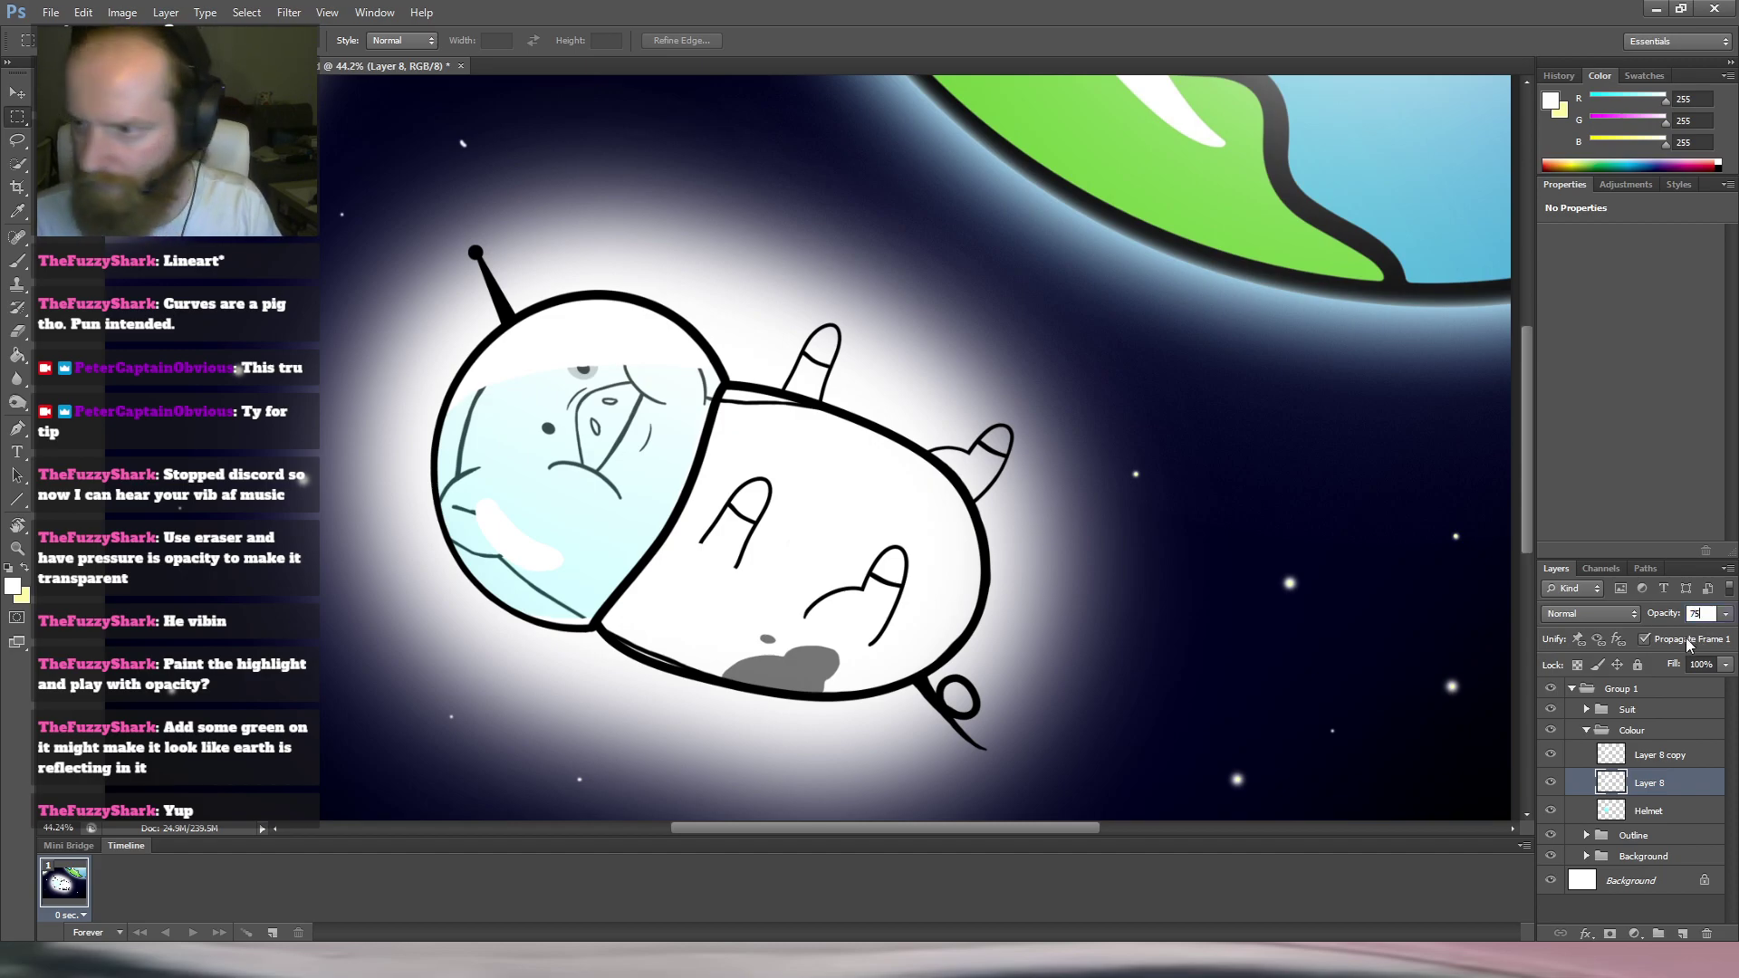
left_click(1551, 755)
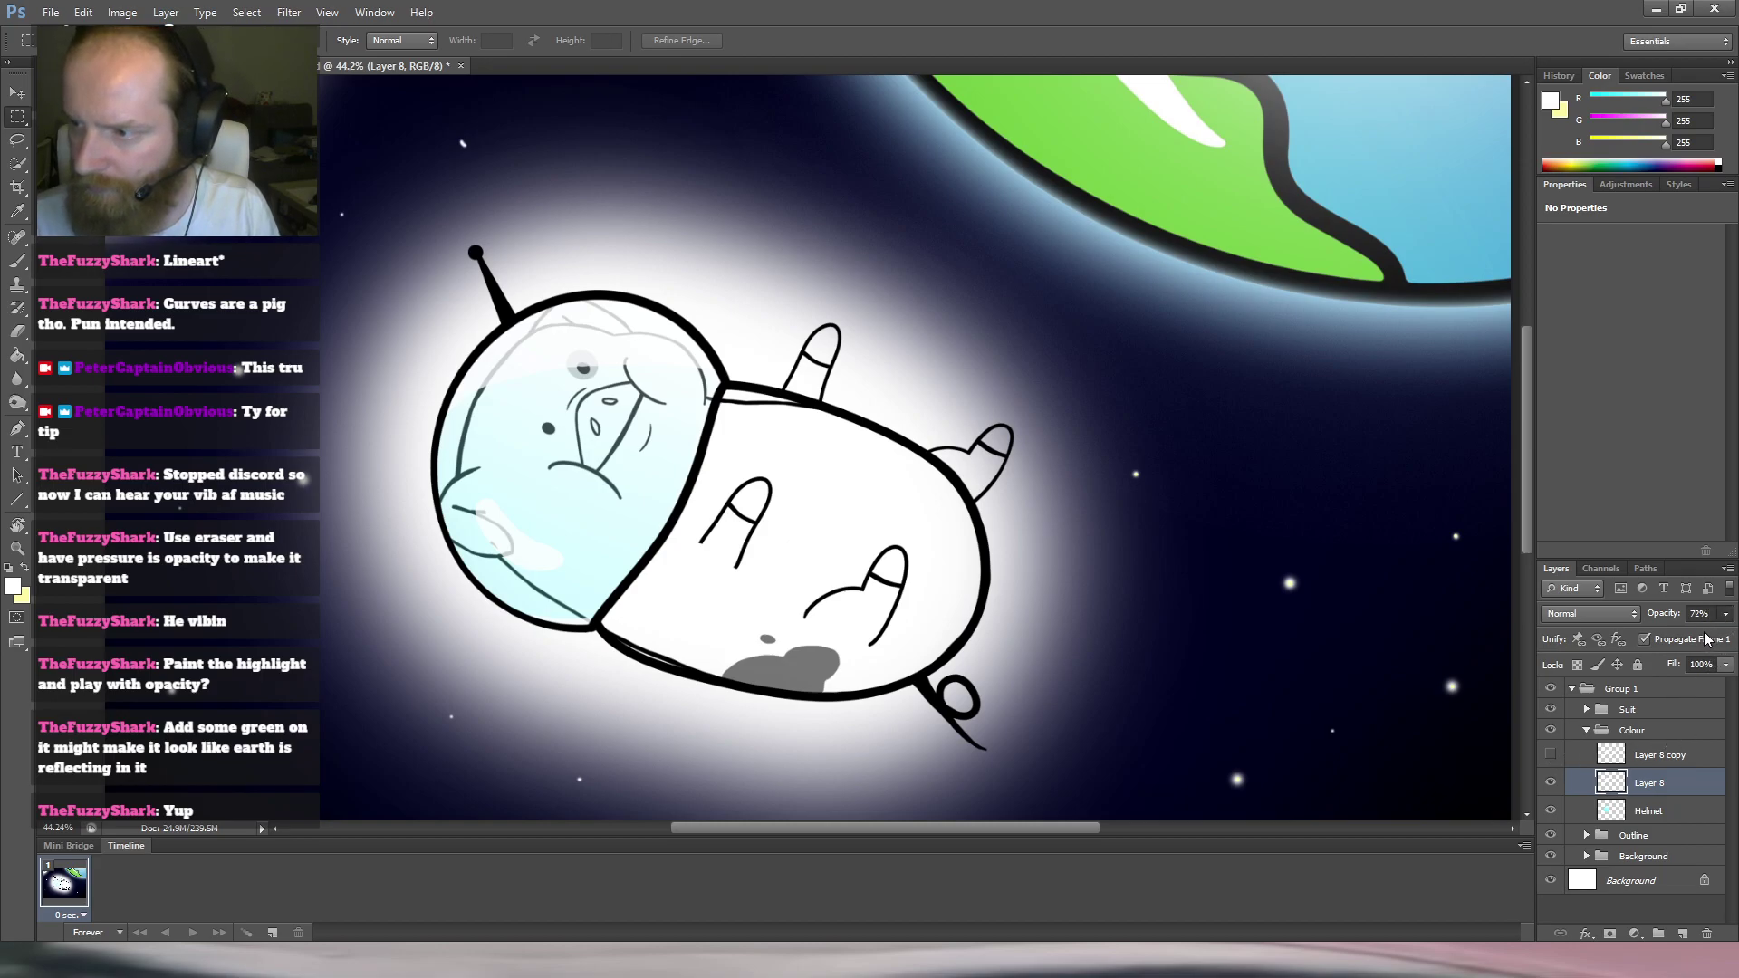
key("Down")
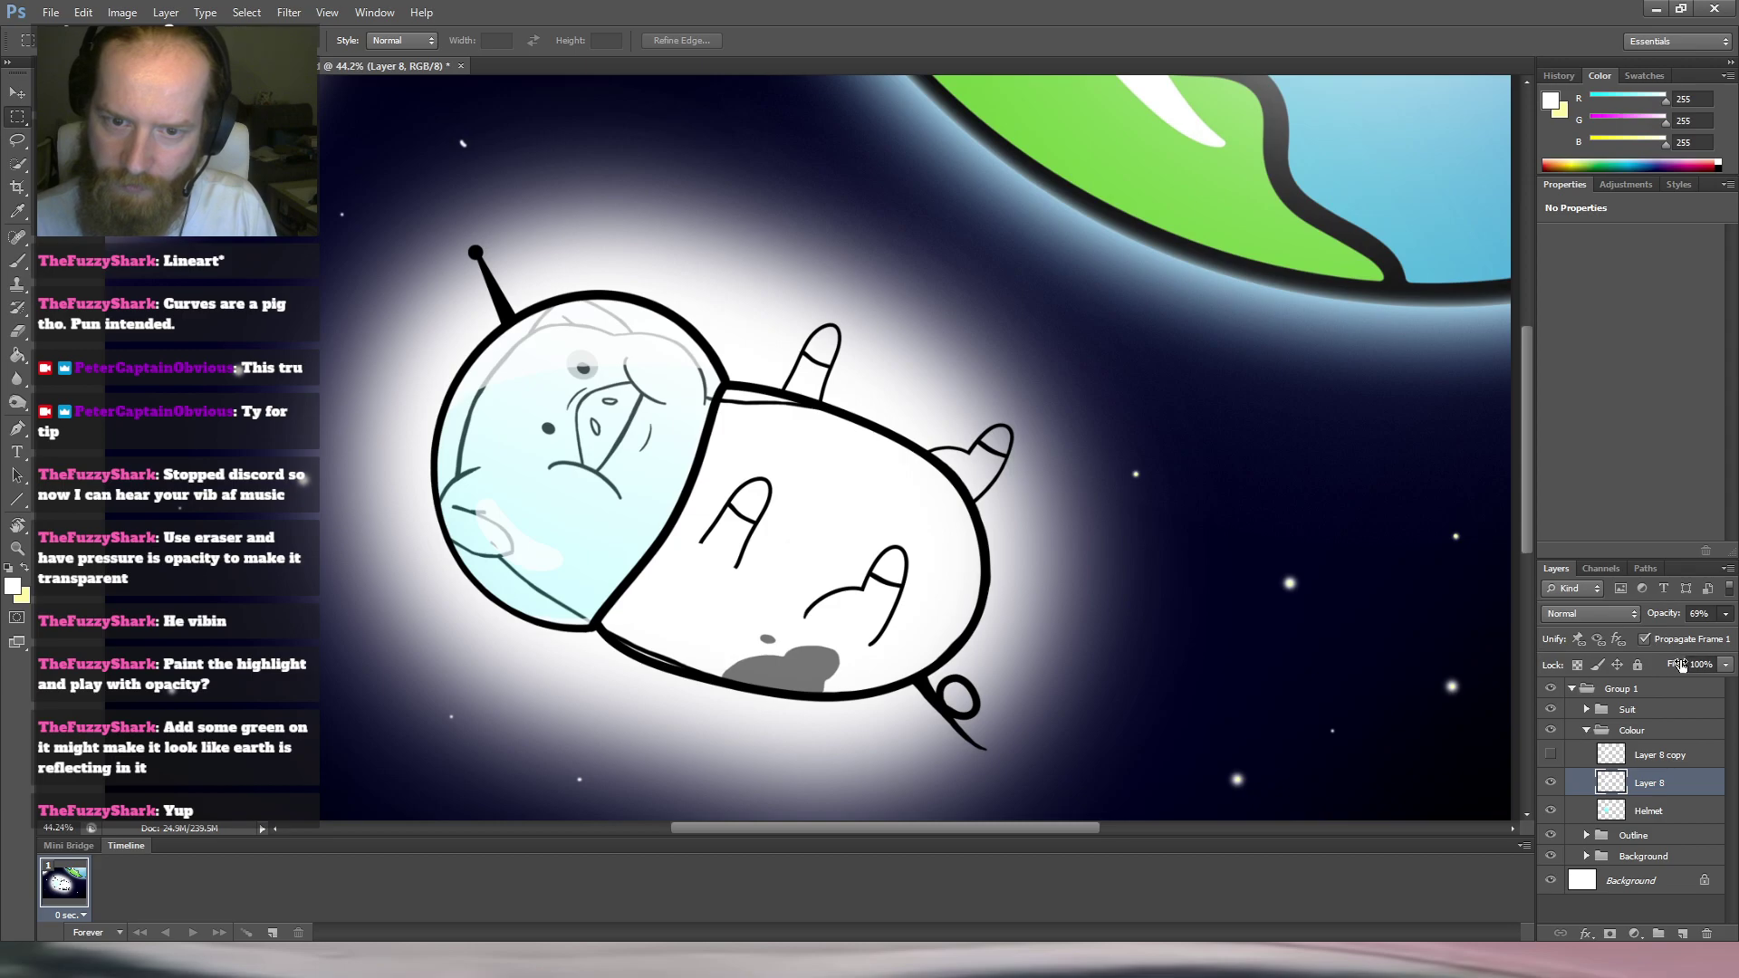
Set the Helmet layer's opacity to 25%.
left_click(1665, 812)
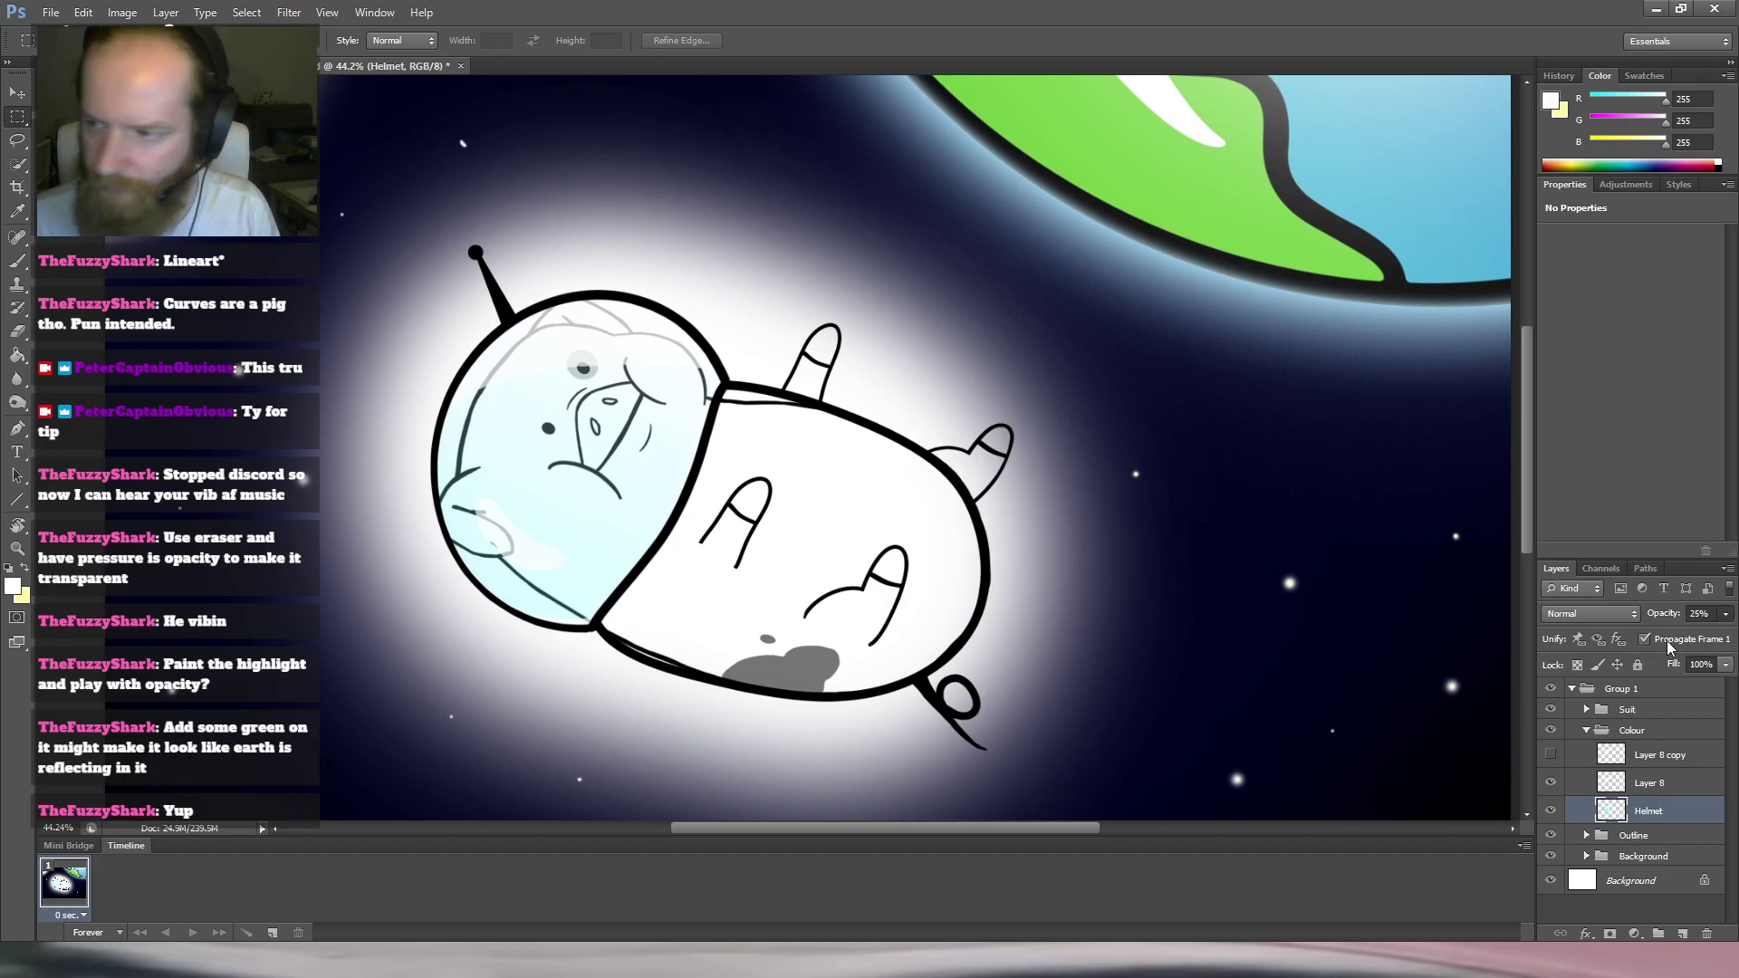
key("1")
key("4")
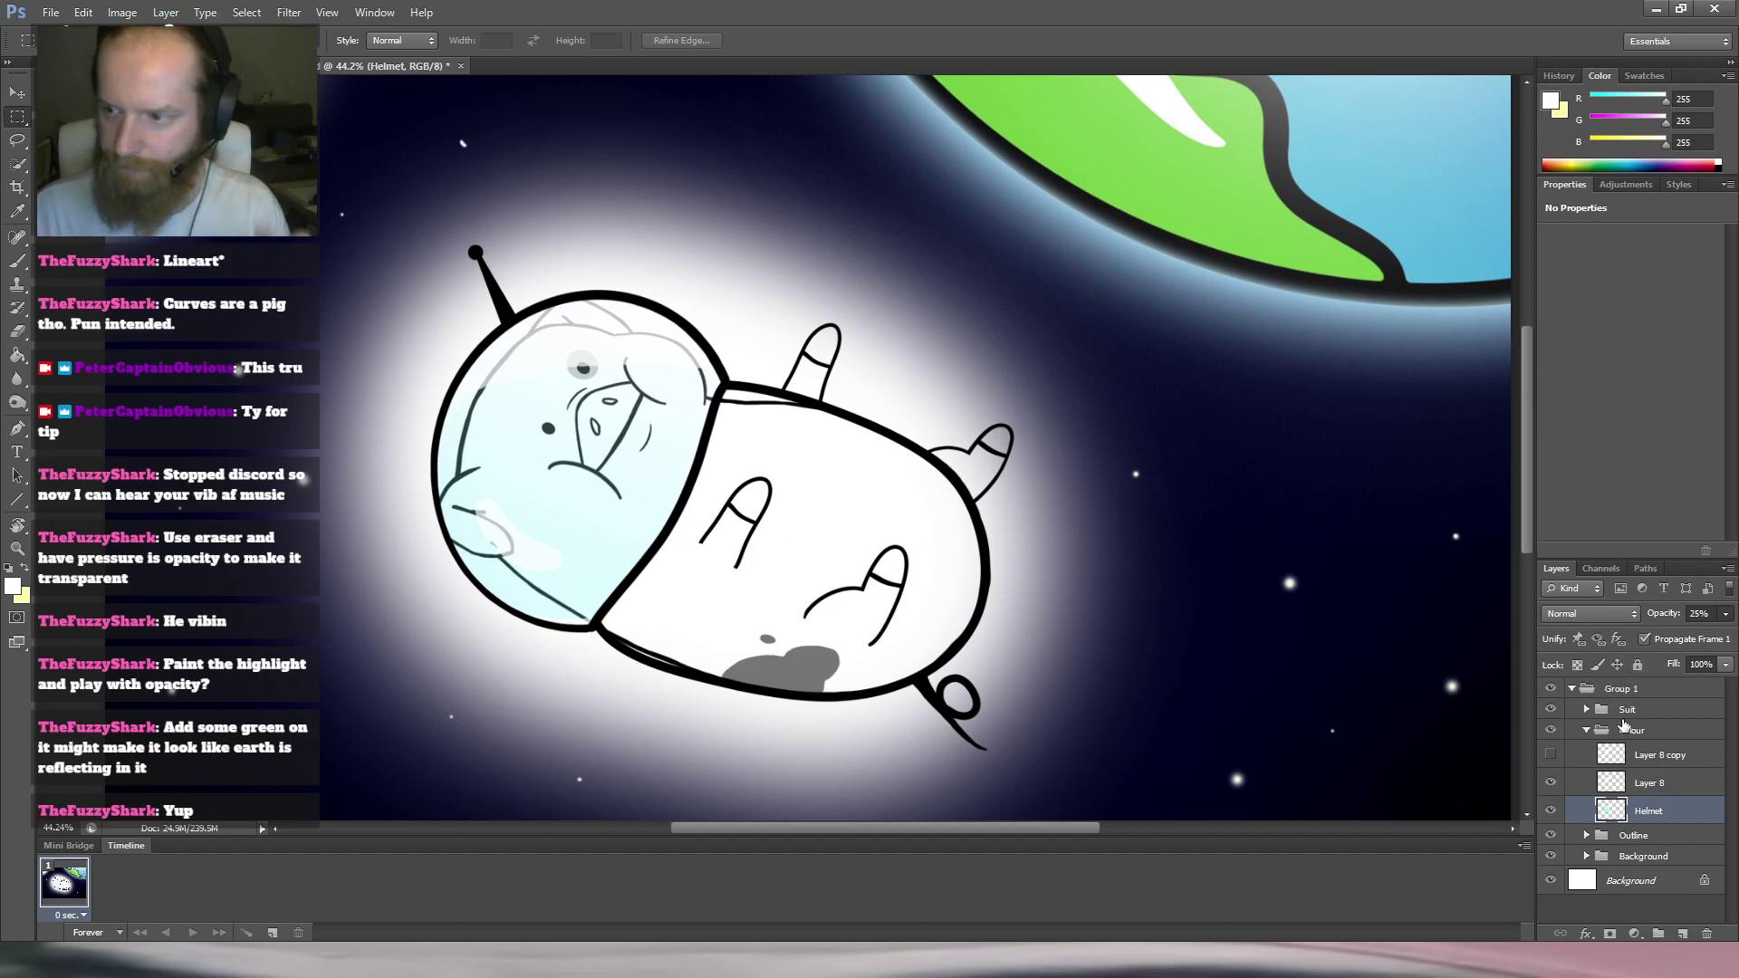
Show Layer 8 copy again and compare the helmet with the Background group and the Helmet layer switched off and on.
left_click(1551, 757)
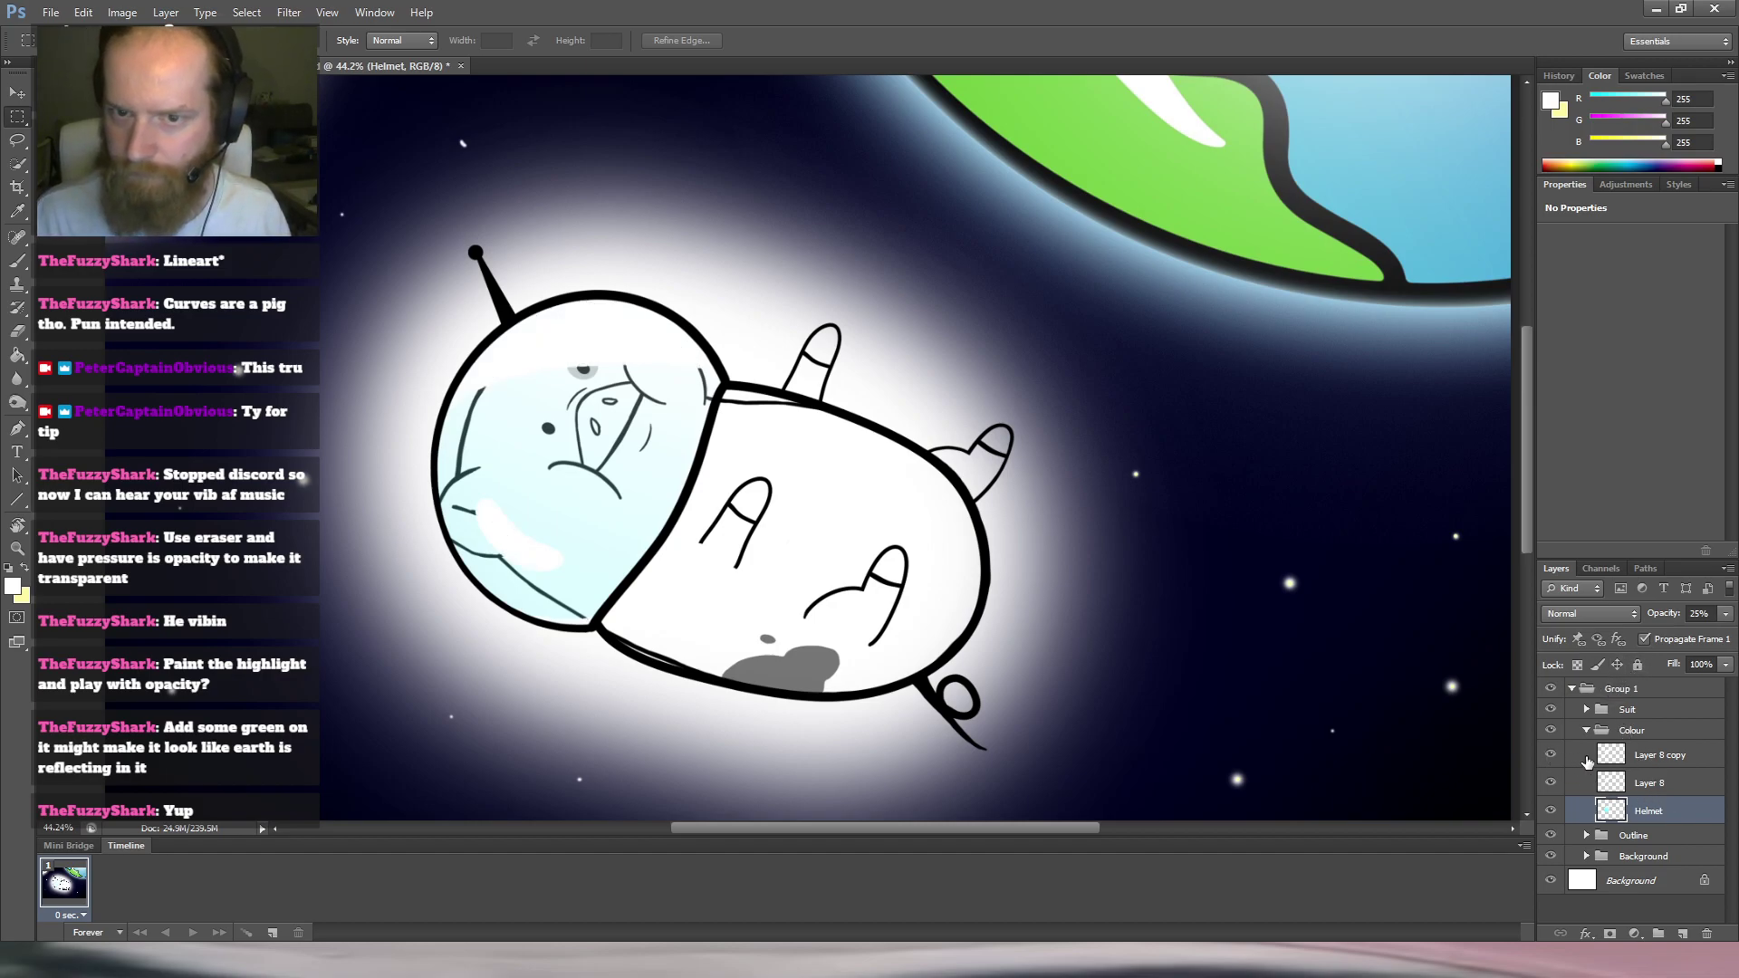
left_click(1649, 769)
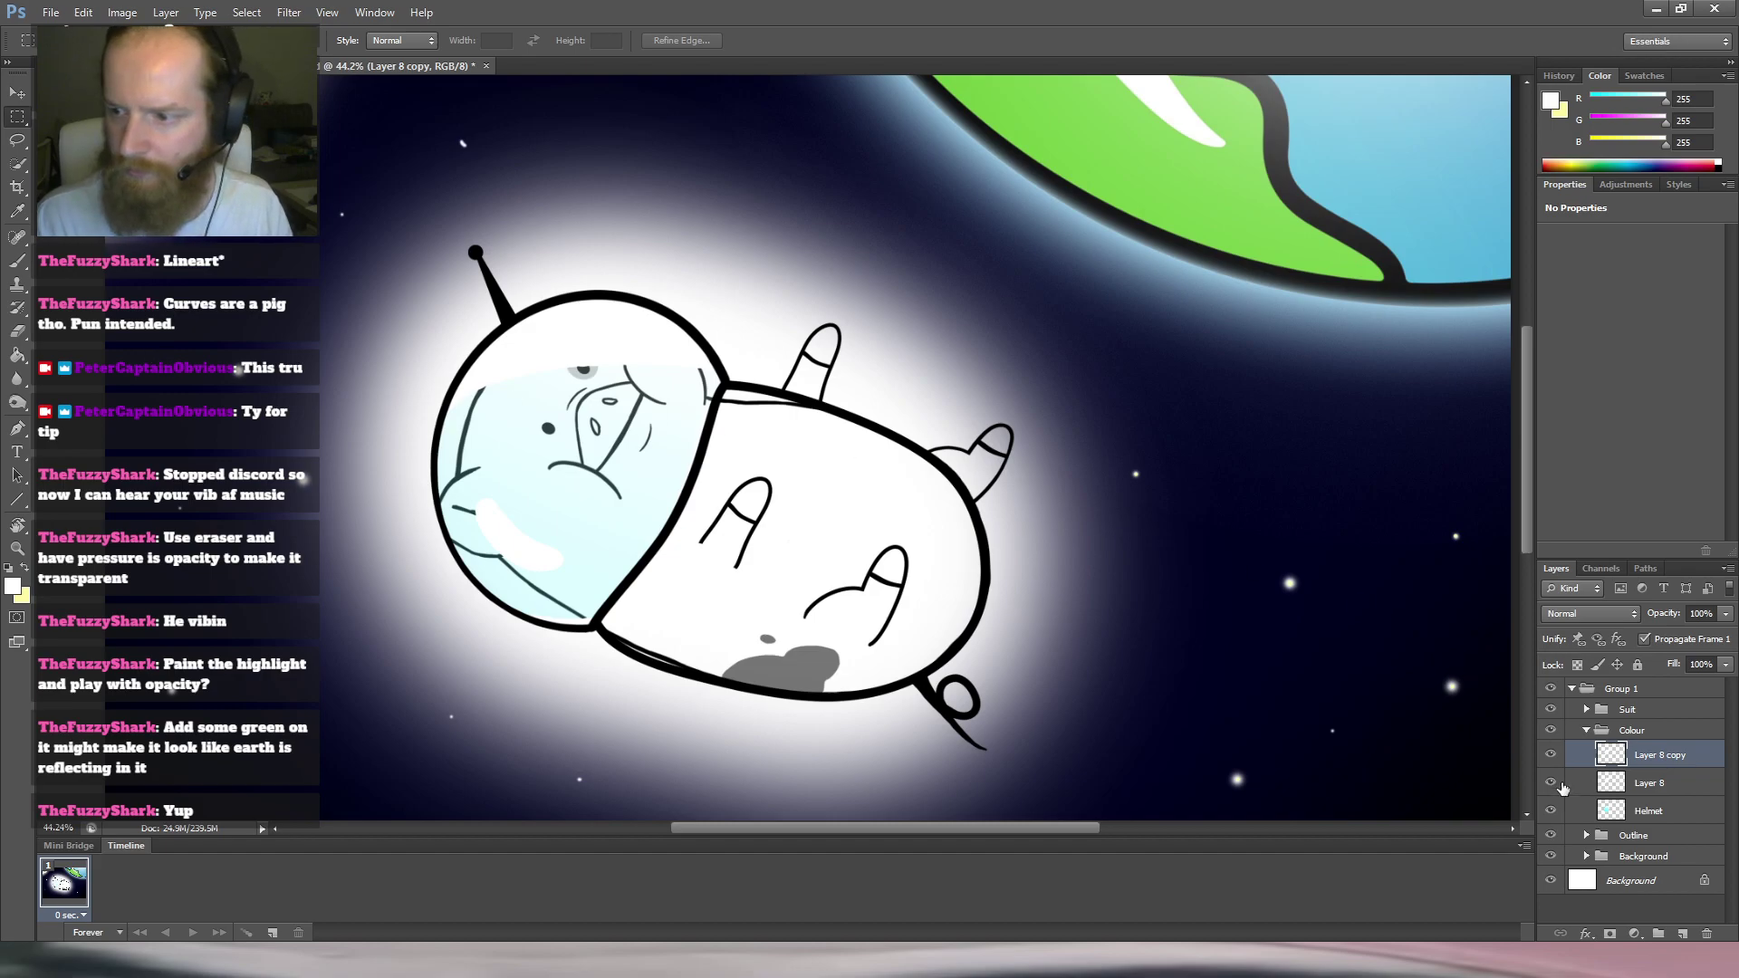
left_click(1551, 857)
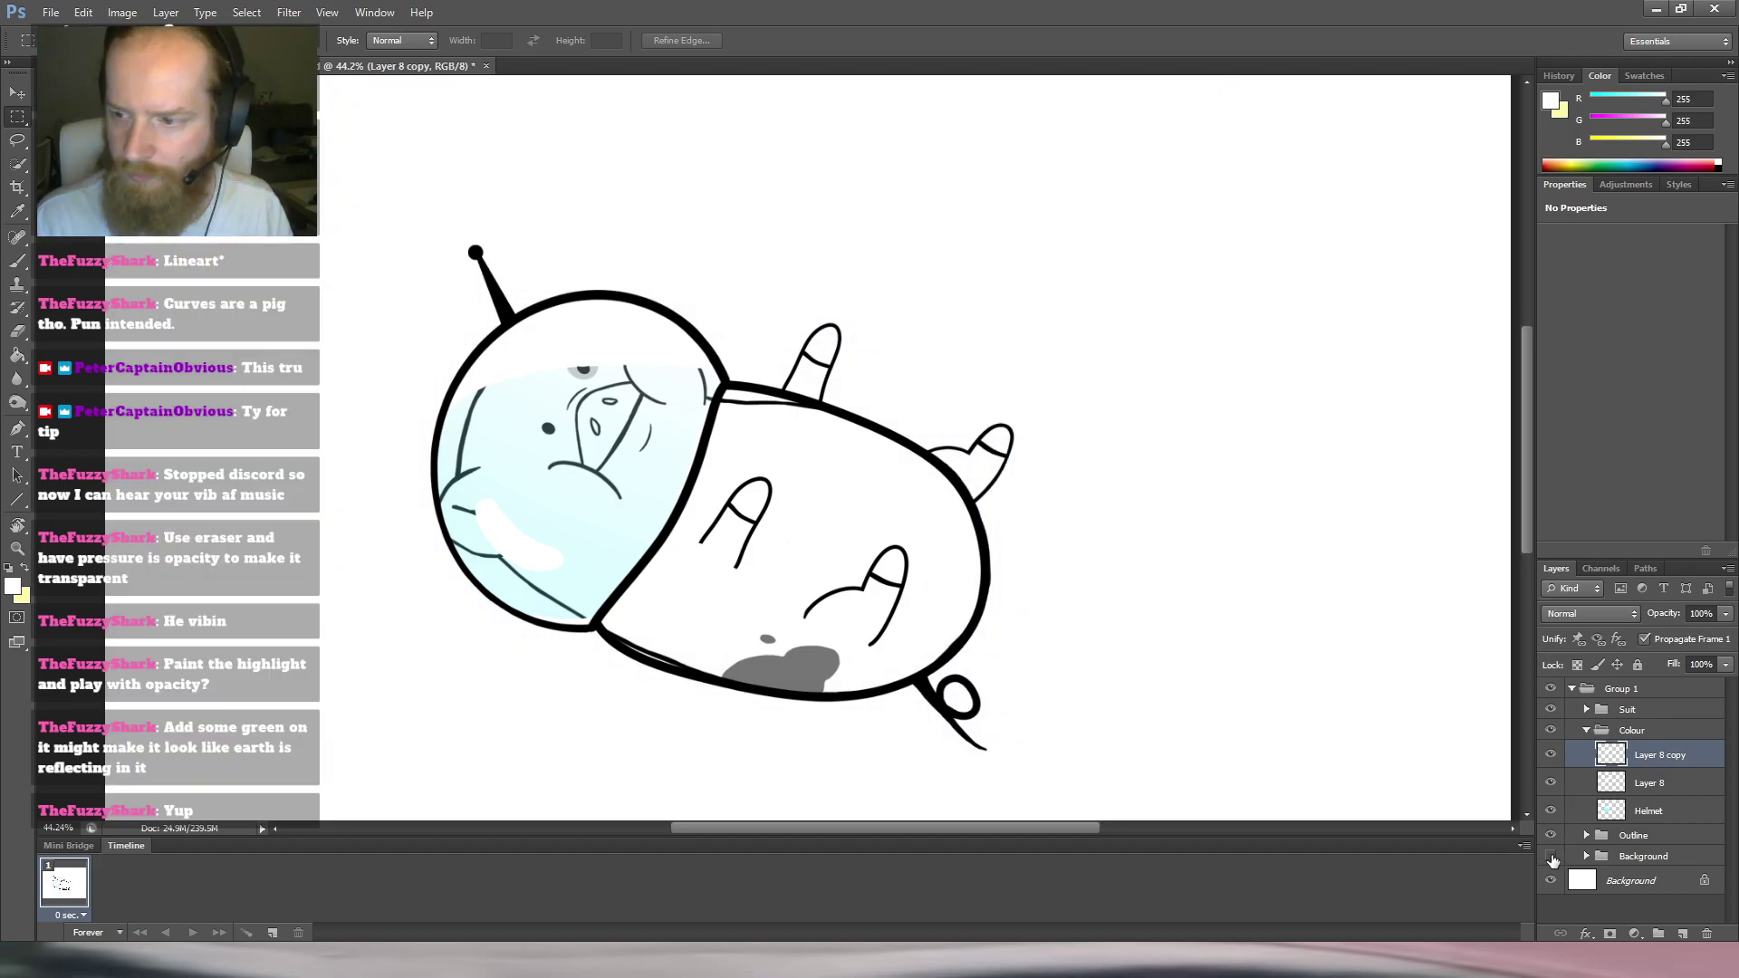
left_click(1552, 857)
left_click(1551, 811)
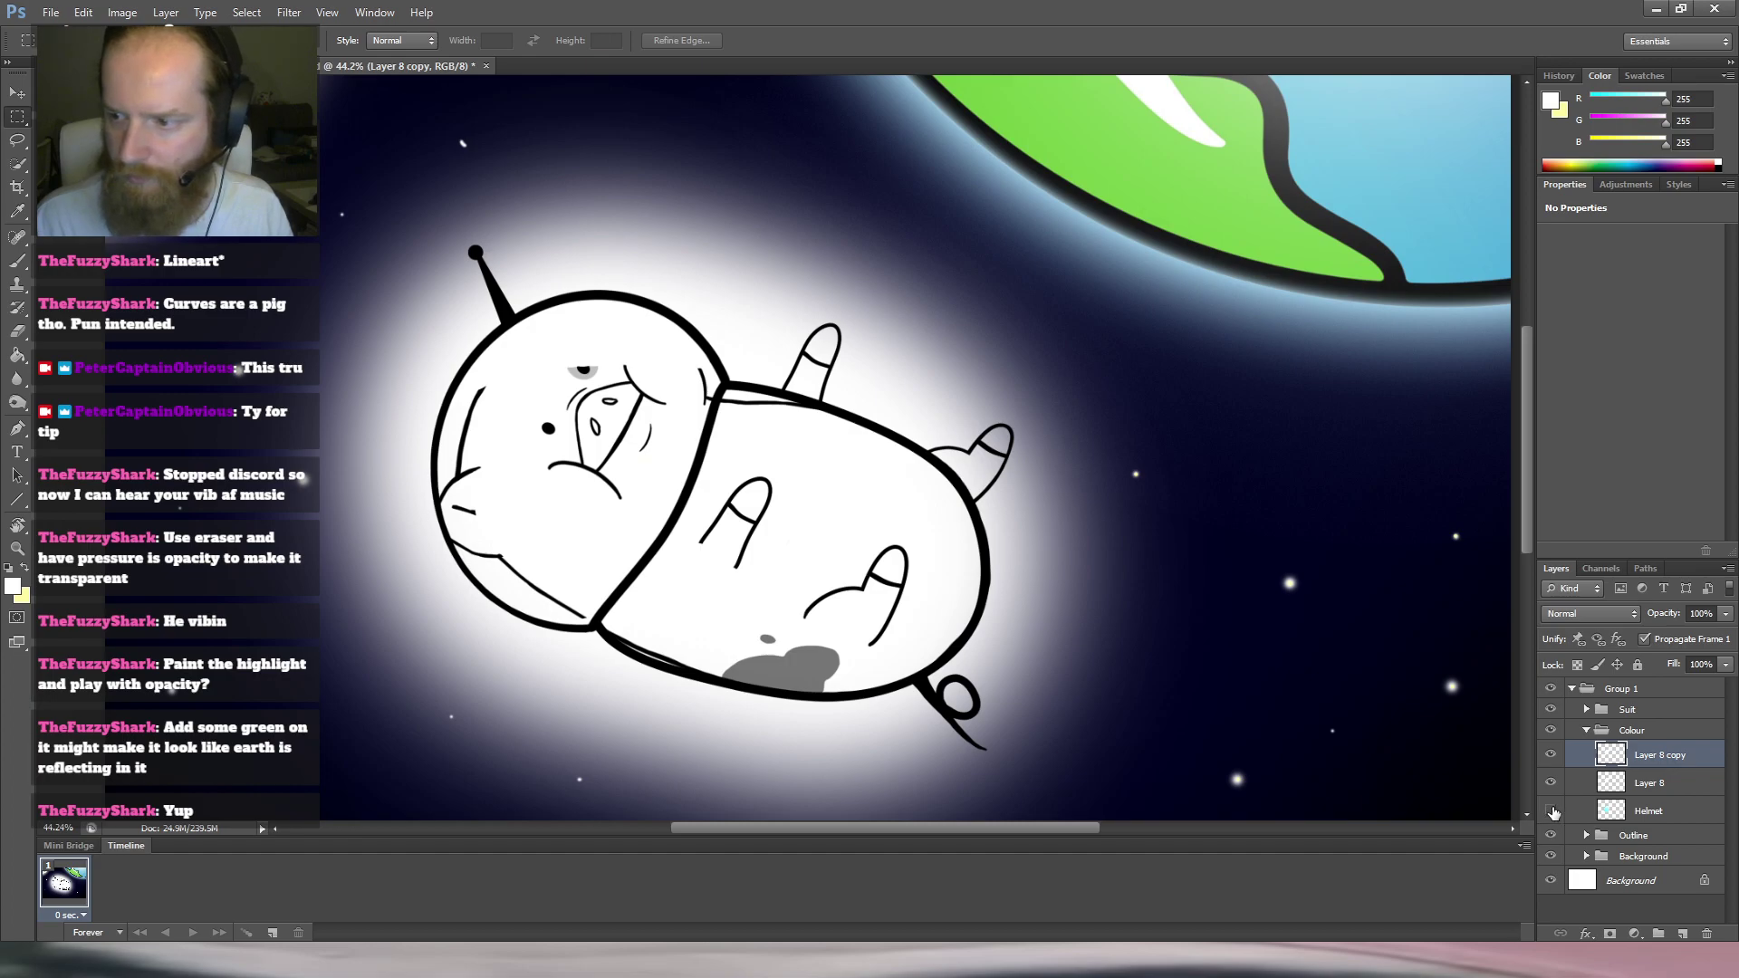
left_click(1550, 811)
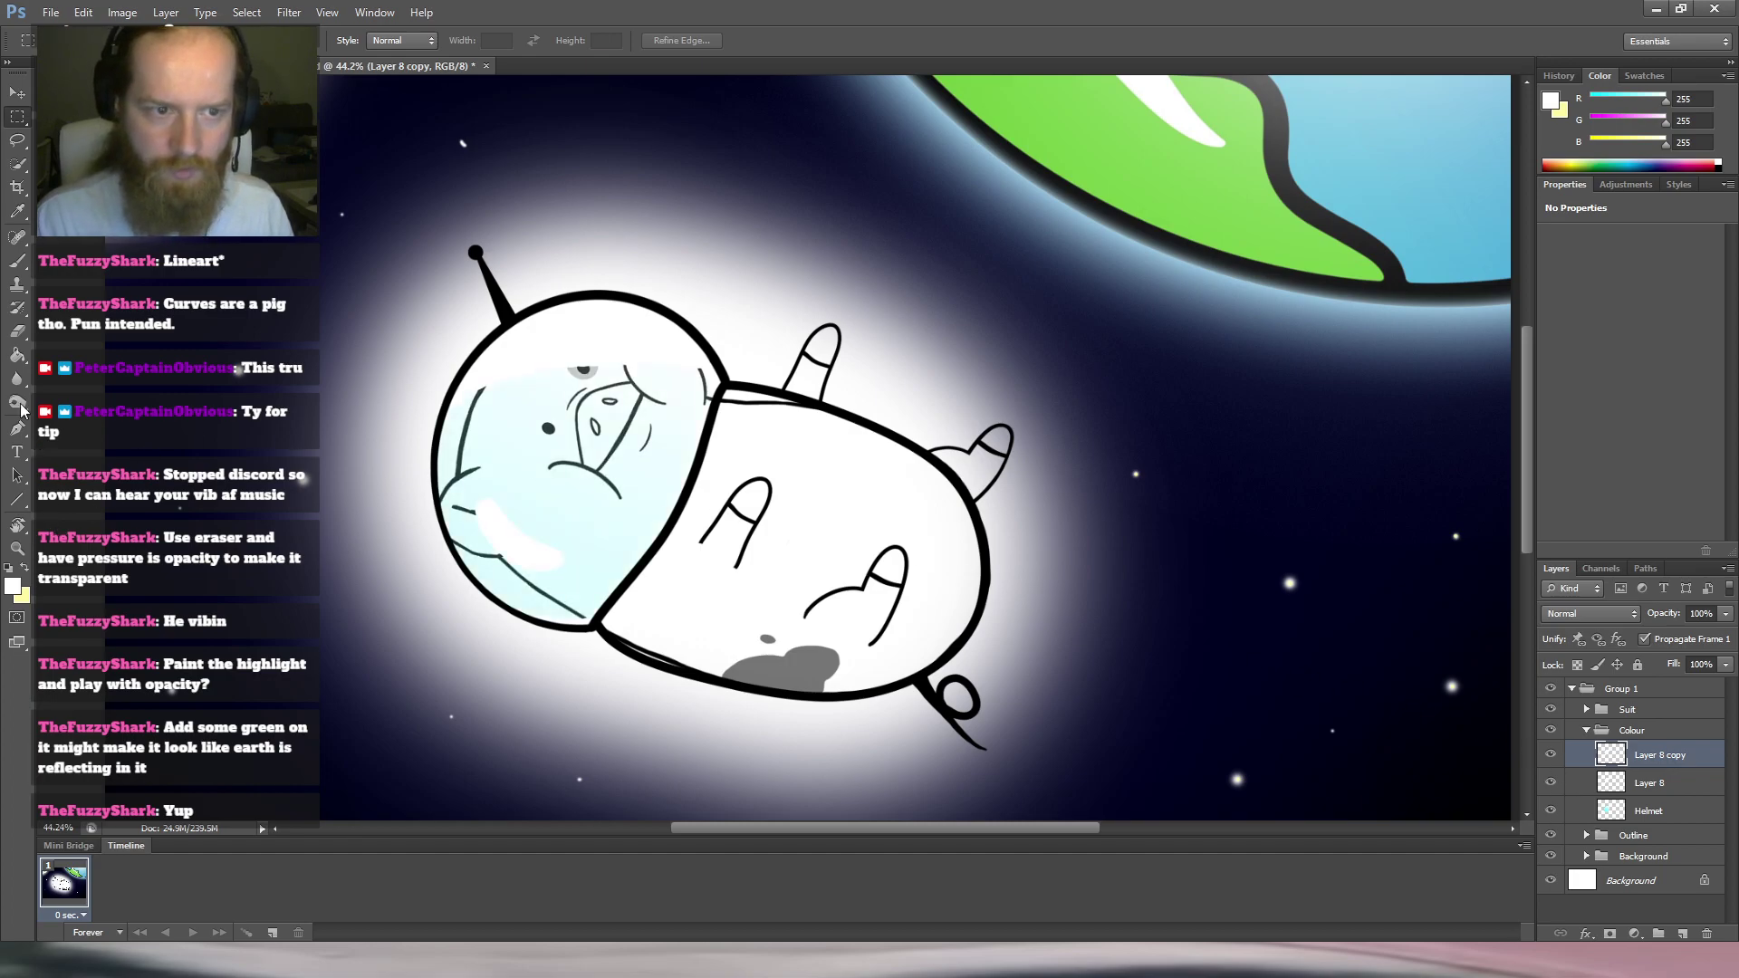
Pick light green (RGB 163, 232, 125), fill the helmet's upper highlight on Layer 8 copy with it, and lower that layer's opacity.
key("i")
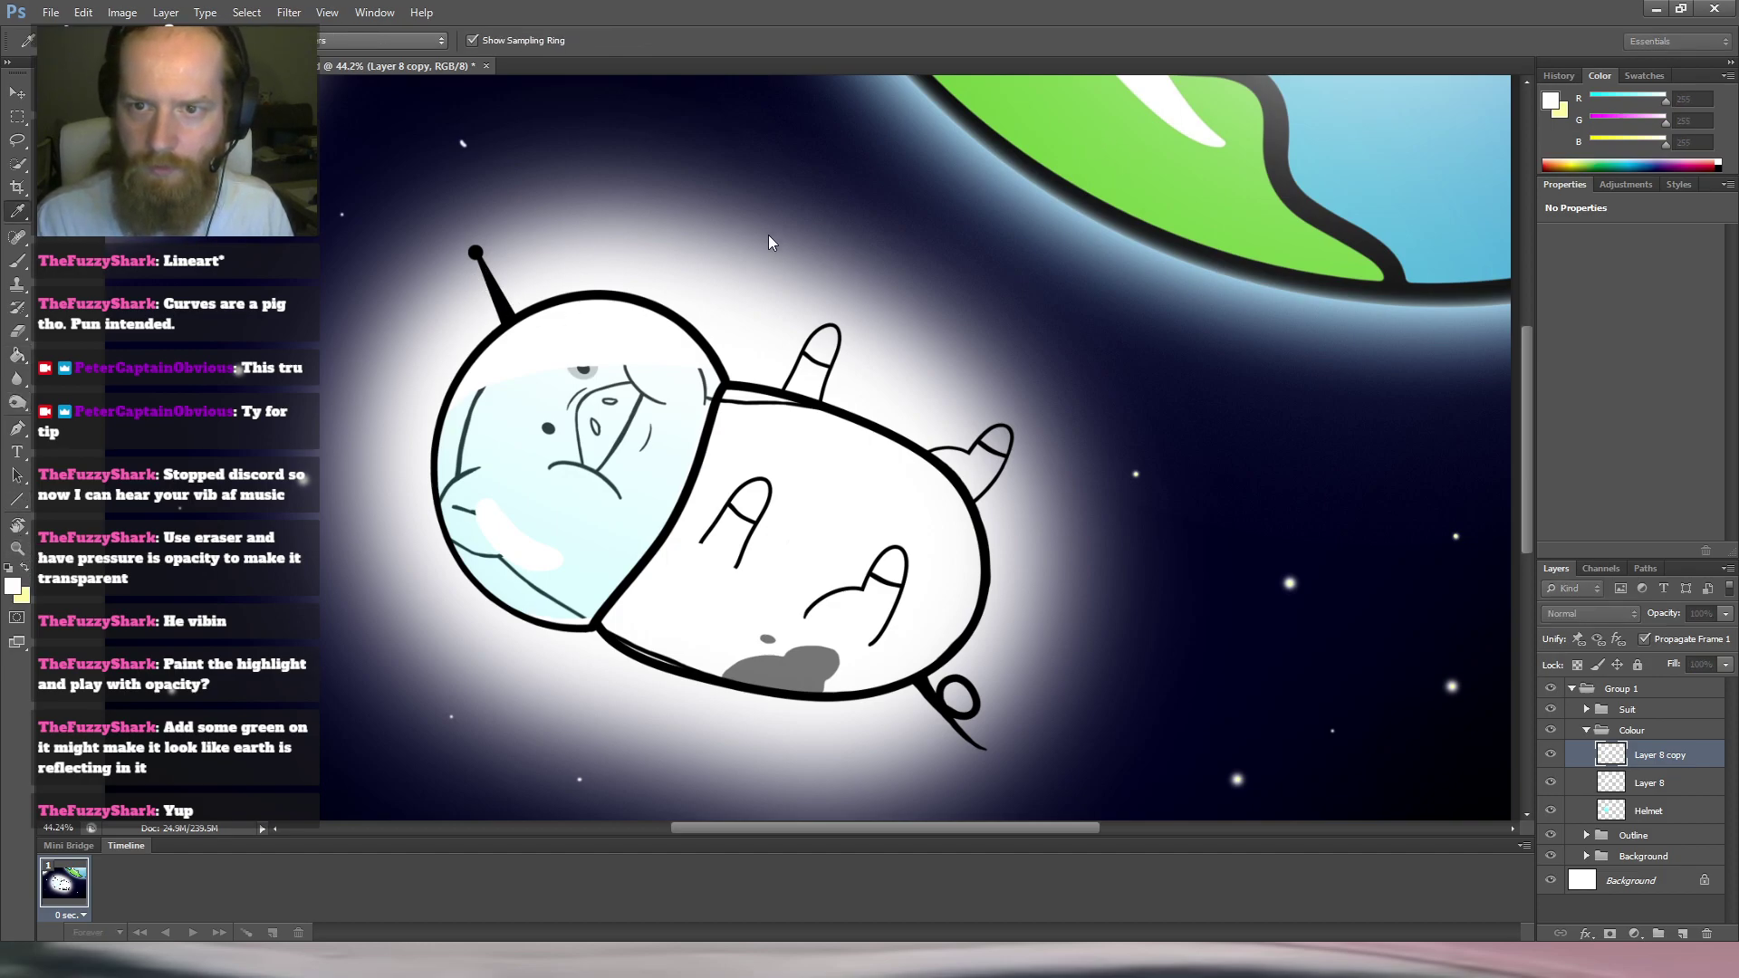
key("g")
left_click(626, 337)
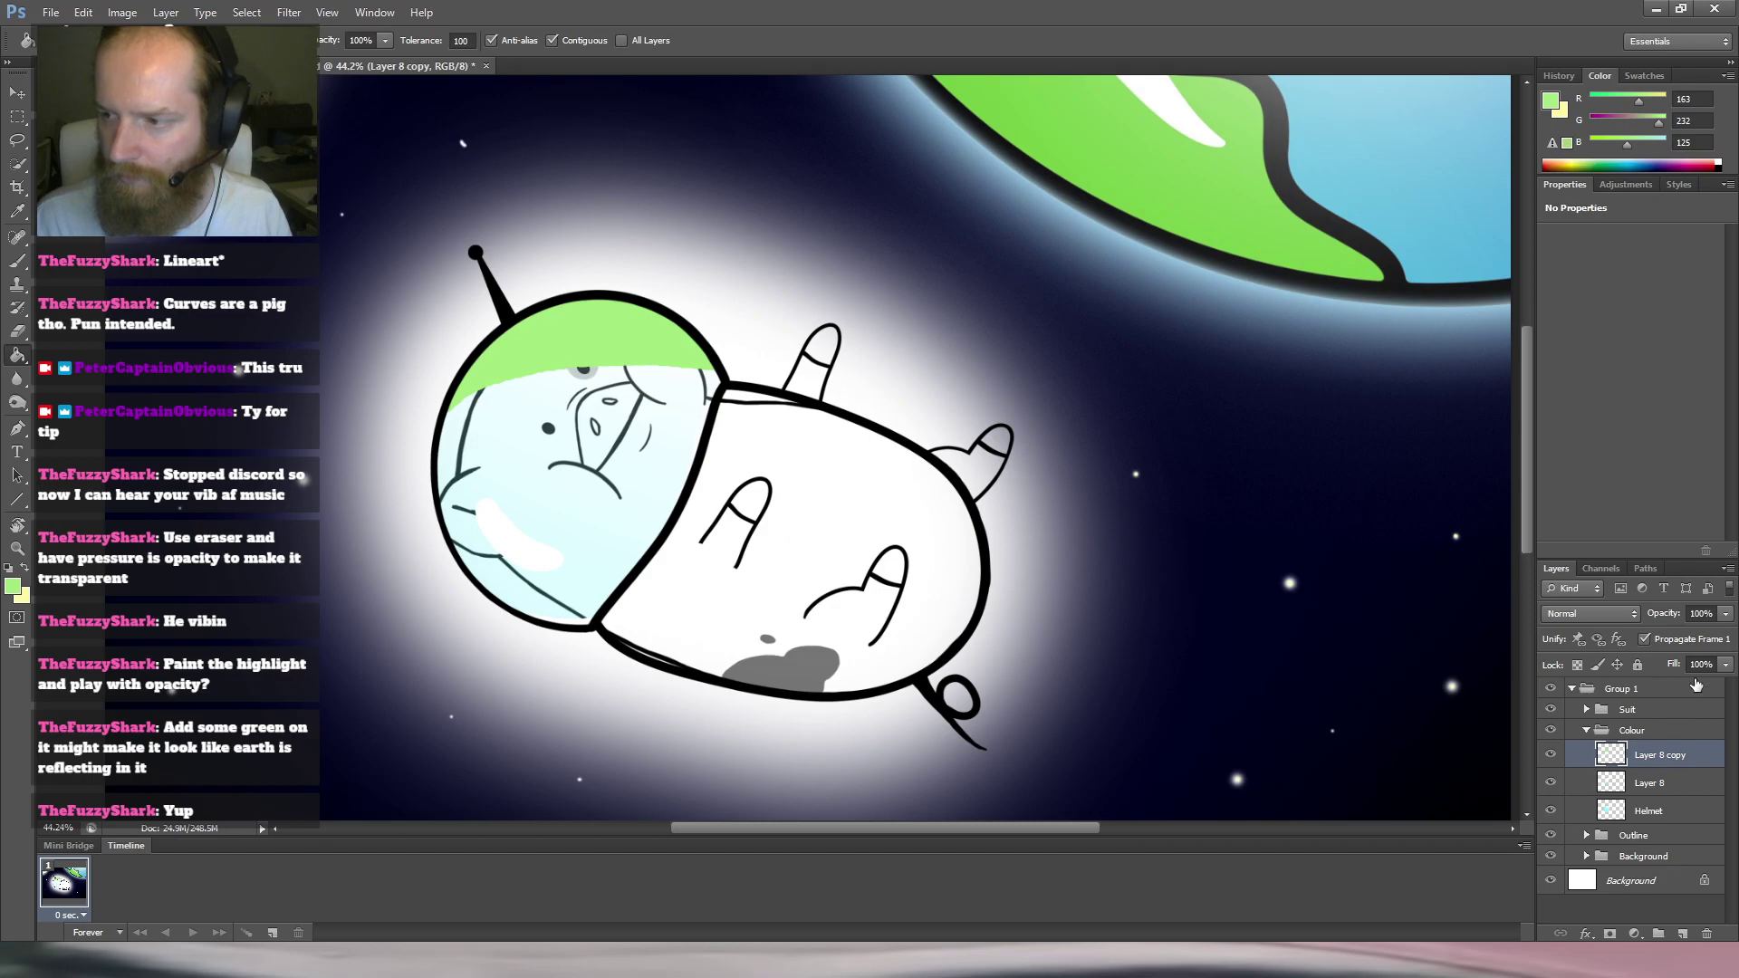
left_click_drag(1724, 616, 1665, 642)
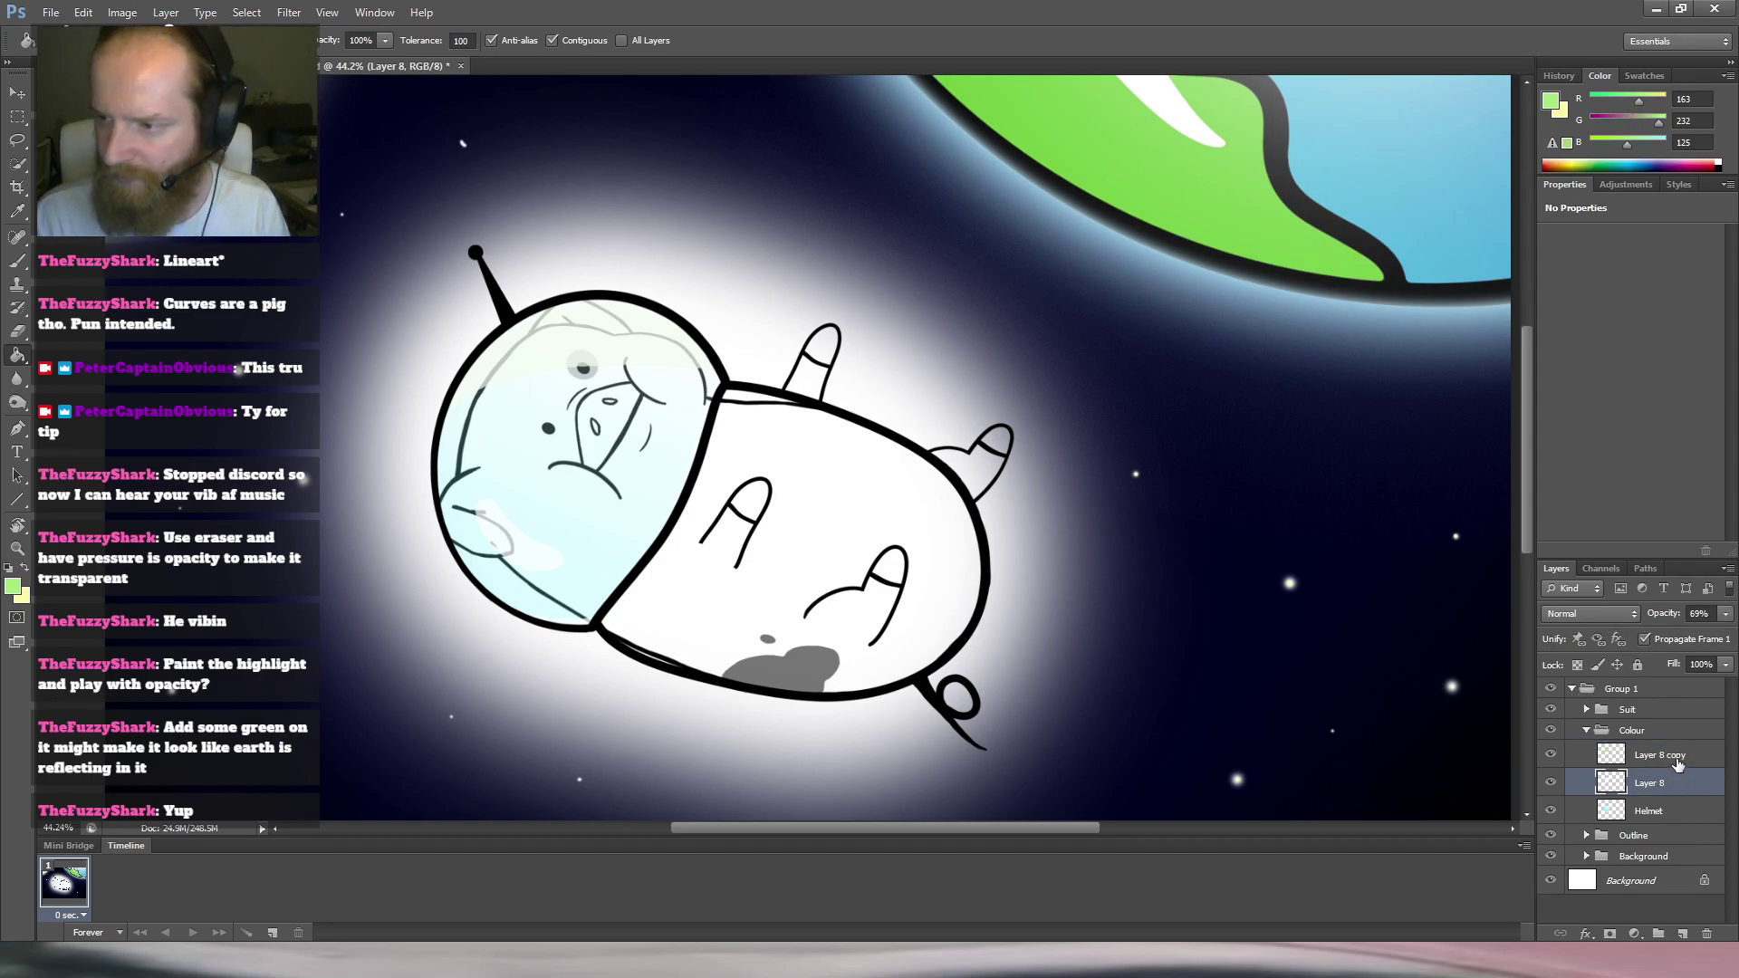
Delete Layer 8 copy and add a new empty layer above Layer 8.
key("Delete")
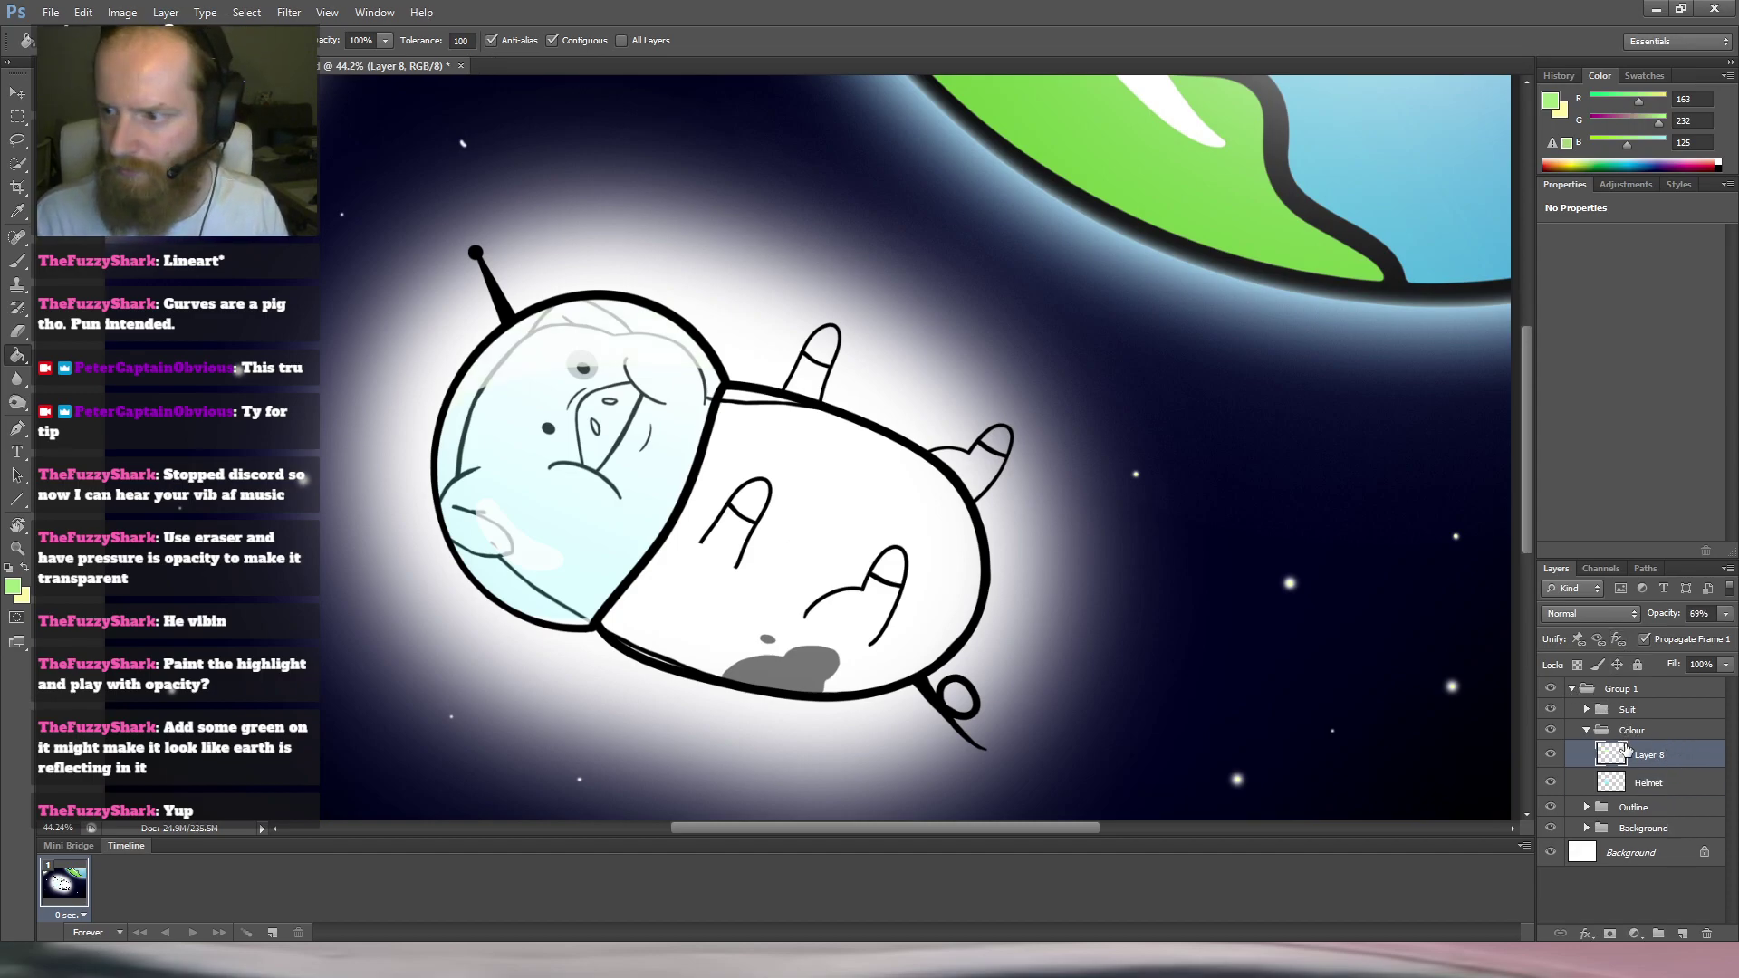
left_click(1684, 933)
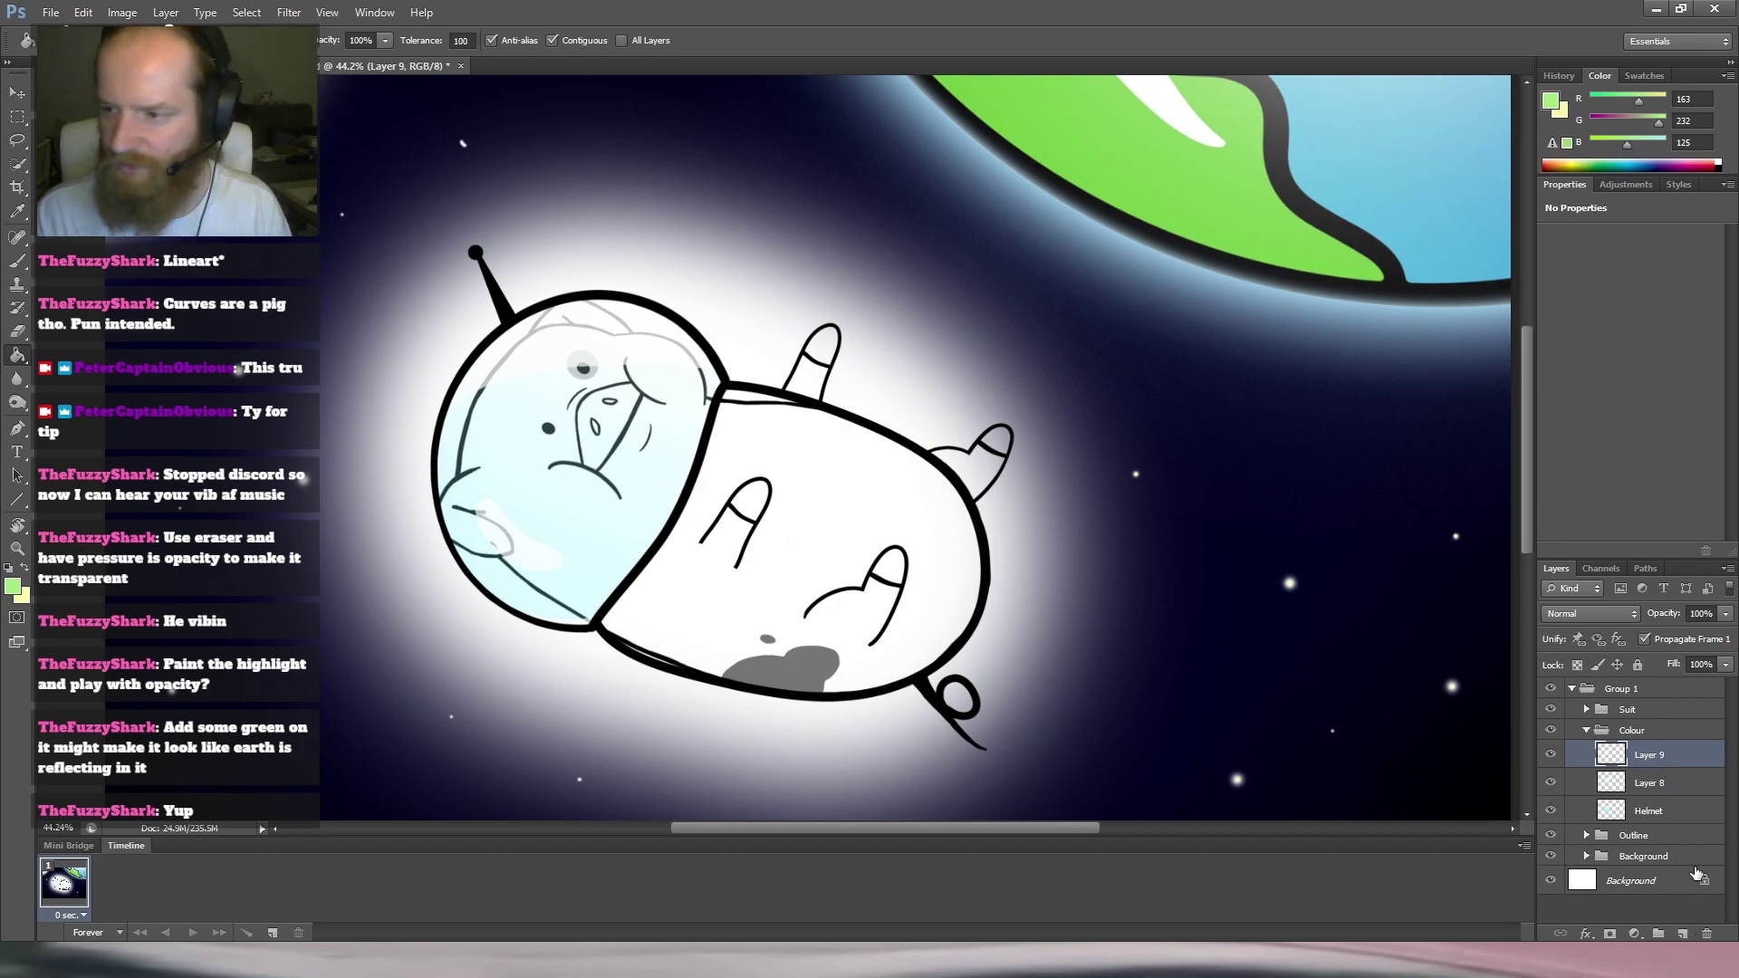
Make a selection that hugs the Helmet layer's glass shape, keeping Layer 9 active for painting.
left_click(1671, 818)
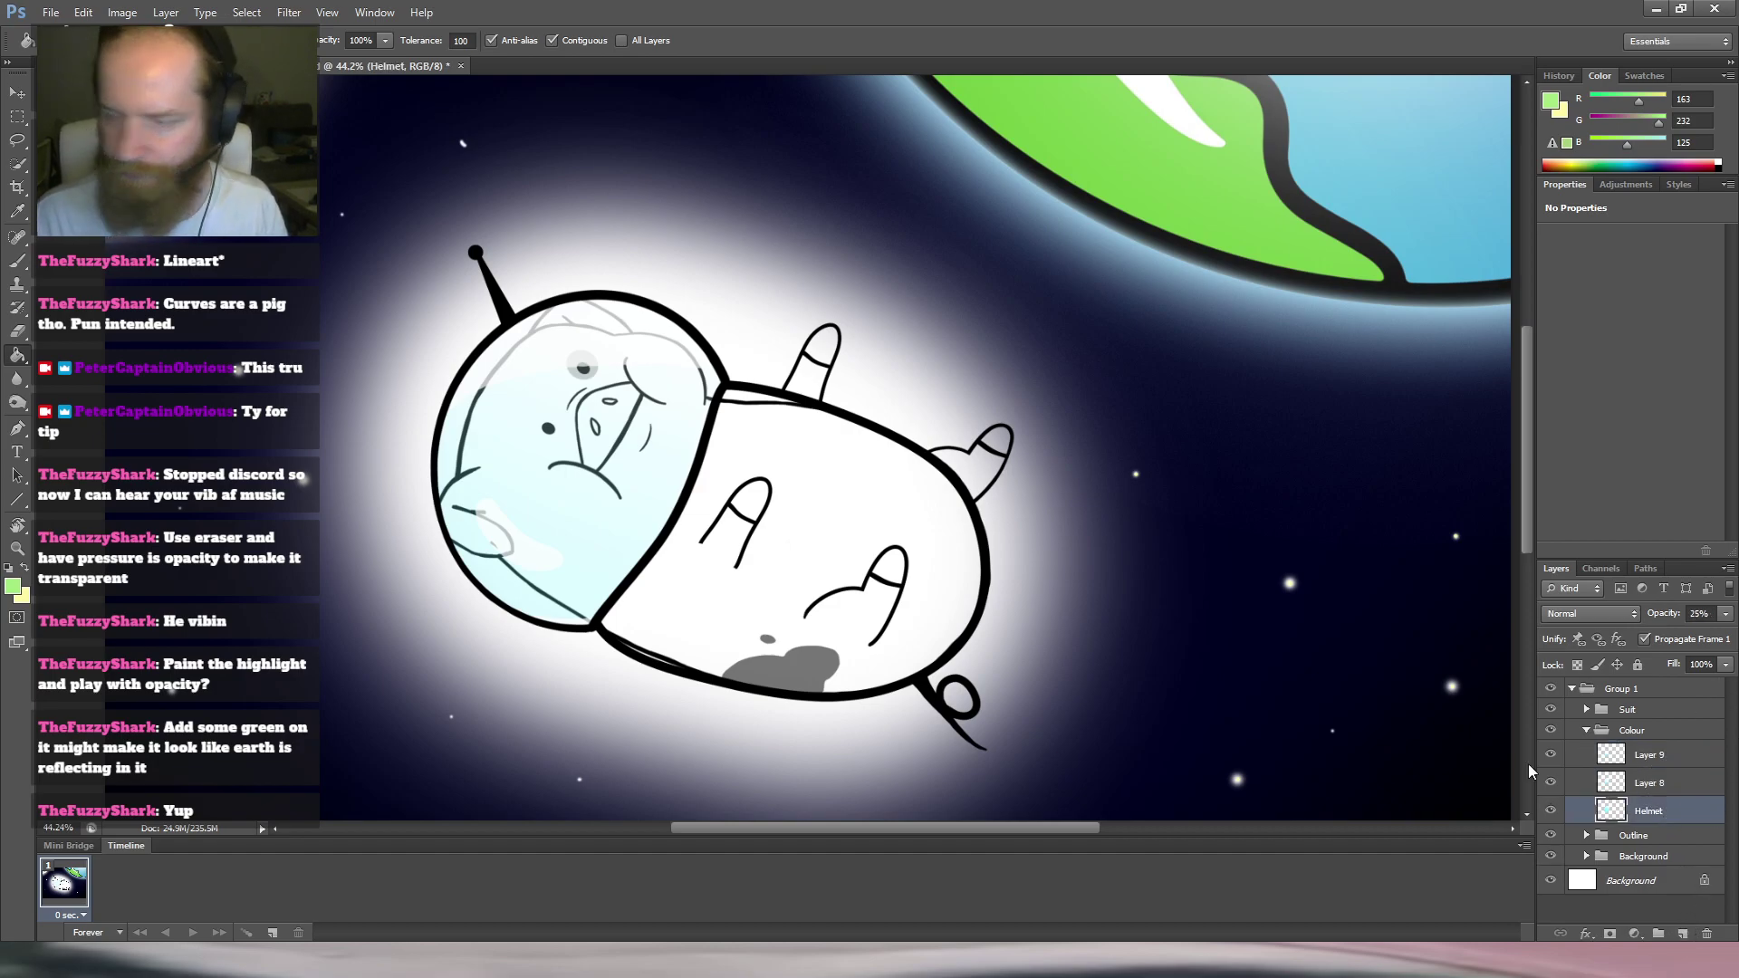
key("v")
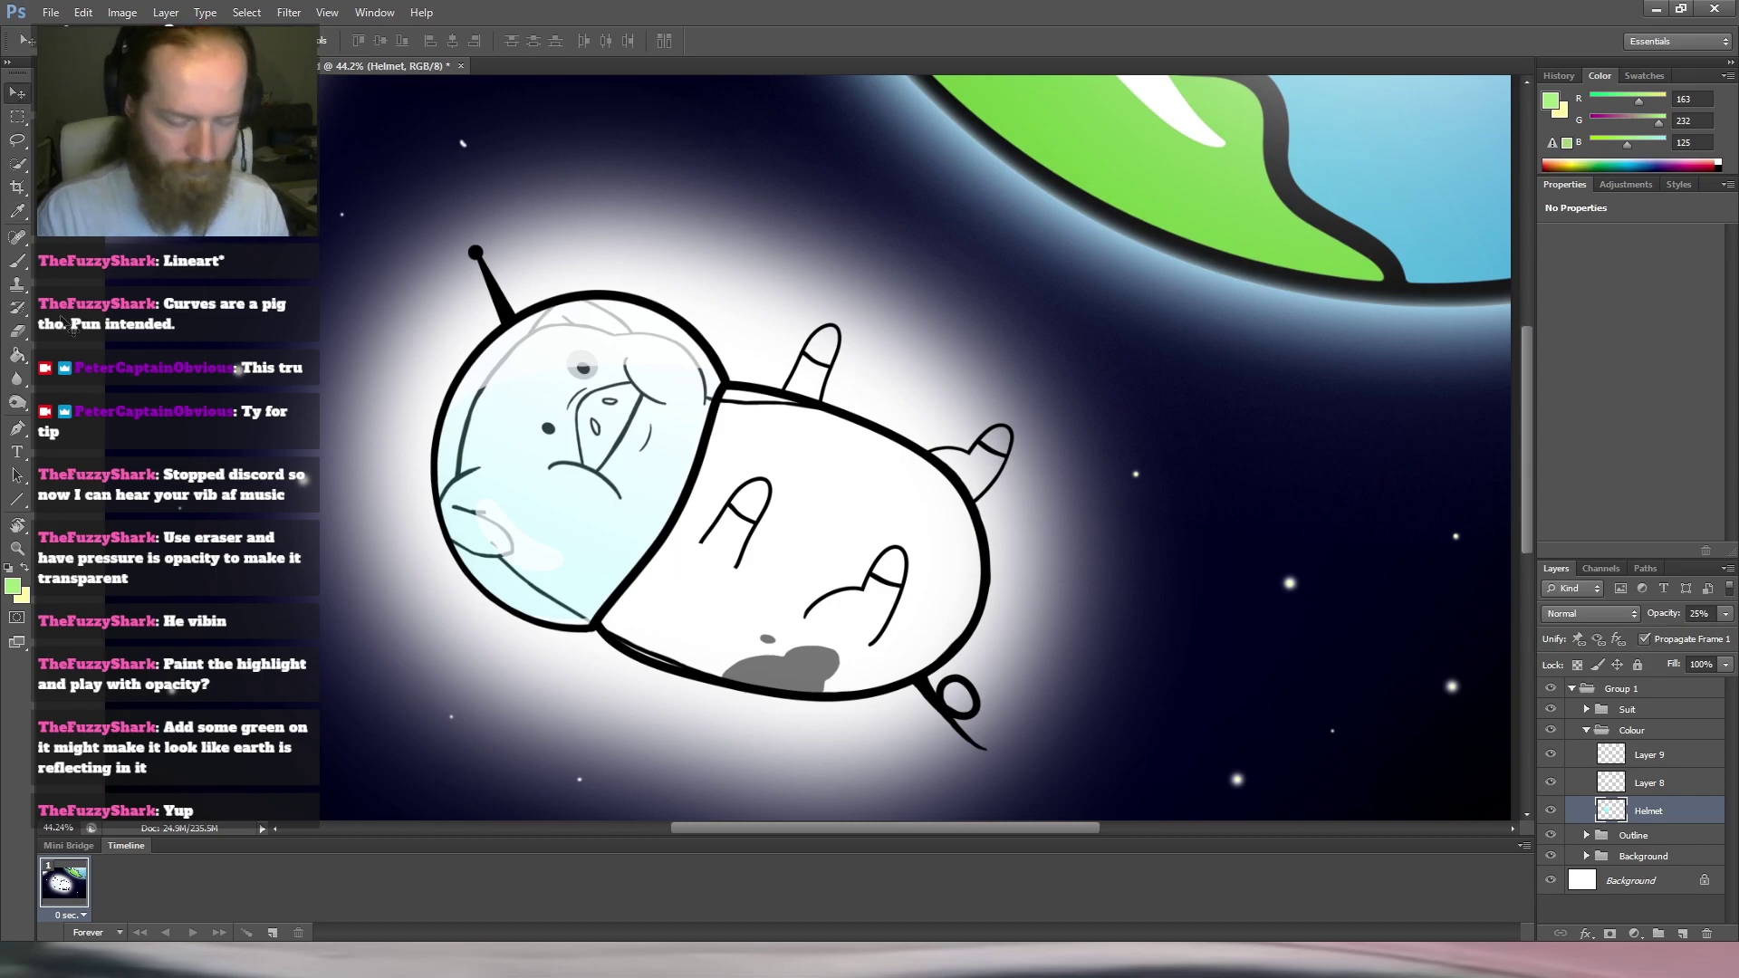
key("l")
mouse_move(724, 207)
left_mouse_down()
mouse_move(598, 734)
mouse_move(470, 247)
left_mouse_up()
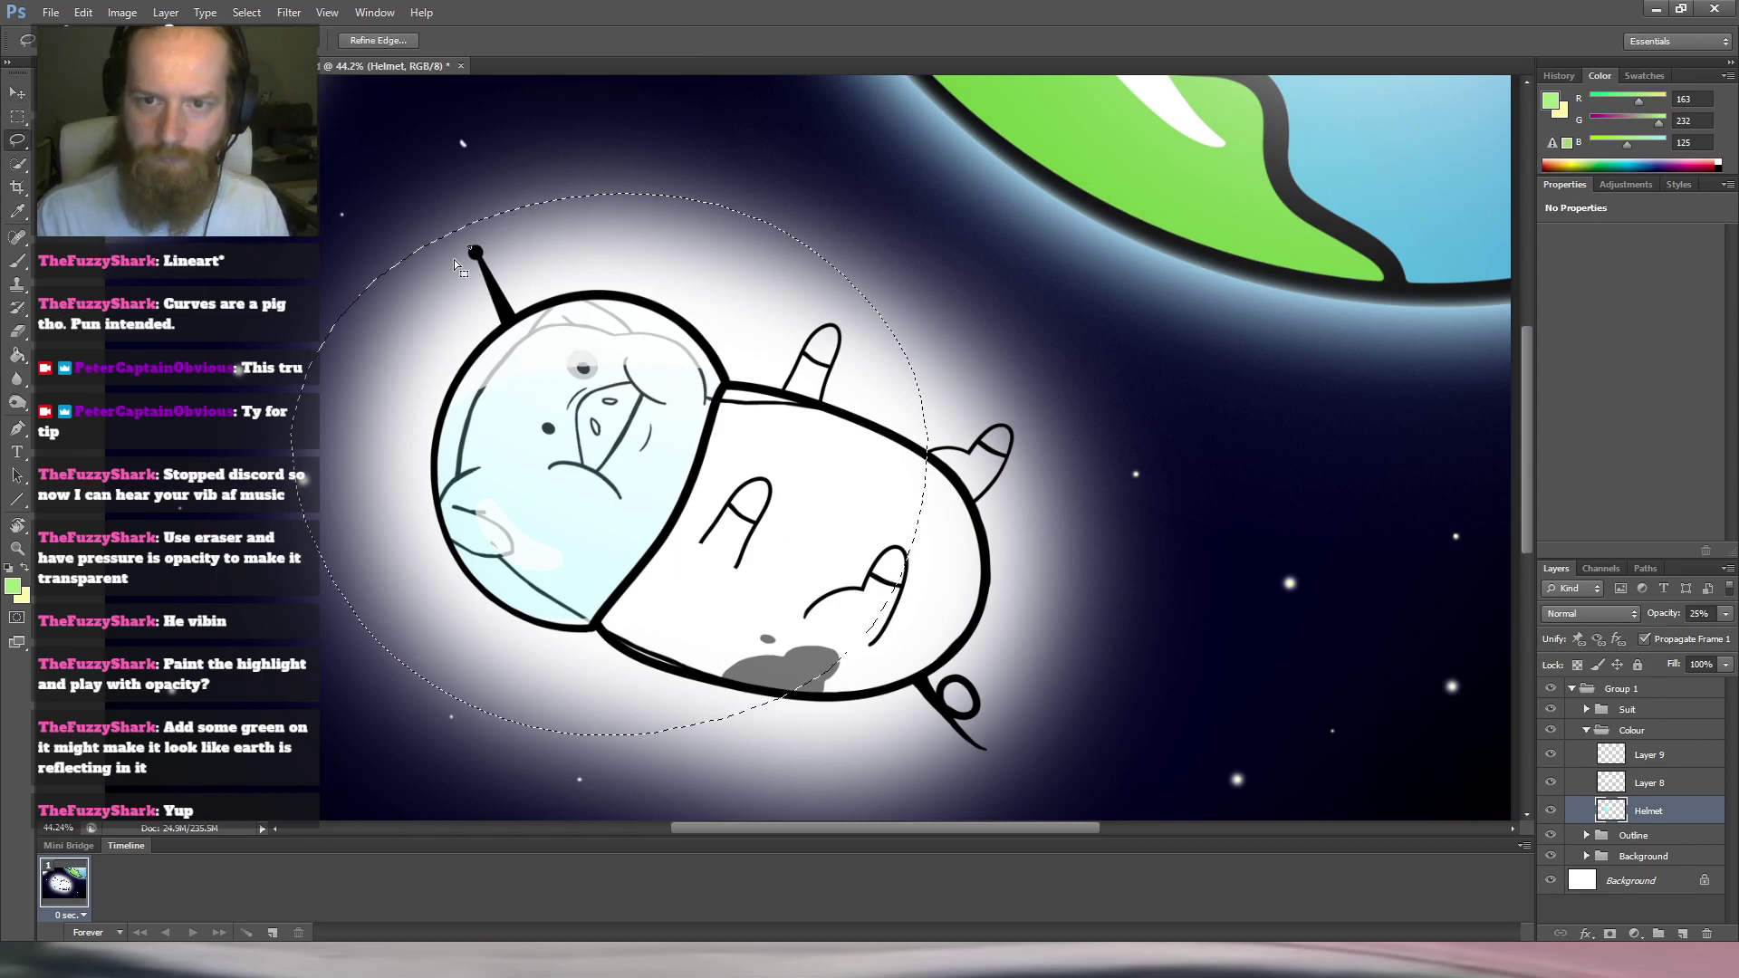
left_click(18, 95)
key("Up")
key("Down")
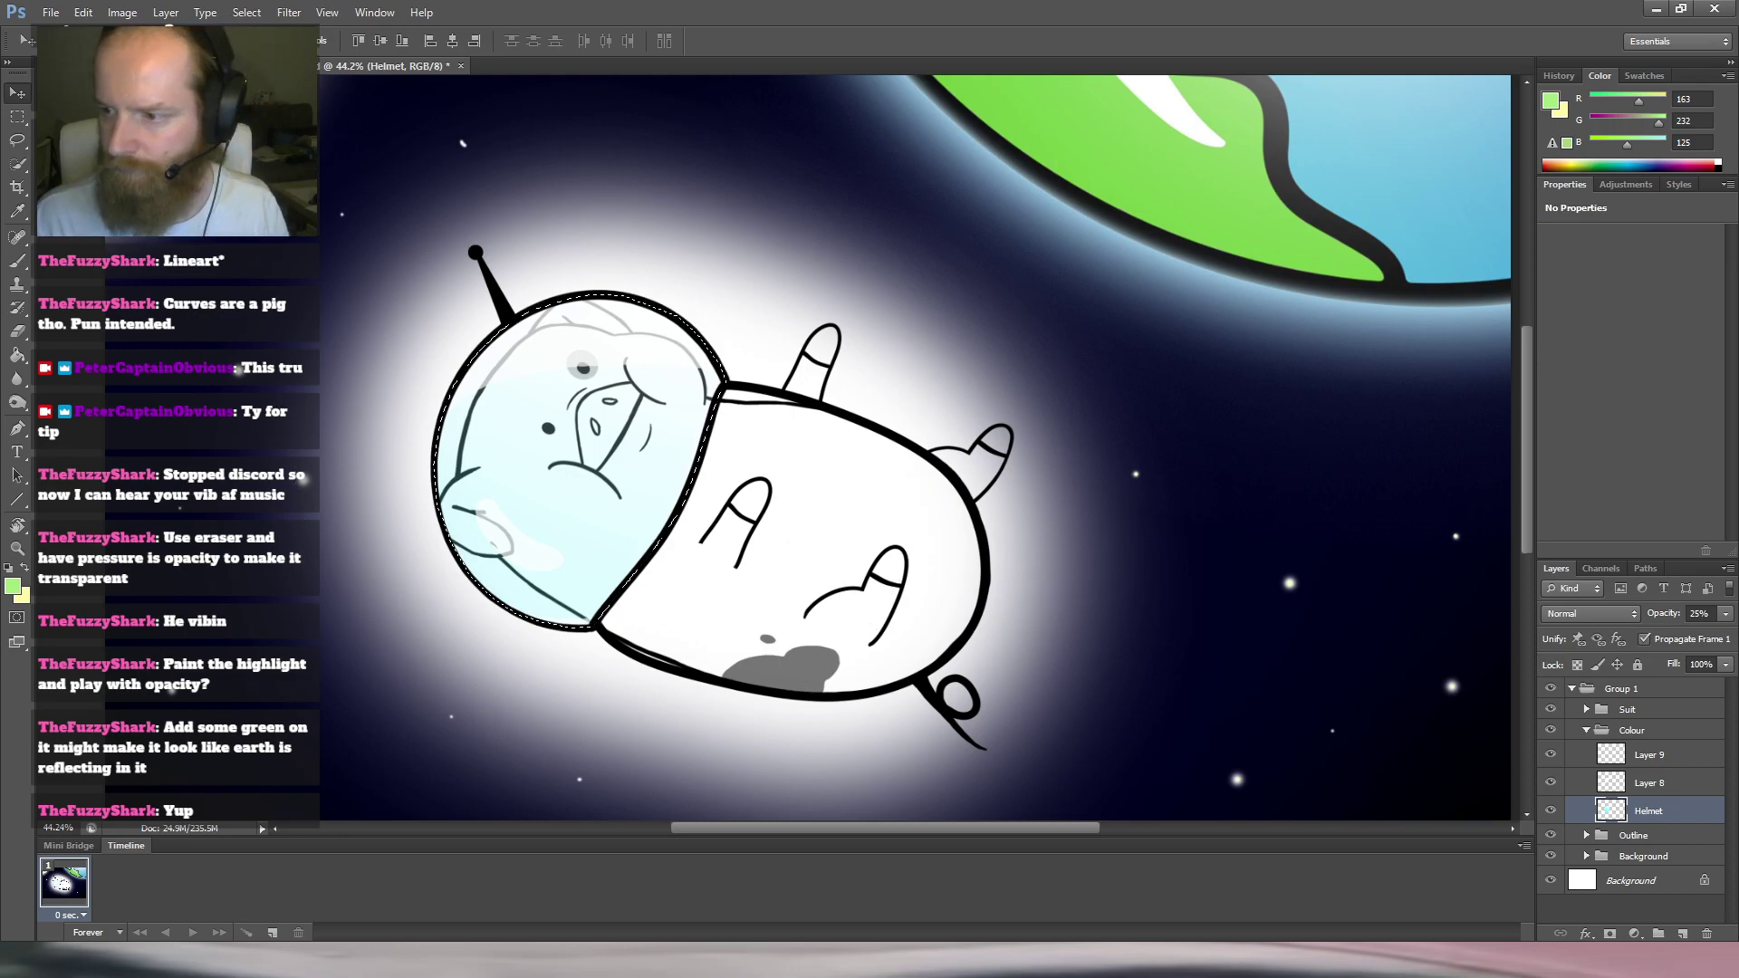
left_click(1665, 755)
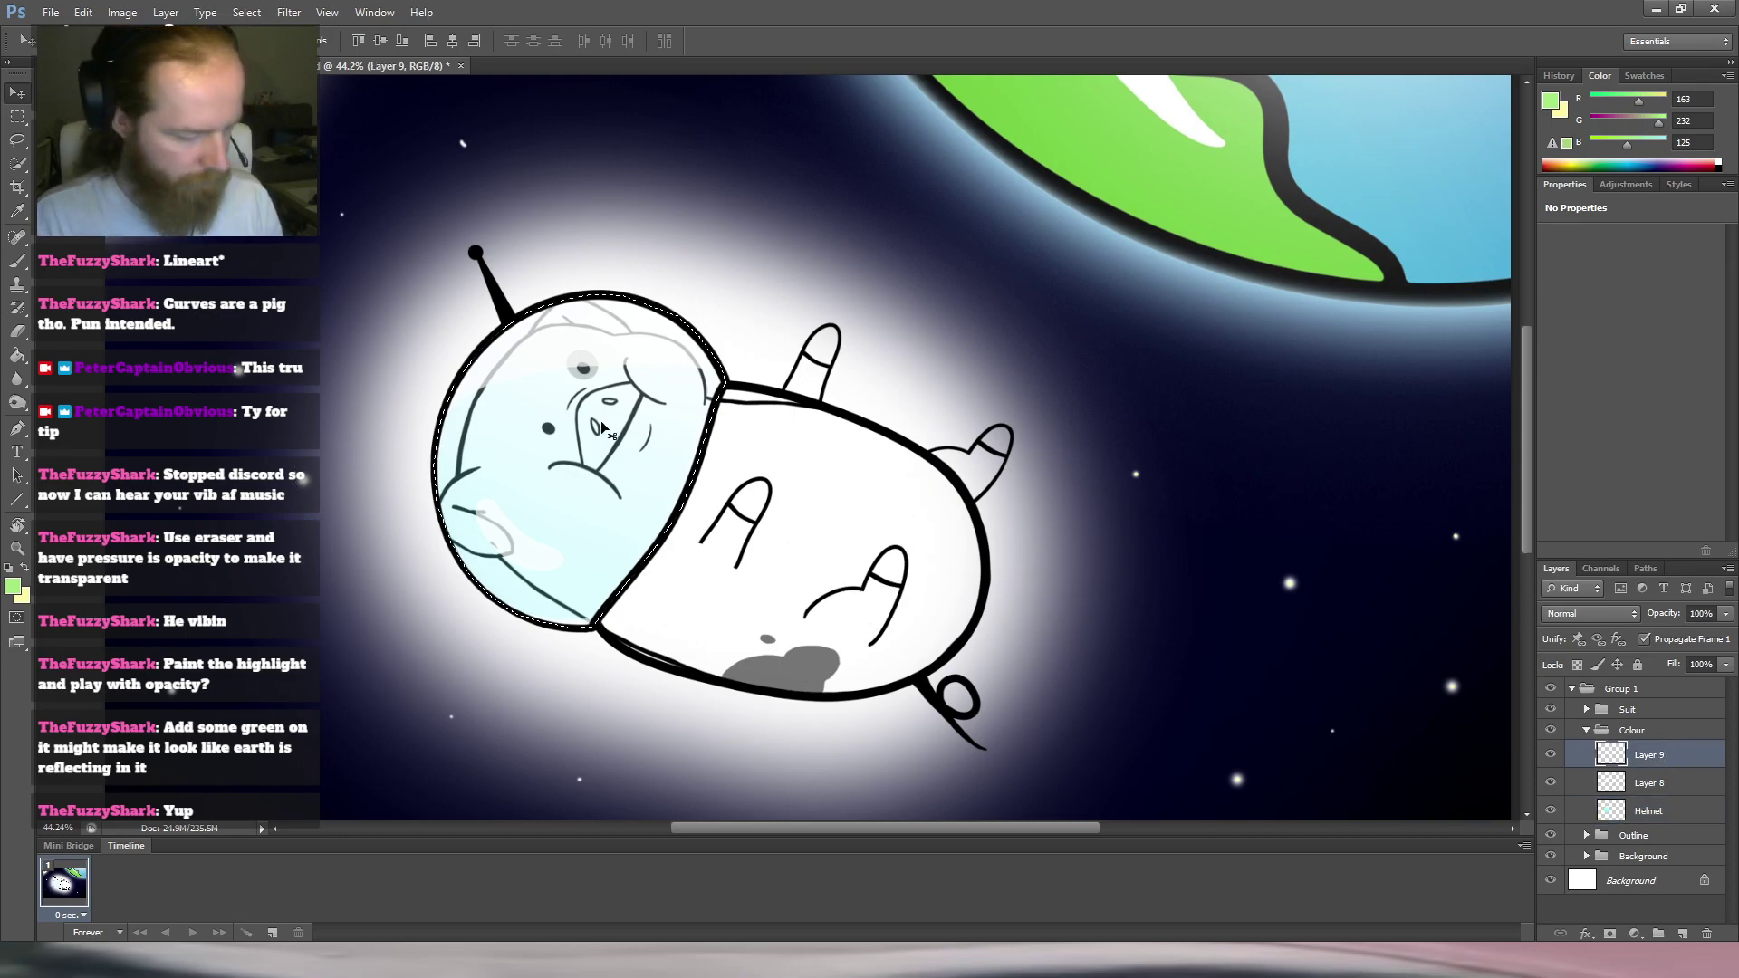
Try brushing a light green reflection along the helmet's upper edge on Layer 9 with smaller brush sizes.
key("b")
left_click_drag(654, 259, 697, 259)
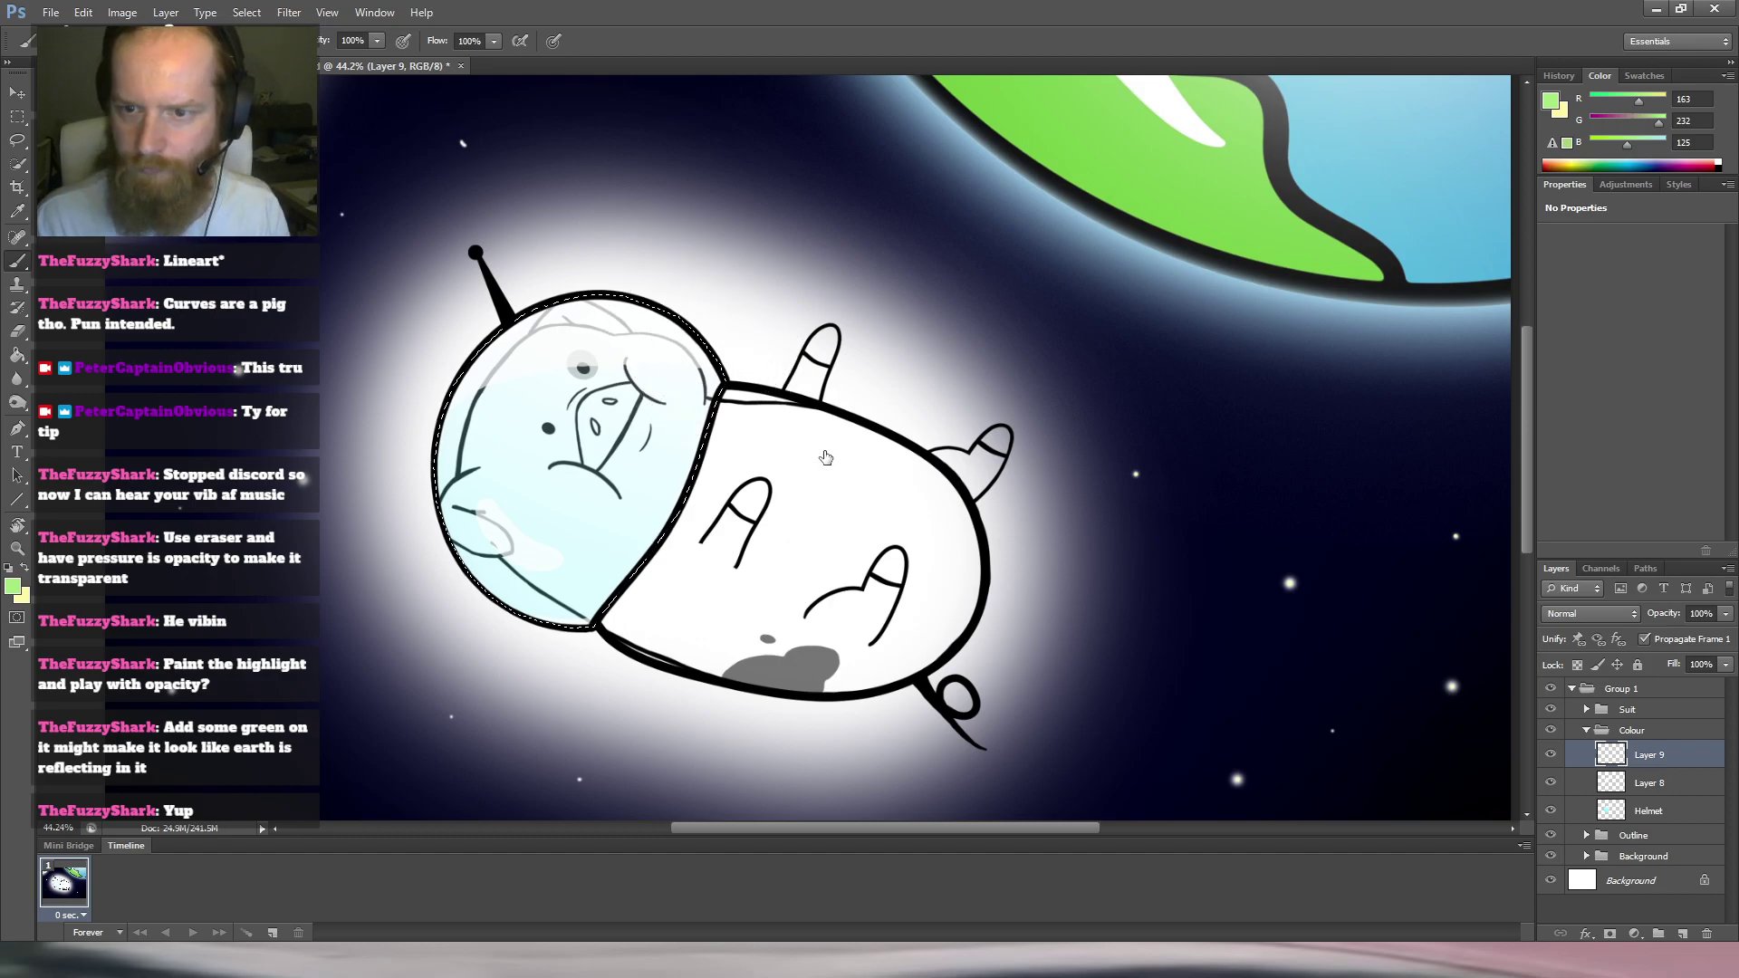
mouse_move(565, 273)
left_mouse_down()
mouse_move(722, 279)
mouse_move(561, 294)
left_mouse_up()
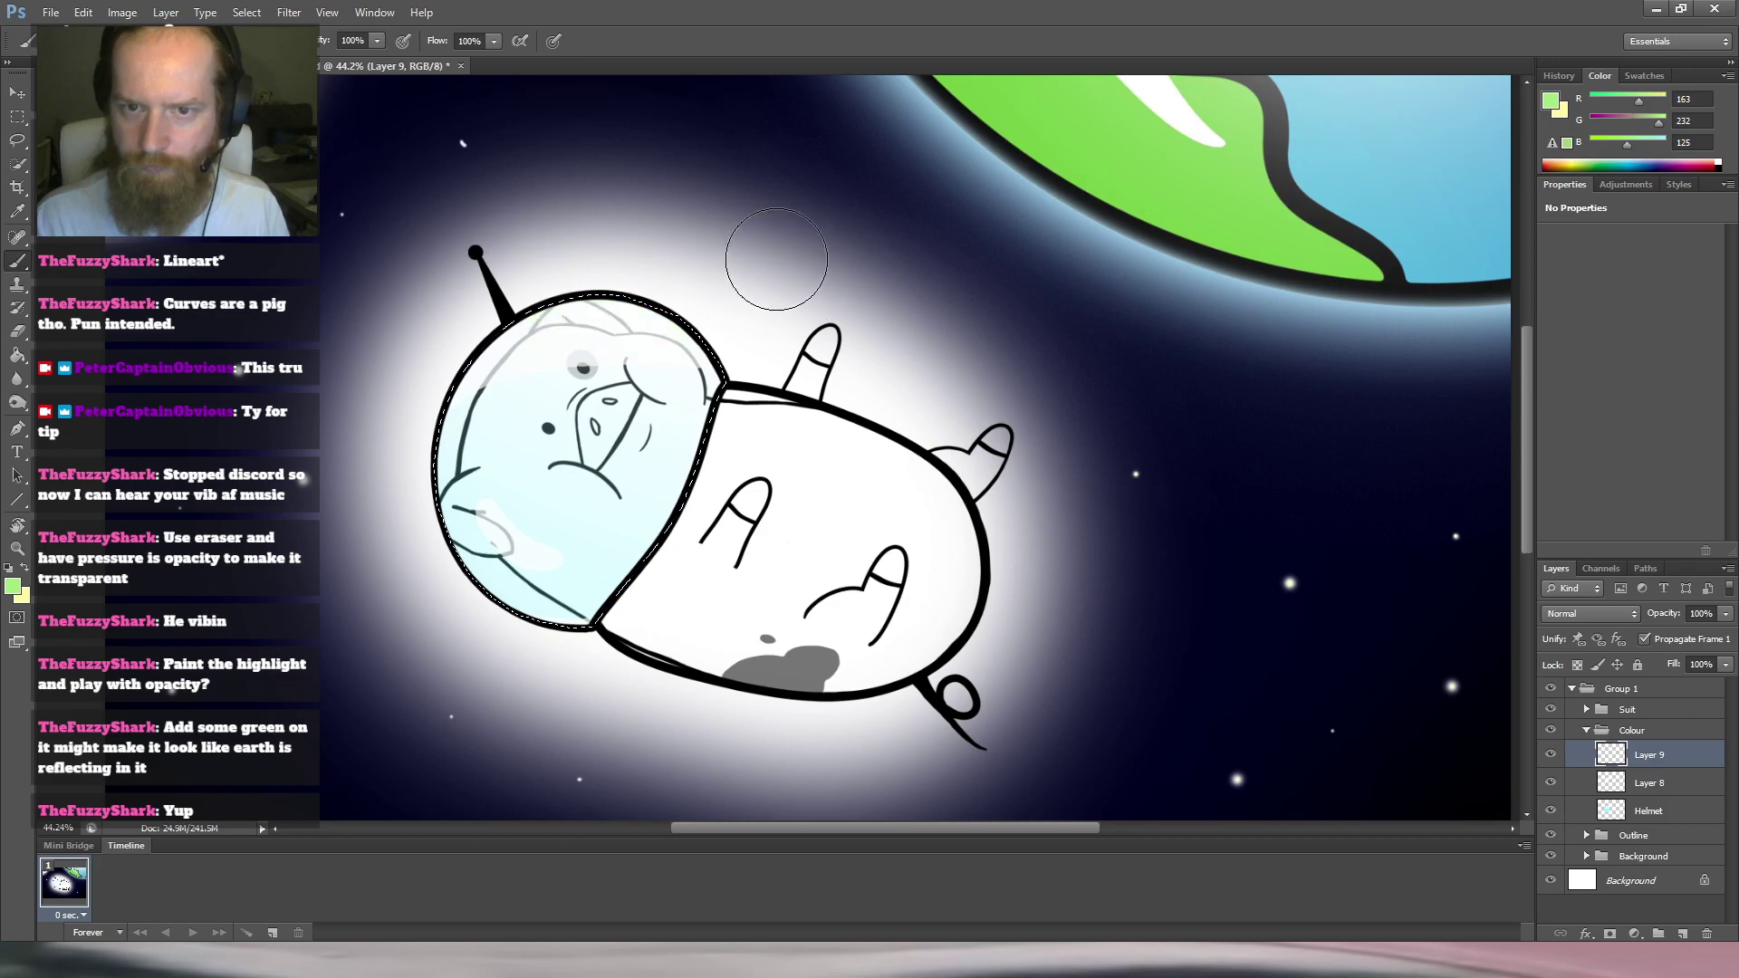
mouse_move(707, 240)
left_mouse_down()
mouse_move(767, 240)
mouse_move(738, 240)
left_mouse_up()
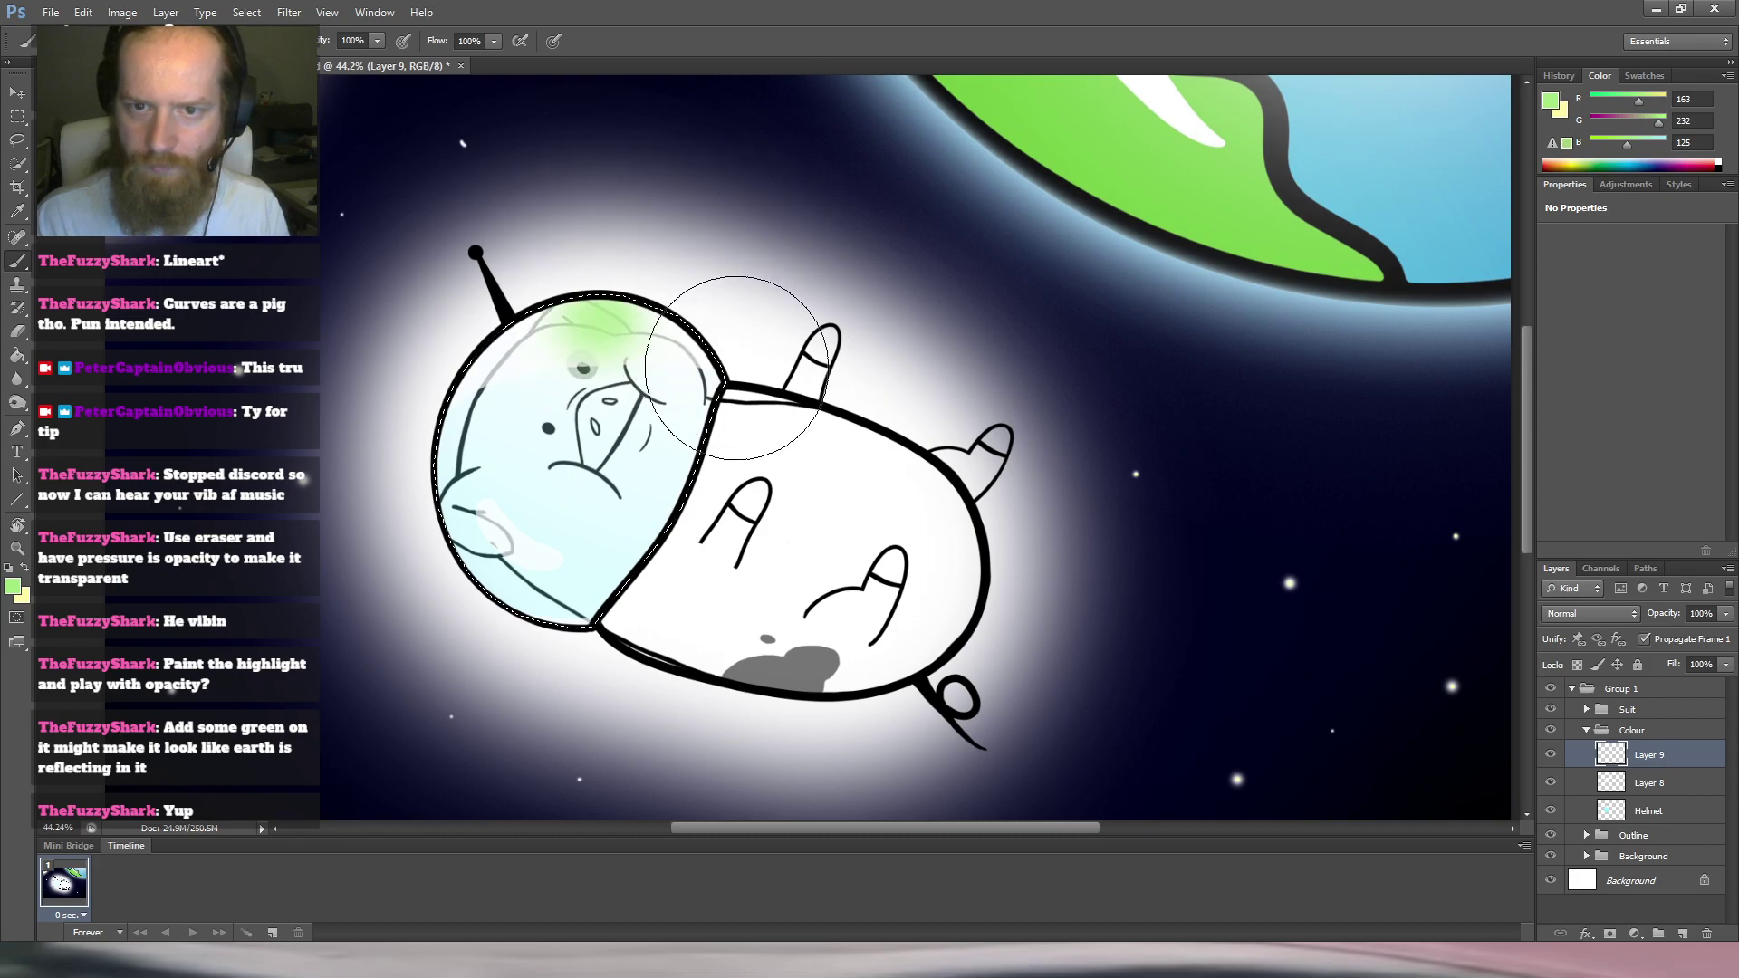
left_click_drag(659, 256, 712, 260)
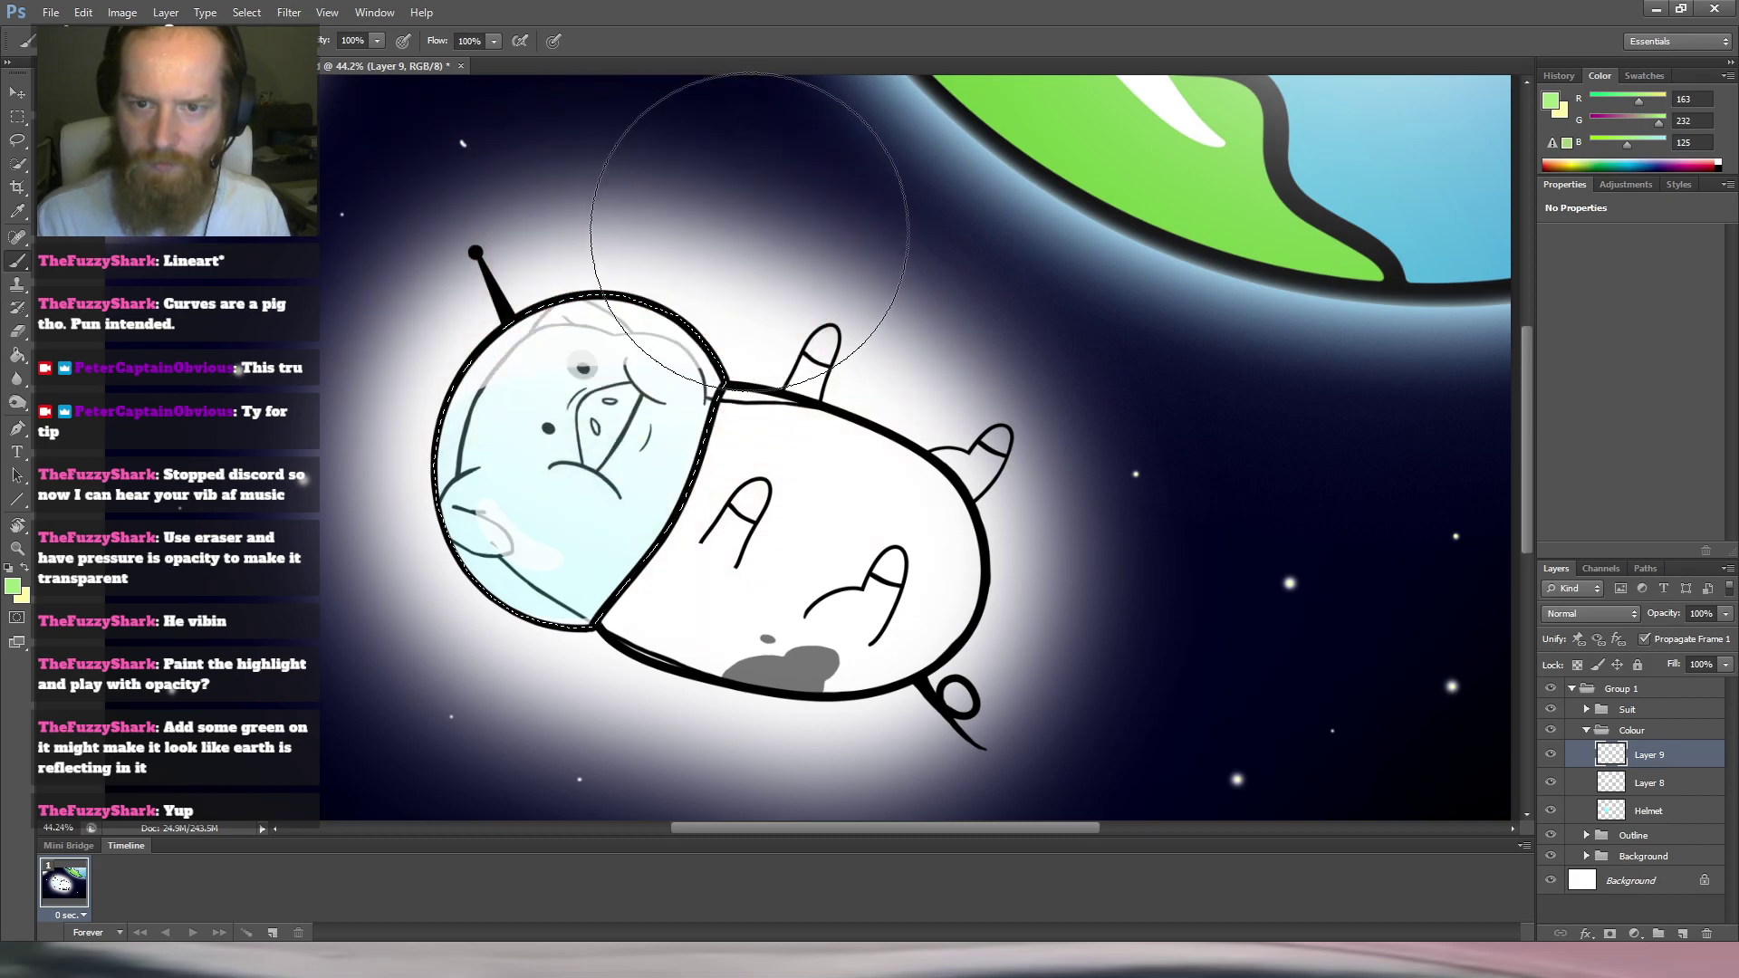
Paint a soft green glow across the top of the helmet on Layer 9 with a larger soft brush.
mouse_move(547, 227)
left_mouse_down()
mouse_move(692, 220)
mouse_move(778, 238)
mouse_move(894, 324)
mouse_move(849, 340)
mouse_move(705, 213)
mouse_move(704, 236)
mouse_move(647, 220)
mouse_move(723, 221)
mouse_move(800, 284)
mouse_move(687, 193)
left_mouse_up()
key("ctrl+alt+z")
key("ctrl+alt+z")
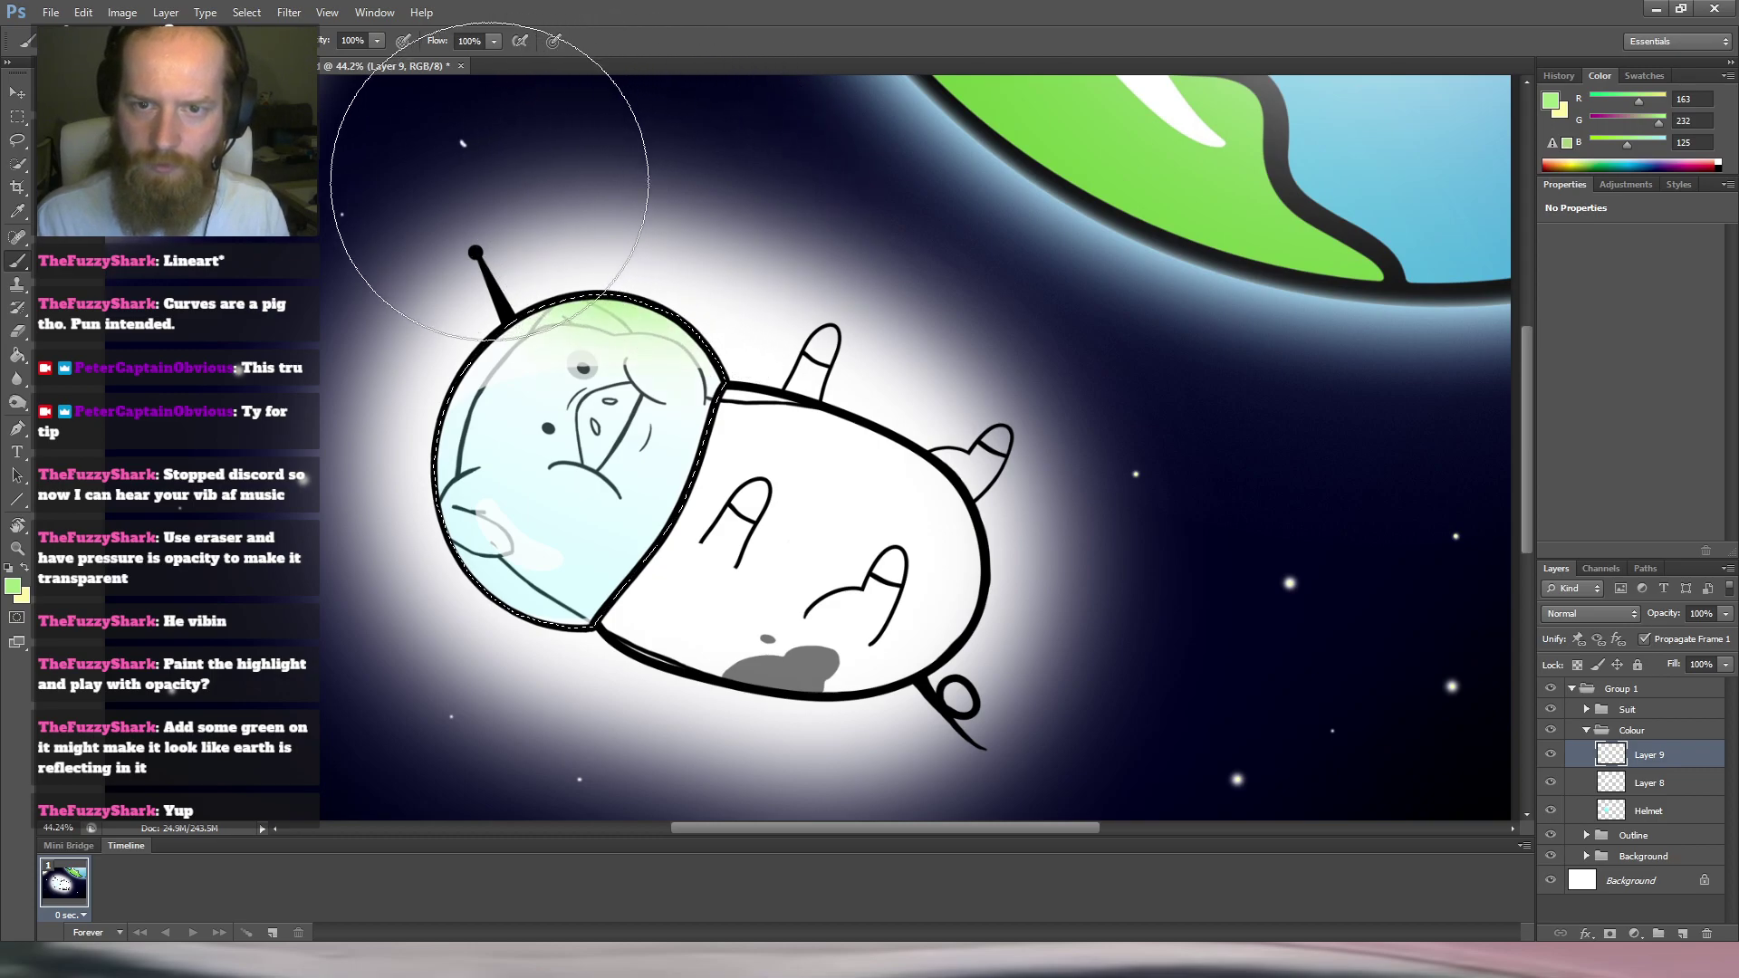
Clear the helmet selection and lower Layer 9's opacity to 48%.
left_click_drag(1004, 321, 891, 324)
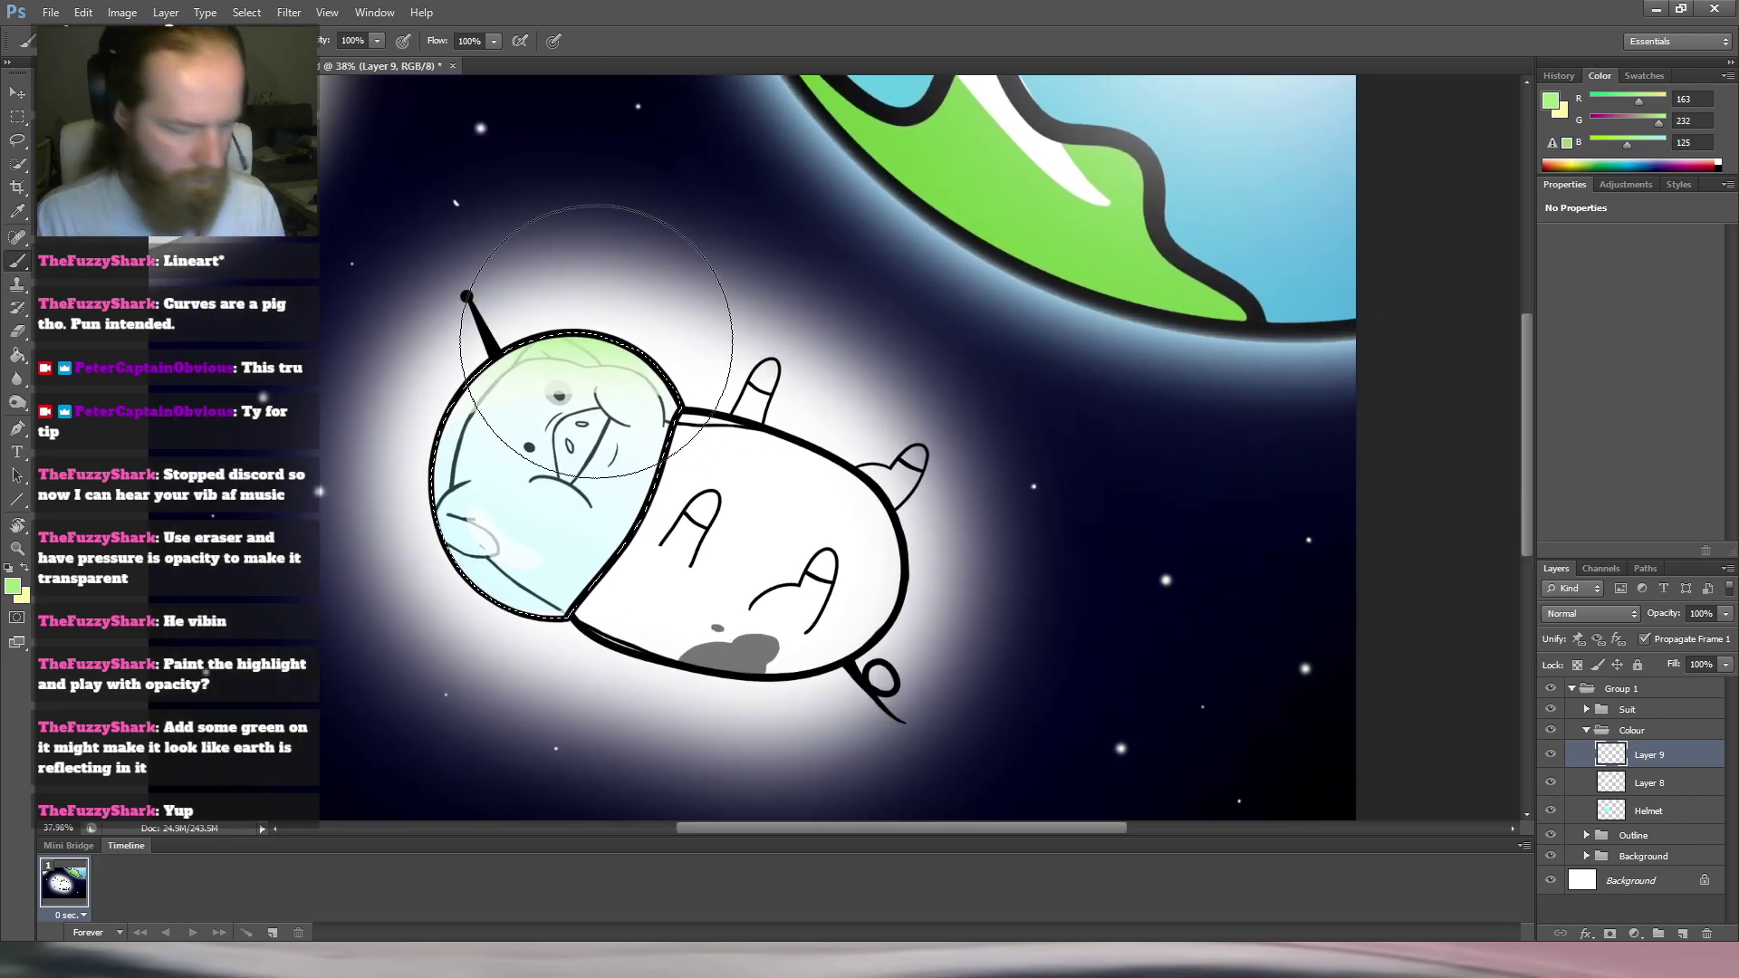
key("m")
key("ctrl+d")
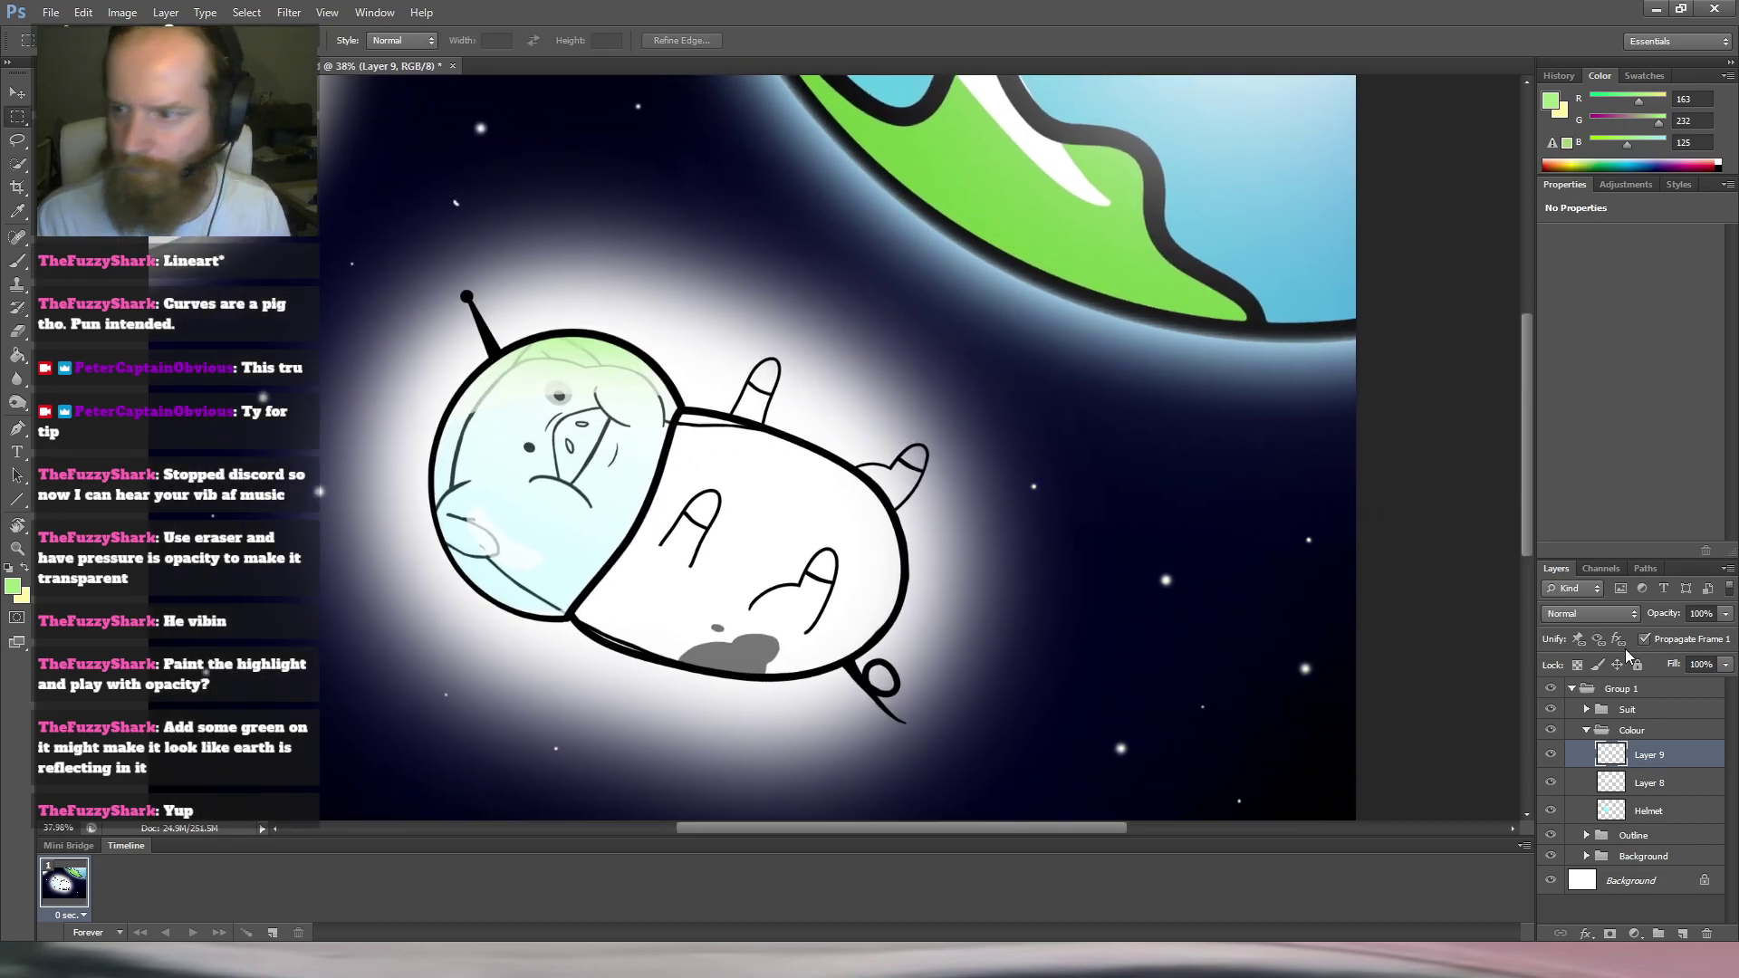
left_click_drag(1726, 613, 1683, 648)
left_click_drag(718, 305, 753, 341)
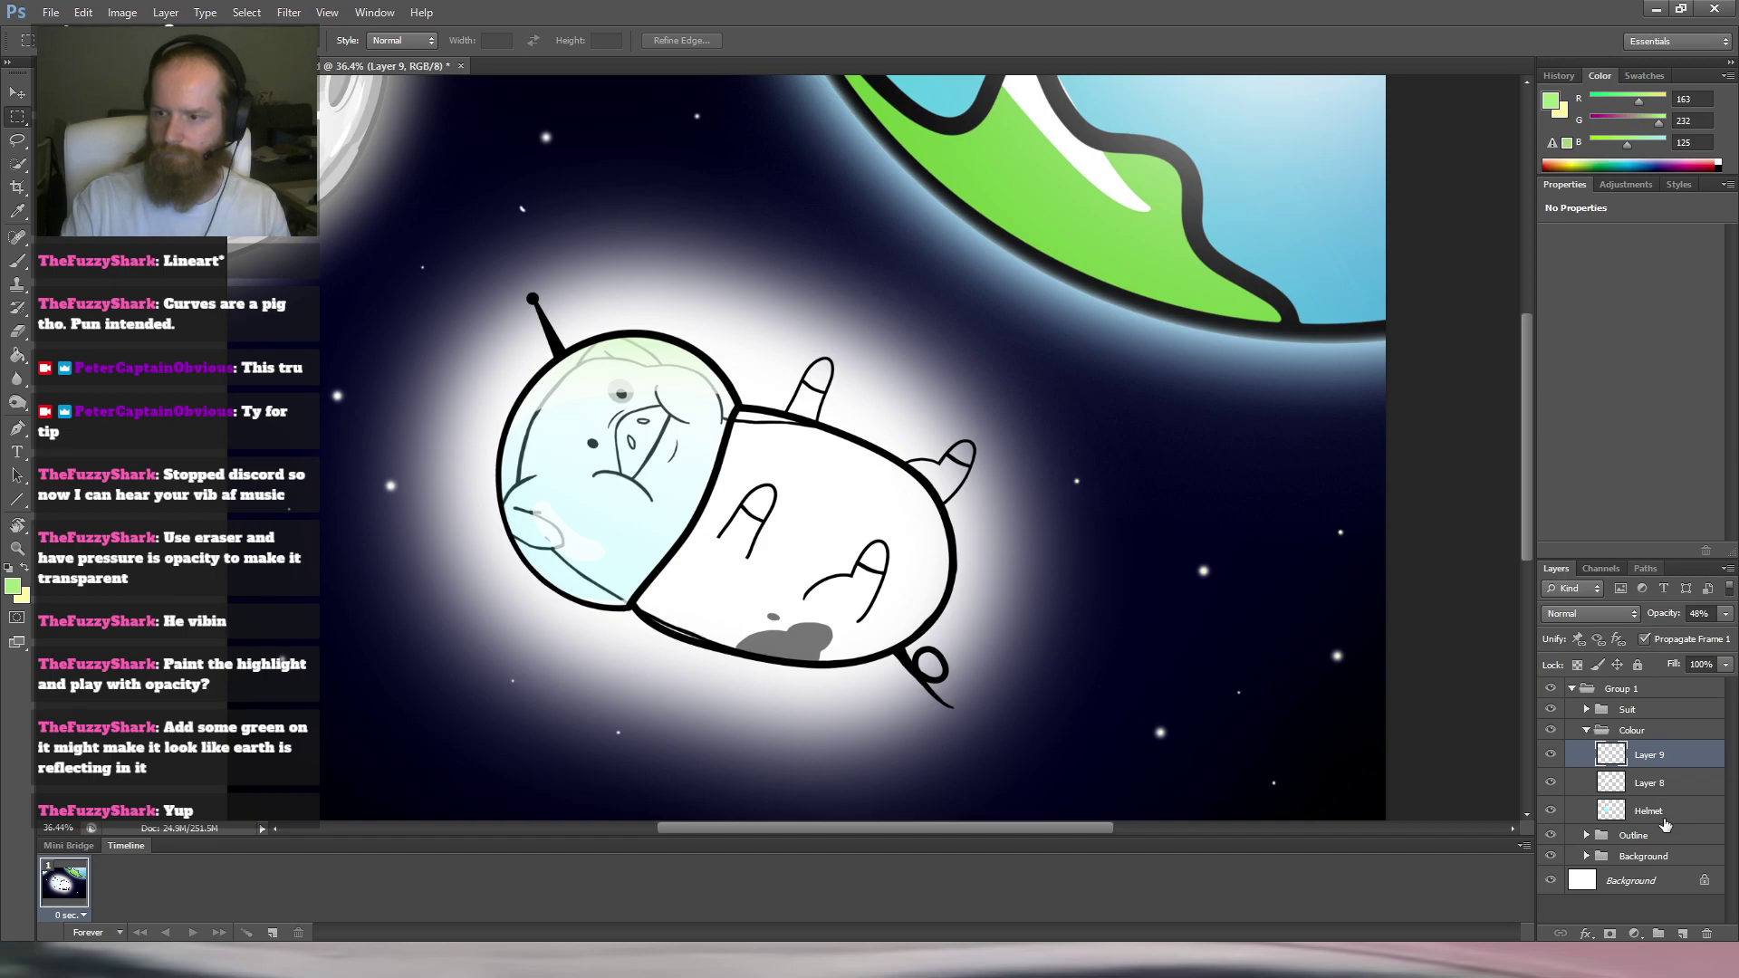
Create a layer group named Helmet inside the Colour group.
left_click(1659, 934)
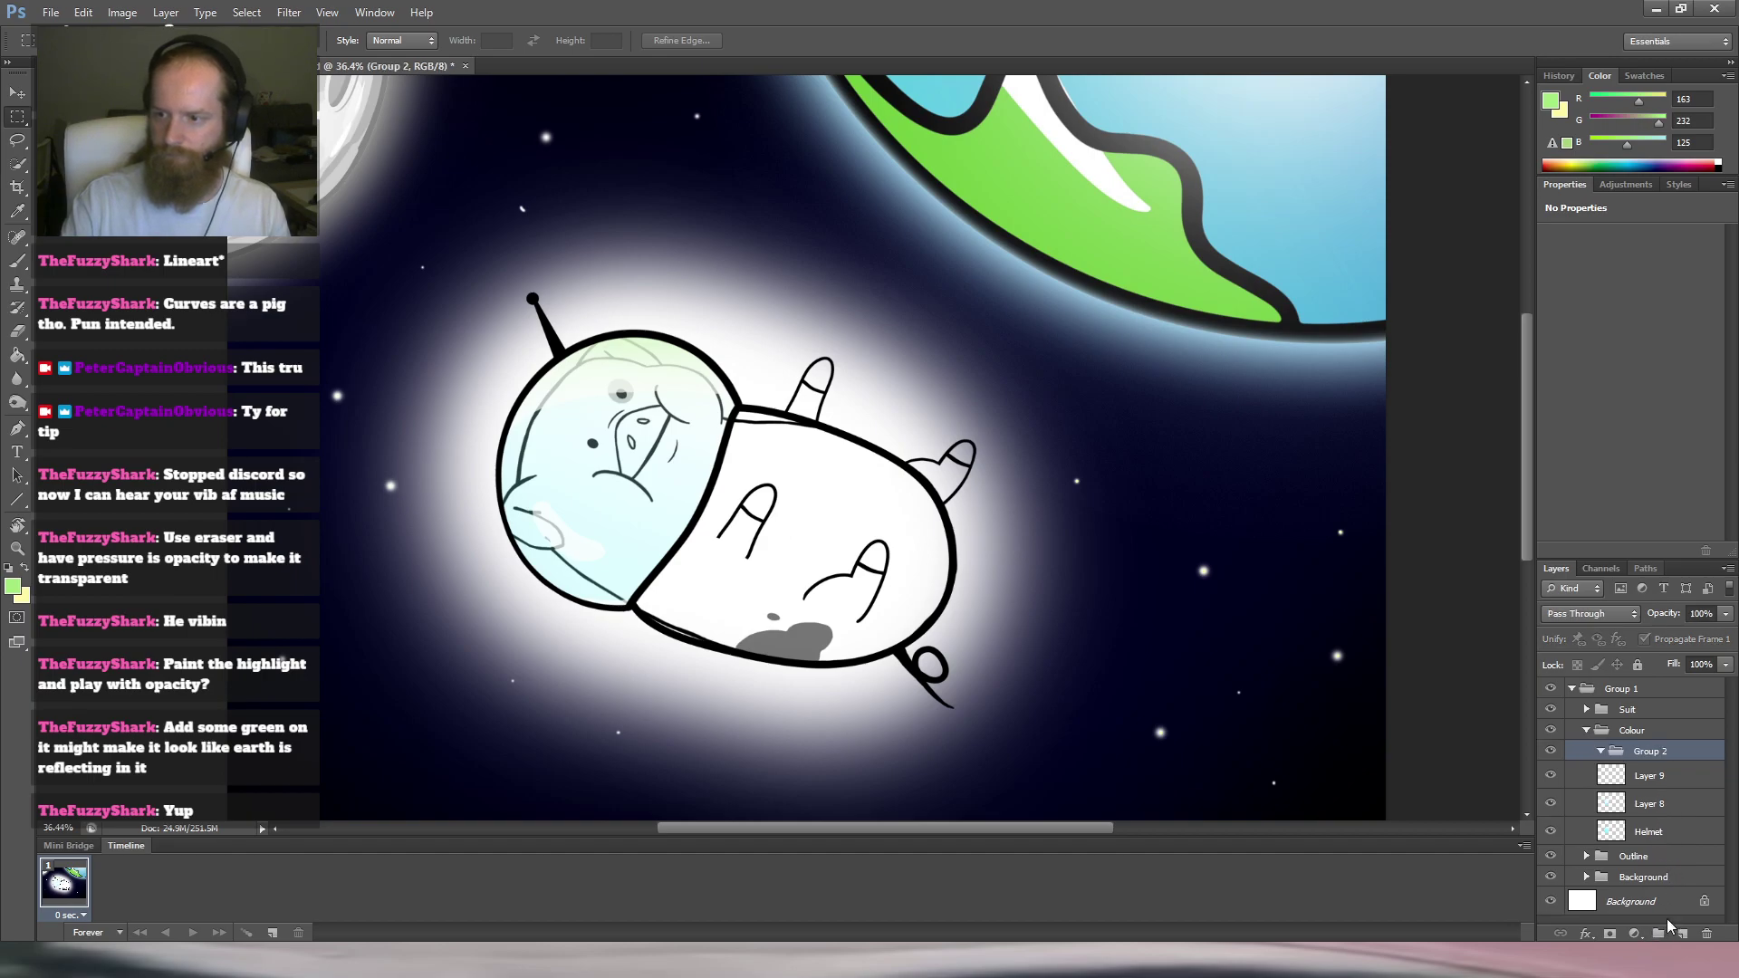
double_click(1664, 754)
type("Helmet")
key("Return")
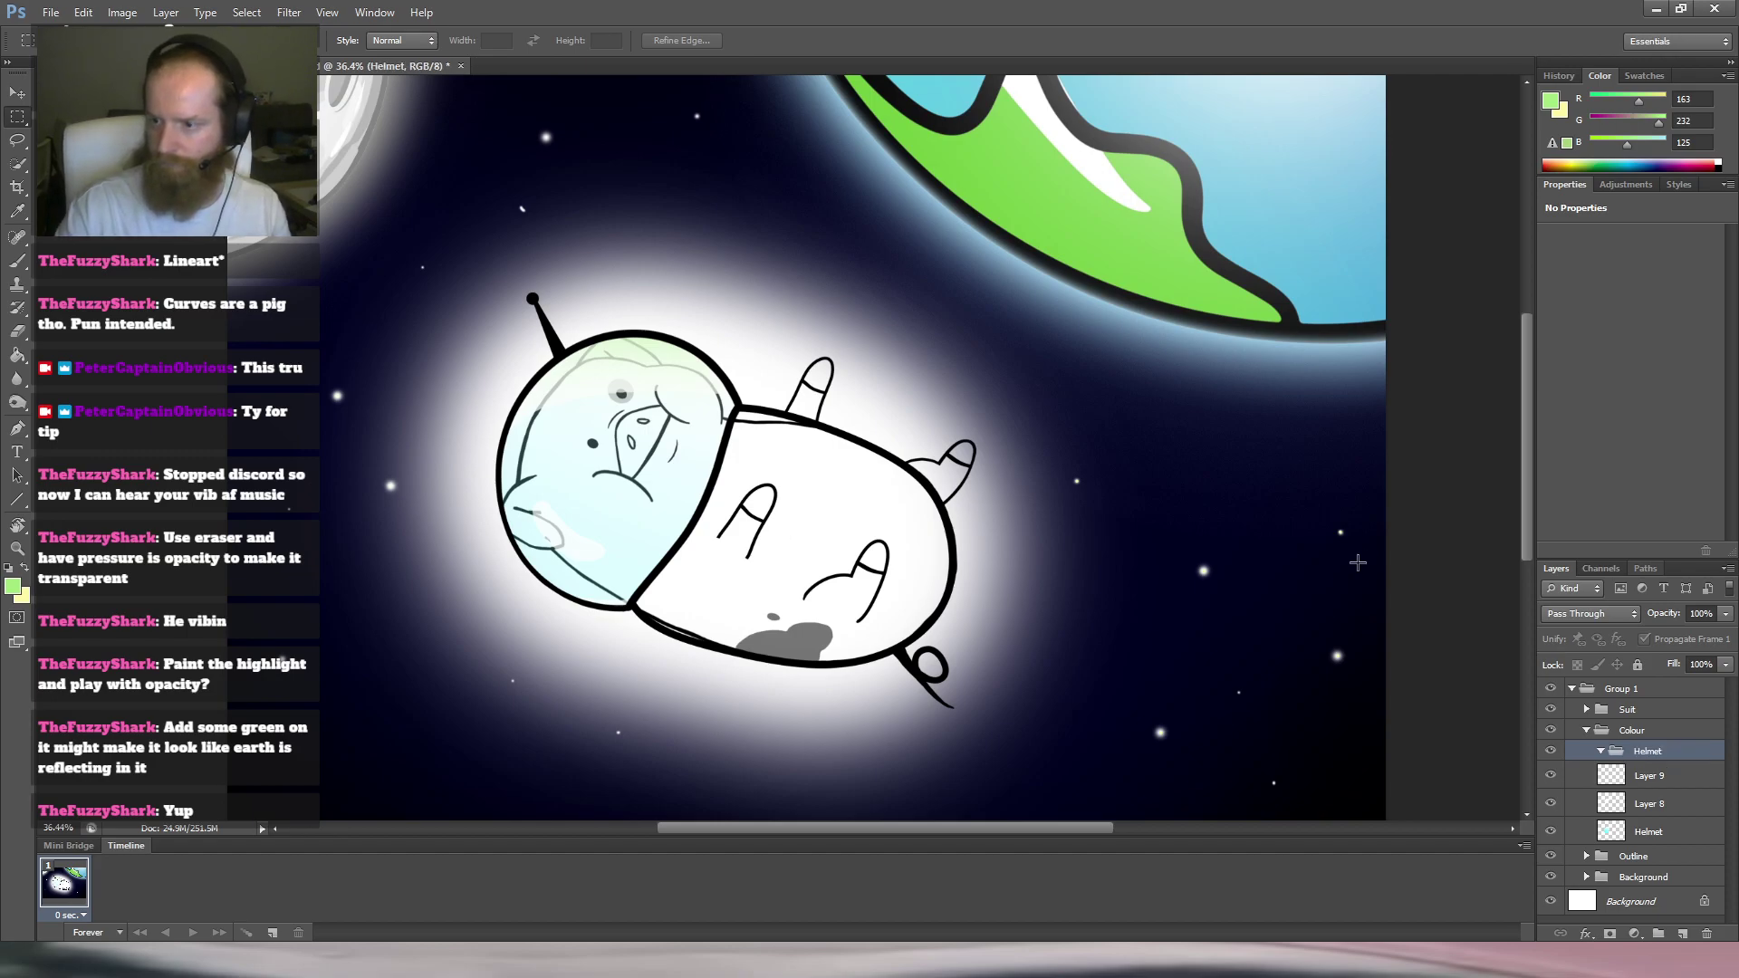
Move Layer 9, Layer 8 and the Helmet layer into the Helmet group, and hide the collapsed group.
left_click(1676, 776)
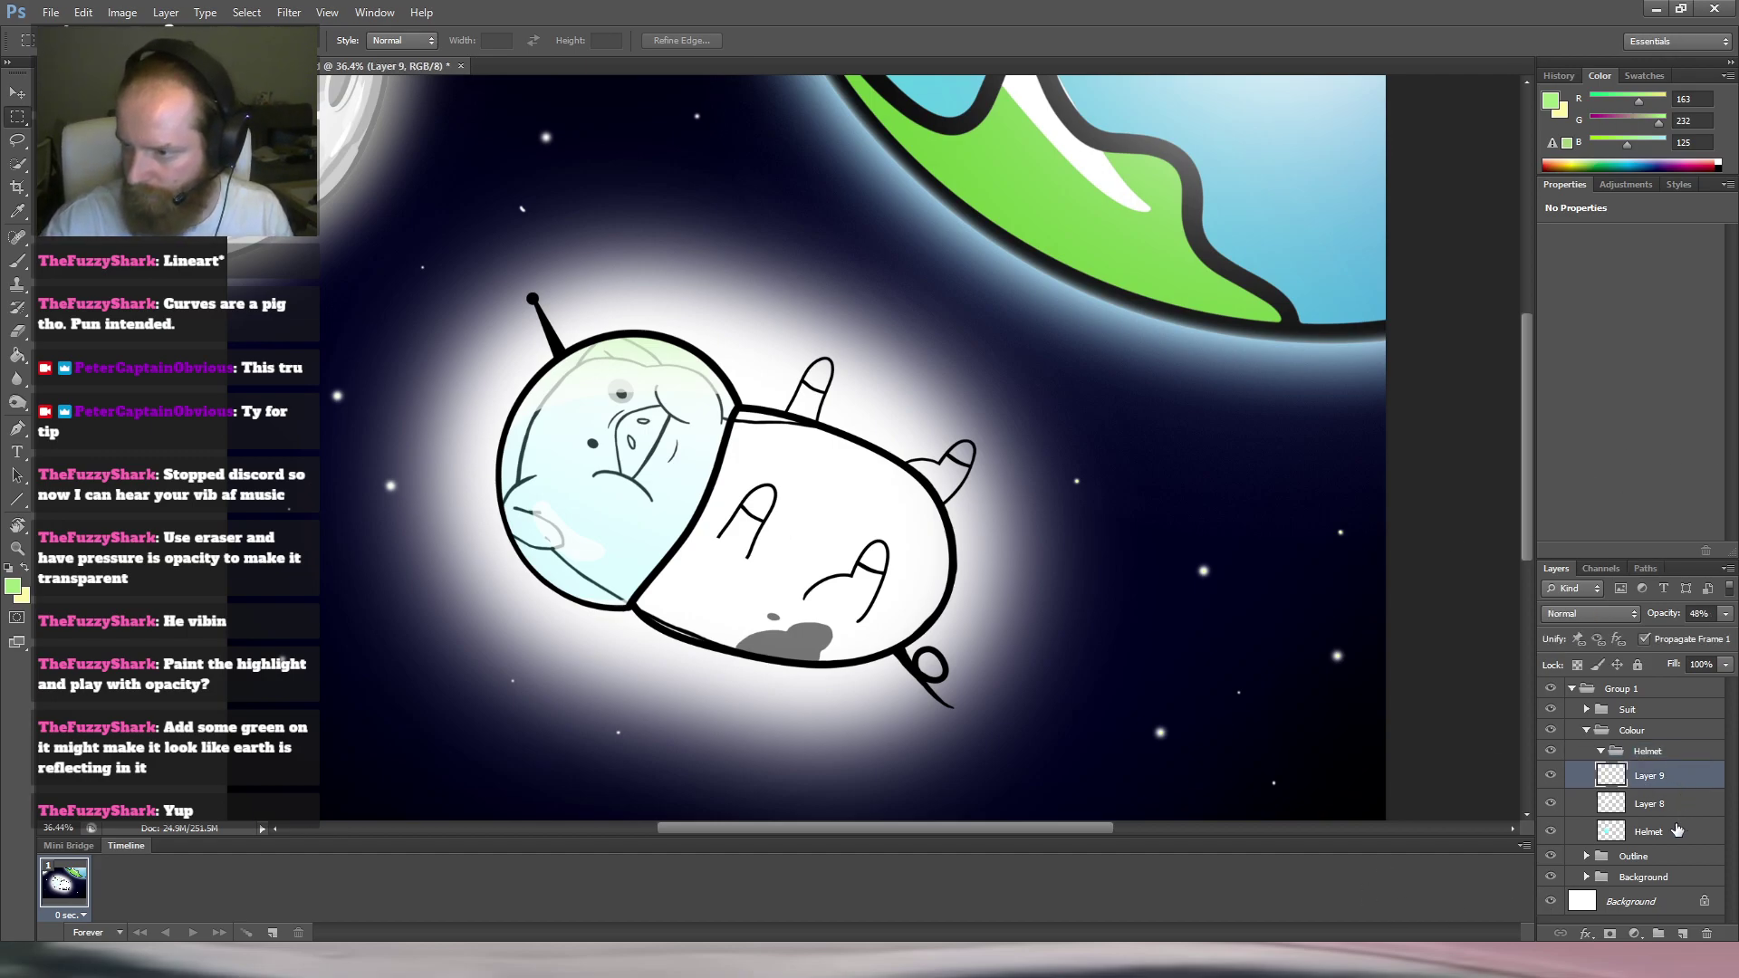
left_click(1677, 828, "shift")
left_click_drag(1674, 777, 1671, 753)
left_click(1600, 752)
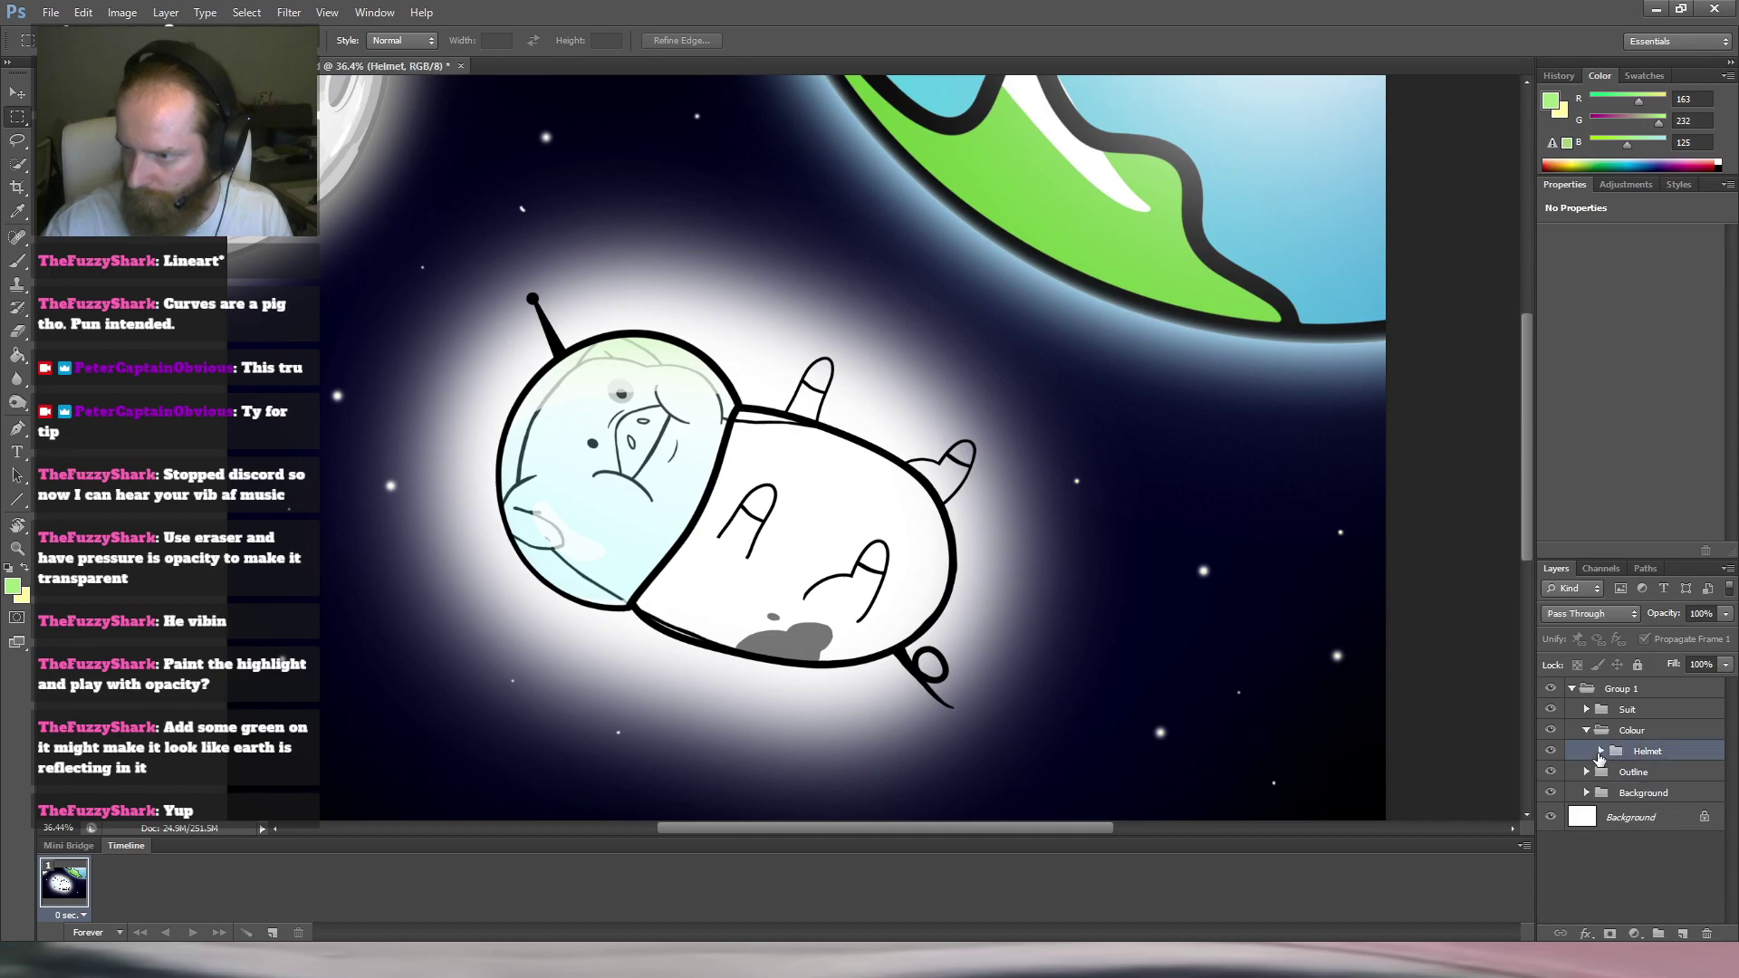
left_click(1550, 753)
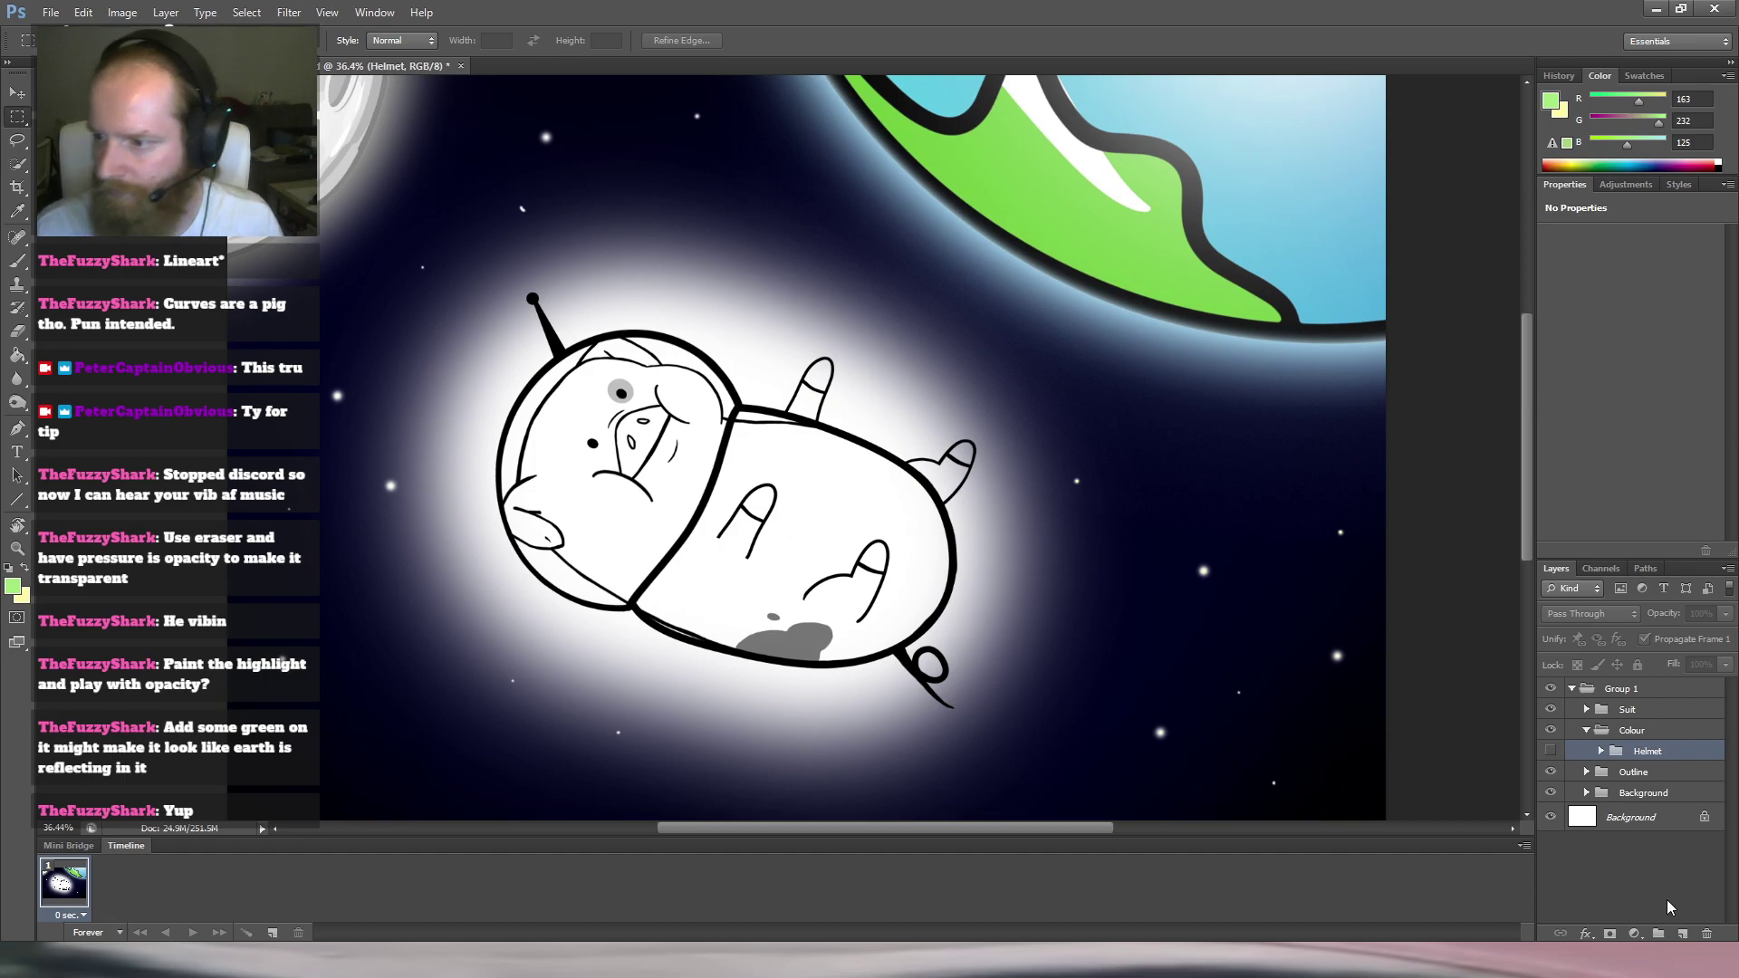
Create Layer 10 and a layer group named Head inside the Colour group, and place the new layer in it.
left_click(1687, 932)
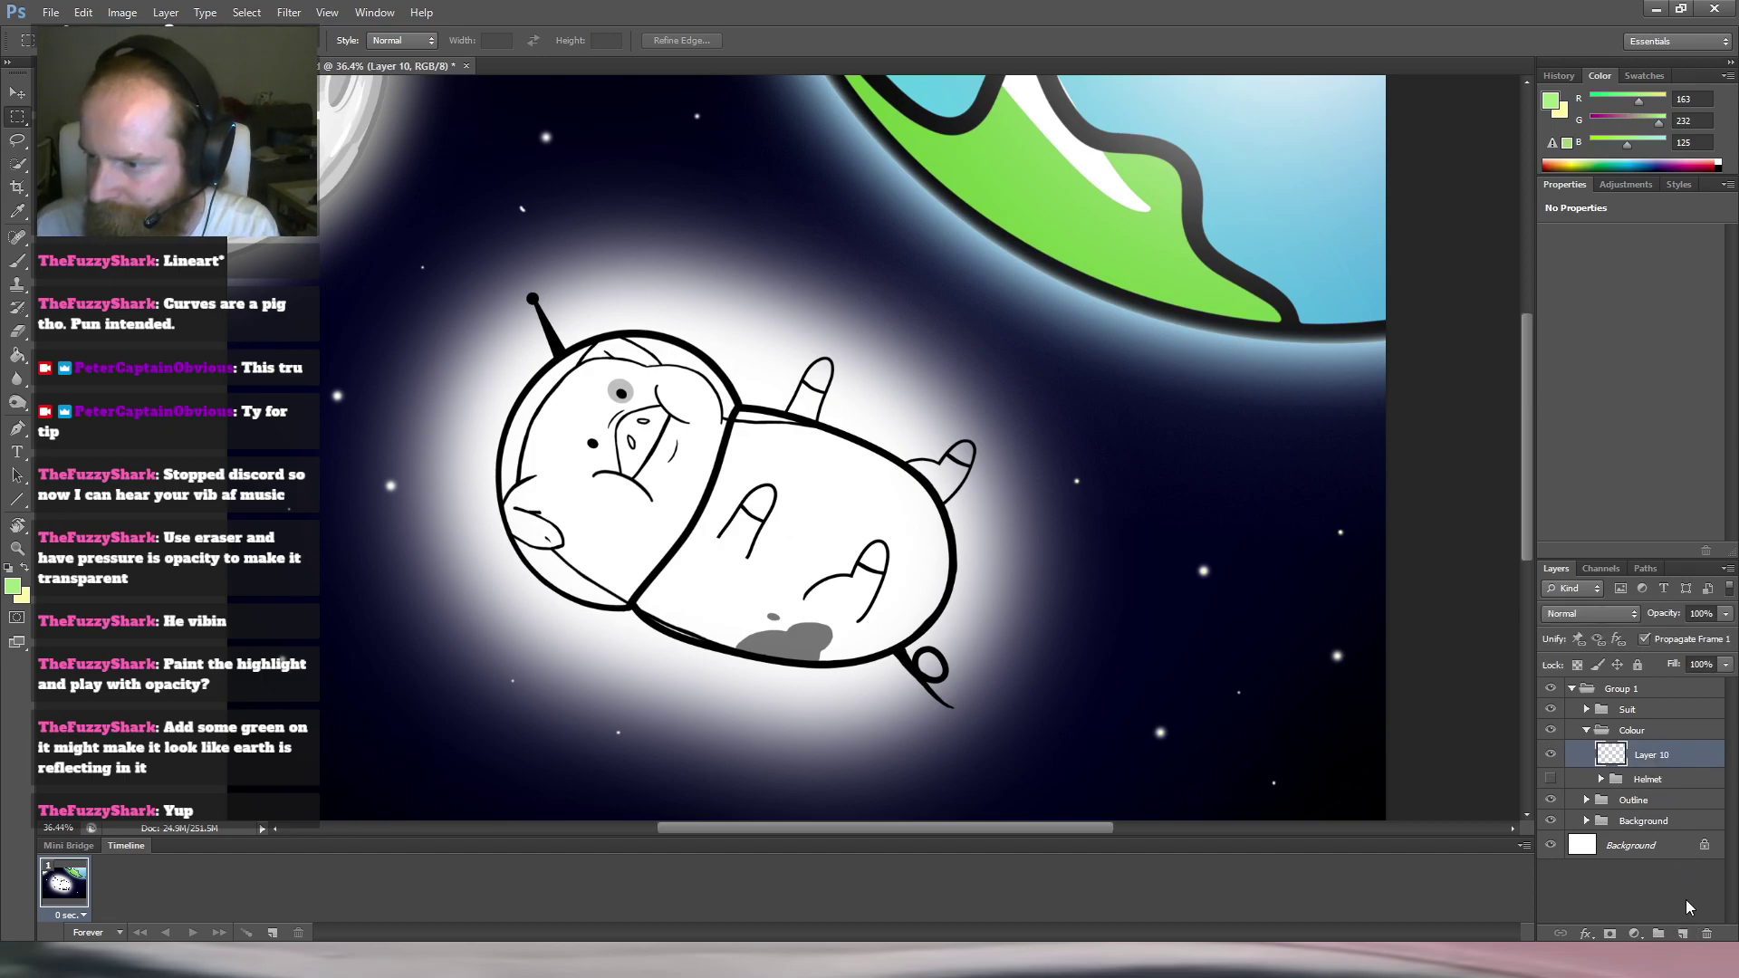
left_click(1659, 932)
double_click(1658, 751)
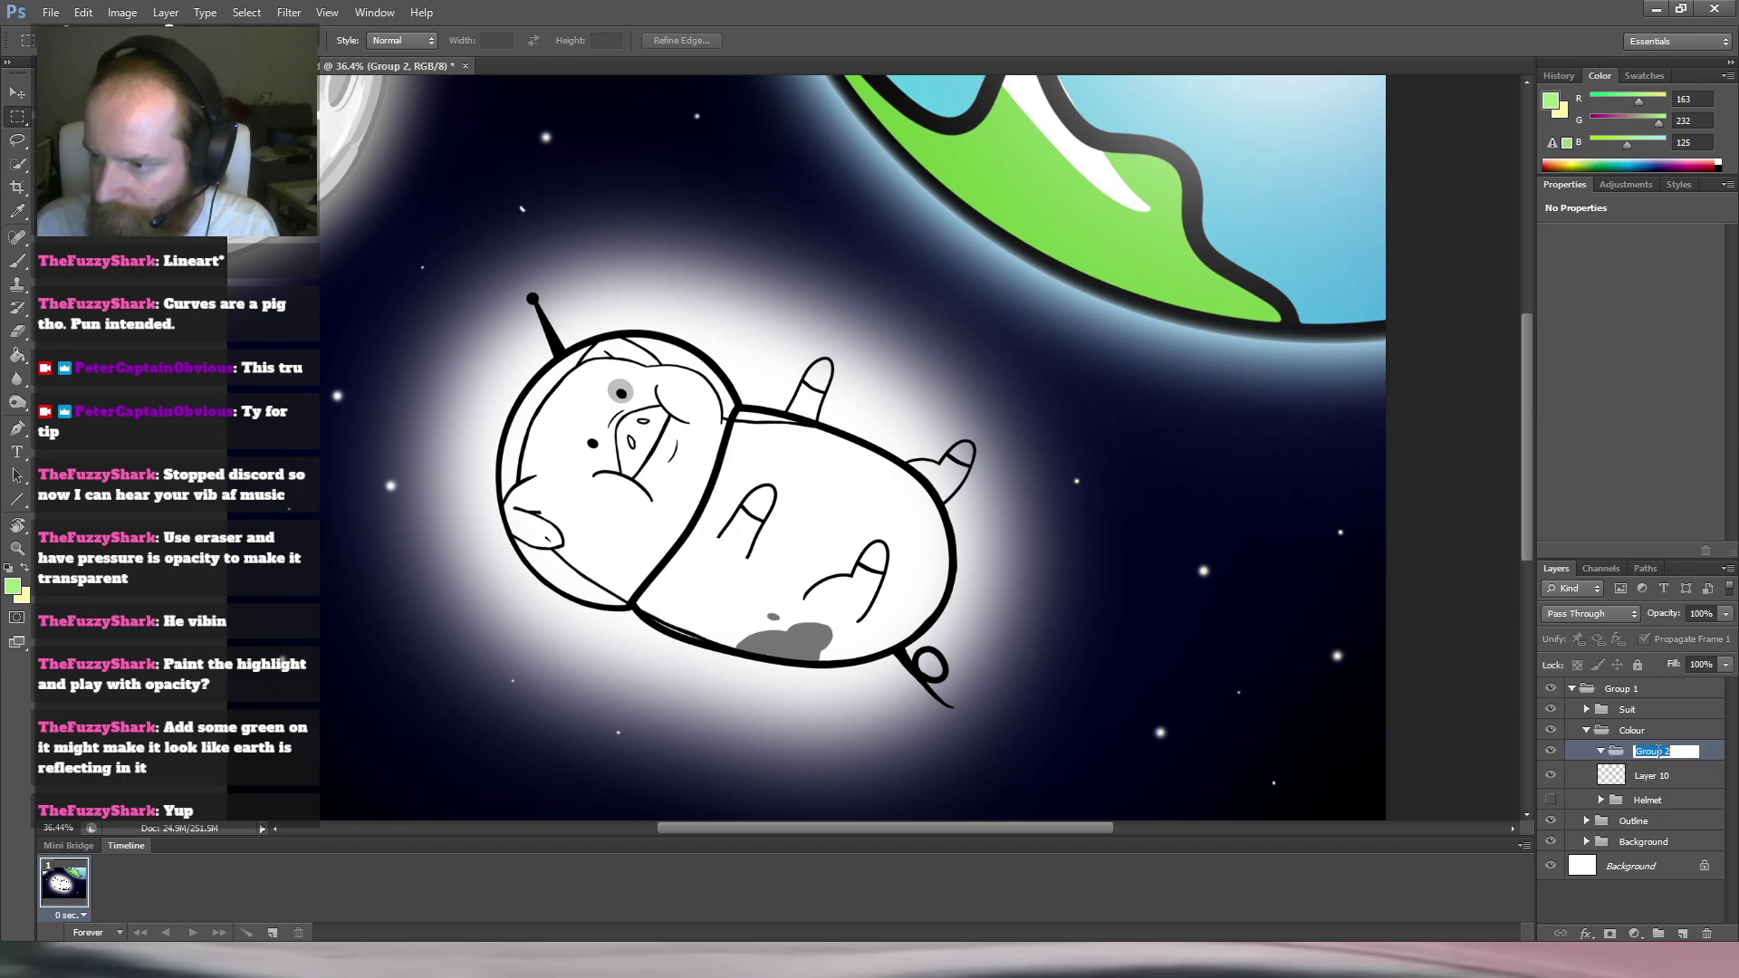
type("Head")
key("Return")
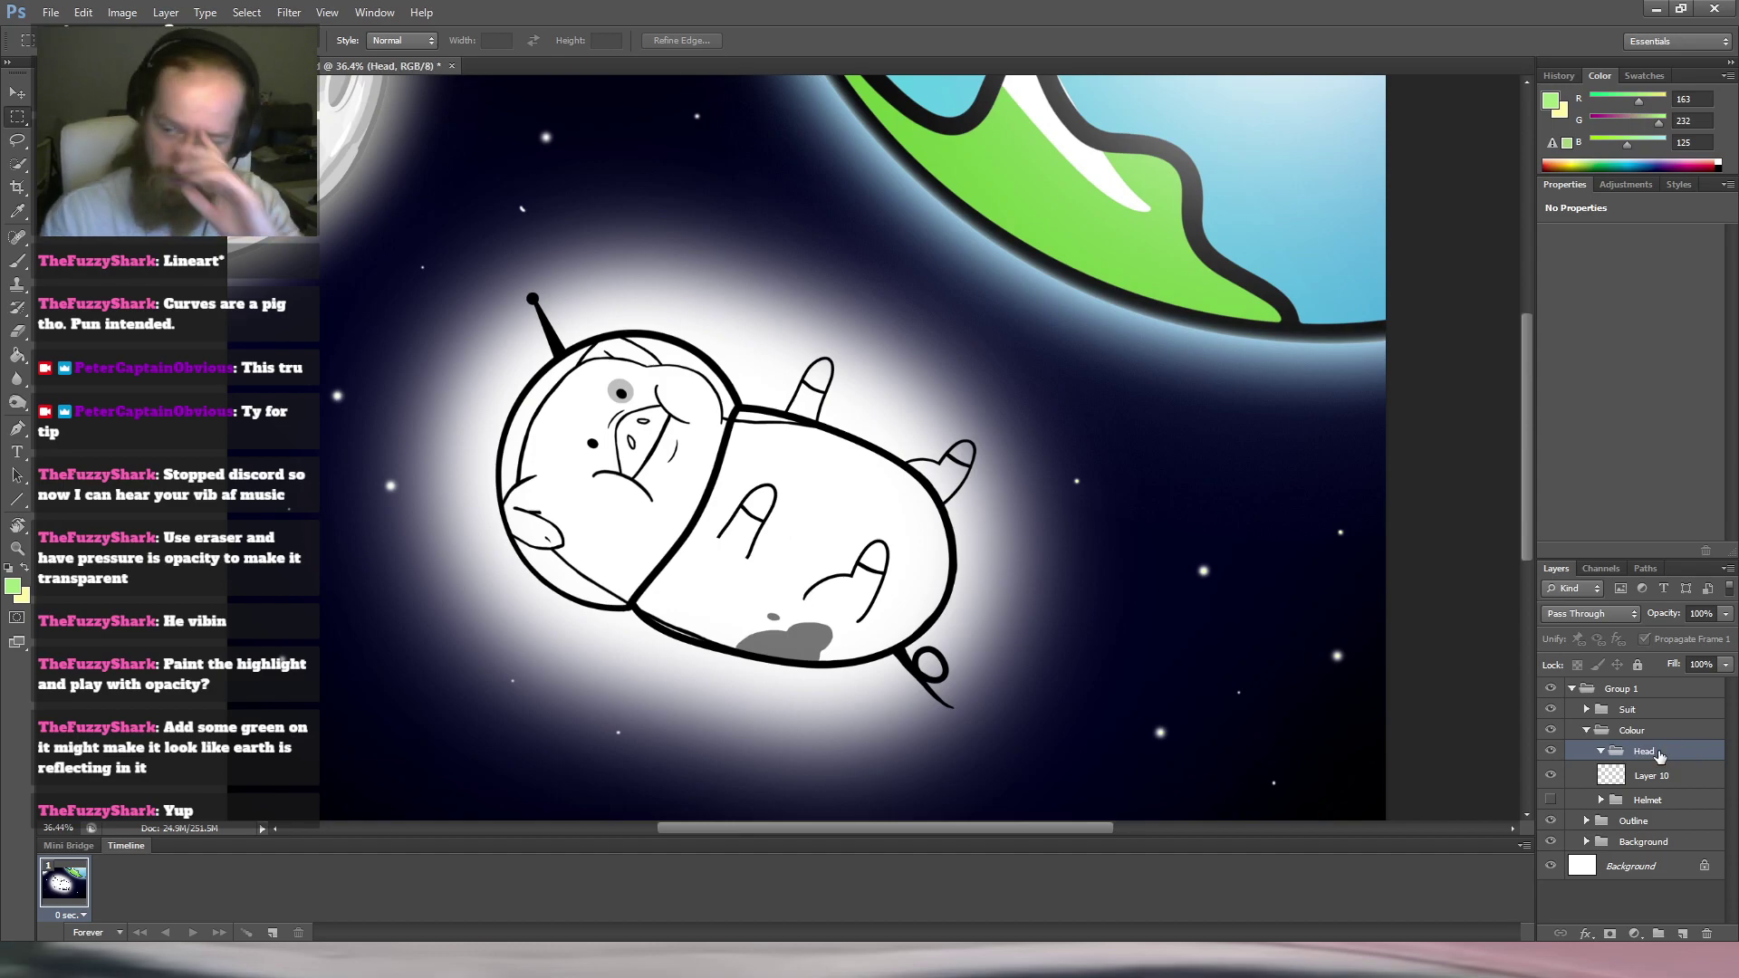
left_click(1663, 776)
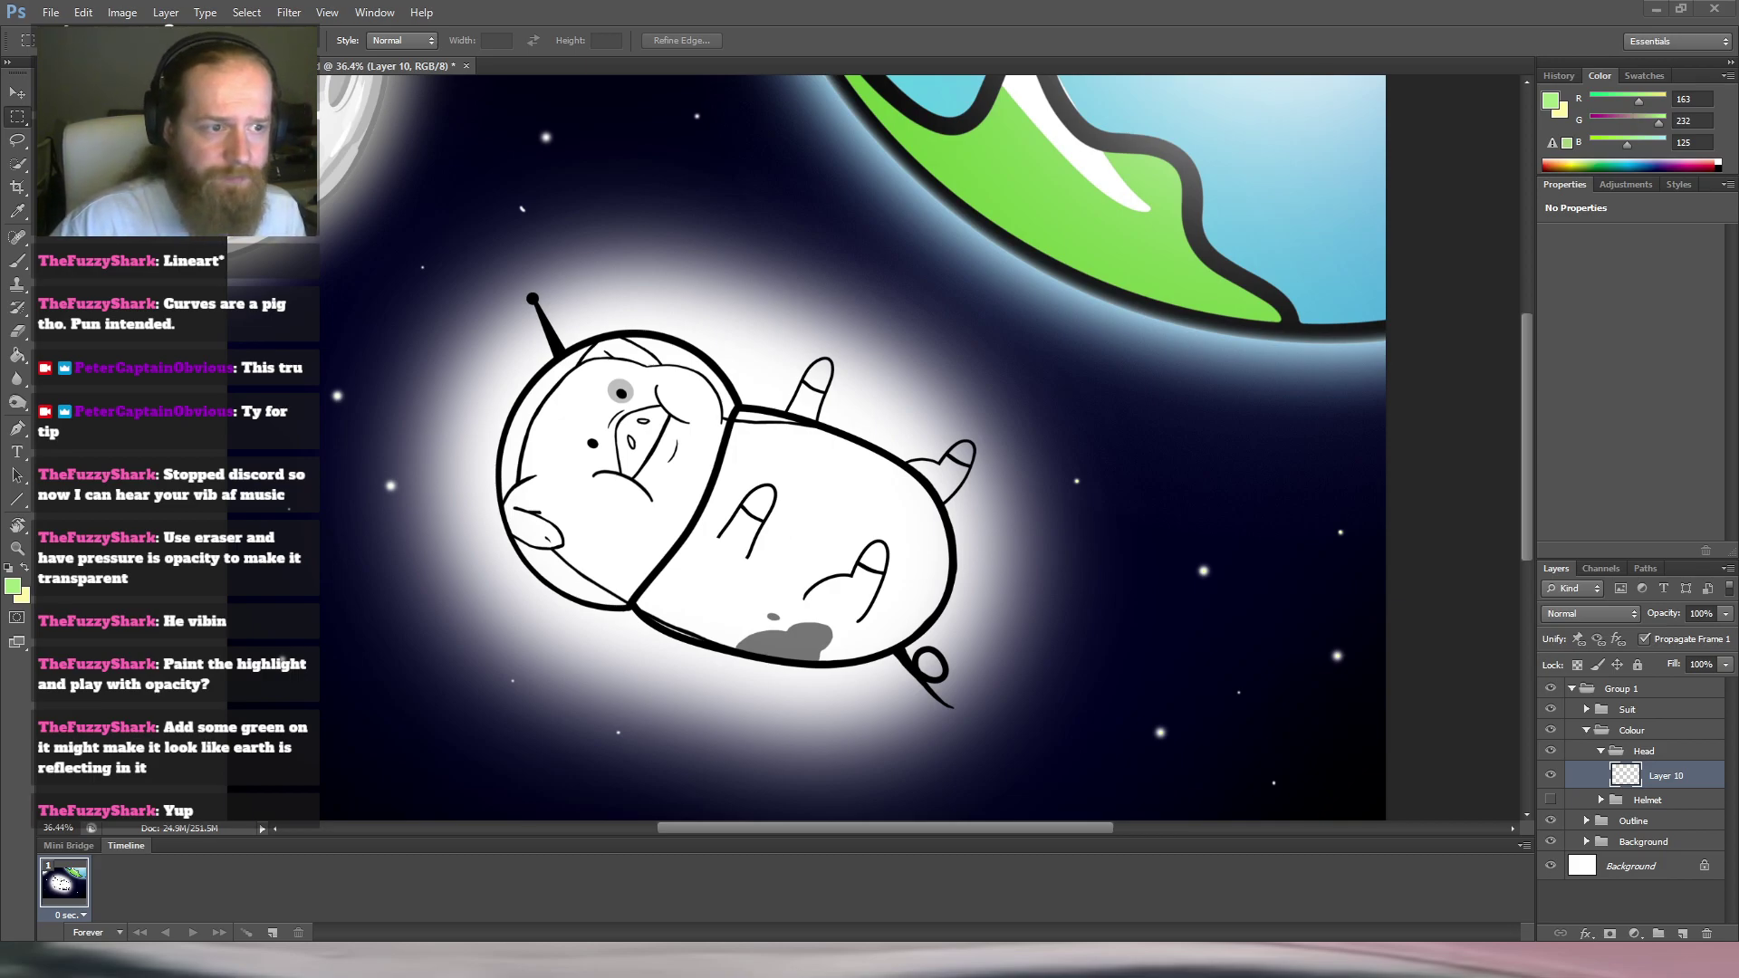
Paste the cartoon pig reference image onto Layer 10 and move it above the space pig's body.
key("ctrl+v")
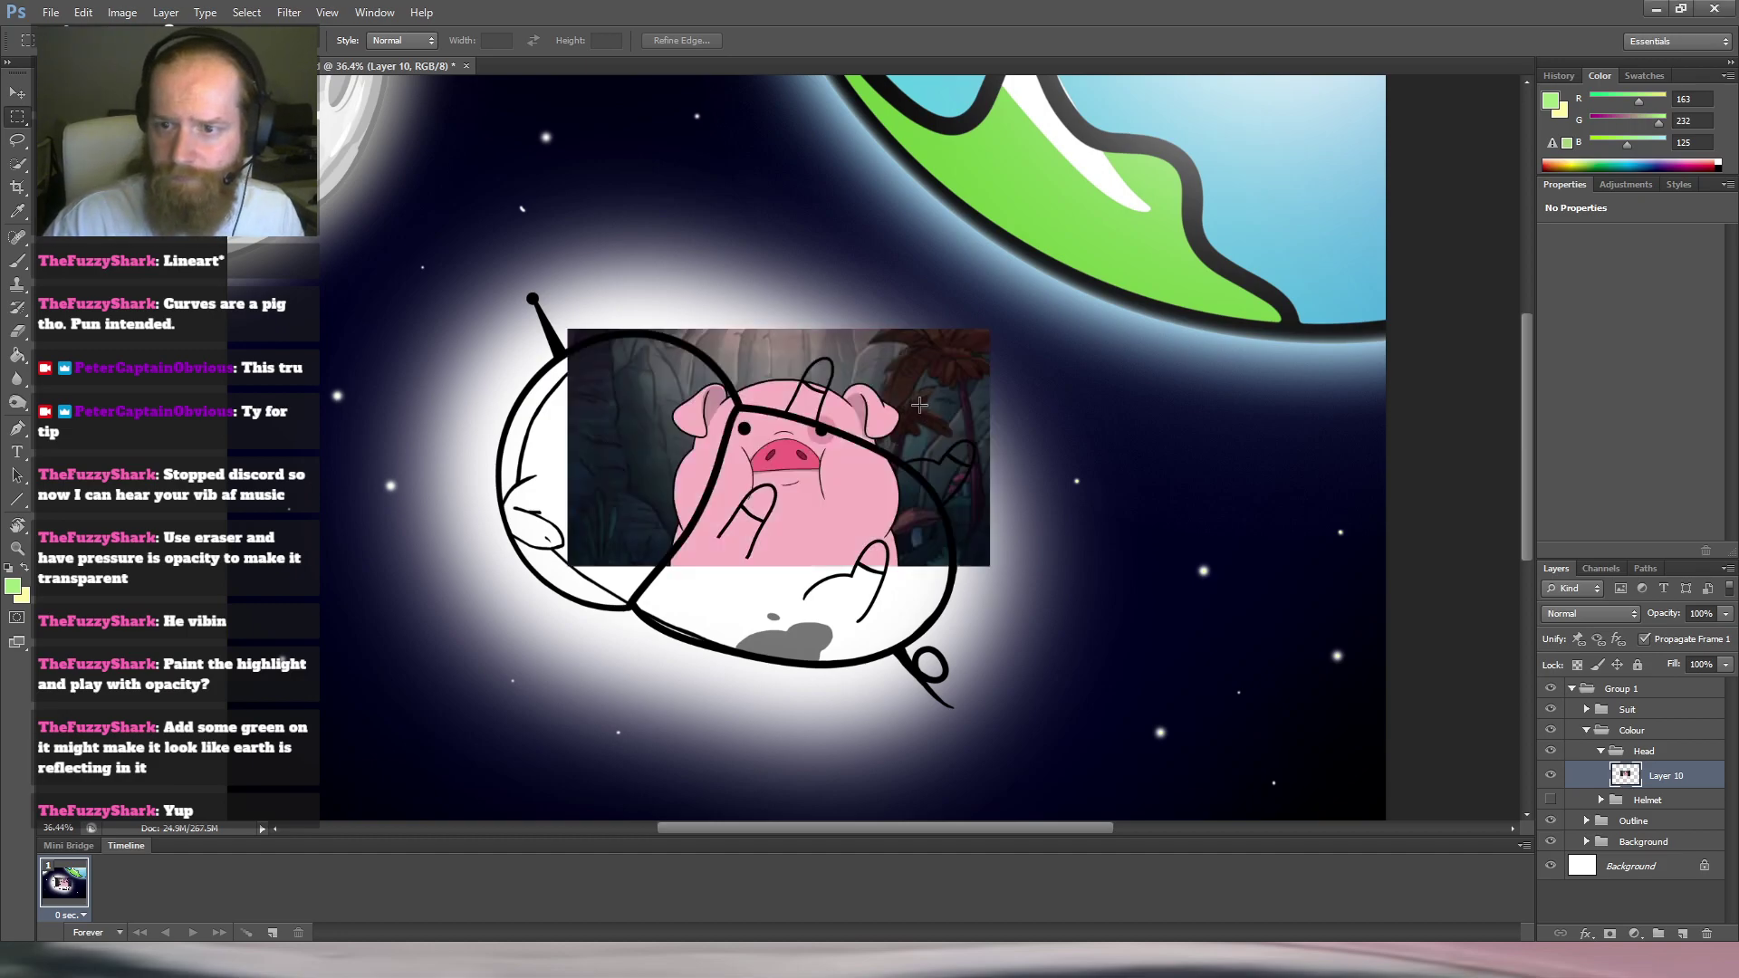
left_click(17, 94)
left_click_drag(925, 426, 988, 183)
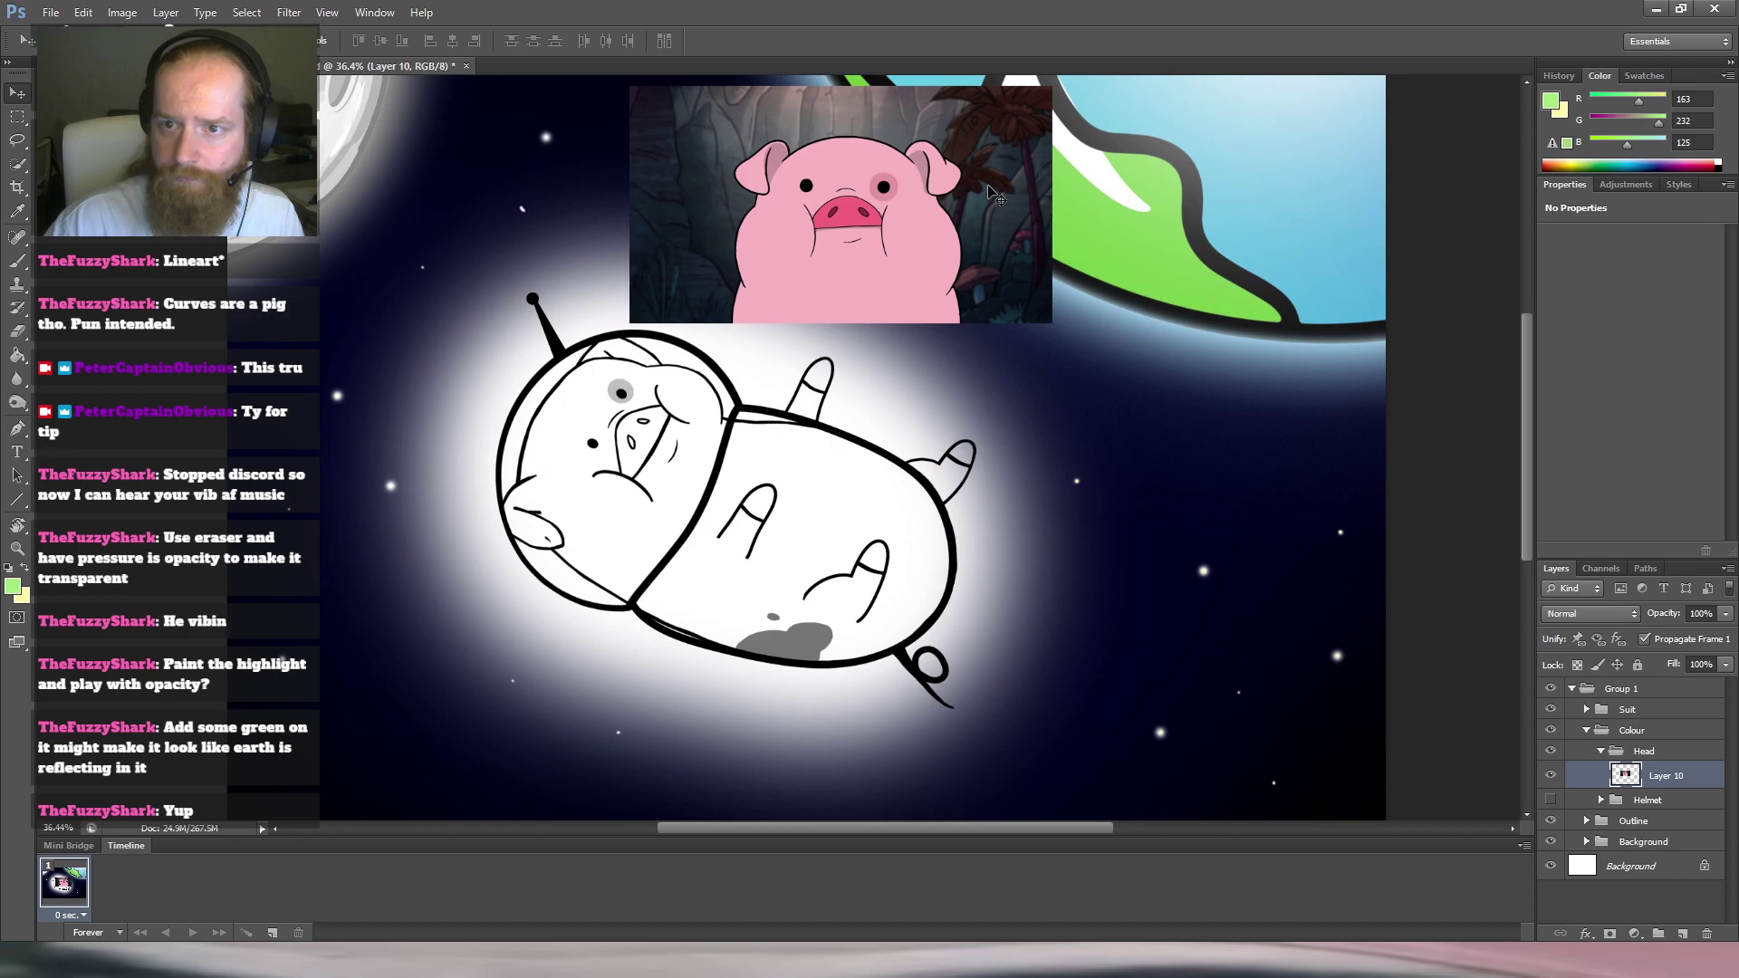
scroll(851, 263, "up", 5)
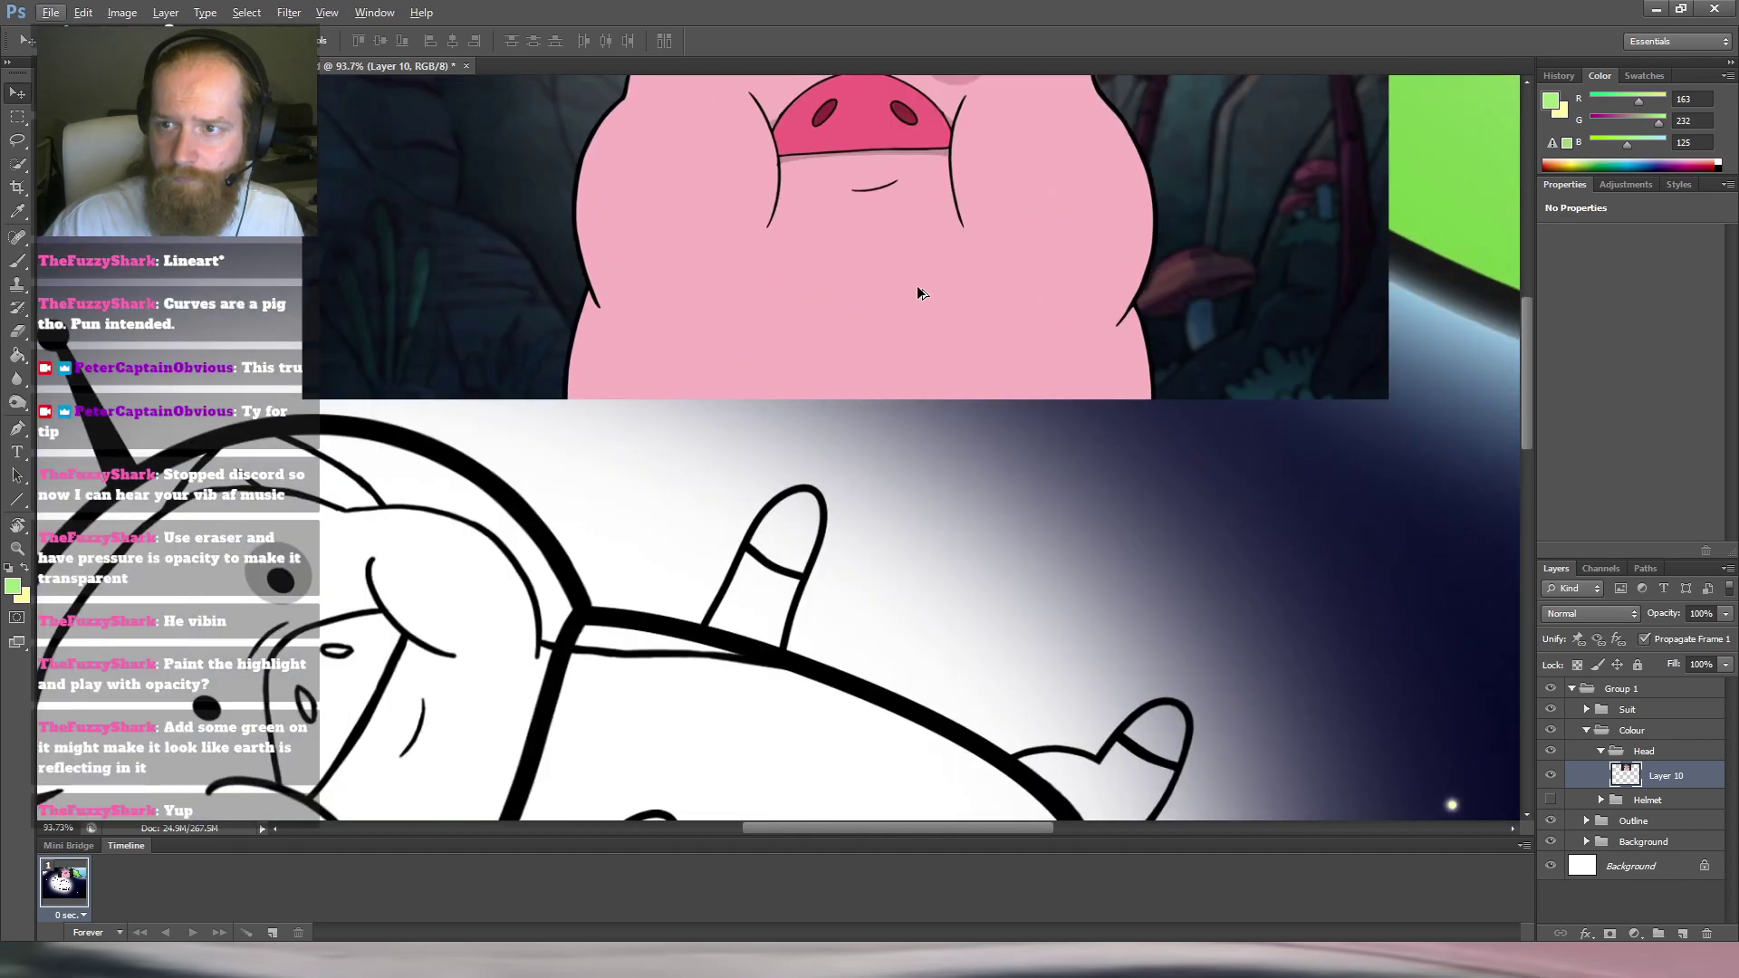
scroll(917, 293, "down", 5)
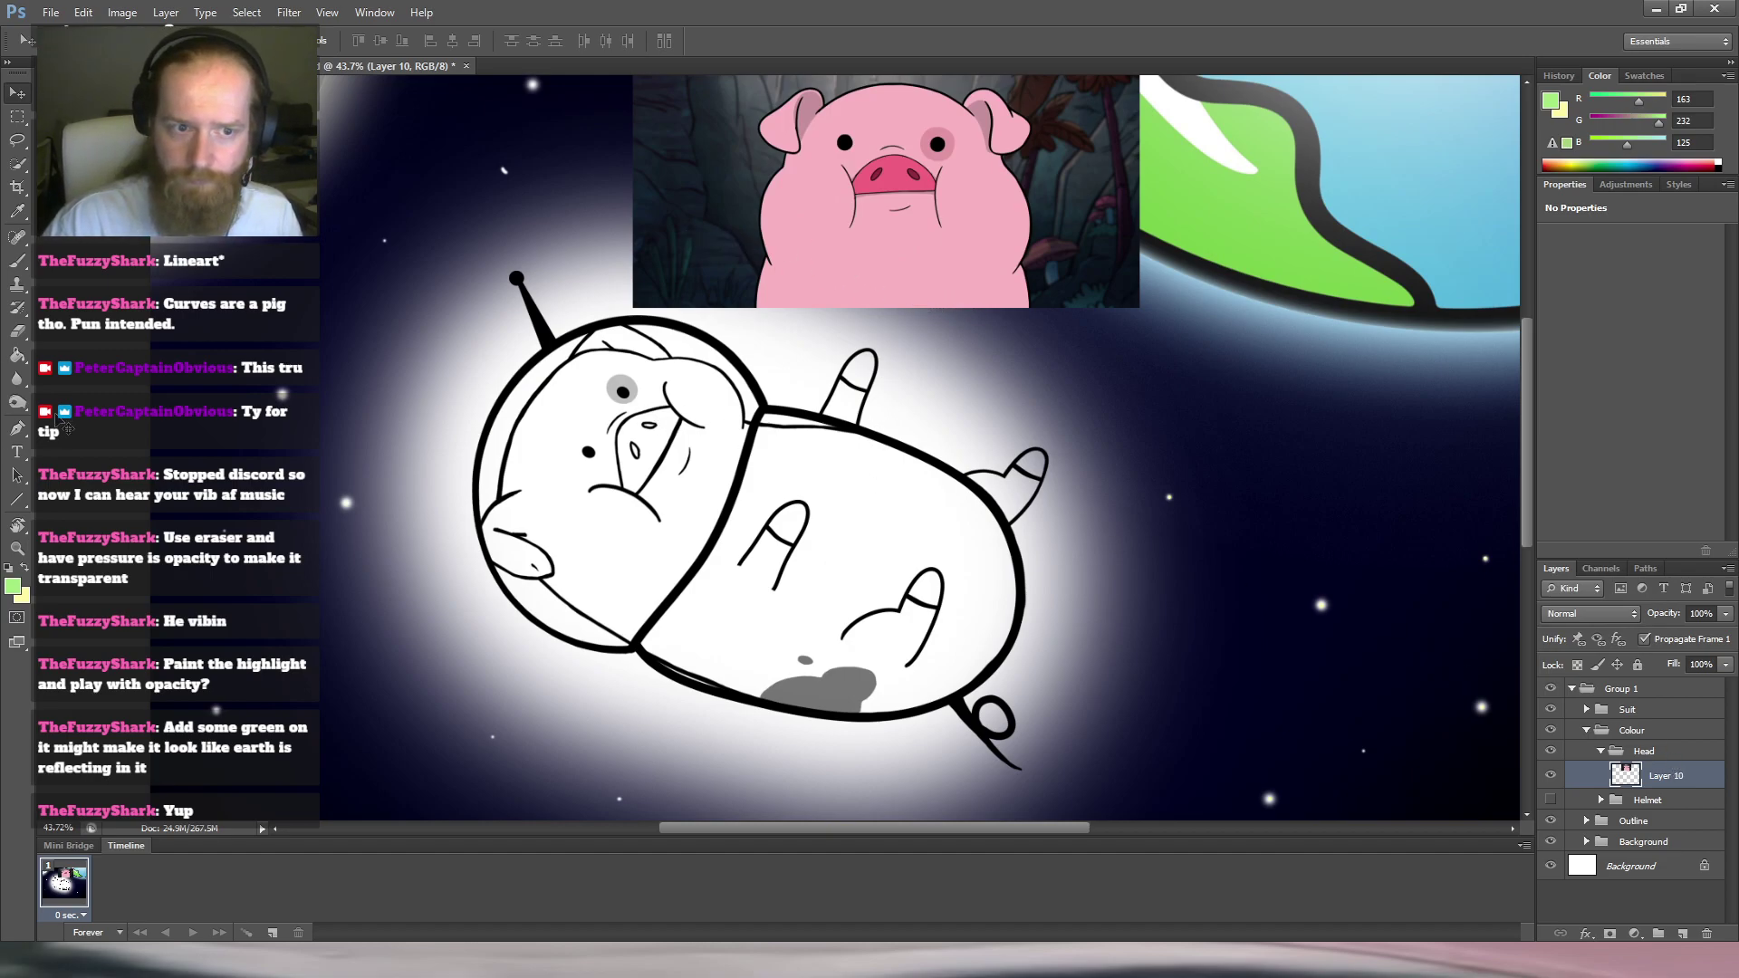
Sample the reference pig's light pink skin and paint a hard-edged swatch of it below the reference image.
left_click(16, 335)
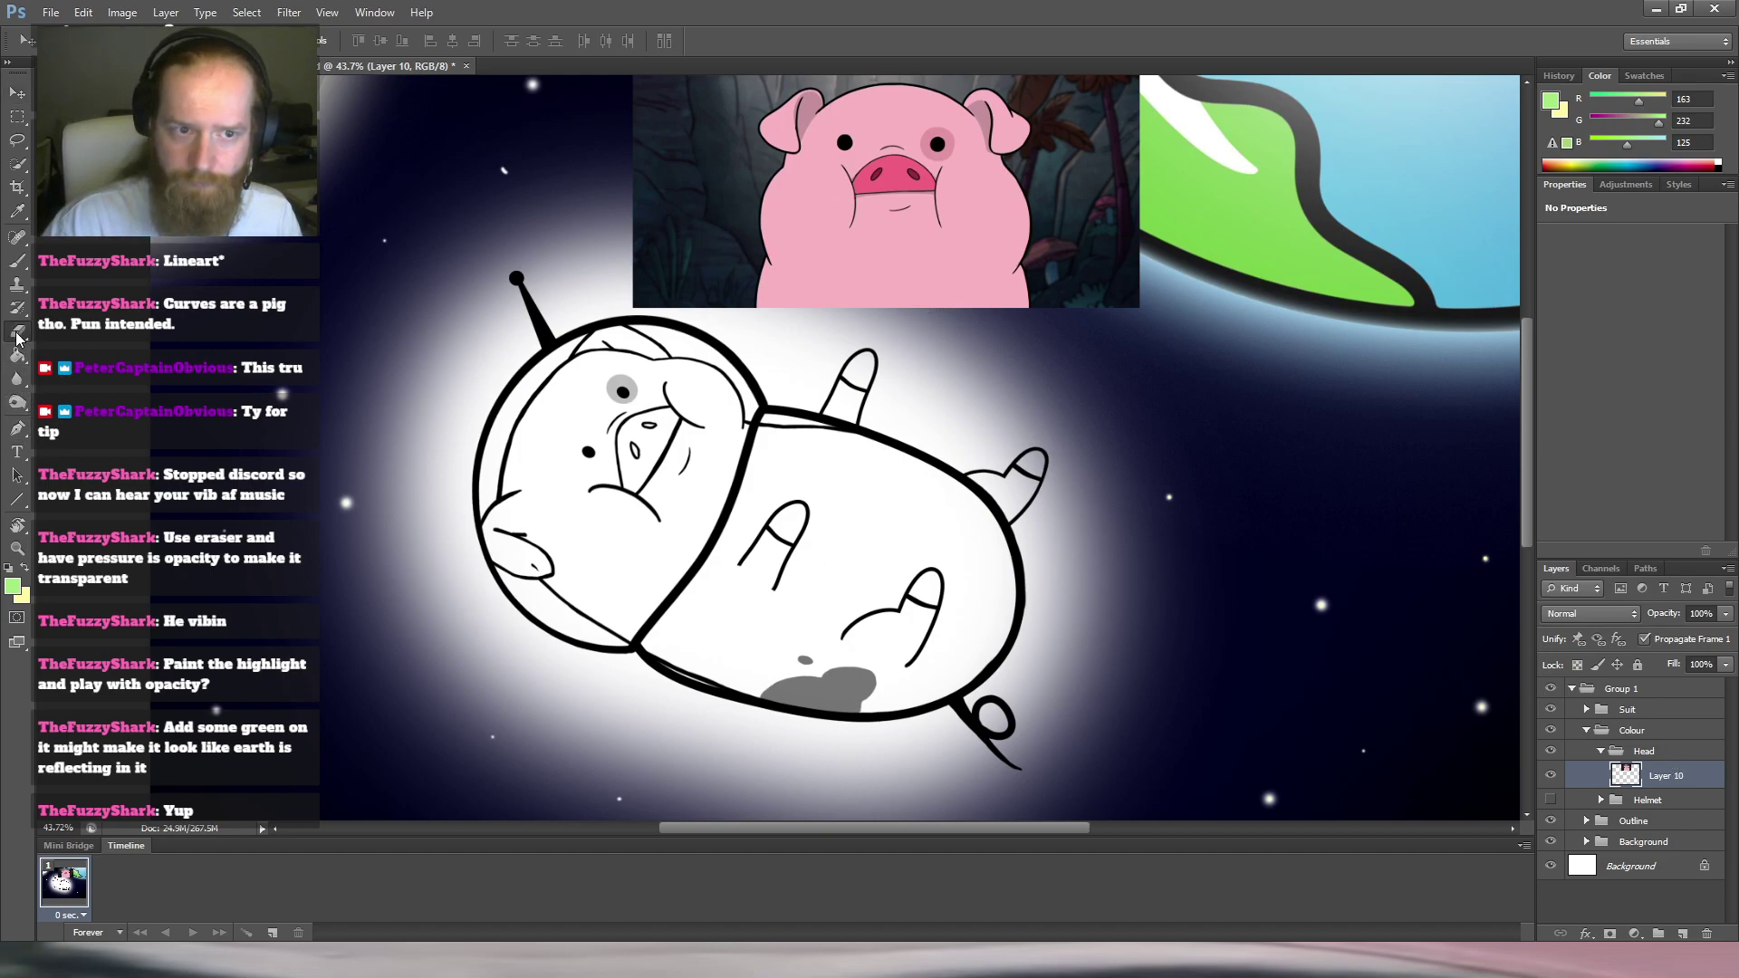
left_click(16, 261)
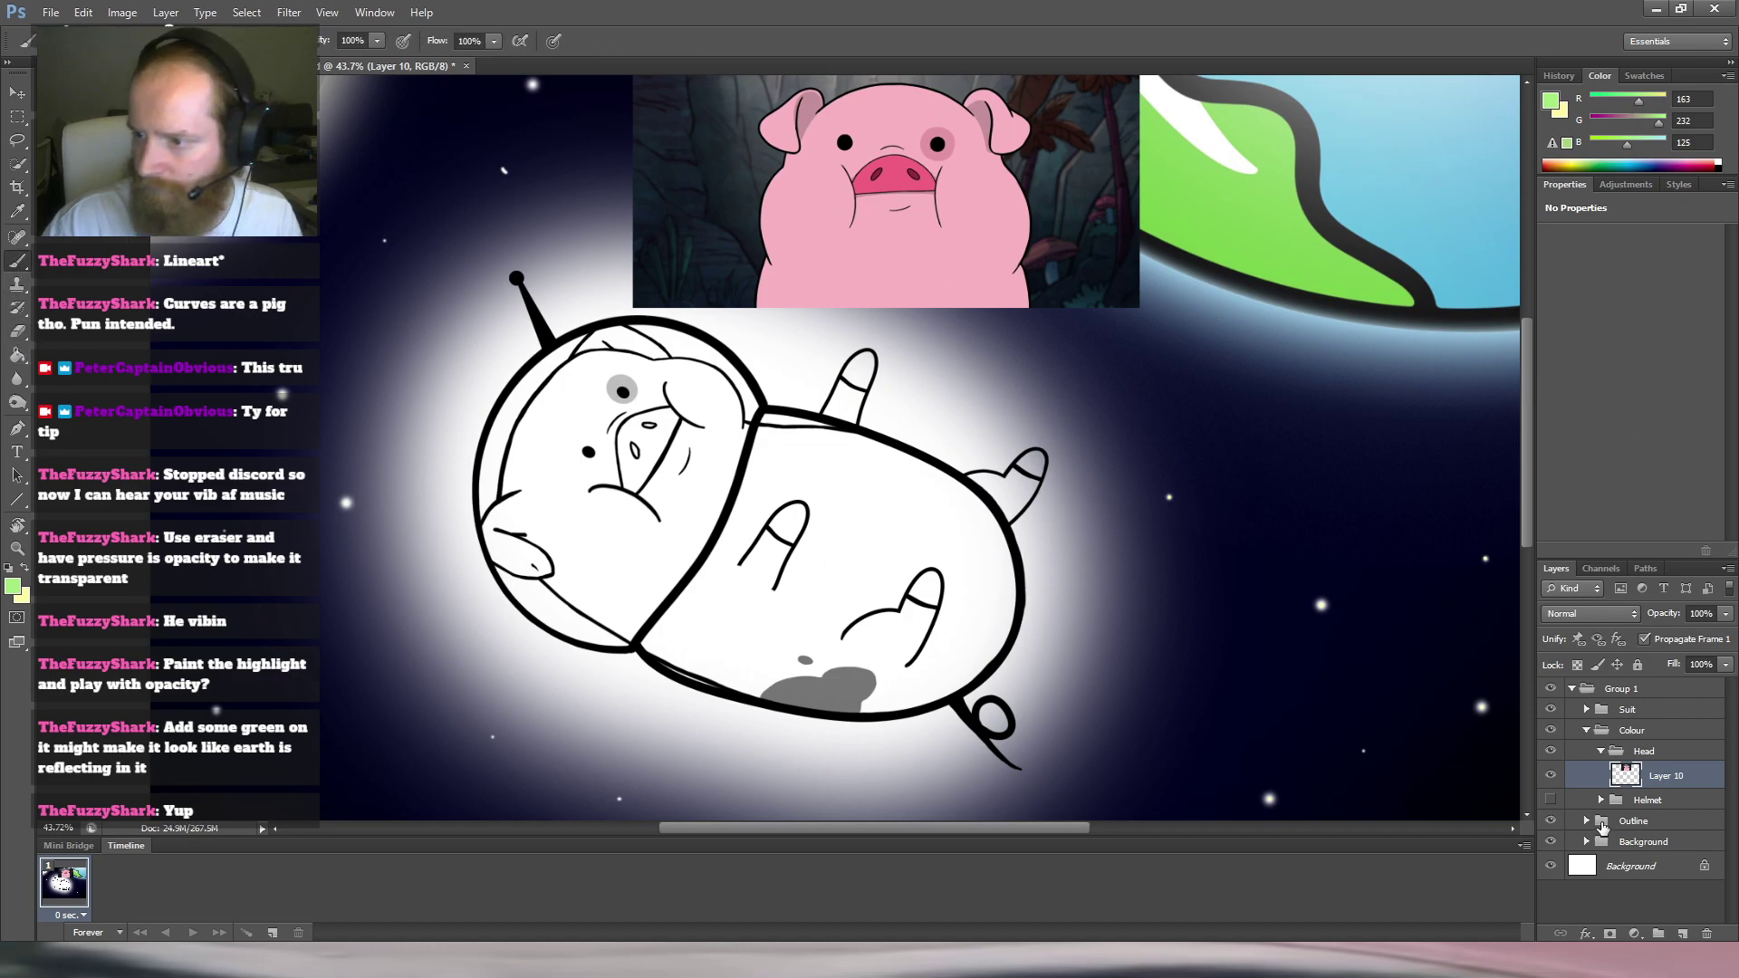
left_click_drag(995, 428, 848, 466)
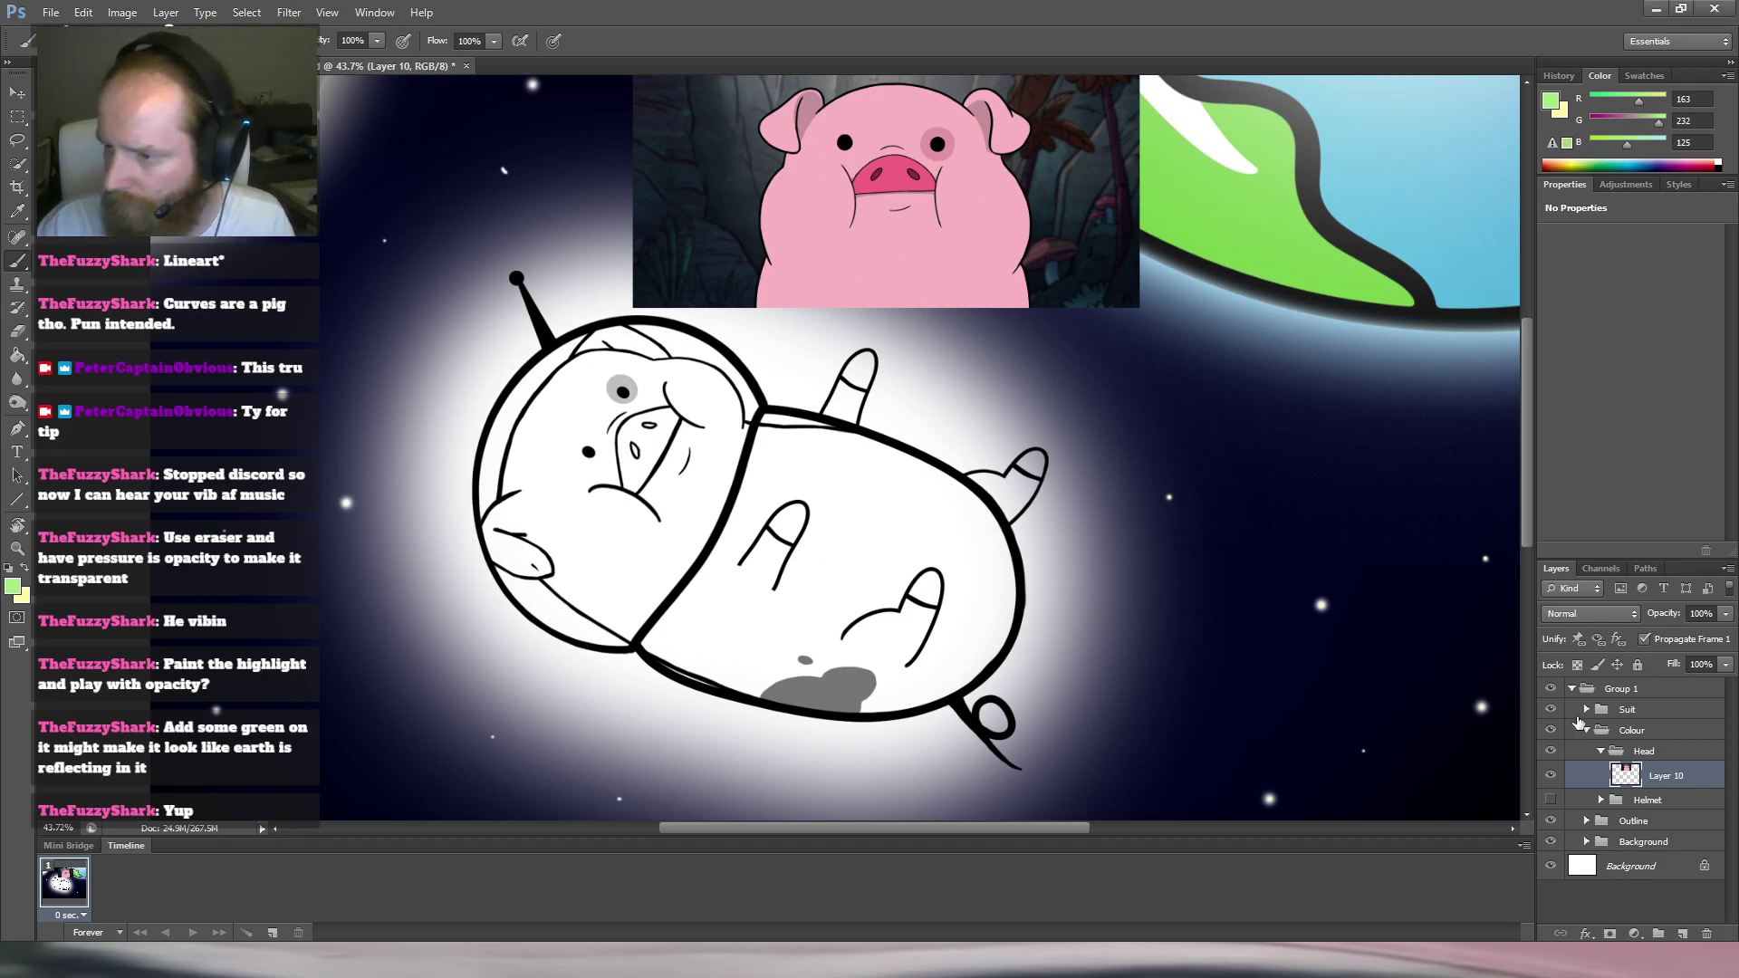
left_click(895, 250, "alt")
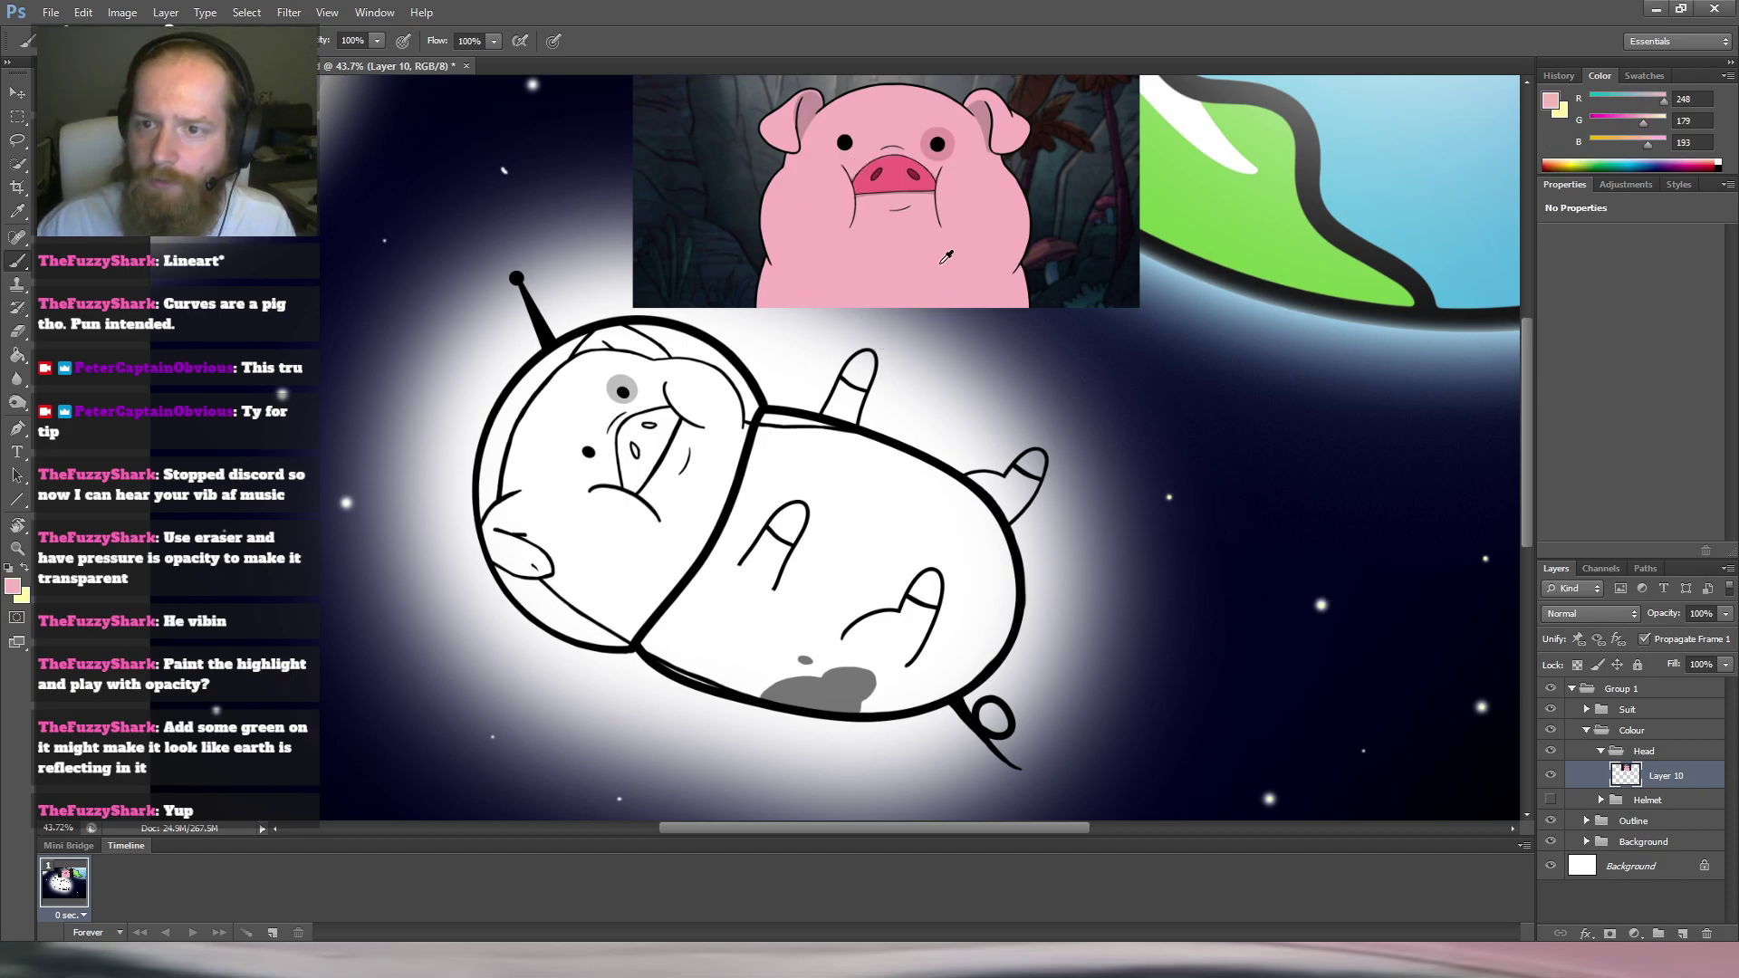
left_click_drag(1087, 387, 1098, 410)
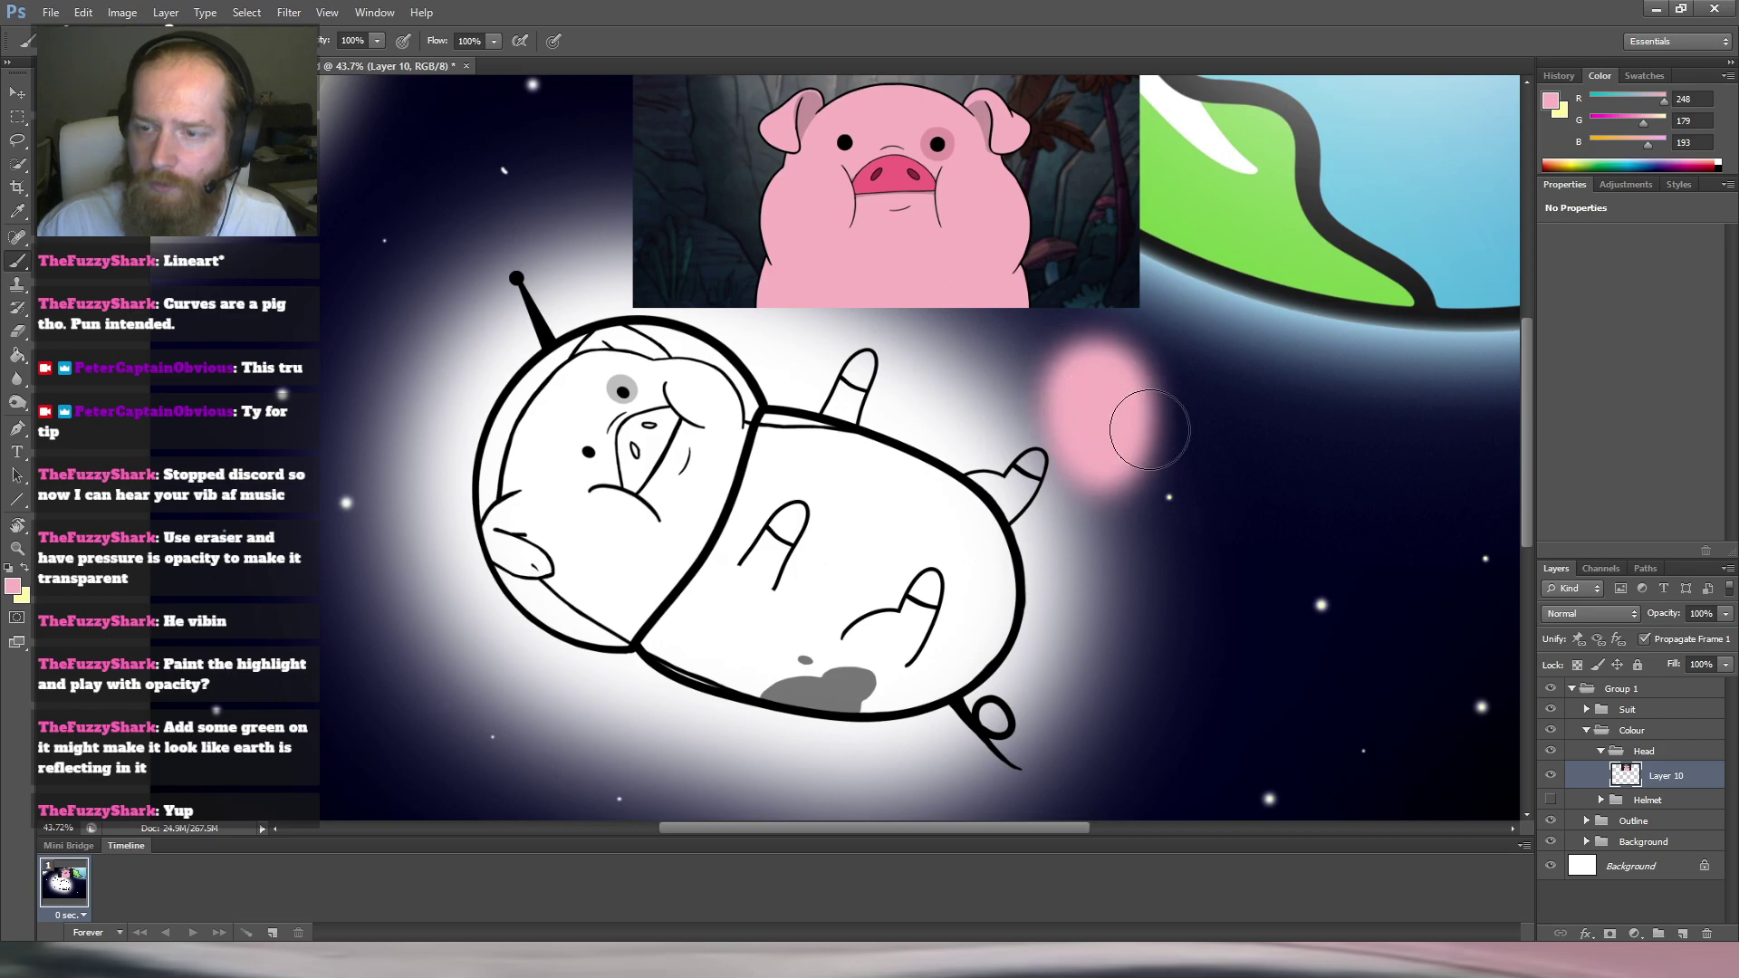
key("ctrl+z")
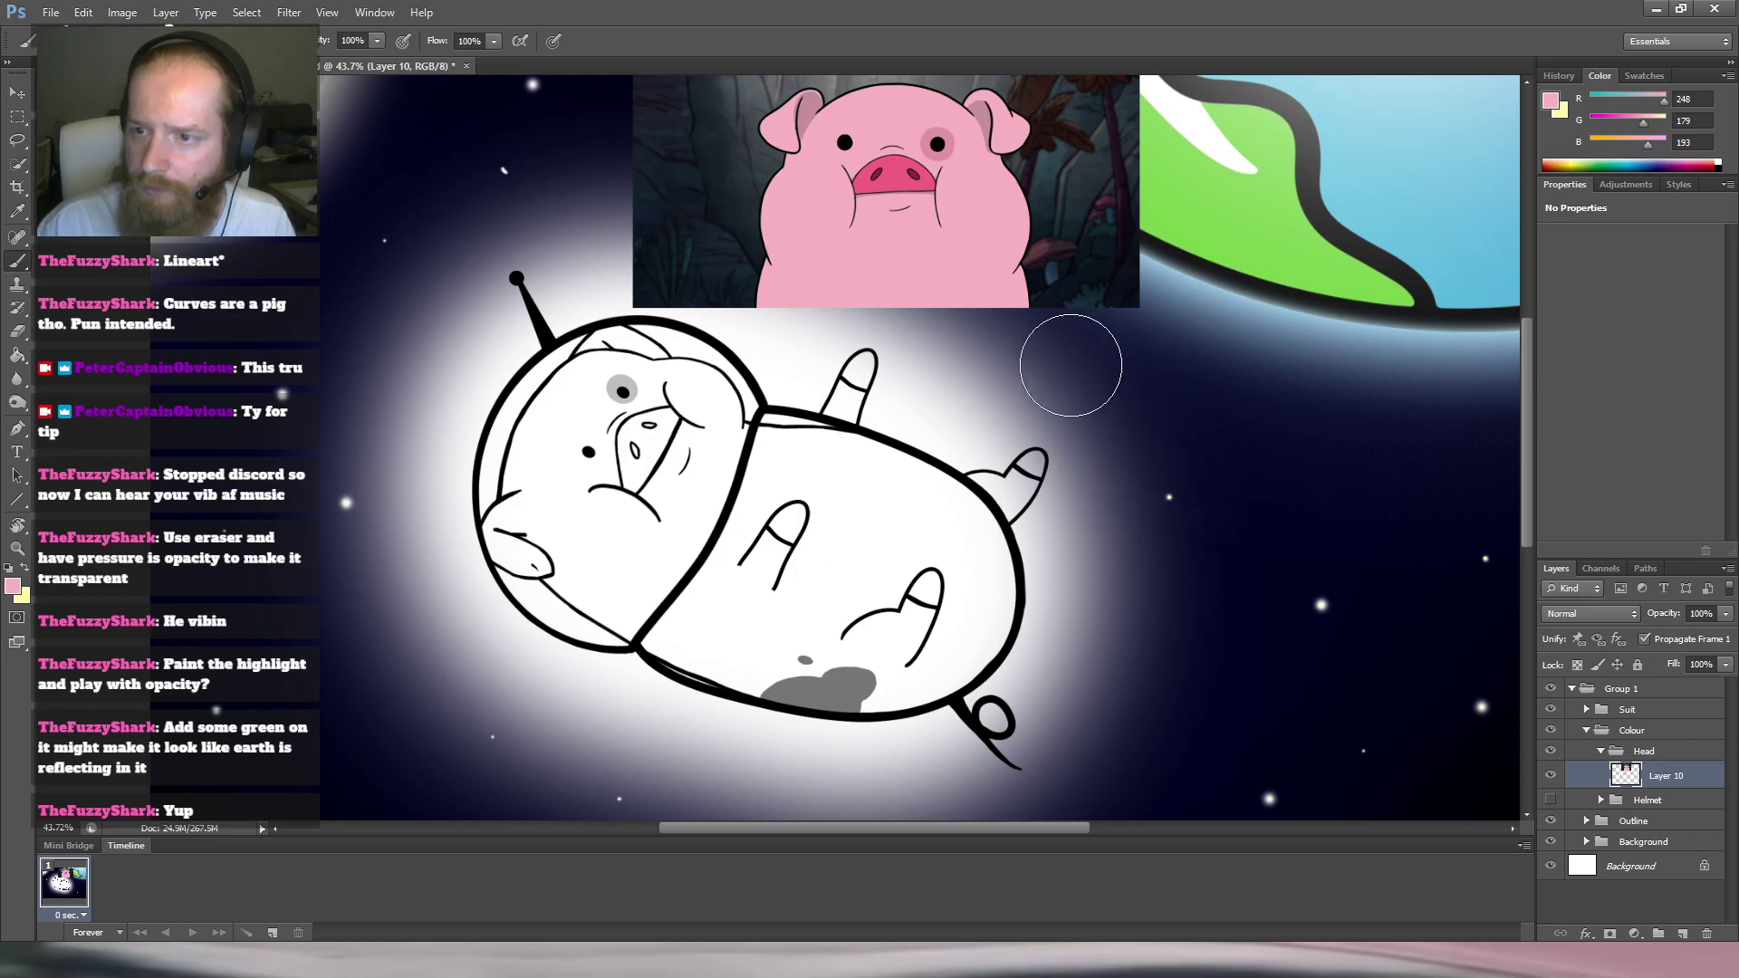
left_click_drag(1068, 356, 1067, 411)
Sample the reference pig's dark pink snout and muted pink eye patch, and paint a swatch of each beside the skin swatch.
left_click(901, 177, "alt")
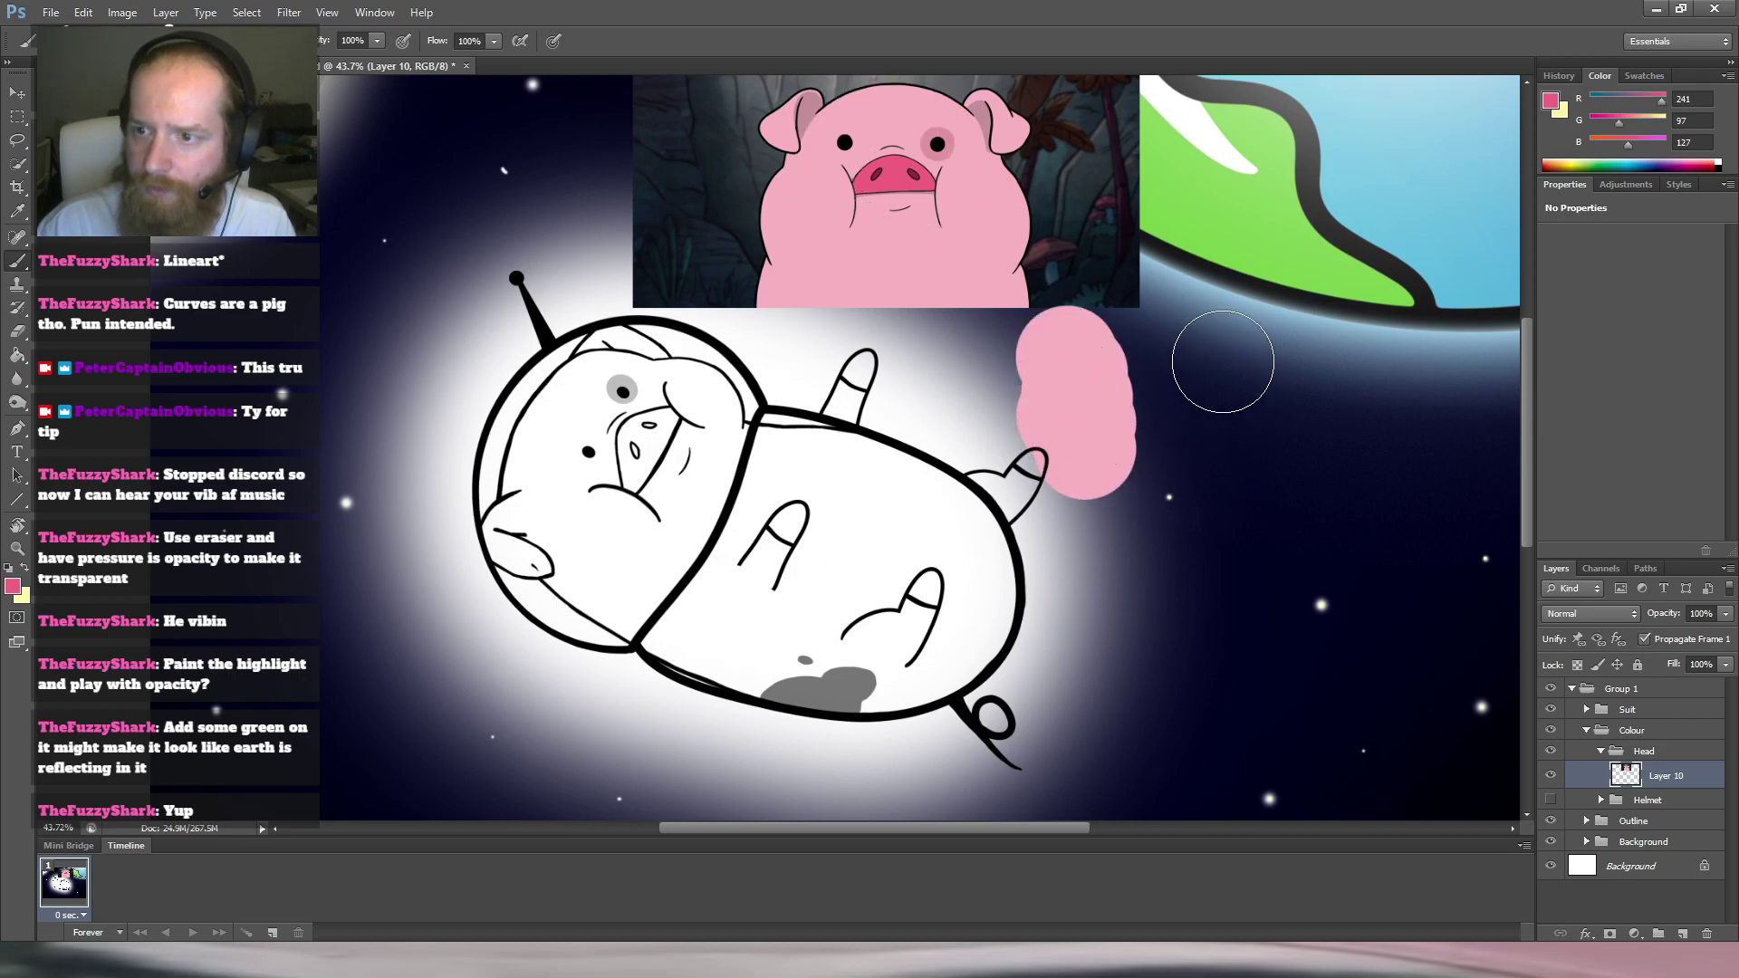
left_click_drag(1227, 365, 1199, 345)
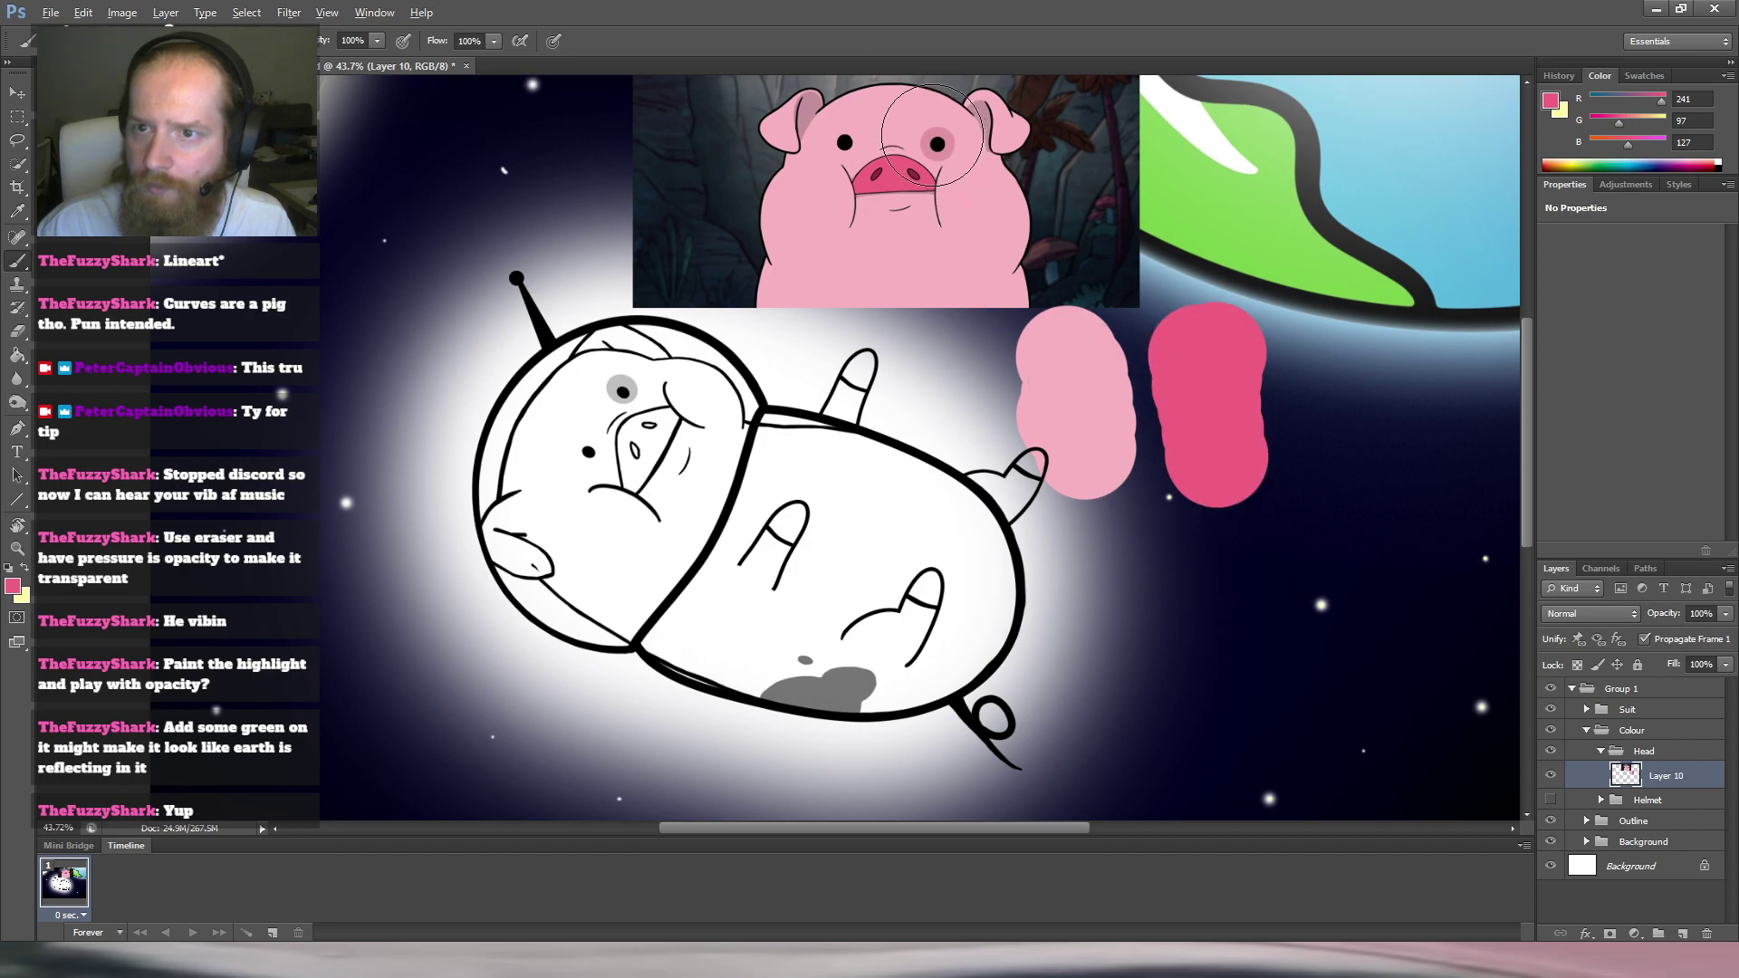
left_click(935, 133, "alt")
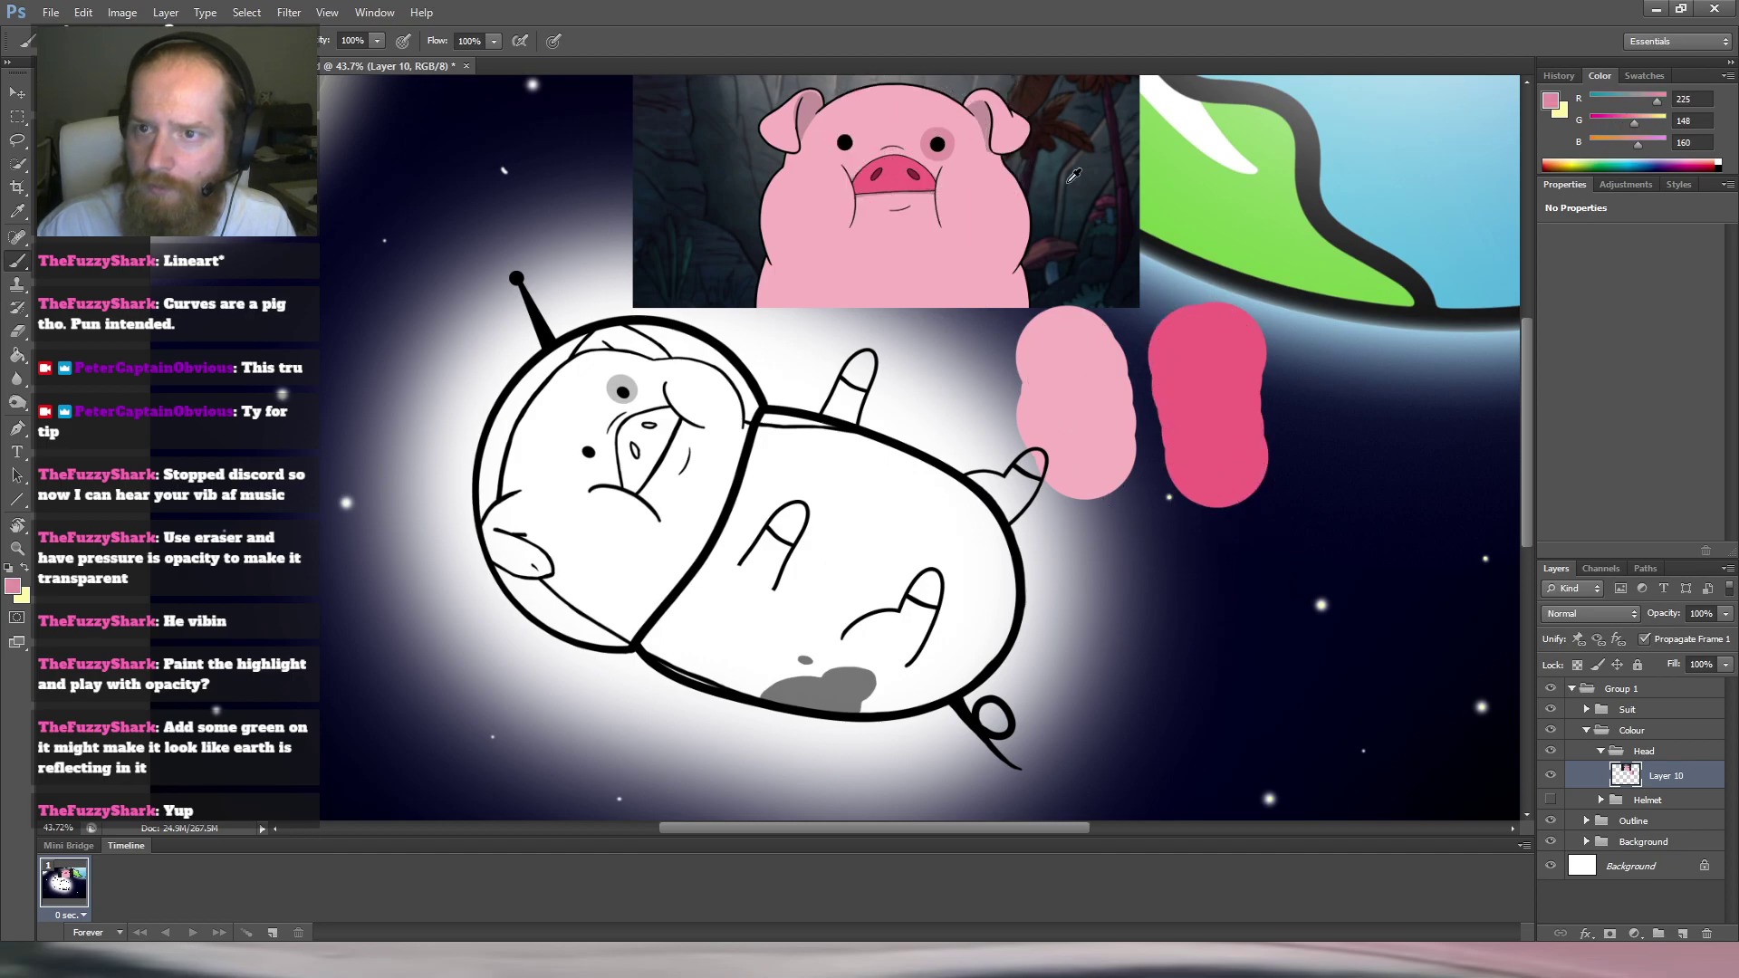
left_click_drag(1335, 379, 1335, 468)
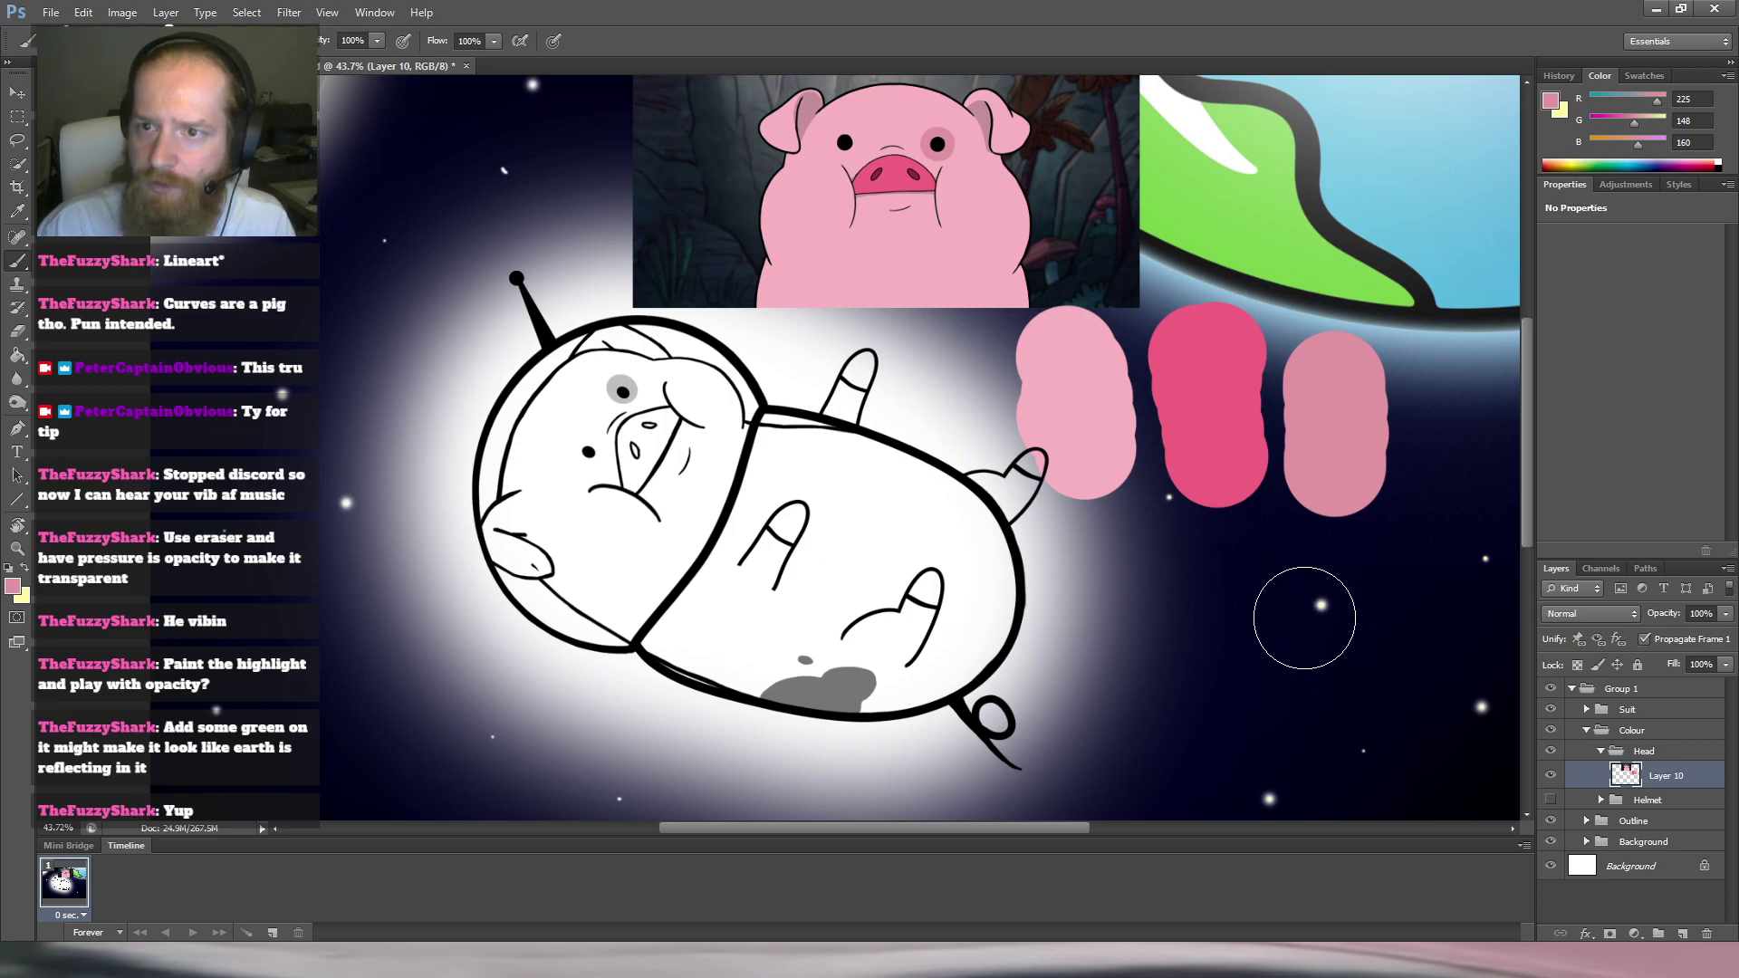
Create Layer 11 in the Head group above the layer holding the reference and swatches.
scroll(1137, 503, "up", 2)
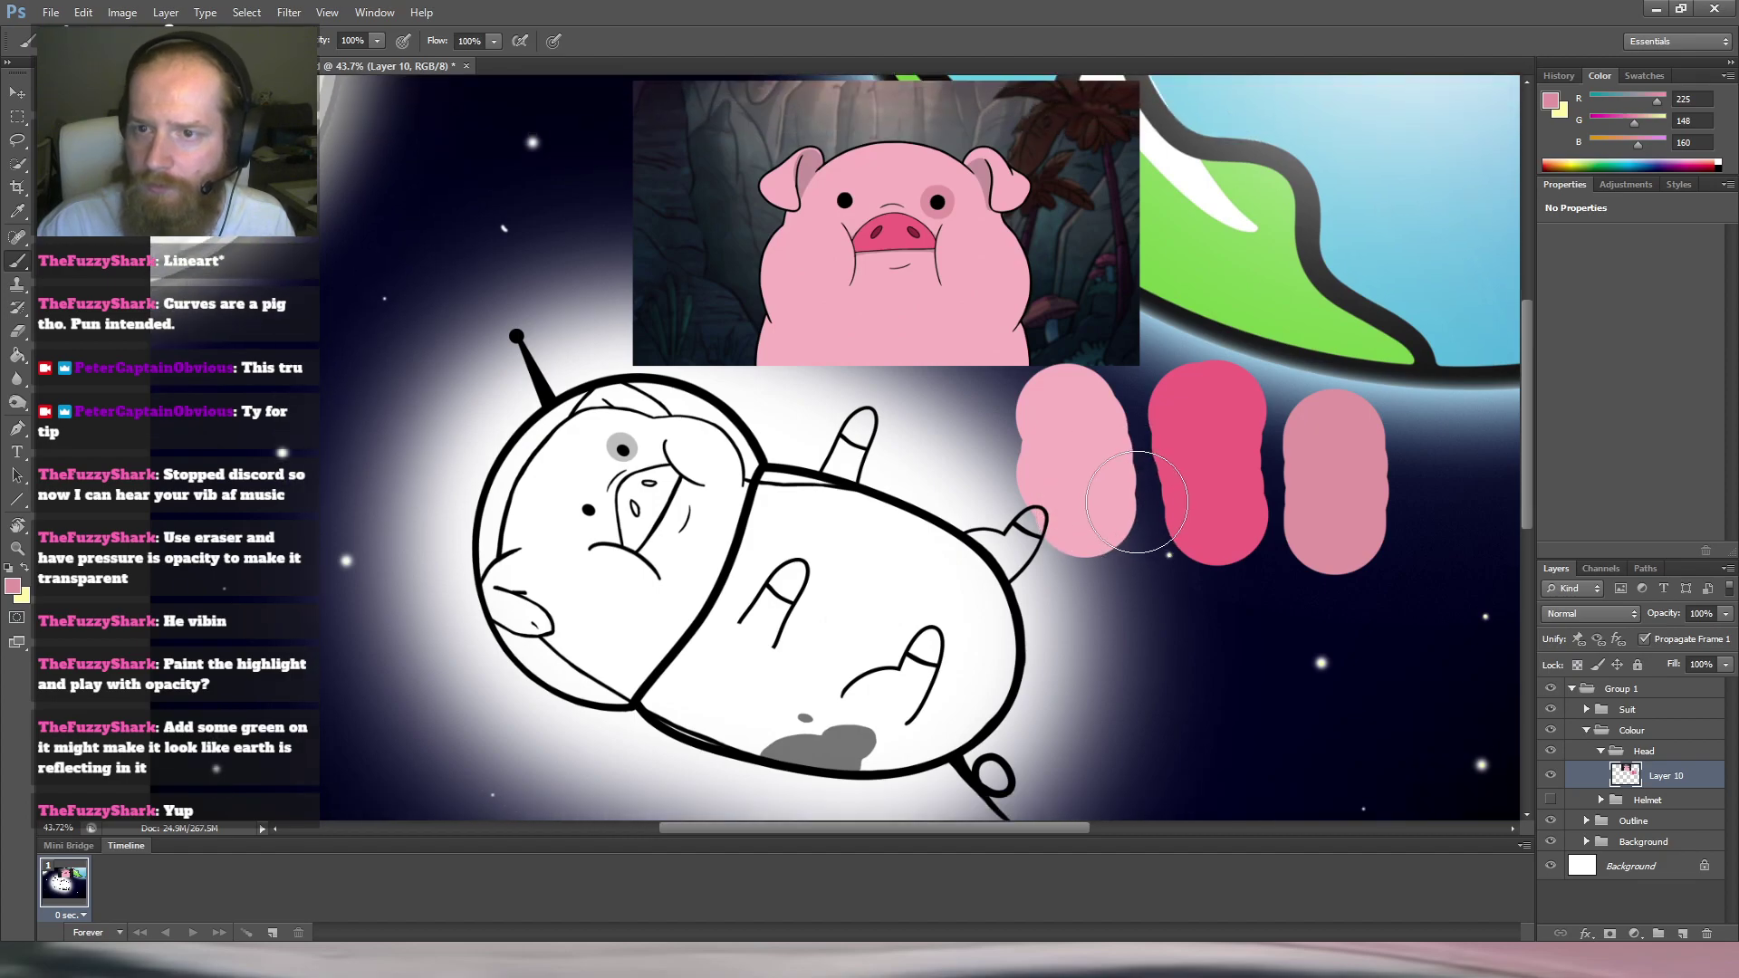
scroll(1136, 502, "down", 6)
scroll(951, 434, "up", 3)
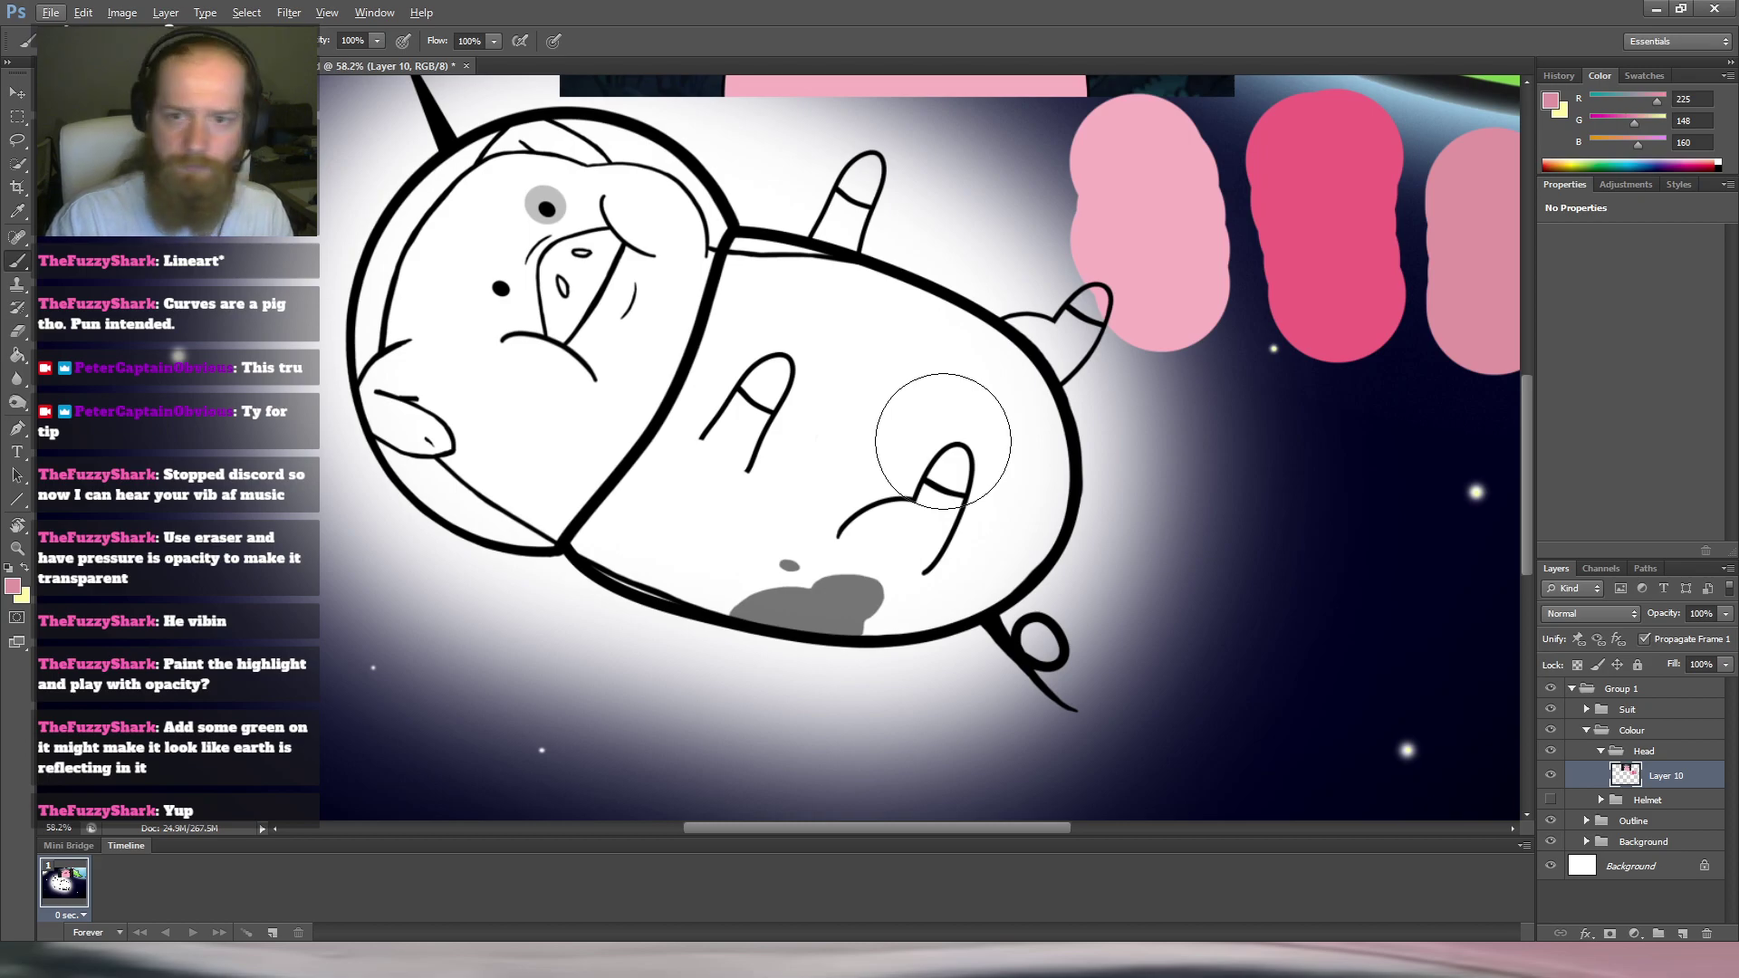
left_click_drag(647, 263, 763, 395)
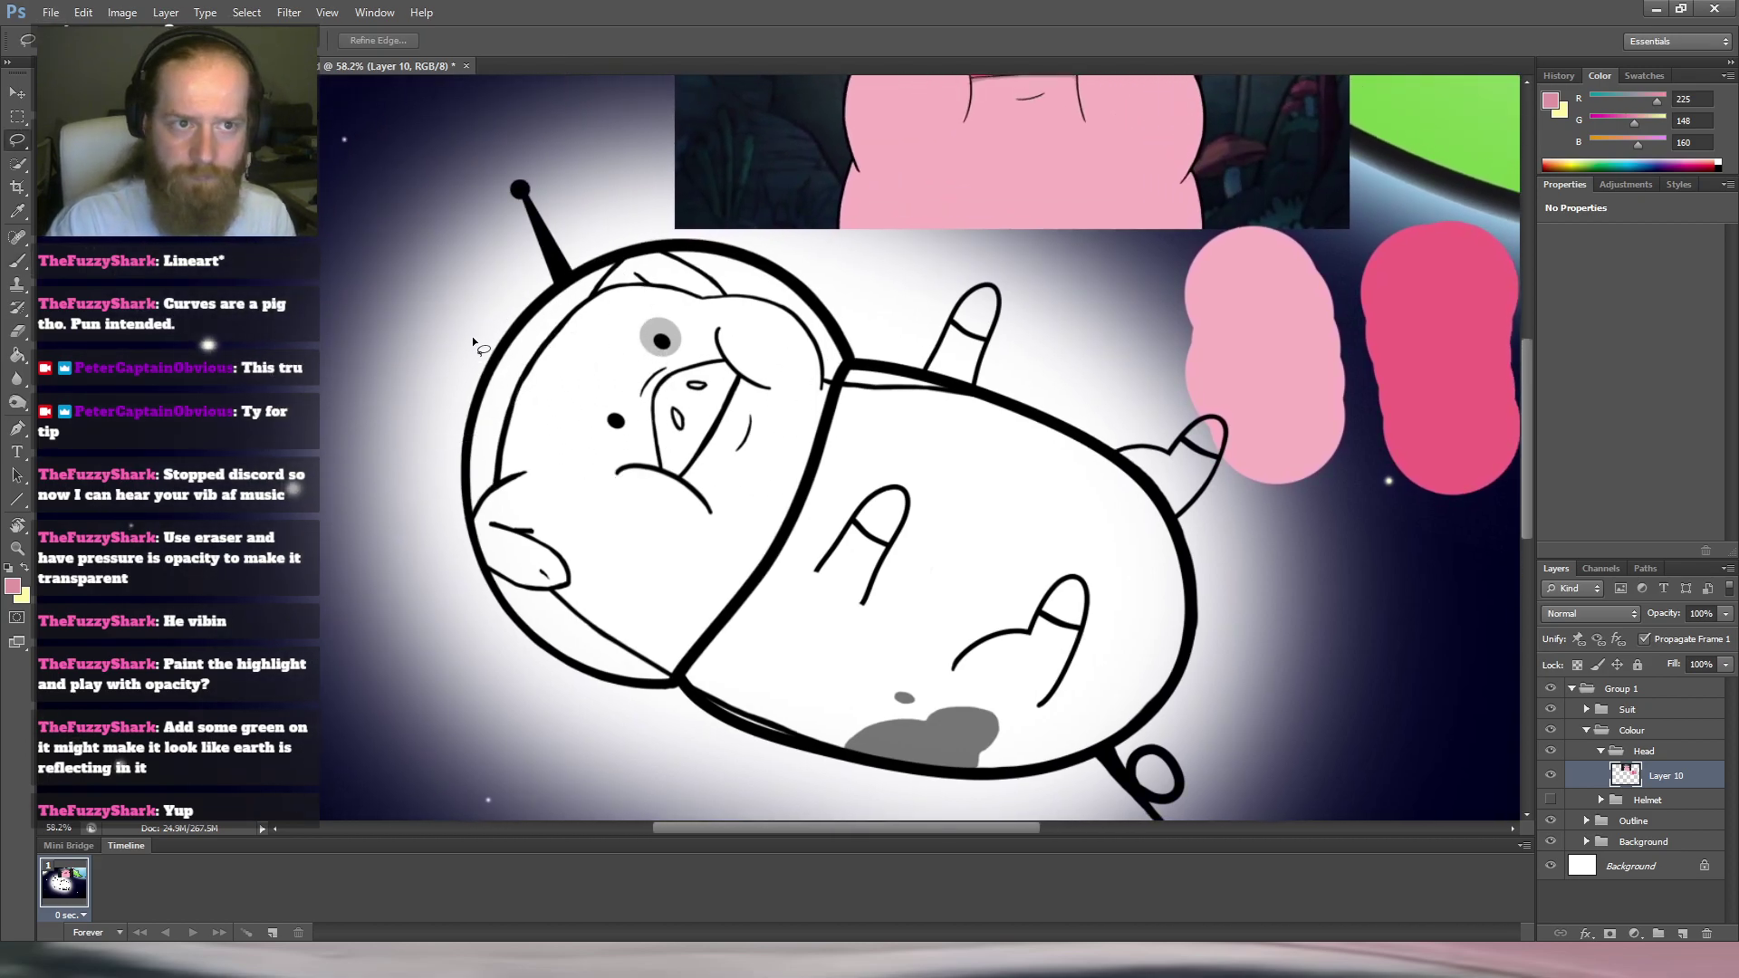
left_click(1683, 933)
Select the space pig's whole head, including both ears, by tracing its outline down to the collar with the Polygonal Lasso.
scroll(612, 404, "up", 4)
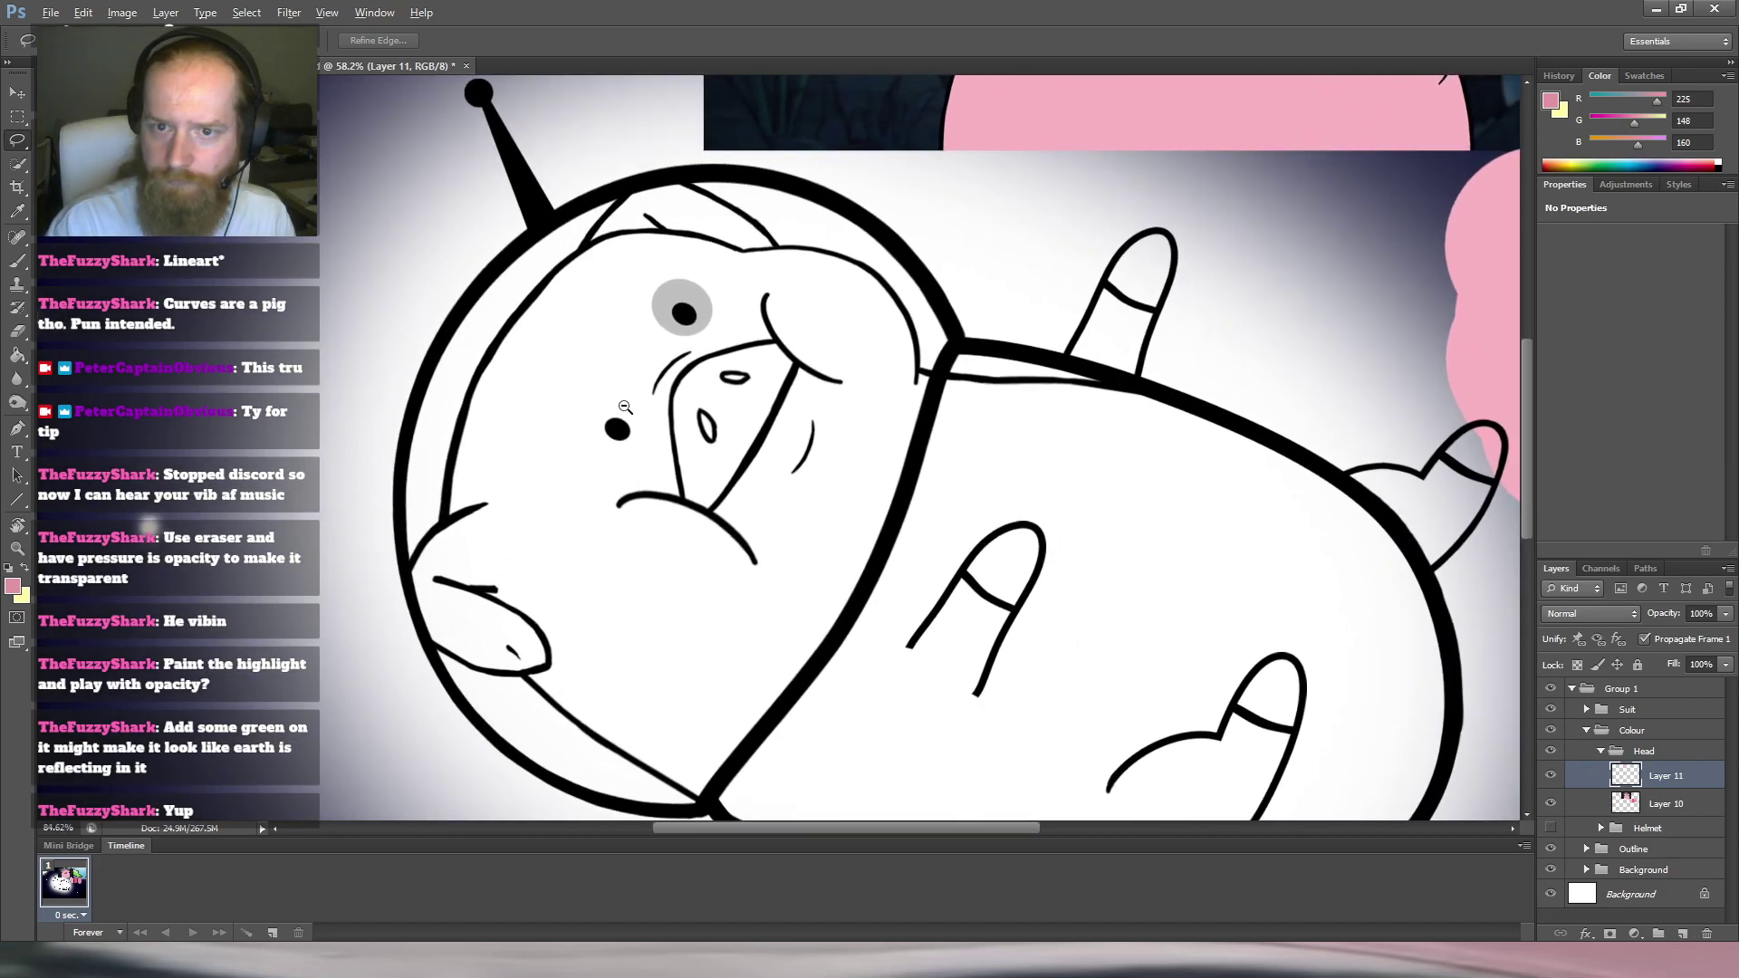
scroll(612, 408, "down", 1)
left_click_drag(607, 422, 627, 393)
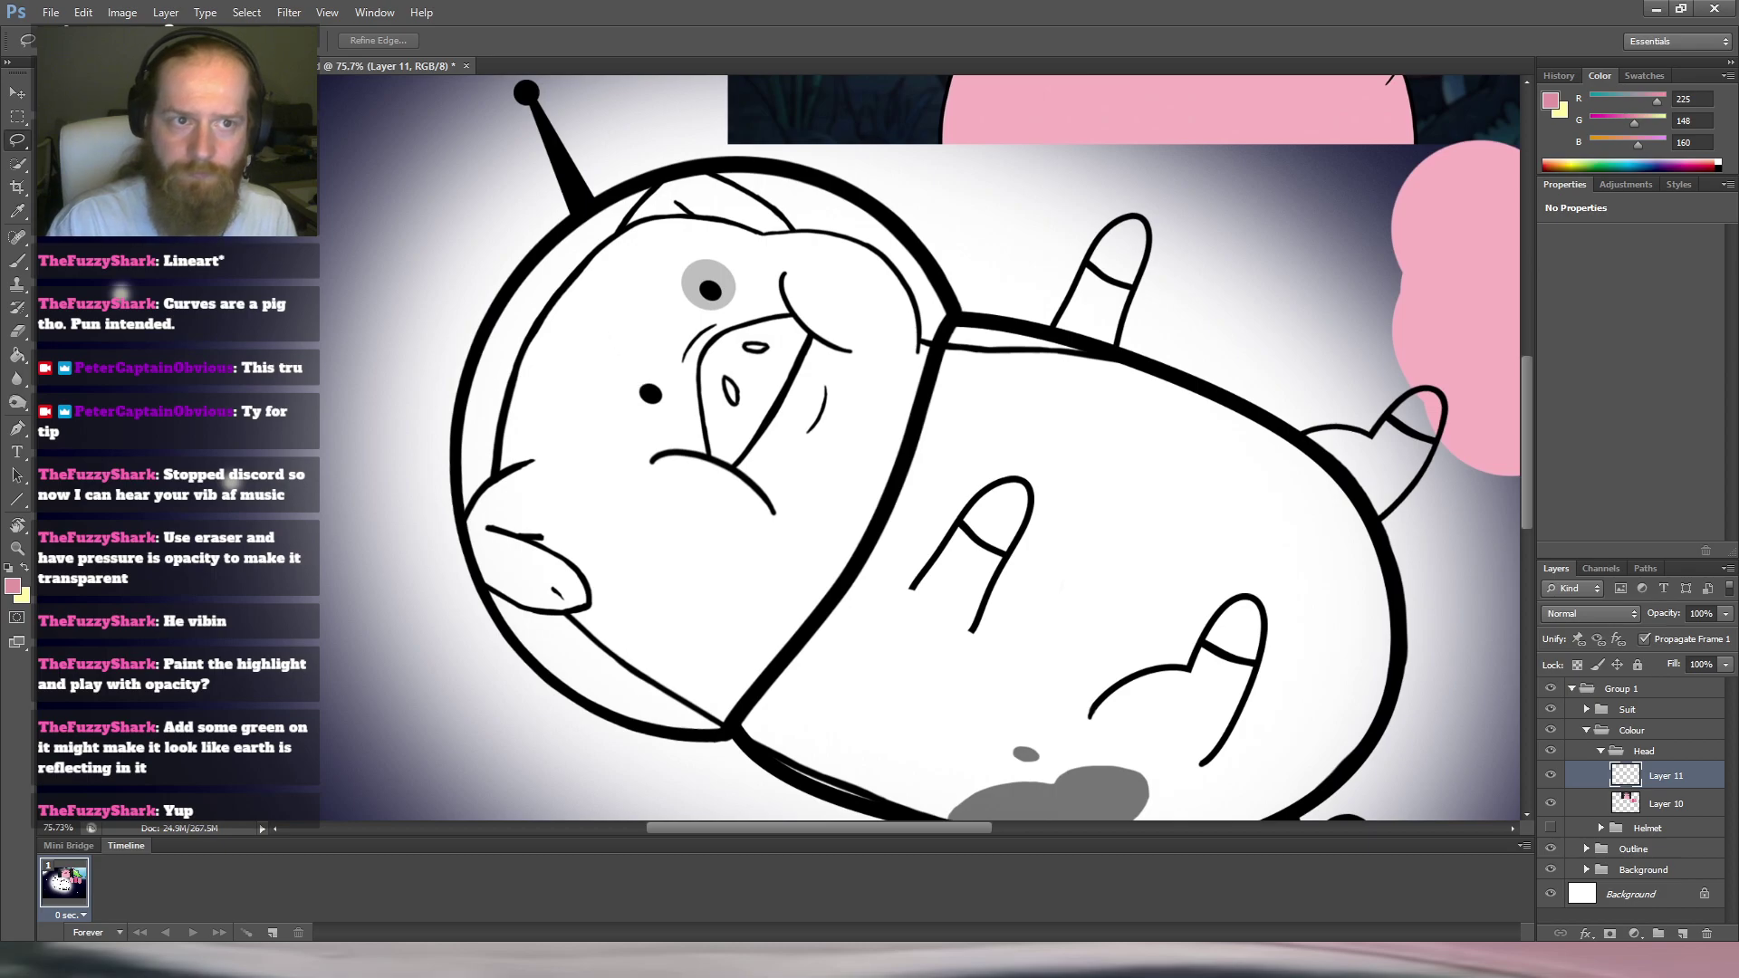
key("shift+l")
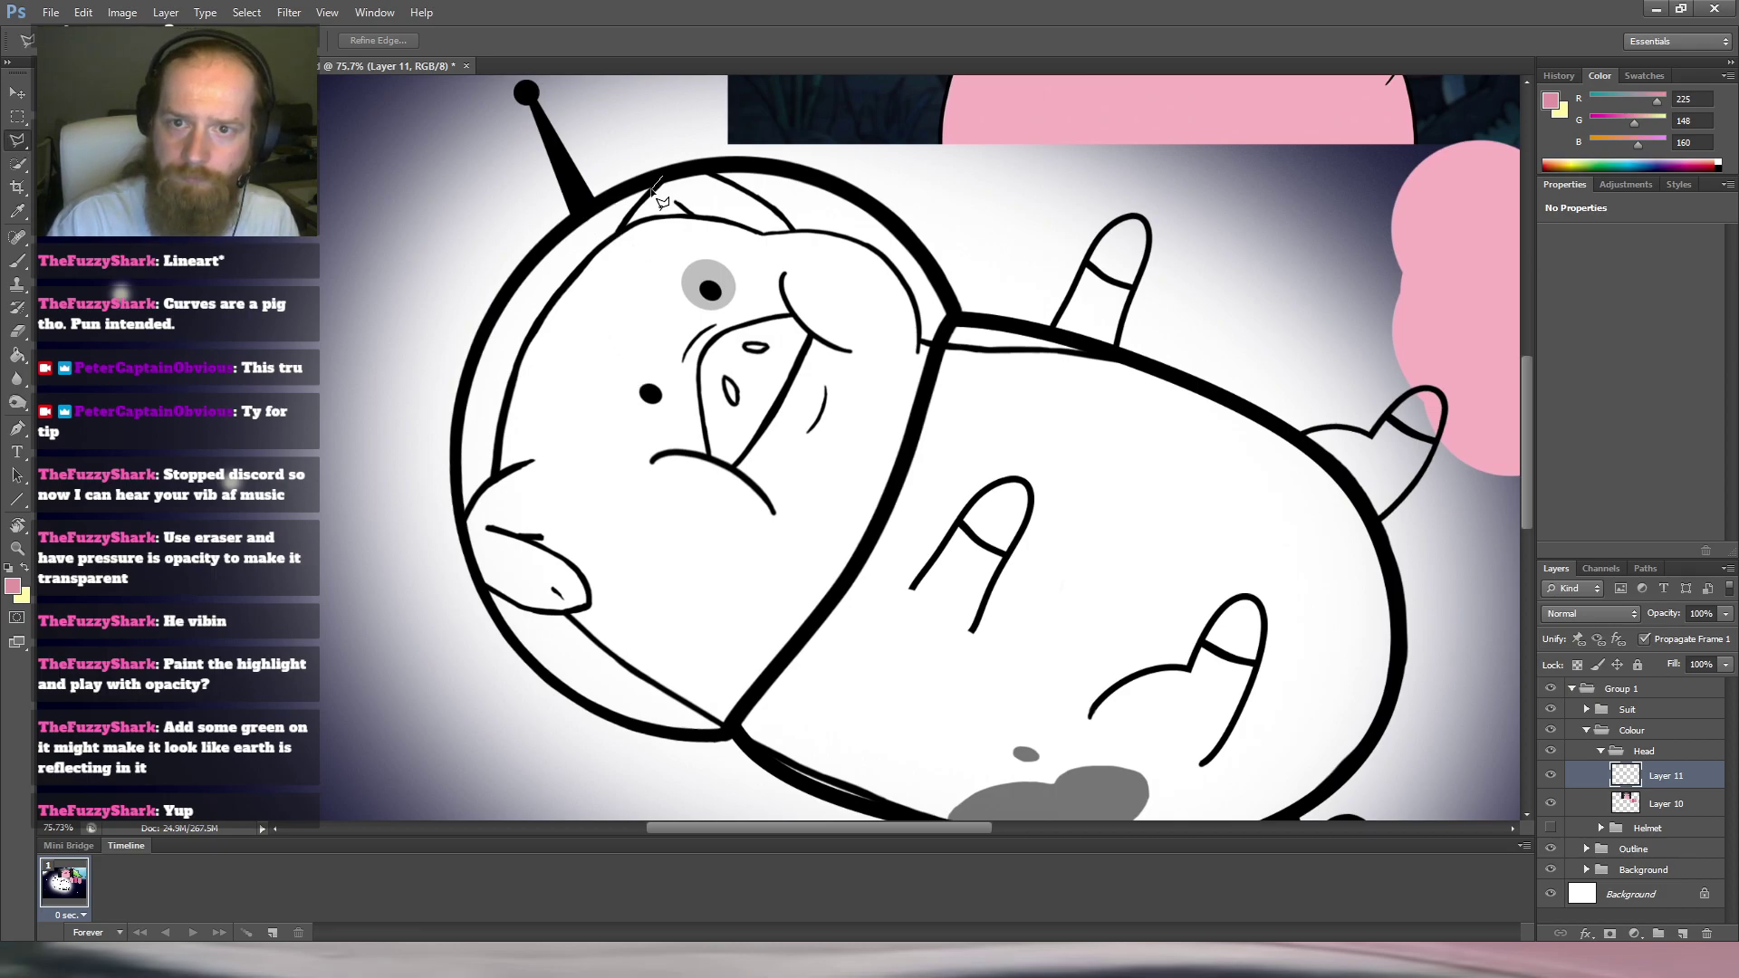
left_click(631, 218)
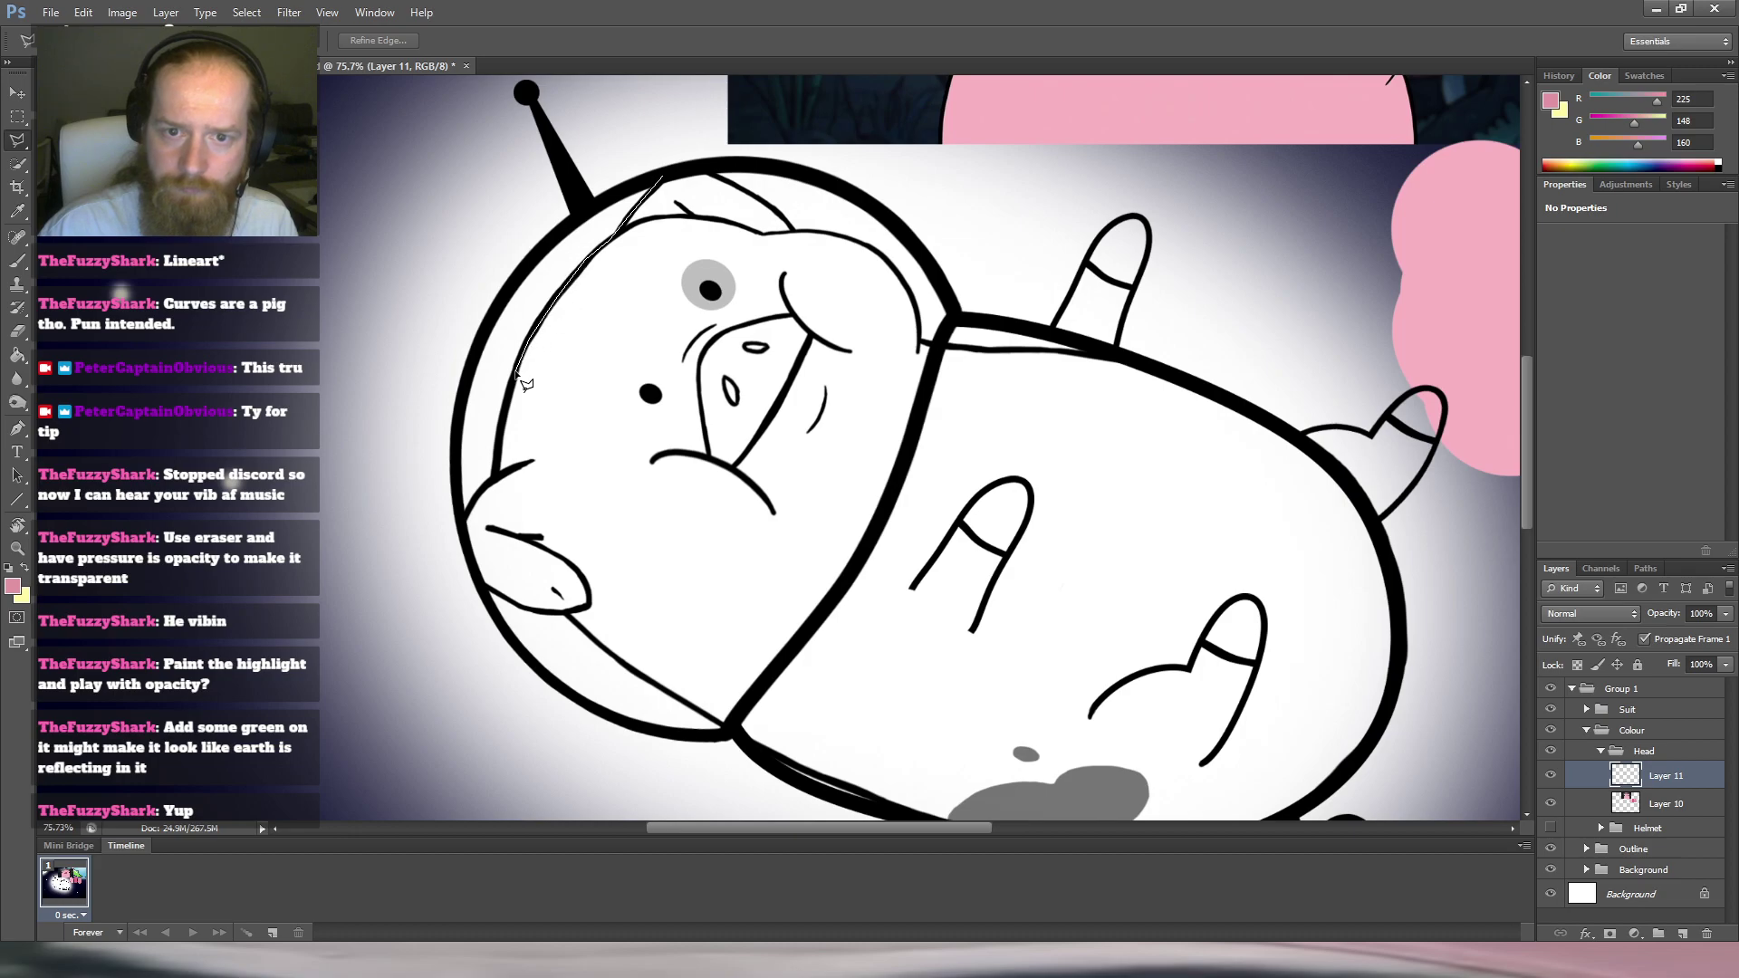
left_click(506, 413)
left_click(463, 523)
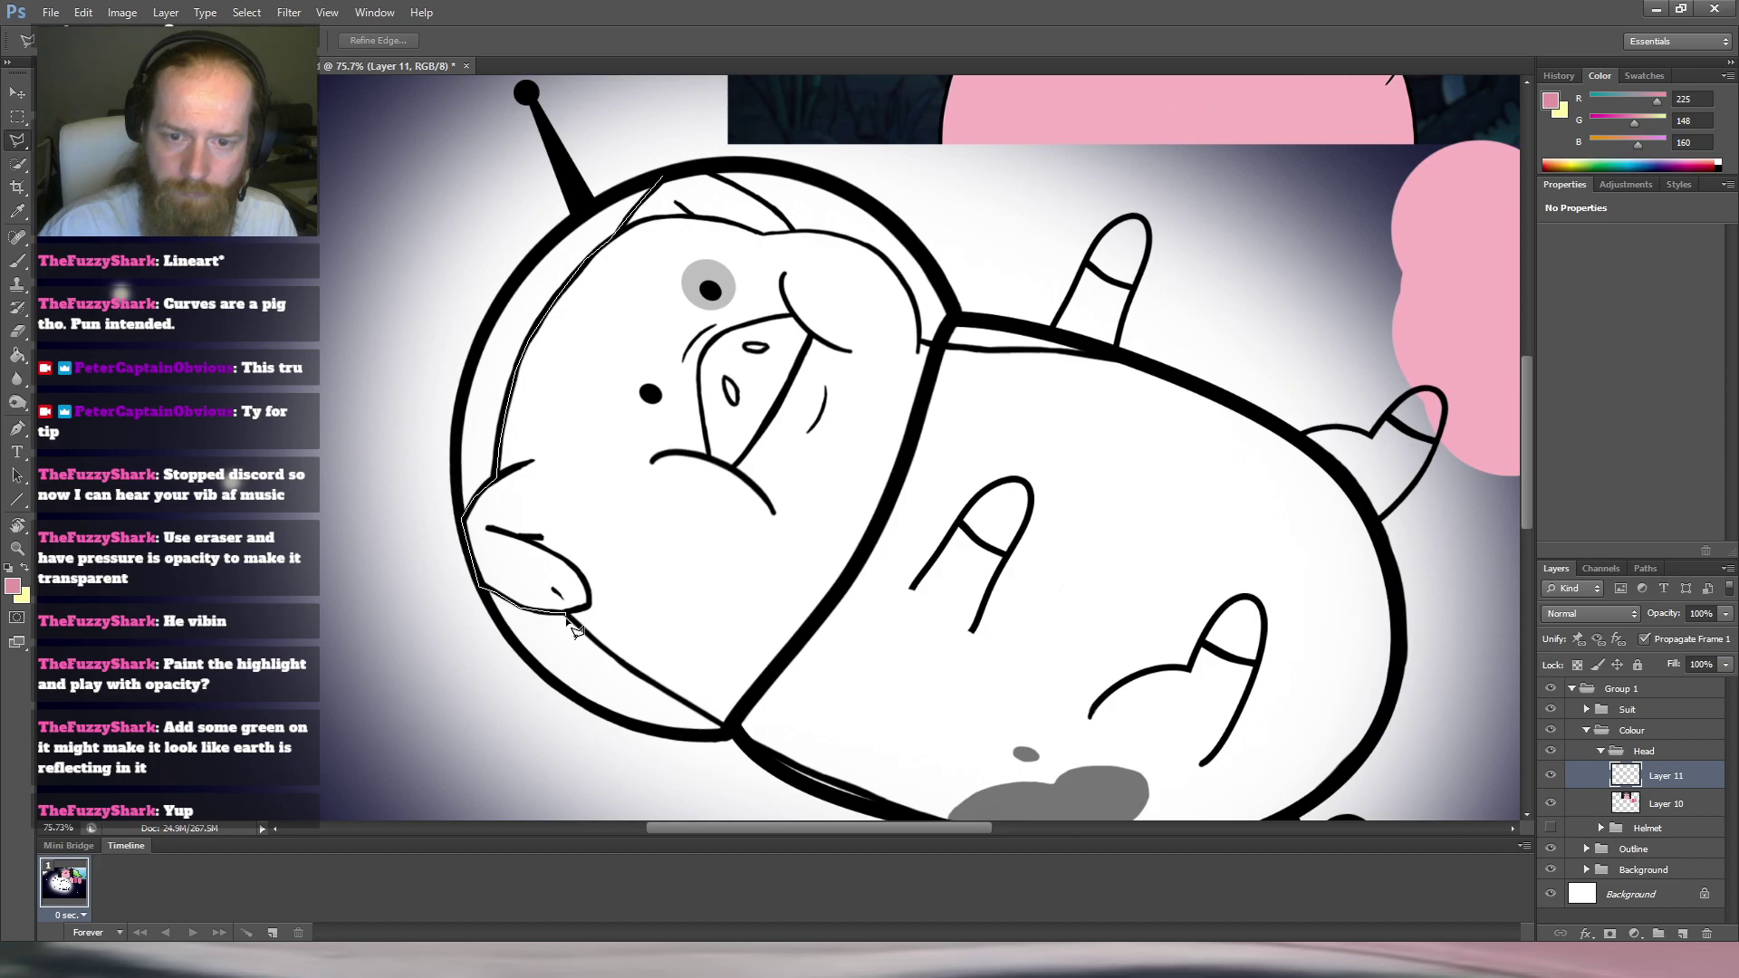
left_click(647, 679)
left_click(725, 725)
left_click(836, 593)
left_click(870, 542)
left_click(917, 433)
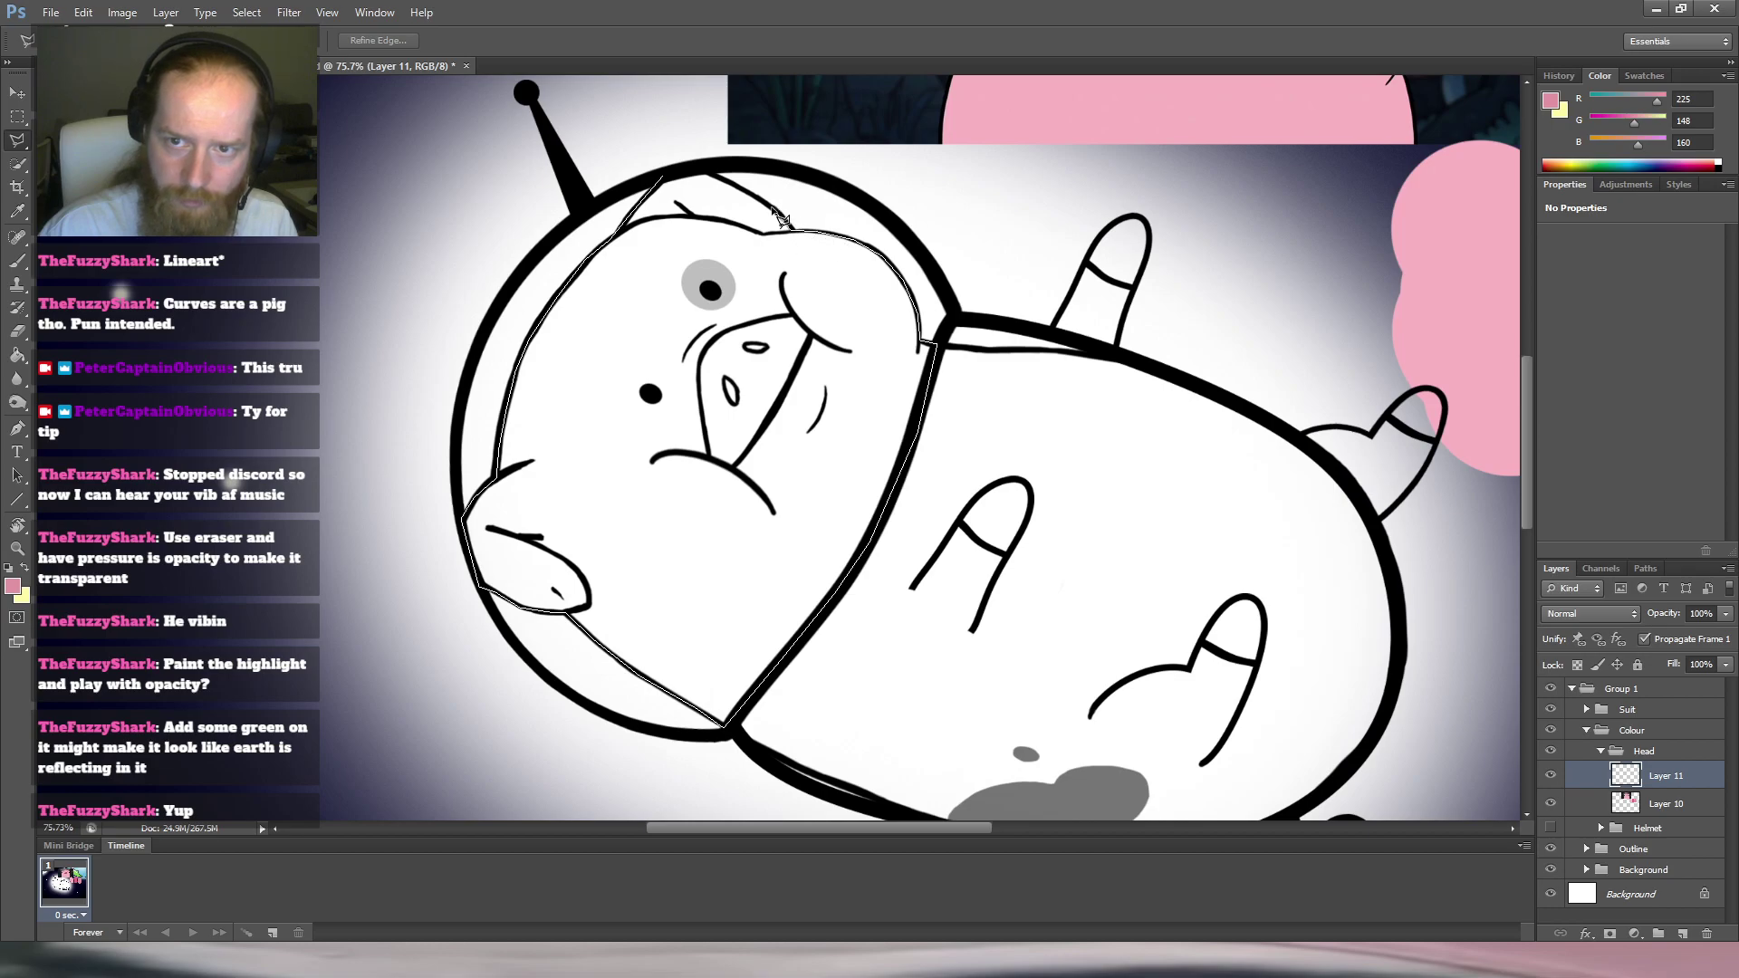
left_click(671, 187)
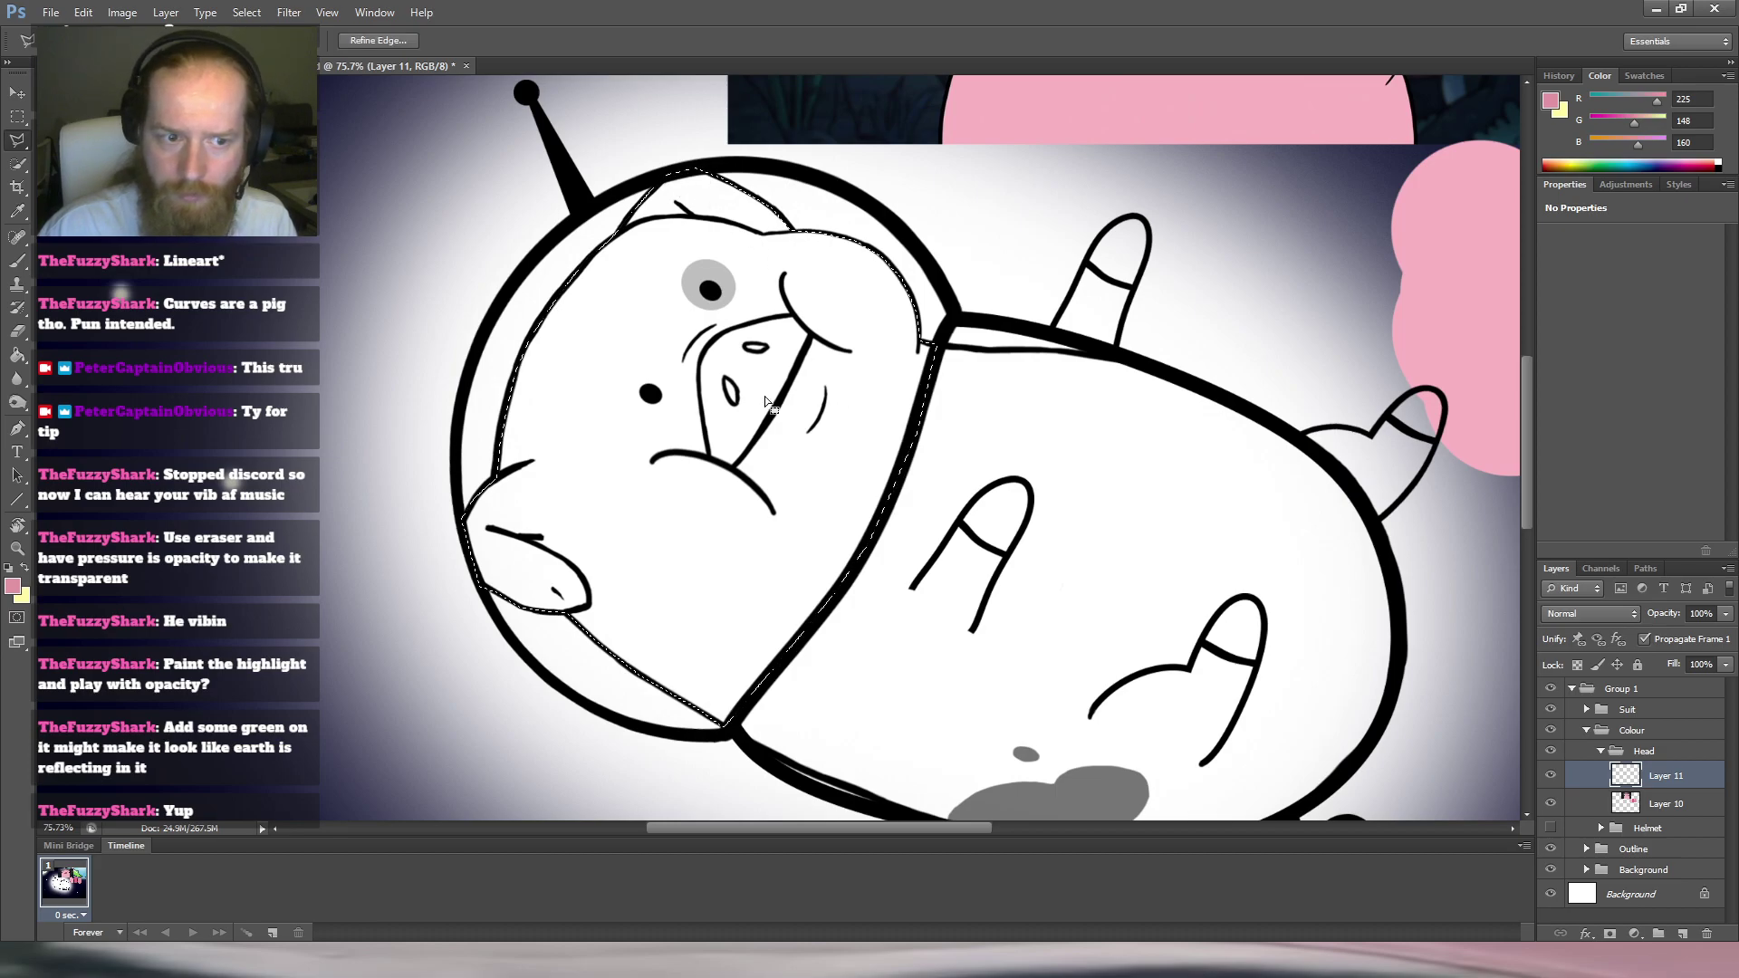
Fill the head selection on Layer 11 with the light pink from the skin swatch using the Paint Bucket.
left_click(16, 355)
left_click(1443, 270, "alt")
left_click(692, 427)
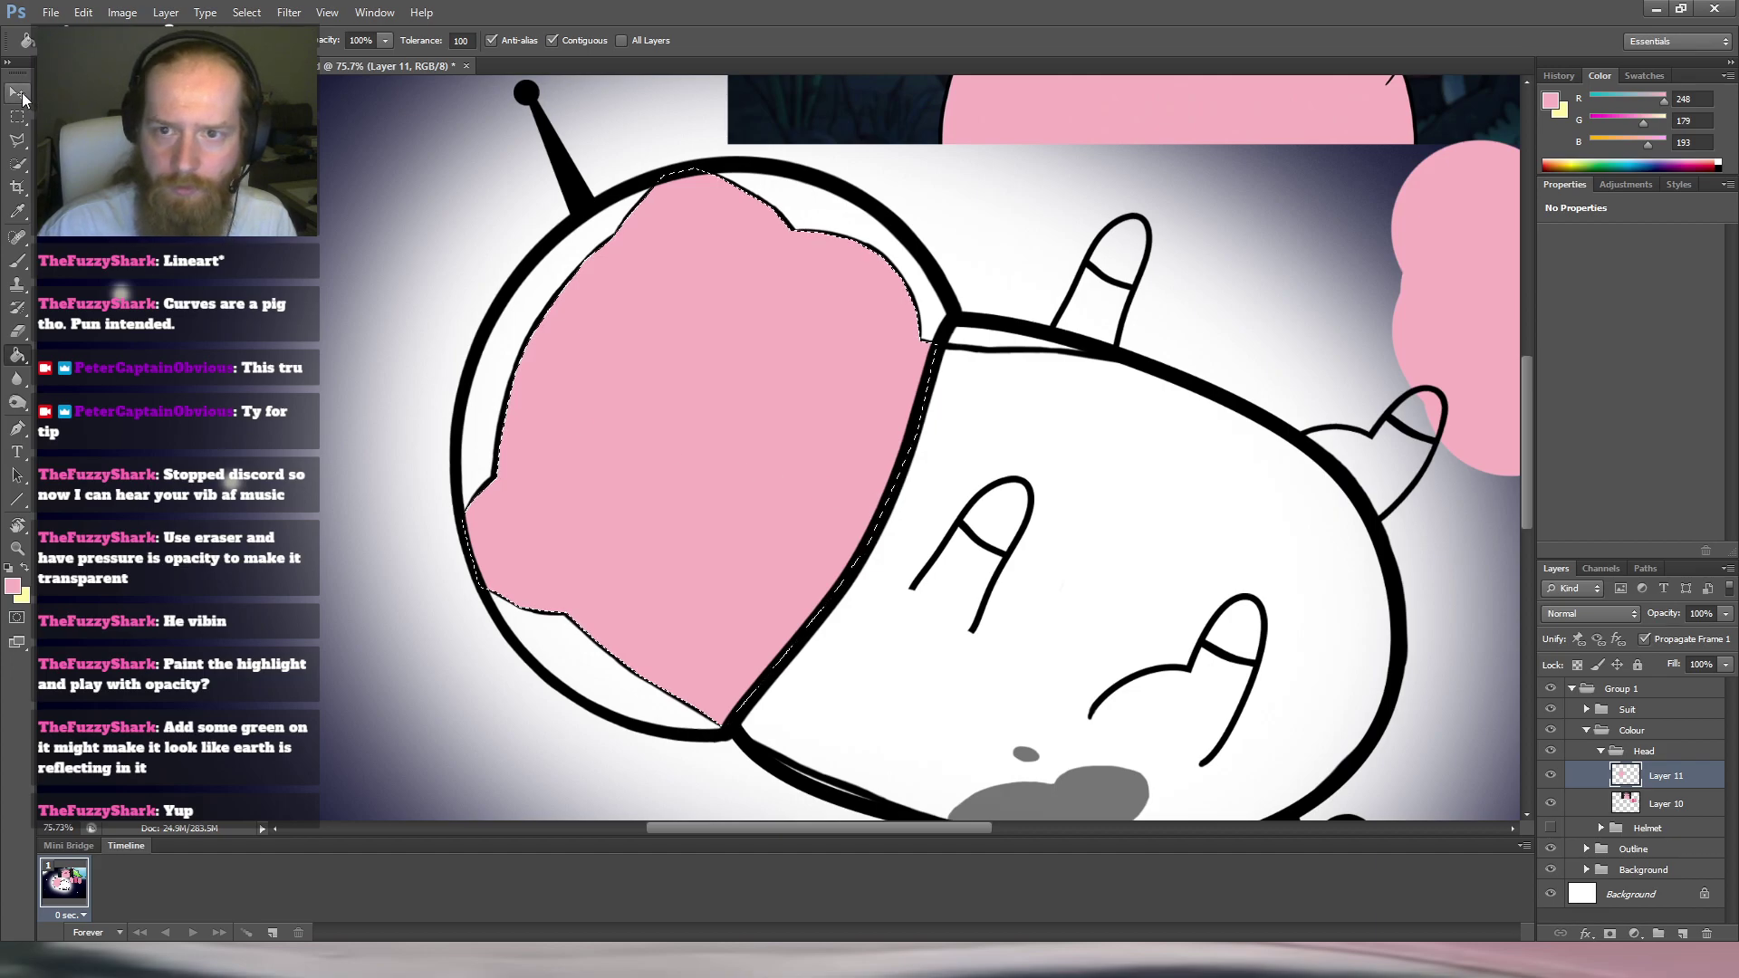
Collapse the Colour group and move it beneath the Outline group so the line art lies over the pink.
left_click(20, 94)
left_click(1587, 731)
left_click_drag(1592, 736, 1661, 762)
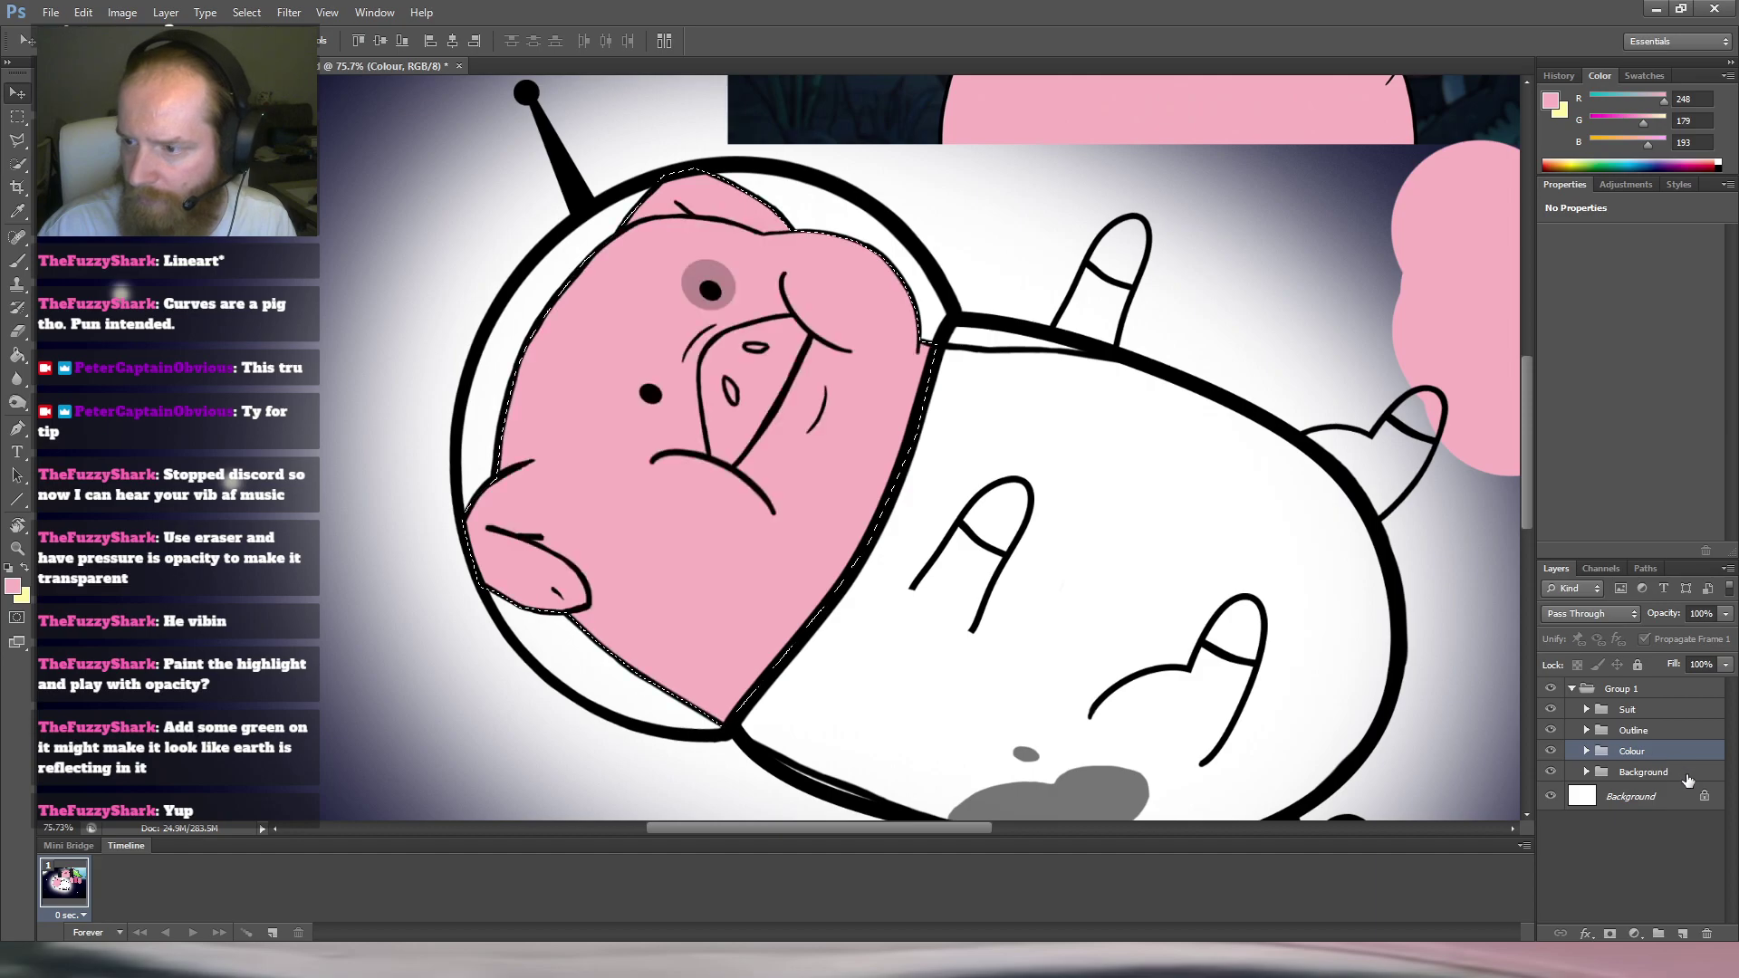
scroll(1150, 472, "down", 7)
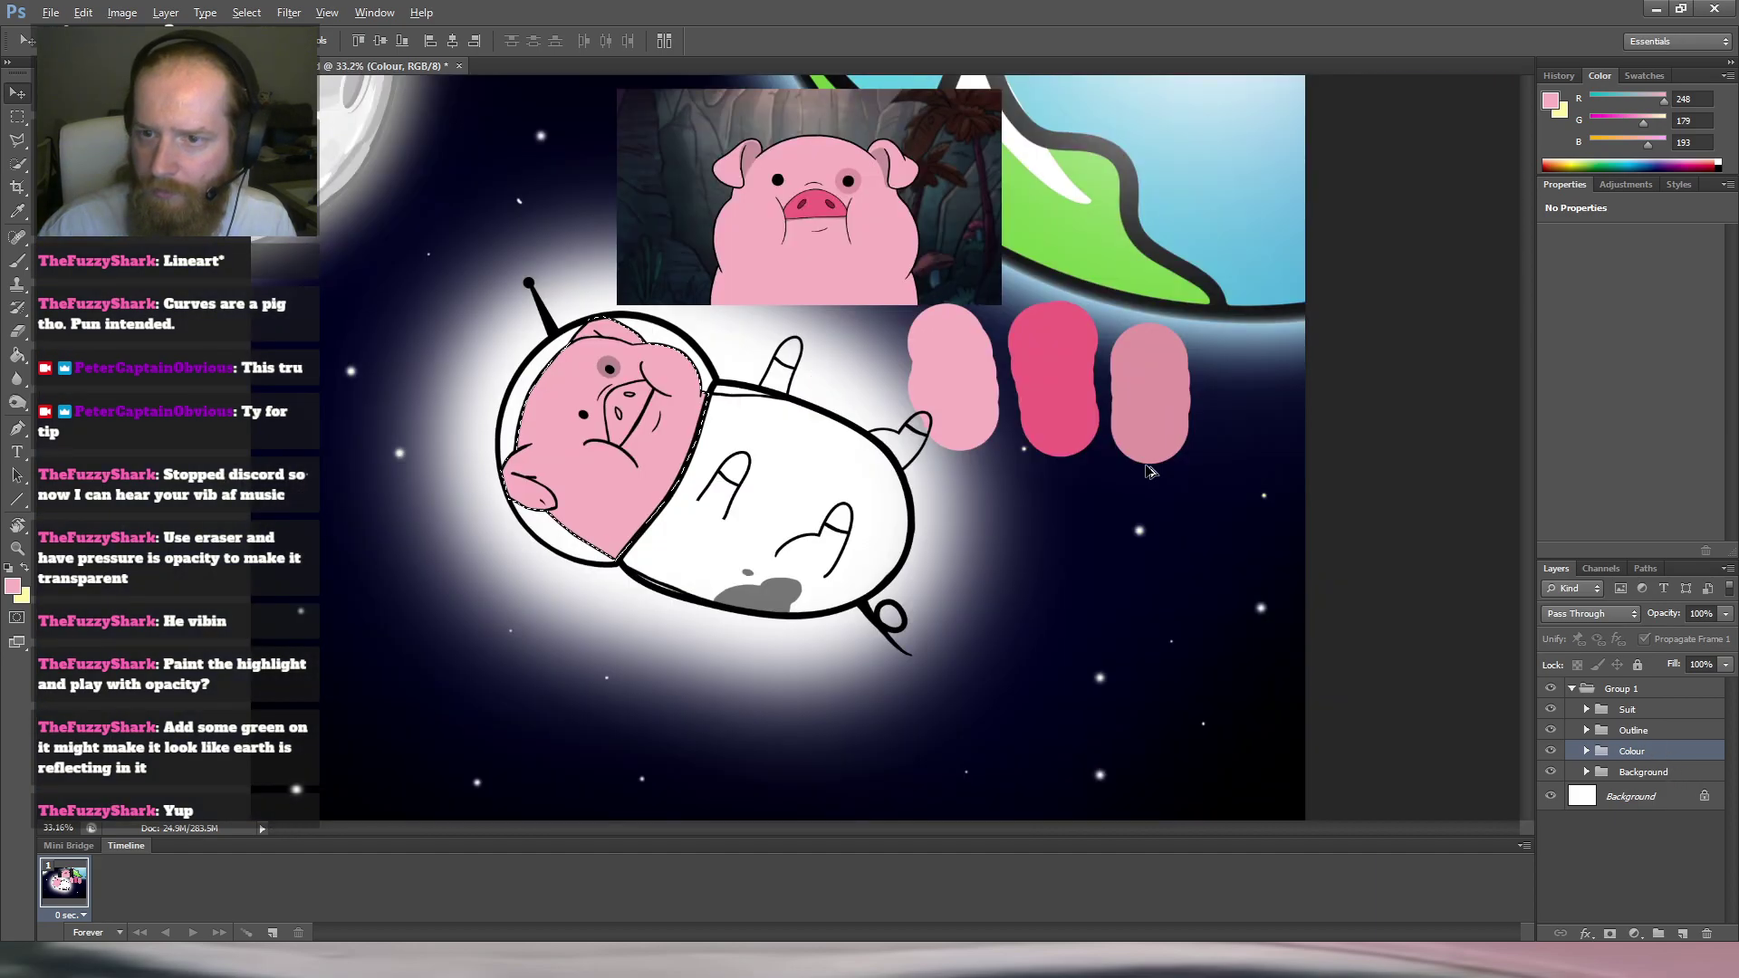
scroll(817, 440, "up", 4)
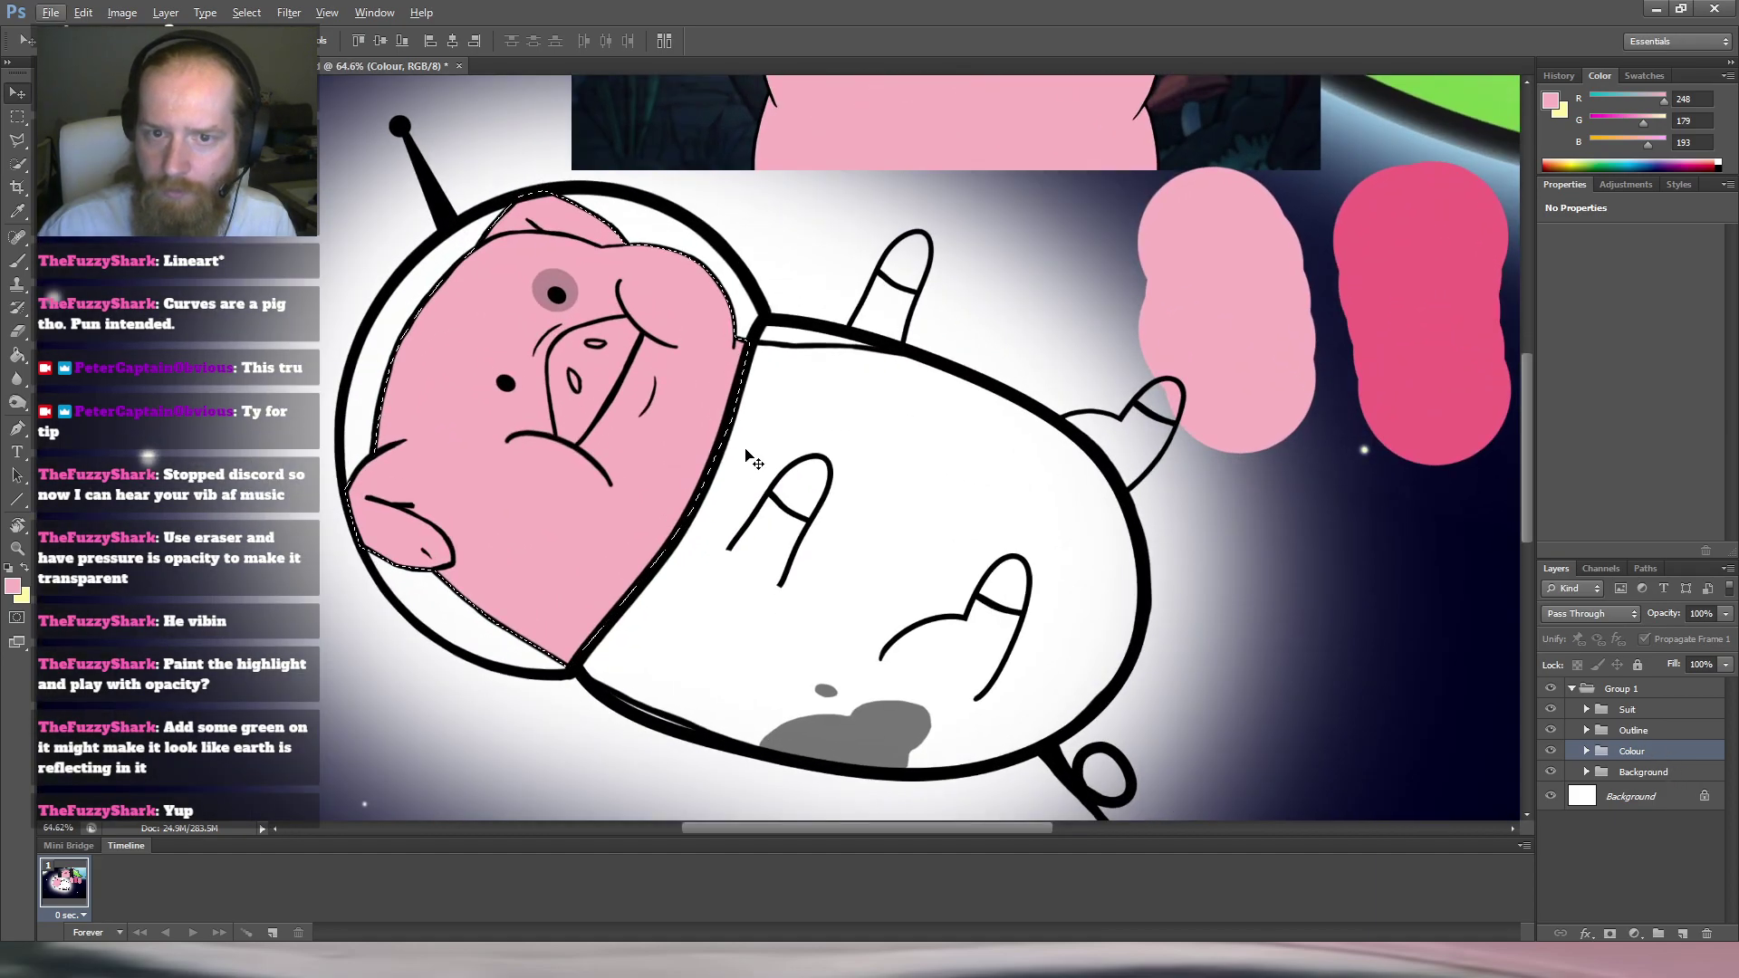
Clear the head selection and rotate the canvas view so the space pig stands upright.
key("m")
key("ctrl+d")
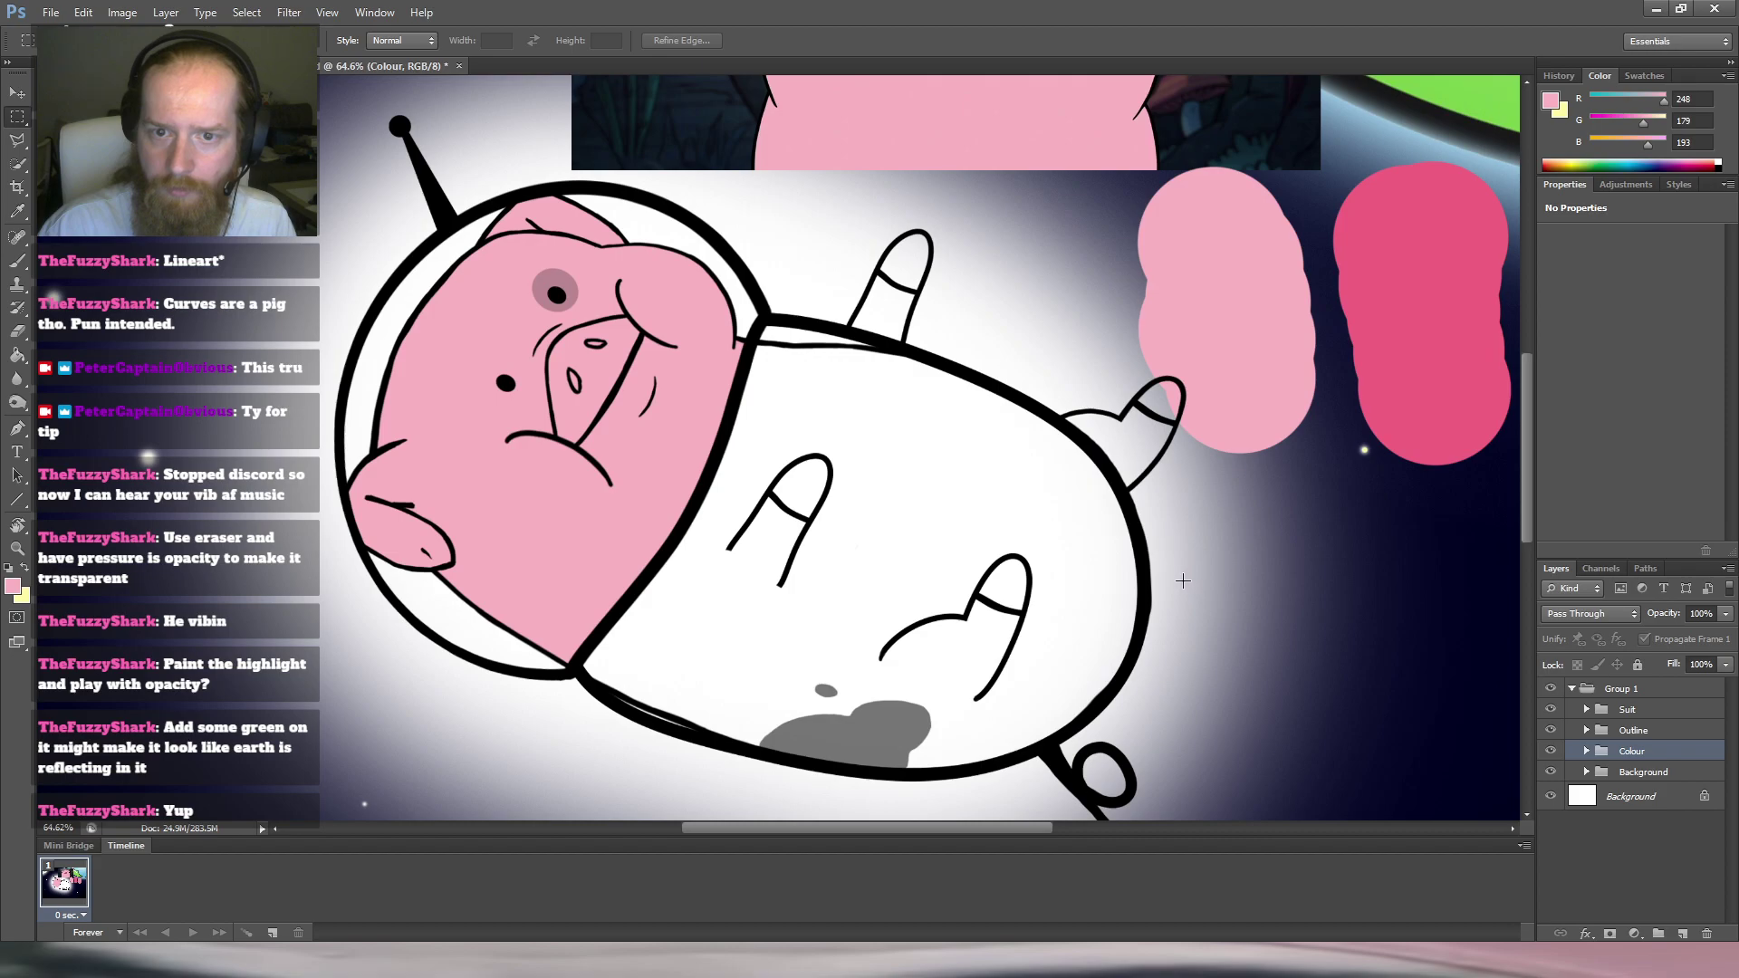
key("r")
left_click_drag(1121, 522, 750, 238)
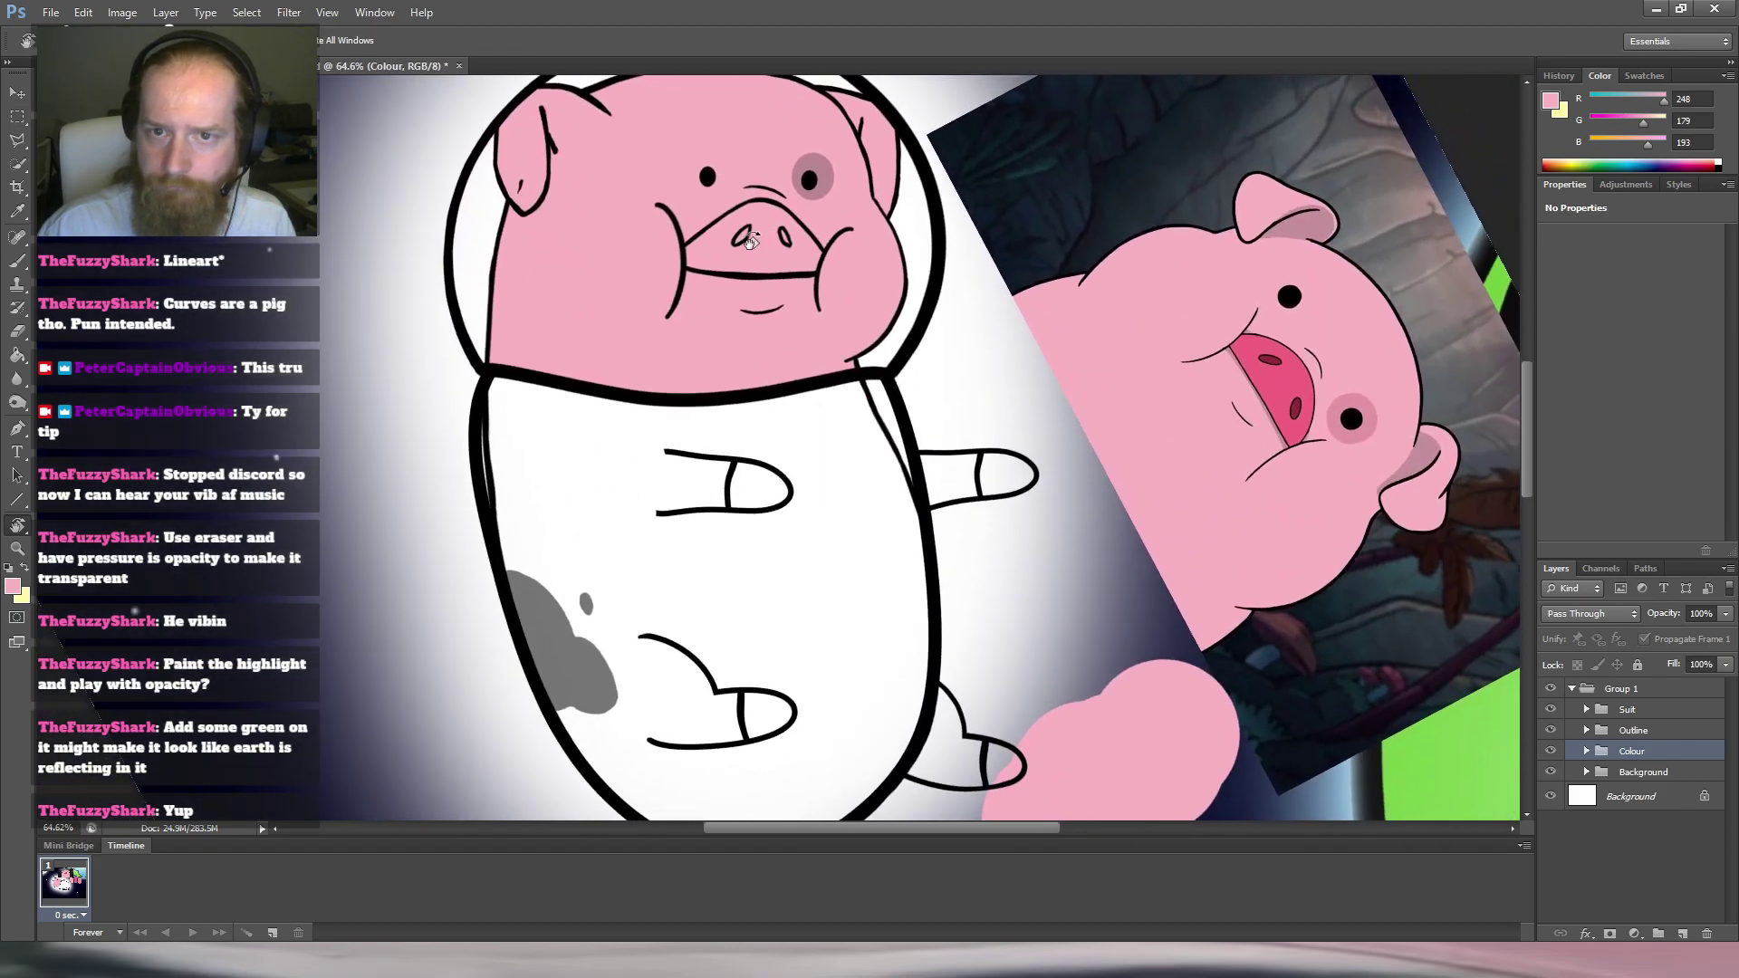
scroll(750, 237, "up", 3)
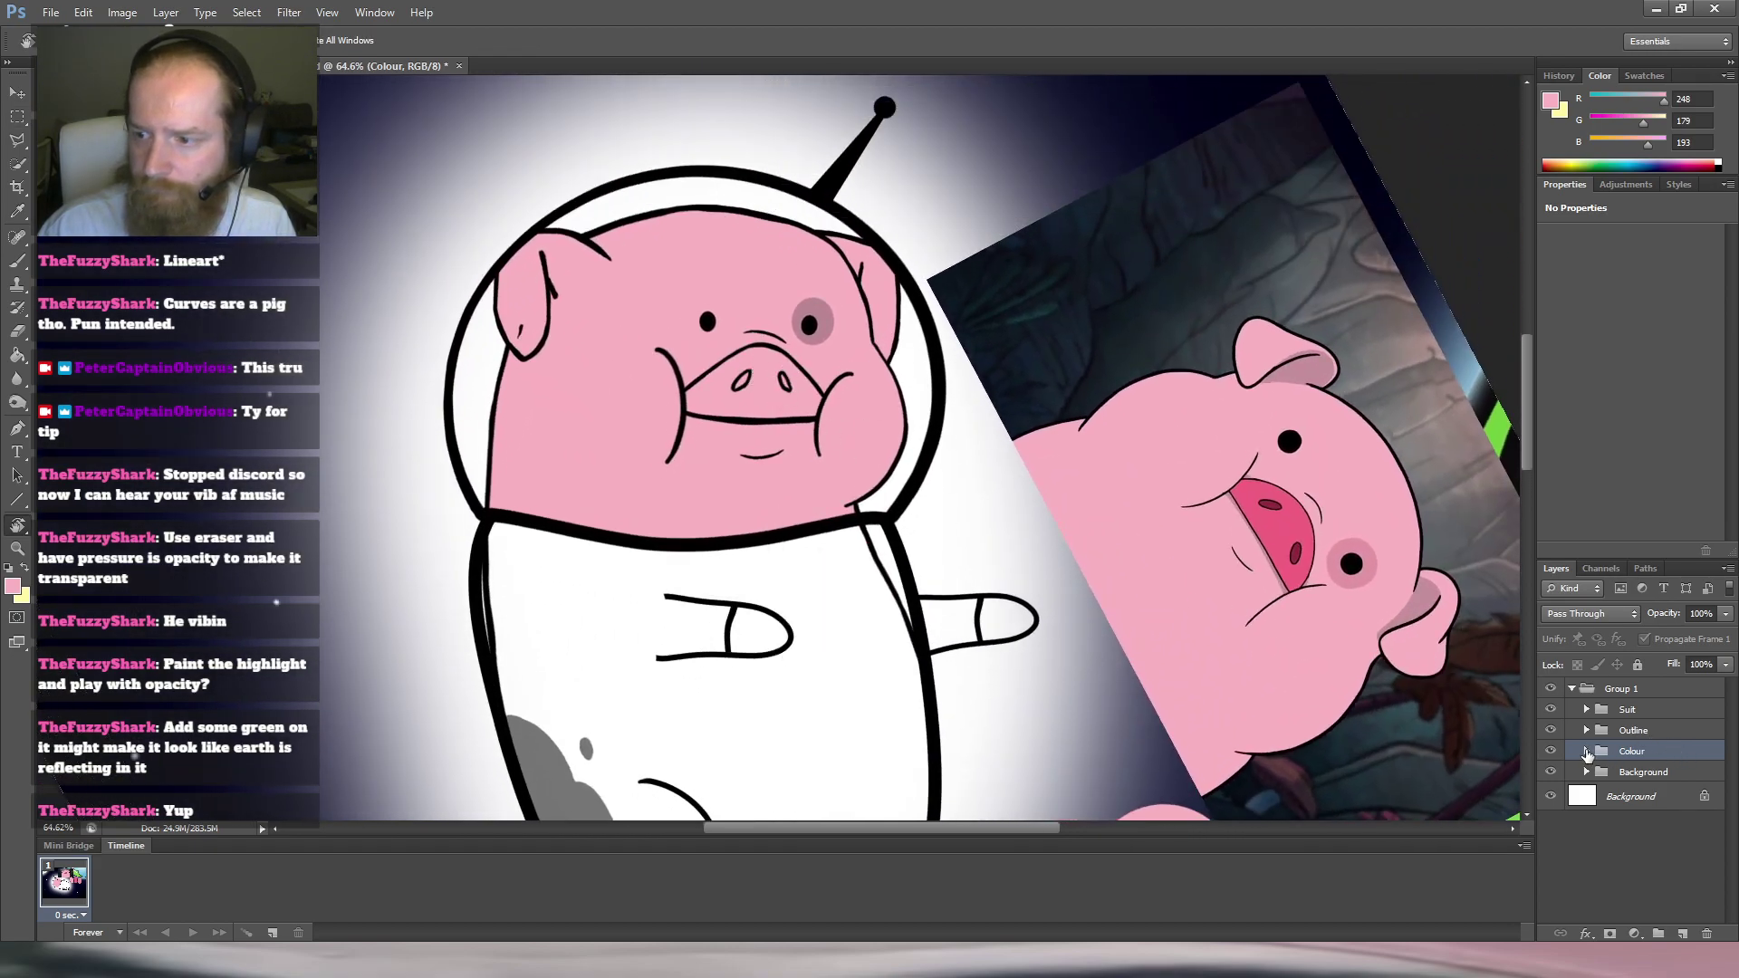
Expand the Colour group and rename Layer 11 in its Head group as Head.
left_click(1586, 752)
left_click(1697, 807)
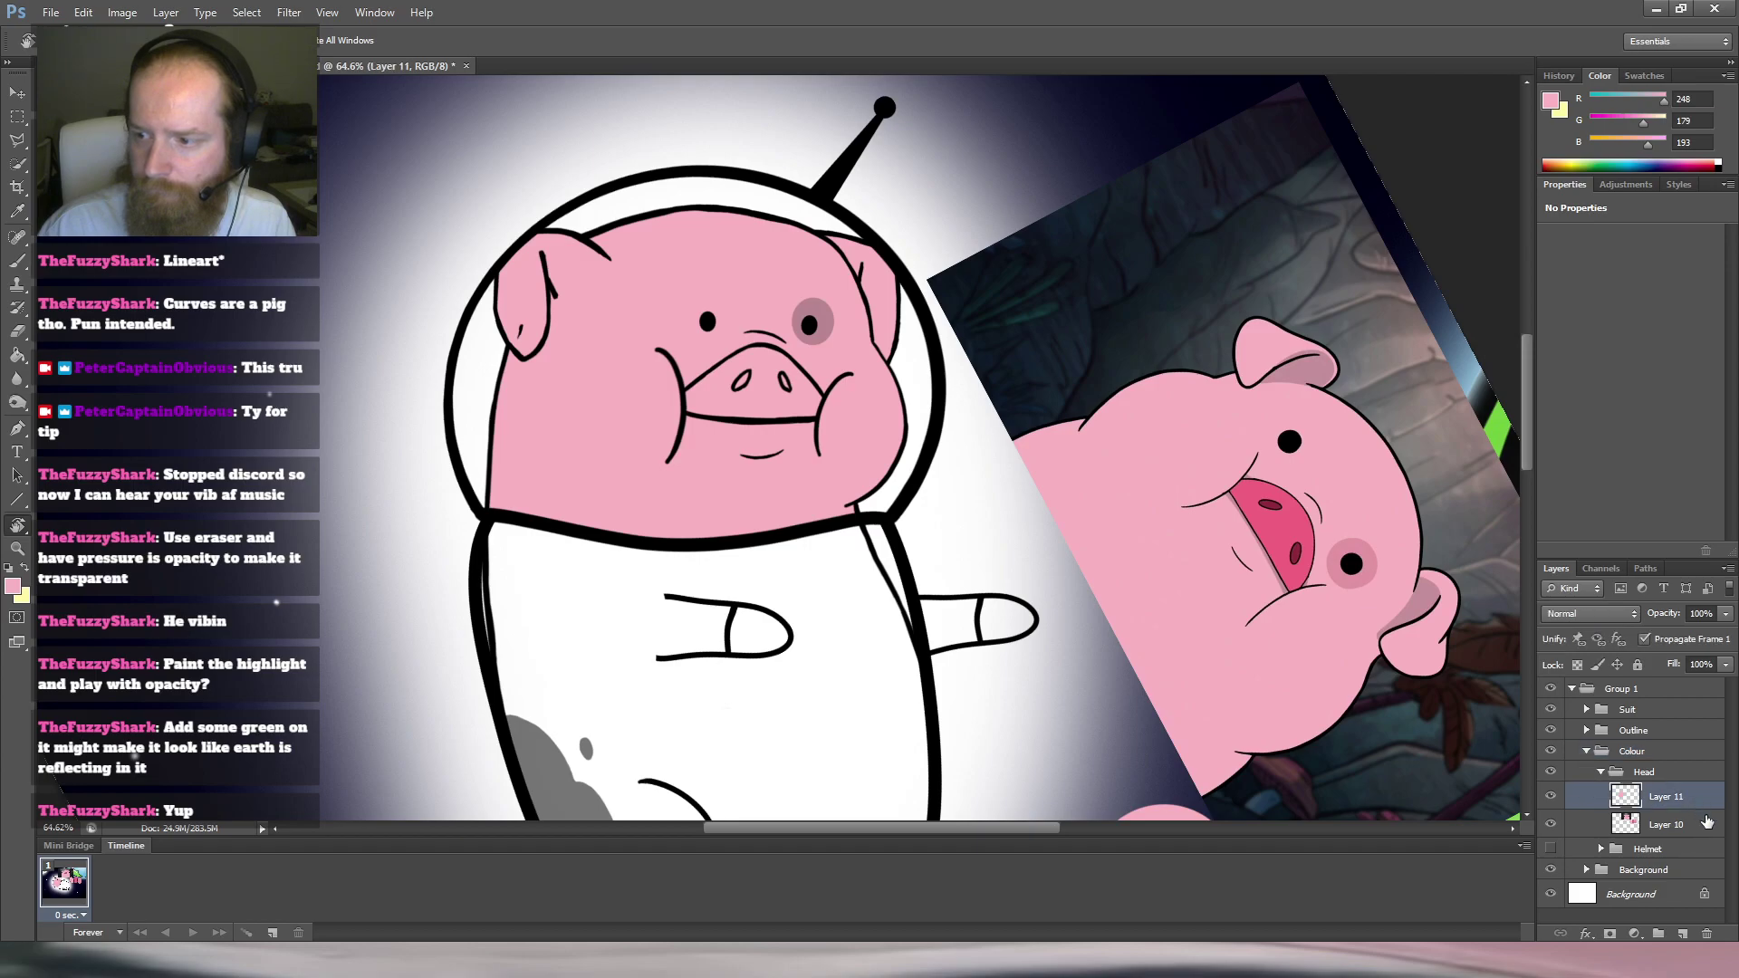
double_click(1674, 801)
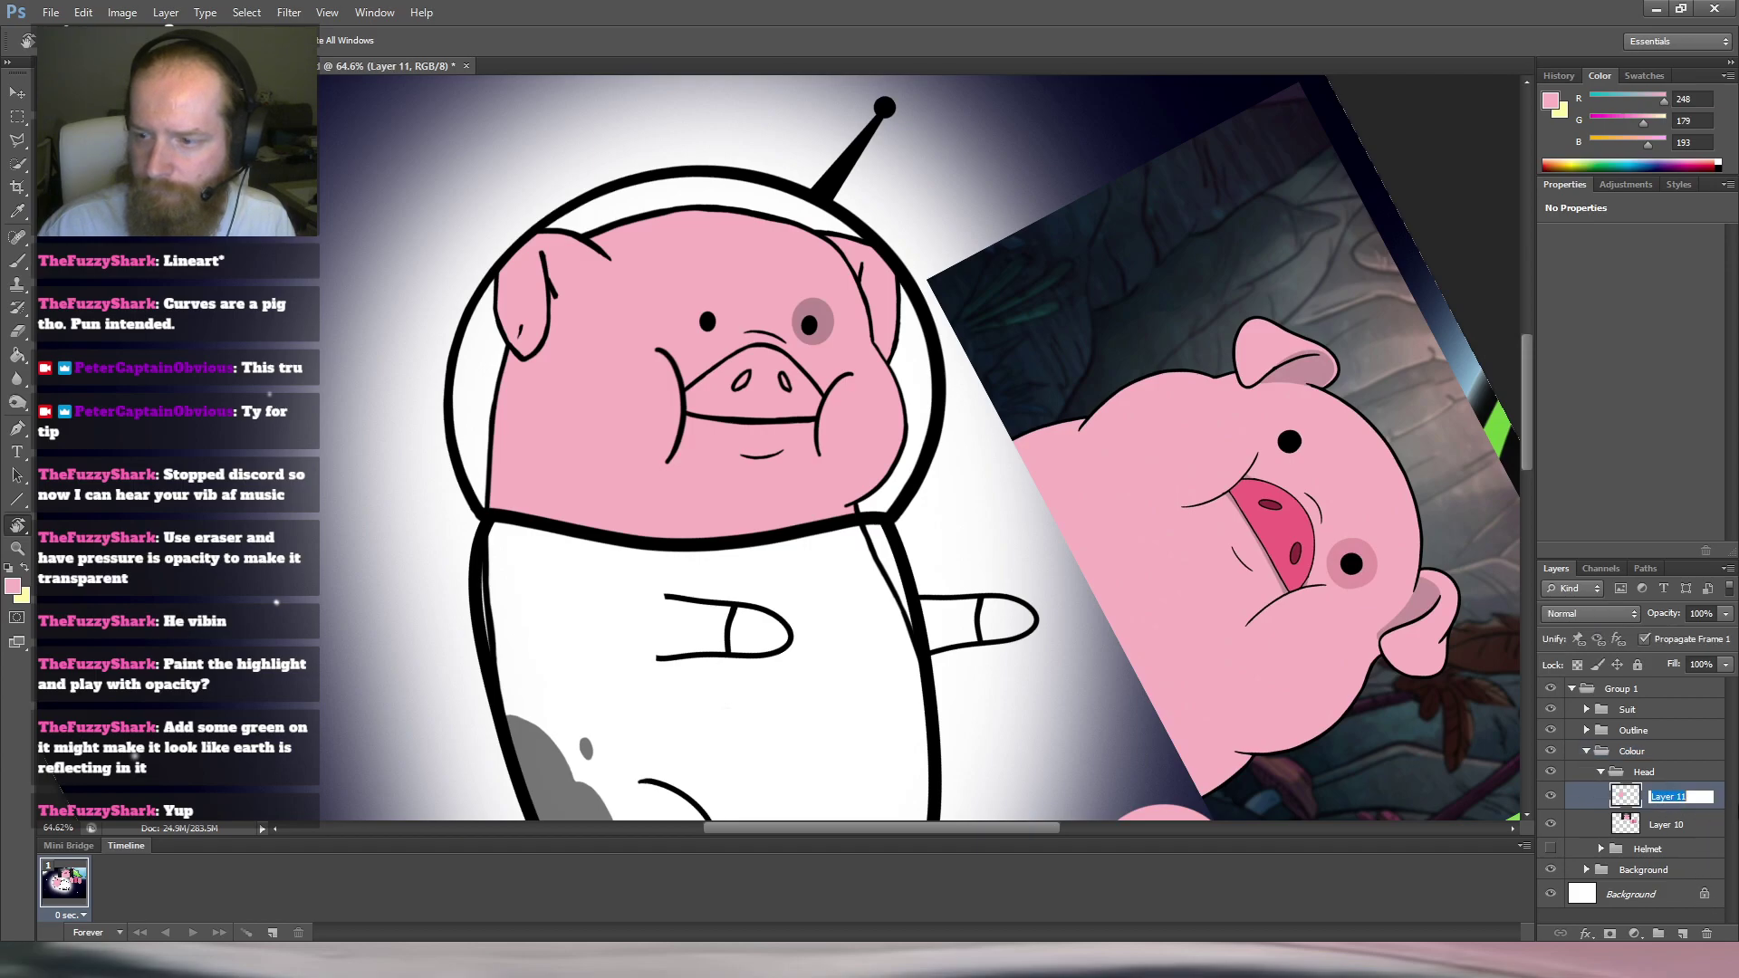
type("Head")
key("Return")
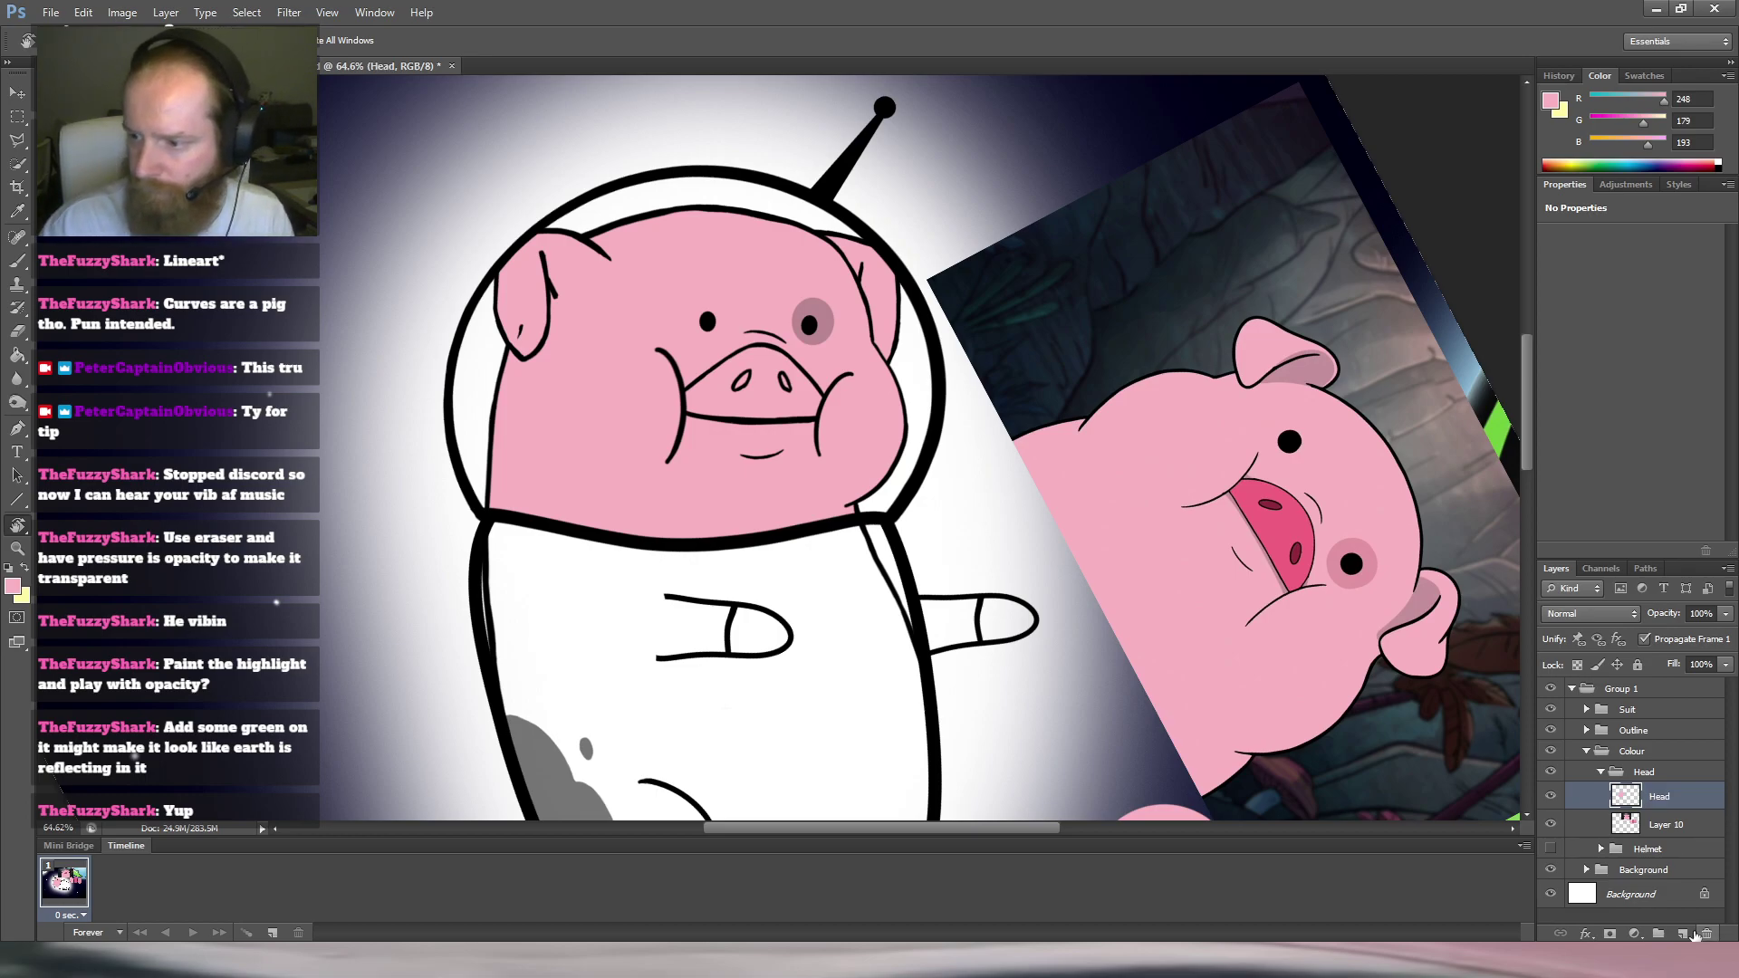
Add a new layer above the Head layer and name it Nose.
left_click(1683, 933)
double_click(1667, 795)
type("Nose")
key("Return")
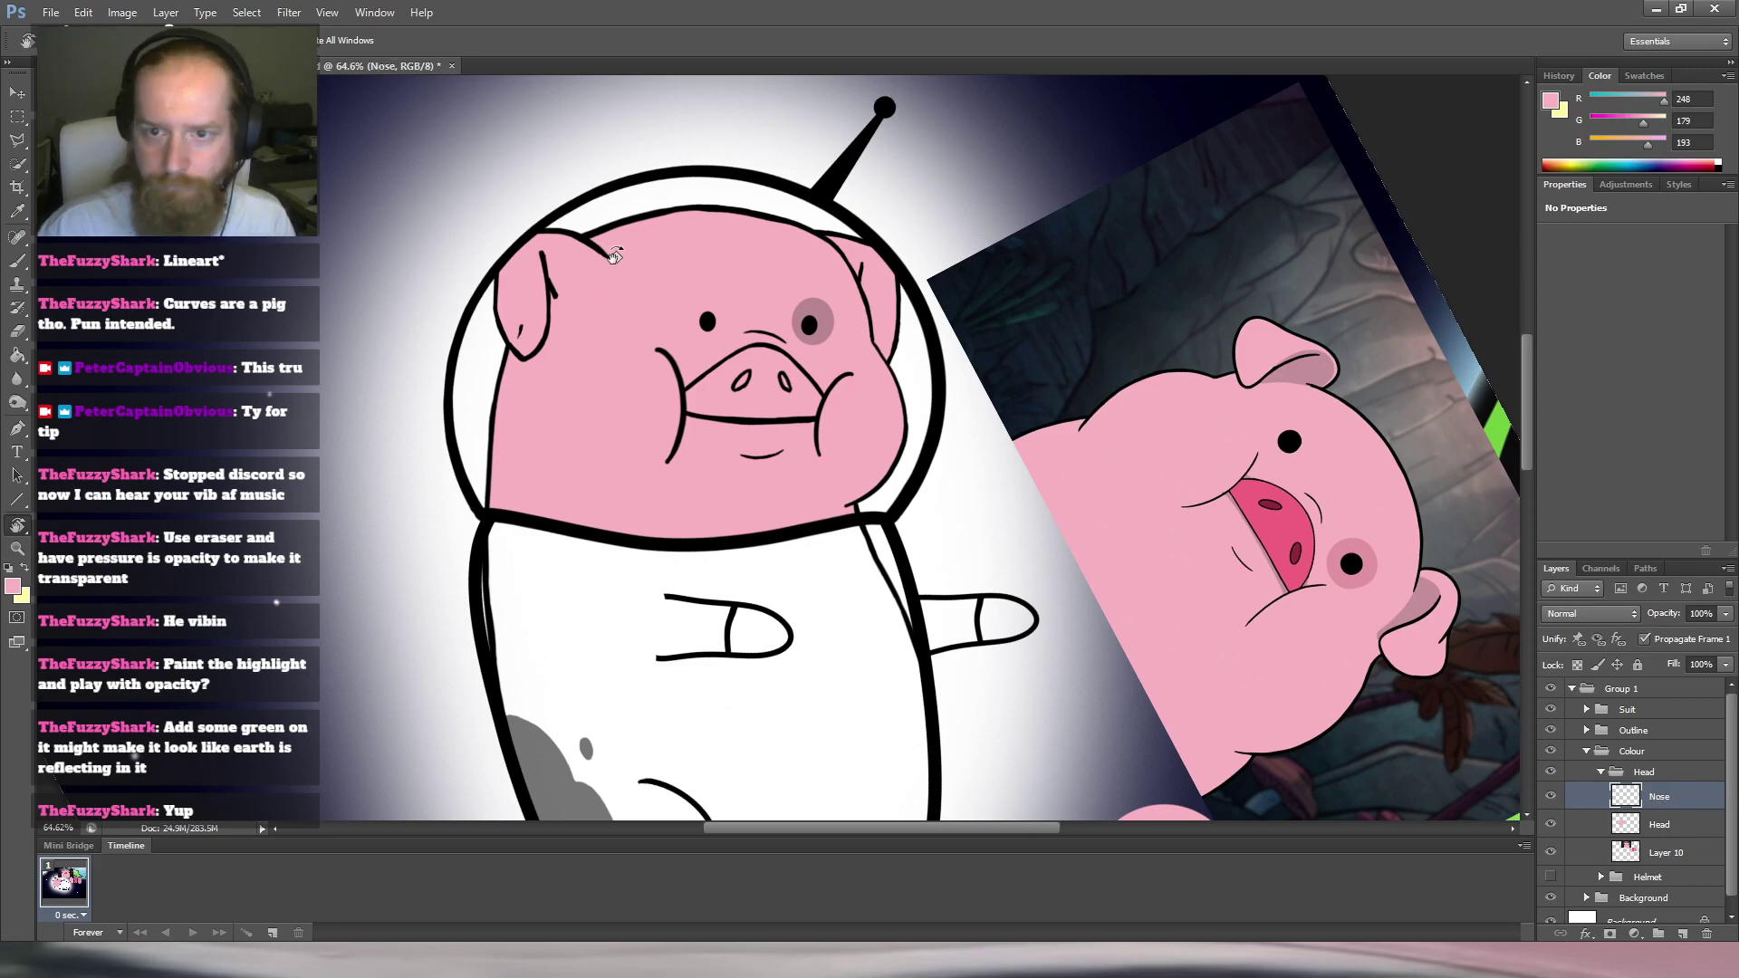
Select the space pig's nose by tracing its outline between the cheeks with the Polygonal Lasso.
scroll(745, 450, "up", 3)
key("l")
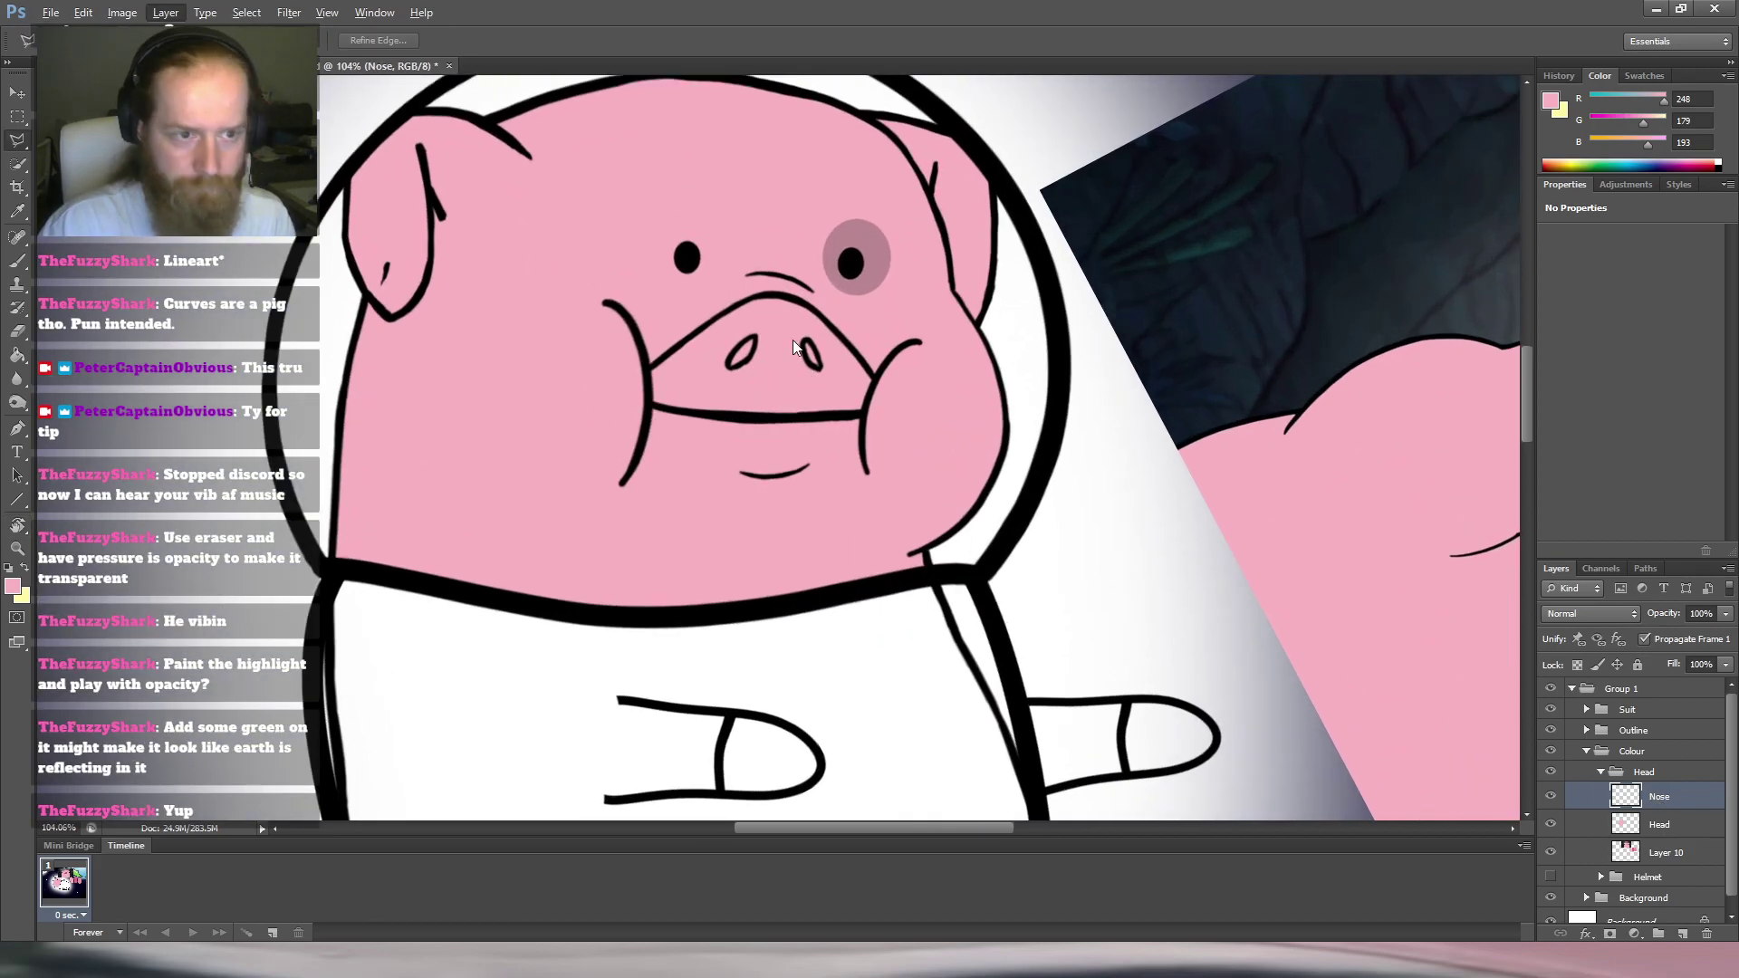
left_click(689, 263)
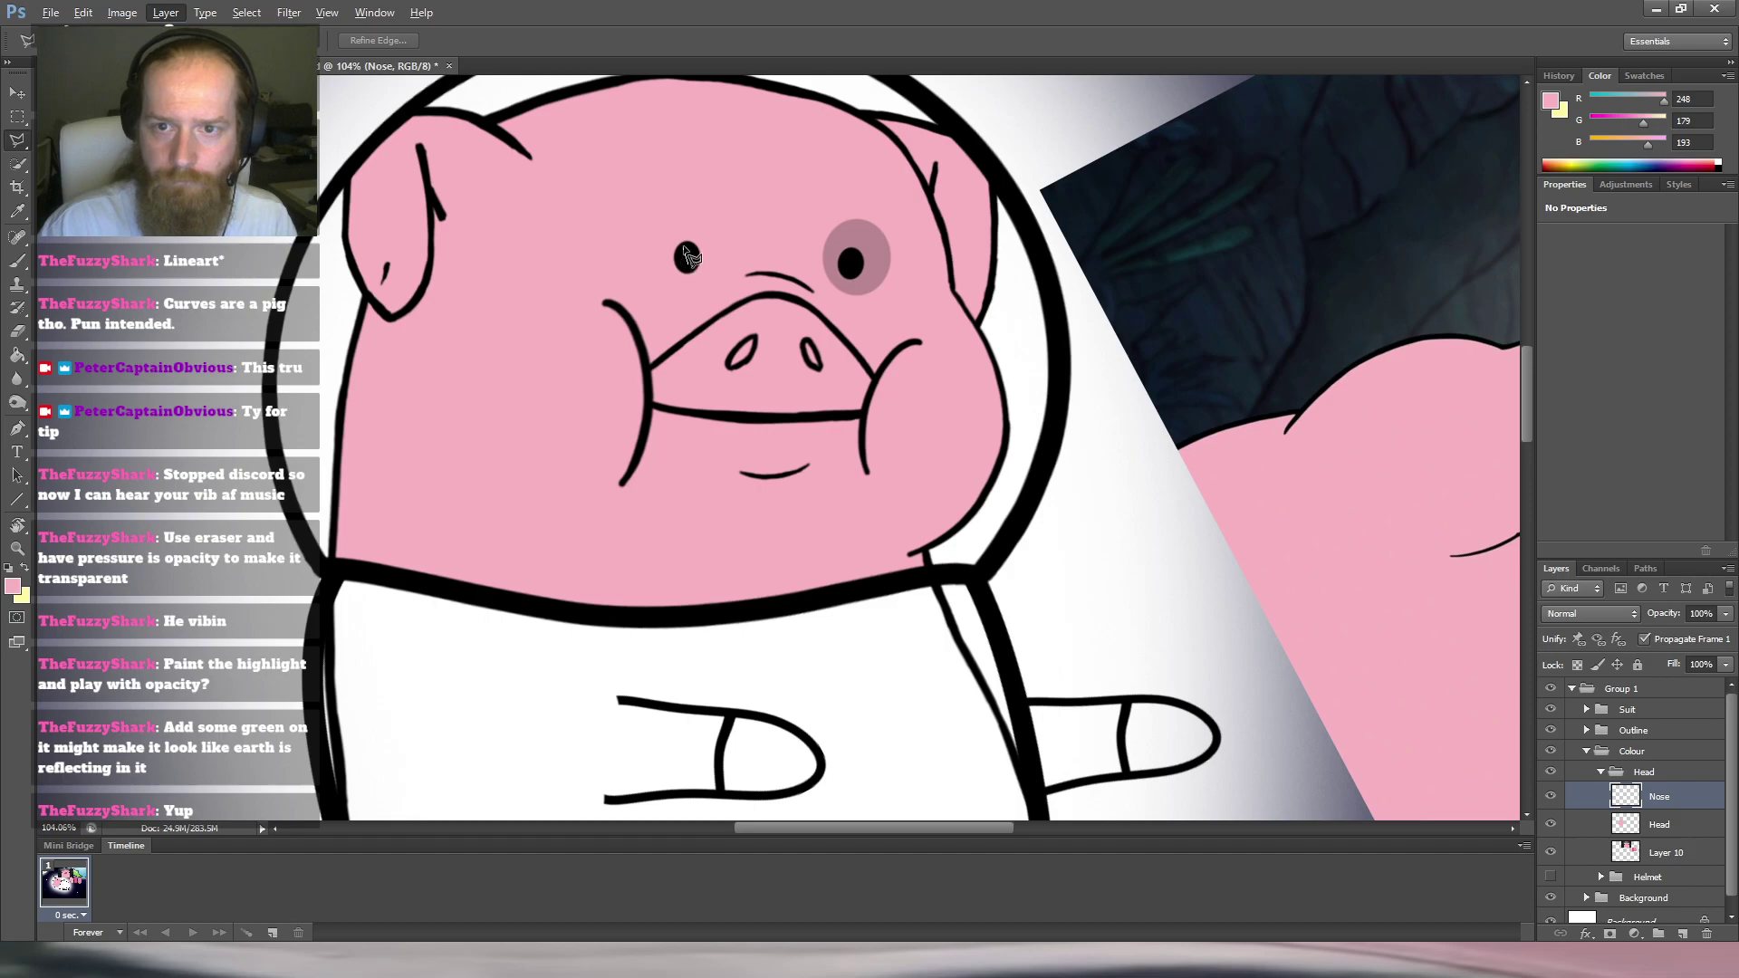
scroll(1004, 435, "down", 3)
scroll(1209, 605, "down", 4)
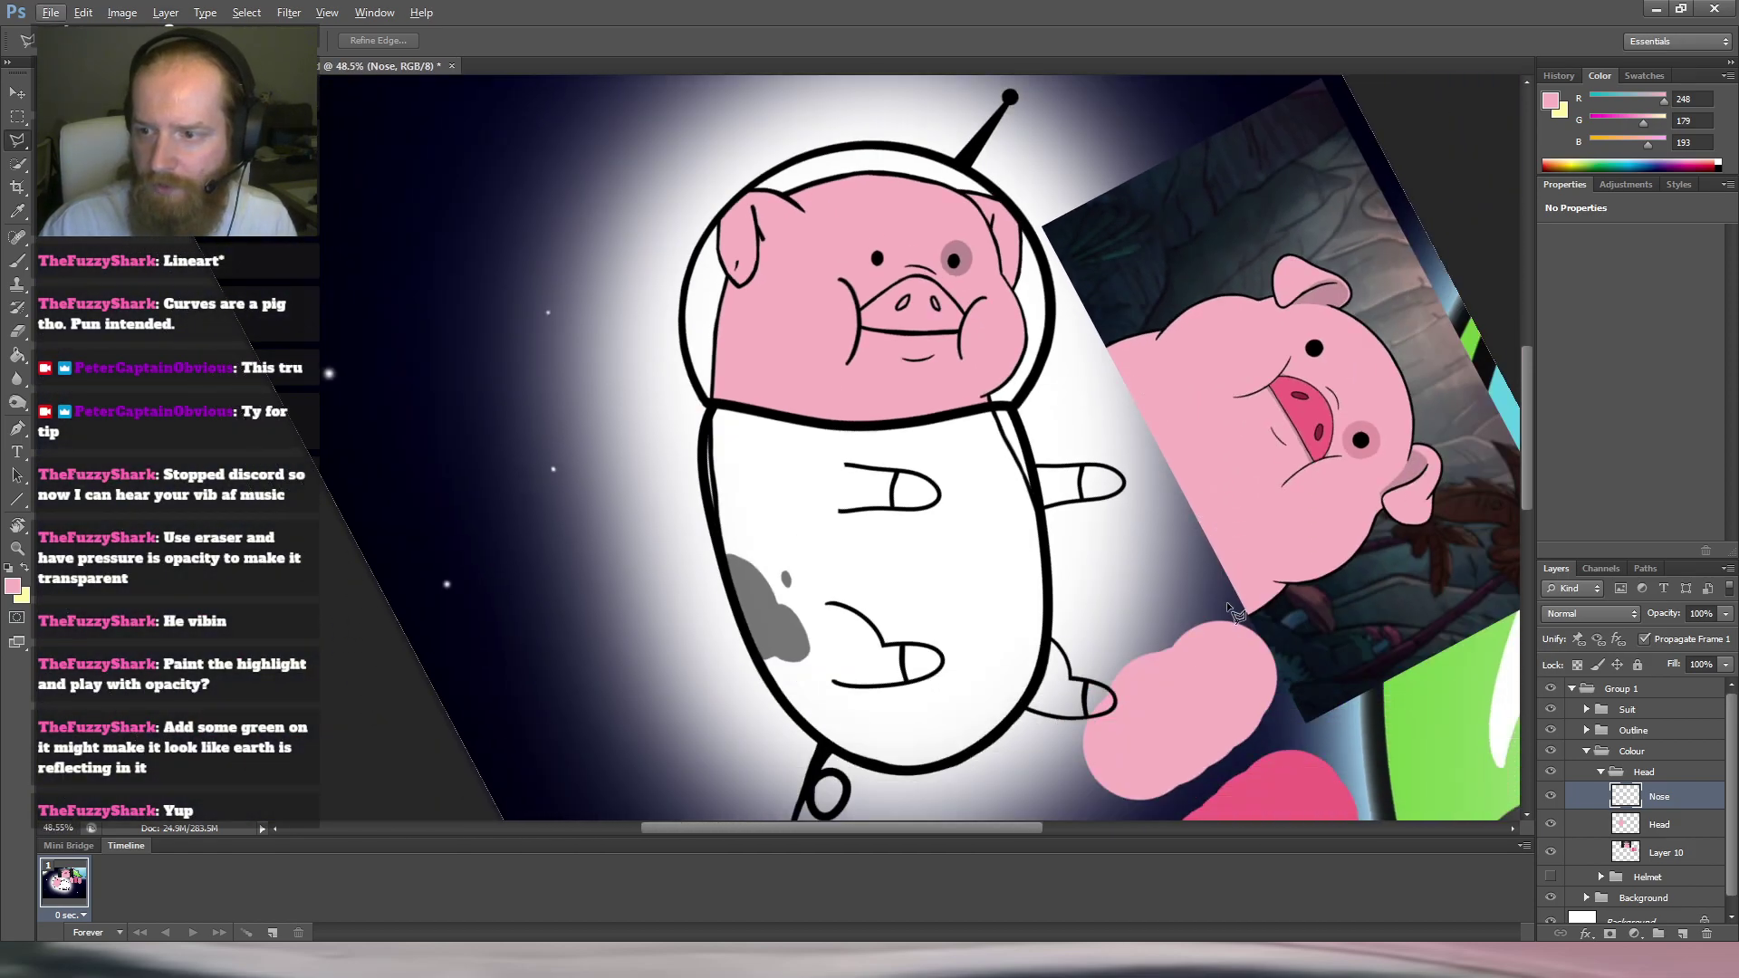
scroll(1404, 616, "down", 2)
left_click_drag(1524, 524, 1527, 437)
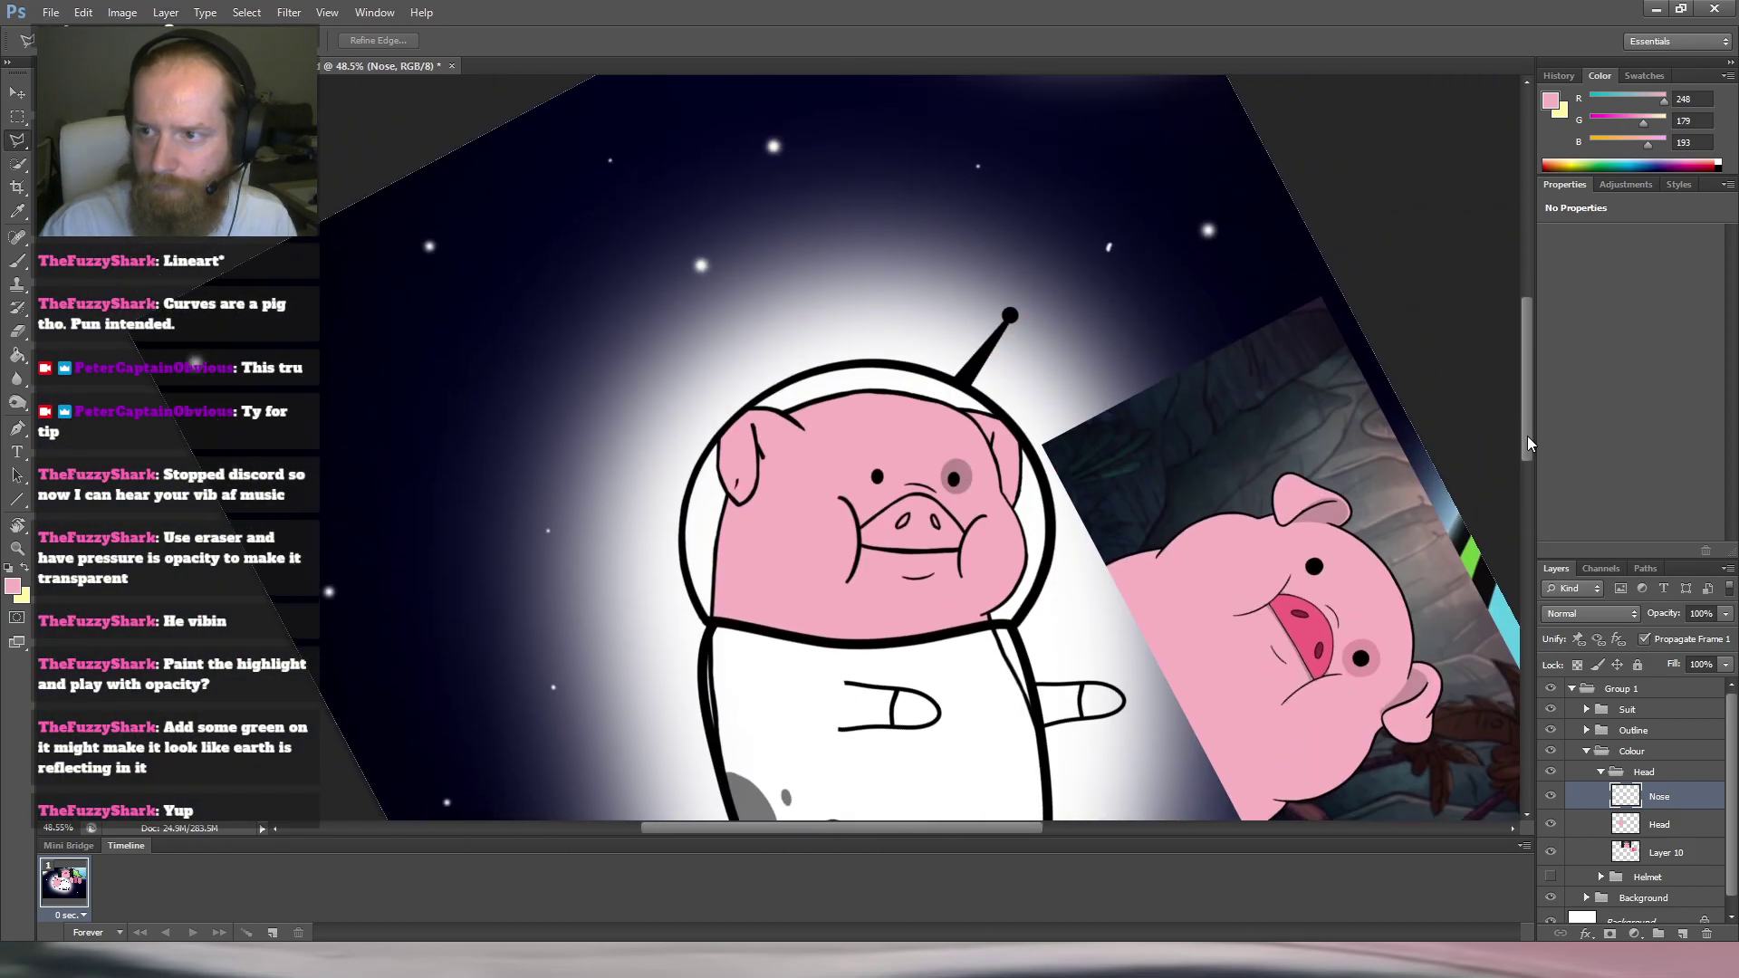
scroll(857, 444, "up", 5)
left_click(862, 440)
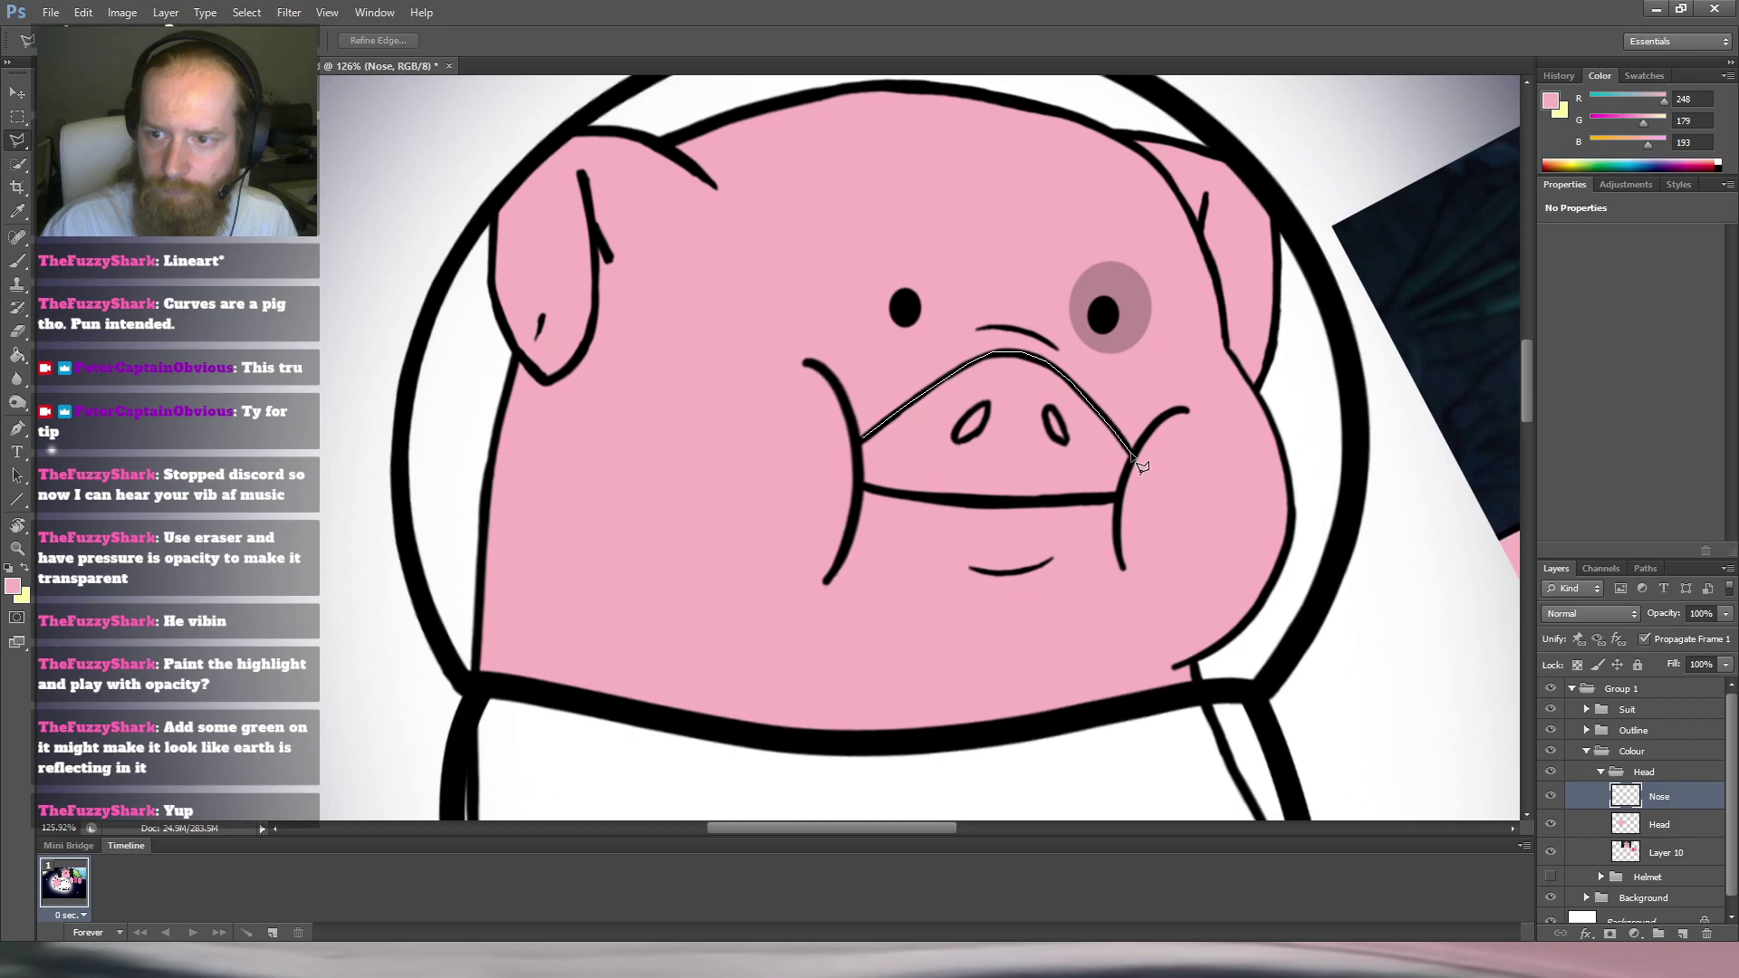
left_click(1119, 496)
left_click(862, 490)
left_click(871, 451)
Fill the nose selection on the Nose layer with the darker pink sampled from the colour swatch, using the Paint Bucket.
key("g")
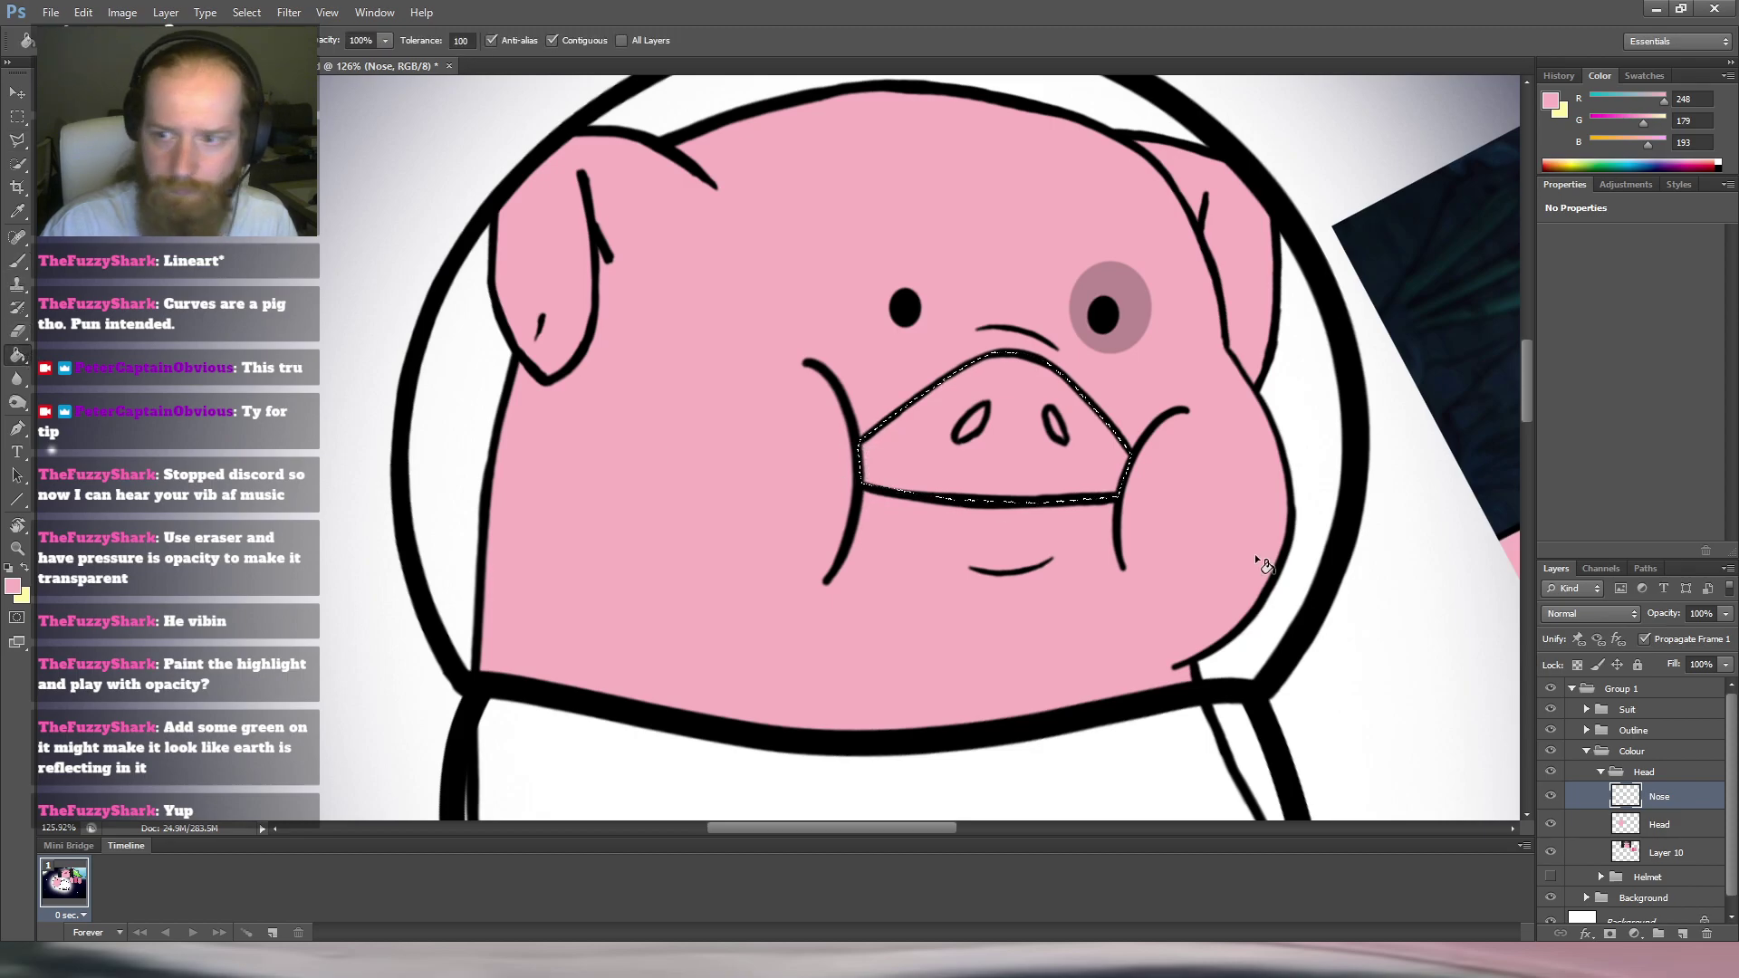
scroll(1367, 497, "down", 11)
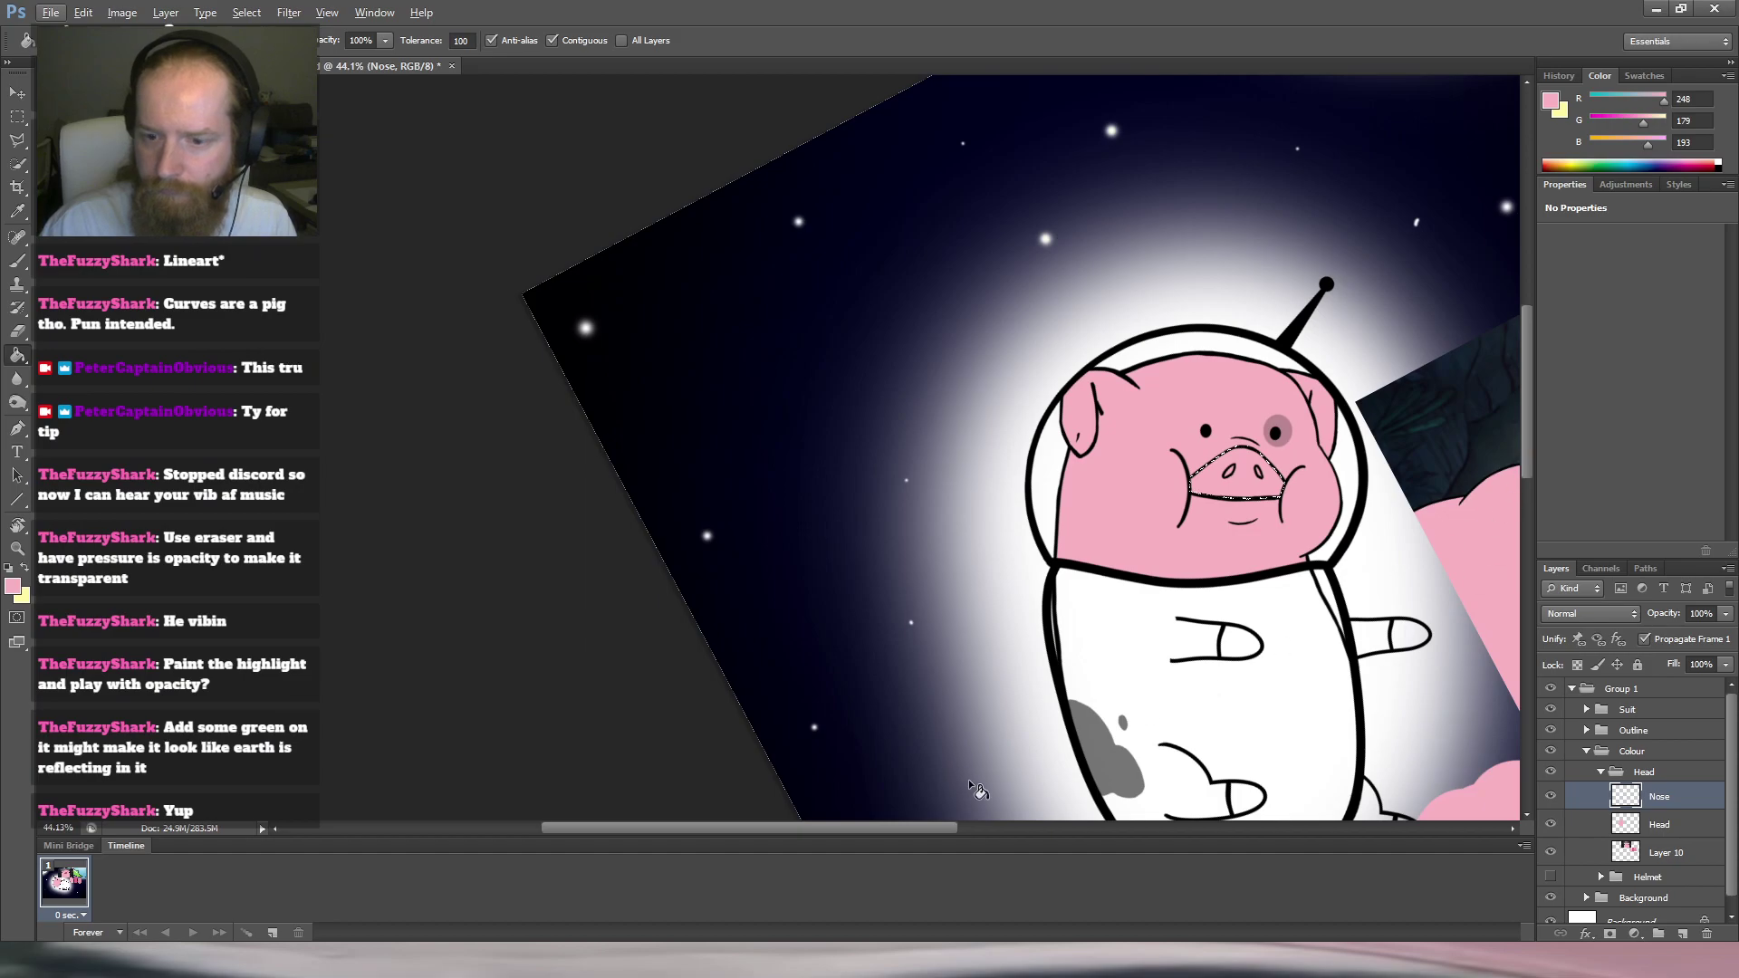
scroll(1042, 770, "right", 5)
scroll(1162, 750, "down", 3)
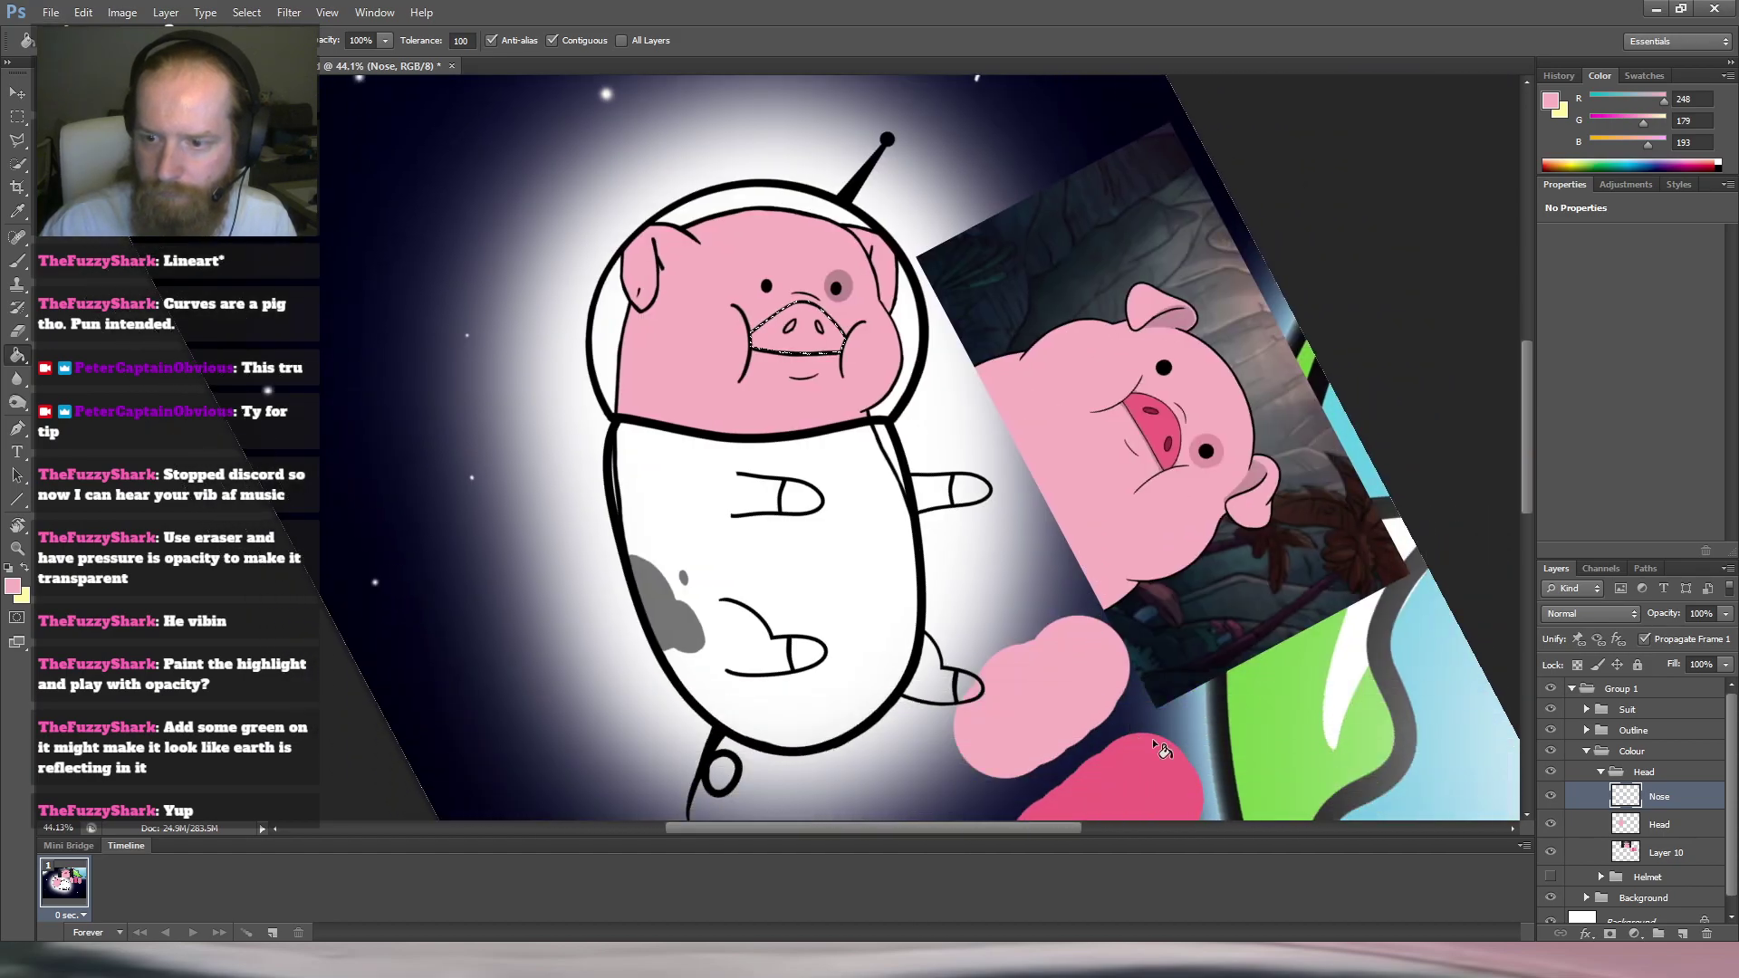
left_click(1154, 775, "alt")
left_click(778, 345)
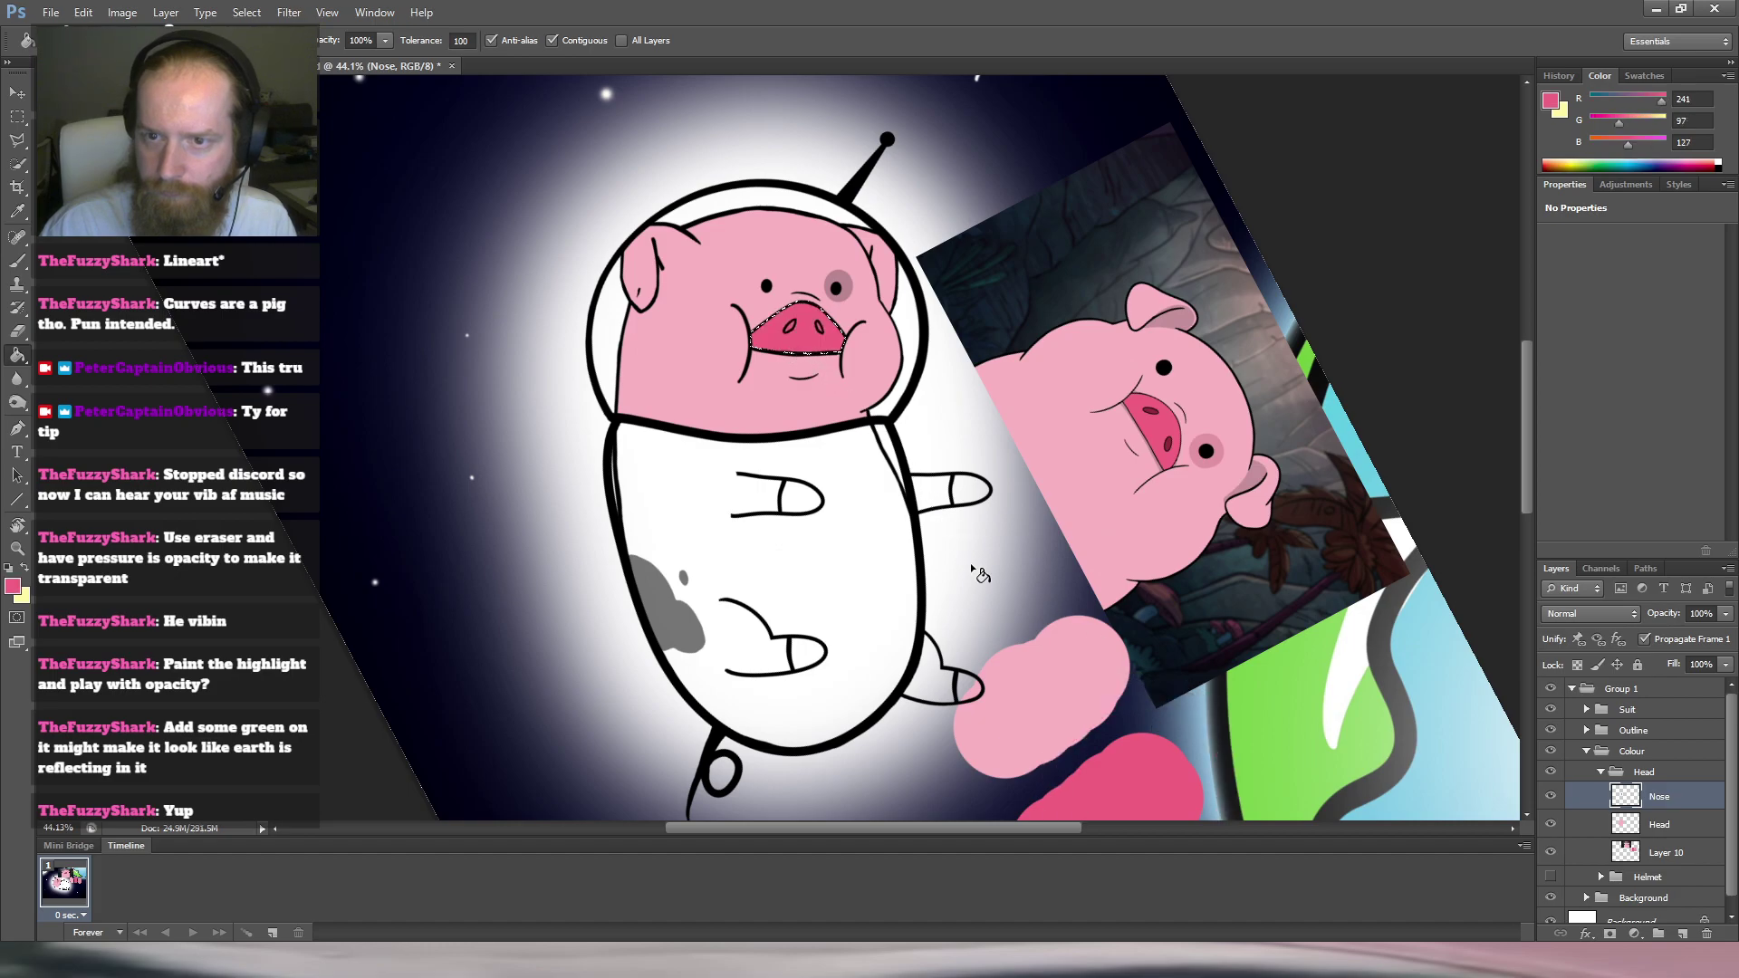
Brush both nostrils on the Nose layer with the dark red sampled from the reference pig's nostril.
scroll(847, 358, "up", 5)
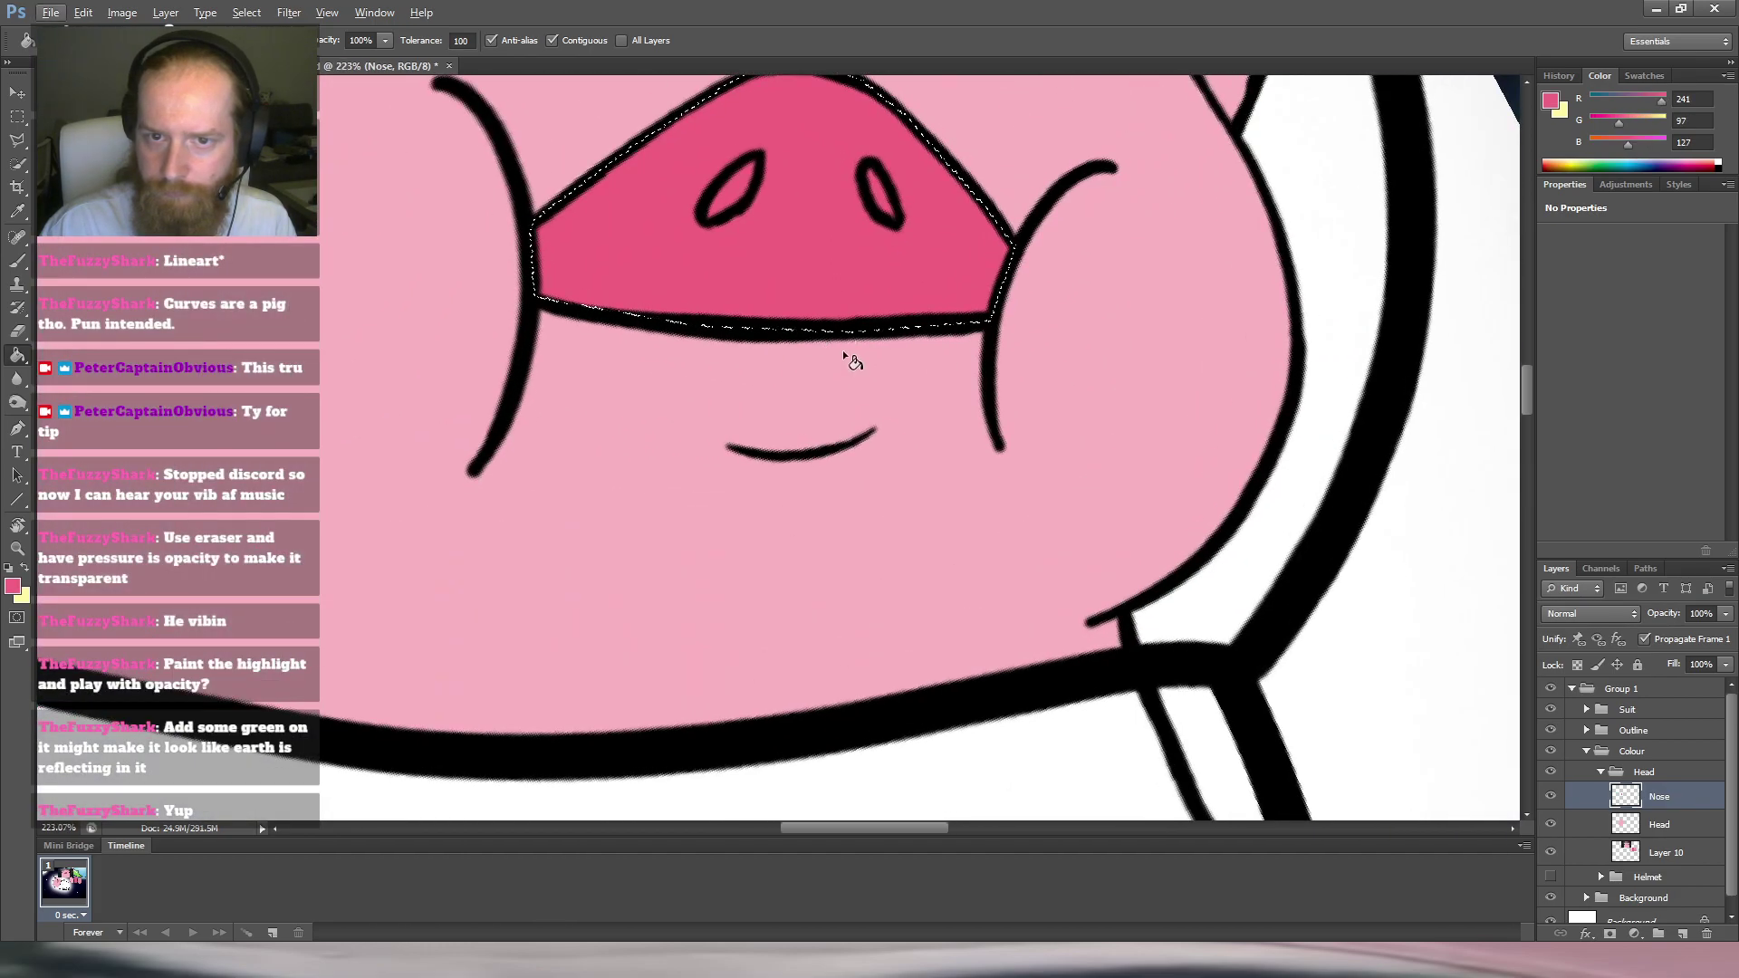
scroll(851, 358, "up", 3)
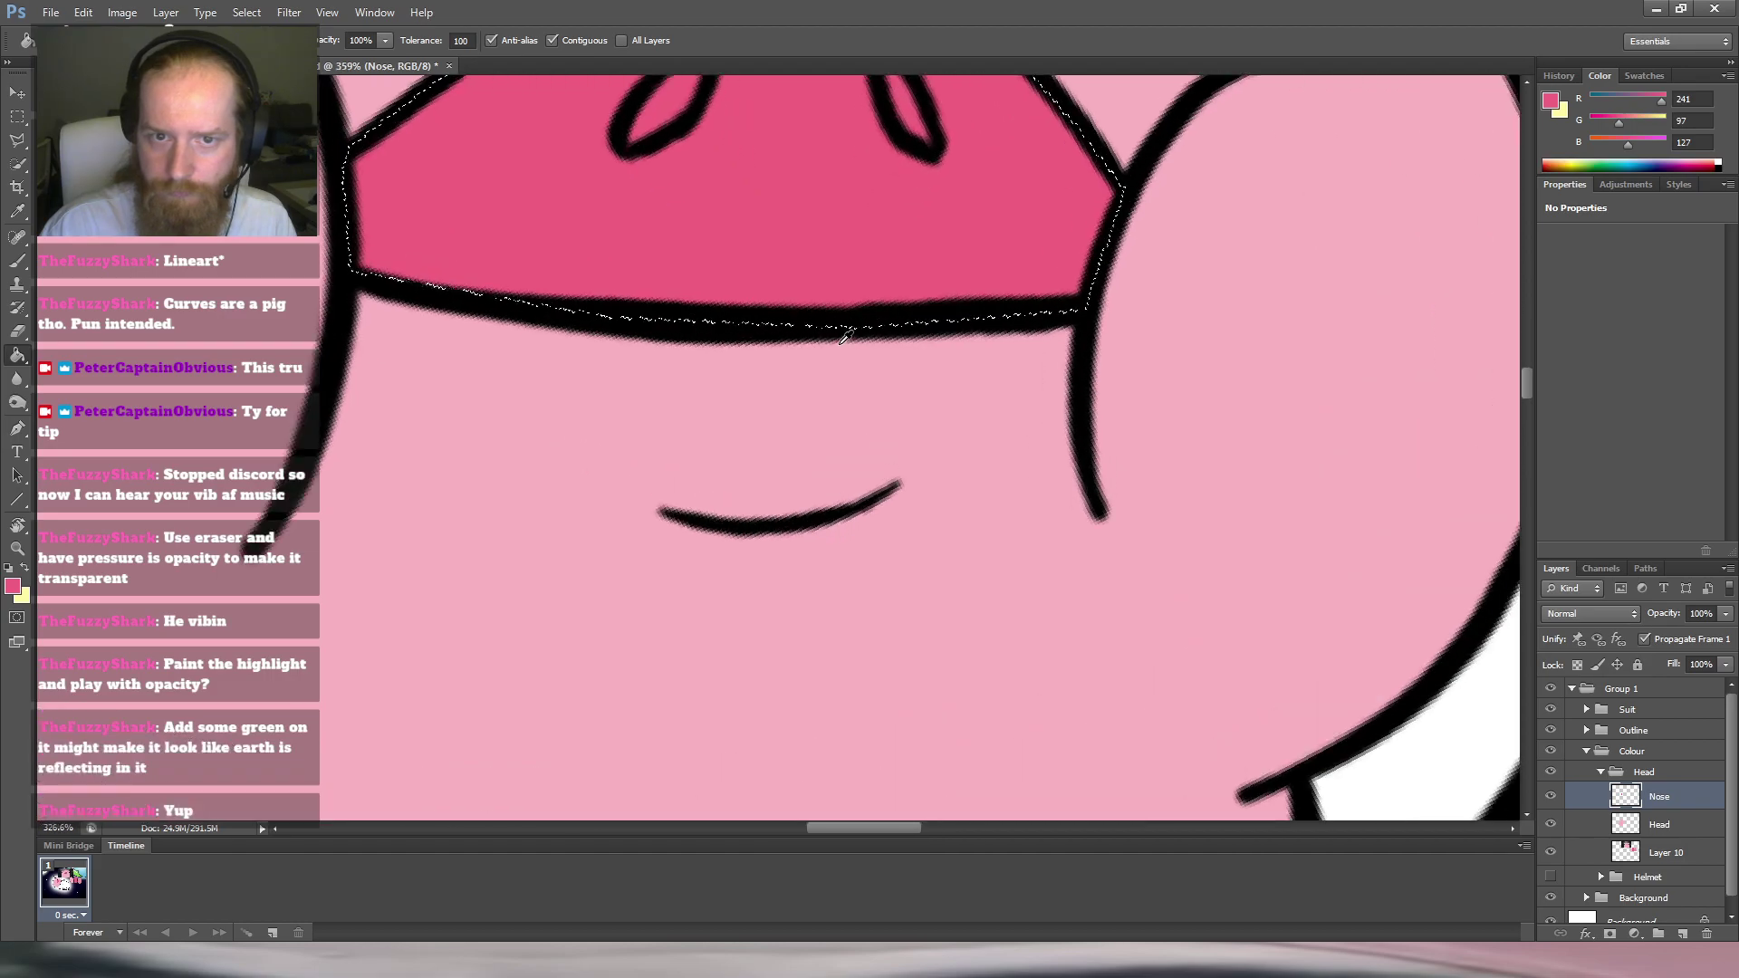
scroll(846, 336, "down", 5)
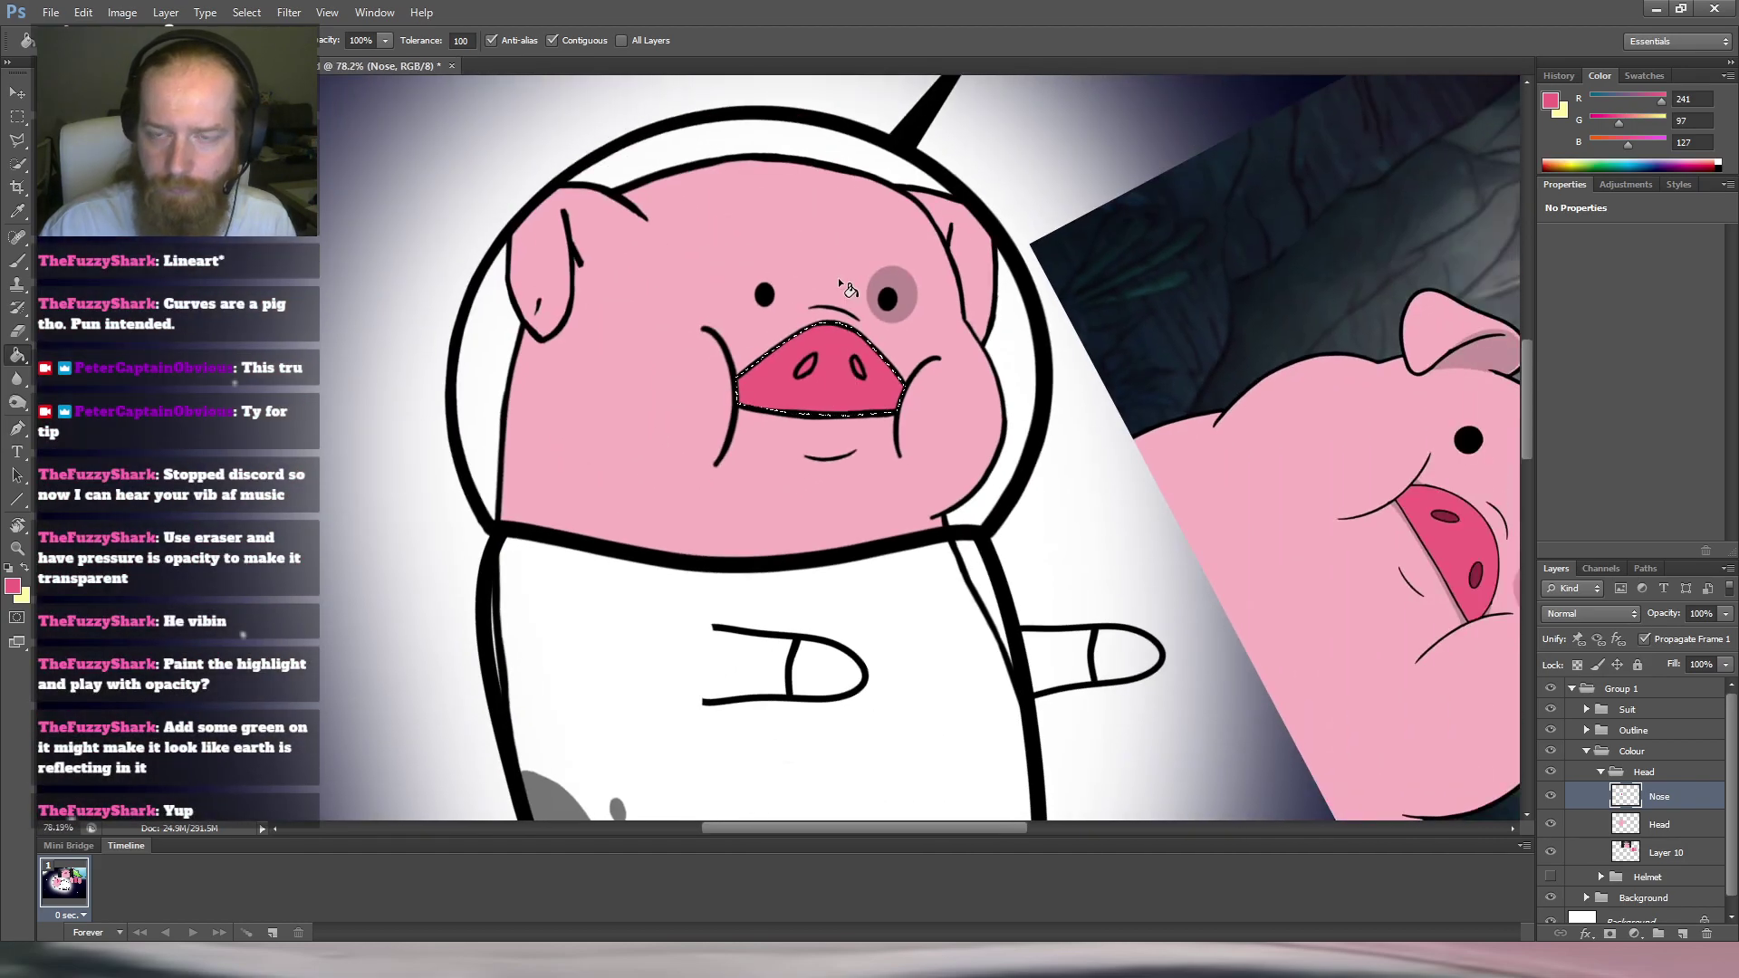
scroll(838, 278, "up", 4)
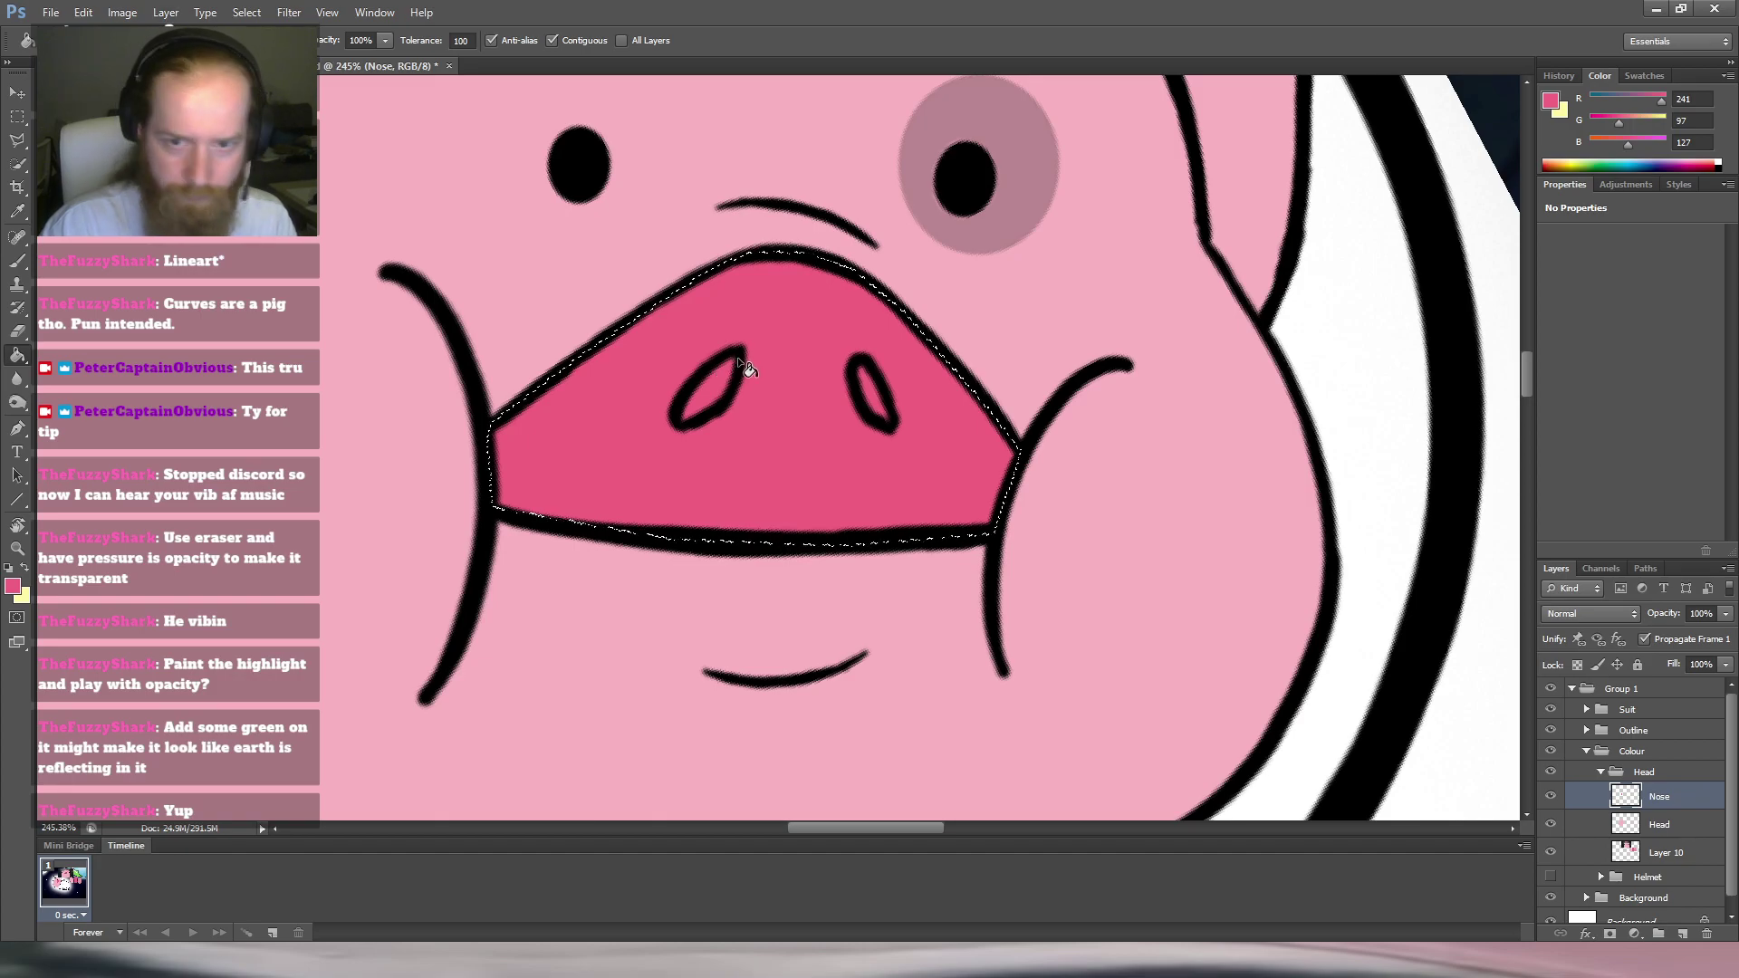
key("h")
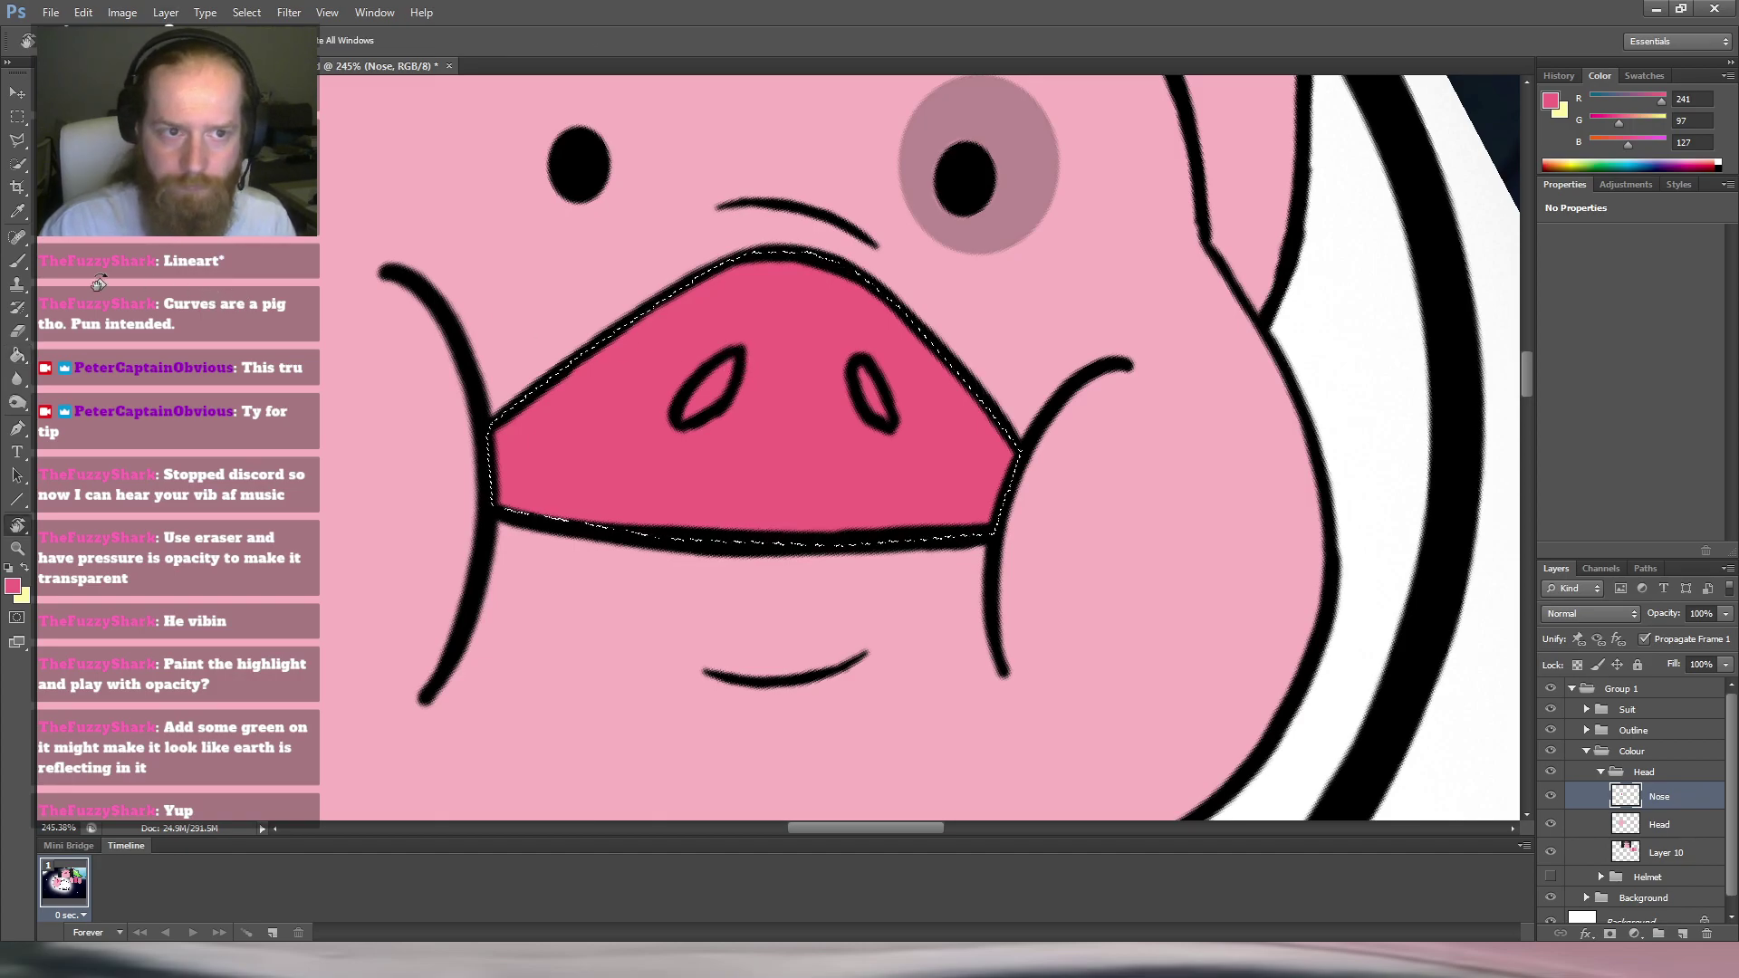
key("b")
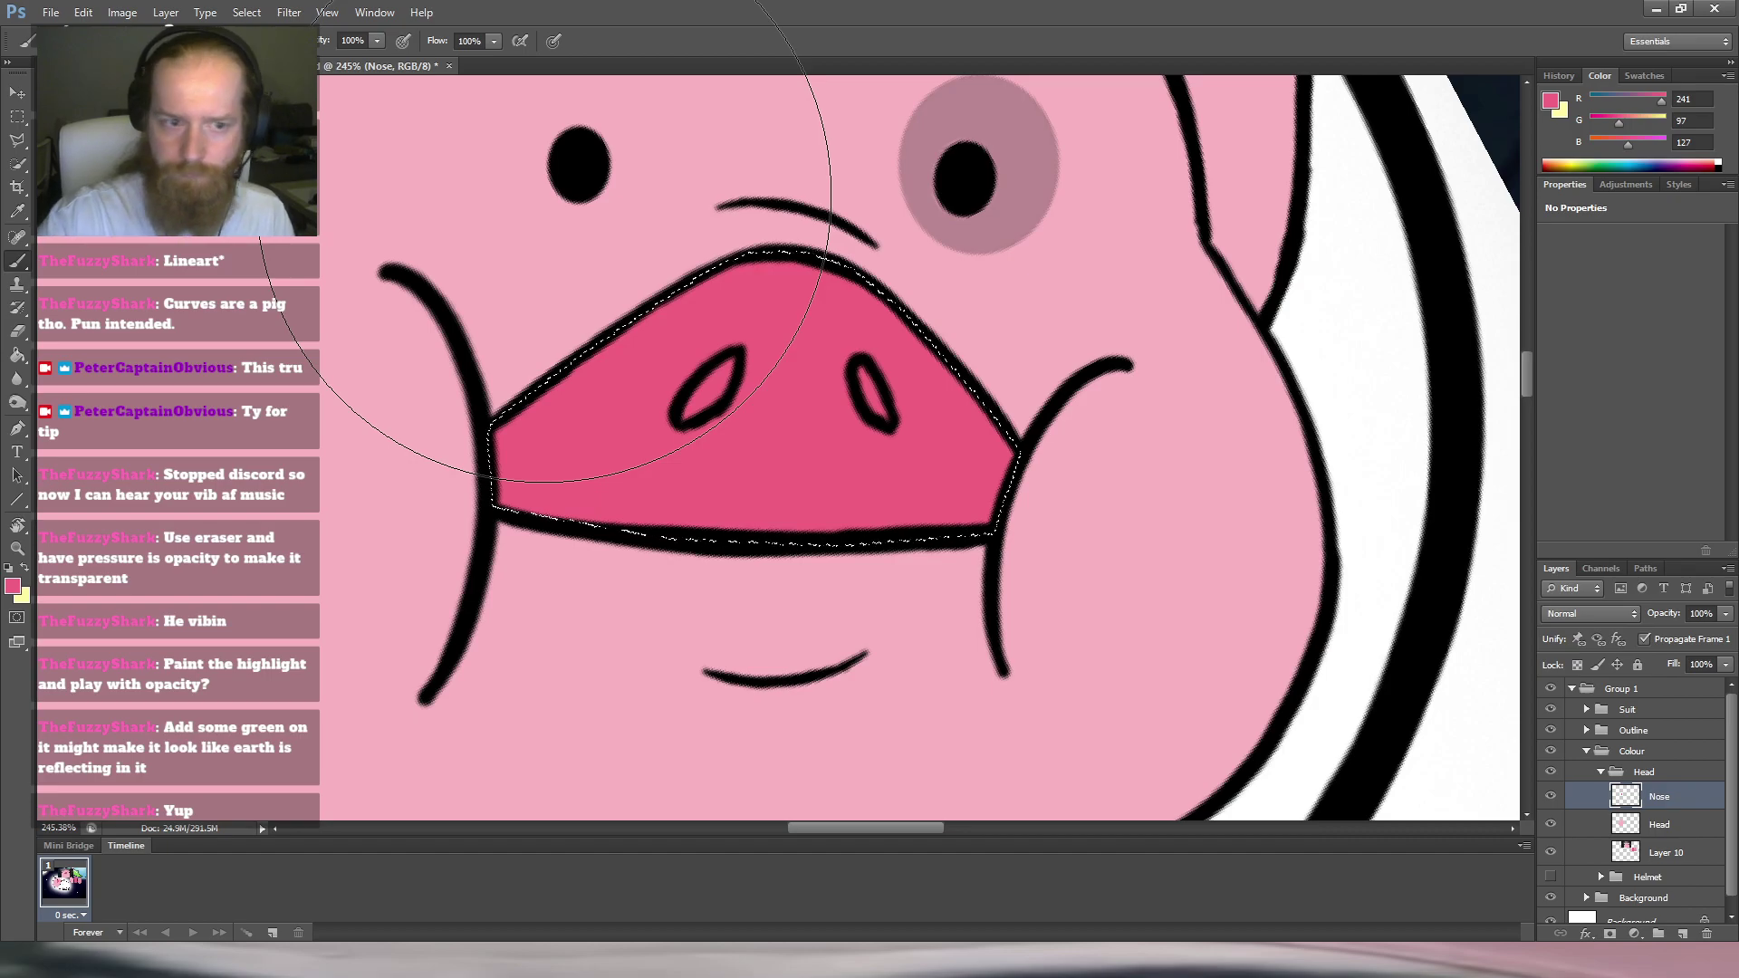
left_click(915, 424, "alt")
left_click_drag(960, 385, 715, 474)
mouse_move(1340, 595)
left_mouse_down()
mouse_move(975, 338)
mouse_move(824, 383)
mouse_move(949, 424)
left_mouse_up()
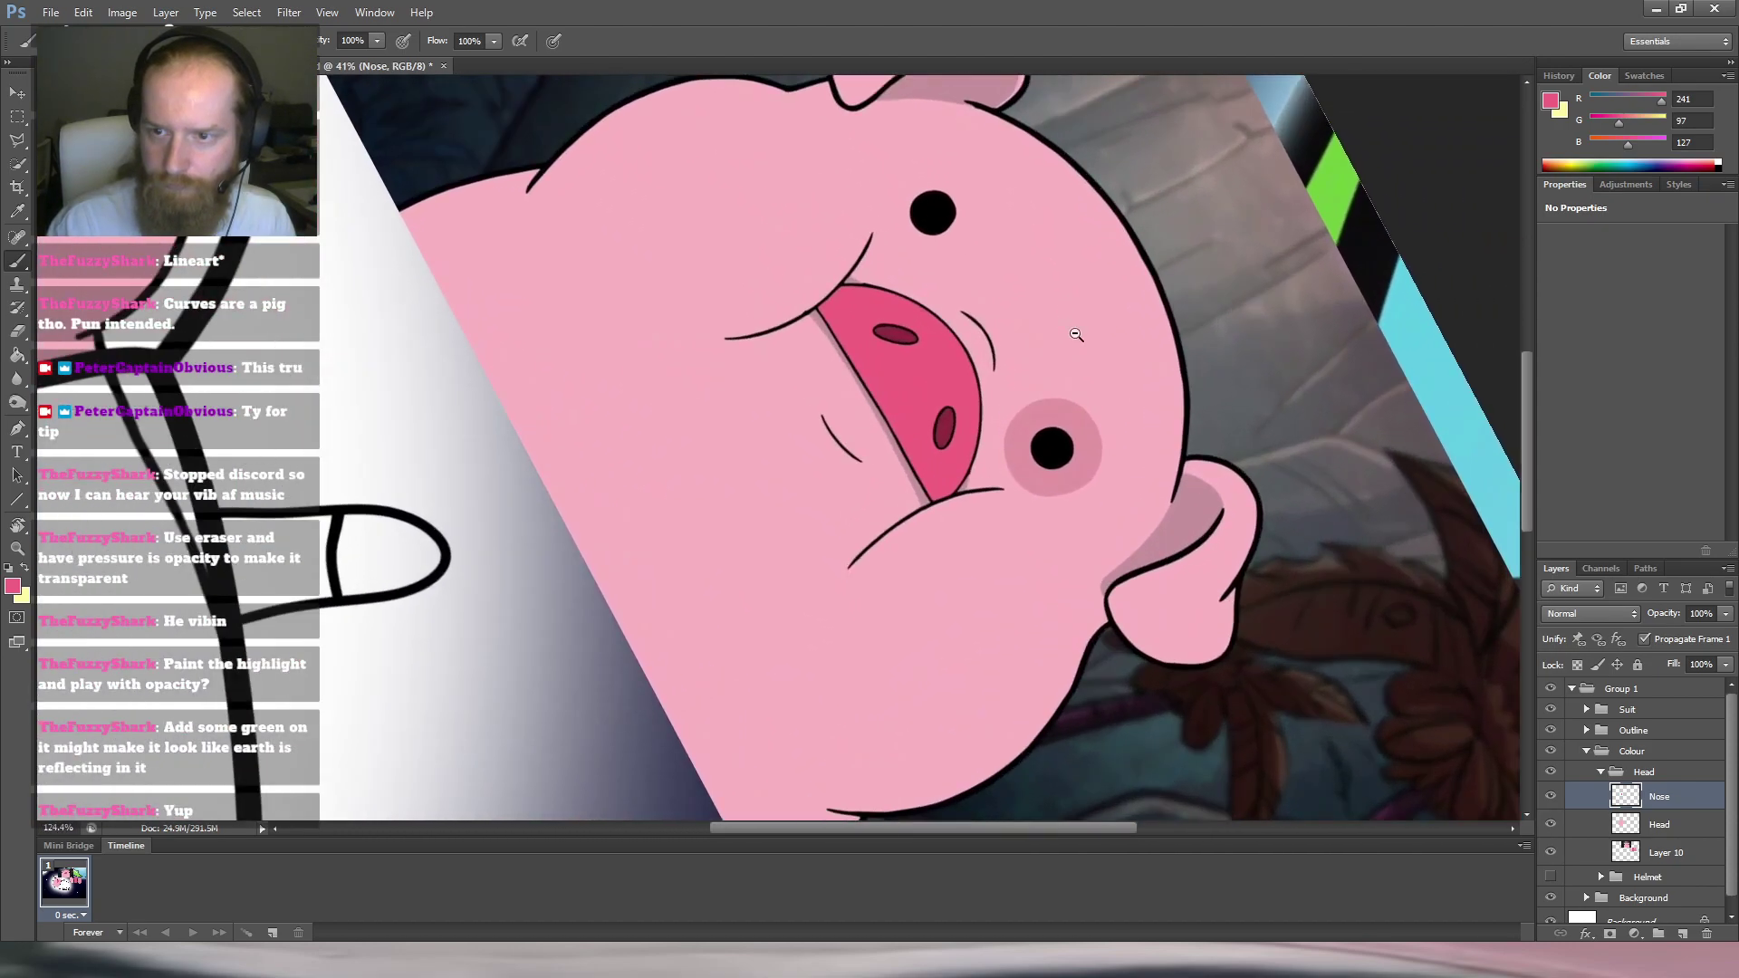
left_click(945, 432, "alt")
mouse_move(625, 345)
left_mouse_down()
mouse_move(801, 382)
mouse_move(944, 489)
left_mouse_up()
mouse_move(686, 454)
left_mouse_down()
mouse_move(755, 423)
mouse_move(747, 369)
mouse_move(722, 405)
mouse_move(776, 345)
mouse_move(736, 379)
left_mouse_up()
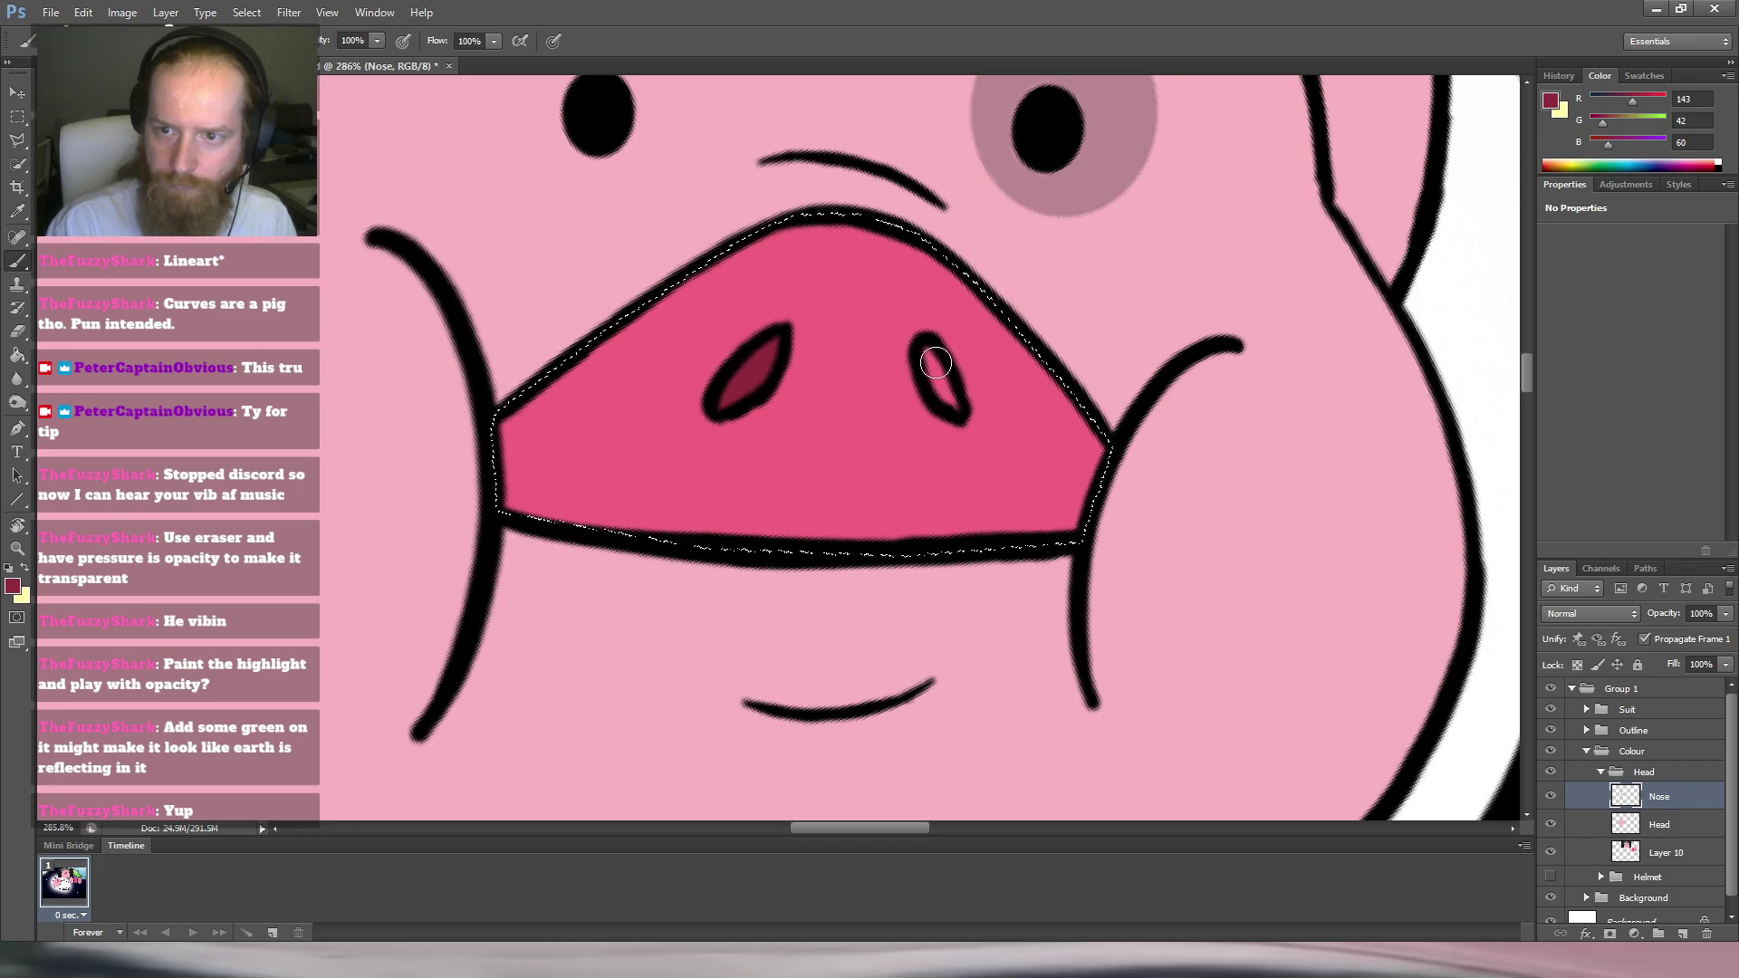
mouse_move(927, 356)
left_mouse_down()
mouse_move(946, 407)
mouse_move(924, 353)
left_mouse_up()
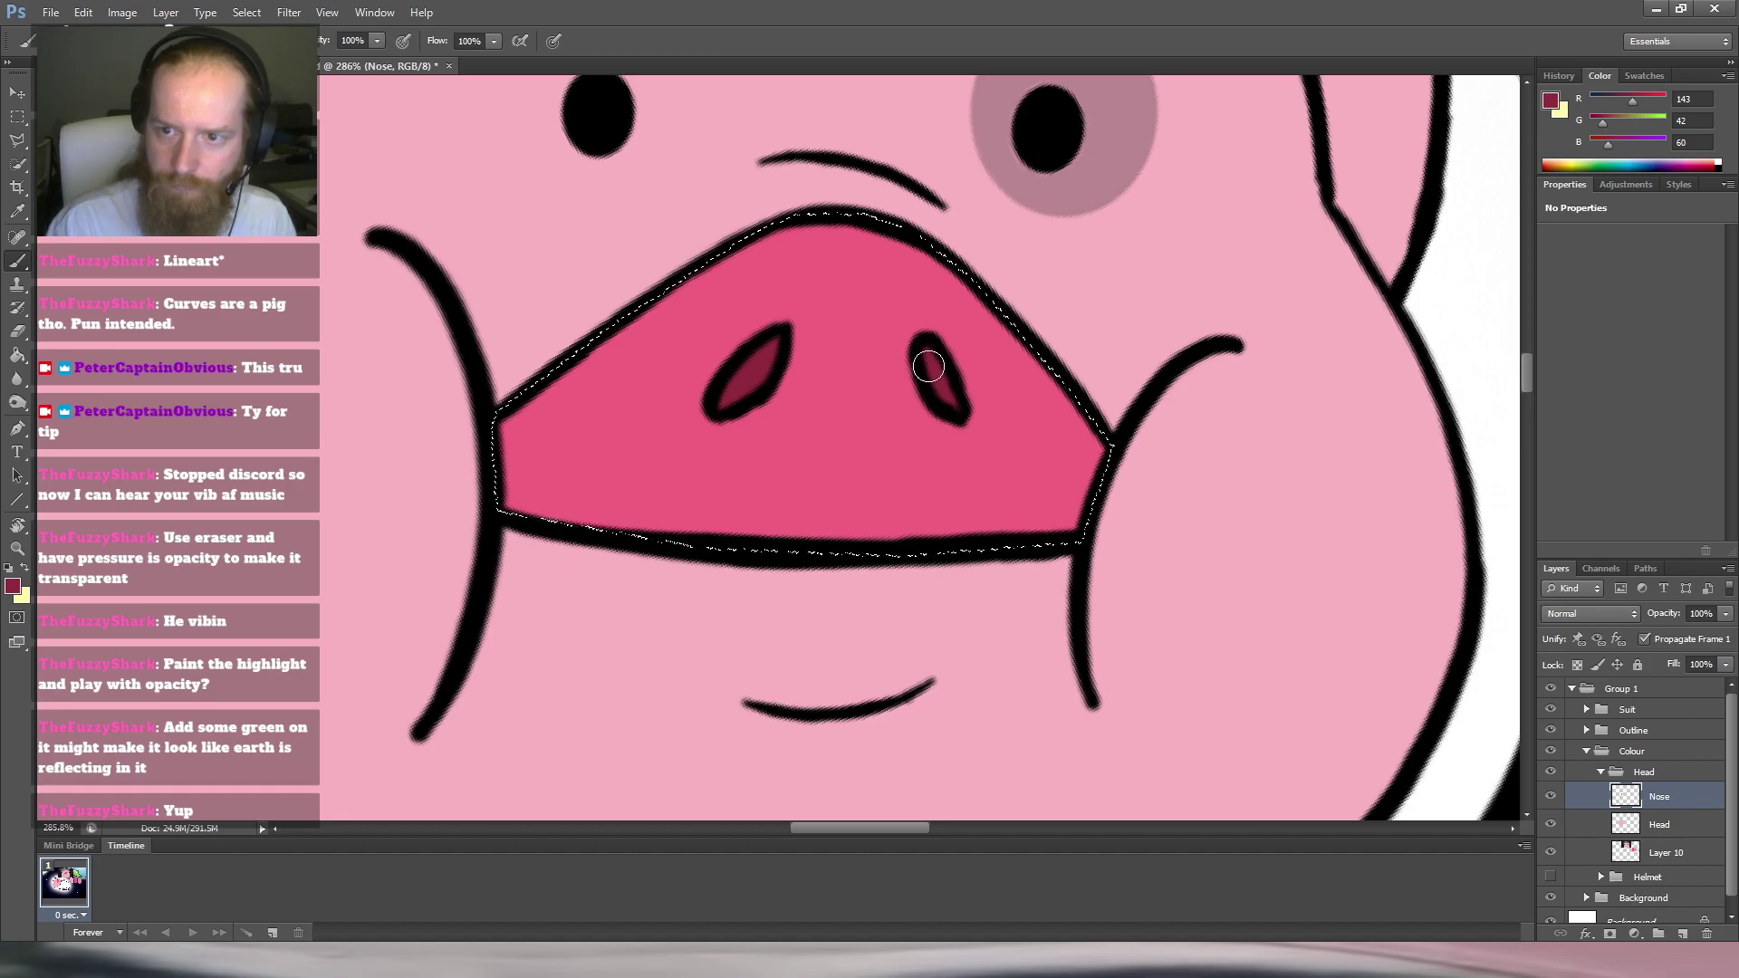
Rotate the canvas to view the reference pig upright and compare its nose and eye patch with the space pig's.
scroll(1028, 329, "down", 4)
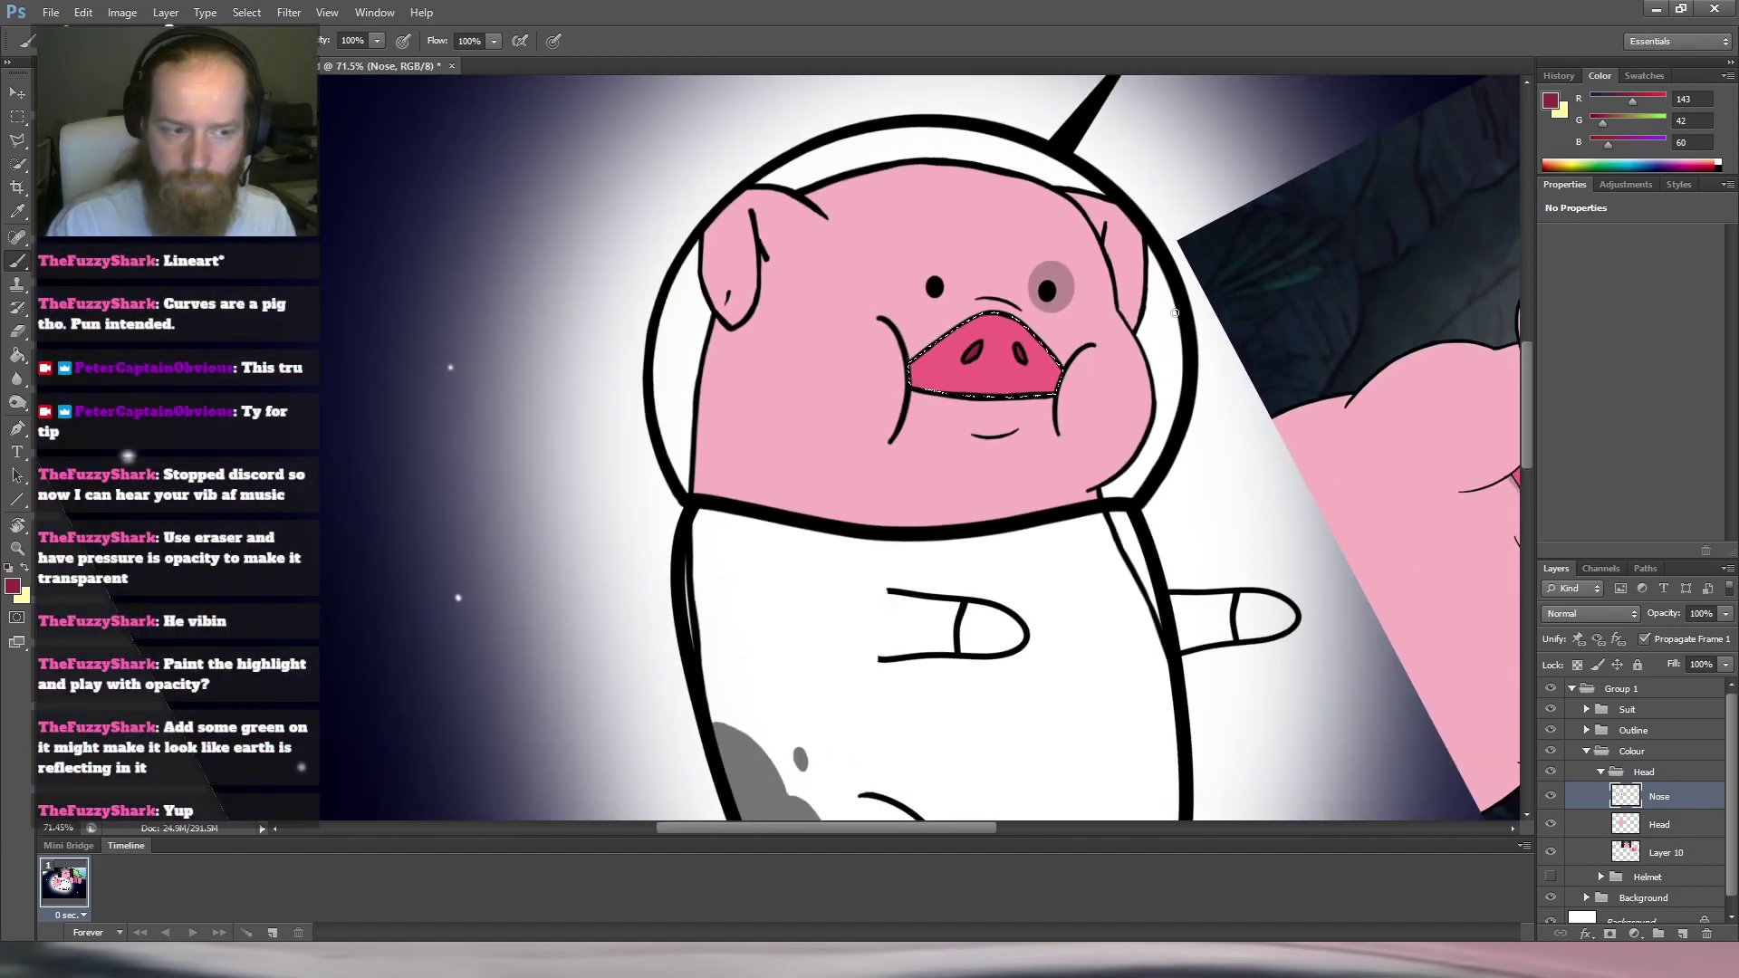
key("space")
left_click_drag(1262, 313, 788, 181)
left_click_drag(1099, 231, 909, 543)
scroll(916, 400, "down", 1)
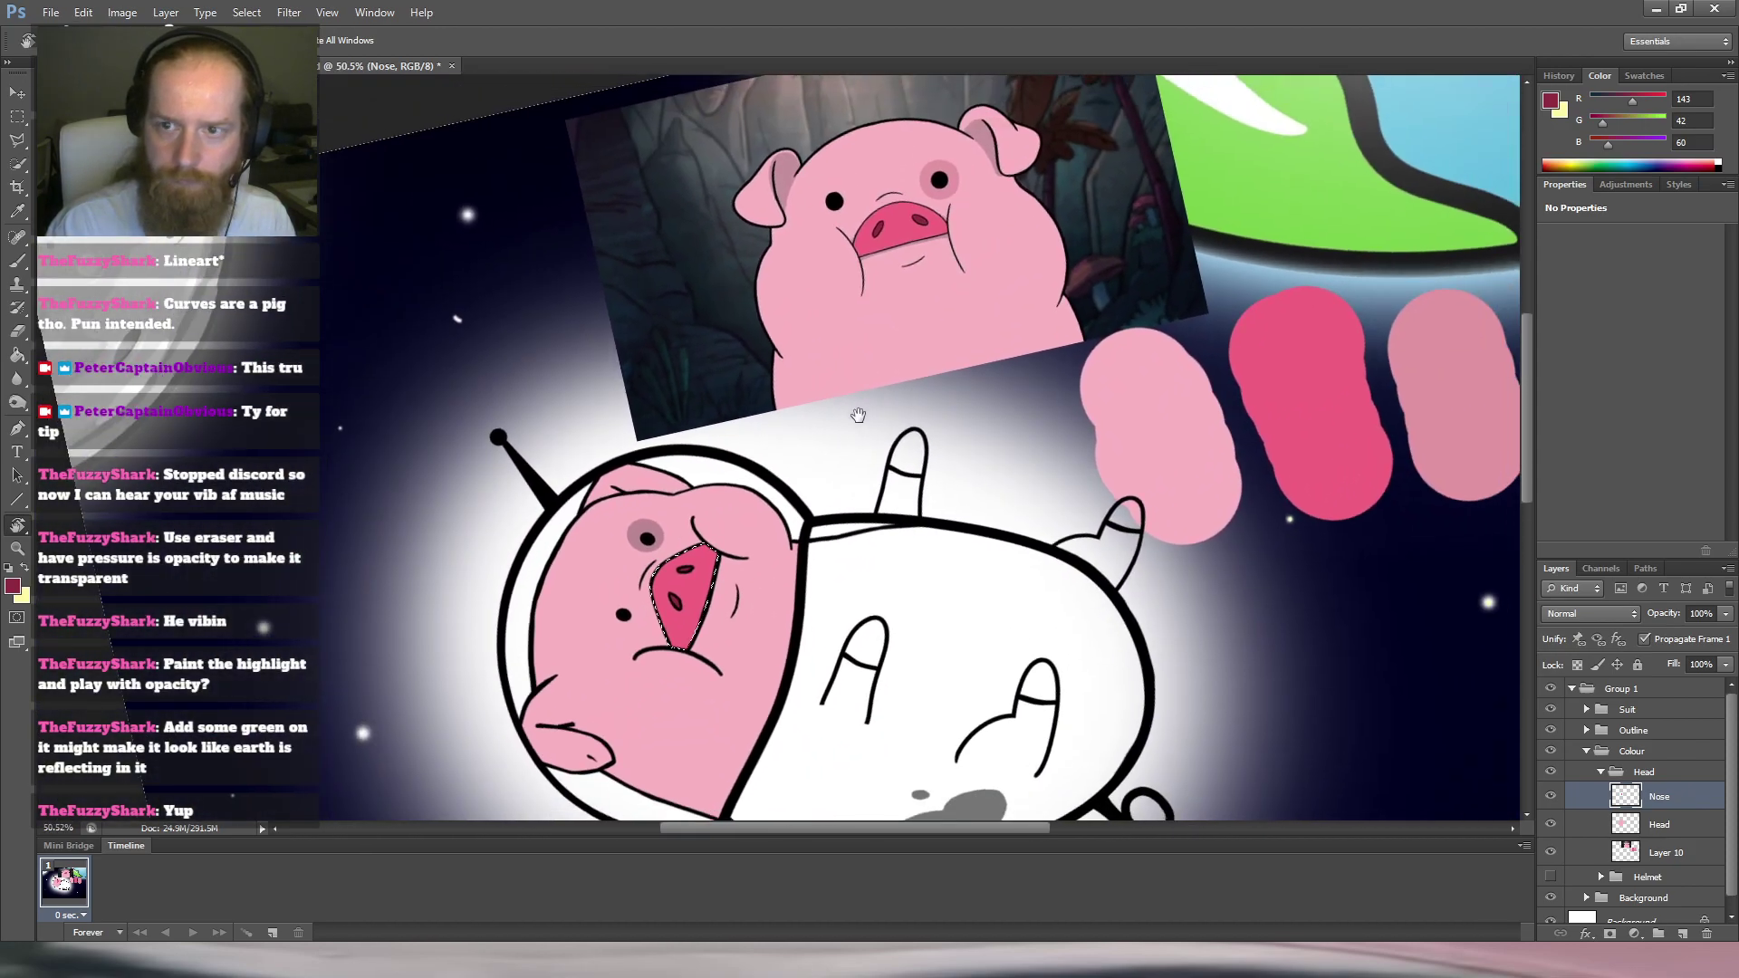
left_click_drag(861, 419, 823, 368)
scroll(732, 387, "up", 3)
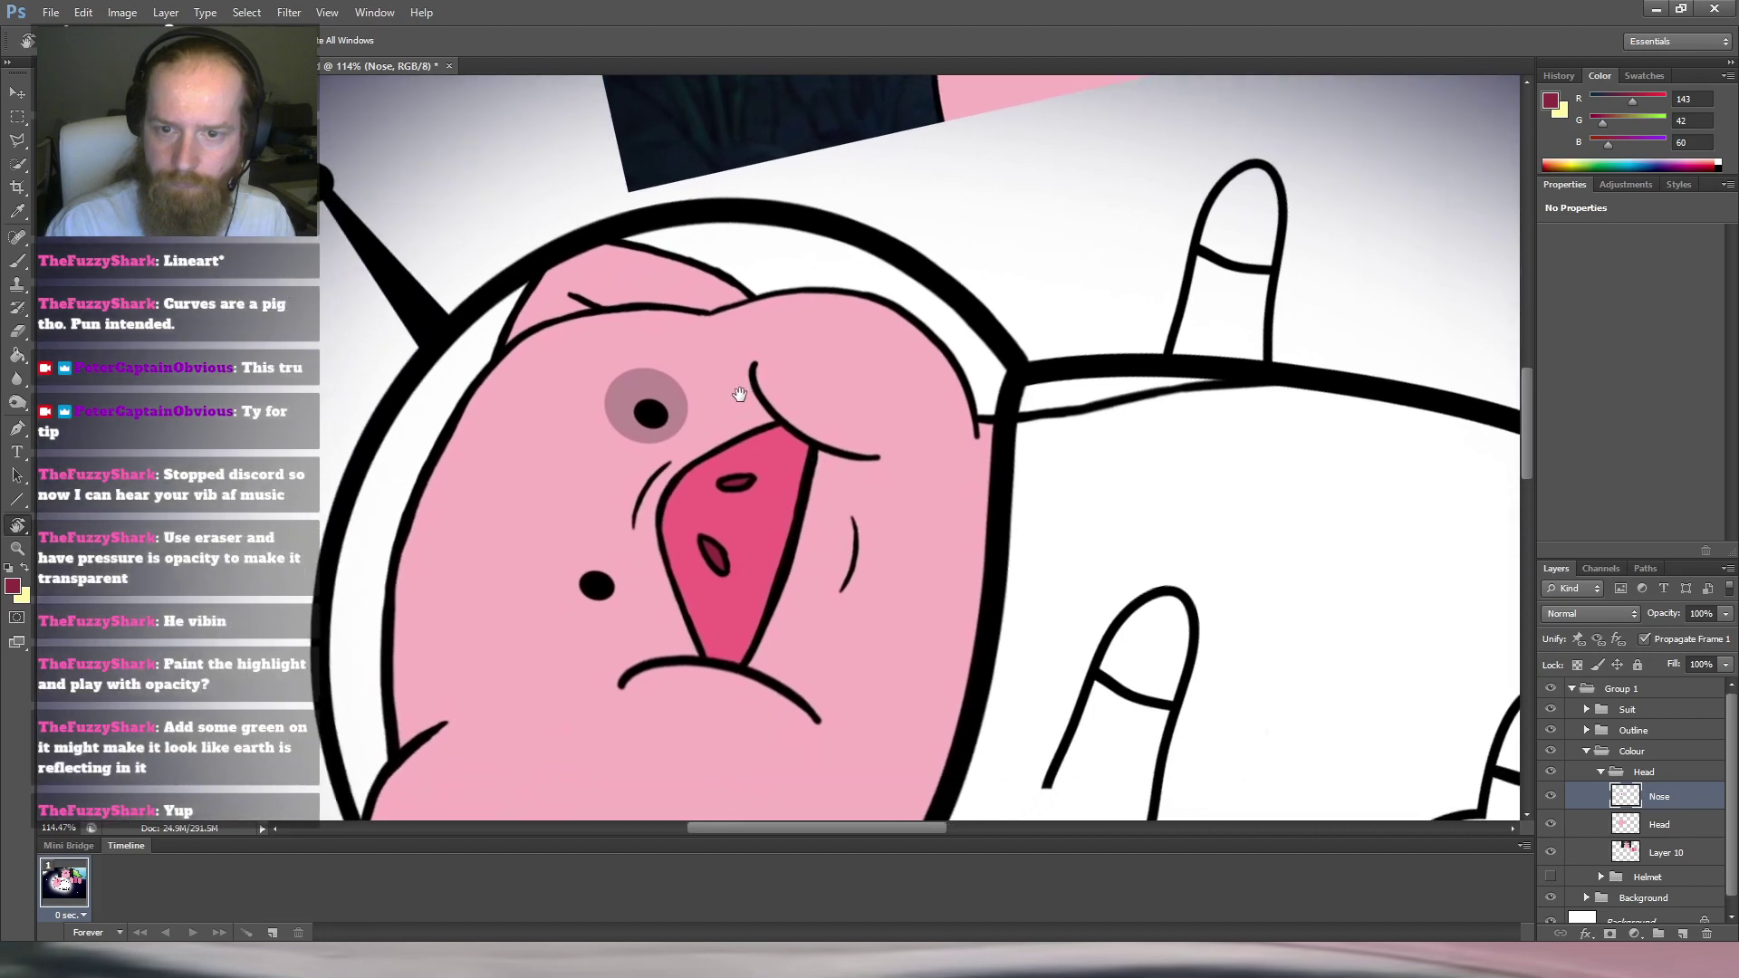
scroll(732, 387, "up", 2)
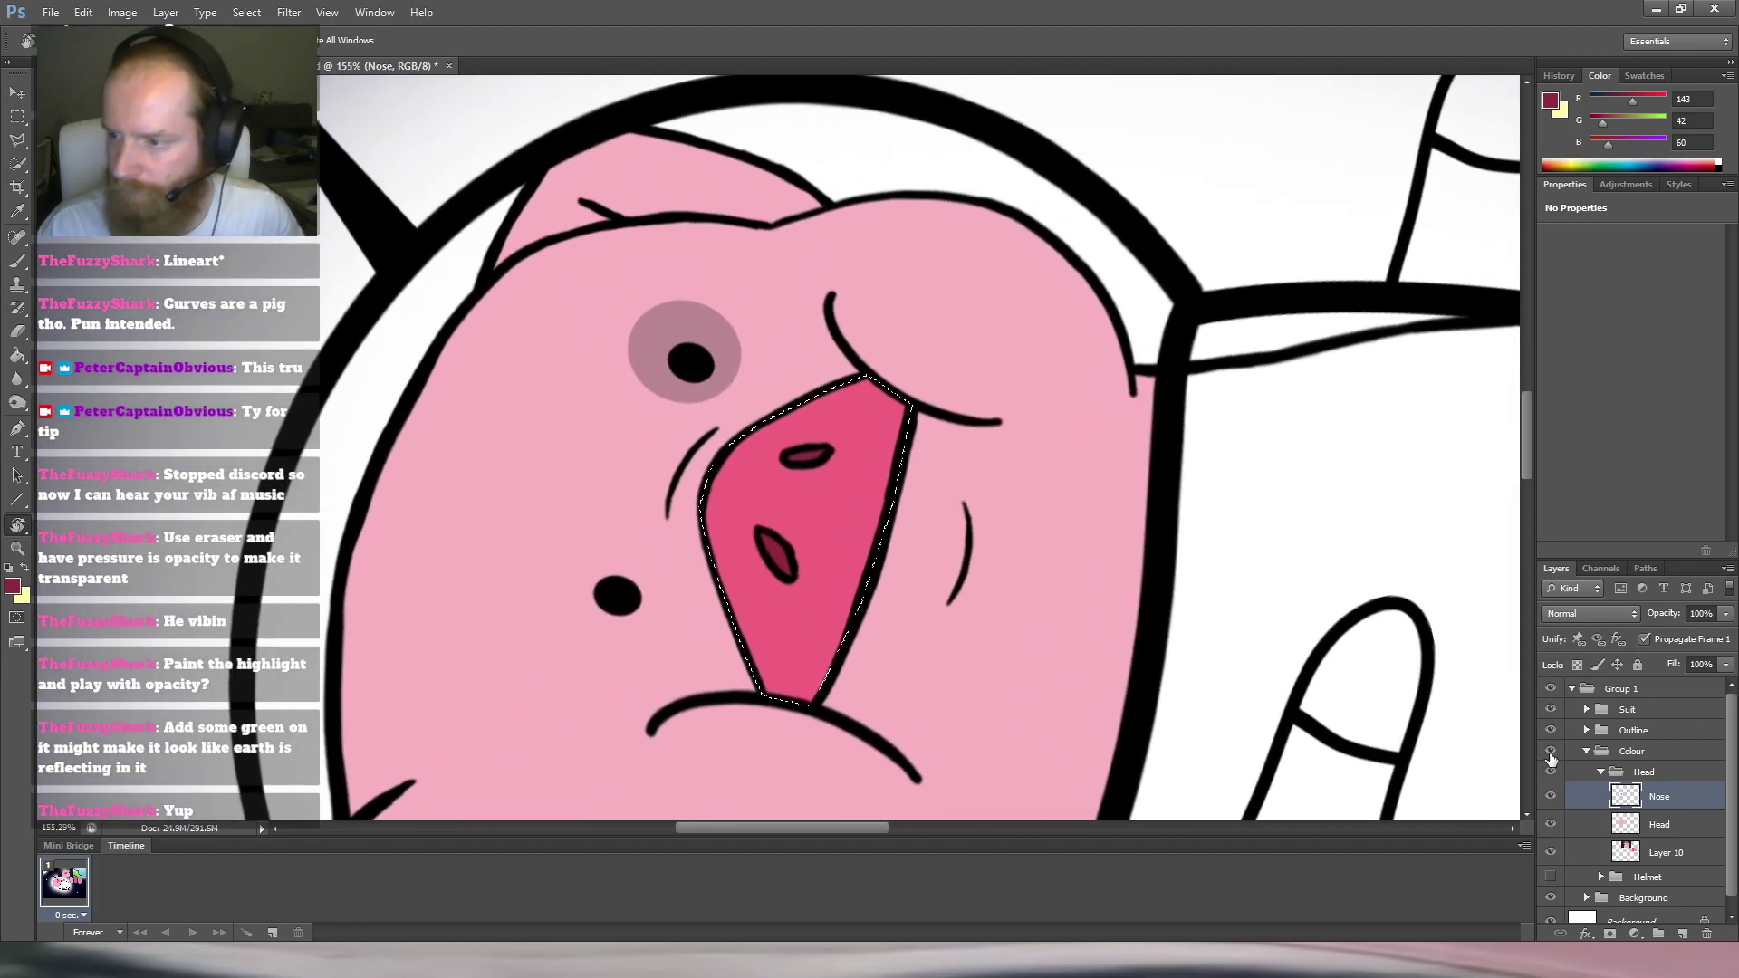
Expand the Outline group, toggle the Outline layer's visibility to check its contents, and make that layer active.
left_click(1587, 730)
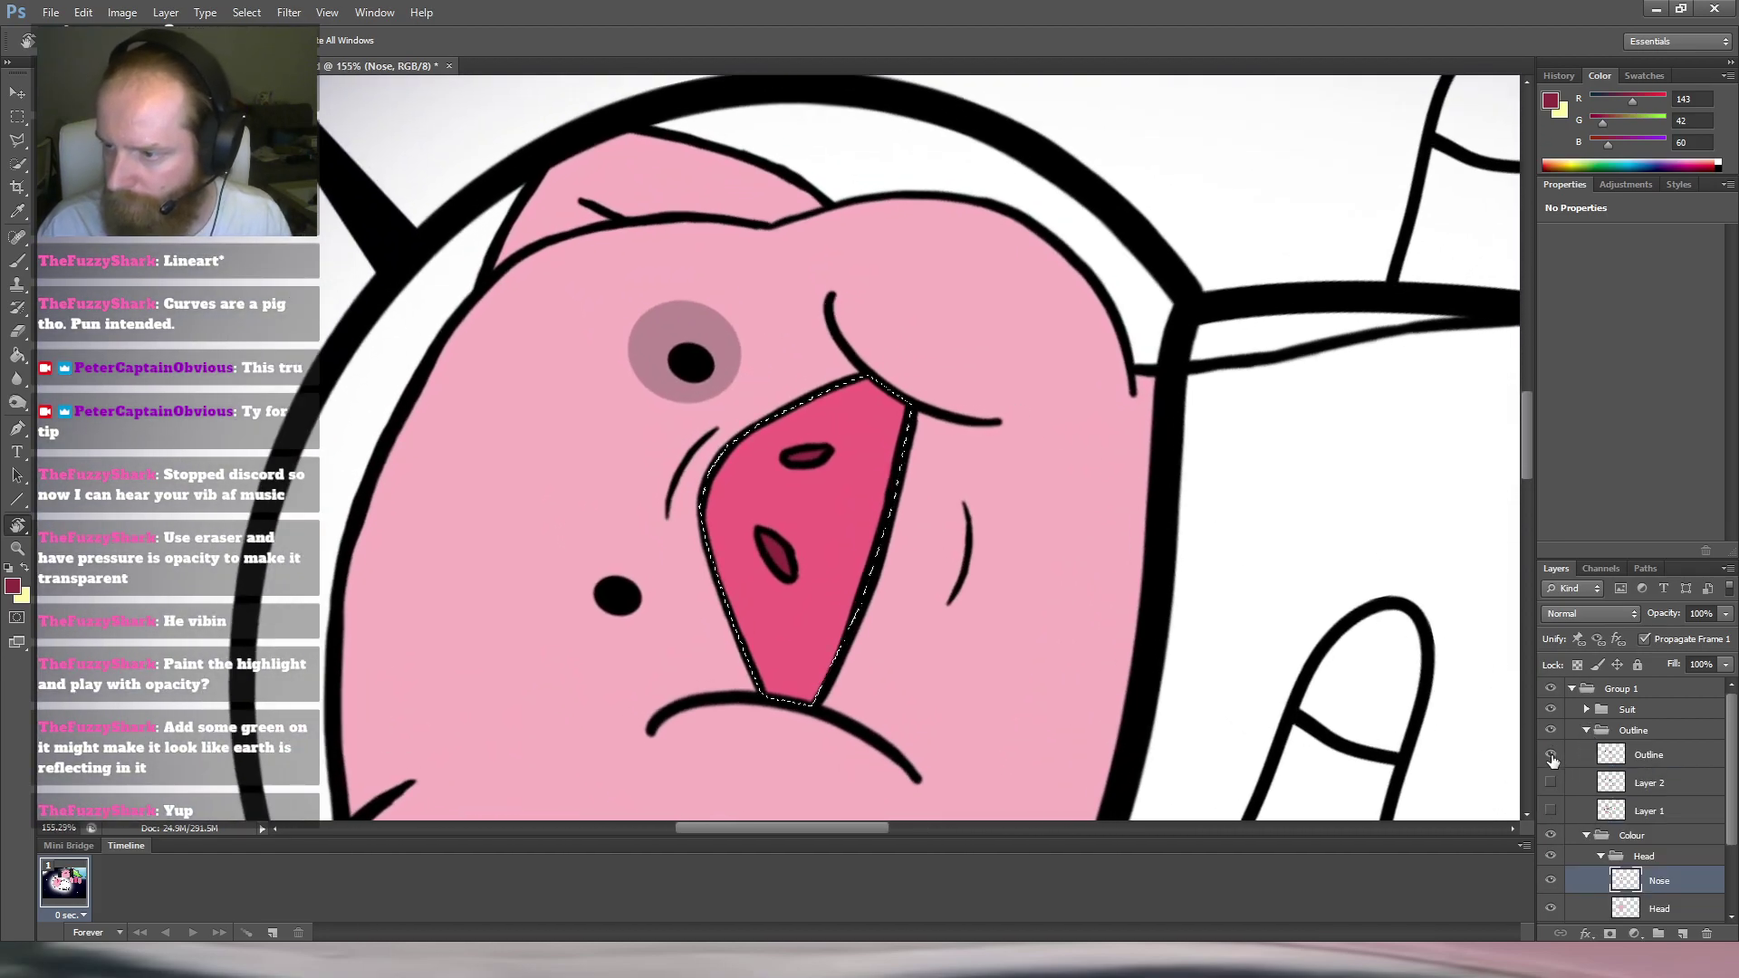
left_click(1551, 757)
left_click(1551, 756)
left_click(1652, 761)
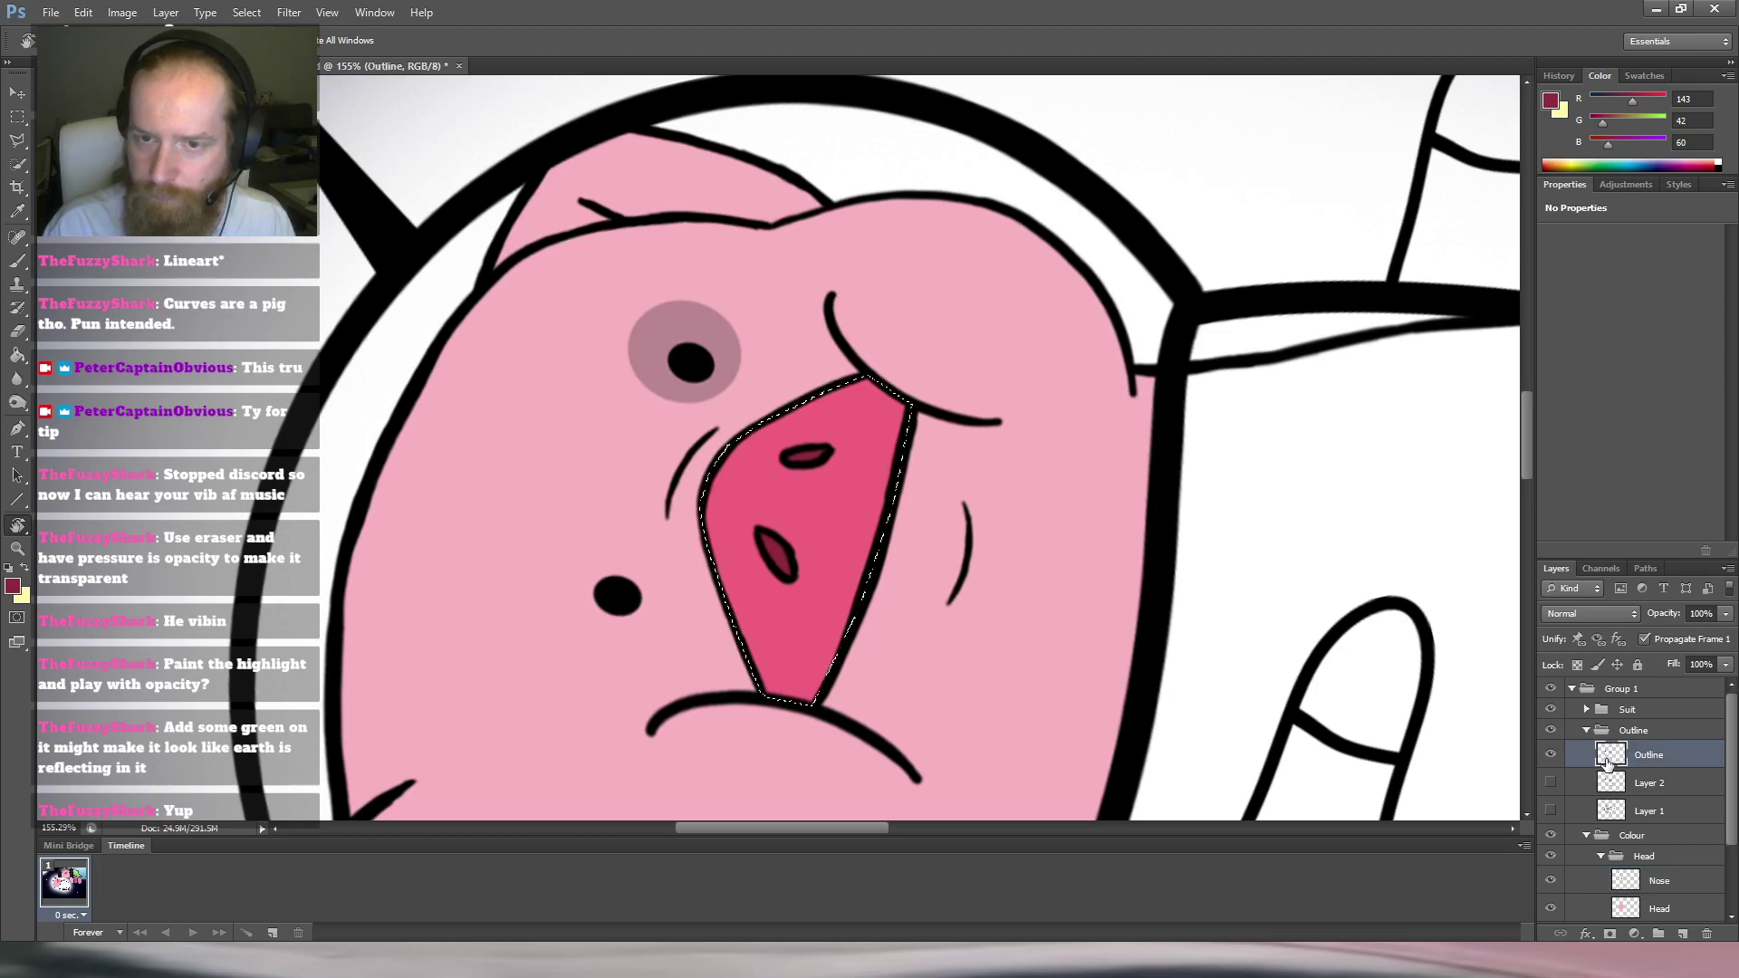
left_click_drag(904, 260, 1082, 567)
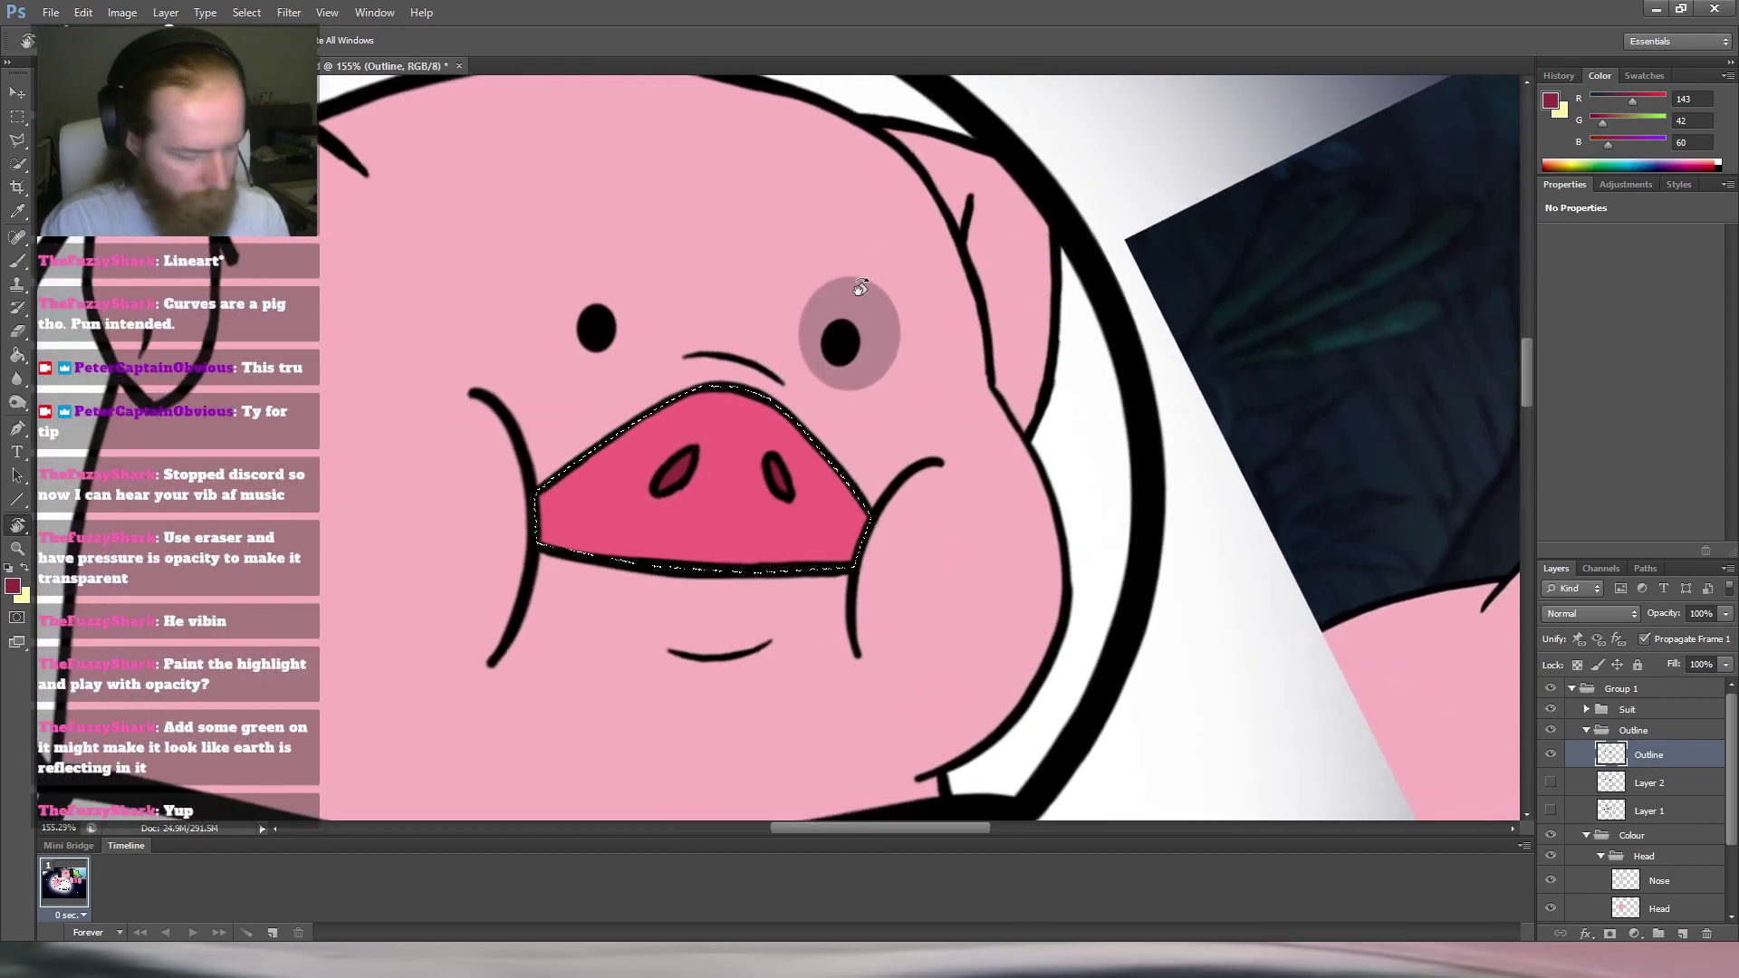
Select the grey eye patch and its eye on the Outline layer with a freehand Lasso loop.
key("l")
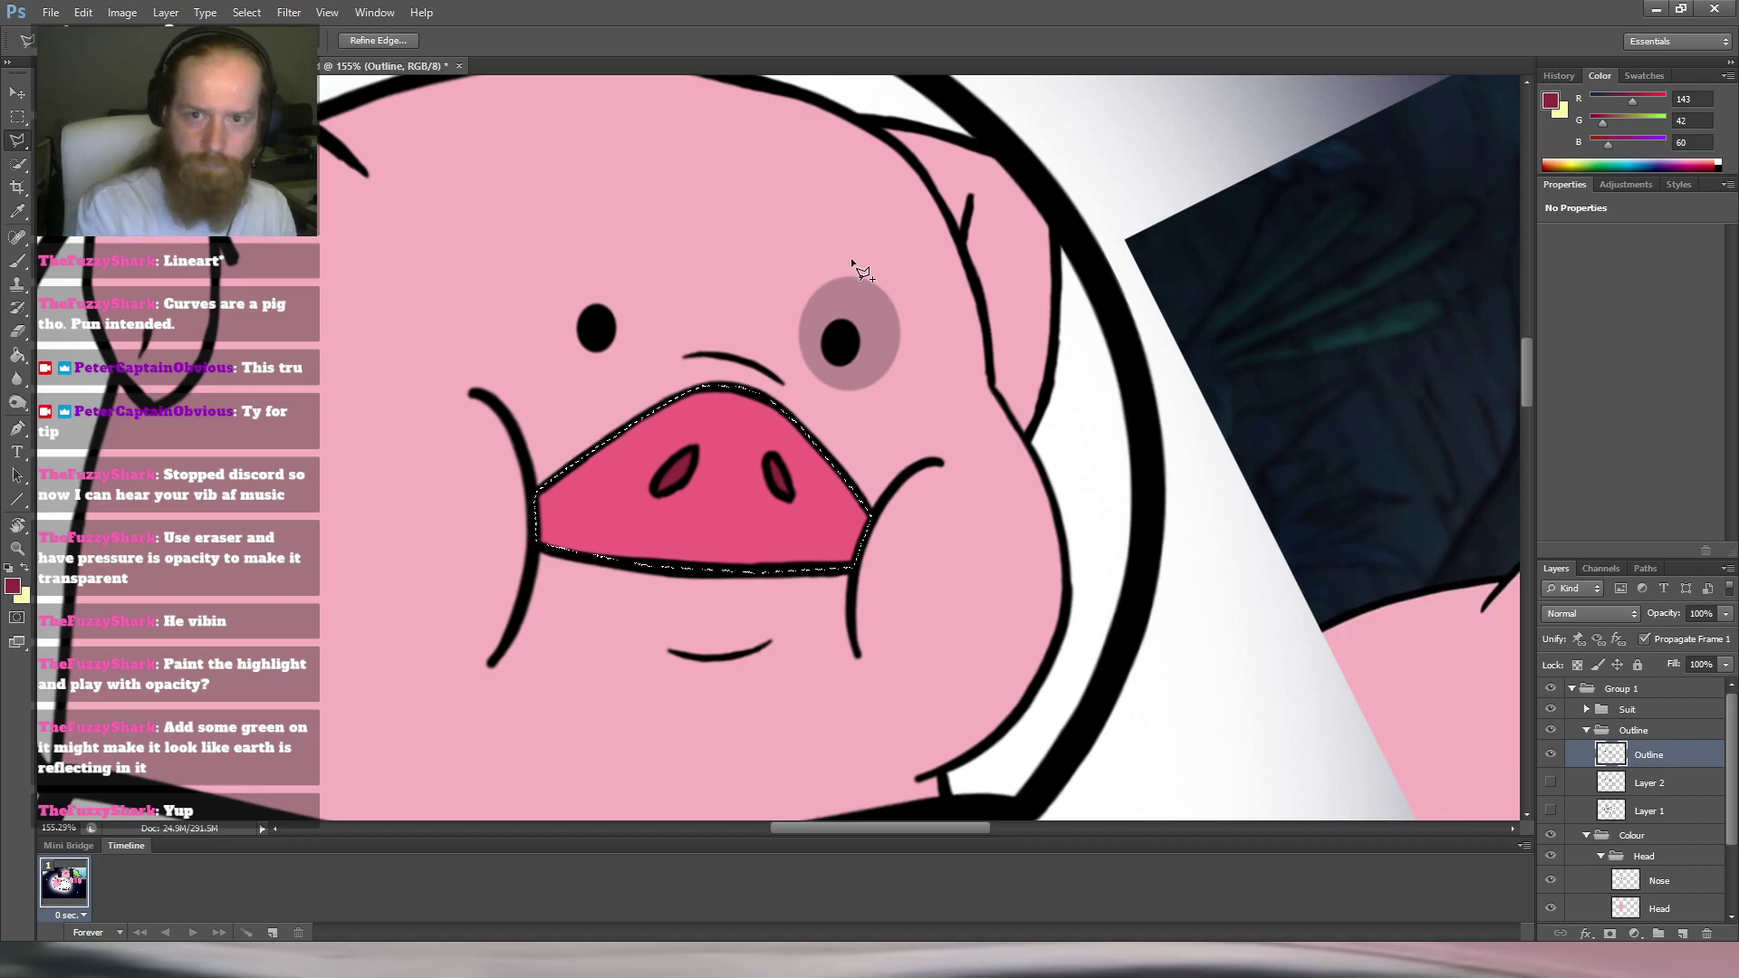
key("shift+l")
key("shift+l")
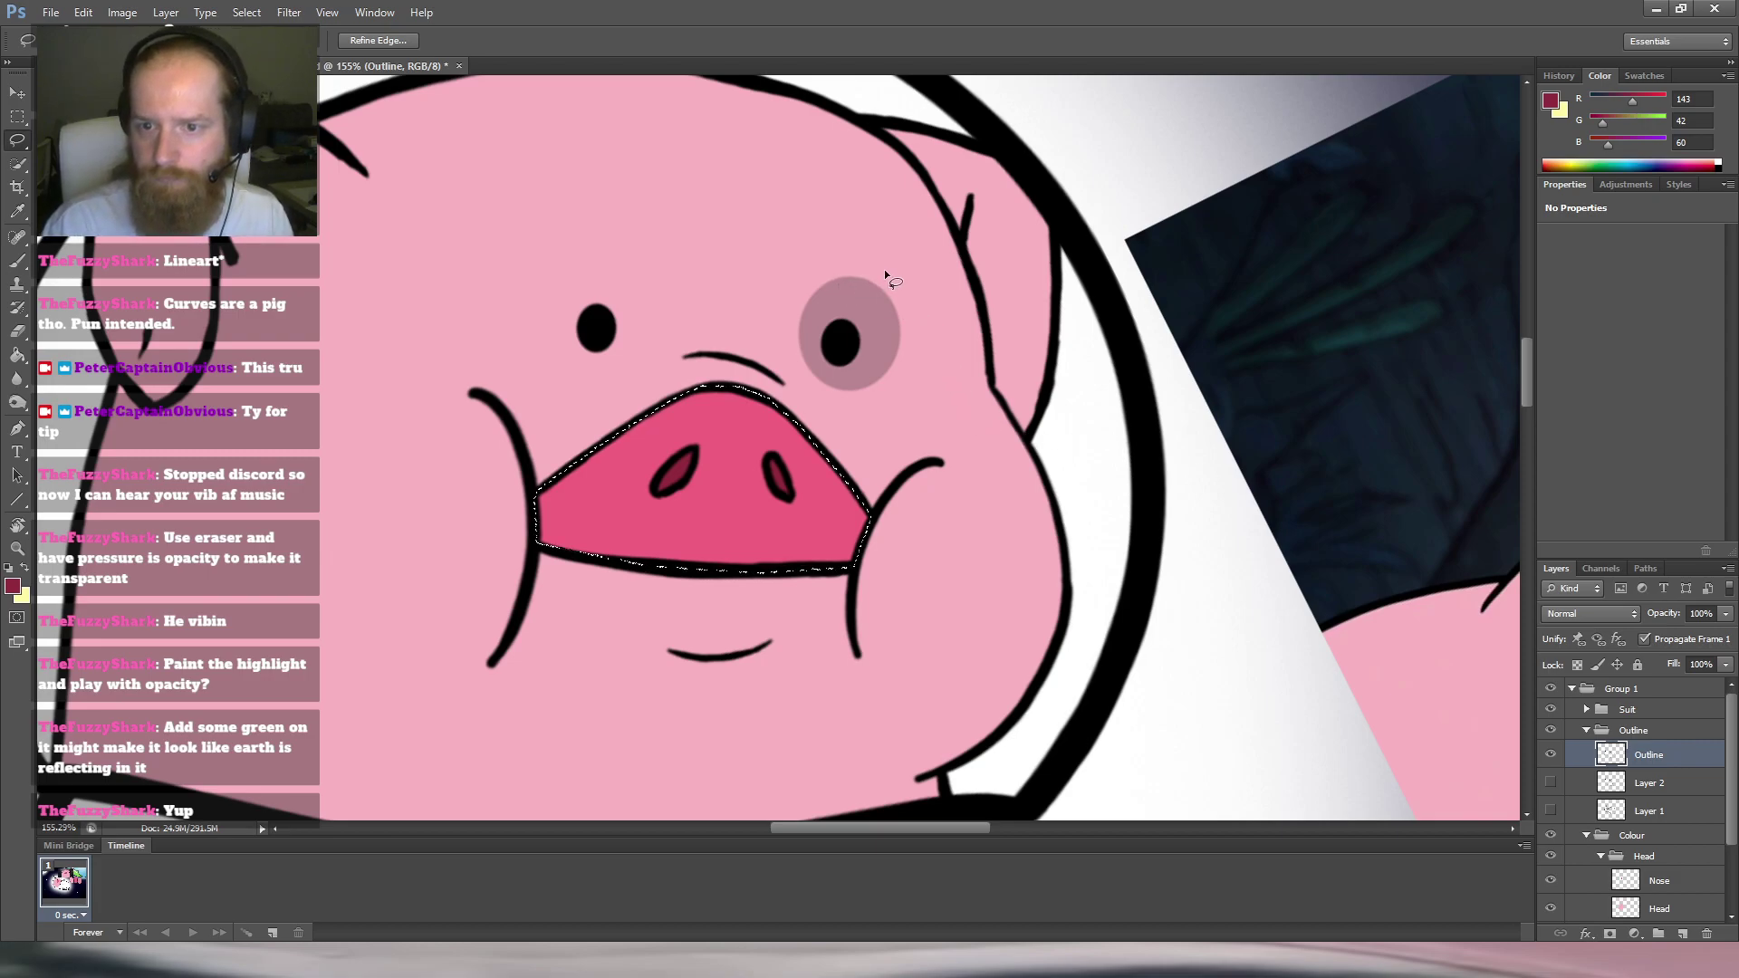
mouse_move(895, 272)
left_mouse_down()
mouse_move(789, 288)
mouse_move(791, 358)
mouse_move(819, 395)
mouse_move(926, 357)
left_mouse_up()
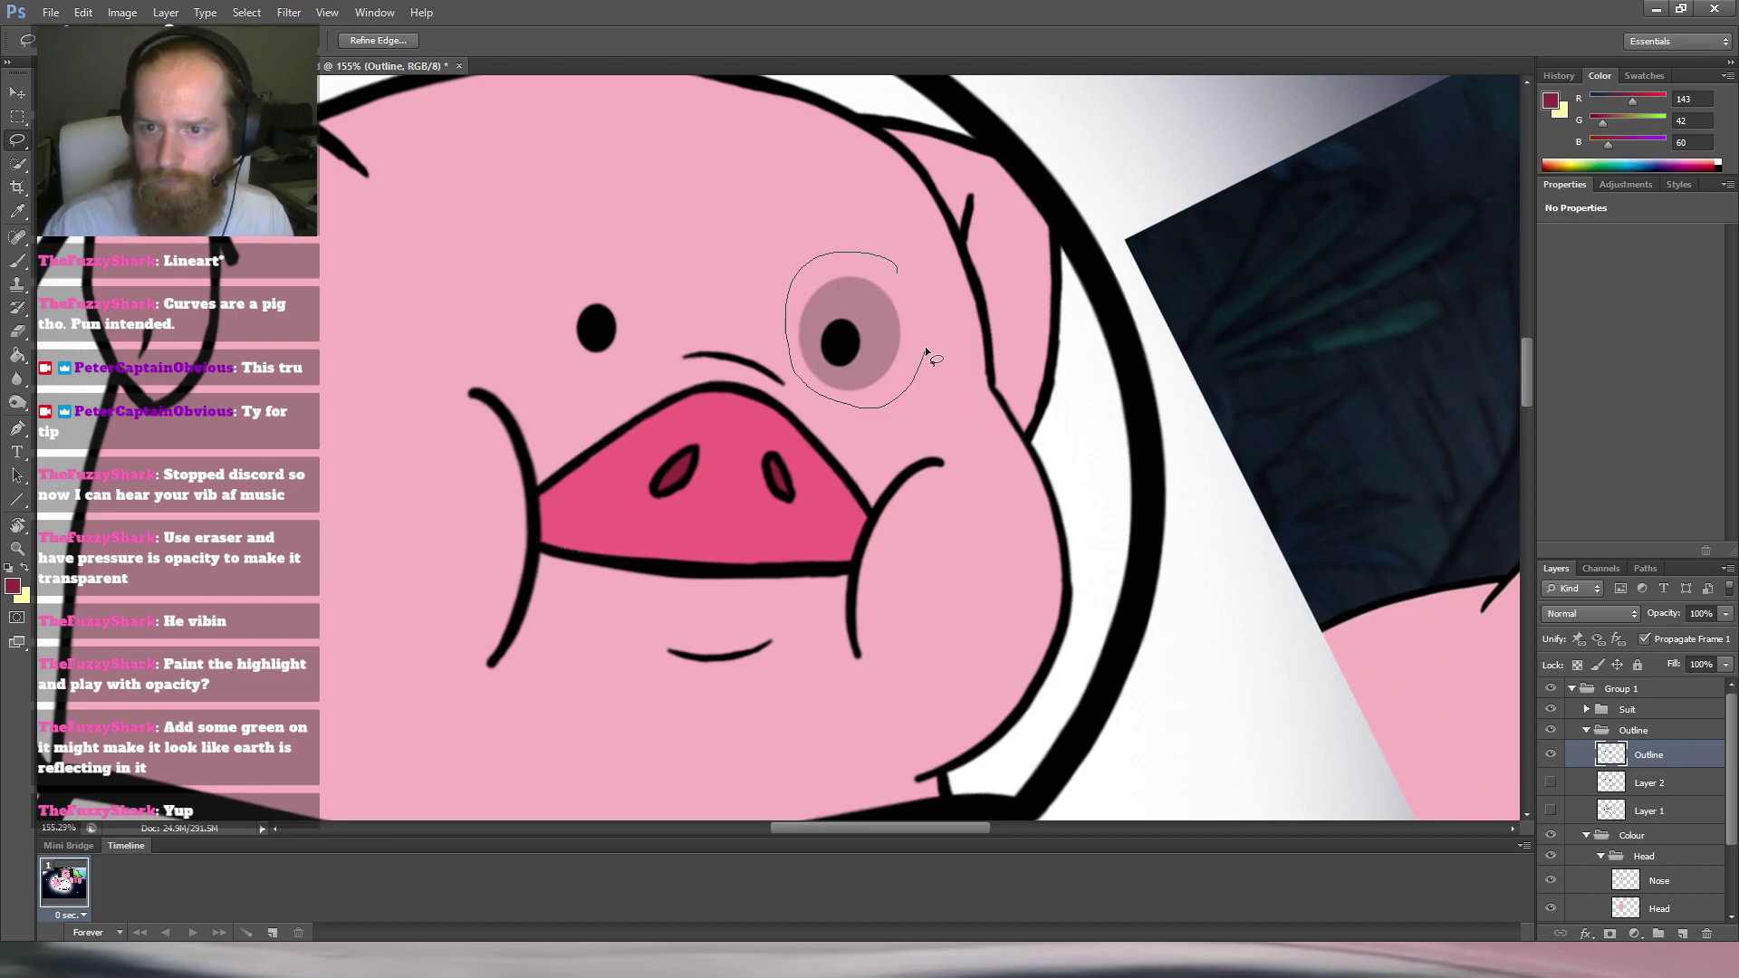
left_click_drag(902, 269, 904, 271)
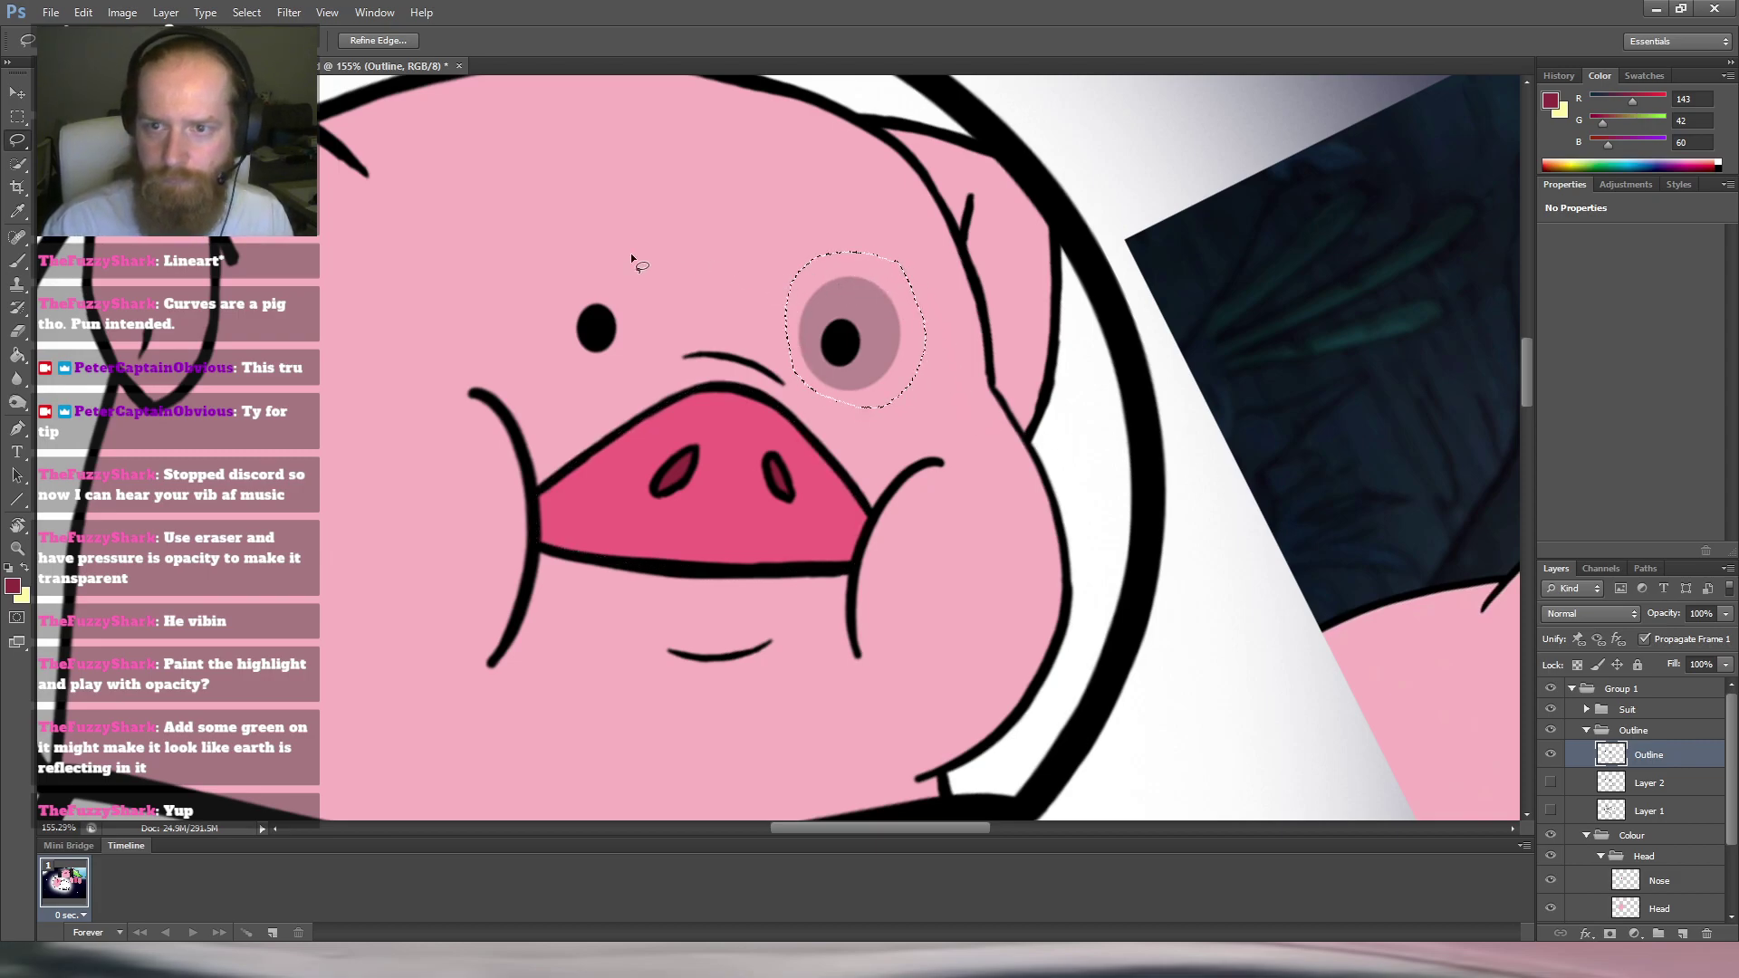
Copy the selected eye and patch onto a new layer above the Outline layer.
left_click(20, 94)
key("ctrl+shift+alt+n")
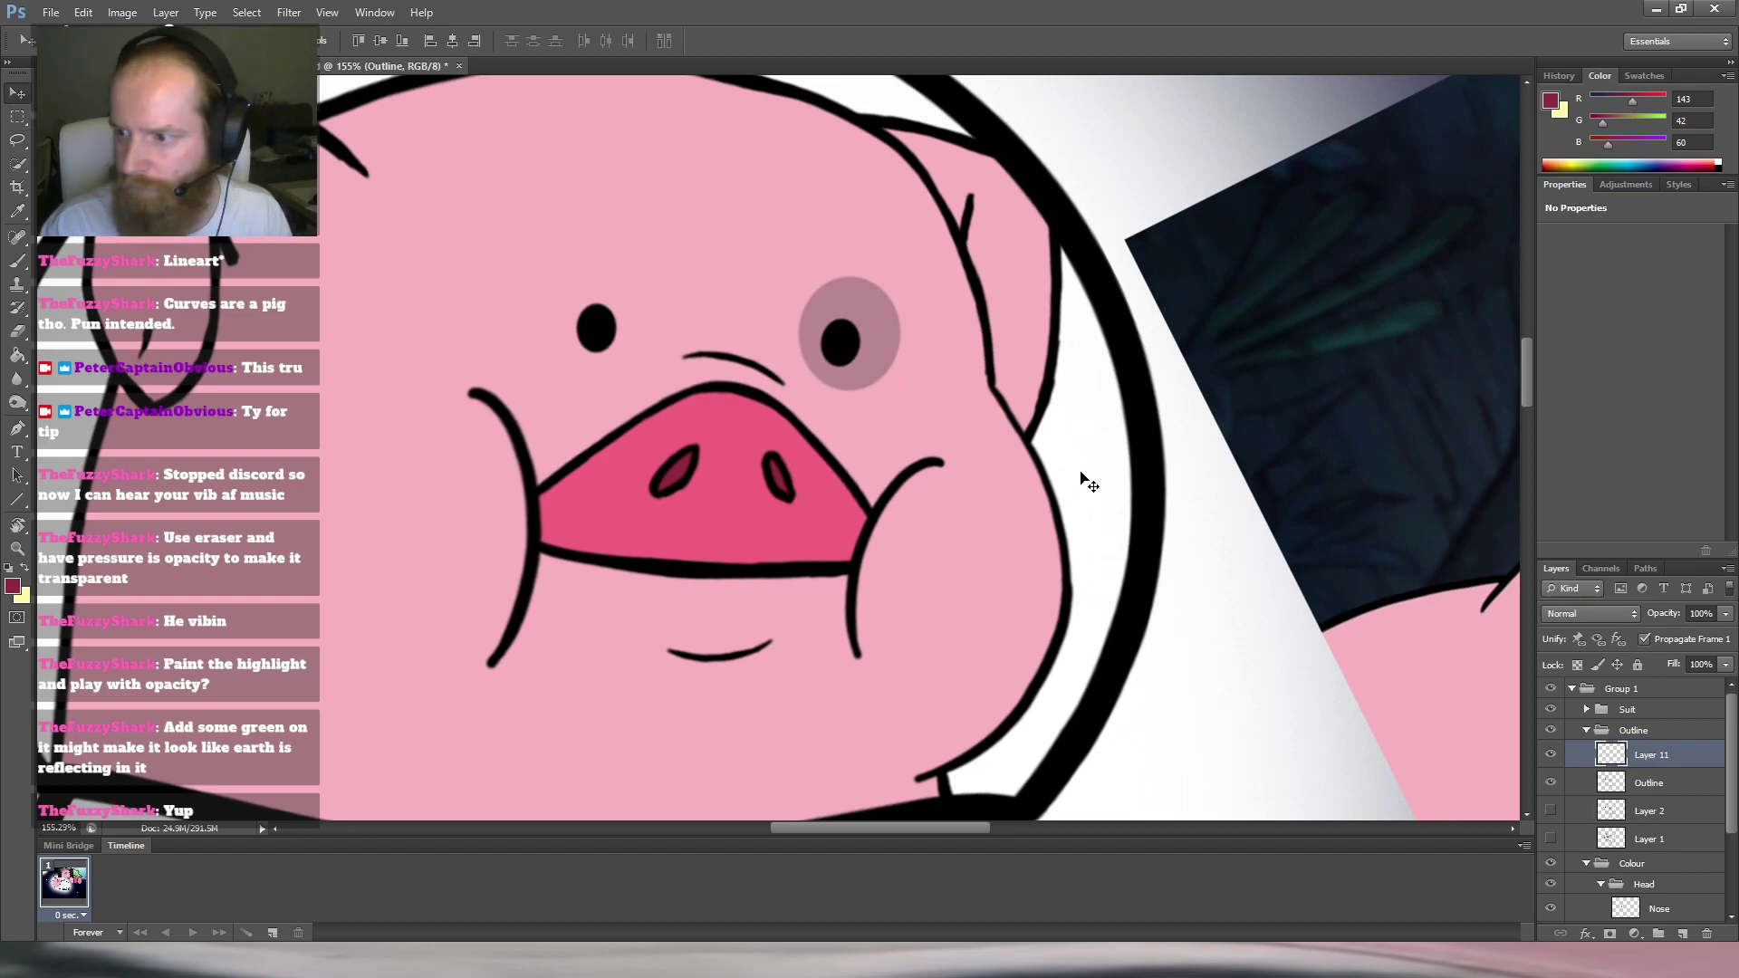
key("ctrl+x")
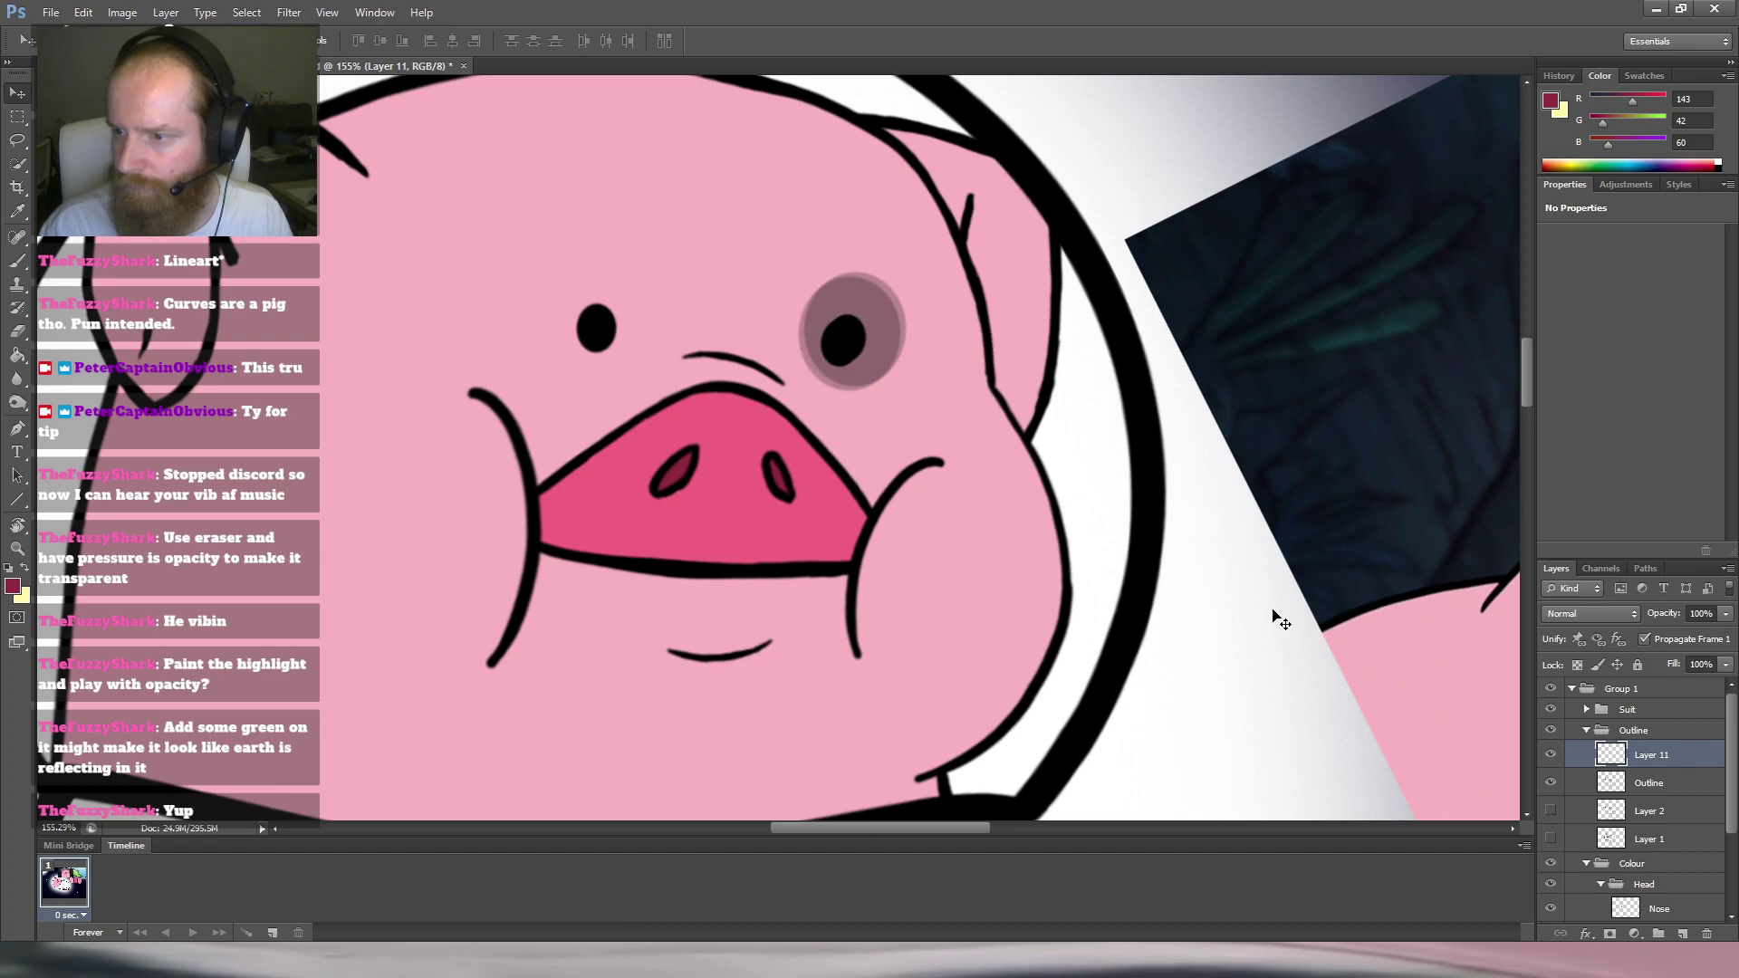
Erase the original grey eye patch and its eye from the Outline layer.
left_click(1648, 786)
key("e")
mouse_move(871, 314)
left_mouse_down()
mouse_move(835, 365)
mouse_move(848, 310)
left_mouse_up()
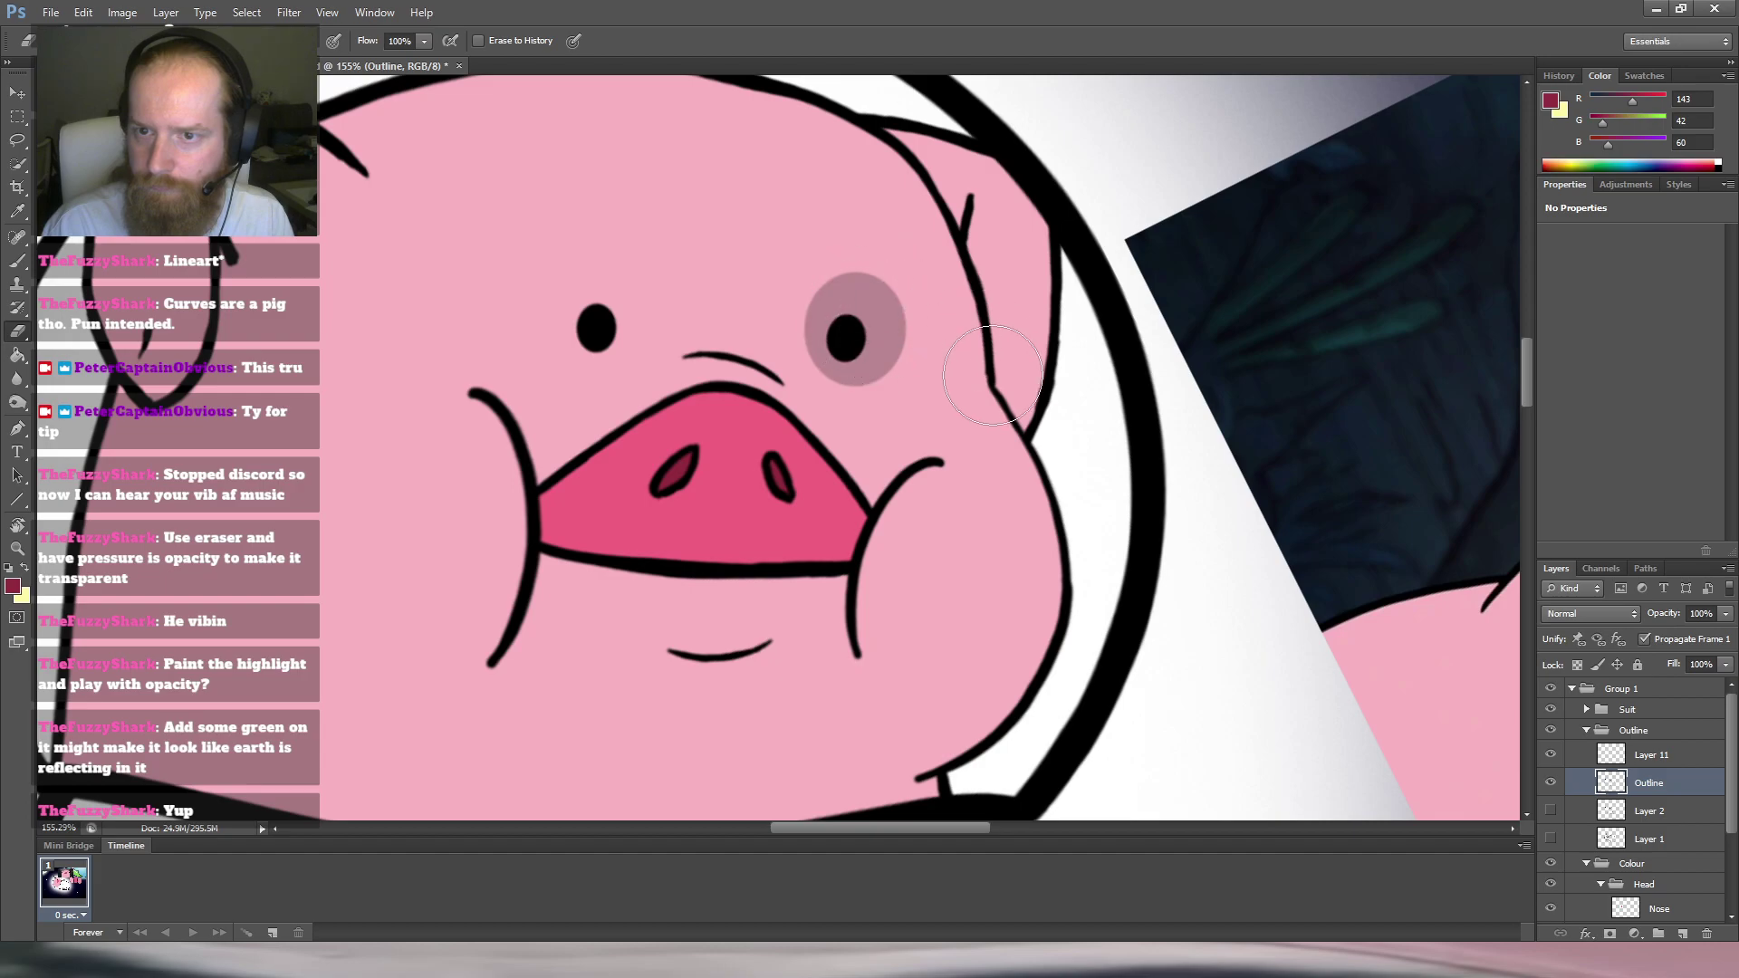
Shift the eye patch and eye on Layer 11 slightly towards the other eye, deselect, and move Layer 11 below the Outline layer.
left_click(1661, 758)
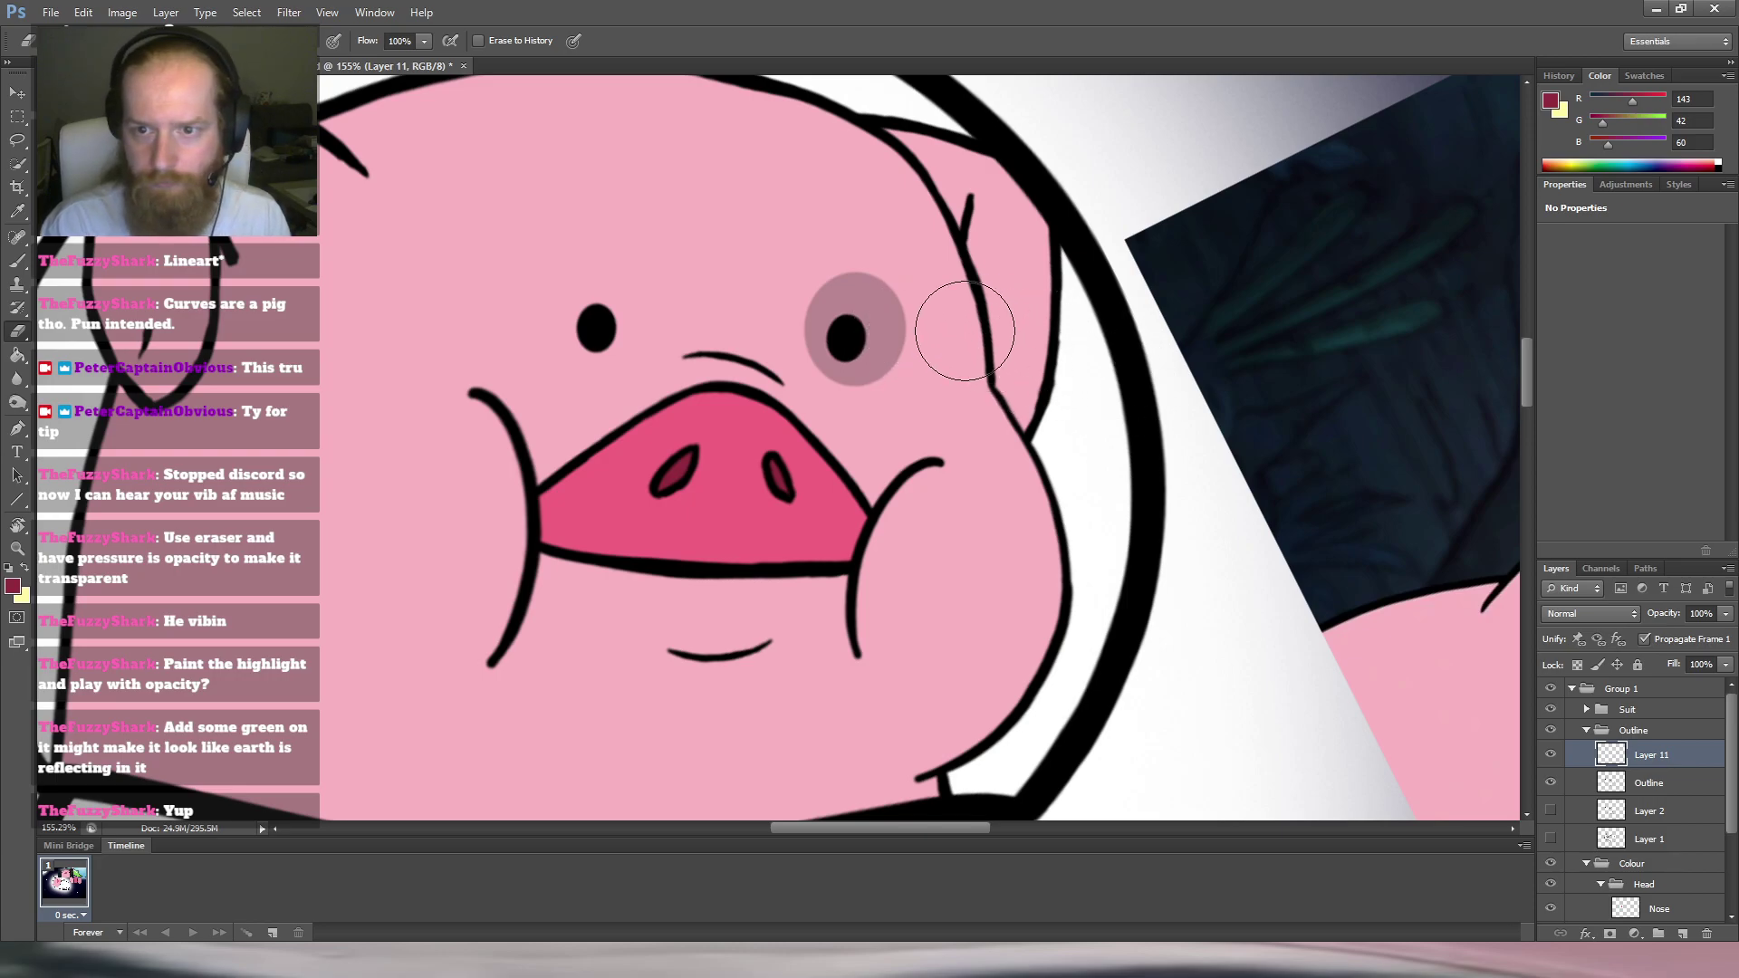
key("l")
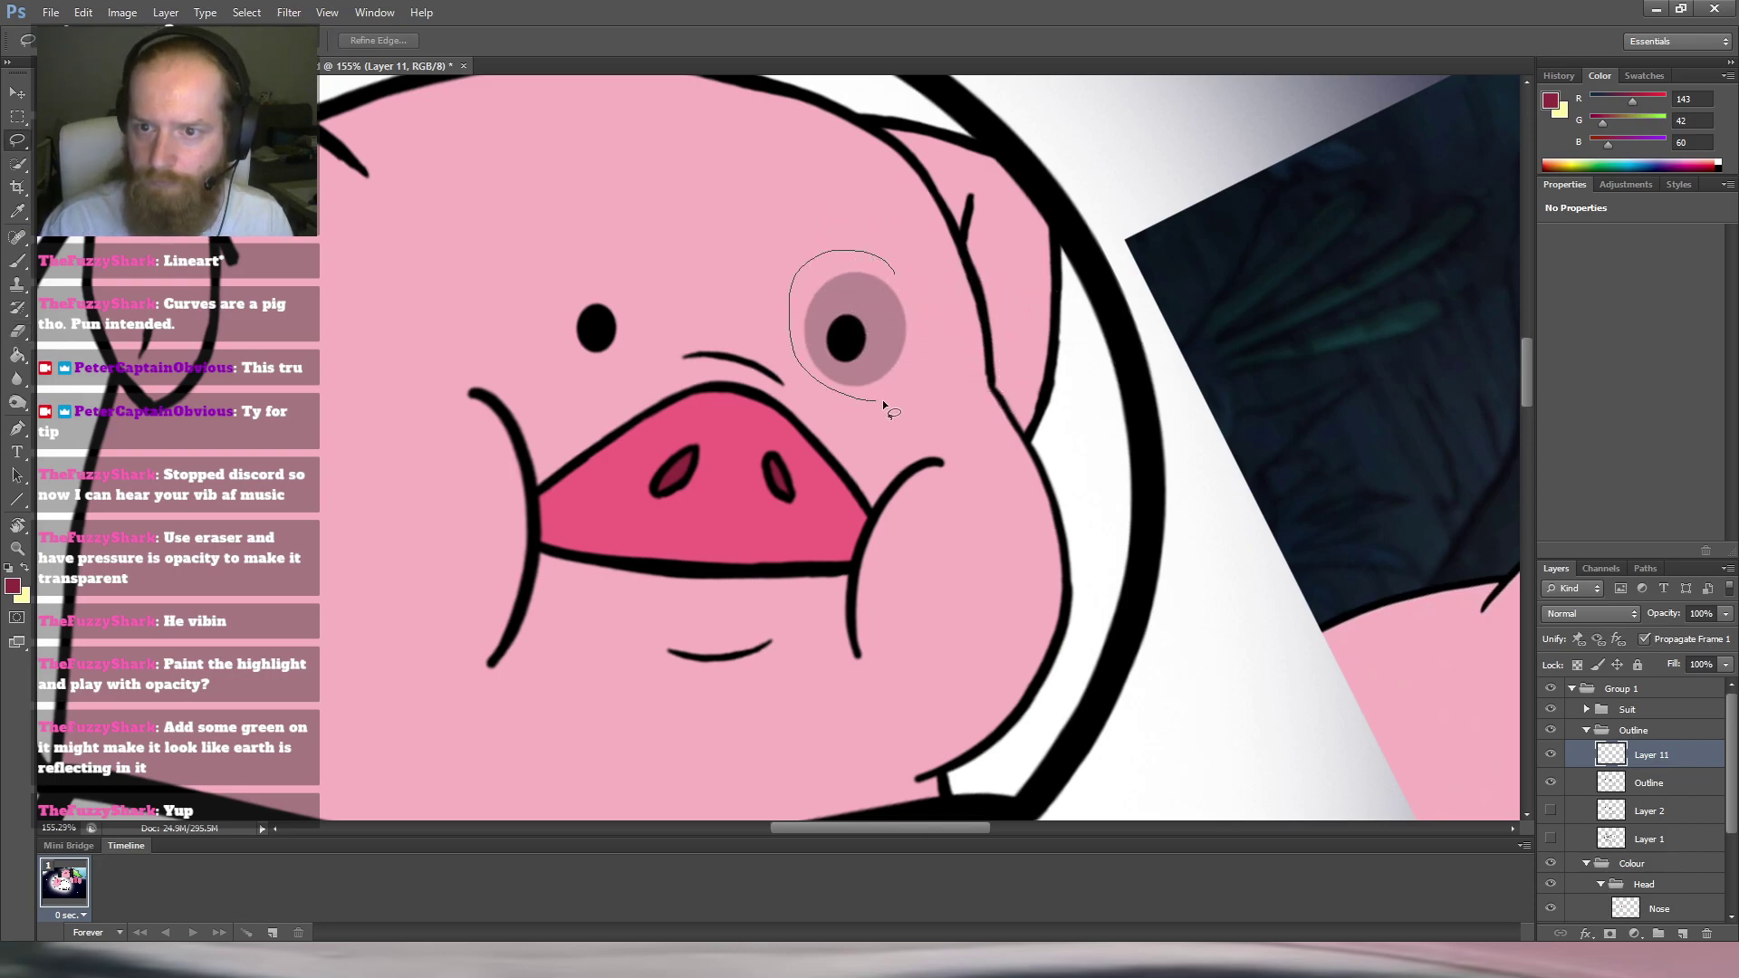
left_click_drag(857, 262, 854, 260)
left_click(17, 94)
left_click_drag(890, 330, 879, 329)
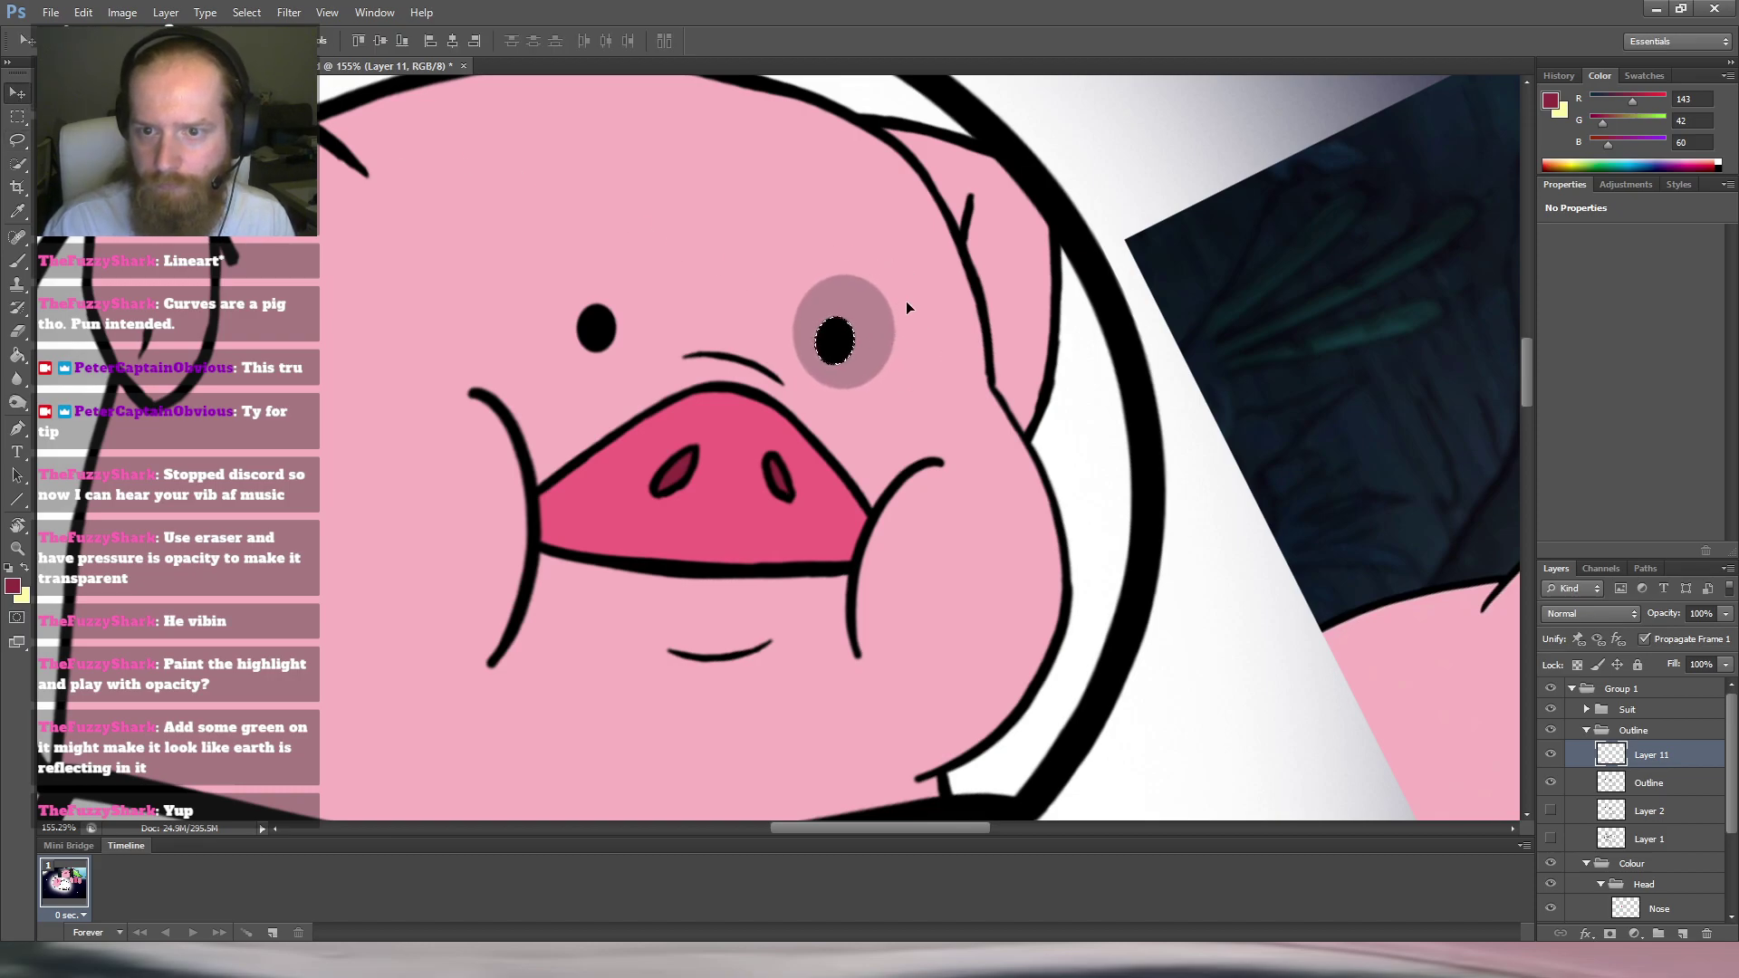
key("l")
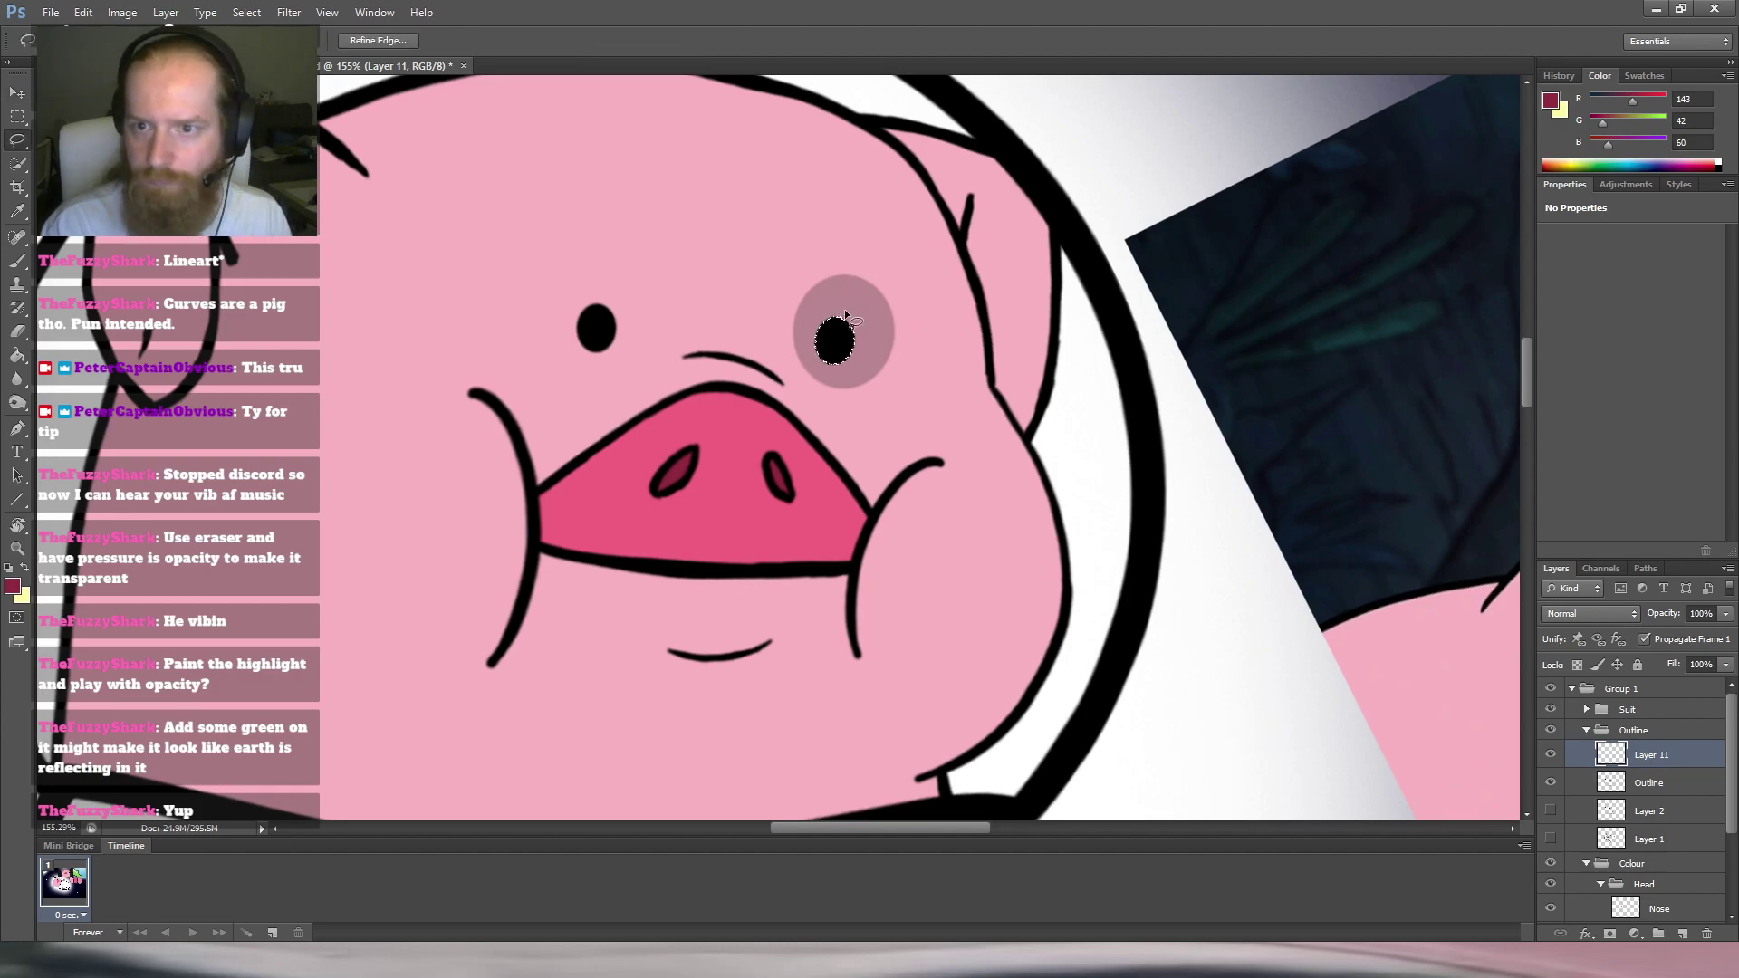
key("ctrl+d")
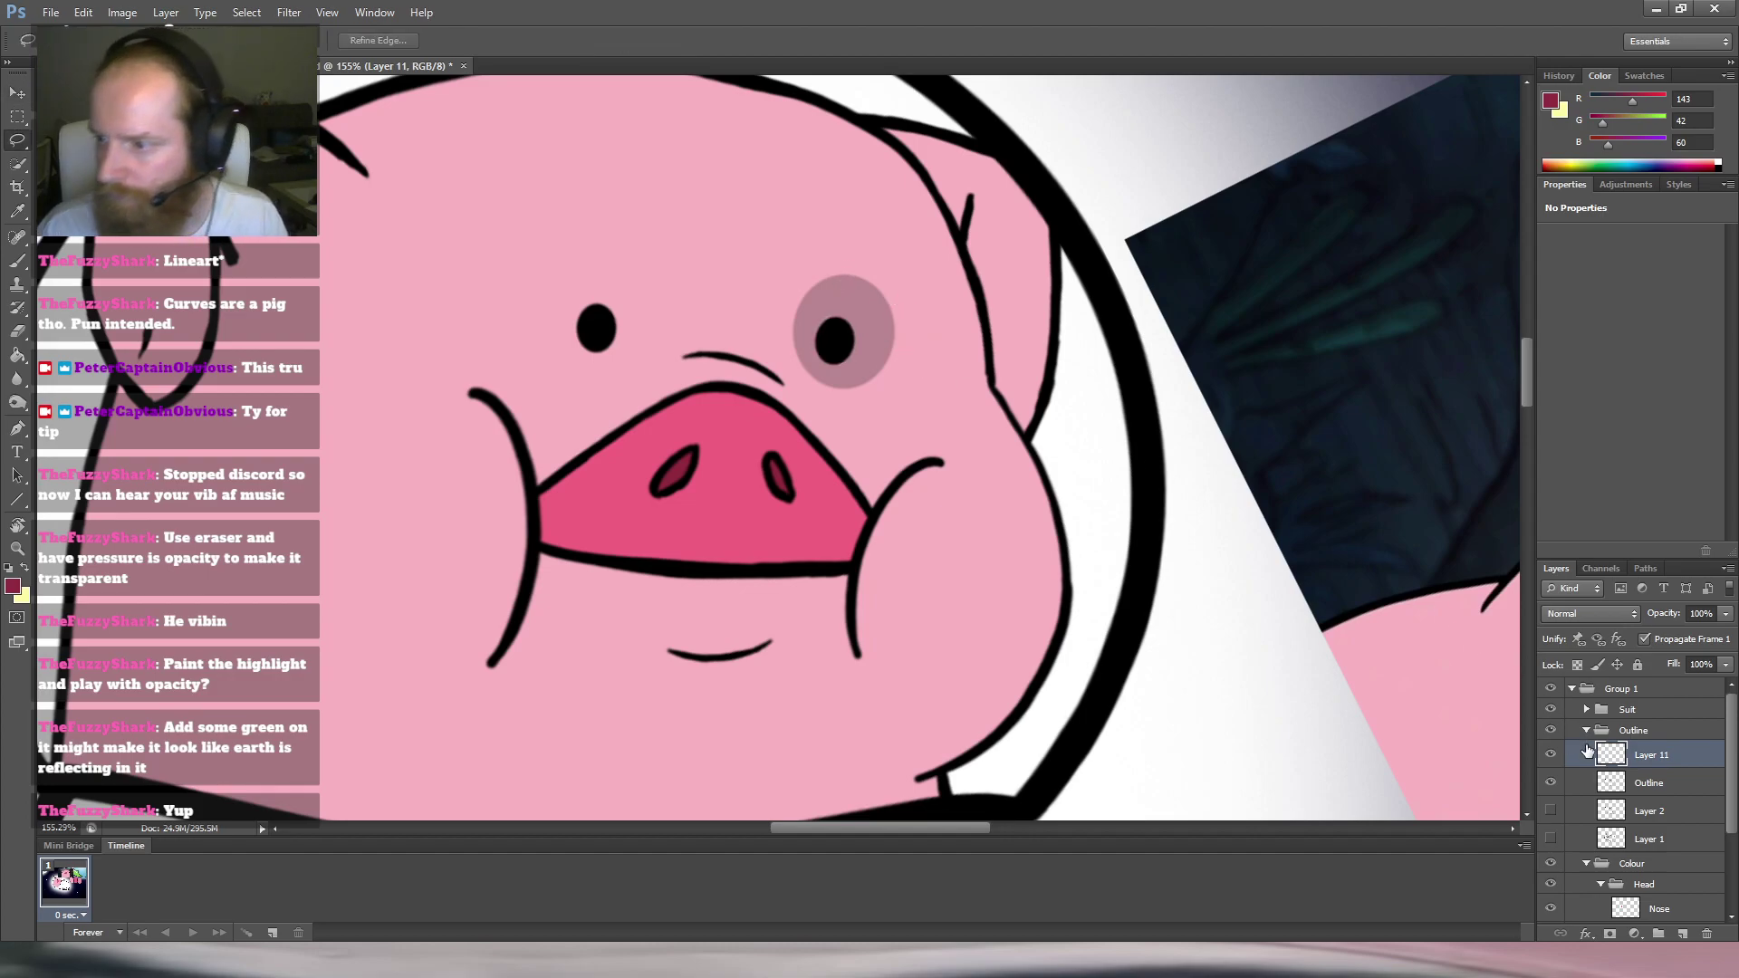
left_click_drag(1678, 781, 1678, 790)
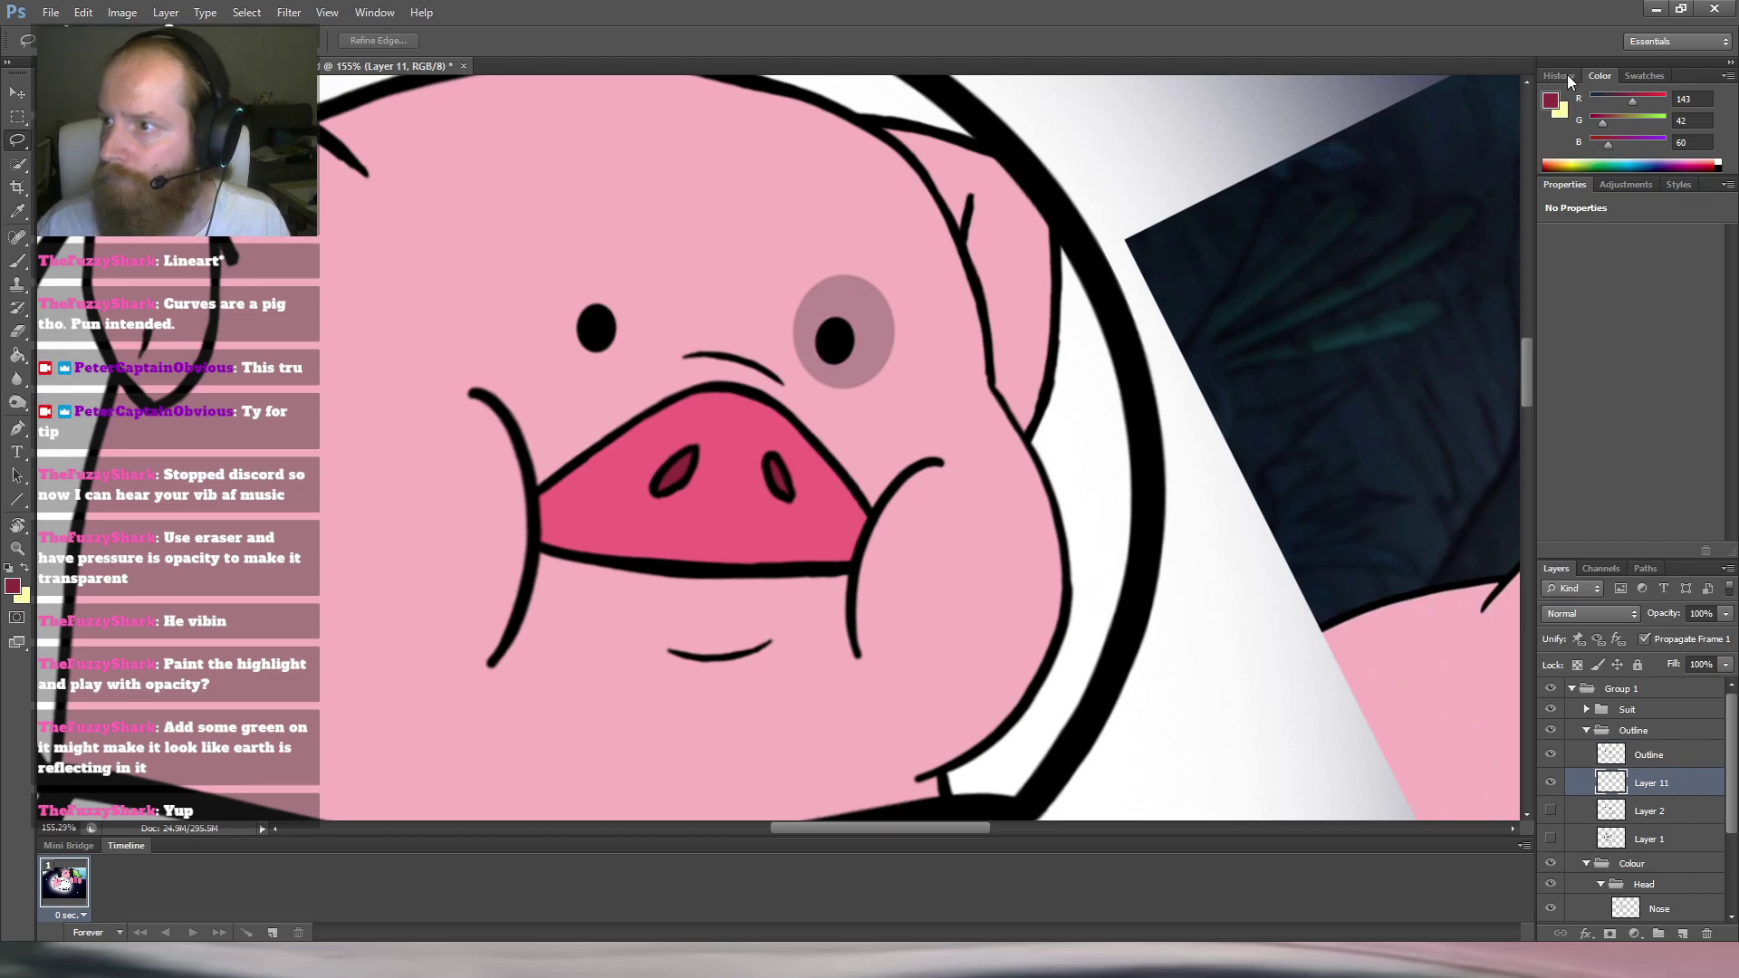
Add a Hue/Saturation adjustment above Layer 11 with Saturation +62 and Lightness +32, and toggle Layer 11's visibility to check it.
left_click(1624, 185)
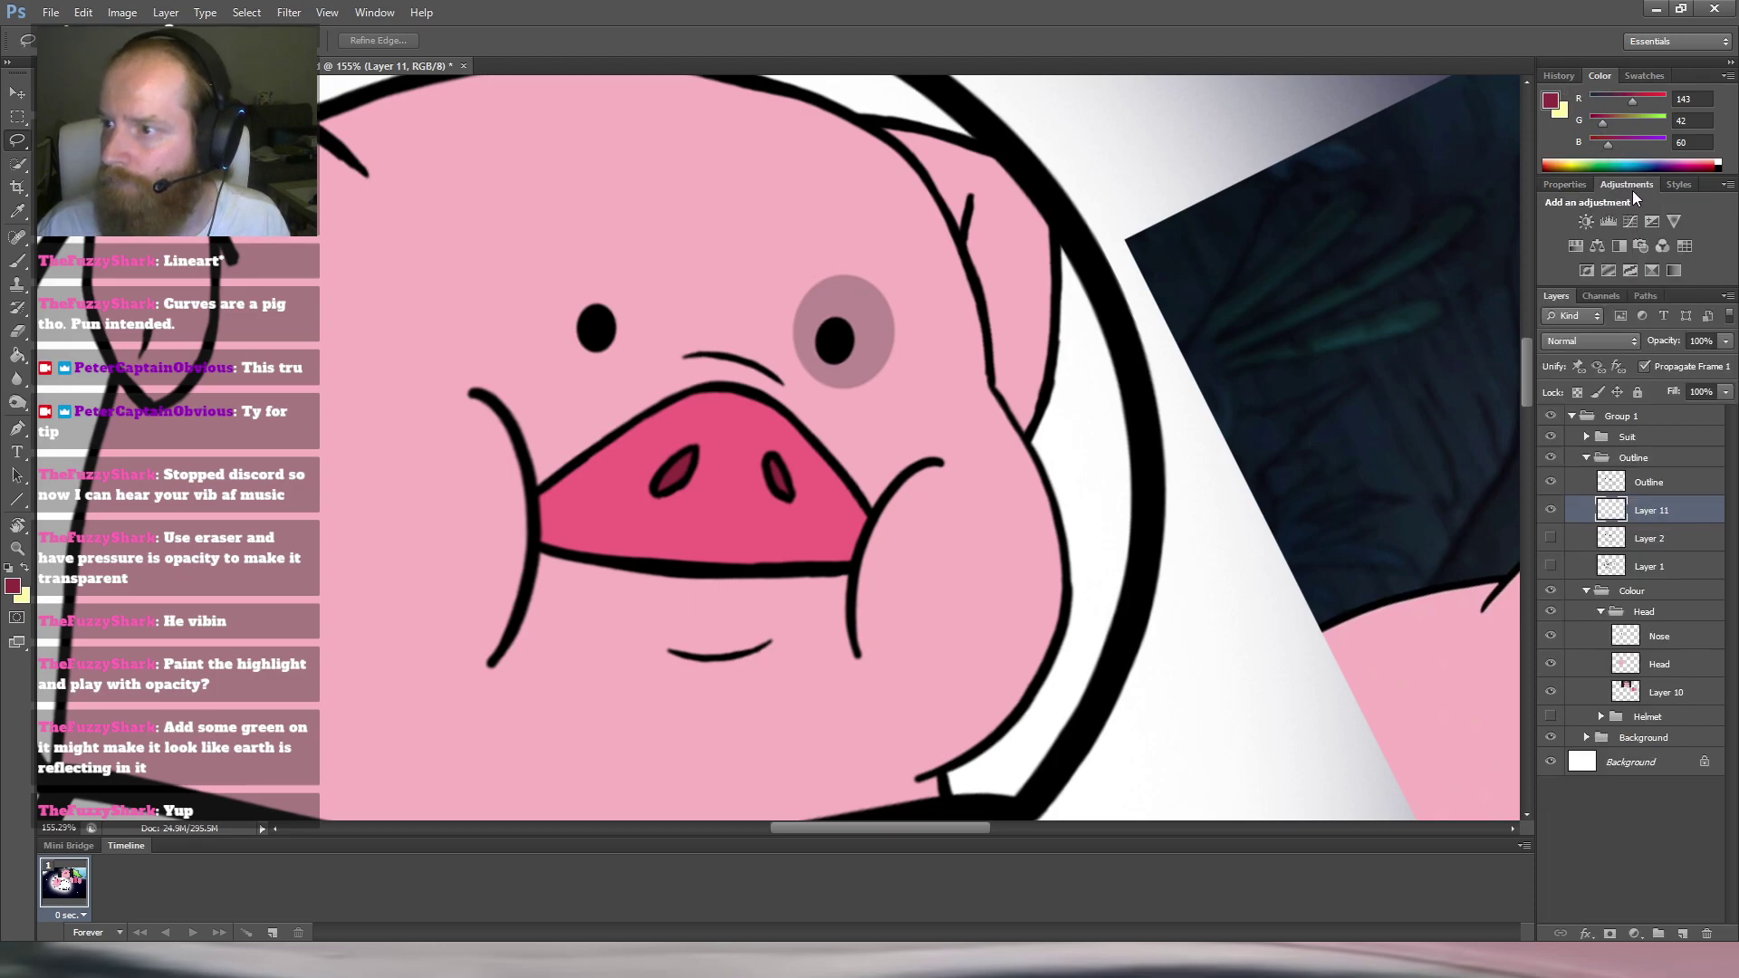
left_click(1577, 245)
left_click_drag(1632, 346, 1682, 345)
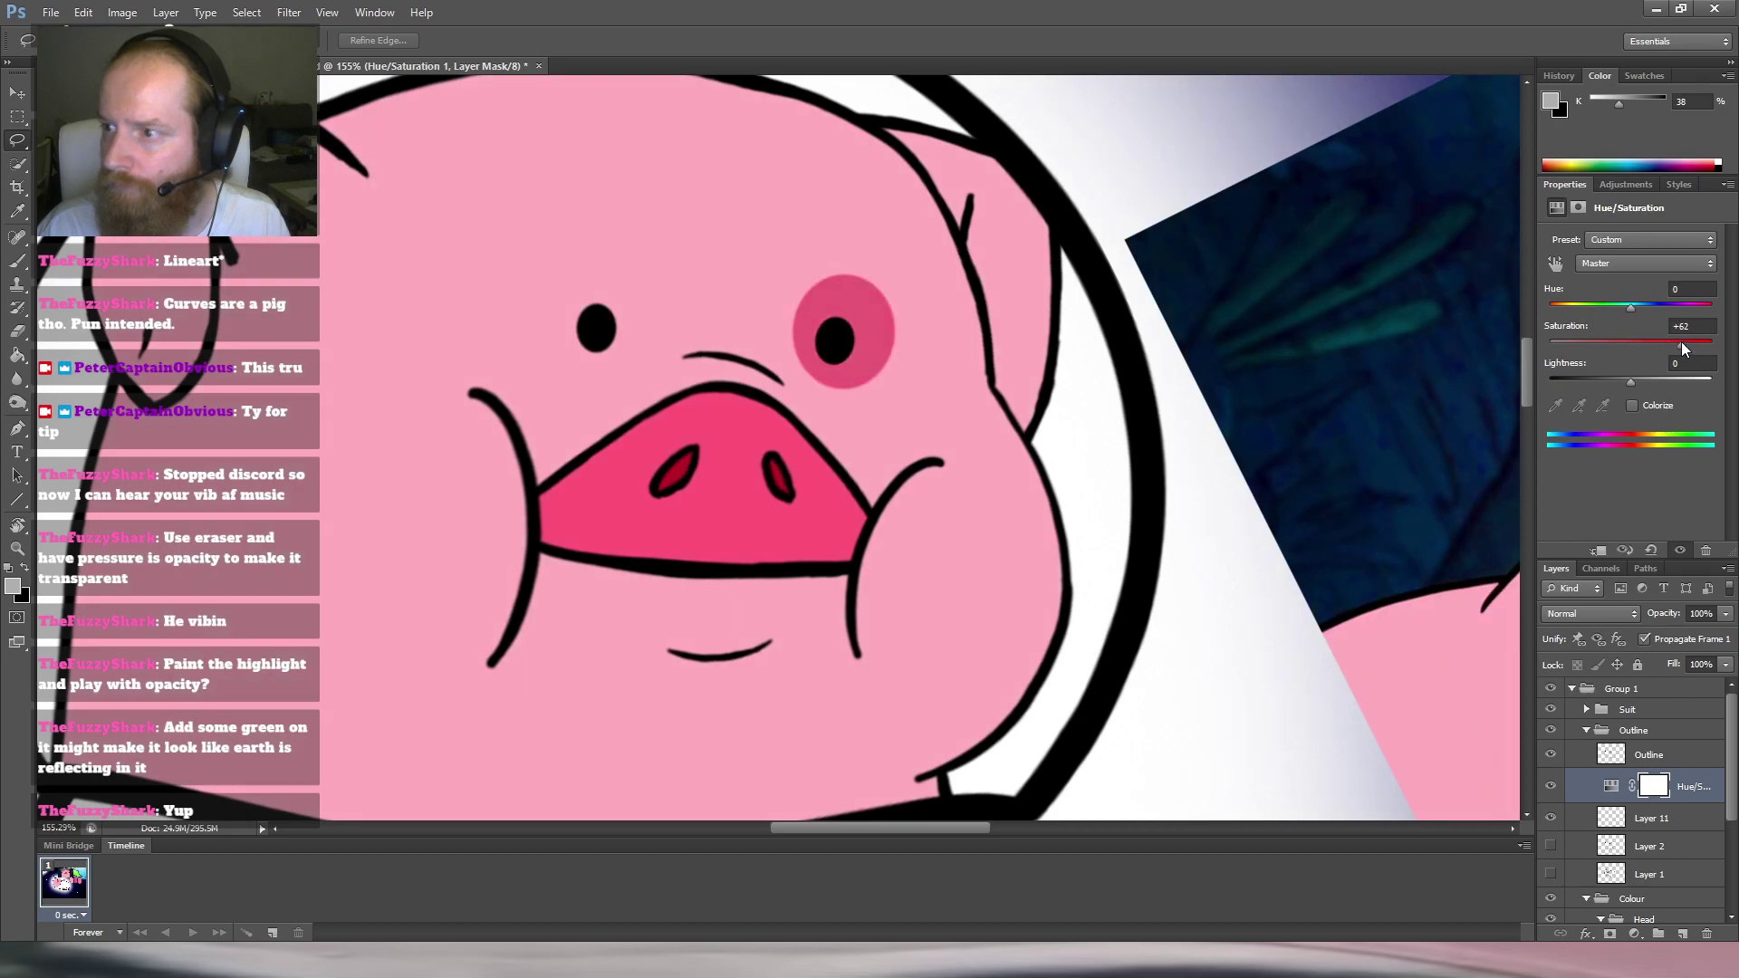
left_click_drag(1632, 379, 1654, 379)
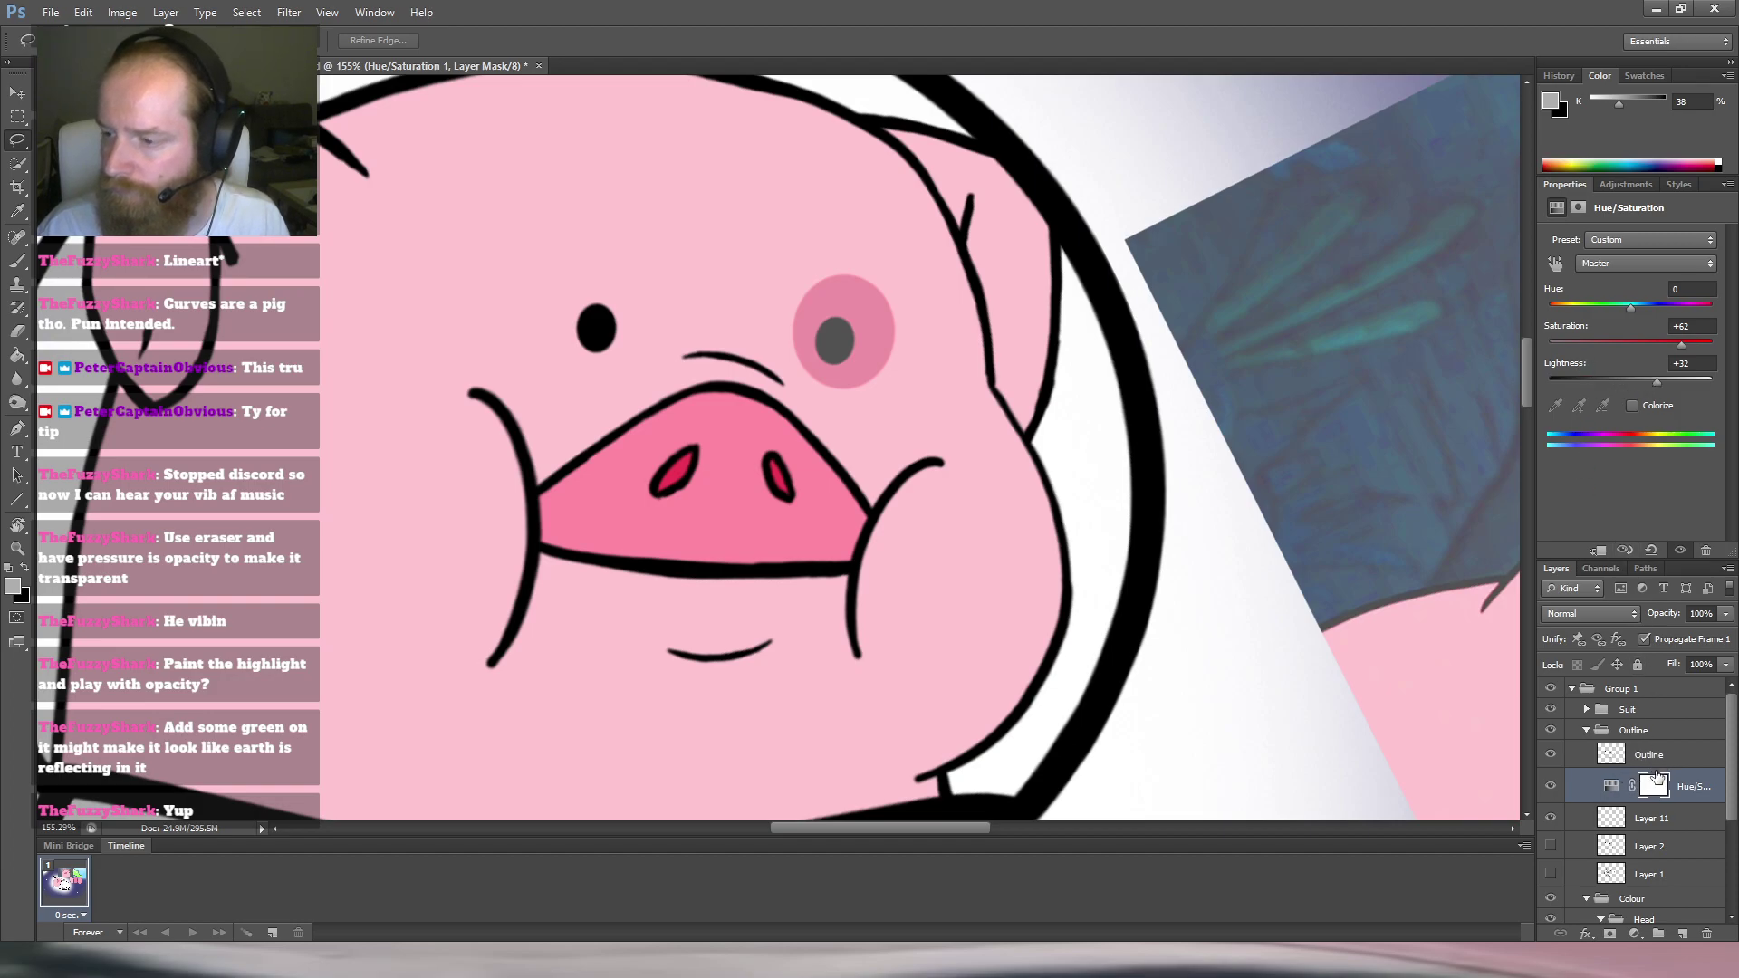
left_click(1550, 818)
left_click(1550, 818)
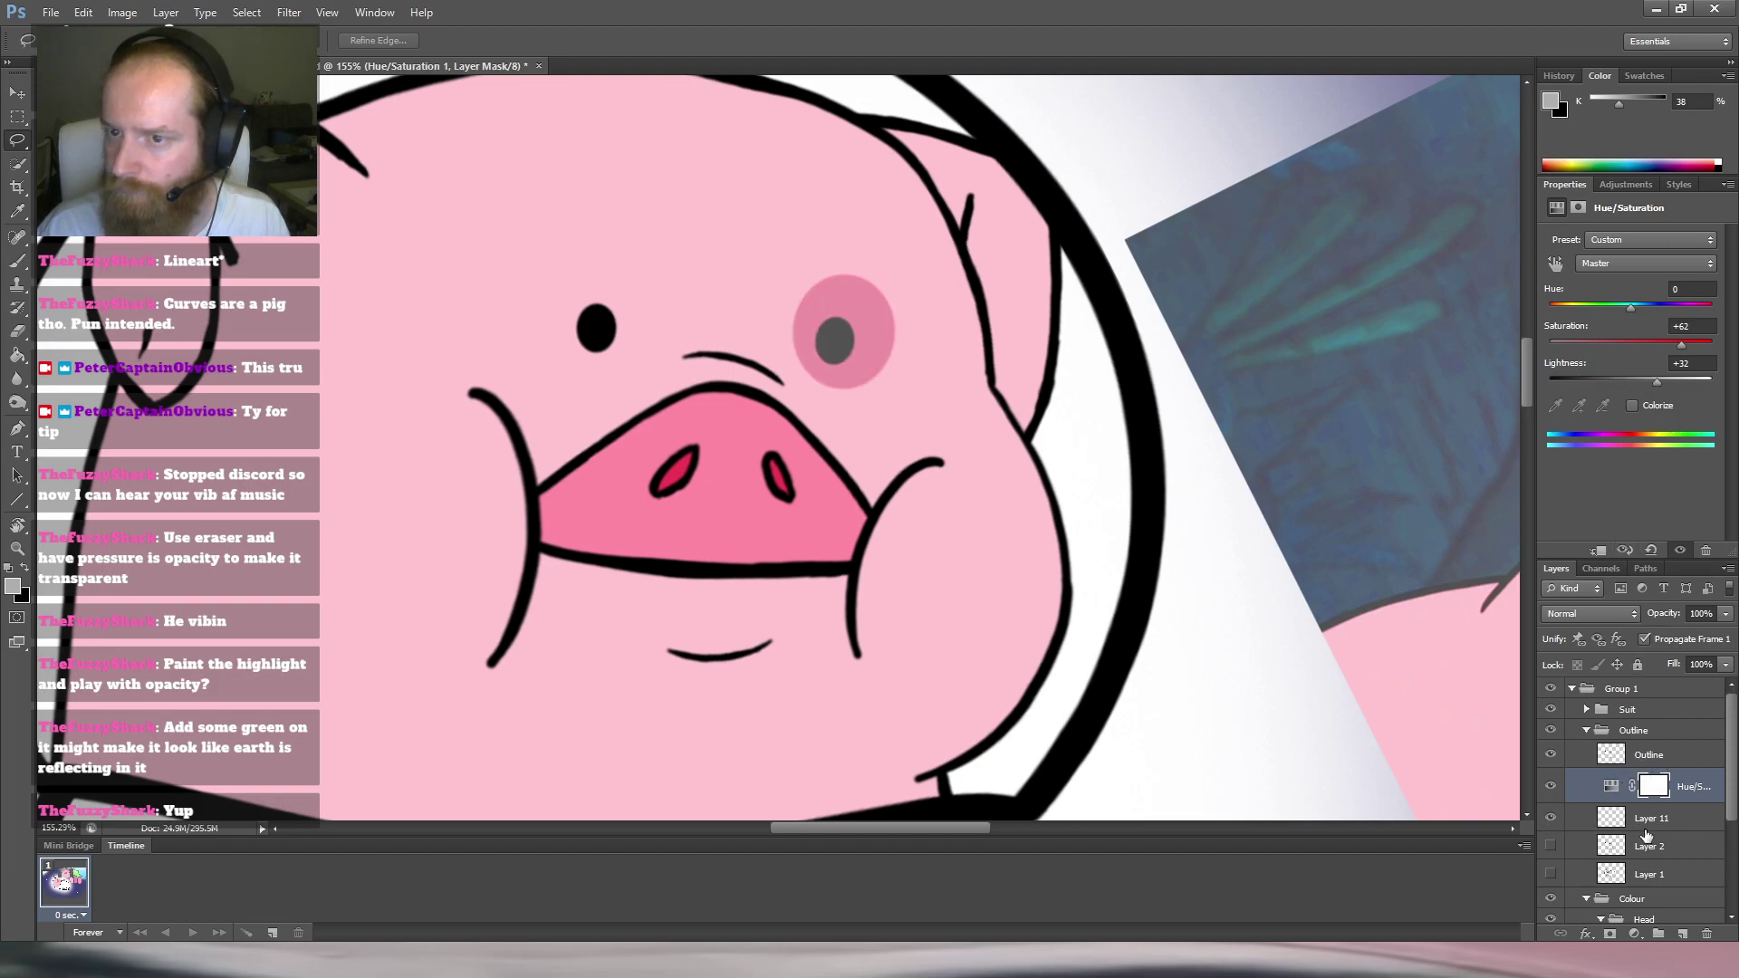
Try merging the Hue/Saturation adjustment with Layer 11, and undo the merge.
left_click(1672, 820)
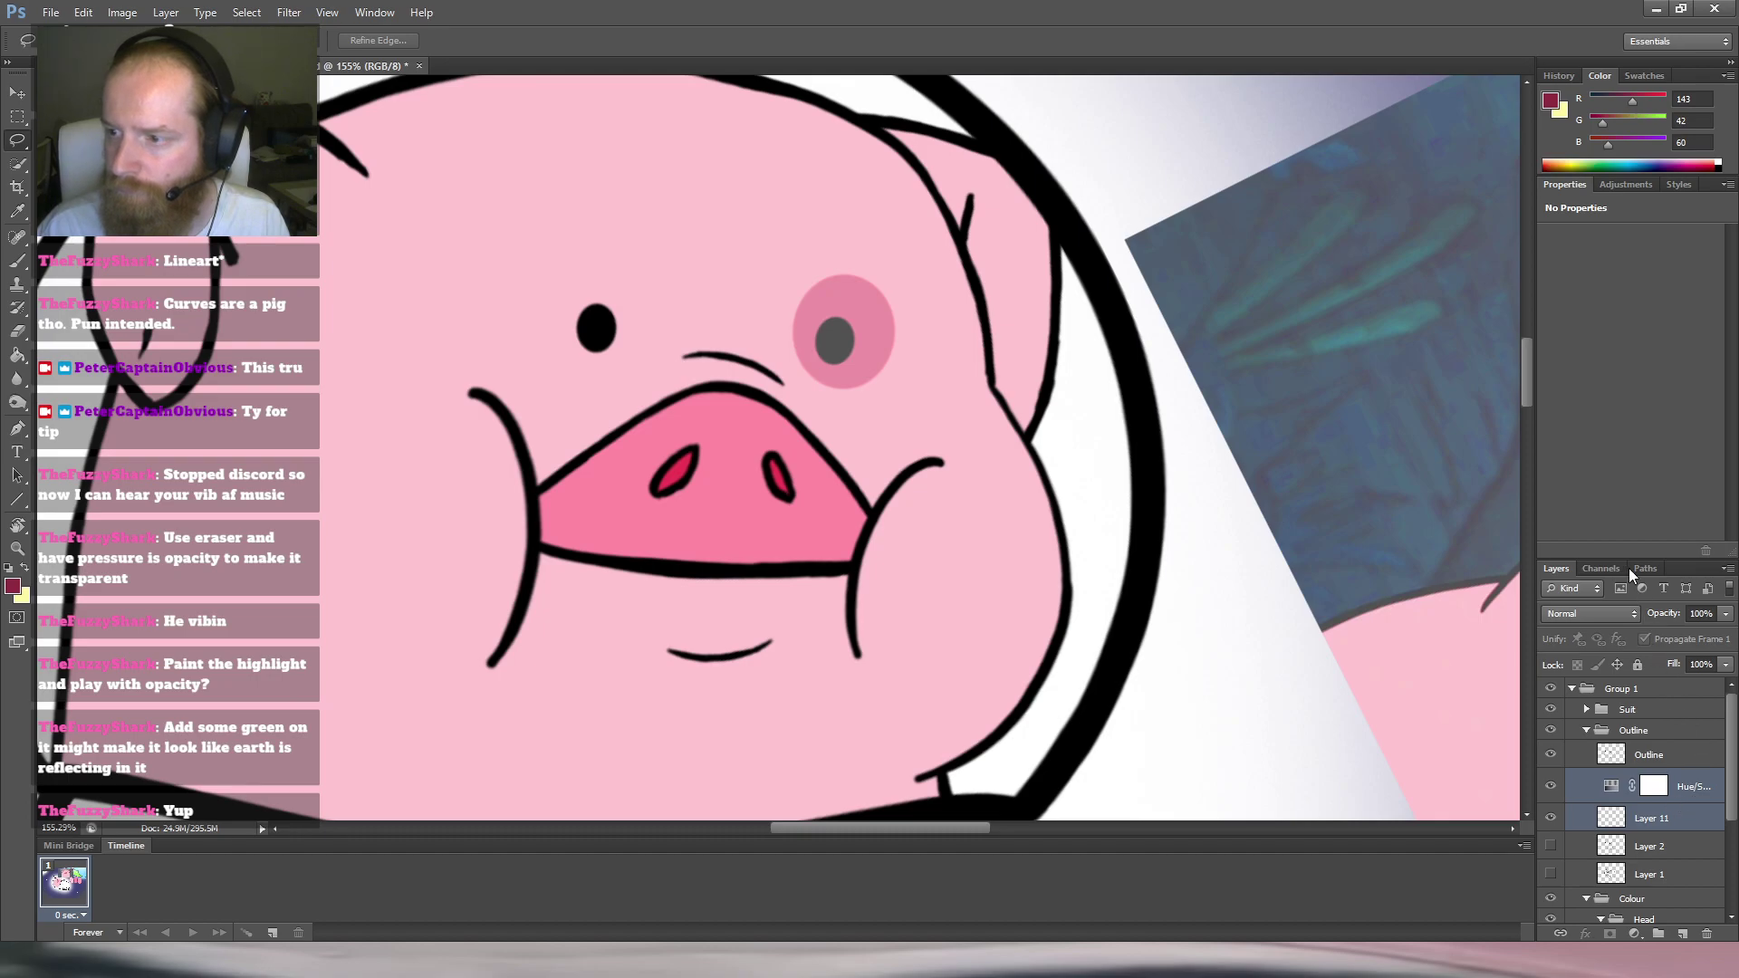
key("ctrl+e")
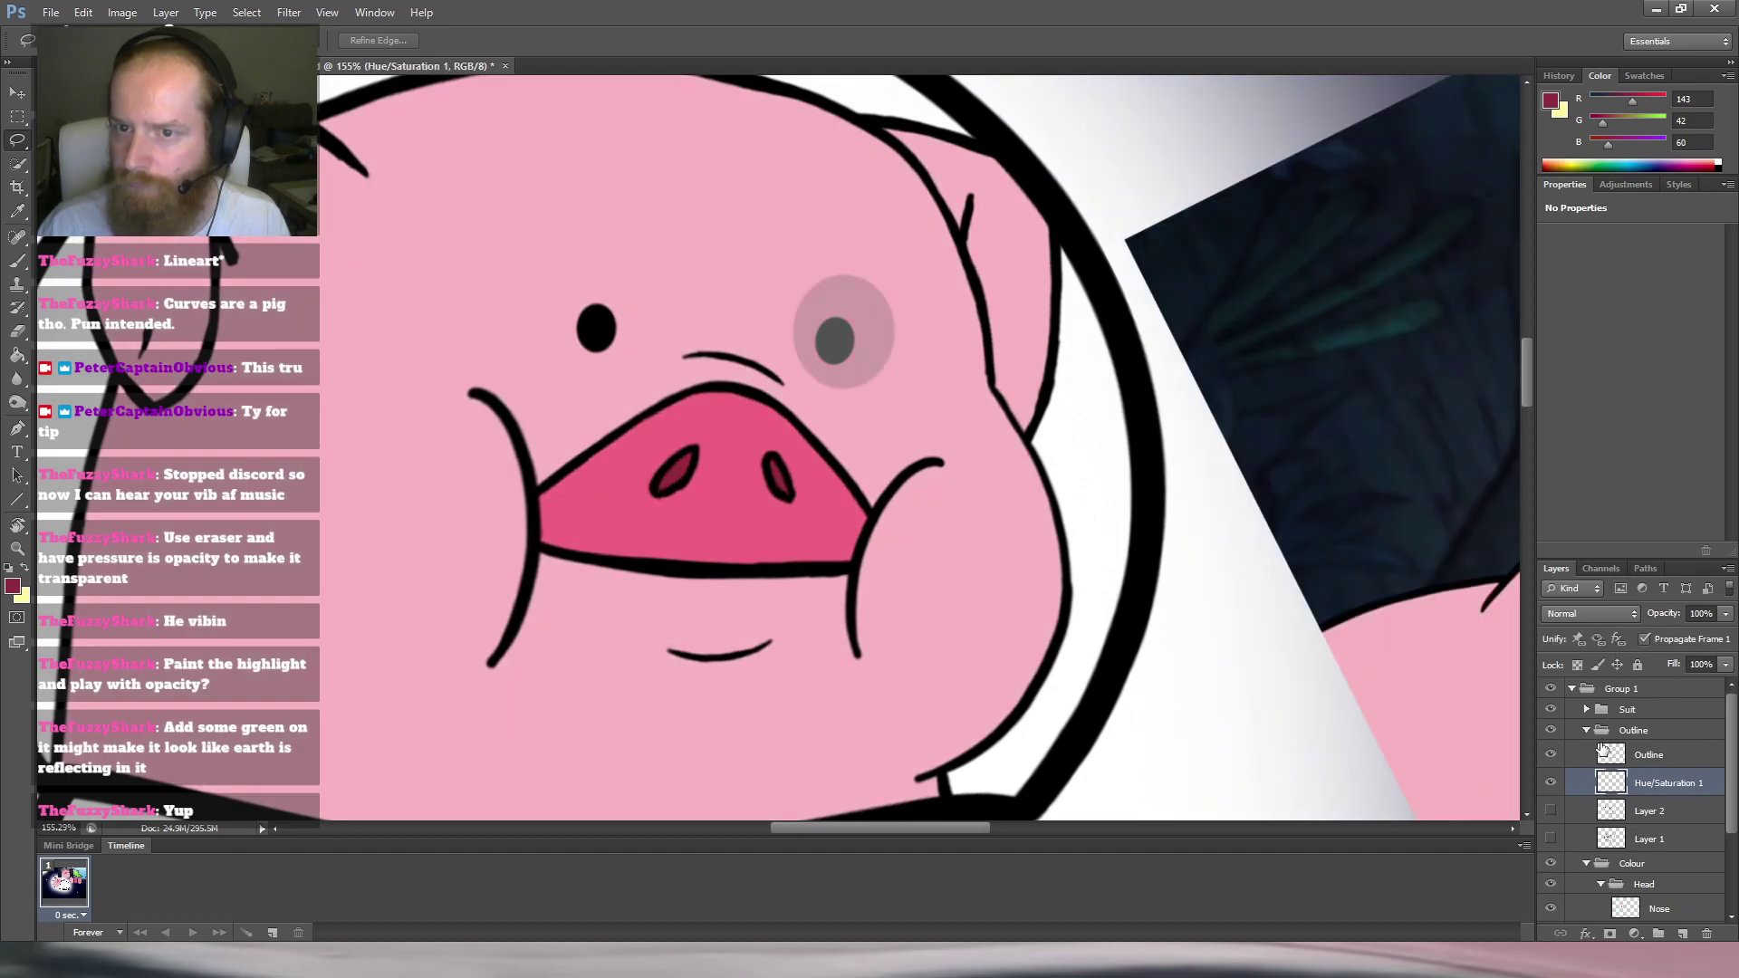
key("ctrl+z")
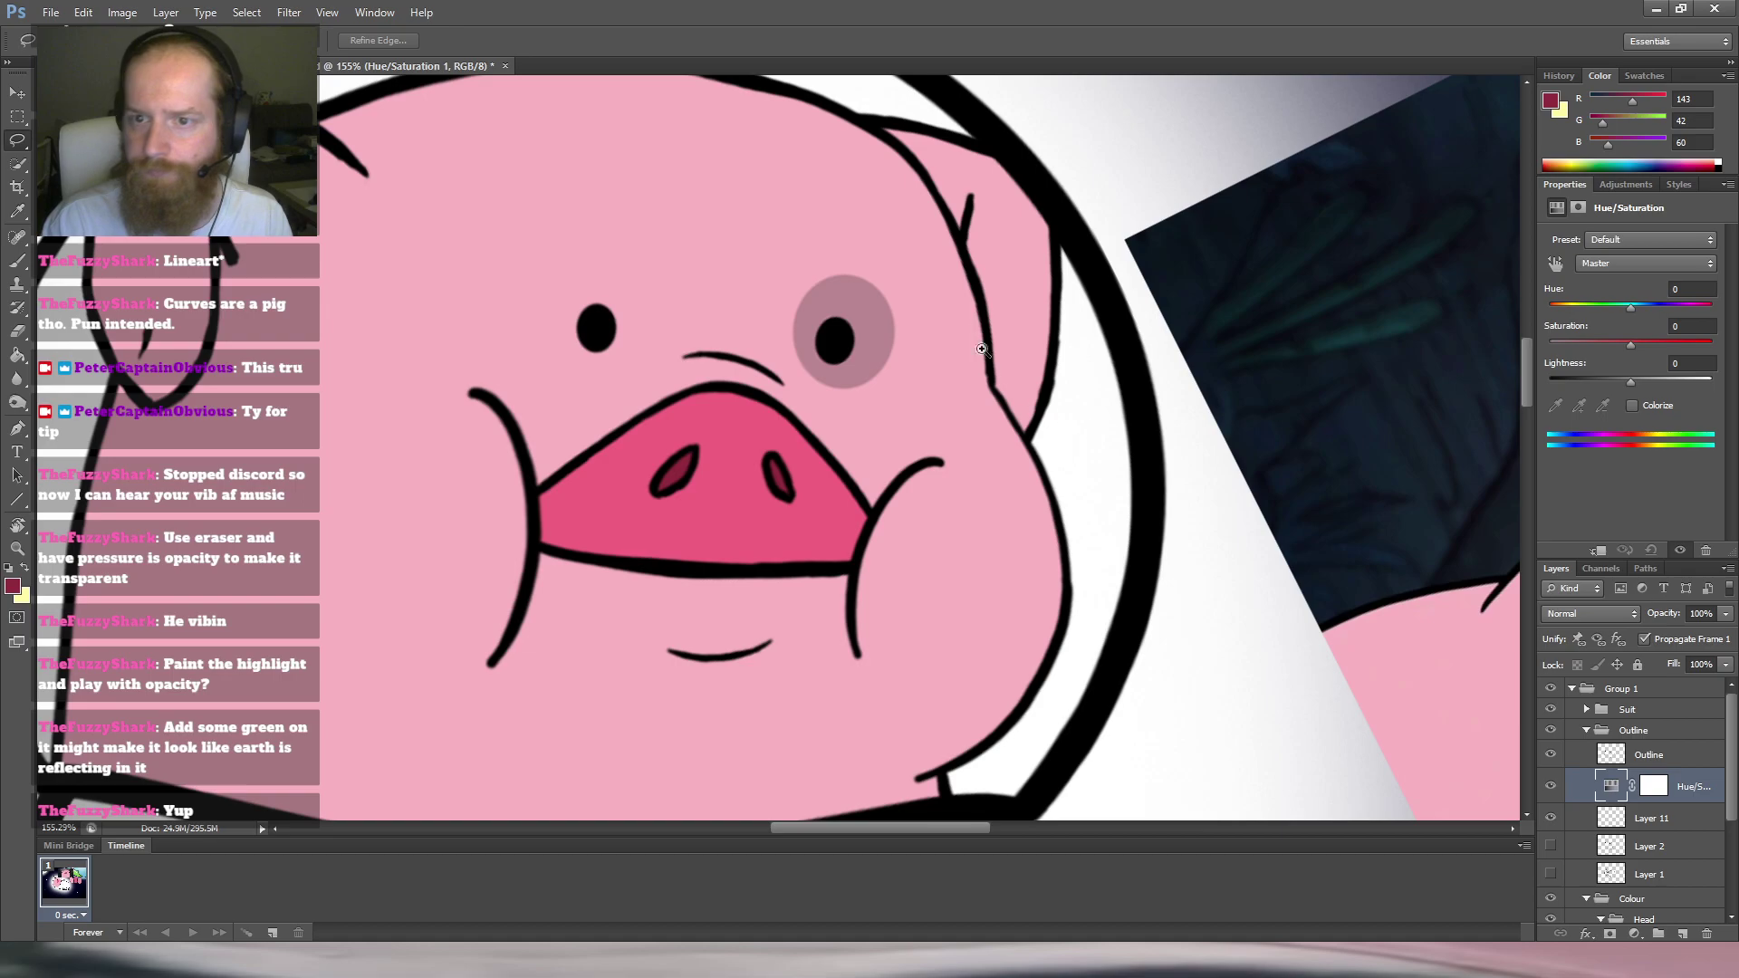
Hide and delete the Hue/Saturation adjustment layer above Layer 11.
key("ctrl+0")
key("Escape")
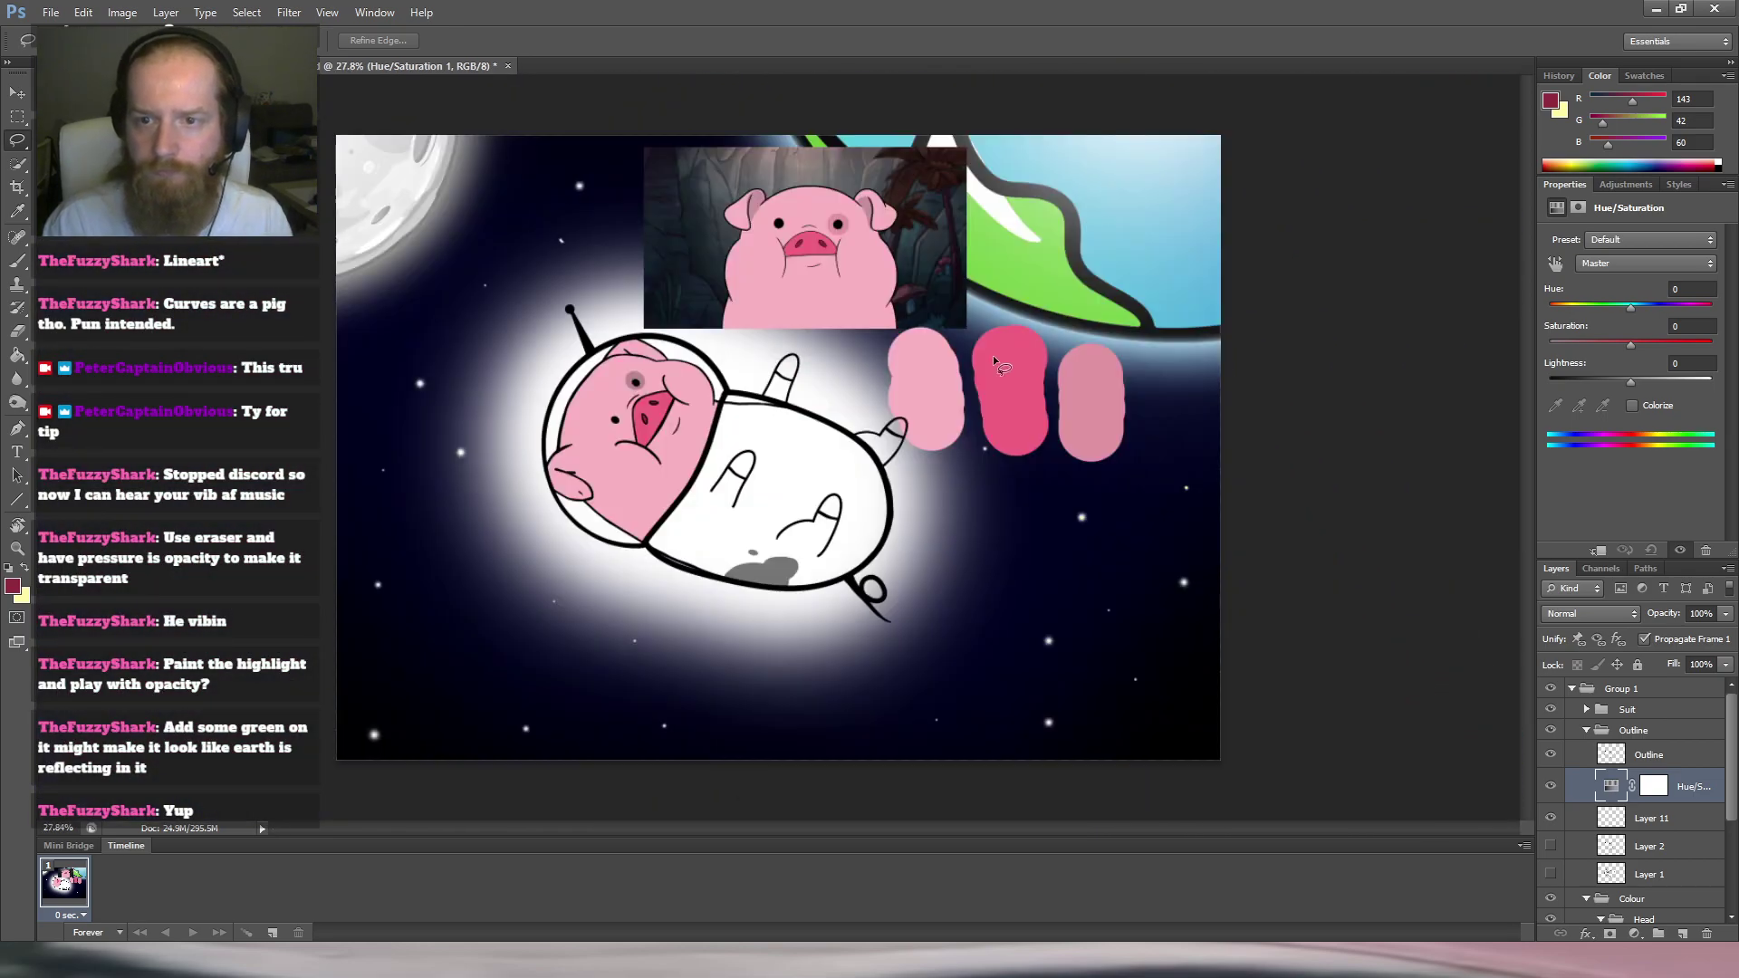
scroll(623, 415, "up", 3)
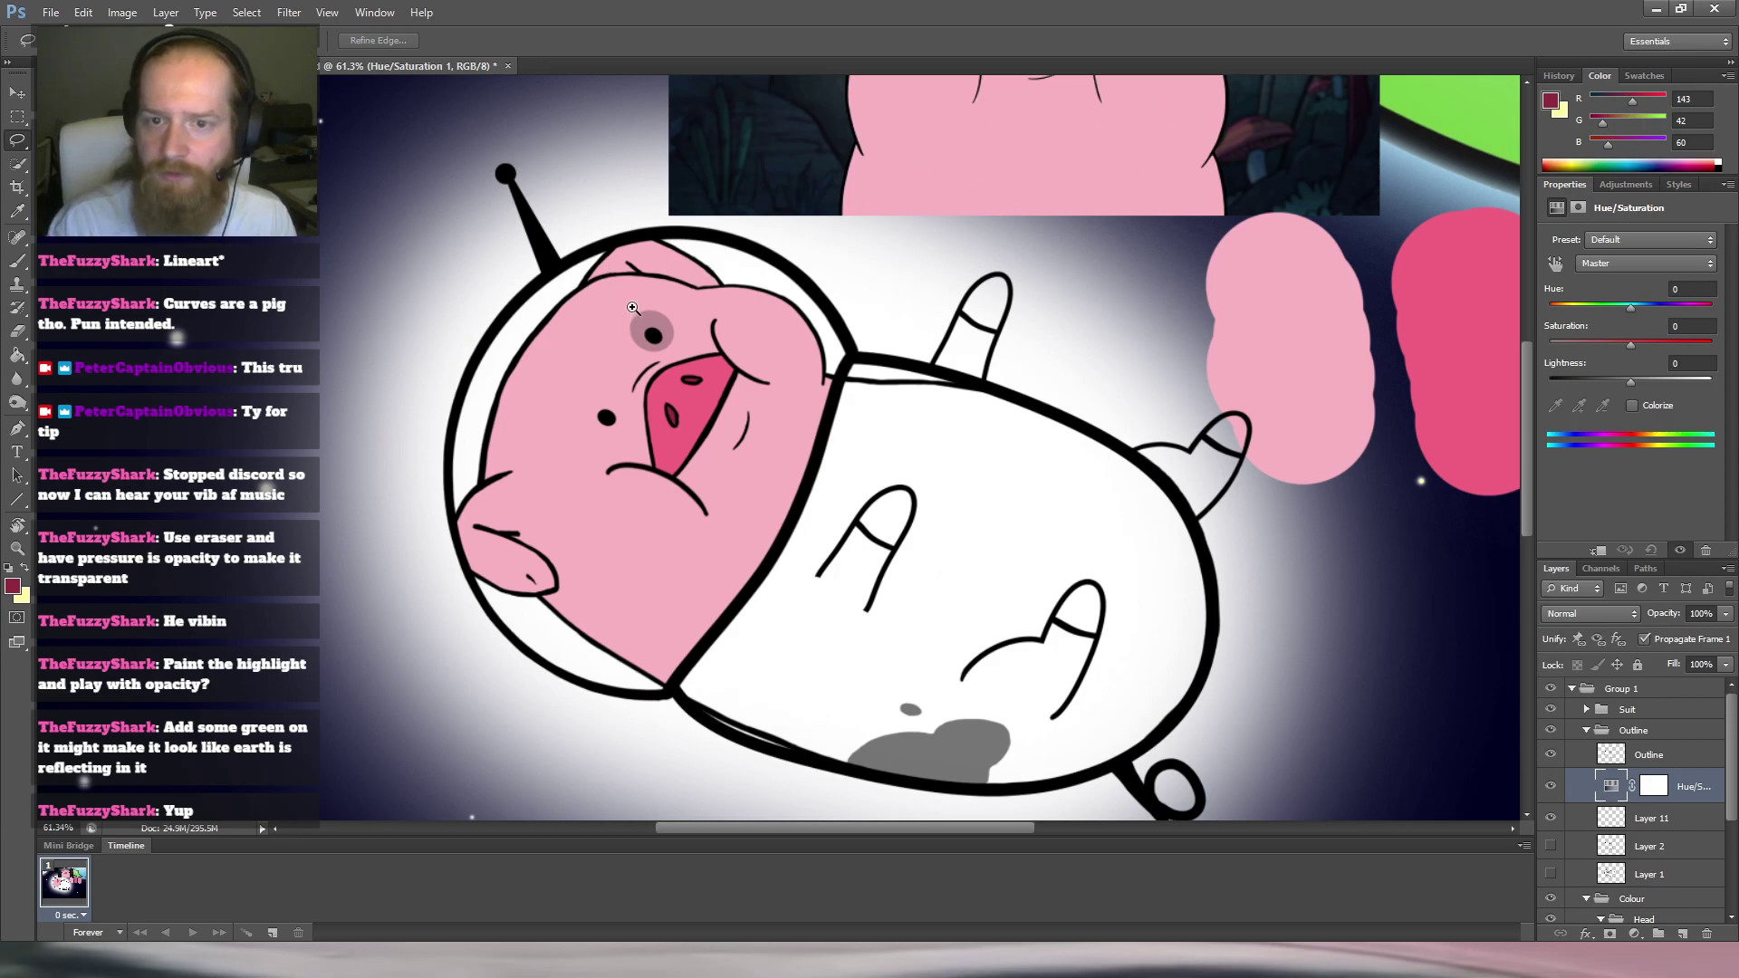
scroll(632, 314, "up", 4)
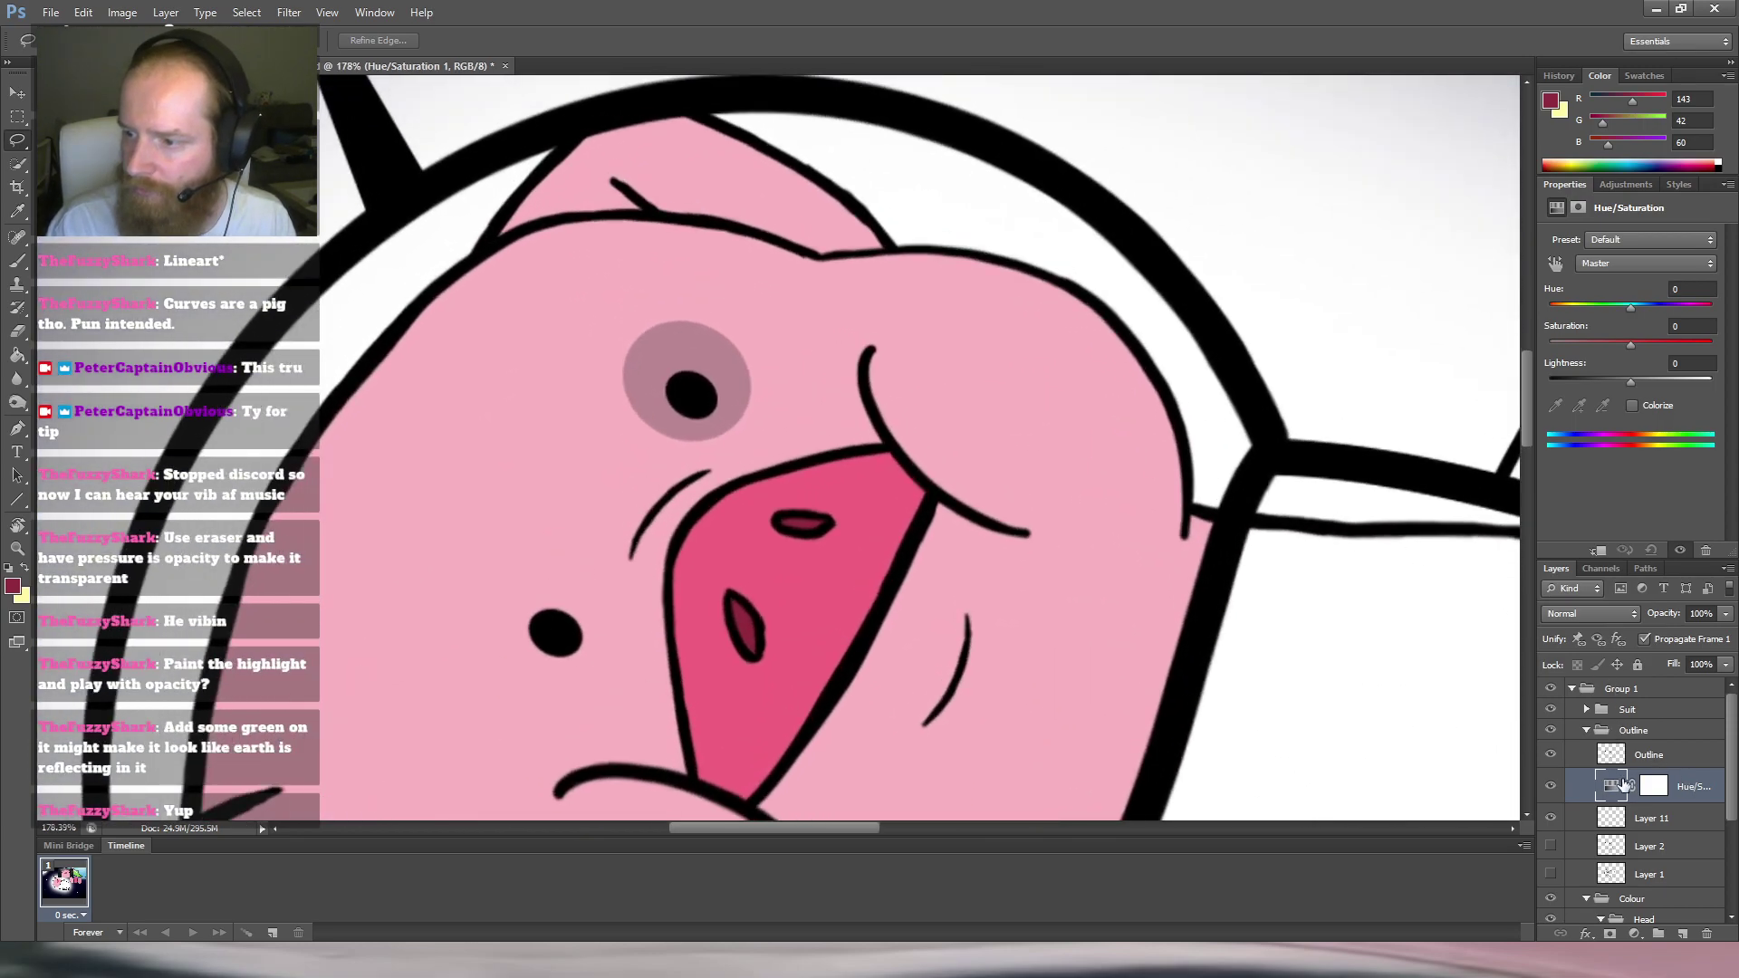
left_click(1551, 788)
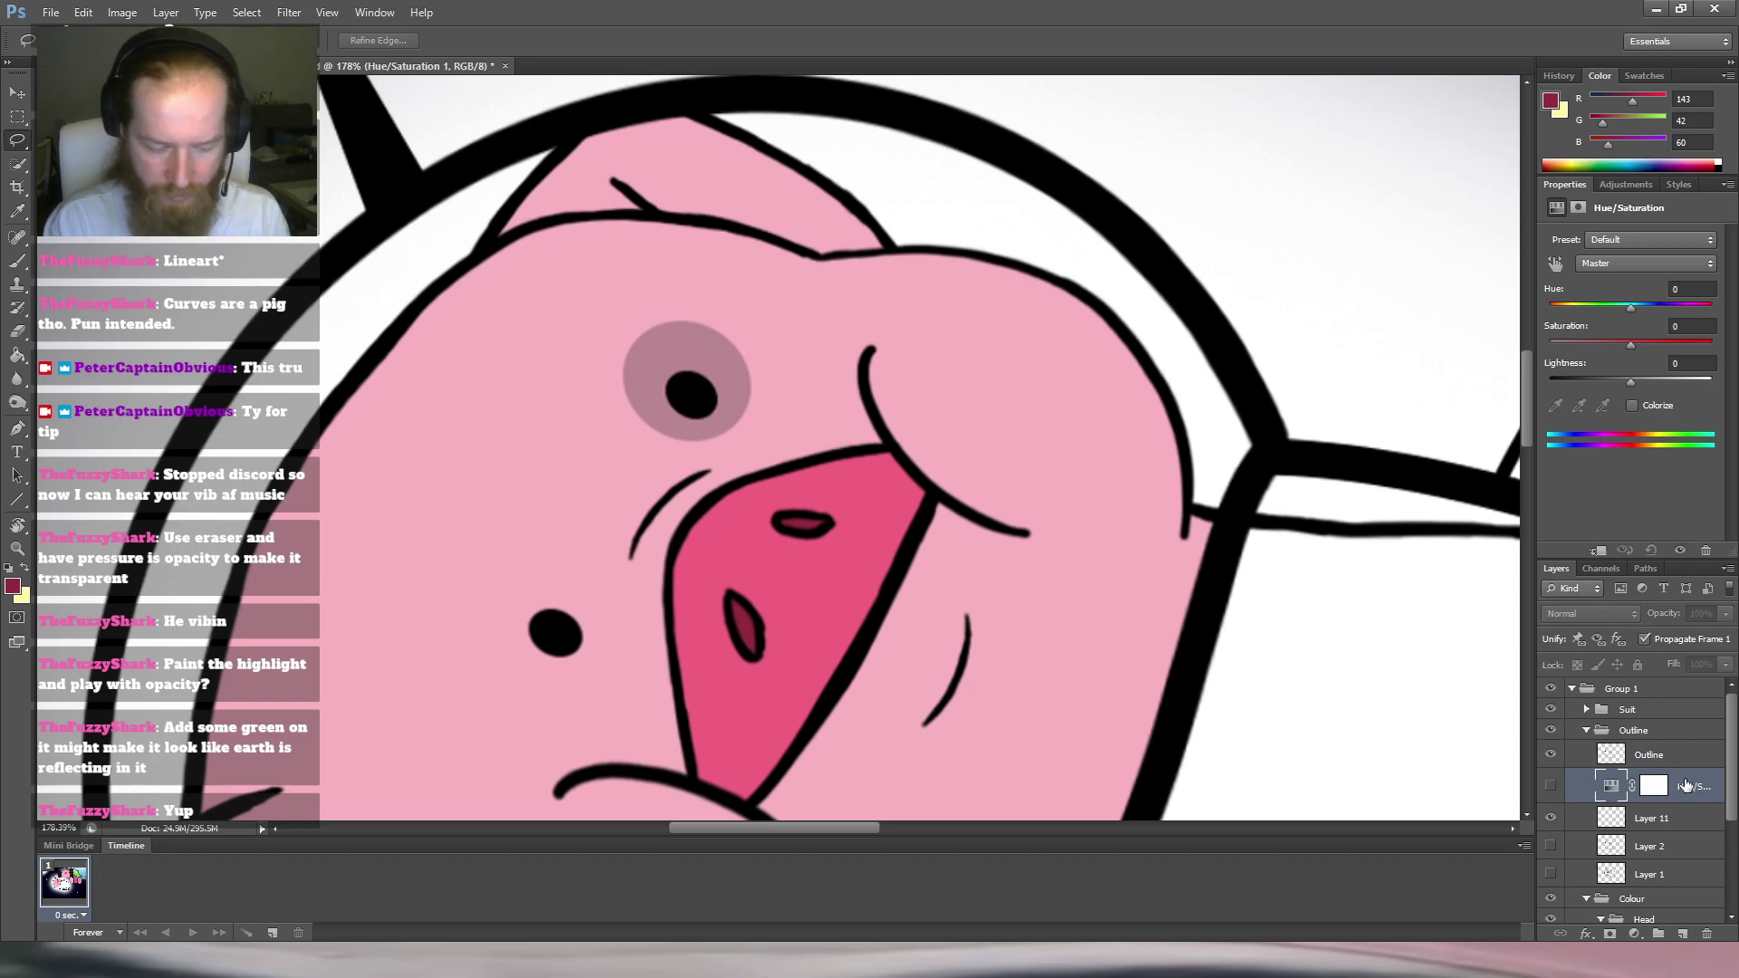
key("Delete")
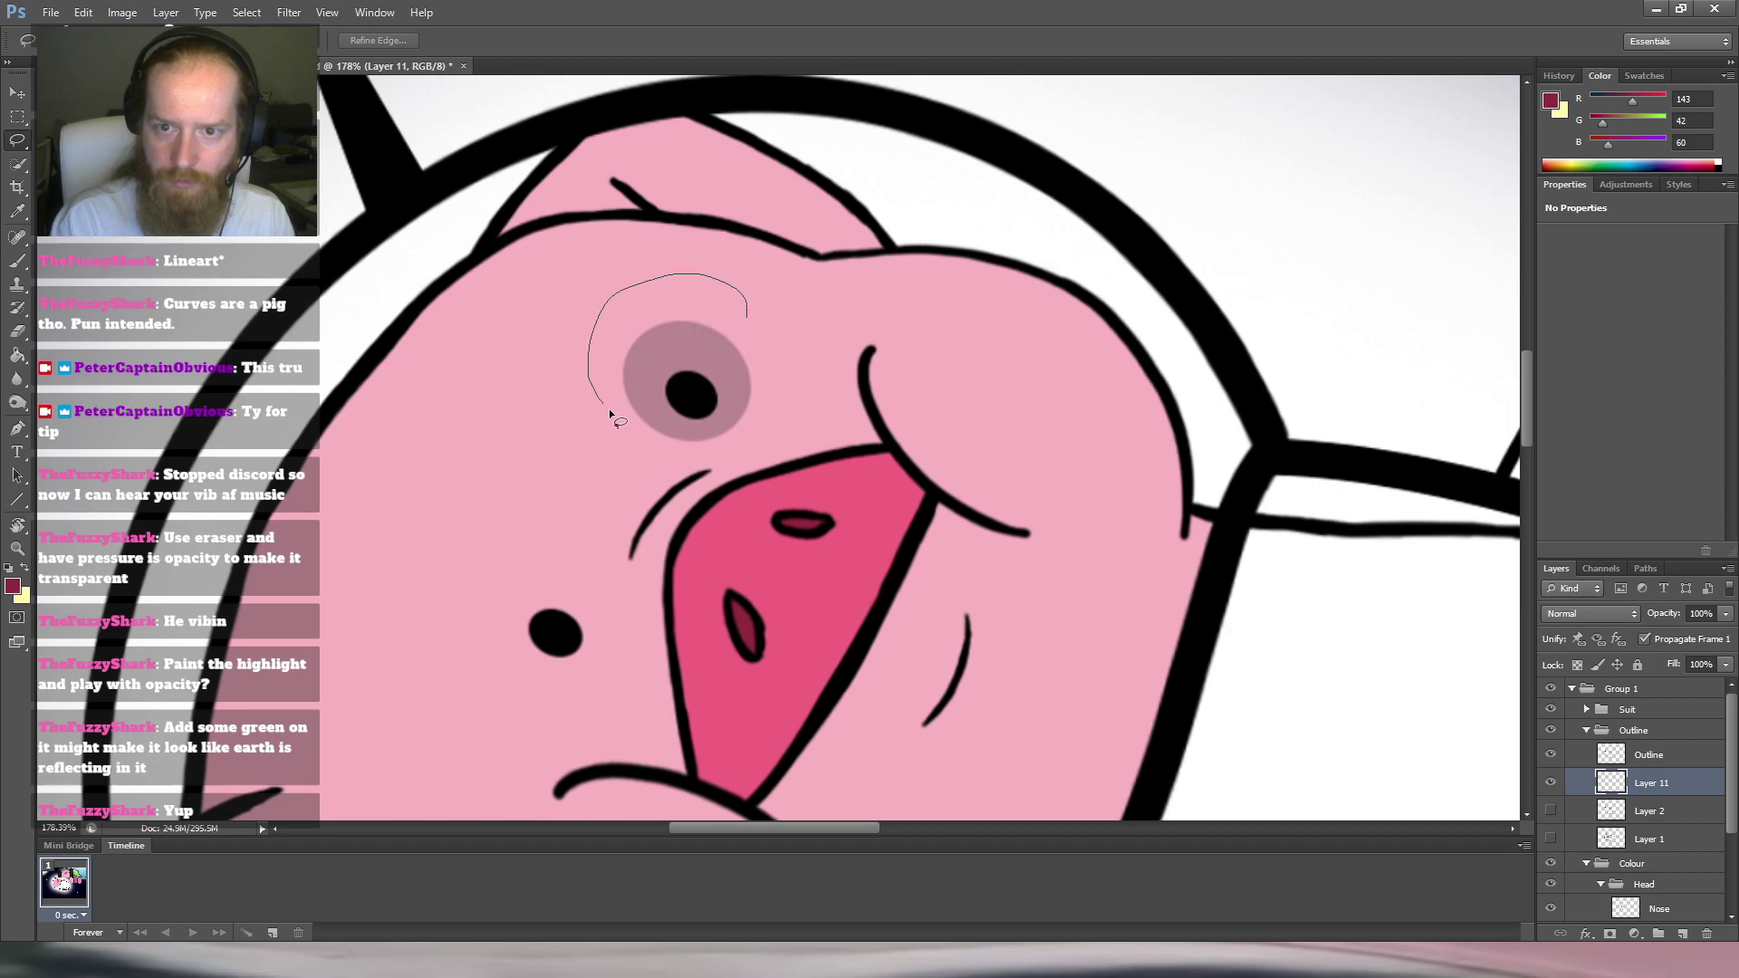
Lasso the eye patch and eye on Layer 11 and tighten the selection to their pixels by nudging them back and forth.
left_click_drag(713, 284, 674, 275)
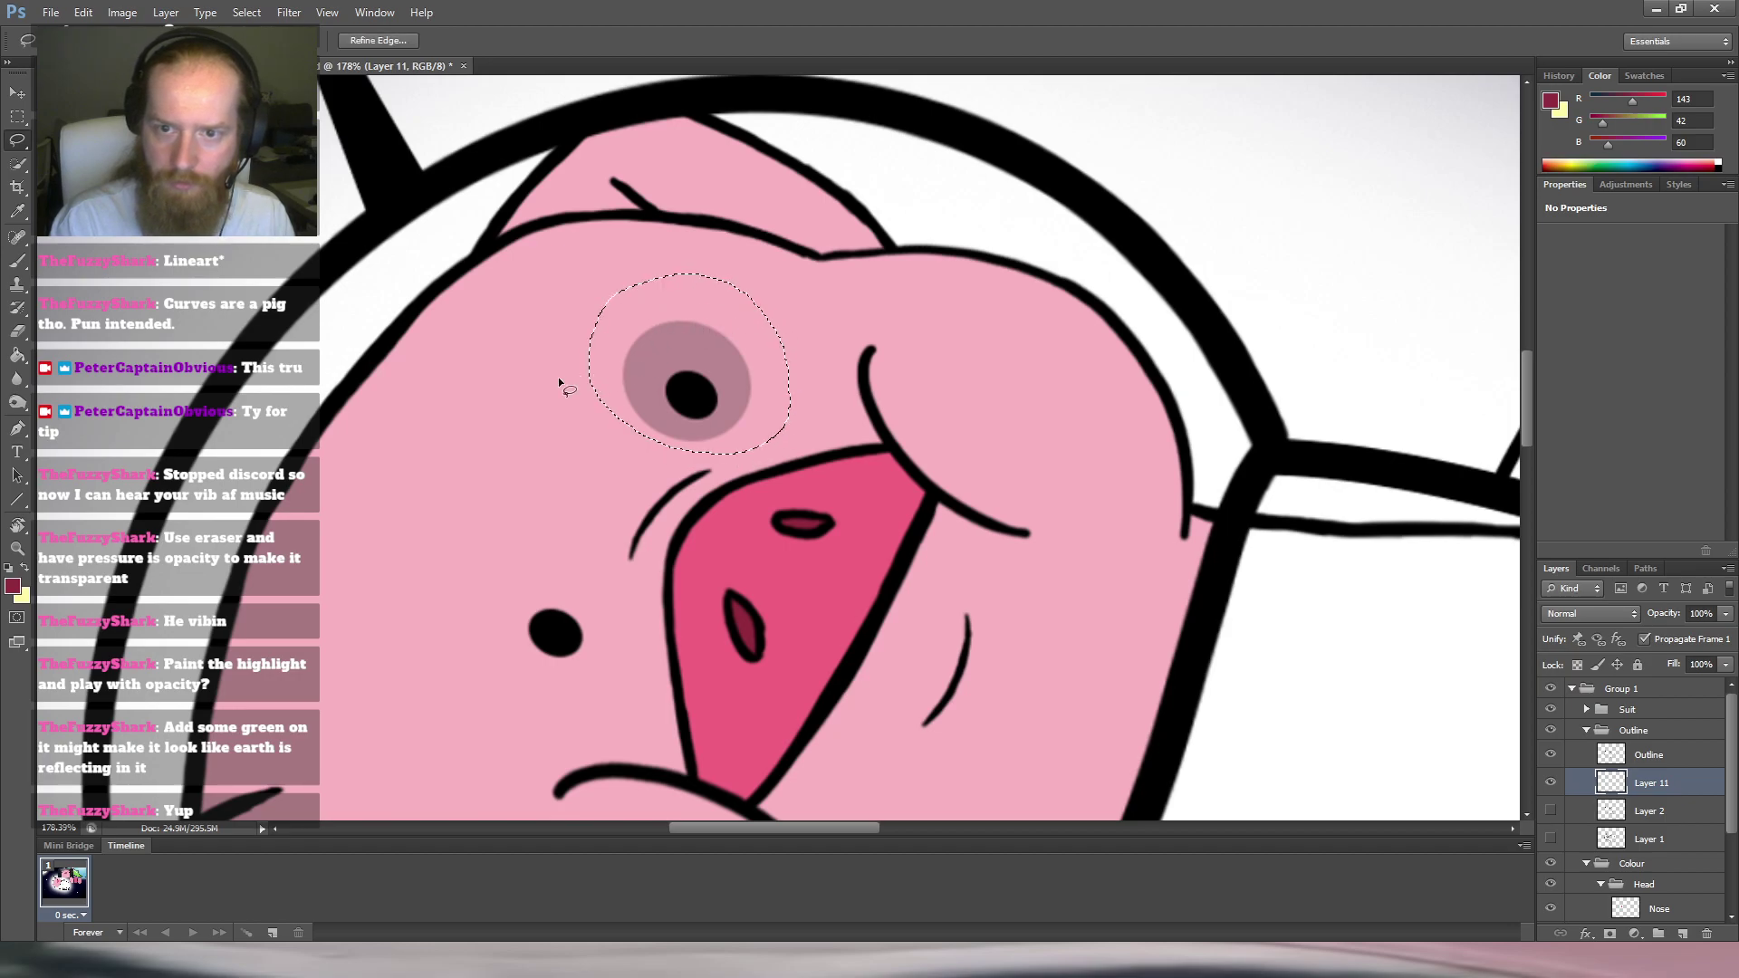
left_click(17, 94)
key("Up")
key("Down")
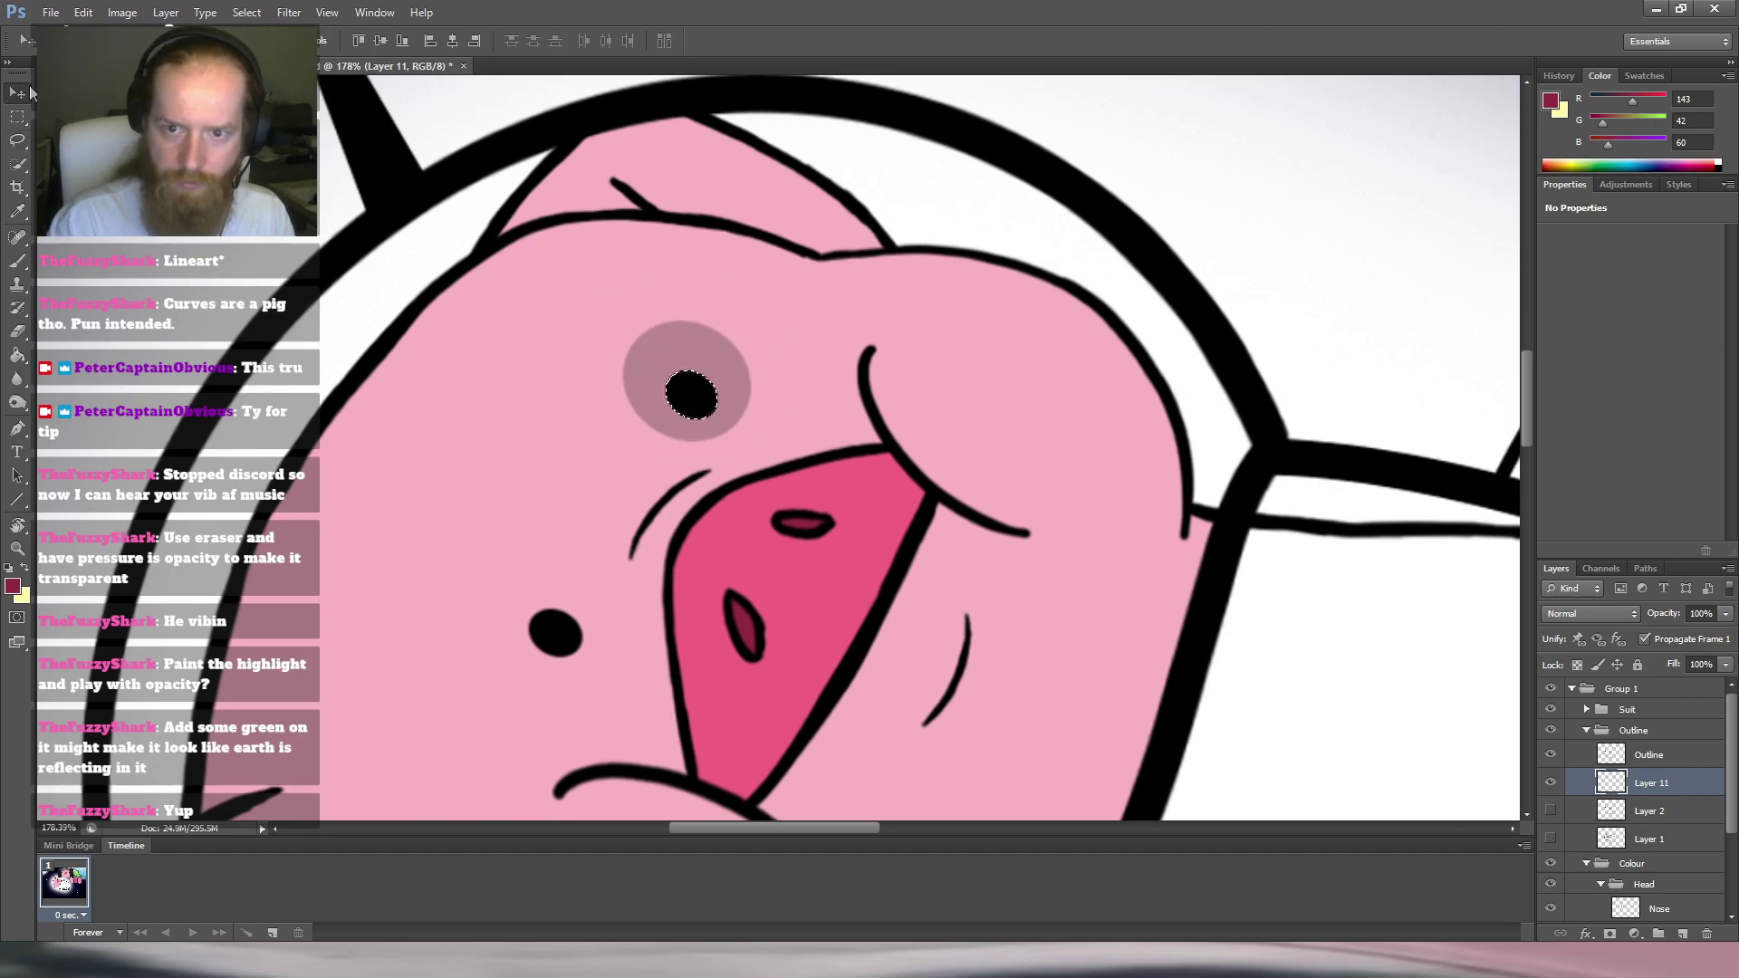
Try brushing the dark red foreground colour over the selected eye patch, and undo the strokes.
key("b")
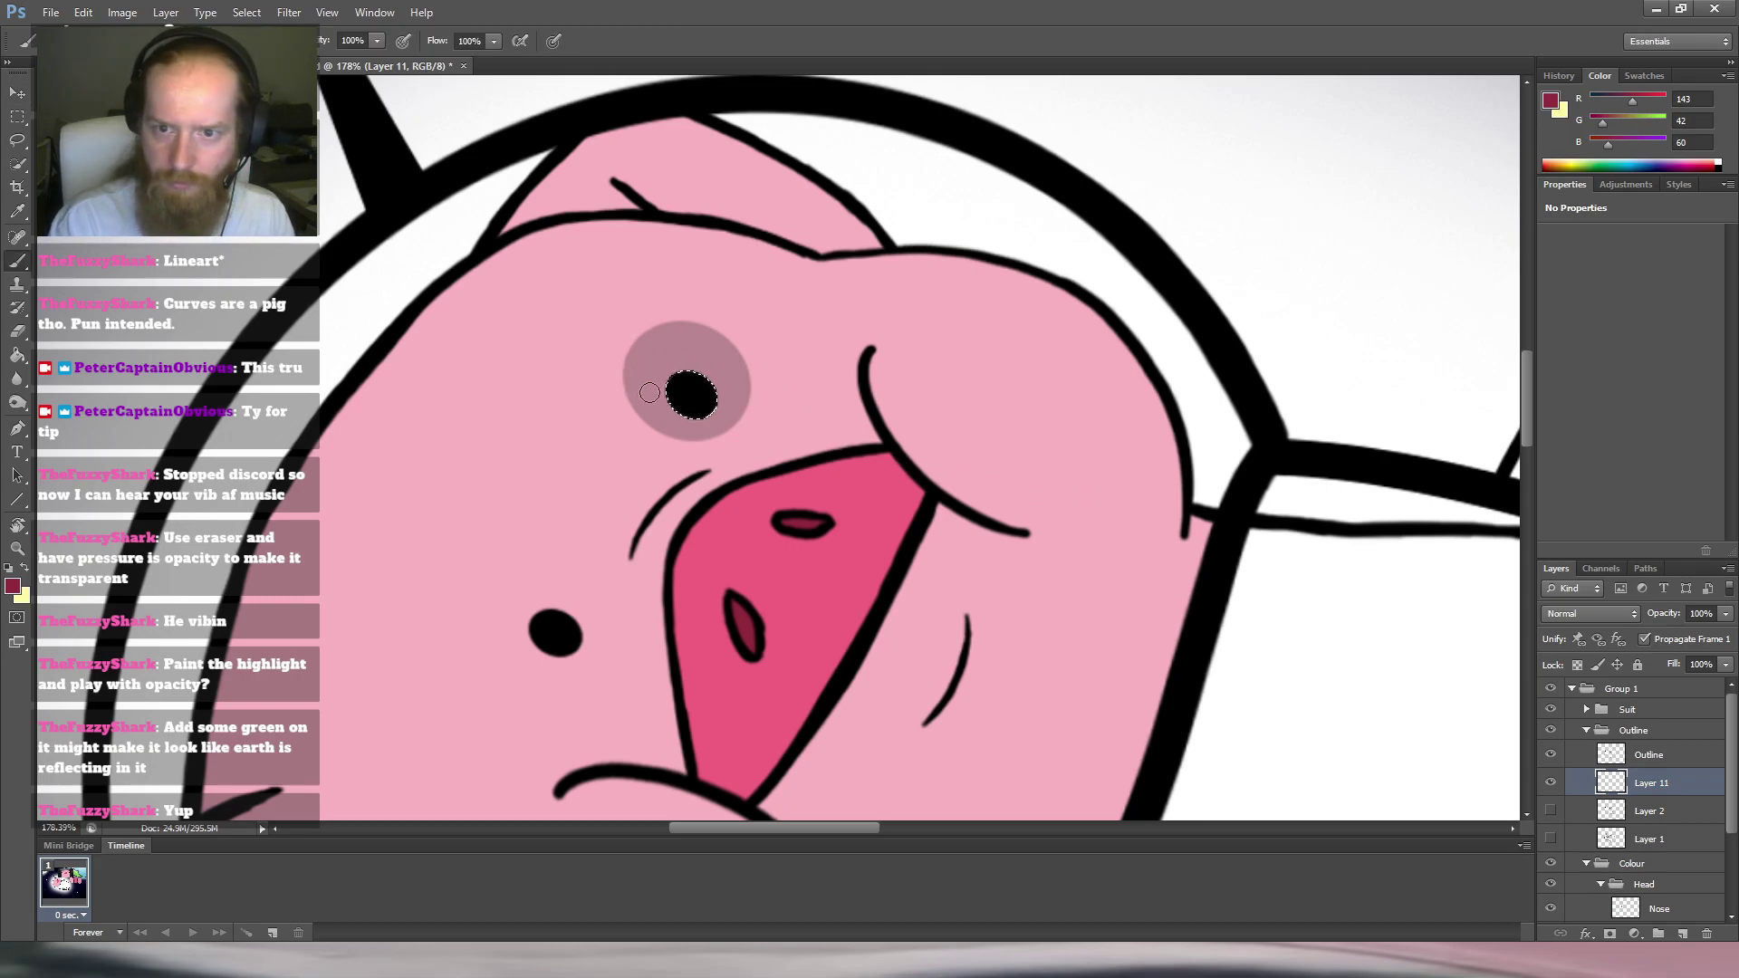
scroll(675, 320, "up", 2)
mouse_move(703, 334)
left_mouse_down()
mouse_move(790, 327)
mouse_move(759, 400)
mouse_move(757, 422)
mouse_move(803, 402)
mouse_move(779, 455)
left_mouse_up()
key("ctrl+alt+z")
scroll(842, 322, "down", 2)
key("ctrl+alt+z")
key("ctrl+alt+z")
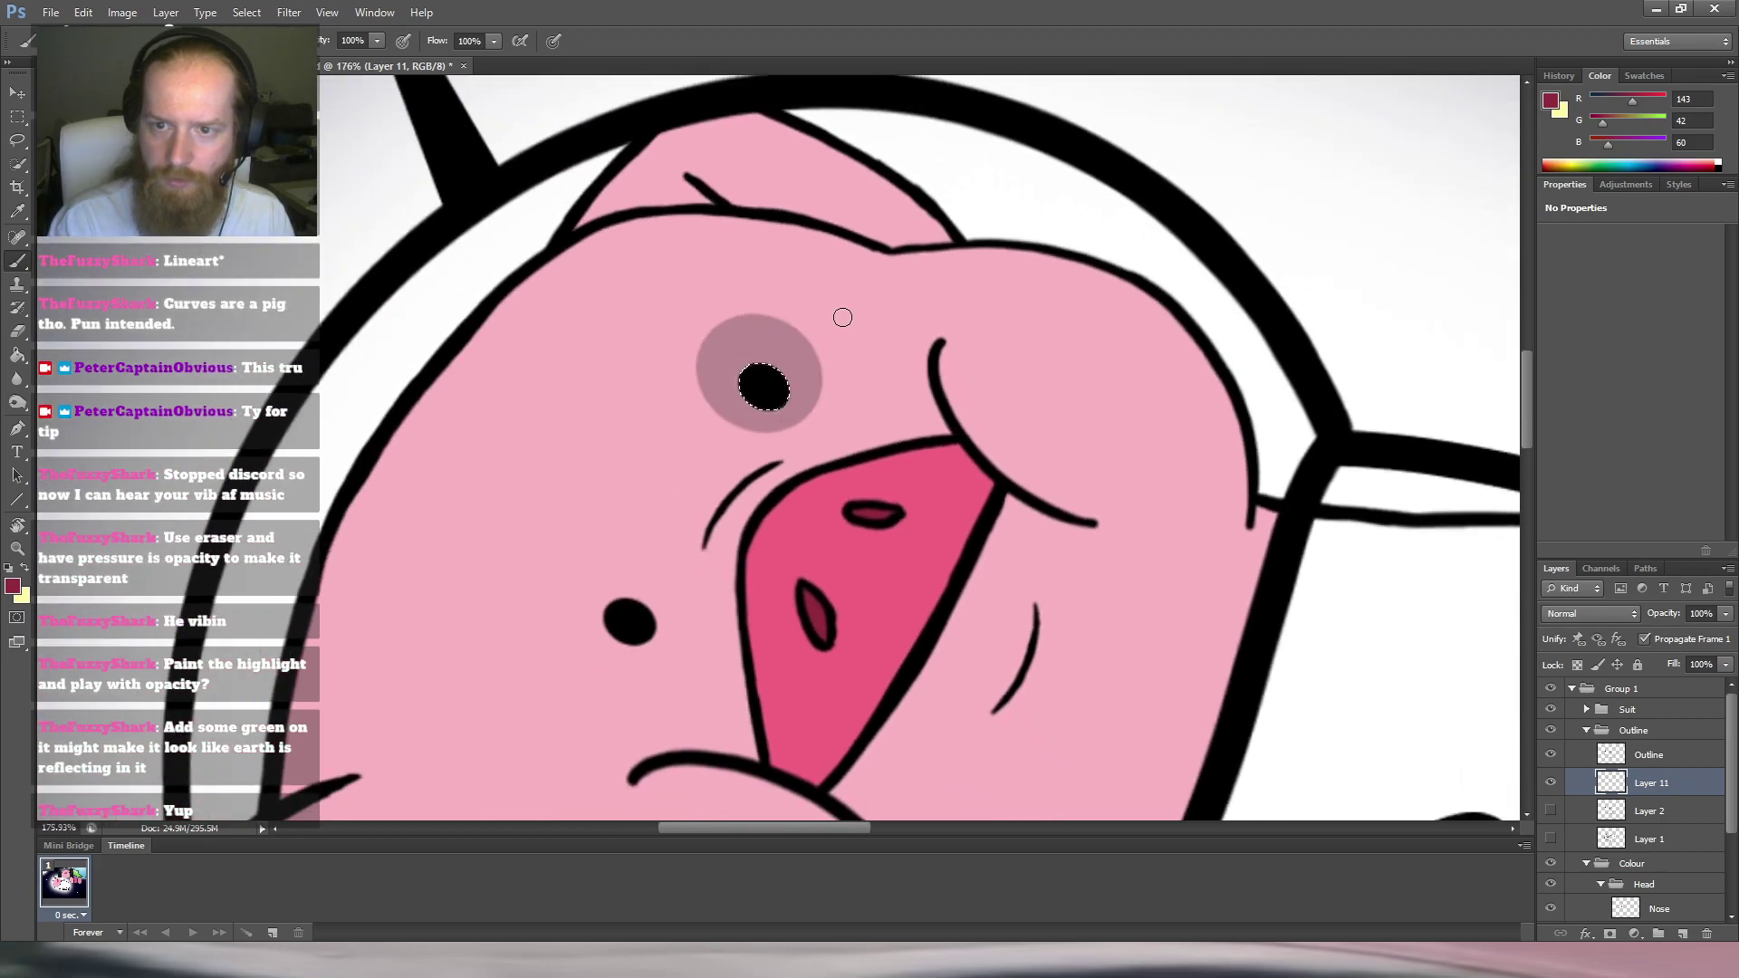
Try painting the selected patch and eye with the light pink sampled from the head, and undo it.
left_click(661, 349, "alt")
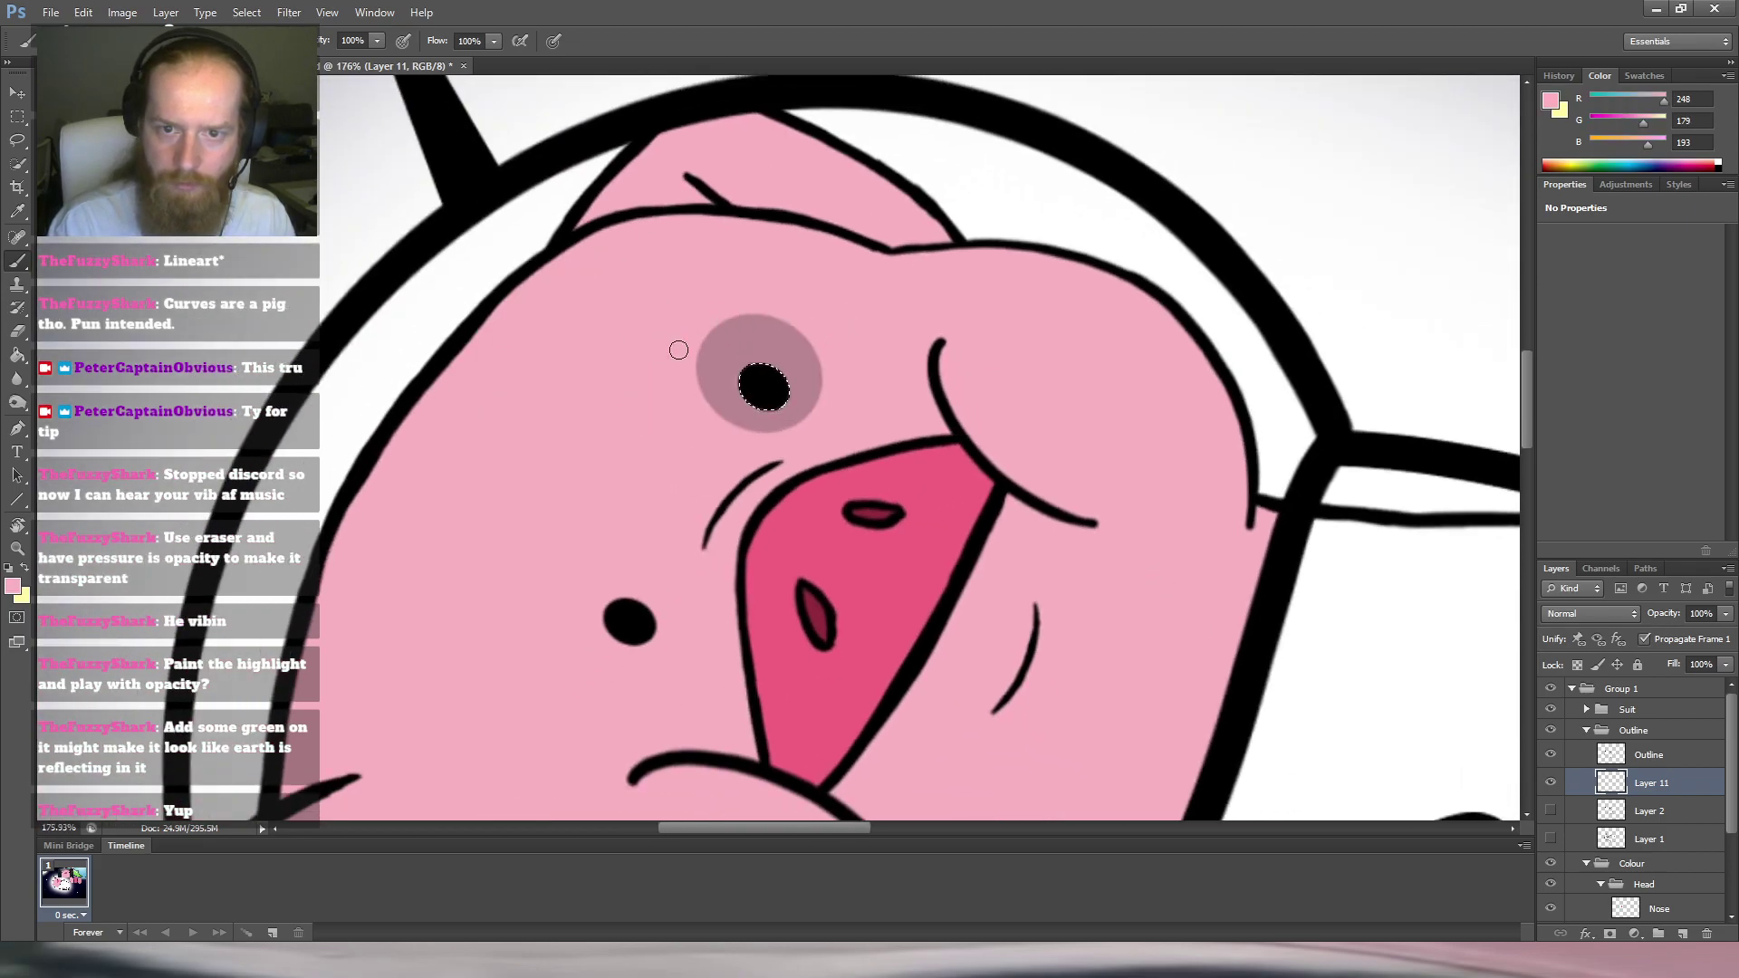
mouse_move(703, 370)
left_mouse_down()
mouse_move(828, 345)
mouse_move(830, 366)
left_mouse_up()
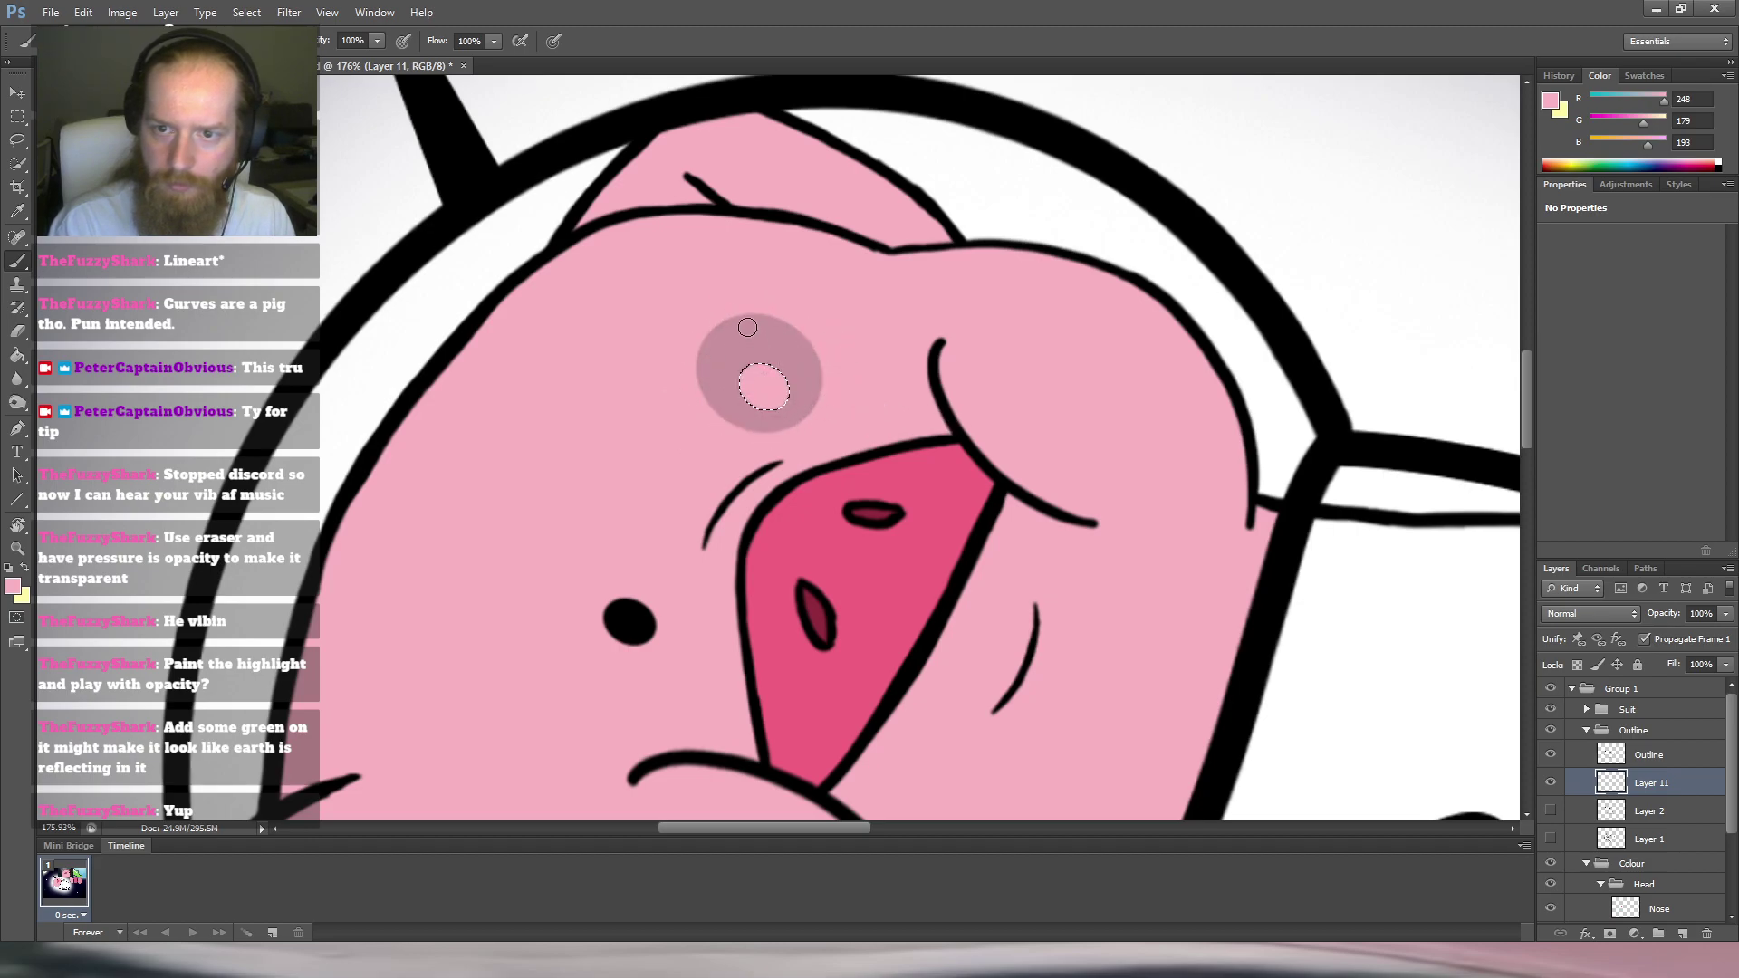
key("ctrl+alt+z")
key("ctrl+alt+z")
Try painting the selected patch and eye with the deep pink sampled from the nose, and undo it.
left_click(869, 483, "alt")
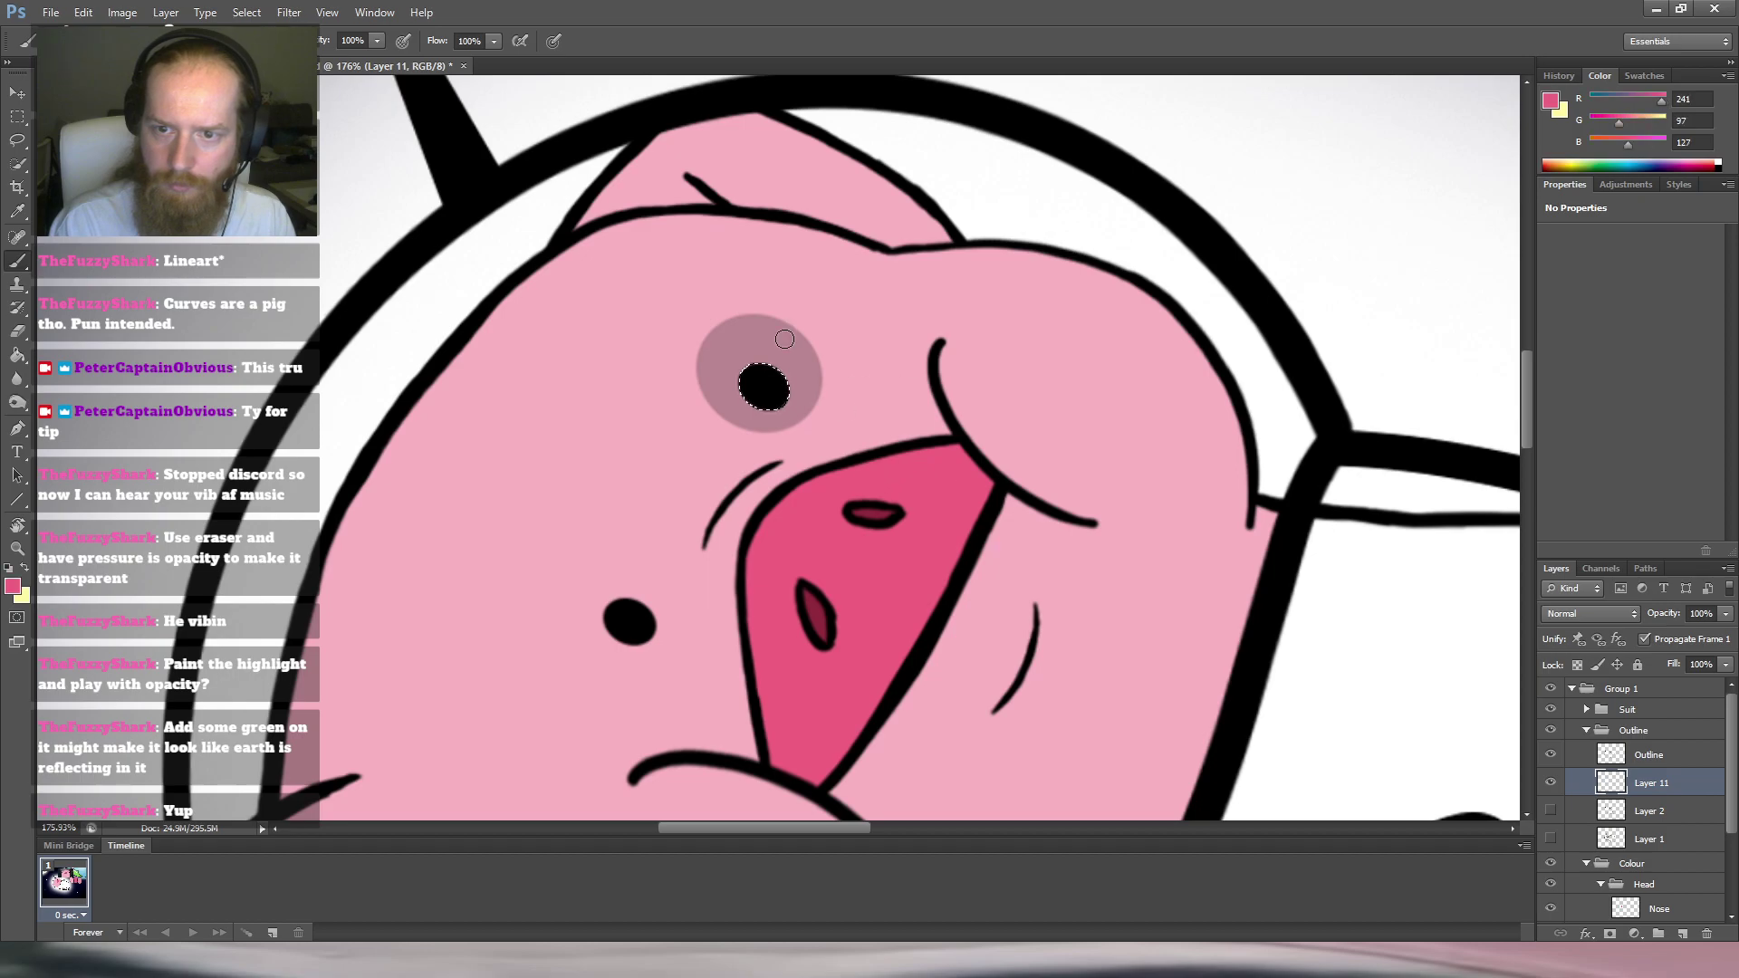
mouse_move(810, 323)
left_mouse_down()
mouse_move(806, 358)
mouse_move(746, 419)
left_mouse_up()
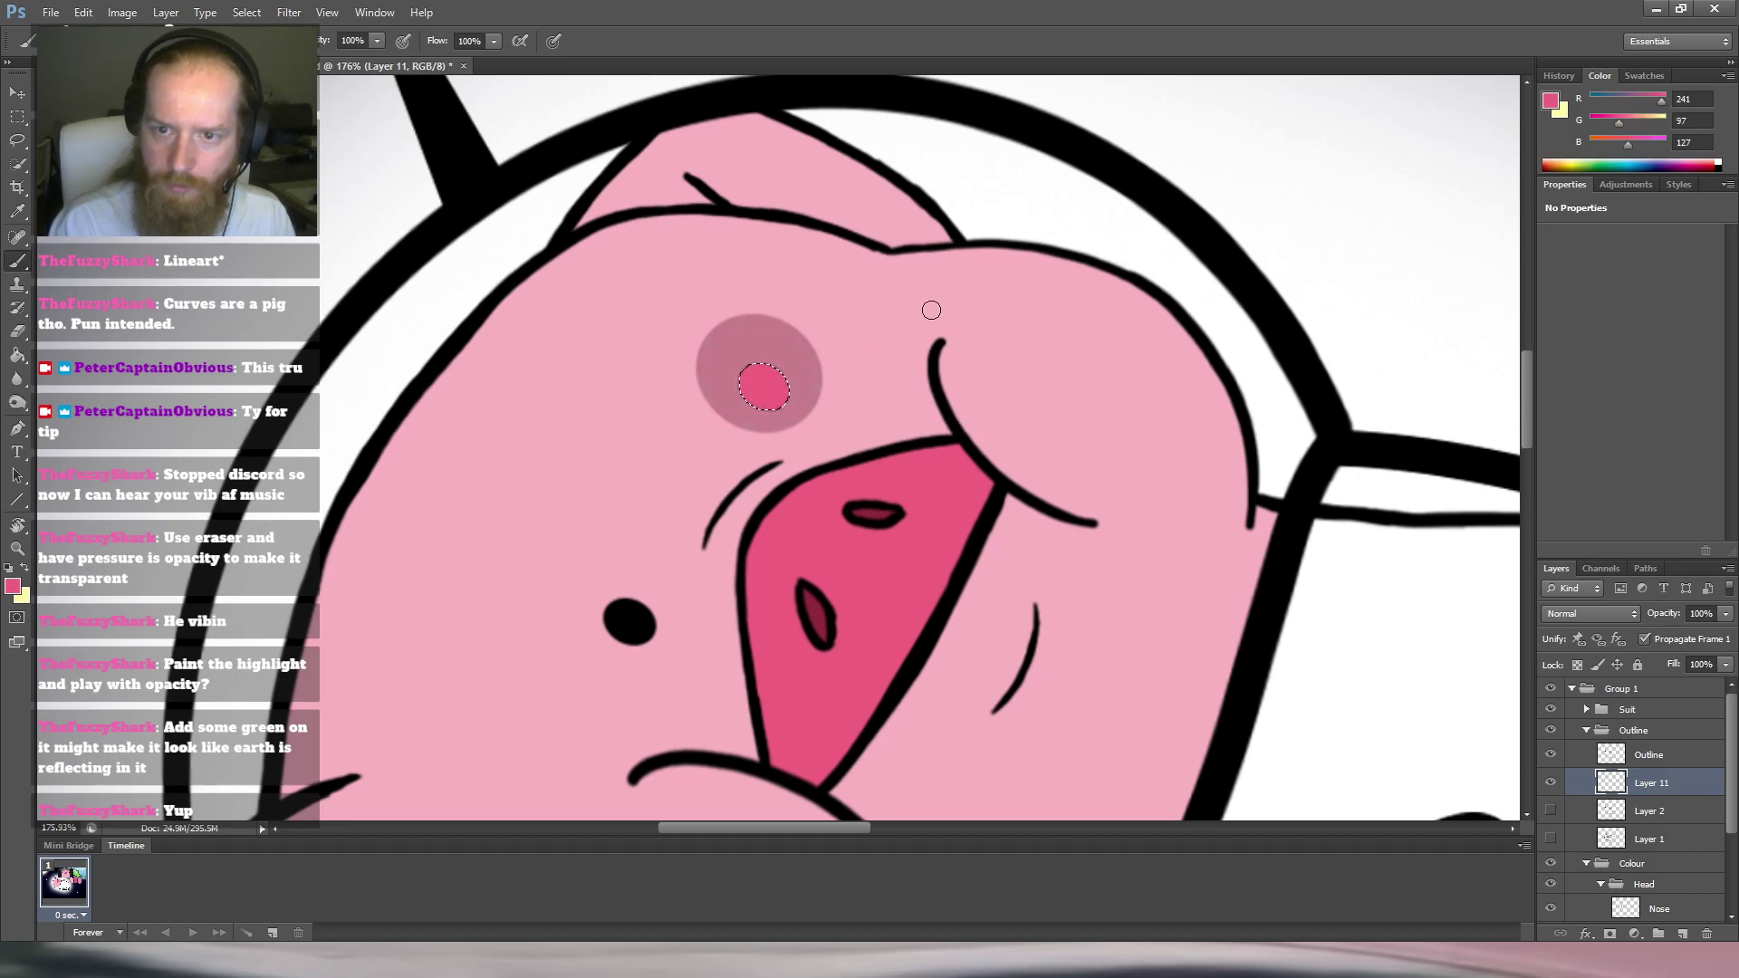
key("ctrl+alt+z")
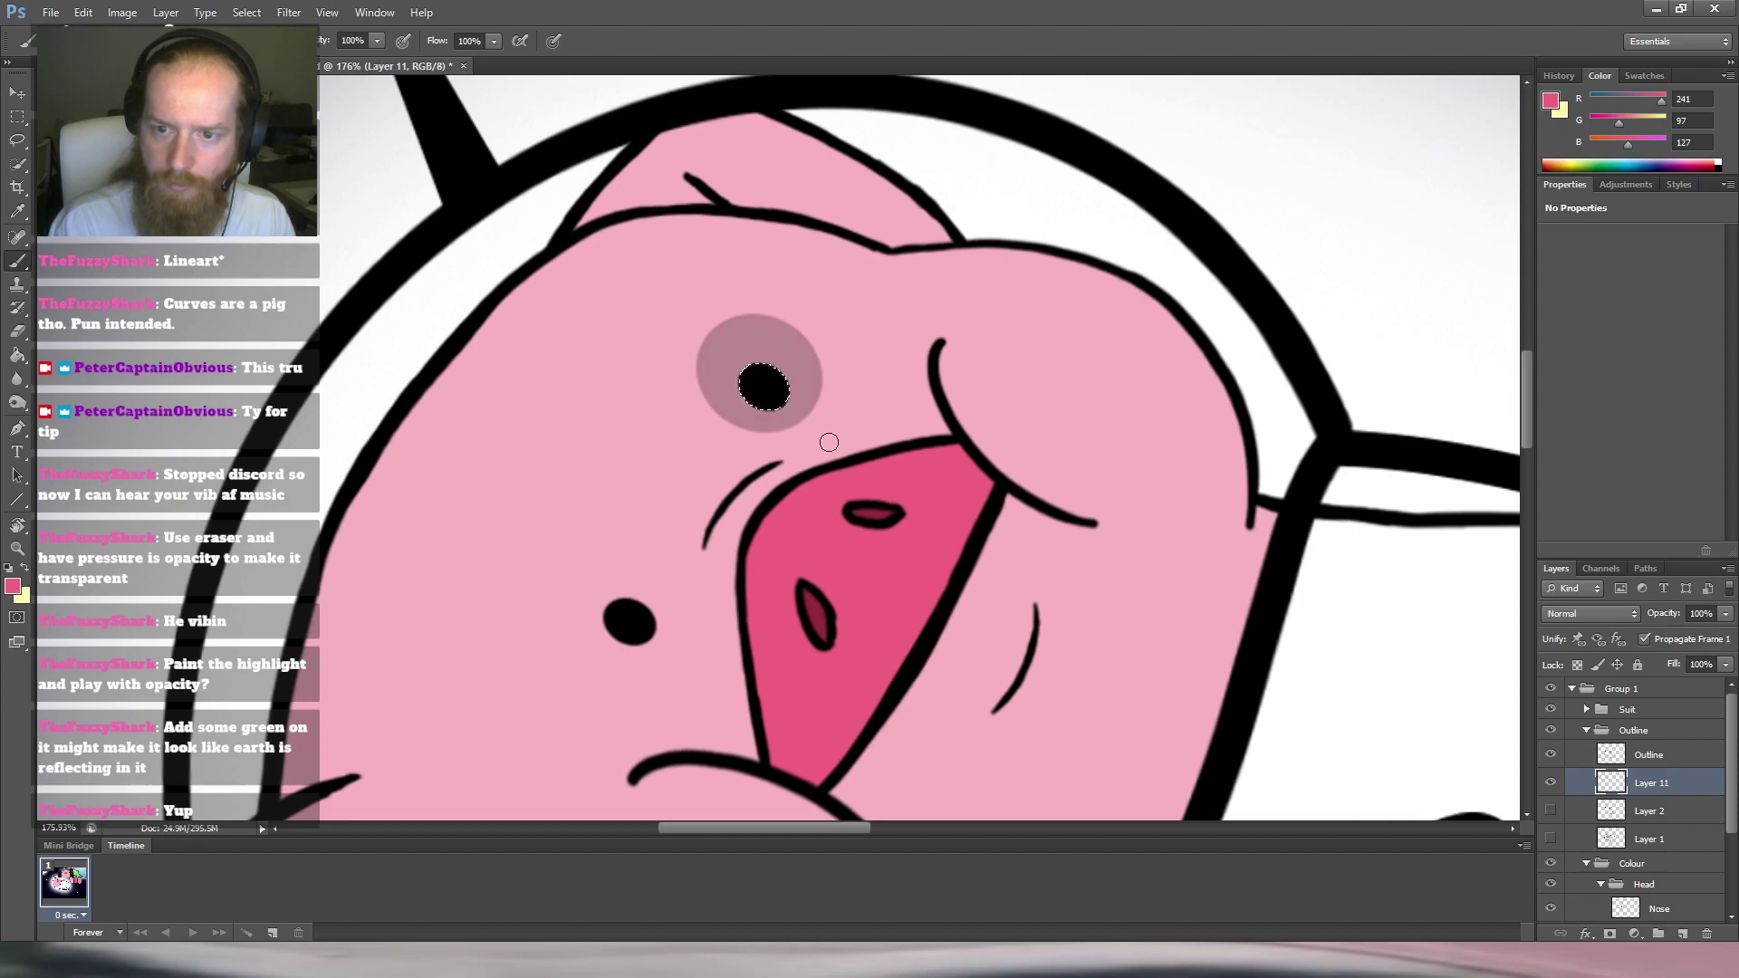
Set the foreground colour to pink (255, 131, 157), try it over the selected patch and eye, and undo the painting.
key("i")
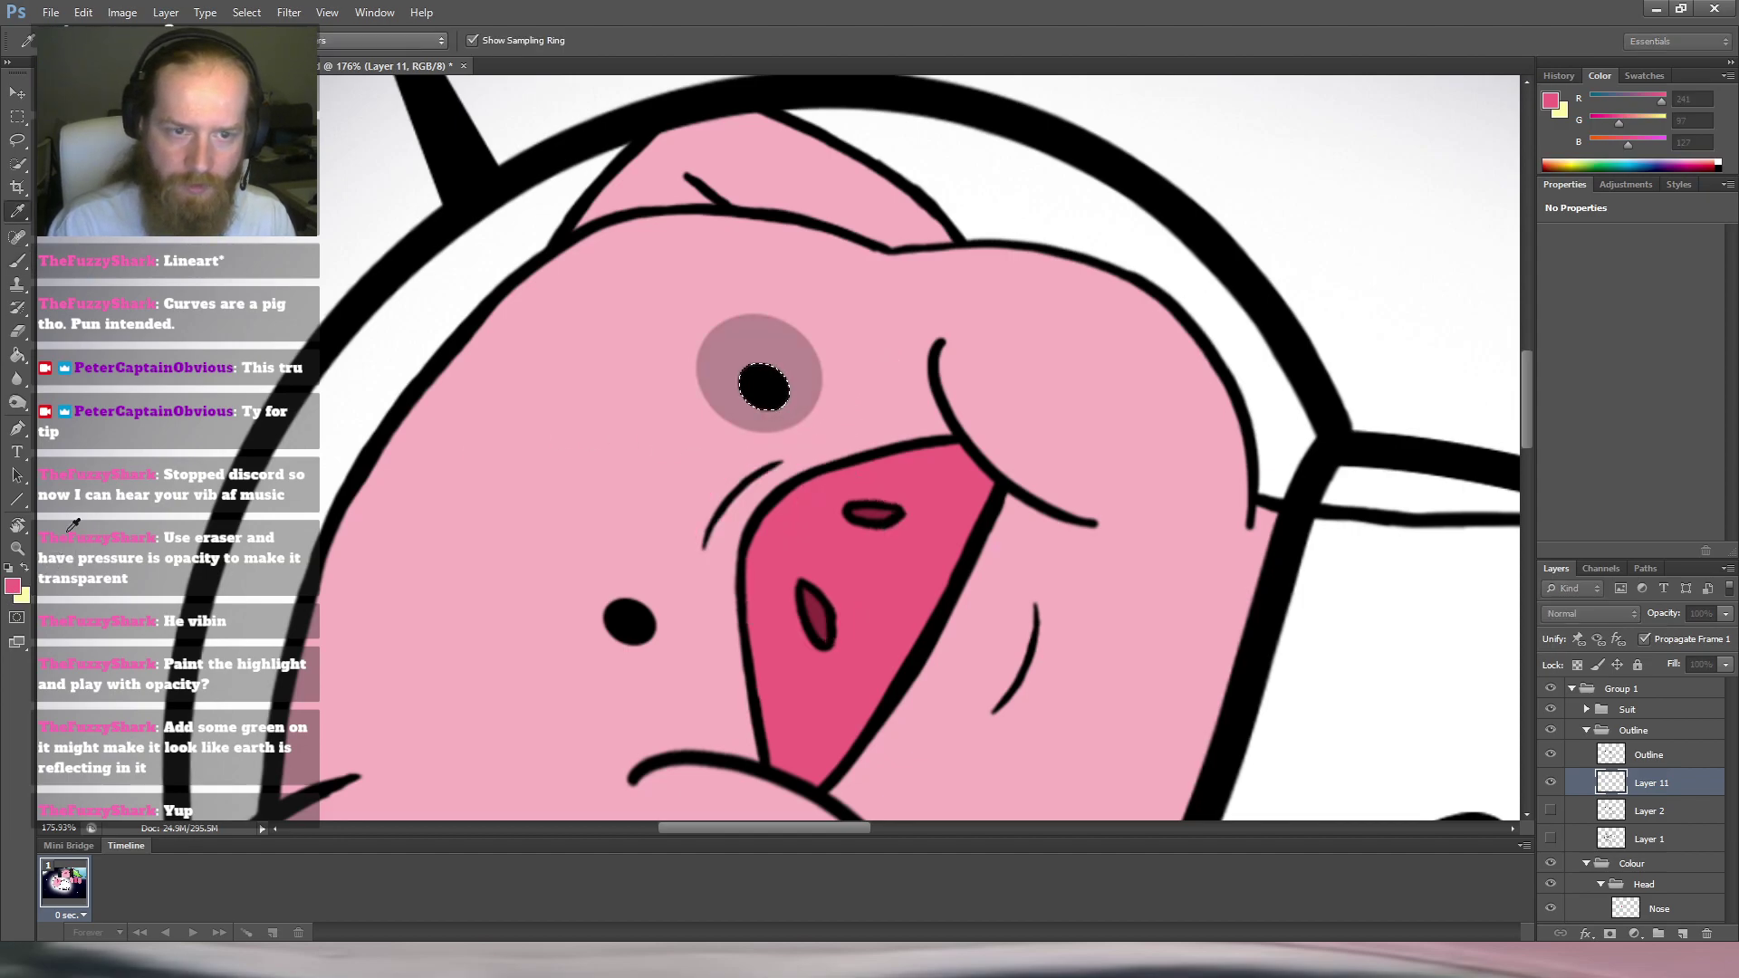
left_click(788, 272)
key("b")
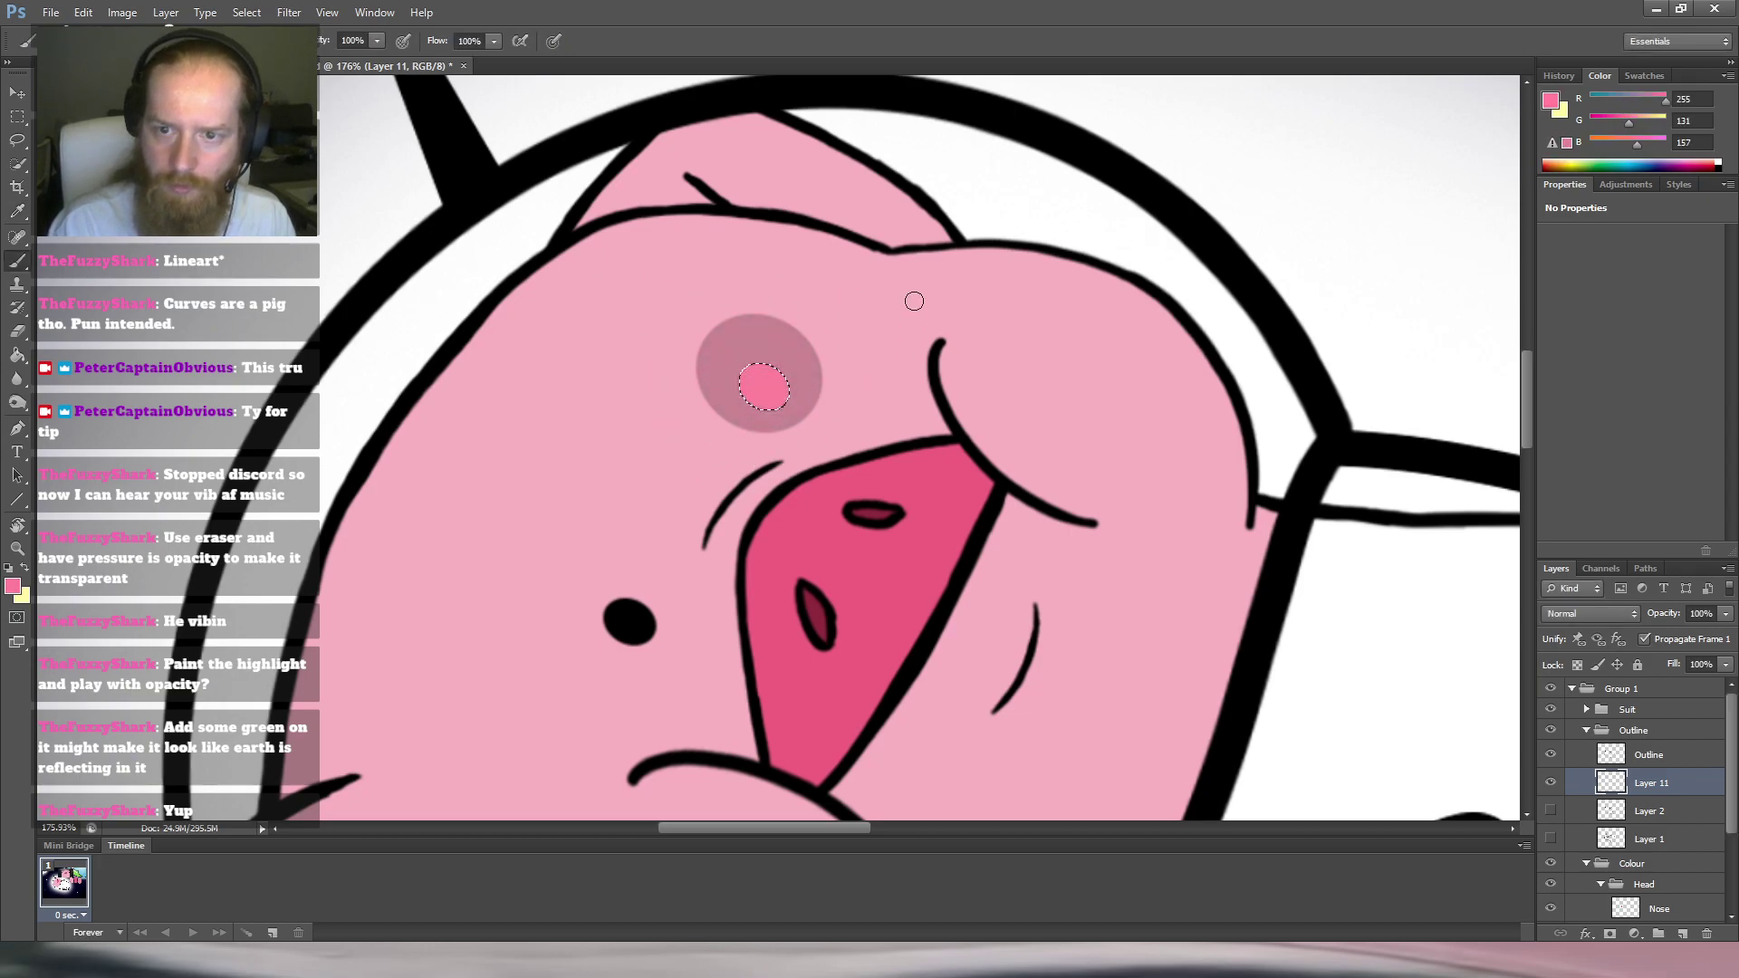
scroll(816, 350, "up", 6)
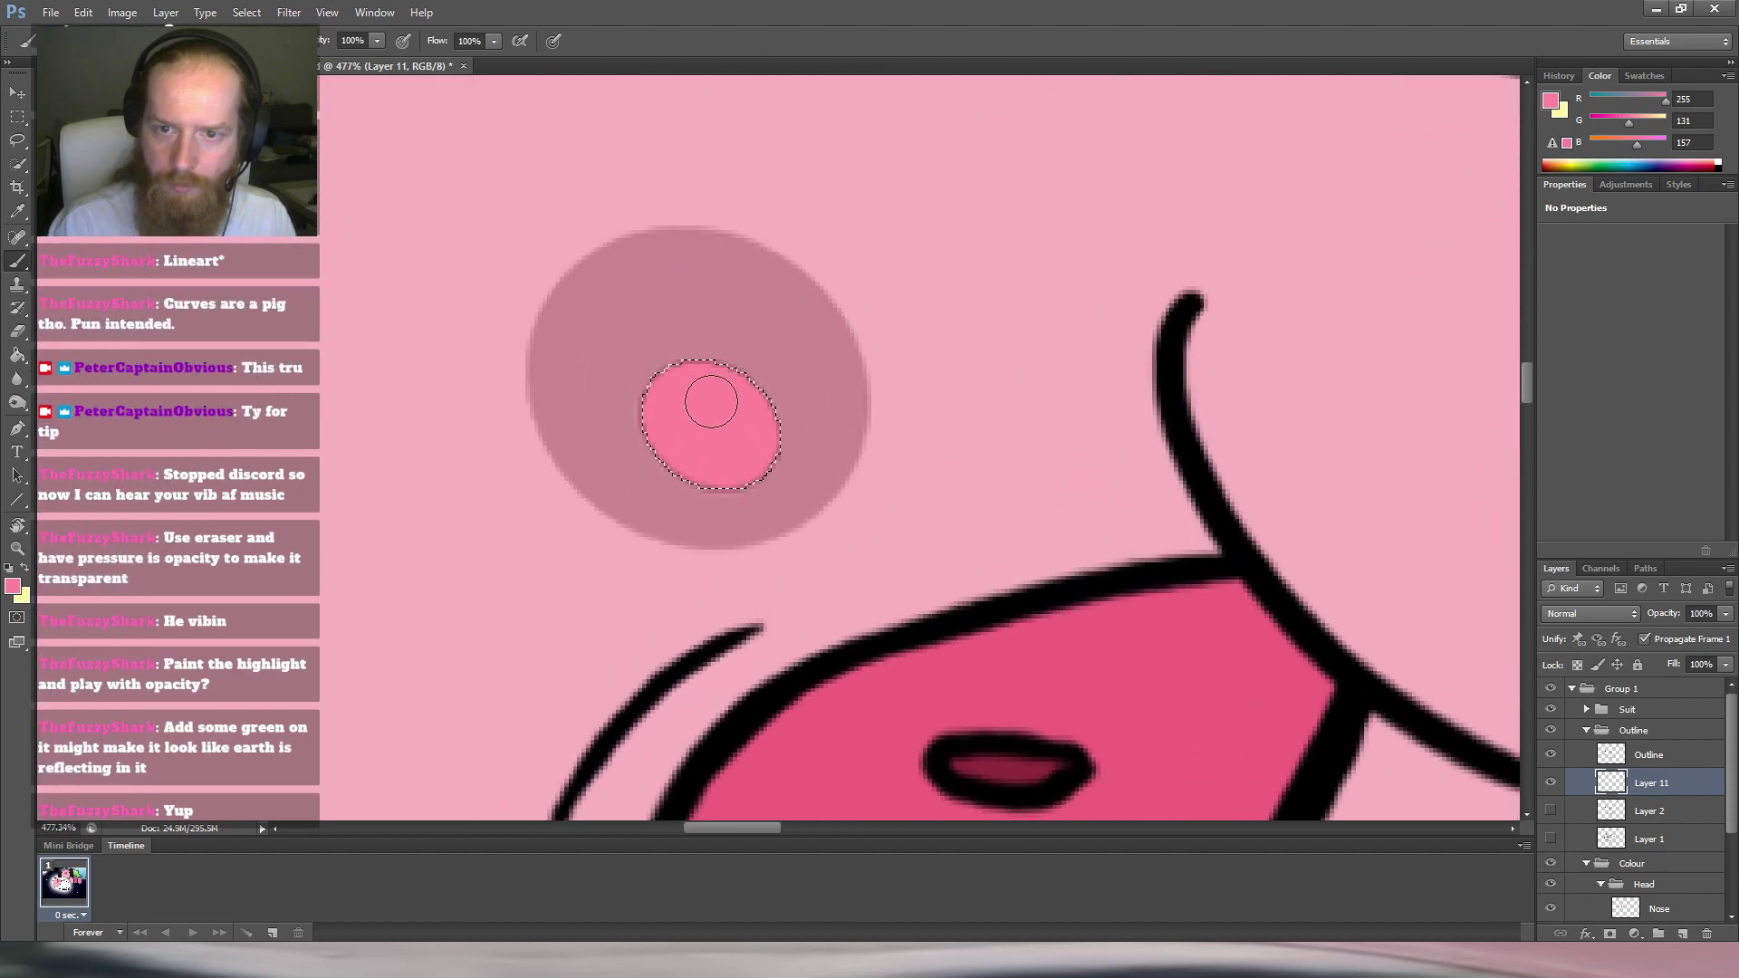
scroll(852, 322, "down", 5)
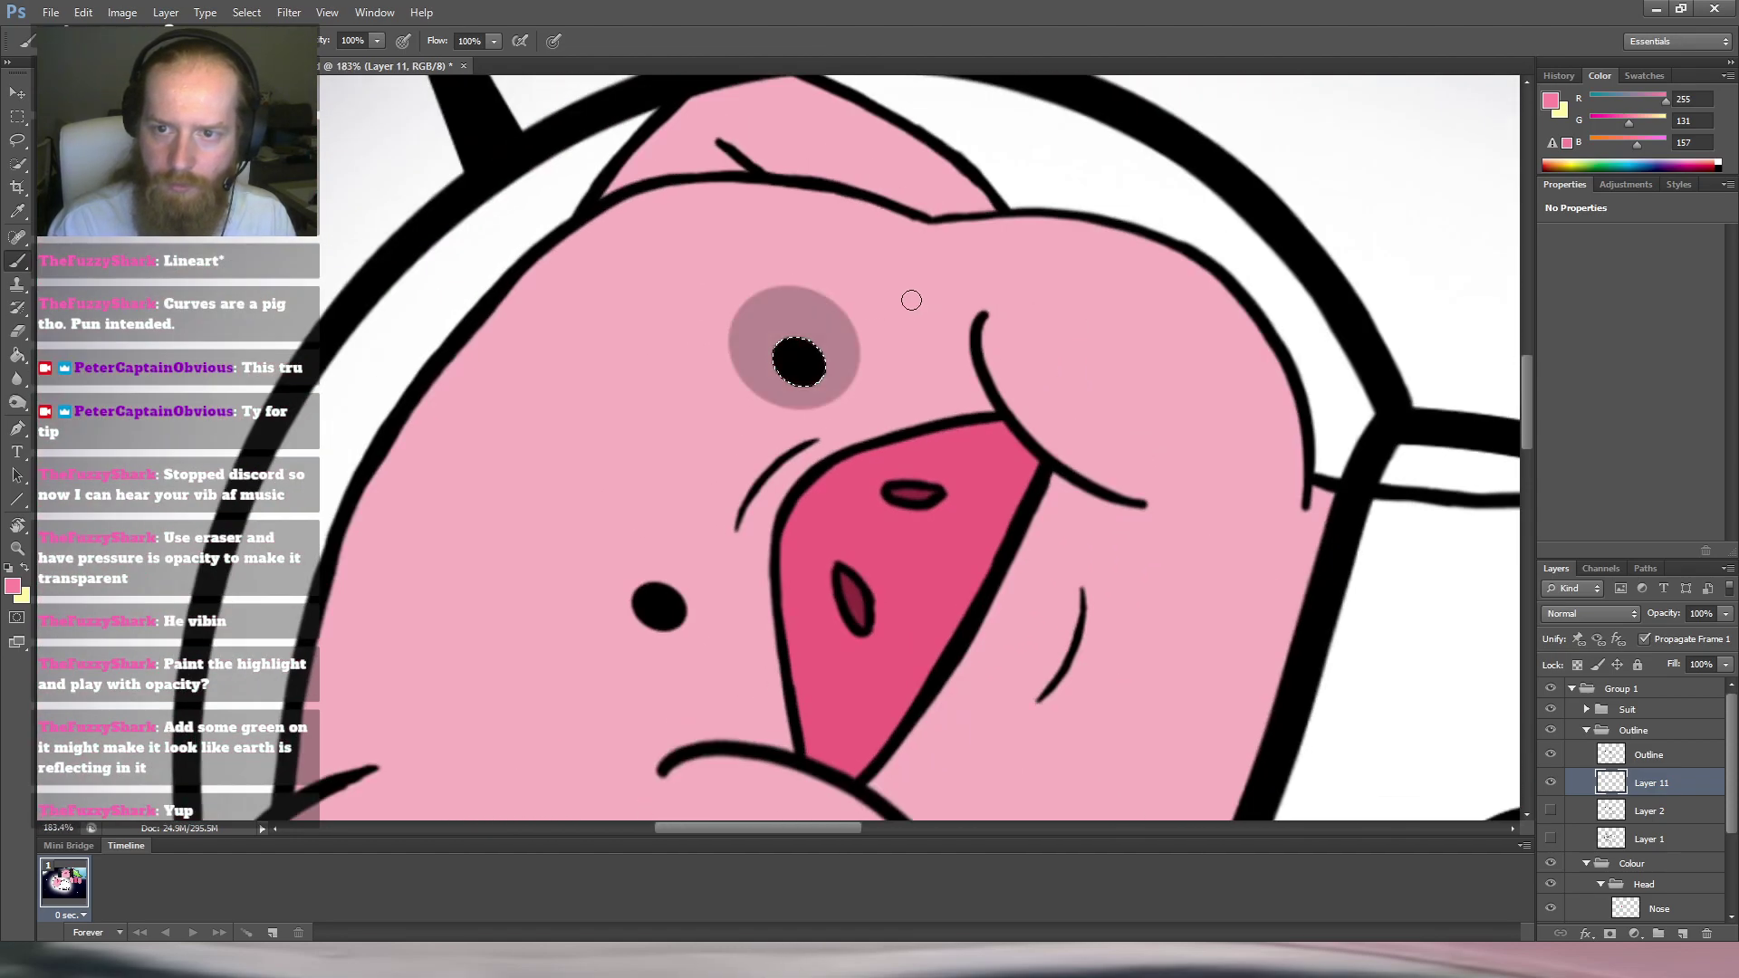
Try painting pink around the black eye with an enlarged brush, inspect the patch deselected, and restore the unpainted patch and its selection.
key("bracketright")
key("bracketright")
key("bracketright")
key("bracketright")
key("bracketright")
mouse_move(867, 322)
left_mouse_down()
mouse_move(822, 277)
mouse_move(759, 280)
mouse_move(841, 273)
mouse_move(833, 295)
mouse_move(868, 326)
mouse_move(844, 406)
mouse_move(763, 426)
mouse_move(780, 287)
left_mouse_up()
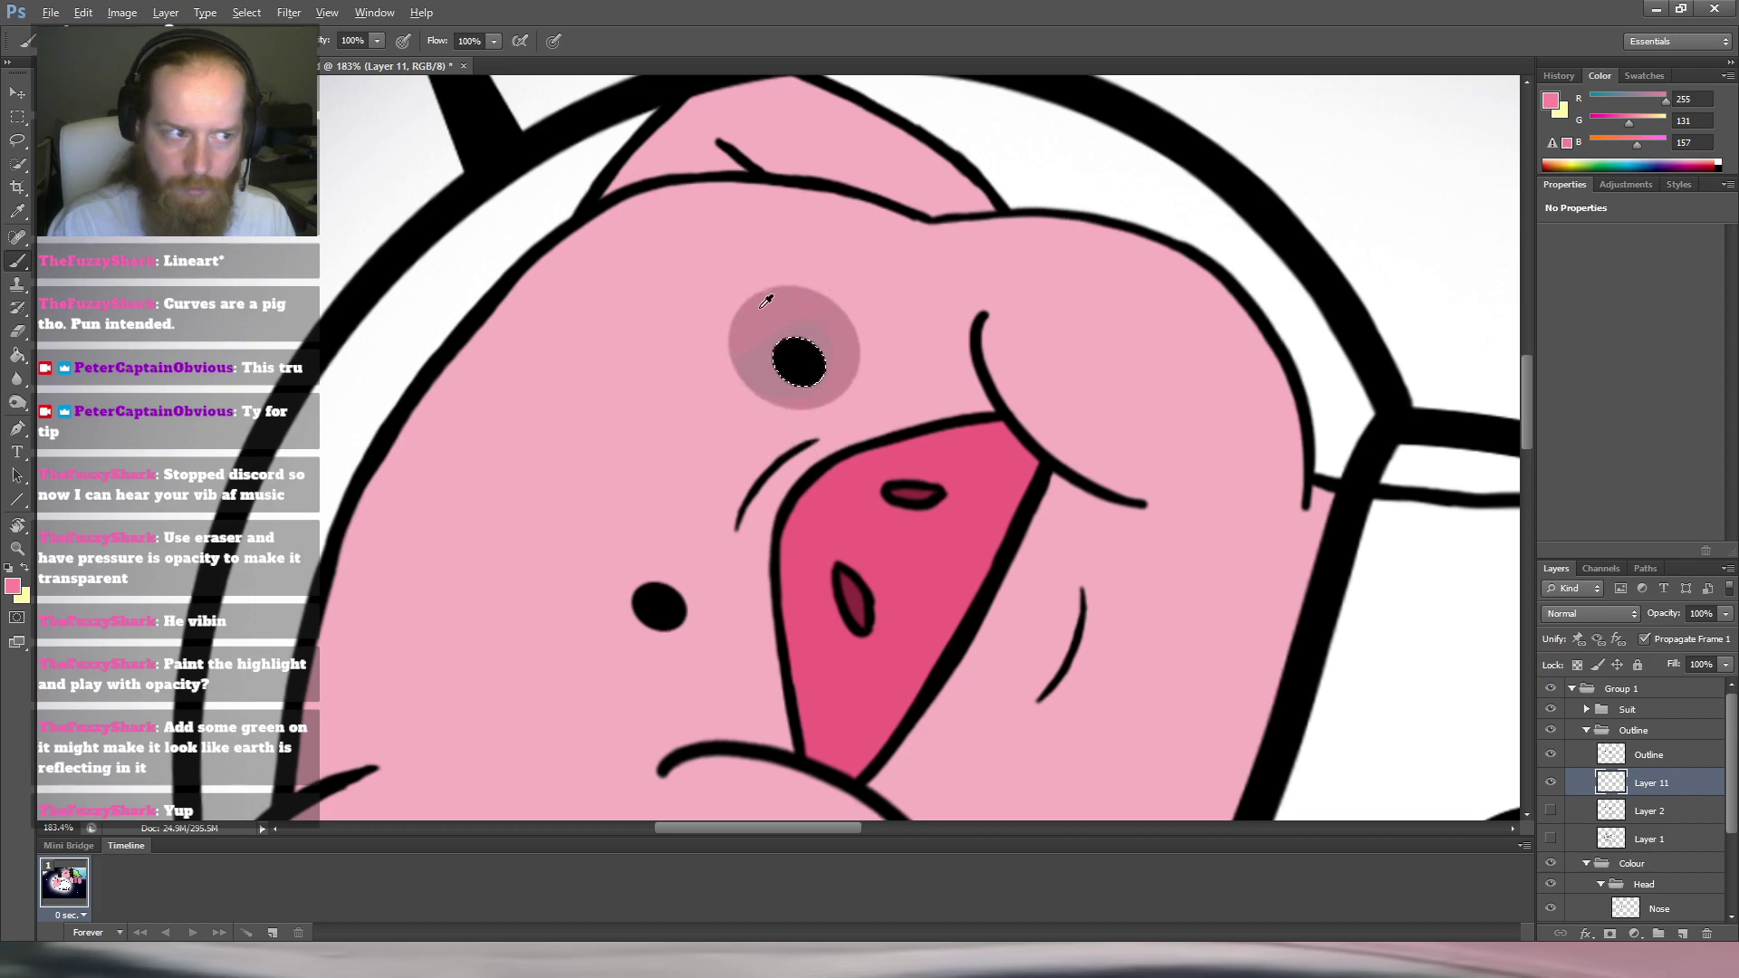
key("ctrl+d")
scroll(817, 317, "up", 2)
scroll(818, 316, "up", 1)
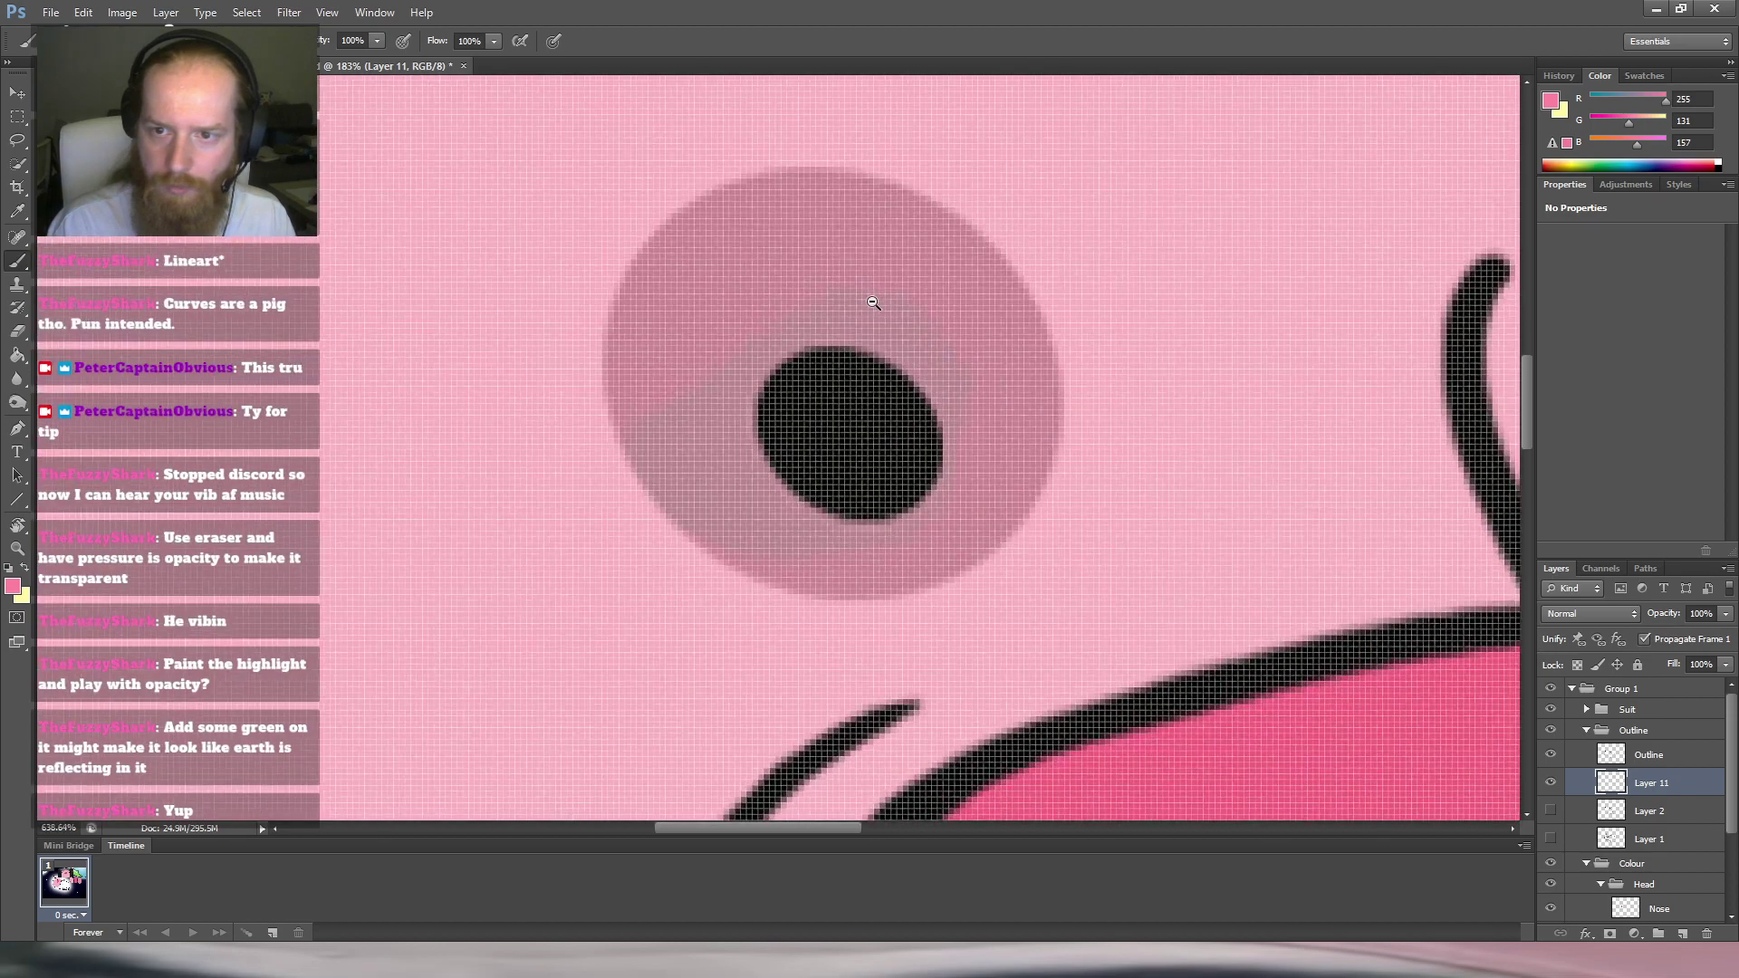
left_click_drag(917, 272, 880, 289)
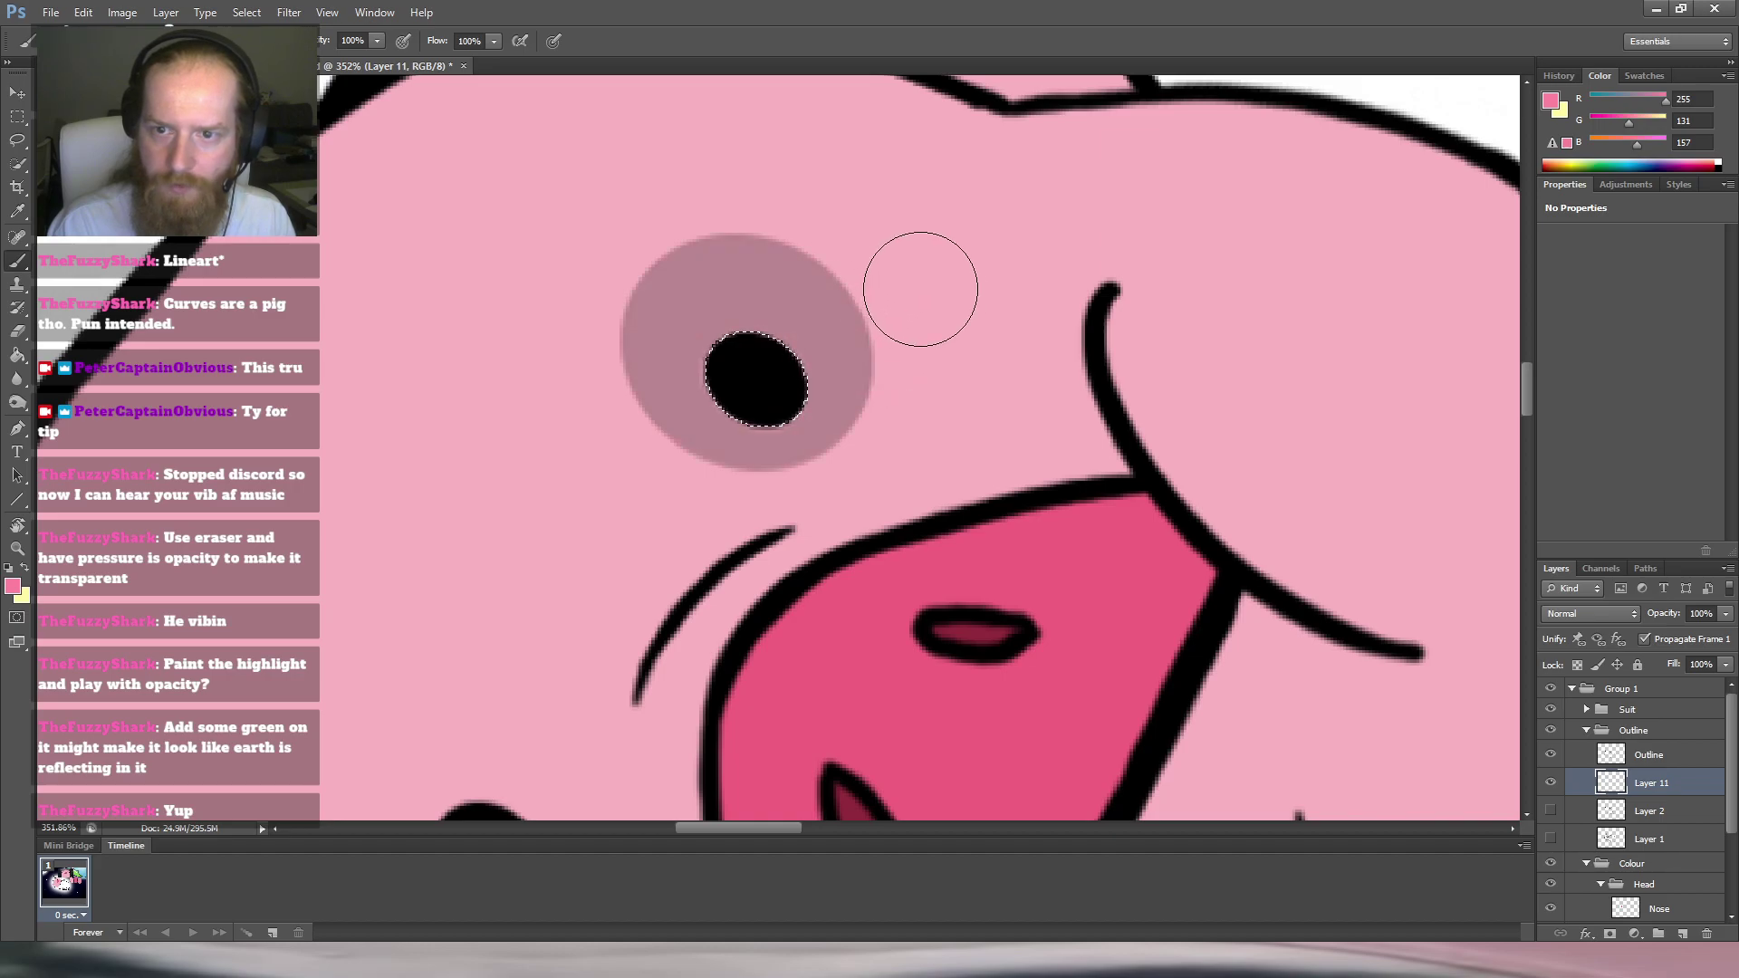
Brush pink (255, 131, 157) over the eye patch and repaint the eye's pink-fringed upper edge with black sampled from the eye.
mouse_move(877, 272)
left_mouse_down()
mouse_move(855, 442)
mouse_move(748, 497)
mouse_move(718, 491)
mouse_move(783, 490)
mouse_move(690, 472)
mouse_move(673, 445)
mouse_move(781, 485)
mouse_move(682, 467)
mouse_move(653, 386)
mouse_move(647, 303)
mouse_move(699, 248)
mouse_move(639, 301)
mouse_move(789, 226)
mouse_move(828, 238)
mouse_move(812, 262)
mouse_move(865, 303)
mouse_move(883, 289)
mouse_move(886, 317)
mouse_move(835, 241)
mouse_move(871, 383)
mouse_move(838, 464)
mouse_move(769, 490)
mouse_move(696, 480)
mouse_move(785, 491)
mouse_move(701, 472)
mouse_move(661, 438)
mouse_move(636, 367)
mouse_move(644, 315)
mouse_move(670, 272)
mouse_move(721, 247)
mouse_move(813, 271)
mouse_move(765, 249)
mouse_move(676, 265)
mouse_move(792, 264)
mouse_move(845, 301)
mouse_move(871, 362)
mouse_move(802, 278)
mouse_move(749, 268)
mouse_move(674, 285)
mouse_move(710, 272)
mouse_move(650, 328)
left_mouse_up()
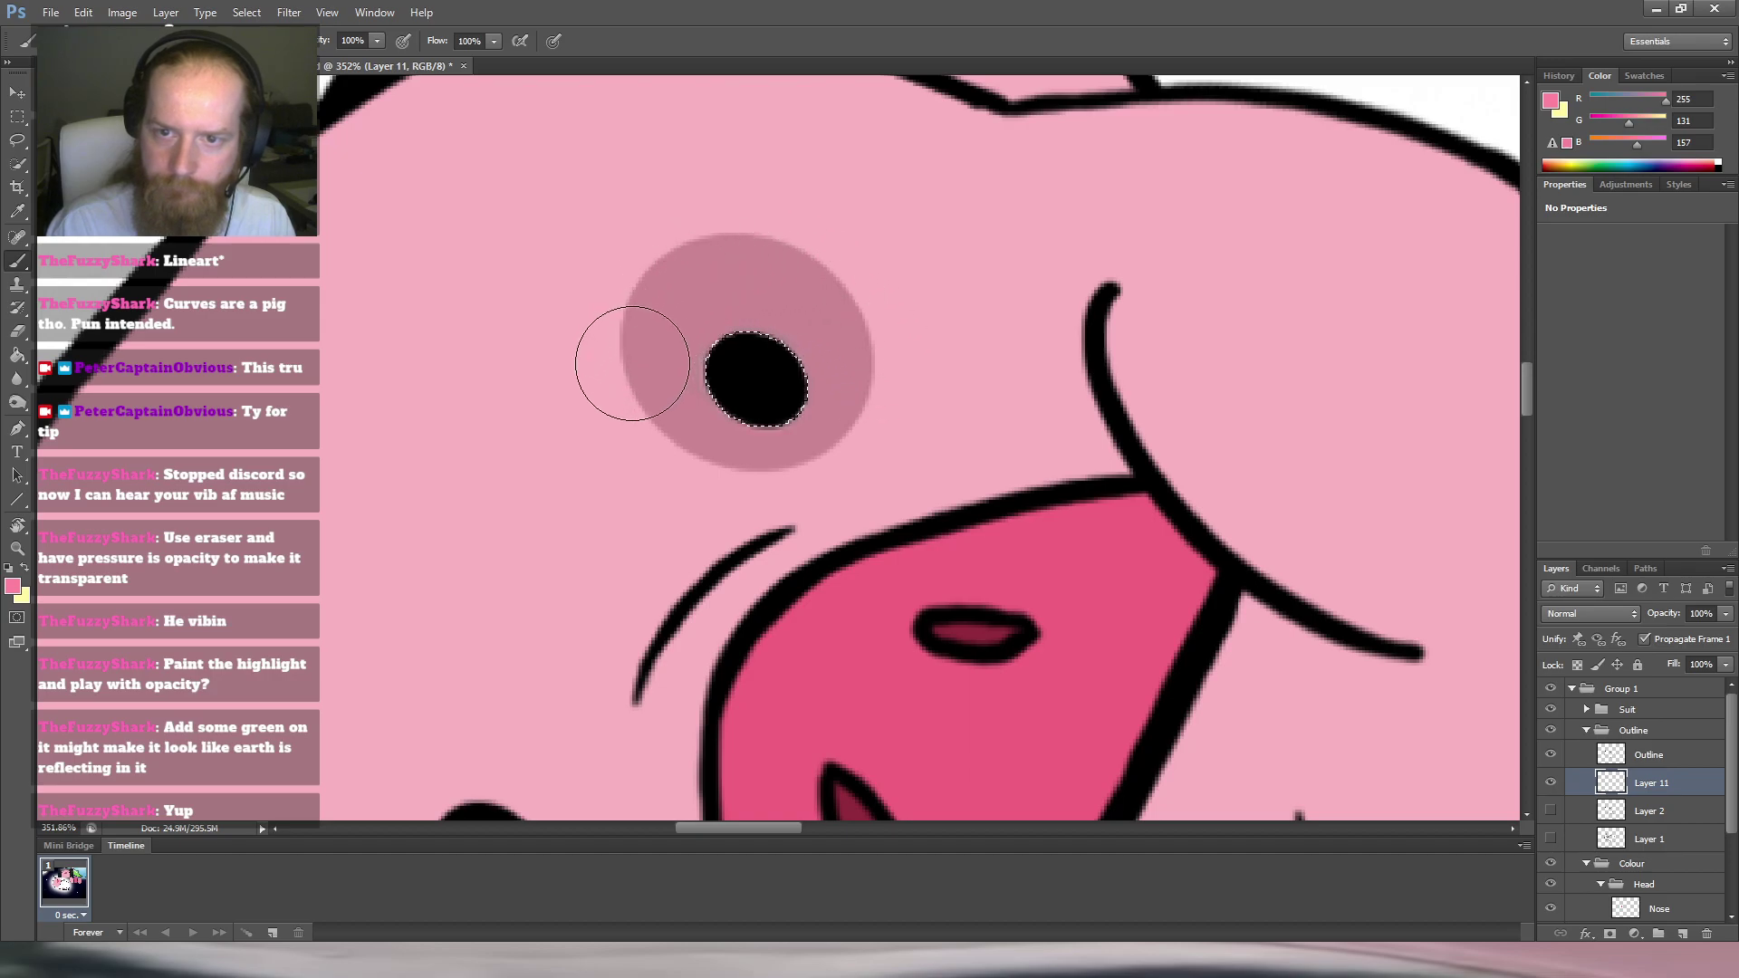
mouse_move(646, 387)
left_mouse_down()
mouse_move(678, 310)
mouse_move(732, 267)
mouse_move(826, 294)
mouse_move(856, 323)
mouse_move(798, 281)
mouse_move(757, 276)
mouse_move(830, 309)
mouse_move(742, 271)
mouse_move(663, 314)
left_mouse_up()
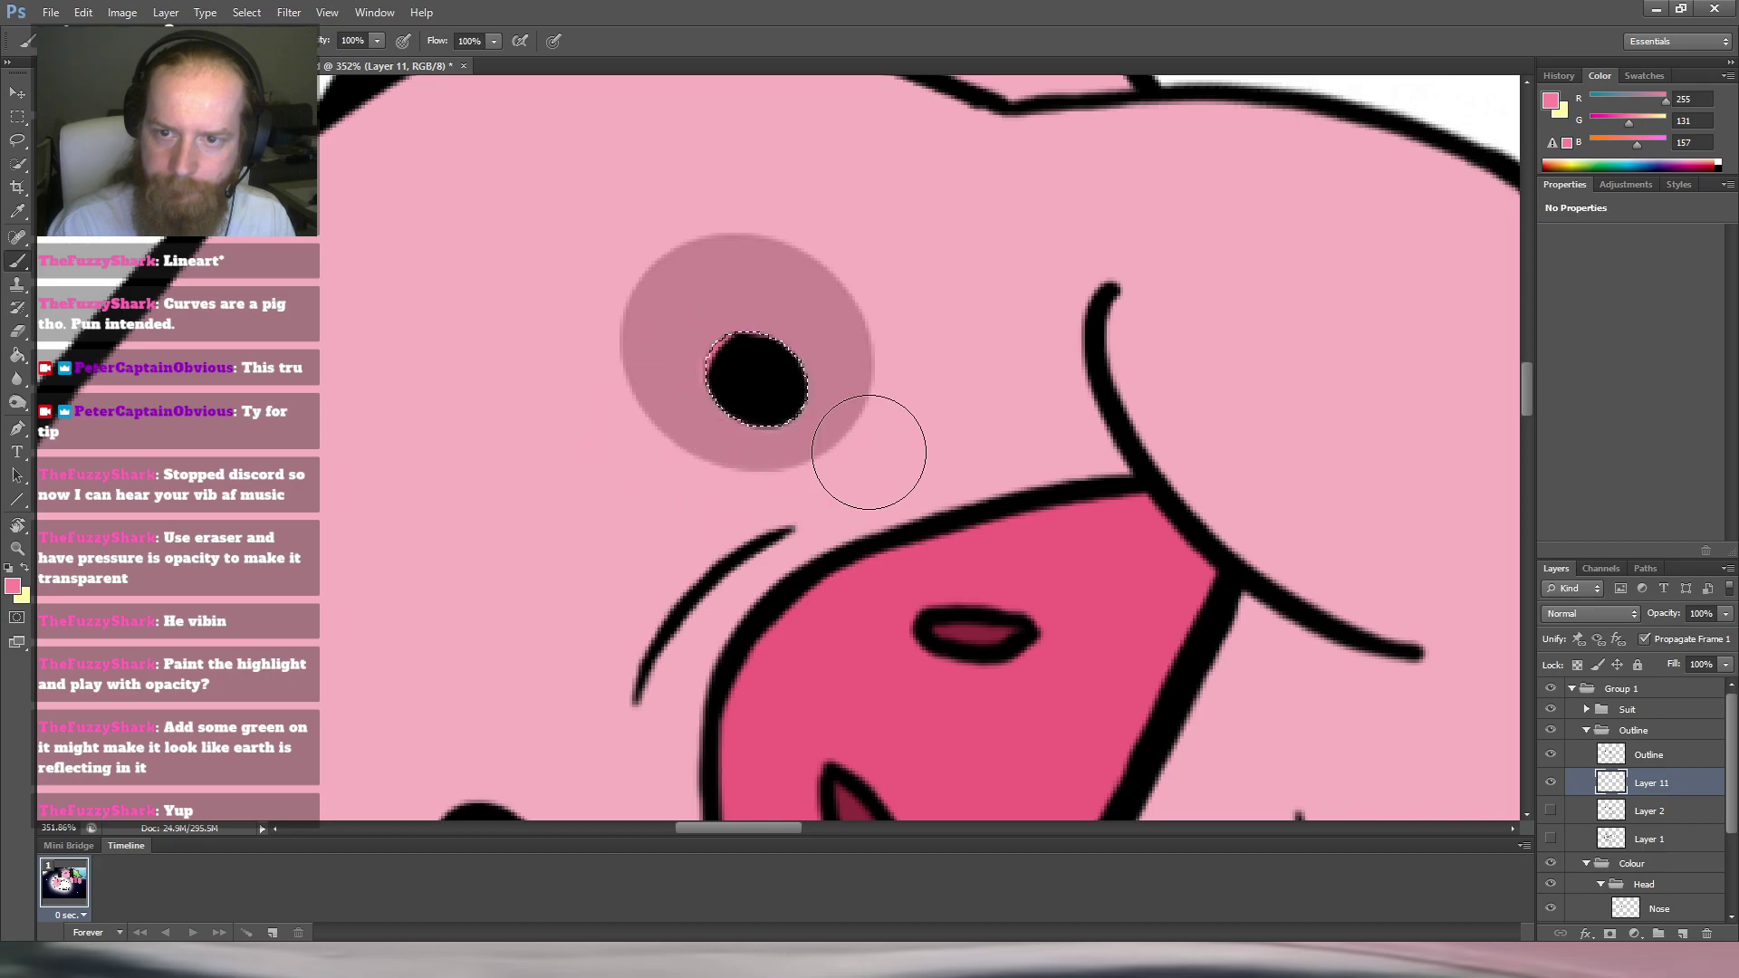
key("ctrl+space")
left_click_drag(719, 312, 829, 302)
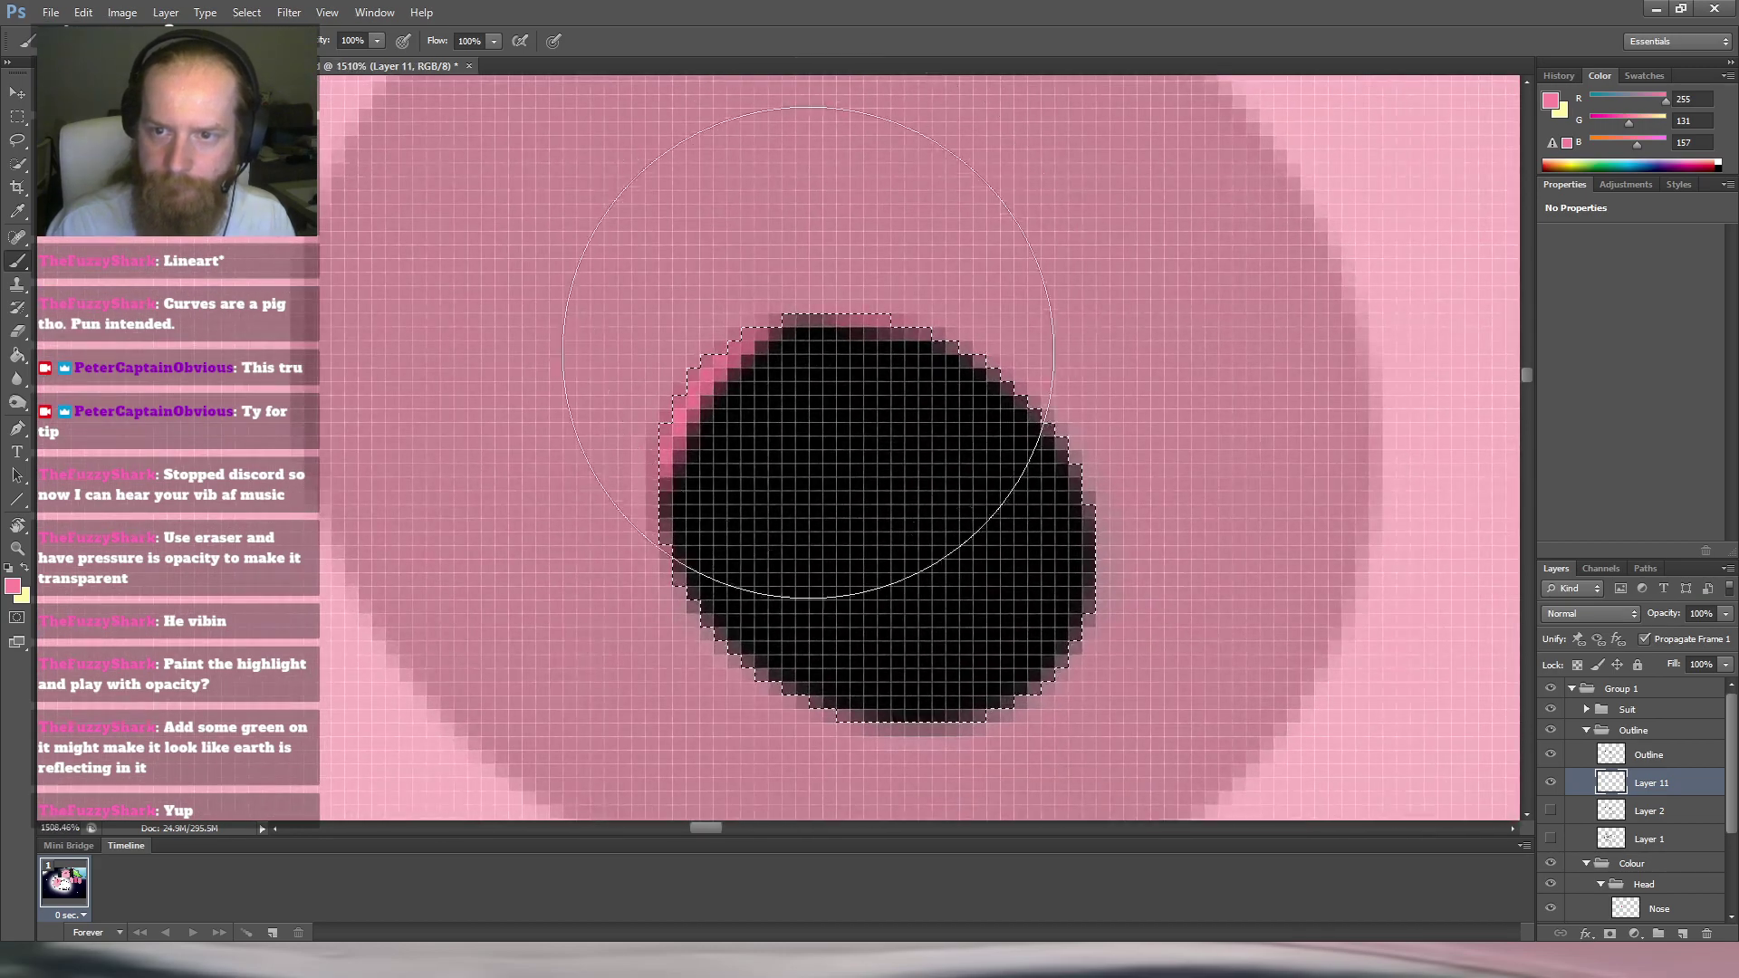
left_click(834, 458, "alt")
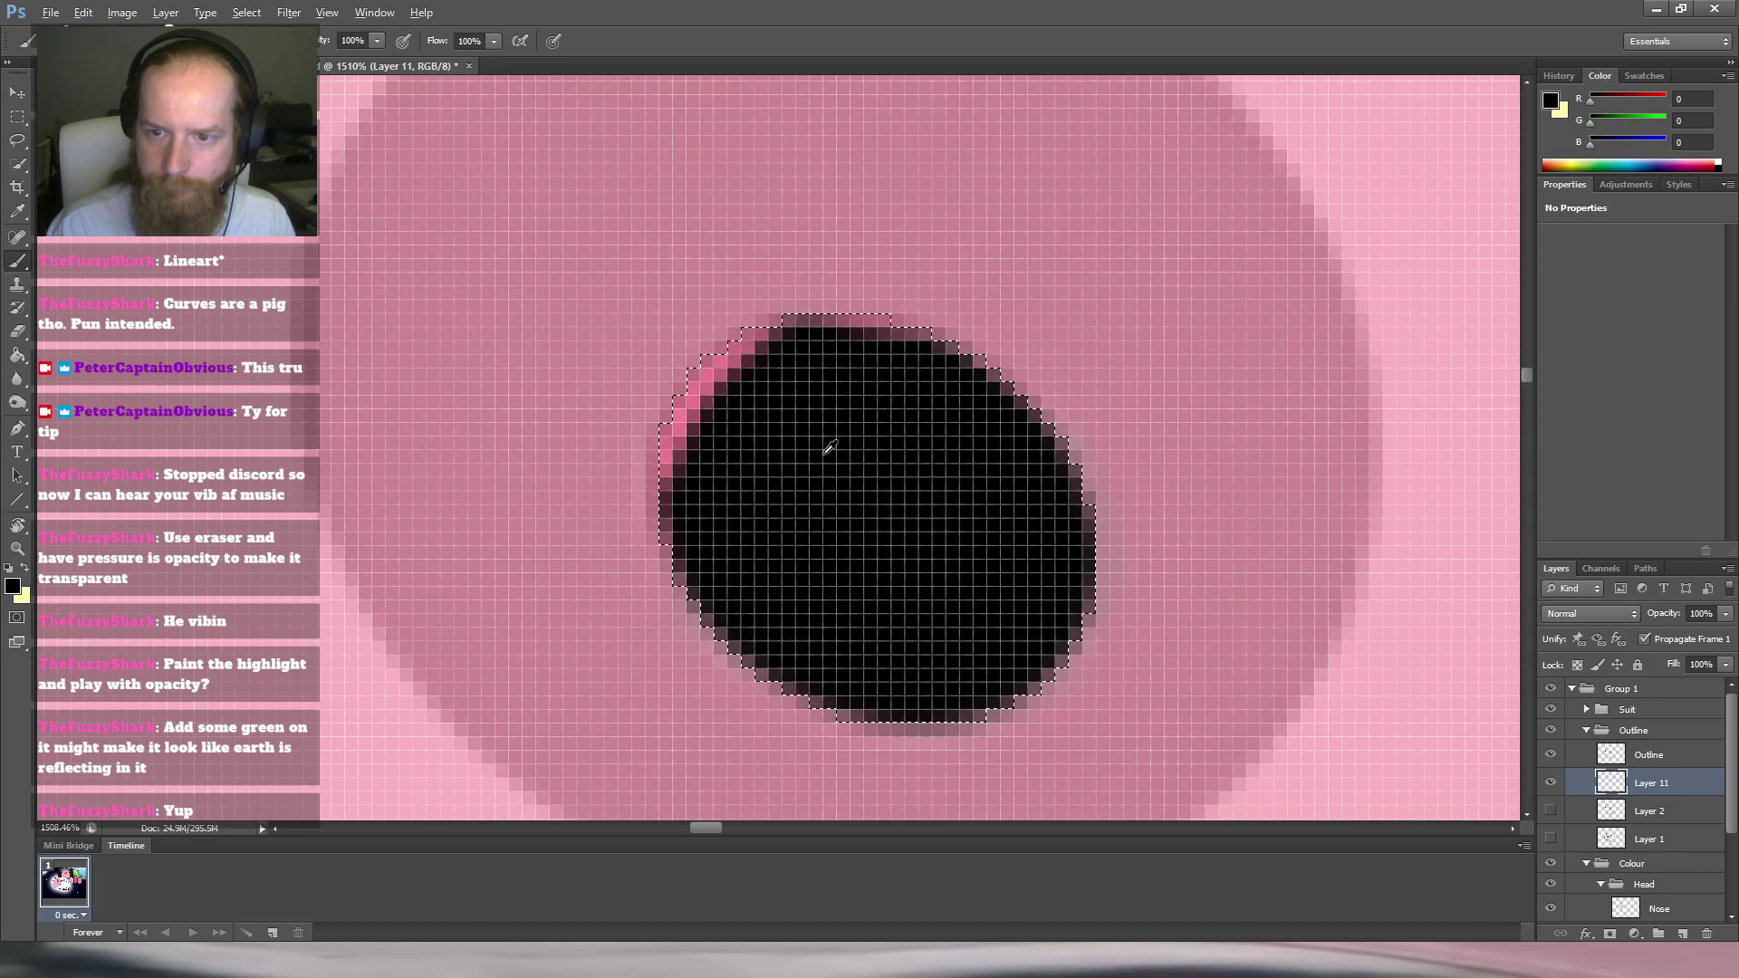
mouse_move(837, 423)
left_mouse_down()
mouse_move(594, 460)
mouse_move(608, 453)
left_mouse_up()
mouse_move(787, 351)
left_mouse_down()
mouse_move(732, 369)
mouse_move(774, 356)
mouse_move(697, 430)
mouse_move(701, 400)
mouse_move(682, 457)
left_mouse_up()
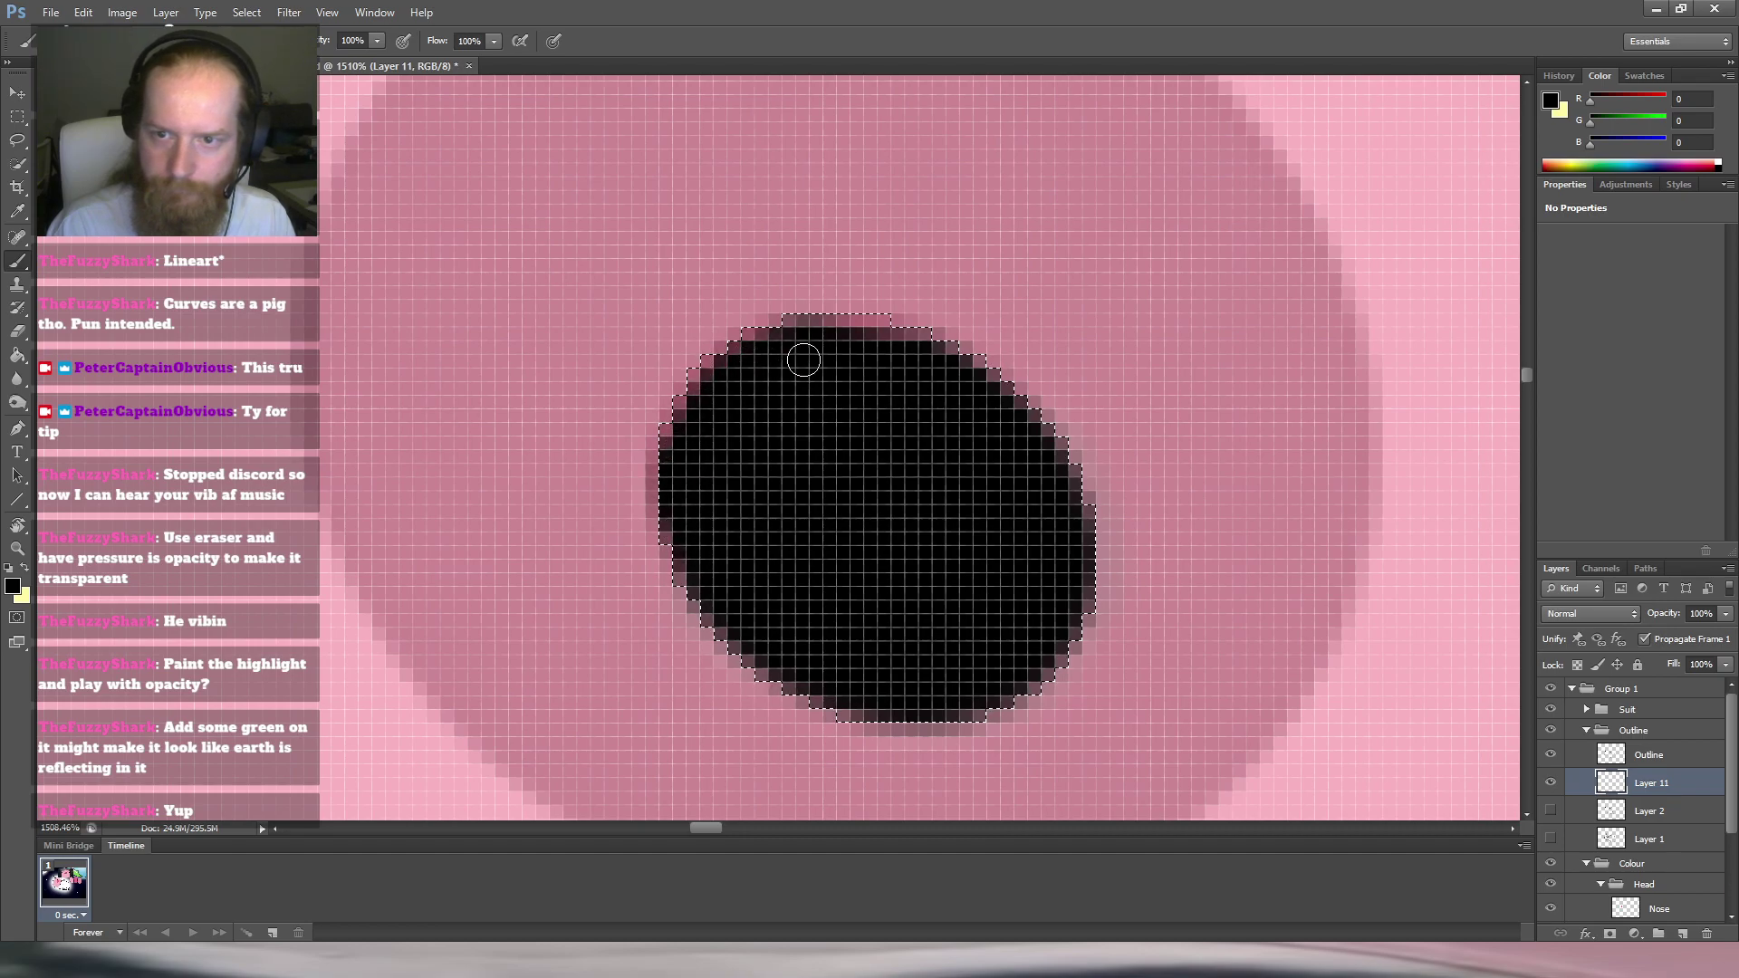
Deselect the eye and rotate the canvas view until the pig's head stands upright beside the reference image.
scroll(857, 338, "down", 10)
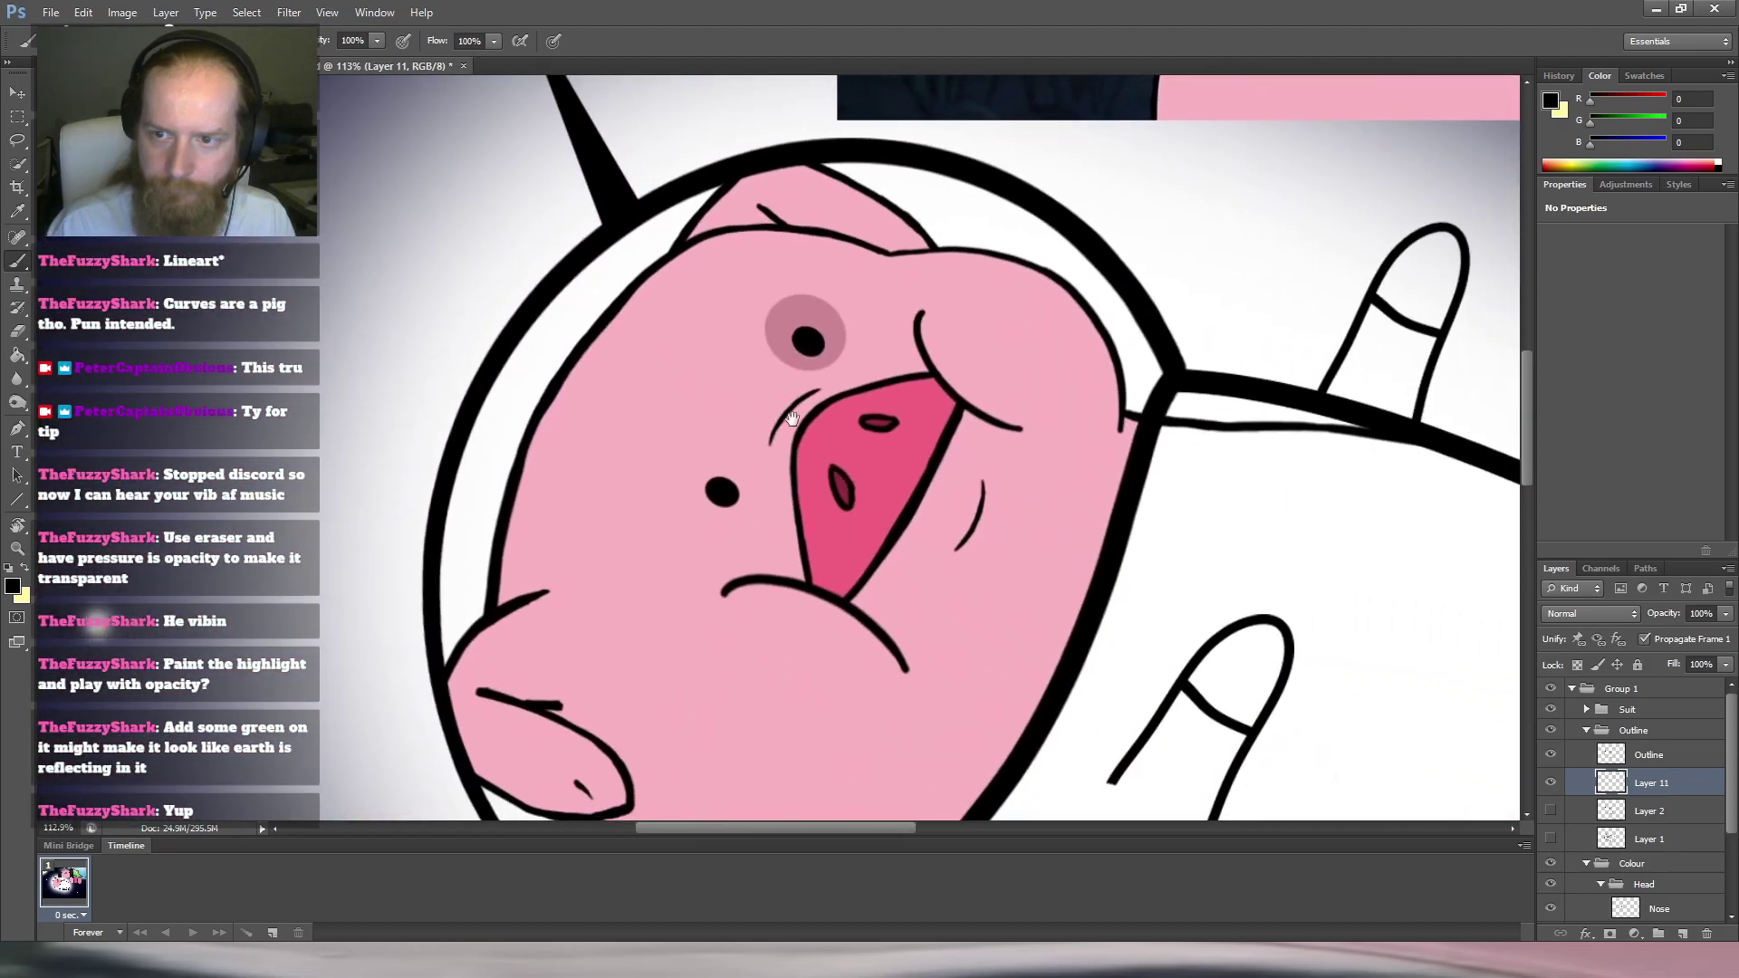
left_click_drag(792, 419, 638, 388)
key("m")
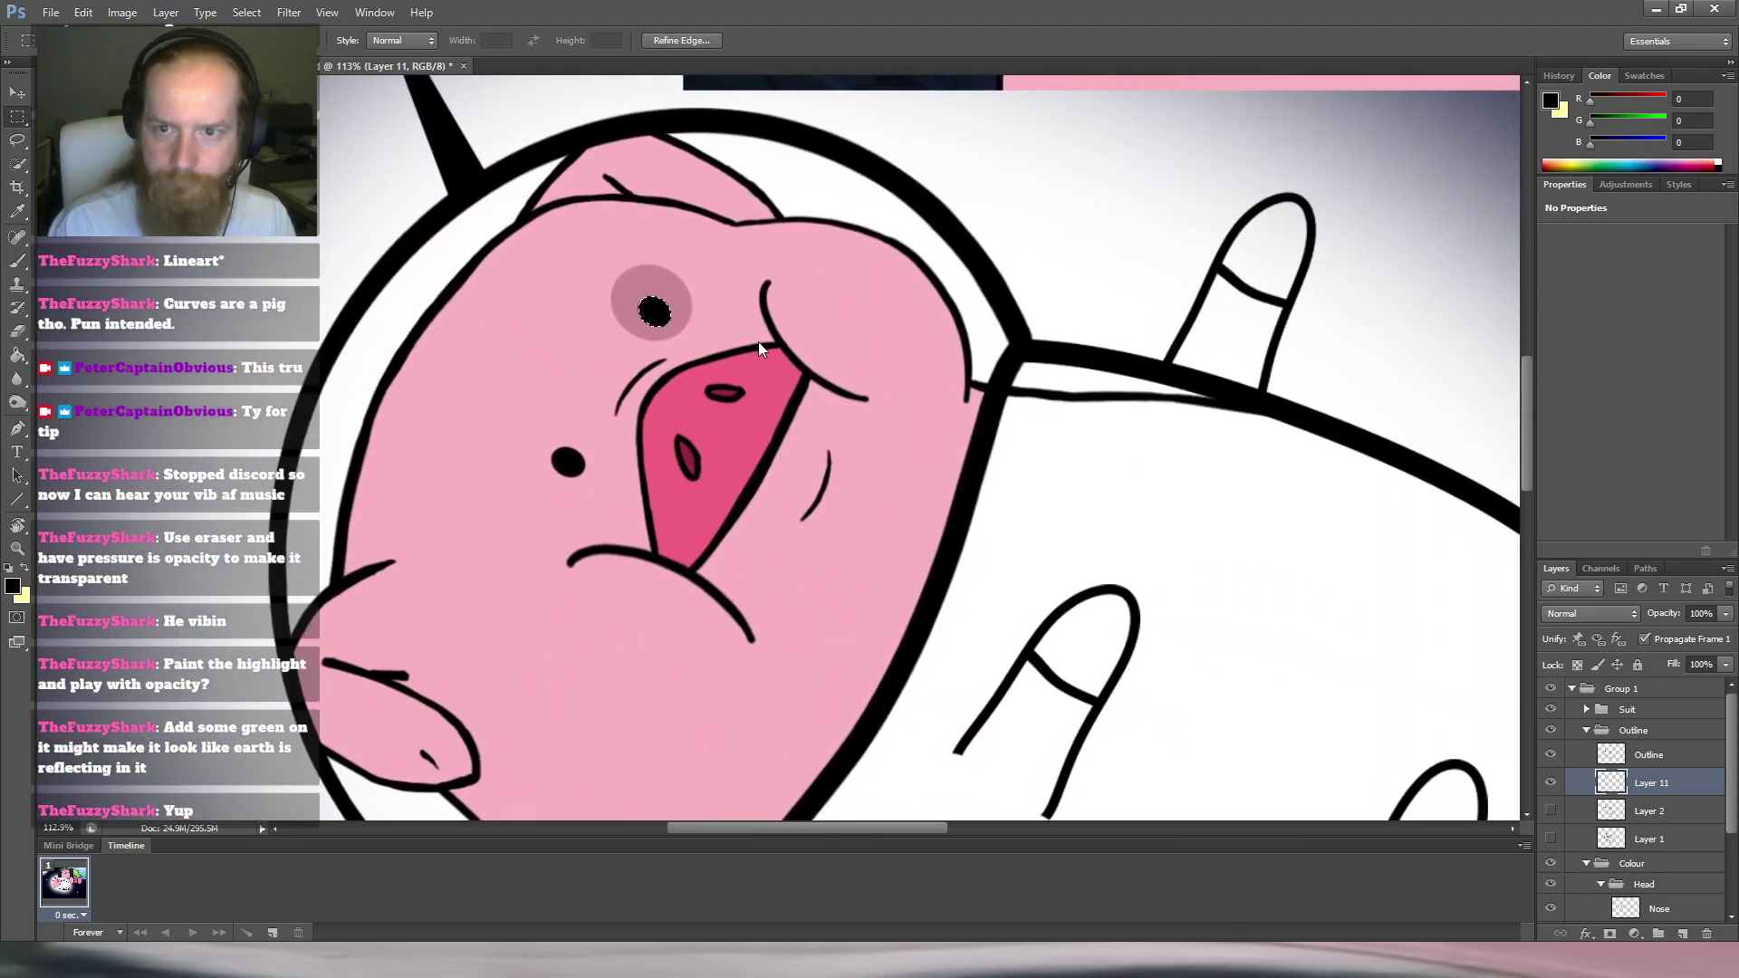
scroll(818, 345, "down", 5)
scroll(824, 398, "up", 2)
scroll(827, 421, "down", 2)
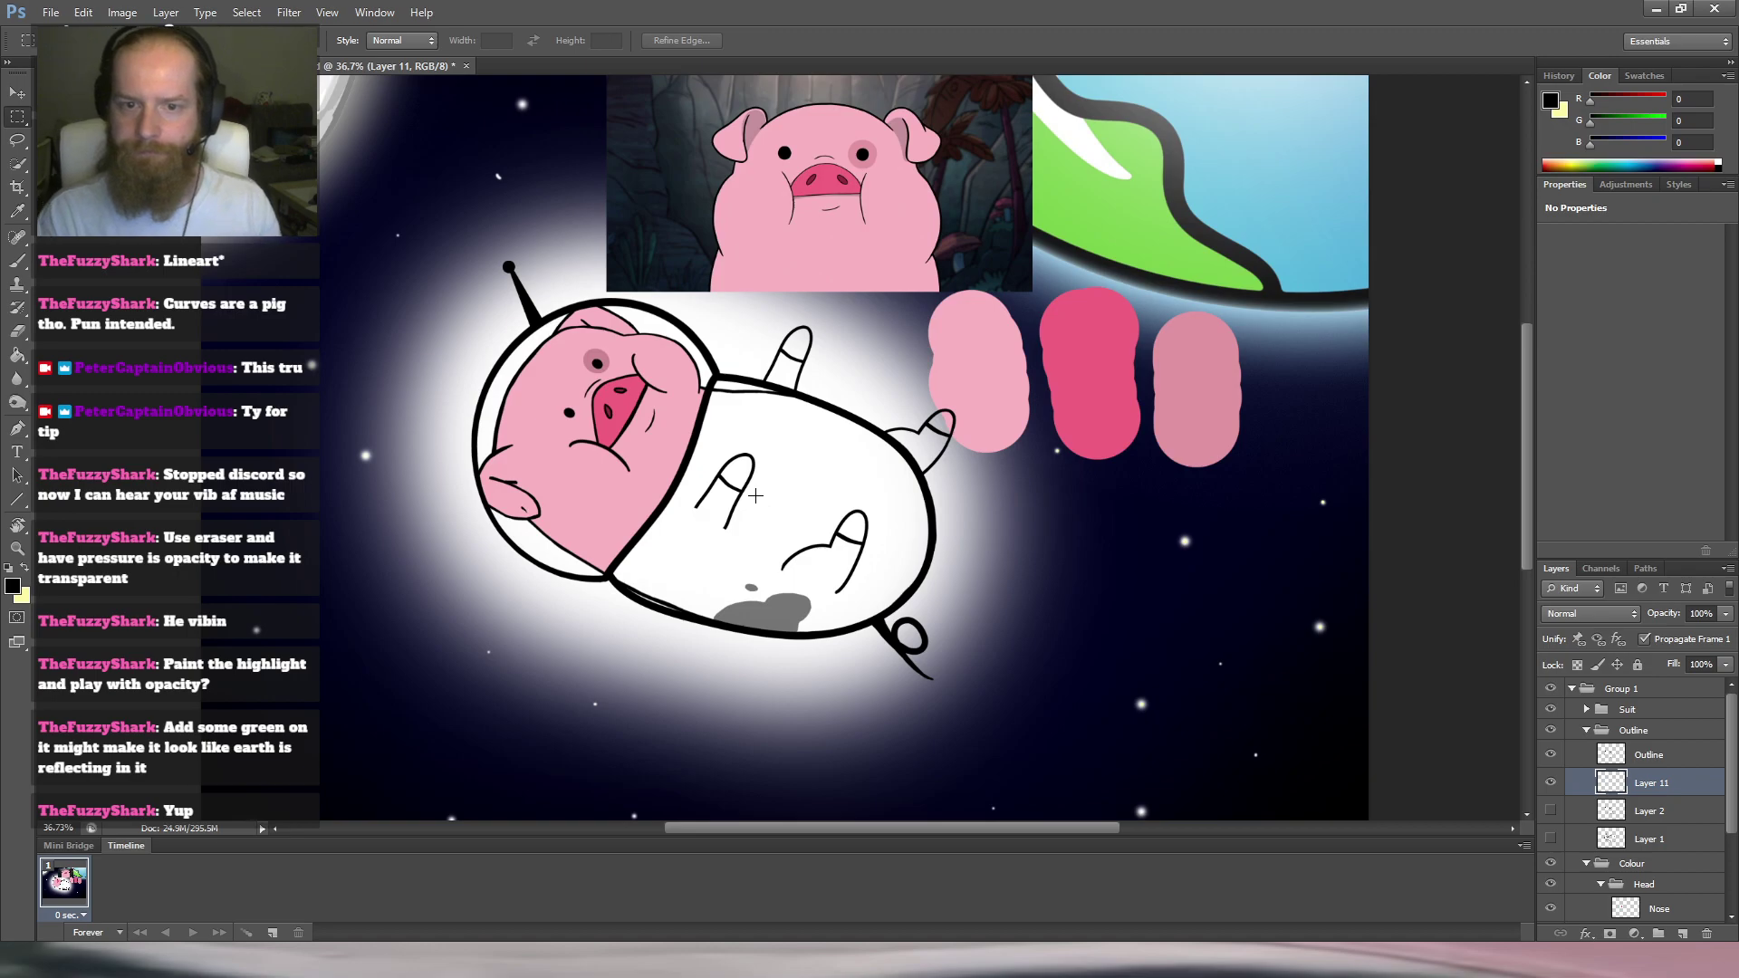
left_click_drag(576, 459, 621, 438)
key("r")
left_click_drag(747, 259, 883, 382)
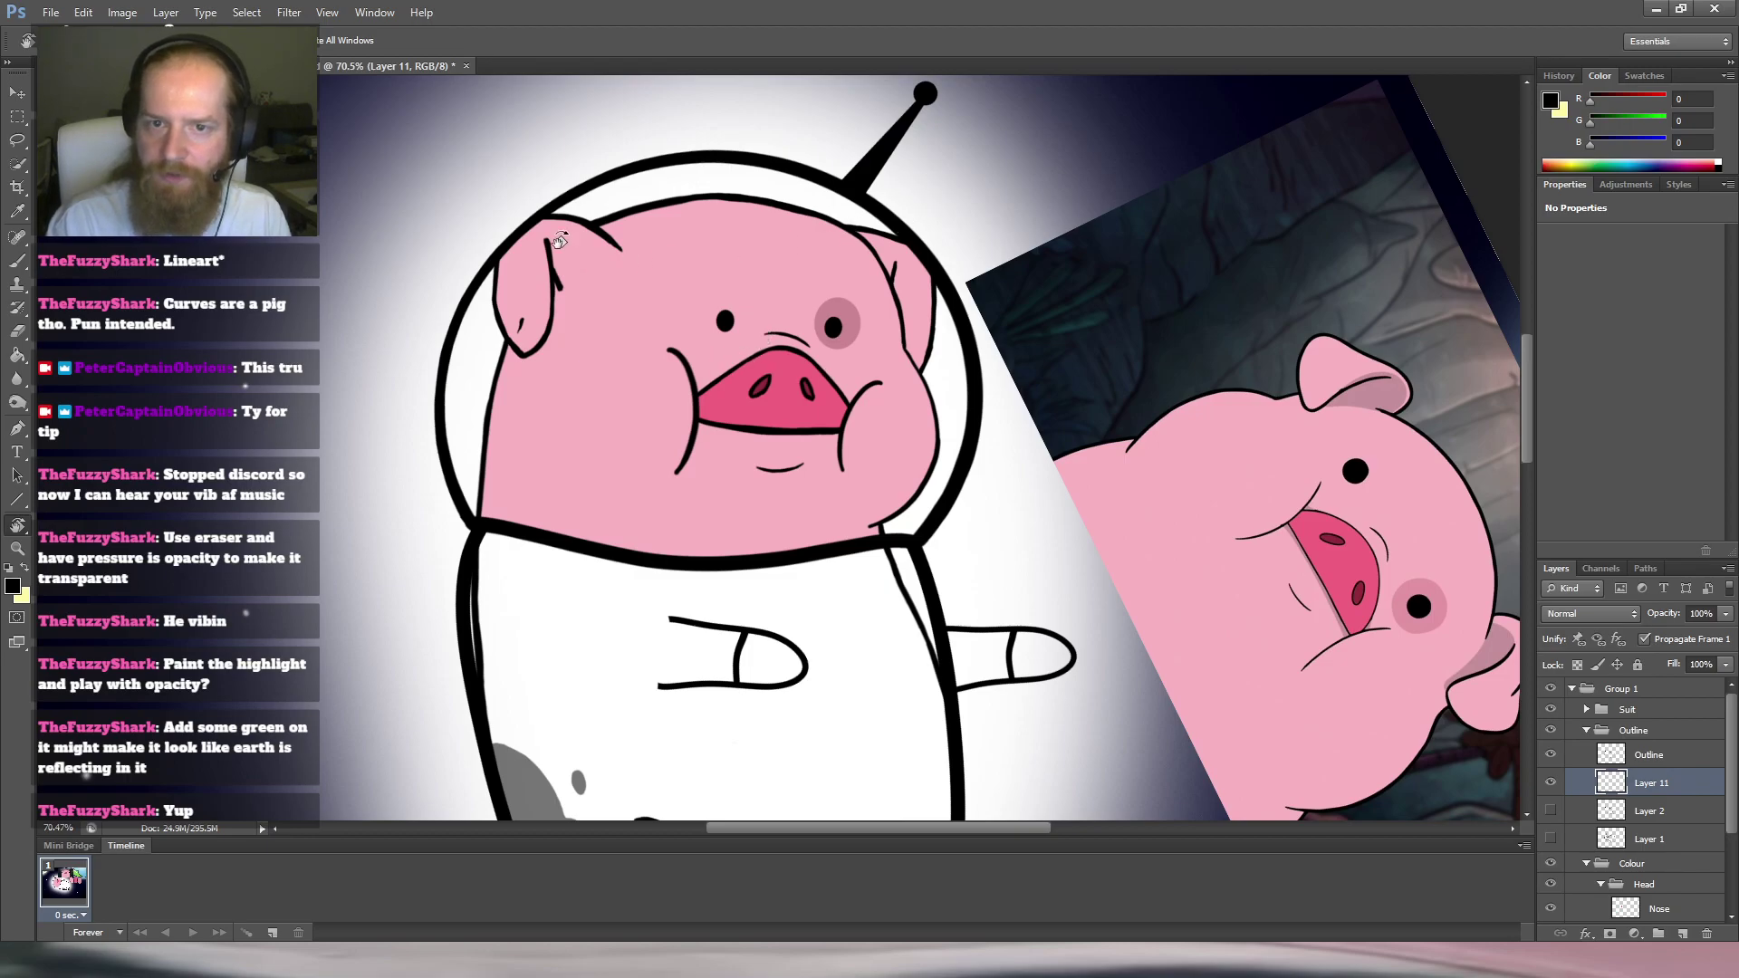
key("b")
left_click_drag(584, 272, 674, 229)
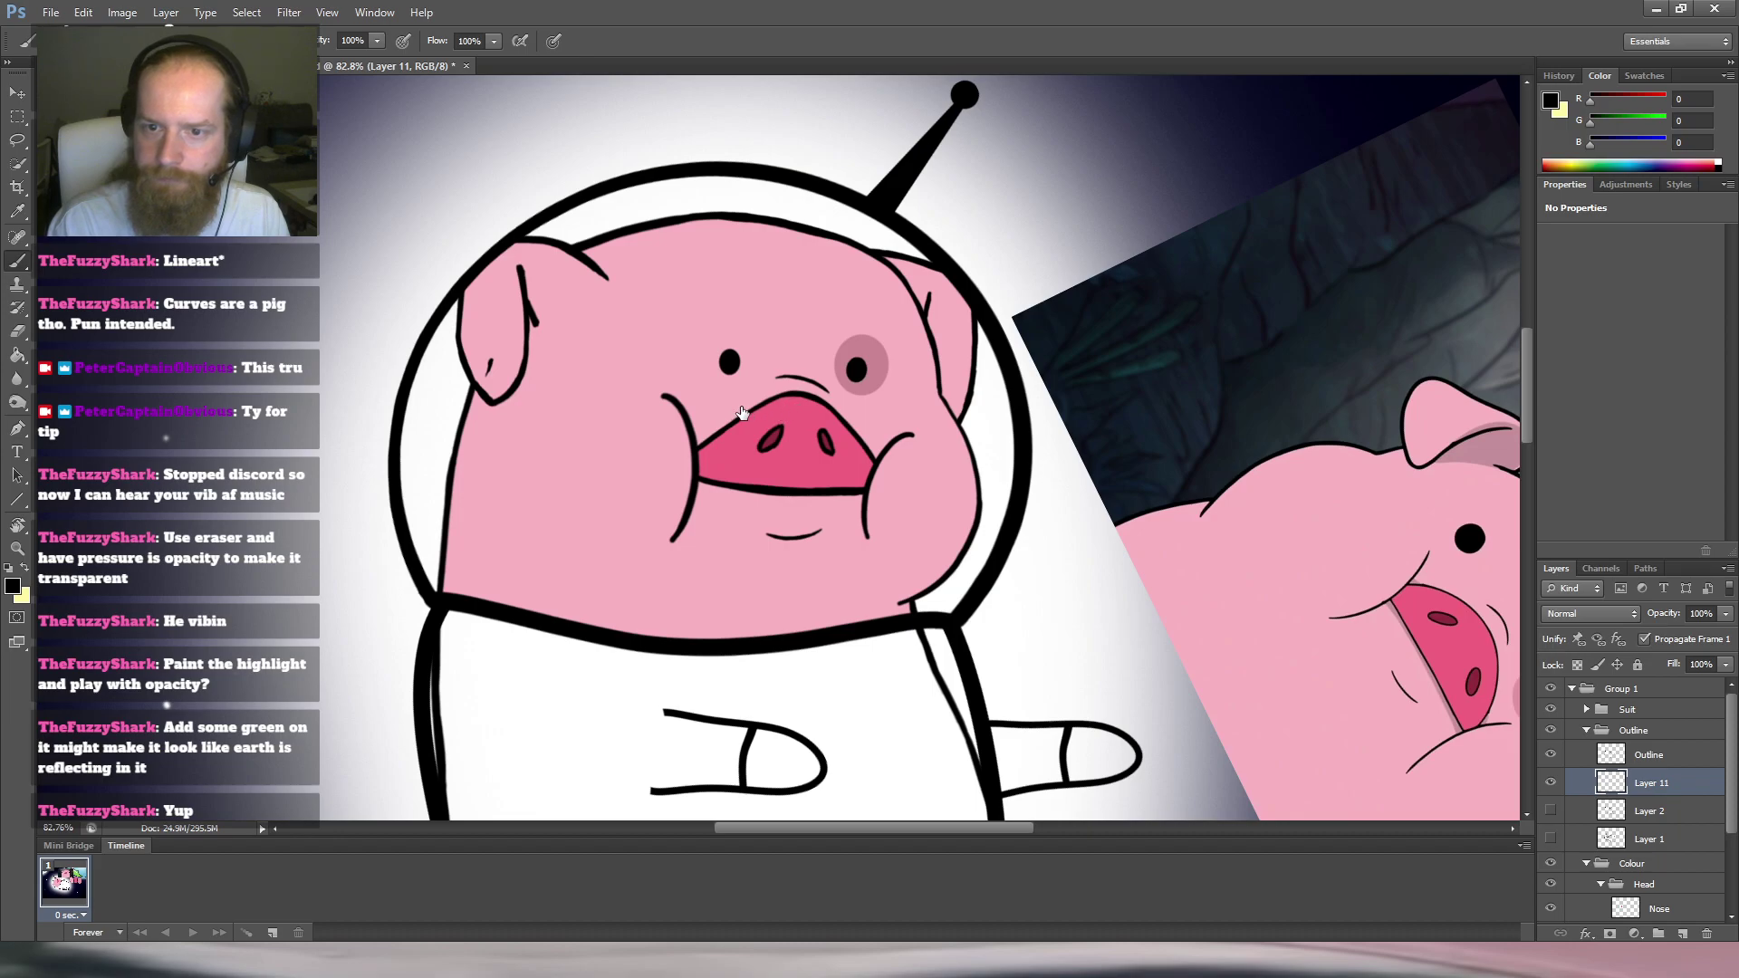
Collapse the Outline group and add a layer named Shadow directly above the Head layer.
left_click(1586, 730)
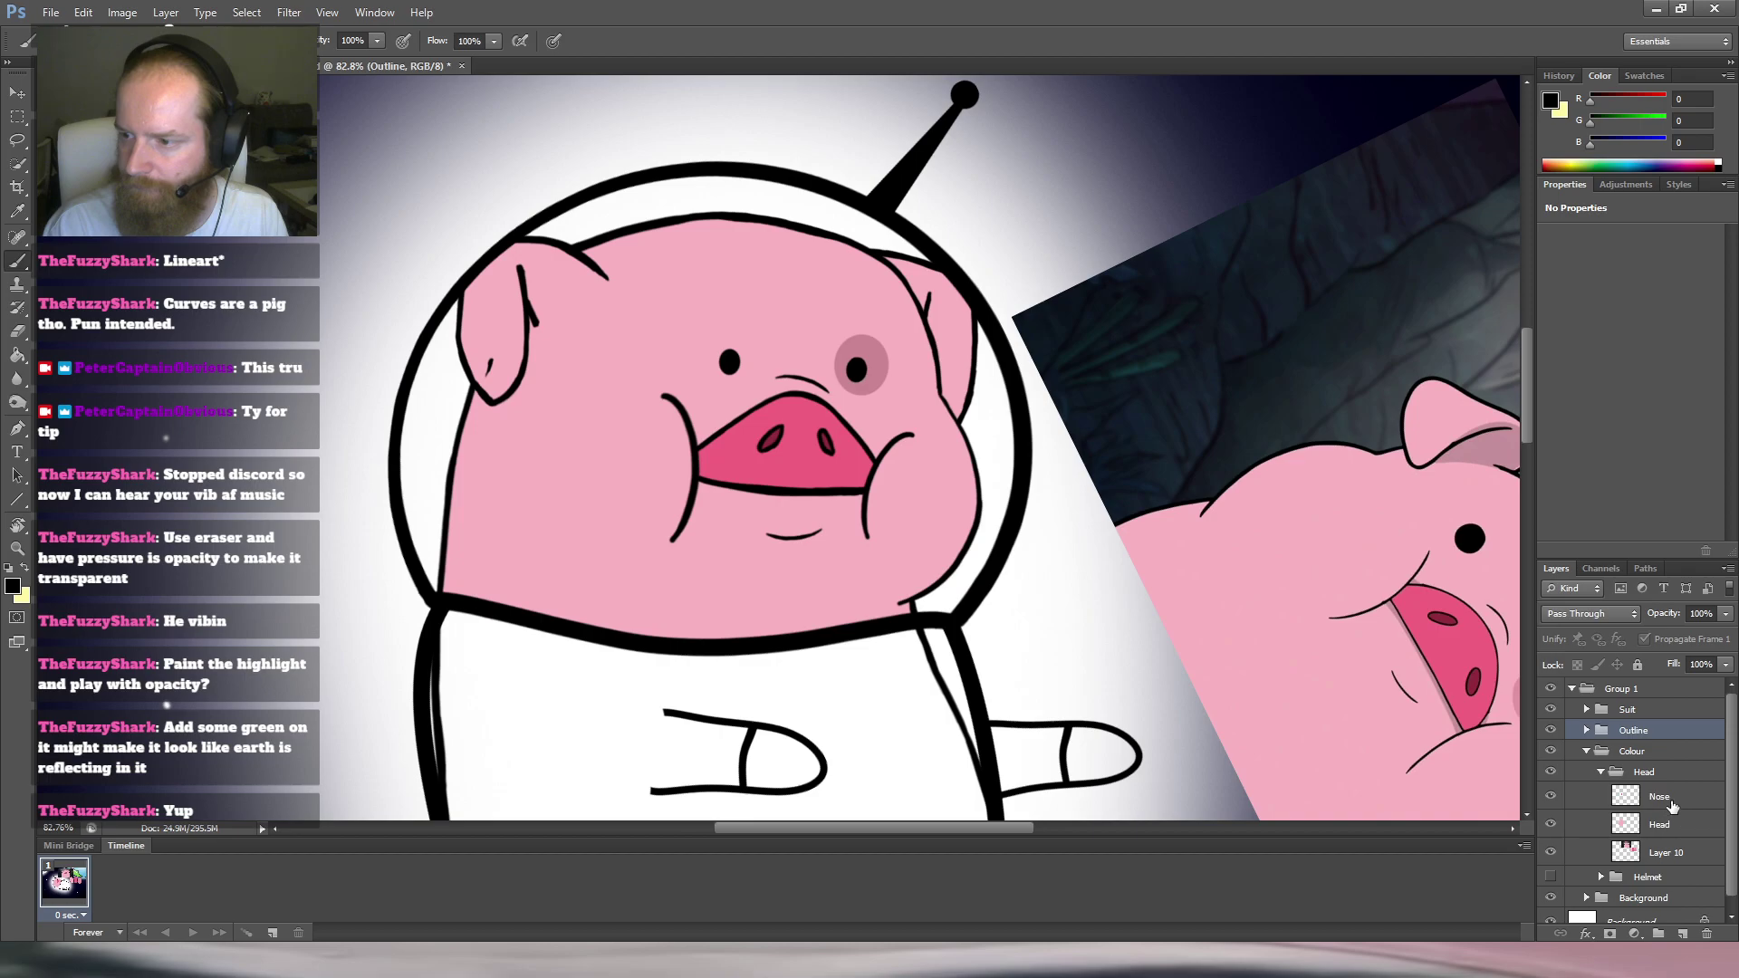
left_click(1672, 824)
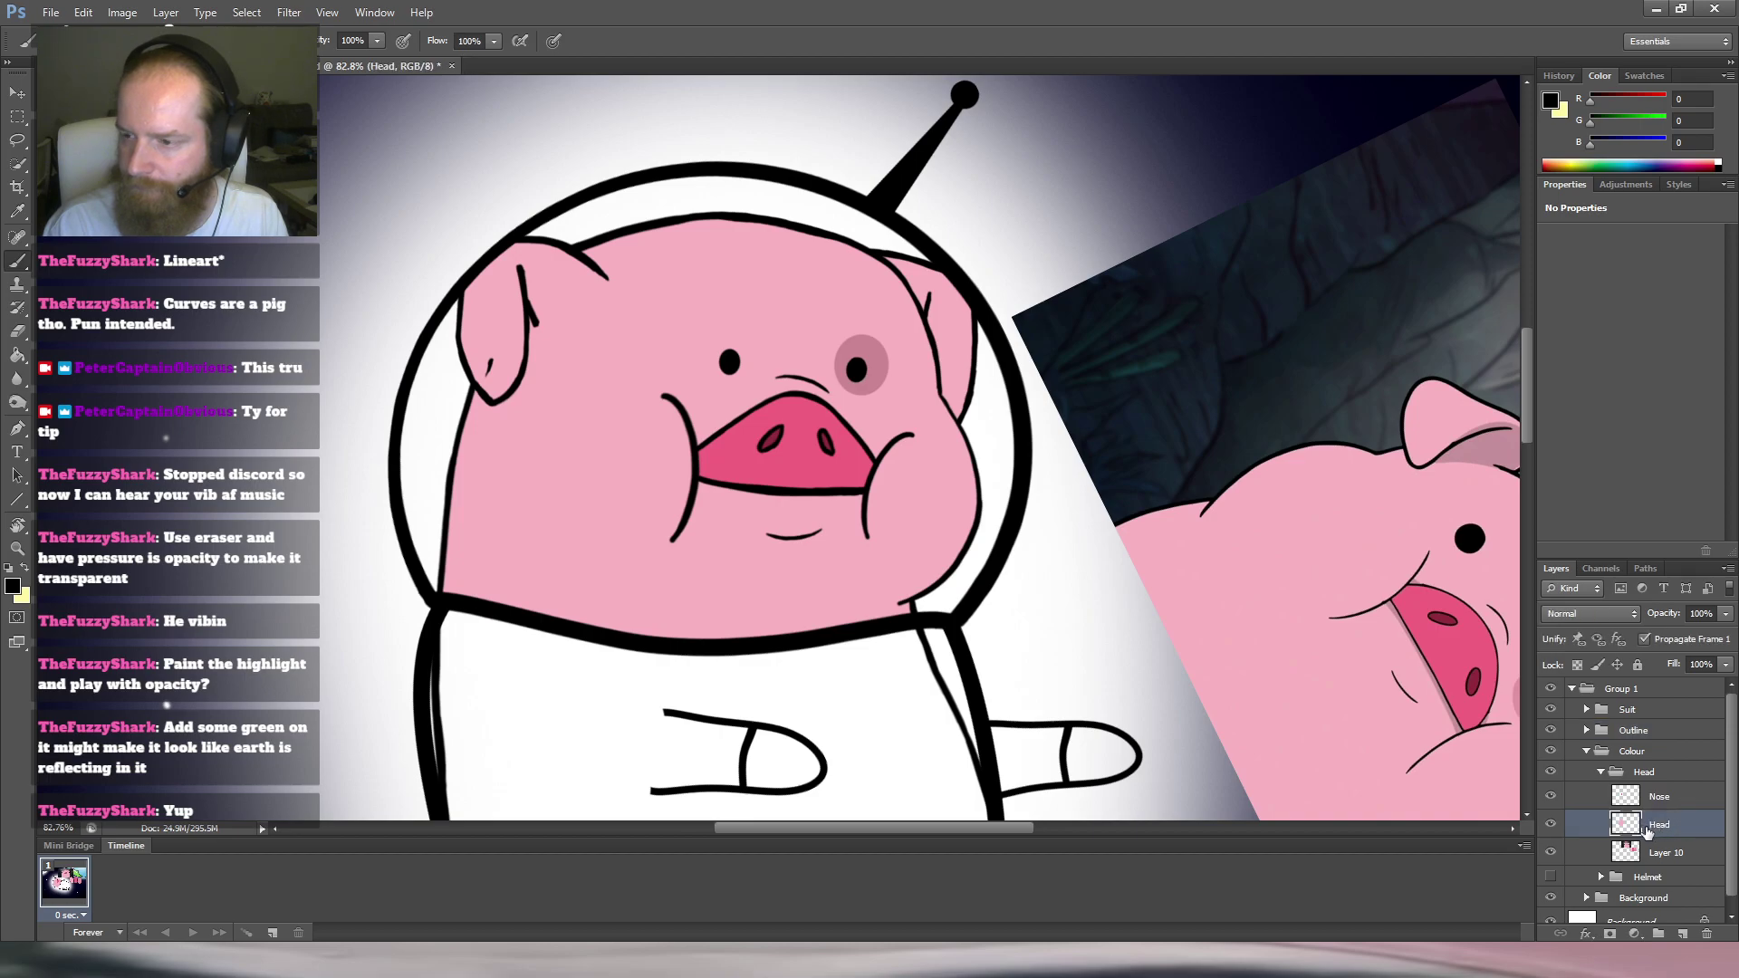
double_click(1679, 826)
type("Shadow")
key("Return")
Sample the dusky pink shadow colour (197, 143, 155) from the reference pig's ear and return to the drawing's folded ear.
left_click_drag(1114, 439, 870, 427)
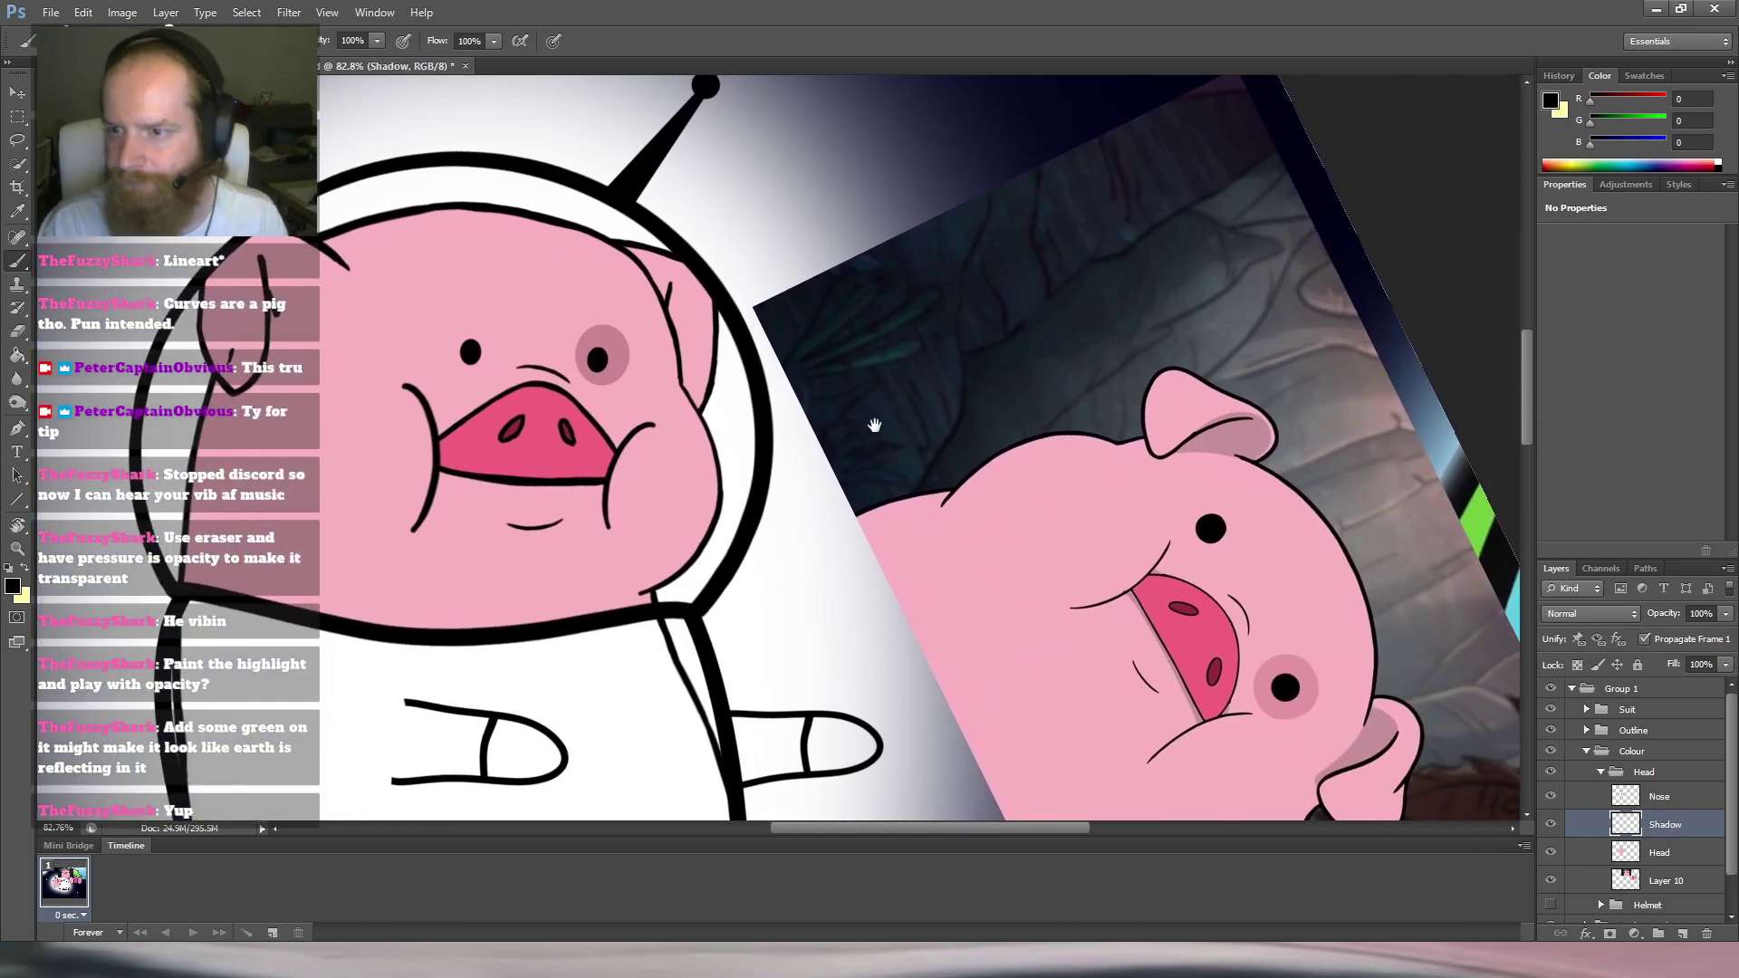
left_click(1240, 437, "alt")
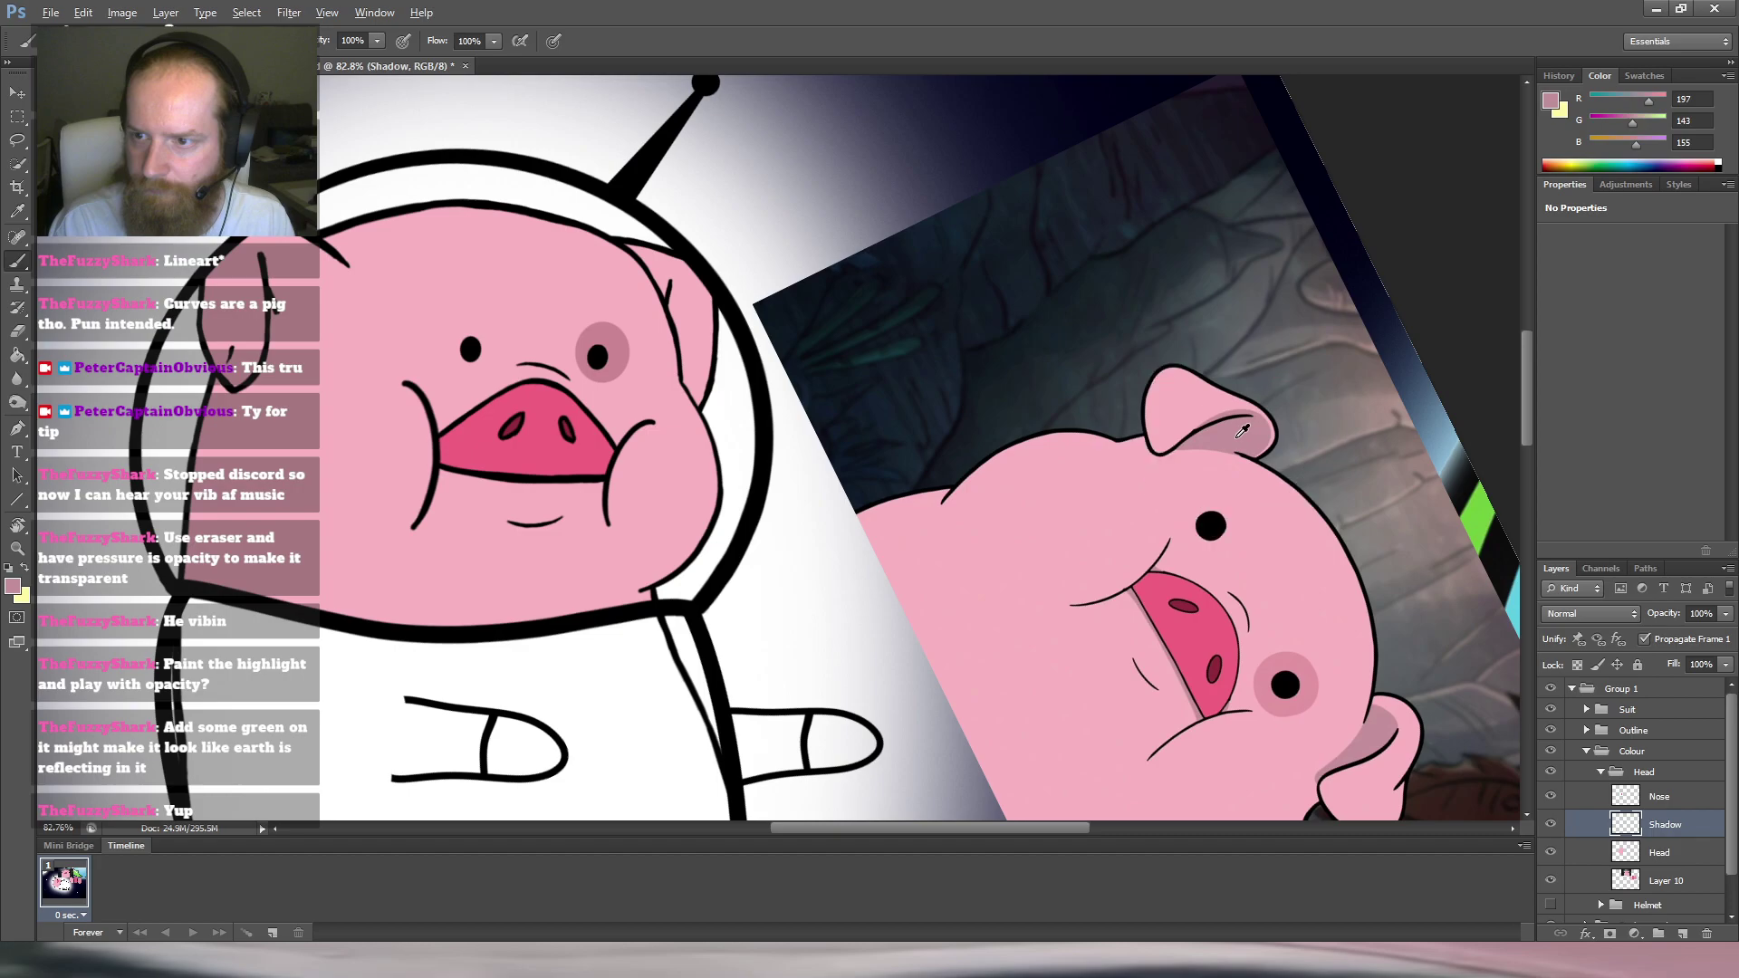
left_click_drag(271, 396, 492, 423)
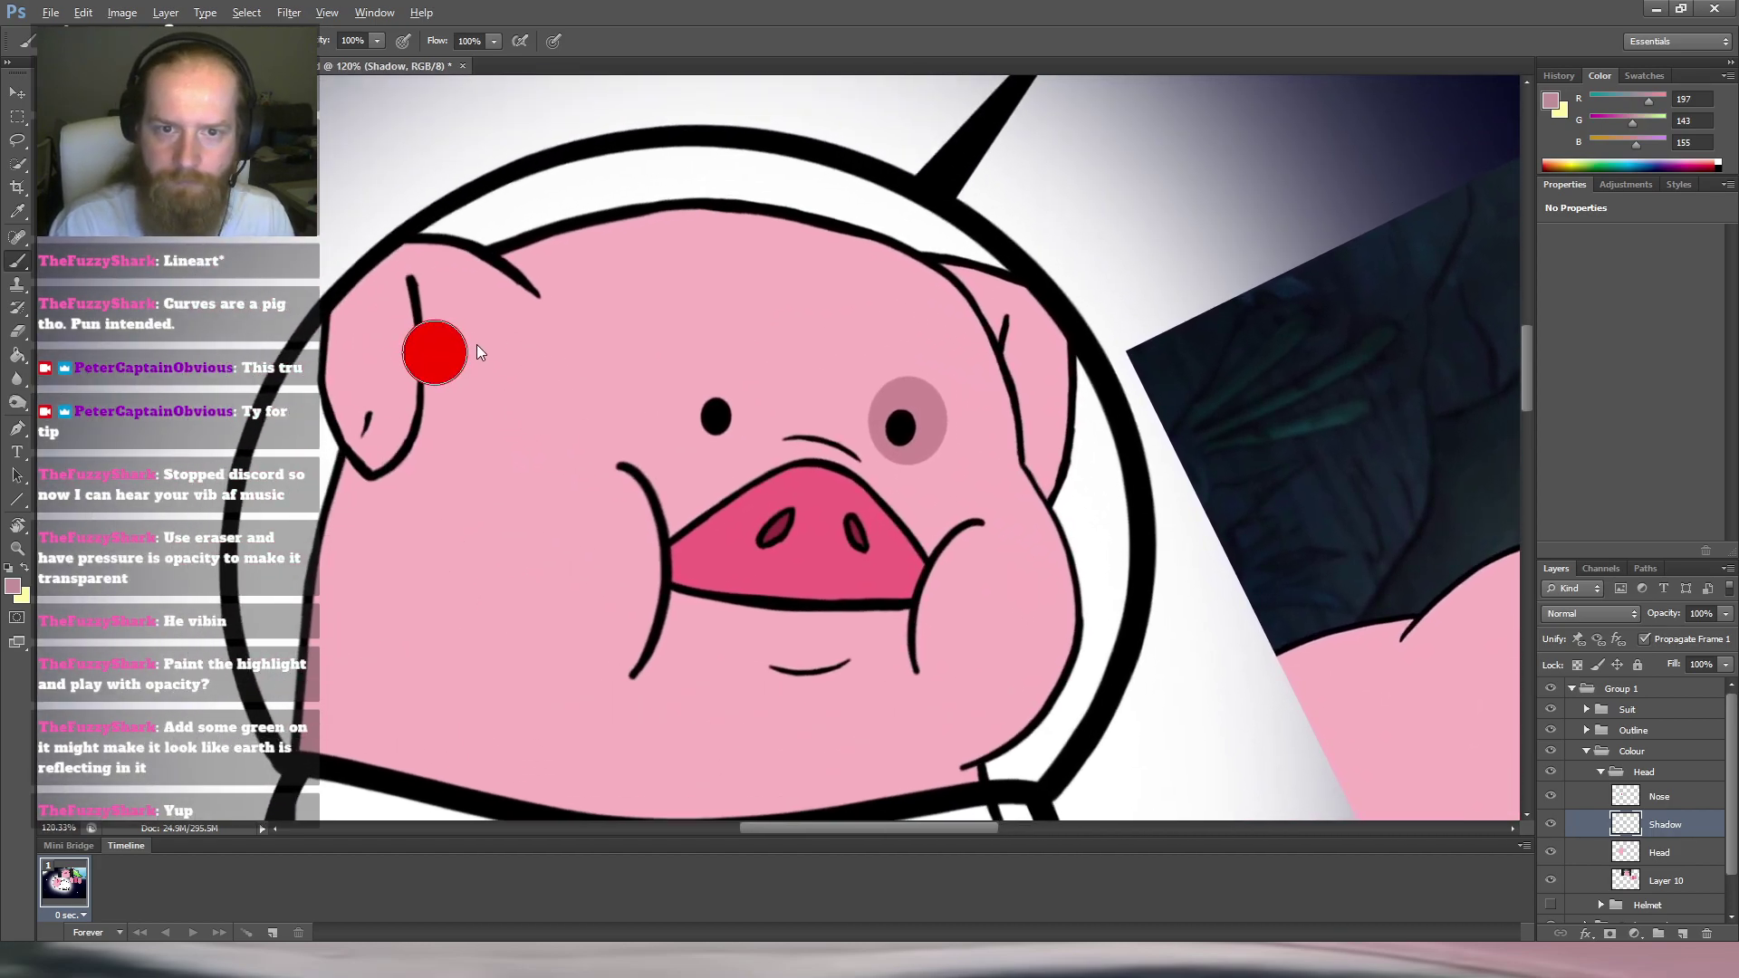
Try painting a broad shadow beside the folded ear on the Shadow layer, and undo the strokes.
mouse_move(436, 282)
left_mouse_down()
mouse_move(439, 382)
mouse_move(449, 293)
left_mouse_up()
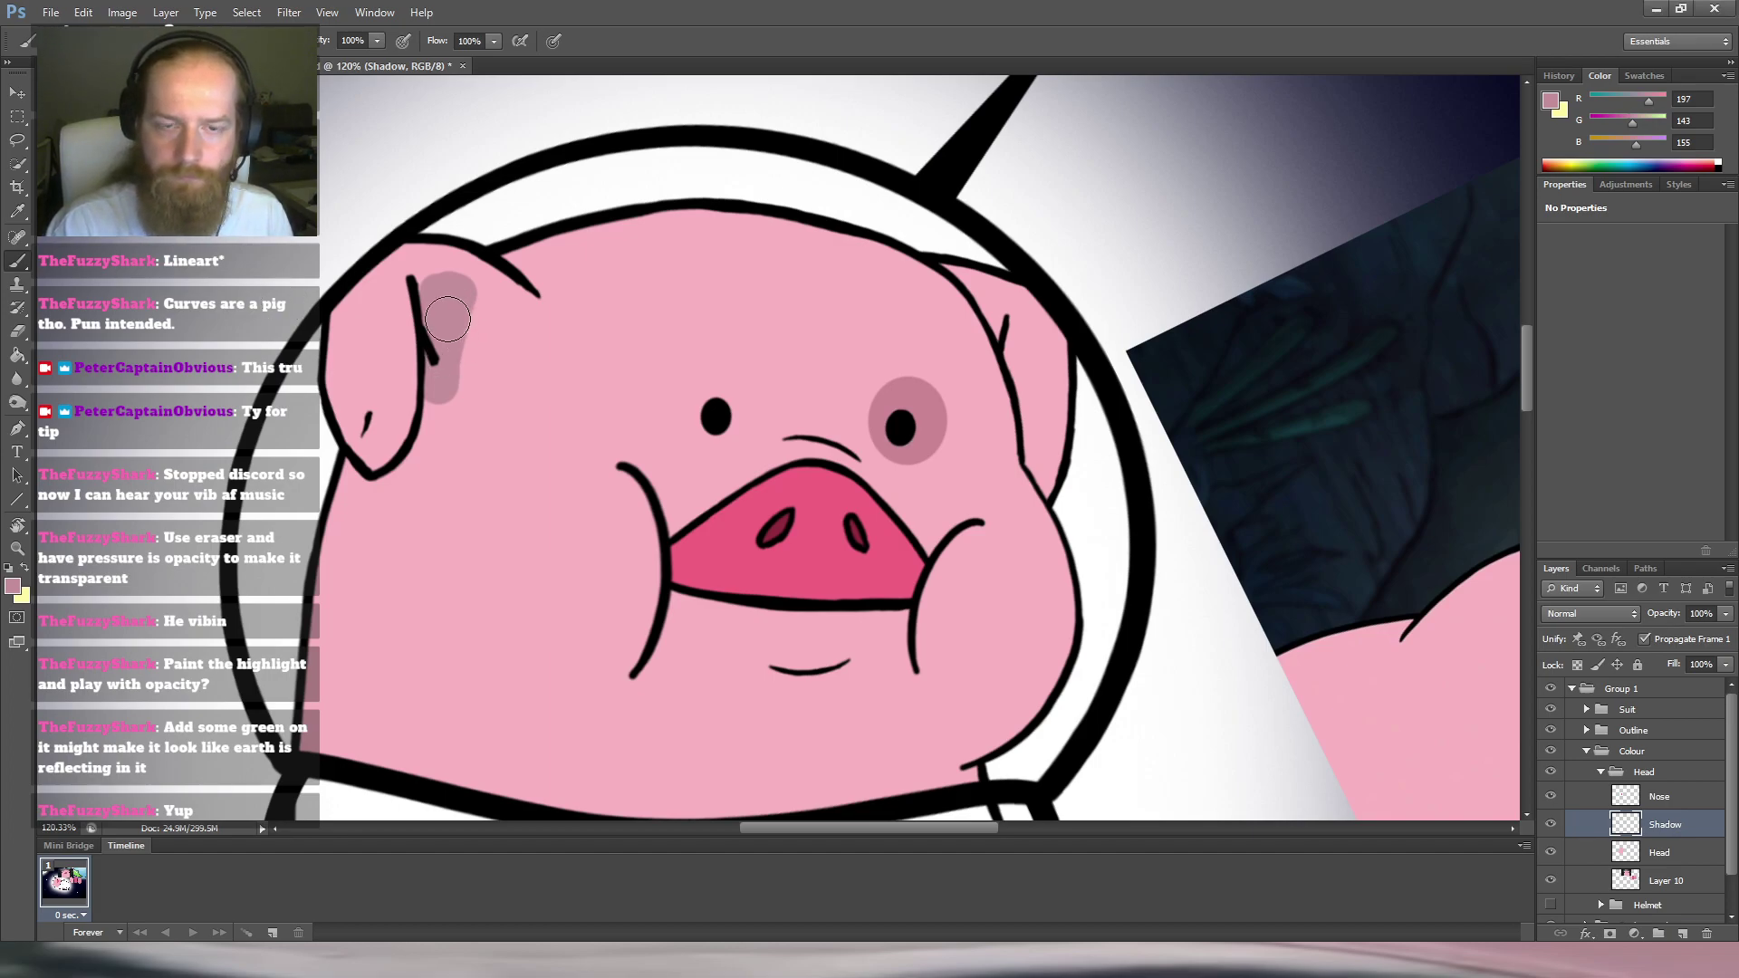
key("ctrl+z")
left_click(436, 287)
left_click_drag(435, 286, 439, 427)
mouse_move(441, 282)
left_mouse_down()
mouse_move(457, 350)
mouse_move(444, 412)
left_mouse_up()
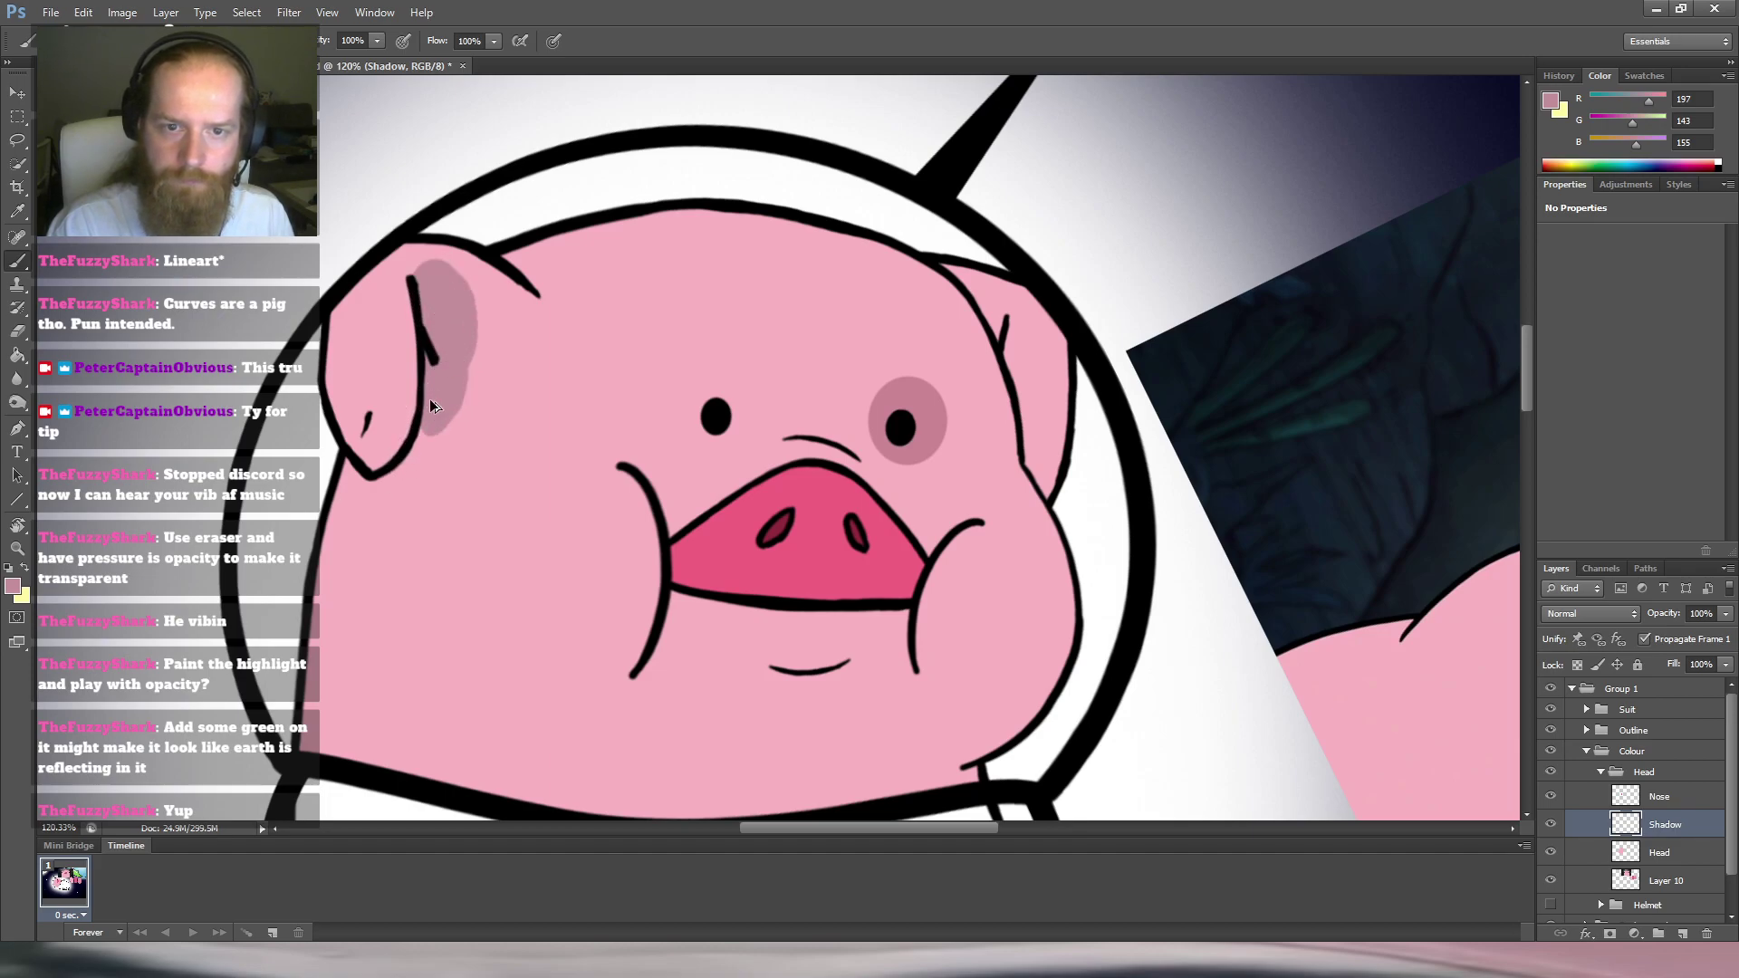
key("ctrl+alt+z")
key("ctrl+alt+z")
Paint a narrow shadow along the folded ear's inner edge down to its tip, and erase the spill inside the ear.
mouse_move(436, 286)
left_mouse_down()
mouse_move(446, 346)
mouse_move(451, 323)
mouse_move(438, 395)
mouse_move(431, 363)
mouse_move(402, 471)
mouse_move(433, 411)
mouse_move(395, 480)
left_mouse_up()
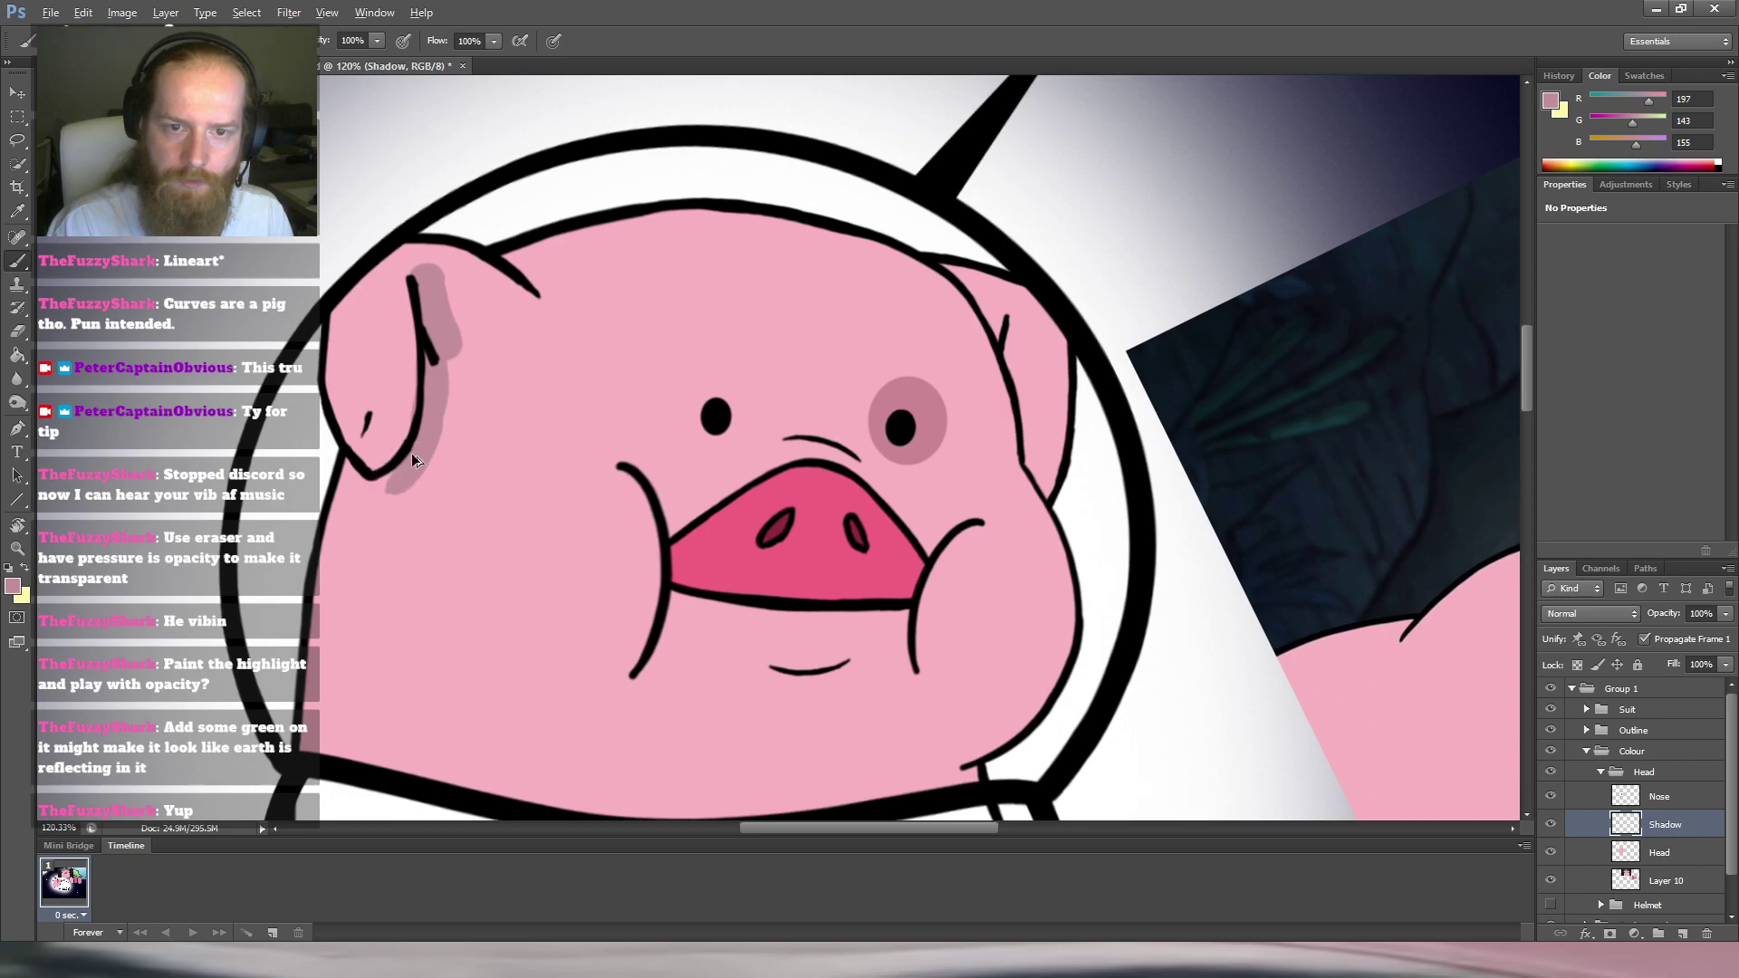
mouse_move(449, 362)
left_mouse_down()
mouse_move(429, 442)
mouse_move(436, 391)
mouse_move(388, 476)
left_mouse_up()
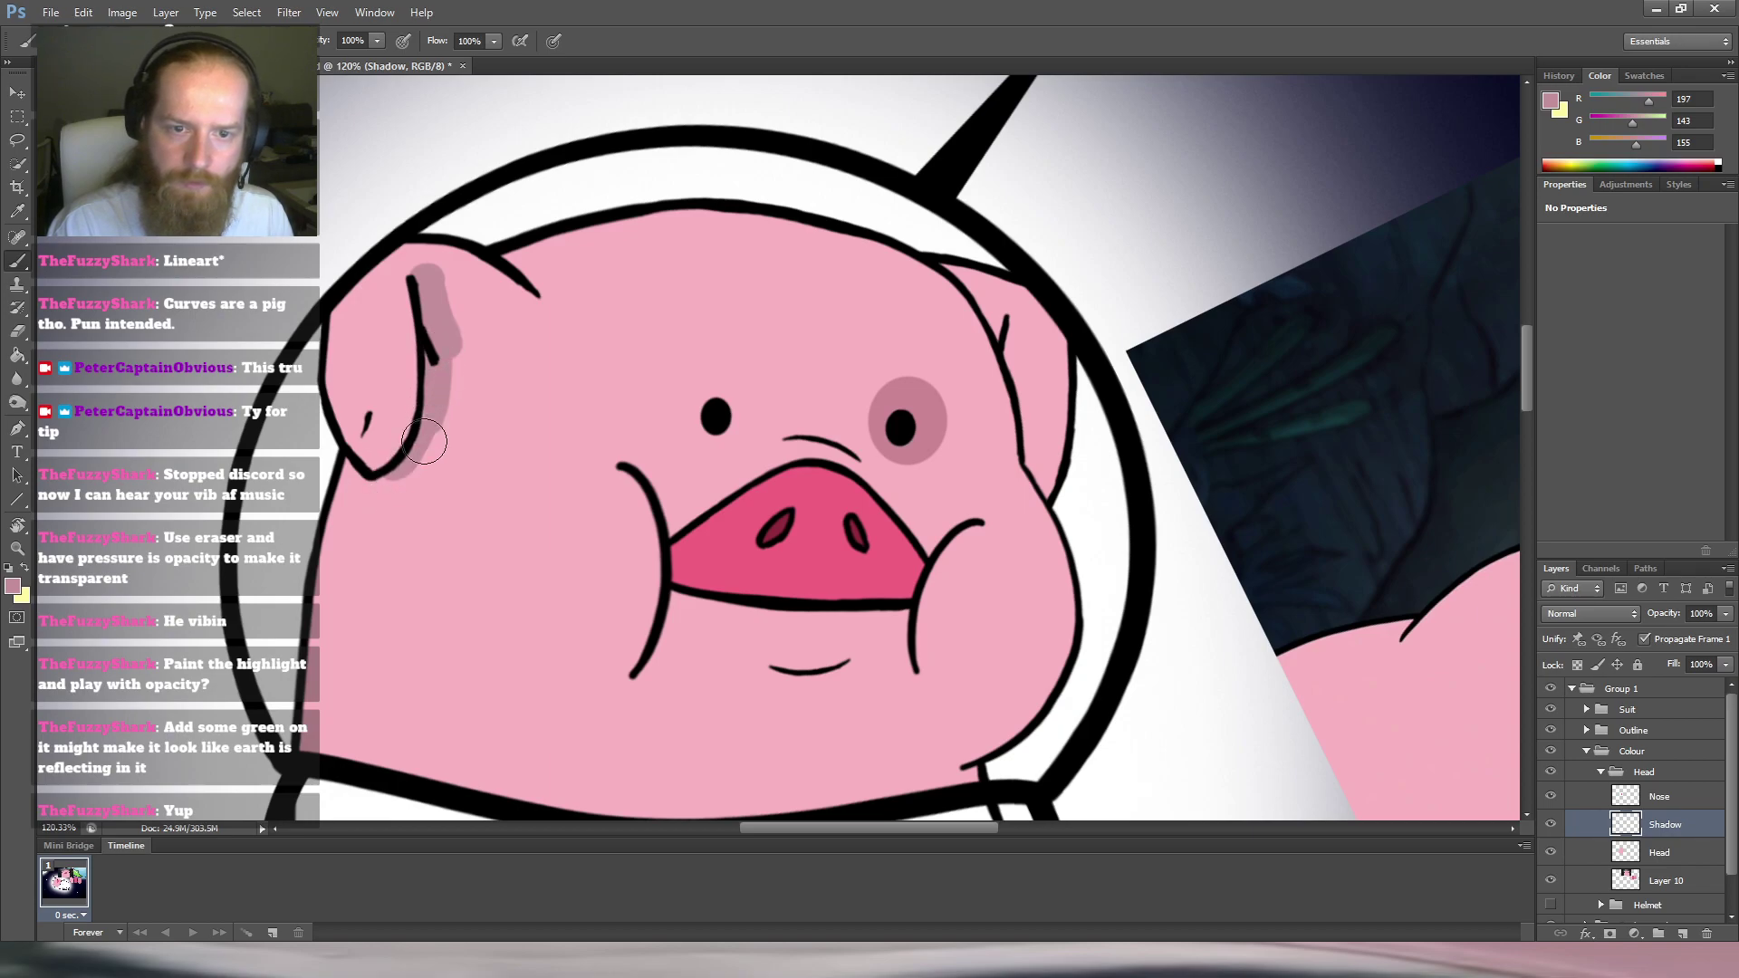
mouse_move(434, 417)
left_mouse_down()
mouse_move(421, 442)
mouse_move(430, 389)
mouse_move(398, 462)
mouse_move(417, 443)
left_mouse_up()
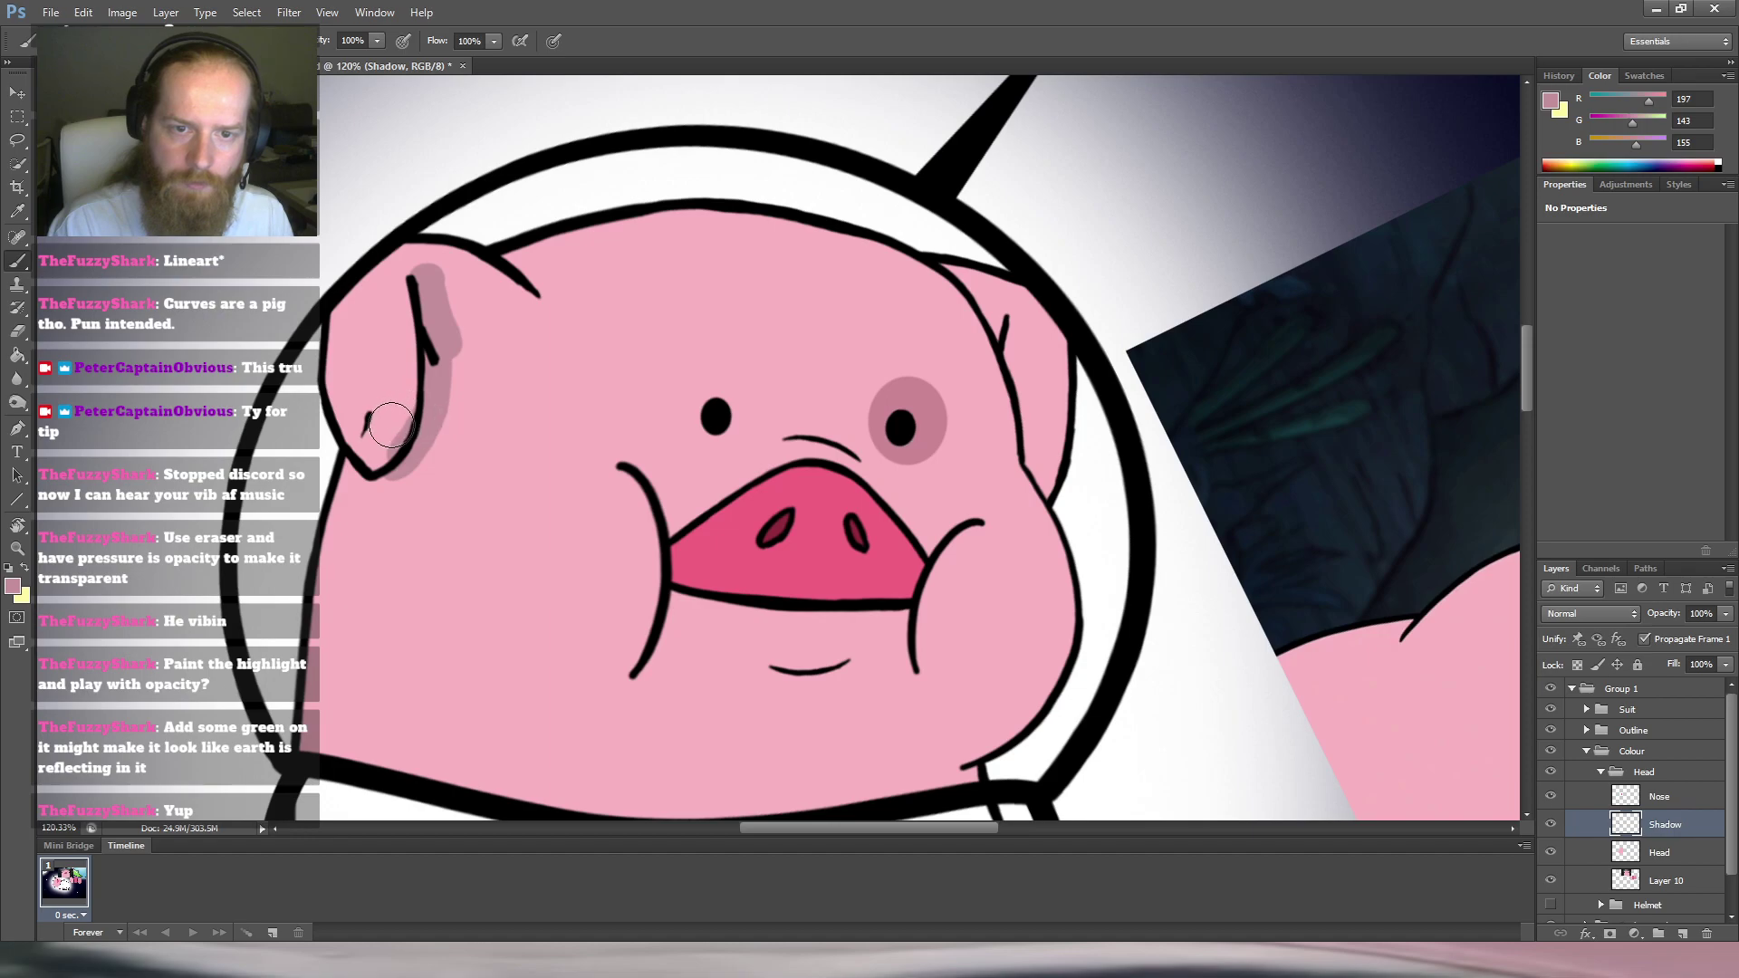
key("e")
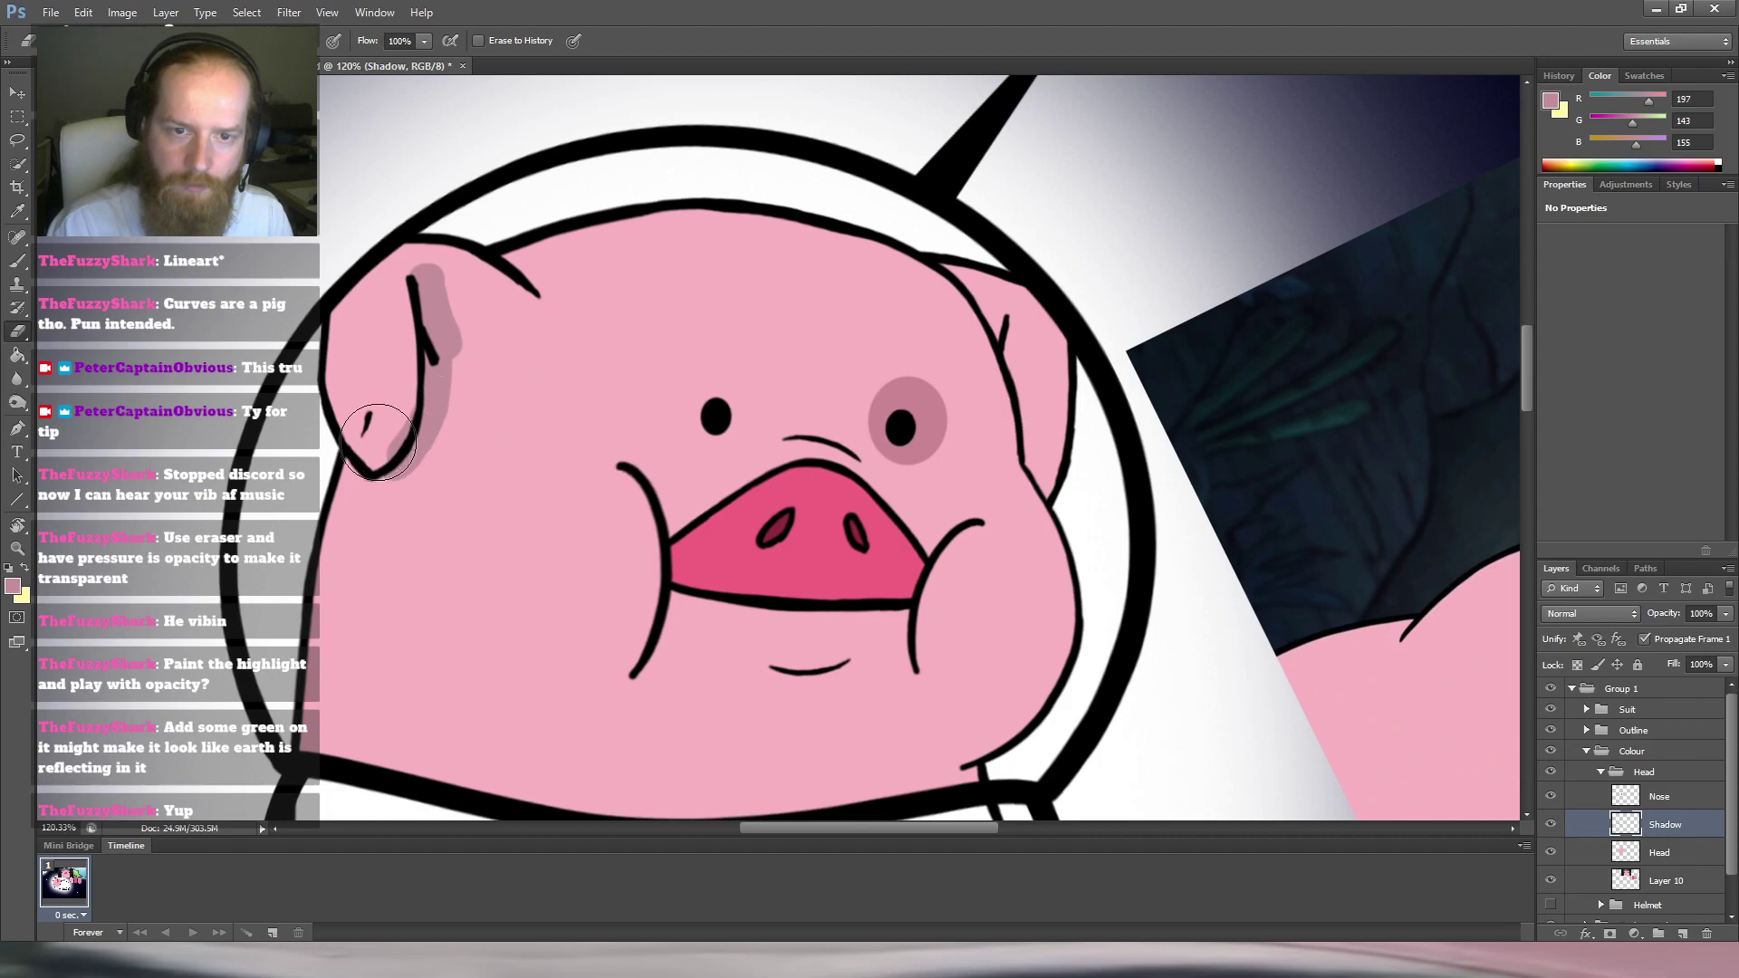
left_click_drag(370, 460, 395, 415)
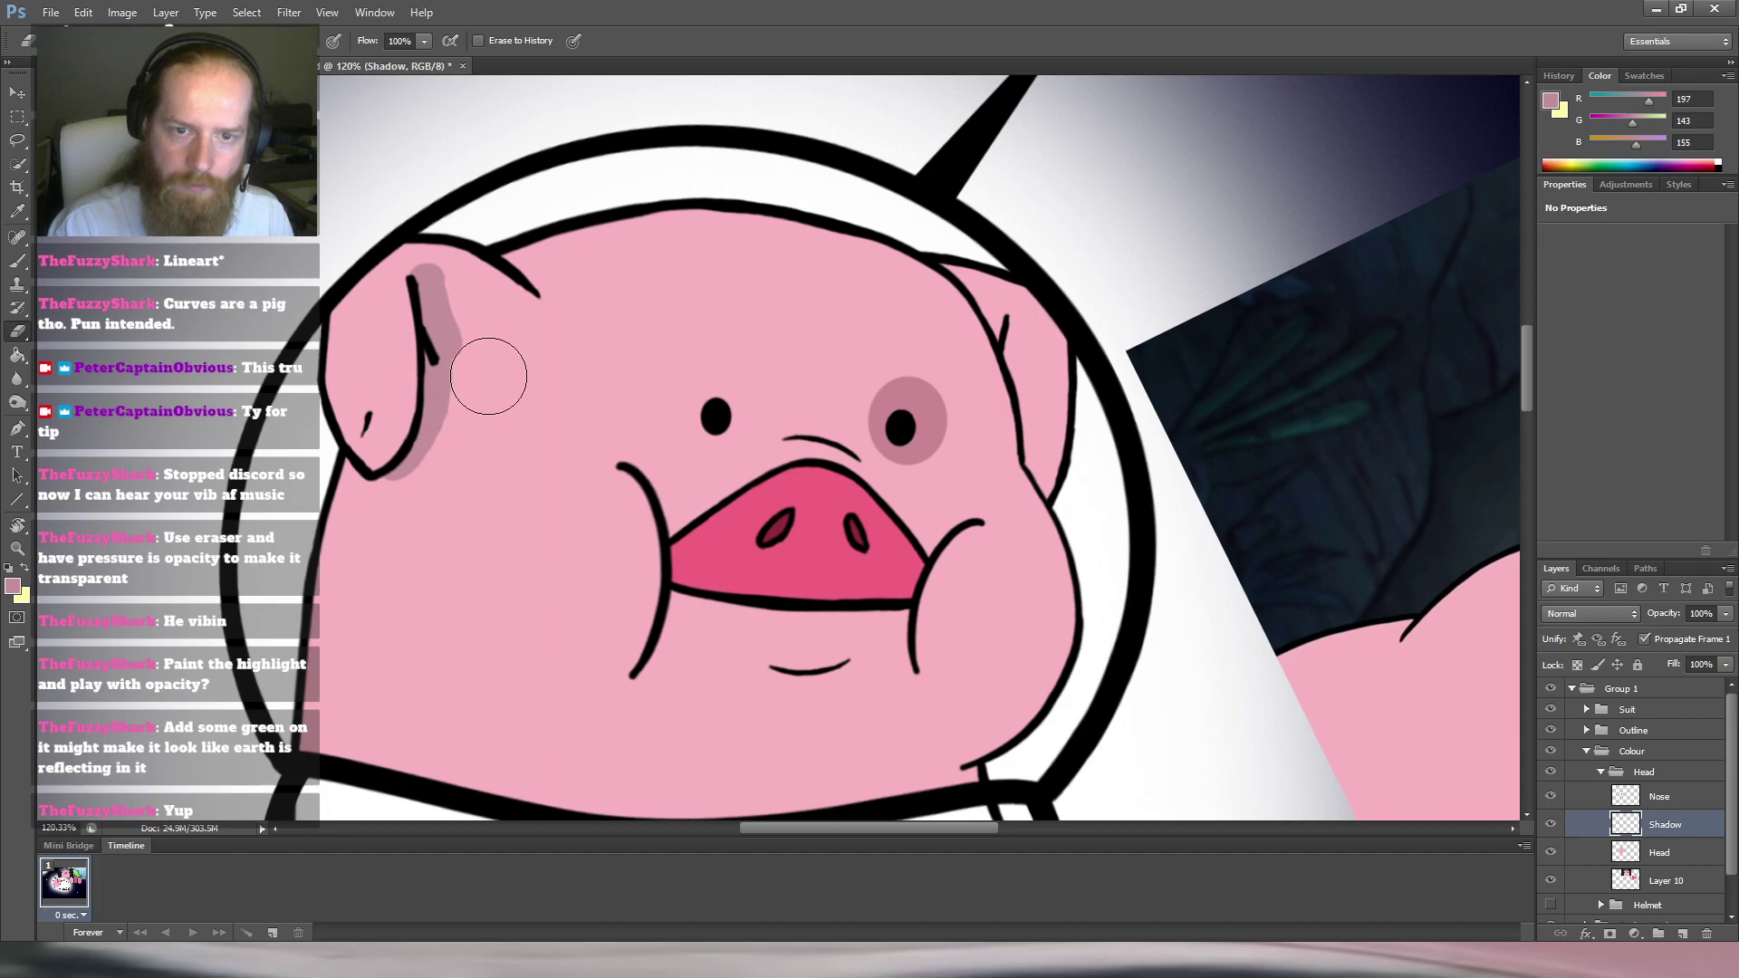
Paint a shadow down the inside of the ear nearest the eye patch, and erase the excess around its tip.
key("b")
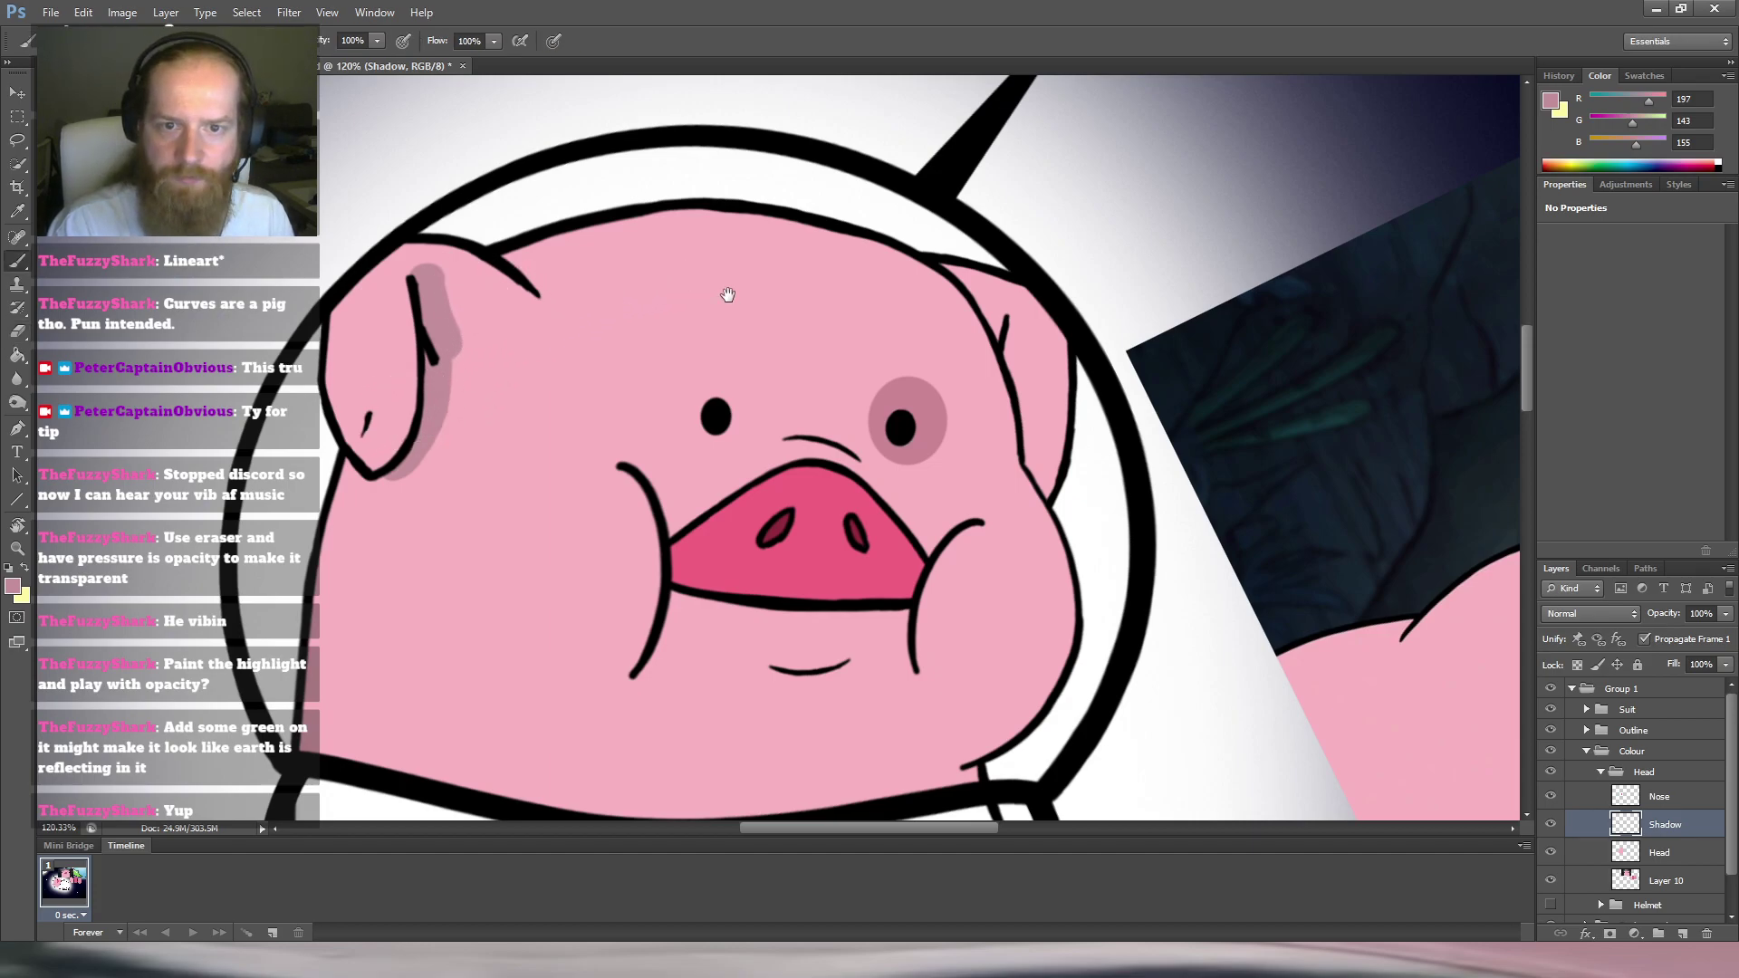
scroll(733, 363, "down", 5)
mouse_move(735, 377)
left_mouse_down()
mouse_move(570, 408)
mouse_move(691, 368)
mouse_move(795, 363)
mouse_move(746, 378)
mouse_move(767, 489)
mouse_move(748, 349)
mouse_move(767, 490)
left_mouse_up()
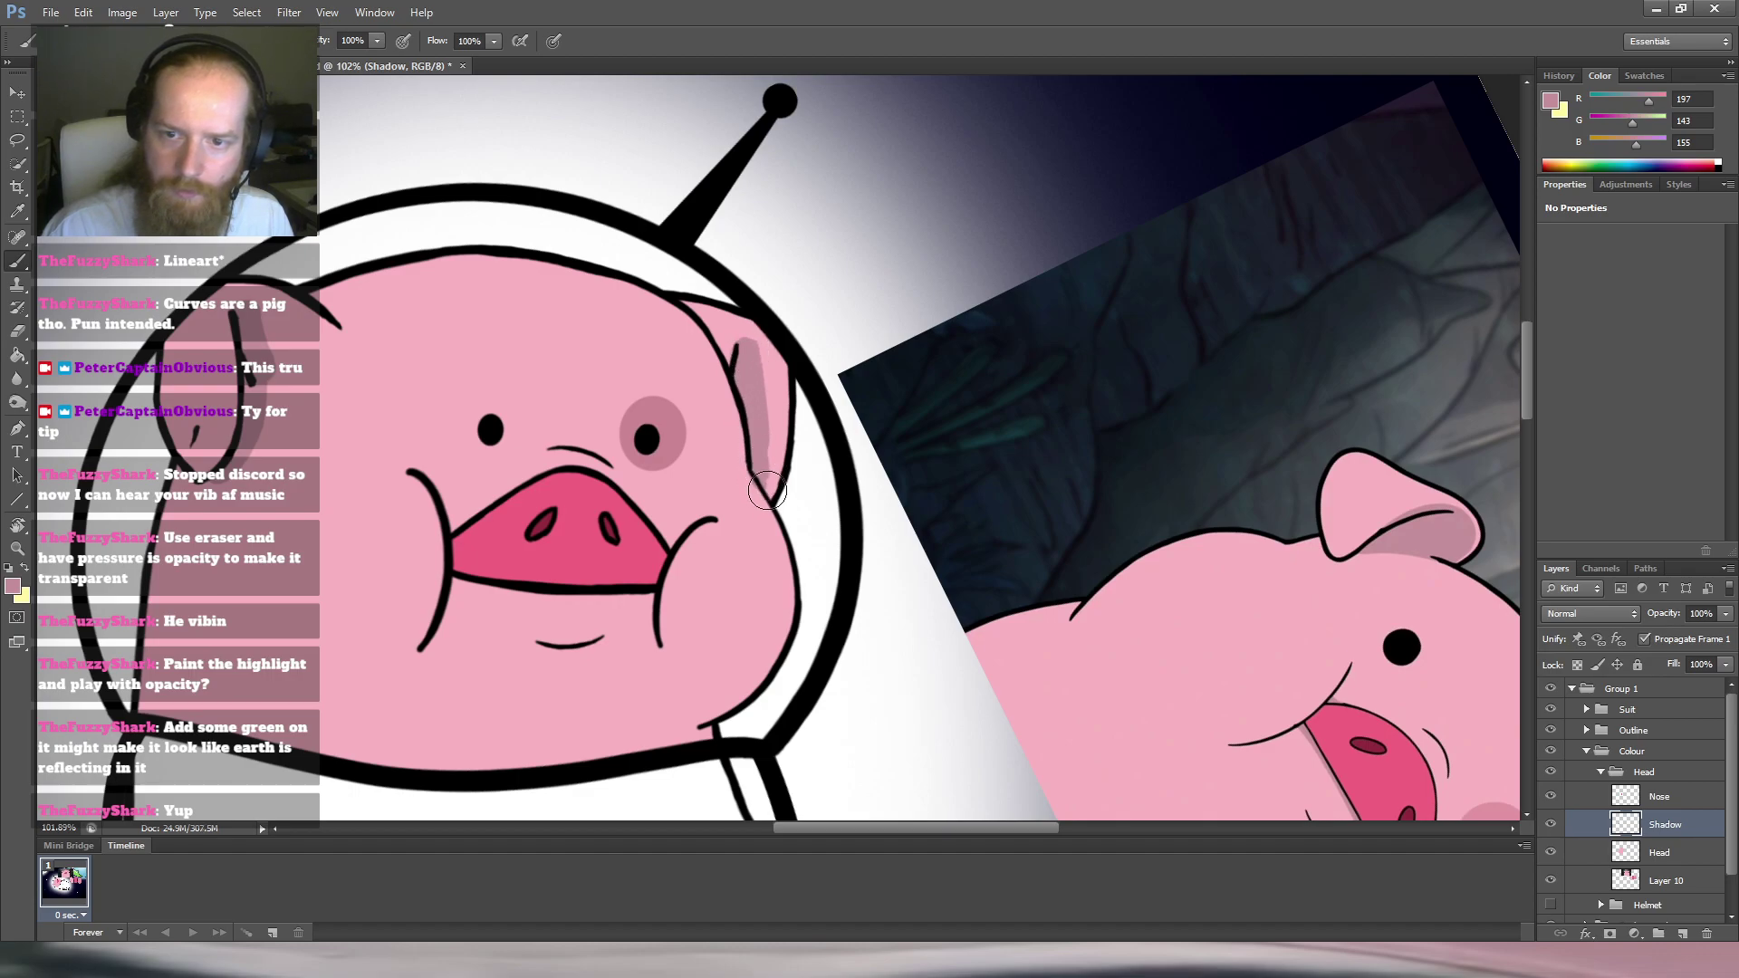
key("e")
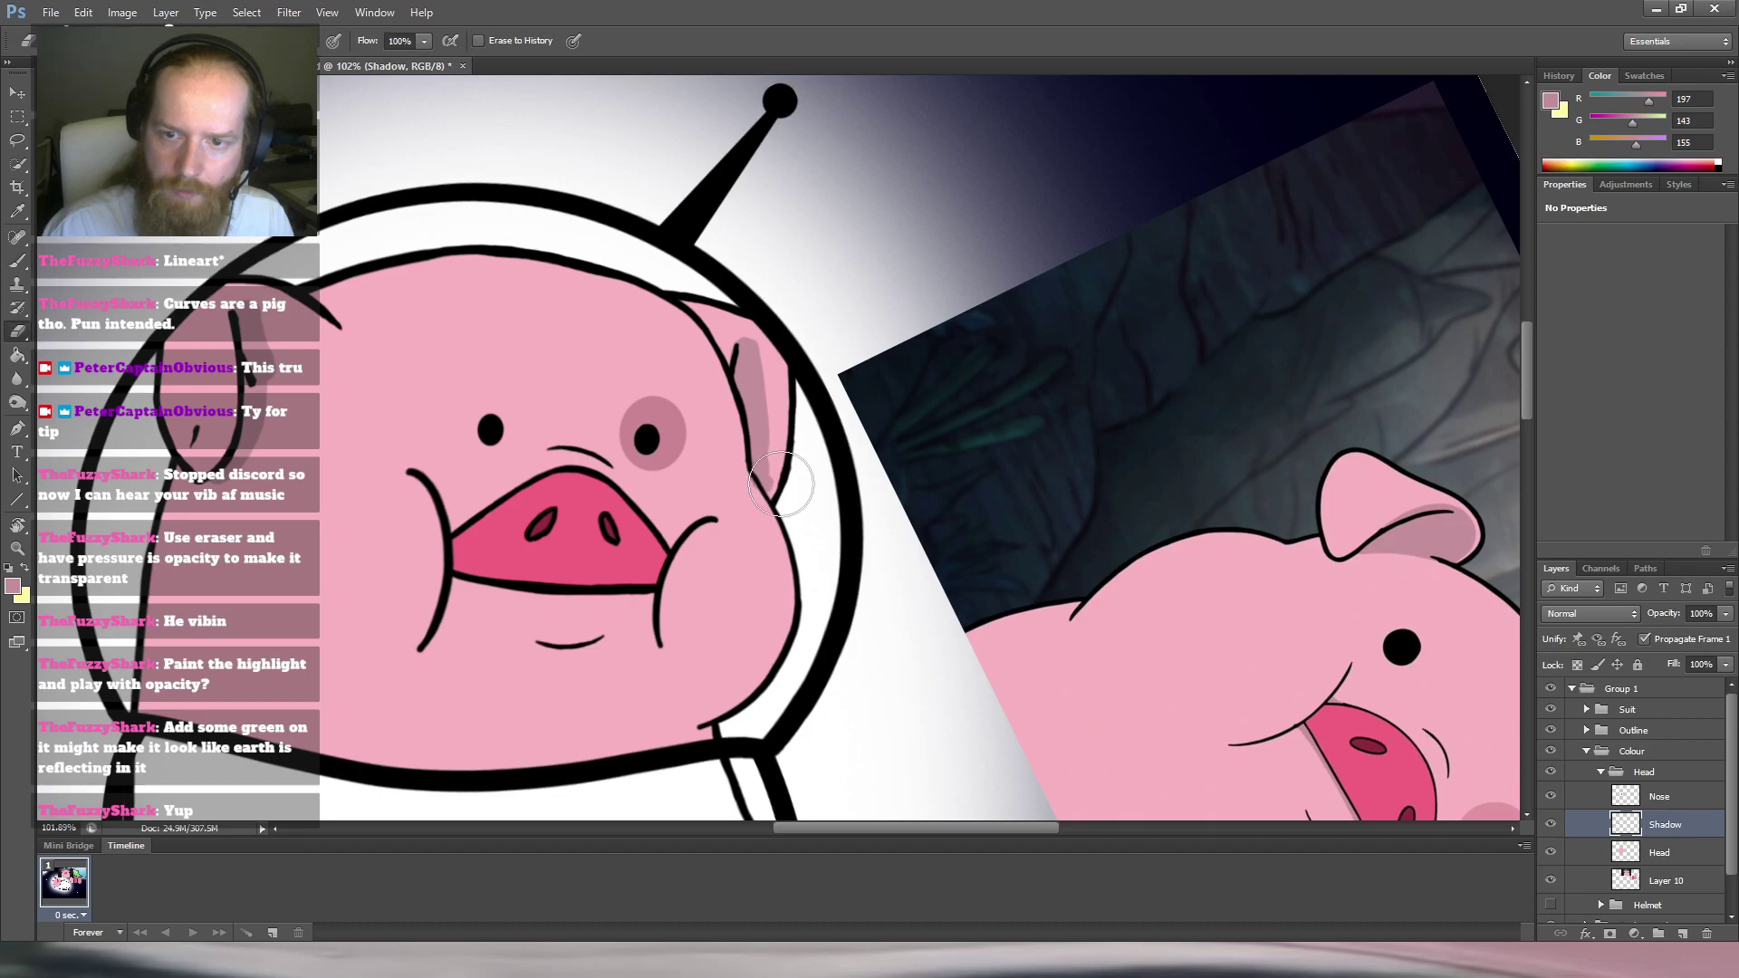
mouse_move(781, 478)
left_mouse_down()
mouse_move(781, 437)
mouse_move(745, 518)
left_mouse_up()
Reset the canvas rotation and brush a thin shadow along the short chin crease below the snout.
scroll(852, 323, "down", 8)
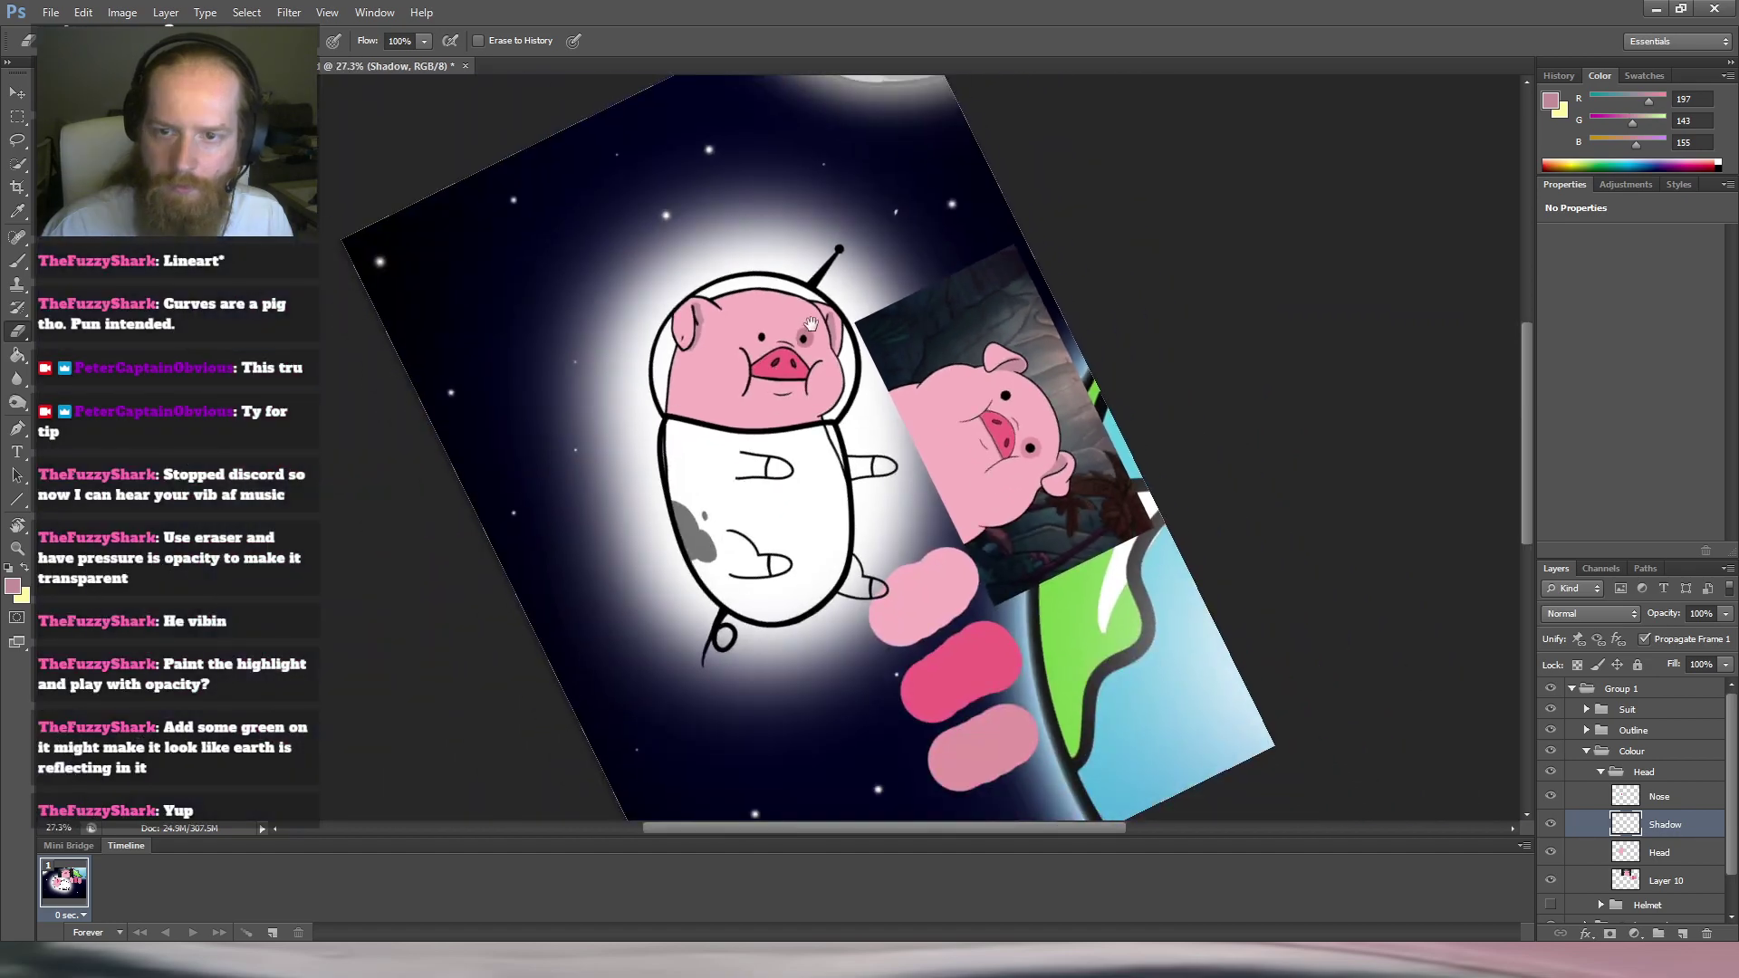
key("Escape")
scroll(725, 447, "up", 1)
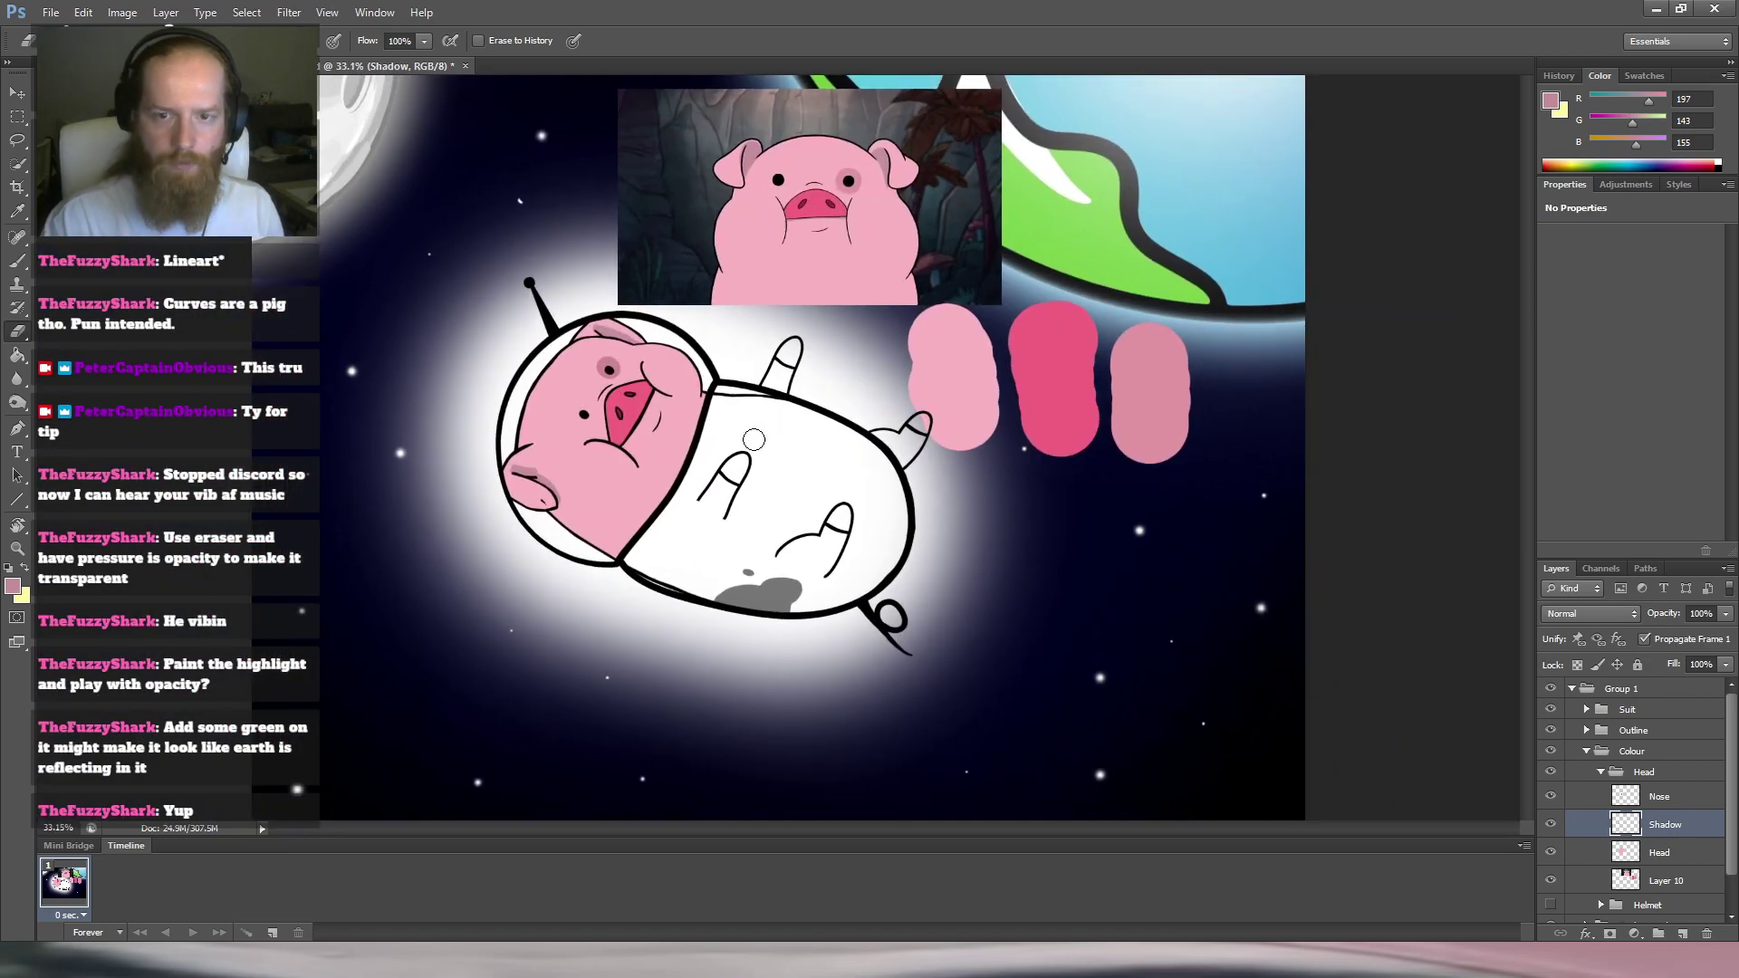
scroll(647, 421, "up", 3)
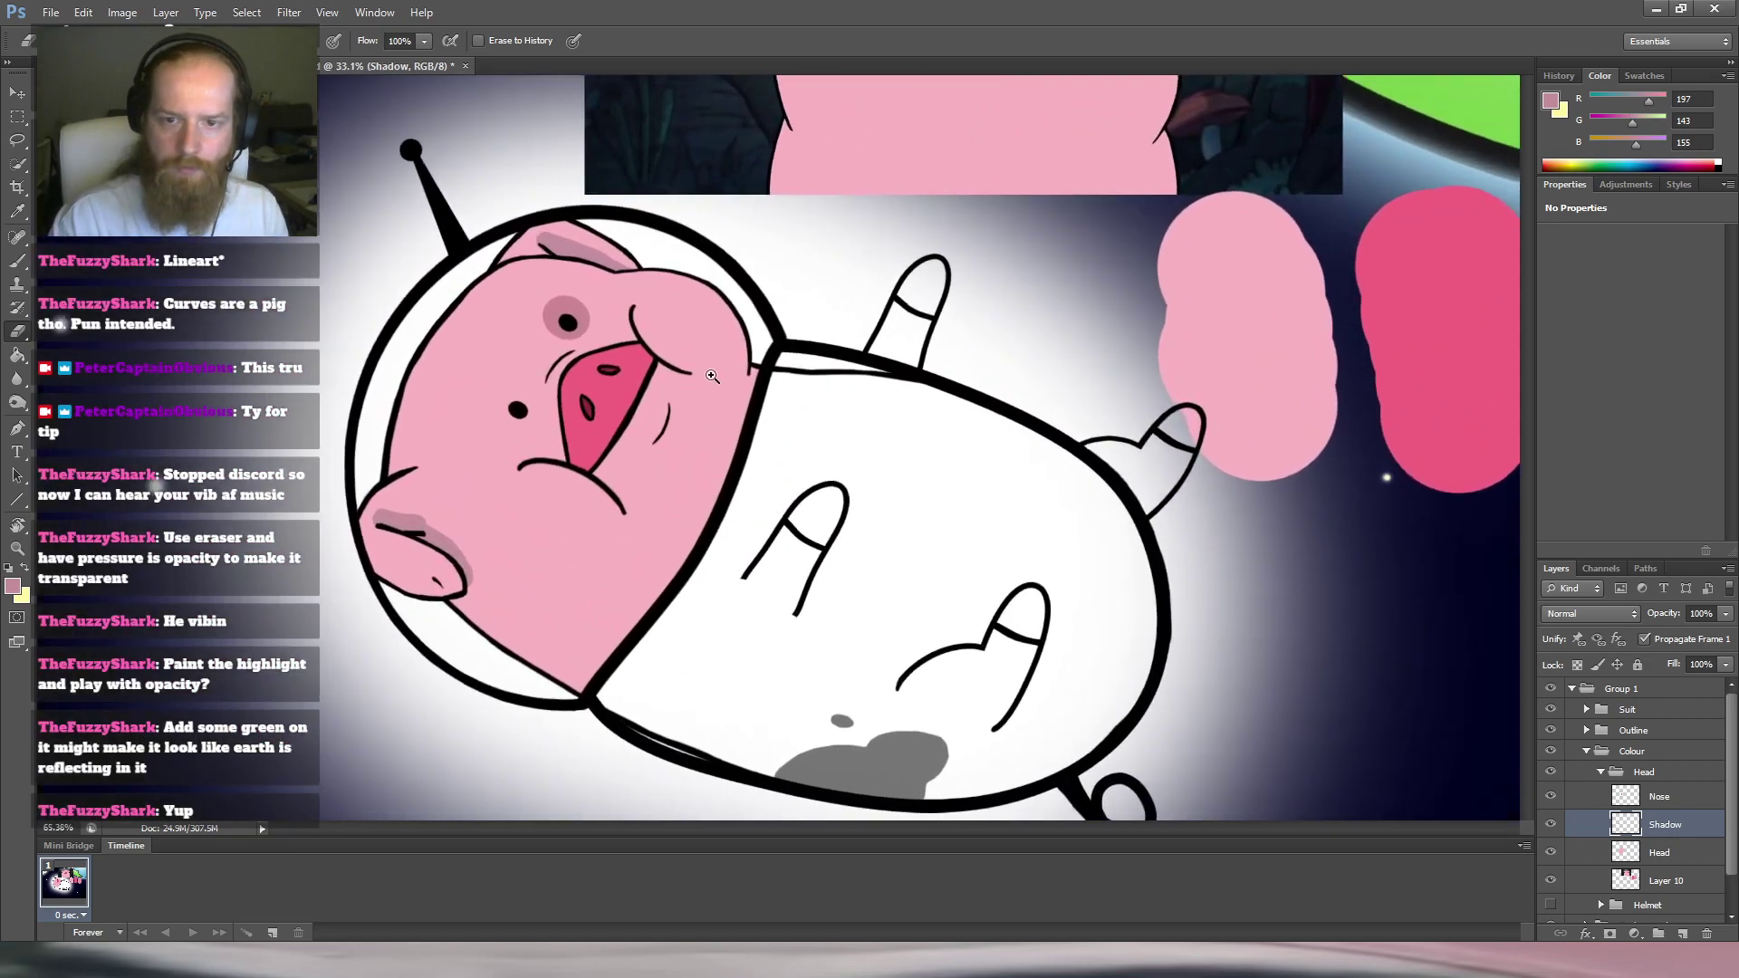
key("b")
scroll(688, 385, "up", 4)
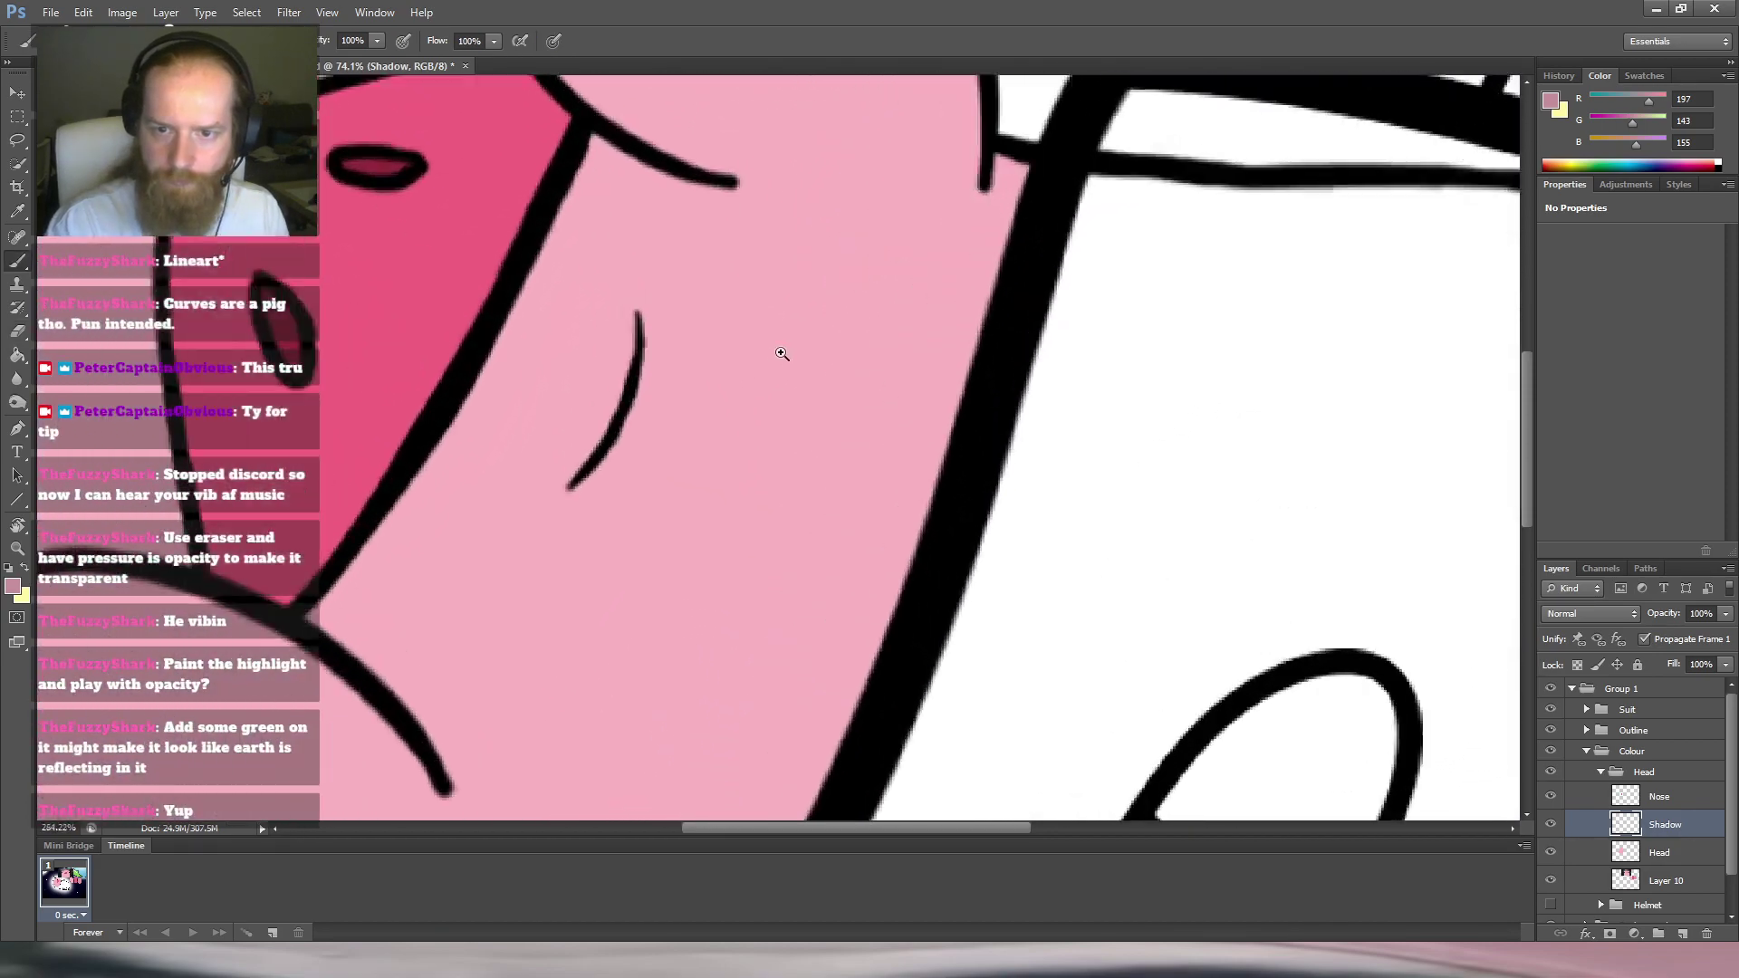
left_click_drag(704, 360, 633, 387)
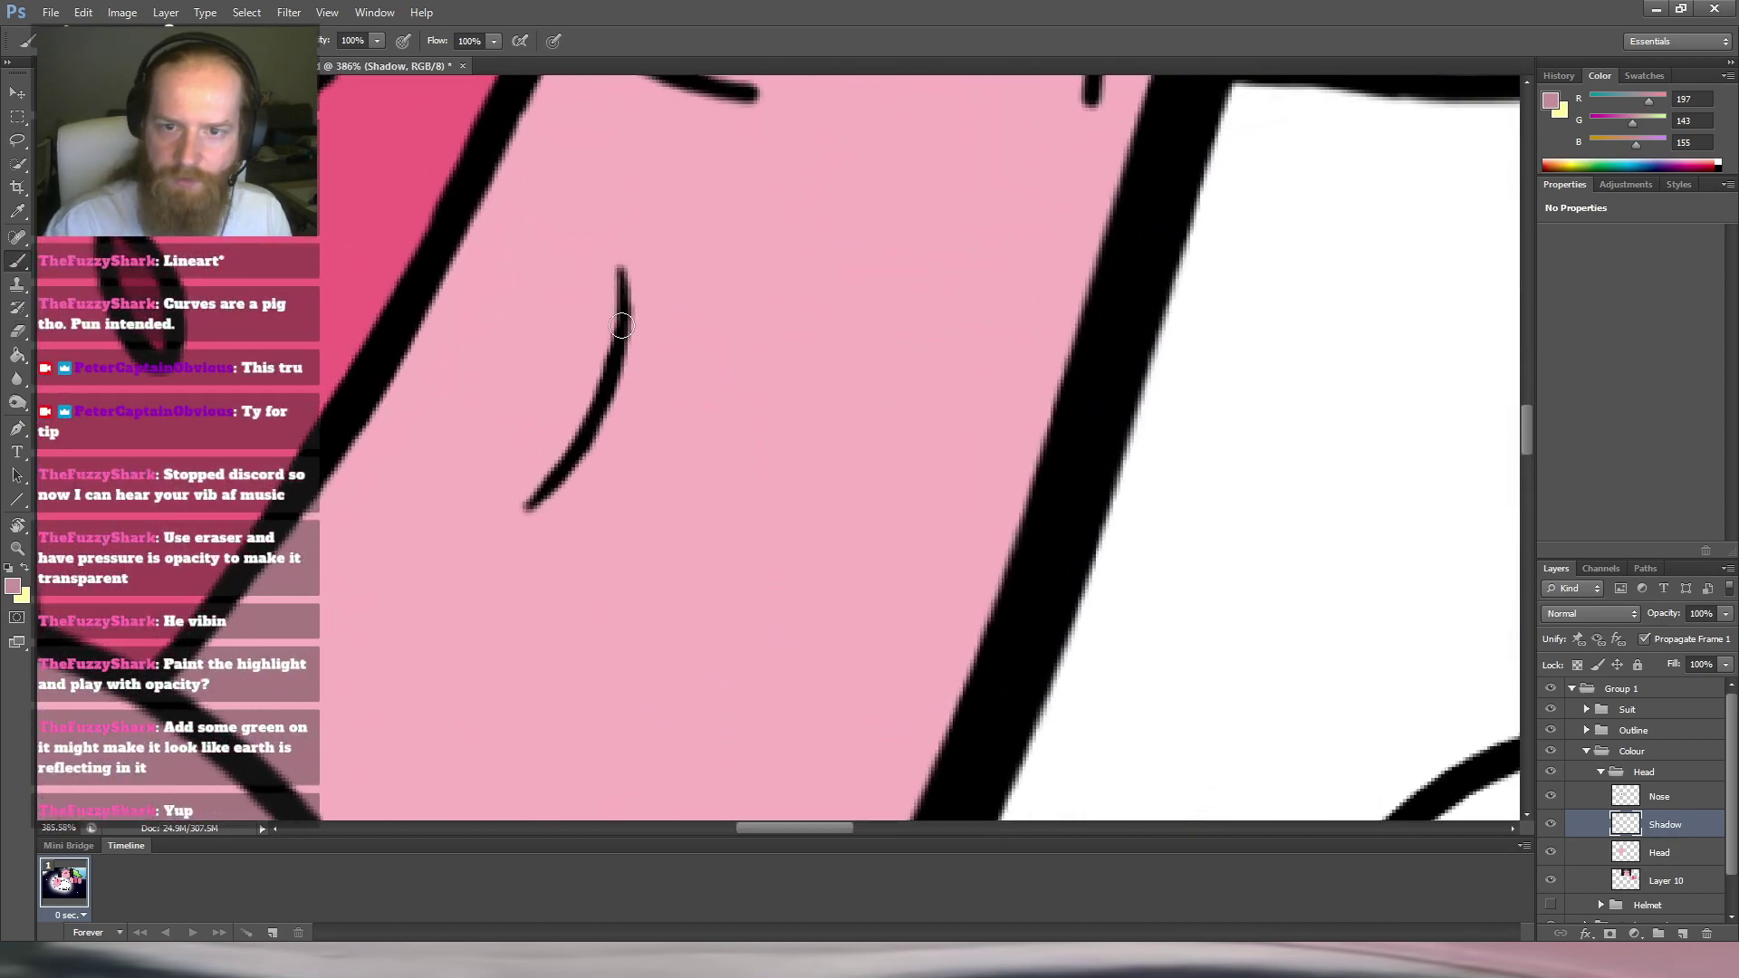
mouse_move(636, 298)
left_mouse_down()
mouse_move(591, 452)
mouse_move(530, 512)
left_mouse_up()
scroll(689, 349, "down", 4)
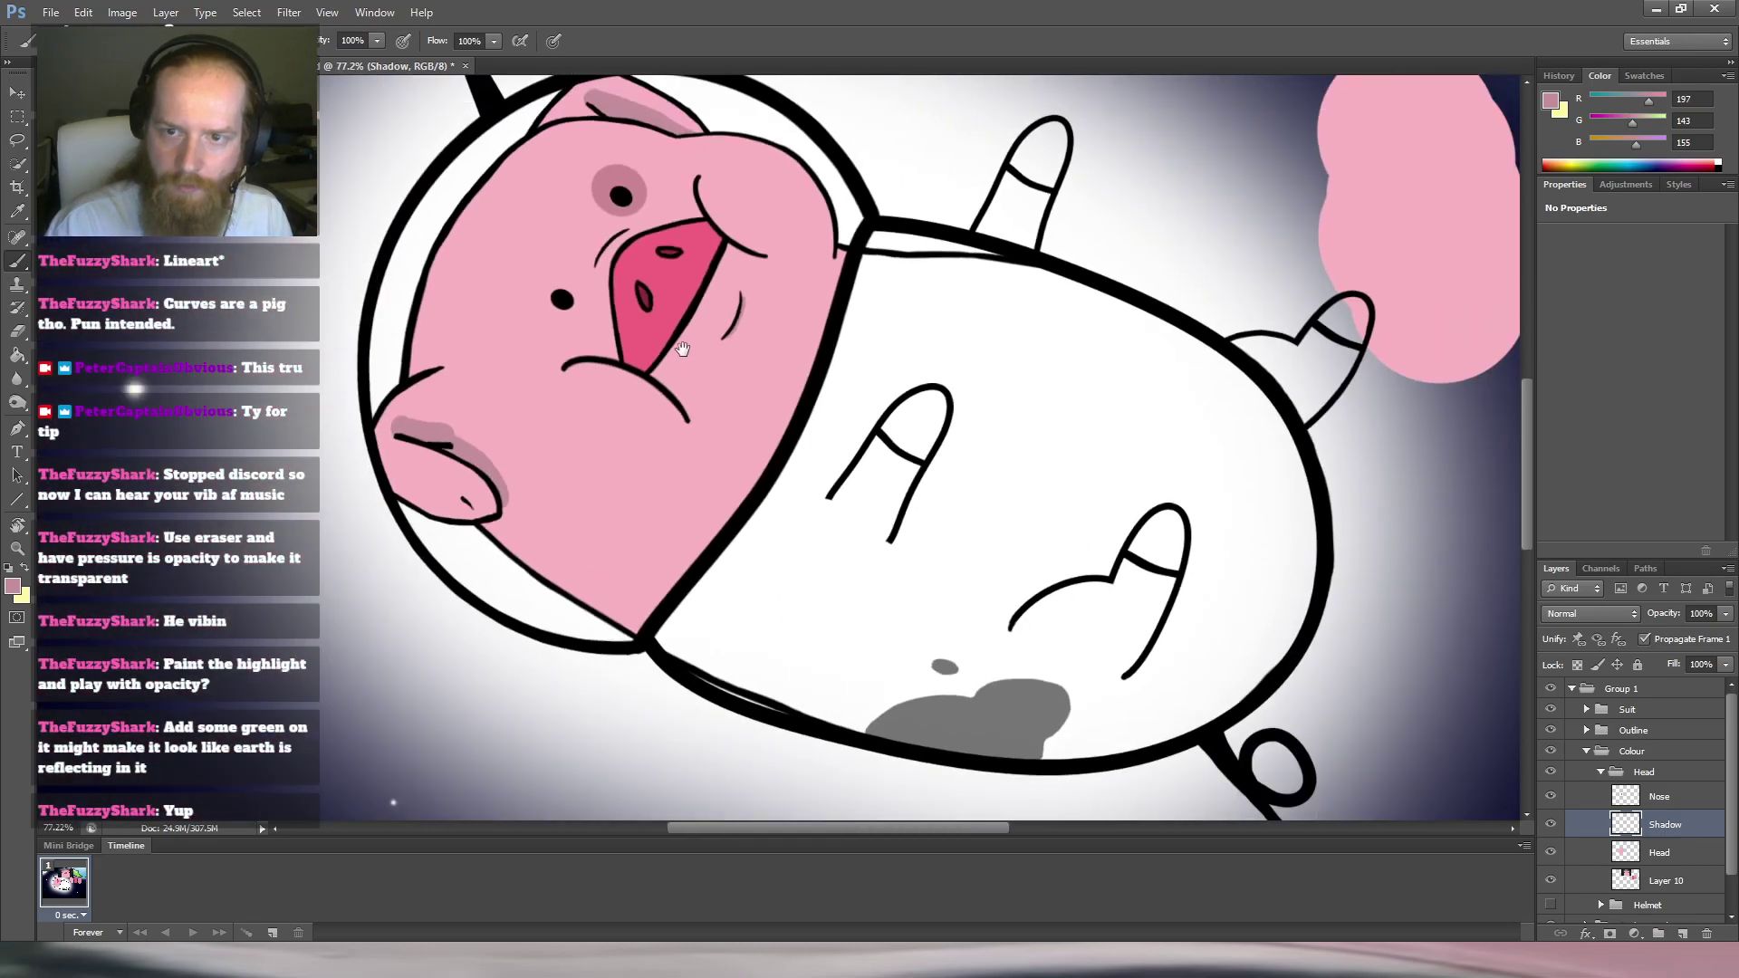
scroll(709, 298, "up", 4)
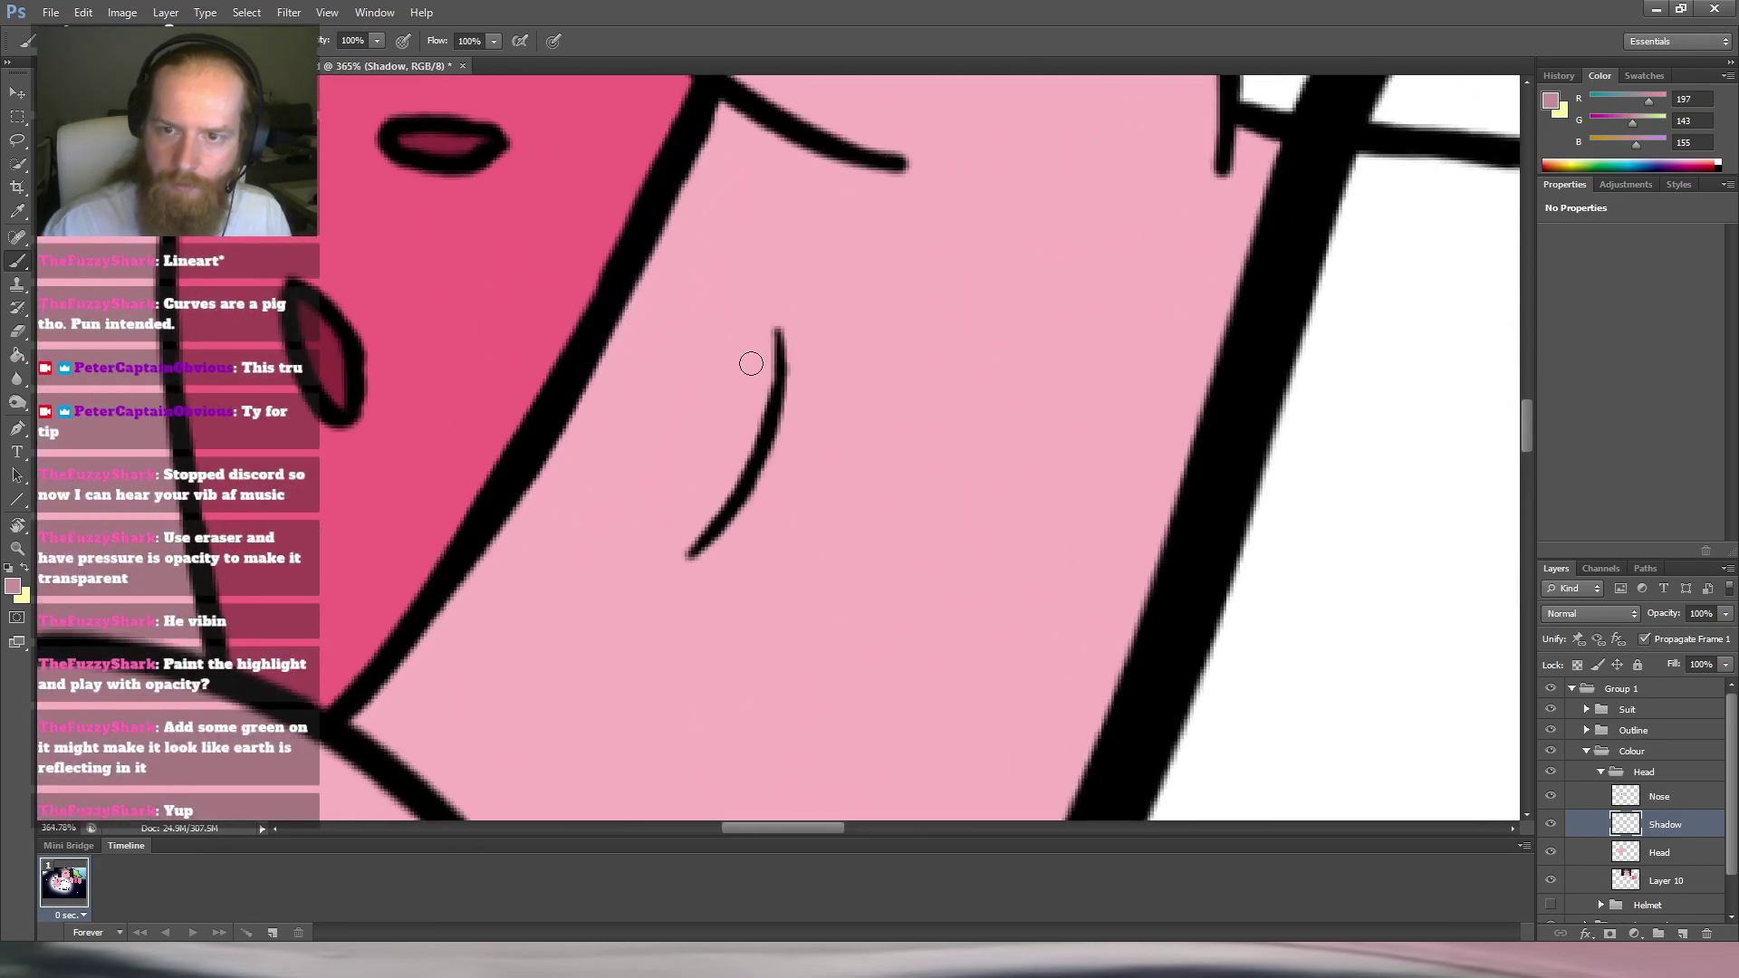
mouse_move(784, 350)
left_mouse_down()
mouse_move(768, 459)
mouse_move(709, 545)
left_mouse_up()
scroll(694, 537, "down", 4)
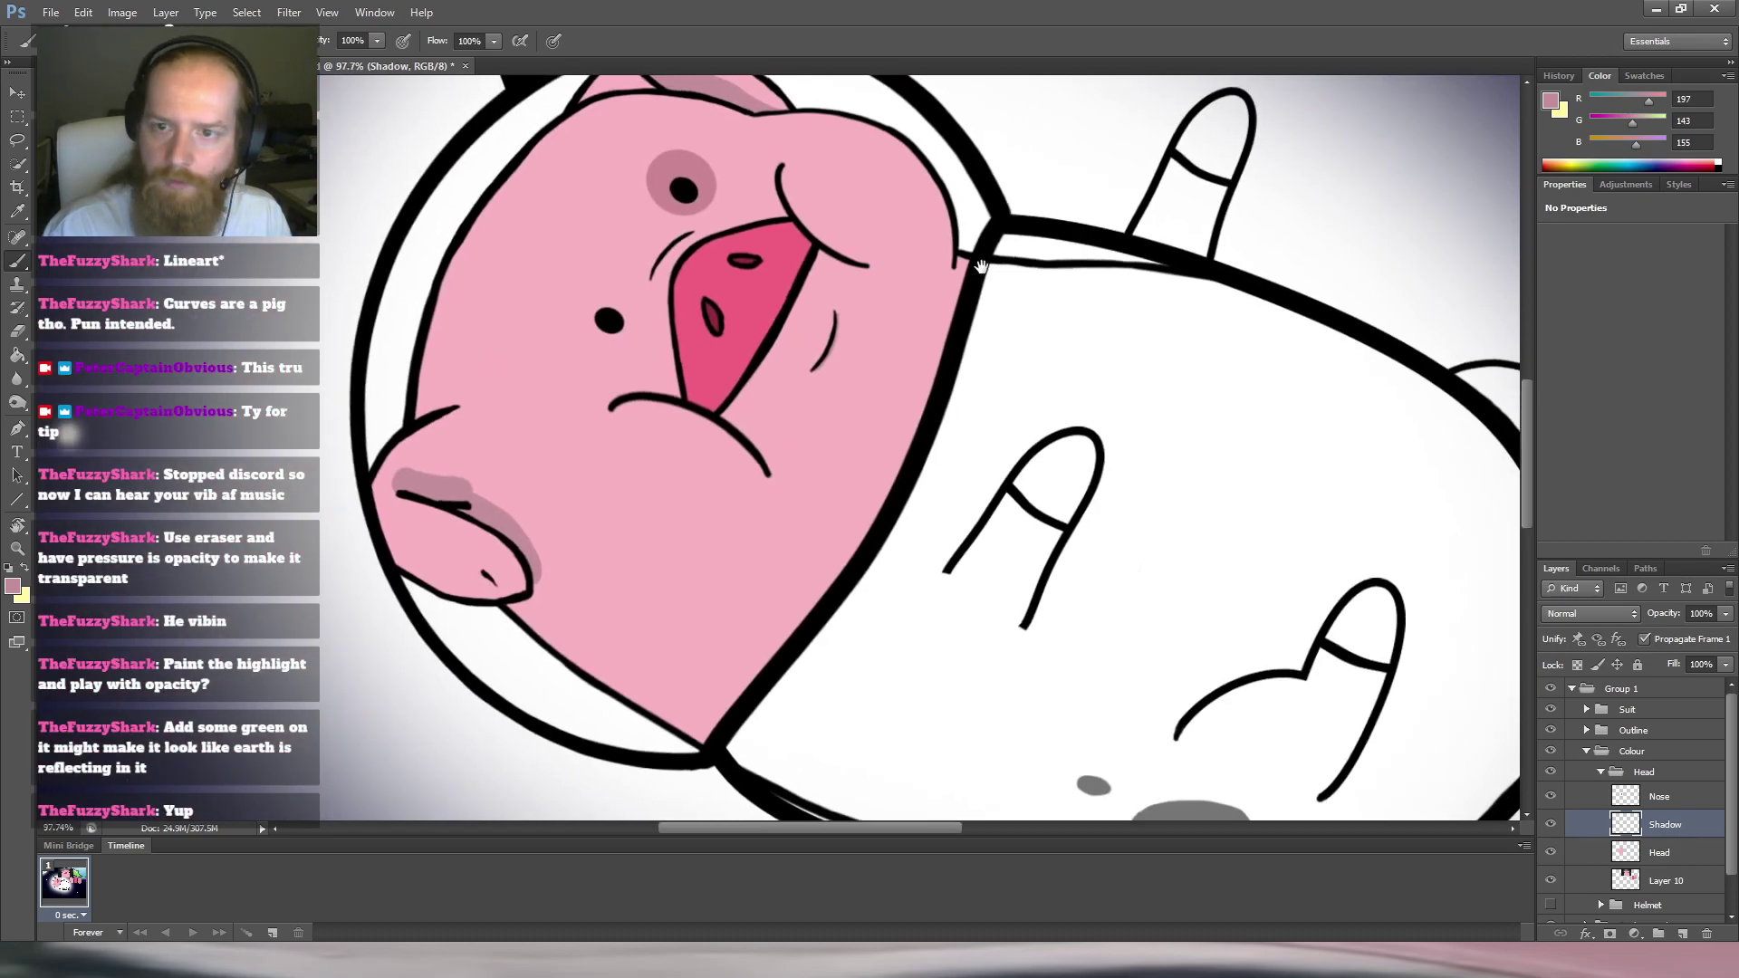
Try brushing a shadow along the snout's lower edge, undo the last strokes, and view the whole illustration.
scroll(800, 290, "up", 2)
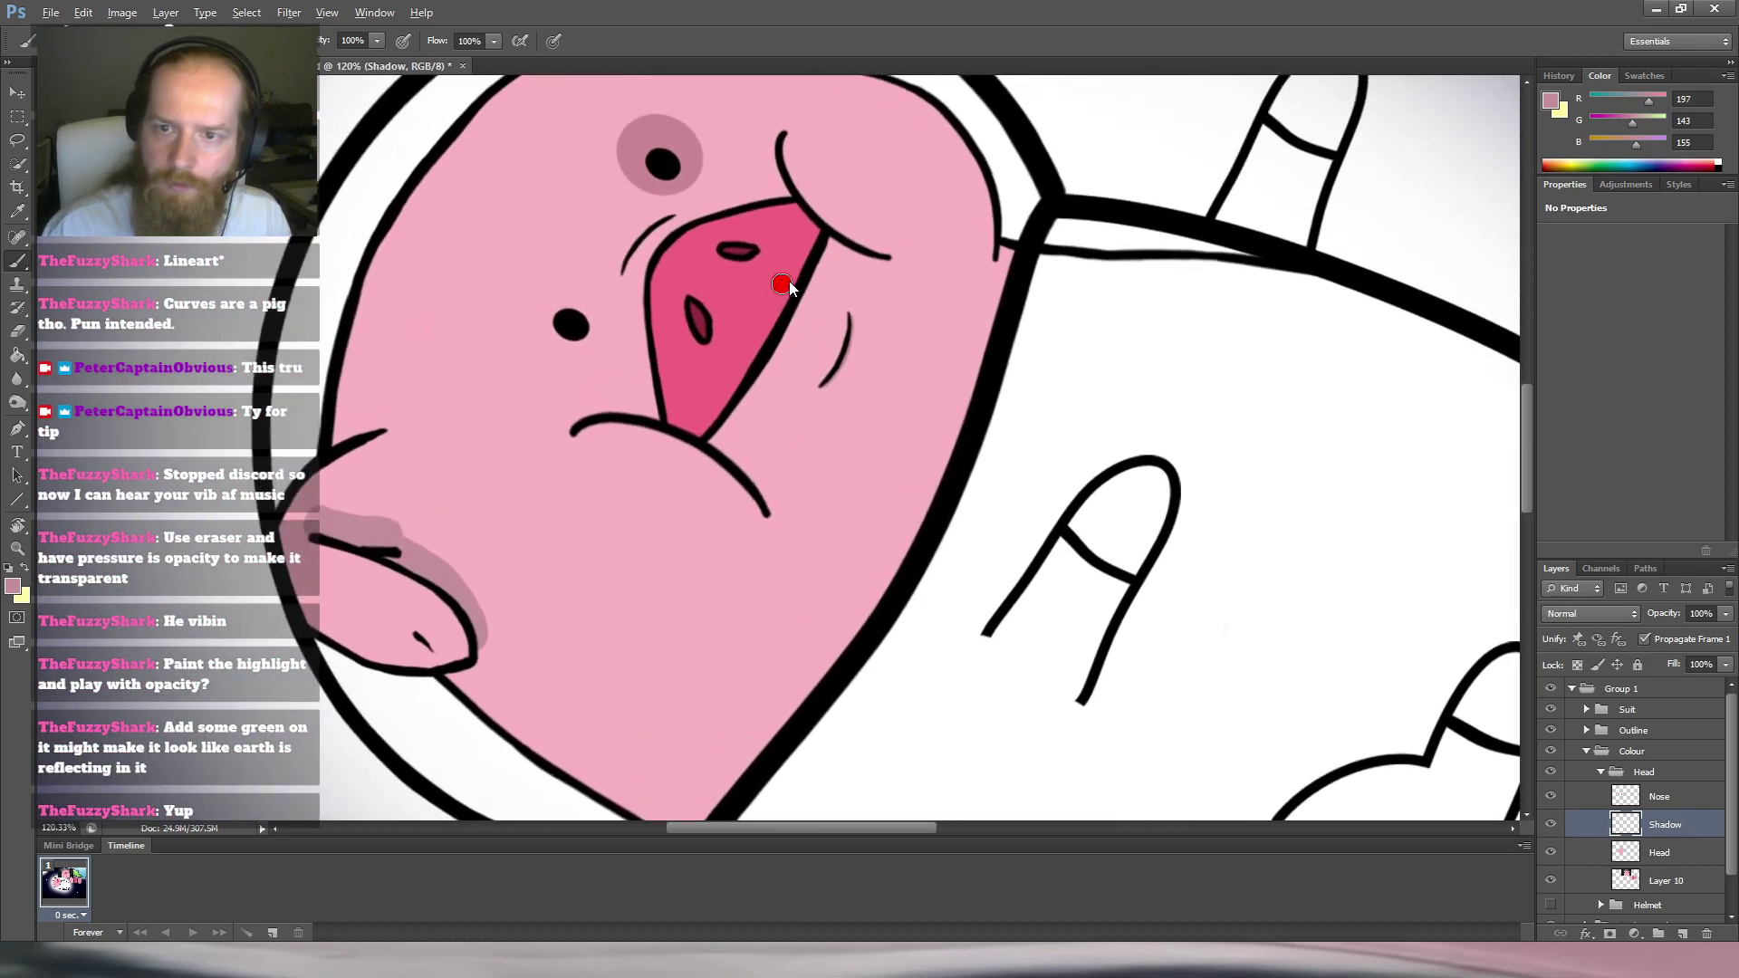
left_click_drag(823, 239, 725, 435)
key("ctrl+alt+z")
key("ctrl+alt+z")
left_click_drag(1041, 252, 942, 278)
scroll(942, 278, "down", 2)
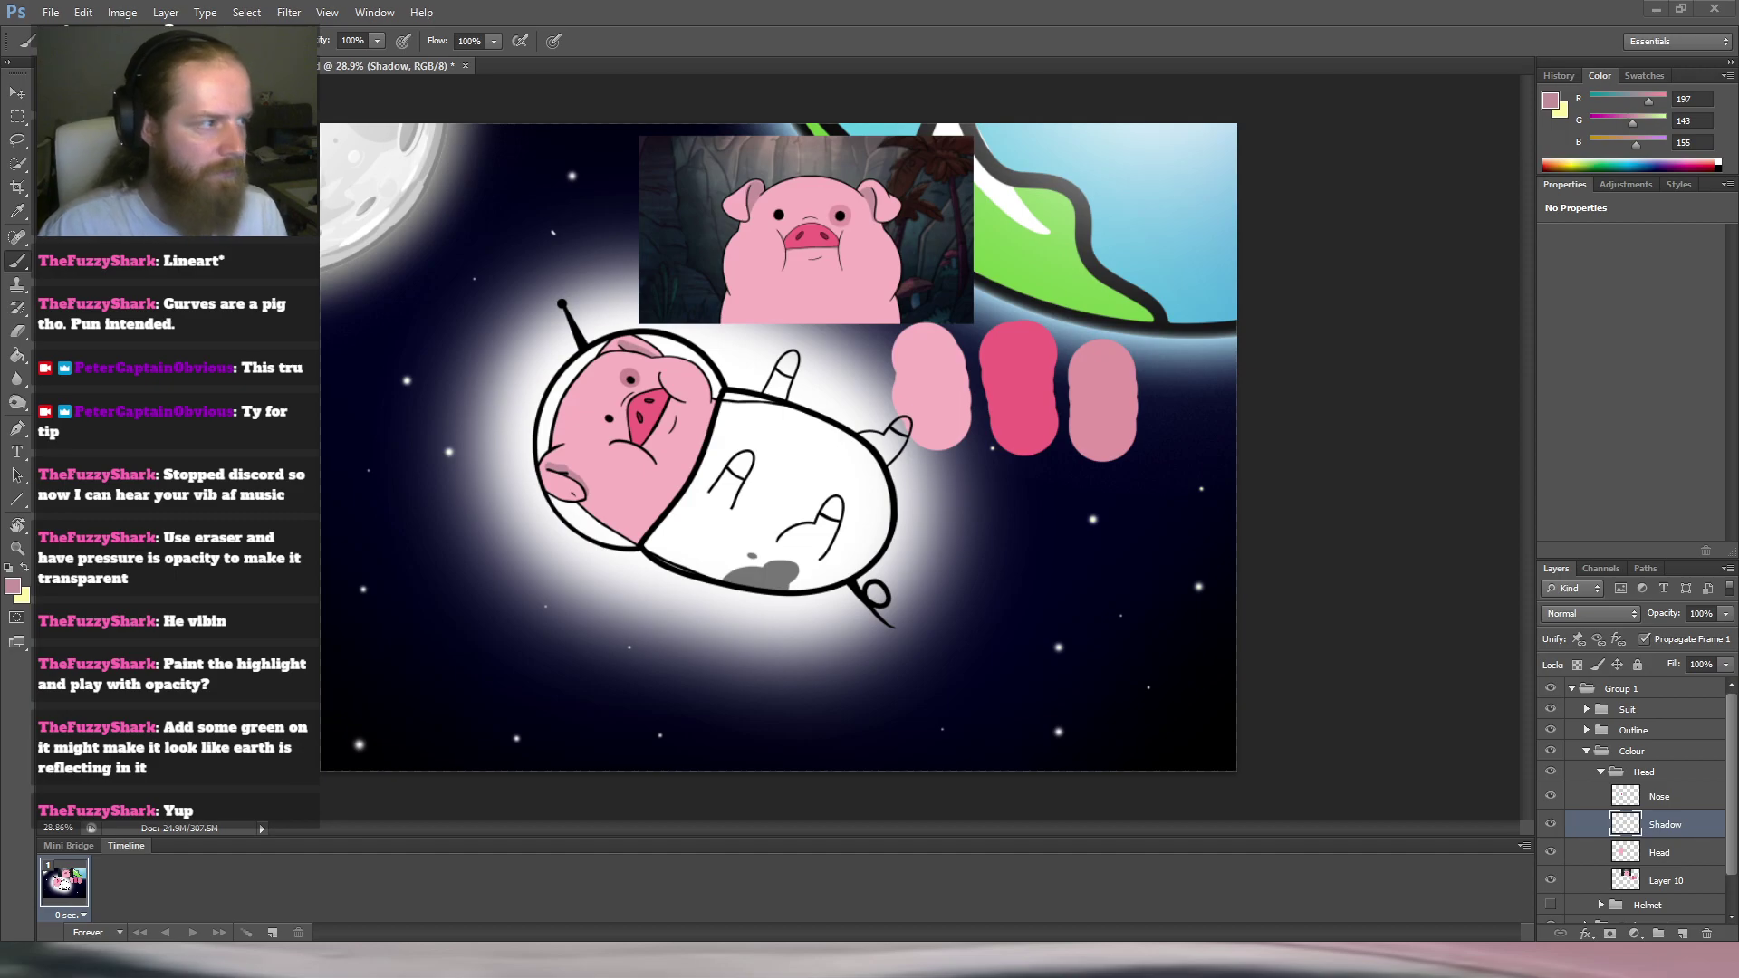
Hide the reference image on Layer 10, and move the Helmet group above the Head group and make it visible.
left_click(912, 469)
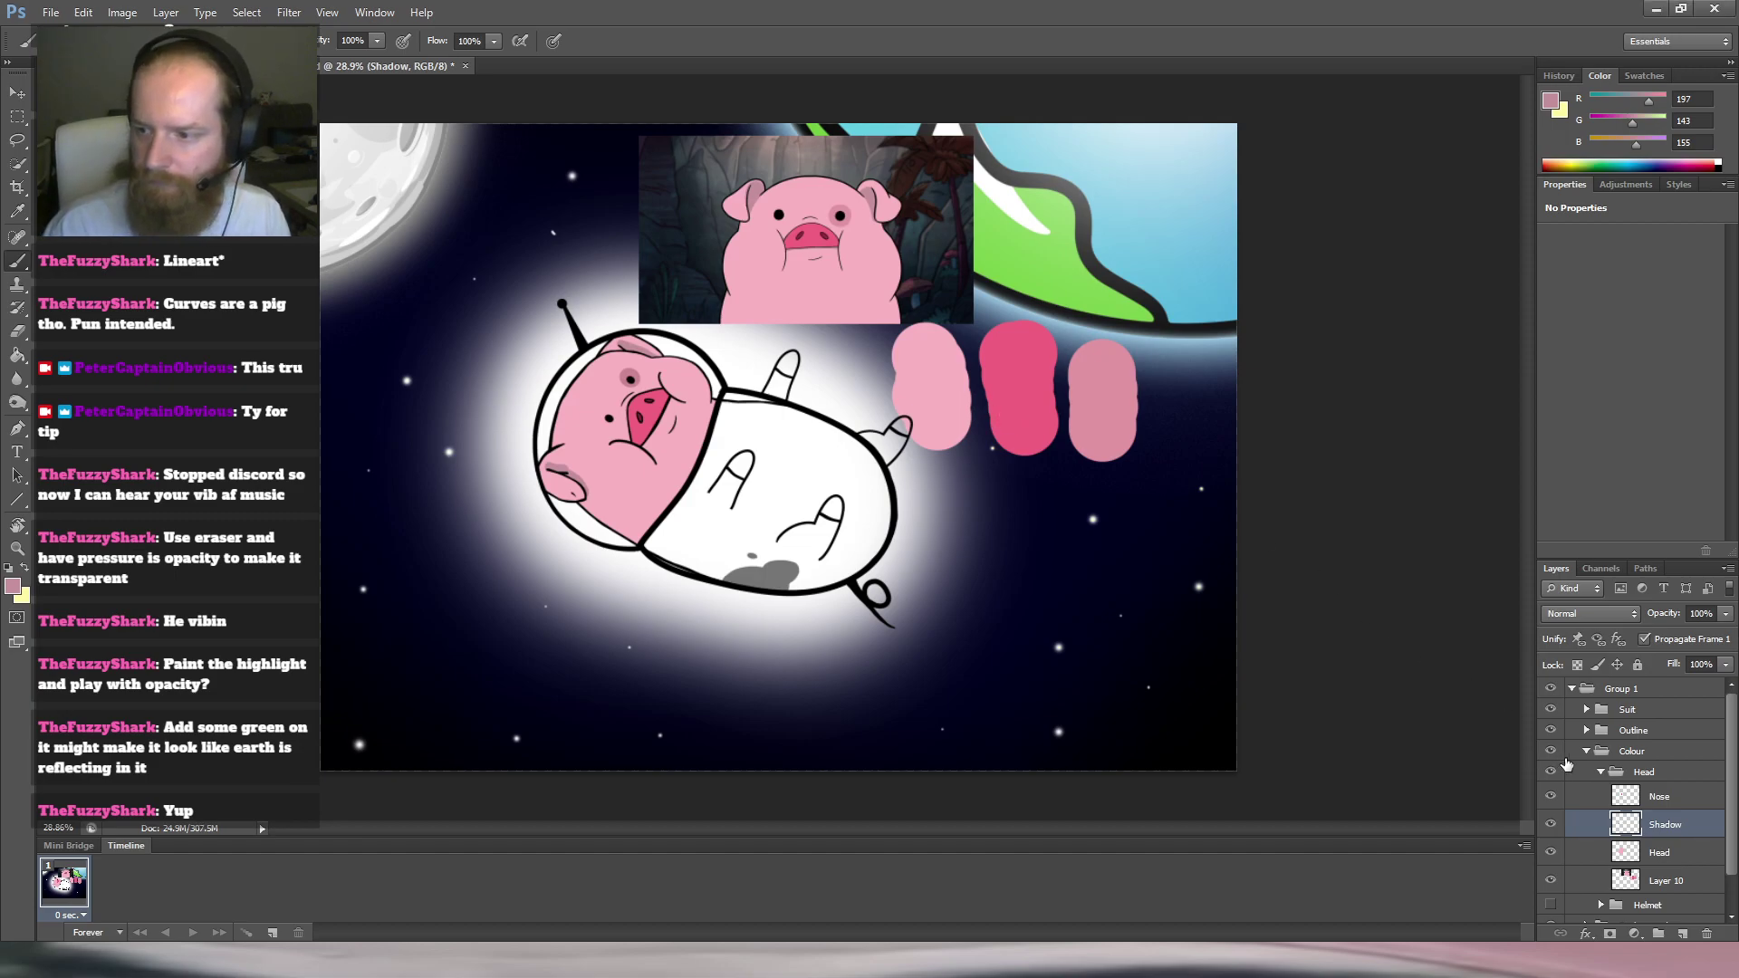
left_click(1552, 881)
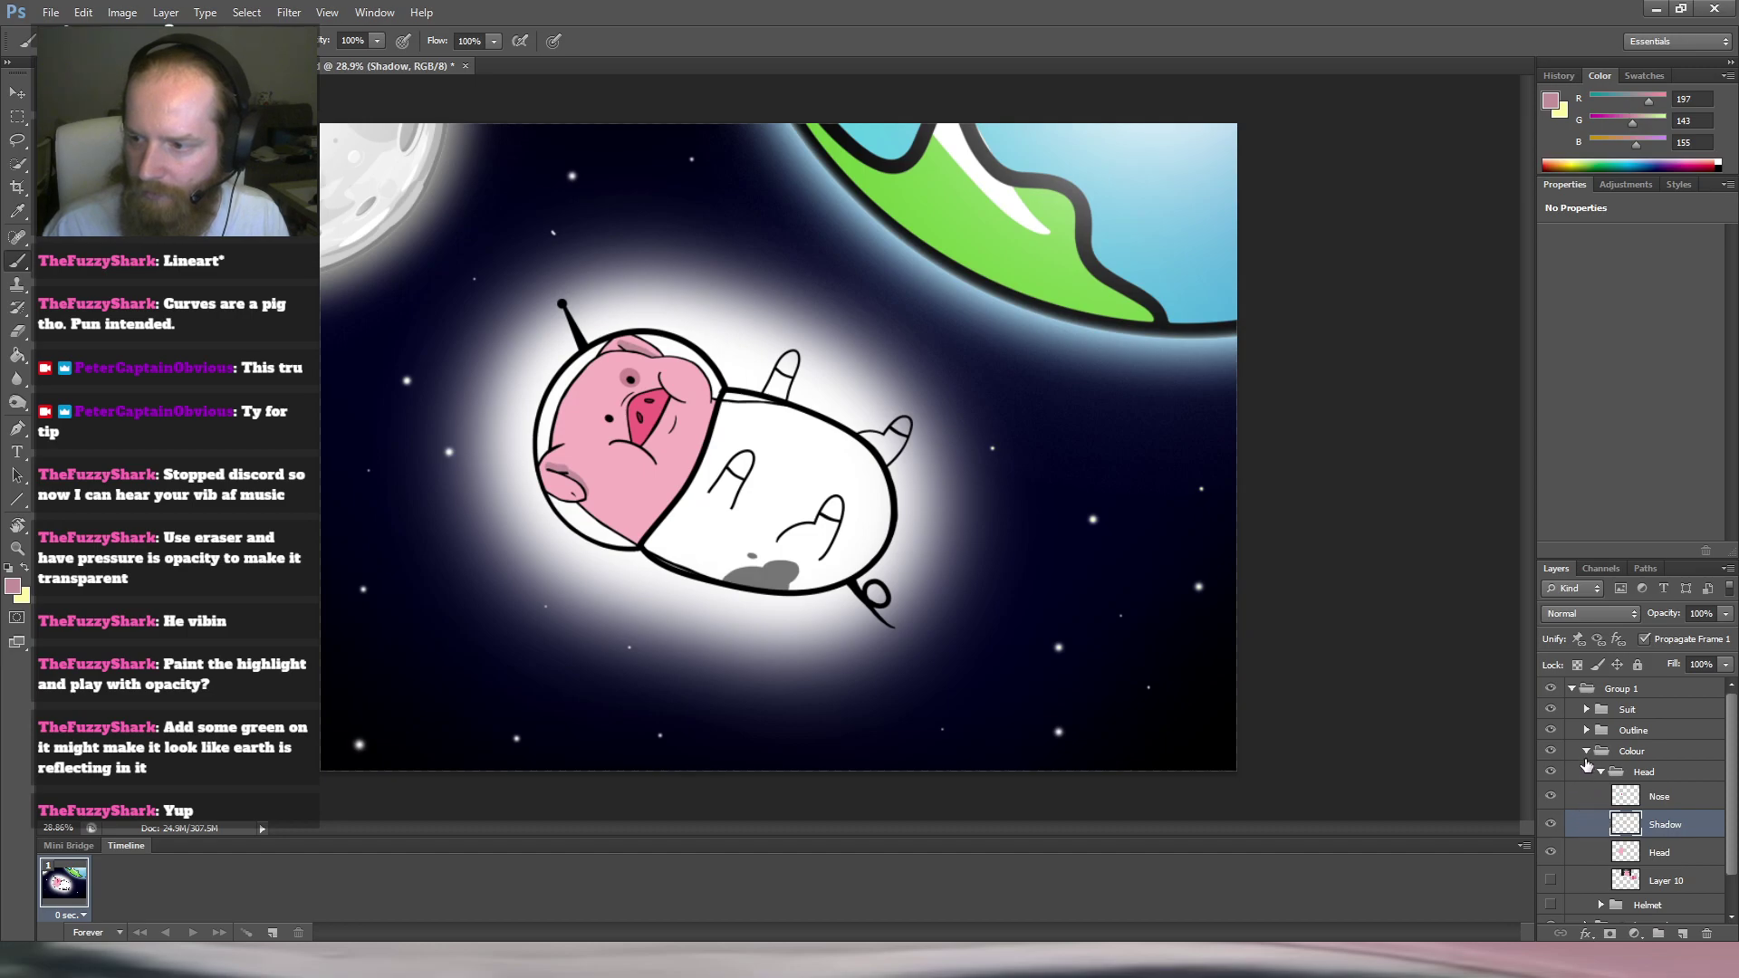
scroll(1734, 809, "down", 1)
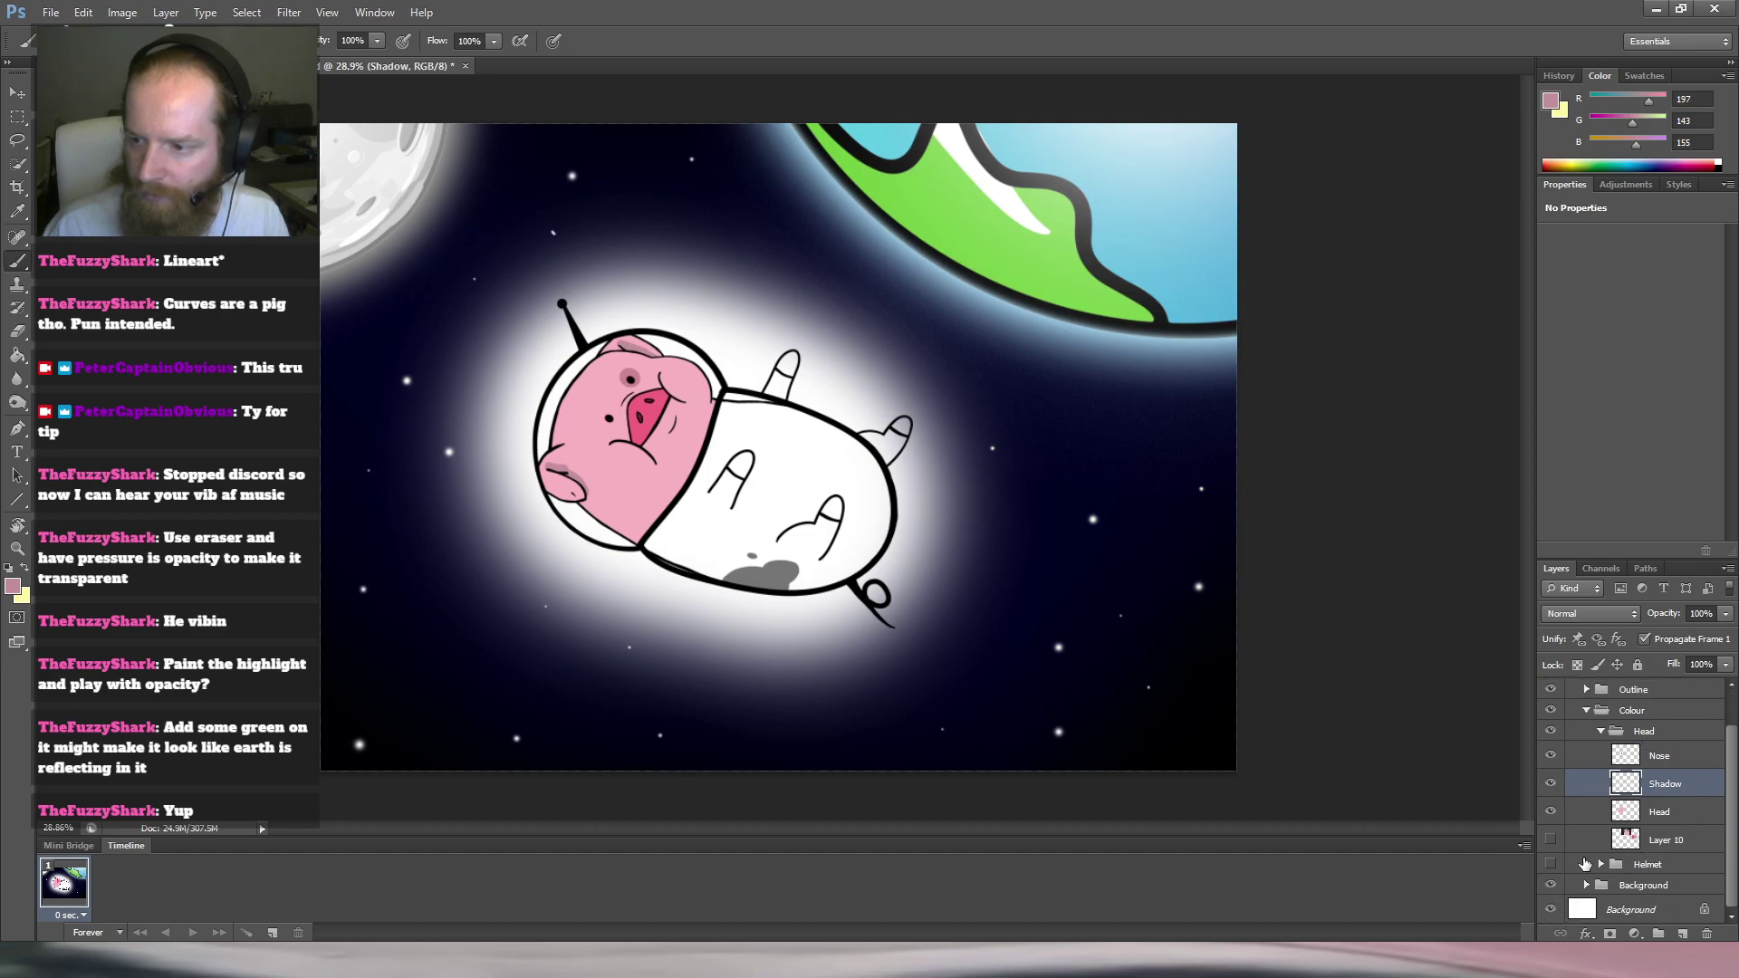
left_click(1551, 866)
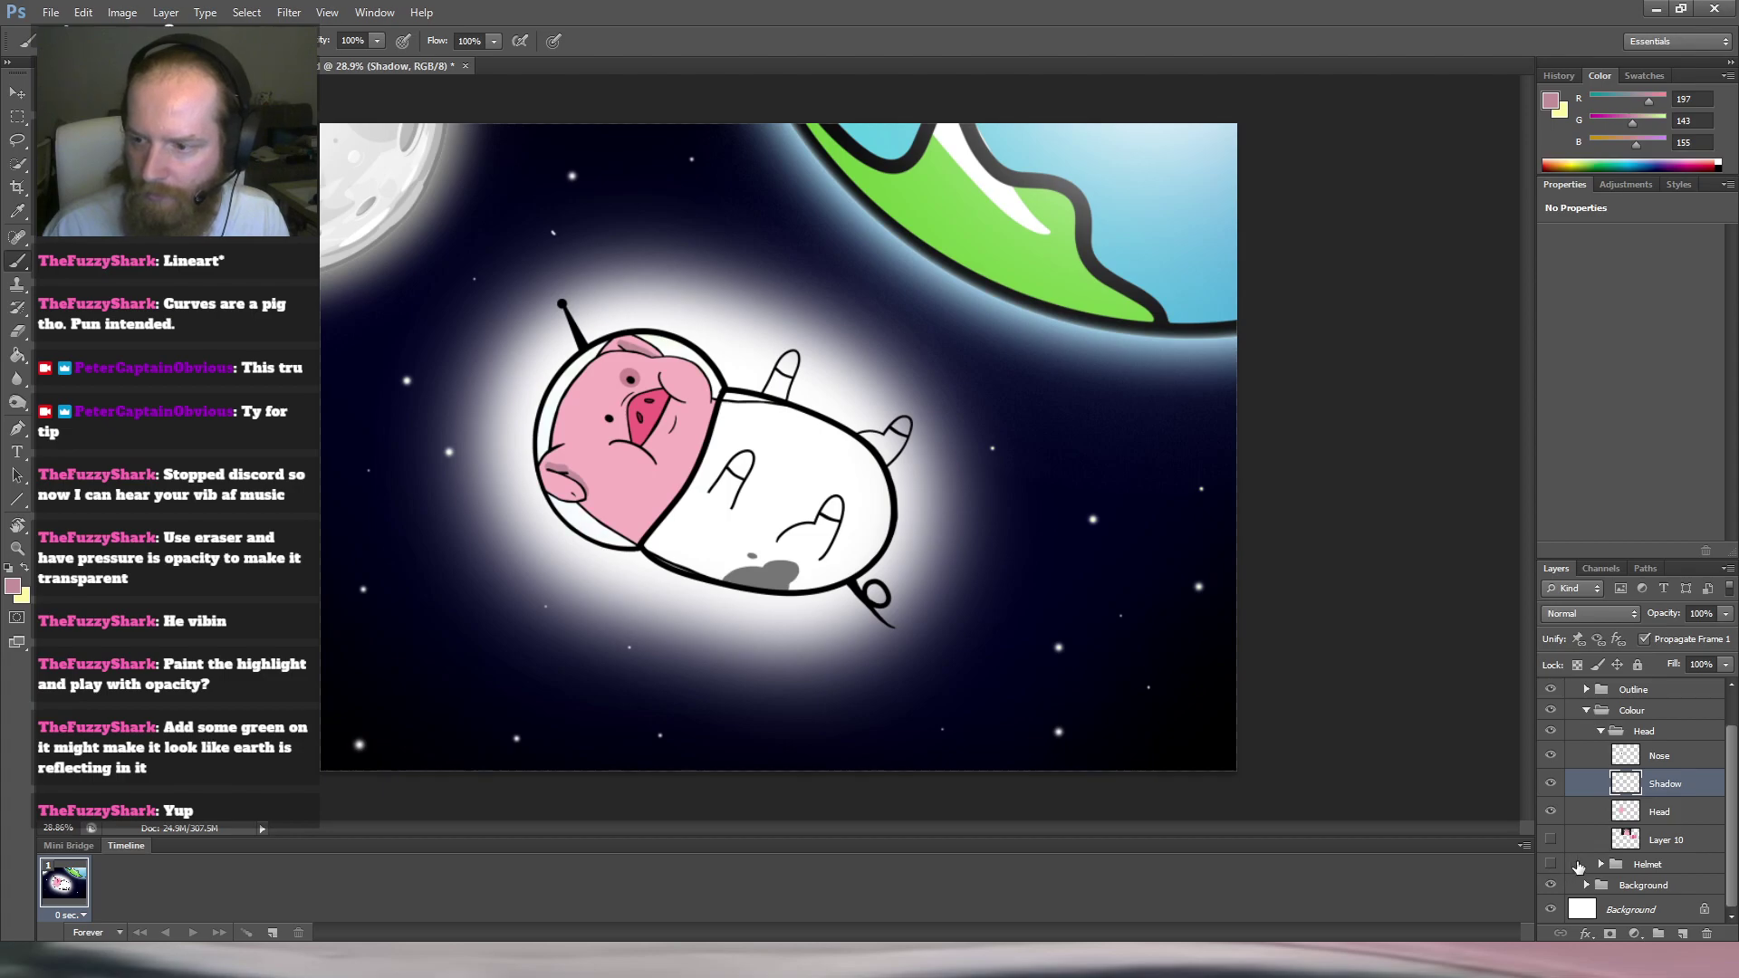
left_click_drag(1663, 870, 1672, 741)
left_click(1550, 732)
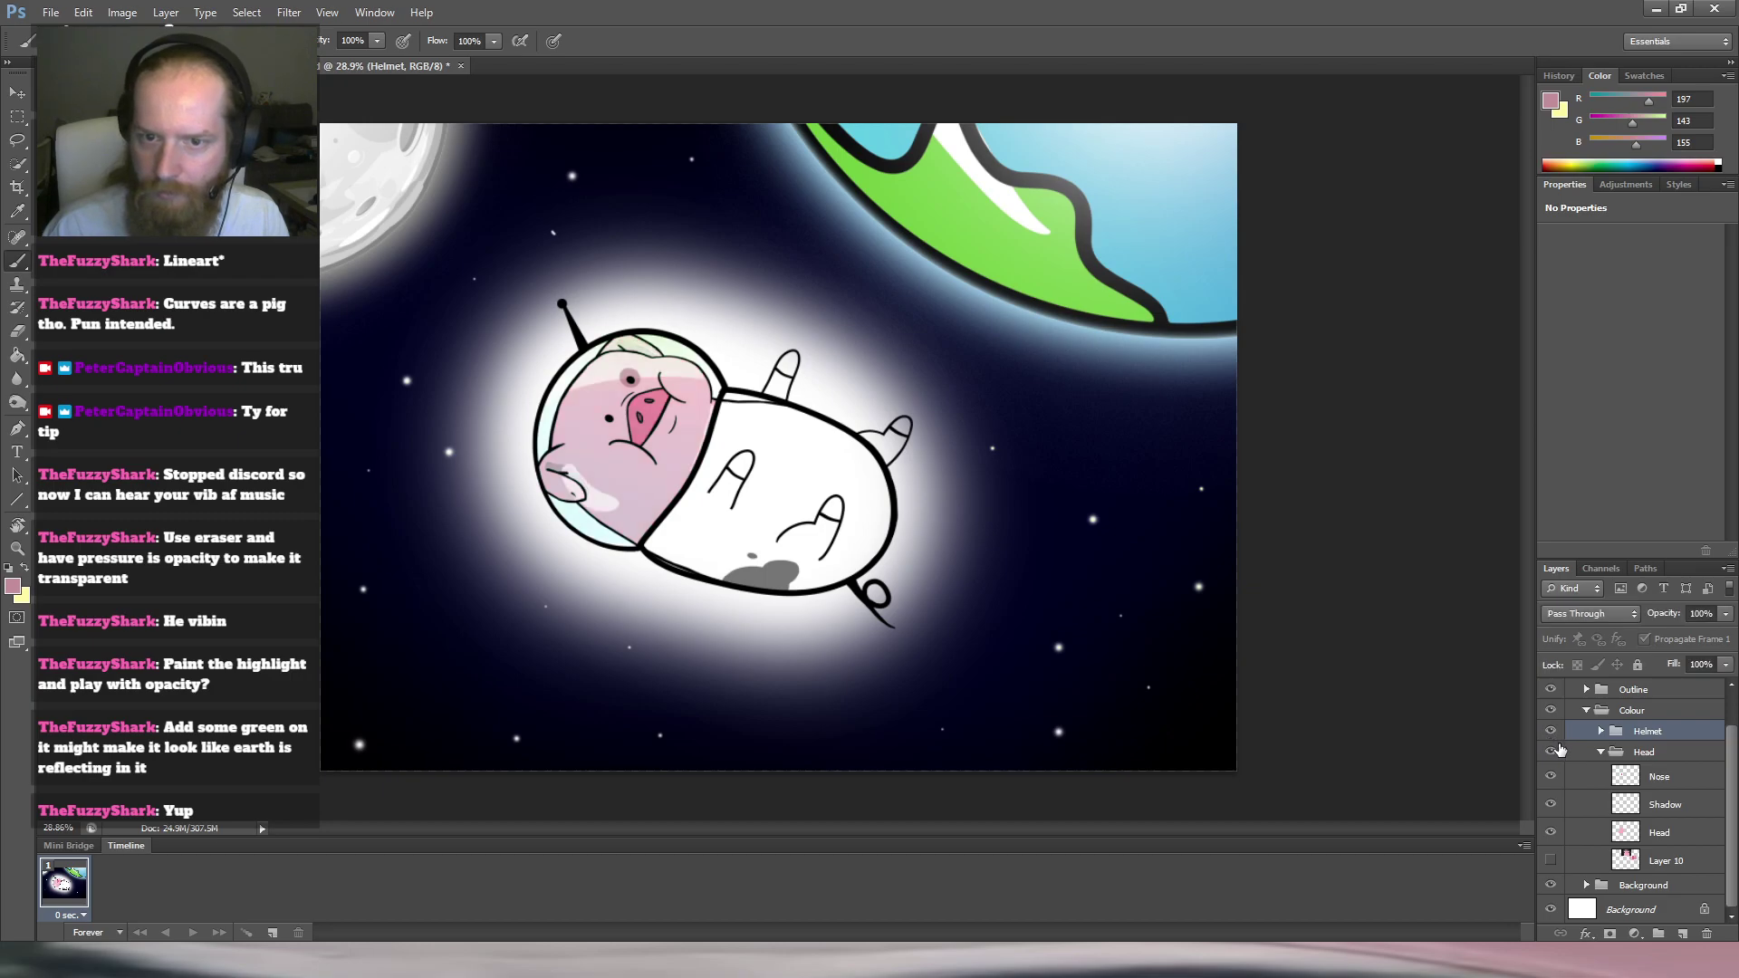
left_click(1601, 753)
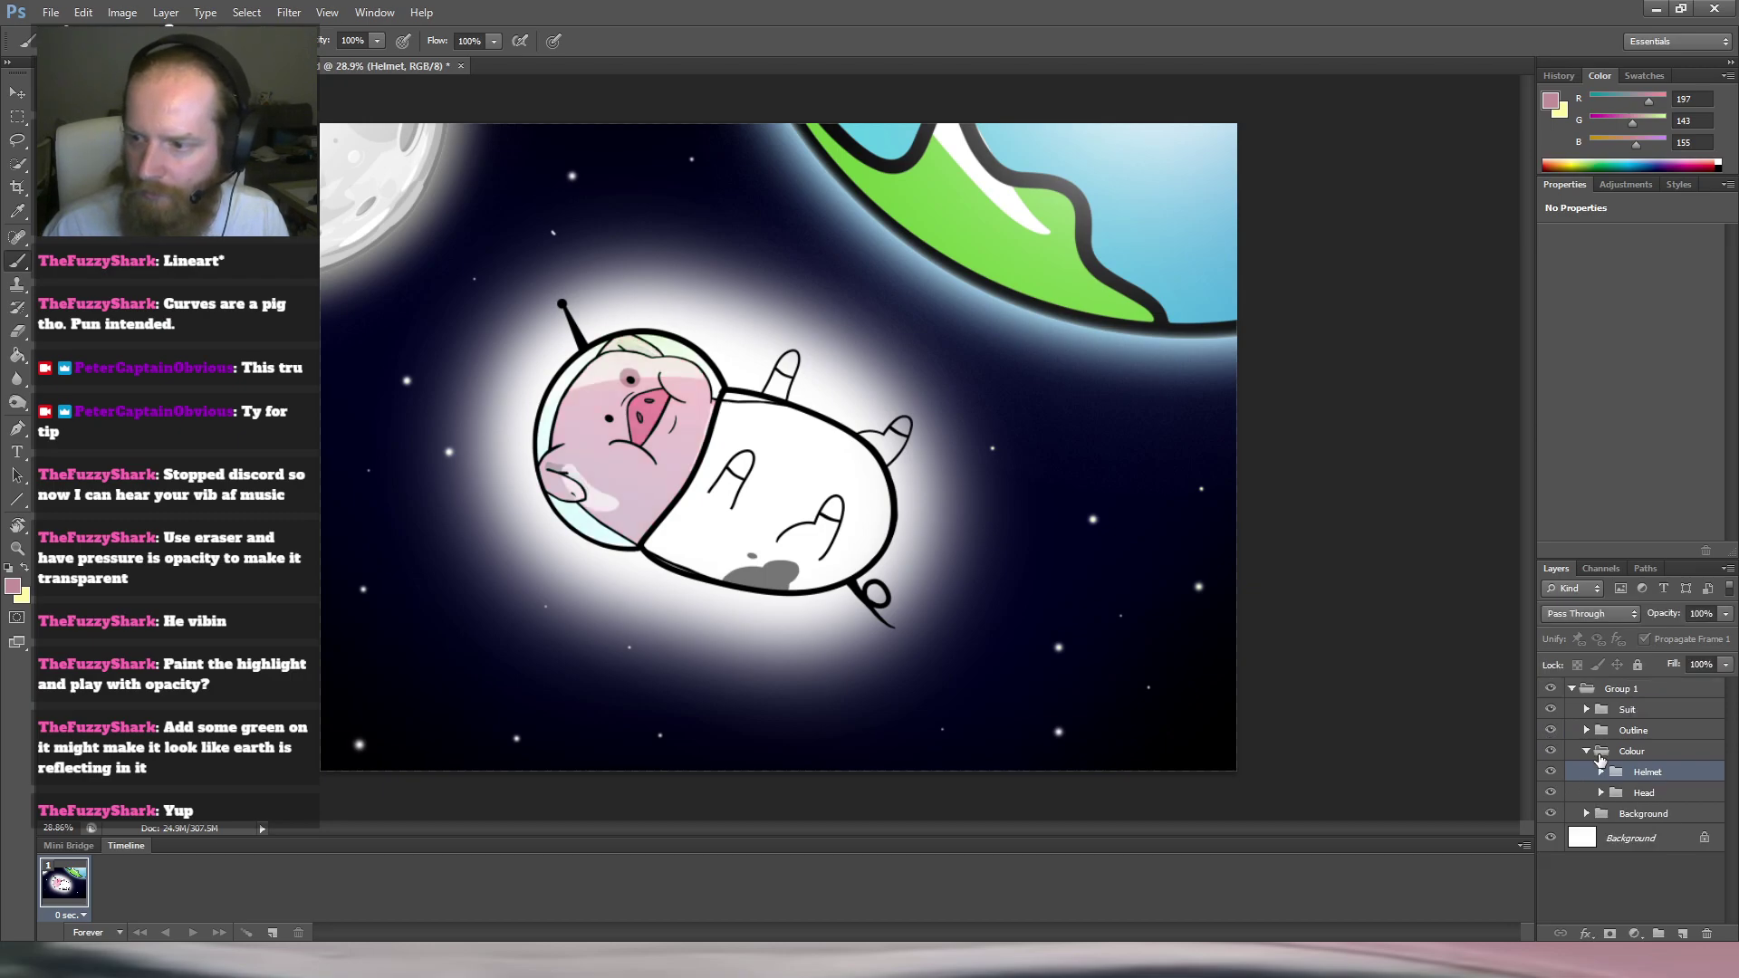
Check the artwork without the Head group, and set the Helmet layer's opacity to 20% inside the Helmet group.
left_click(1552, 794)
left_click(1553, 794)
left_click(1650, 791)
left_click(1635, 773)
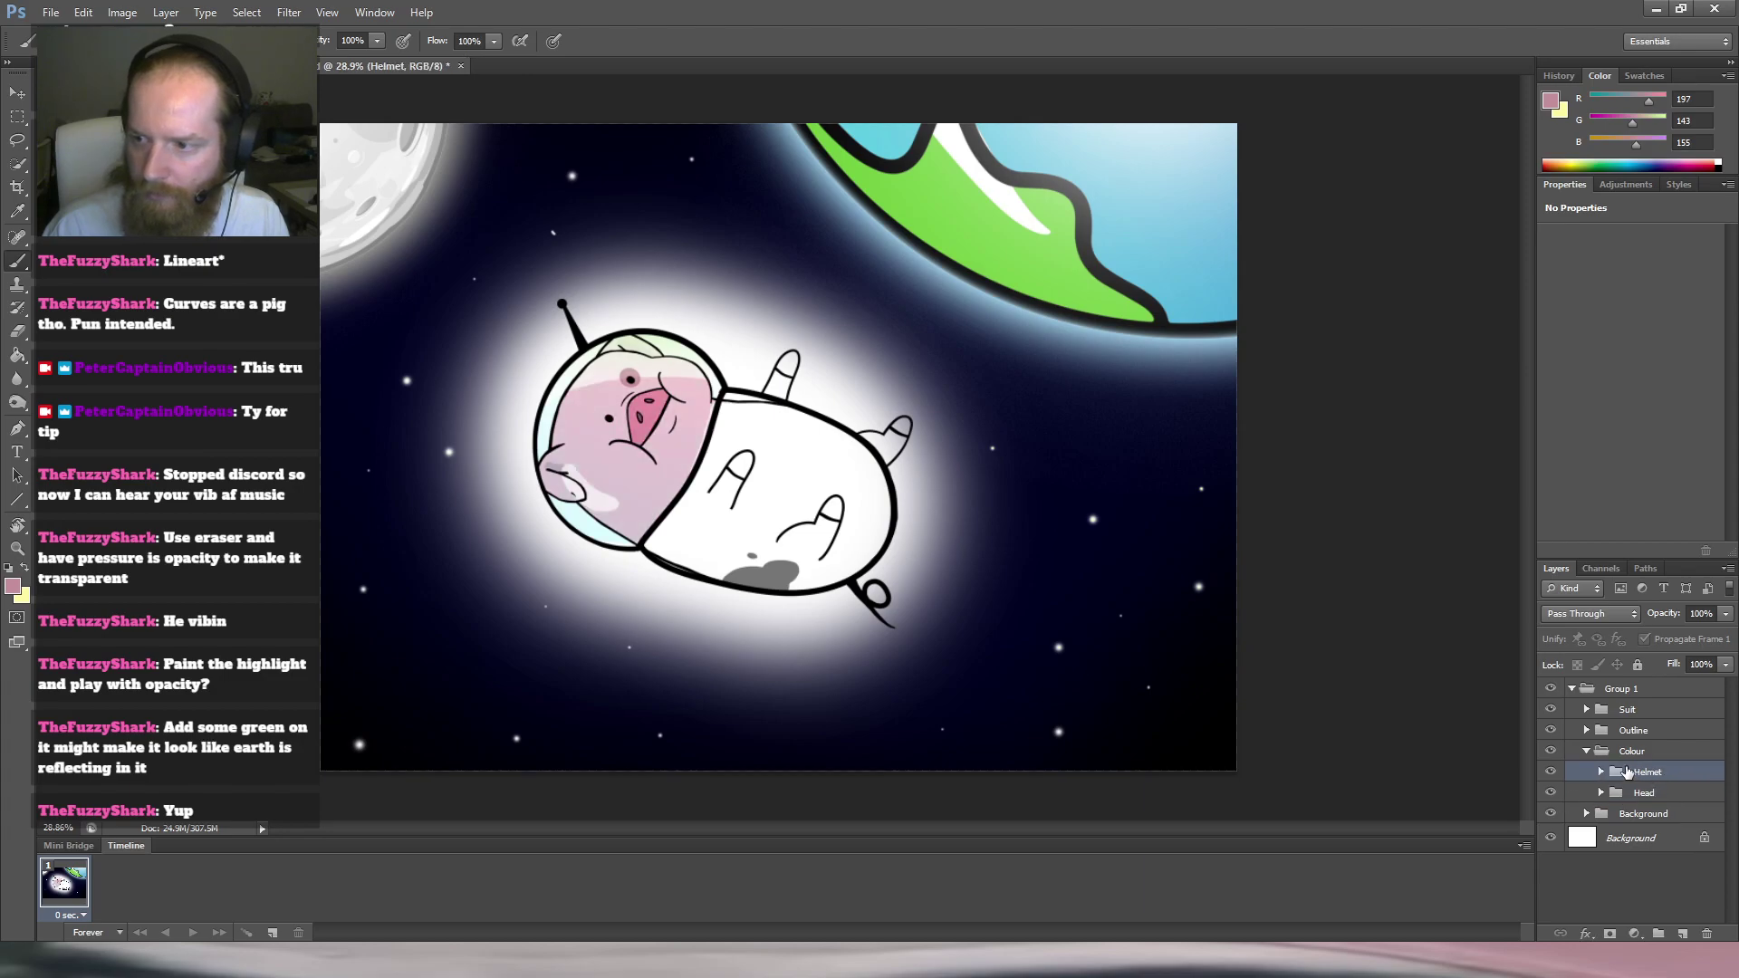
left_click(1601, 772)
left_click(1669, 860)
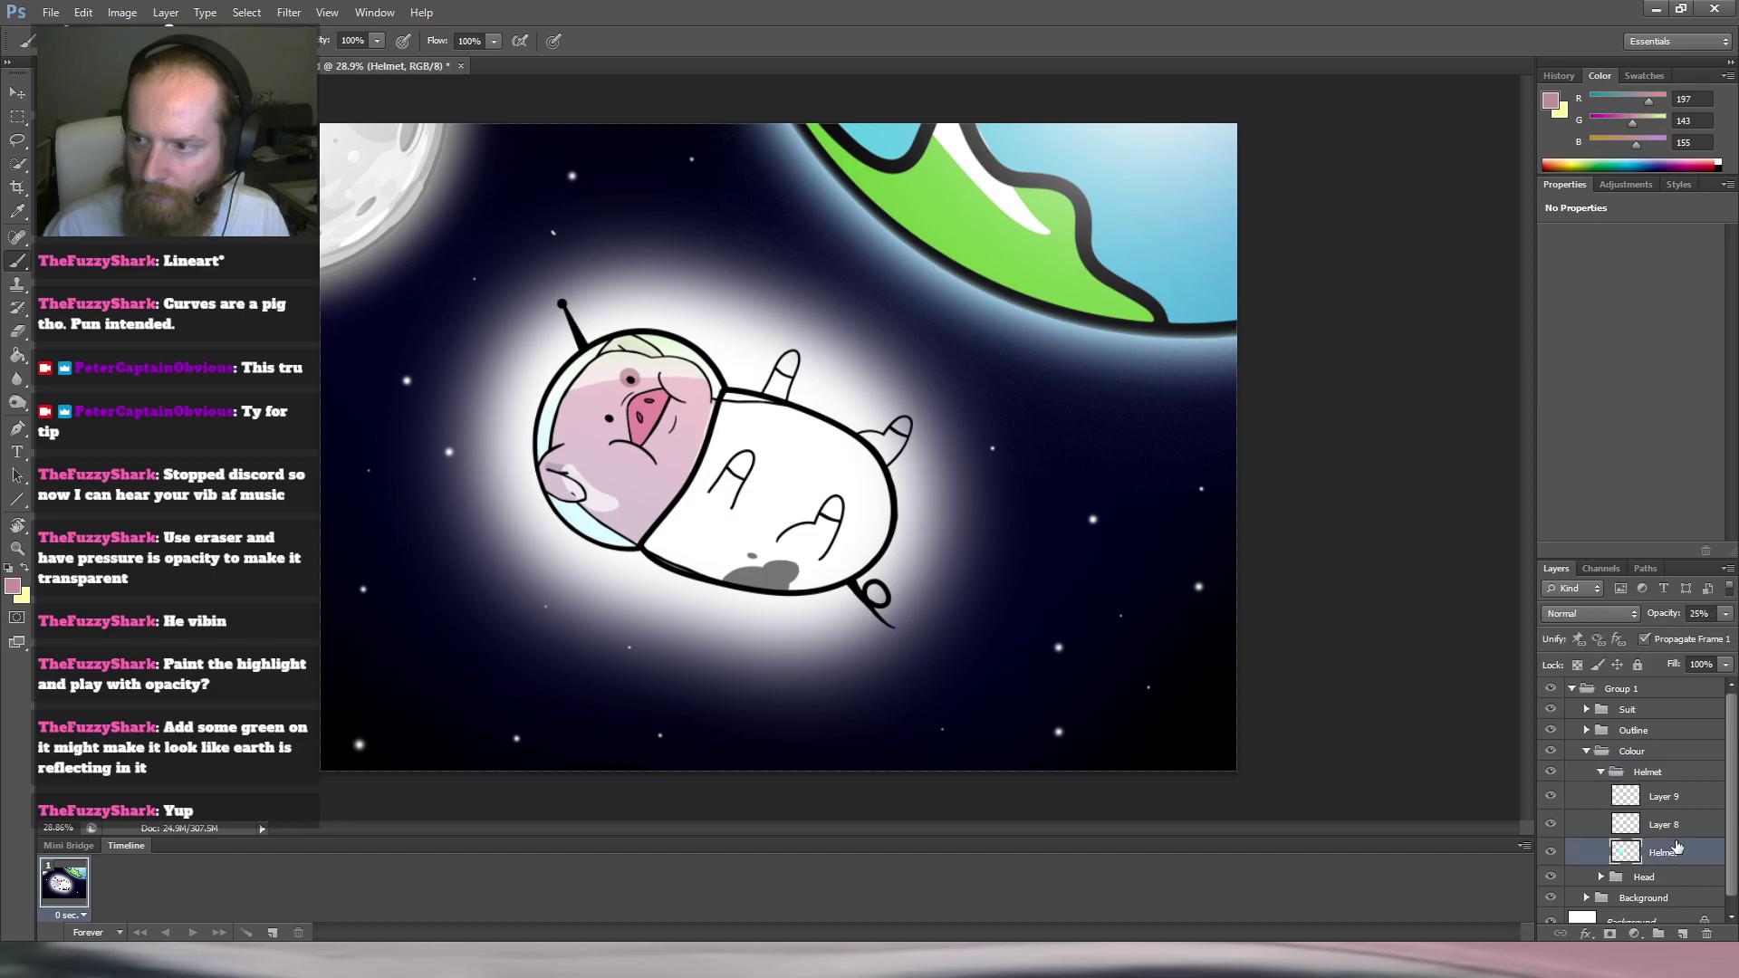
mouse_move(1665, 636)
left_mouse_down()
mouse_move(1685, 634)
mouse_move(1667, 634)
left_mouse_up()
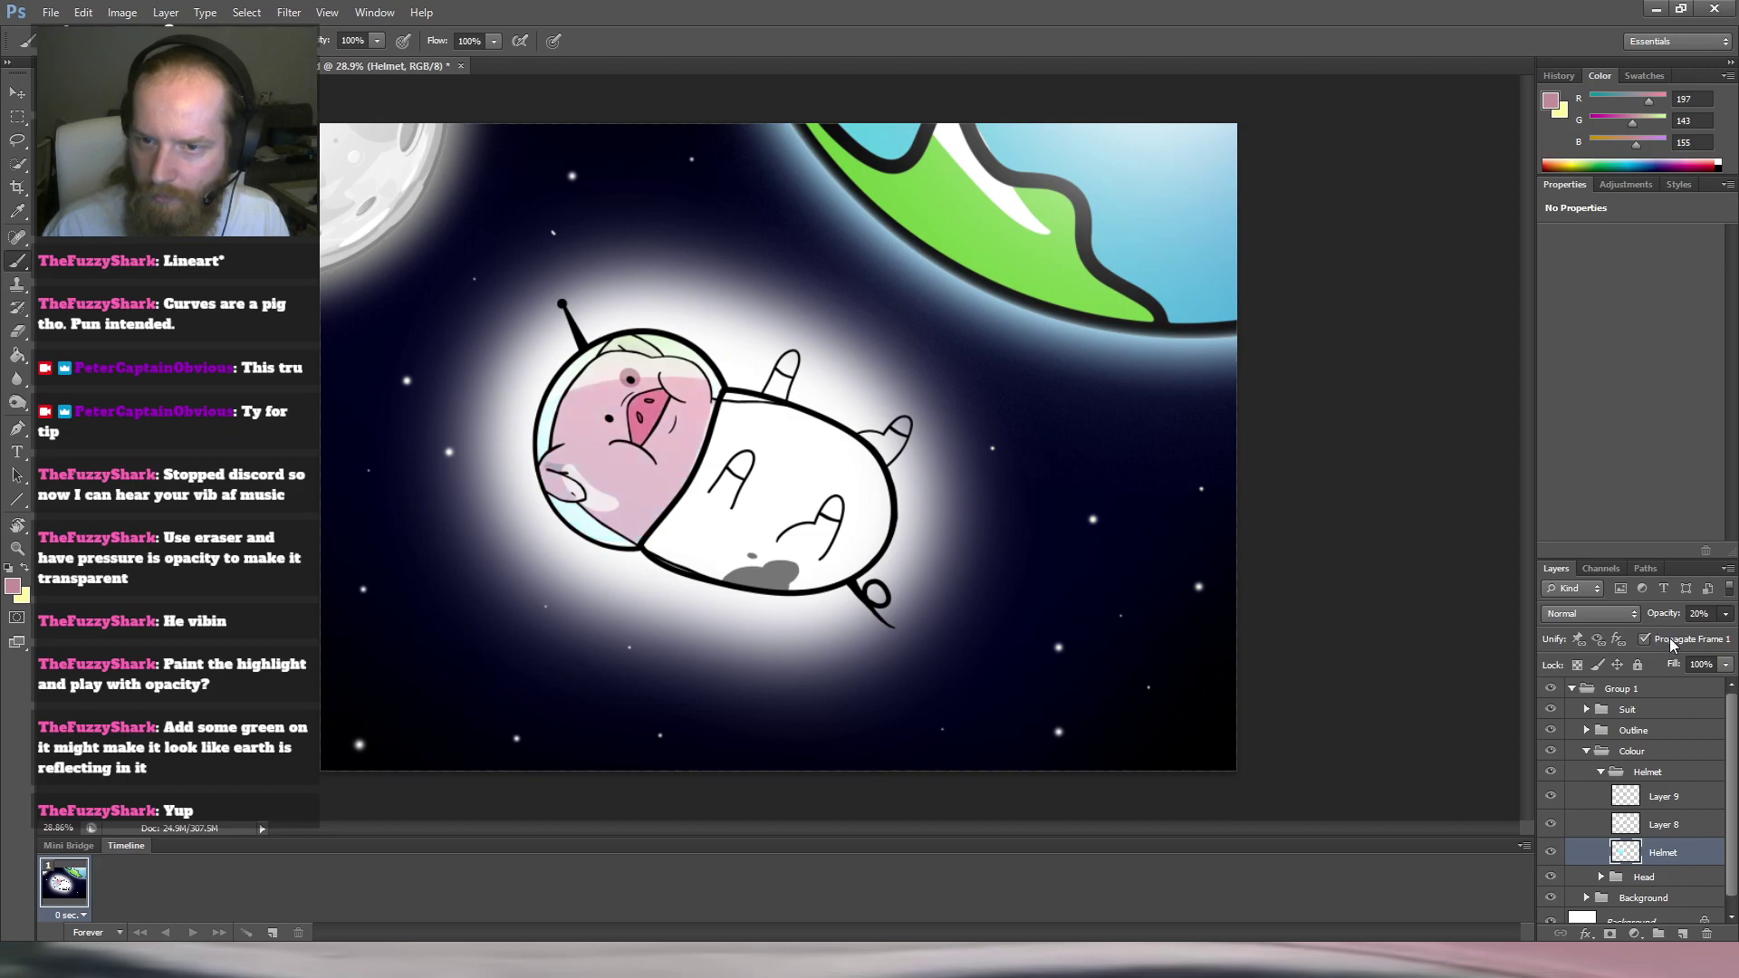
Set Layer 8's opacity in the Helmet group to 51%, and select Layer 9 above it.
left_click(1672, 830)
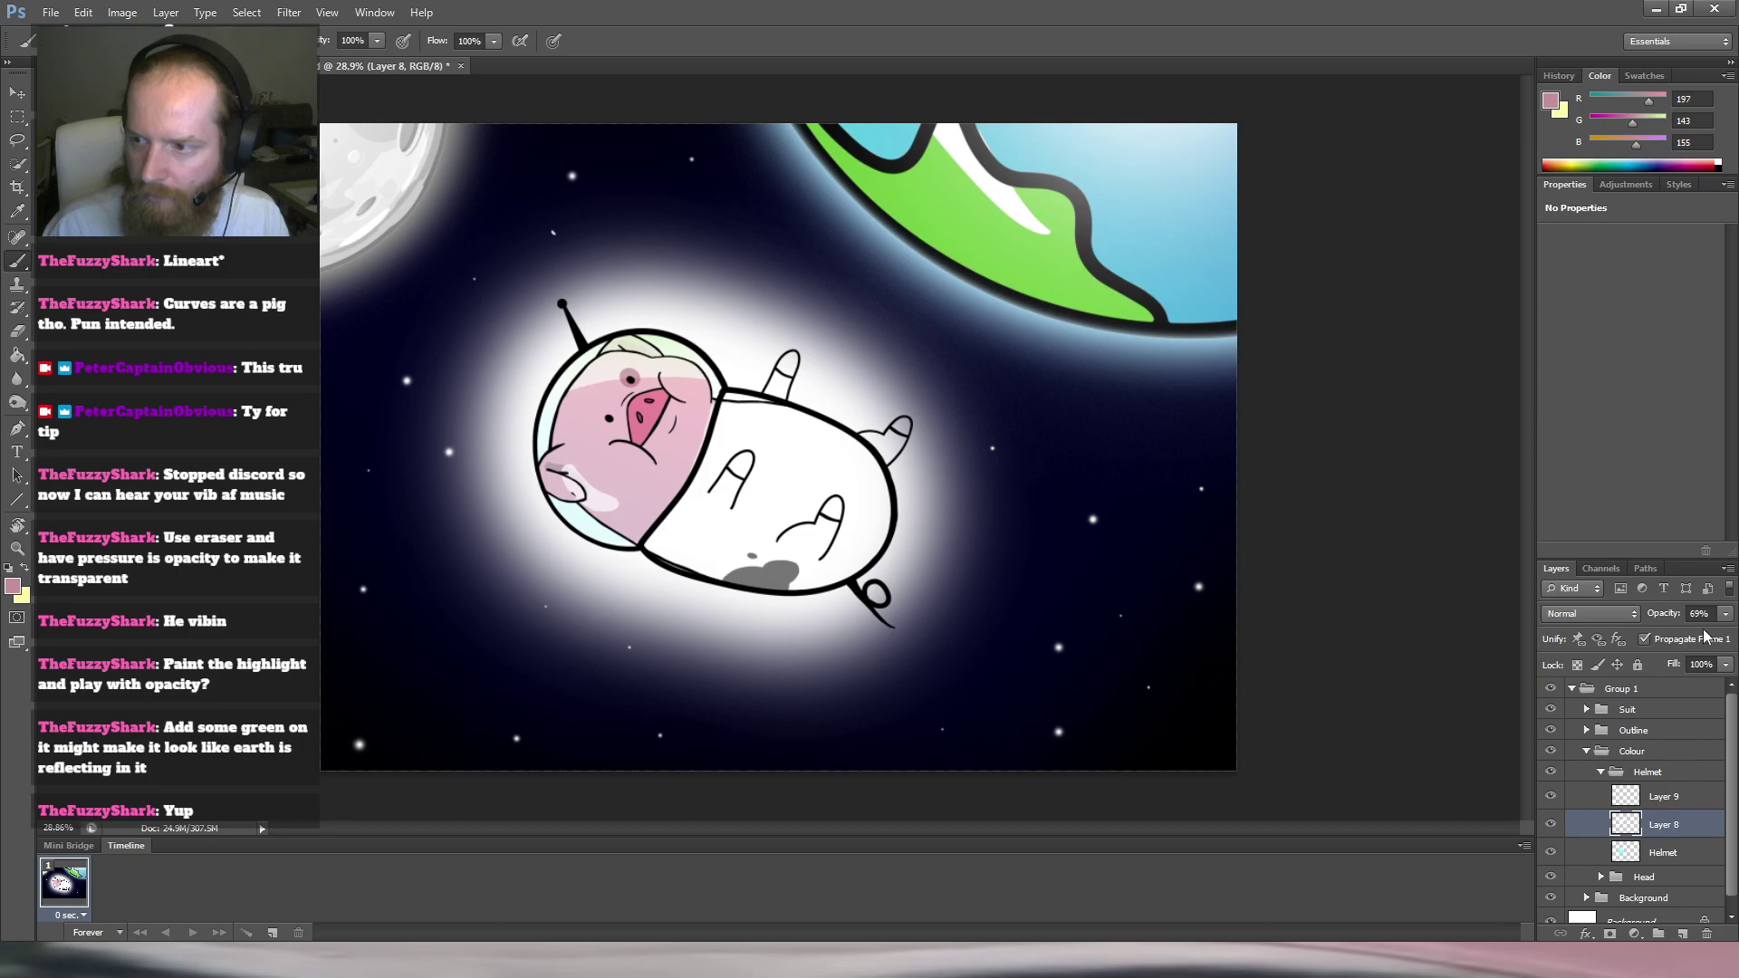
left_click_drag(1699, 639, 1679, 641)
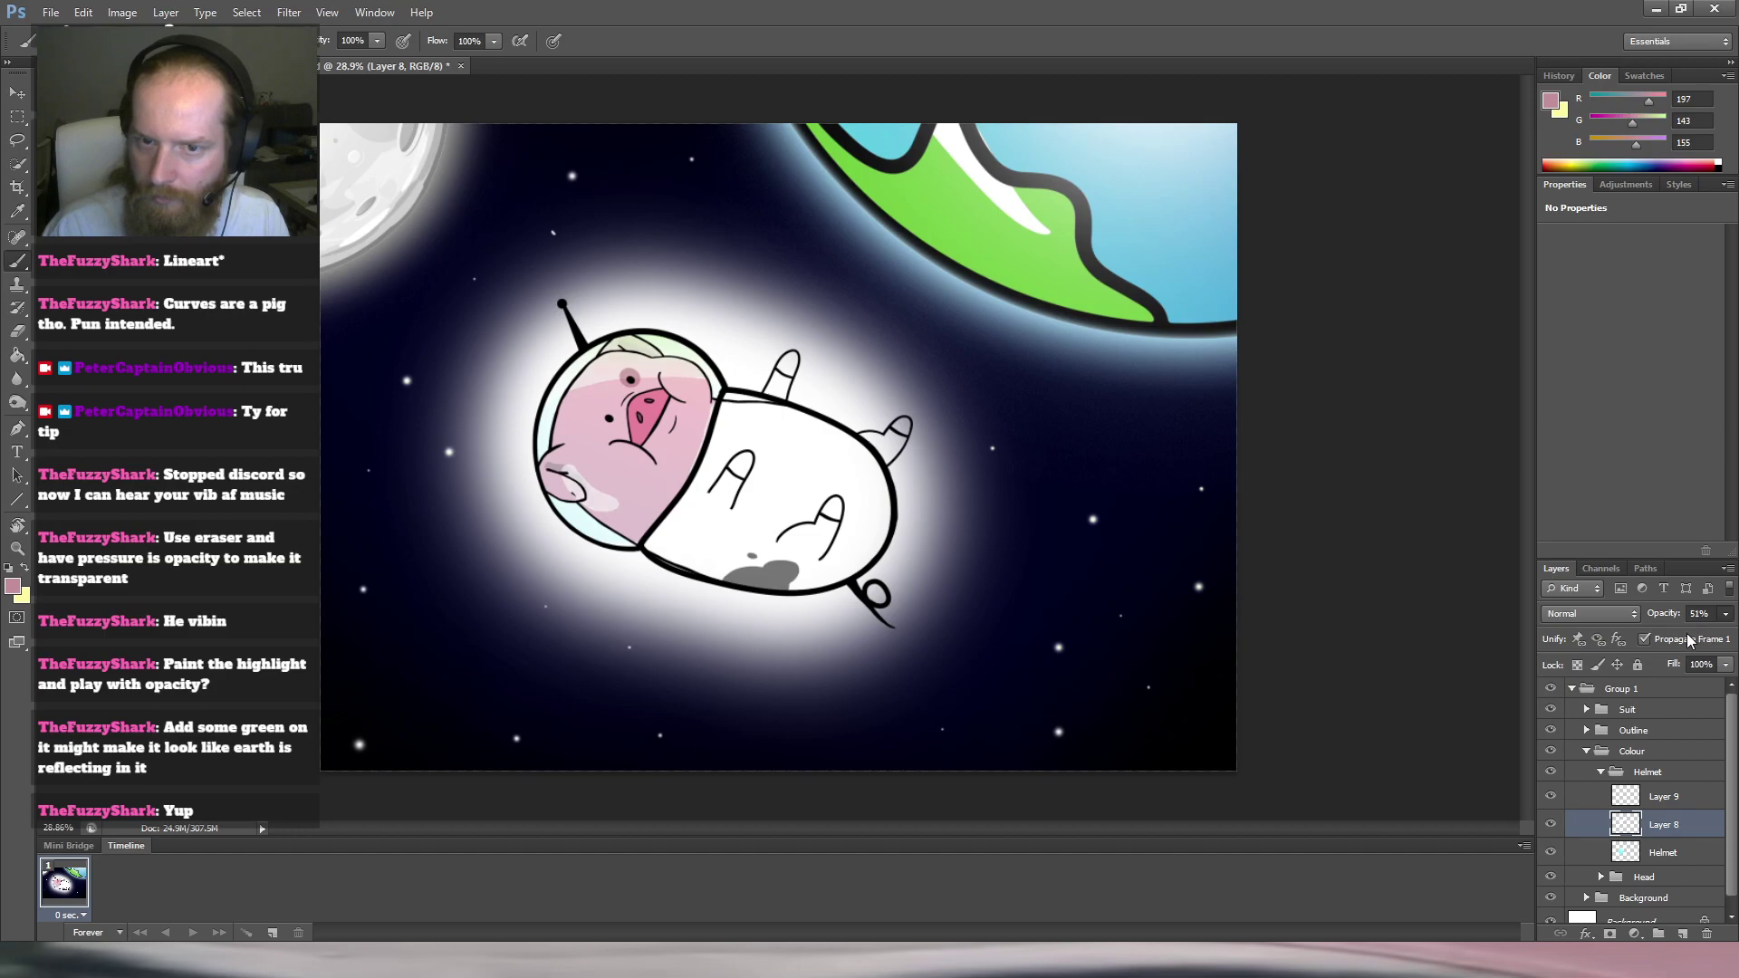
left_click(1672, 799)
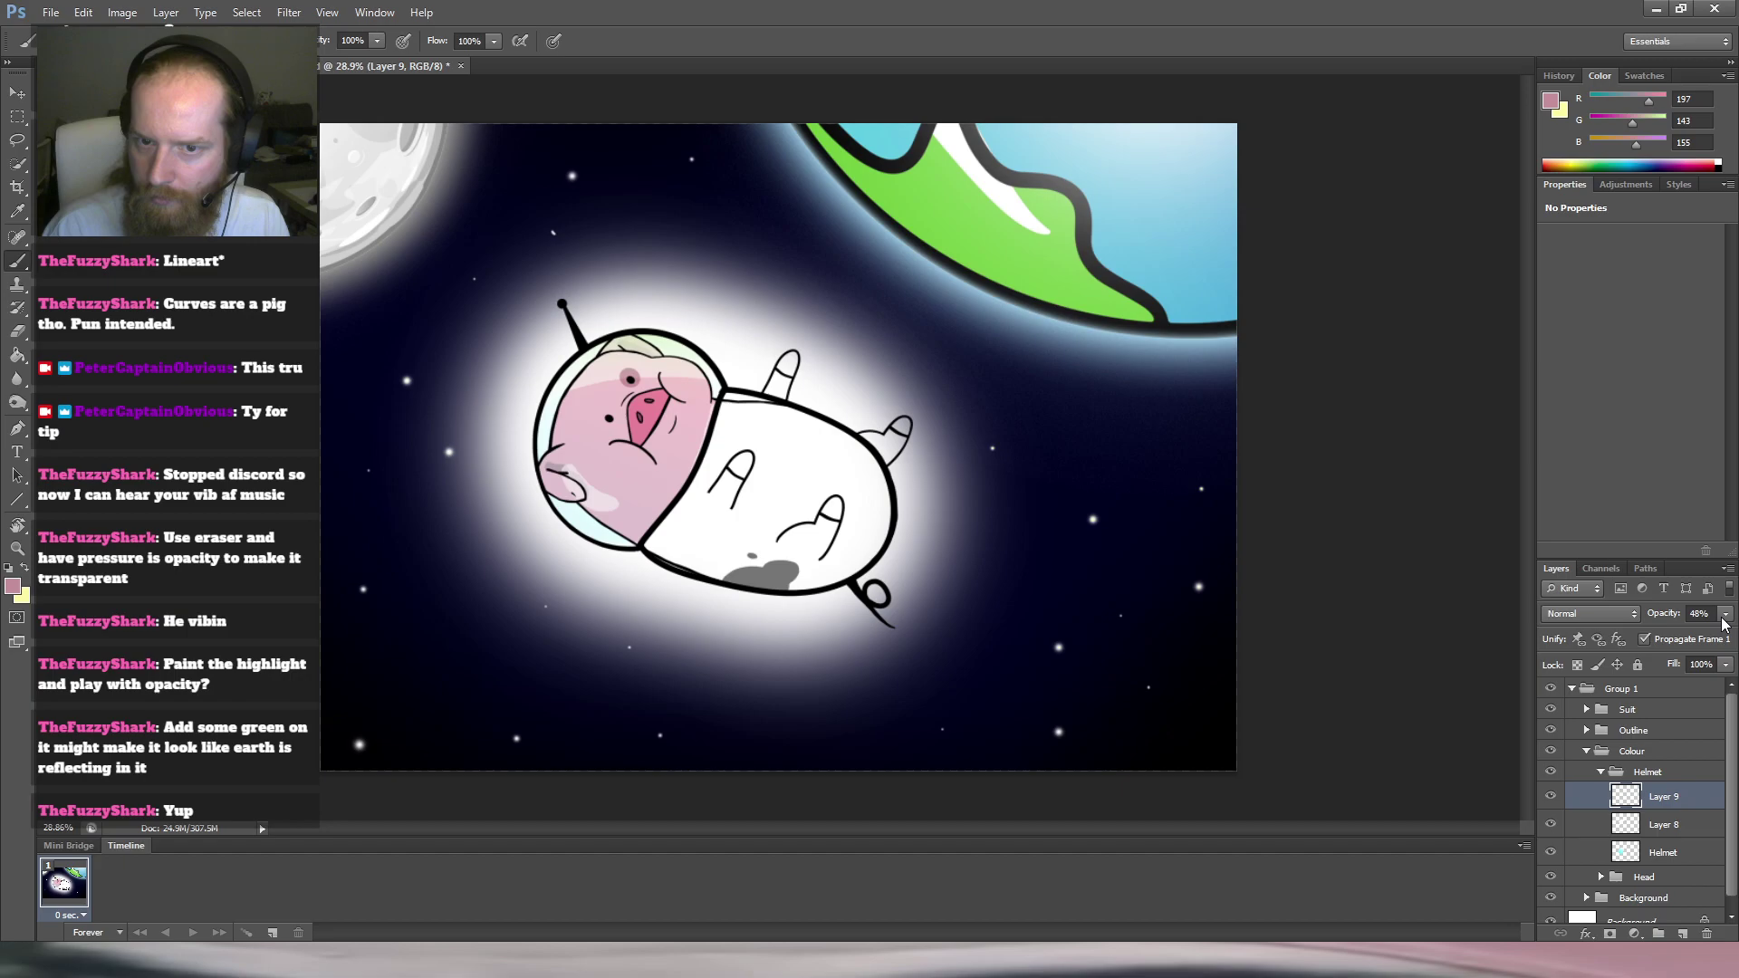
left_click_drag(640, 452, 671, 475)
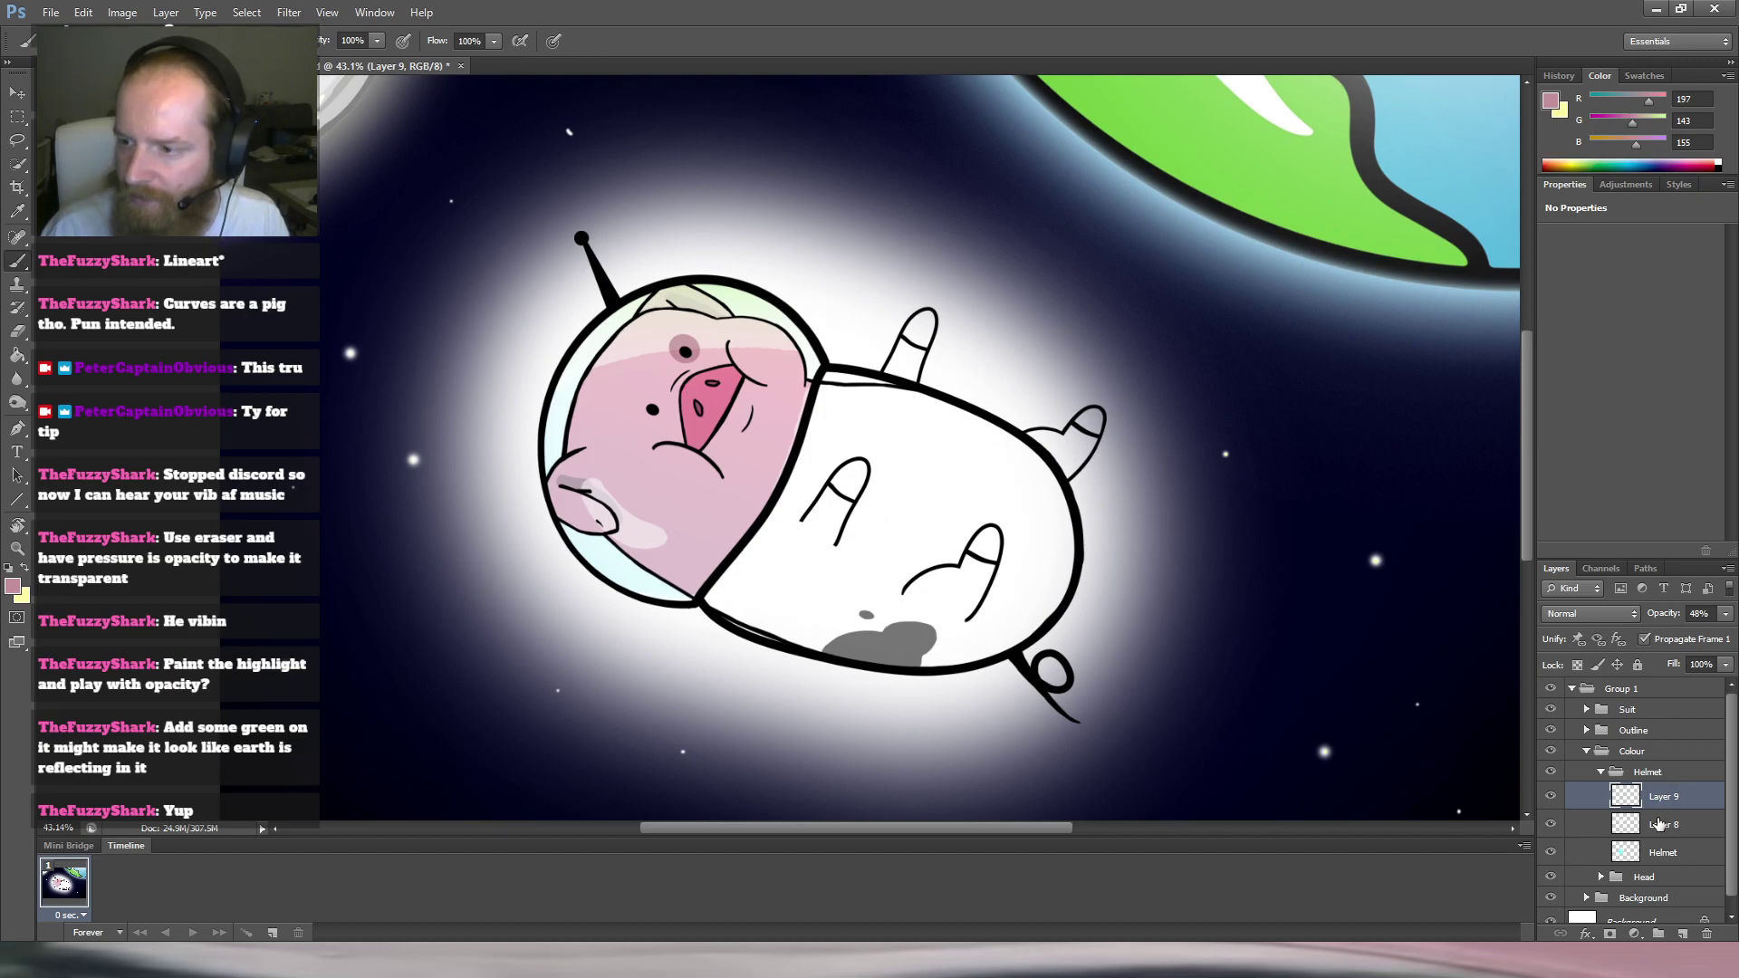
Move the collapsed Helmet group out of the Colour group and into the Outline group.
left_click(1587, 731)
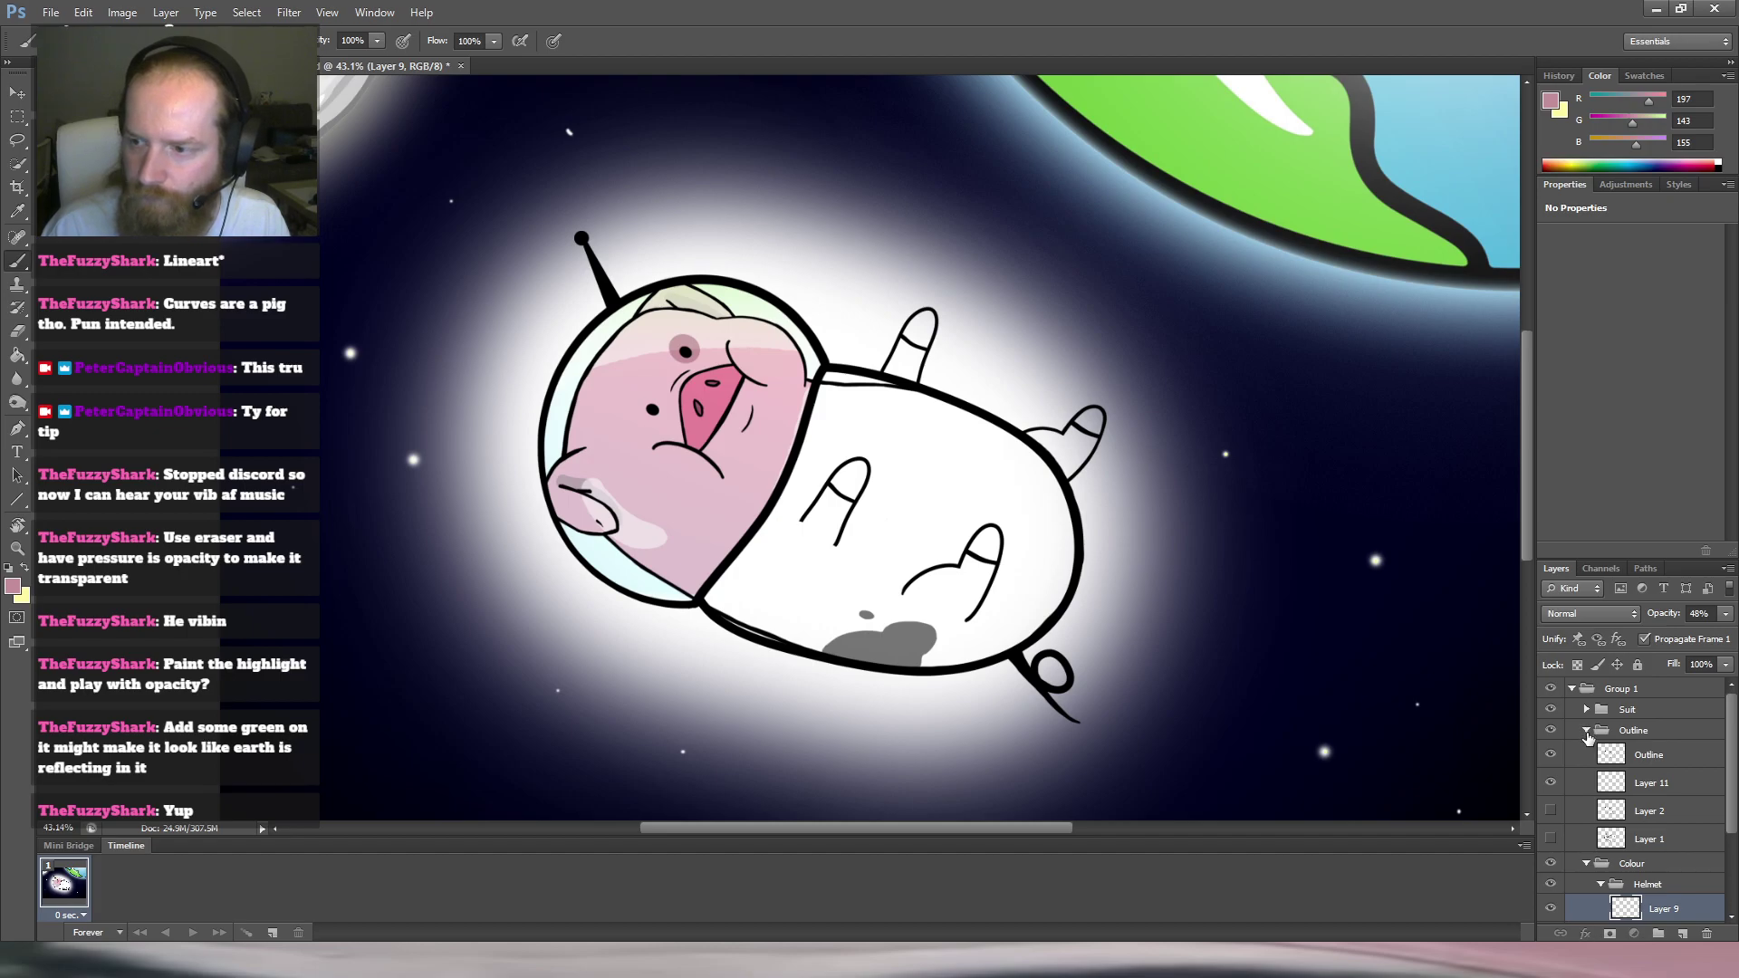
left_click(1586, 730)
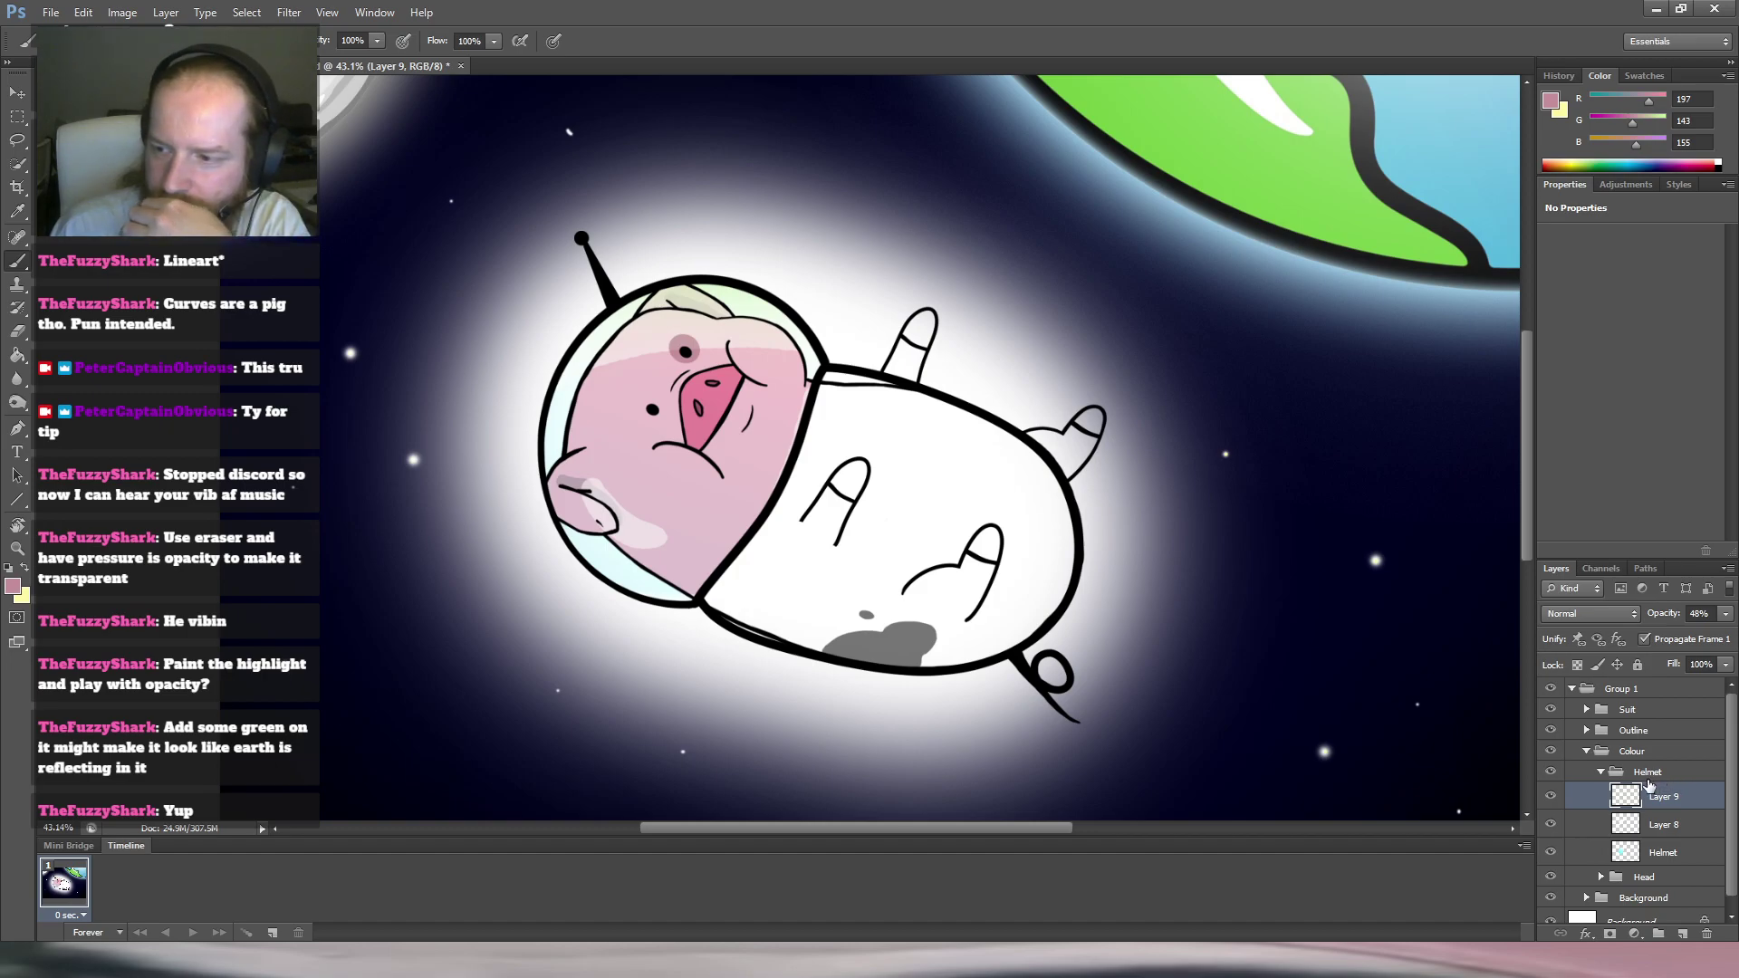
left_click(1601, 774)
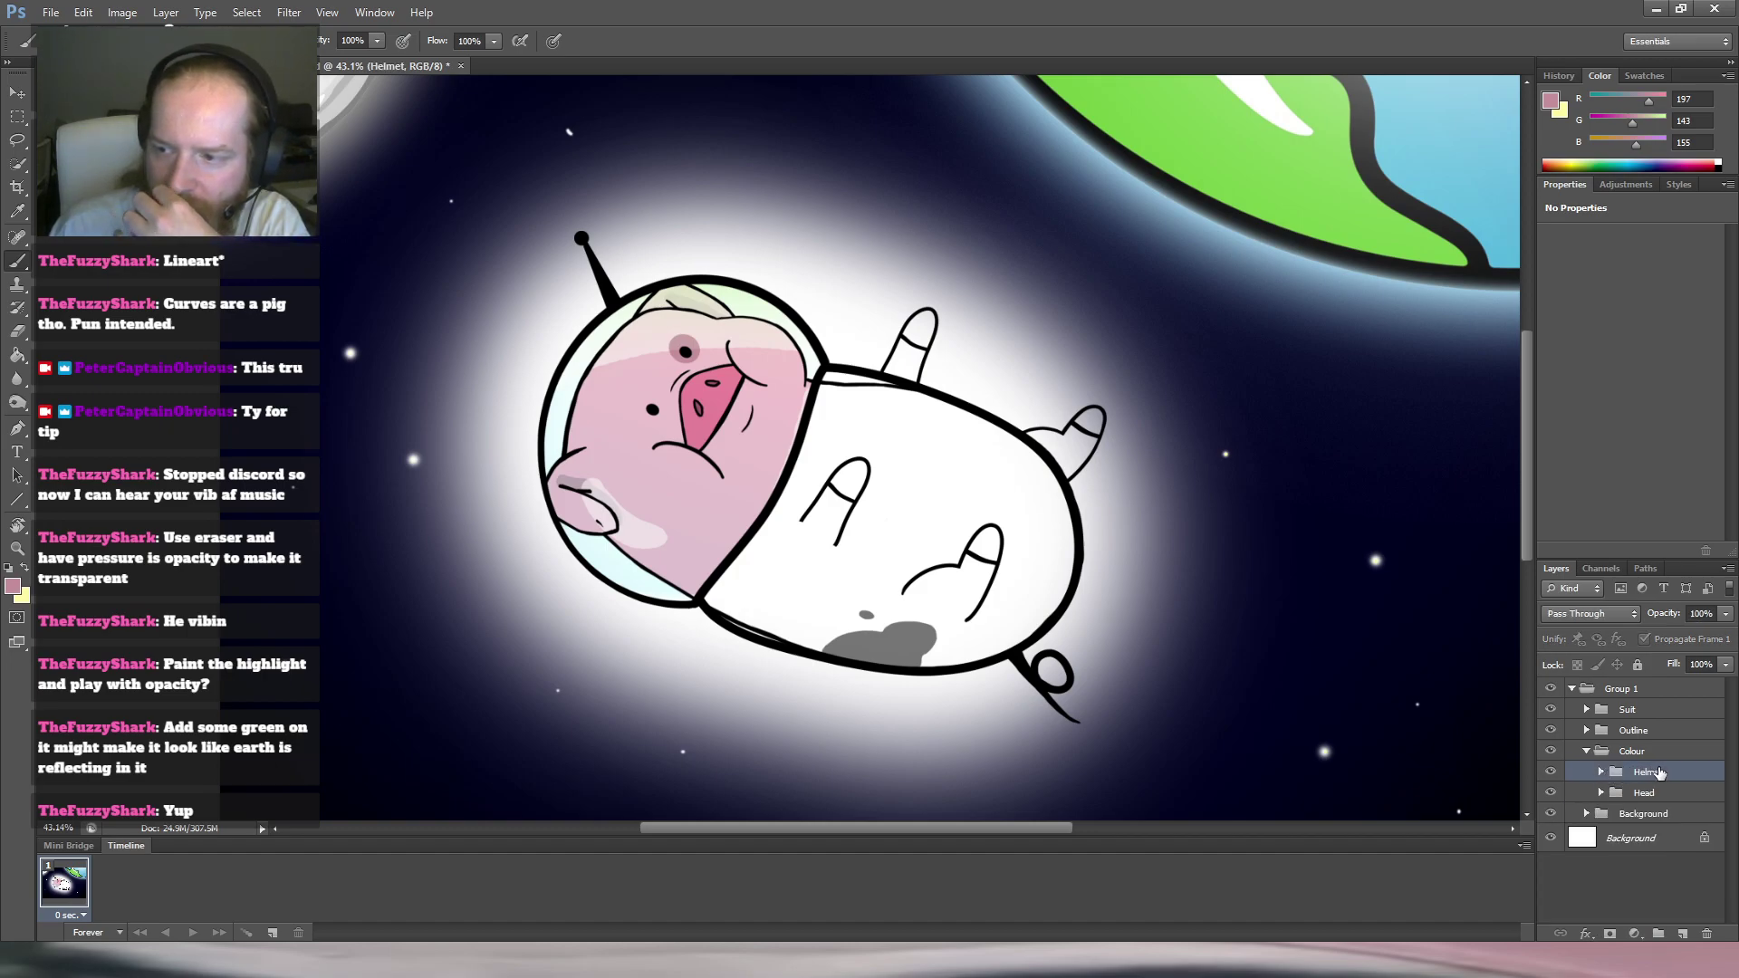
left_click_drag(1662, 773, 1678, 735)
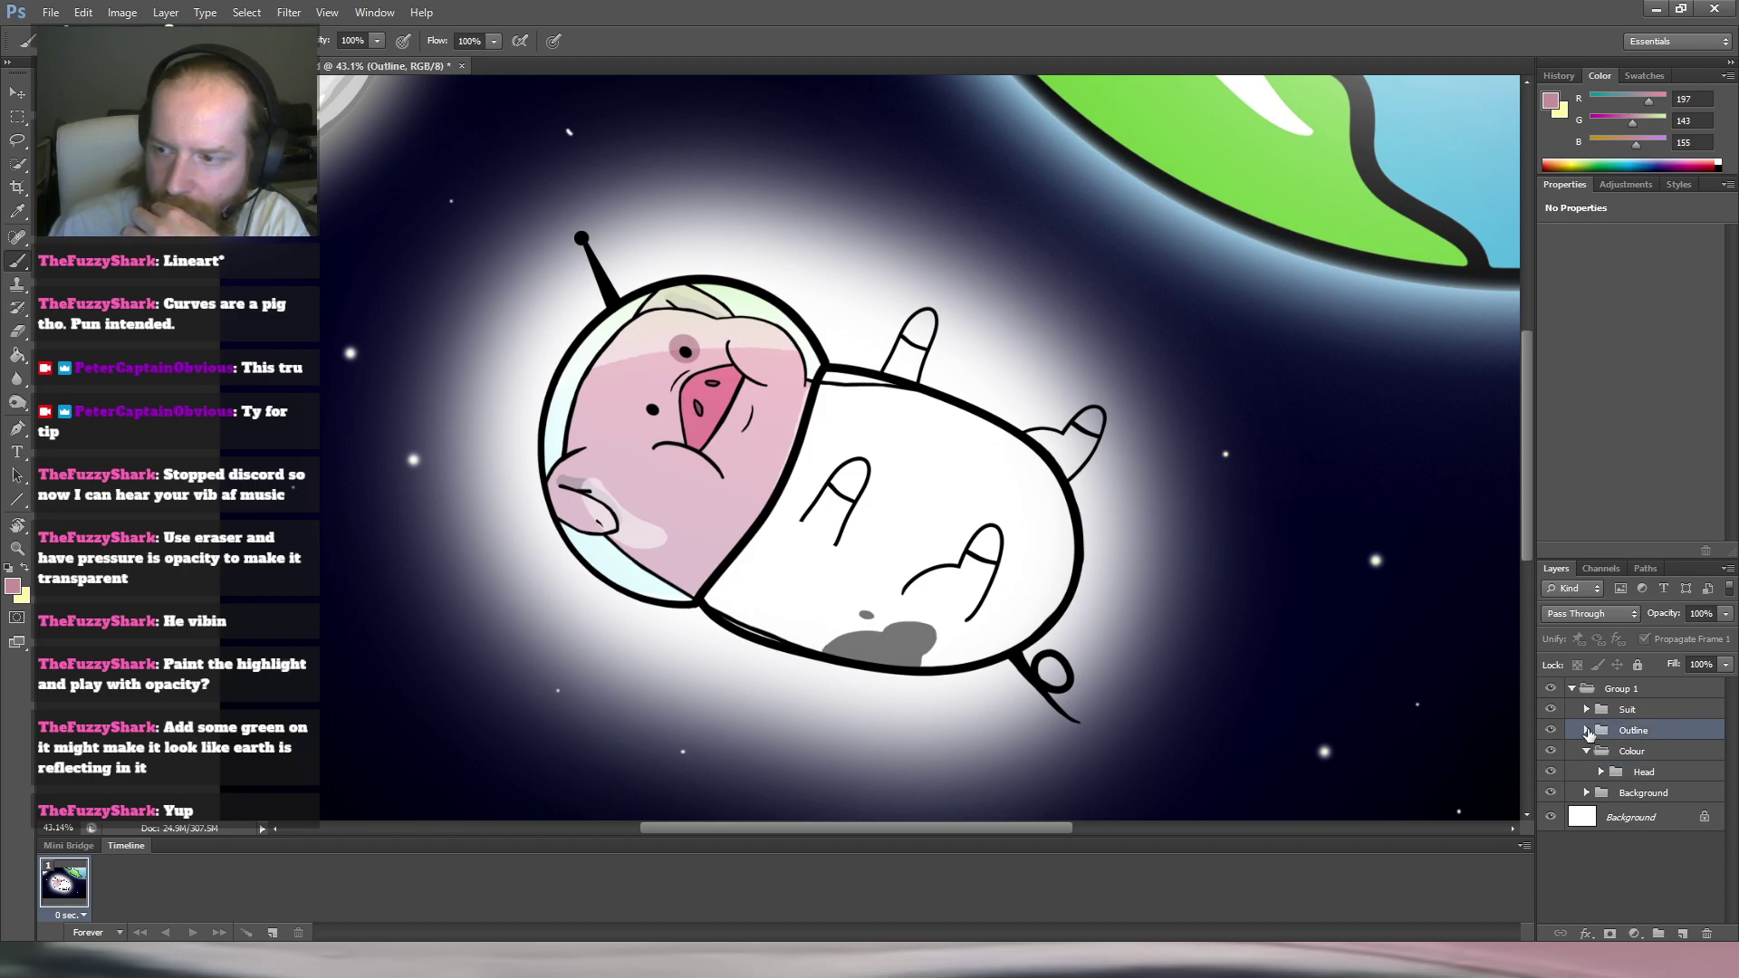
left_click(1587, 730)
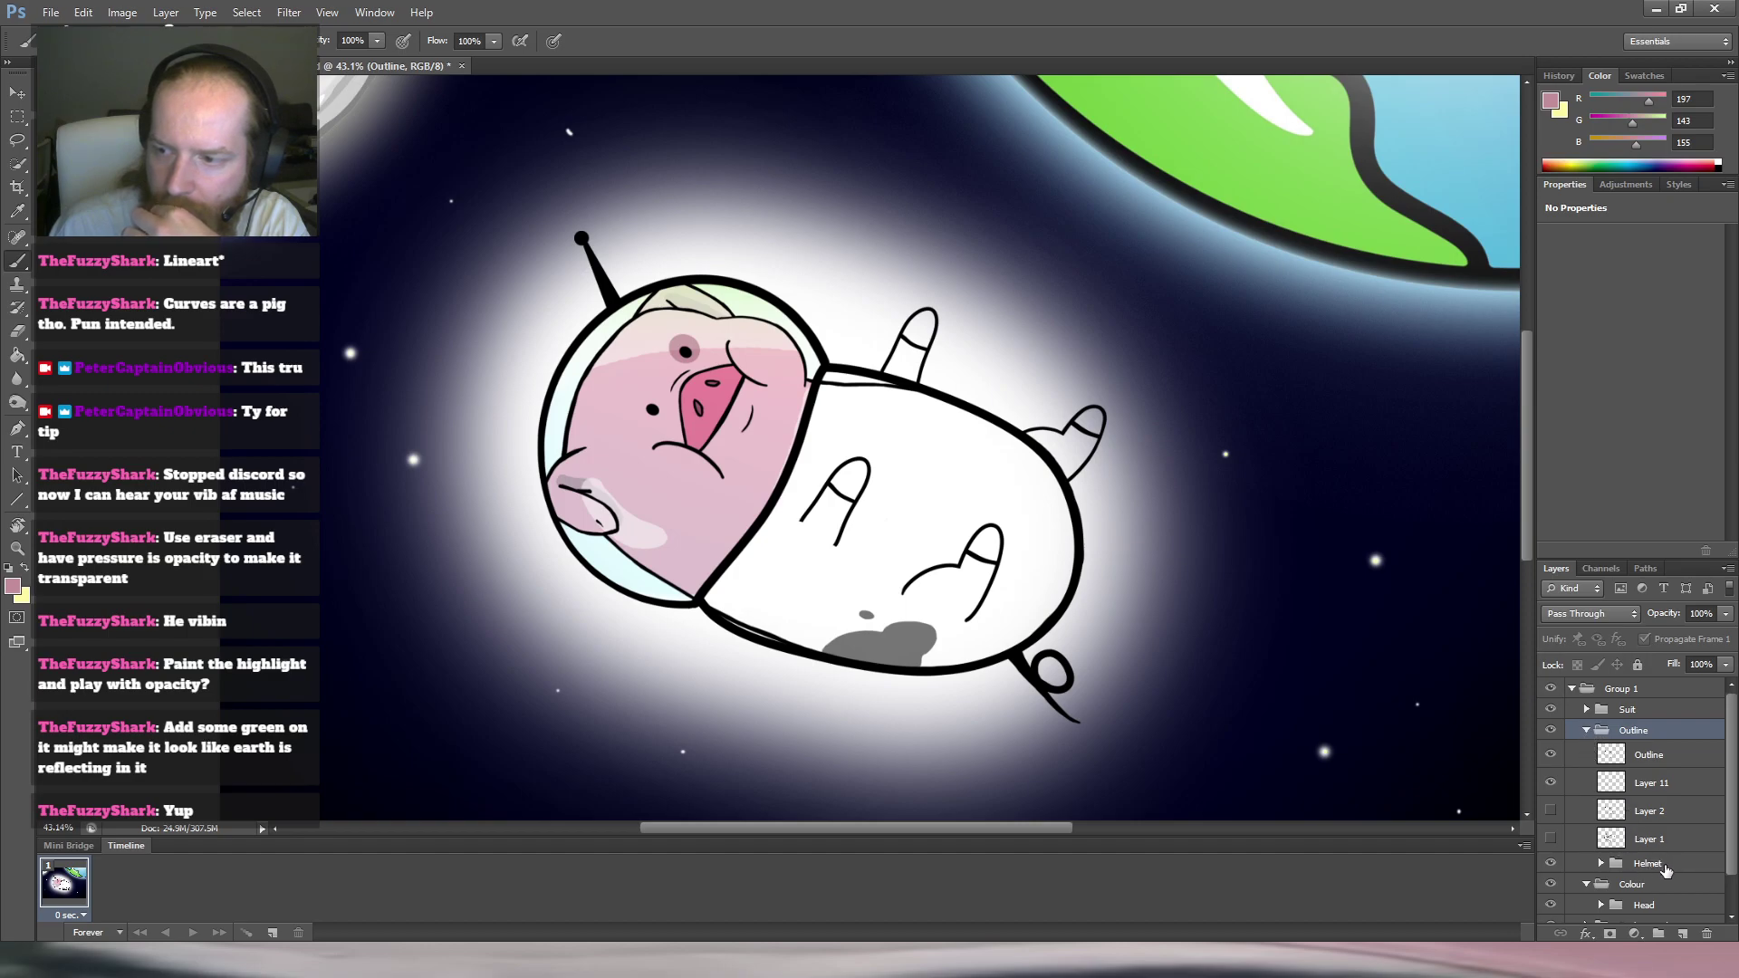
left_click_drag(1679, 842, 1678, 727)
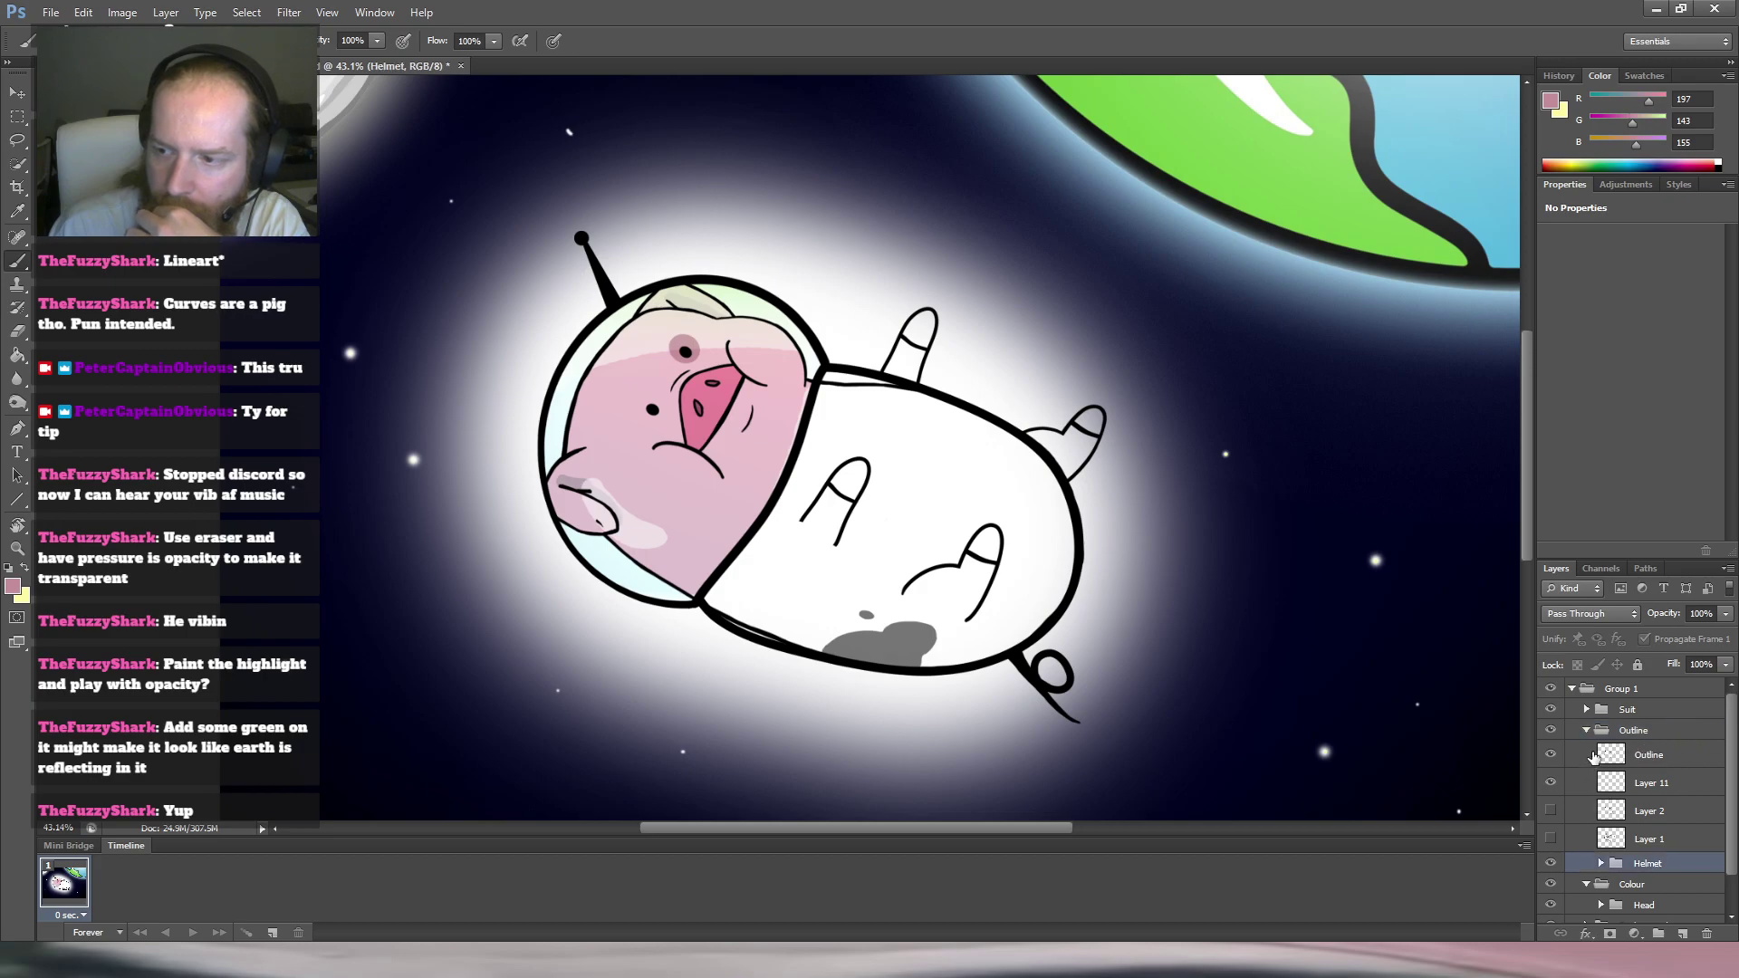
Collapse the Colour group and move the Helmet group to the top of the Outline group, above the line art layers.
scroll(1735, 888, "down", 2)
left_click(1586, 843)
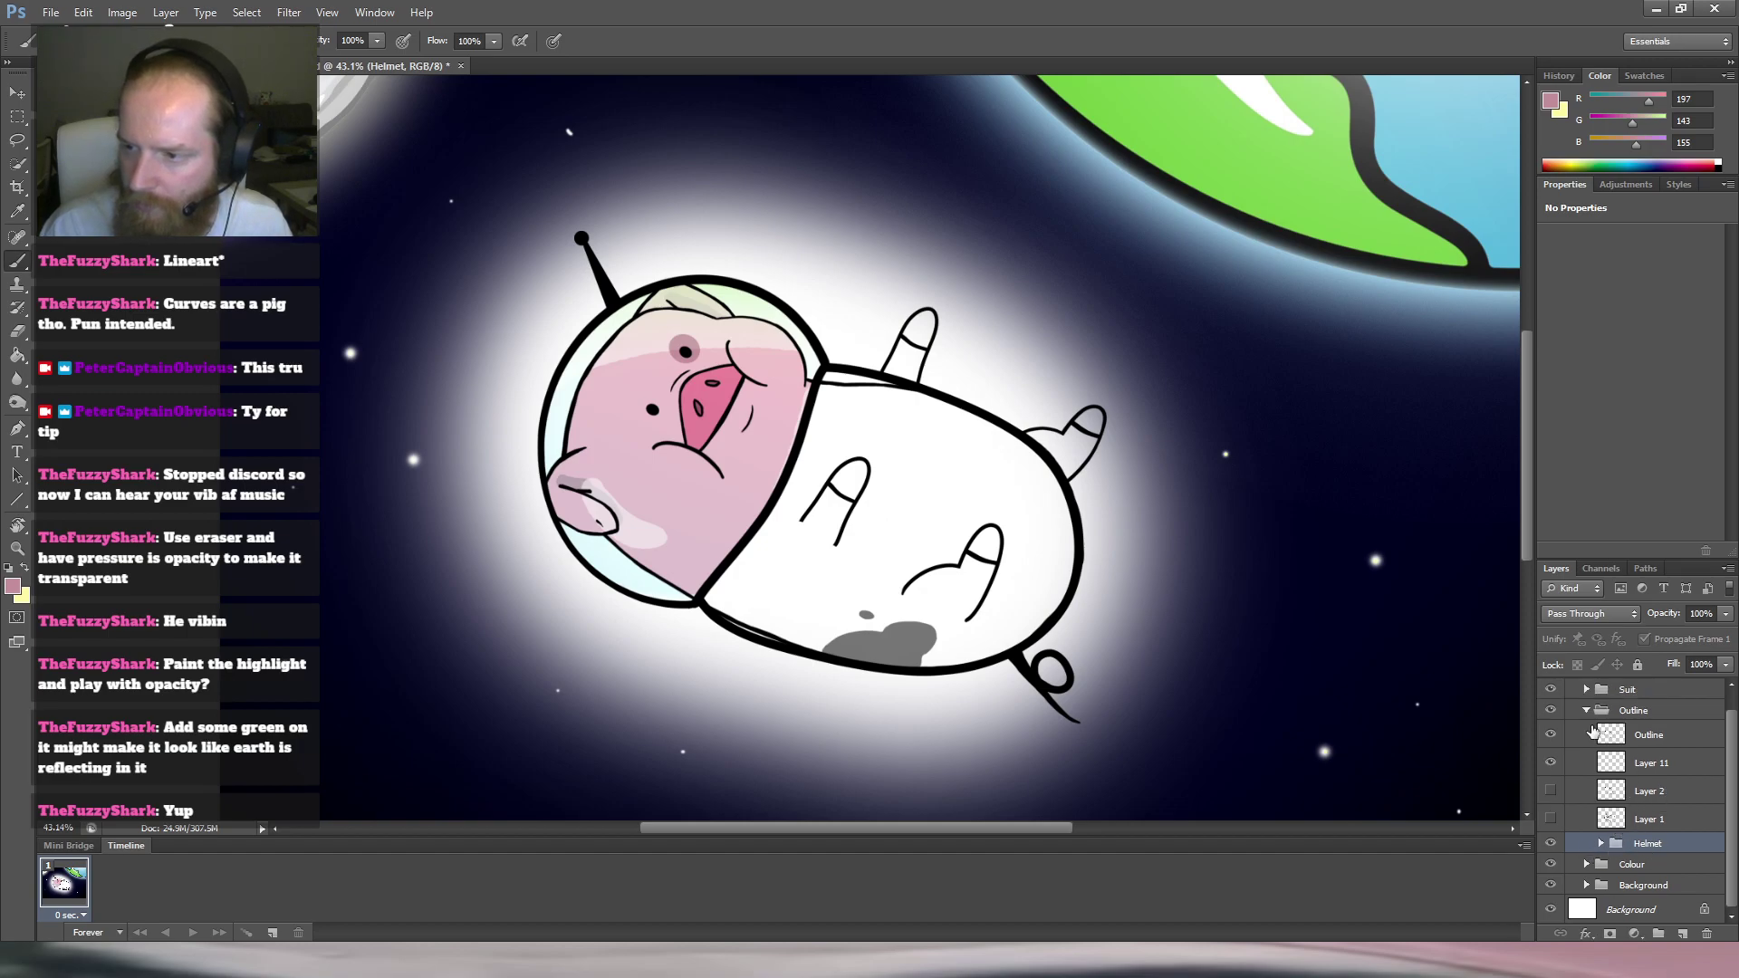
left_click_drag(1595, 848, 1578, 735)
left_click_drag(1568, 723, 1569, 723)
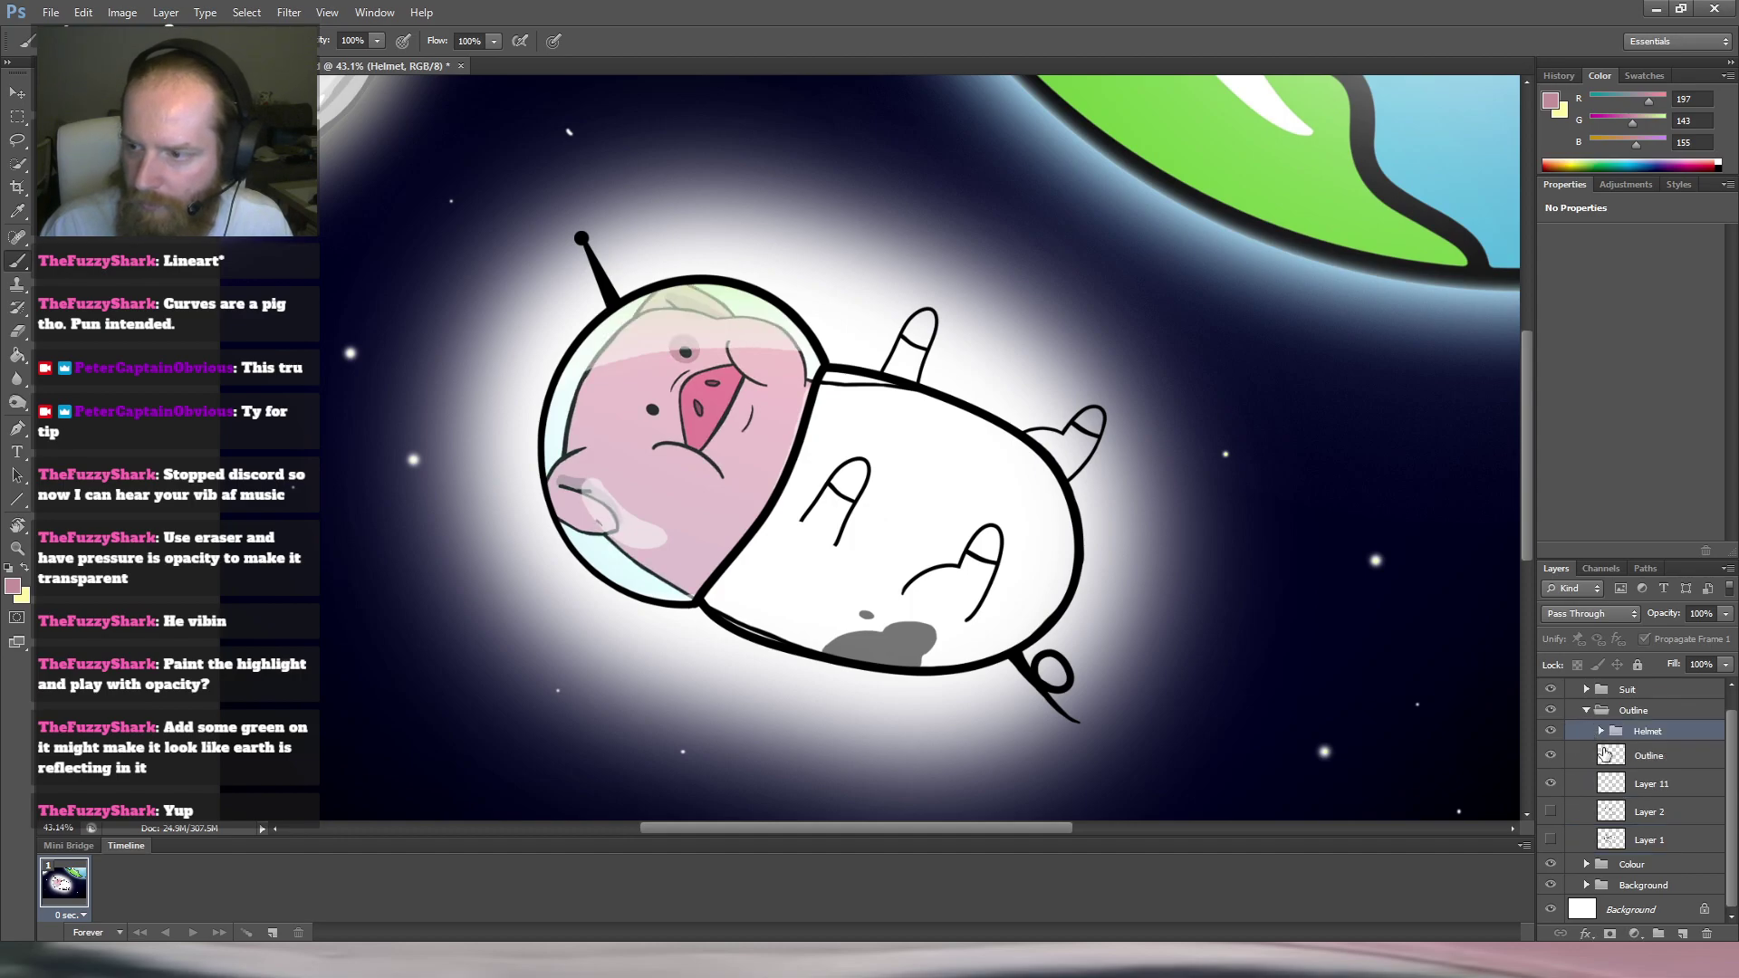
Move the Helmet group out of the Outline group to directly below the top Suit group, and compare it hidden and shown.
left_click(1601, 731)
left_click(1601, 732)
mouse_move(1649, 731)
left_mouse_down()
mouse_move(1598, 724)
mouse_move(1640, 721)
left_mouse_up()
left_click(1587, 731)
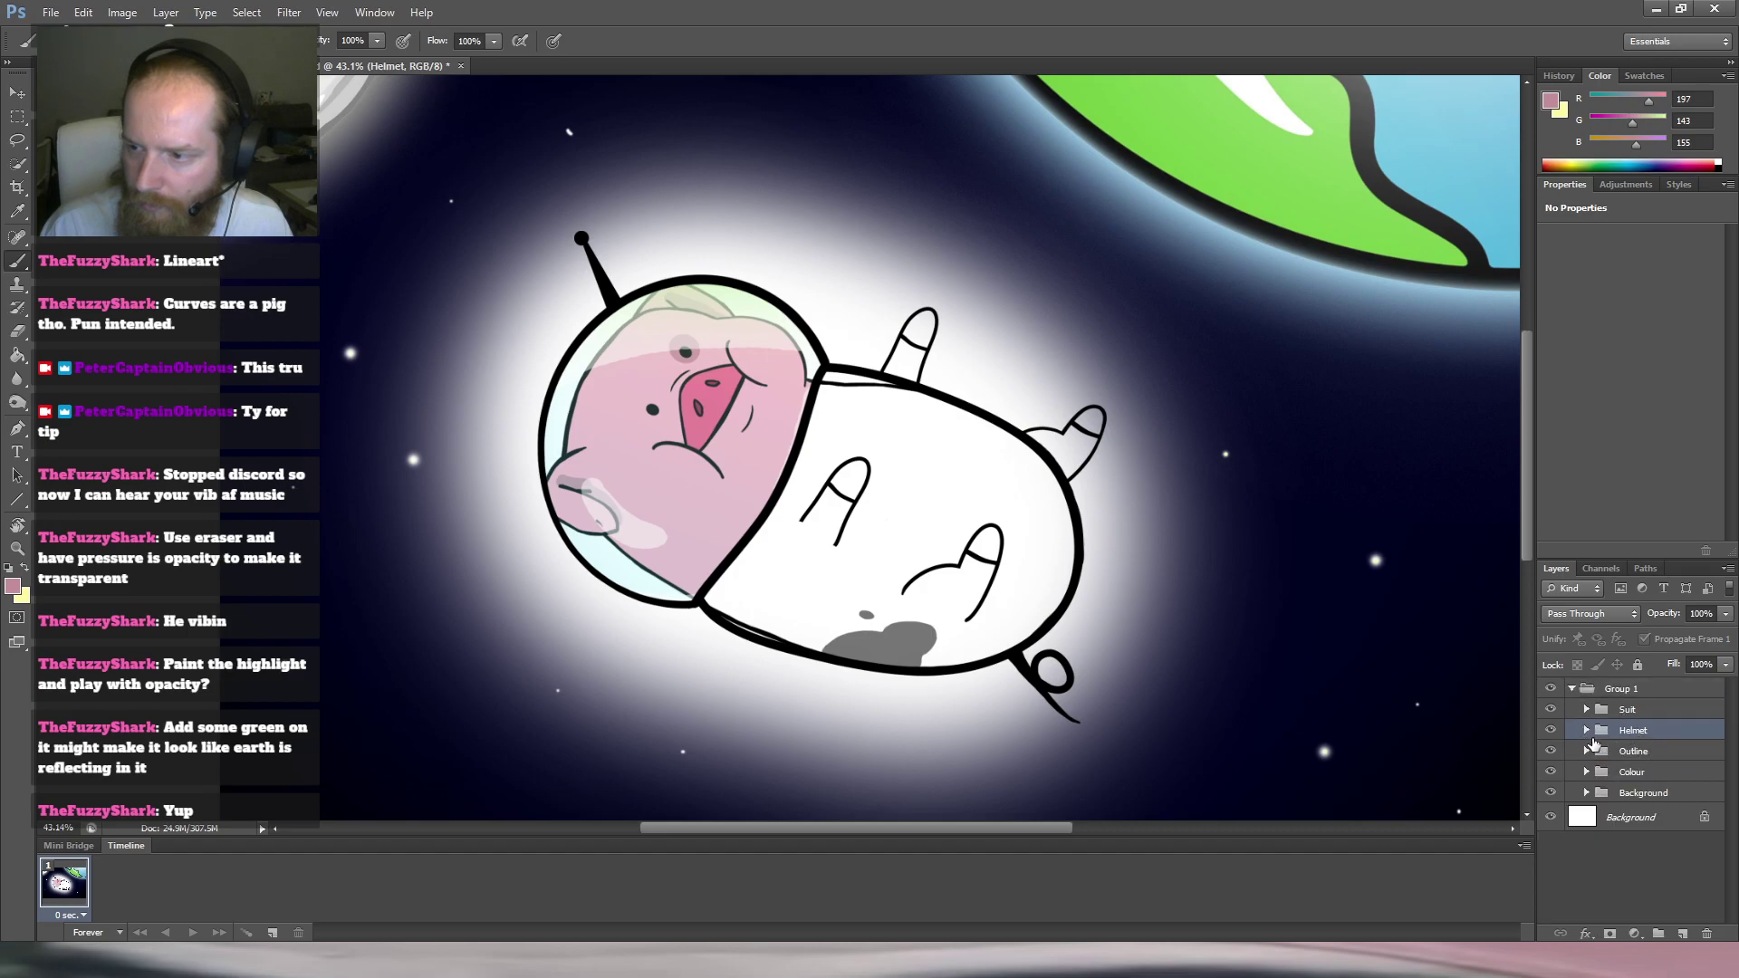
left_click(1552, 731)
left_click(1552, 730)
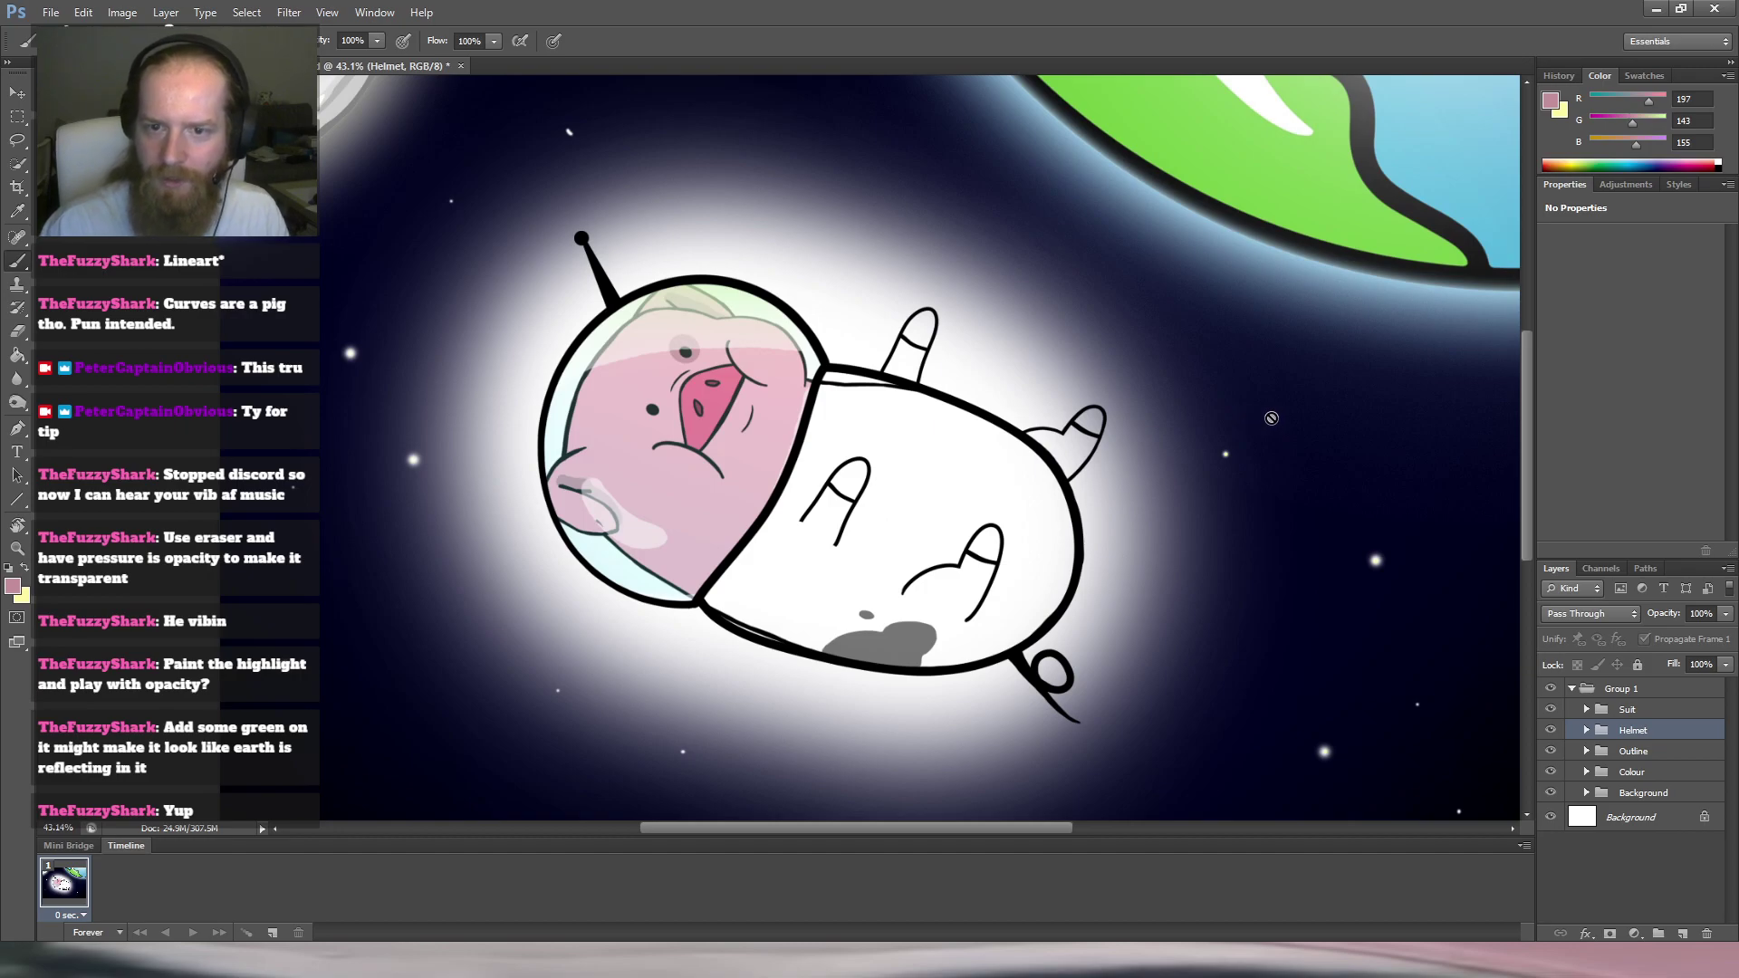
Create a group named Suit inside the Colour group, above the Head group.
left_click_drag(1107, 546, 1037, 551)
left_click_drag(778, 553, 869, 546)
left_click_drag(889, 523, 861, 515)
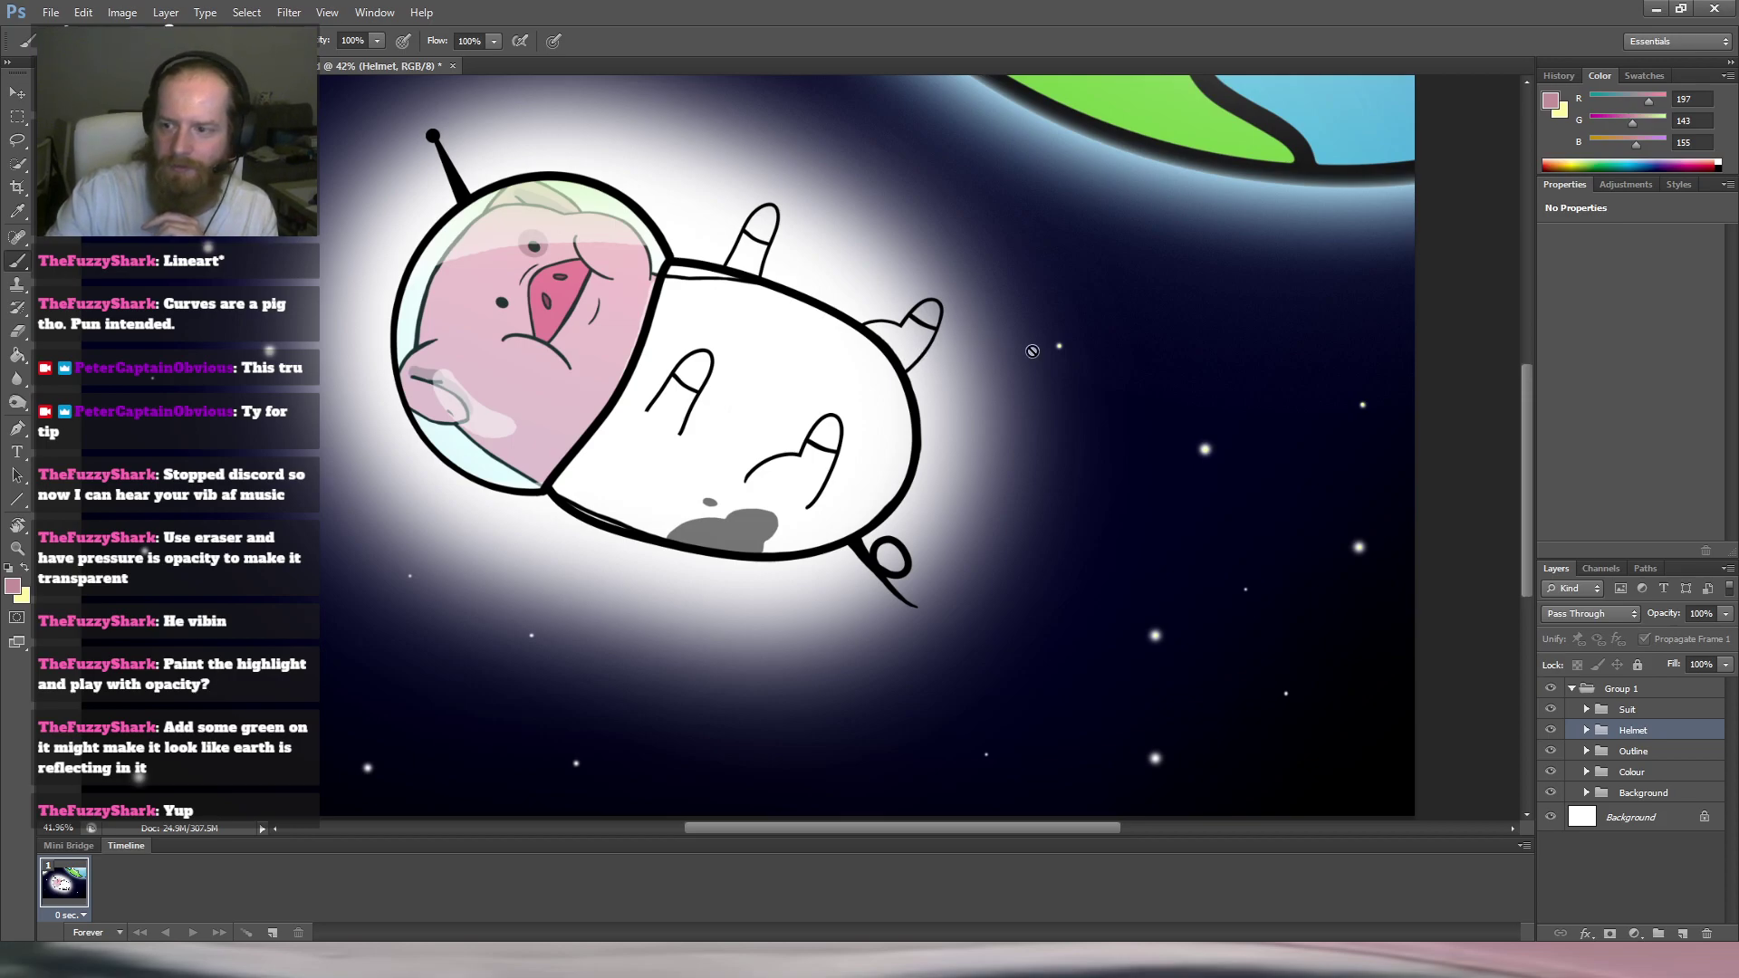
left_click(1608, 772)
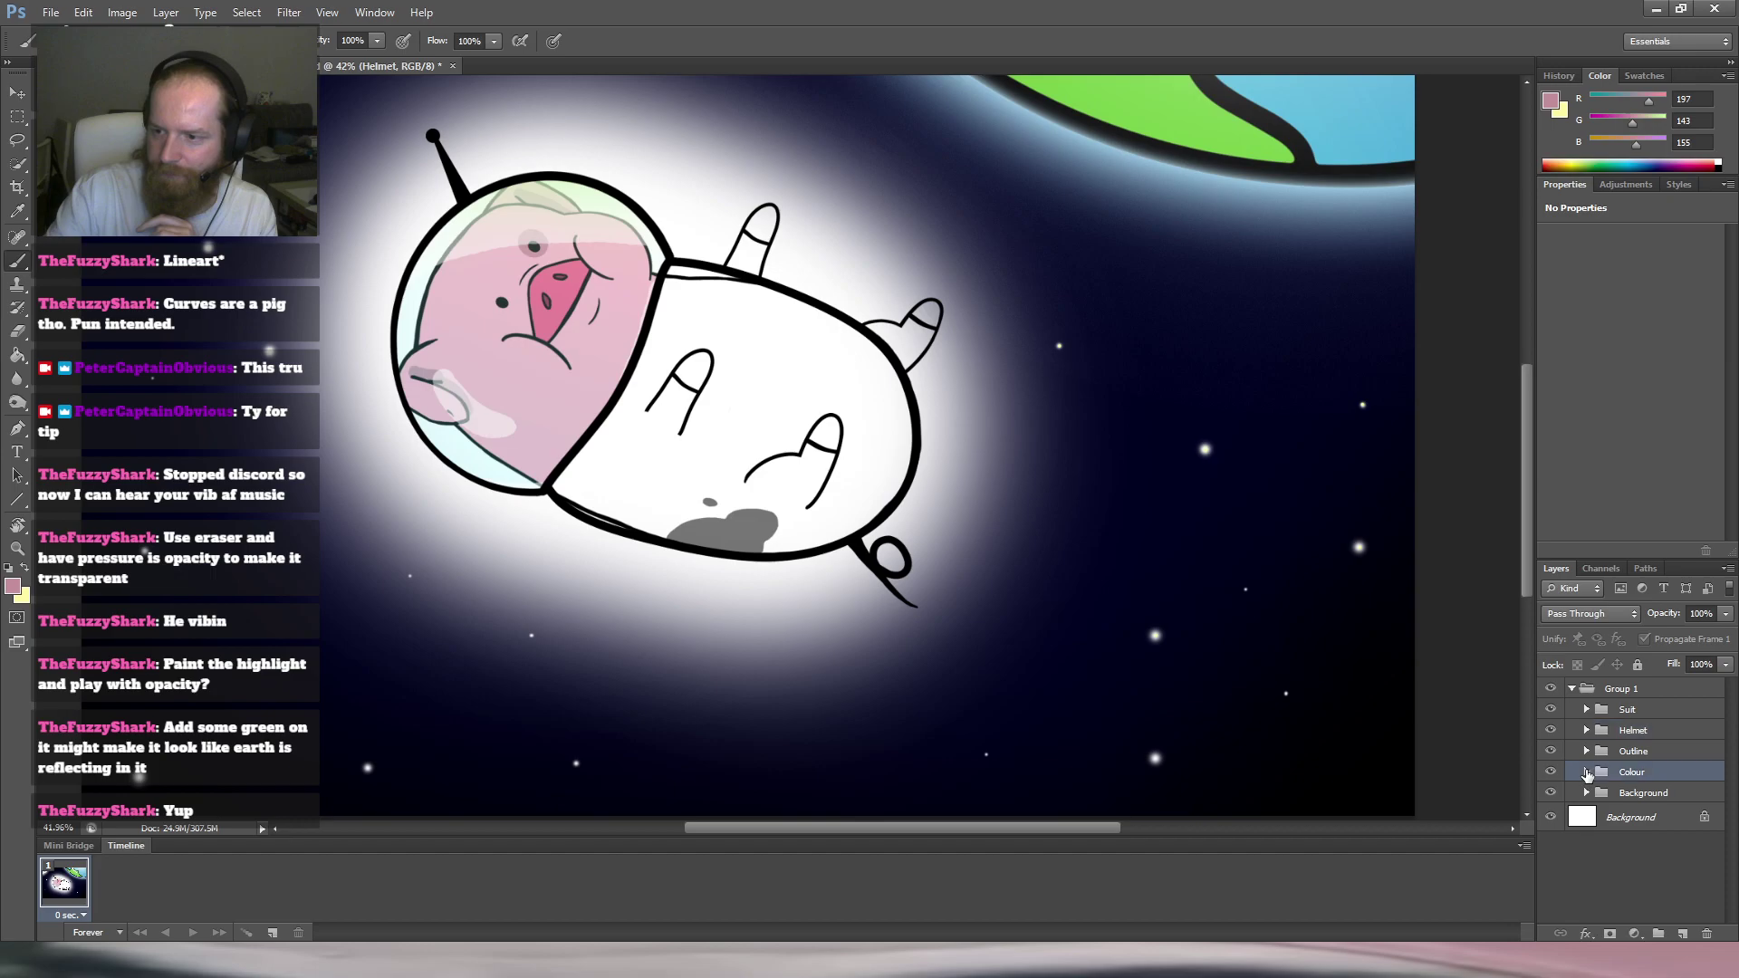
left_click(1587, 772)
left_click(1670, 793)
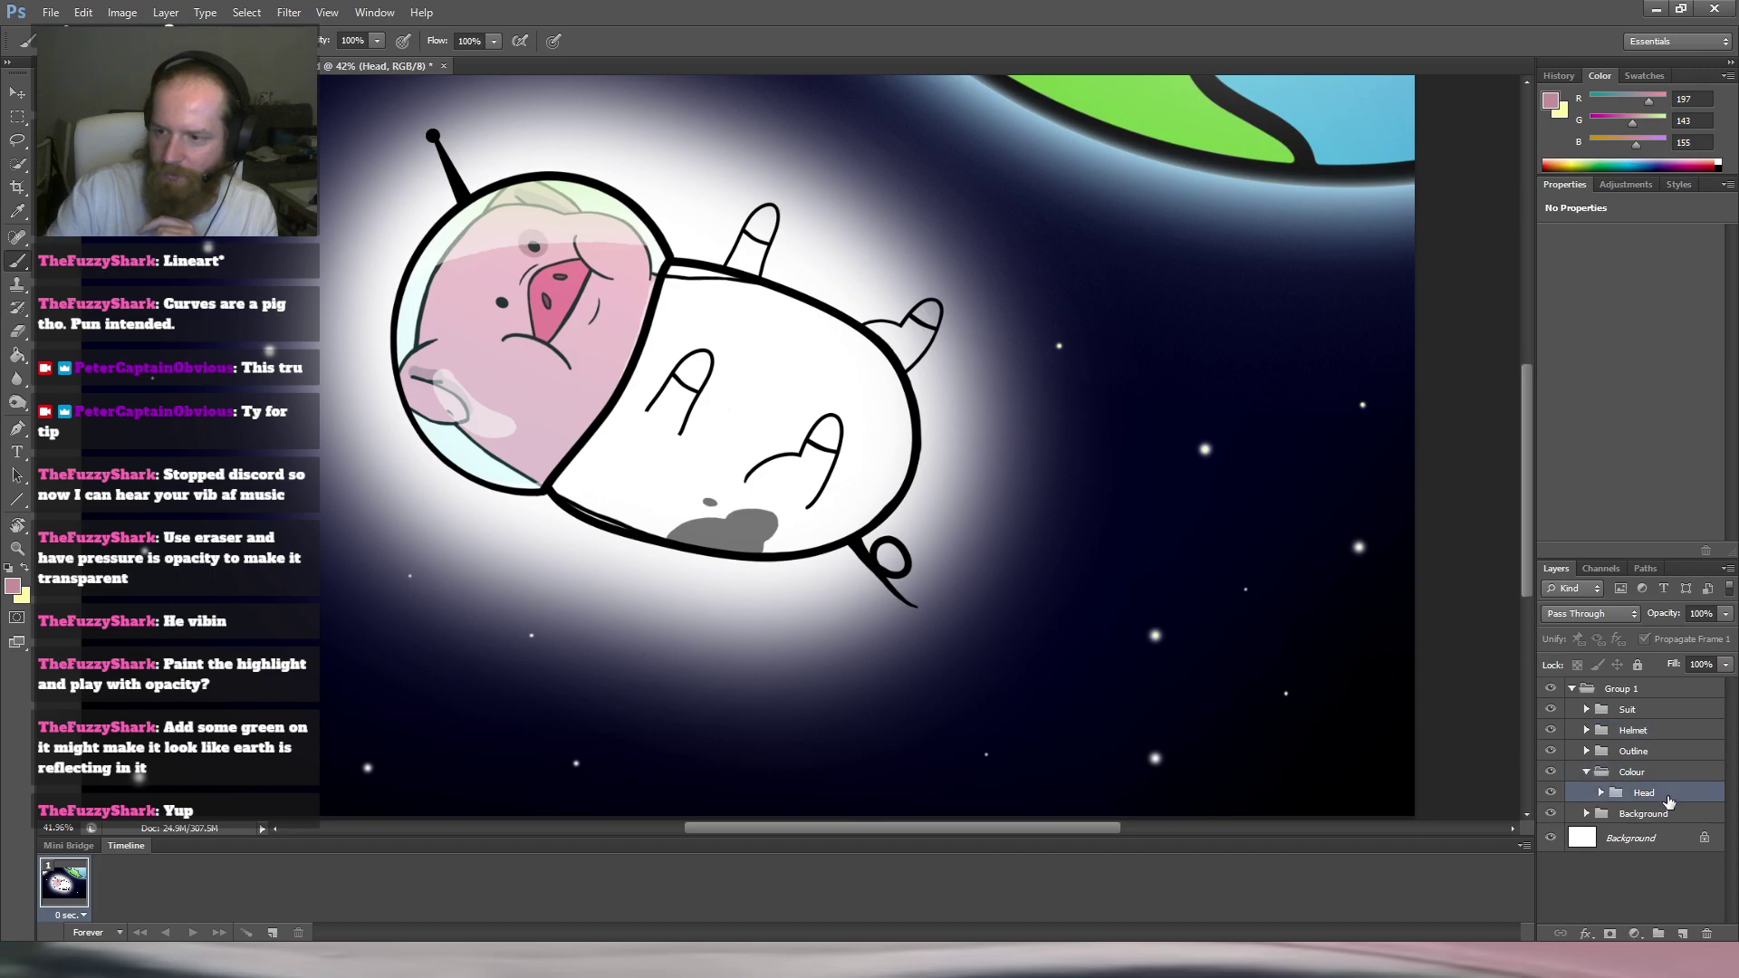
left_click(1659, 934)
double_click(1663, 796)
type("Suit")
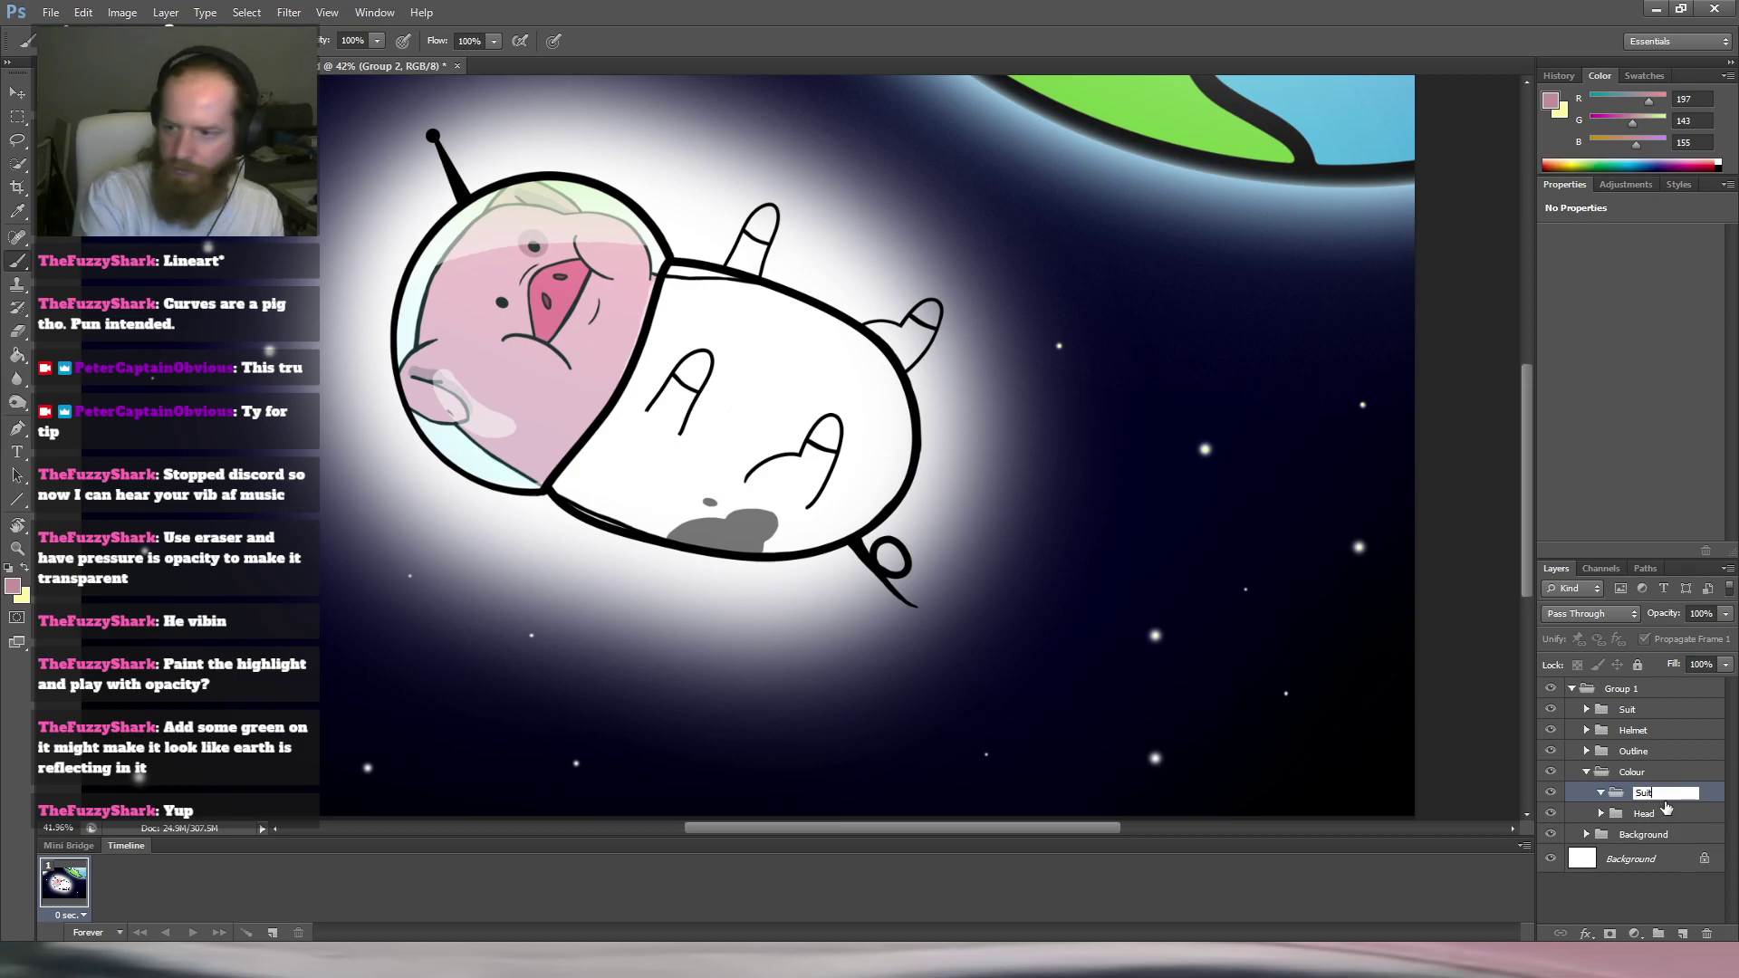
key("Return")
Select the suit's body with the Polygonal Lasso by tracing its outline from the helmet rim around the back end, leaving out the legs.
left_click_drag(680, 356, 758, 318)
scroll(793, 311, "down", 2)
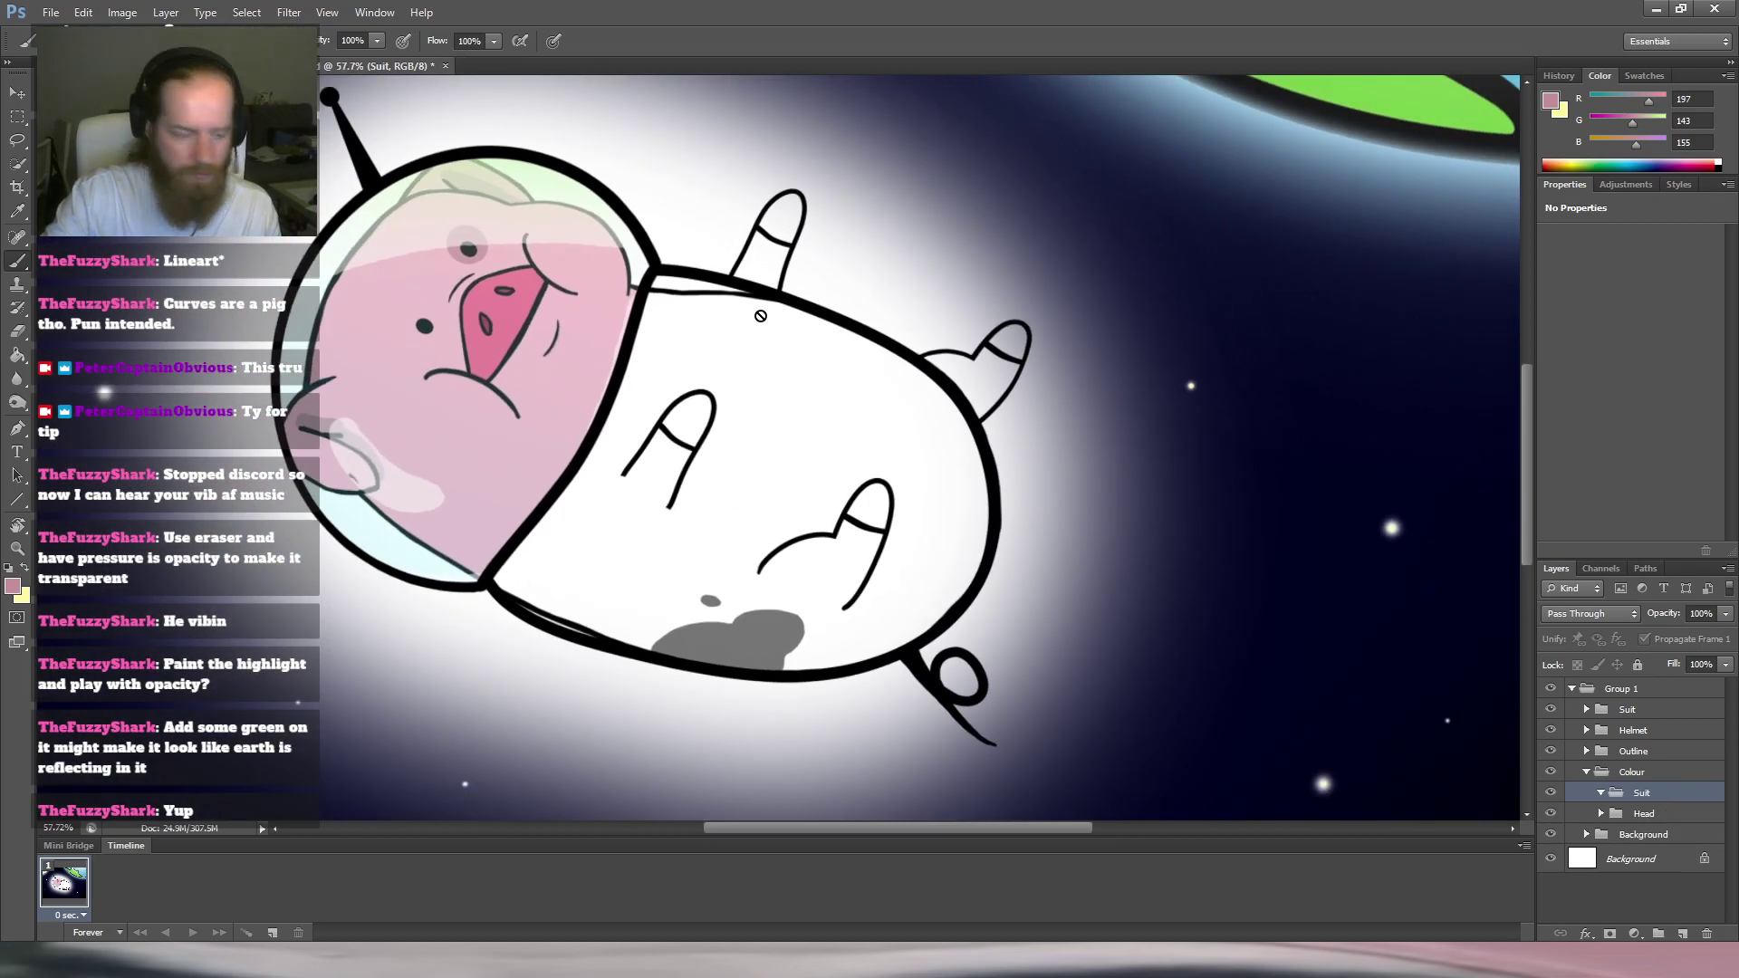
key("l")
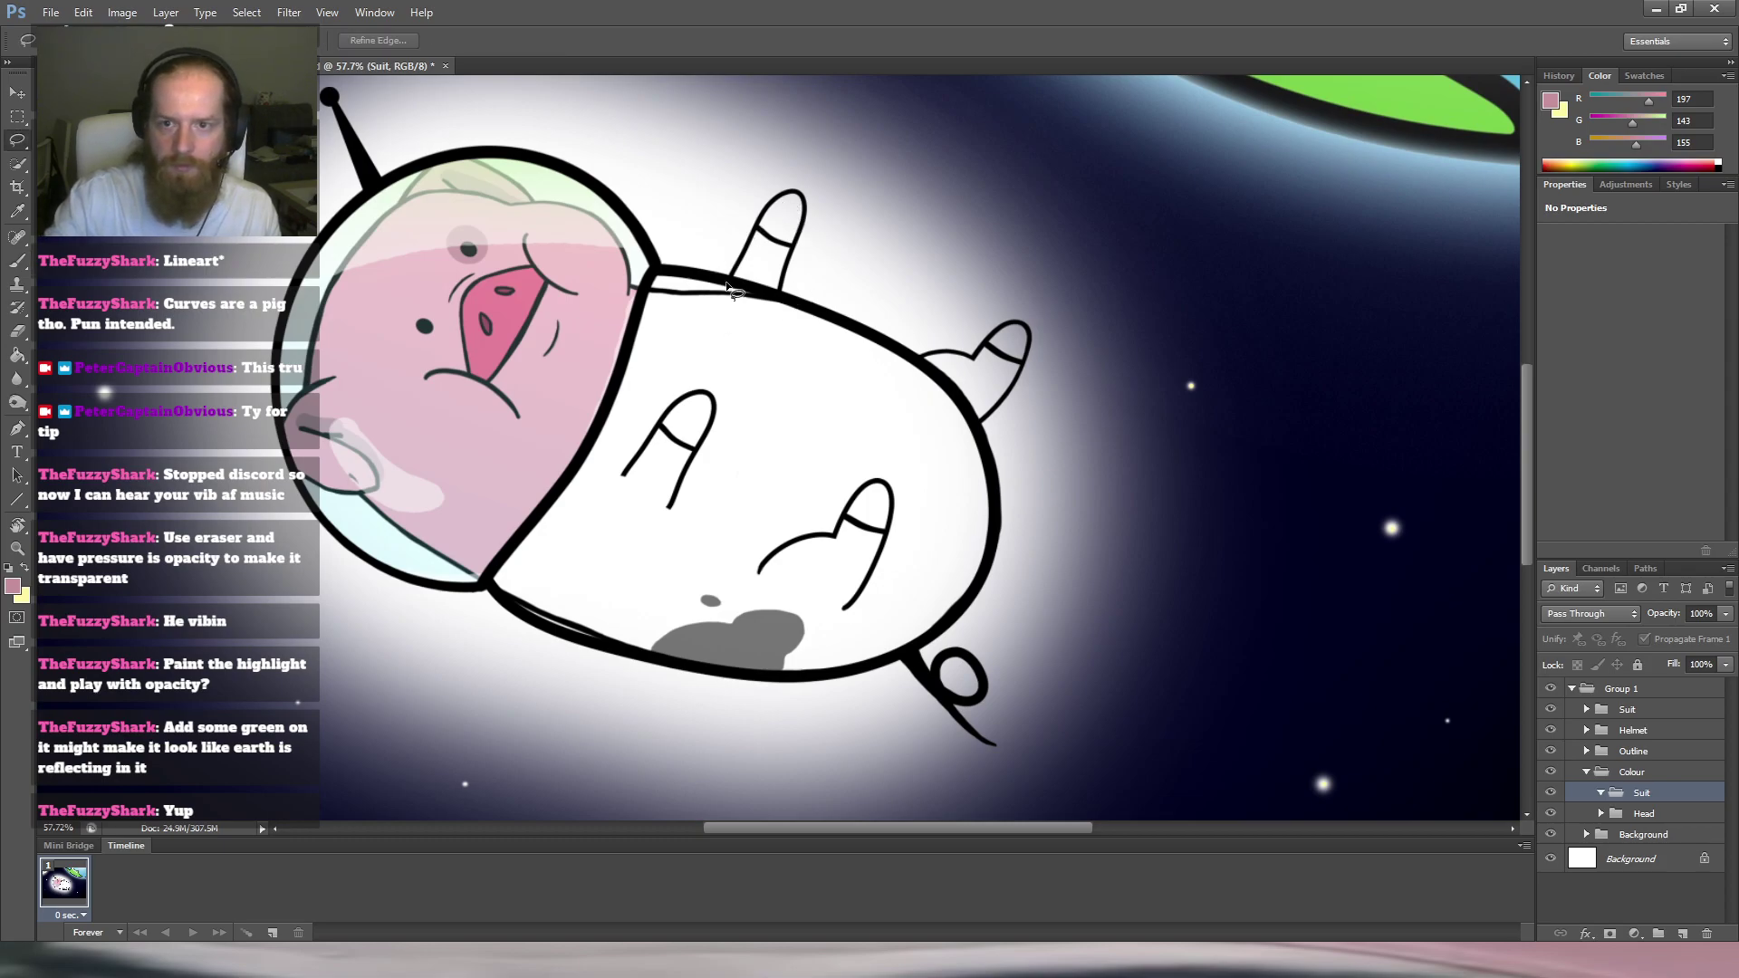
key("shift+l")
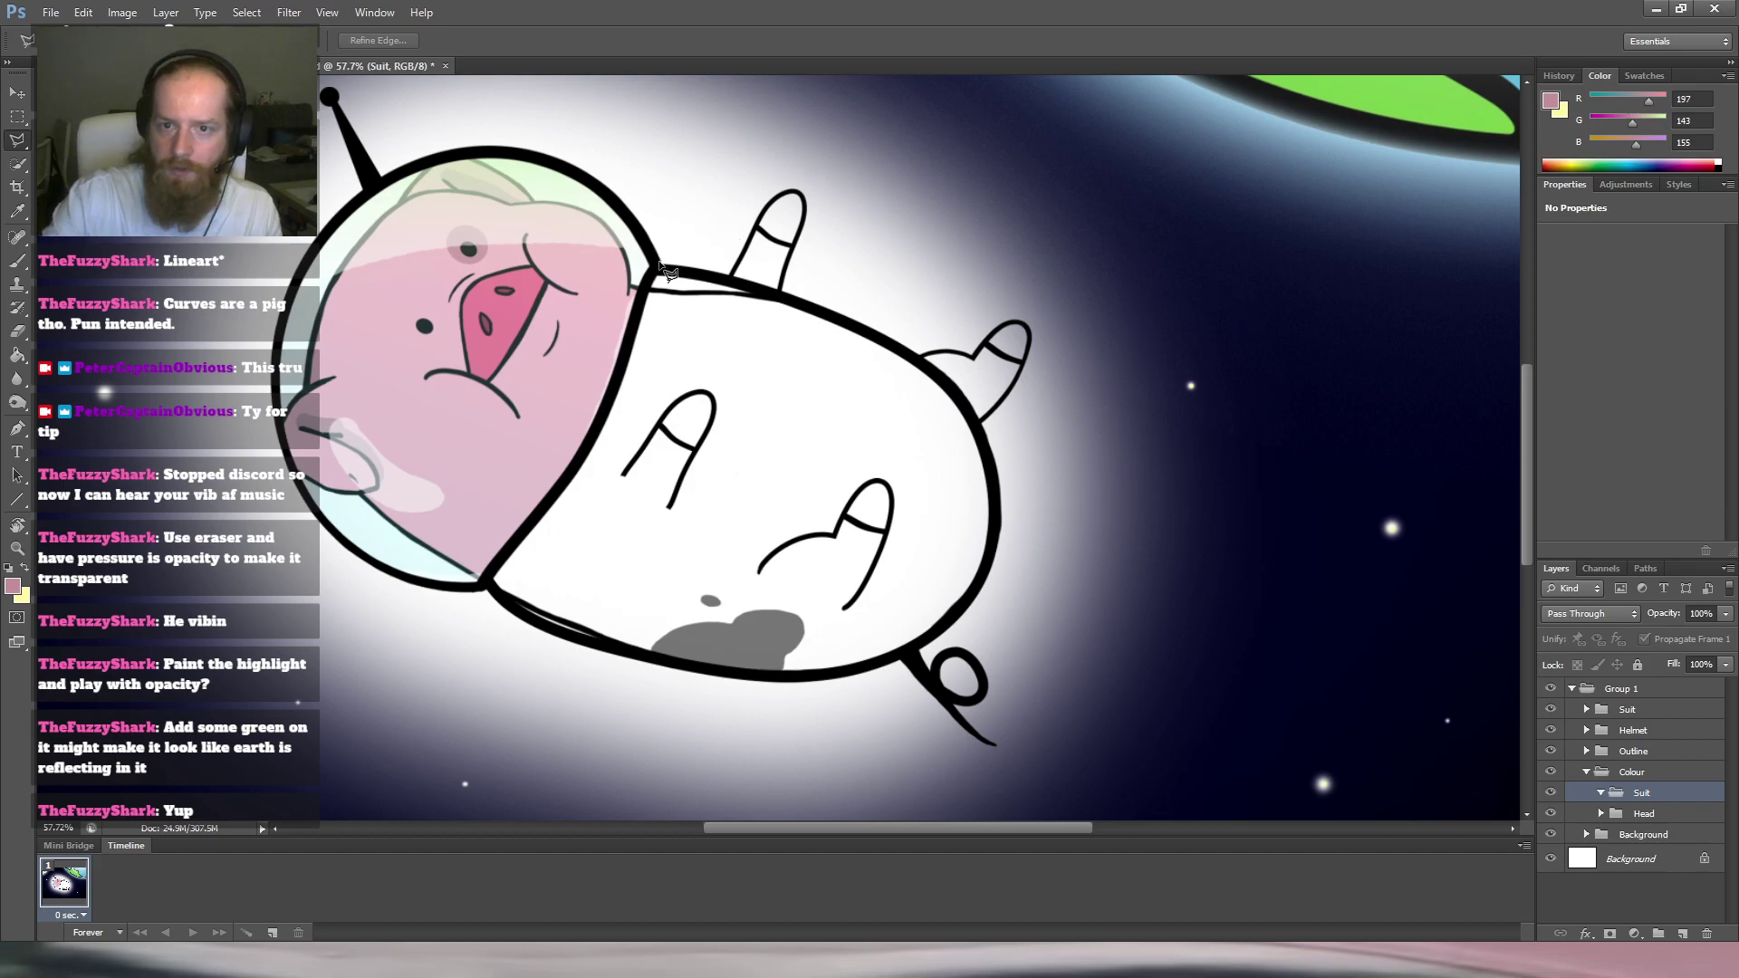
left_click(655, 267)
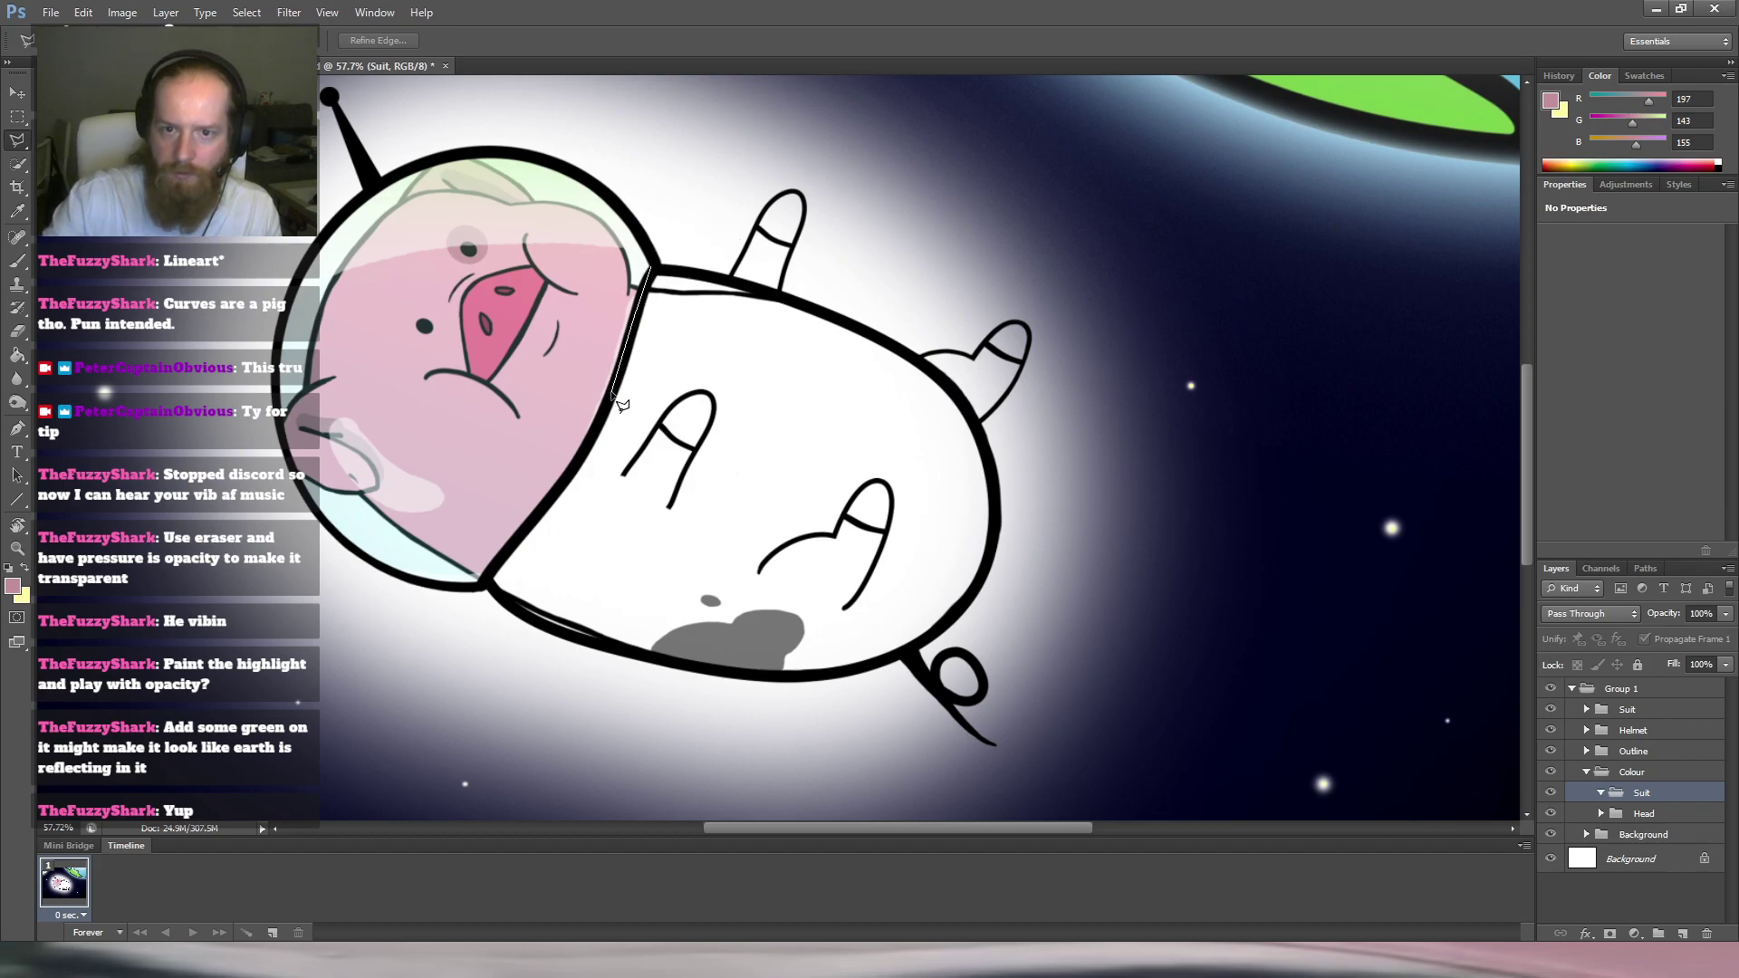
left_click(608, 396)
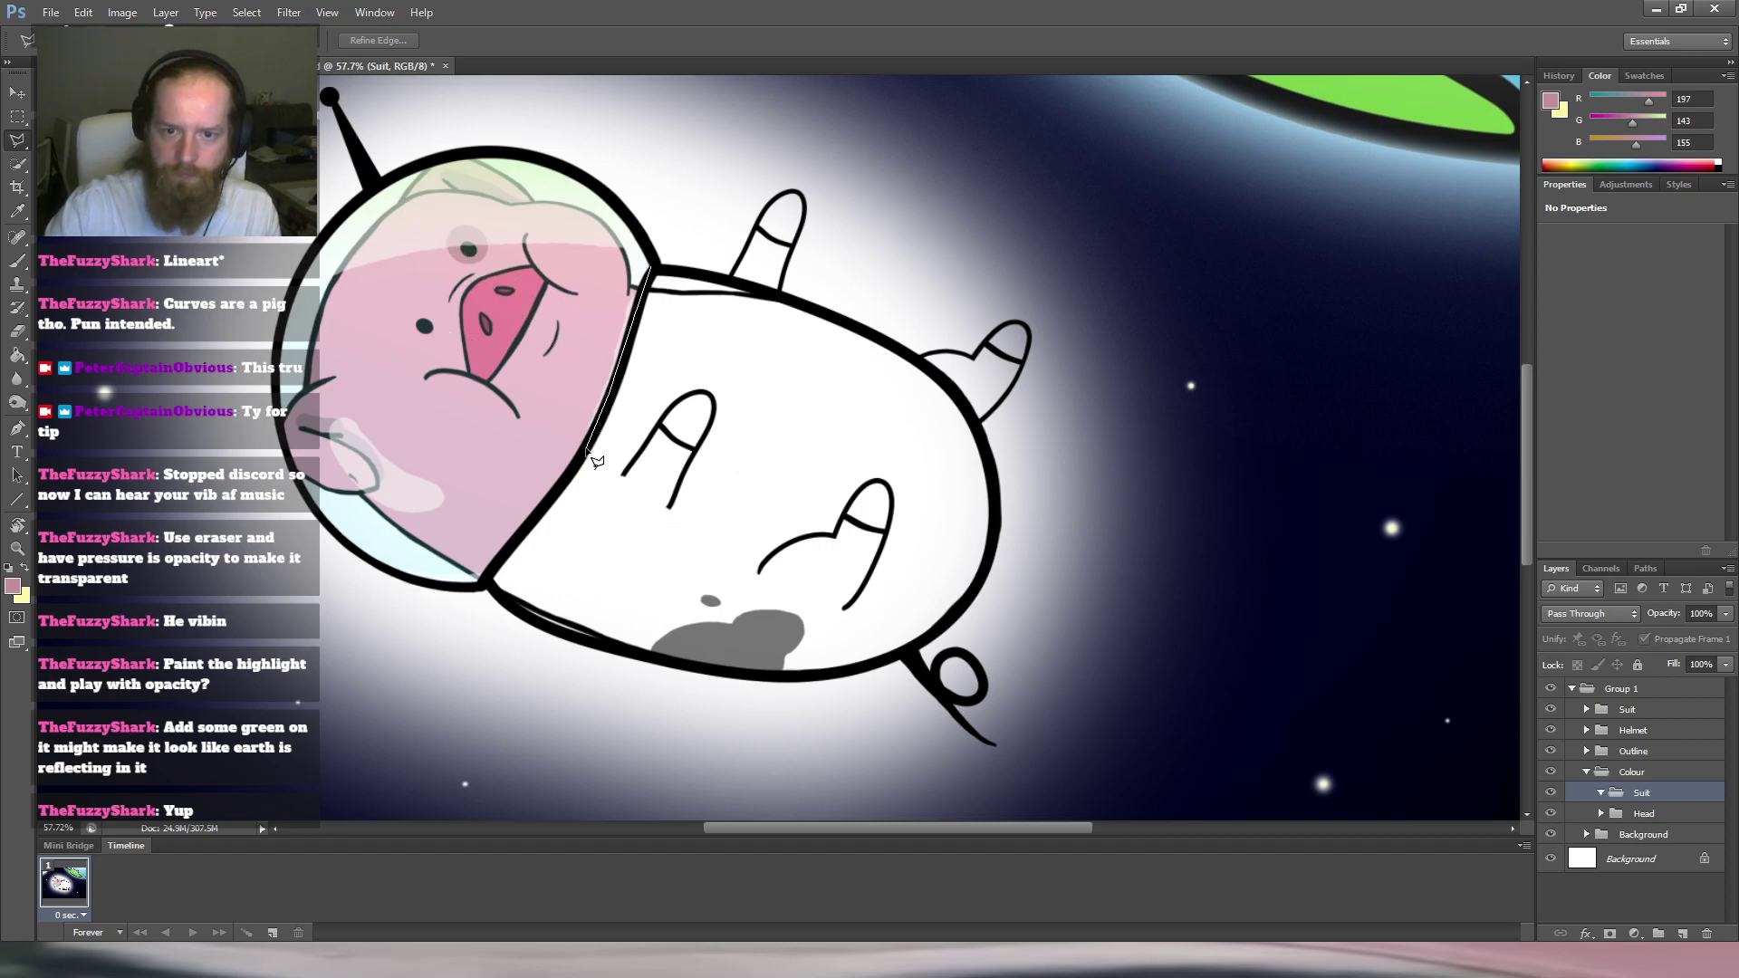
left_click(585, 451)
left_click(554, 497)
left_click(511, 548)
left_click(487, 581)
left_click(507, 605)
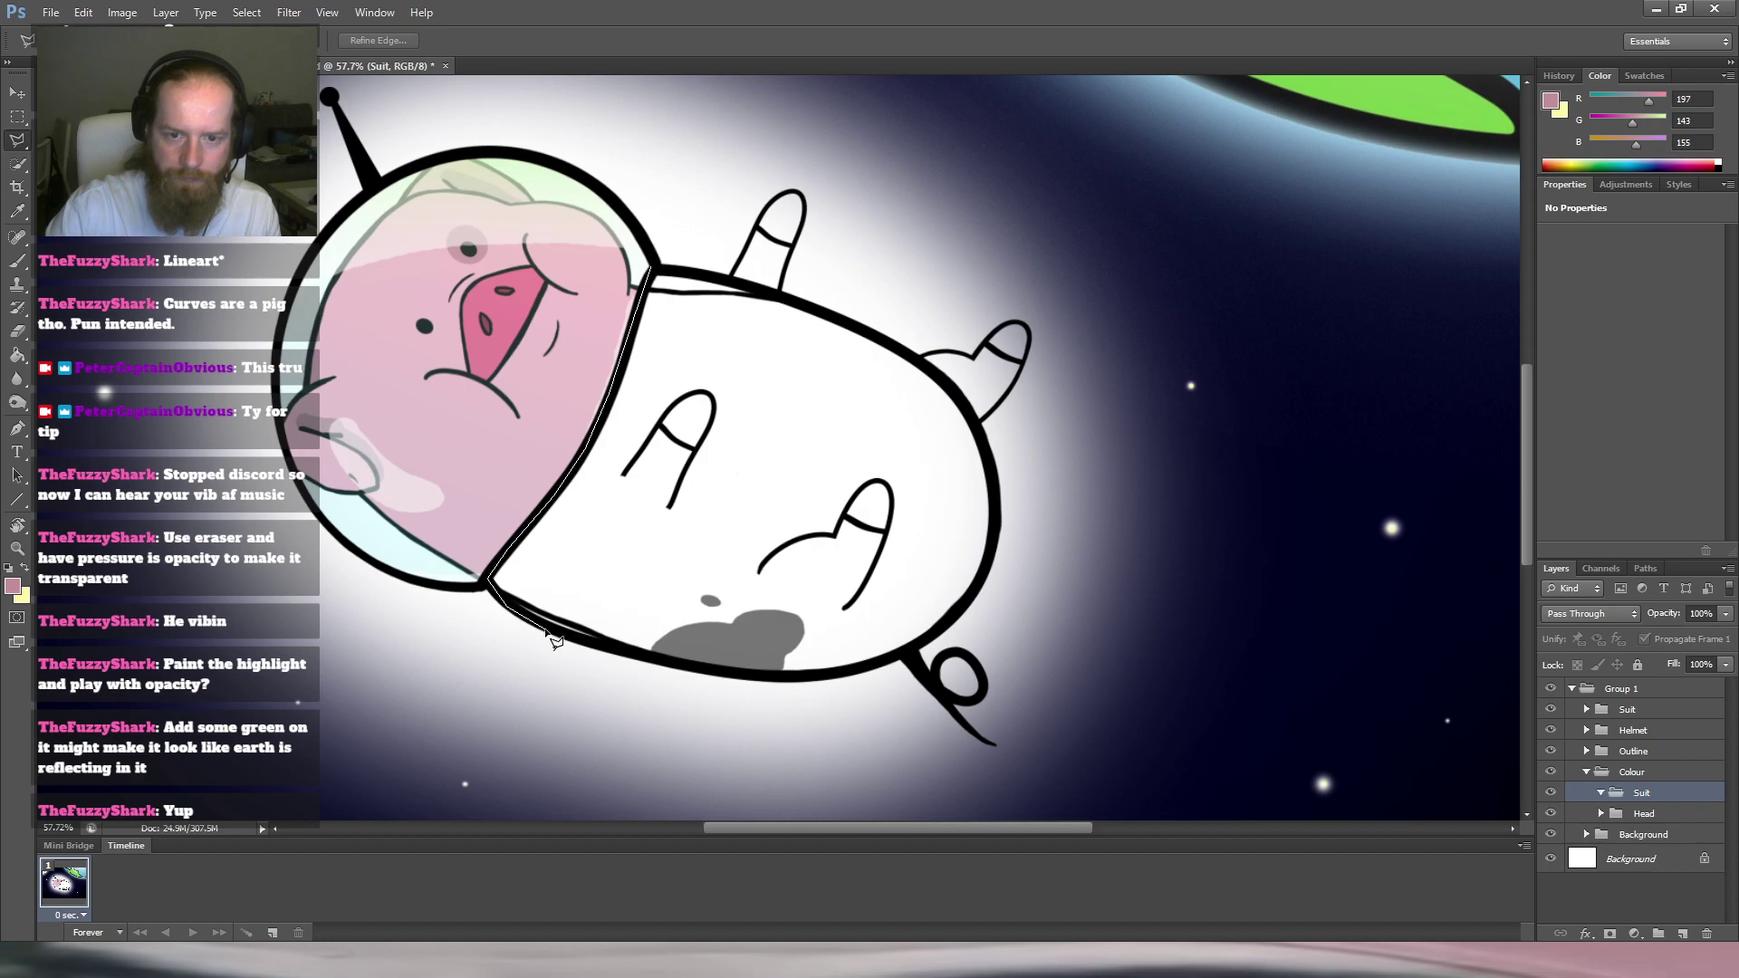
left_click(615, 651)
left_click(758, 677)
left_click(827, 676)
left_click(878, 663)
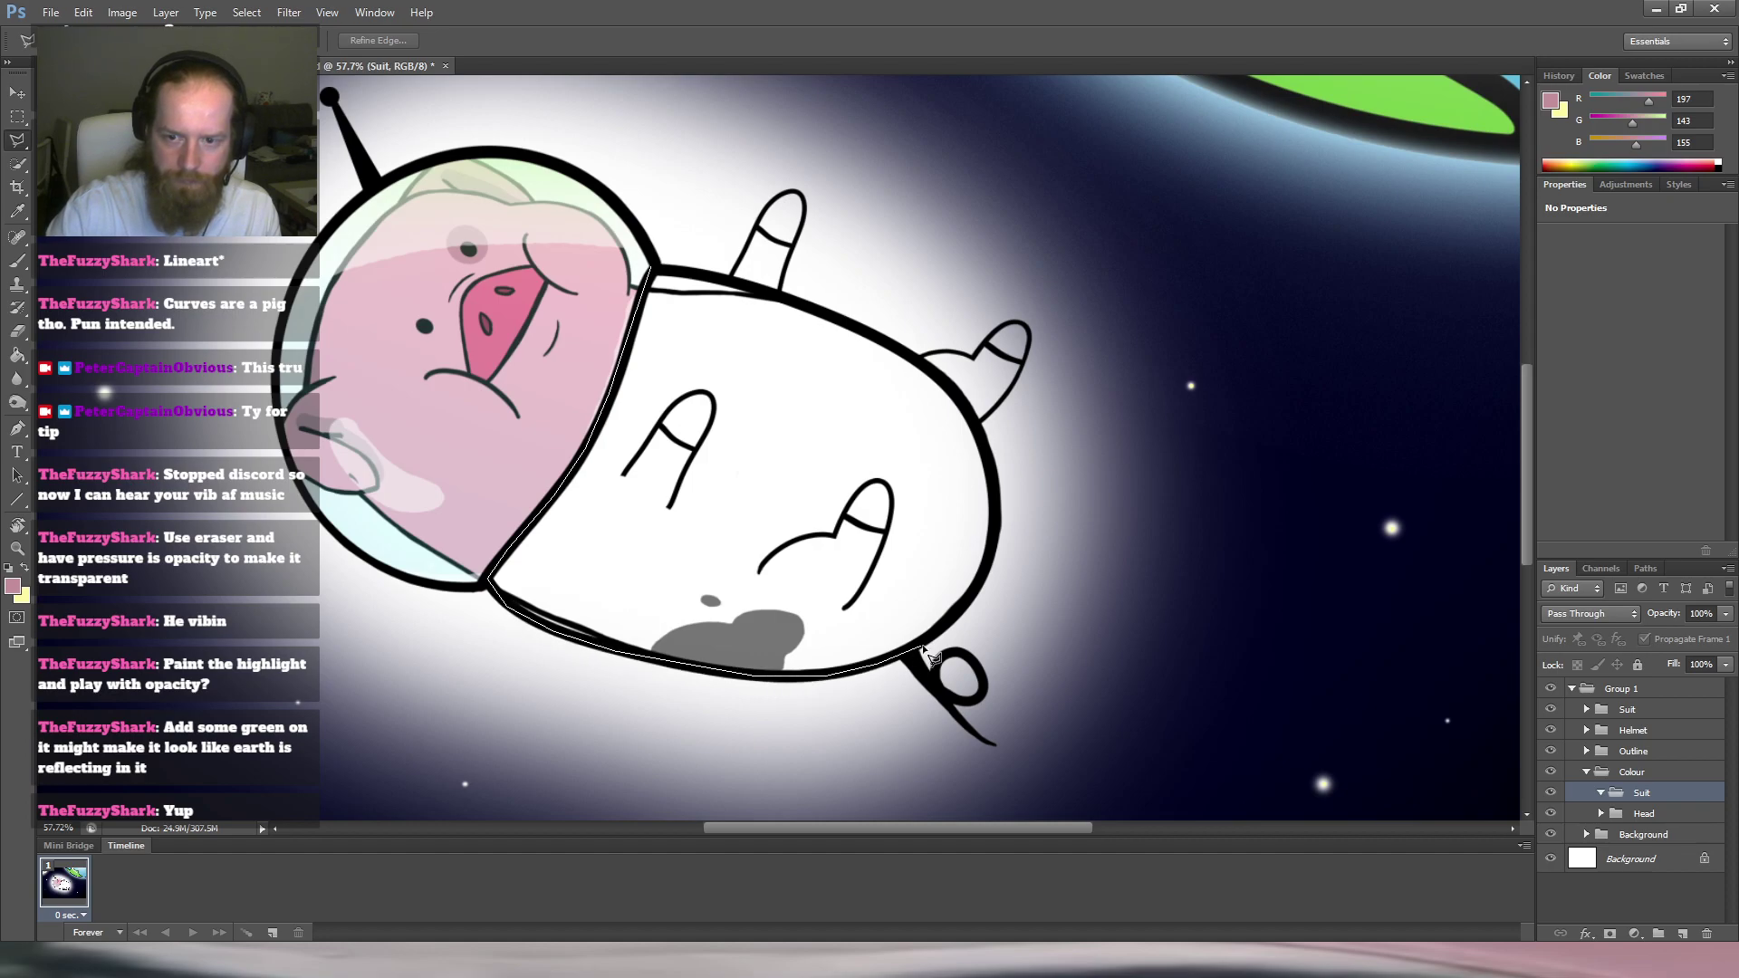
left_click(933, 639)
left_click(967, 610)
left_click(990, 563)
left_click(996, 524)
left_click(997, 500)
left_click(989, 464)
left_click(967, 412)
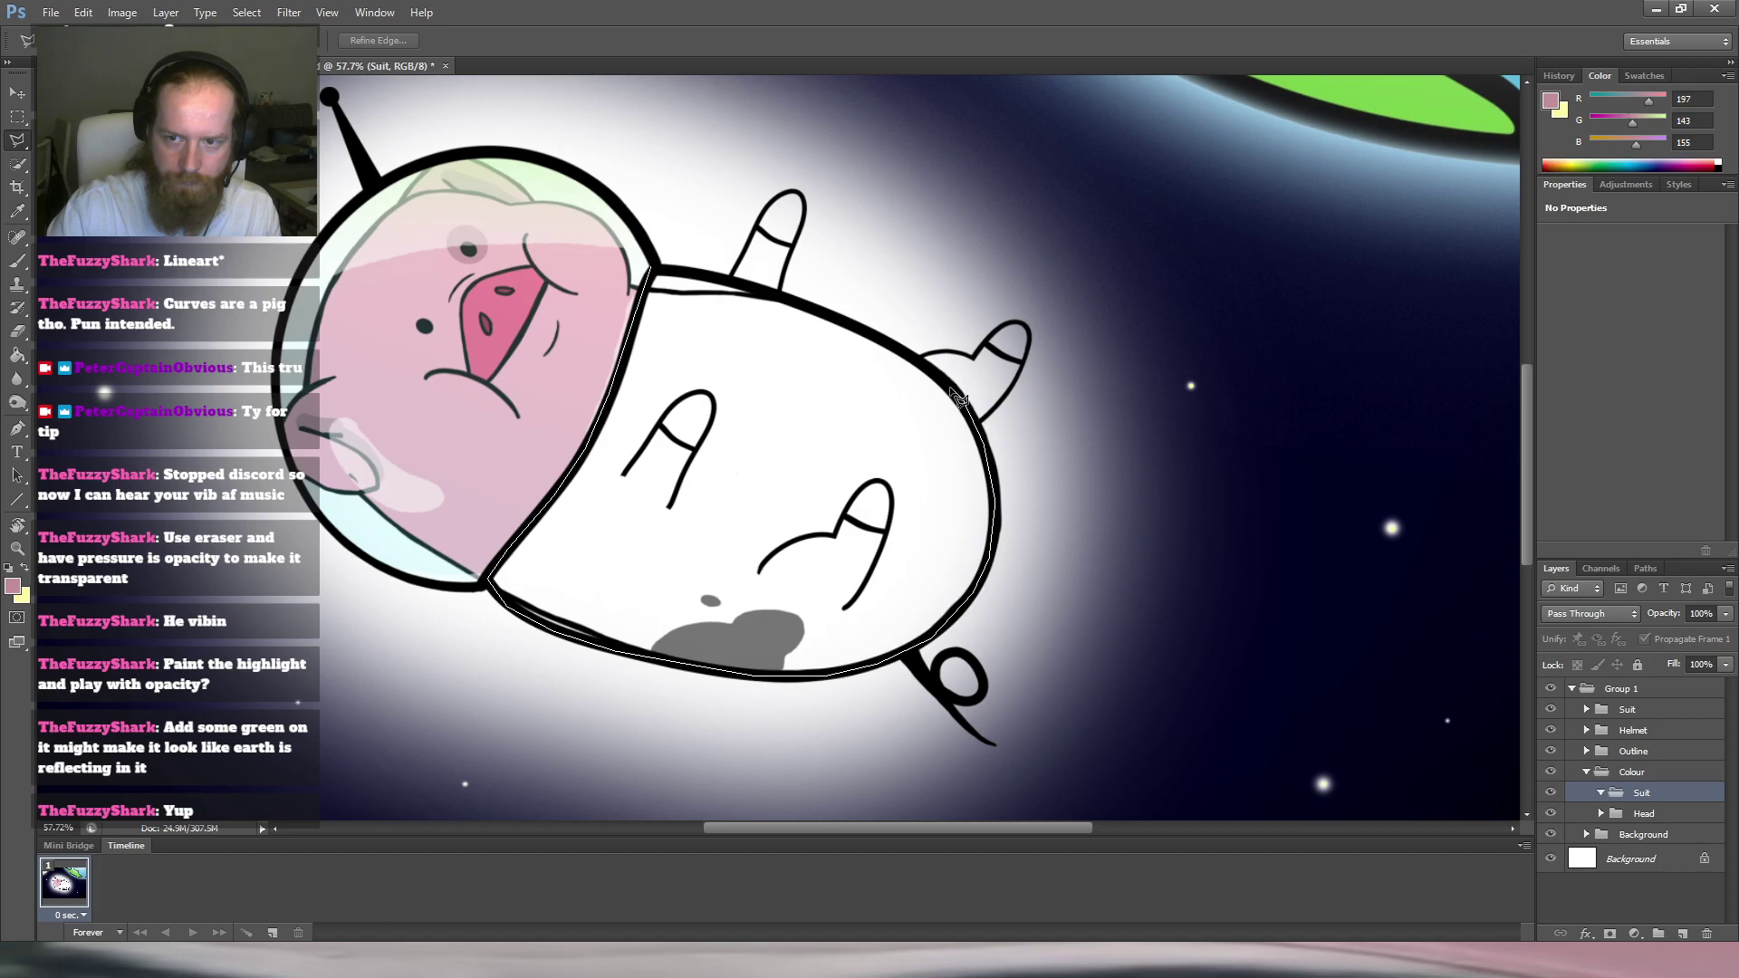
left_click(918, 365)
left_click(734, 290)
left_click(654, 269)
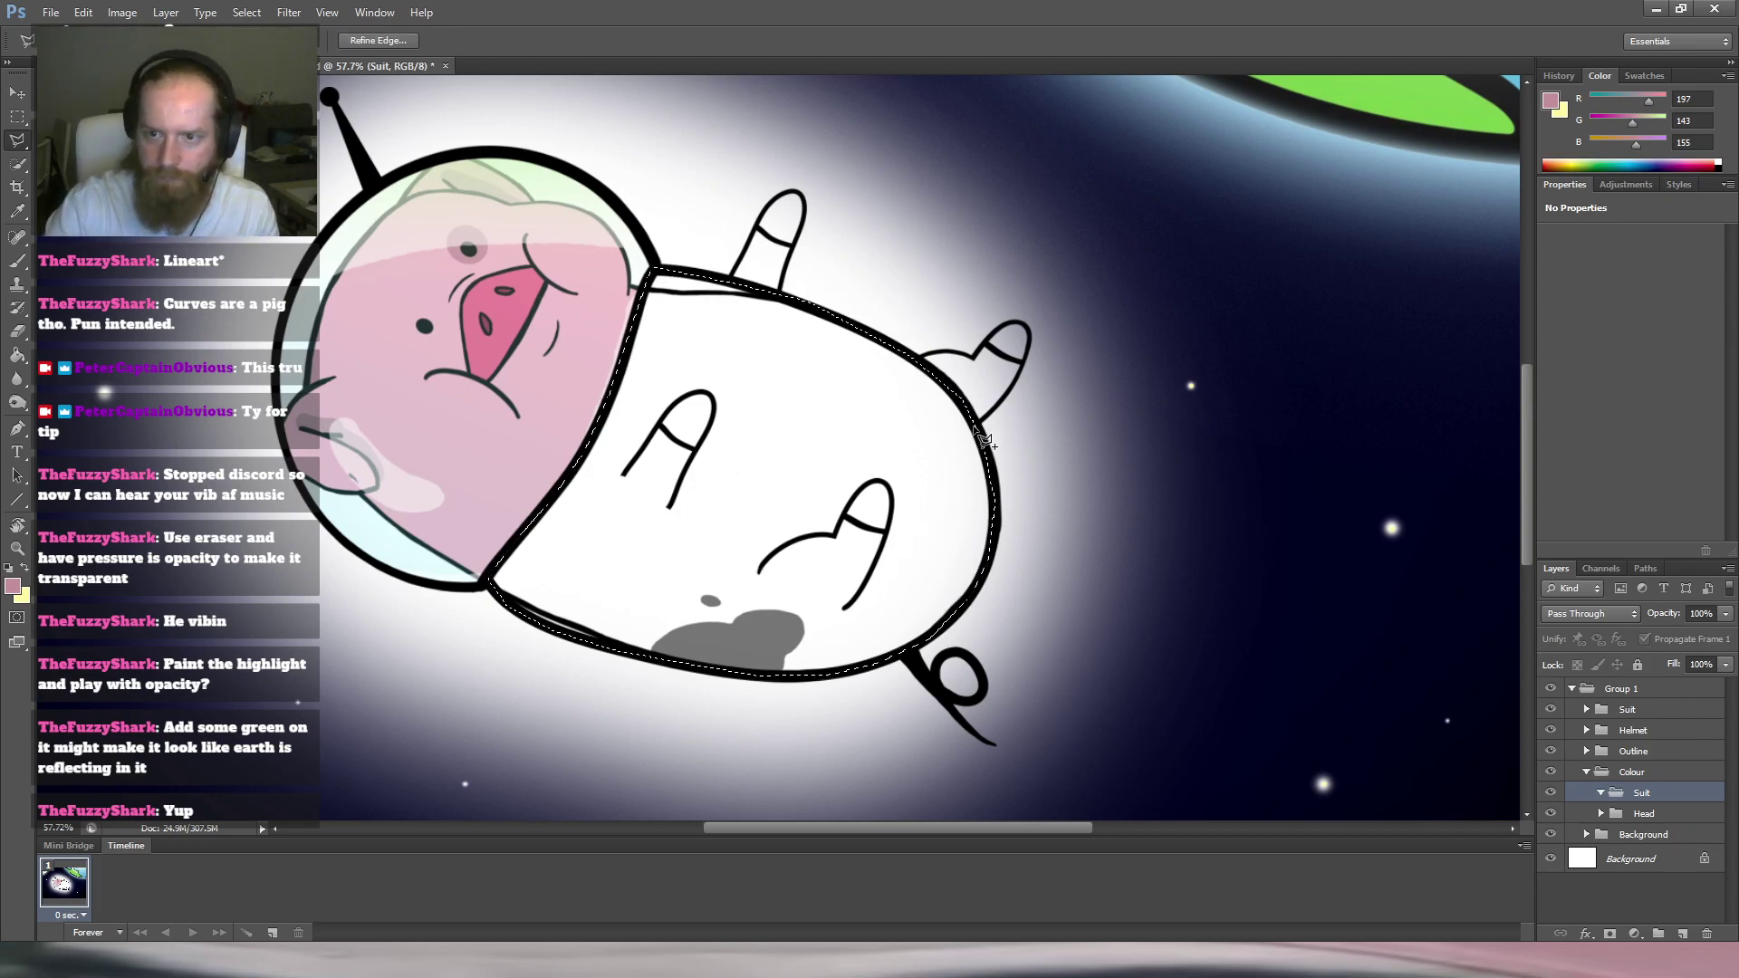
Try to add the upper rear leg to the body selection, then clear the whole selection.
left_click(977, 424, "shift")
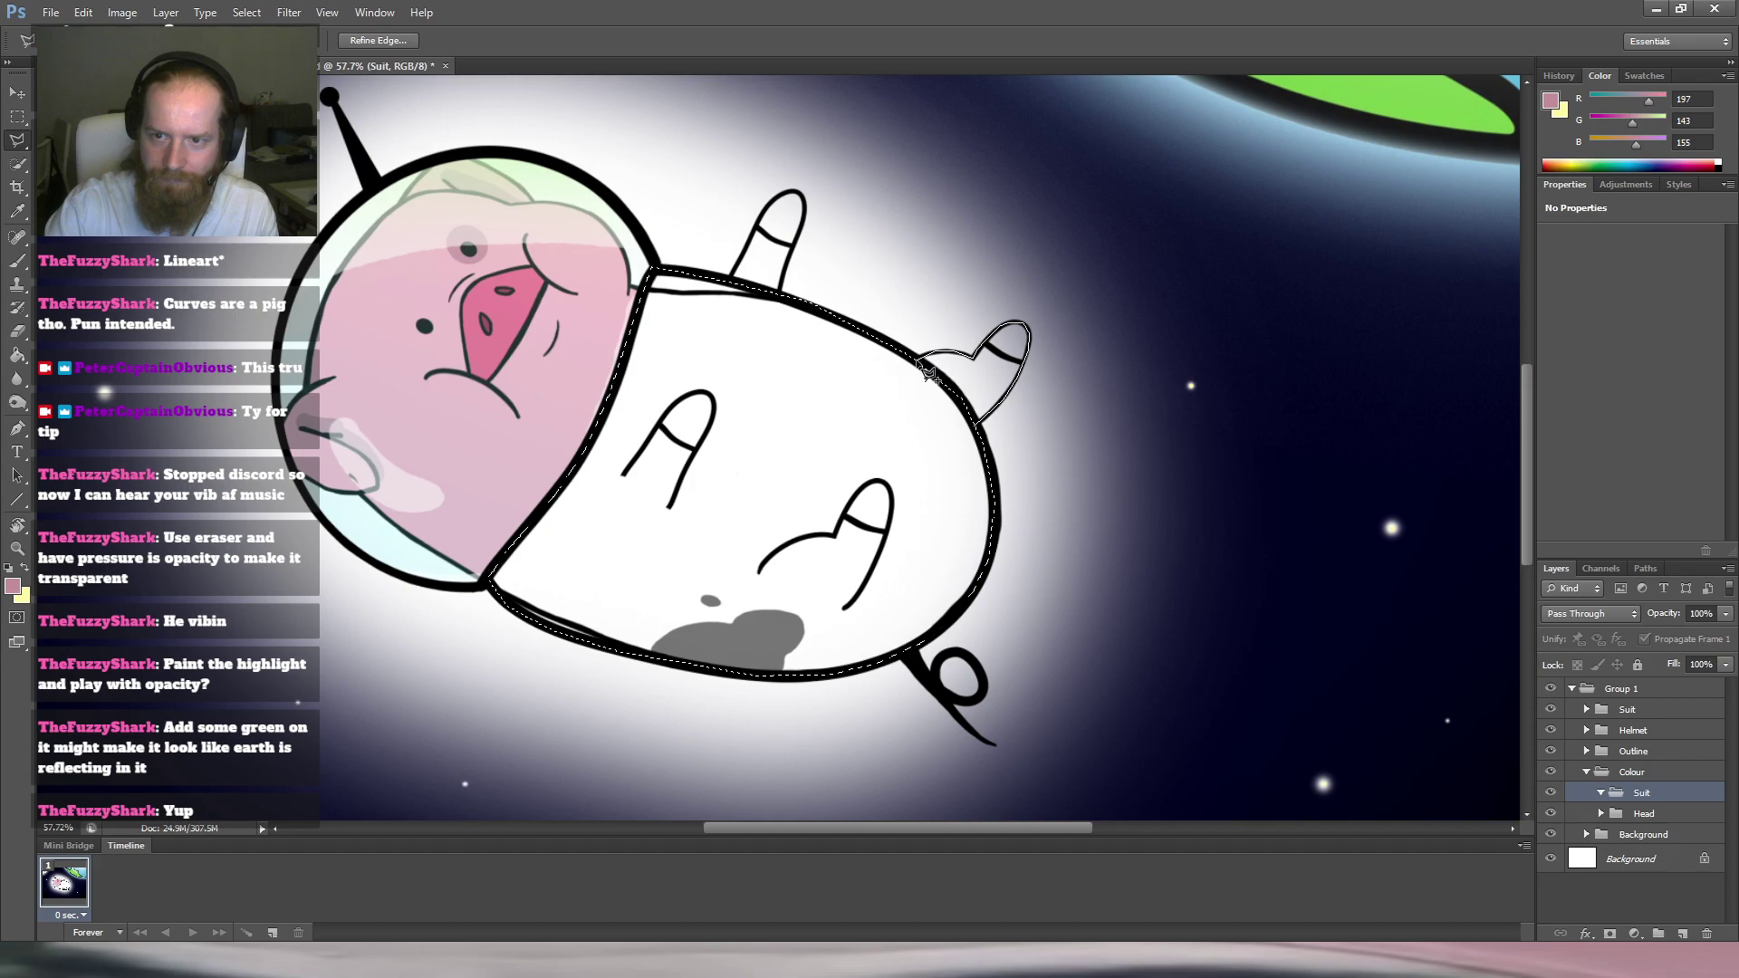
key("Escape")
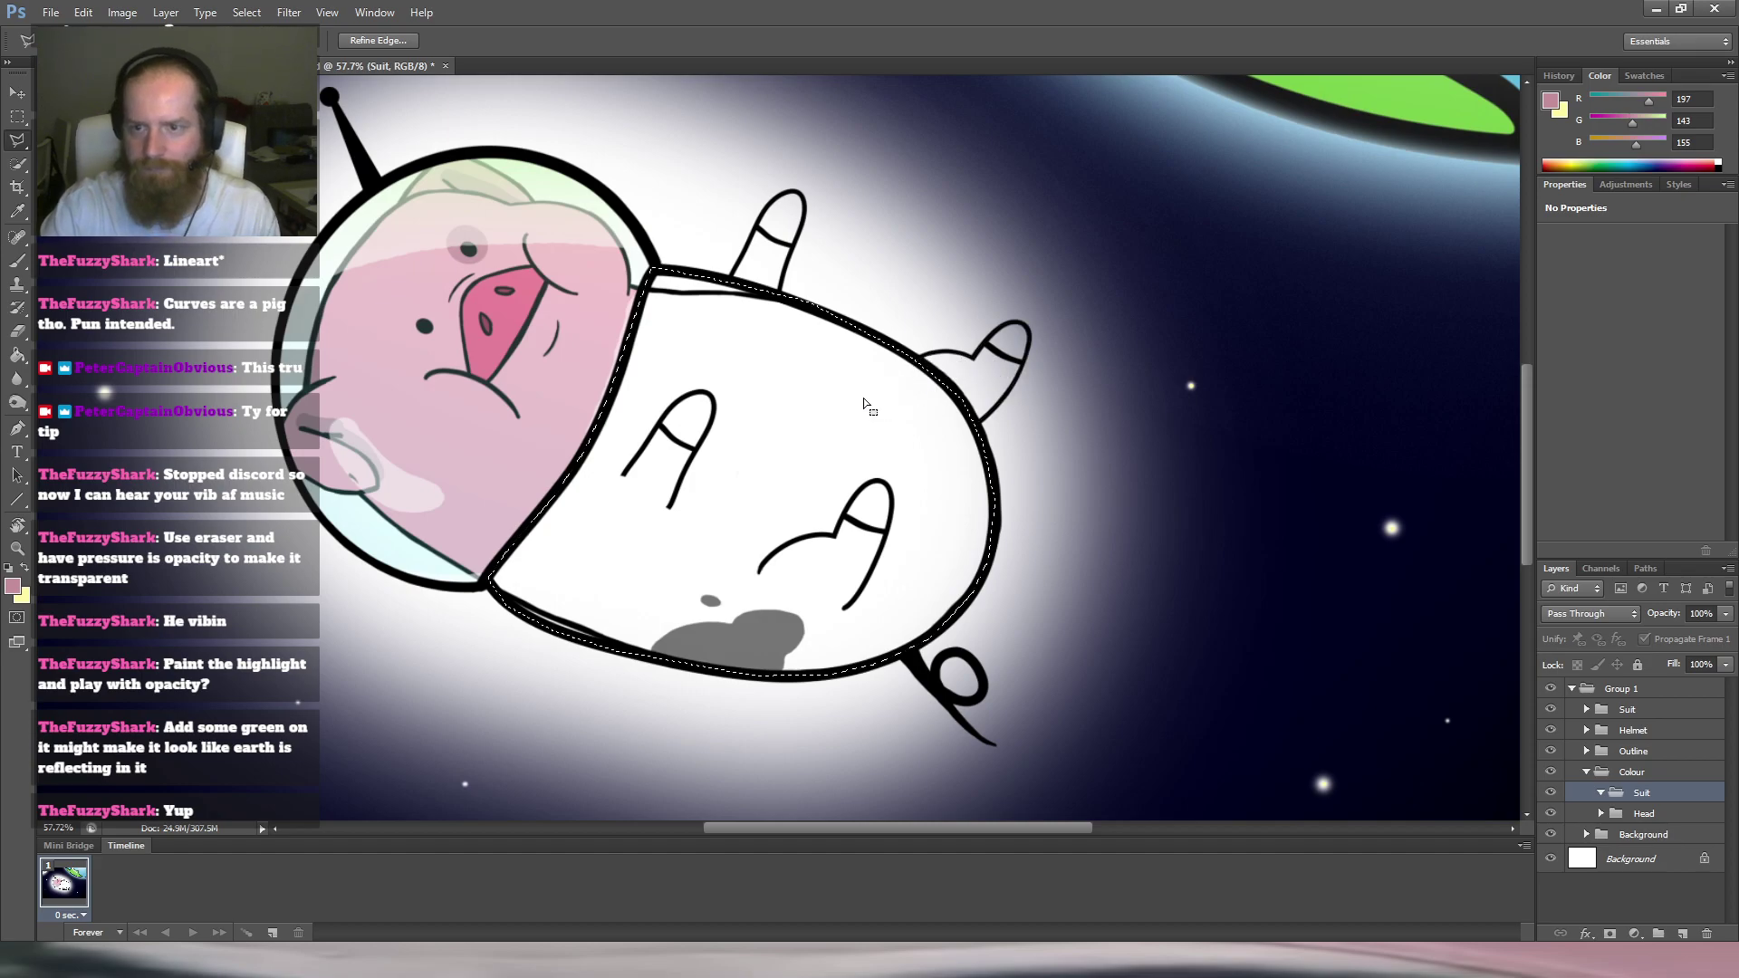
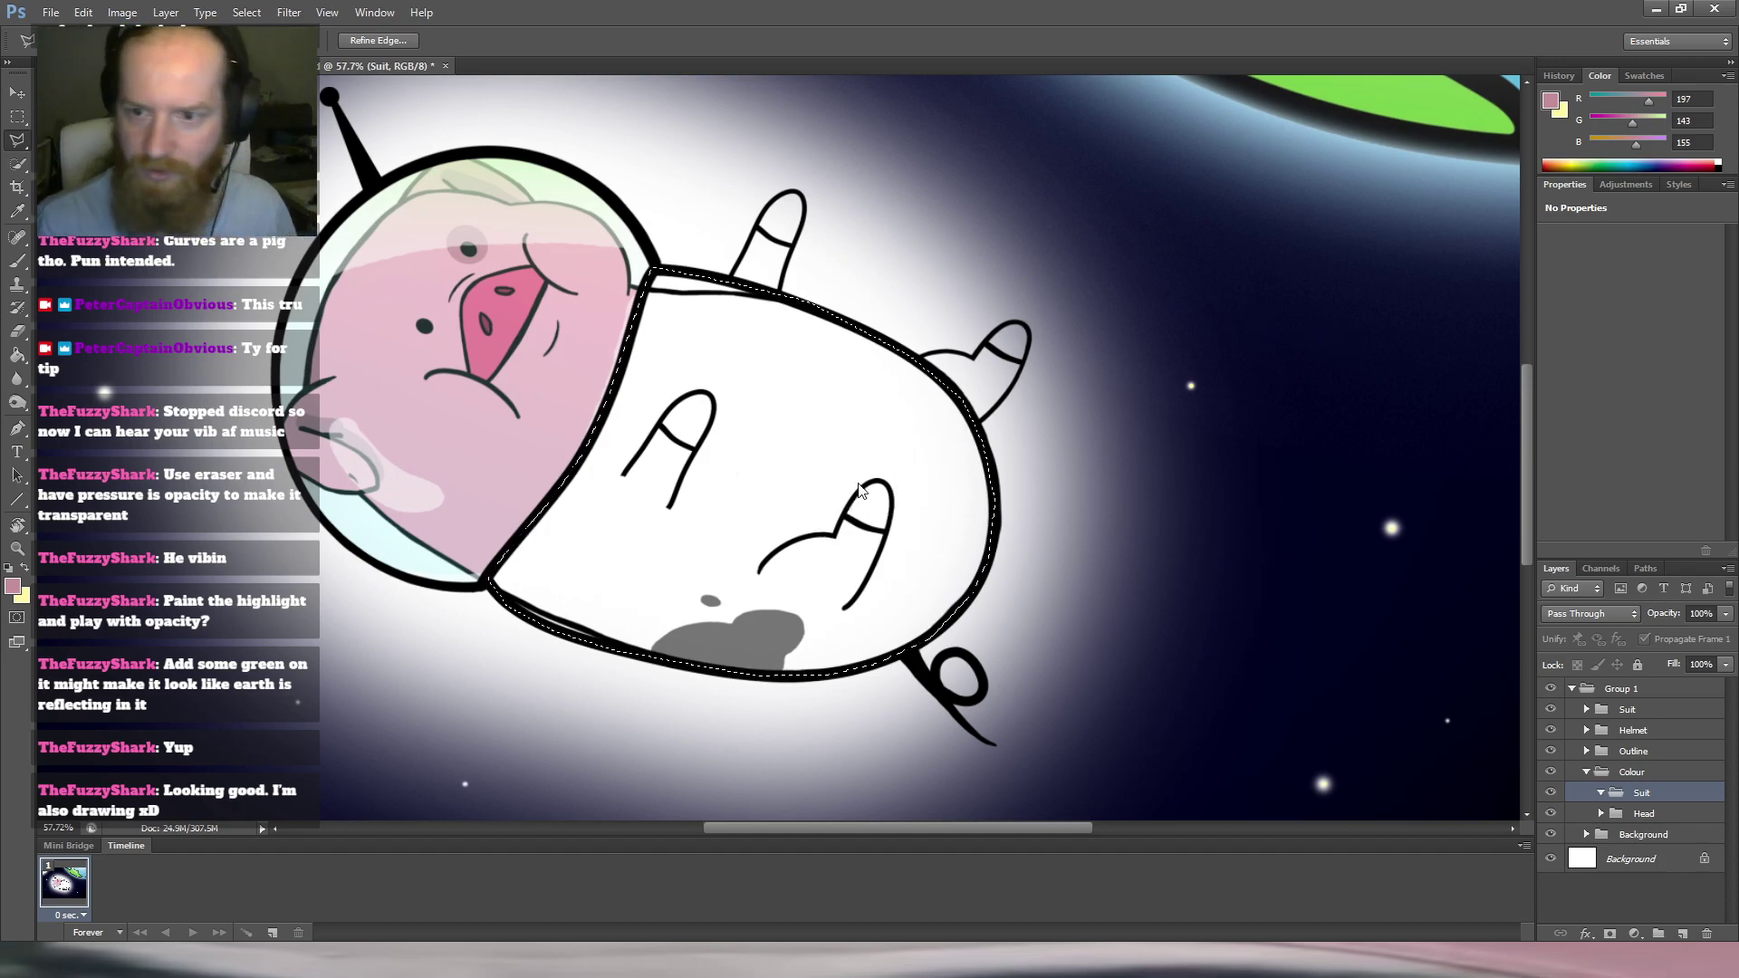
key("ctrl+d")
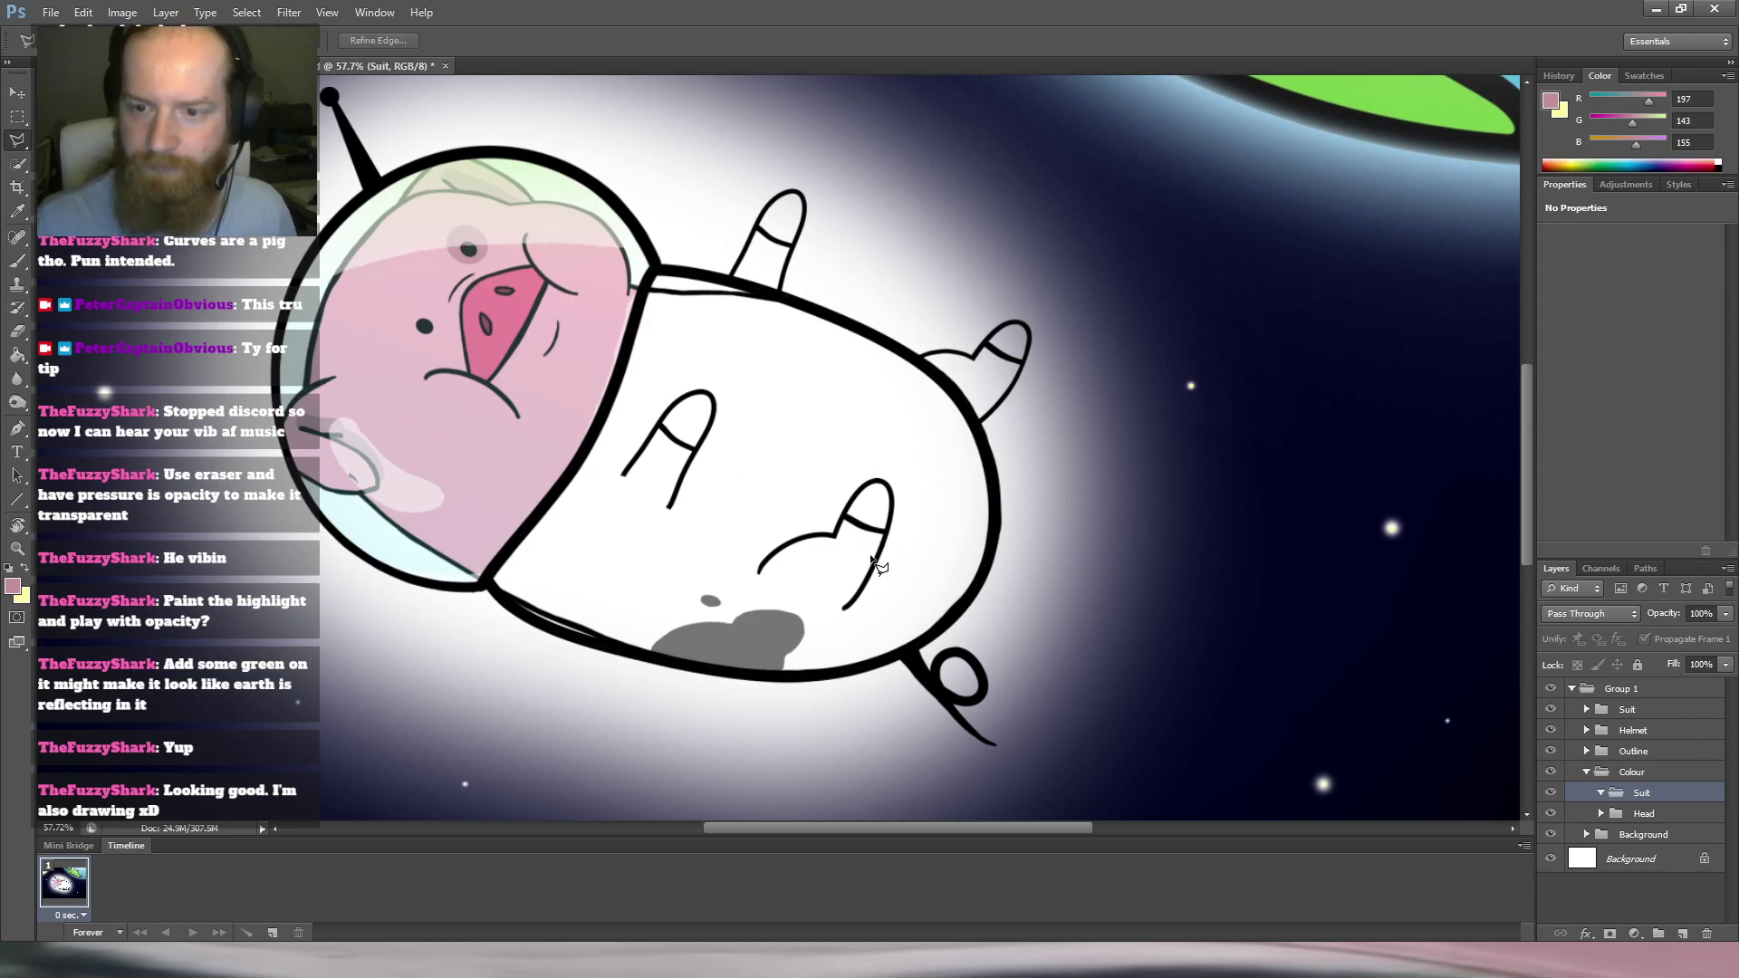
Select the whole suit with the Polygonal Lasso, tracing the belly, back end, both upper legs, the back and the helmet rim in one outline.
left_click(486, 584)
left_click(512, 608)
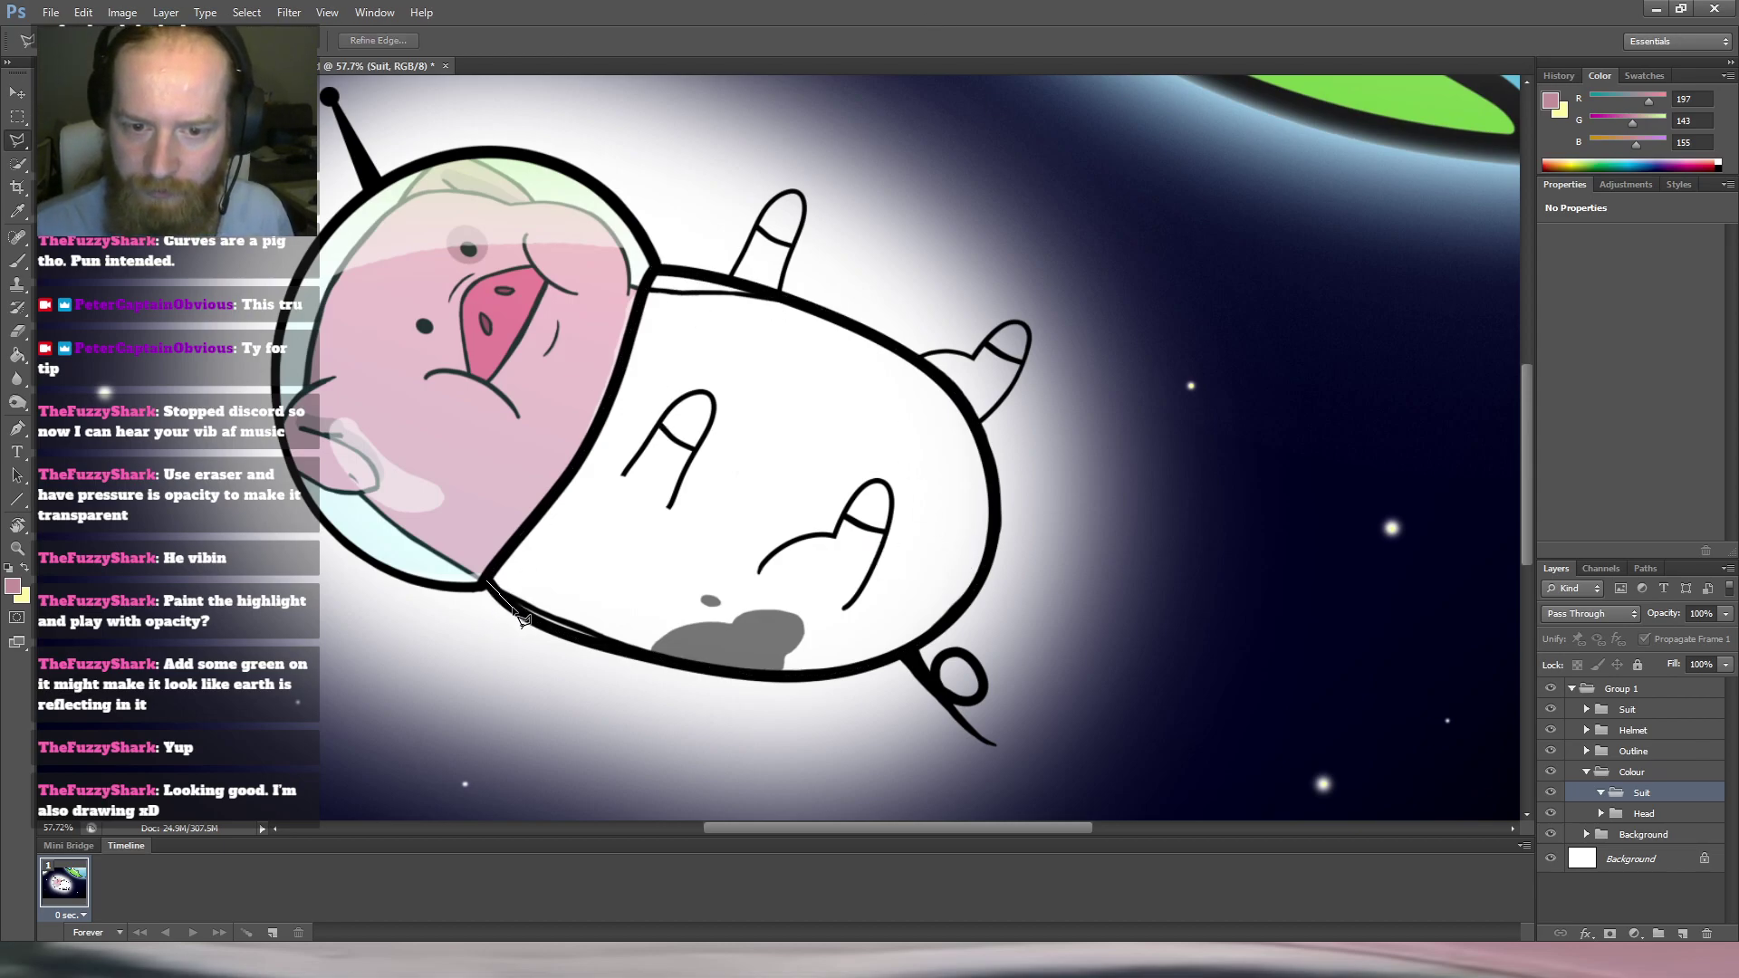
left_click(579, 641)
left_click(686, 666)
left_click(828, 678)
left_click(918, 650)
mouse_move(957, 615)
left_mouse_down()
mouse_move(994, 516)
mouse_move(973, 424)
mouse_move(1036, 346)
left_mouse_up()
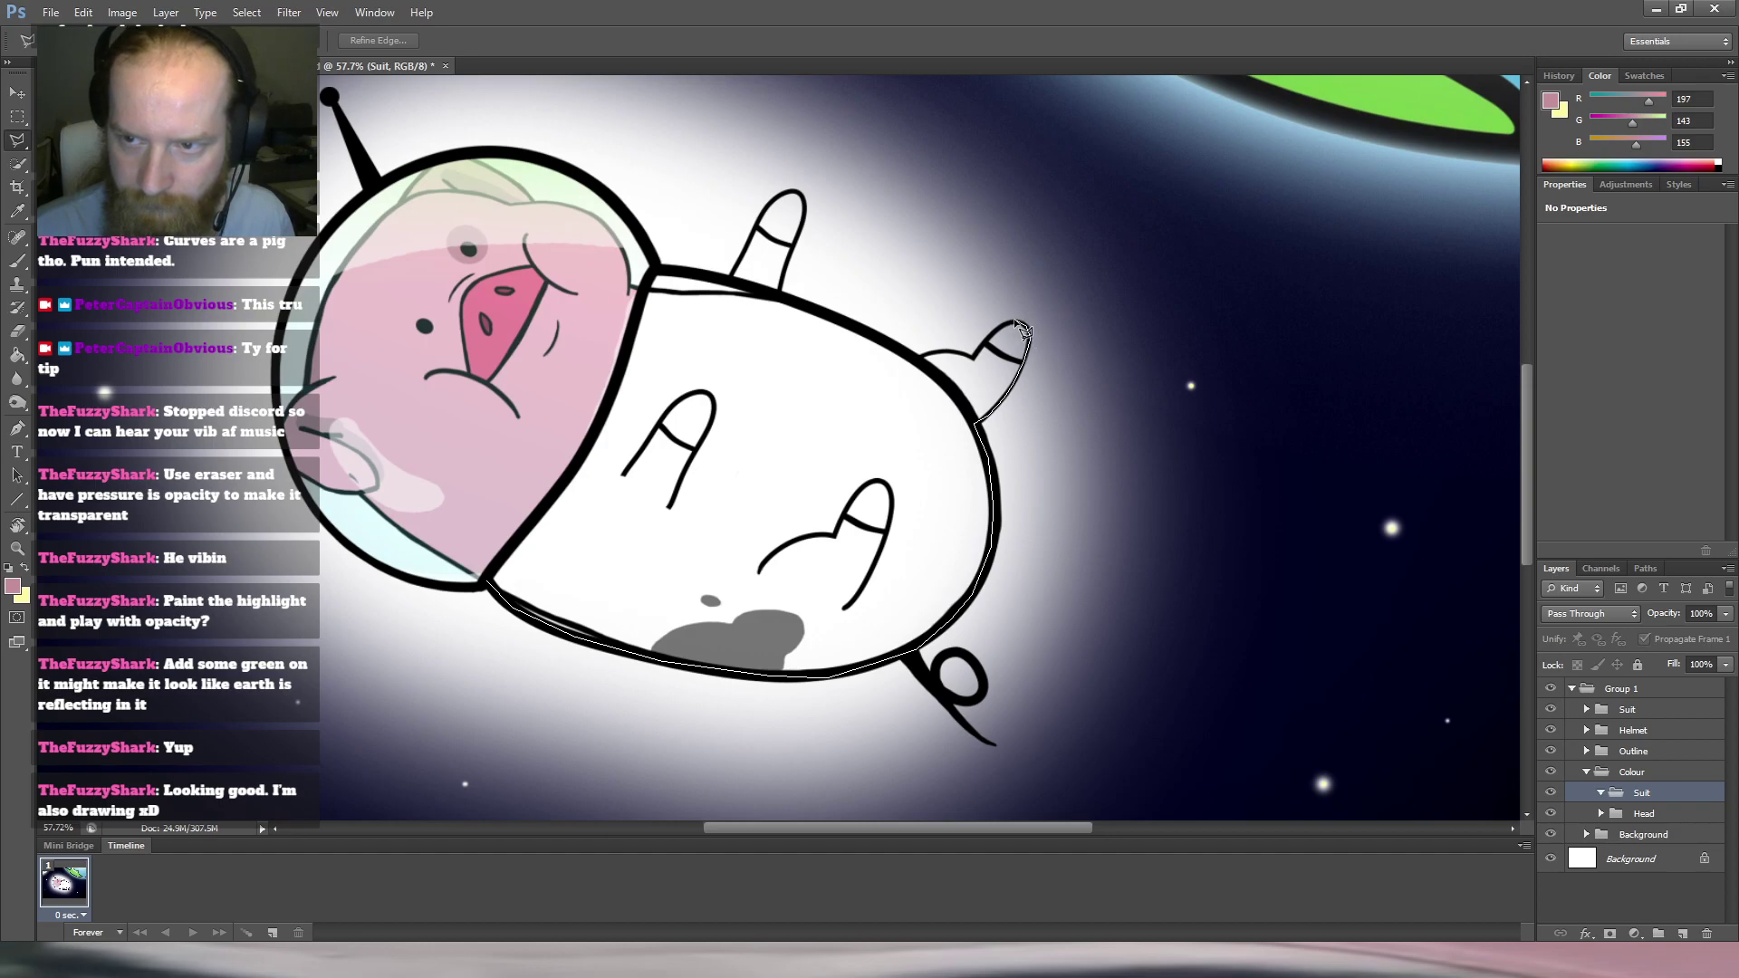
left_click_drag(1021, 331, 1001, 346)
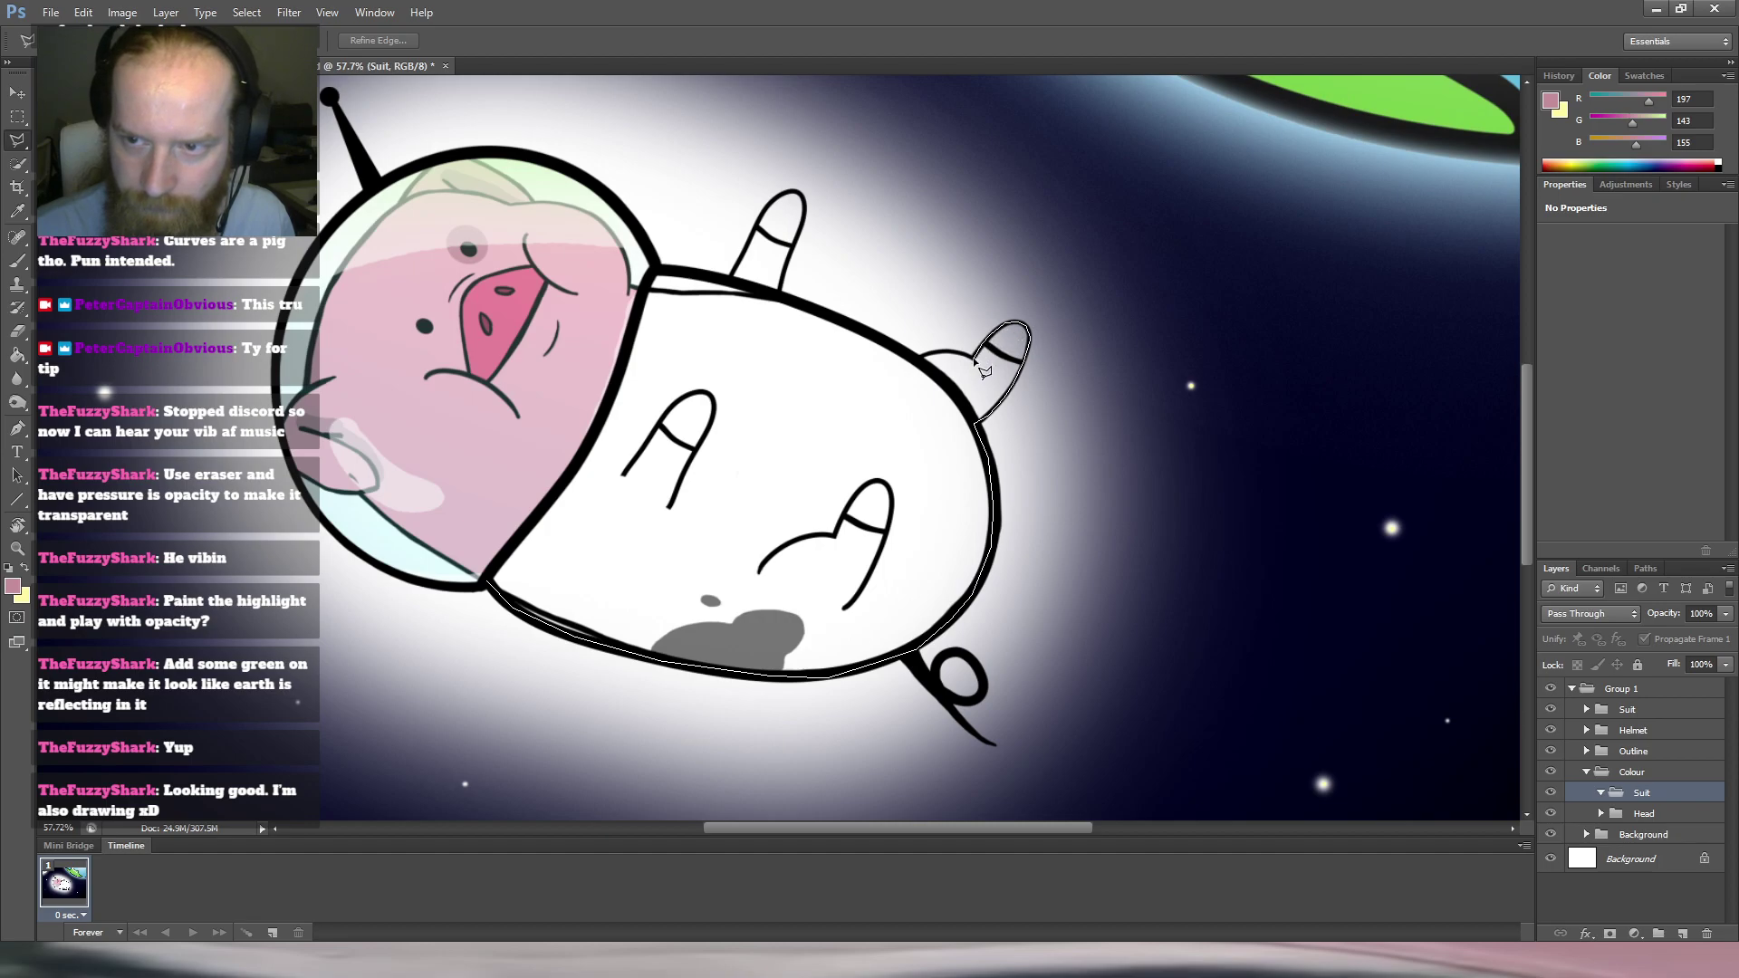
left_click_drag(954, 351, 935, 354)
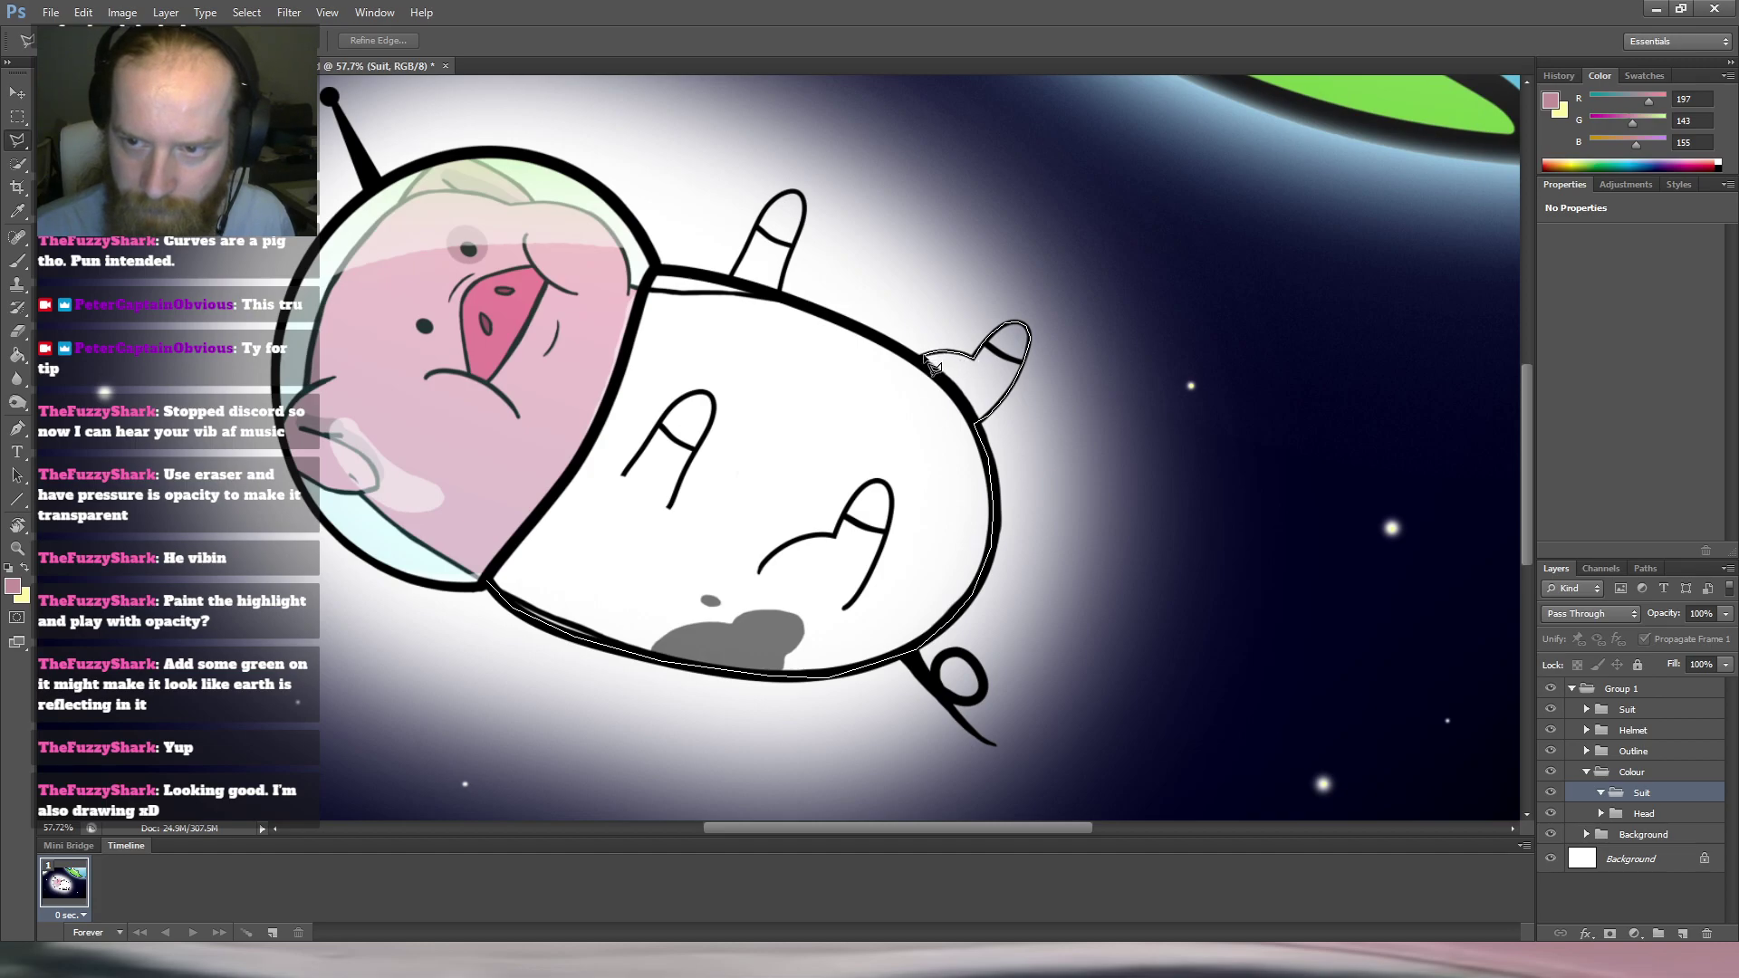
mouse_move(924, 366)
left_mouse_down()
mouse_move(777, 293)
mouse_move(806, 205)
left_mouse_up()
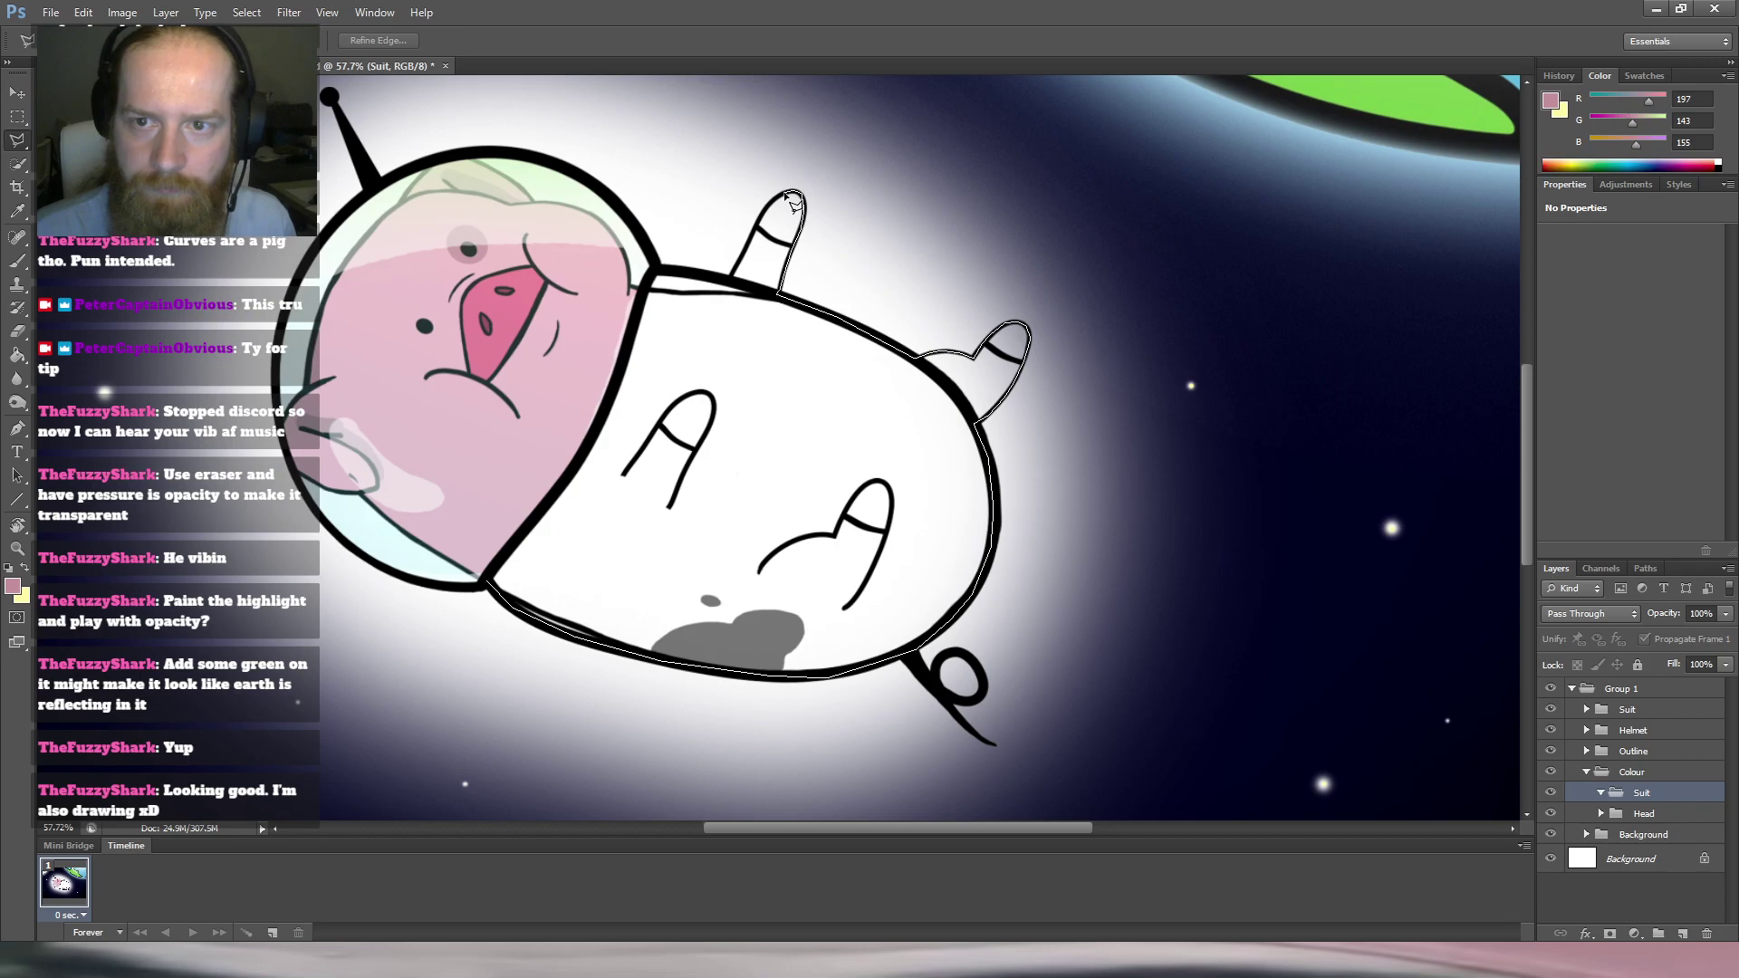
left_click_drag(770, 206, 761, 218)
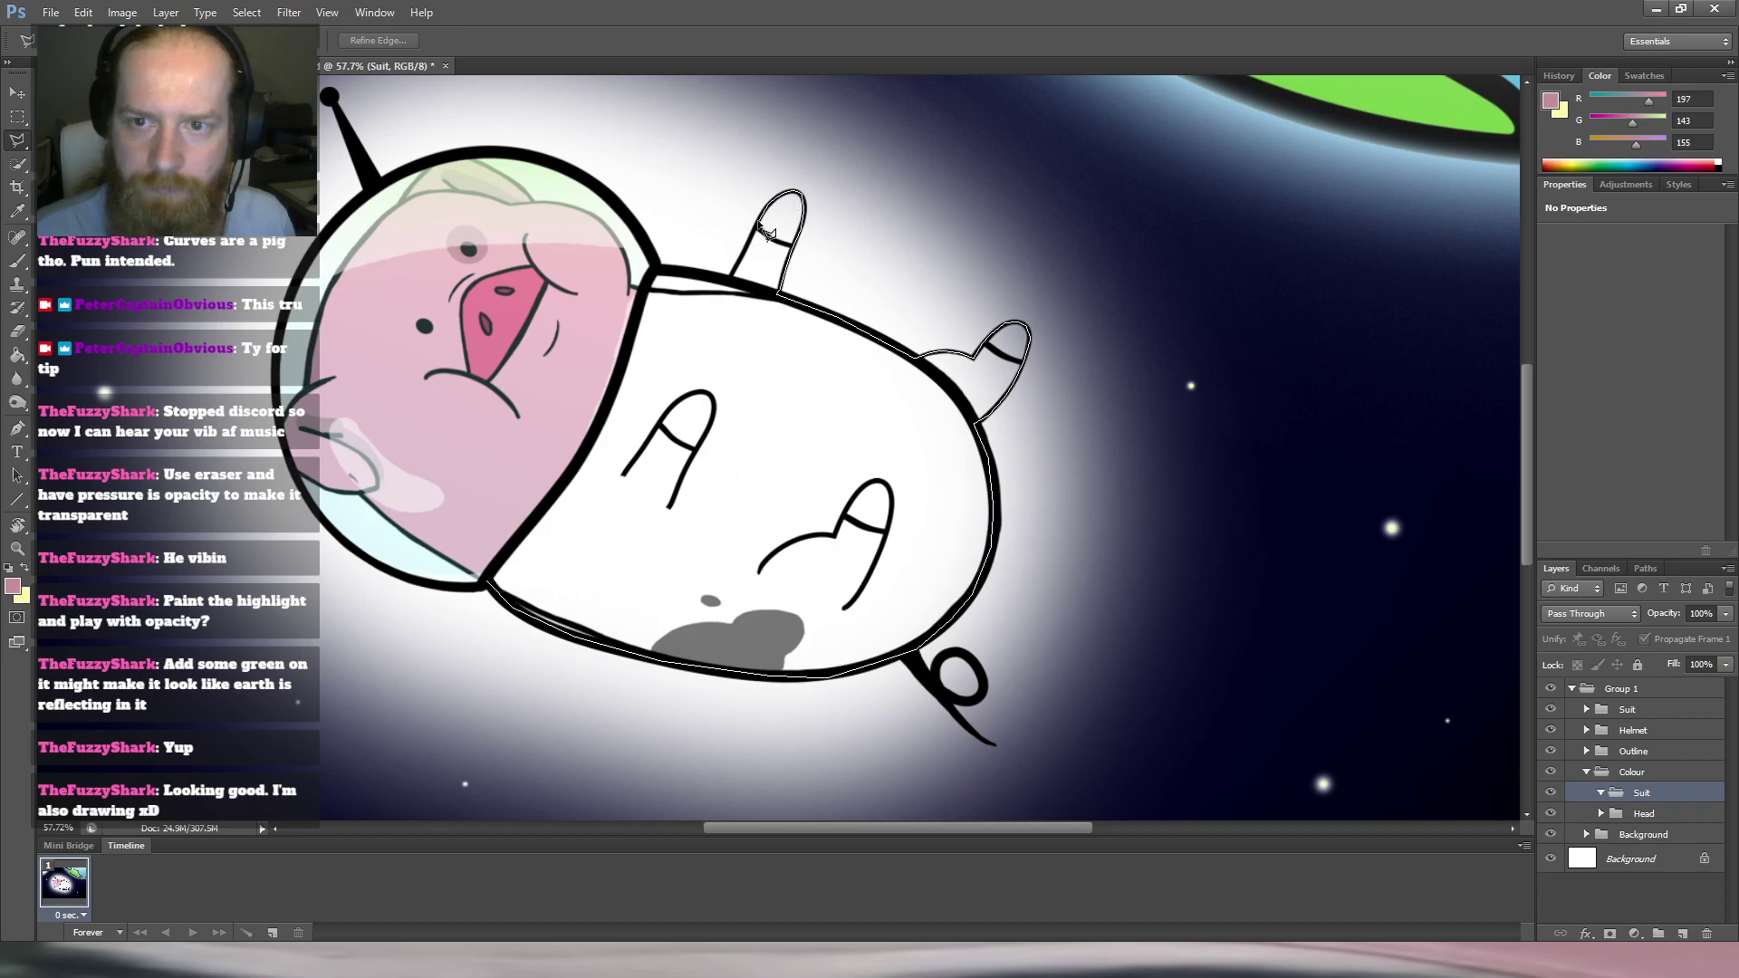
mouse_move(763, 246)
left_mouse_down()
mouse_move(738, 288)
mouse_move(672, 283)
mouse_move(630, 345)
left_mouse_up()
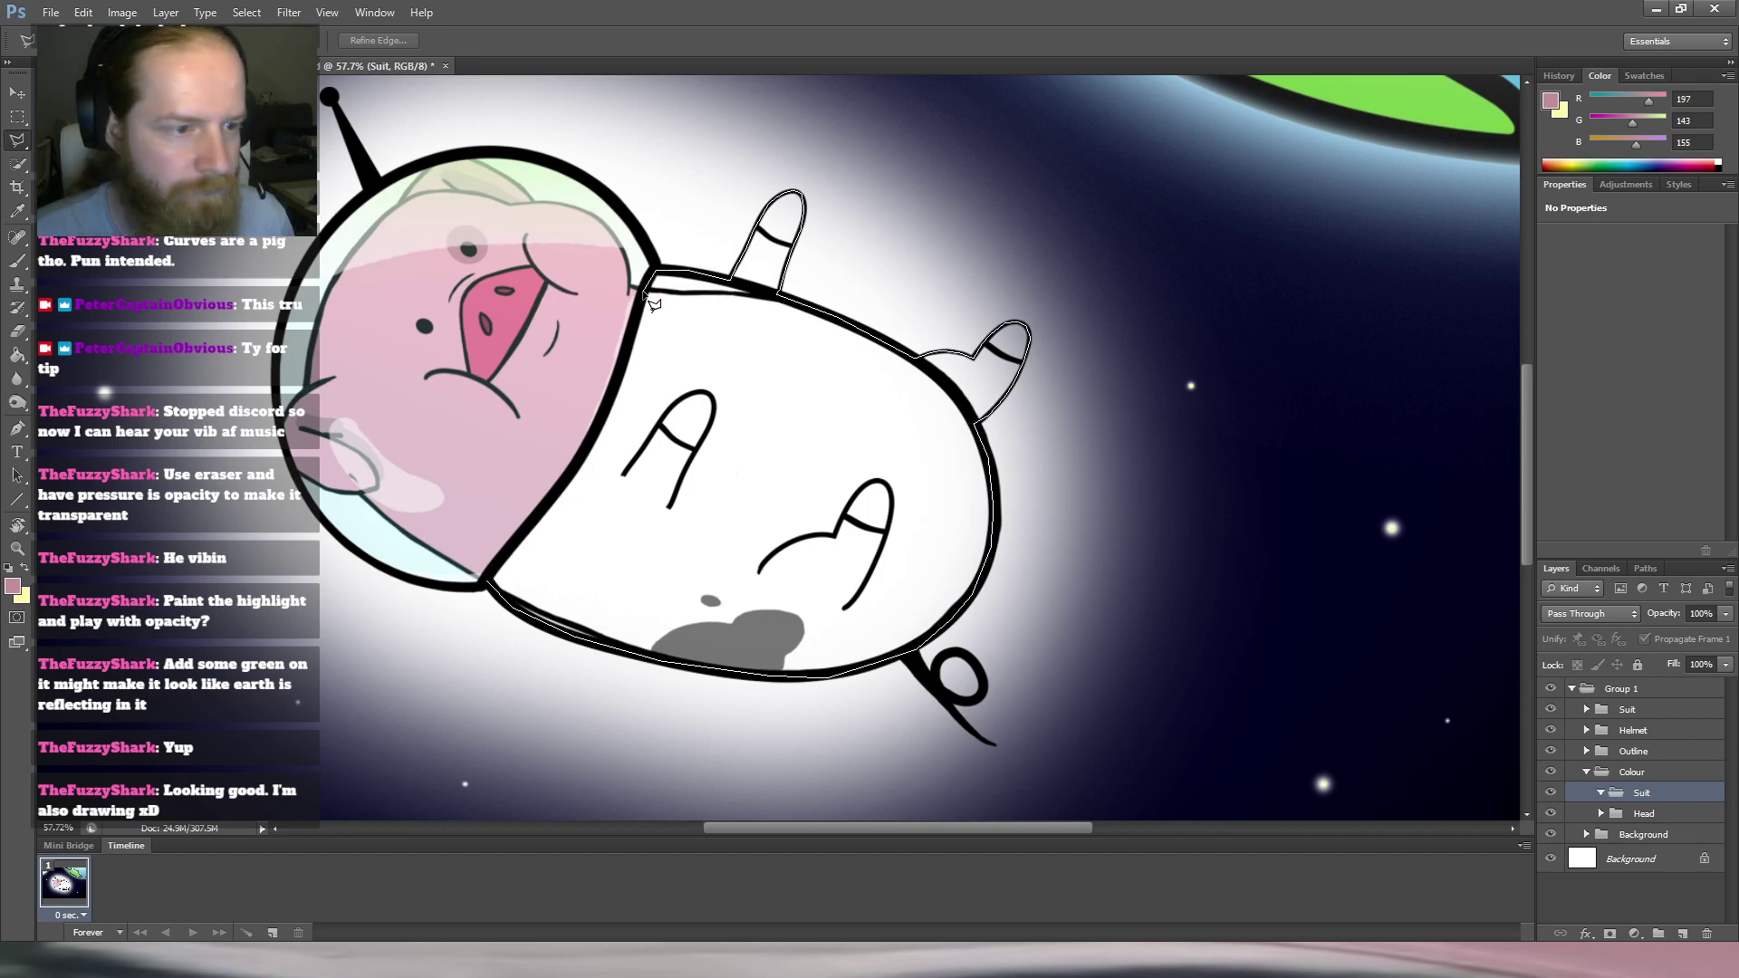
left_click(644, 292)
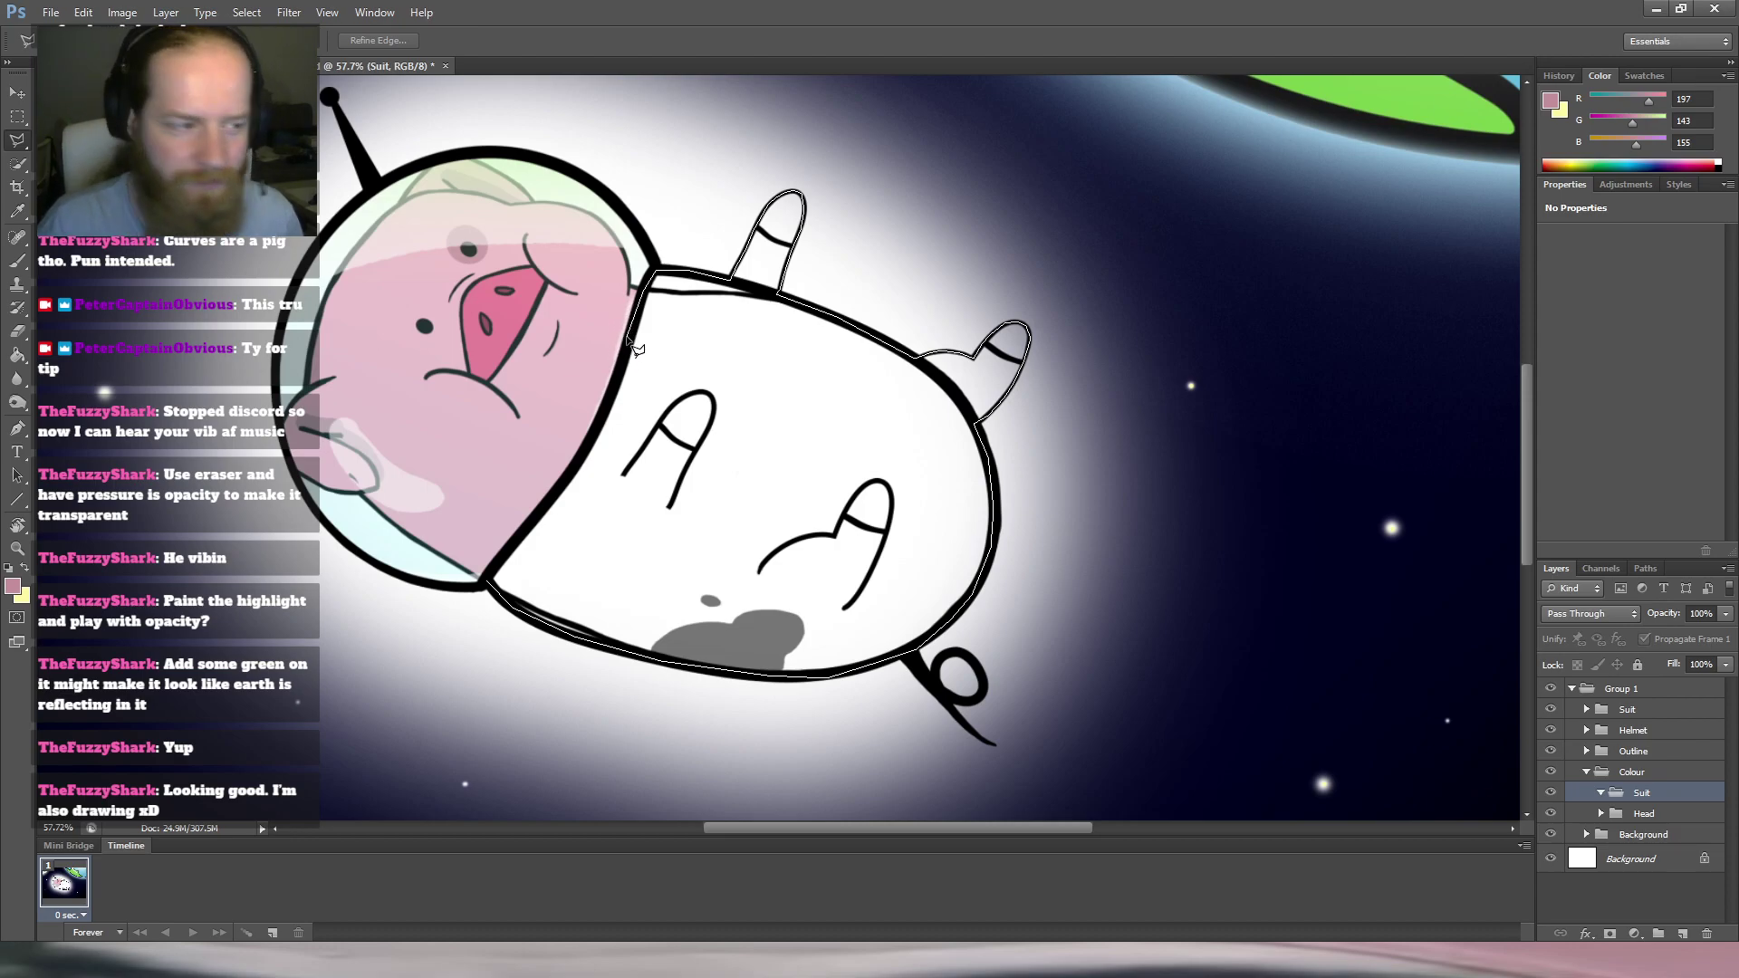
mouse_move(638, 349)
left_mouse_down()
mouse_move(577, 462)
mouse_move(492, 587)
left_mouse_up()
left_click(489, 587)
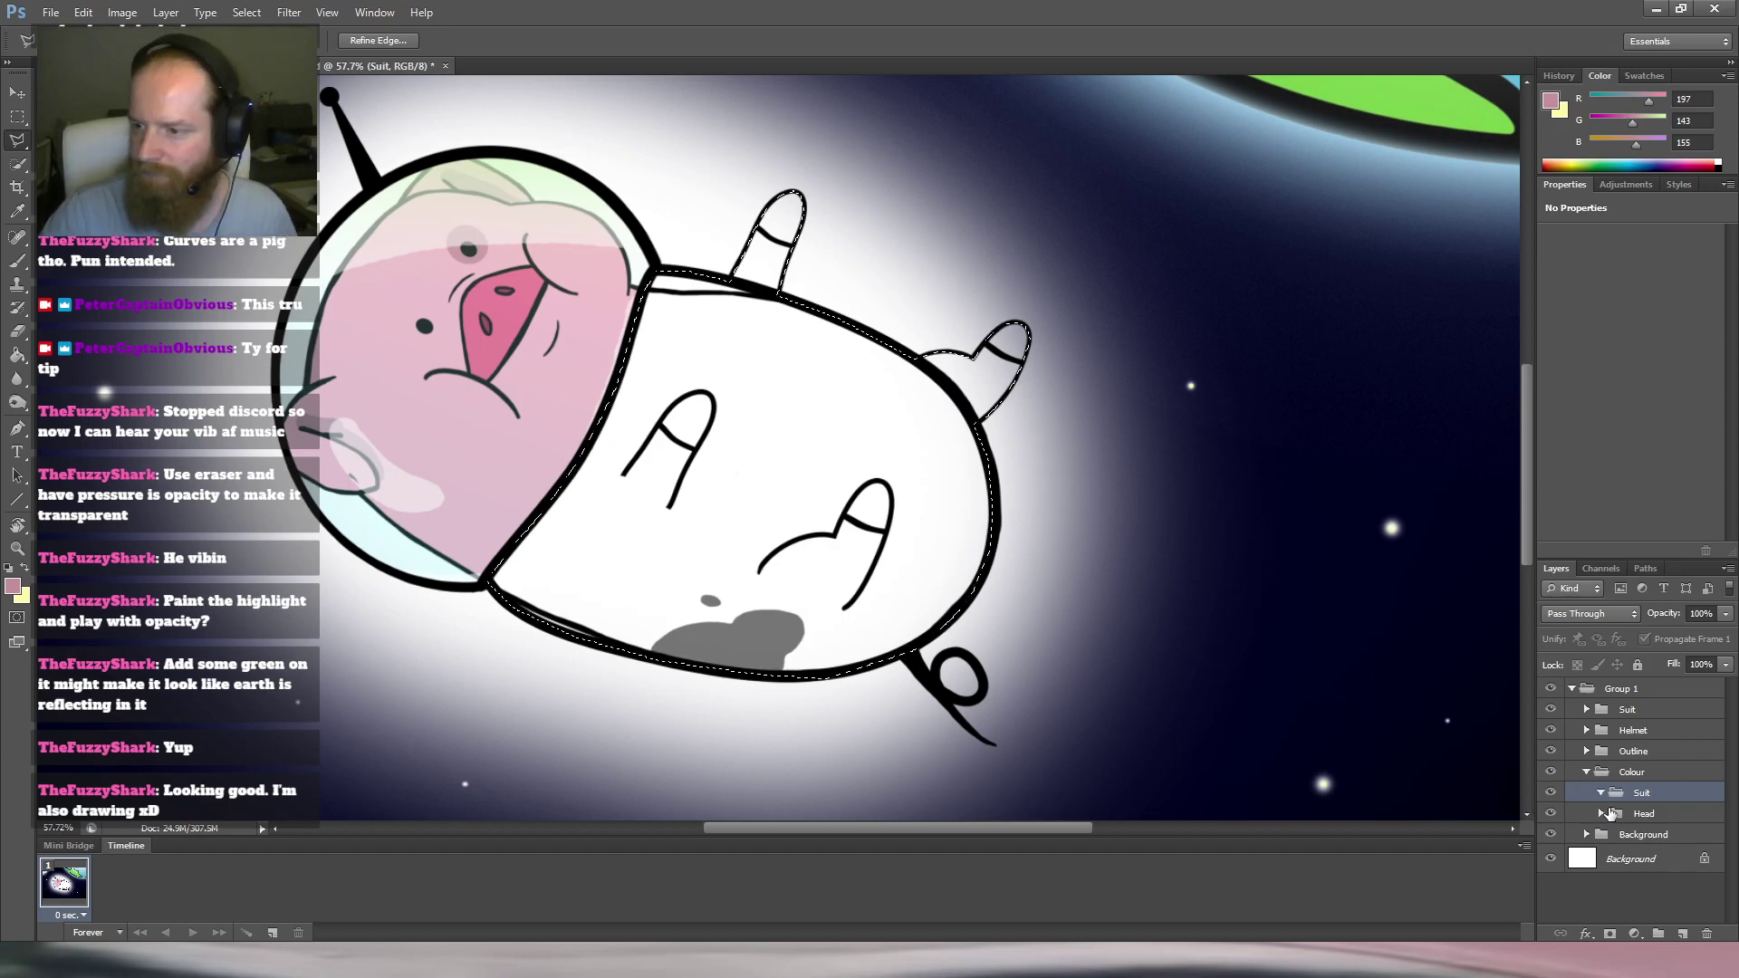
Add a new layer in the Suit colour group and fill the suit selection with pale lavender blue, RGB 224, 231, 255.
left_click(1684, 933)
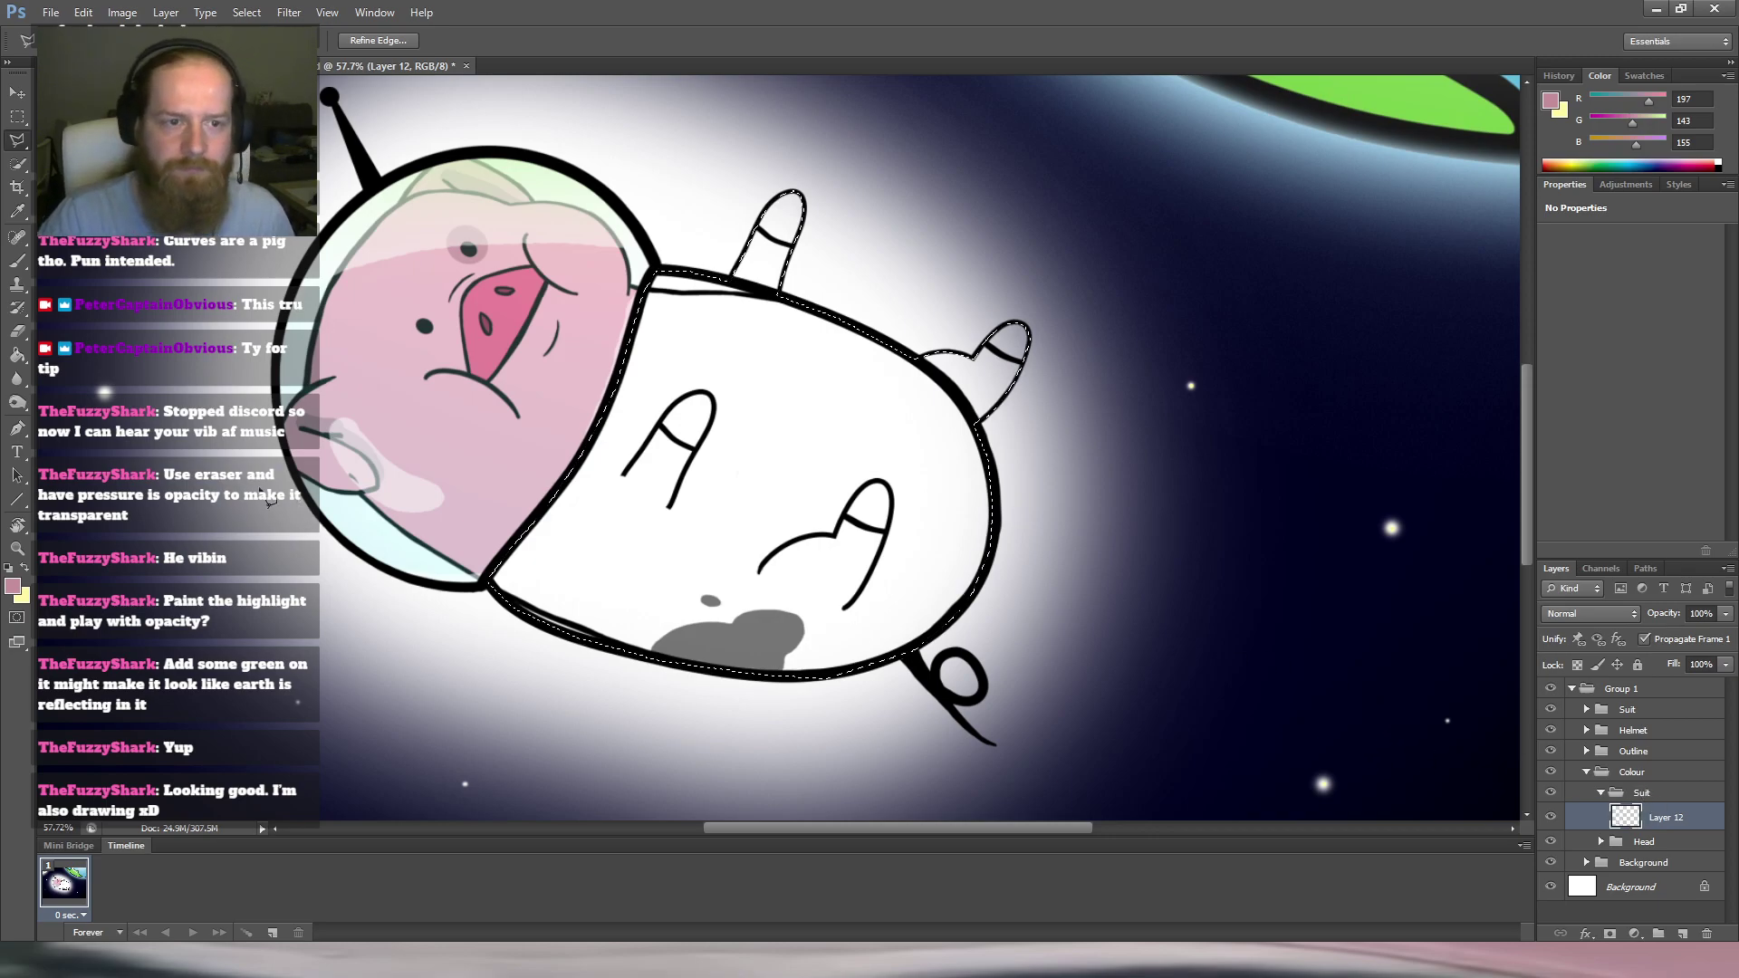
left_click(17, 355)
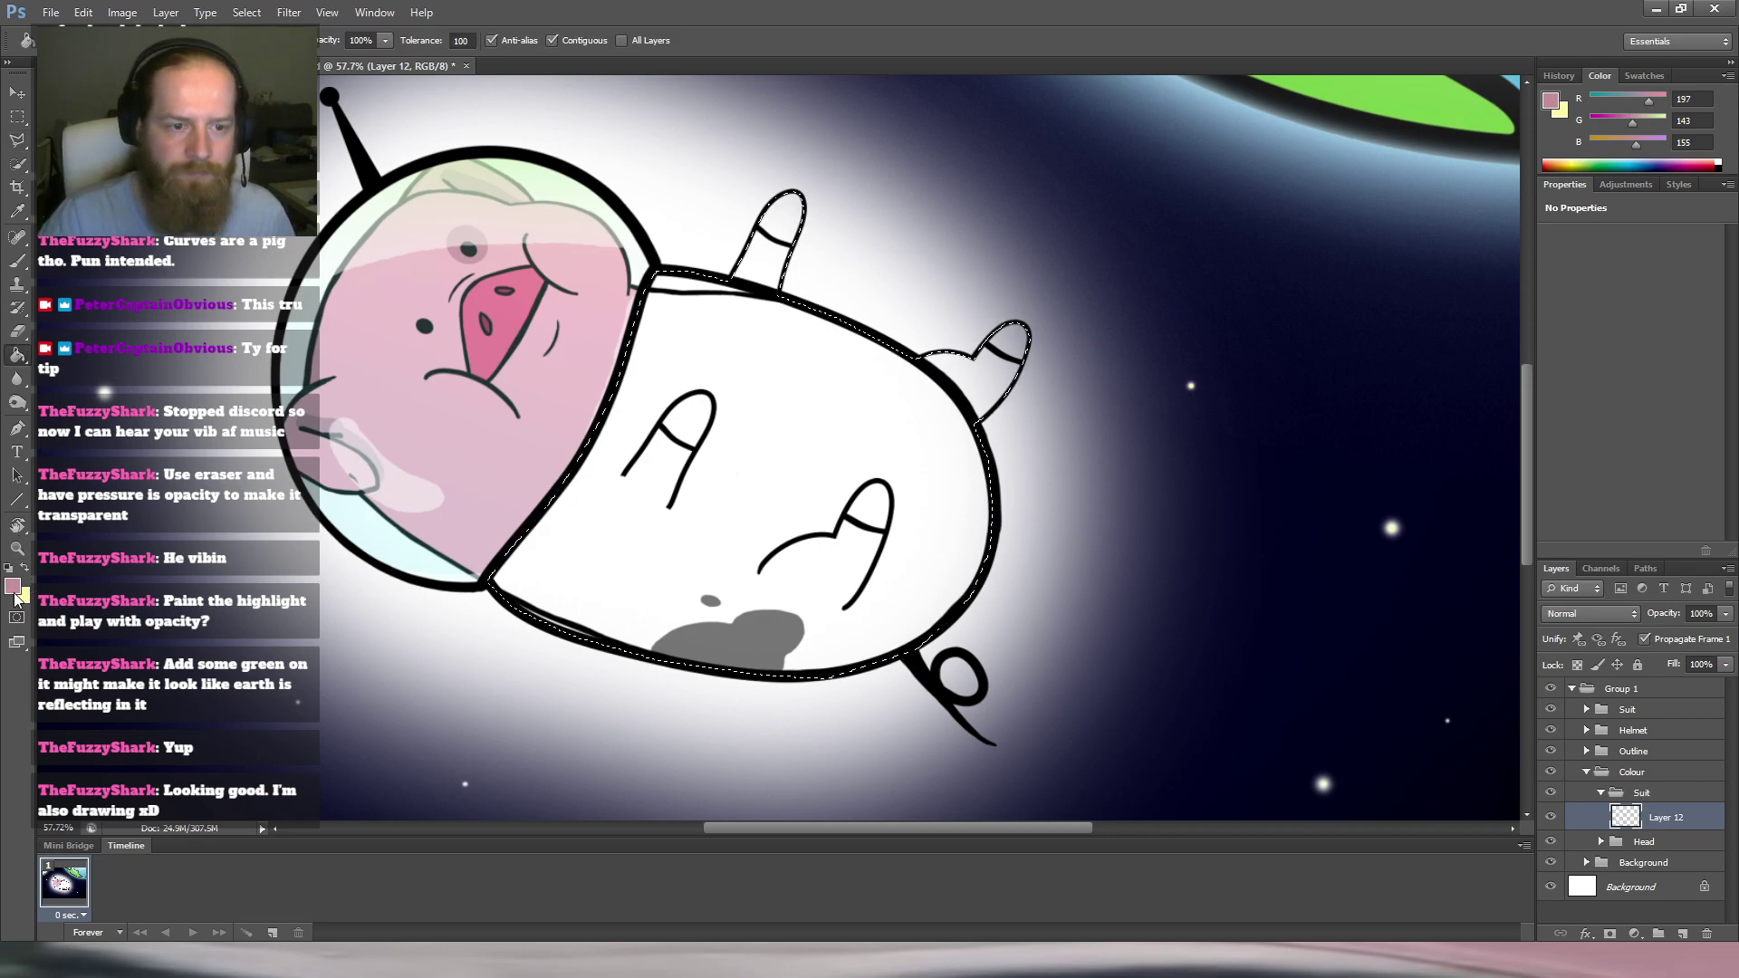
key("i")
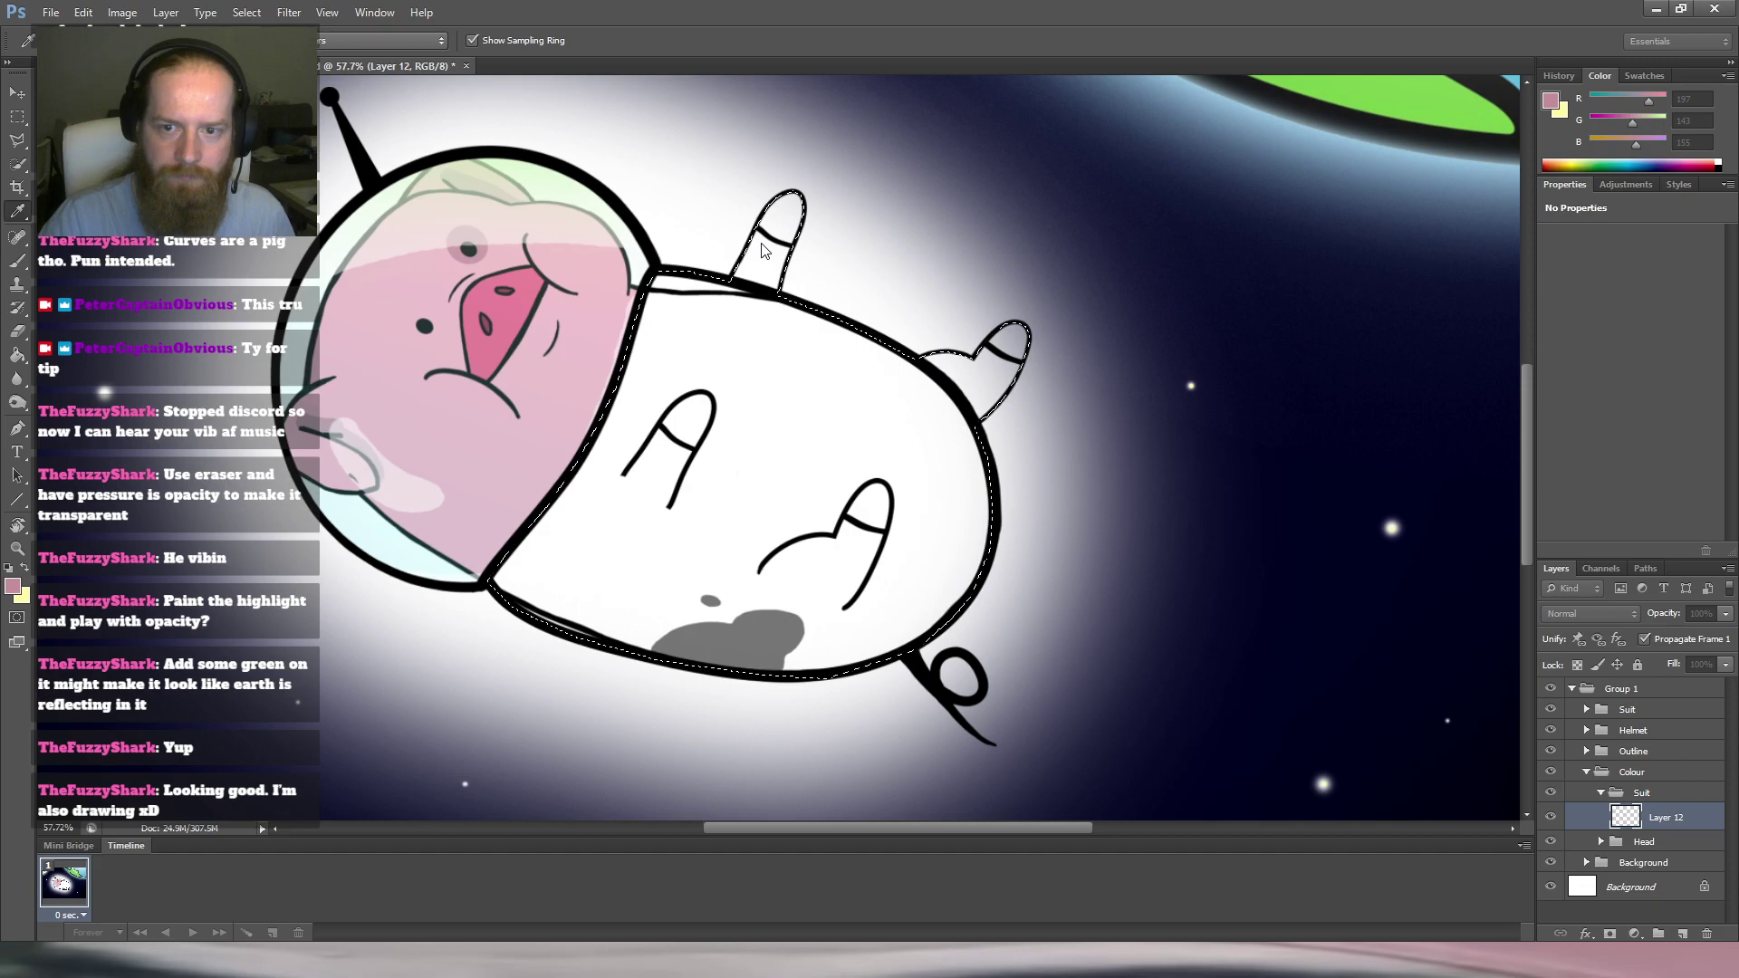
key("g")
left_click(849, 542)
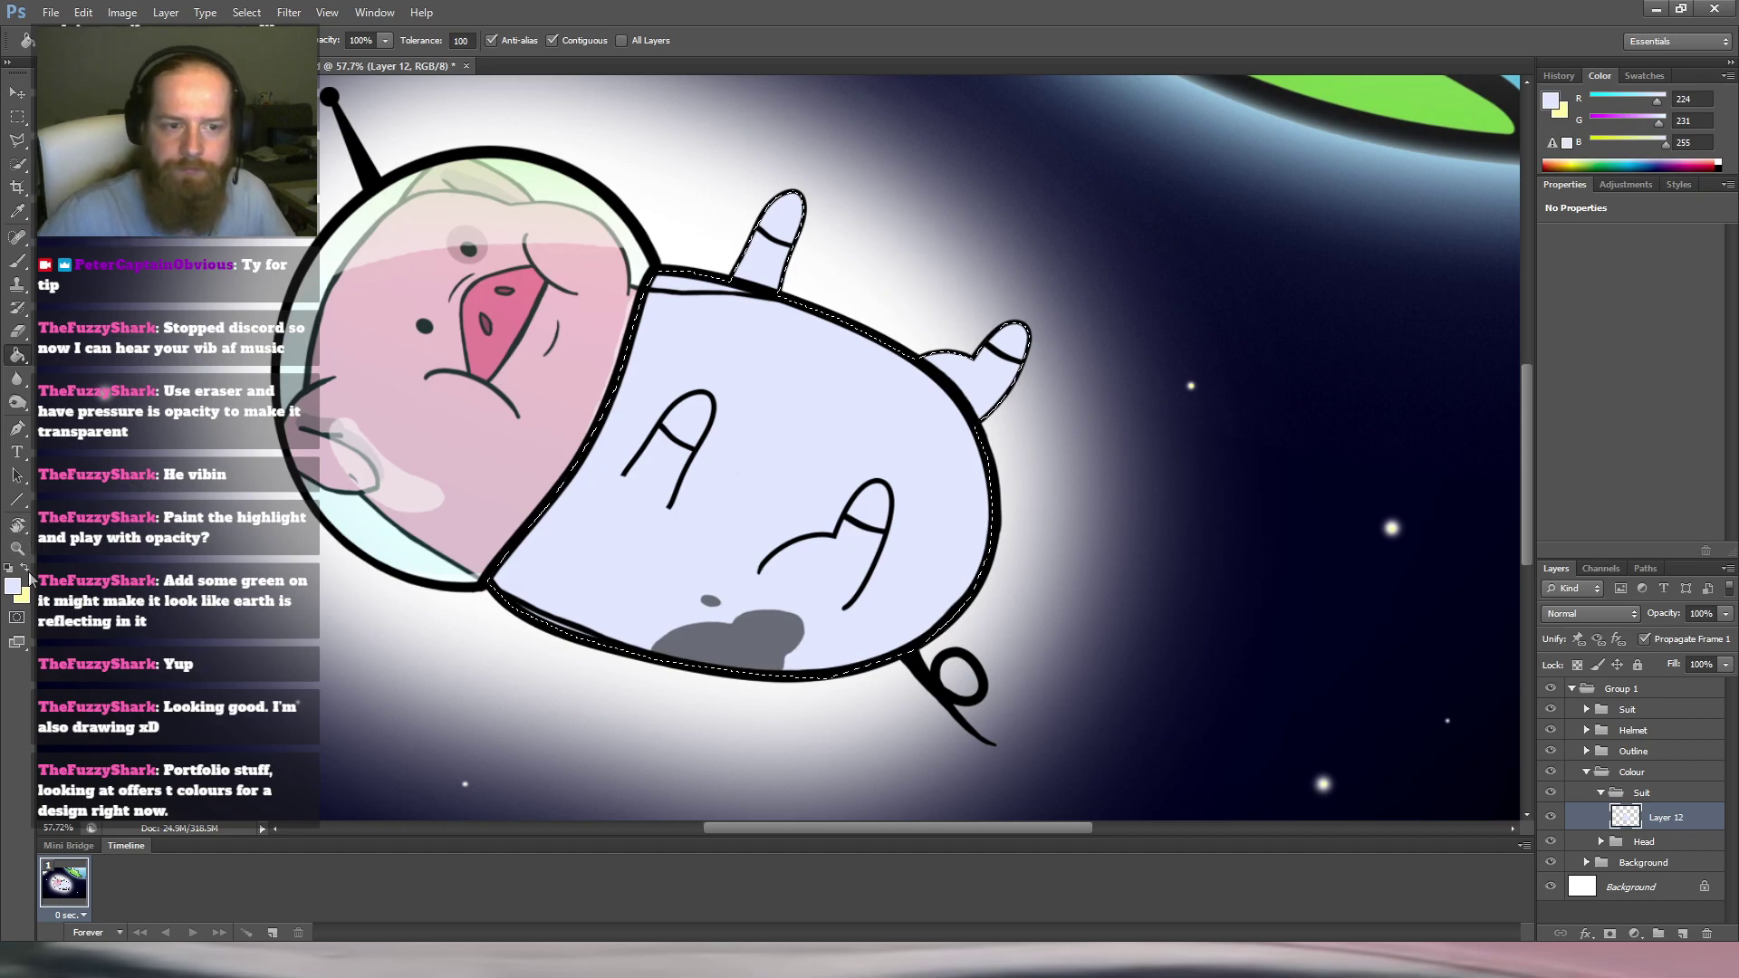
Refill the selected suit with a lighter icy blue, RGB 234, 247, 255.
key("alt")
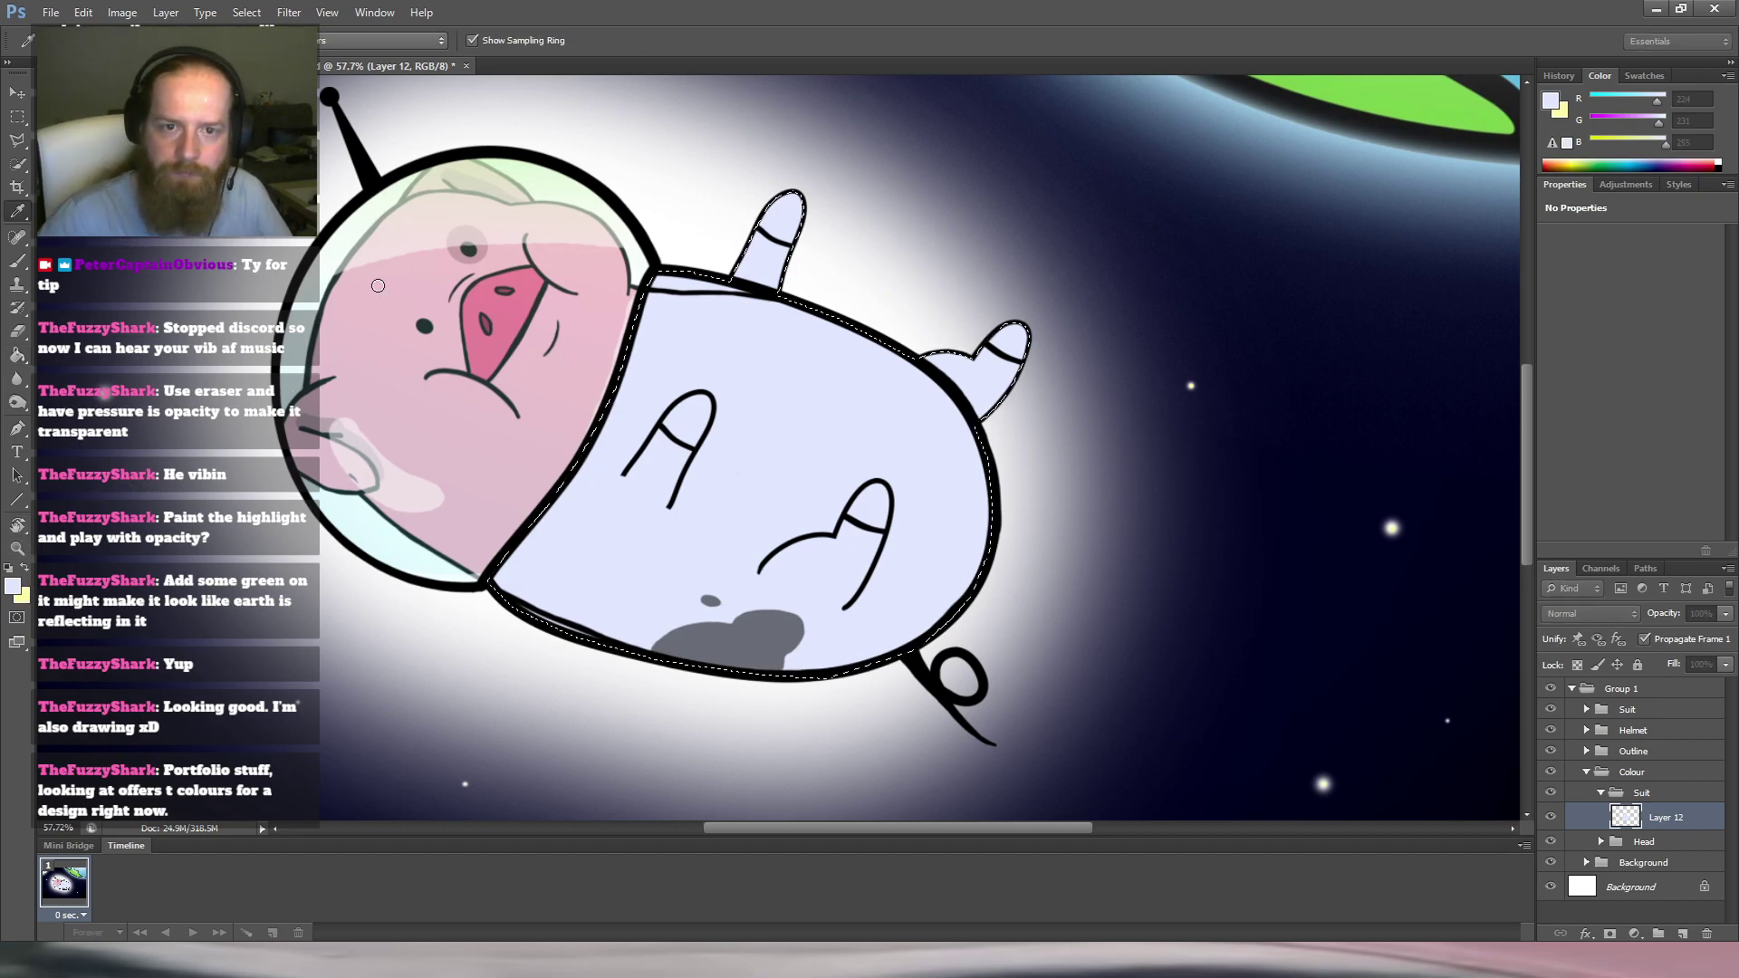
left_click(838, 264)
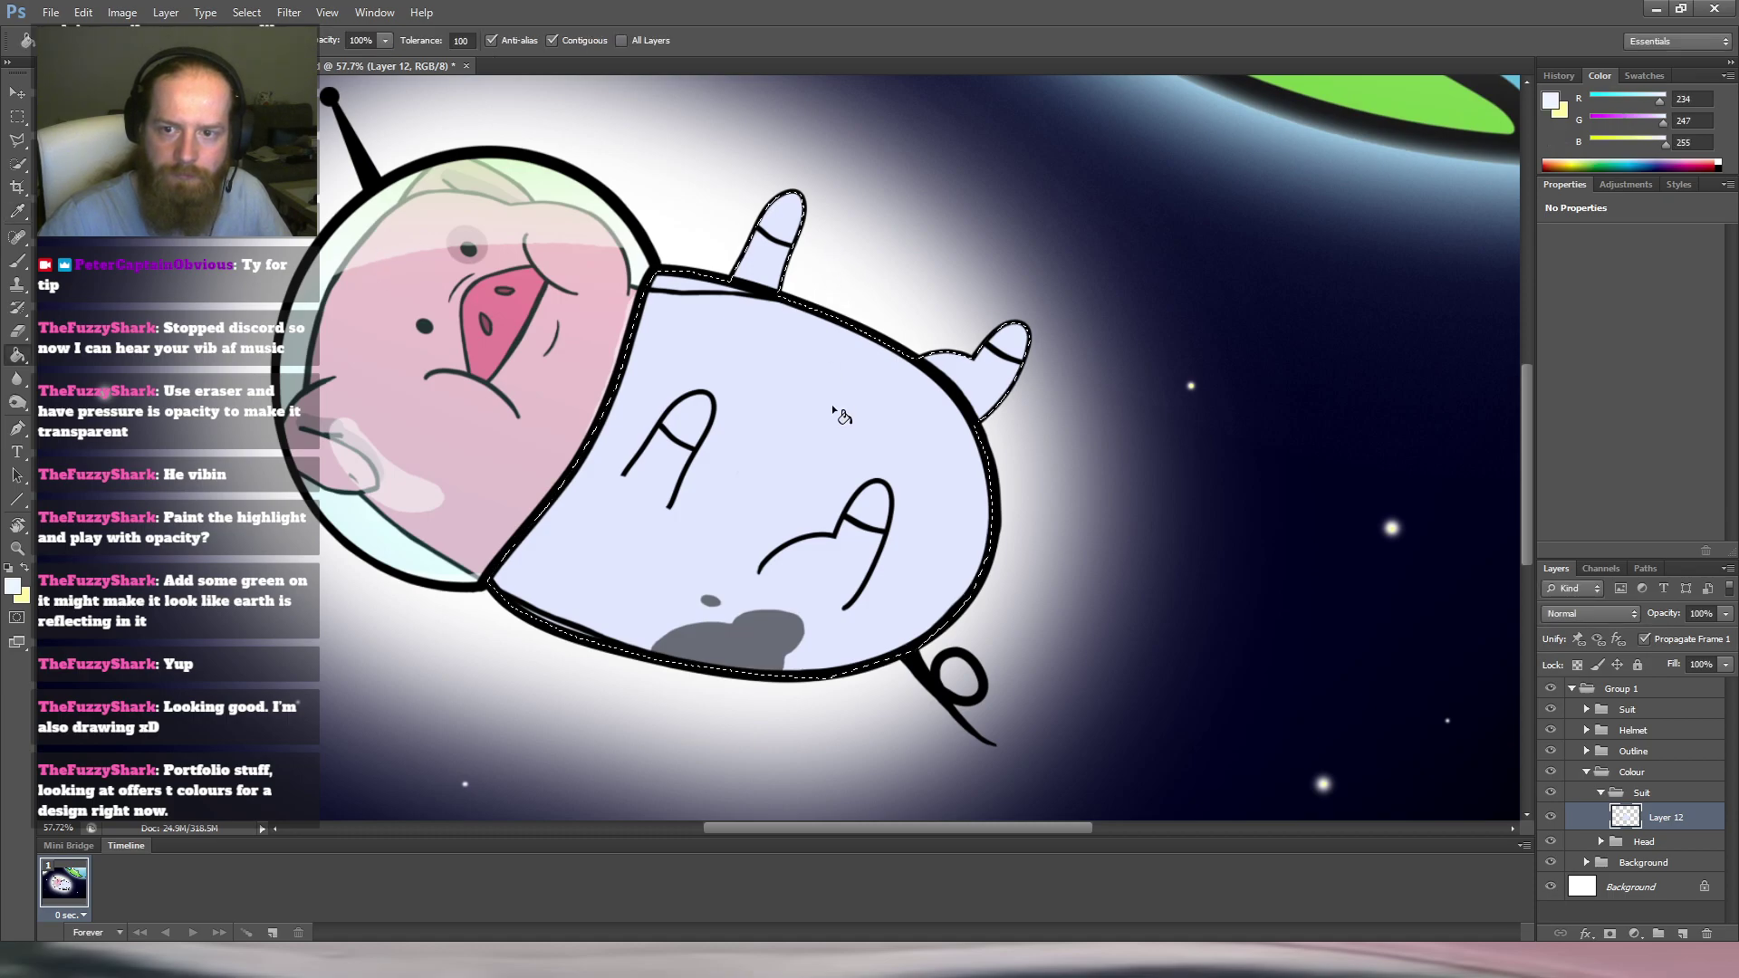
left_click(820, 607)
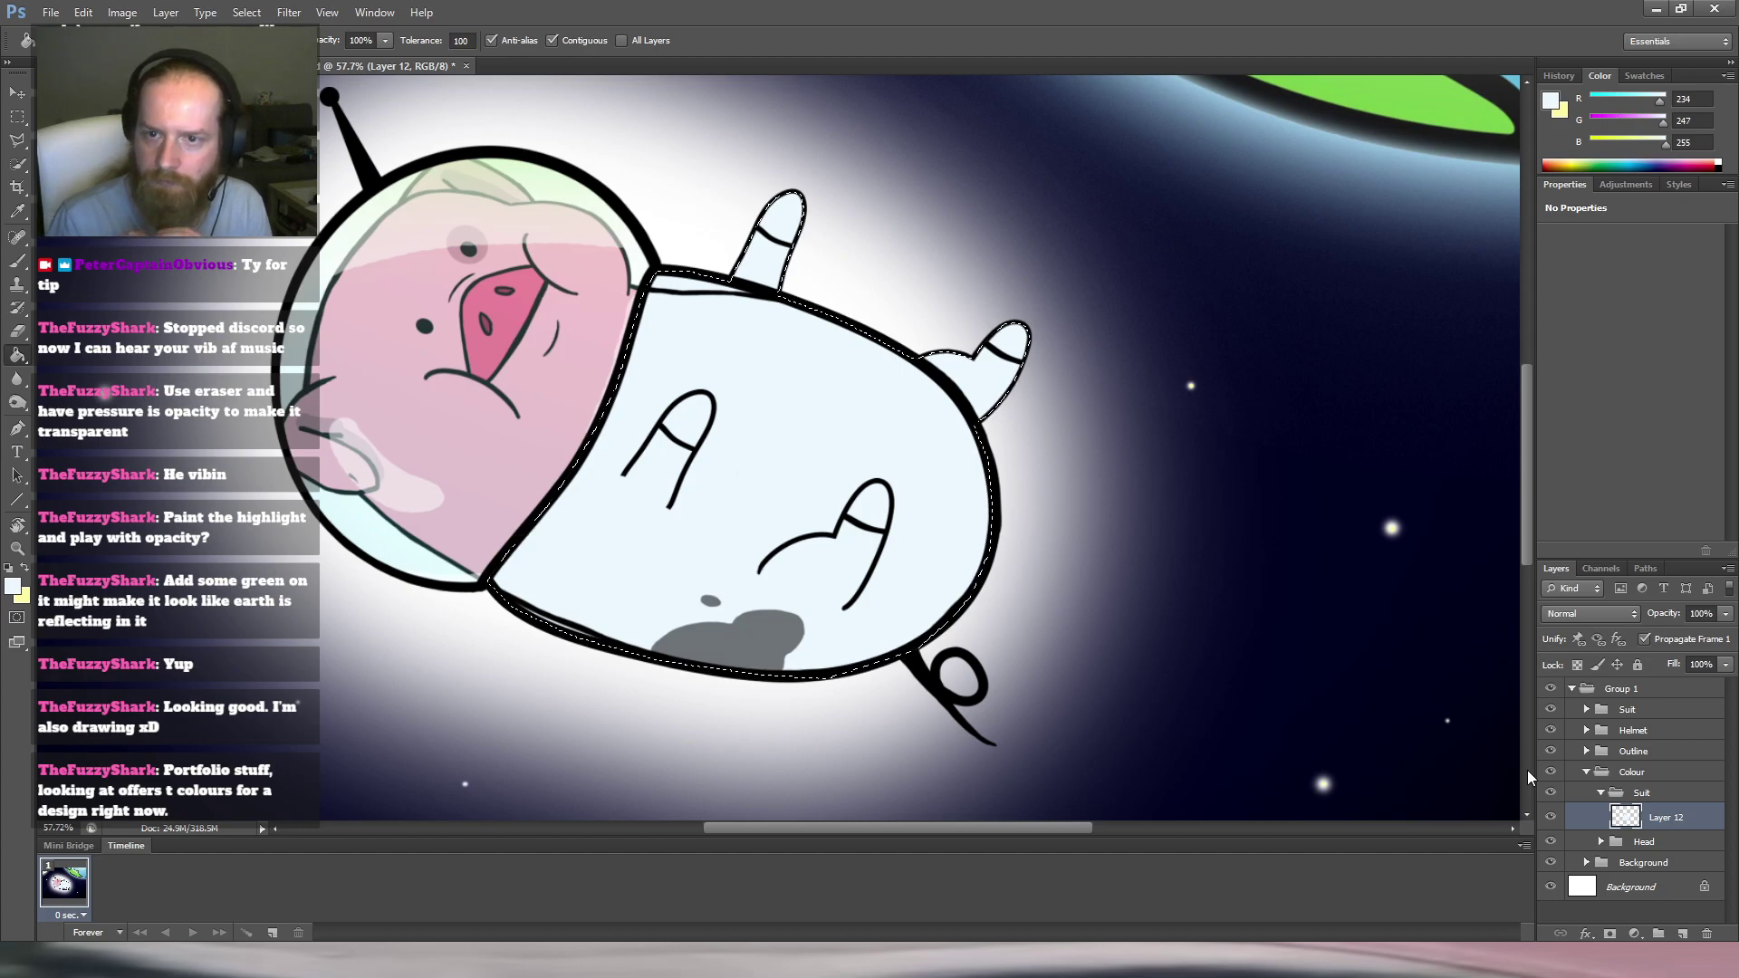
Expand the Outline group and toggle the visibility of the Outline layer and Layer 11 to check which line art each holds.
left_click(1586, 751)
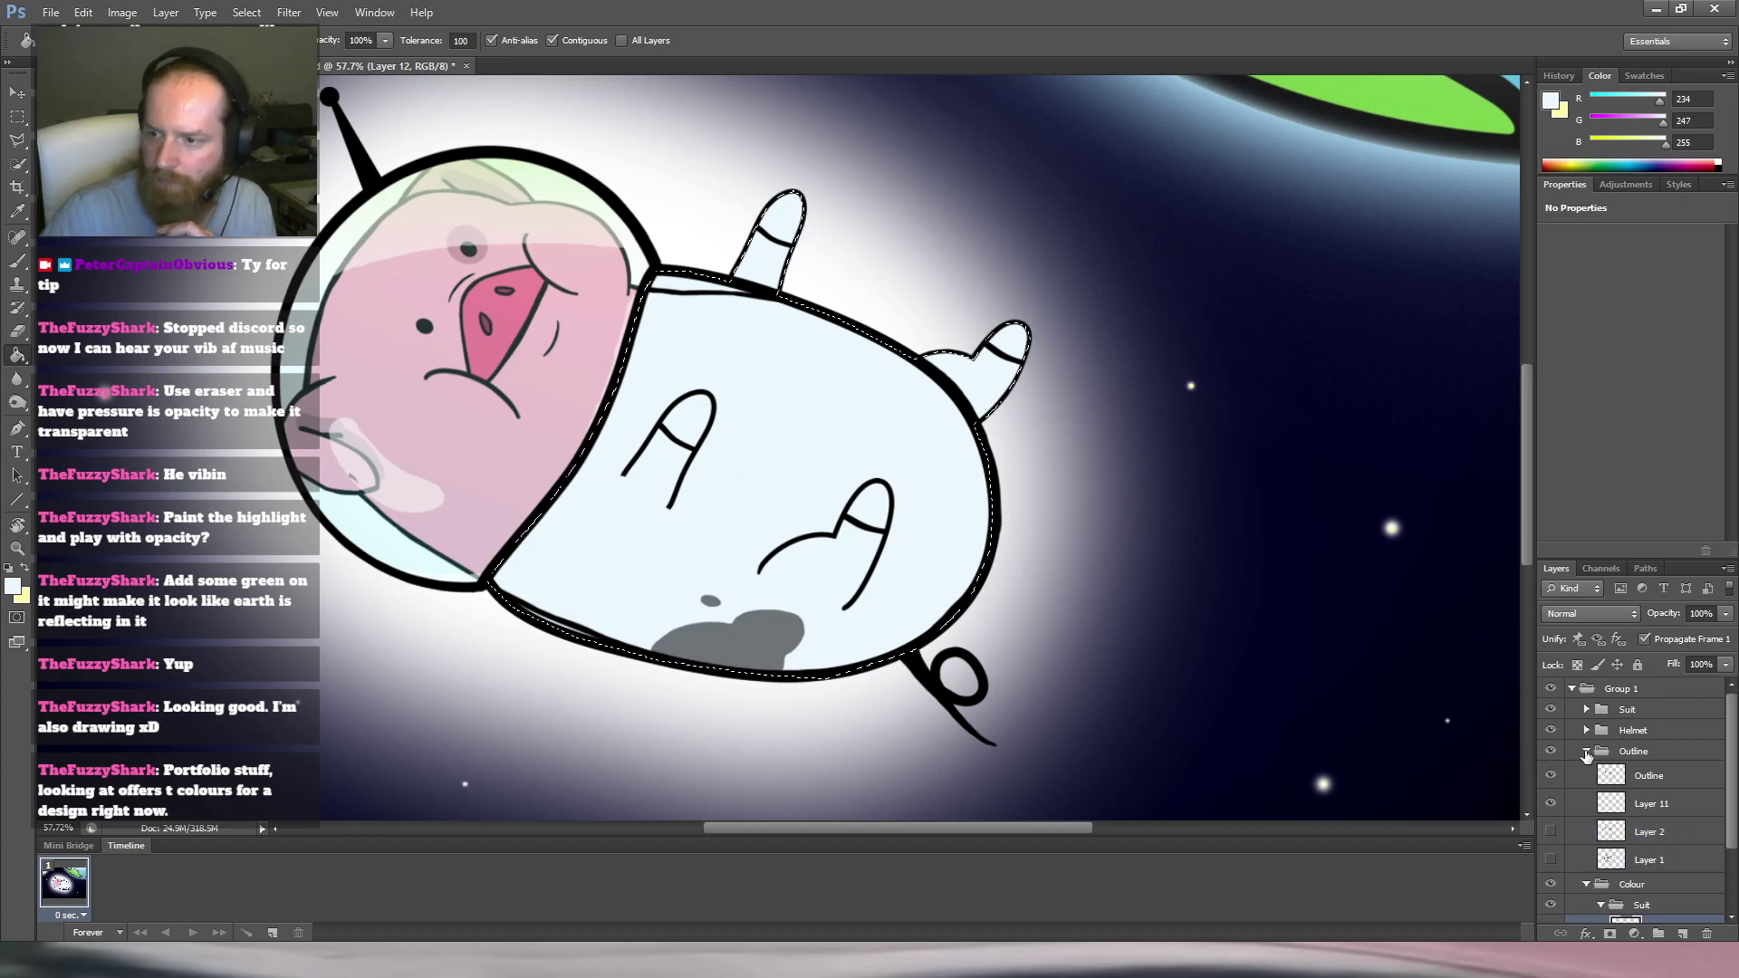
left_click(1551, 776)
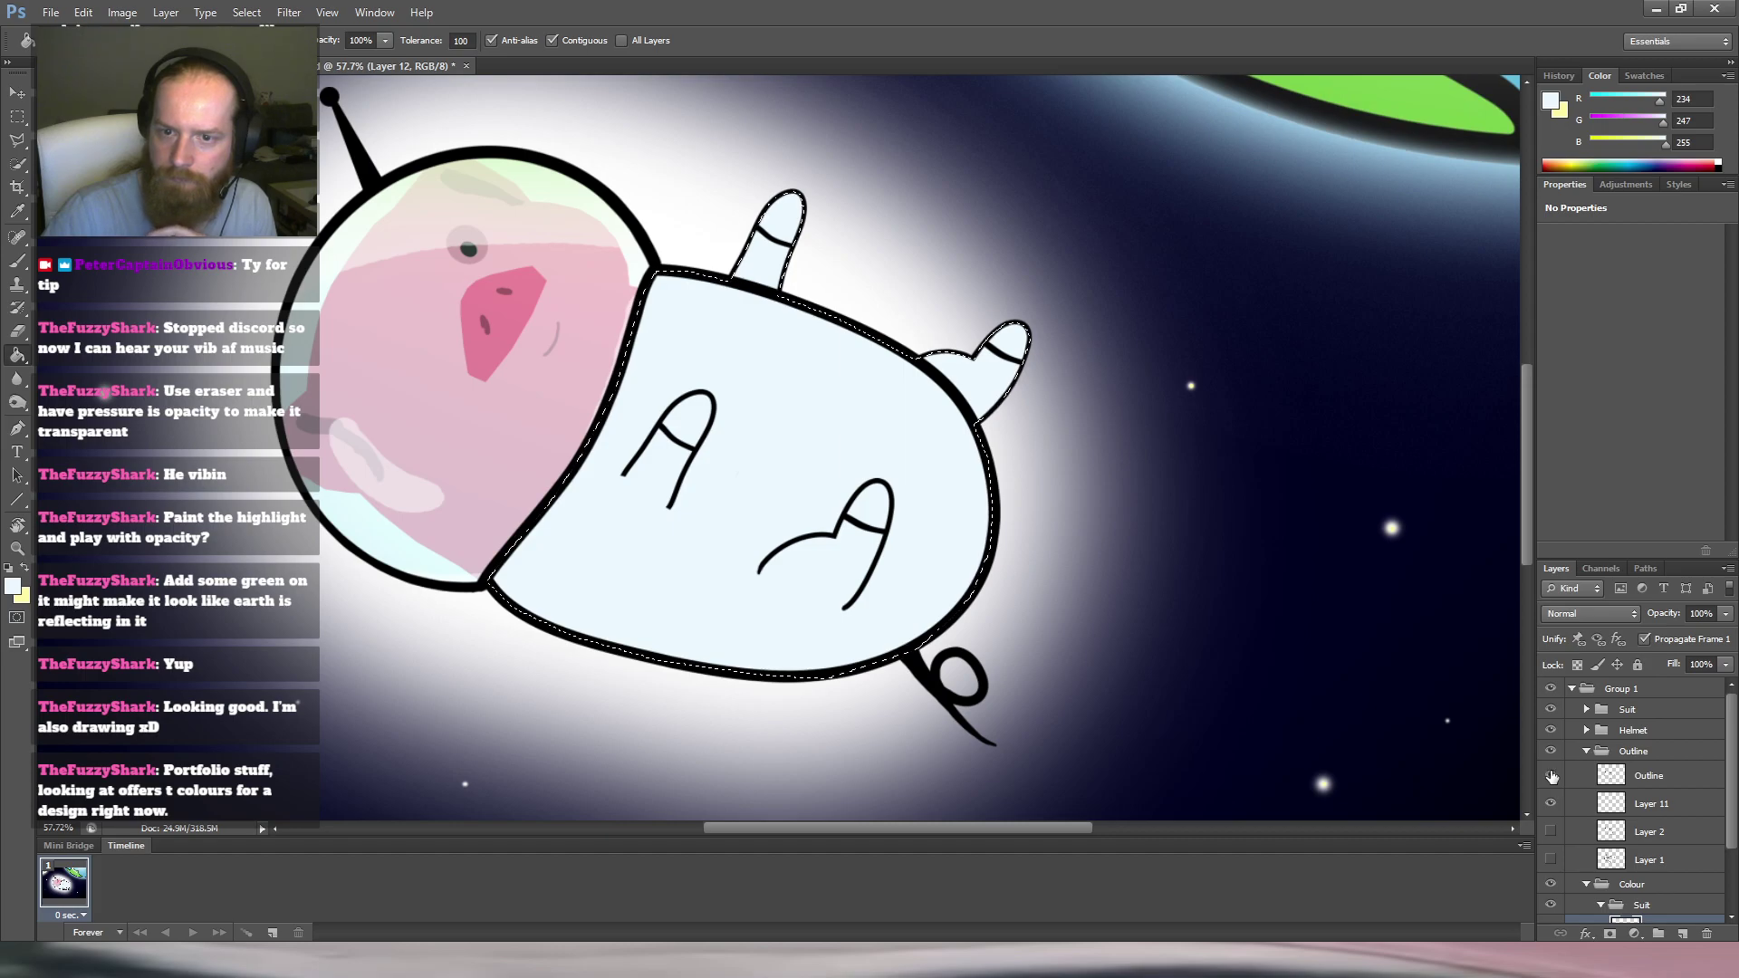
left_click(1550, 775)
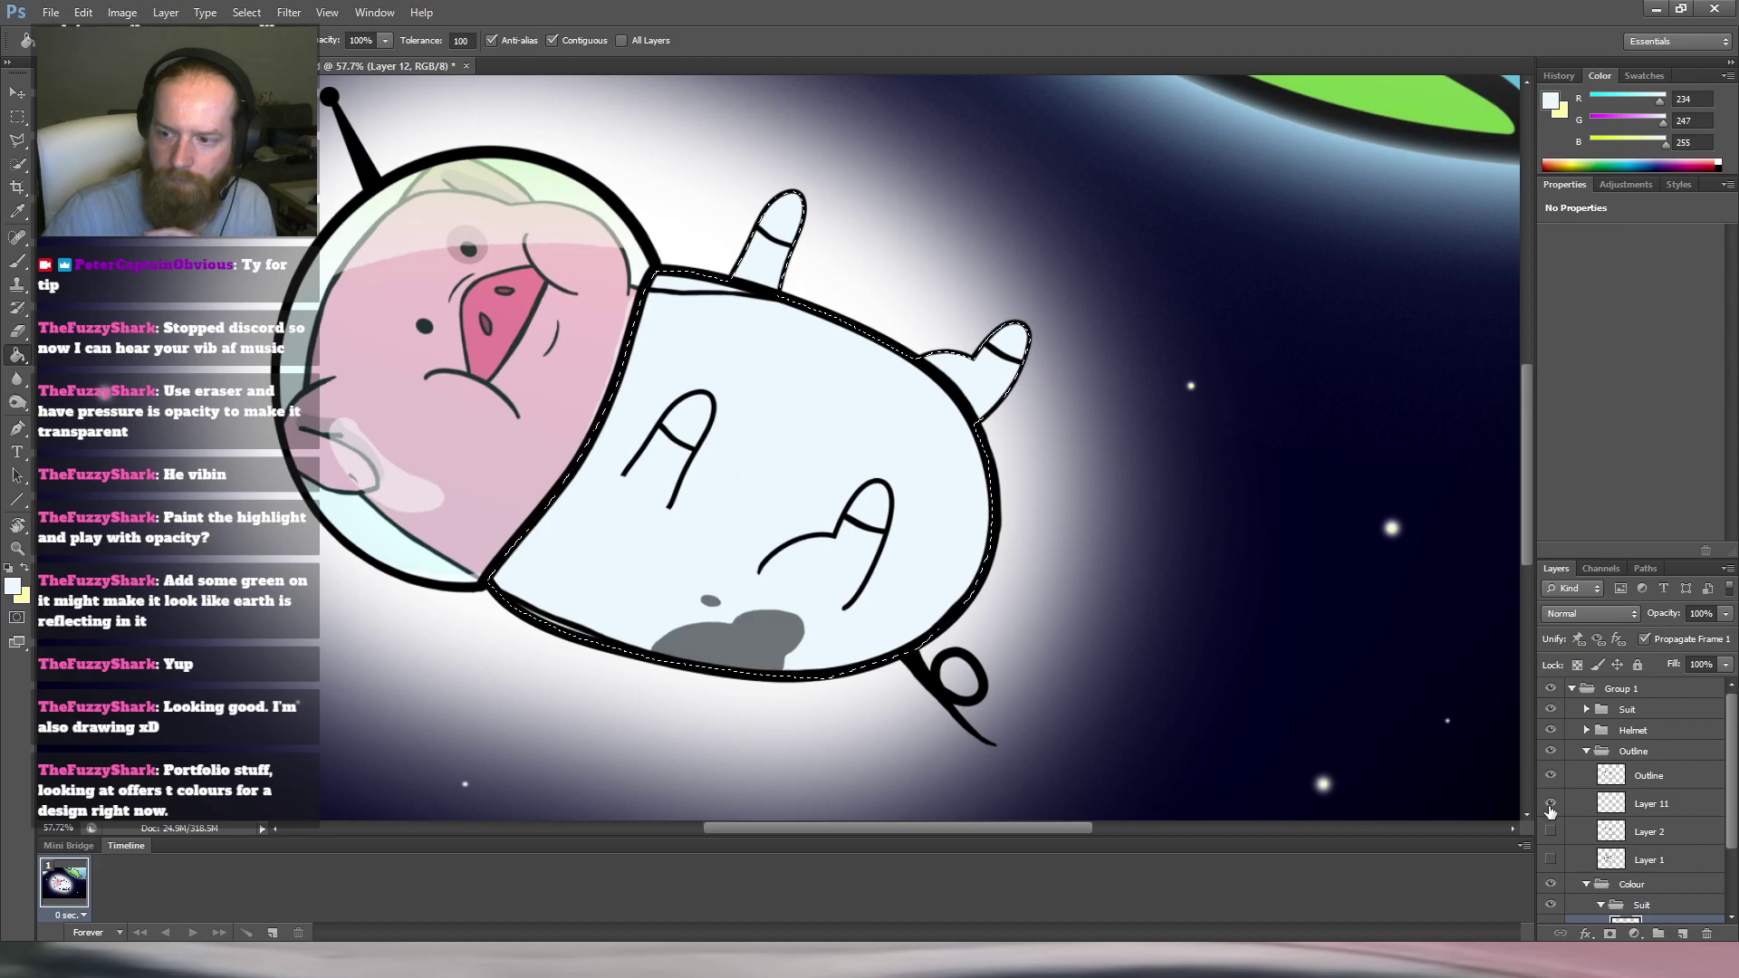
left_click(1551, 805)
left_click(1551, 806)
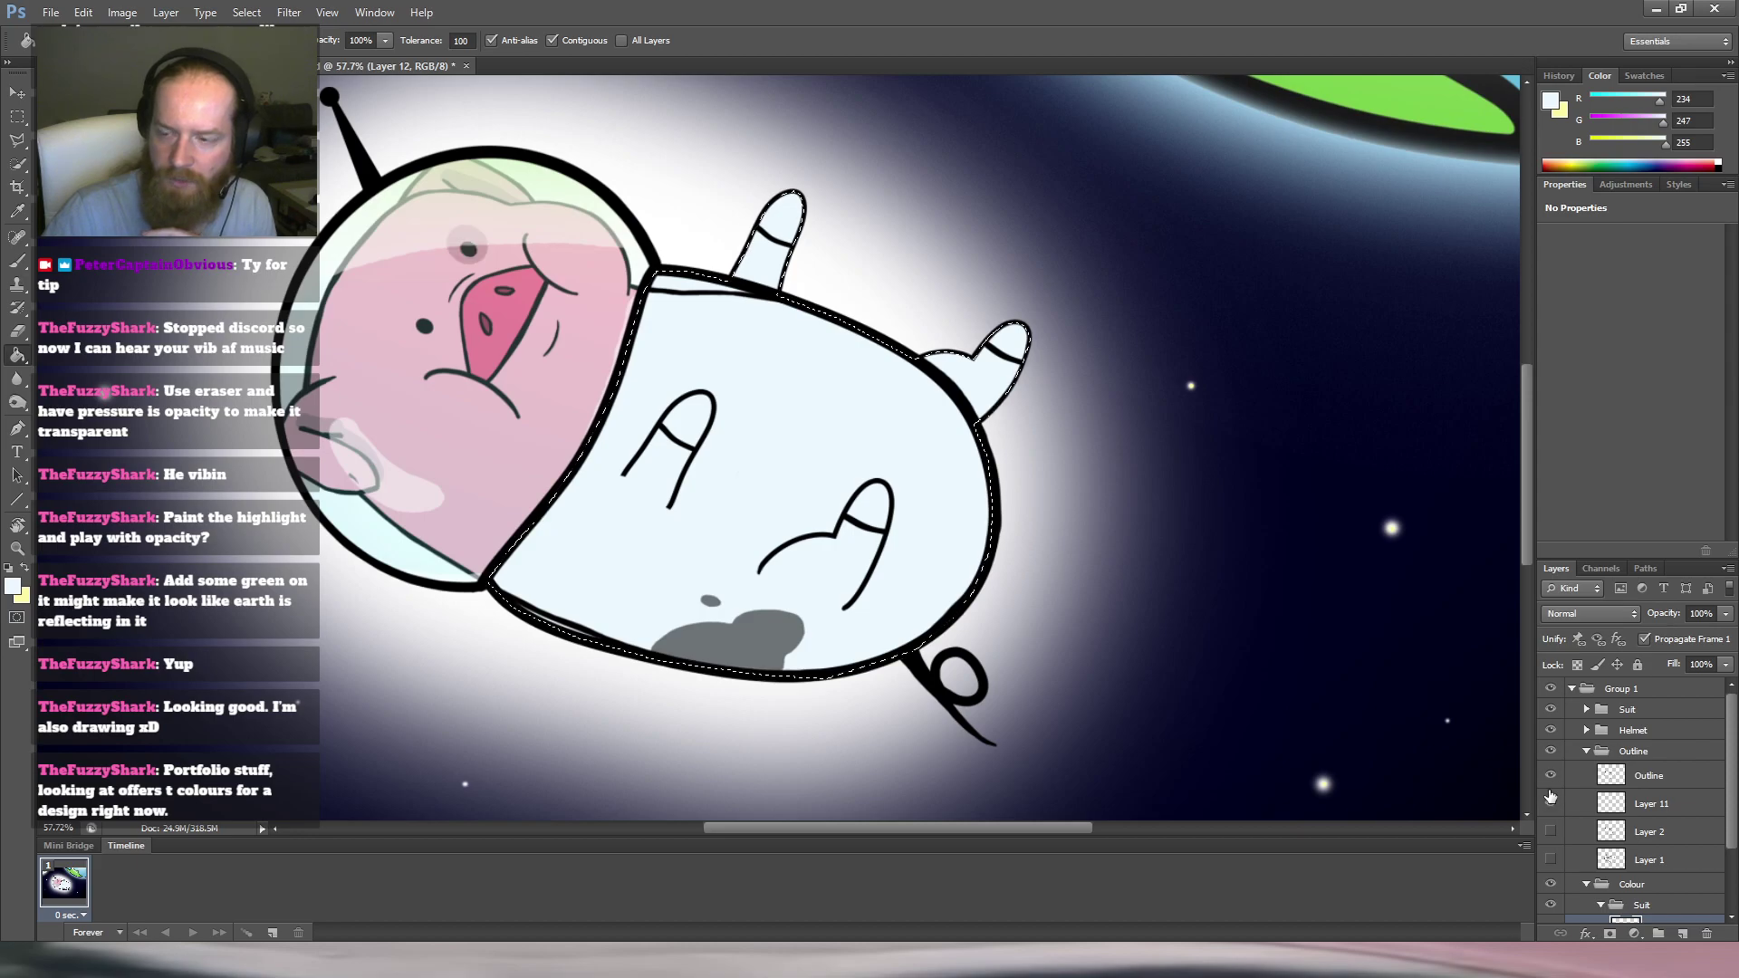
Merge Layer 11 with the Outline layer in the Outline group.
left_click(1647, 778)
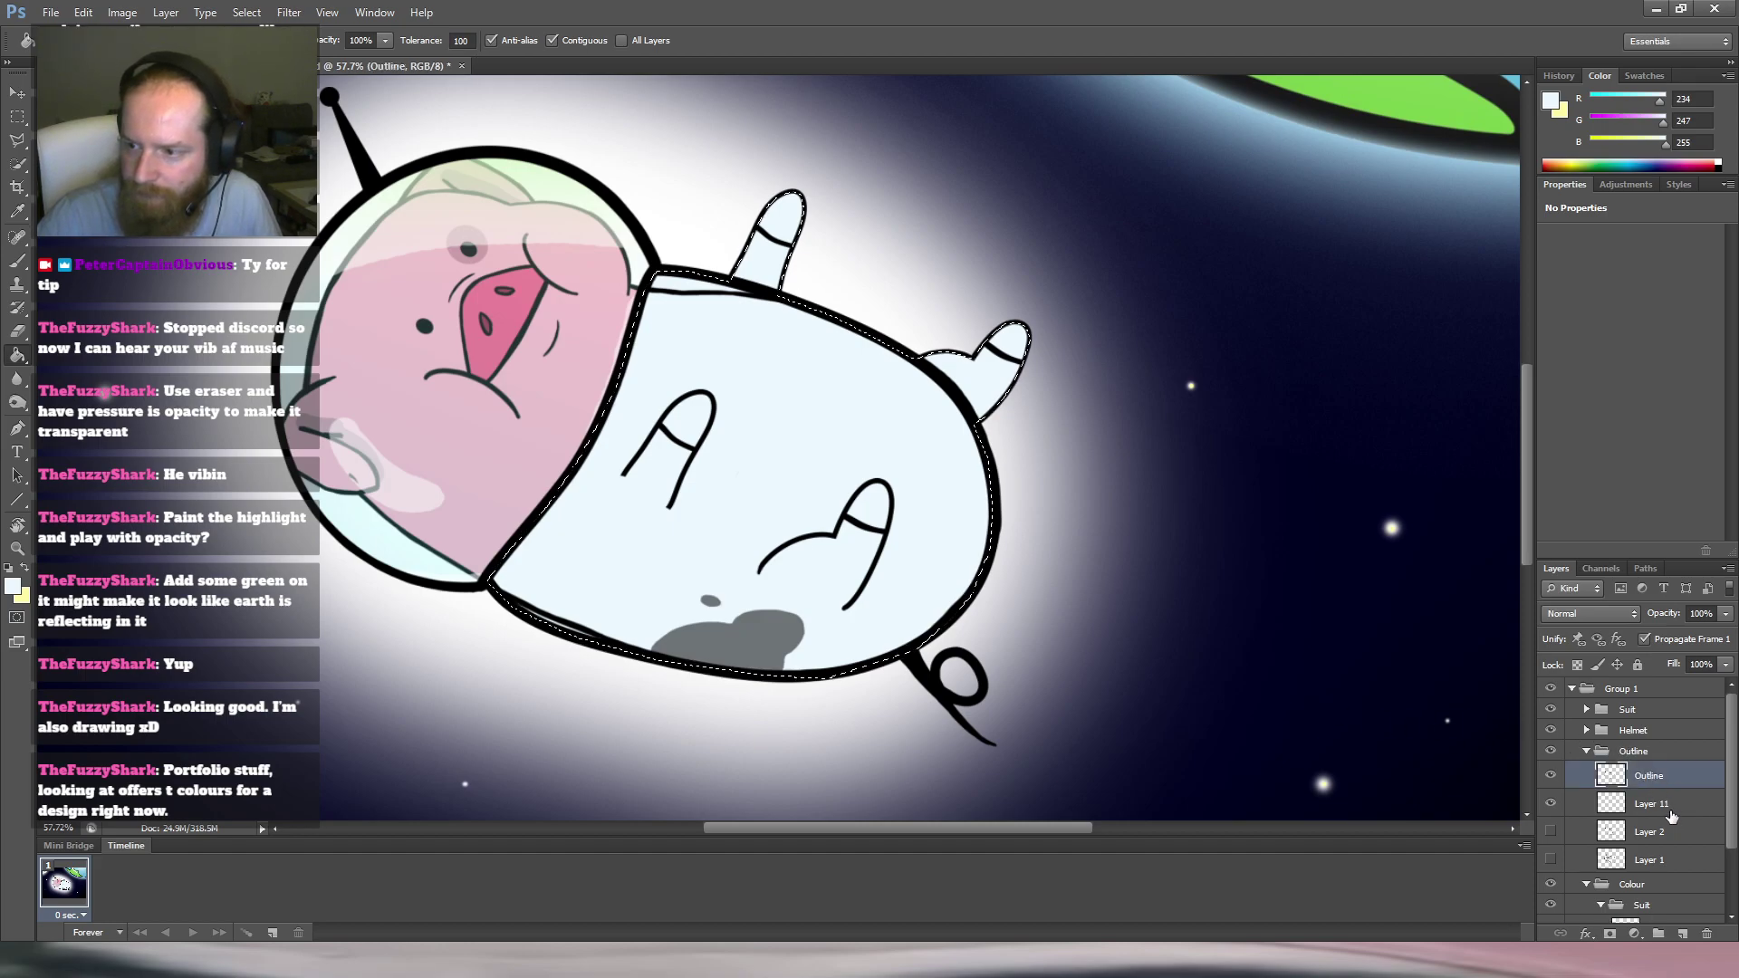
left_click(1672, 806, "shift")
key("ctrl+e")
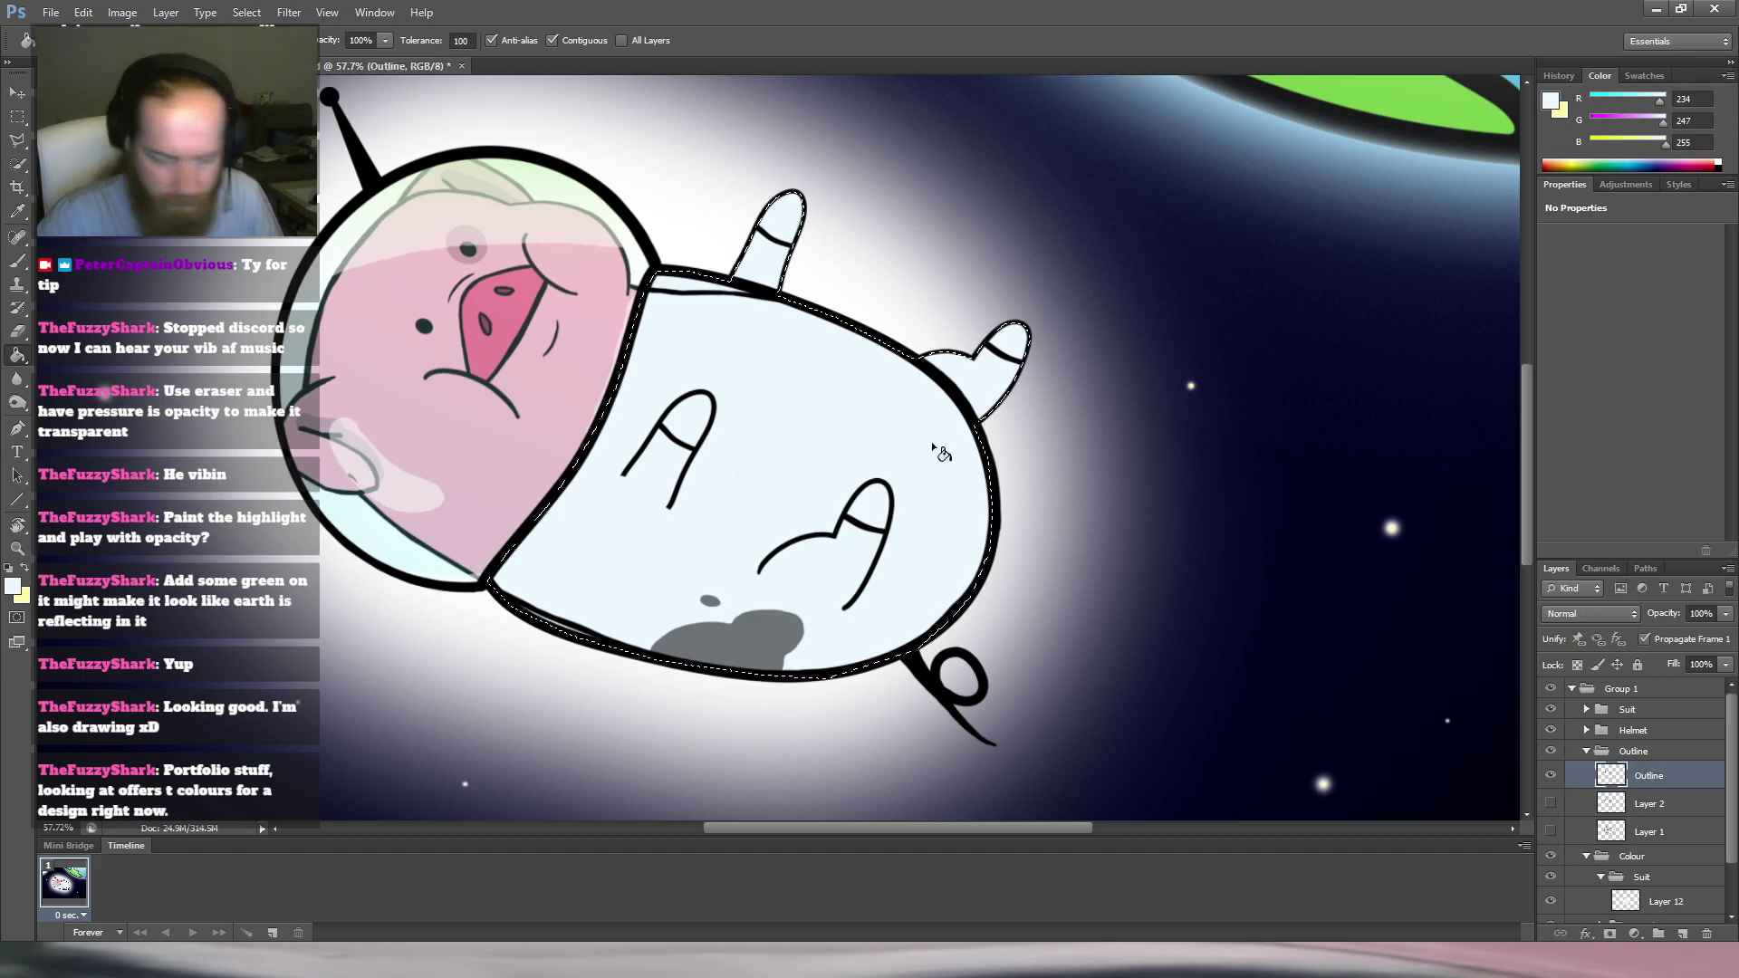
Clear the selection, enclose the body line art beside the helmet with the Polygonal Lasso, and copy it from the Outline layer to a new layer.
key("m")
key("ctrl+d")
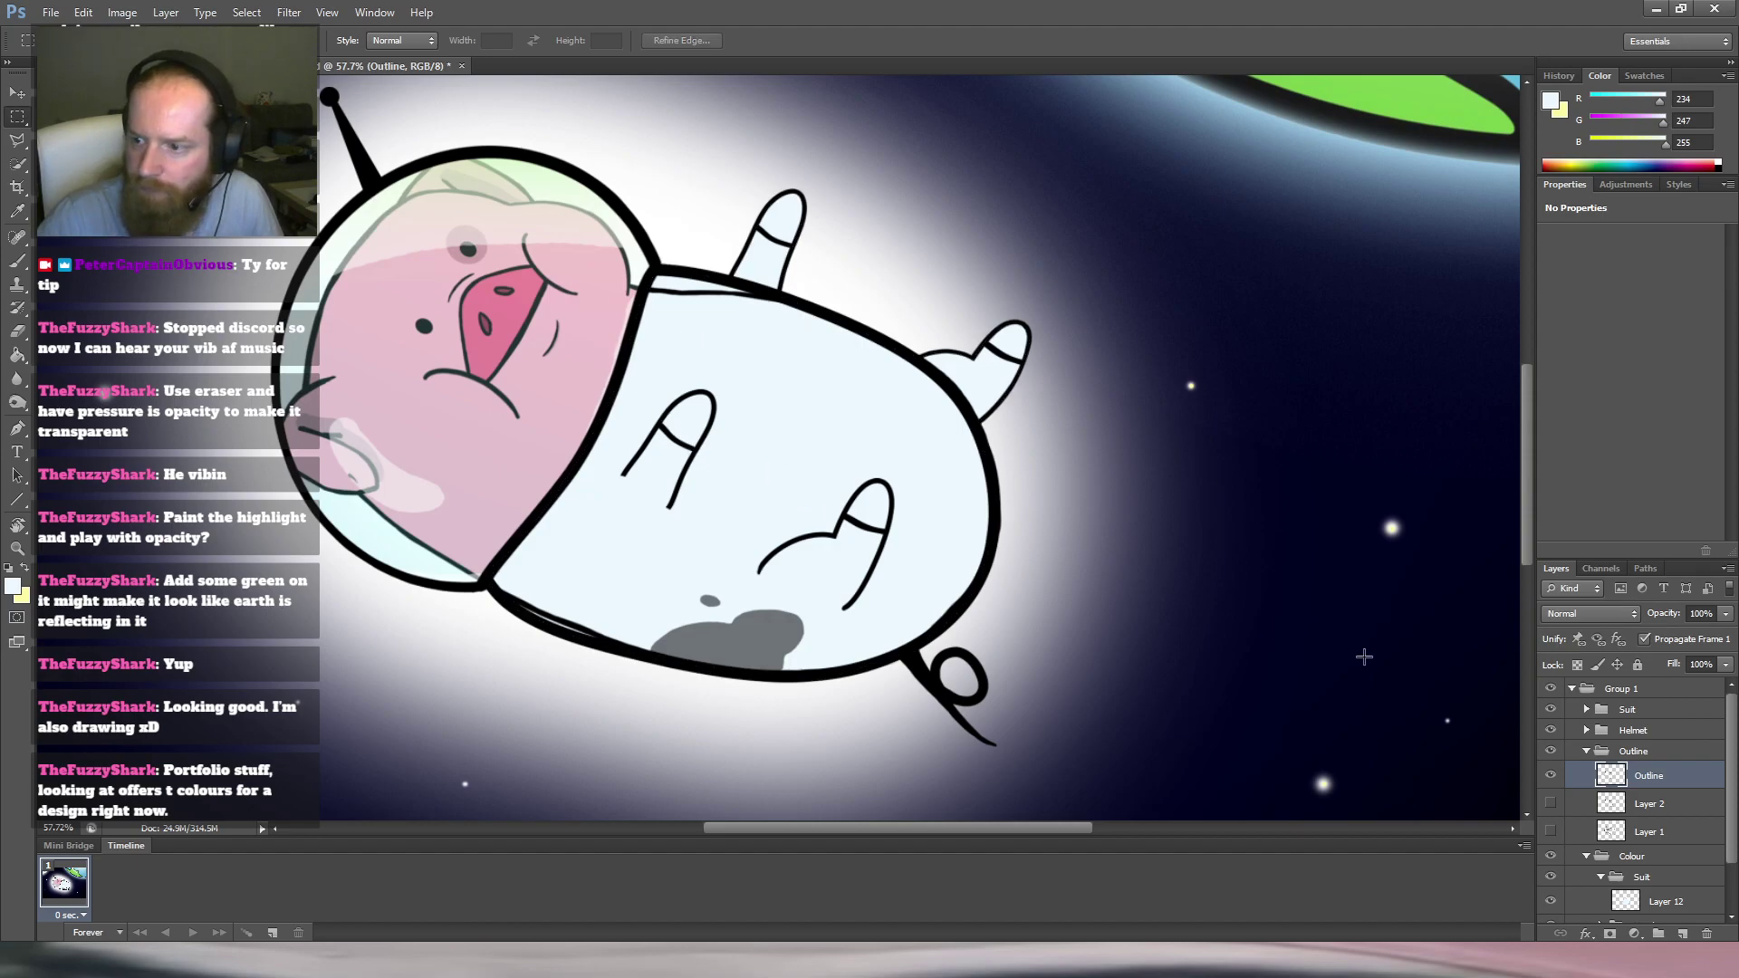
key("l")
left_click(655, 267)
left_click(626, 367)
left_click(605, 410)
left_click(584, 453)
left_click(548, 497)
left_click(529, 530)
left_click(507, 555)
left_click(490, 572)
left_click(627, 726)
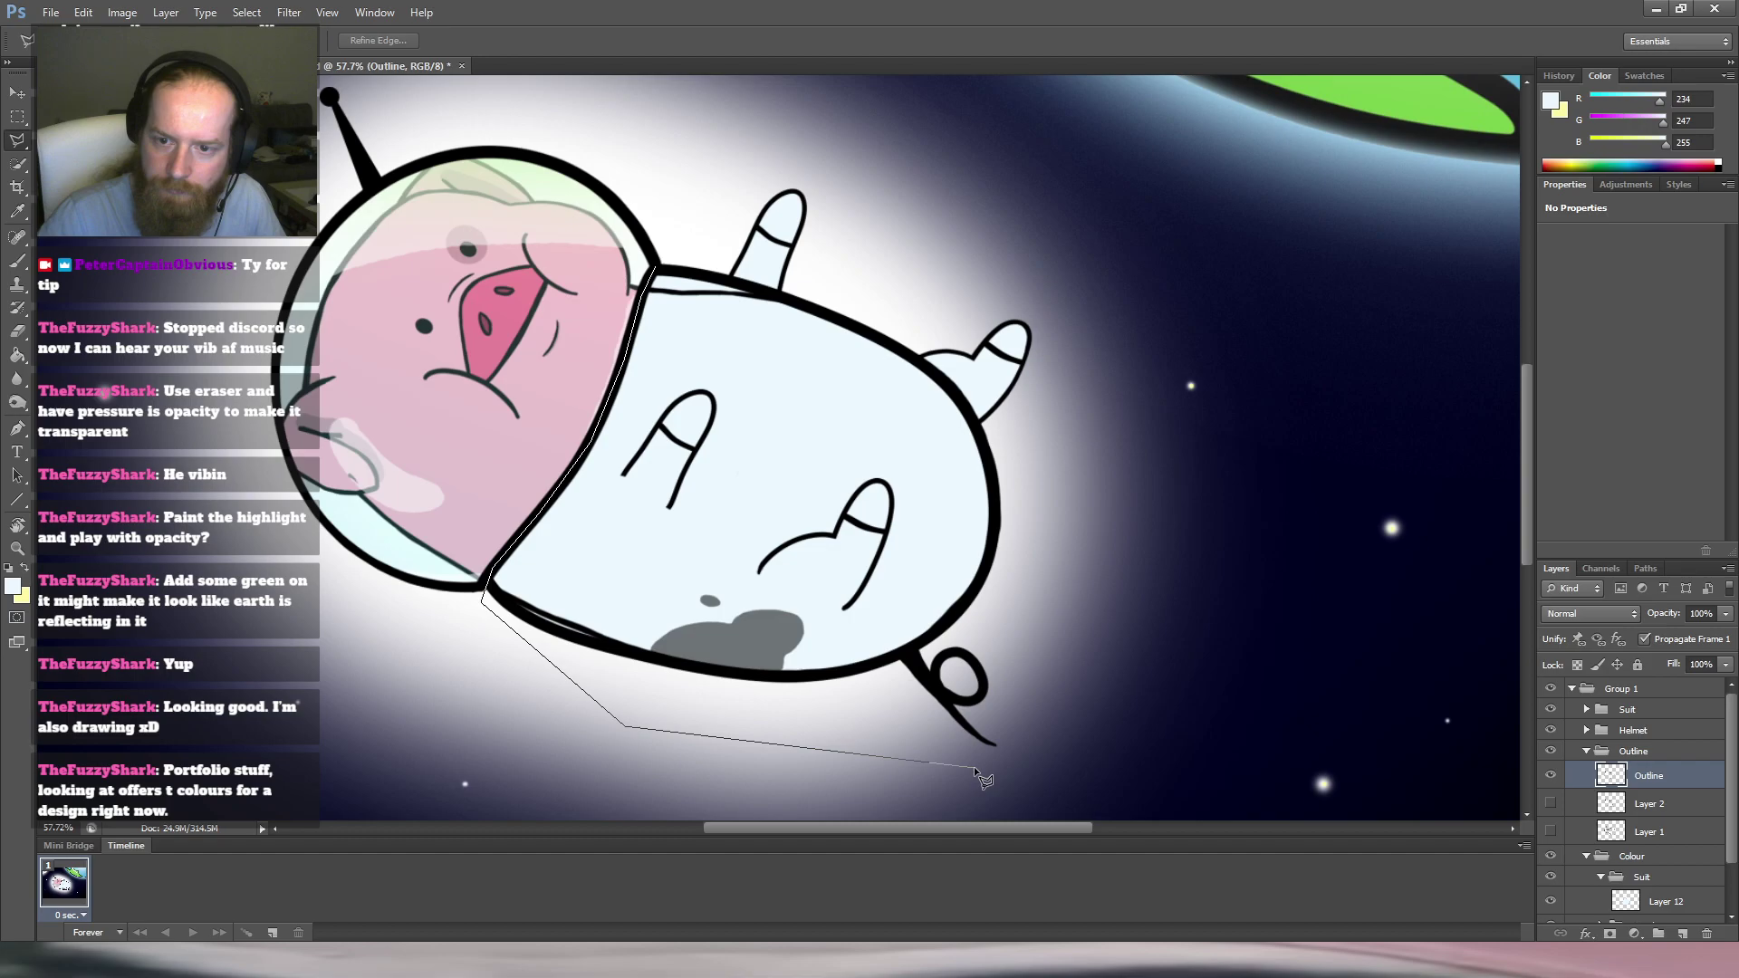
left_click(1015, 761)
left_click(1162, 337)
left_click(911, 149)
left_click(677, 143)
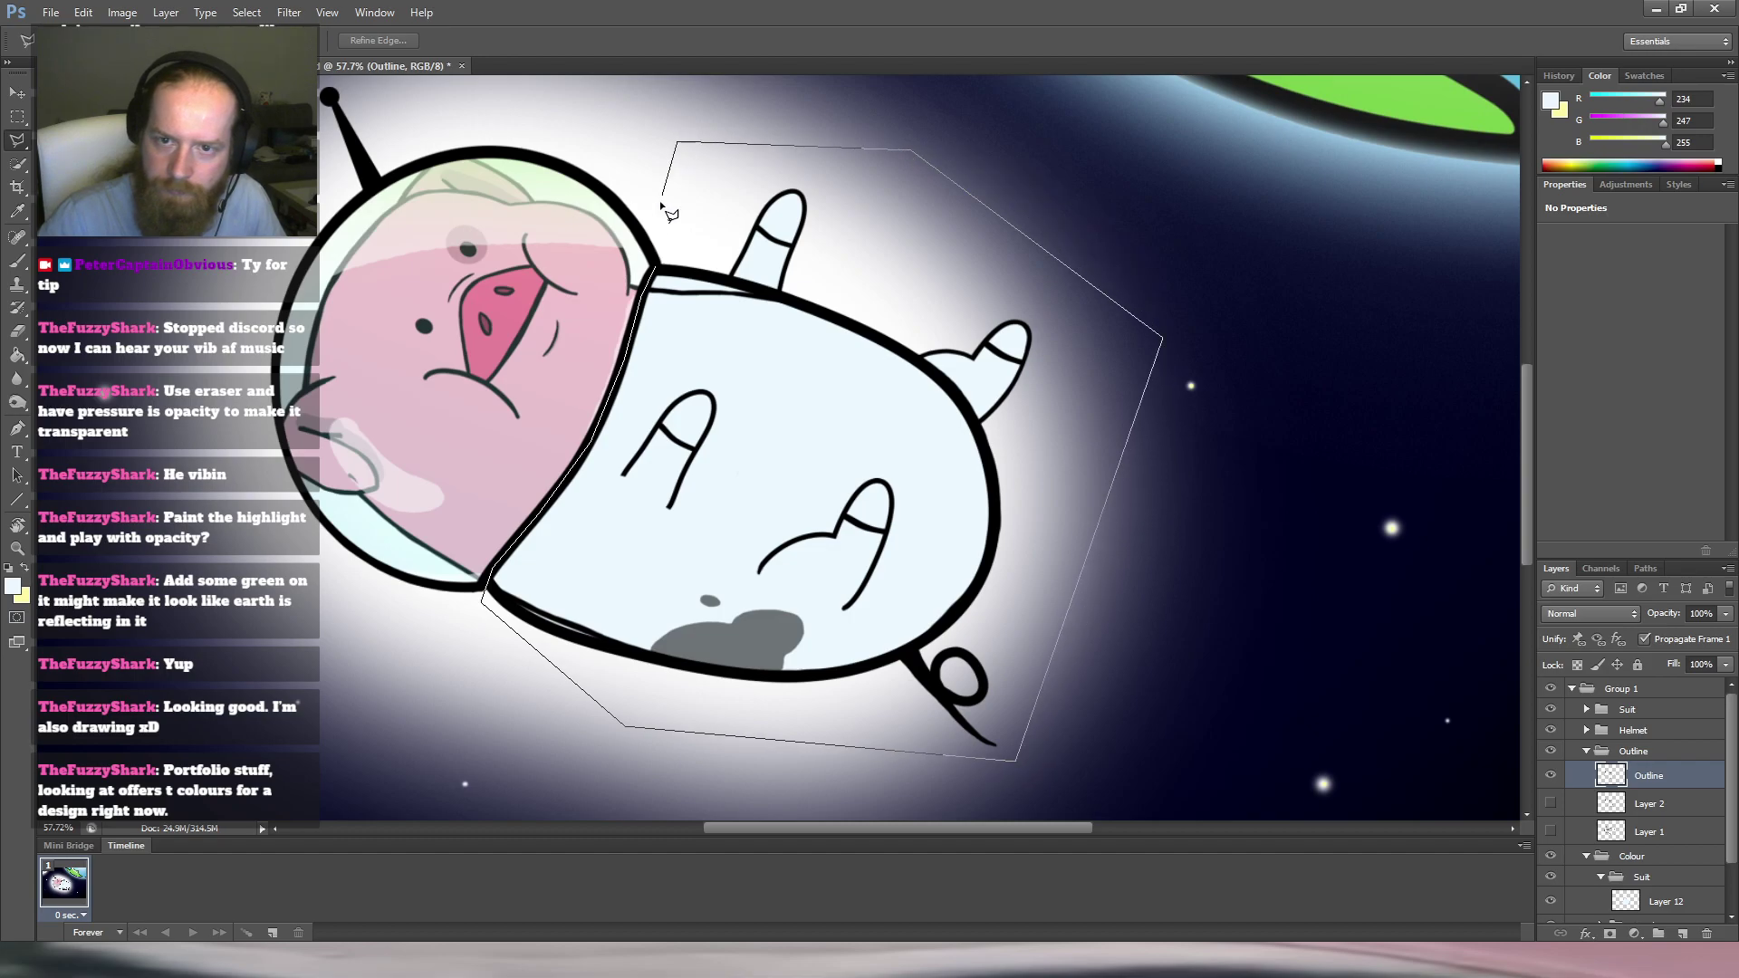
left_click(661, 270)
key("v")
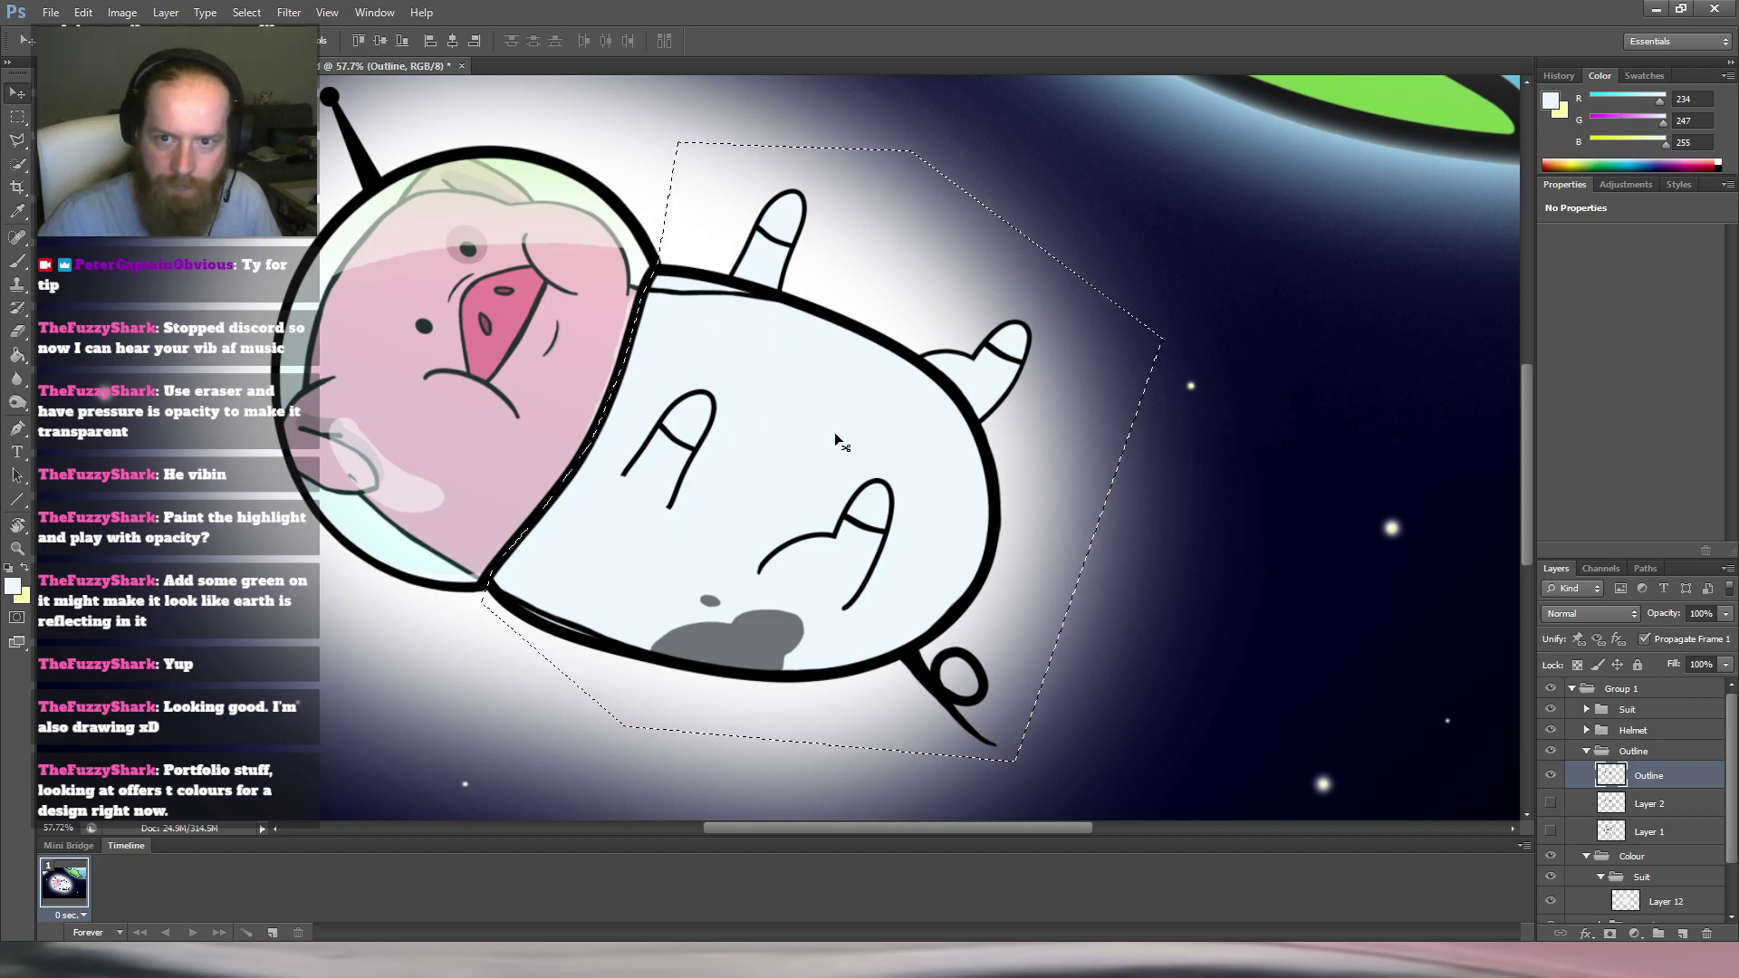
key("ctrl+j")
left_click_drag(843, 457, 949, 538)
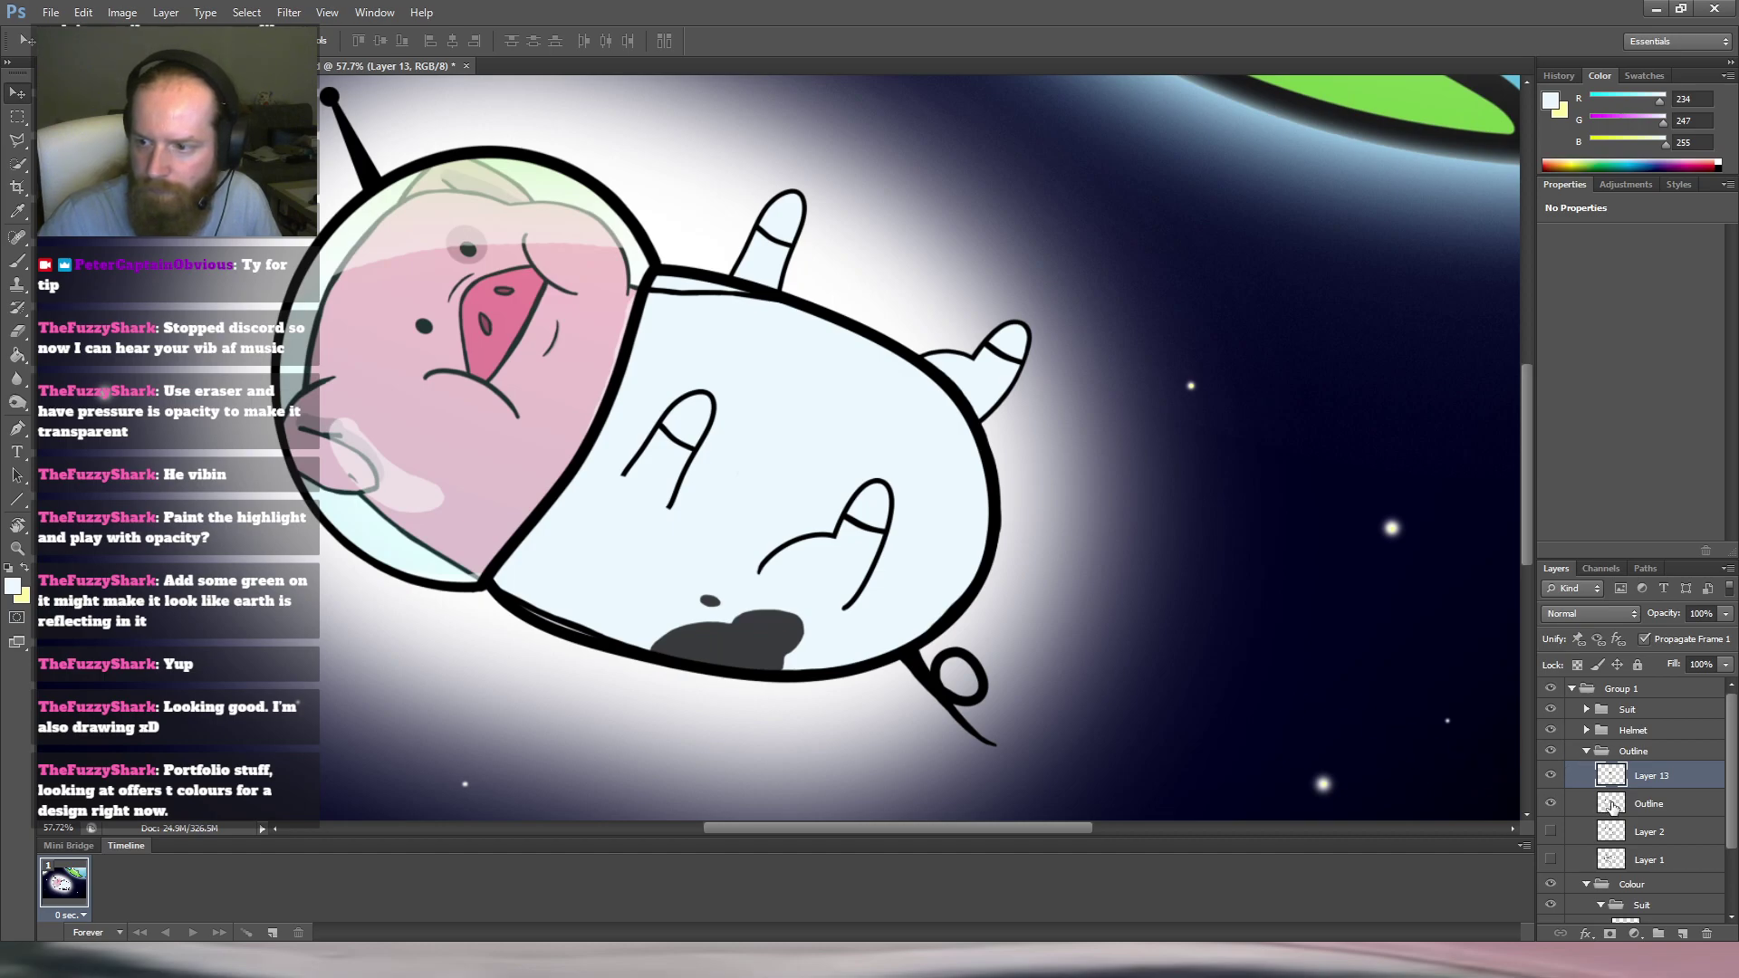
Enclose the body area on the Outline layer with the Polygonal Lasso, delete its line art there, and deselect.
left_click(1664, 809)
key("l")
left_click(664, 224)
left_click(643, 295)
left_click(619, 379)
left_click(582, 456)
left_click(531, 529)
left_click(488, 580)
left_click(485, 609)
left_click(609, 746)
left_click(1190, 832)
left_click(1158, 525)
left_click(1026, 154)
left_click(767, 113)
left_click(665, 178)
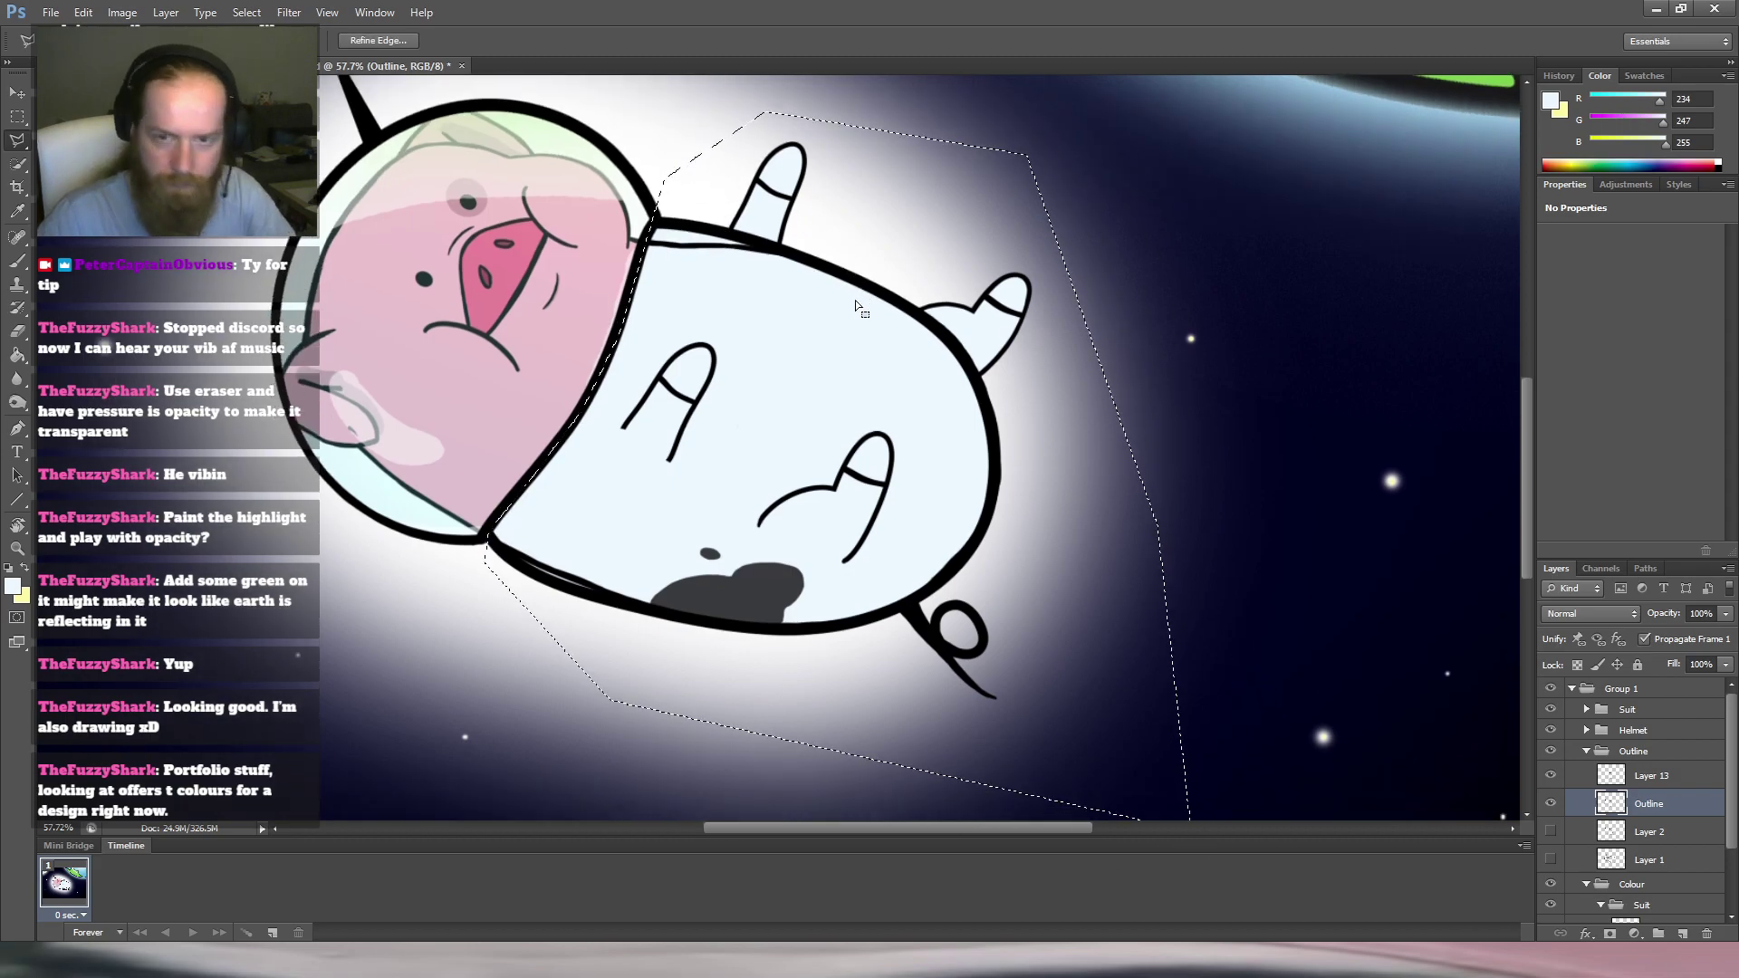
key("Delete")
key("ctrl+d")
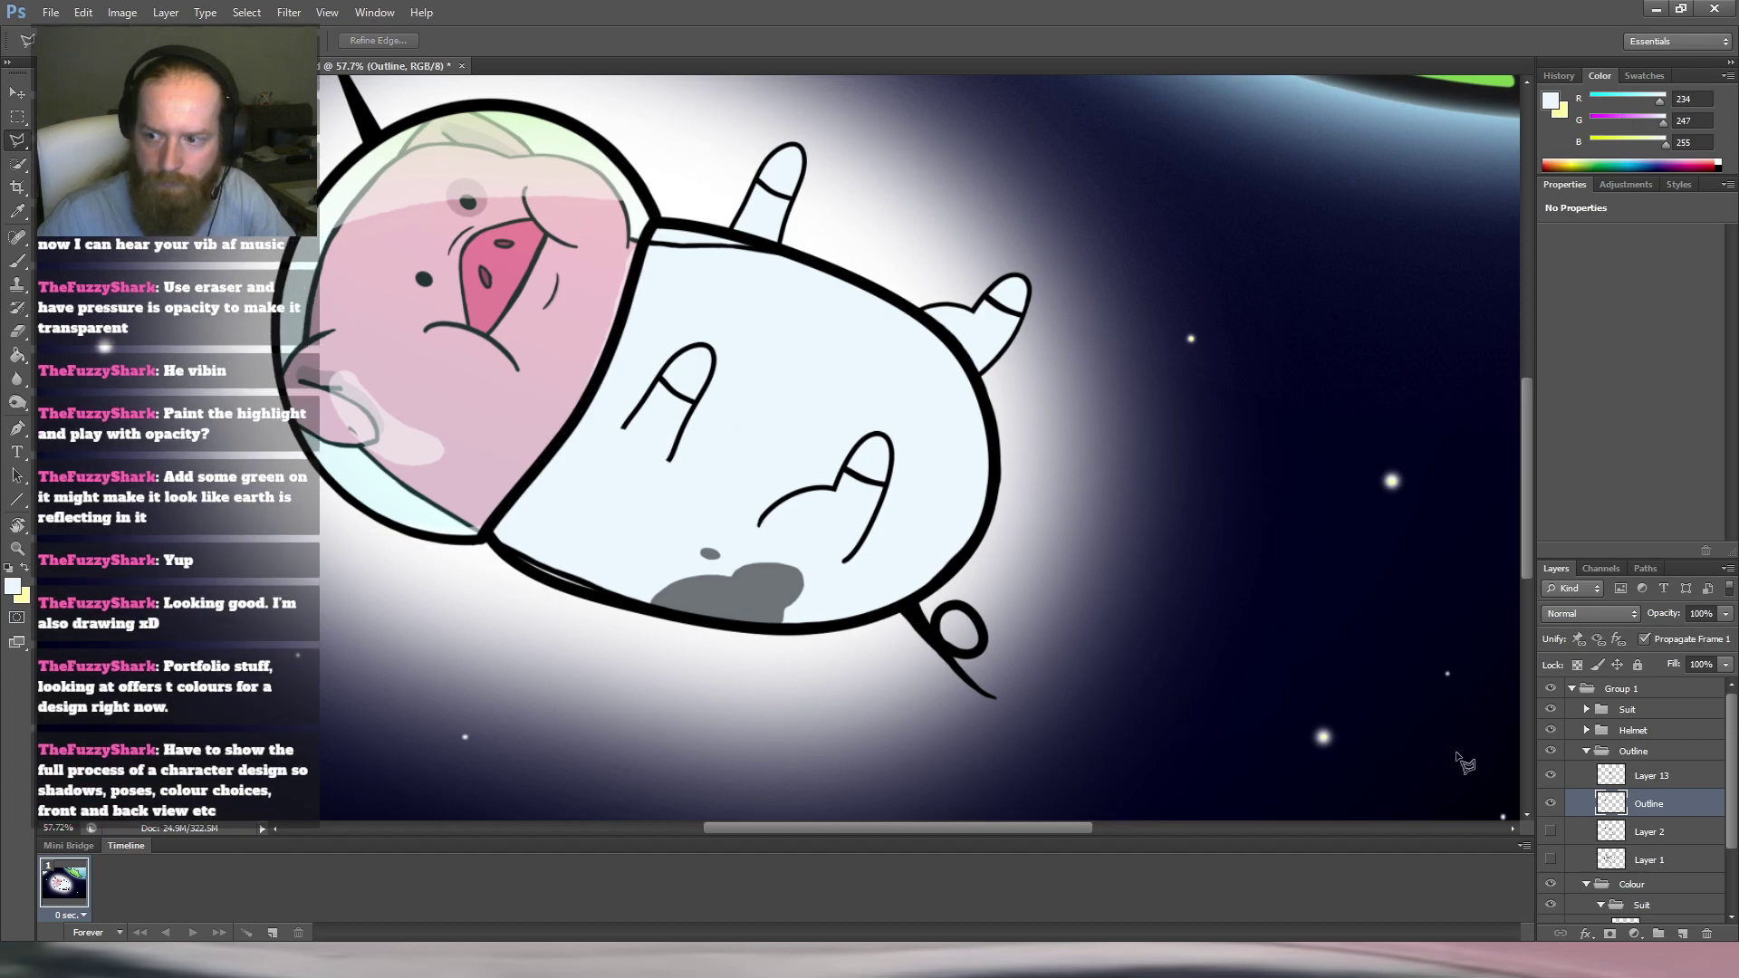
Rename the Outline layer as Head and Layer 13 as Body.
double_click(1647, 804)
type("Head")
key("Return")
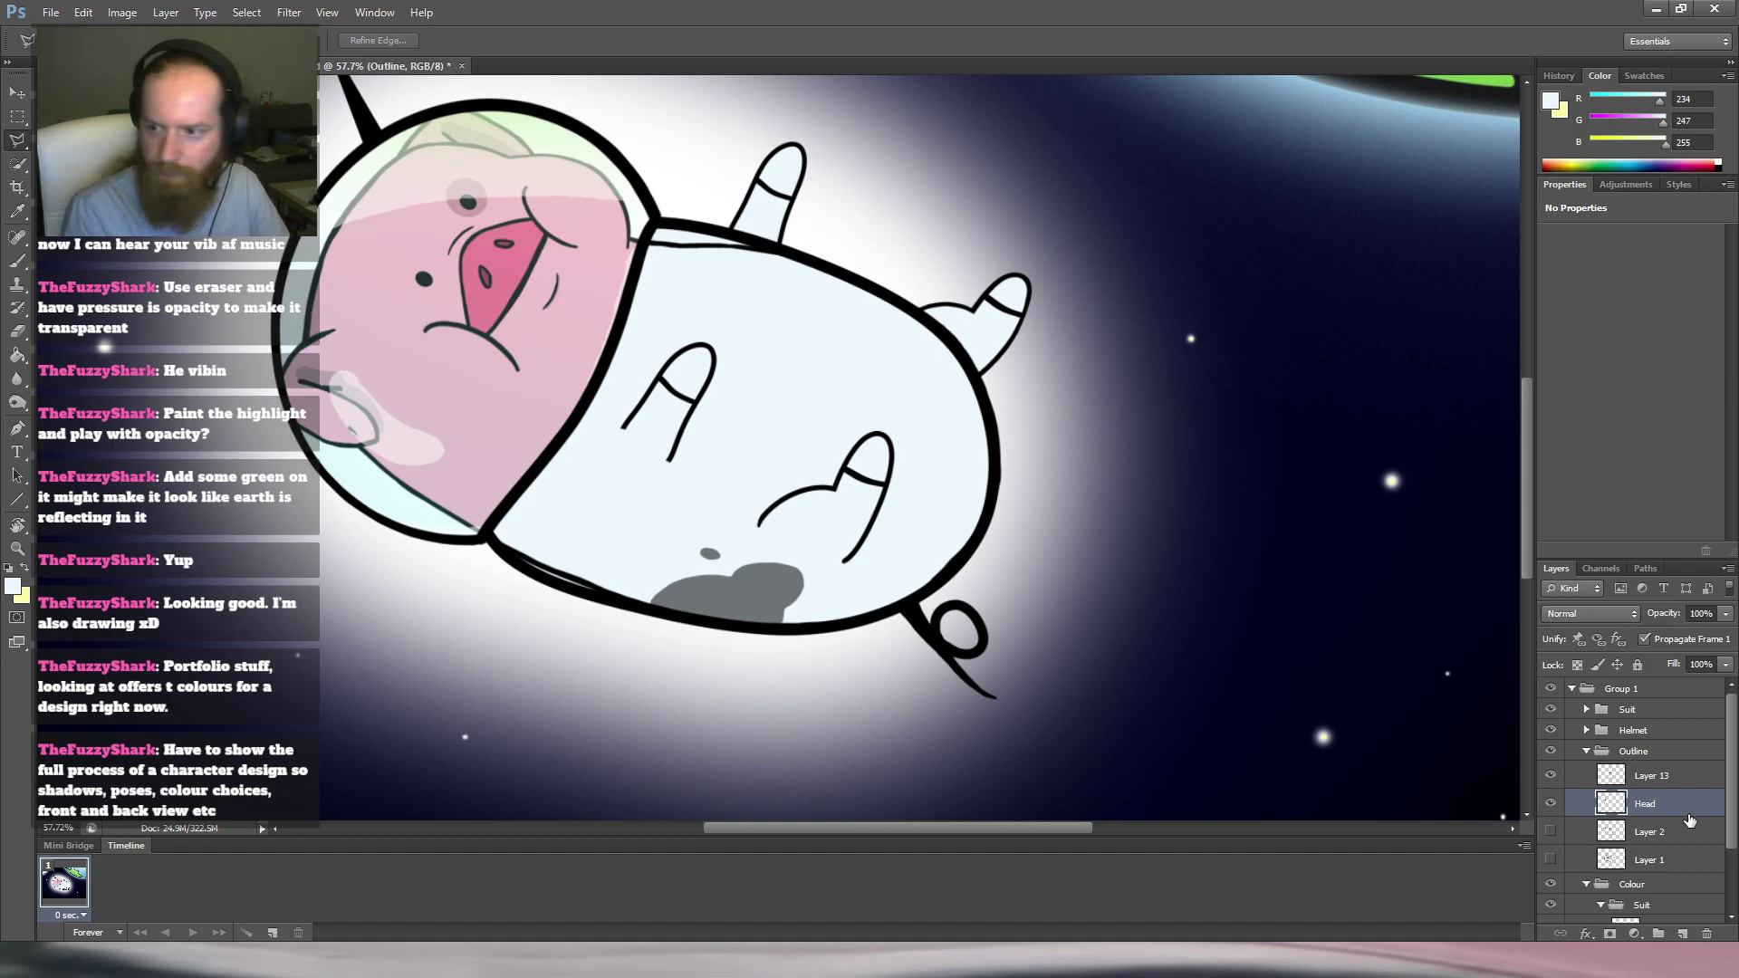
double_click(1650, 776)
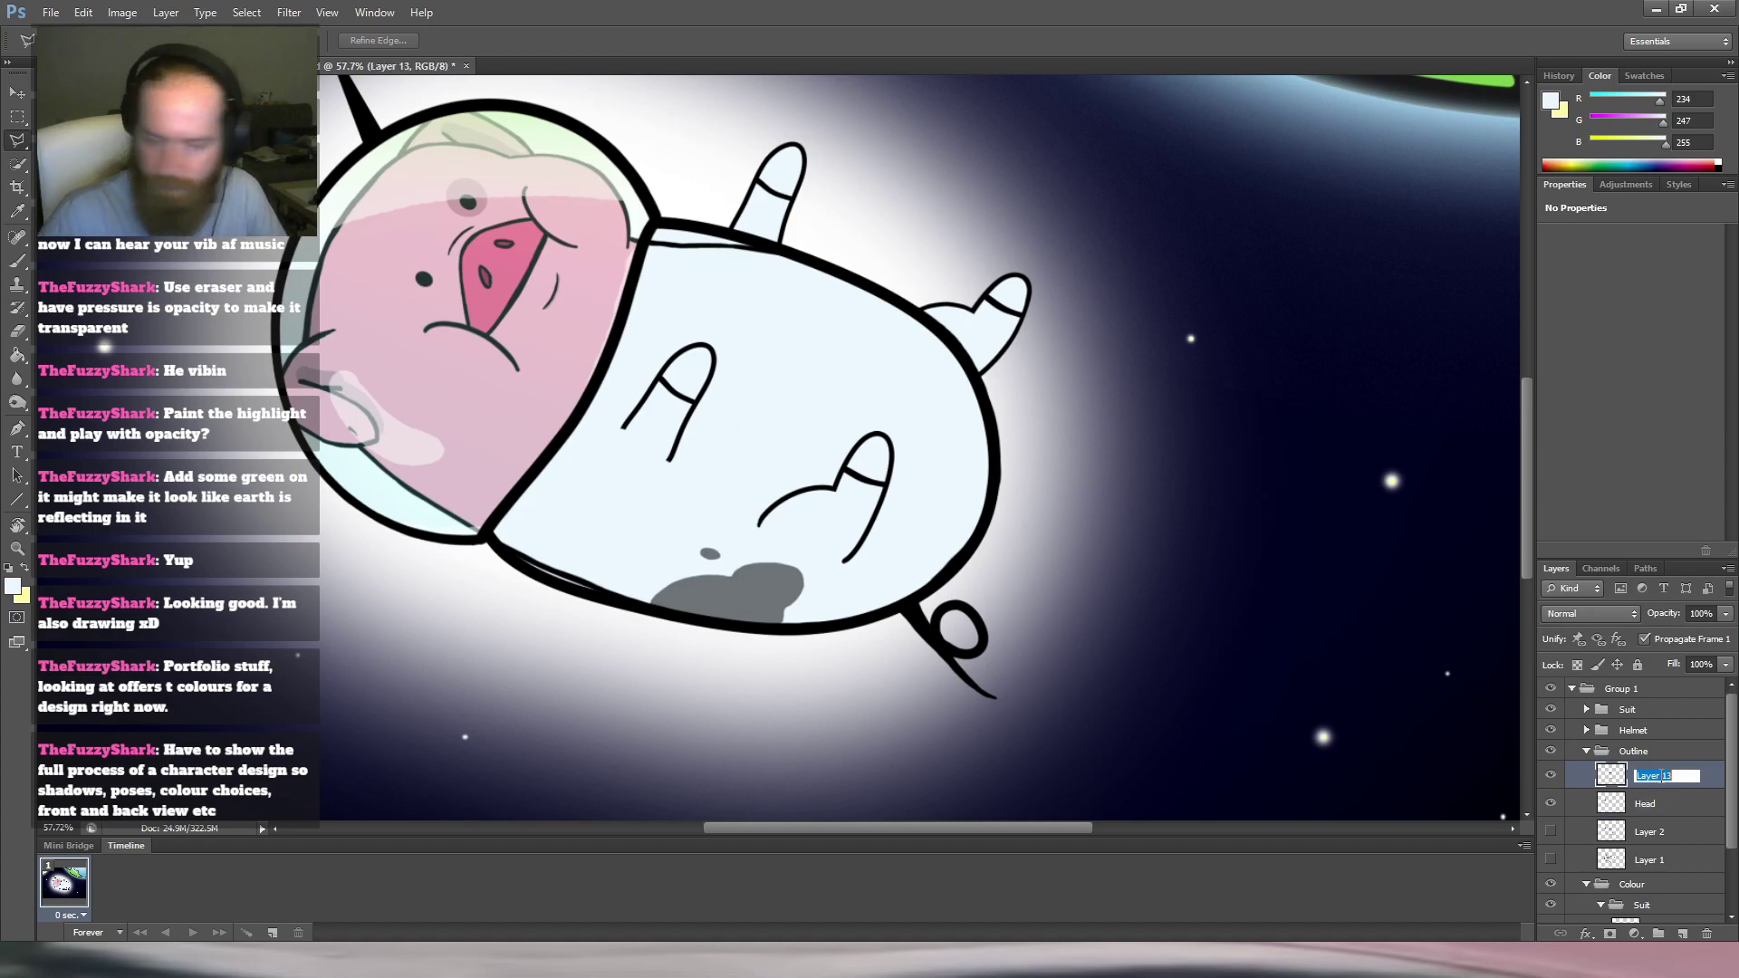
type("Body")
key("Return")
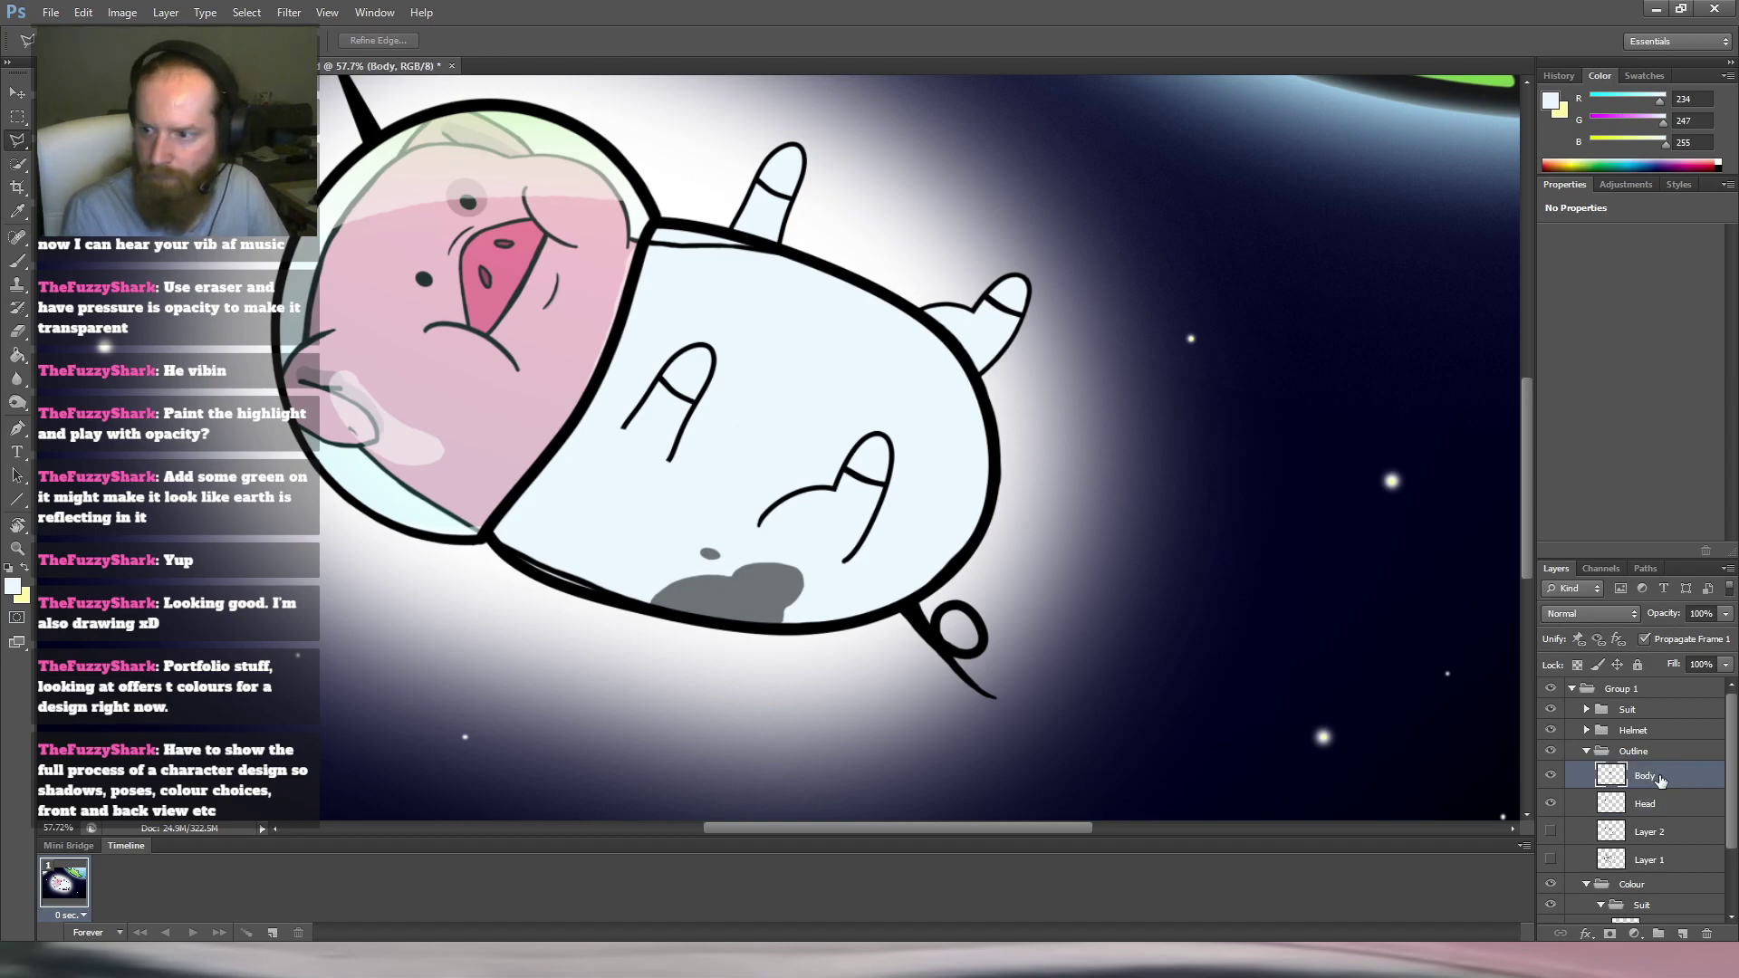
Hide the Body layer, toggling the Head and Body layers to compare the line art with and without each.
left_click(1551, 775)
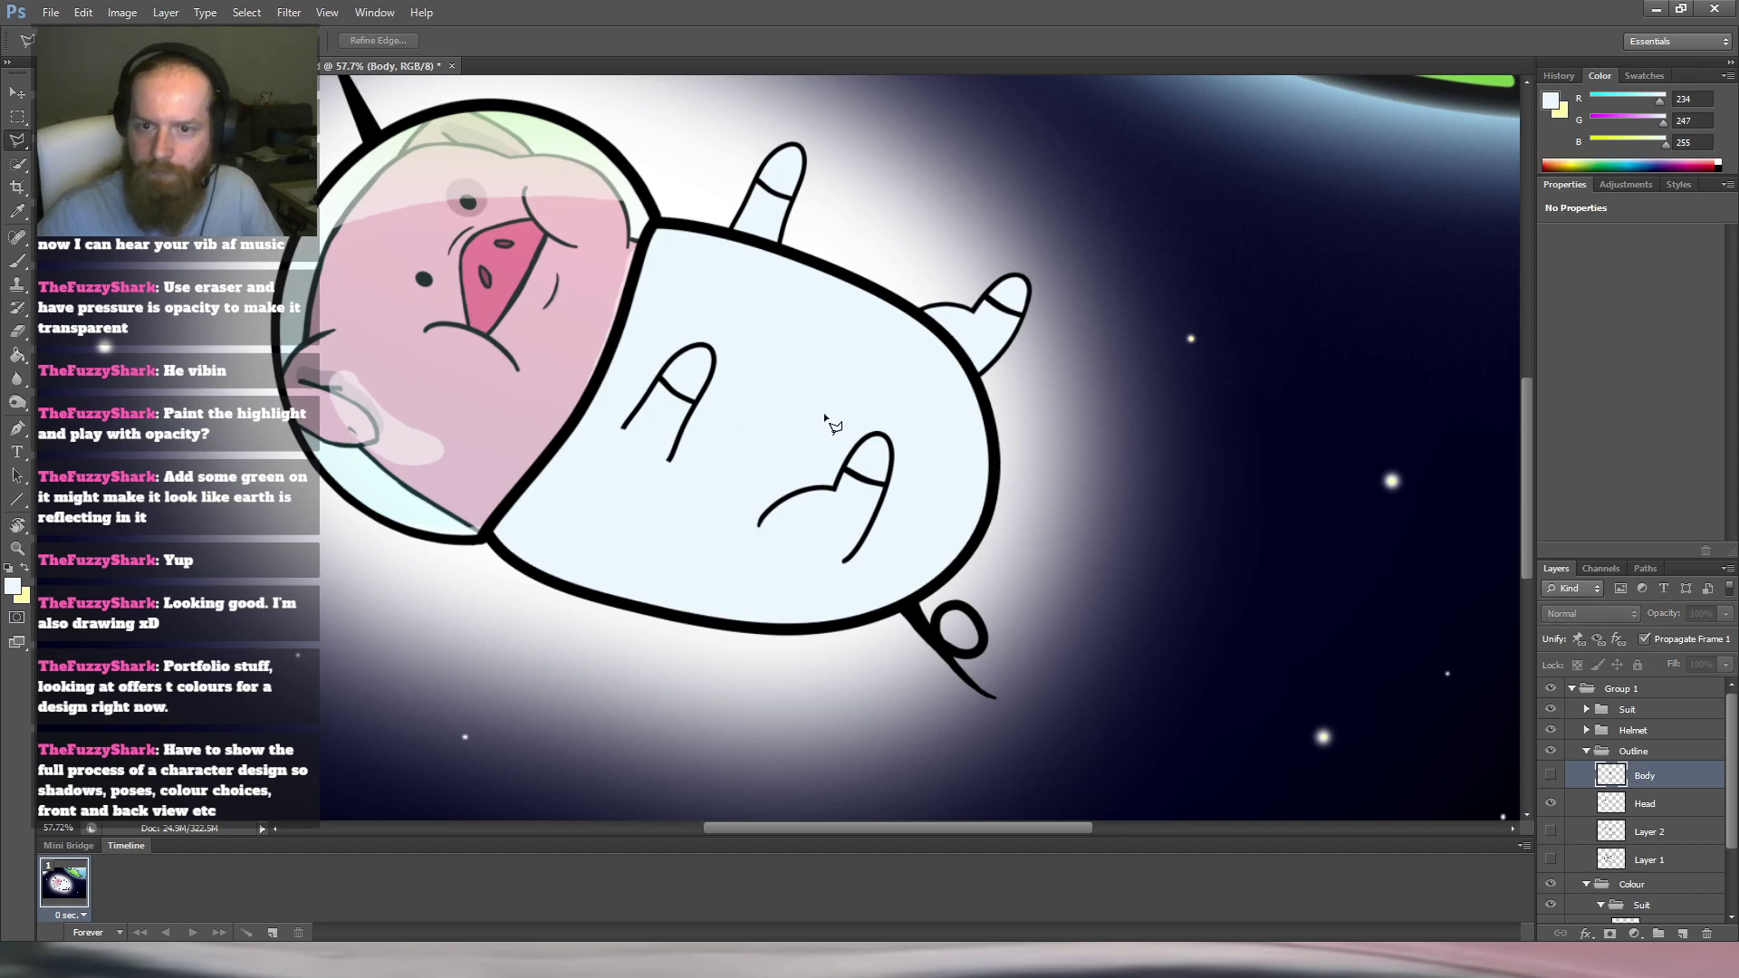
key("ctrl+0")
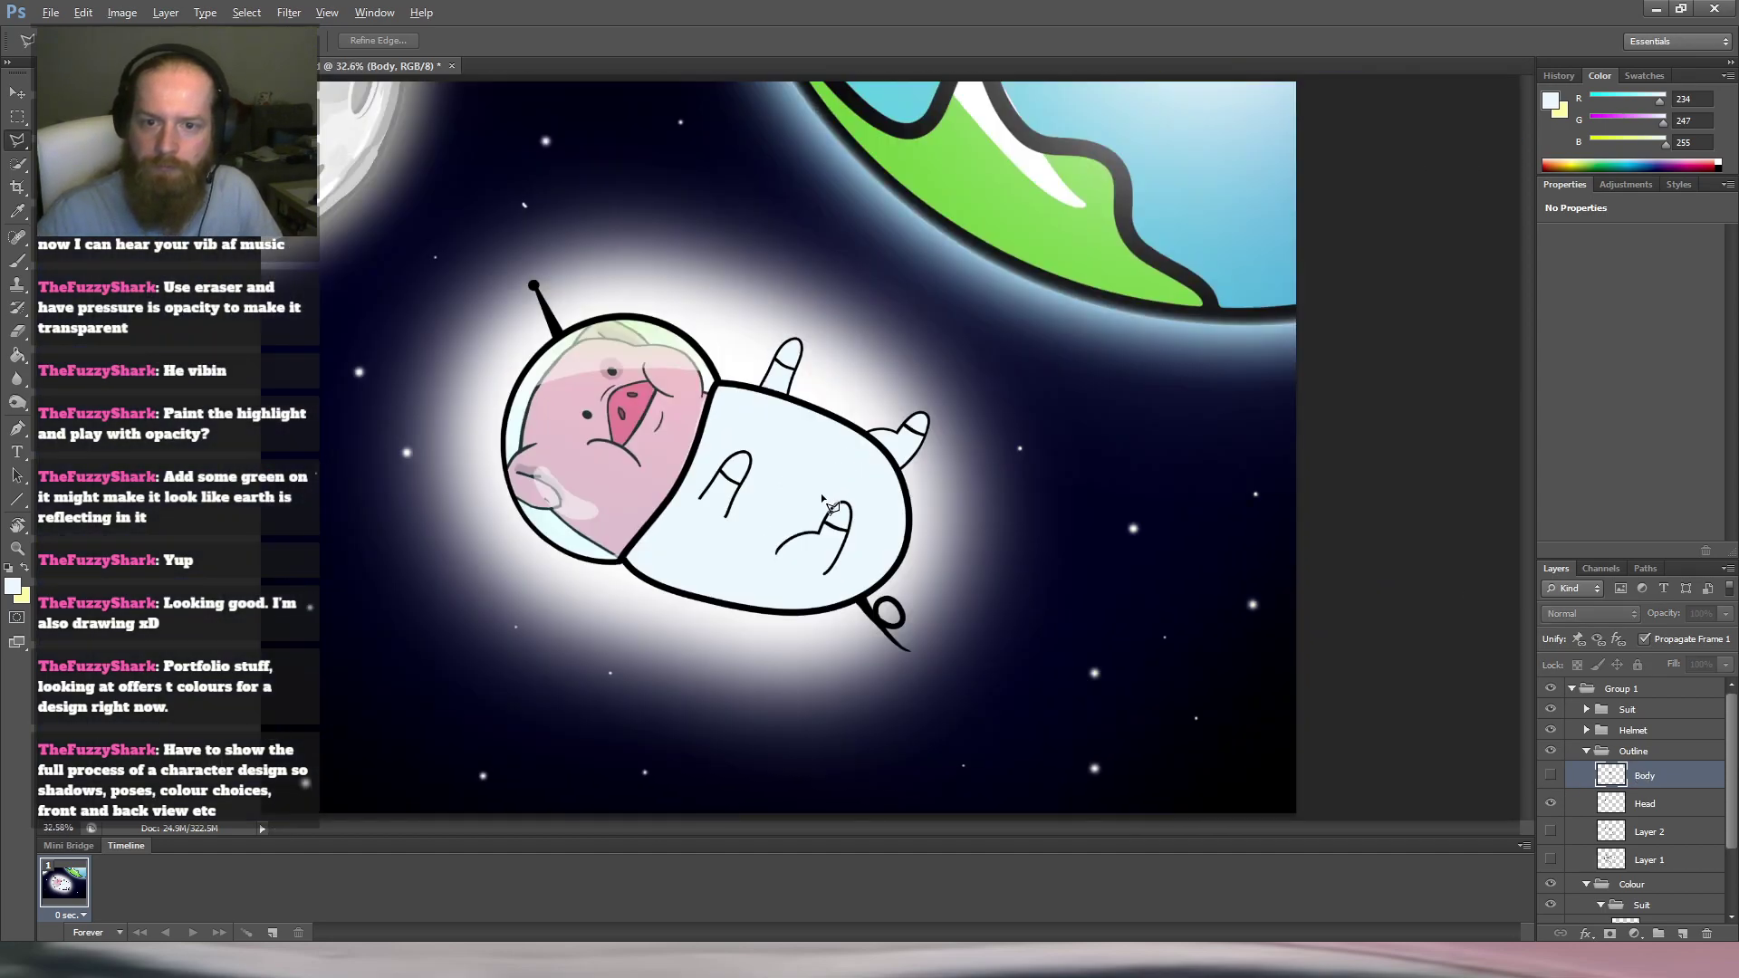
scroll(811, 508, "up", 2)
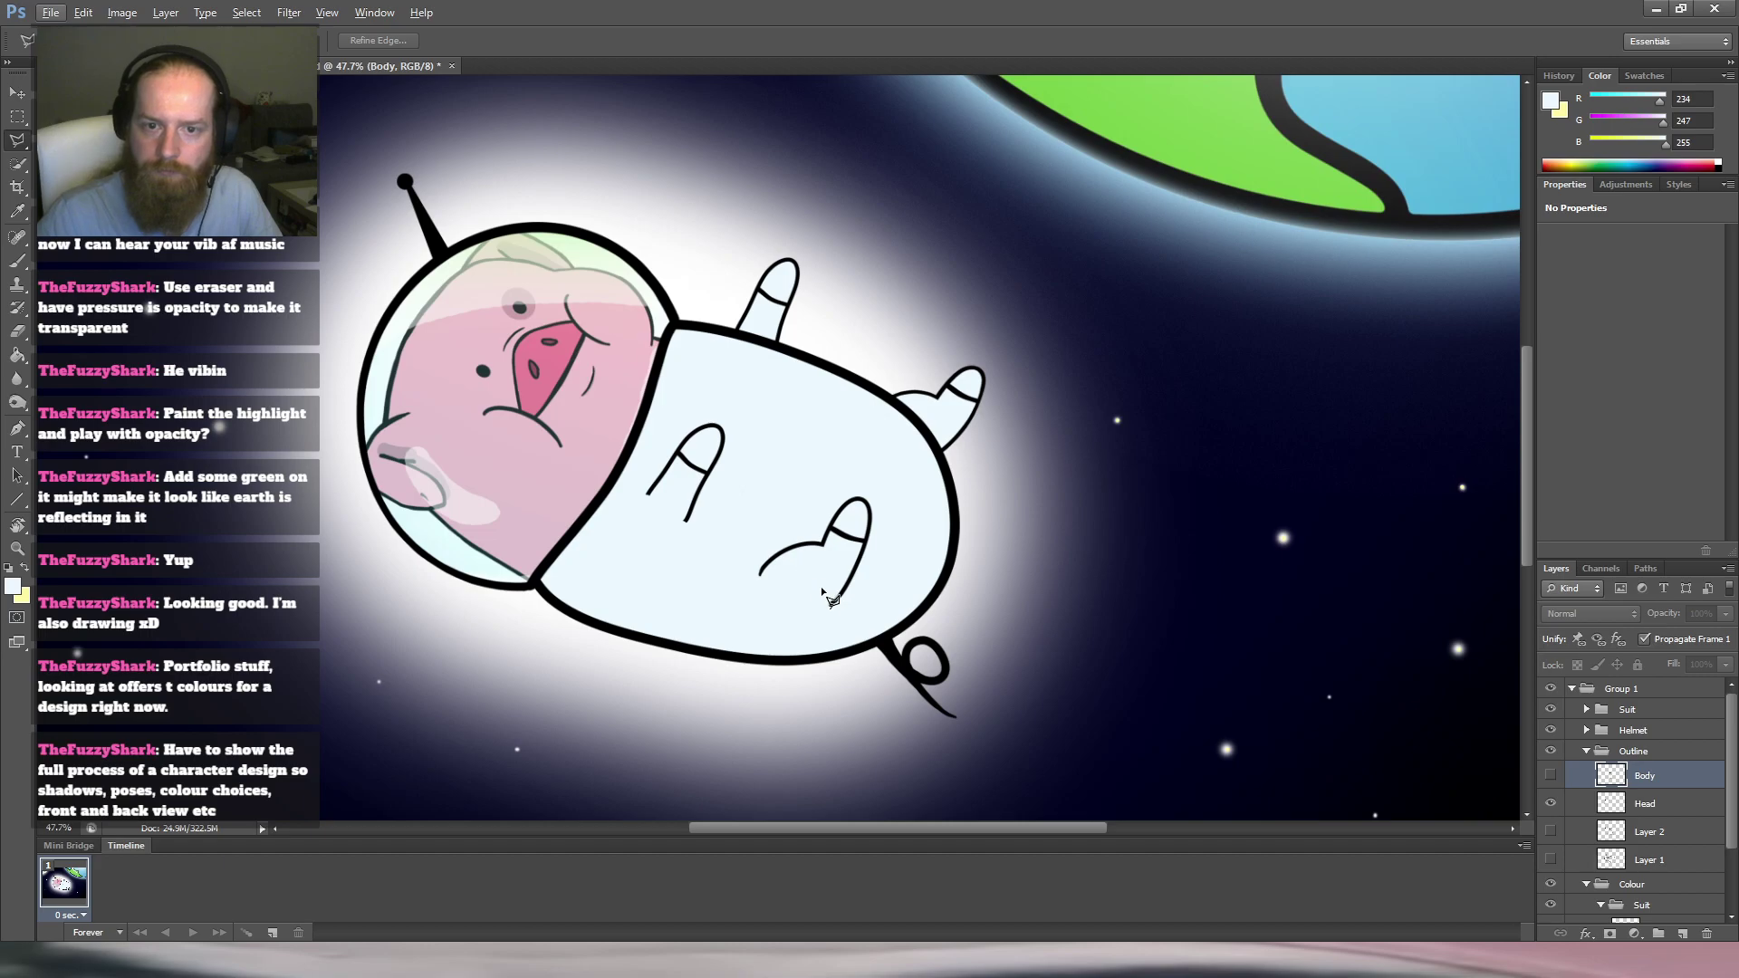
left_click(1551, 805)
left_click(1551, 805)
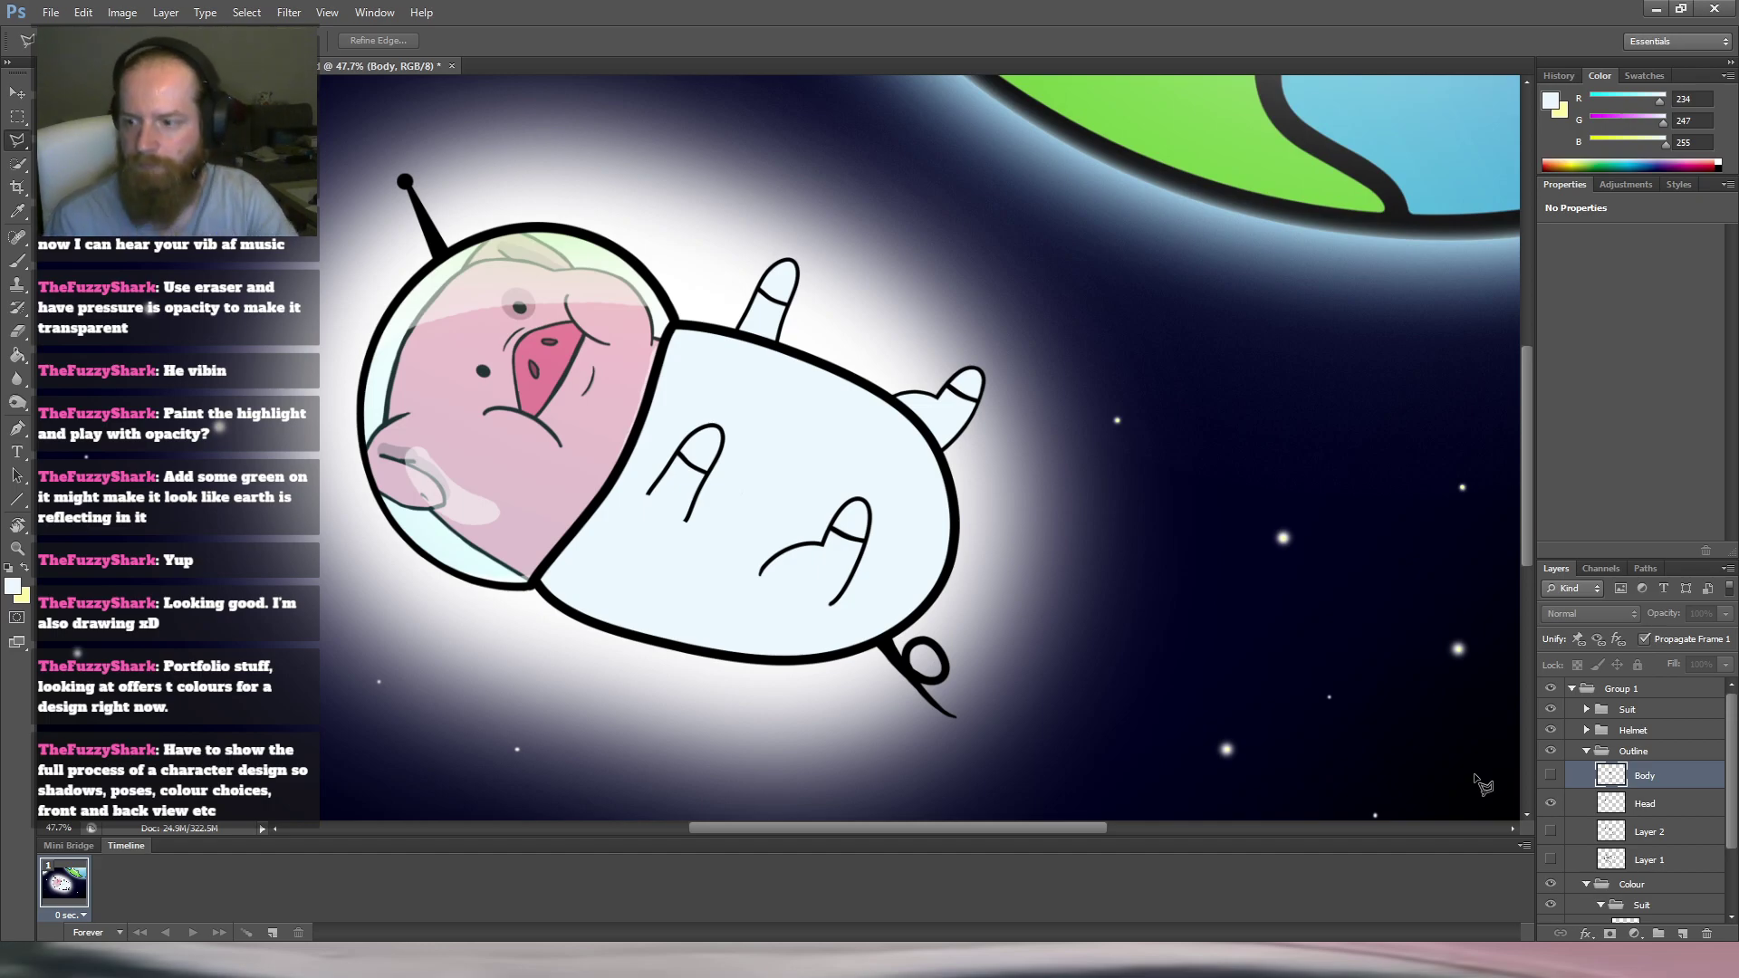
scroll(1269, 617, "down", 3)
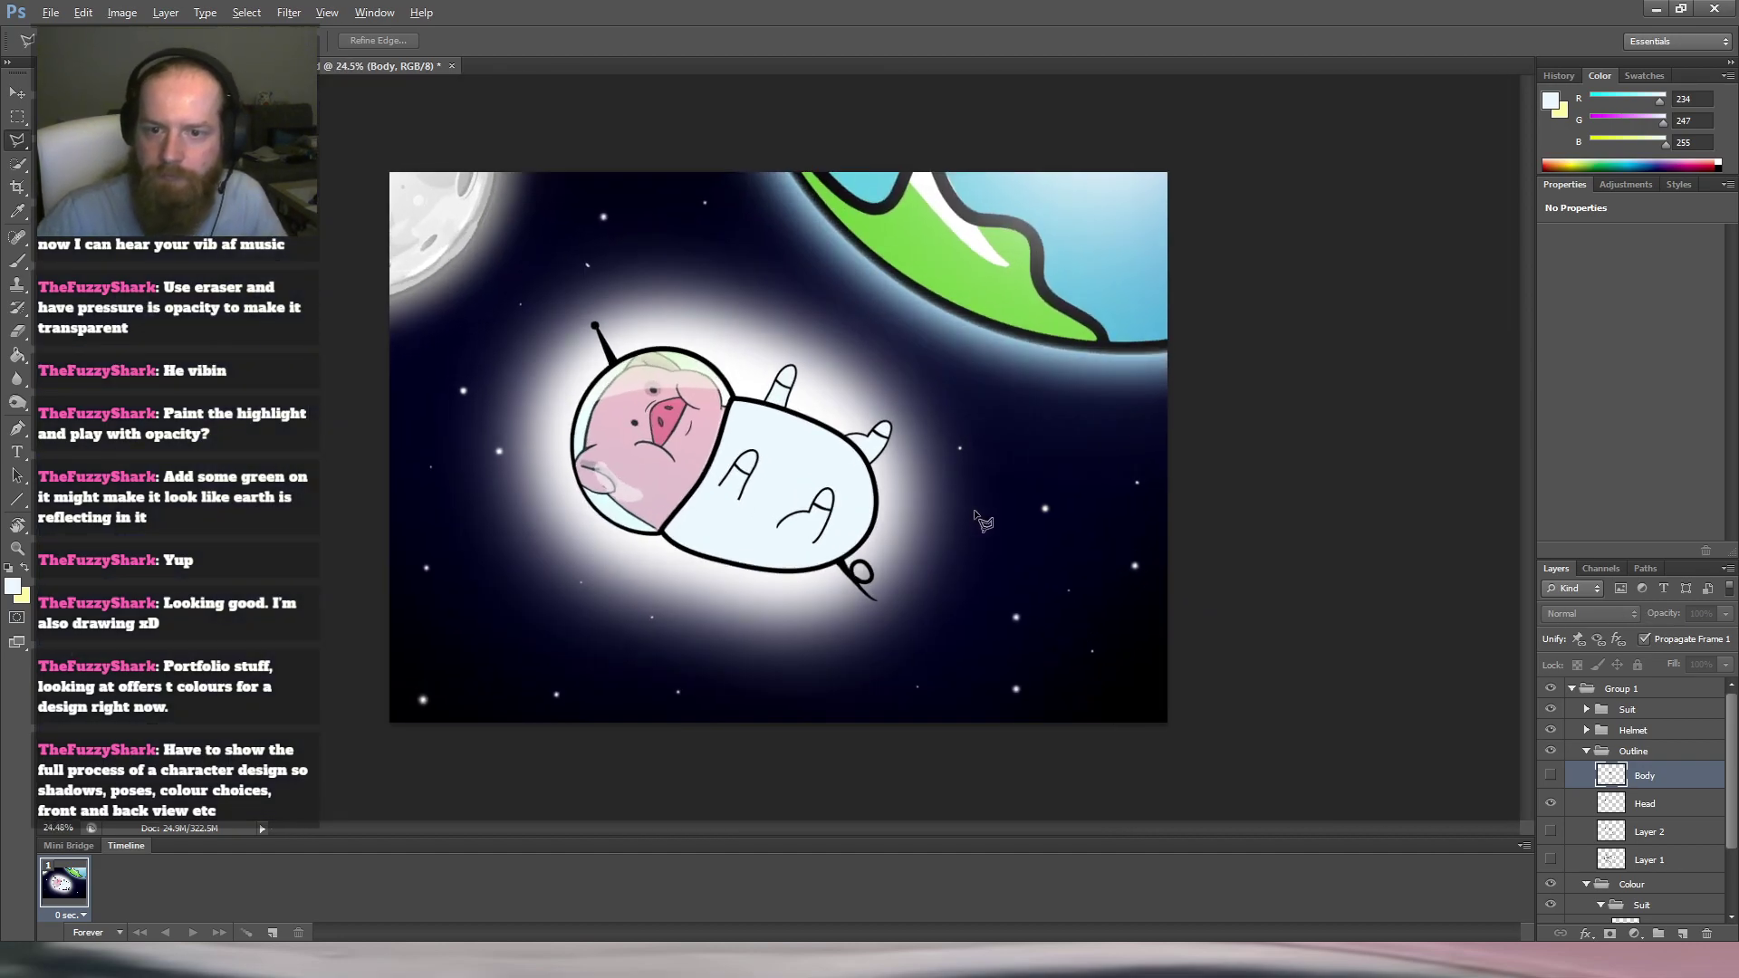
scroll(751, 525, "up", 3)
scroll(751, 525, "up", 2)
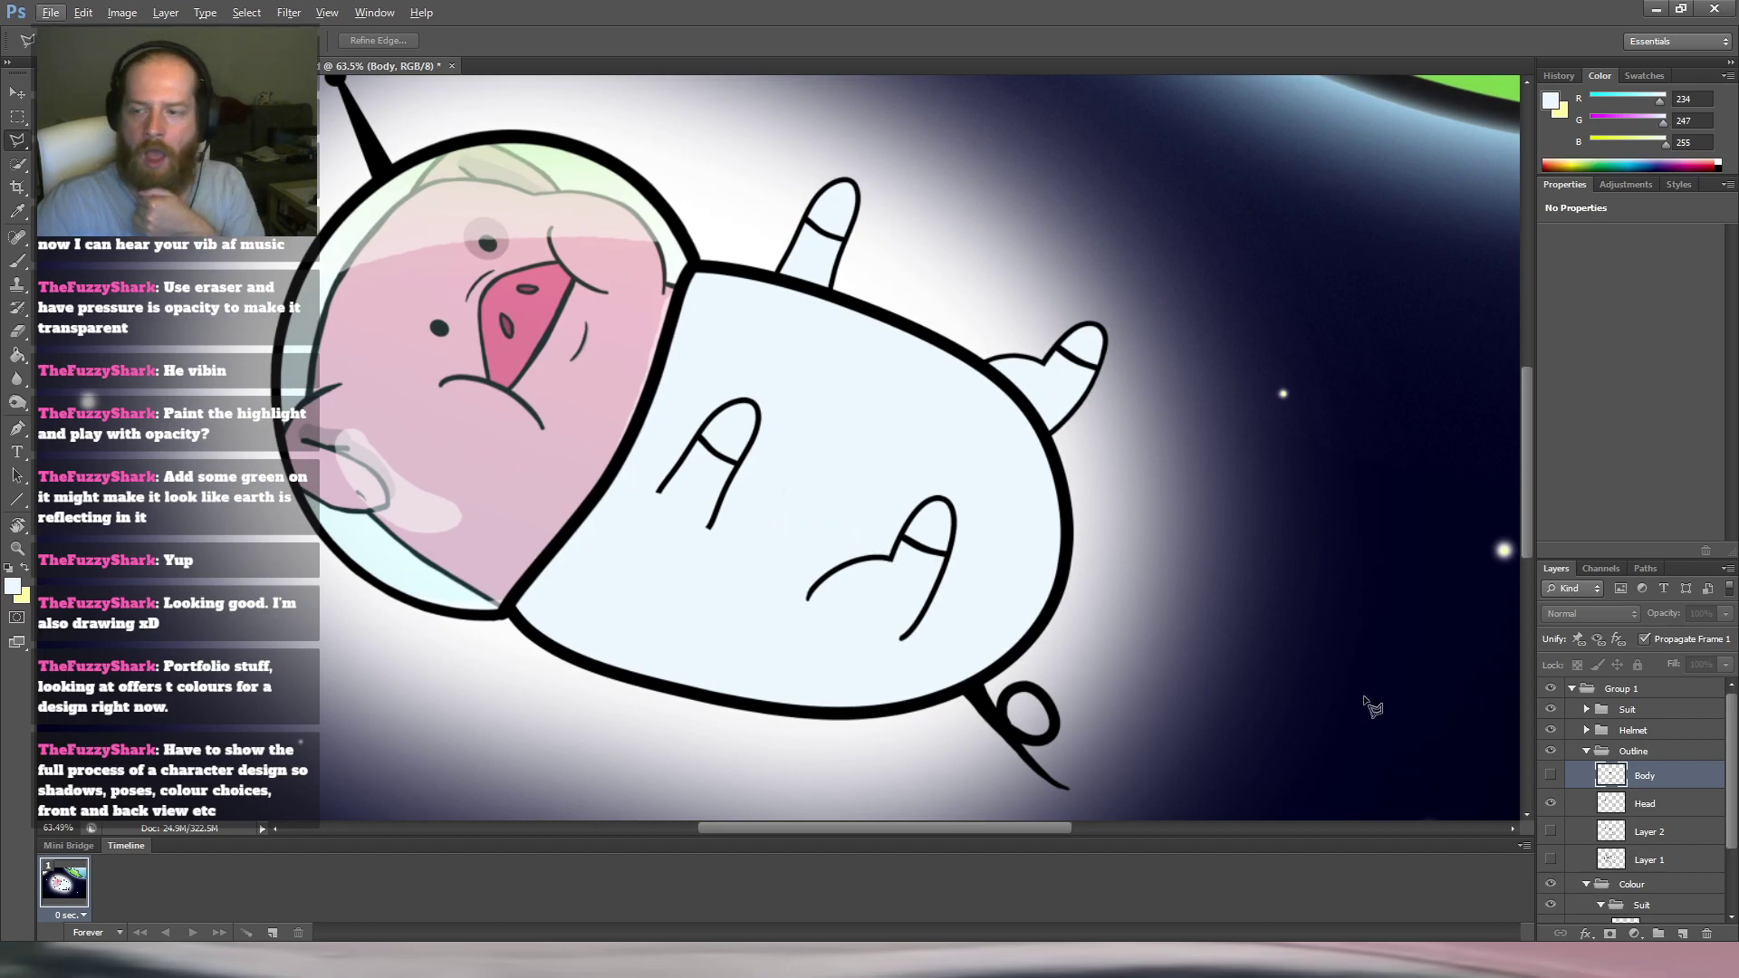
left_click(1552, 777)
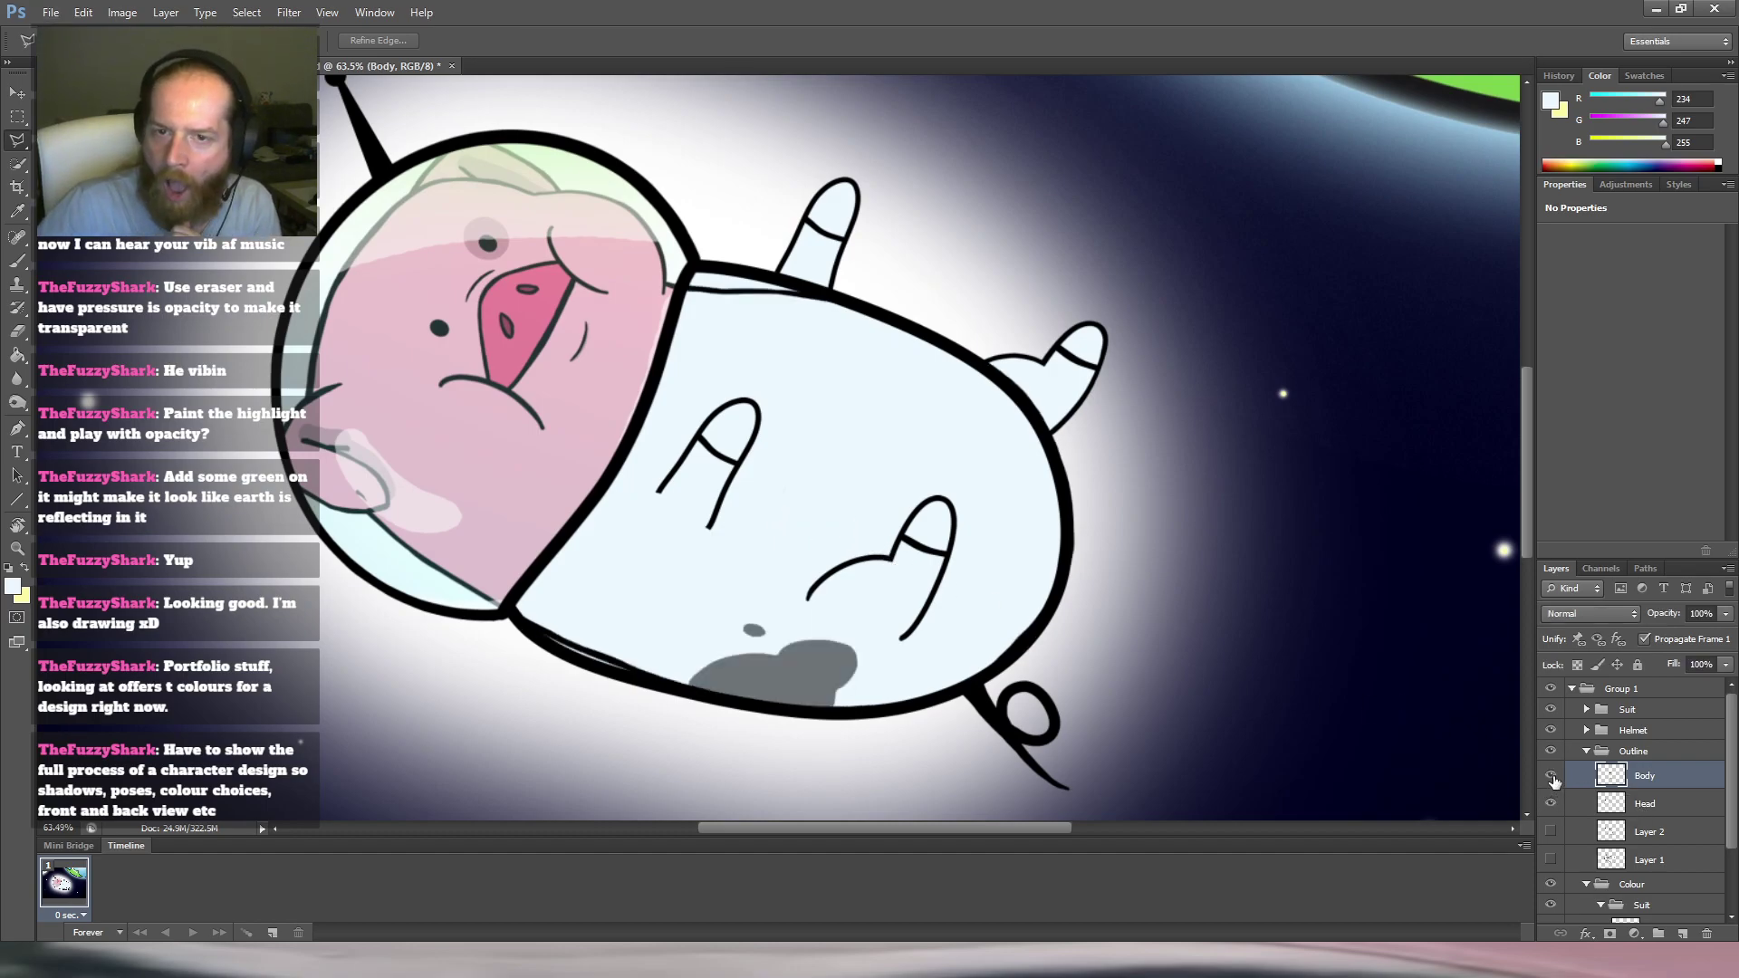
left_click(1551, 777)
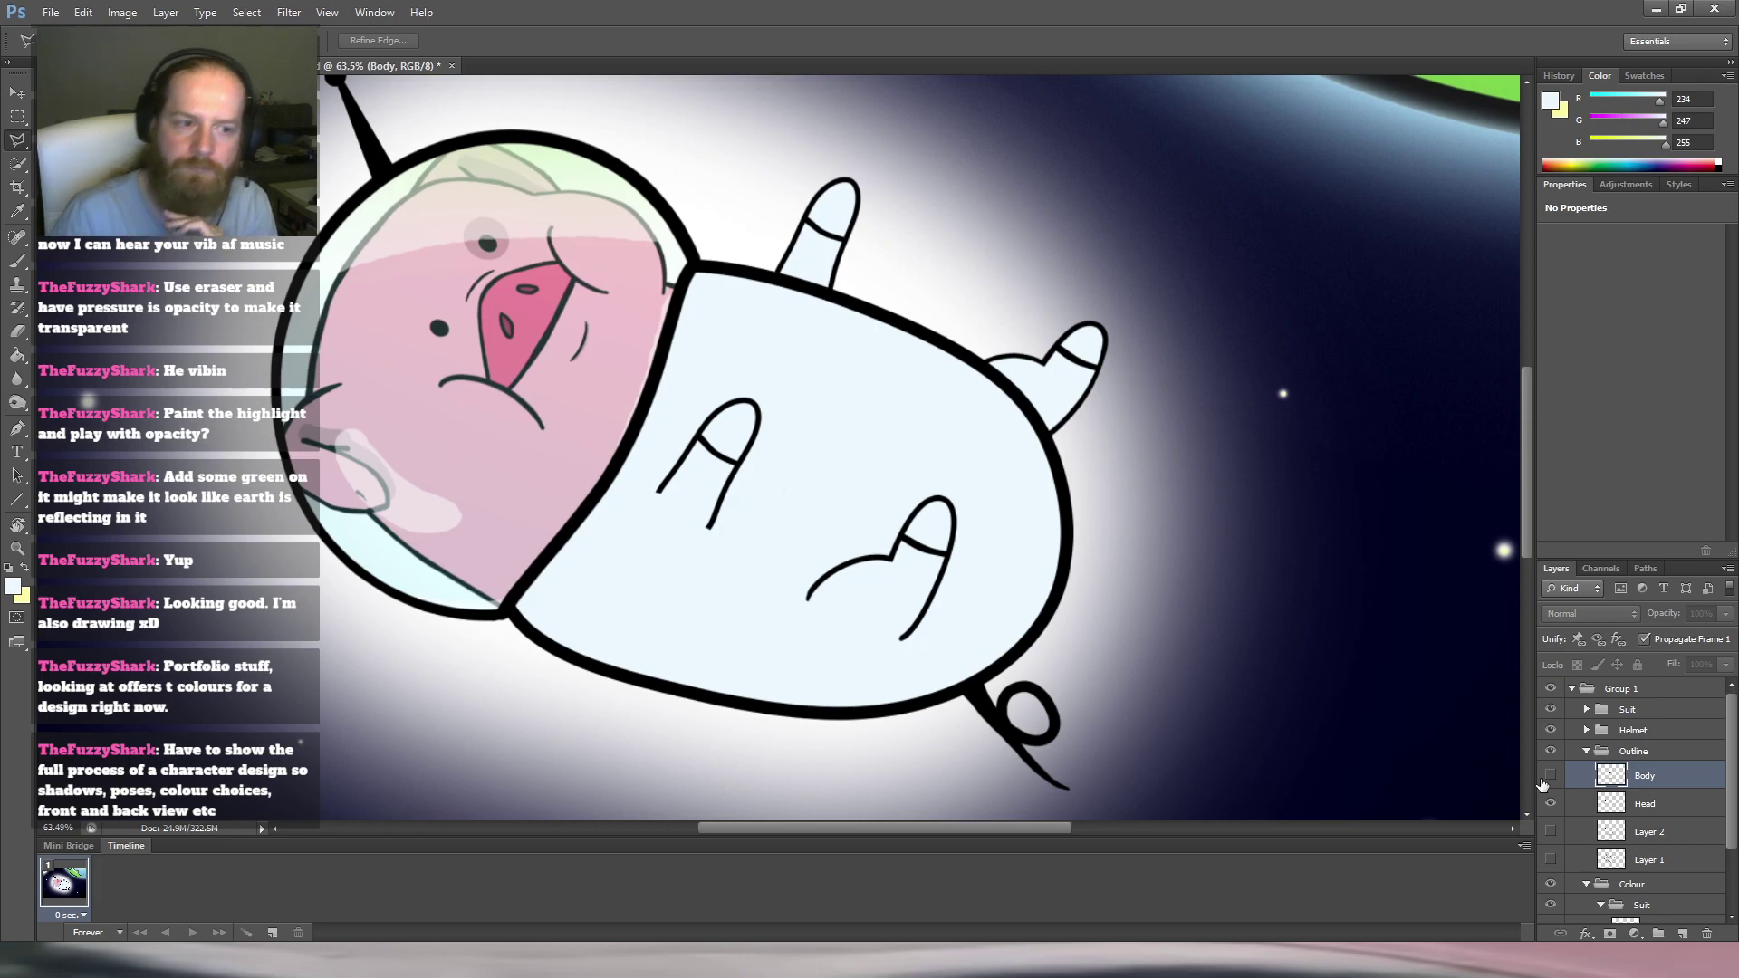
Collapse the Outline group and select Layer 12 in the Suit colour group.
scroll(1682, 803, "down", 3)
scroll(1644, 776, "up", 2)
left_click(1587, 733)
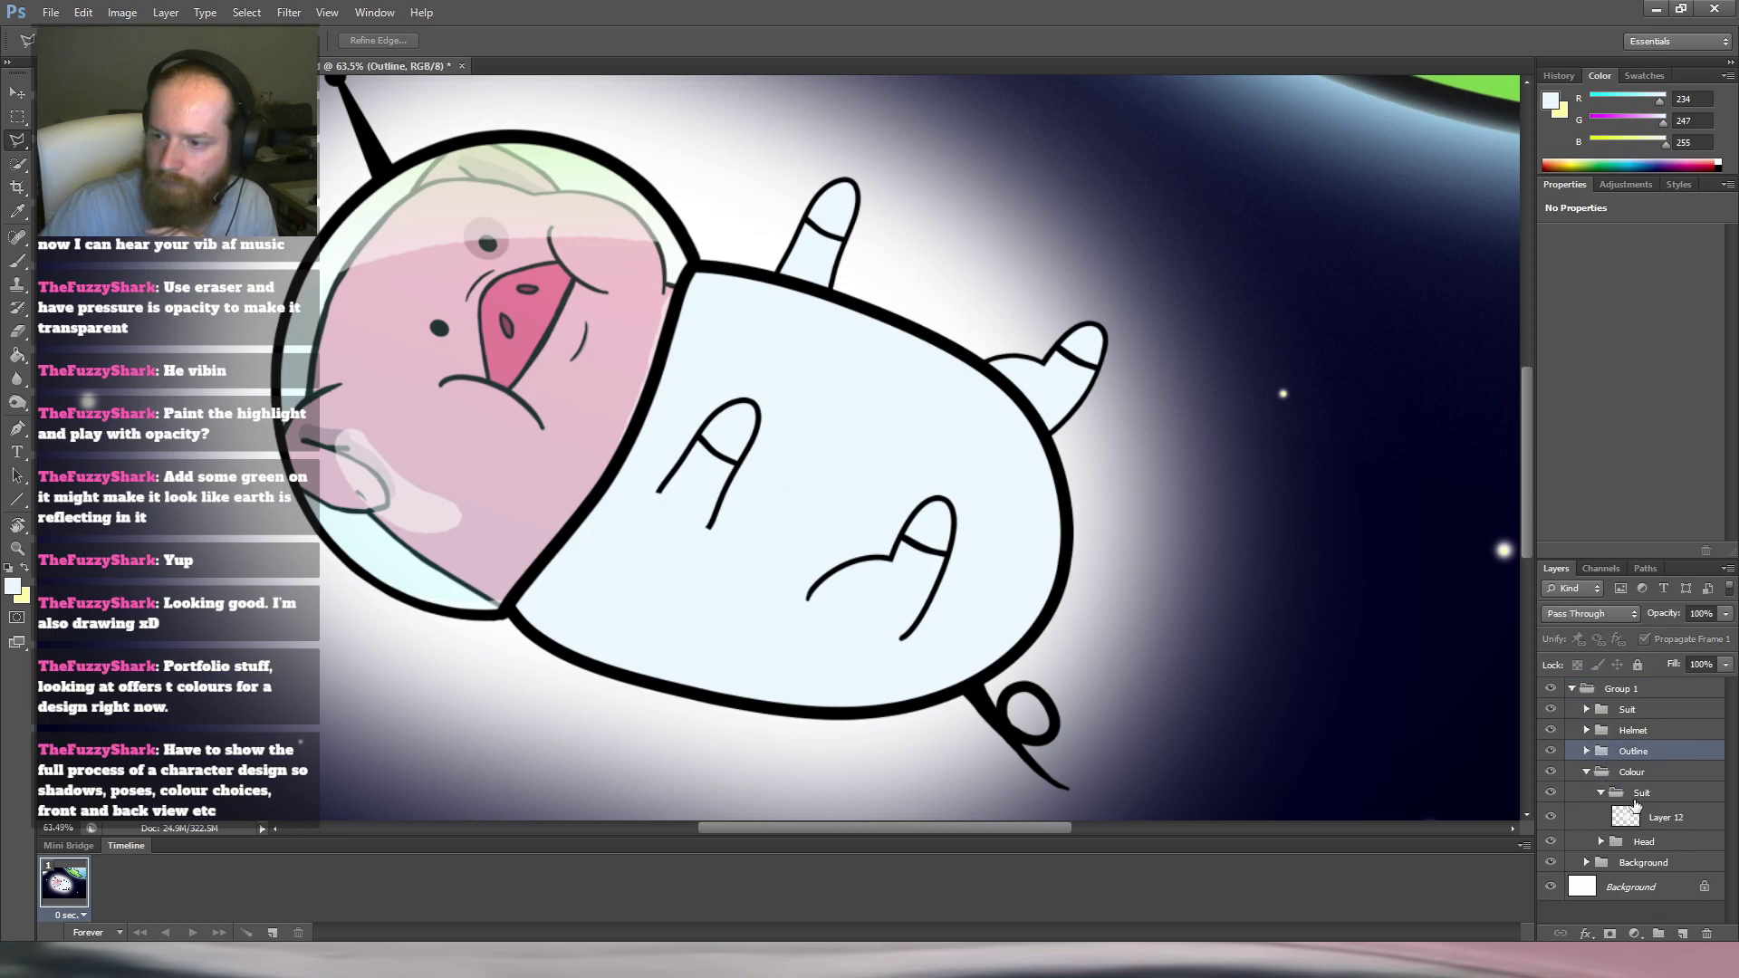
left_click(1667, 818)
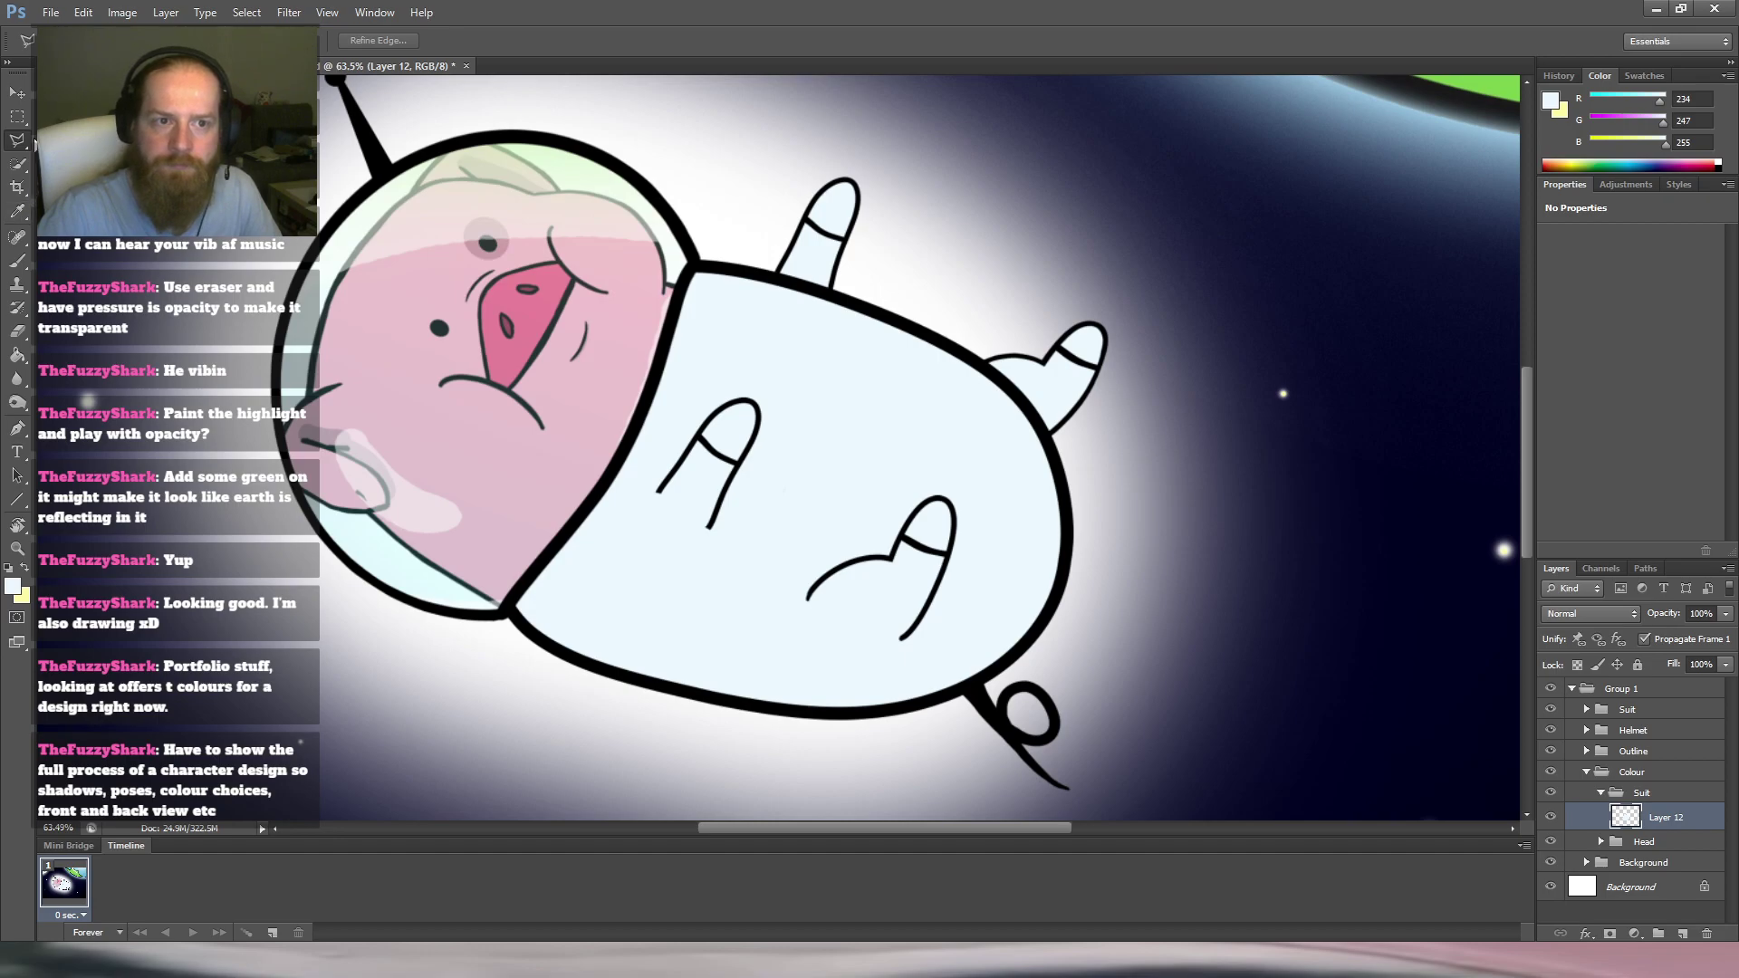
key("shift+l")
mouse_move(1044, 210)
left_mouse_down()
mouse_move(699, 148)
mouse_move(441, 322)
mouse_move(381, 582)
mouse_move(773, 848)
mouse_move(1157, 848)
mouse_move(1264, 709)
mouse_move(1177, 345)
mouse_move(1079, 226)
mouse_move(1033, 206)
left_mouse_up()
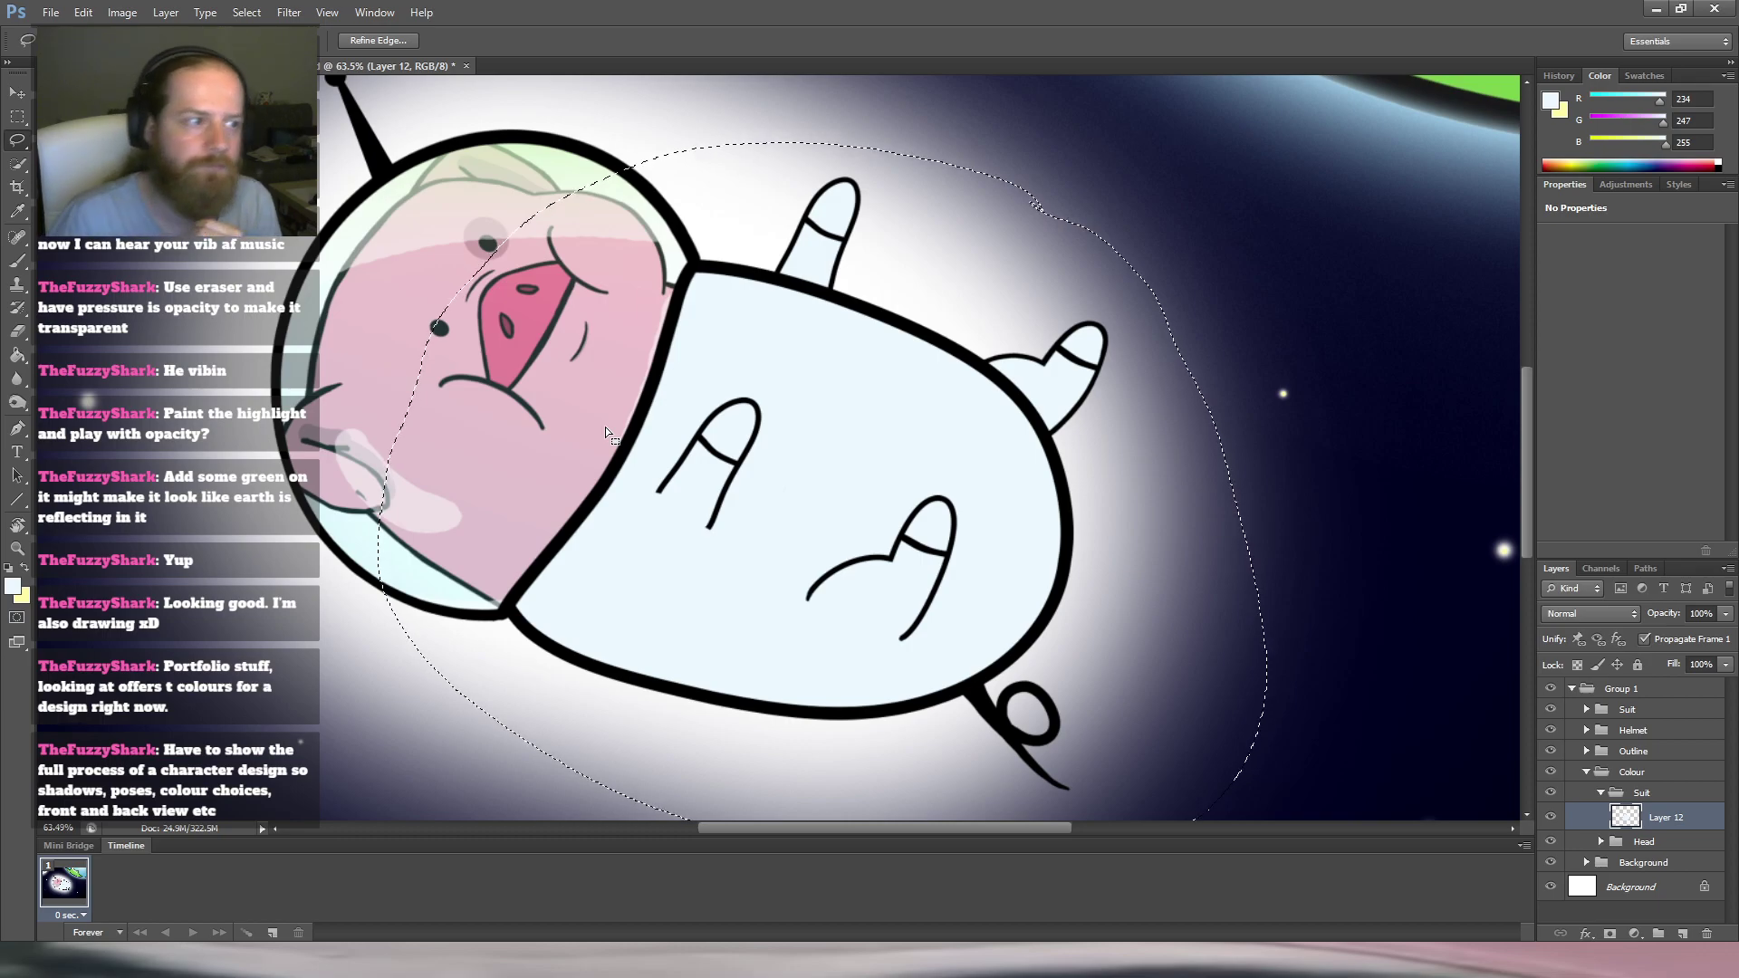
key("ctrl+d")
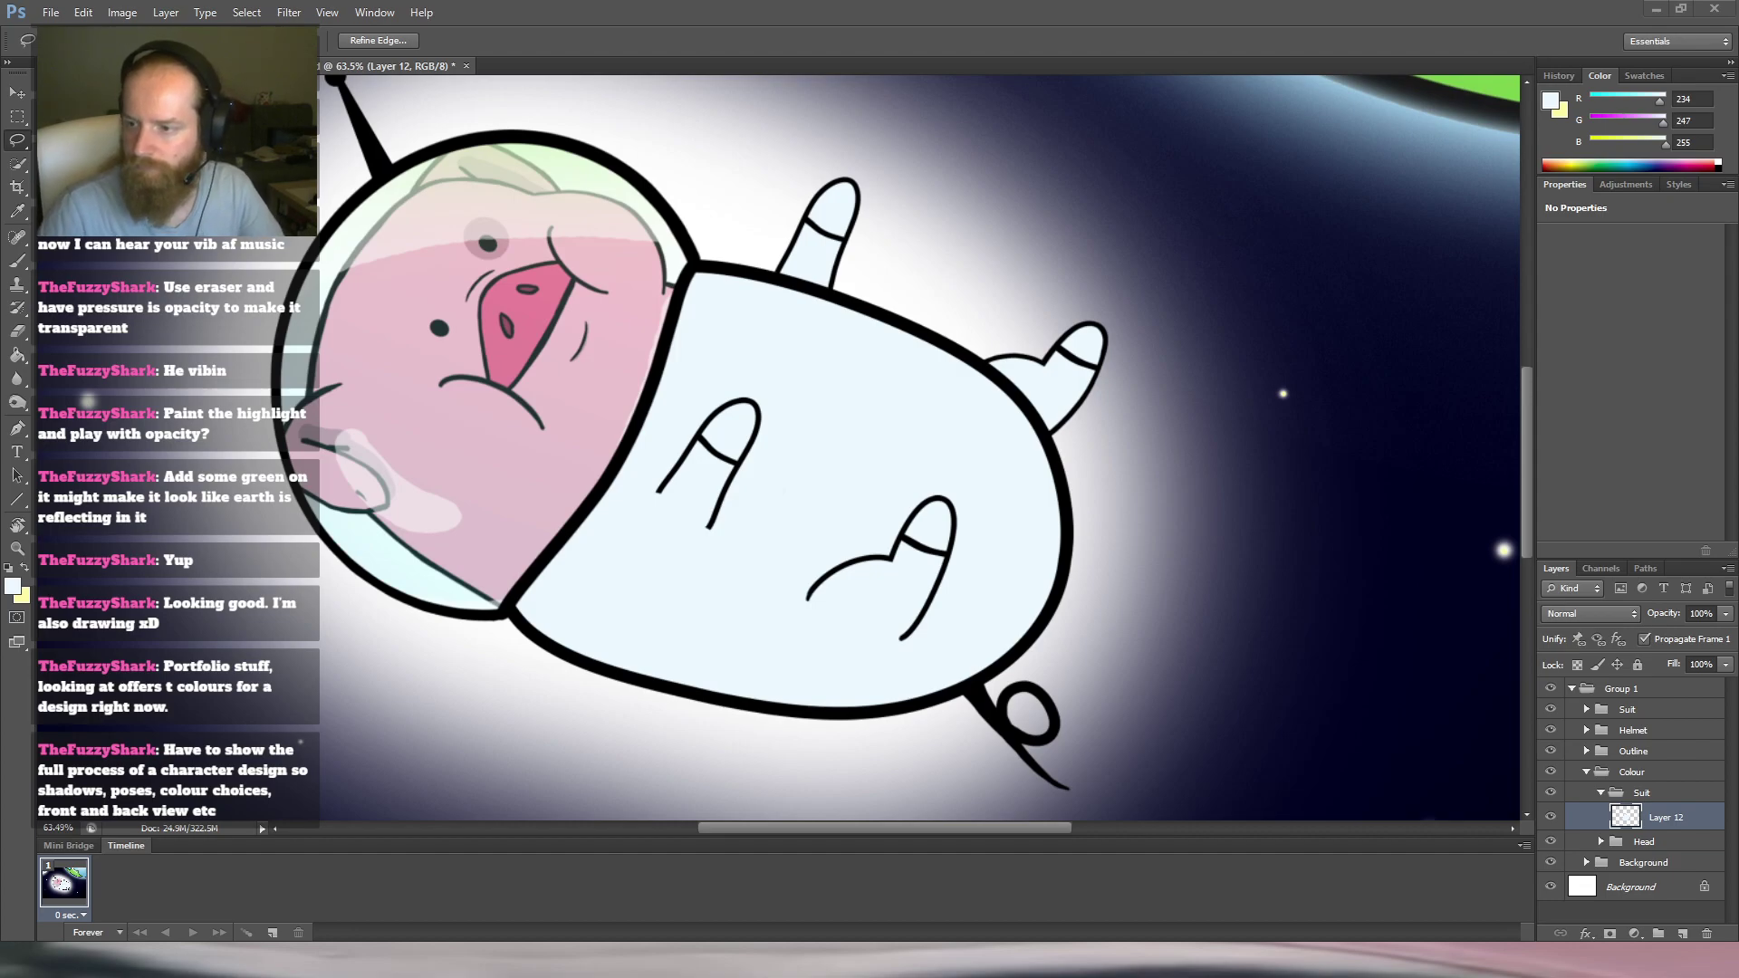
left_click(1626, 816, "ctrl")
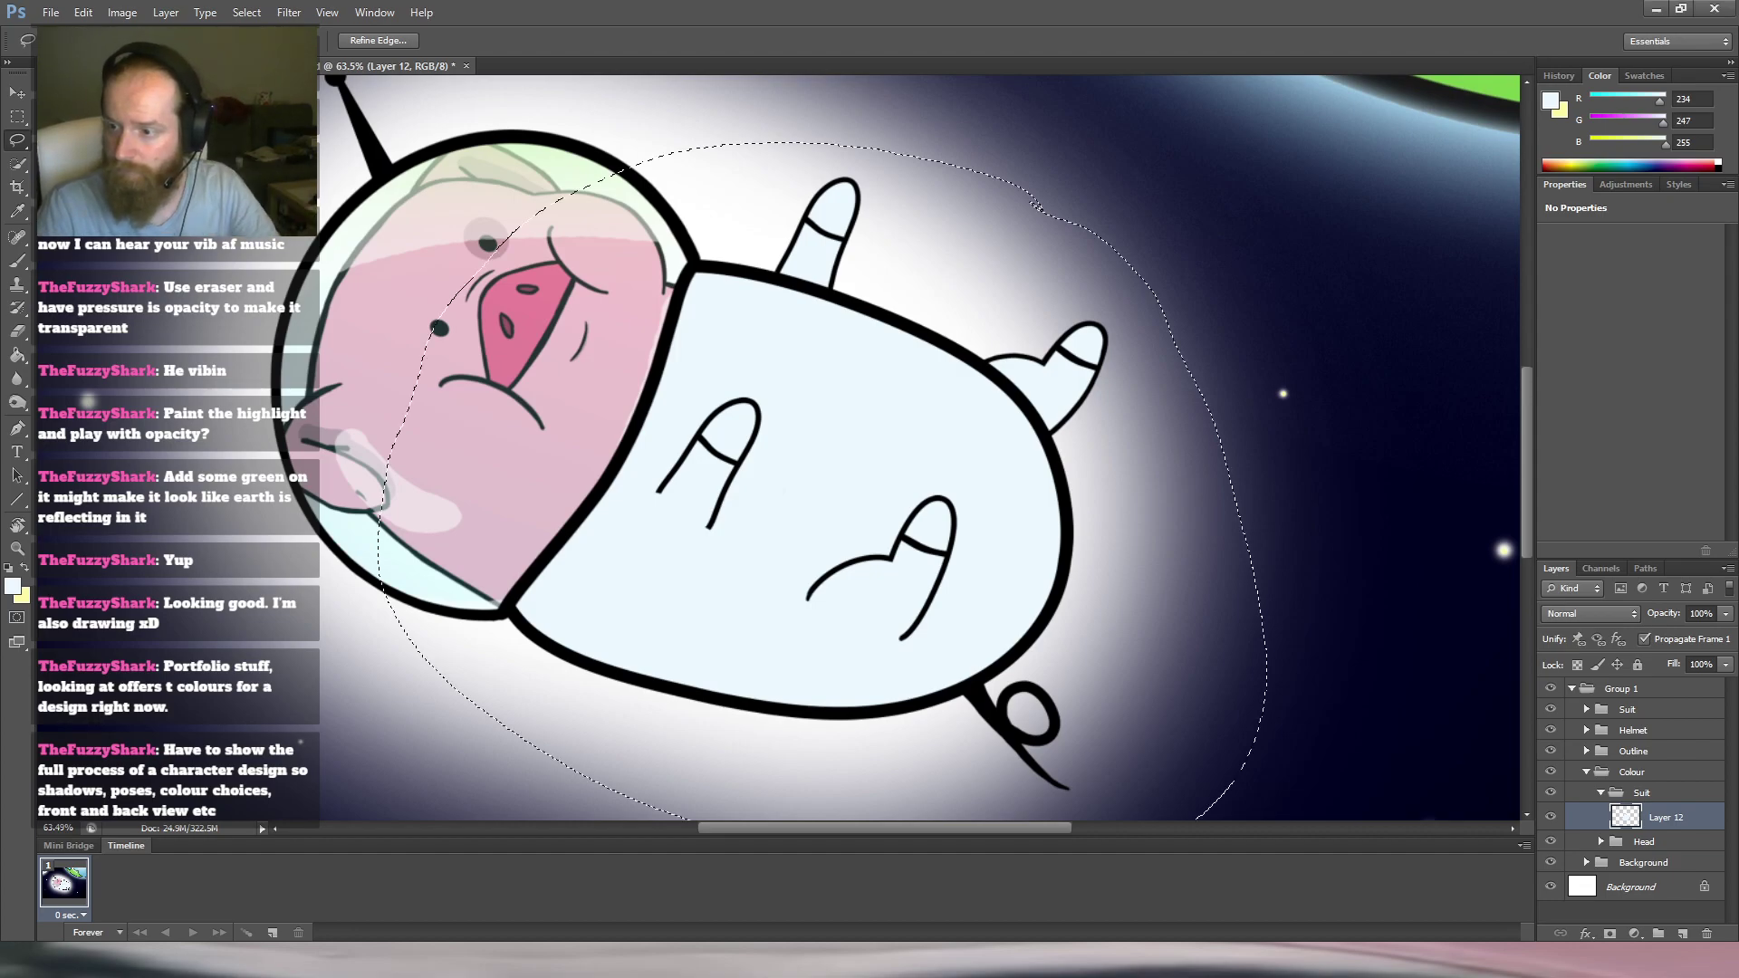
left_click(1602, 794)
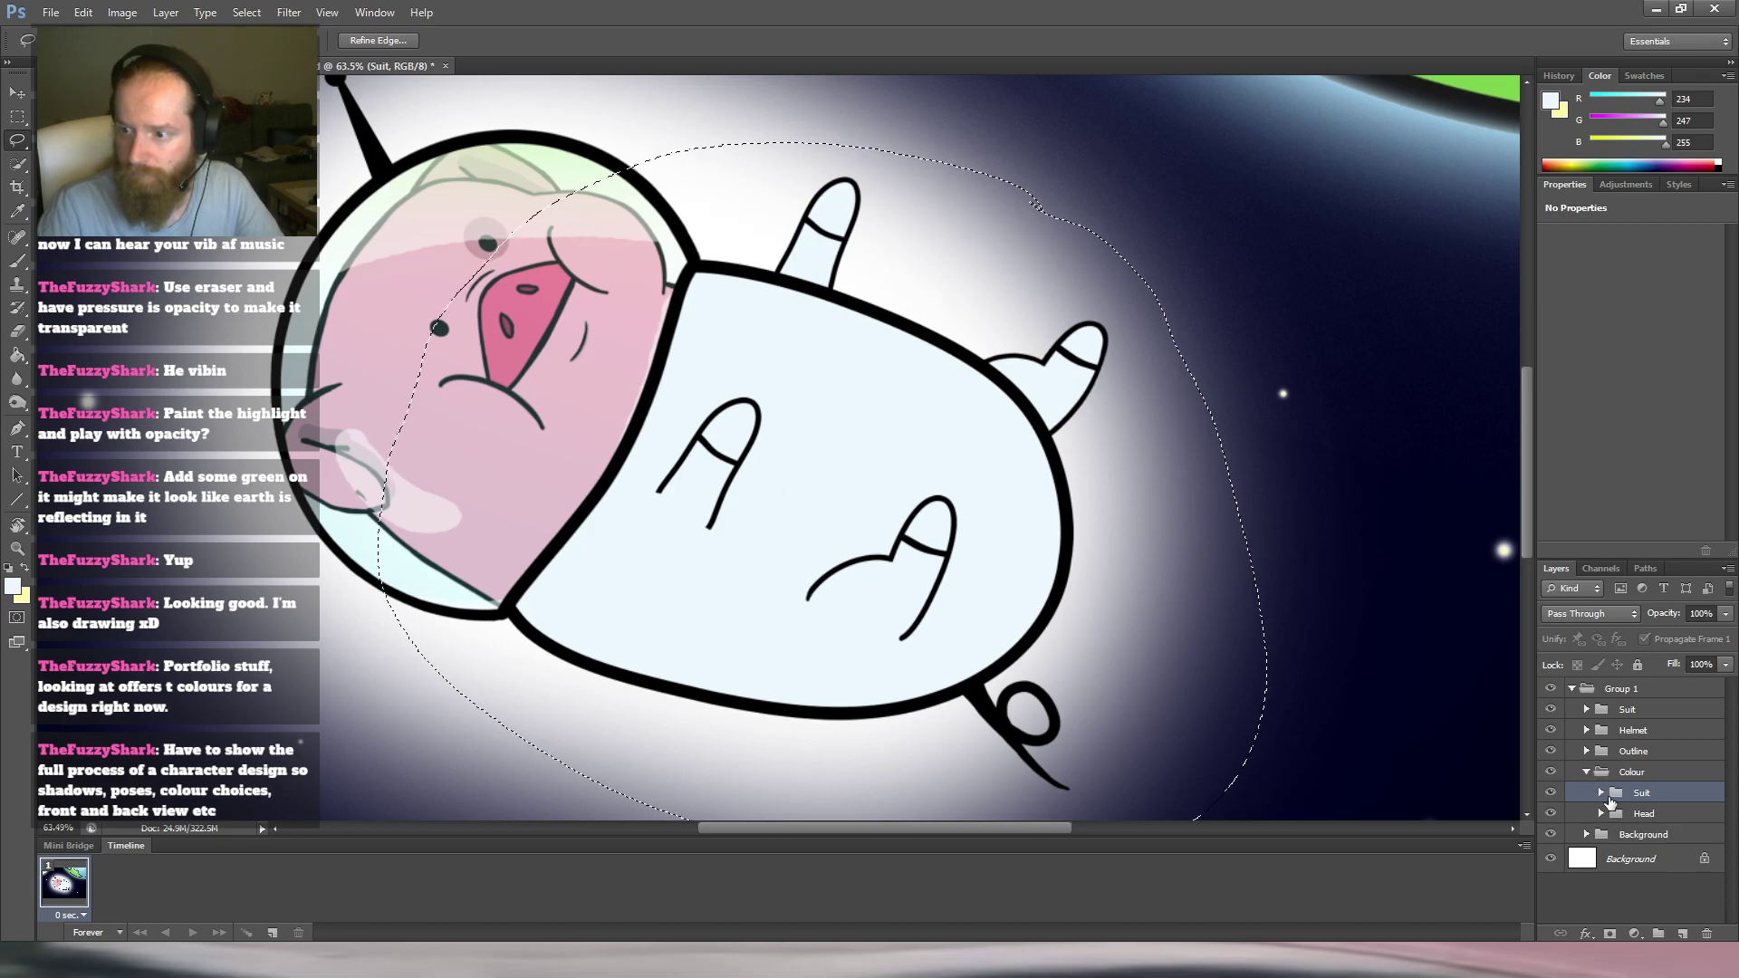
left_click(1601, 794)
left_click(1671, 821)
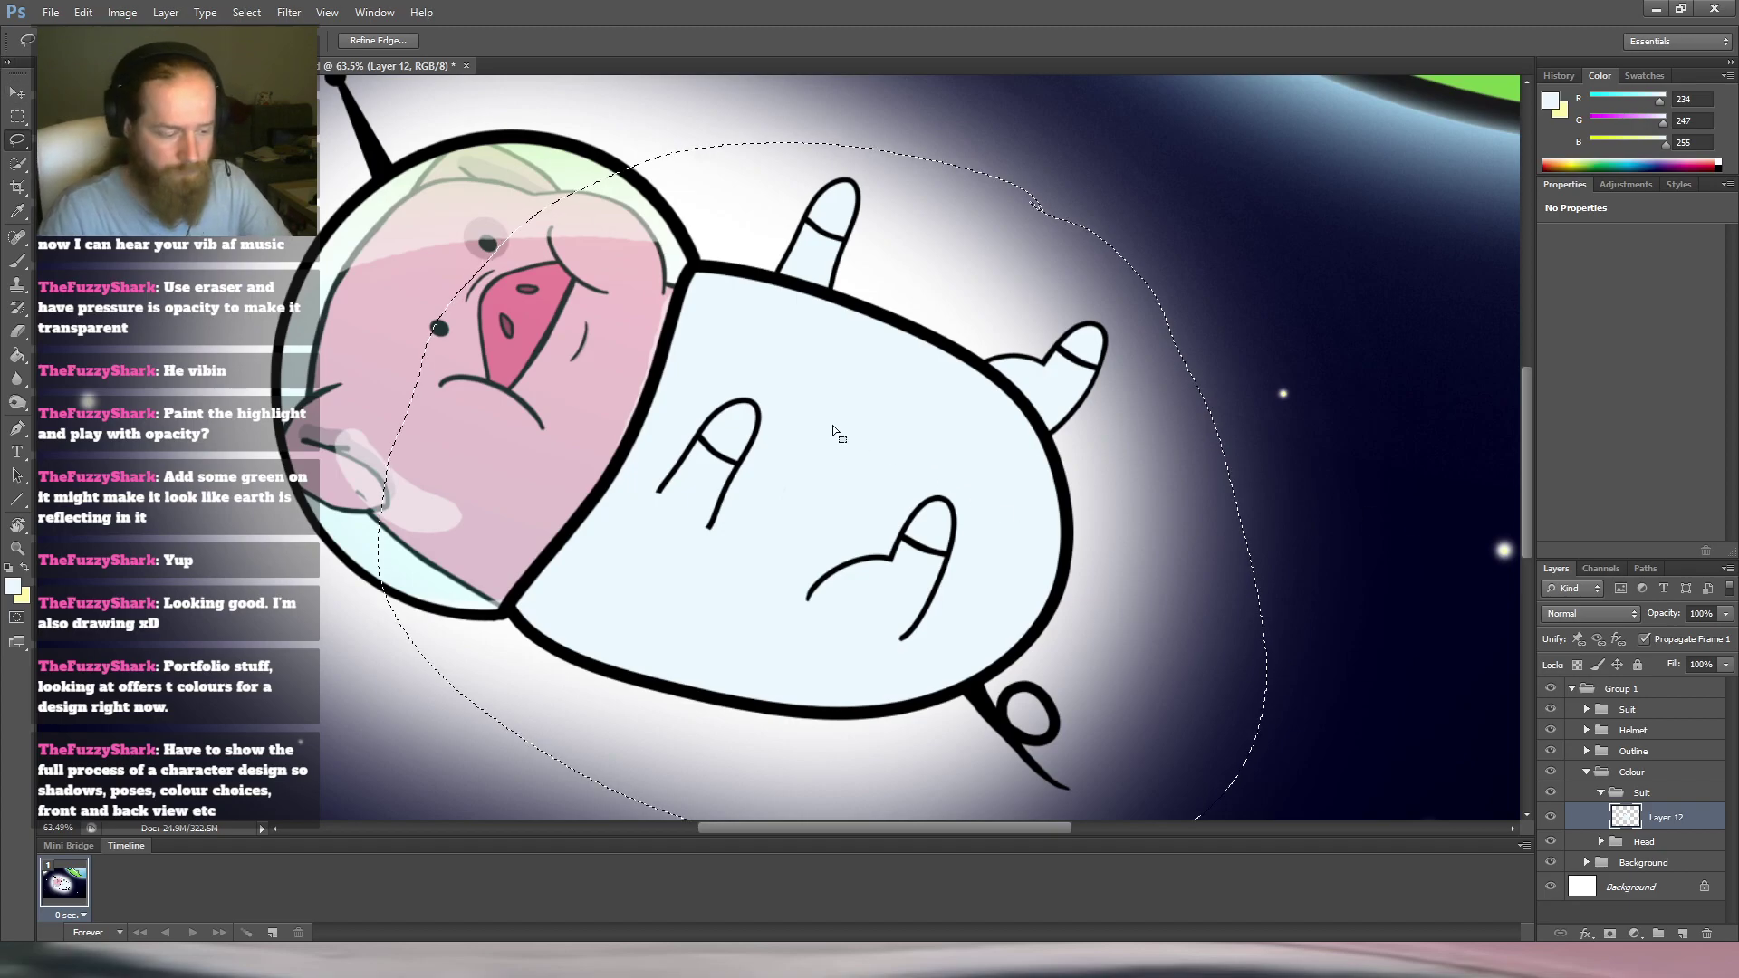
key("ctrl+d")
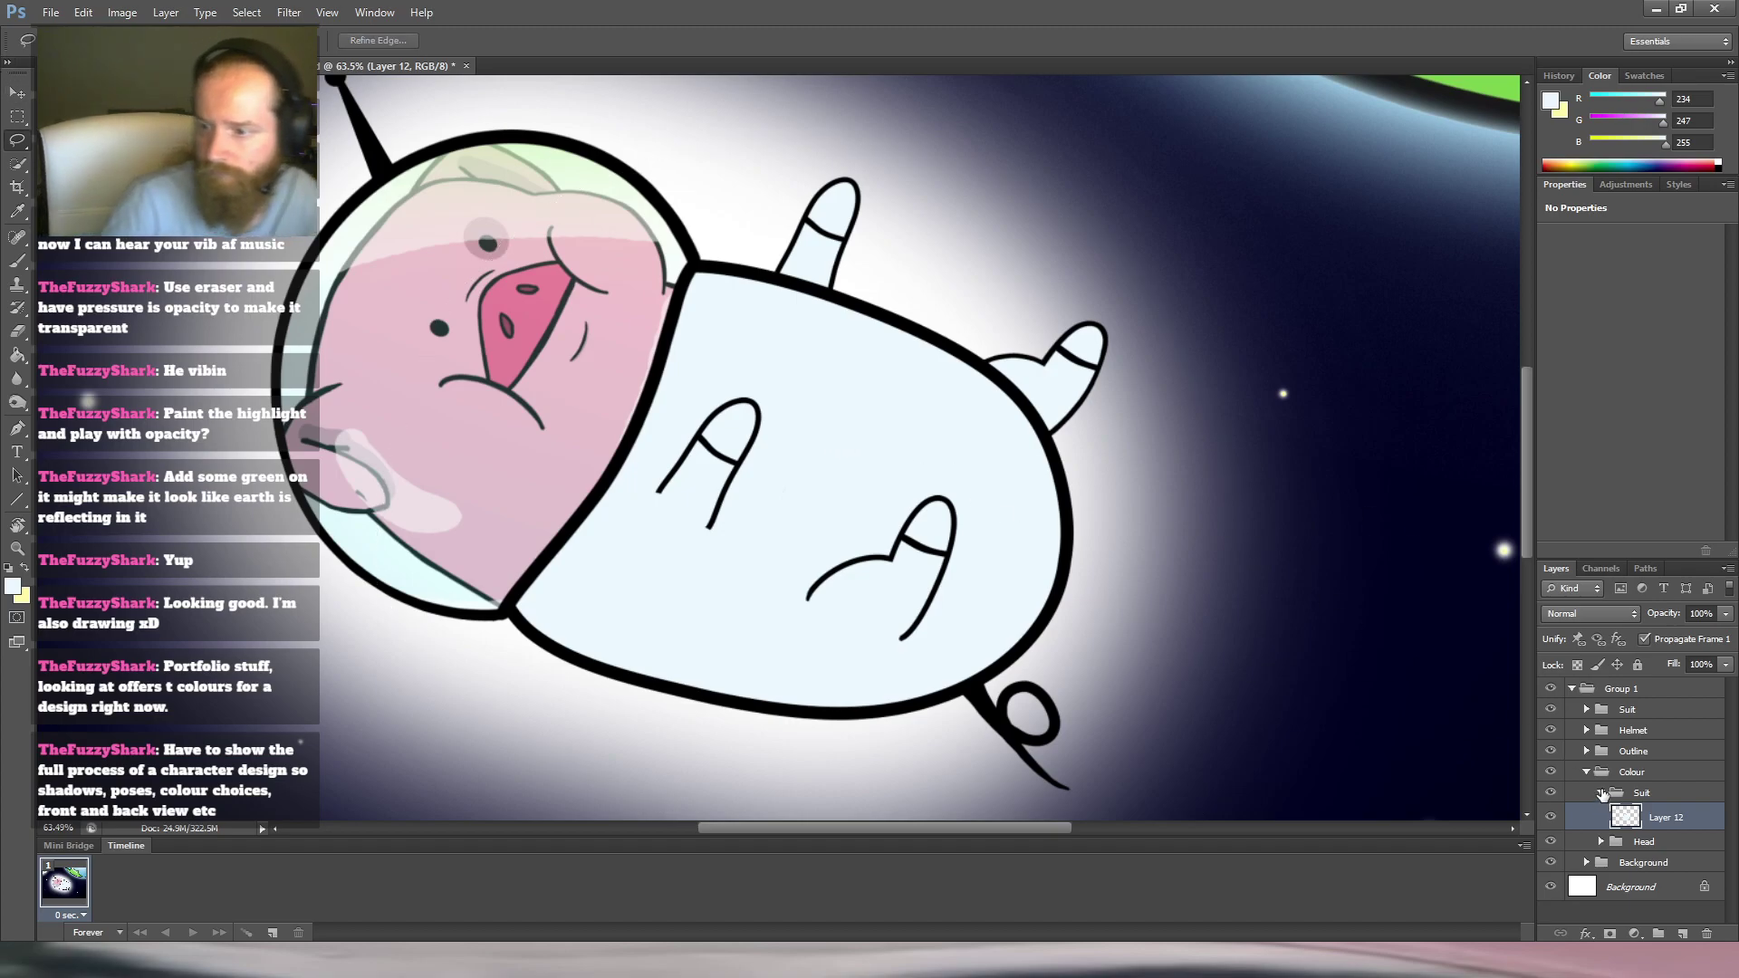
Examine the layers inside the Outline and Colour groups, checking what the Head outline layer contains.
left_click(1593, 751)
left_click(1587, 751)
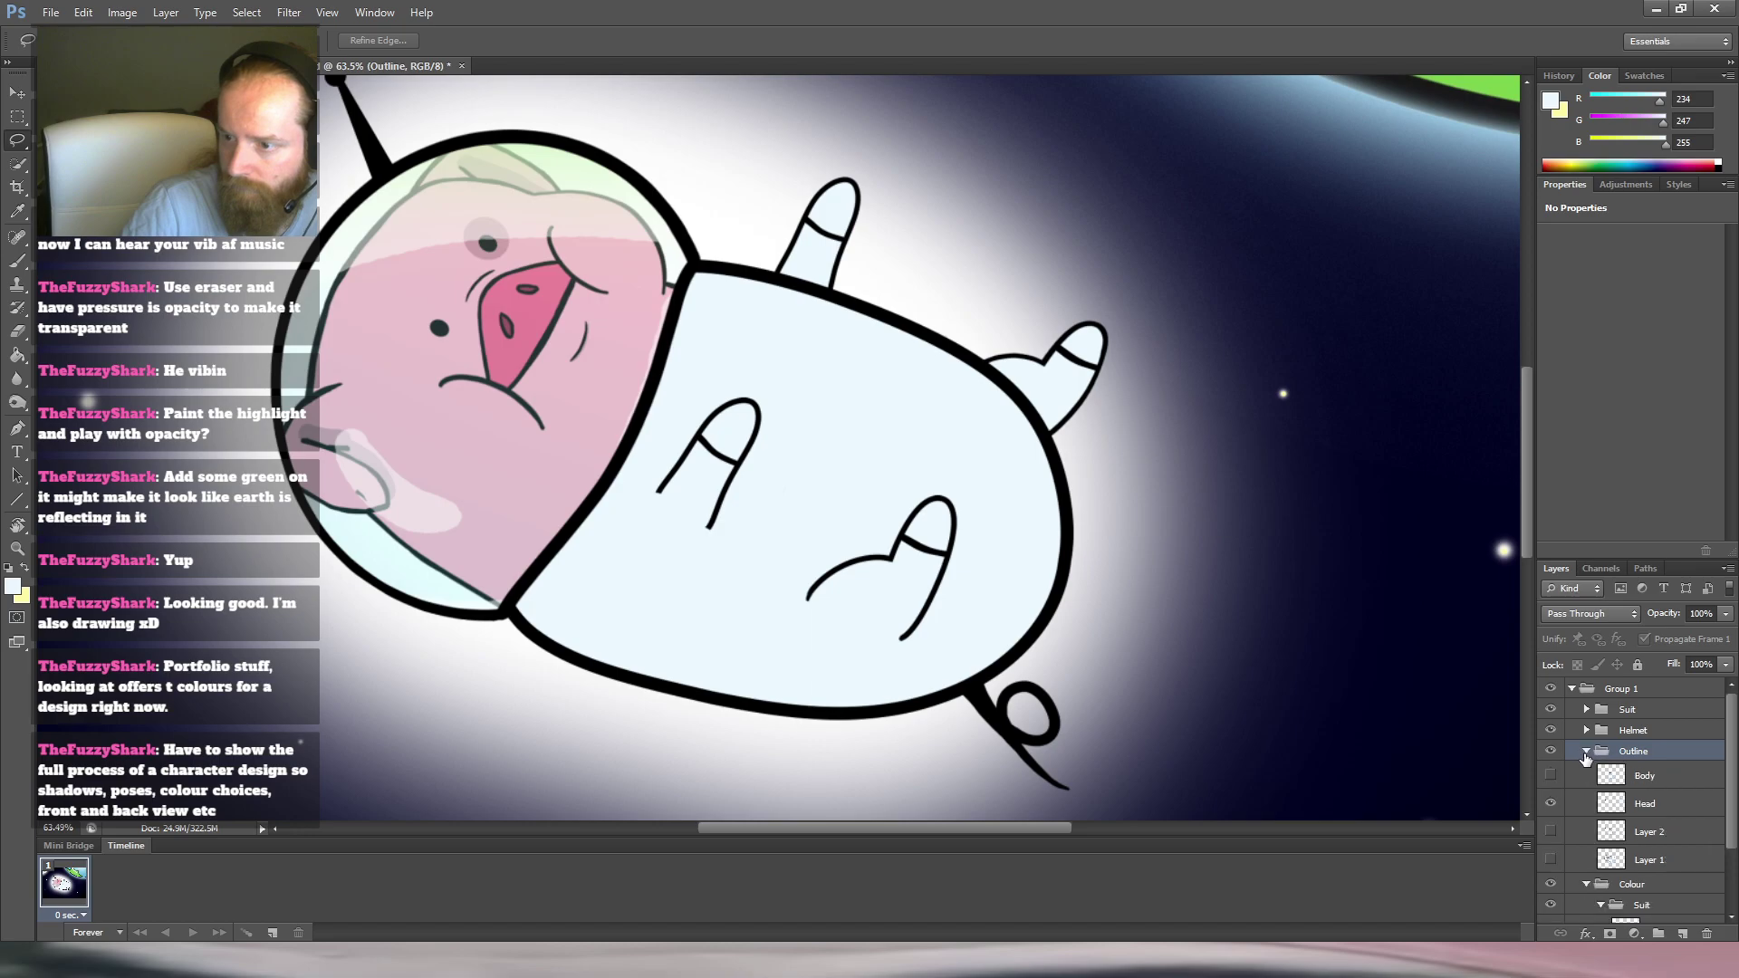
left_click(1551, 804)
left_click(1552, 804)
left_click(1587, 751)
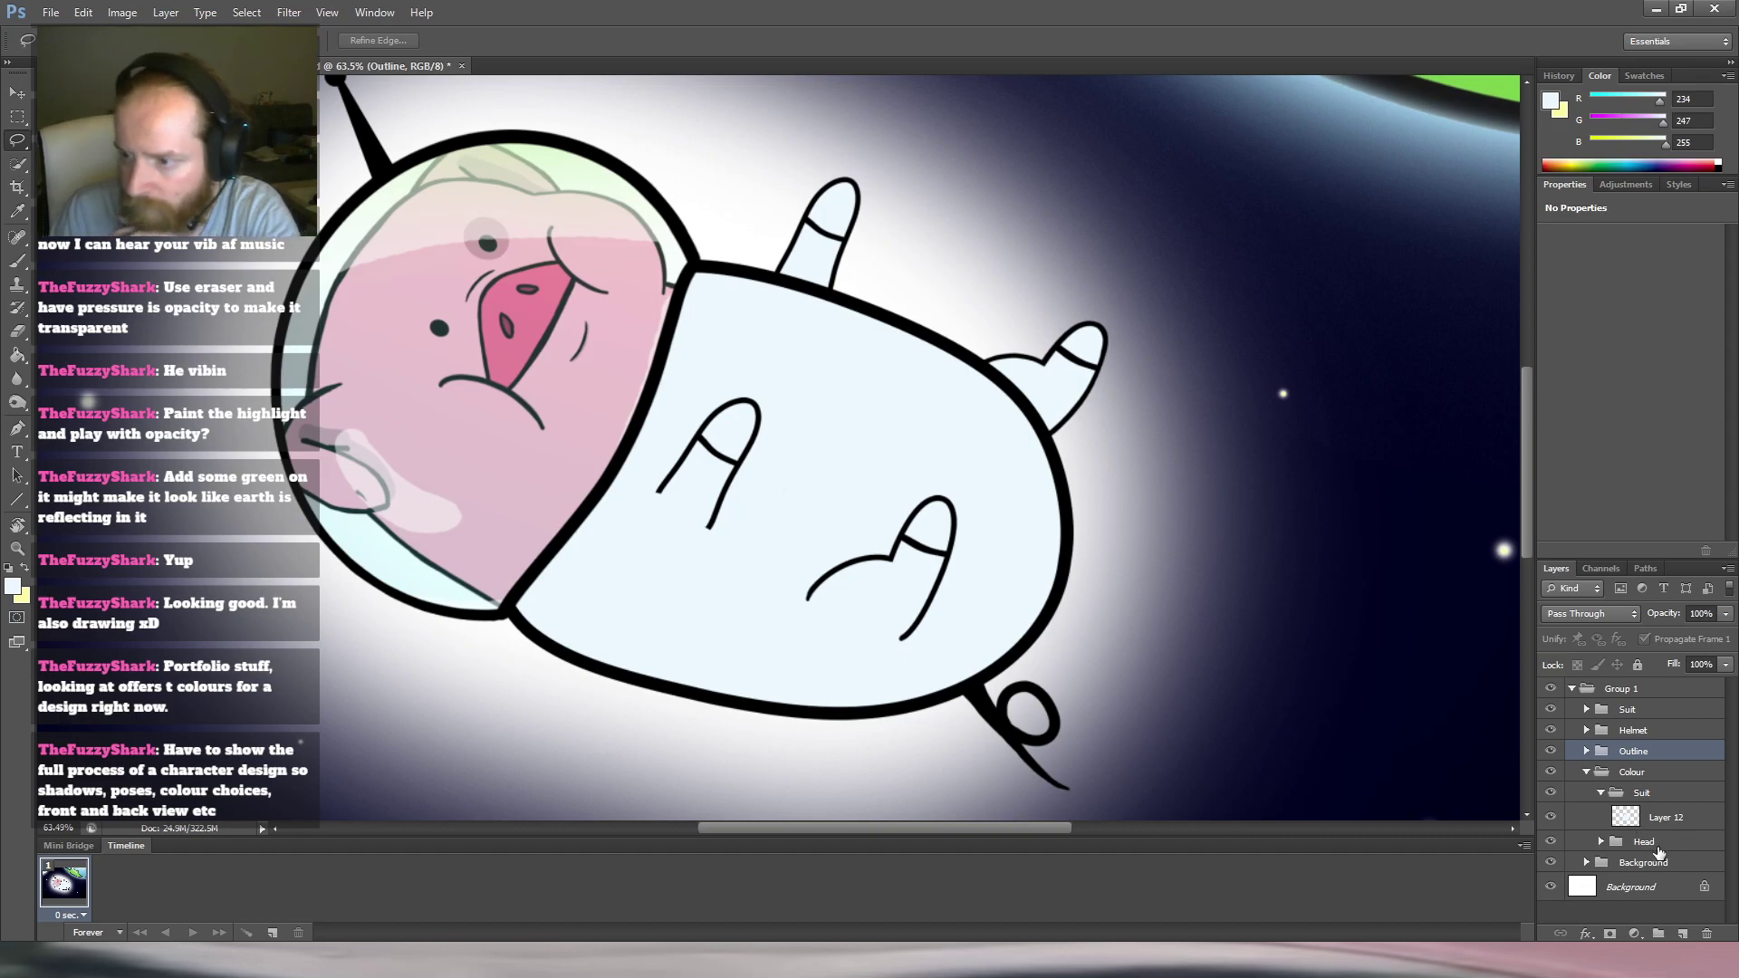
left_click(1600, 841)
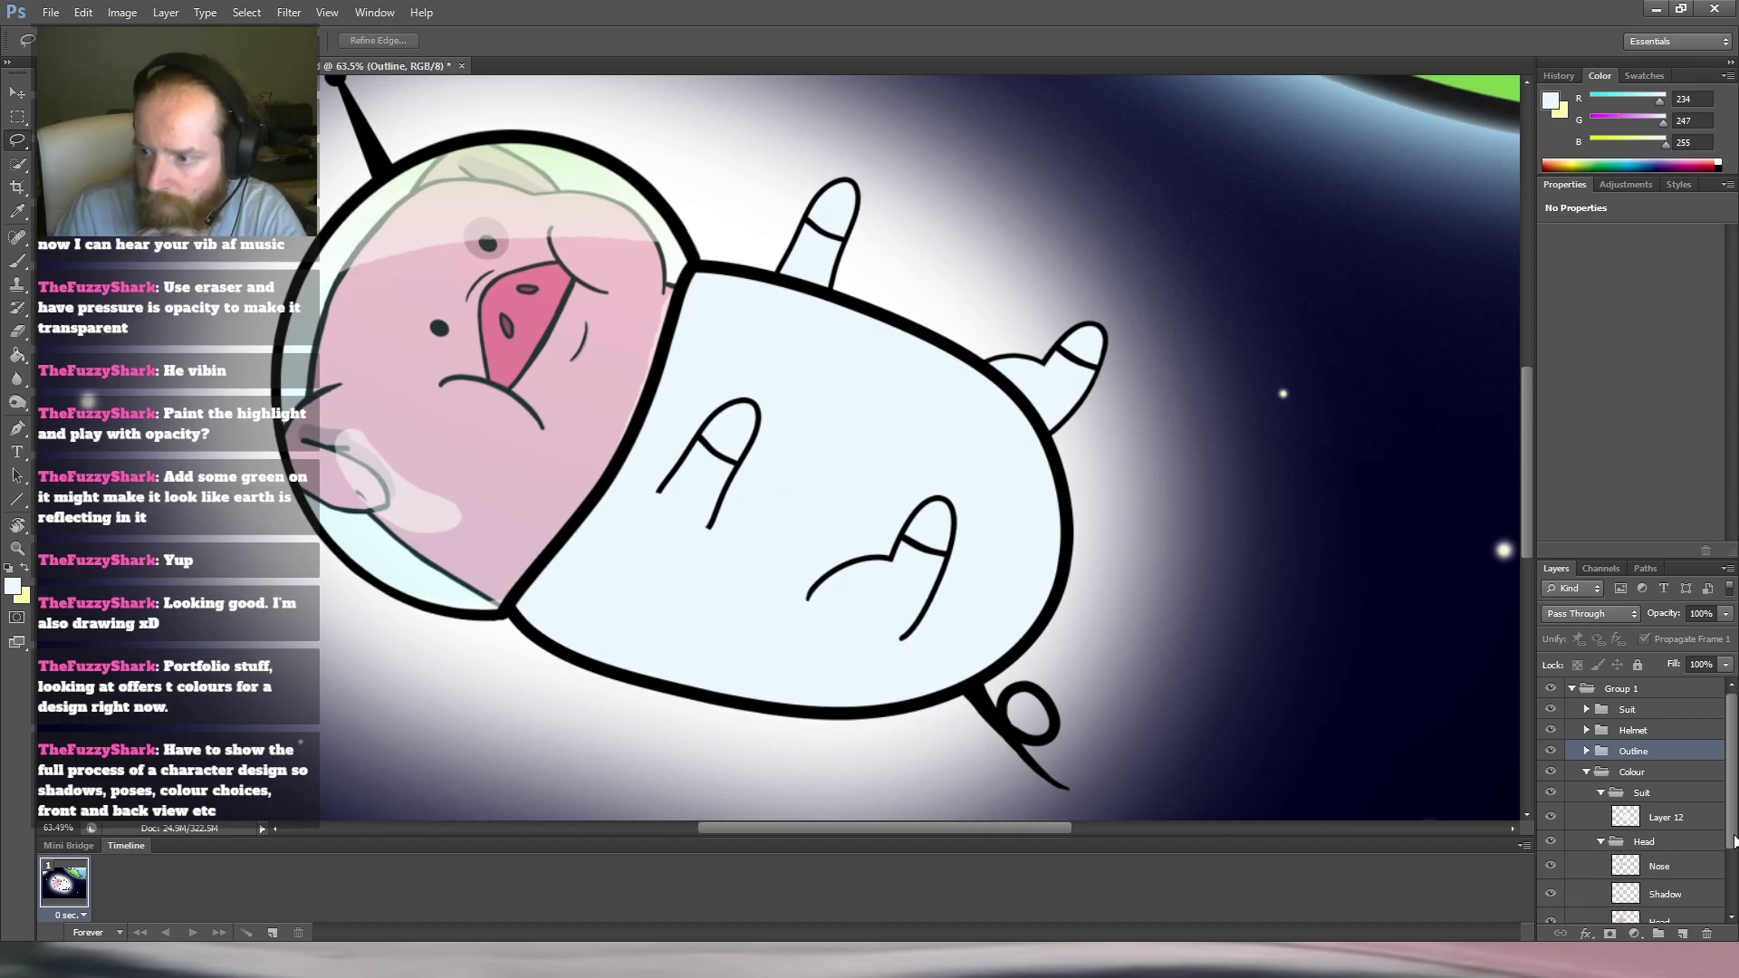
scroll(1708, 841, "down", 2)
scroll(1640, 770, "up", 2)
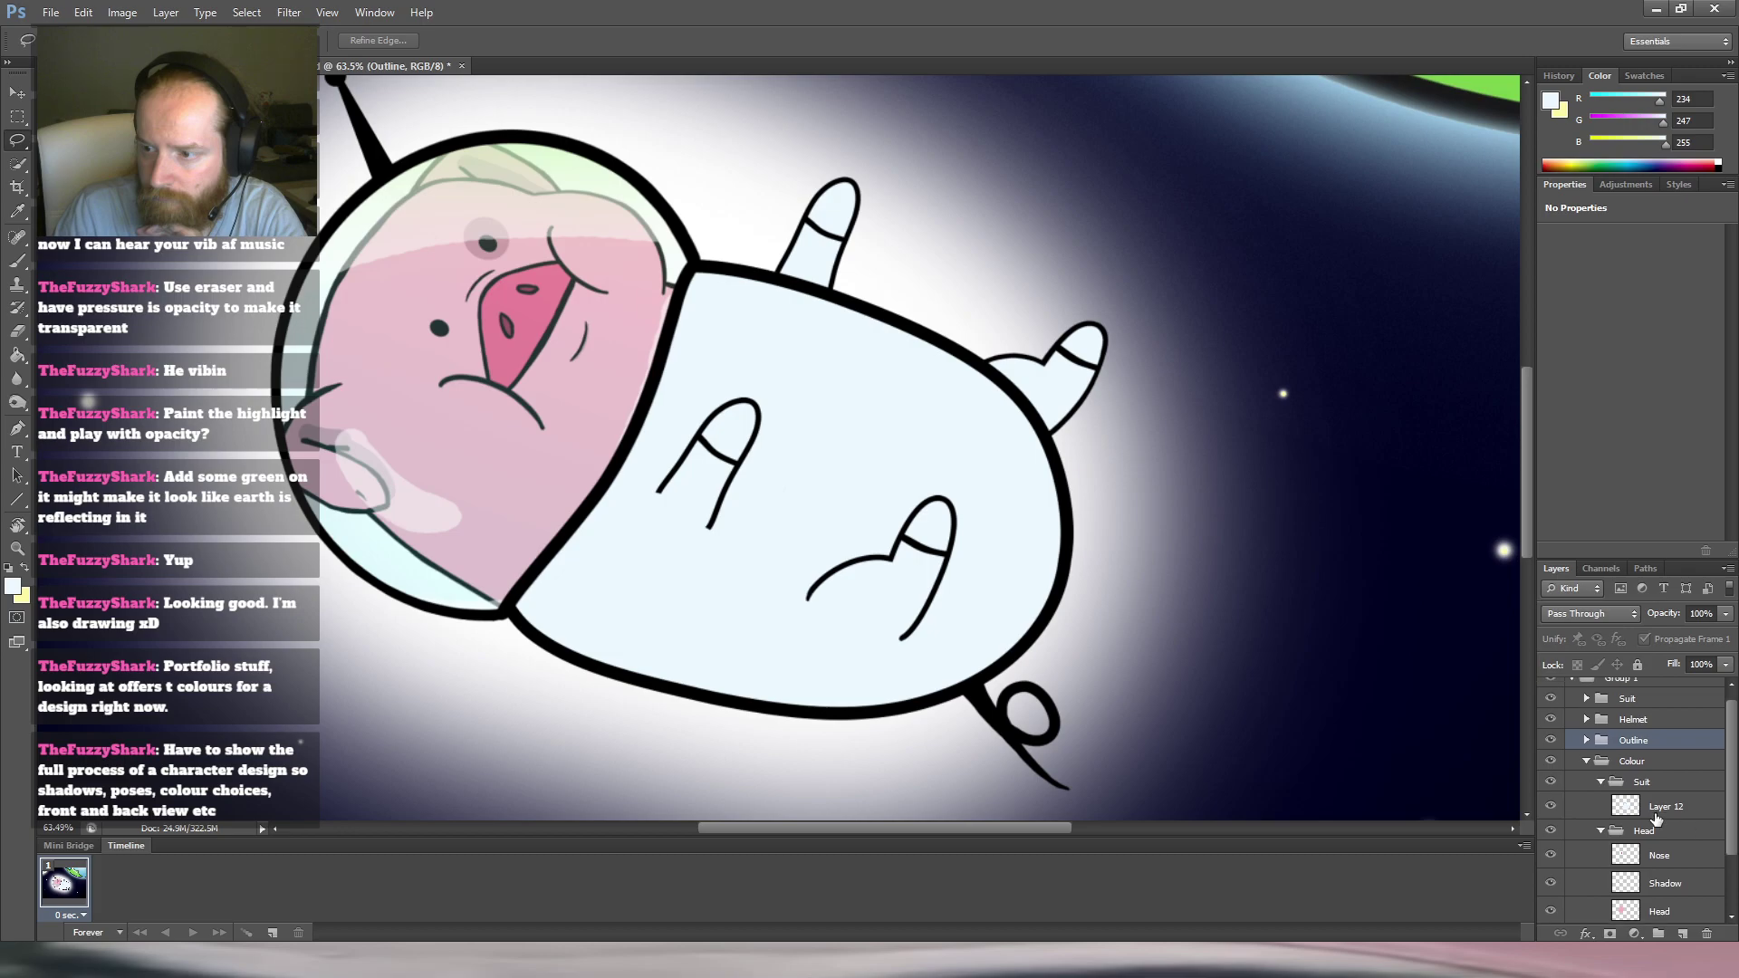
left_click(1586, 772)
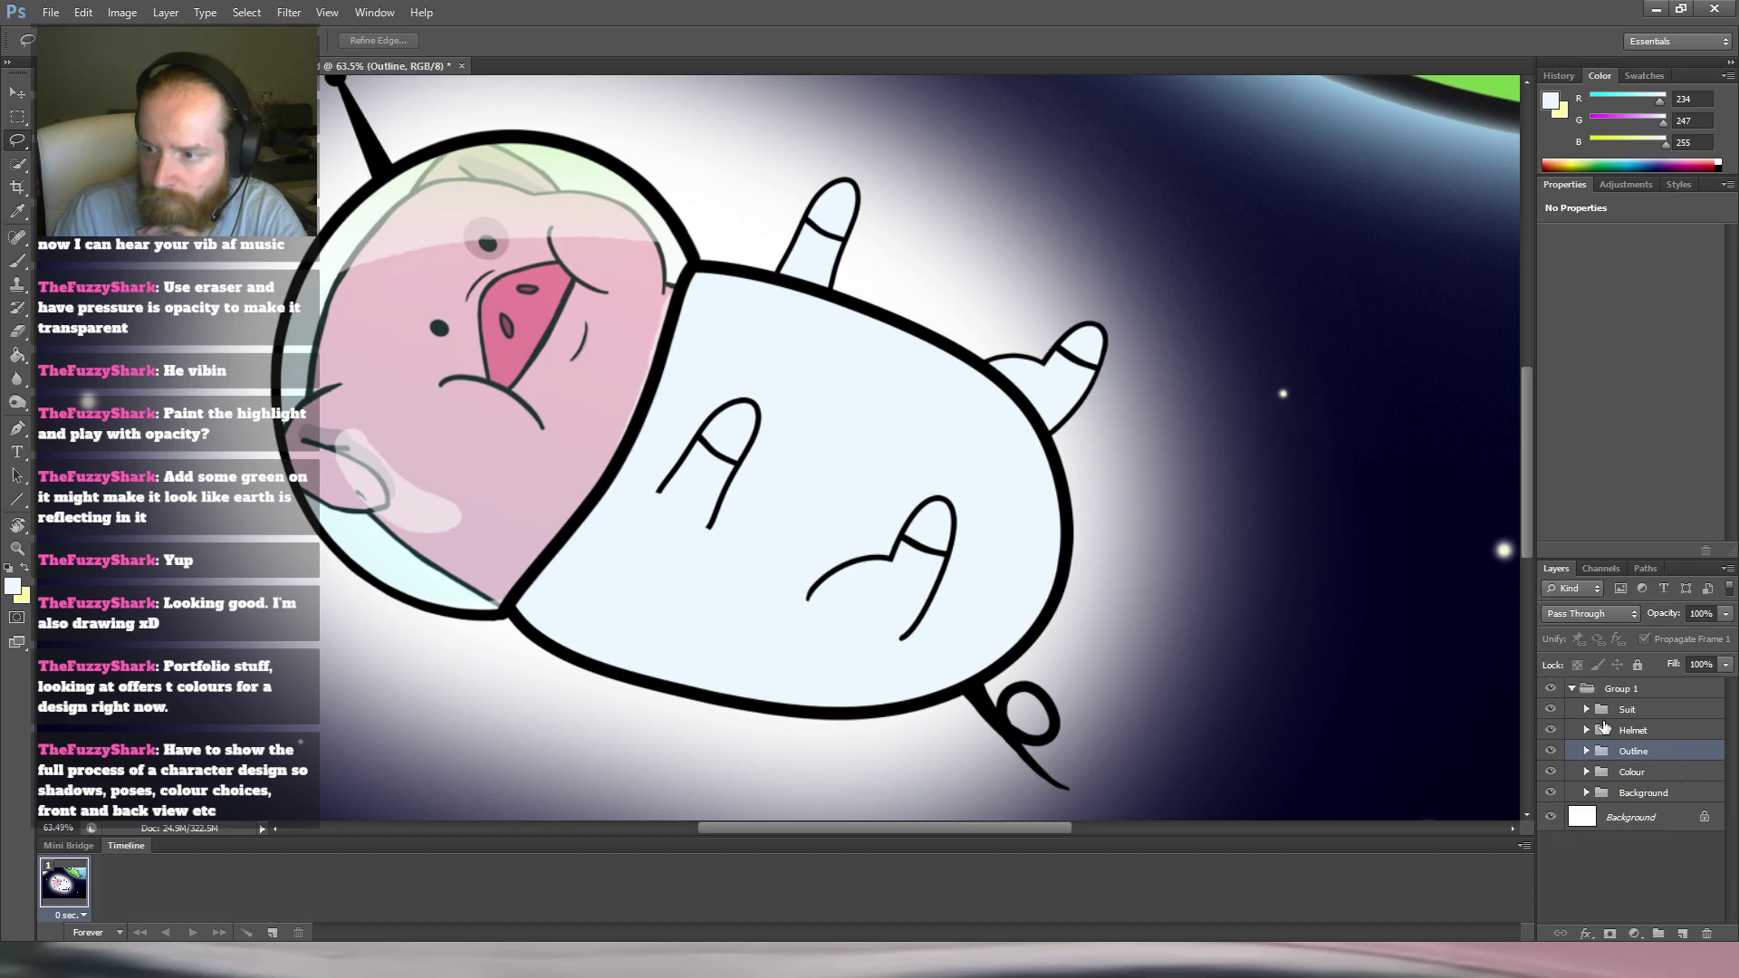
Identify the Body outline layer inside the Suit group and make it the active layer.
left_click(1586, 710)
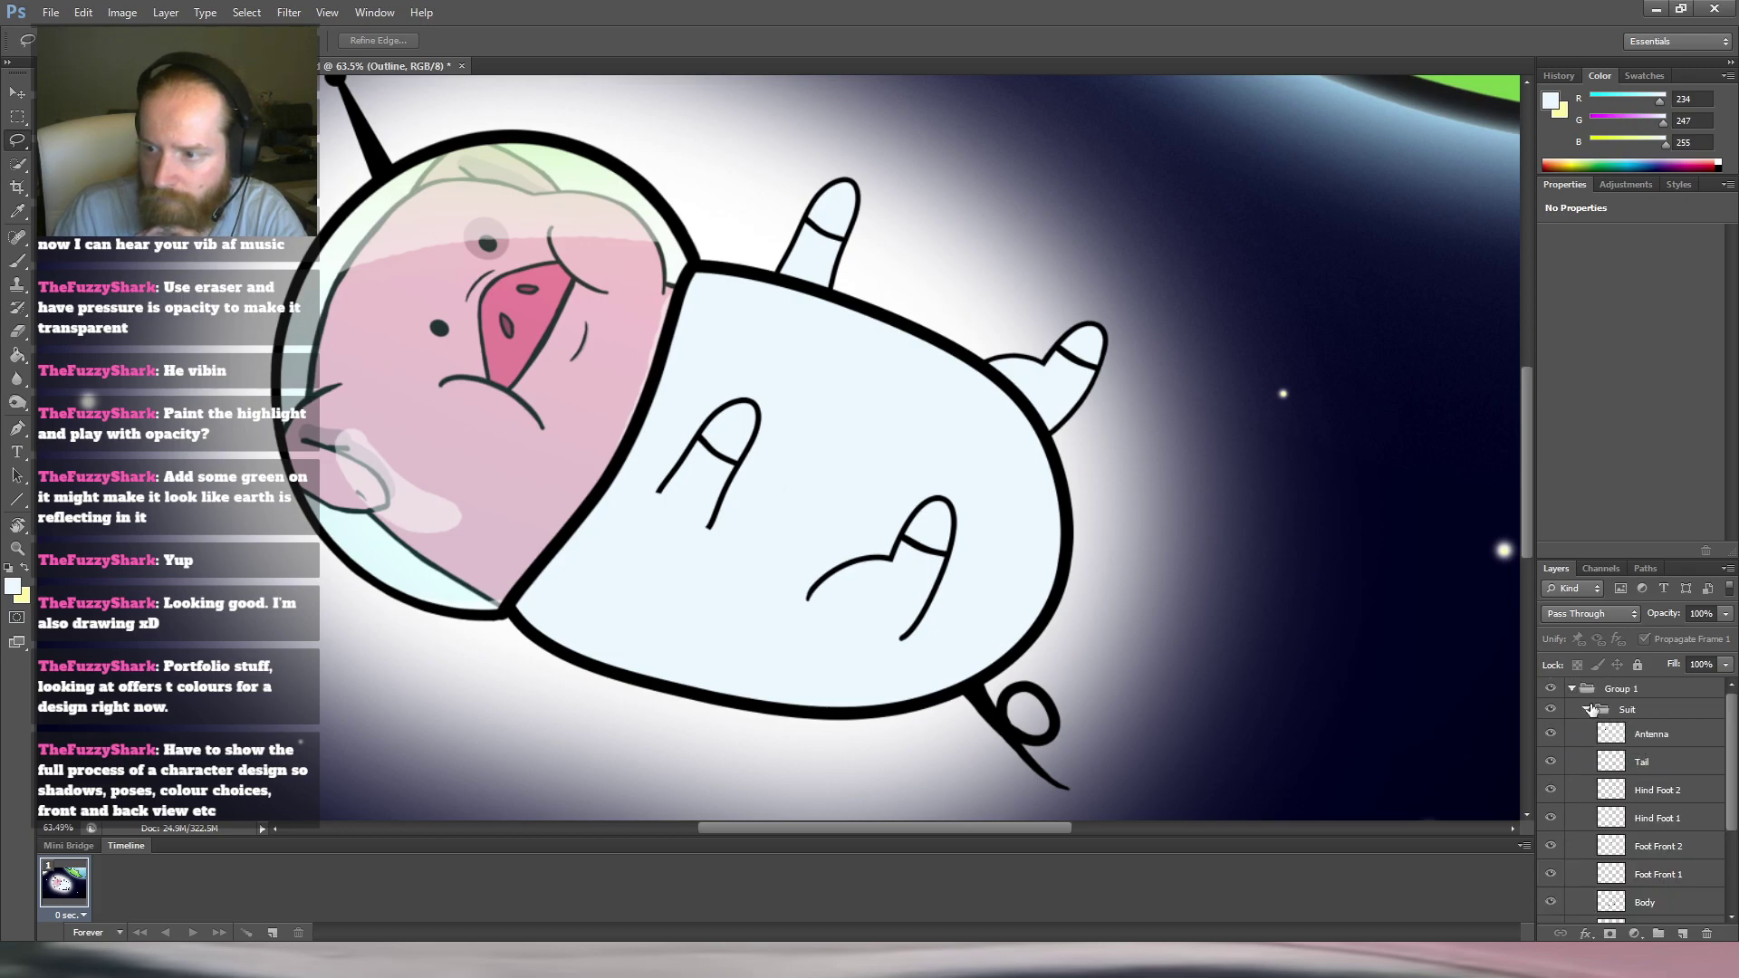
scroll(1716, 766, "down", 3)
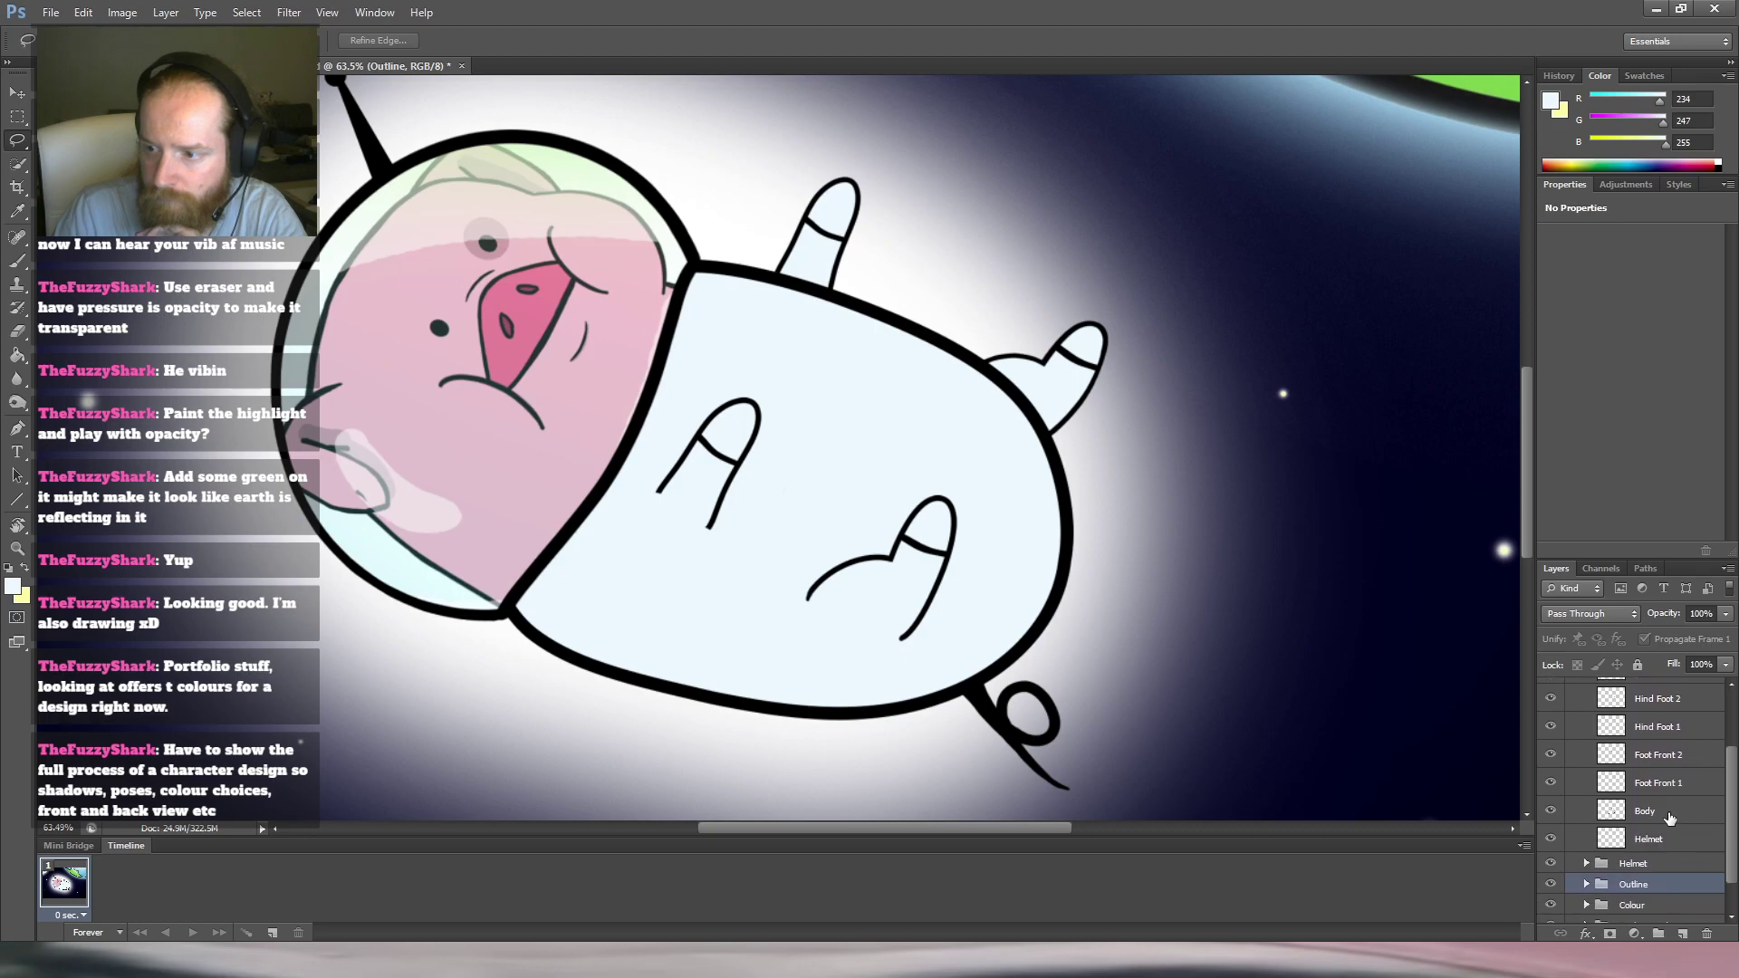
left_click(1552, 810)
left_click(1552, 813)
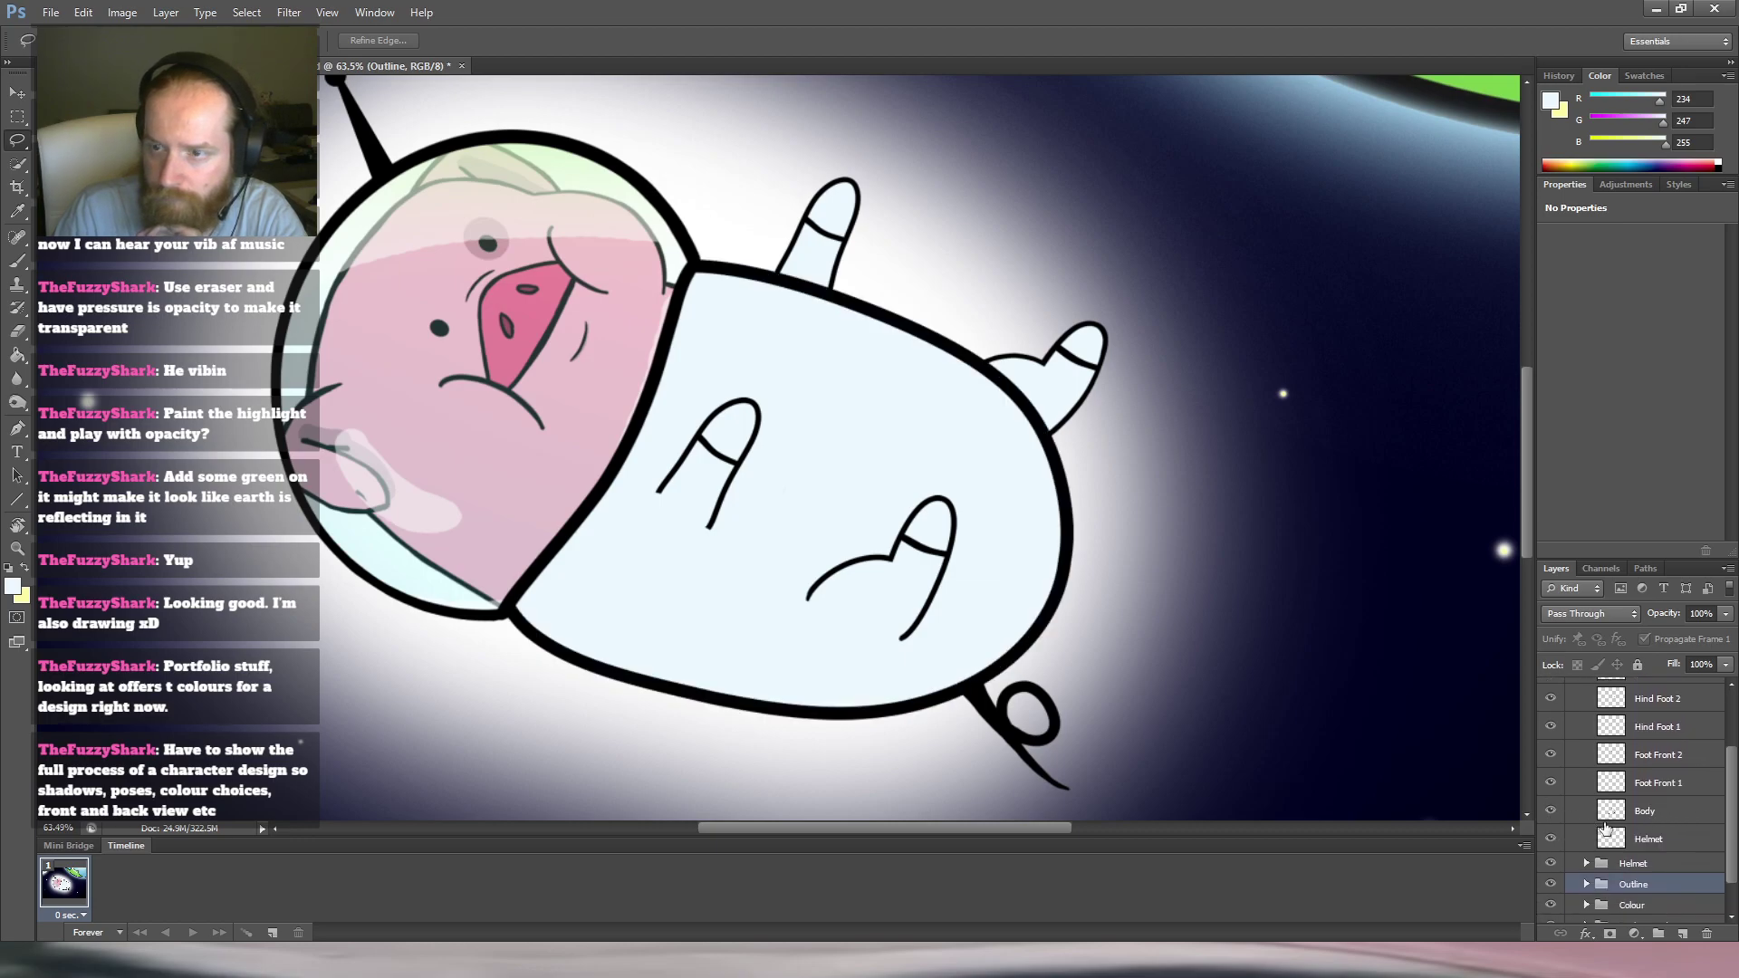
left_click(1673, 815)
Sample black from the body outline and brush a narrow zipper shape hanging from the suit's collar.
key("r")
left_click(865, 186)
mouse_move(865, 186)
left_mouse_down()
mouse_move(983, 290)
mouse_move(924, 377)
left_mouse_up()
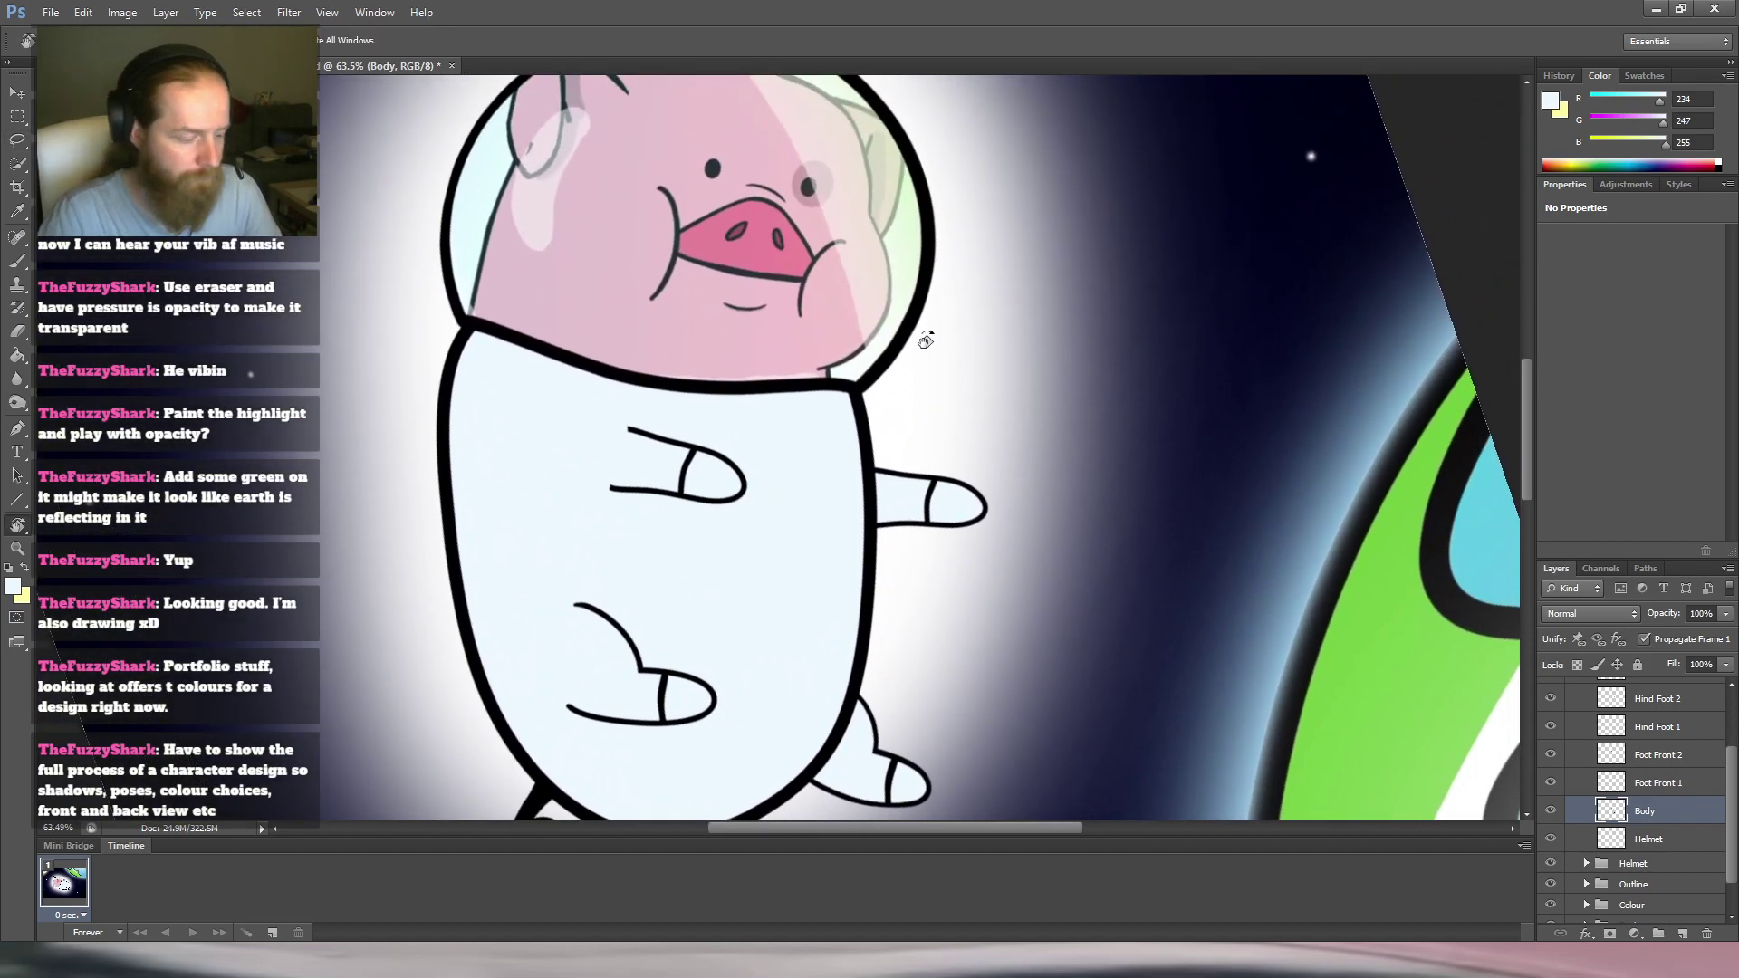
key("b")
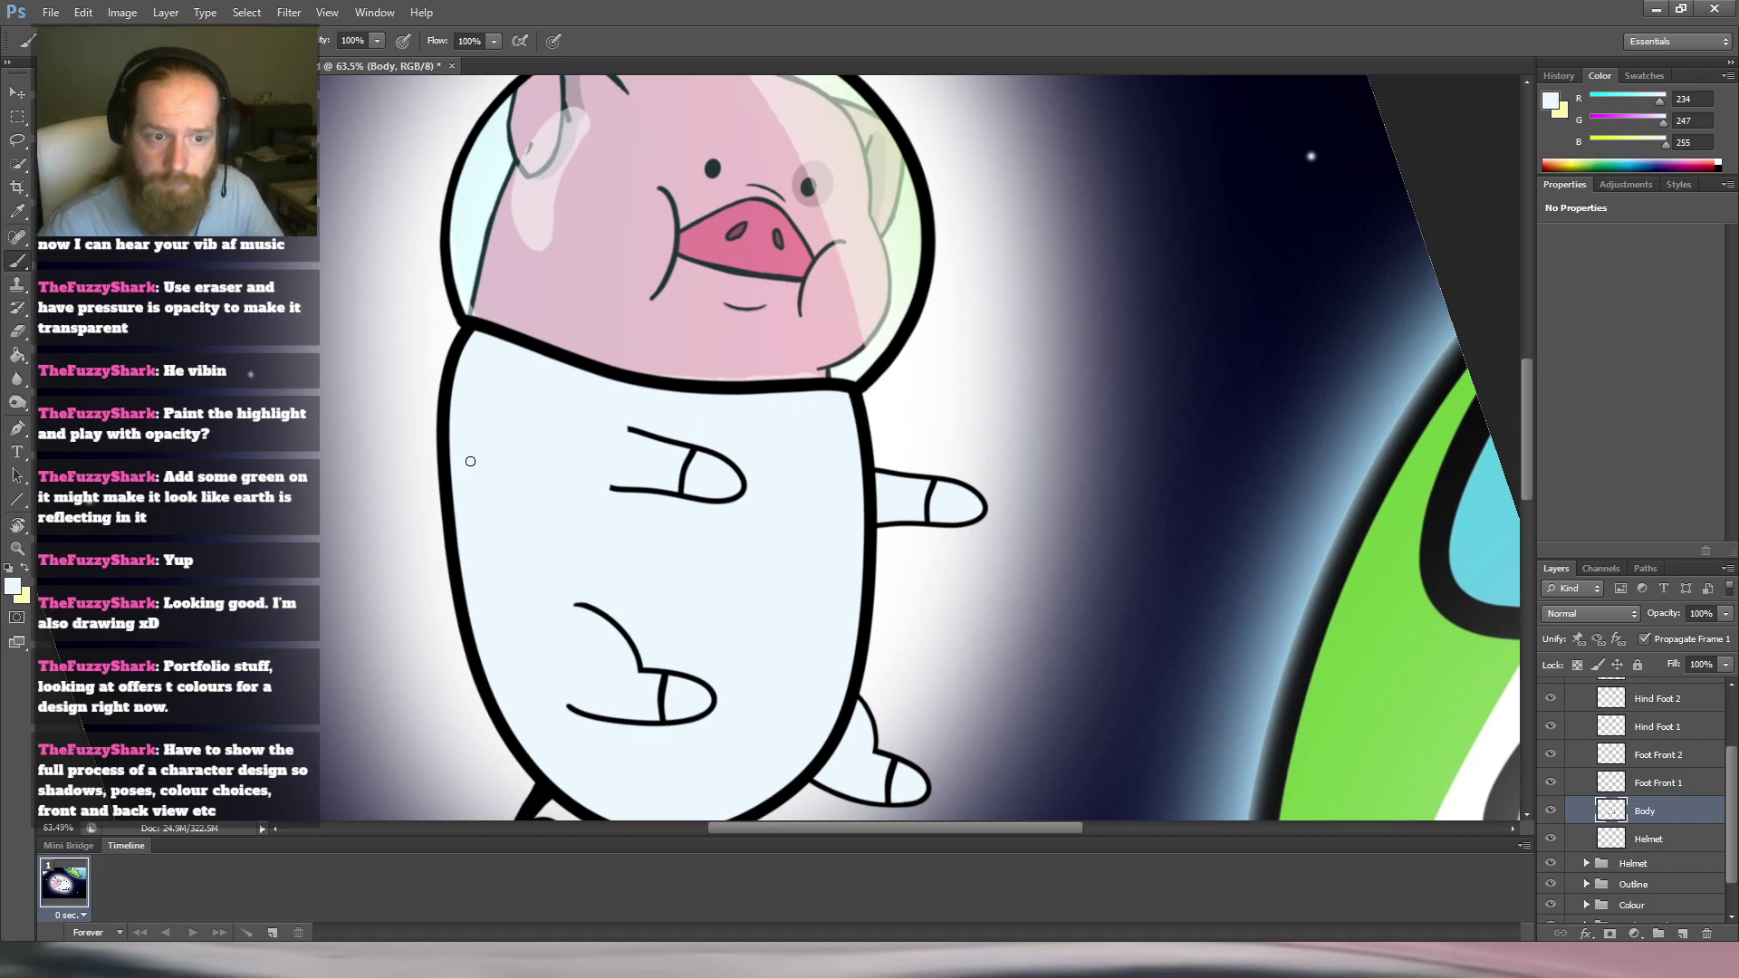
key("alt")
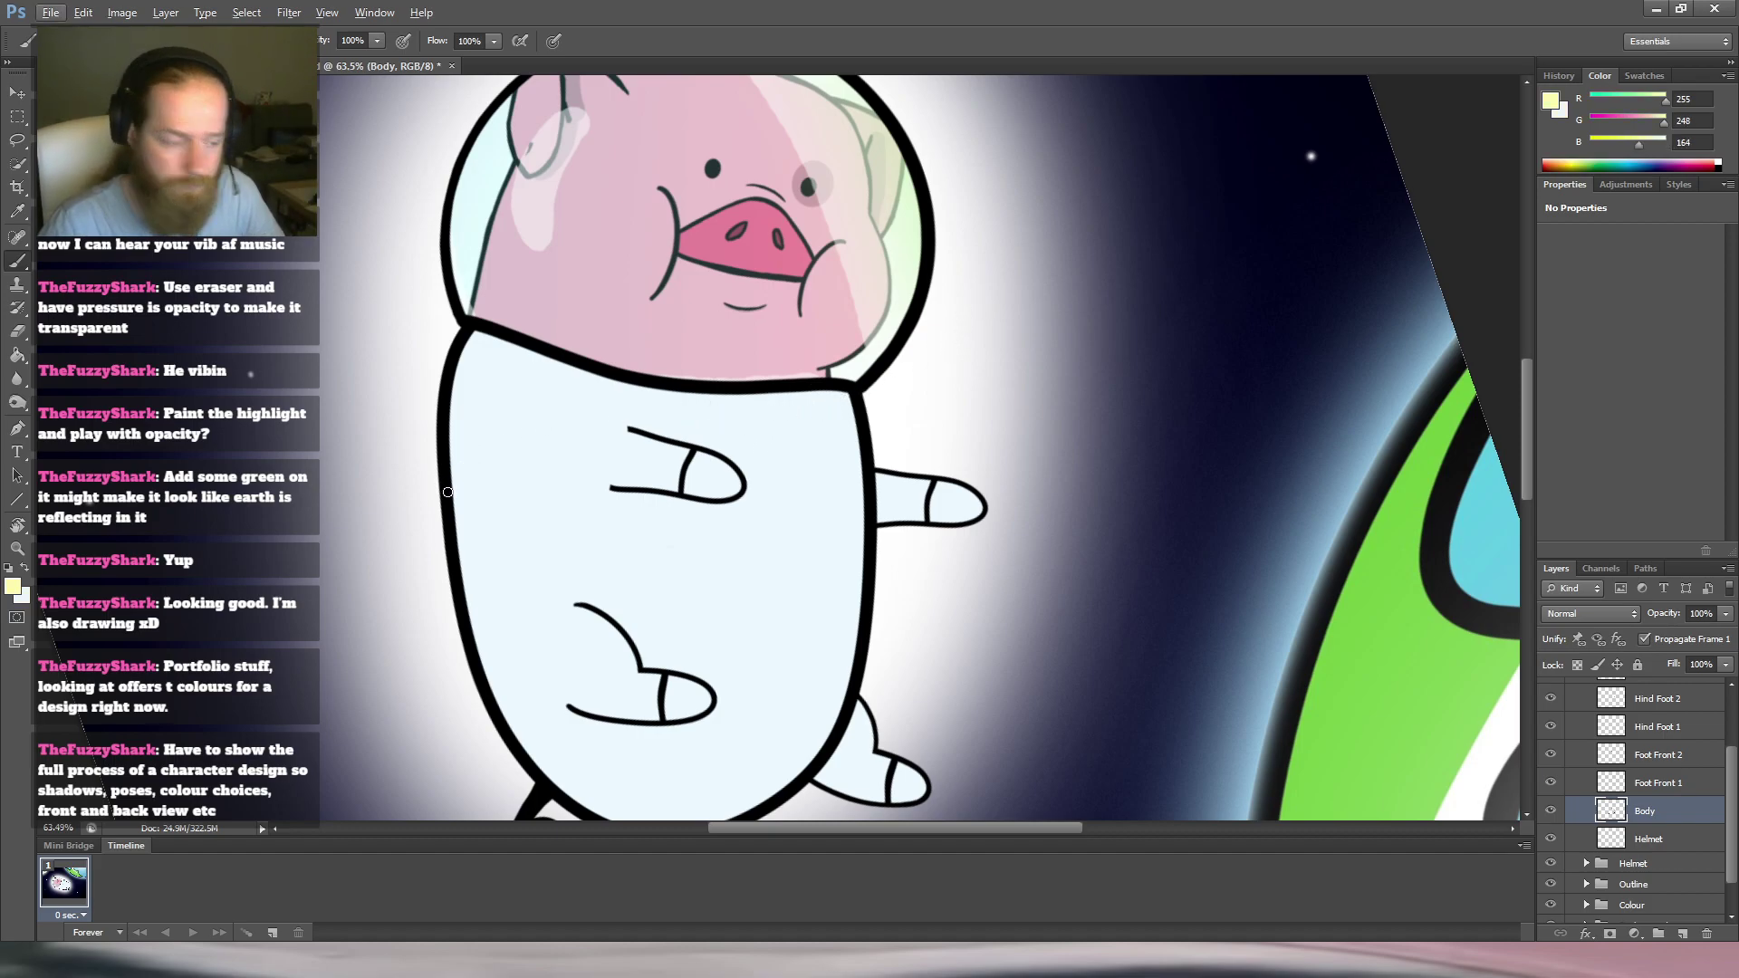
left_click(450, 486, "alt")
key("r")
mouse_move(782, 385)
left_mouse_down()
mouse_move(806, 377)
mouse_move(787, 388)
left_mouse_up()
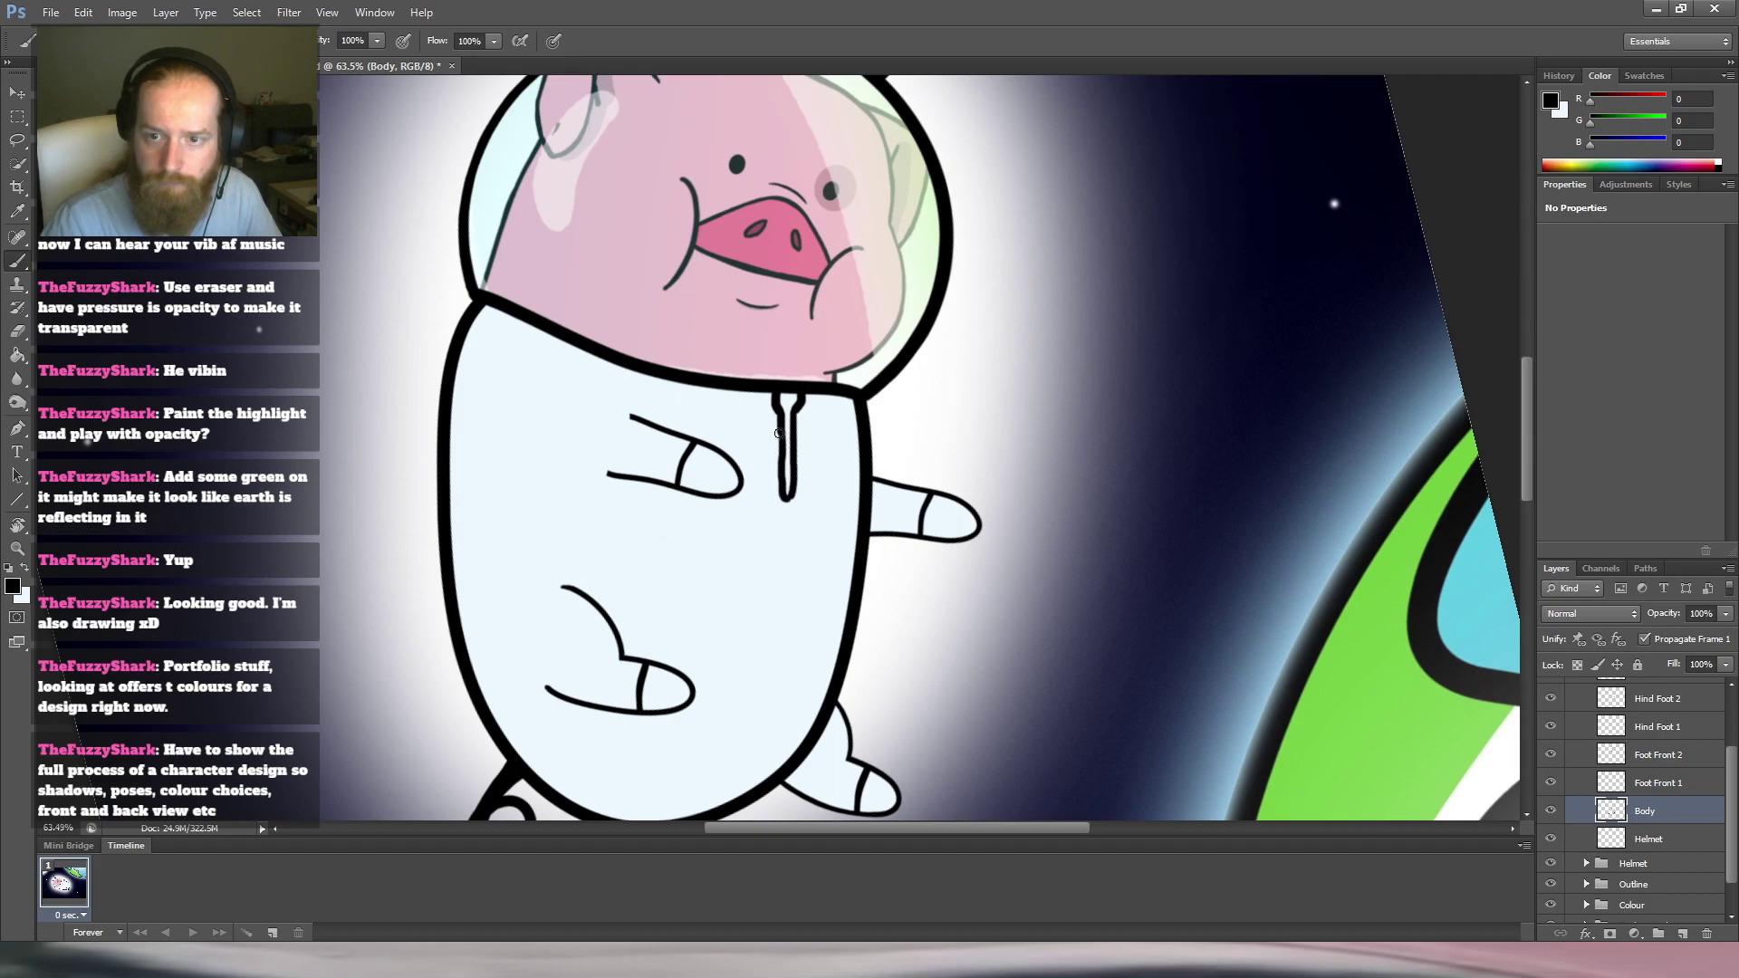
Erase the zipper's side line farther from the suit's edge and start repainting it from the pull downward.
key("r")
left_click_drag(966, 342, 753, 267)
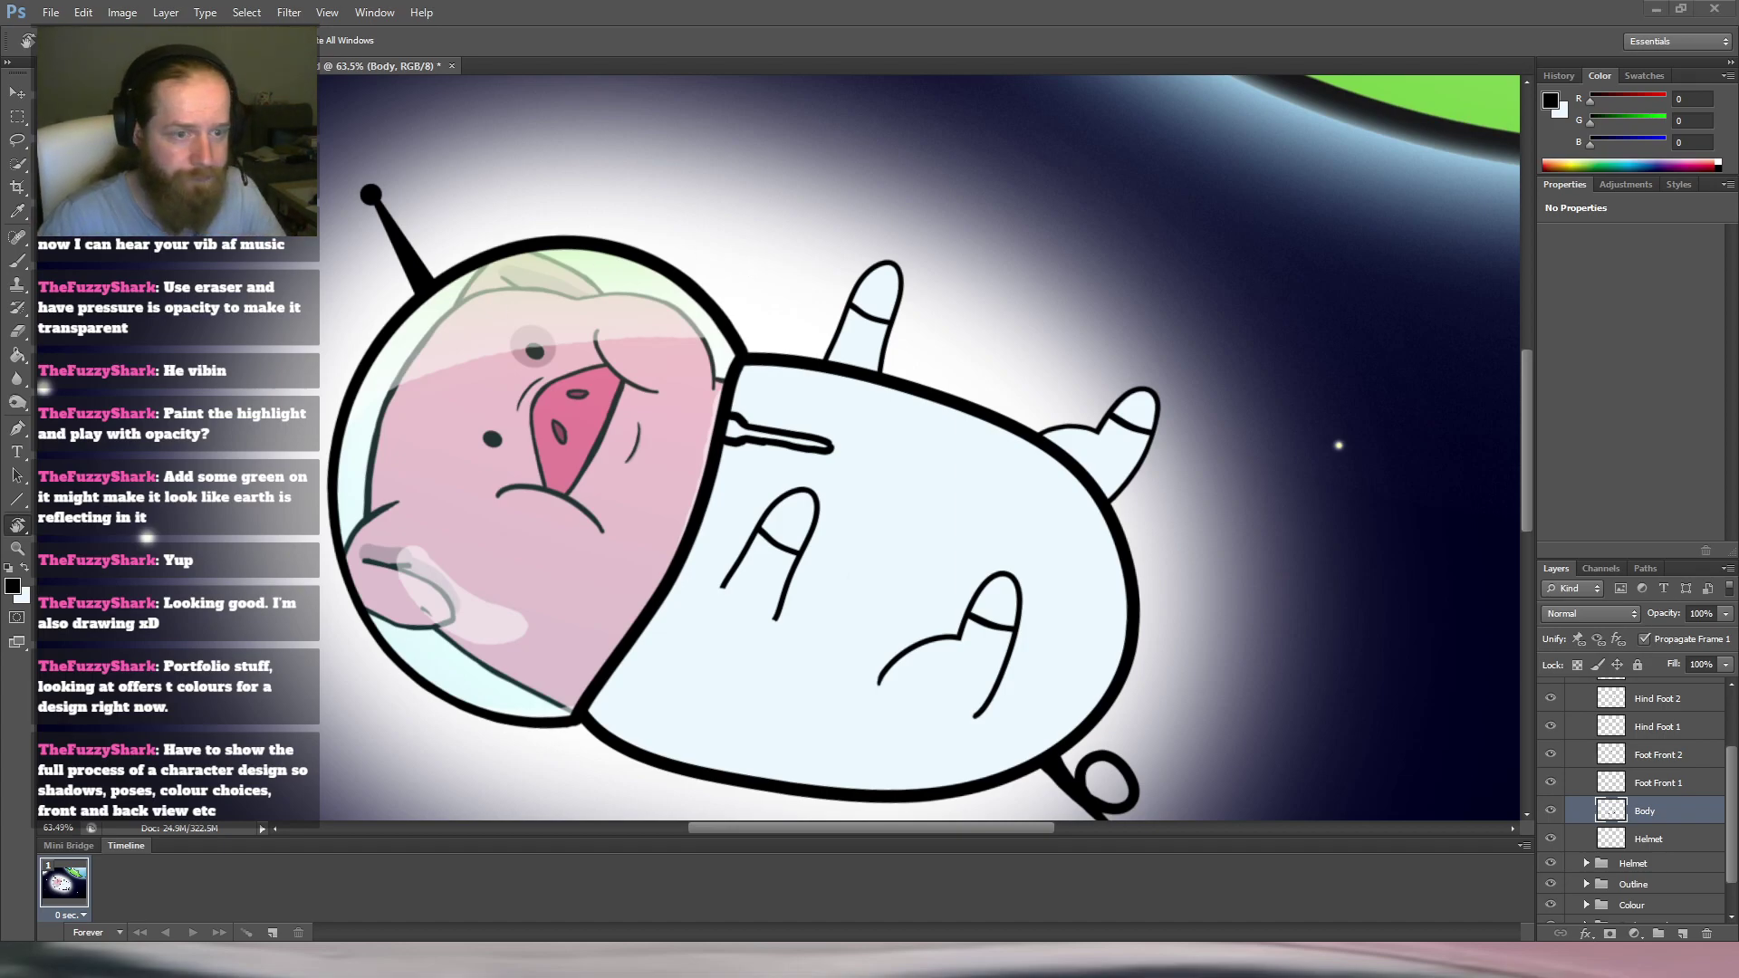
left_click_drag(1525, 508, 1528, 508)
left_click_drag(748, 272, 1213, 503)
scroll(777, 440, "up", 6)
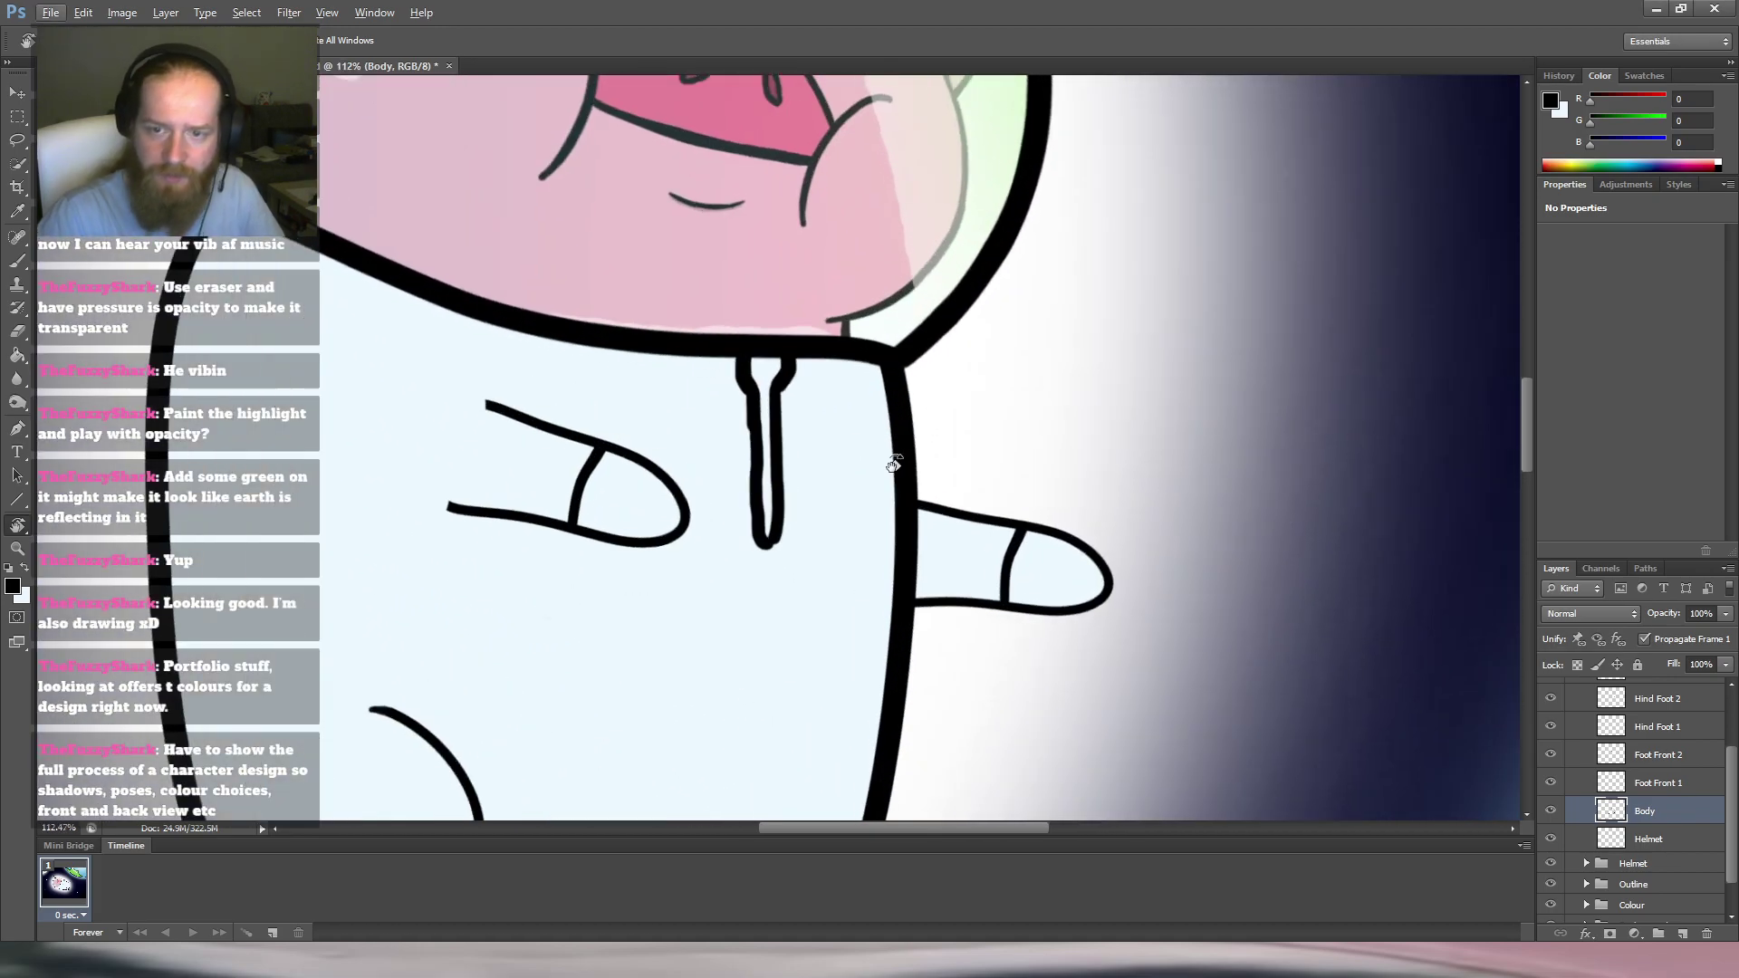
key("e")
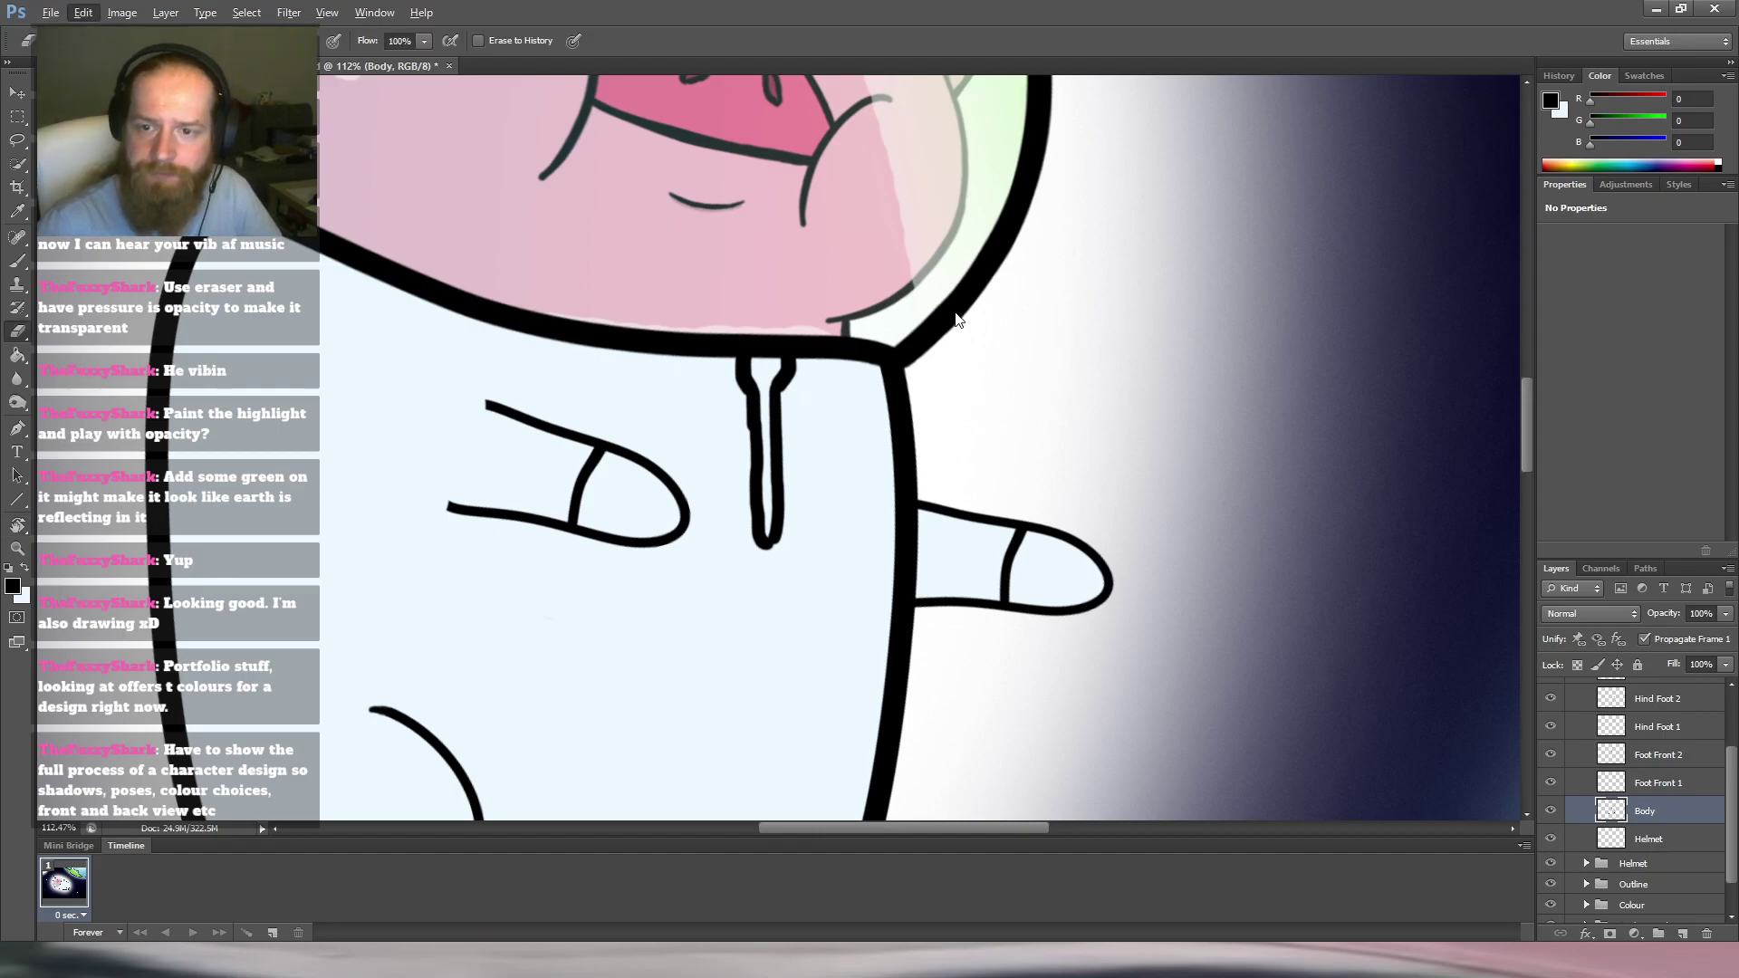
key("r")
left_click_drag(883, 349, 965, 375)
key("e")
mouse_move(763, 403)
left_mouse_down()
mouse_move(764, 384)
mouse_move(715, 528)
mouse_move(729, 475)
left_mouse_up()
key("b")
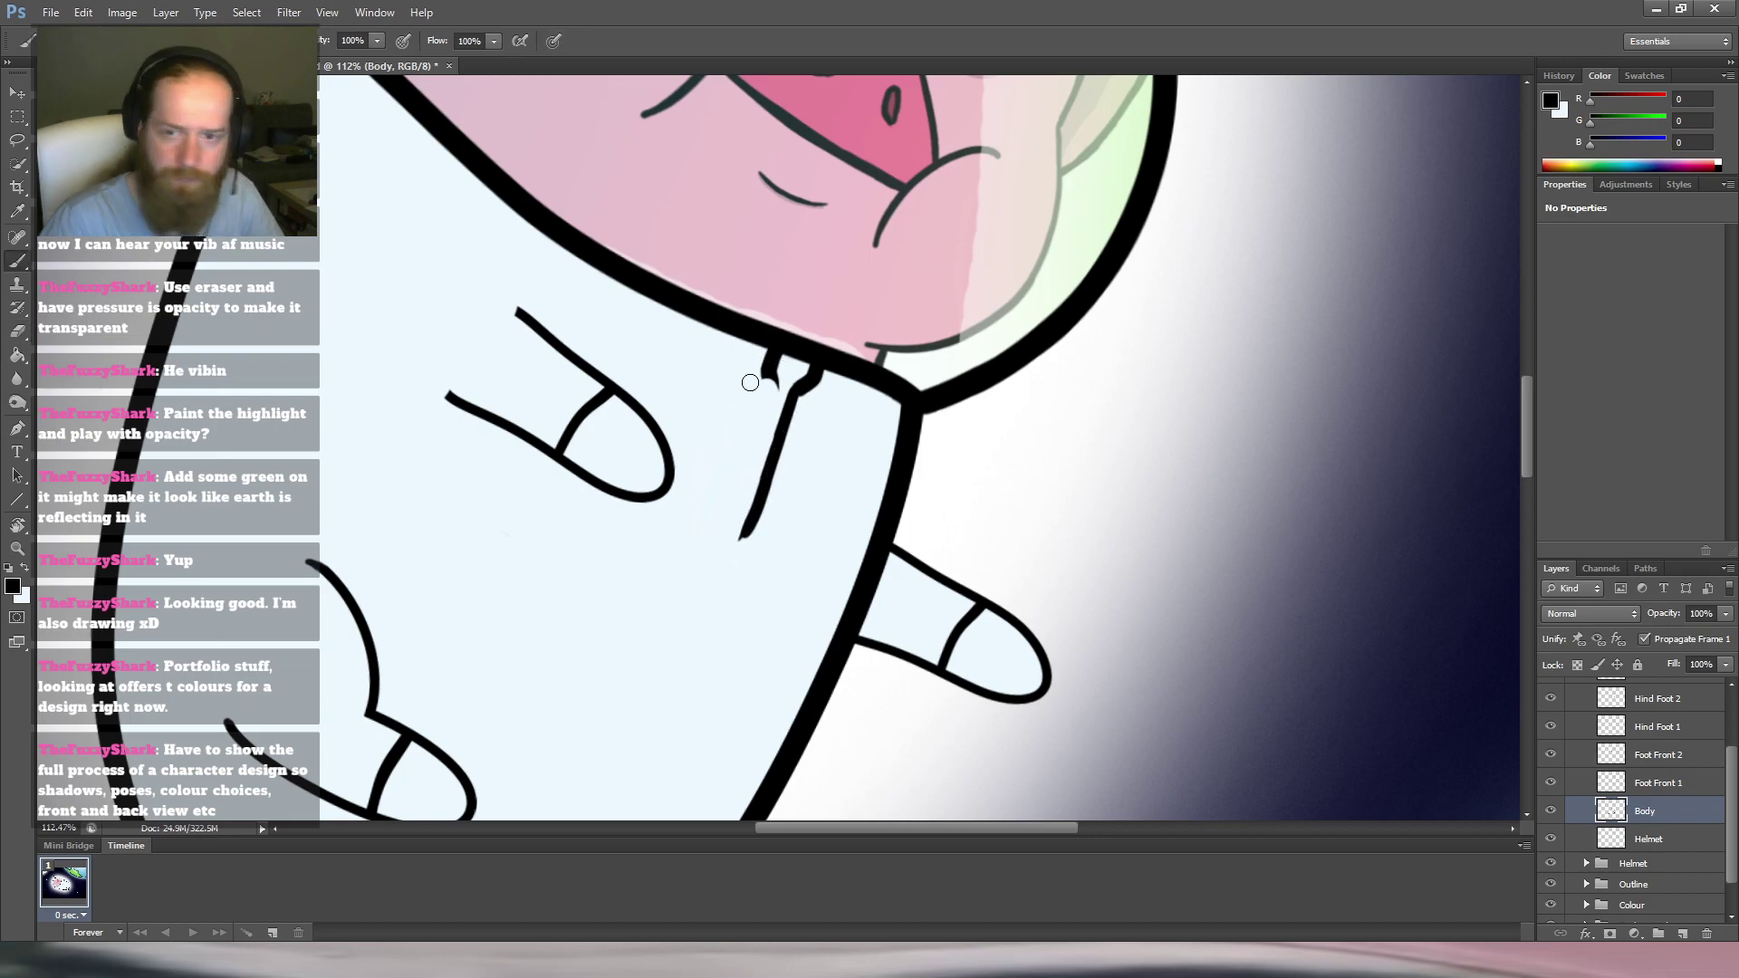
left_click_drag(767, 385, 771, 400)
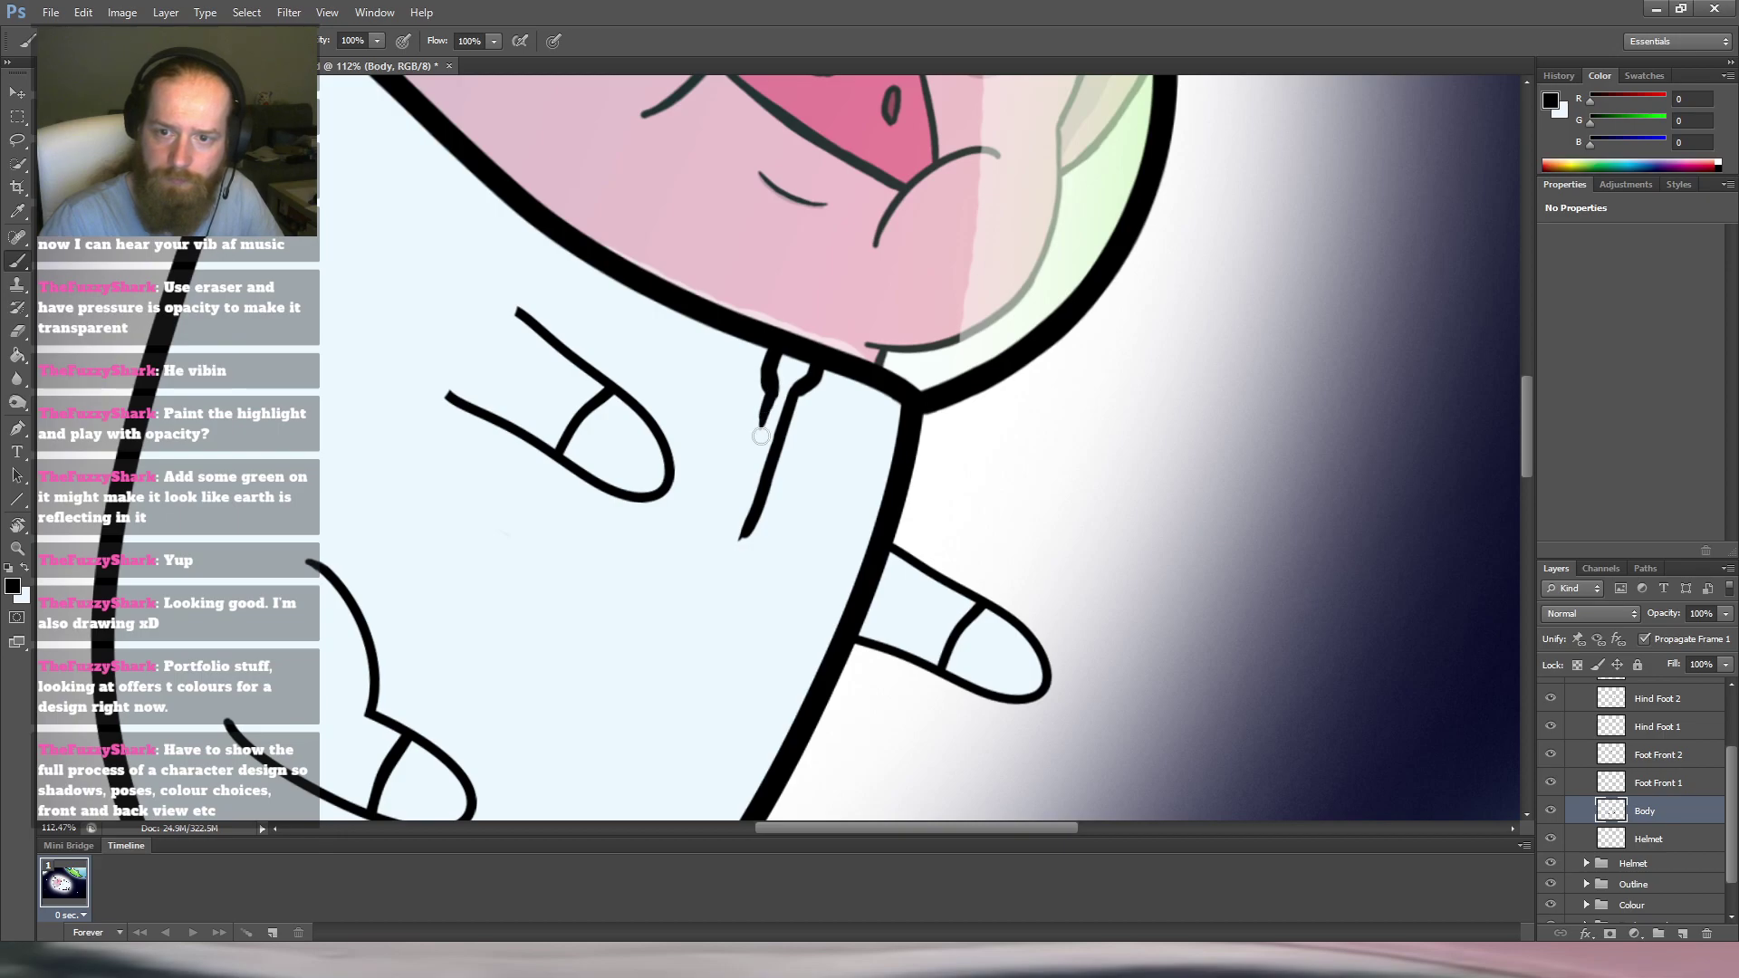
Erase the zipper's other side line and repaint both sides so they taper into a long point.
key("e")
mouse_move(757, 446)
left_mouse_down()
mouse_move(772, 389)
mouse_move(763, 428)
left_mouse_up()
key("b")
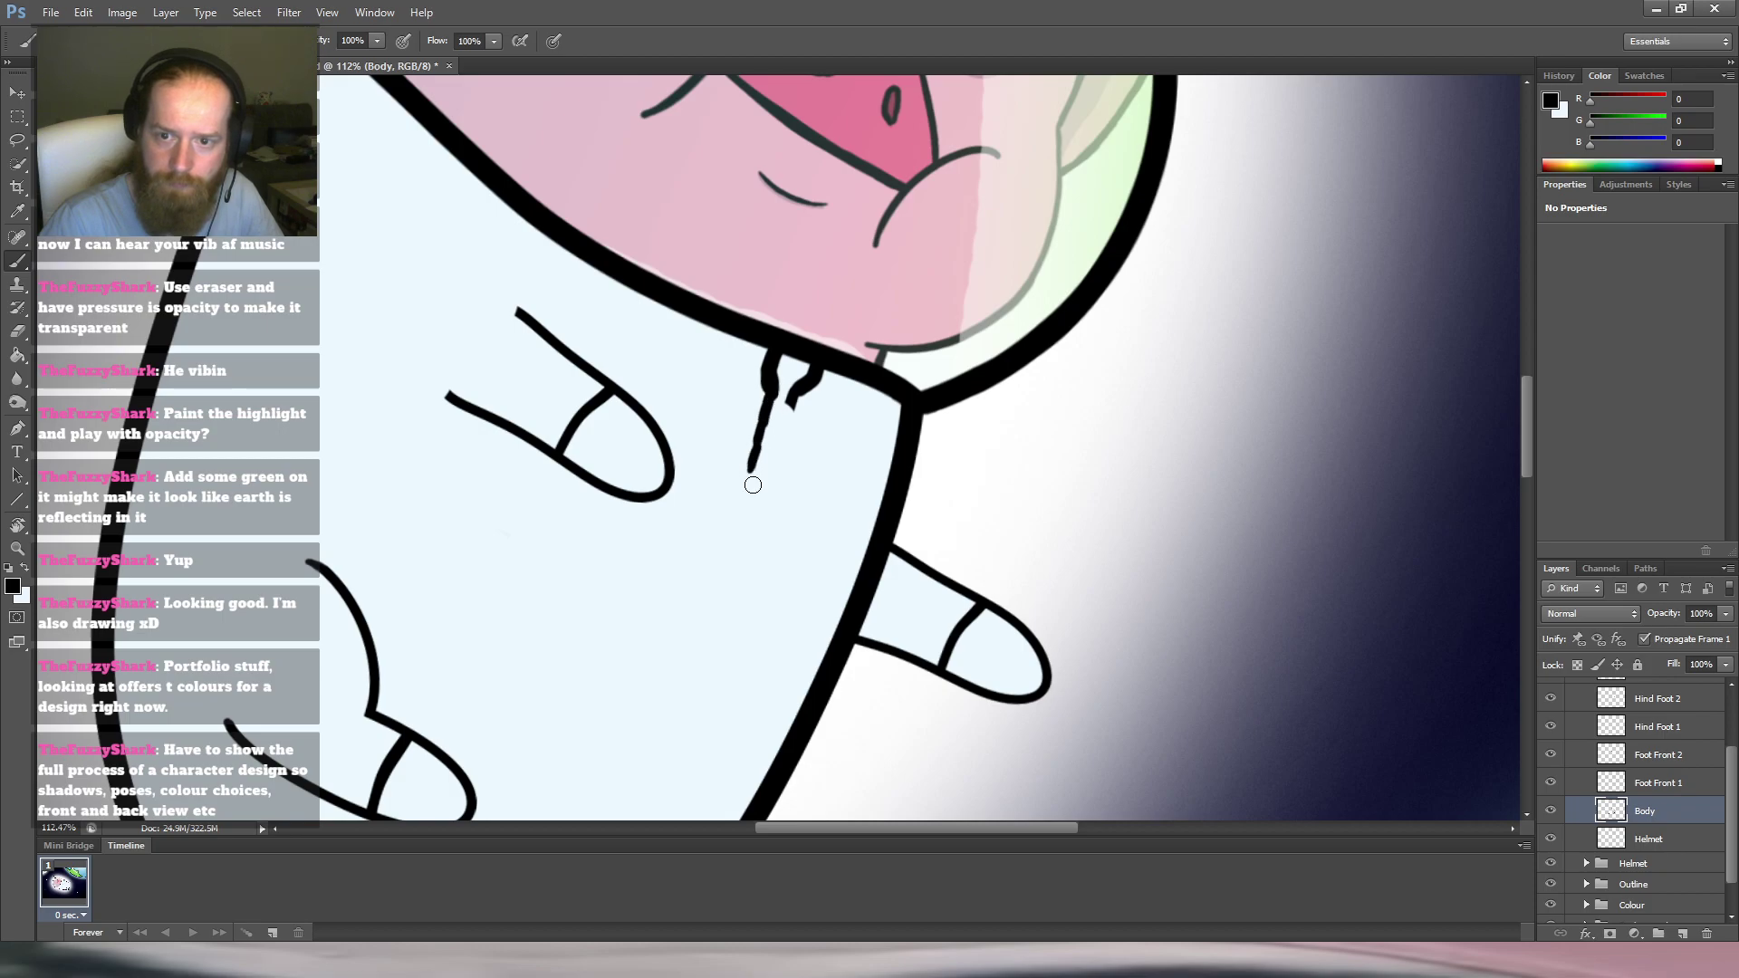
left_click_drag(790, 400, 722, 581)
Paint short black teeth across the gap between the zipper's two sides.
key("r")
left_click_drag(1044, 285, 844, 272)
key("b")
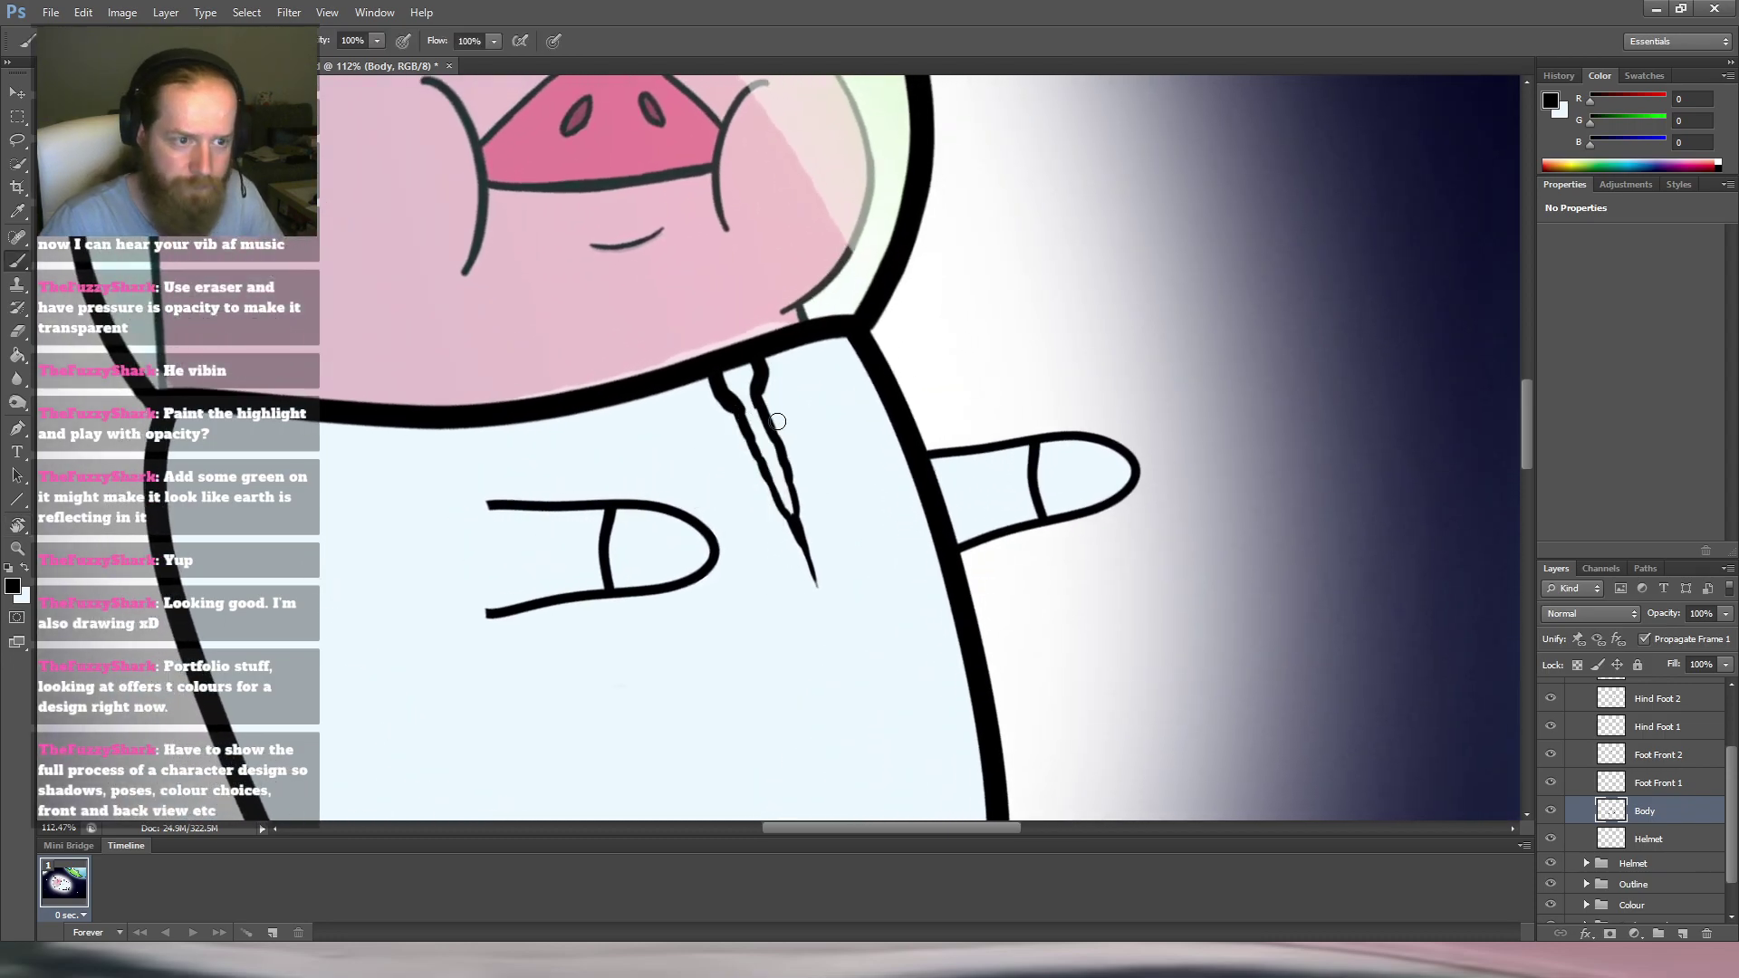
mouse_move(776, 401)
left_mouse_down()
mouse_move(748, 409)
mouse_move(761, 403)
mouse_move(753, 441)
mouse_move(775, 435)
mouse_move(785, 509)
mouse_move(795, 487)
left_mouse_up()
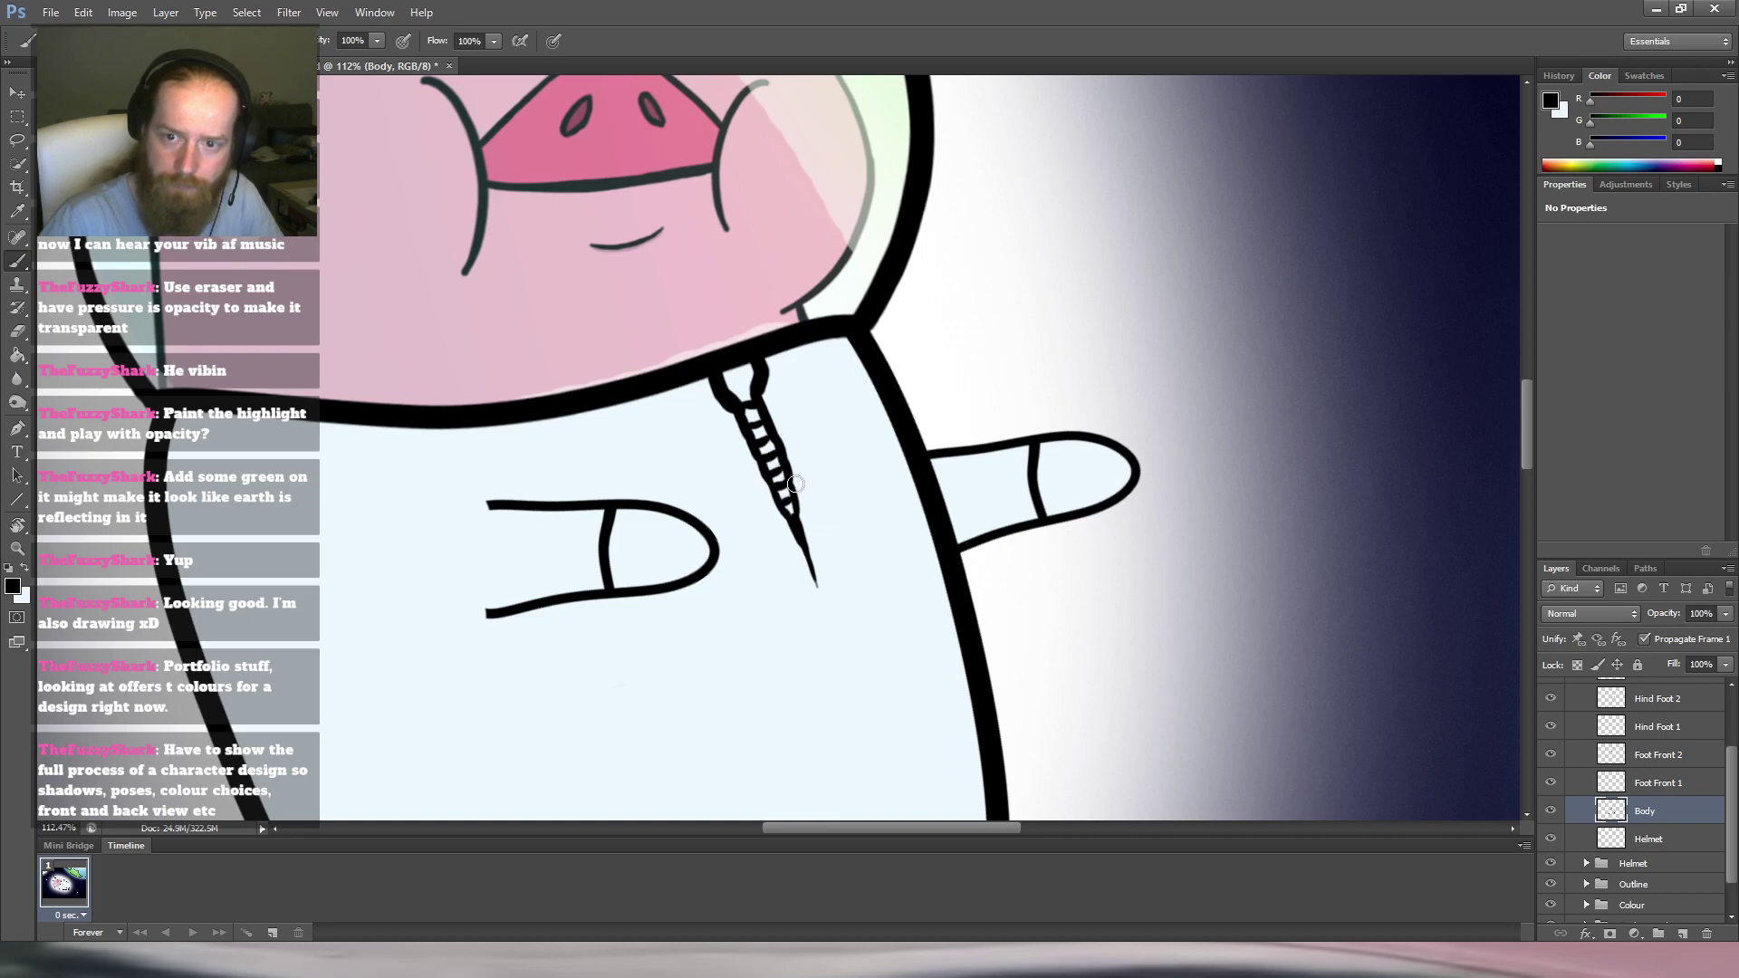
key("r")
left_click_drag(869, 322, 908, 252)
key("b")
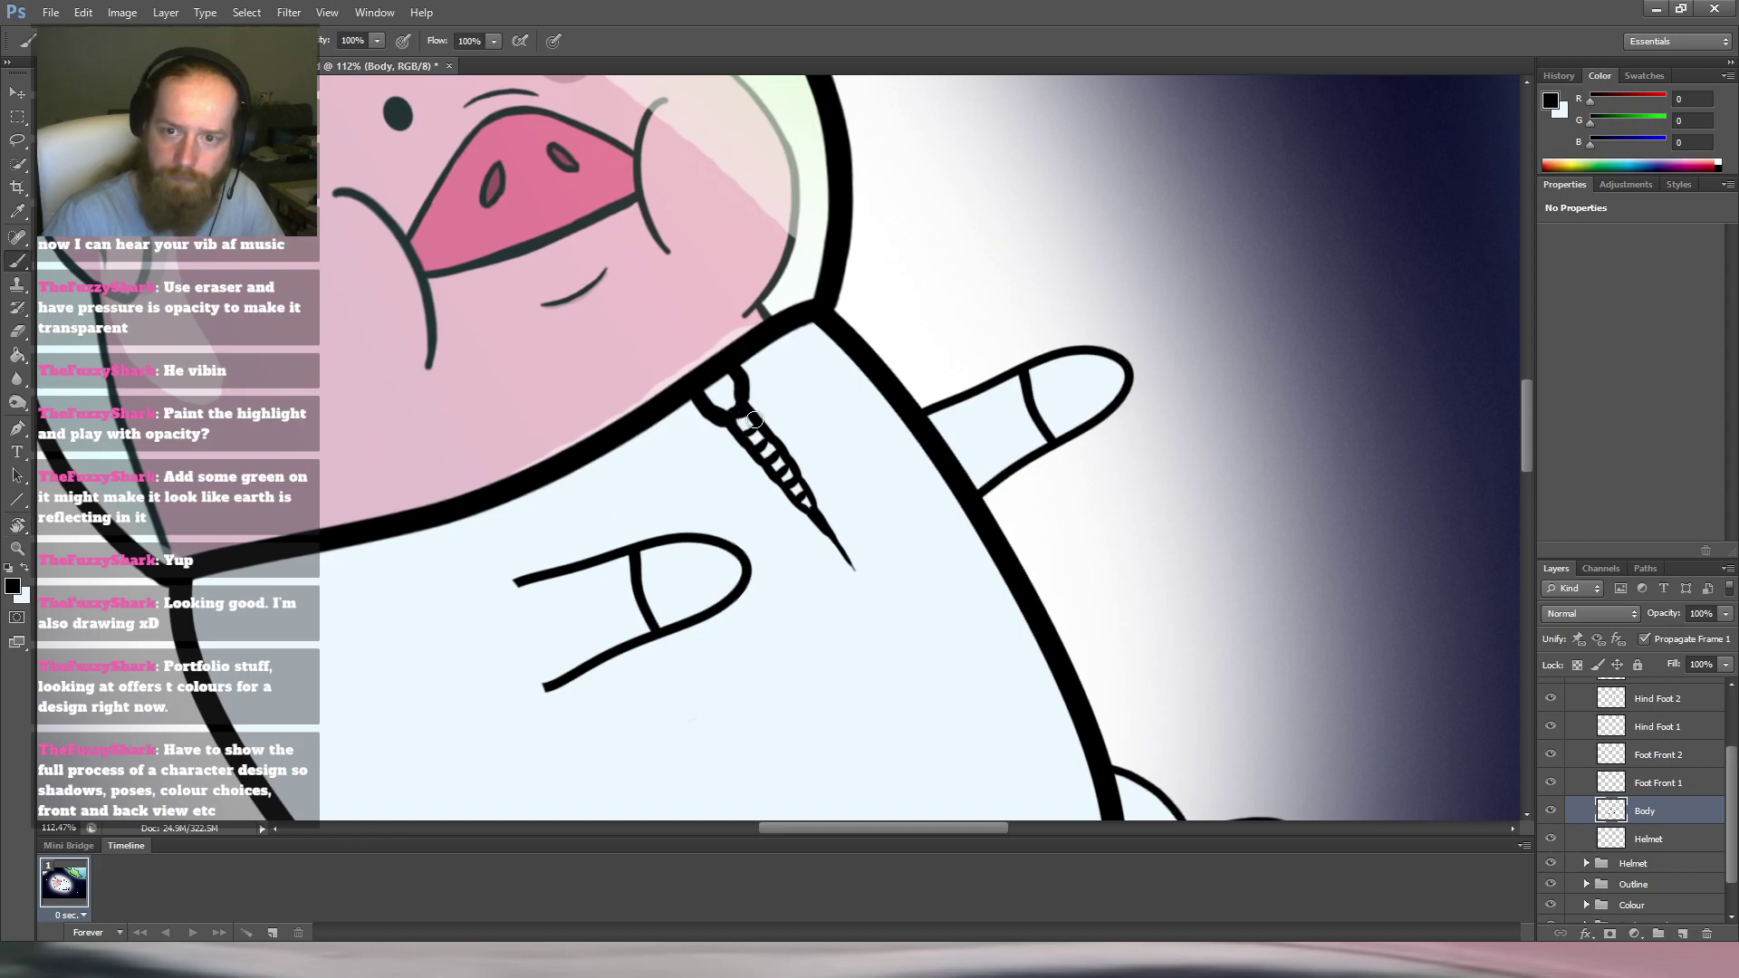
Make the Body layer in the Outline group visible as a guide for the suit's markings.
scroll(997, 213, "down", 4)
key("r")
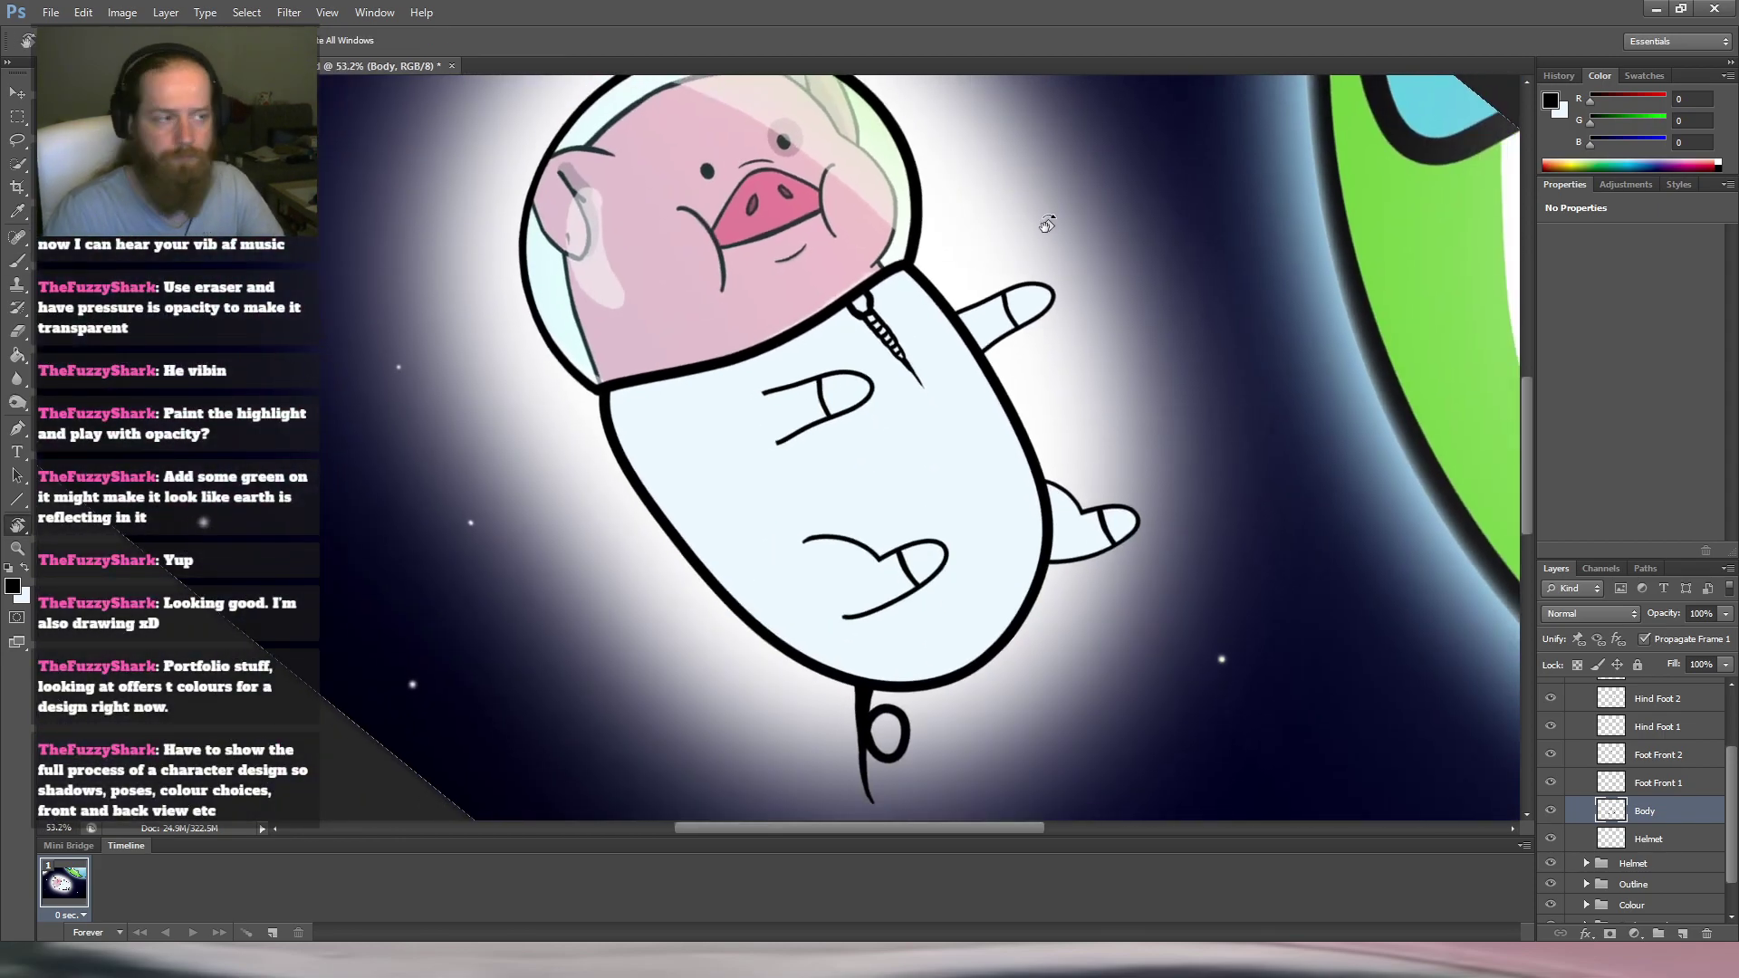
left_click_drag(1047, 222, 933, 272)
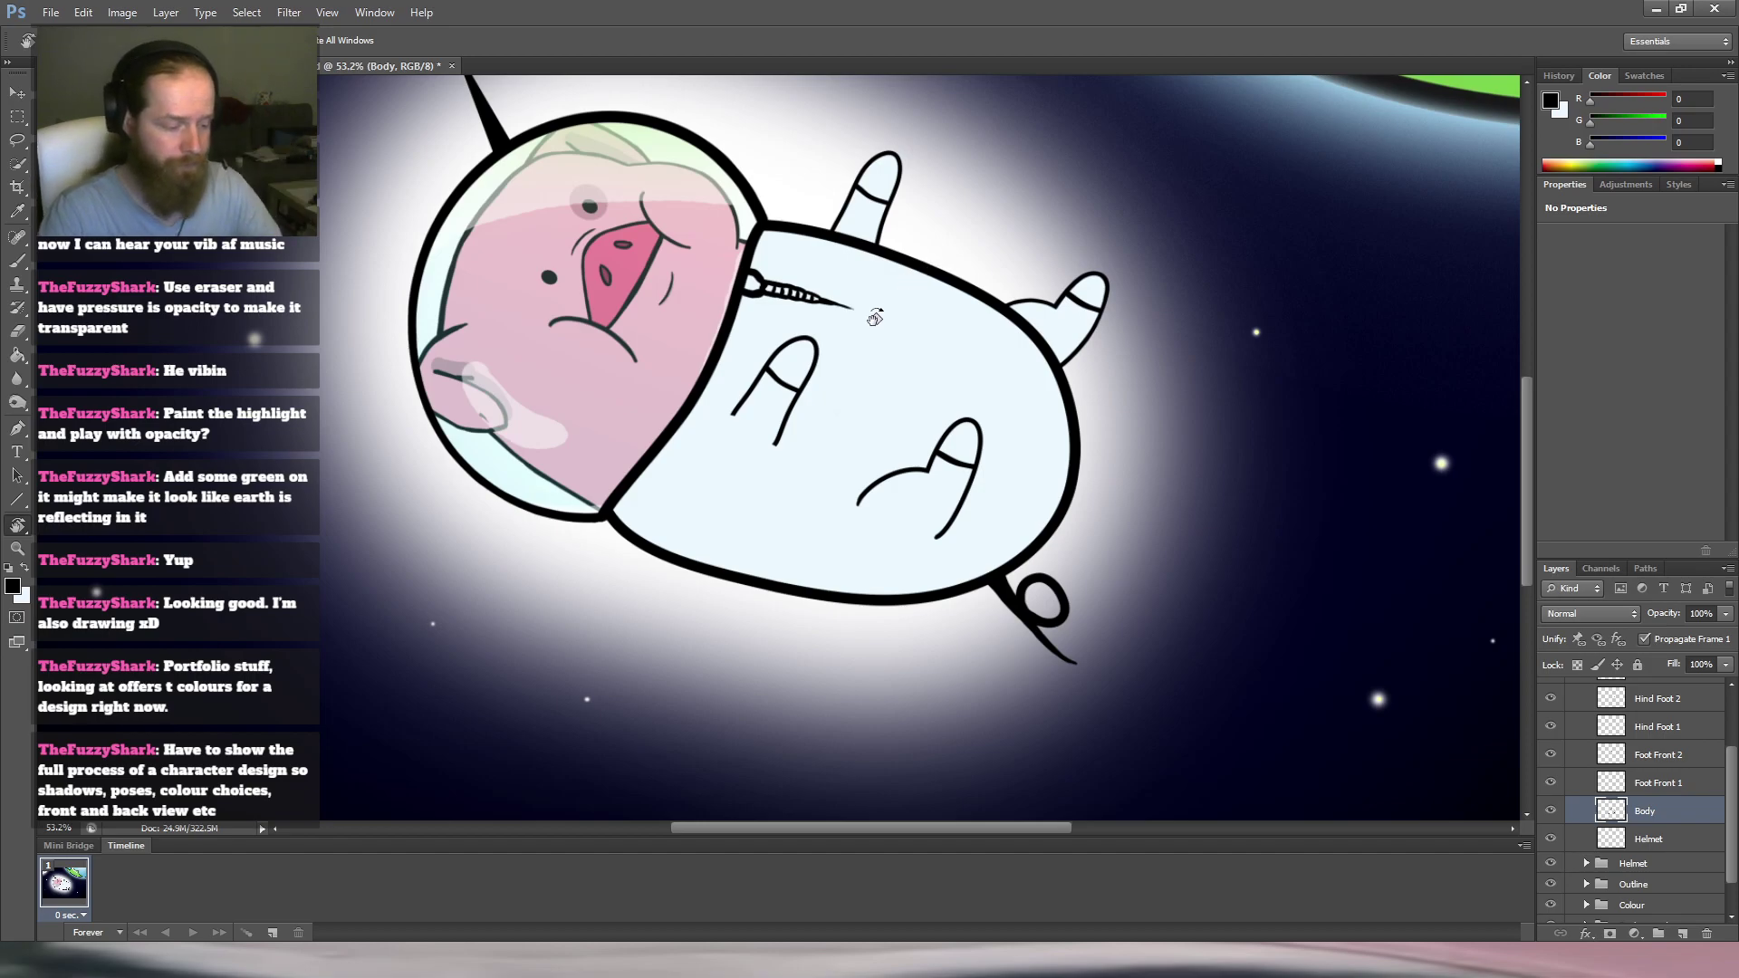
key("b")
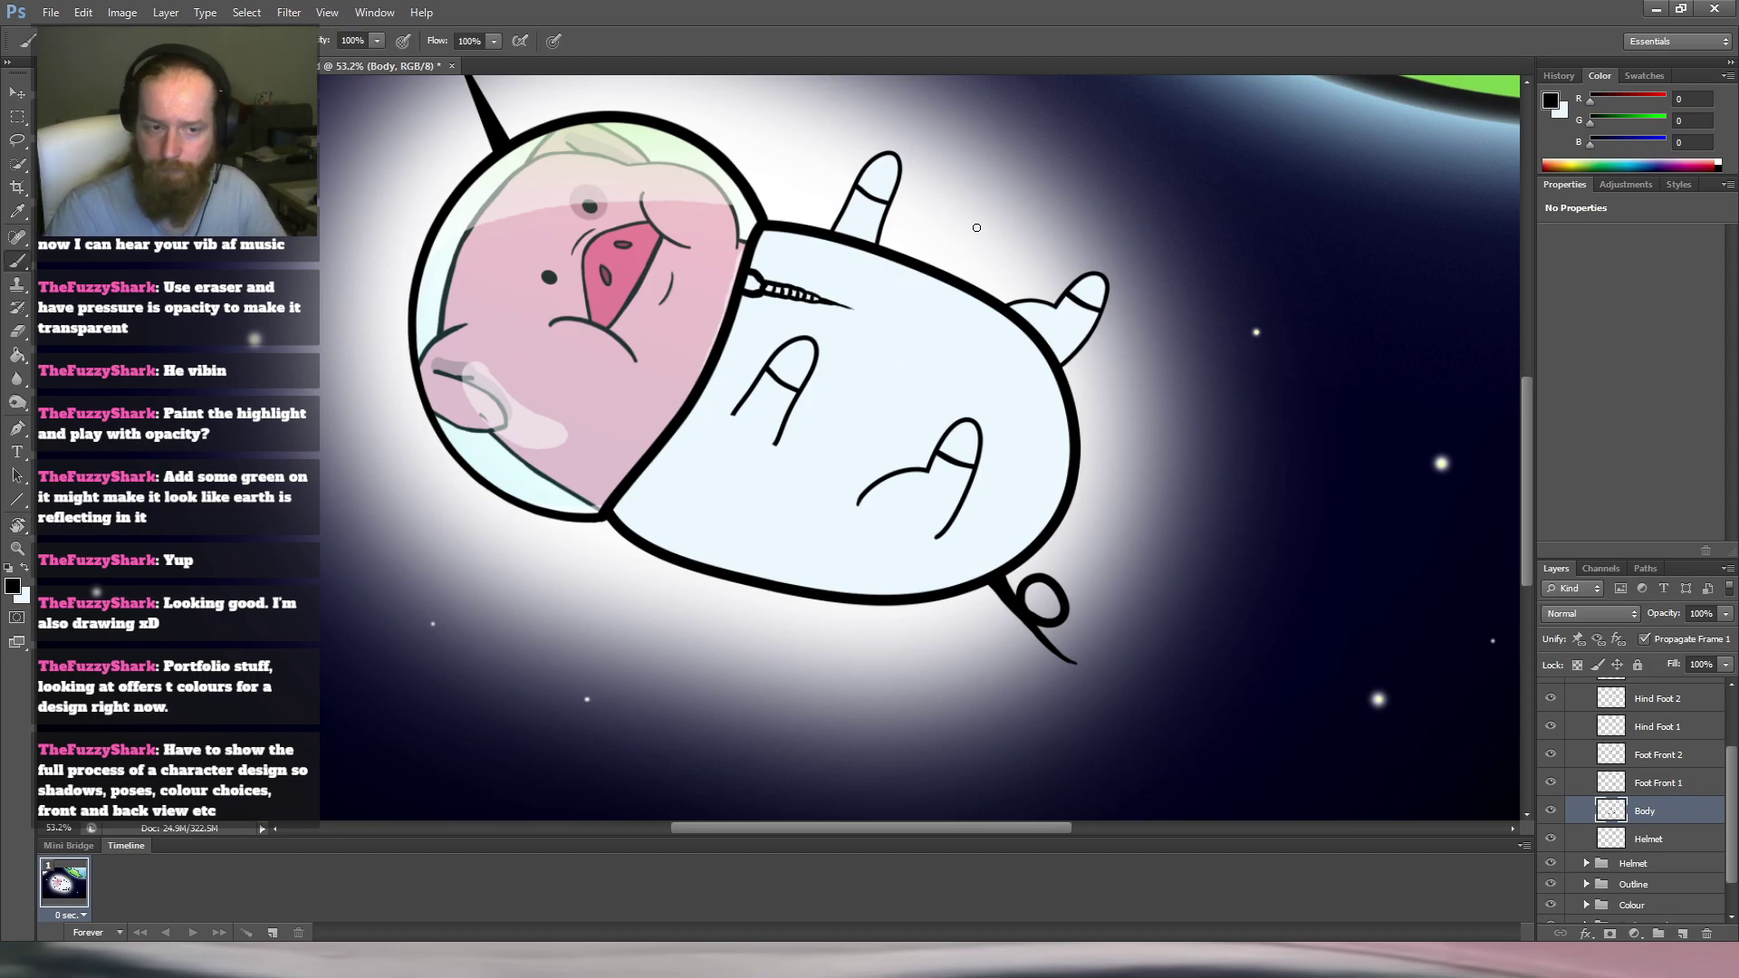
left_click_drag(695, 539, 810, 515)
left_click_drag(703, 608, 824, 577)
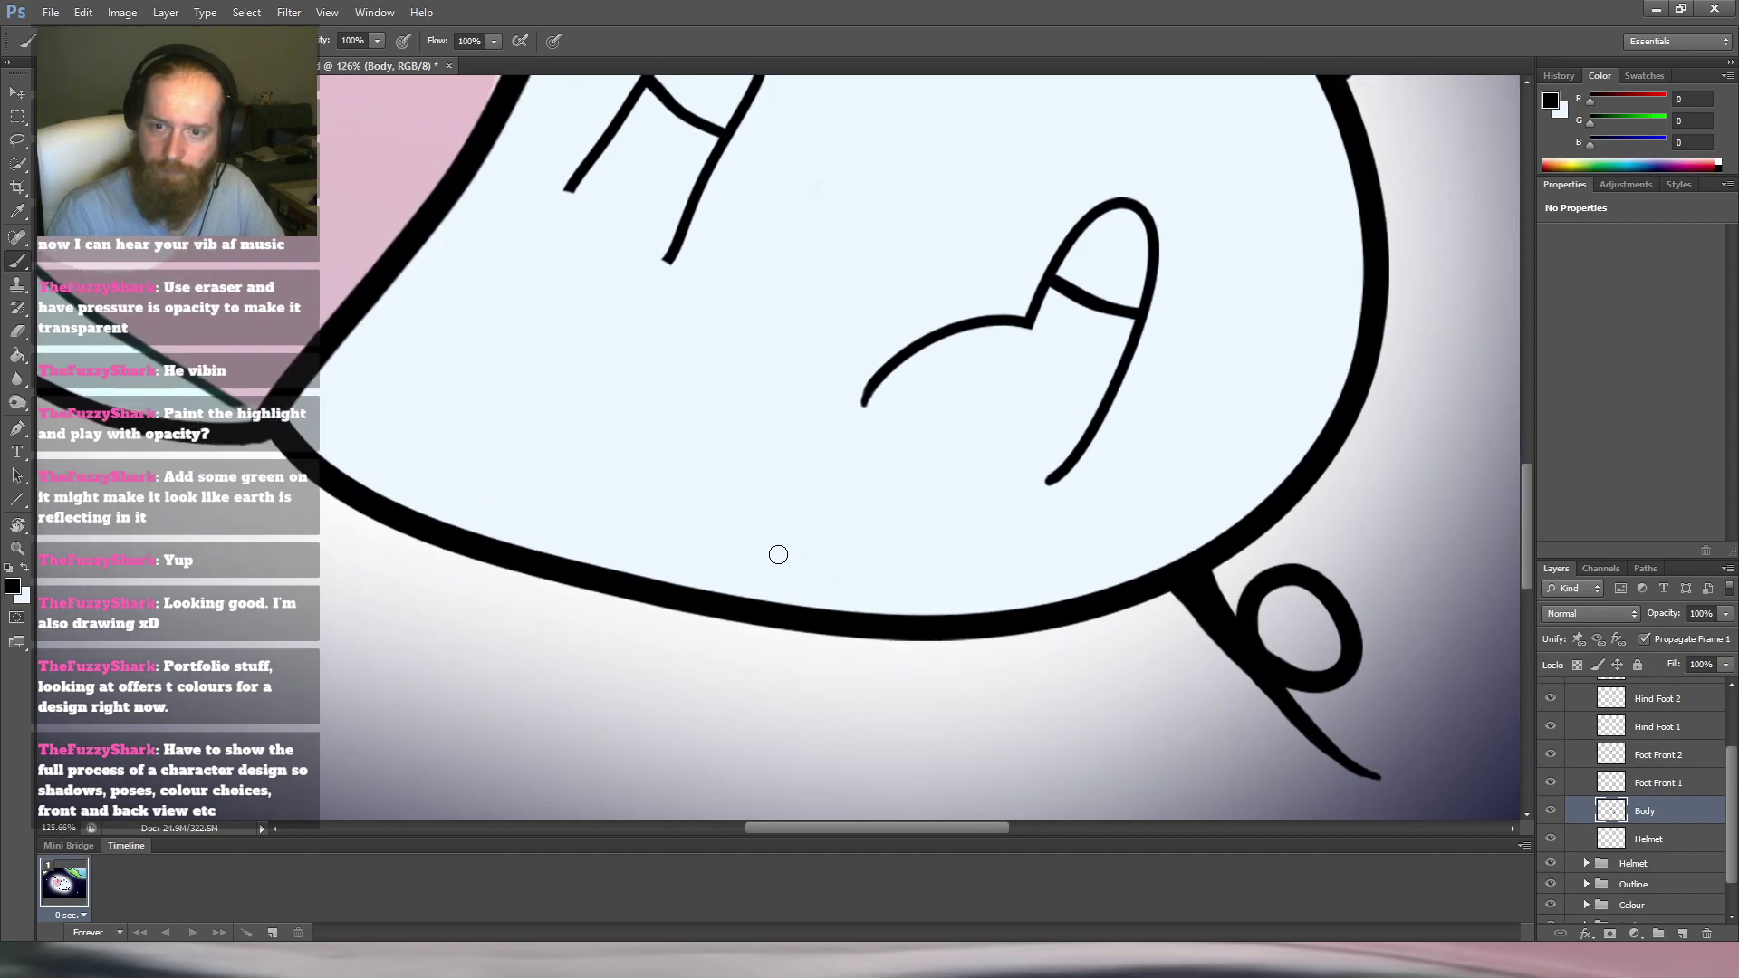
key("r")
left_click_drag(920, 489, 1046, 633)
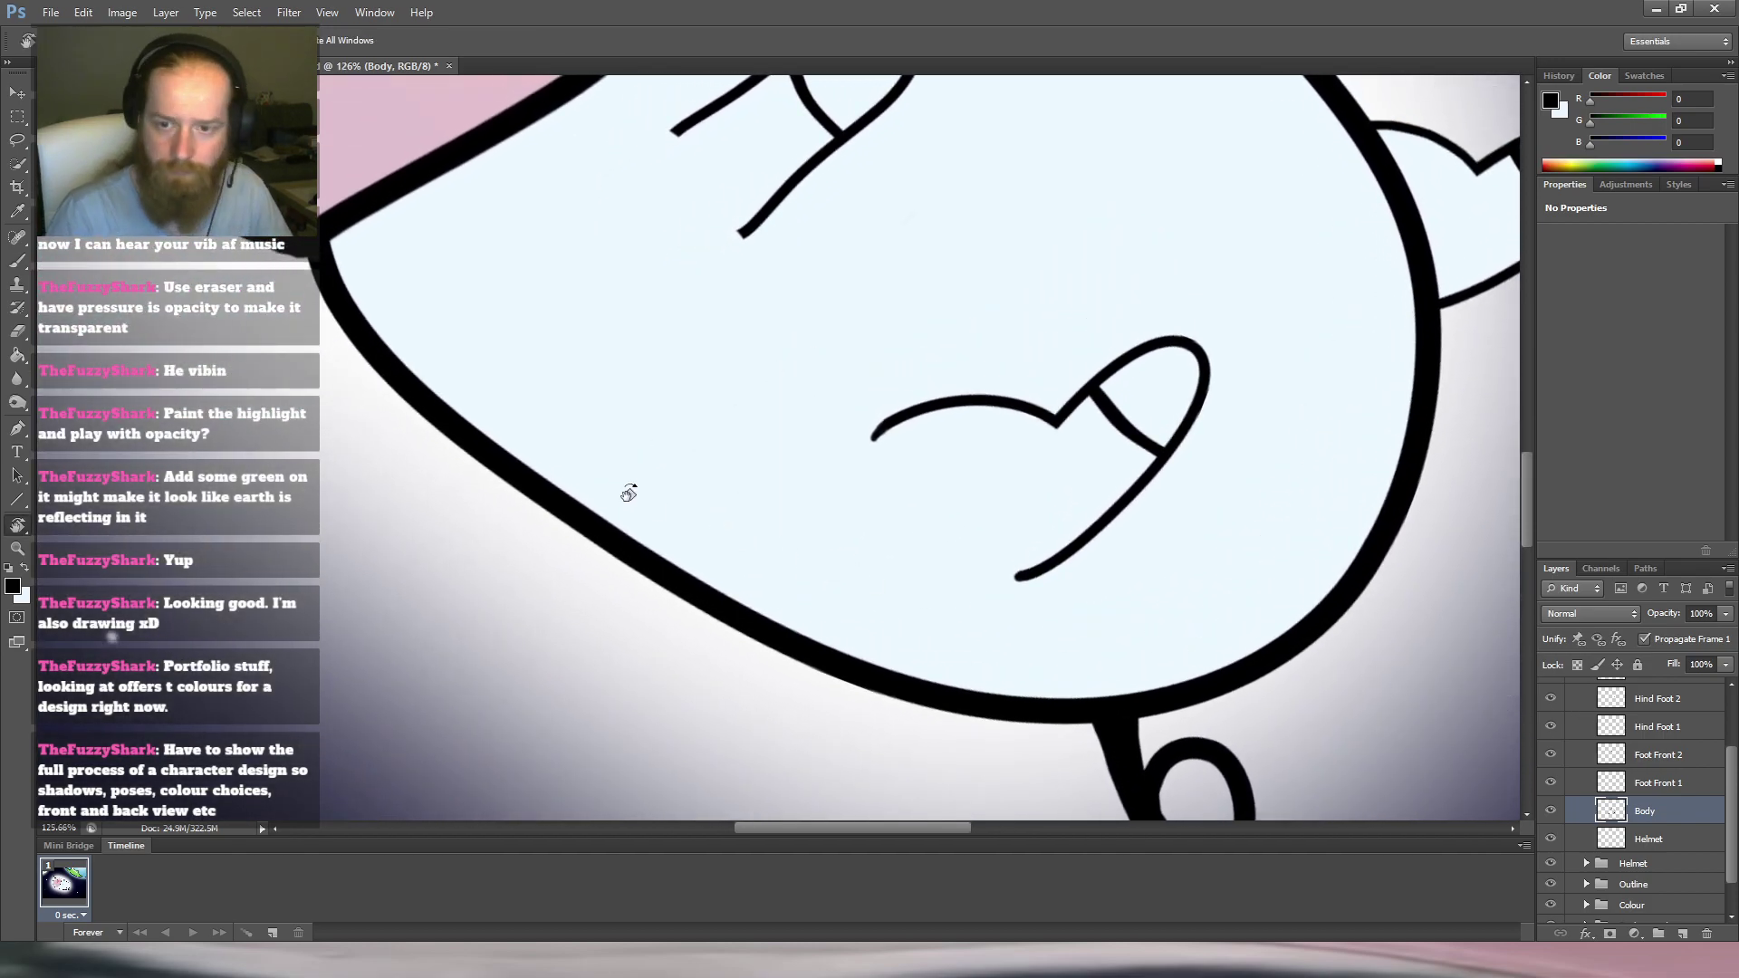
key("b")
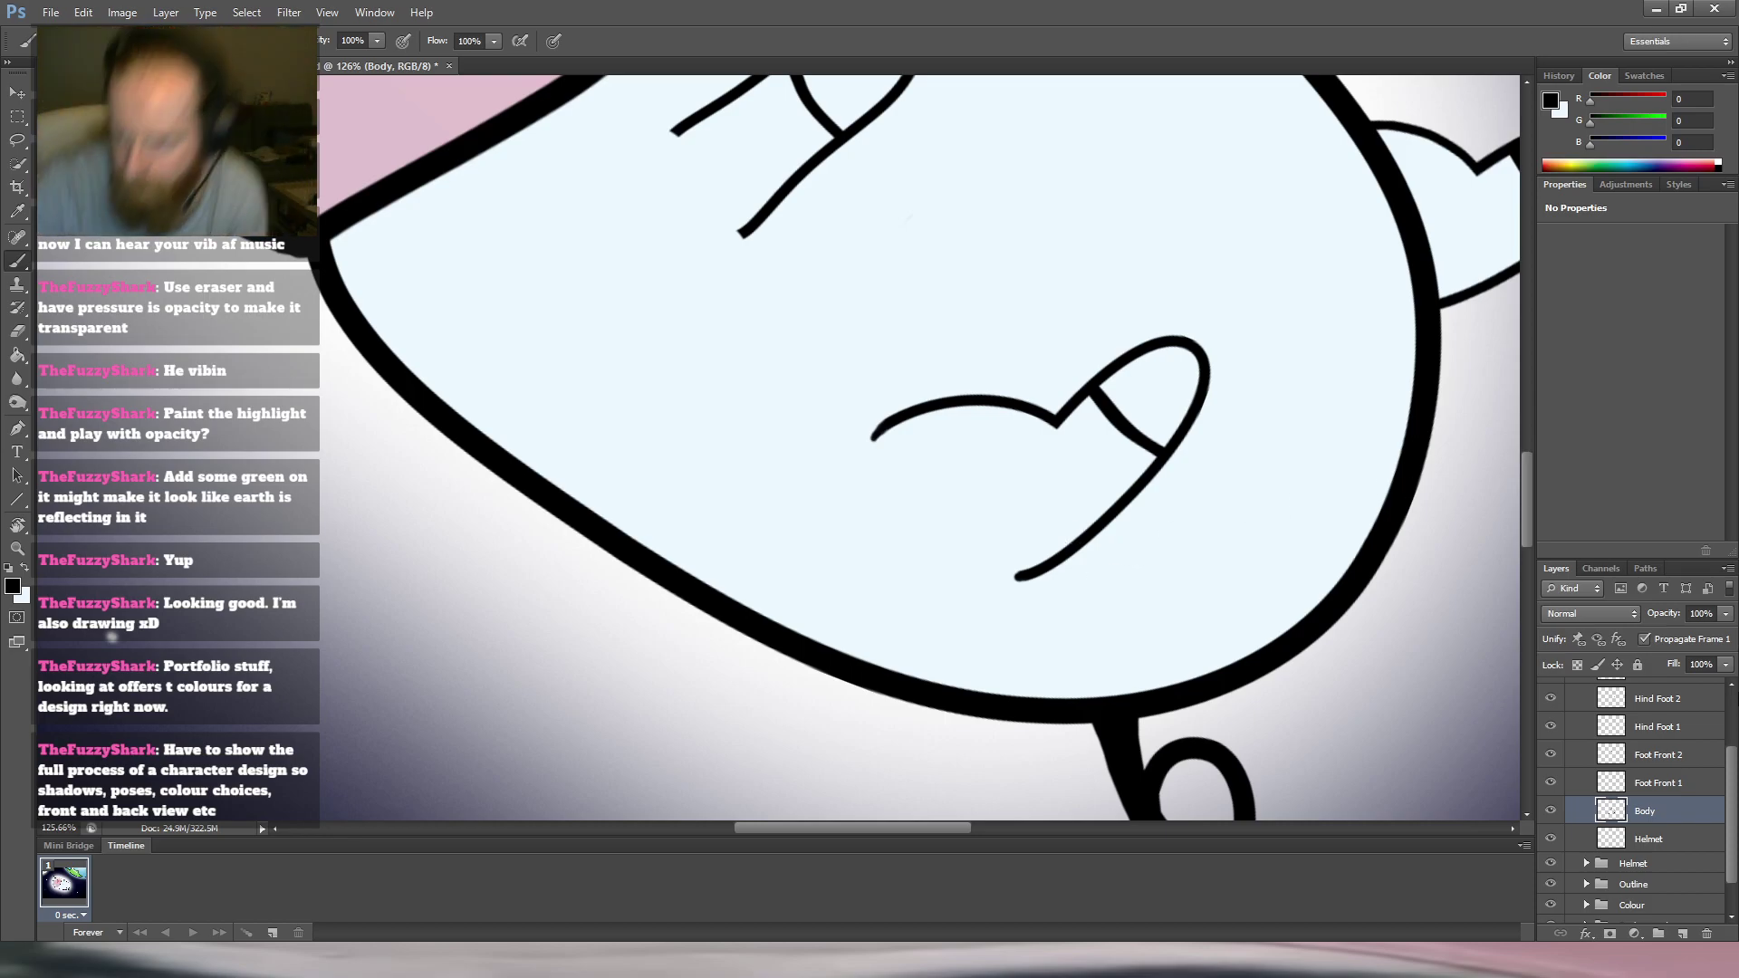
scroll(1667, 806, "up", 3)
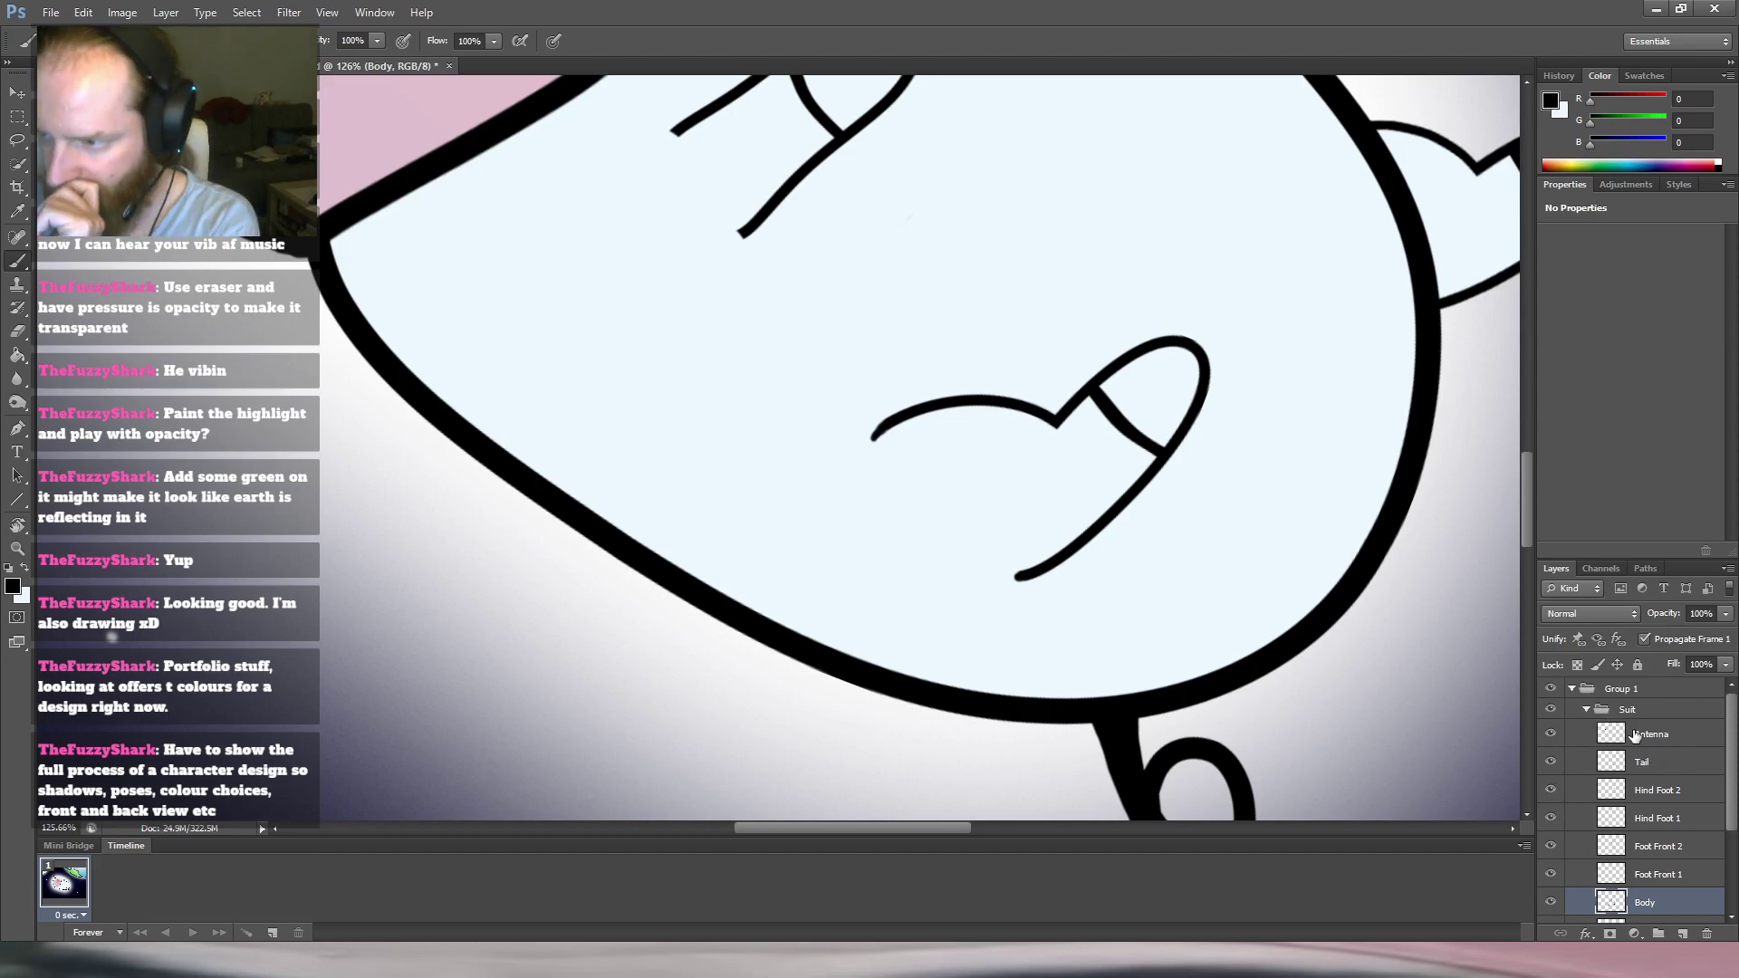
scroll(1651, 812, "down", 1)
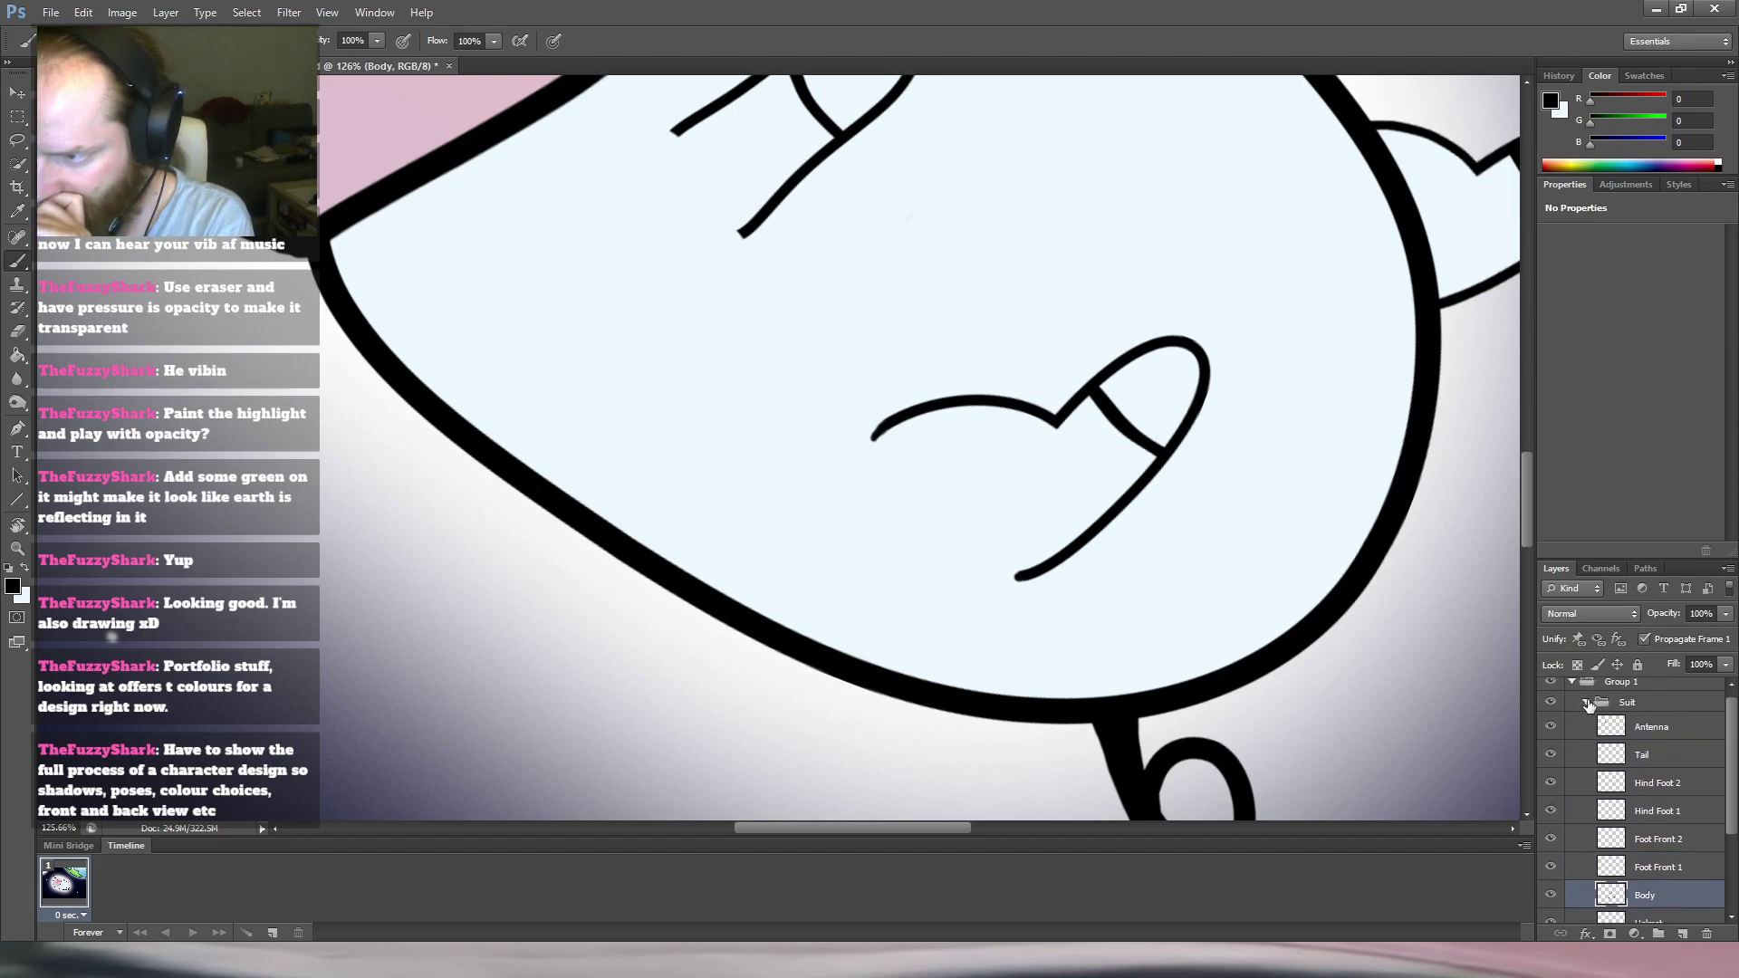
left_click(1588, 704)
left_click(1587, 752)
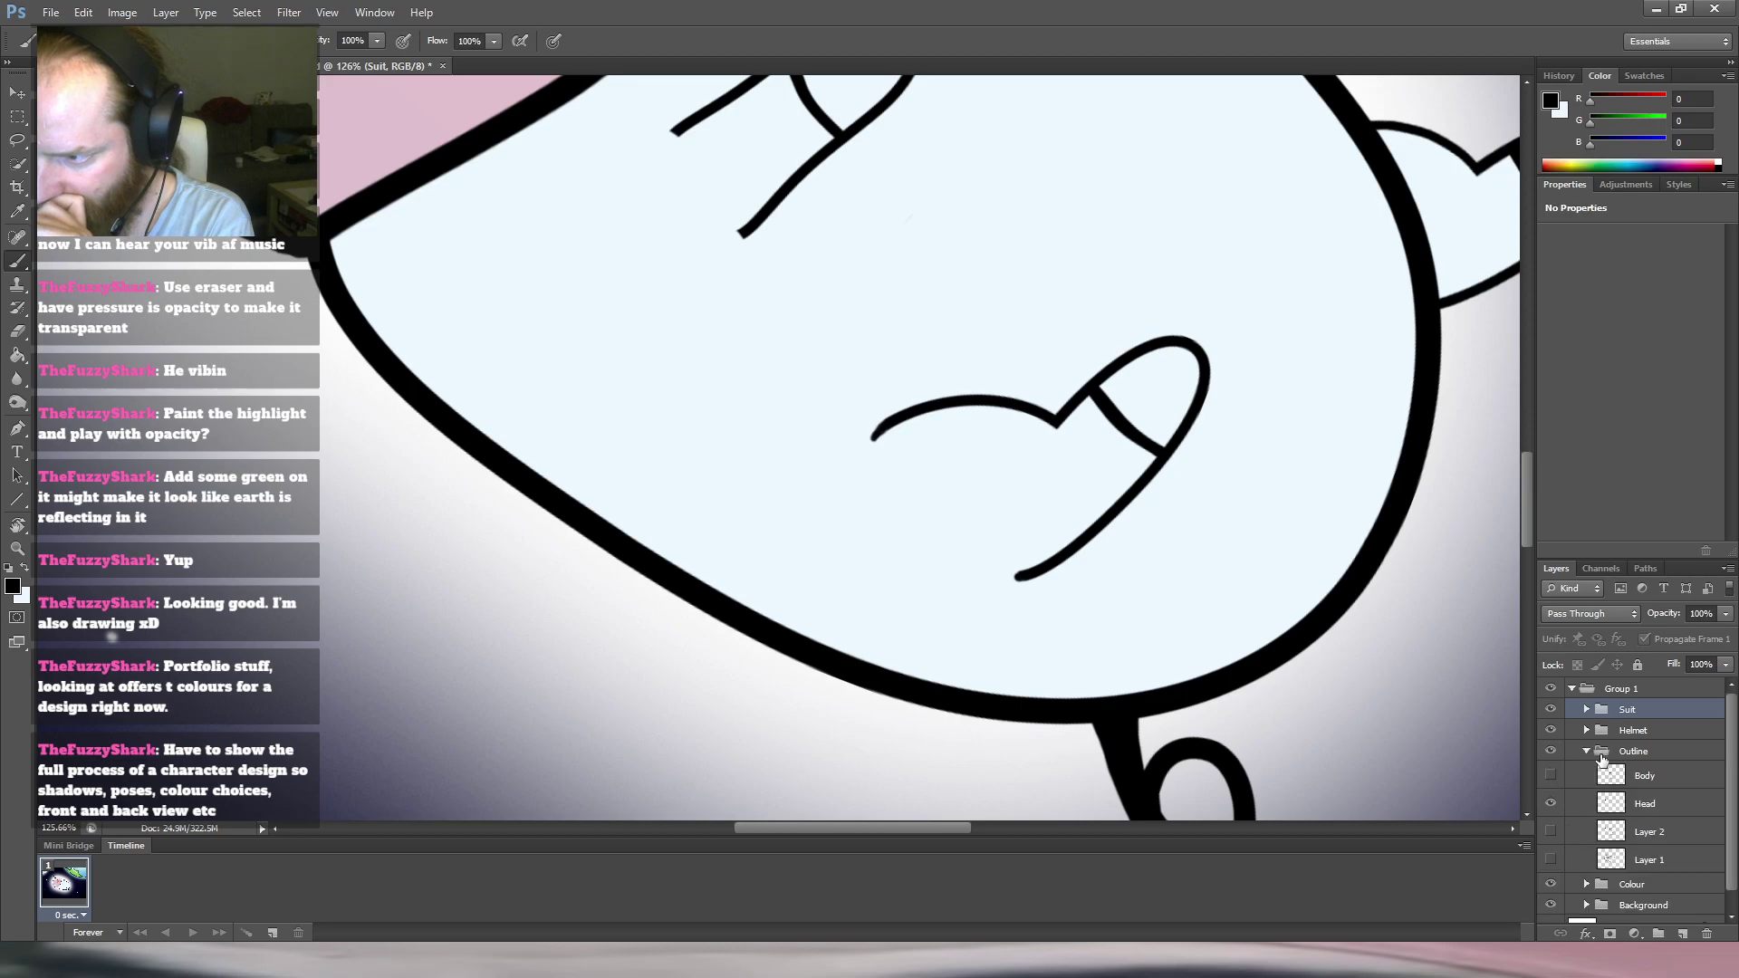
left_click(1550, 776)
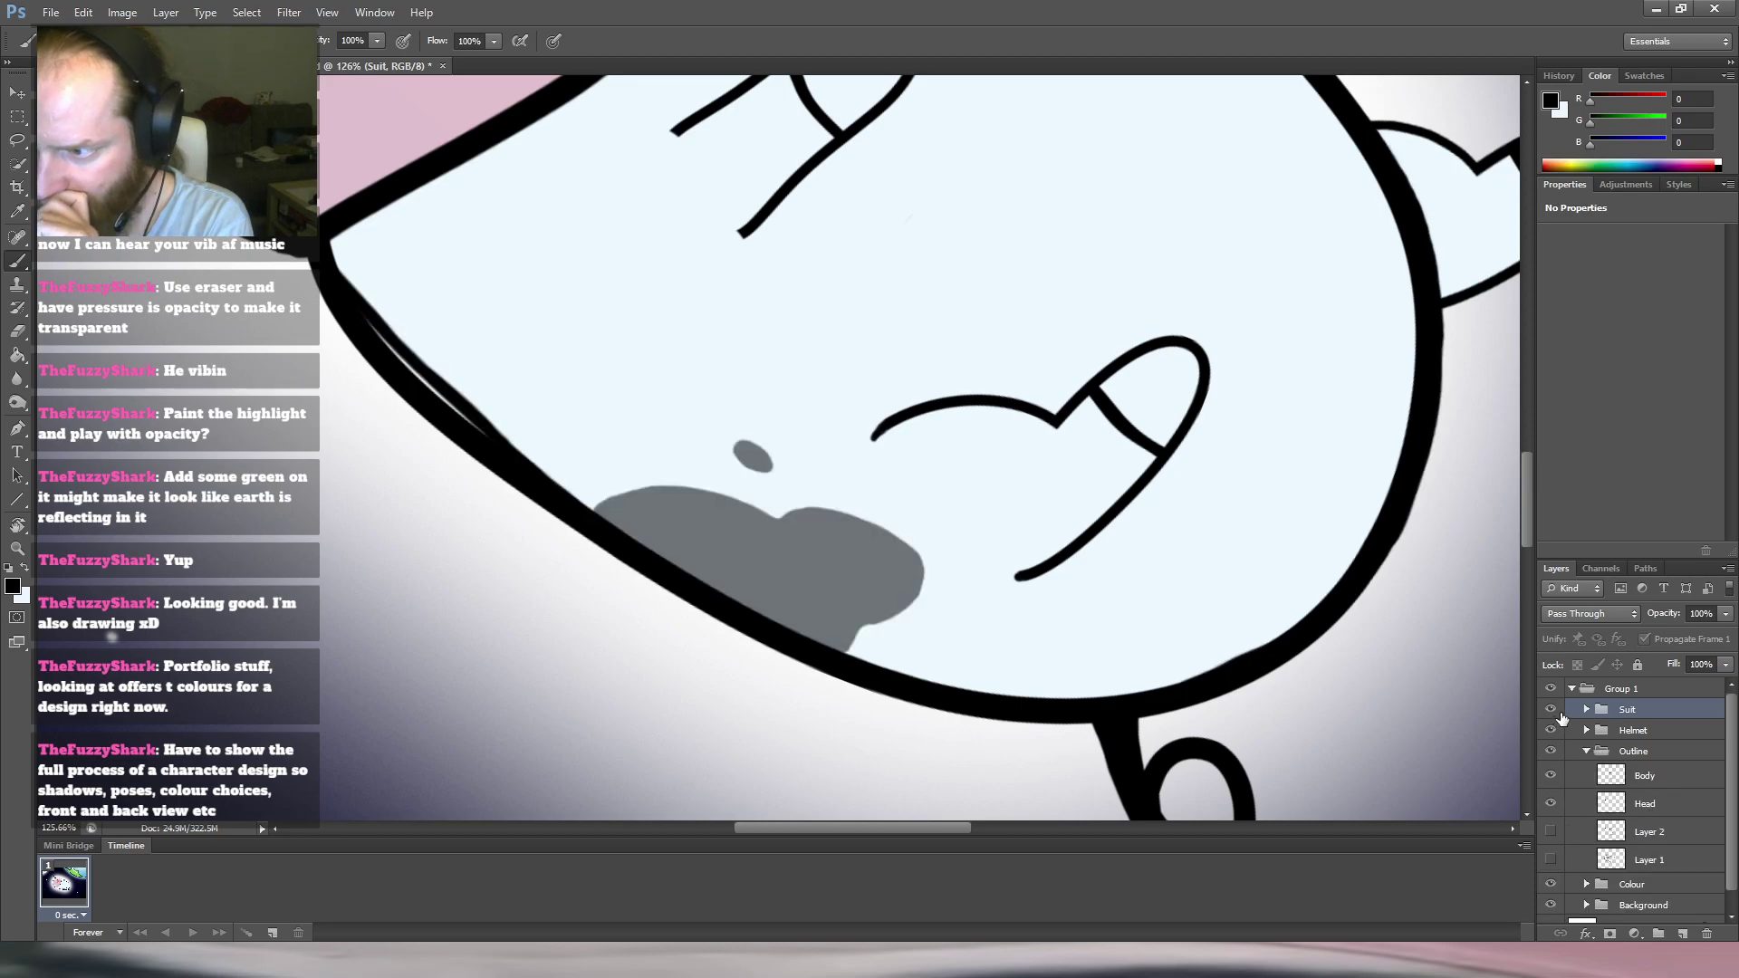
Make the Body layer in the Suit group active again, checking its visibility.
left_click(1587, 711)
scroll(1685, 797, "down", 2)
left_click(1693, 819)
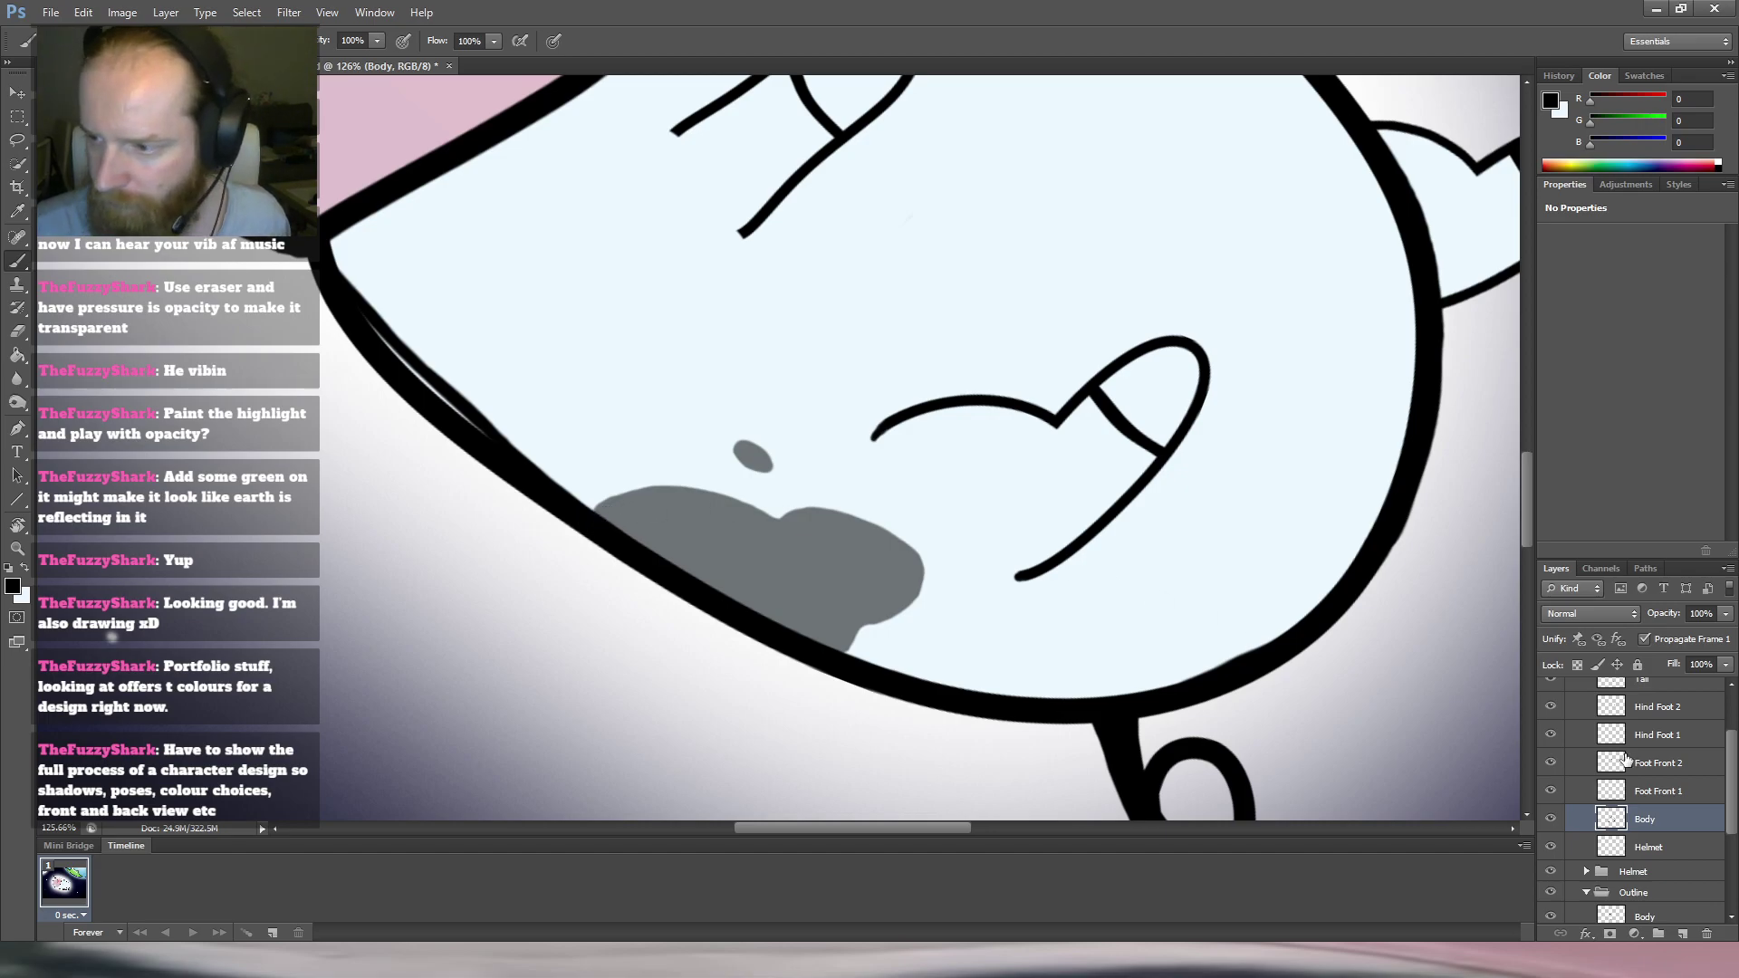
left_click(1550, 820)
left_click(1550, 820)
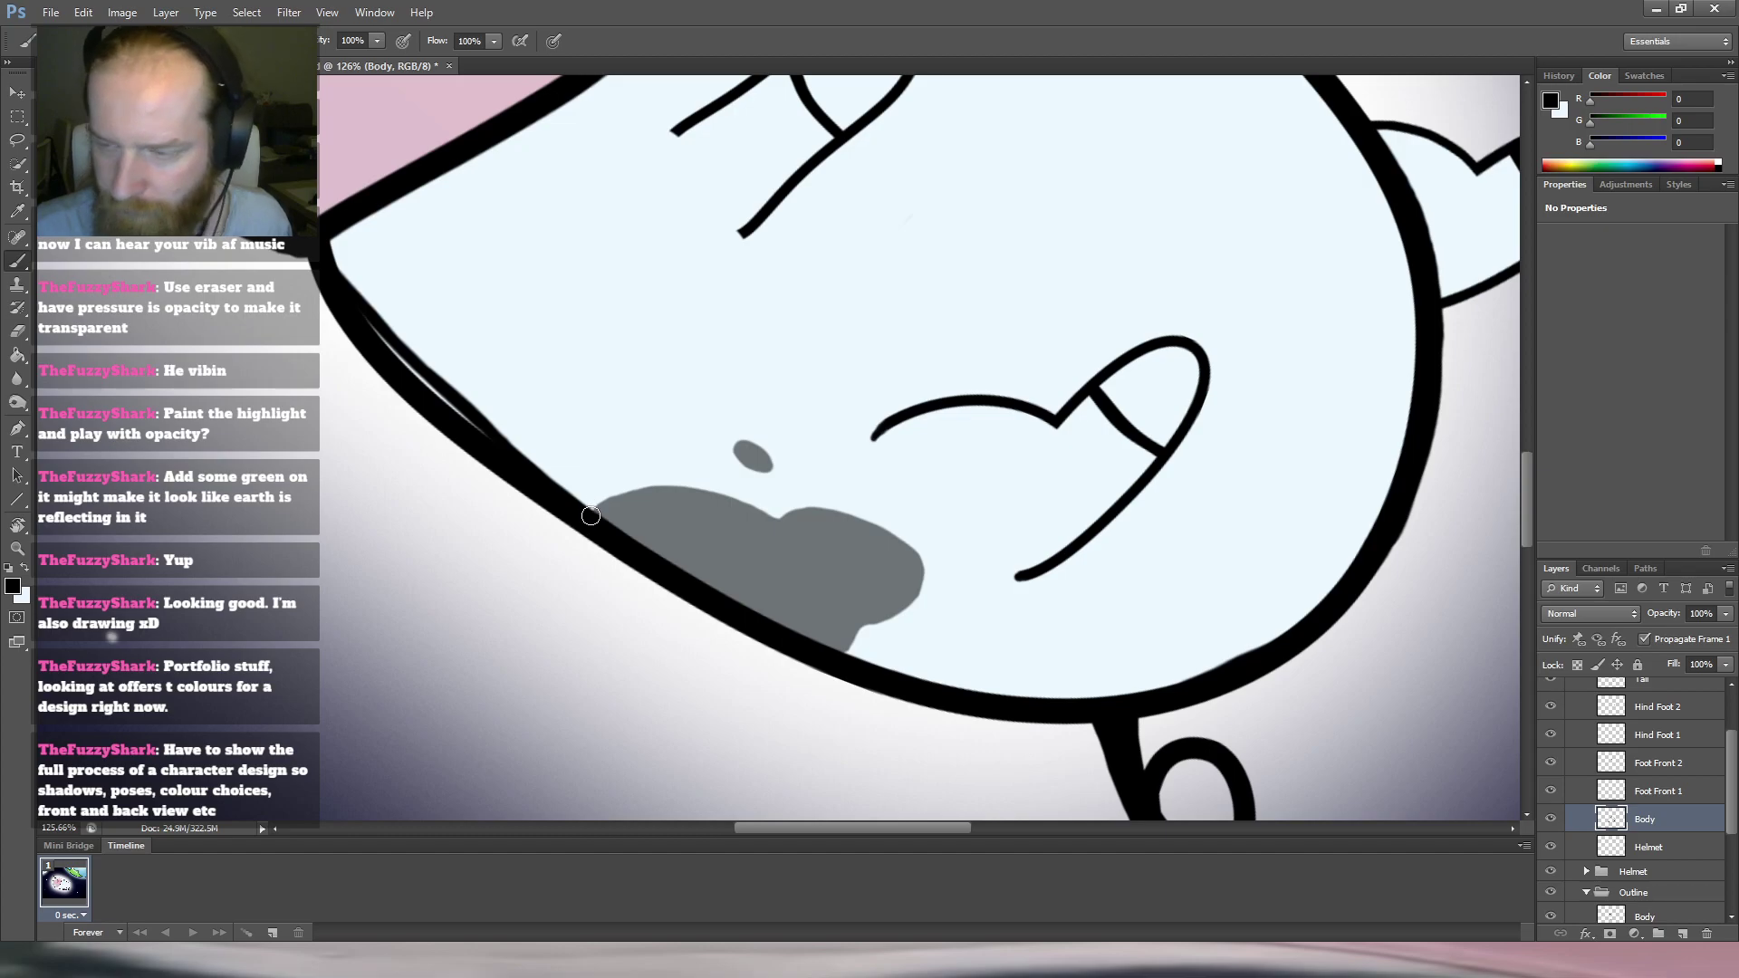
Trace black outlines around the large grey patch on the suit's edge and the small grey spot beside it.
mouse_move(588, 519)
left_mouse_down()
mouse_move(645, 487)
mouse_move(730, 489)
left_mouse_up()
key("ctrl+z")
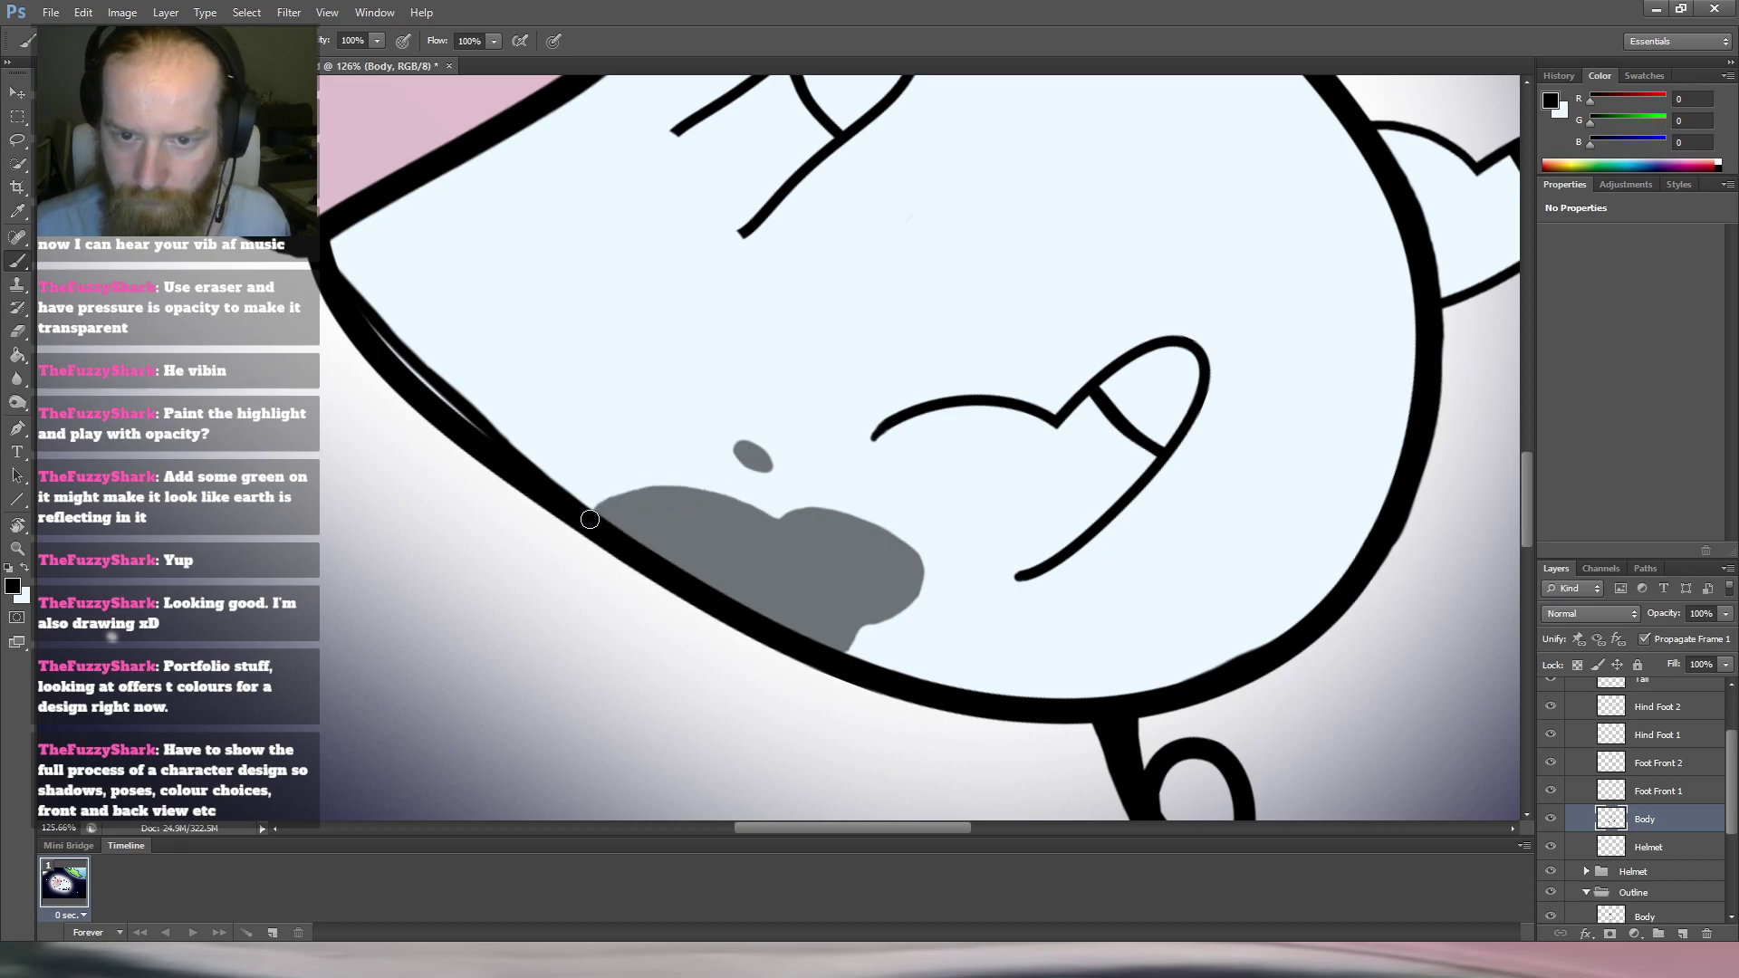
mouse_move(600, 513)
left_mouse_down()
mouse_move(691, 484)
mouse_move(901, 540)
mouse_move(918, 591)
mouse_move(848, 652)
left_mouse_up()
mouse_move(764, 432)
left_mouse_down()
mouse_move(729, 439)
mouse_move(732, 456)
mouse_move(768, 469)
mouse_move(769, 441)
left_mouse_up()
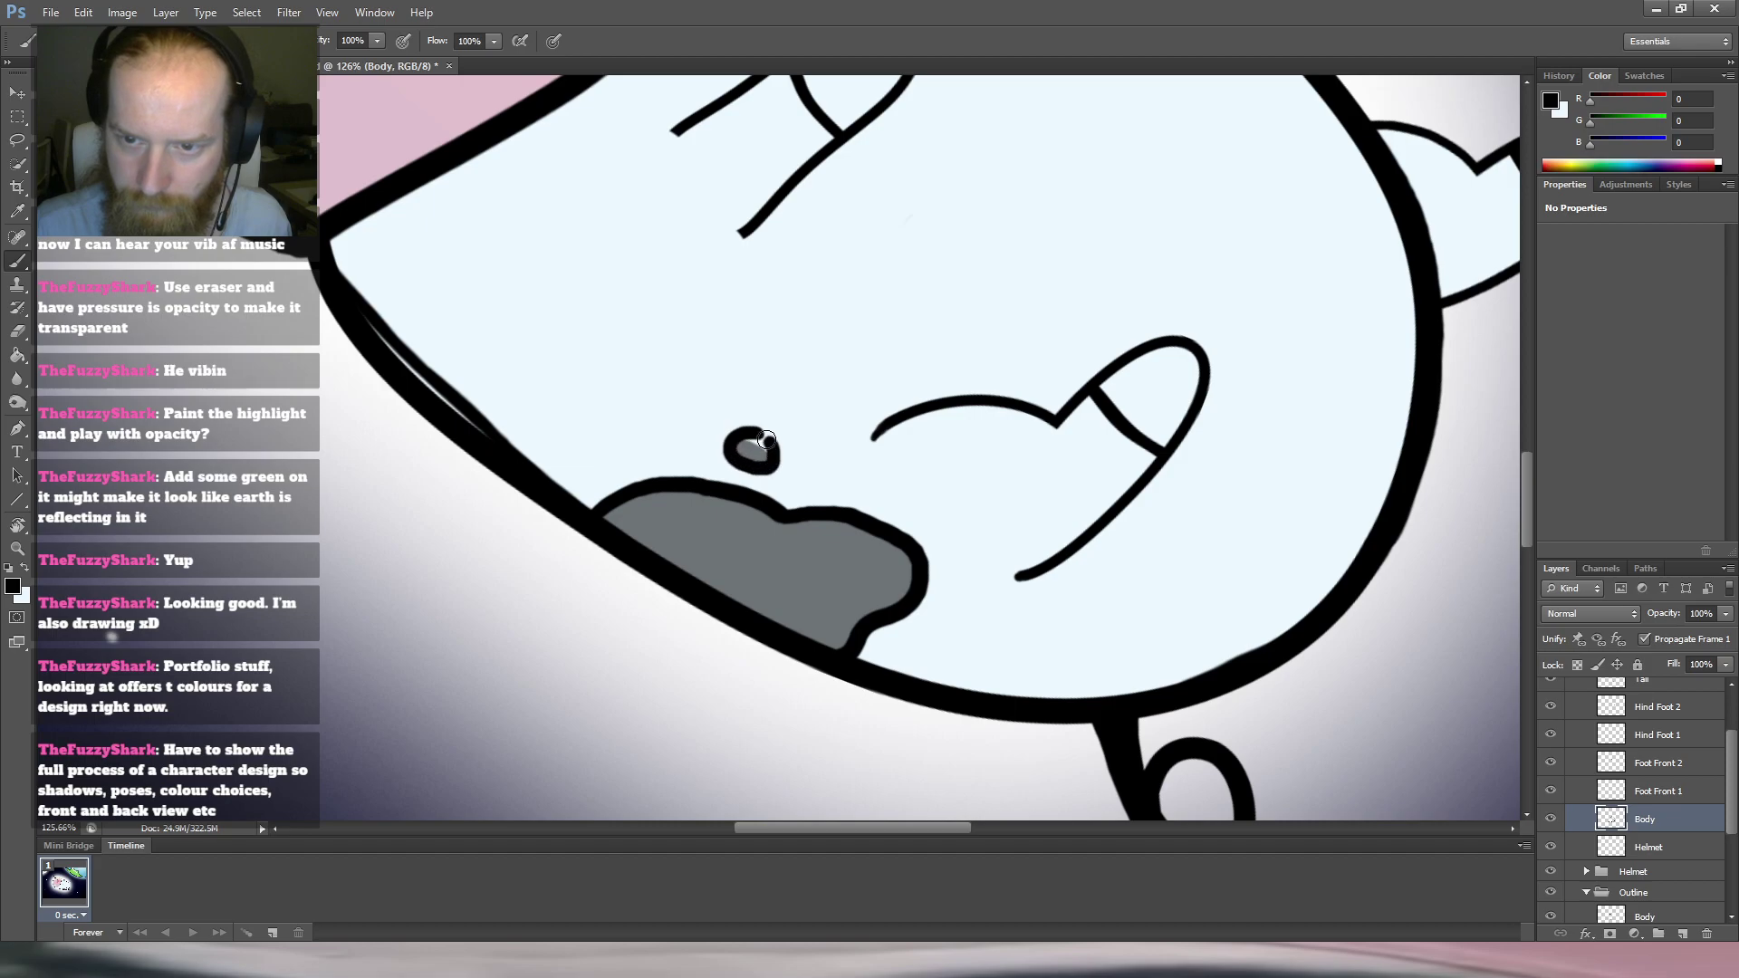
Undo the black outline around the small grey spot and redraw it more cleanly along the spot's edge.
scroll(768, 441, "up", 2)
key("ctrl+z")
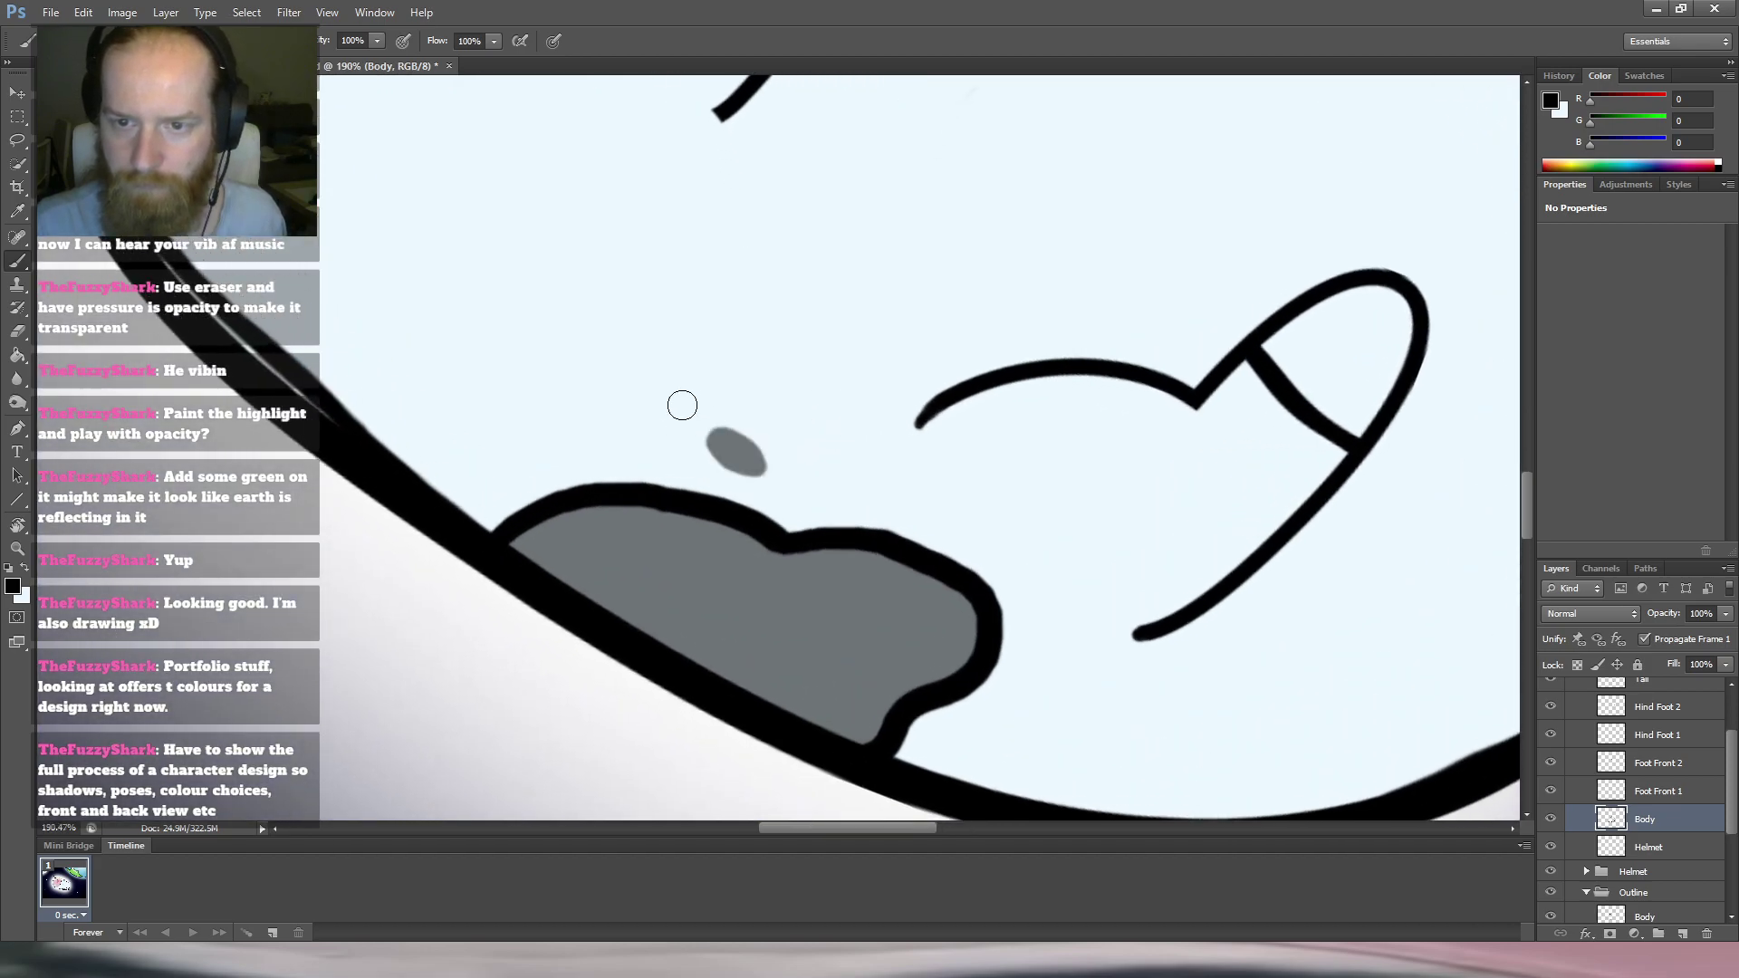
key("r")
left_click_drag(758, 268, 1002, 497)
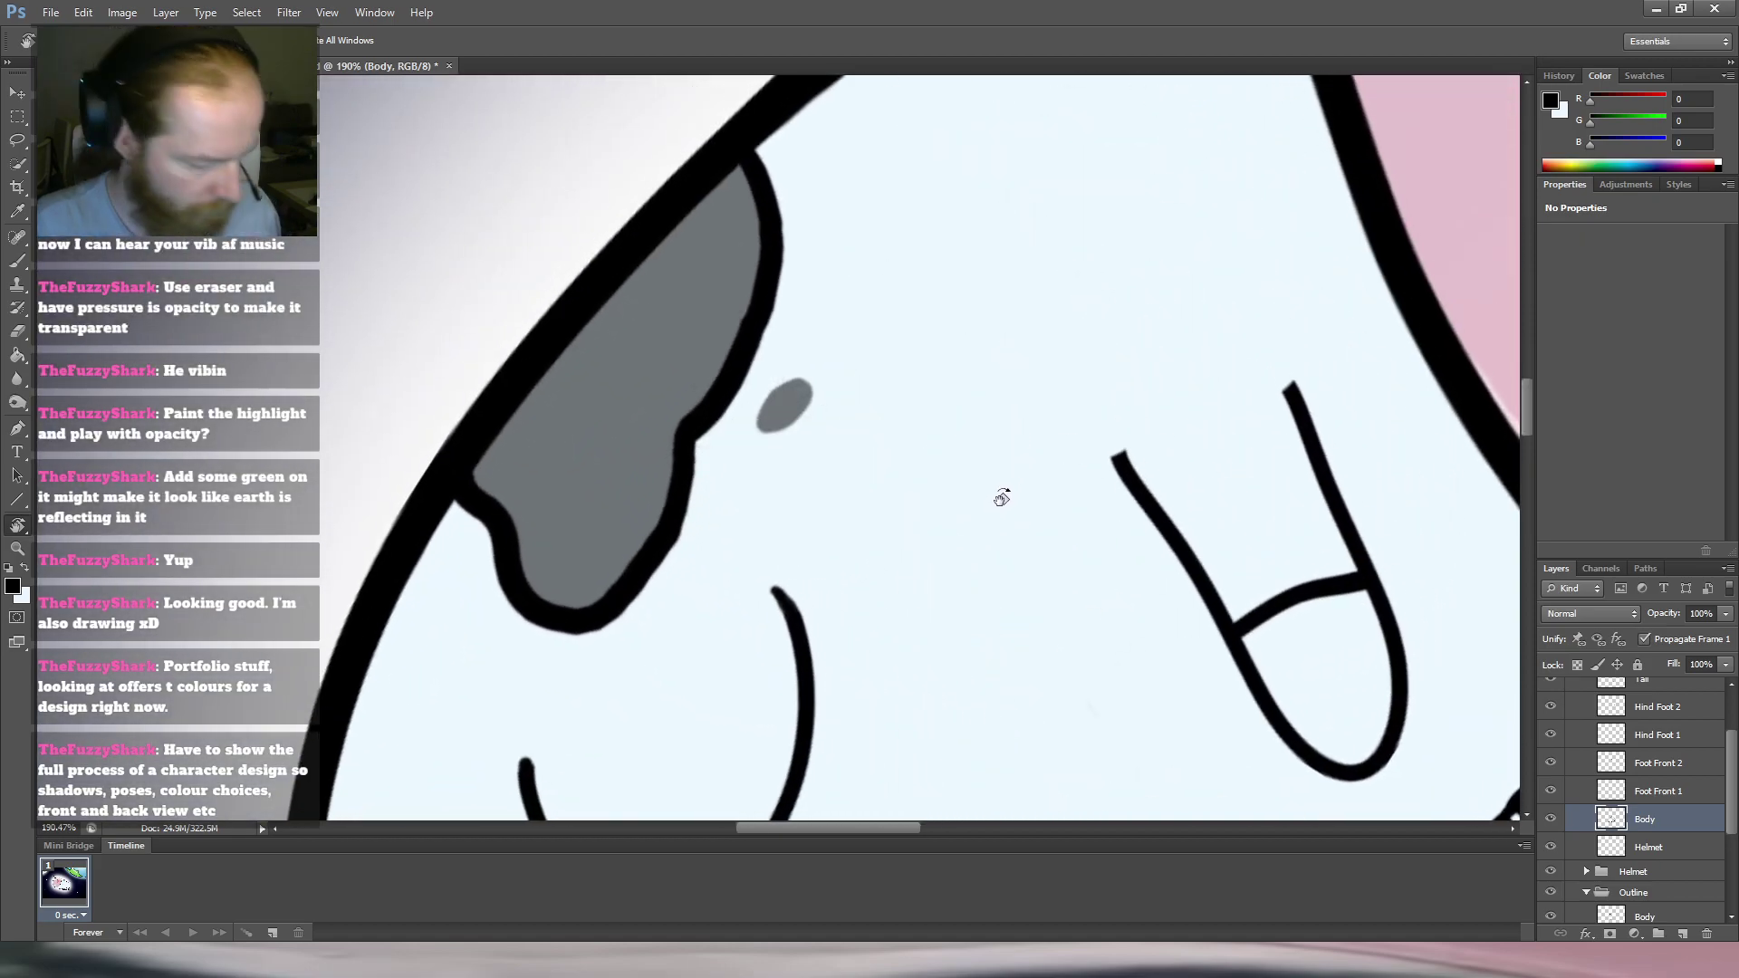
key("b")
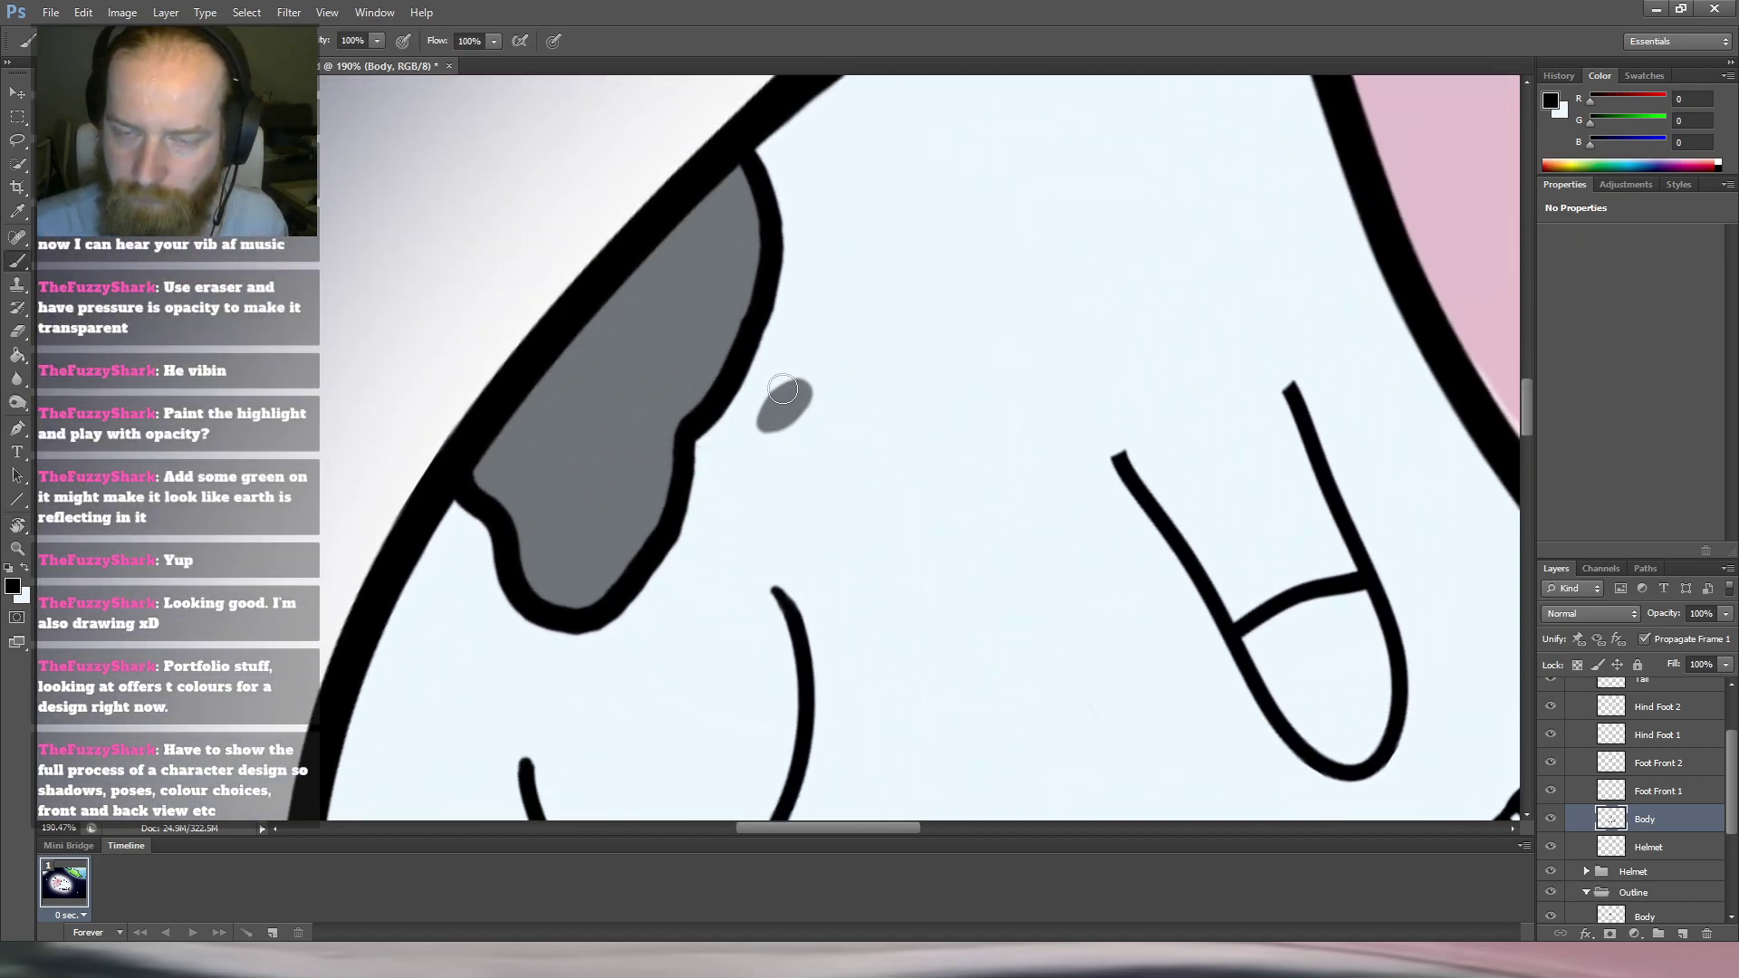
mouse_move(806, 375)
left_mouse_down()
mouse_move(771, 399)
mouse_move(778, 439)
mouse_move(817, 395)
mouse_move(798, 382)
left_mouse_up()
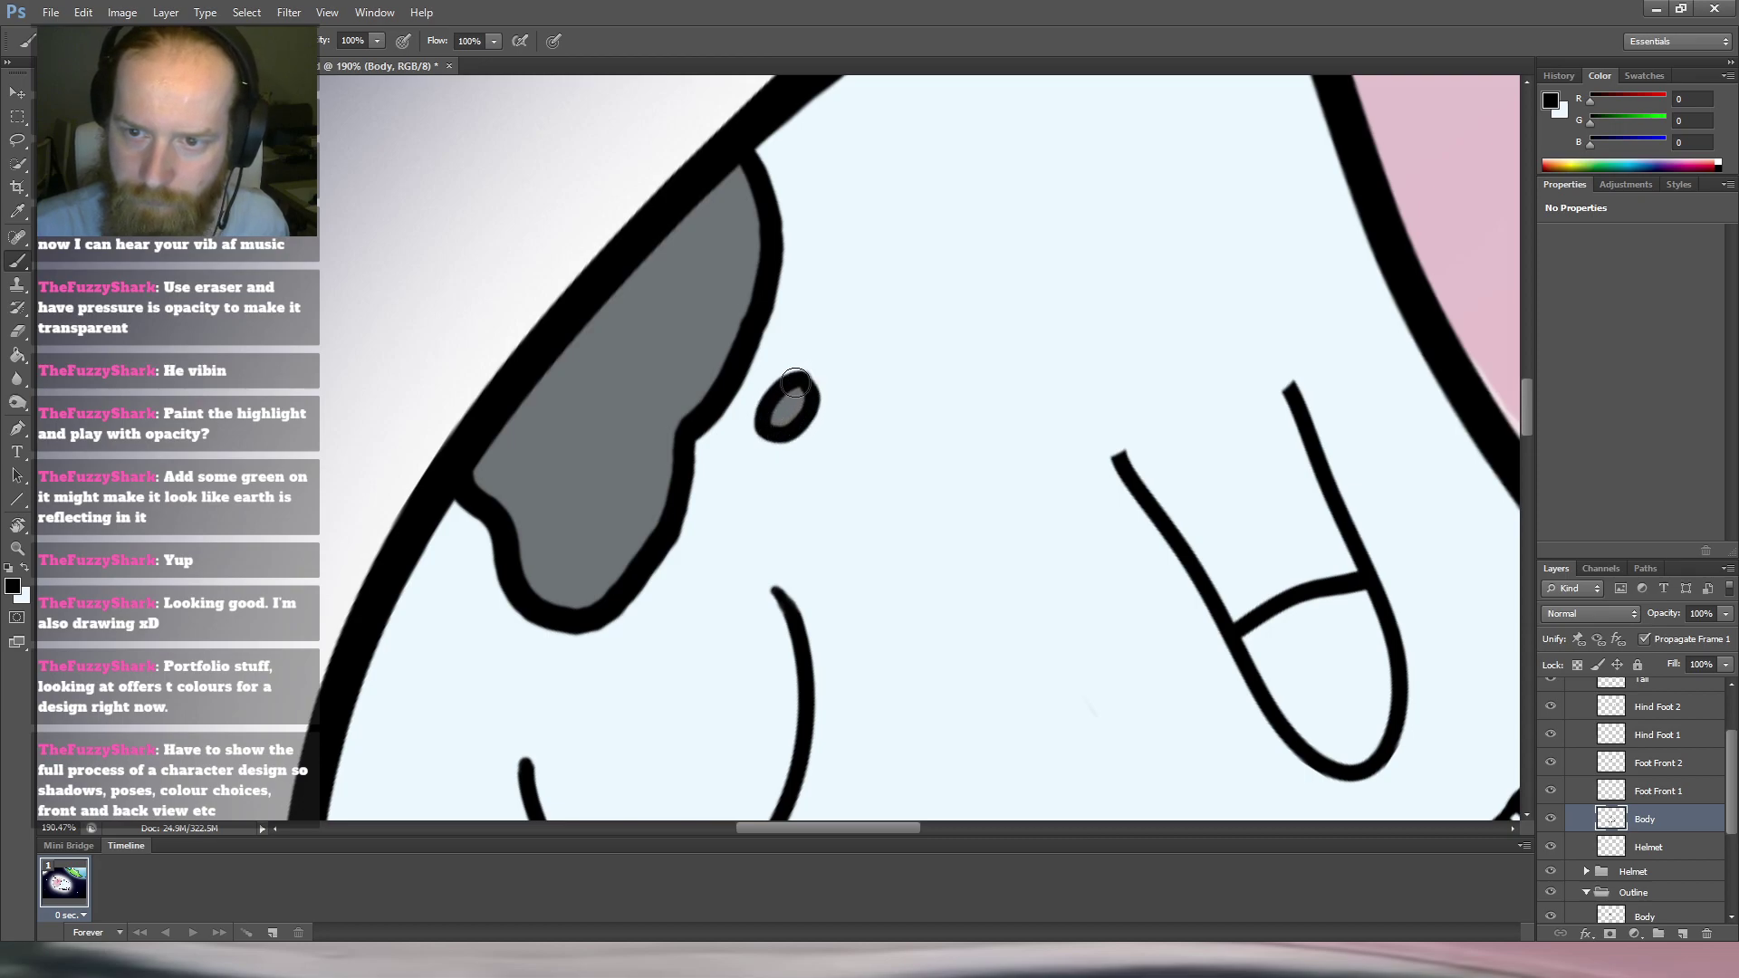
key("r")
mouse_move(1002, 264)
left_mouse_down()
mouse_move(773, 166)
mouse_move(601, 265)
mouse_move(614, 276)
left_mouse_up()
key("b")
mouse_move(946, 489)
left_mouse_down()
mouse_move(890, 486)
mouse_move(835, 551)
mouse_move(860, 540)
left_mouse_up()
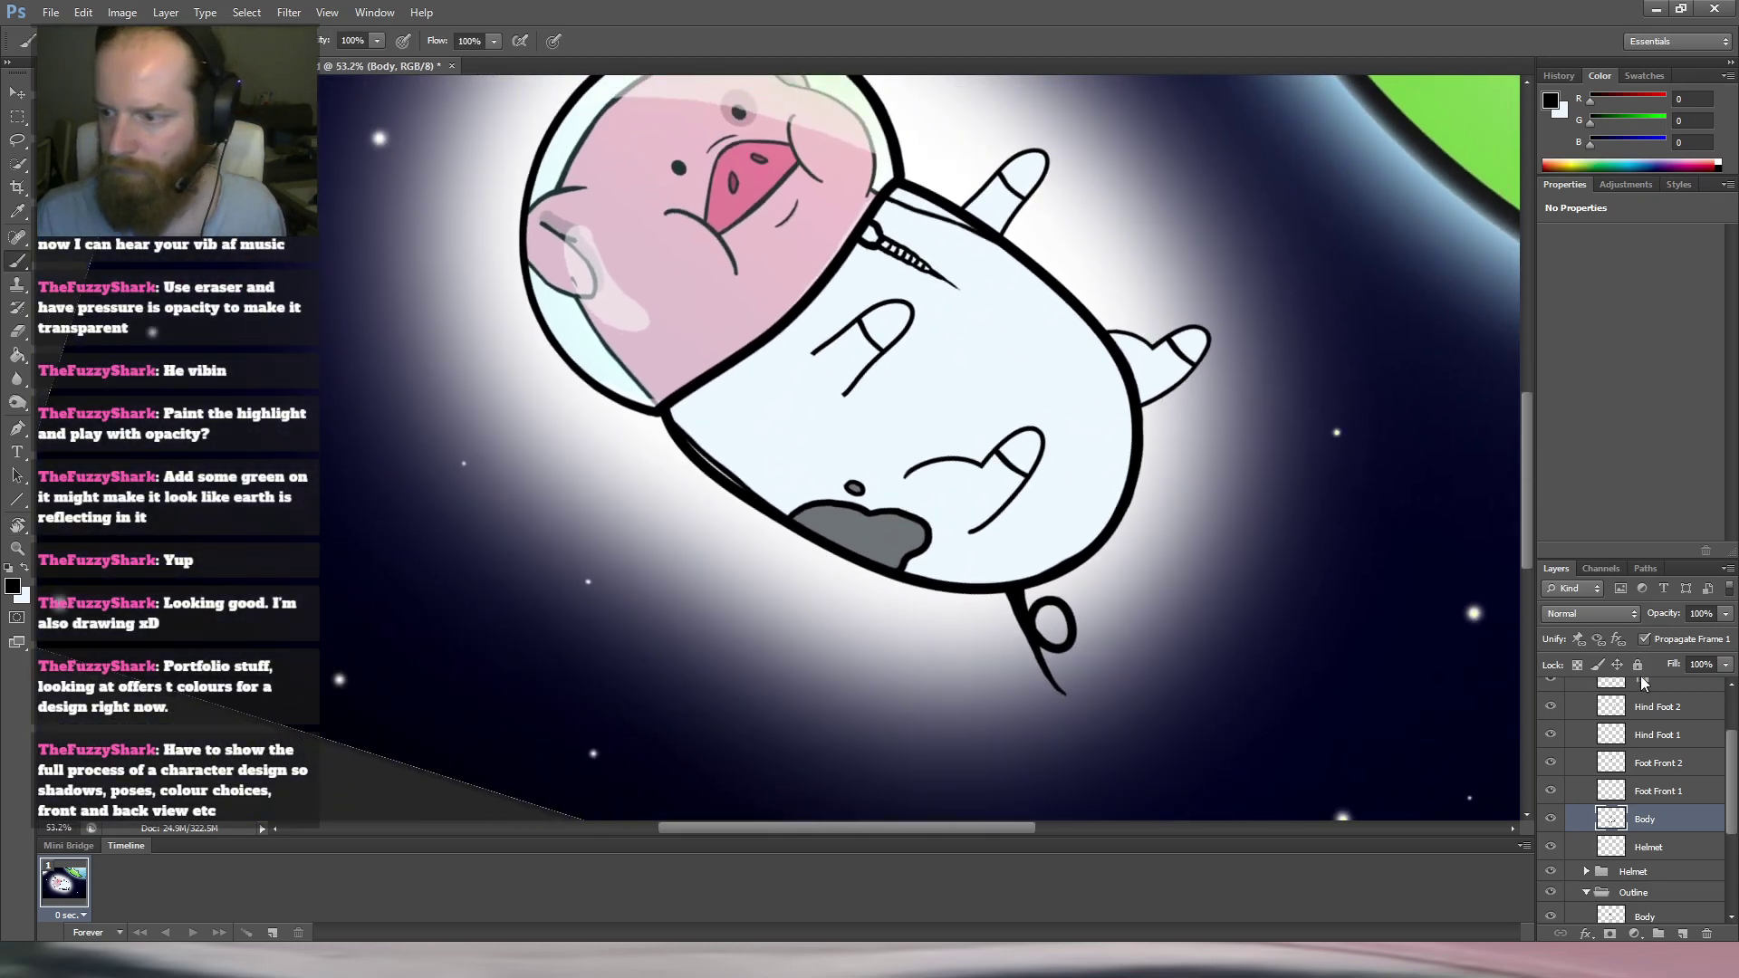
Hide the grey guide markings on the Outline group's Body layer and collapse that group.
left_click_drag(1731, 784, 1728, 733)
left_click(1584, 710)
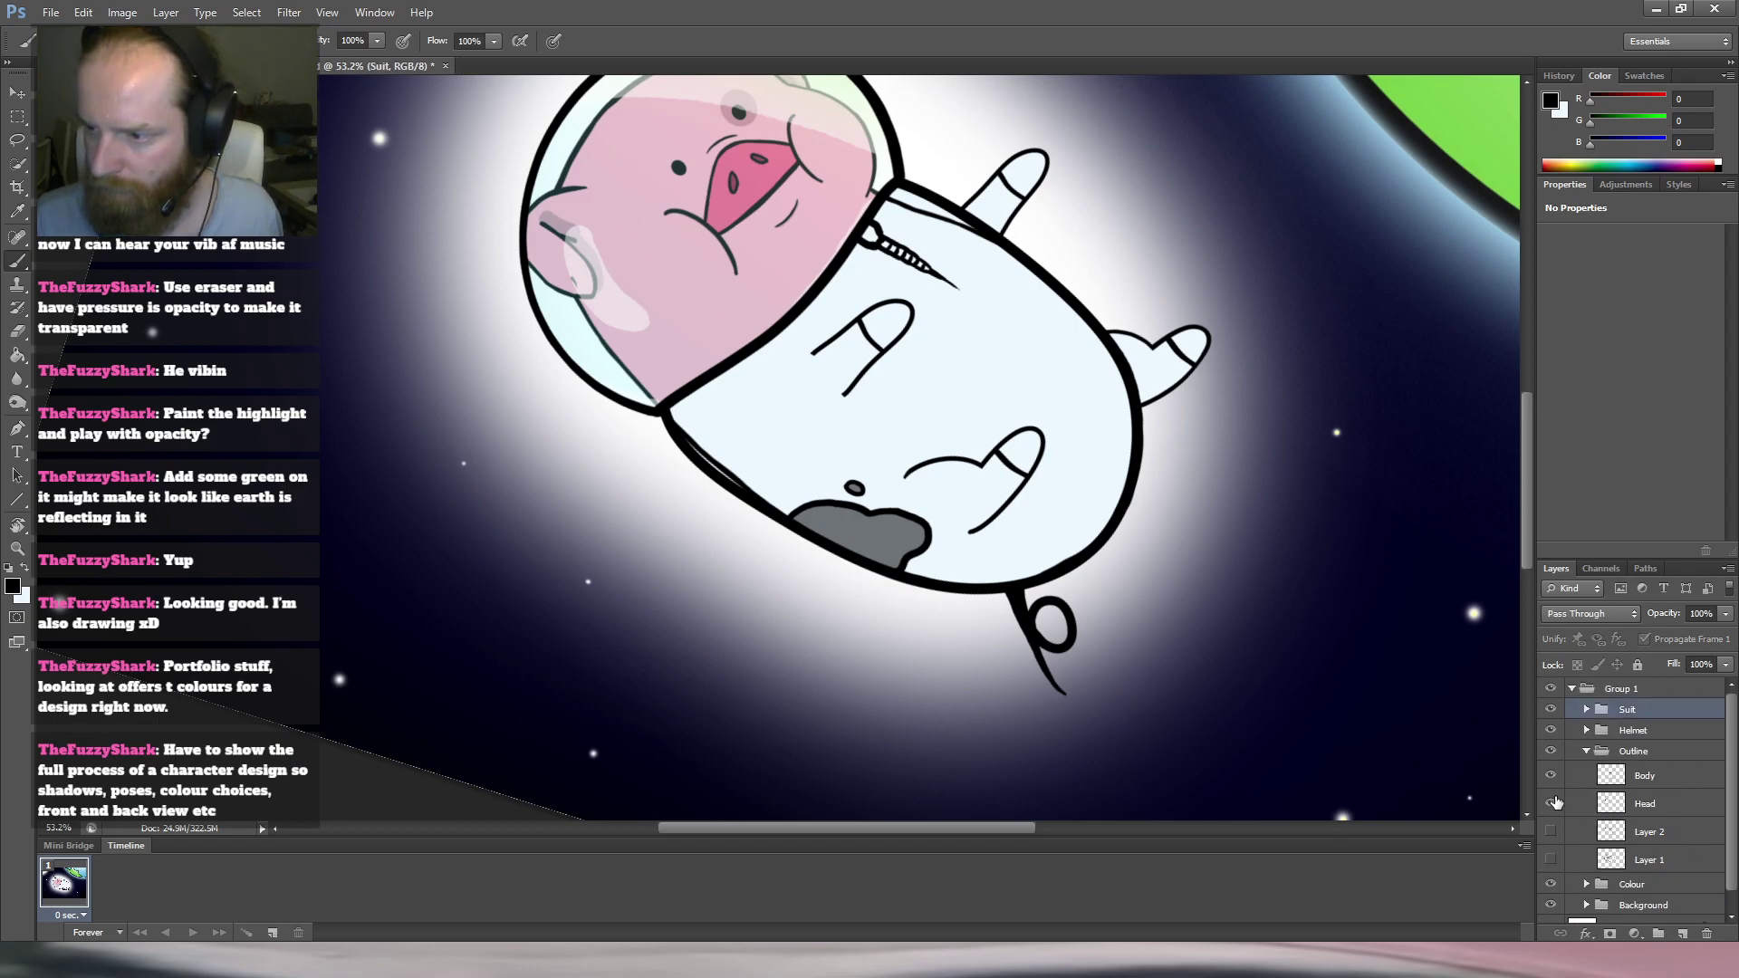
left_click(1551, 775)
left_click(1586, 751)
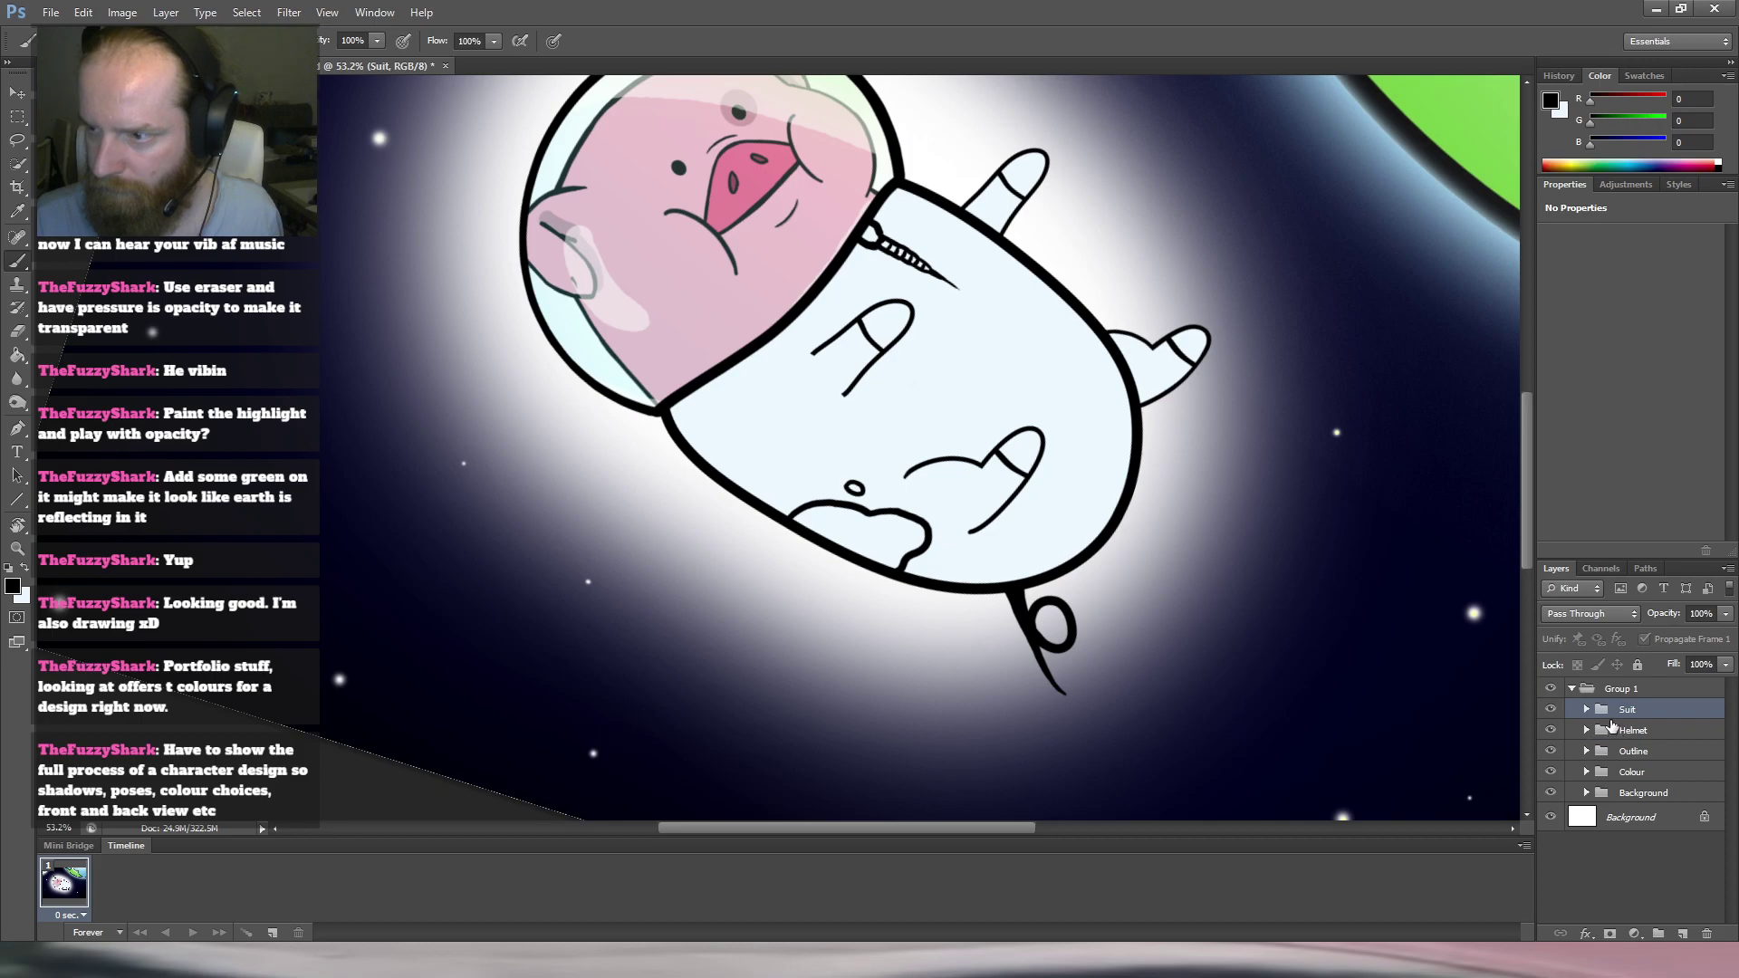
Check what Layer 12 in the Colour group's Suit subgroup contains and rename it as Body.
key("r")
left_click_drag(1332, 468, 1051, 485)
left_click_drag(943, 462, 1001, 410)
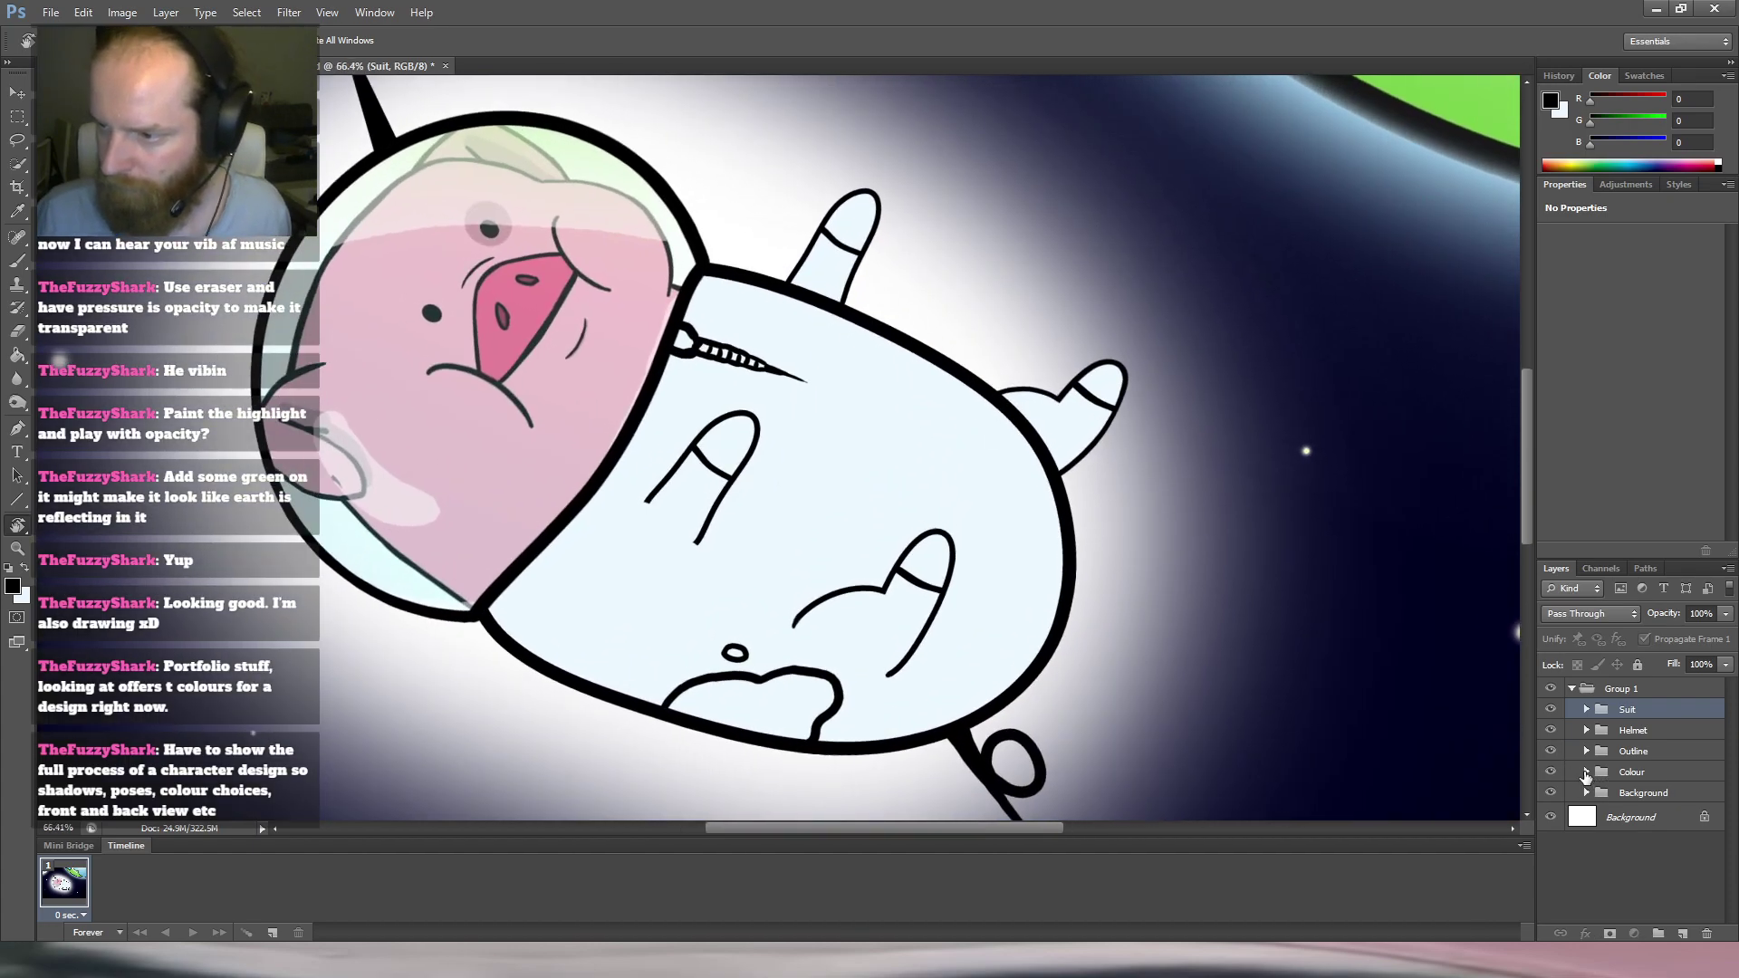
left_click(1586, 772)
left_click_drag(1731, 824, 1730, 871)
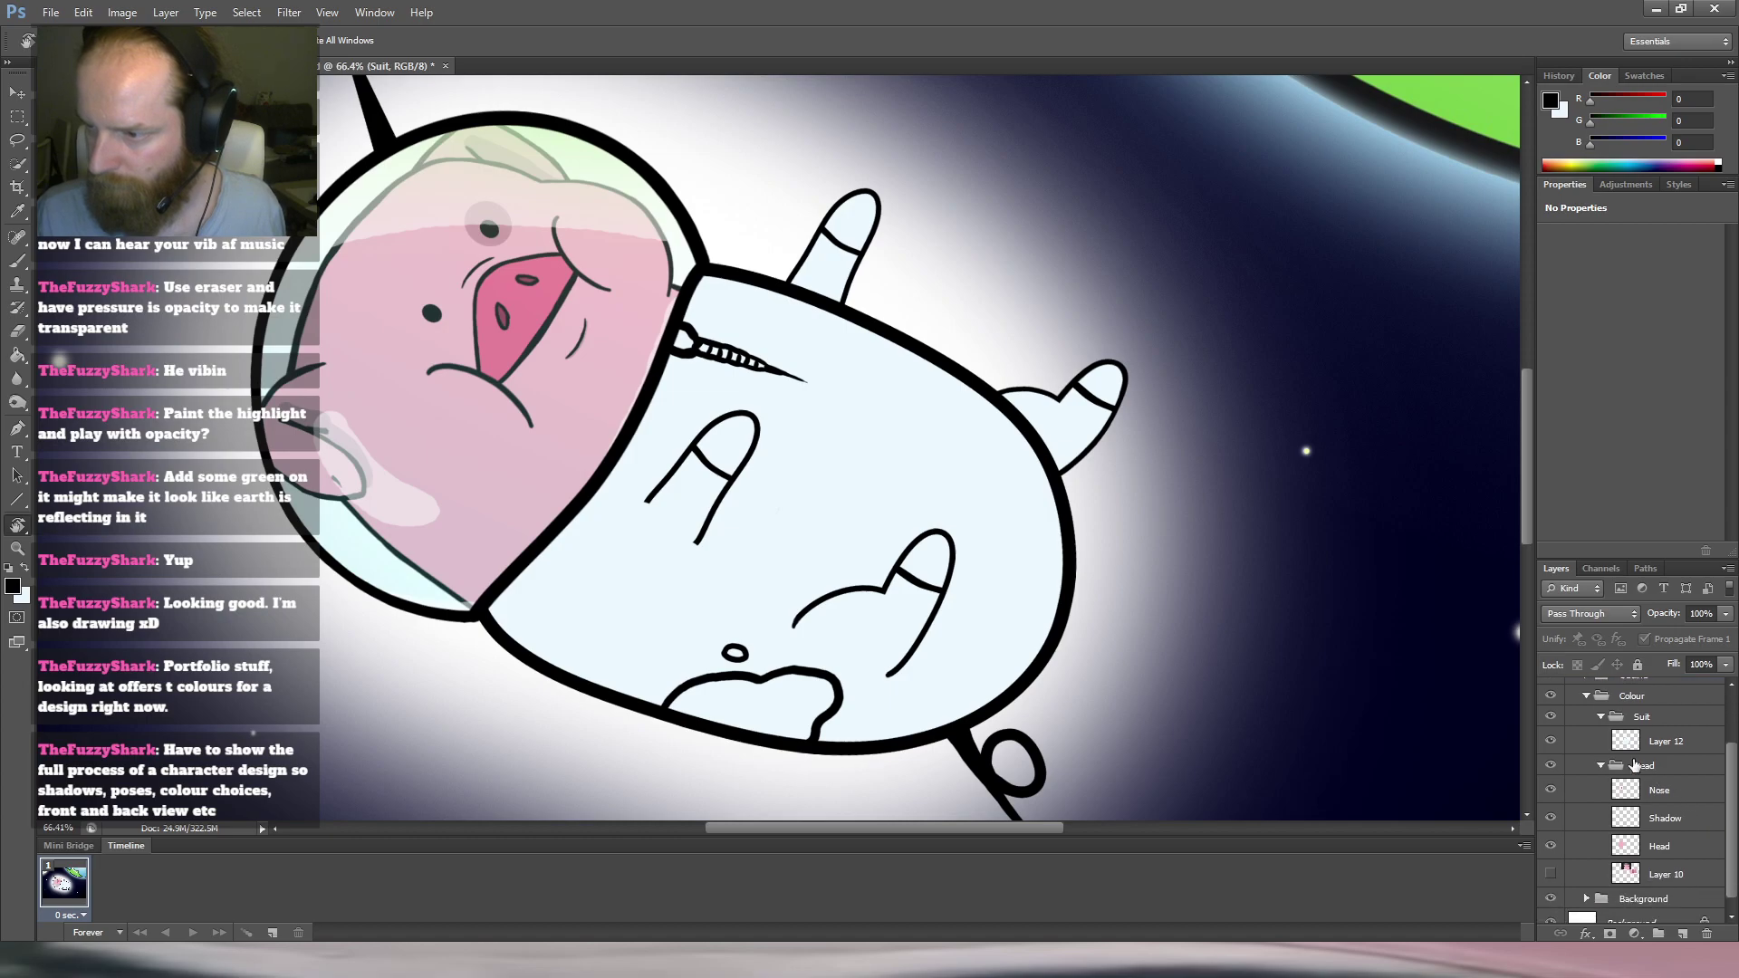
left_click(1602, 766)
left_click(1682, 828)
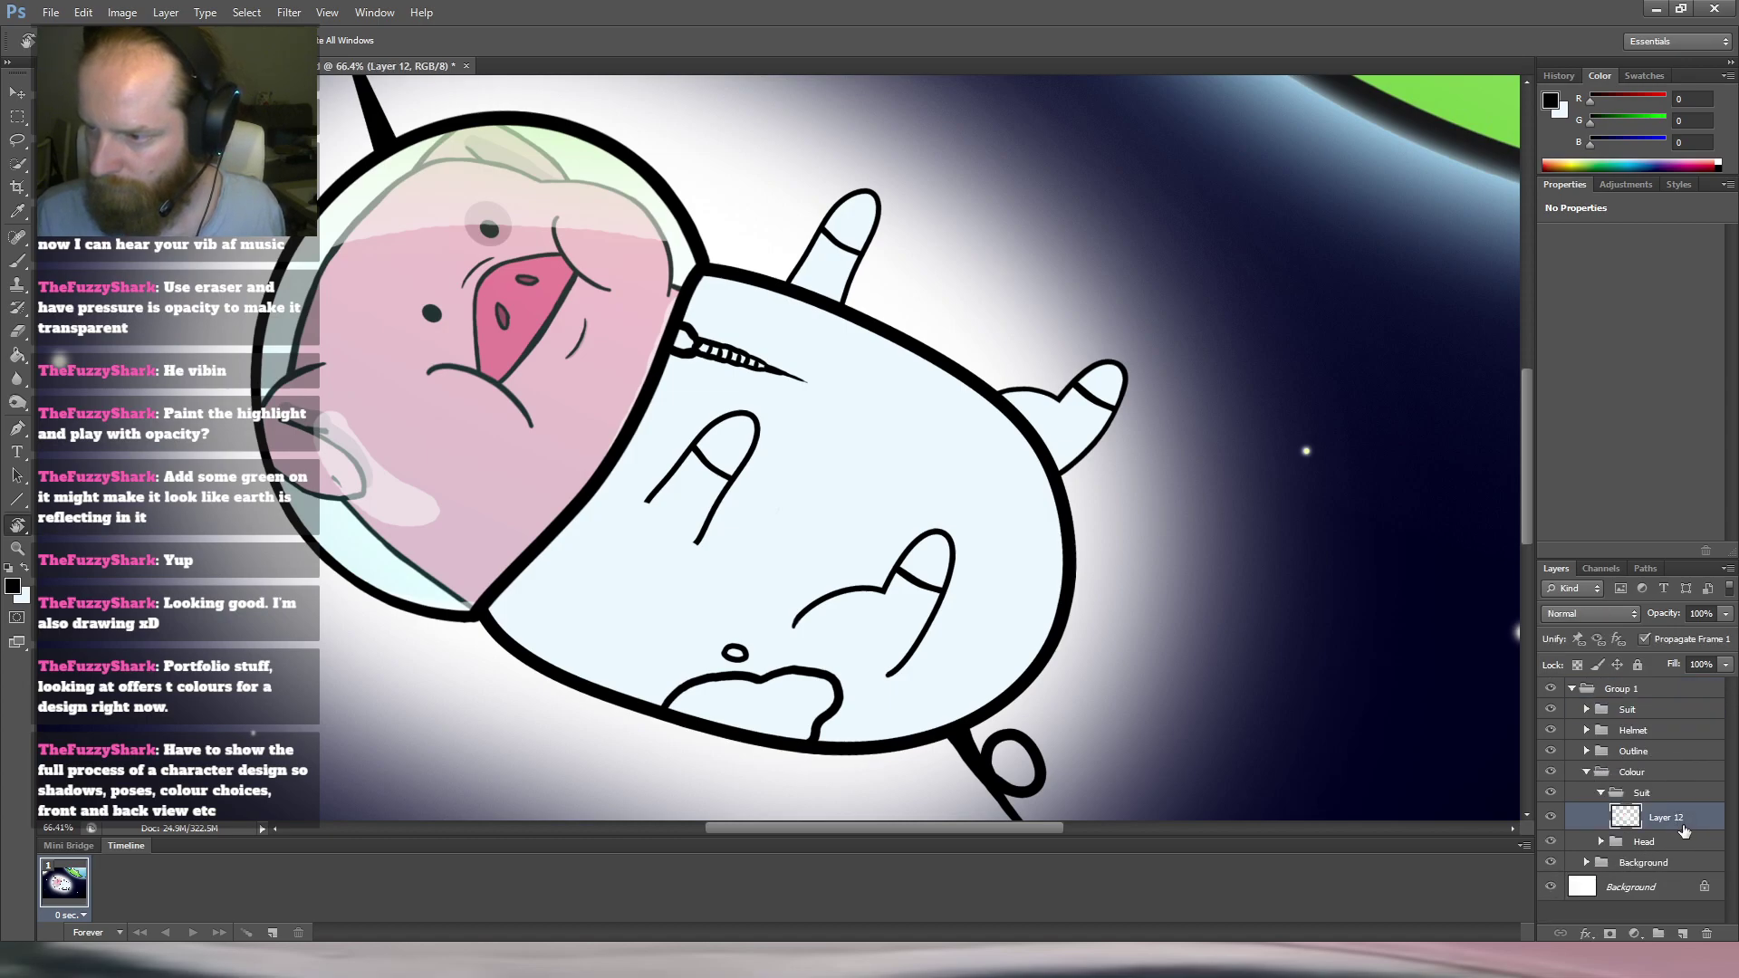
left_click(1550, 817)
left_click(1552, 818)
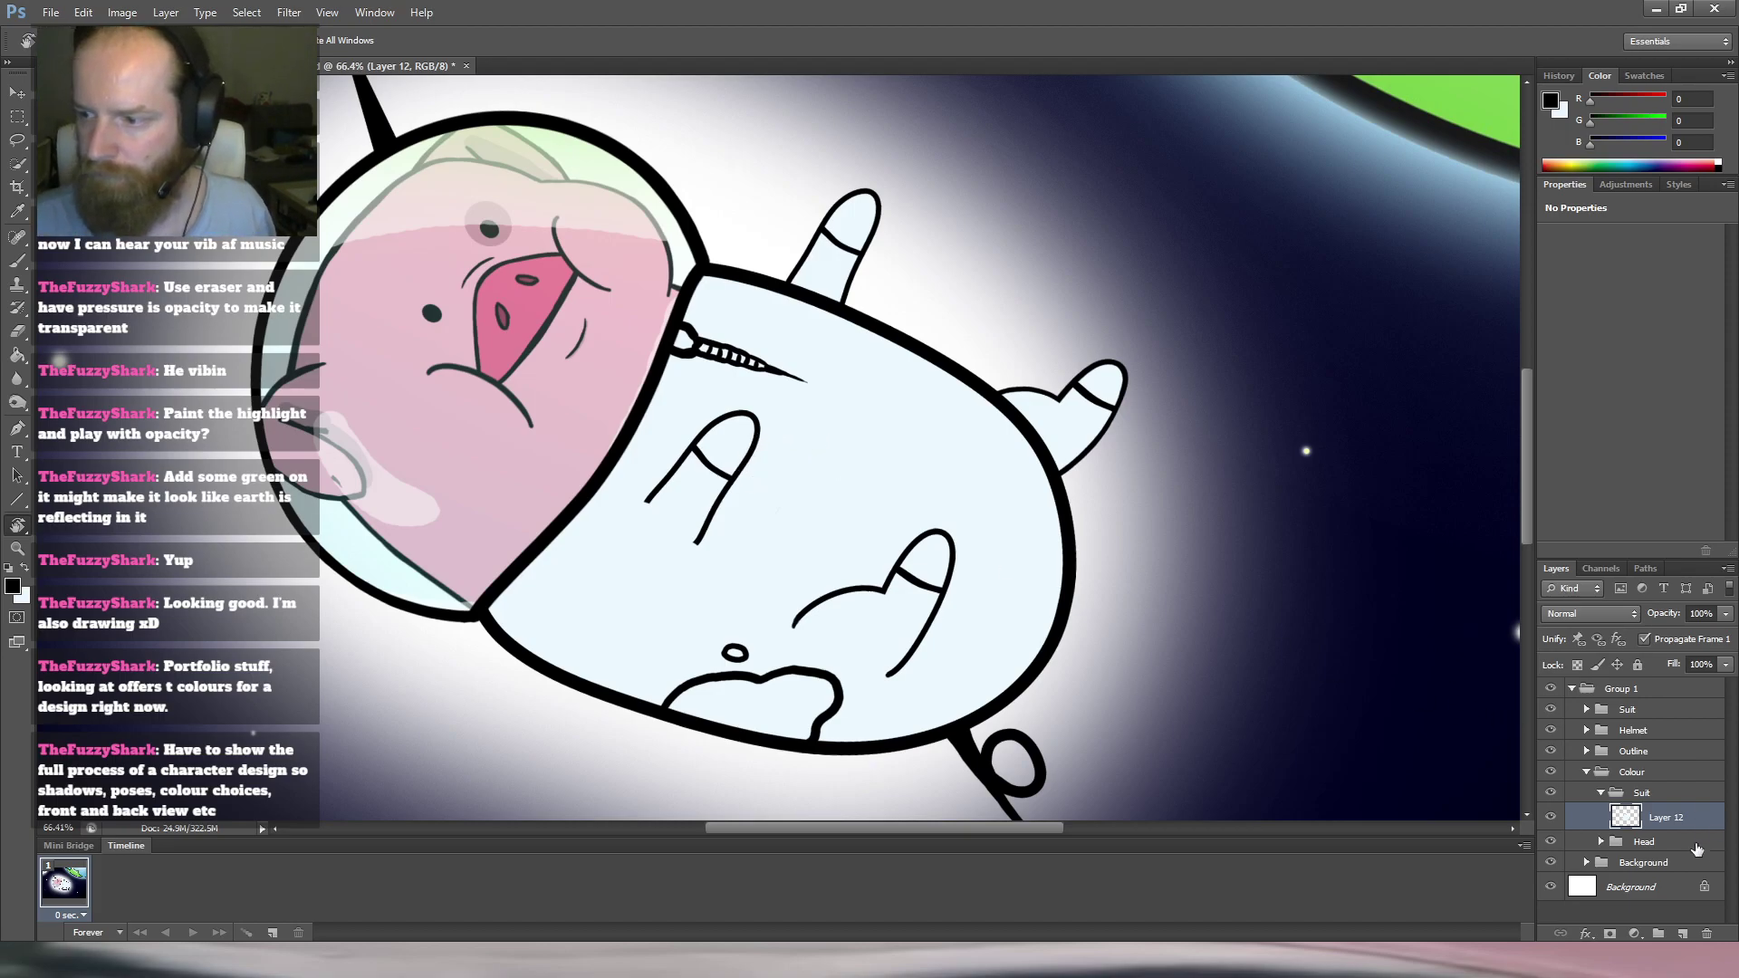
double_click(1675, 814)
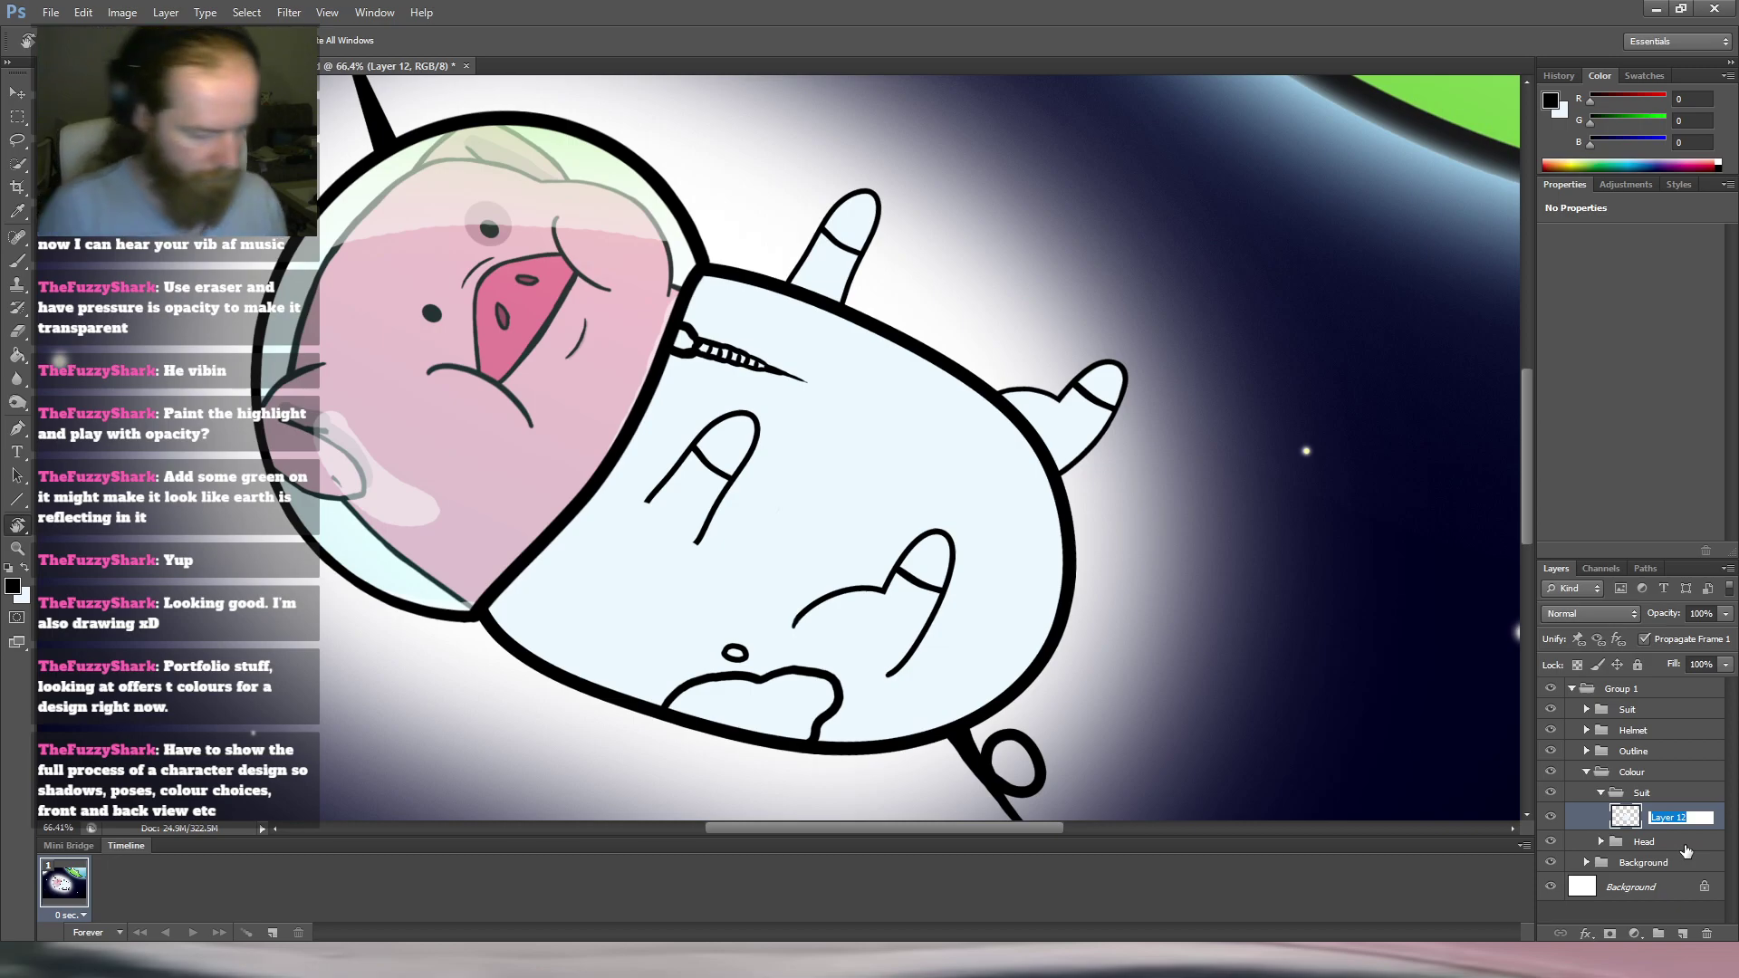
type("Body")
key("Return")
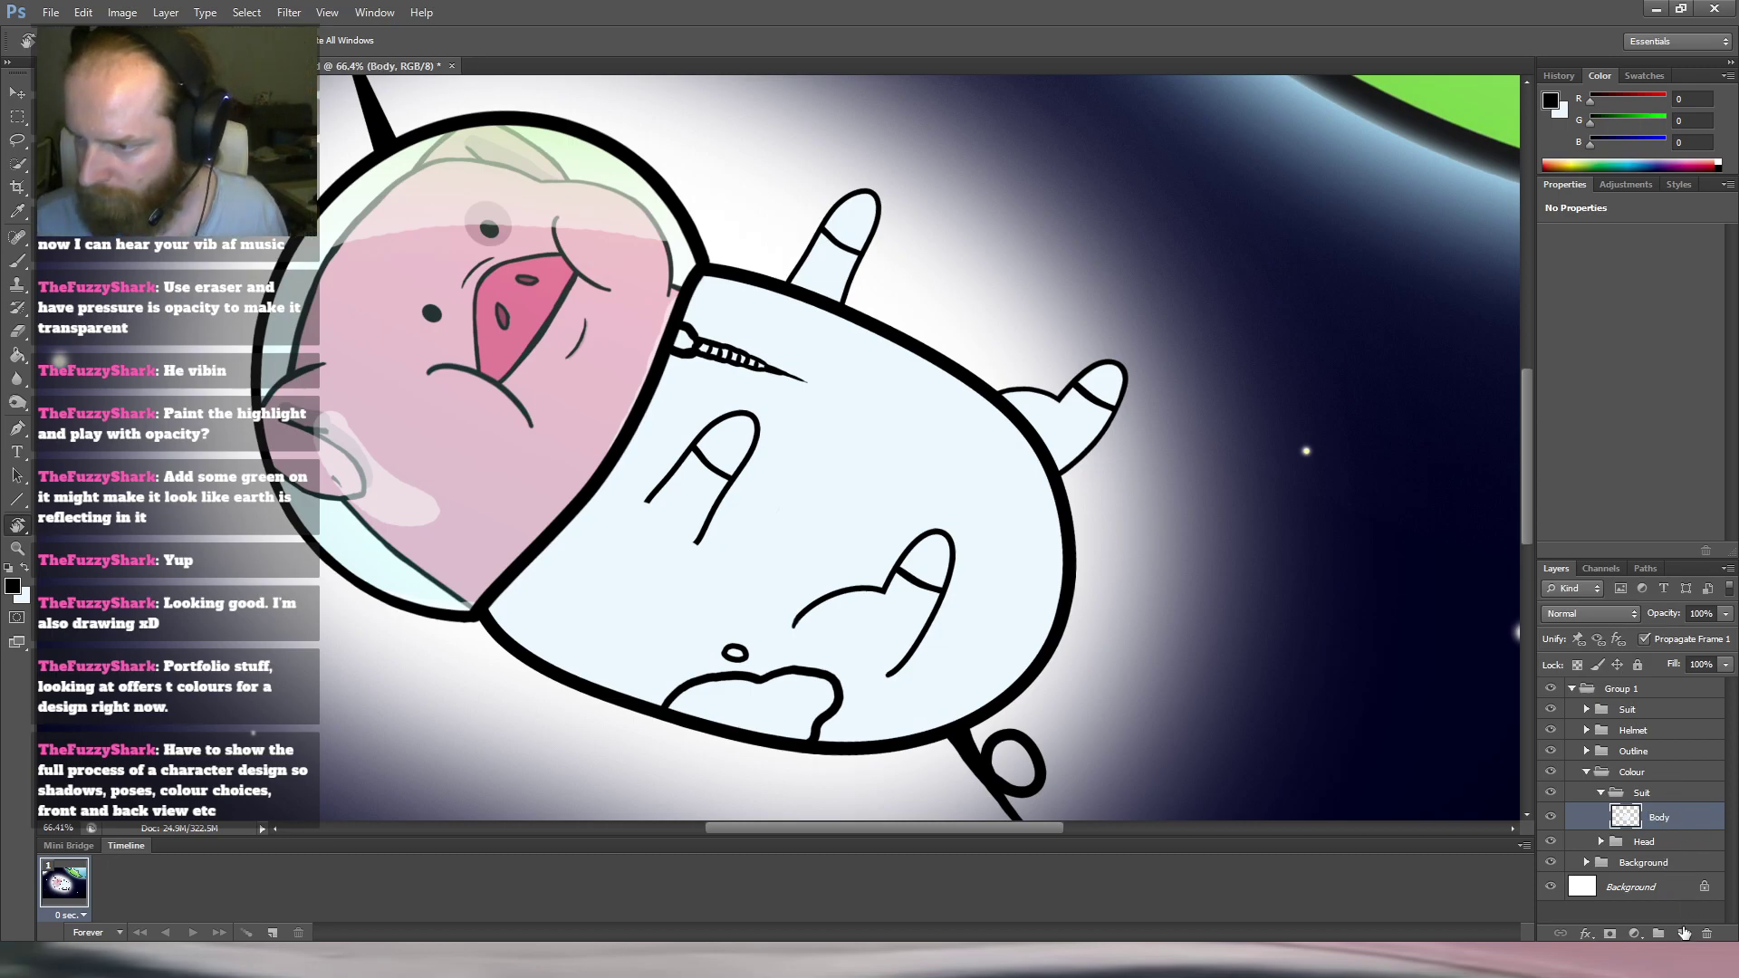
Add a new layer above Body in the Colour group's Suit subgroup and make it active.
left_click(1683, 932)
left_click(1687, 848)
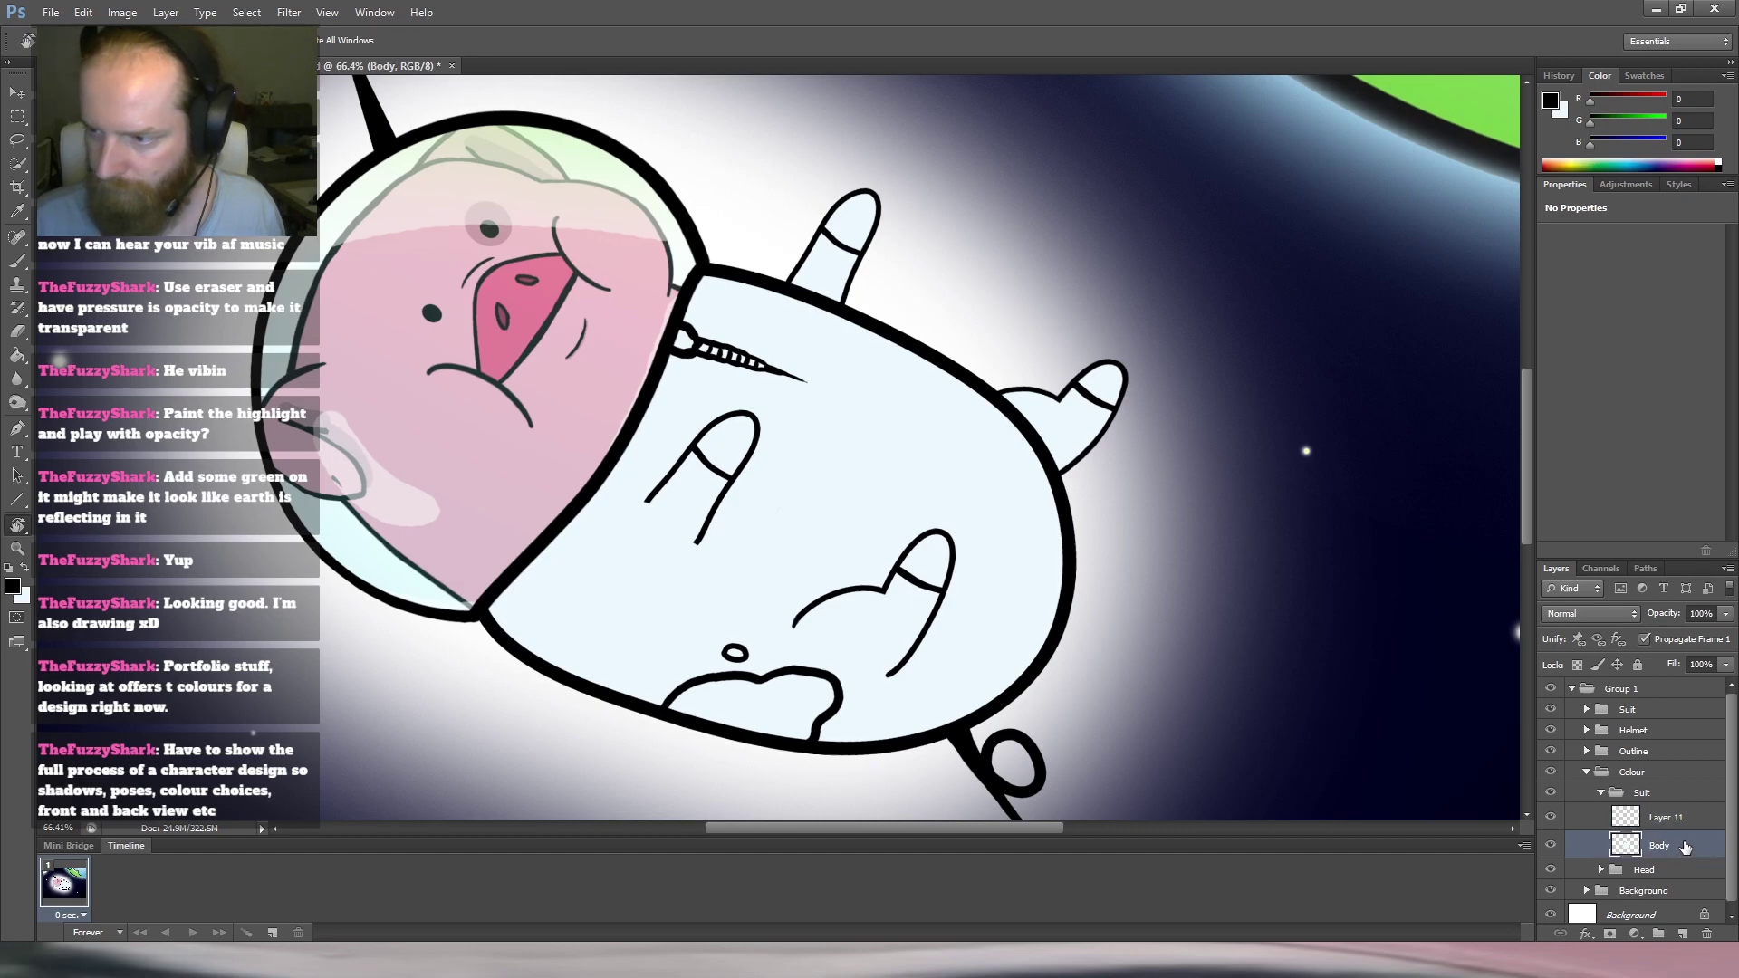
left_click_drag(752, 649, 809, 384)
left_click(1669, 818)
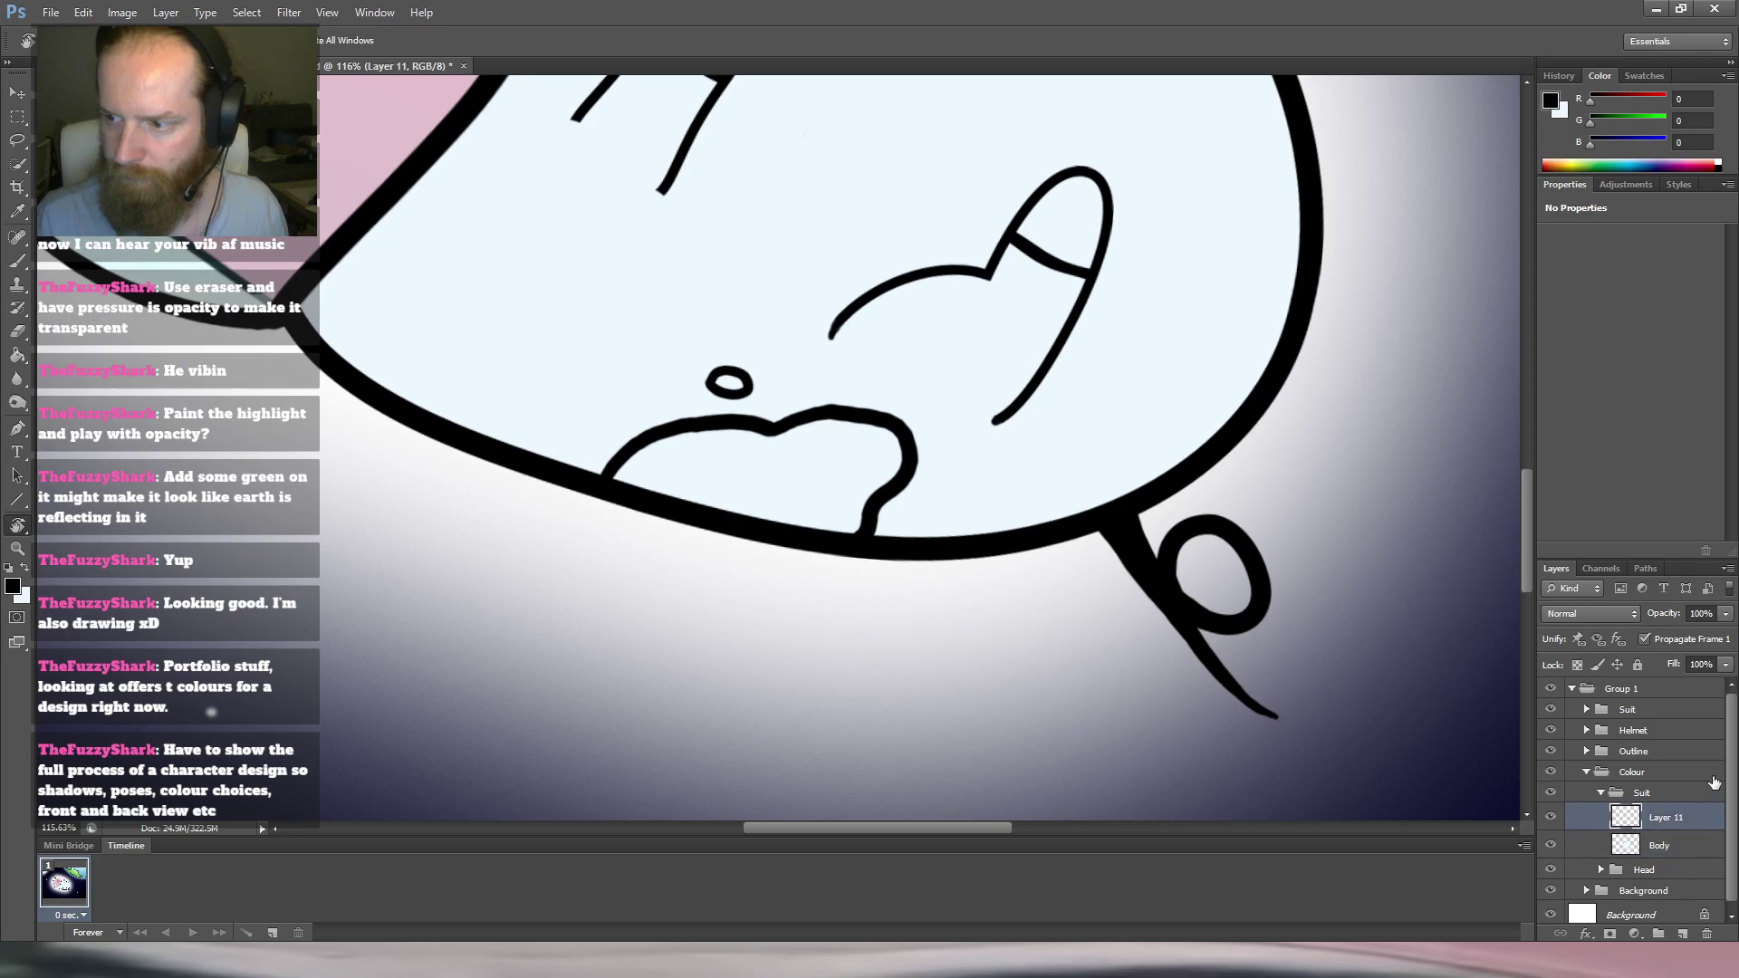
Select the large patch on the suit's lower edge with the Polygonal Lasso, following the middle of its black outline.
scroll(709, 415, "up", 1)
key("l")
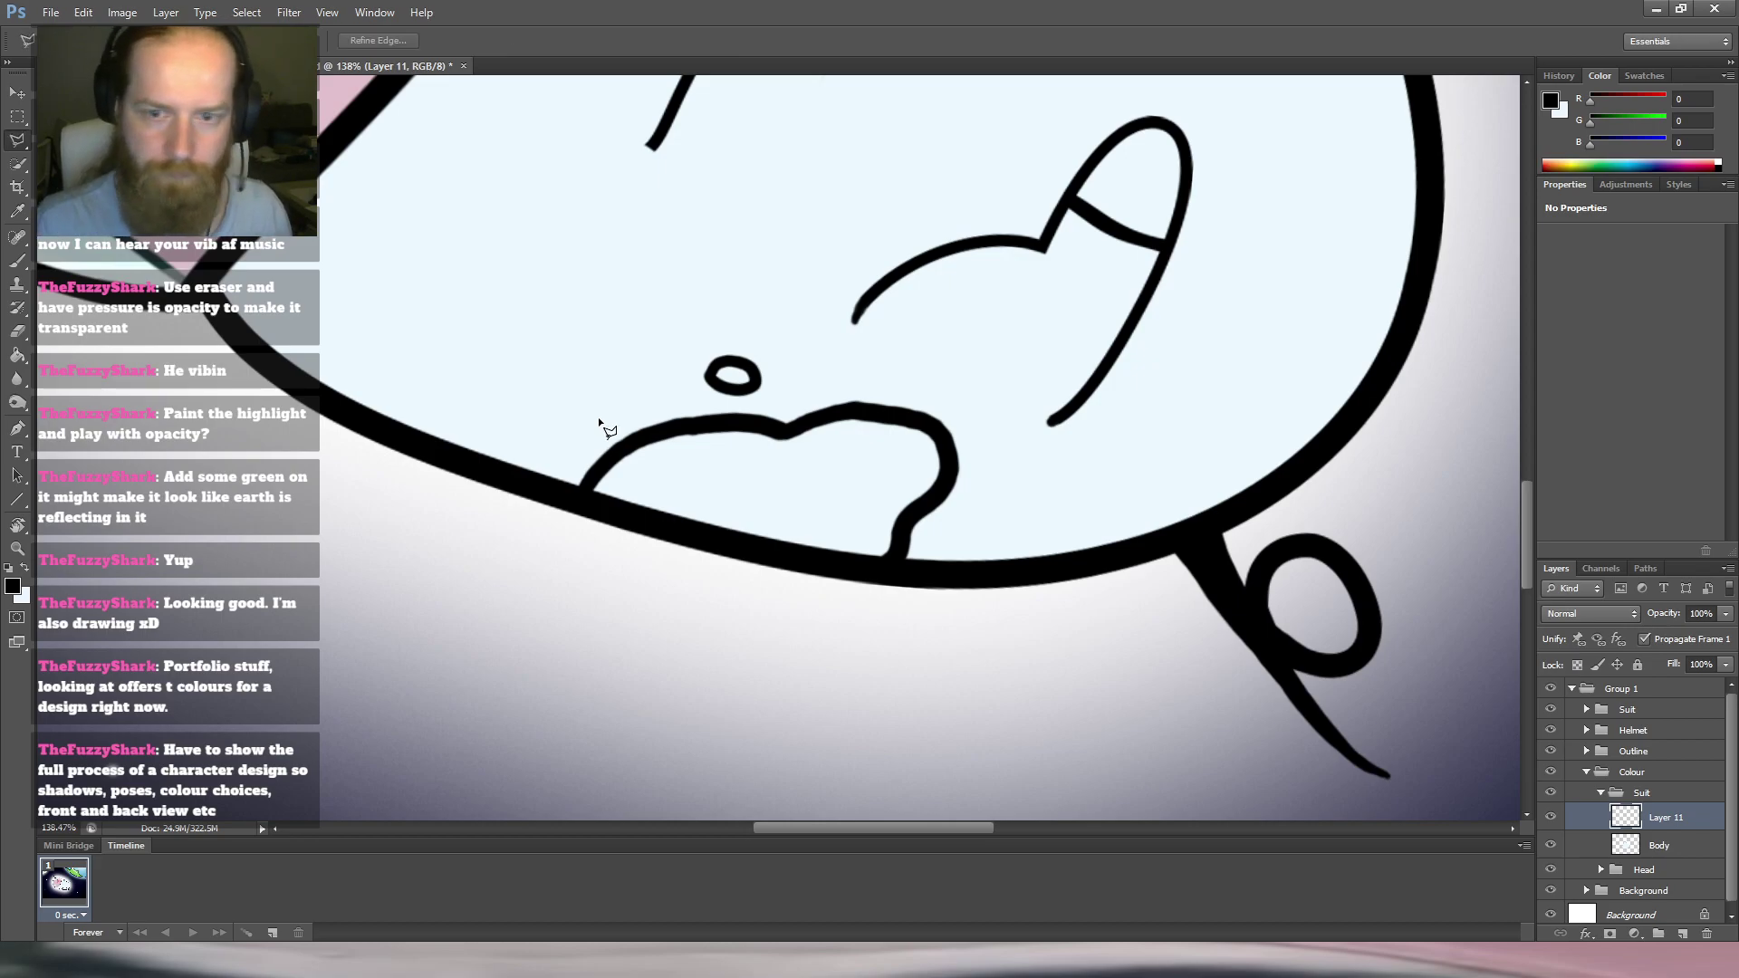
left_click(894, 567)
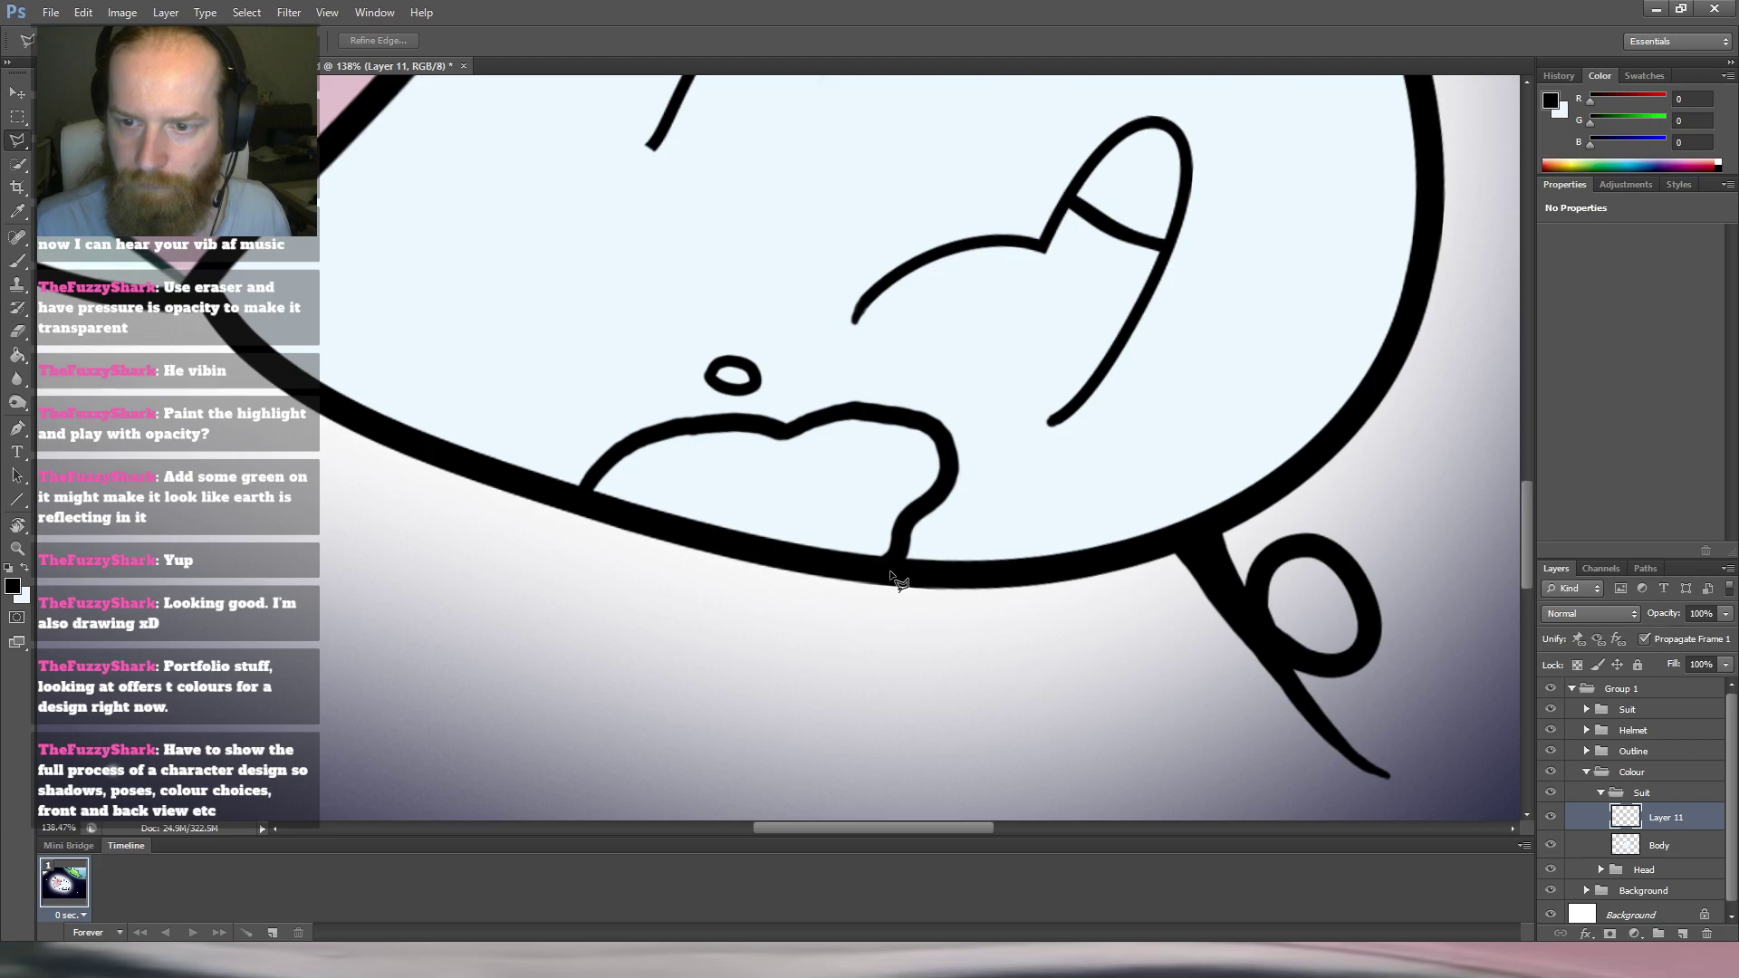
left_click(906, 515)
left_click(935, 494)
left_click(953, 469)
left_click(933, 426)
left_click(842, 409)
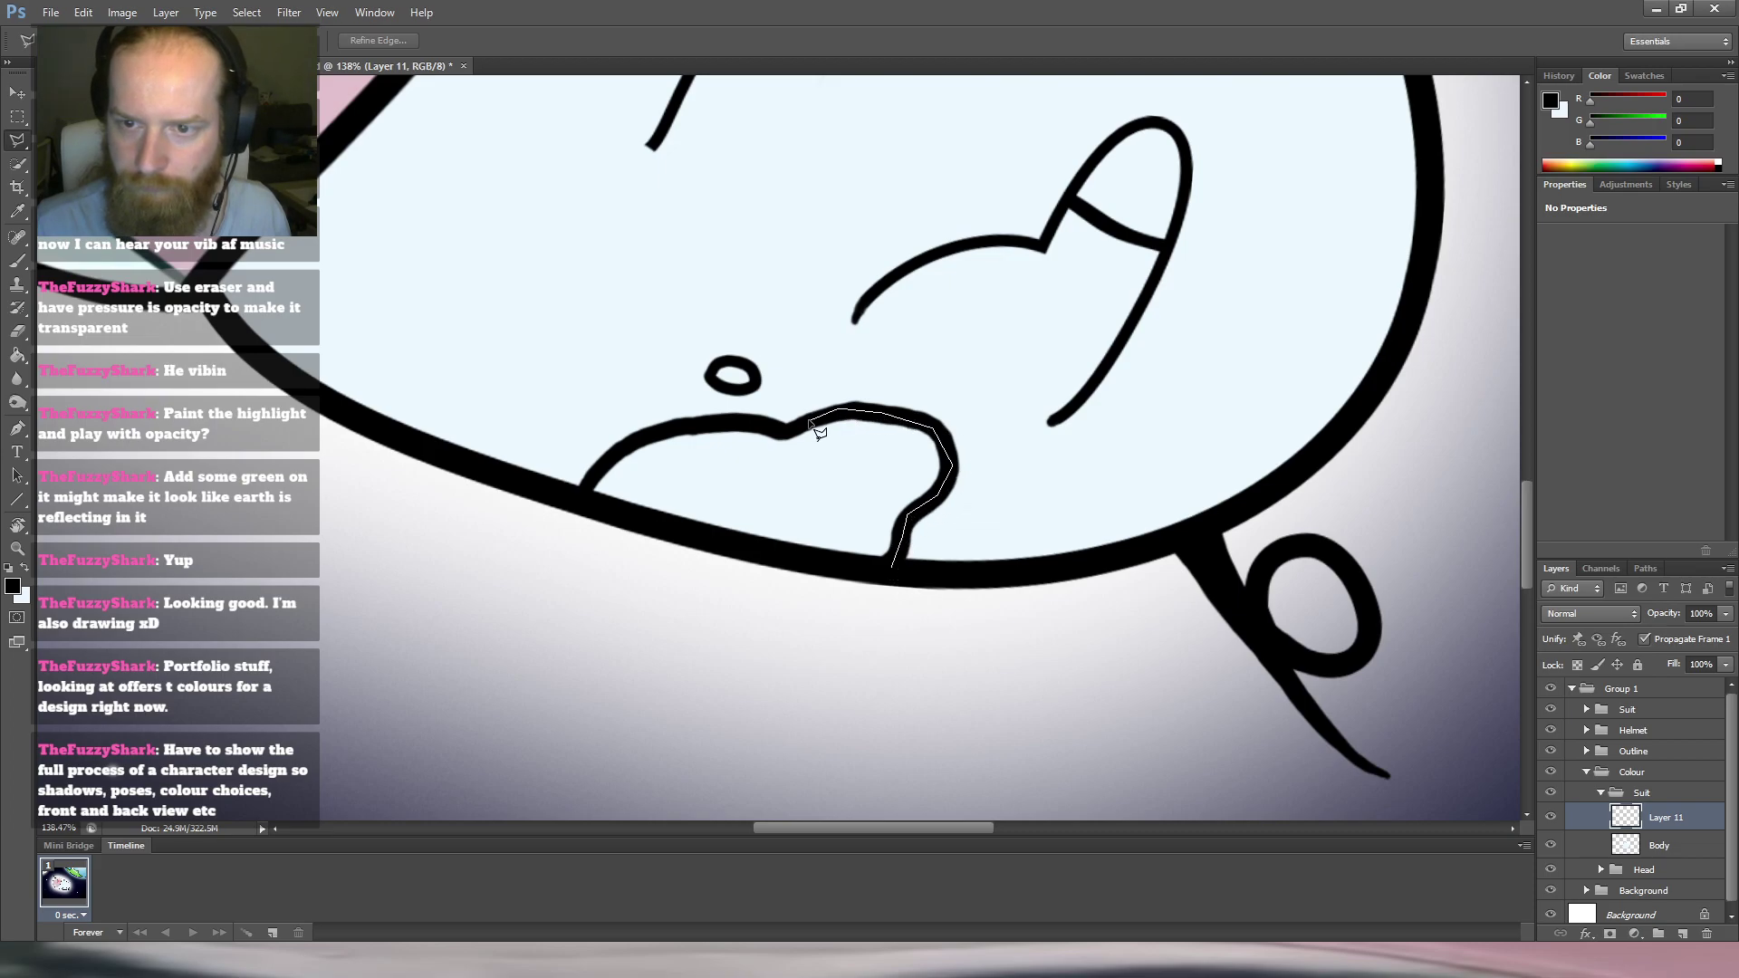
left_click(783, 433)
left_click(729, 424)
left_click(673, 431)
left_click(636, 441)
left_click(603, 460)
left_click(586, 496)
left_click(620, 516)
left_click(892, 568)
Add the small oval spot above the large patch to the selection, tracing along its black outline.
left_click(714, 383)
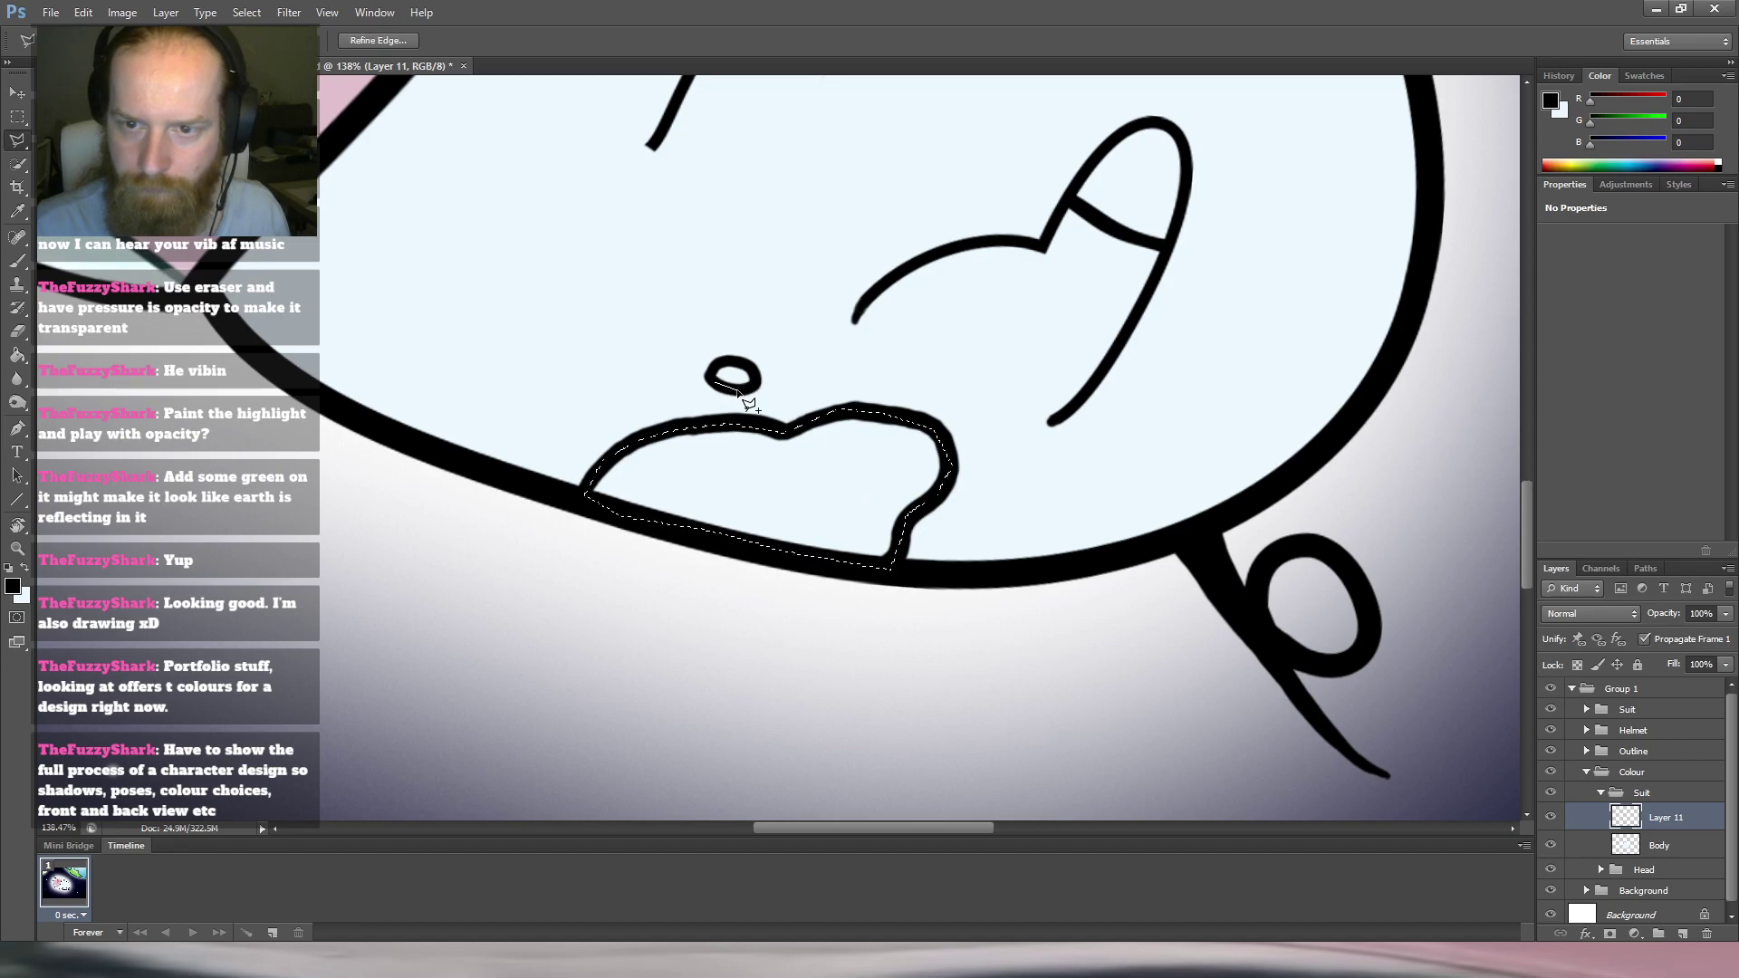
left_click(755, 372)
left_click(747, 365)
left_click(730, 361)
left_click(718, 364)
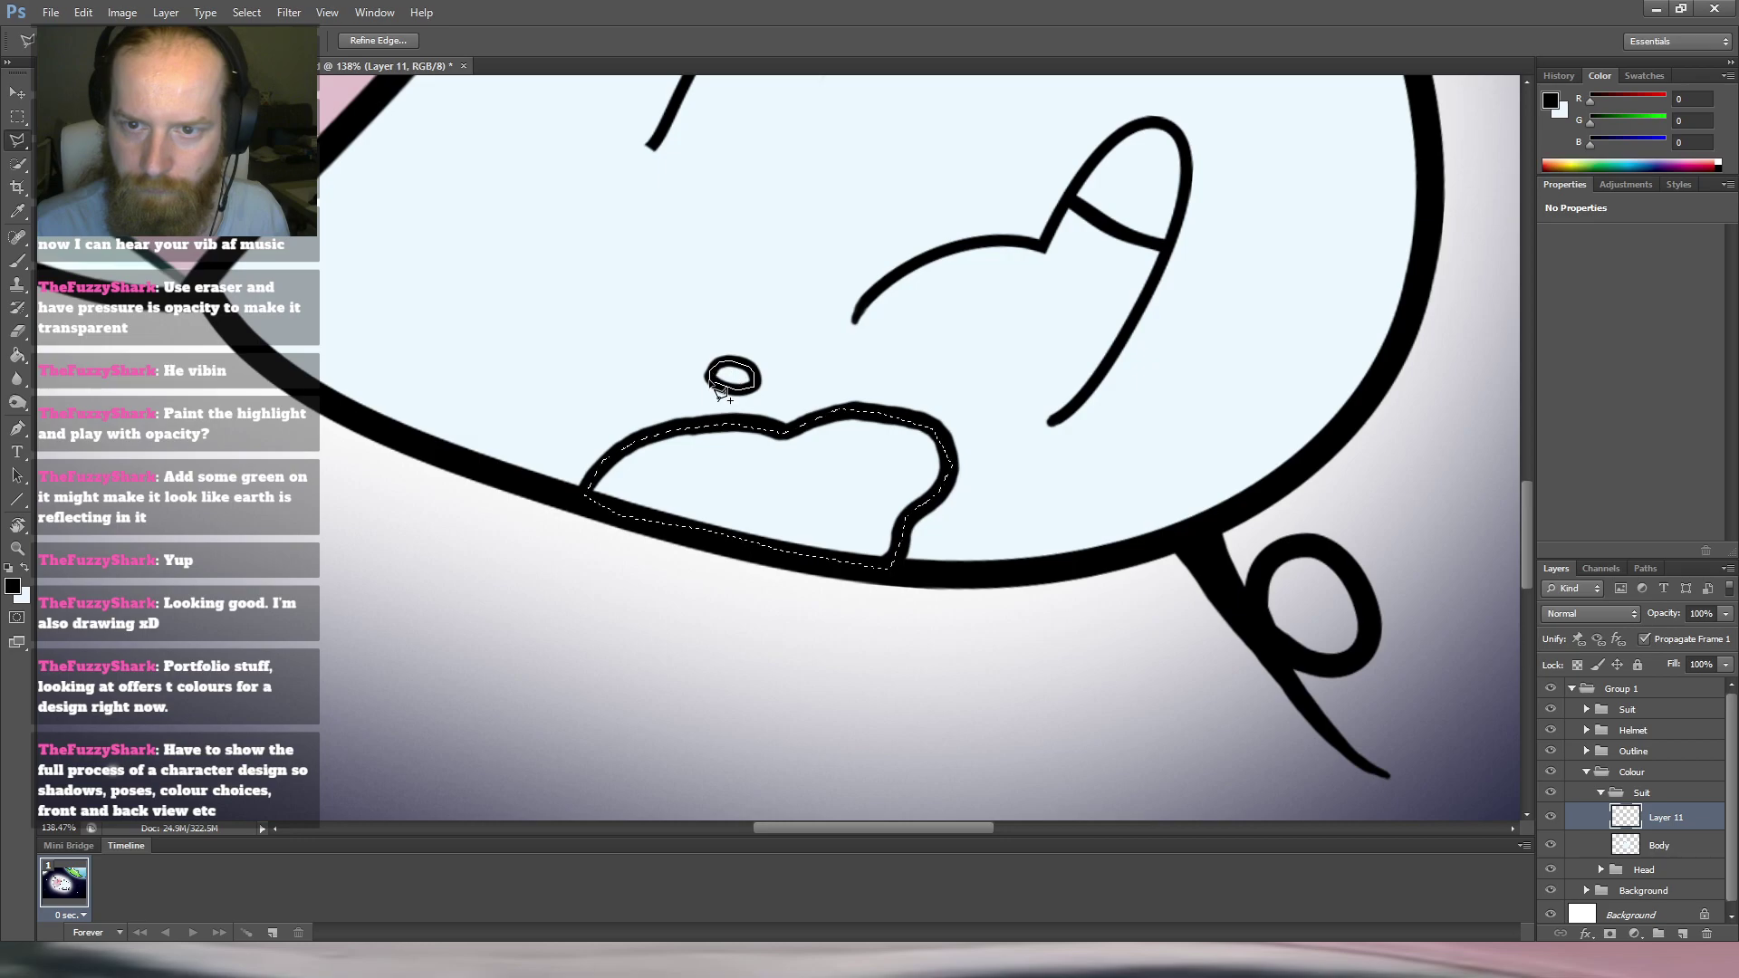
left_click(722, 390)
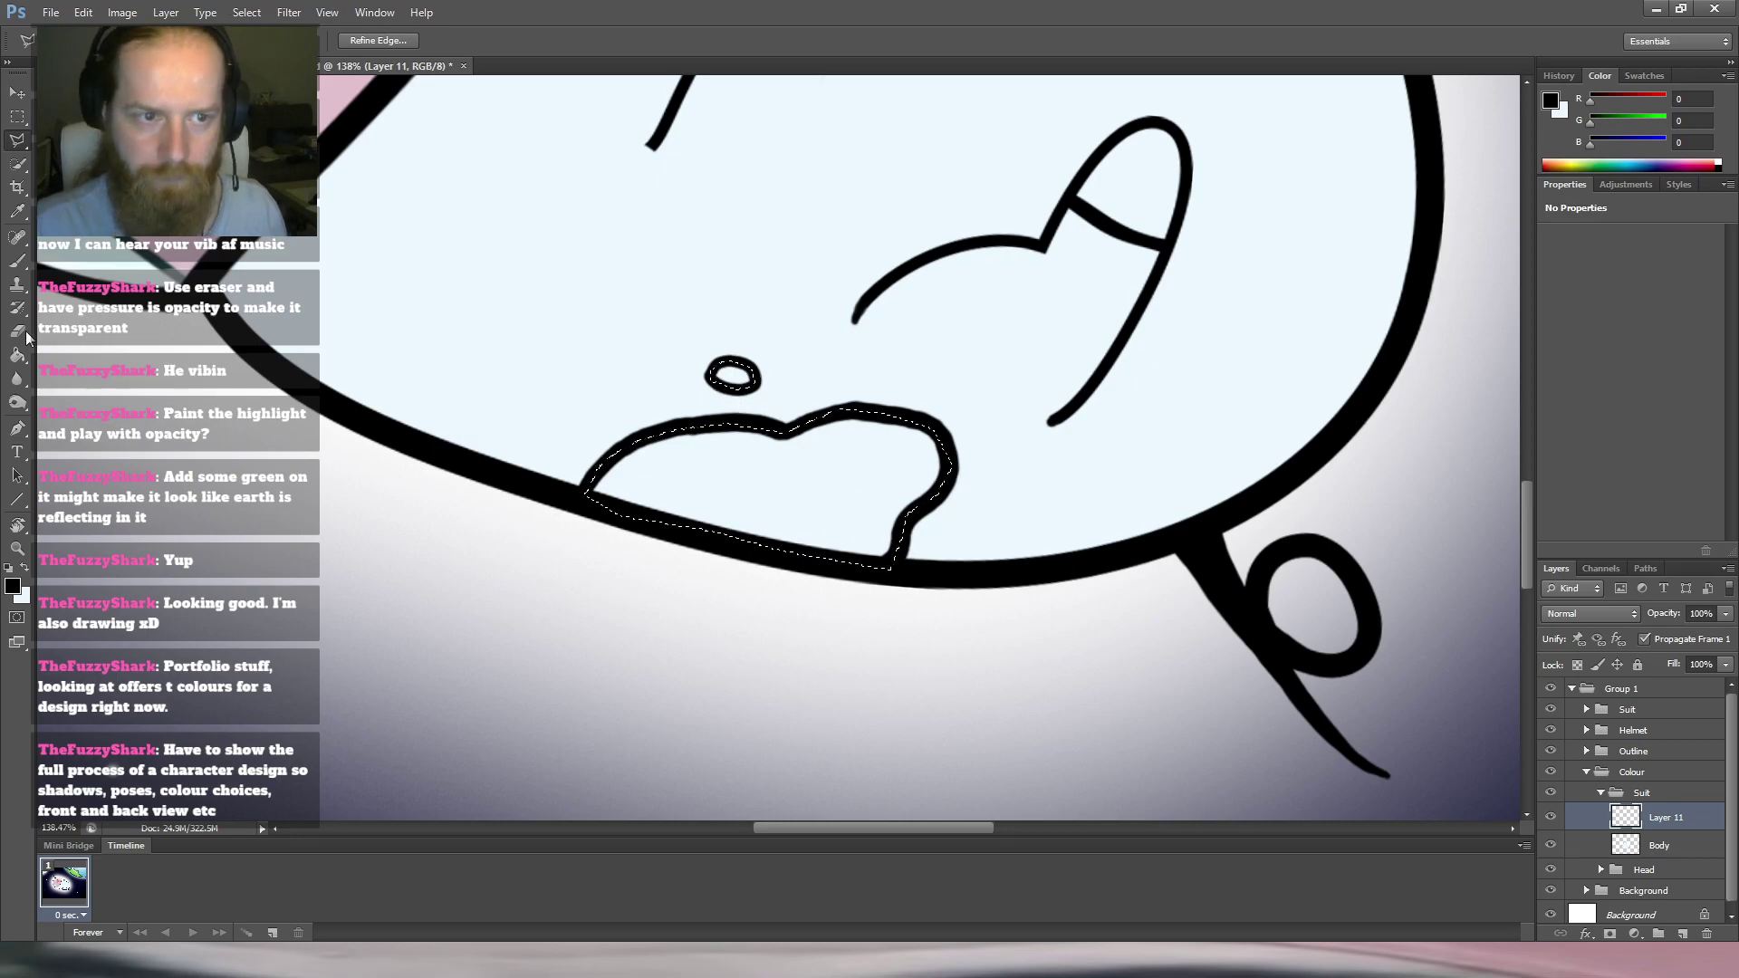
Fill the selected patch and spot with dark brown (R 77, G 44, B 2) and clear the selection.
key("i")
left_click(24, 572)
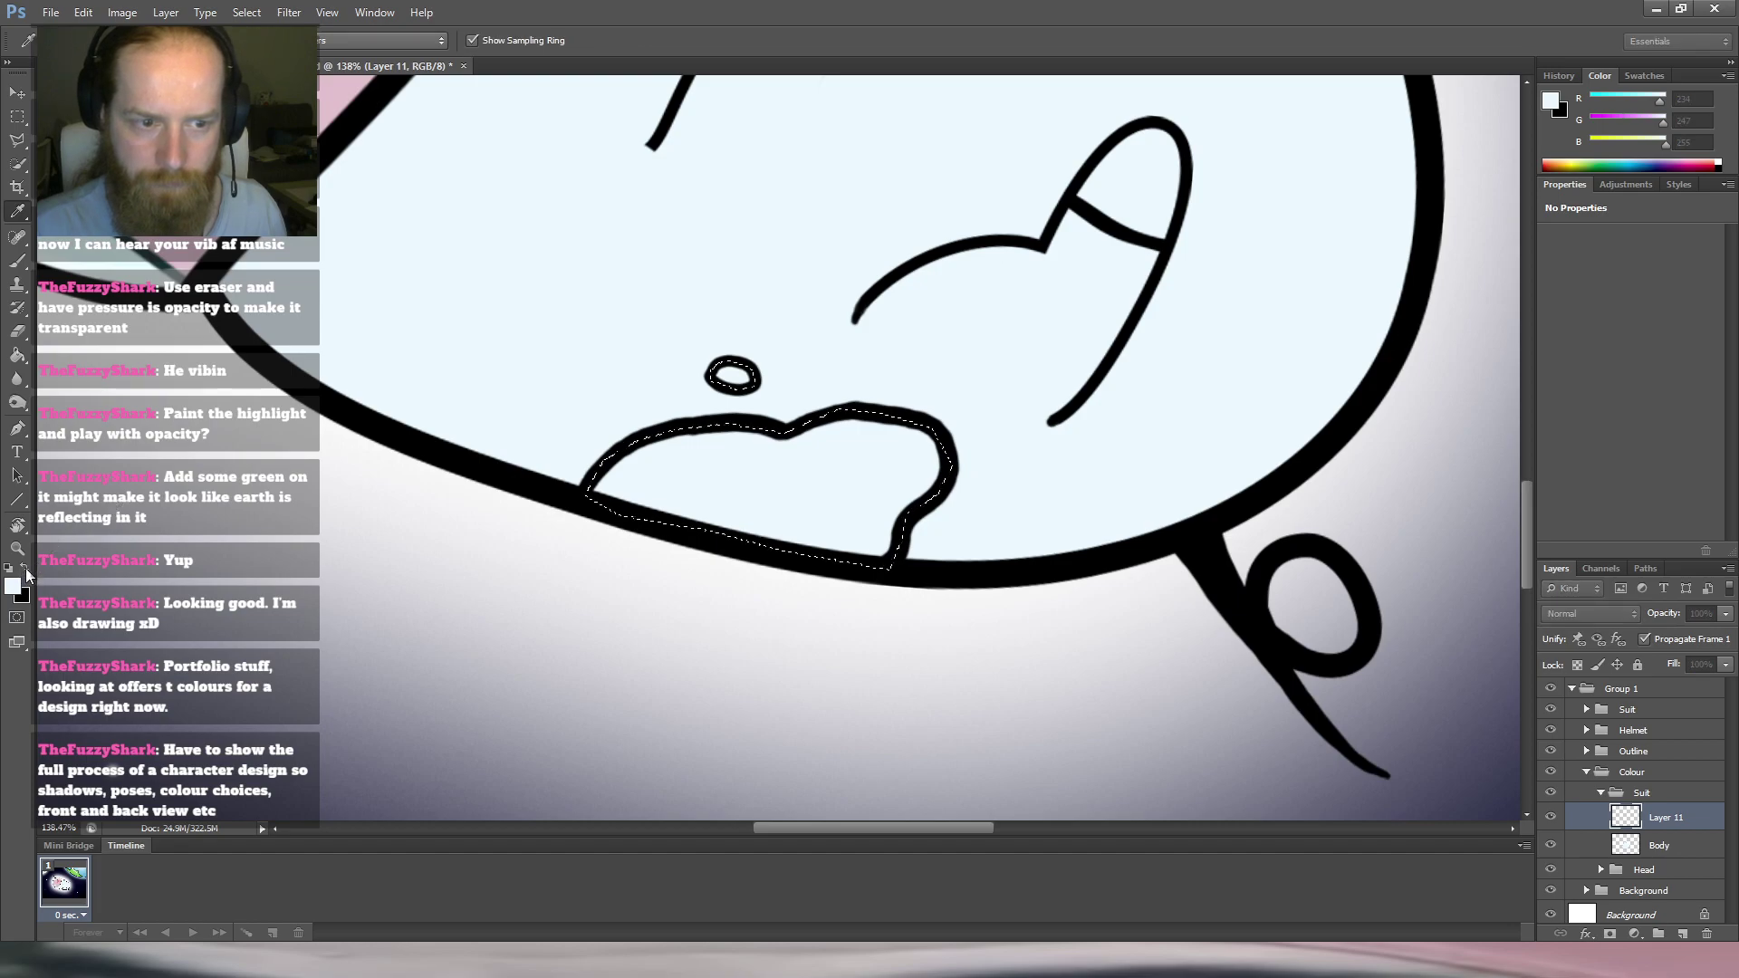
left_click(24, 569)
key("alt")
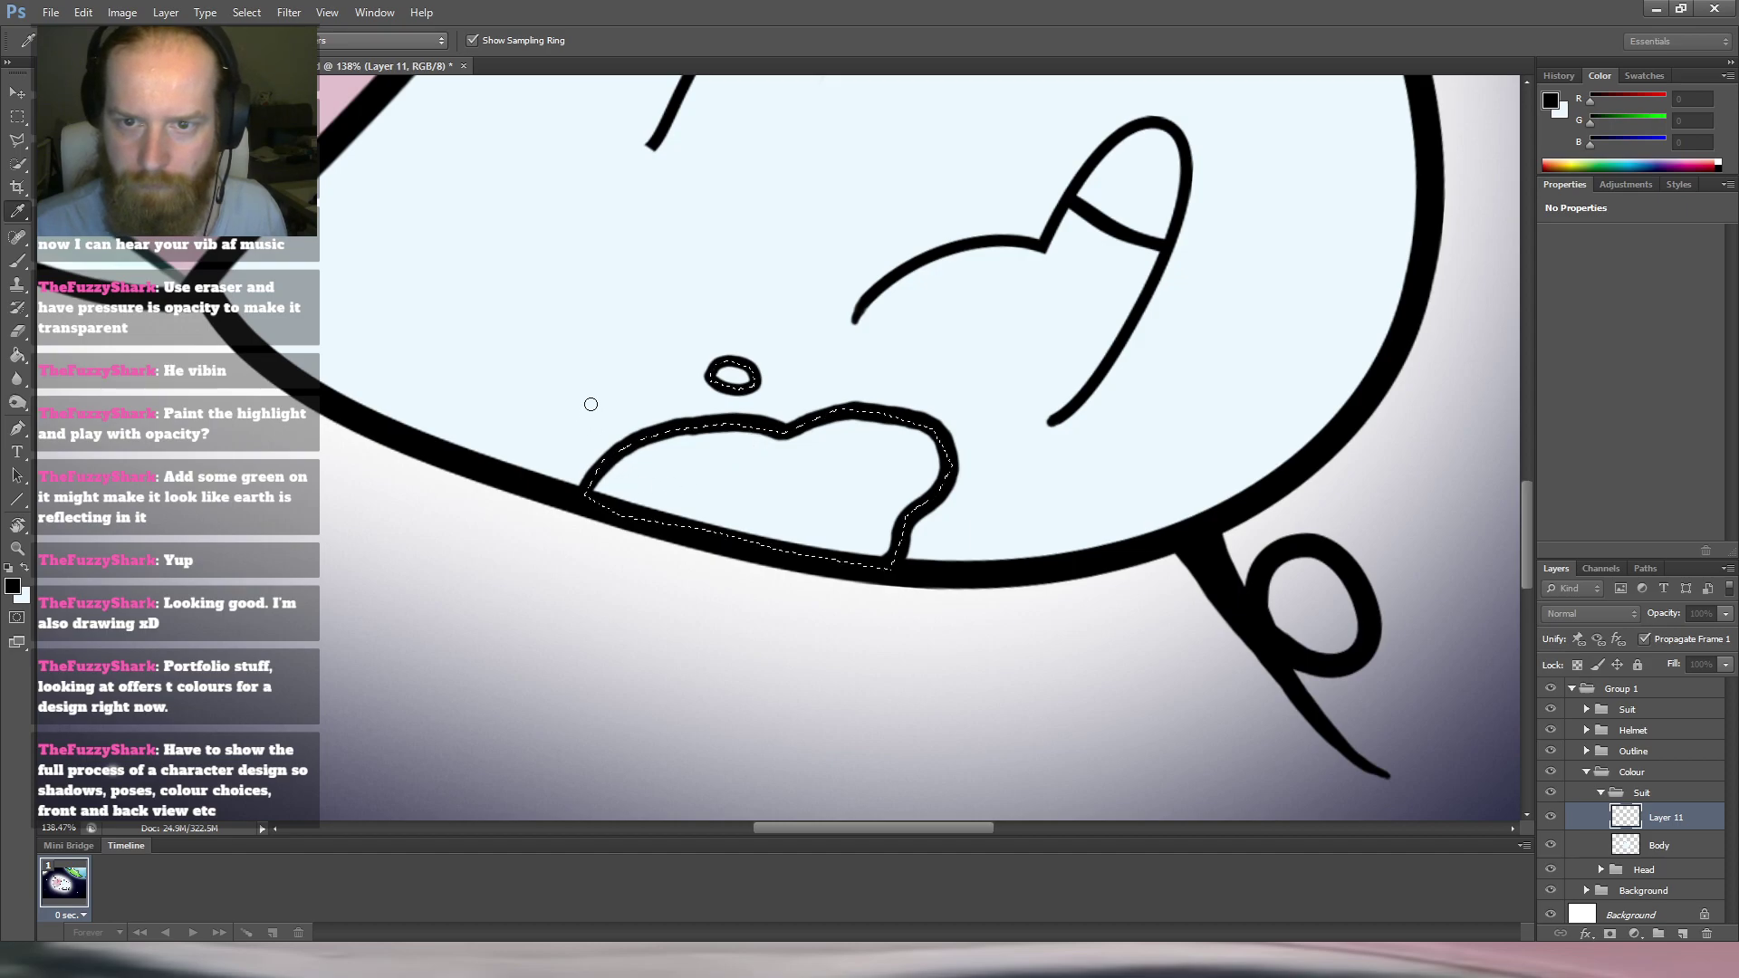
key("g")
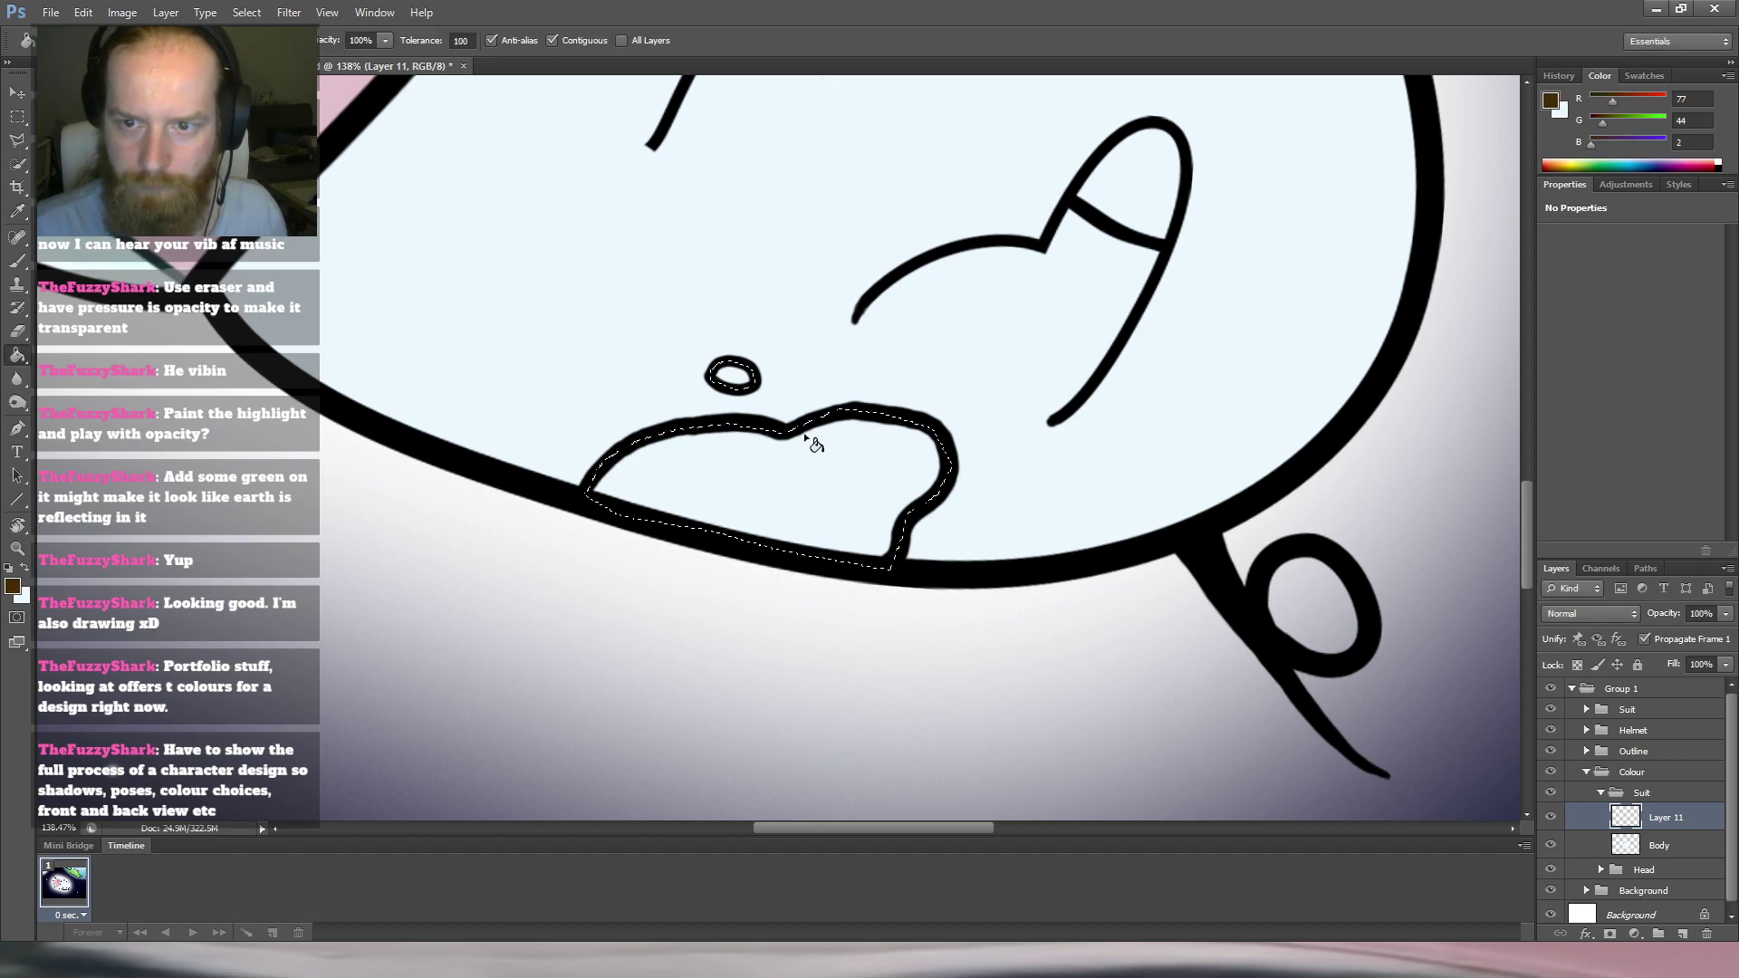
left_click(752, 444)
scroll(910, 588, "down", 4)
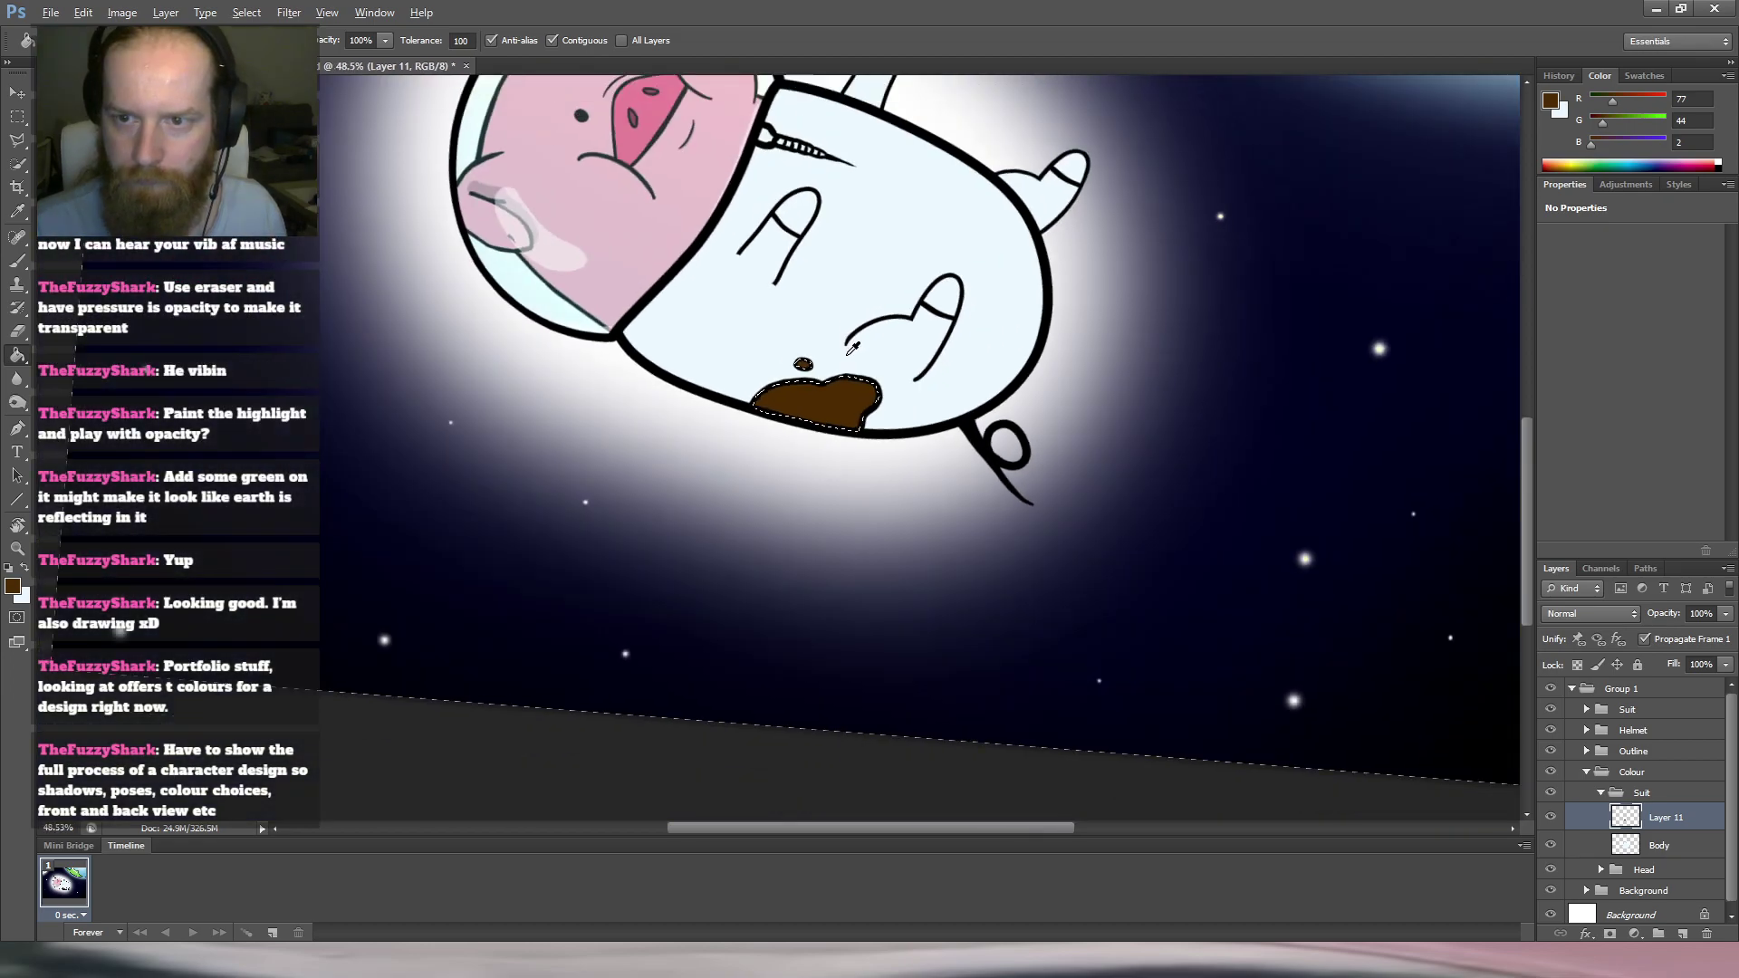
scroll(877, 370, "up", 2)
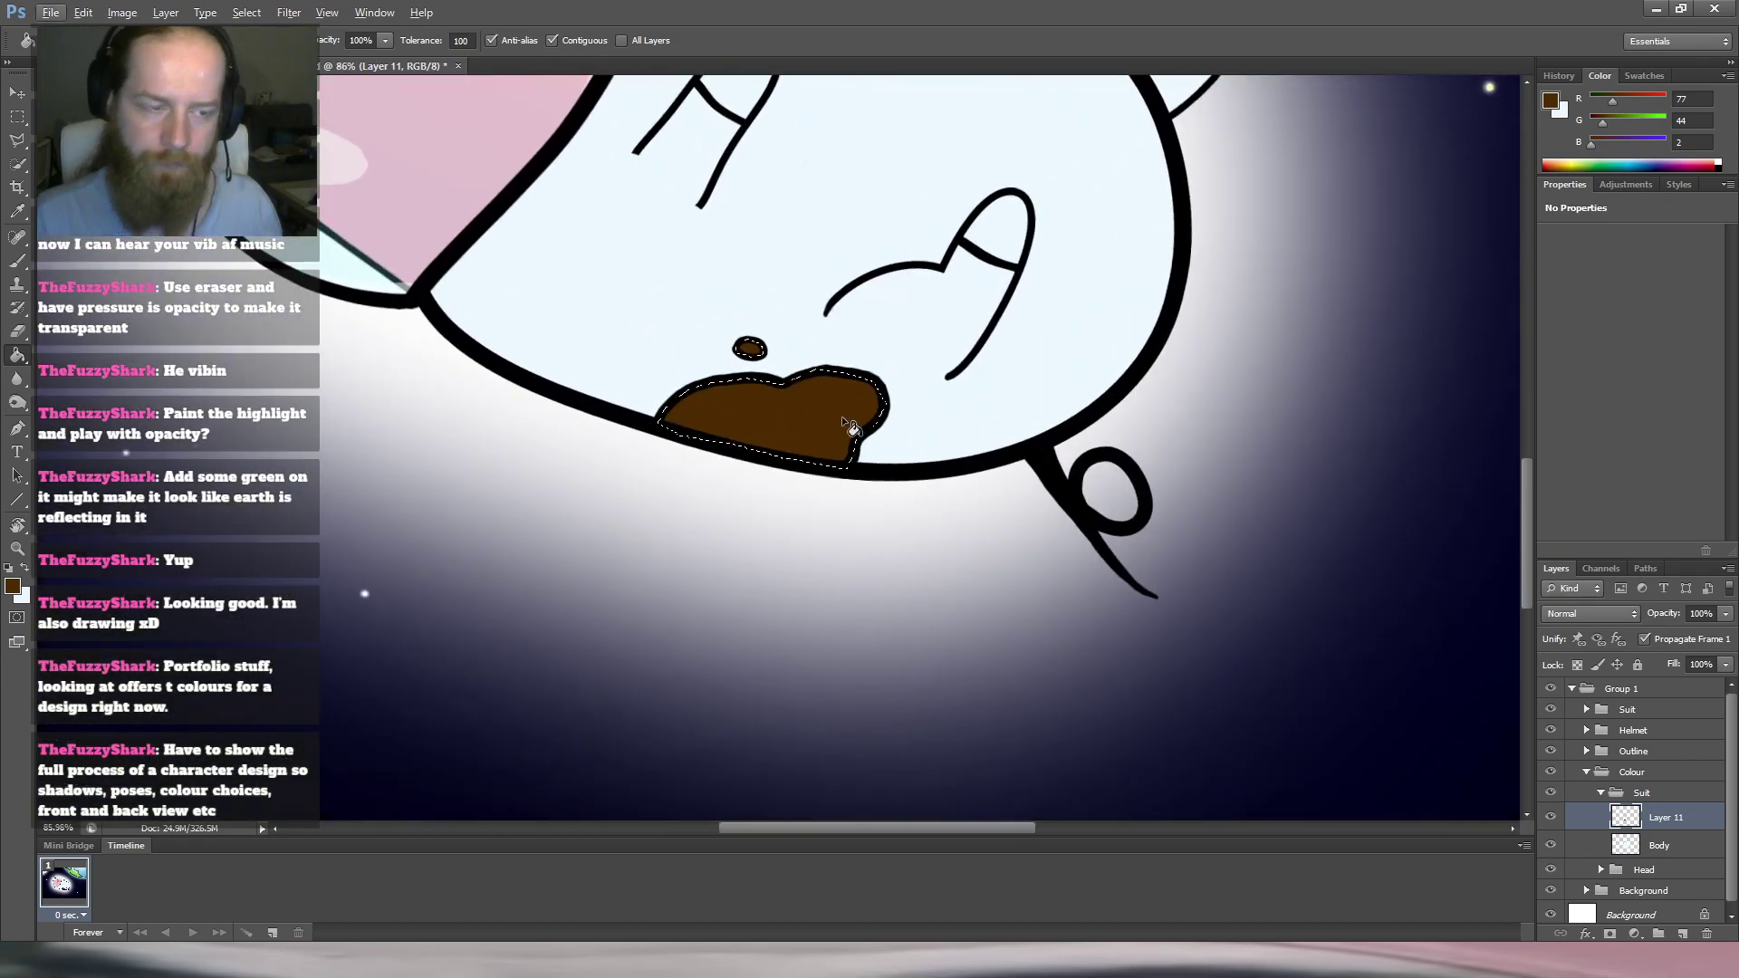
key("v")
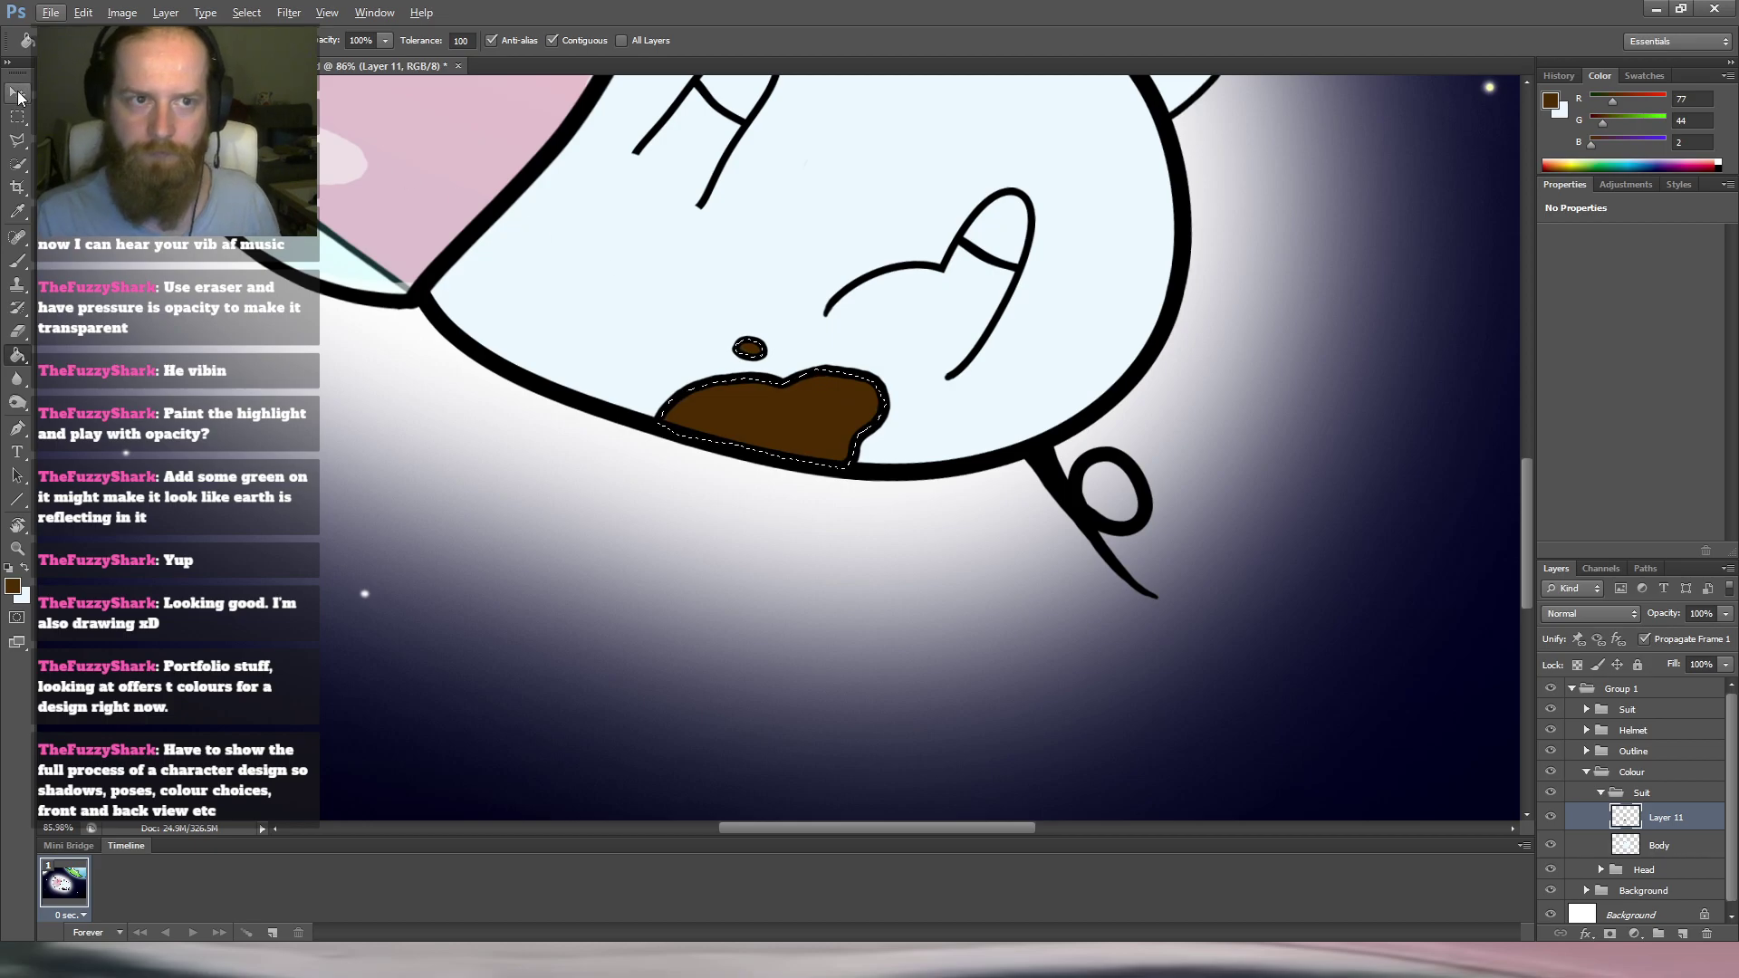
scroll(836, 372, "down", 2)
key("l")
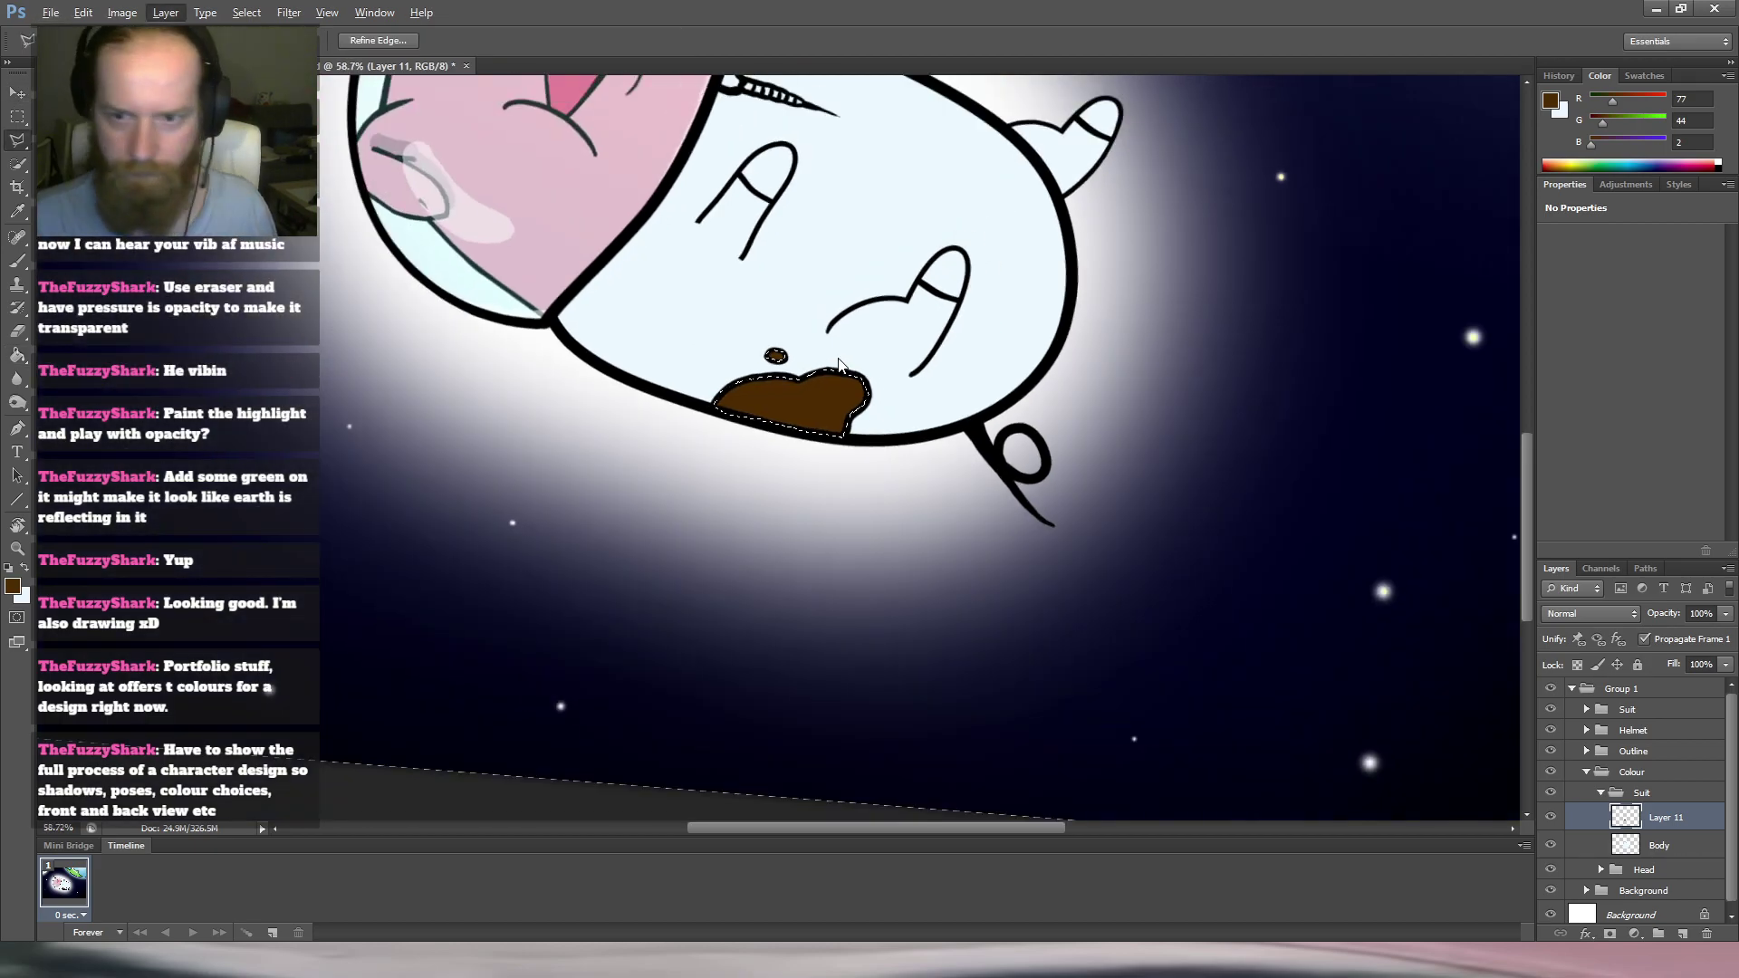
key("ctrl+d")
scroll(1128, 534, "up", 3)
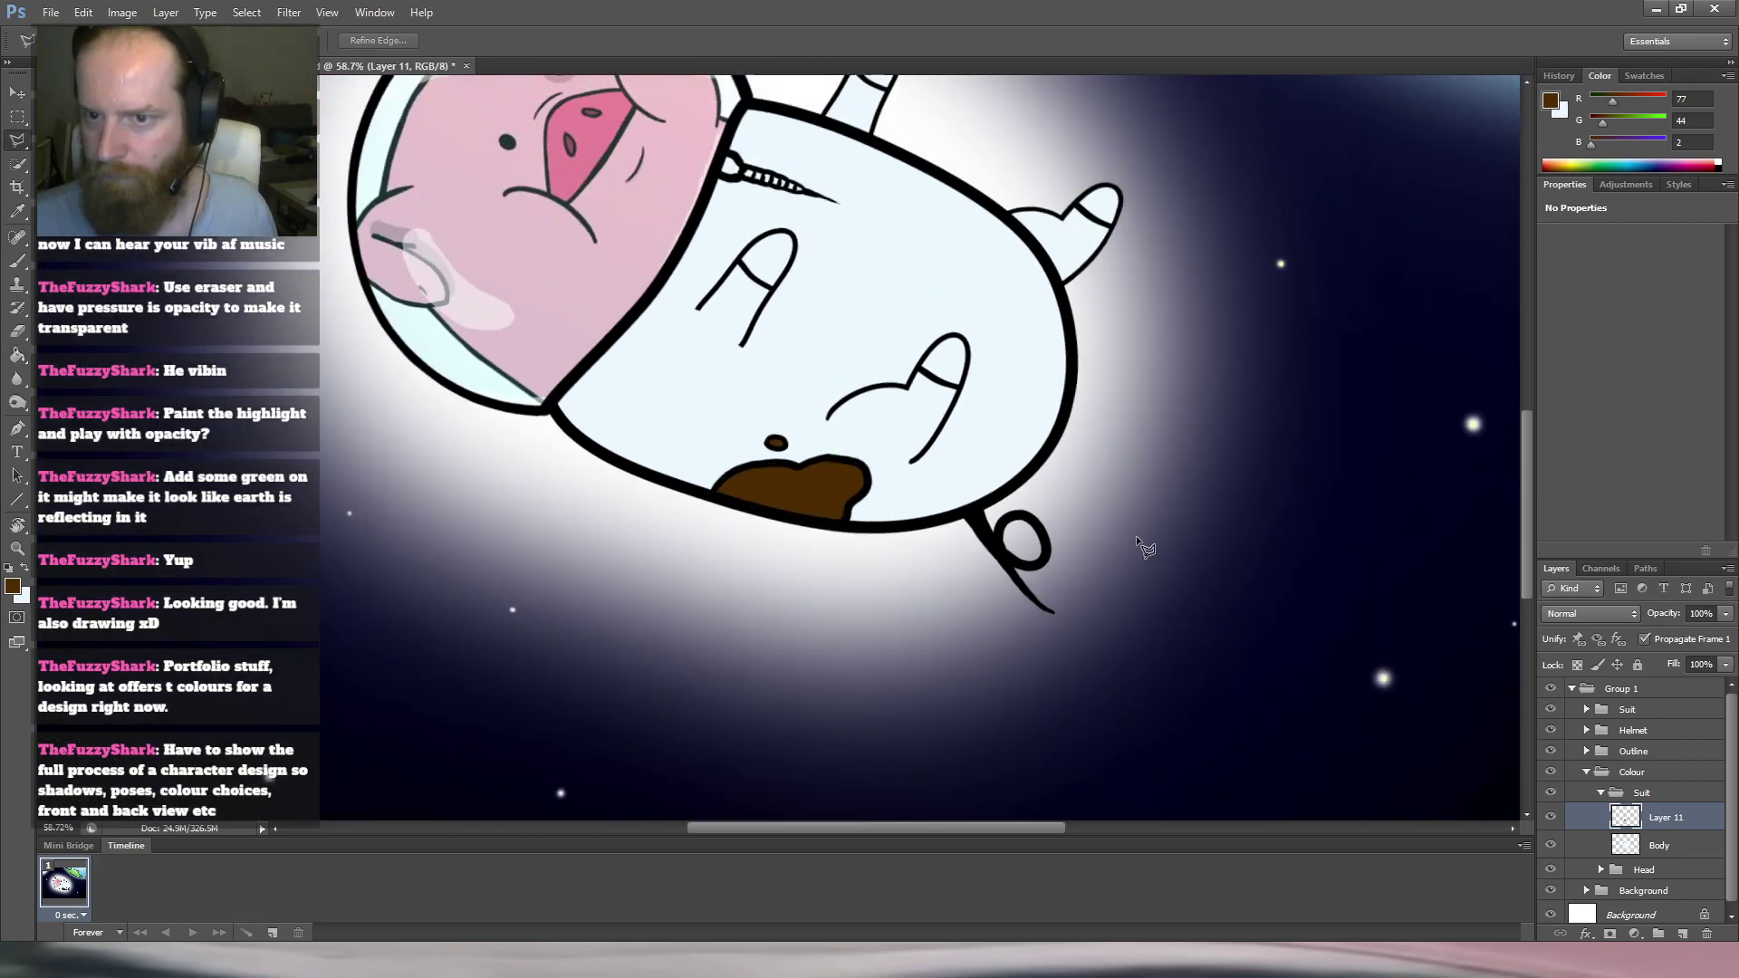
Rename the layer with the brown fill as Dirt and add a new layer above it.
key("space")
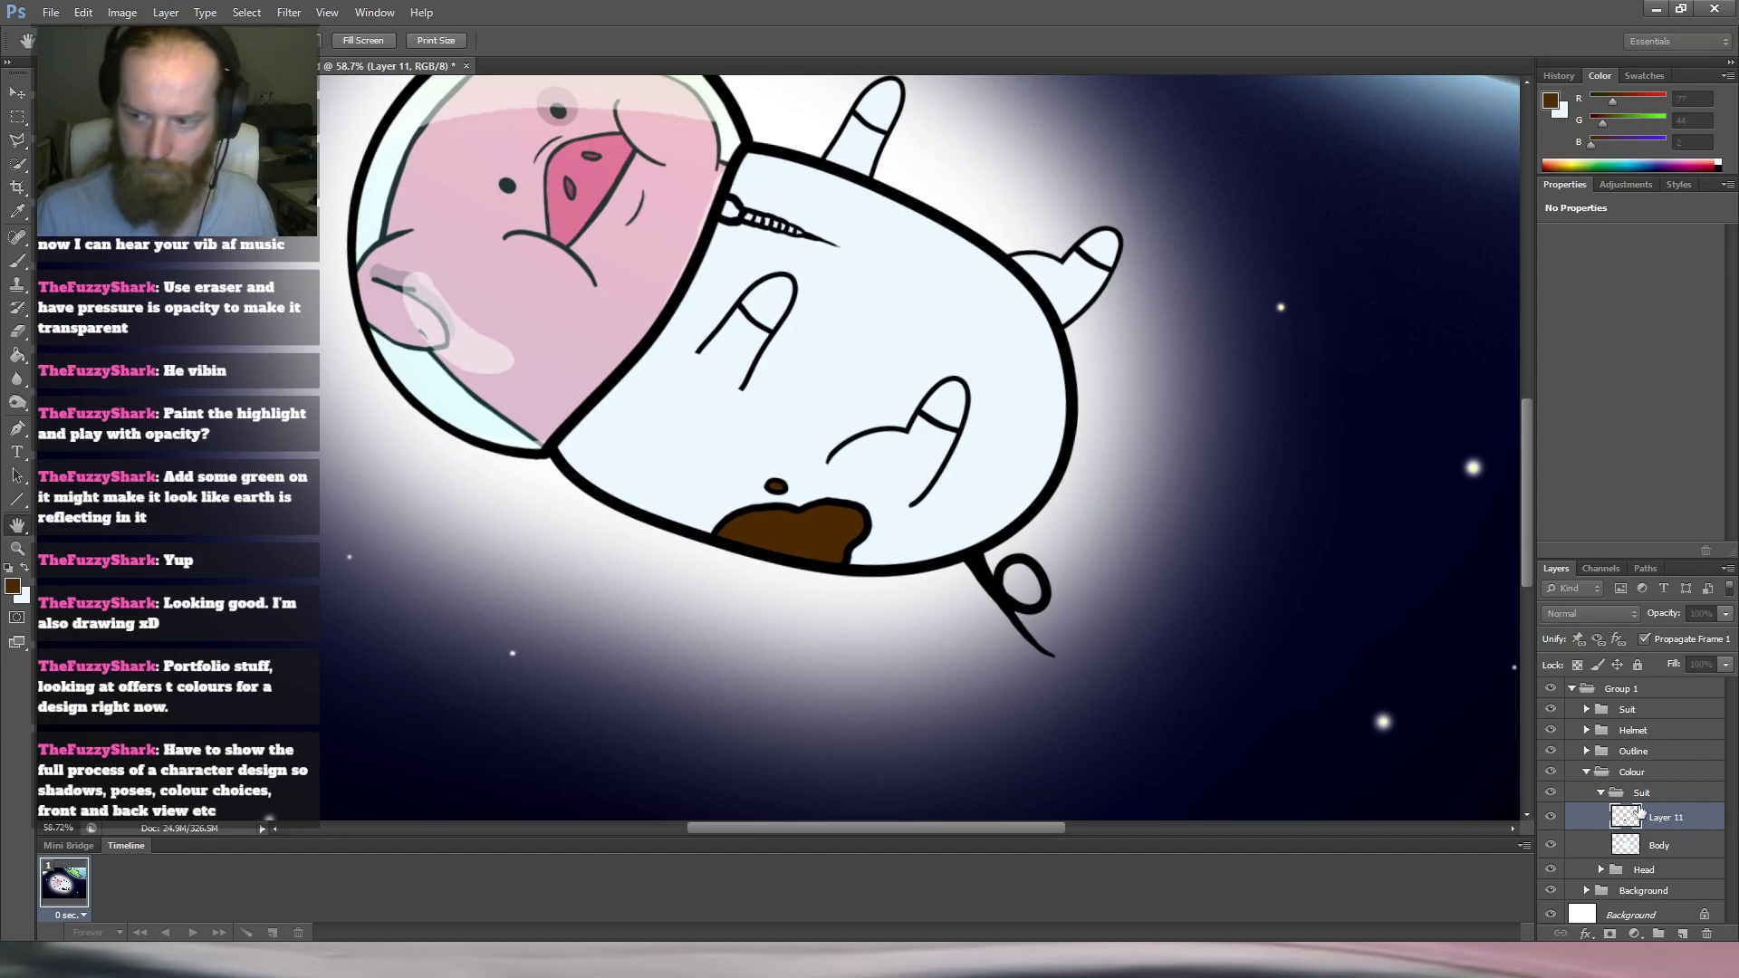
double_click(1680, 818)
type("Dirt")
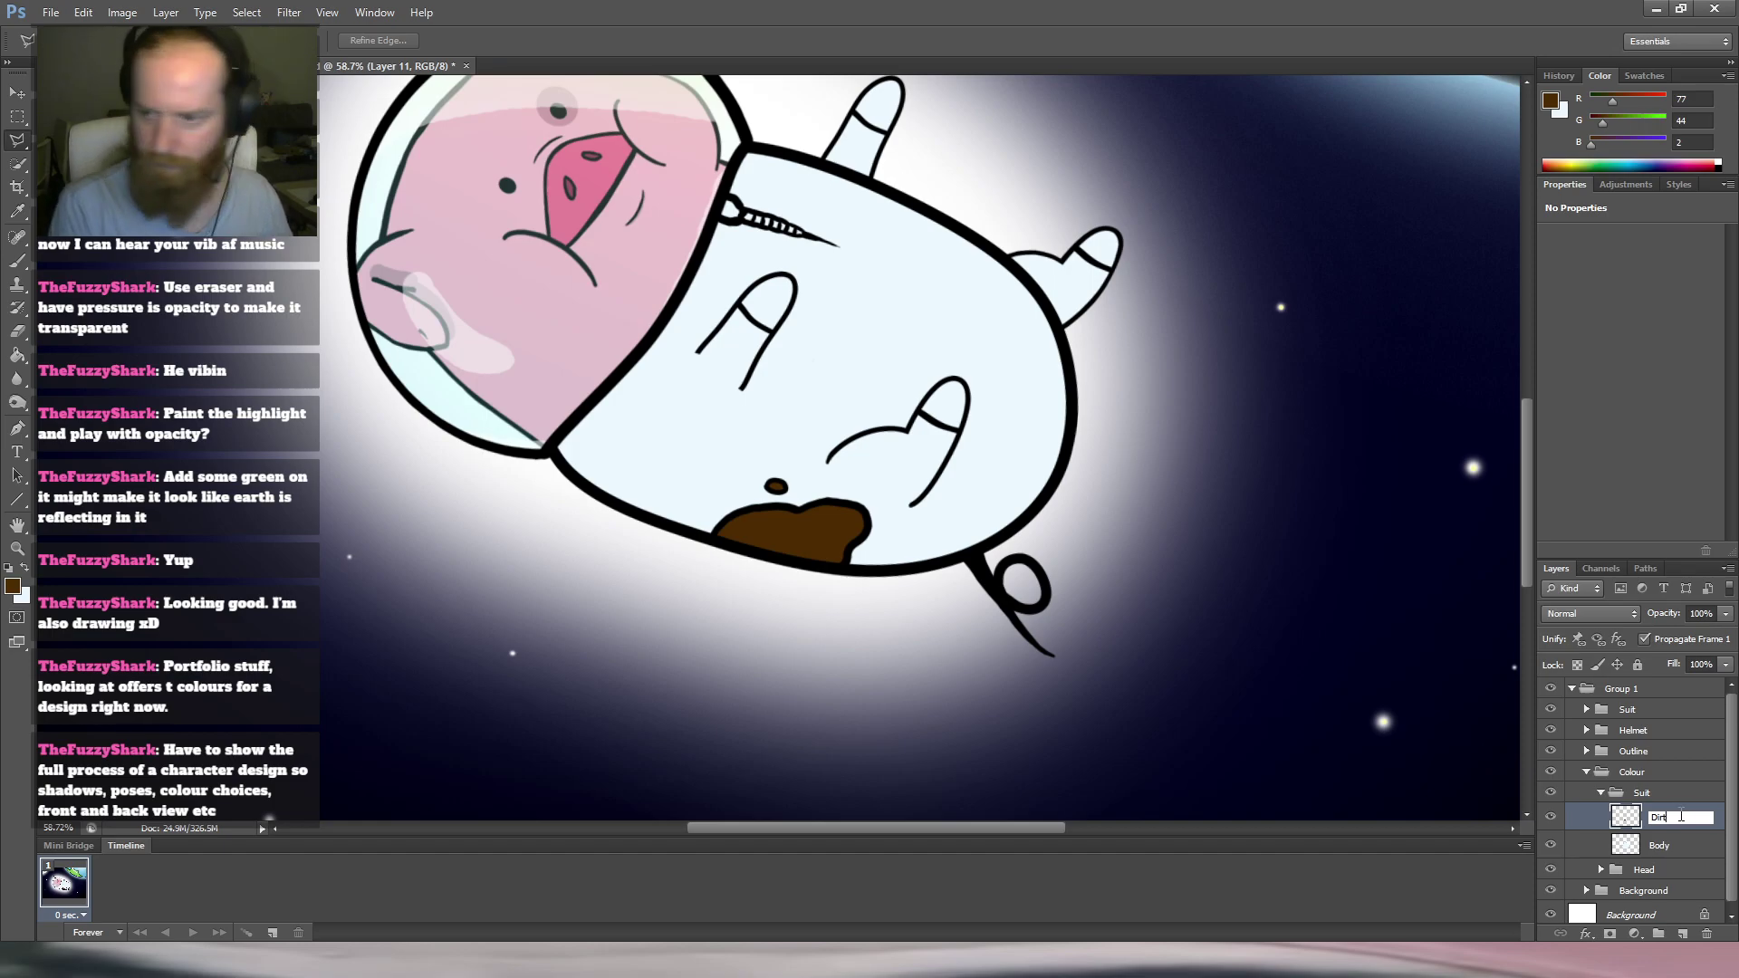
key("Return")
key("v")
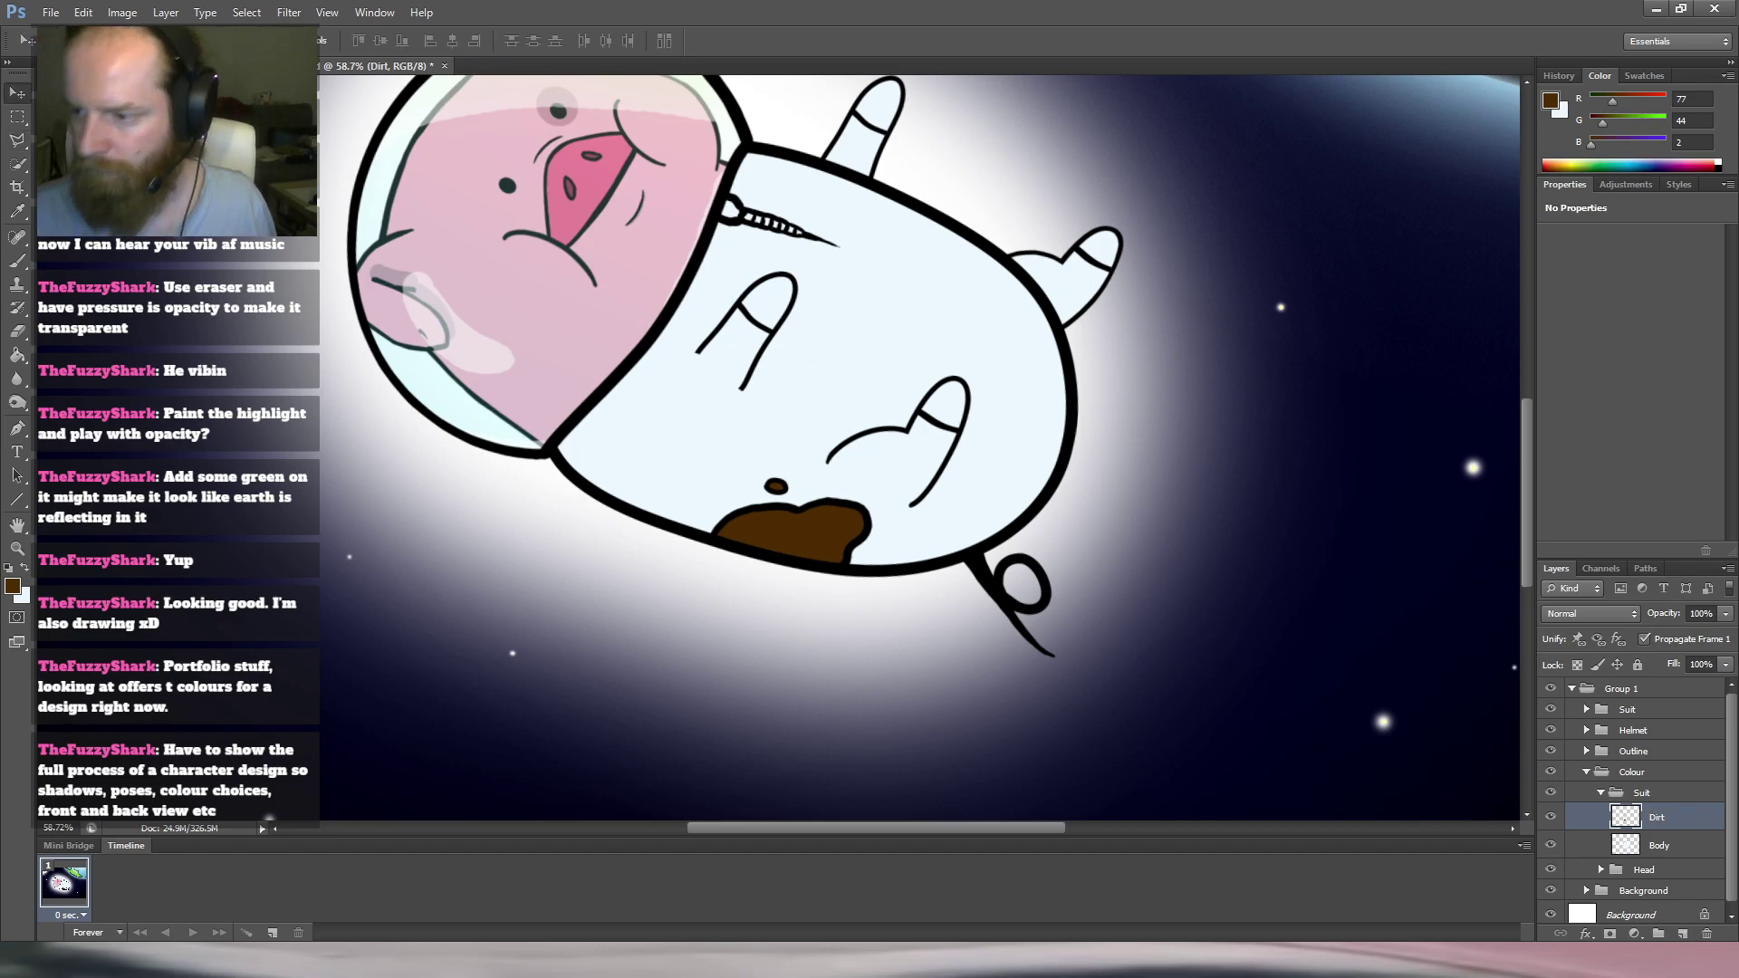
left_click(1683, 934)
Select the foot tip of the near-side leg closest to the helmet with the Polygonal Lasso, following its black outline.
scroll(847, 444, "up", 3)
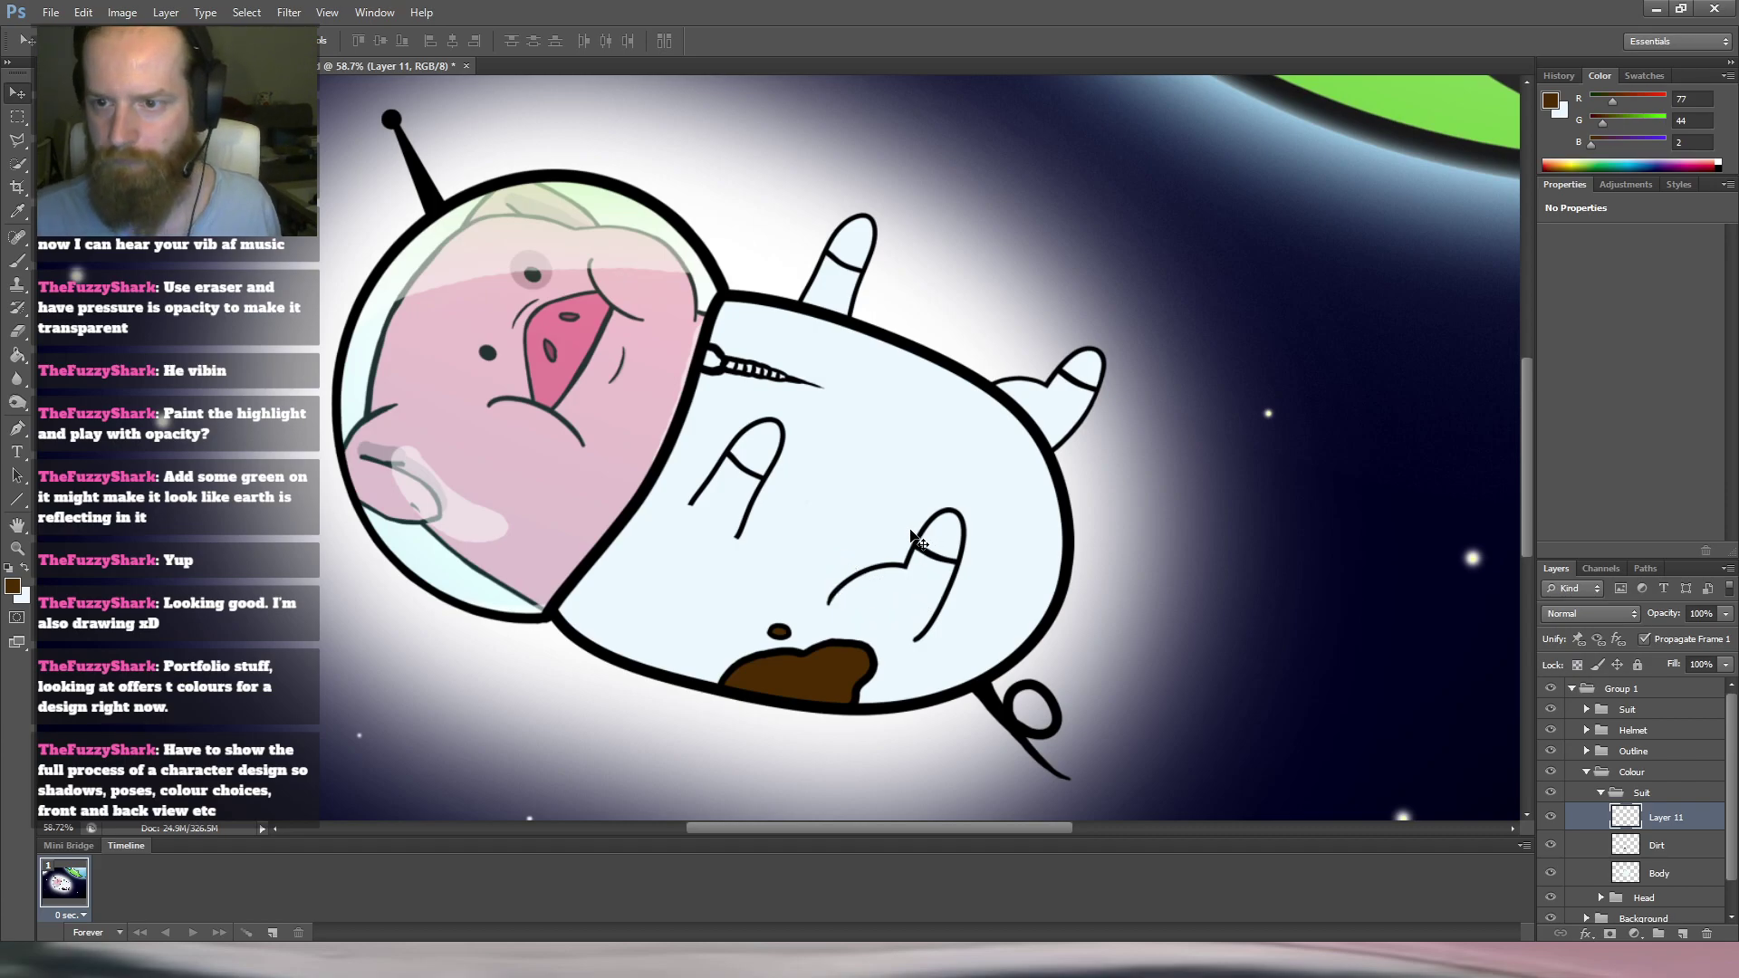
key("l")
scroll(765, 435, "up", 4)
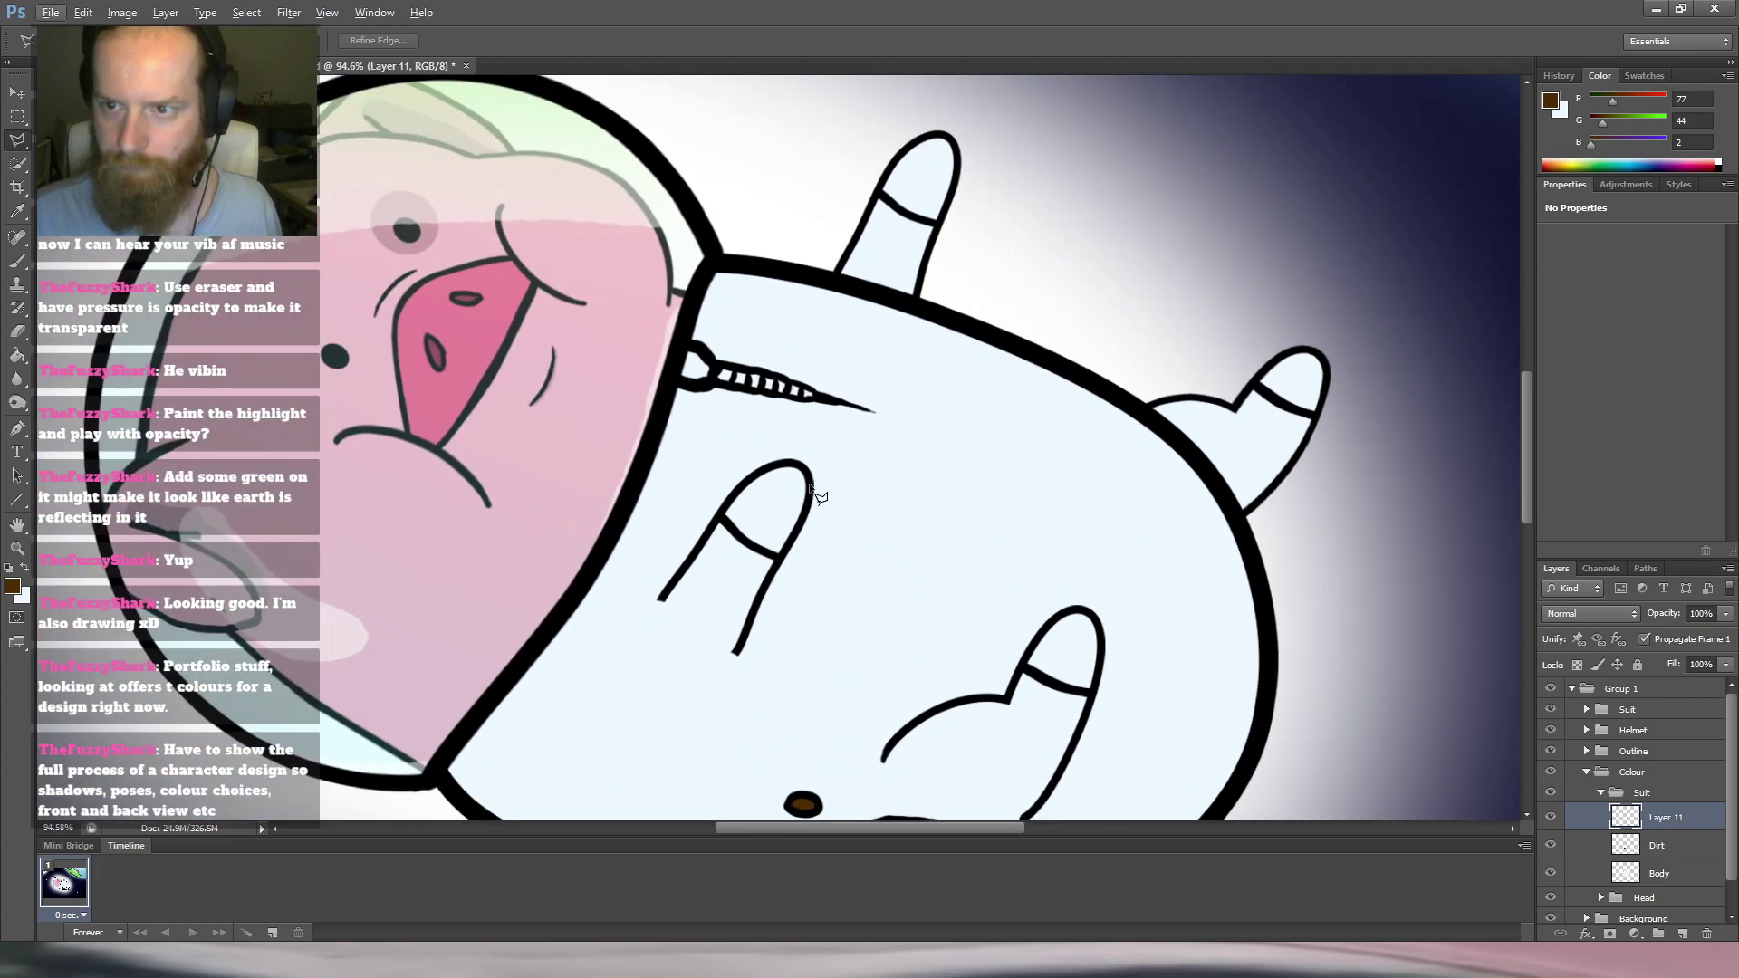
left_click(779, 560)
left_click(804, 527)
left_click(808, 507)
left_click(812, 489)
left_click(808, 471)
left_click(797, 461)
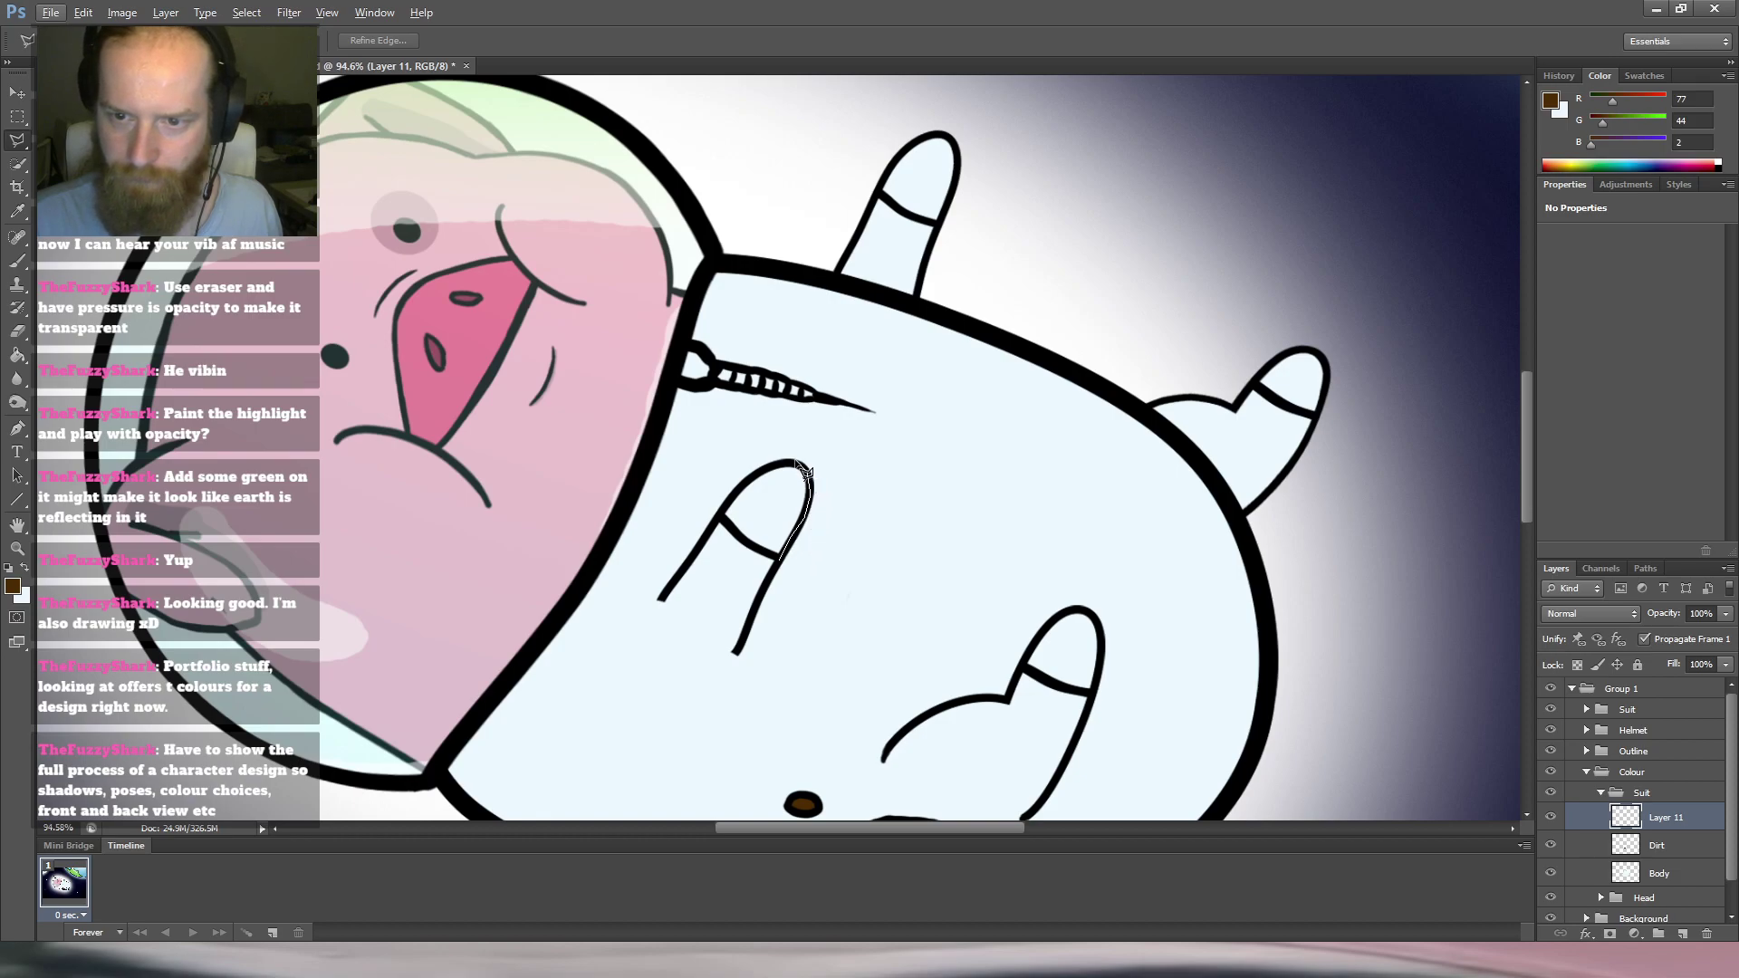
left_click(772, 466)
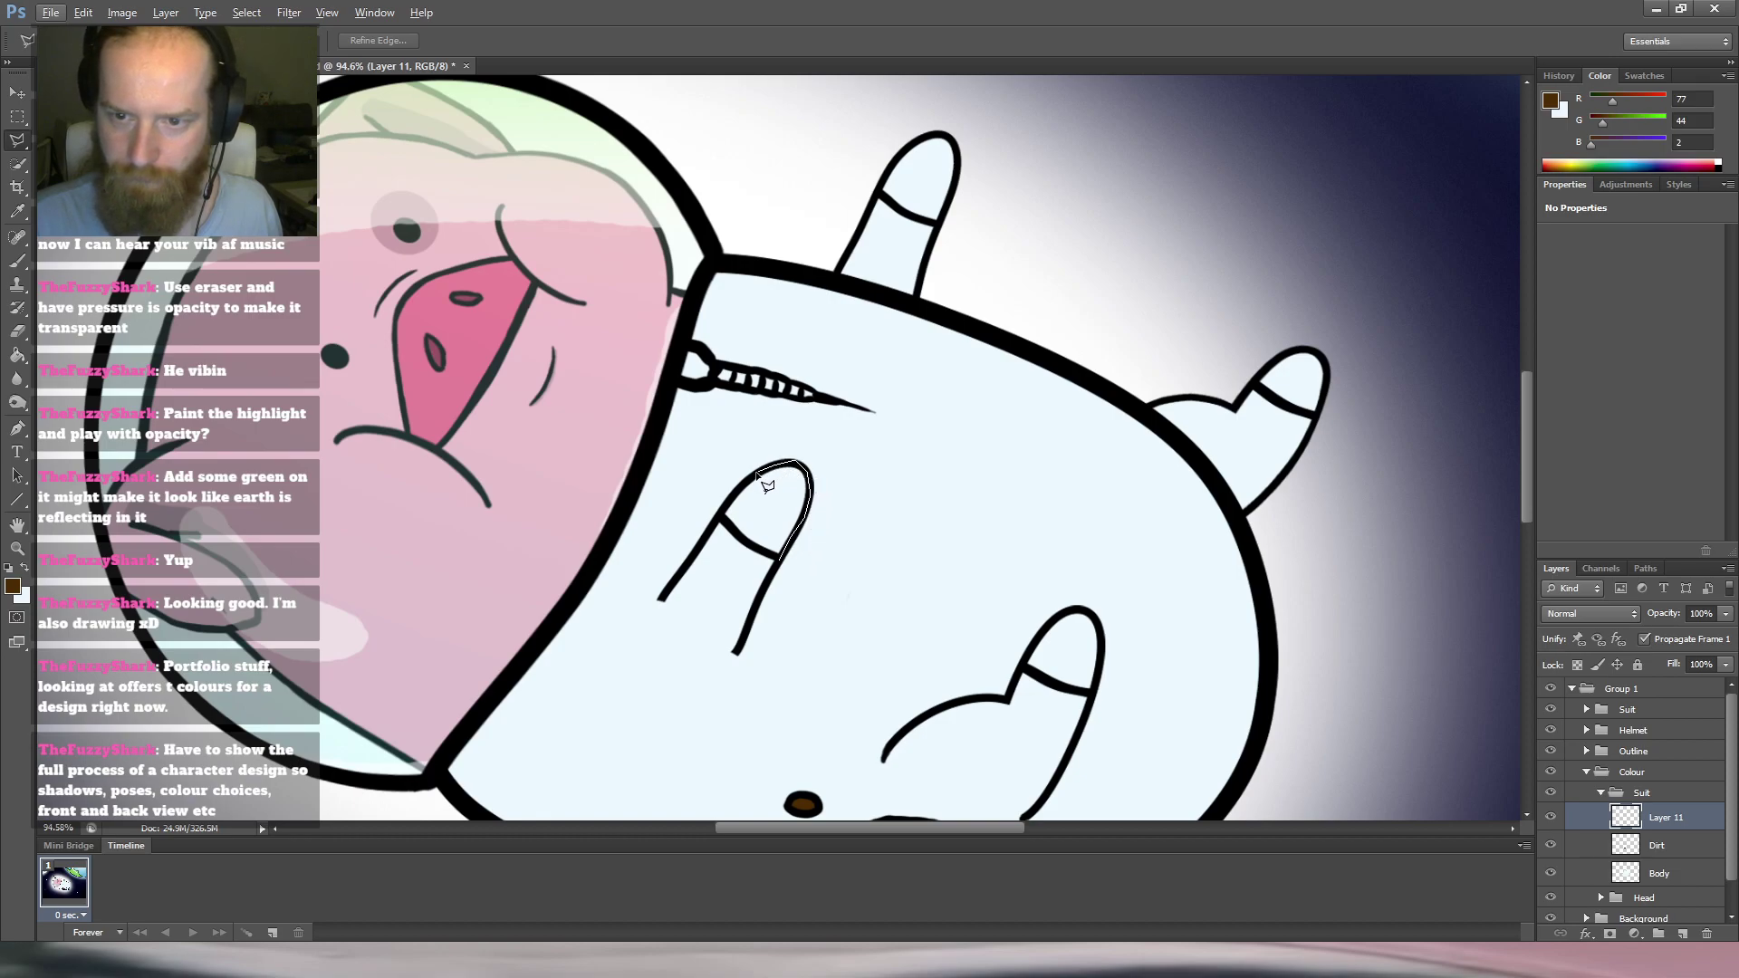
left_click(719, 517)
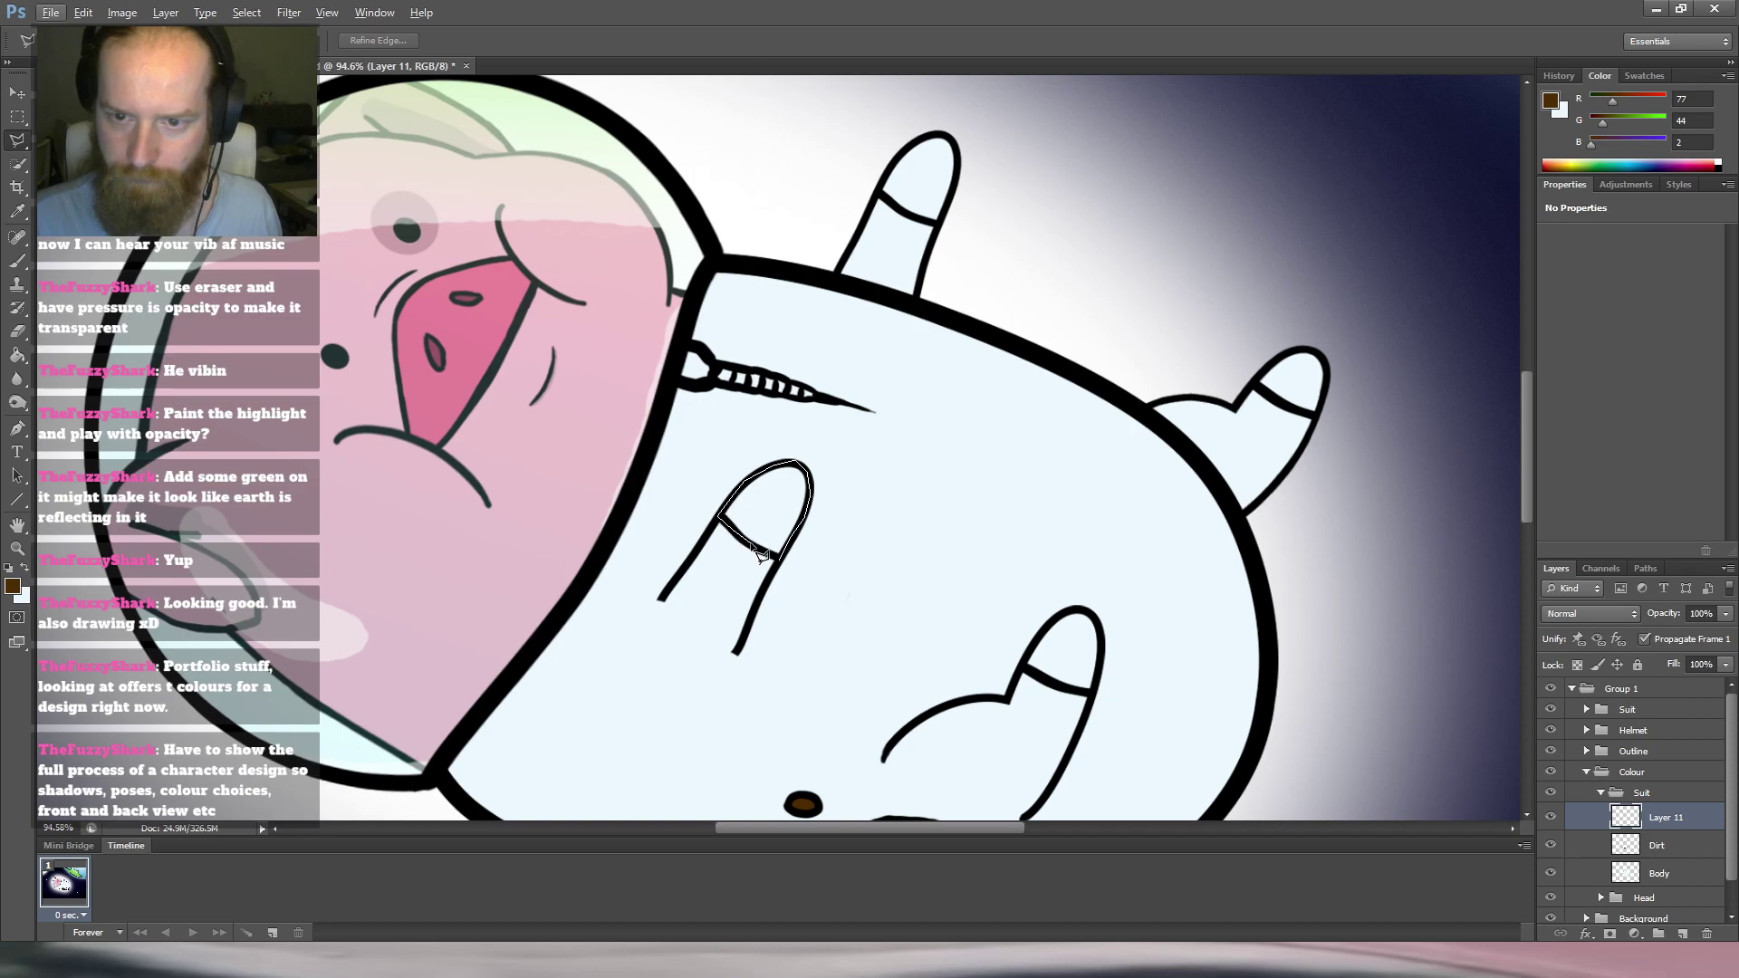
left_click(786, 568)
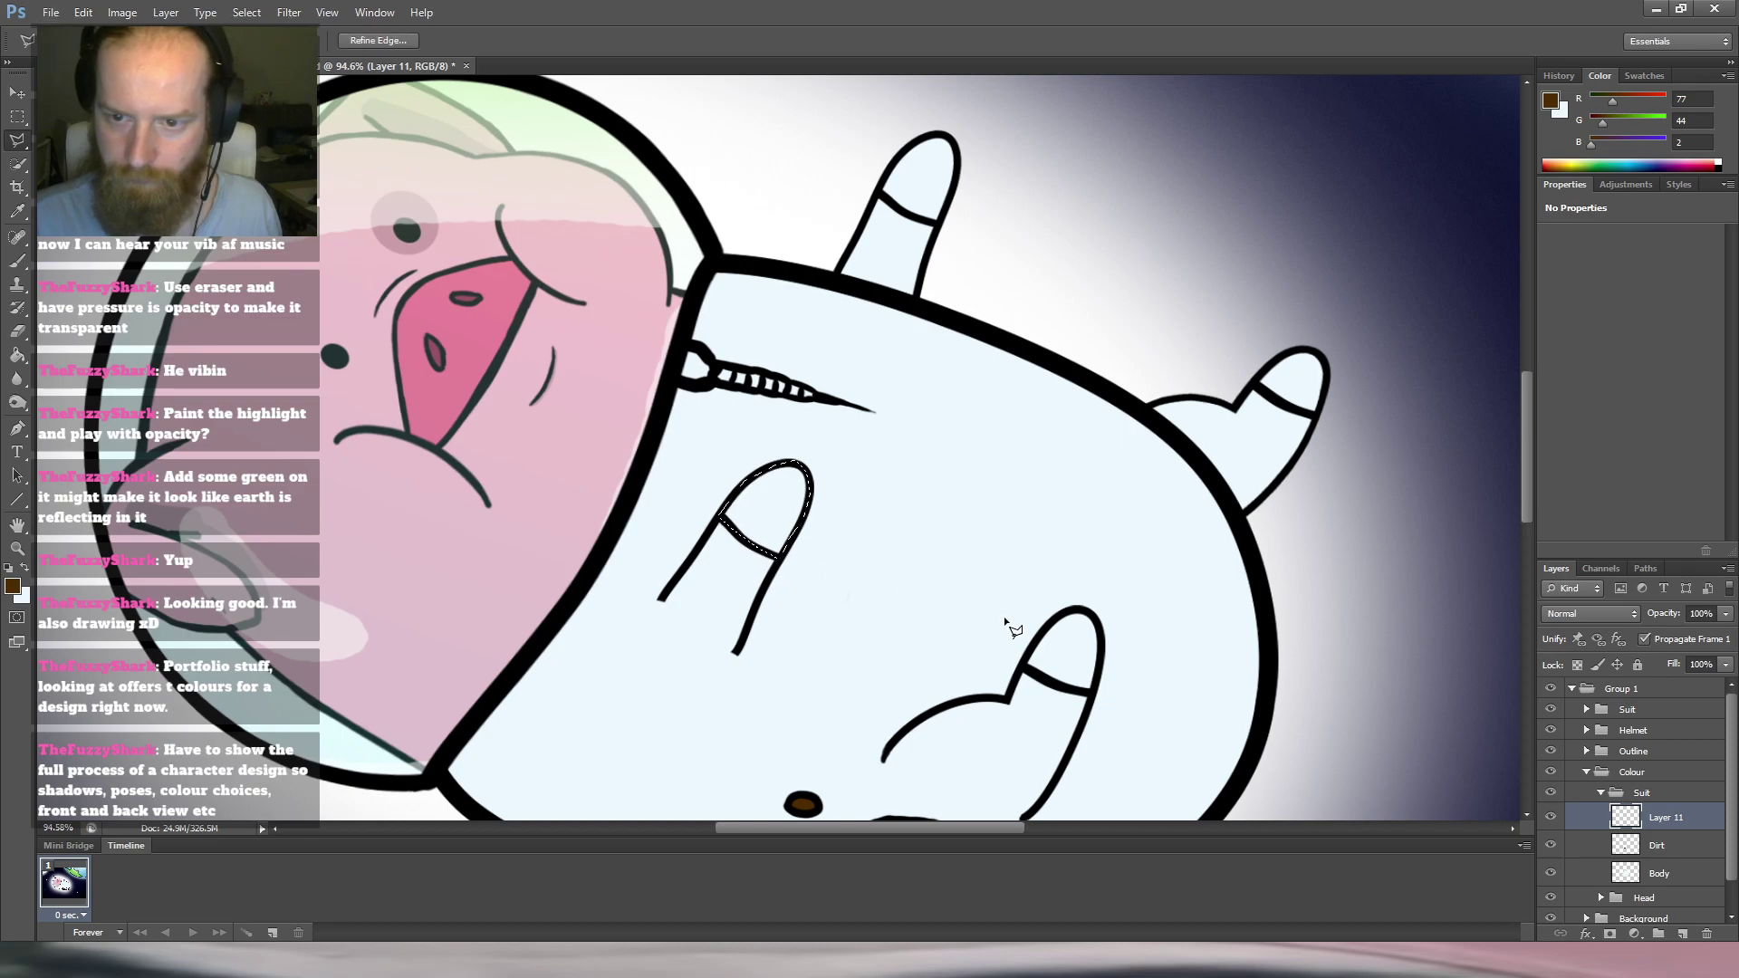
Add the foot tip of the near-side hind leg to the selection, tracing around its black outline.
left_click(1022, 668)
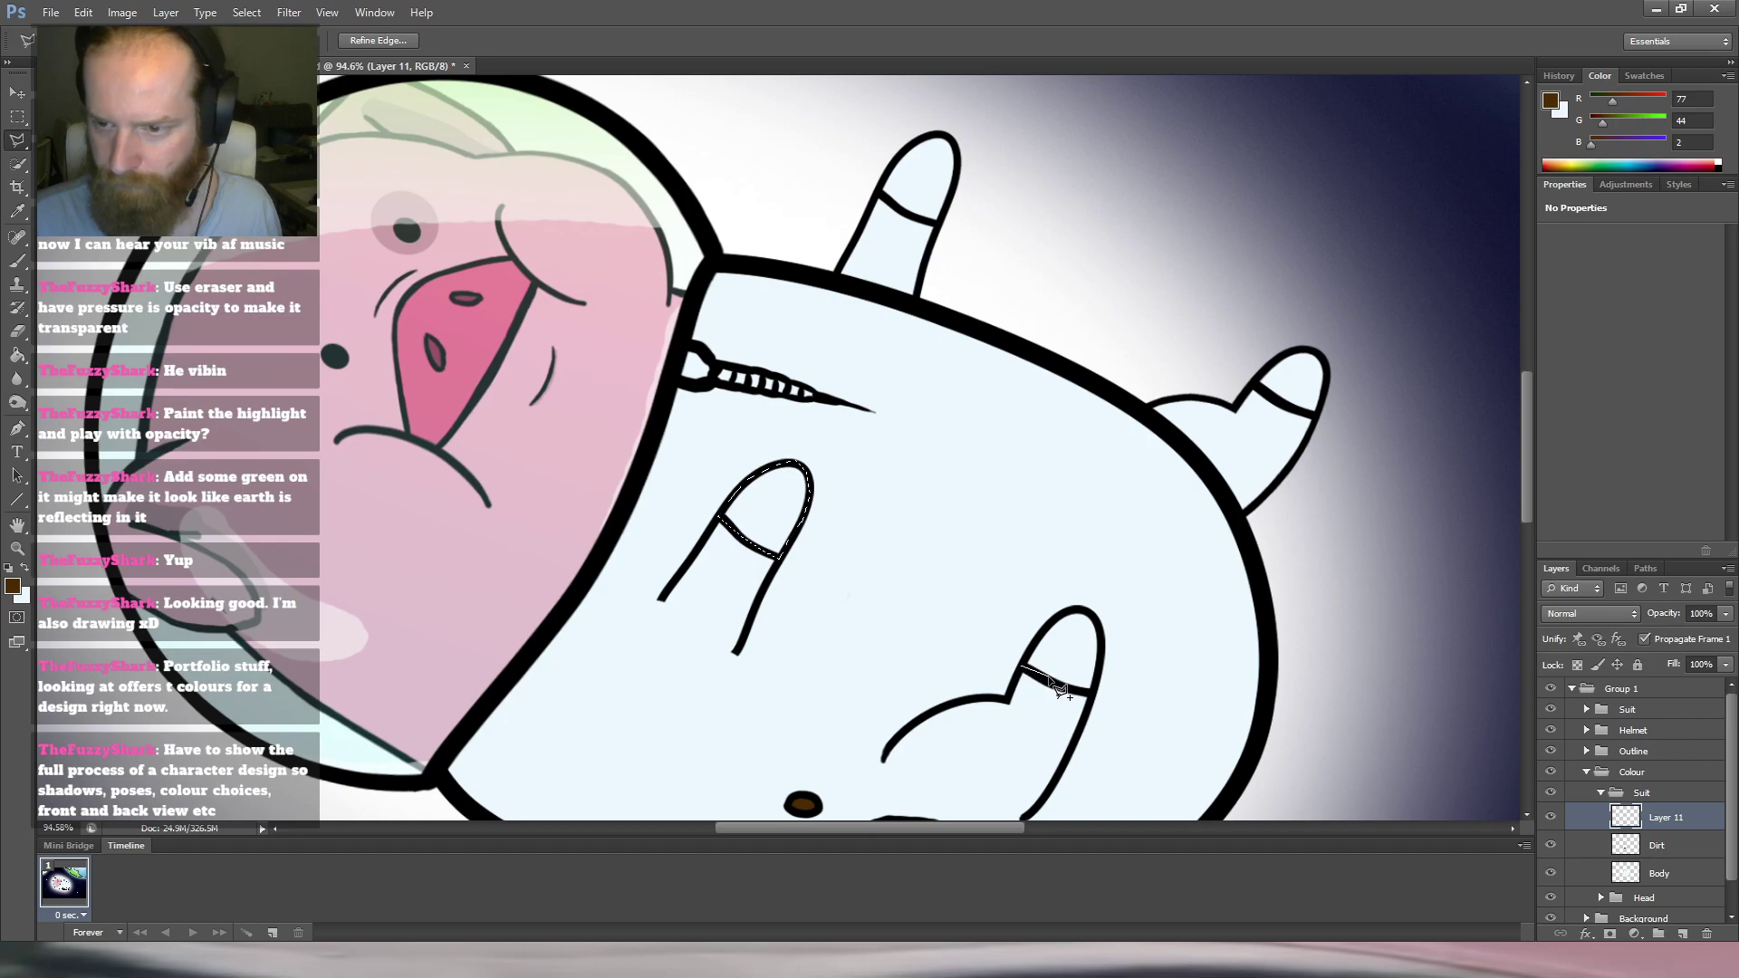
left_click(1094, 693)
left_click(1096, 616)
left_click(1080, 608)
left_click(1062, 613)
left_click(1047, 627)
left_click(1024, 668)
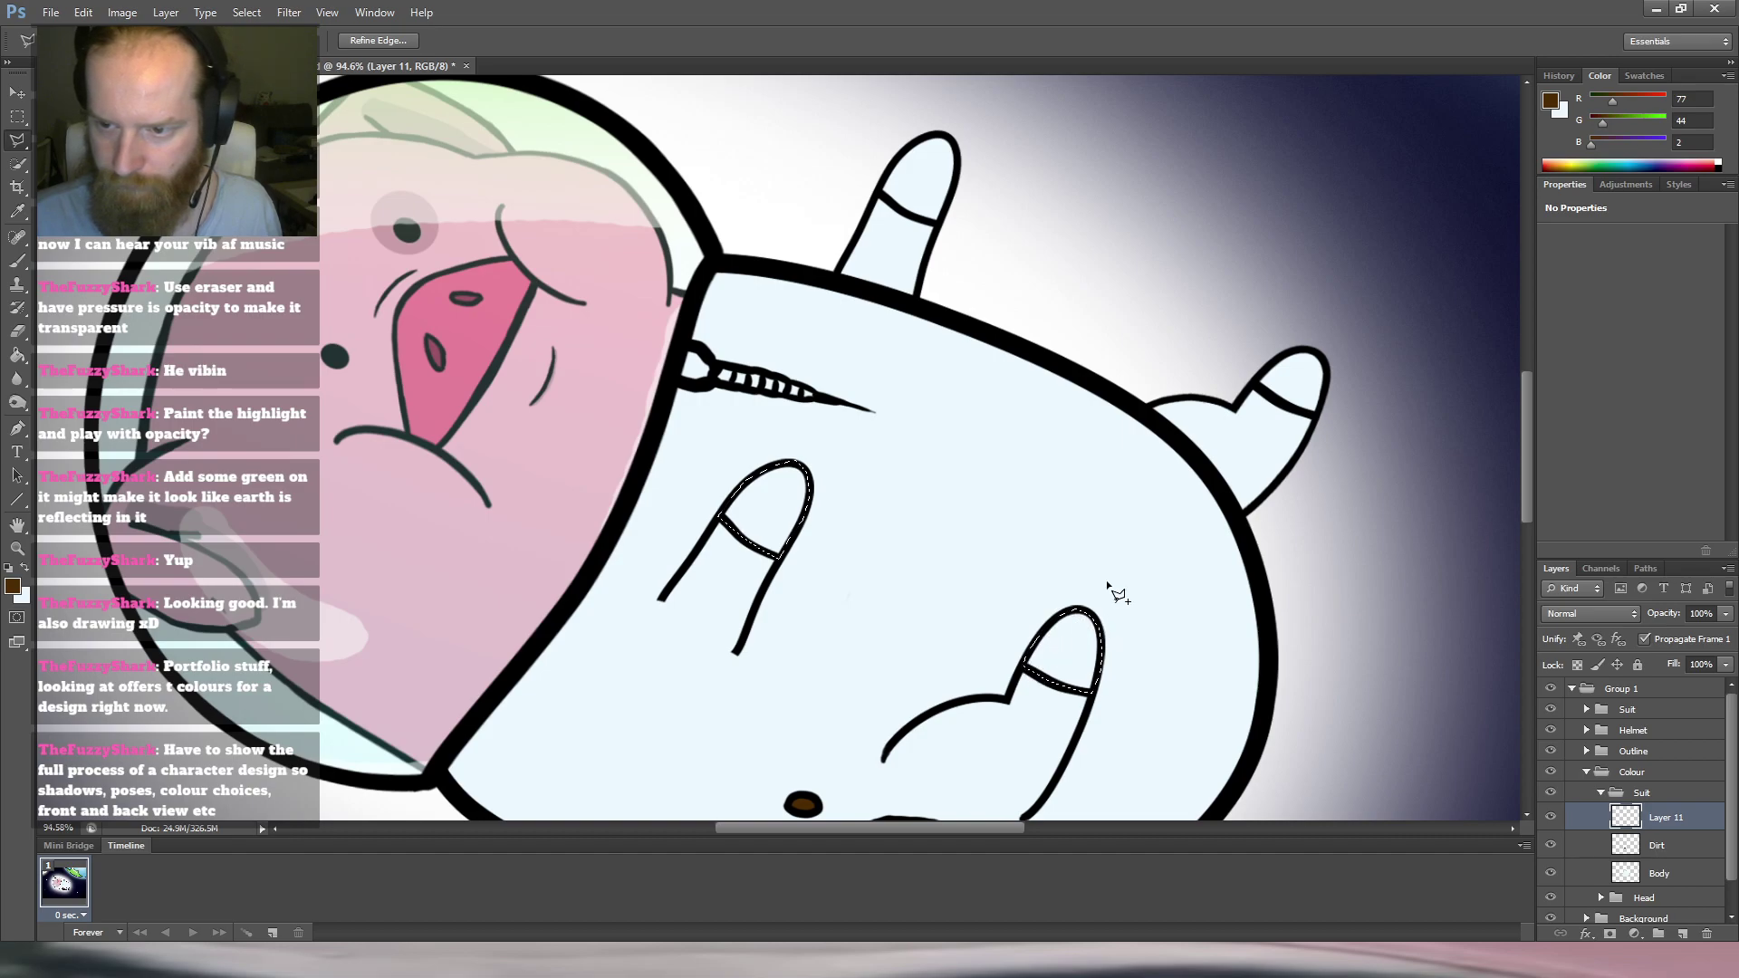
Add the foot tips of the two far-side legs sticking out beyond the suit's upper edge to the selection.
left_click(882, 190, "shift")
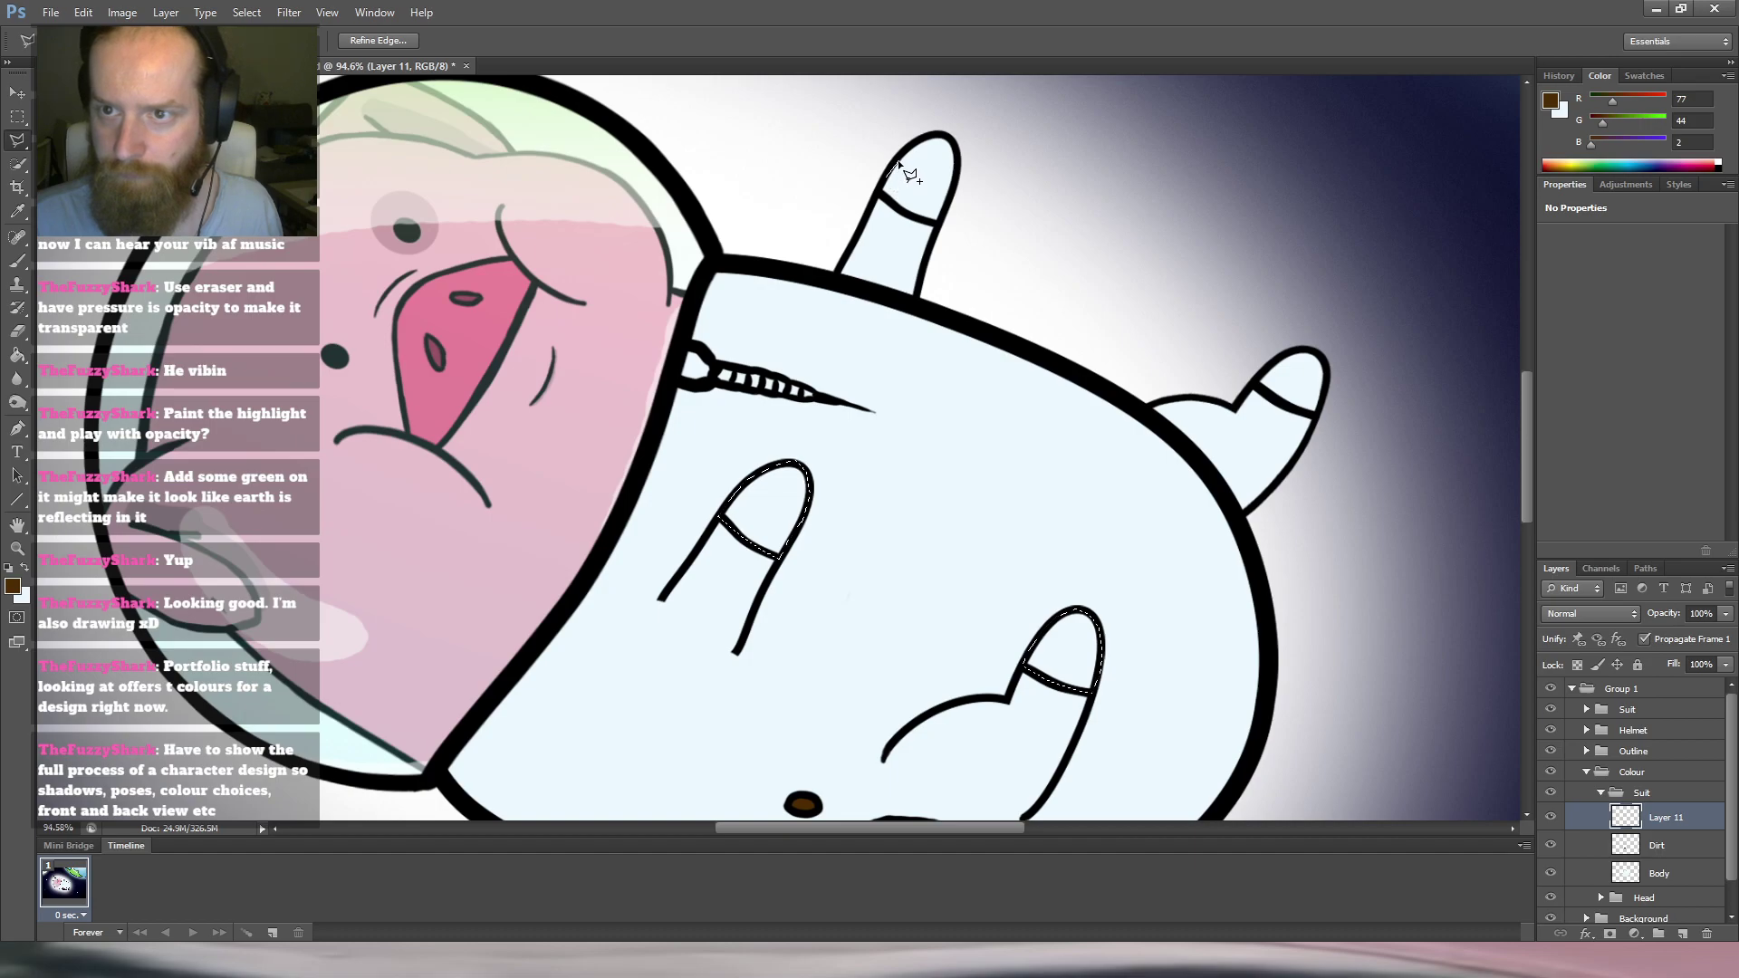
left_click(900, 152)
left_click(912, 142)
left_click(924, 136)
left_click(935, 135)
left_click(945, 137)
left_click(952, 143)
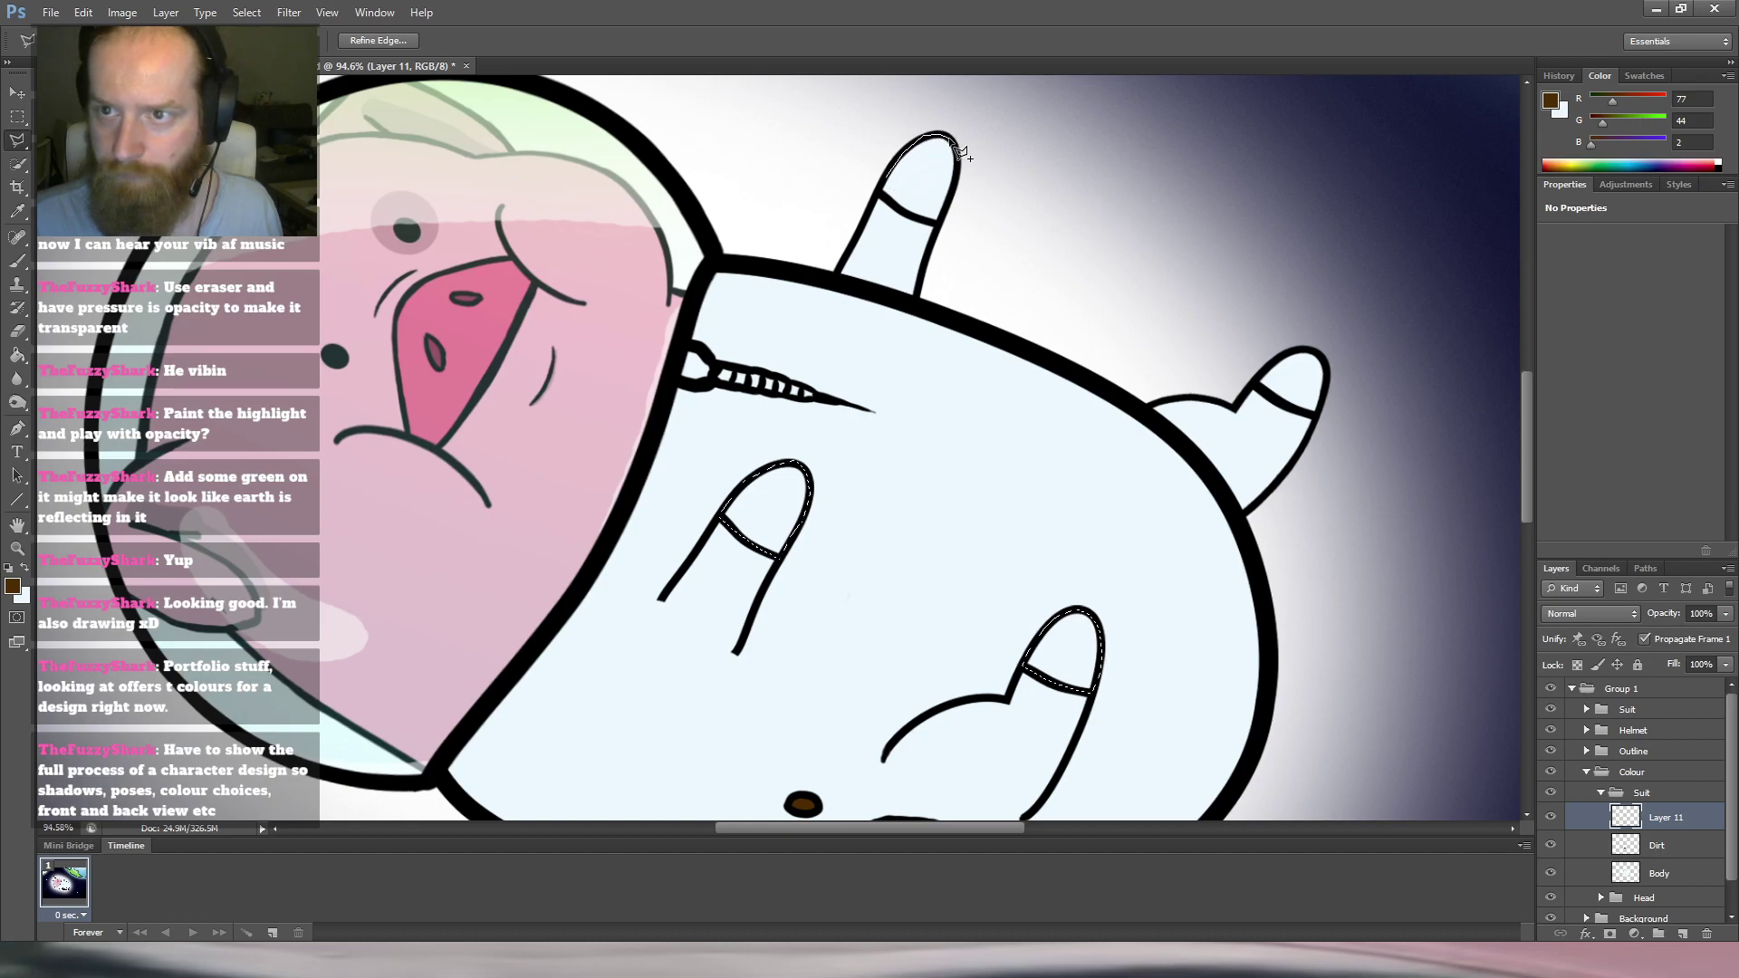
left_click(958, 152)
left_click(958, 169)
left_click(951, 194)
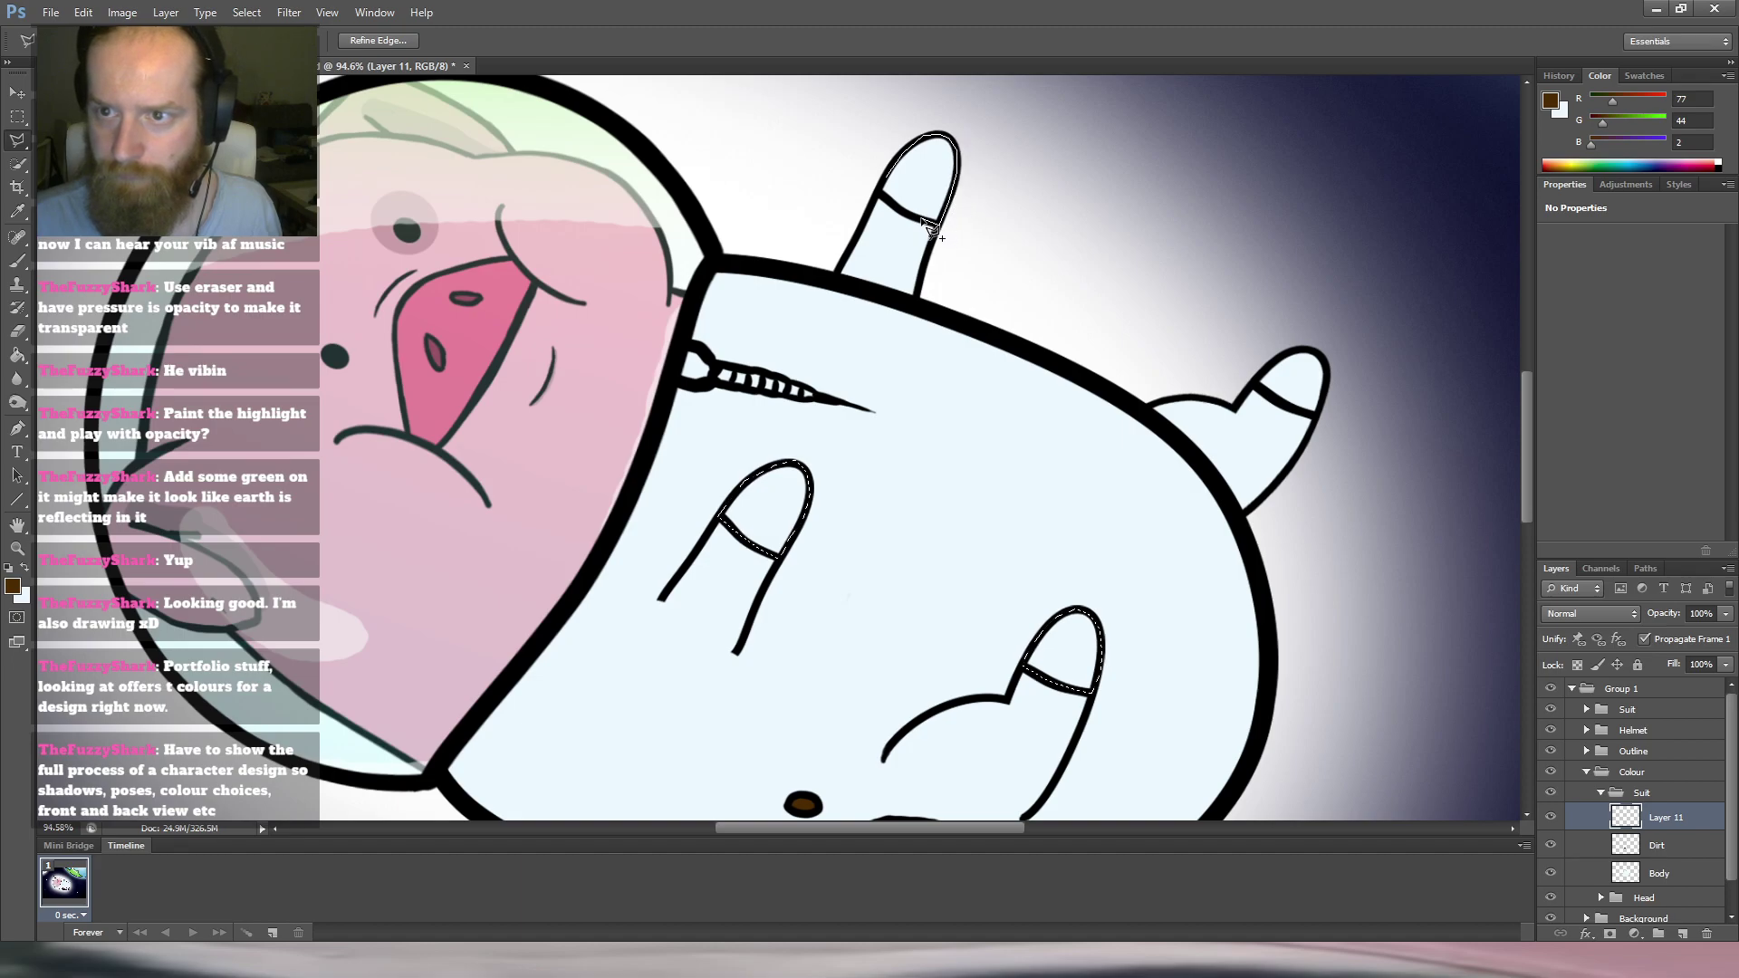
left_click(881, 192)
left_click(1256, 385)
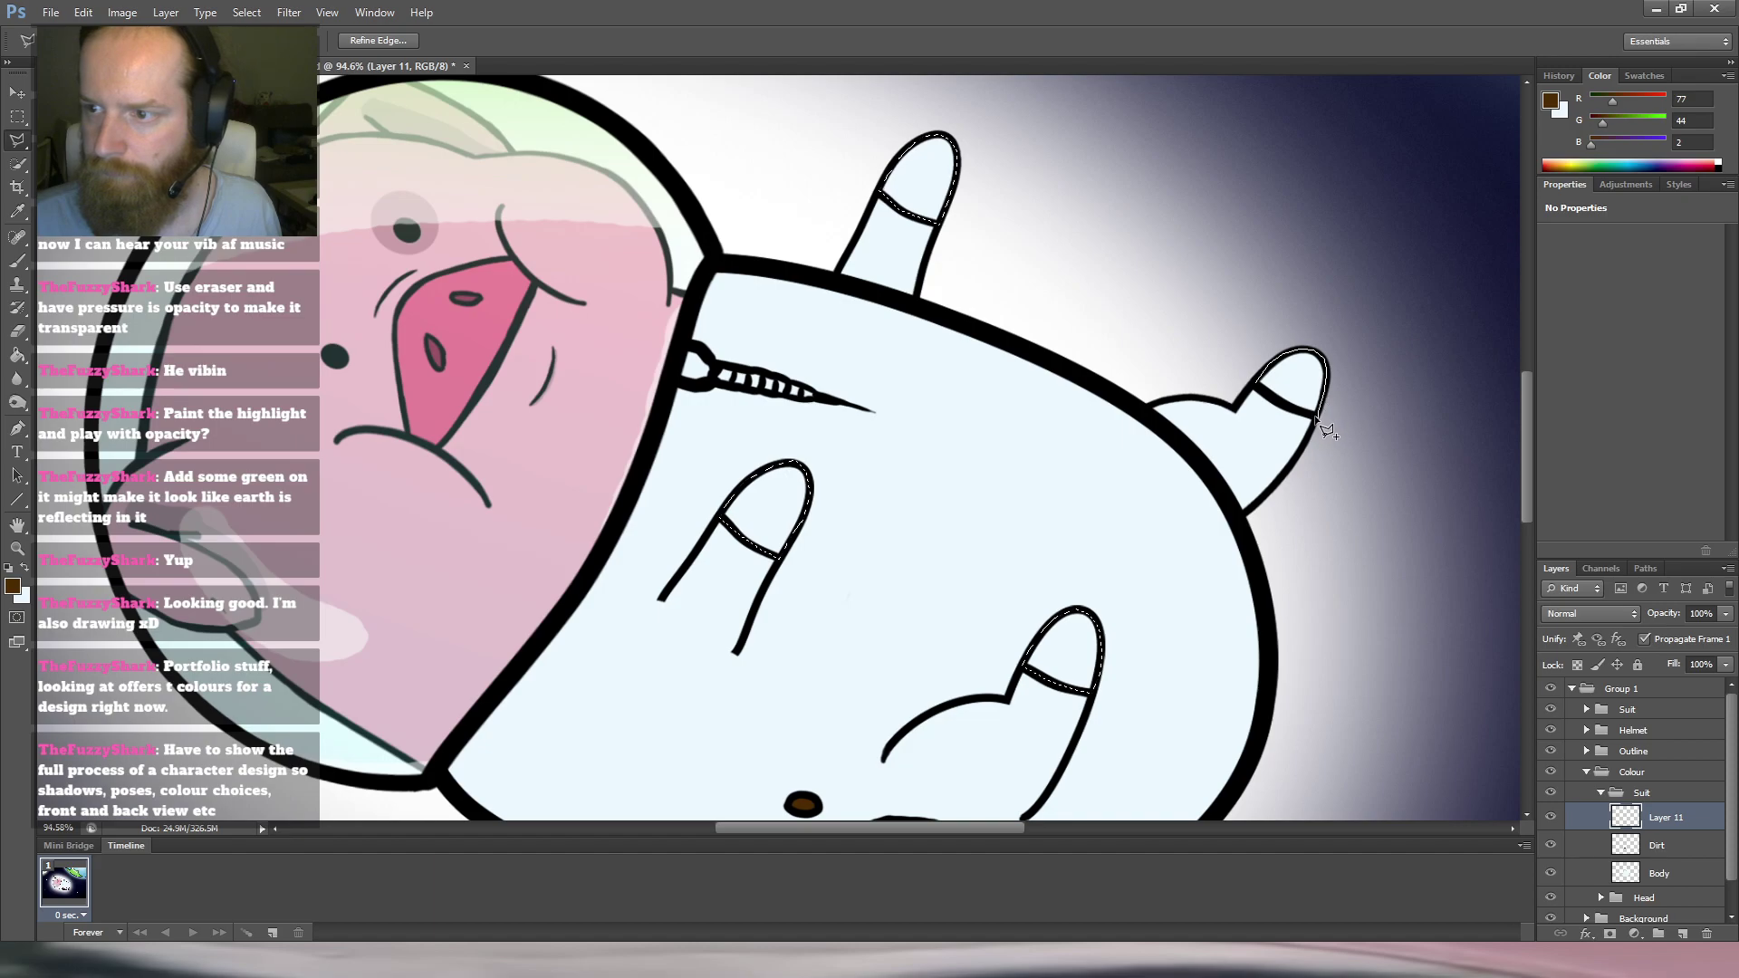
left_click(1259, 388)
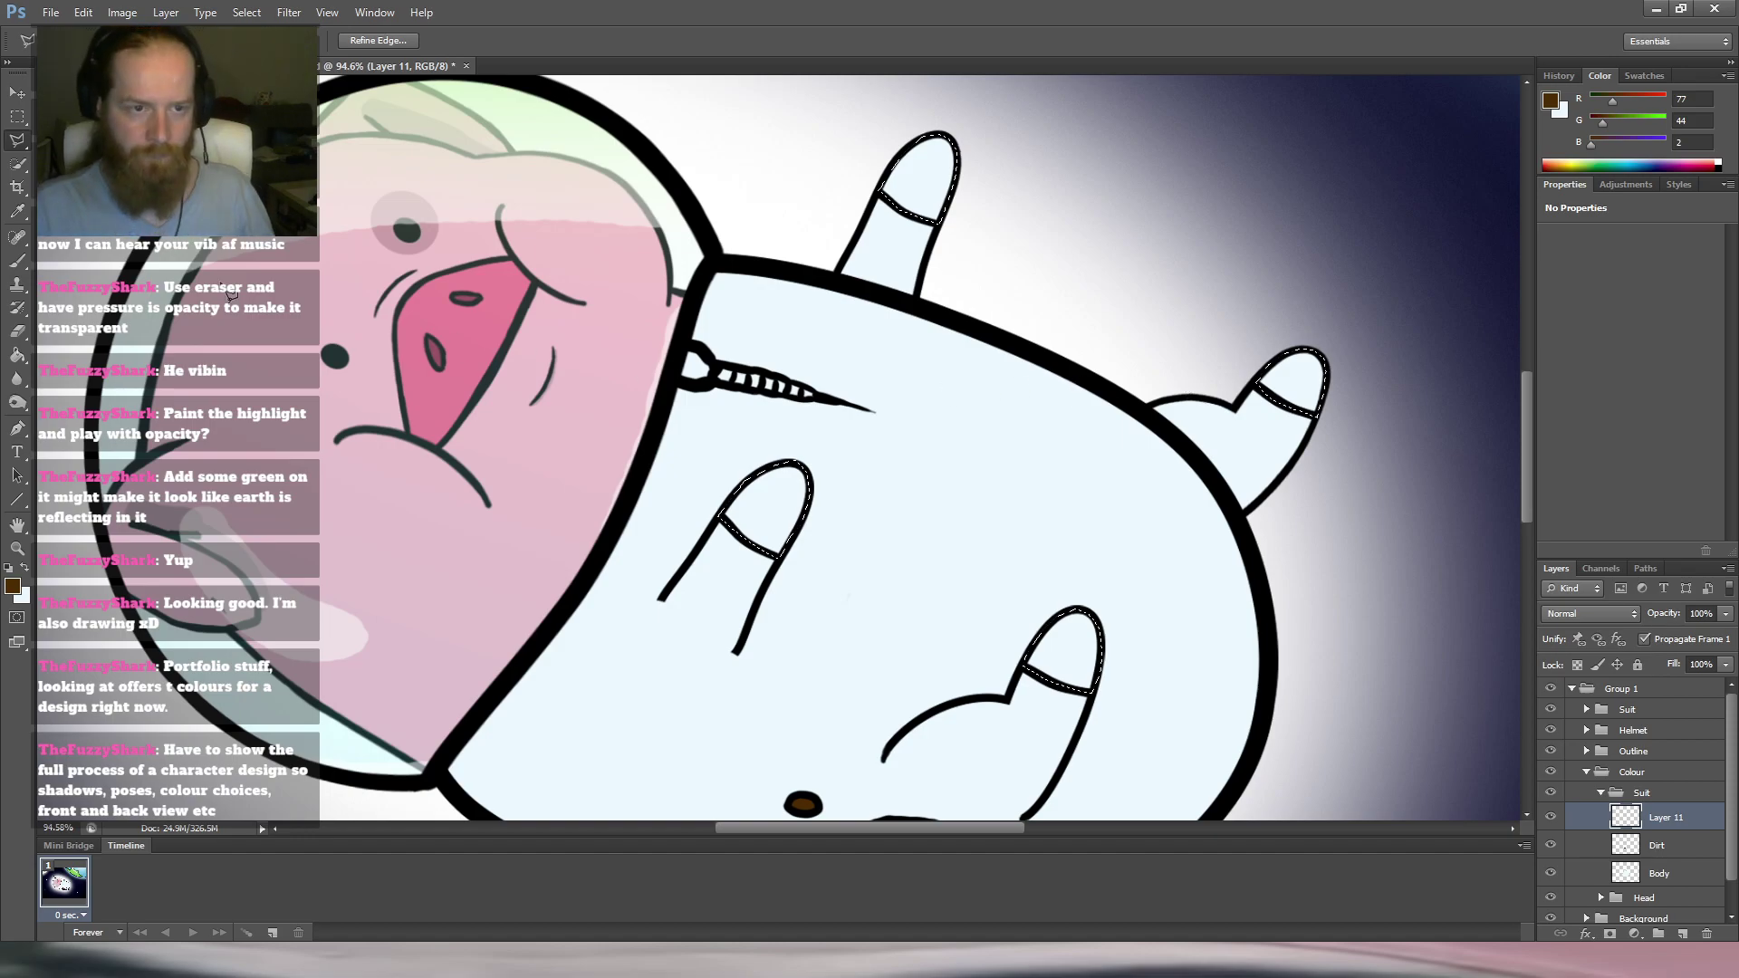
Fill the four selected foot tips with medium blue (R 76, G 129, B 155).
left_click(16, 354)
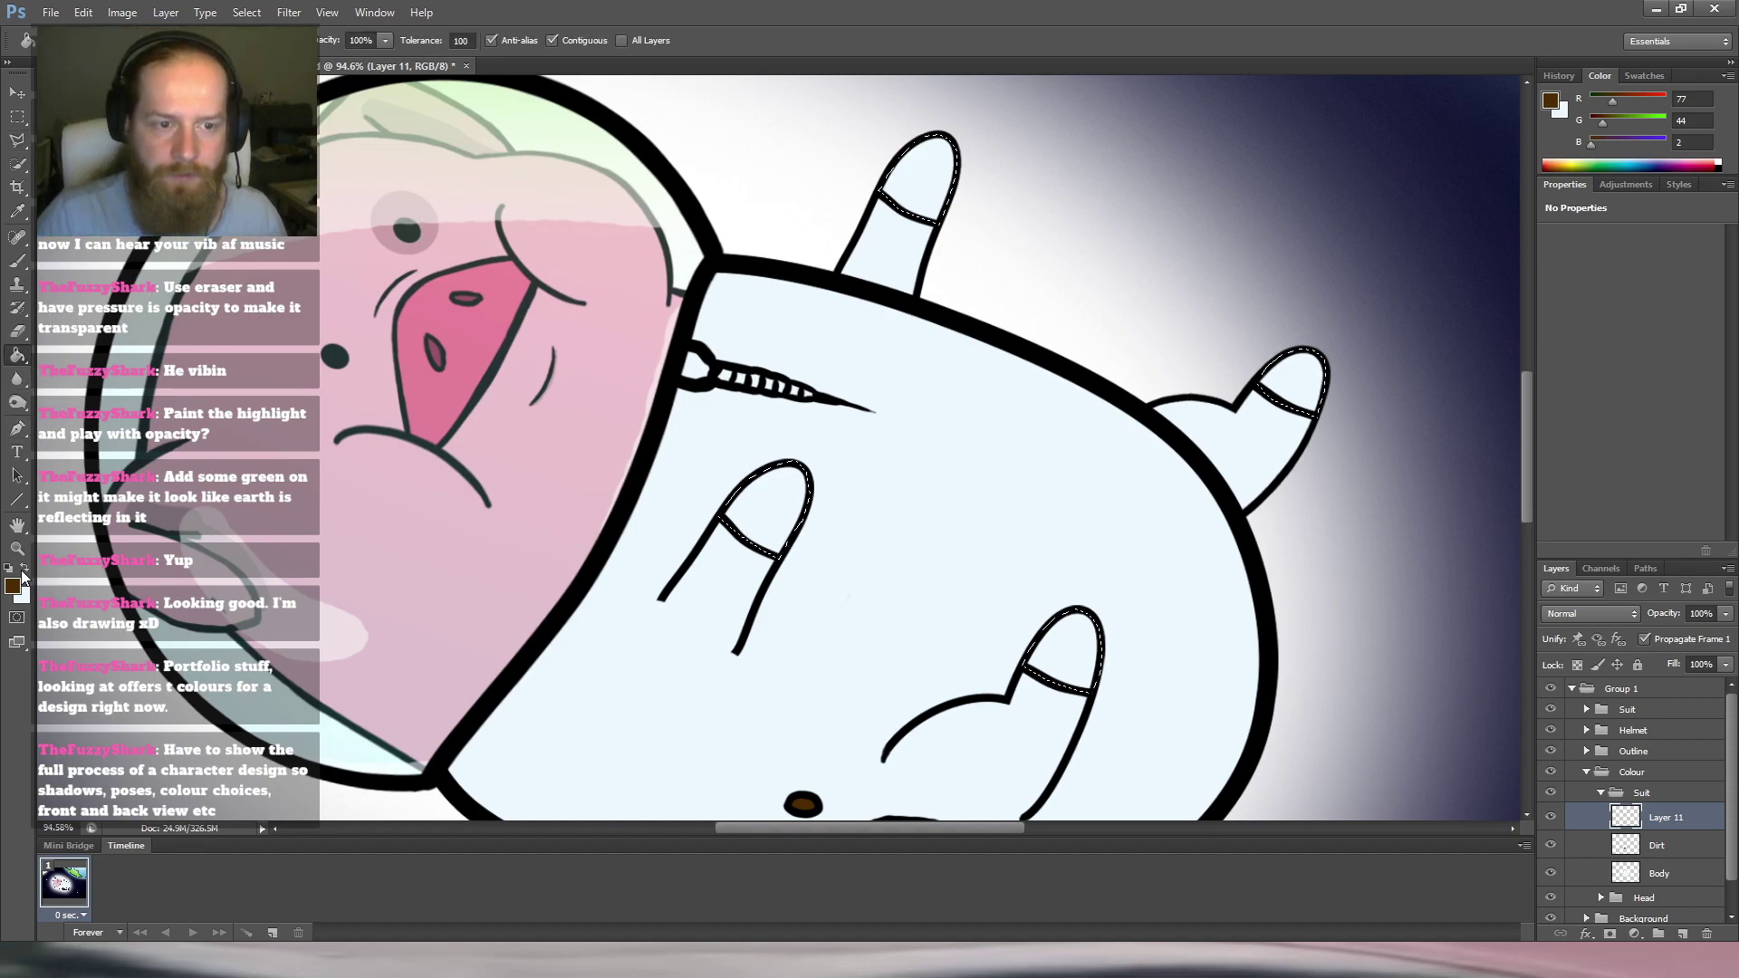
left_click(24, 568)
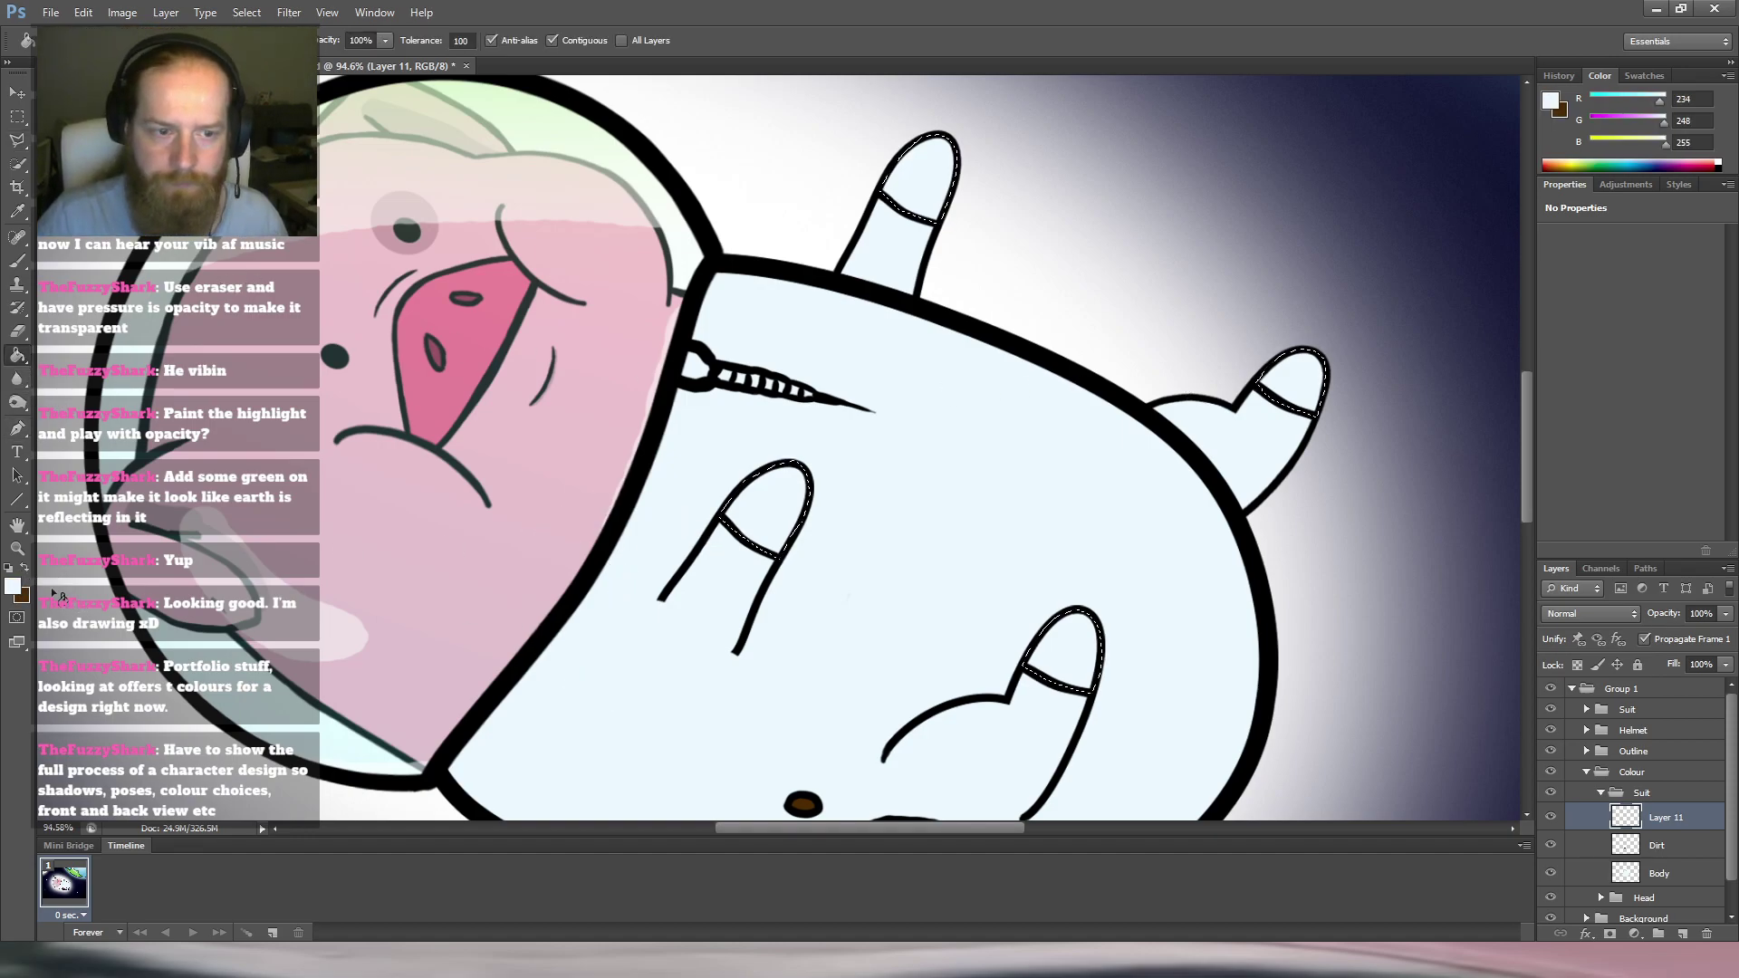
key("i")
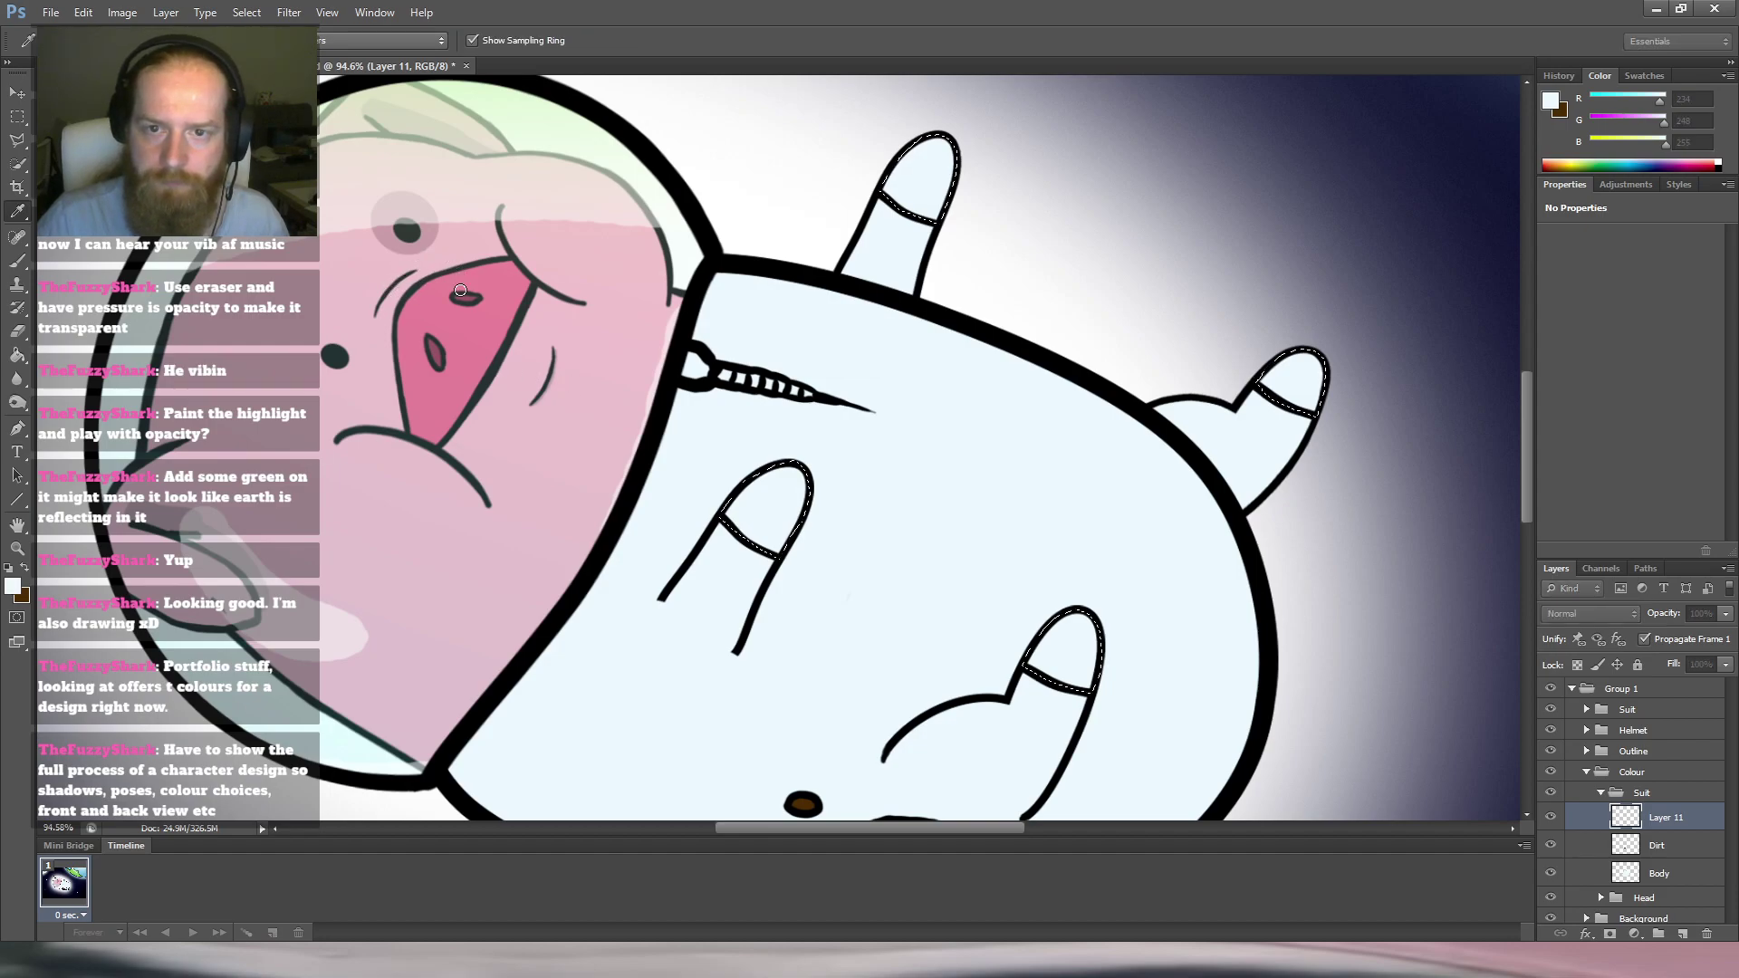
key("g")
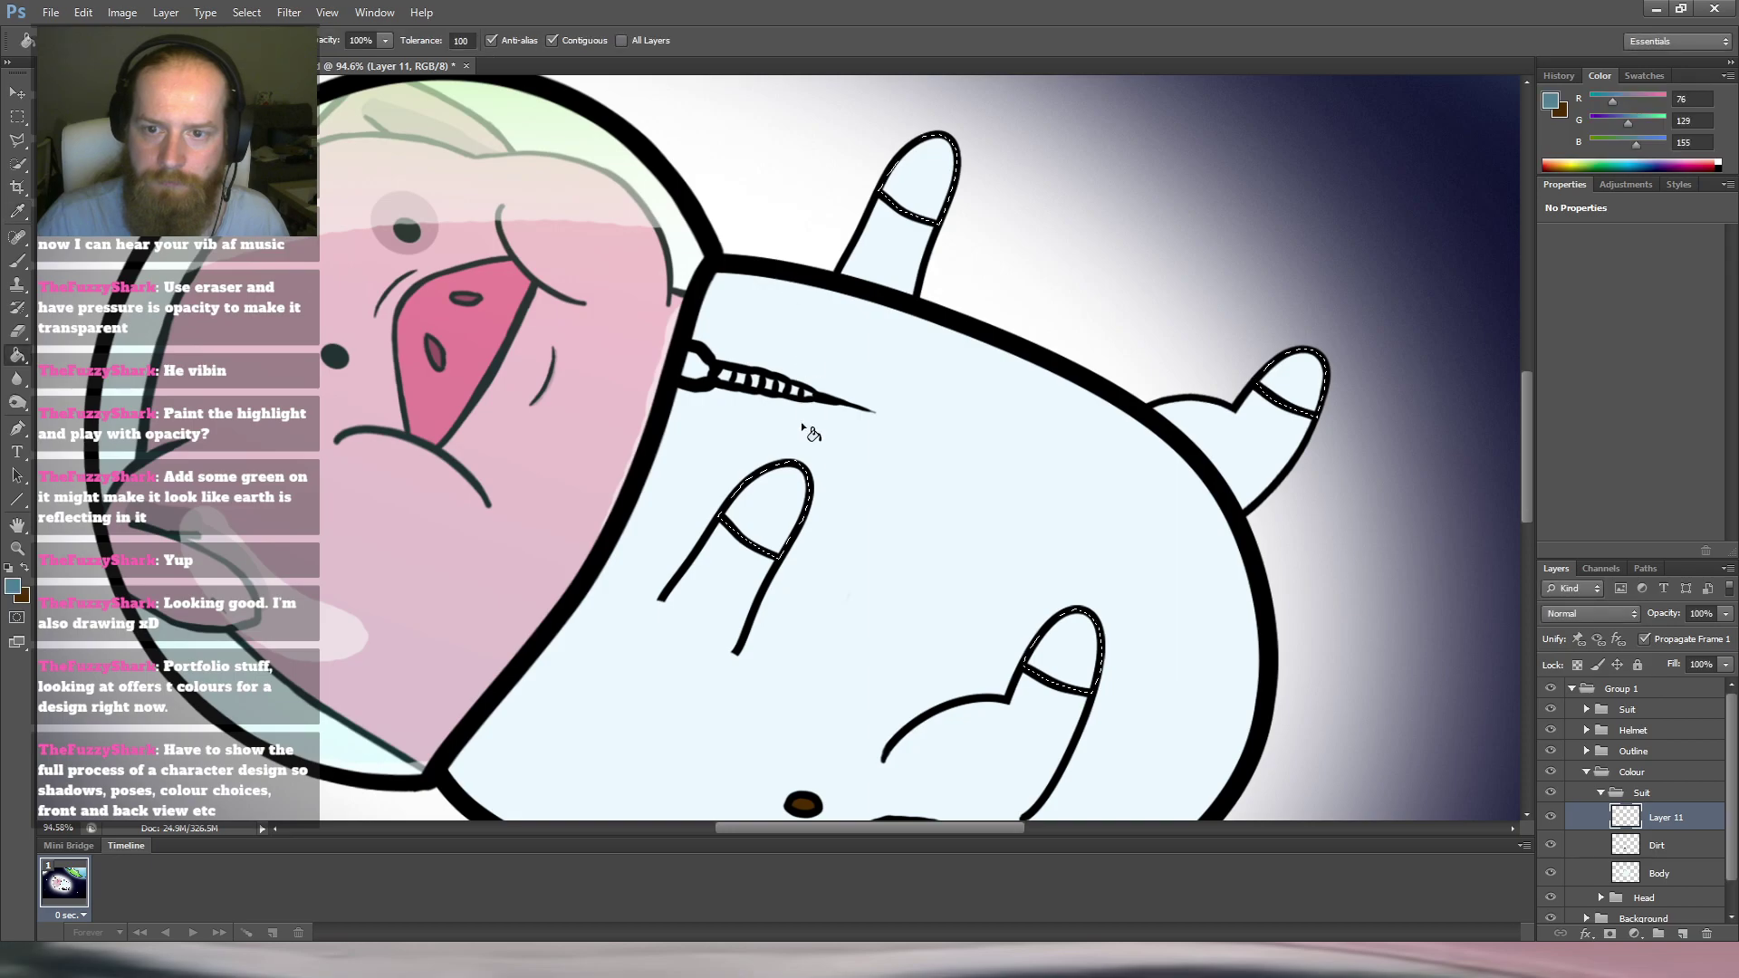
left_click(814, 496)
scroll(870, 386, "down", 9)
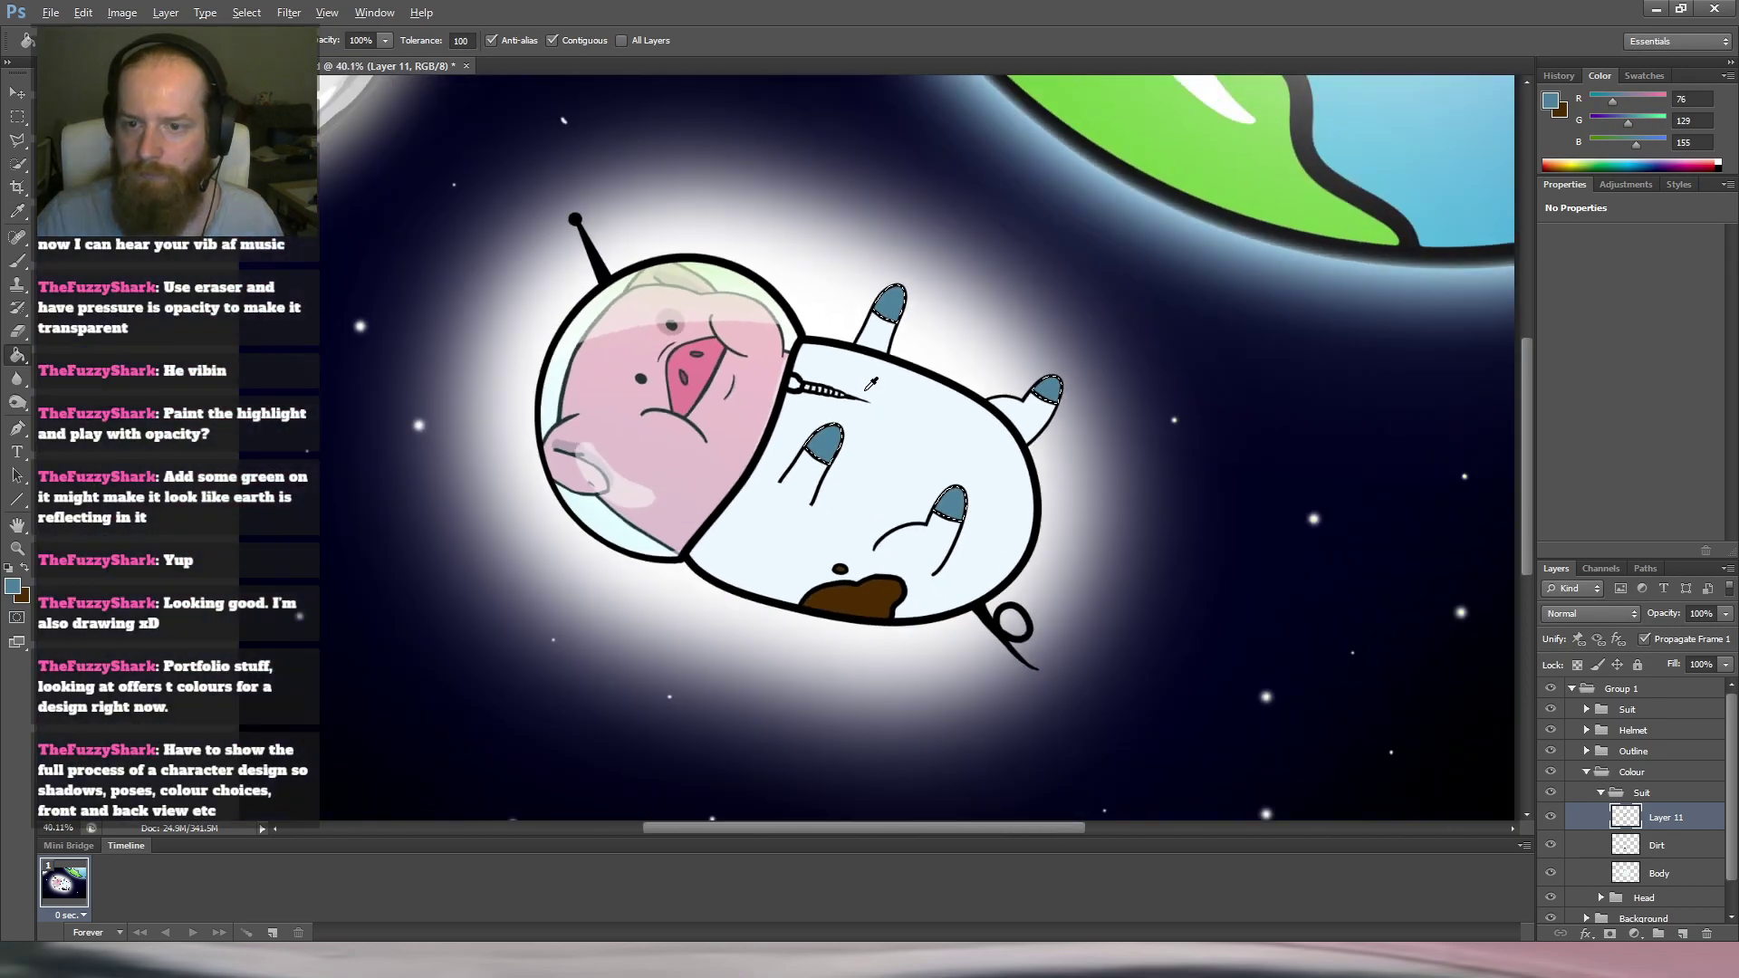
Try a darker blue (R 37, G 85, B 109) on the near-side foot tip closest to the helmet, keeping the tips selected.
scroll(924, 397, "up", 3)
key("i")
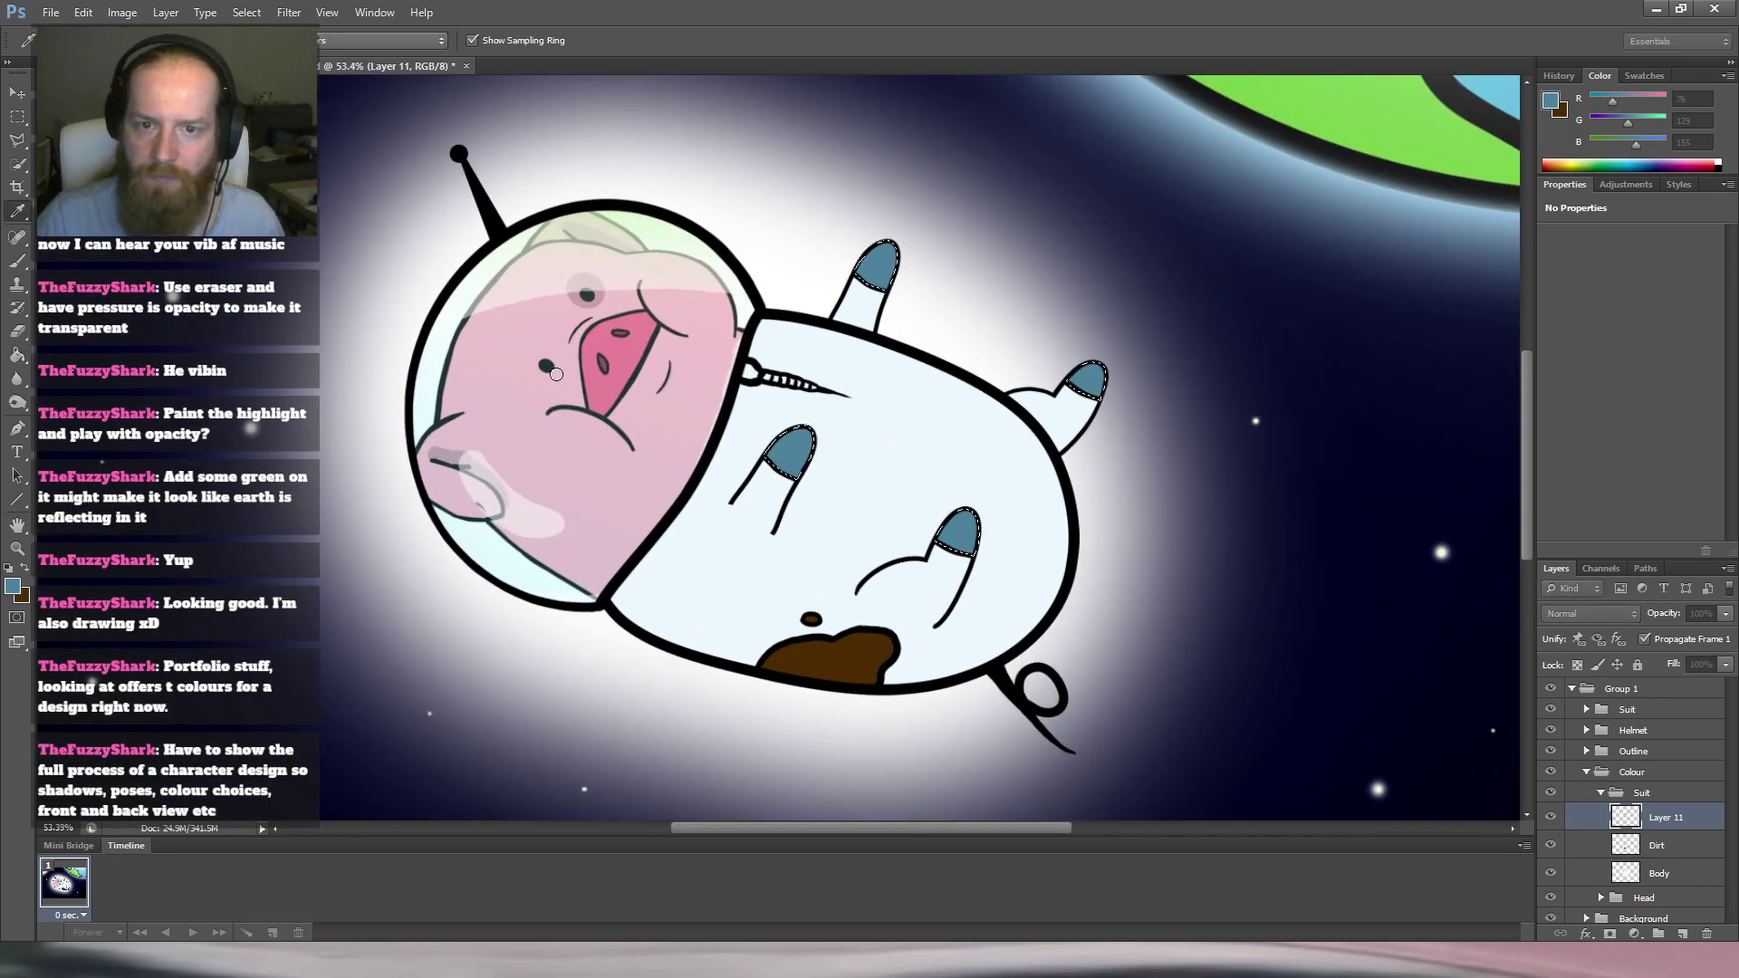
key("g")
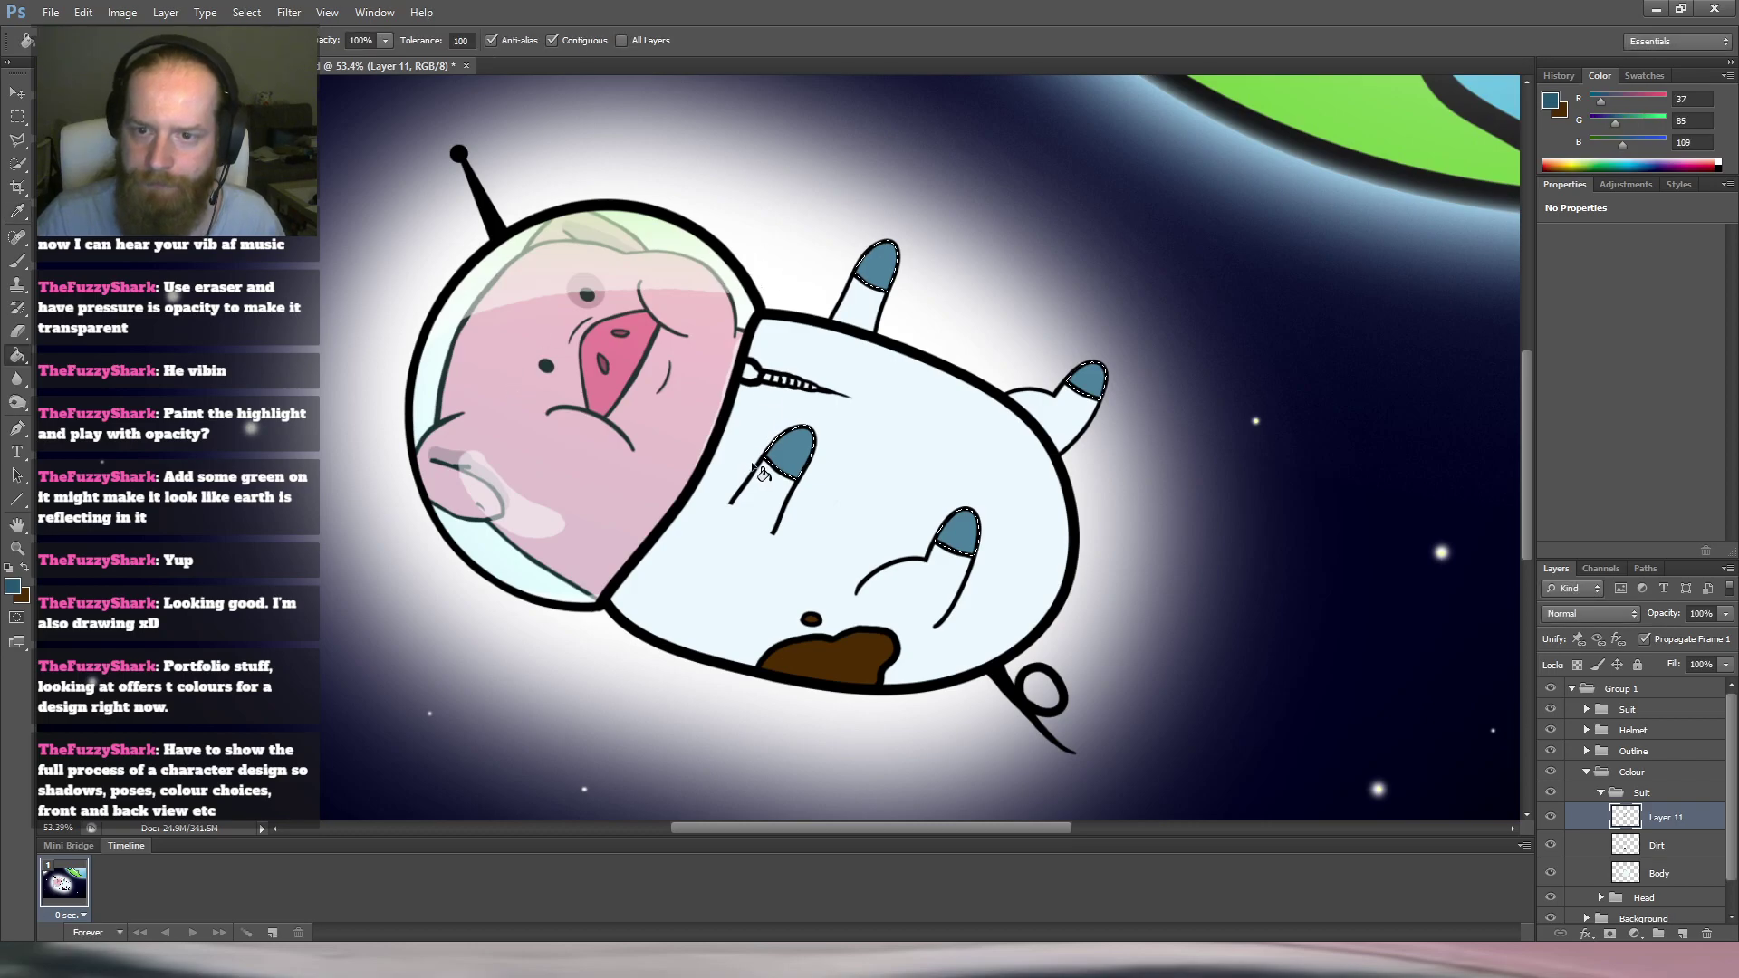
left_click(947, 489)
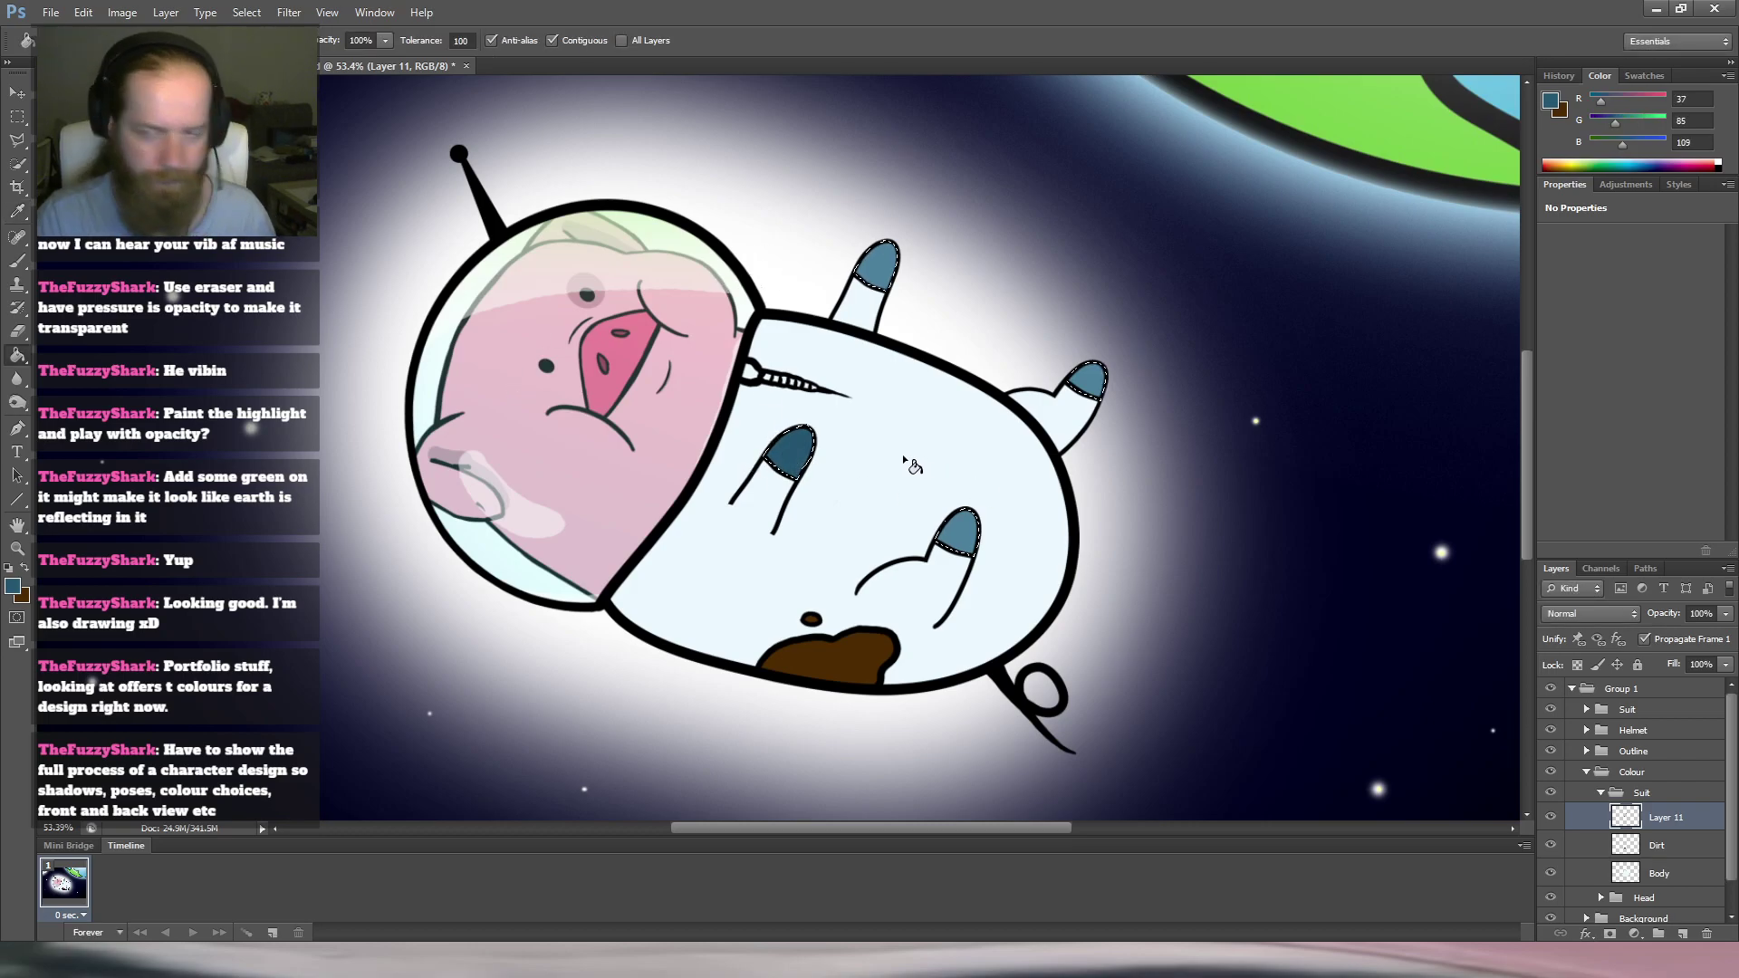
key("m")
key("ctrl+d")
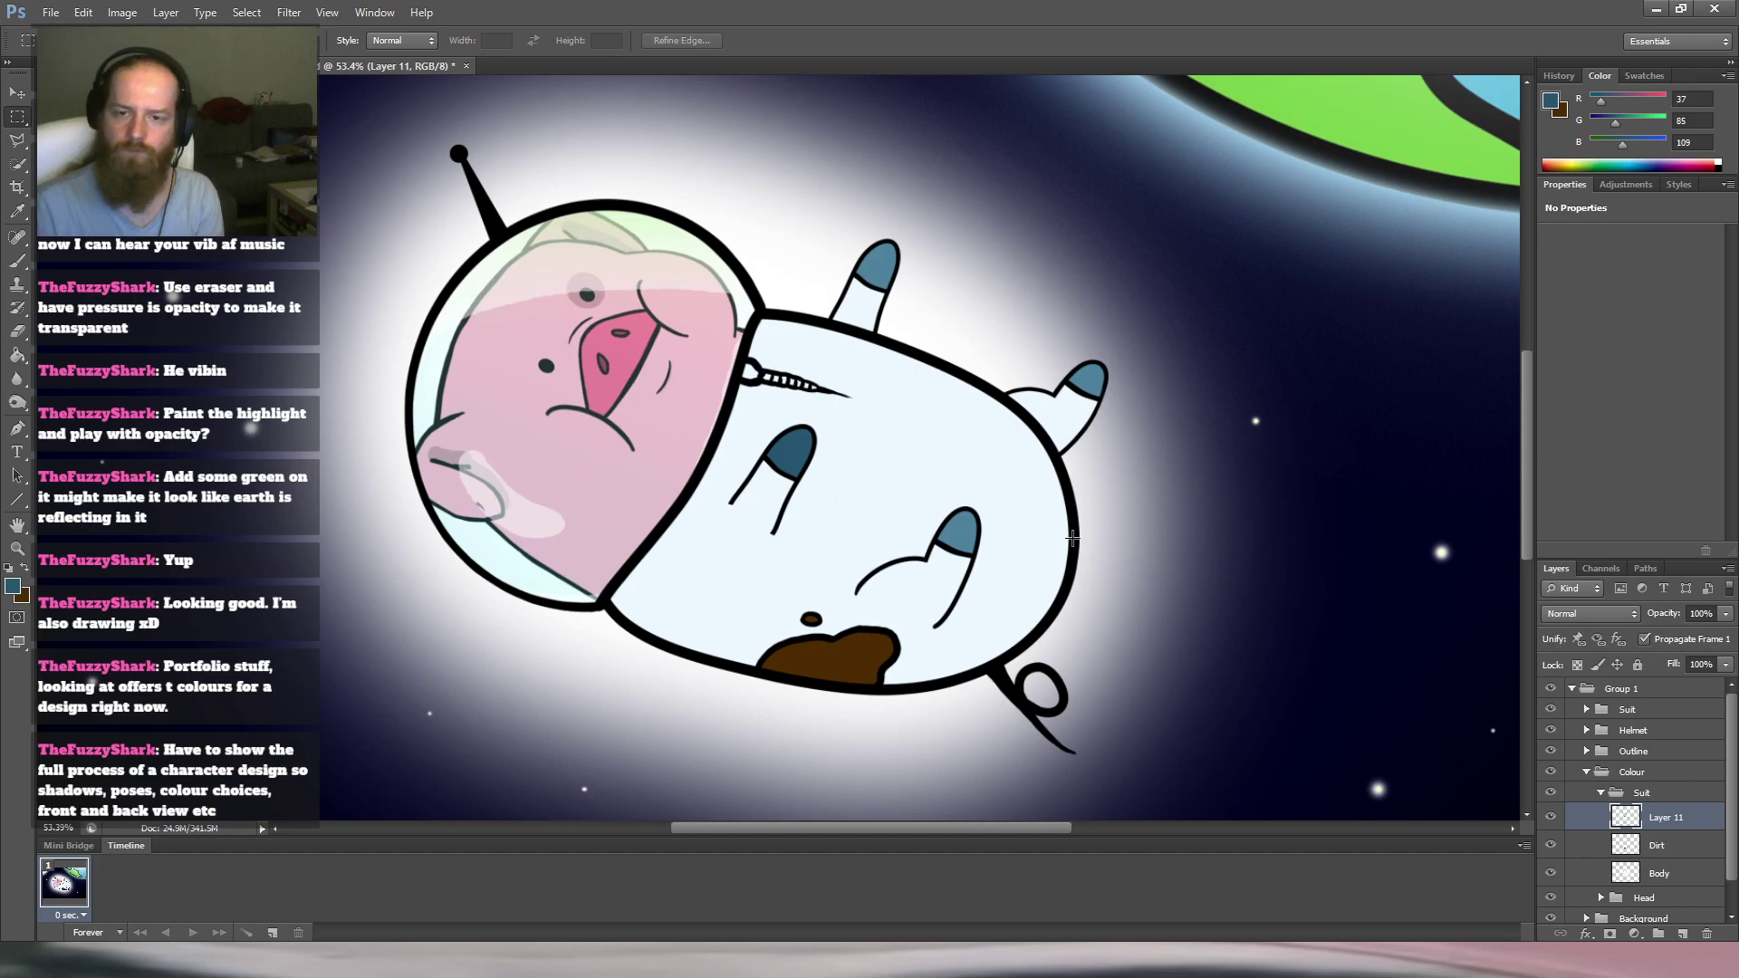
key("ctrl+alt+z")
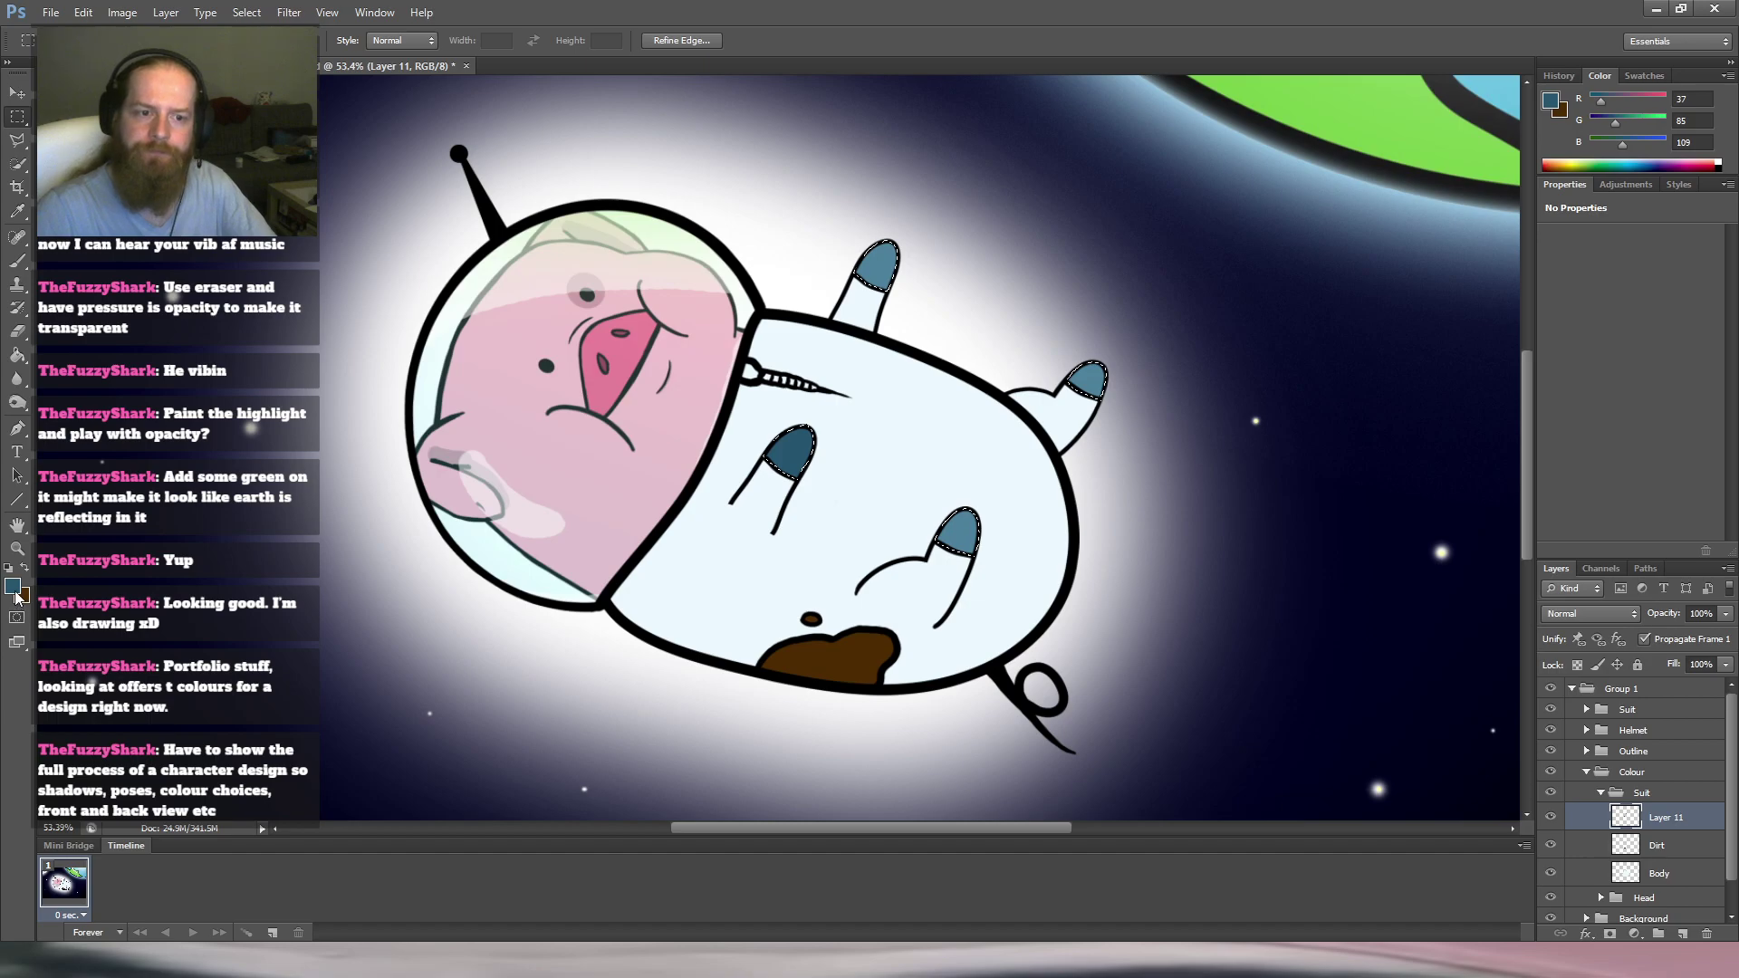
Fill all four foot tips with very dark blue (R 17, G 54, B 72) and clear the selection.
key("i")
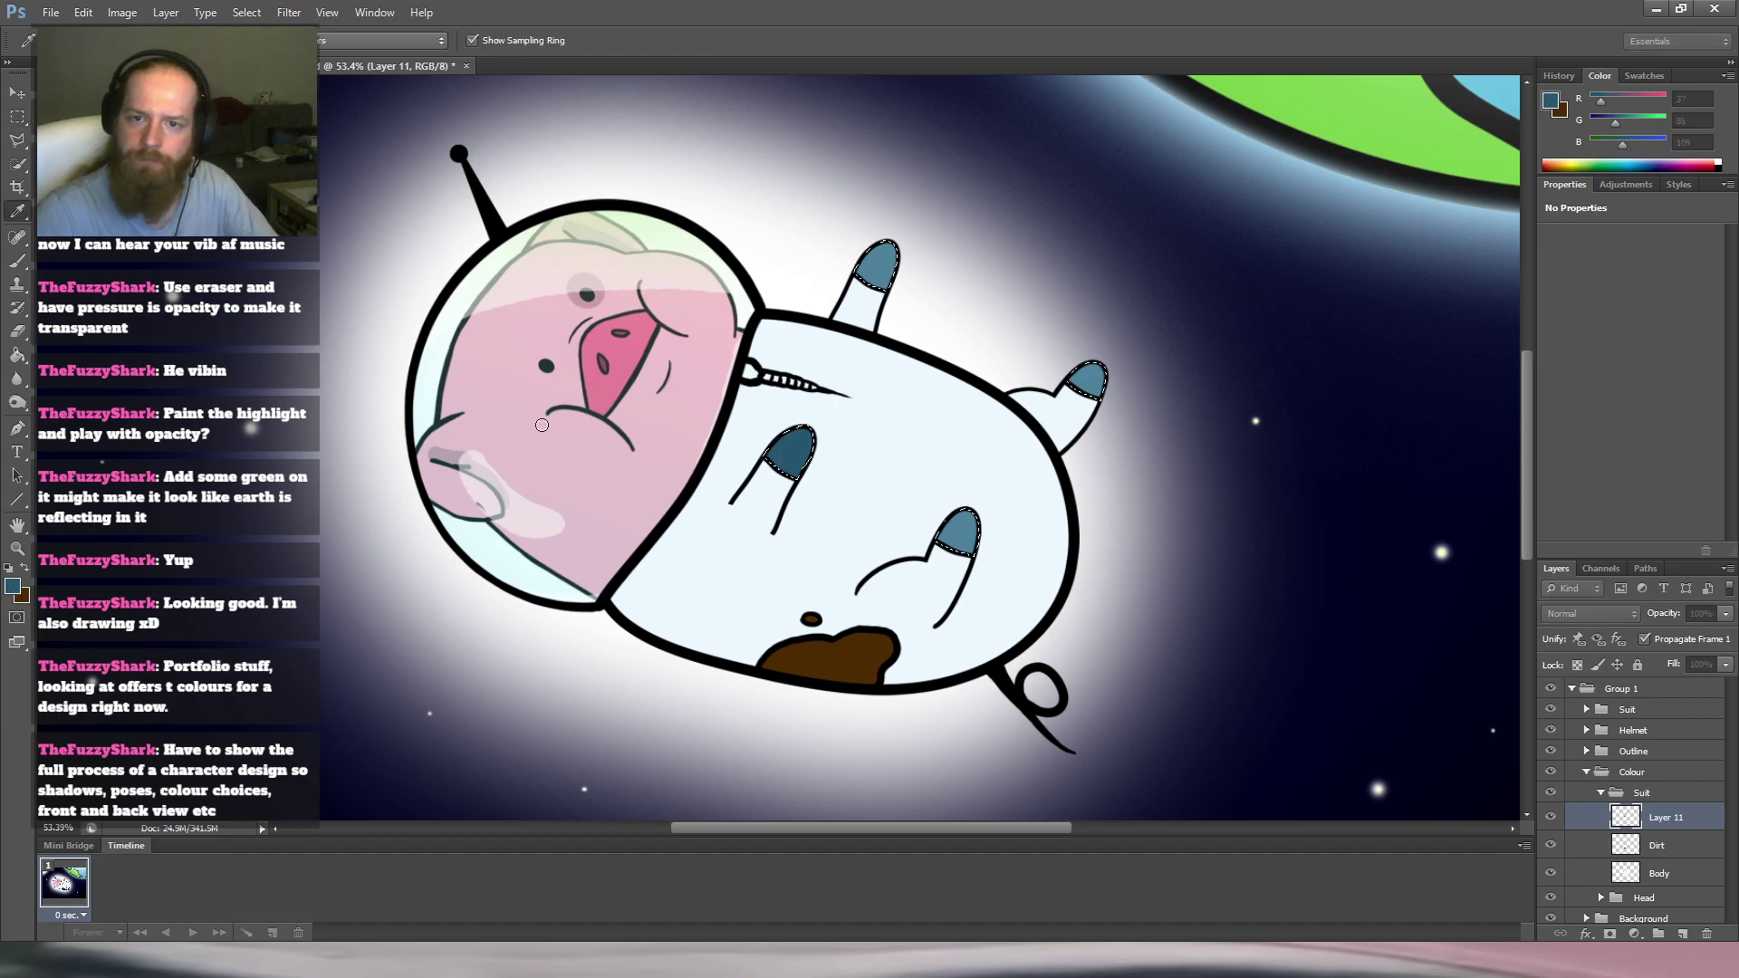
key("g")
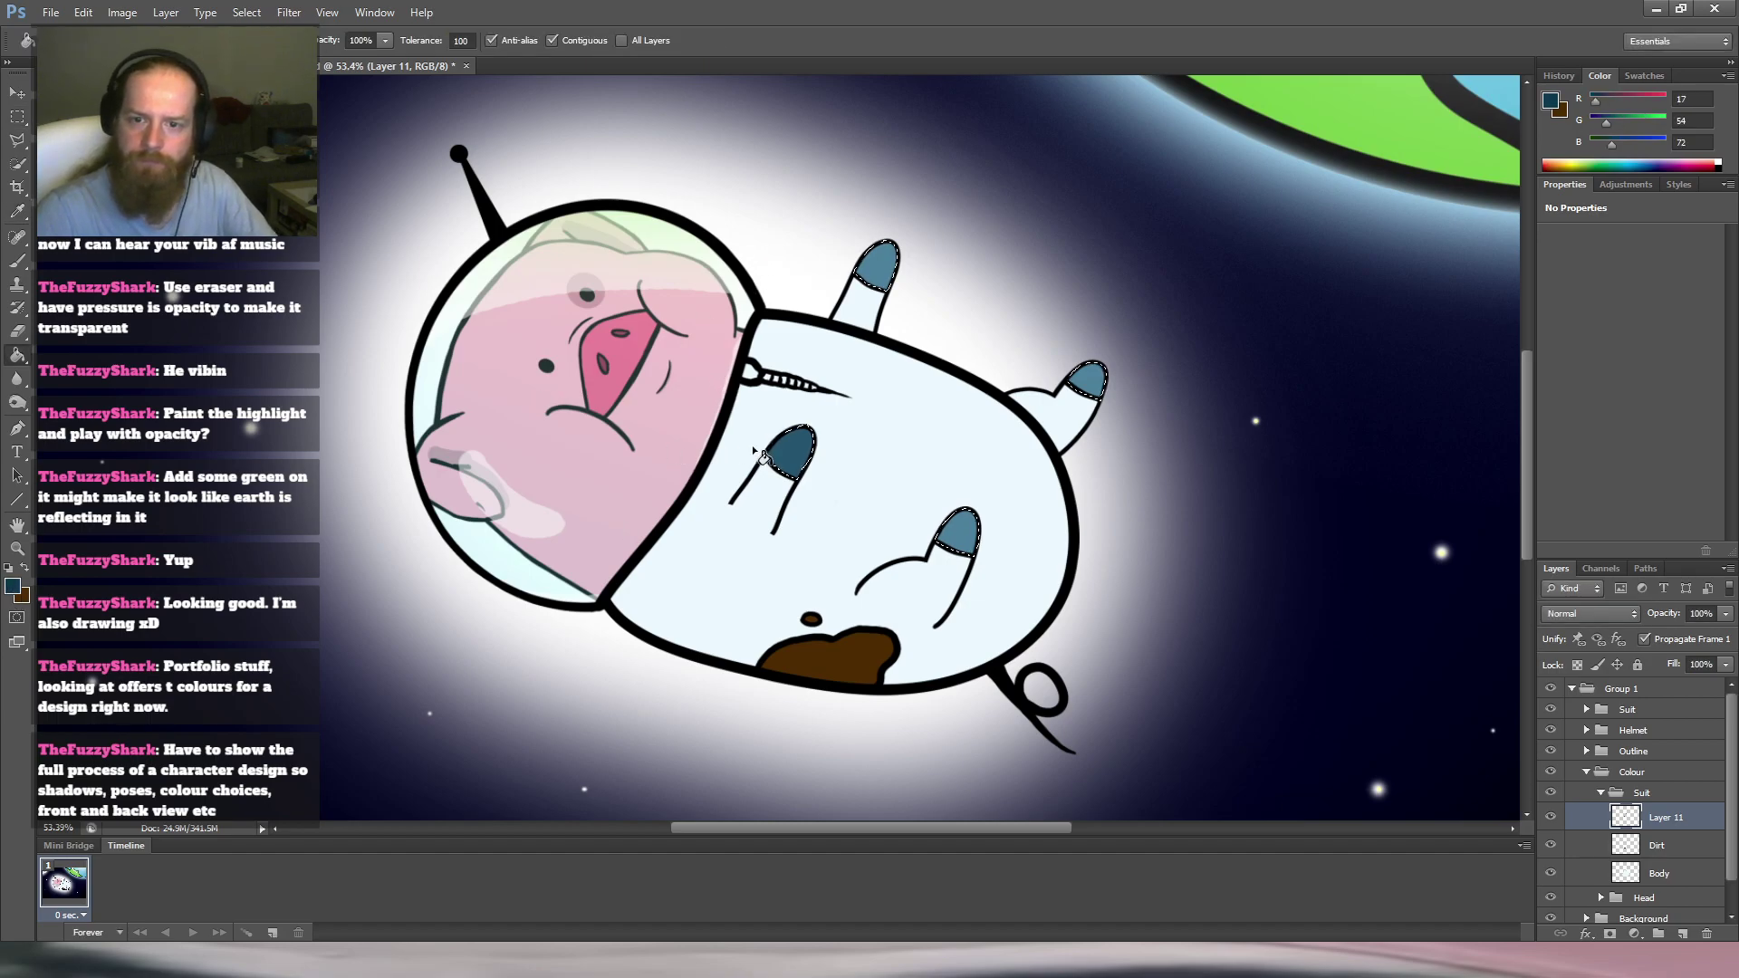
left_click(795, 453)
key("m")
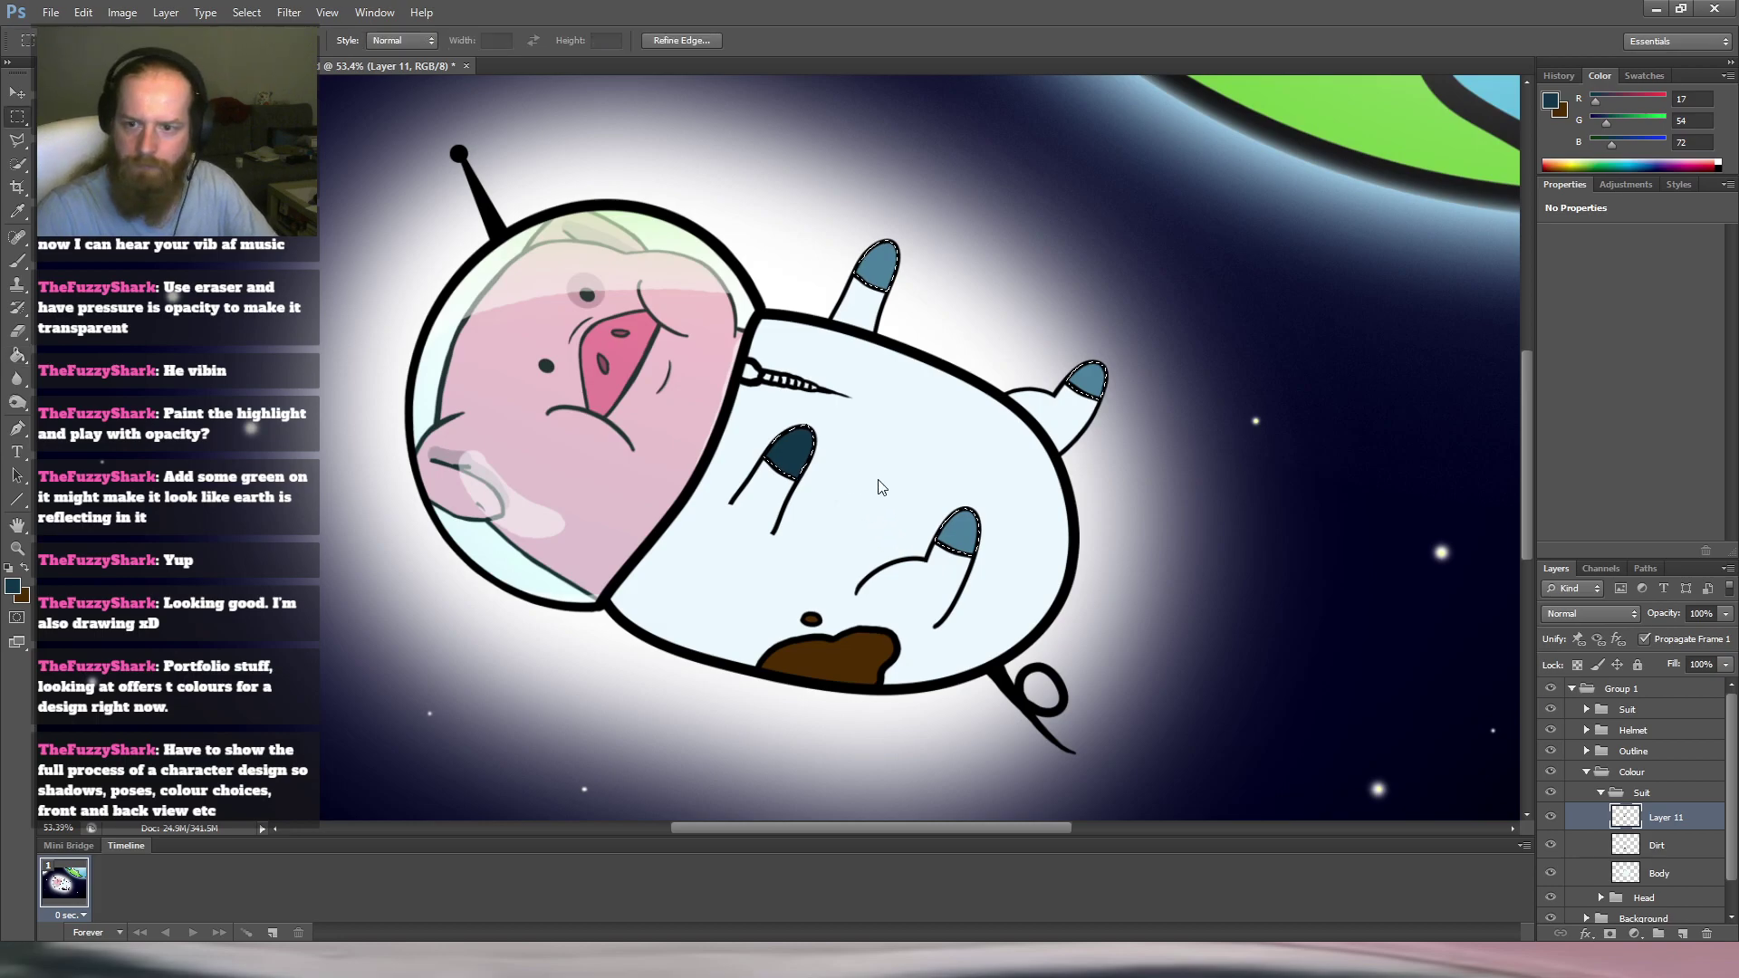
key("ctrl+d")
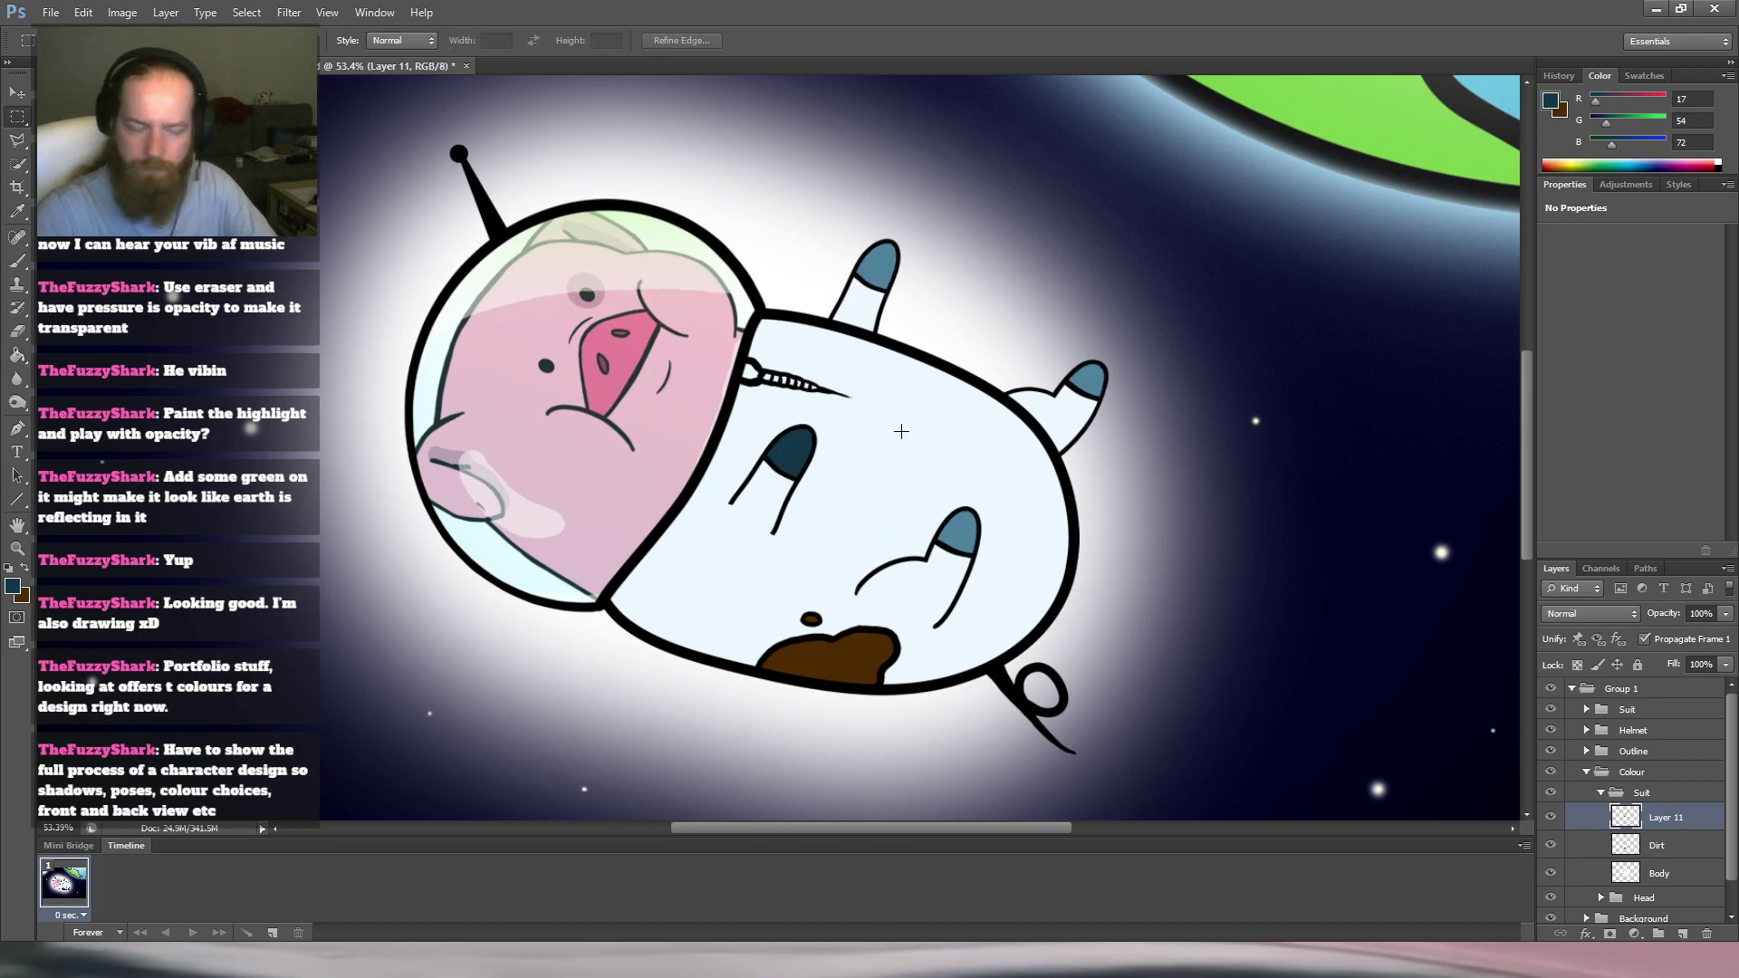
key("ctrl+z")
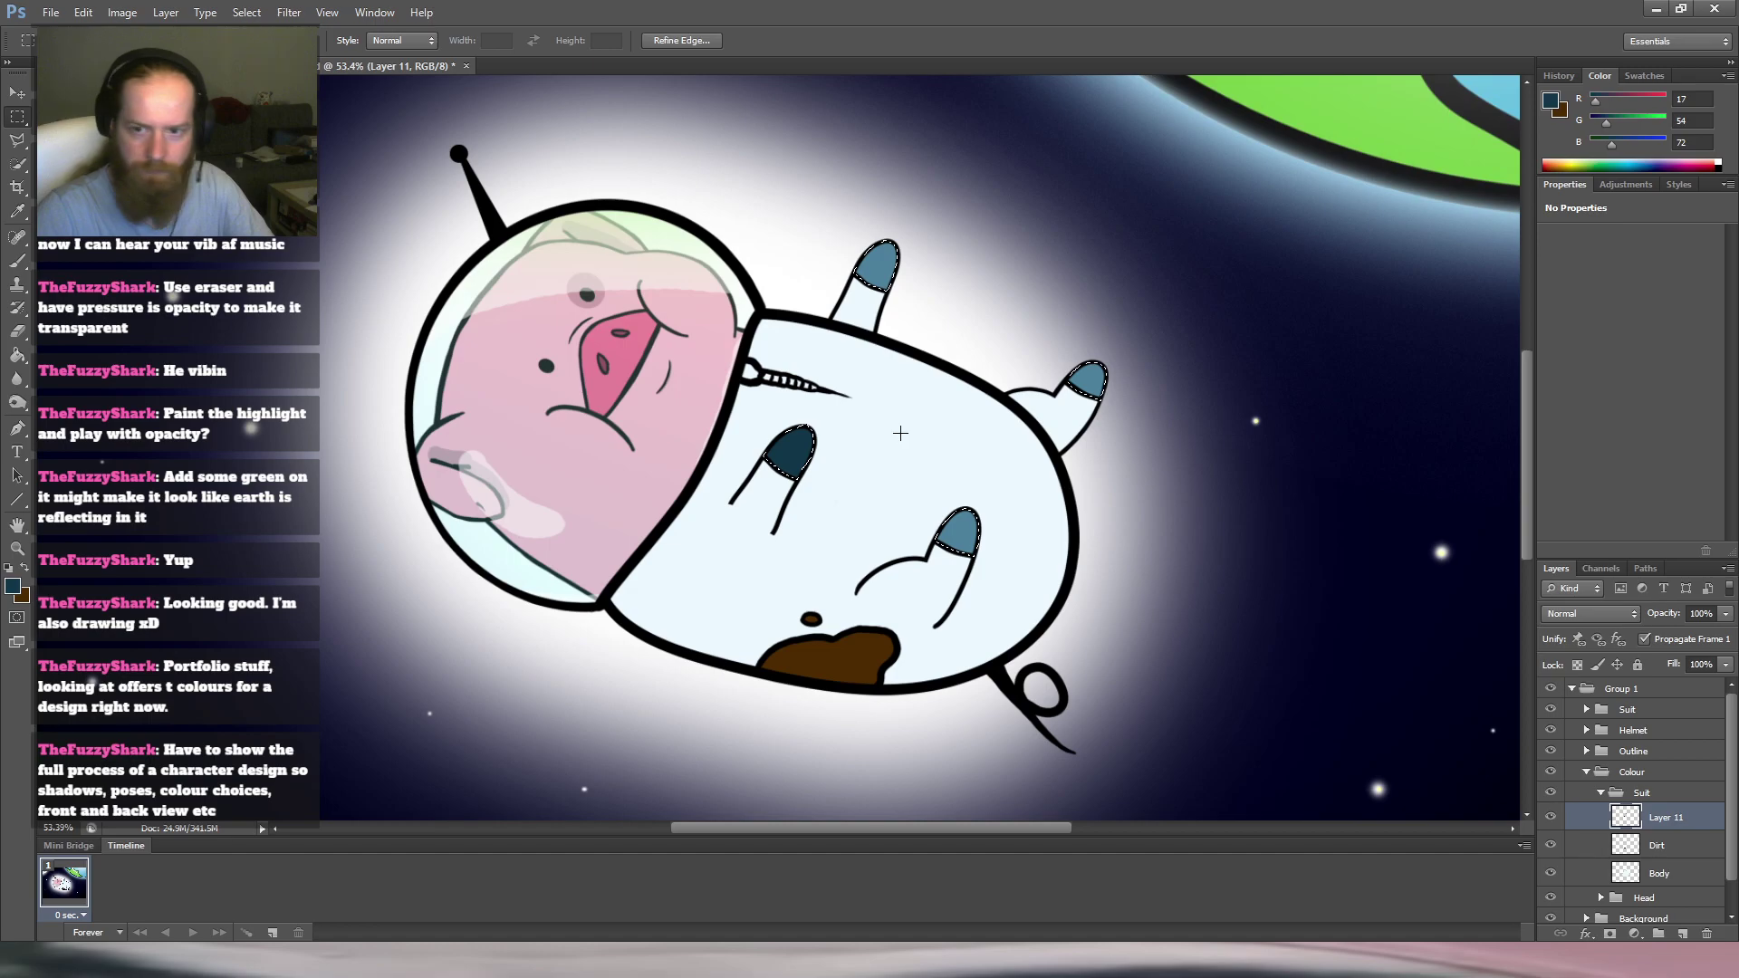
key("g")
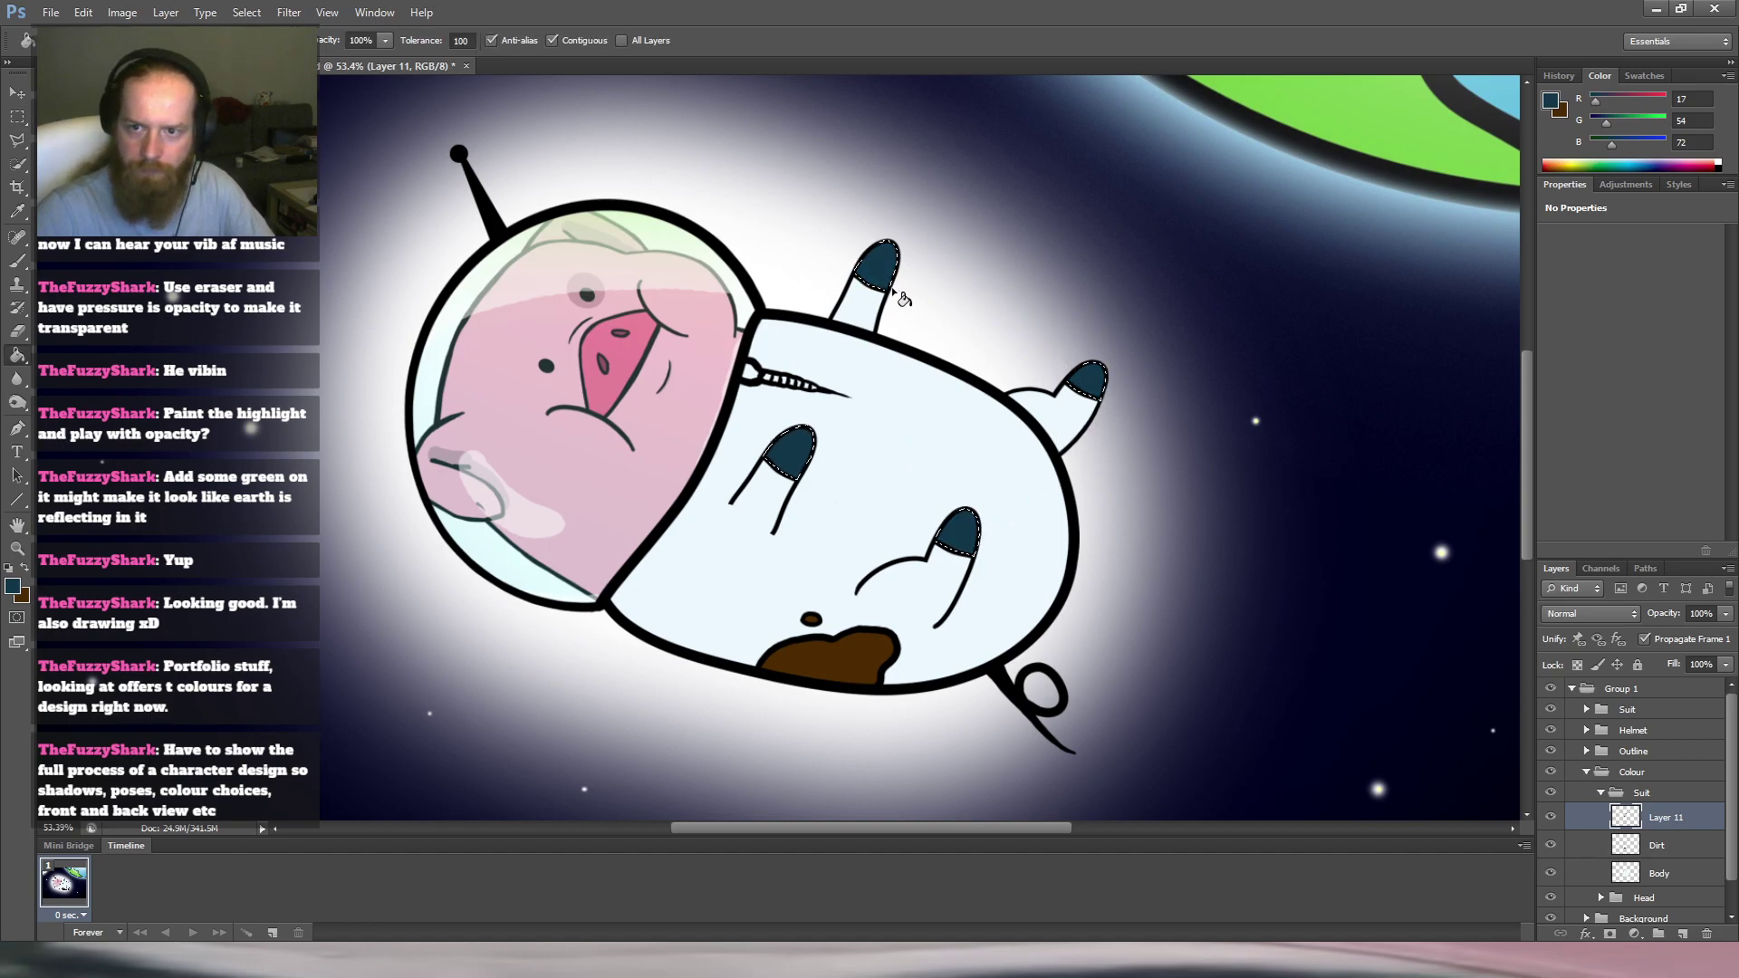
key("alt")
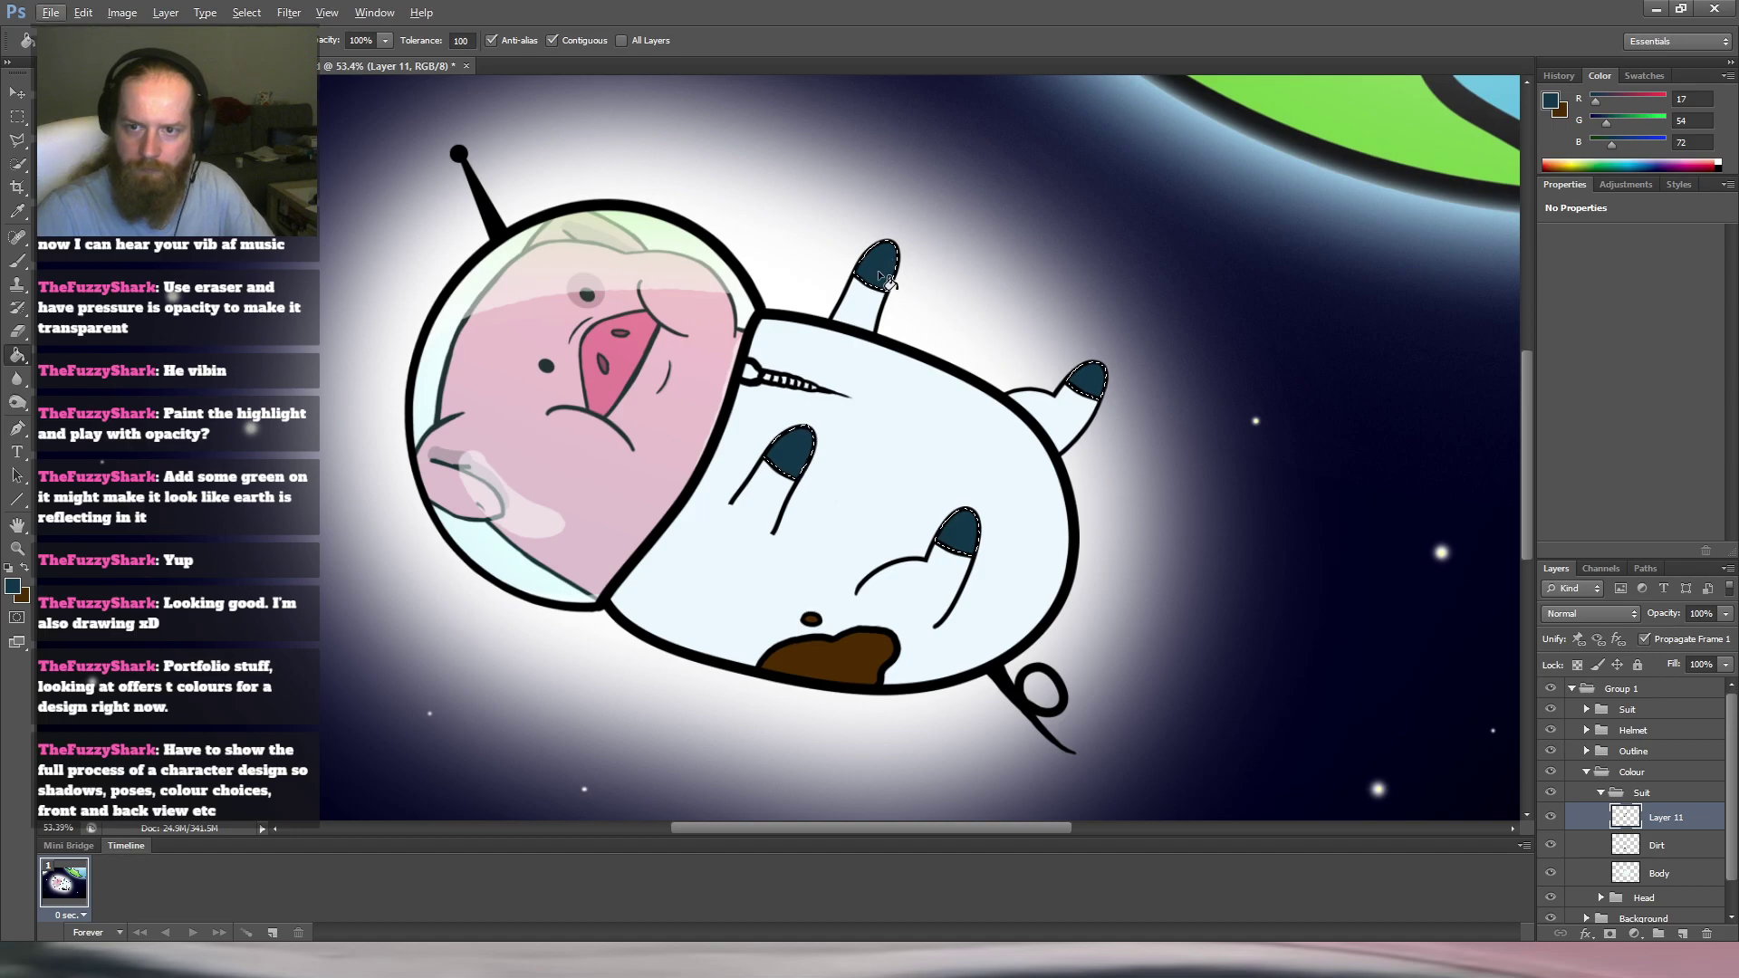
key("m")
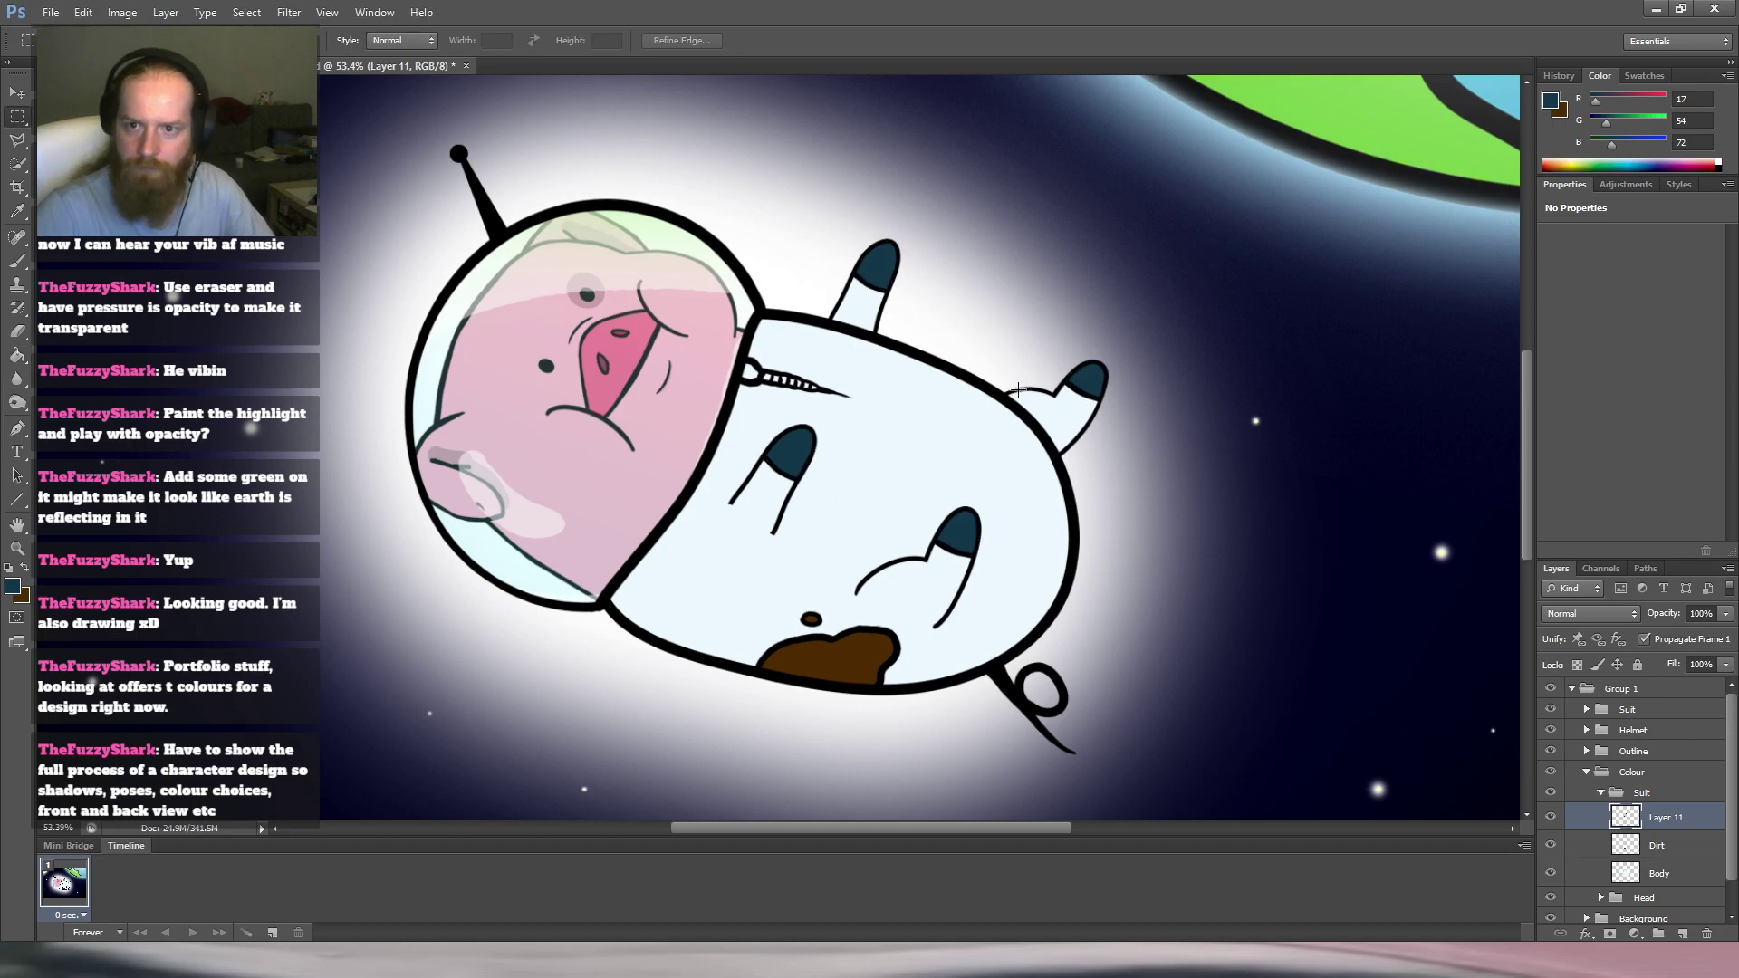
scroll(1042, 428, "down", 2)
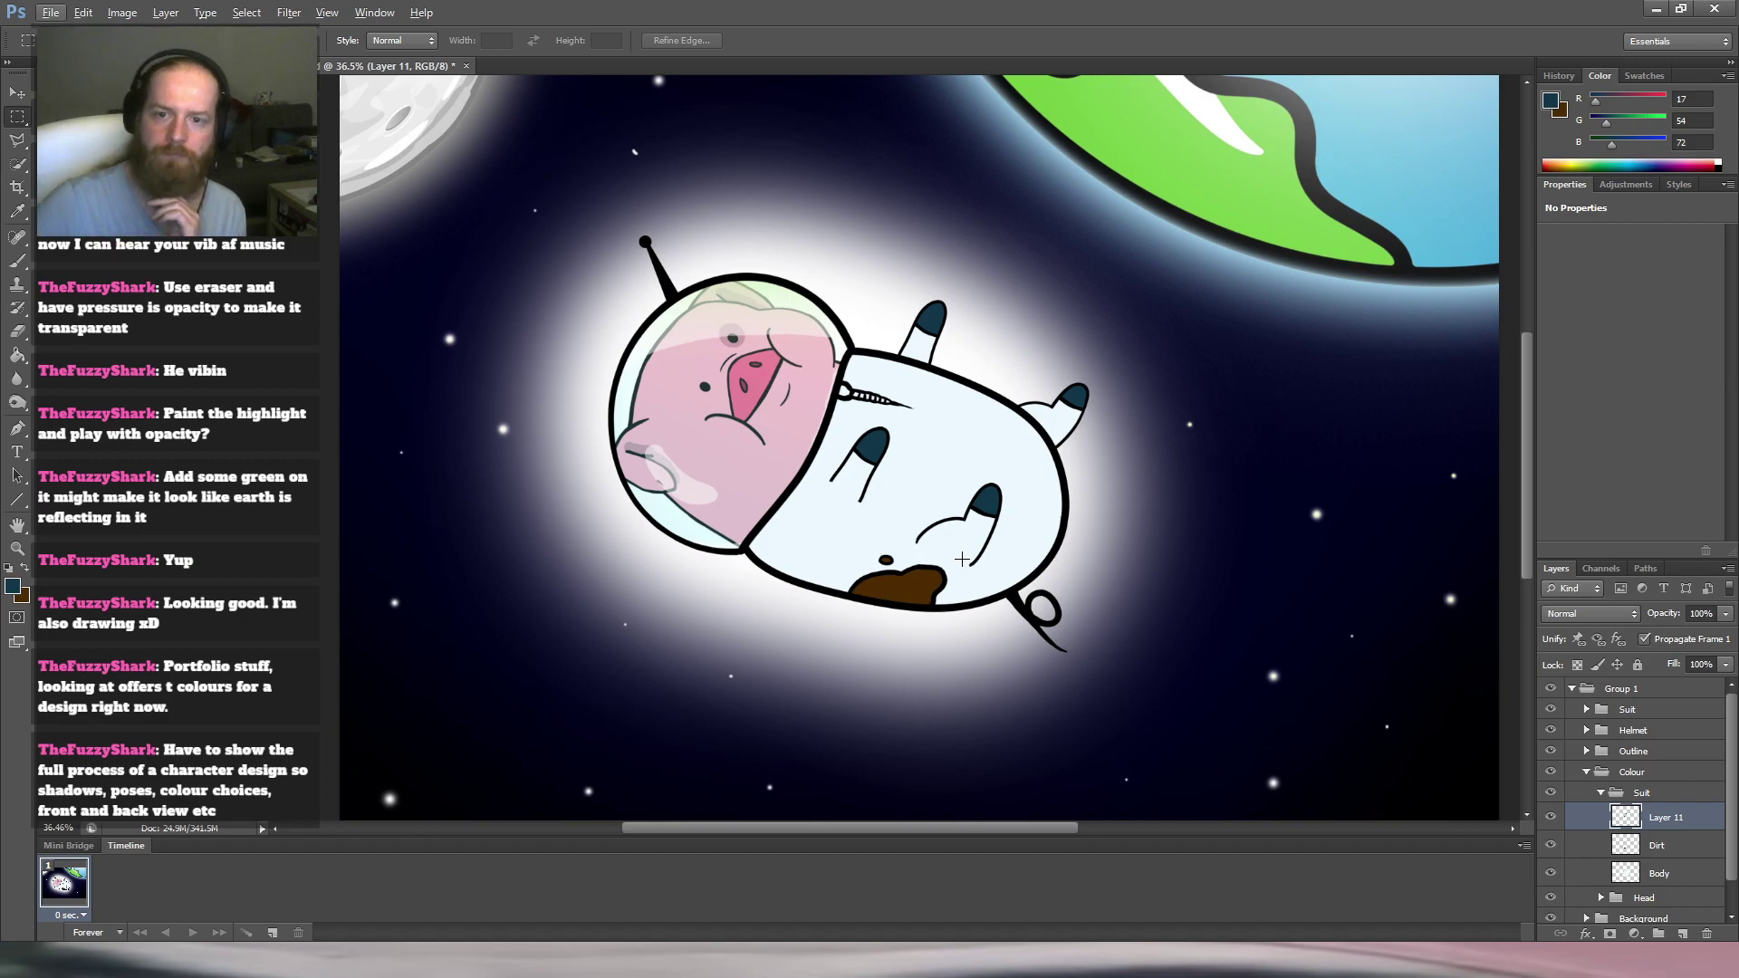
scroll(973, 483, "down", 3)
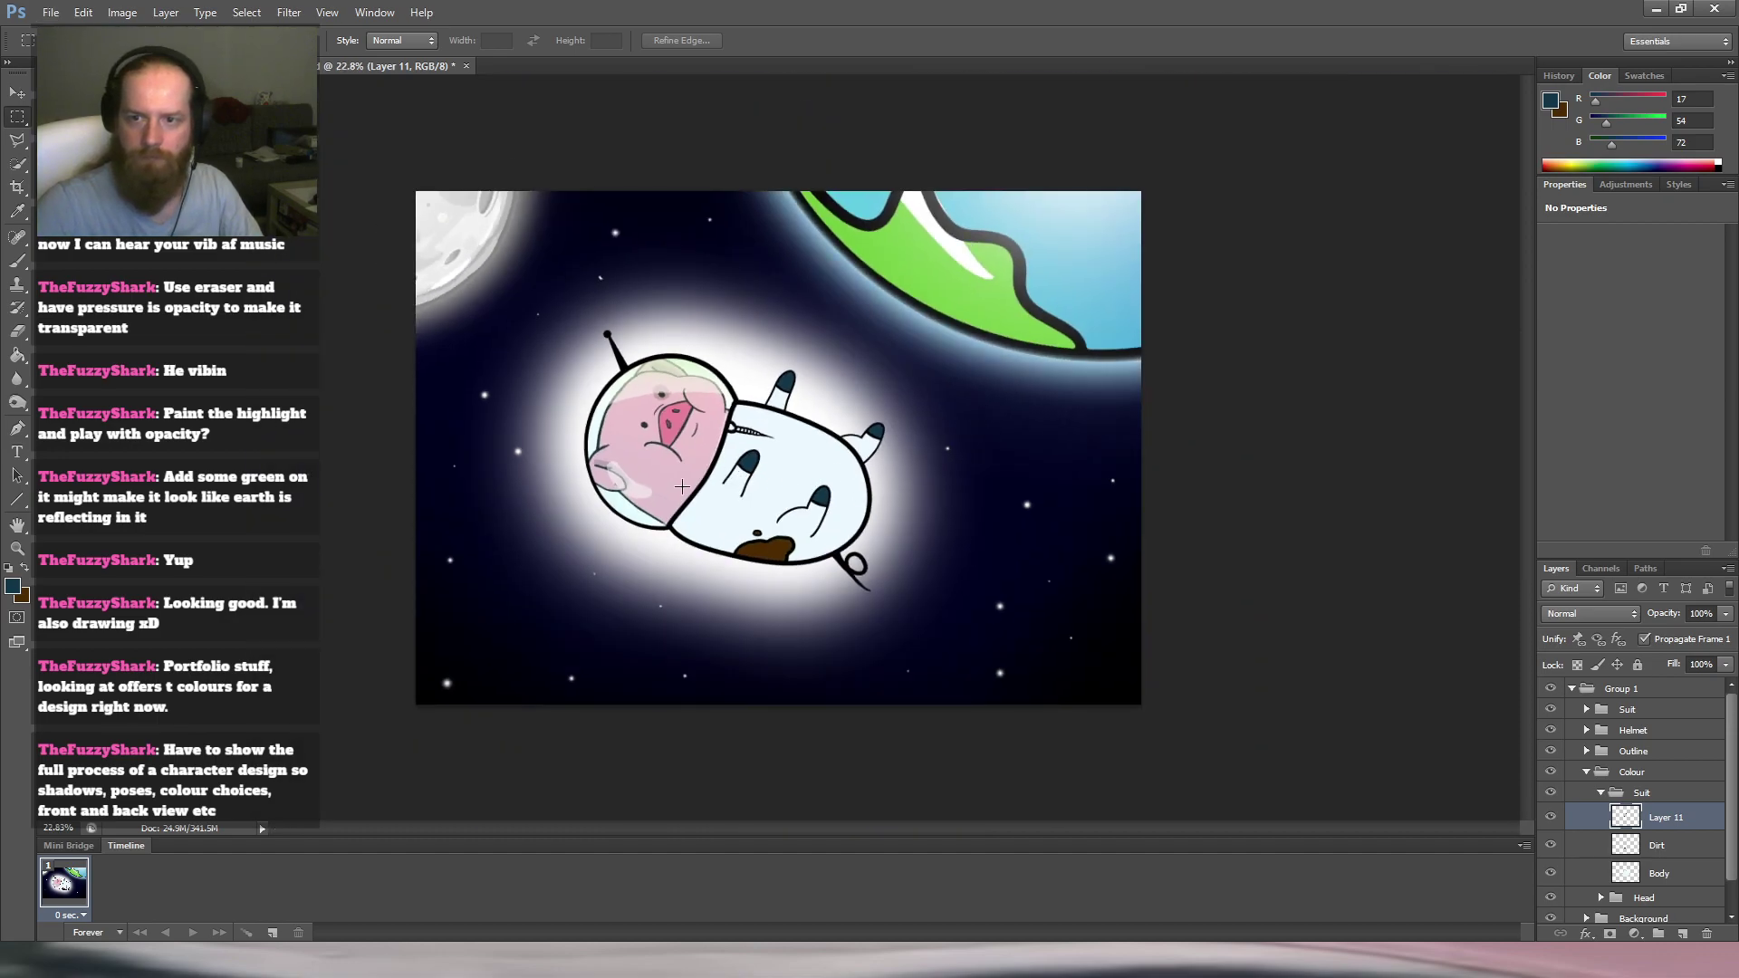
scroll(683, 487, "up", 2)
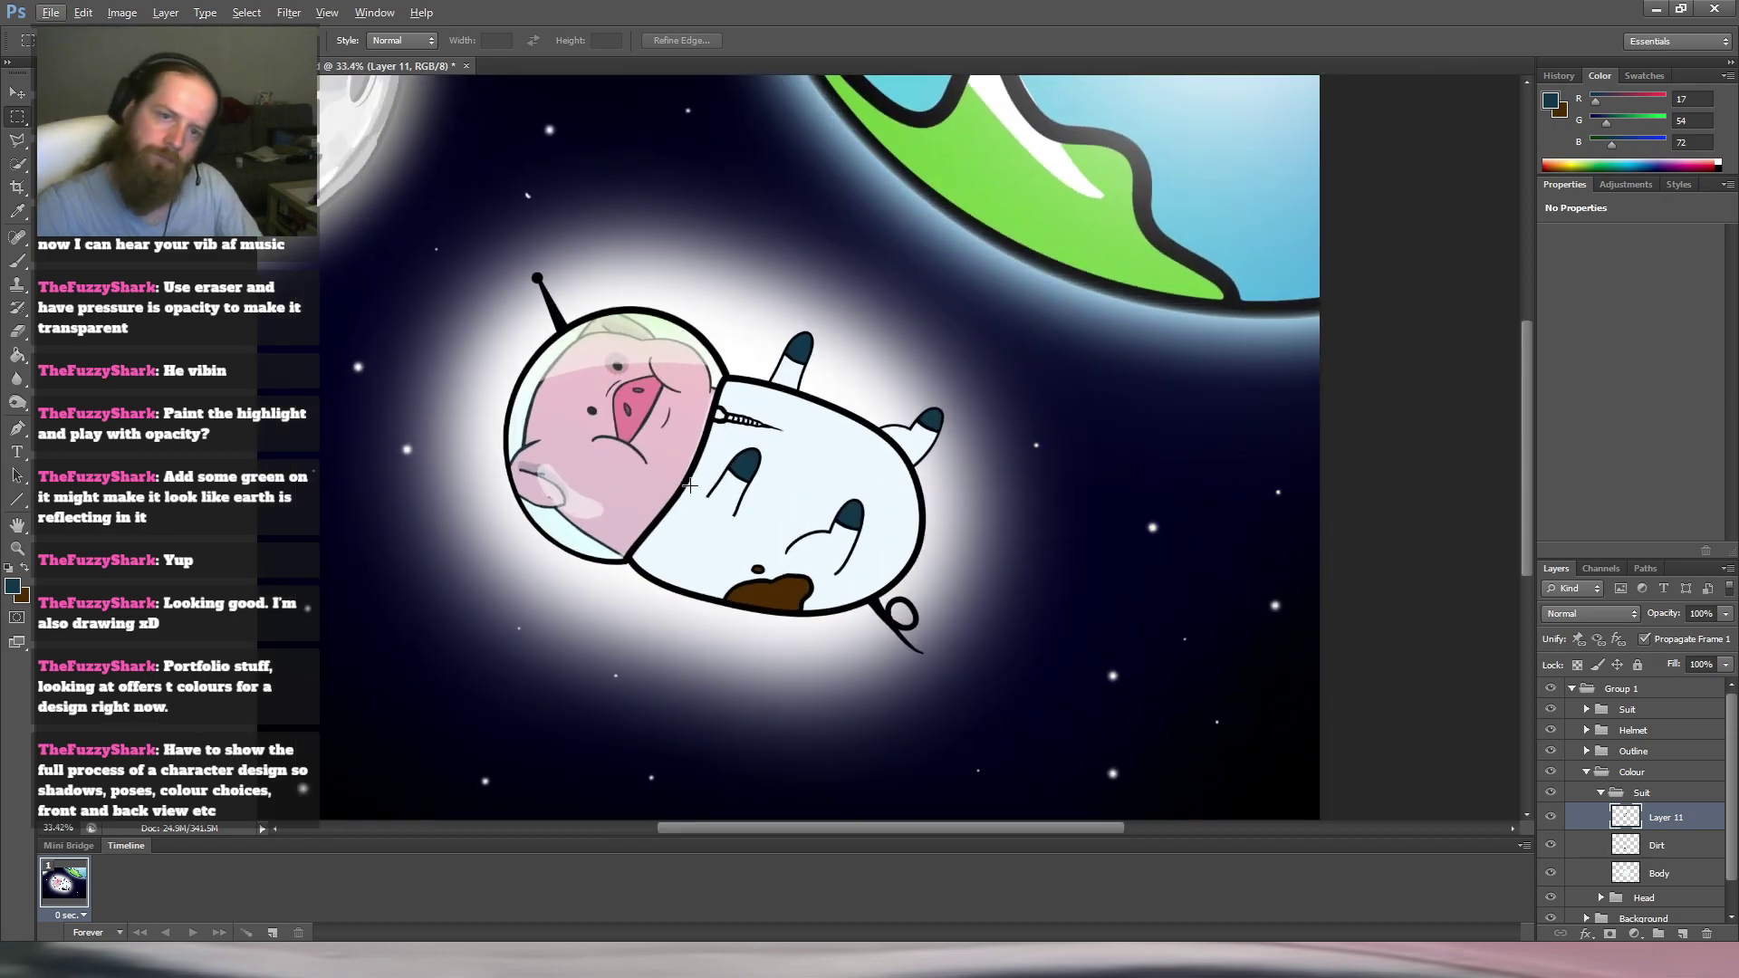
scroll(689, 486, "down", 2)
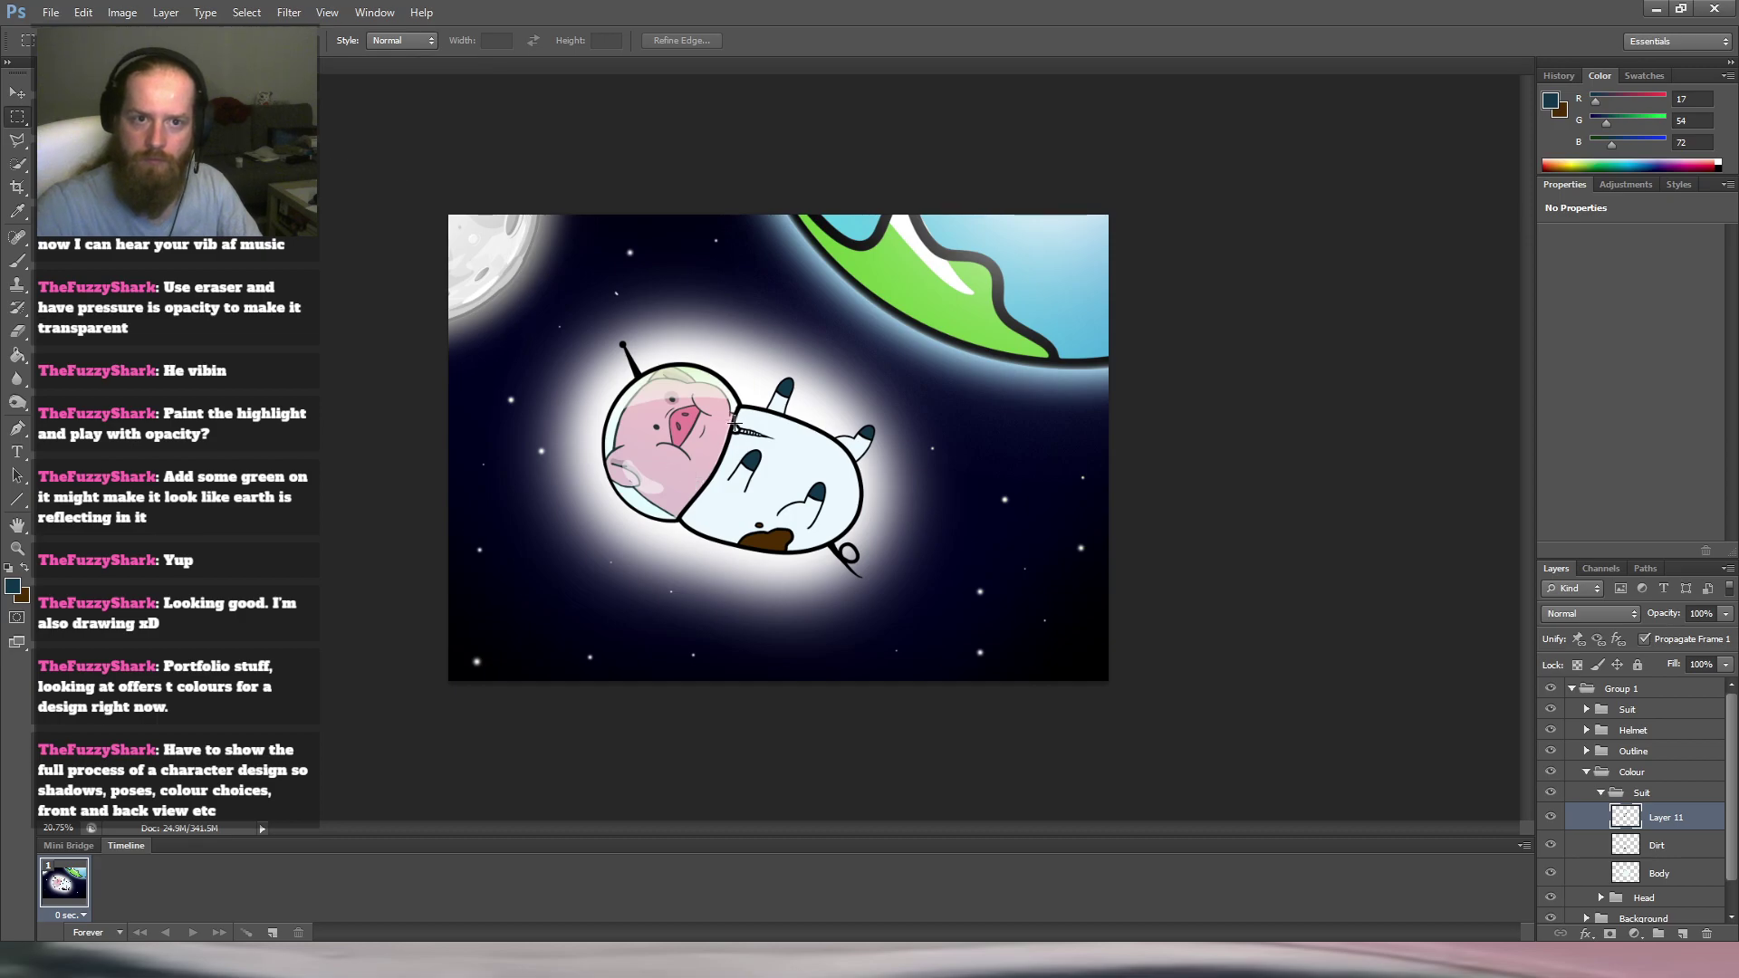
Examine the whole pig and its coloured suit from rotated and upright views at several magnifications.
scroll(824, 460, "up", 2)
scroll(824, 459, "up", 1)
key("r")
left_click_drag(906, 338, 1098, 649)
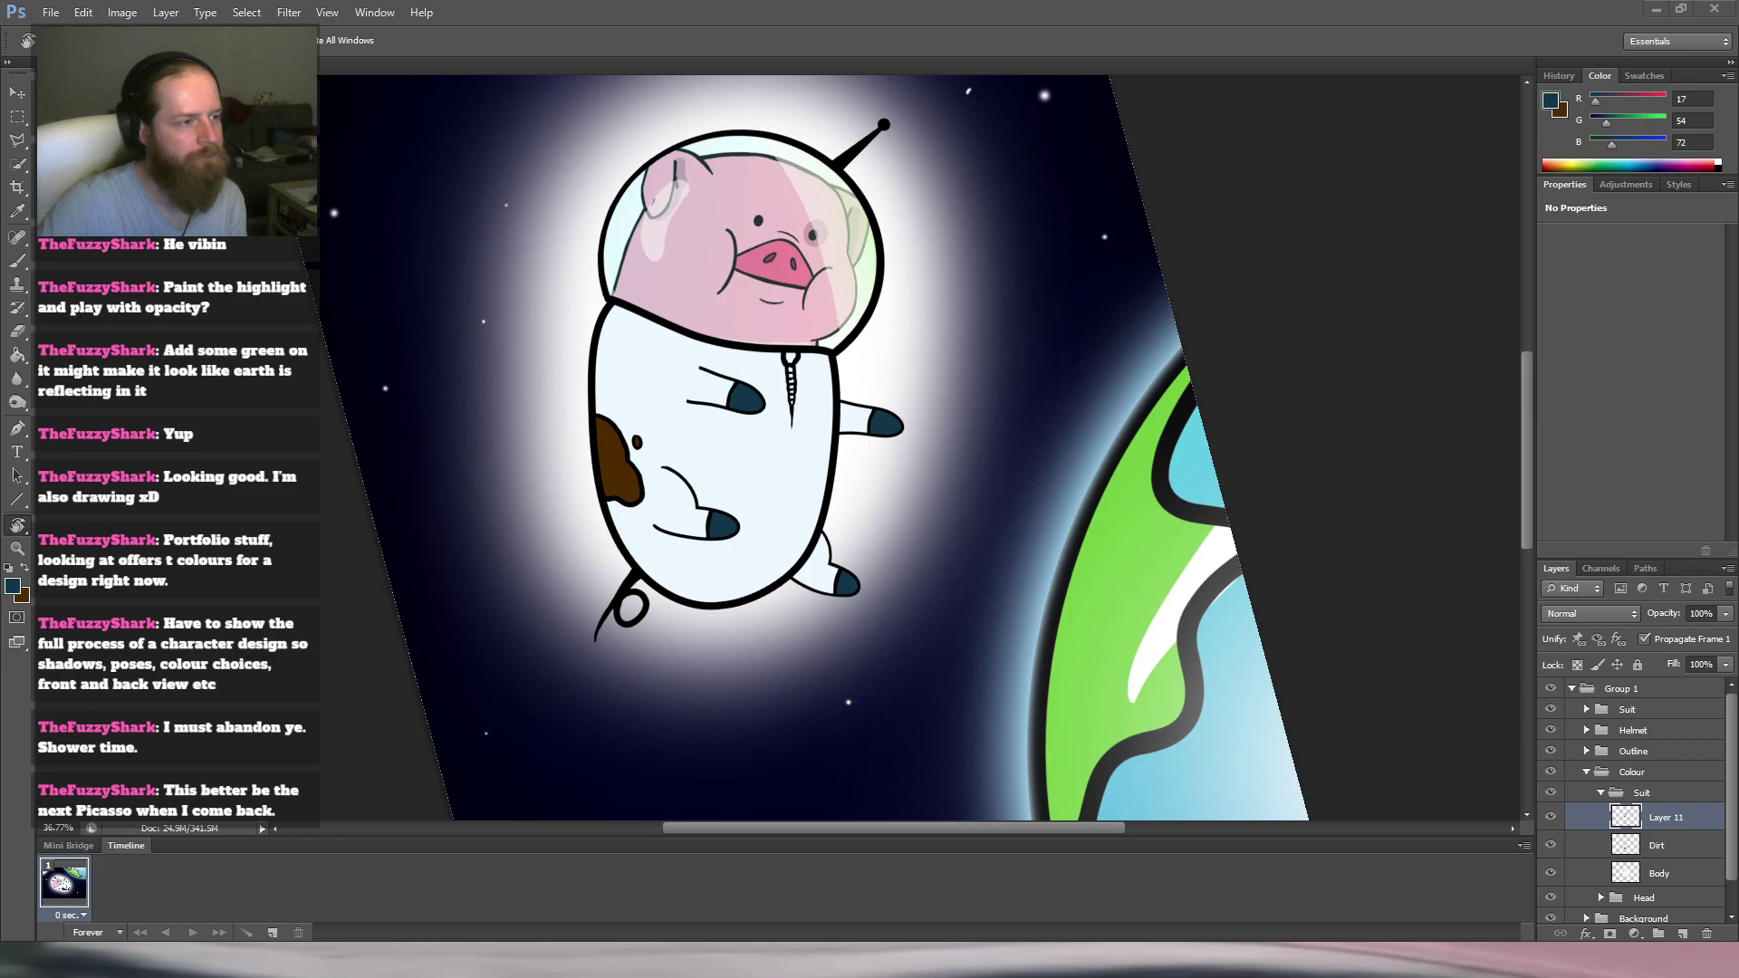
left_click(577, 551)
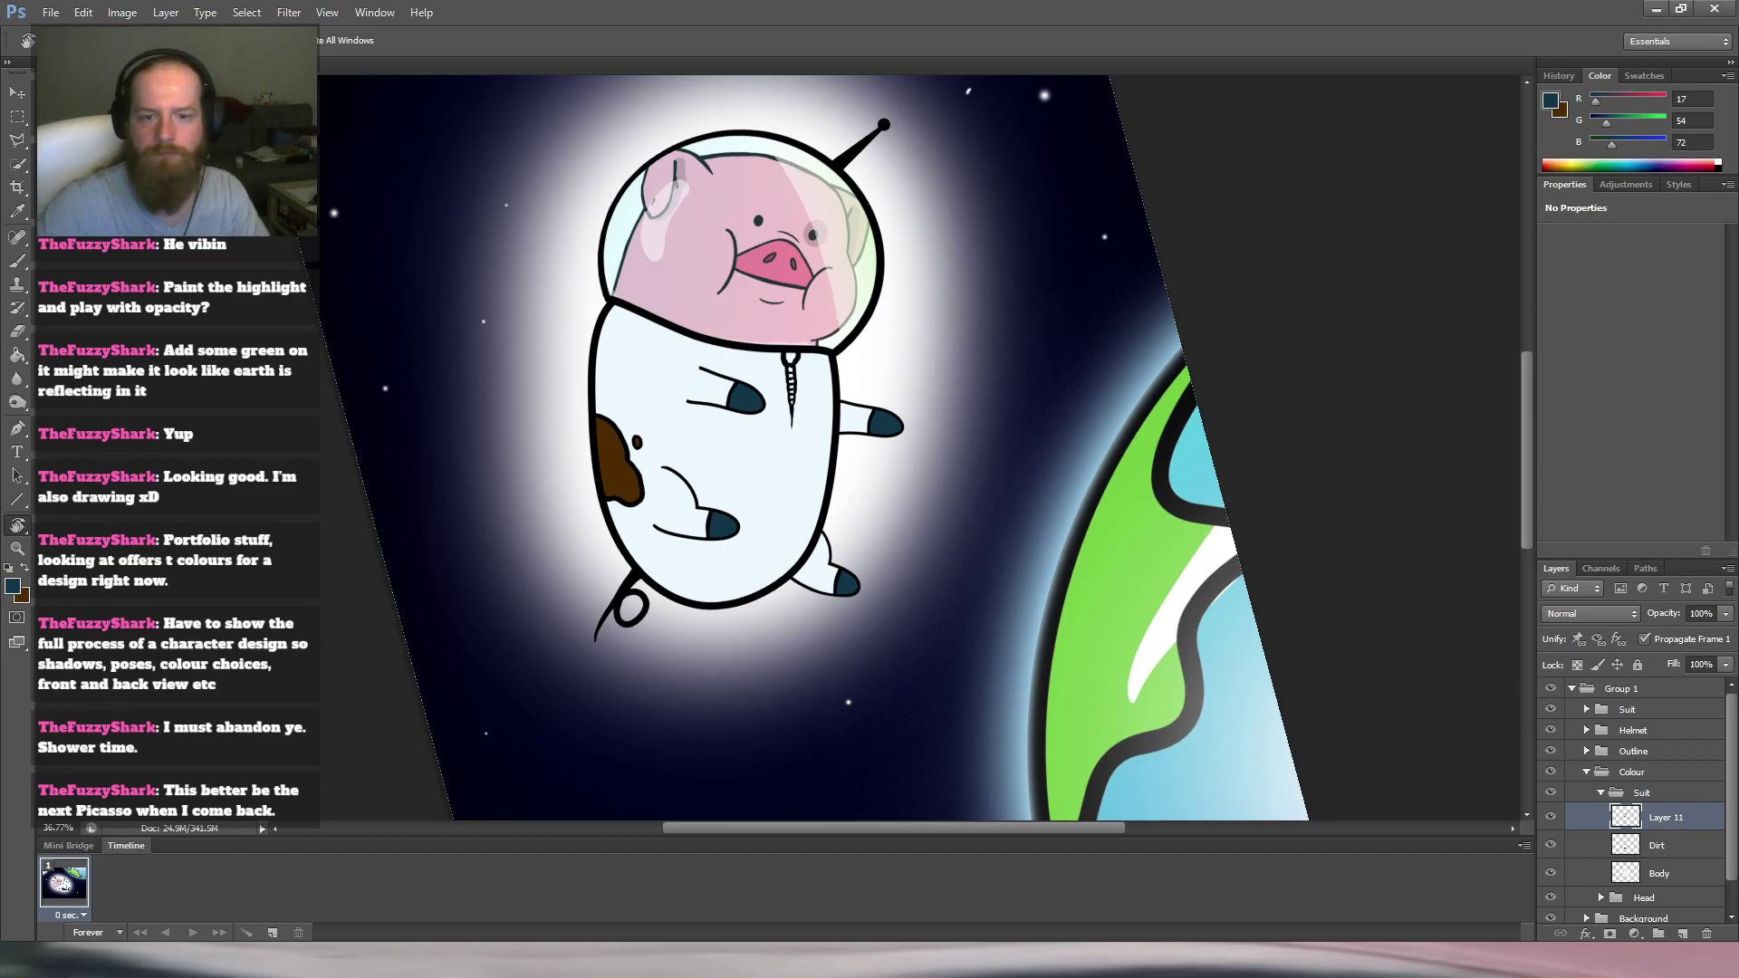
key("Escape")
scroll(622, 520, "down", 3)
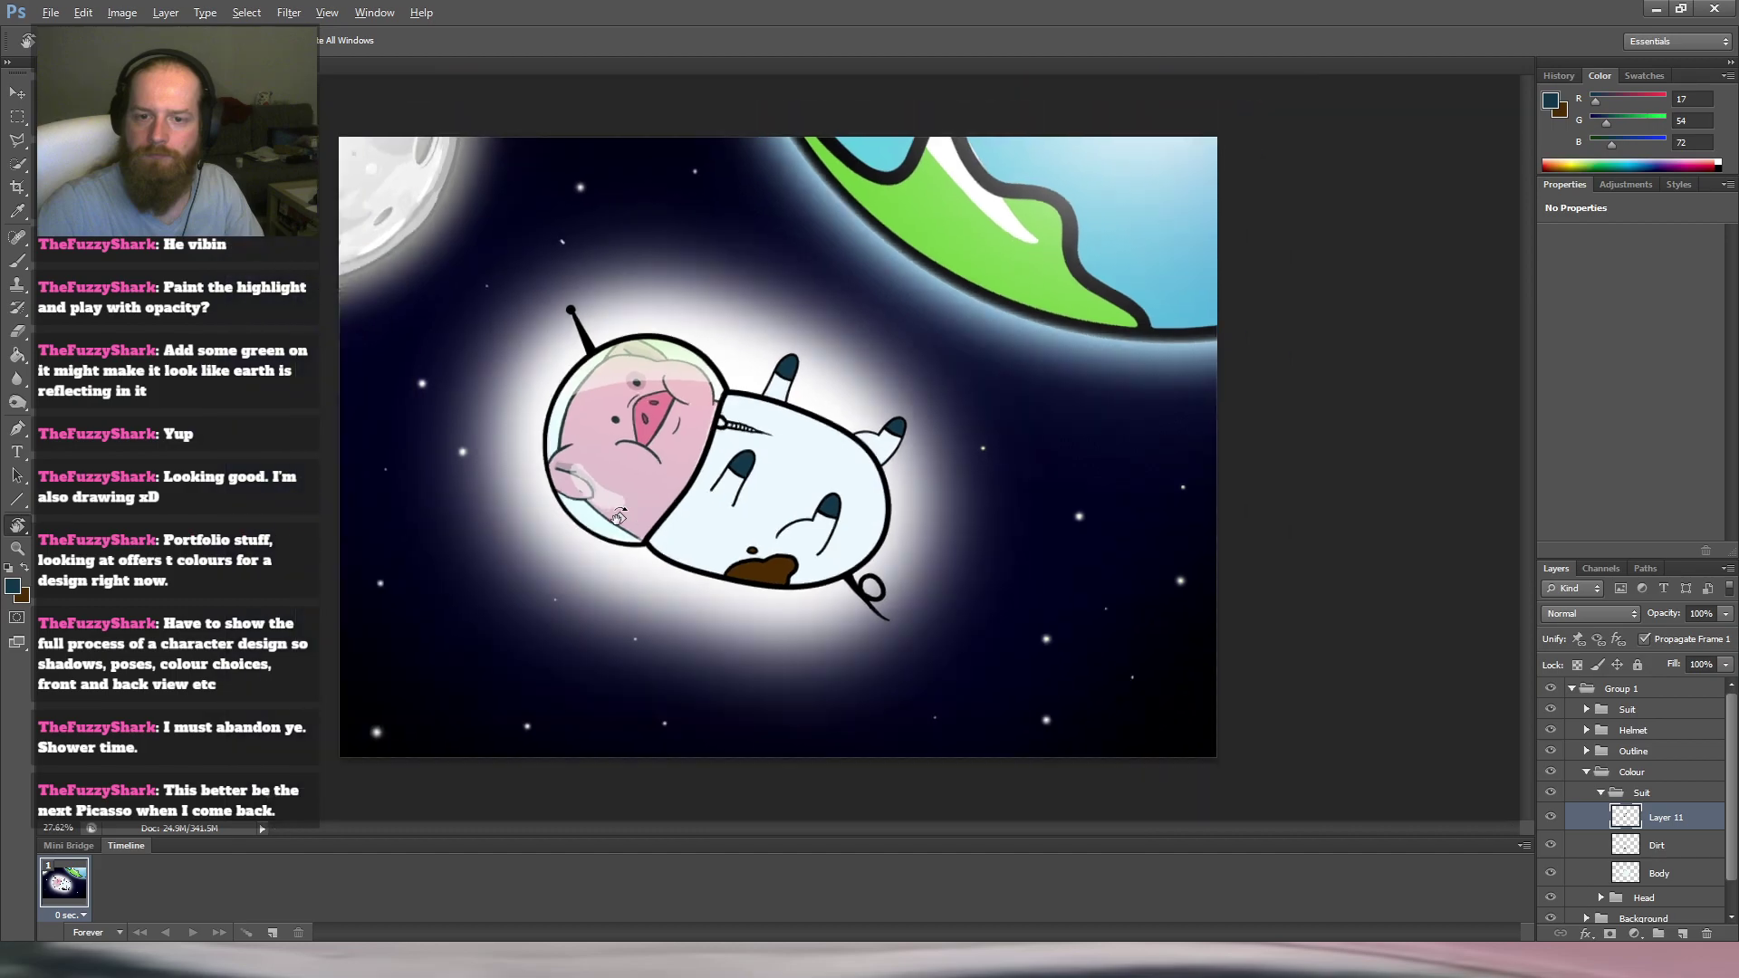
scroll(622, 520, "up", 6)
key("alt")
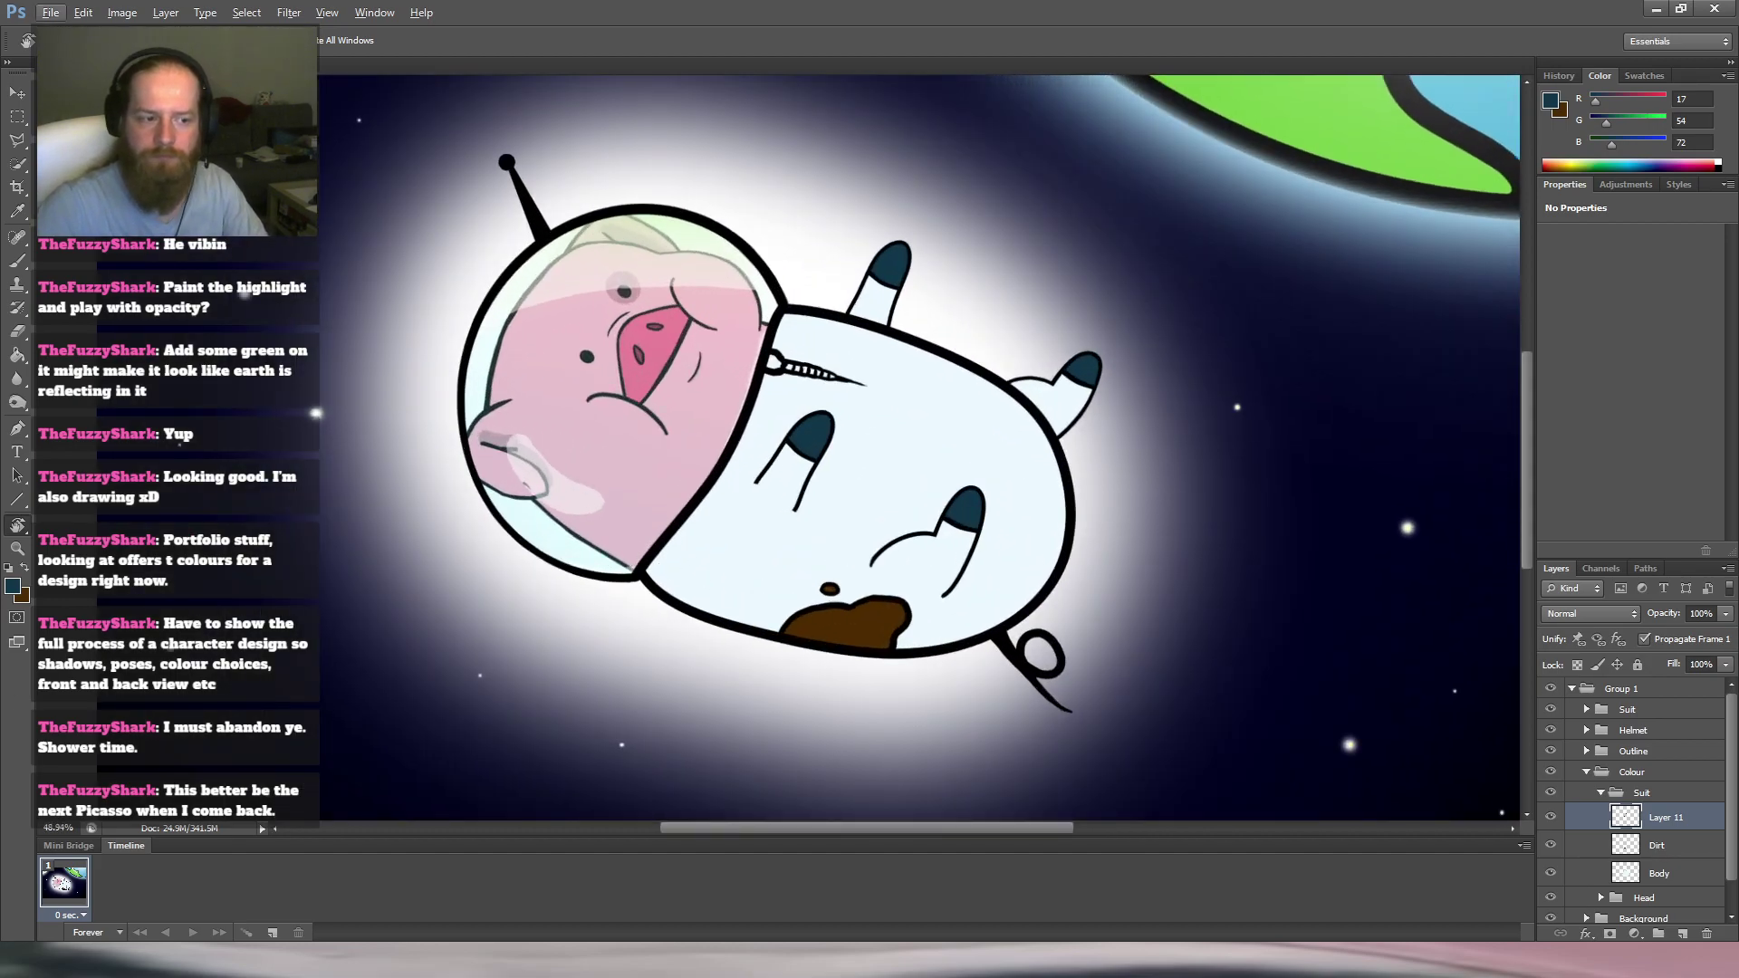
key("alt+Tab")
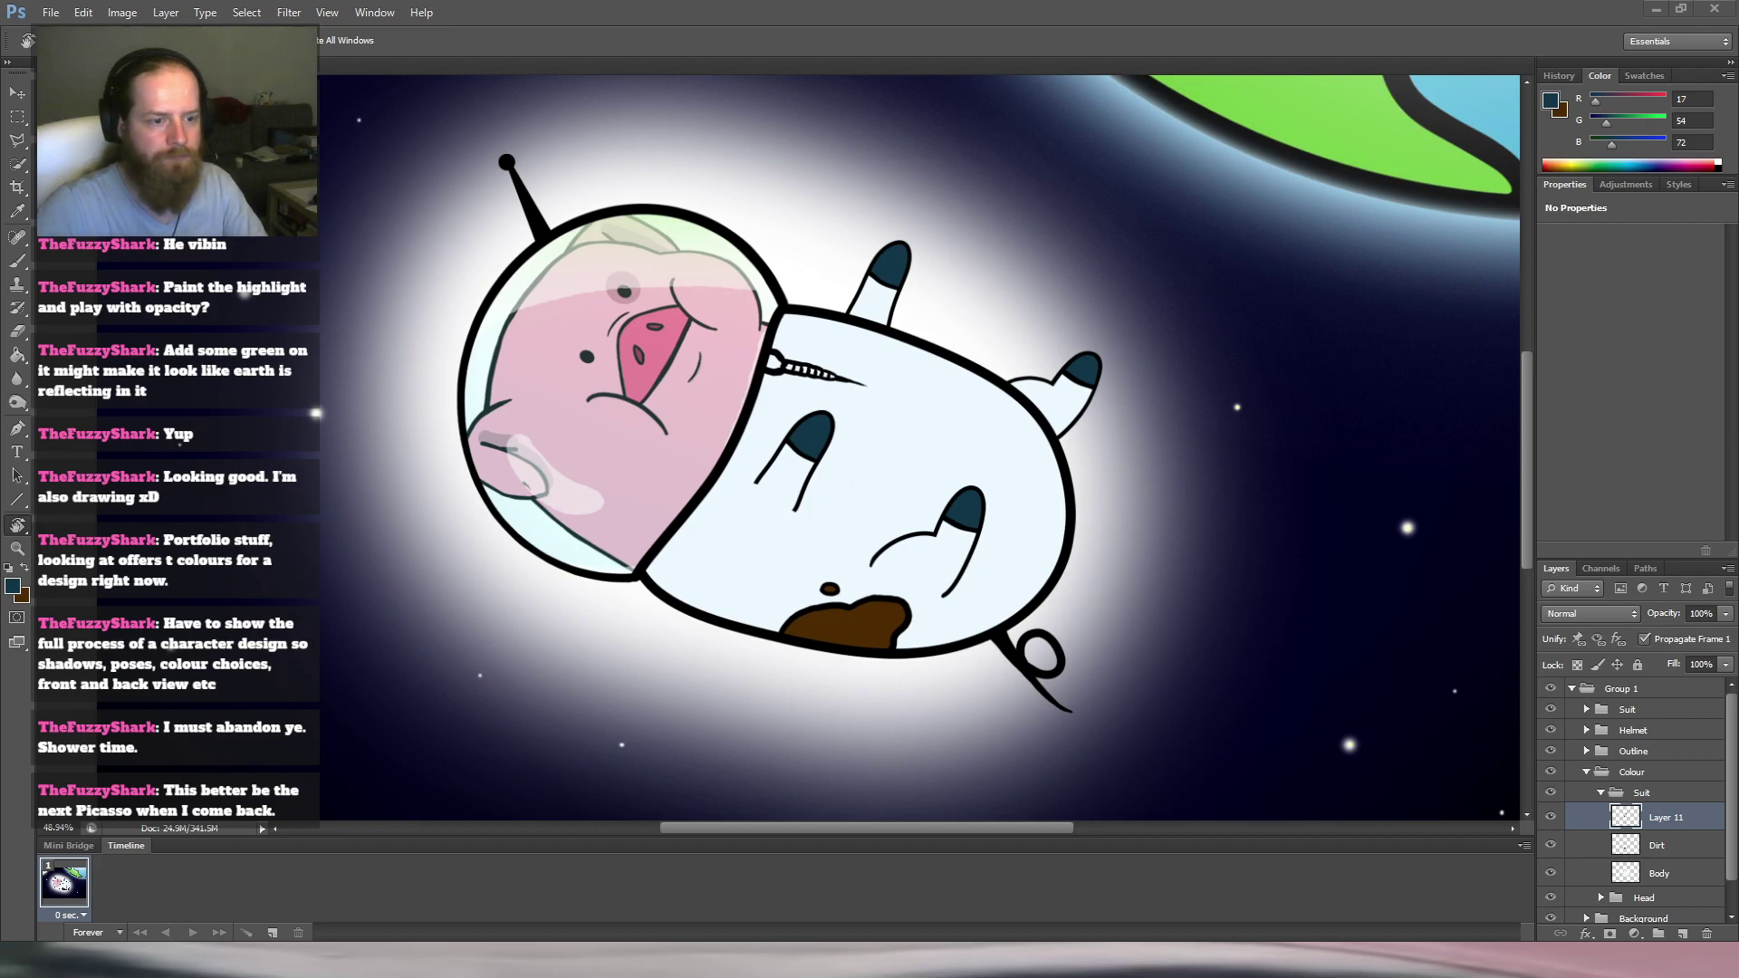
scroll(619, 517, "down", 5)
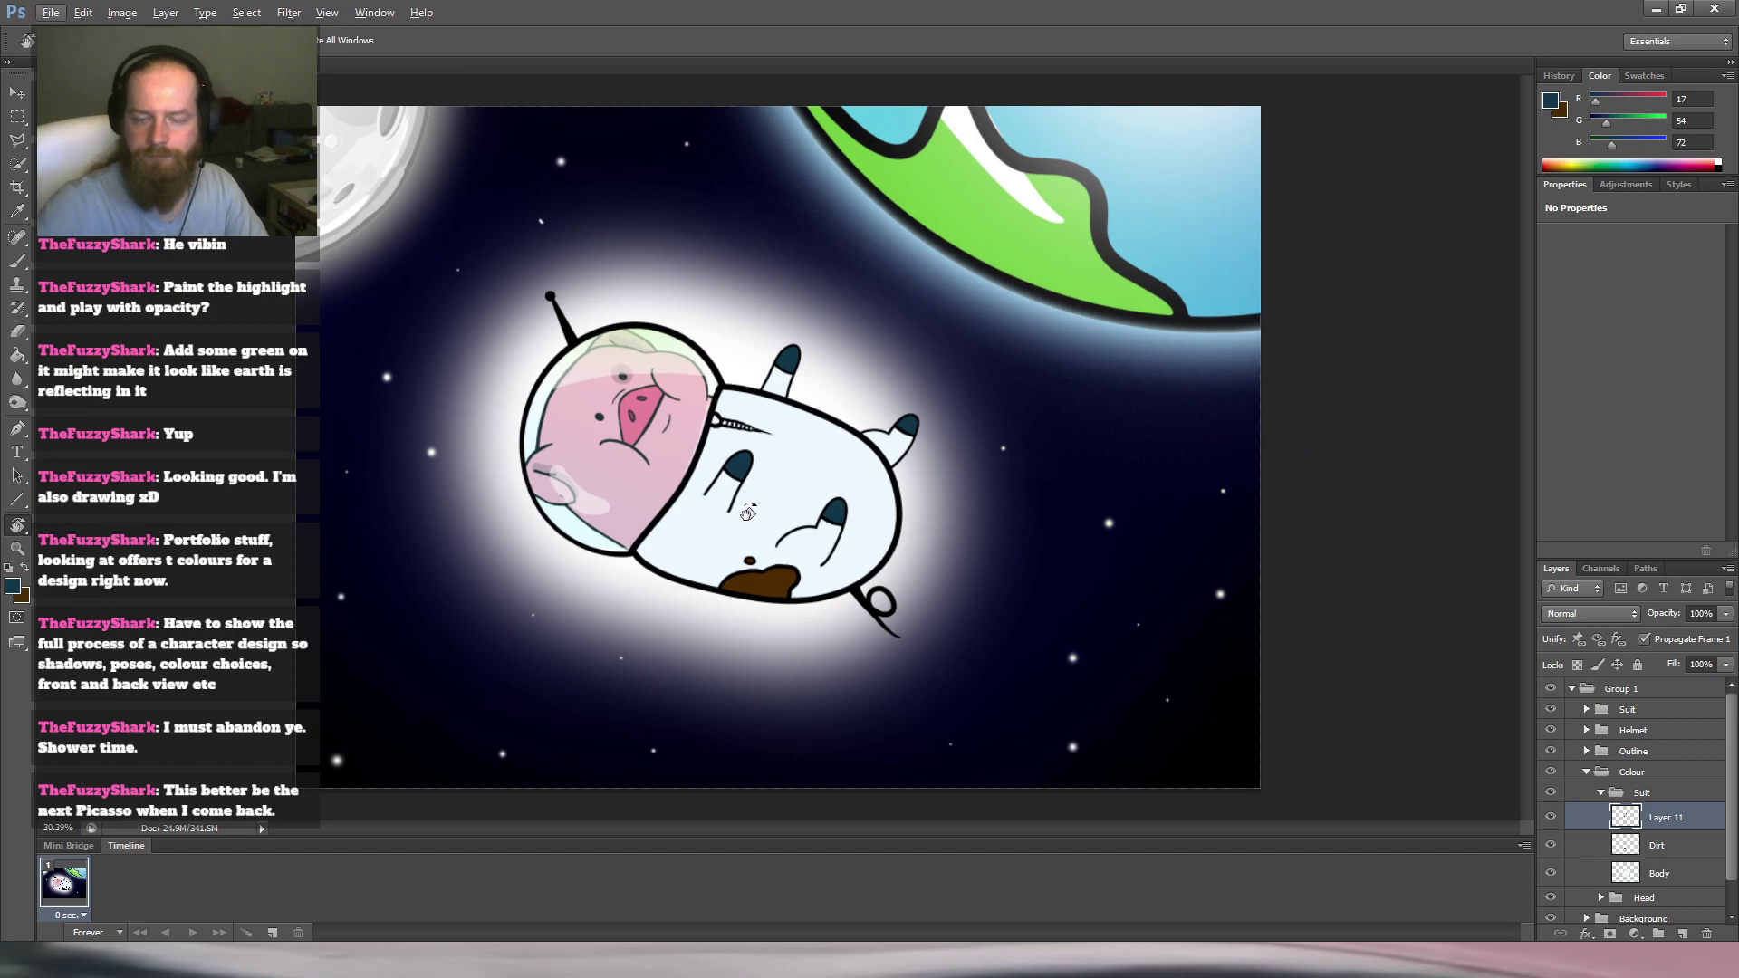
scroll(982, 571, "up", 5)
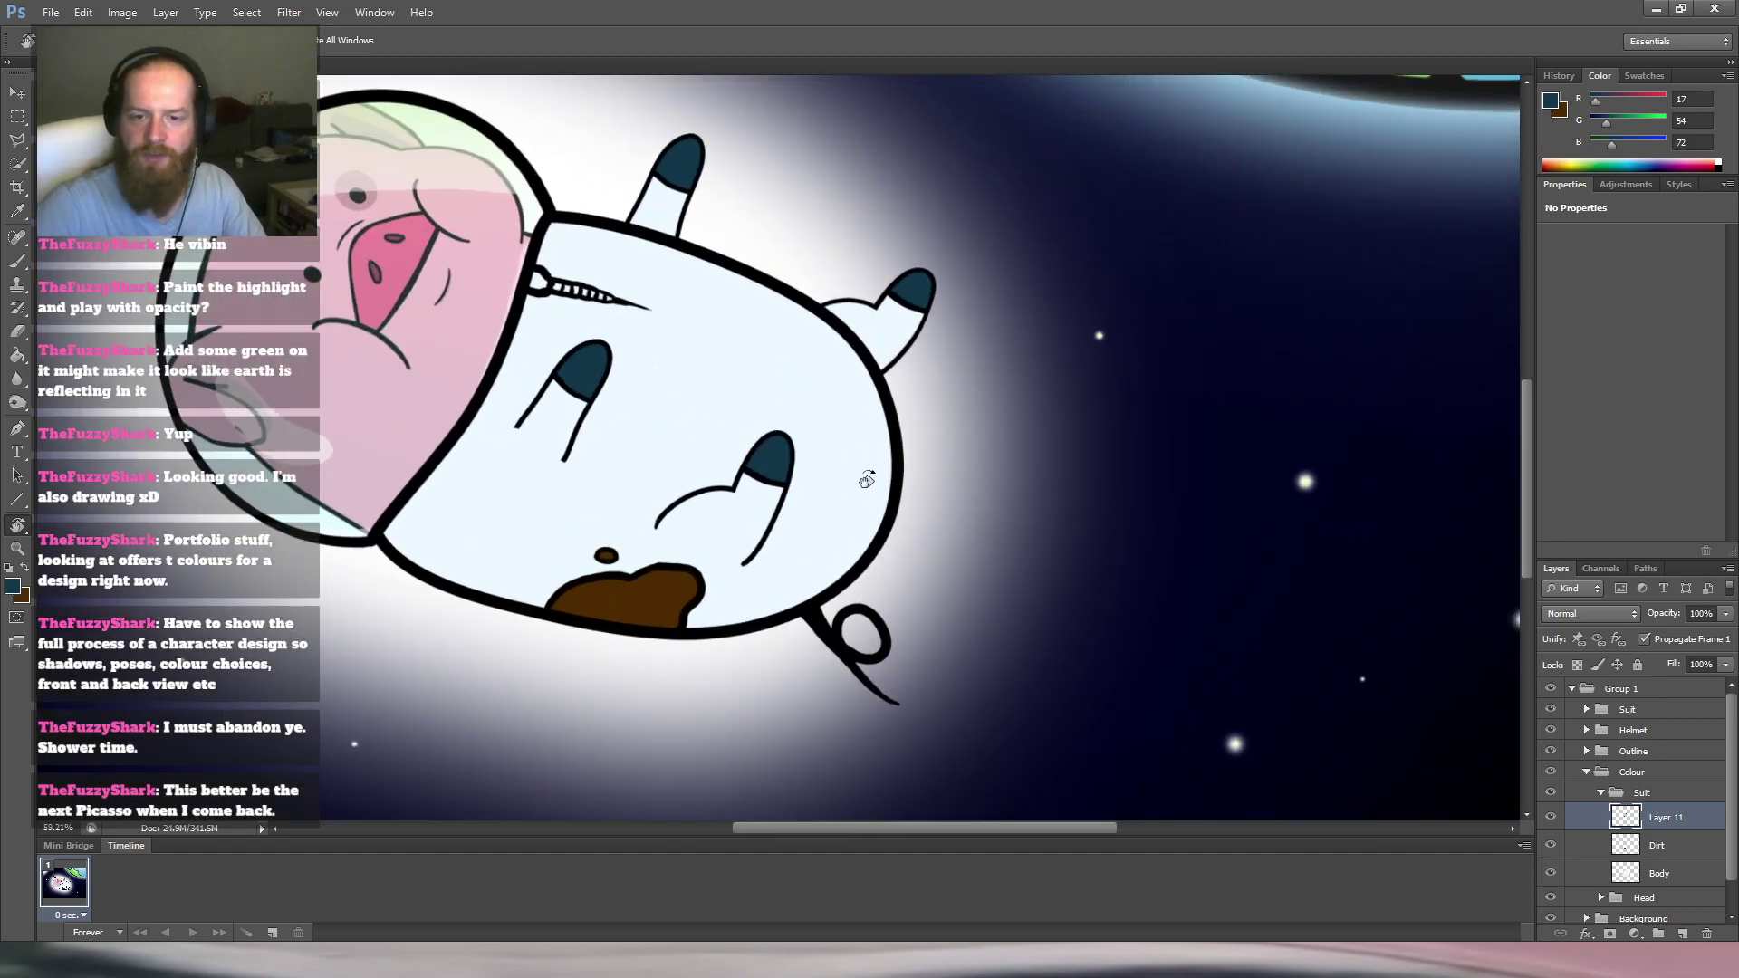
Rename the layer holding the dark blue foot tips as Feet.
left_click_drag(867, 480, 956, 369)
scroll(829, 279, "up", 6)
scroll(825, 344, "up", 9)
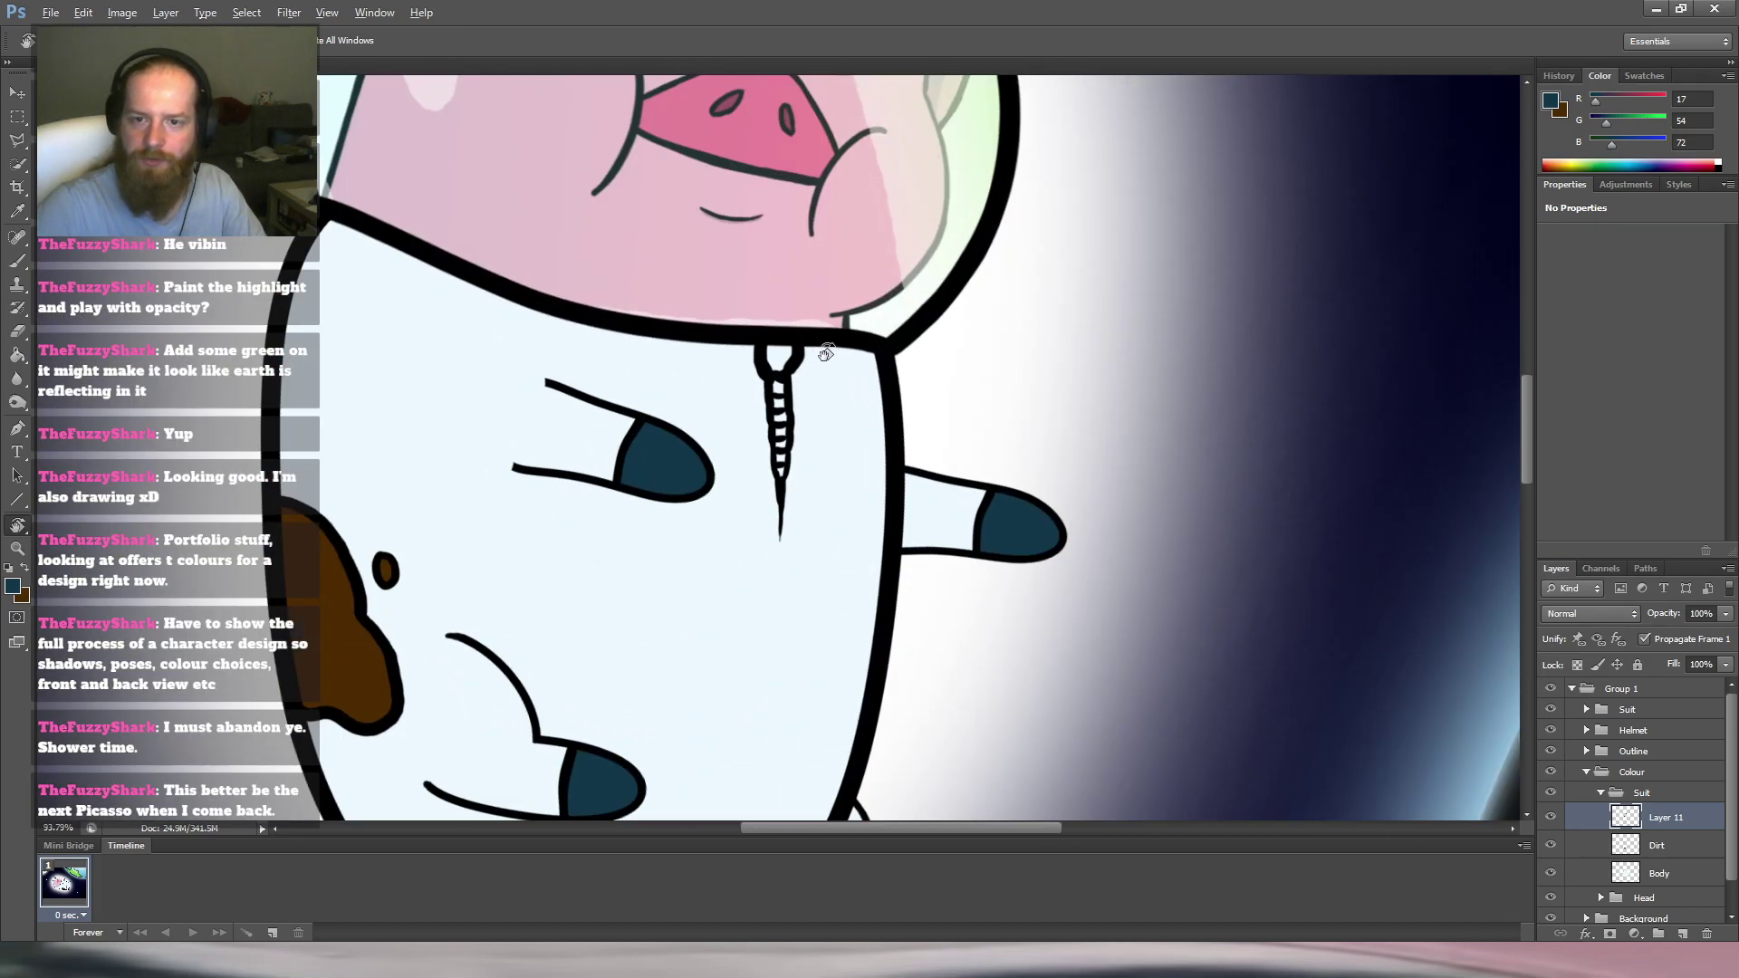
double_click(1667, 817)
type("Feet")
key("Return")
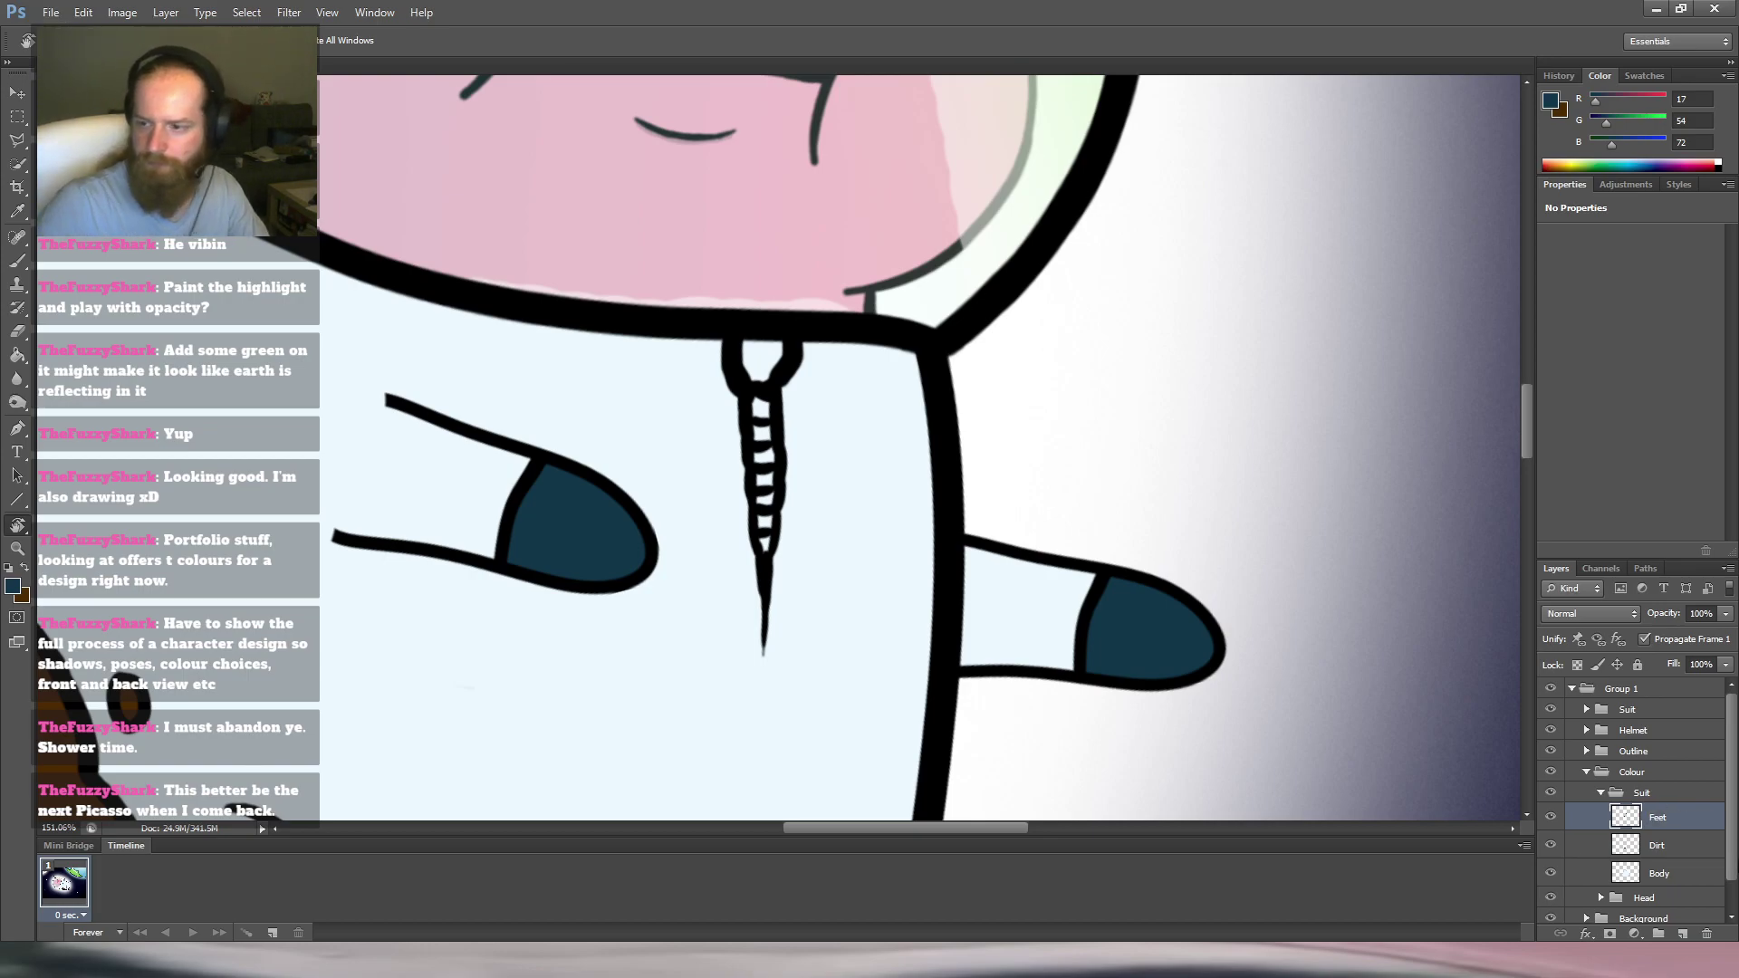
Add a new layer above Feet in the Suit colour group and name it Zip.
left_click(1683, 933)
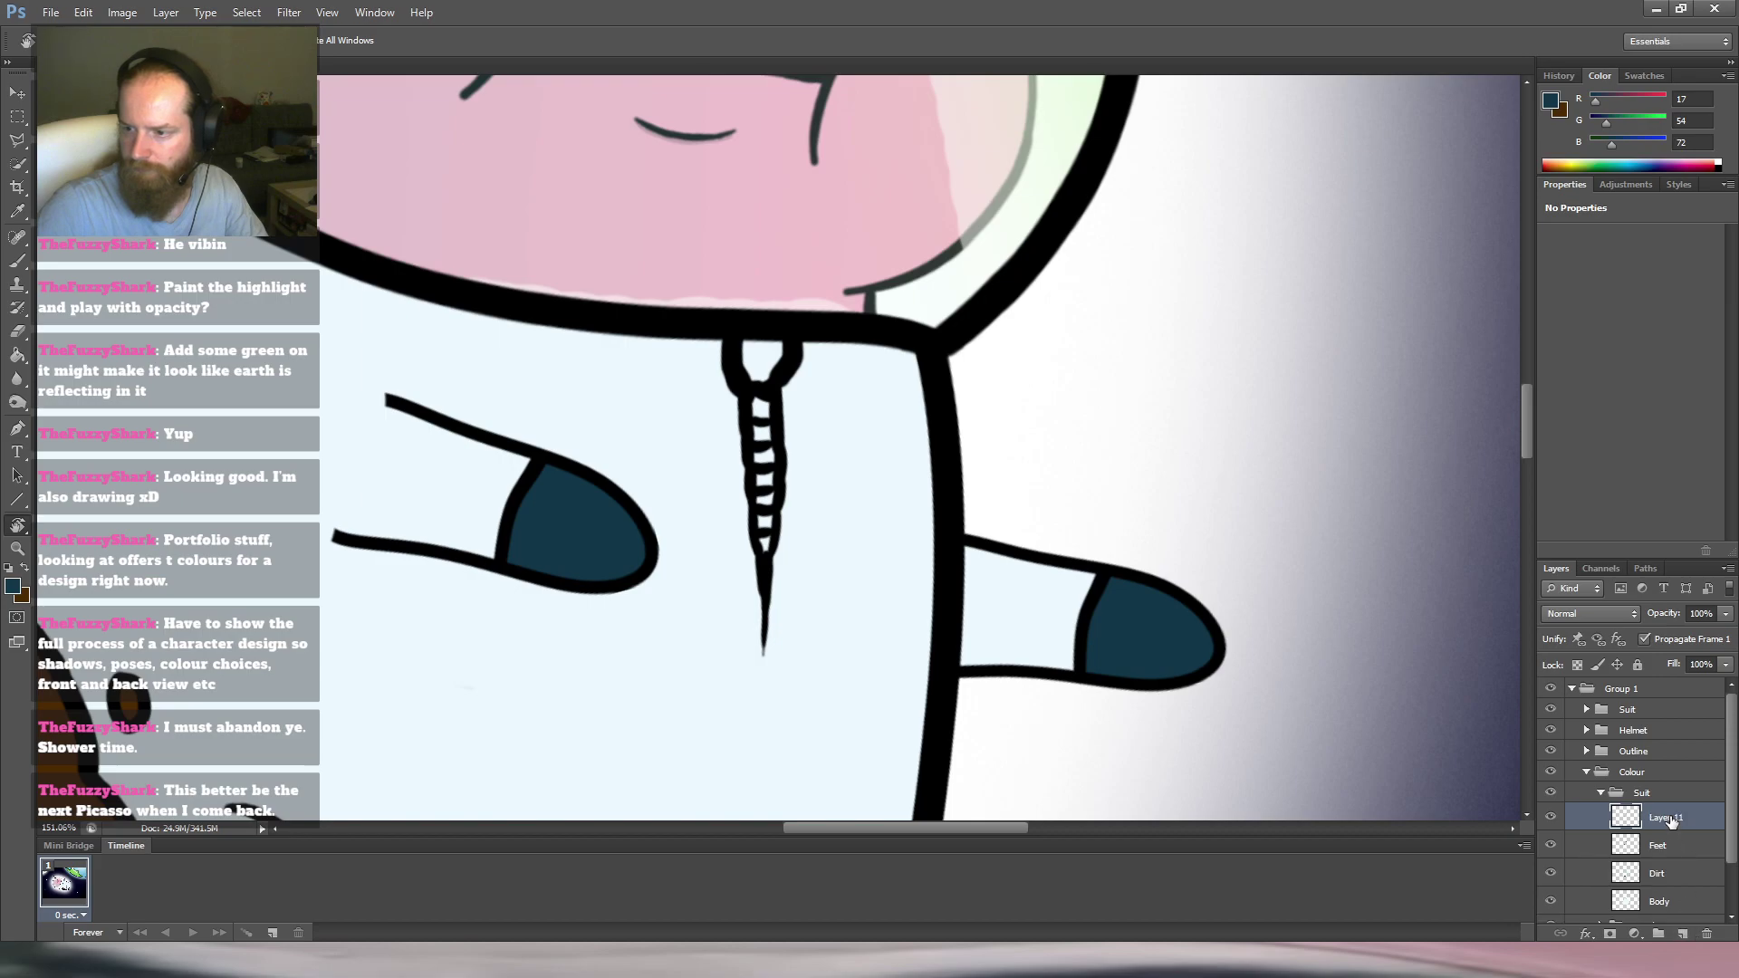
double_click(1670, 817)
type("Zip")
key("Return")
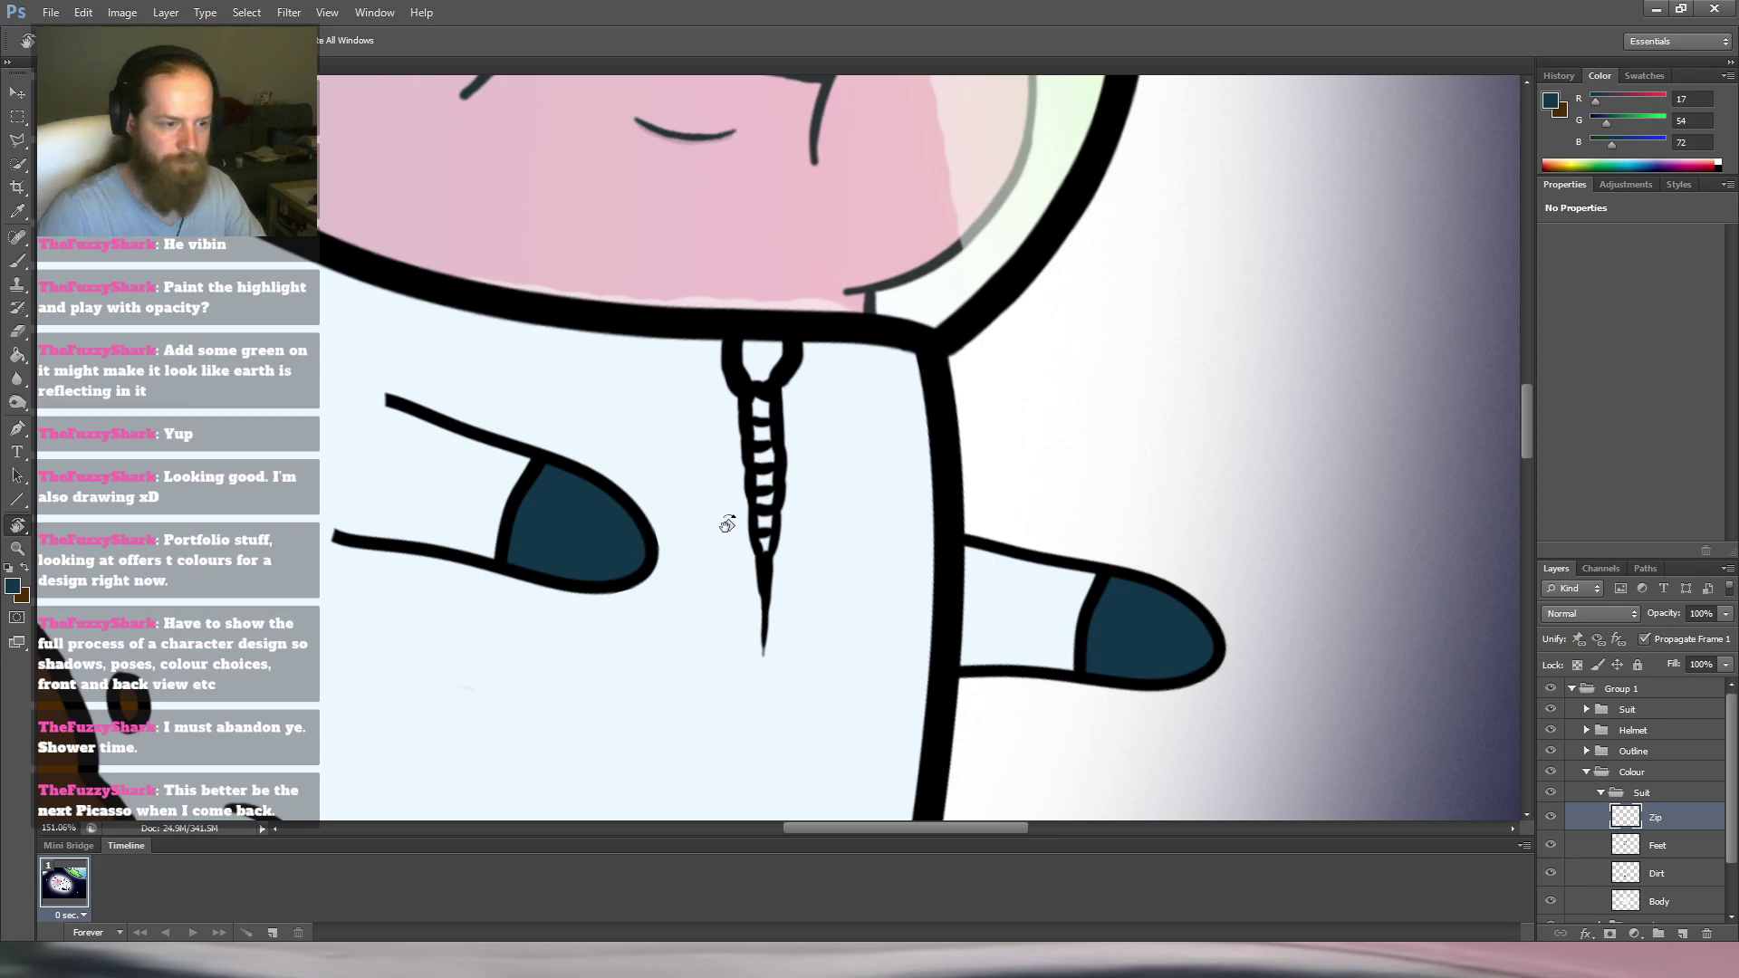
Paint the zip's pull and teeth gold (R 208, G 144, B 7) on the Zip layer.
key("b")
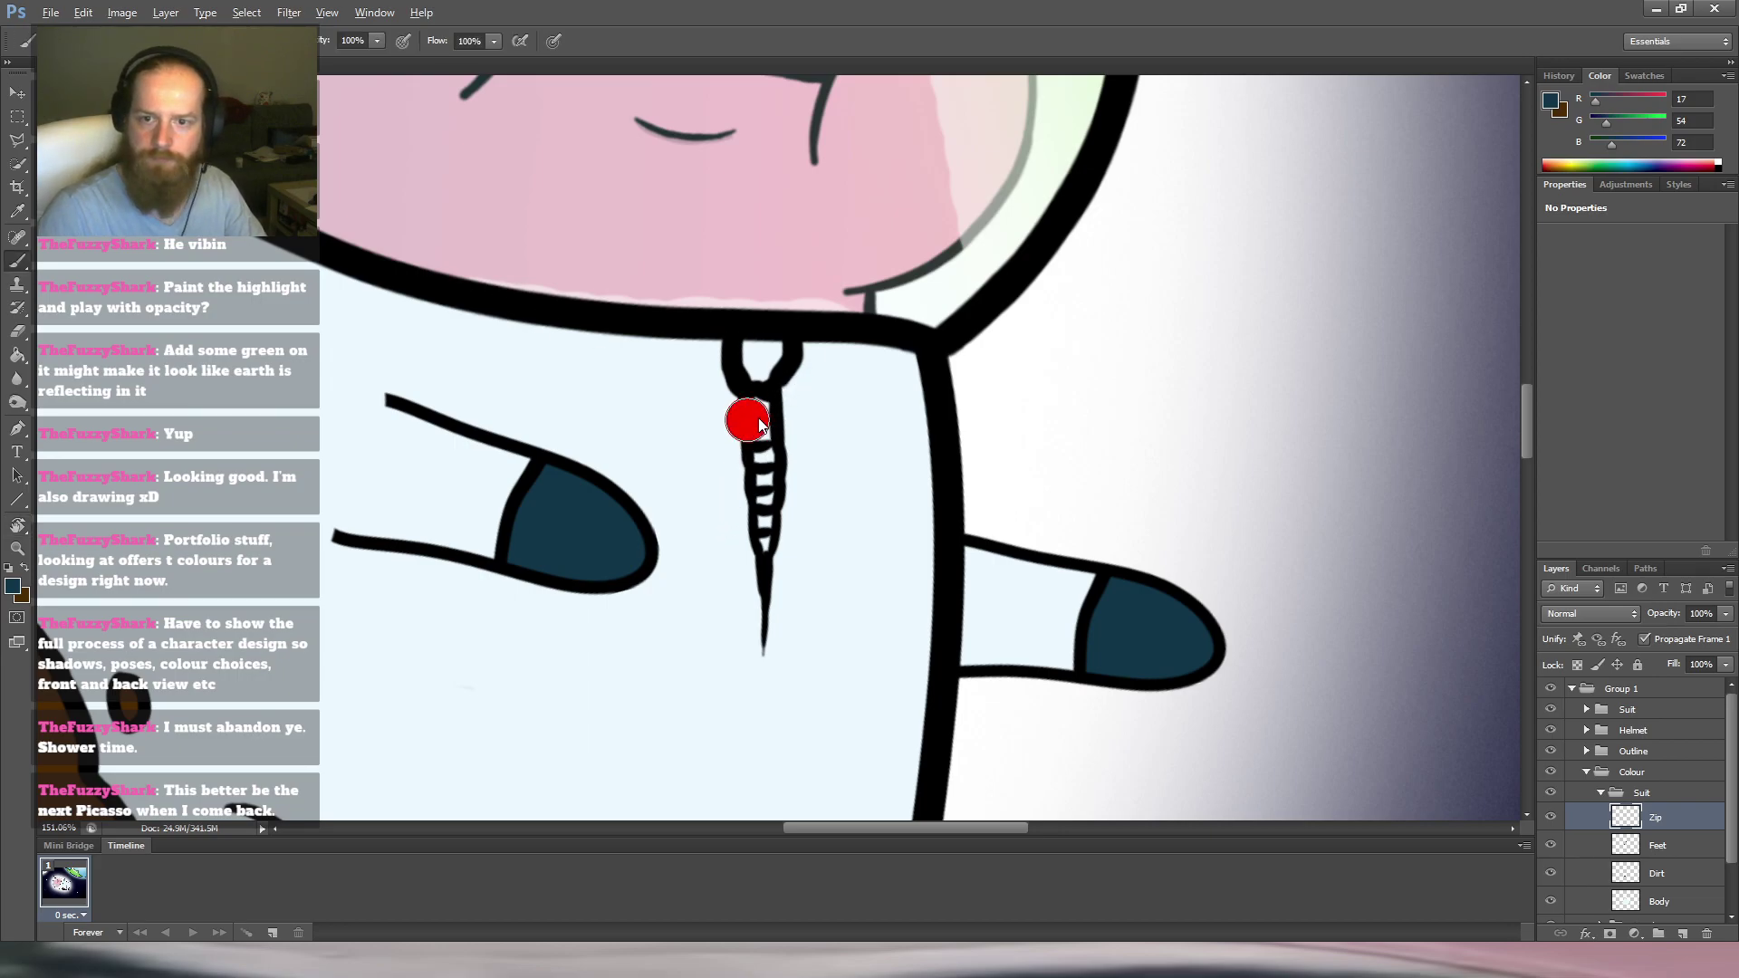
scroll(738, 401, "up", 1)
scroll(738, 402, "up", 3)
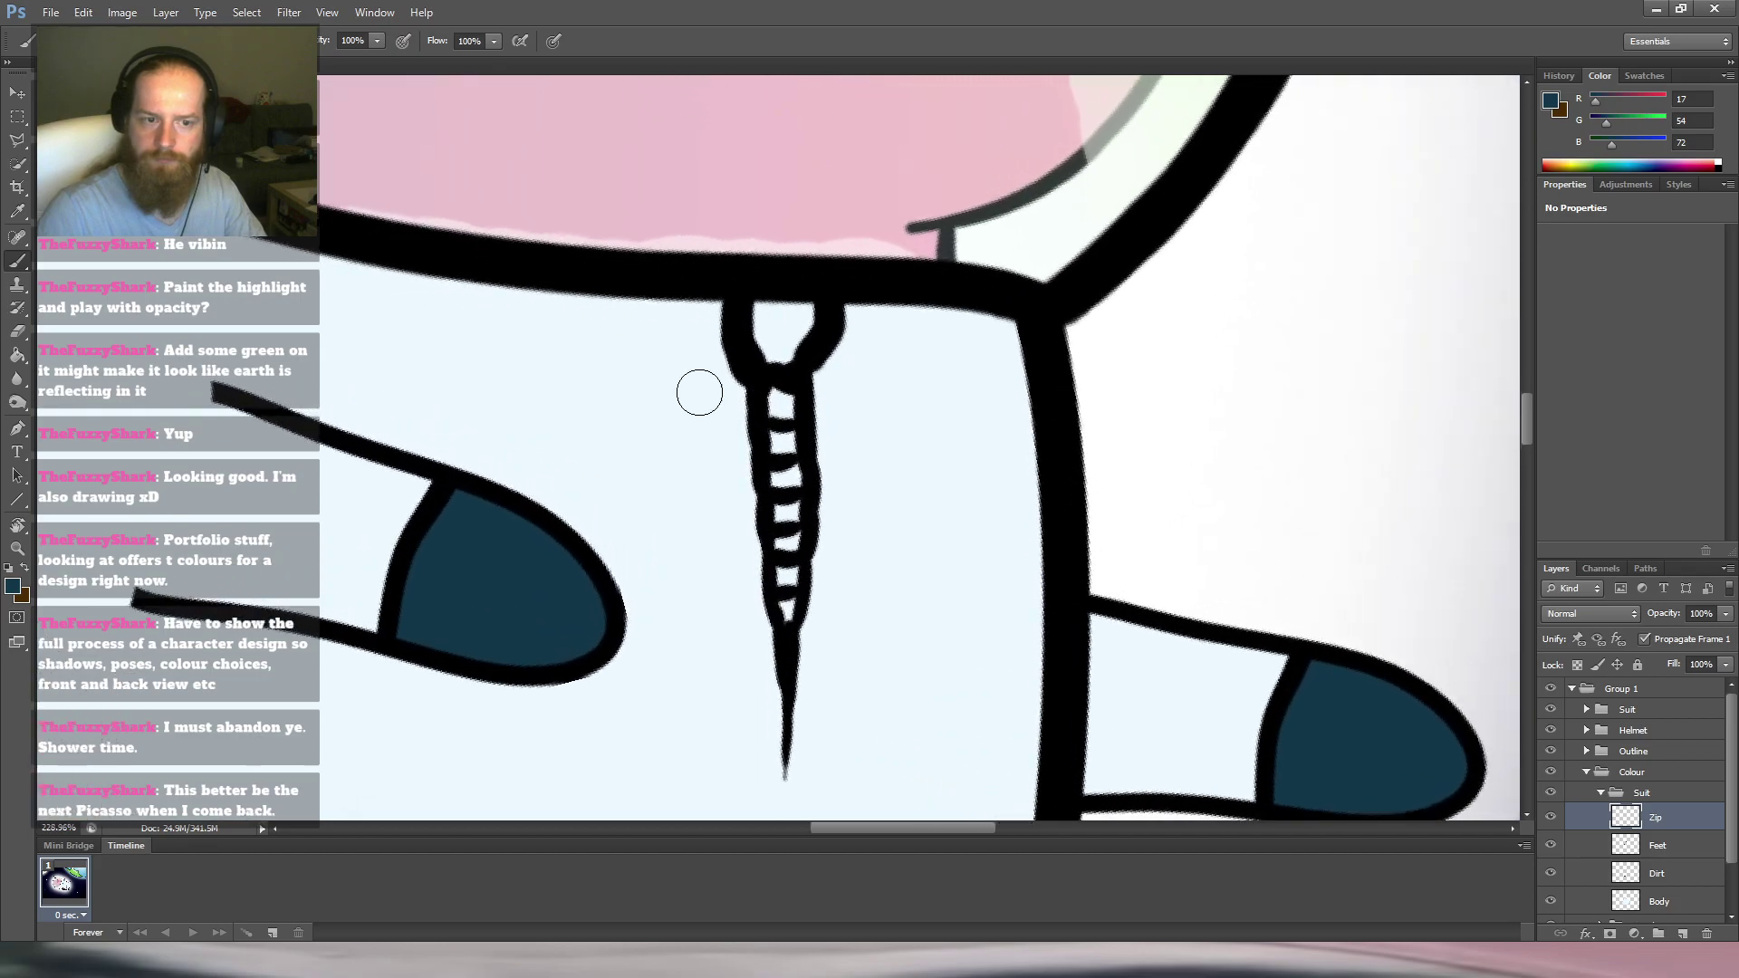
key("i")
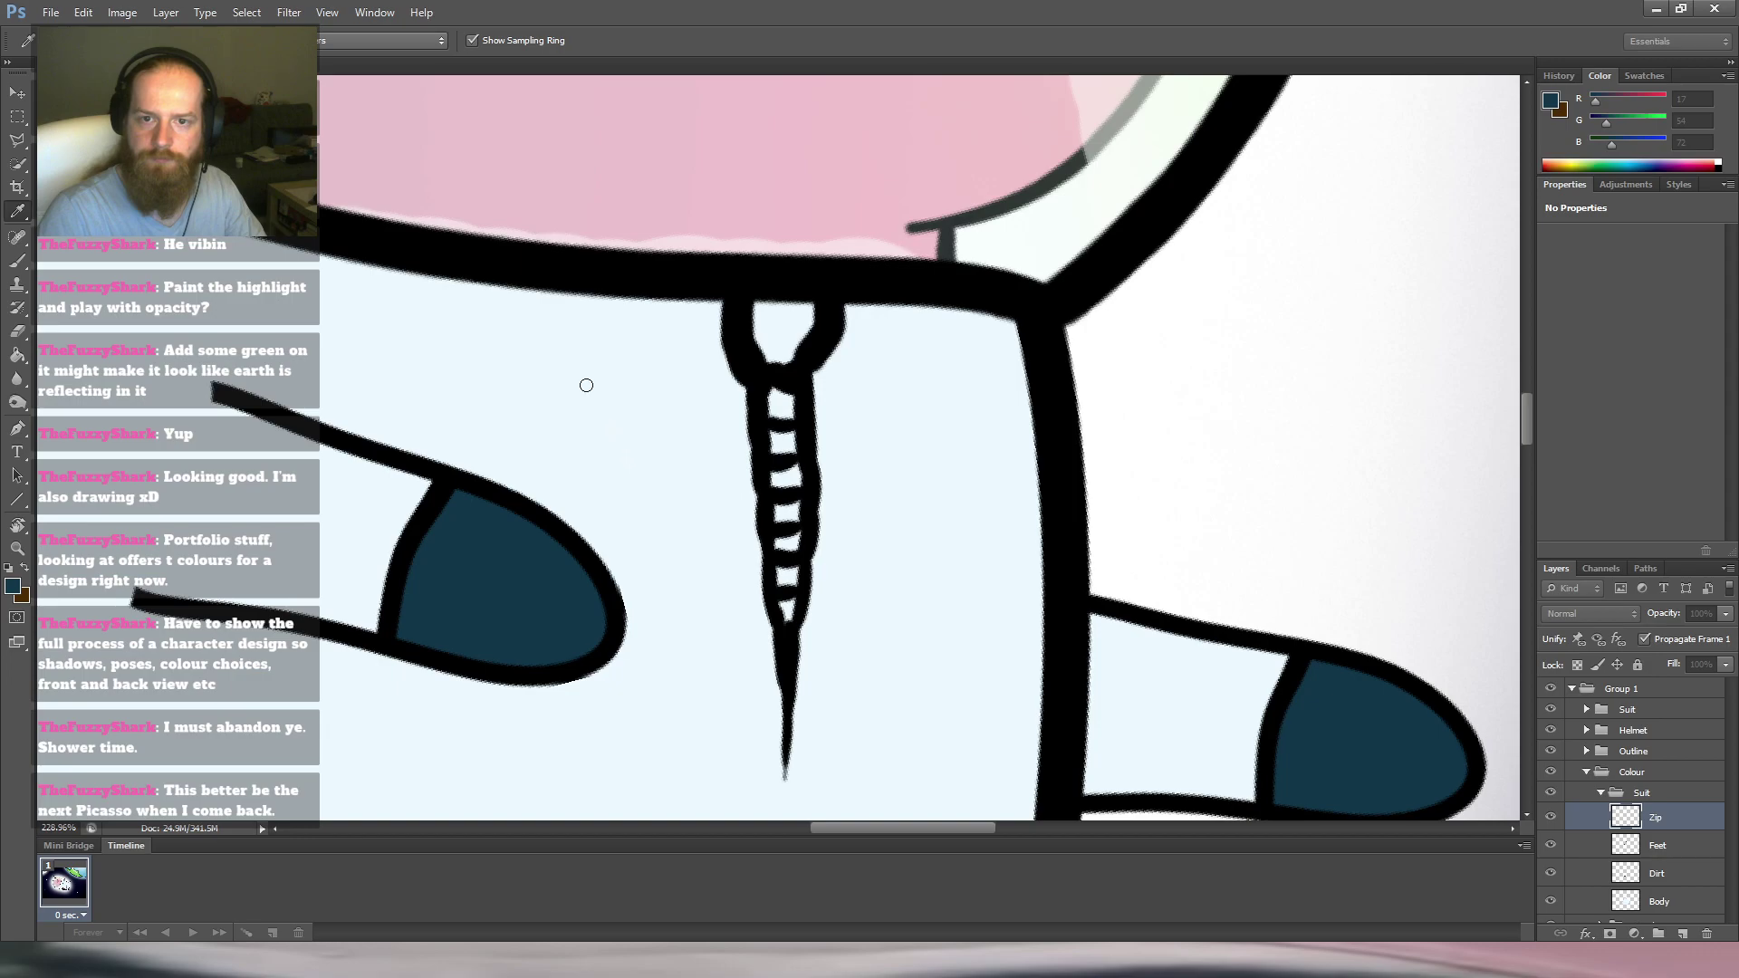
left_click(754, 256)
mouse_move(782, 348)
left_mouse_down()
mouse_move(760, 325)
mouse_move(781, 355)
mouse_move(801, 322)
mouse_move(790, 308)
mouse_move(784, 517)
mouse_move(765, 561)
mouse_move(787, 530)
mouse_move(786, 603)
left_mouse_up()
key("ctrl+z")
left_click_drag(787, 382, 786, 634)
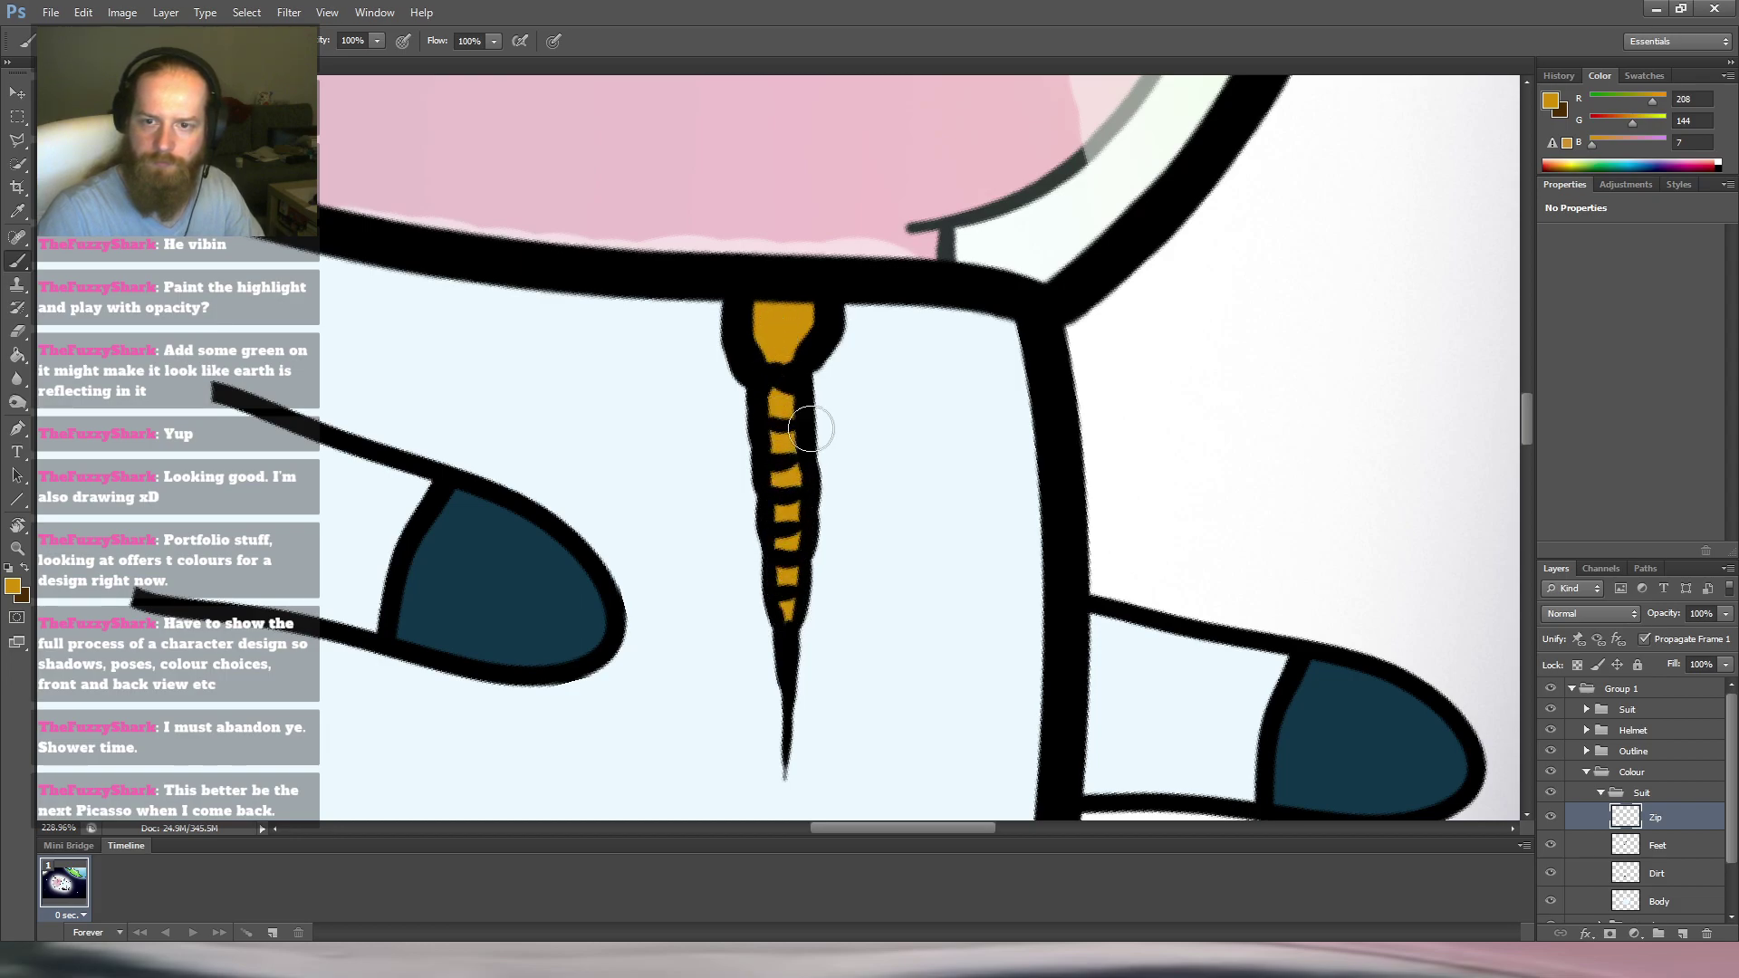
Paint a light gold highlight (R 236, G 195, B 106) down one side of the zip's pull and teeth.
key("i")
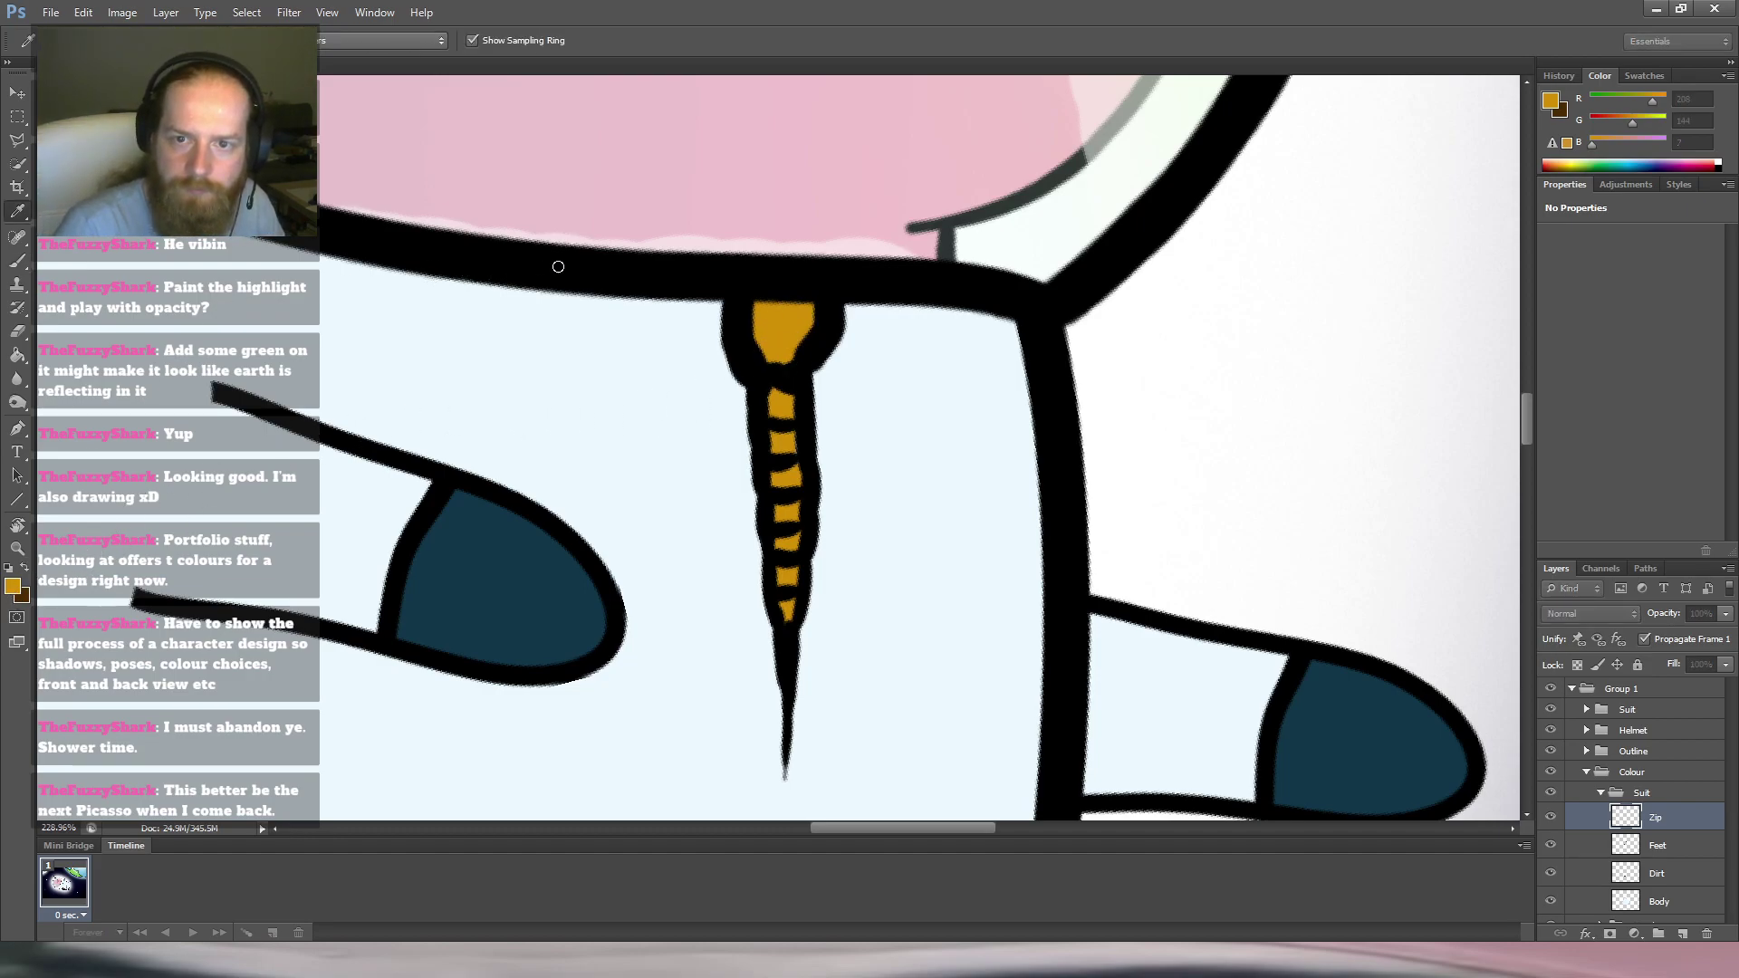
left_click(756, 260)
left_click_drag(821, 292, 808, 336)
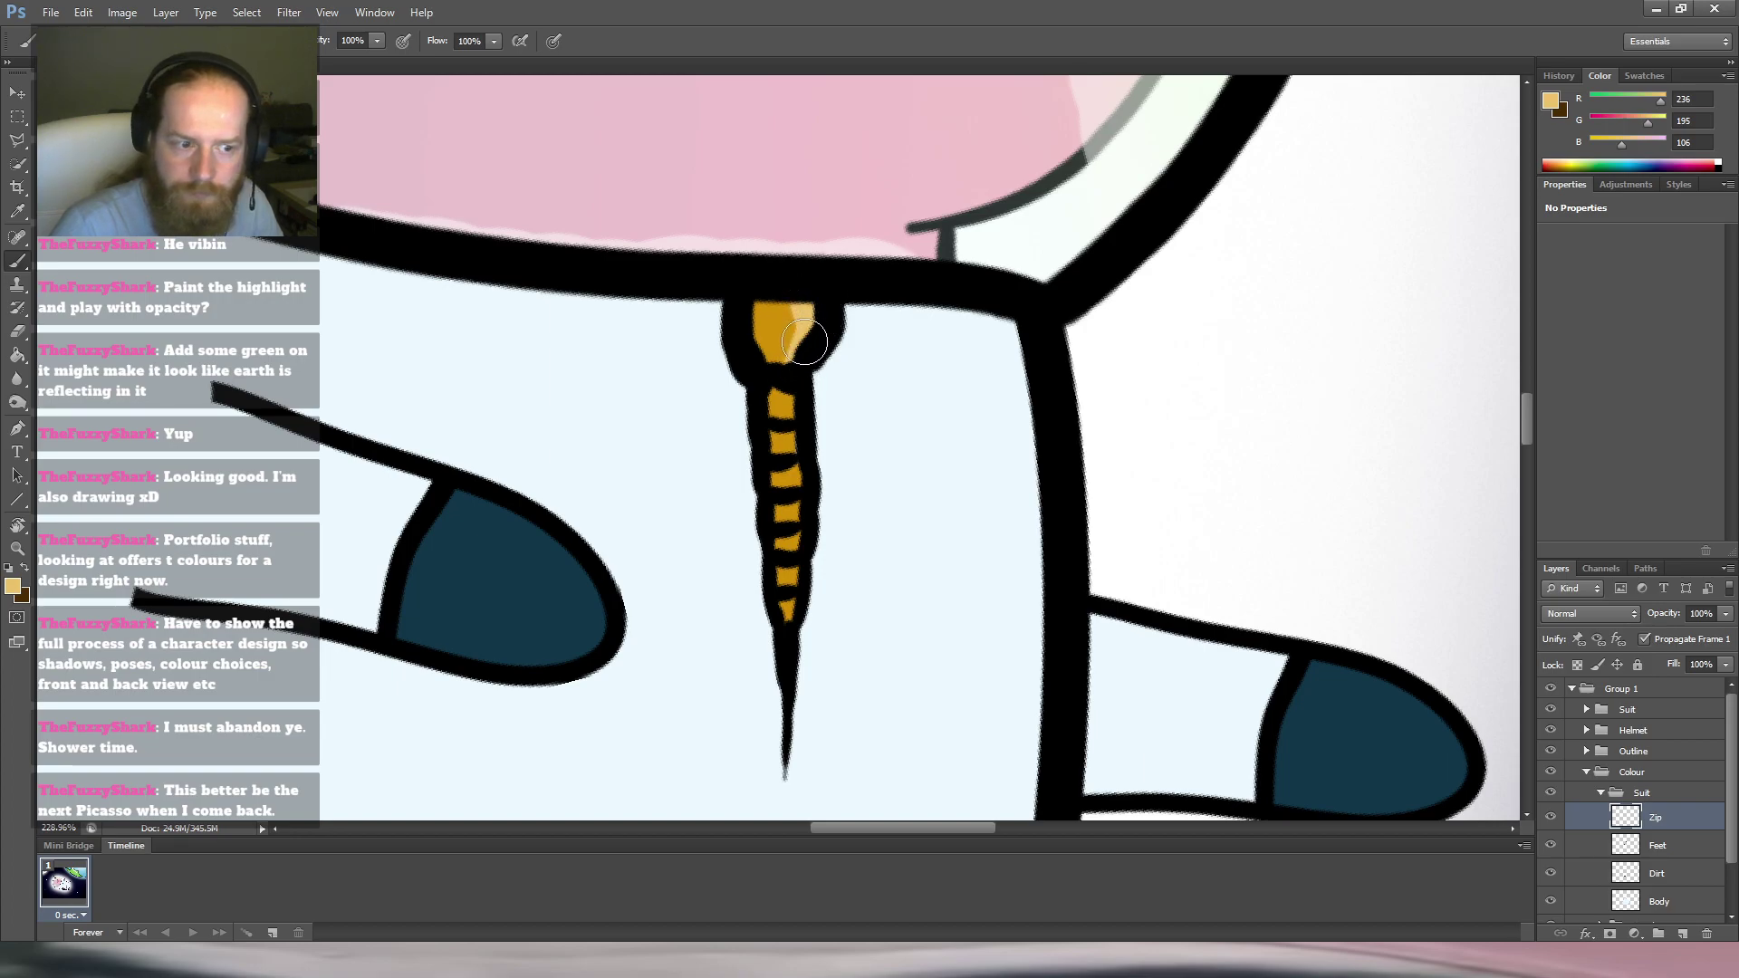
mouse_move(814, 303)
left_mouse_down()
mouse_move(790, 369)
mouse_move(792, 625)
left_mouse_up()
key("Escape")
left_click_drag(1000, 286, 883, 317)
left_click_drag(1114, 395, 828, 404)
left_click_drag(852, 392, 875, 395)
mouse_move(802, 352)
left_mouse_down()
mouse_move(882, 447)
mouse_move(917, 442)
left_mouse_up()
left_click_drag(885, 440, 864, 443)
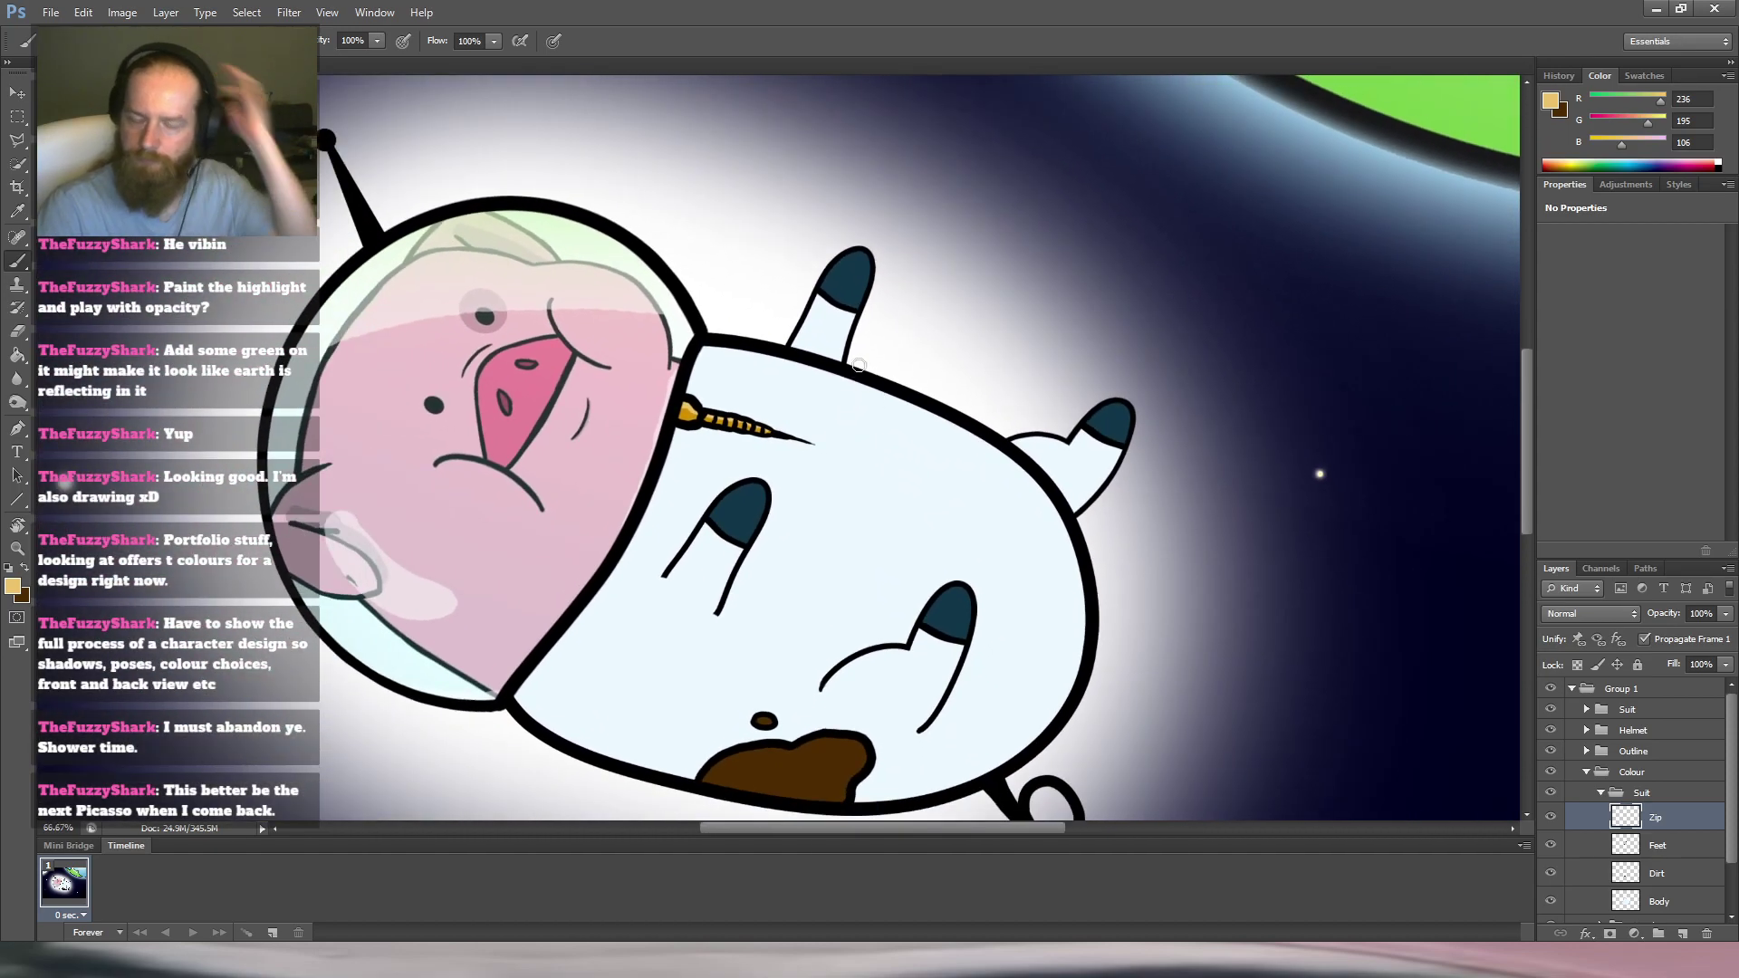
Select the painted area of the suit's Feet, Dirt and Body layers, with the selection hugging its edges.
scroll(906, 357, "down", 2)
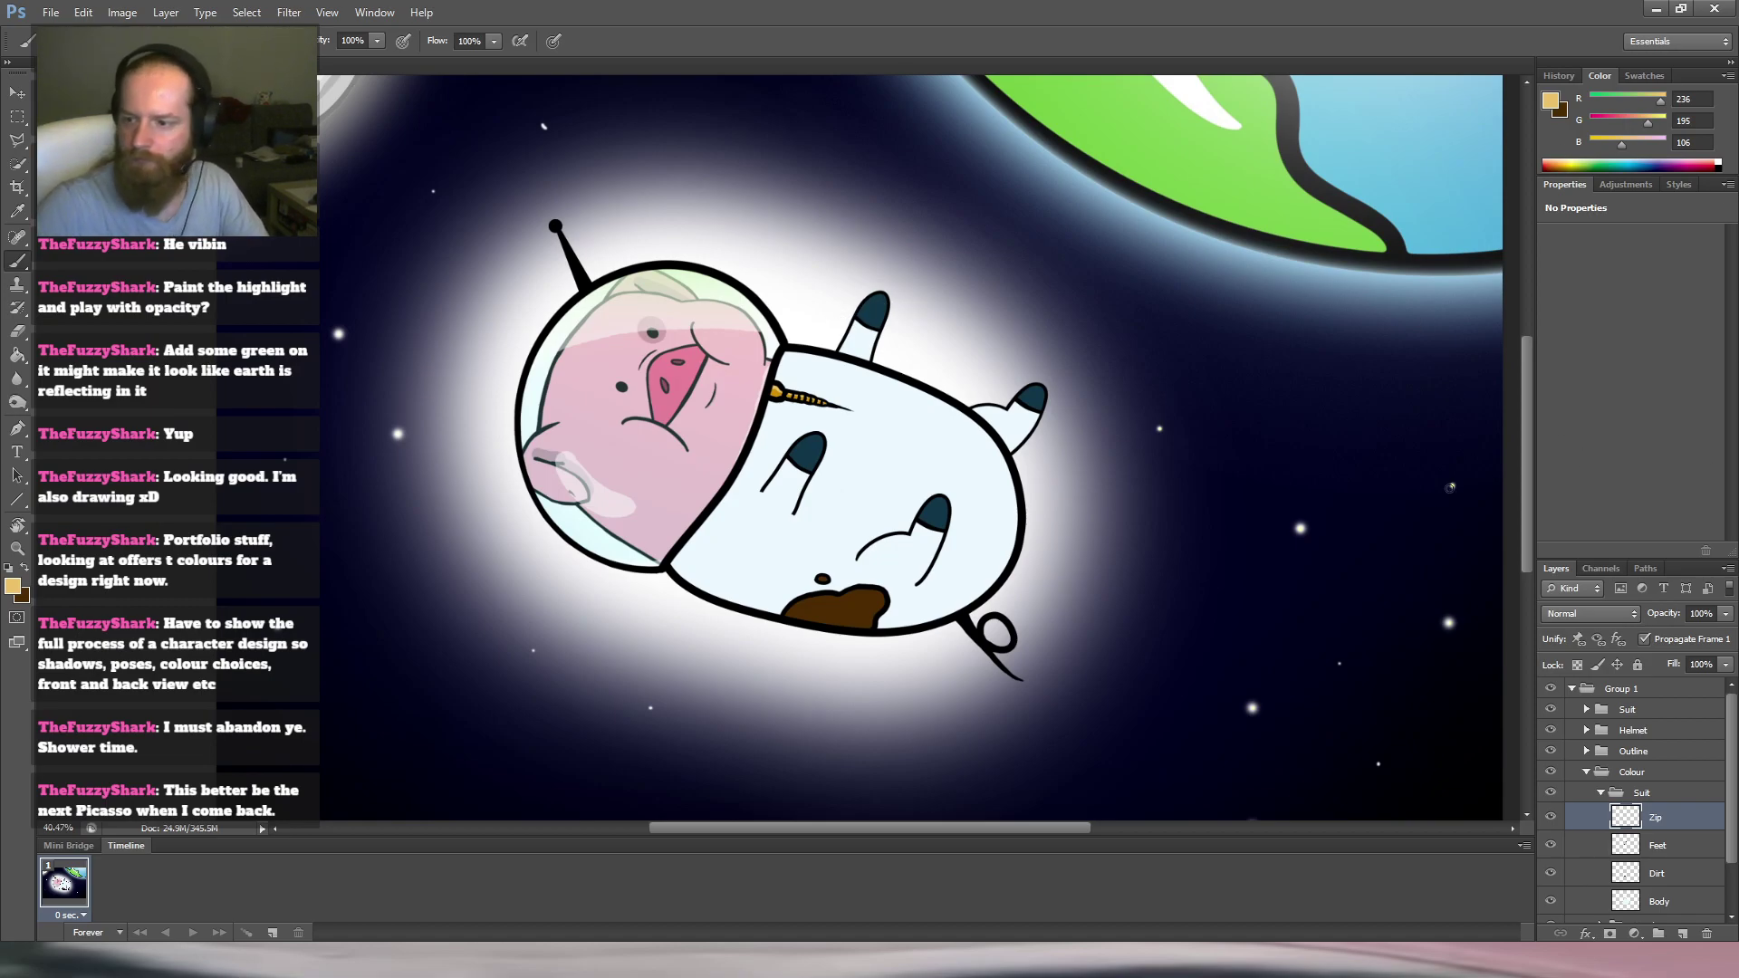
scroll(1674, 821, "down", 1)
left_click(1669, 784)
left_click(1671, 840, "shift")
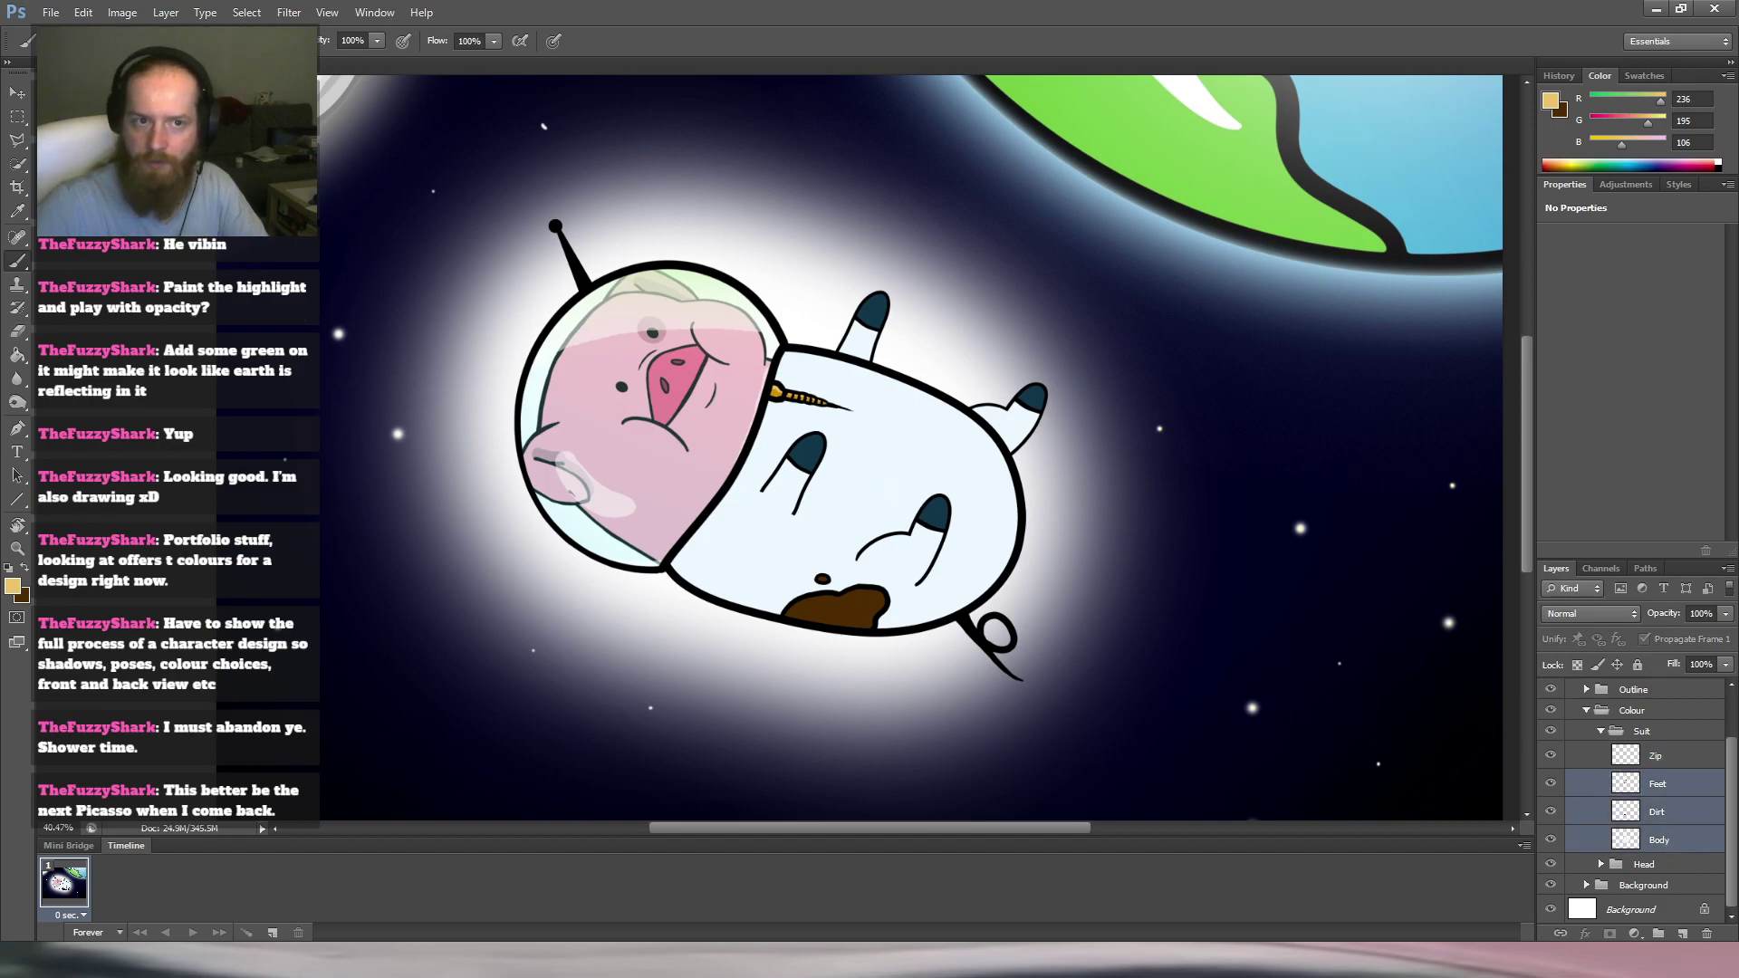
left_click(18, 116)
left_click_drag(470, 178, 1306, 813)
left_click(17, 93)
key("Up")
key("Down")
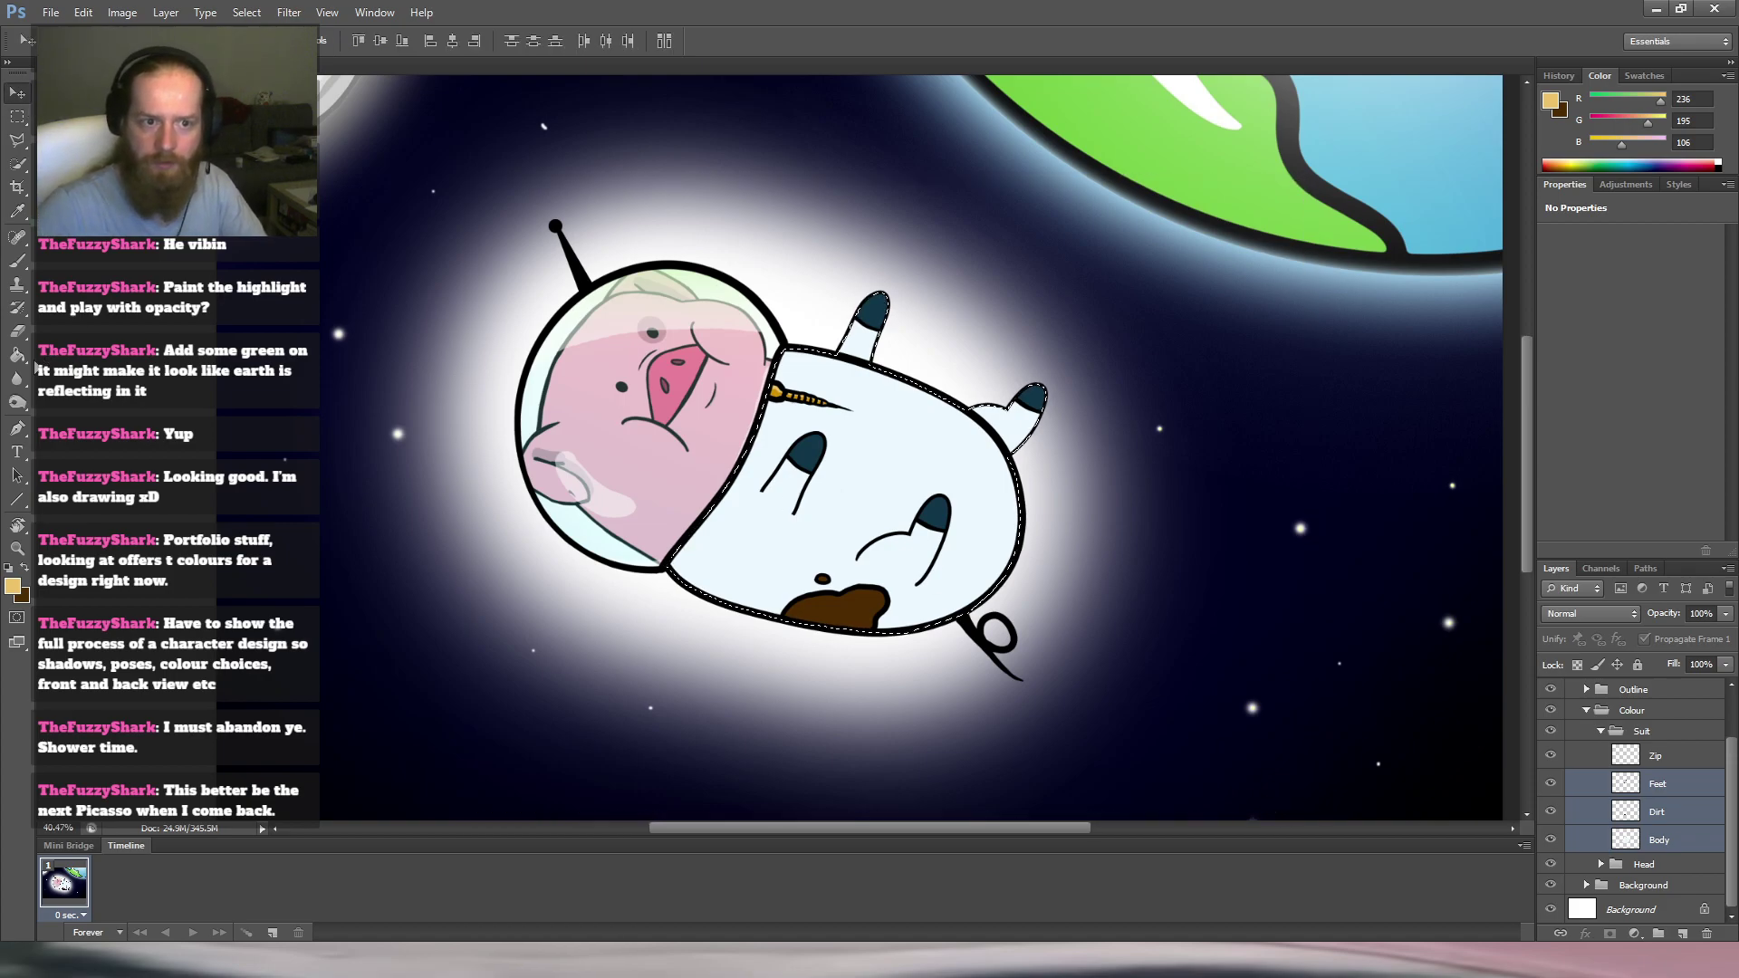
Paint near-white highlights (R 247, G 252, B 255) on the far-side foot tips, on a new layer above Feet.
left_click(22, 264)
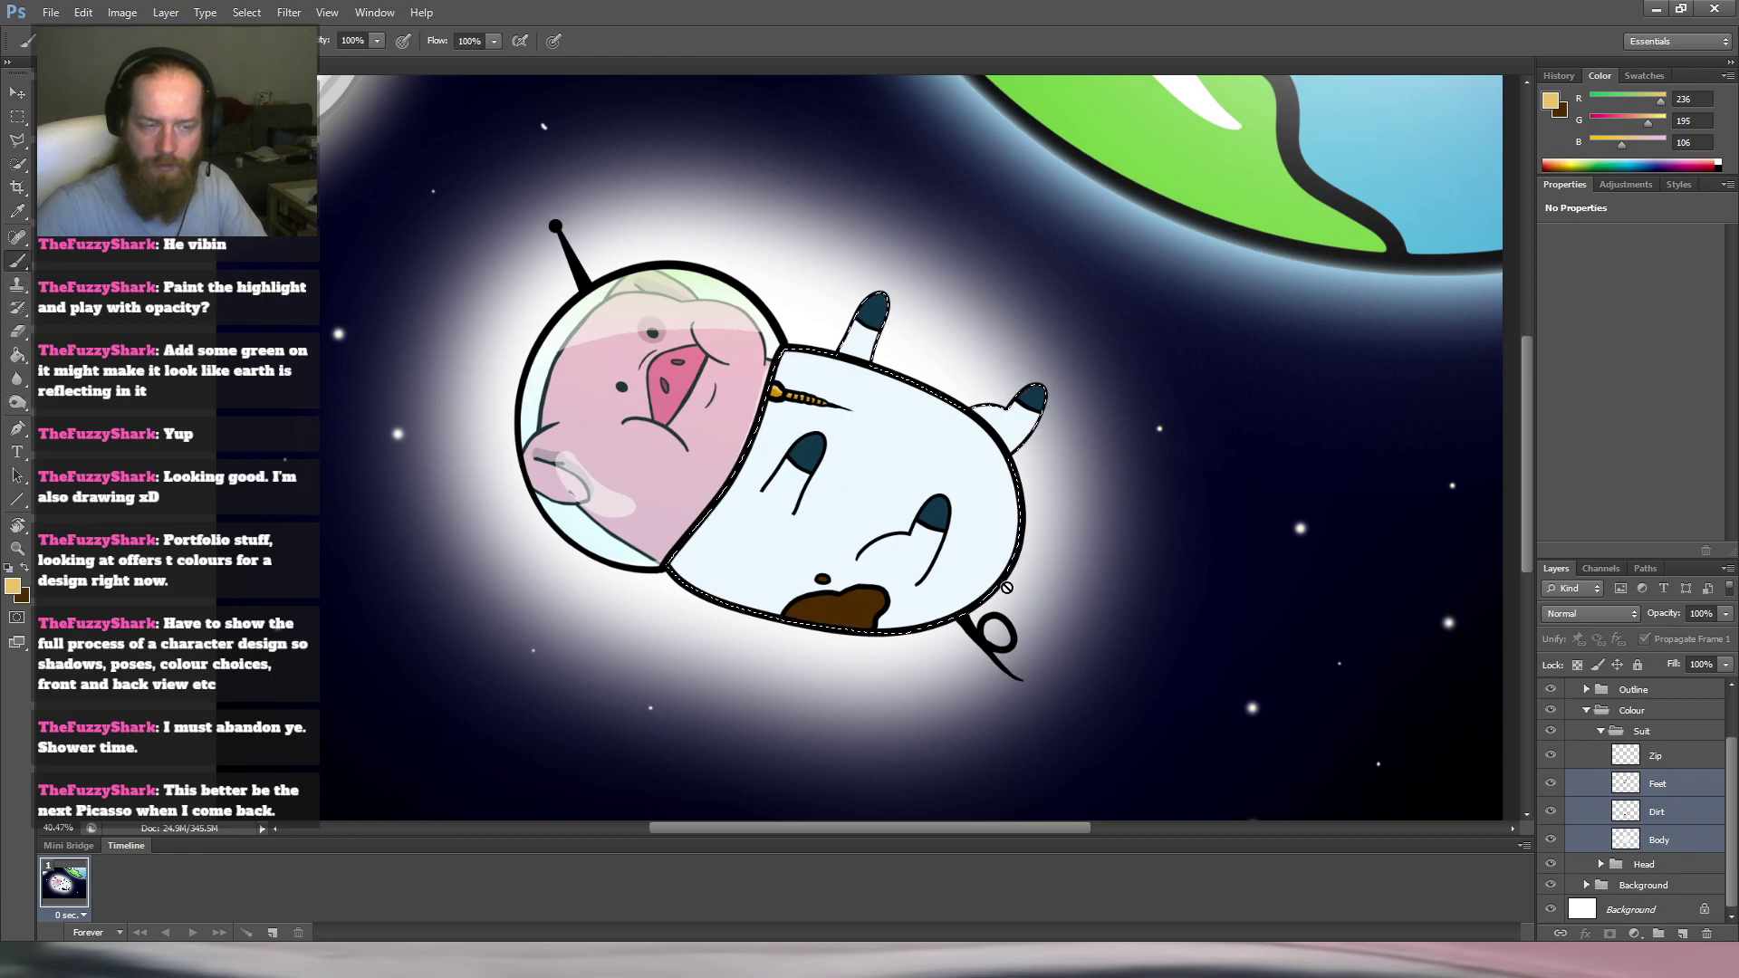
left_click(1682, 934)
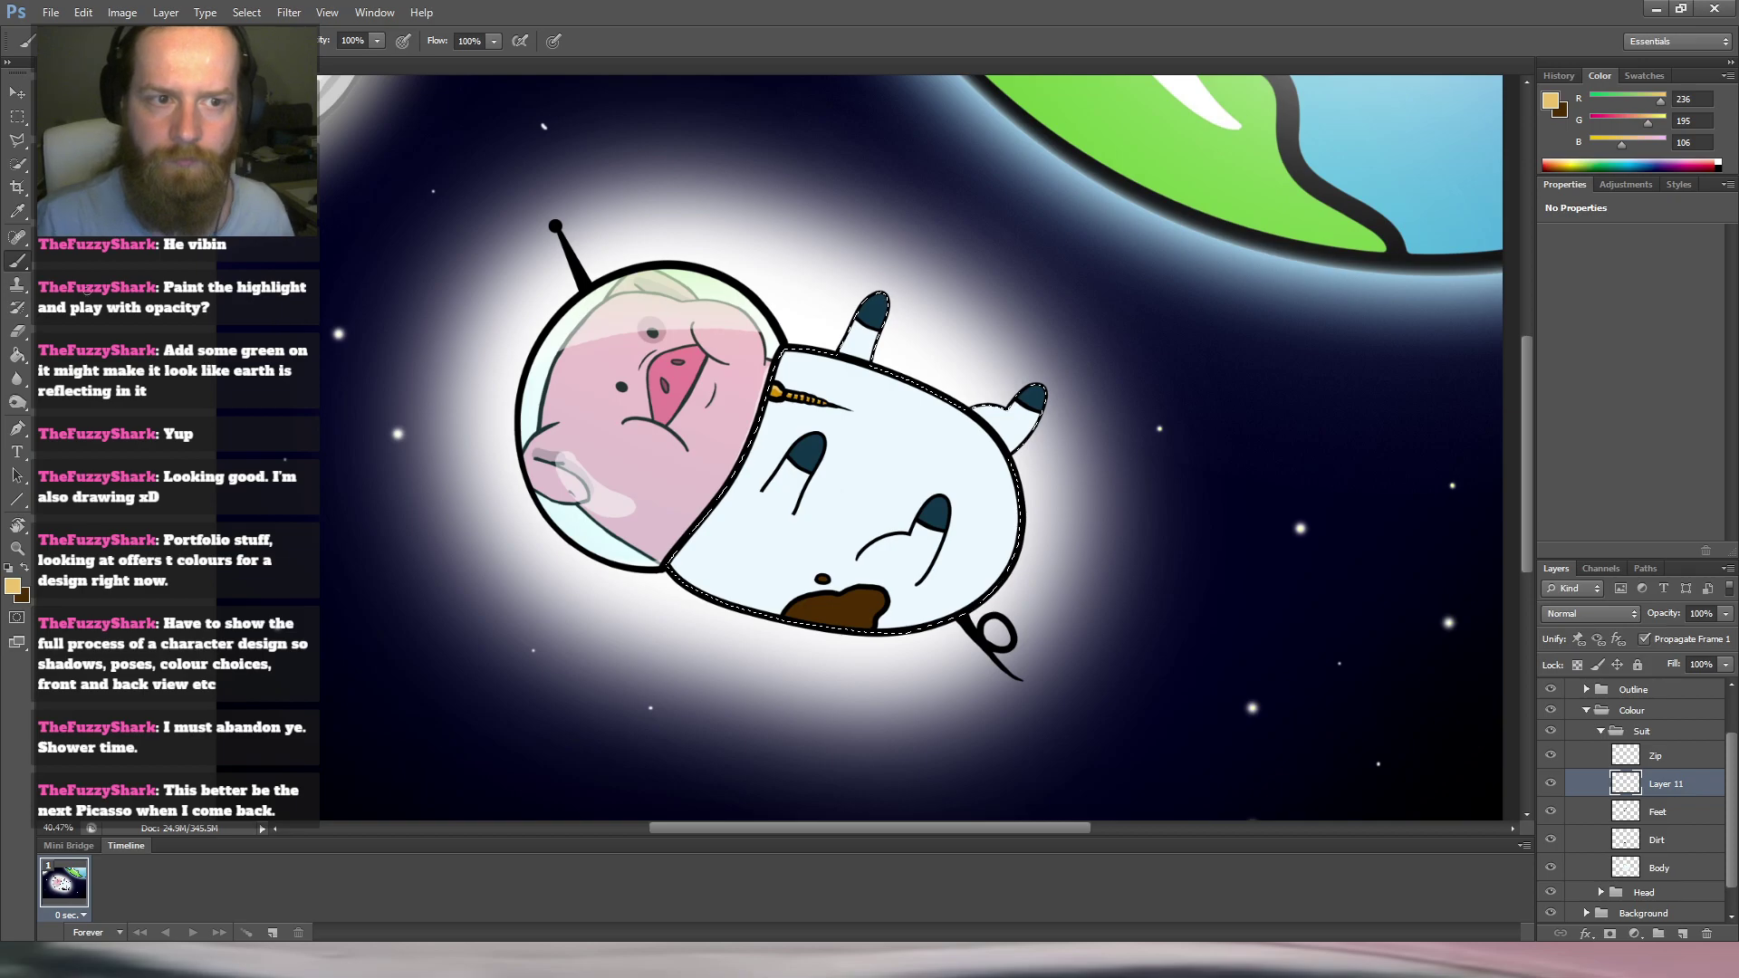
left_click(13, 589)
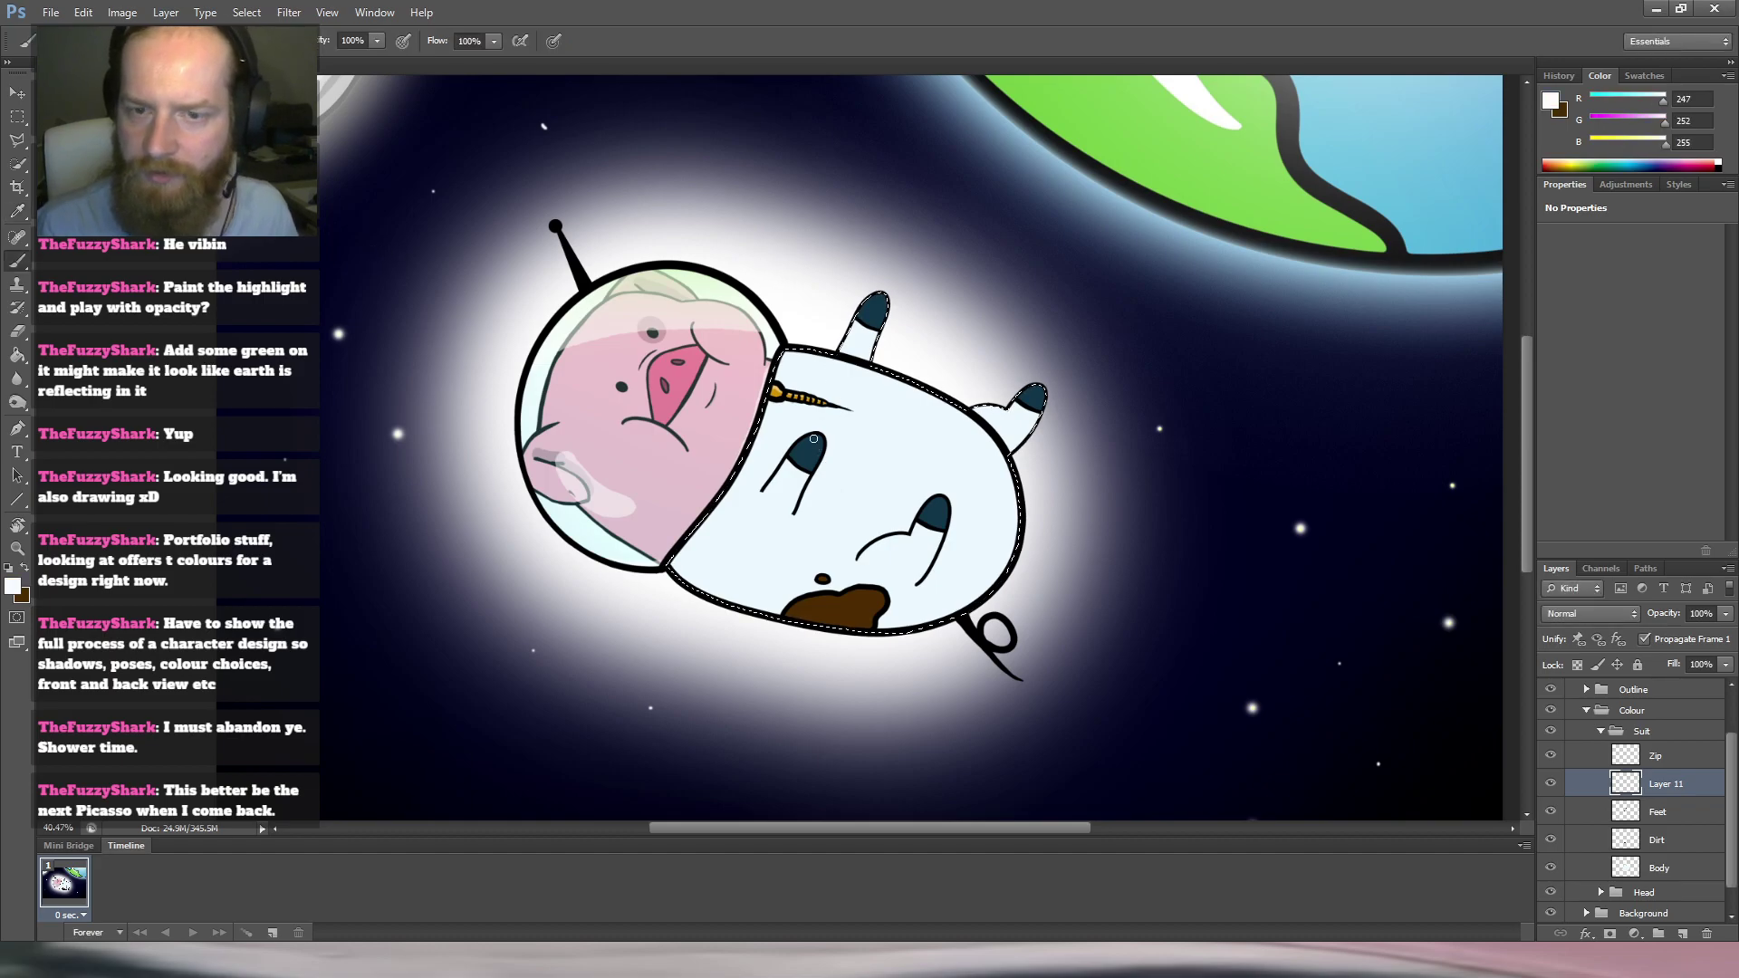
left_click_drag(825, 445, 862, 443)
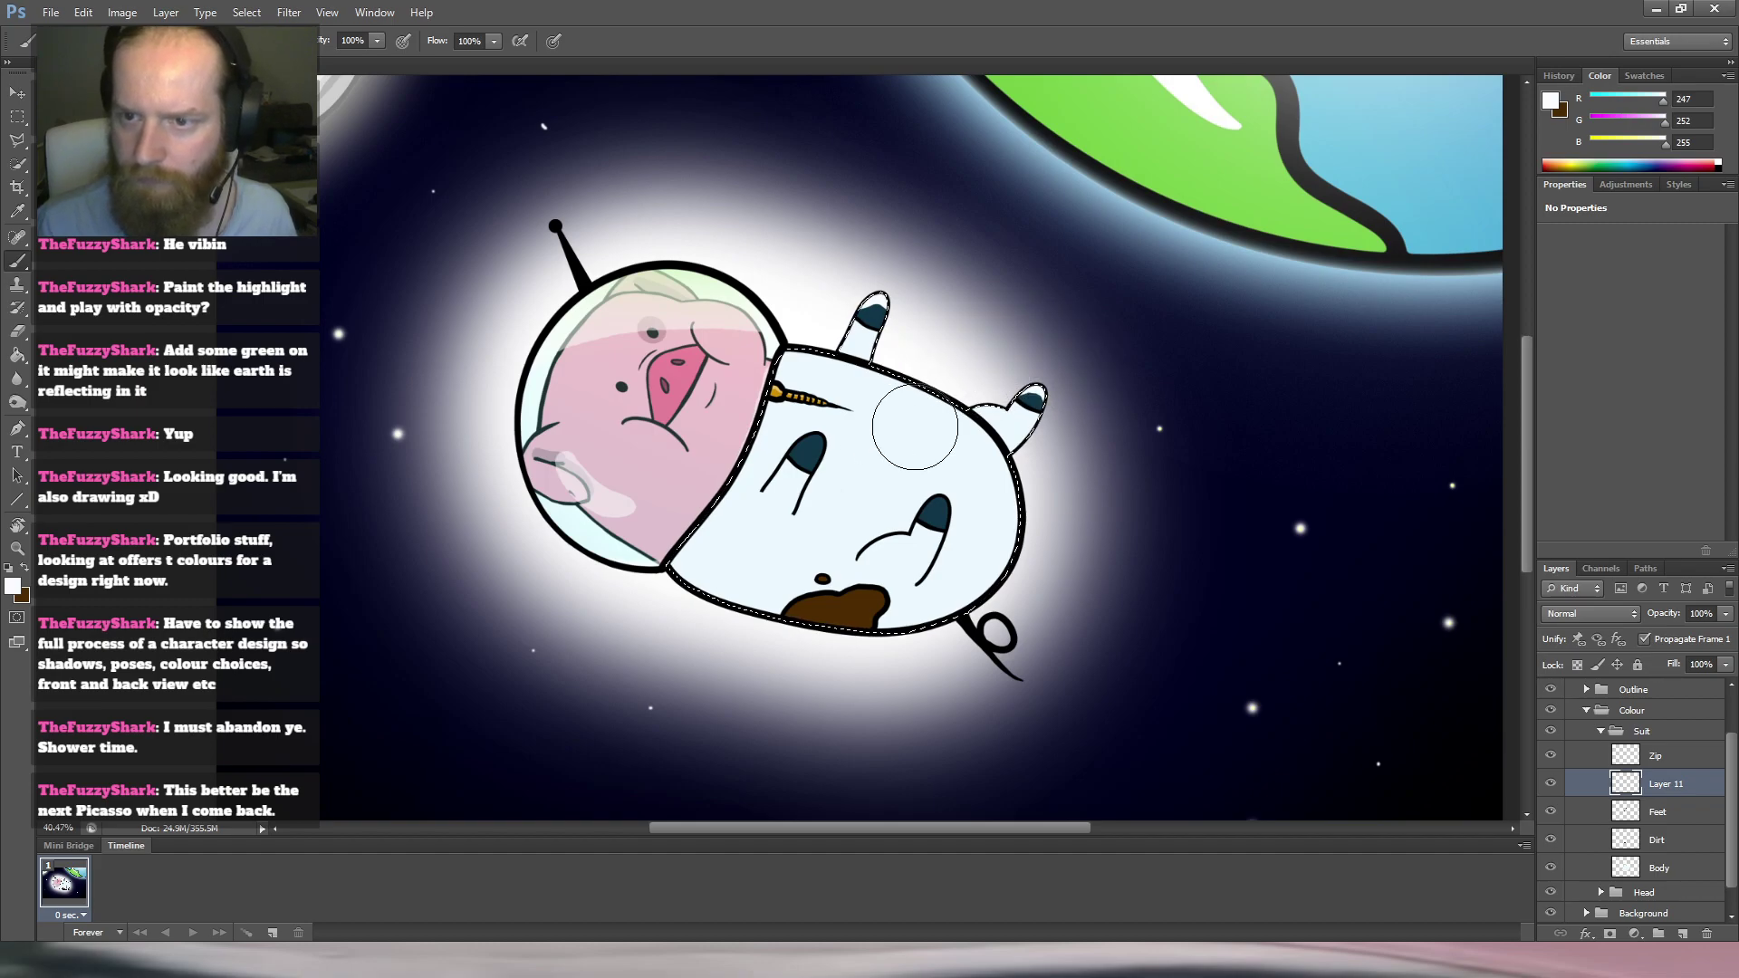
left_click_drag(954, 492, 985, 458)
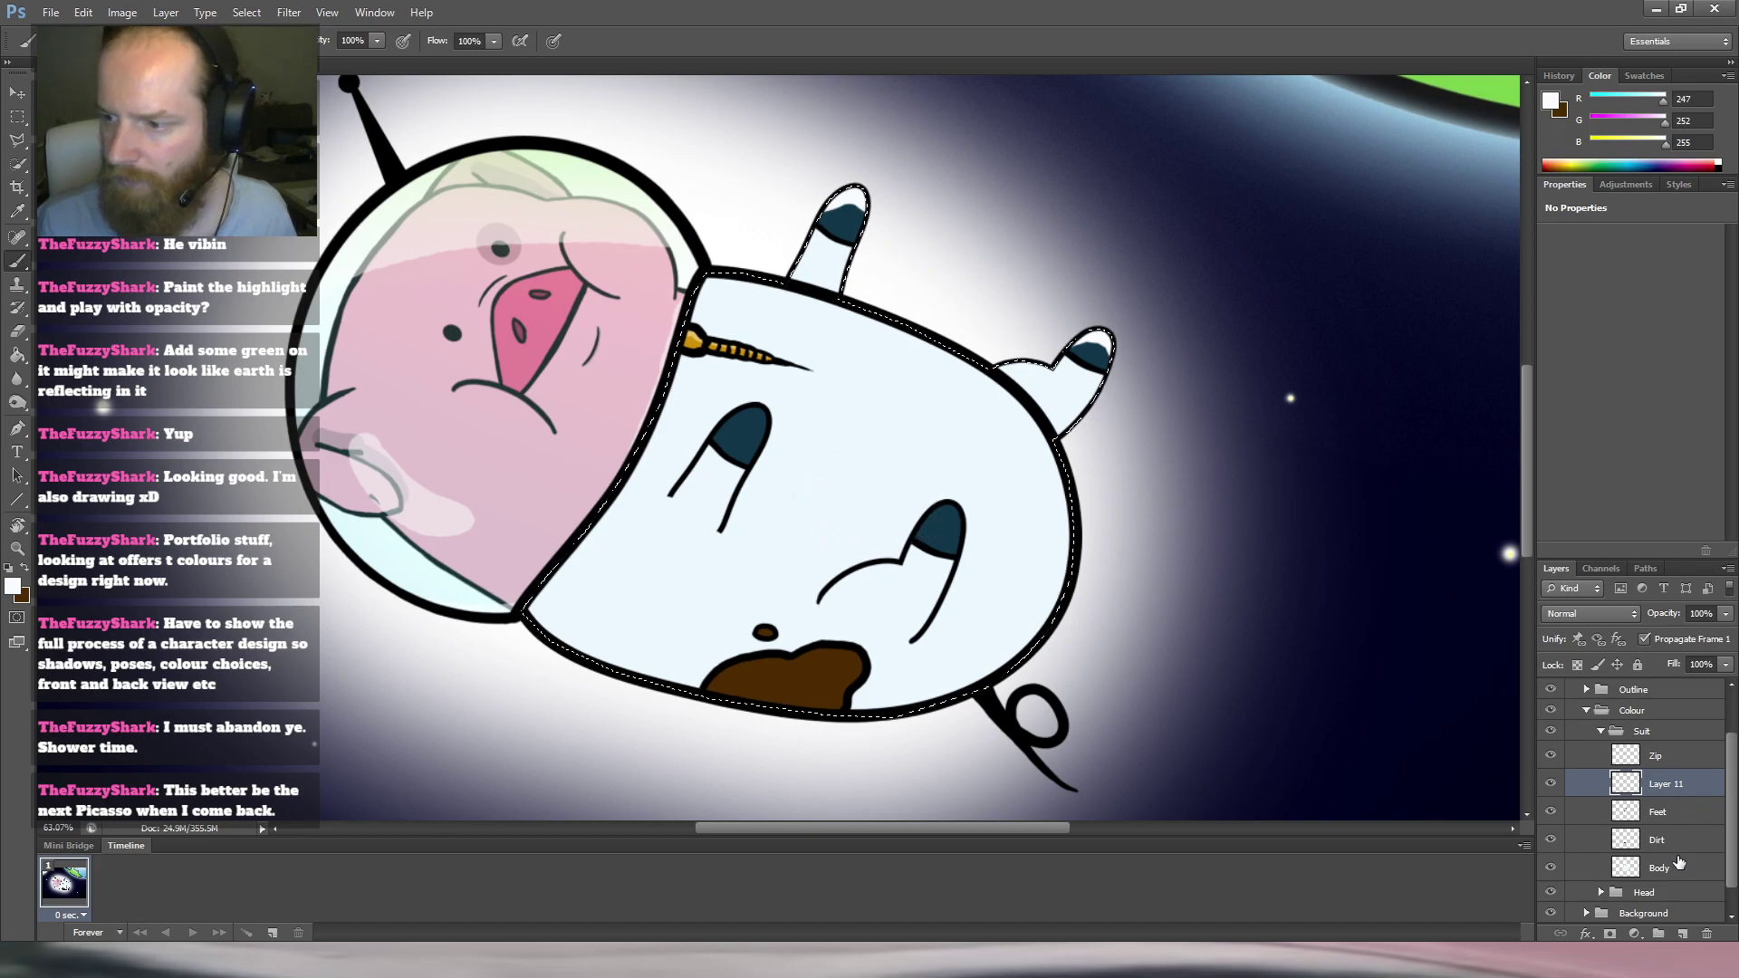
Replace the selection with one around the painted areas of the two near-side foot tips on the Feet layer.
left_click(1670, 820)
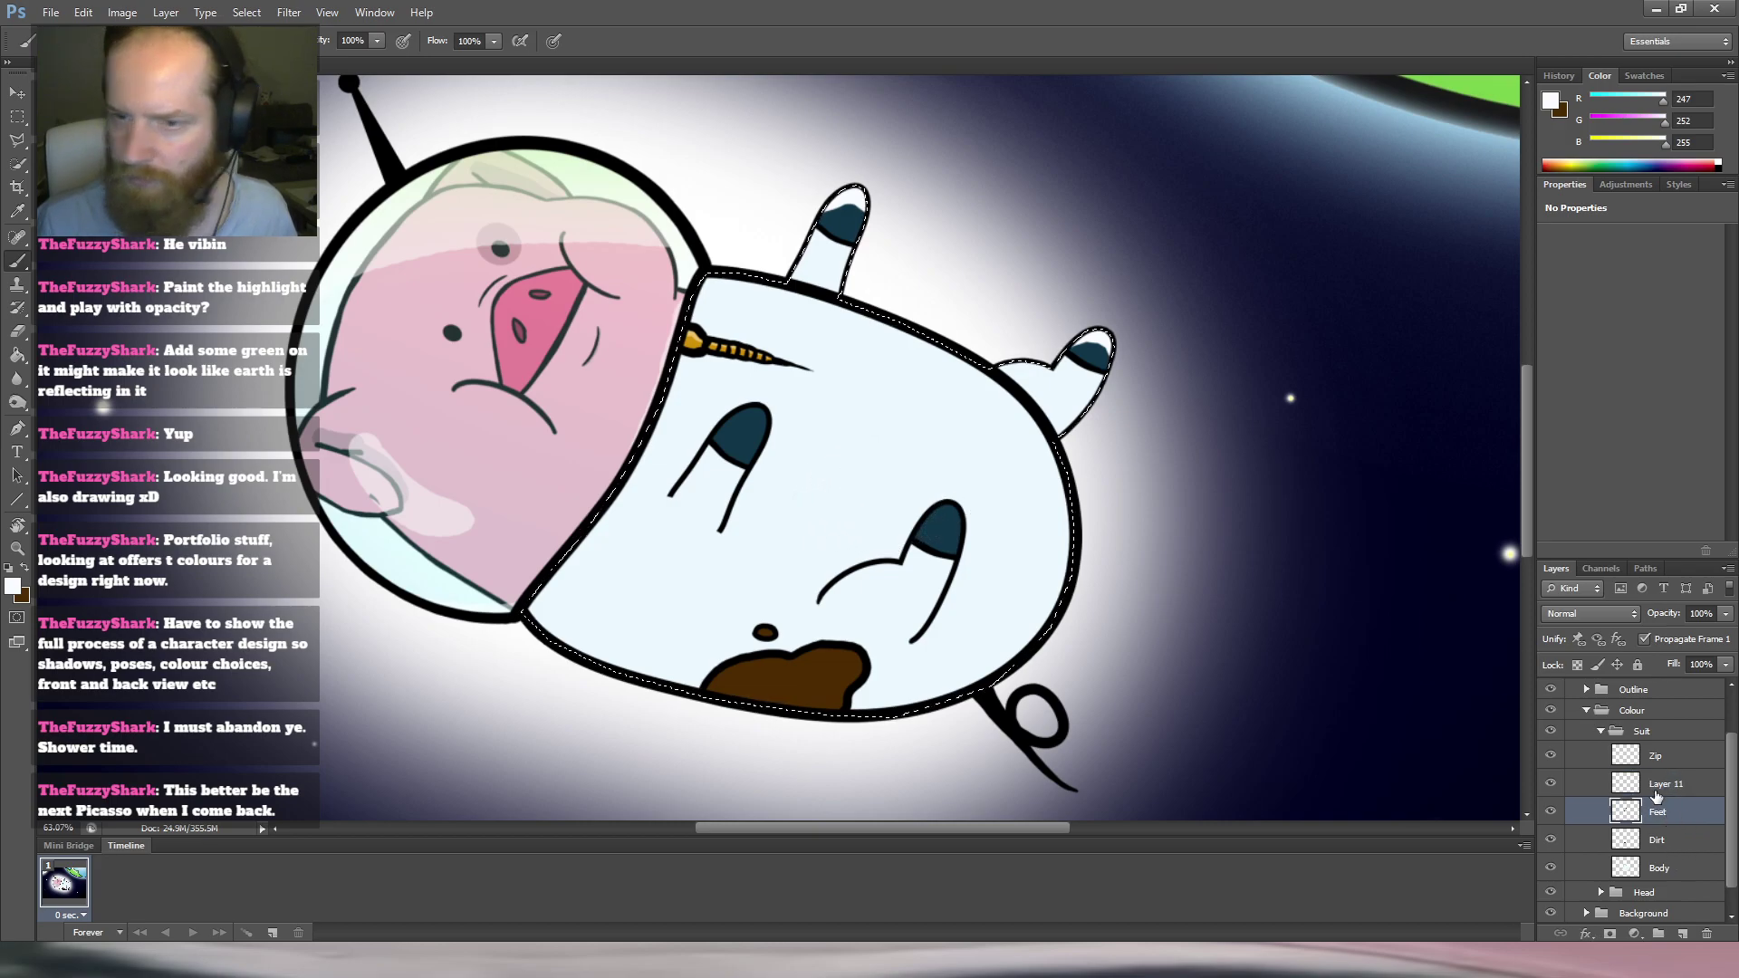
key("l")
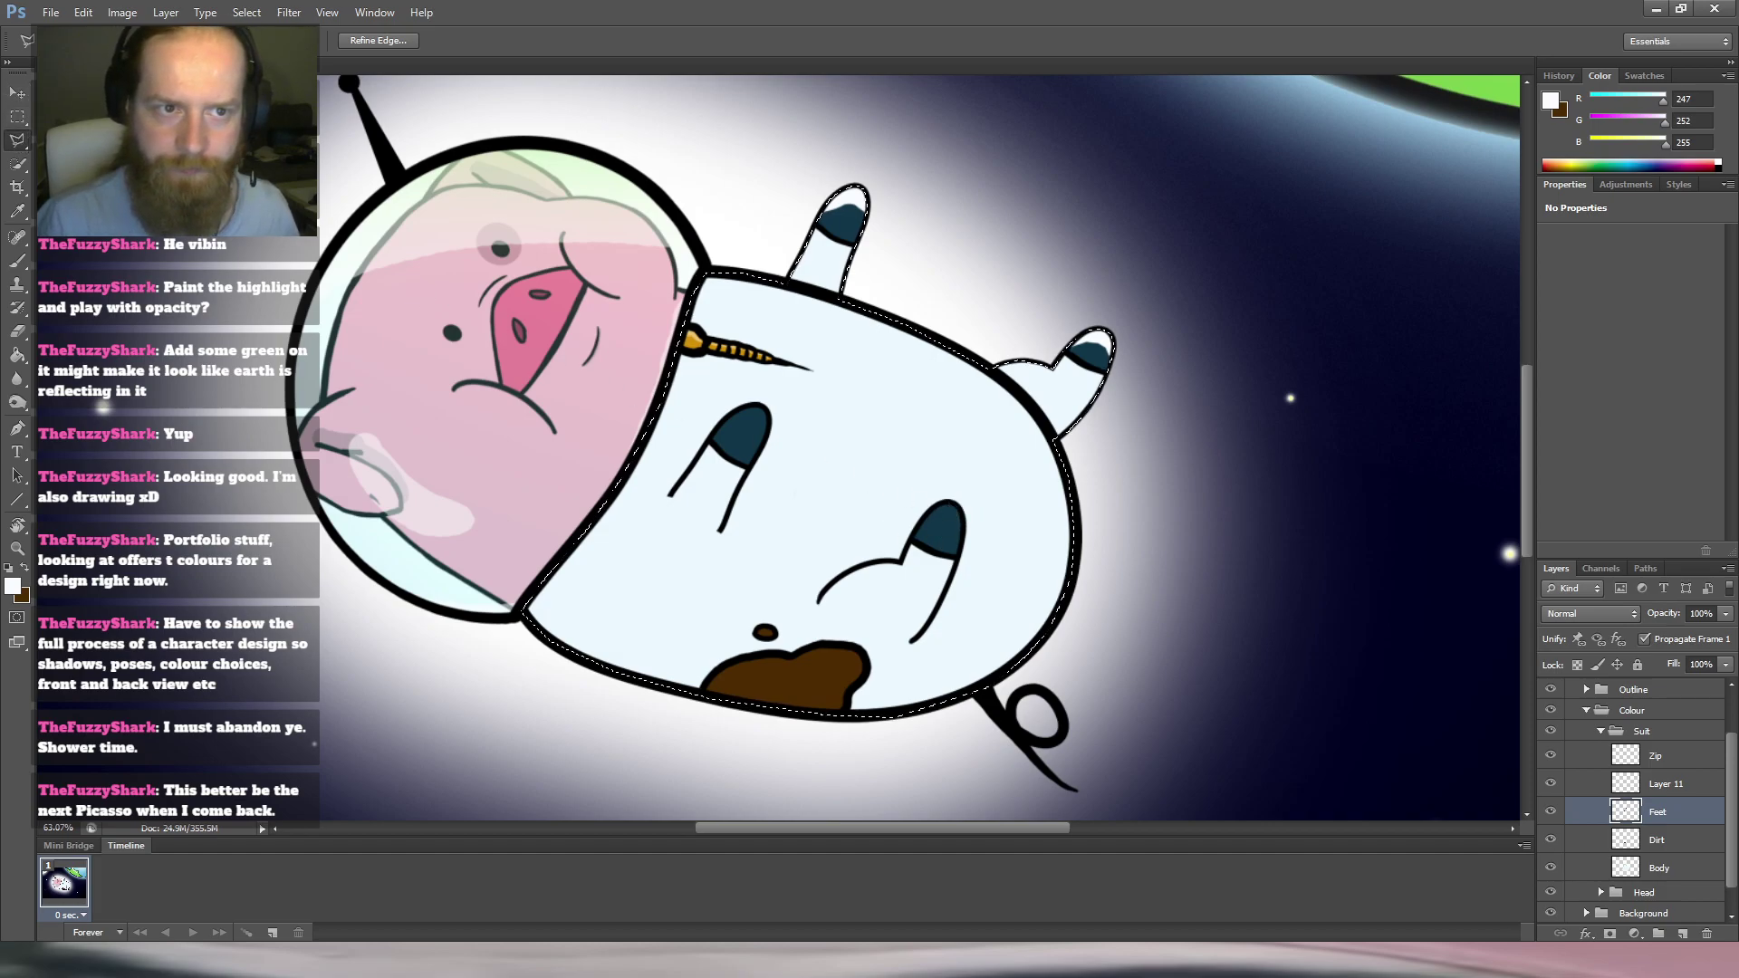
key("ctrl+d")
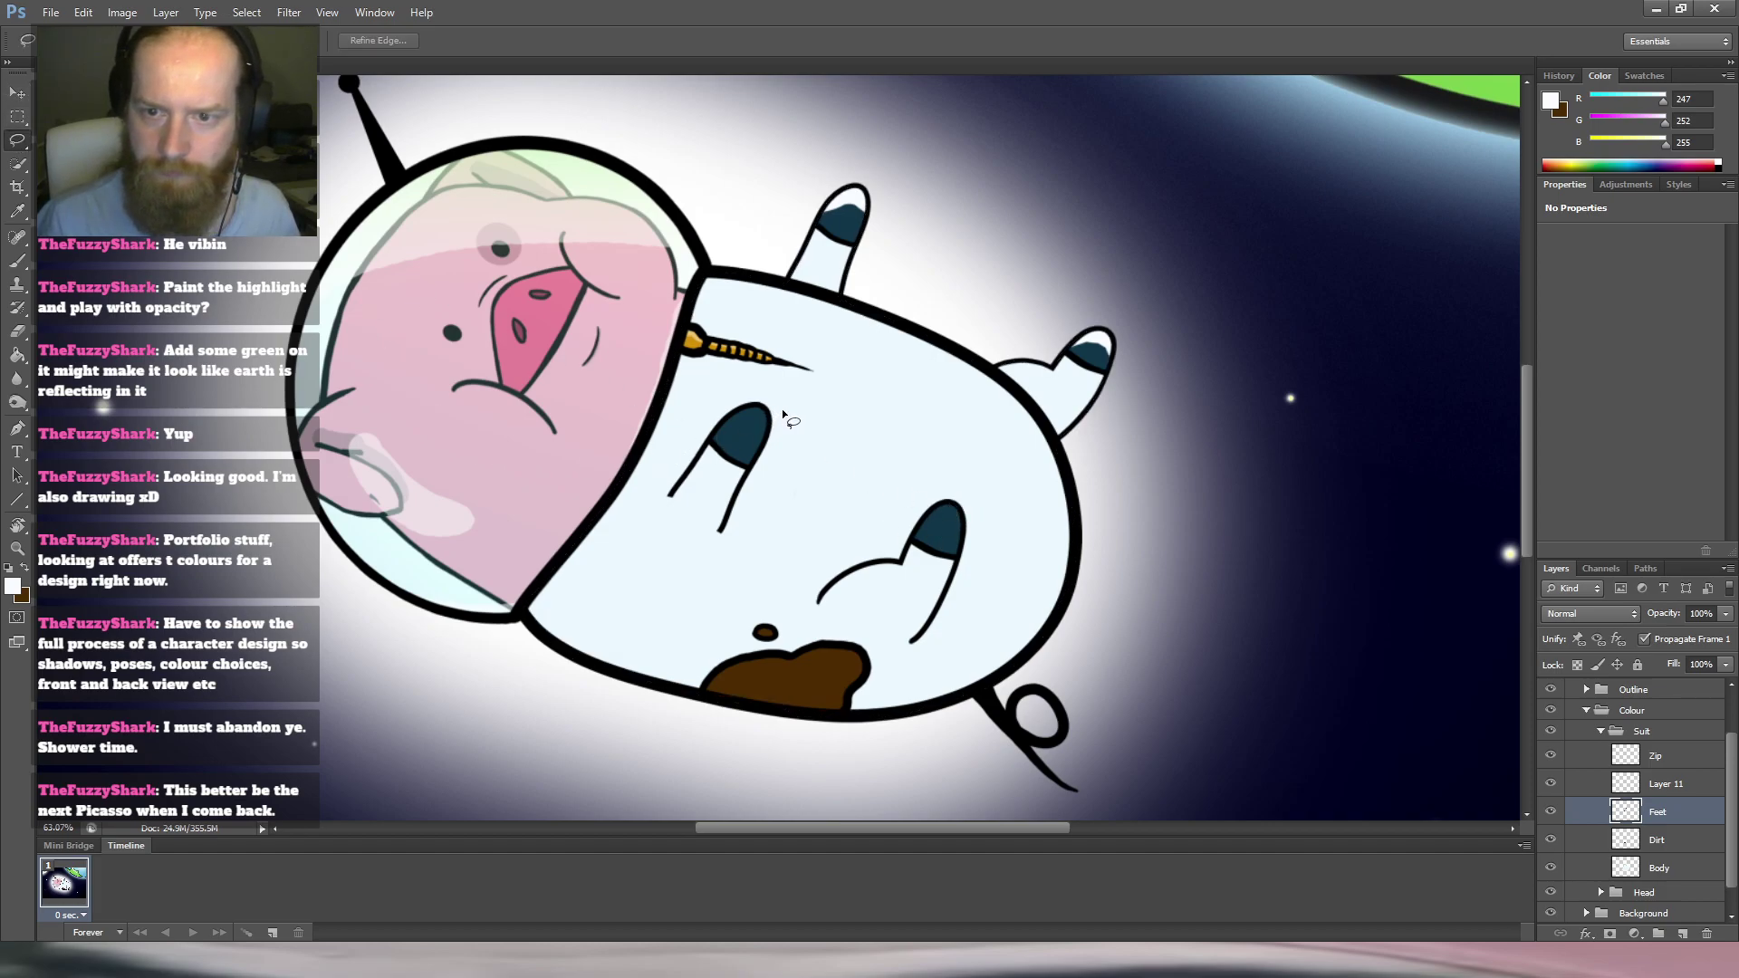
left_click_drag(800, 472, 779, 397)
left_click_drag(903, 510, 903, 494)
left_click(18, 93)
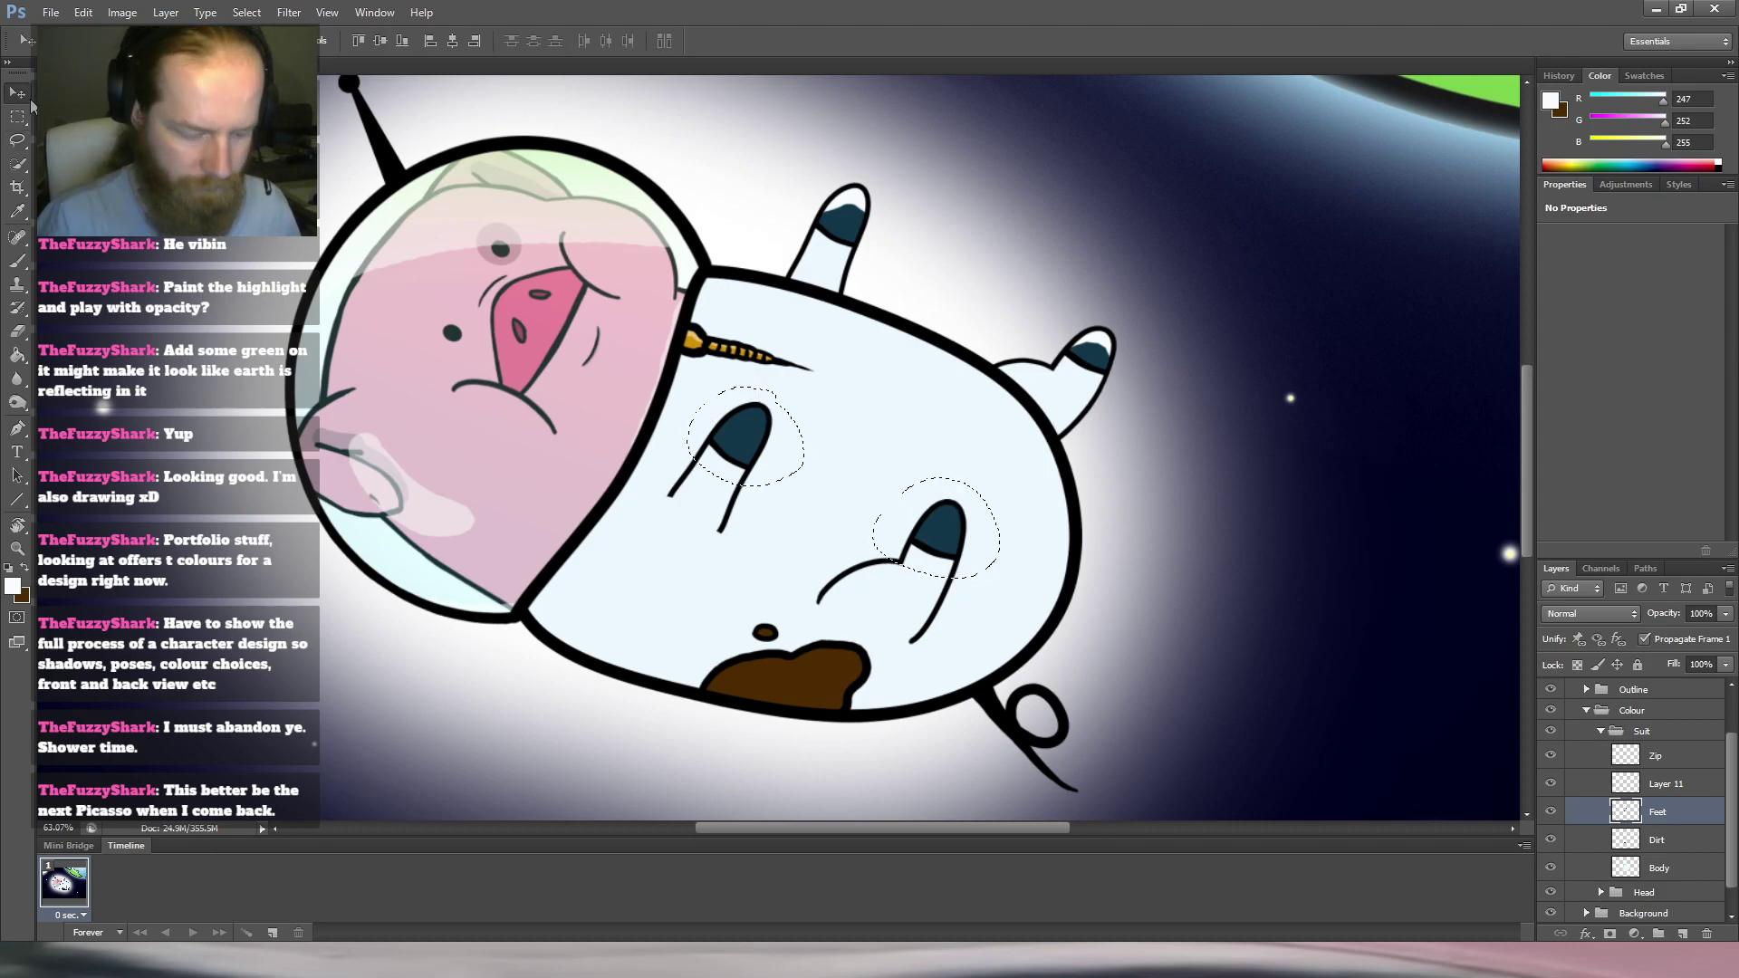
Paint near-white highlights on the ends of the two near-side foot tips, on the highlight layer between Zip and Feet.
key("b")
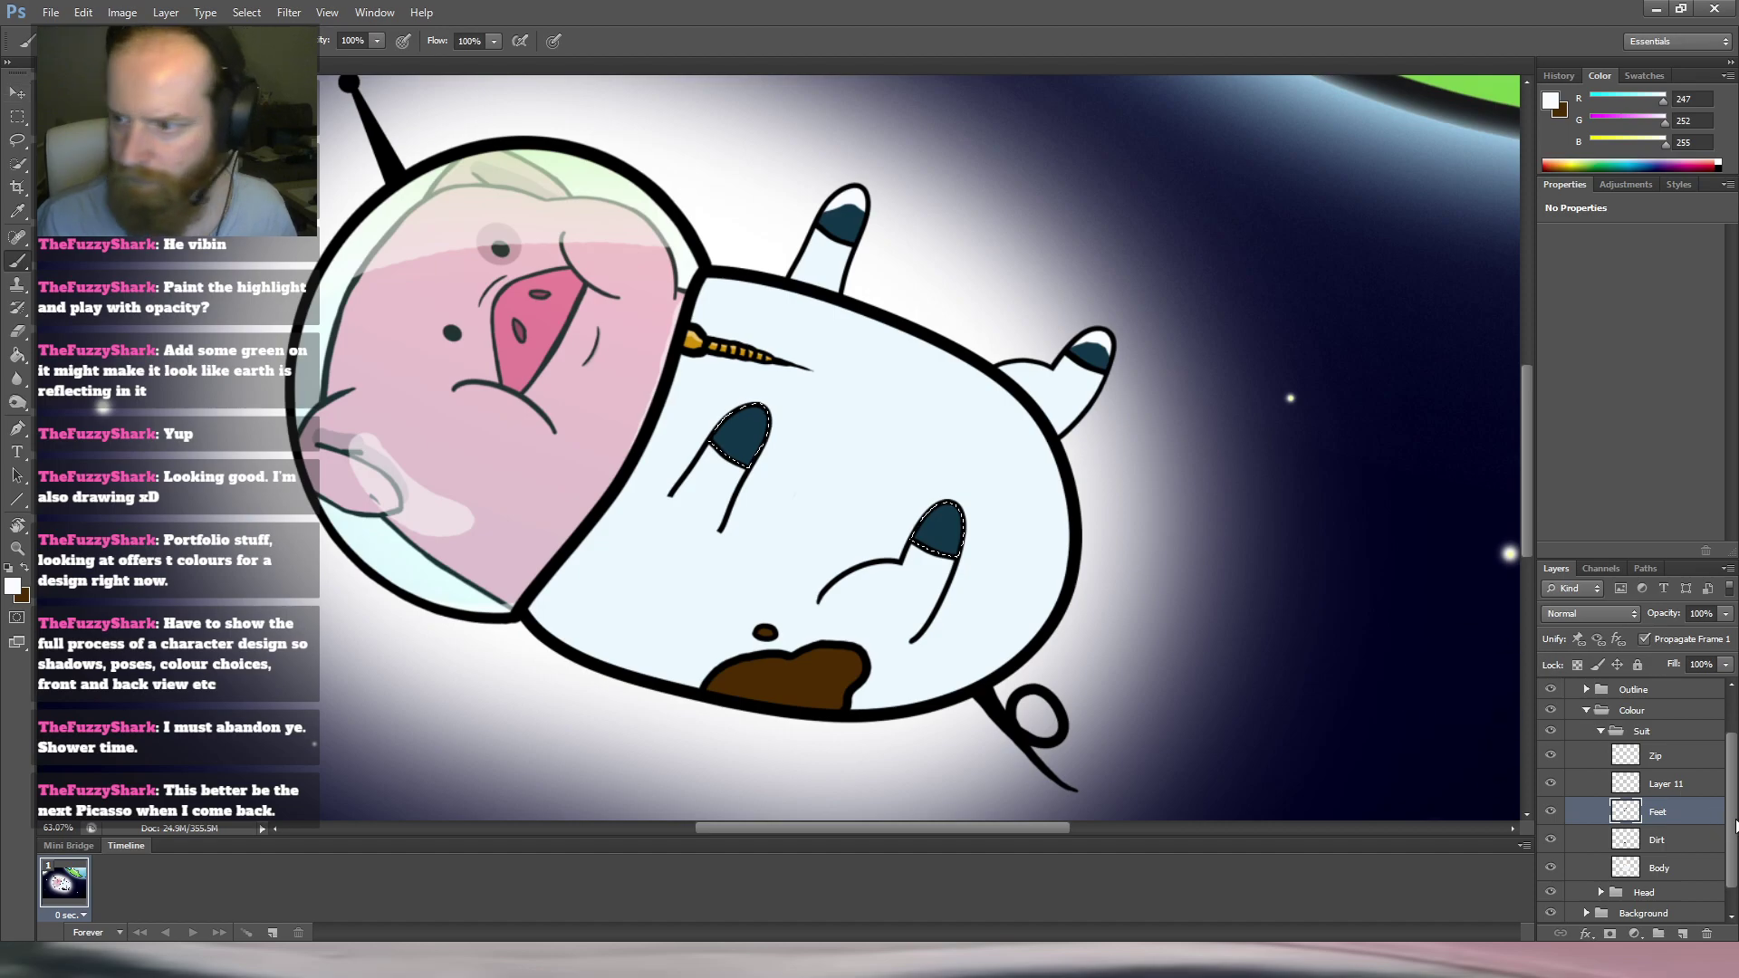
left_click(1682, 754)
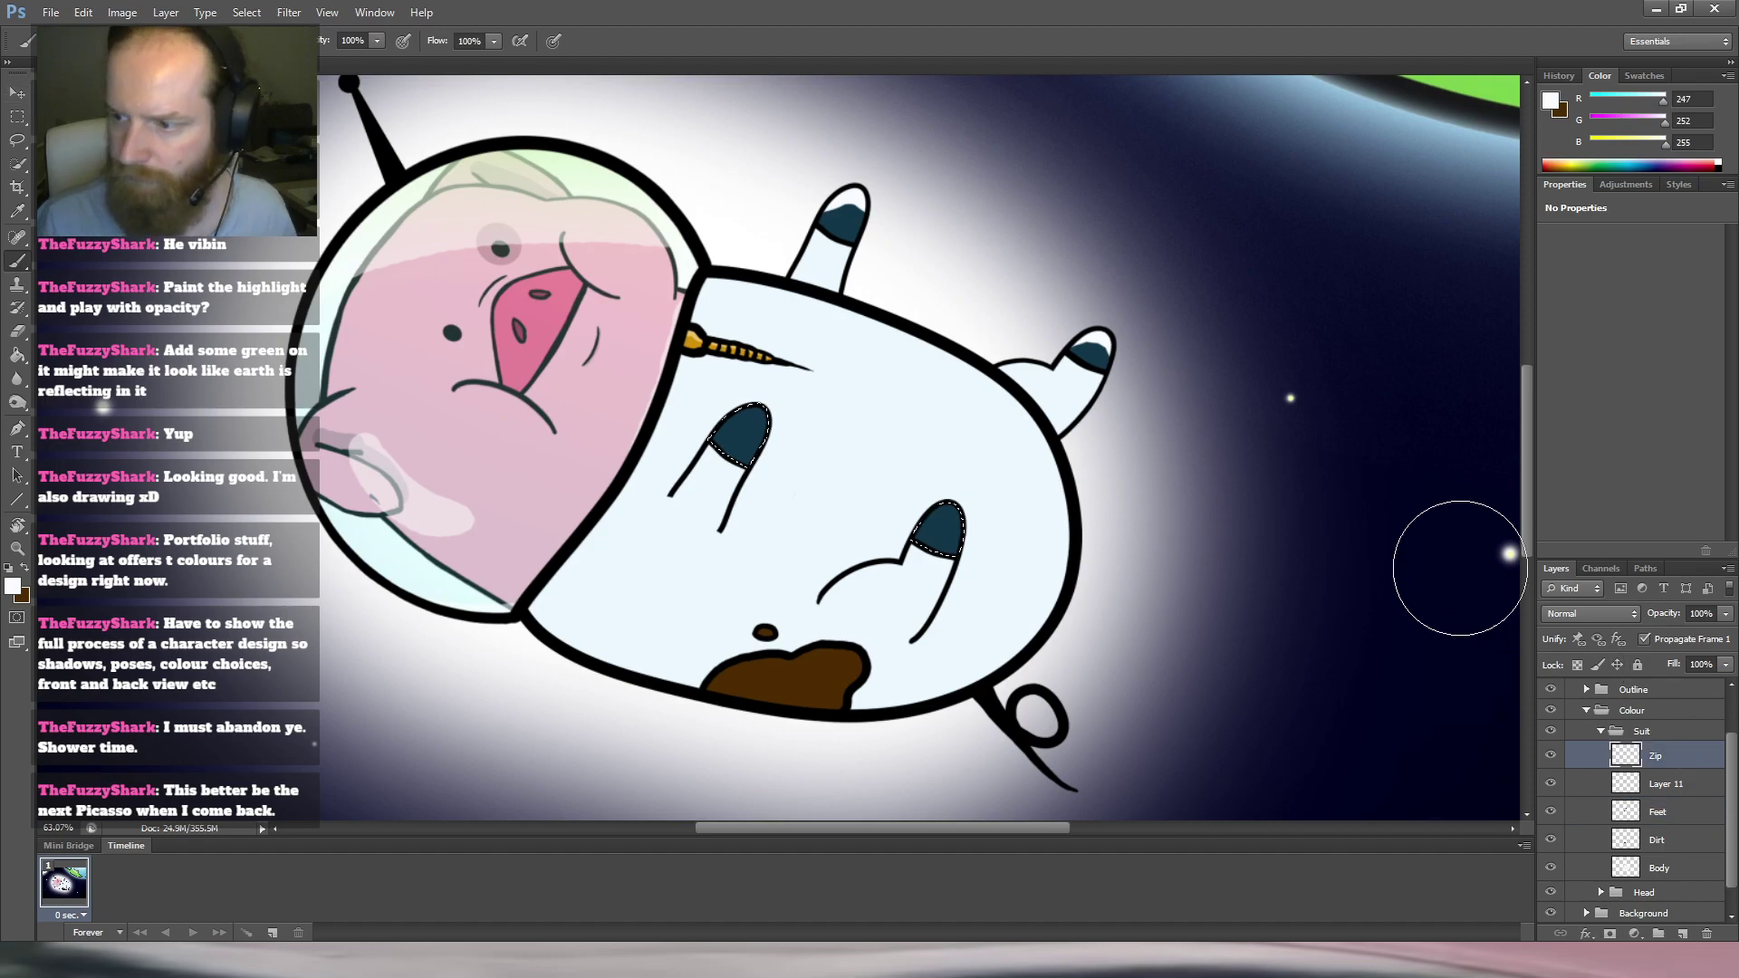
left_click(1667, 787)
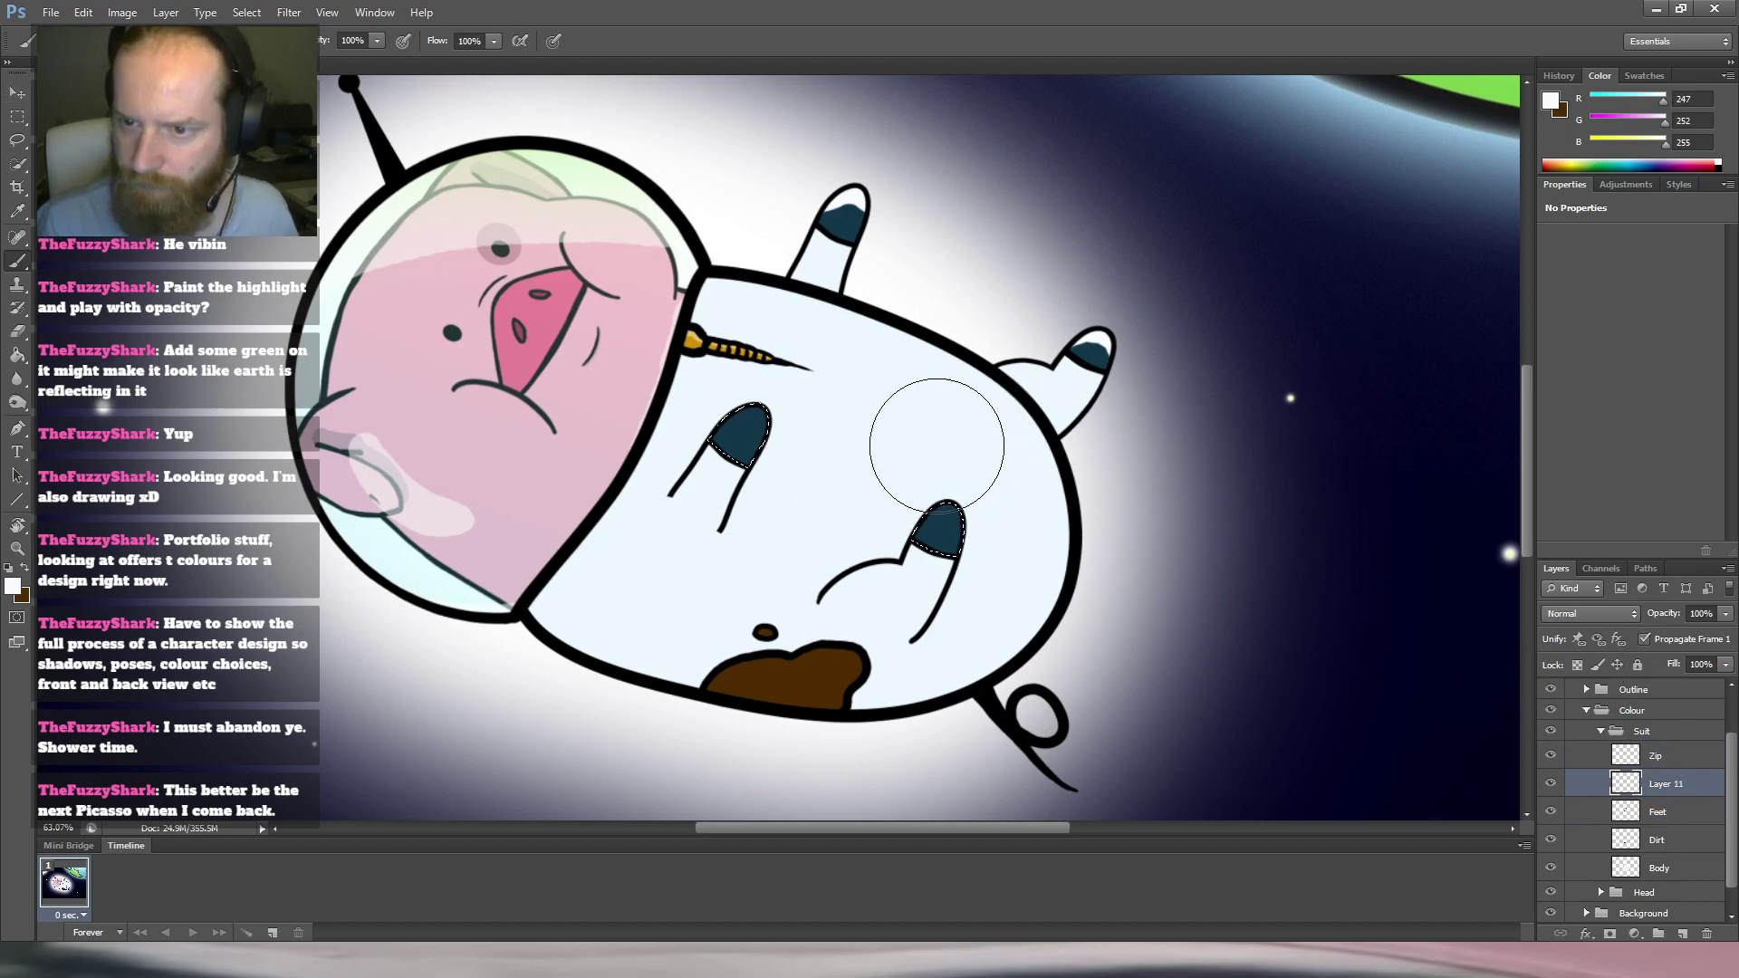
mouse_move(942, 452)
left_mouse_down()
mouse_move(916, 437)
mouse_move(975, 481)
left_mouse_up()
key("ctrl+z")
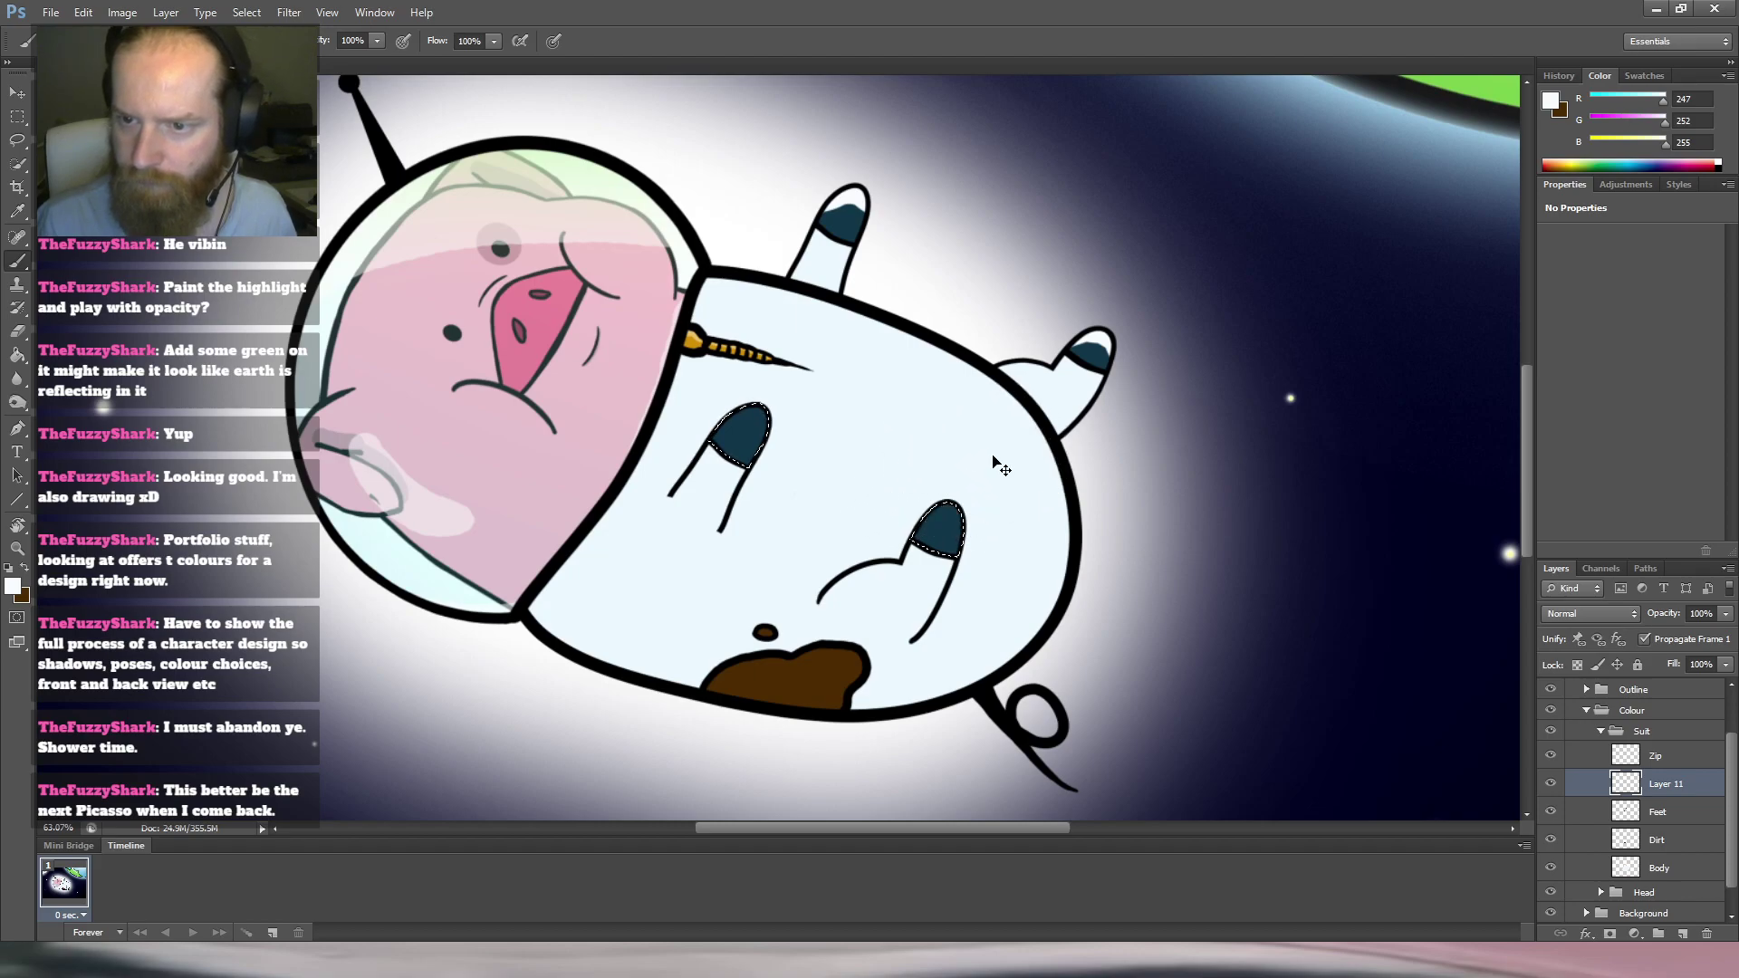
left_click_drag(966, 466, 933, 473, "alt")
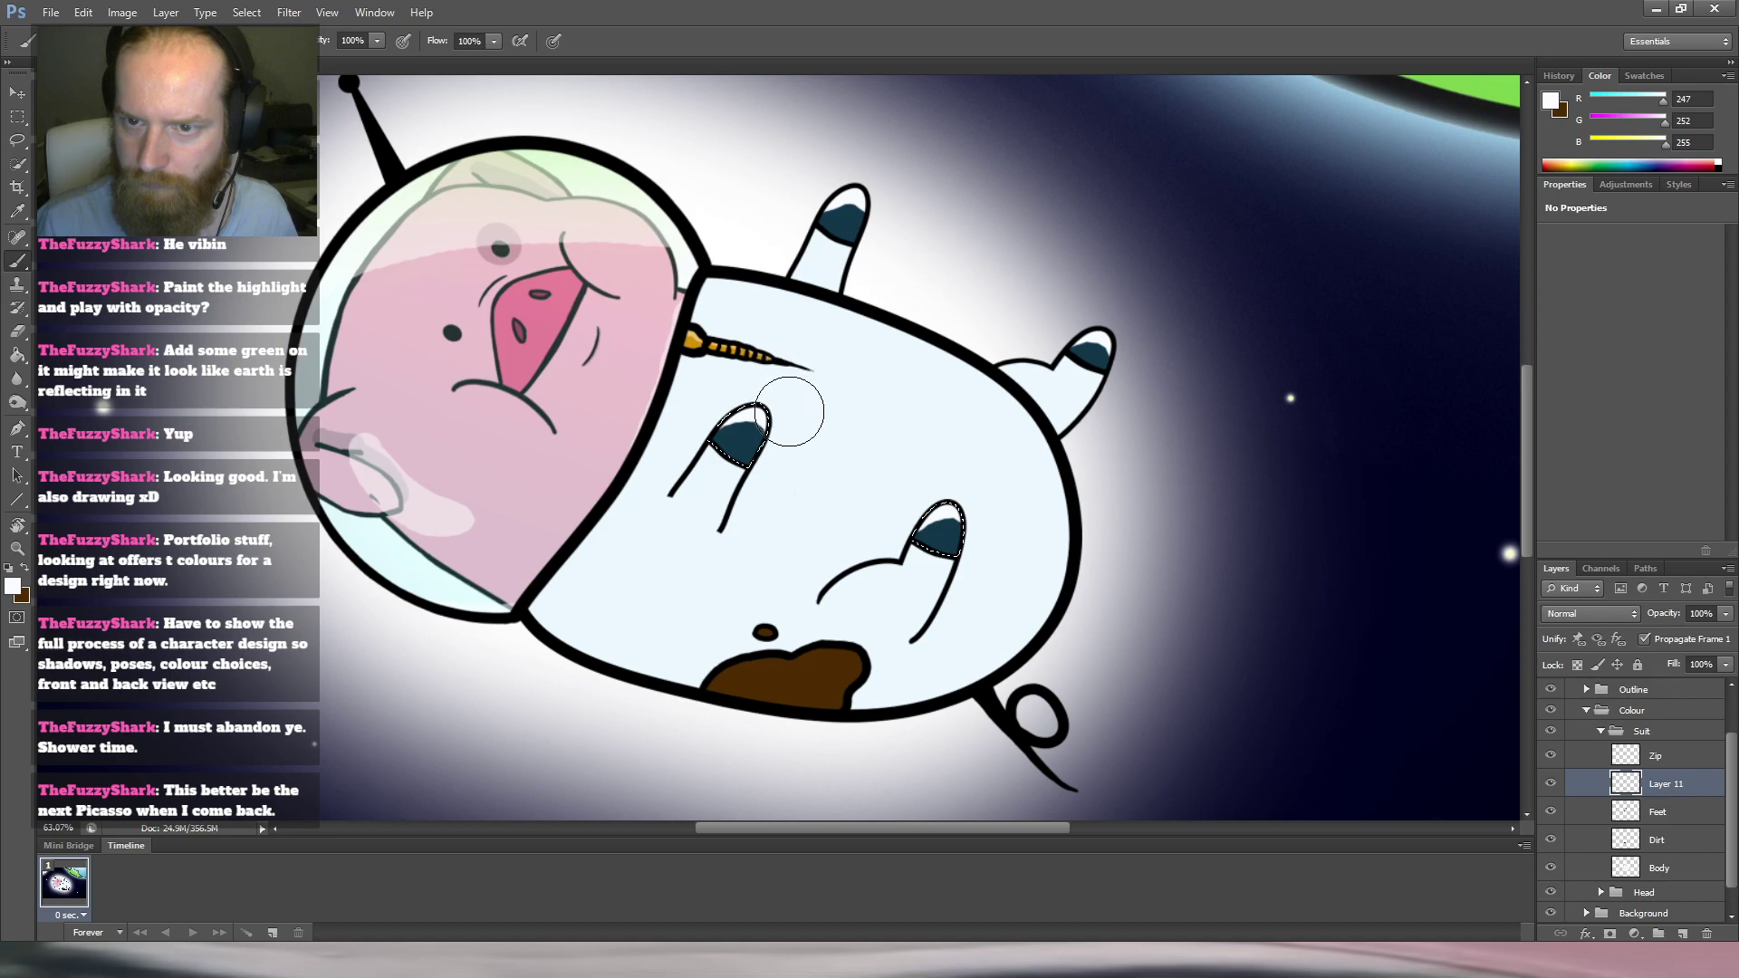
Select the painted area of the suit's Body layer, with the selection hugging its edges.
key("ctrl+minus")
key("ctrl+minus")
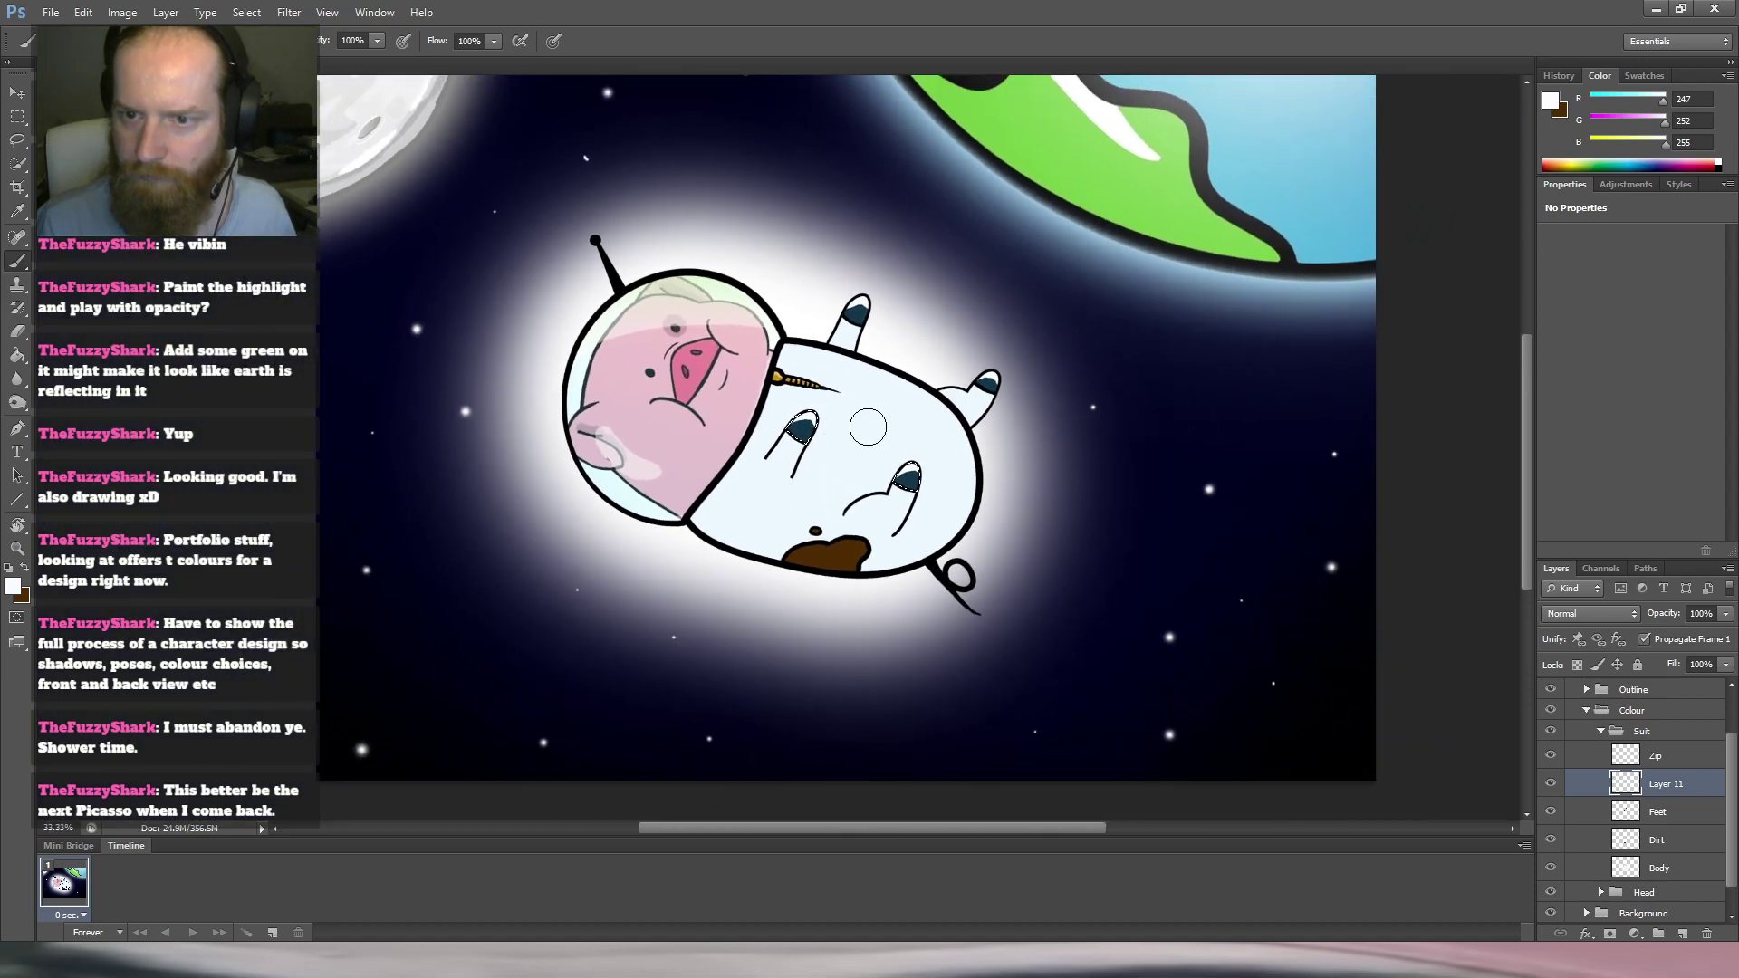
left_click(1660, 868)
key("l")
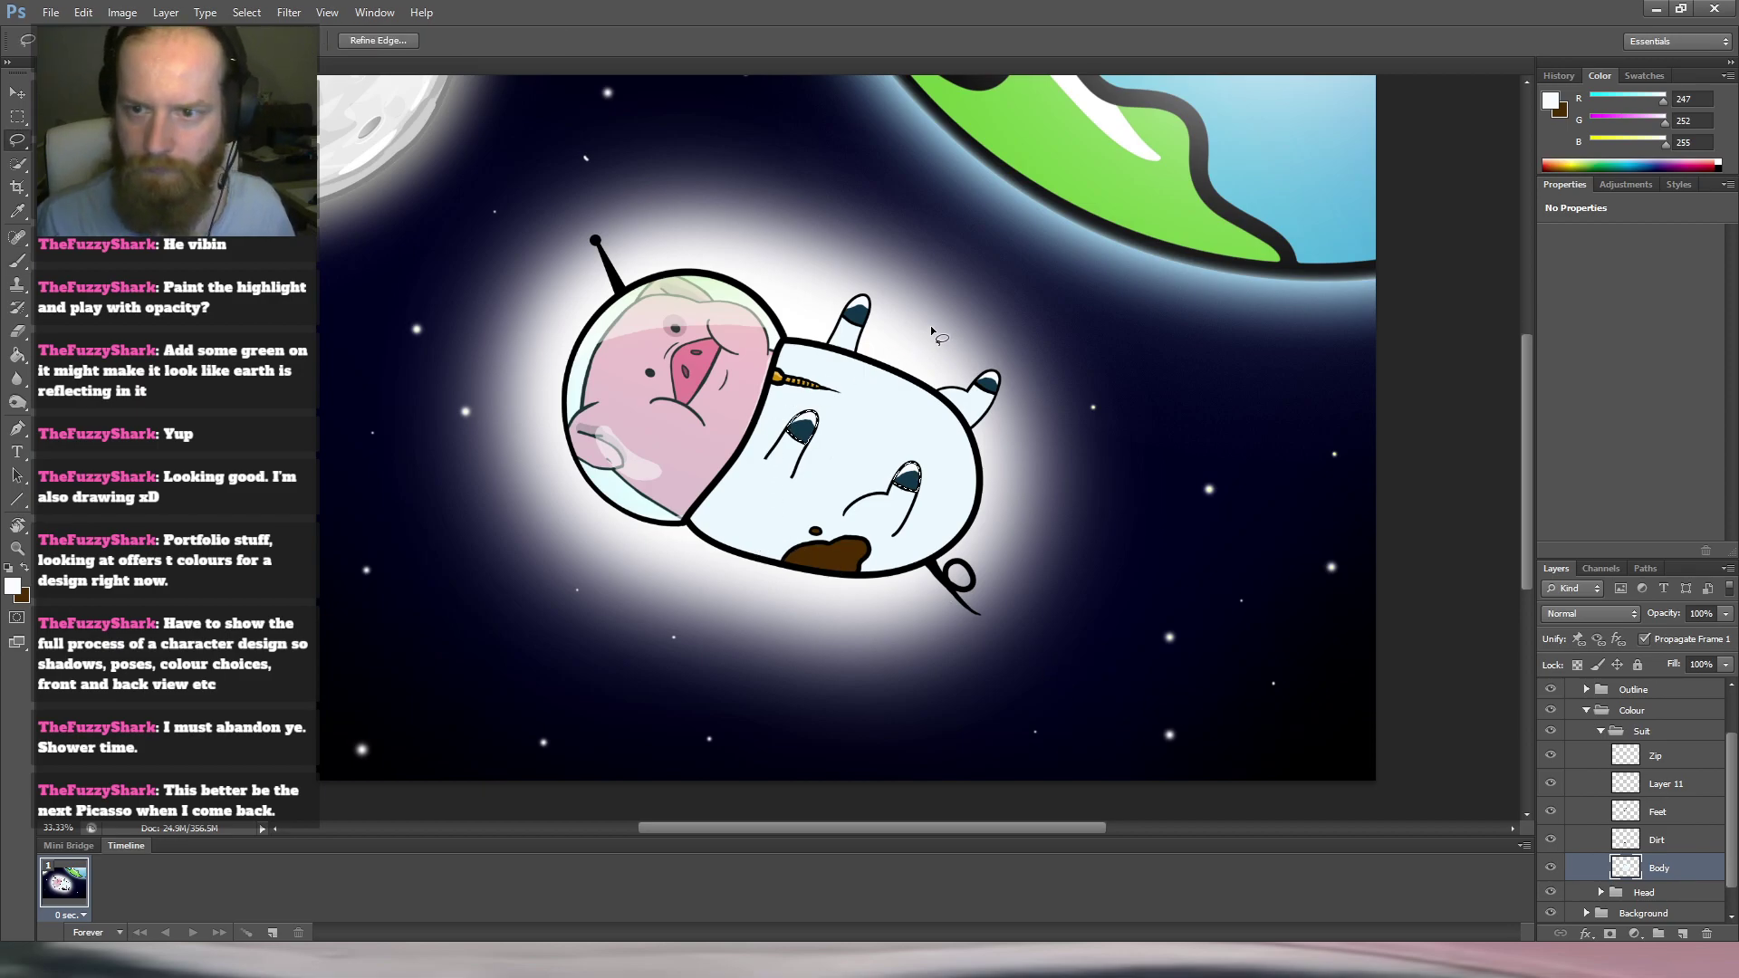
mouse_move(981, 345)
left_mouse_down()
mouse_move(742, 278)
mouse_move(673, 592)
mouse_move(1110, 571)
mouse_move(978, 308)
left_mouse_up()
left_click(18, 94)
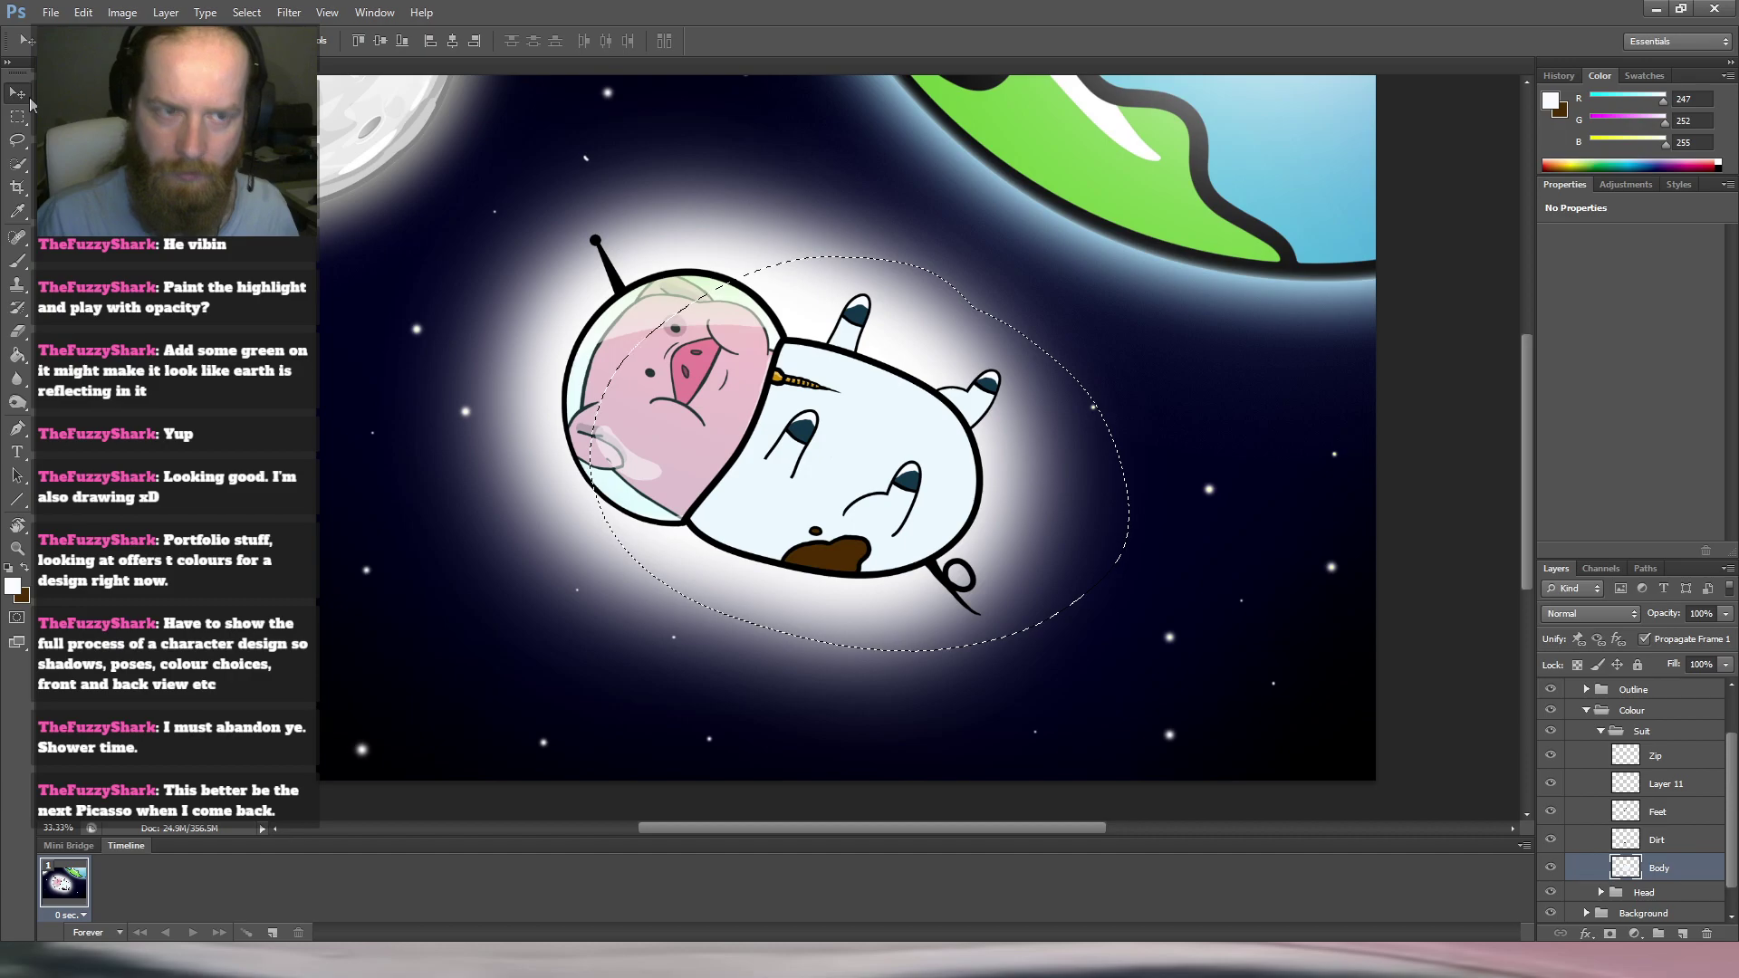
key("Up")
key("Down")
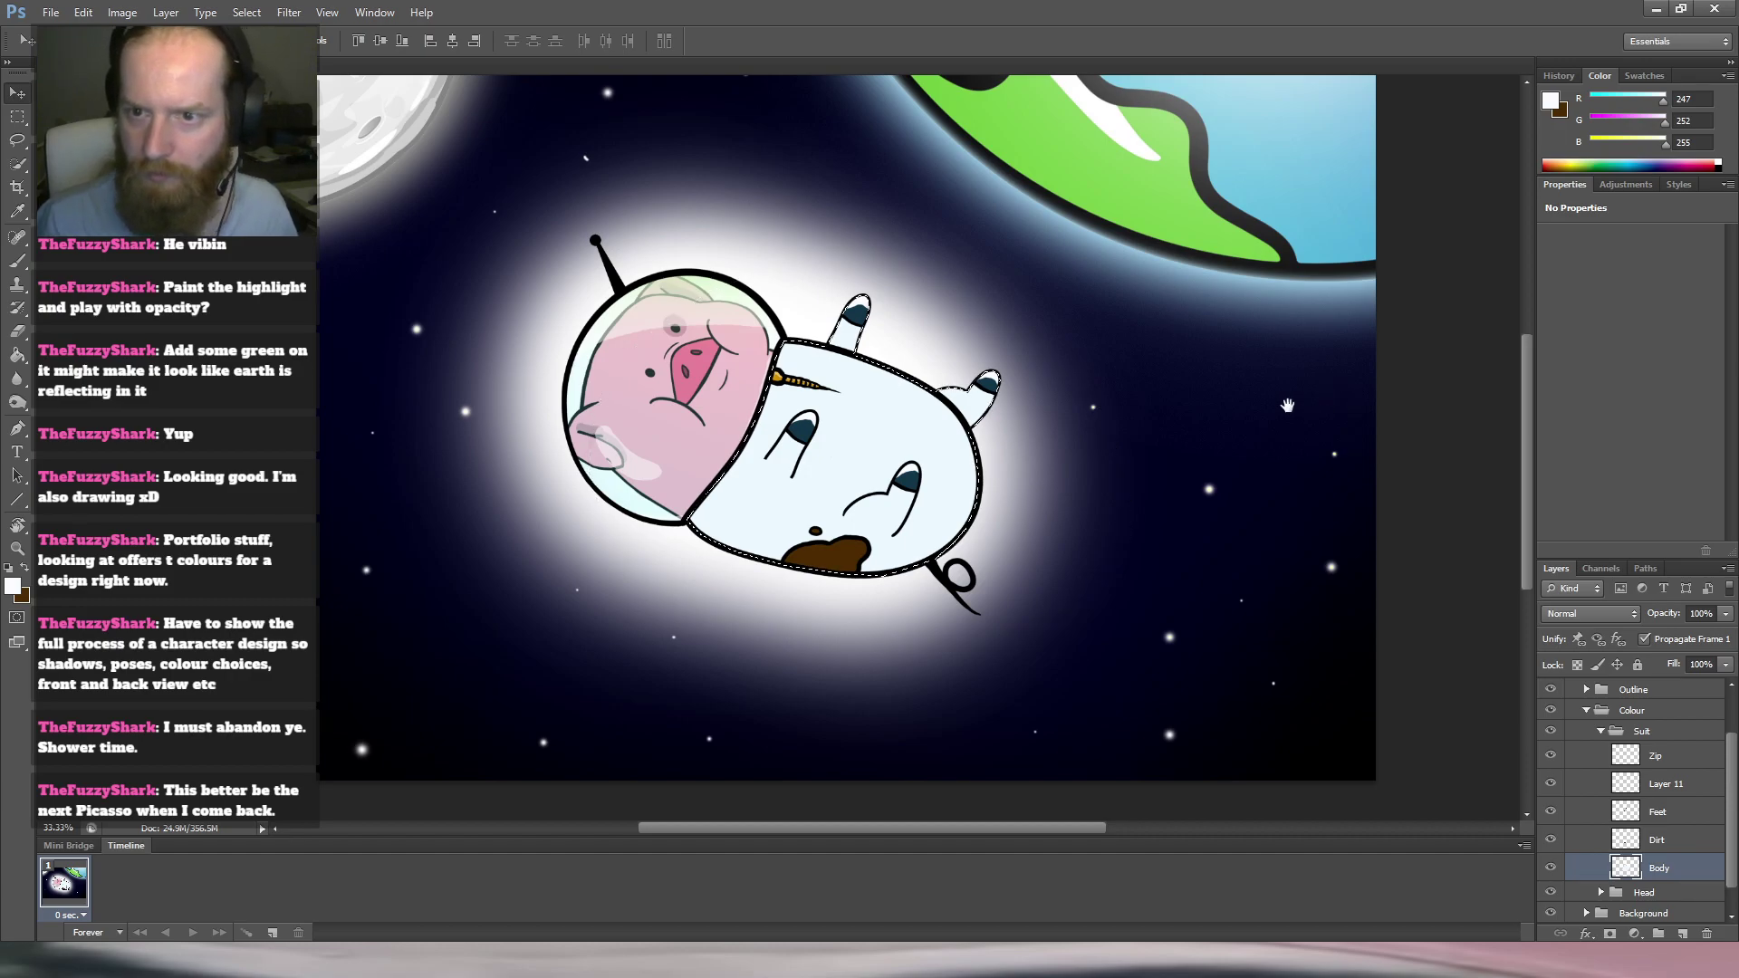
scroll(954, 386, "up", 4)
scroll(954, 385, "down", 2)
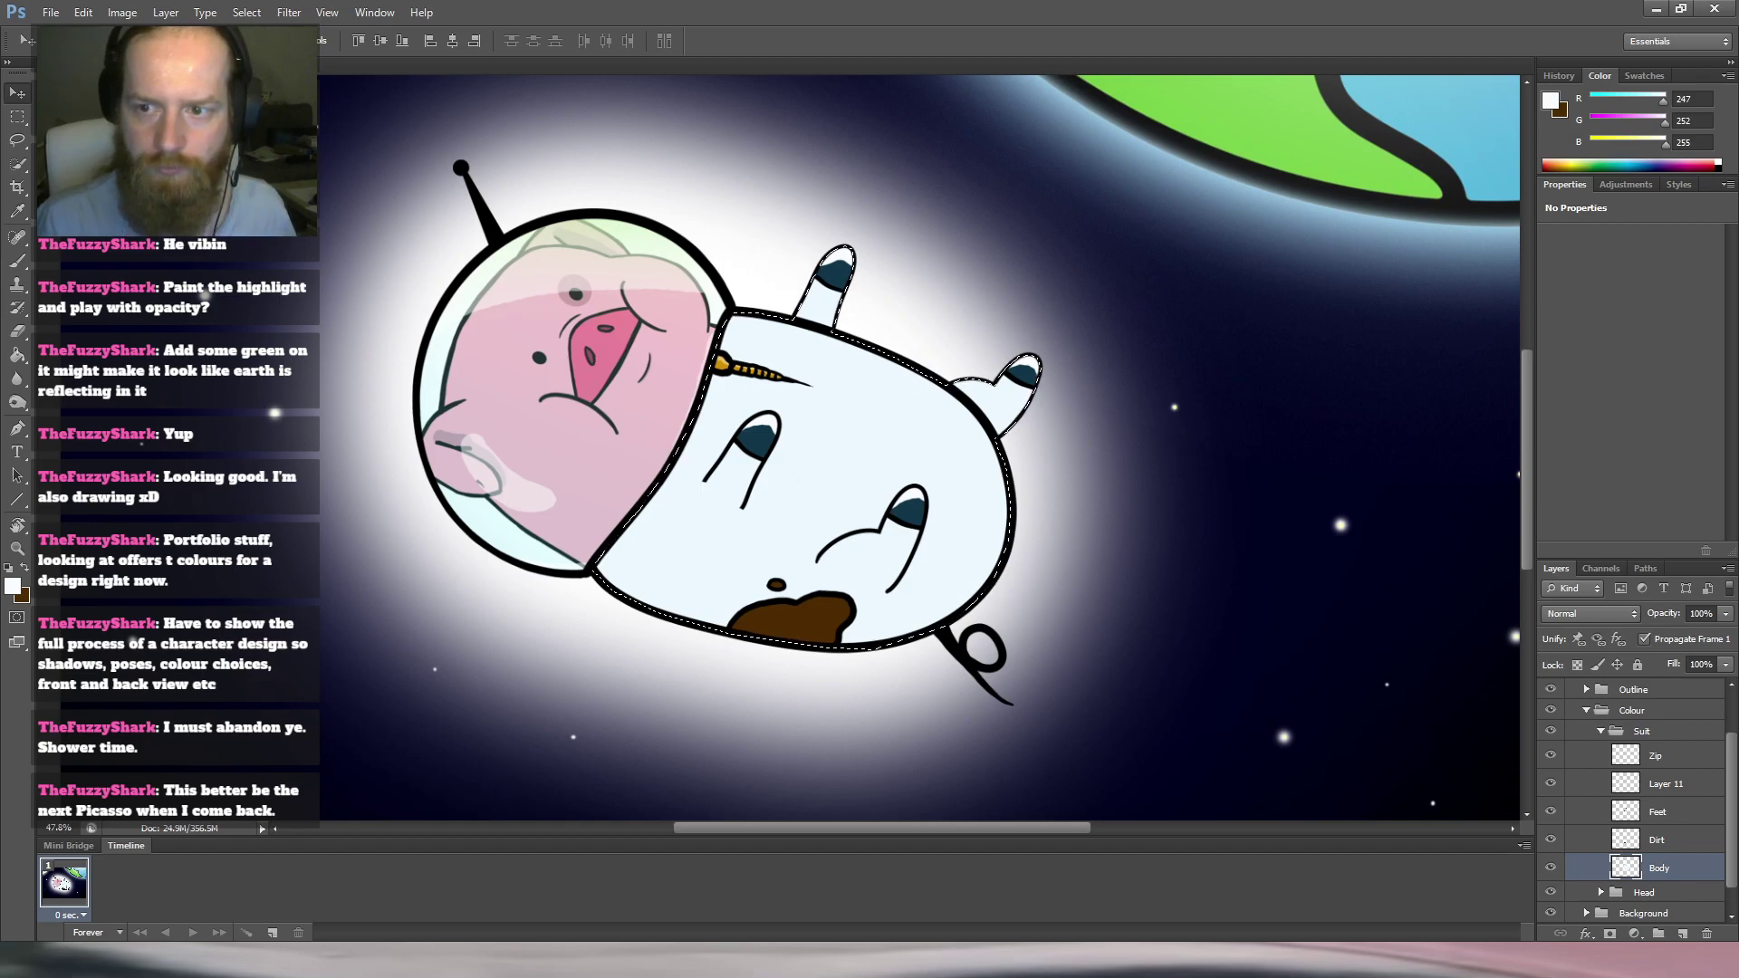
Subtract the two far-side foot tips from the suit selection with the Lasso tool.
left_click(18, 145)
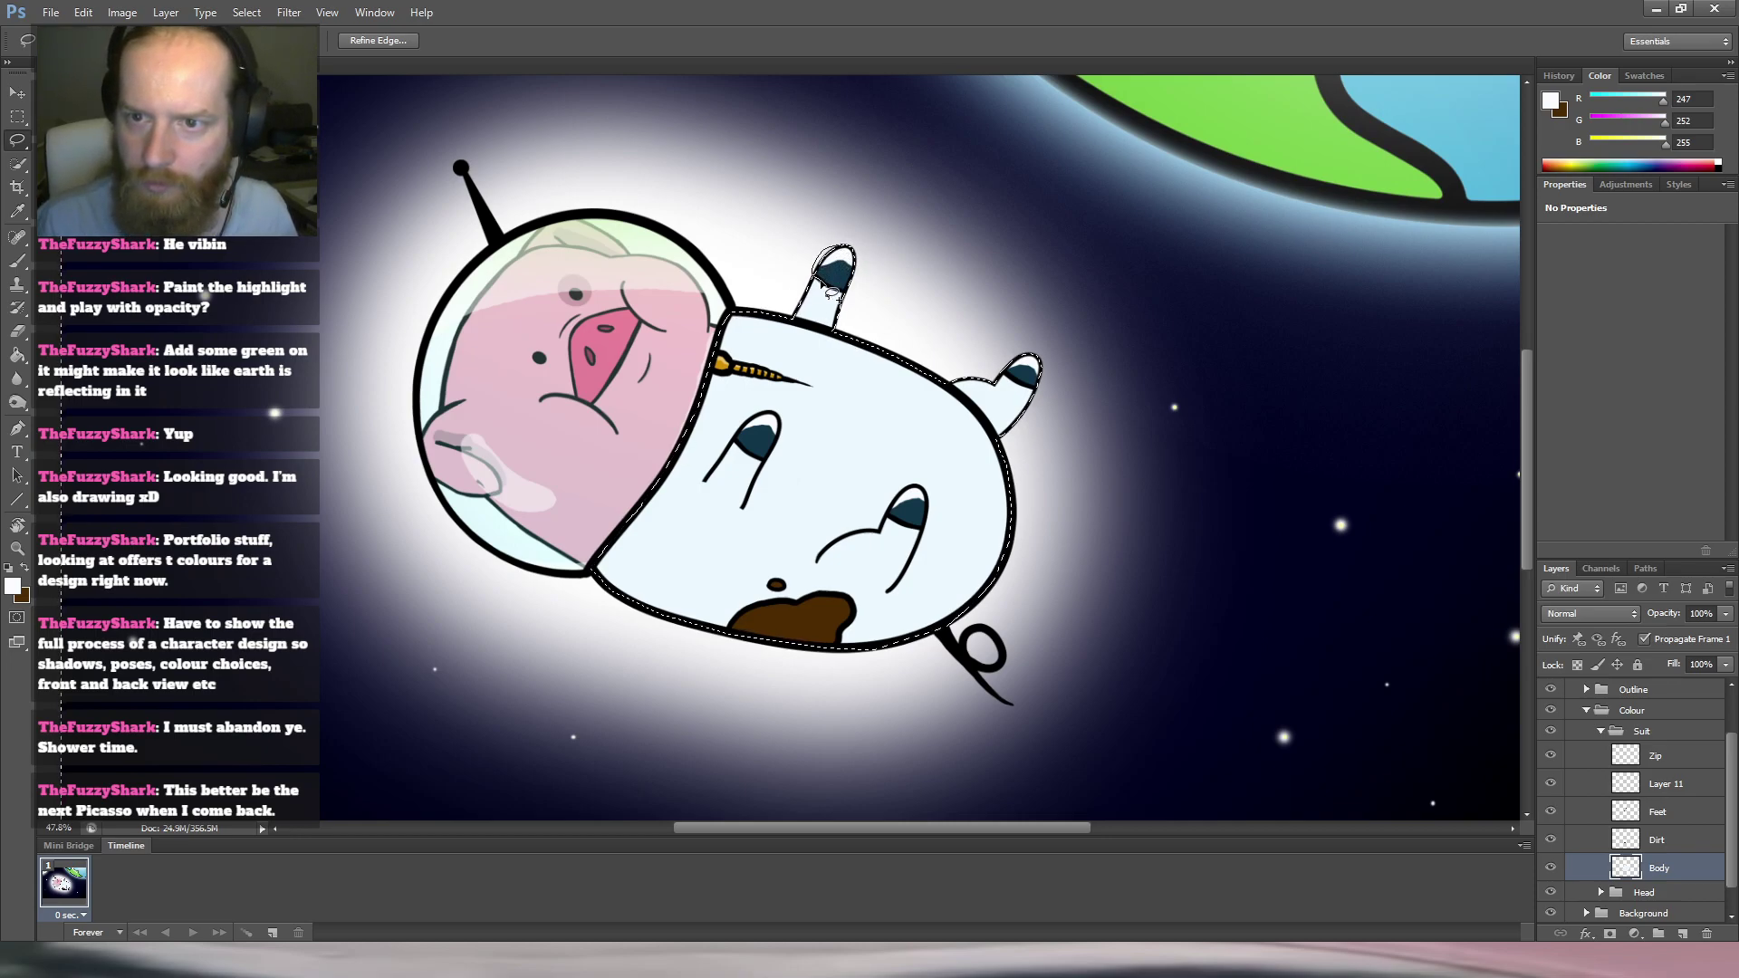
left_click_drag(871, 263, 856, 252)
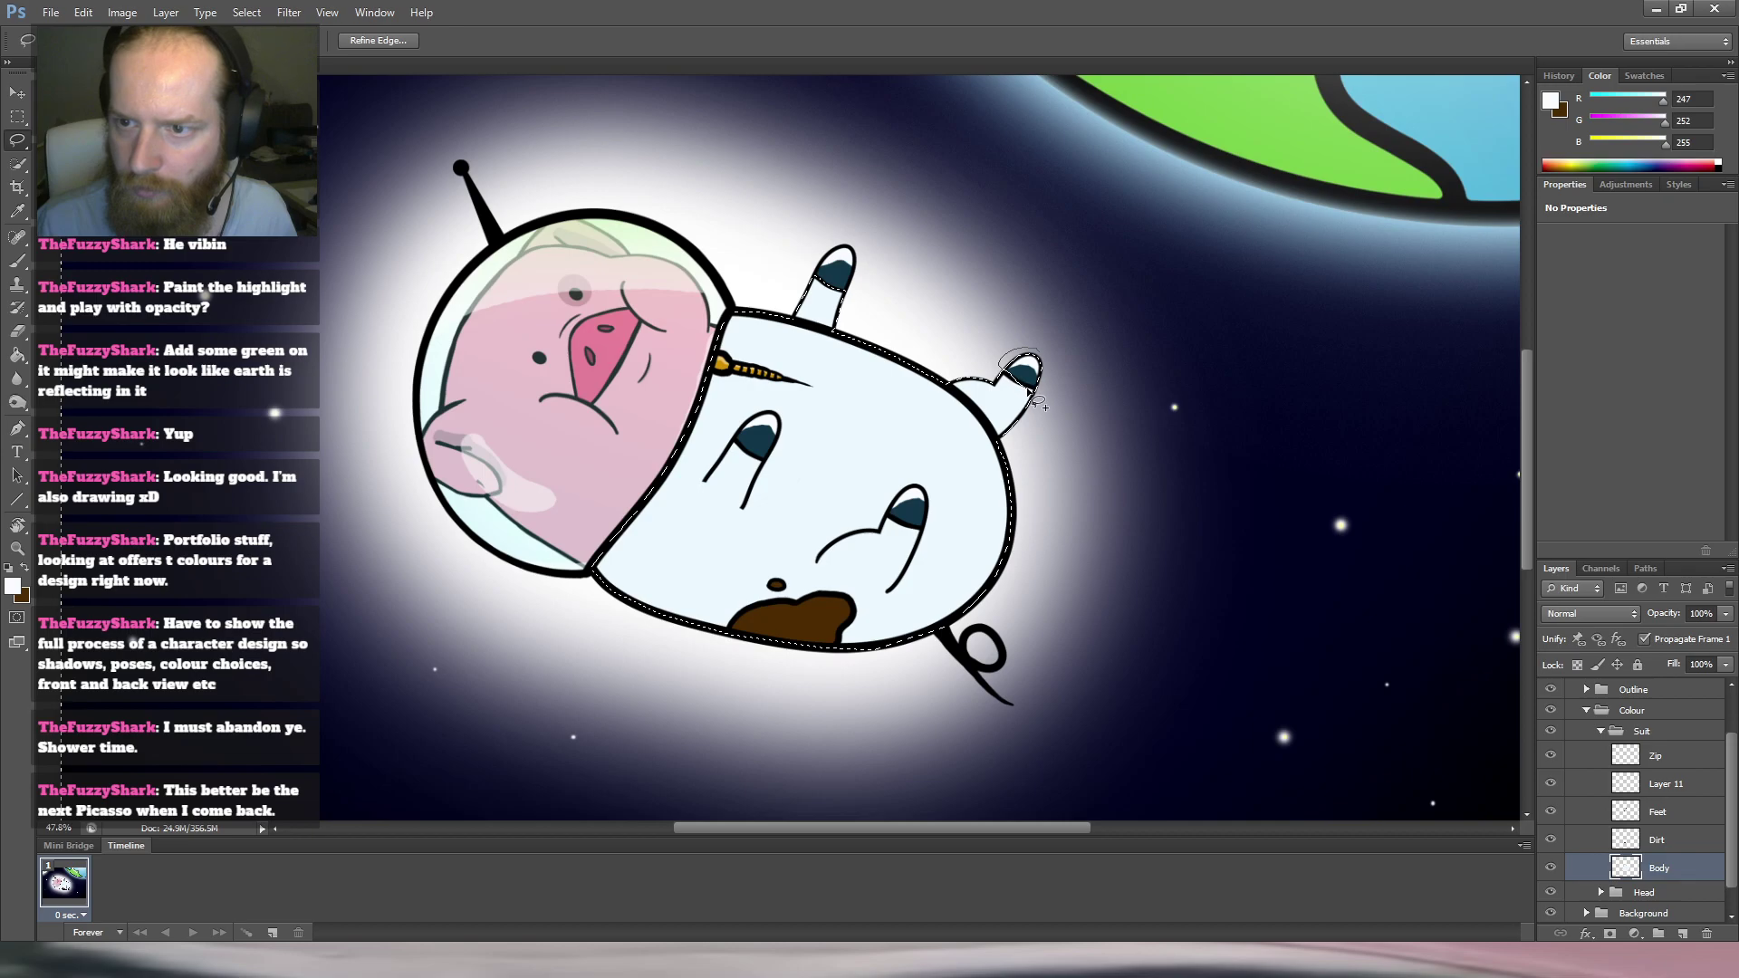
left_click_drag(1051, 385, 1043, 353)
Subtract the two near-side foot tips from the suit selection, tracing around each with the Lasso tool.
scroll(725, 419, "up", 3)
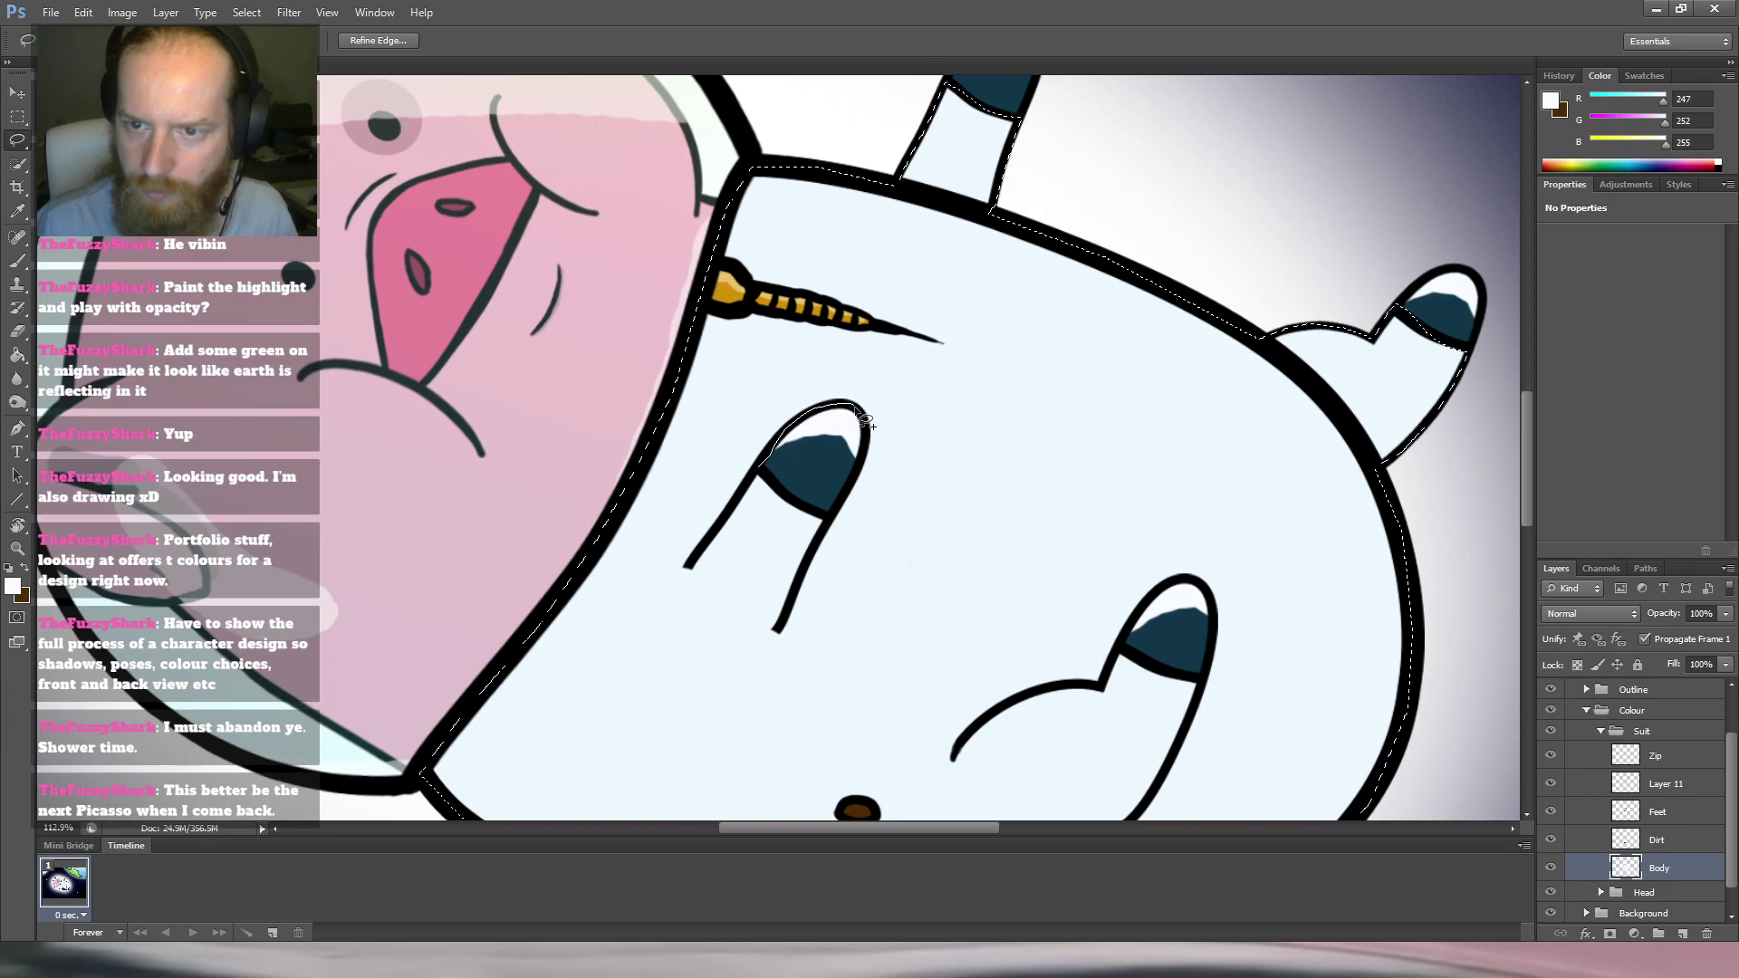
left_click_drag(865, 437, 840, 530)
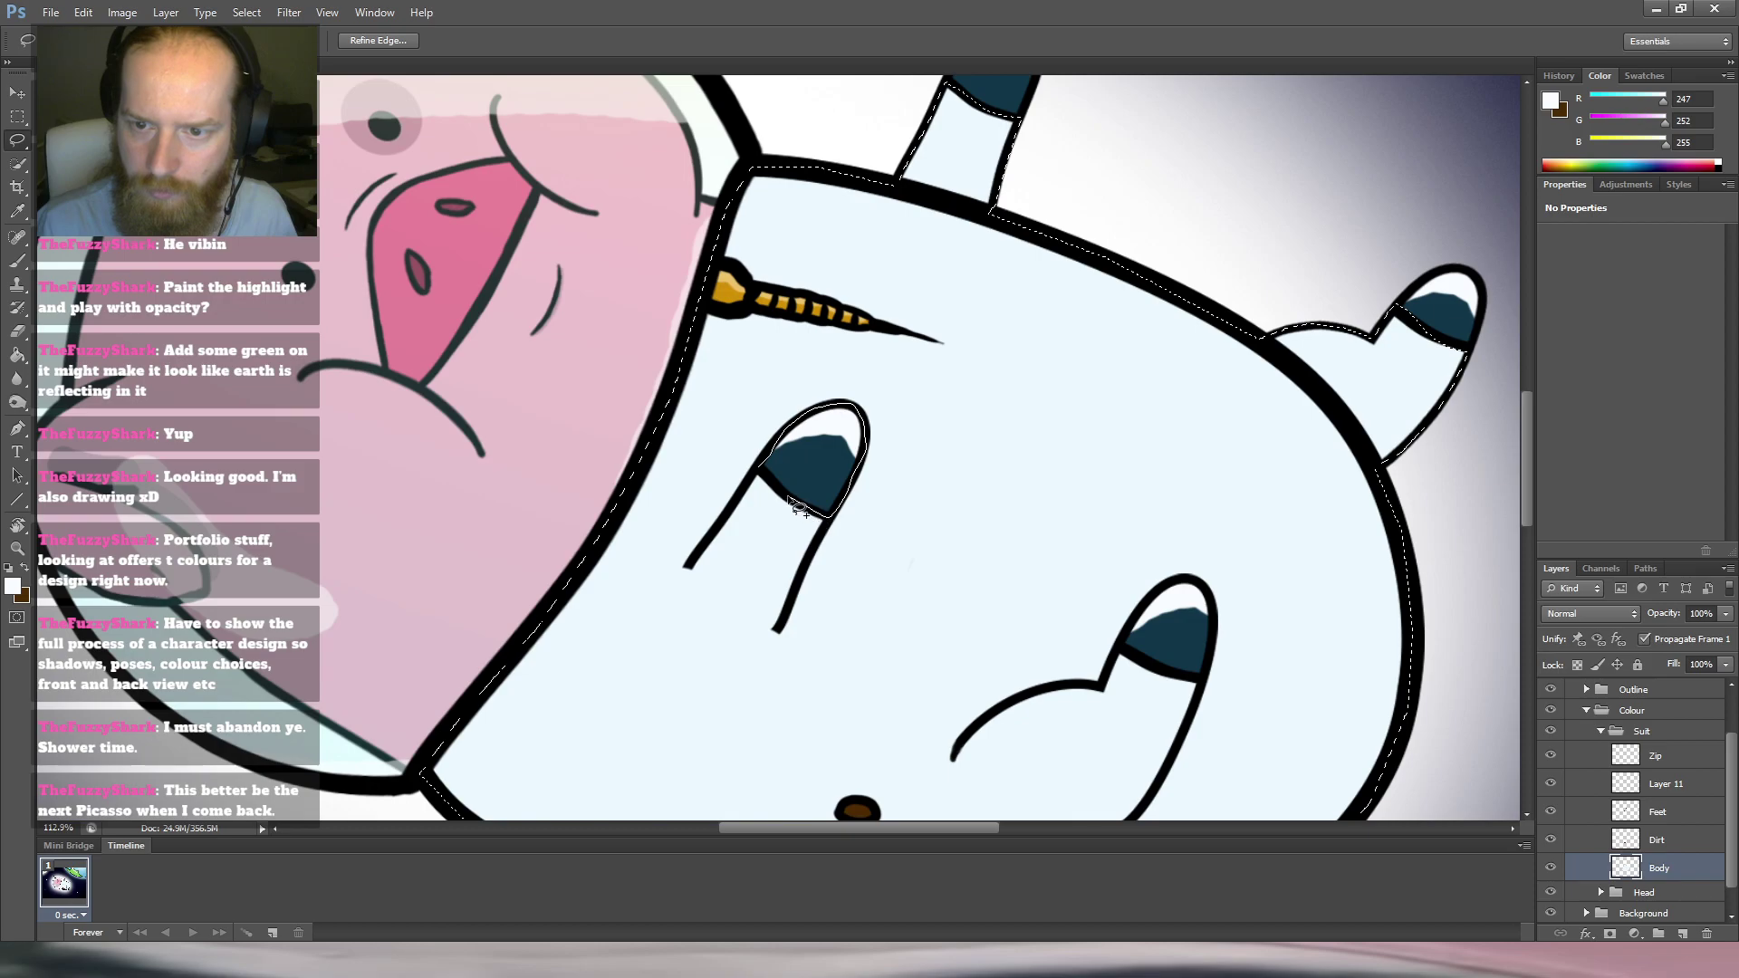
left_click_drag(770, 482, 769, 484)
left_click_drag(1153, 516, 842, 399)
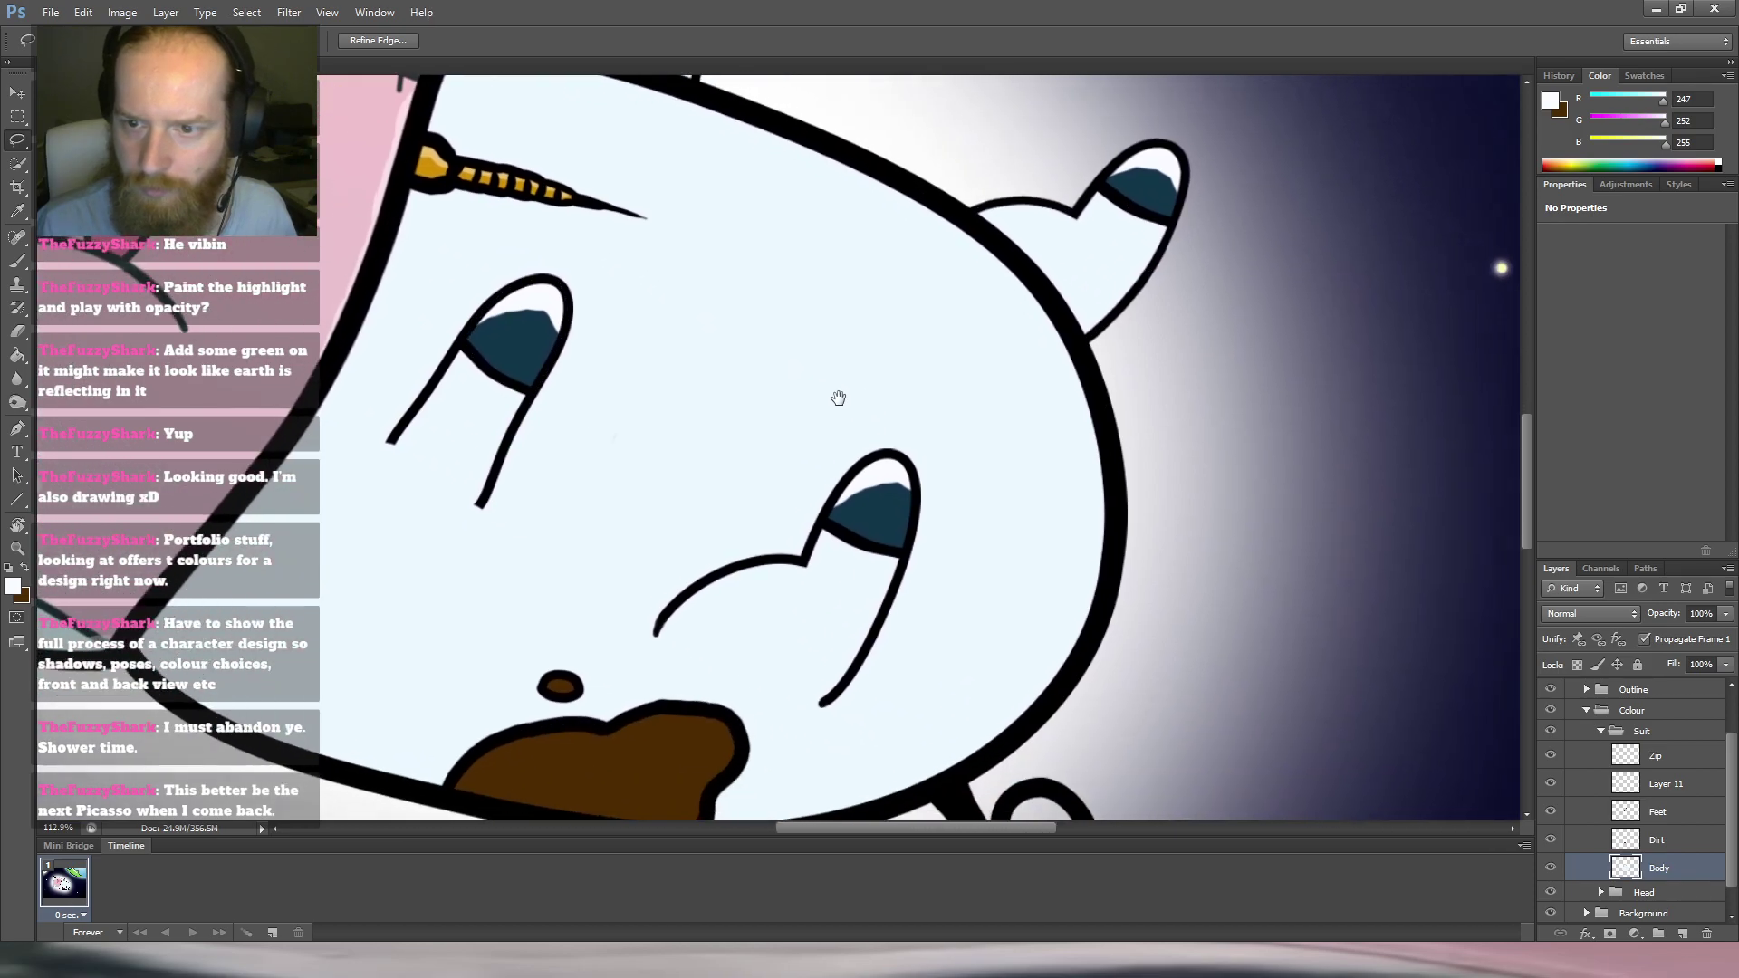
left_click_drag(818, 524, 880, 455)
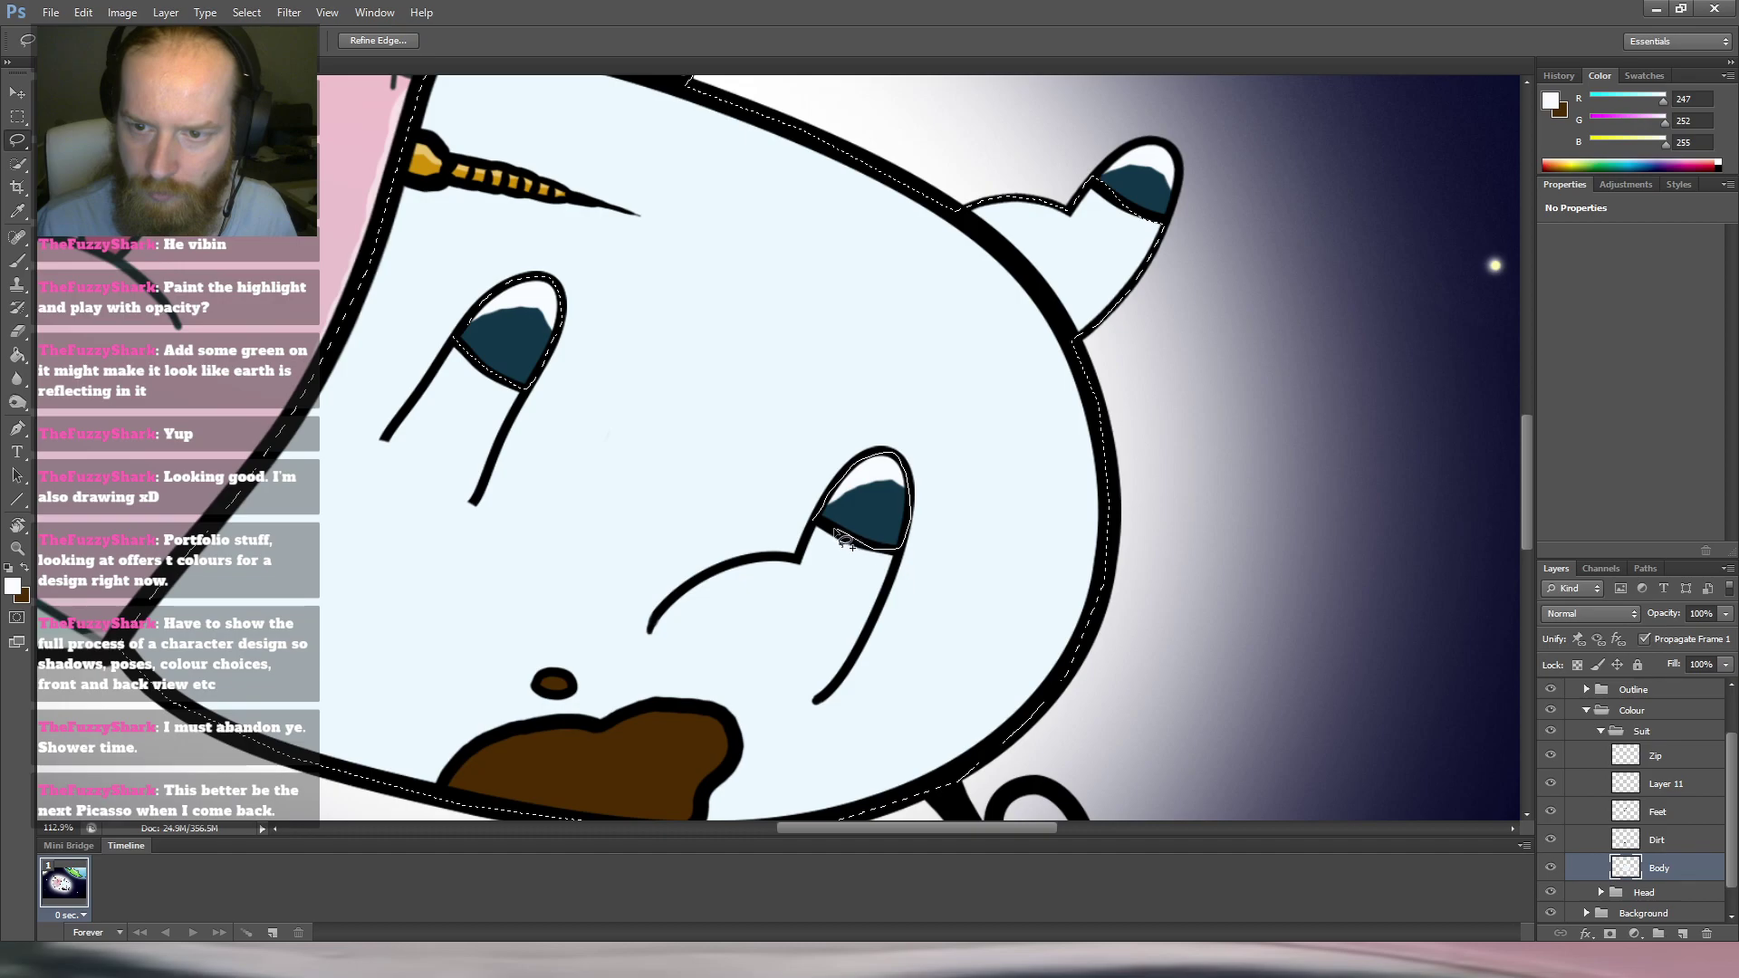
left_click_drag(813, 519, 816, 520)
Try painting a near-white highlight along the upper edge of the suit's back on the Body layer.
left_click_drag(794, 412, 727, 427)
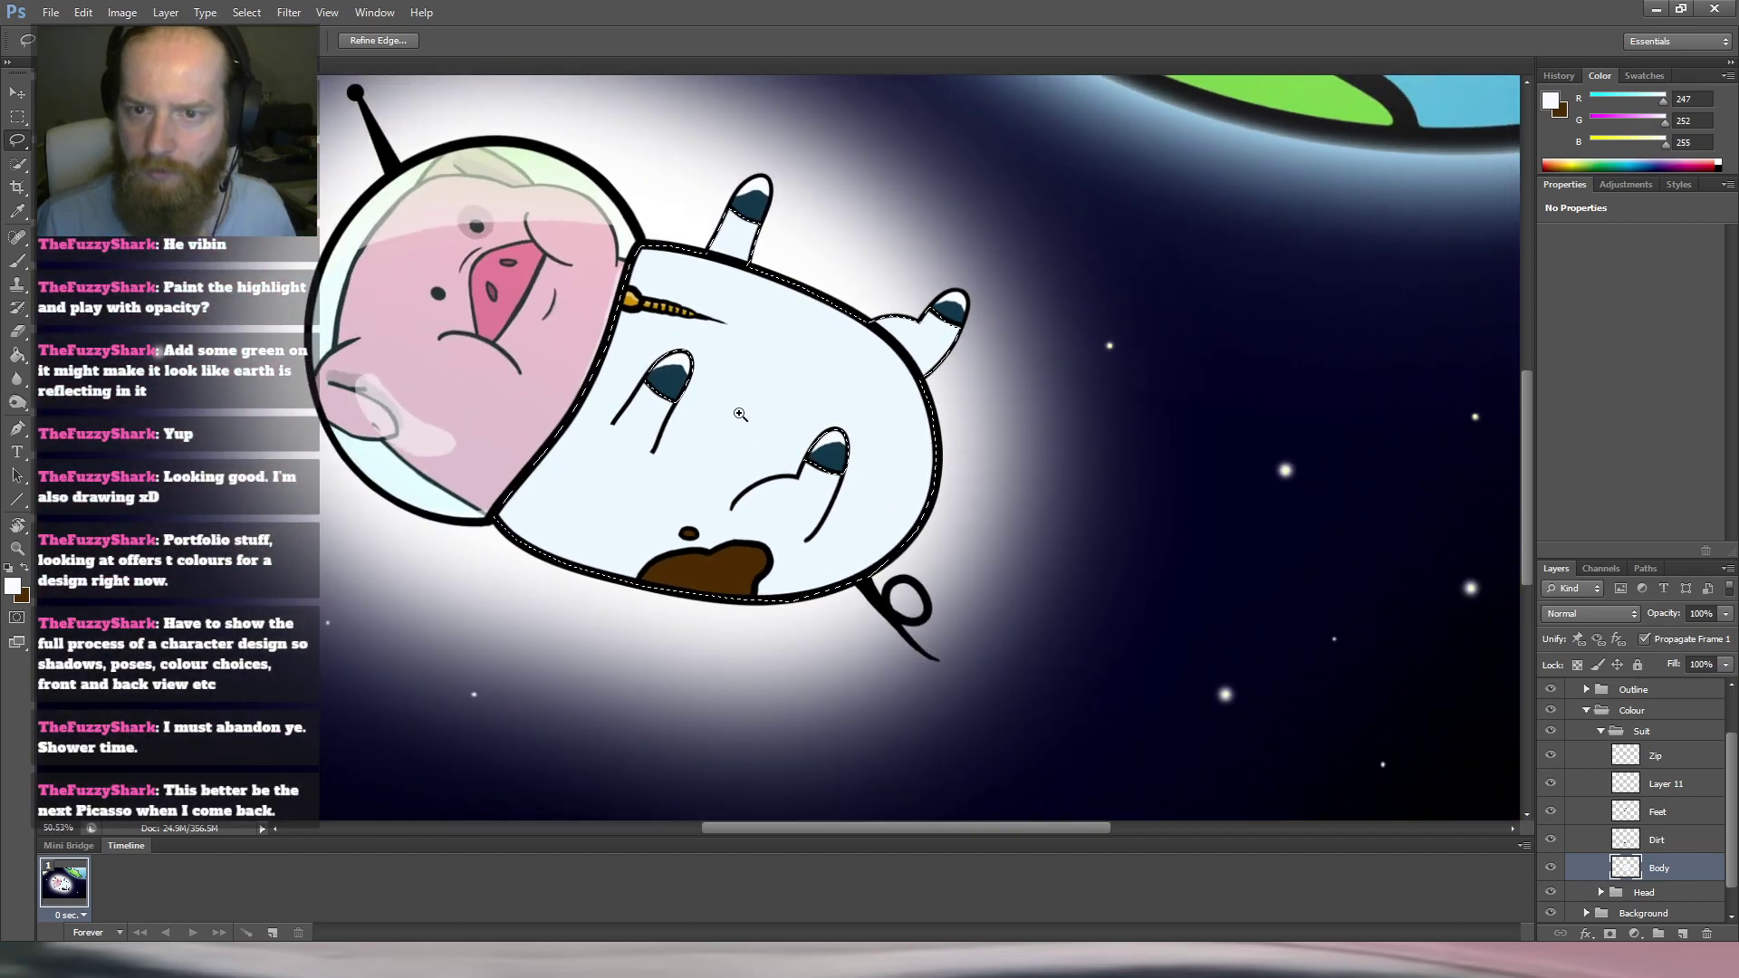
scroll(764, 399, "up", 3)
key("b")
mouse_move(796, 454)
left_mouse_down()
mouse_move(816, 505)
mouse_move(880, 546)
mouse_move(974, 543)
left_mouse_up()
key("ctrl+z")
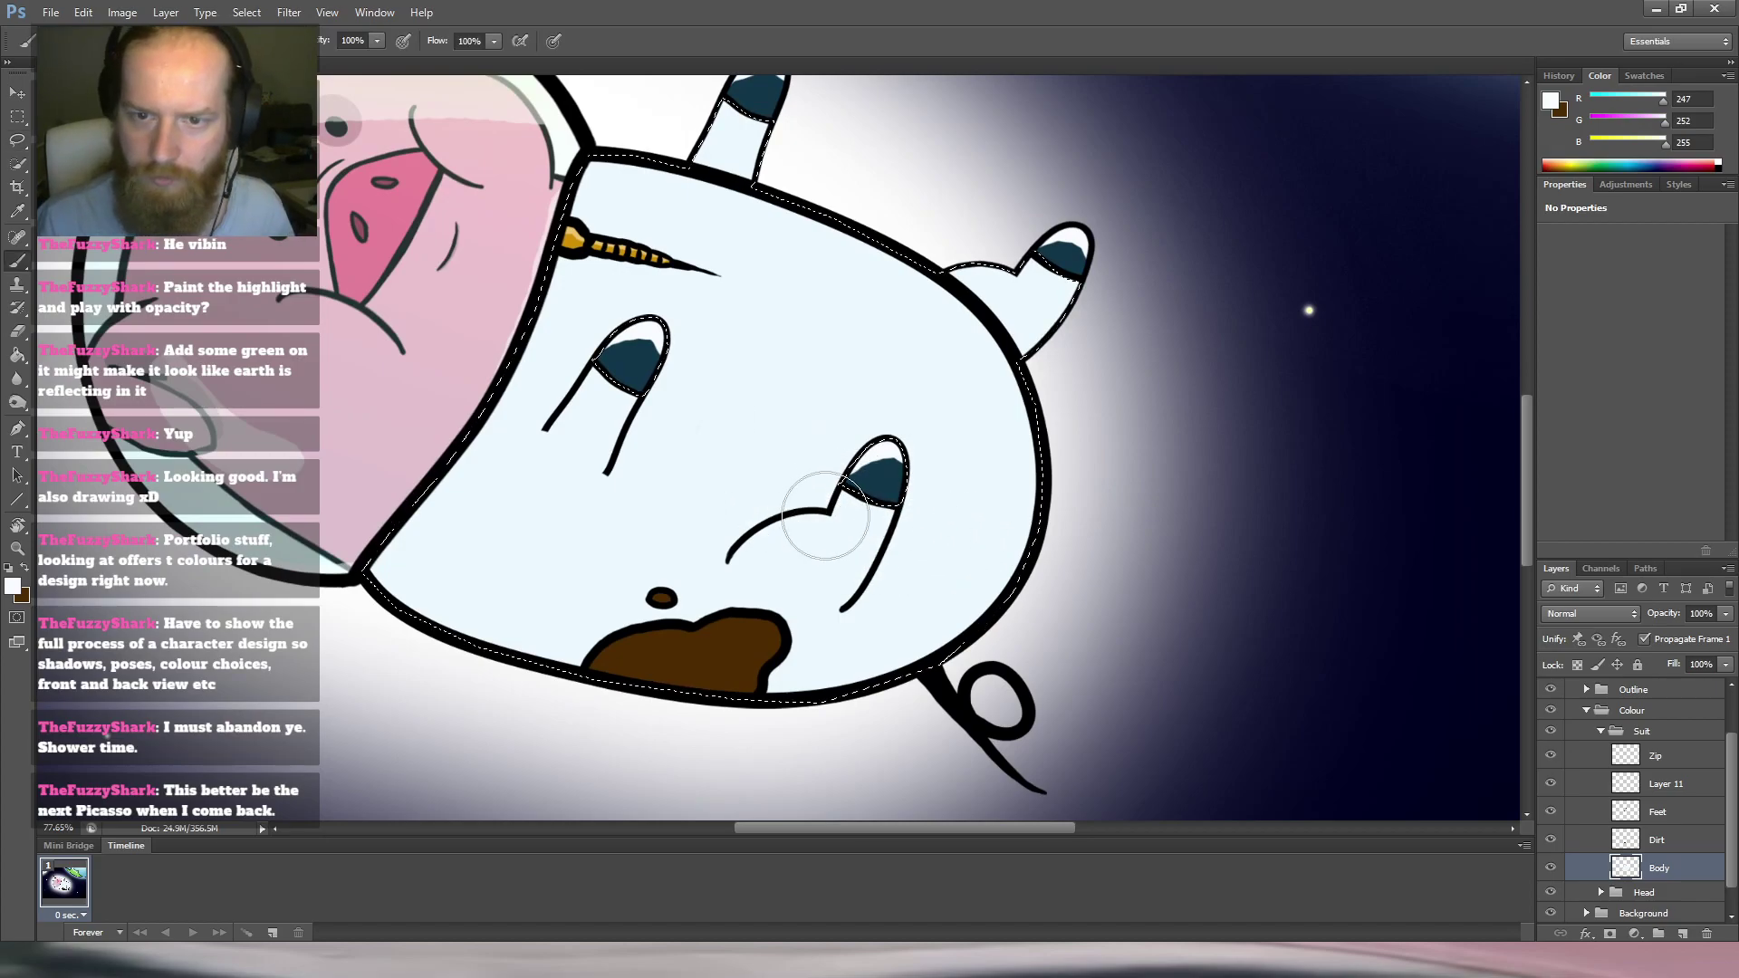
scroll(801, 375, "down", 3)
left_click_drag(786, 372, 839, 466)
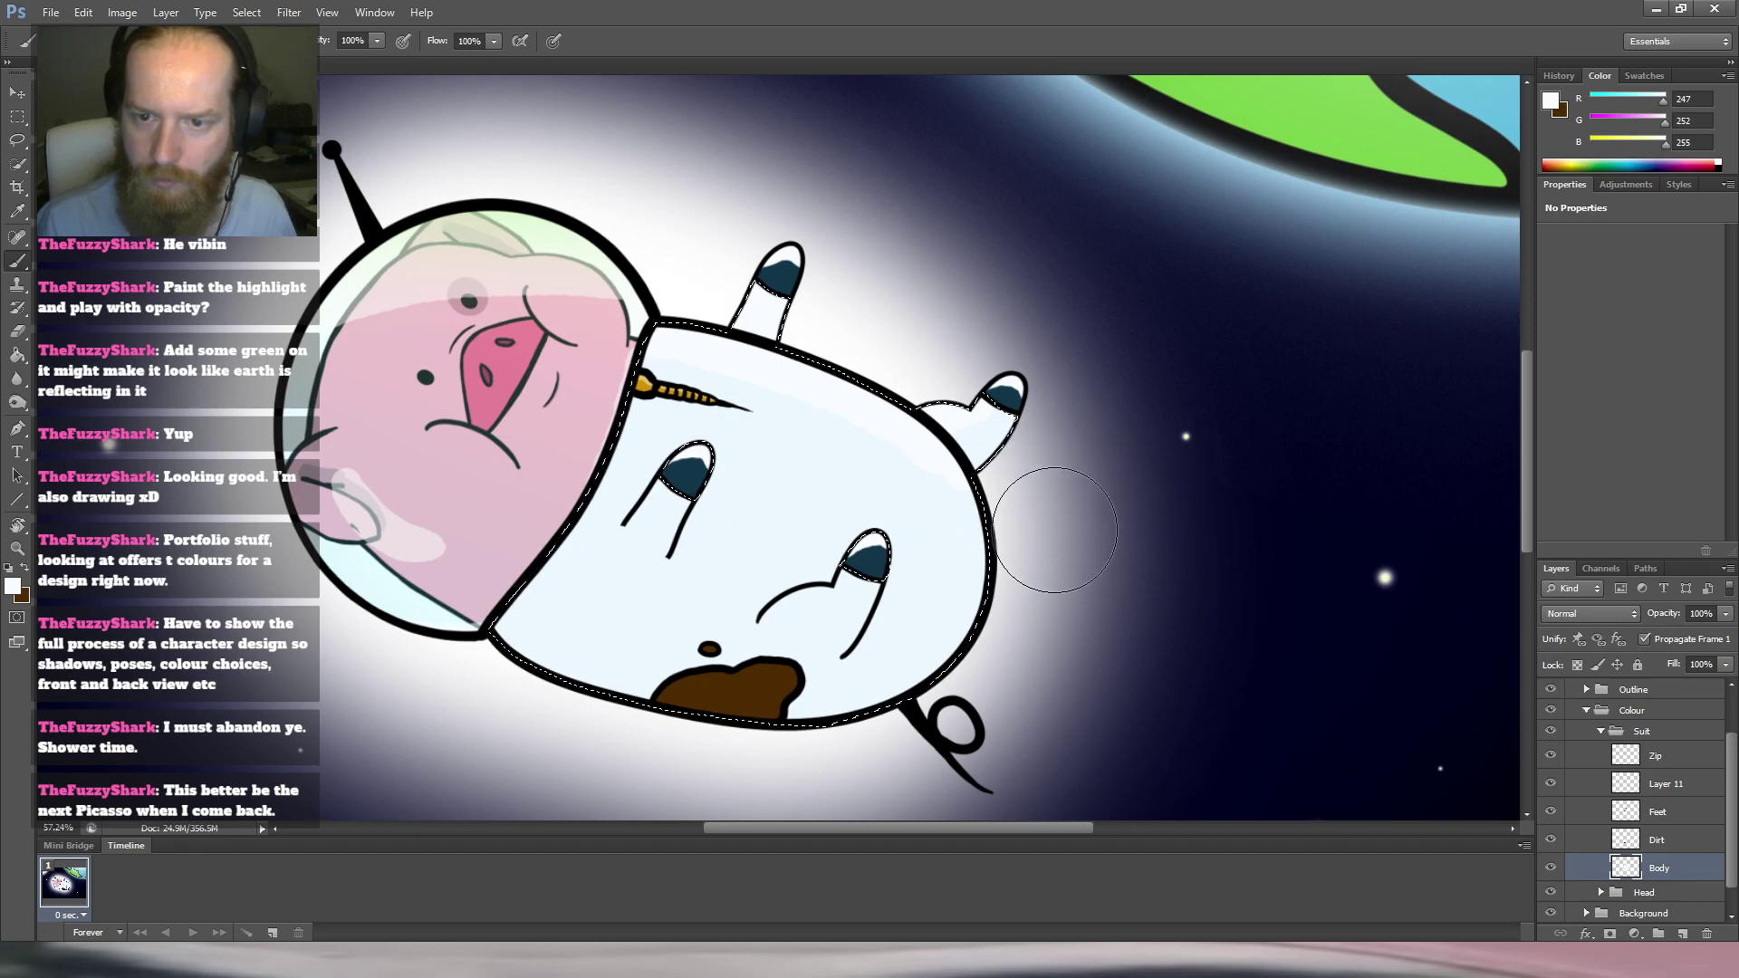
Try painting near-white highlights on the two near-side legs on the Body layer.
scroll(820, 607, "up", 3)
mouse_move(834, 598)
left_mouse_down()
mouse_move(761, 606)
mouse_move(798, 566)
mouse_move(725, 617)
mouse_move(857, 584)
mouse_move(804, 582)
mouse_move(895, 555)
mouse_move(892, 526)
mouse_move(876, 564)
mouse_move(776, 581)
mouse_move(822, 615)
mouse_move(766, 612)
mouse_move(865, 613)
left_mouse_up()
key("ctrl+z")
mouse_move(736, 621)
left_mouse_down()
mouse_move(796, 580)
mouse_move(861, 578)
mouse_move(902, 521)
mouse_move(878, 588)
left_mouse_up()
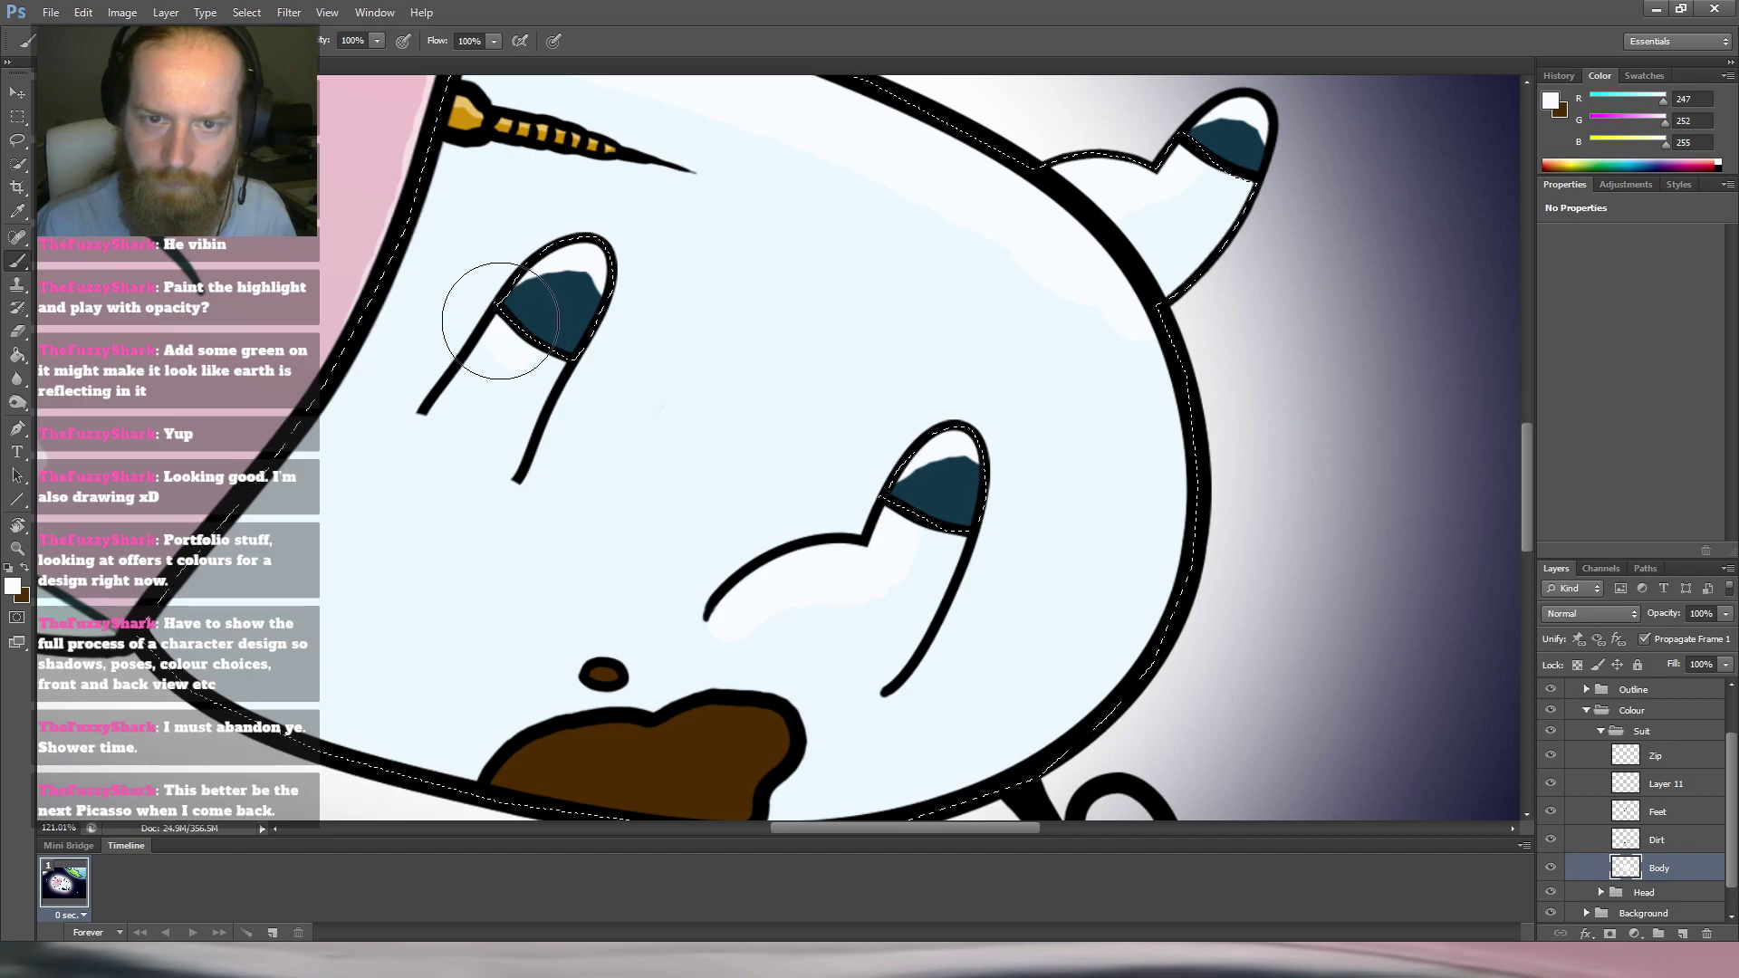
left_click_drag(467, 374, 463, 396)
left_click_drag(800, 368, 776, 400)
left_click_drag(791, 319, 765, 486)
left_click_drag(644, 292, 625, 314)
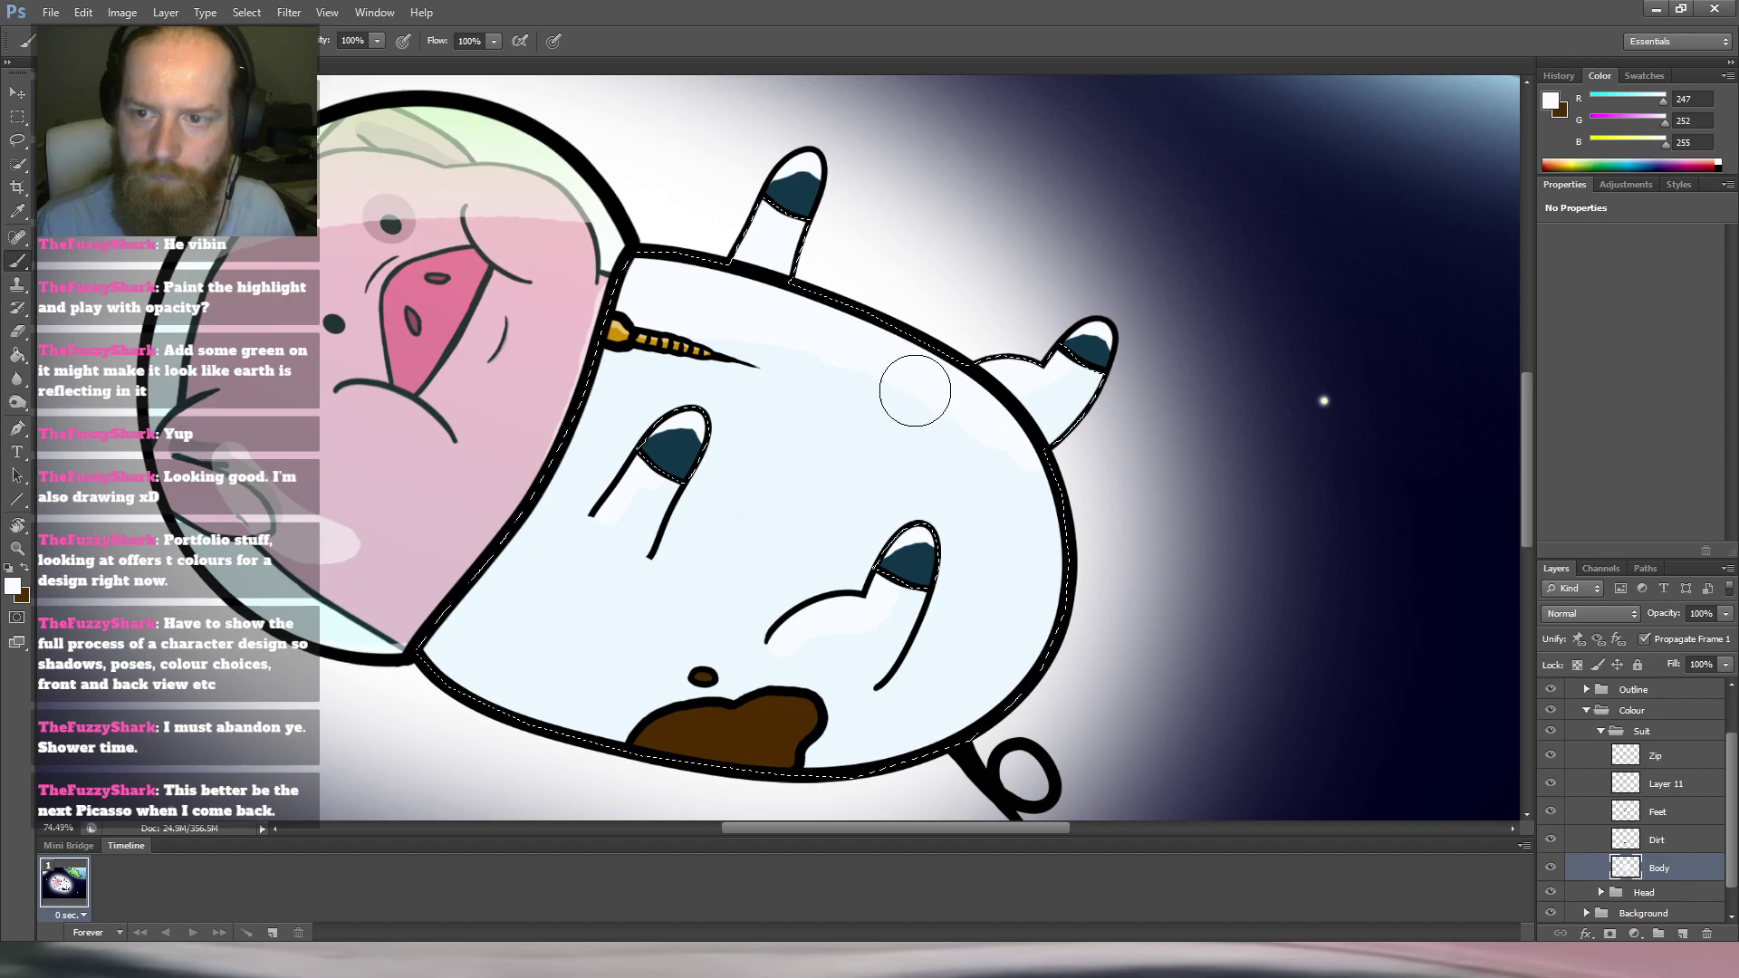
scroll(790, 416, "down", 2)
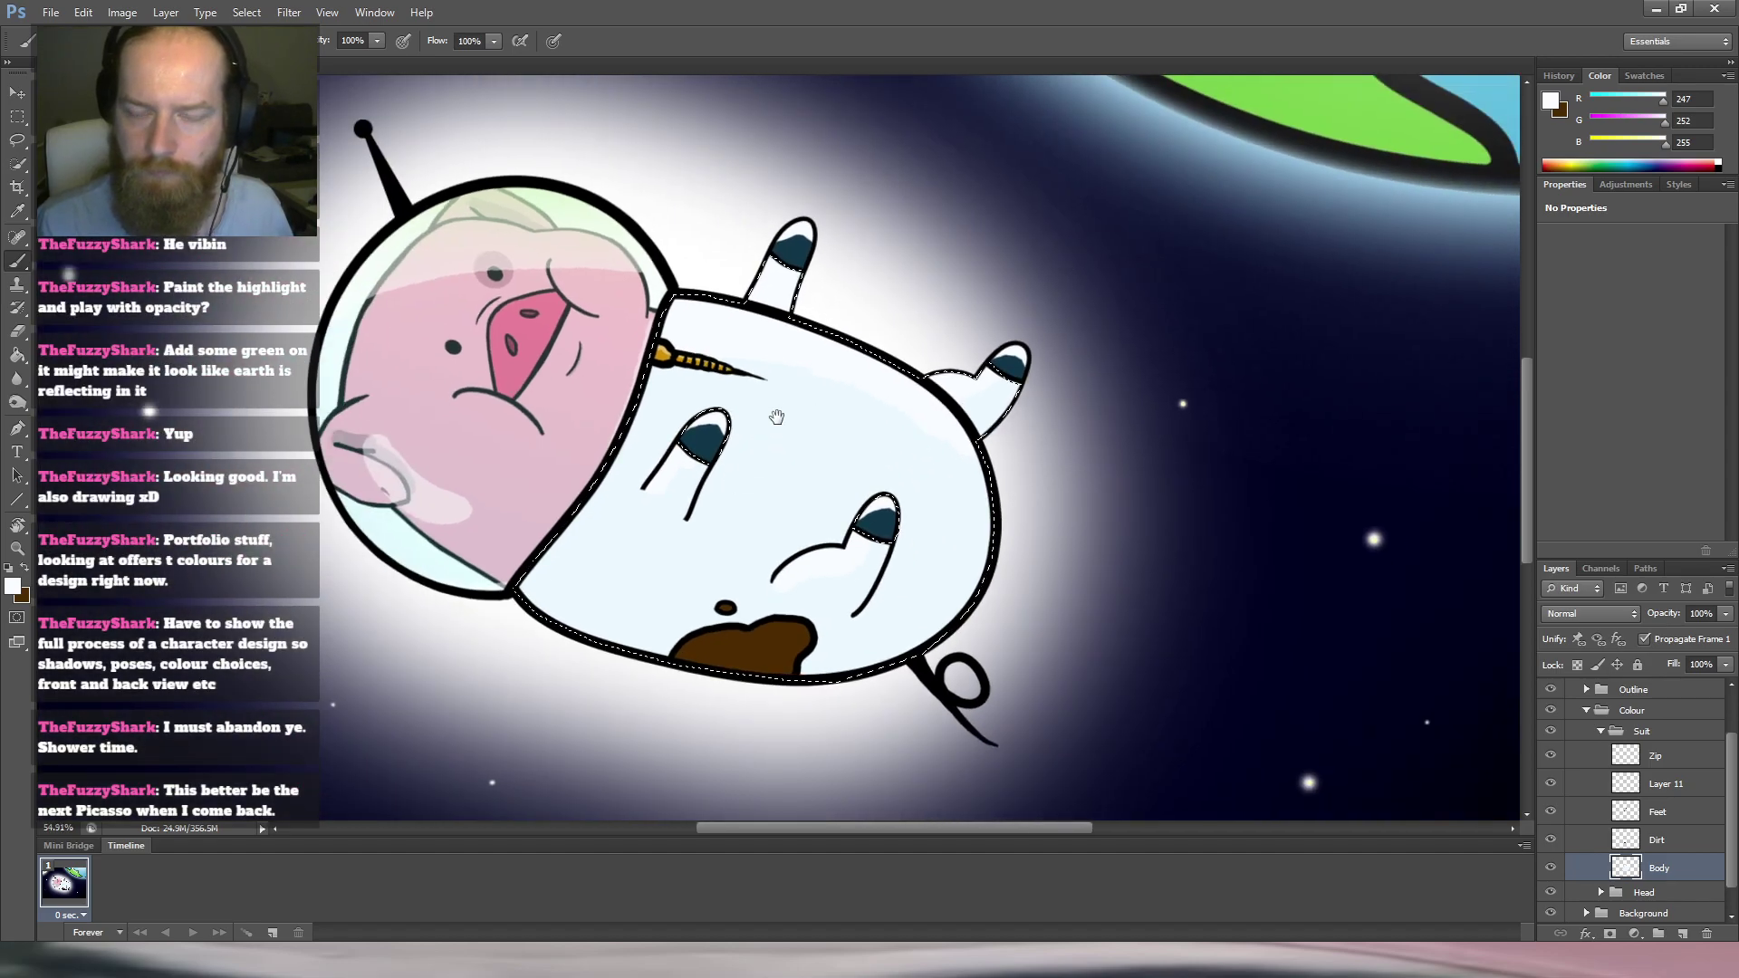
scroll(752, 421, "down", 2)
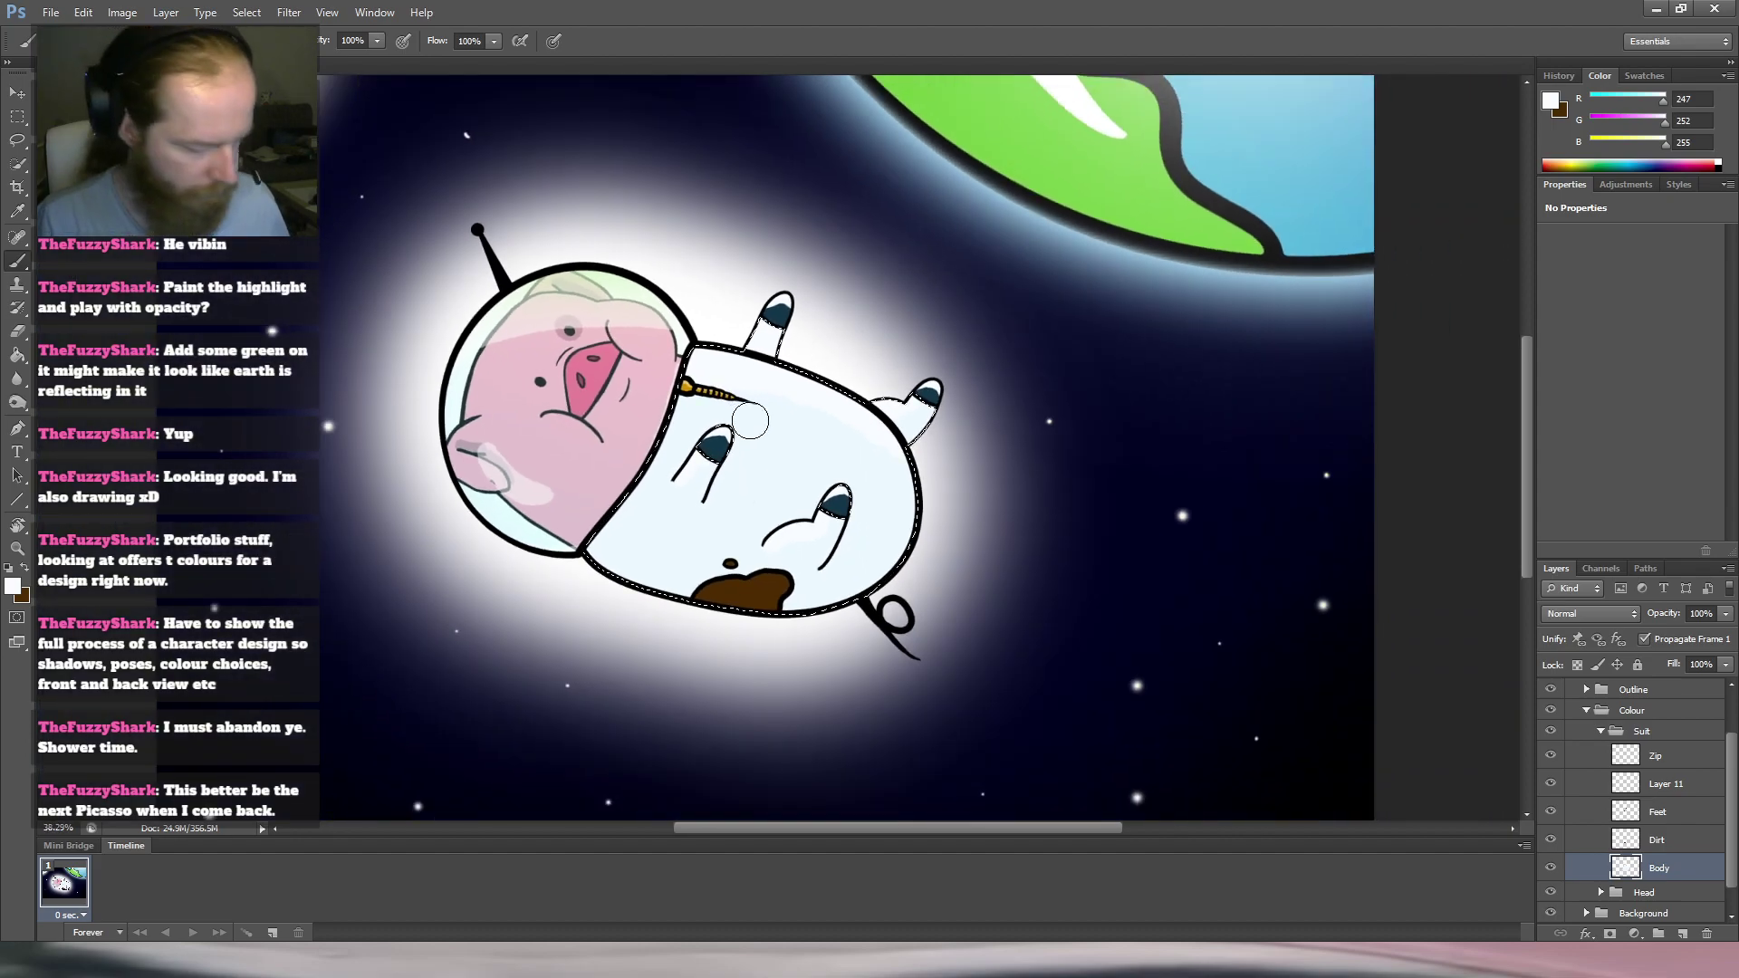
key("m")
left_click(861, 460)
scroll(791, 424, "up", 2)
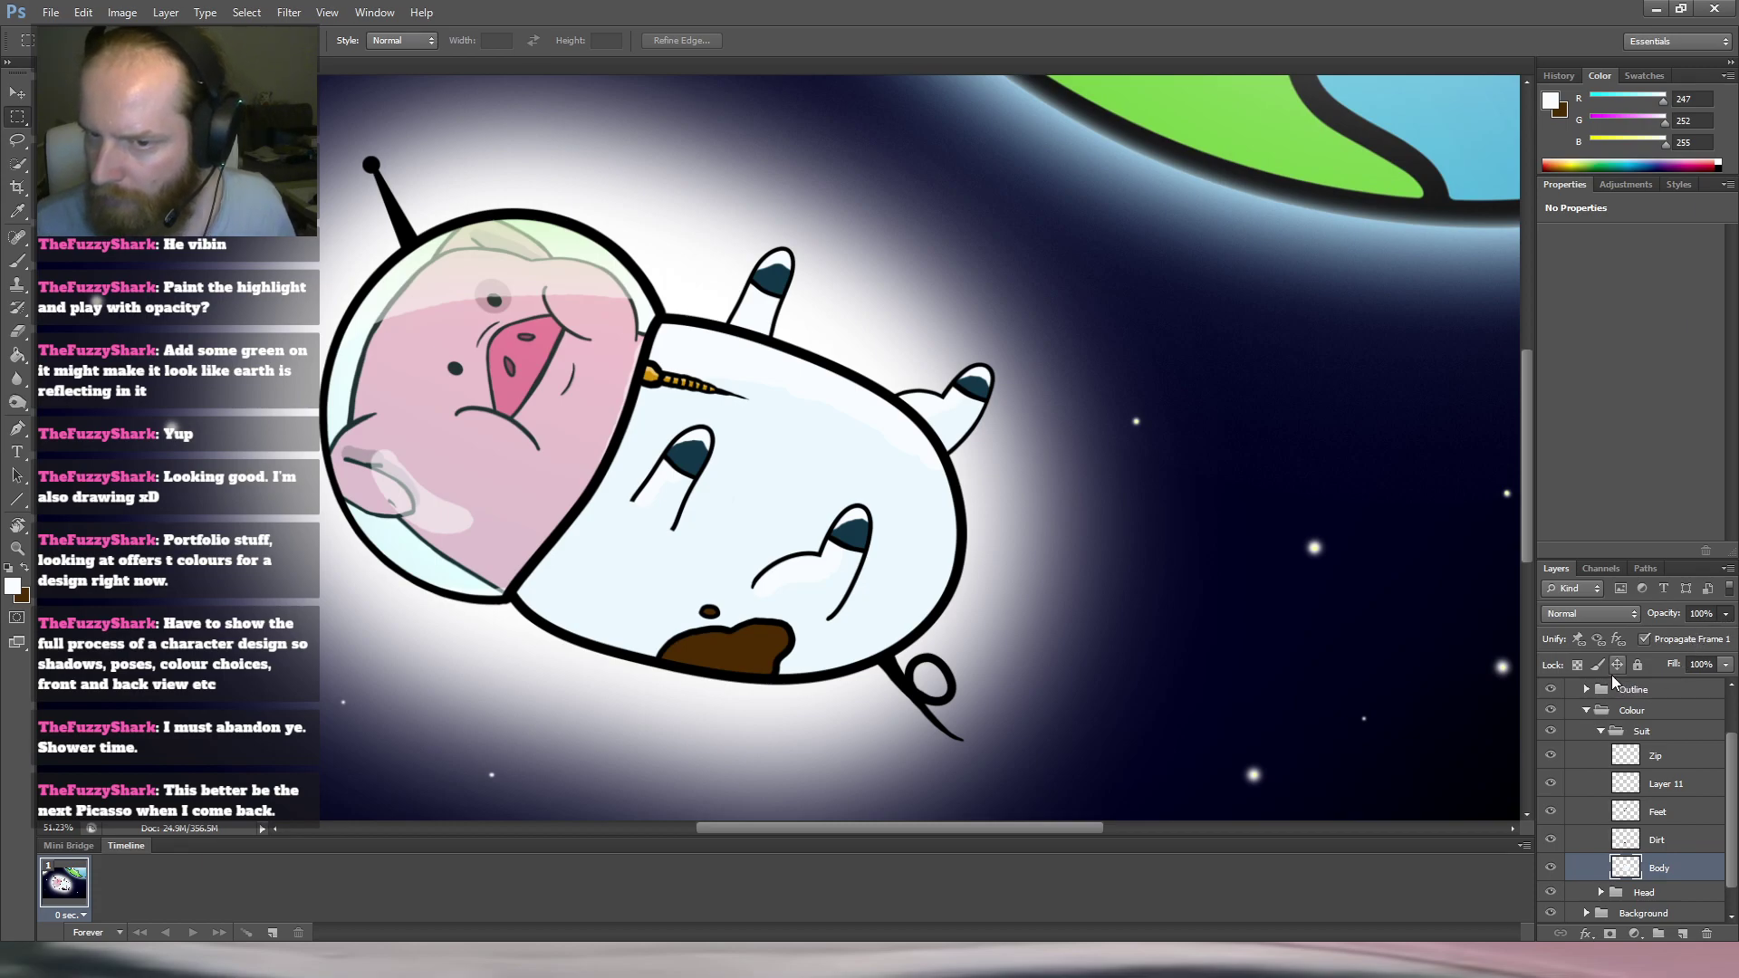
left_click(1670, 789)
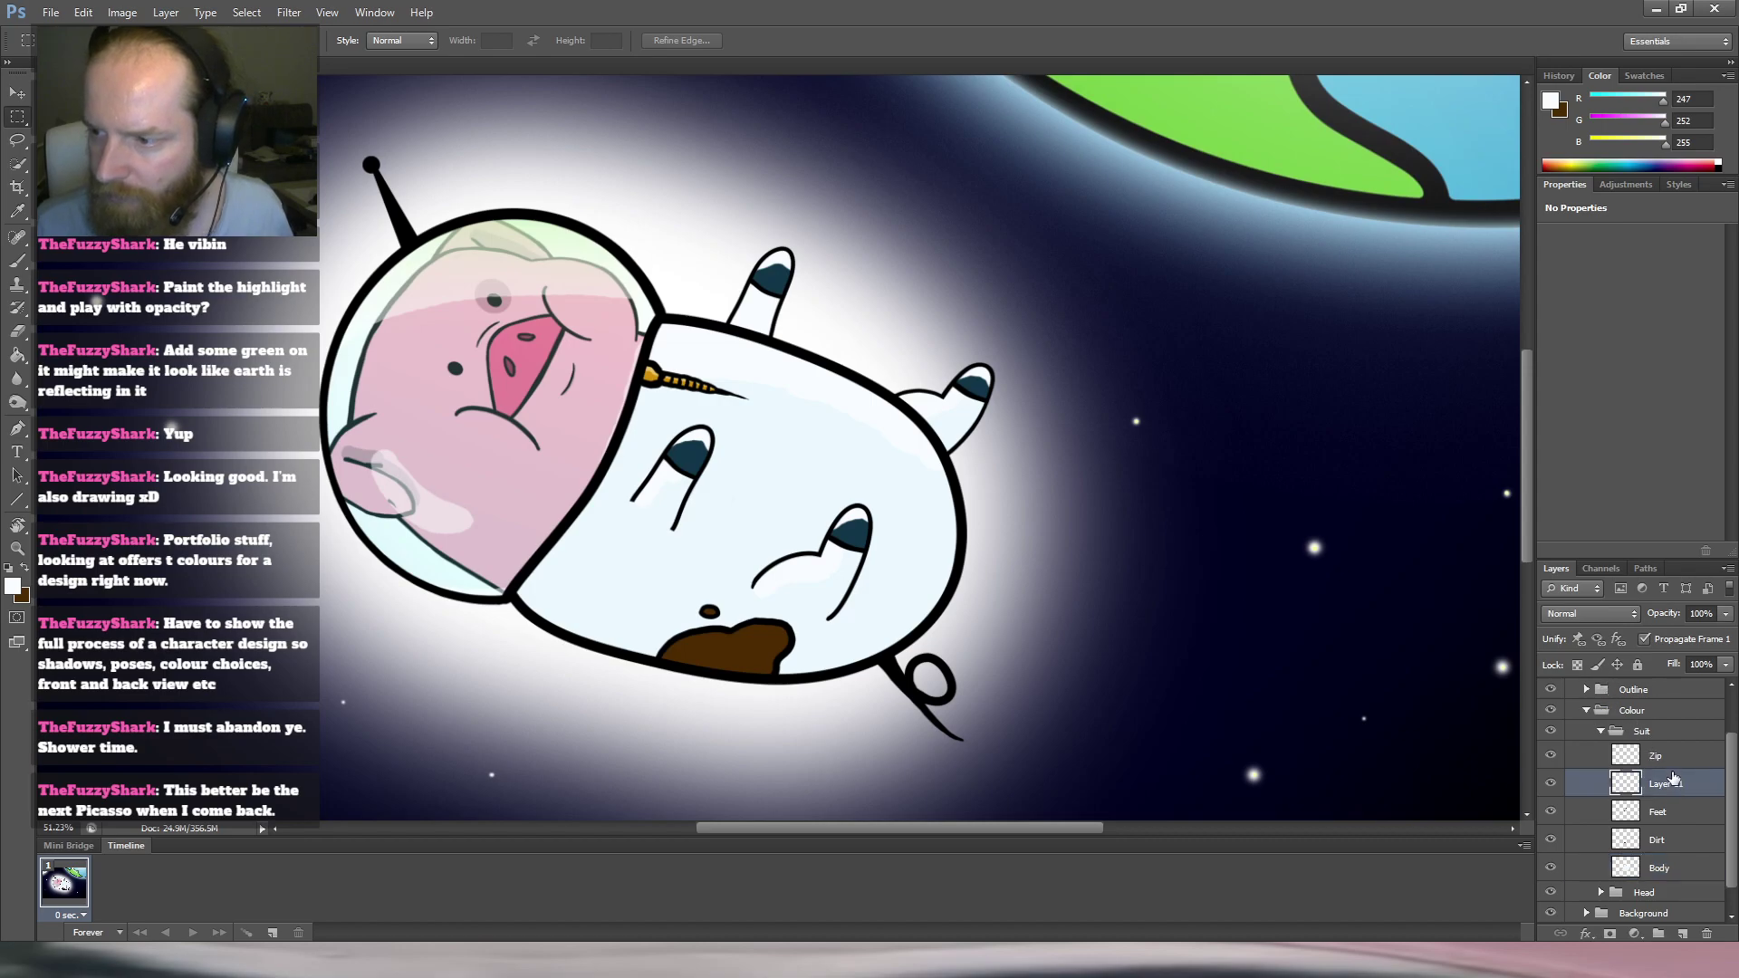
key("ctrl+z")
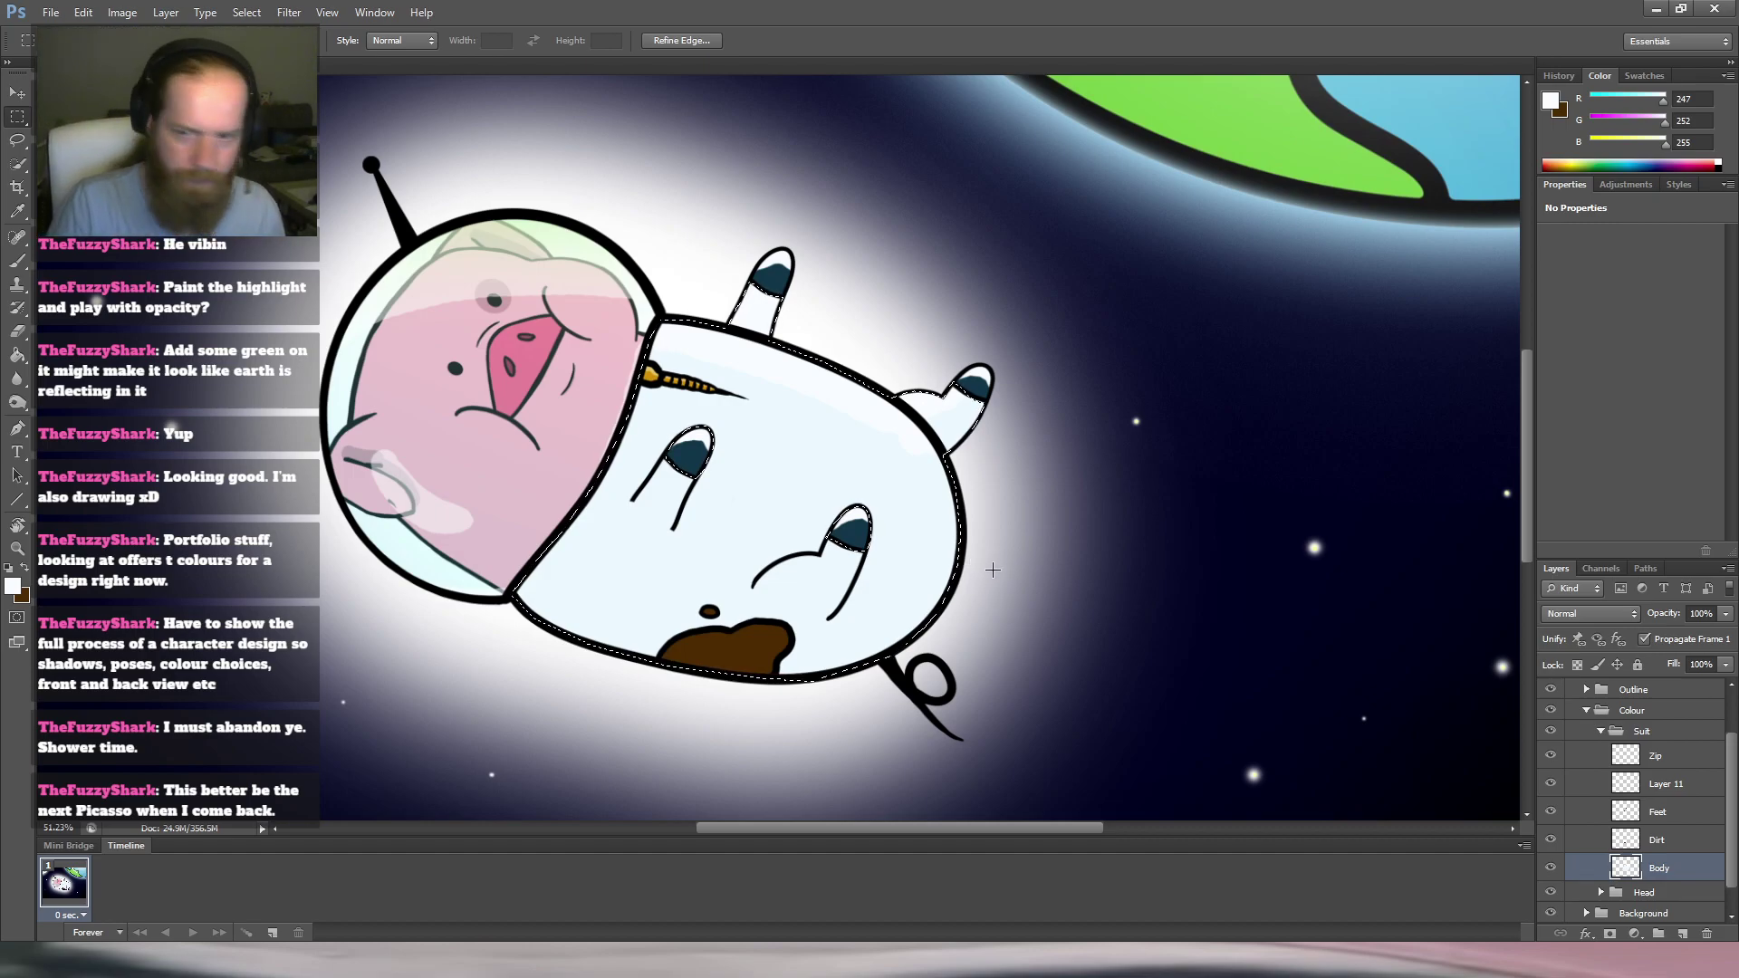
Cover the highlights on the Body layer with the suit's pale blue (R 234, G 248, B 255).
key("b")
left_click_drag(842, 442, 914, 439)
left_click(867, 455, "alt")
mouse_move(1017, 465)
left_mouse_down()
mouse_move(1060, 384)
mouse_move(987, 426)
left_mouse_up()
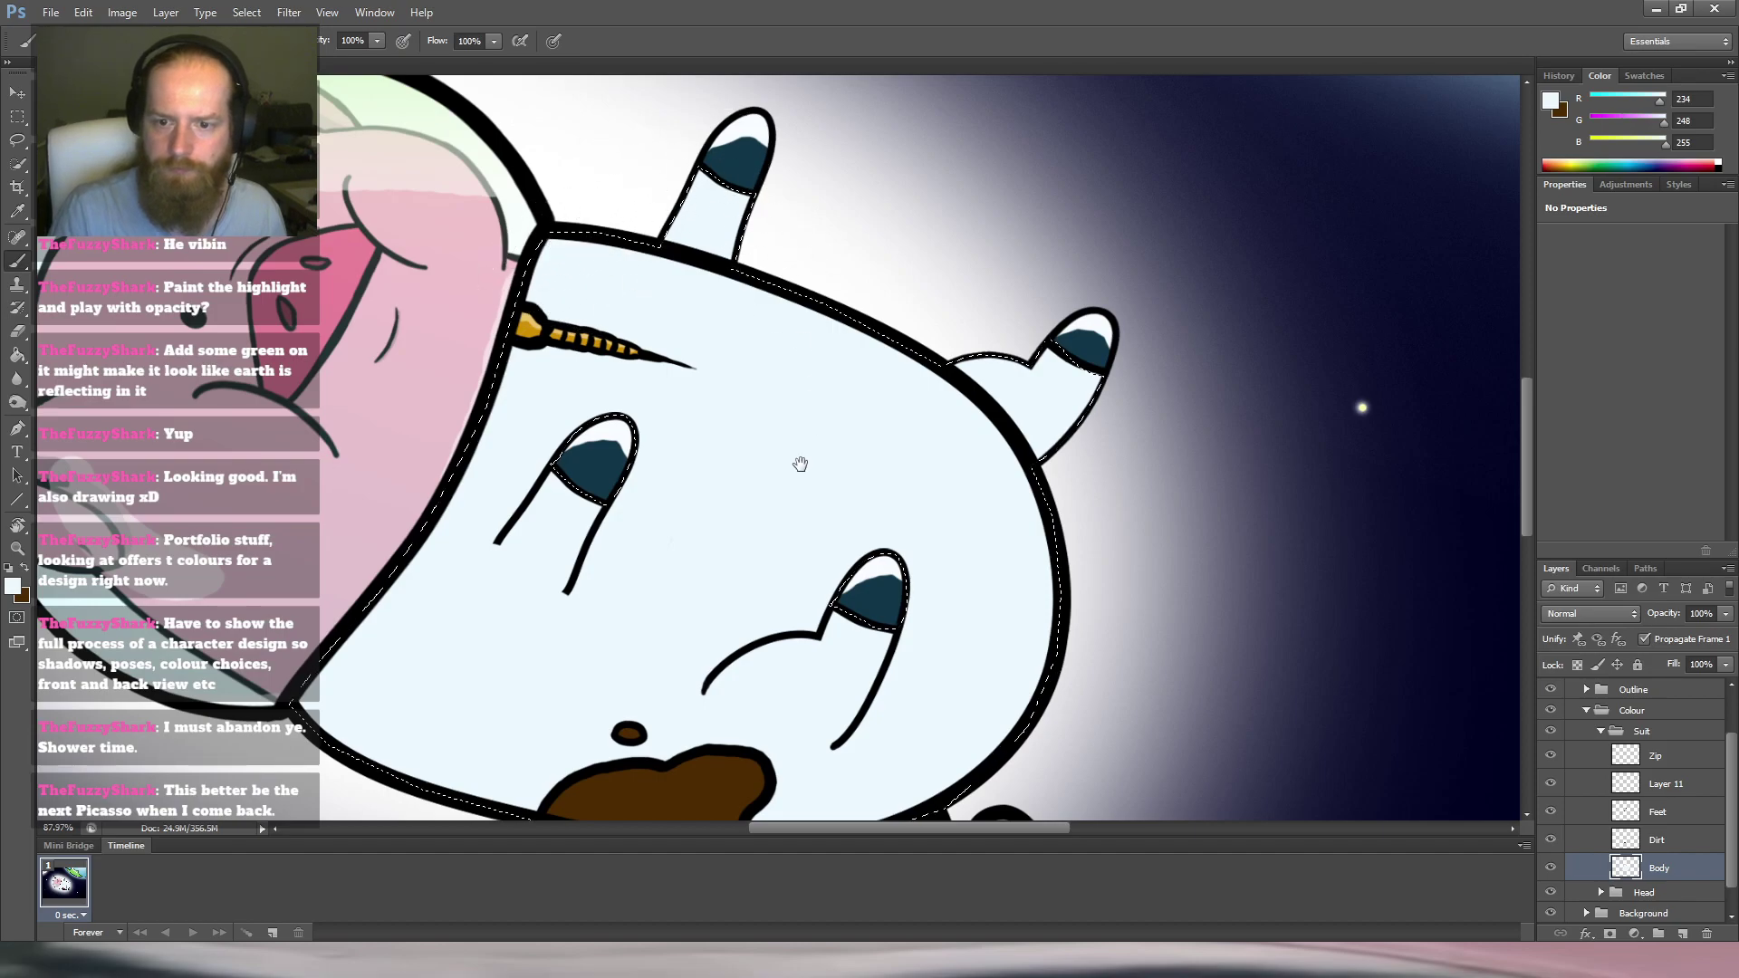
left_click_drag(802, 462, 806, 425)
Paint near-white highlights (R 247, G 252, B 255) on the two near-side legs, on the highlight layer between Zip and Feet.
left_click(1680, 785)
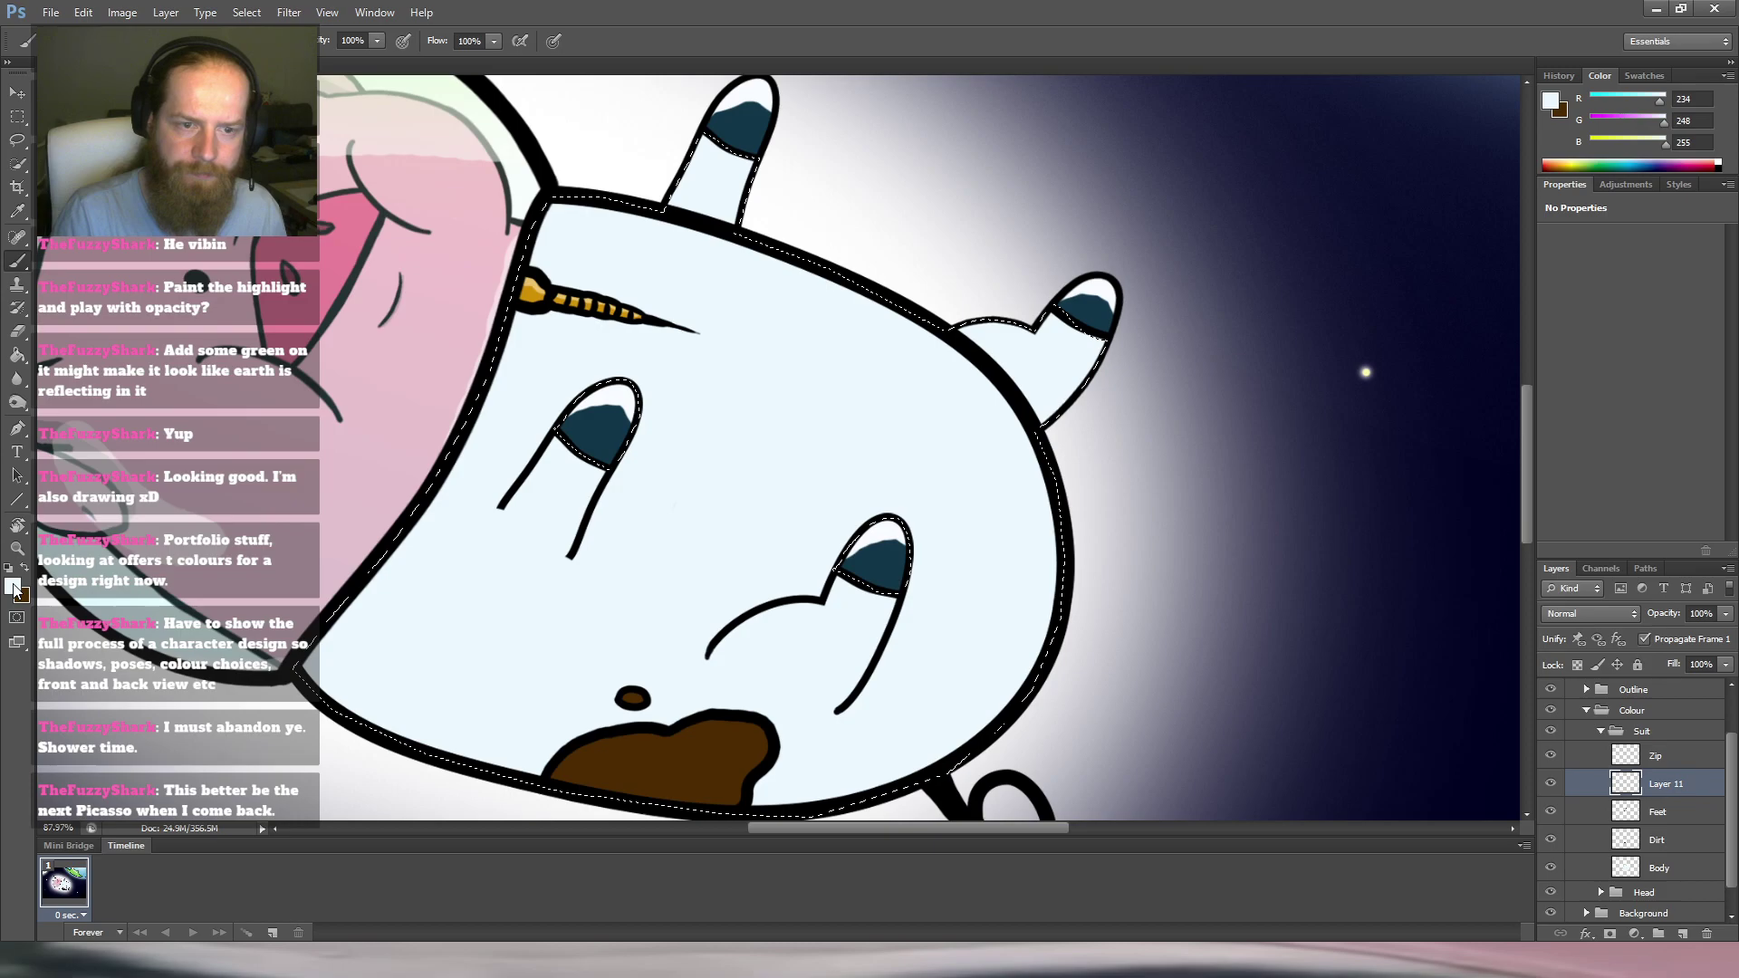
key("i")
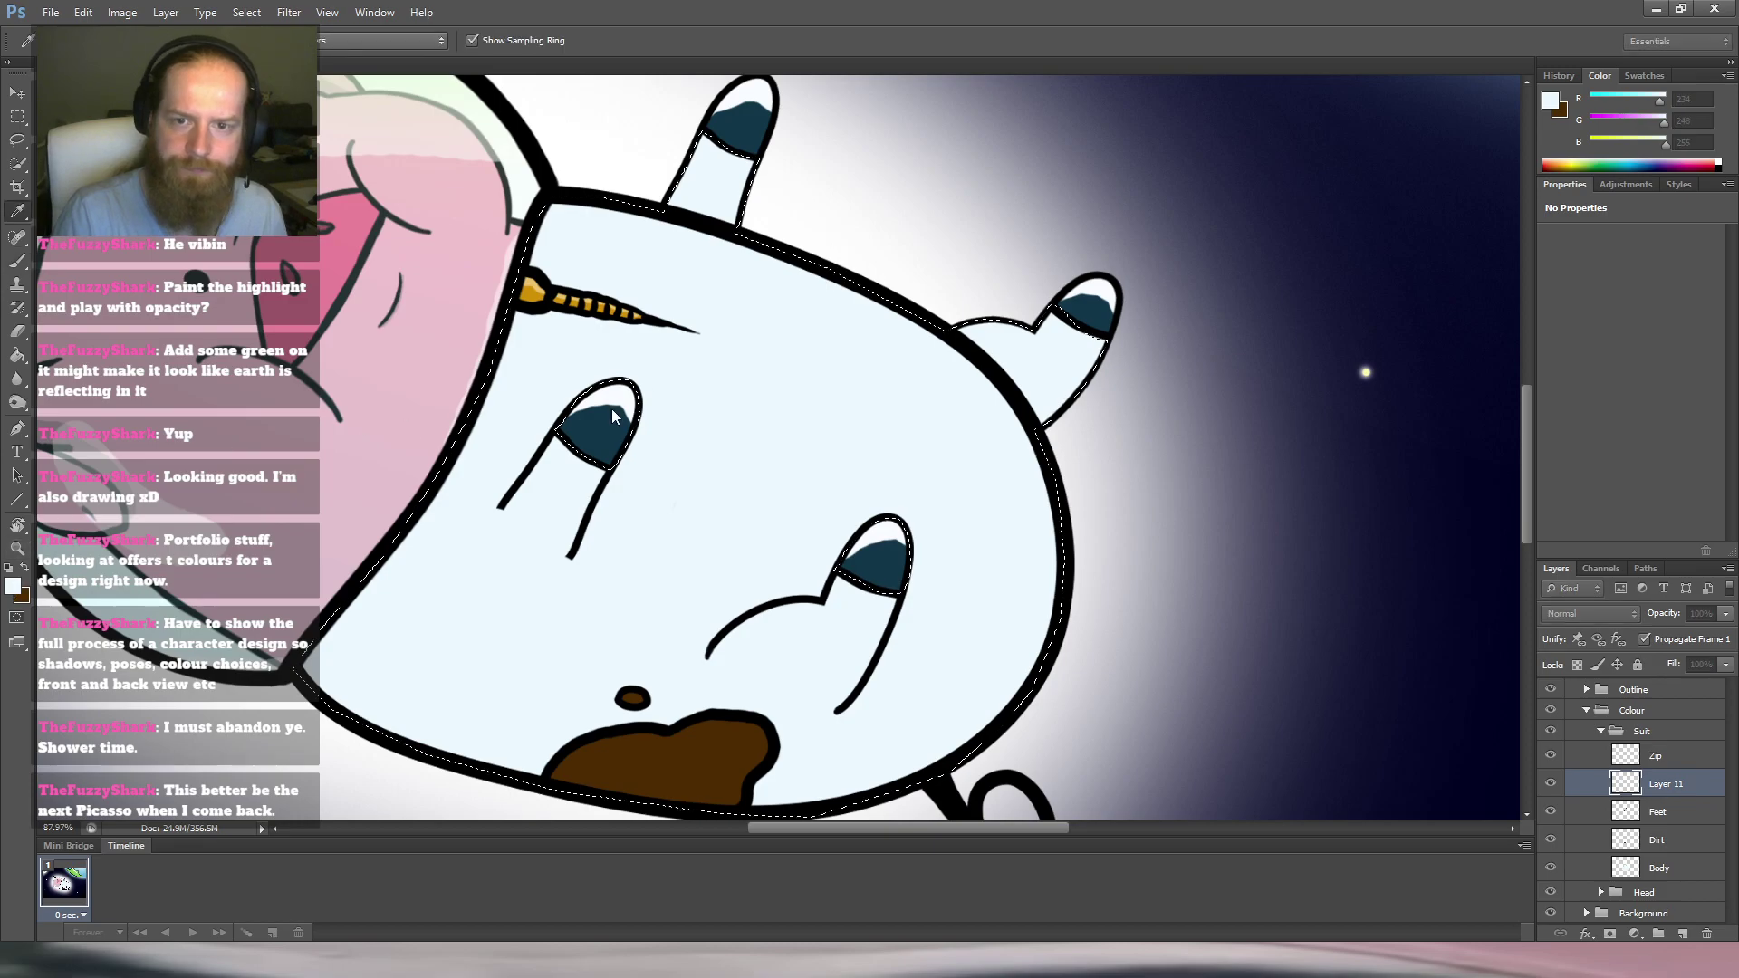
left_click(1112, 275)
key("b")
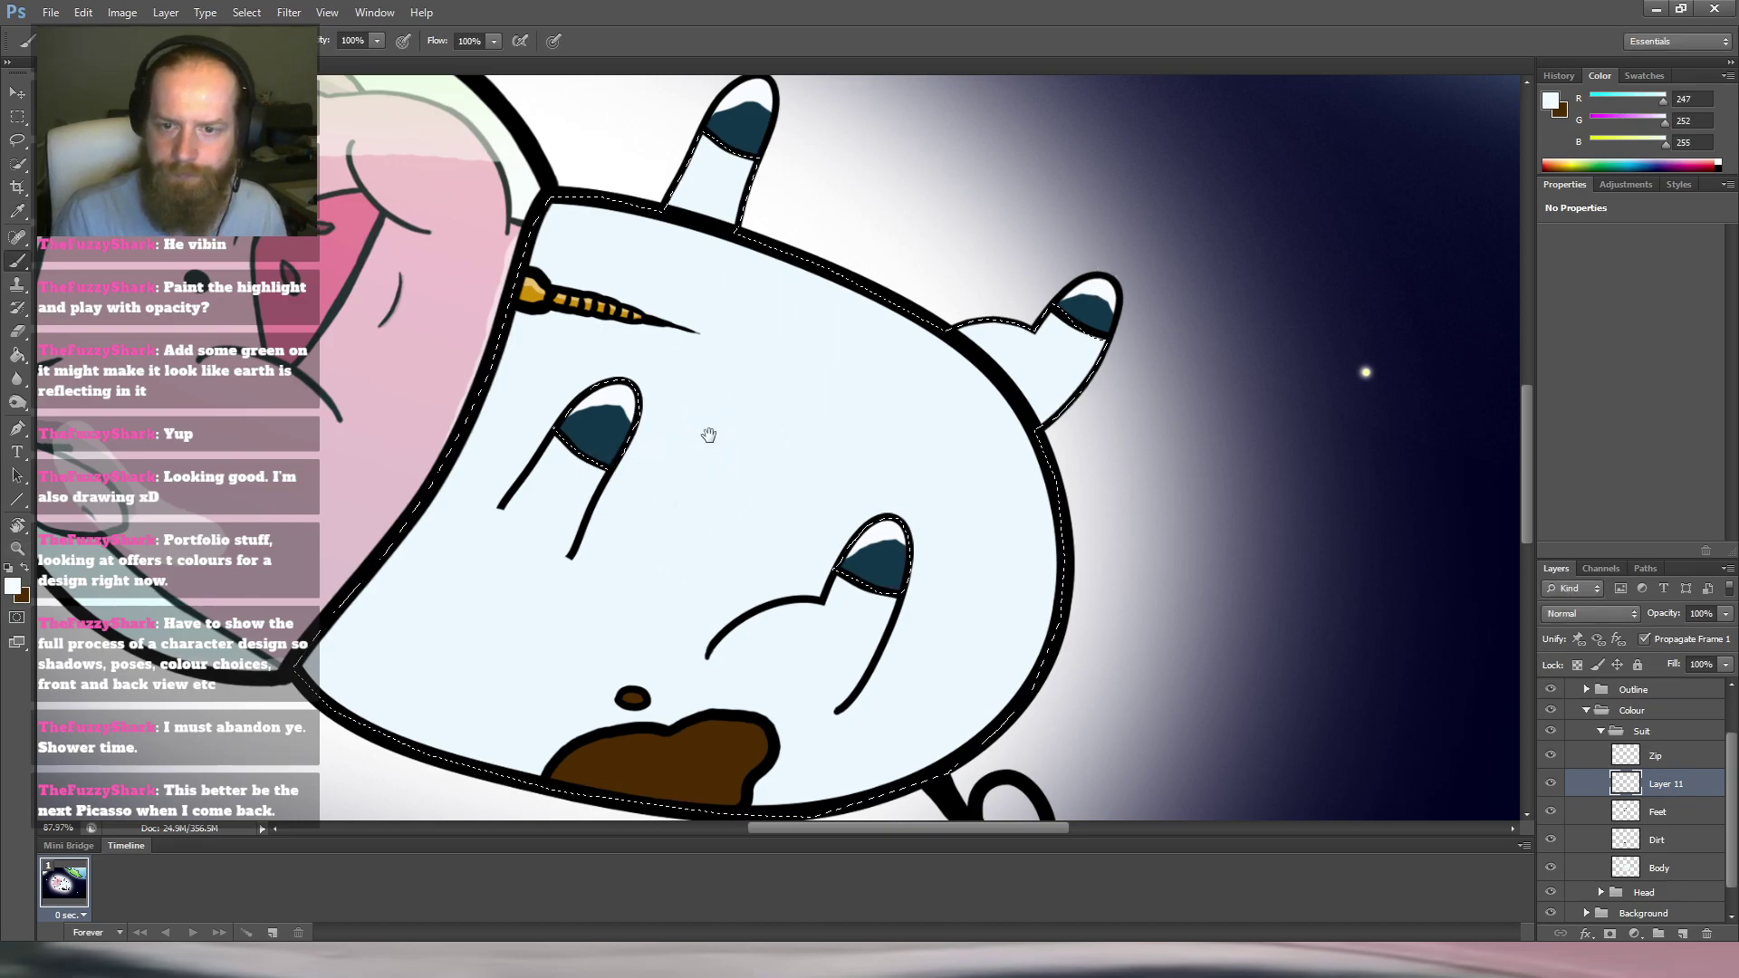
left_click(709, 482, "ctrl")
mouse_move(678, 551)
left_mouse_down()
mouse_move(706, 473)
mouse_move(659, 446)
left_mouse_up()
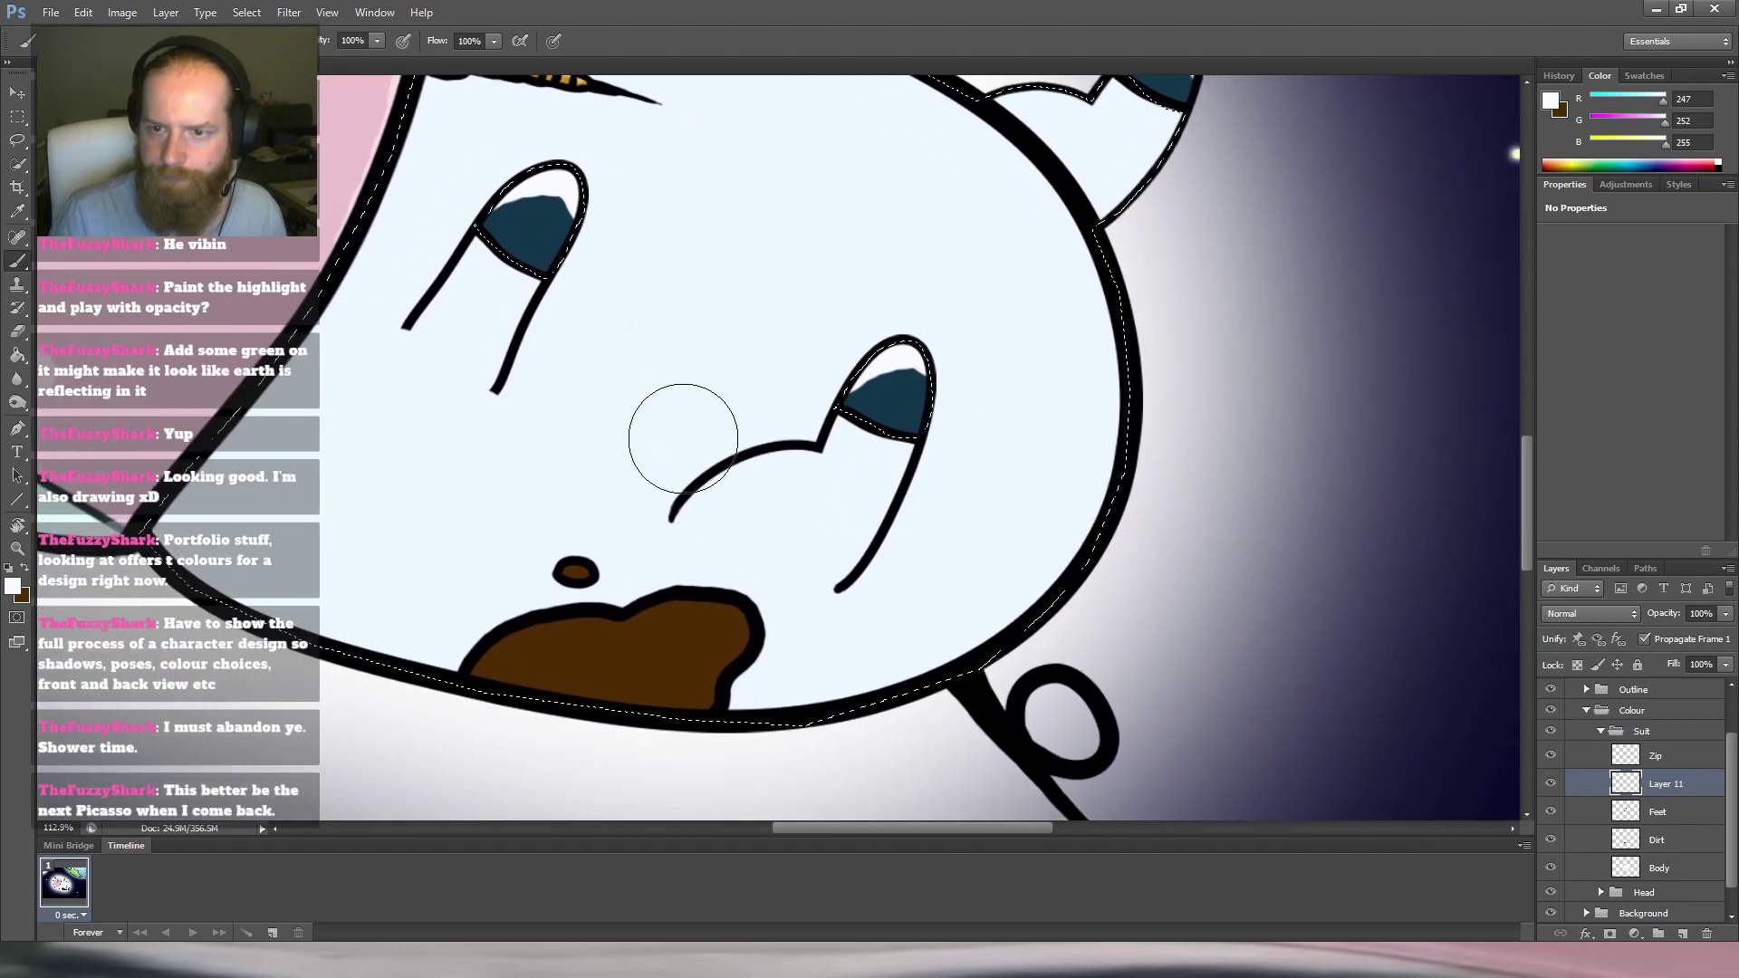
mouse_move(712, 503)
left_mouse_down()
mouse_move(697, 520)
mouse_move(800, 466)
mouse_move(823, 474)
left_mouse_up()
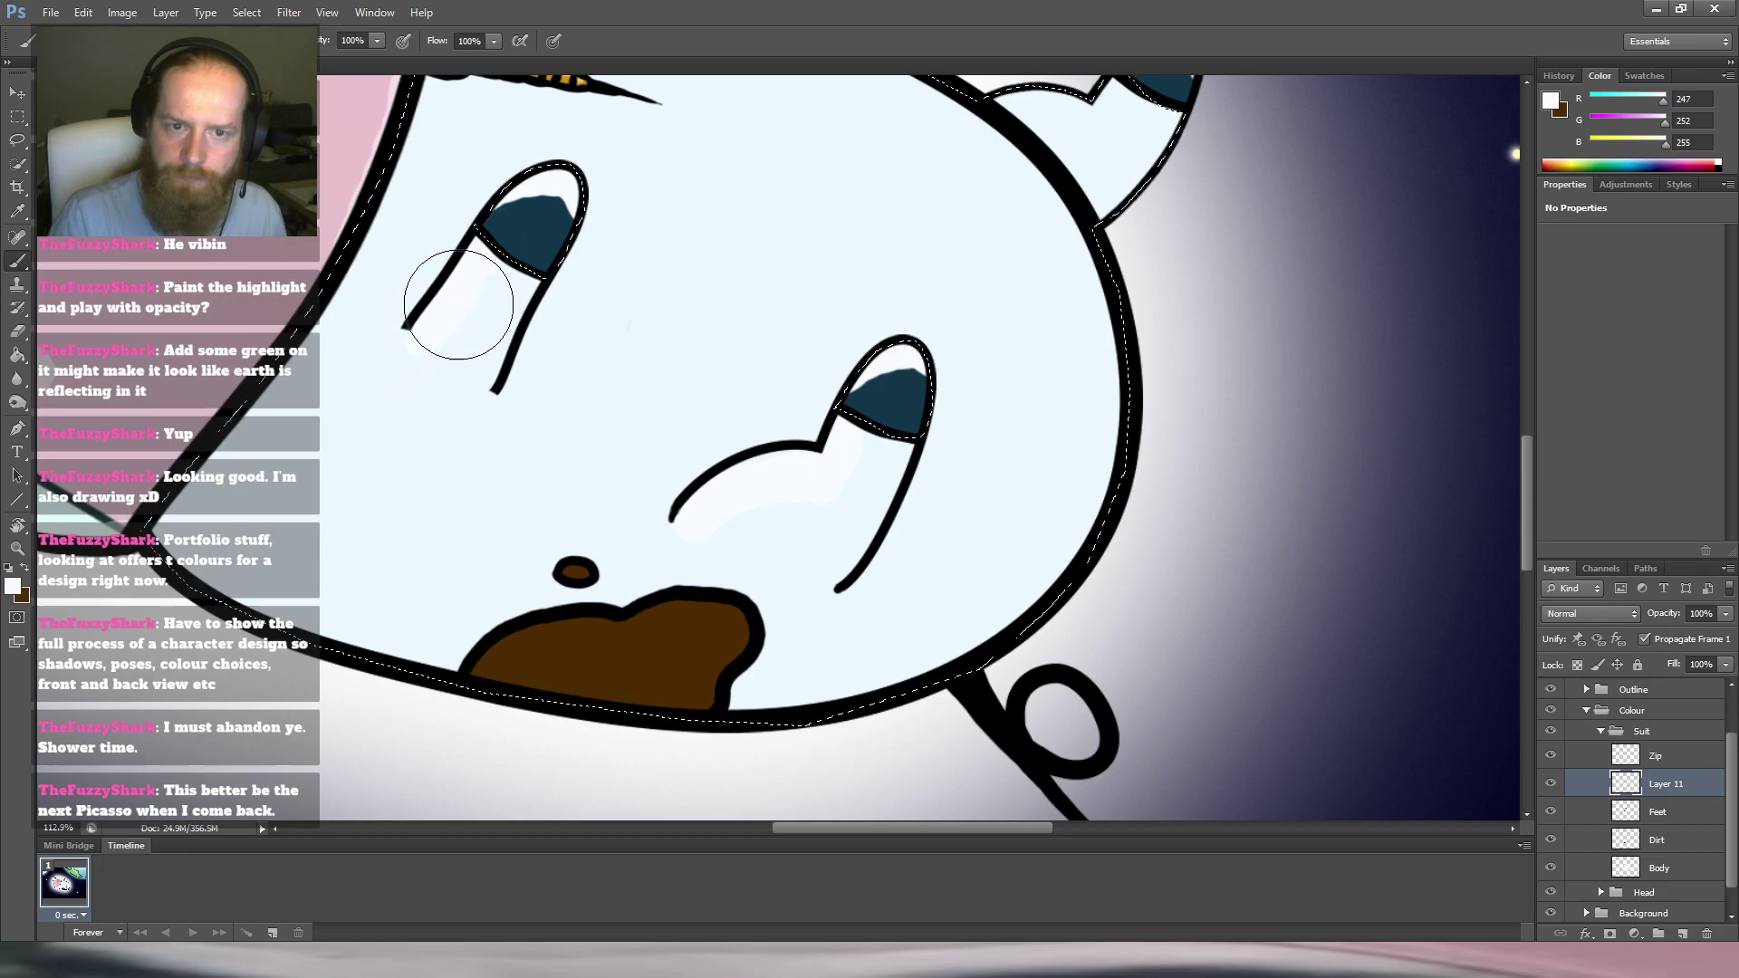
Paint near-white highlights on the two far-side legs and along the upper edge of the suit's back, on the highlight layer.
left_click_drag(699, 187, 627, 363)
left_click_drag(698, 198, 584, 444)
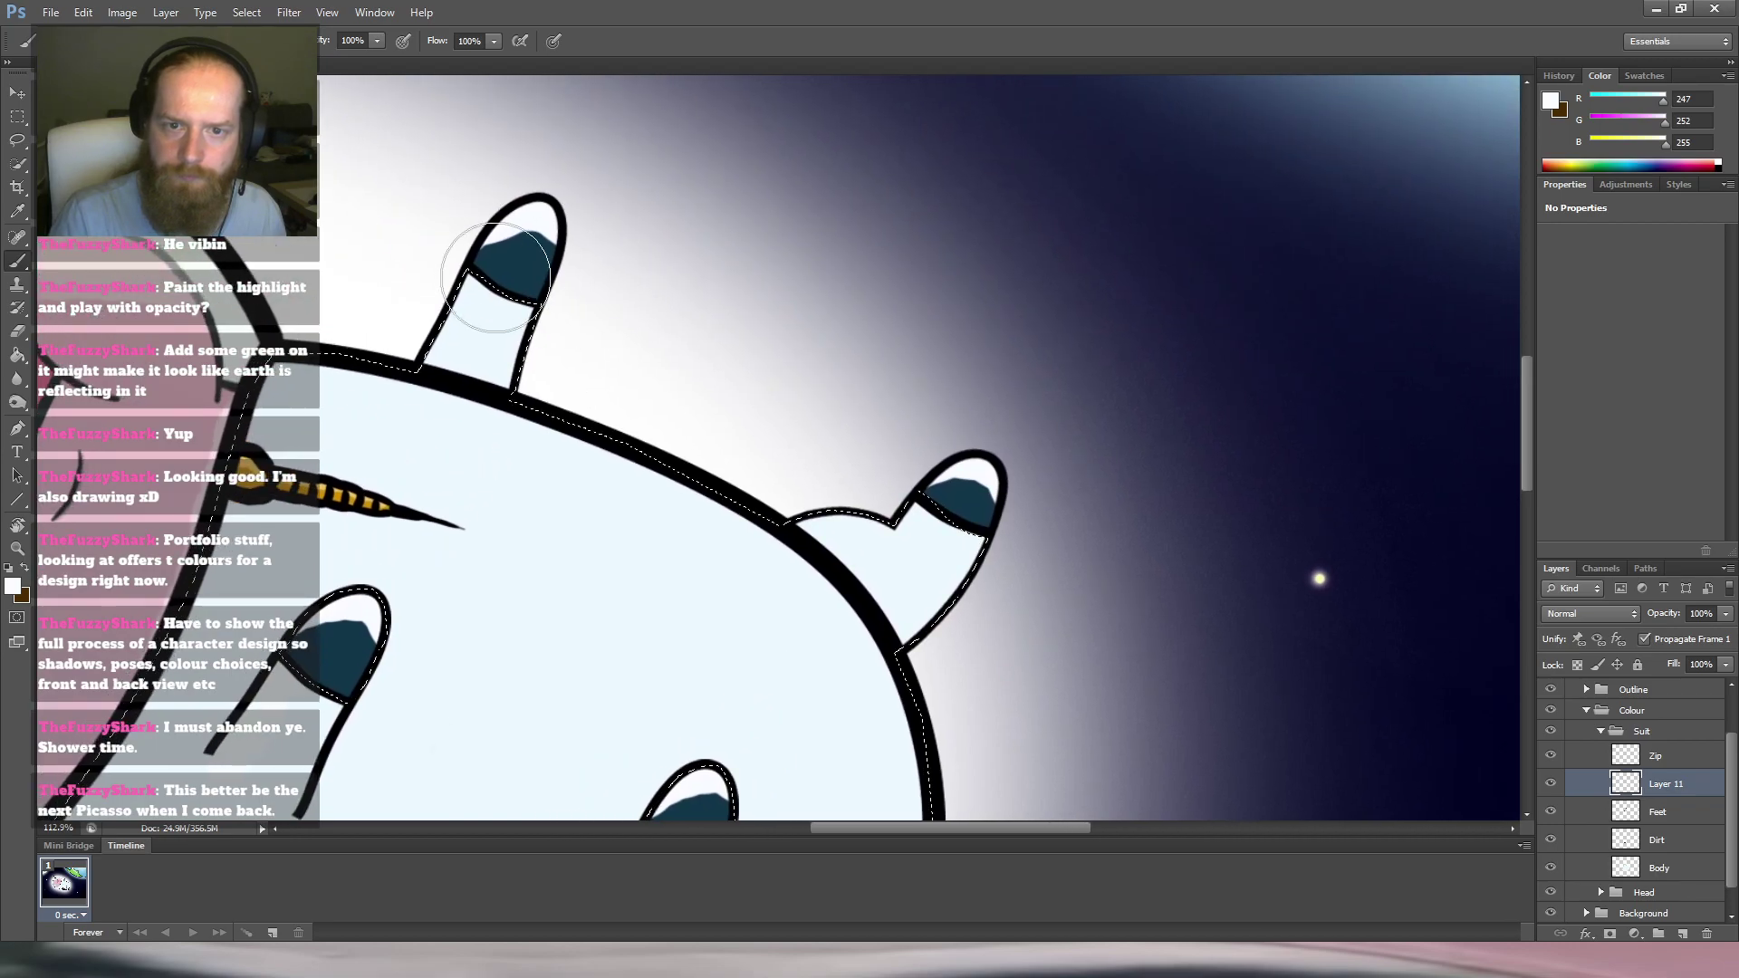
left_click_drag(449, 332, 450, 326)
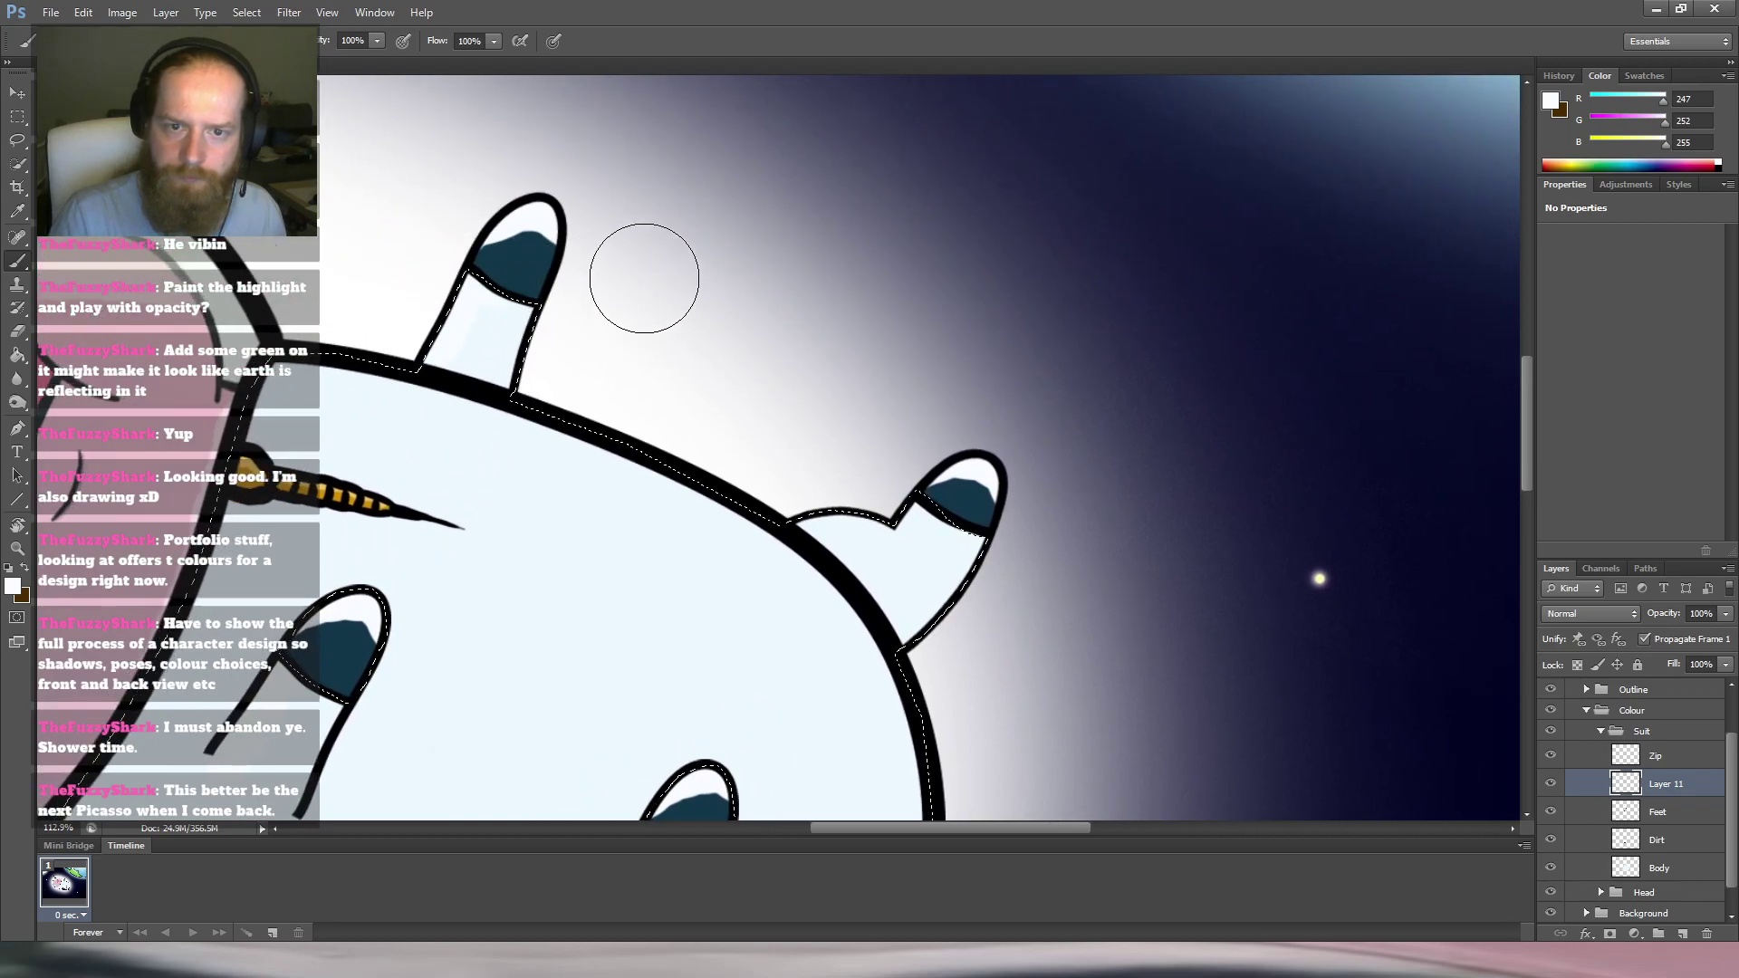
mouse_move(845, 529)
left_mouse_down()
mouse_move(914, 519)
mouse_move(961, 540)
left_mouse_up()
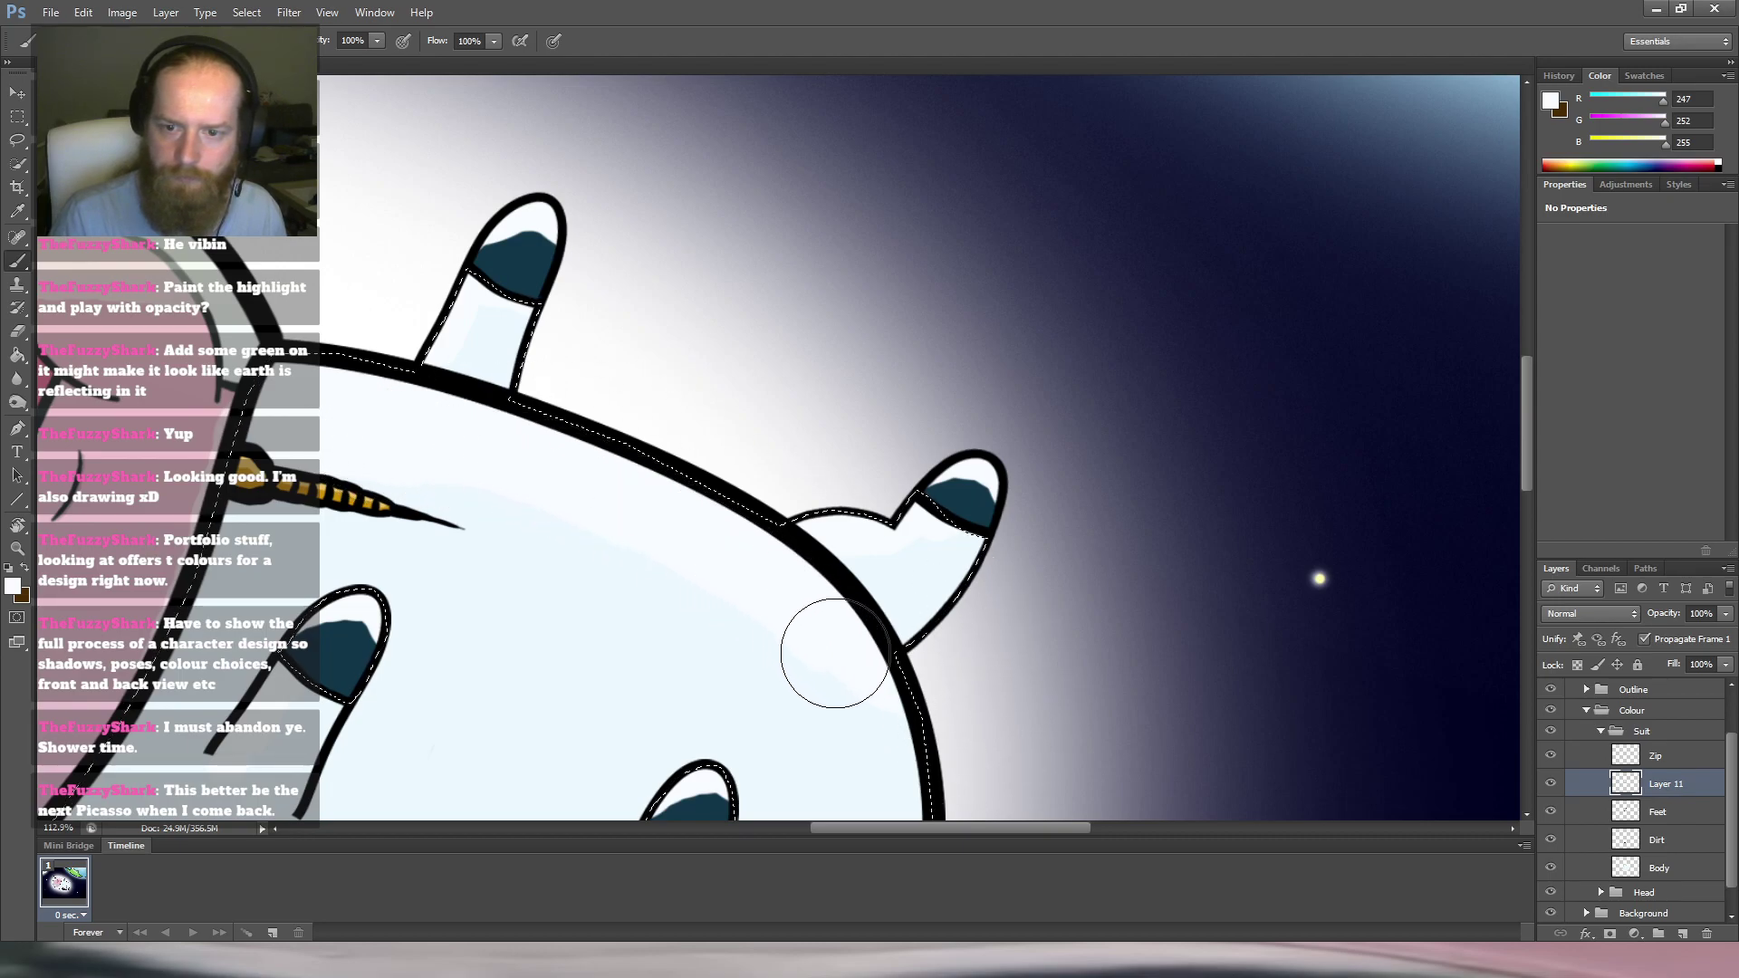
Blend the edge of the near-white highlight along the suit's back into the pale blue with soft brush strokes.
left_click_drag(758, 434, 739, 472)
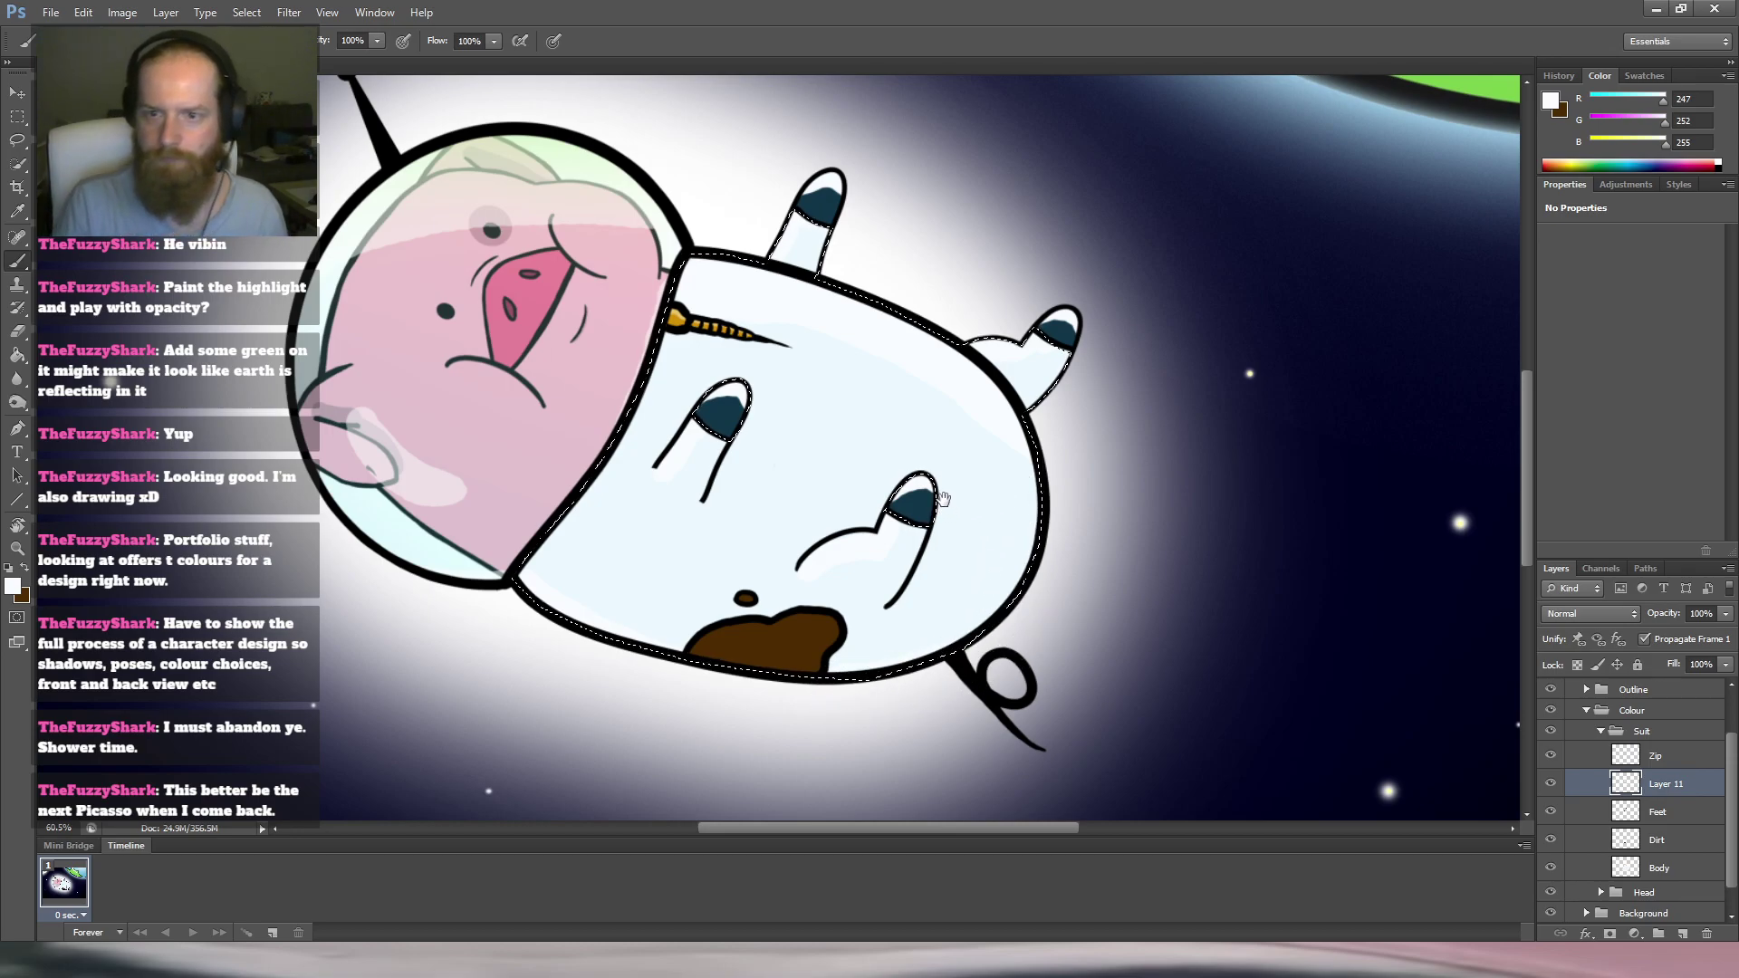
mouse_move(906, 484)
left_mouse_down()
mouse_move(848, 482)
mouse_move(920, 482)
mouse_move(919, 441)
left_mouse_up()
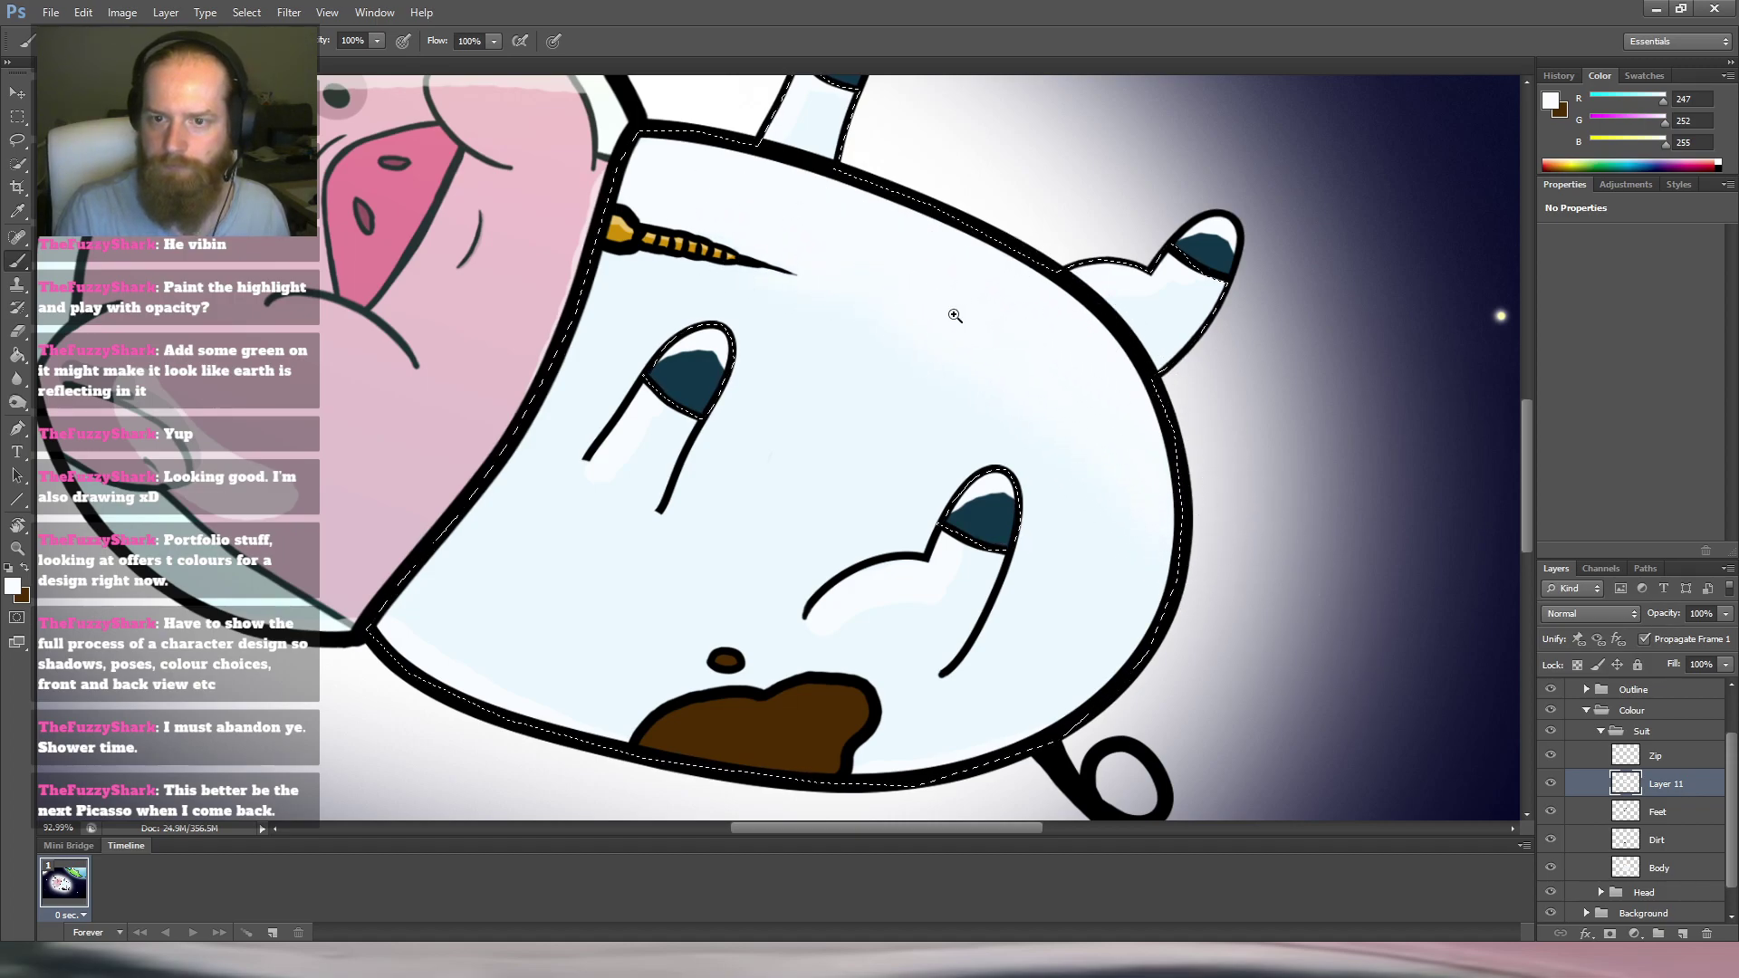
scroll(958, 315, "down", 3)
scroll(911, 479, "up", 5)
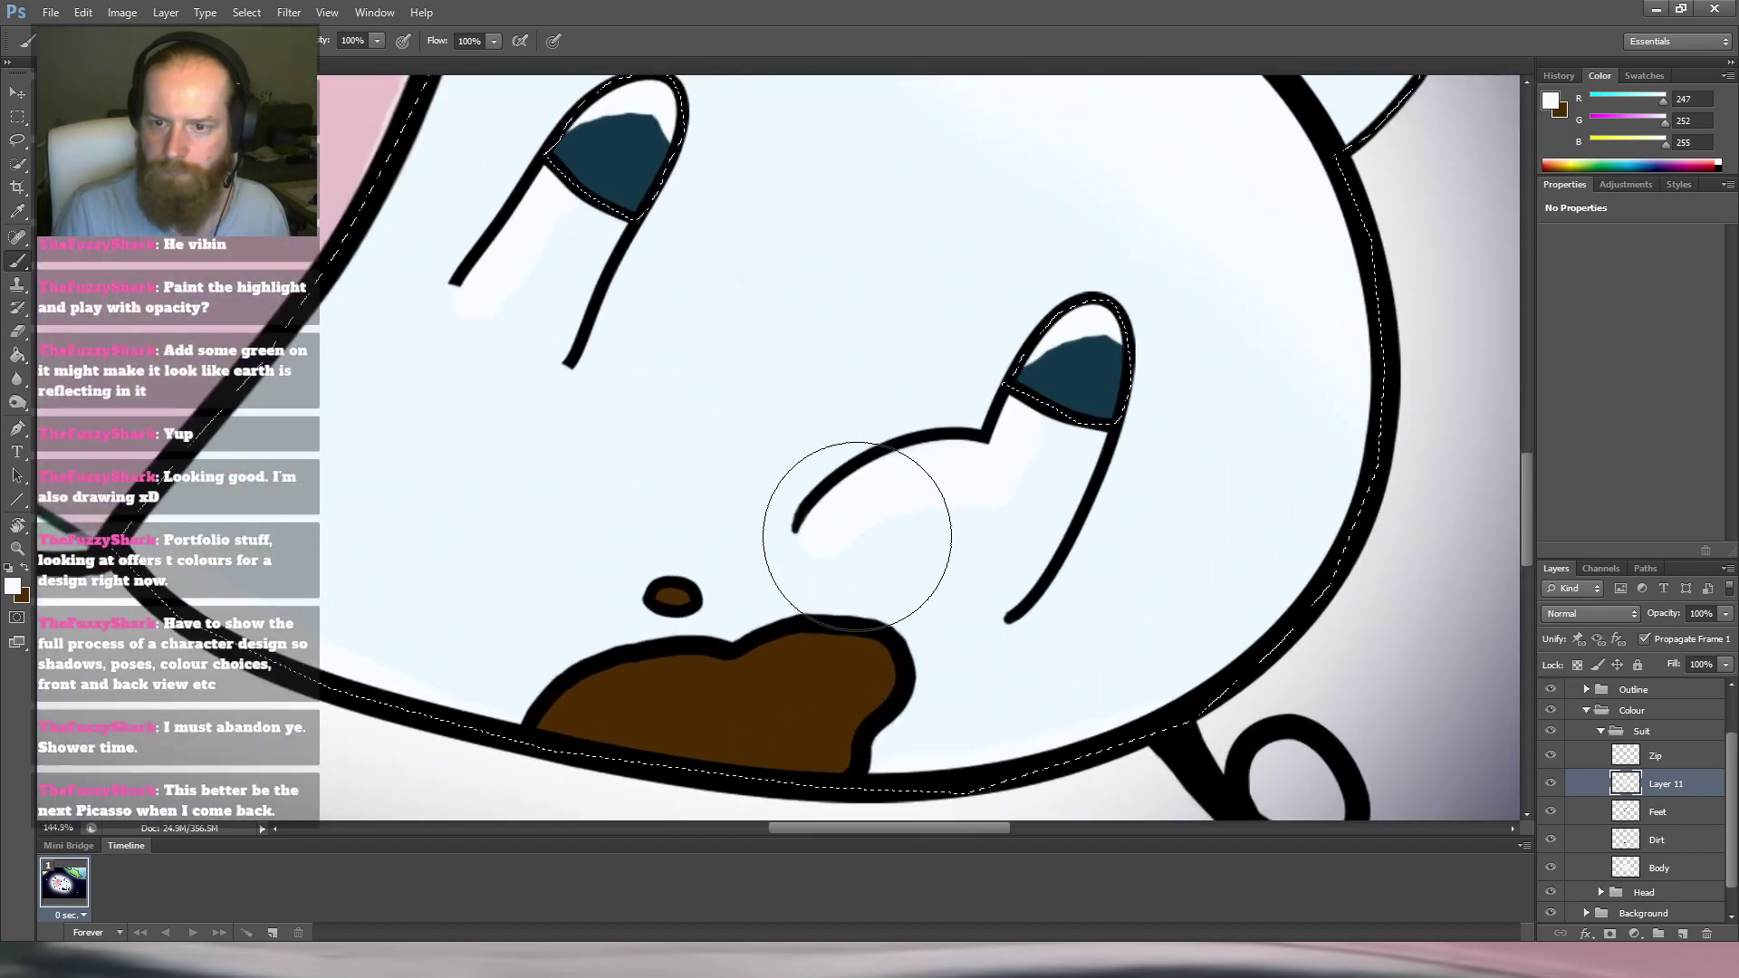
Softly blend the near-white highlights on the near-side and far-side legs into the suit's pale blue.
mouse_move(924, 495)
left_mouse_down()
mouse_move(888, 492)
mouse_move(881, 539)
mouse_move(987, 505)
mouse_move(1001, 458)
mouse_move(1006, 473)
left_mouse_up()
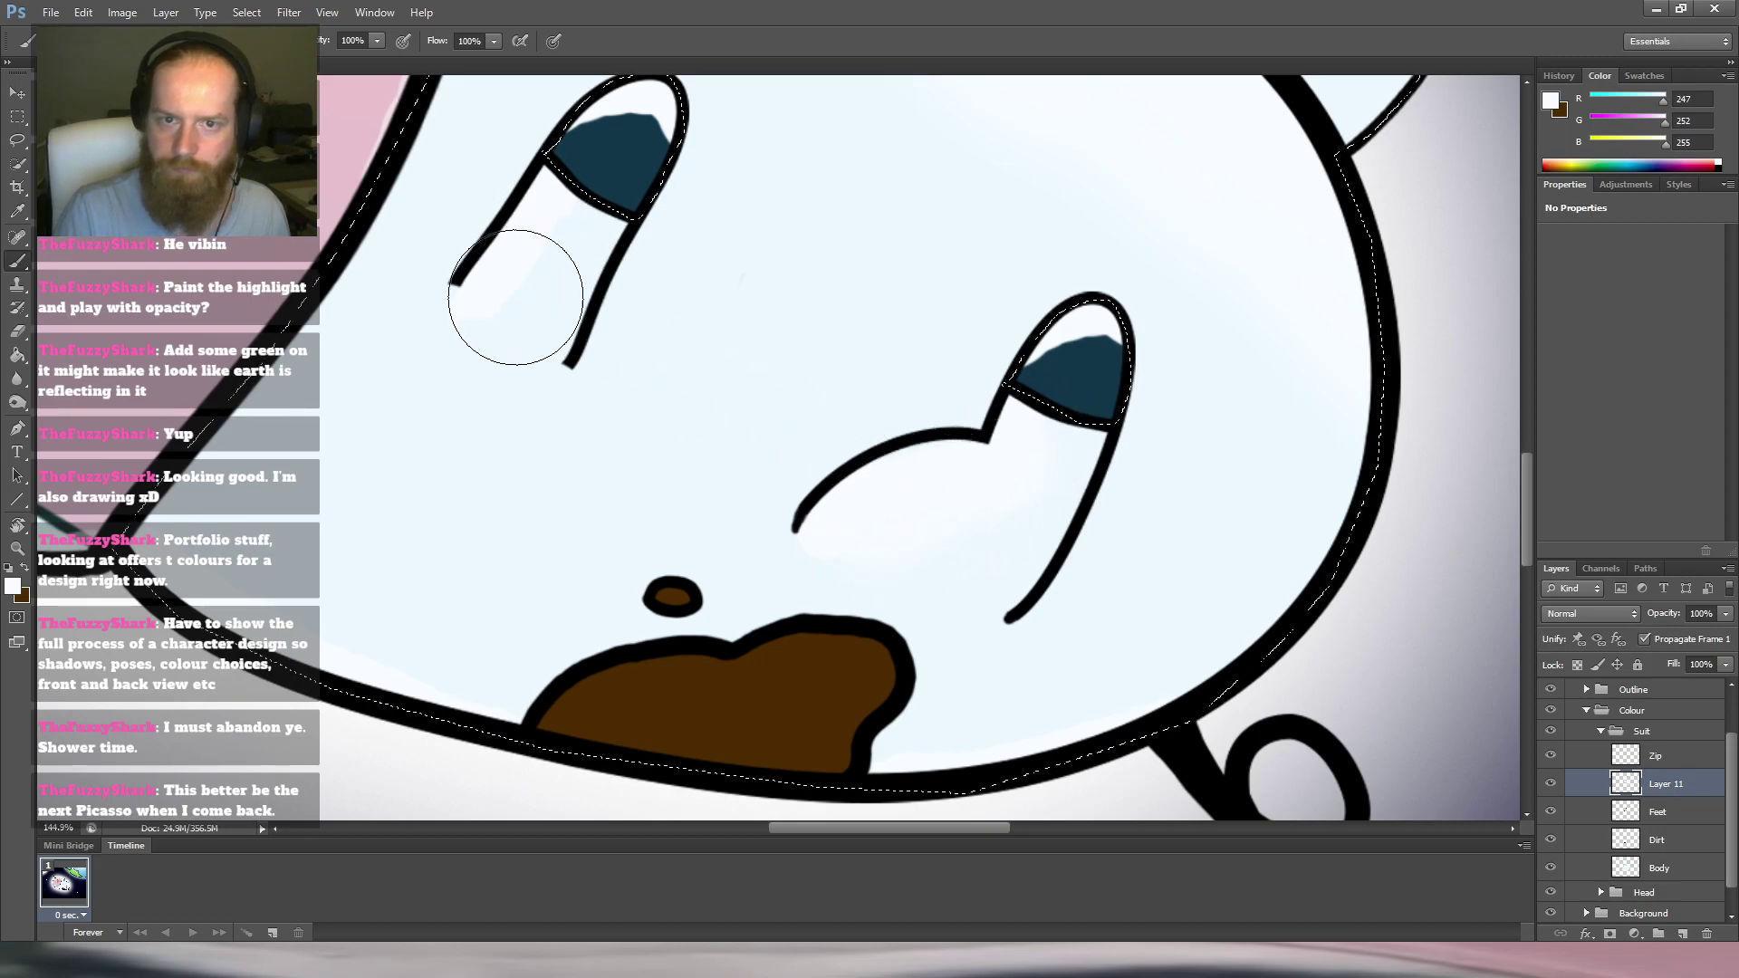
mouse_move(1069, 206)
left_mouse_down()
mouse_move(824, 357)
mouse_move(893, 350)
mouse_move(822, 327)
left_mouse_up()
left_click_drag(361, 173, 882, 314)
mouse_move(758, 195)
left_mouse_down()
mouse_move(717, 367)
mouse_move(693, 373)
left_mouse_up()
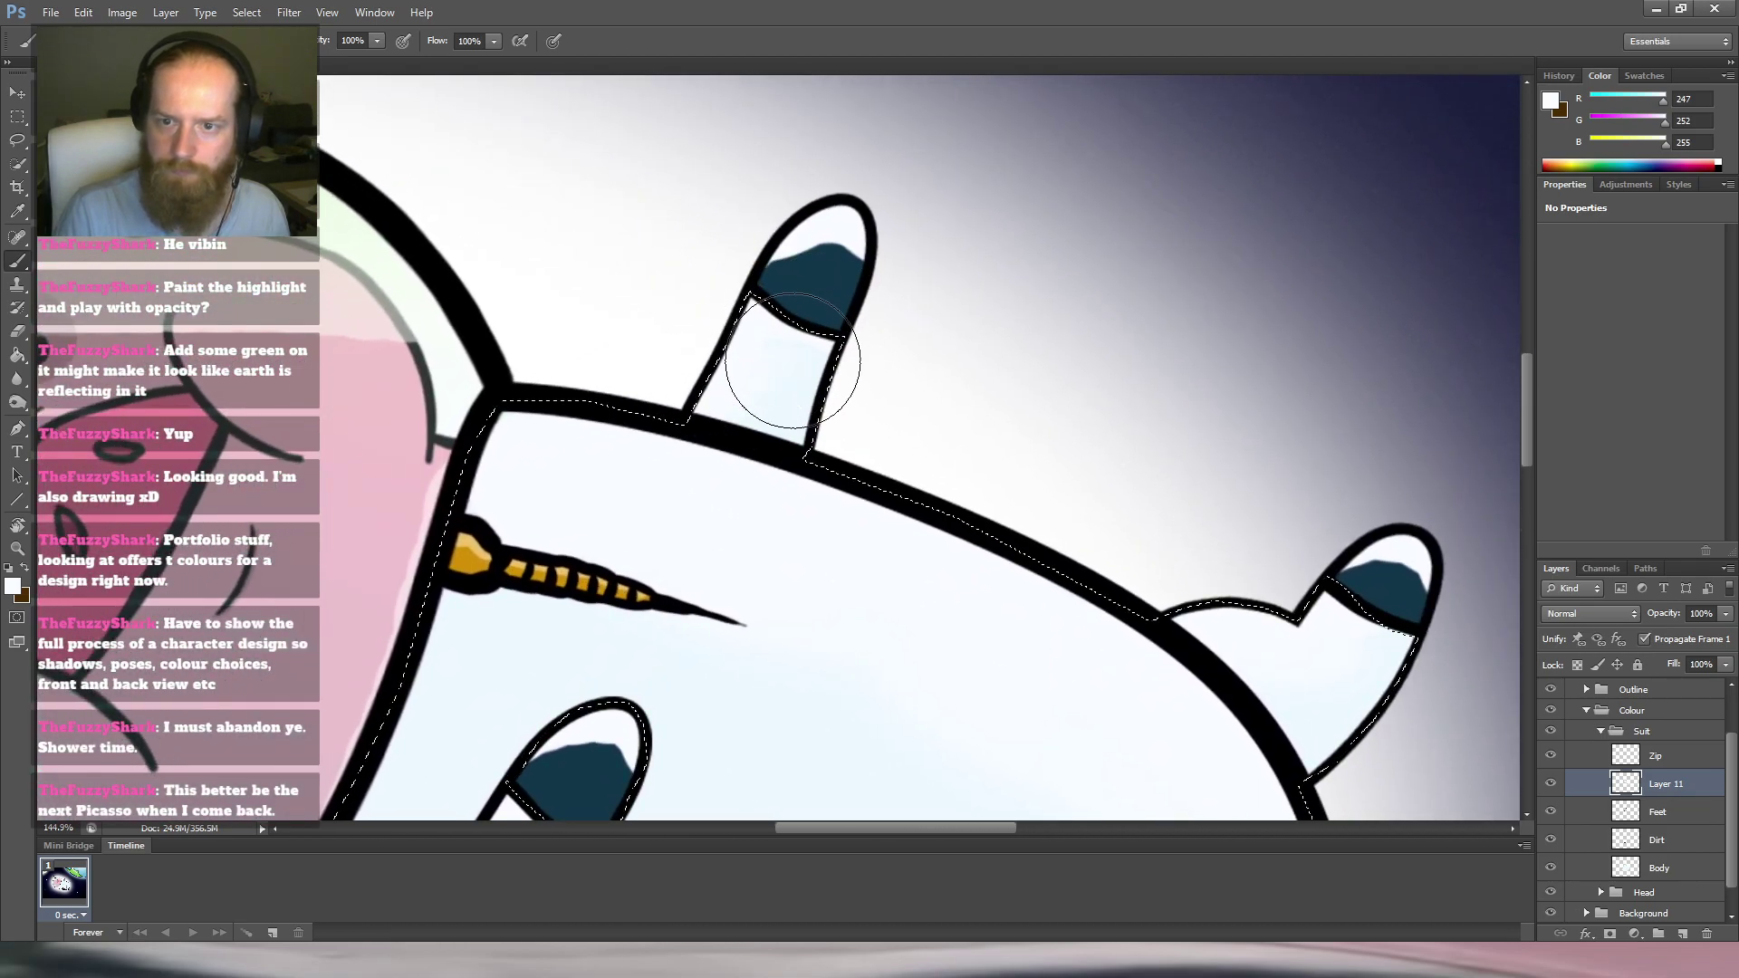
Lower the opacity of the highlight layer between Zip and Feet to 41% and clear the selection.
key("ctrl+d")
scroll(826, 348, "down", 5)
left_click_drag(834, 376, 791, 366)
scroll(781, 350, "up", 3)
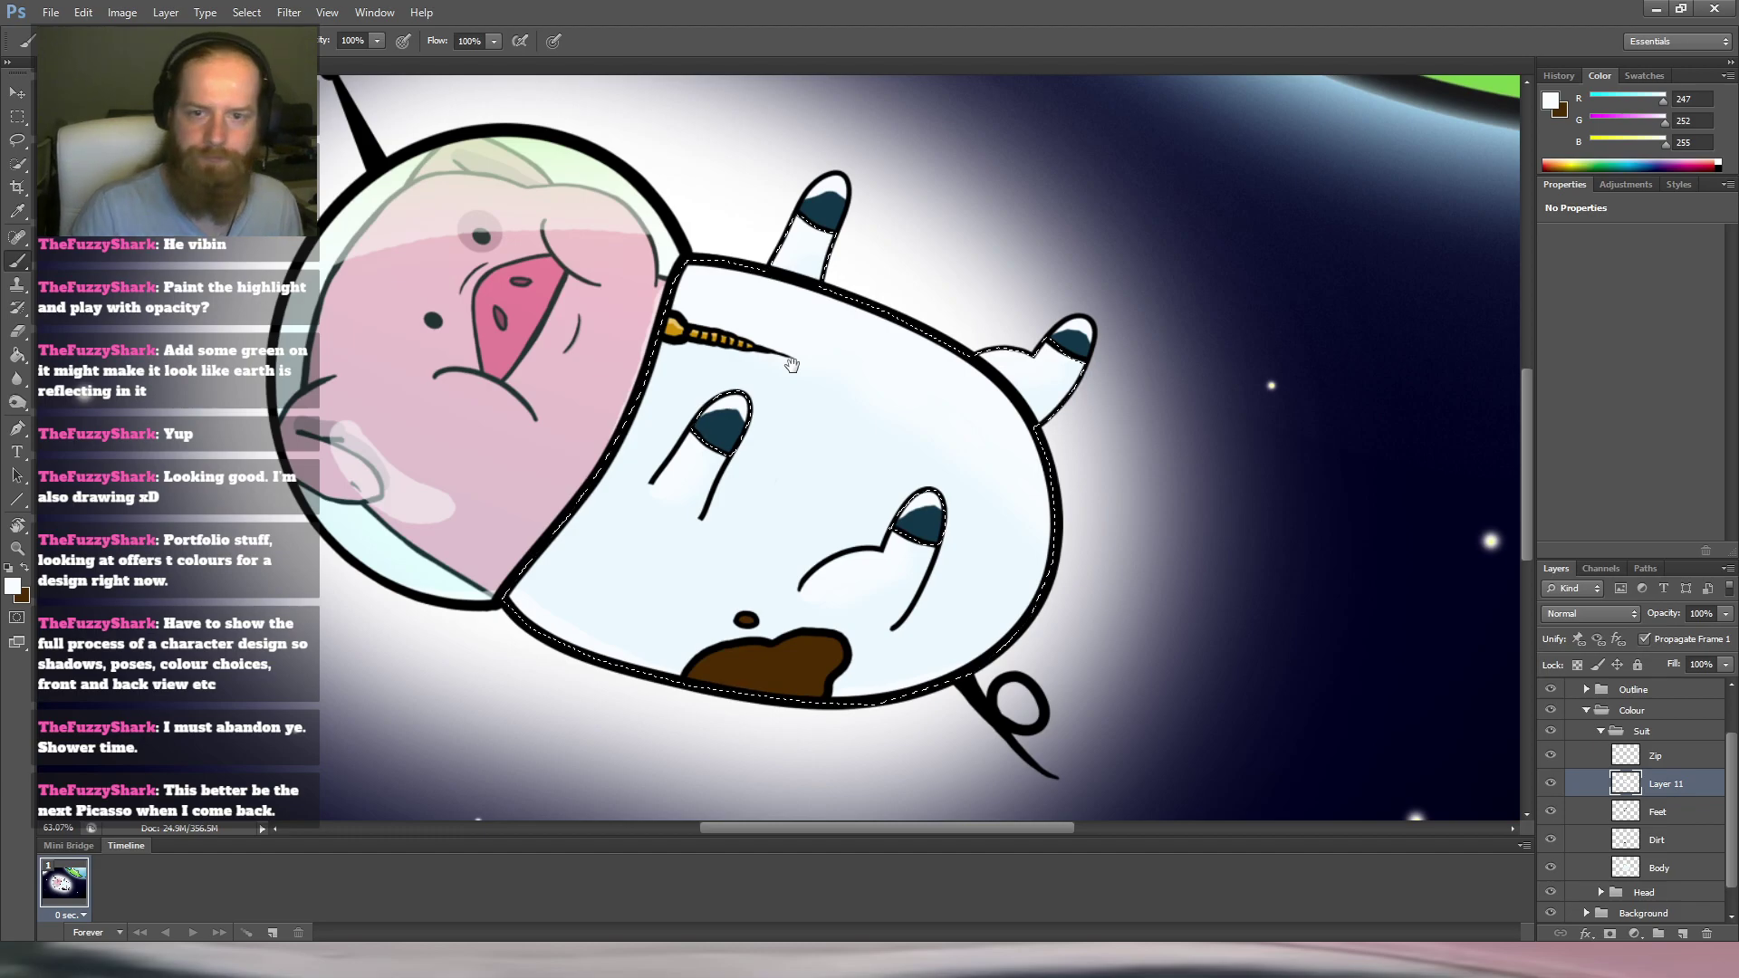
left_click_drag(745, 314, 722, 298)
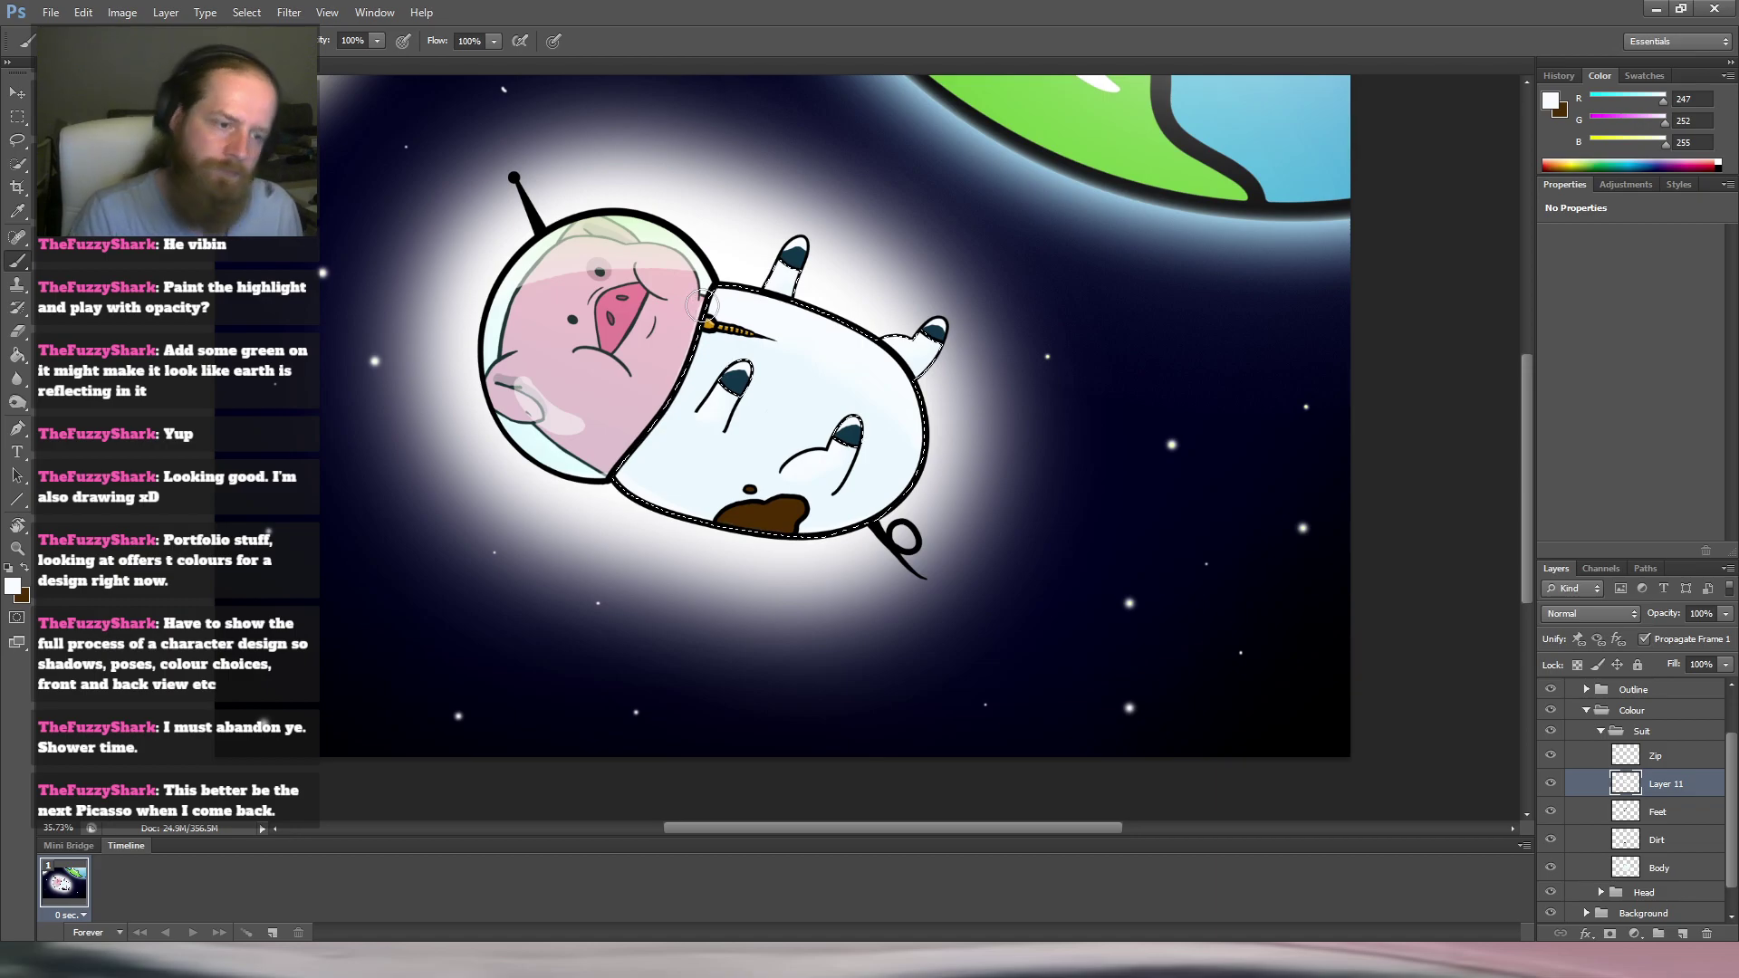
left_click_drag(720, 327, 855, 414)
left_click_drag(961, 361, 815, 420)
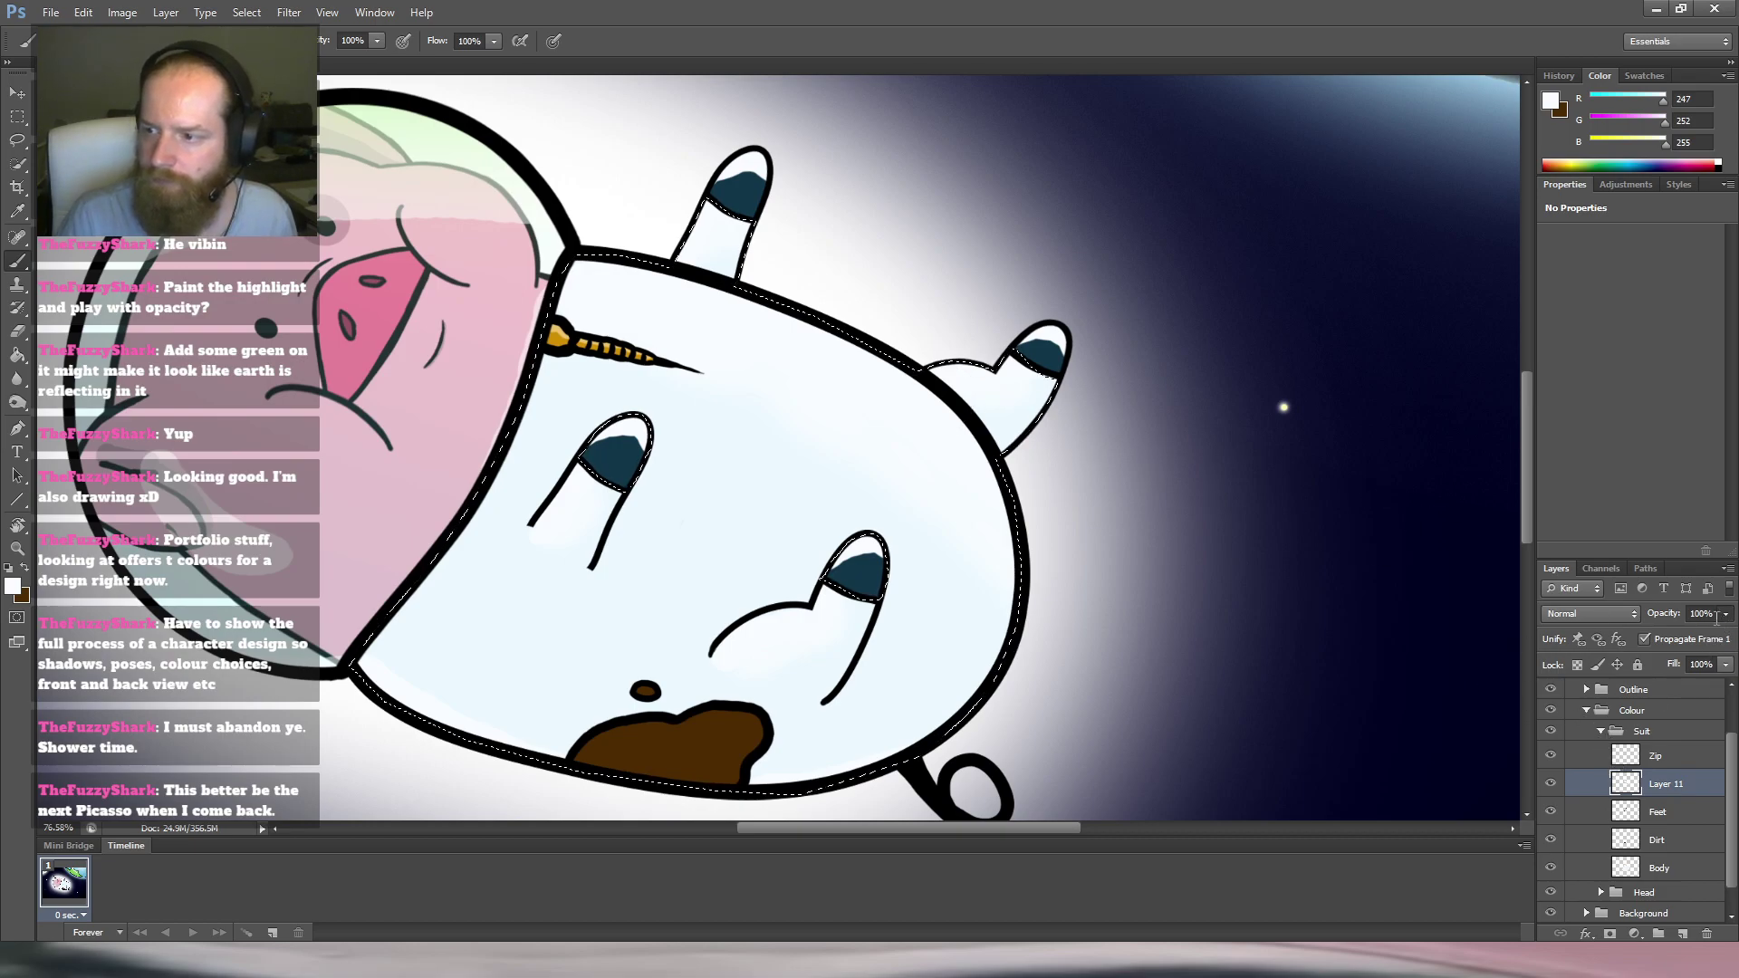
left_click_drag(1672, 638, 1666, 638)
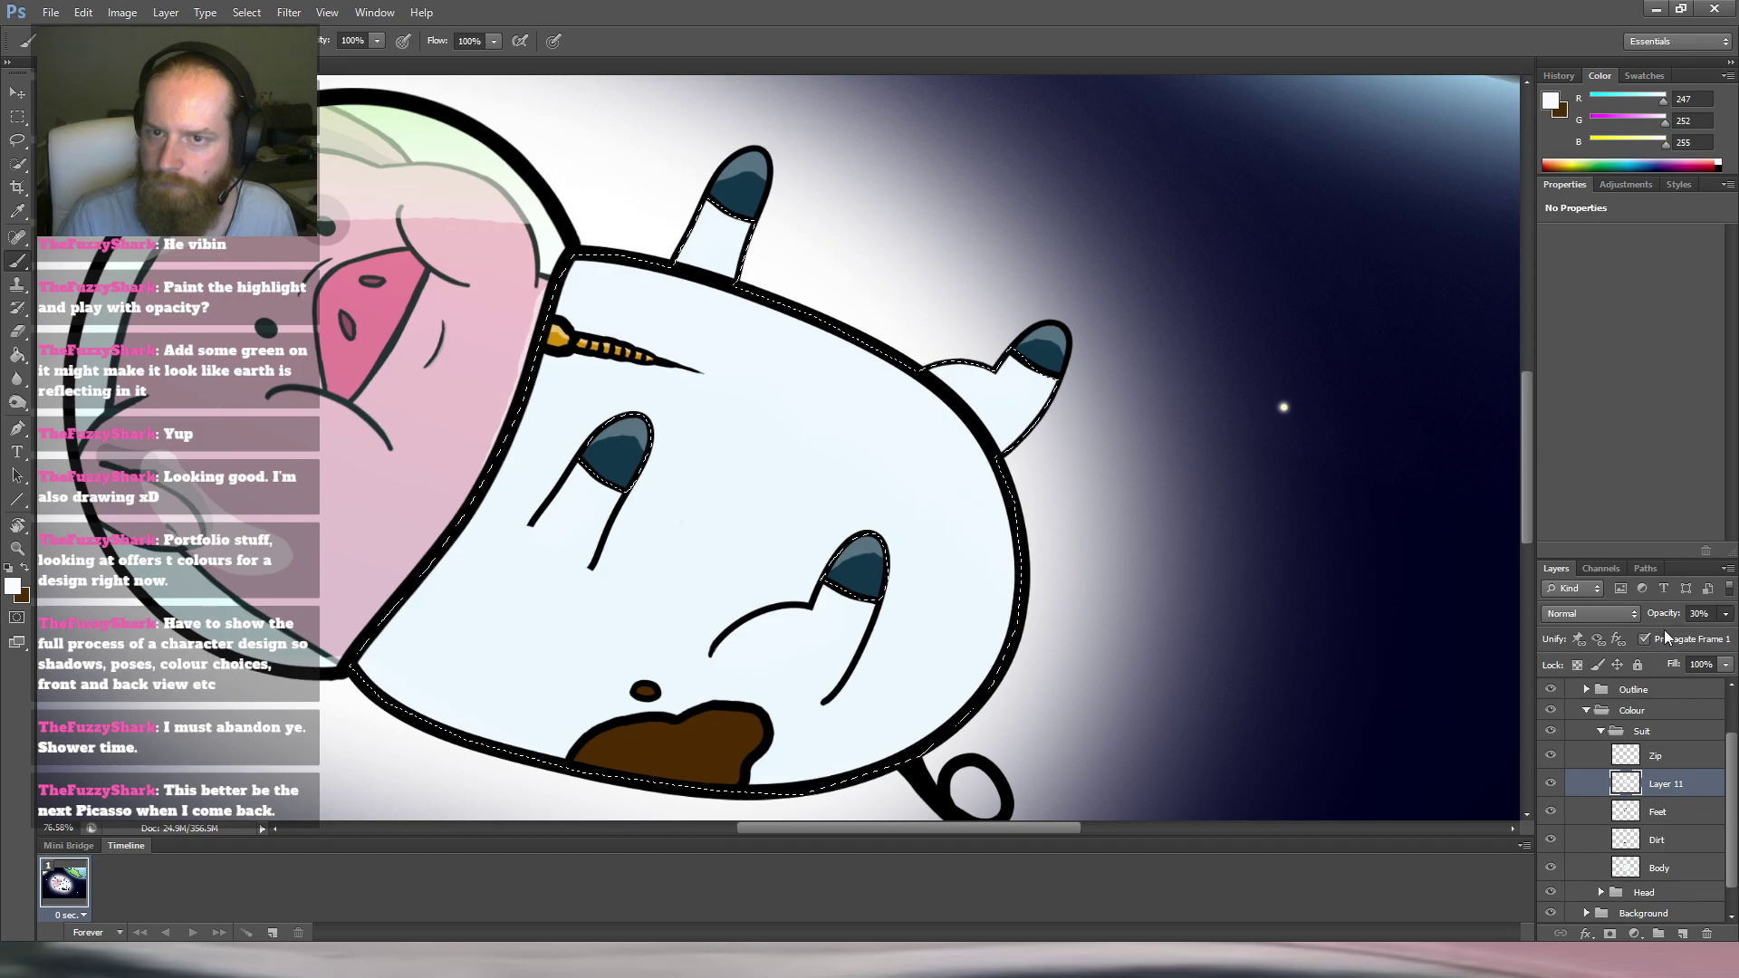
mouse_move(855, 411)
left_mouse_down()
mouse_move(834, 423)
mouse_move(882, 408)
mouse_move(878, 435)
left_mouse_up()
left_click_drag(860, 541, 808, 346)
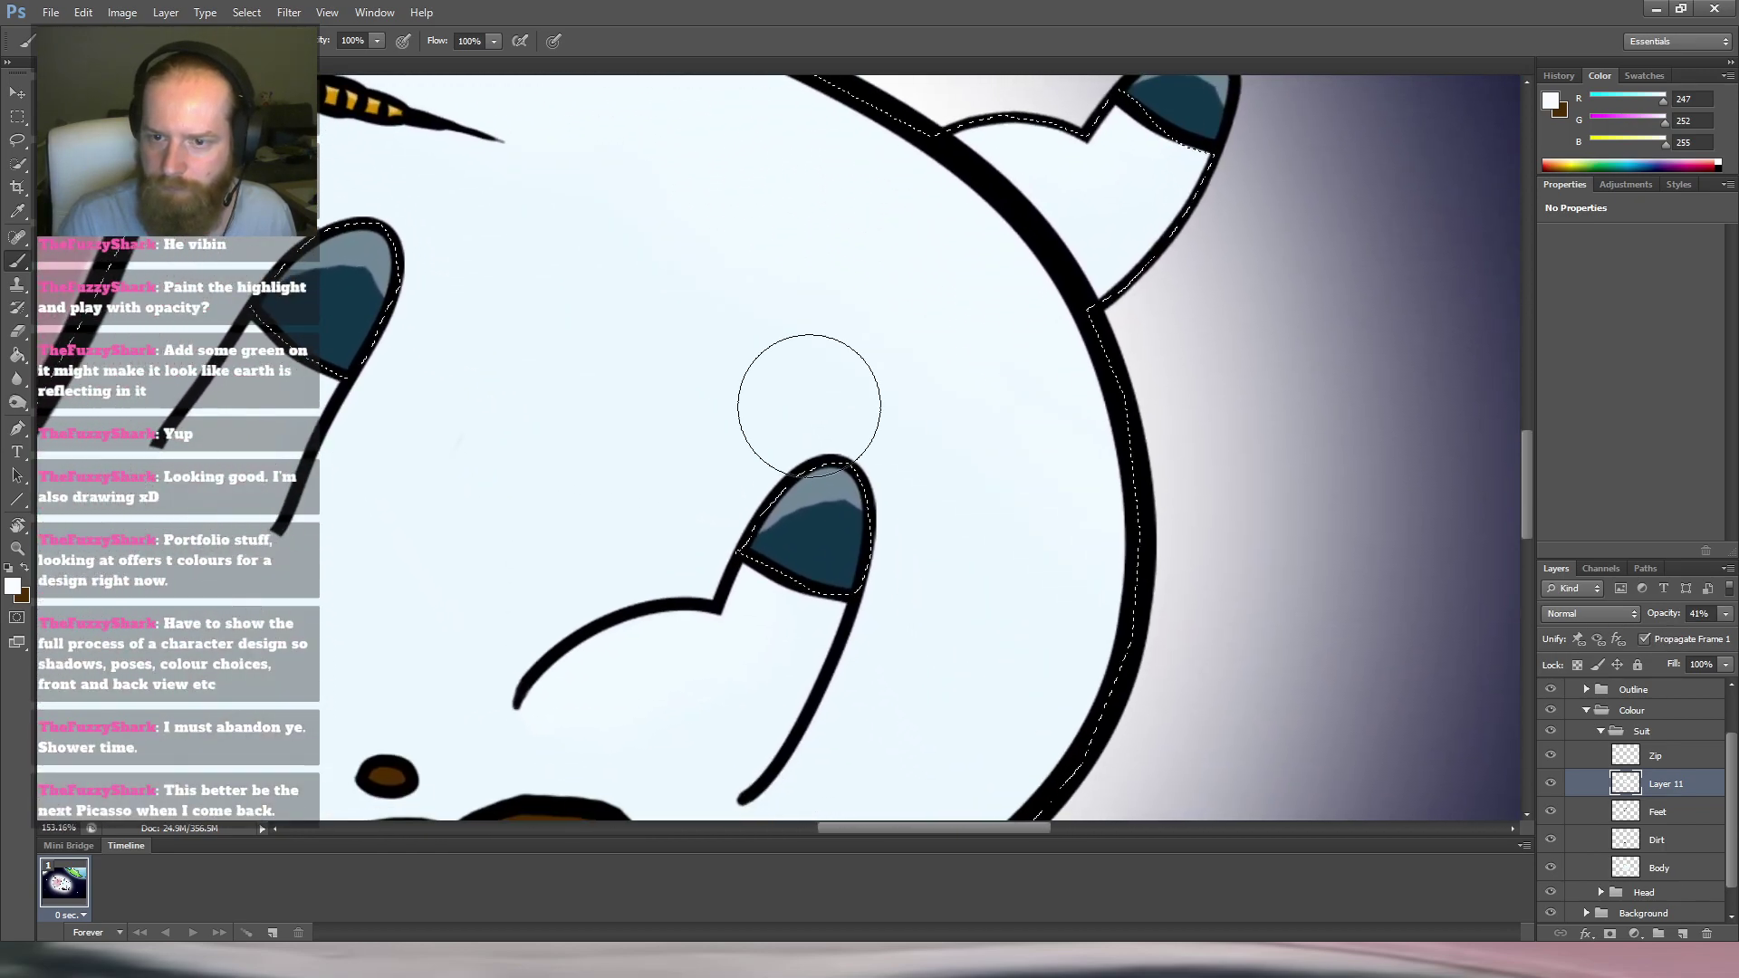
left_click_drag(850, 439, 798, 484)
key("m")
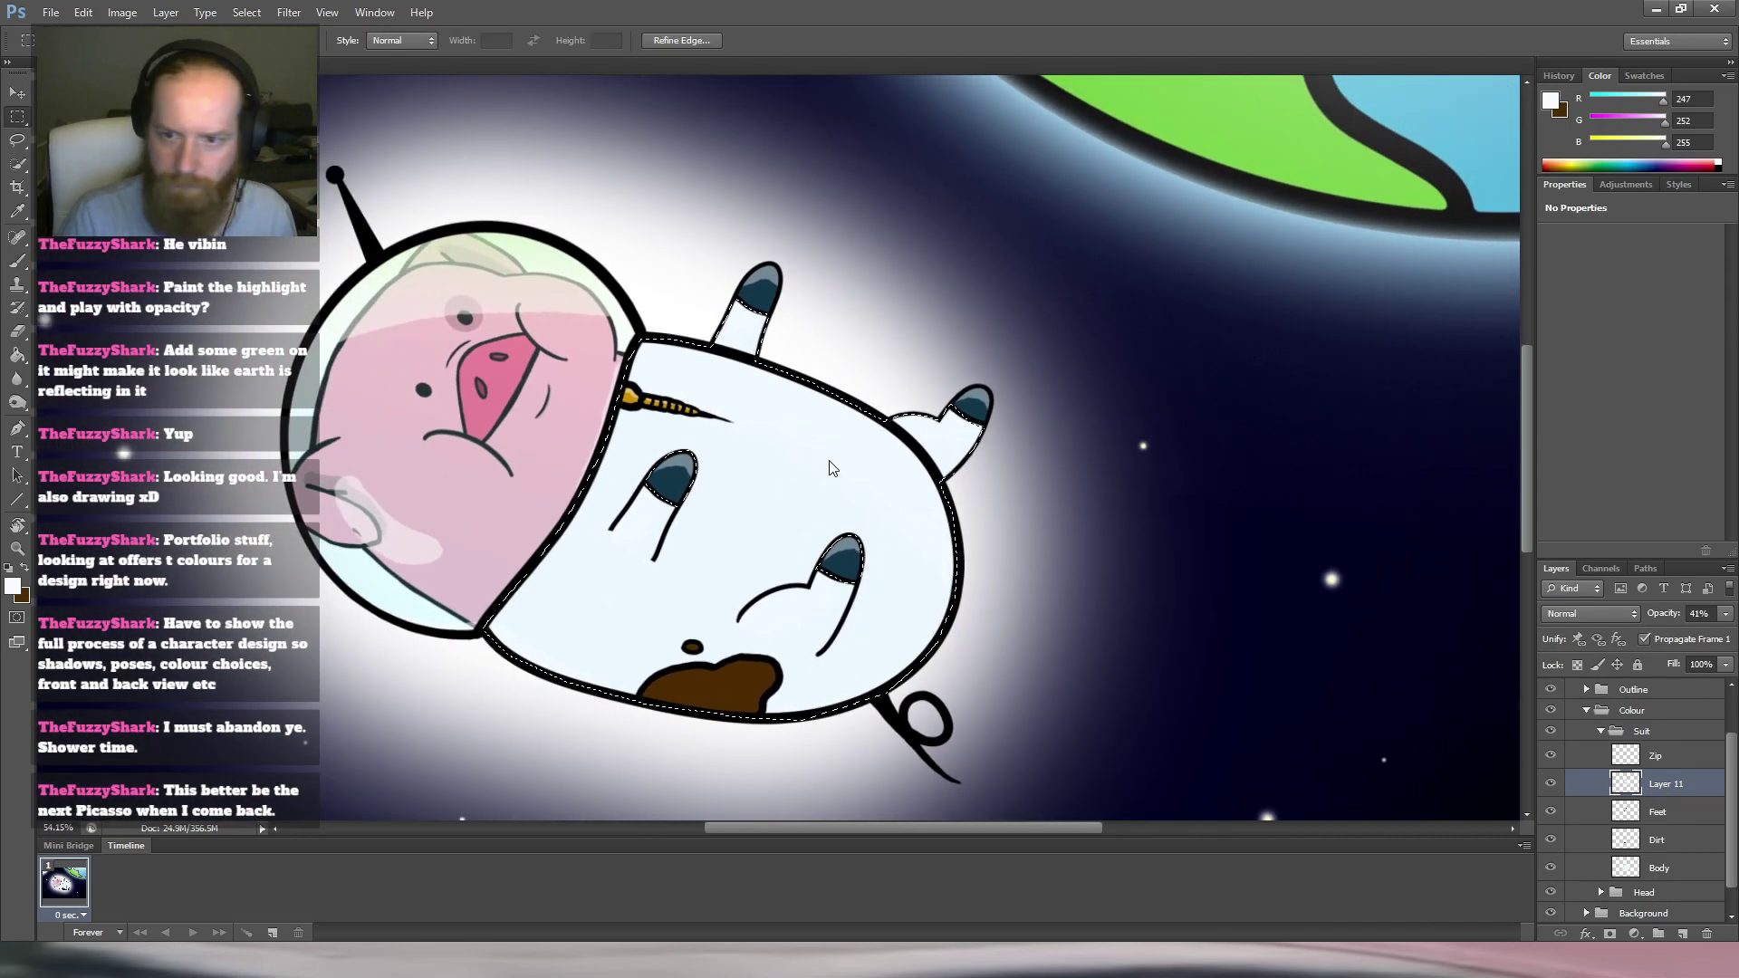
scroll(917, 448, "down", 2)
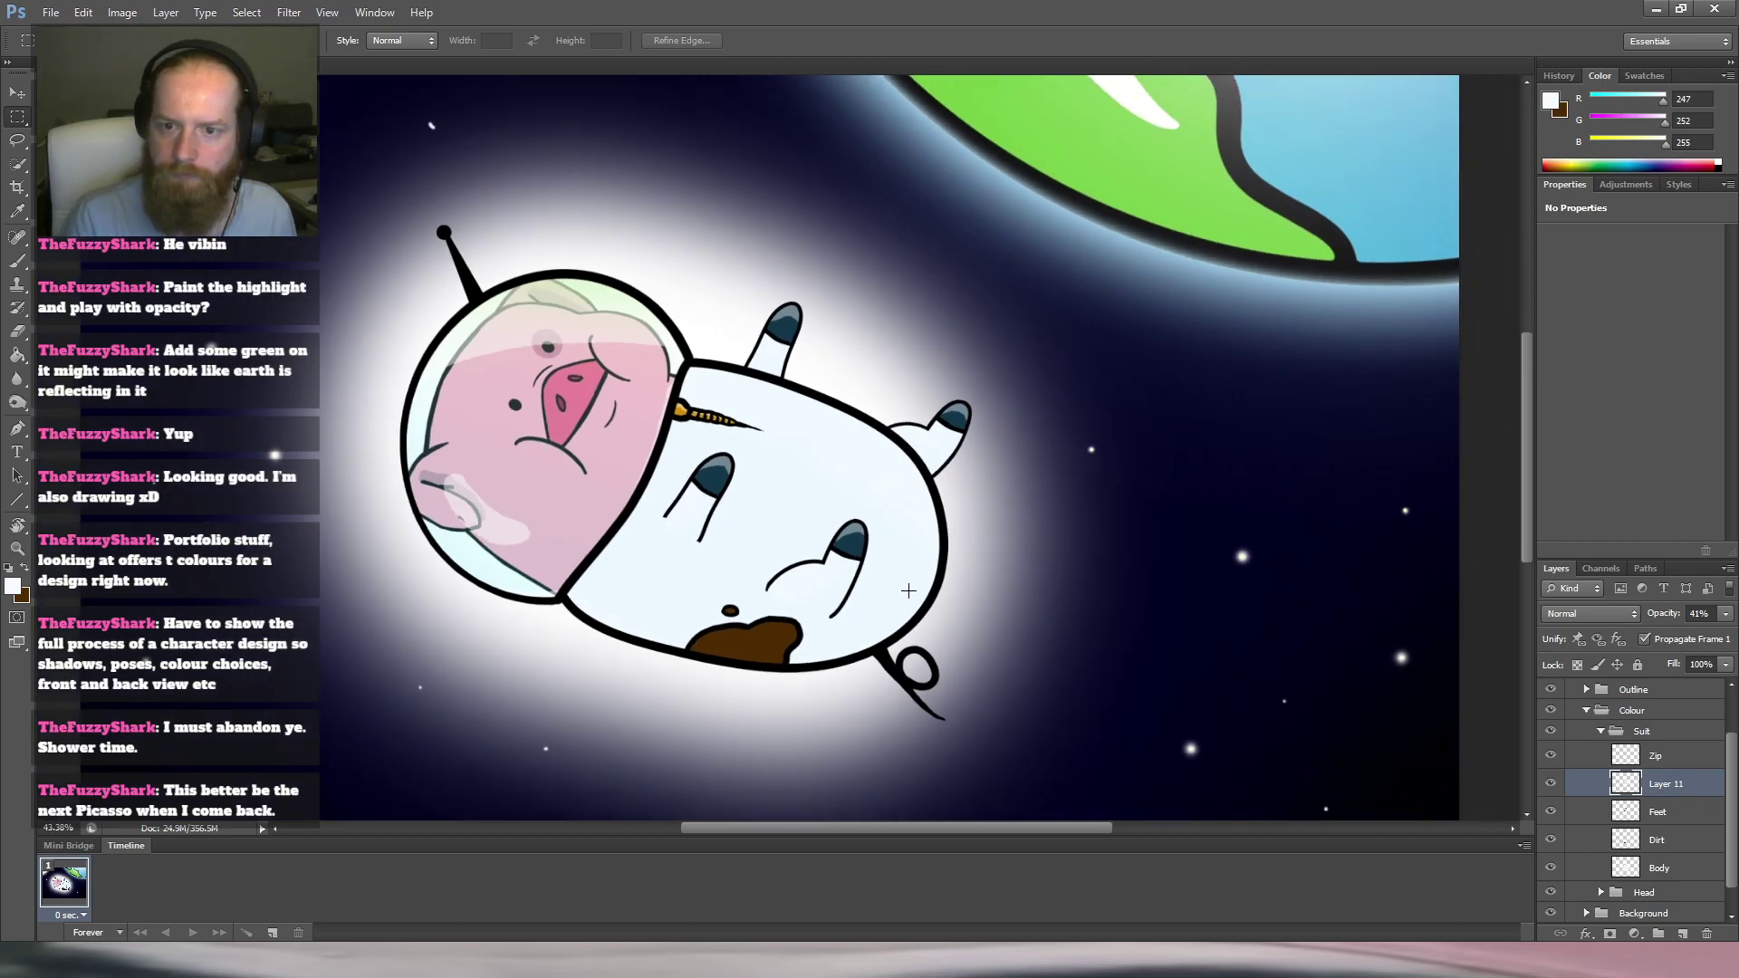
Select the outlines of both painted brown patches on the Dirt layer.
scroll(701, 628, "up", 3)
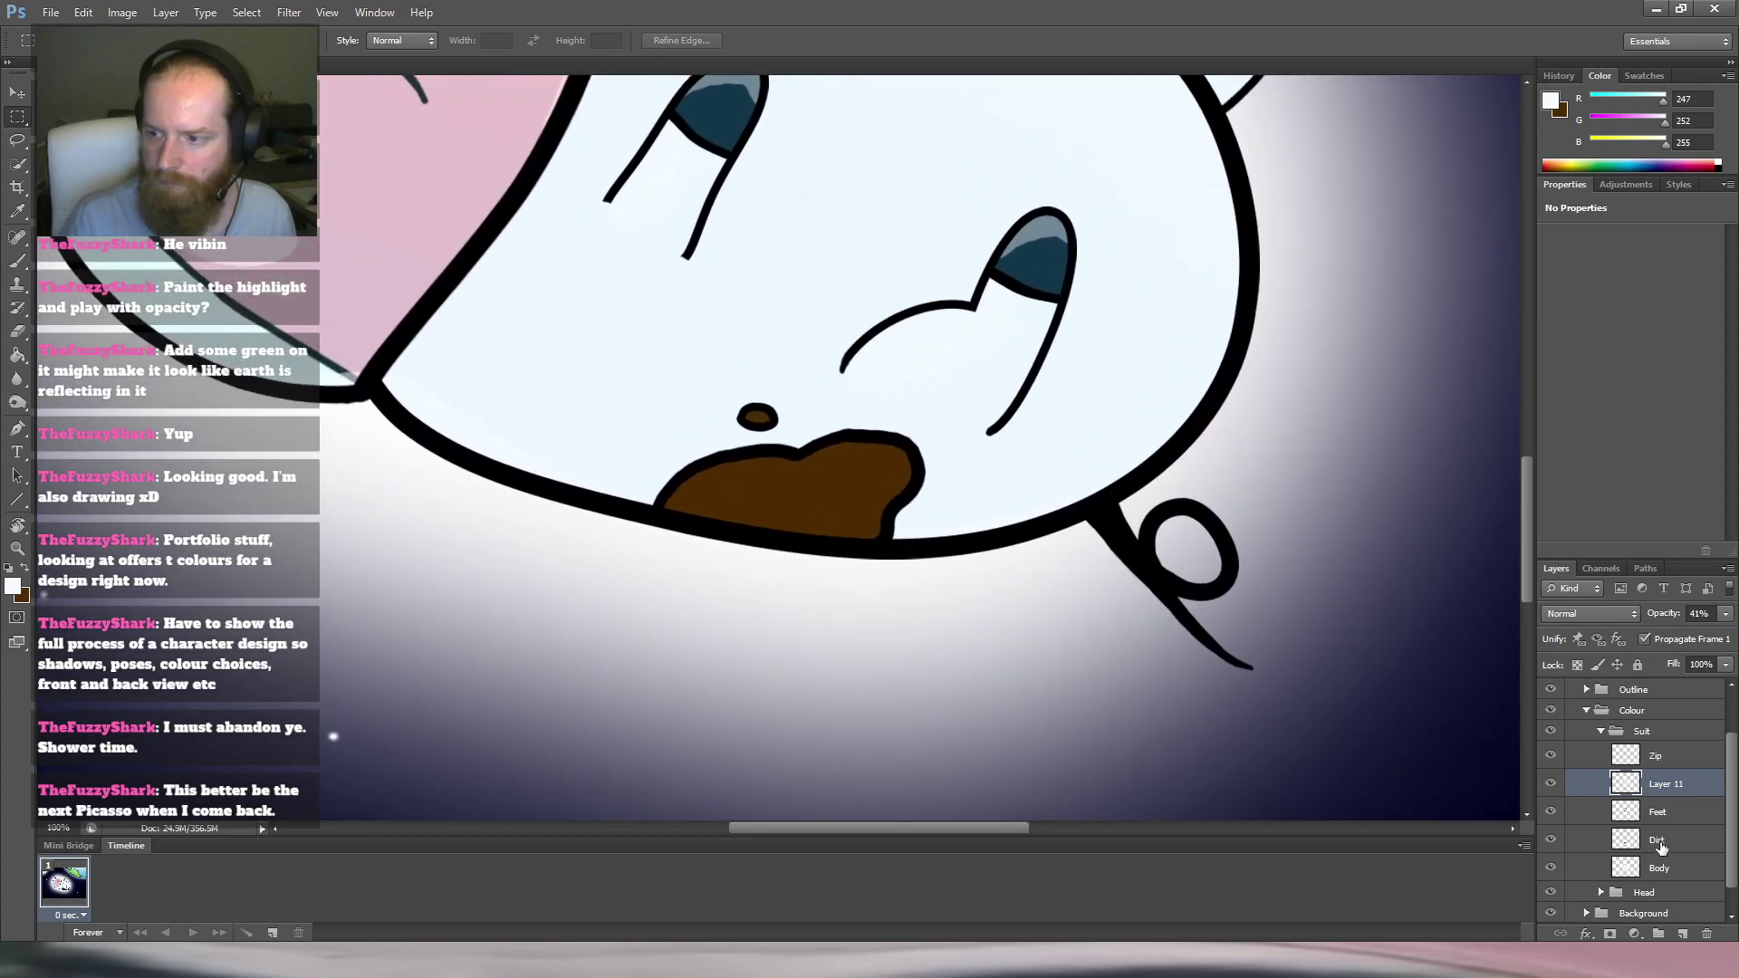
left_click(1660, 842)
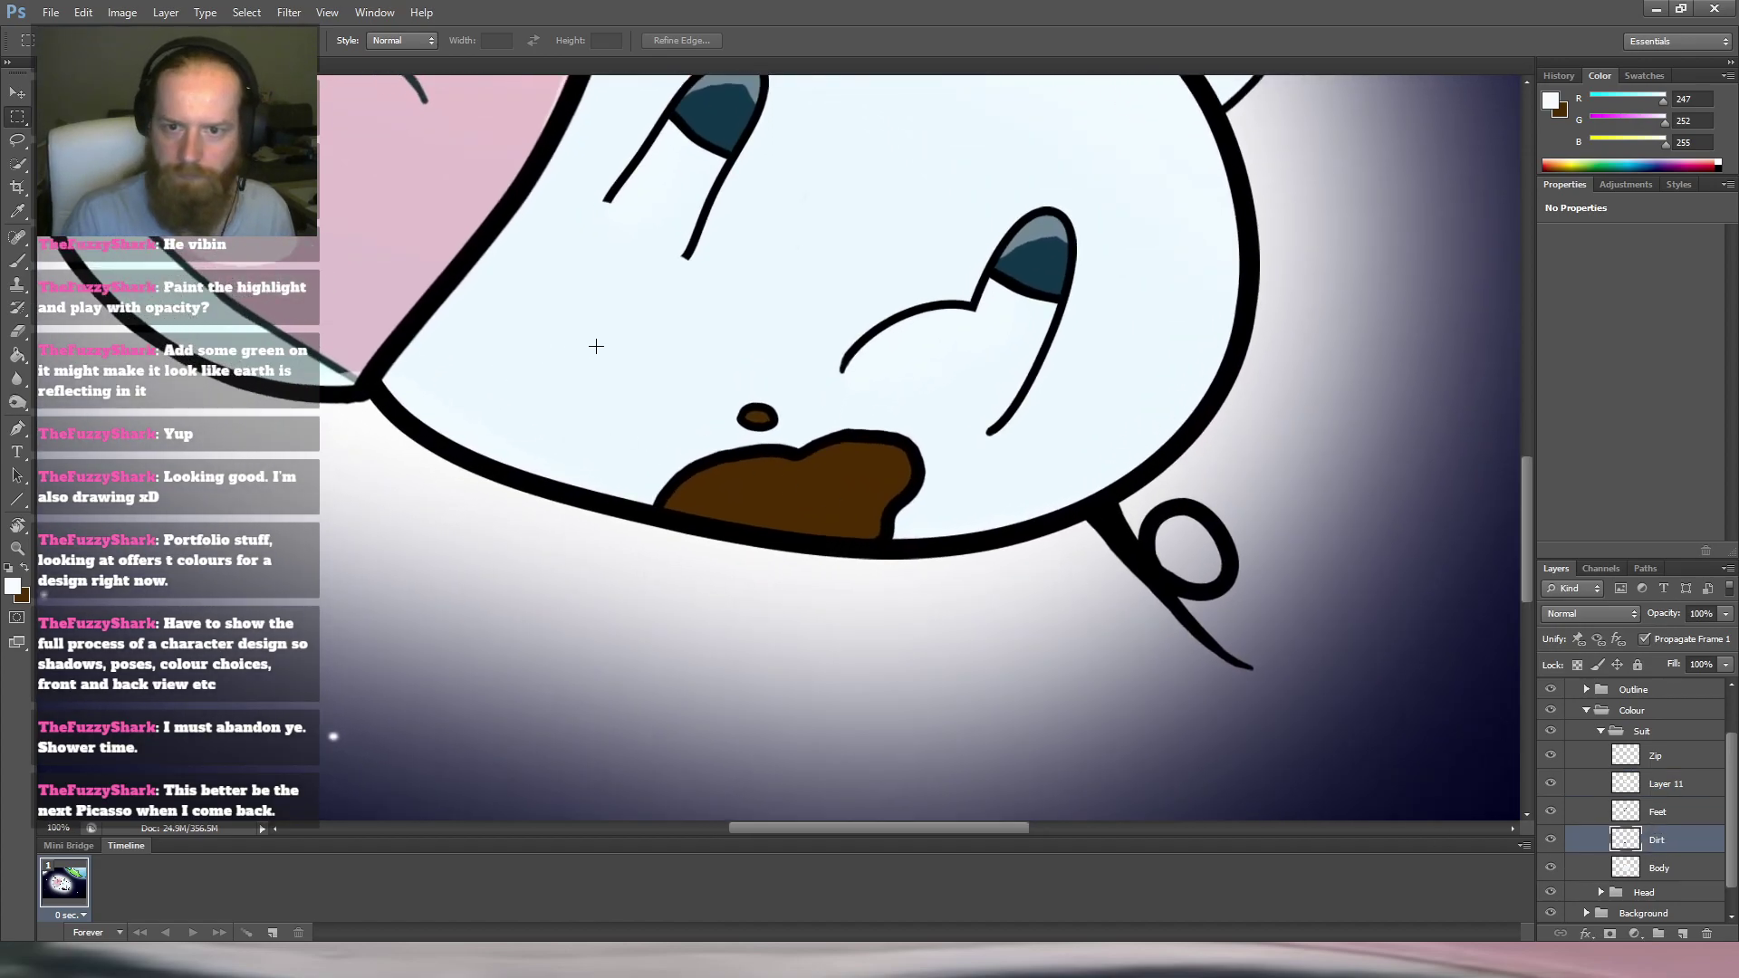
left_click_drag(948, 629, 967, 637)
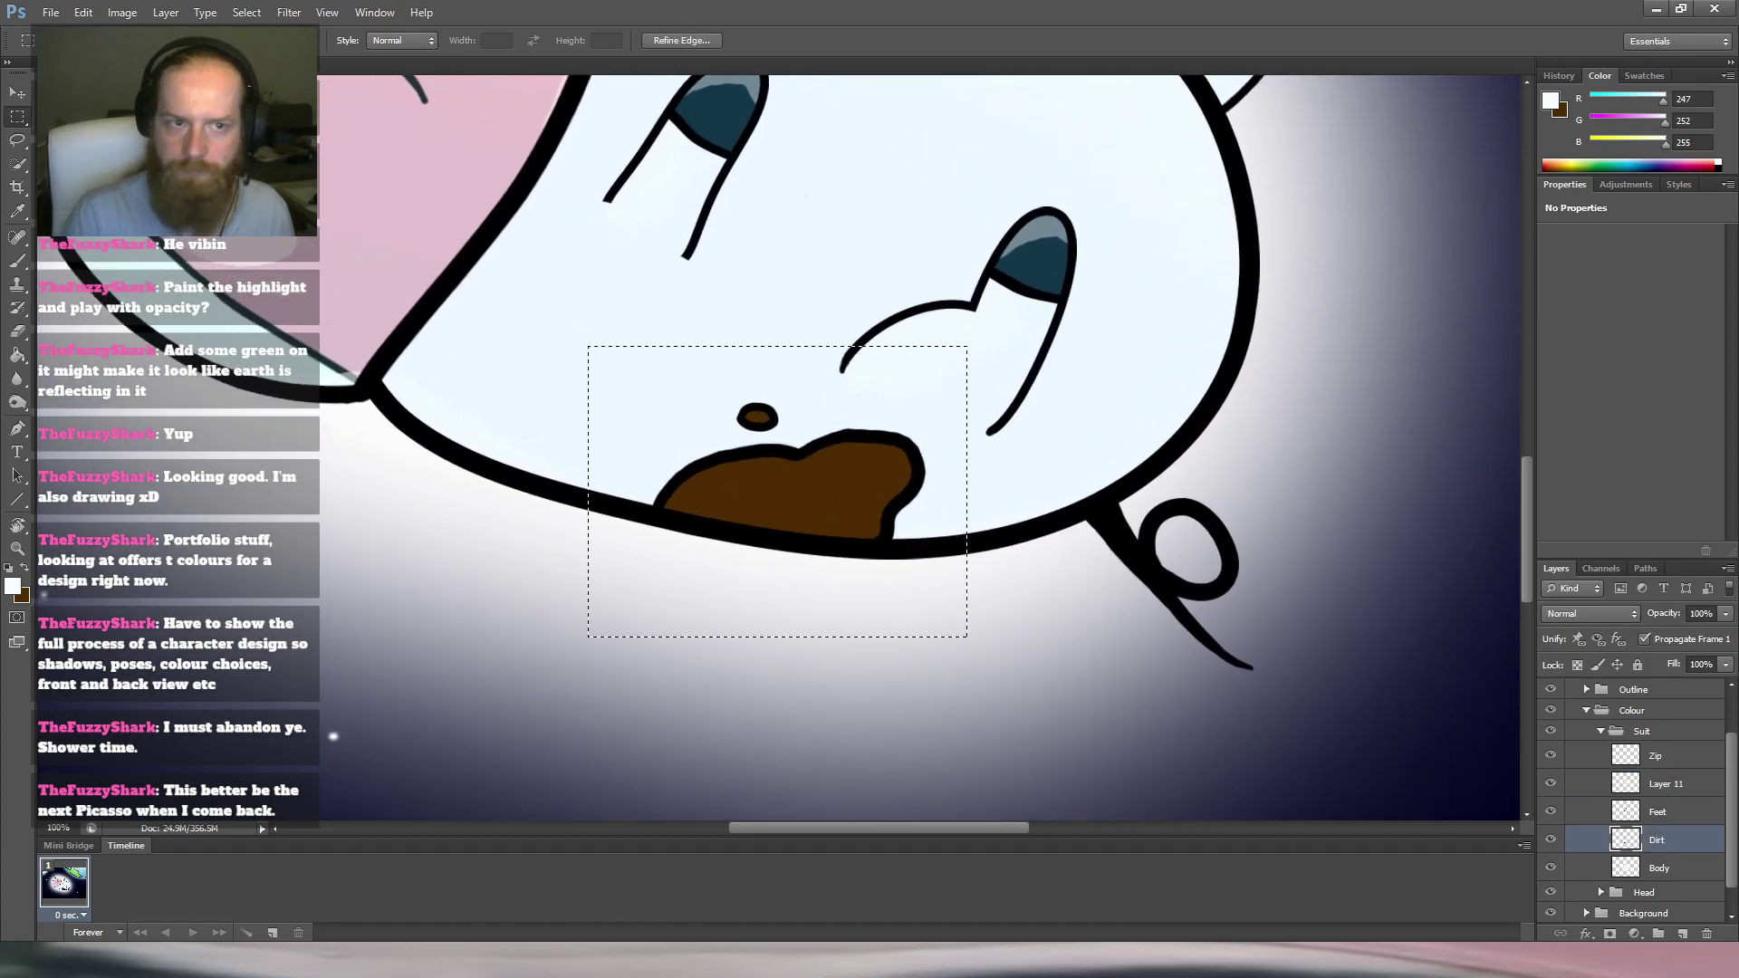
left_click(19, 94)
key("Up")
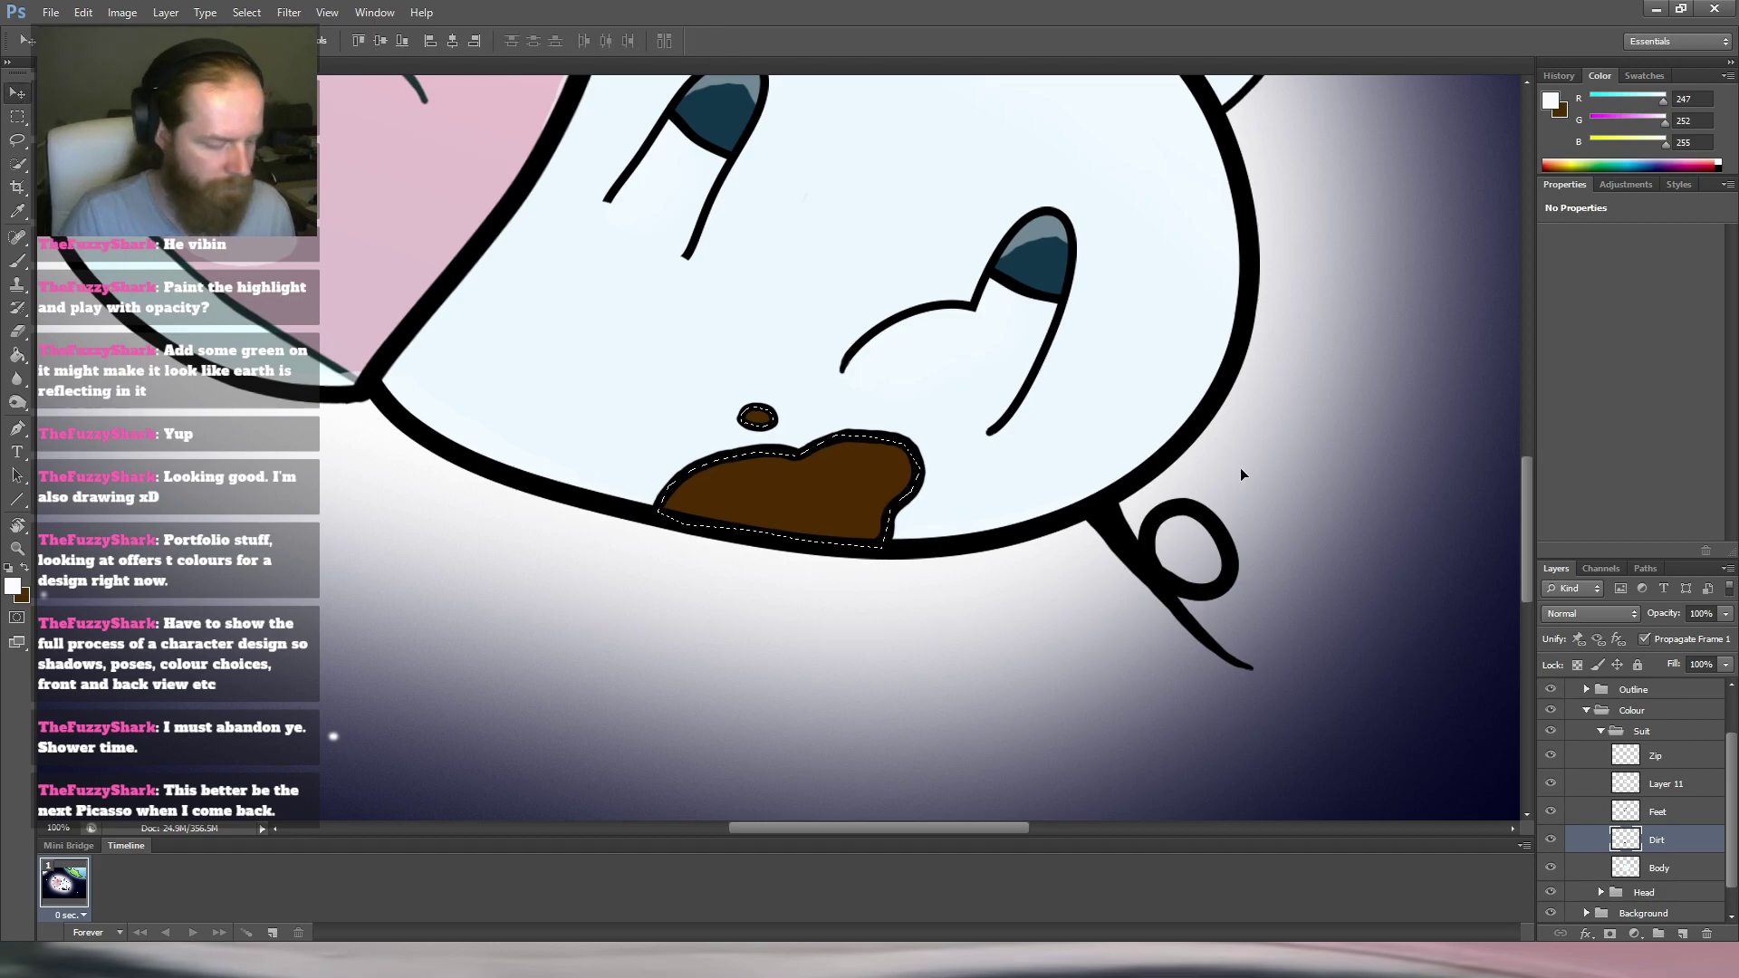
Paint a soft lighter brown (R 115, G 64, B 0) over the upper part of the dirt patches.
key("b")
left_click_drag(1005, 527, 1053, 507)
key("x")
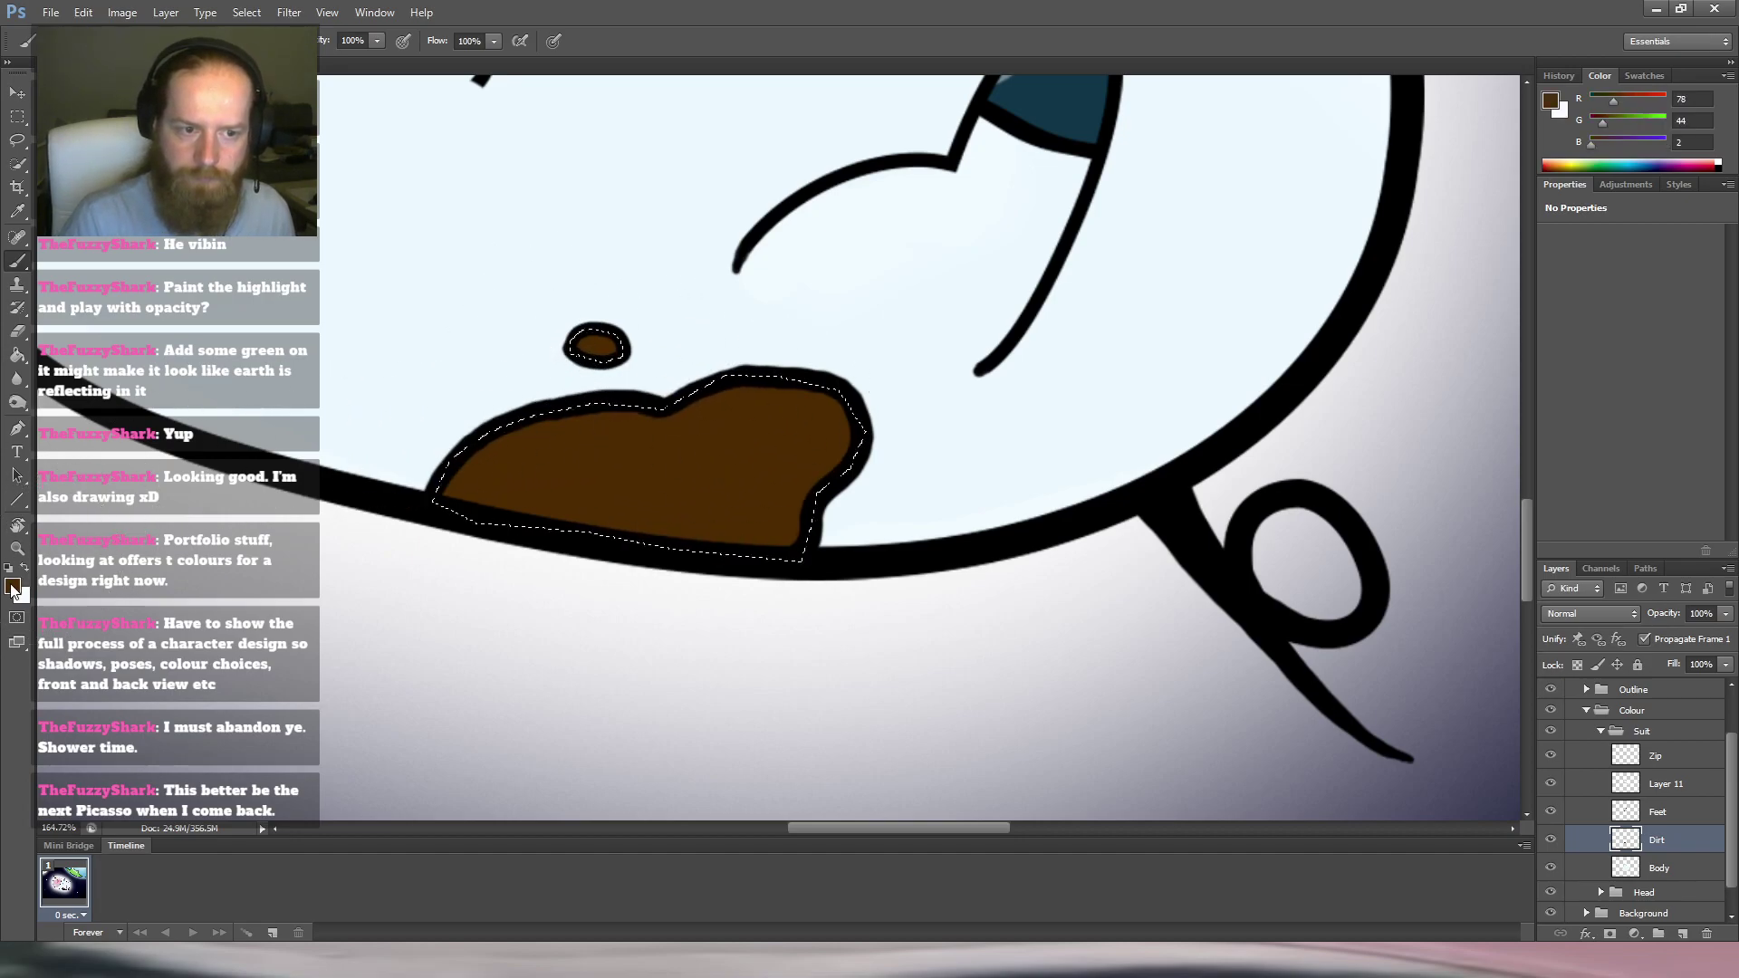
key("i")
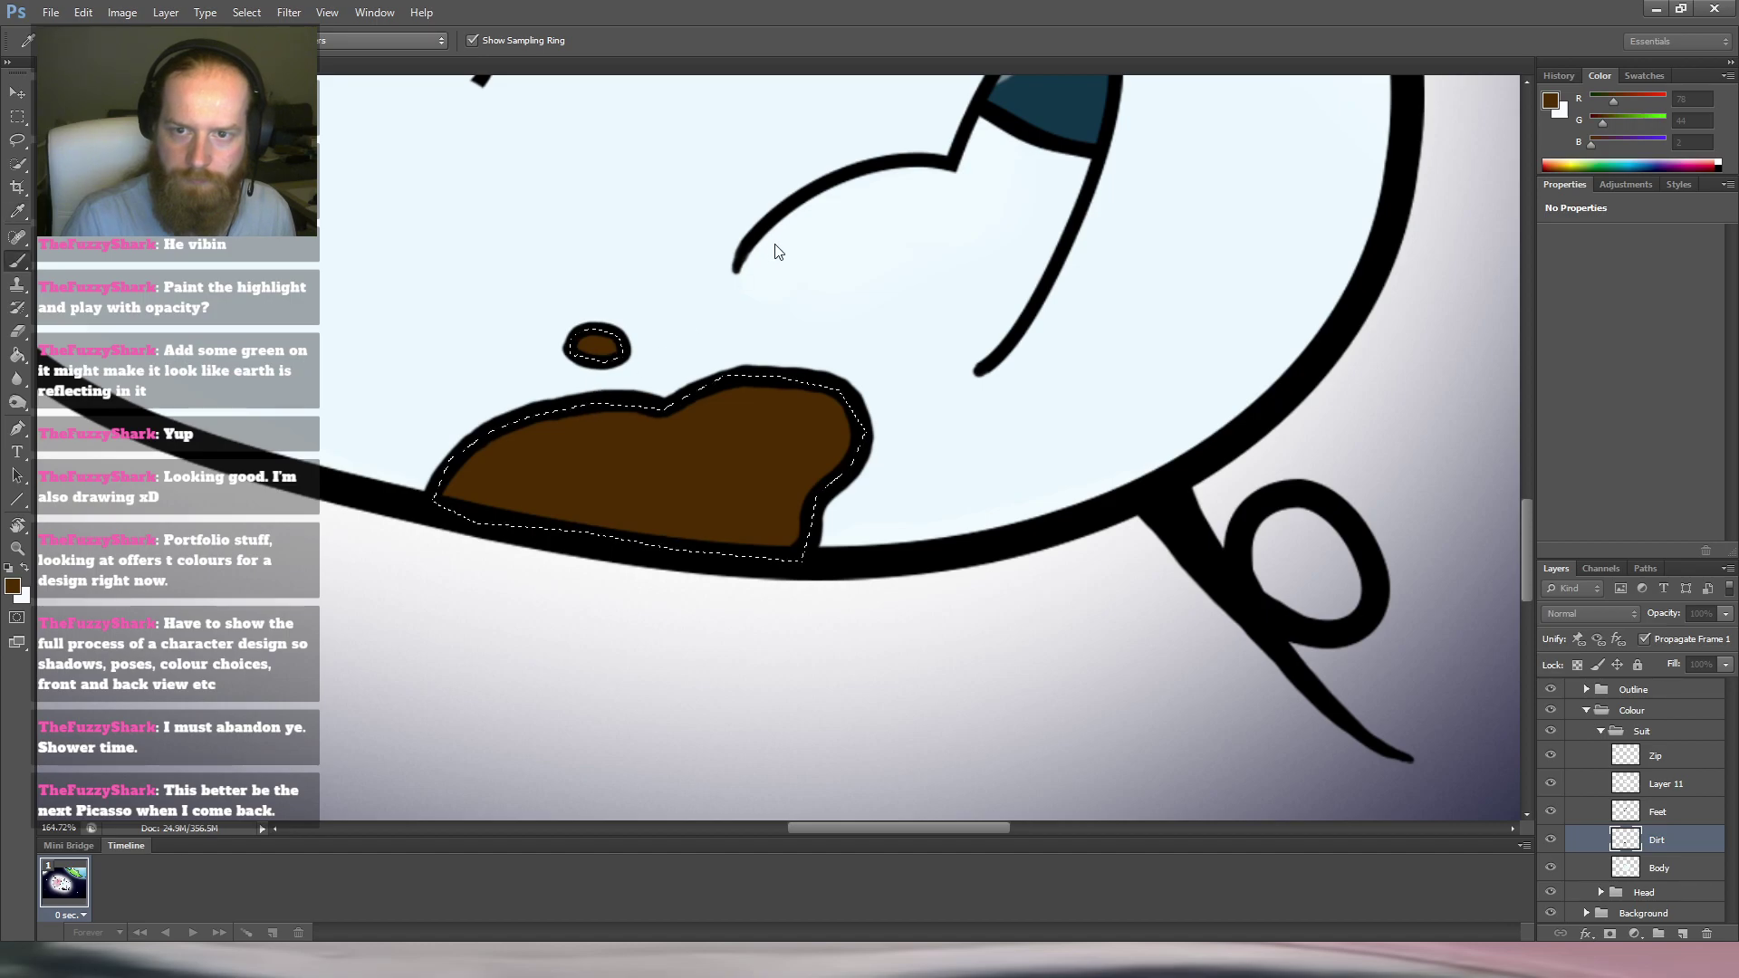
key("b")
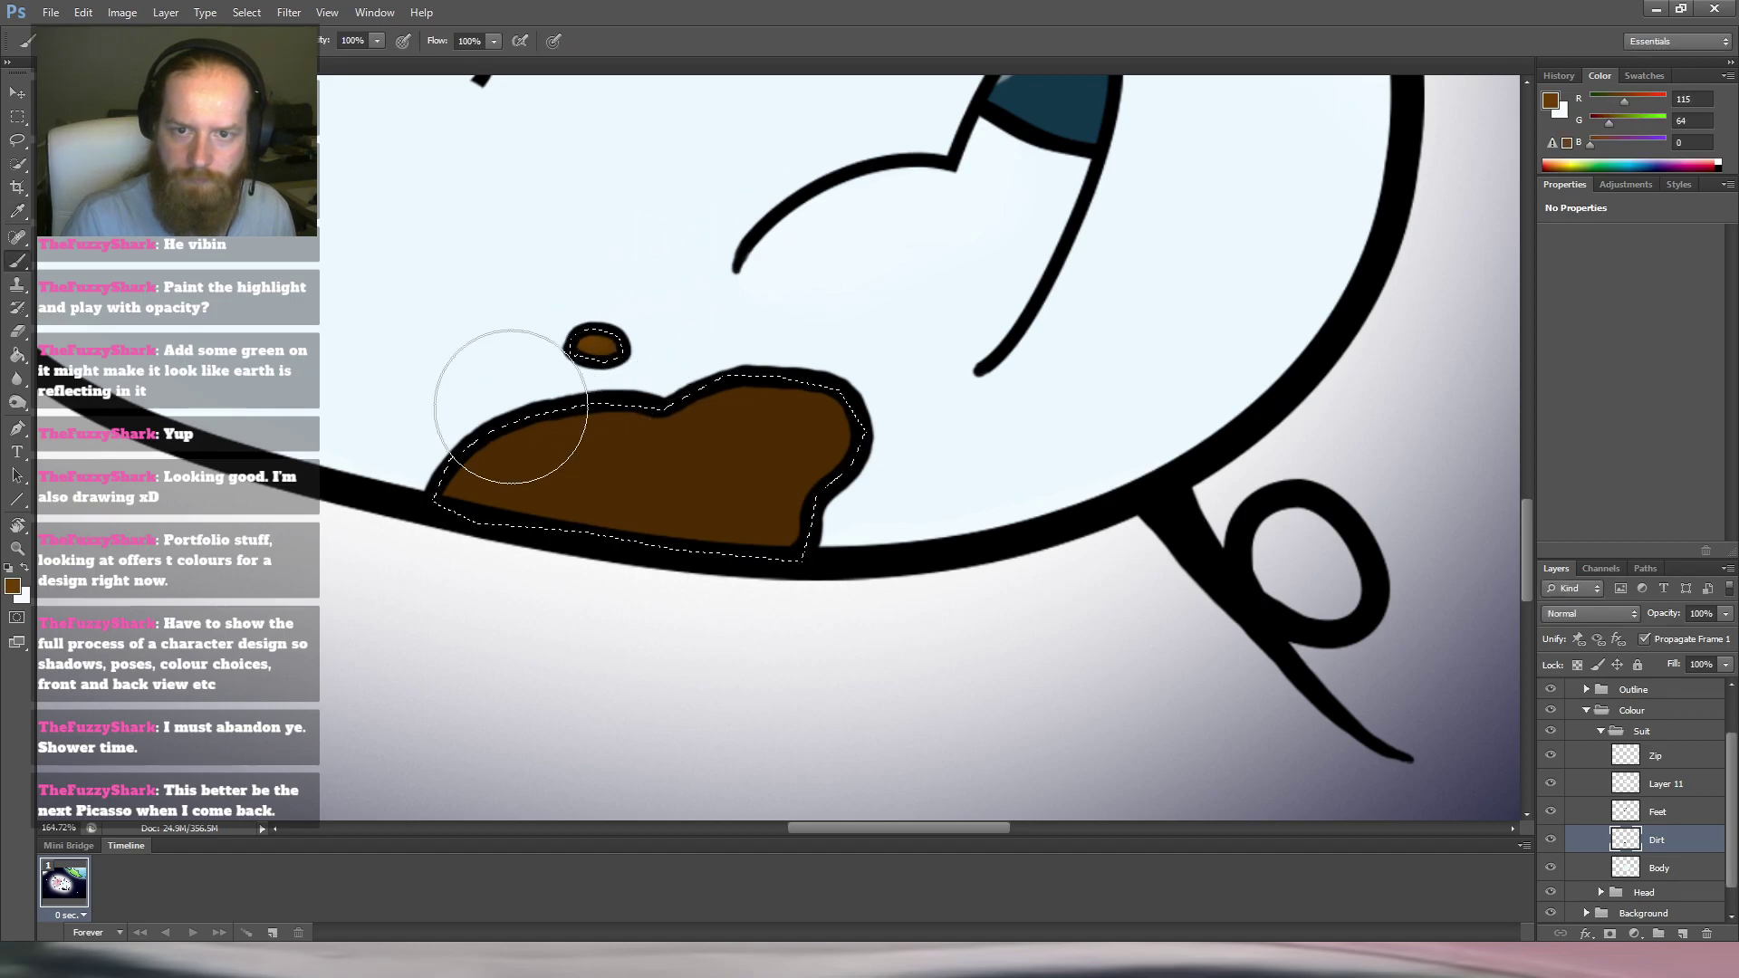
mouse_move(452, 472)
left_mouse_down()
mouse_move(438, 489)
mouse_move(499, 453)
left_mouse_up()
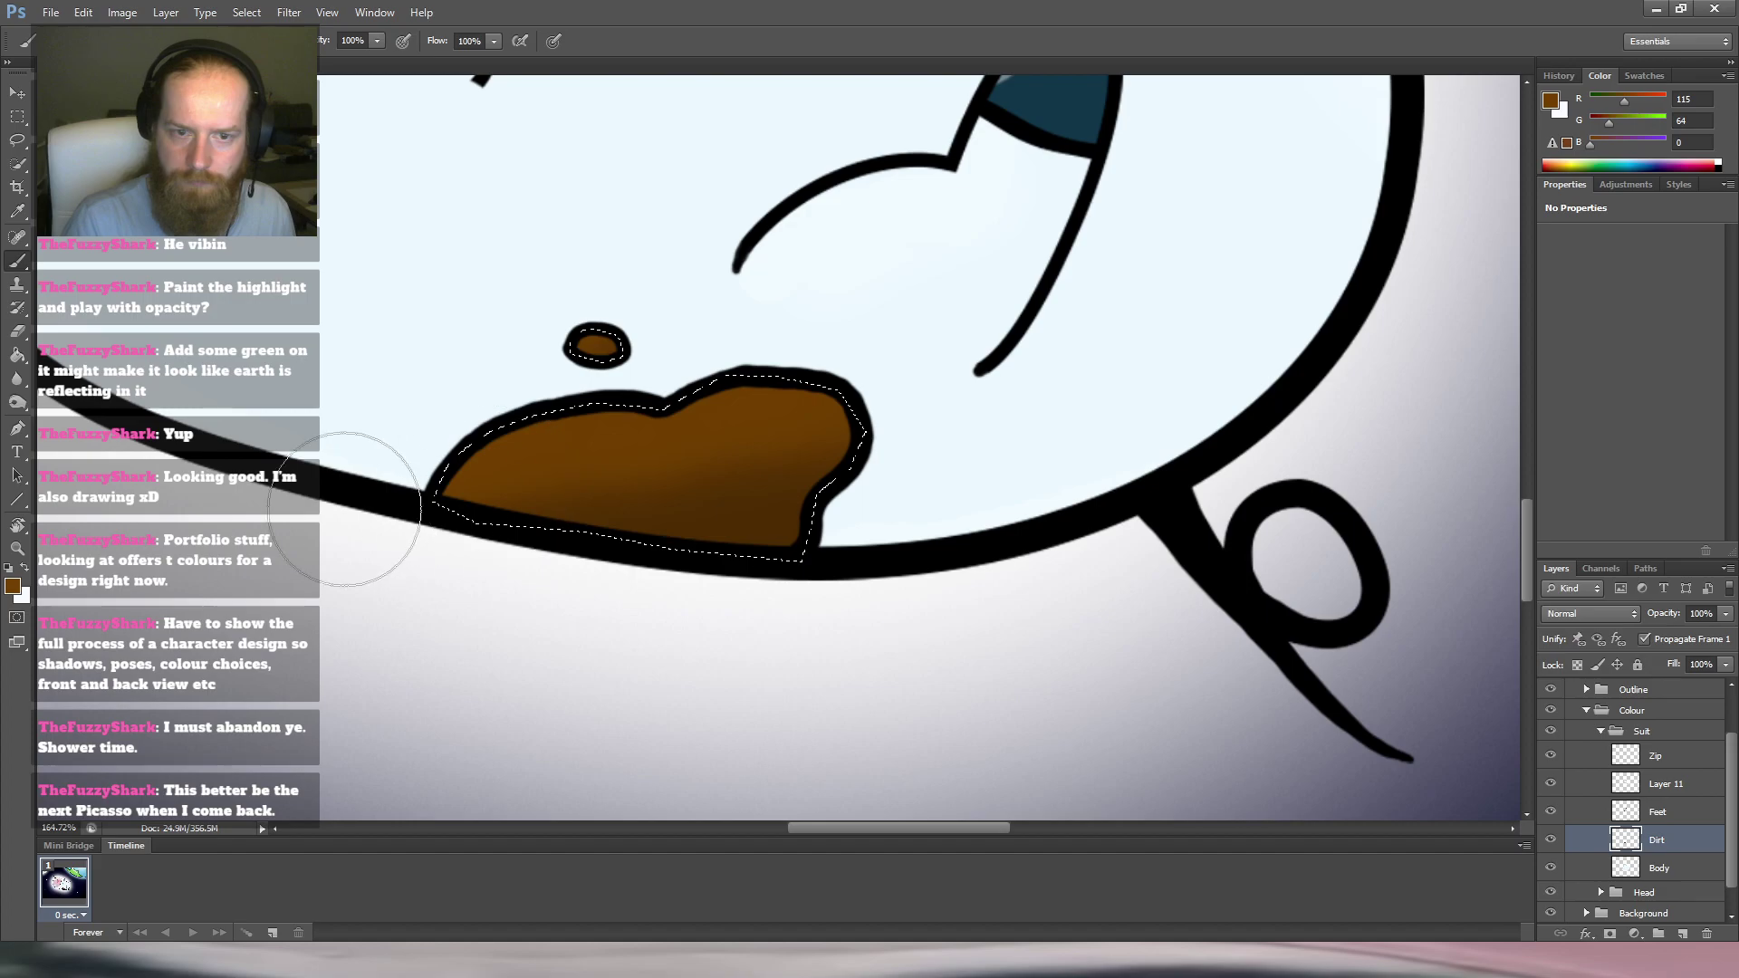
Shade the lower edge of the large dirt patch with a soft dark brown (R 44, G 24, B 0).
key("i")
left_click(547, 454)
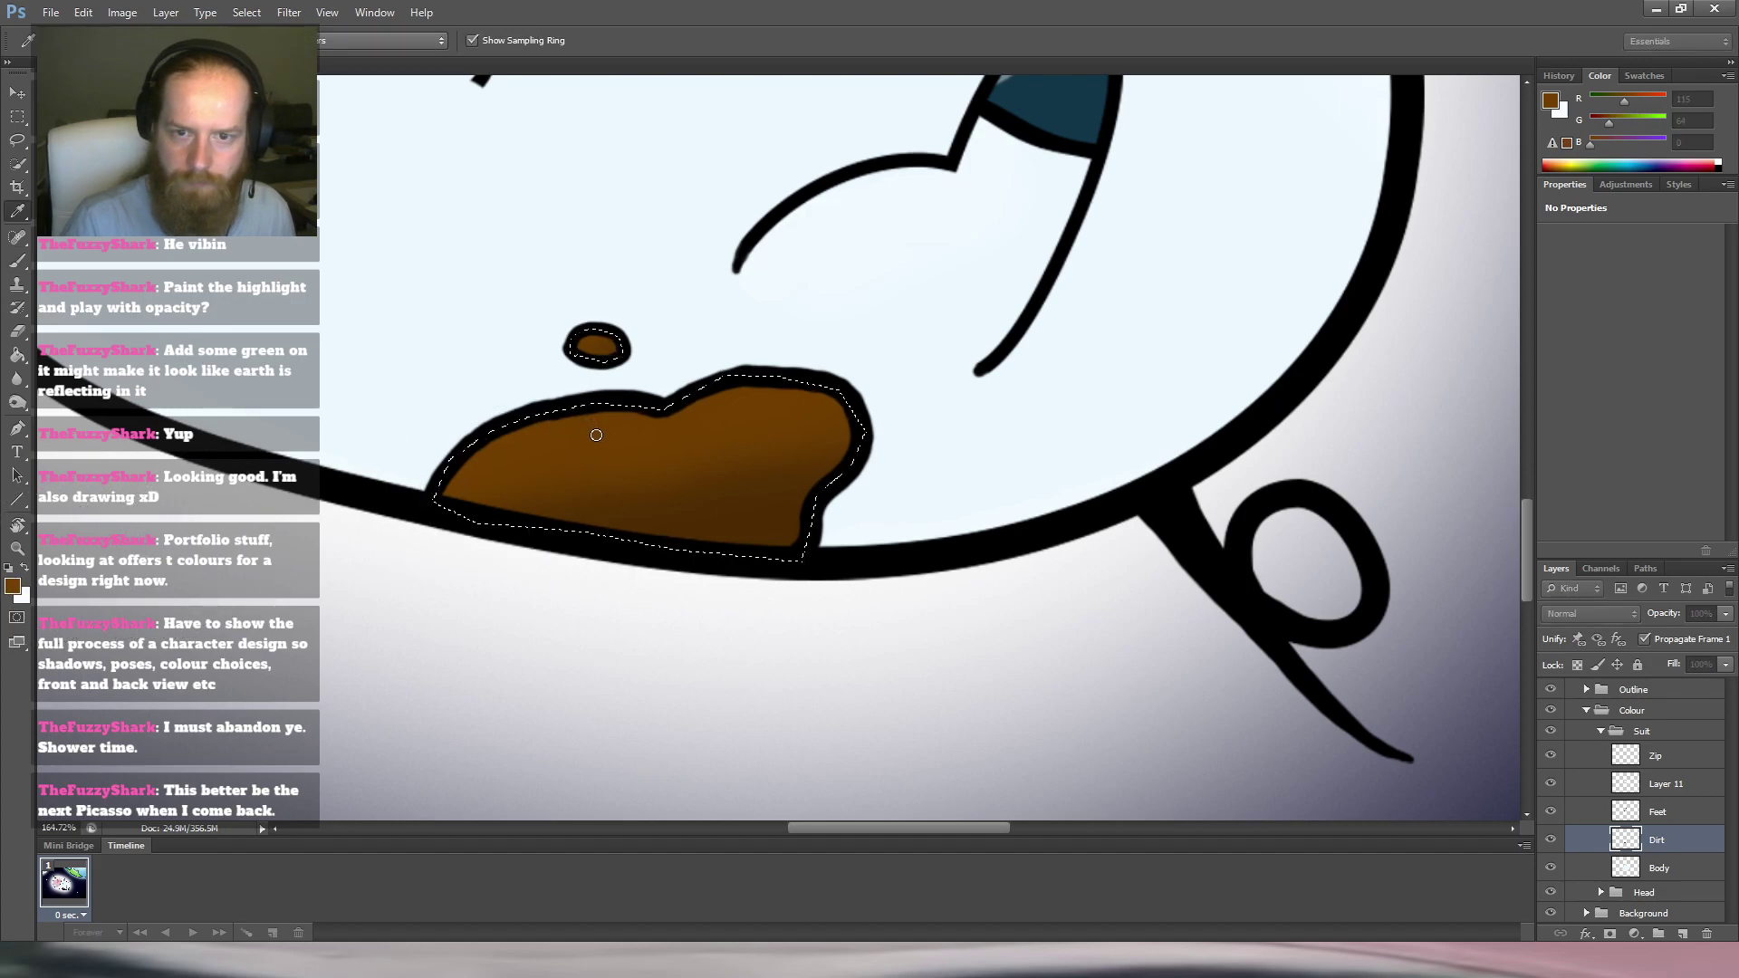
key("b")
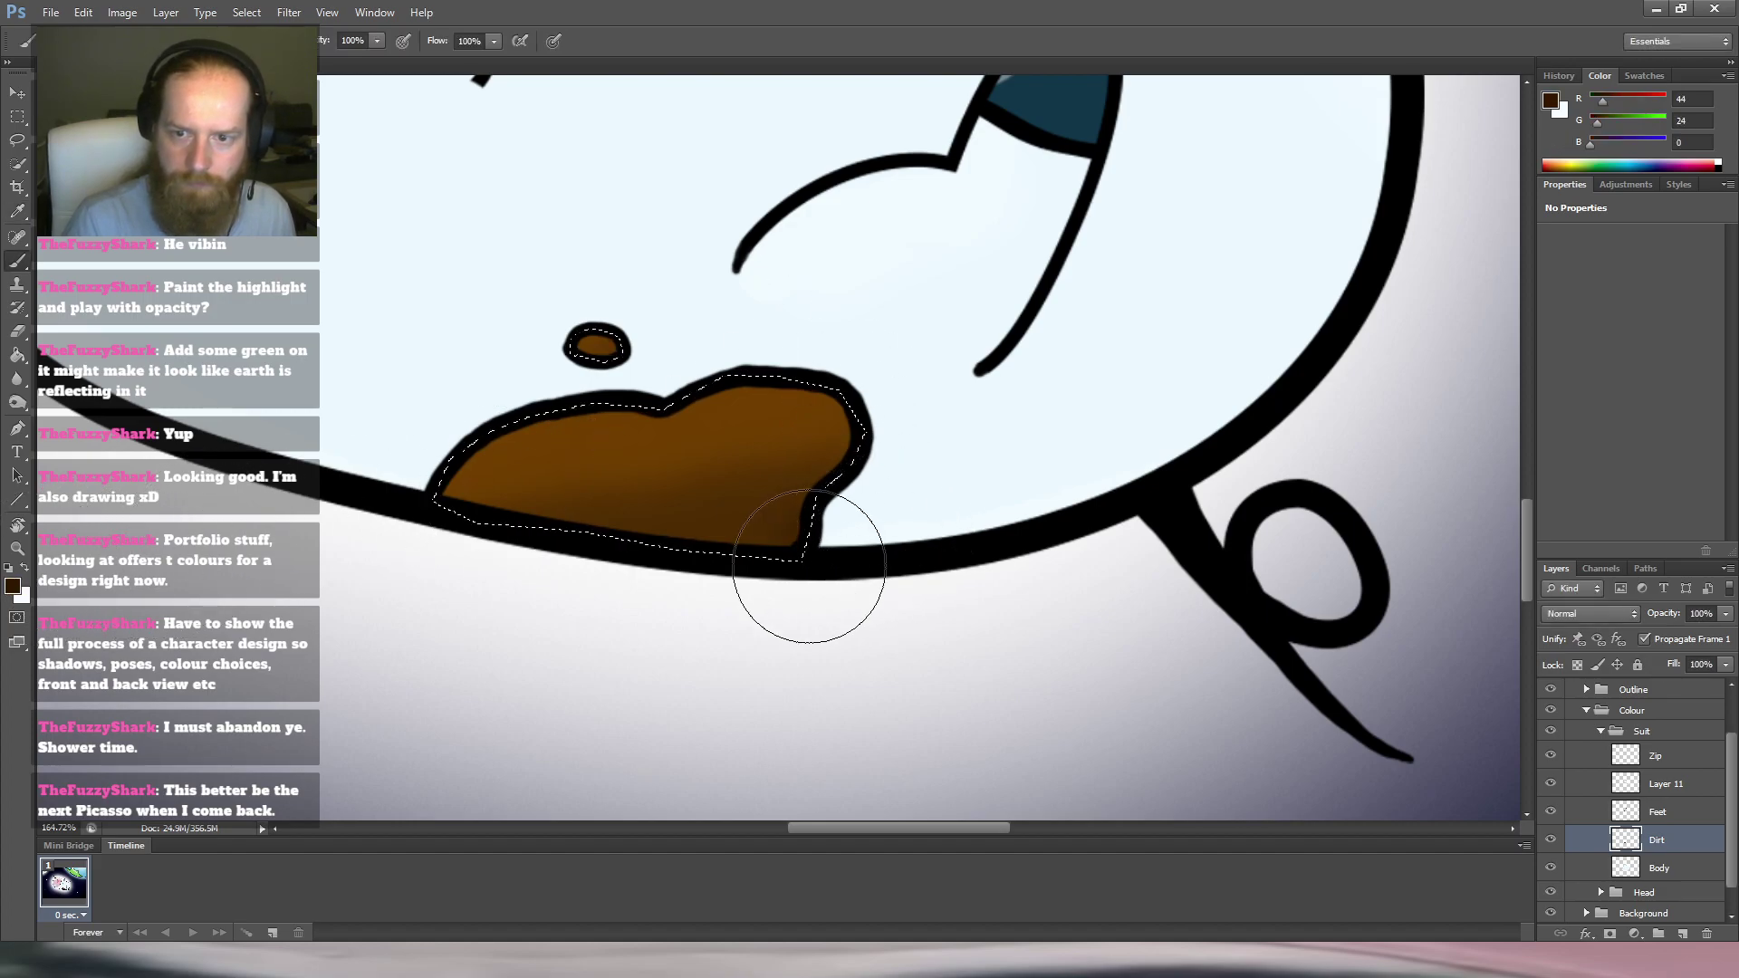
mouse_move(810, 588)
left_mouse_down()
mouse_move(904, 484)
mouse_move(916, 495)
mouse_move(827, 611)
mouse_move(896, 605)
left_mouse_up()
left_click_drag(626, 653, 838, 550)
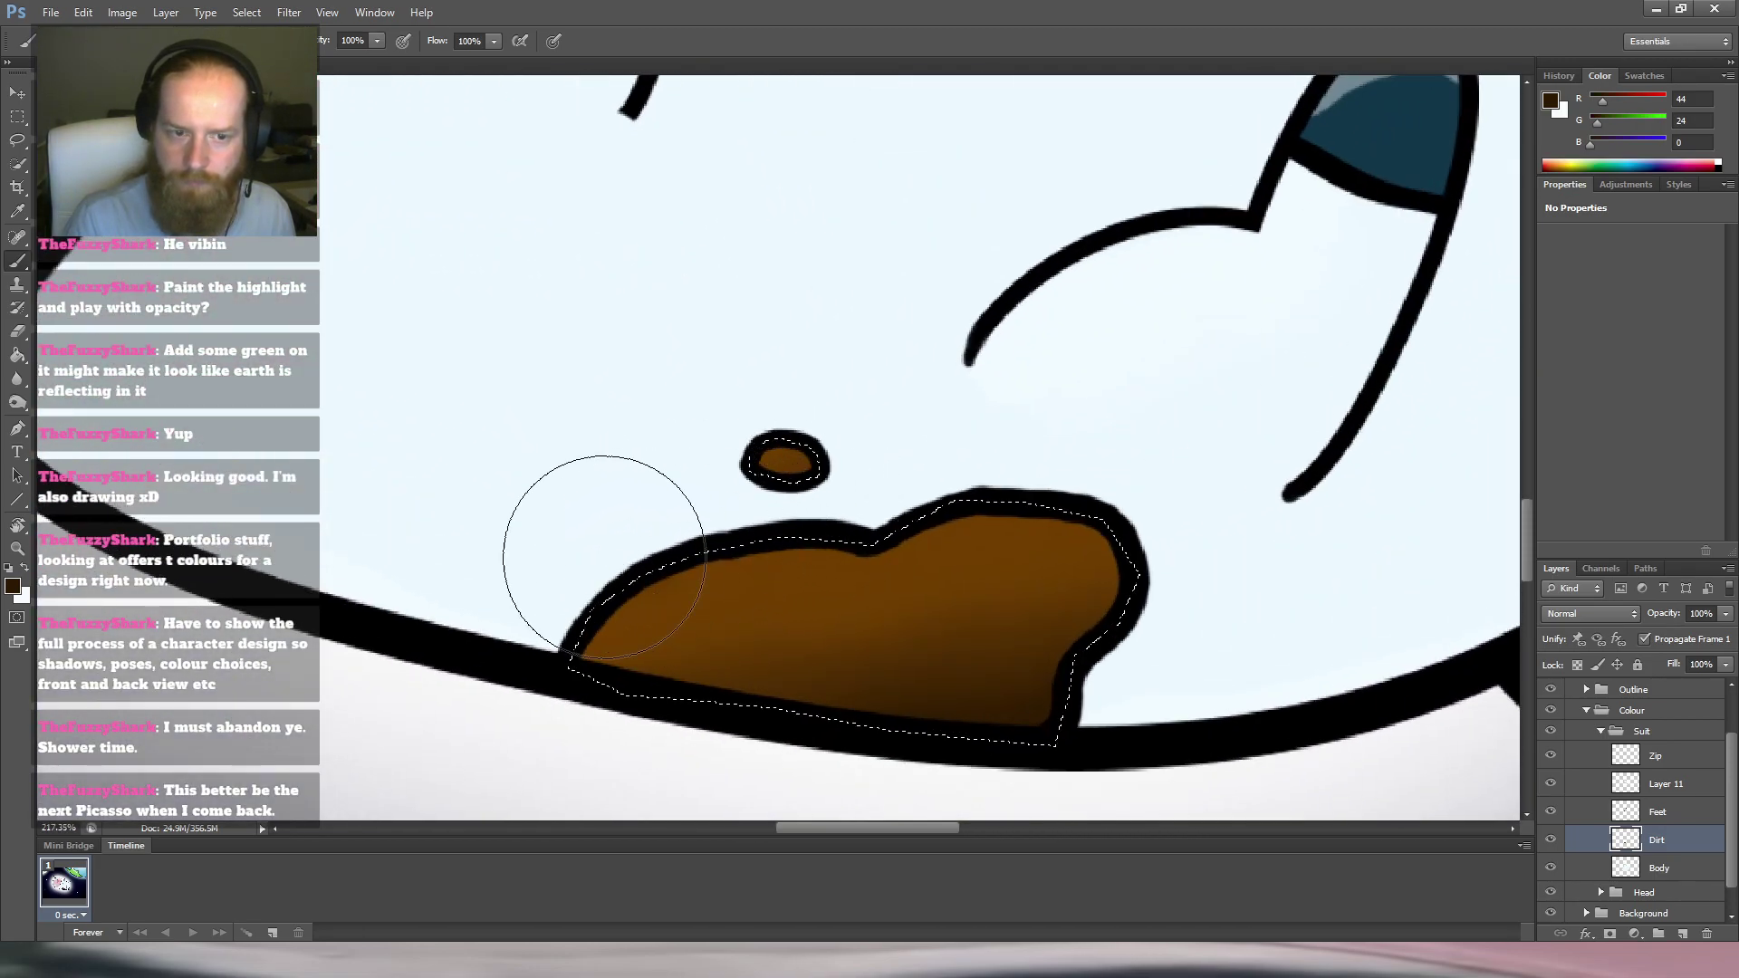
Pick a mid brown (R 104, G 57, B 0) for touching up the dirt patch, and clear the selection.
left_click(754, 588, "alt")
left_click(13, 587)
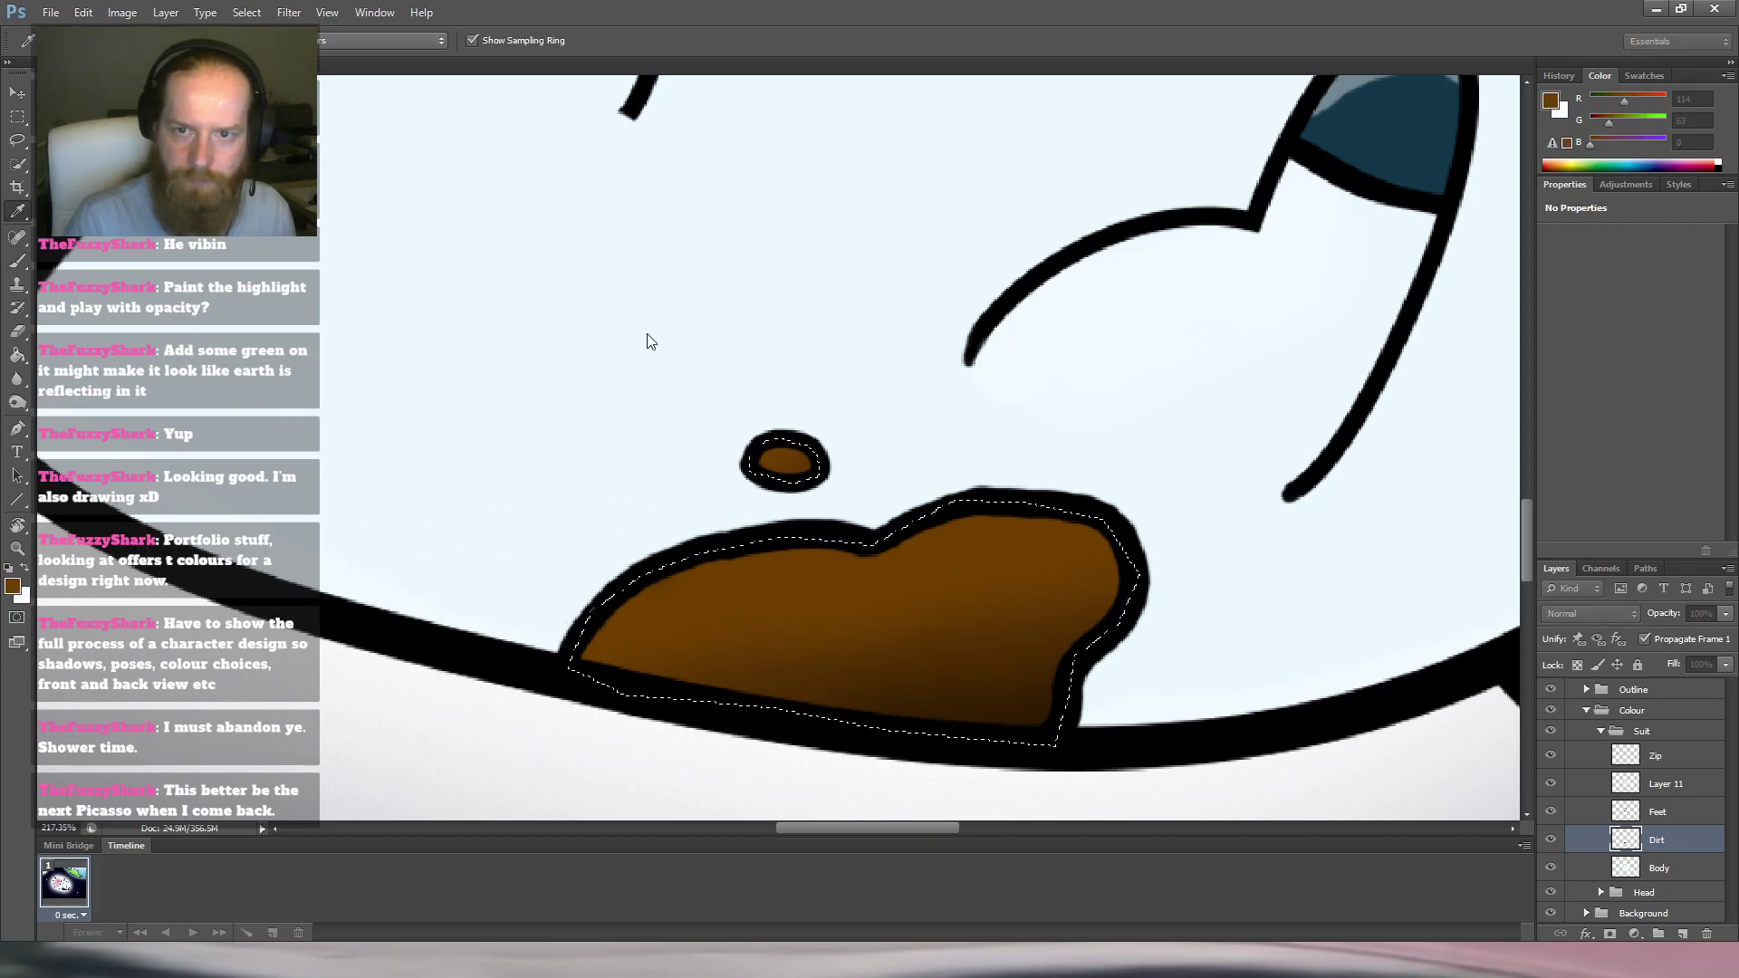
key("b")
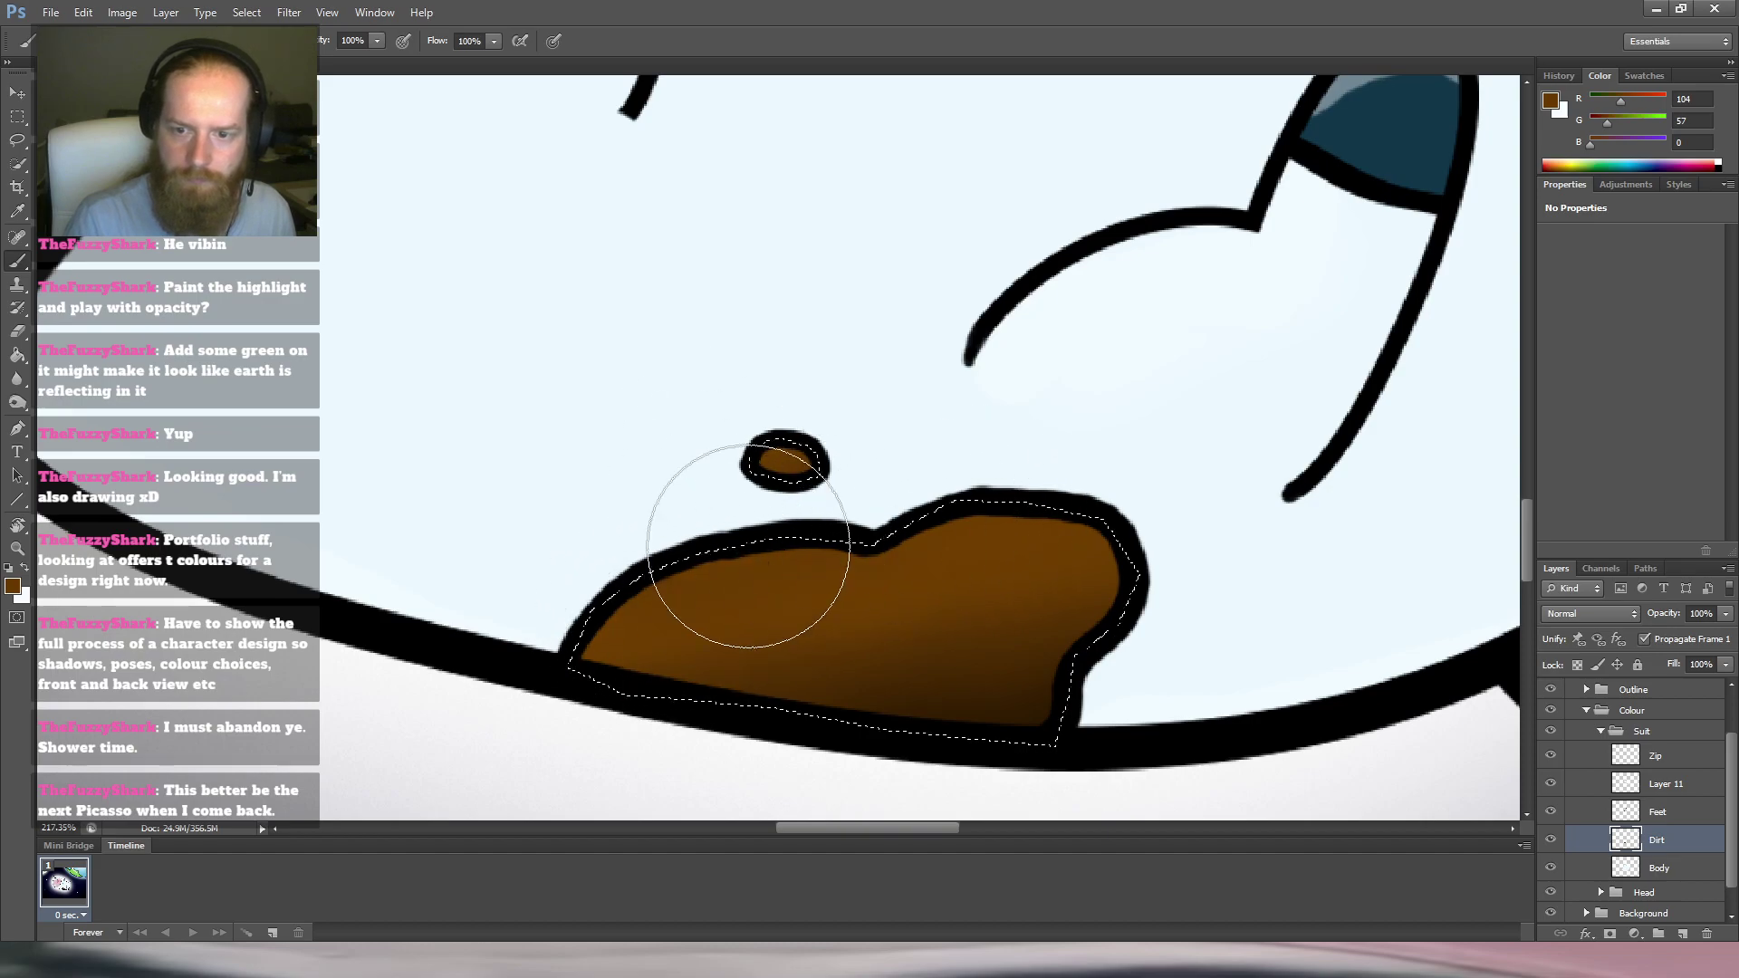
left_click_drag(1194, 347, 936, 507)
key("m")
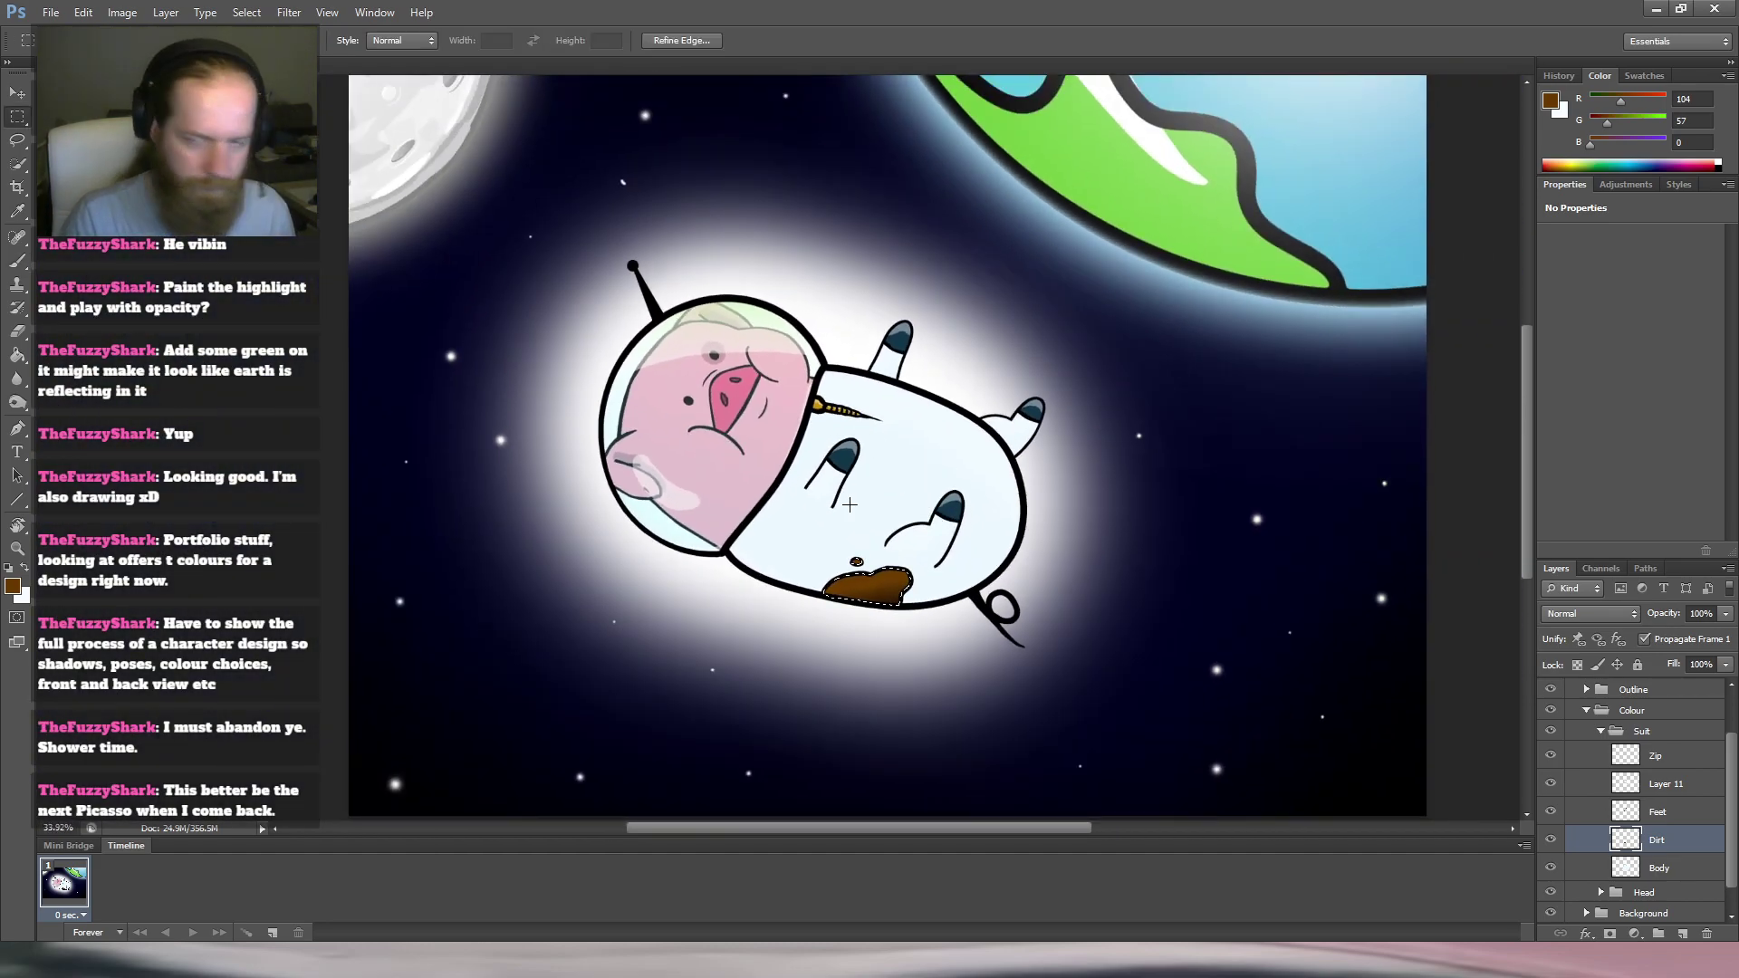
scroll(937, 481, "down", 3)
scroll(937, 482, "up", 2)
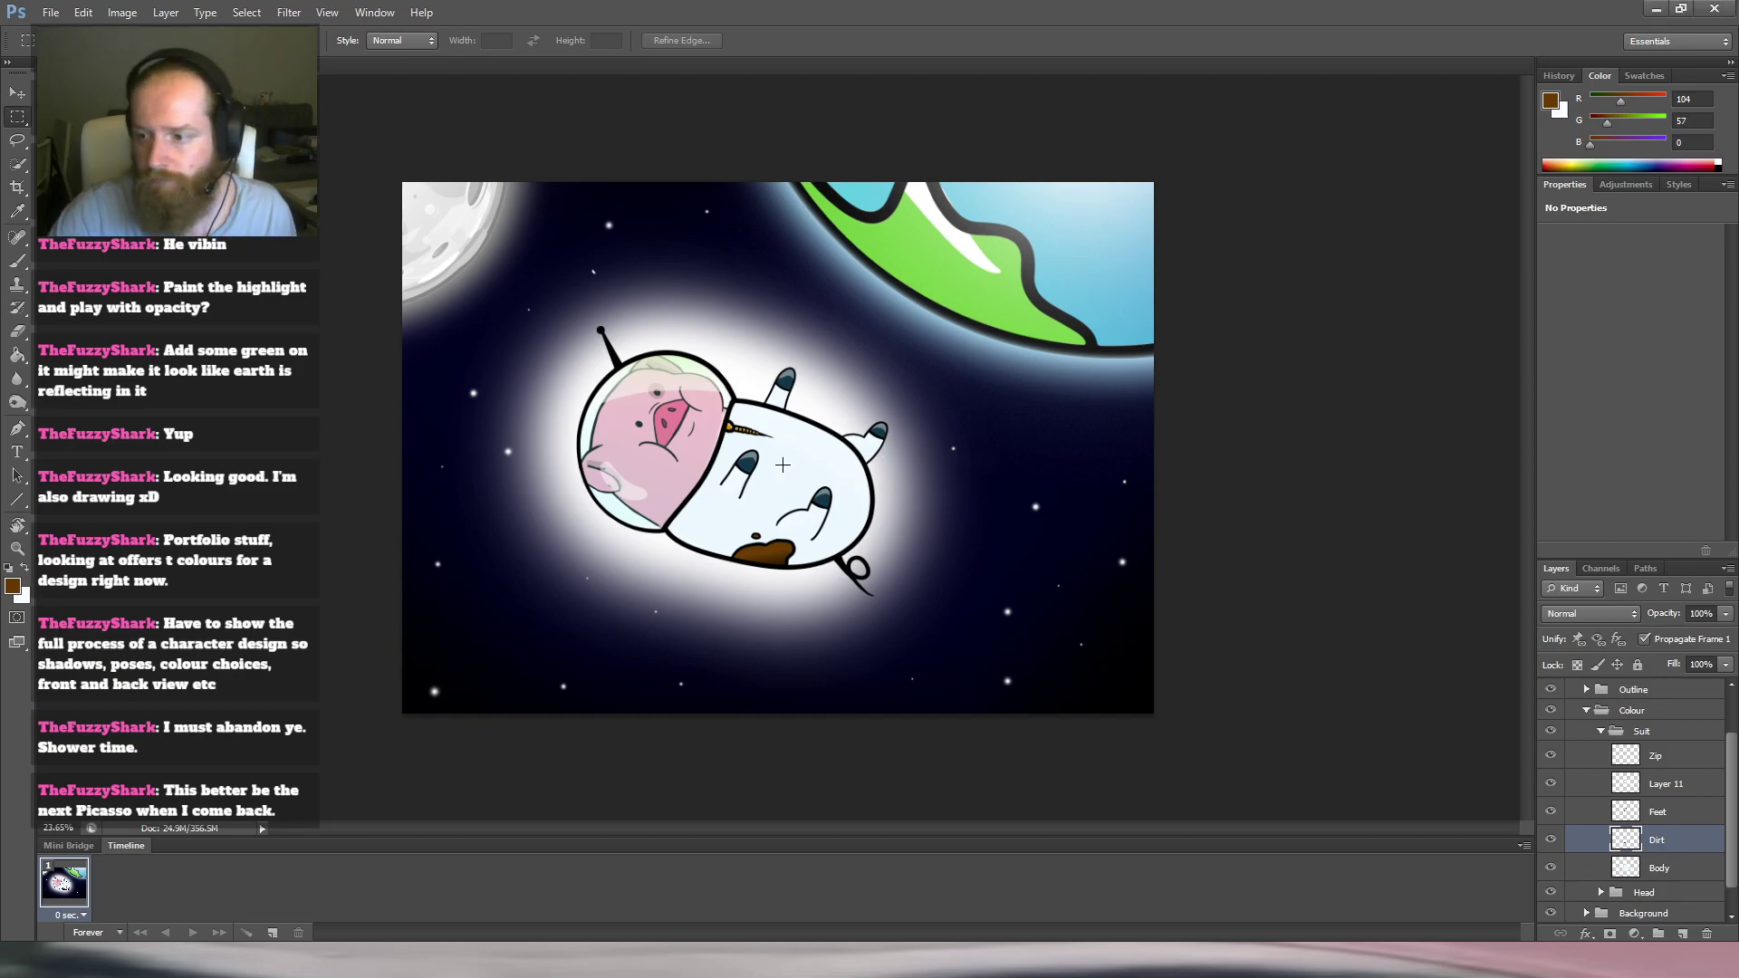
Check the Head colour group by toggling its visibility, collapse the Colour group and expand the outline Suit group.
scroll(806, 443, "up", 4)
scroll(806, 443, "up", 1)
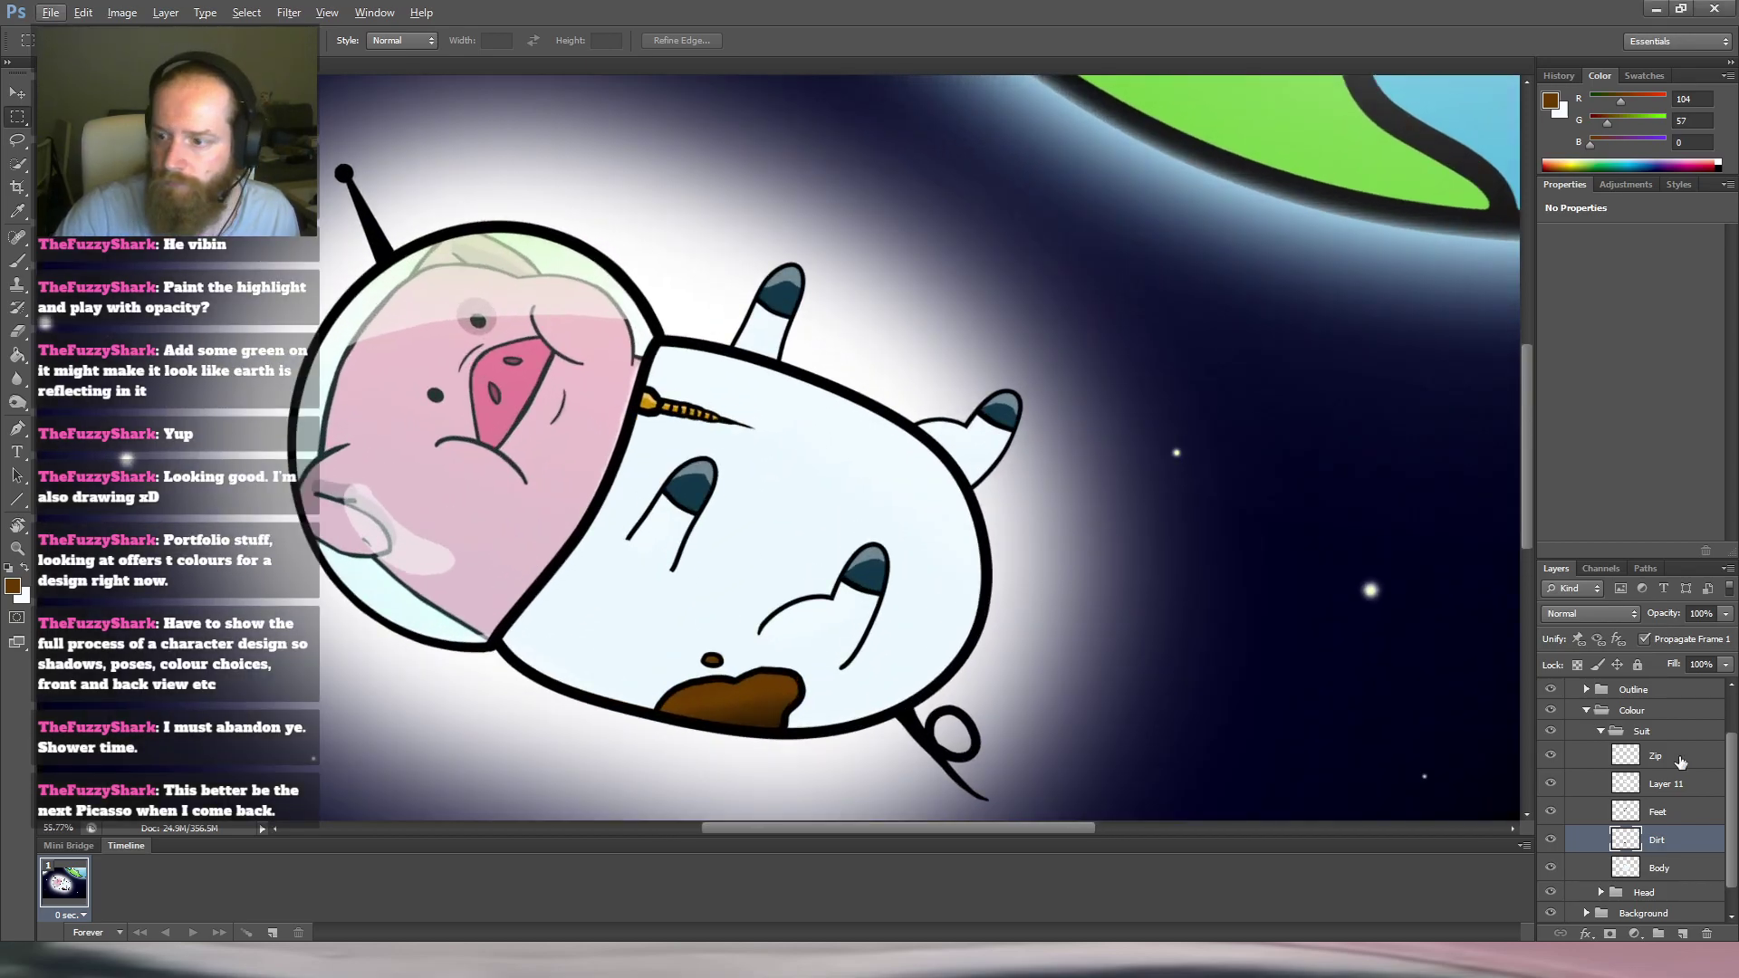
left_click(1604, 736)
left_click(1602, 732)
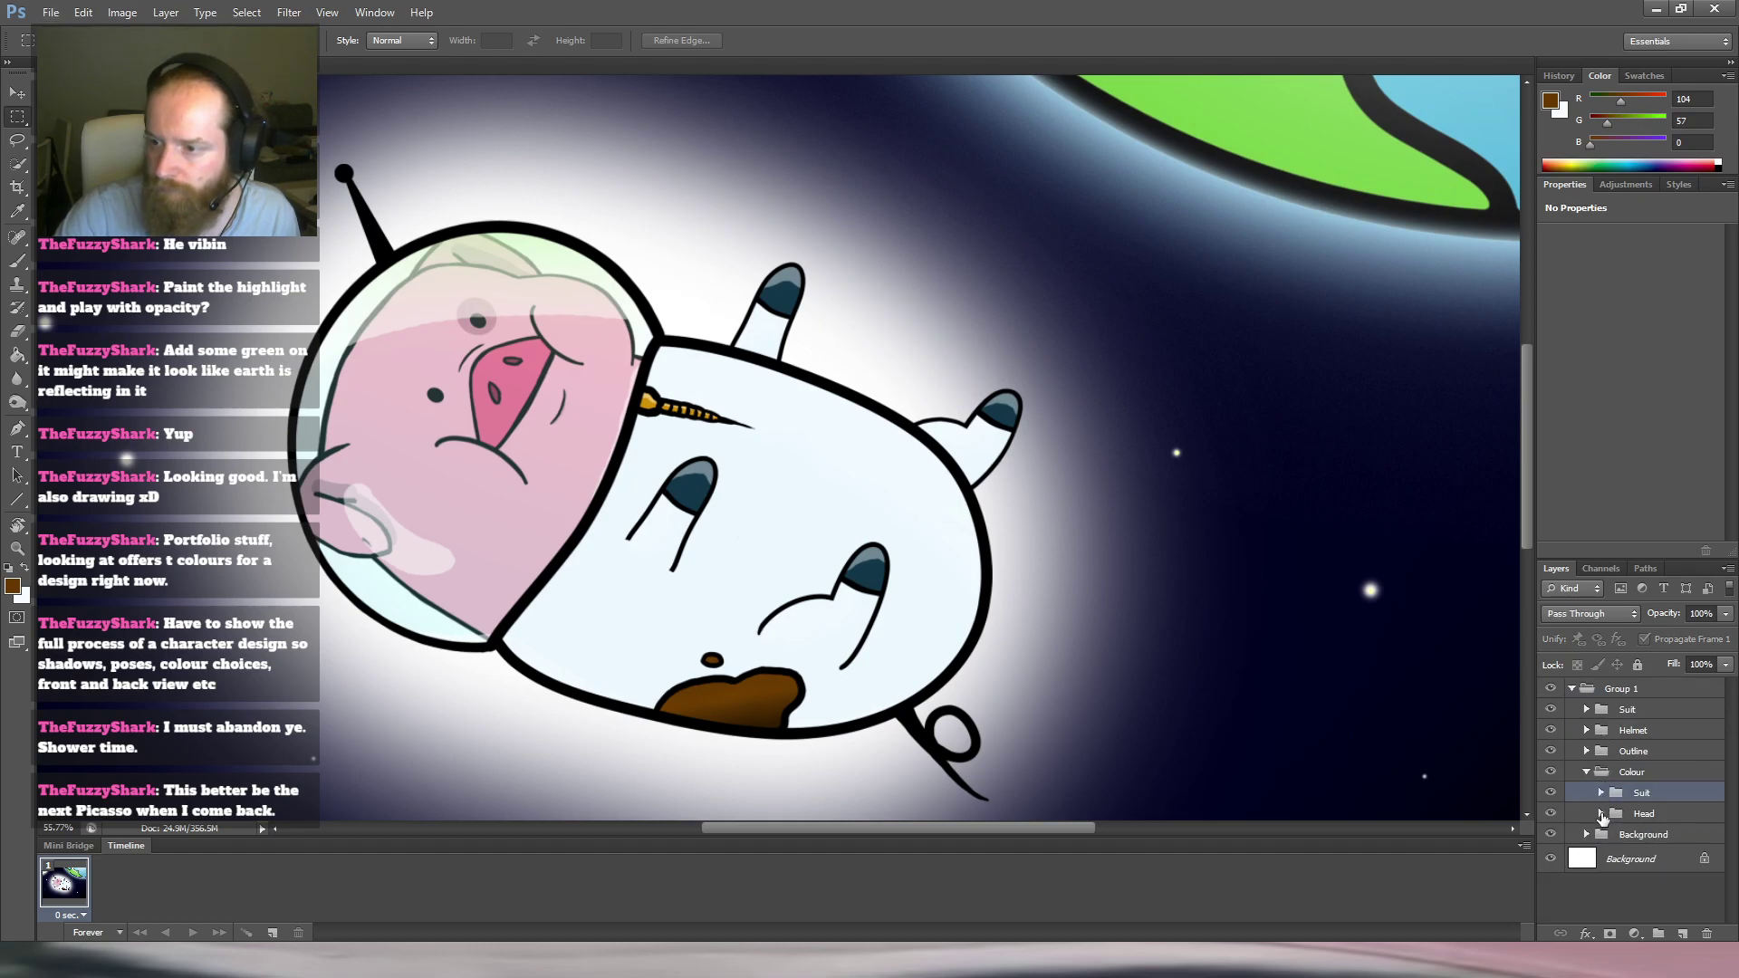
left_click(1549, 813)
left_click(1549, 814)
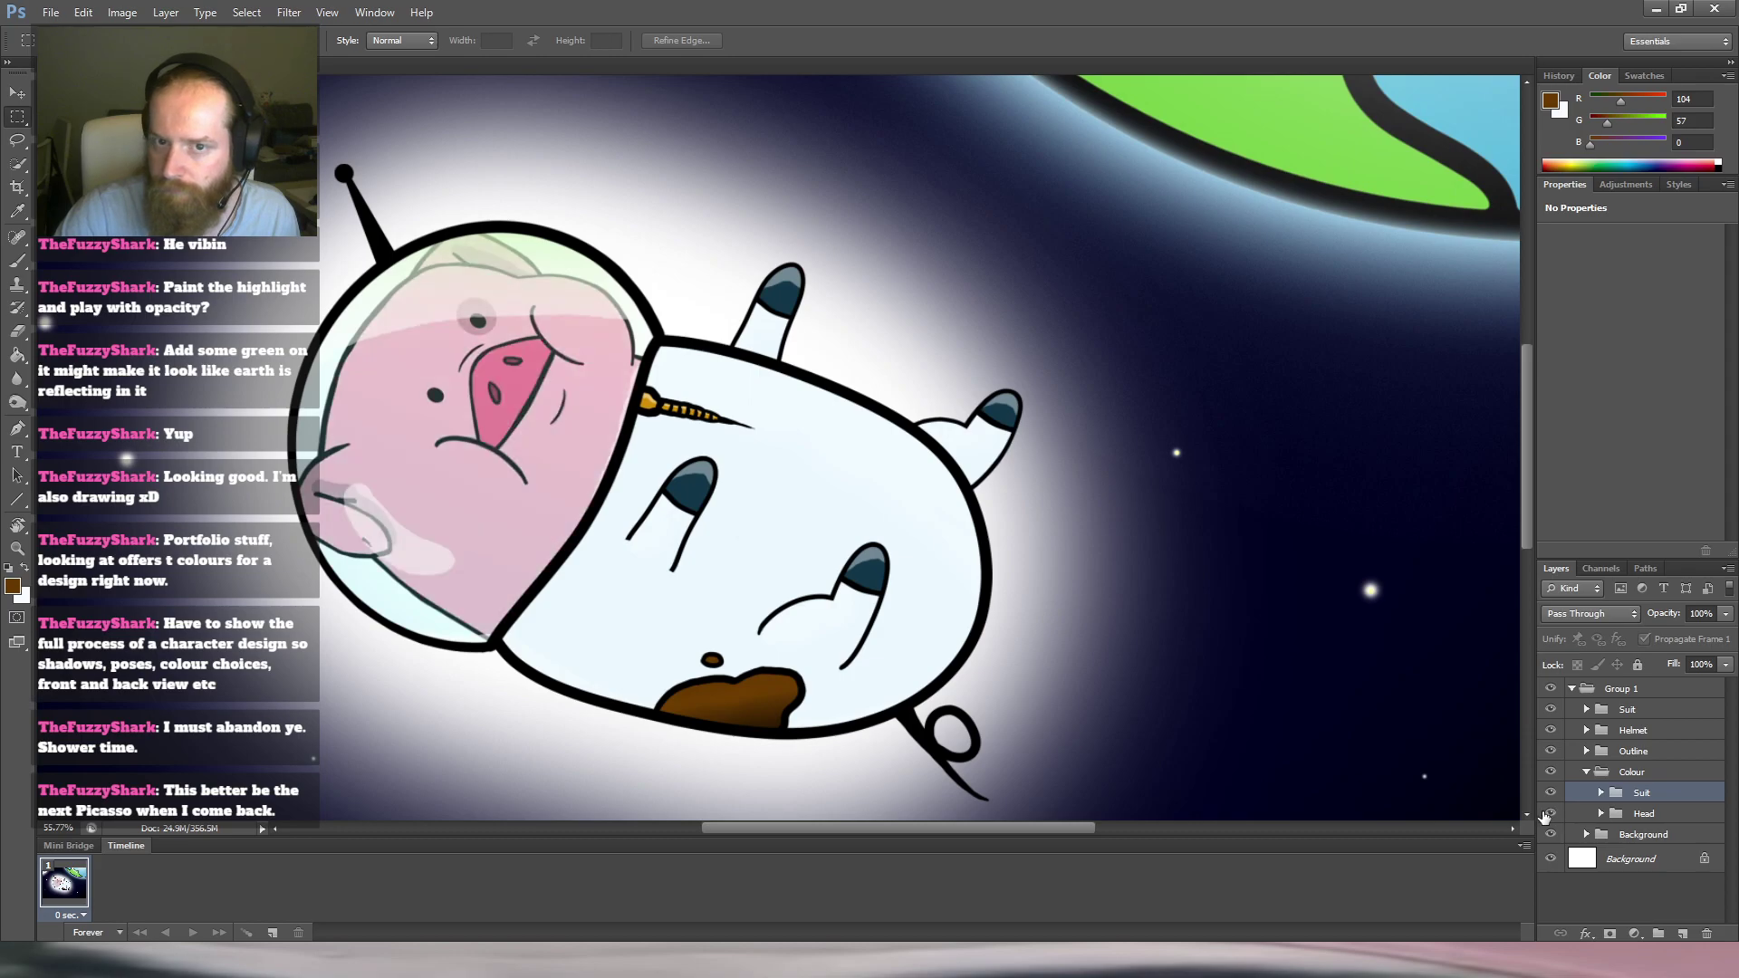
left_click(1588, 773)
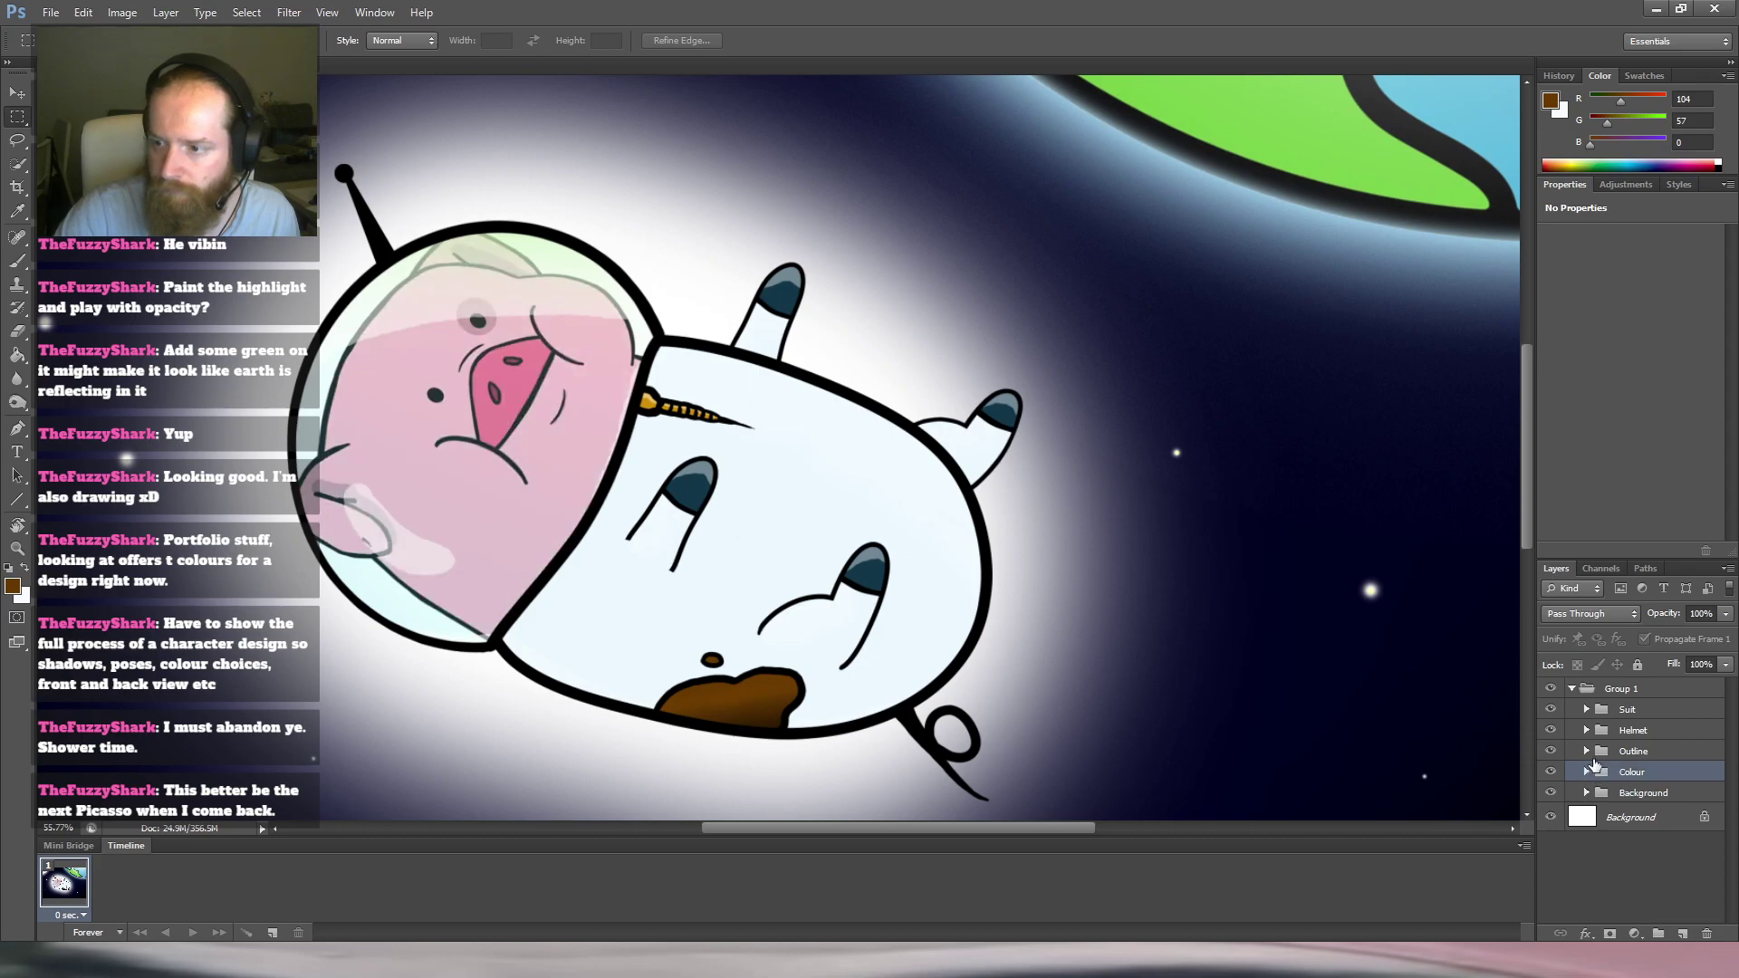
left_click(1586, 712)
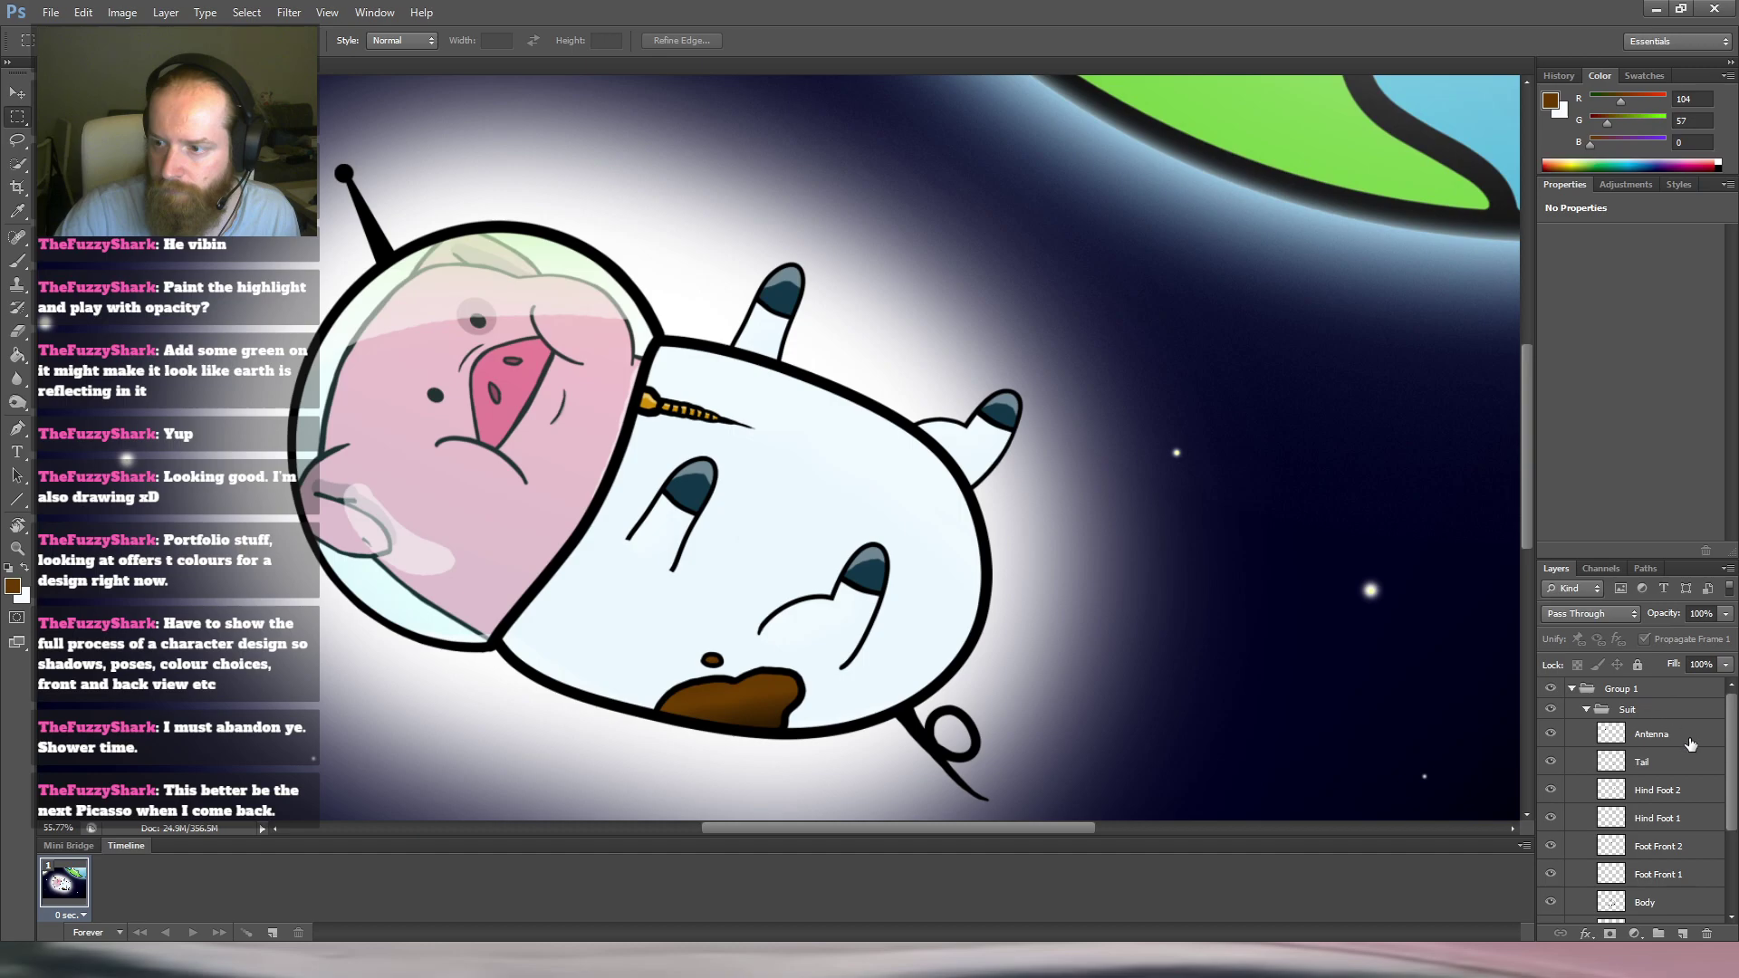
scroll(1690, 752, "down", 5)
scroll(1694, 761, "up", 1)
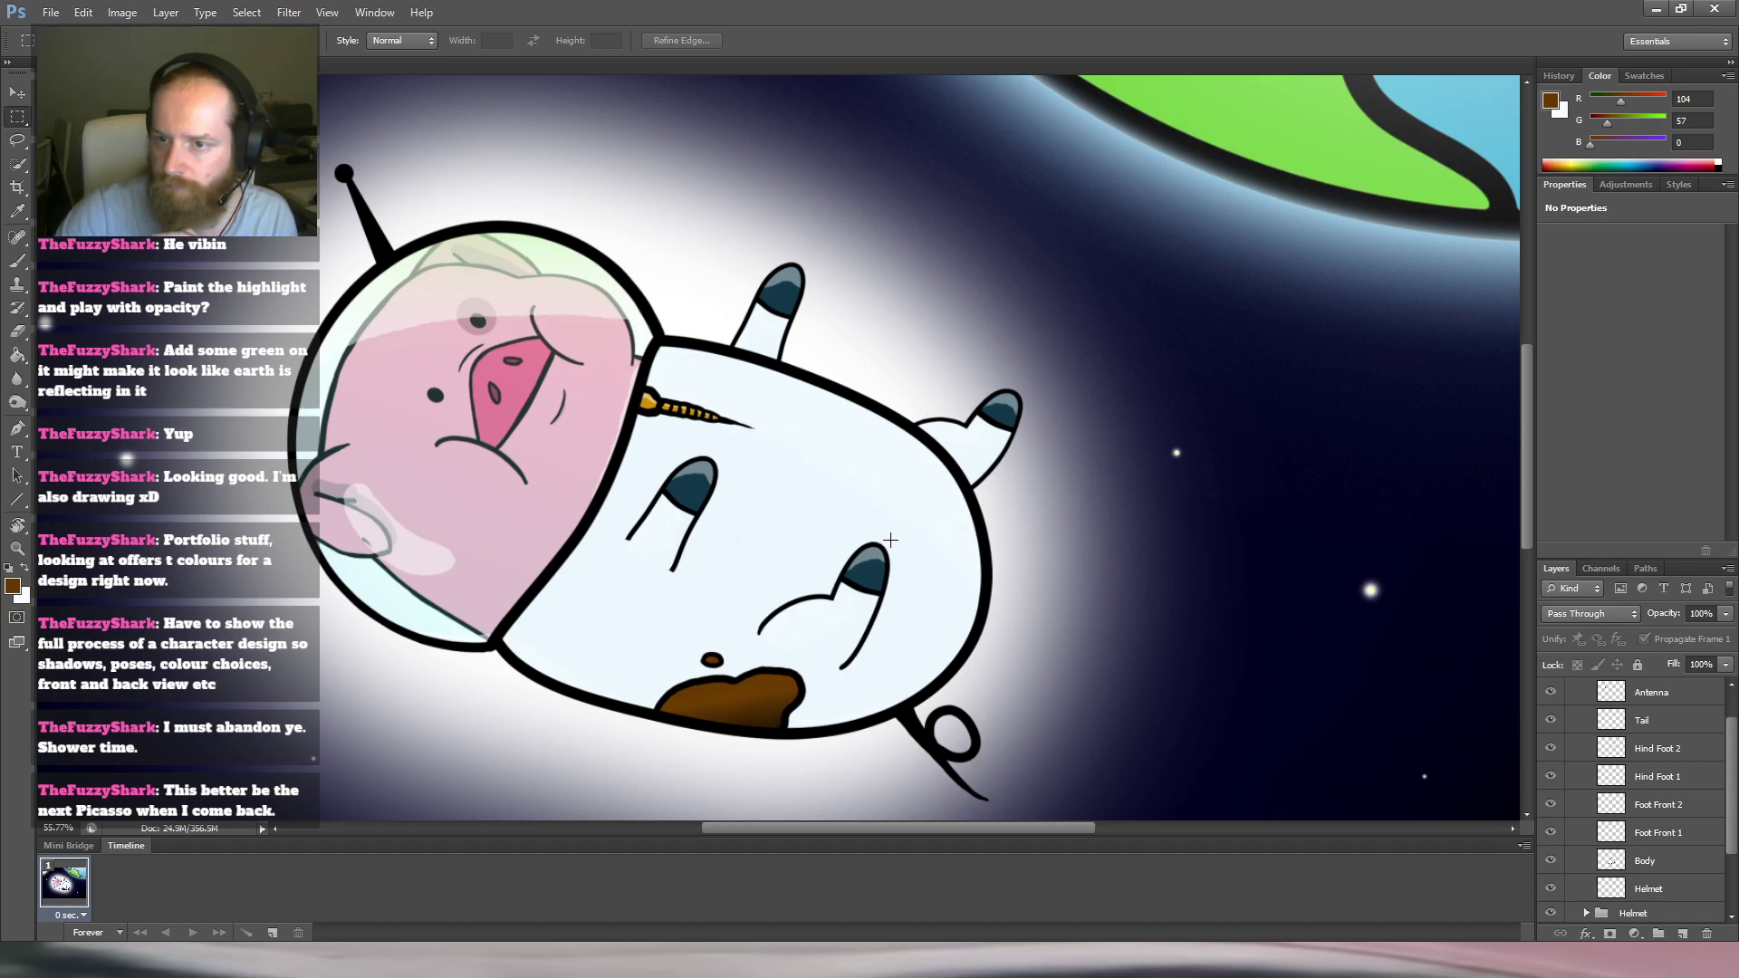
scroll(870, 500, "down", 5)
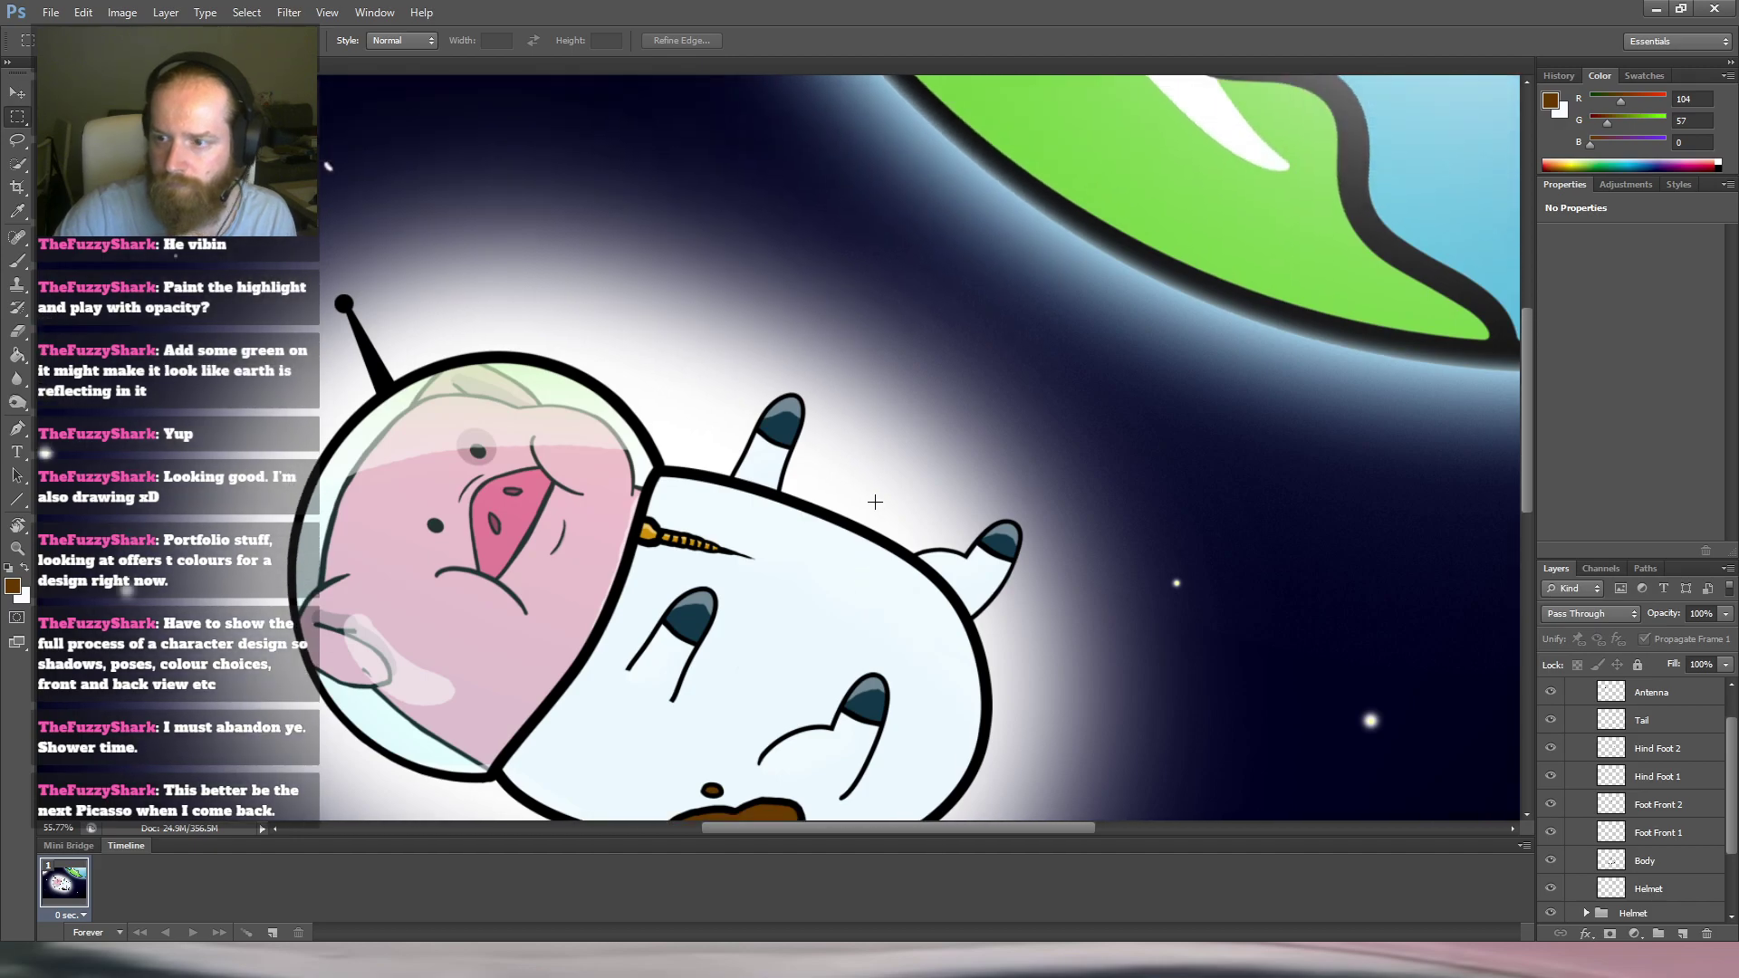
scroll(882, 499, "down", 2)
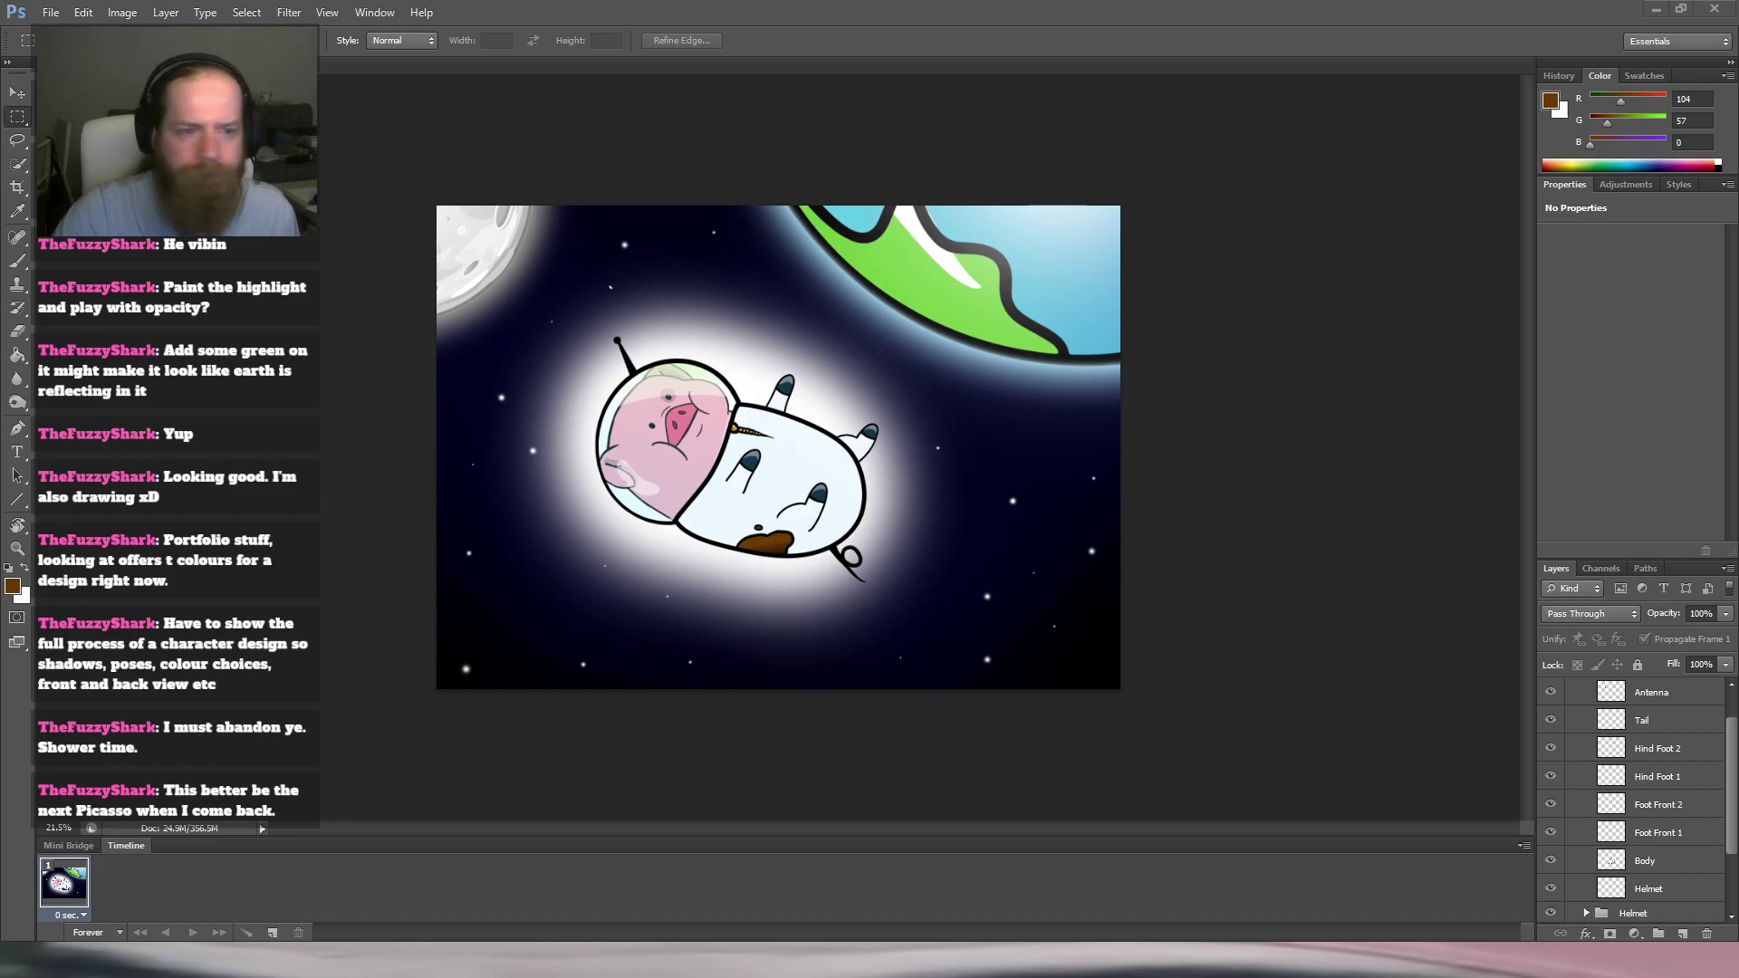
scroll(778, 447, "up", 5)
scroll(778, 447, "down", 1)
scroll(771, 443, "down", 1)
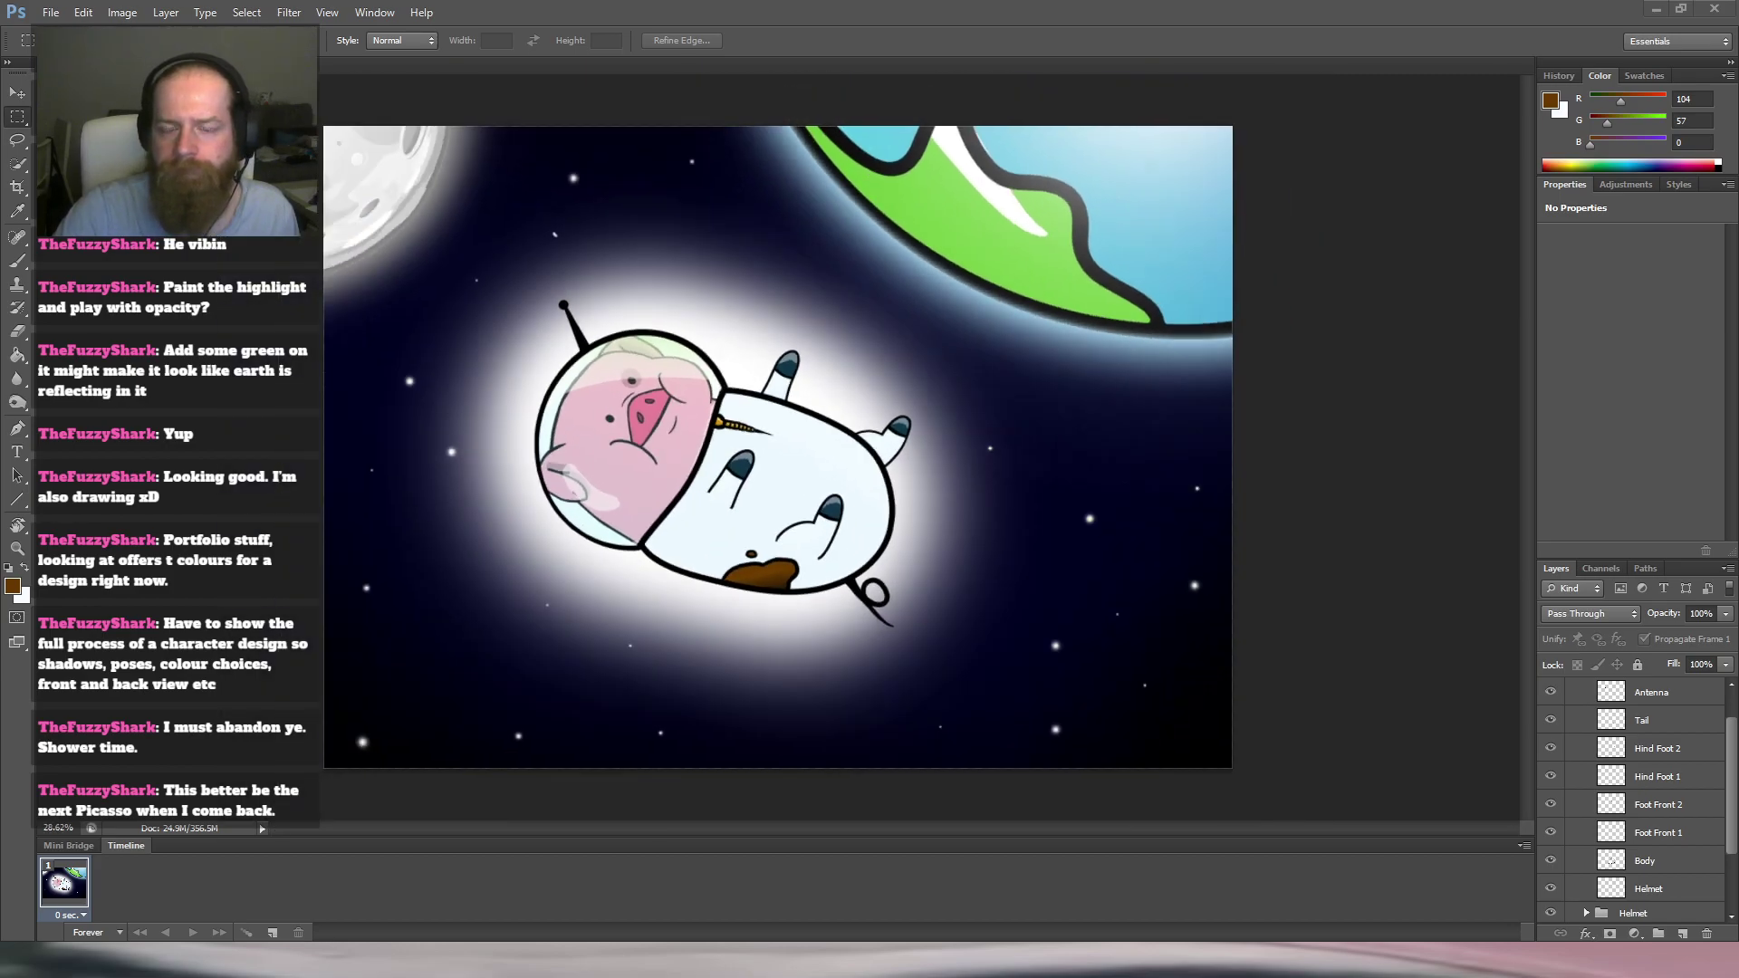
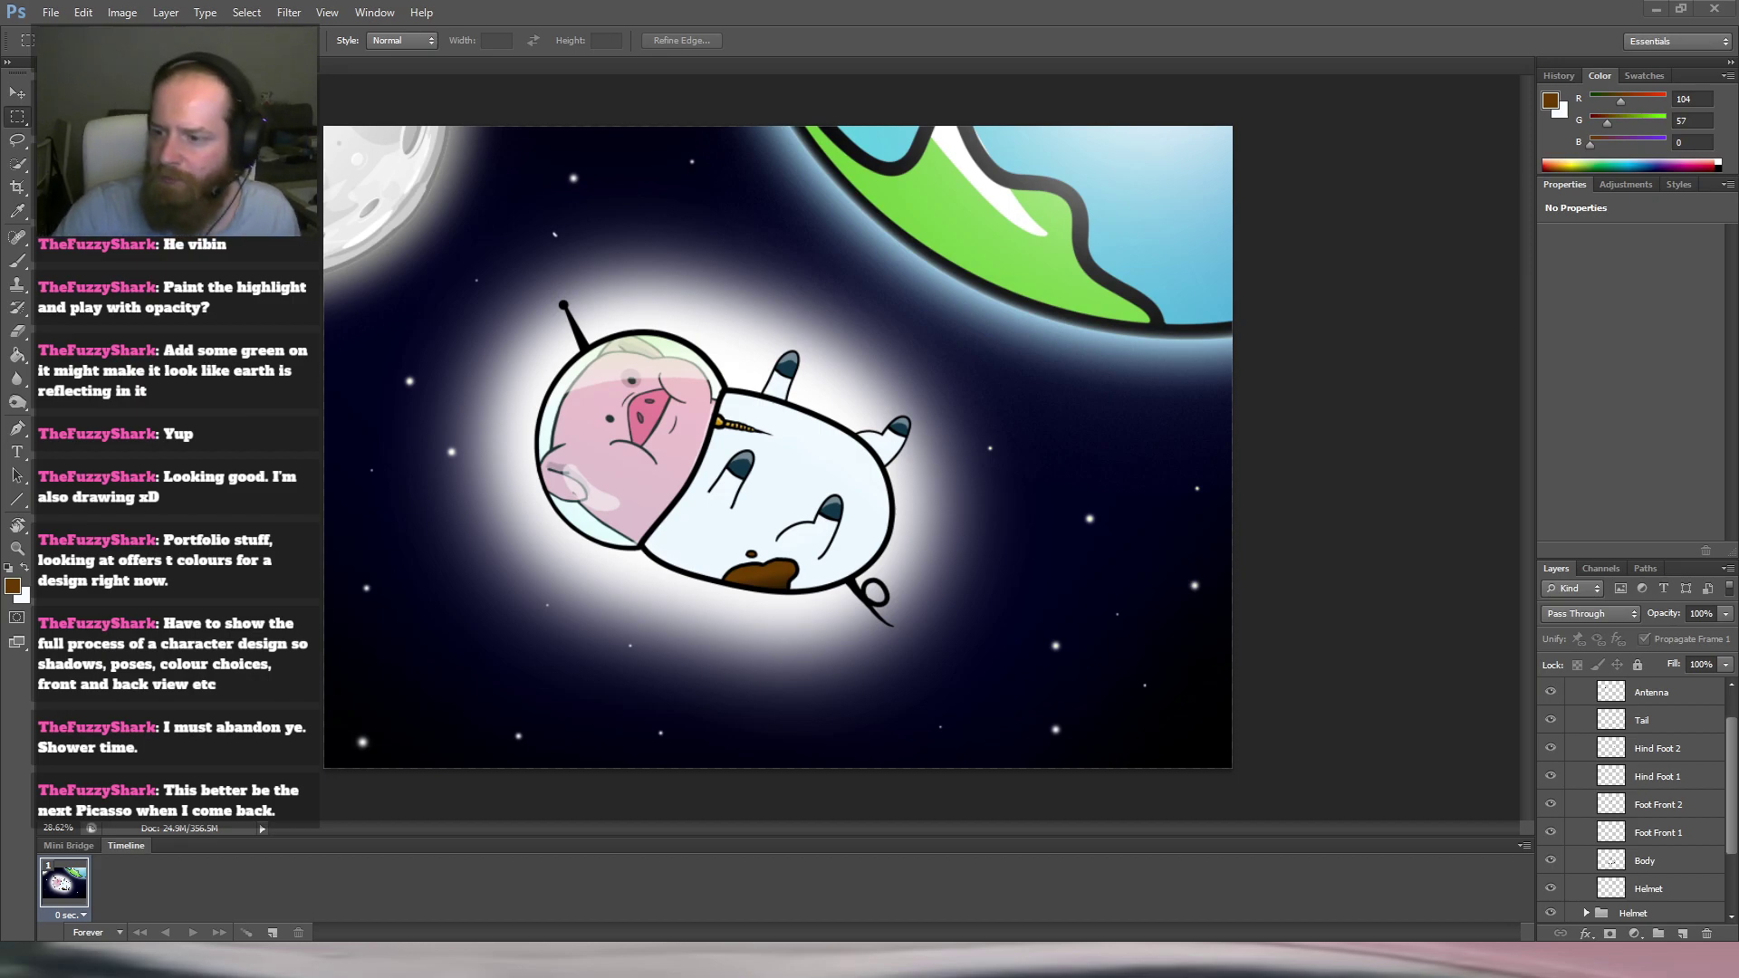
Add a new layer above the Antenna layer in the outline Suit group.
scroll(1683, 754, "up", 2)
left_click(1683, 934)
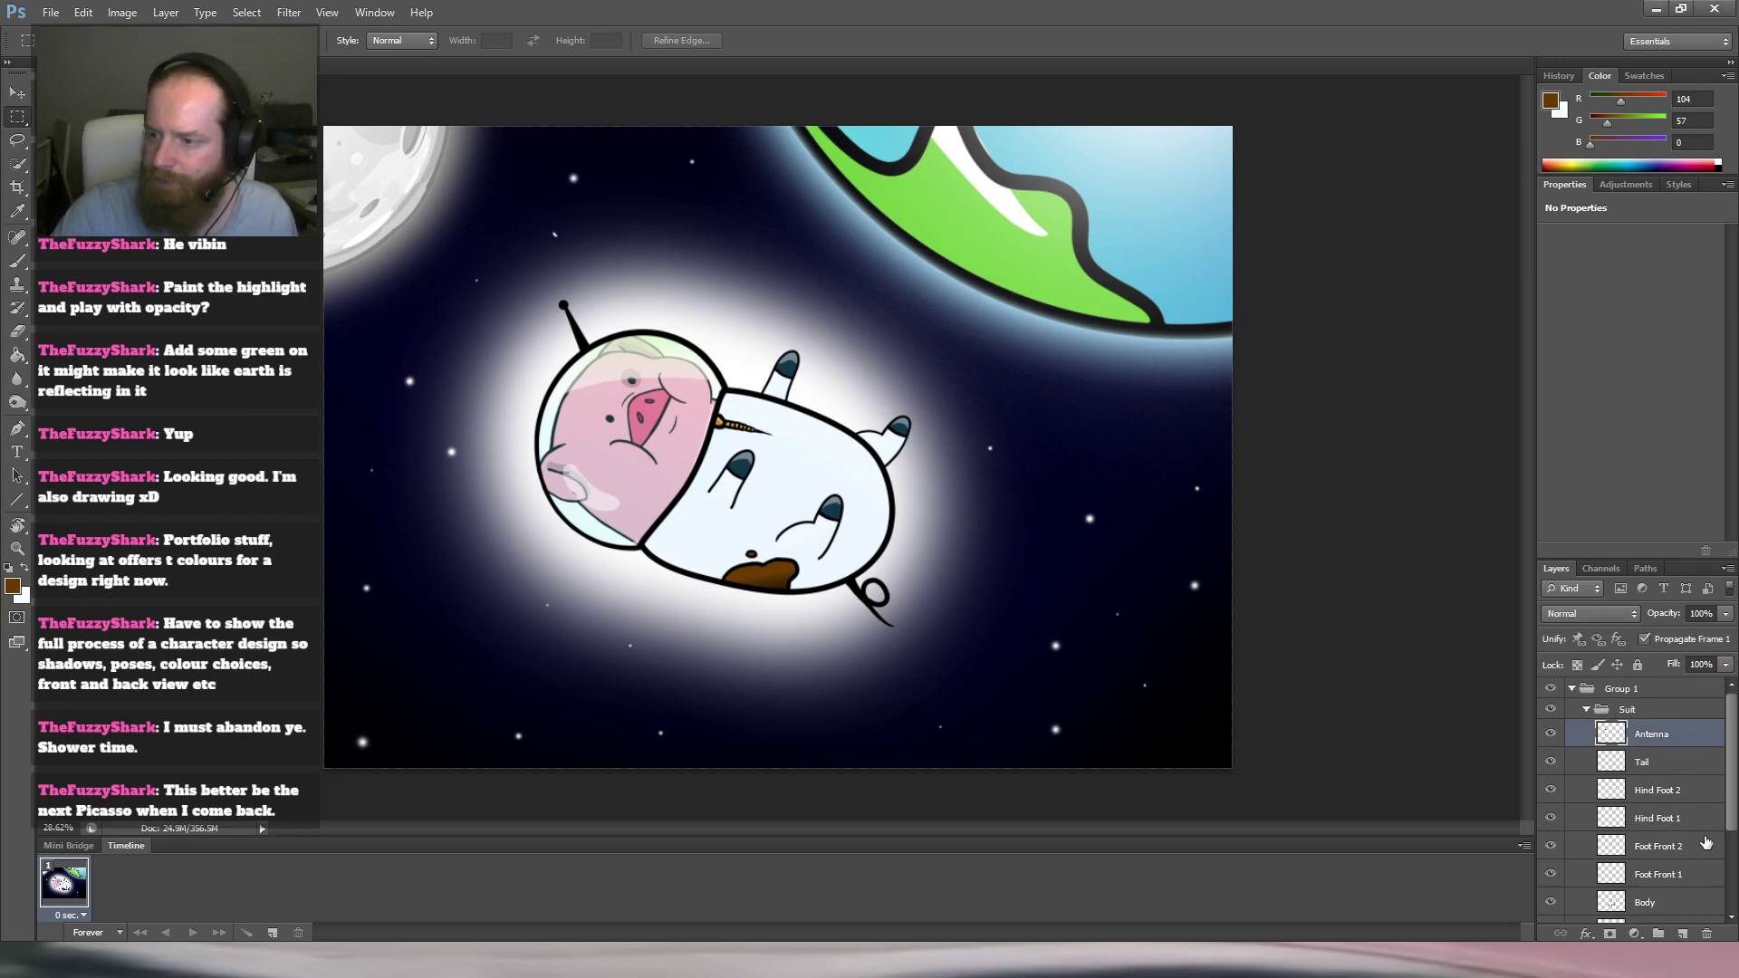
key("r")
left_click_drag(994, 368, 1041, 354)
key("Escape")
scroll(736, 490, "up", 6)
key("alt")
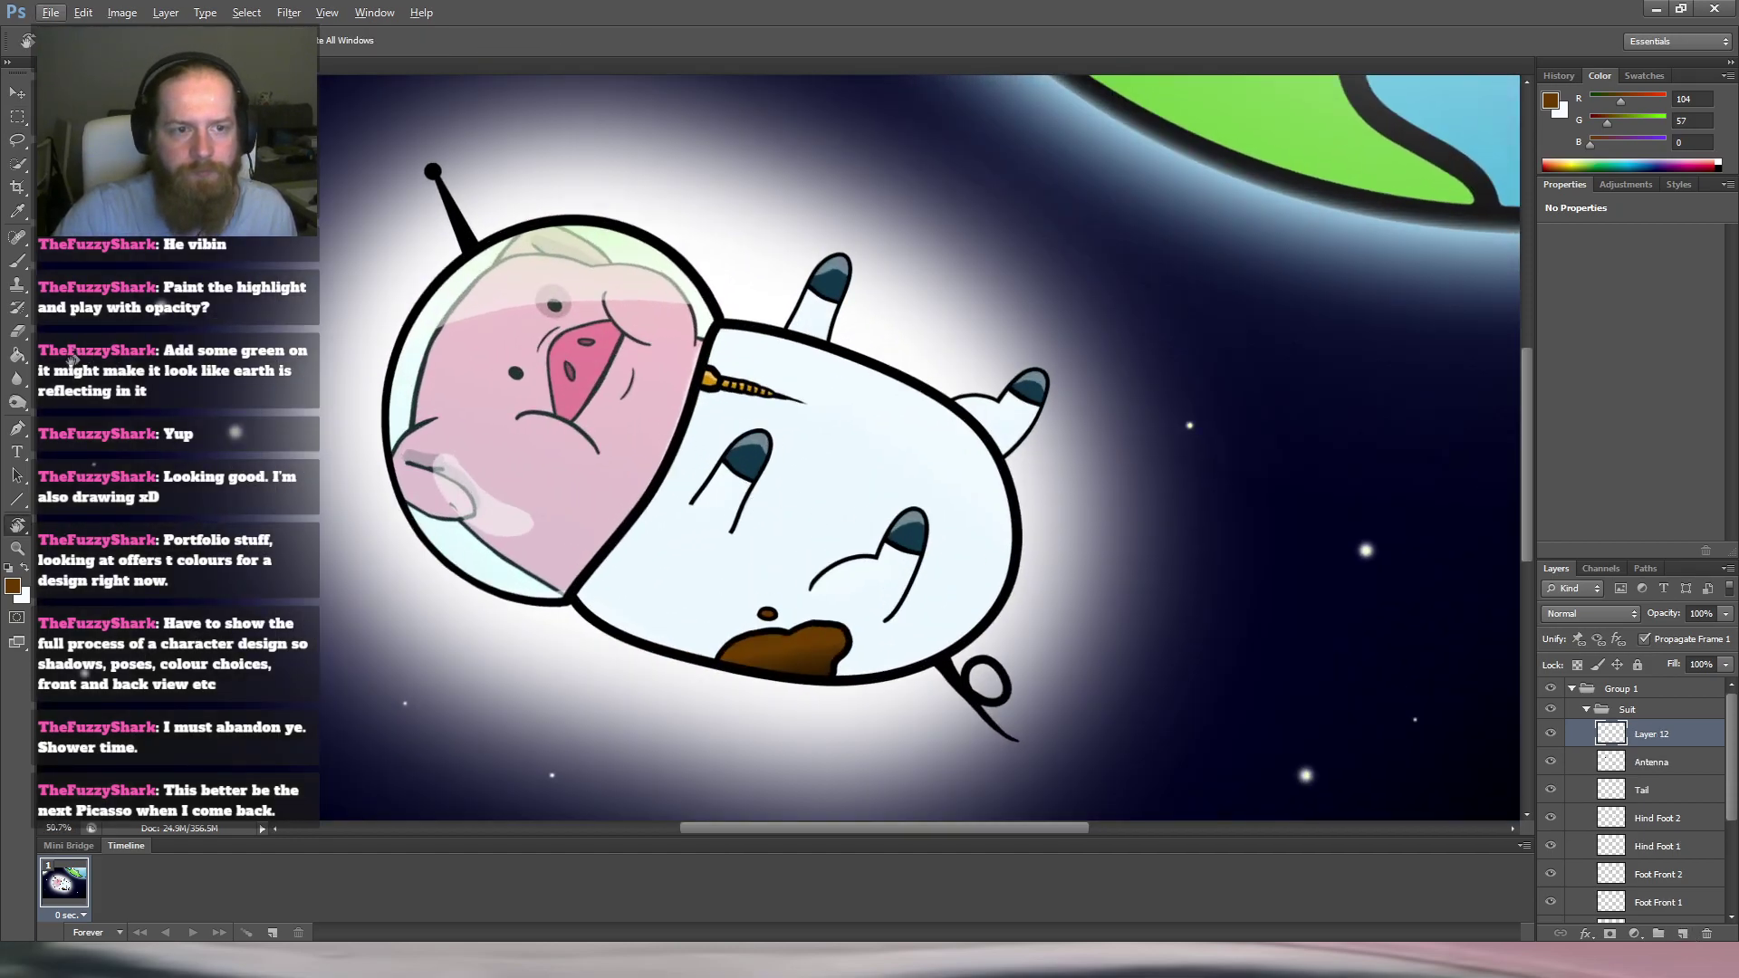
left_click(16, 499)
key("shift+u")
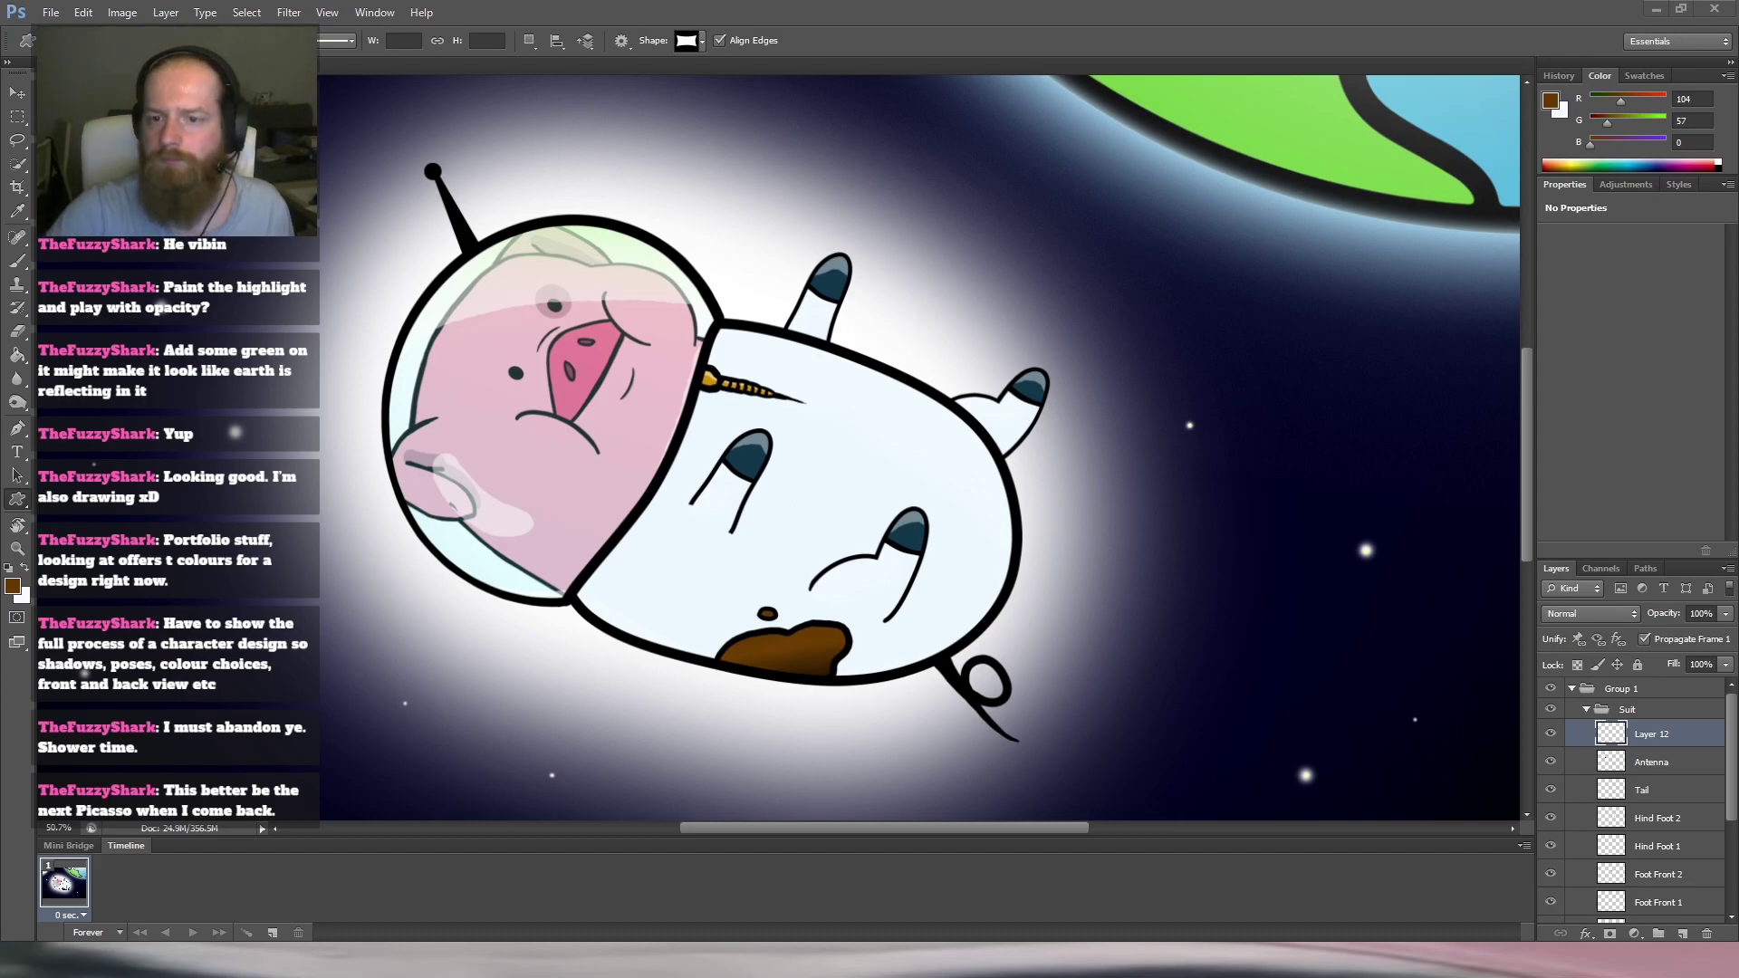
left_click(862, 424)
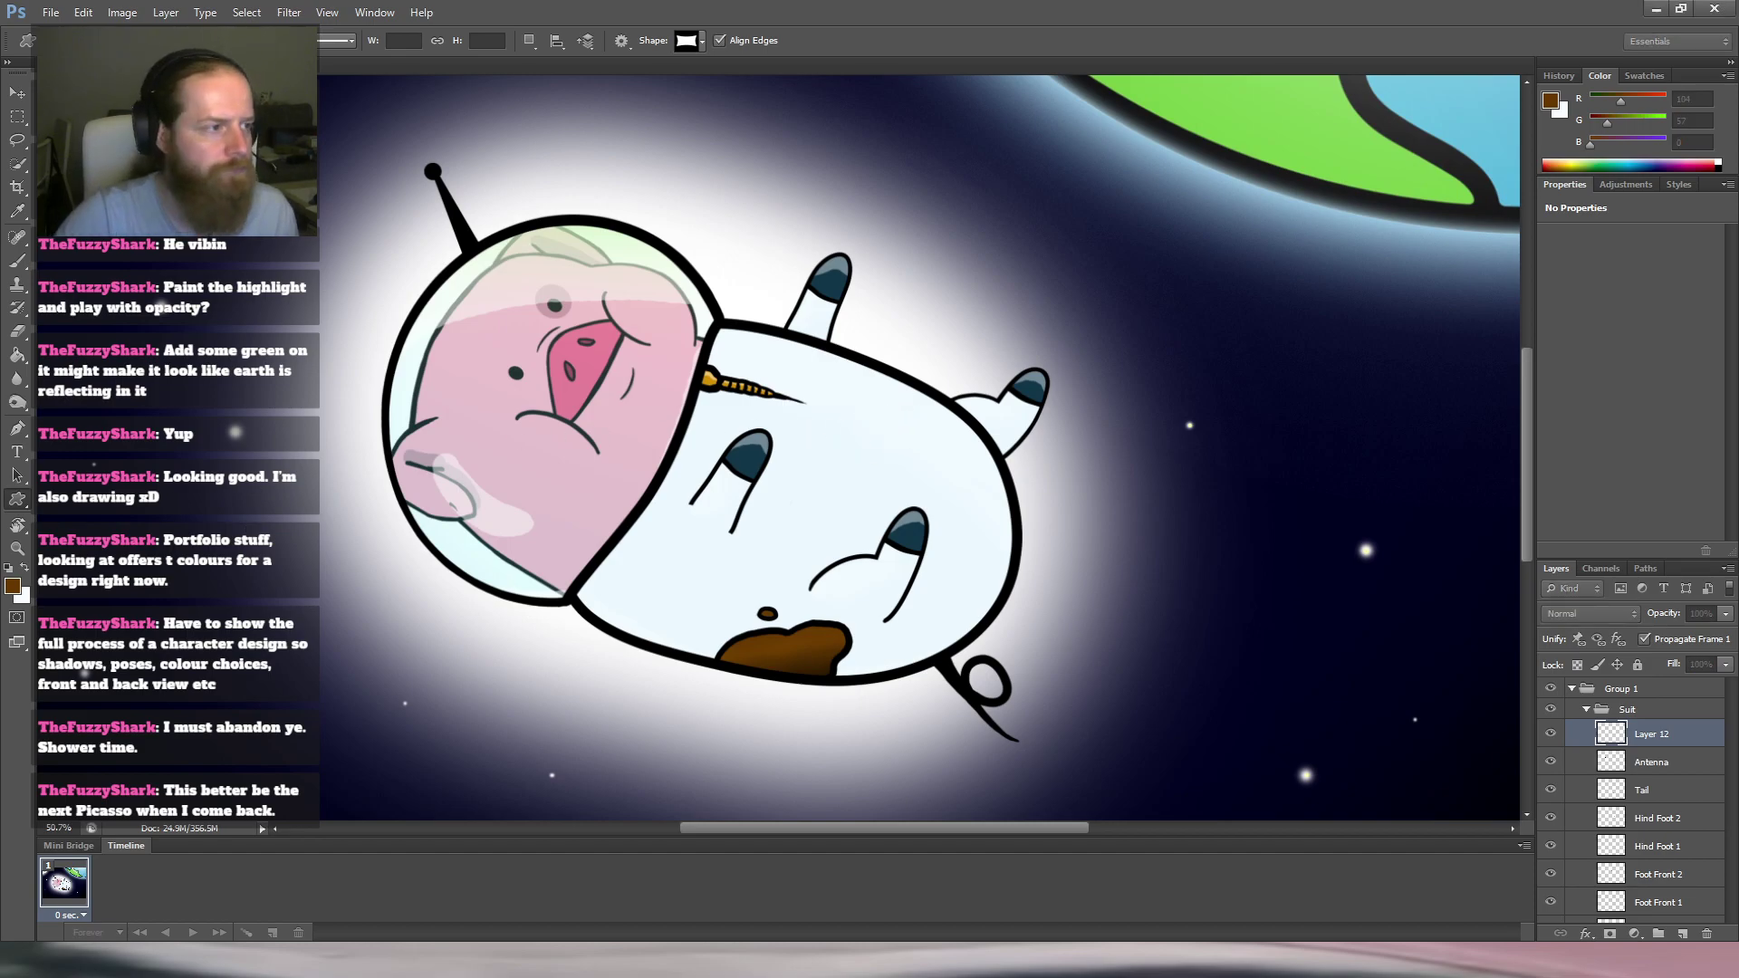
left_click(644, 518)
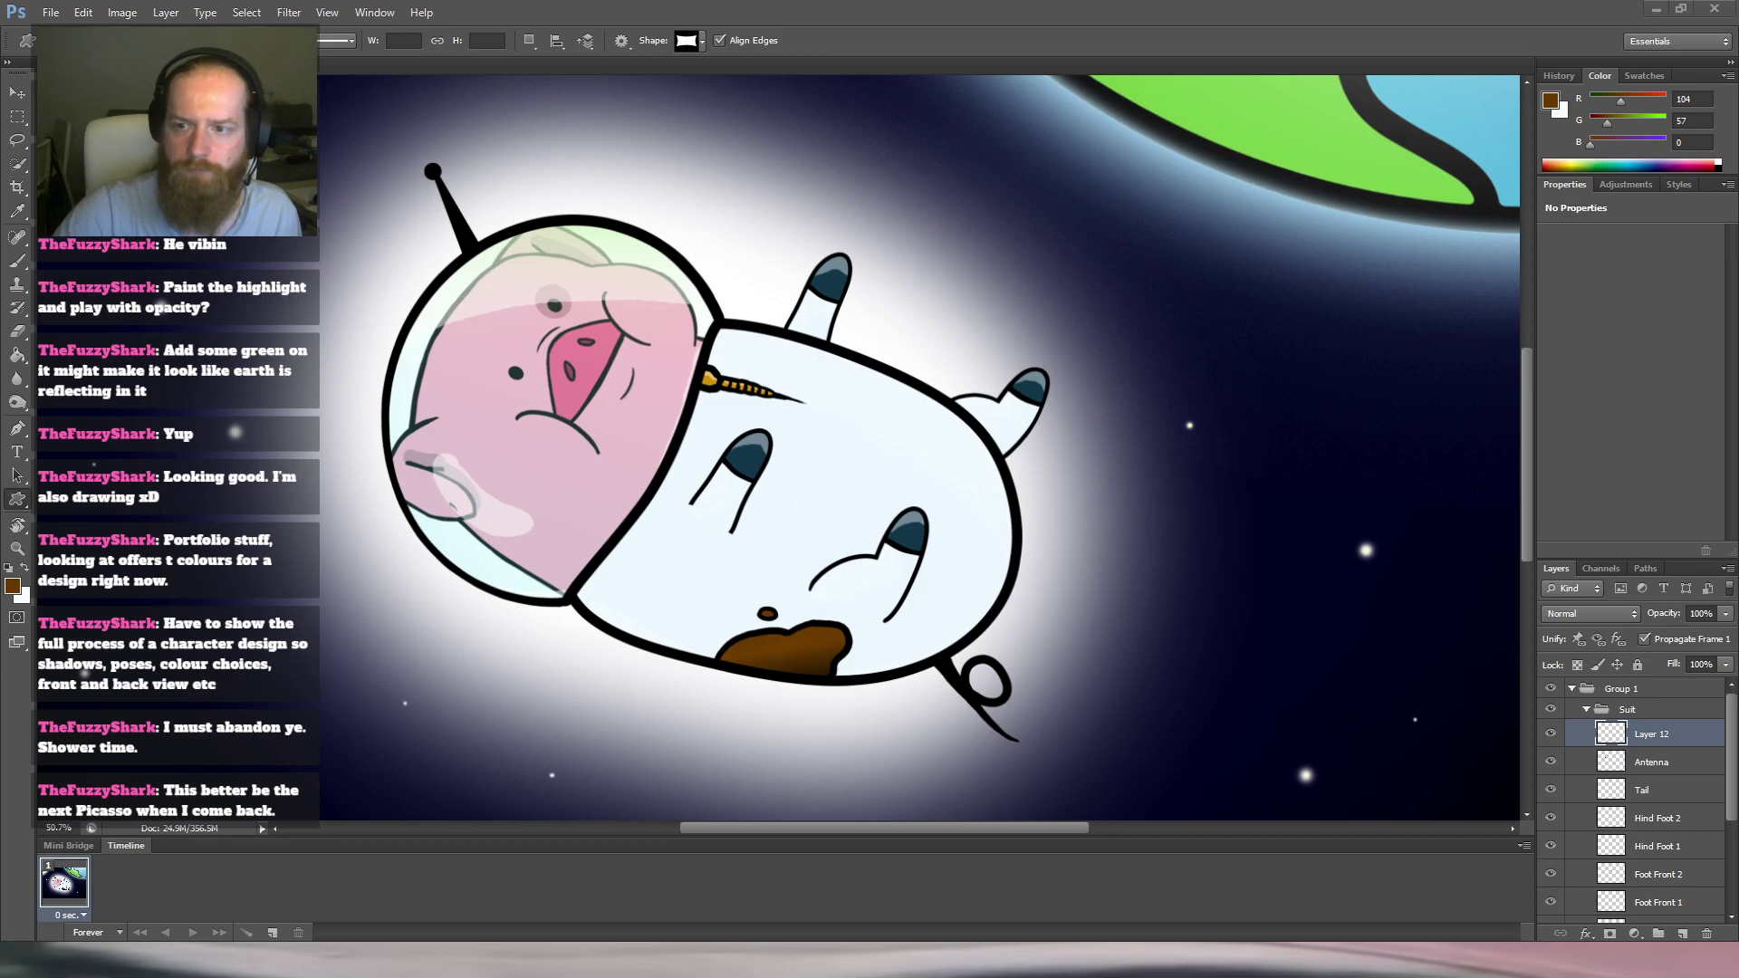
left_click(1286, 426)
mouse_move(784, 480)
left_mouse_down()
mouse_move(850, 458)
mouse_move(835, 508)
mouse_move(859, 488)
left_mouse_up()
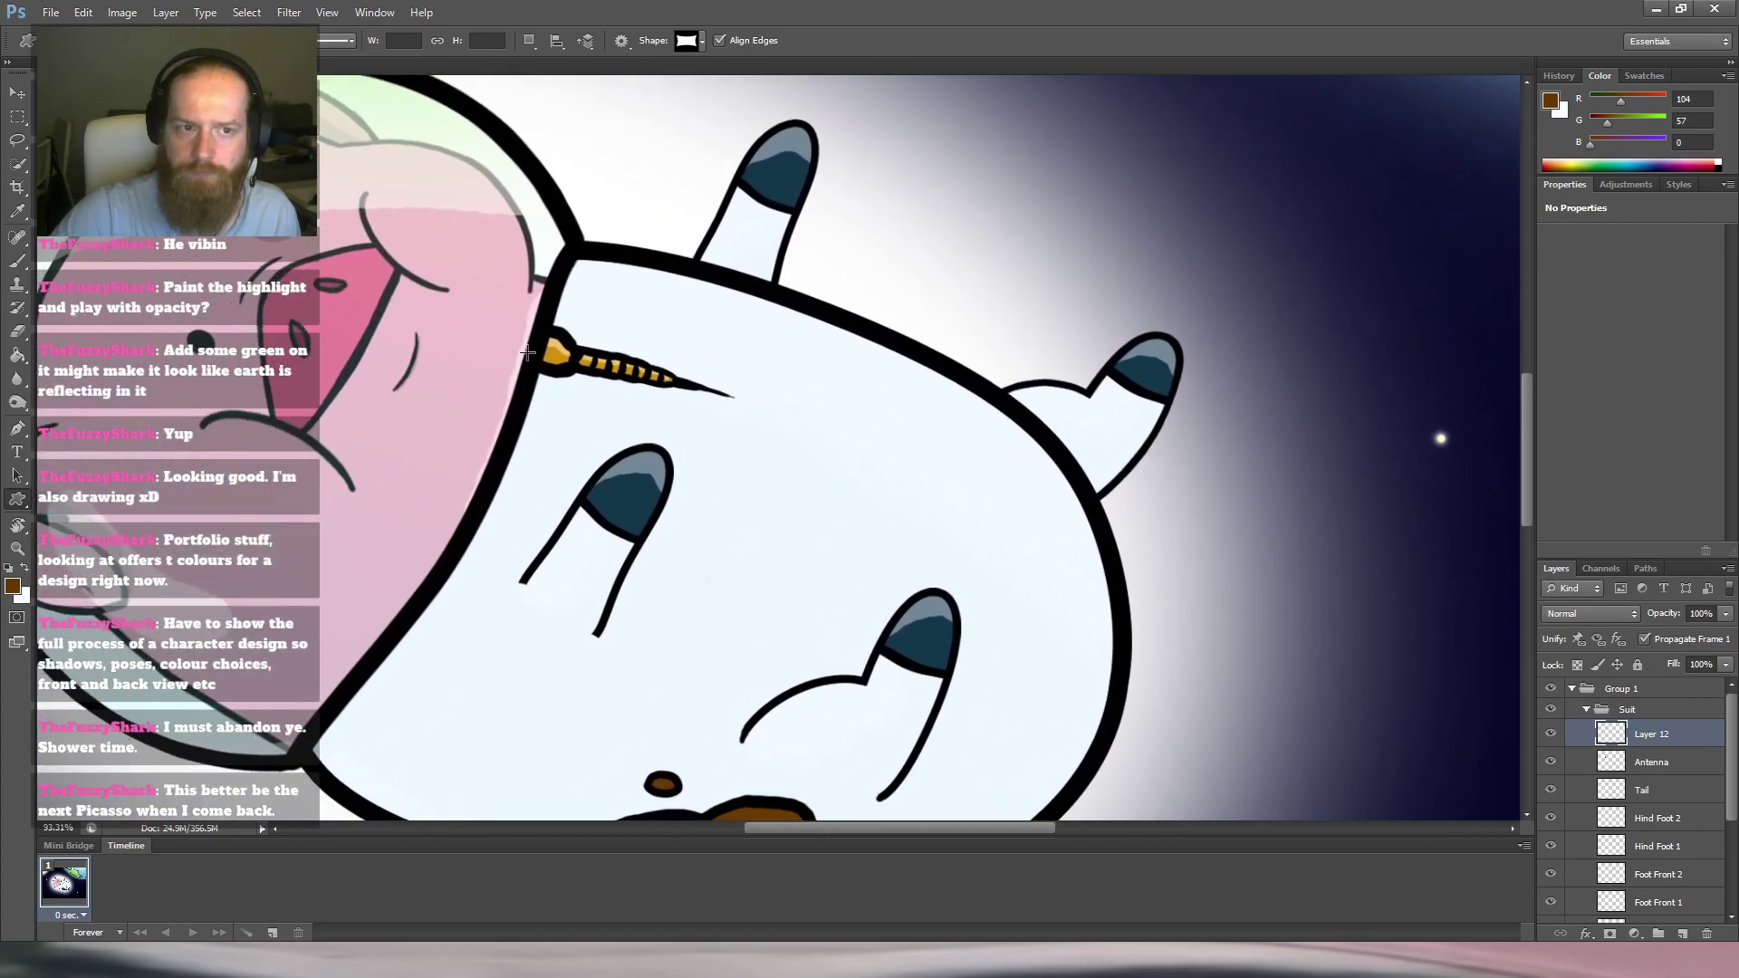
Rename the new layer above Antenna as Logo.
key("b")
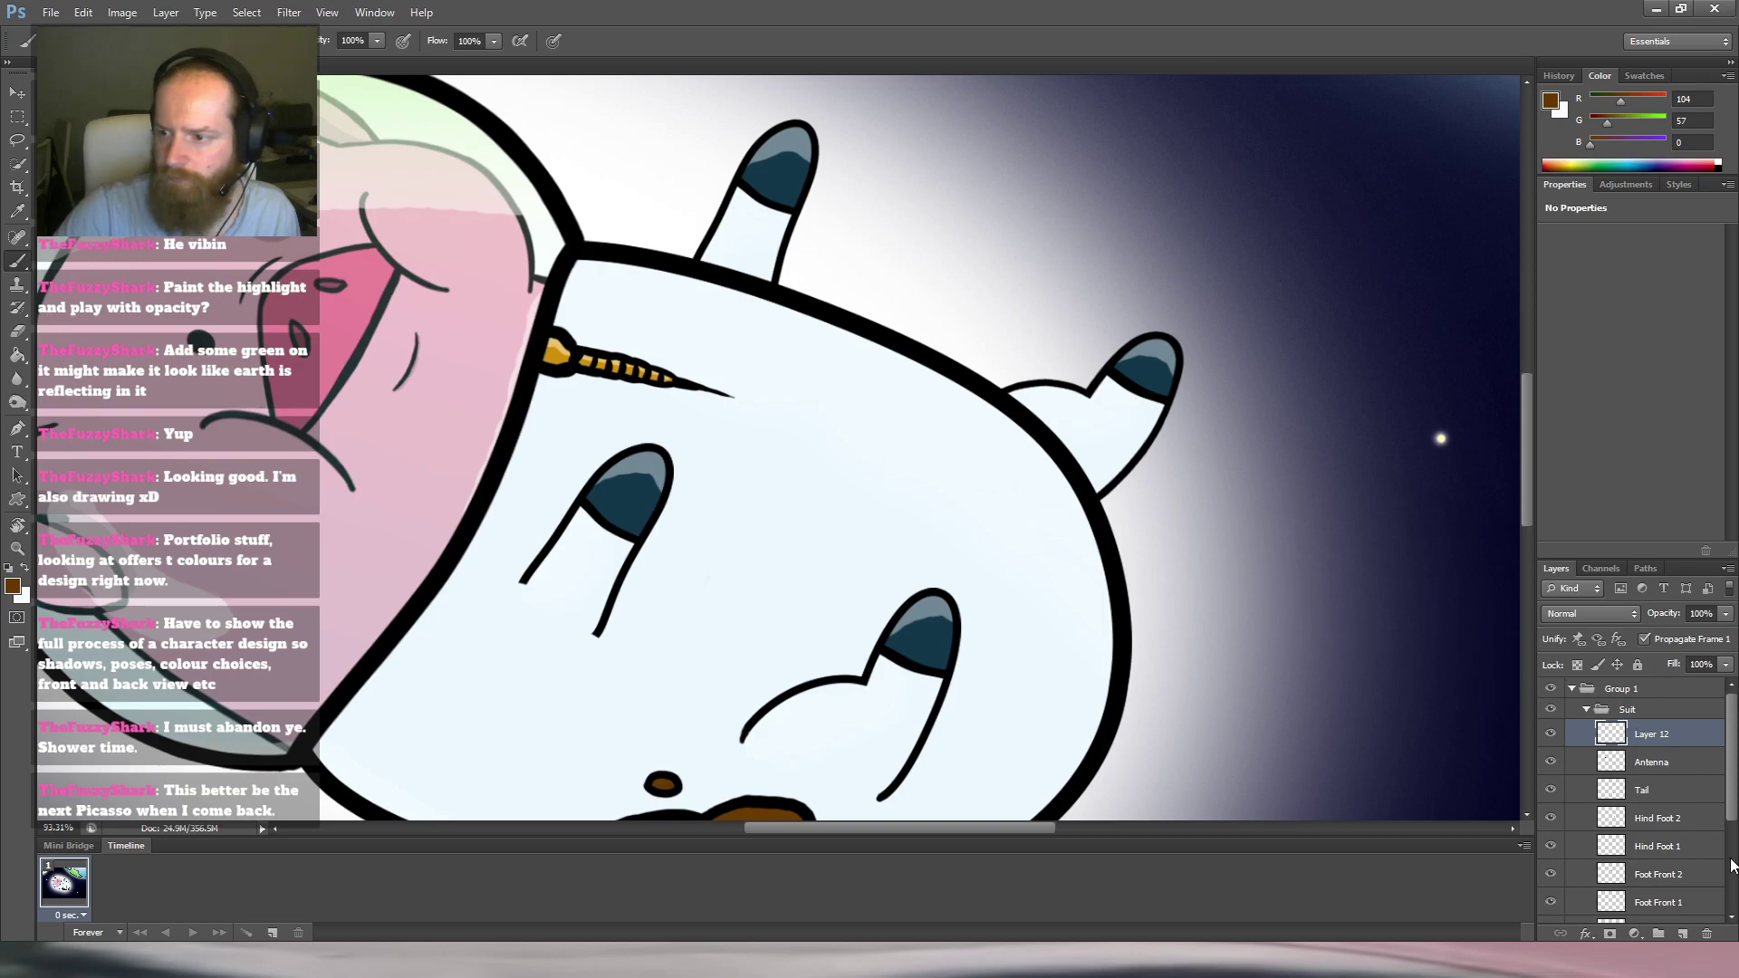
double_click(1653, 739)
type("Logo")
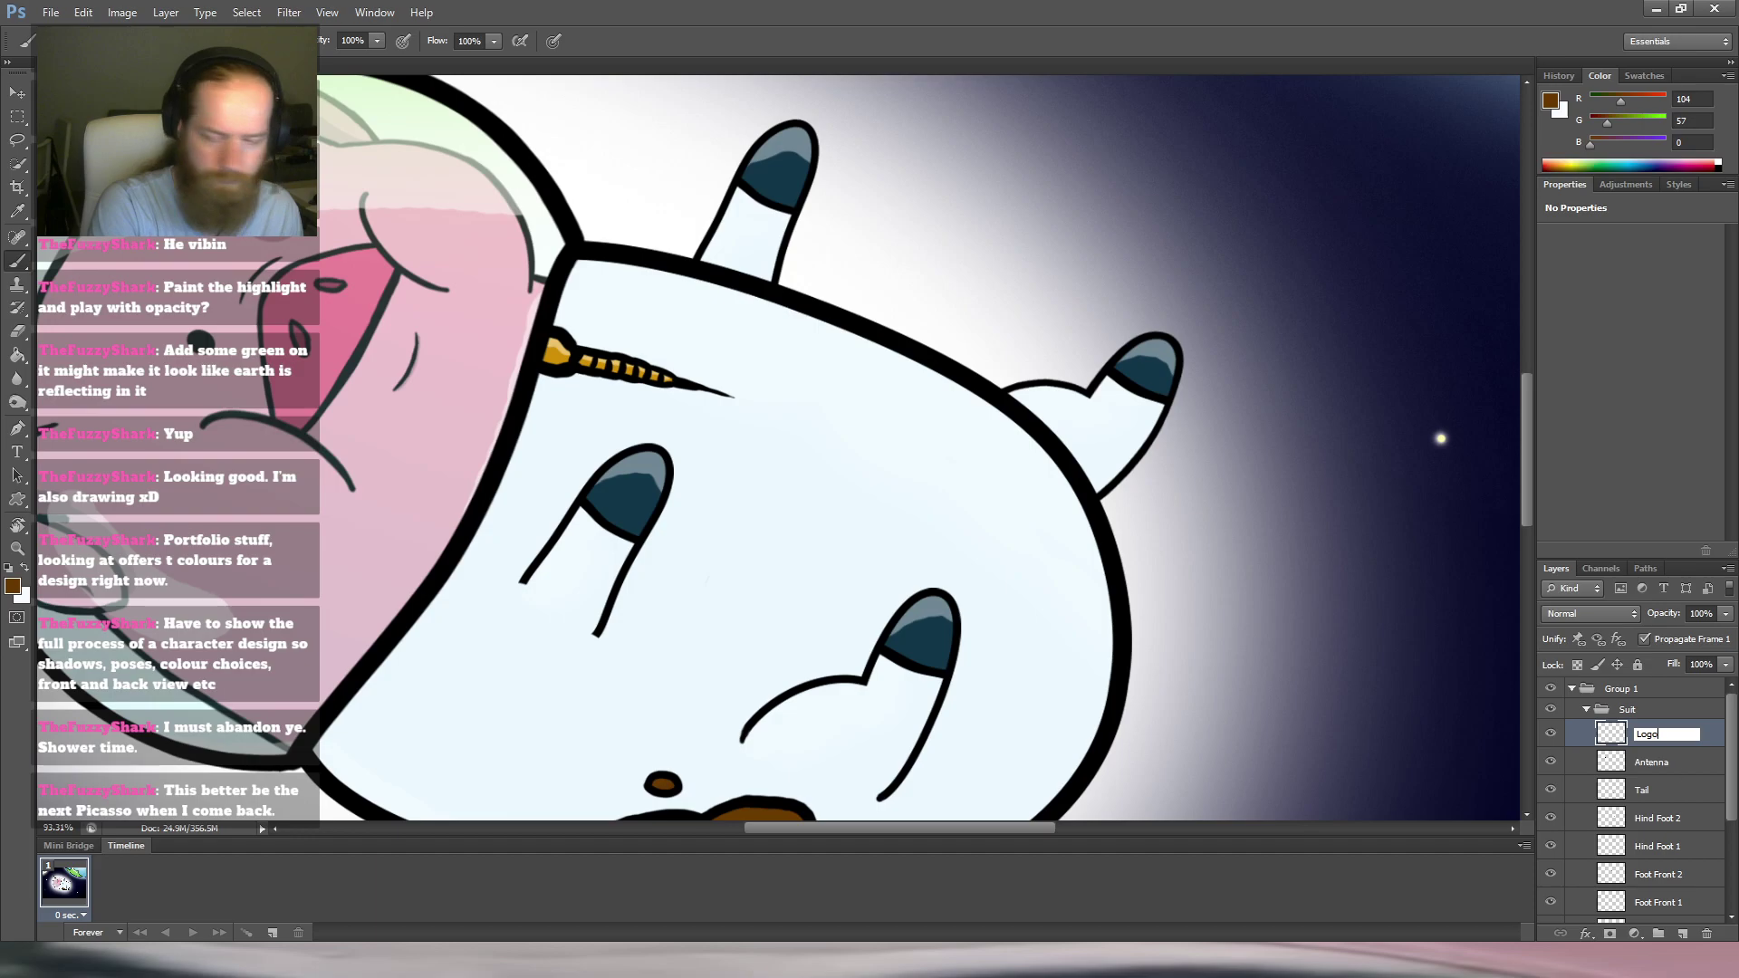
key("Return")
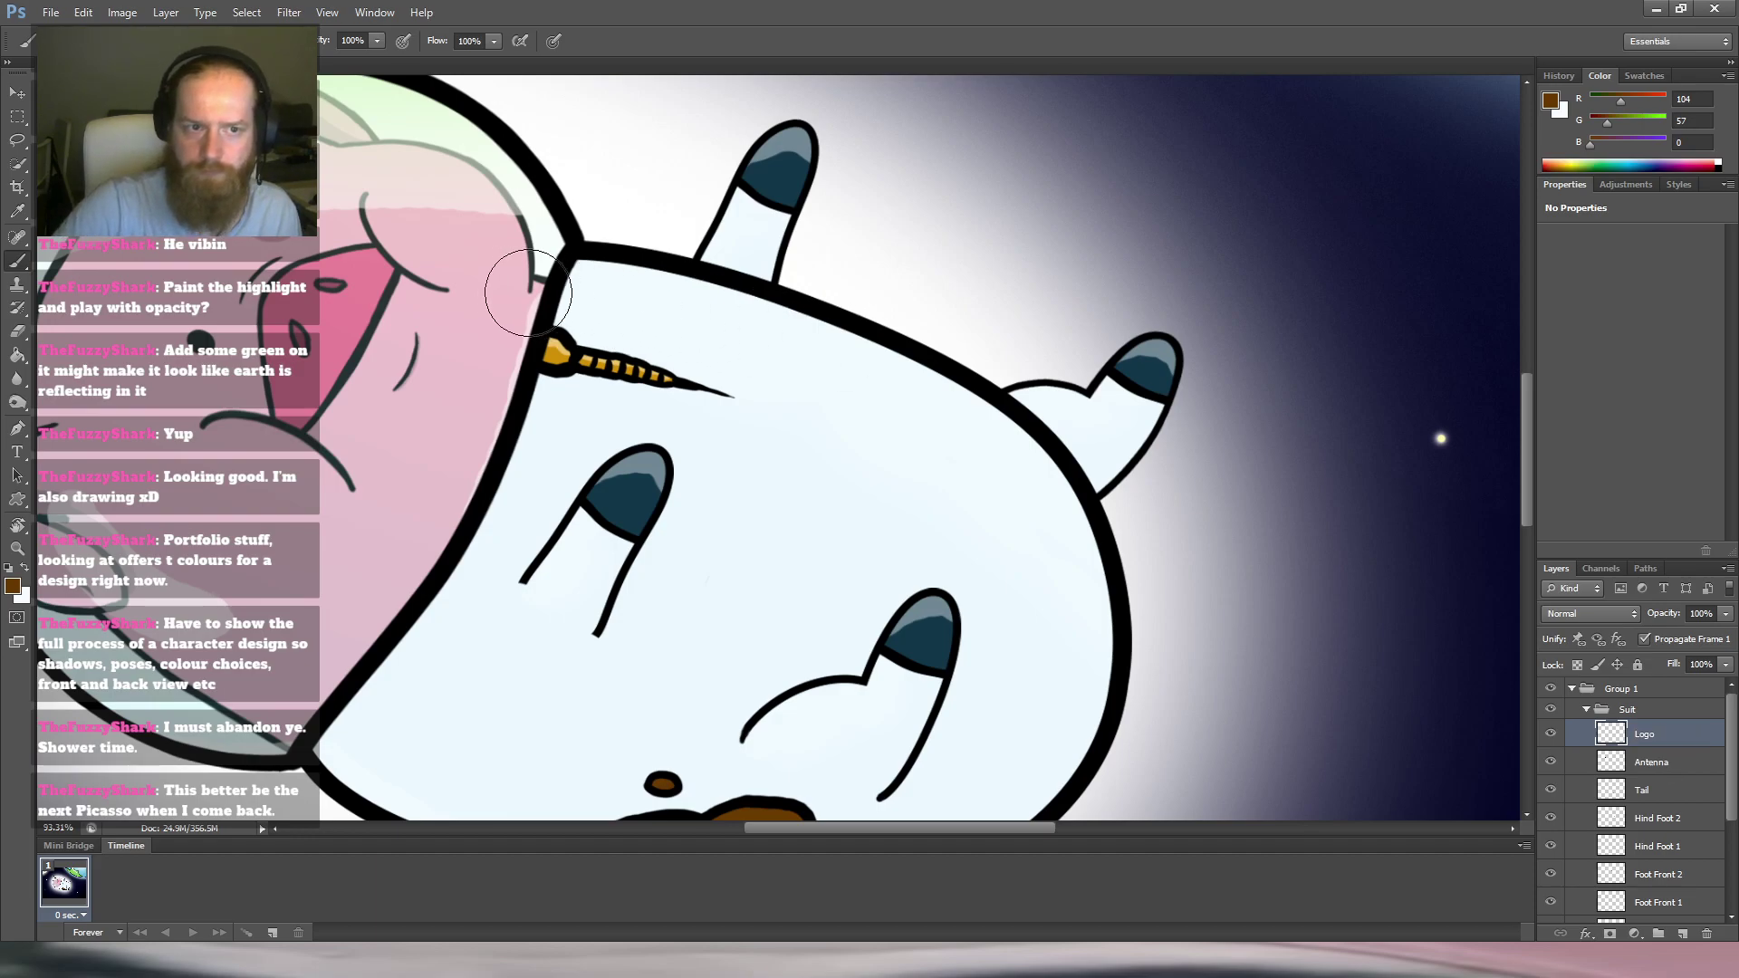
Try sketching a small logo shape on the suit's chest with a small brush in the outline's black, undoing the strokes.
left_click(15, 586)
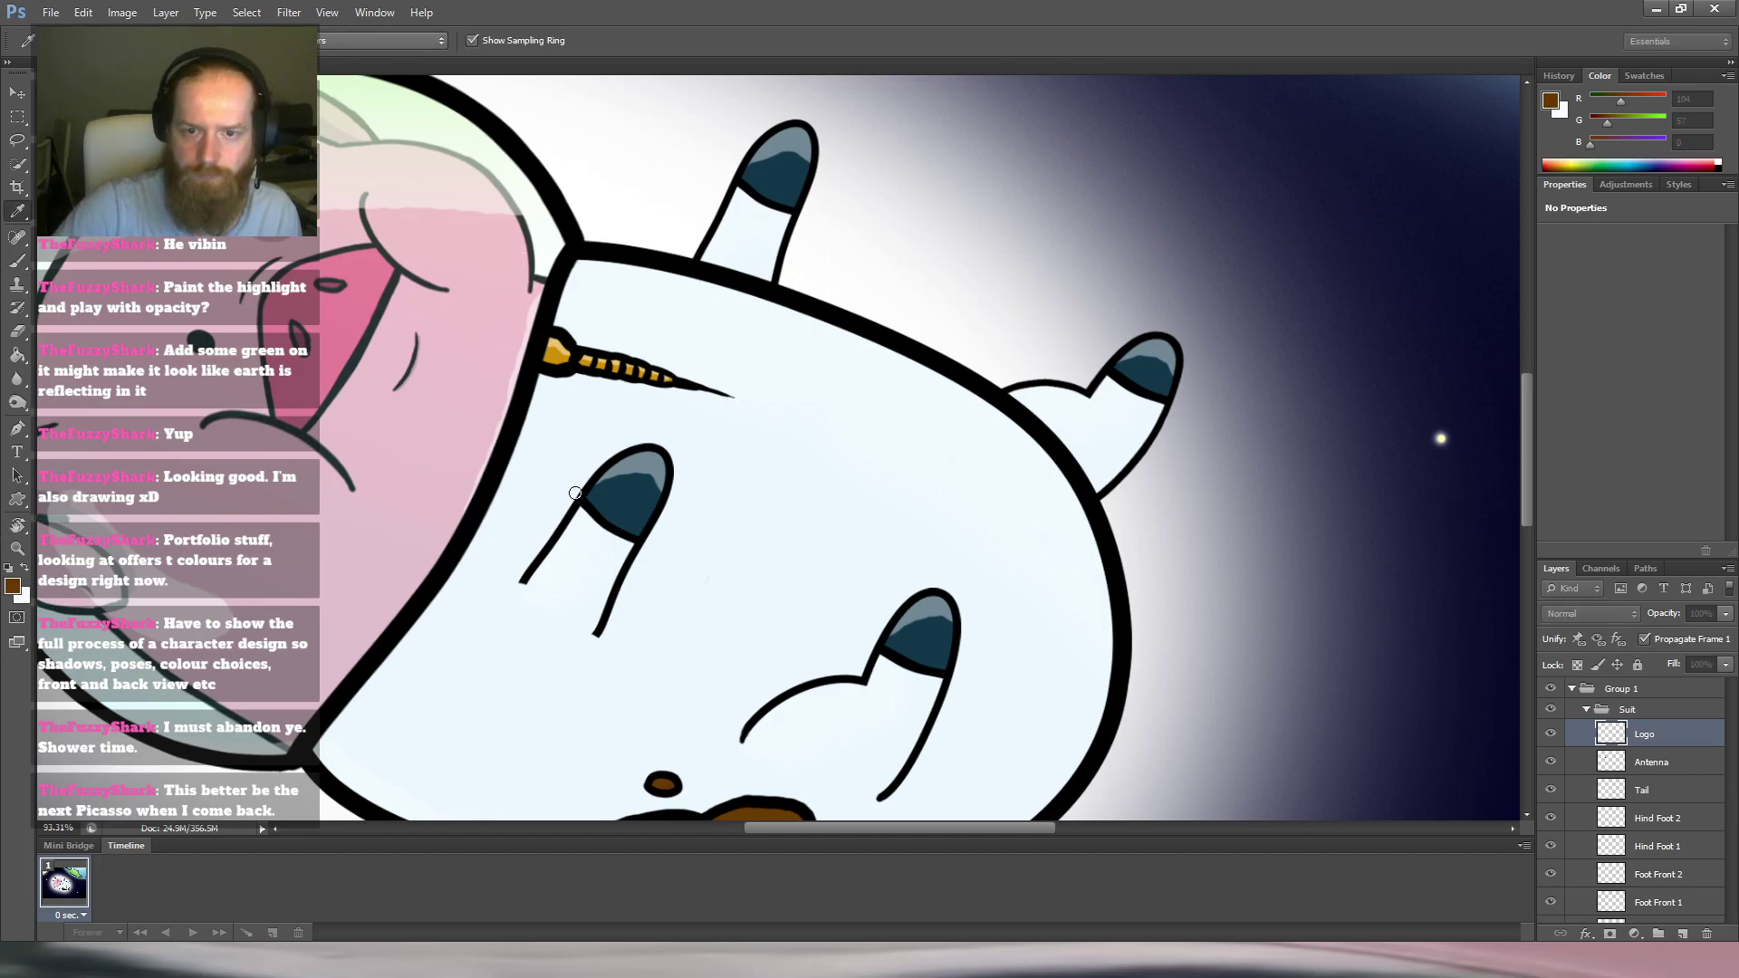
left_click(785, 255)
left_click_drag(743, 435, 817, 428)
right_click(863, 464)
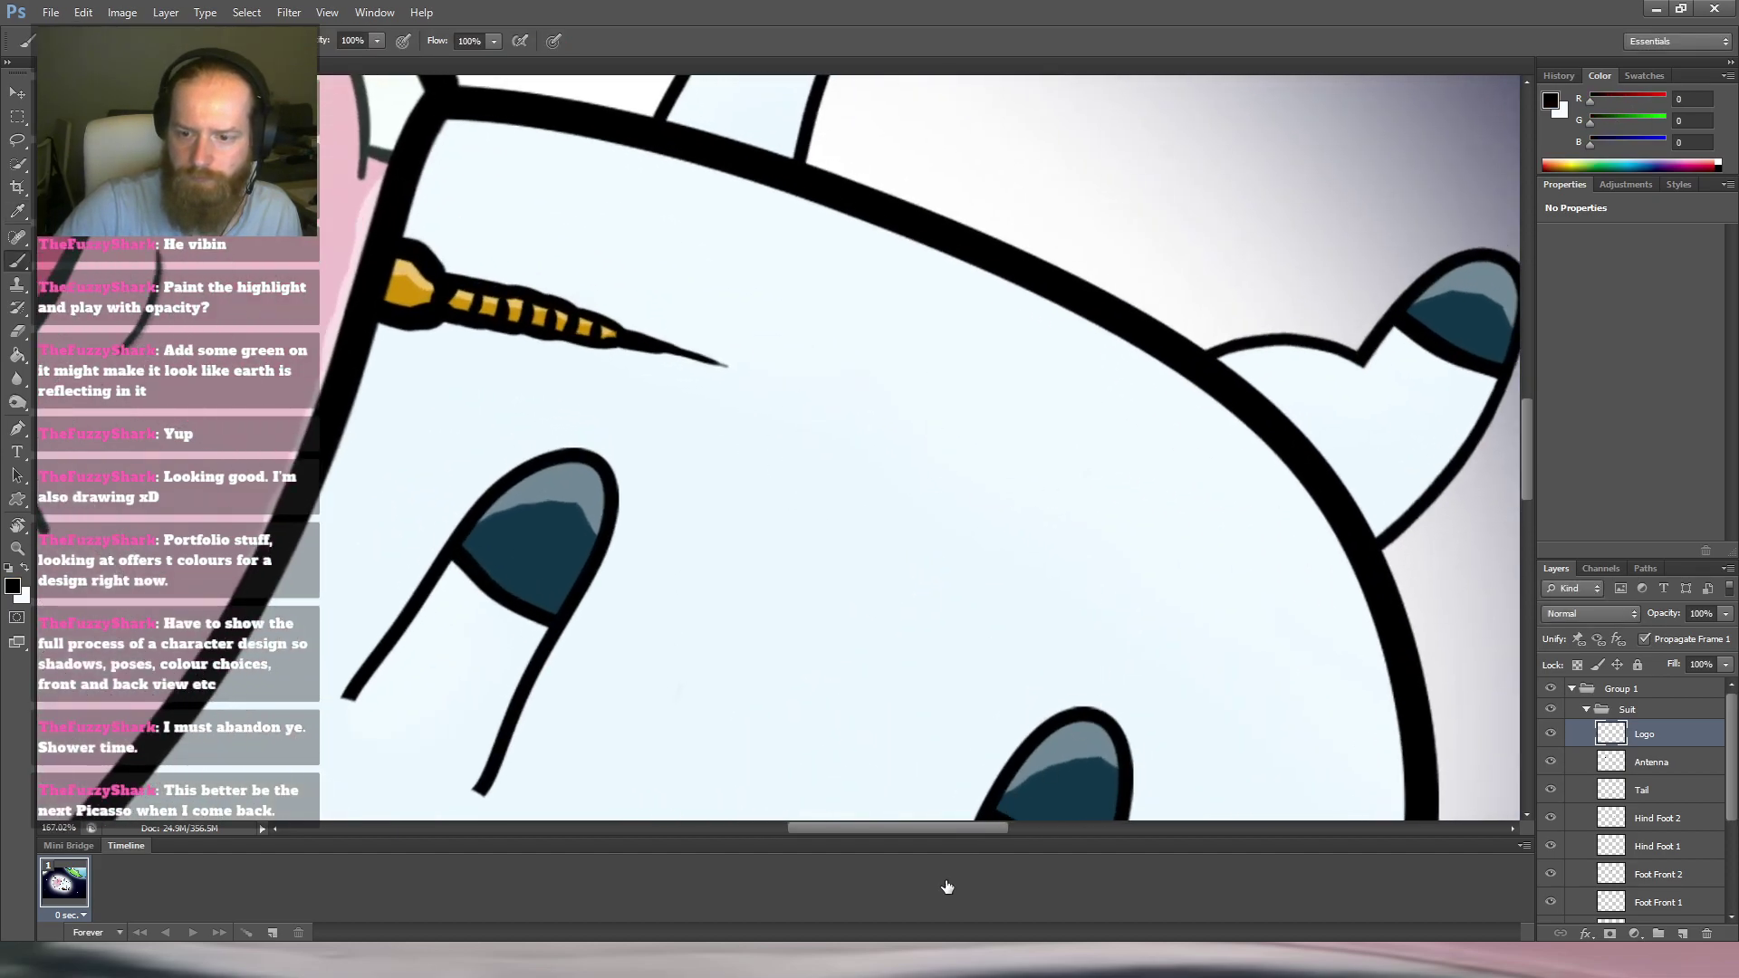
mouse_move(850, 390)
left_mouse_down()
mouse_move(832, 403)
mouse_move(906, 394)
mouse_move(947, 412)
left_mouse_up()
key("ctrl+z")
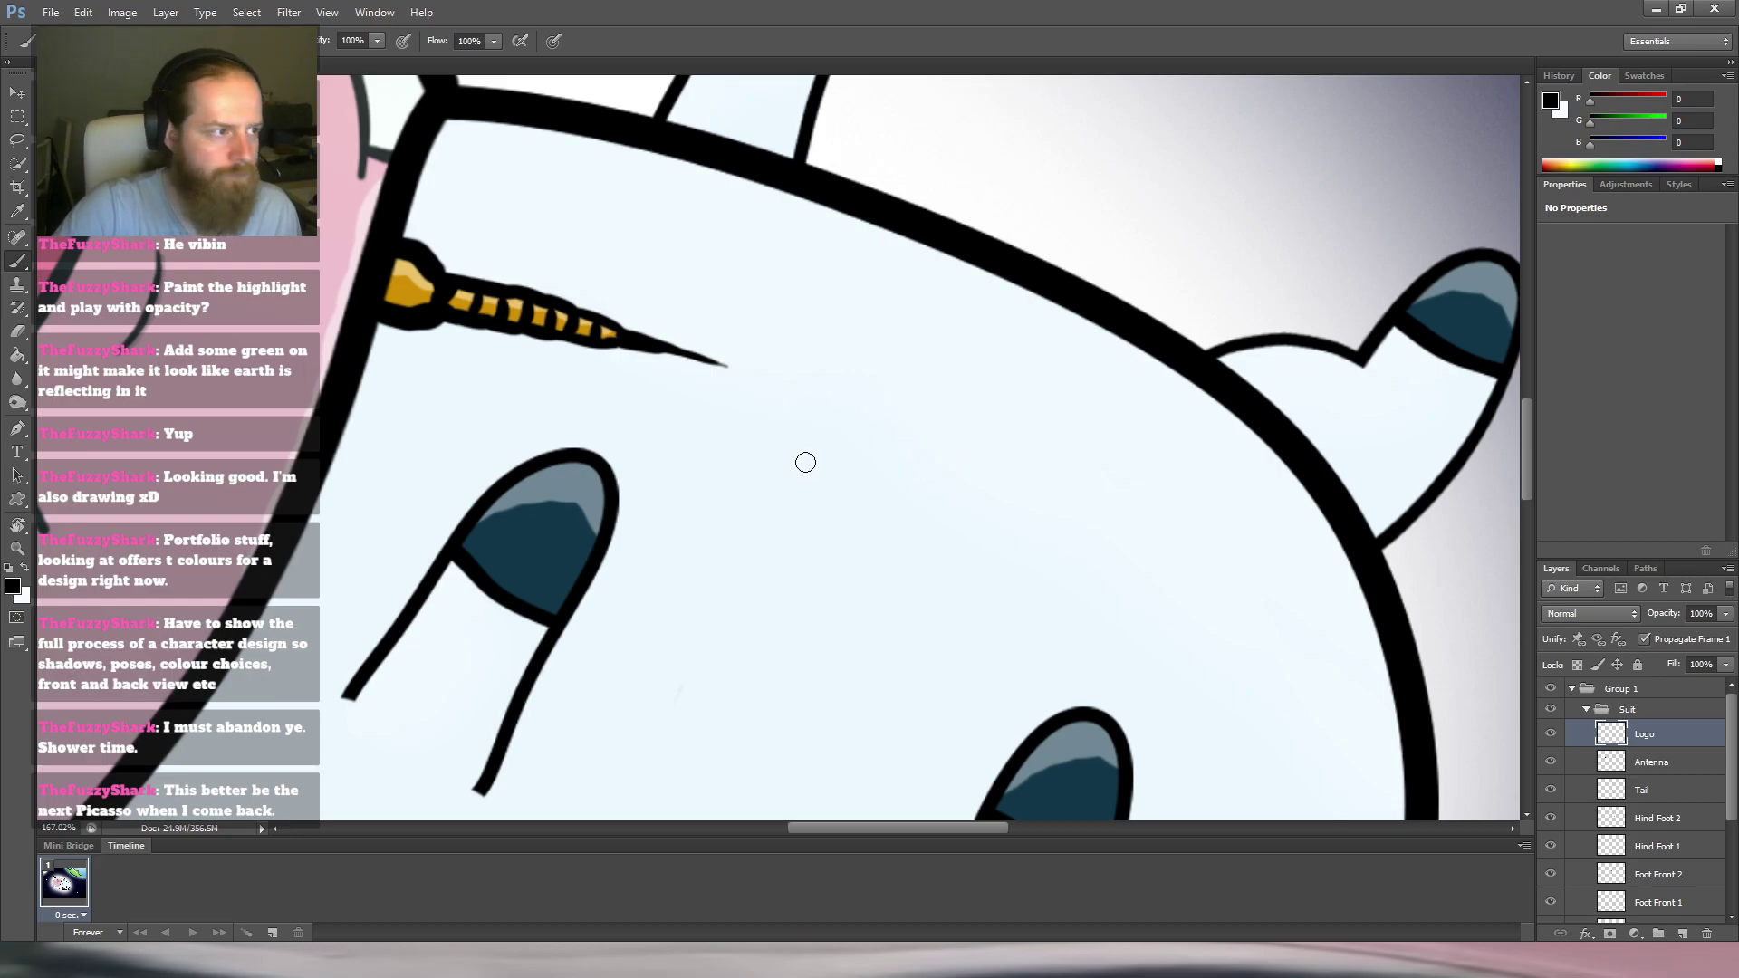
right_click(844, 448, "alt")
left_click(841, 451)
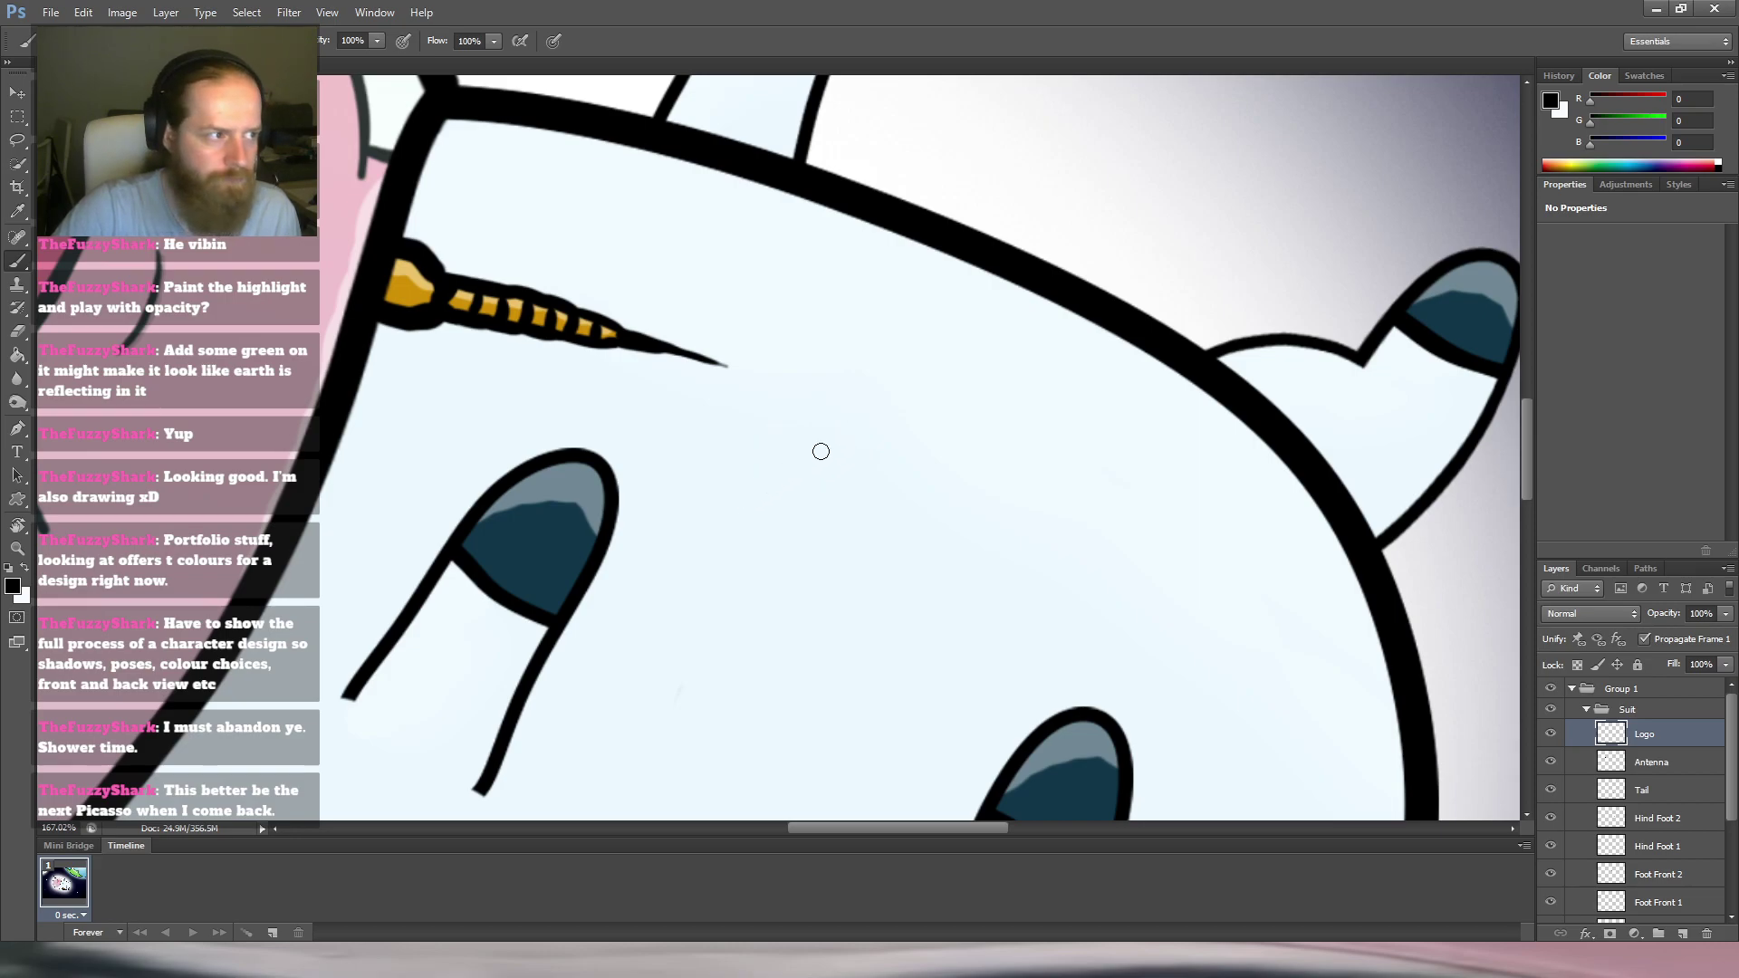
mouse_move(839, 465)
left_mouse_down()
mouse_move(747, 564)
mouse_move(871, 498)
mouse_move(865, 473)
mouse_move(782, 504)
left_mouse_up()
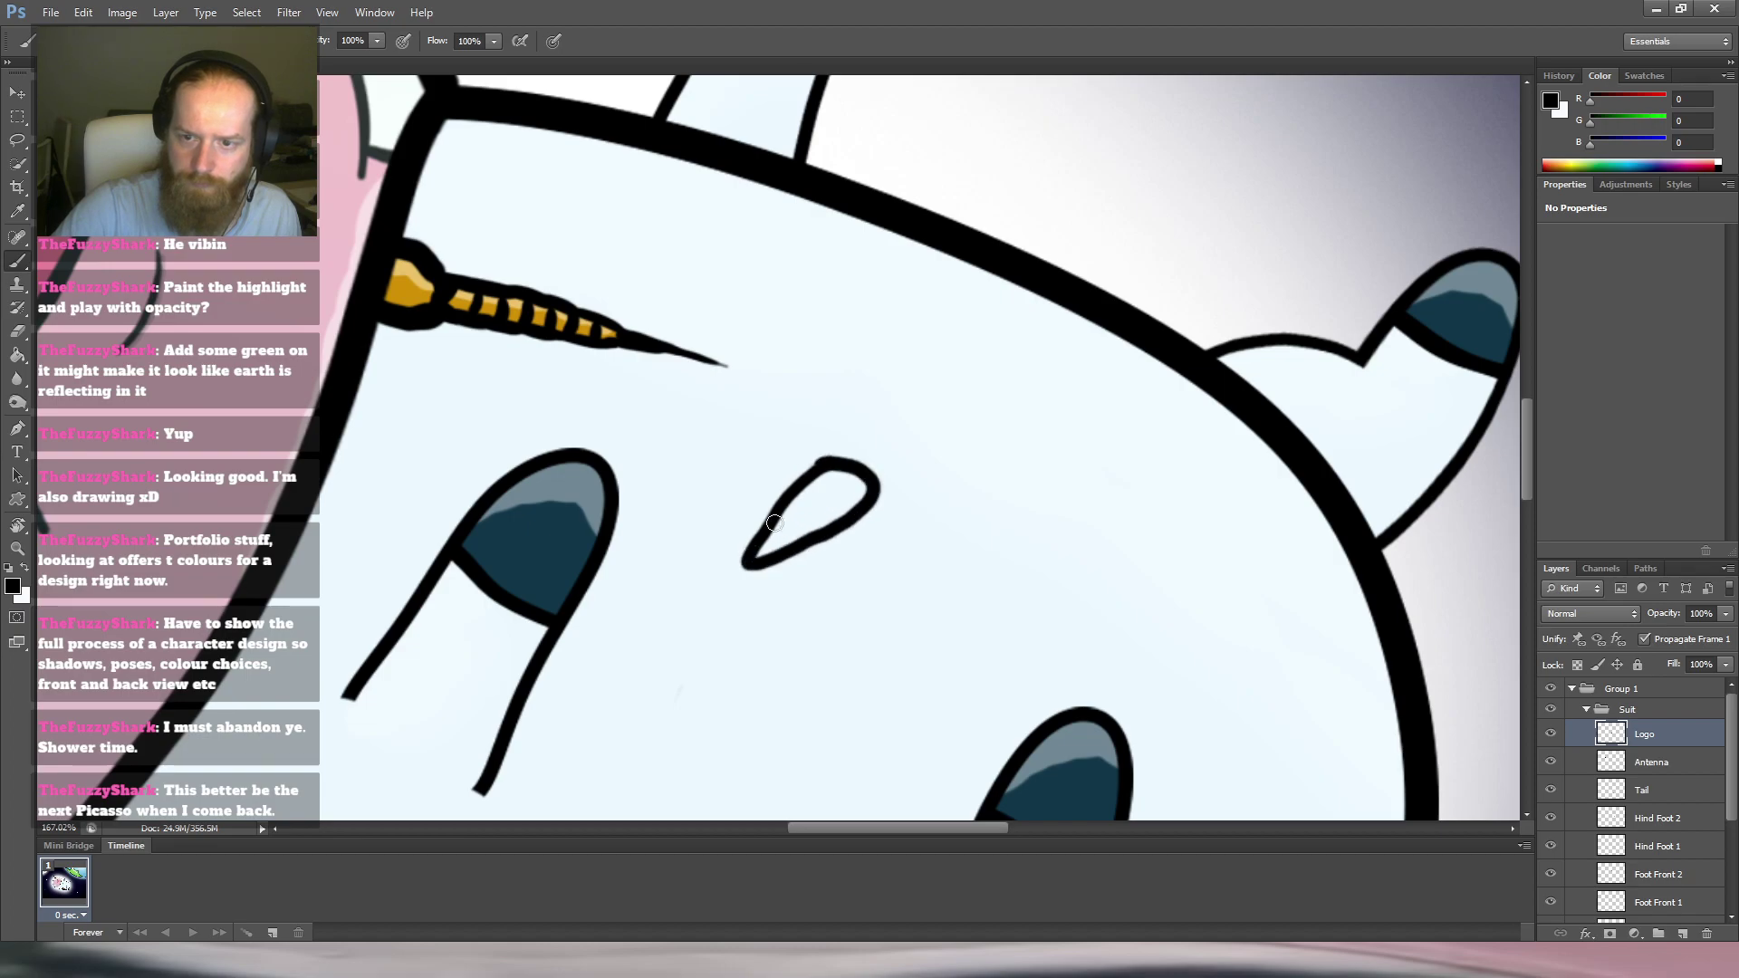
key("ctrl+z")
left_click_drag(920, 385, 805, 442)
Paste the copied NASA logo image onto the Logo layer over the suit and straighten the canvas view.
key("r")
left_click_drag(861, 291, 1078, 544)
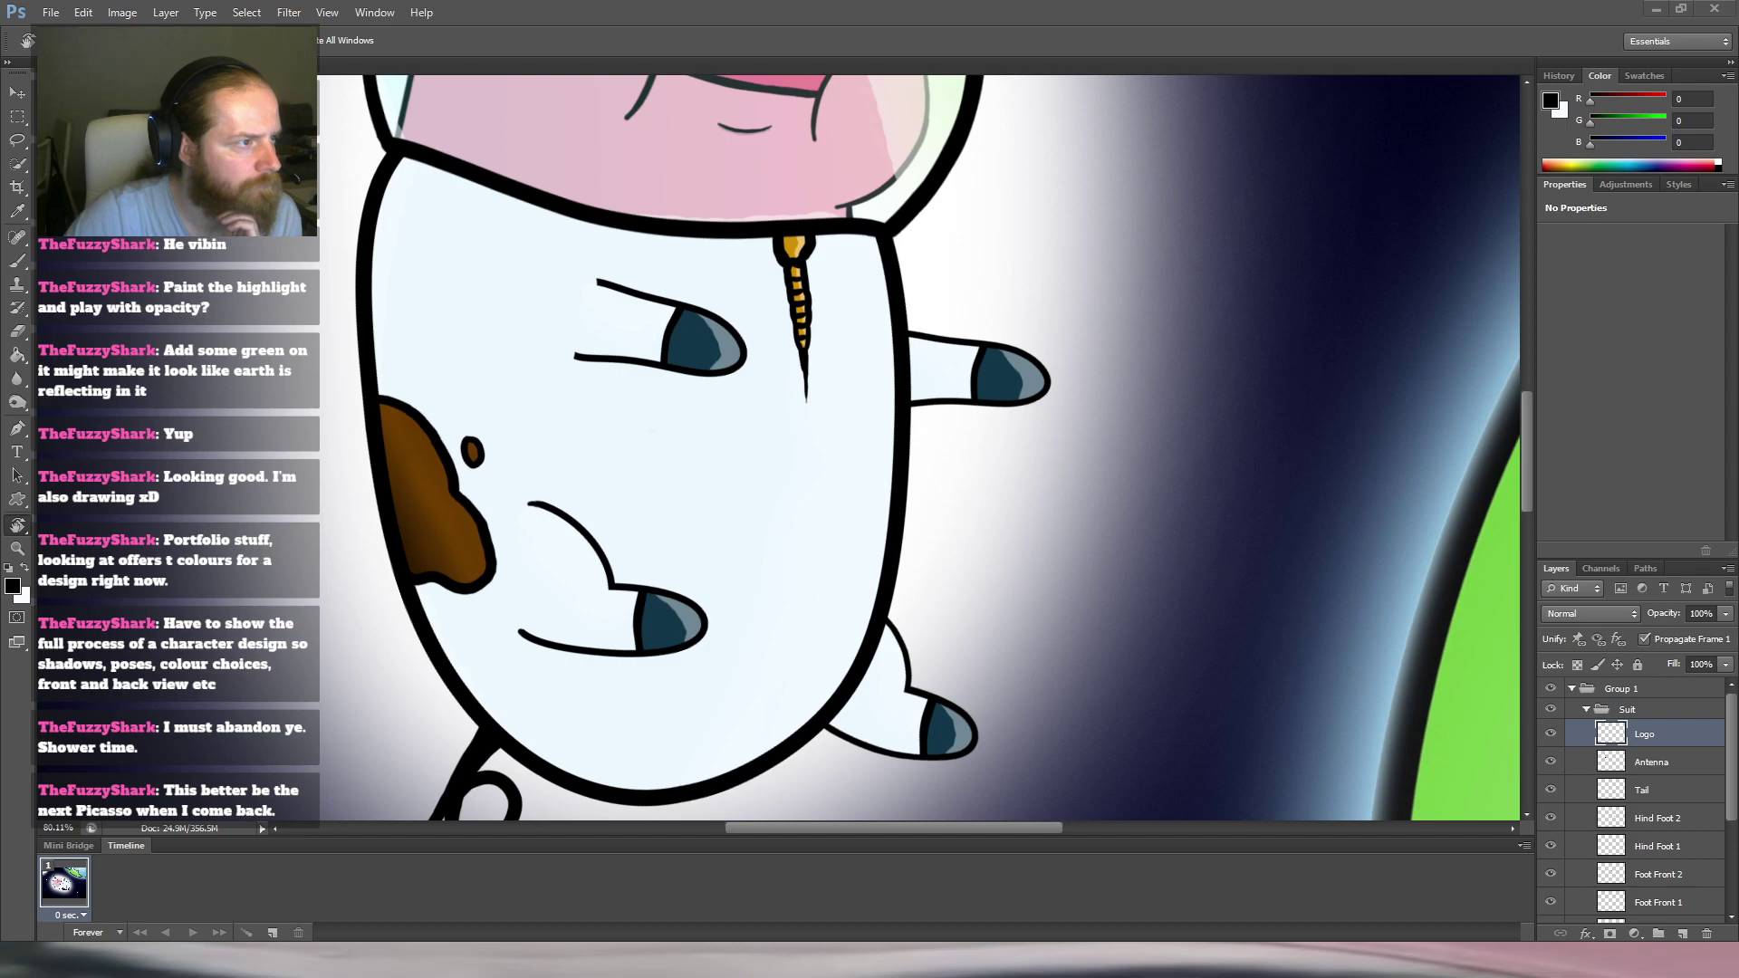
left_click(1103, 431)
key("ctrl+v")
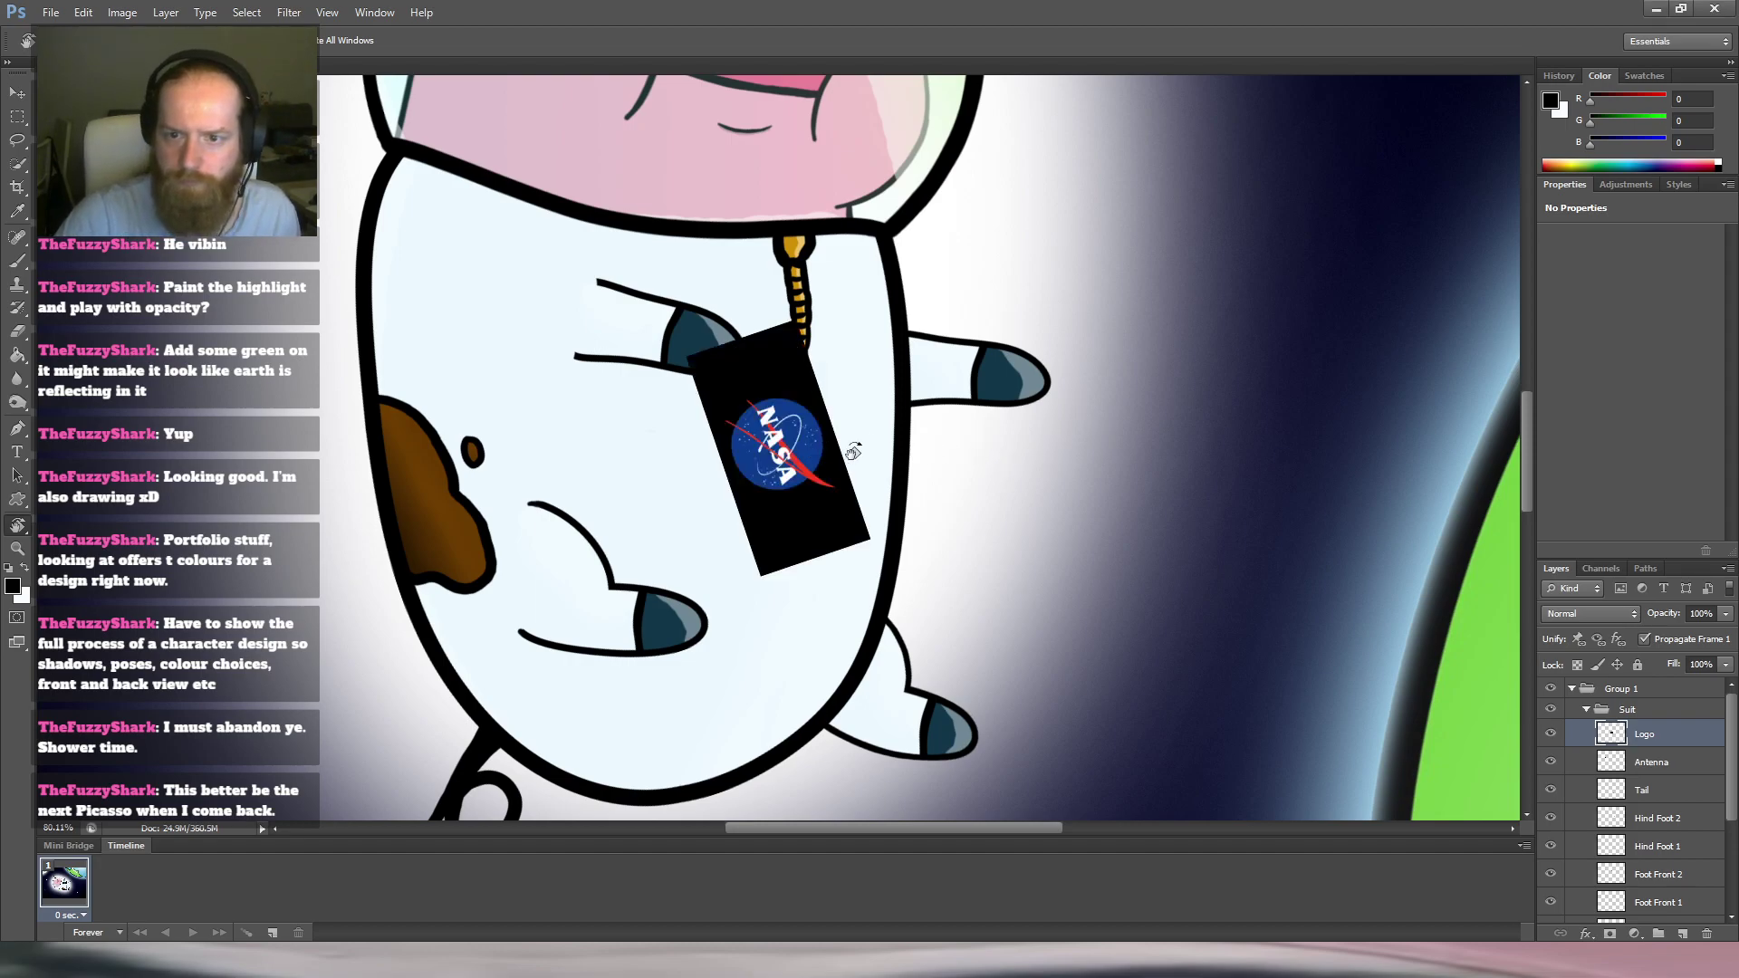
left_click_drag(815, 410, 832, 408)
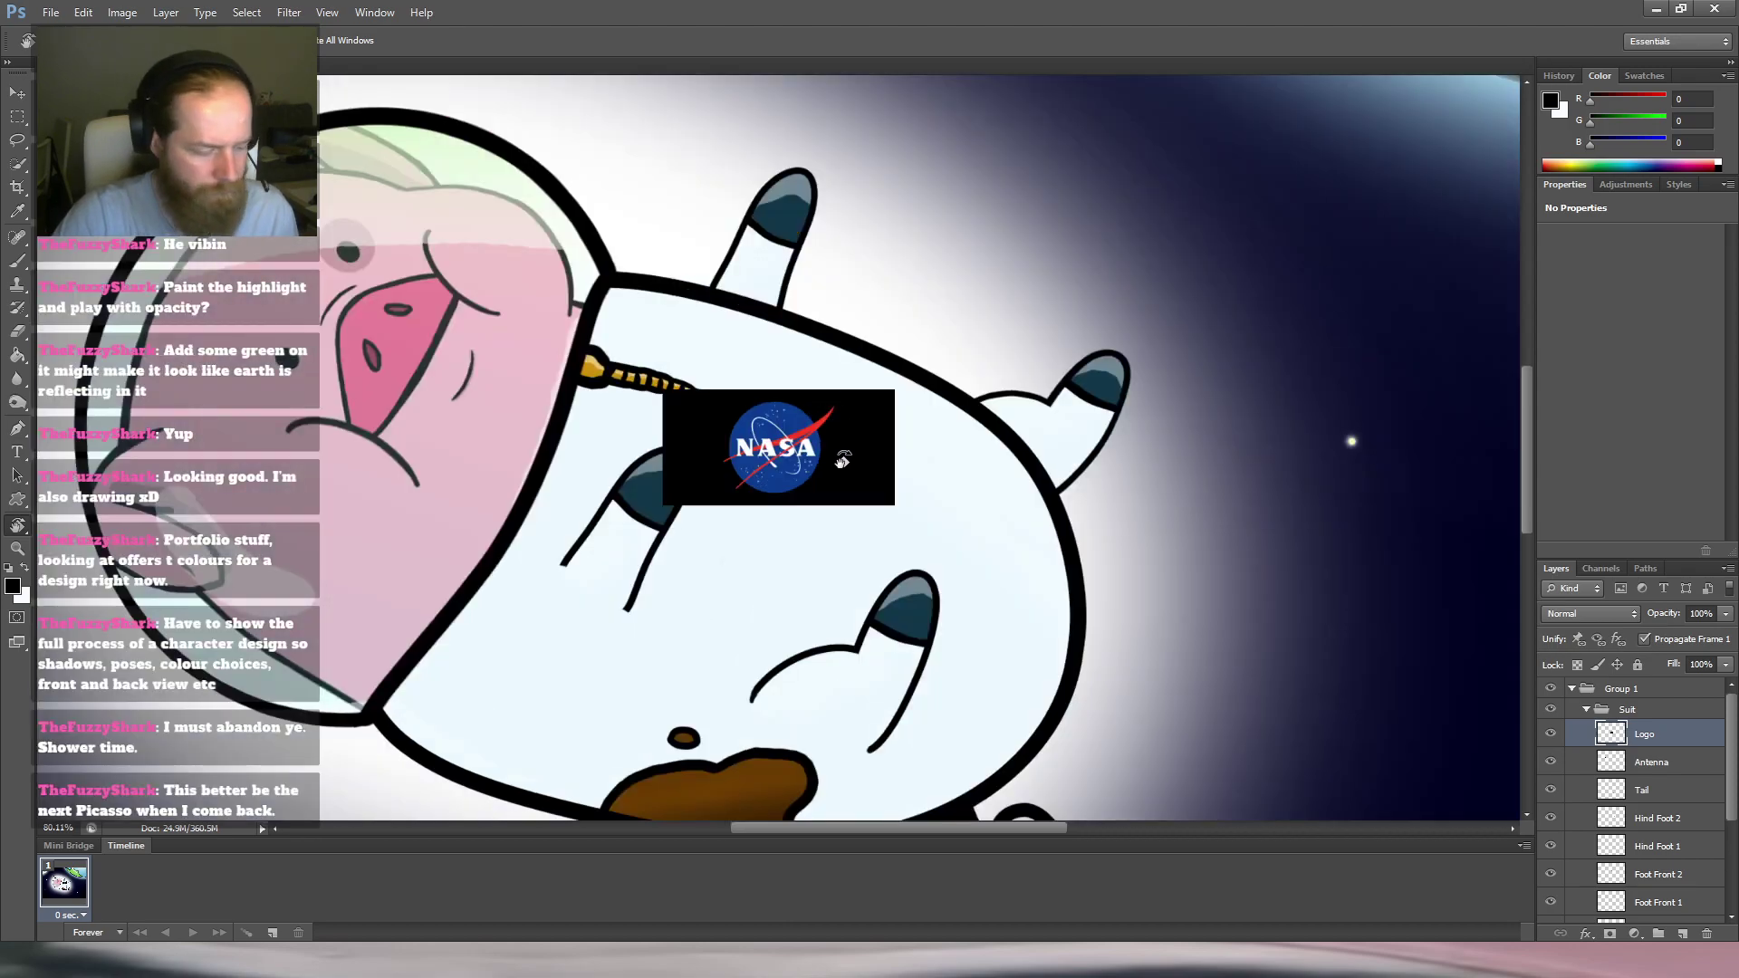
Remove the black background around the NASA logo with the Magic Eraser tool.
key("m")
key("ctrl+t")
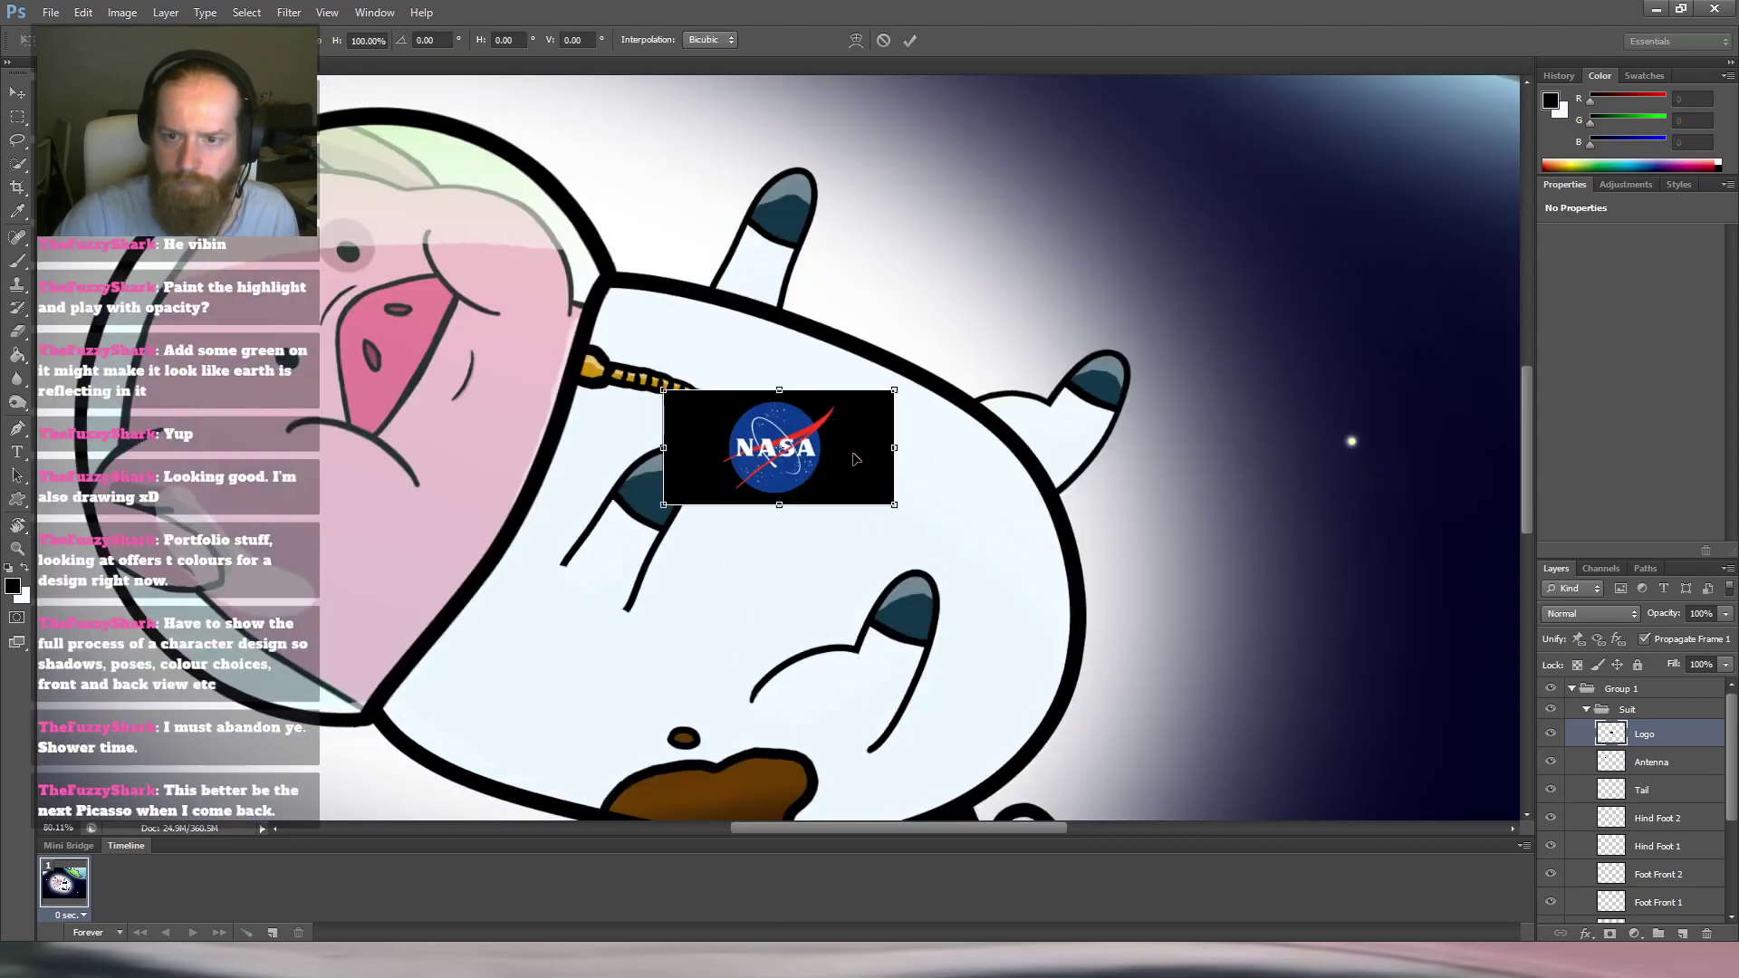
key("Return")
key("e")
key("shift+e")
left_click(856, 437)
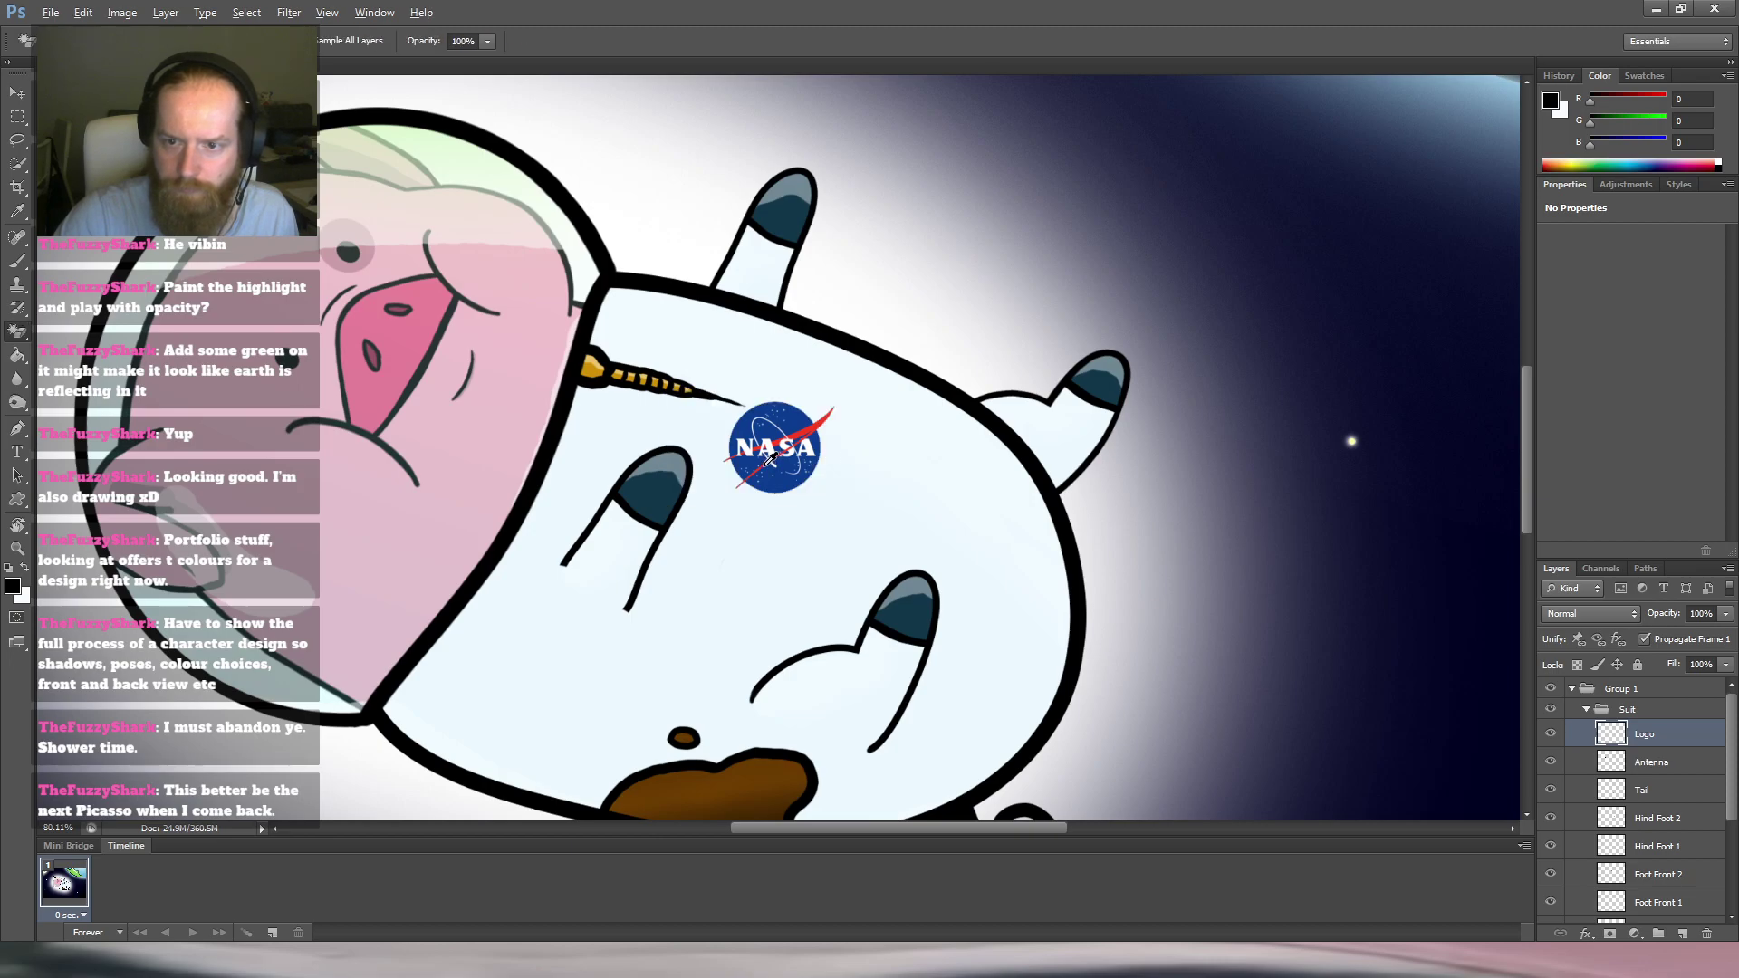
scroll(766, 456, "up", 4)
scroll(798, 455, "down", 3)
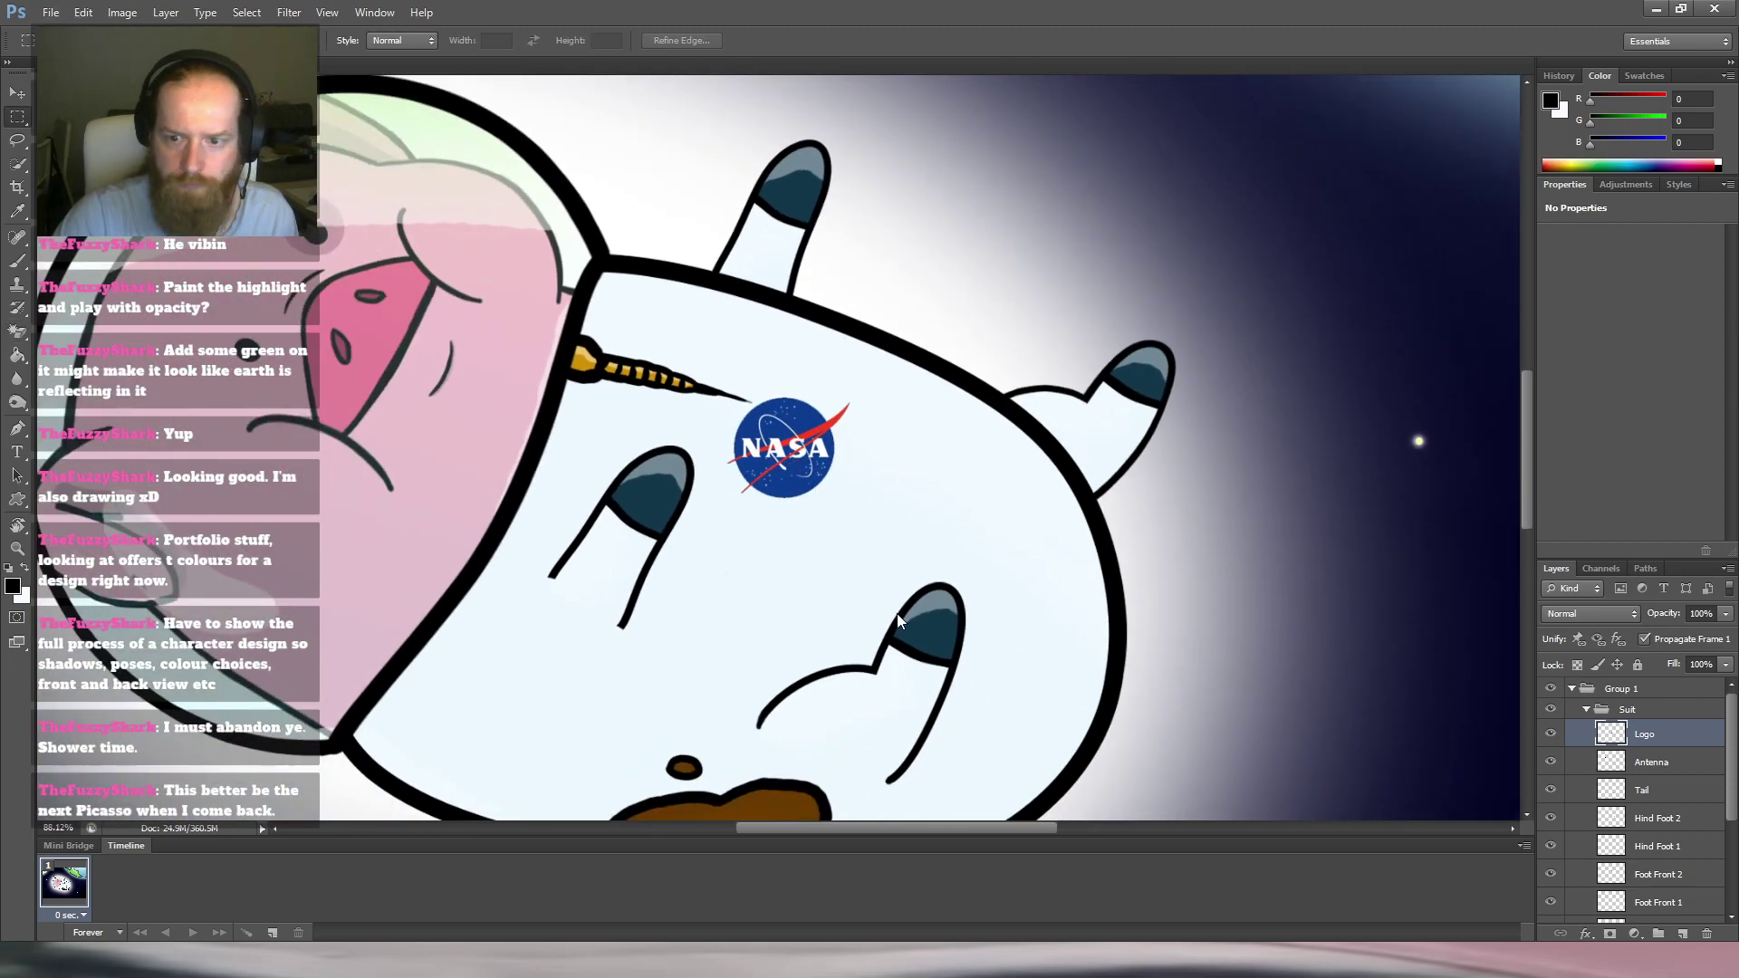
Rotate the NASA logo by about -79 degrees and place it on the suit's upper edge, just above the zip.
key("ctrl+t")
left_click_drag(777, 305, 736, 325)
left_click_drag(822, 452, 718, 299)
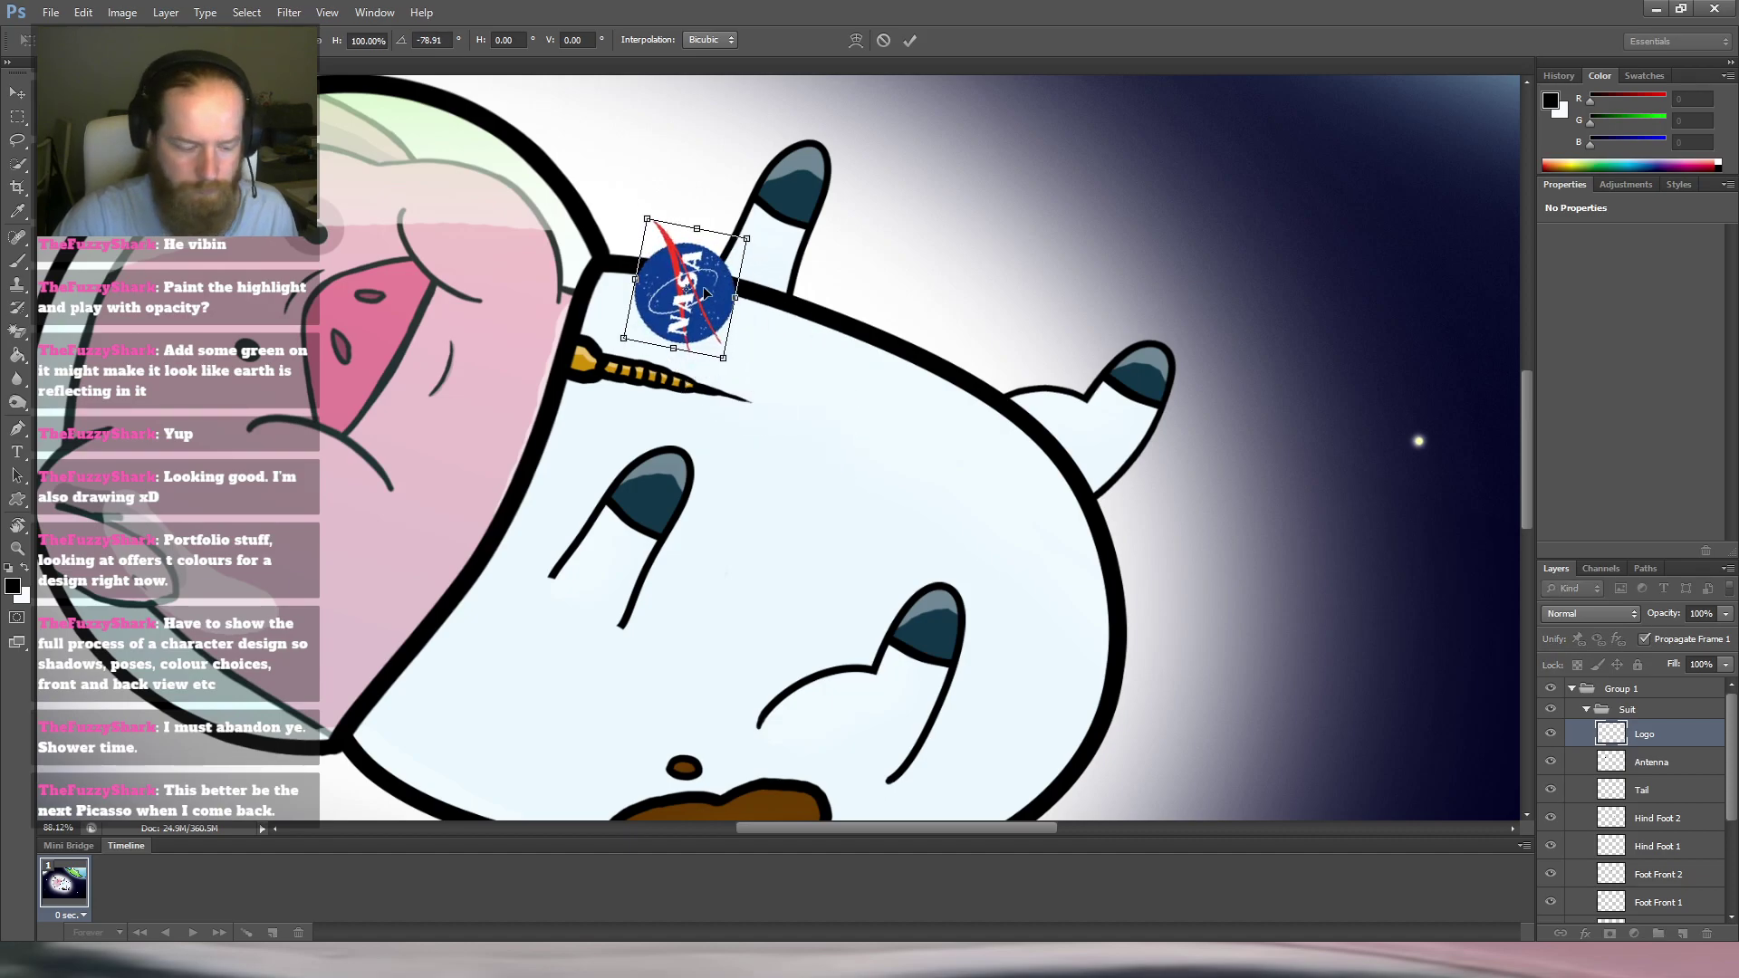
key("Return")
key("m")
Distort the NASA logo in perspective, widening its lower edge and narrowing its upper edge, and shift it slightly down toward the zip.
key("ctrl+t")
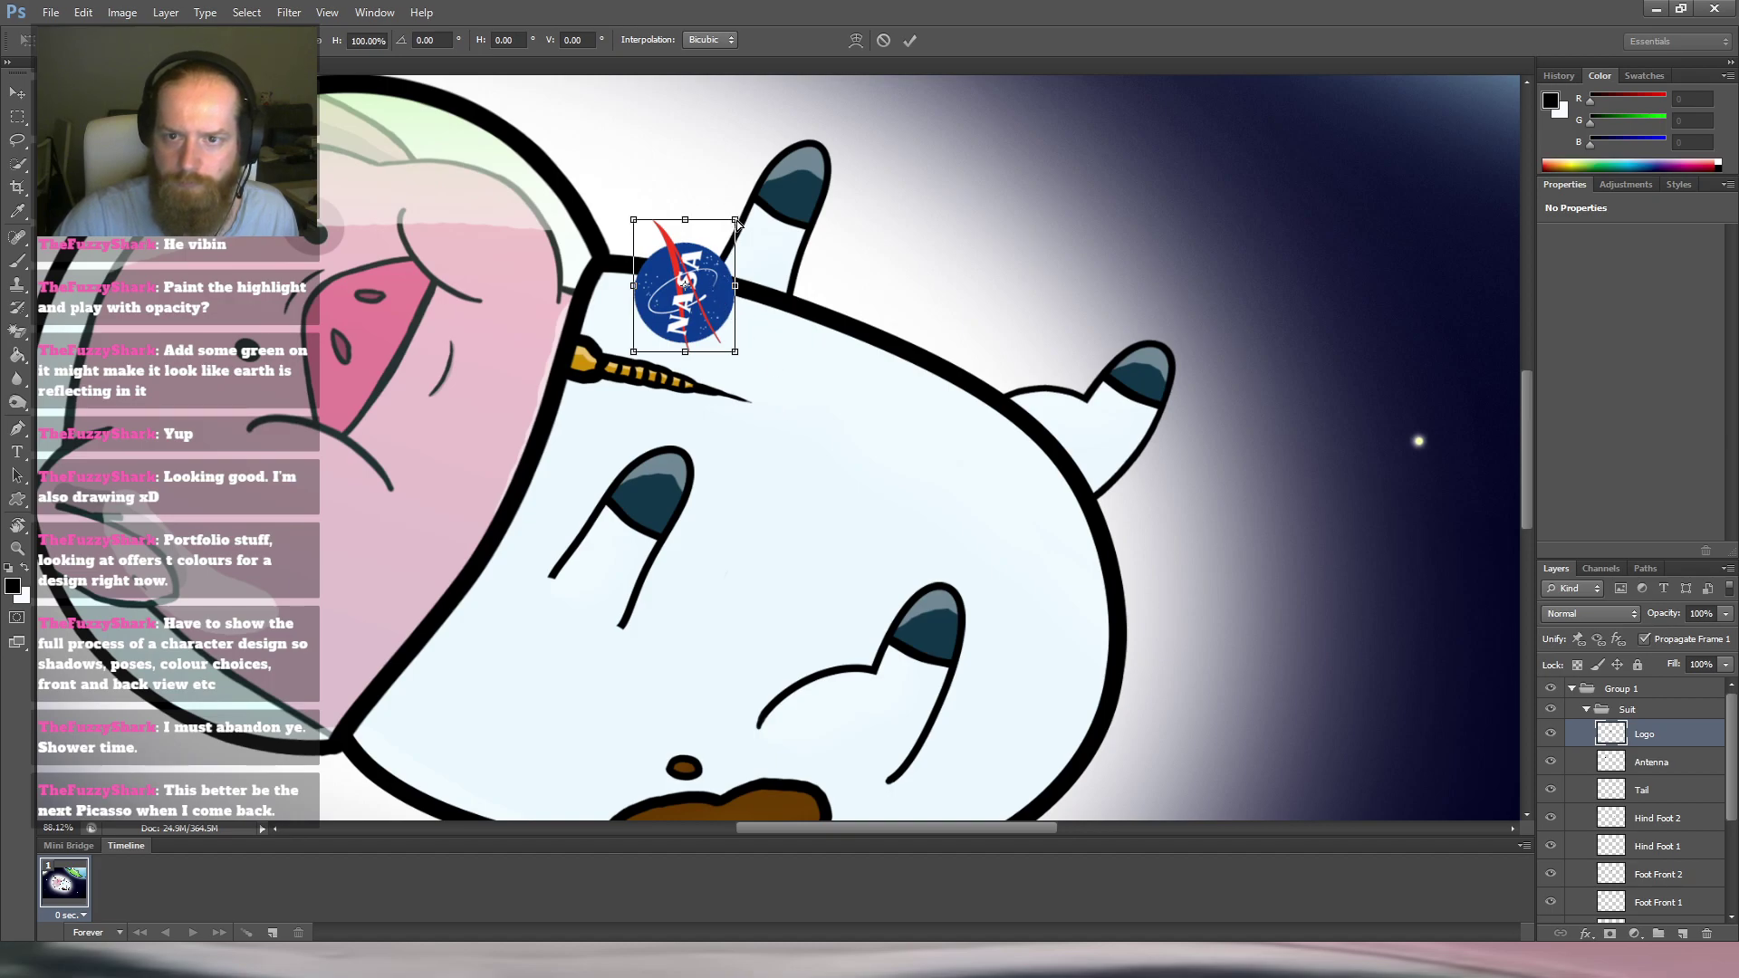
left_click_drag(734, 351, 769, 352)
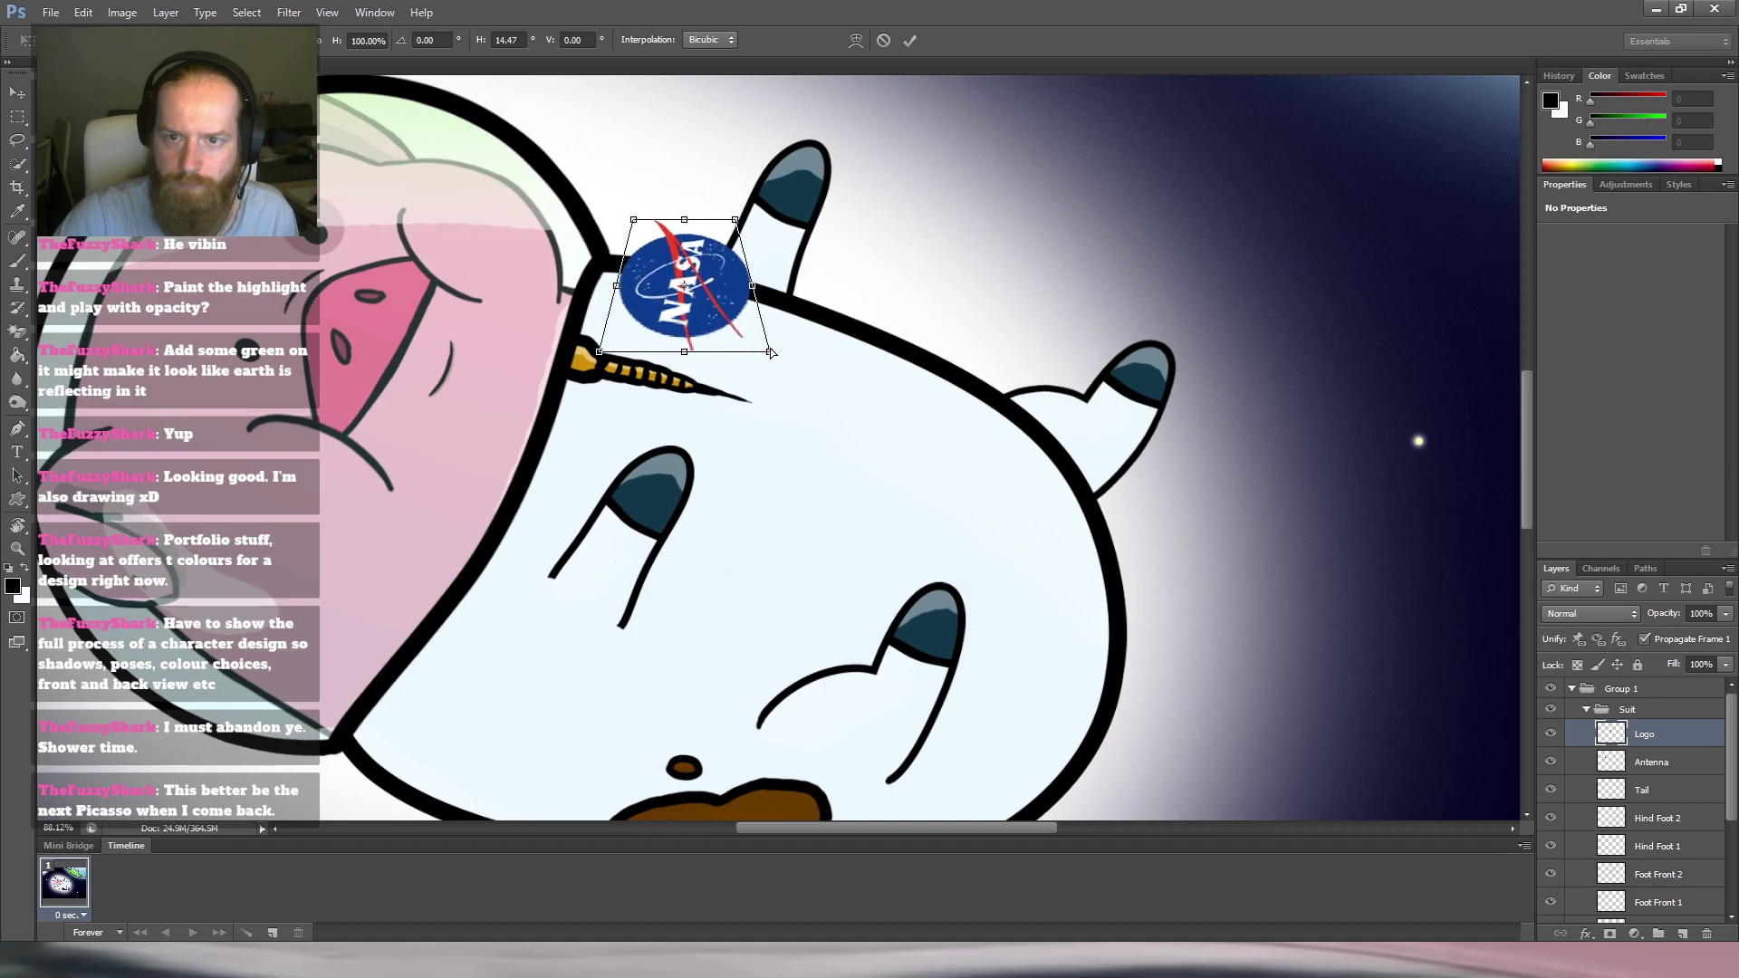
left_click_drag(735, 221, 720, 220)
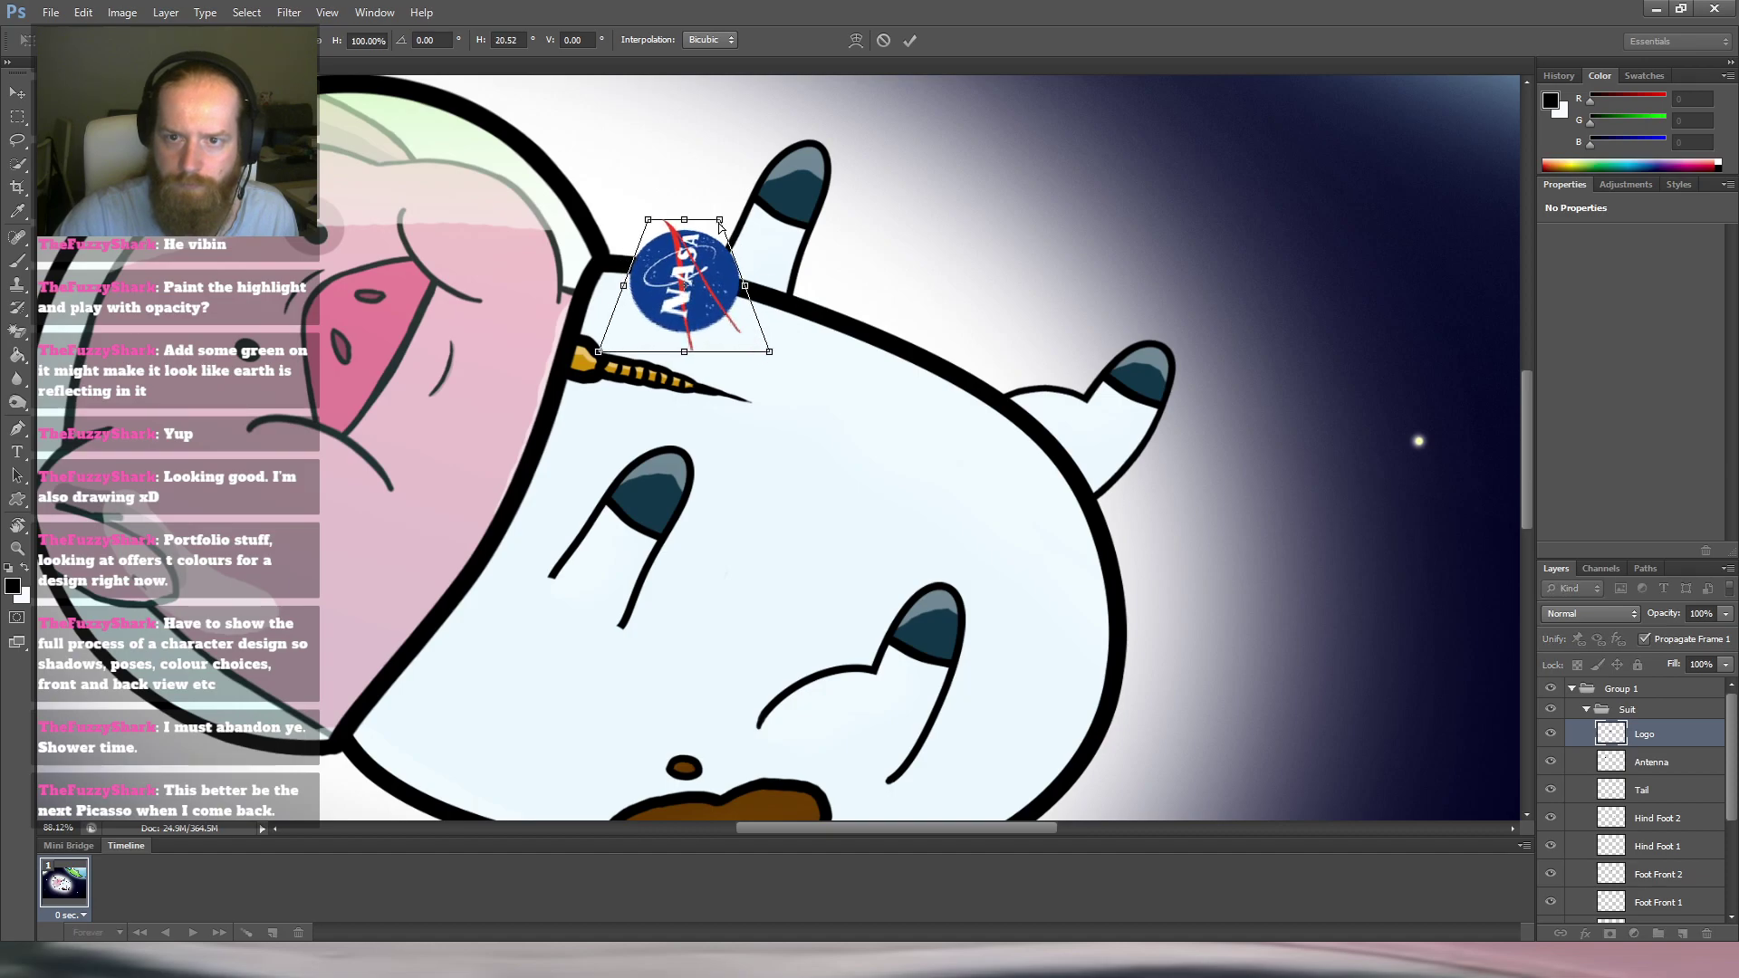
left_click_drag(720, 303, 731, 317)
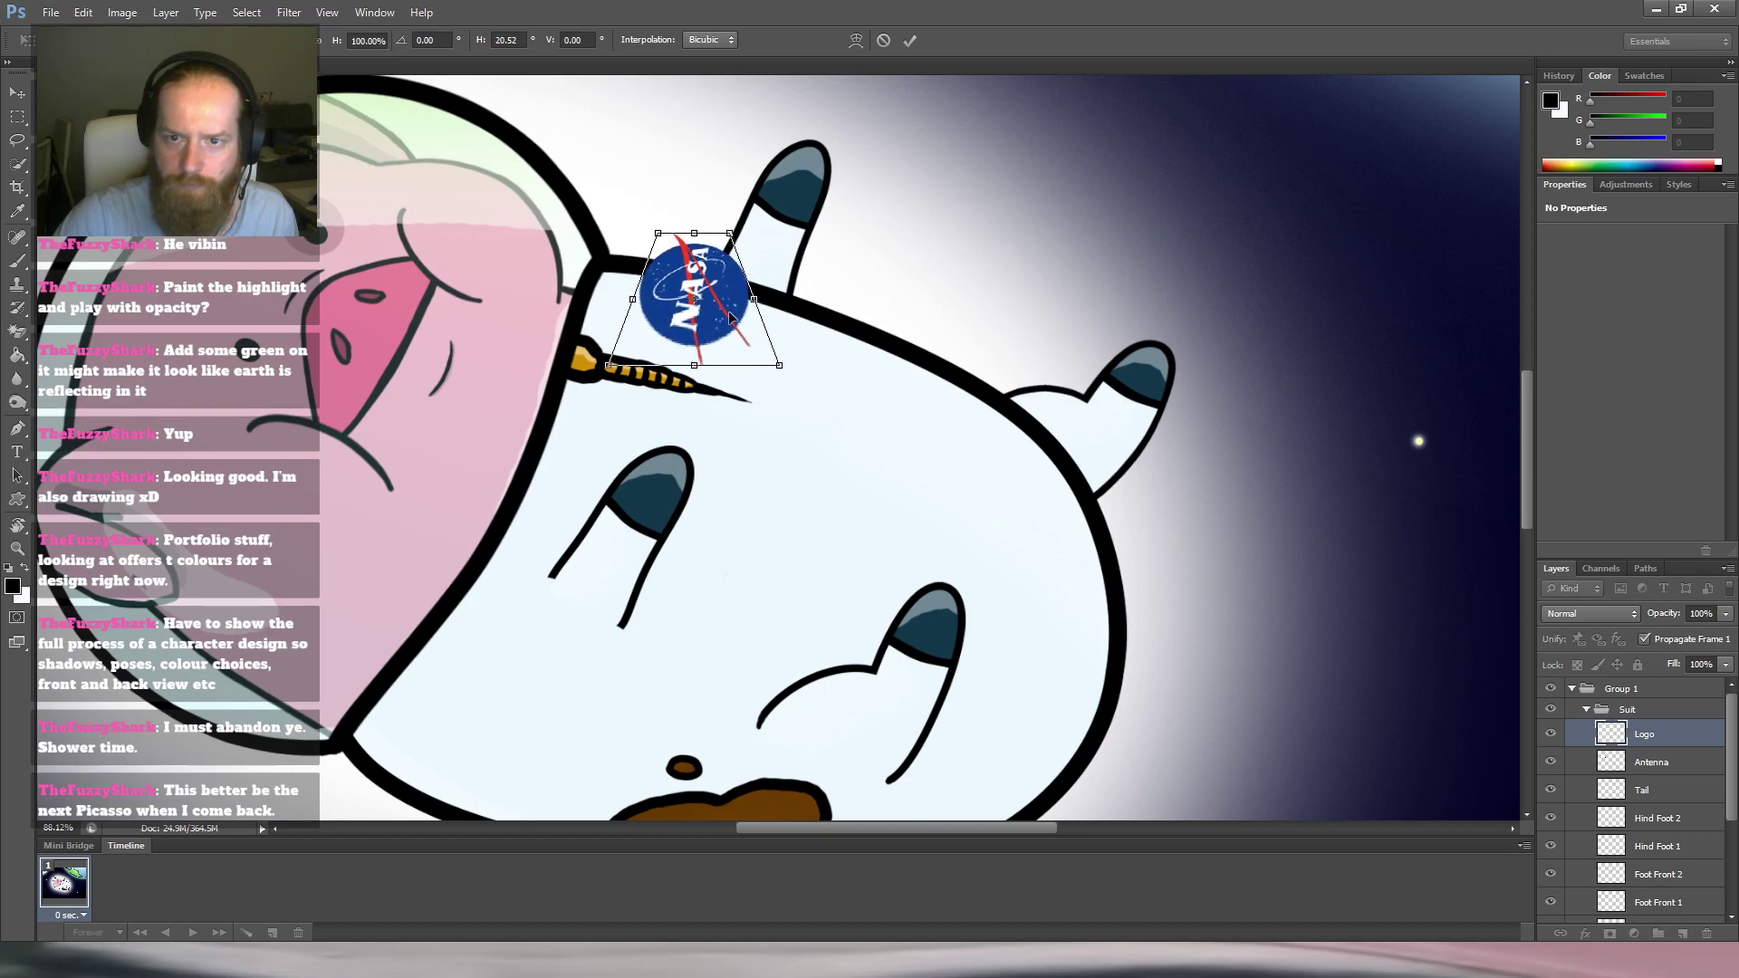
Warp the NASA logo so it bends with the suit's rounded surface, and apply the transformation.
left_click(797, 449)
left_click_drag(718, 326, 725, 330)
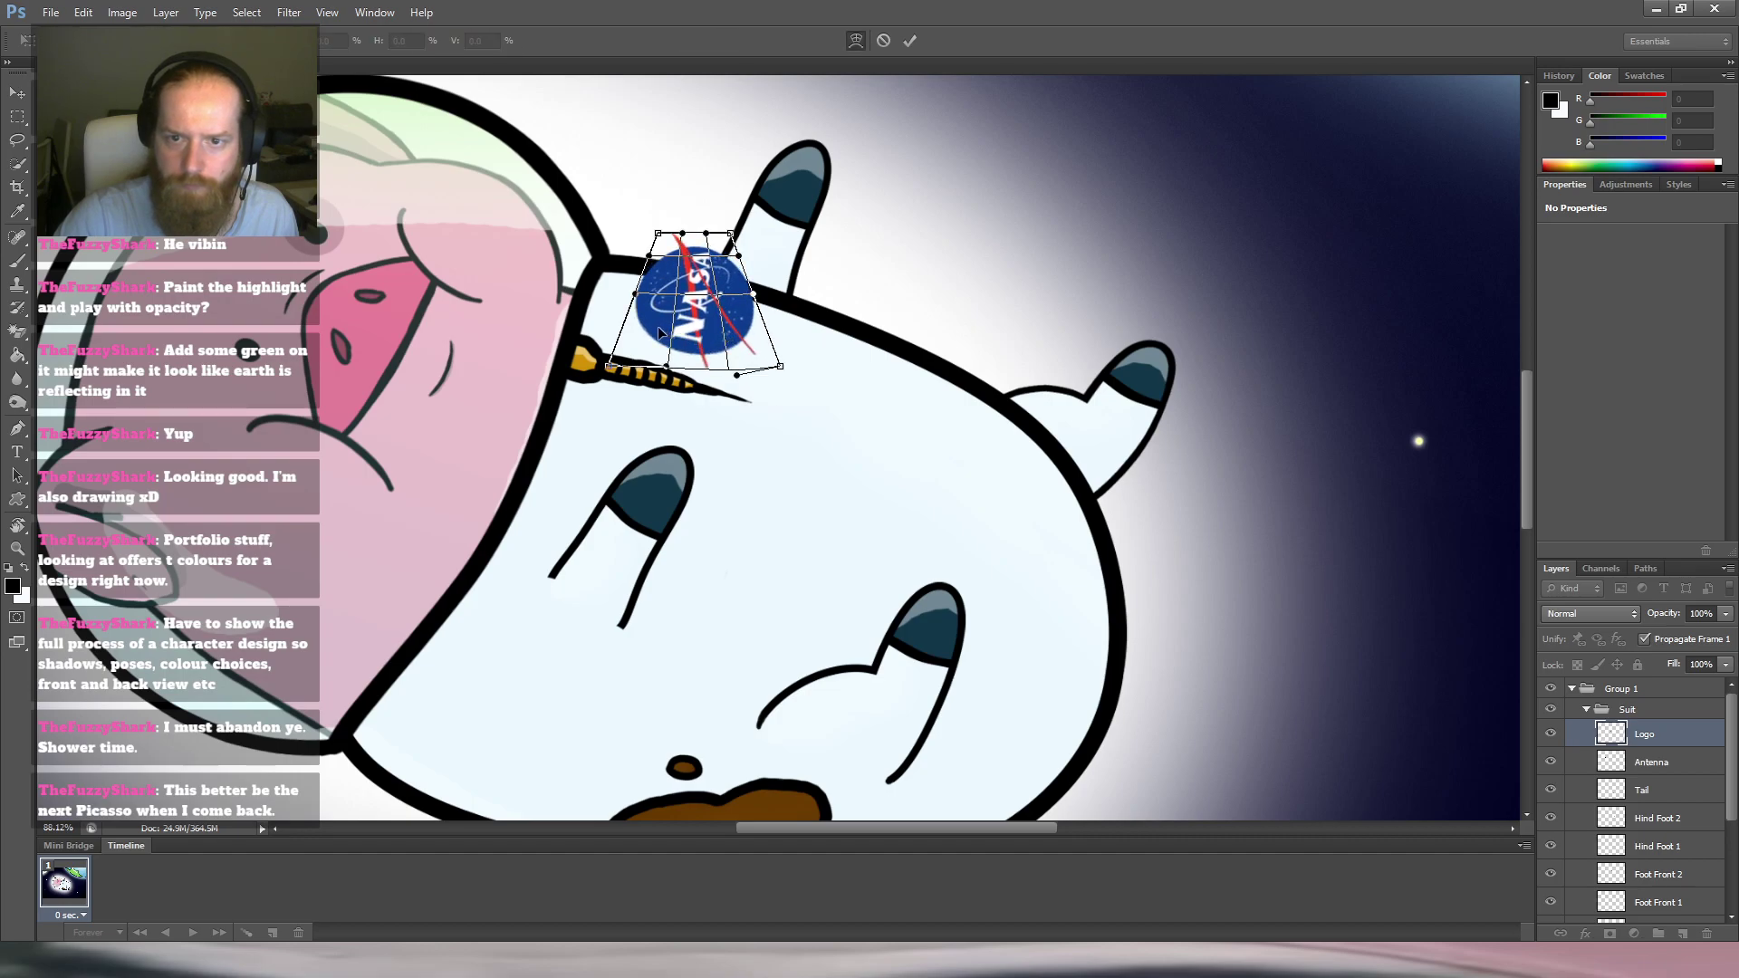
left_click_drag(697, 338, 725, 317)
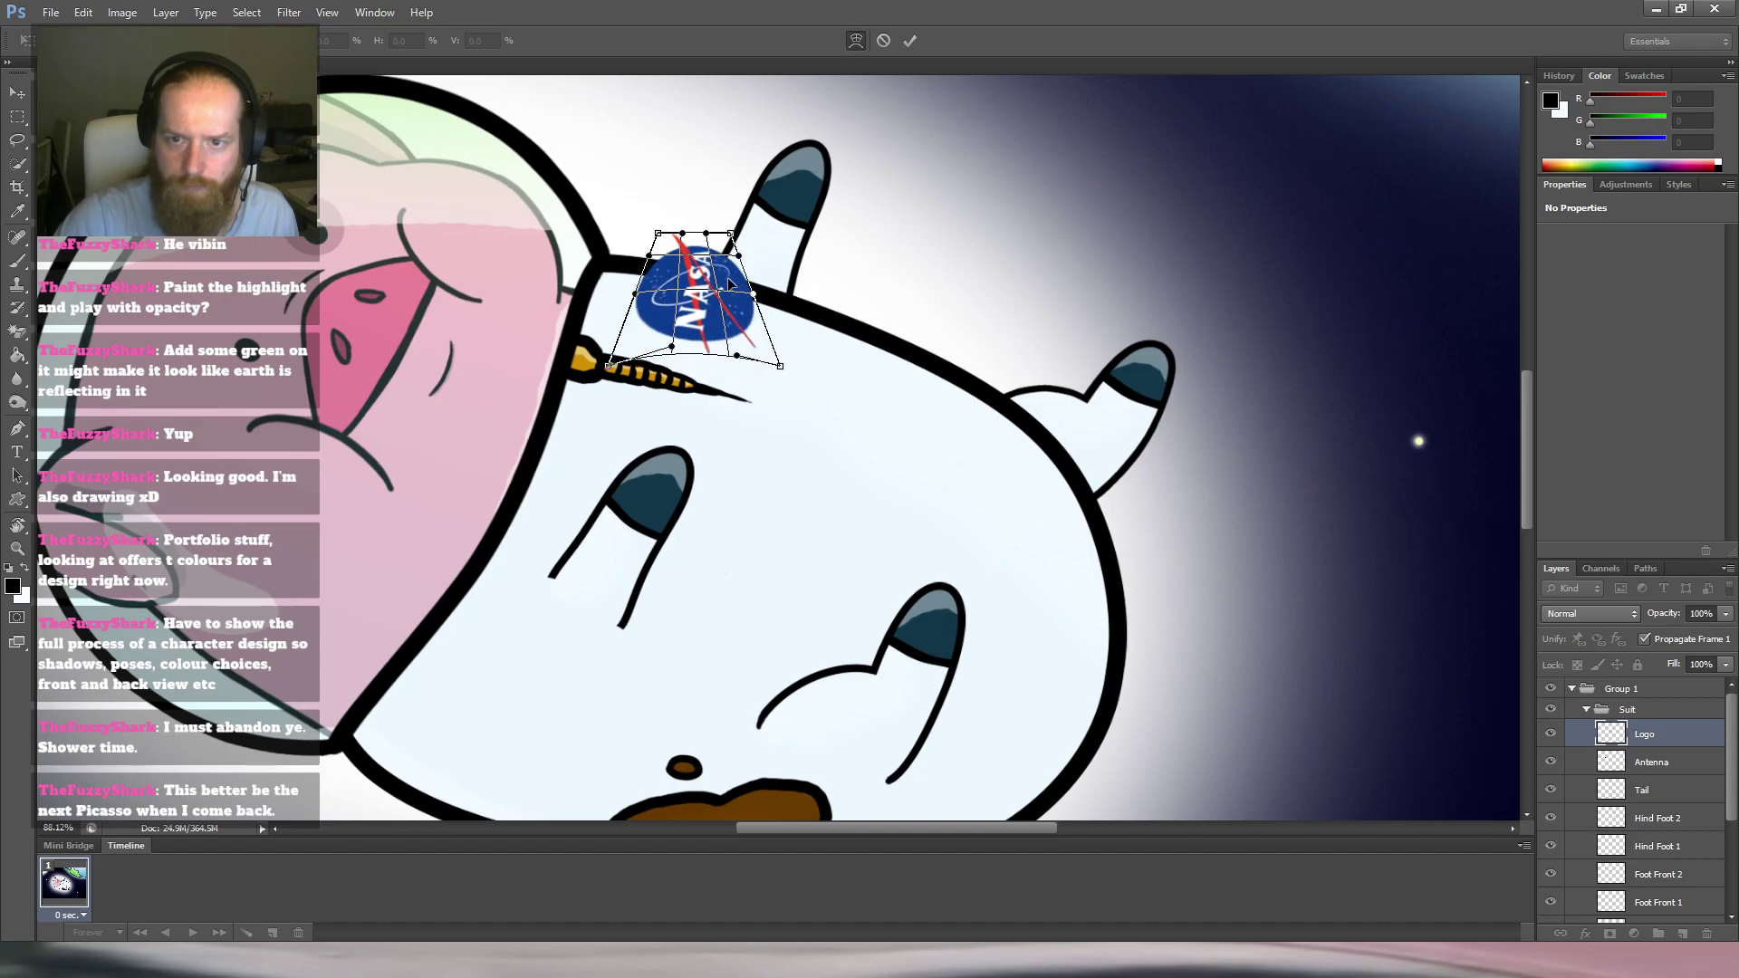
key("Return")
key("m")
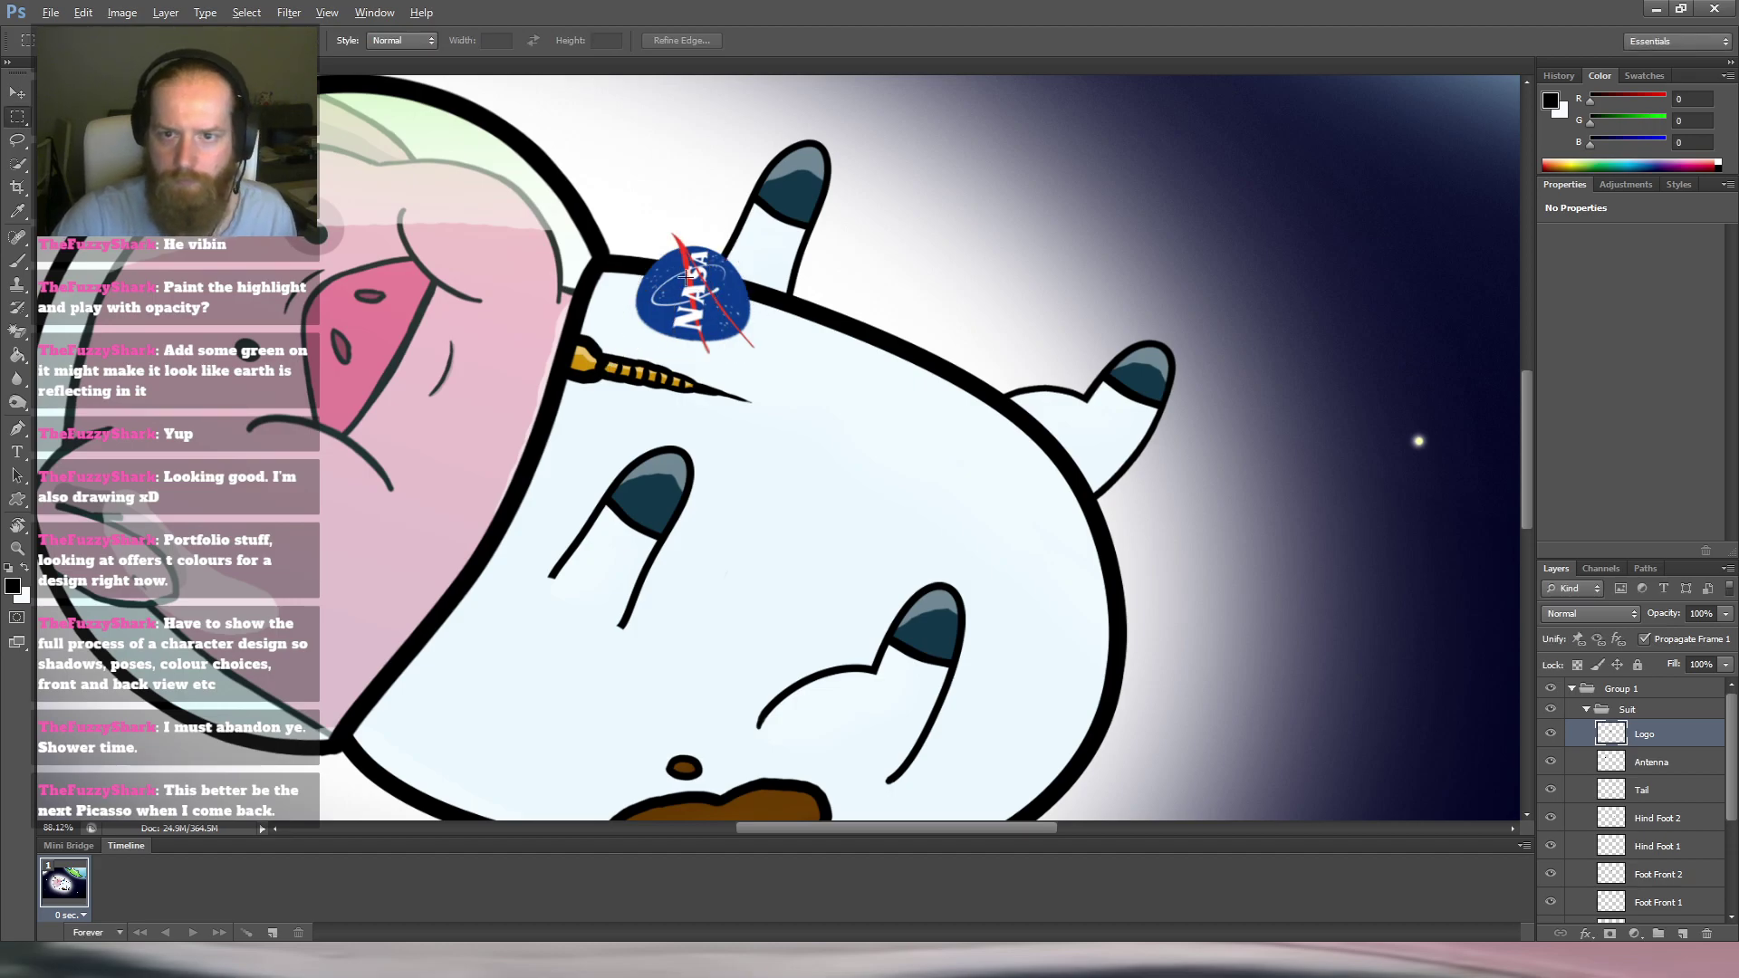
Move the Logo layer below the Helmet line layer so the logo sits behind the suit's black outline.
scroll(686, 276, "up", 5, "alt")
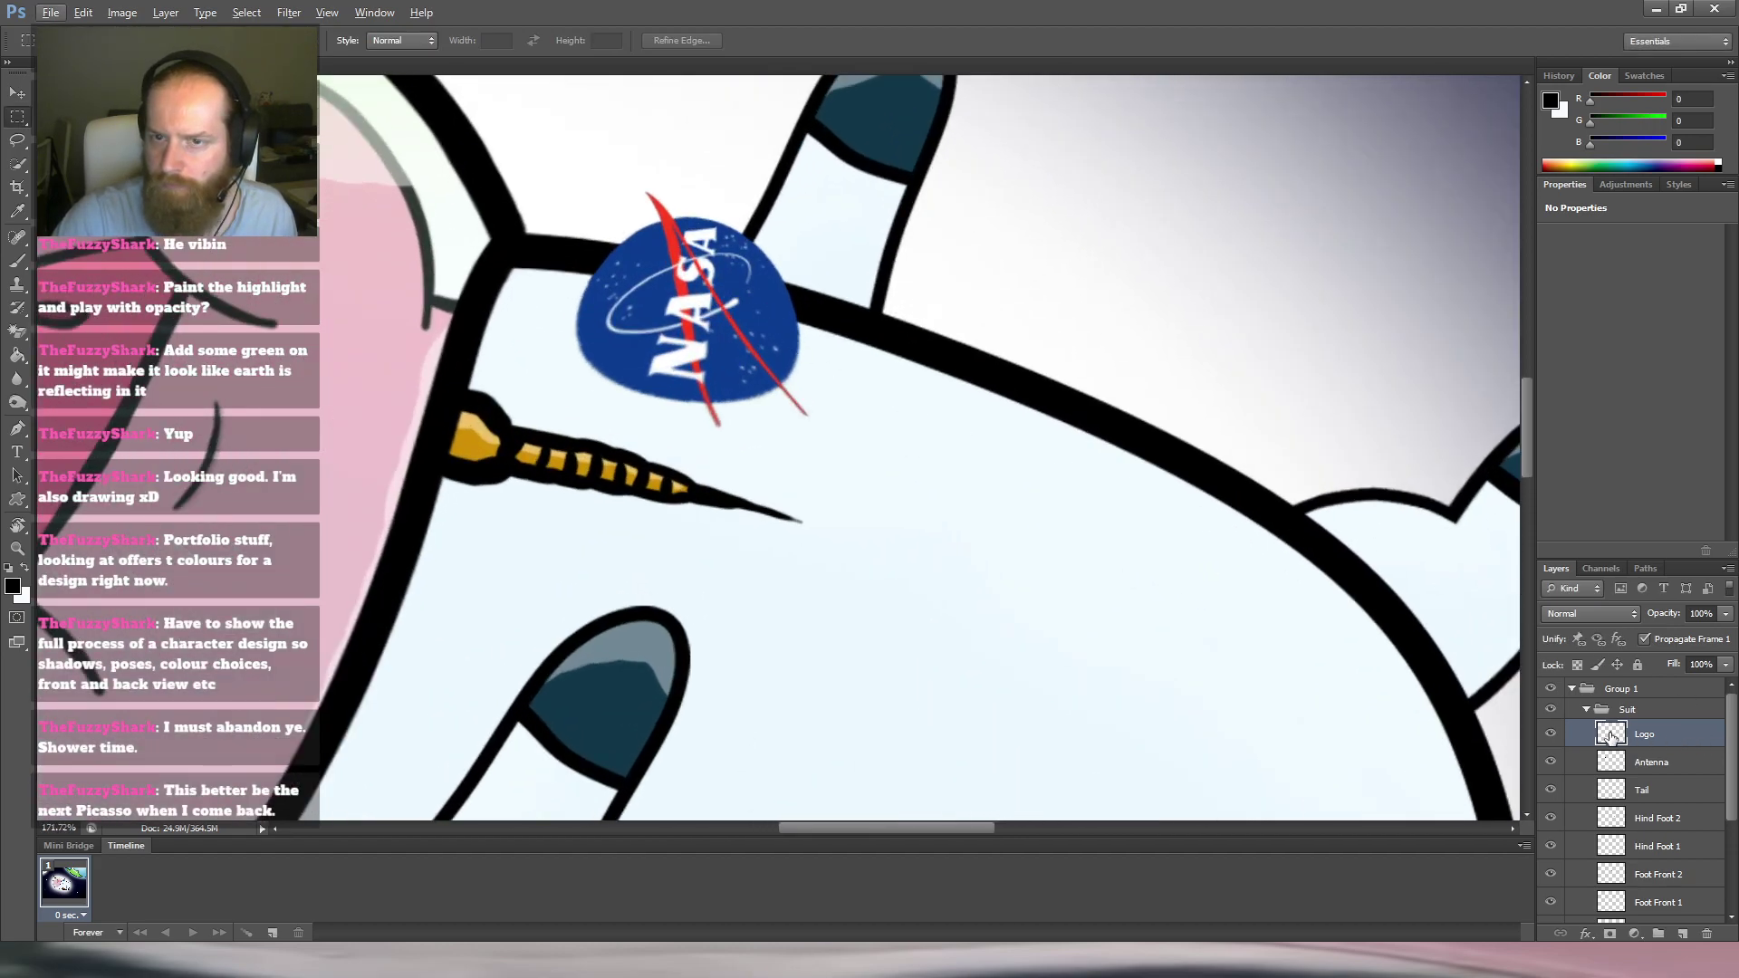
scroll(1660, 763, "down", 5)
scroll(1661, 753, "up", 4)
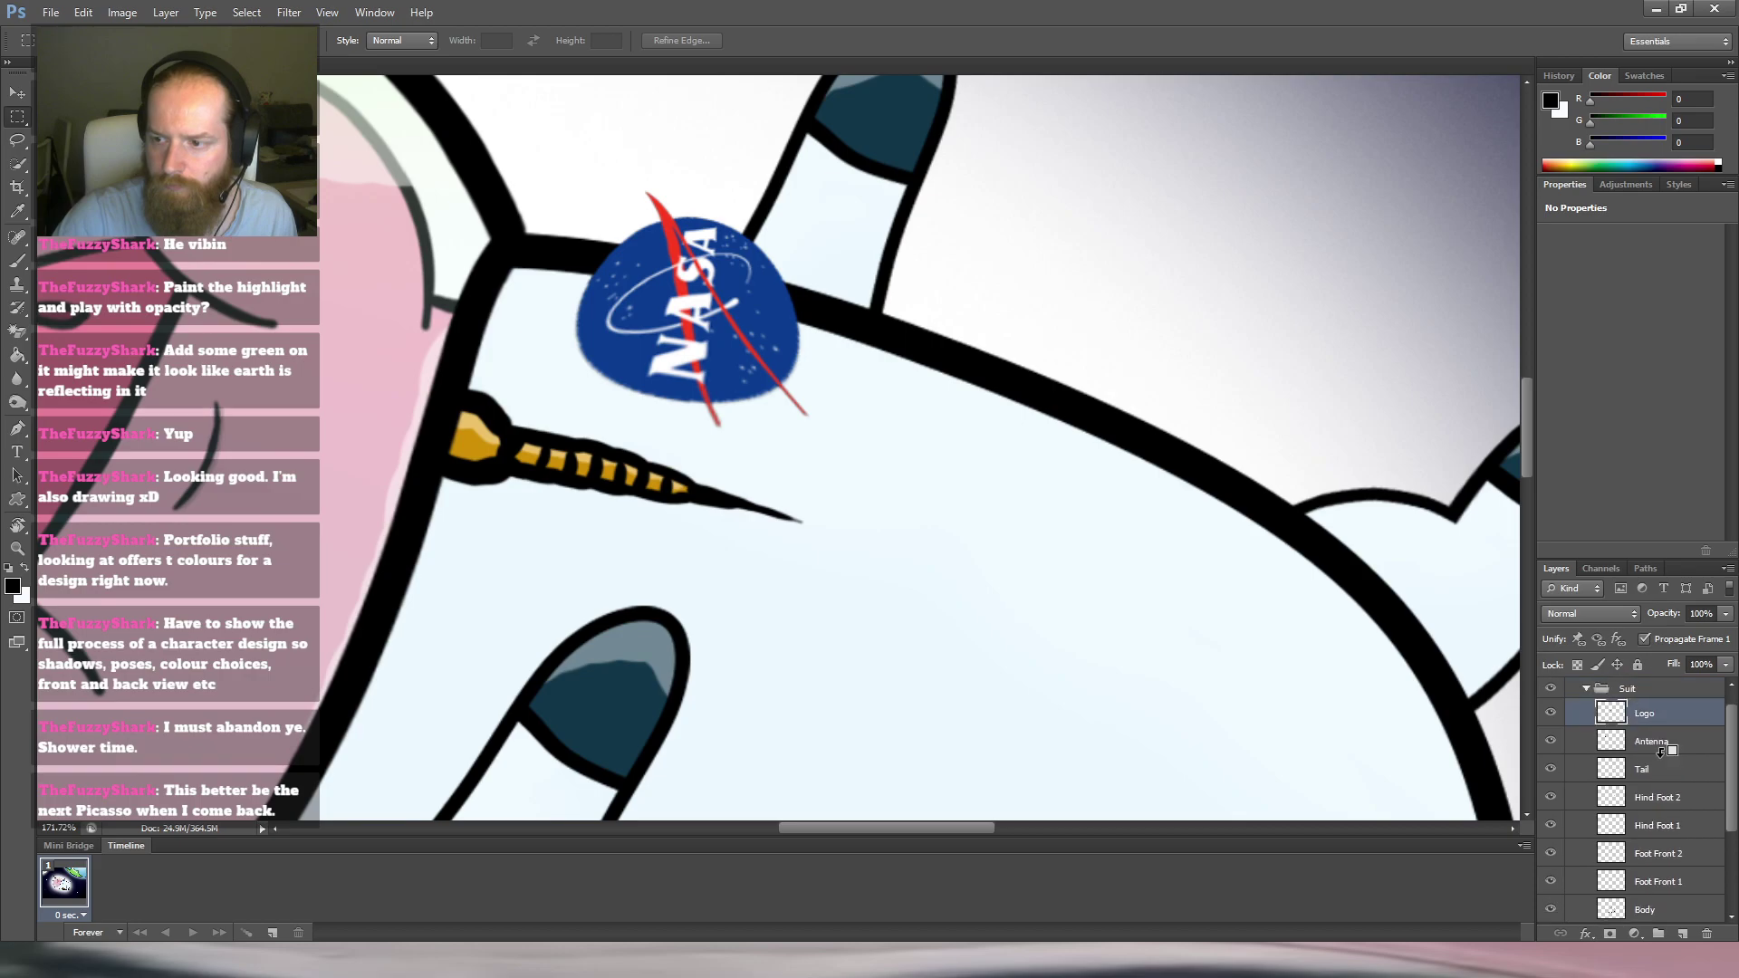
left_click_drag(1662, 752, 1662, 751)
scroll(912, 559, "down", 9, "alt")
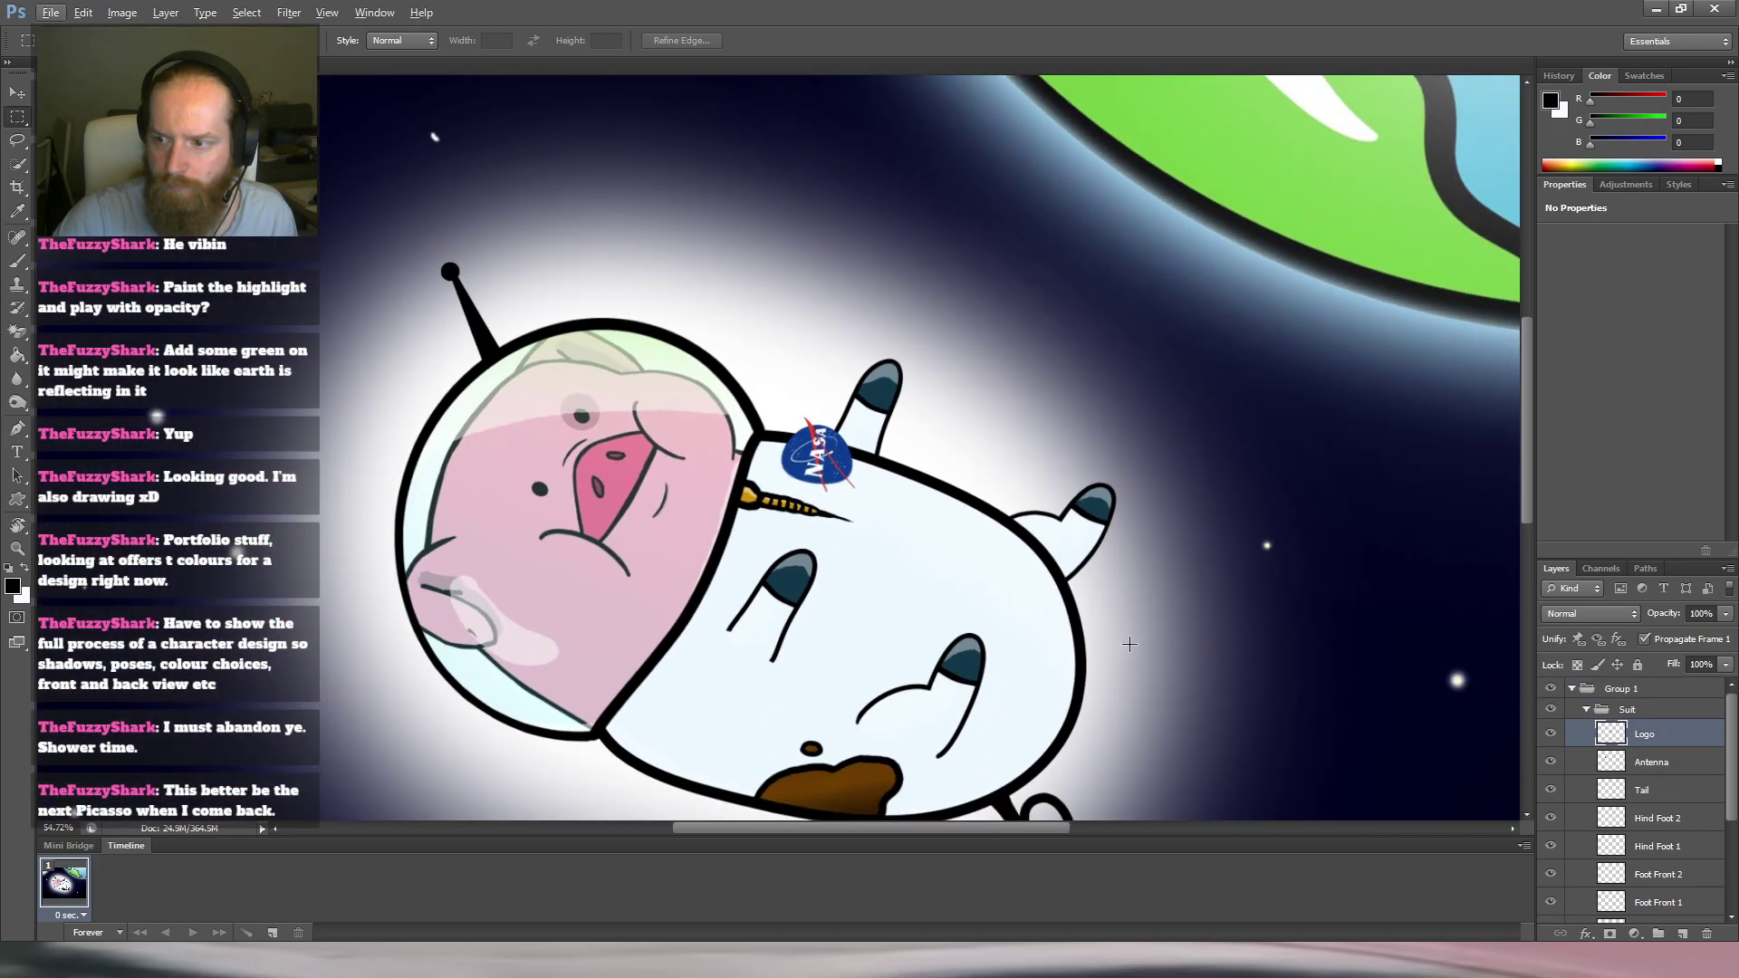
scroll(1129, 644, "down", 3)
scroll(1666, 729, "down", 3)
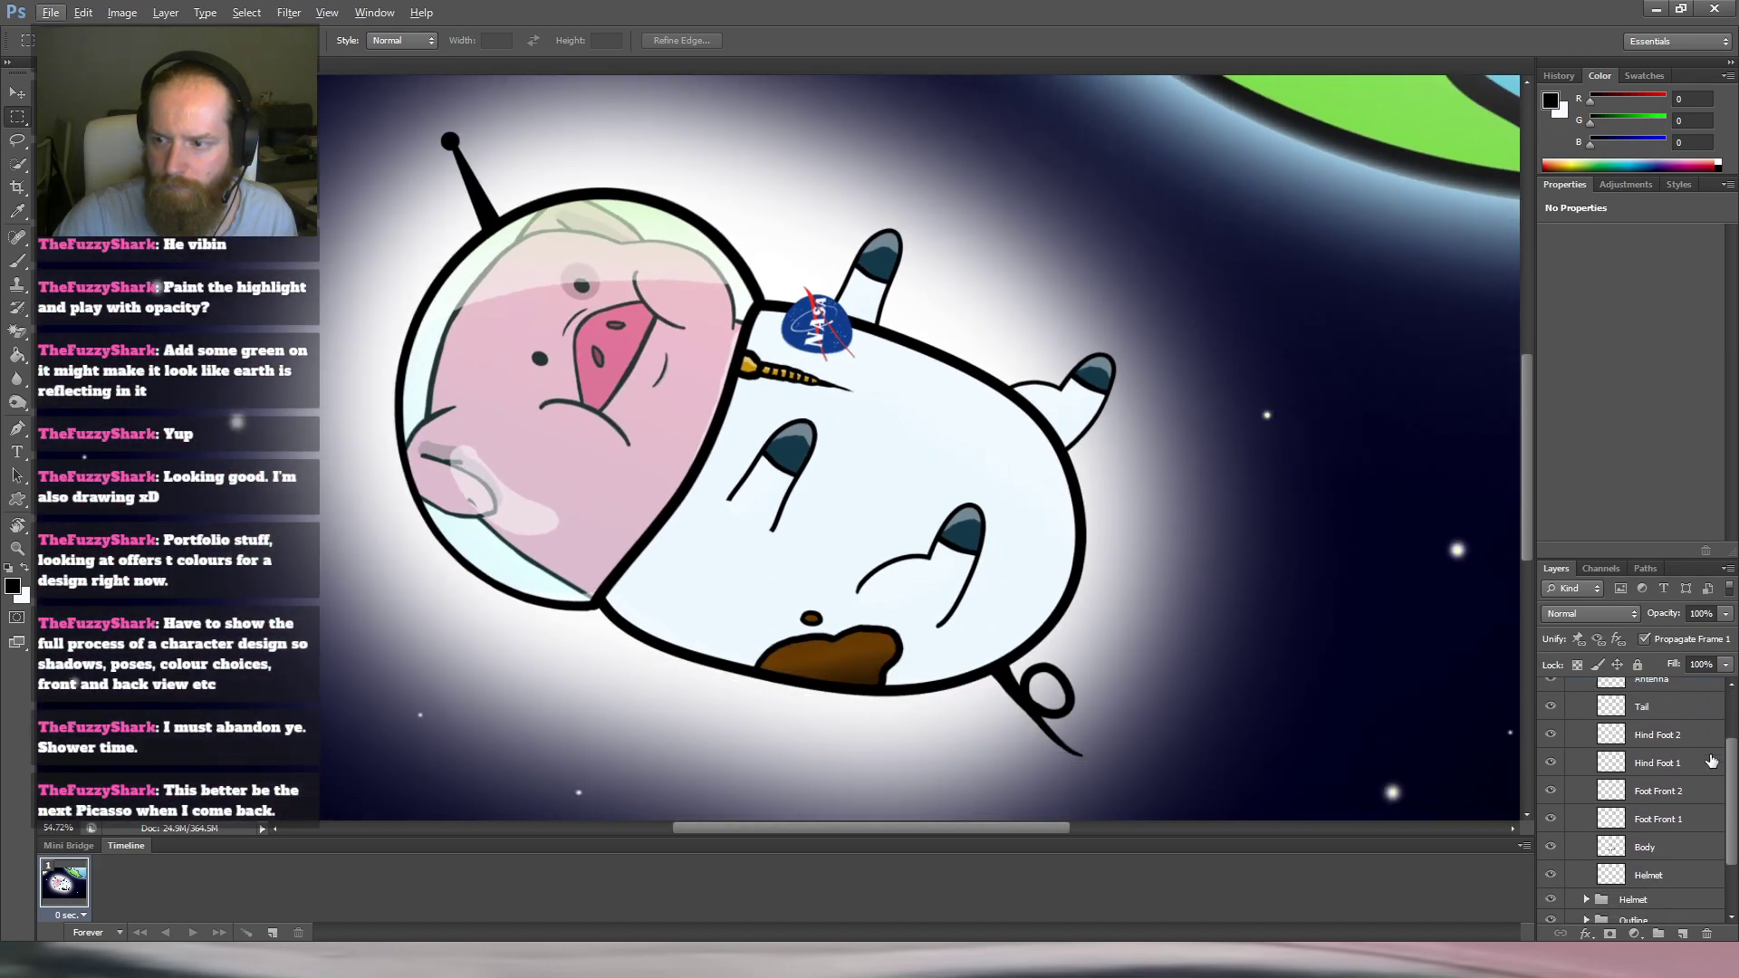
scroll(1663, 699, "up", 2)
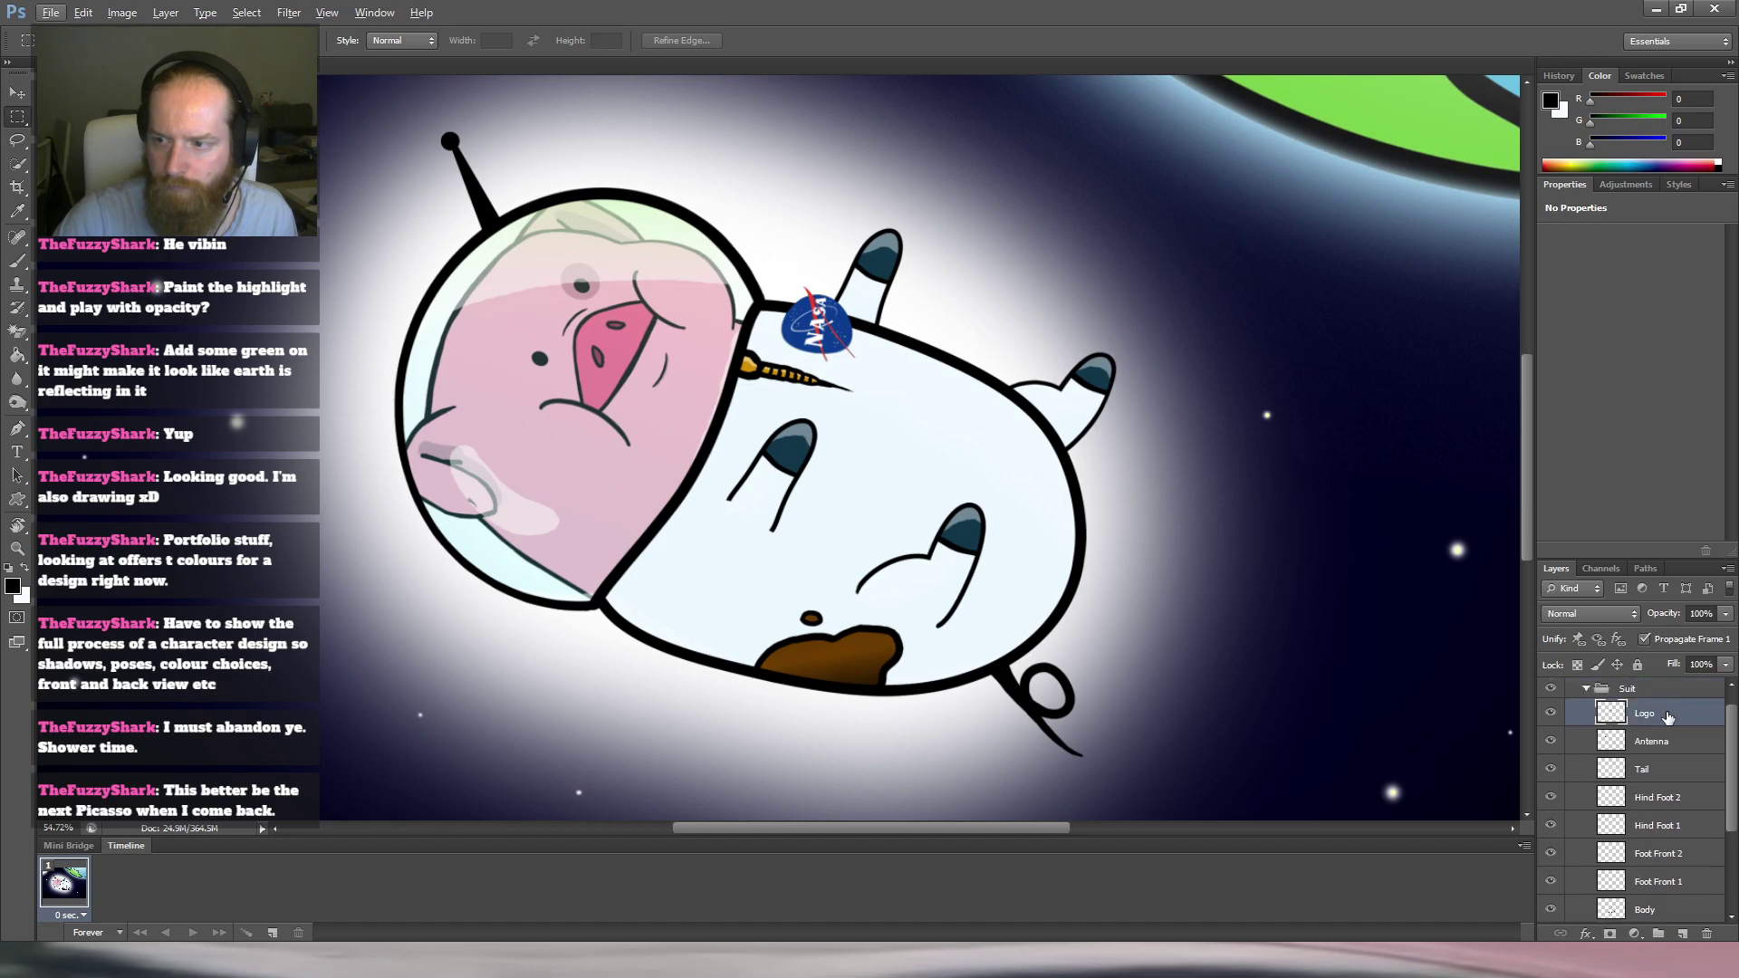
left_click_drag(1665, 701, 1696, 871)
scroll(1685, 797, "down", 5)
left_click_drag(1678, 748, 1676, 823)
scroll(842, 335, "up", 6)
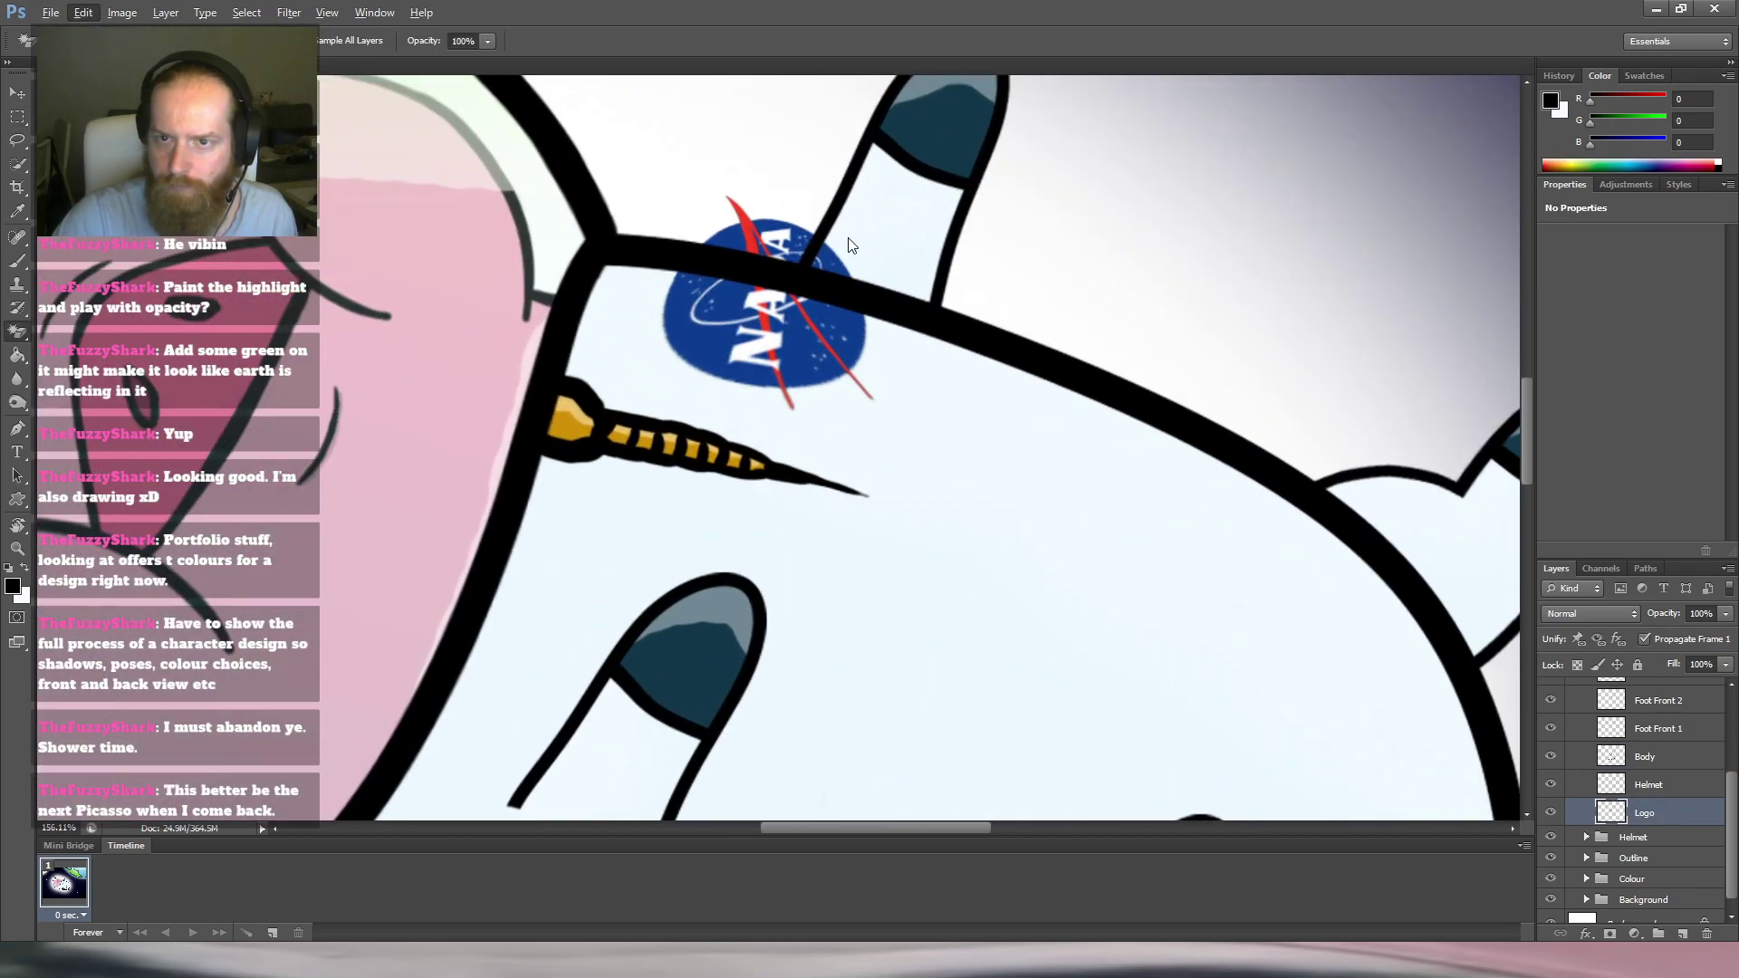
Erase the part of the NASA logo that extends outside the suit's outline with the normal Eraser tool.
key("e")
key("shift+e")
key("shift+e")
key("shift+e")
key("shift+e")
mouse_move(737, 194)
left_mouse_down()
mouse_move(885, 202)
mouse_move(893, 248)
left_mouse_up()
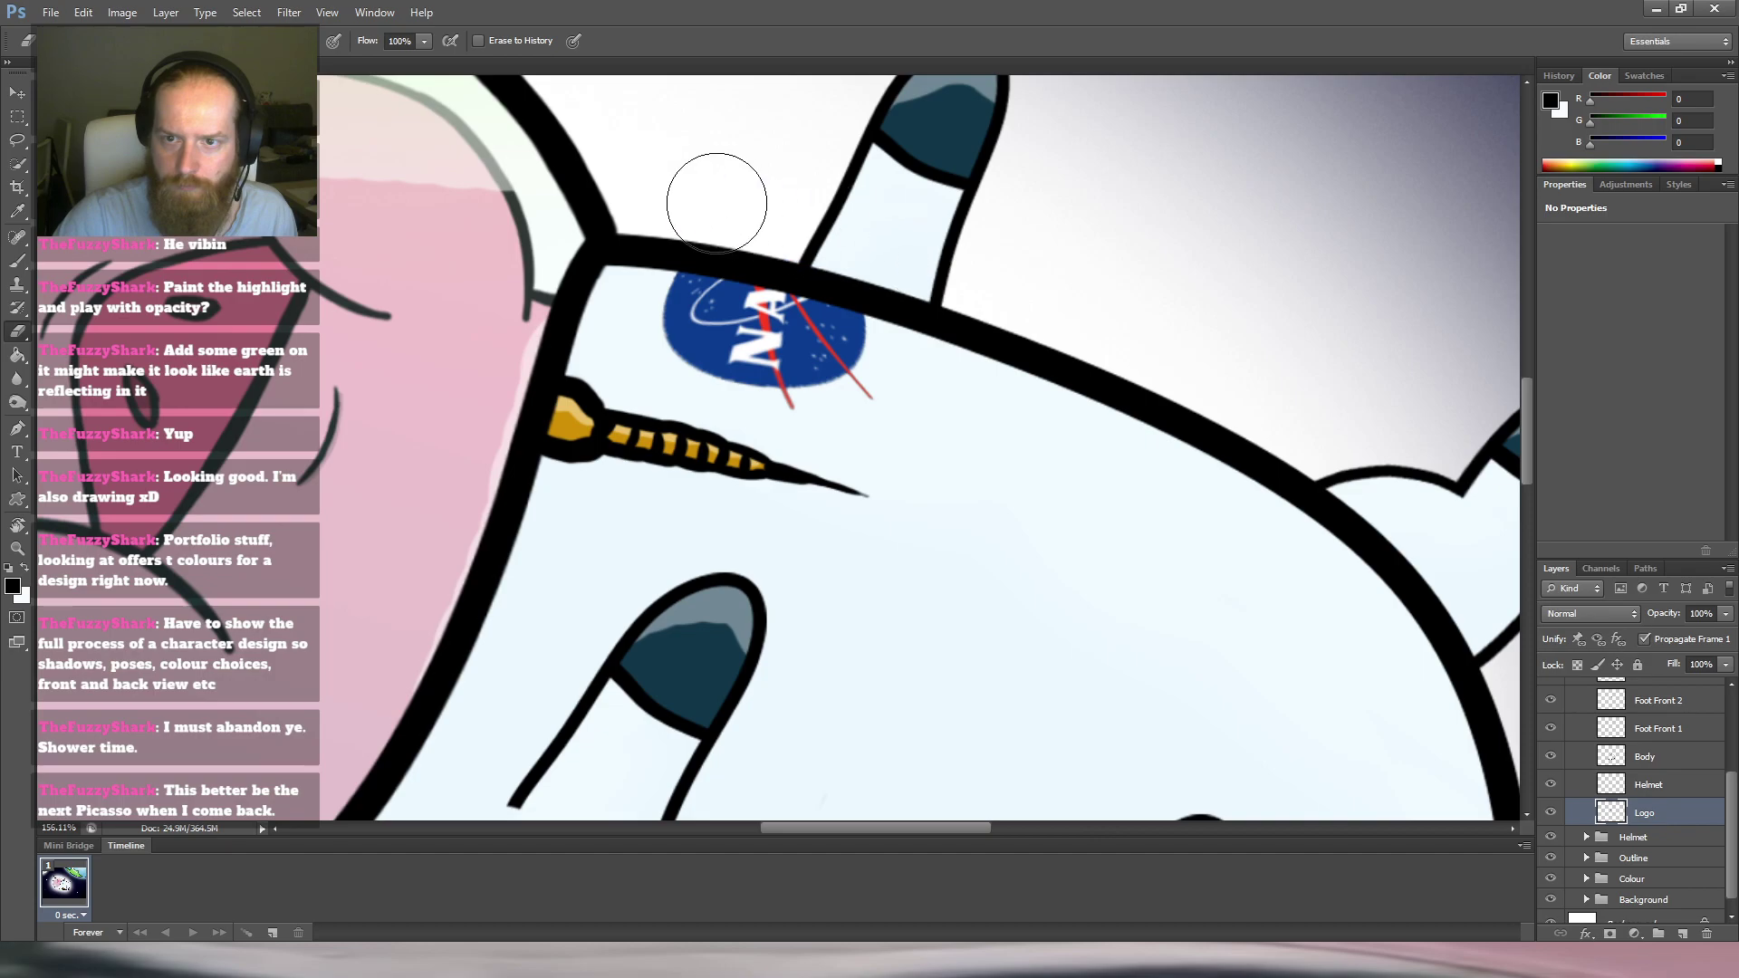
Move the NASA logo along the suit away from the helmet and scale it down to about 87%, keeping it against the outline.
scroll(1024, 308, "down", 4, "alt")
scroll(1047, 340, "down", 3, "alt")
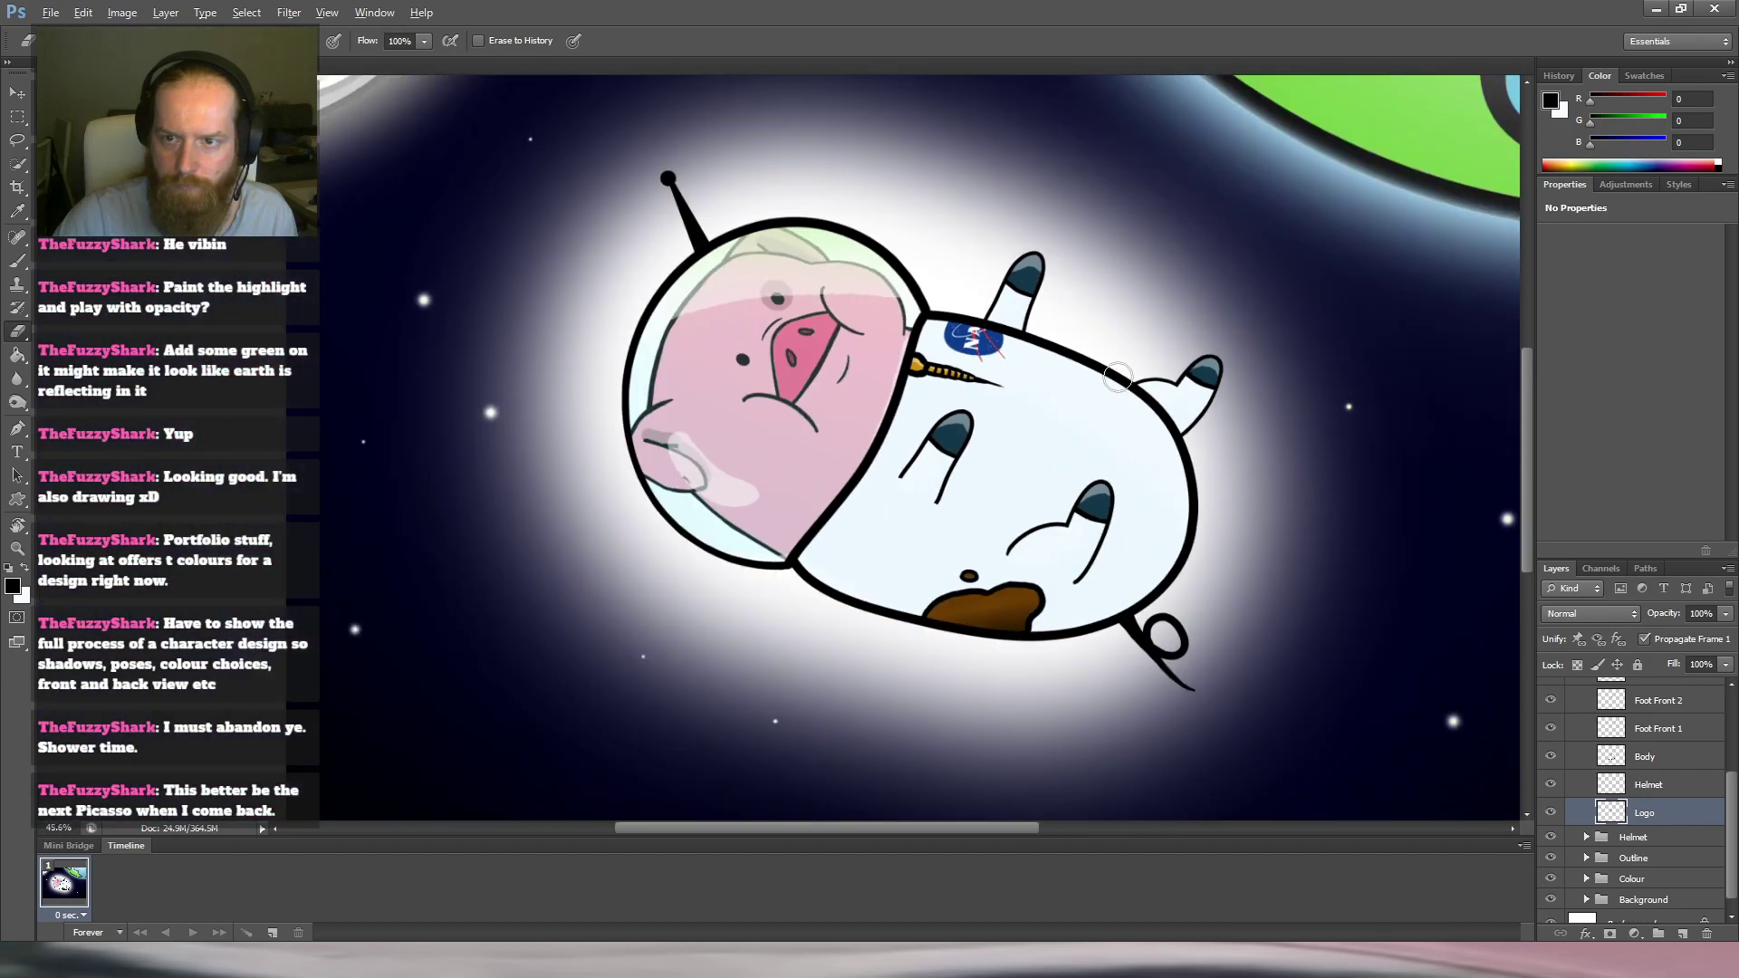
scroll(1148, 483, "up", 4, "alt")
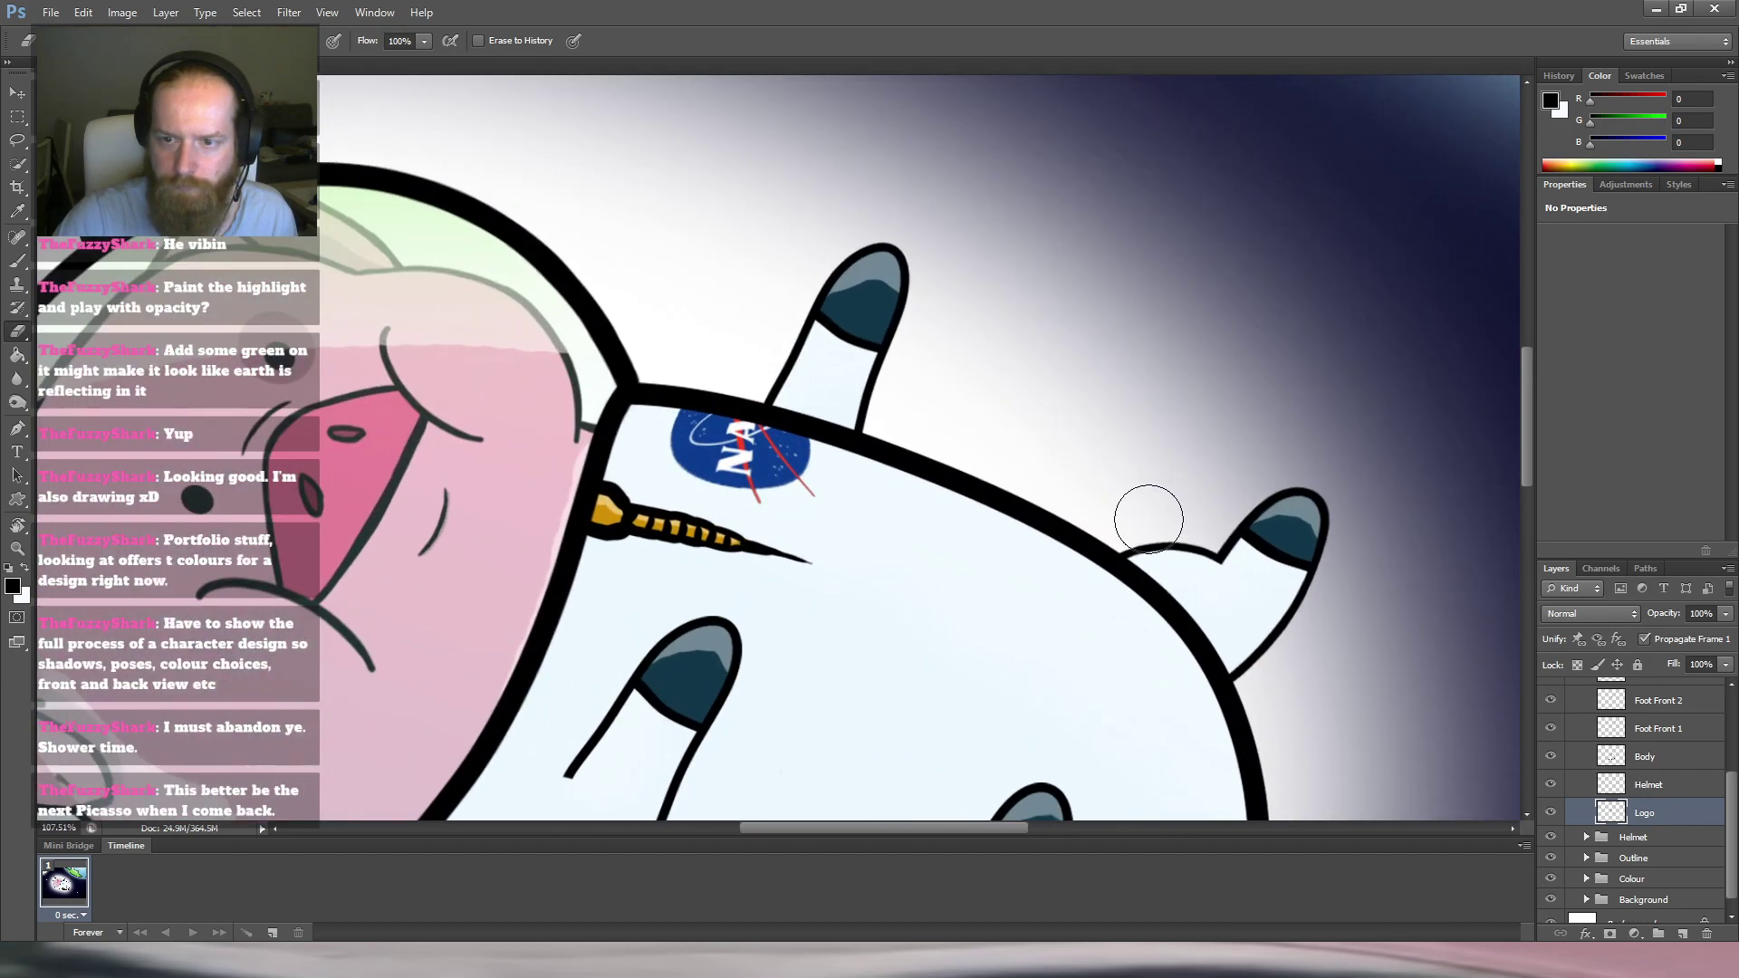
left_click_drag(767, 464, 799, 459)
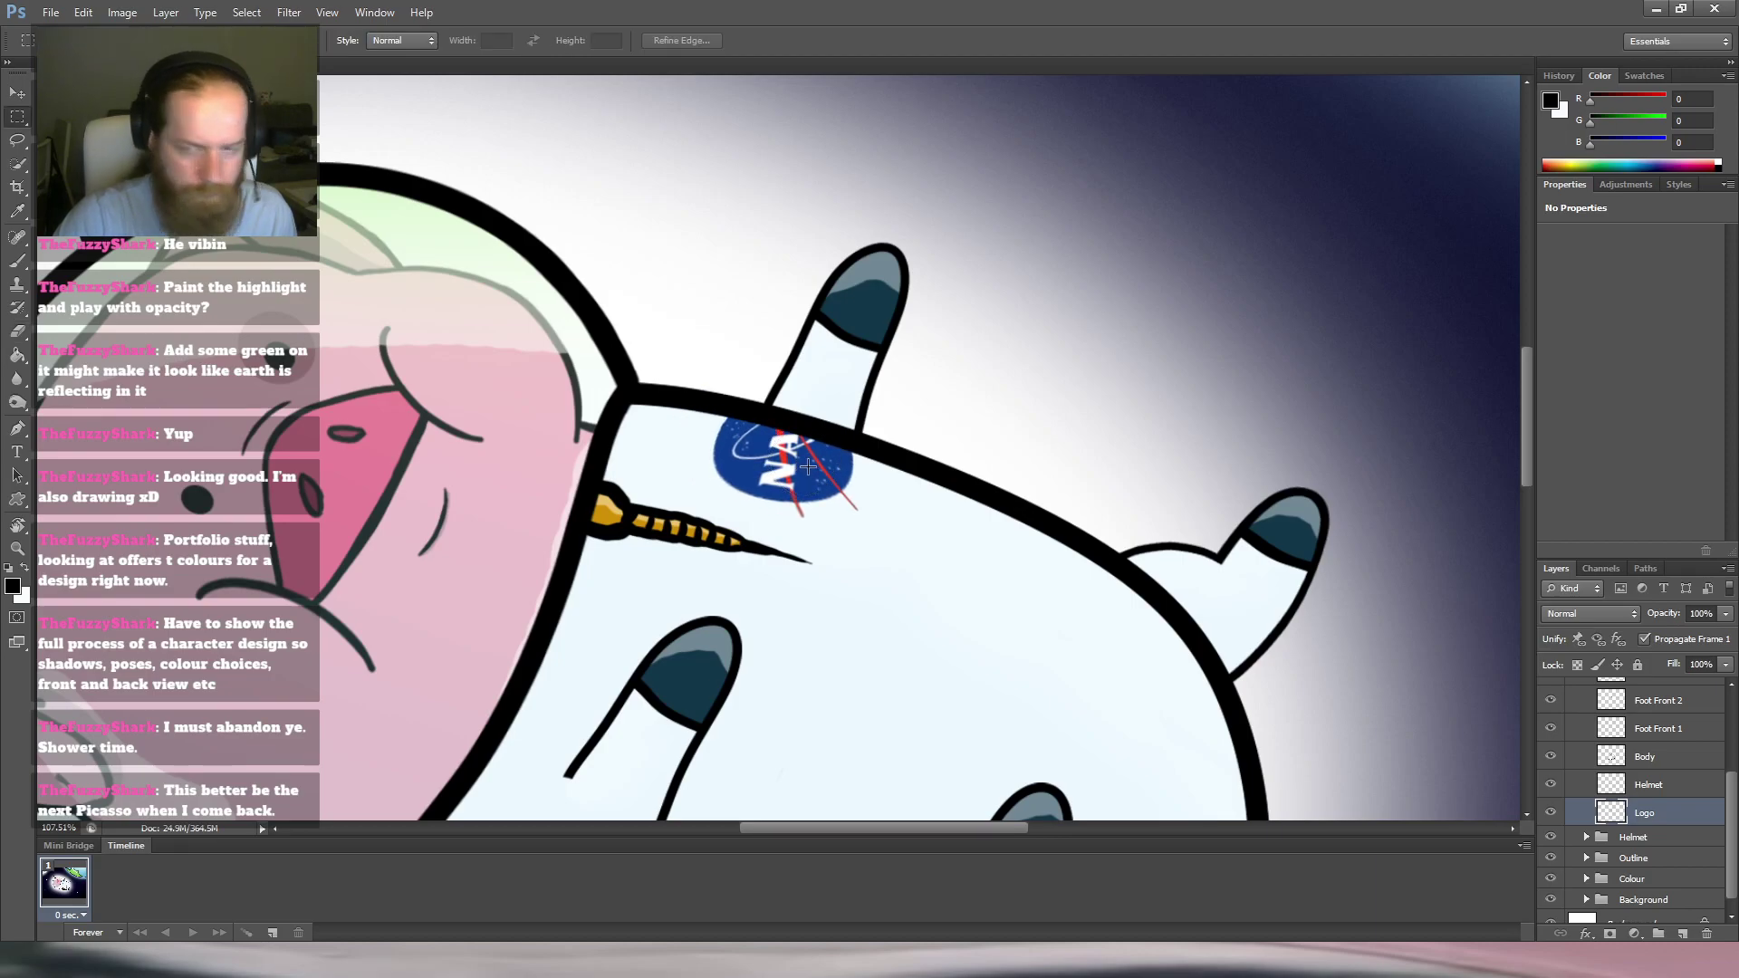
key("ctrl+t")
left_click_drag(715, 520, 731, 503)
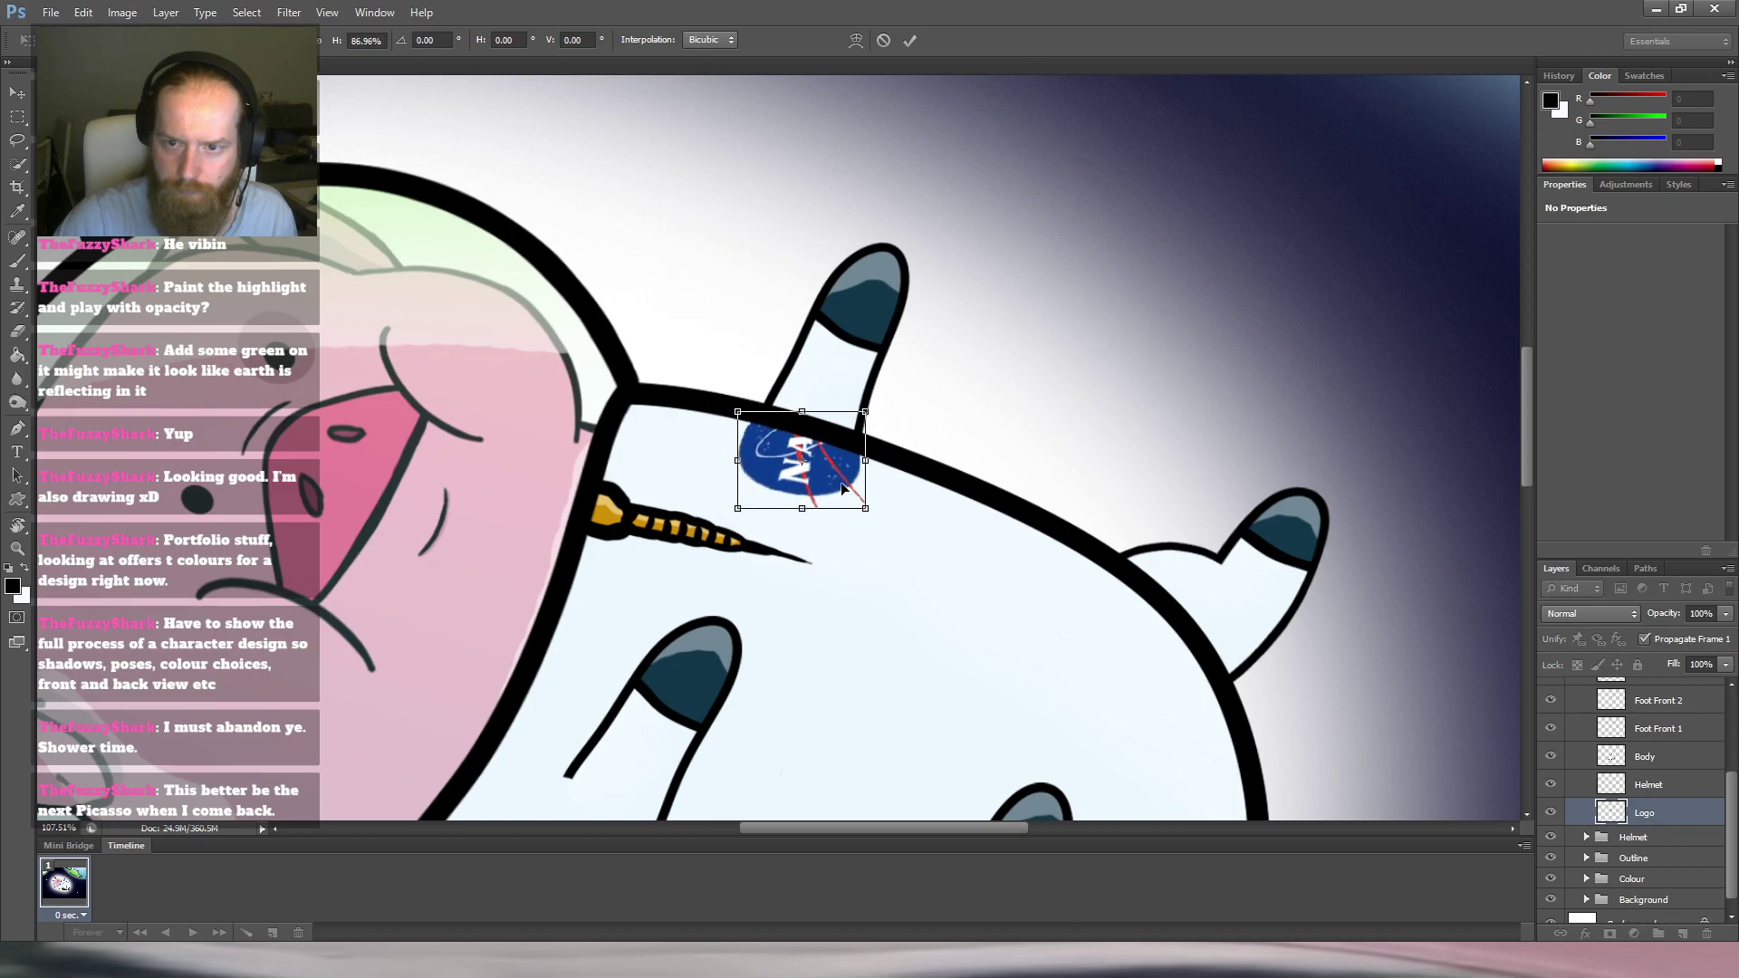
left_click_drag(840, 482, 837, 489)
key("Return")
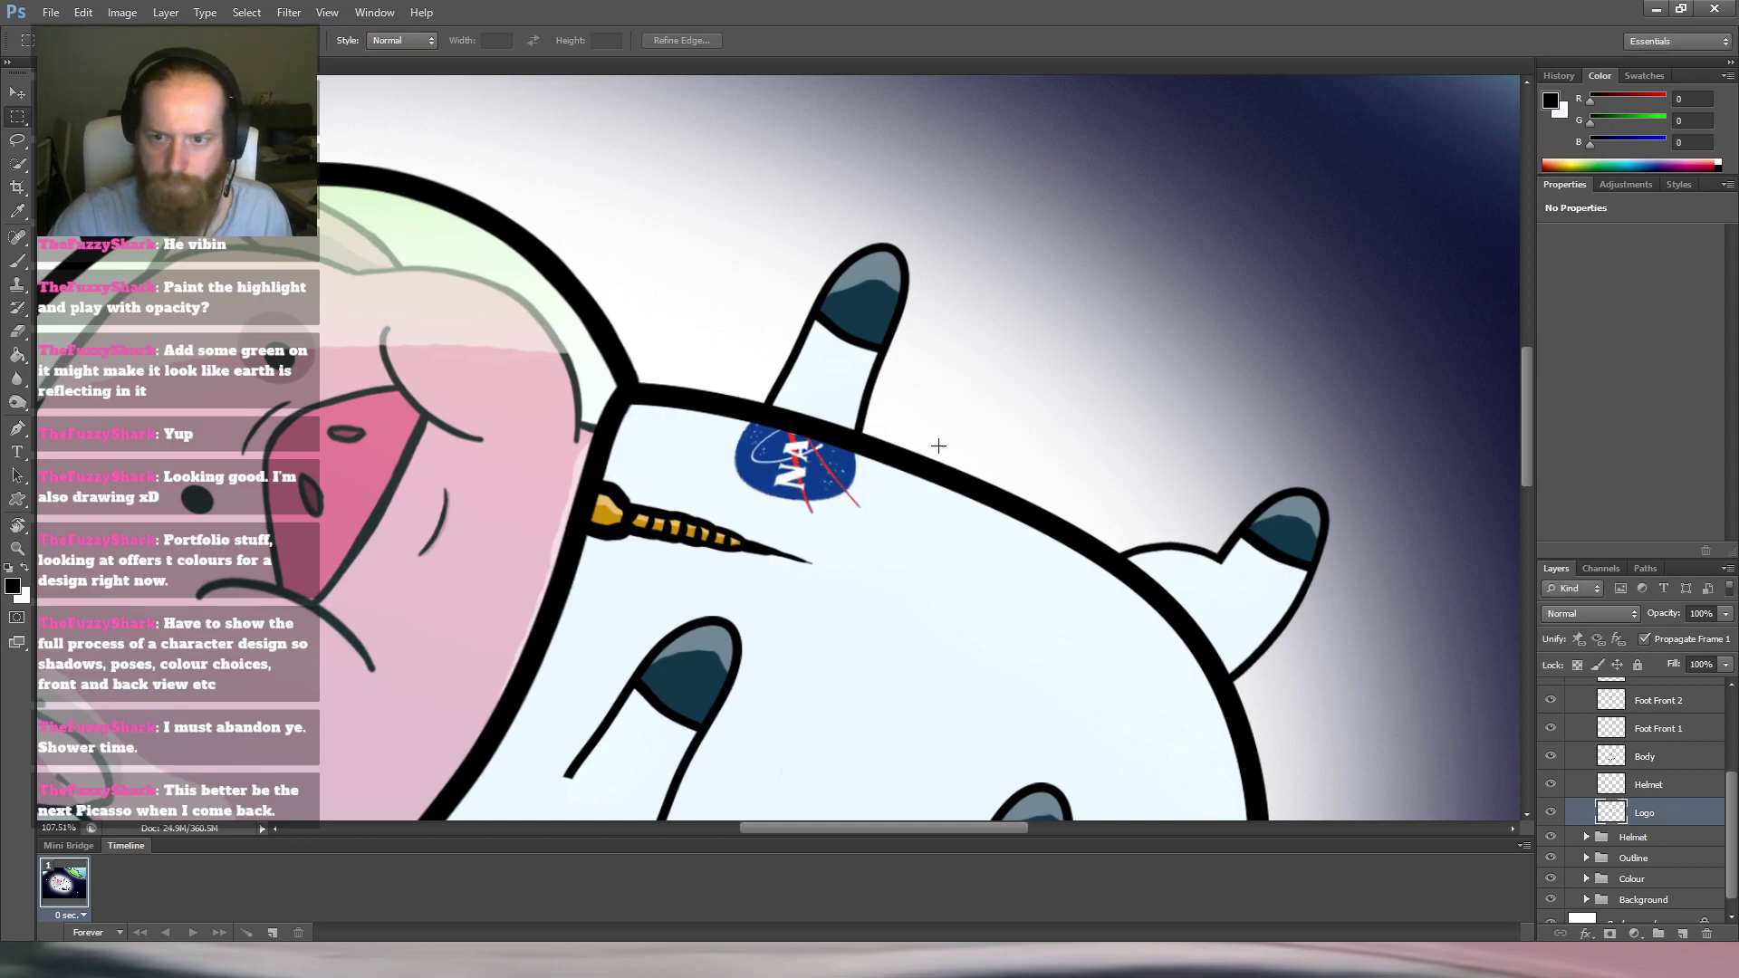
Warp the NASA logo slightly inward on the side facing the zip so it follows the suit's curve, and apply the transformation.
scroll(939, 446, "down", 8)
key("r")
left_click_drag(1151, 243, 1037, 743)
scroll(797, 553, "up", 5)
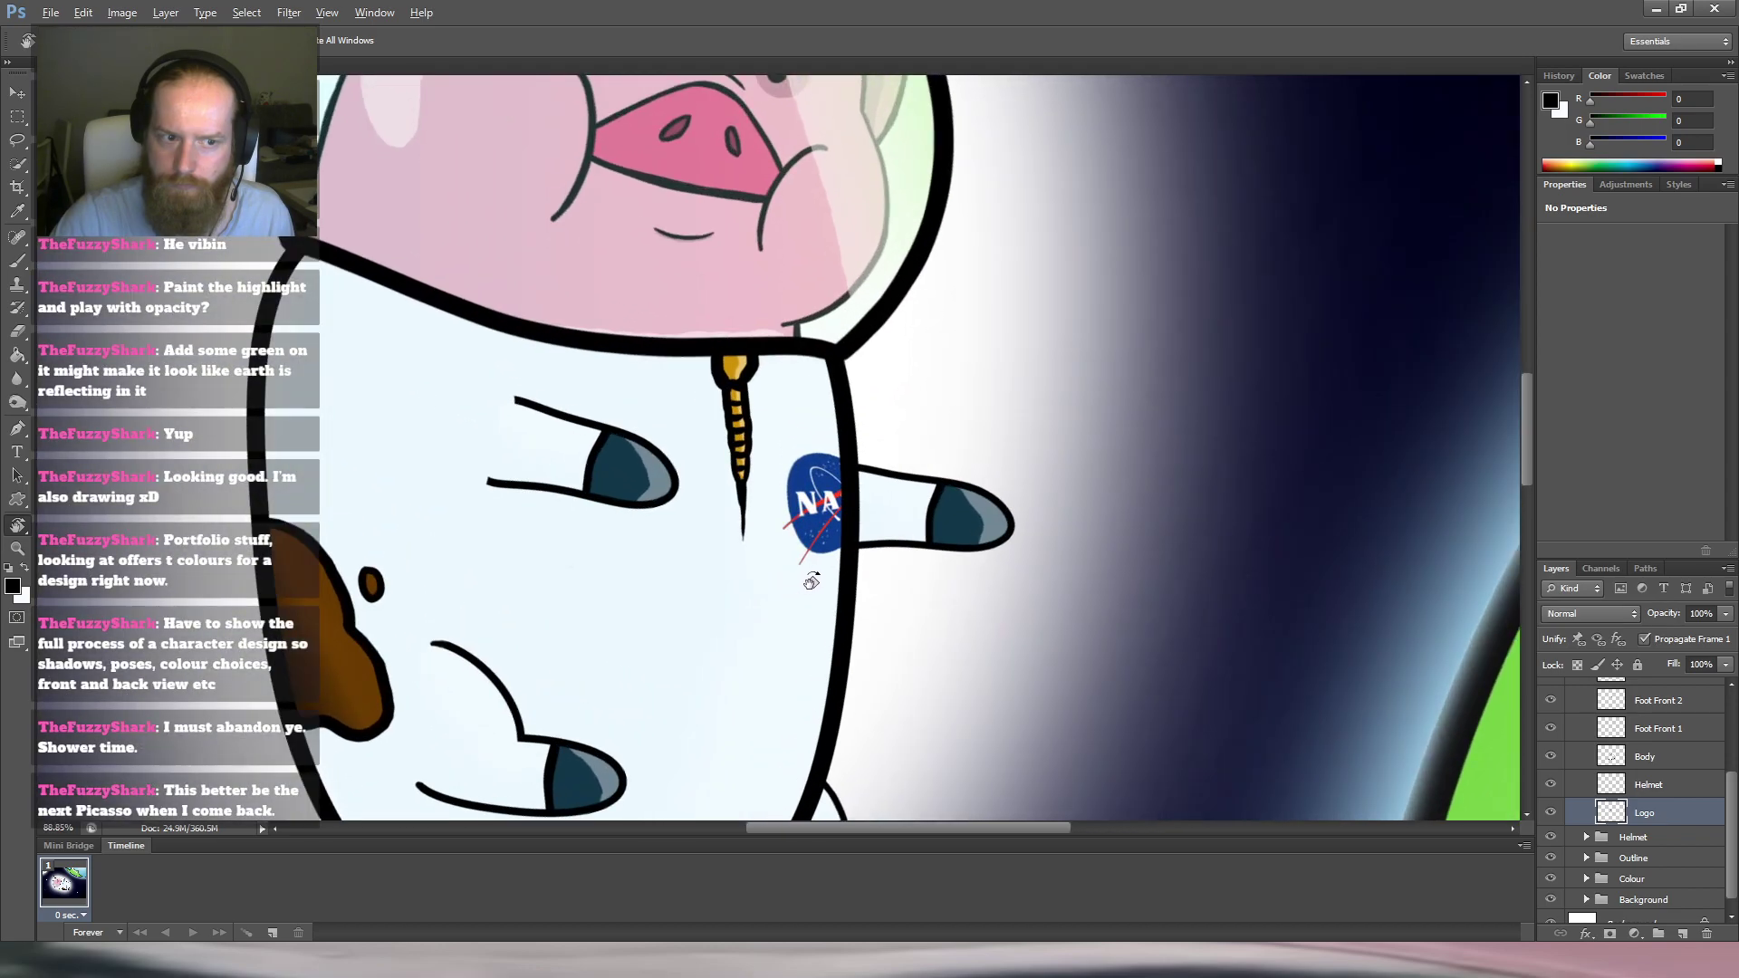
key("m")
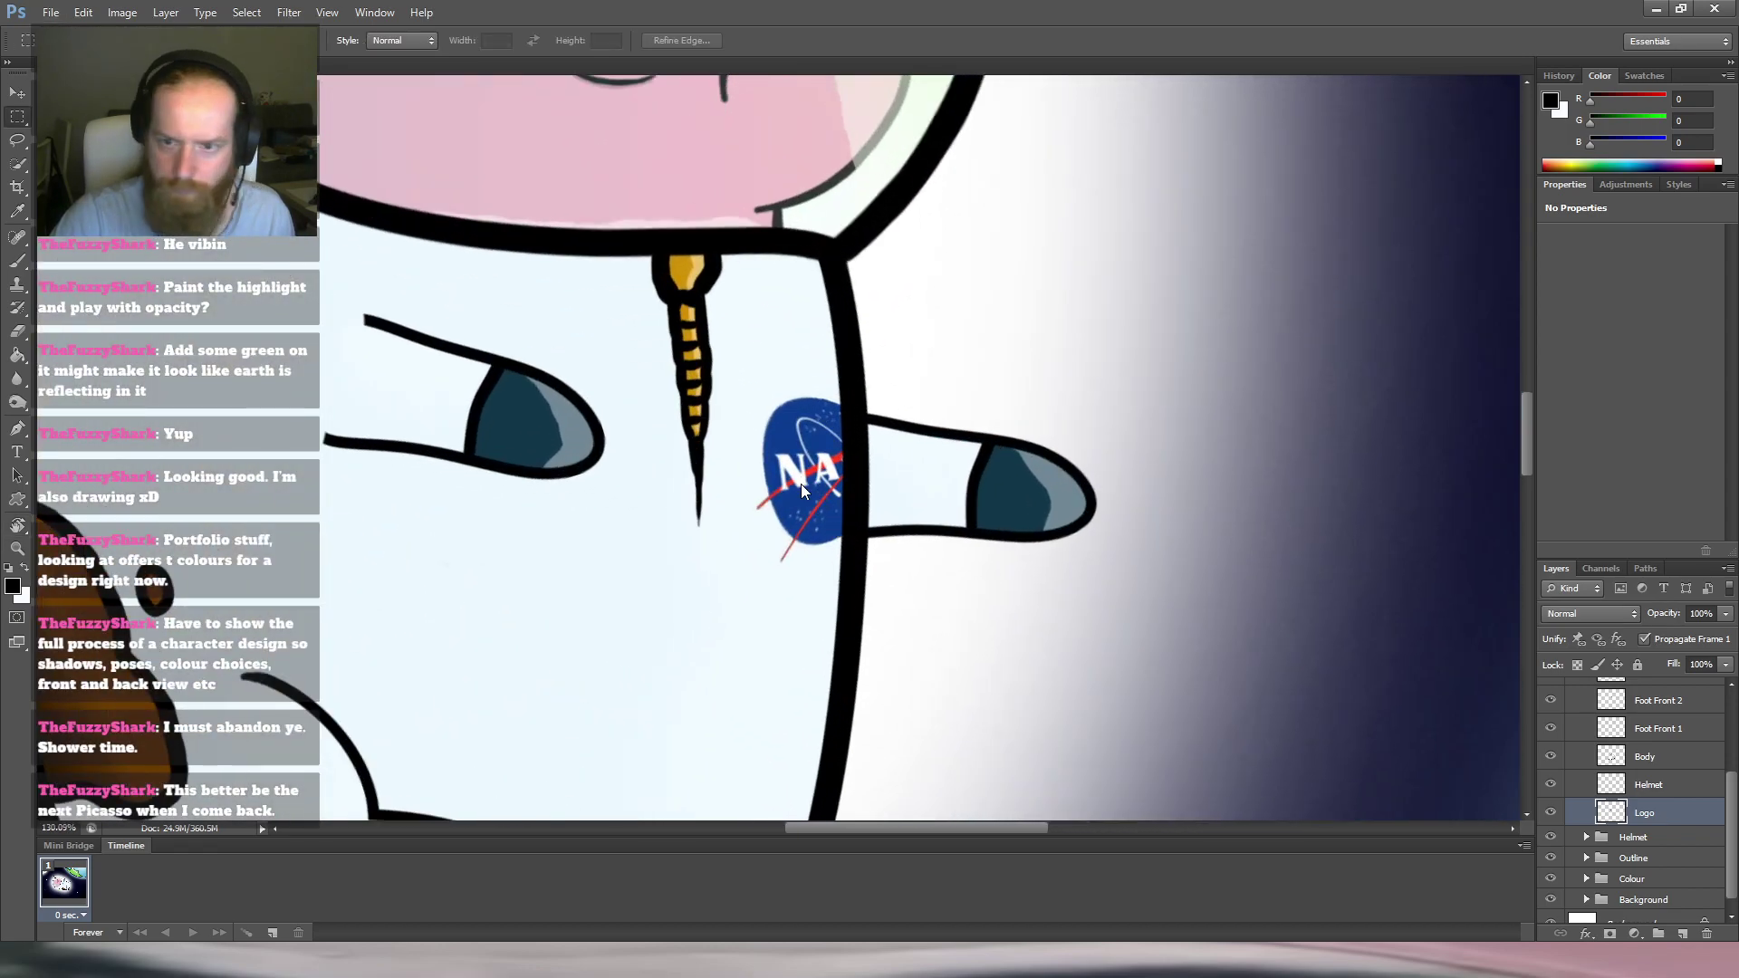
key("ctrl+t")
left_click(867, 622)
left_click_drag(786, 442, 799, 435)
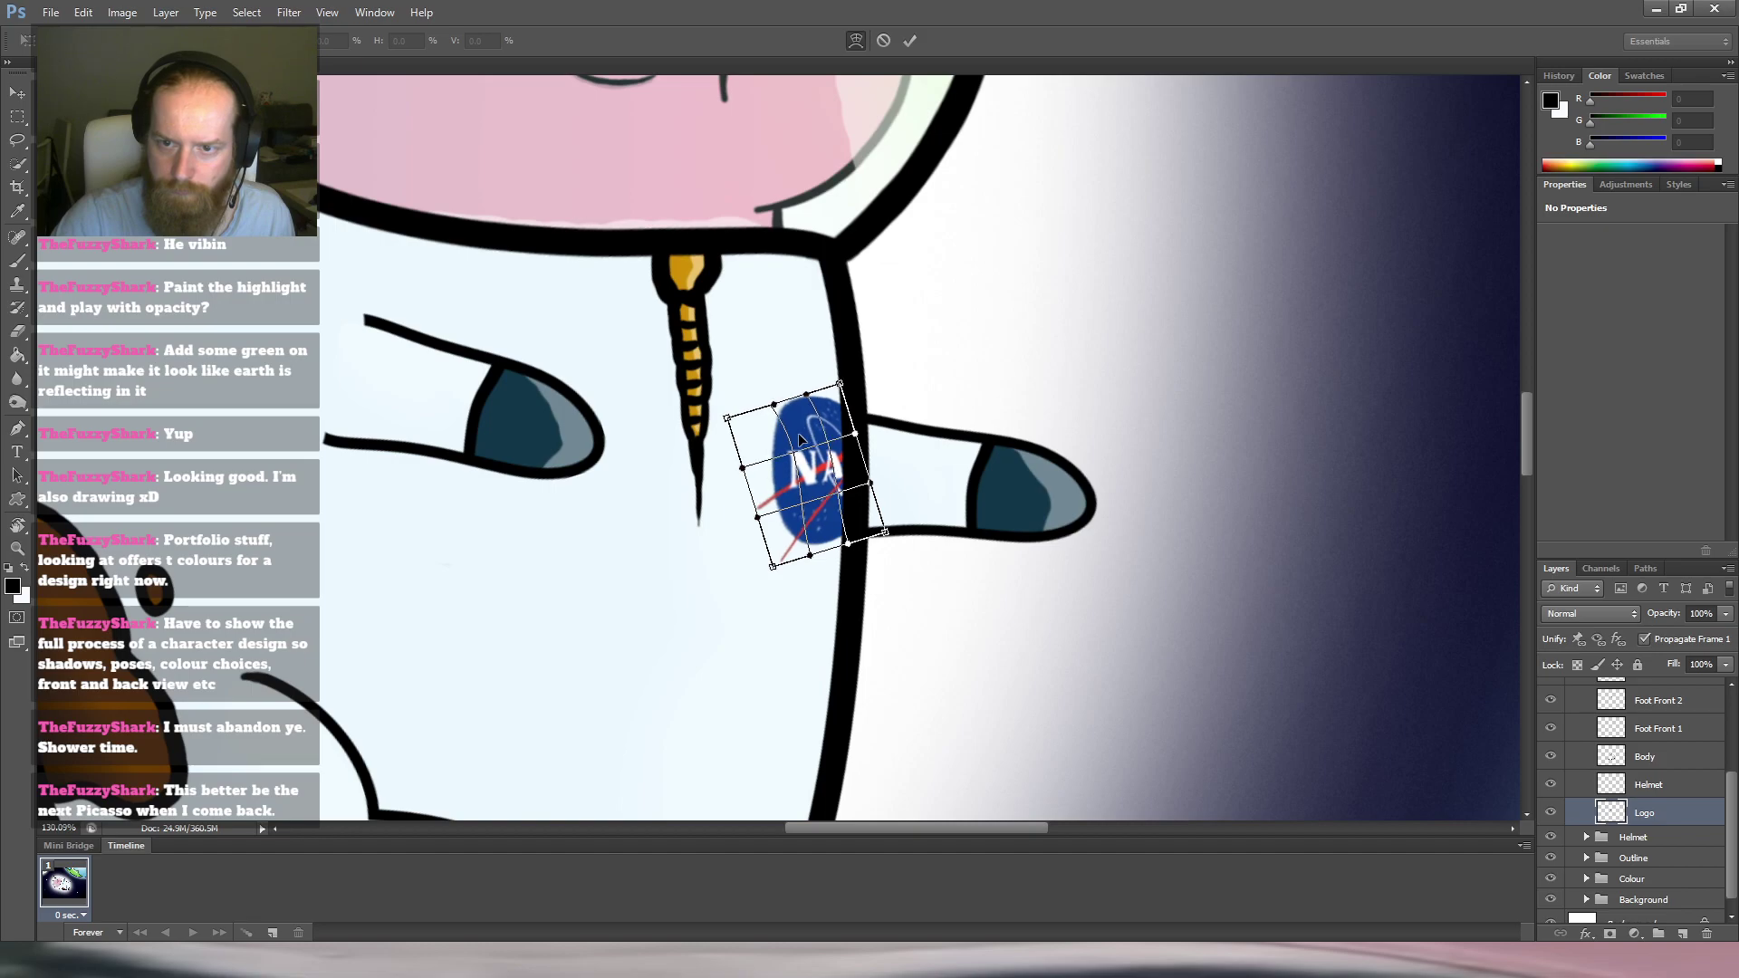
key("Return")
key("Return")
scroll(833, 480, "down", 4)
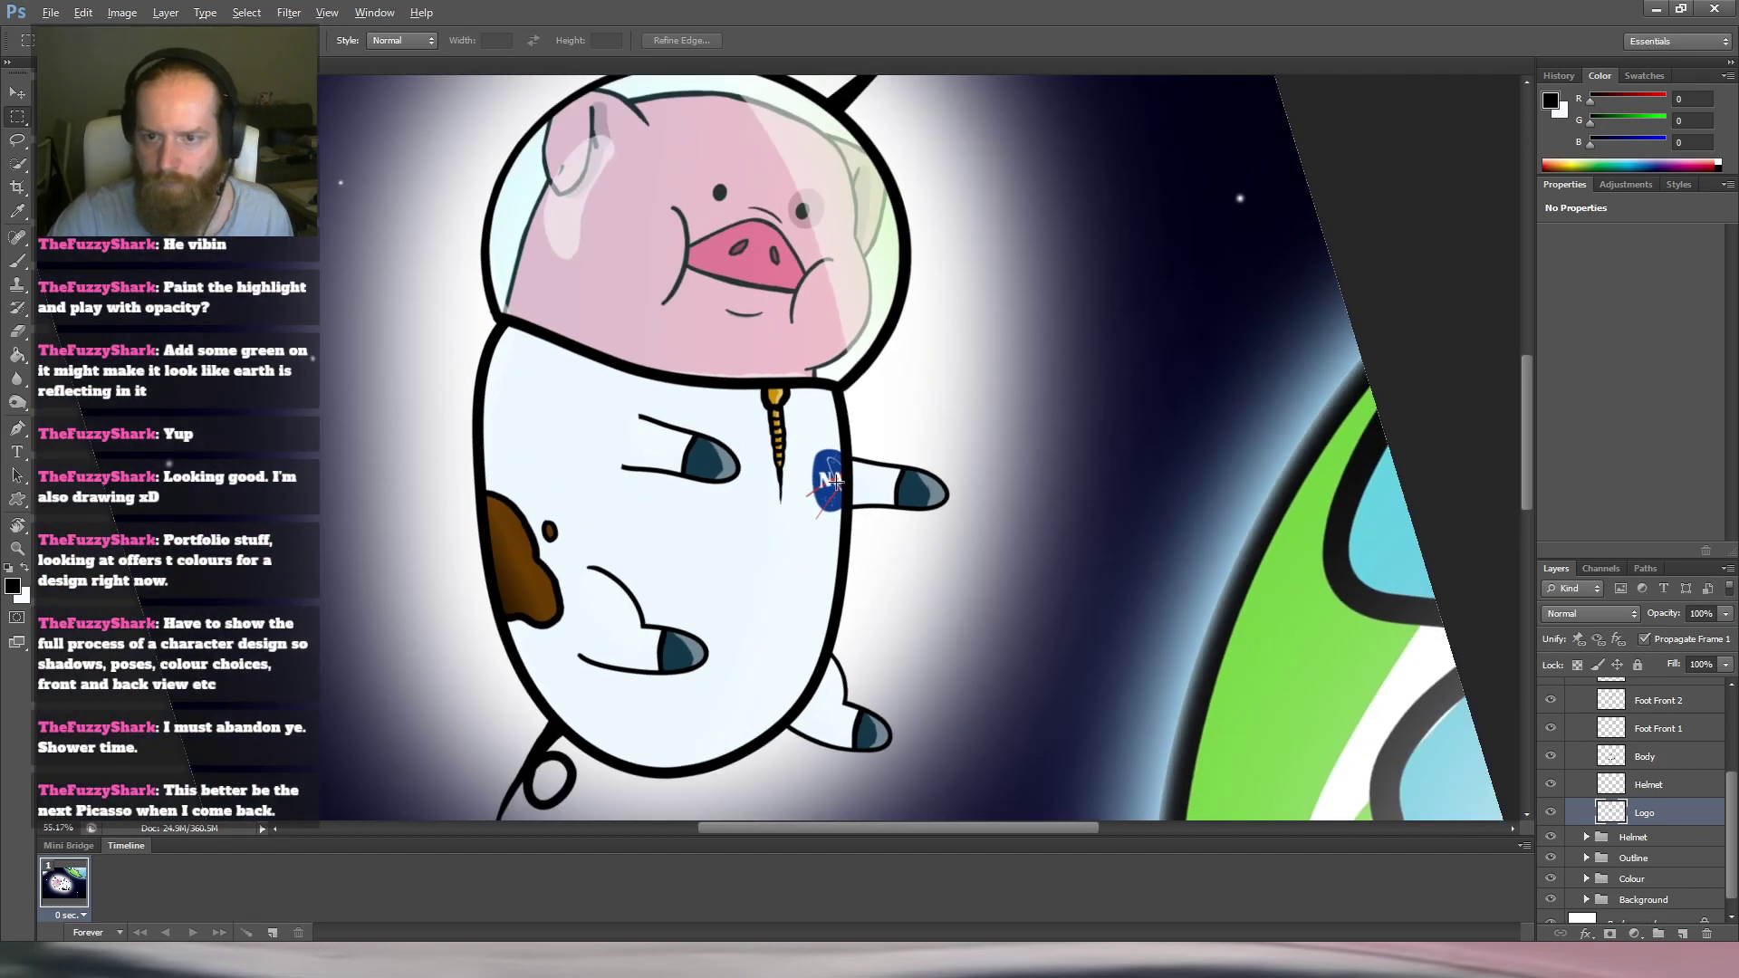
left_click(22, 99)
key("Escape")
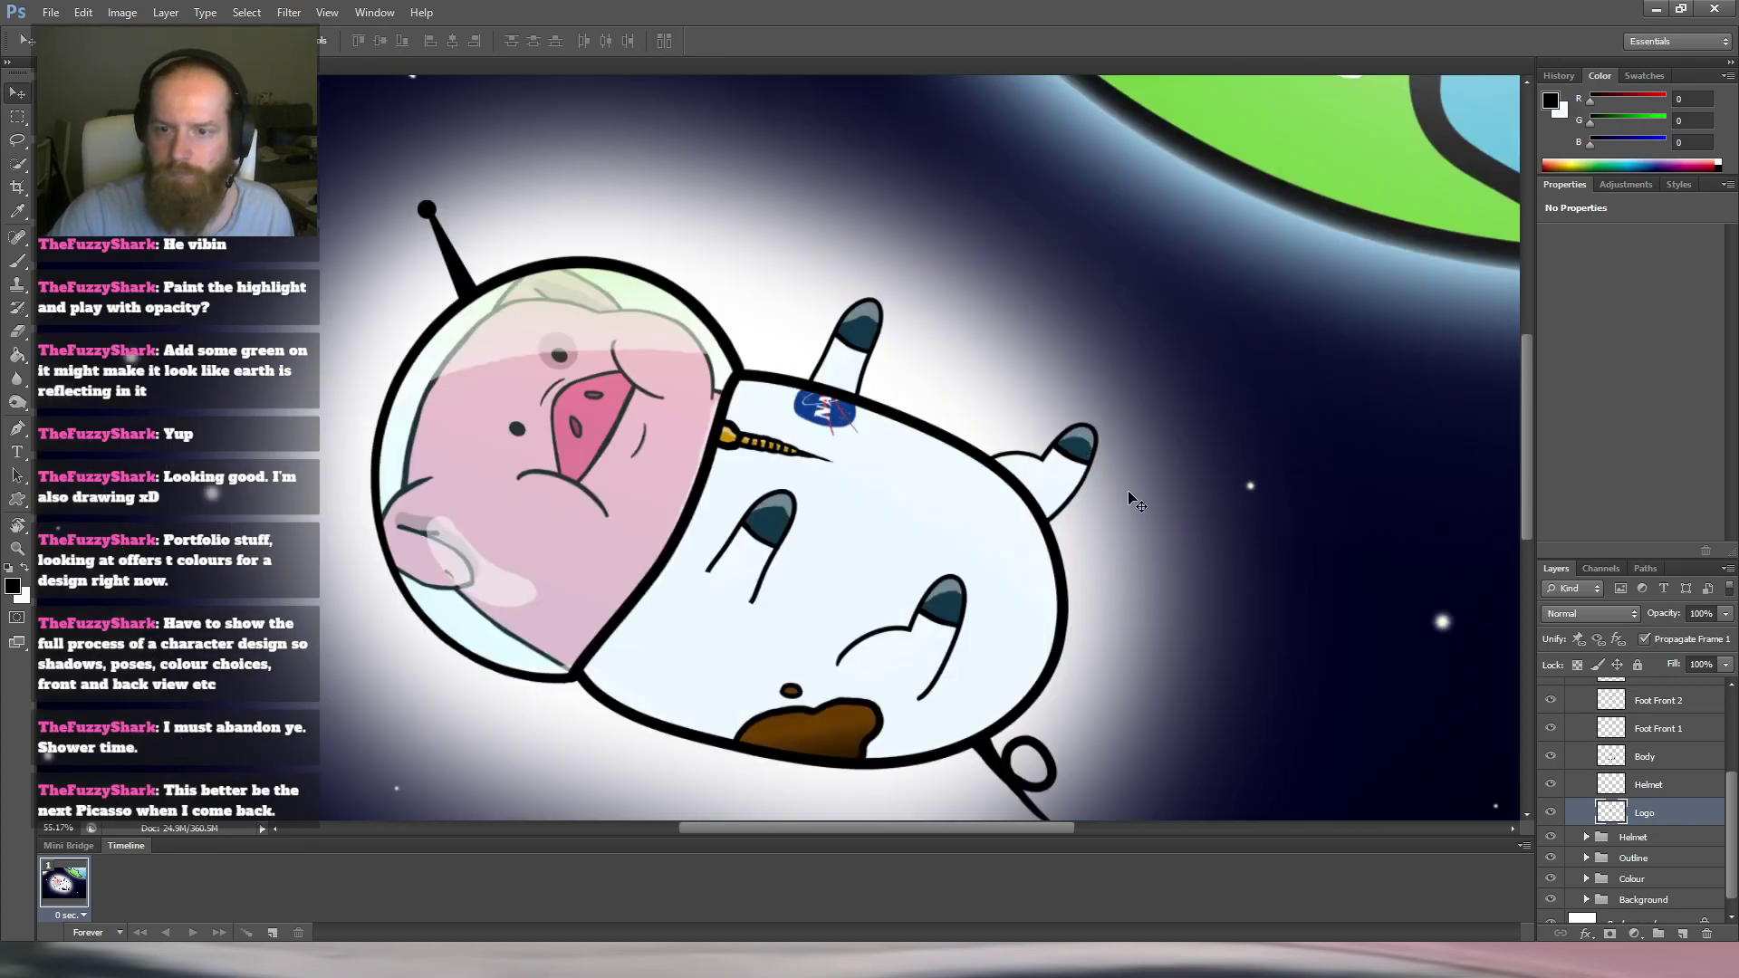
Collapse the Suit line group and rename its parent group, Group 1, as Waddles.
scroll(1123, 498, "down", 2)
key("alt")
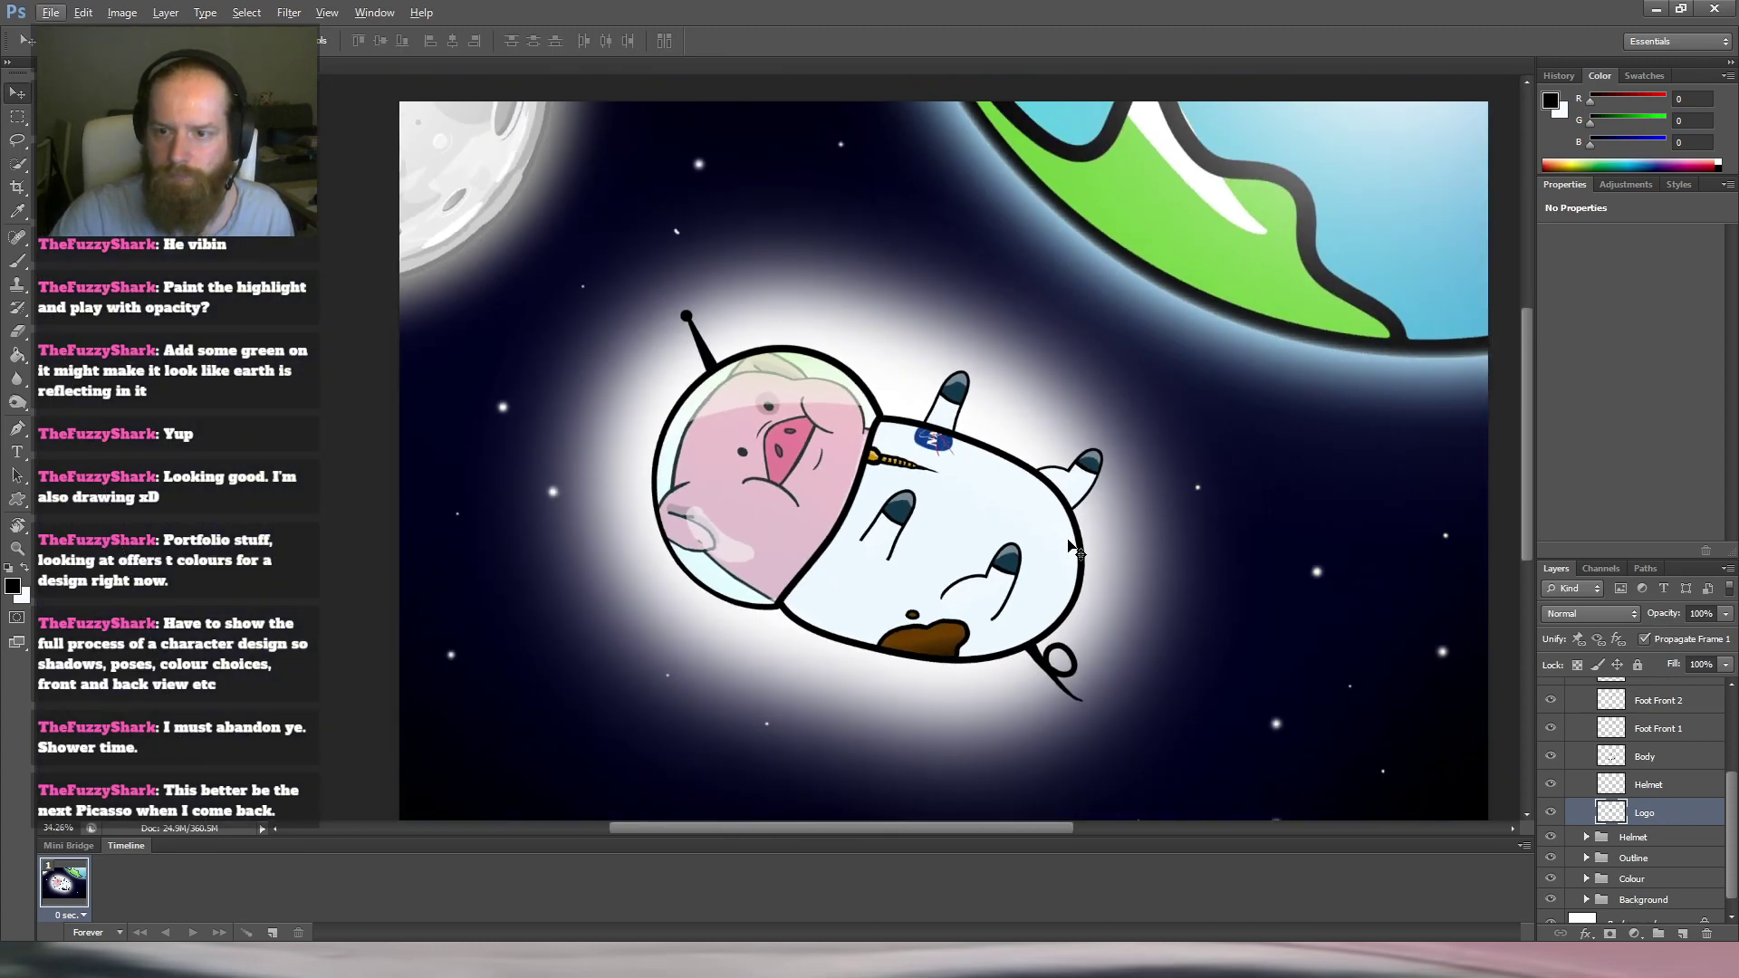
scroll(1074, 557, "up", 2)
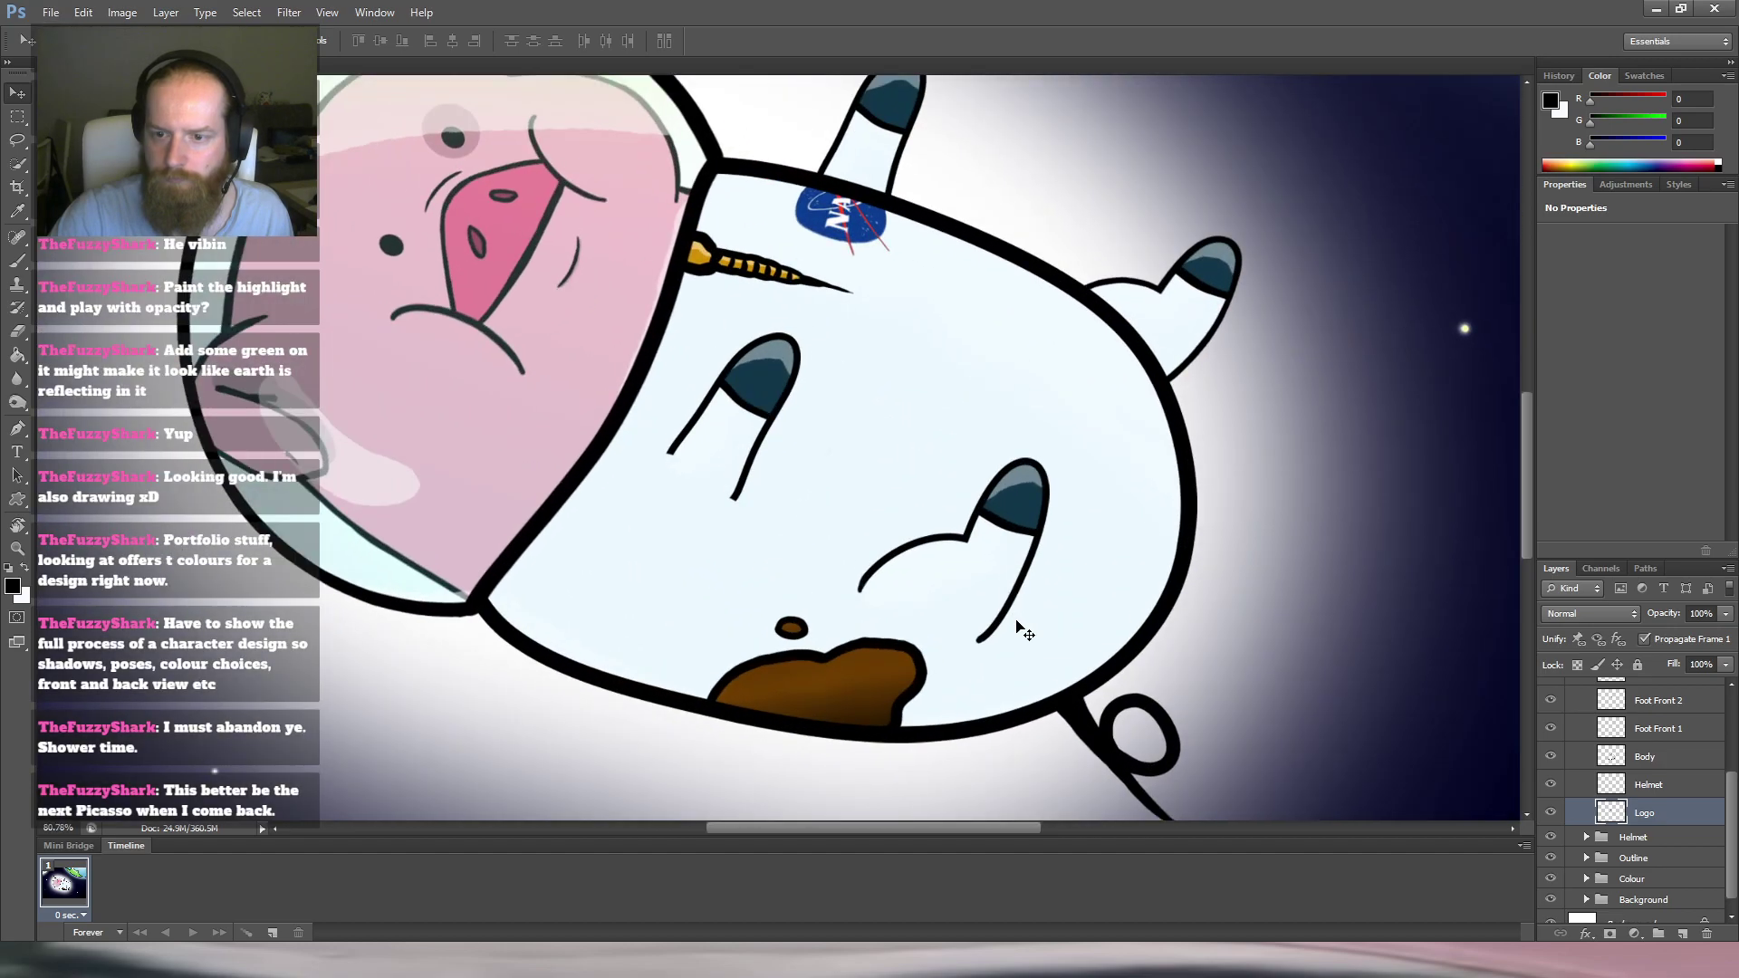
scroll(1595, 734, "up", 3)
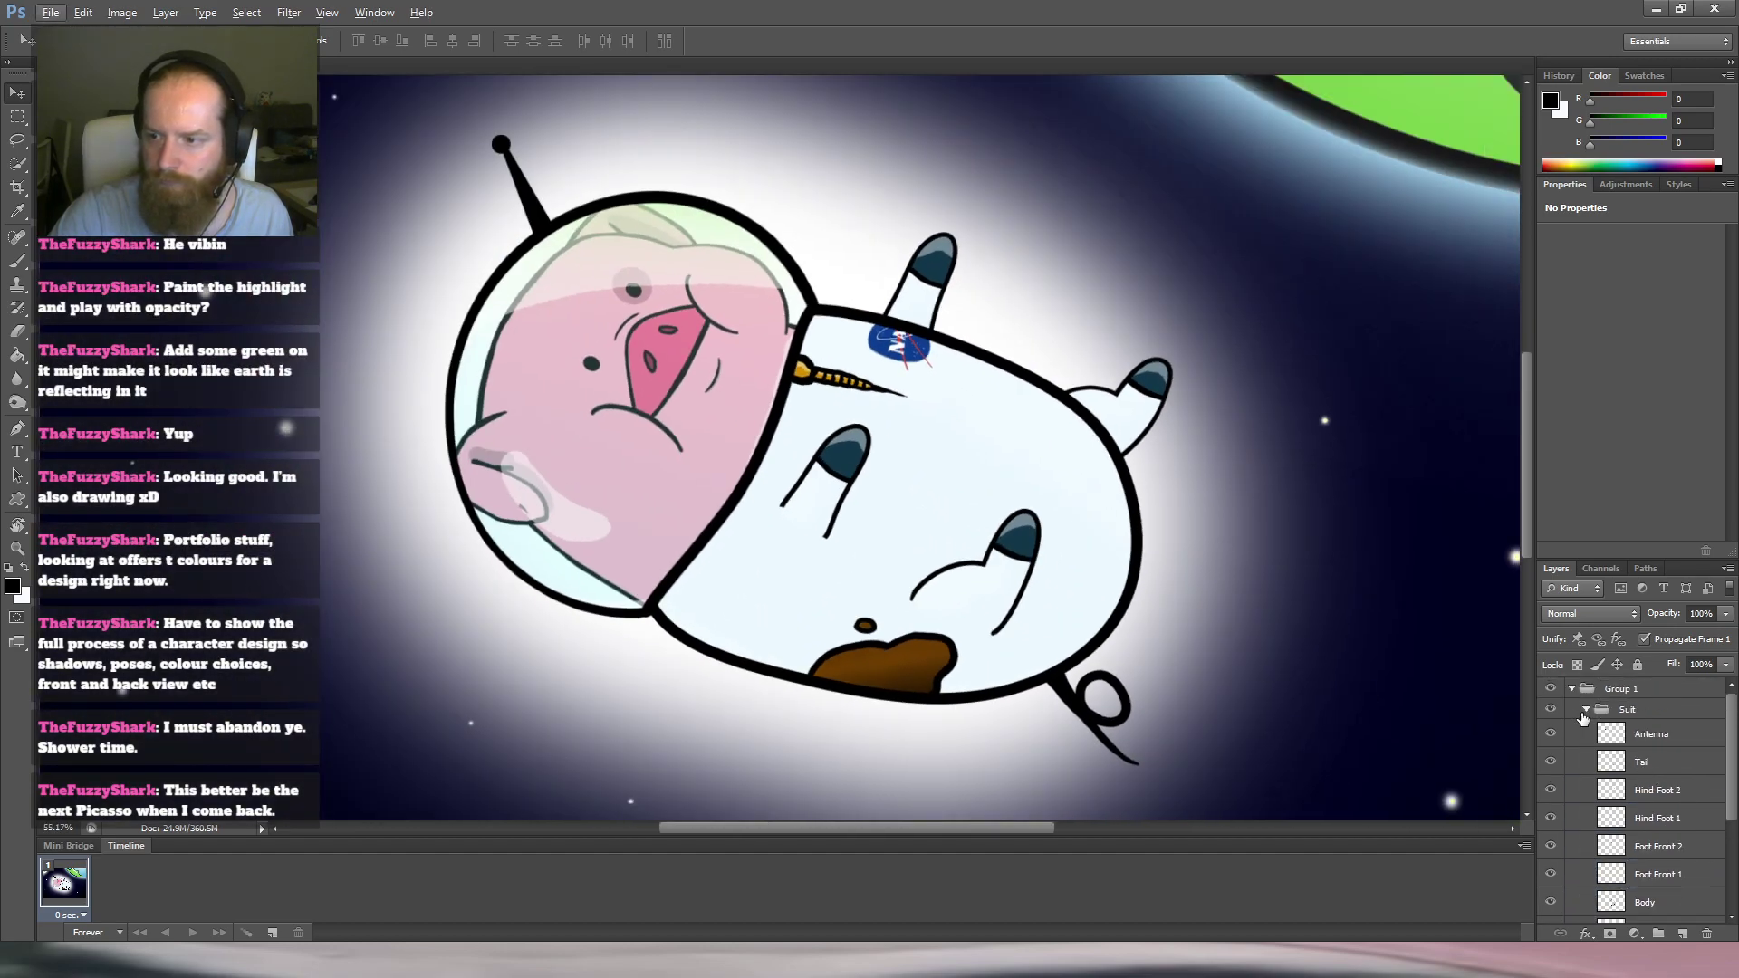
left_click(1586, 709)
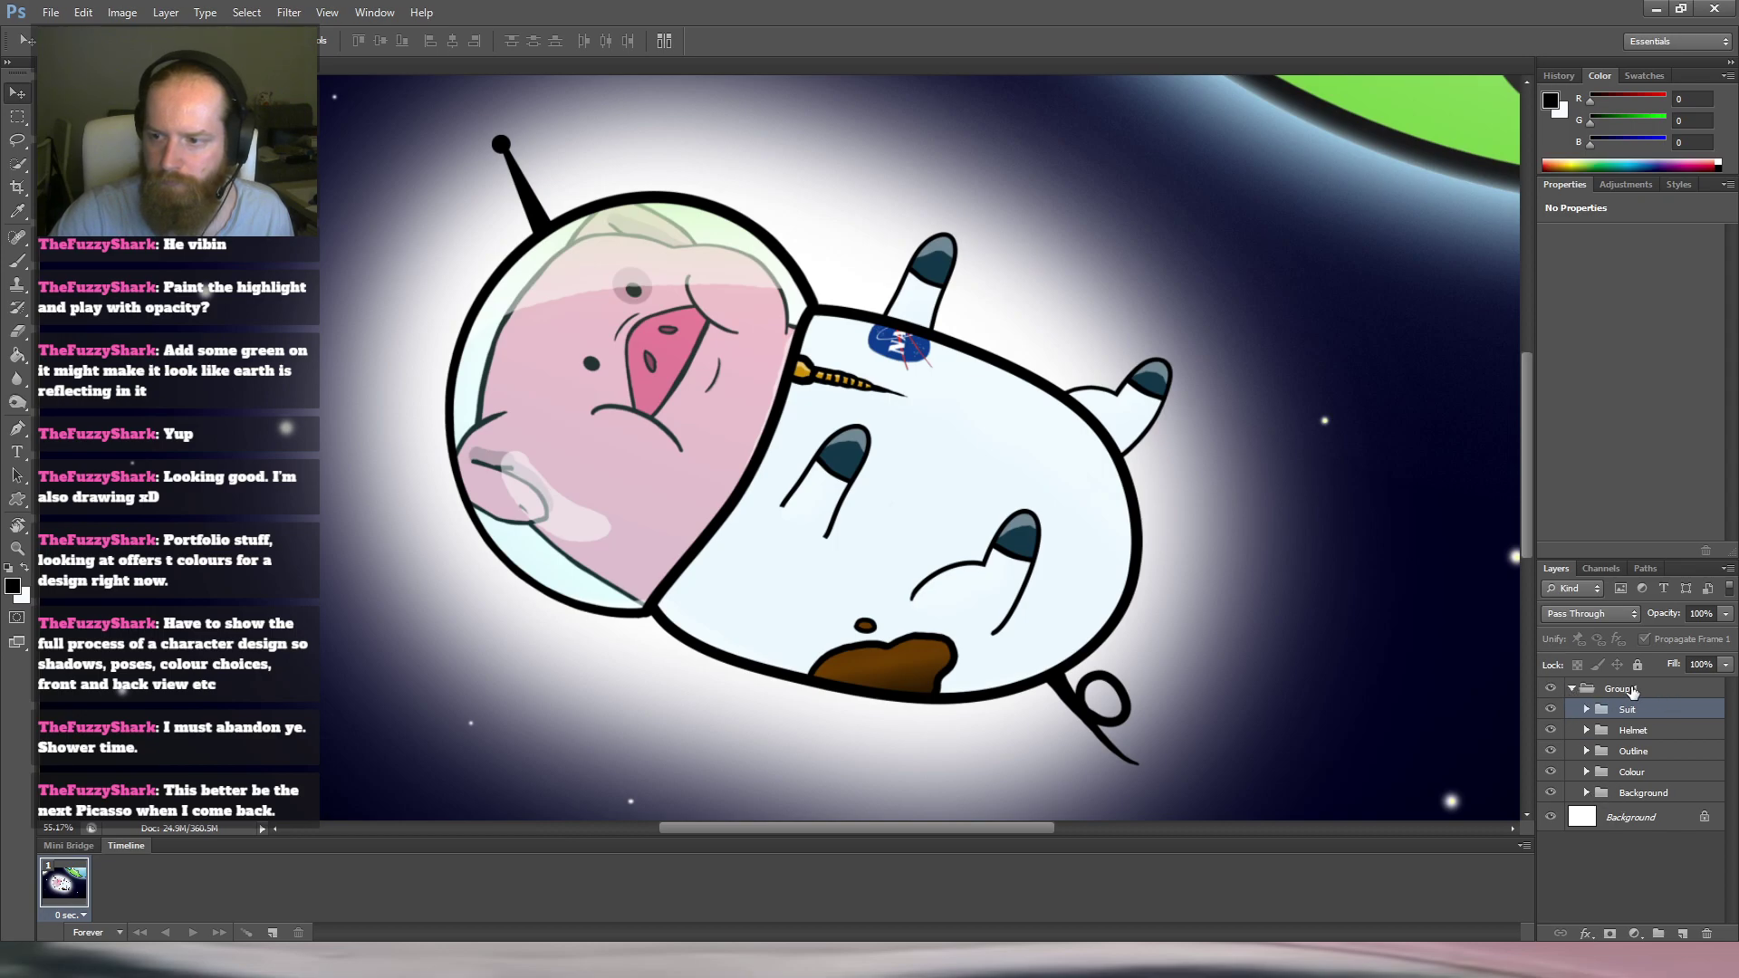
double_click(1621, 689)
type("Wad")
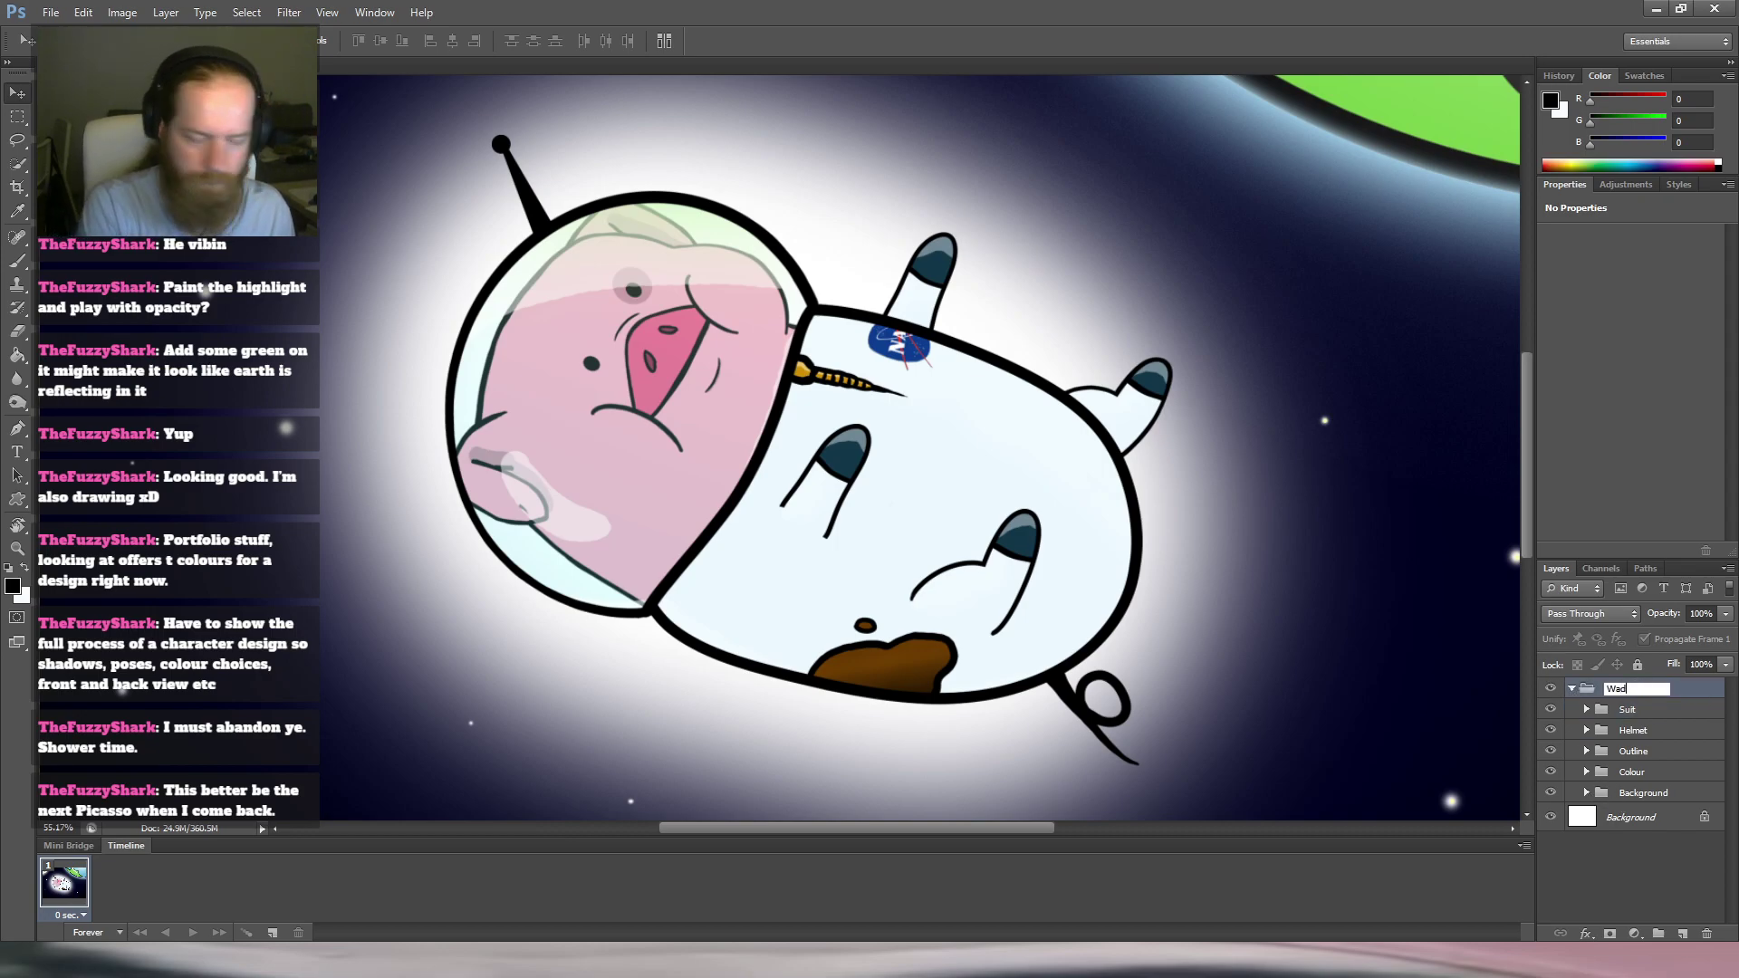
type("dles")
key("Return")
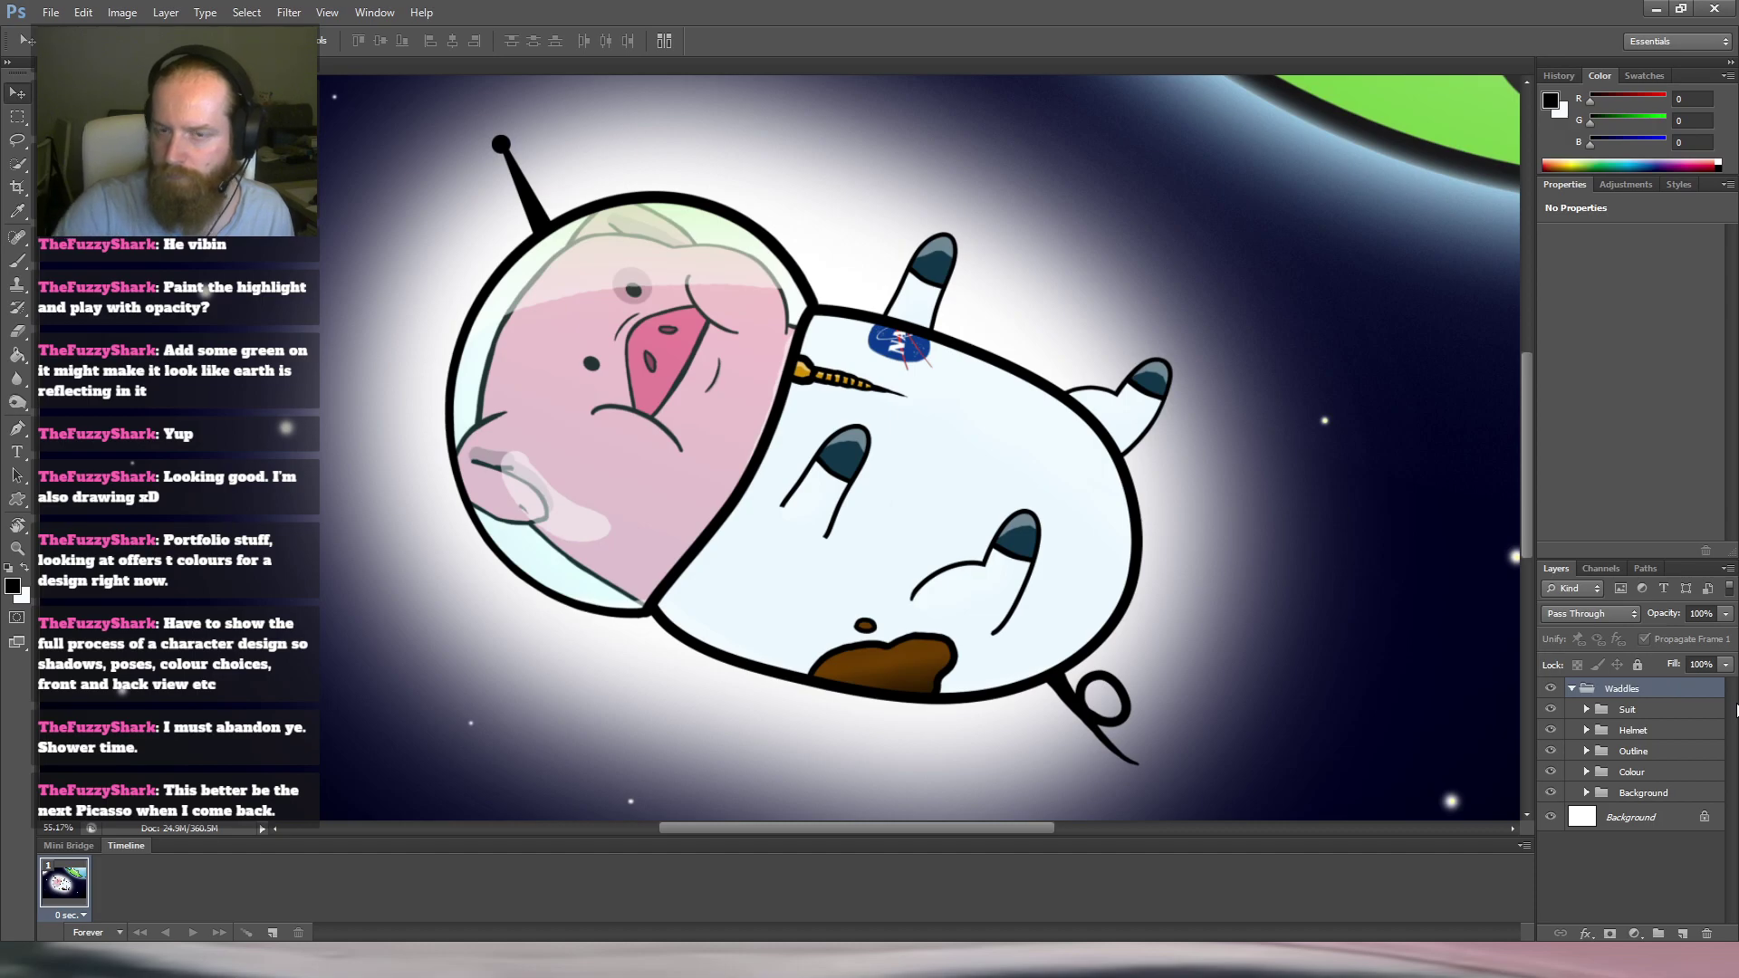
Extend the Waddles group's name to "Waddles In Space".
key("ctrl+0")
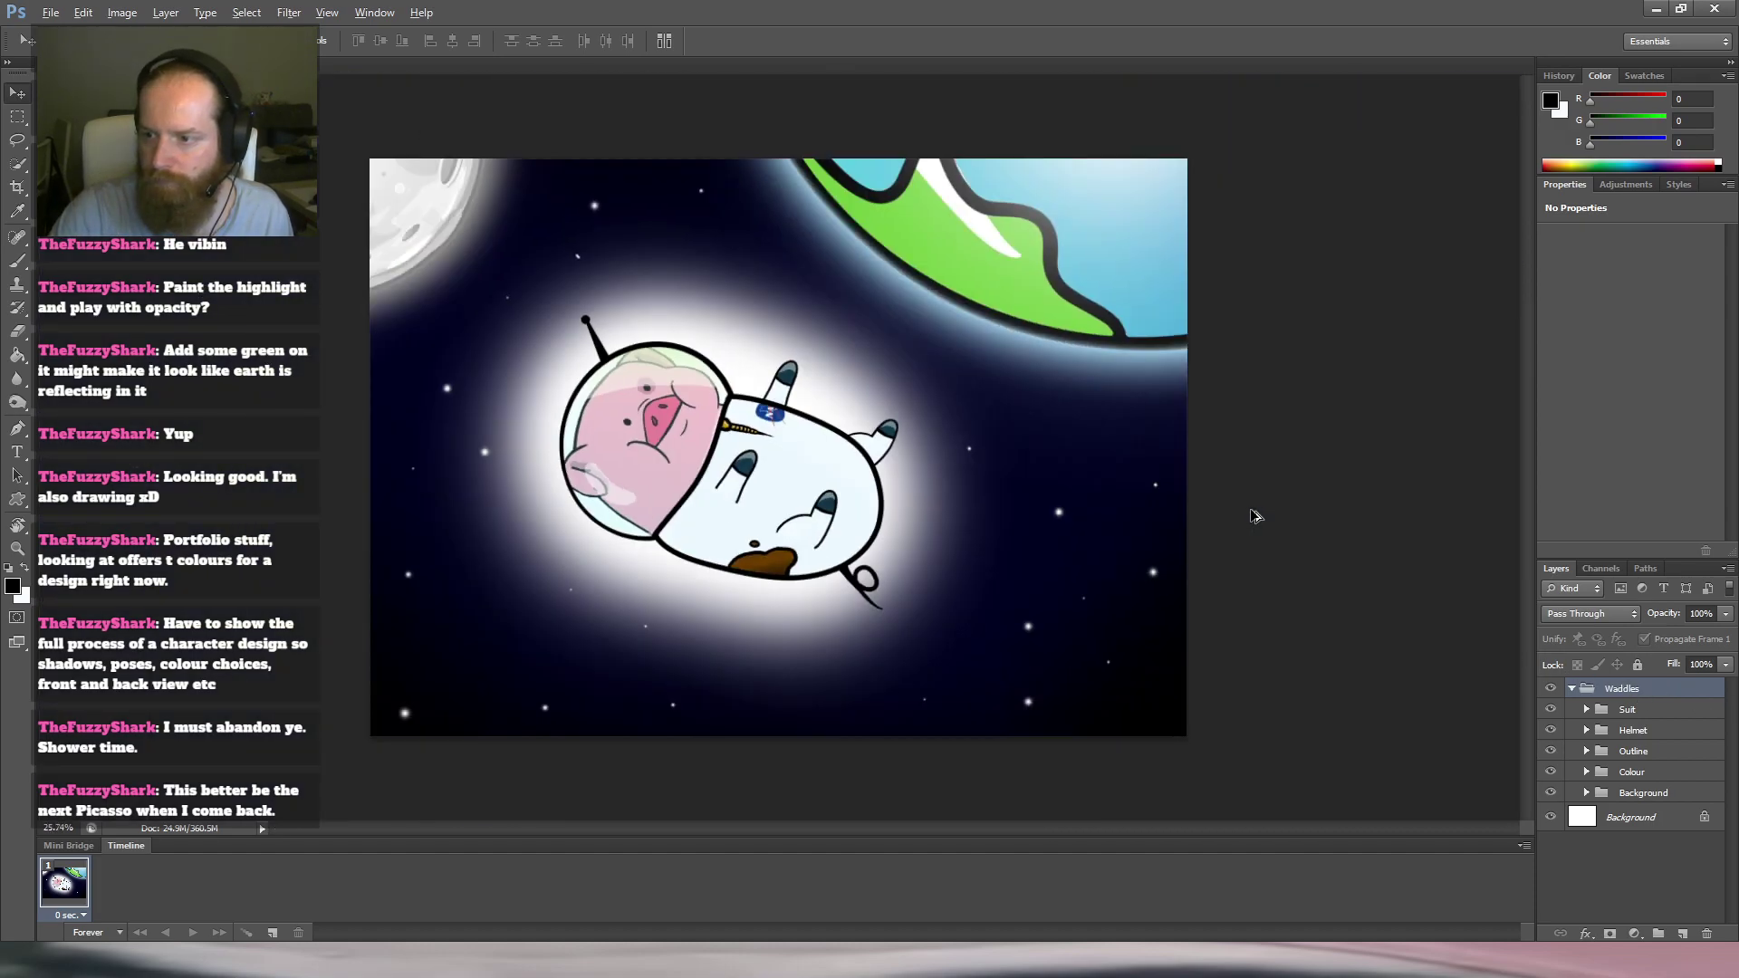
double_click(1631, 690)
left_click(1654, 687)
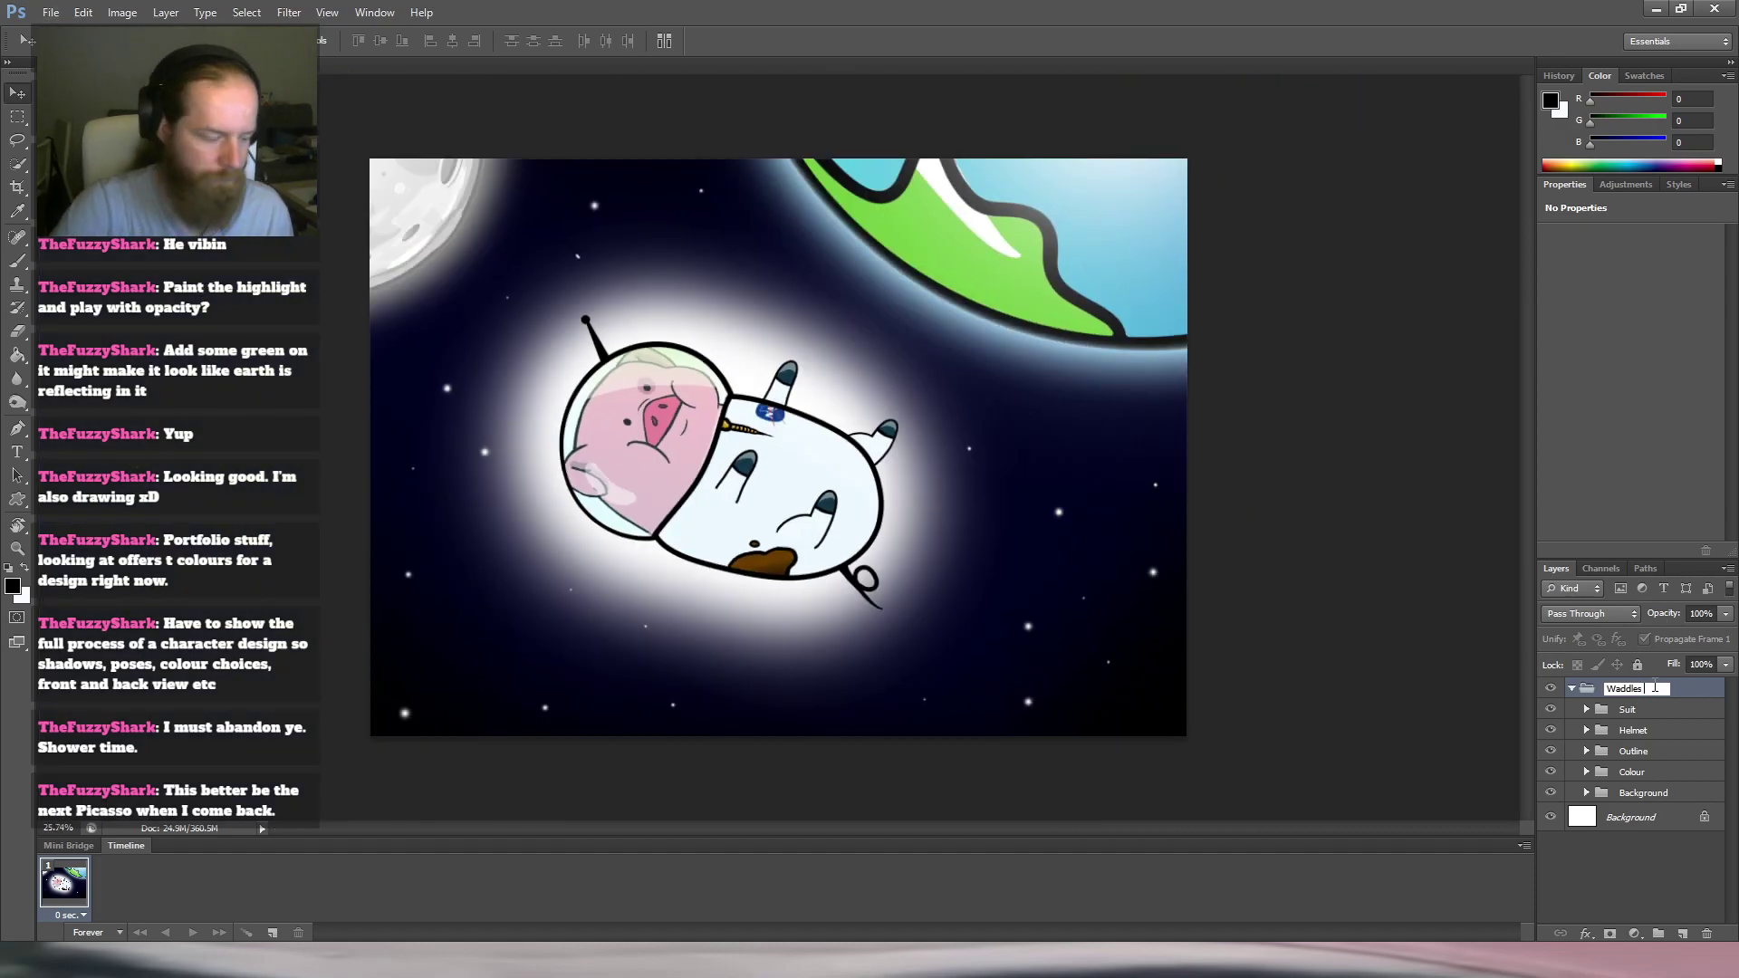
type("In Space")
key("Return")
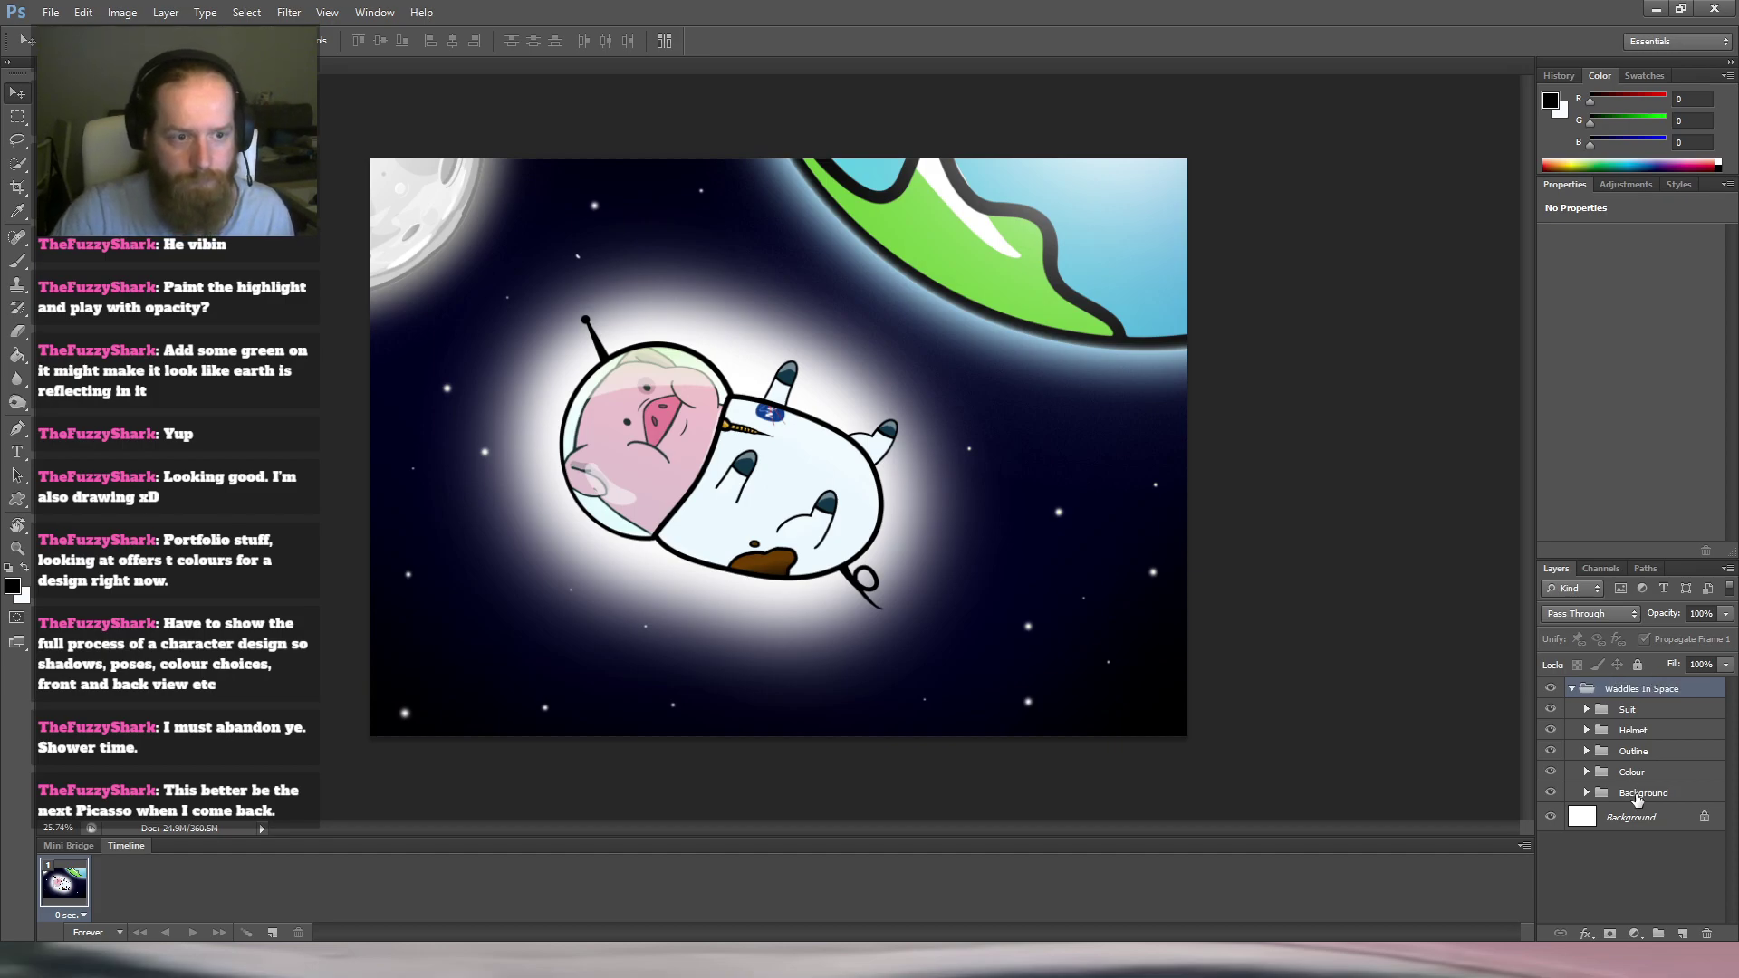
Check the artwork by hiding and showing the Waddles In Space group, the white Background layer, the Suit group and the Background group.
left_click(1573, 689)
left_click(1573, 690)
left_click(1552, 689)
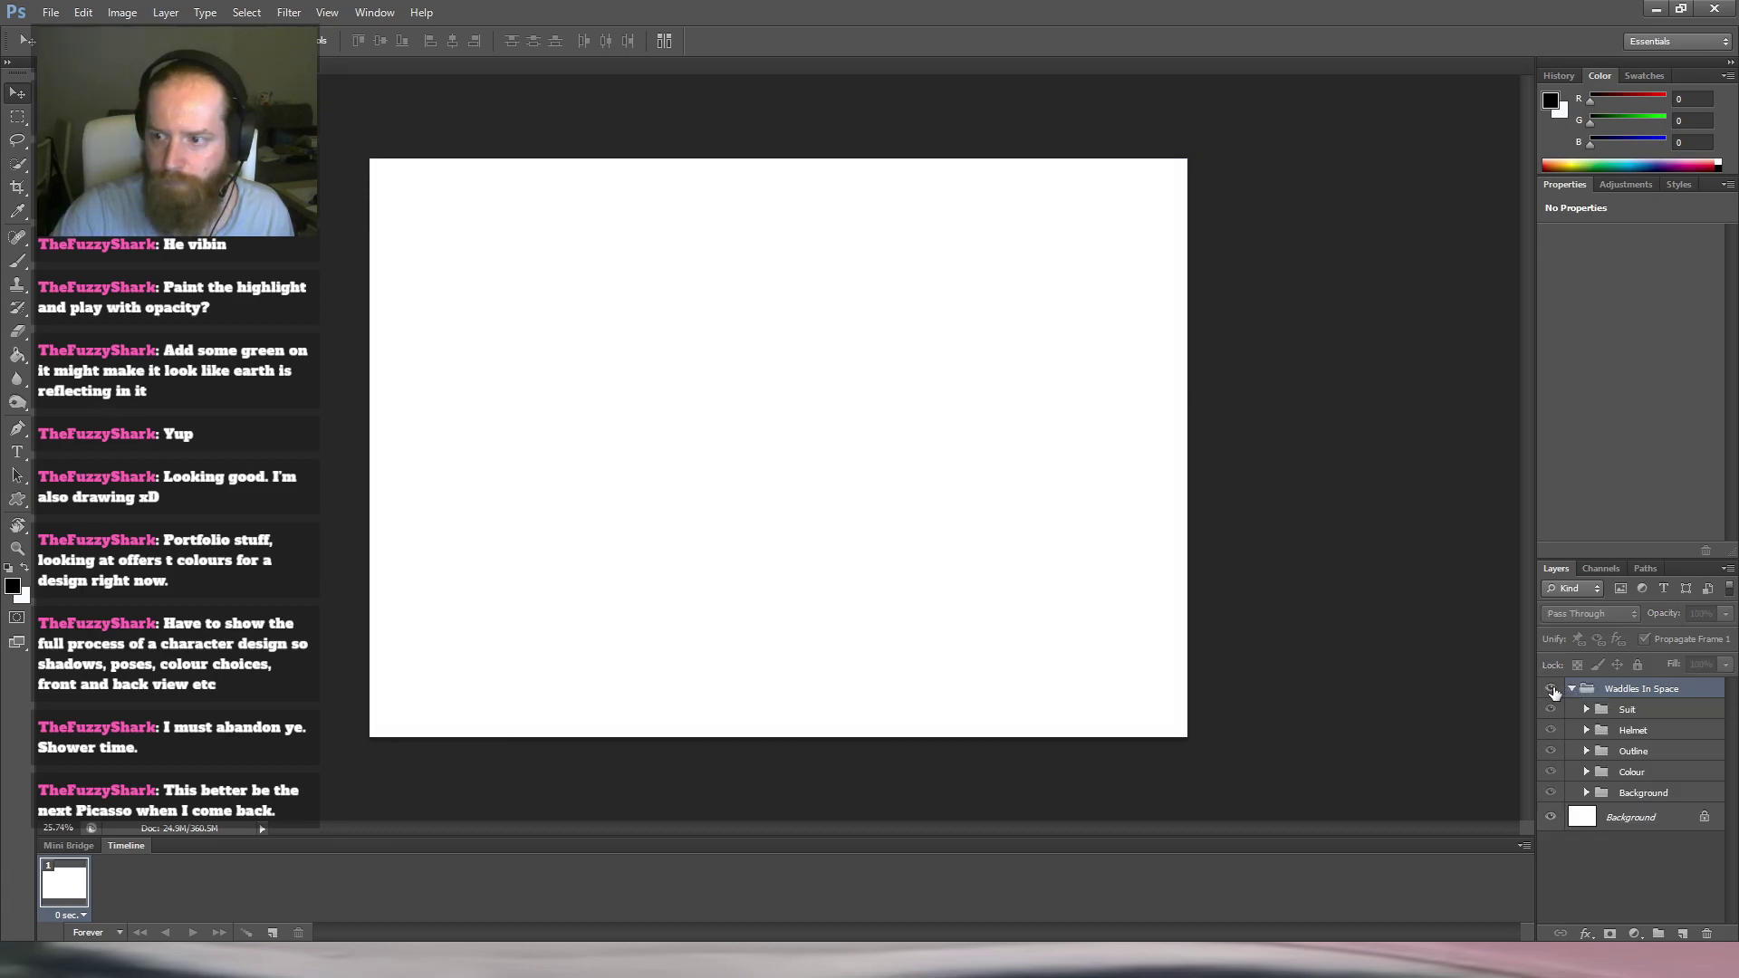
left_click(1551, 688)
left_click(1551, 817)
left_click(1554, 694)
left_click(1555, 693)
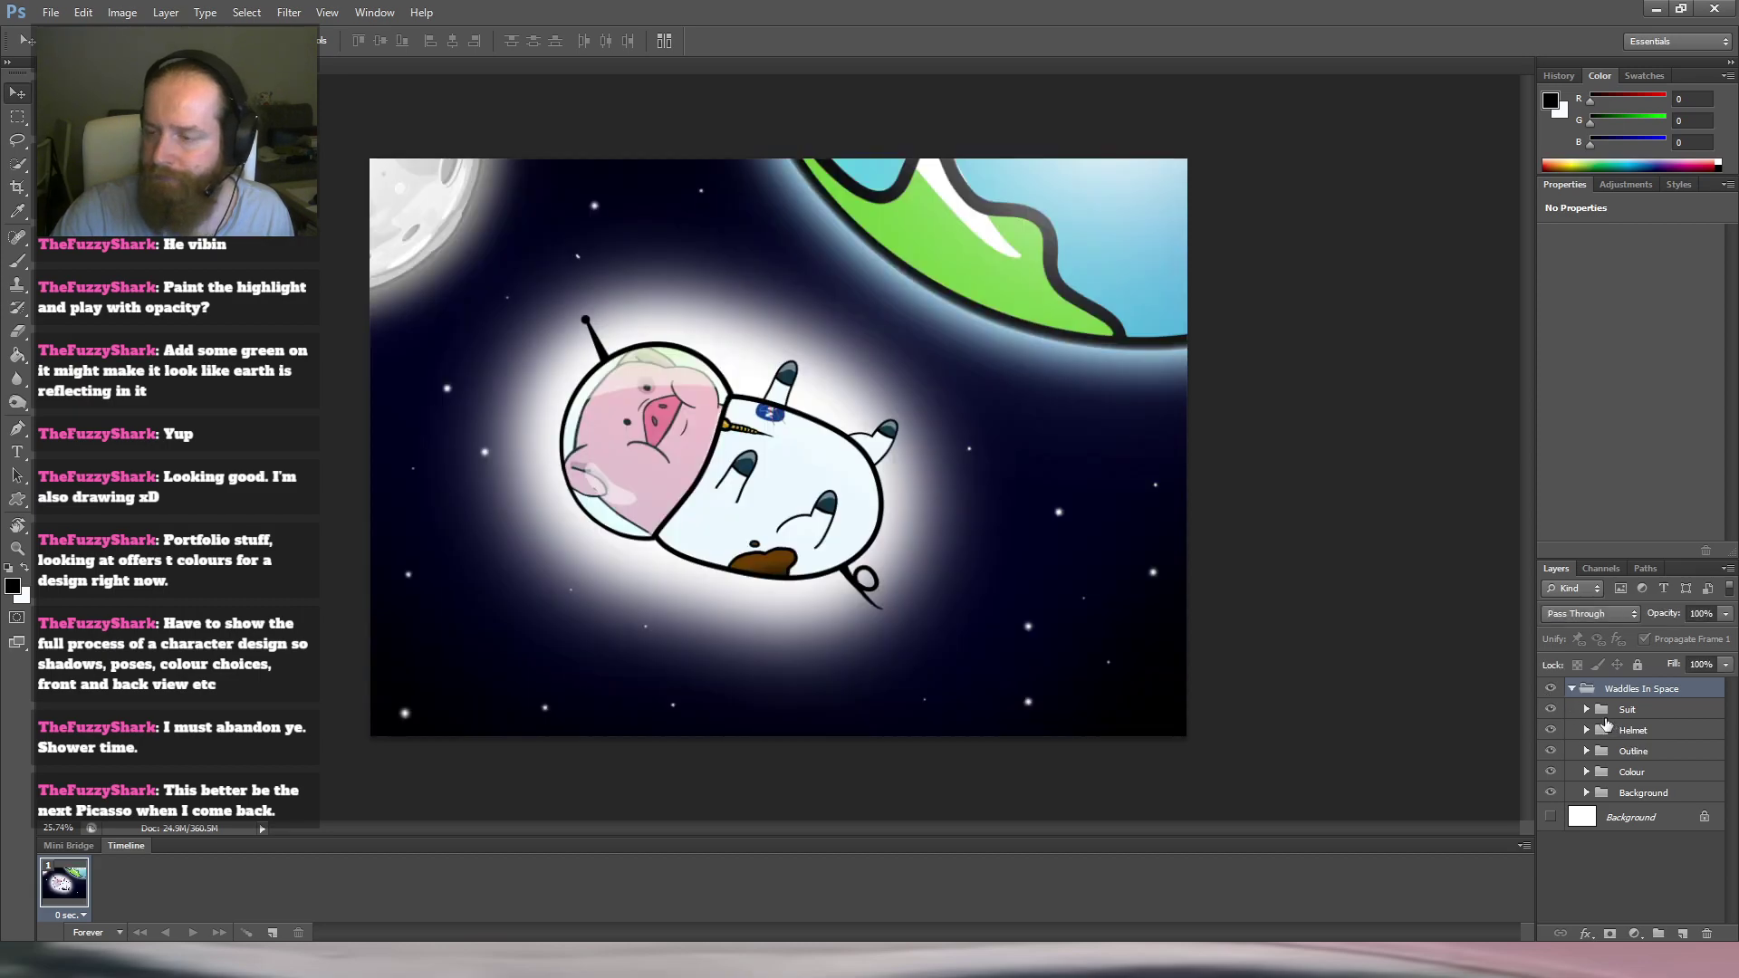
left_click(1551, 709)
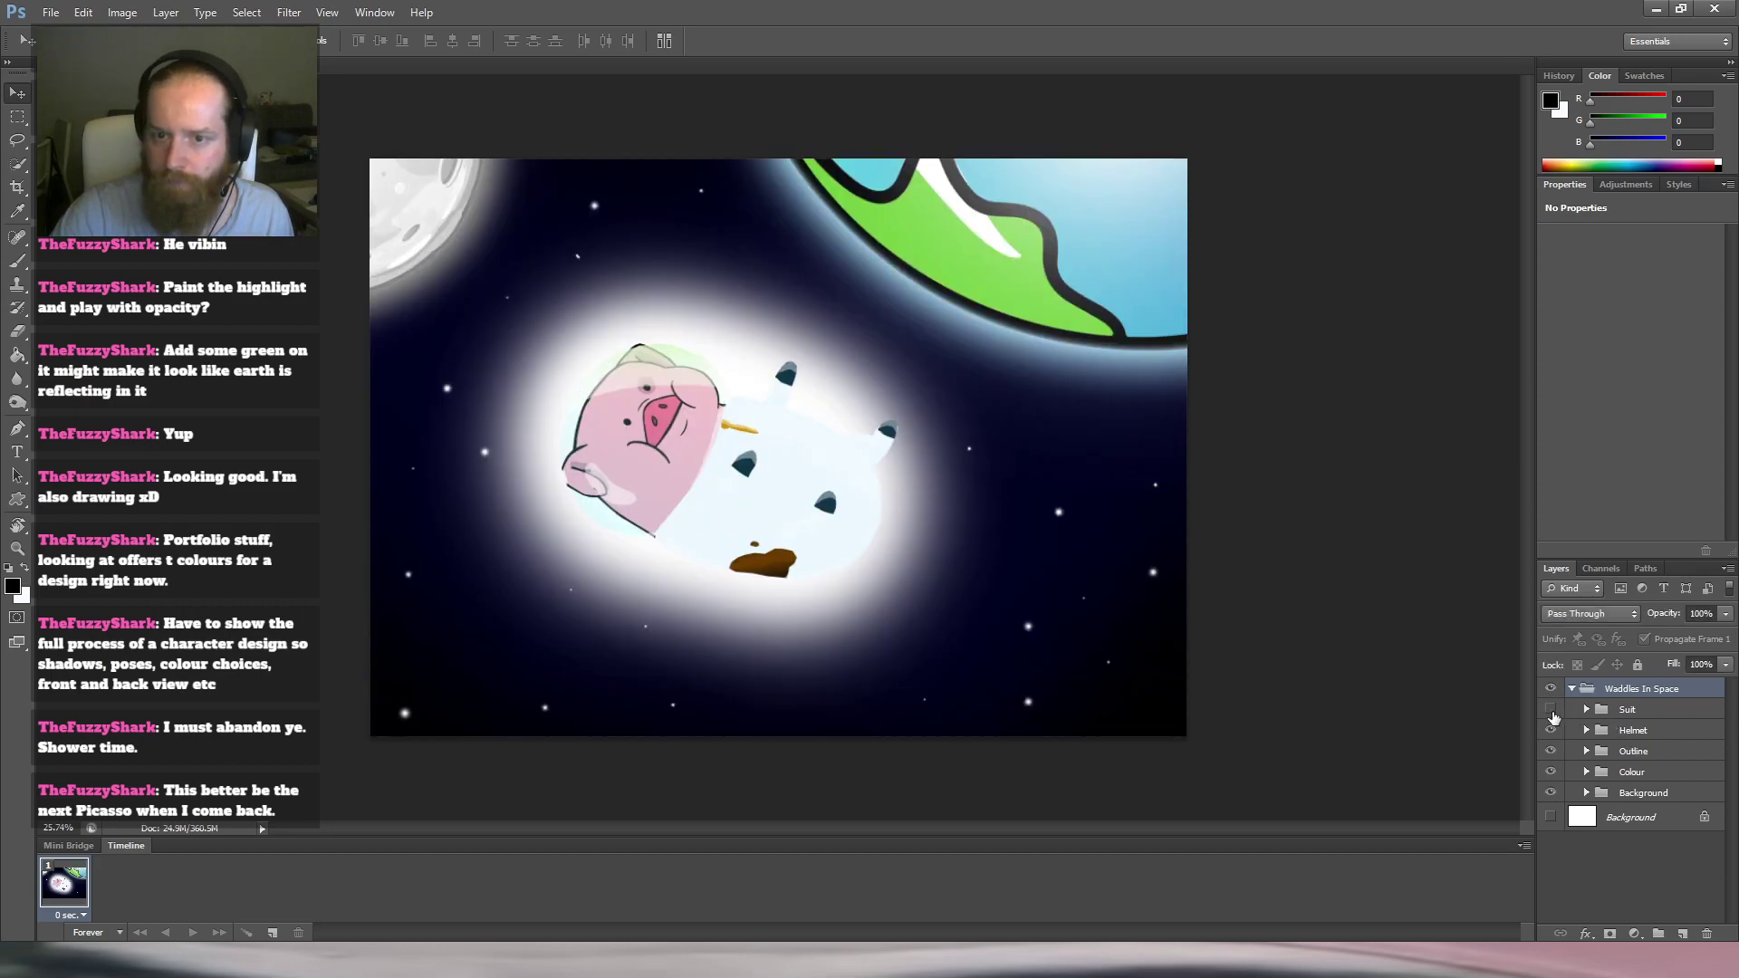
left_click(1551, 711)
left_click(1551, 793)
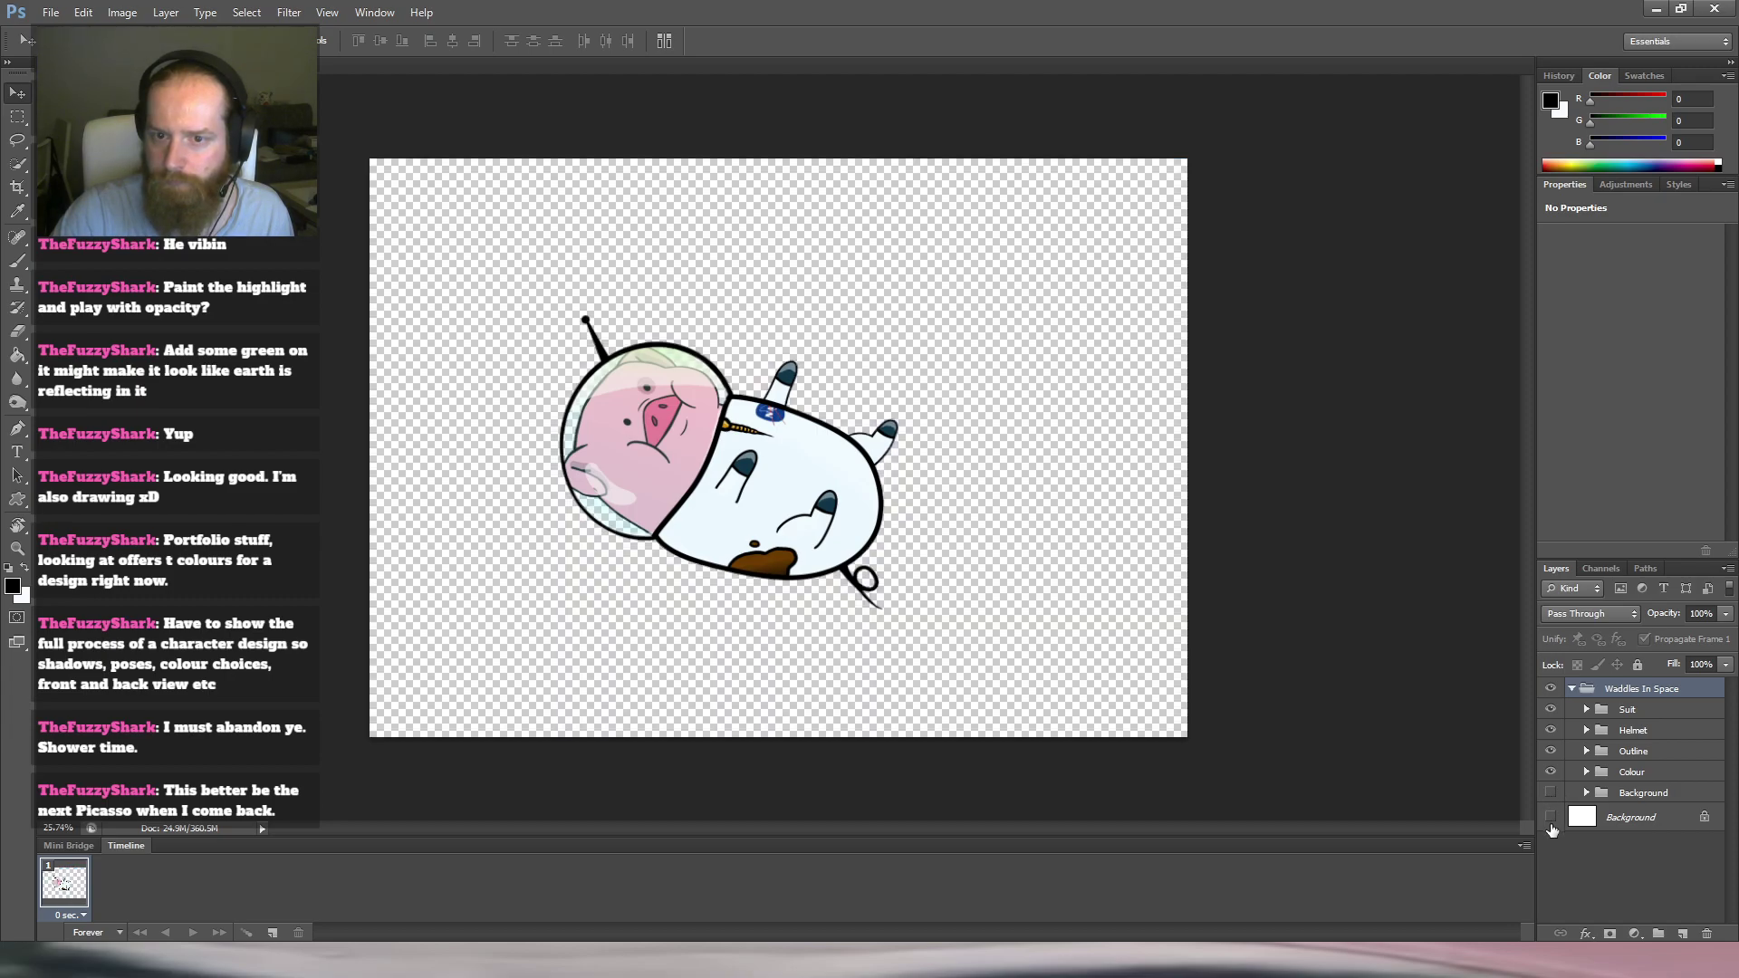
left_click(1551, 818)
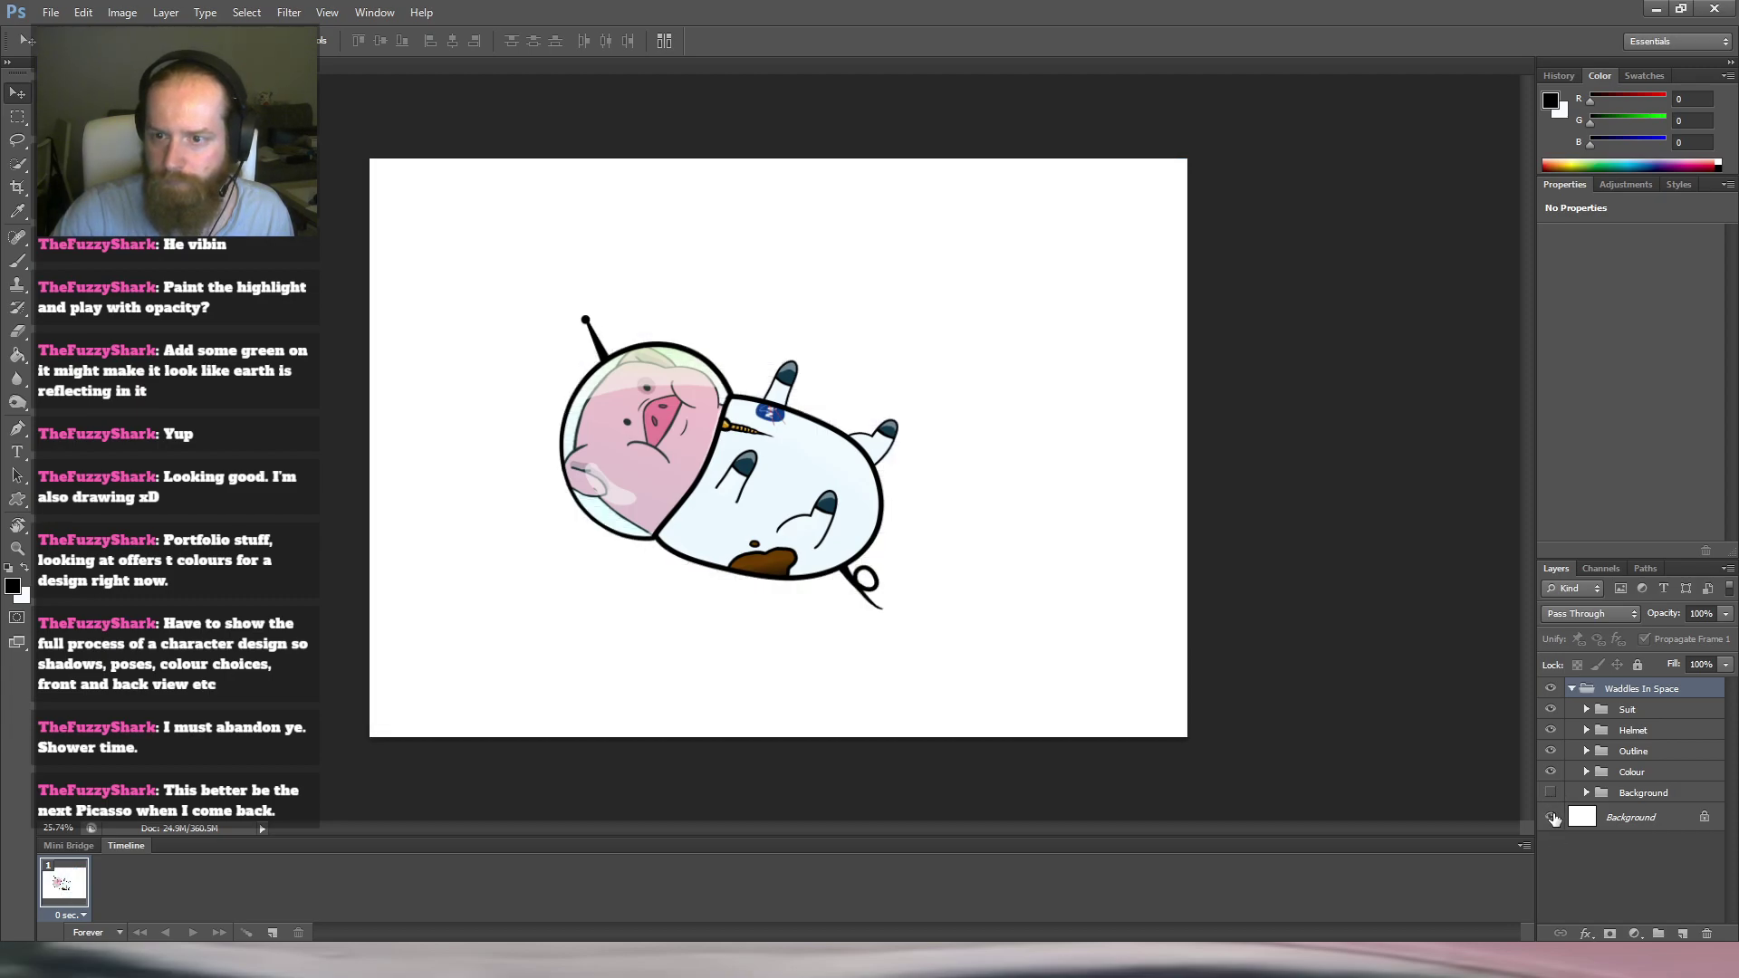
left_click(1552, 792)
Check the Colour, Outline, Helmet and Suit groups by hiding and showing each in turn.
left_click(1550, 772)
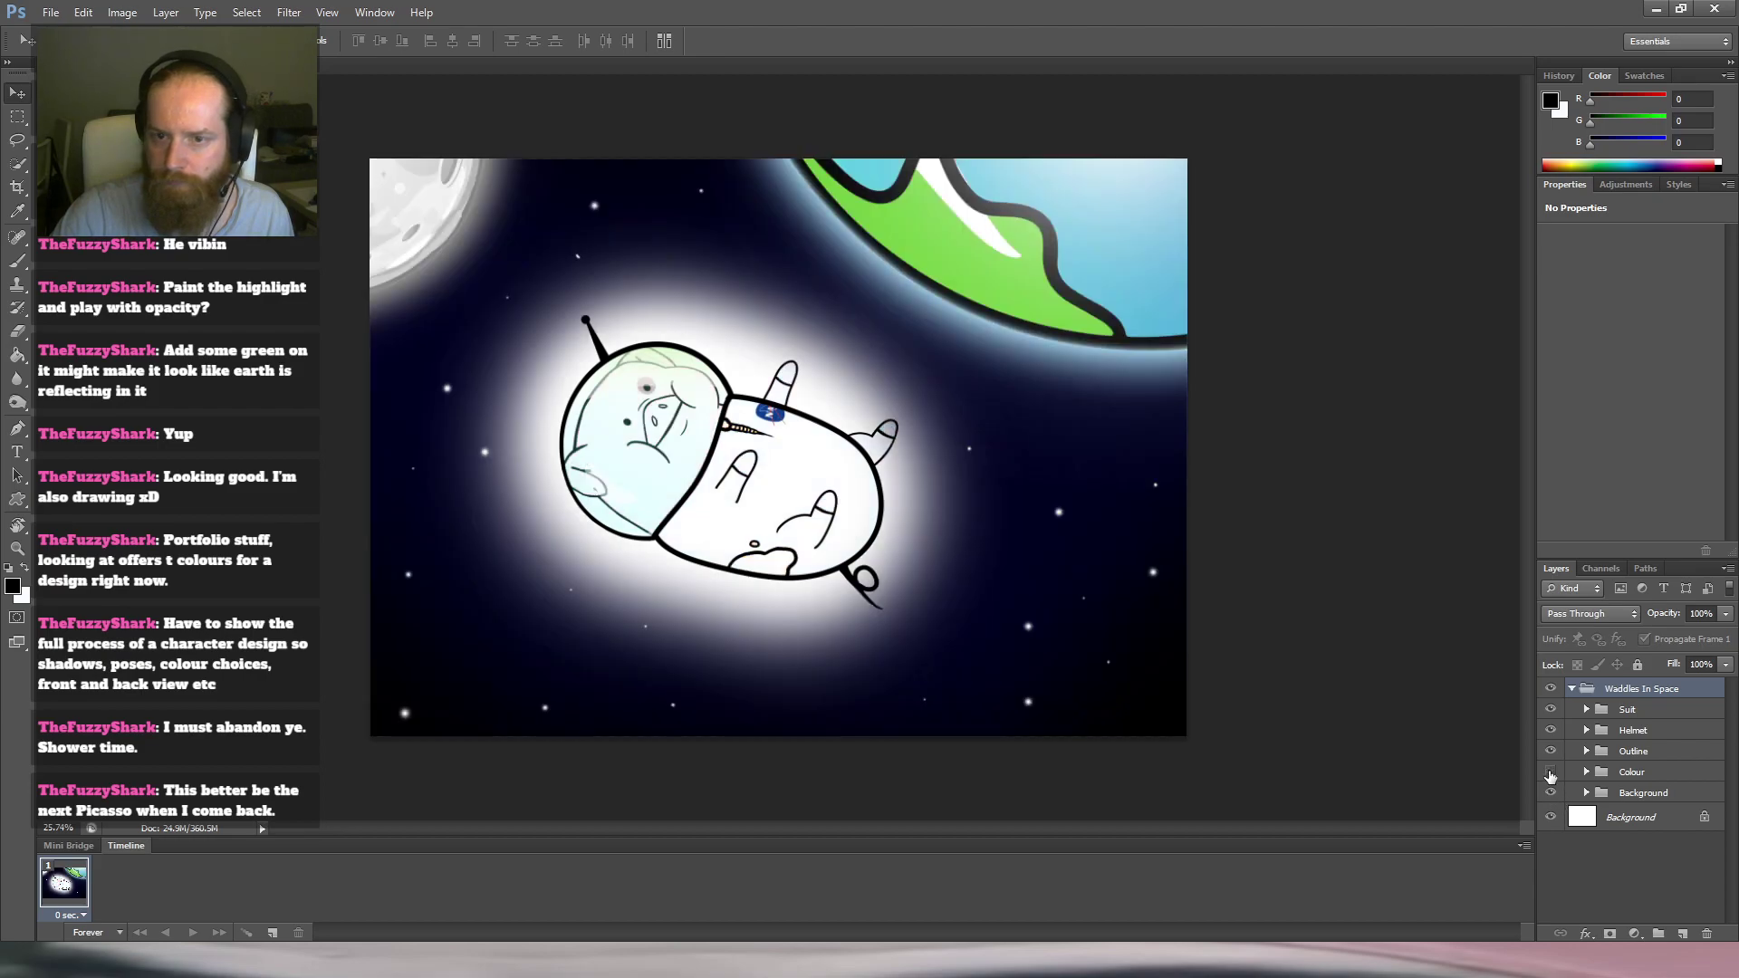
left_click(1551, 772)
left_click(1551, 772)
left_click(1551, 772)
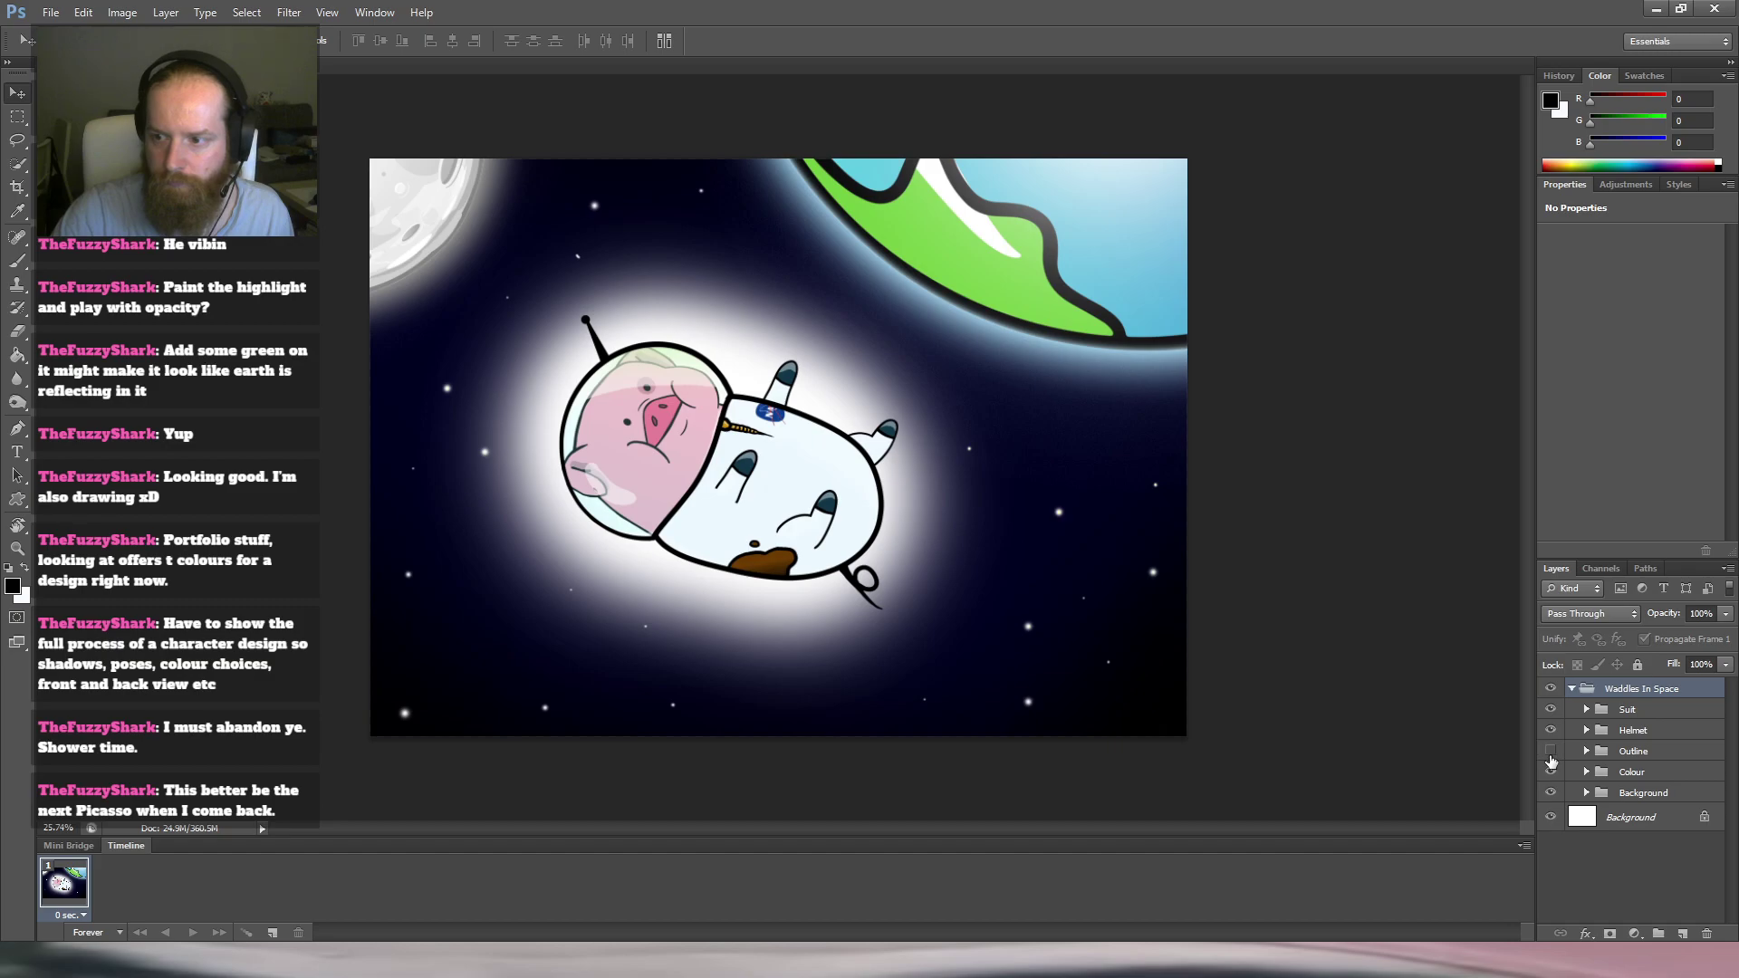
left_click(1551, 751)
left_click(1551, 730)
left_click(1551, 730)
left_click(1551, 712)
left_click(1551, 712)
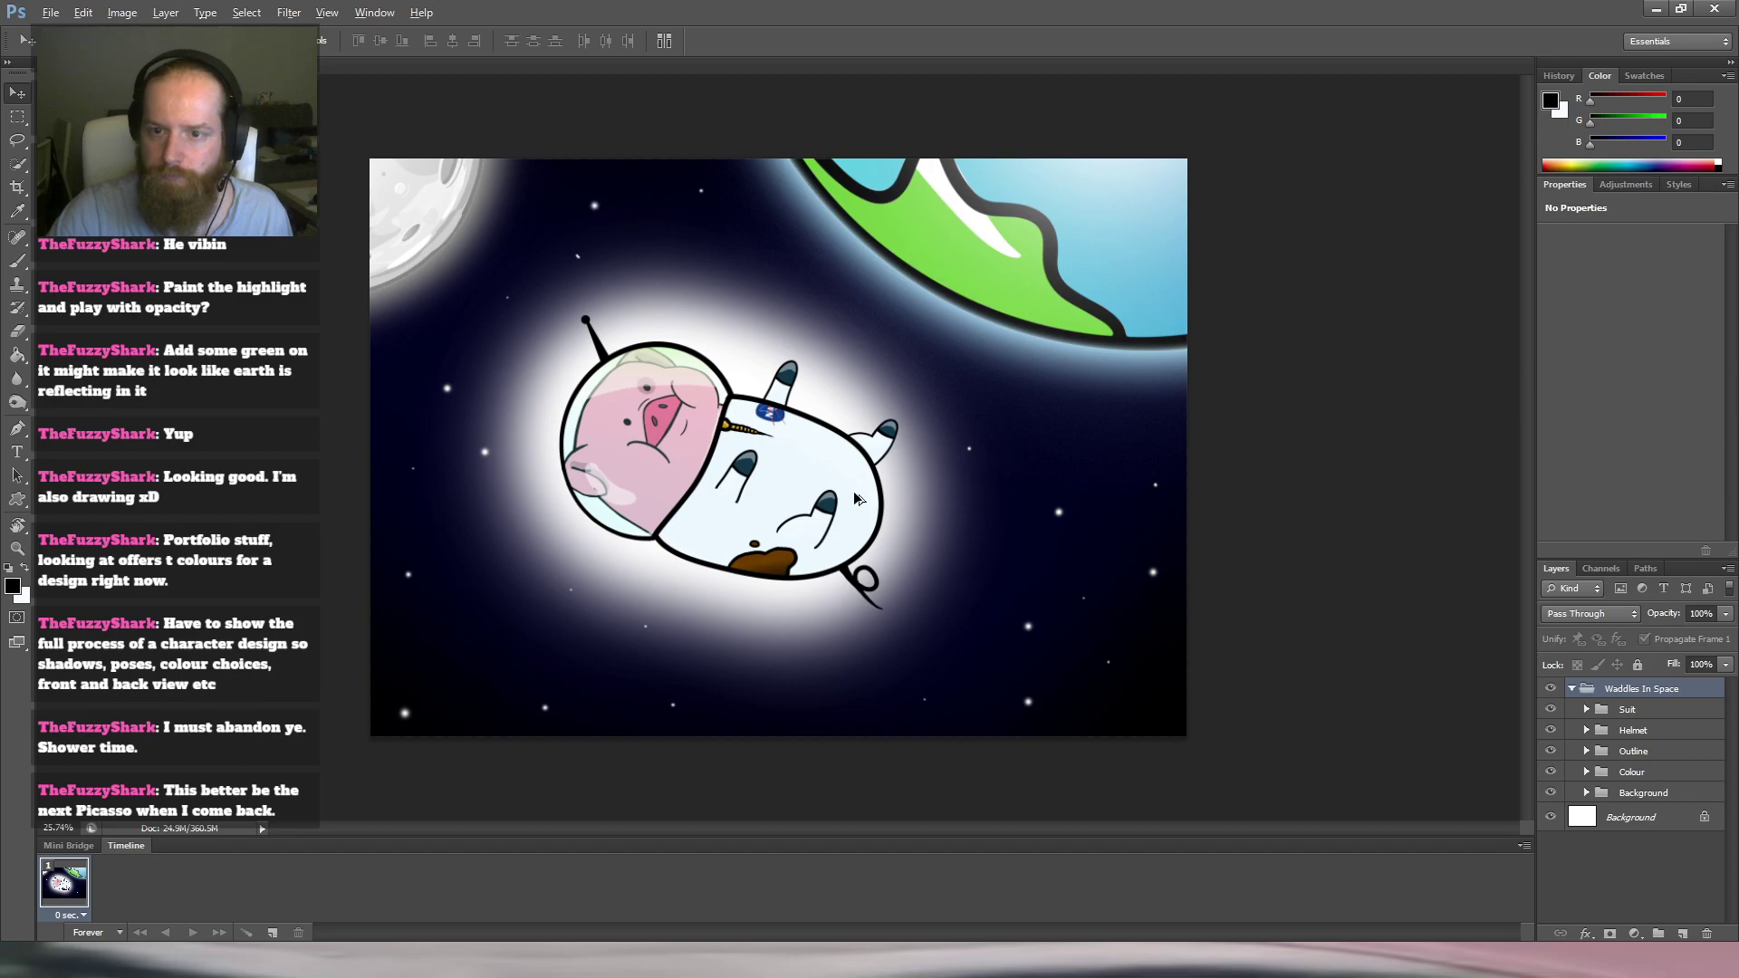
Expand the Colour group and its Suit subgroup, and check the Body layer by hiding and showing it.
scroll(856, 499, "up", 2)
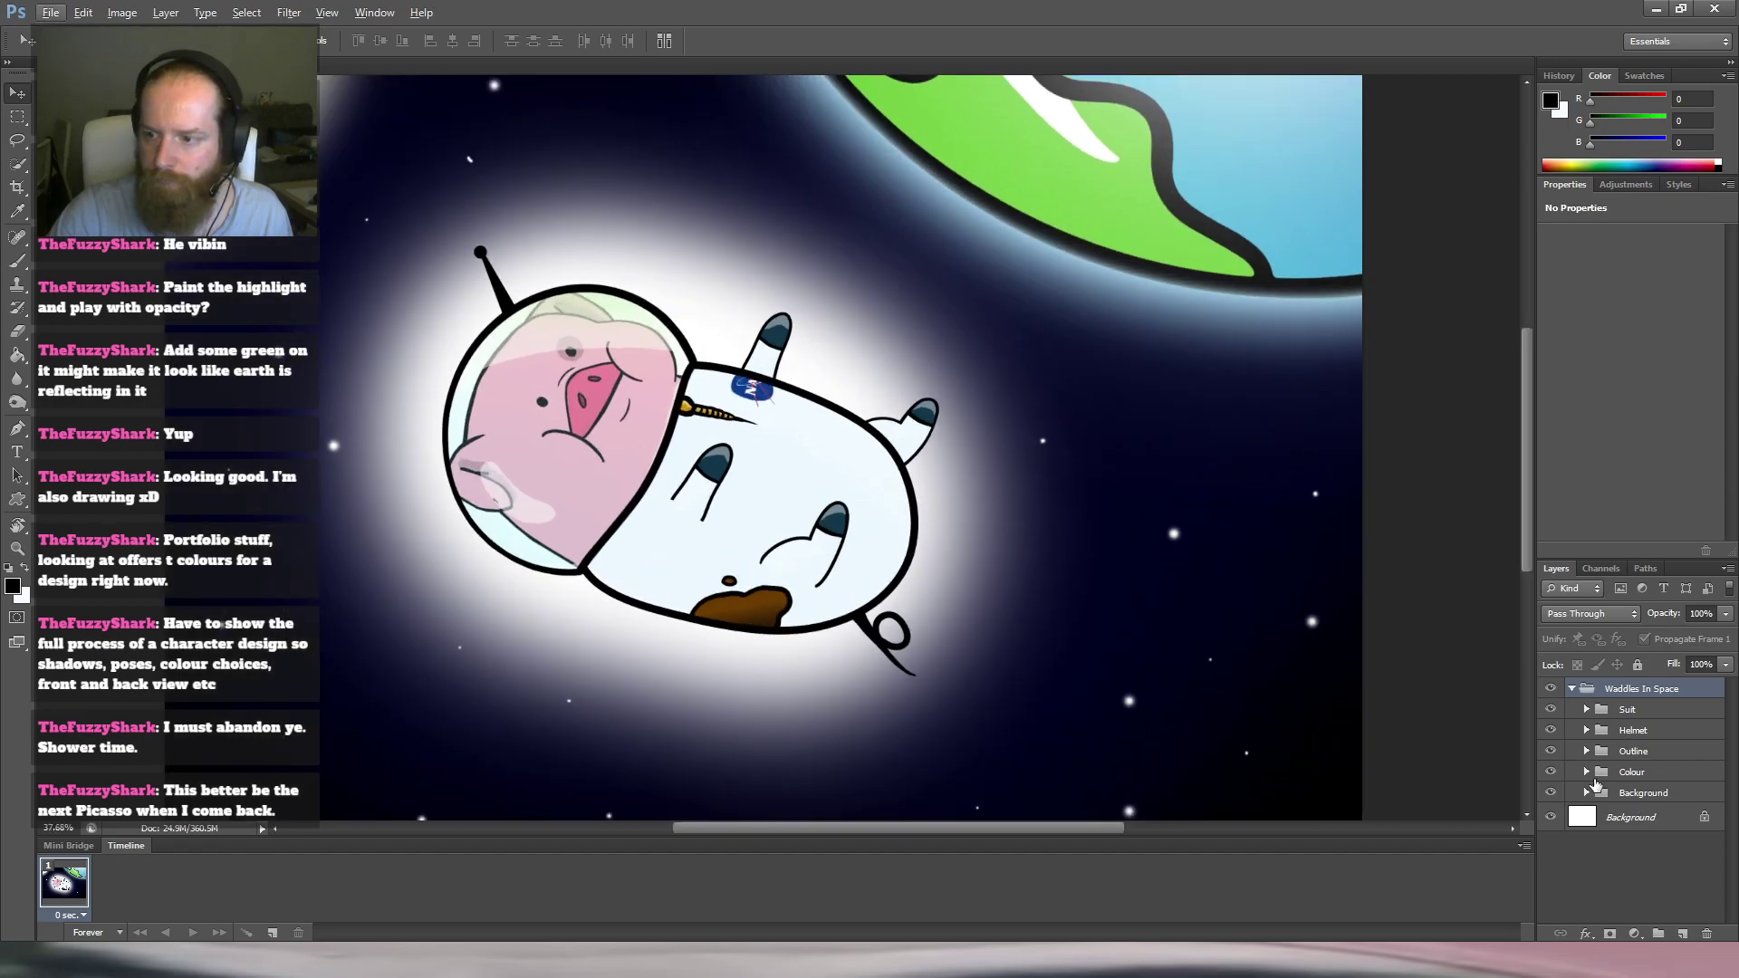
left_click(1586, 772)
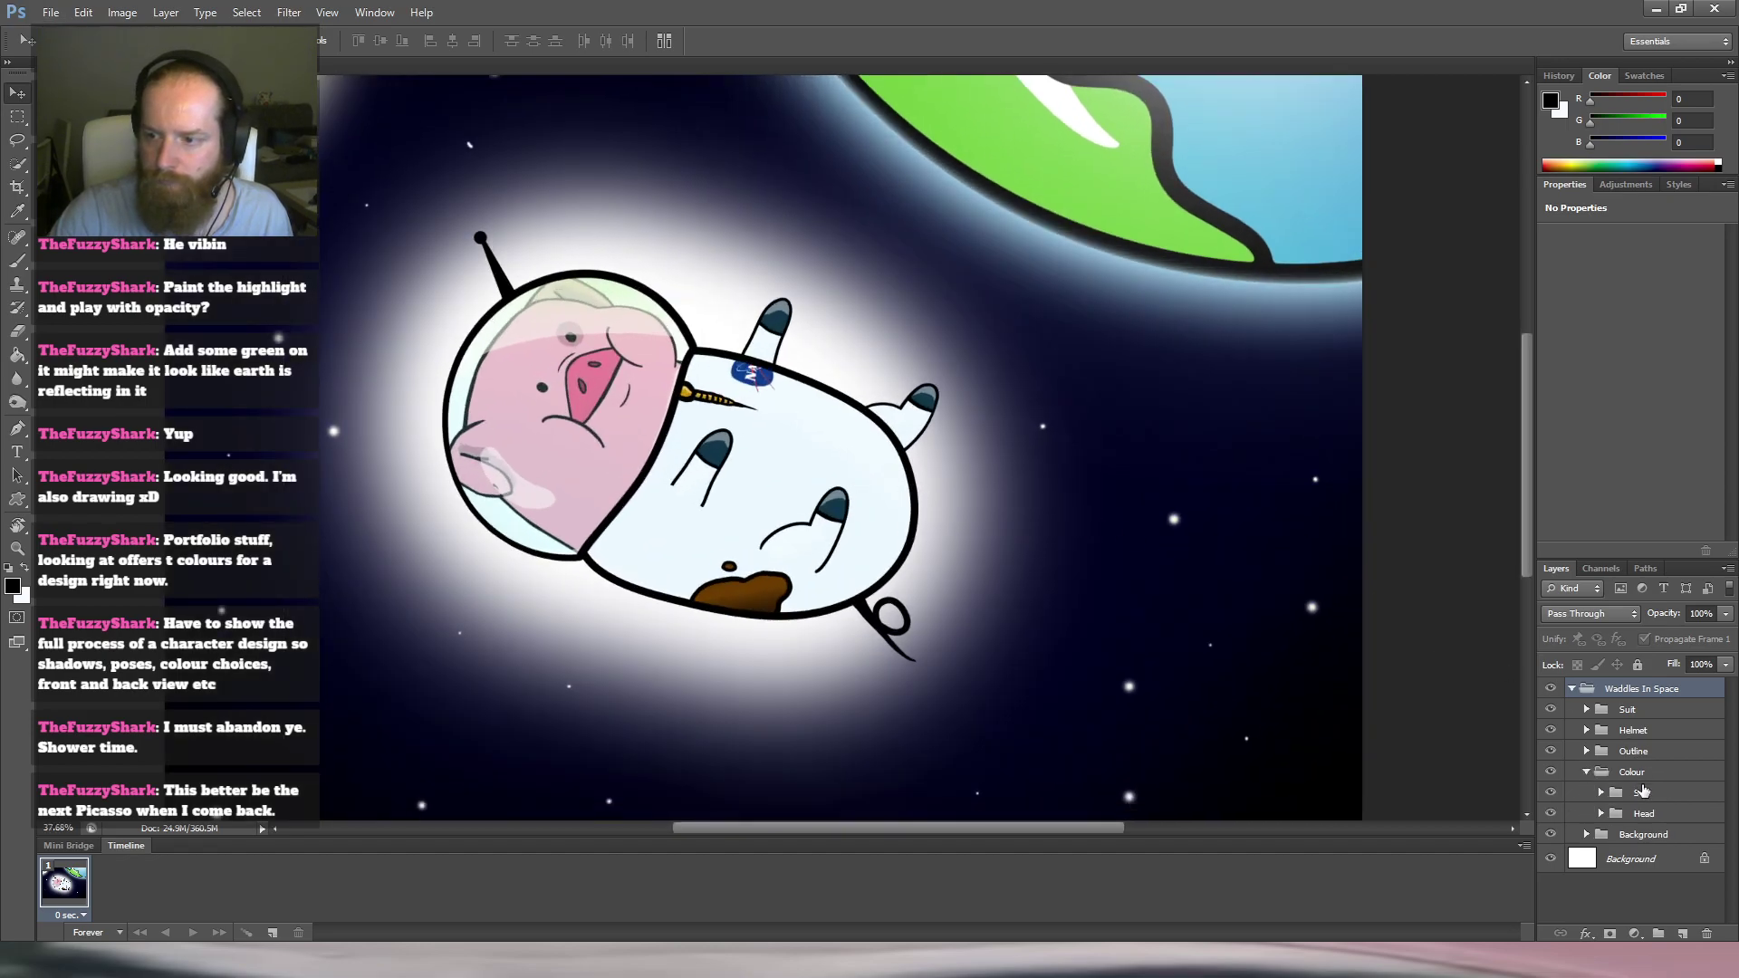
left_click(1601, 794)
scroll(1594, 779, "down", 2)
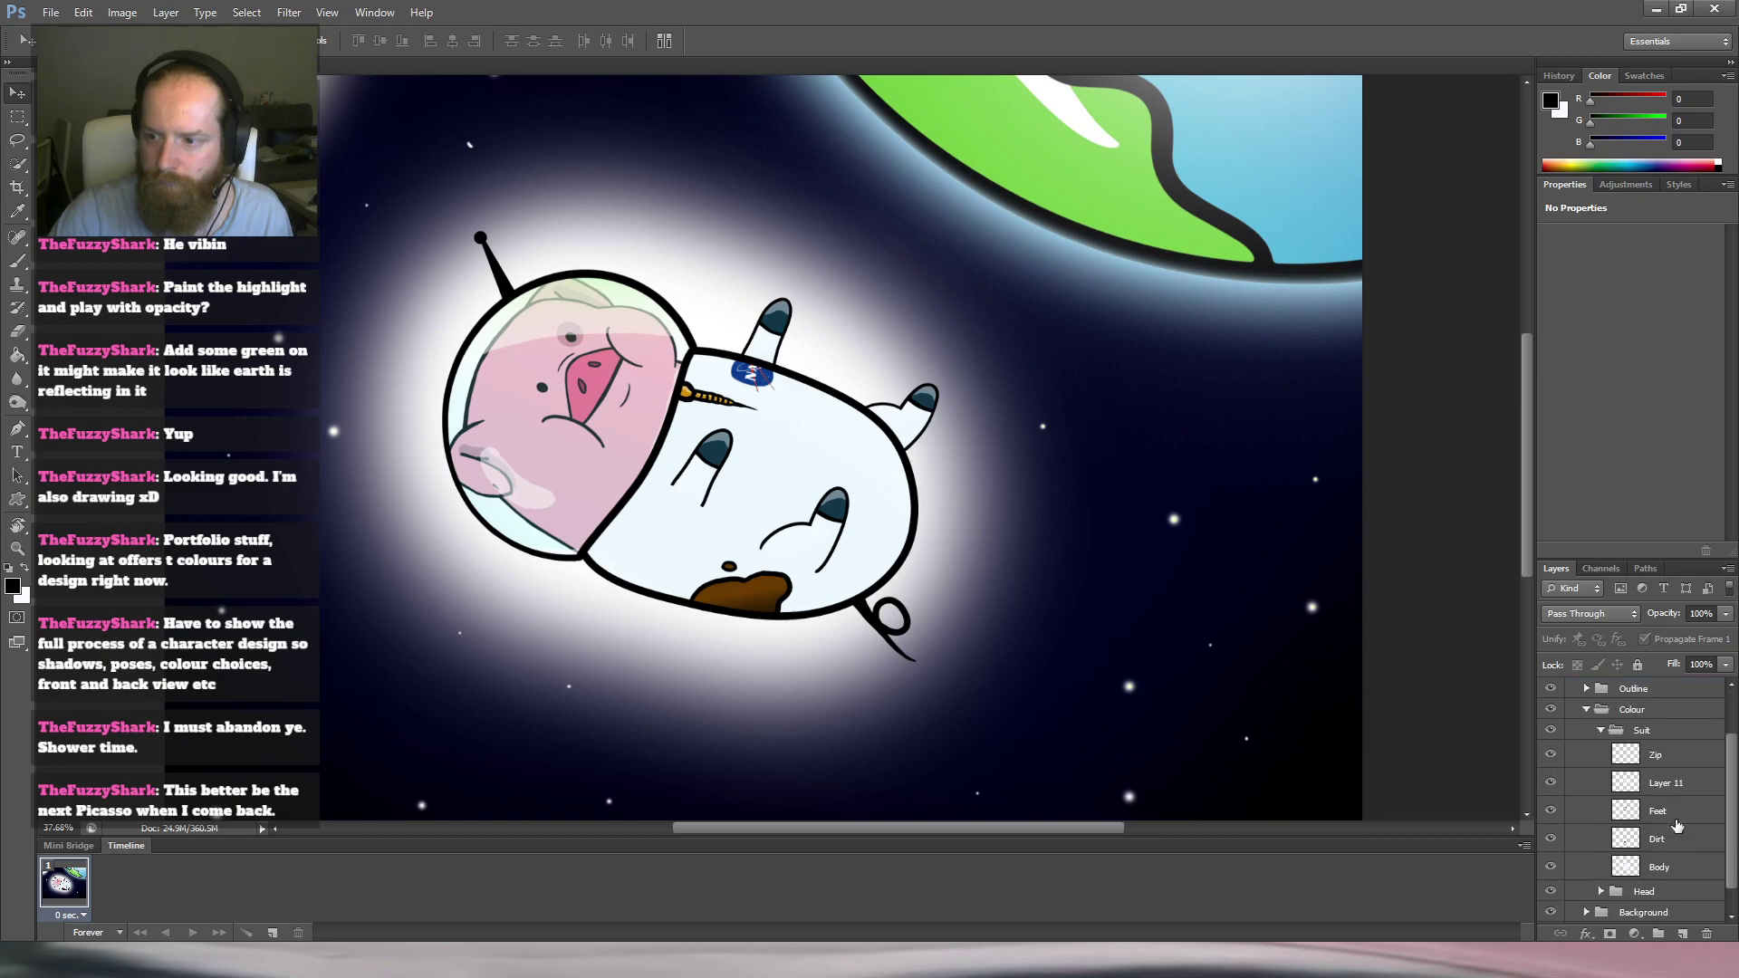
left_click(1551, 734)
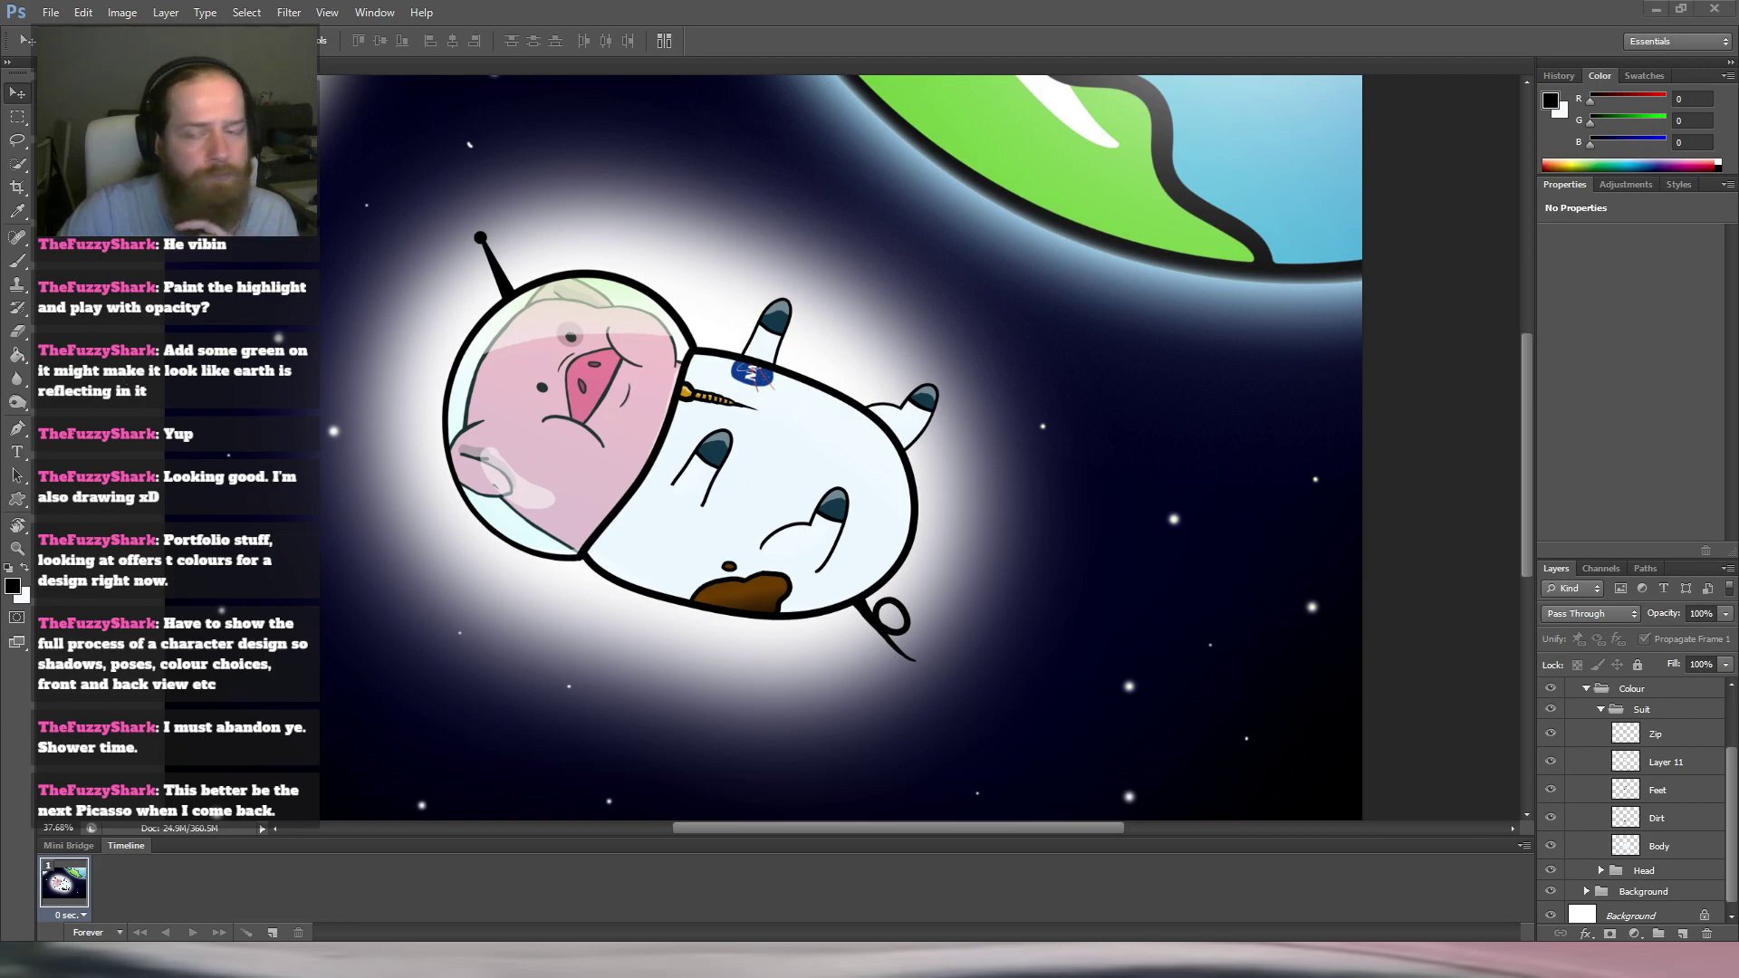
left_click(1643, 860)
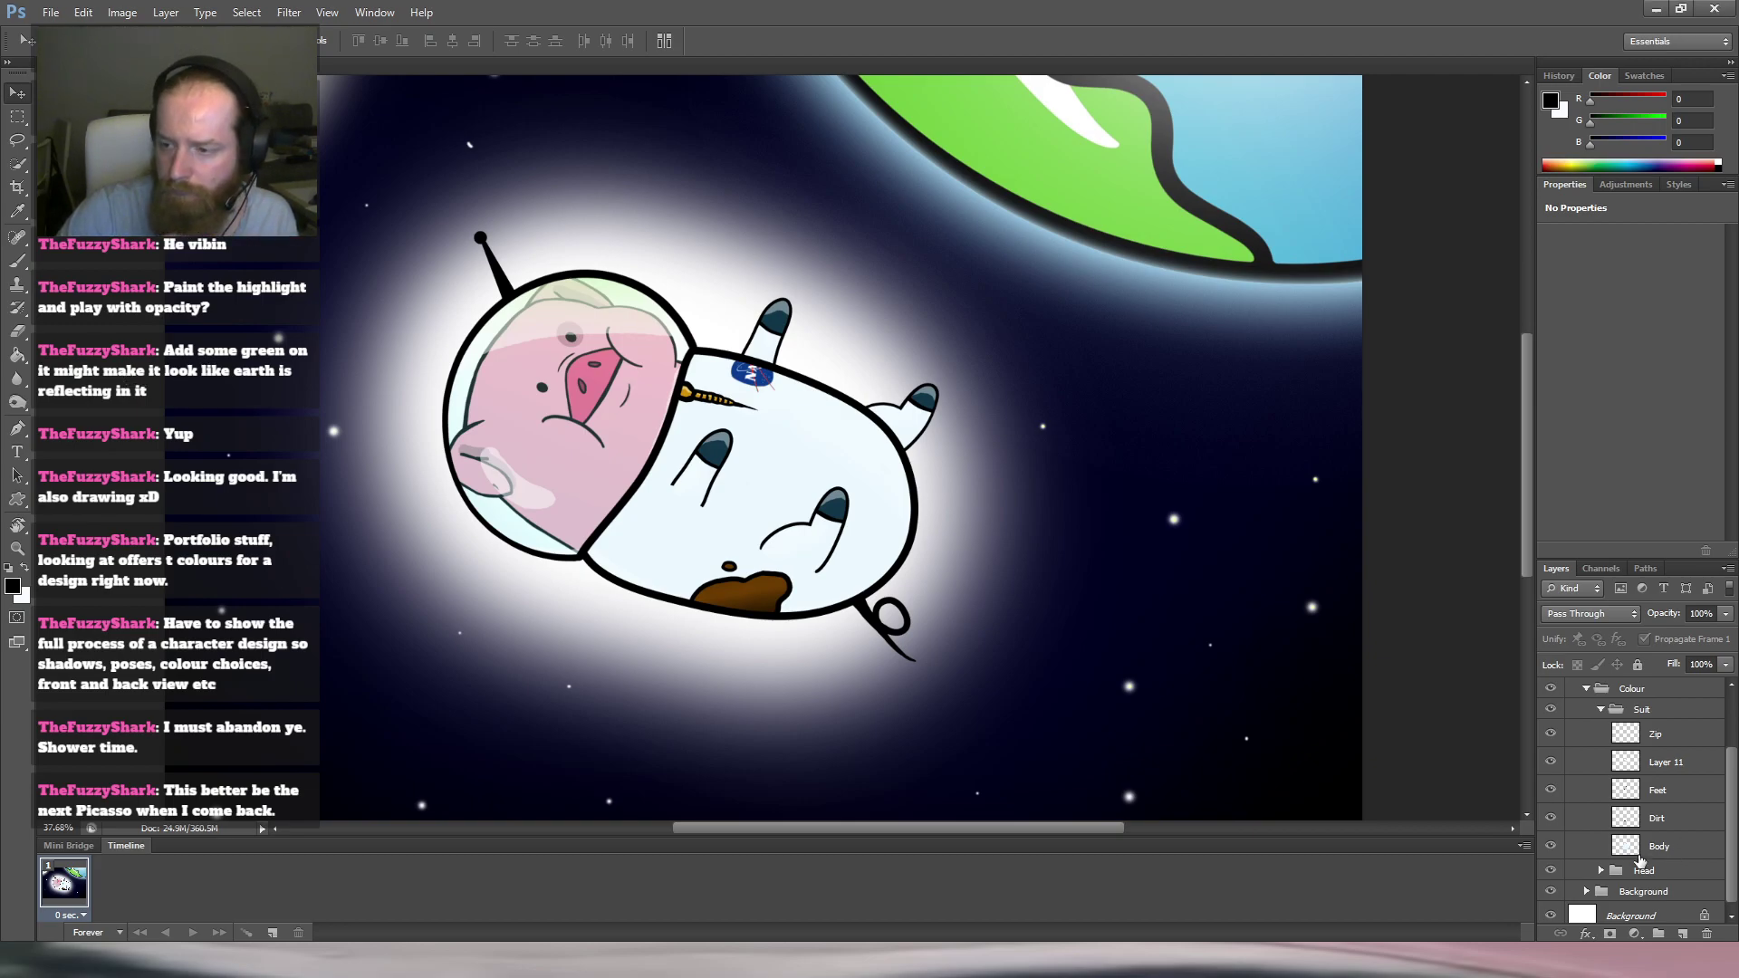
left_click(1551, 847)
left_click(1551, 847)
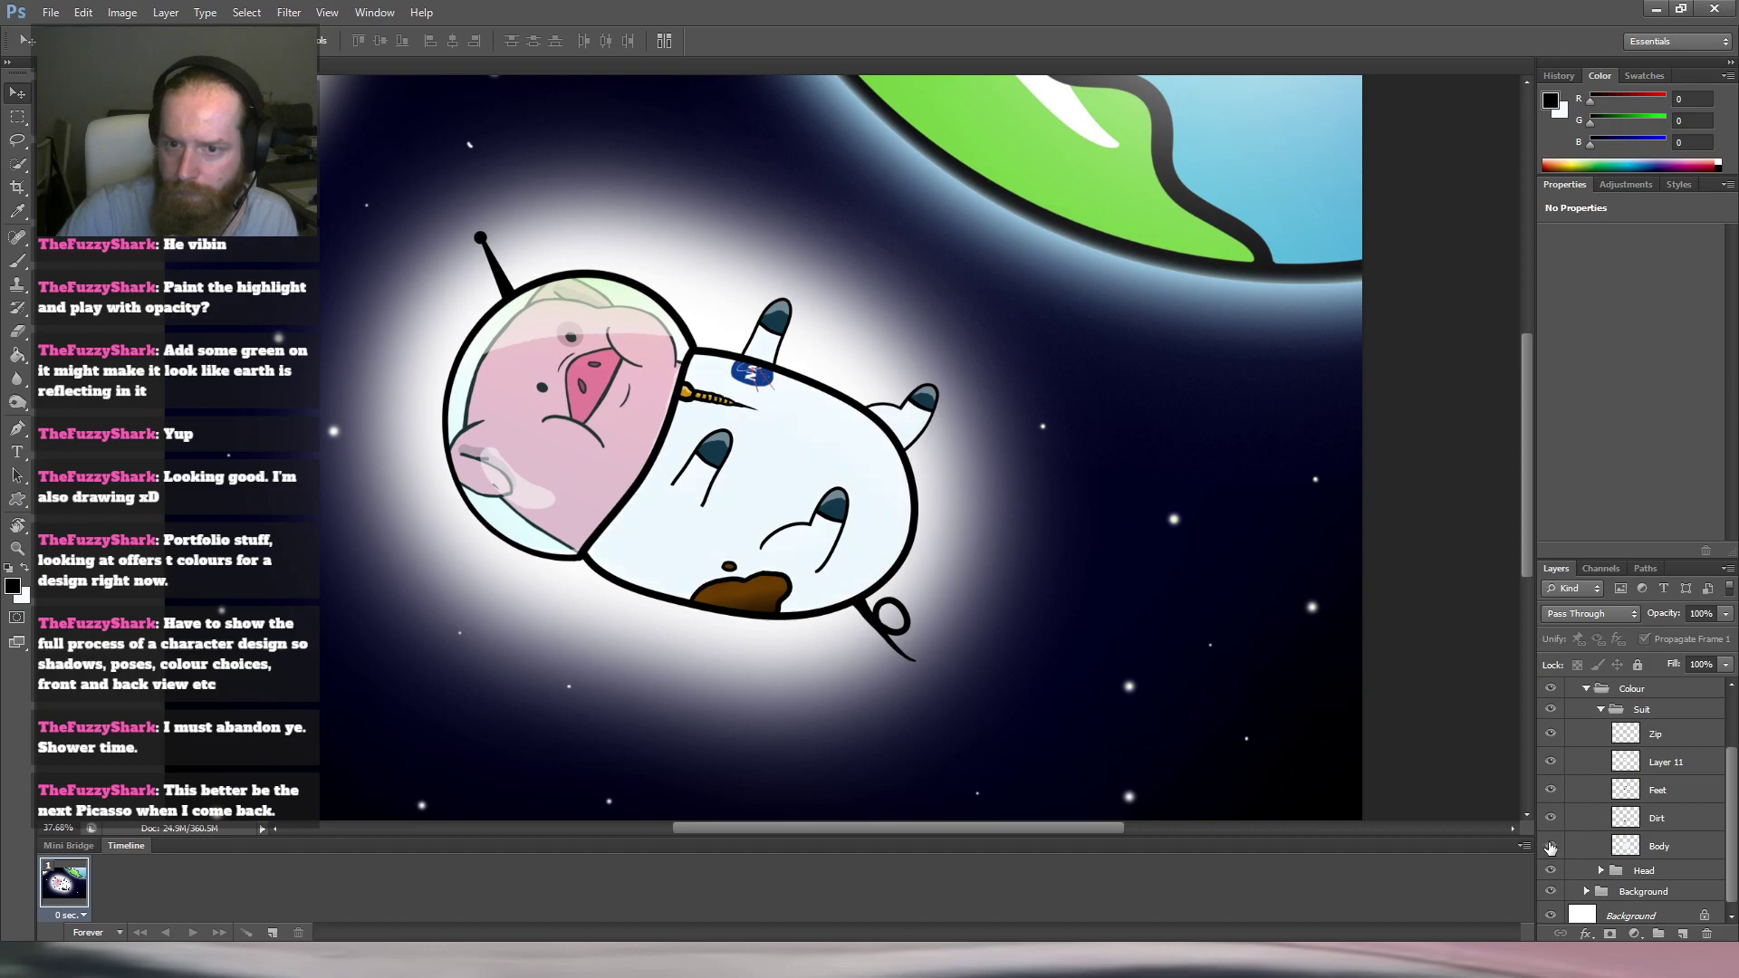
Select the painted area of the Body layer so the selection follows the suit's outline.
left_click(1693, 851)
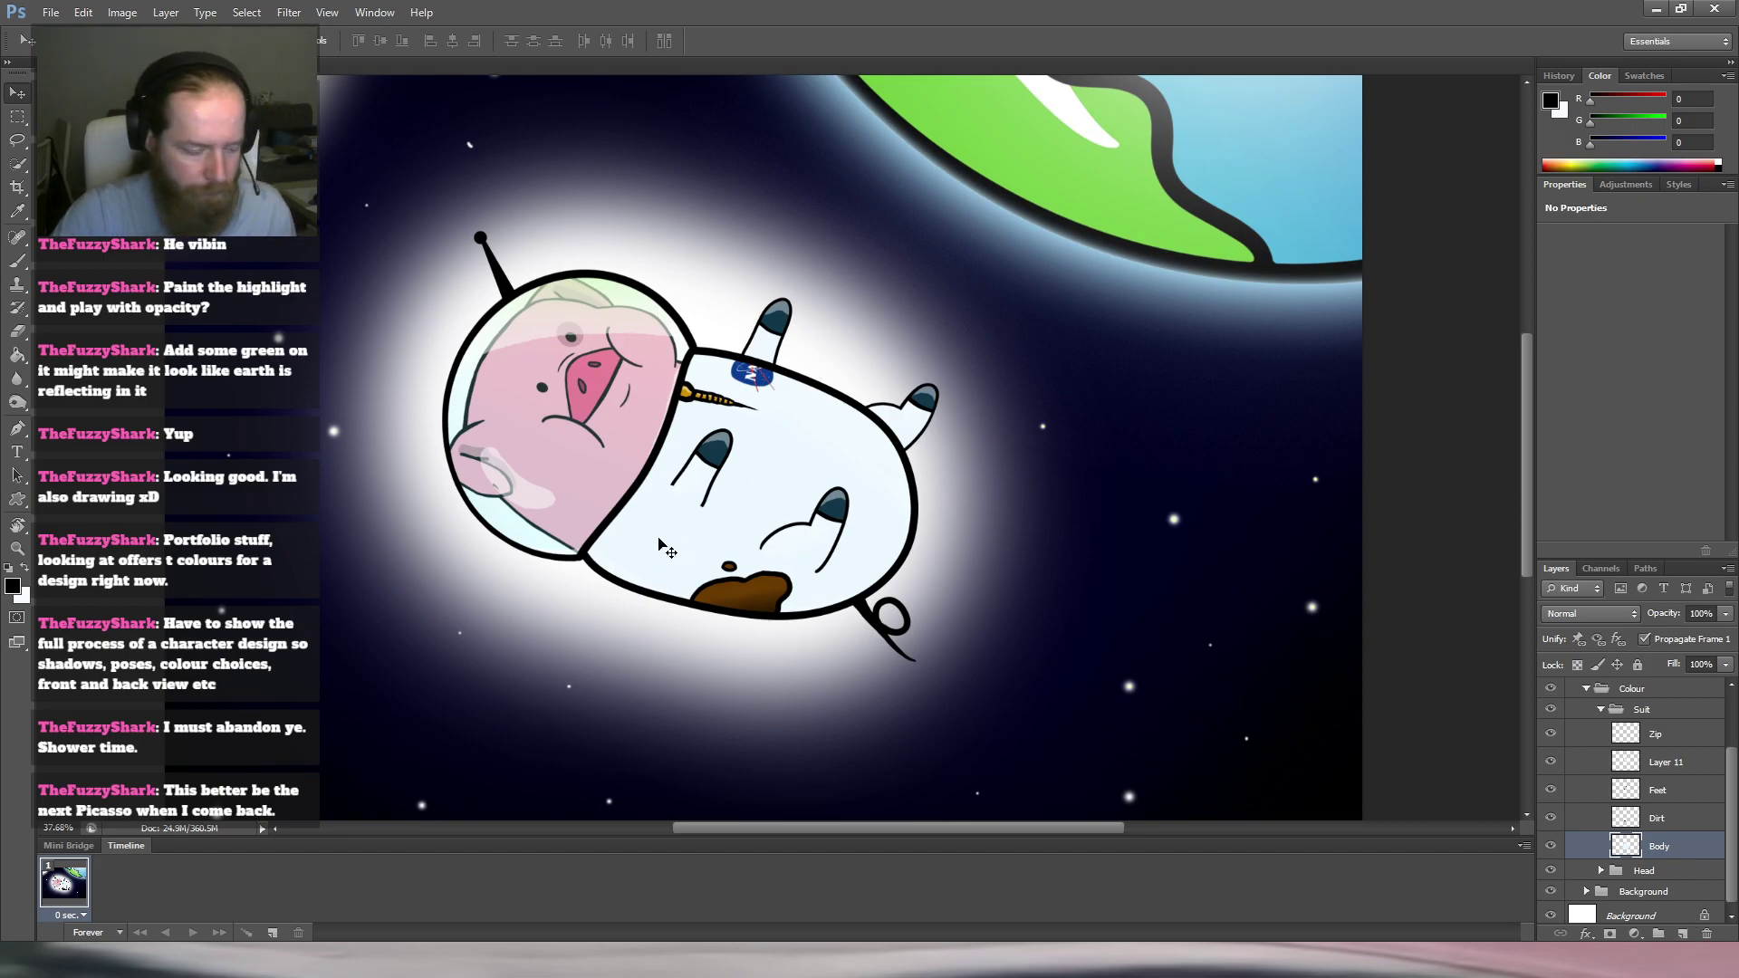
key("m")
left_click_drag(773, 418, 1113, 686)
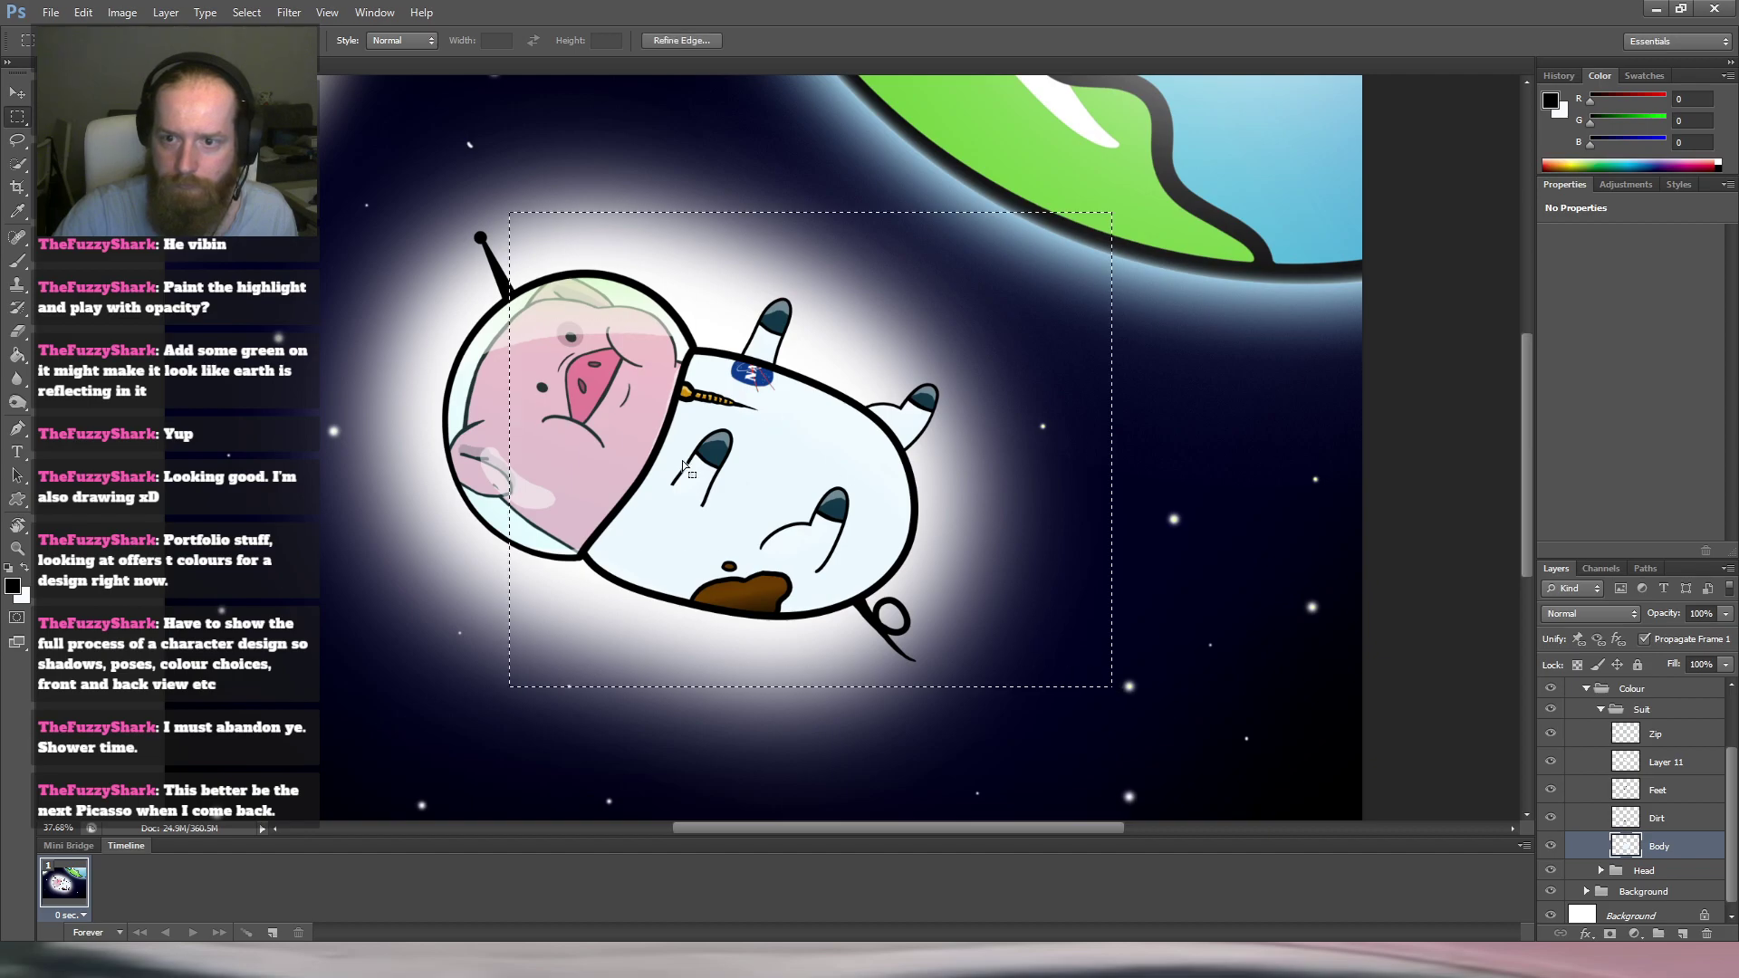
left_click(25, 99)
key("Up")
key("Down")
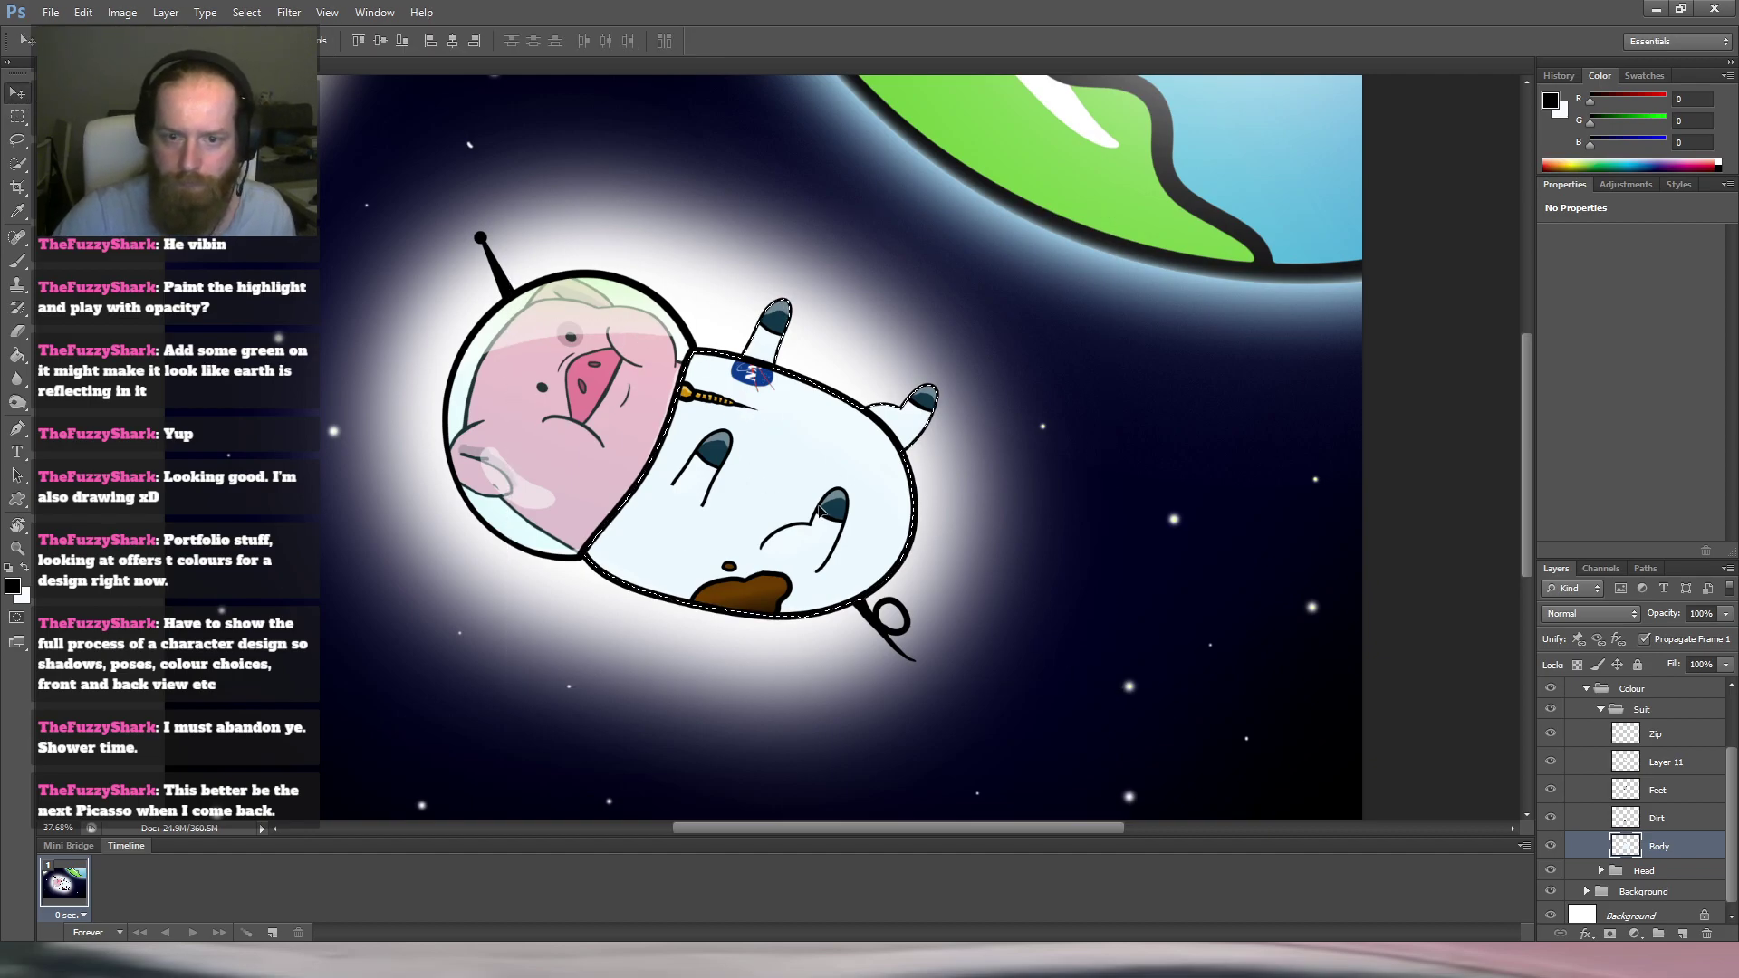
Sample a pale blue (190, 233, 255) as the brush colour and add a new layer above Layer 11 in the Suit group.
key("b")
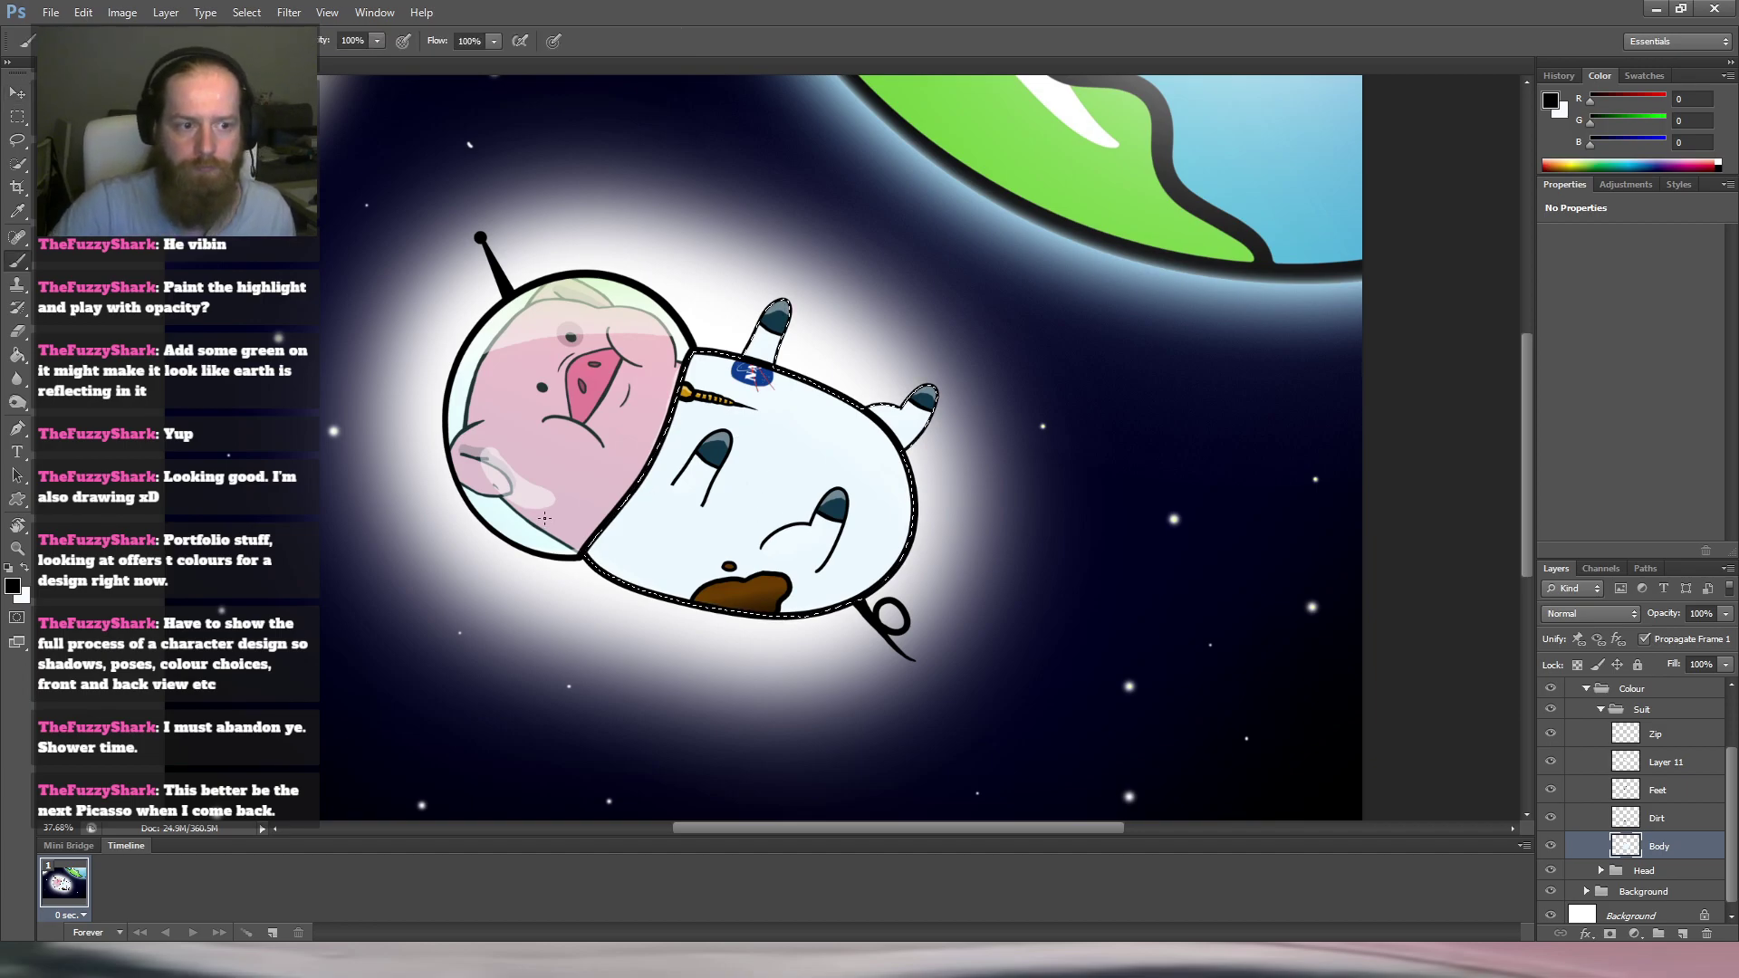
left_click(652, 543, "alt")
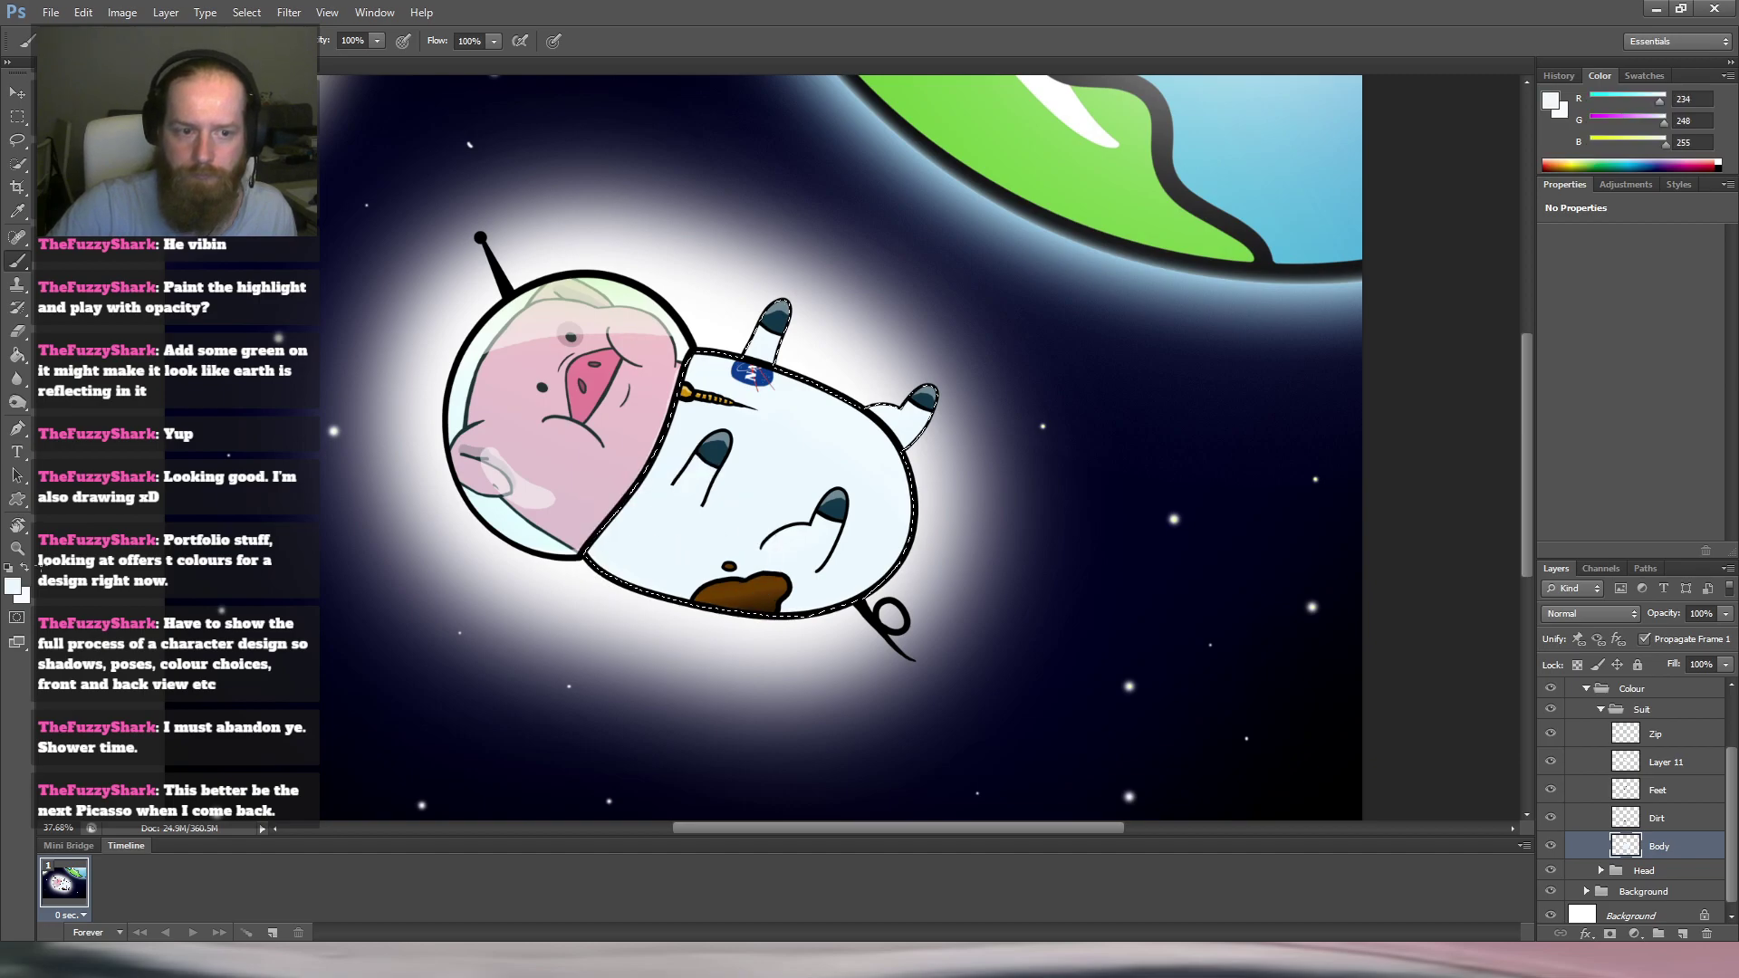
key("i")
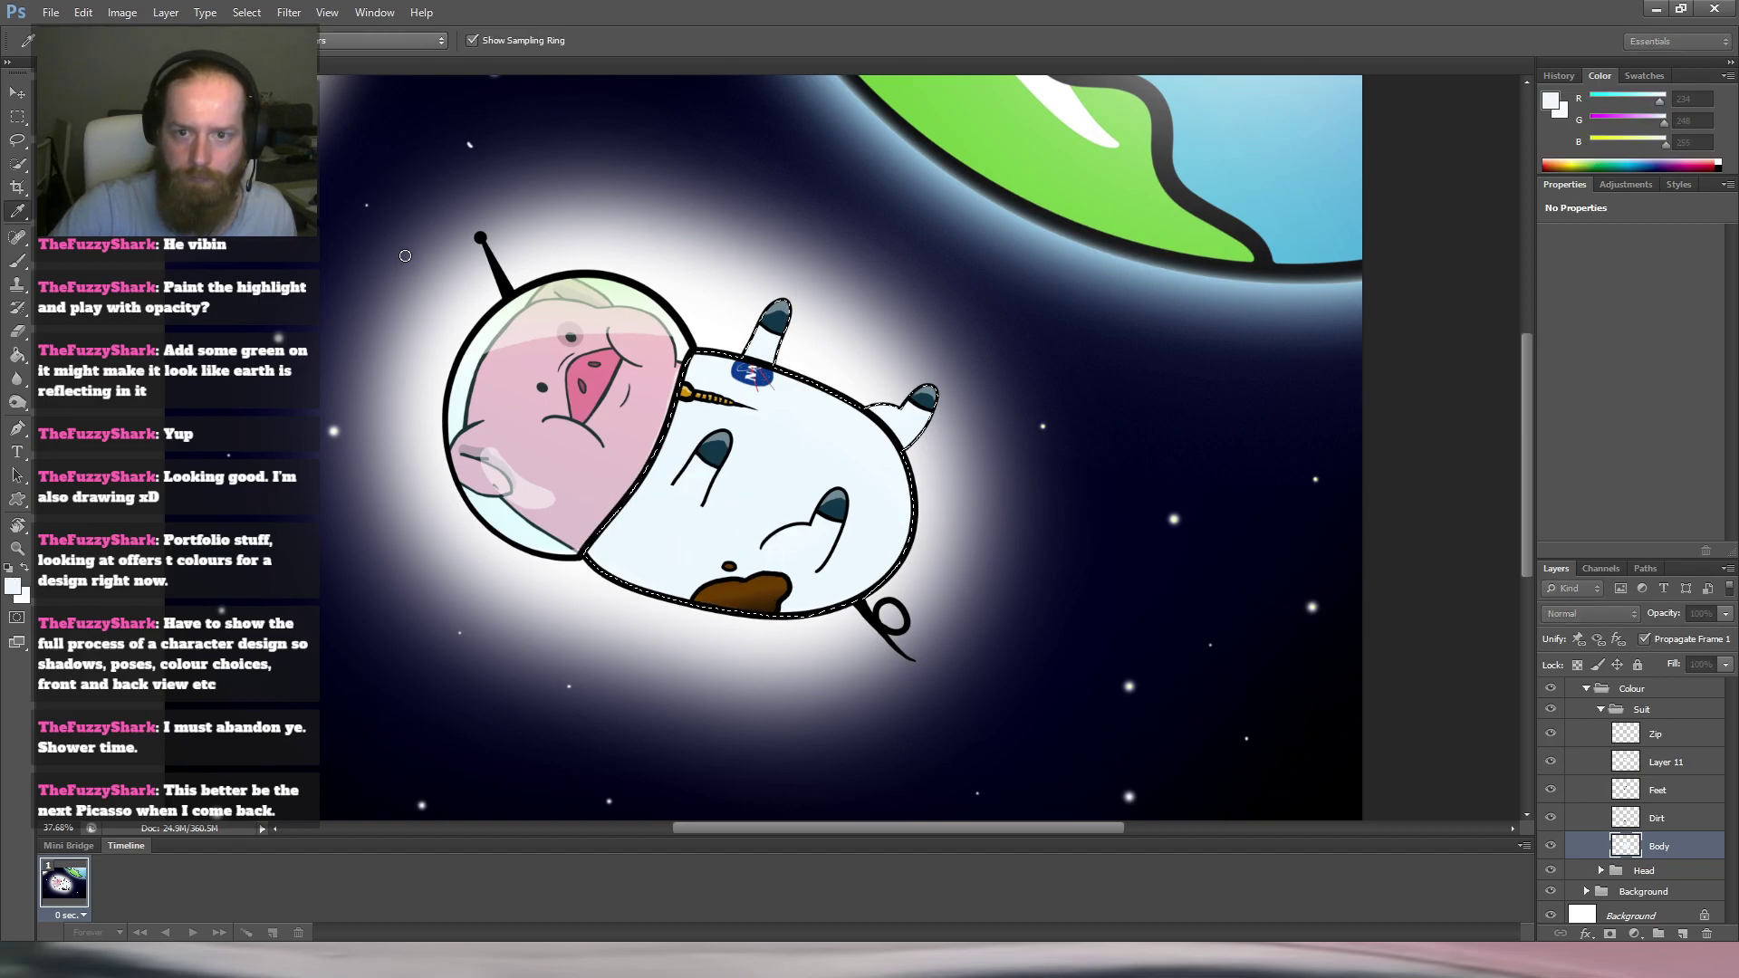
left_click(804, 450)
key("b")
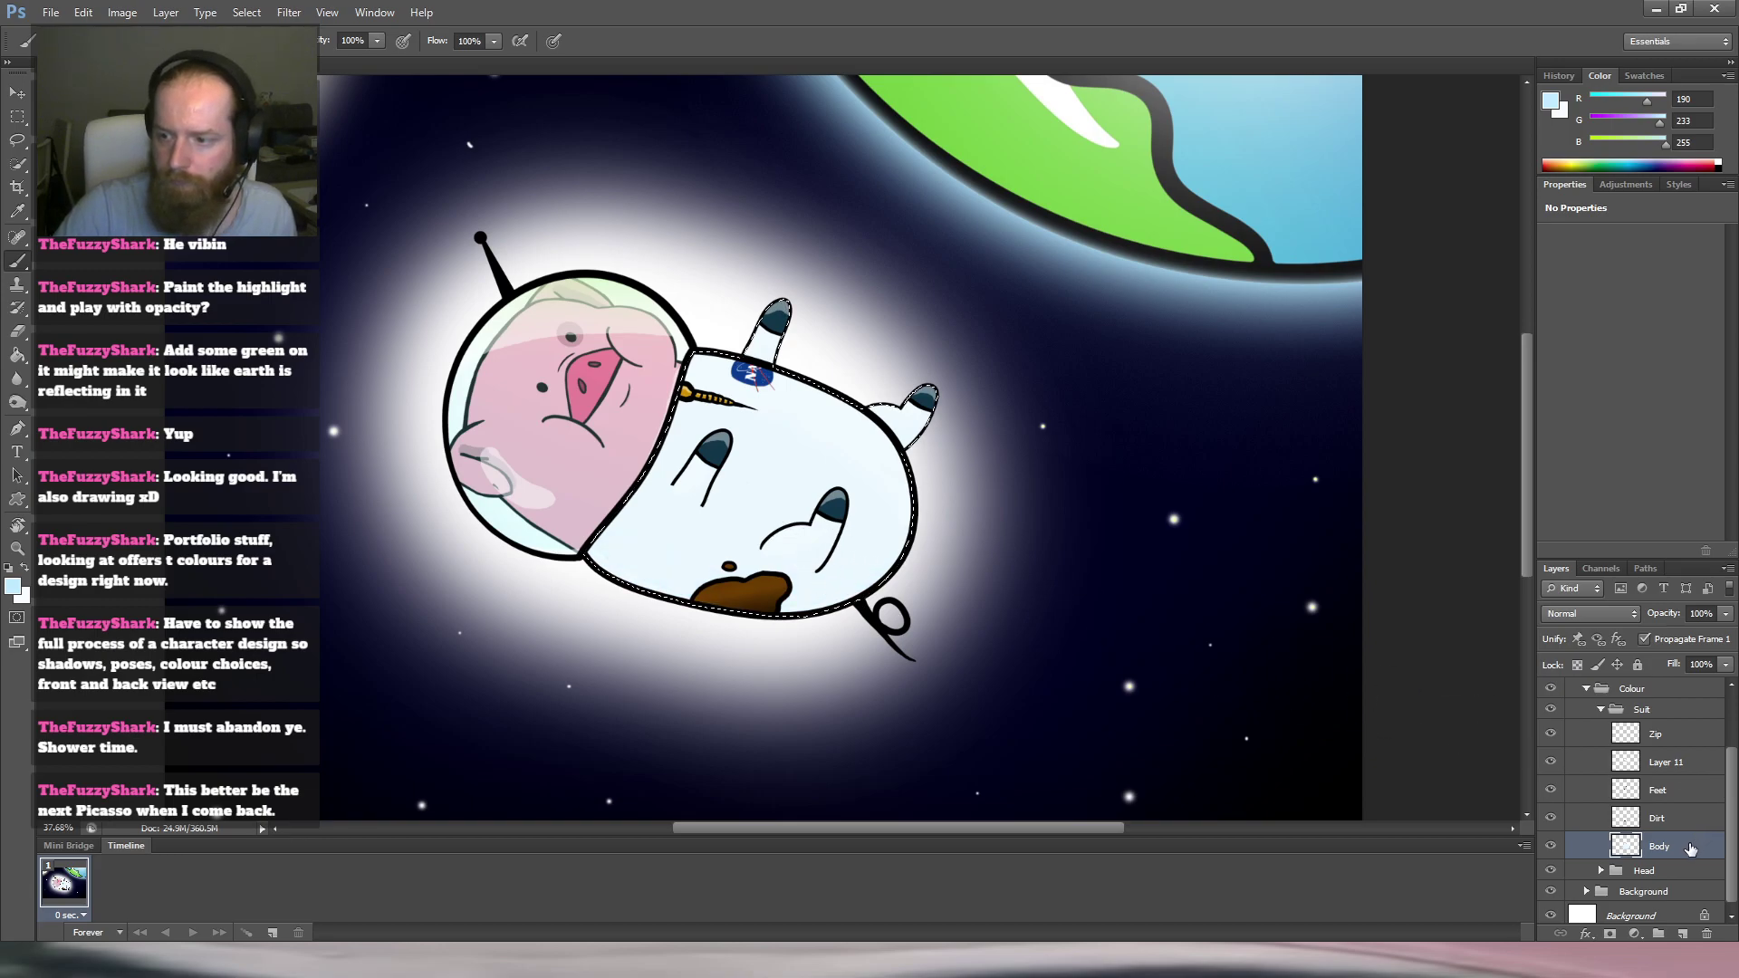
left_click(1684, 933)
left_click_drag(1689, 850, 1703, 752)
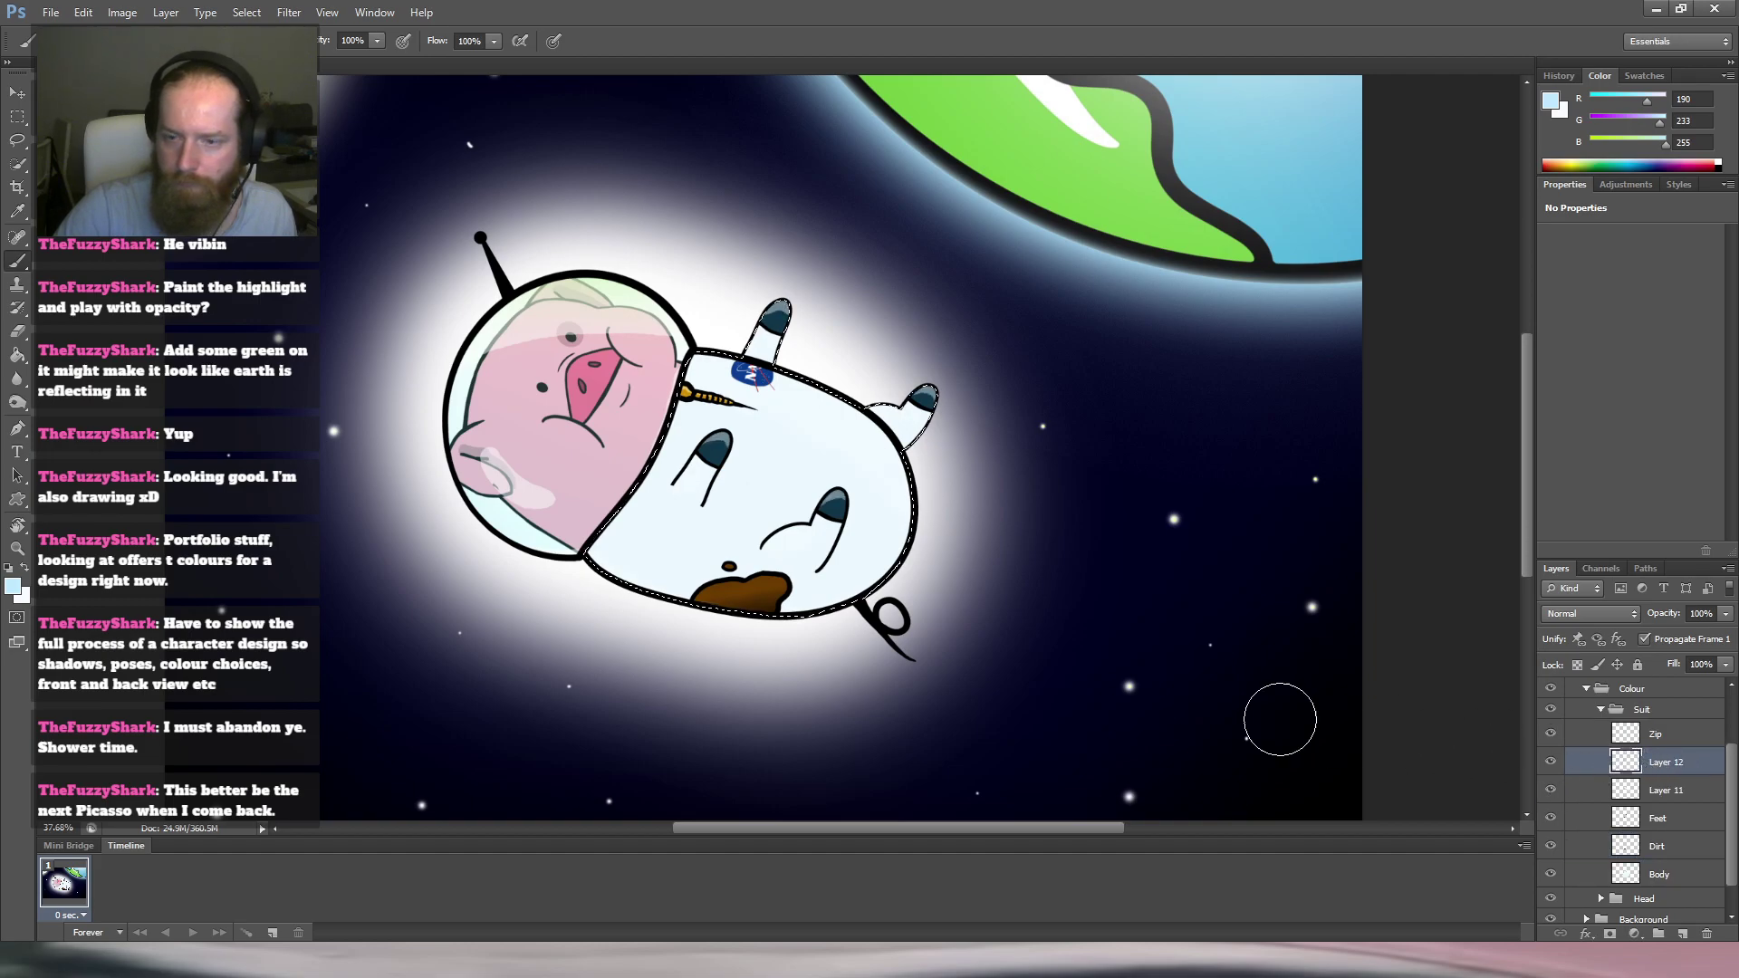
Try light grey (210, 219, 223) soft-brush shading along the suit's lower edge, and undo the strokes.
key("i")
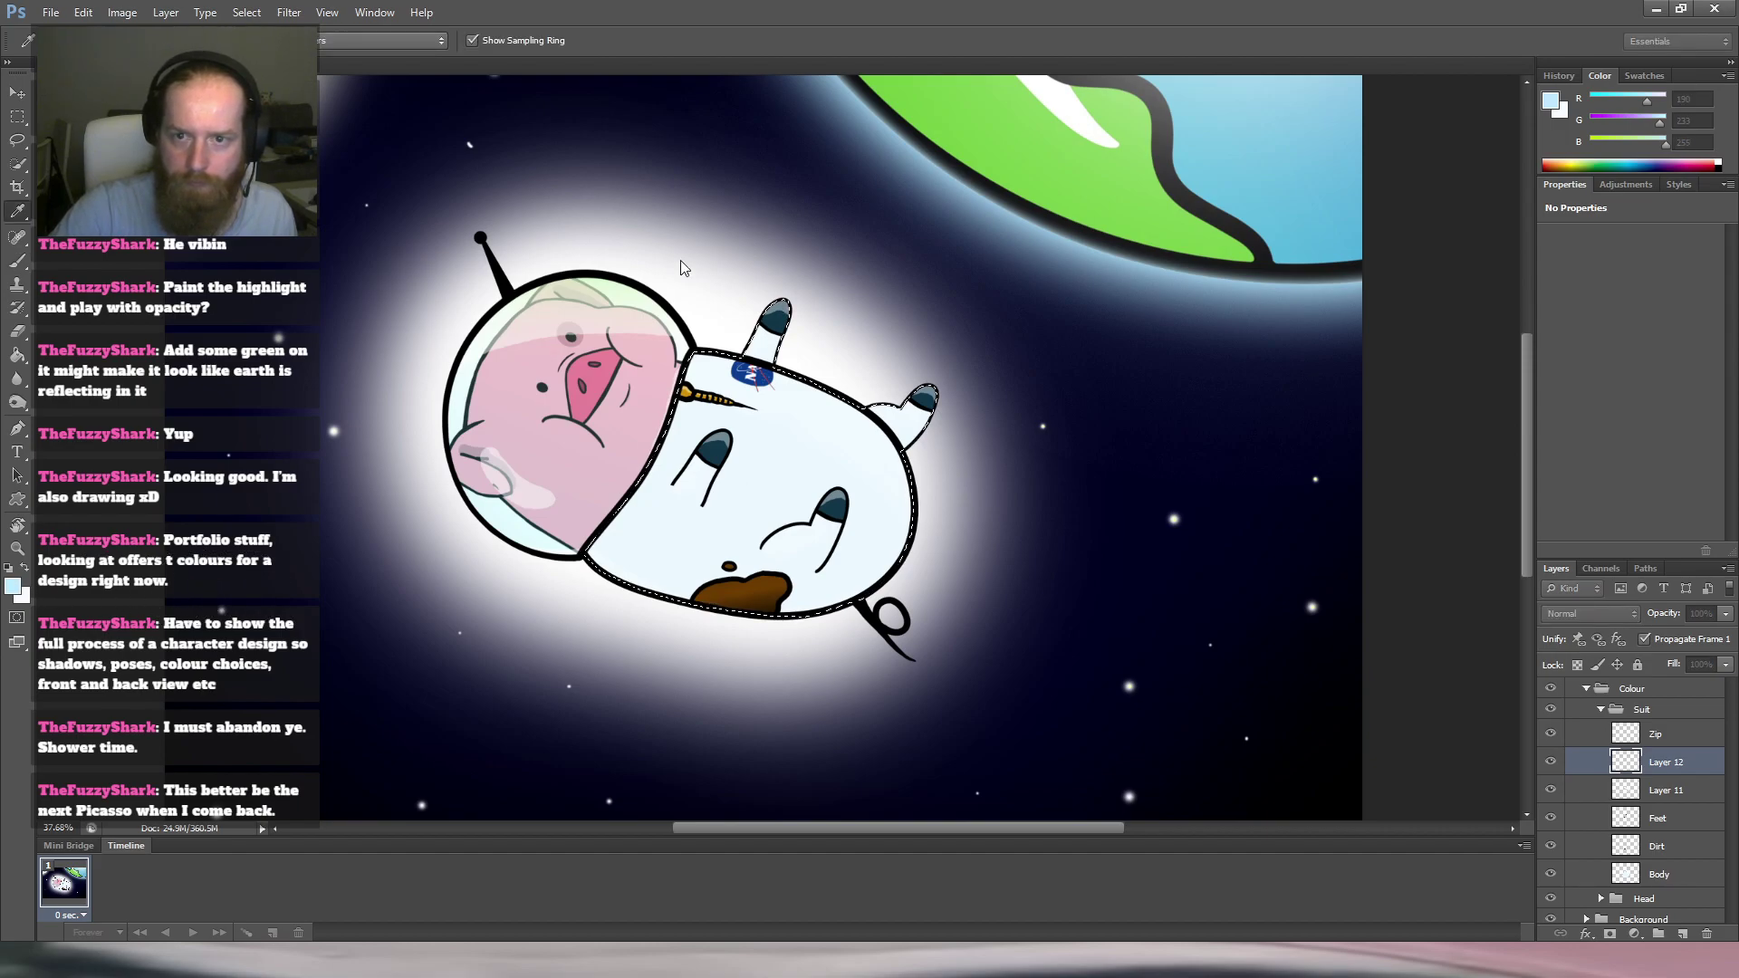
left_click(758, 254)
key("b")
left_click_drag(861, 607, 867, 608)
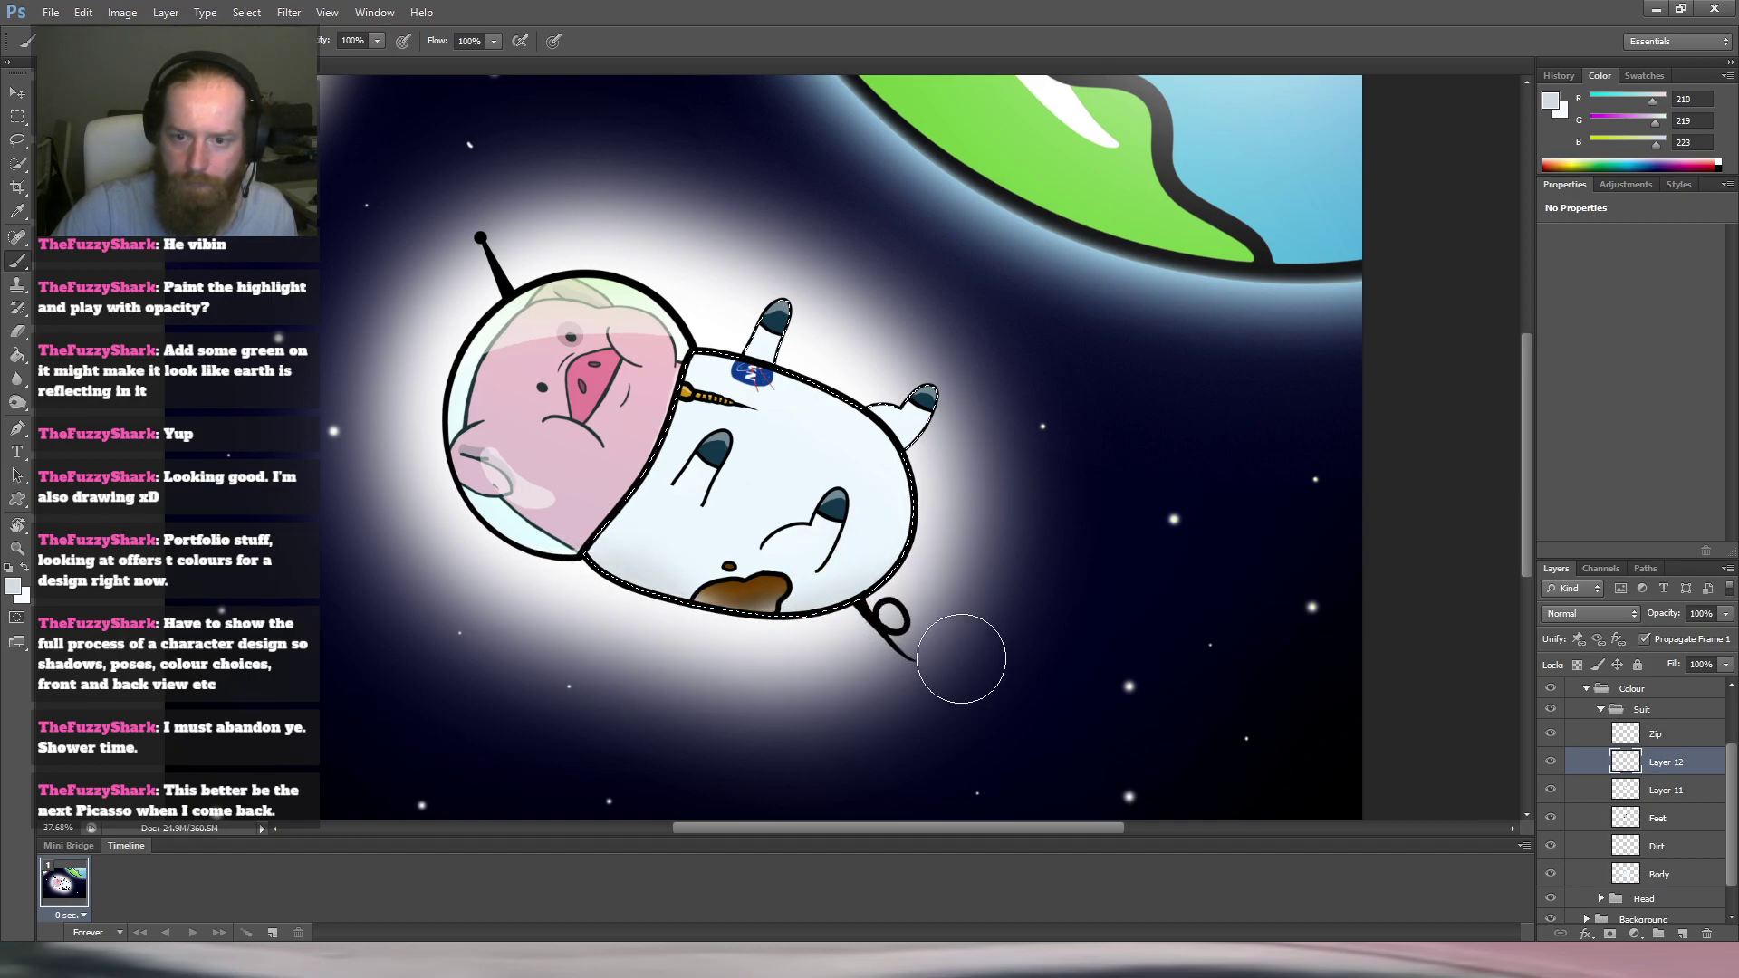
mouse_move(806, 605)
left_mouse_down()
mouse_move(874, 579)
mouse_move(813, 591)
mouse_move(835, 581)
left_mouse_up()
key("ctrl+alt+z")
key("ctrl+alt+z")
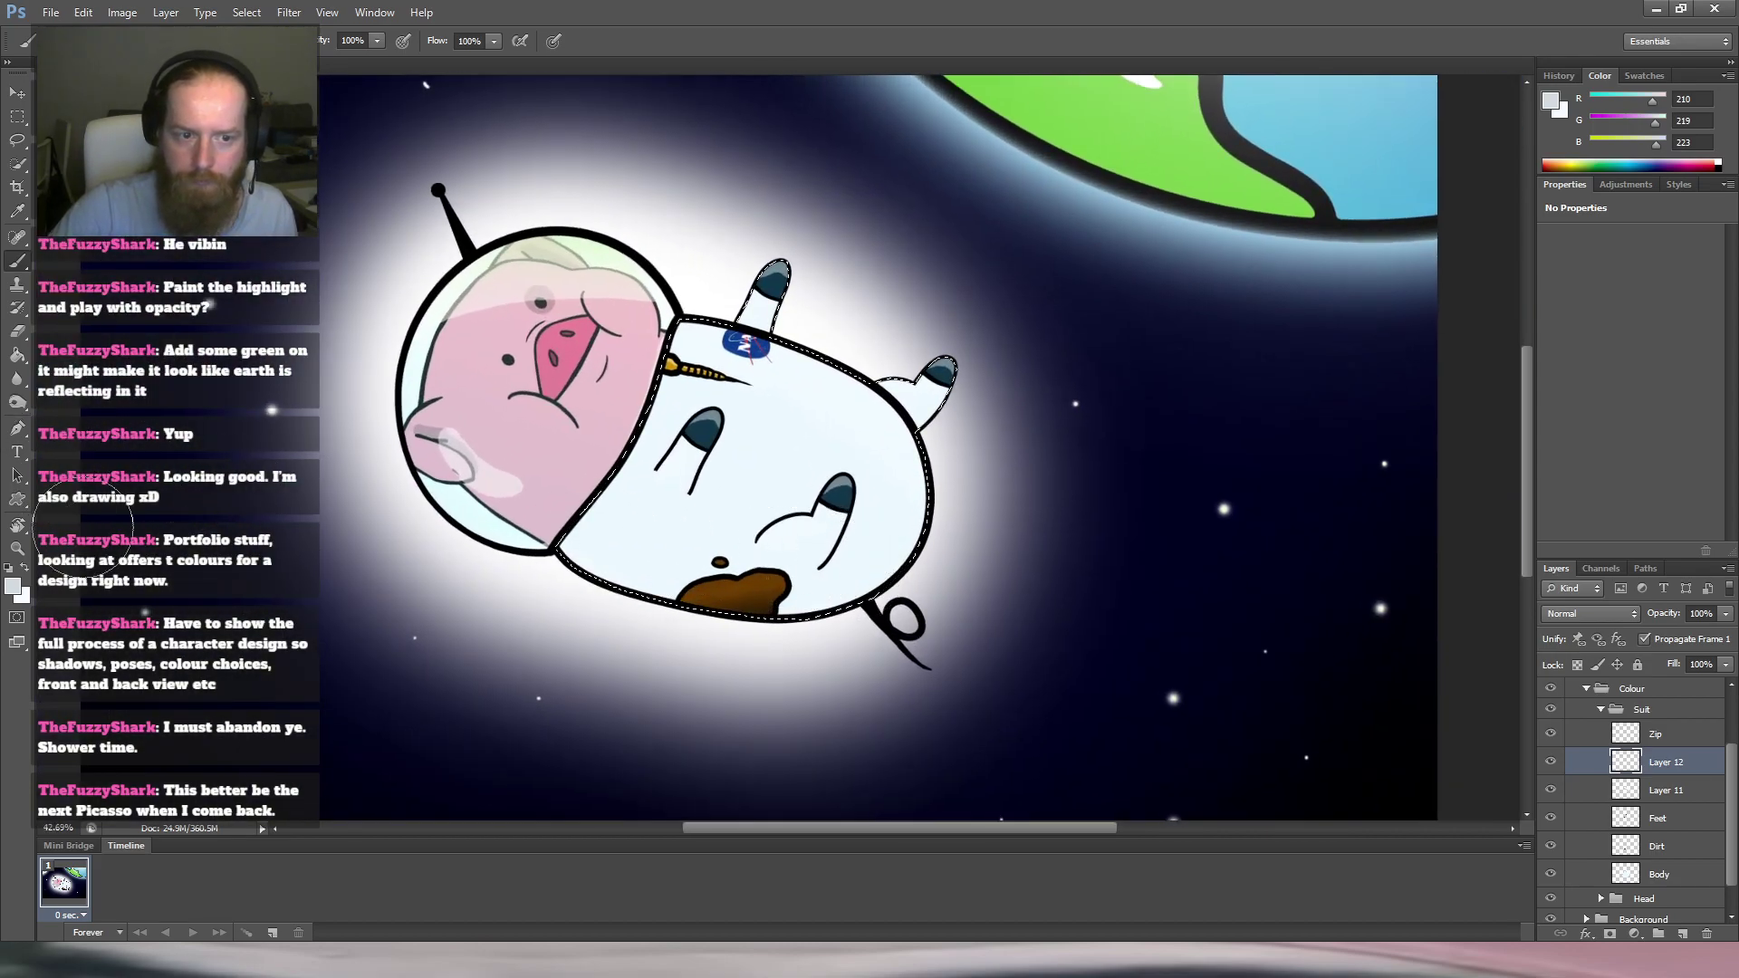
Sample black from the outline and paint soft shading along the suit's lower edge on Layer 12.
key("i")
left_click_drag(639, 526, 598, 616)
key("Return")
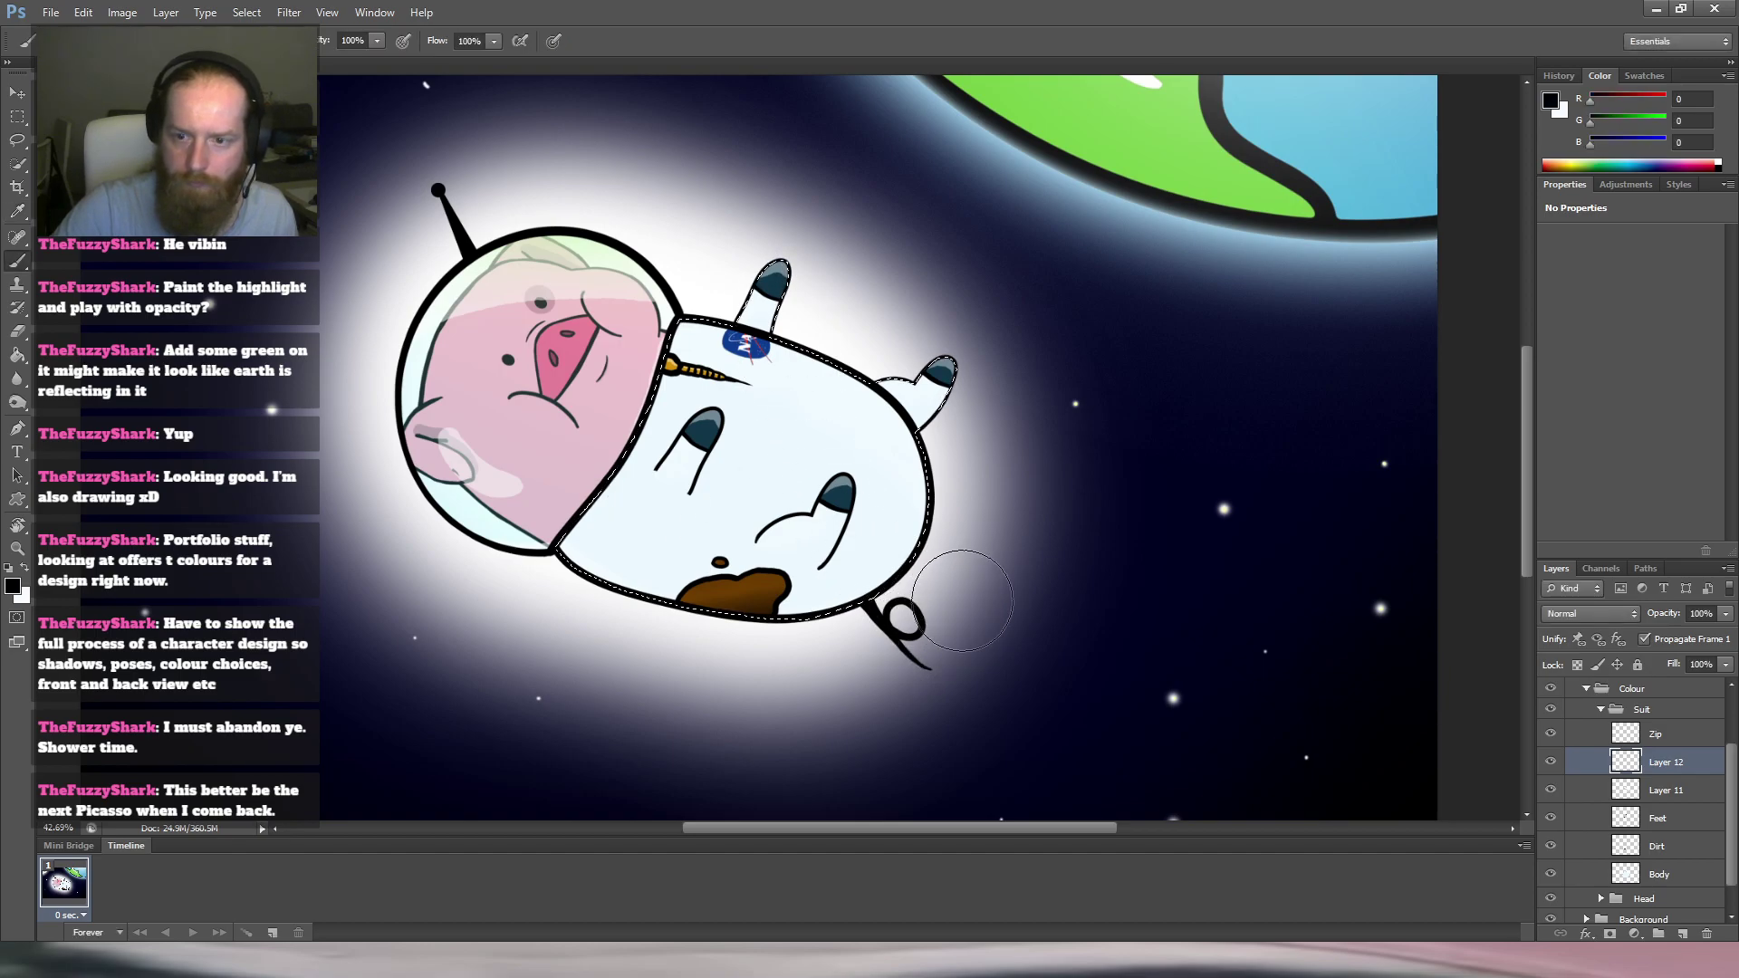
mouse_move(969, 605)
left_mouse_down()
mouse_move(1040, 576)
mouse_move(878, 641)
mouse_move(966, 639)
left_mouse_up()
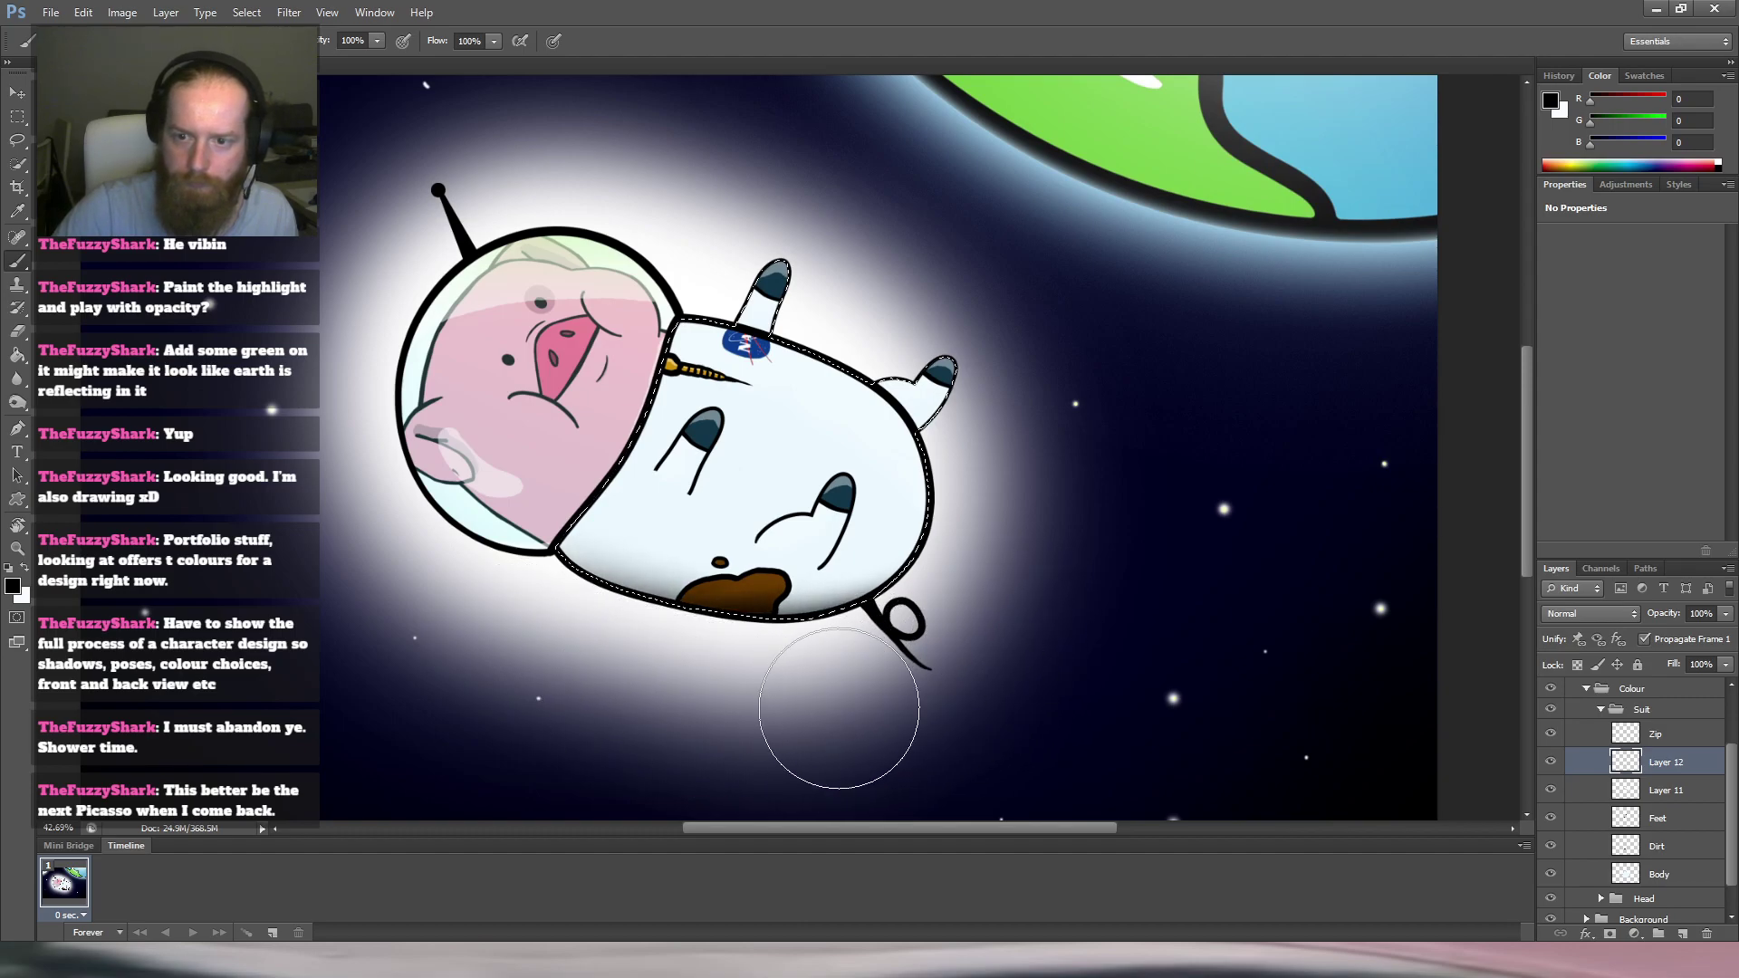
Paint a hard black shadow with a smaller brush inside the leg nearest the brown dirt patch.
key("bracketleft")
key("bracketleft")
key("bracketleft")
key("bracketleft")
key("bracketleft")
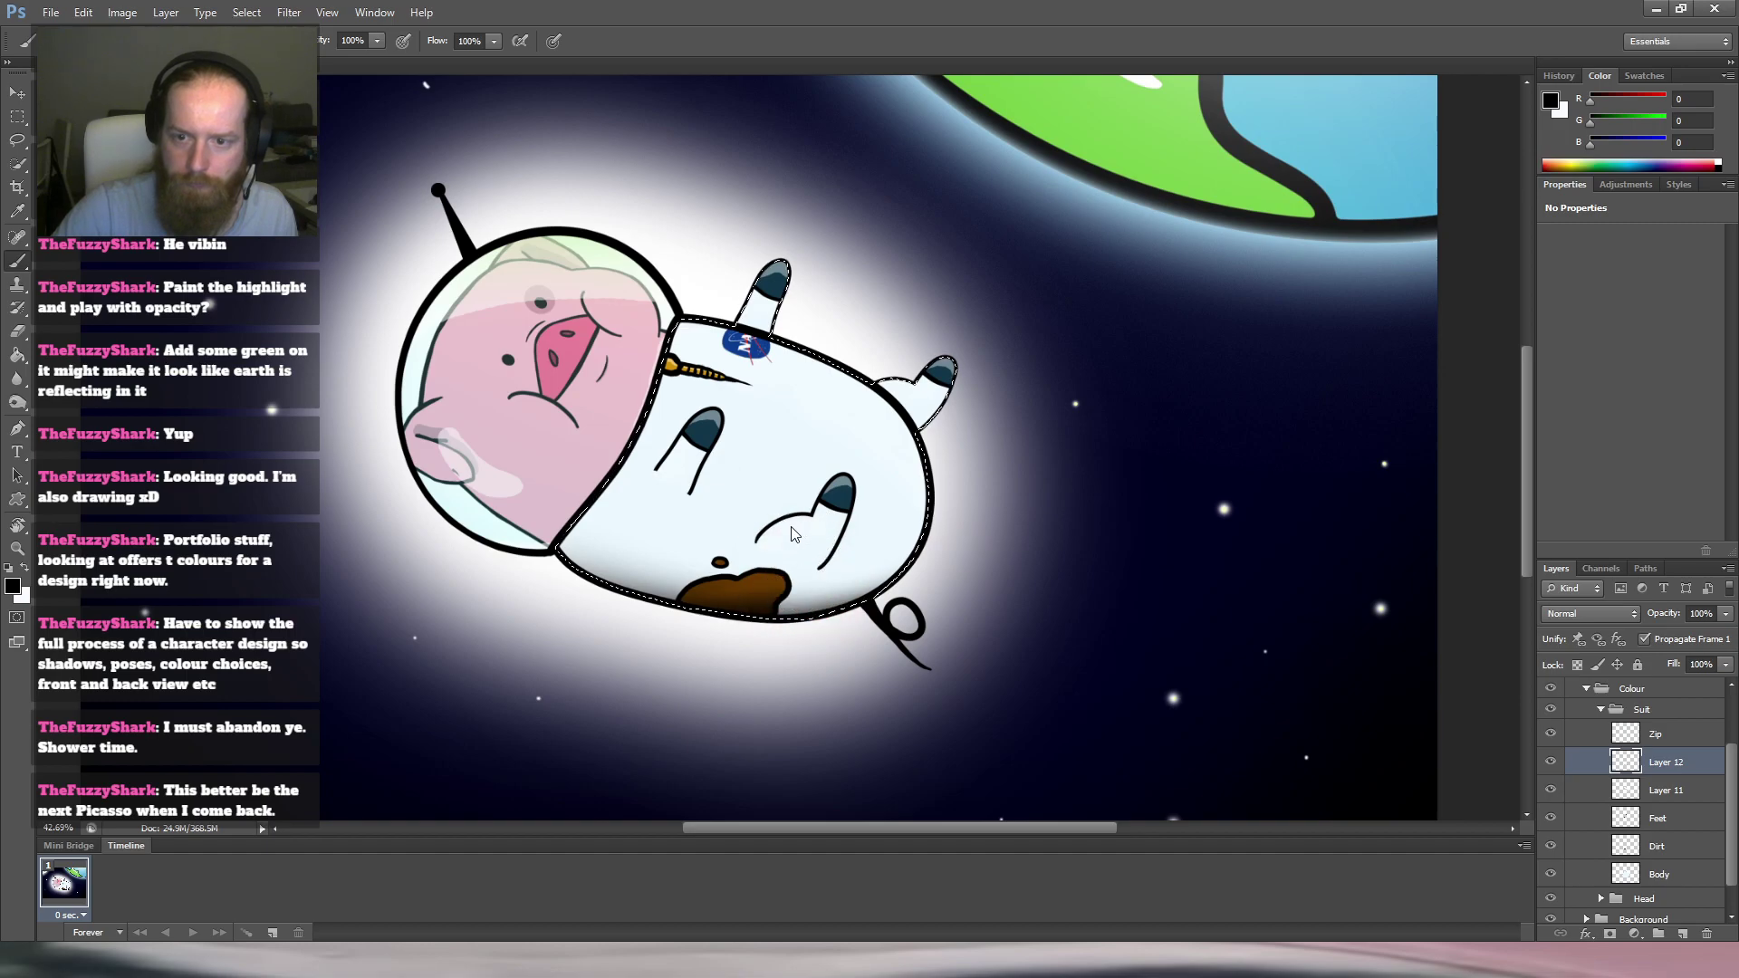
mouse_move(785, 536)
left_mouse_down()
mouse_move(871, 512)
mouse_move(742, 534)
left_mouse_up()
left_click_drag(908, 568, 893, 569)
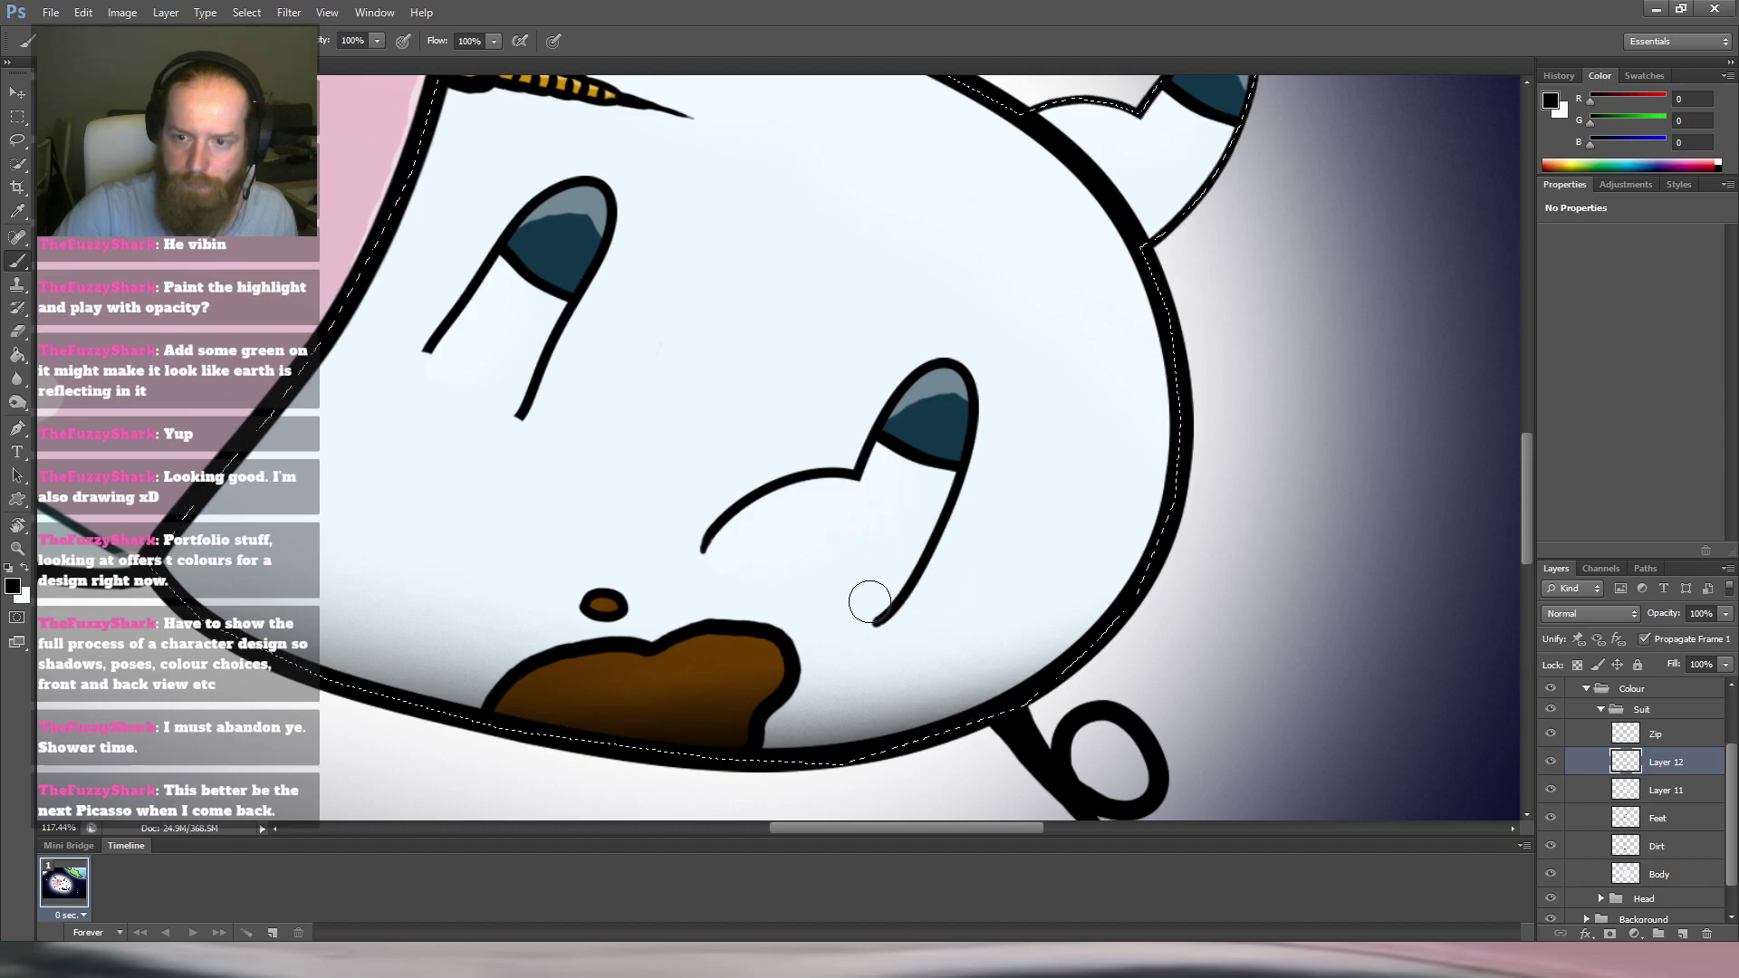
left_click_drag(958, 467, 867, 613)
mouse_move(937, 476)
left_mouse_down()
mouse_move(892, 576)
mouse_move(847, 611)
left_mouse_up()
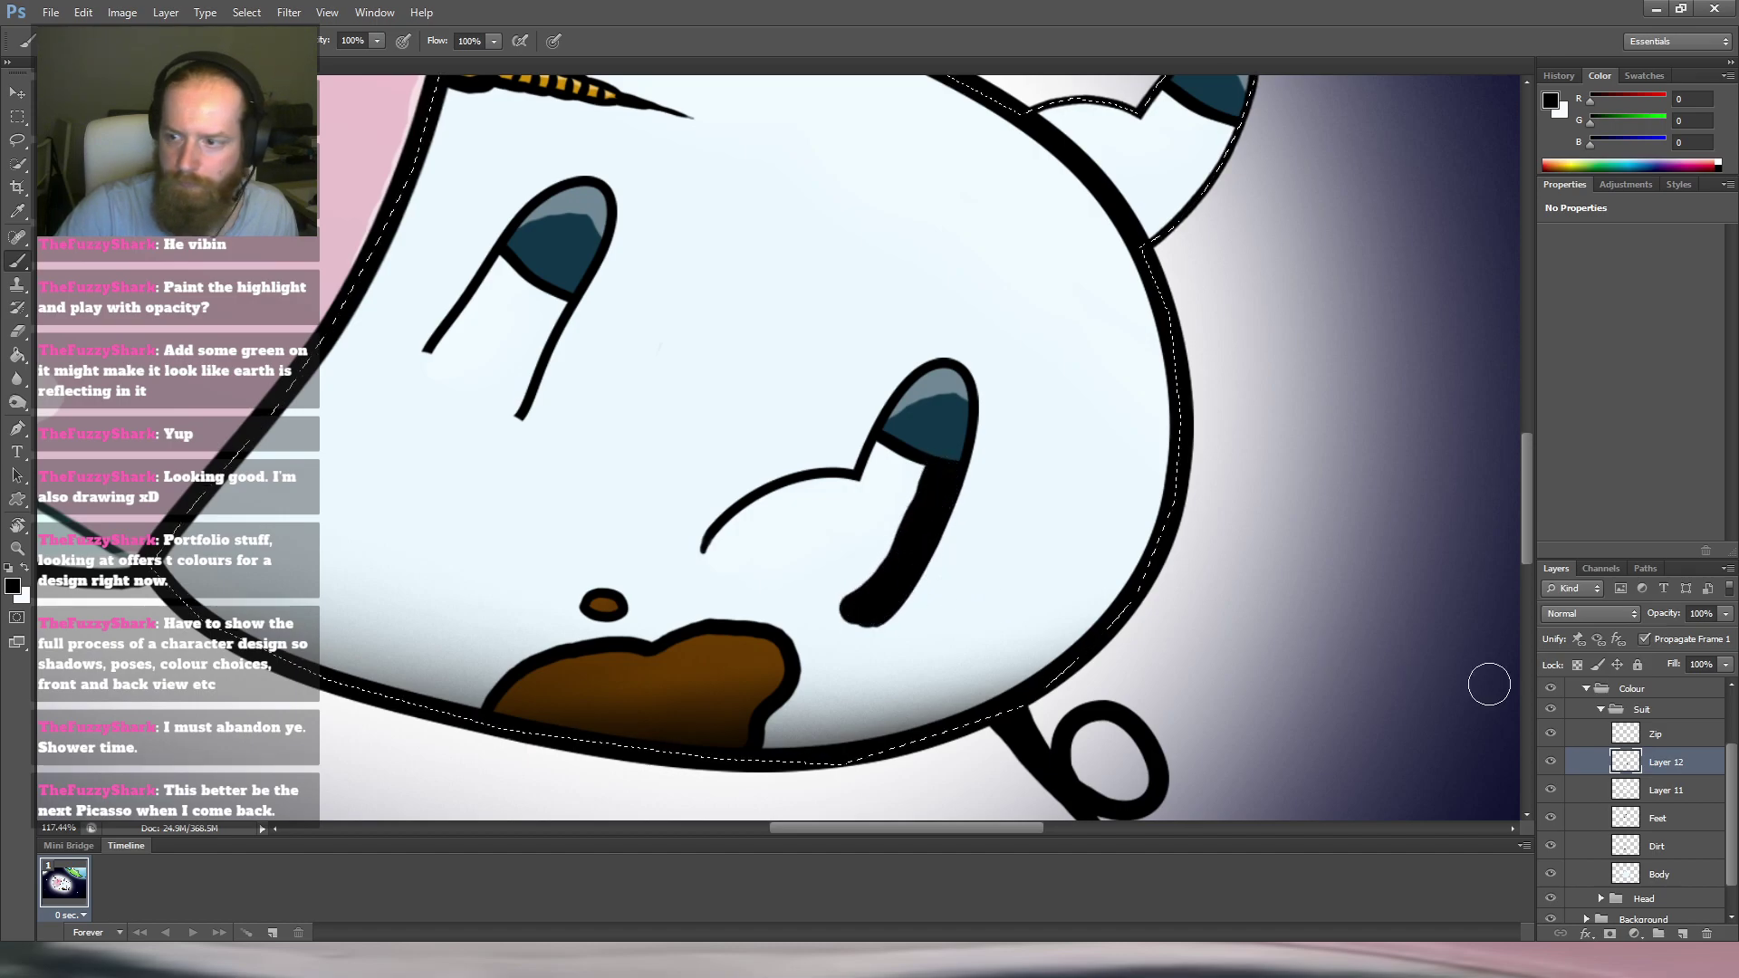
Try a 36% opacity on Layer 12 and a hard black shadow along the suit's lower edge, undoing both.
left_click_drag(1726, 614, 1682, 631)
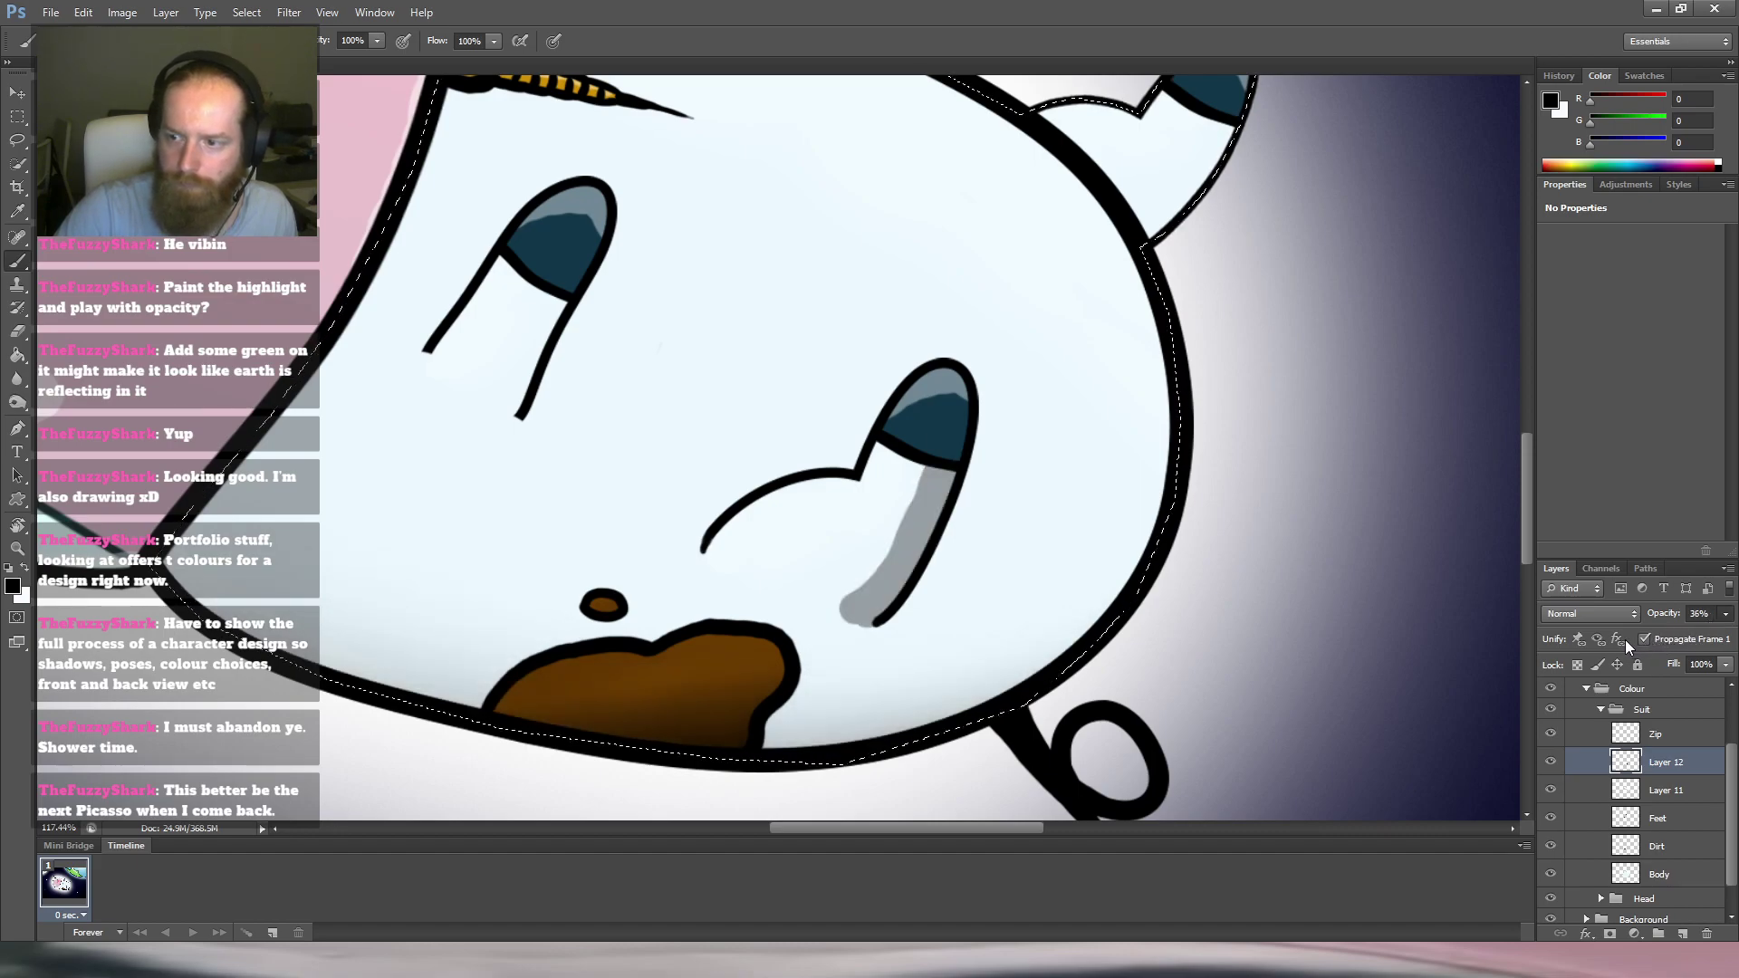
key("ctrl+z")
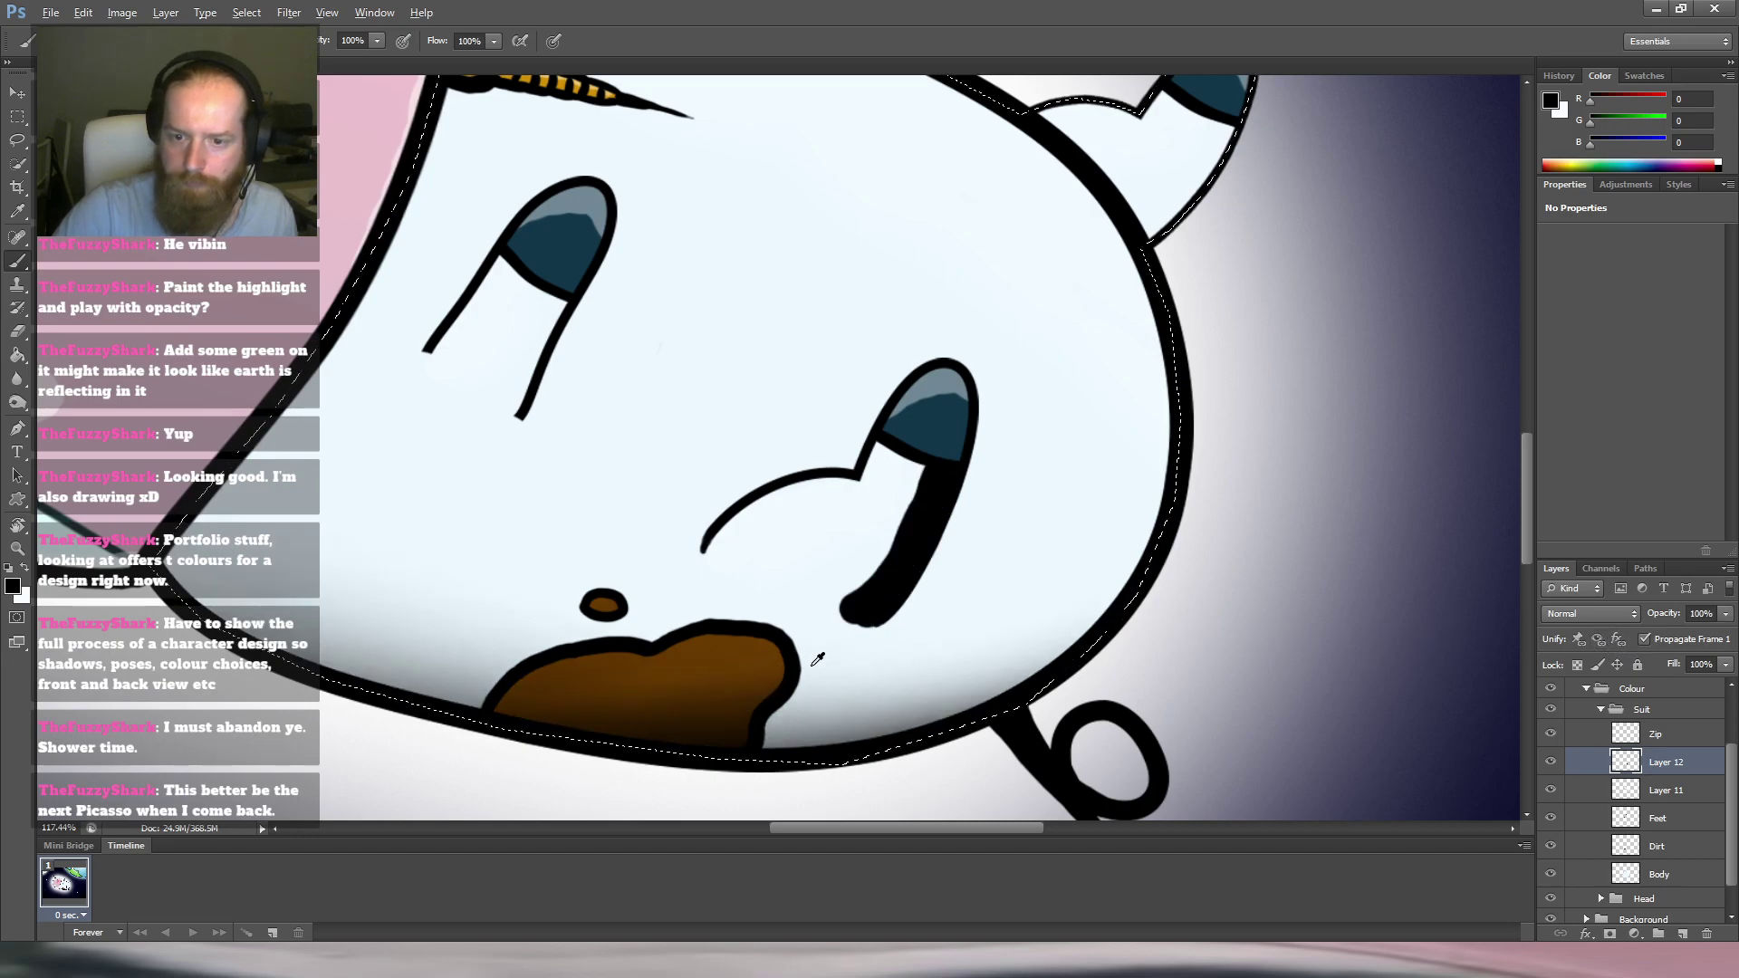
scroll(881, 638, "down", 4)
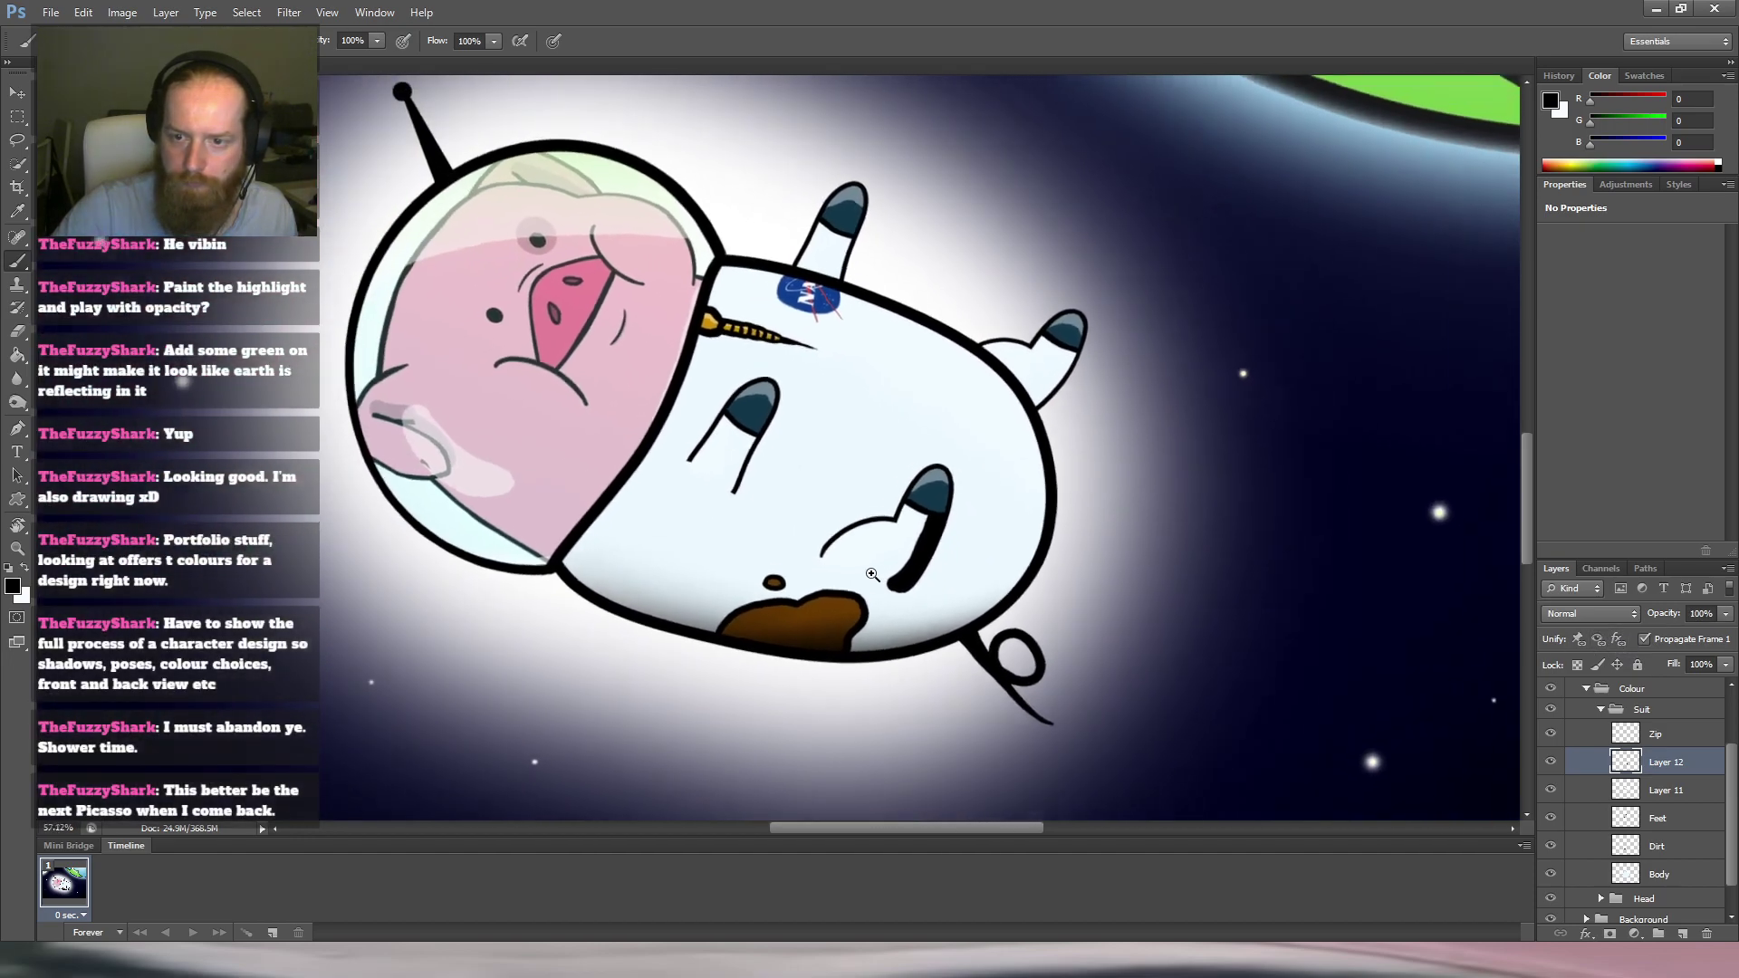
left_click_drag(572, 600, 552, 595)
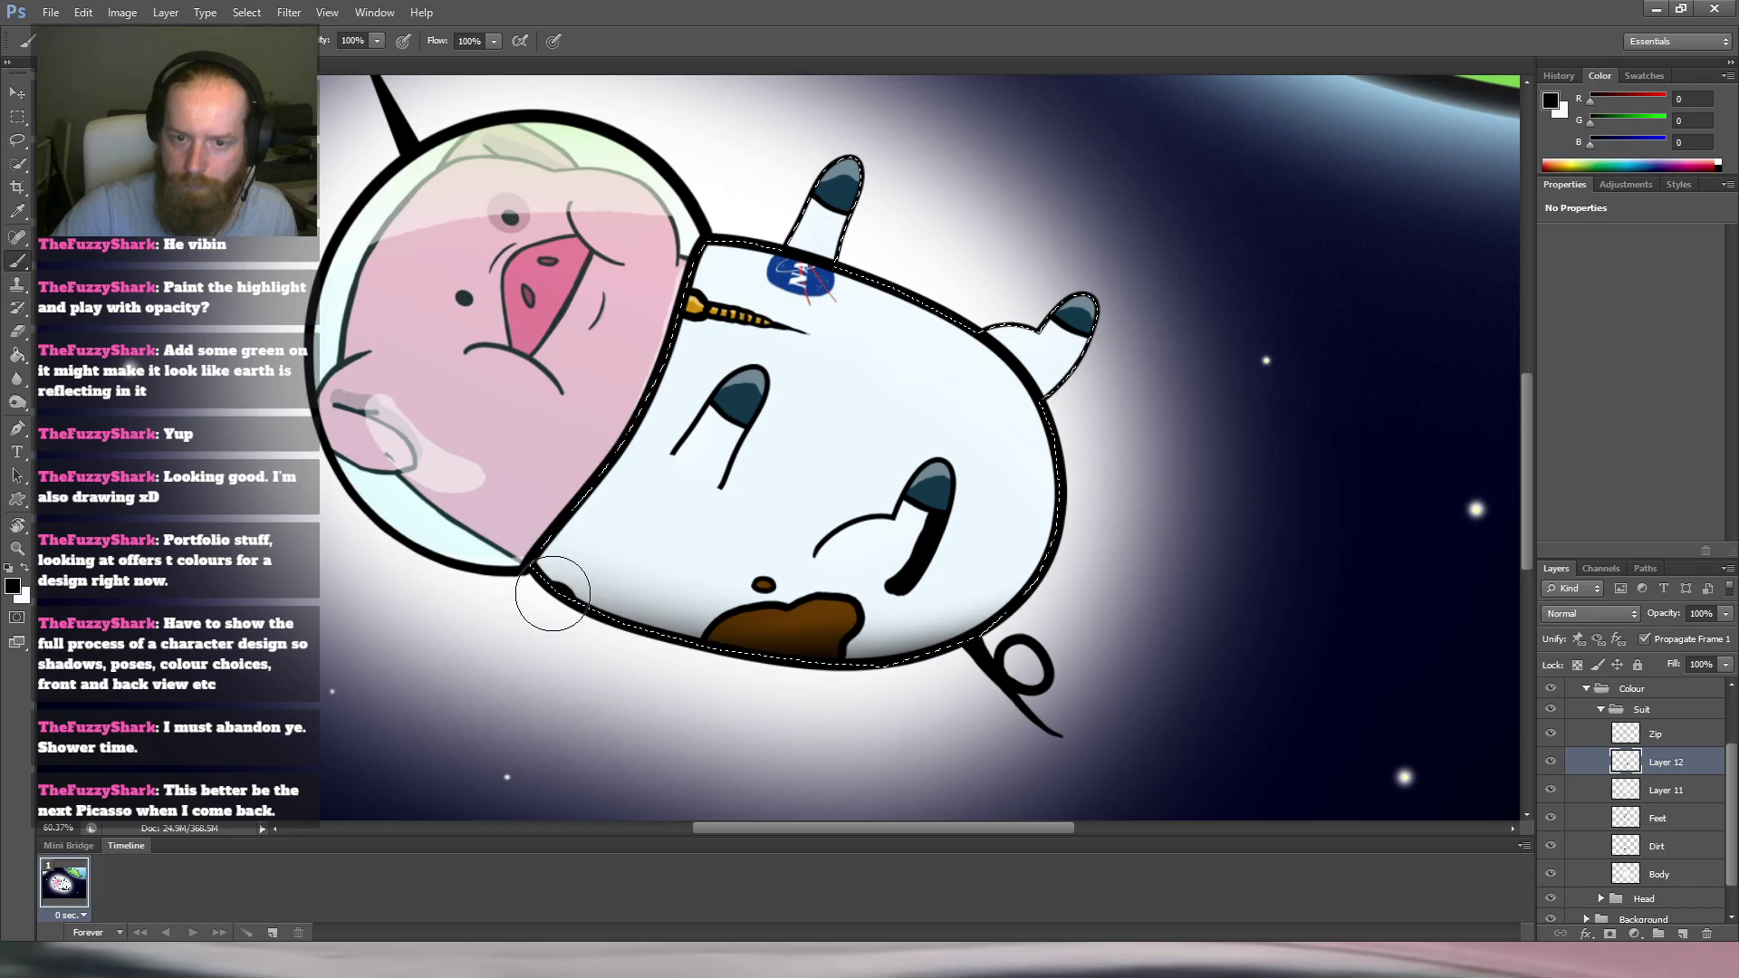
left_click_drag(674, 633, 751, 670)
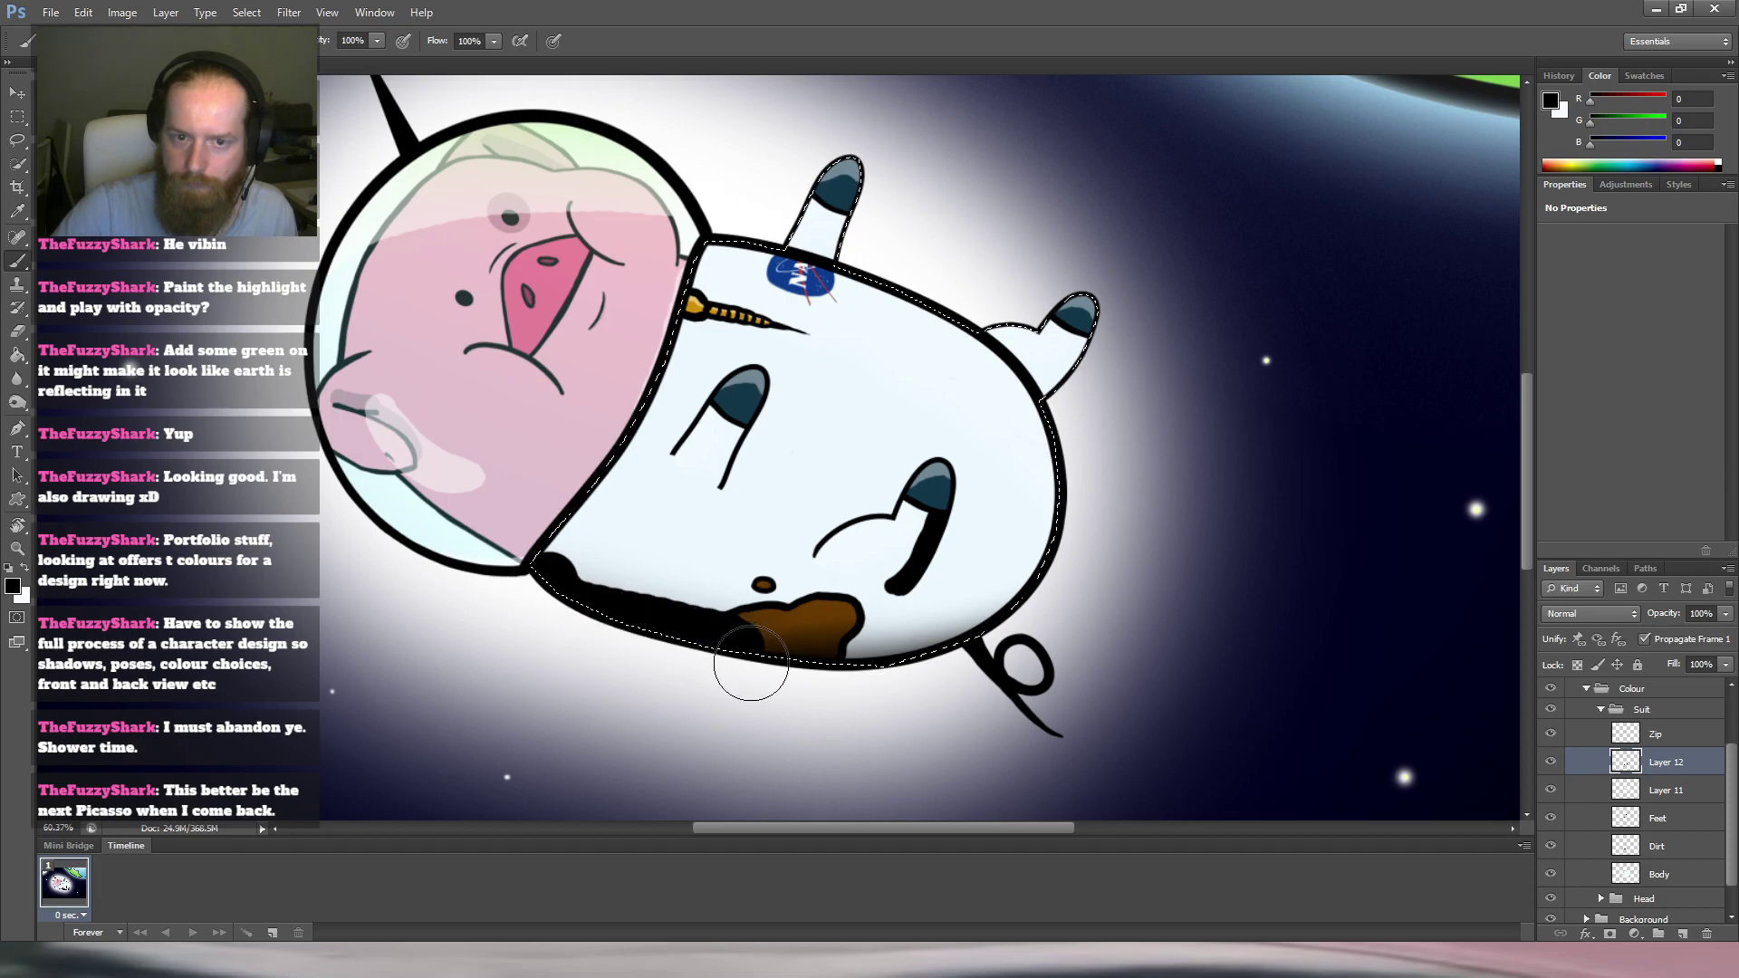
key("ctrl+z")
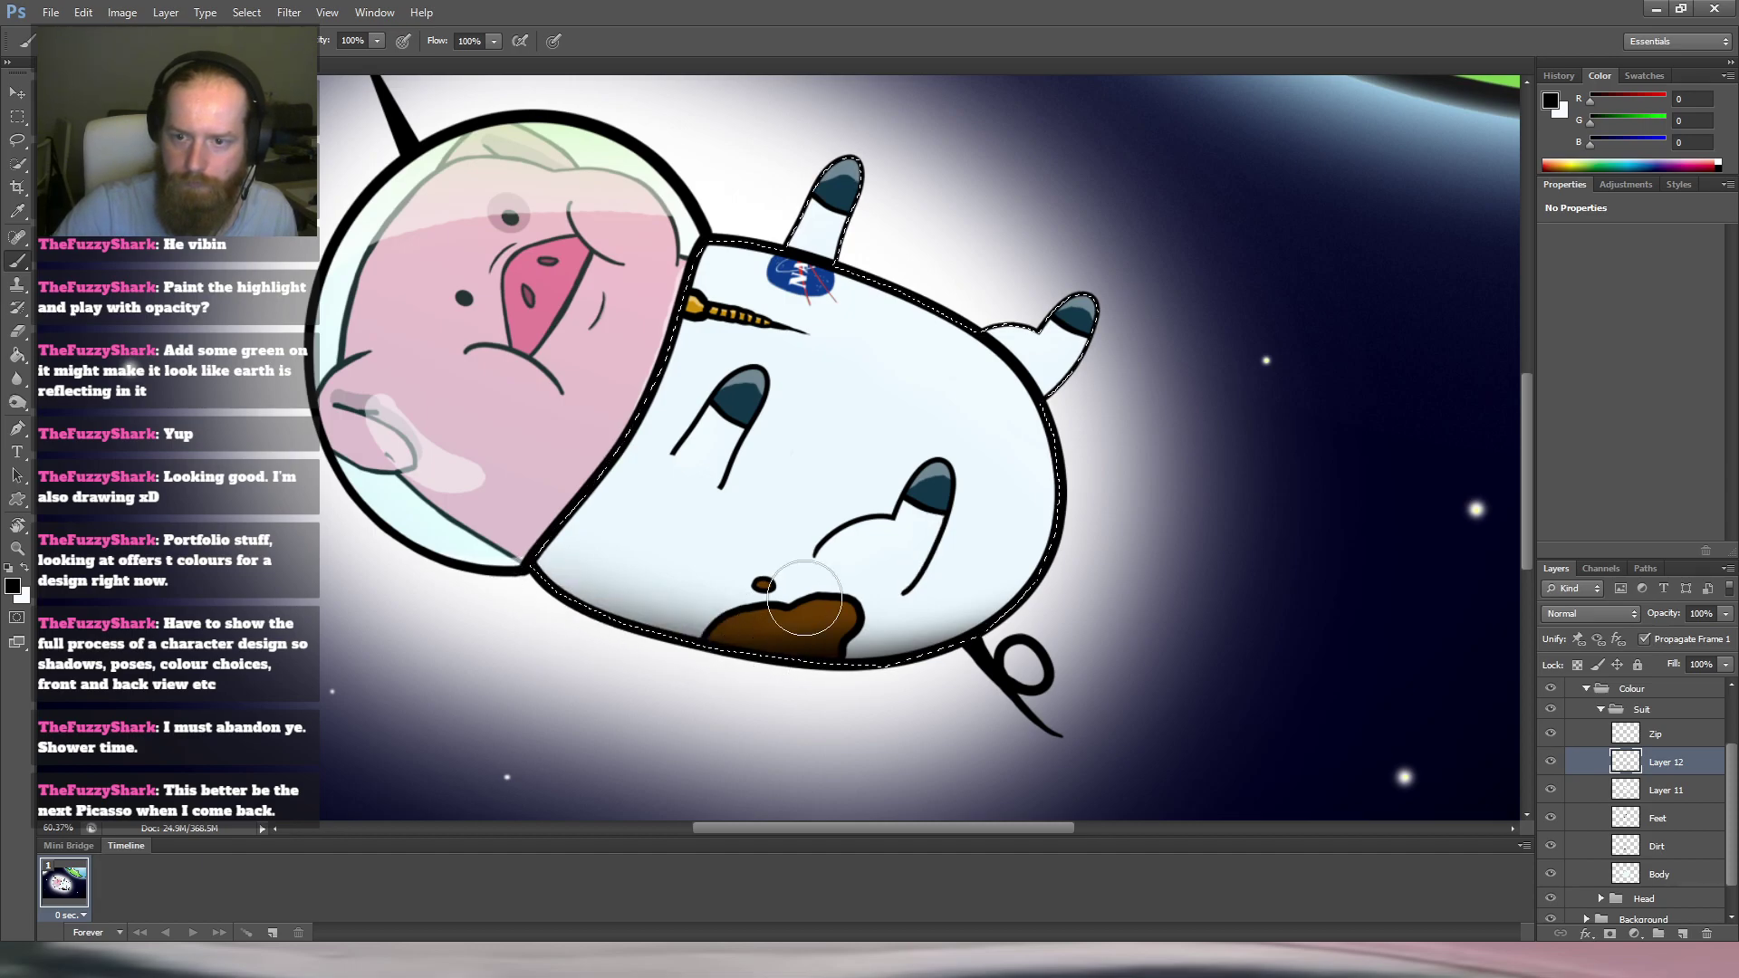
Restore the black shadow on the leg nearest the dirt patch, comparing the leg with and without it.
left_click(917, 549)
key("ctrl+alt+z")
key("ctrl+shift+z")
key("ctrl+alt+z")
key("ctrl+shift+z")
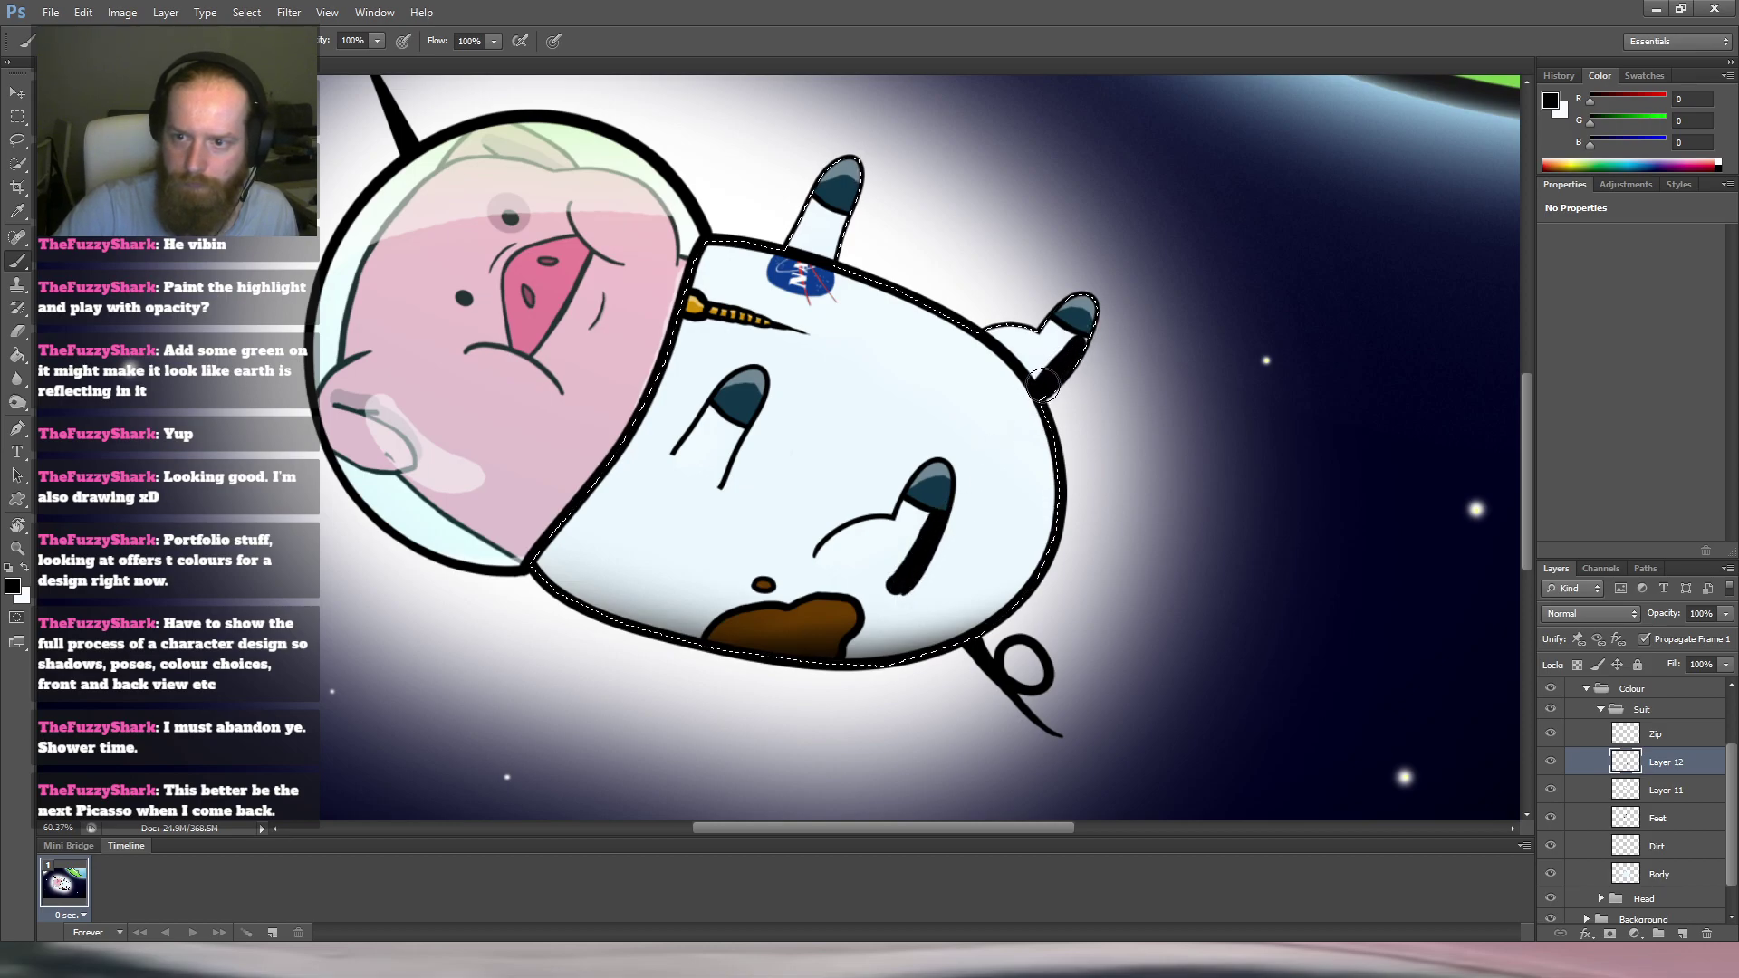
Try black shading on the hind leg at the suit's outer edge and where it joins the body, and undo the strokes.
left_click_drag(1029, 363, 999, 336)
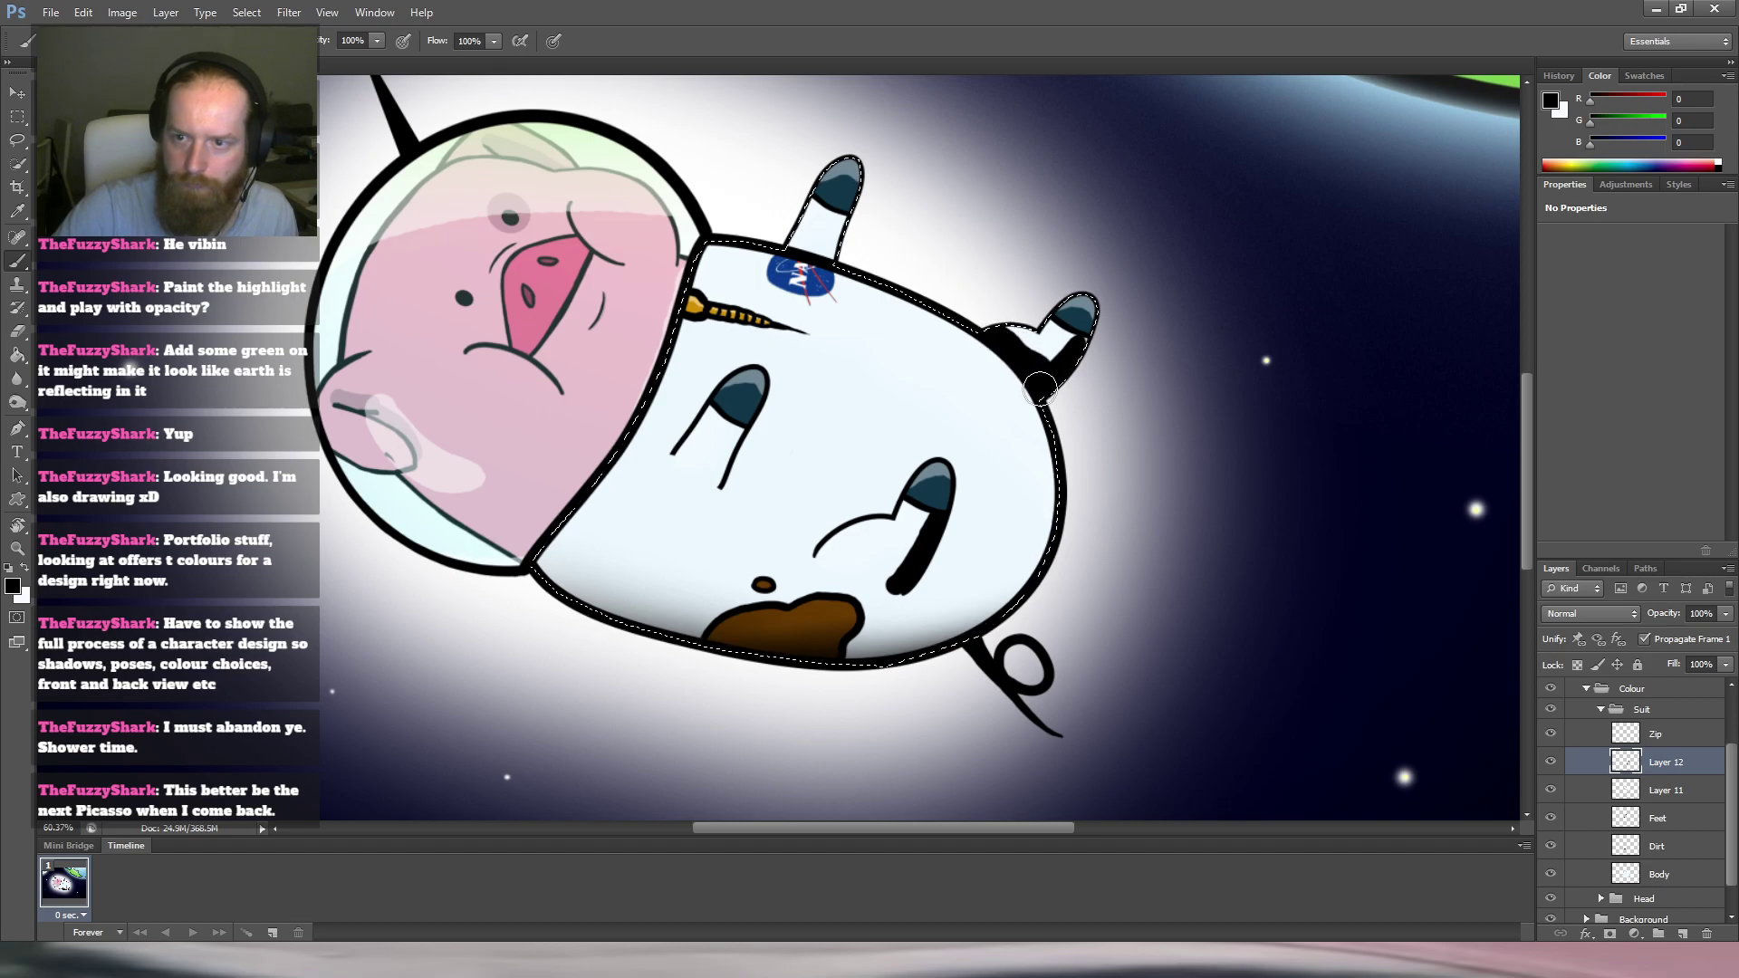
key("ctrl+z")
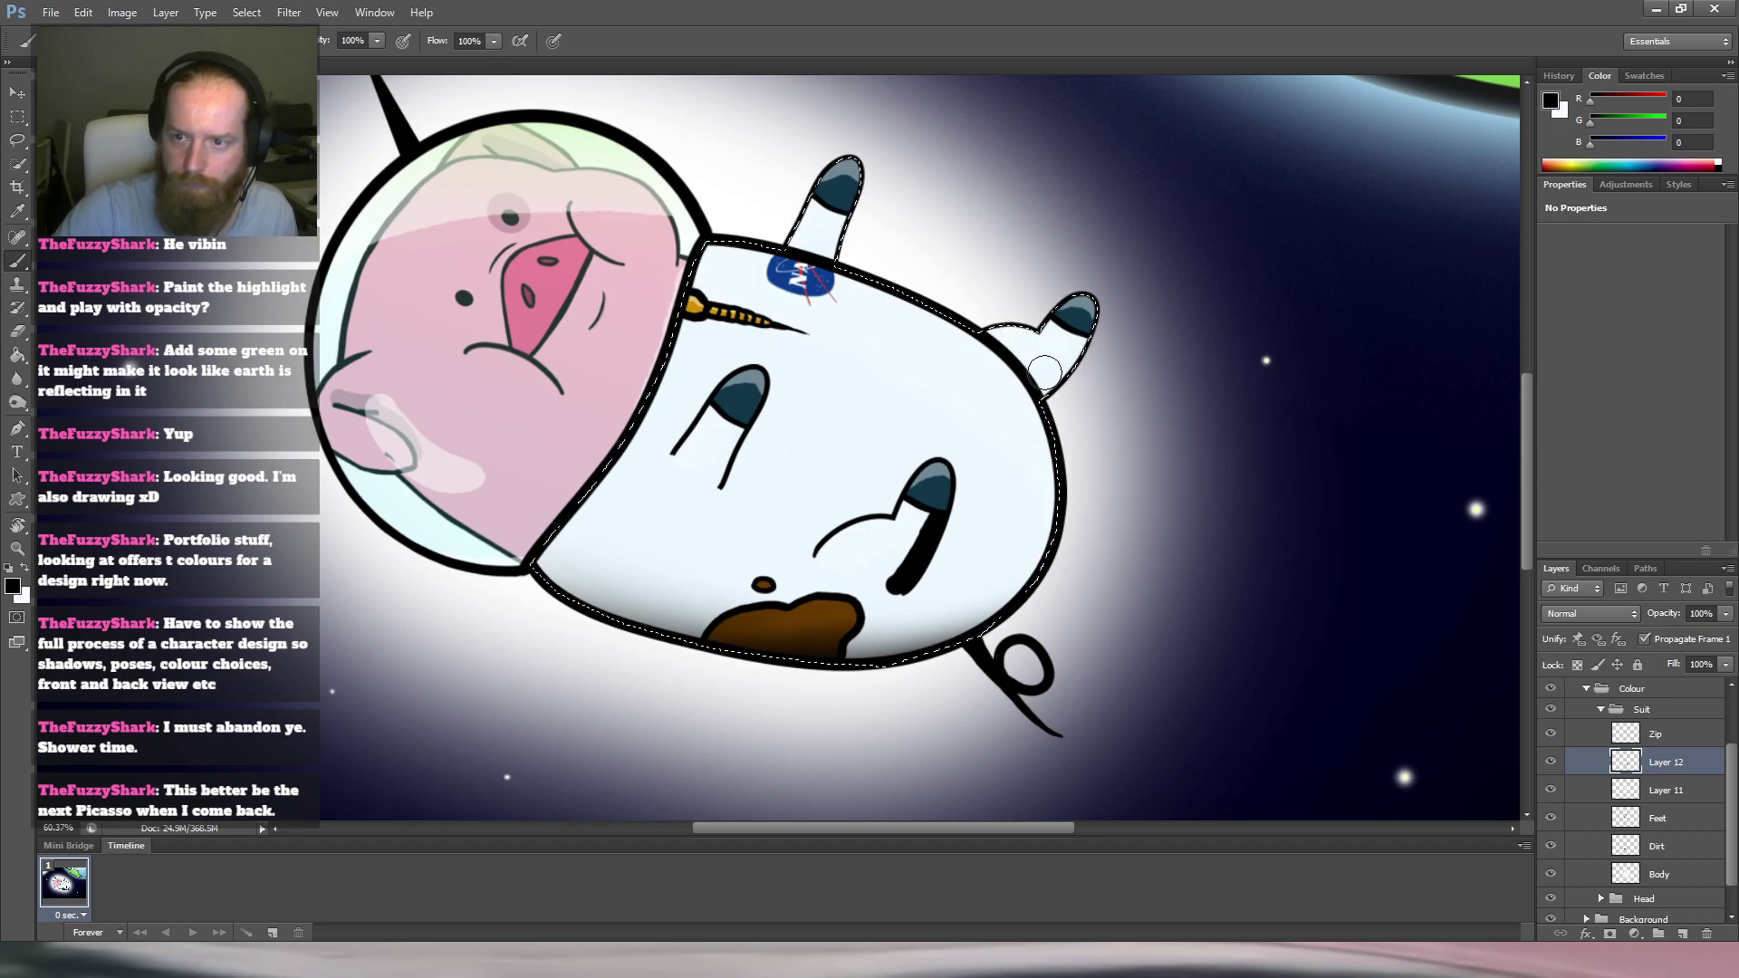
mouse_move(1026, 376)
left_mouse_down()
mouse_move(1042, 385)
mouse_move(1082, 342)
left_mouse_up()
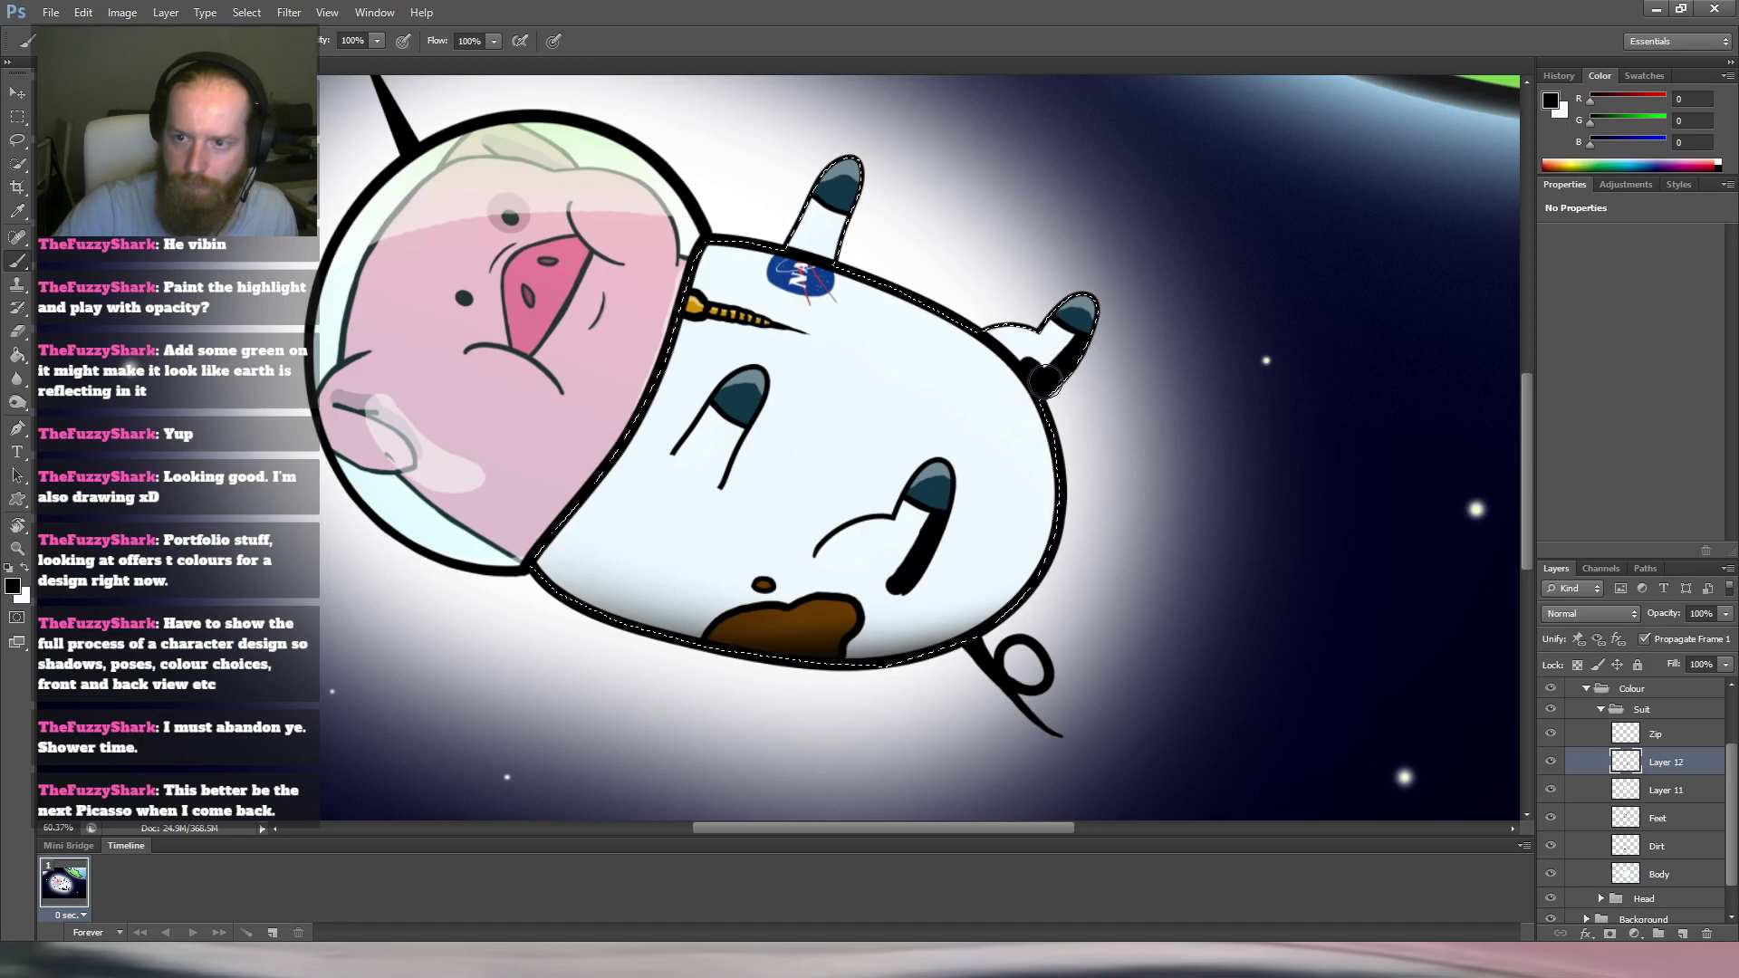
mouse_move(1035, 368)
left_mouse_down()
mouse_move(1051, 372)
mouse_move(1010, 361)
mouse_move(1145, 308)
left_mouse_up()
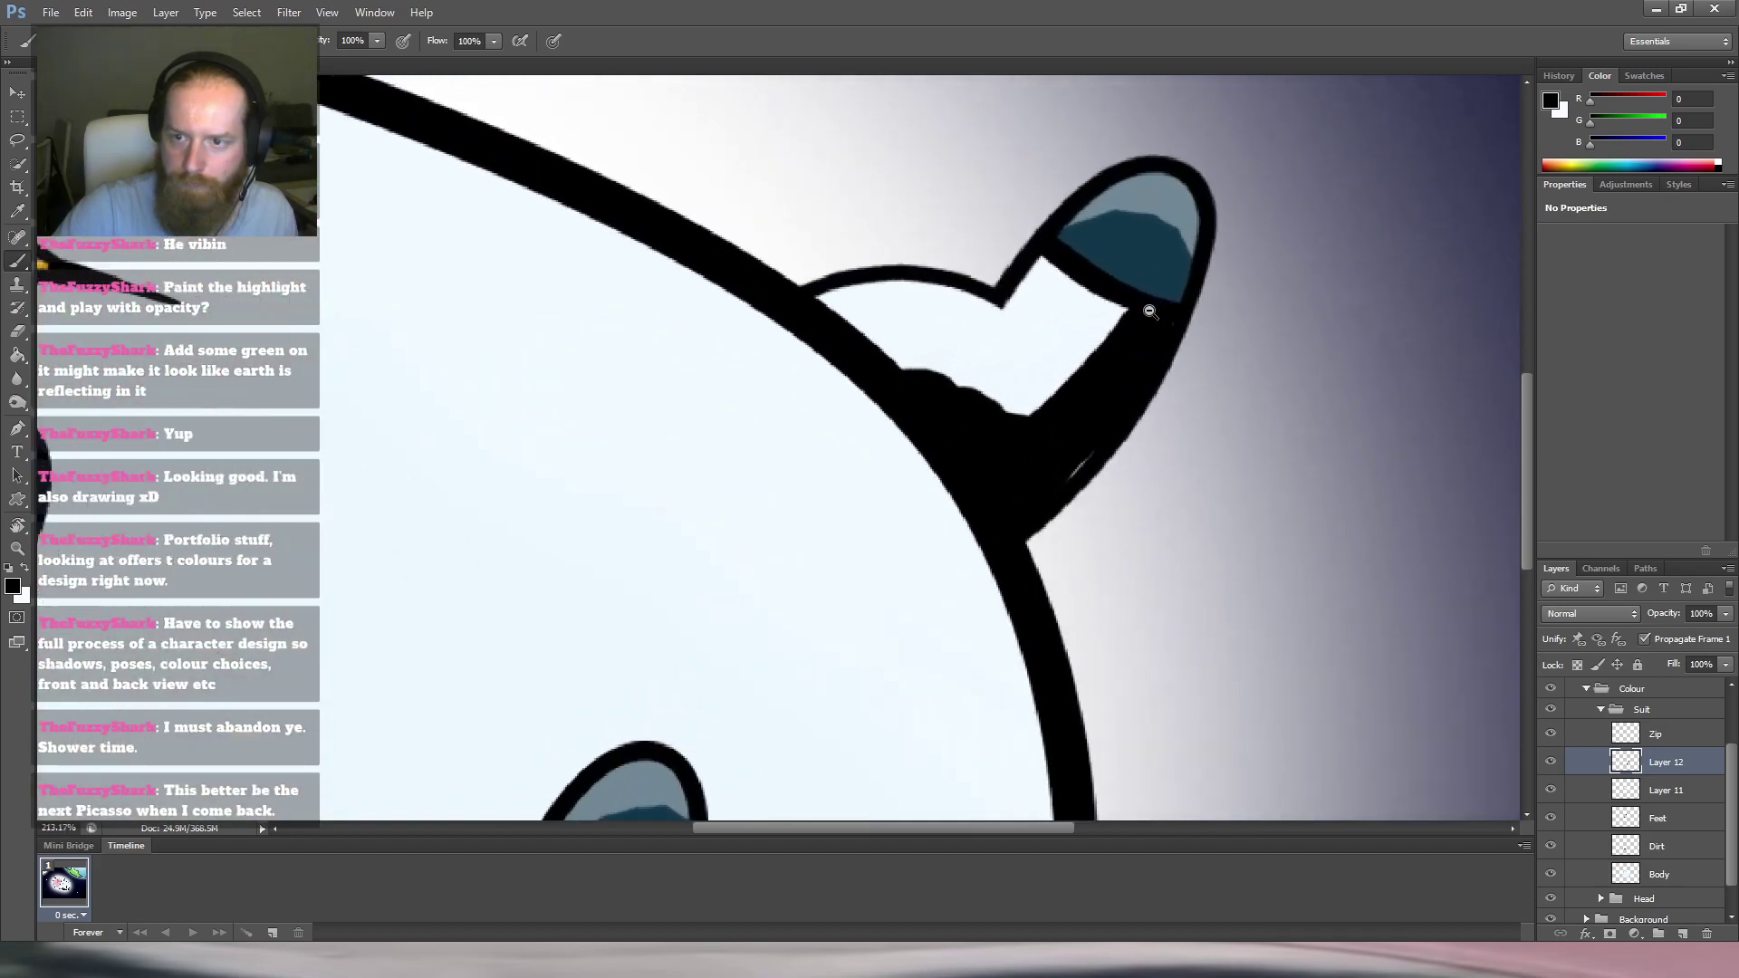
right_click(1029, 402, "alt")
mouse_move(1030, 406)
left_mouse_down()
mouse_move(940, 397)
mouse_move(997, 416)
mouse_move(1082, 394)
mouse_move(1043, 412)
left_mouse_up()
key("ctrl+alt+z")
key("ctrl+alt+z")
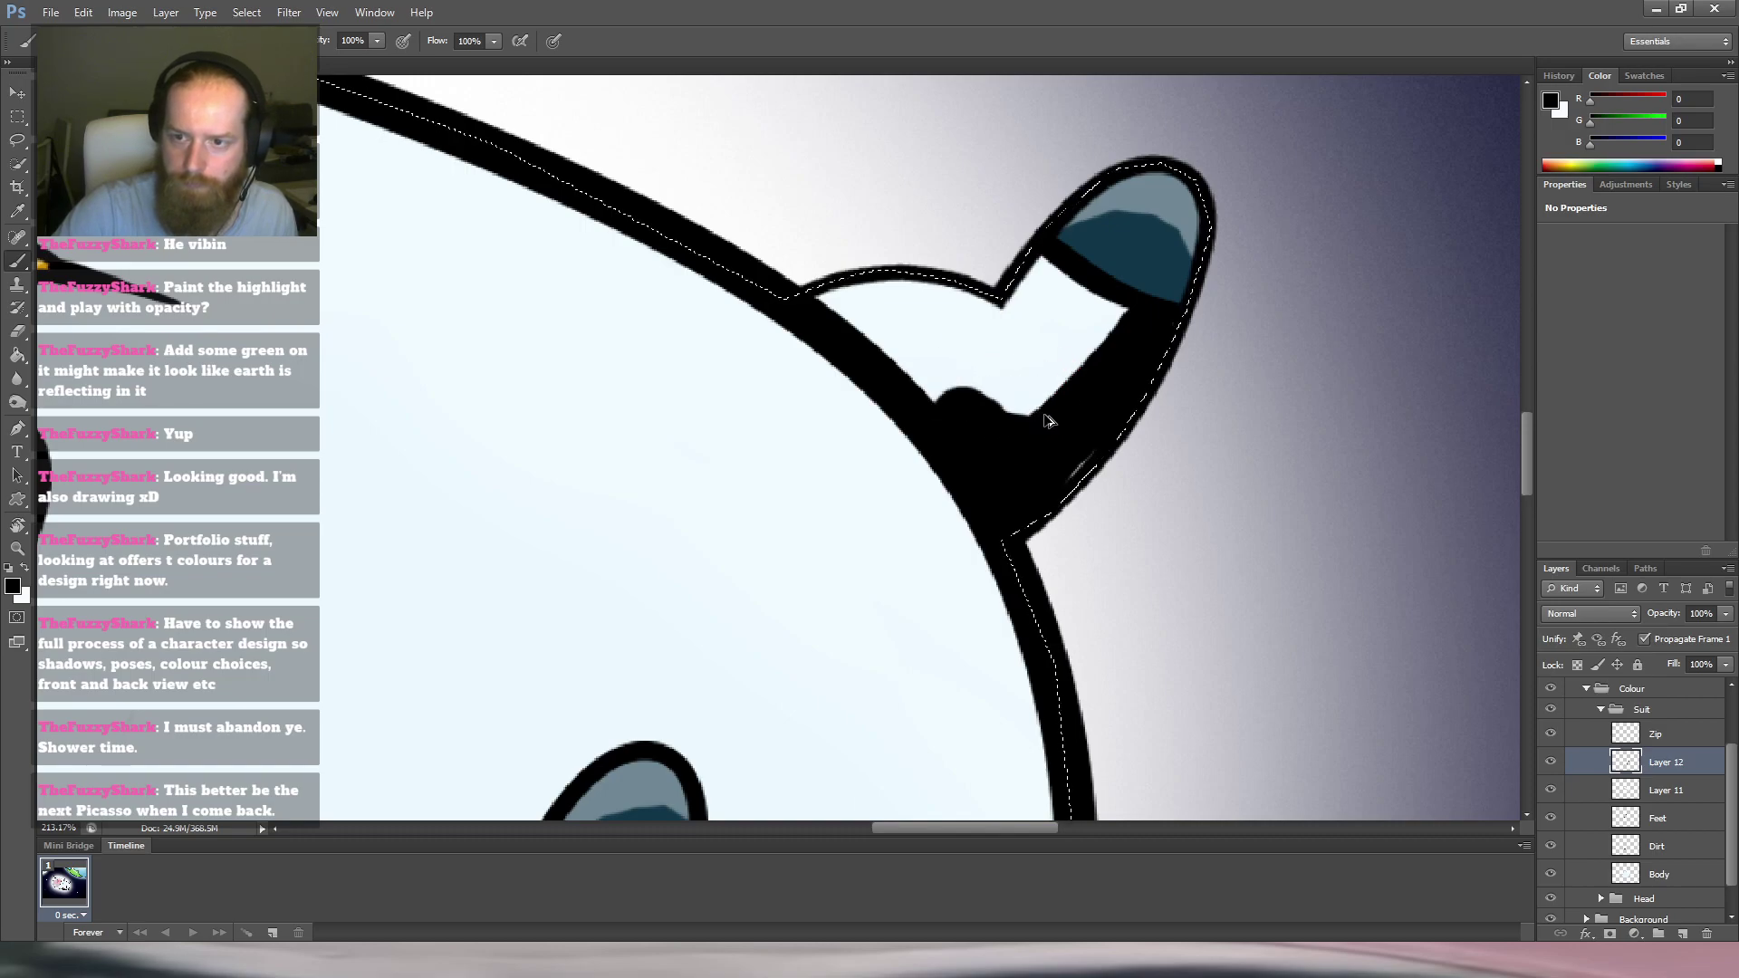
key("ctrl+alt+z")
Paint a clean black shadow along the underside of the outer hind leg and its join with the body.
mouse_move(1143, 306)
left_mouse_down()
mouse_move(1089, 421)
mouse_move(1116, 394)
mouse_move(997, 521)
left_mouse_up()
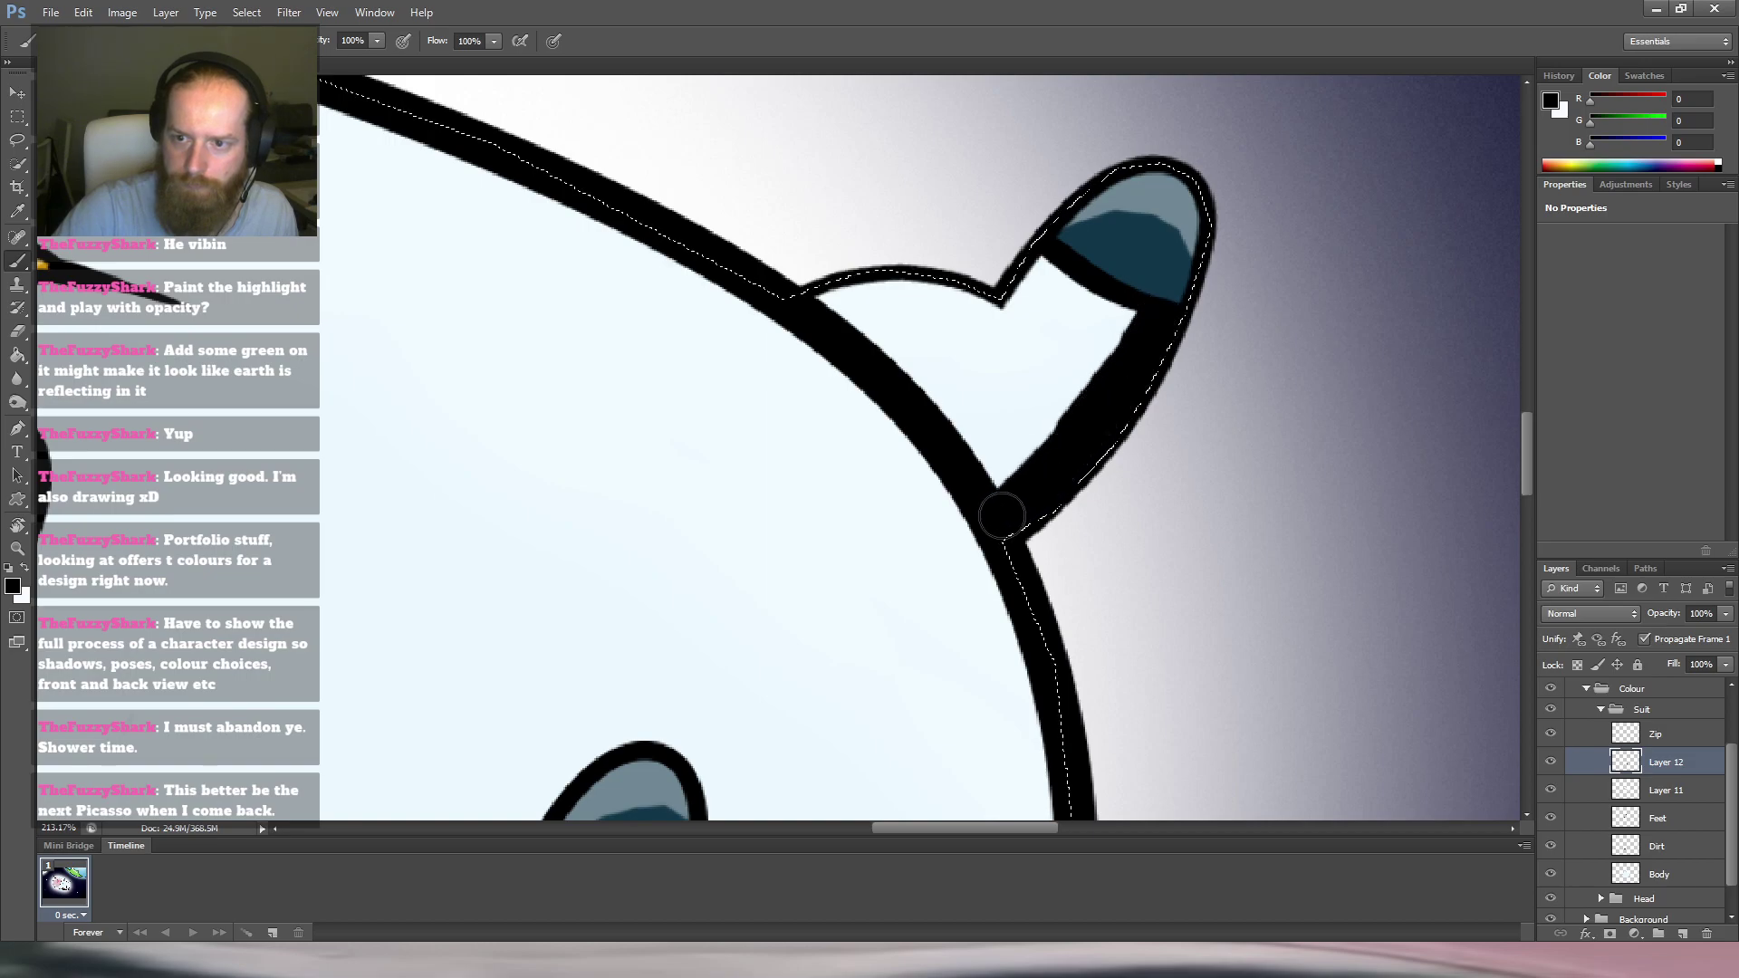
mouse_move(924, 404)
left_mouse_down()
mouse_move(972, 469)
mouse_move(1024, 474)
mouse_move(1079, 421)
mouse_move(1035, 464)
mouse_move(956, 448)
mouse_move(923, 414)
mouse_move(981, 456)
mouse_move(1101, 405)
mouse_move(1018, 457)
mouse_move(920, 418)
mouse_move(951, 431)
mouse_move(905, 387)
mouse_move(988, 432)
mouse_move(945, 441)
mouse_move(997, 464)
mouse_move(1037, 467)
mouse_move(1114, 406)
mouse_move(1000, 462)
left_mouse_up()
left_click_drag(1055, 337, 908, 345, "ctrl")
left_click_drag(914, 347, 990, 540)
Paint black shadows along the inside of the leg beside the NASA logo and the front leg below the zip.
left_click_drag(883, 416, 999, 390, "ctrl")
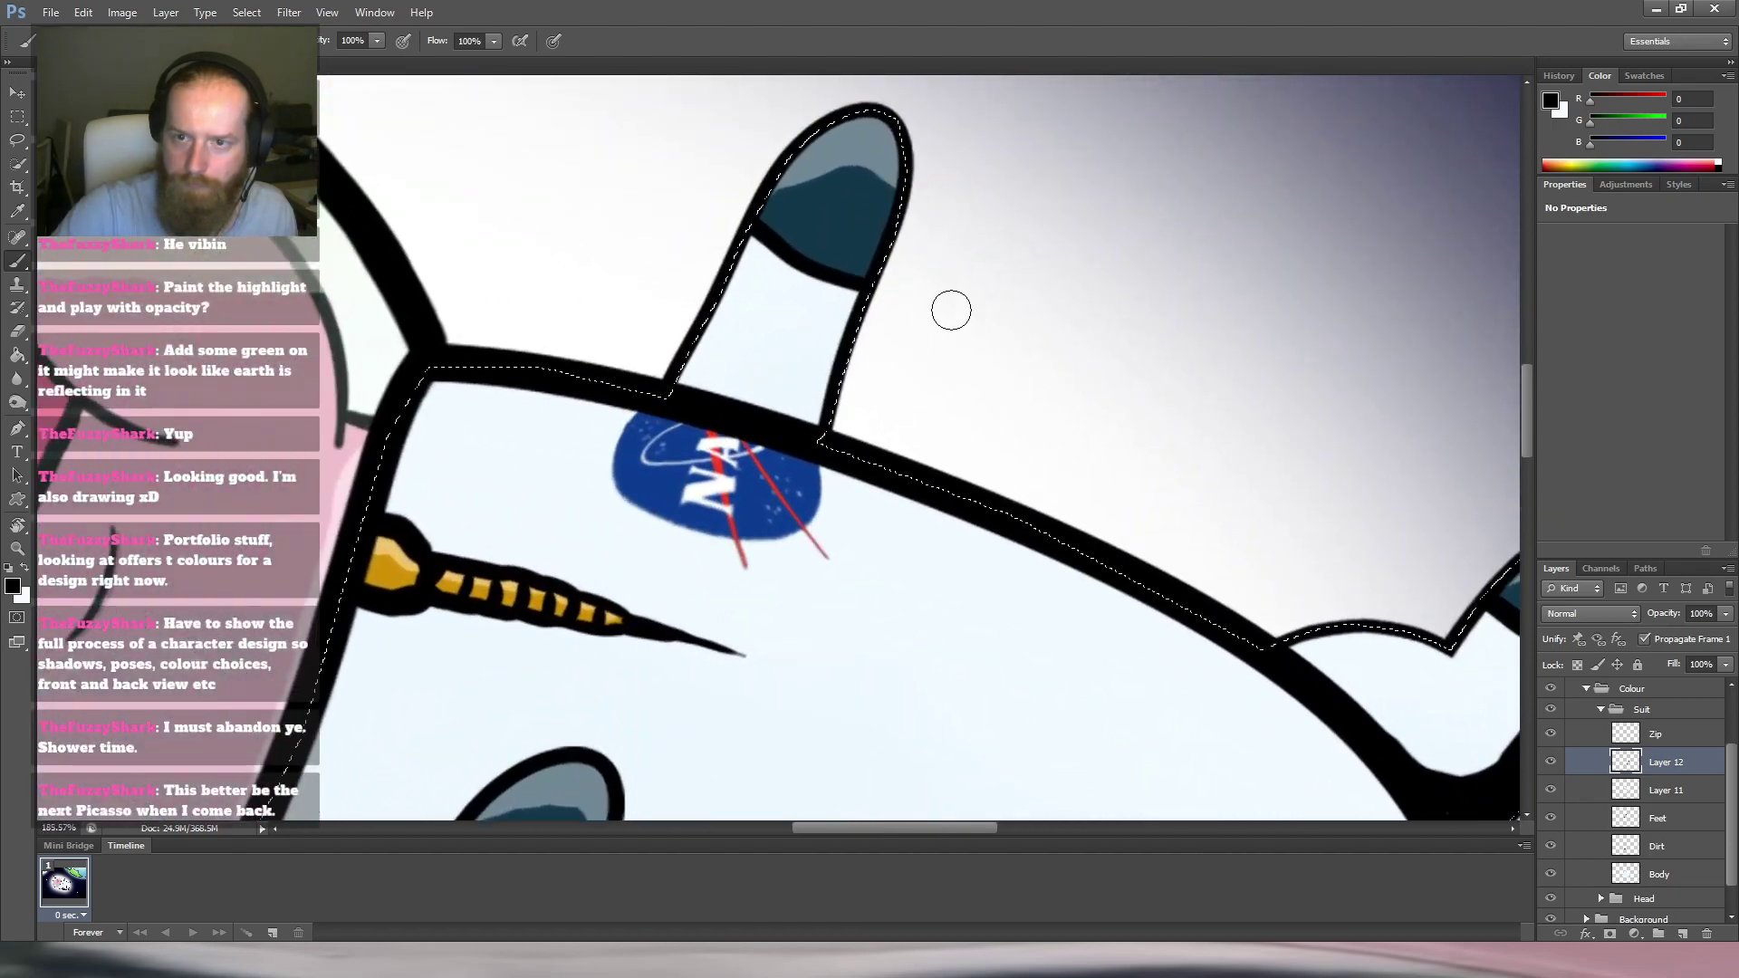
mouse_move(834, 296)
left_mouse_down()
mouse_move(800, 420)
mouse_move(809, 393)
mouse_move(779, 420)
mouse_move(758, 416)
mouse_move(803, 393)
mouse_move(728, 412)
left_mouse_up()
left_click_drag(852, 302, 796, 259, "ctrl")
left_click_drag(773, 334, 782, 312)
mouse_move(772, 397)
left_mouse_down("ctrl")
mouse_move(800, 445)
mouse_move(730, 600)
left_mouse_up("ctrl")
Paint a thick black shadow along the suit's whole lower edge, from the helmet to the tail.
scroll(746, 472, "down", 4)
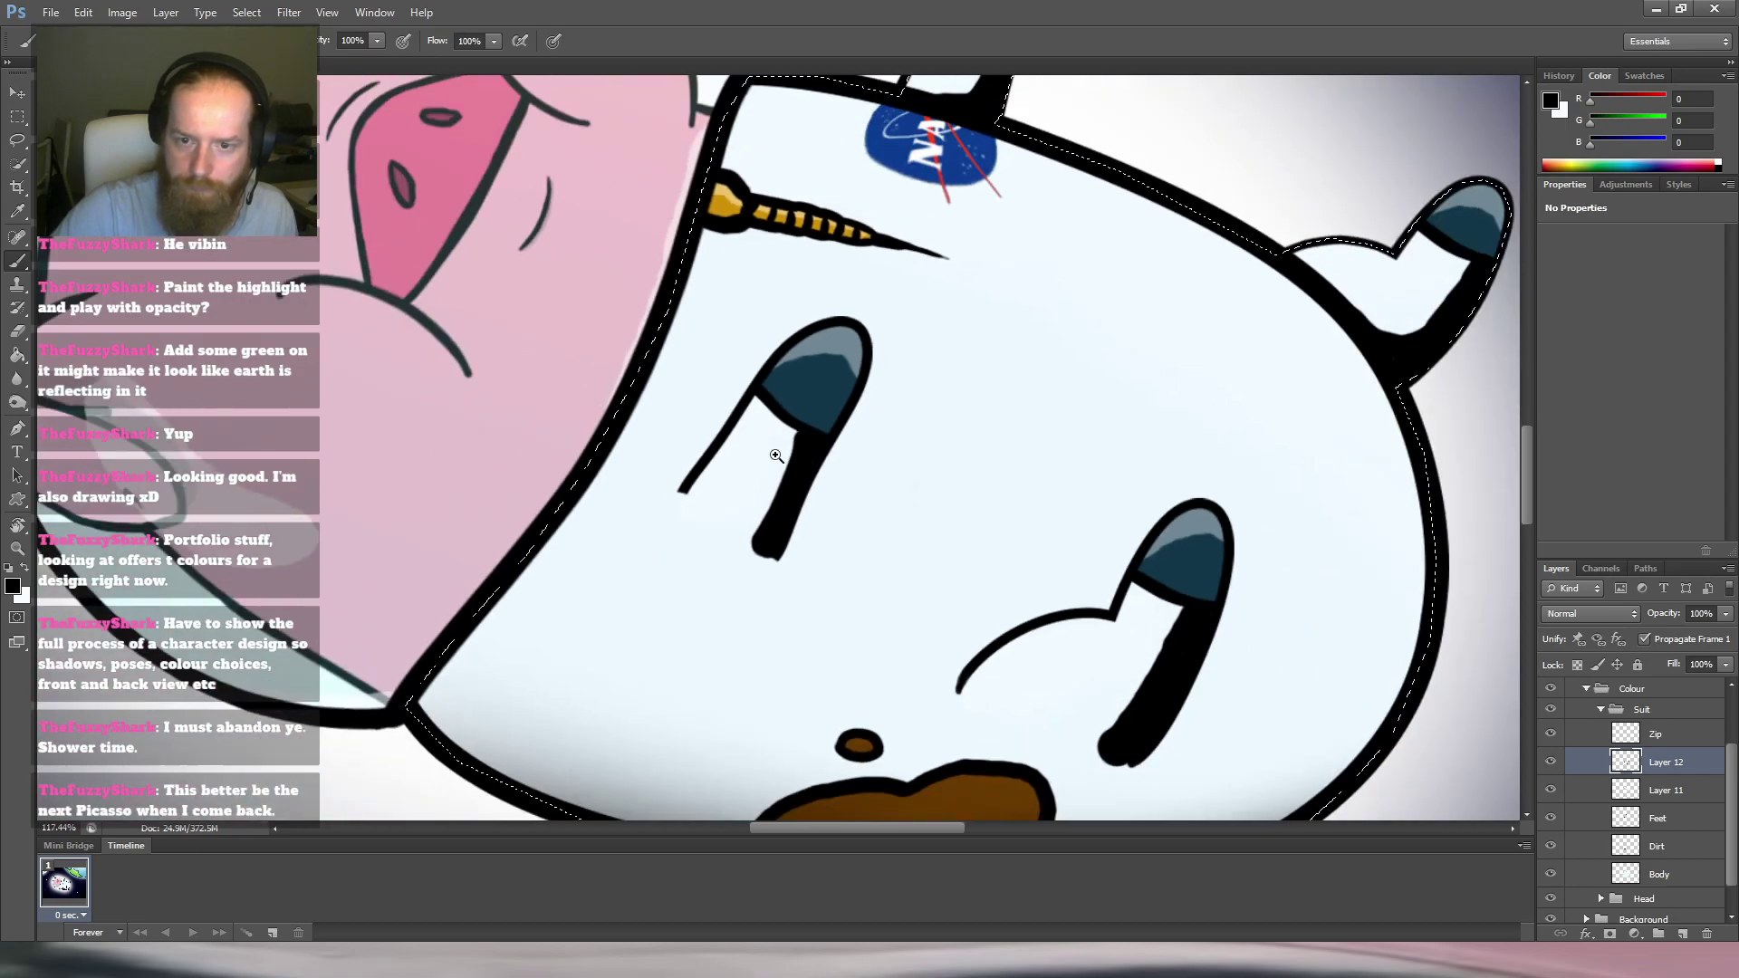
scroll(757, 415, "down", 5)
scroll(865, 433, "down", 5)
left_click_drag(872, 400, 758, 555)
key("ctrl+shift+d")
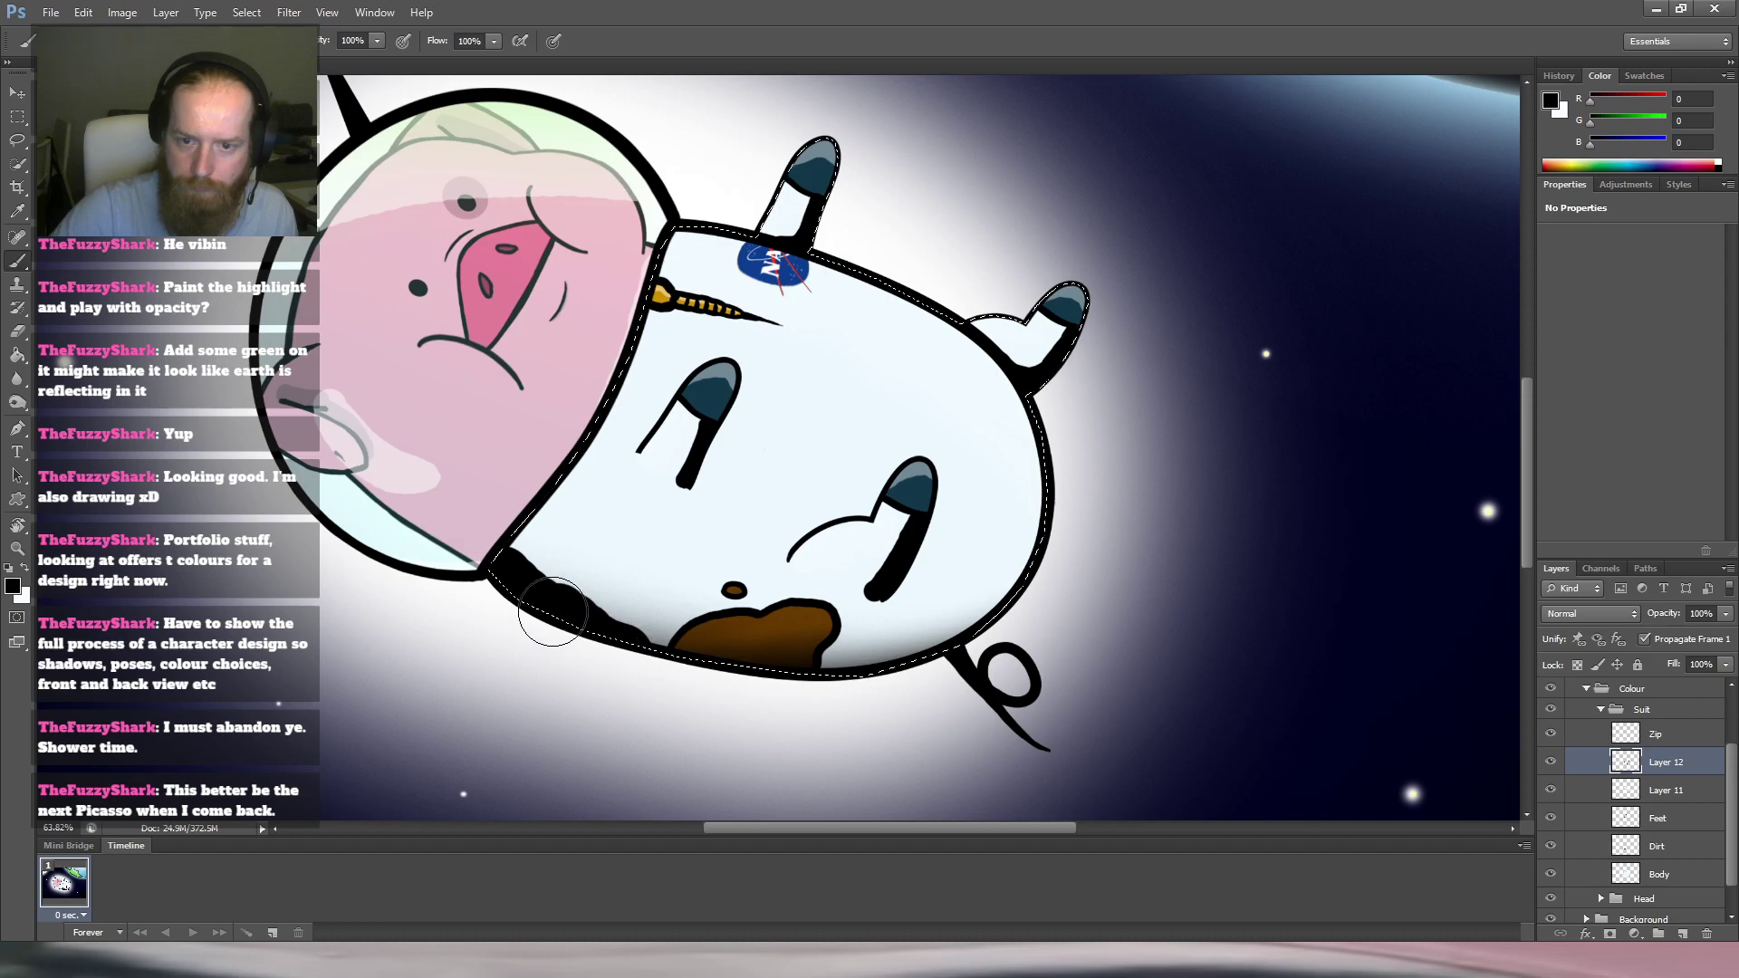
mouse_move(569, 603)
left_mouse_down()
mouse_move(724, 671)
mouse_move(813, 677)
mouse_move(979, 660)
mouse_move(1060, 626)
left_mouse_up()
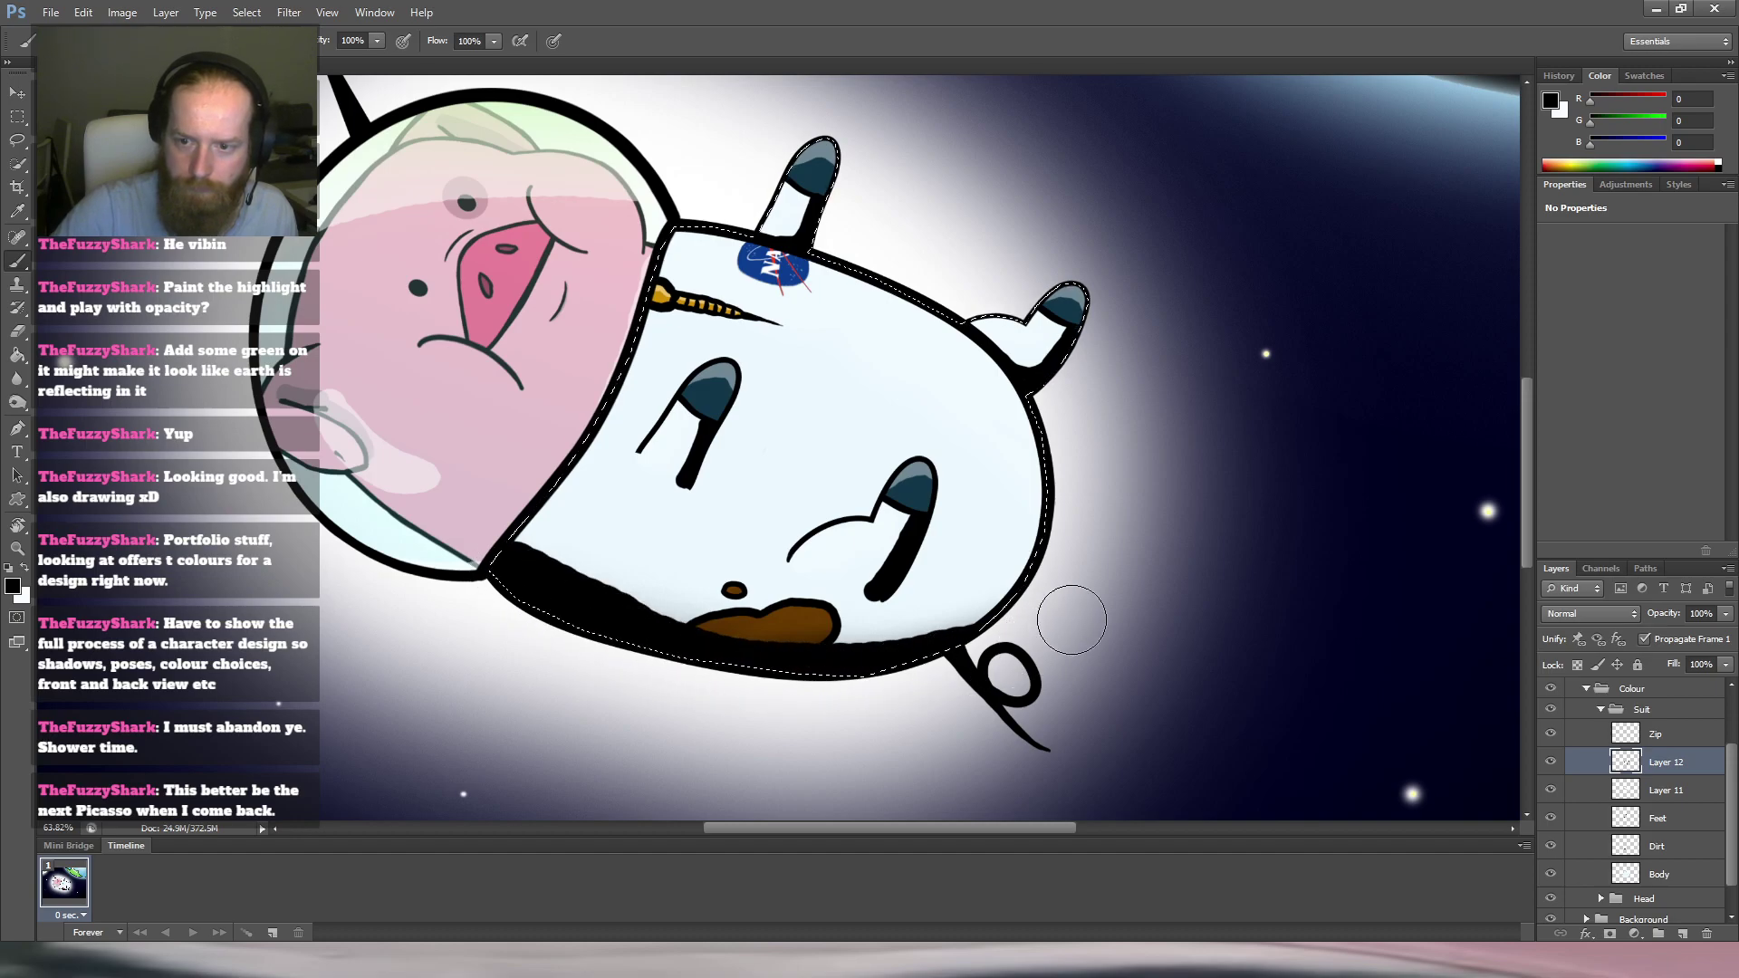
Thicken and even out the black shadow's inner edge on the suit beside the helmet with the Brush tool.
key("r")
left_click_drag(752, 390, 723, 855)
left_click_drag(796, 324, 770, 458)
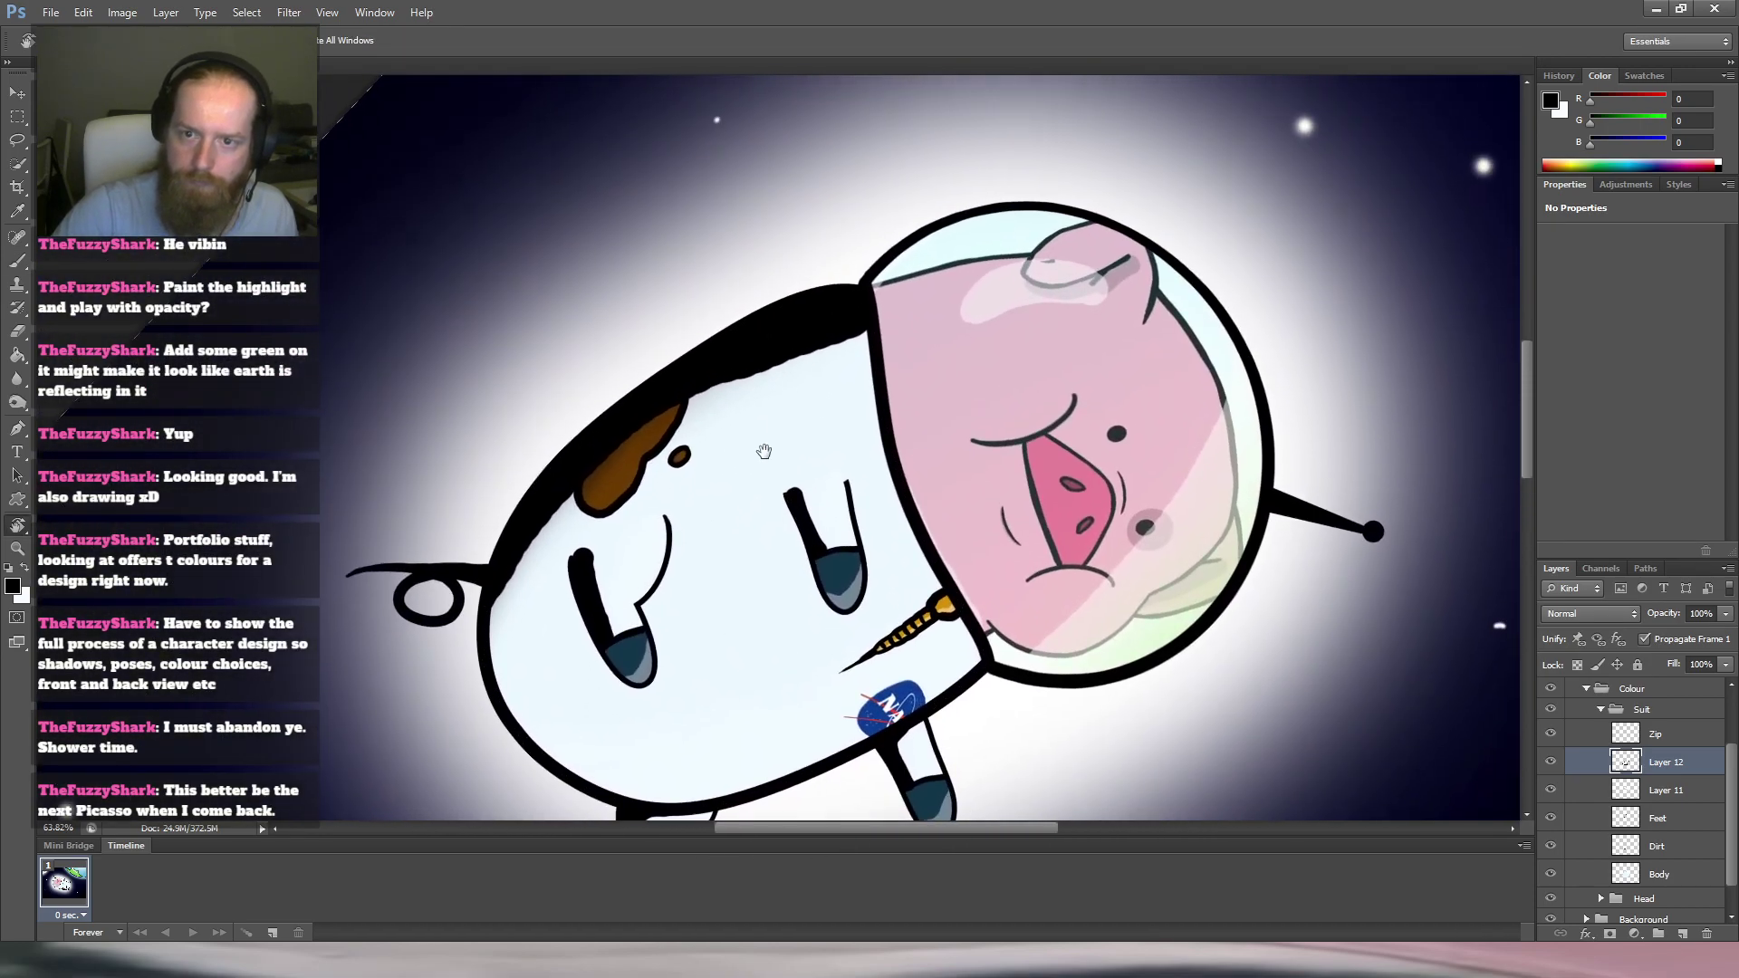
left_click_drag(737, 394, 858, 377)
left_click_drag(921, 256, 849, 242)
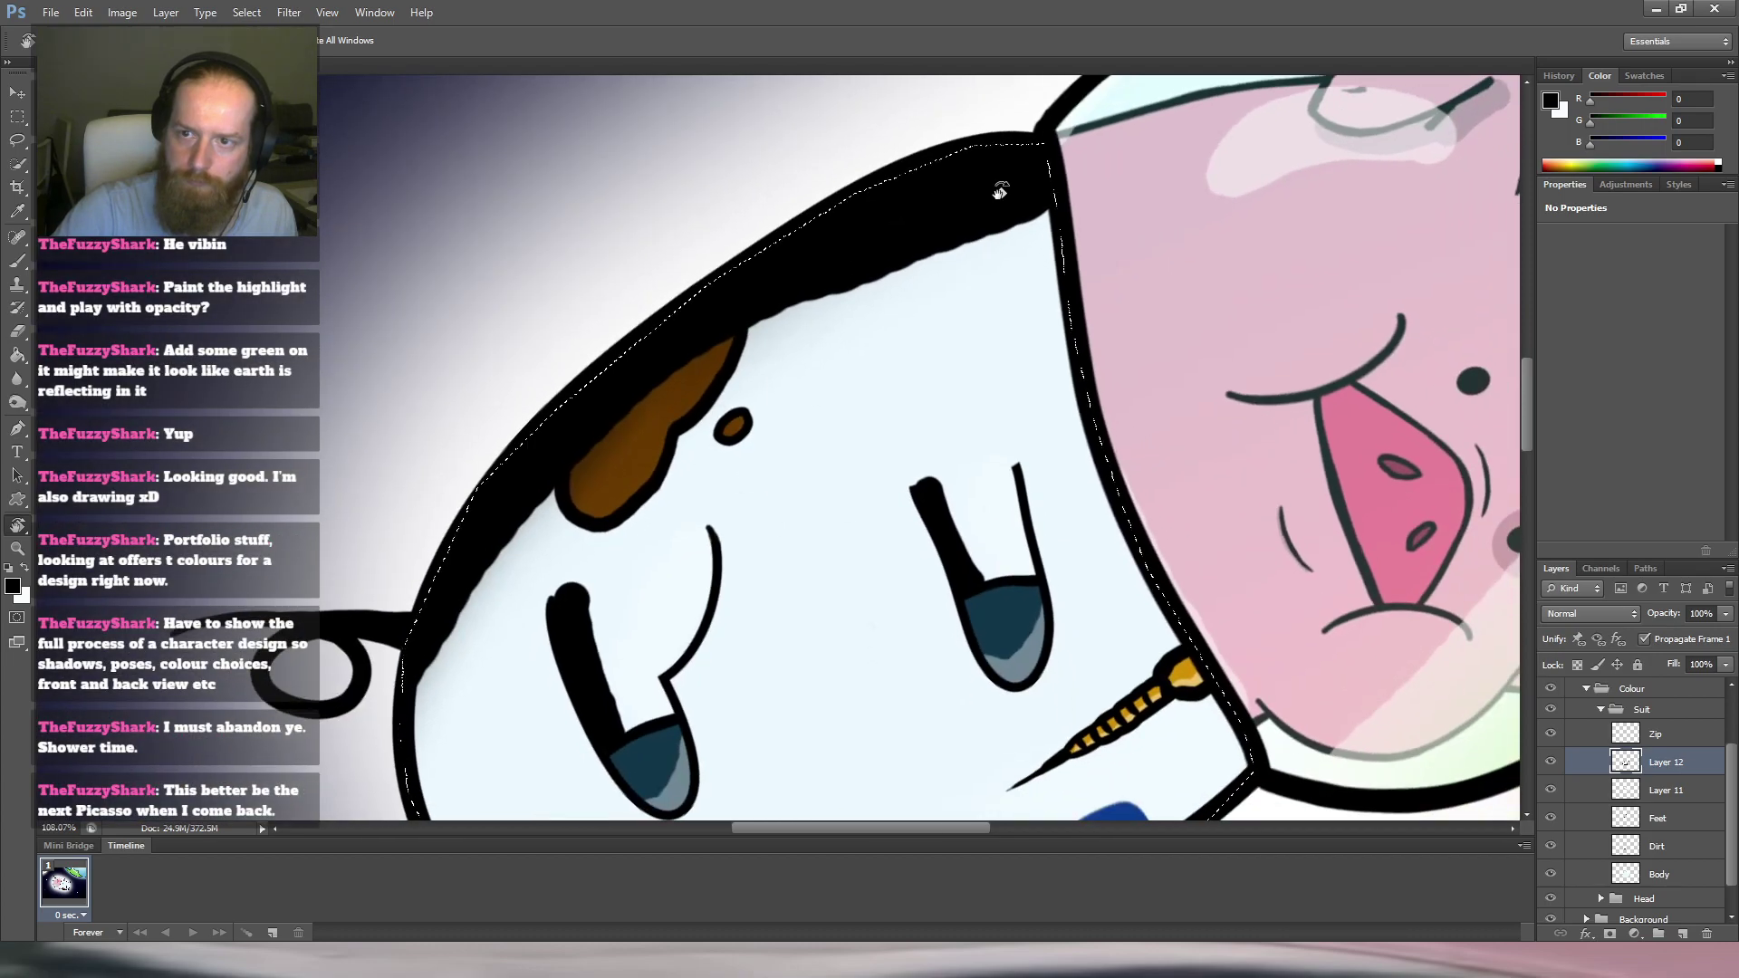
key("b")
left_click_drag(947, 172, 909, 206)
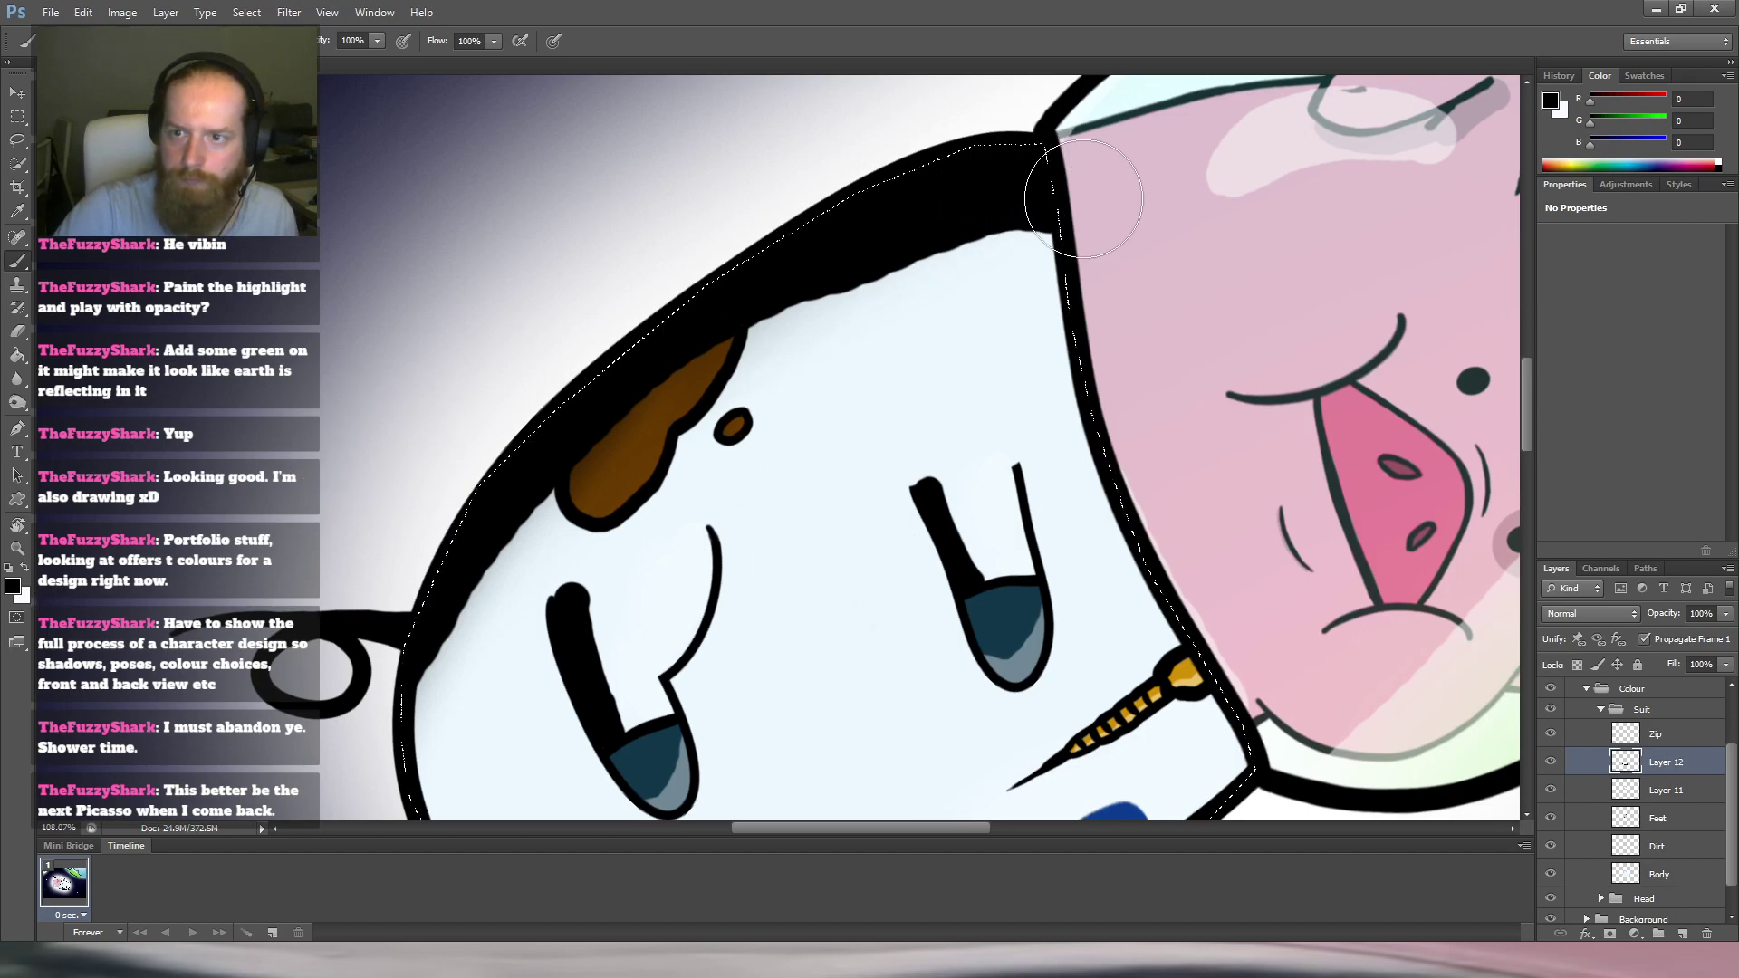
left_click(1015, 217)
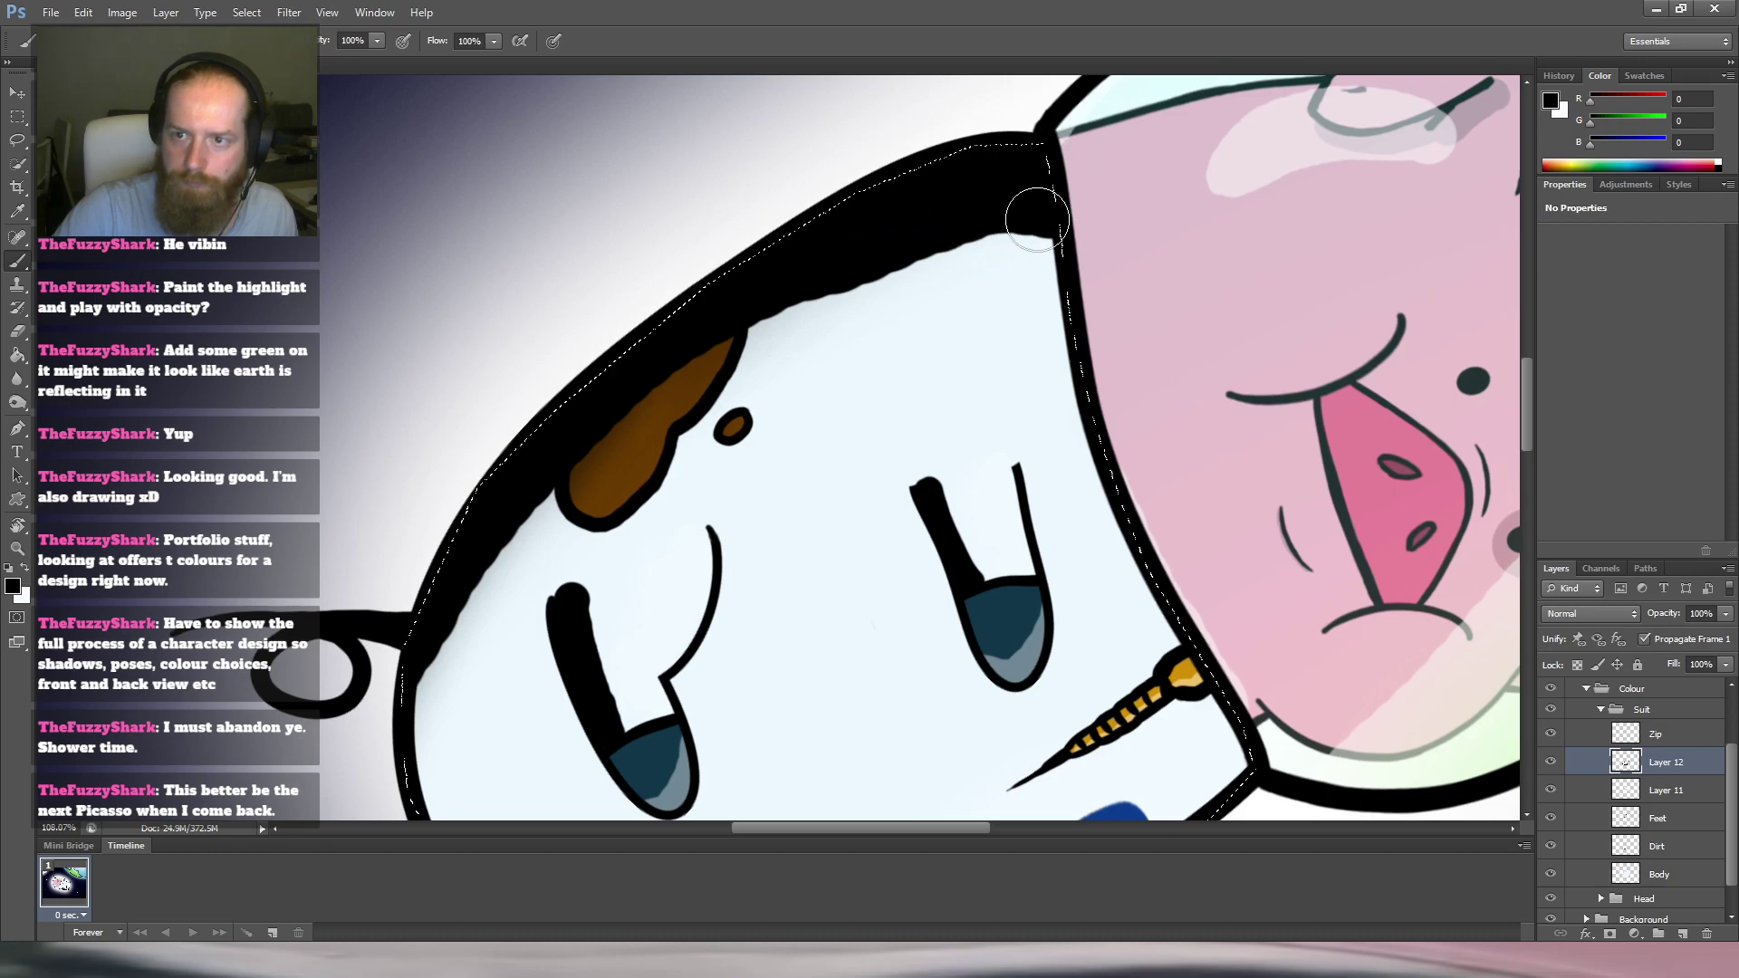
mouse_move(1049, 217)
left_mouse_down()
mouse_move(961, 210)
mouse_move(1008, 220)
mouse_move(916, 231)
left_mouse_up()
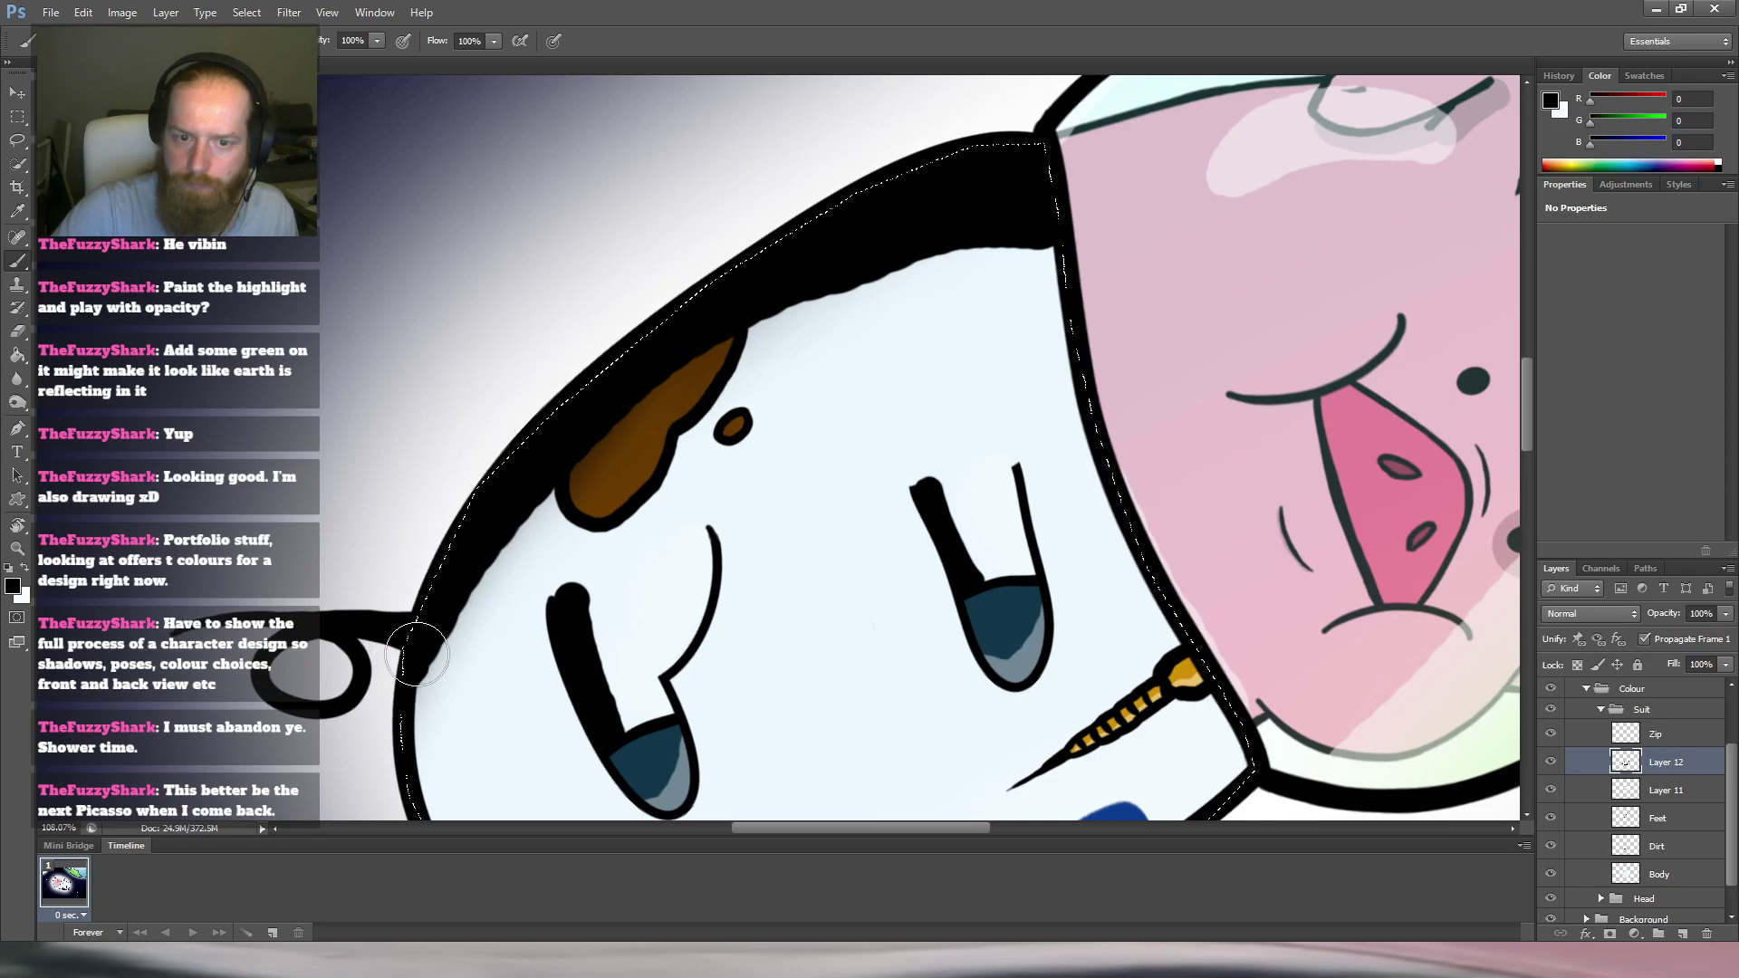
mouse_move(838, 260)
left_mouse_down()
mouse_move(971, 229)
mouse_move(1155, 237)
mouse_move(1177, 202)
mouse_move(498, 361)
mouse_move(494, 380)
left_mouse_up()
Erase along the inner edge of the body shadow, from the helmet past the brown dirt patch, to smooth its contour.
key("r")
scroll(792, 298, "down", 6)
left_click_drag(795, 298, 698, 428)
scroll(759, 390, "up", 4)
key("Escape")
scroll(697, 428, "down", 3)
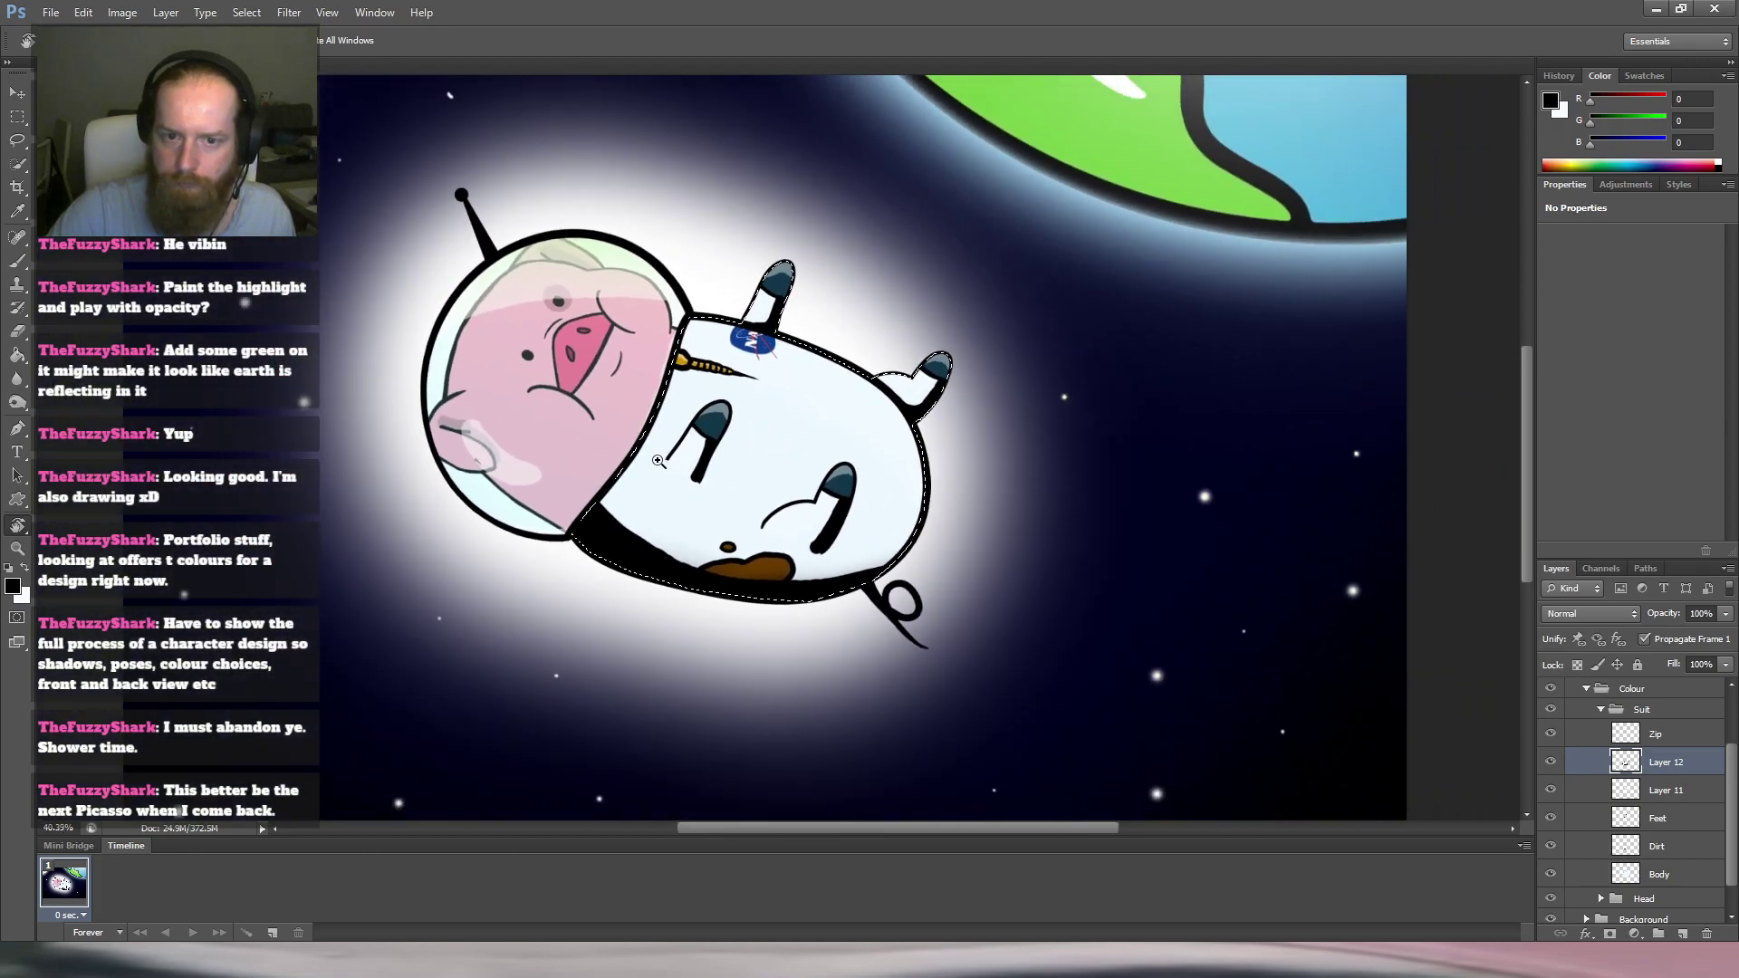
scroll(657, 460, "up", 3)
key("e")
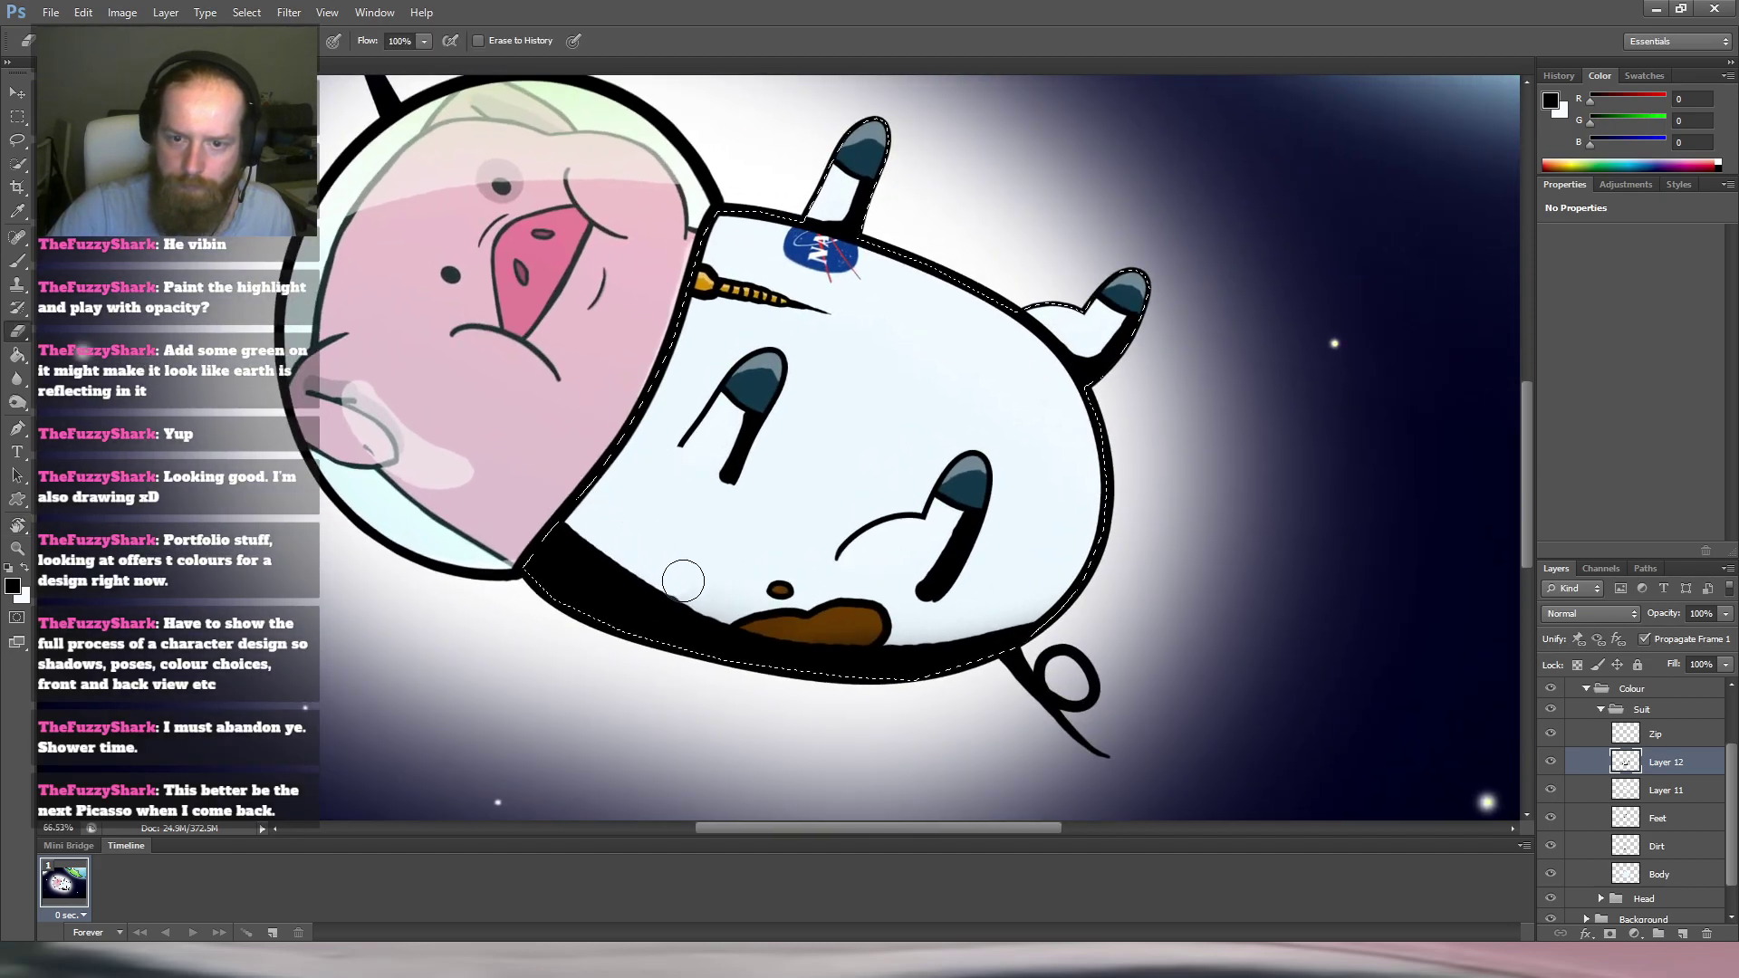
mouse_move(634, 553)
left_mouse_down()
mouse_move(720, 611)
mouse_move(851, 638)
mouse_move(933, 613)
left_mouse_up()
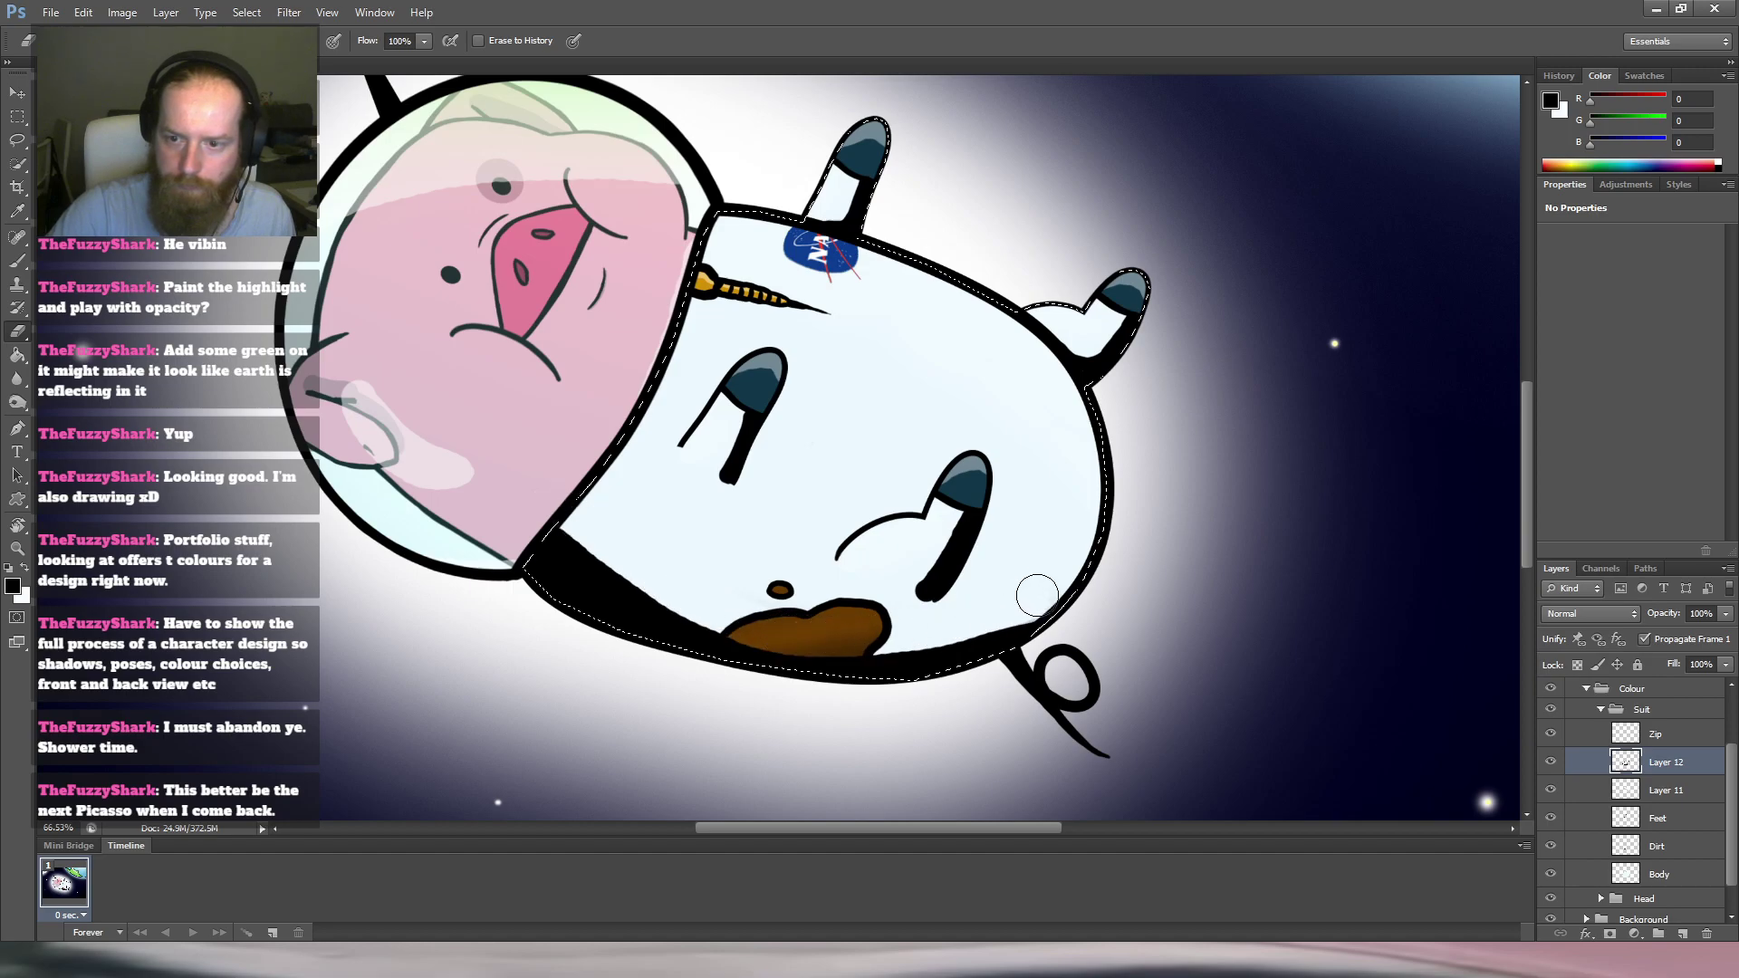
Reduce the shadow layer's opacity to 39% and clear the selection.
scroll(1065, 418, "down", 2)
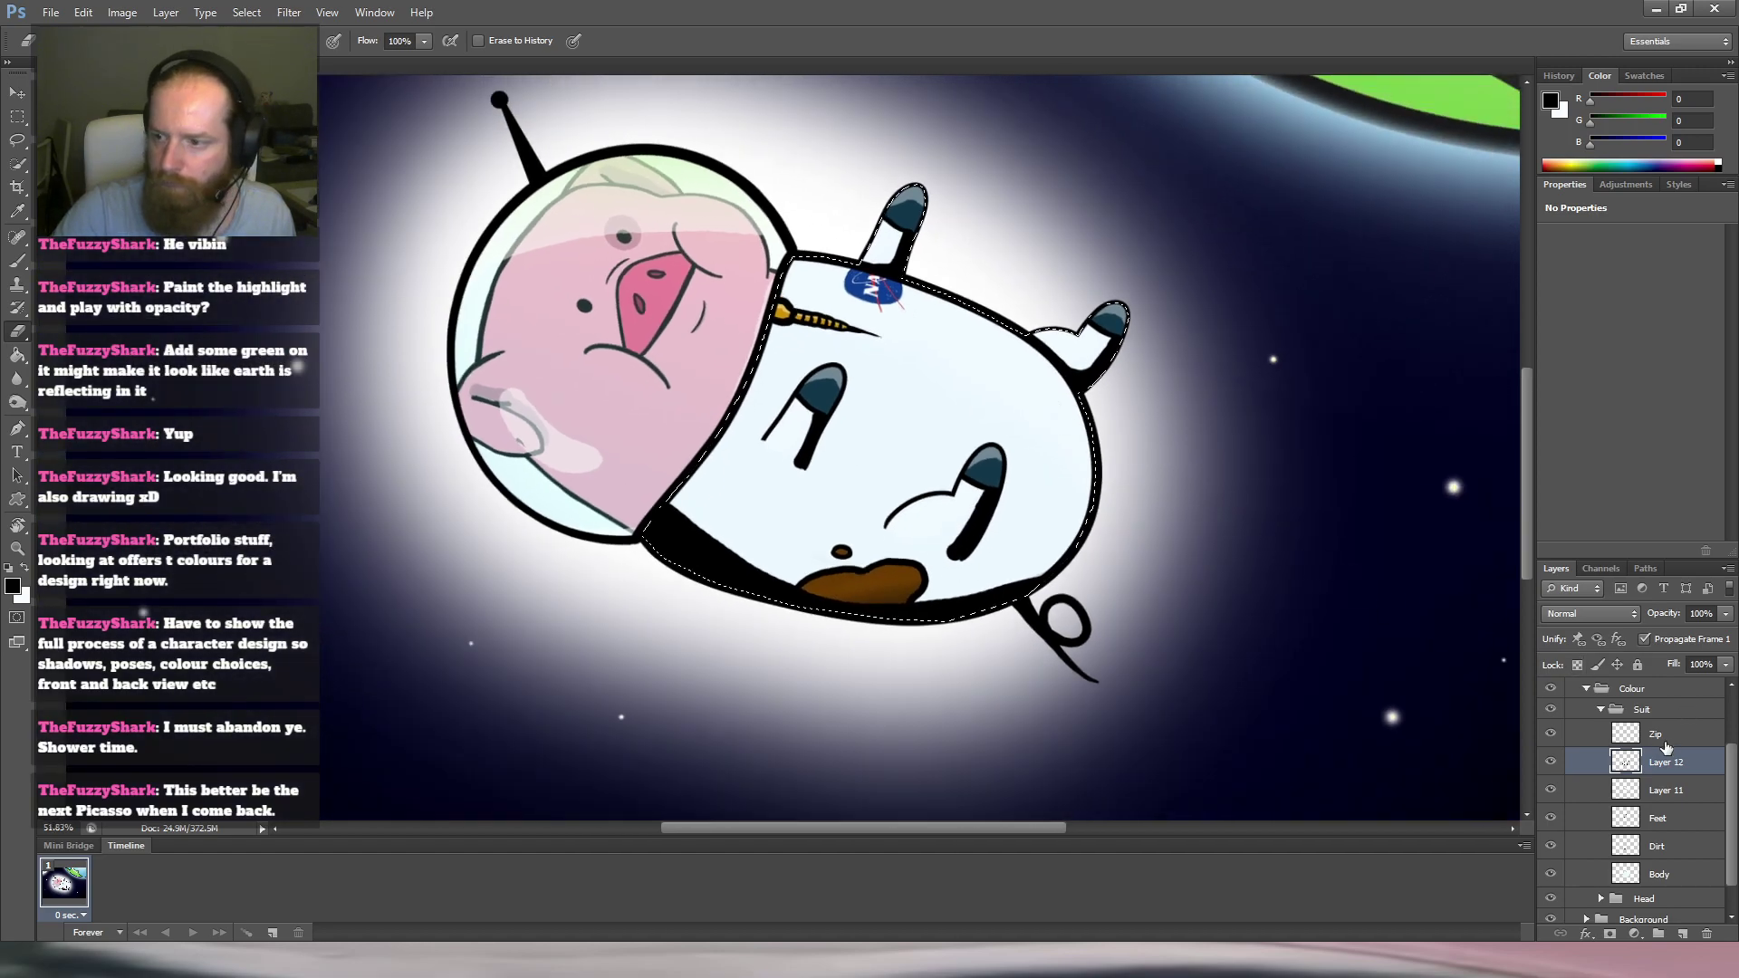
mouse_move(1725, 614)
left_mouse_down()
mouse_move(1720, 636)
mouse_move(1673, 640)
left_mouse_up()
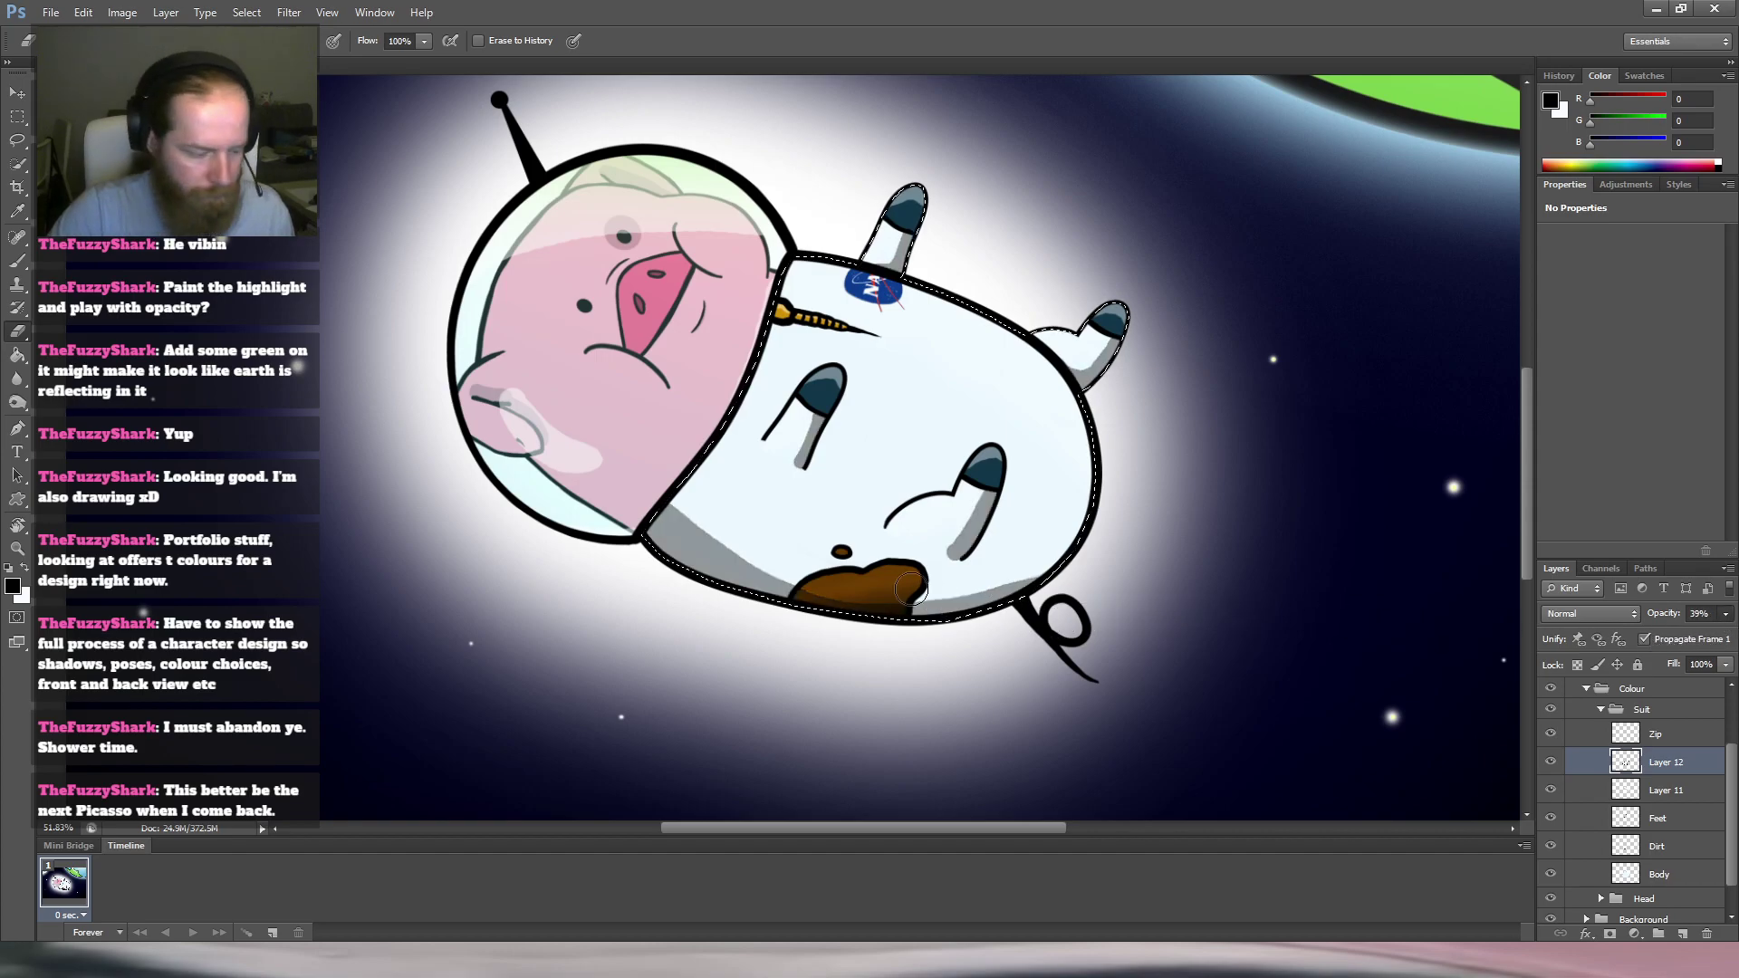
key("m")
key("ctrl+d")
Erase part of the grey body shadow between the helmet and the dirt patch to make it narrower.
scroll(961, 427, "down", 2)
scroll(960, 422, "down", 1)
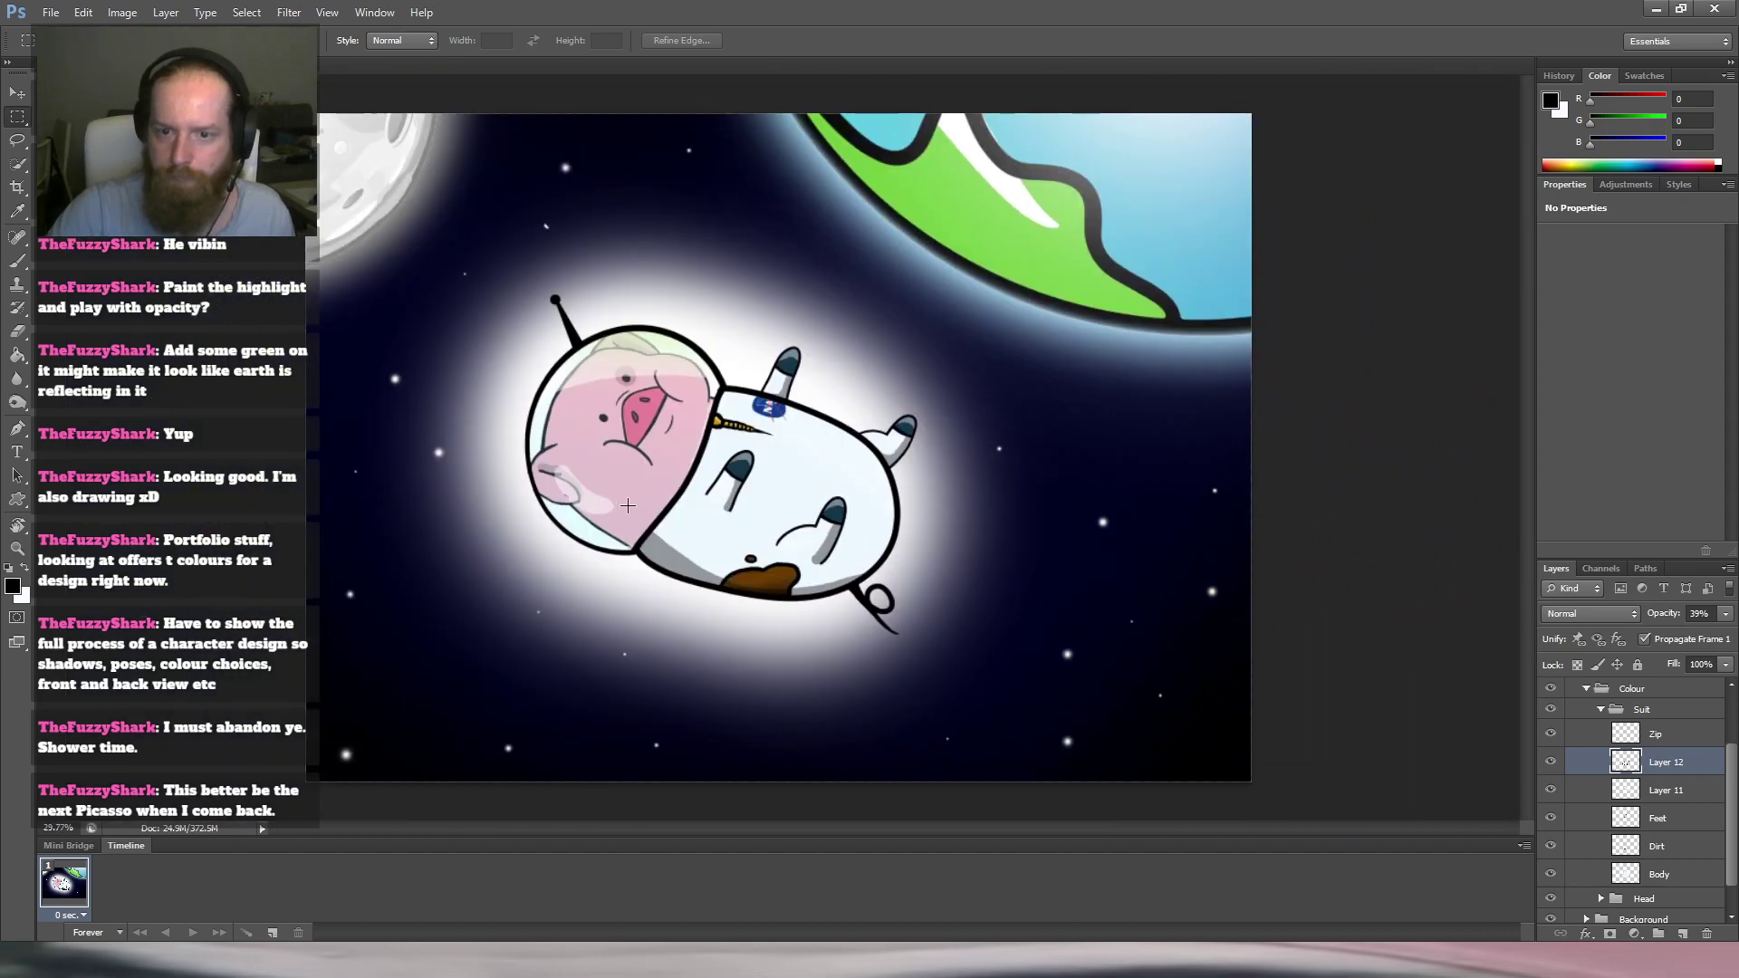
left_click_drag(692, 508, 761, 493)
key("r")
mouse_move(851, 405)
left_mouse_down()
mouse_move(862, 454)
mouse_move(833, 511)
left_mouse_up()
key("e")
left_click_drag(674, 308, 630, 410)
left_click_drag(656, 317, 628, 451)
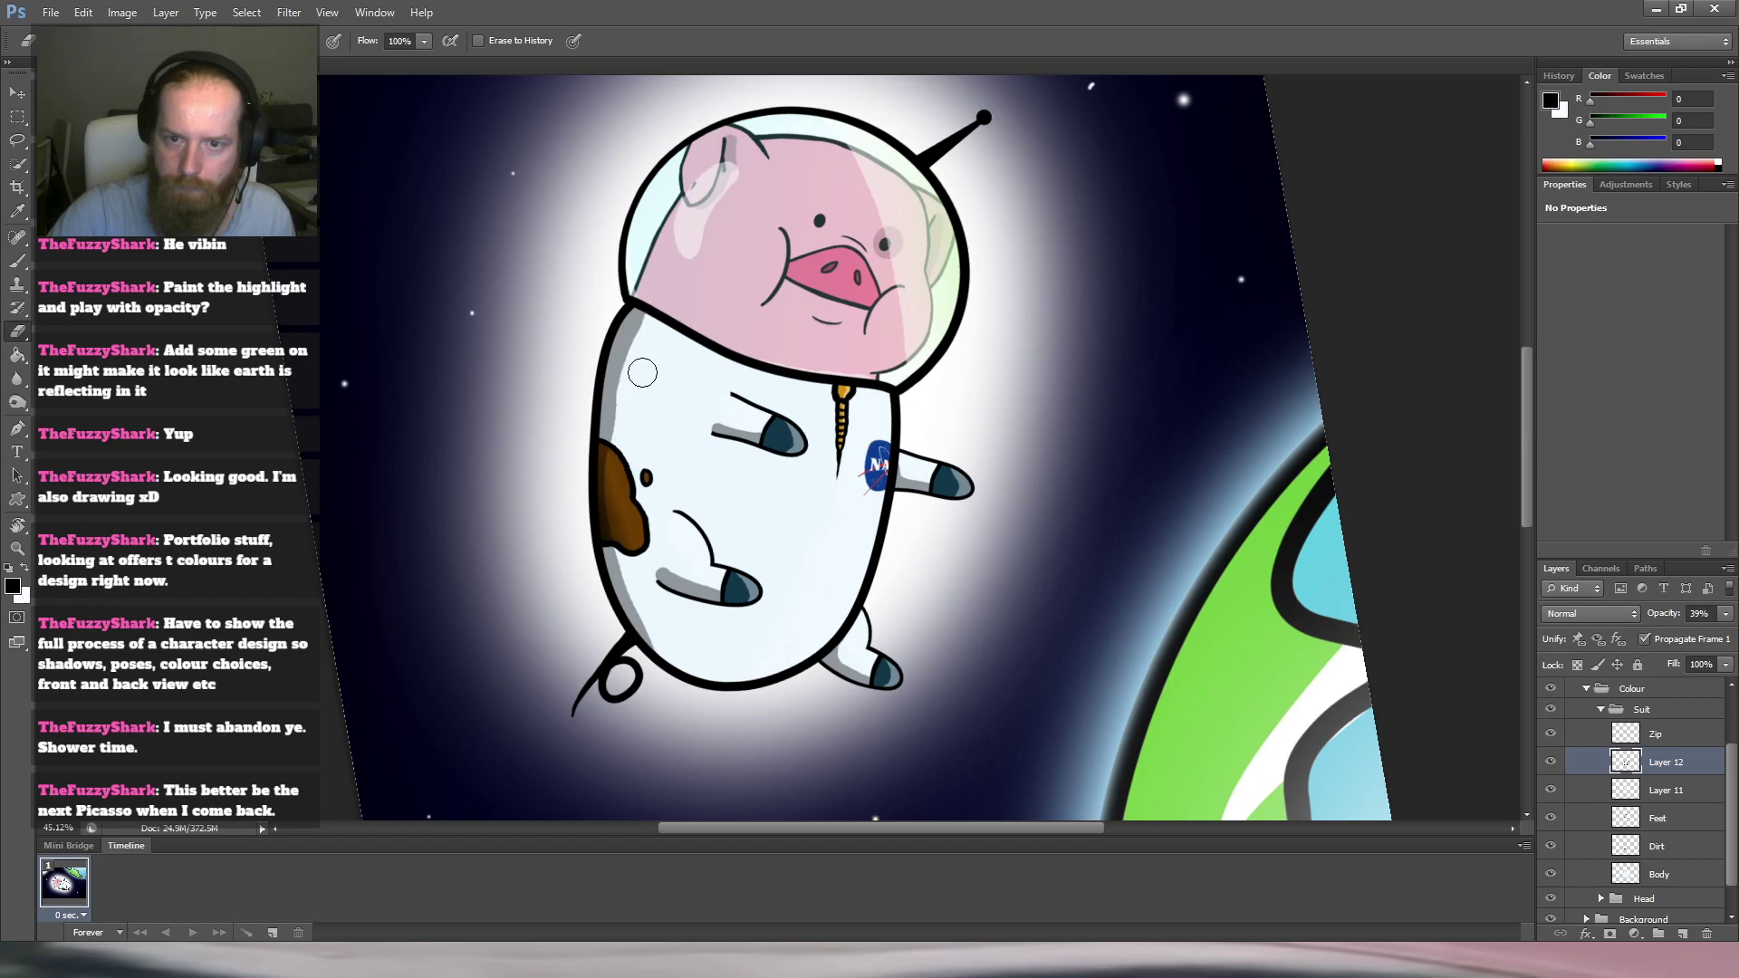
key("Escape")
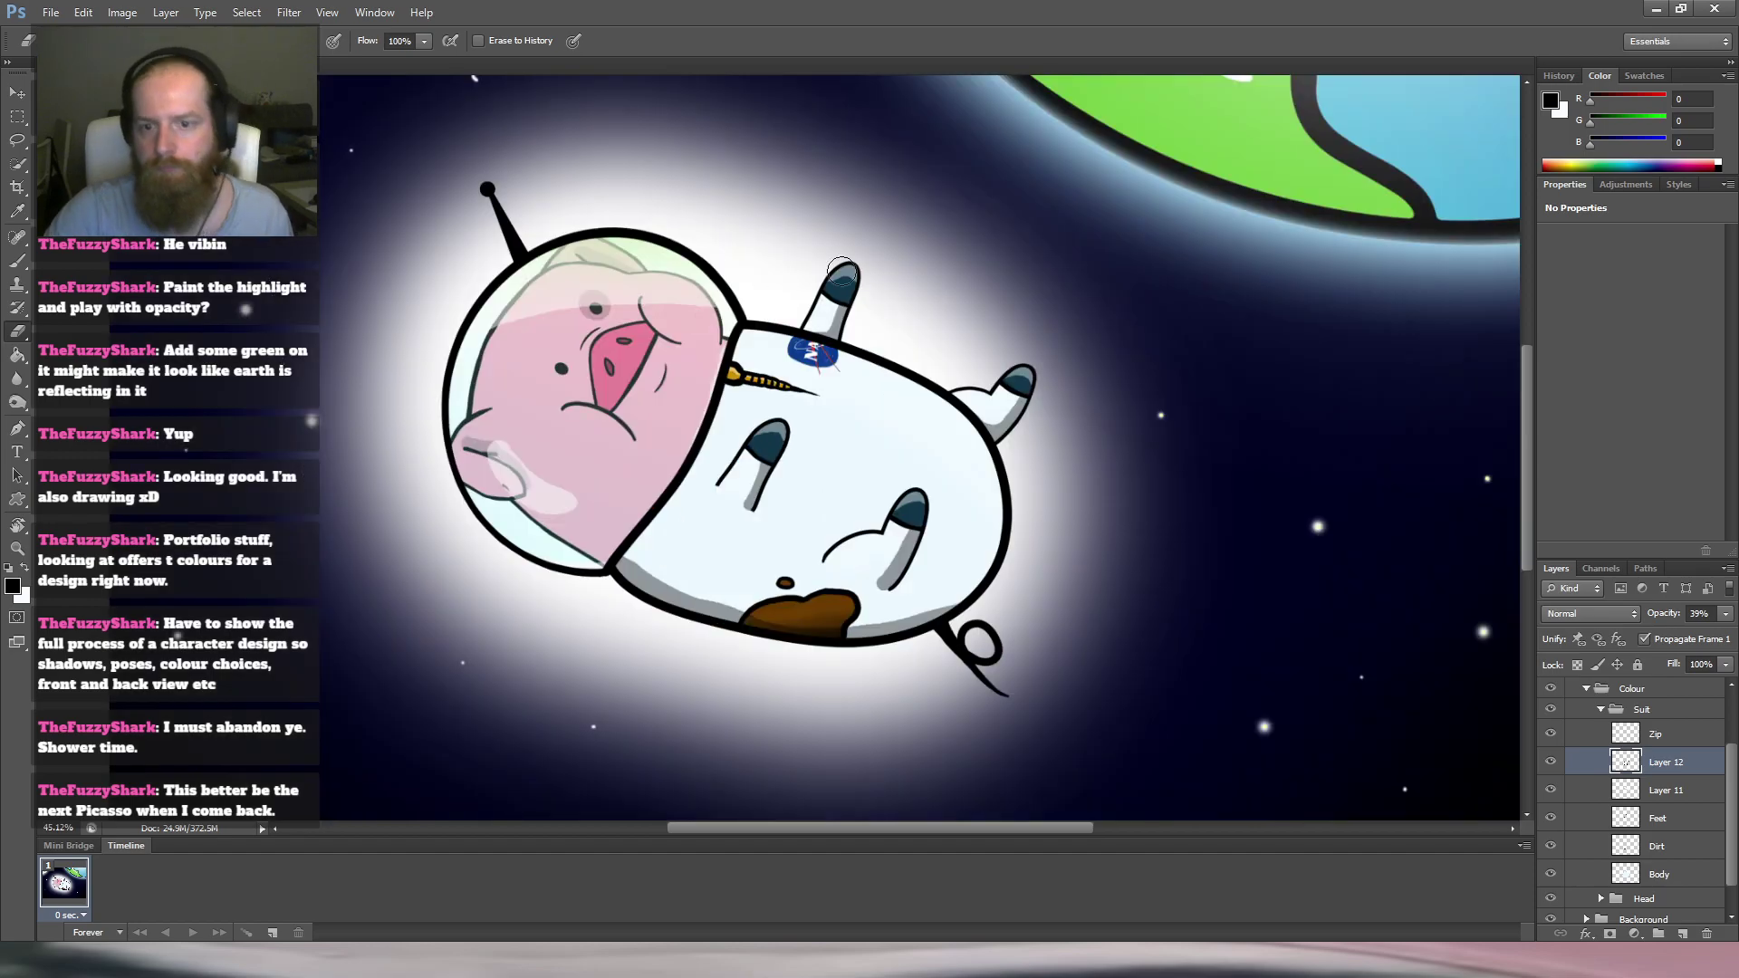
mouse_move(811, 400)
left_mouse_down()
mouse_move(774, 452)
mouse_move(797, 423)
left_mouse_up()
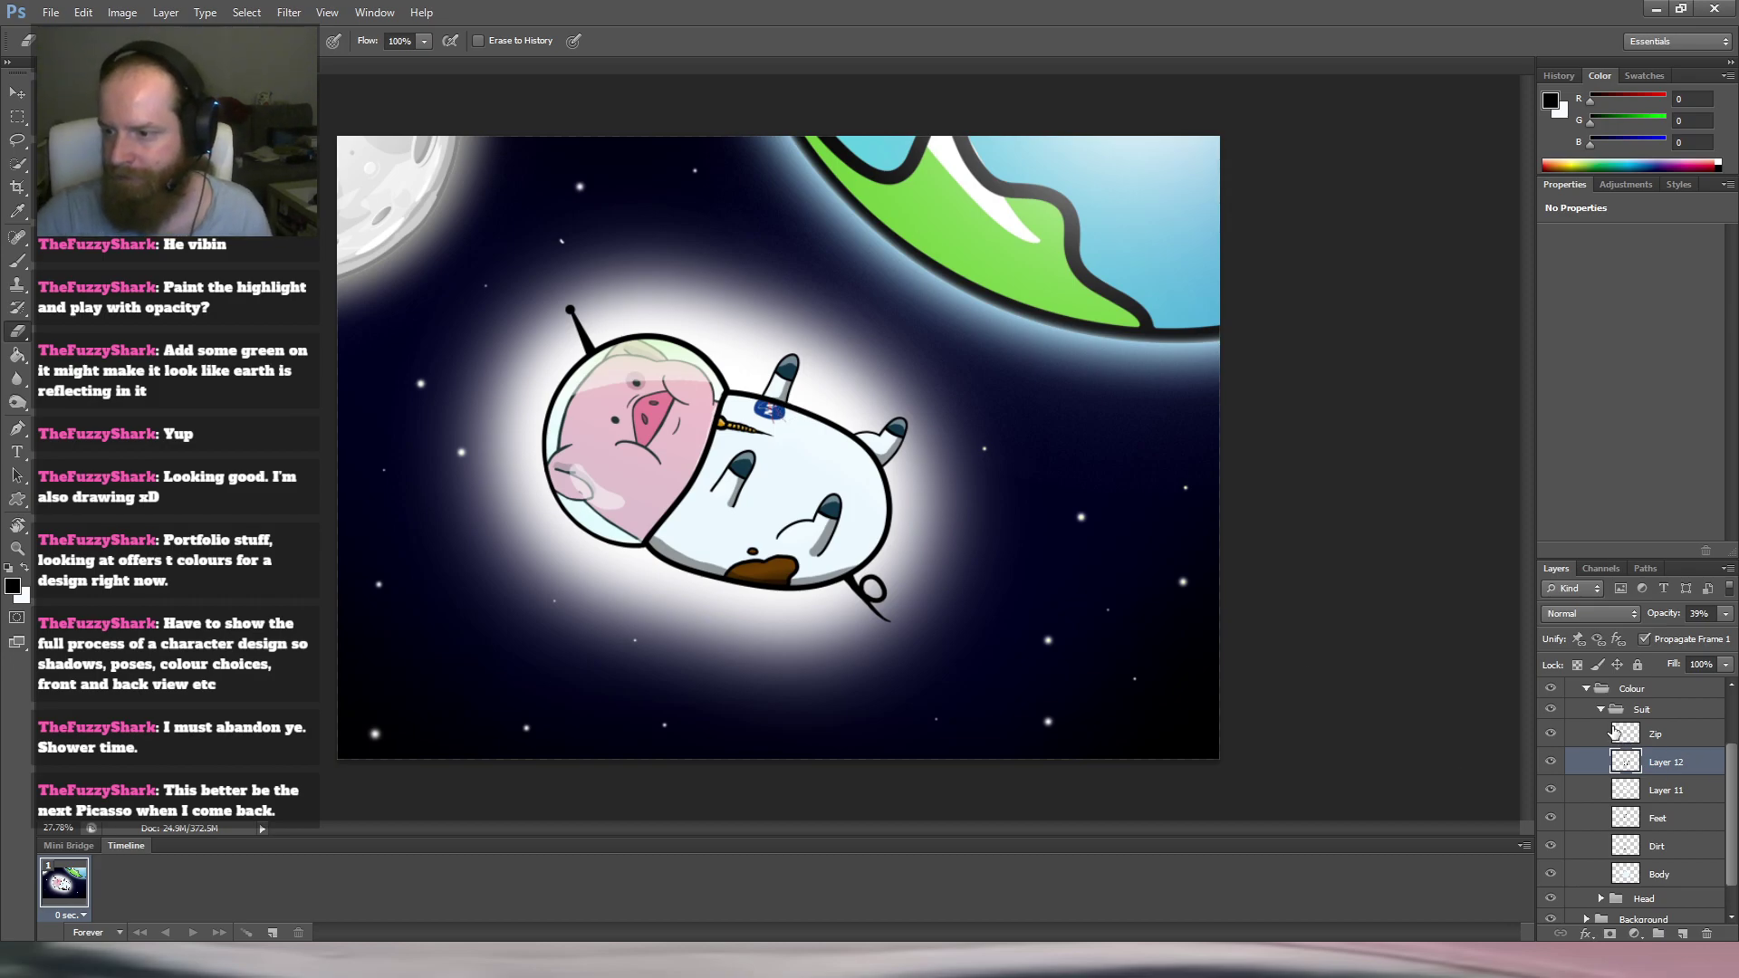
Collapse the nested Suit group and the Colour group, and save the document.
left_click(1600, 712)
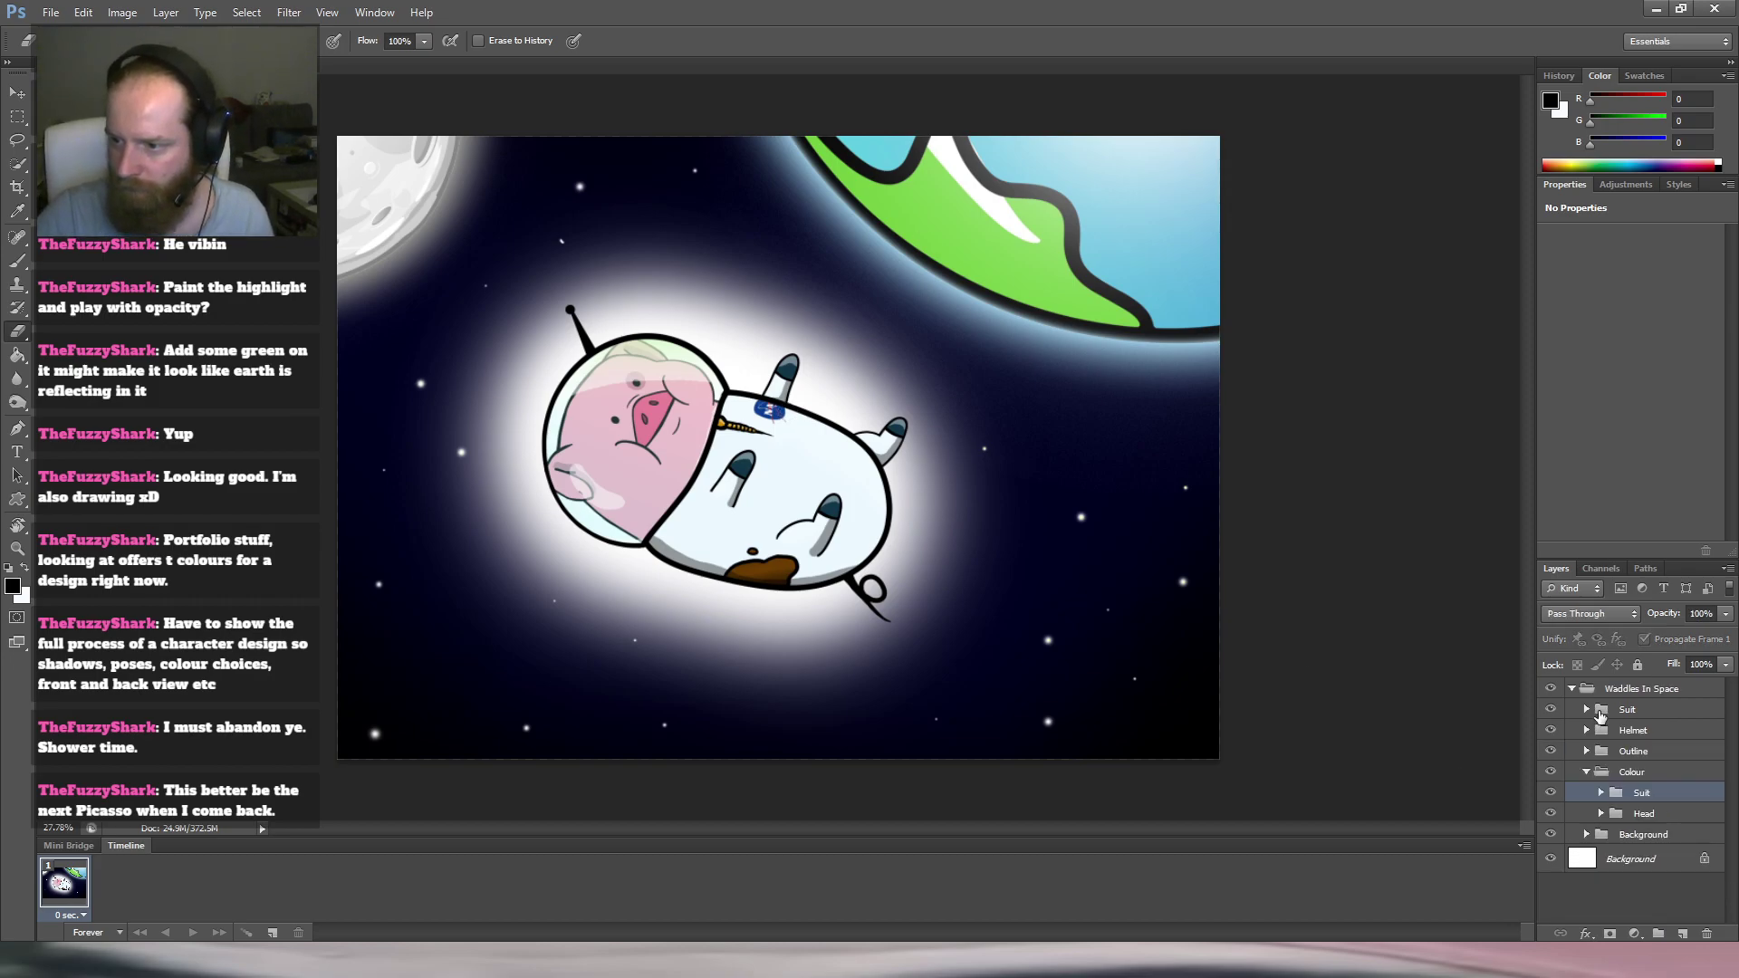
left_click(1586, 774)
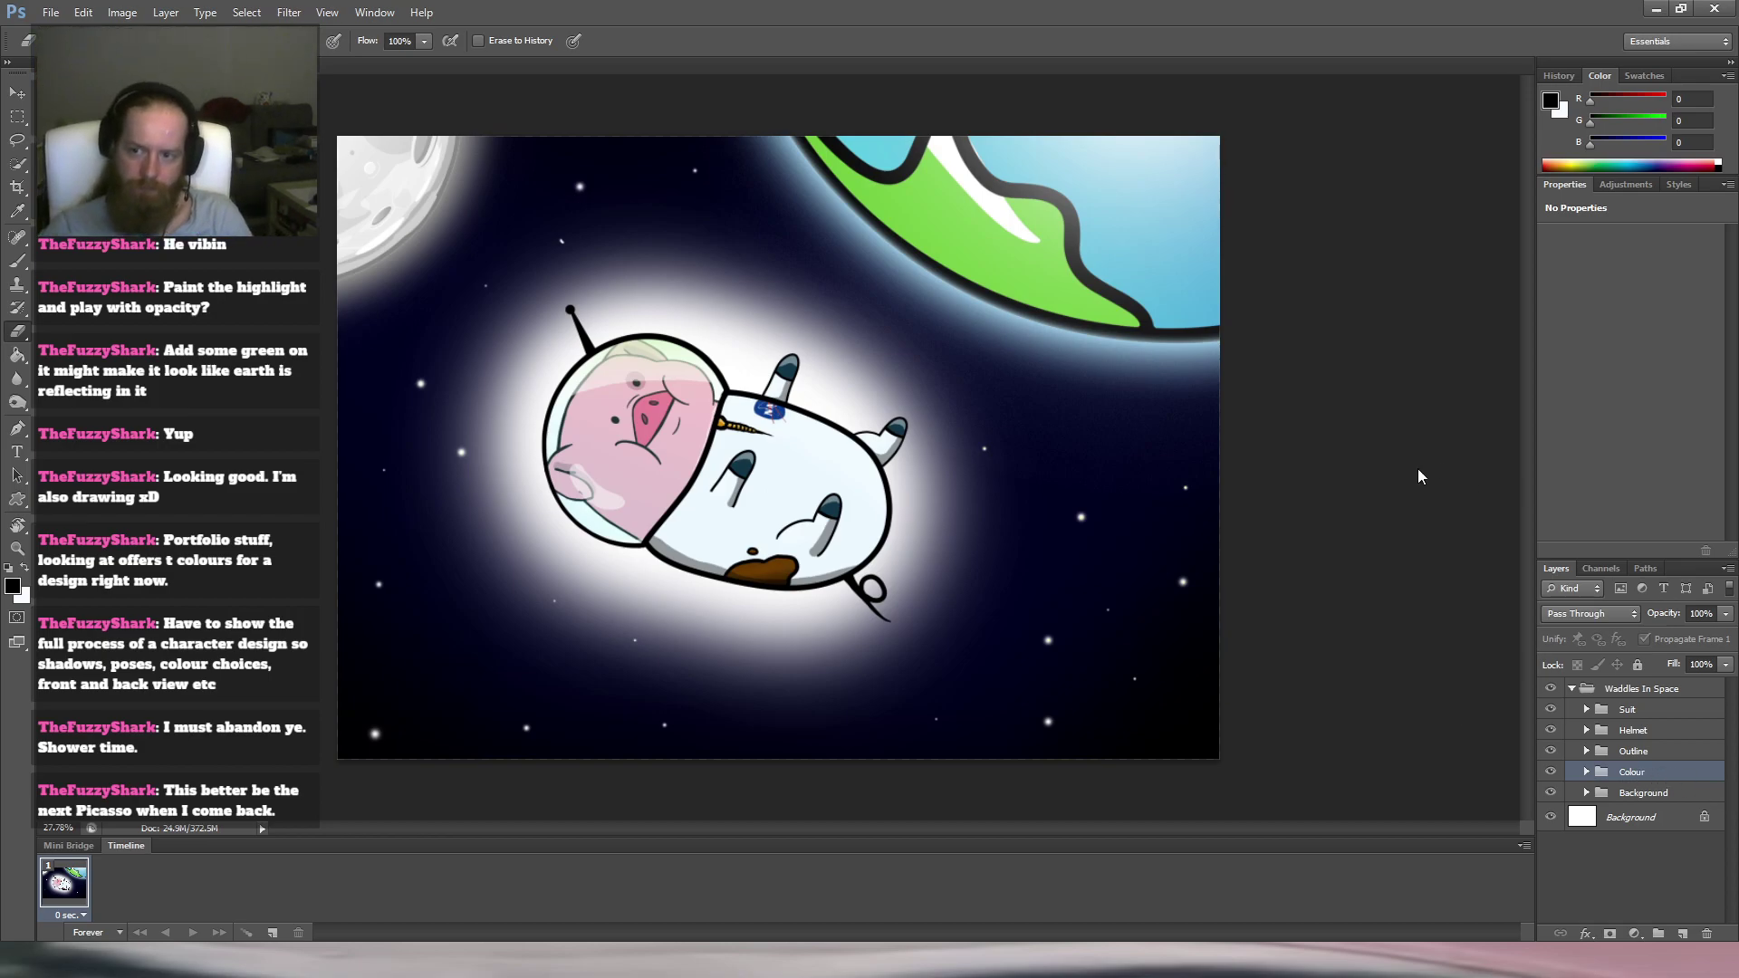
key("ctrl+s")
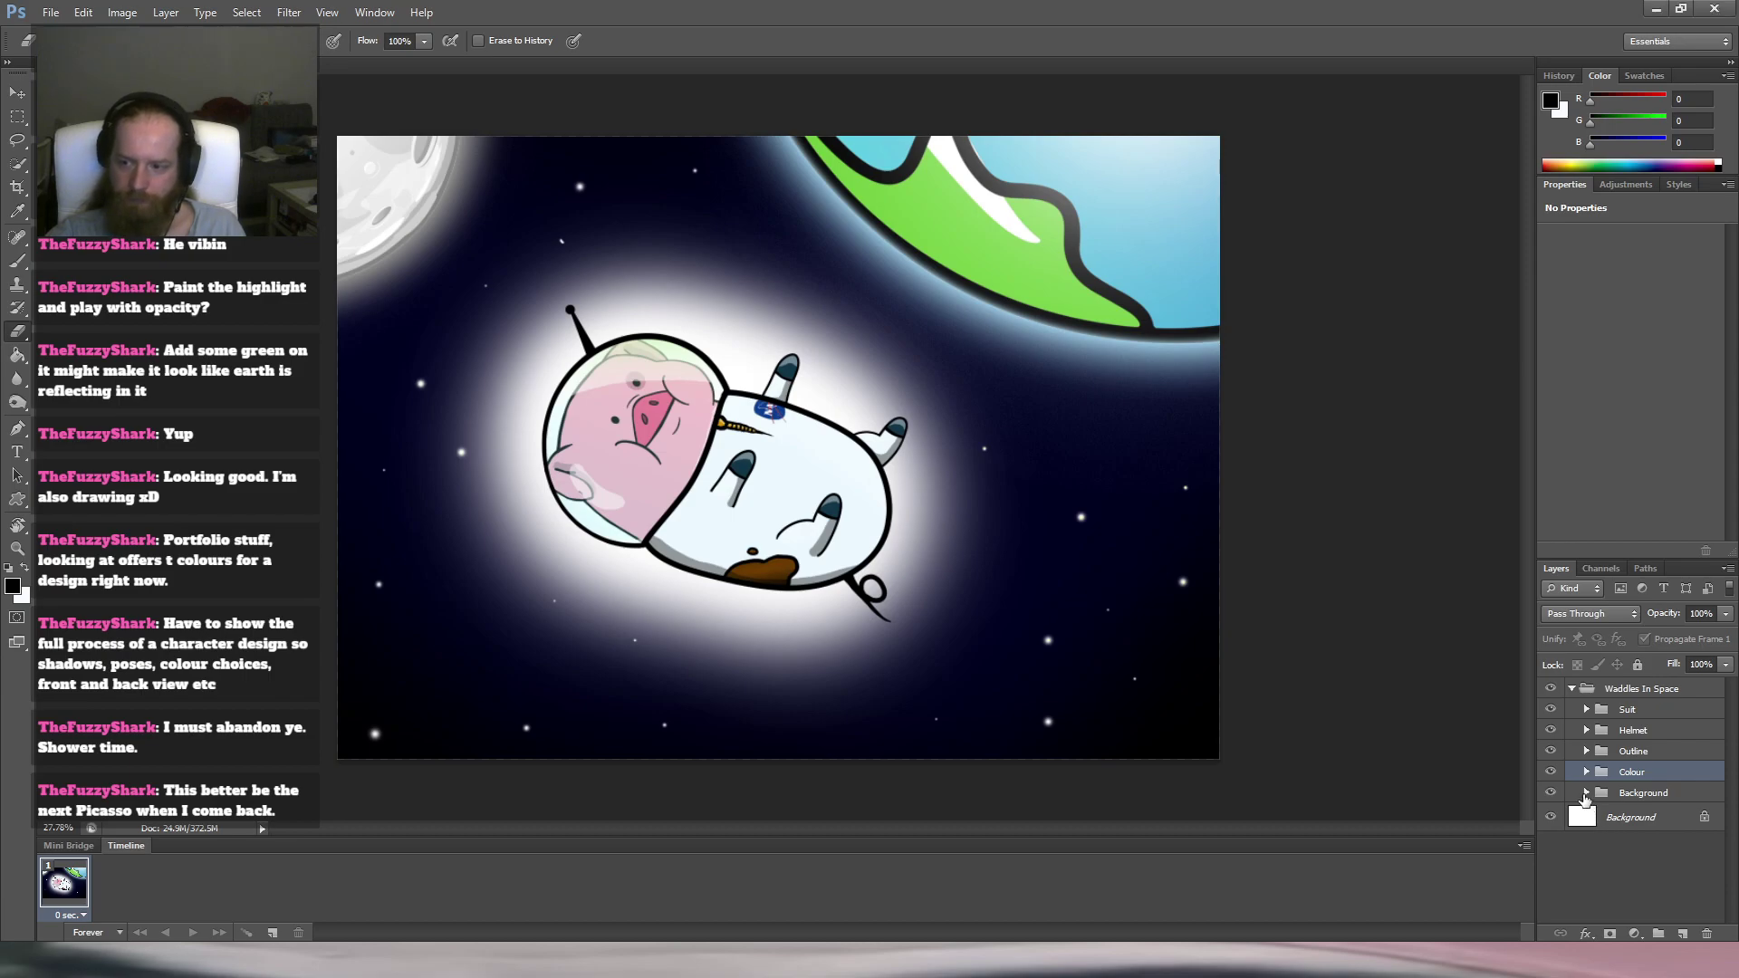
Toggle the visibility of the Background group, Layer 4 and the Stars layer to examine what each contributes.
left_click(1586, 792)
left_click(1551, 793)
left_click(1551, 792)
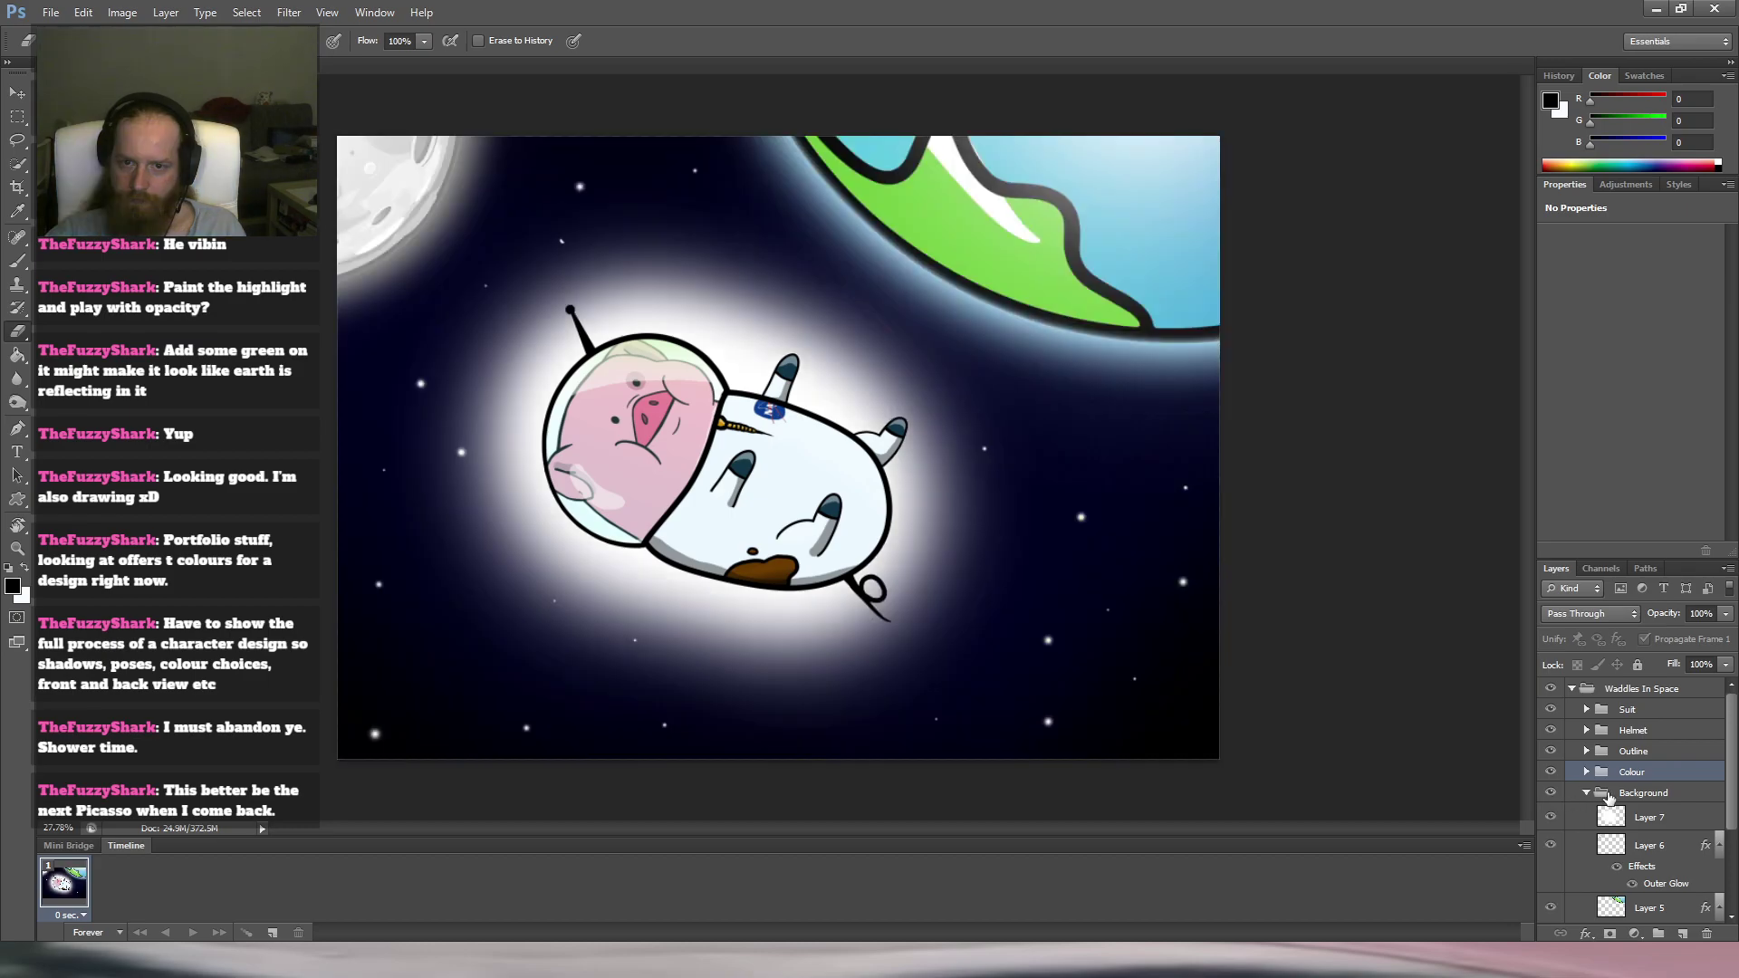
scroll(1621, 797, "down", 3)
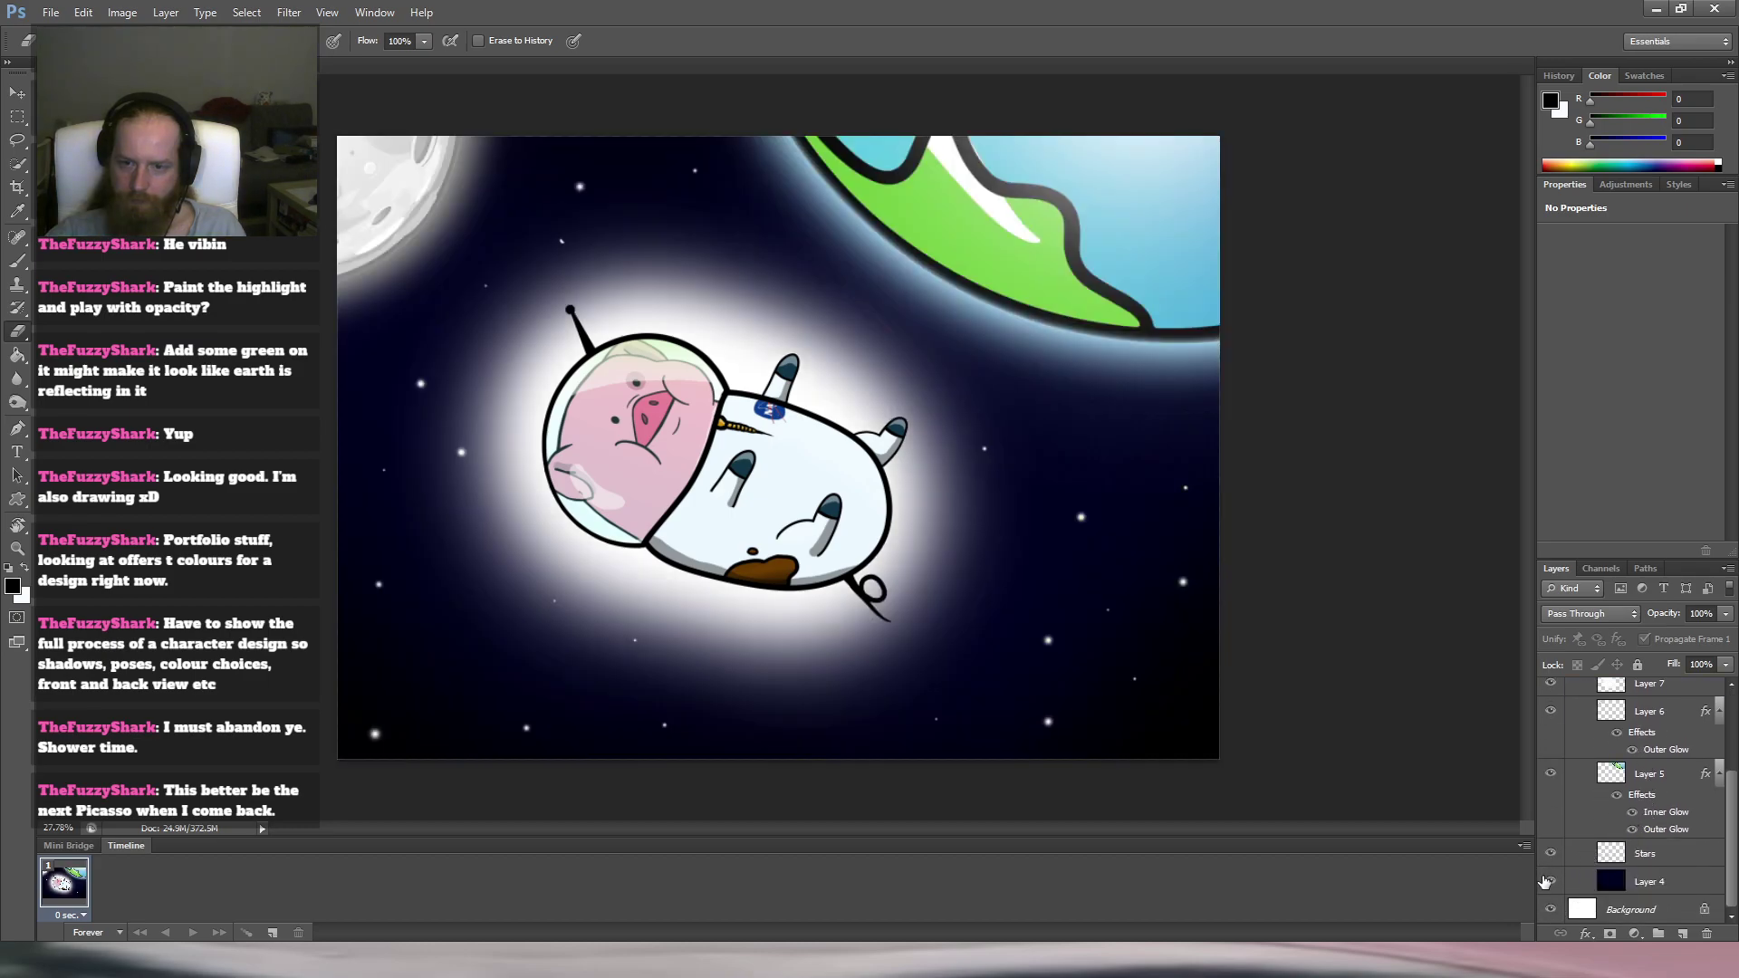
left_click(1548, 881)
left_click(1547, 882)
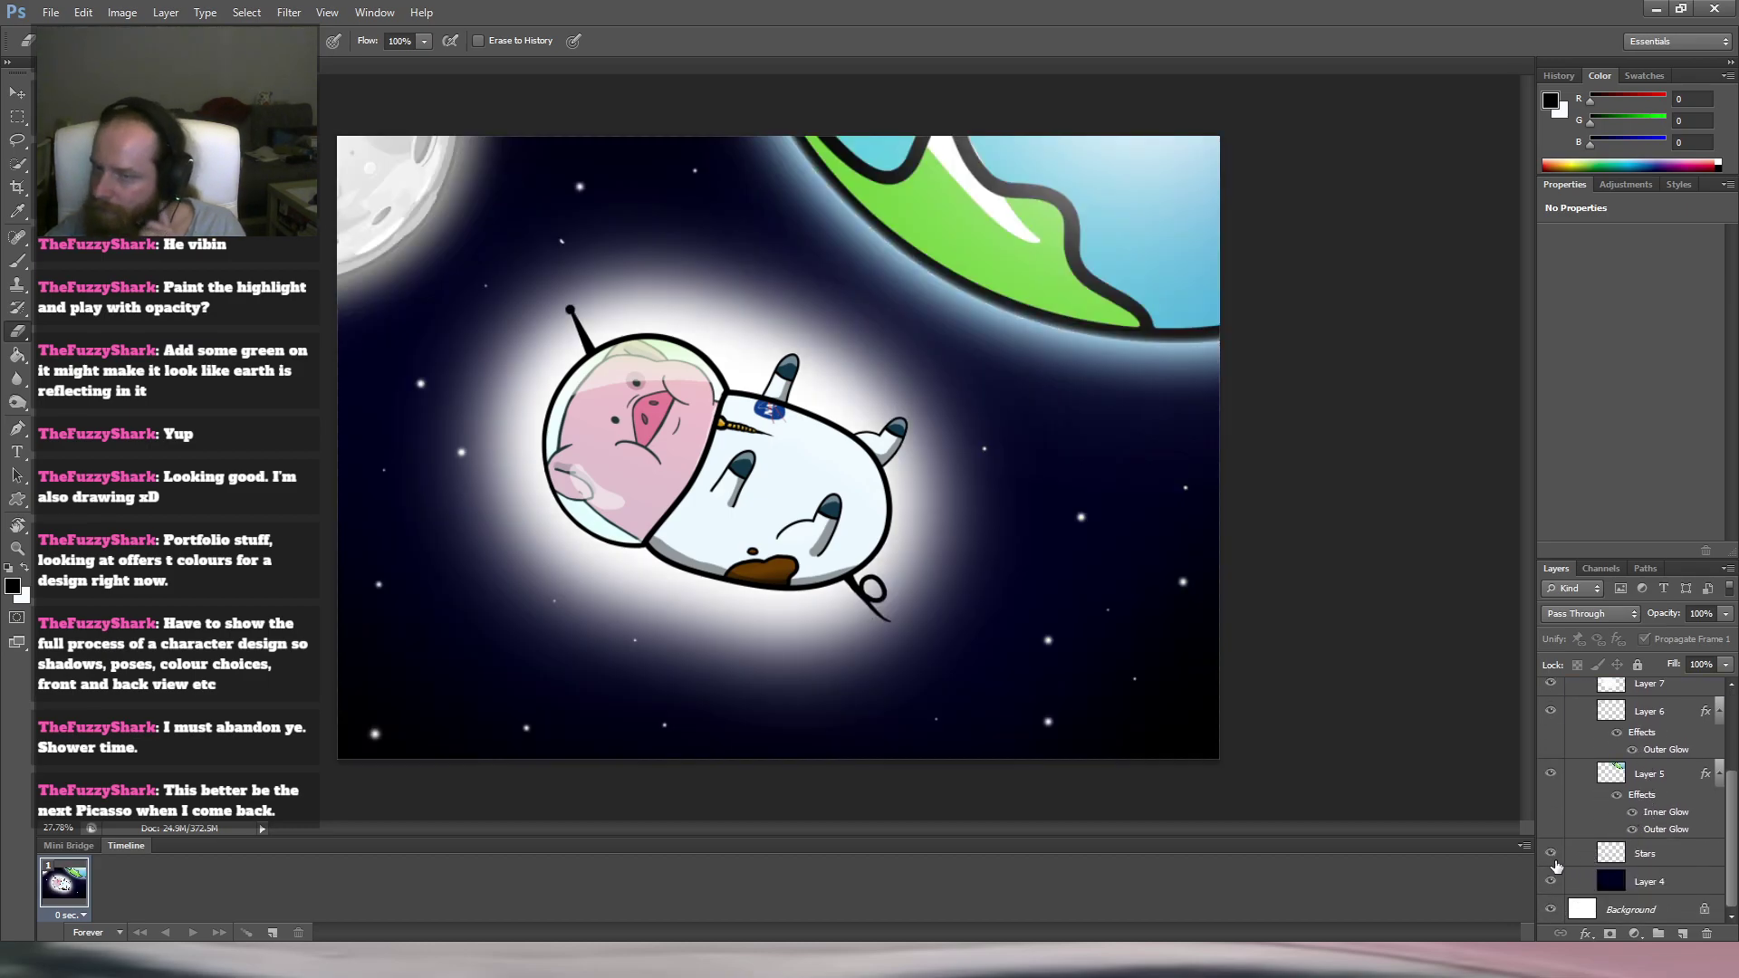
left_click(1552, 883)
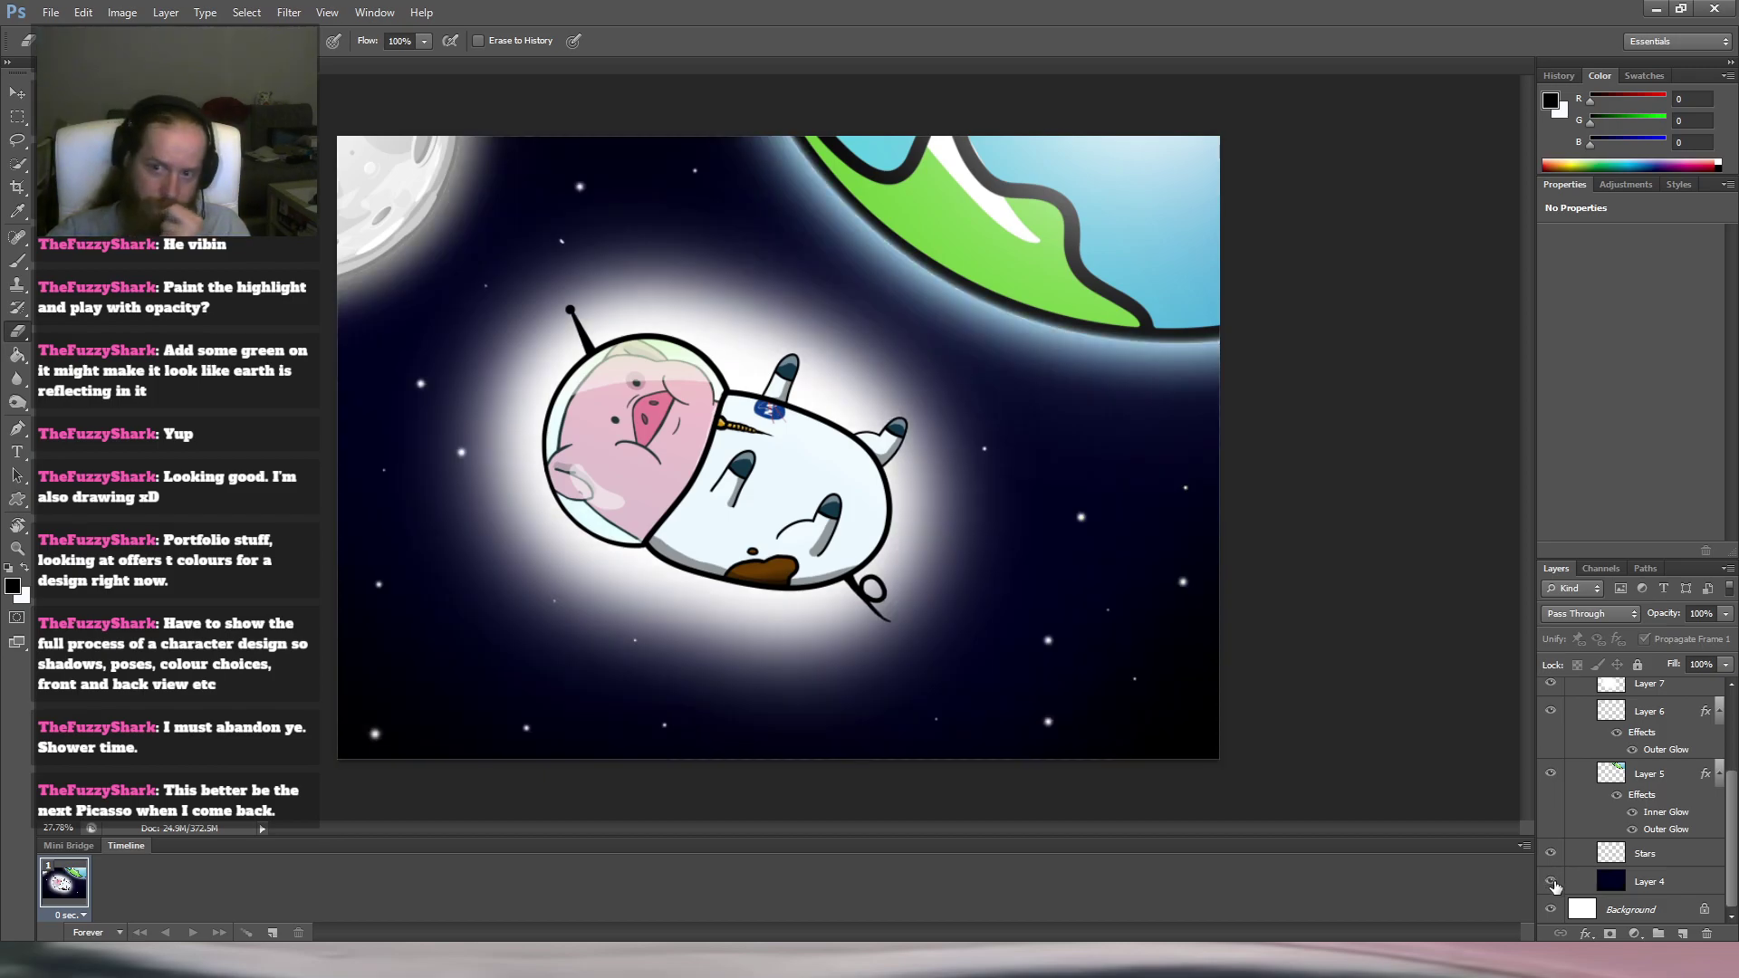
left_click(1551, 883)
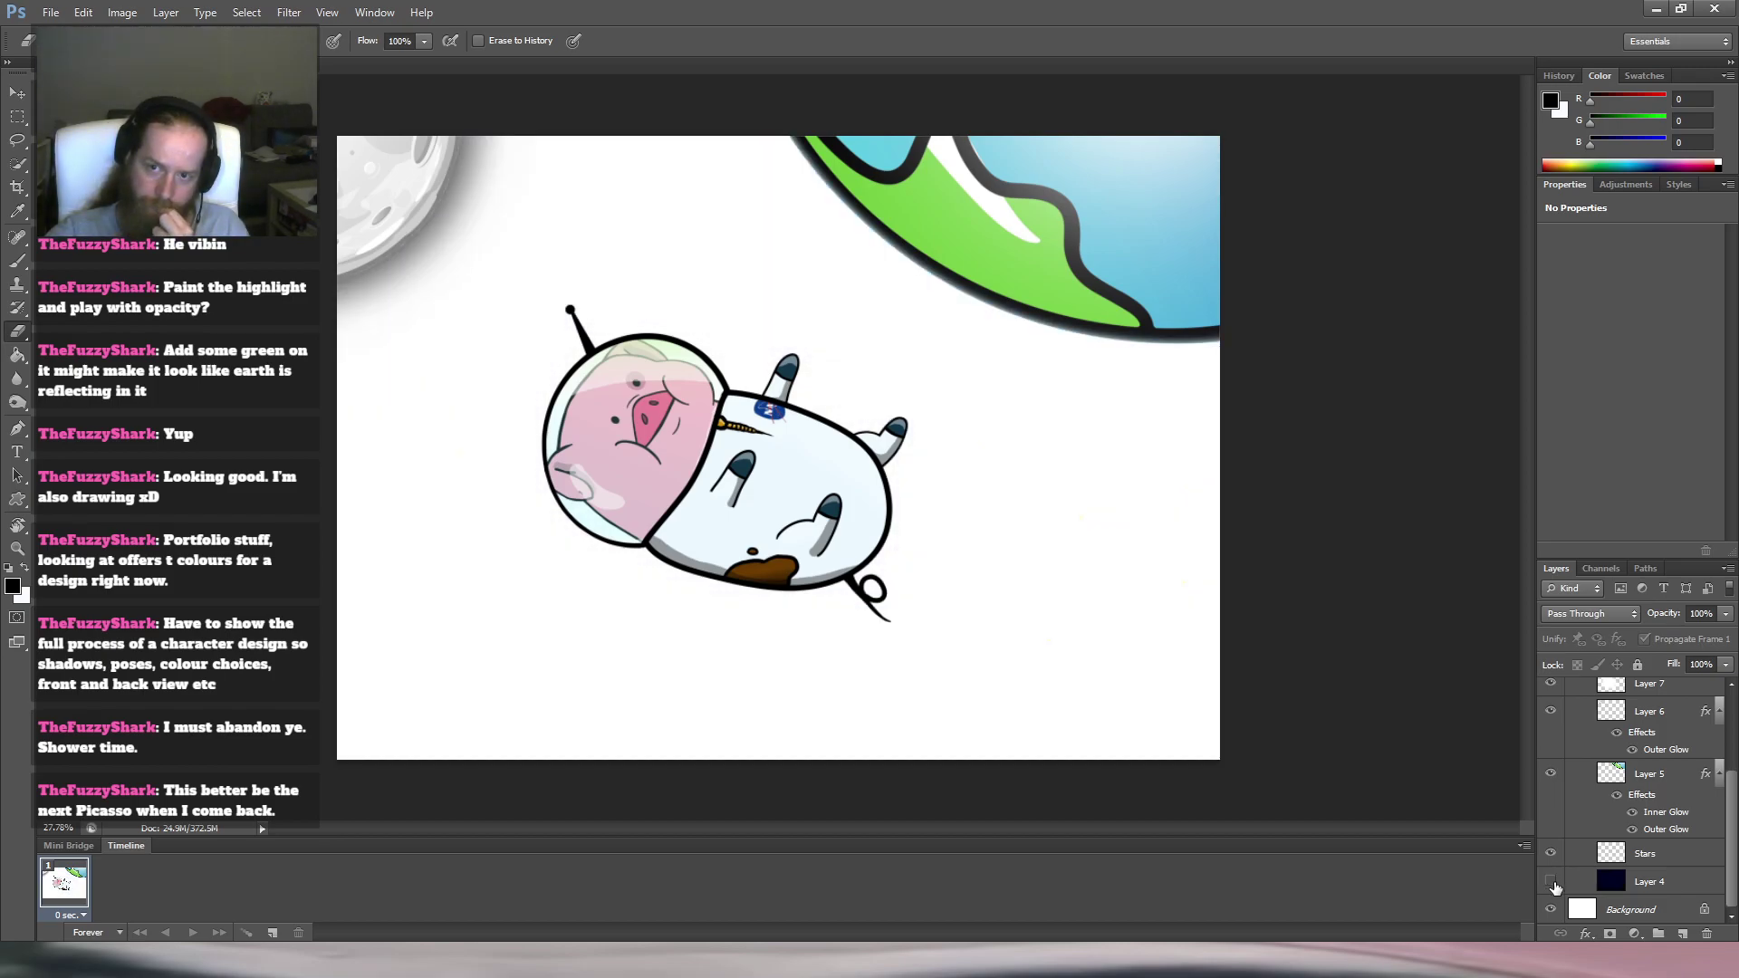
left_click(1552, 882)
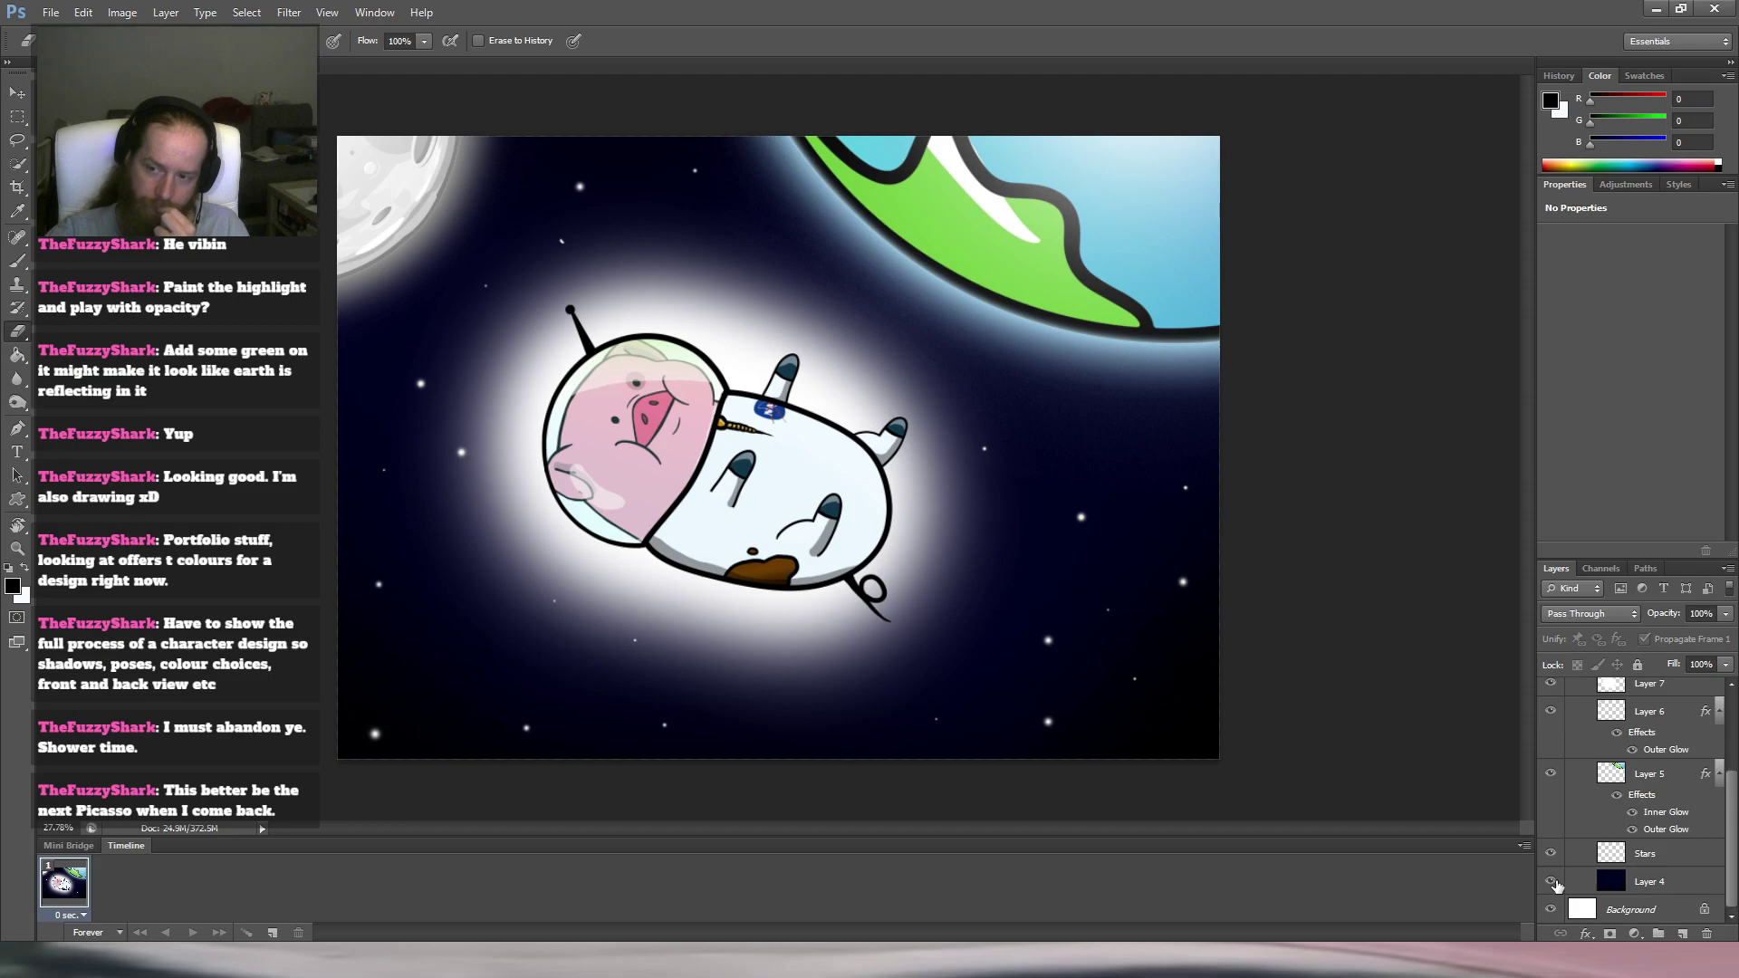
left_click(1551, 853)
left_click(1550, 853)
scroll(1577, 847, "up", 5)
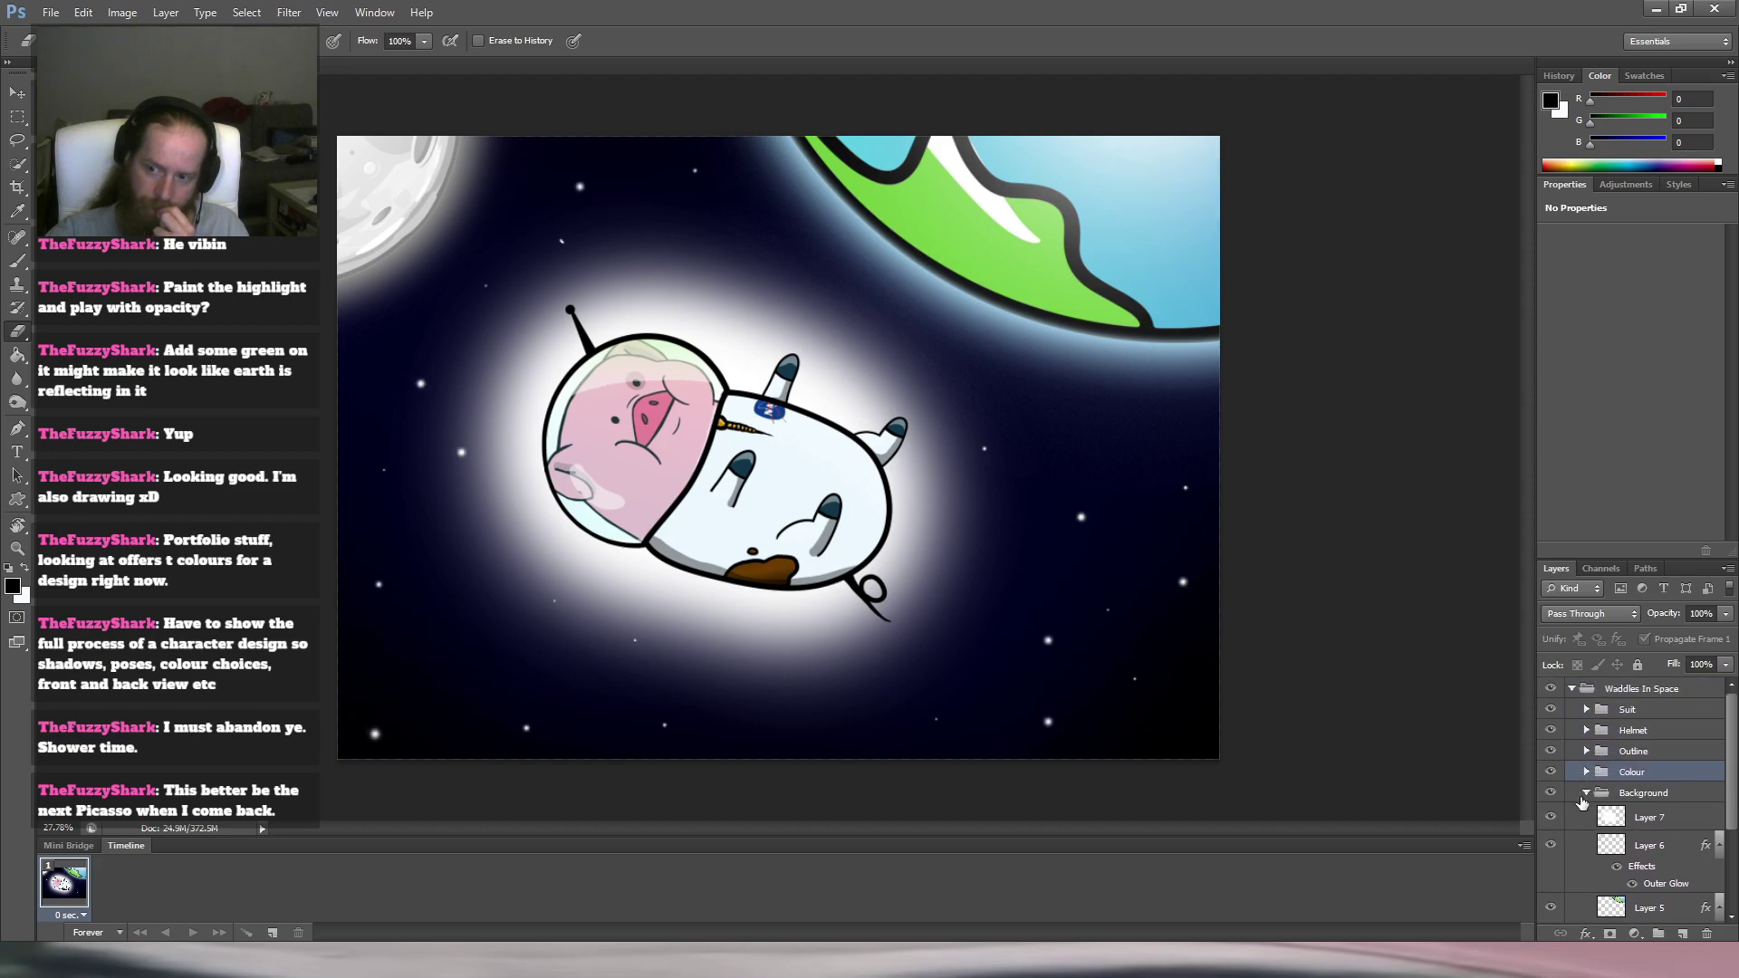
left_click(1585, 793)
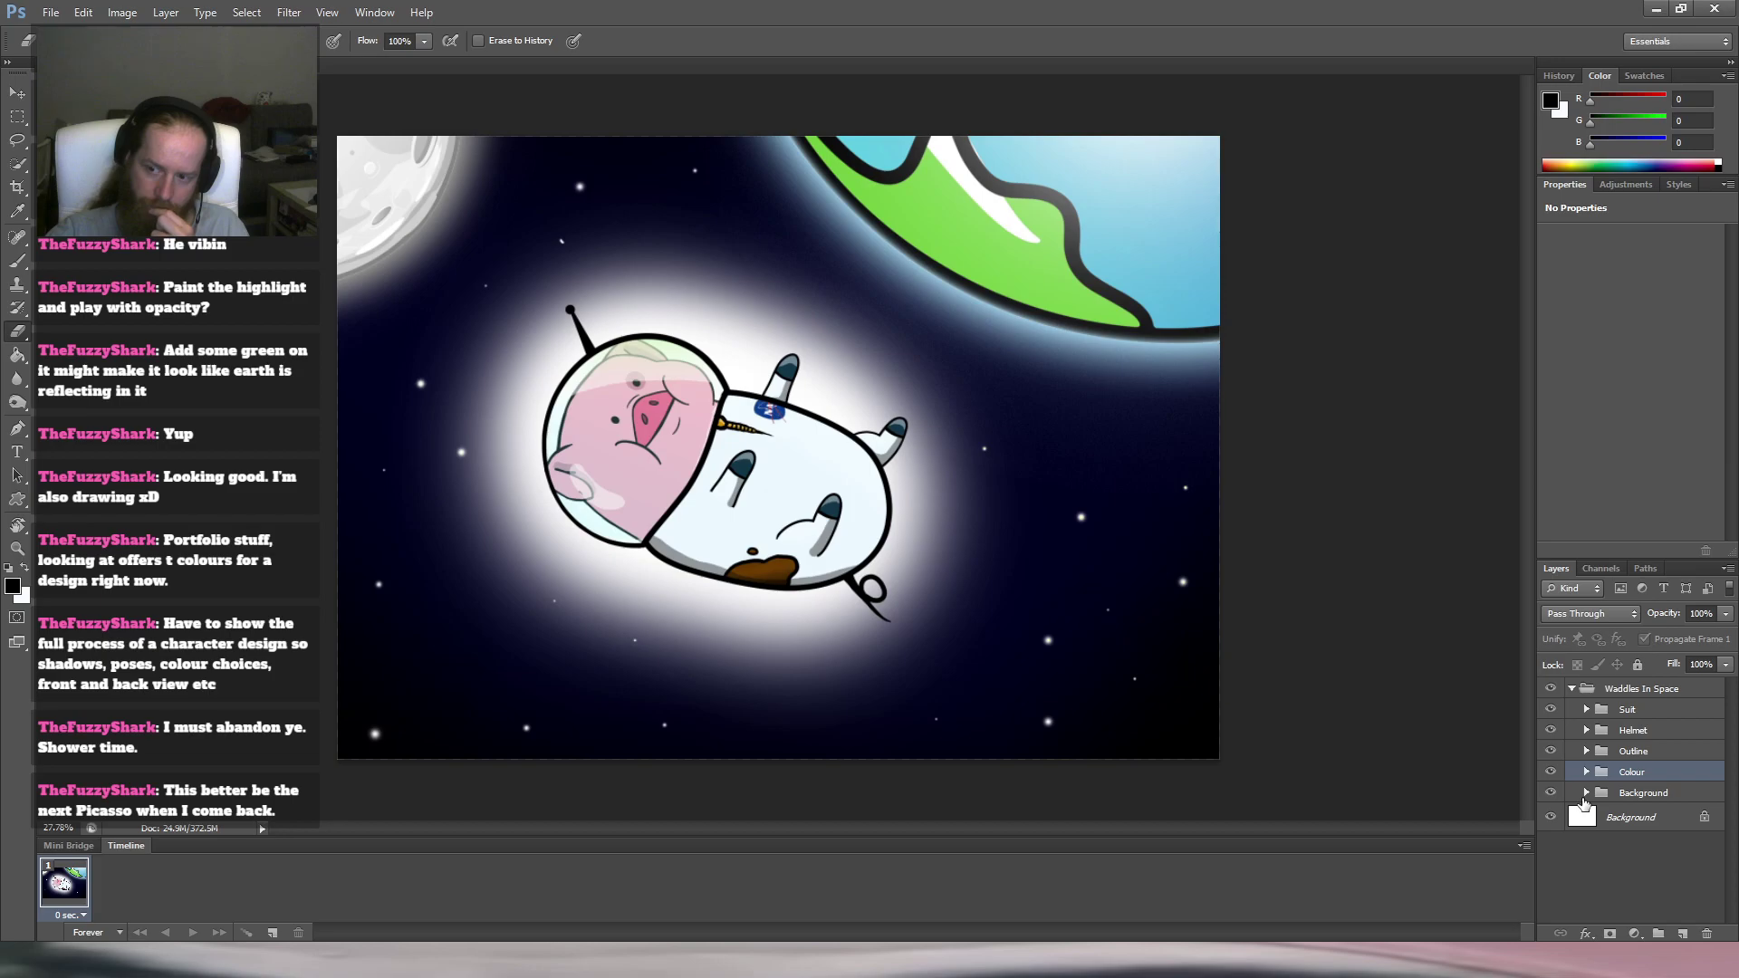
left_click(1678, 825)
left_click(1682, 934)
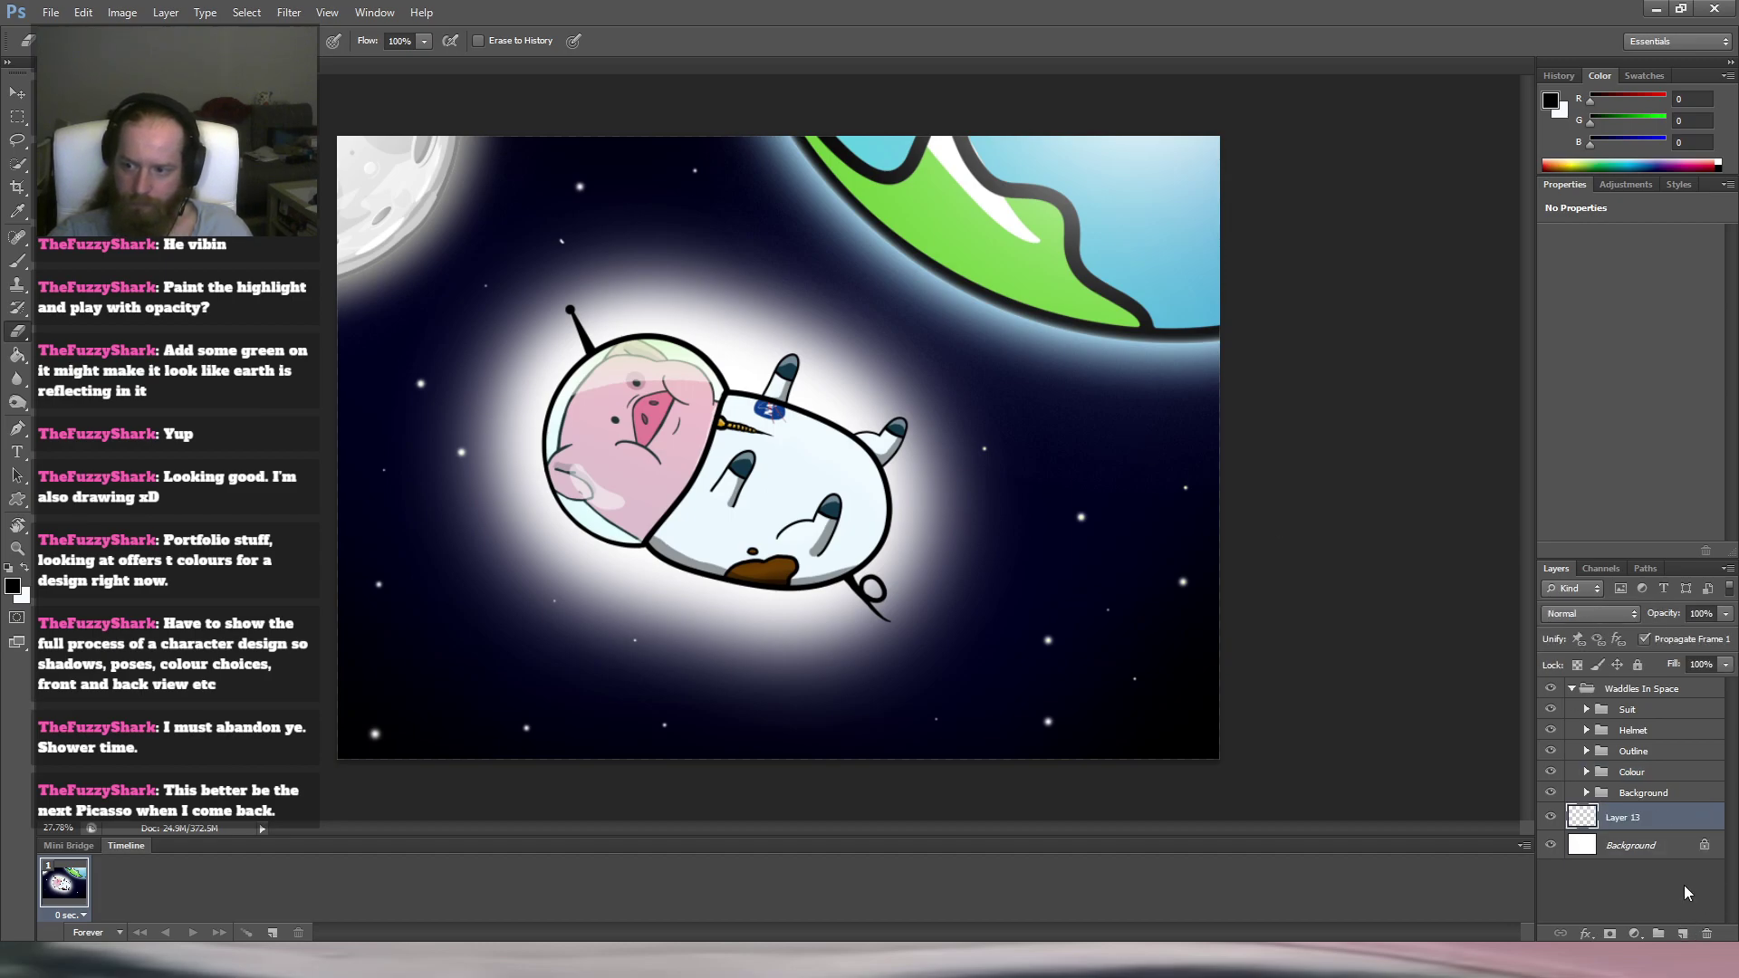
double_click(1618, 818)
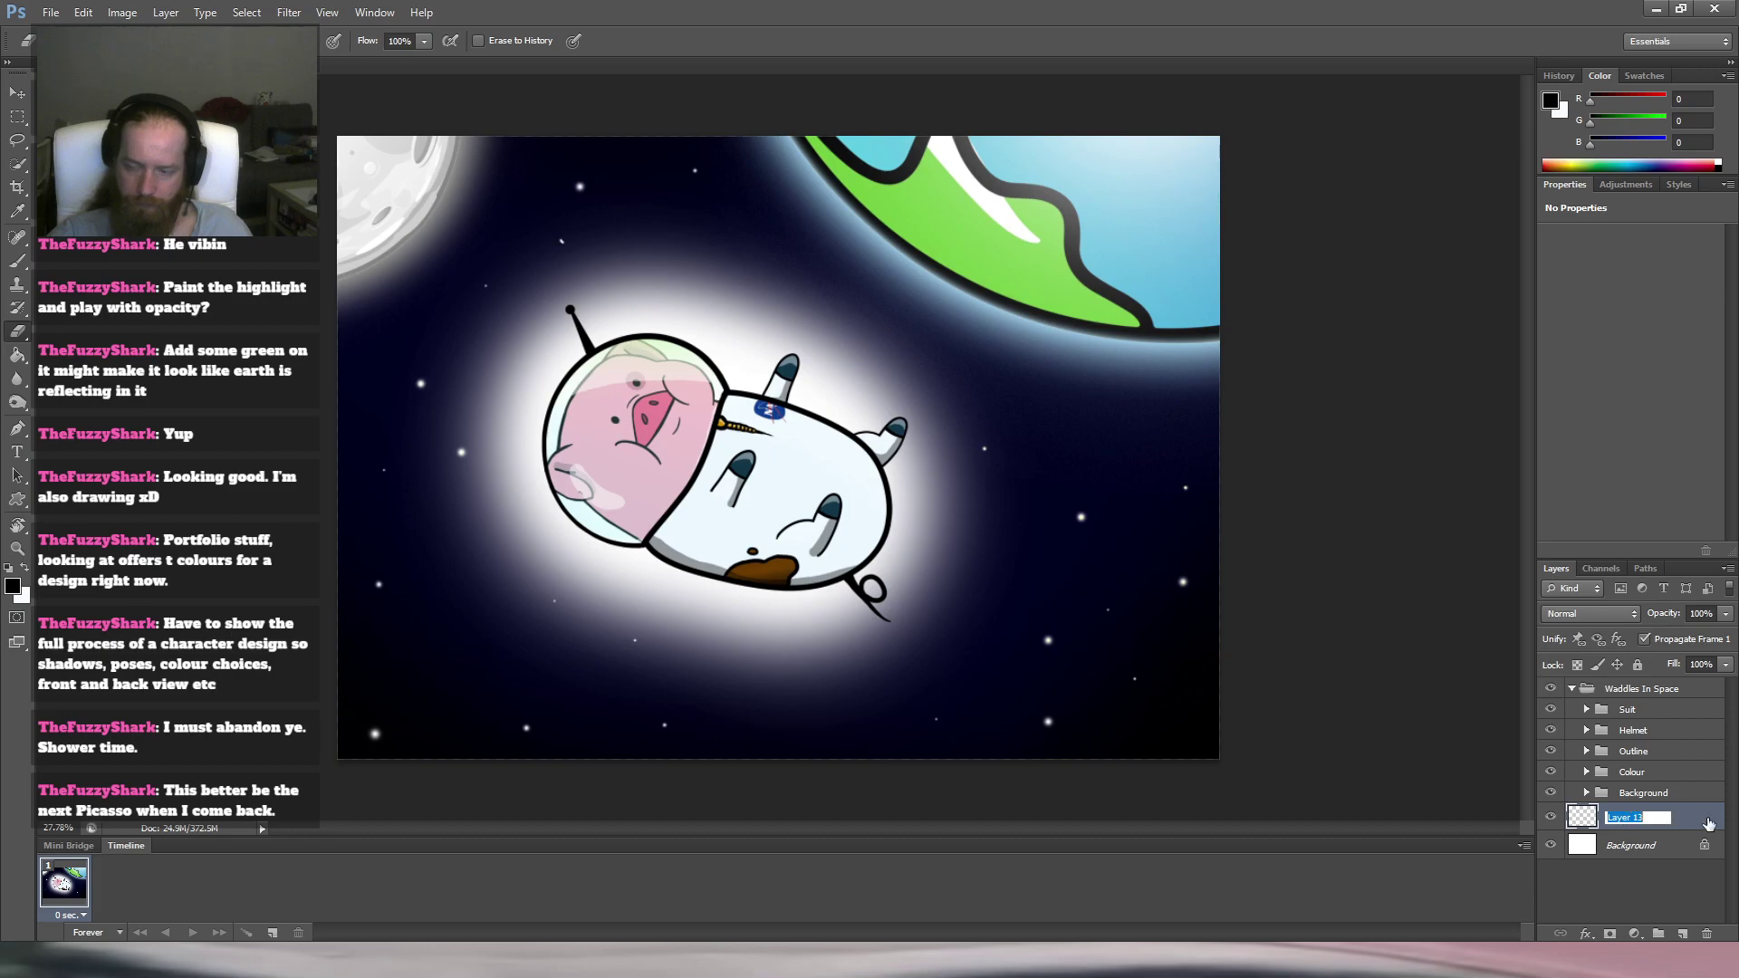
type("5")
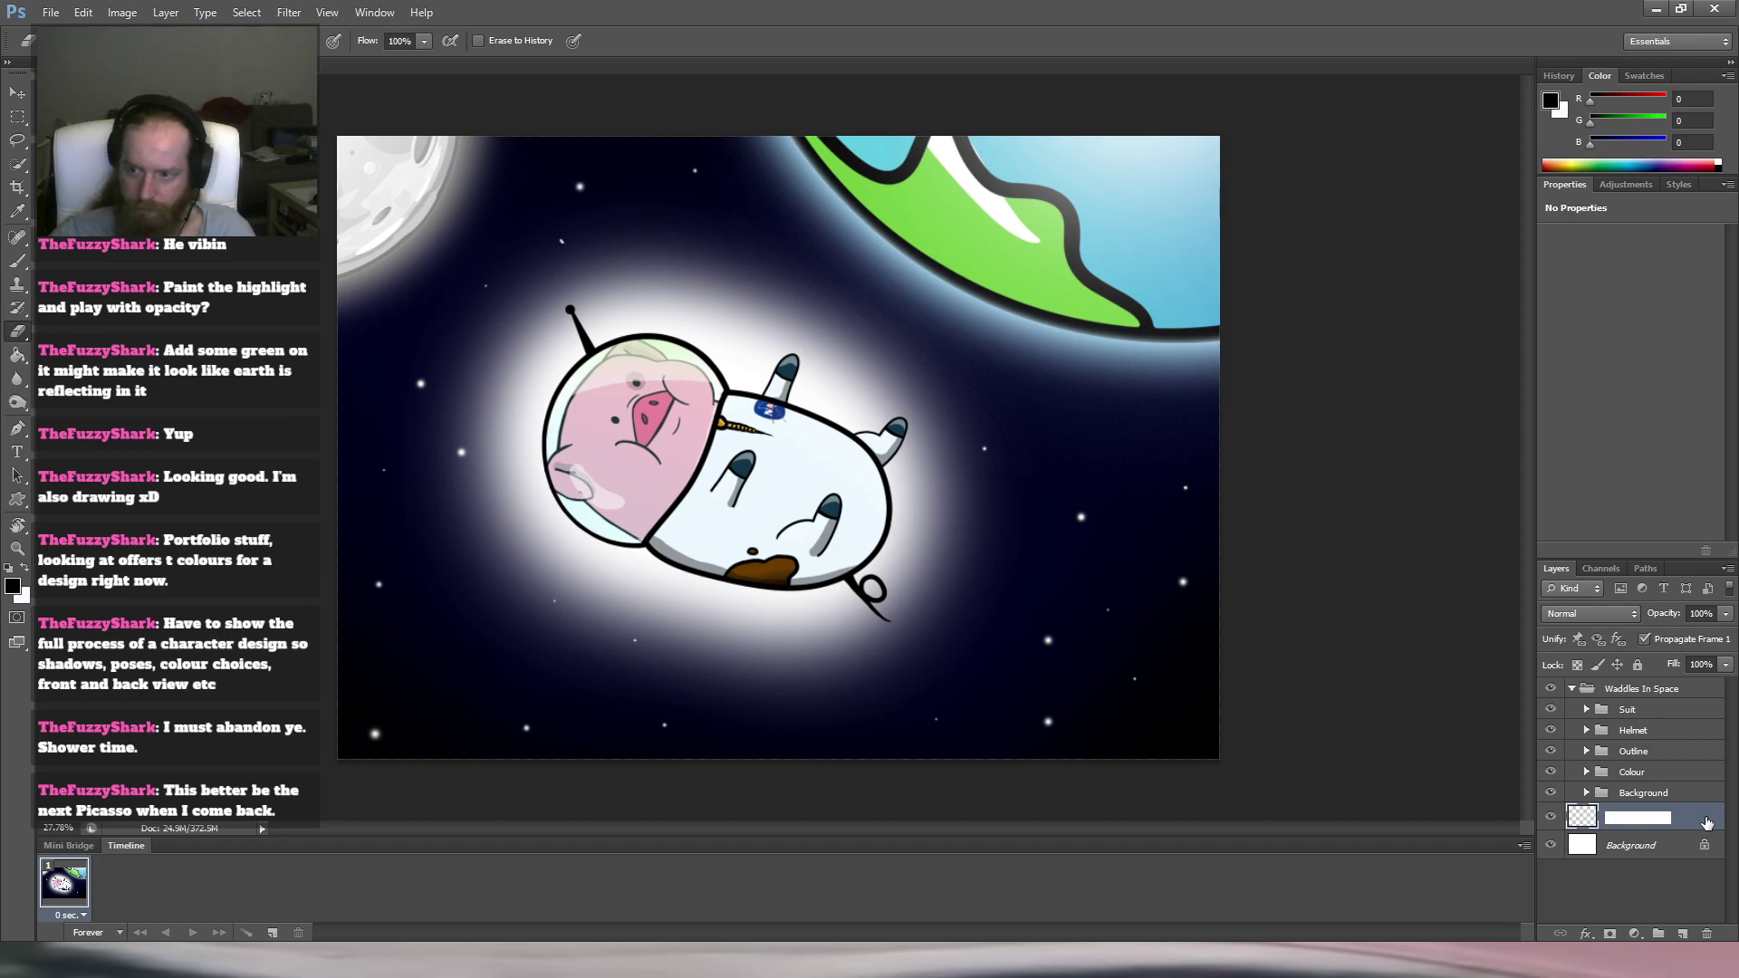
key("Escape")
key("Delete")
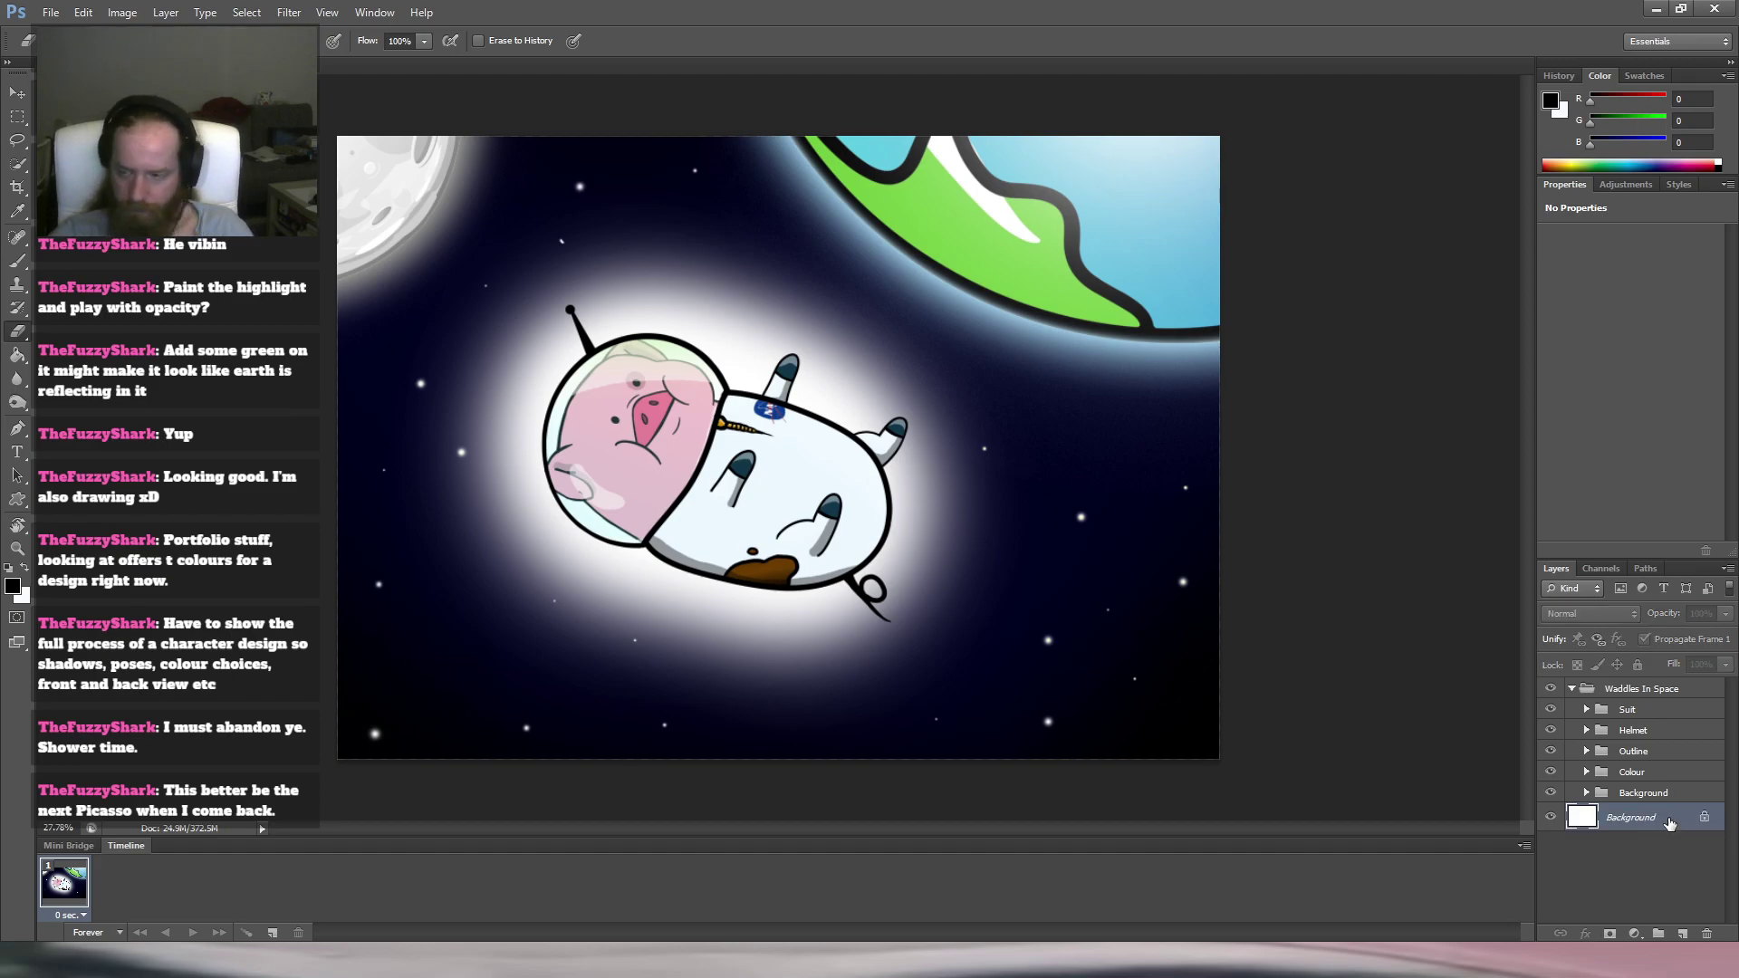
Expand the Background group and make Layer 4, the dark space backdrop, the active layer.
key("h")
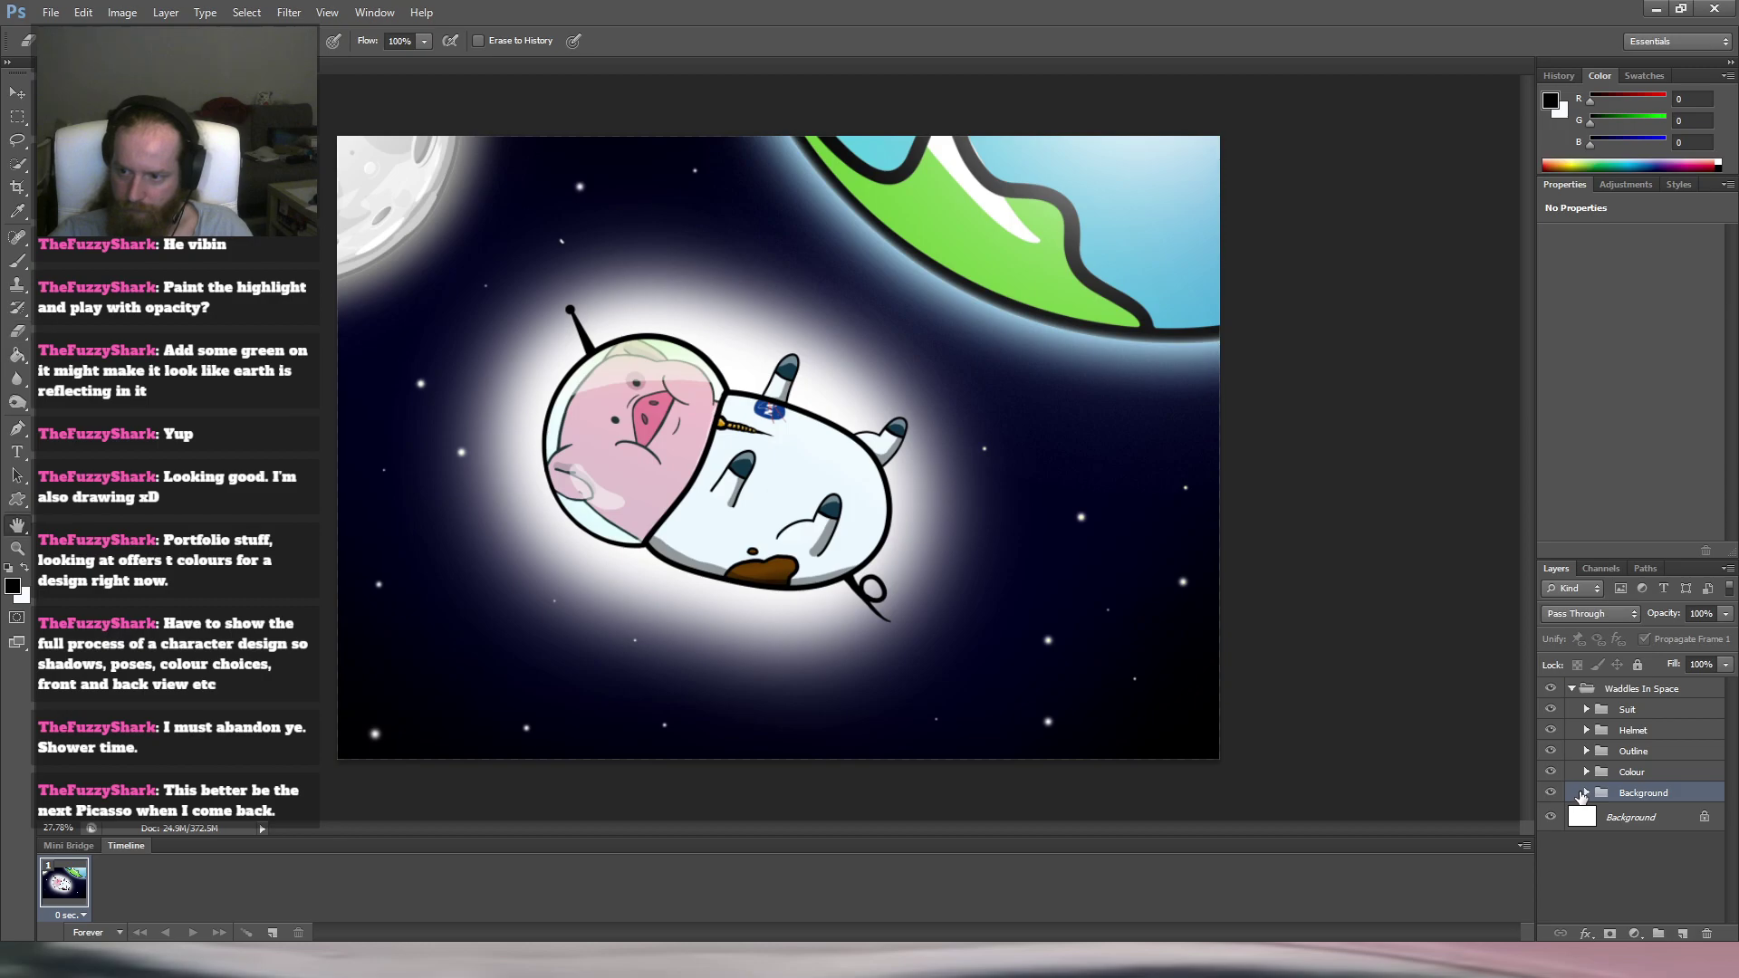
key("e")
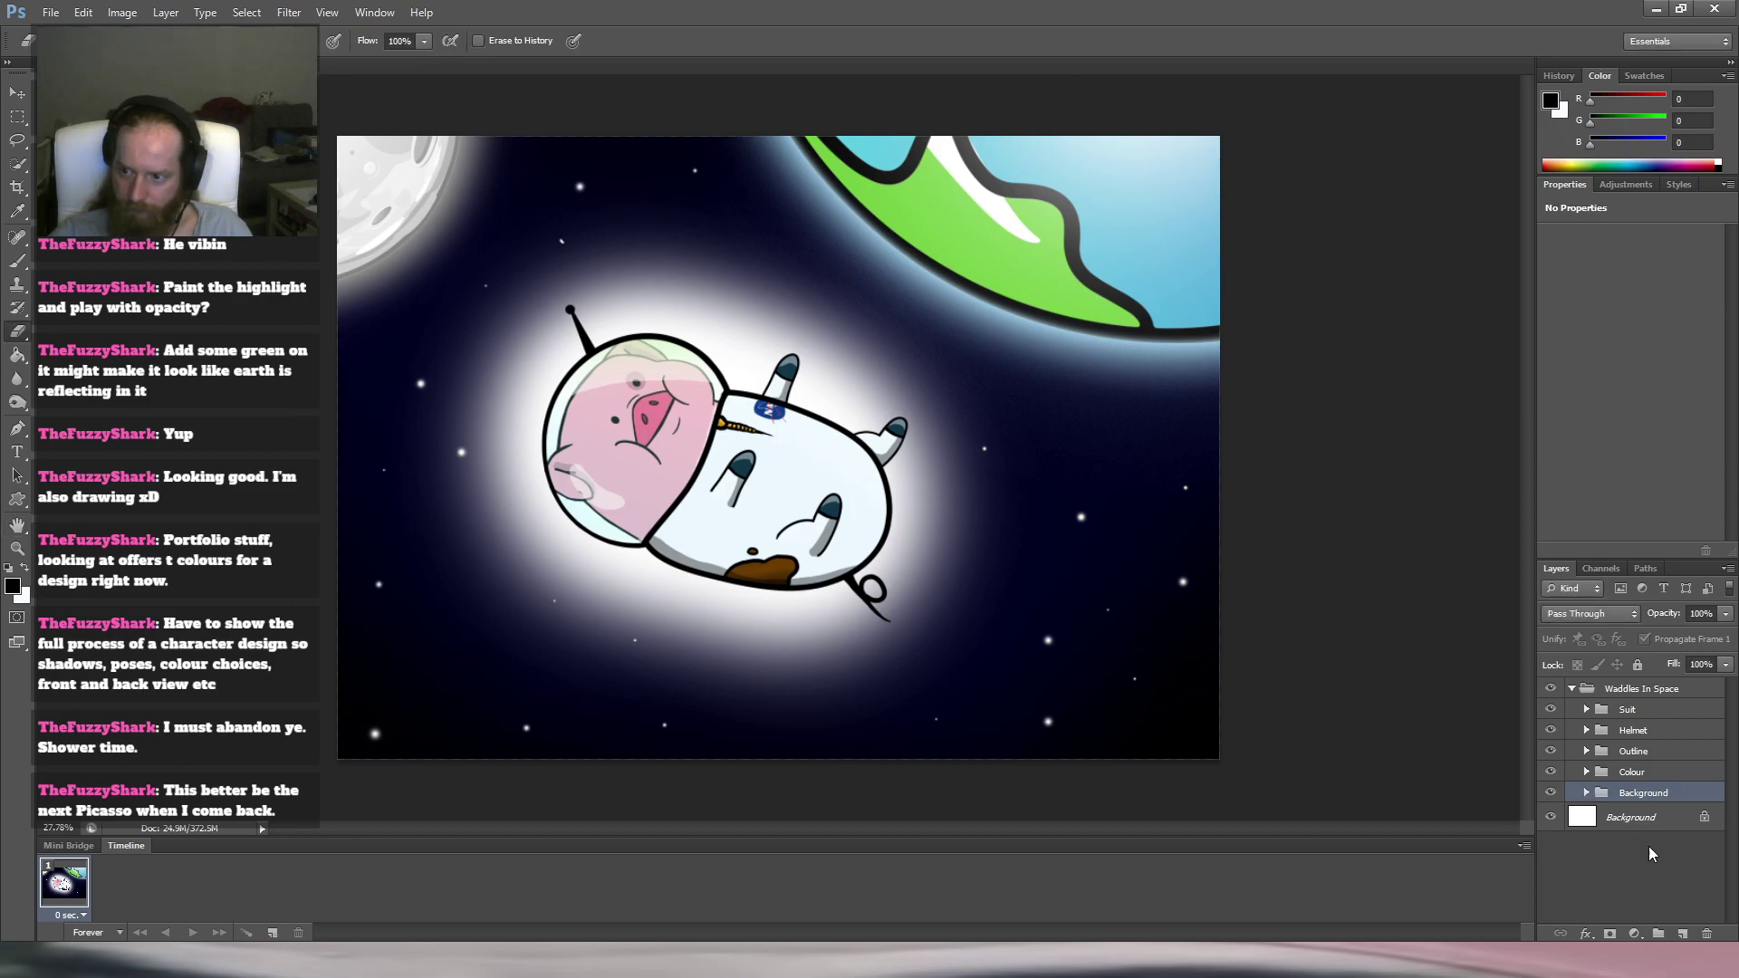
left_click(1587, 794)
scroll(1675, 818, "down", 4)
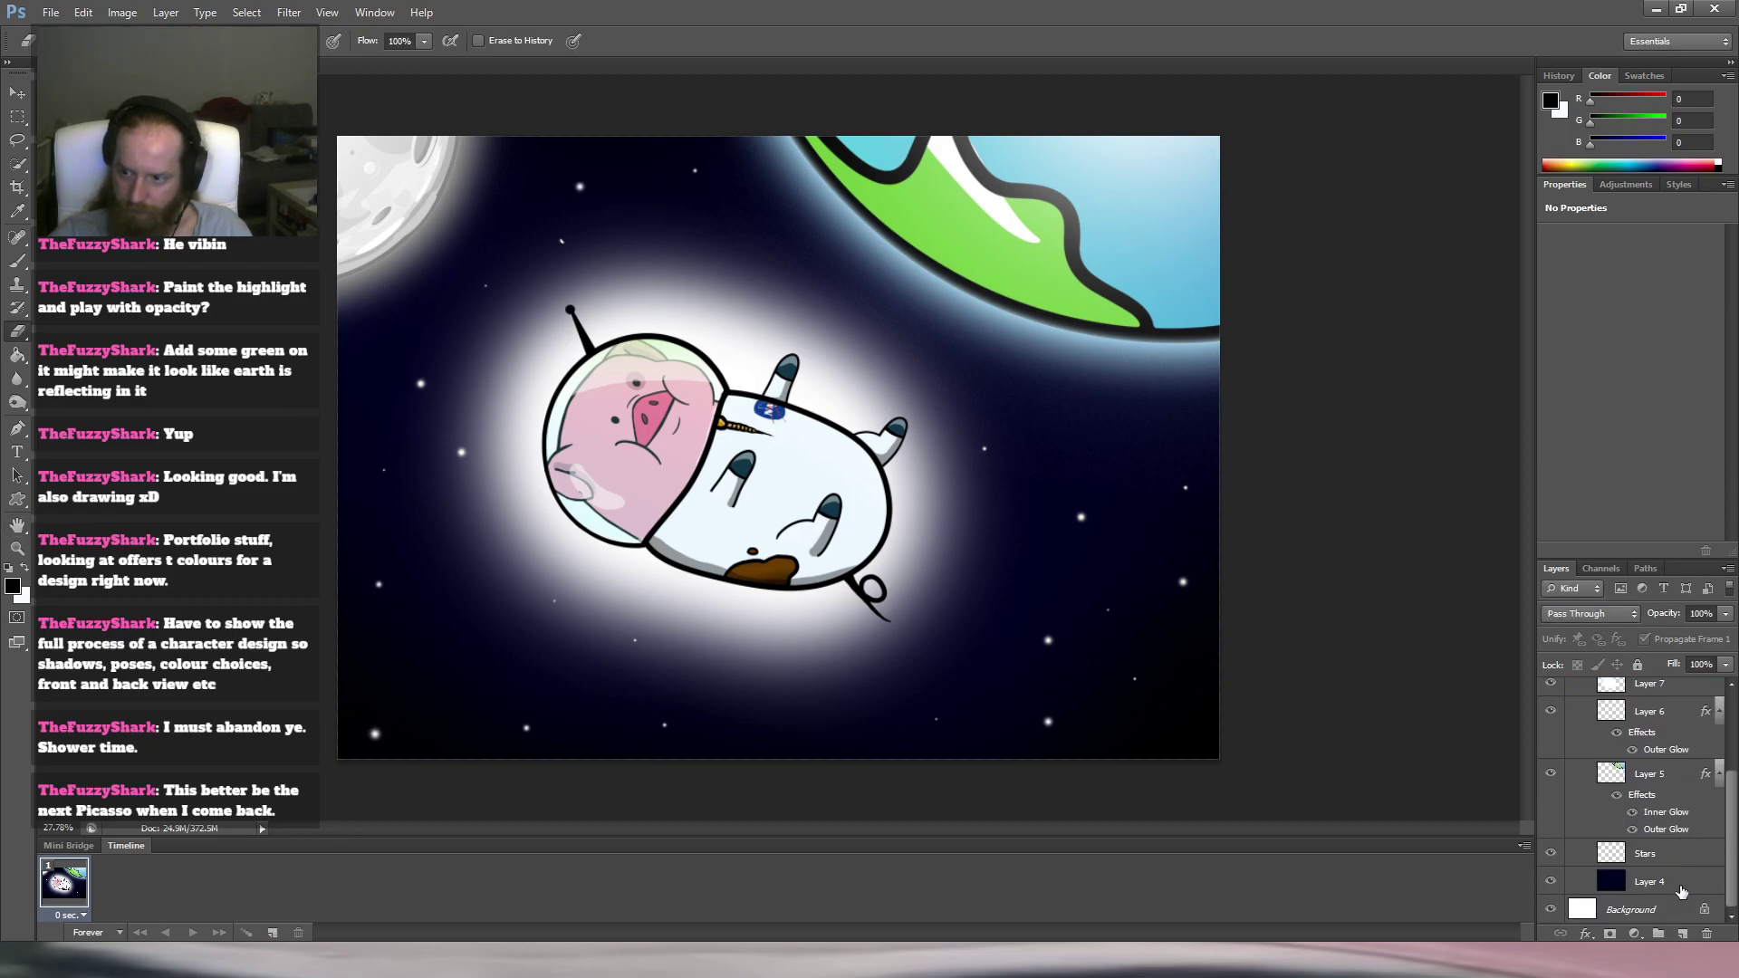
left_click(1680, 890)
scroll(1652, 834, "up", 1)
scroll(1650, 835, "up", 1)
scroll(1652, 826, "down", 3)
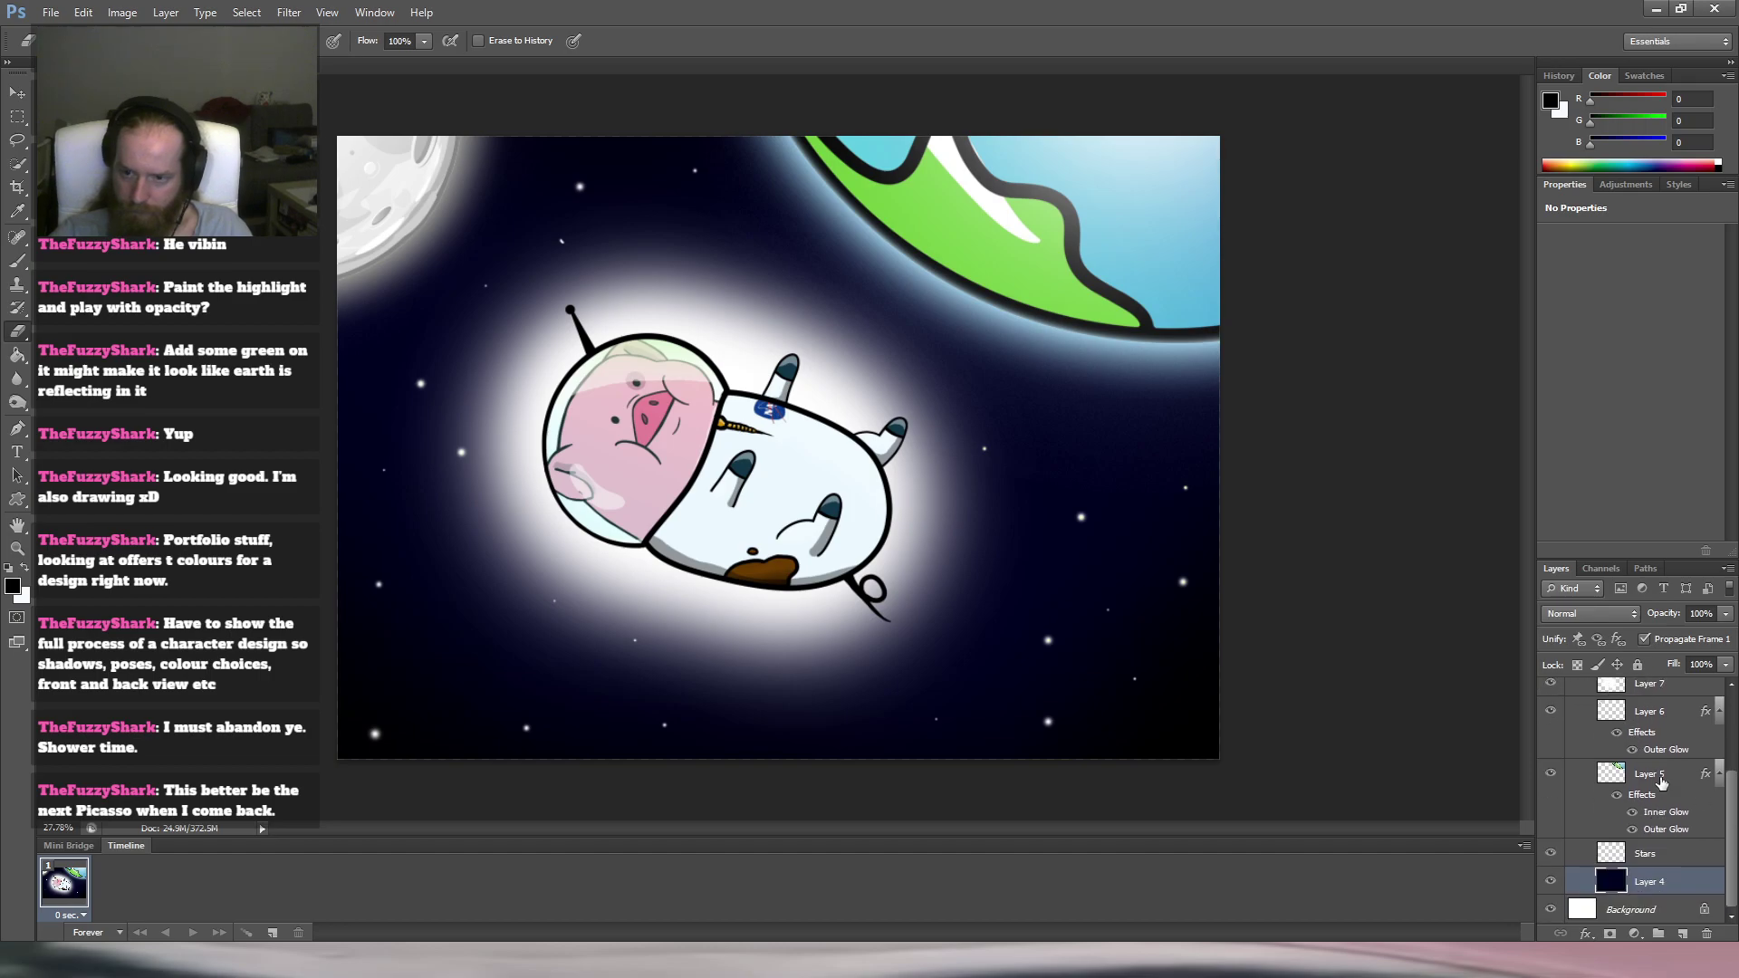
Set up the Brush tool with the pig's pink (RGB 231, 127, 153) sampled from the artwork as the foreground colour.
key("b")
scroll(1119, 729, "up", 3)
scroll(1245, 710, "down", 2)
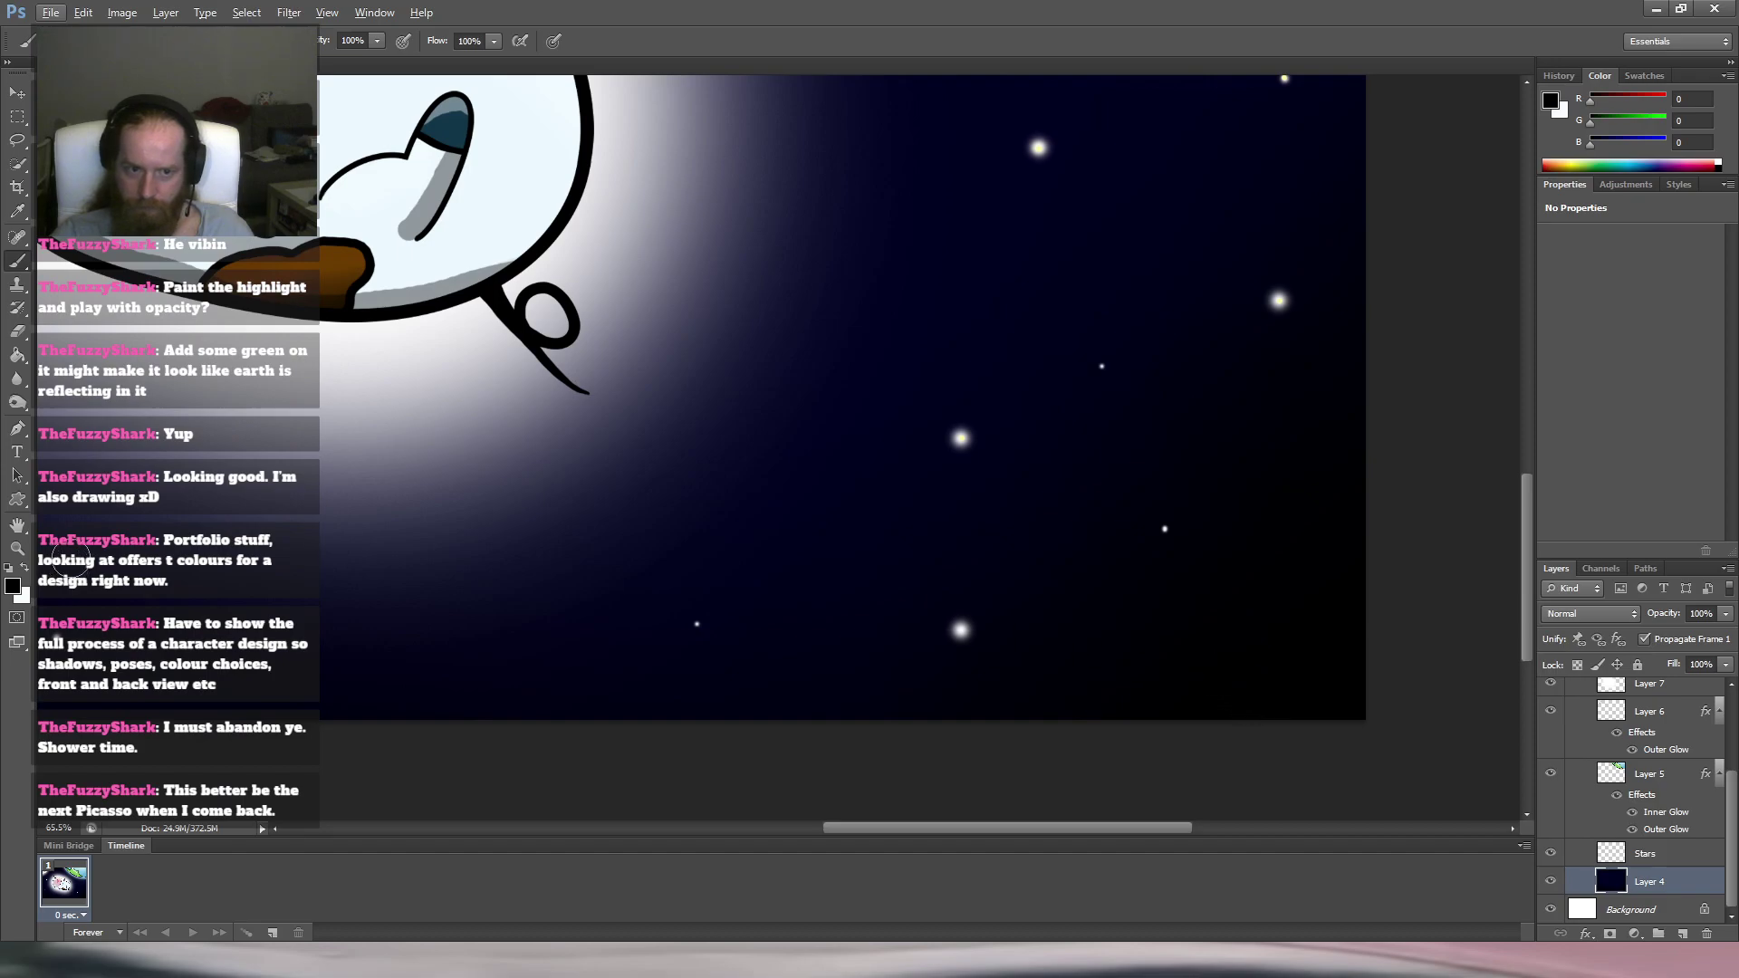
key("x")
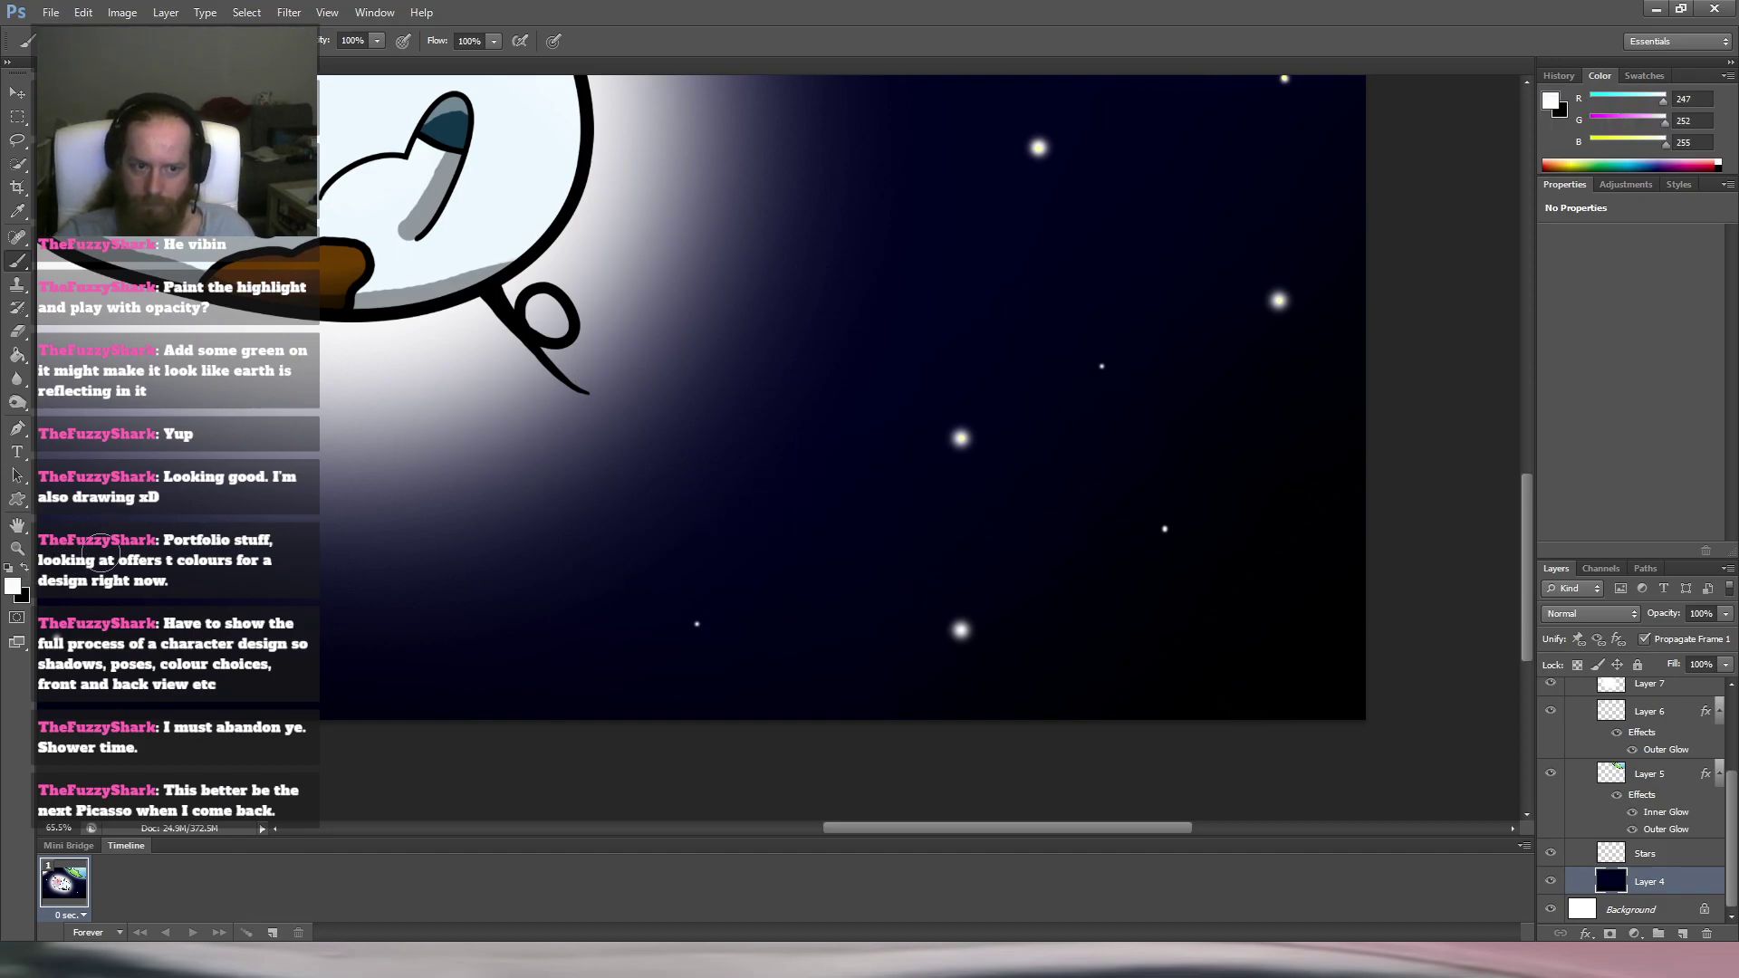
key("i")
left_click(546, 292)
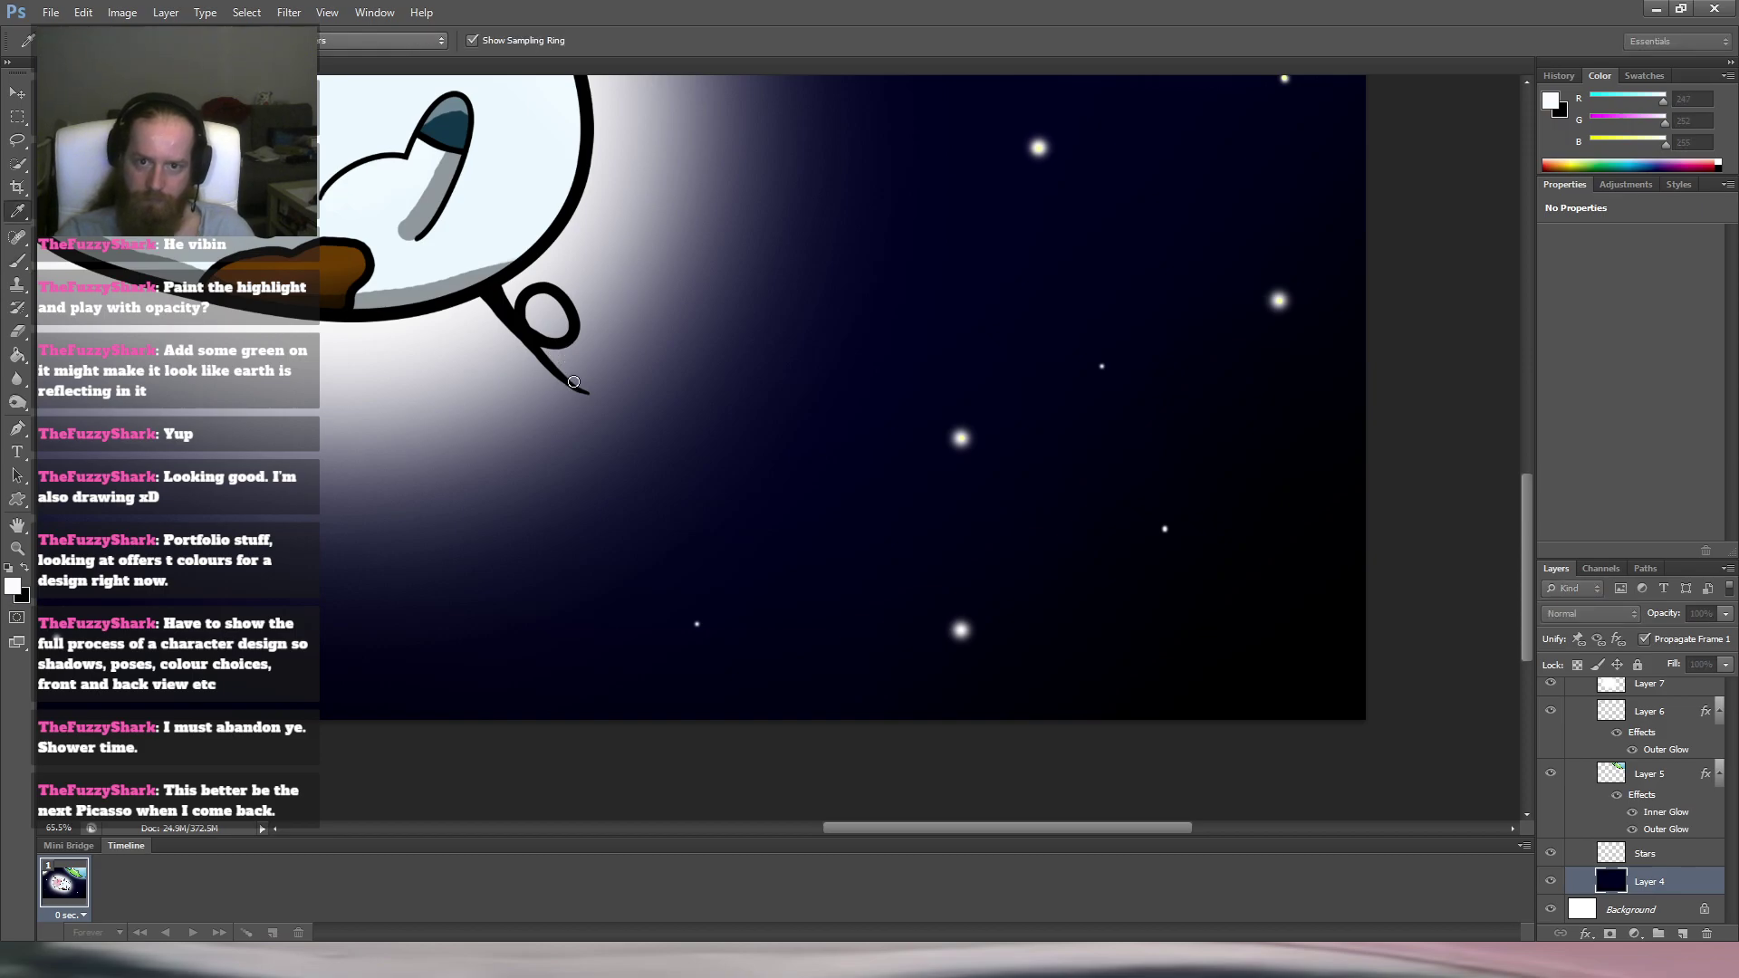
key("b")
left_click_drag(816, 260, 801, 601)
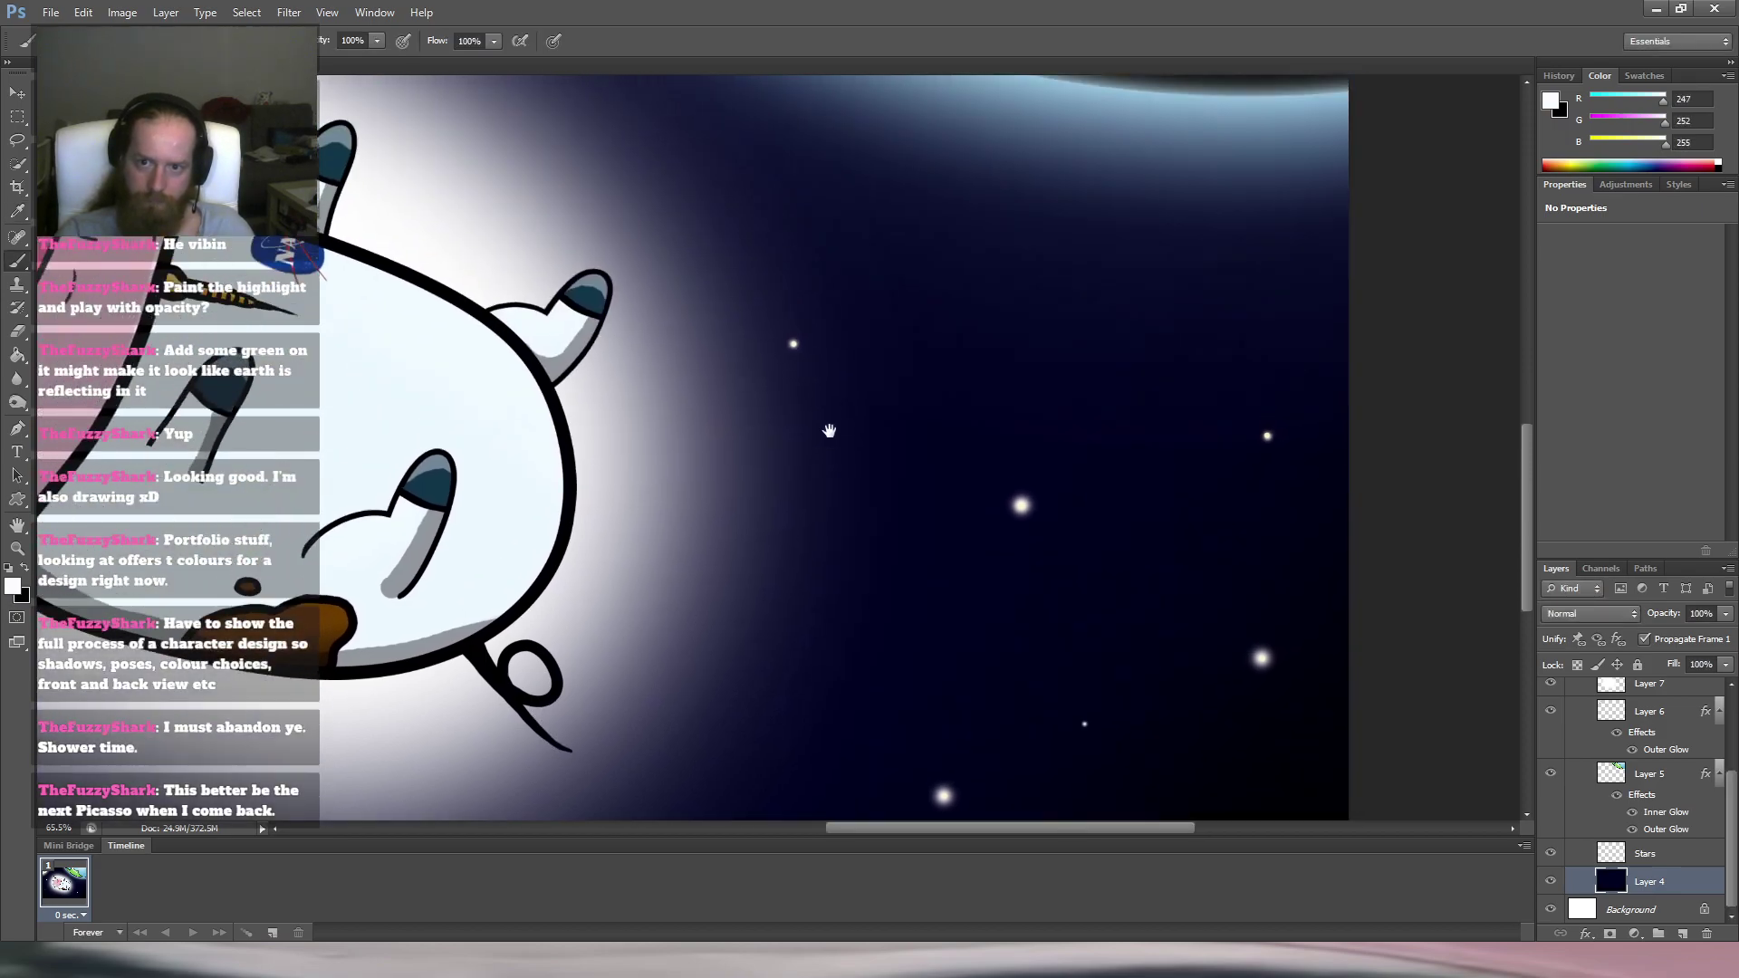
left_click_drag(806, 218, 791, 529)
left_click_drag(773, 385, 638, 428)
left_click(341, 475, "alt")
left_click_drag(607, 631, 731, 315)
left_click_drag(777, 527, 562, 490)
left_click_drag(670, 504, 748, 445)
mouse_move(957, 476)
left_mouse_down()
mouse_move(847, 596)
mouse_move(1160, 438)
left_mouse_up()
key("ctrl+z")
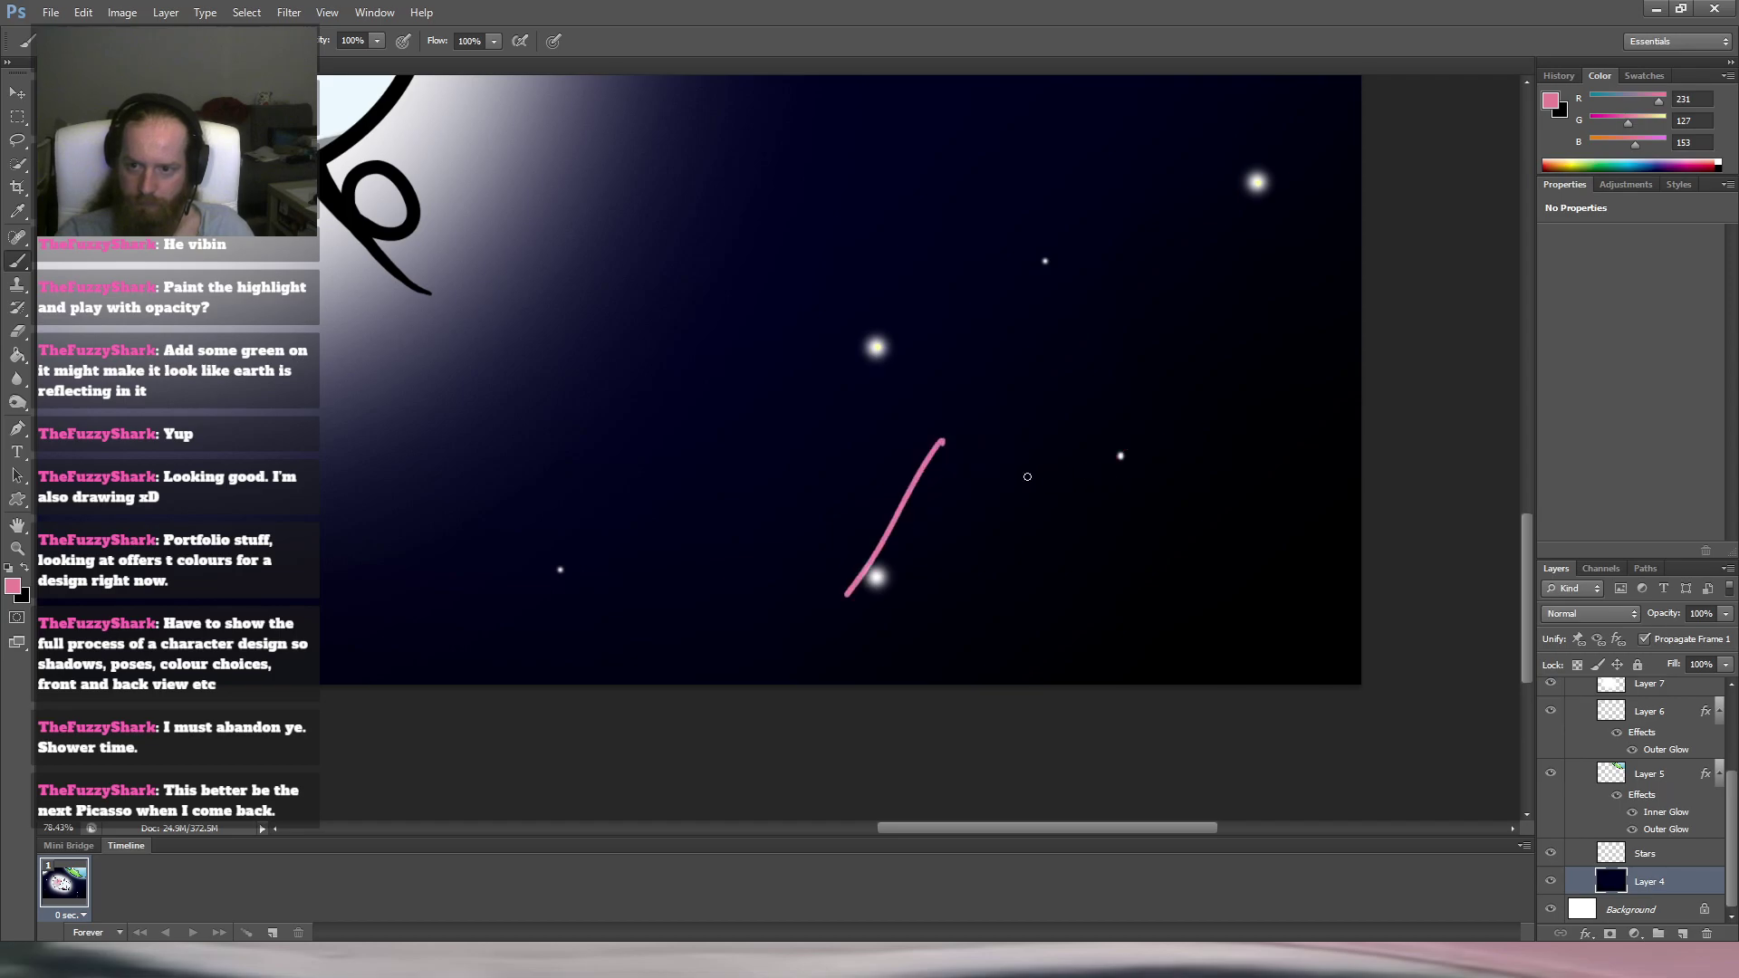
key("ctrl+alt+z")
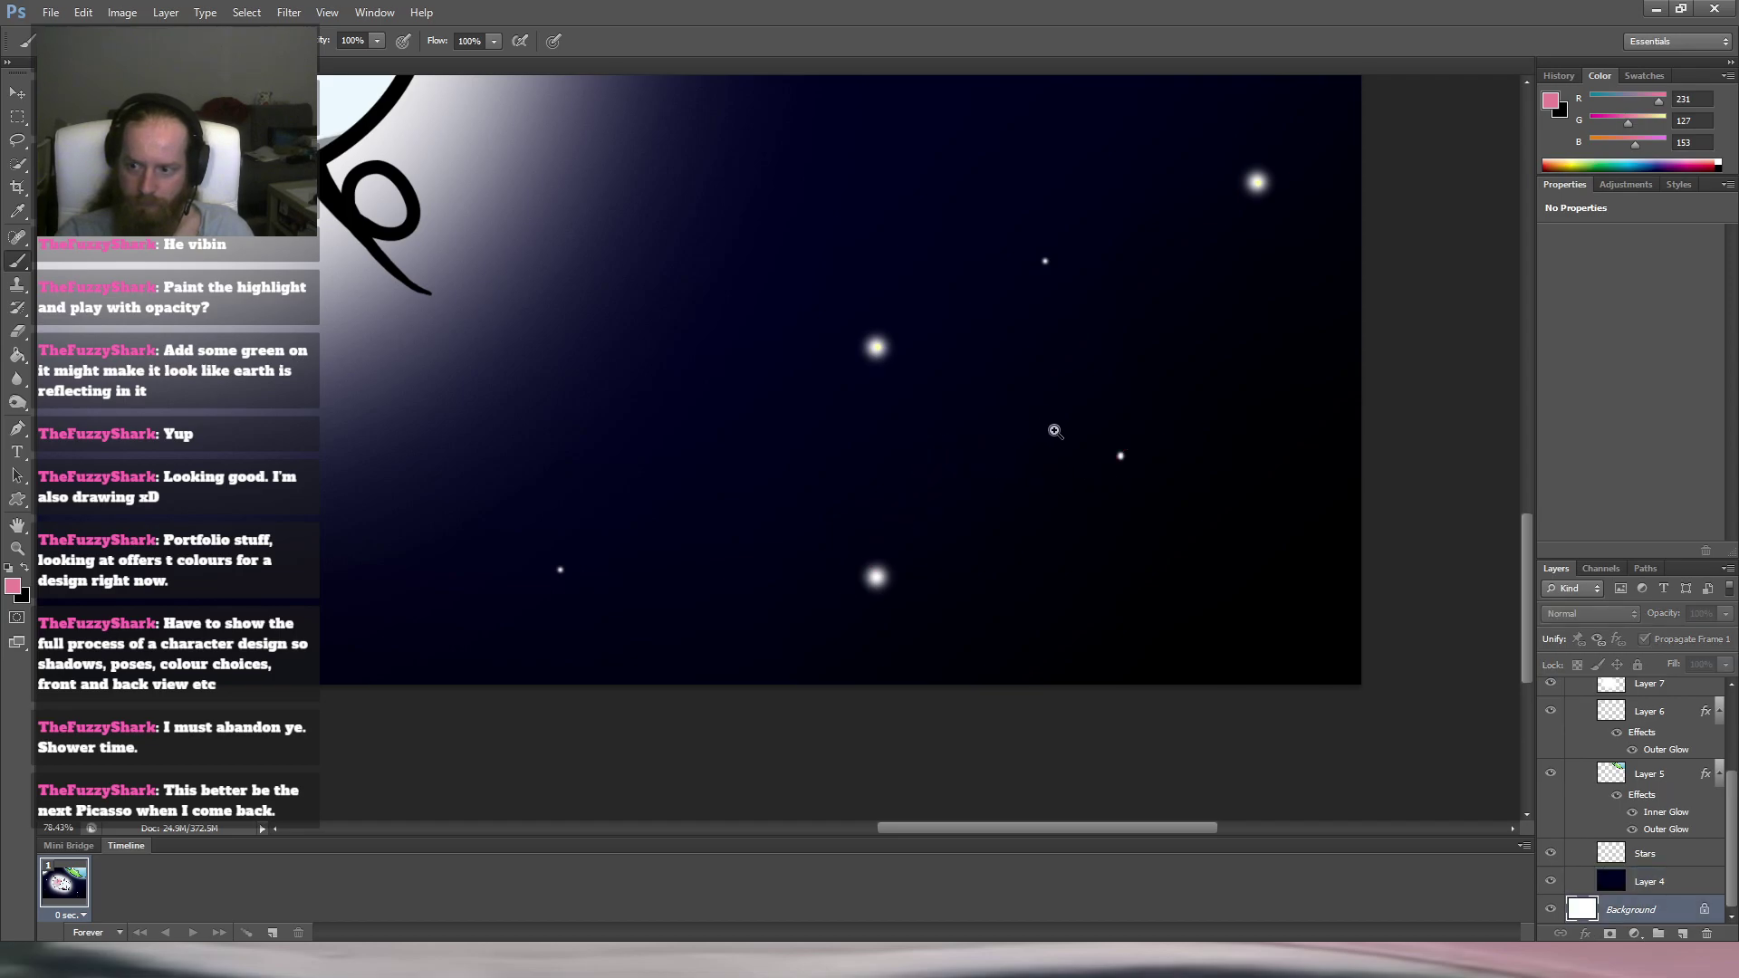
Brush a pink handwritten signature on Layer 4 in the lower-right corner of the space background, with its final stroke running off the canvas edge.
left_click(1659, 883)
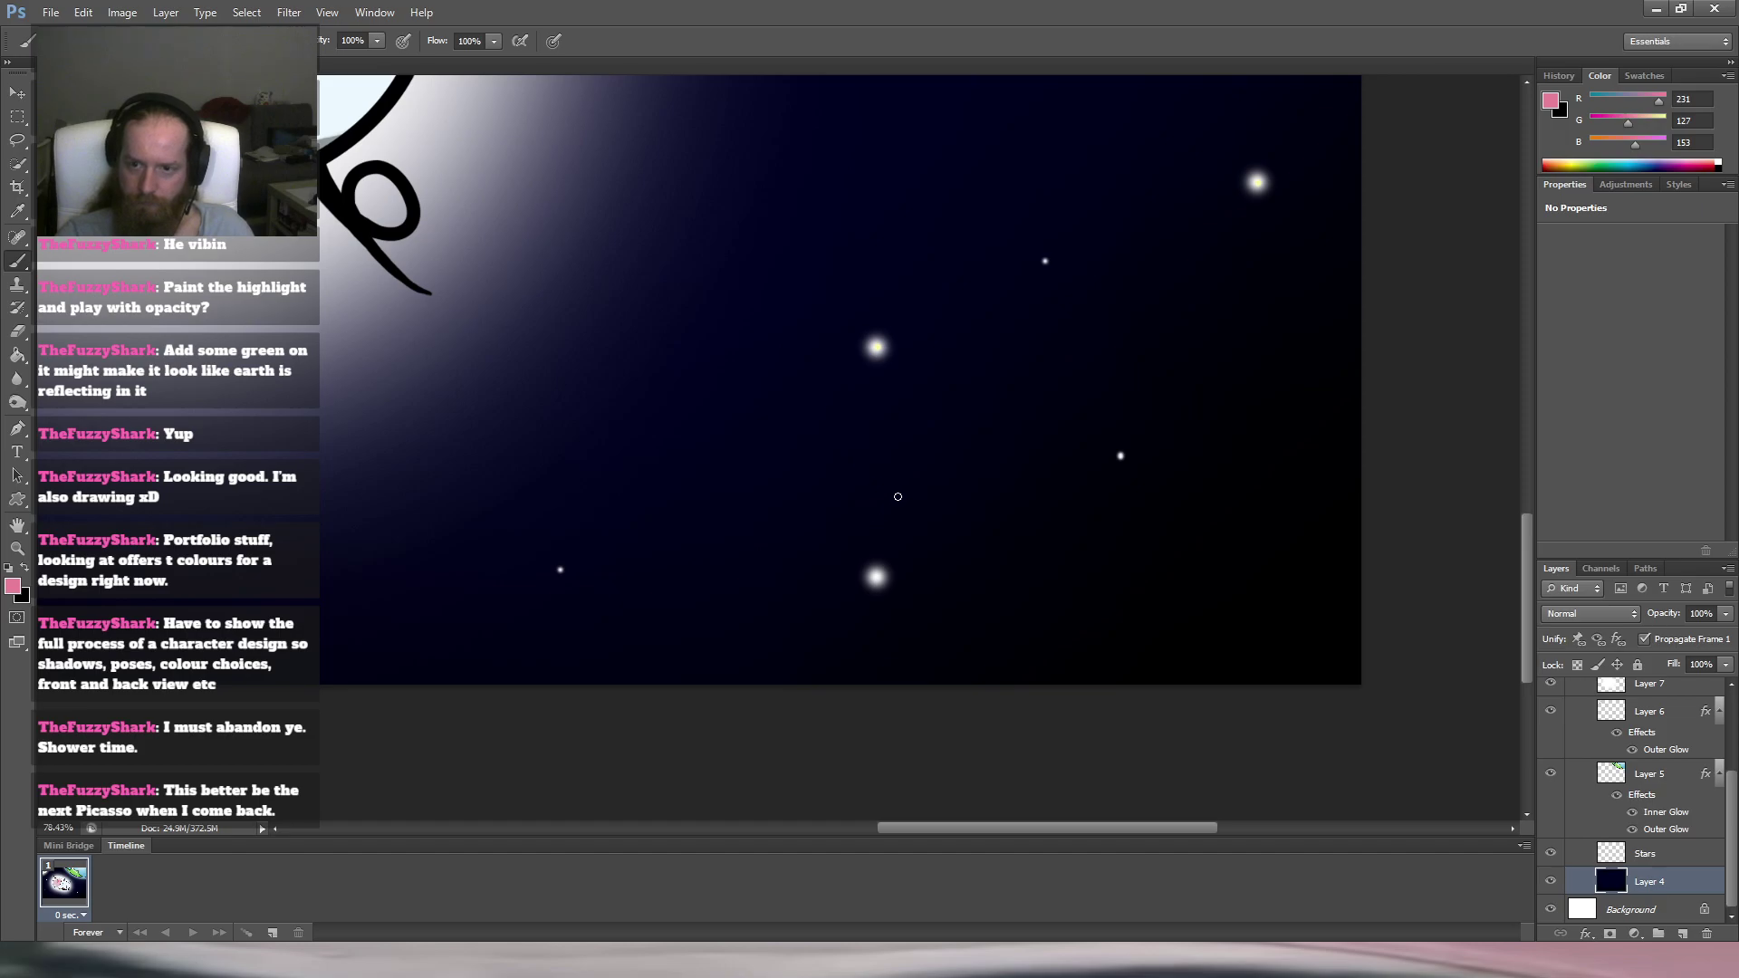
left_click_drag(979, 474, 877, 598)
mouse_move(1028, 495)
left_mouse_down()
mouse_move(1096, 559)
mouse_move(1486, 497)
left_mouse_up()
mouse_move(1040, 456)
left_mouse_down()
mouse_move(941, 484)
mouse_move(859, 460)
mouse_move(818, 504)
left_mouse_up()
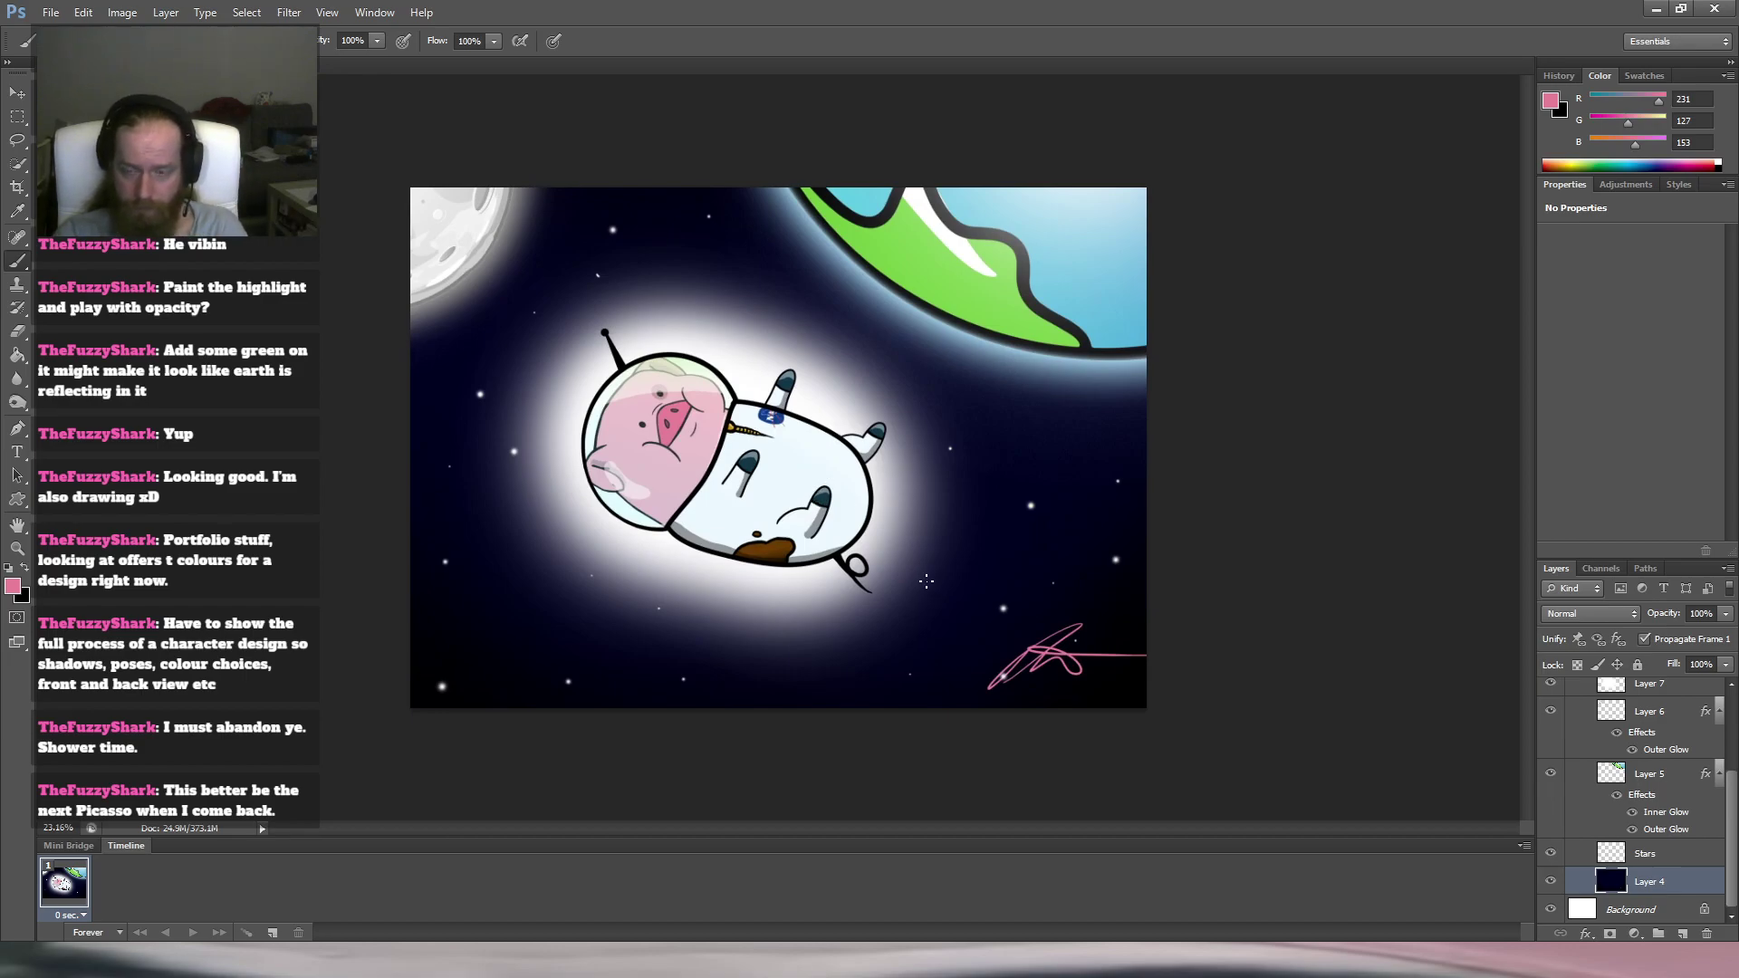
mouse_move(1014, 698)
left_mouse_down()
mouse_move(1091, 682)
mouse_move(1034, 639)
left_mouse_up()
scroll(1033, 641, "up", 3)
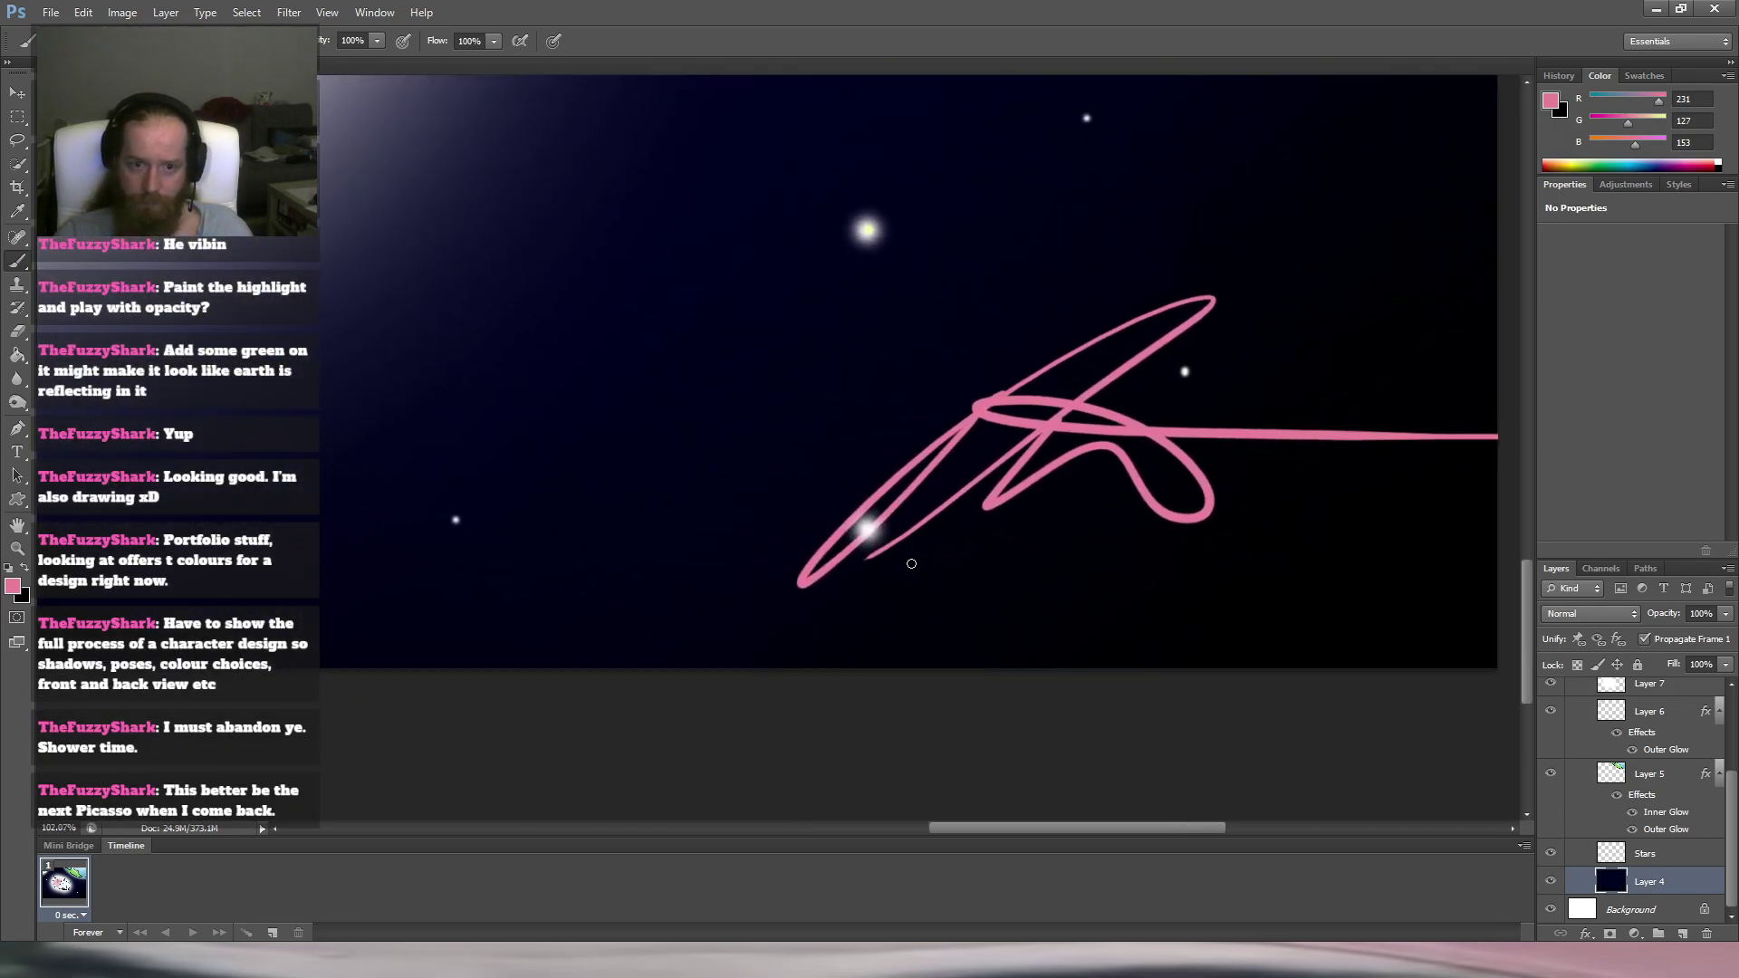
Add a 24 pt text line with the artist's full name across the lower part of the signature.
left_click(17, 452)
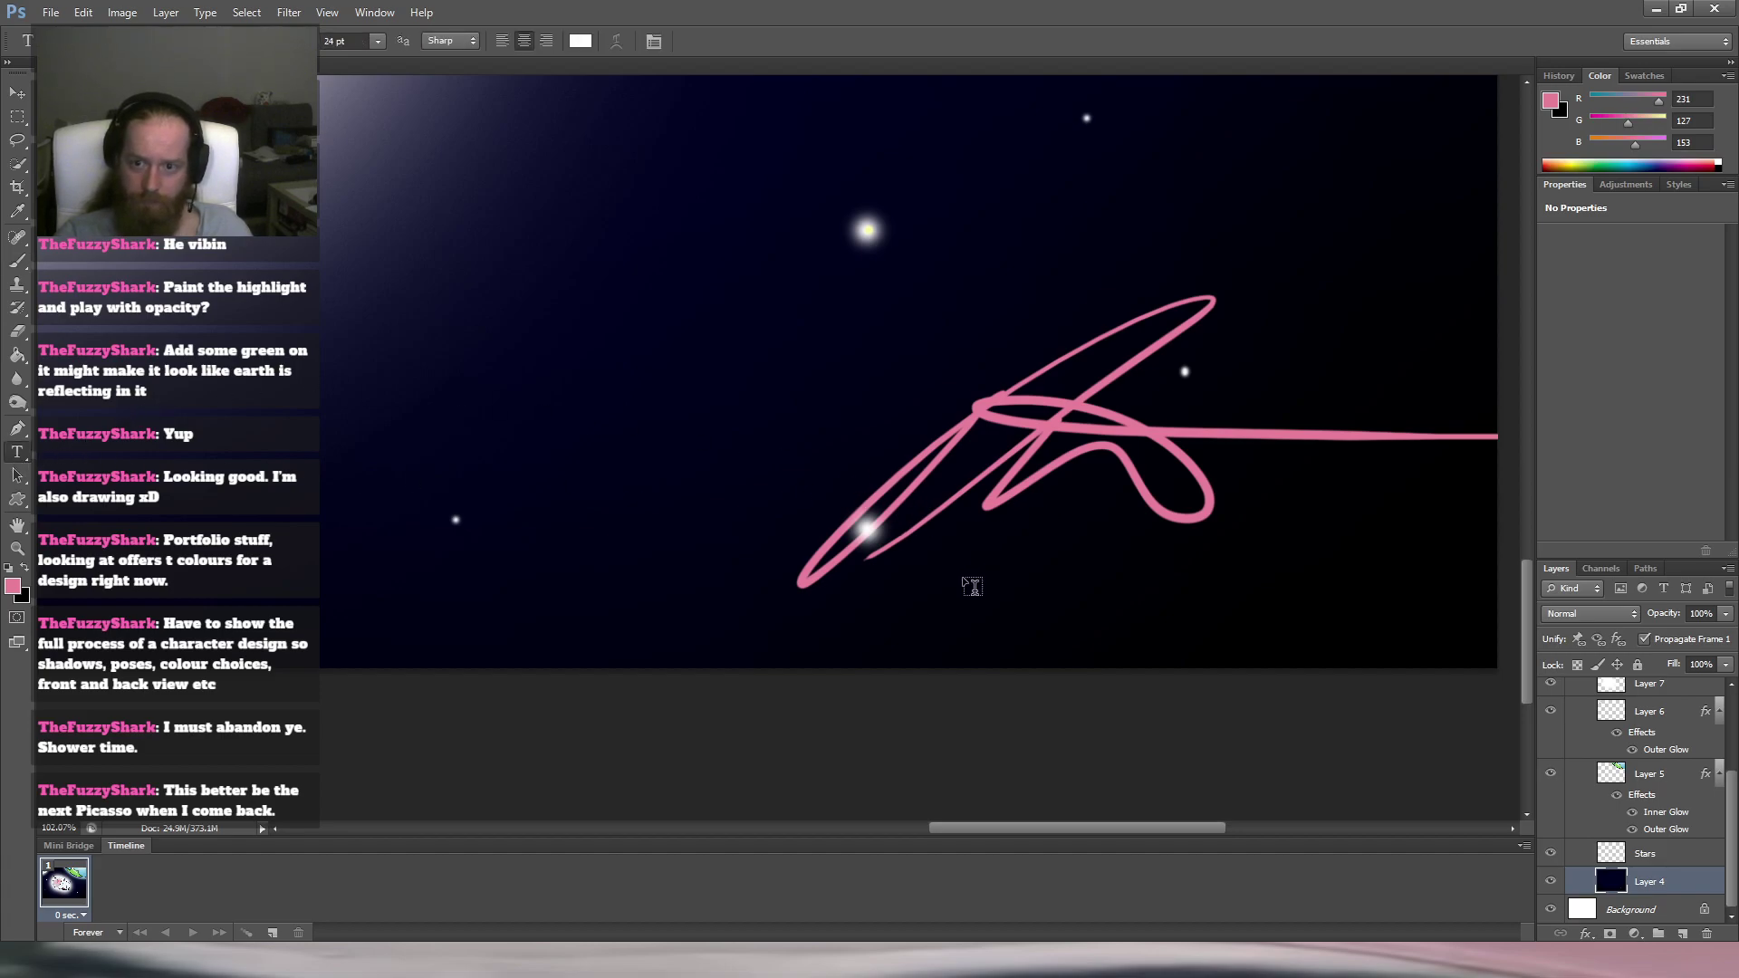
left_click(884, 591)
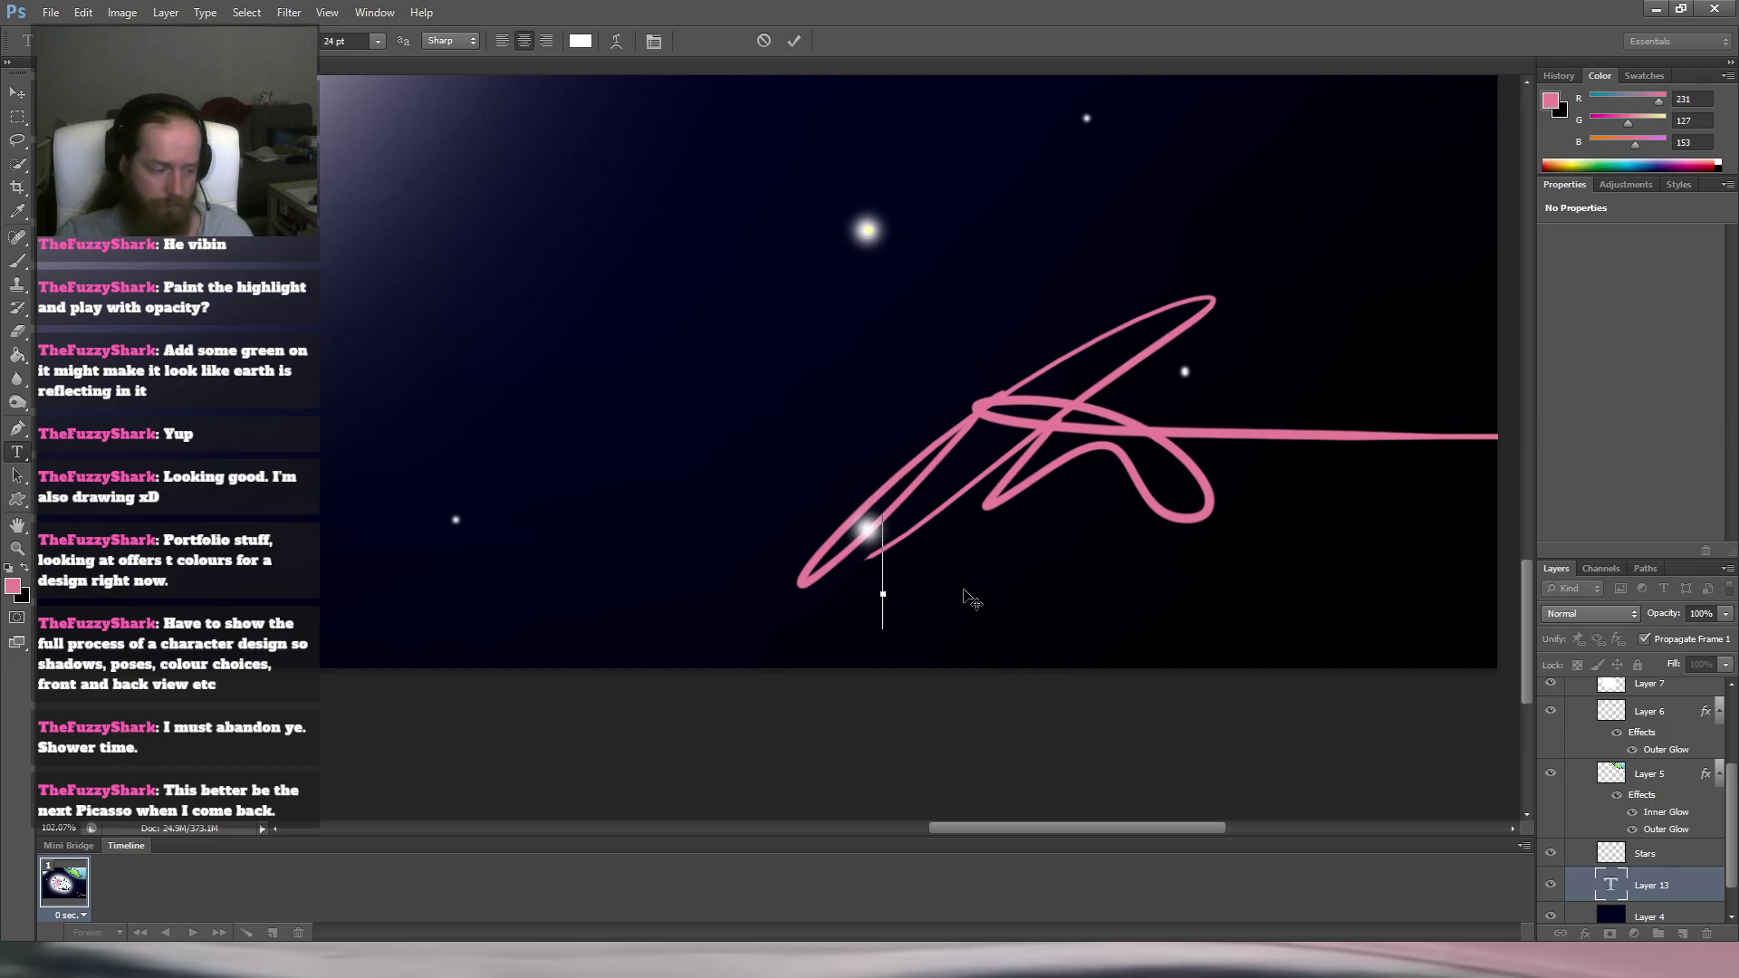
type("The art of Peter")
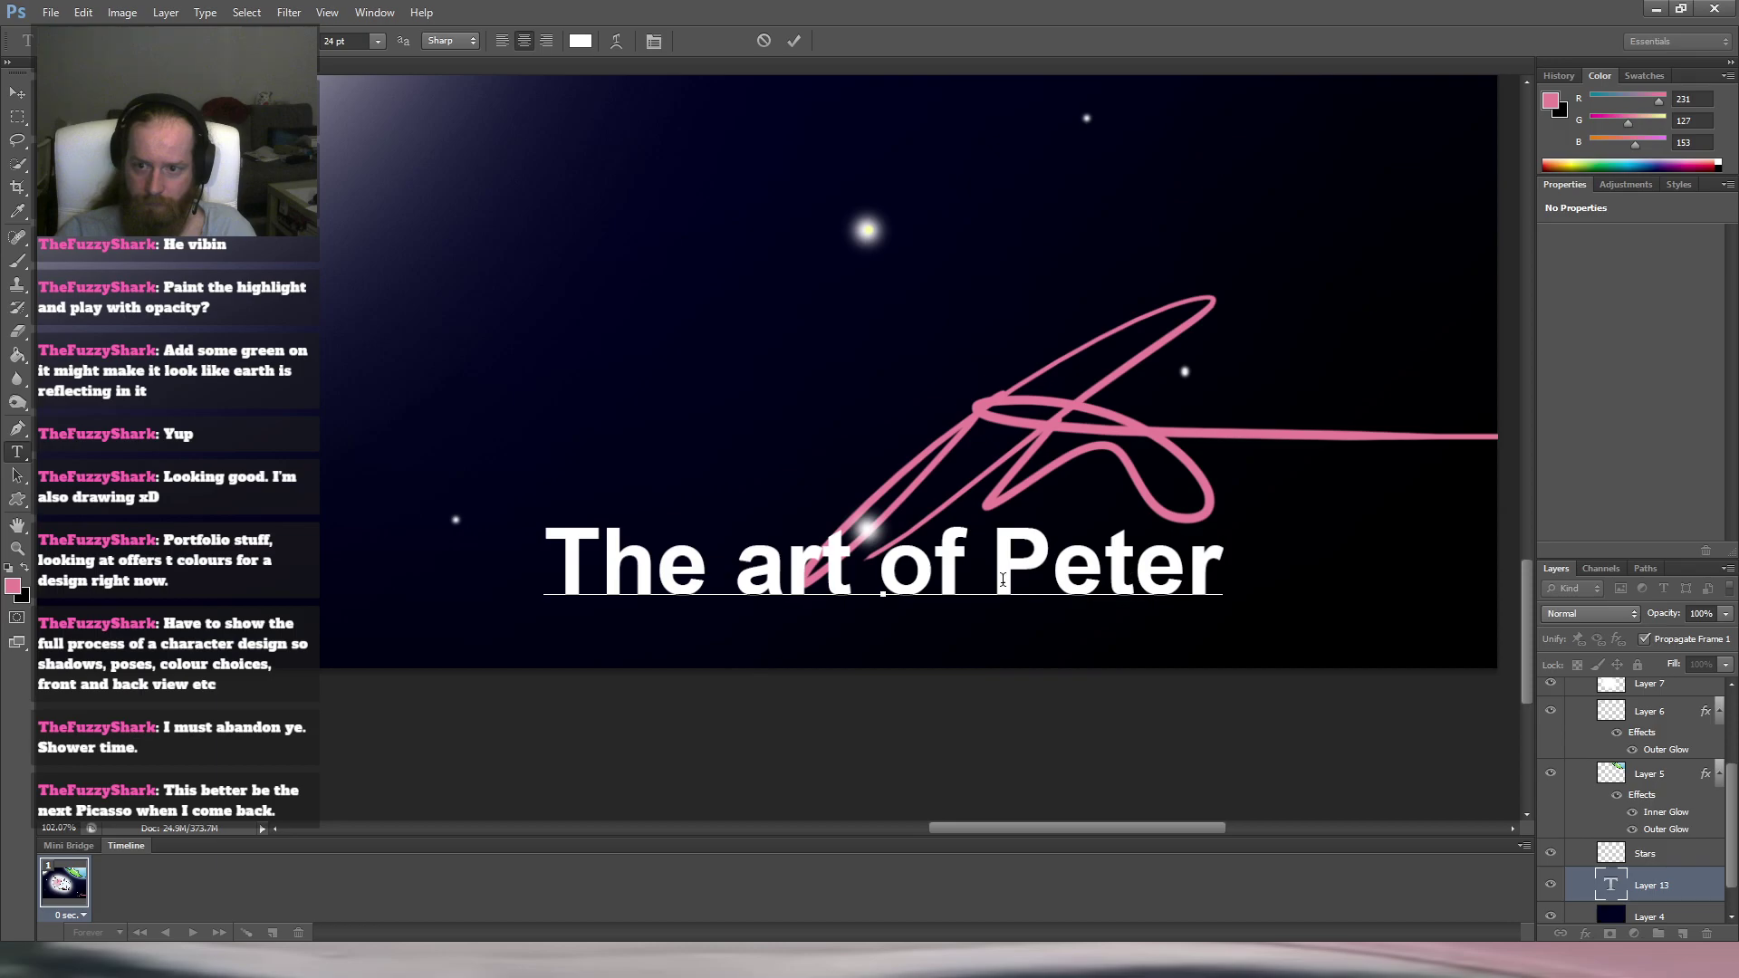
left_click_drag(991, 571, 533, 649)
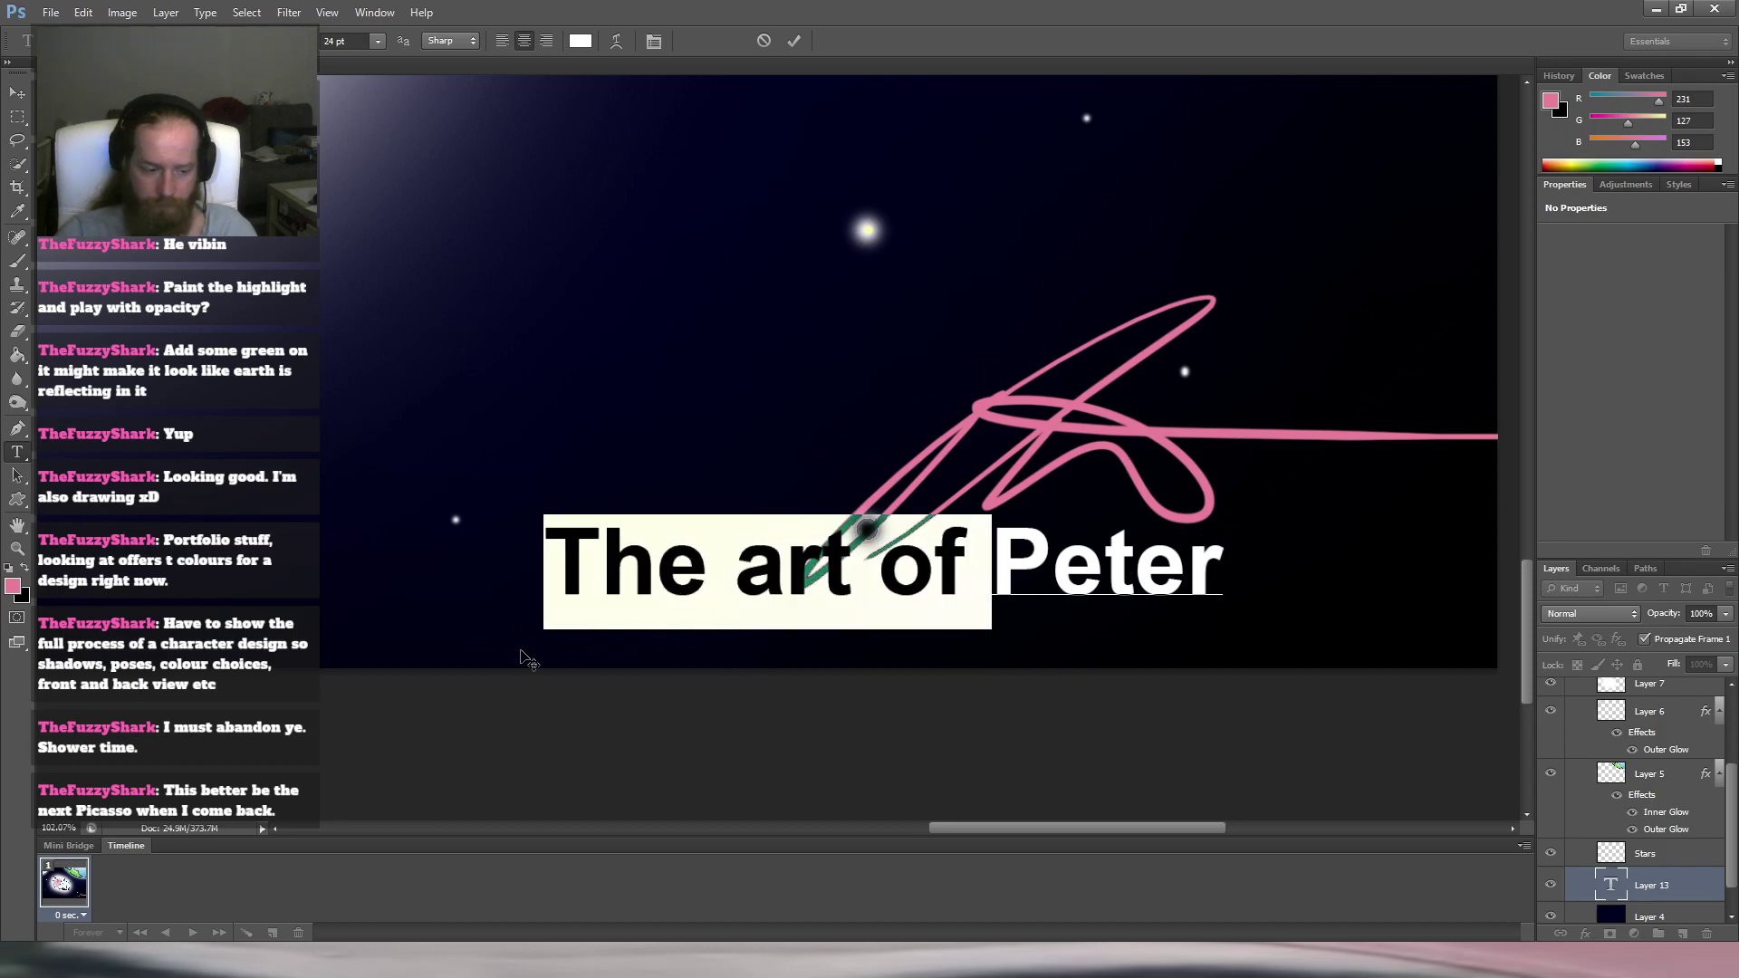
key("BackSpace")
key("End")
type("Wars")
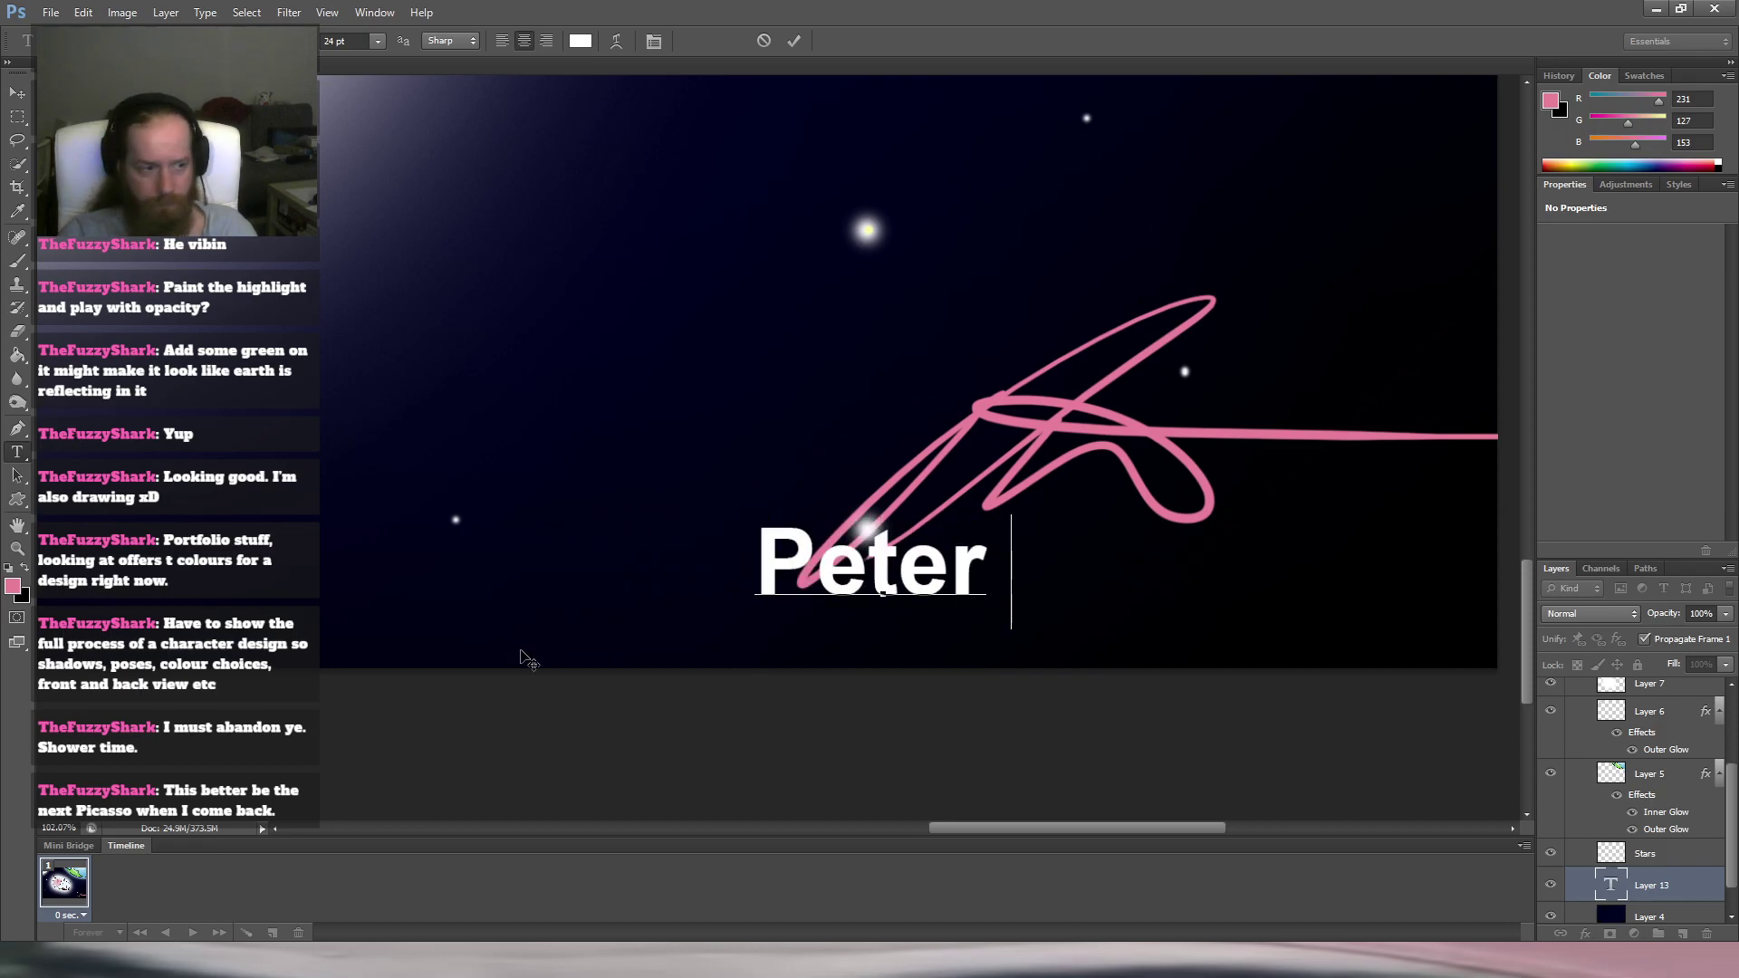
type("kyj")
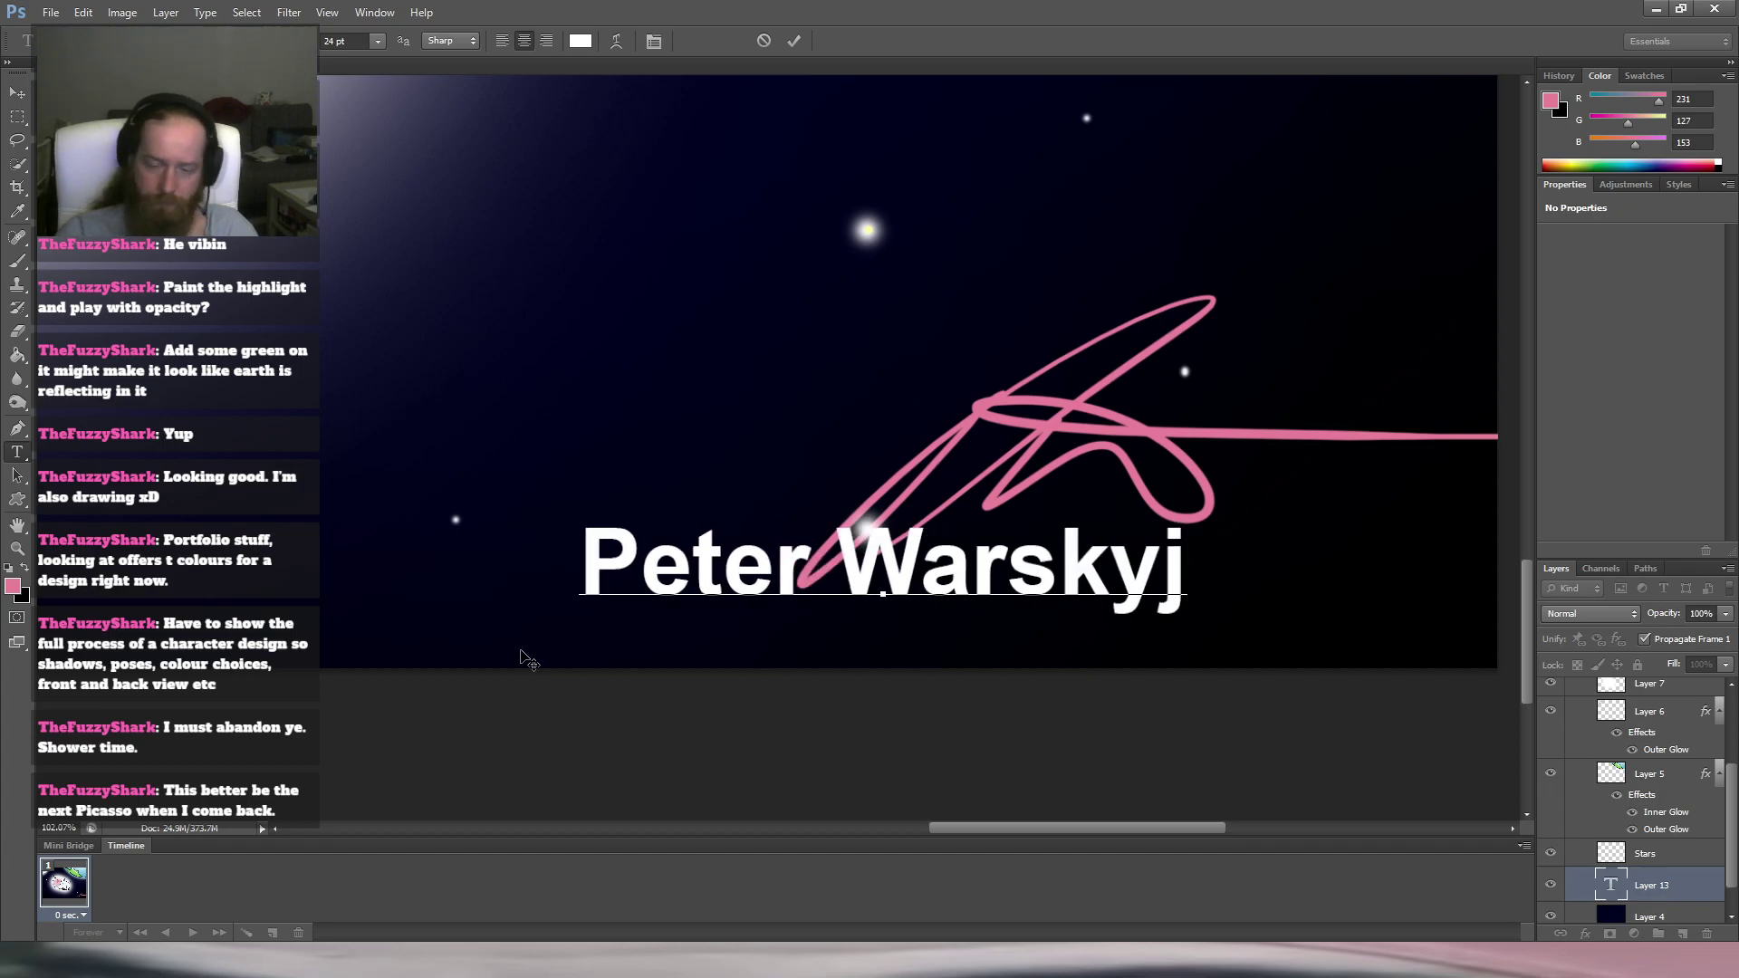
Recolour the artist's name text in the signature's pink and move it into the artwork's lower-right corner.
key("ctrl+a")
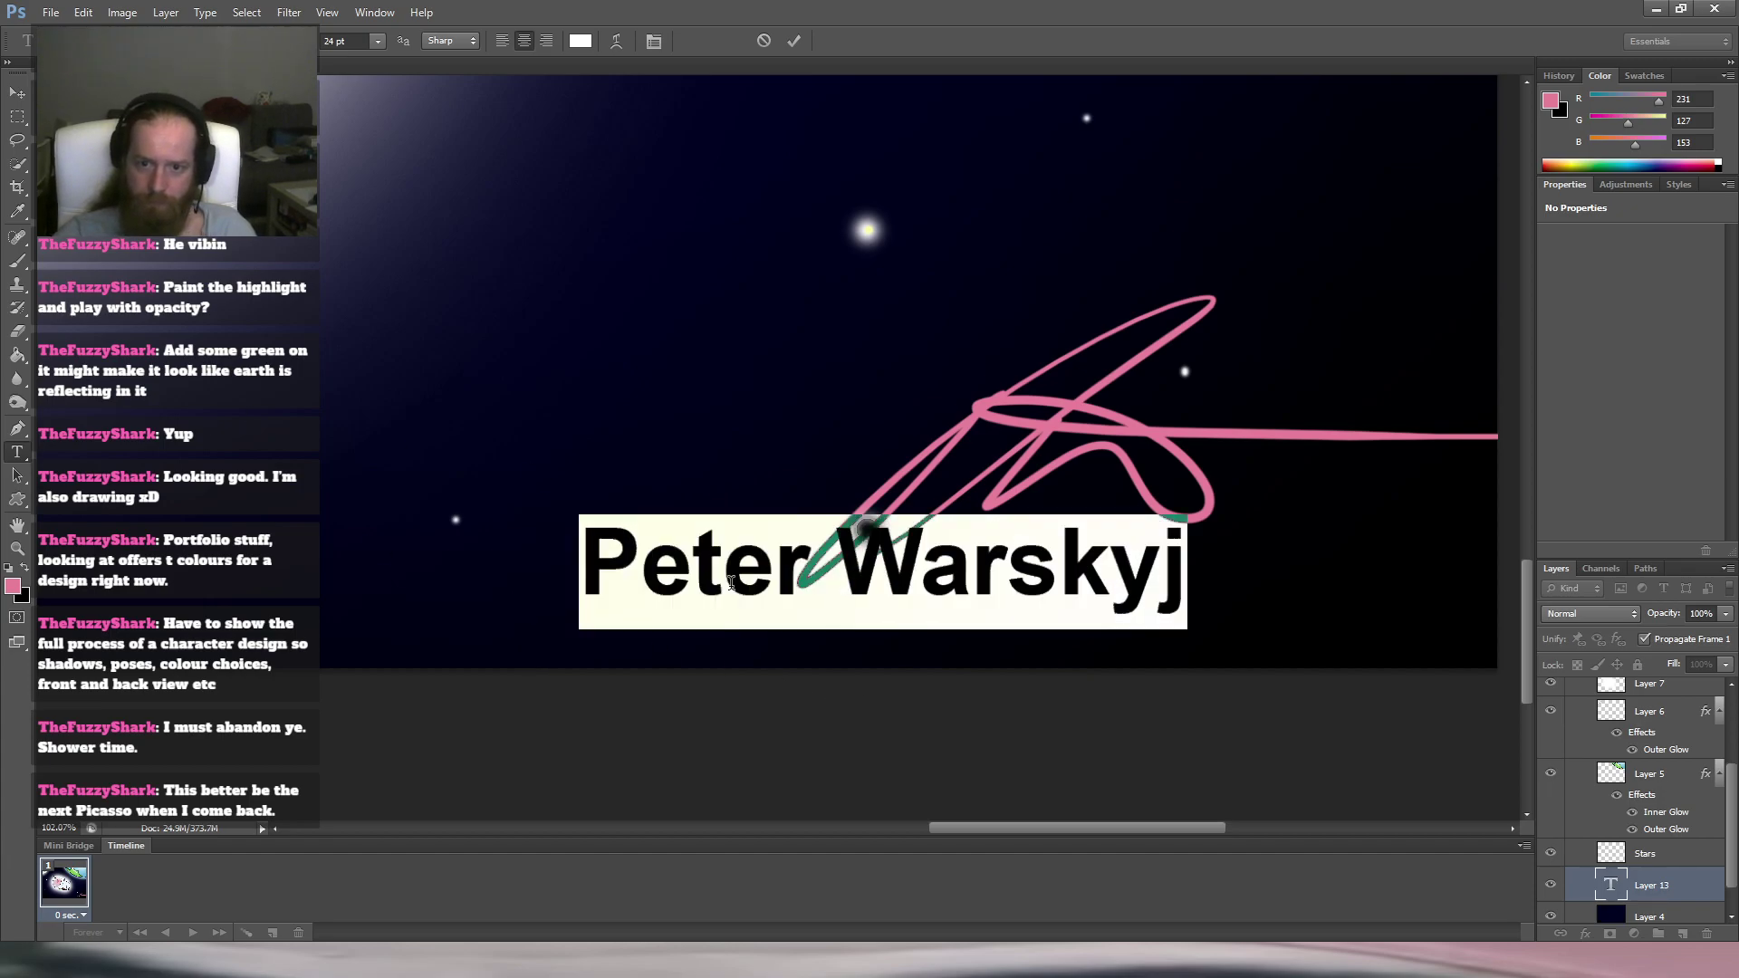
left_click(13, 588)
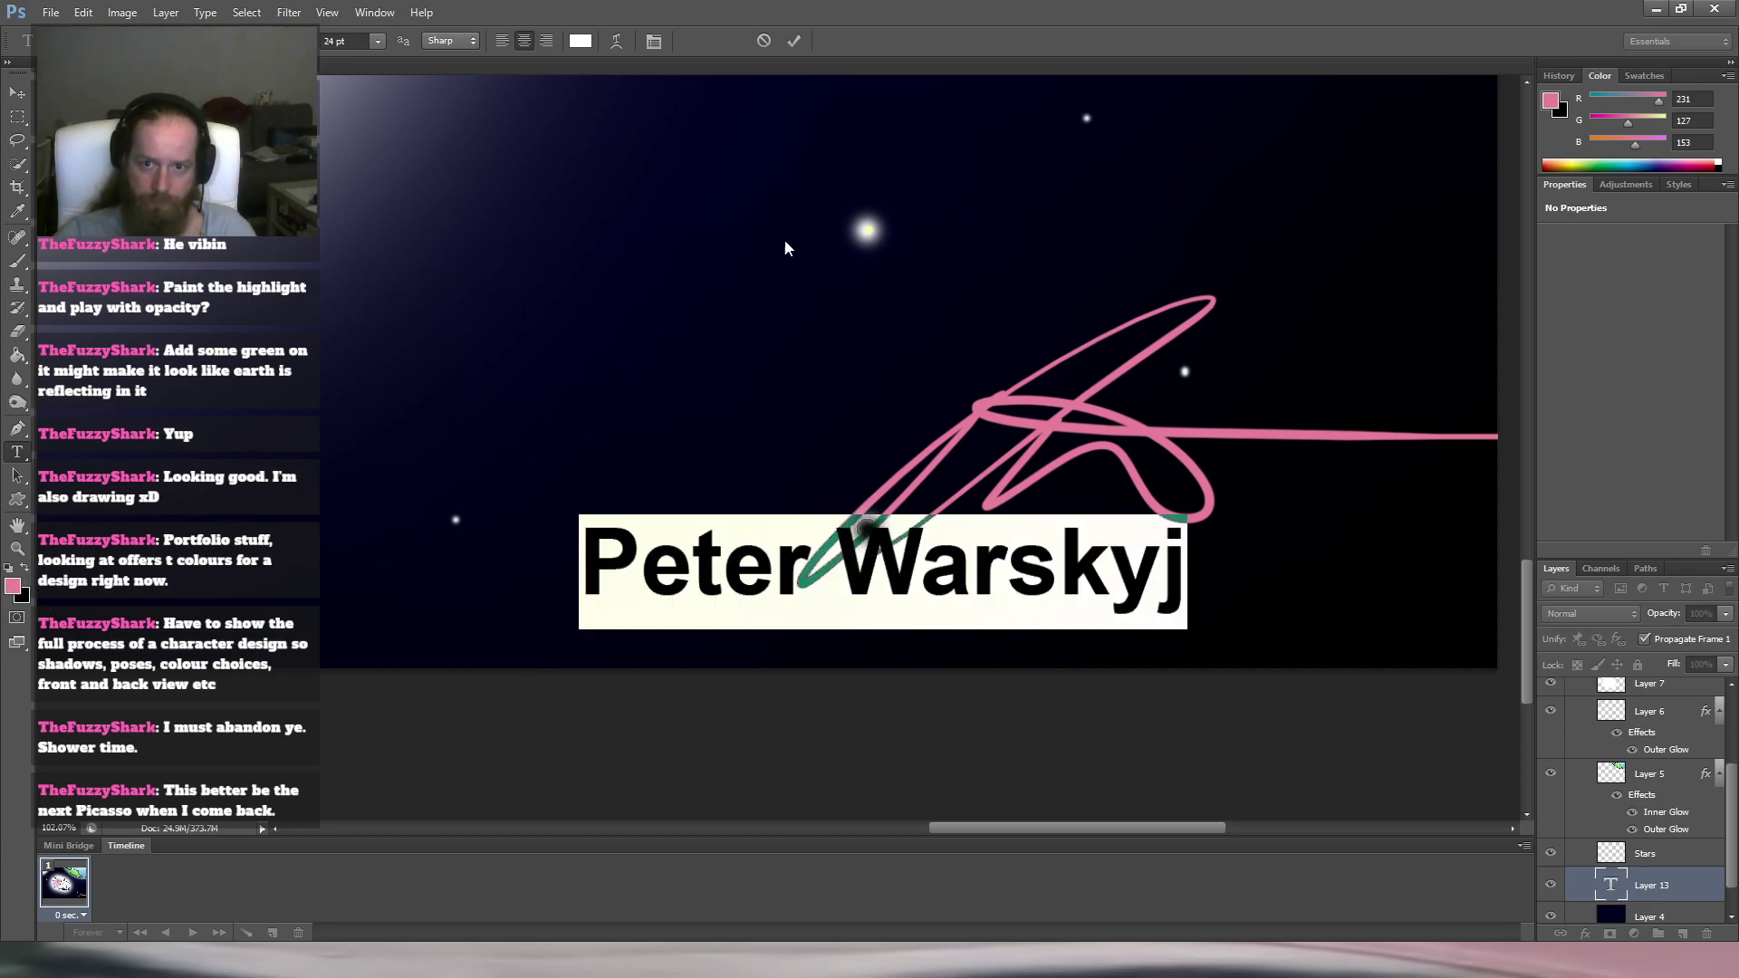
left_click(810, 250)
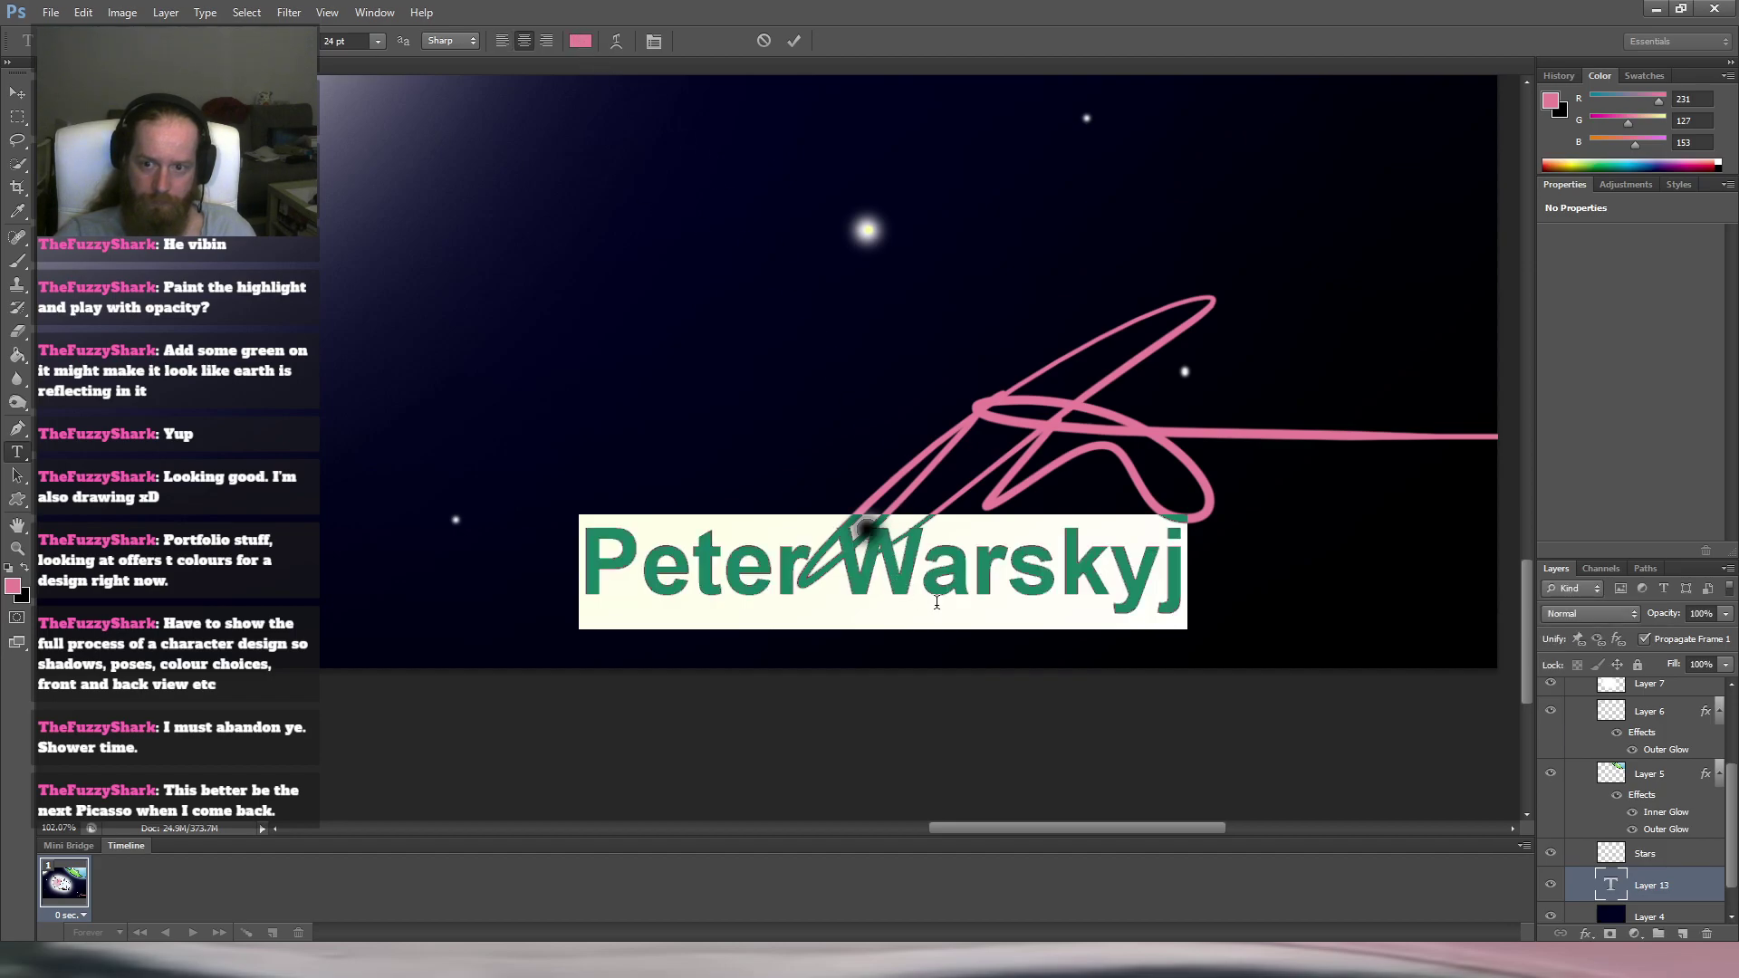
left_click(969, 588)
left_click(17, 93)
left_click_drag(1069, 589, 1307, 616)
key("ctrl+0")
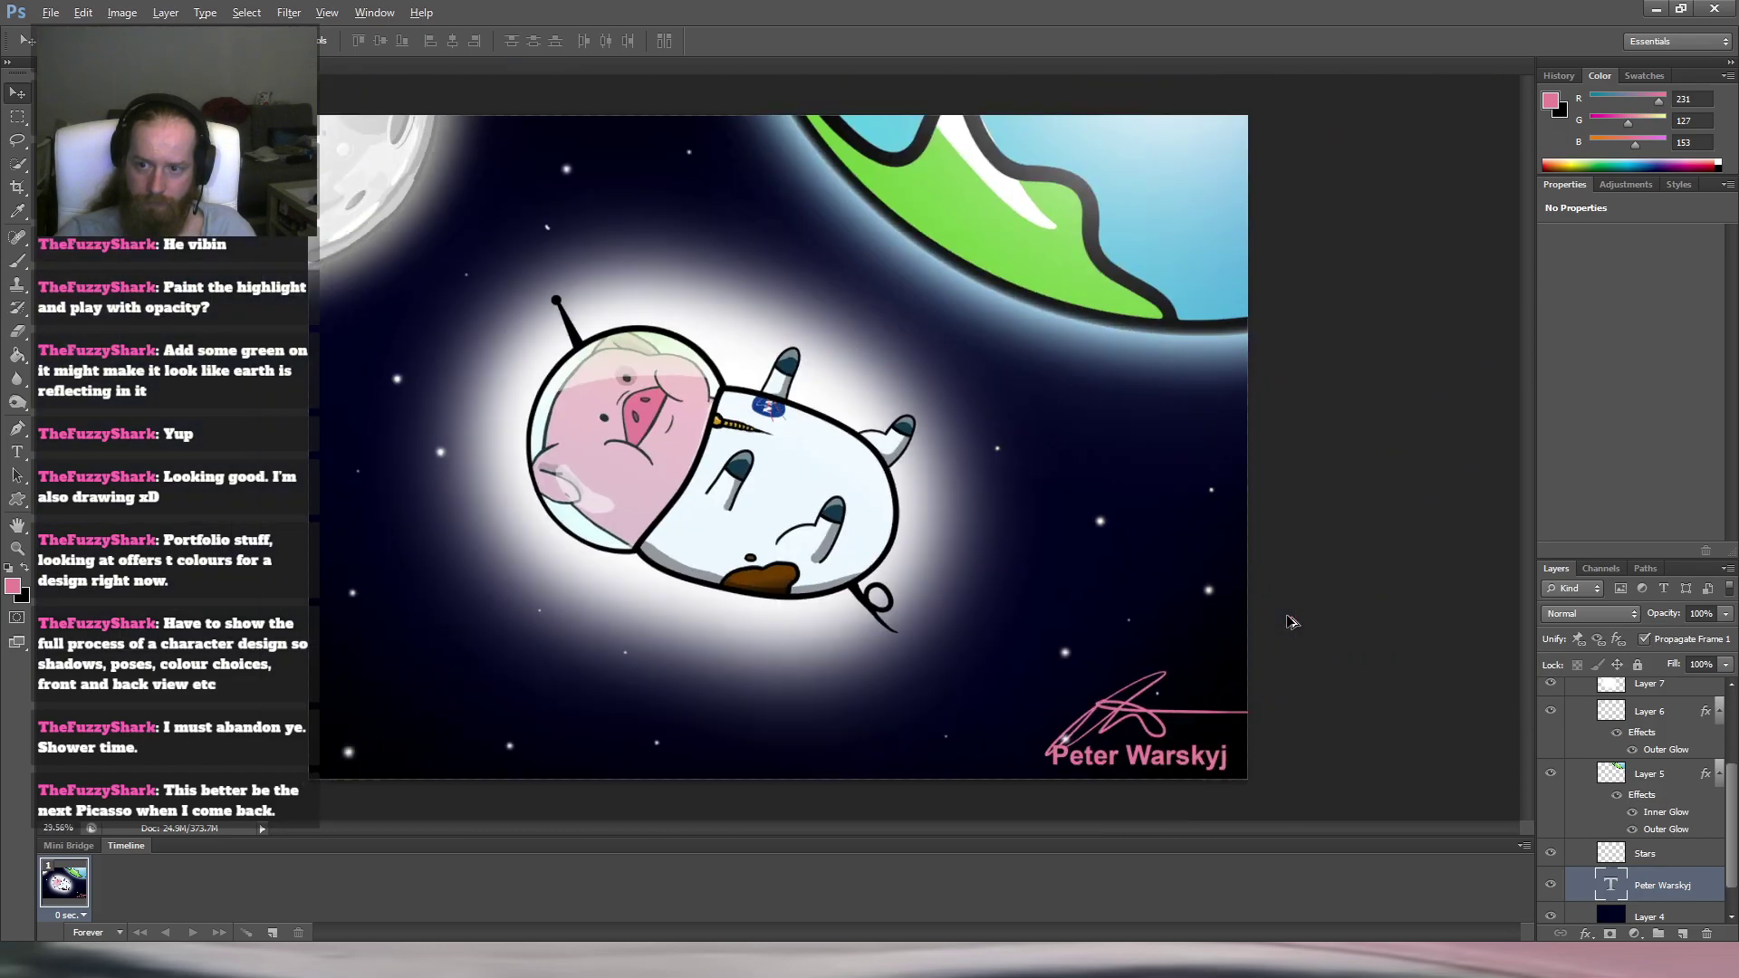
Delete the name text layer and write the artist's one-word handle as new pink text over the signature, capitalising each word.
key("Delete")
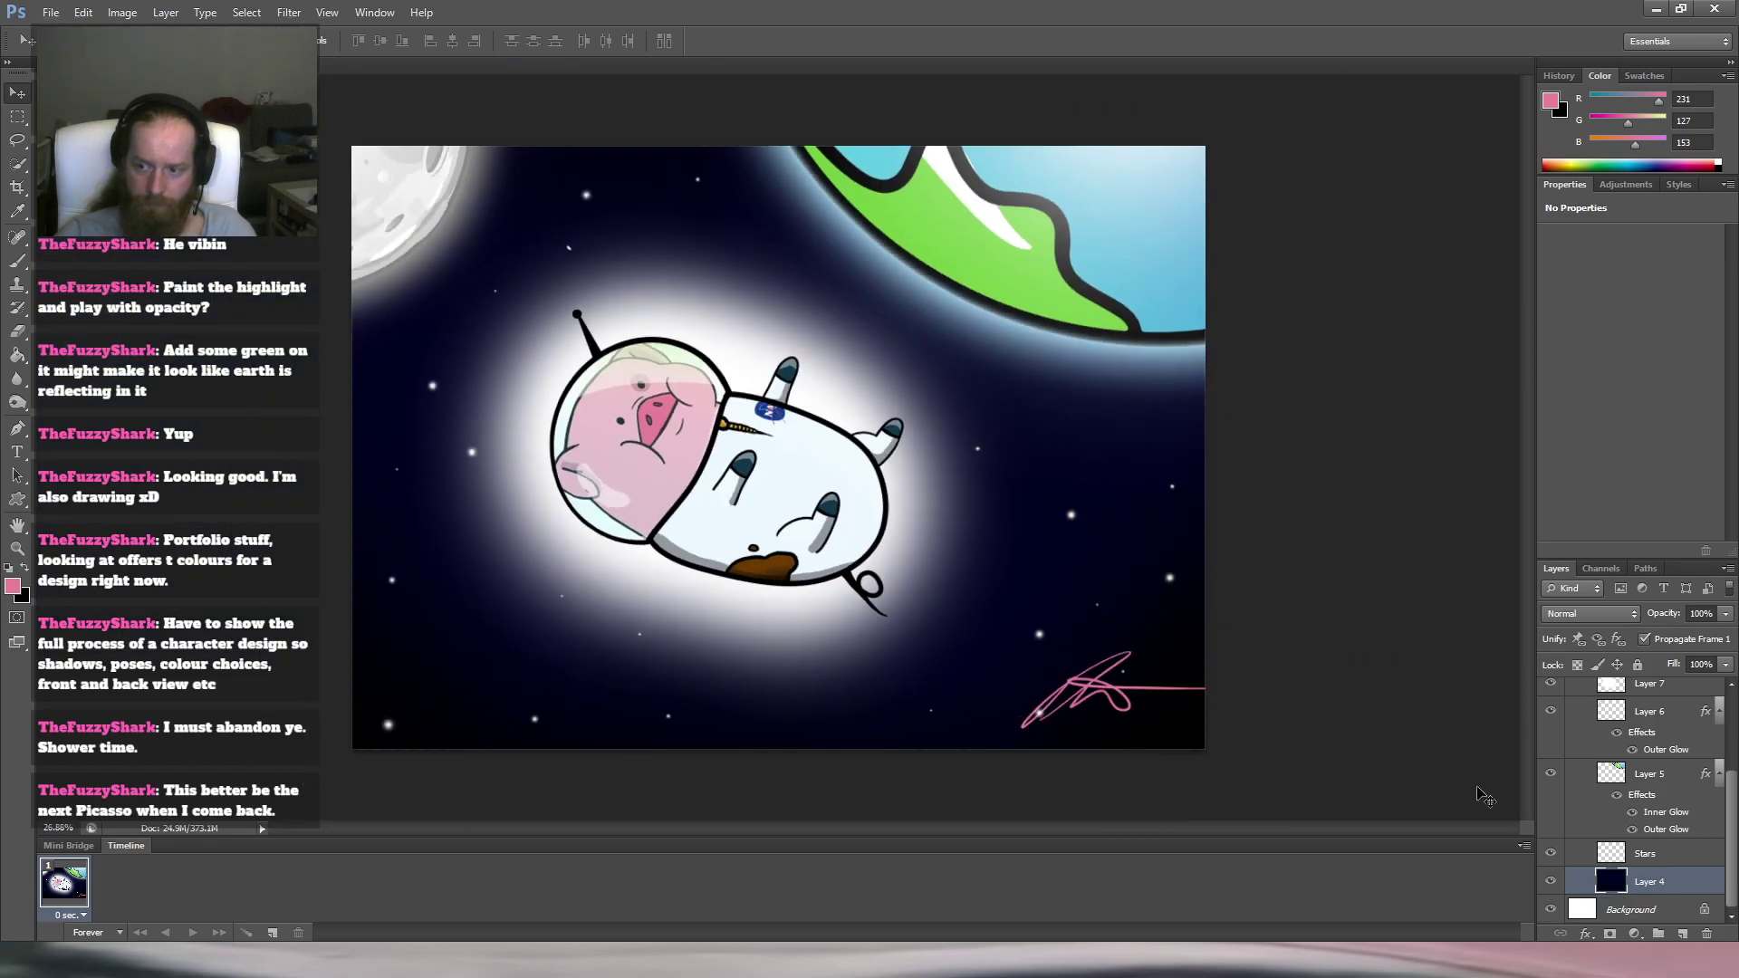
left_click(13, 457)
left_click(1056, 721)
type("The")
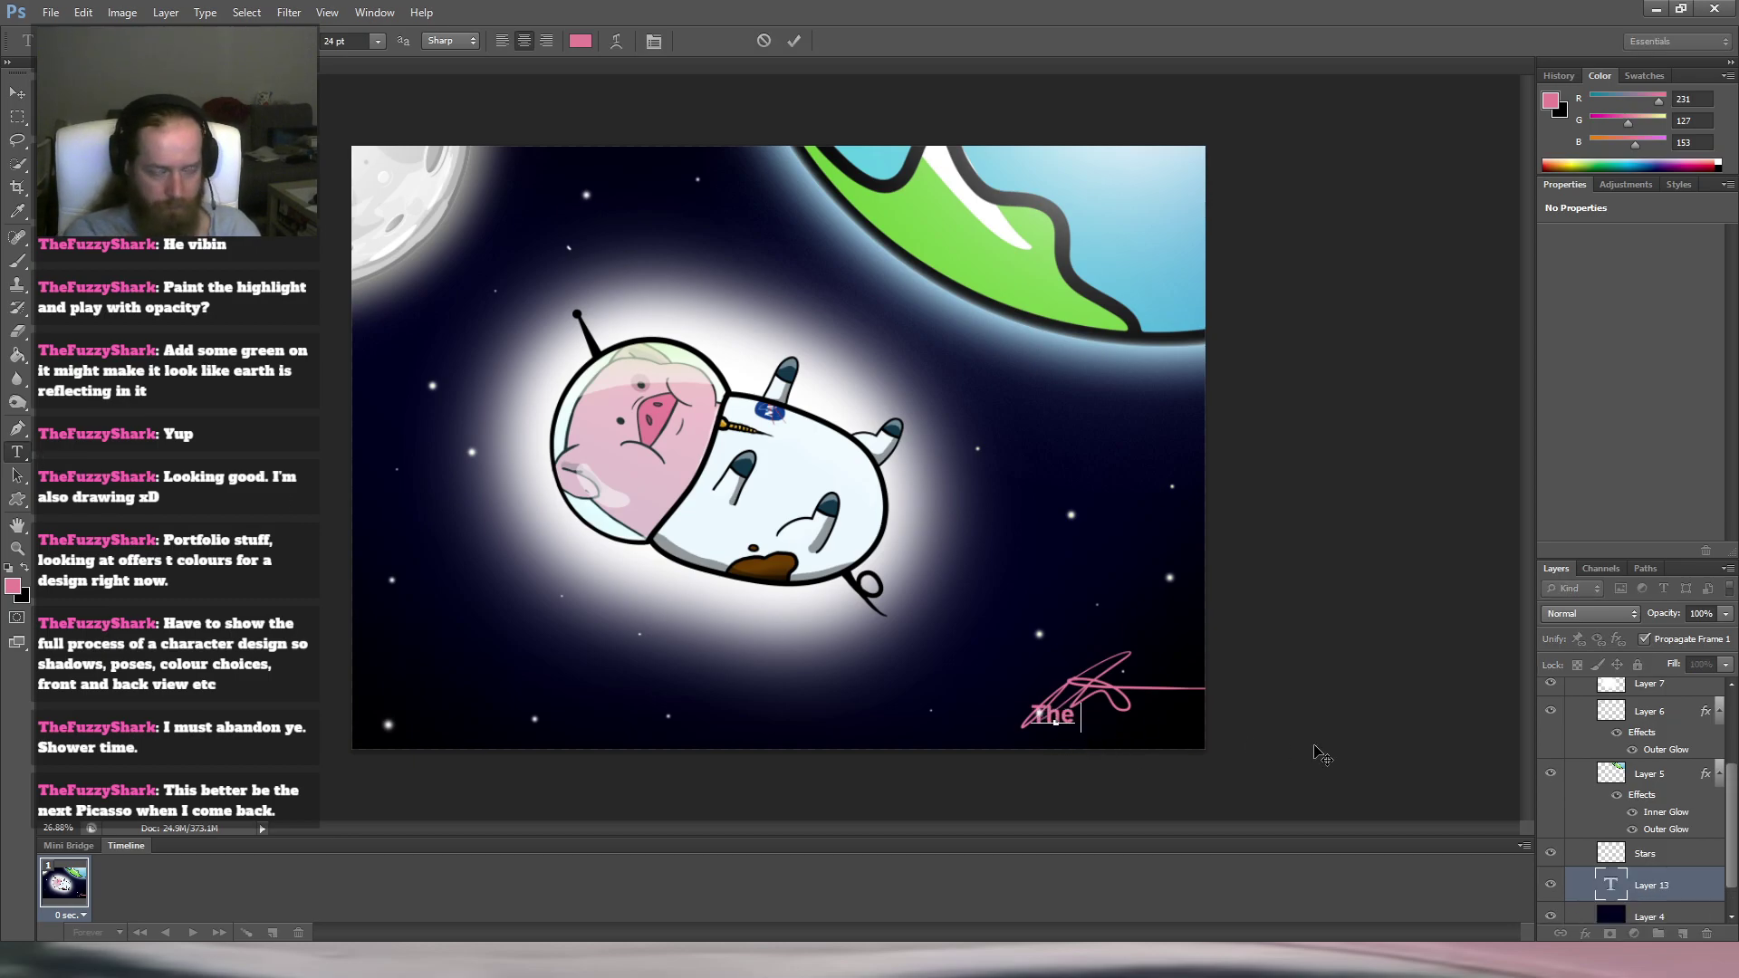
type("ArtofPeter")
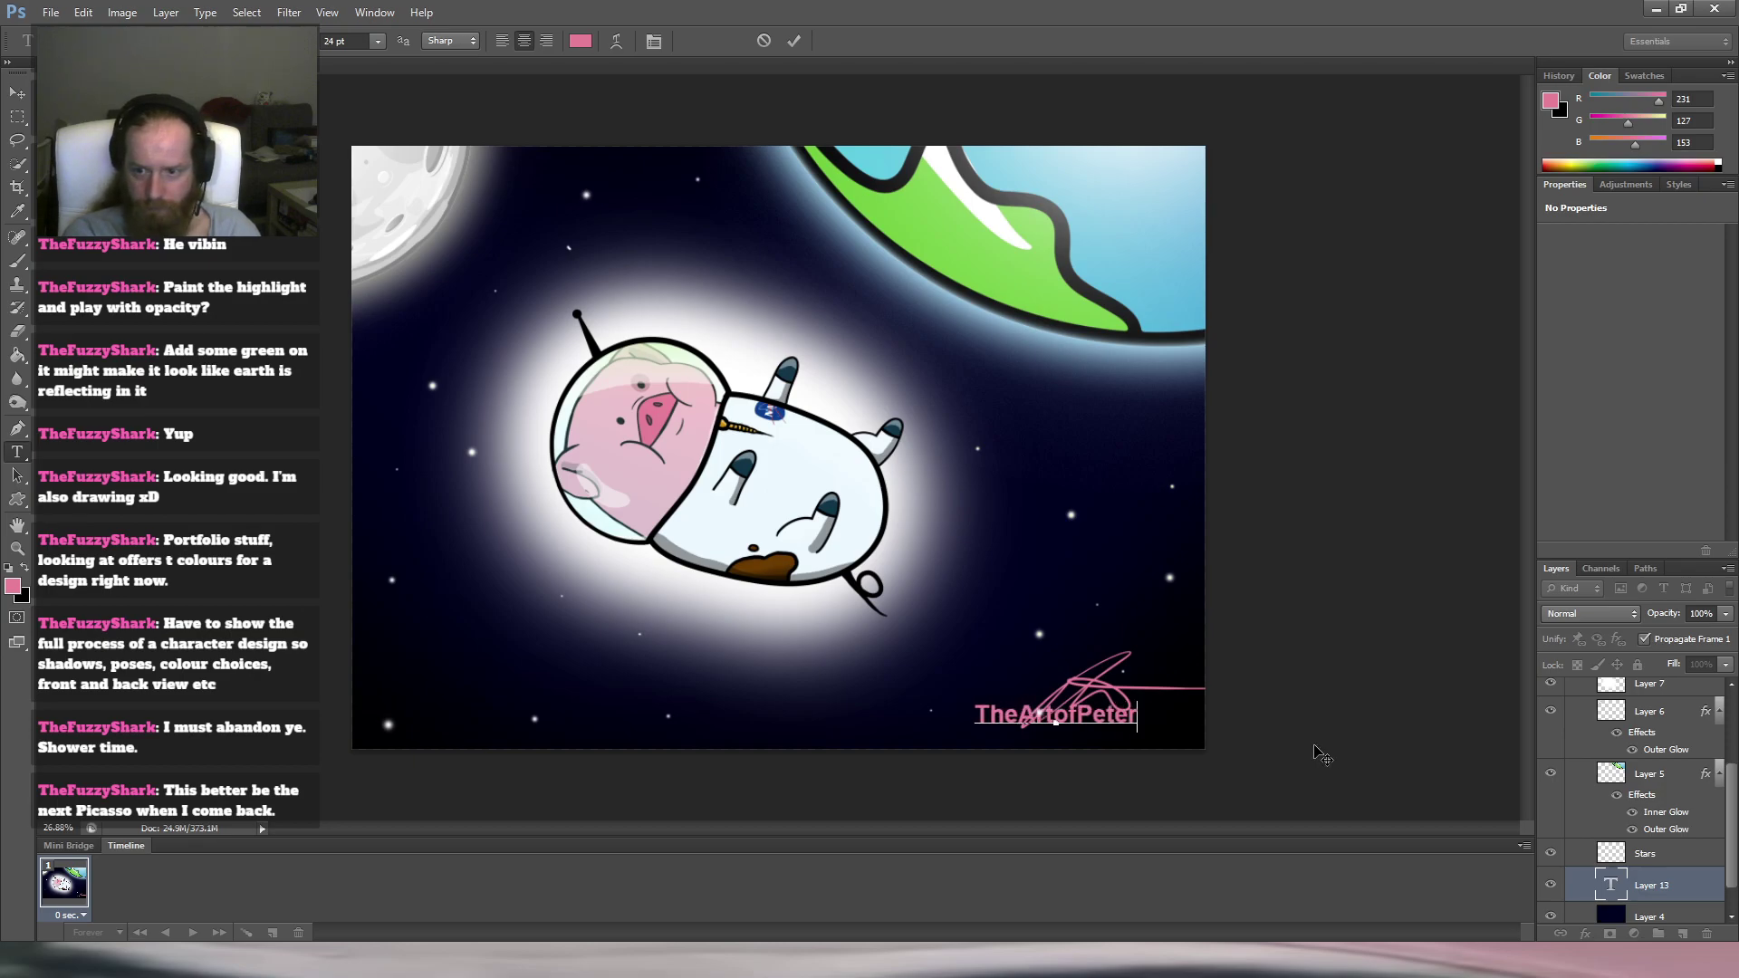
key("BackSpace")
key("BackSpace")
type("Of")
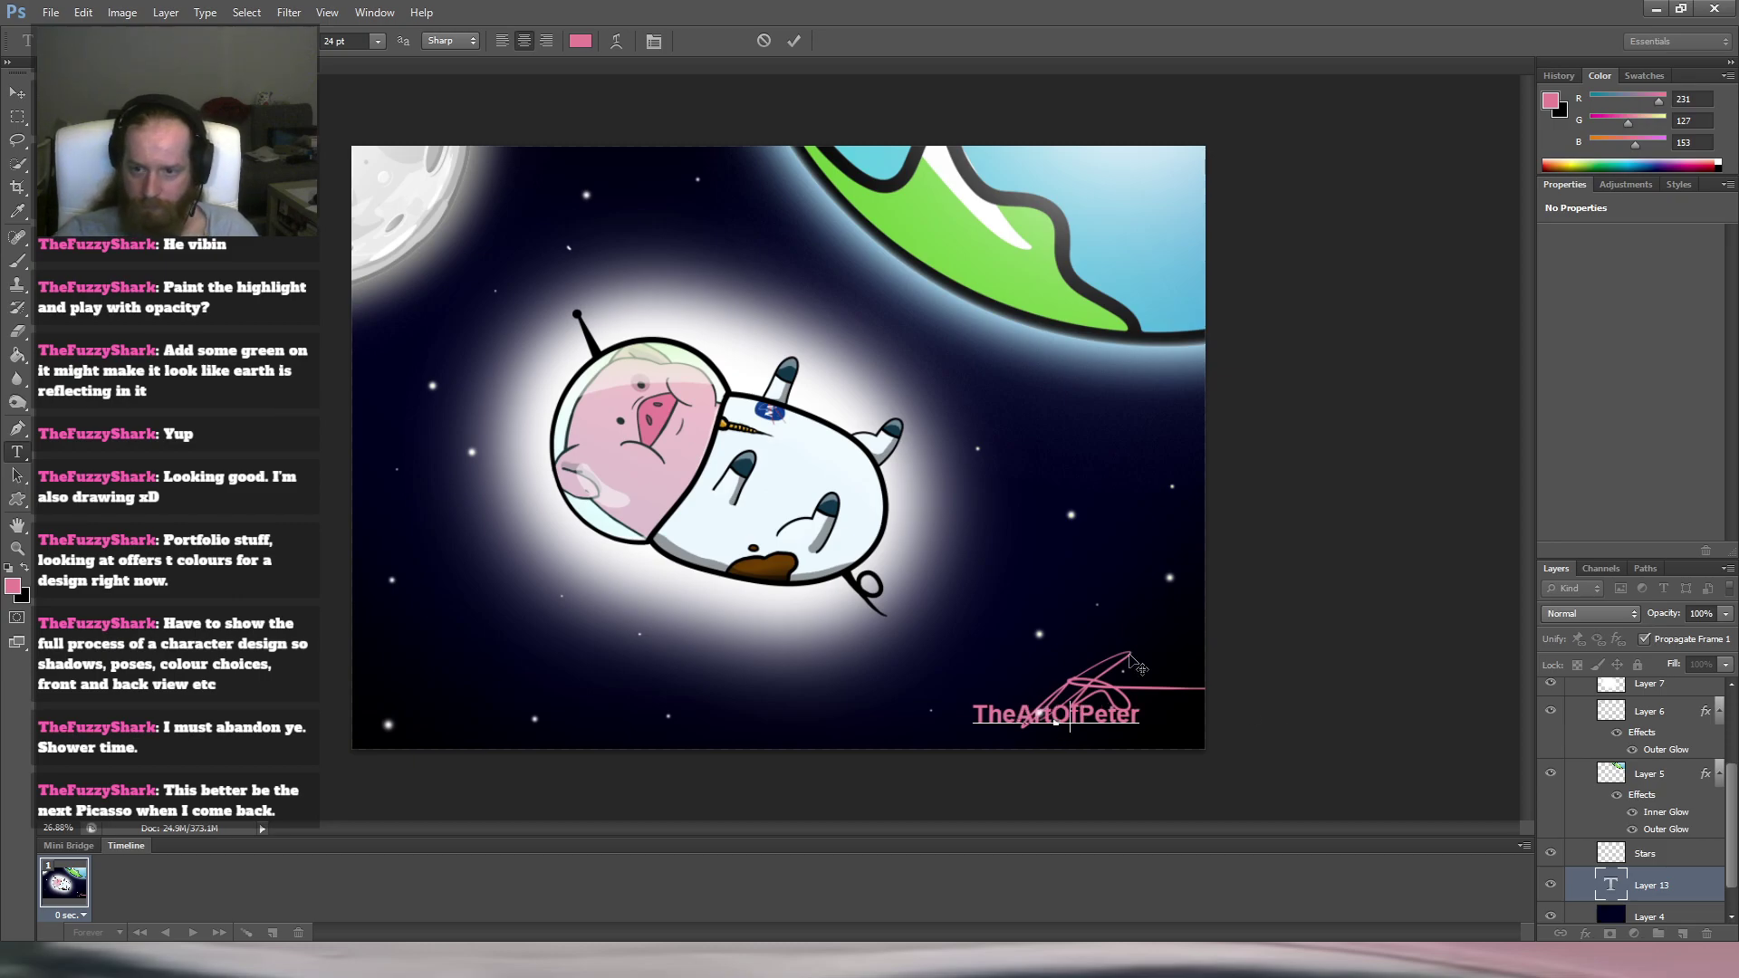
Reduce the size of the handle text and position it just below the signature, near the artwork's lower-right corner.
left_click(18, 95)
left_click_drag(1099, 723, 1139, 738)
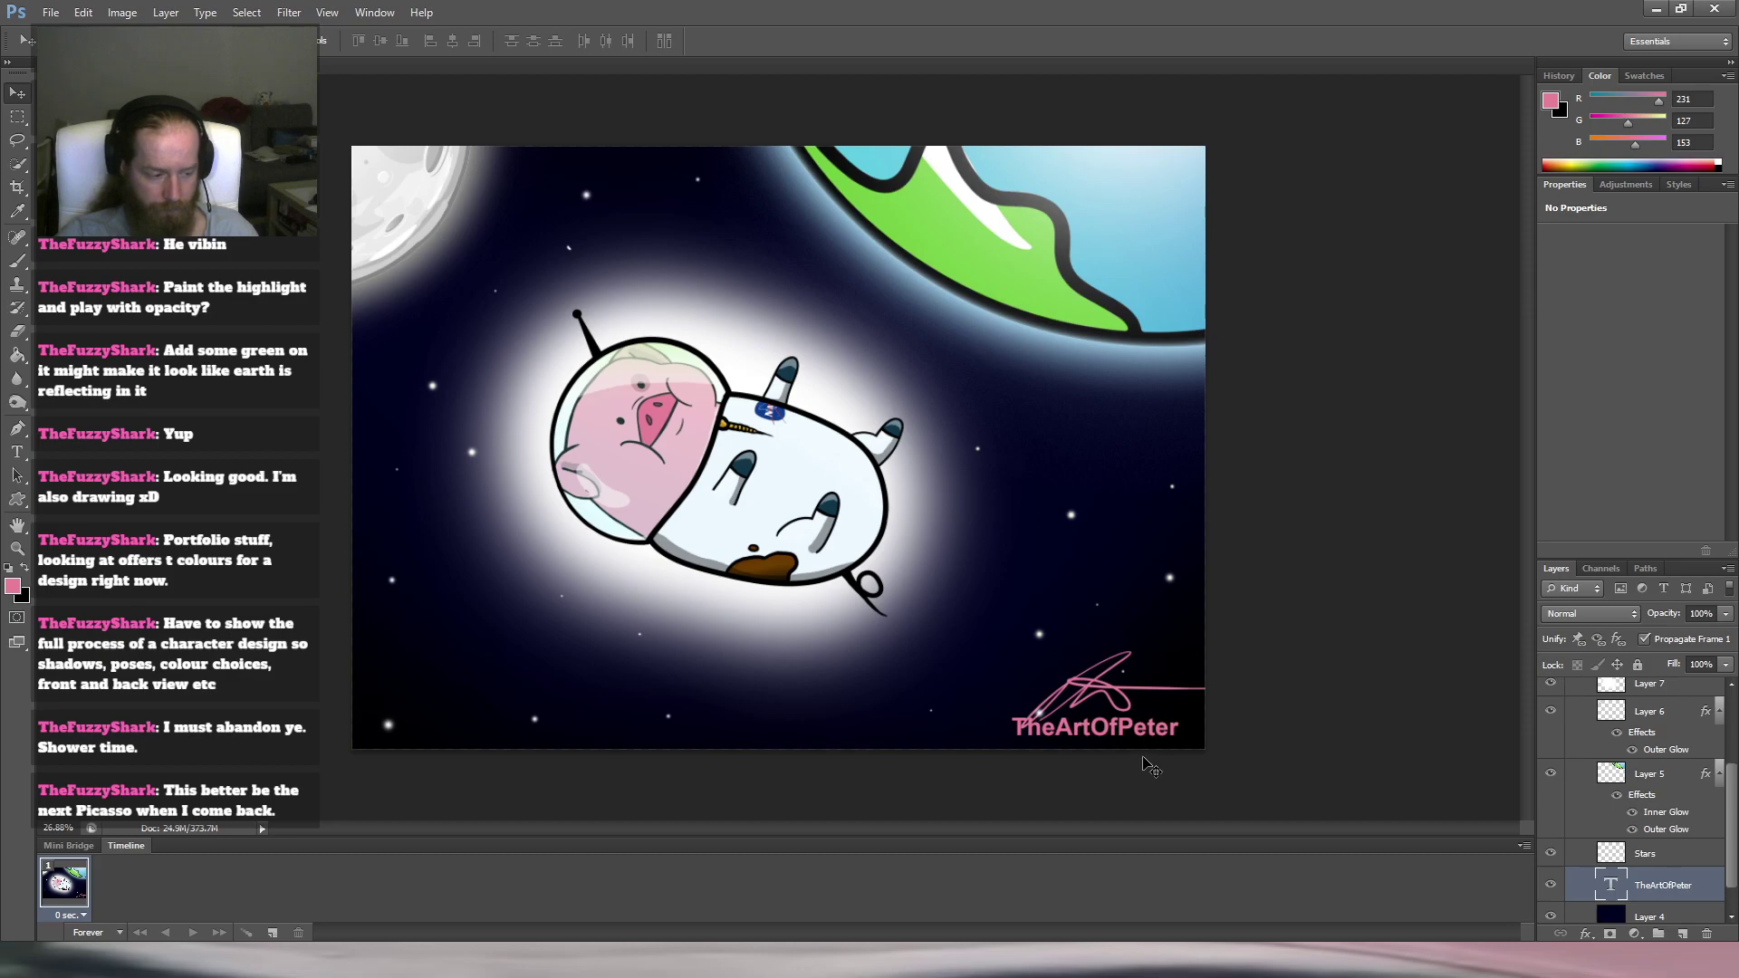
key("t")
left_click(1151, 728)
key("ctrl+a")
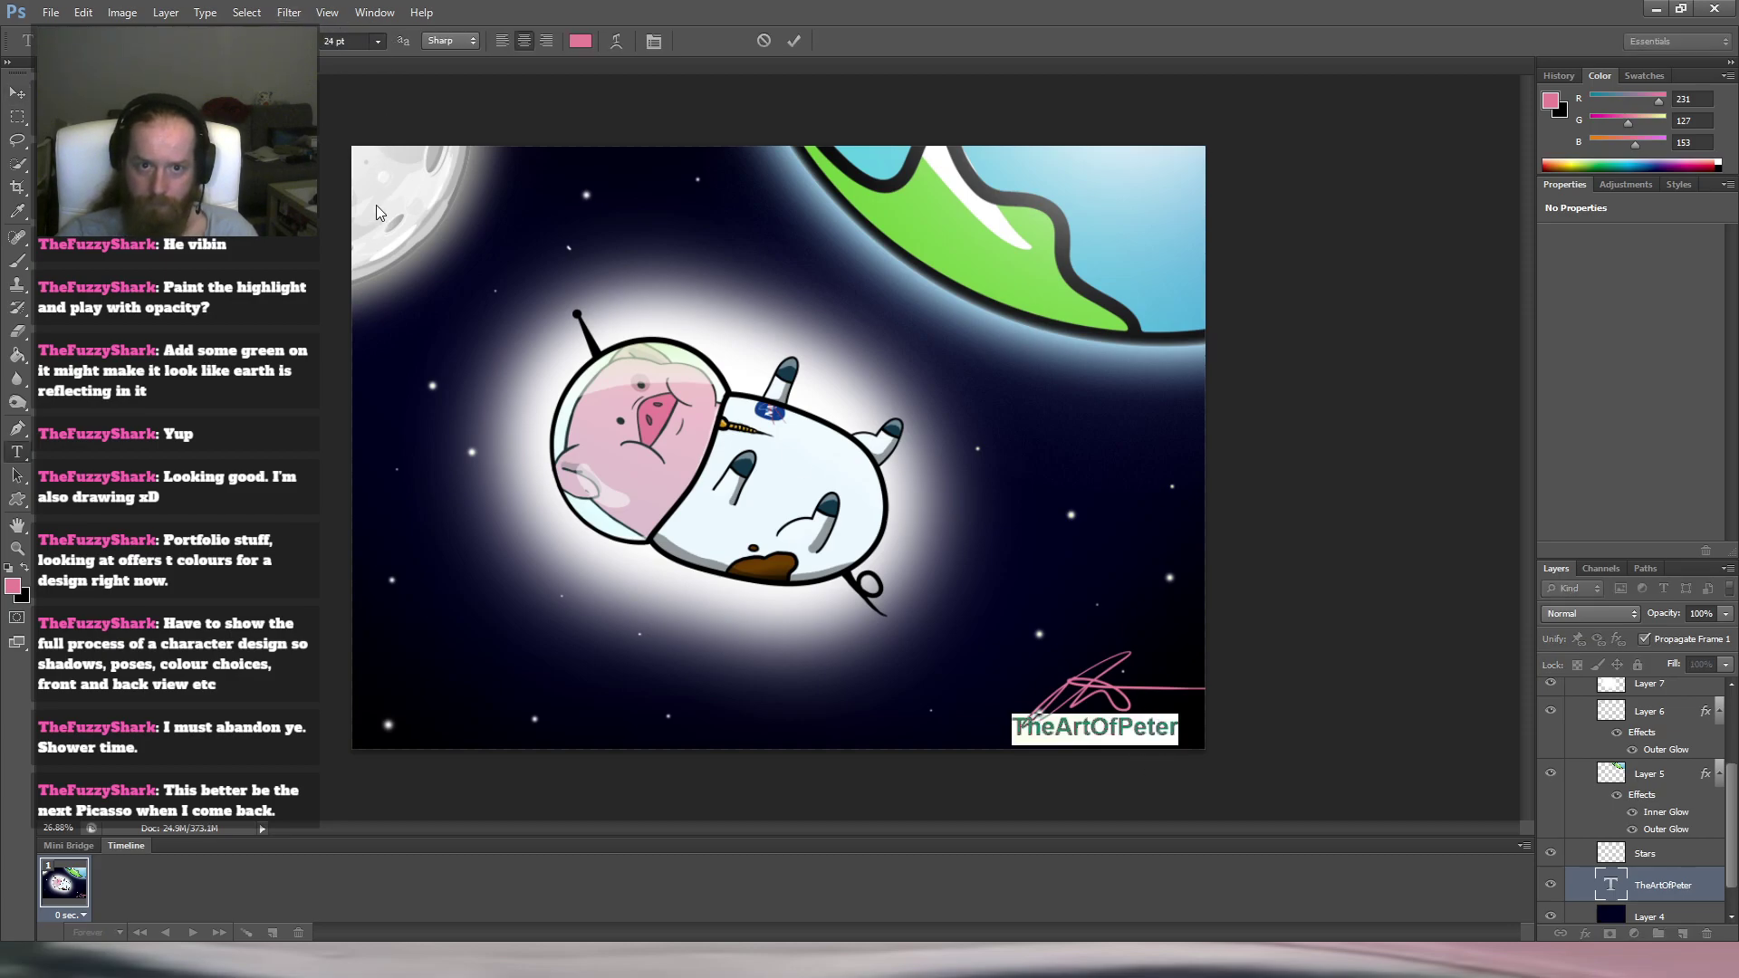
key("ctrl+Return")
key("v")
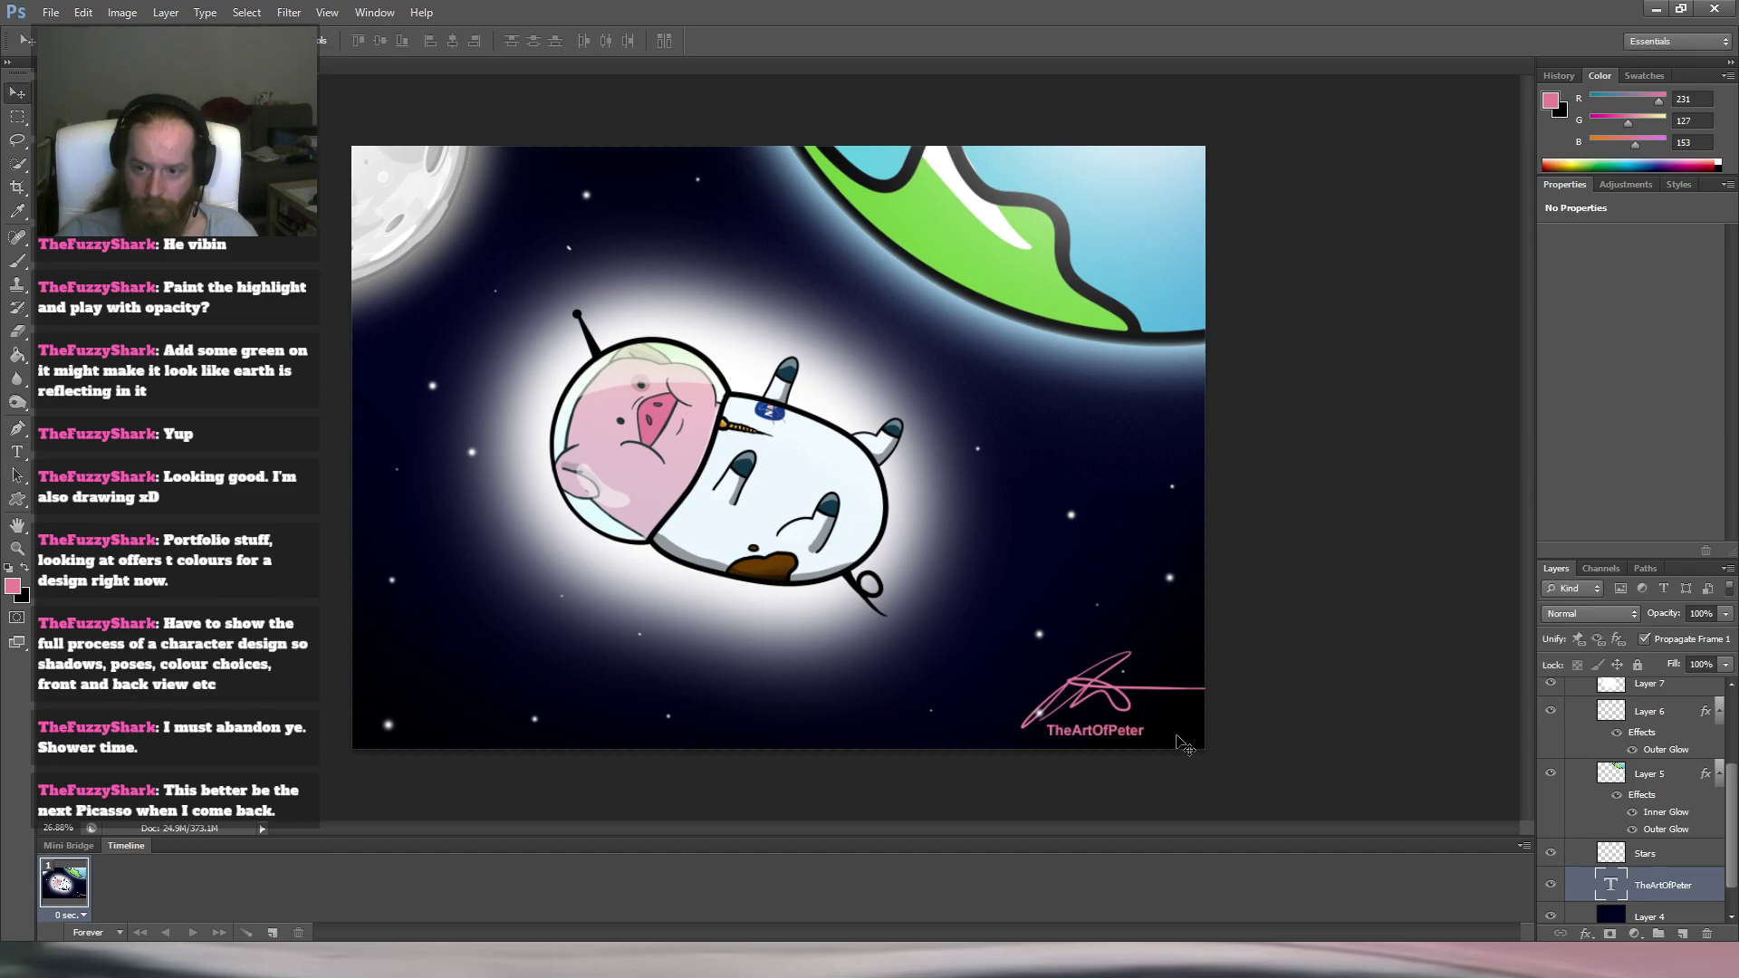
left_click_drag(1106, 739, 1136, 742)
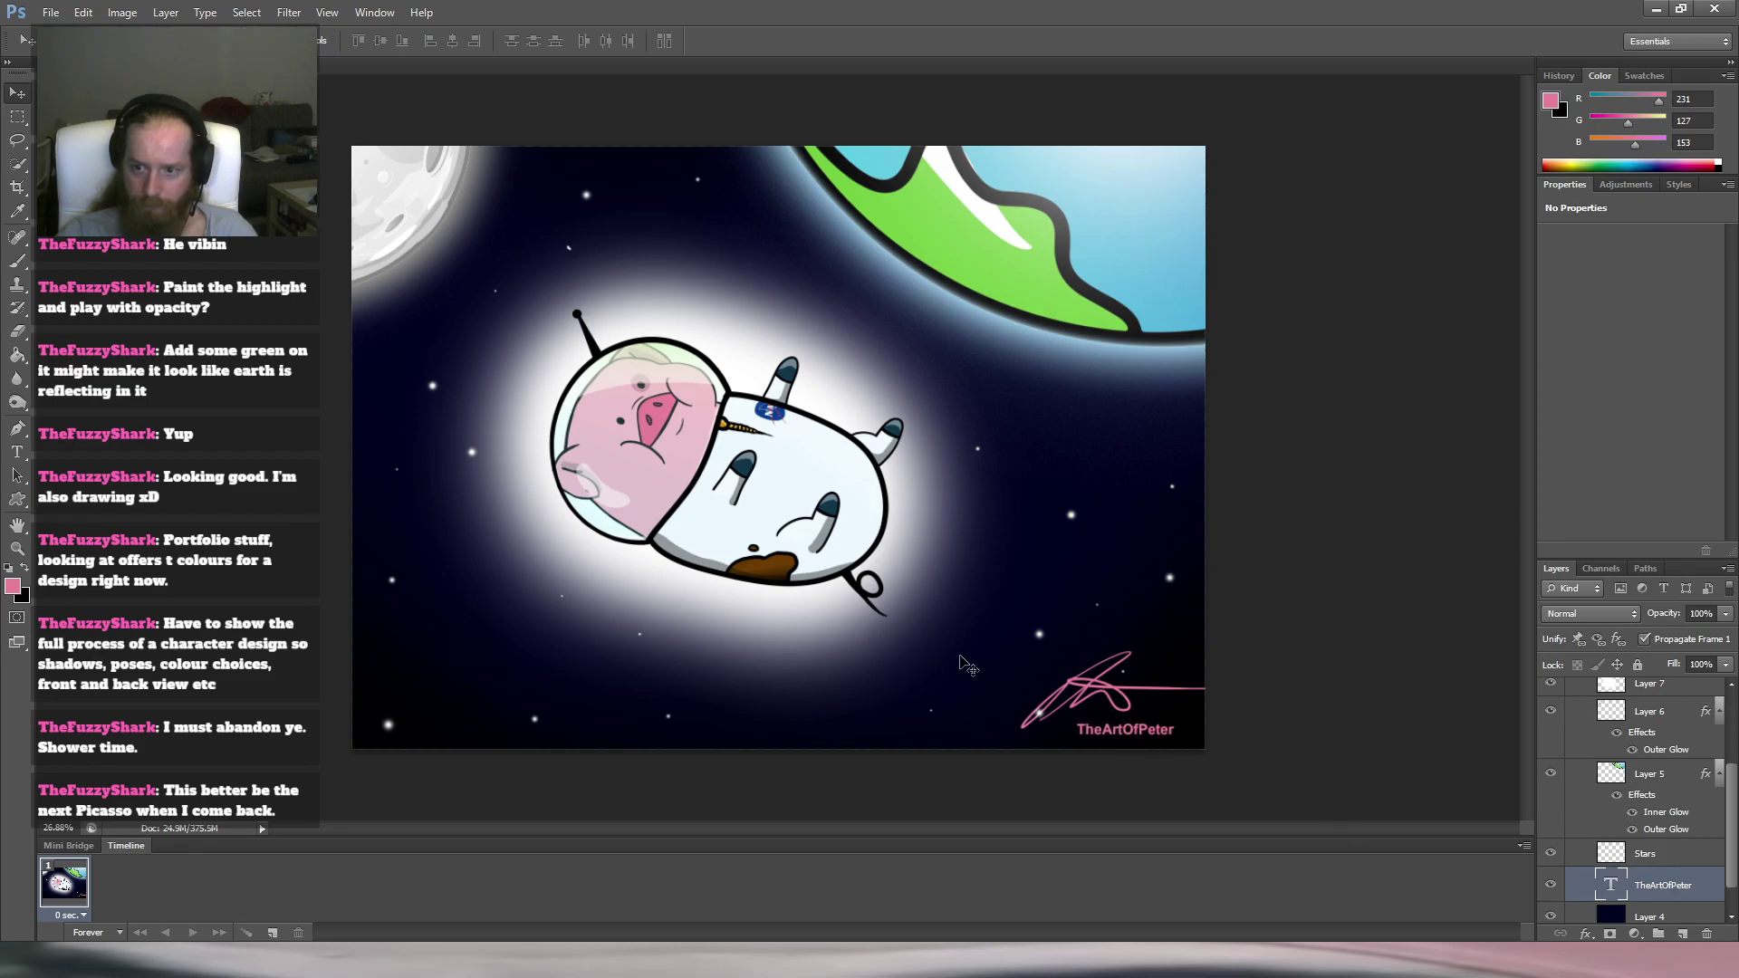
Apply a layer style effect to the handle text layer.
scroll(956, 605, "down", 5)
scroll(958, 607, "up", 6)
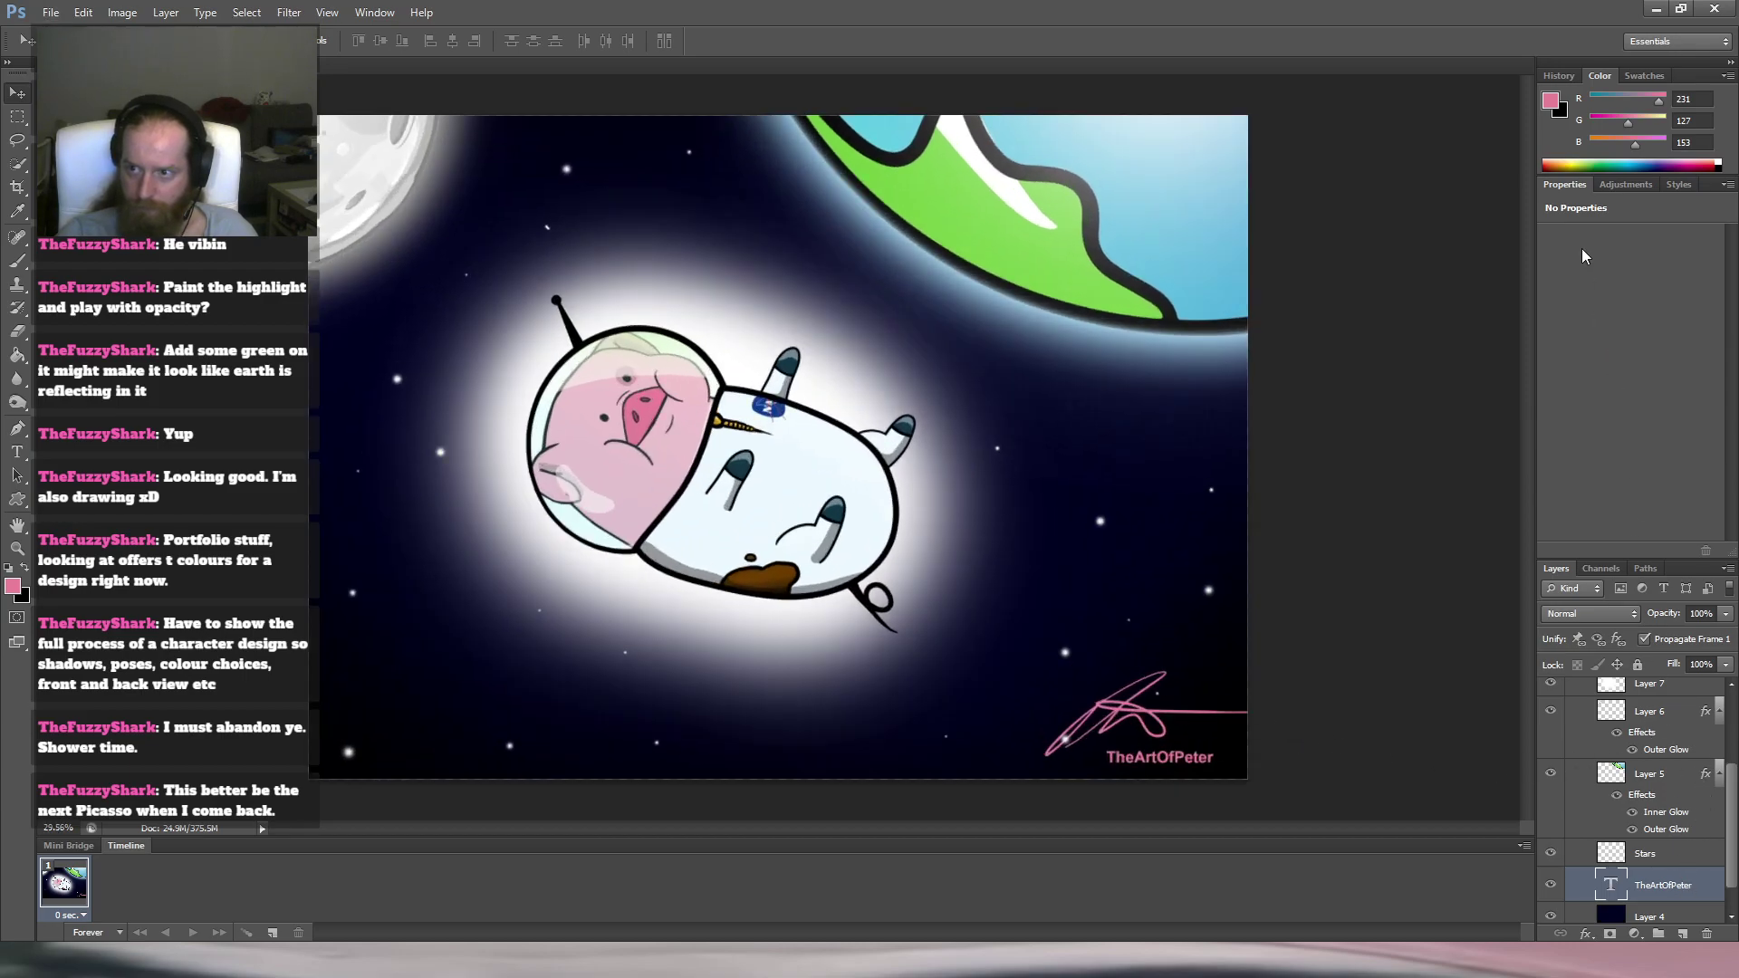
key("space")
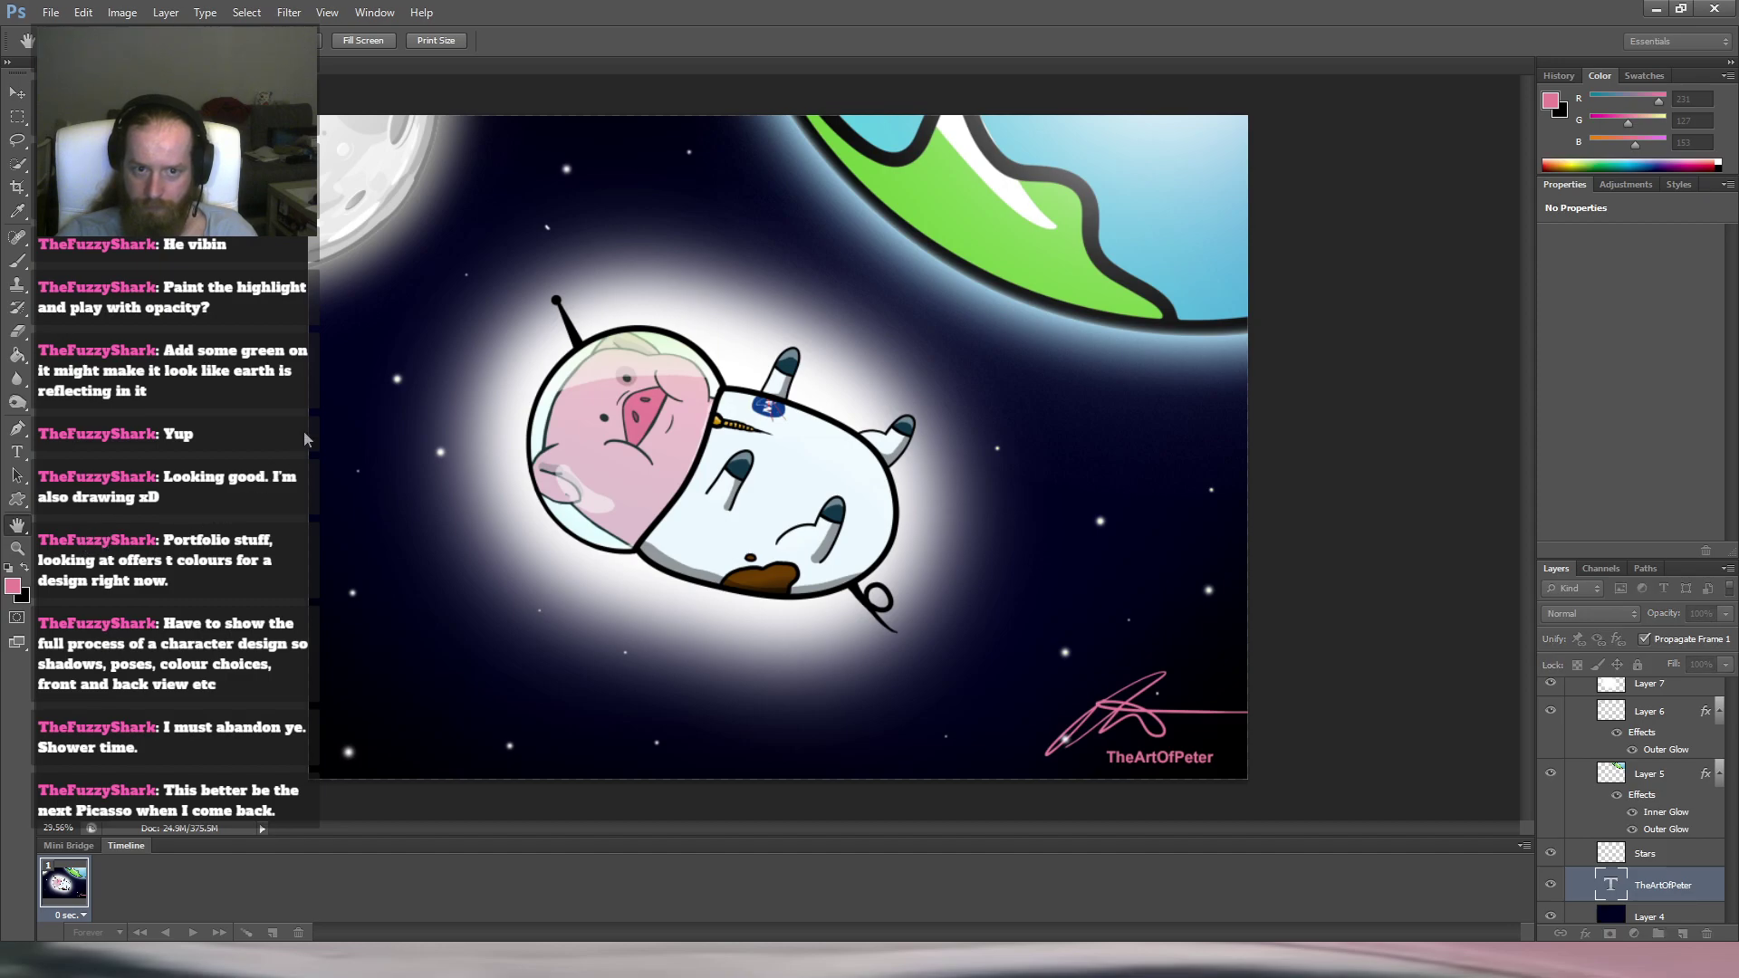
left_click(155, 539)
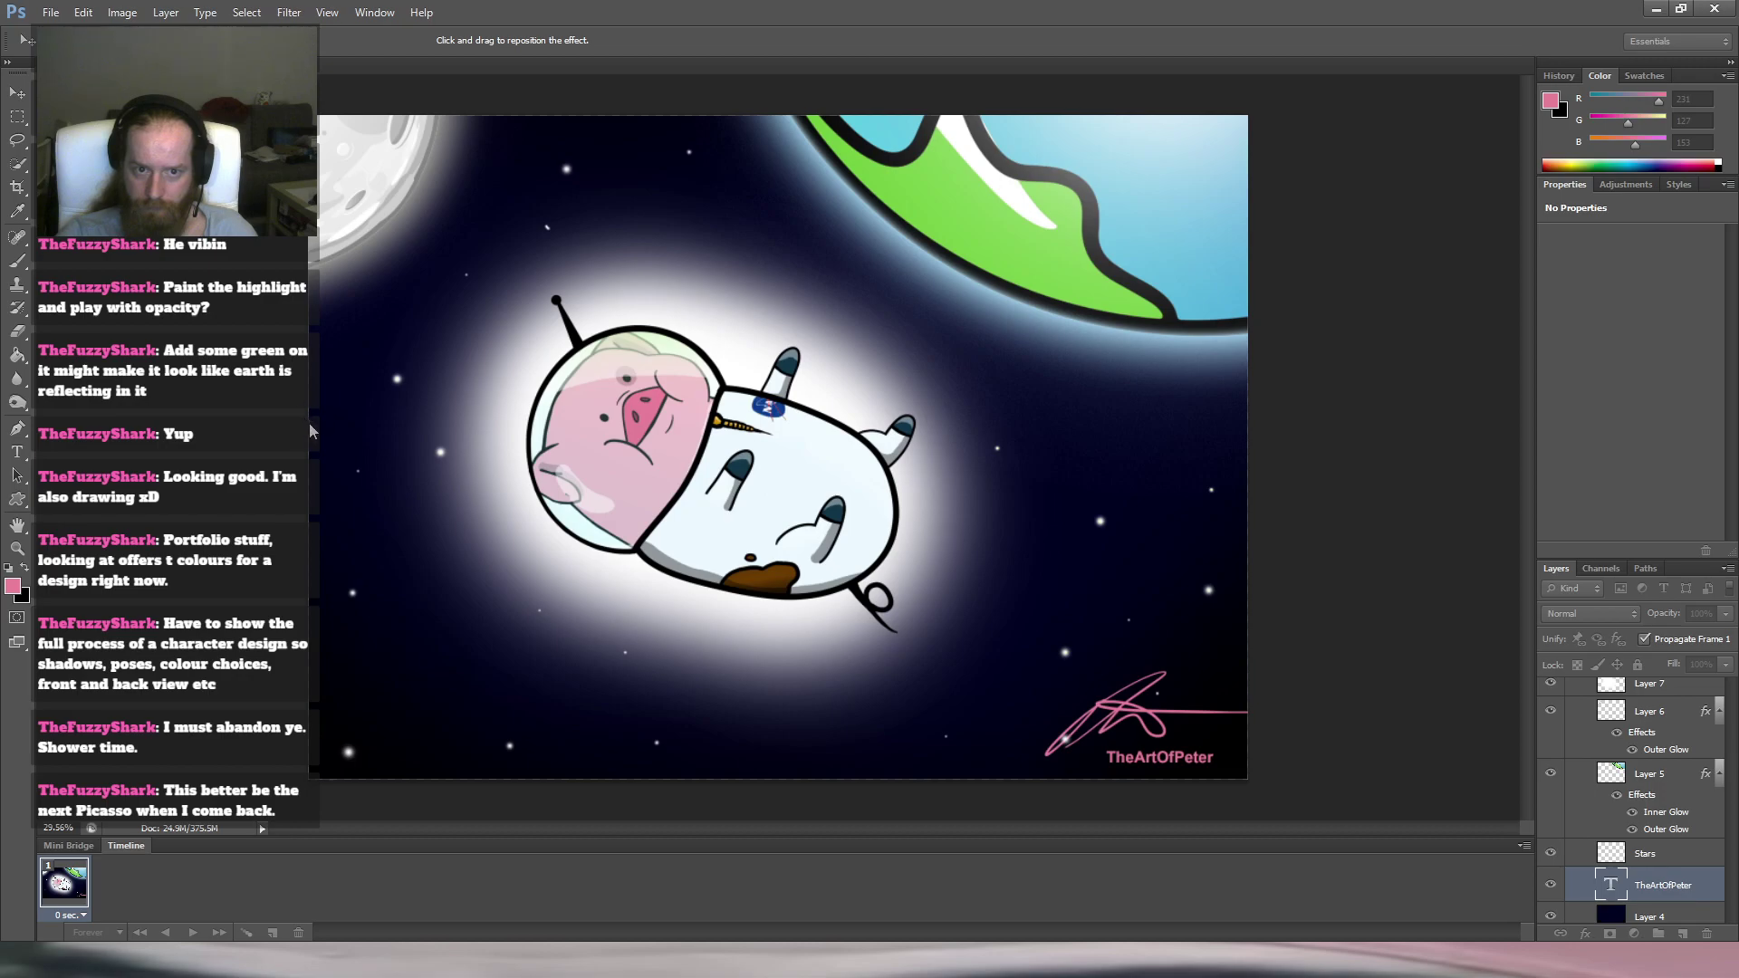
left_click(569, 280)
scroll(1008, 474, "down", 2)
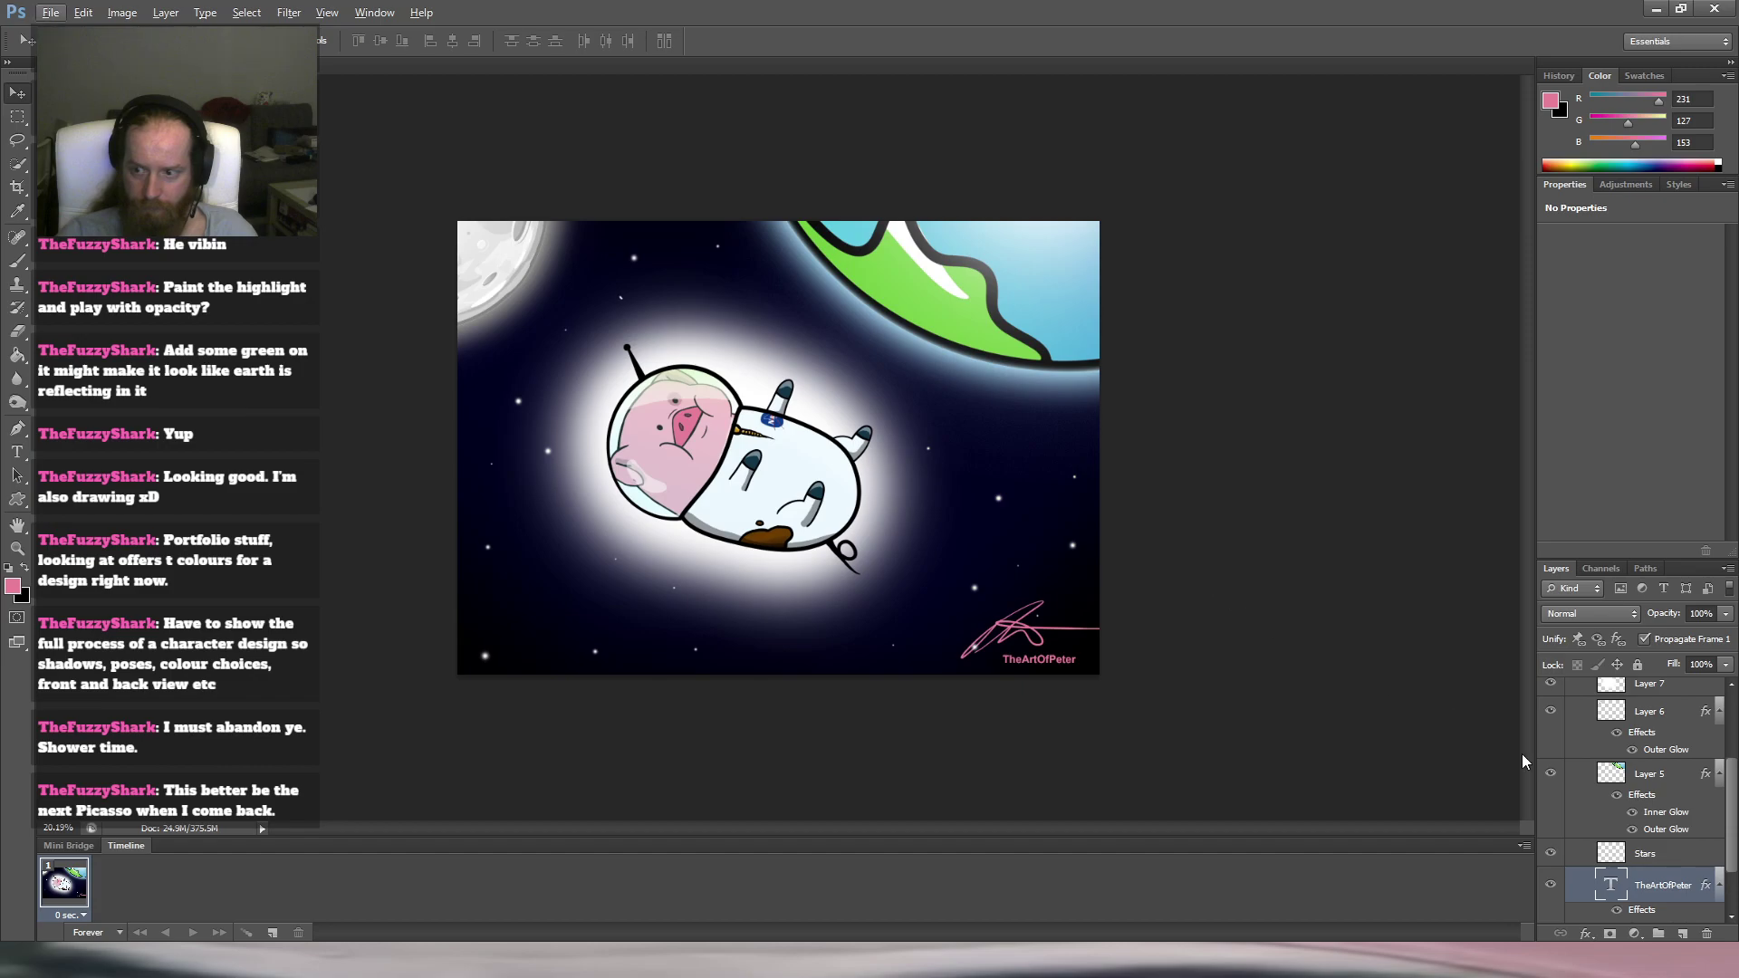